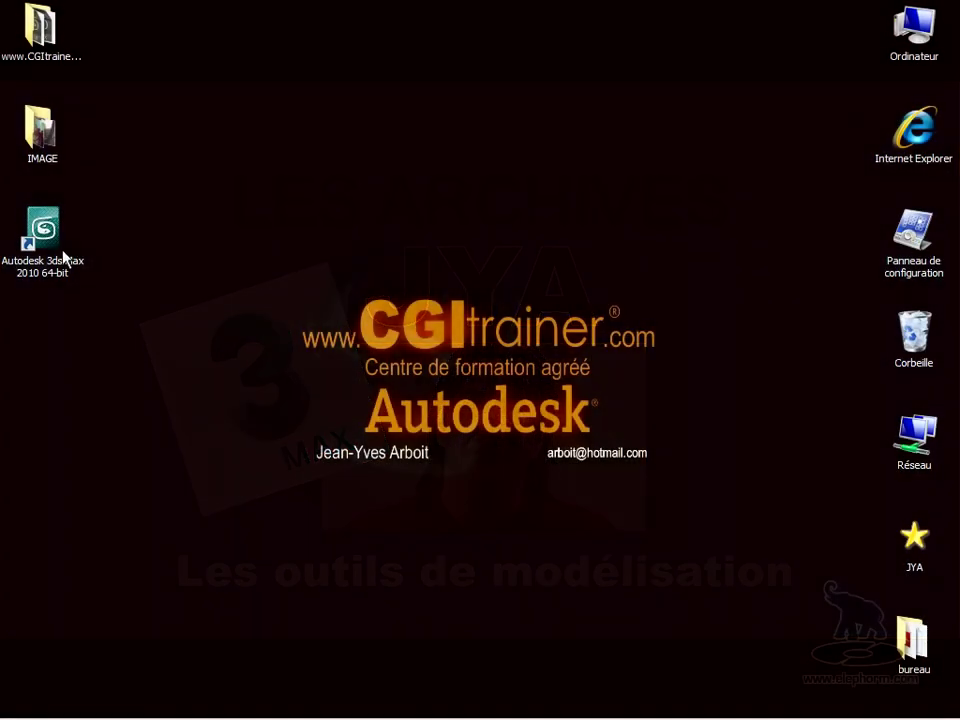
Step: Launch 3ds Max 2010 and apply the ame-light UI scheme with the Max initial tool settings
double_click(64, 258)
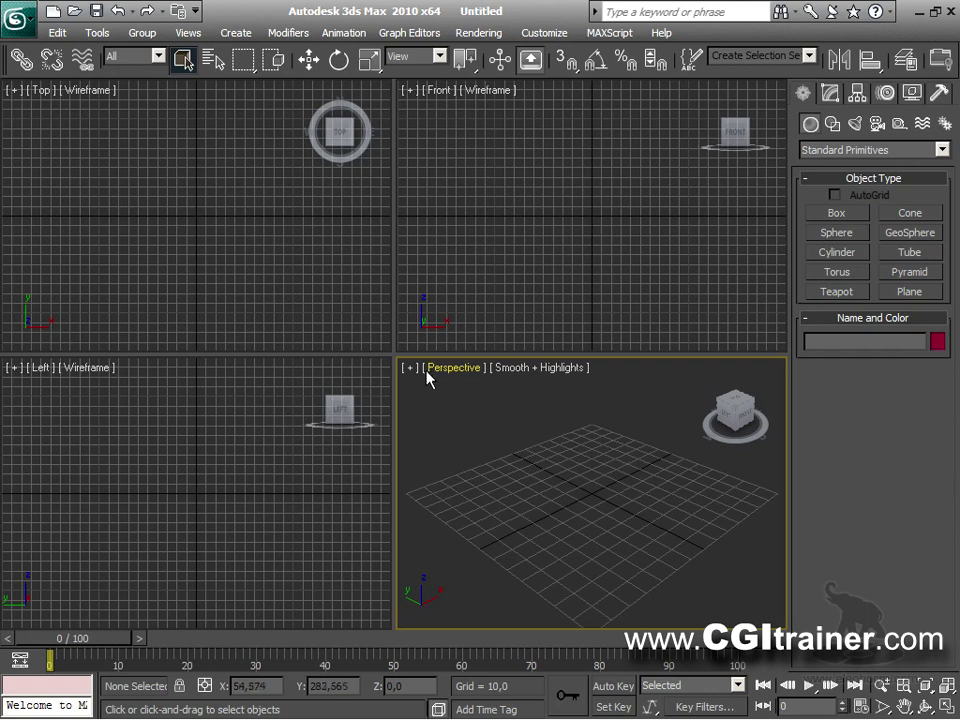
click(550, 34)
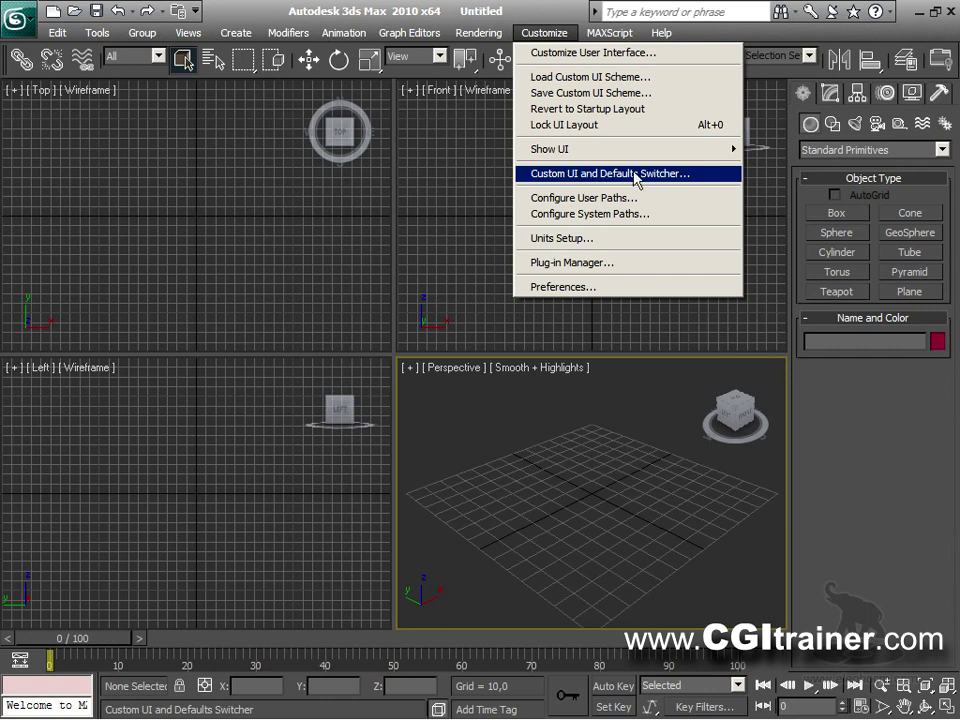
click(674, 176)
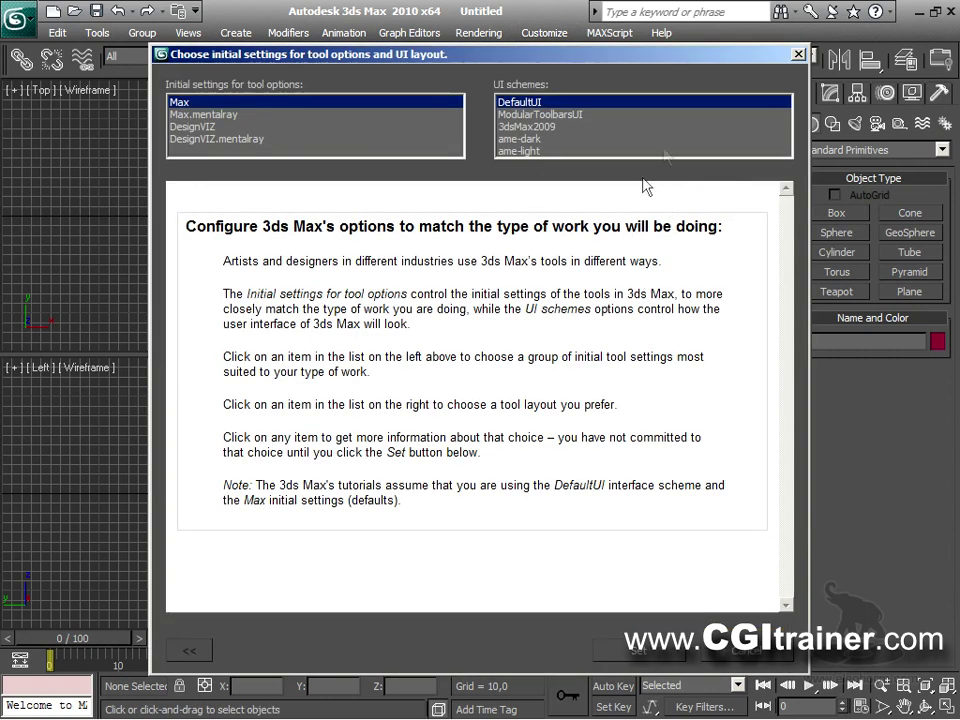
drag(584, 62, 548, 38)
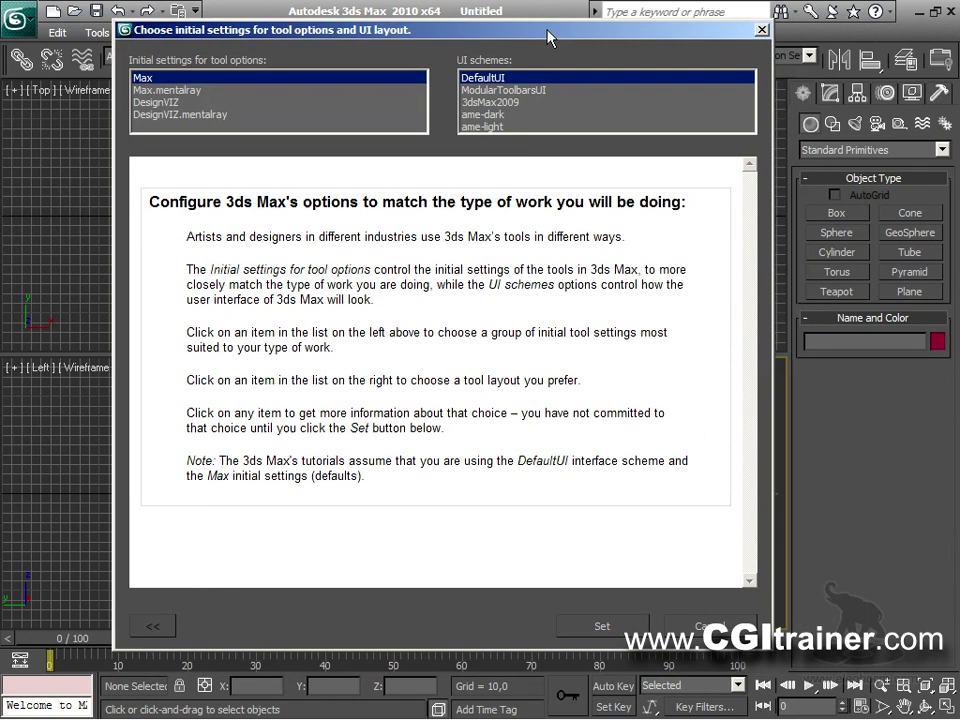
click(495, 115)
click(497, 127)
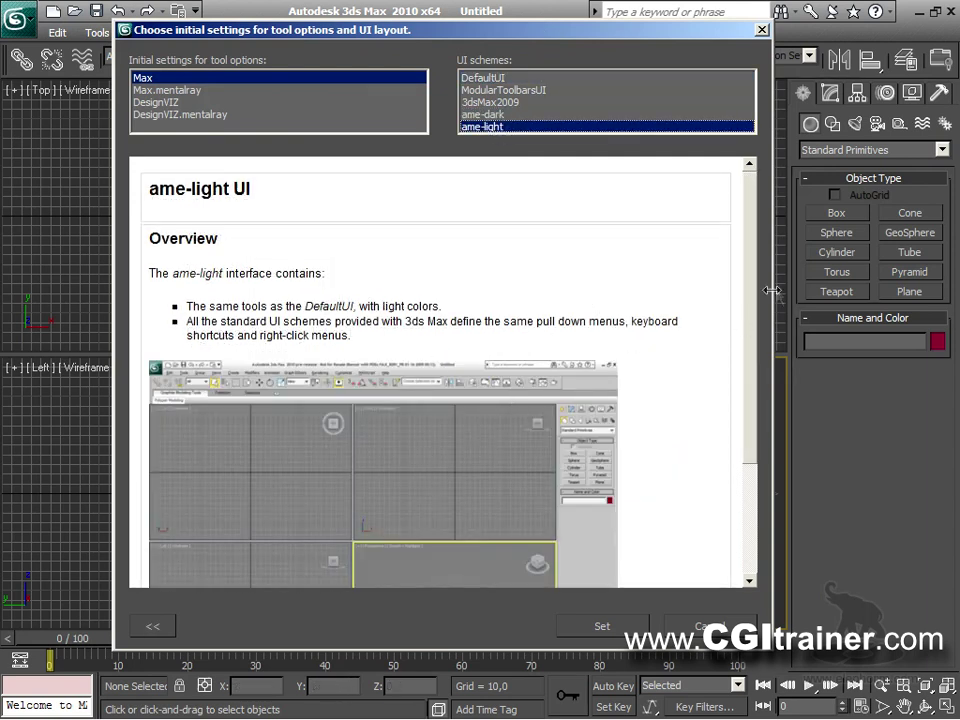
drag(749, 298, 749, 411)
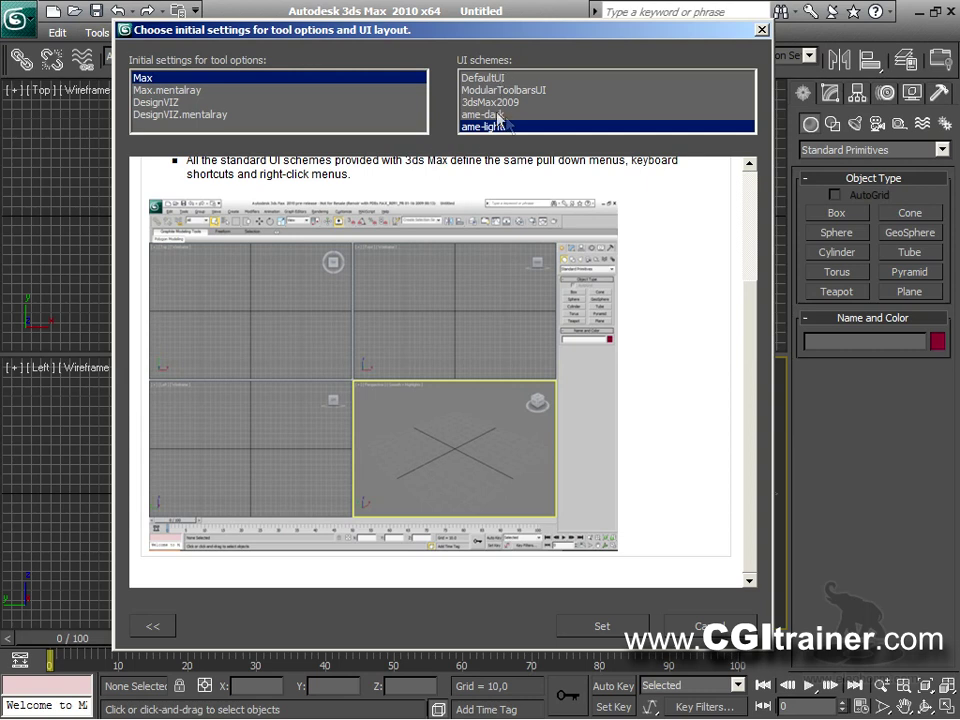
click(603, 627)
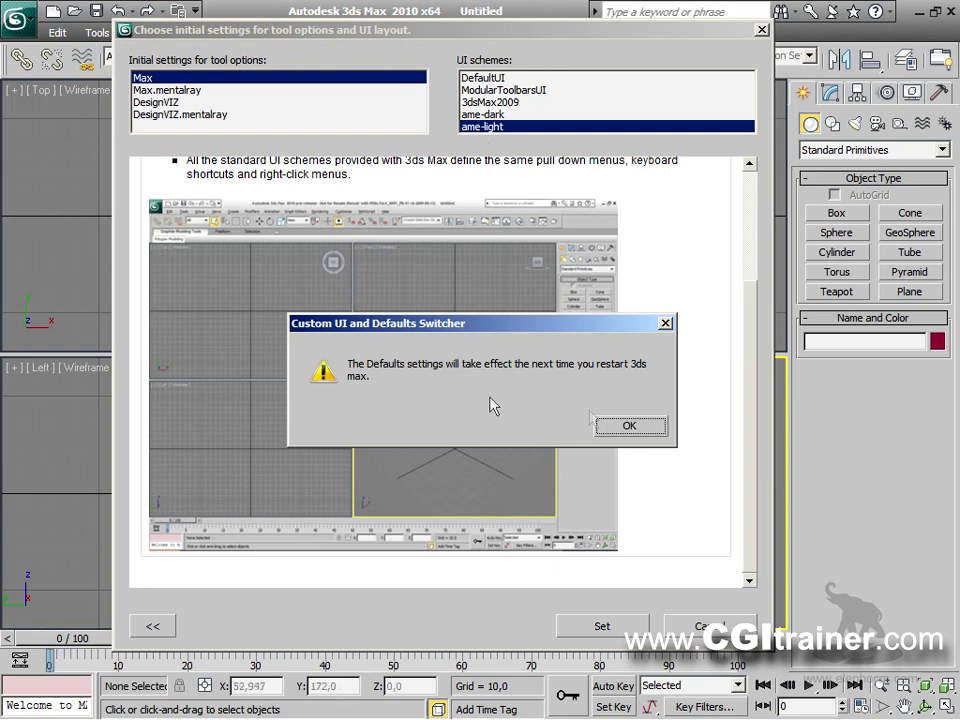
click(628, 426)
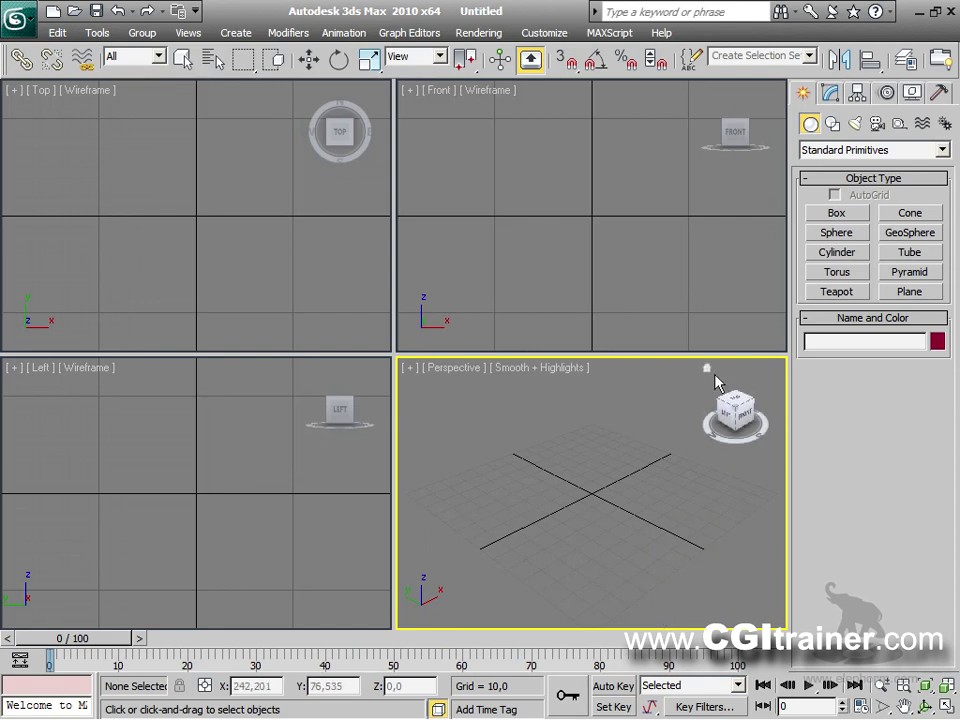
Step: Create a box about 105 long, 120 wide and 27 high with 3 length, width and height segments
click(836, 213)
drag(443, 490, 731, 482)
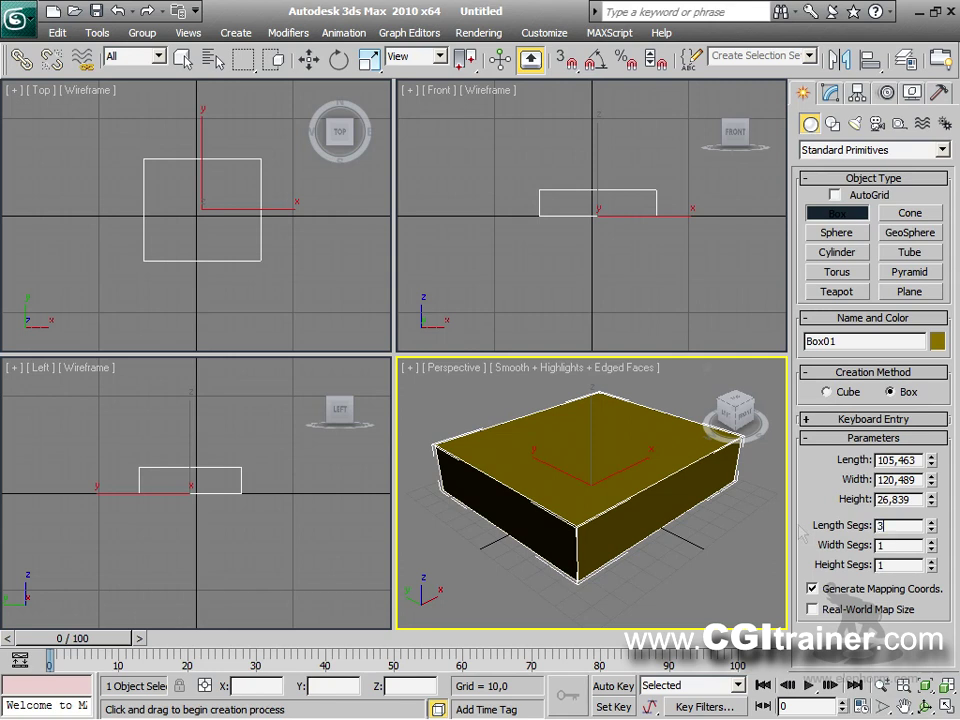
key(Tab)
text(3)
key(Tab)
text(3)
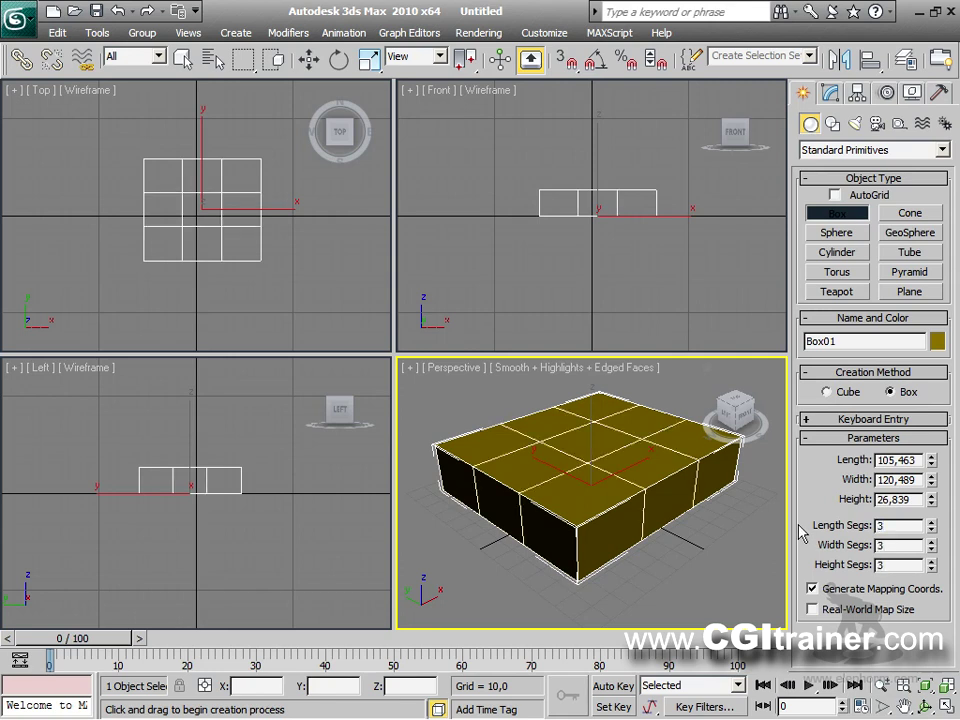
Step: Convert the box to an Editable Poly and maximize the Perspective viewport
right_click(569, 438)
right_click(567, 433)
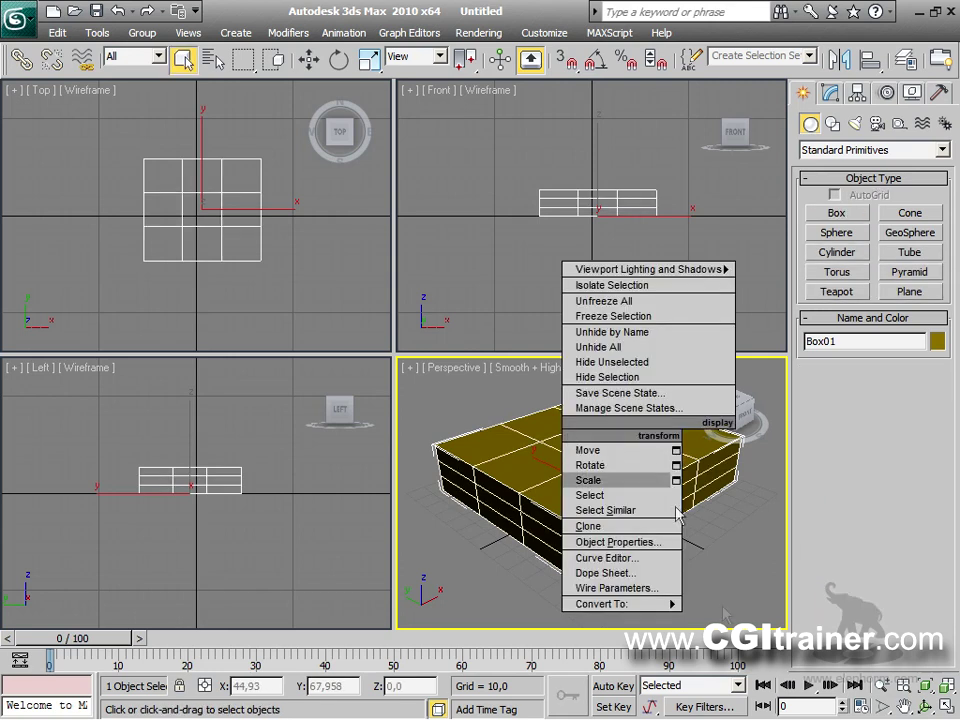
mouse_move(645, 605)
click(760, 619)
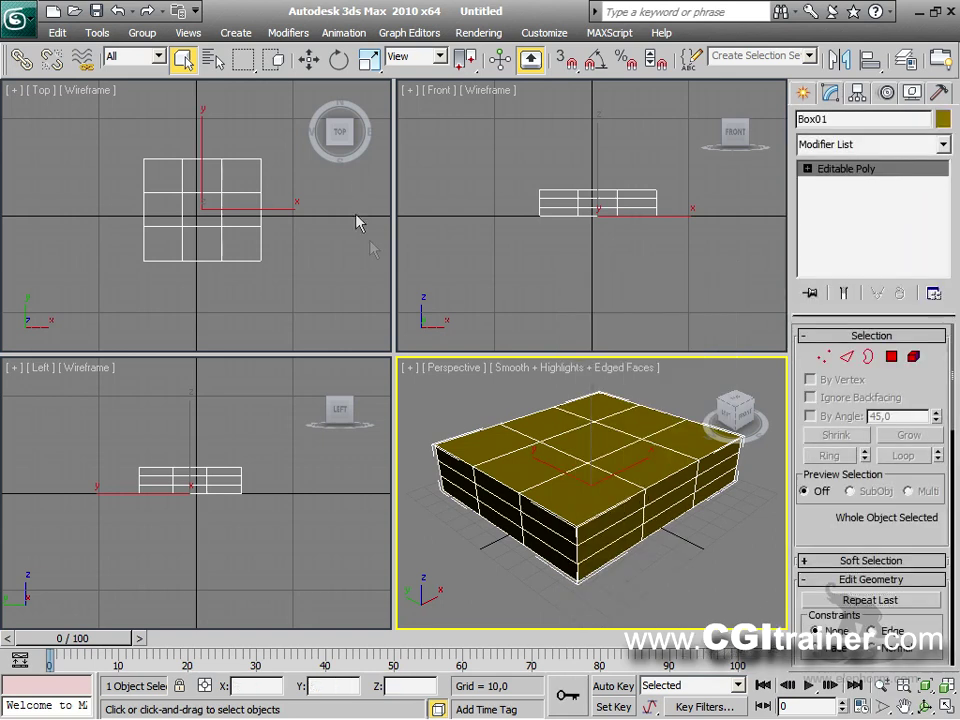
drag(394, 355, 200, 132)
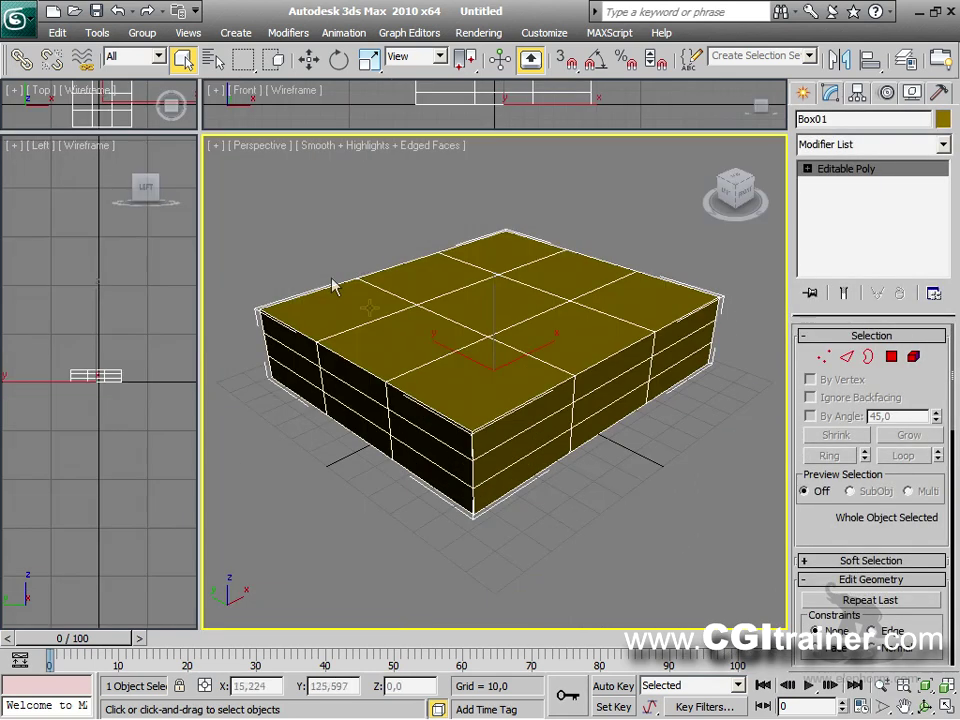
key(alt+w)
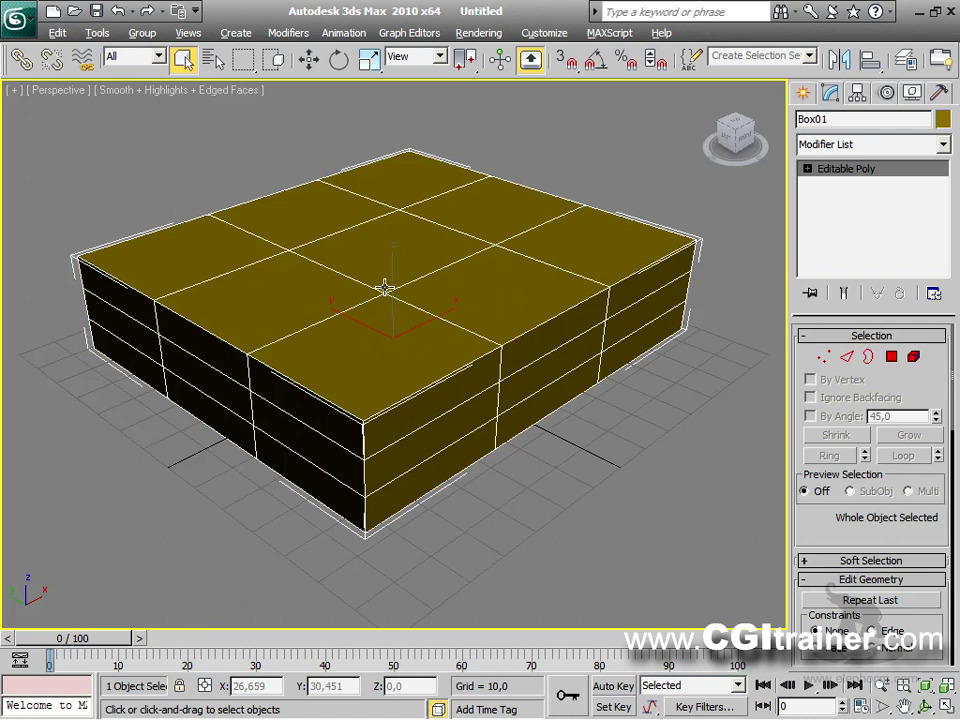
Step: At polygon level with Ignore Backfacing on, select the central polygon on each of the box's two opposite sides
click(891, 356)
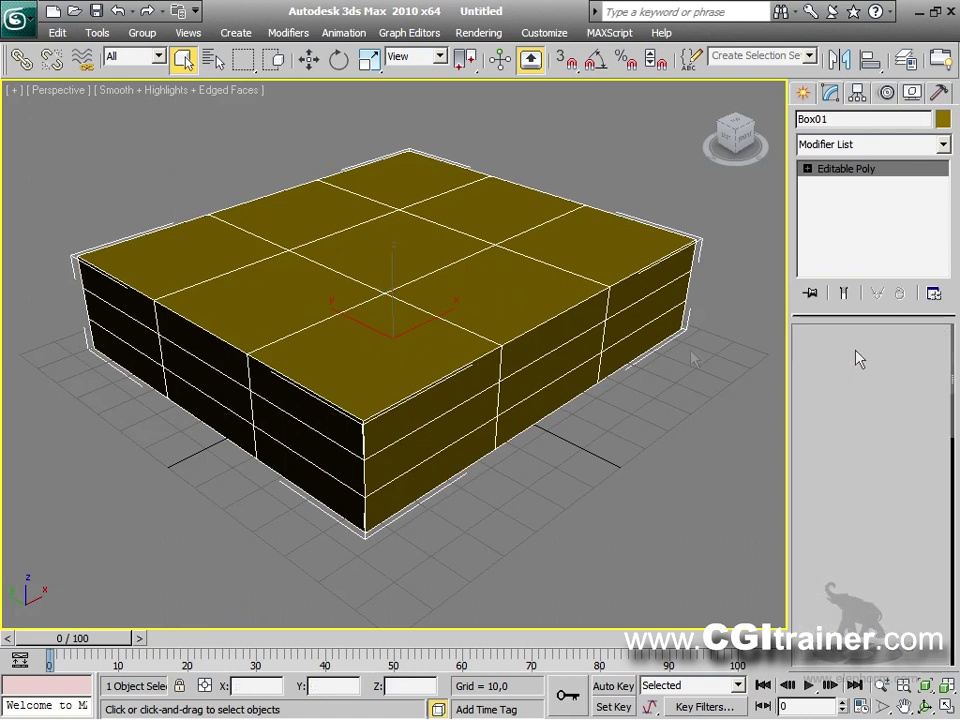
click(565, 378)
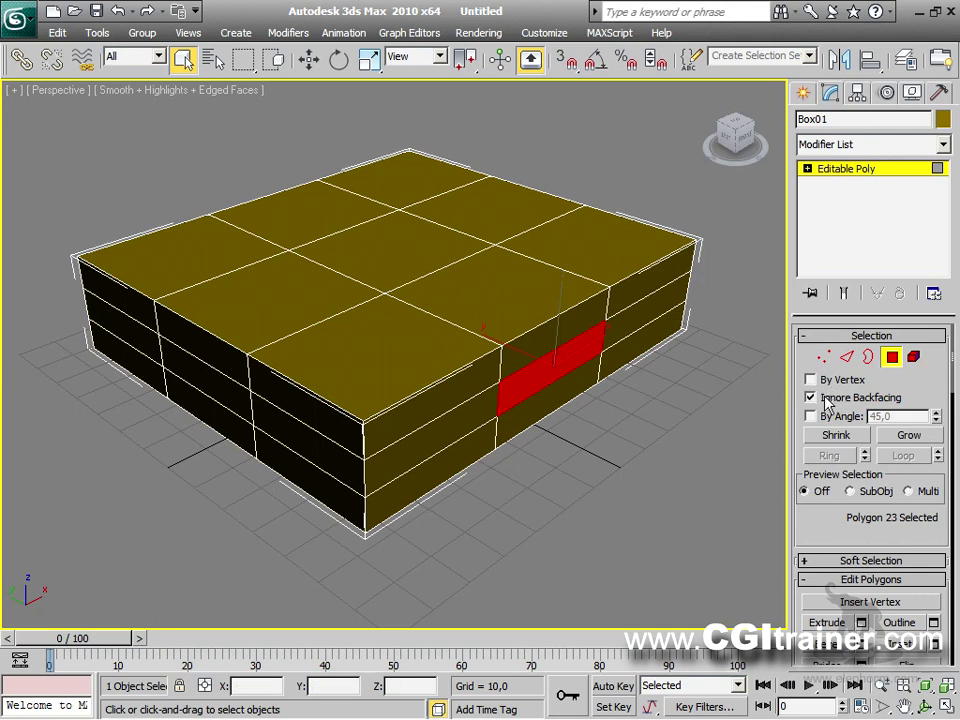
alt+middle_drag(482, 412, 364, 332)
ctrl+click(364, 332)
alt+middle_drag(541, 348, 362, 474)
scroll(240, 379, down, 4)
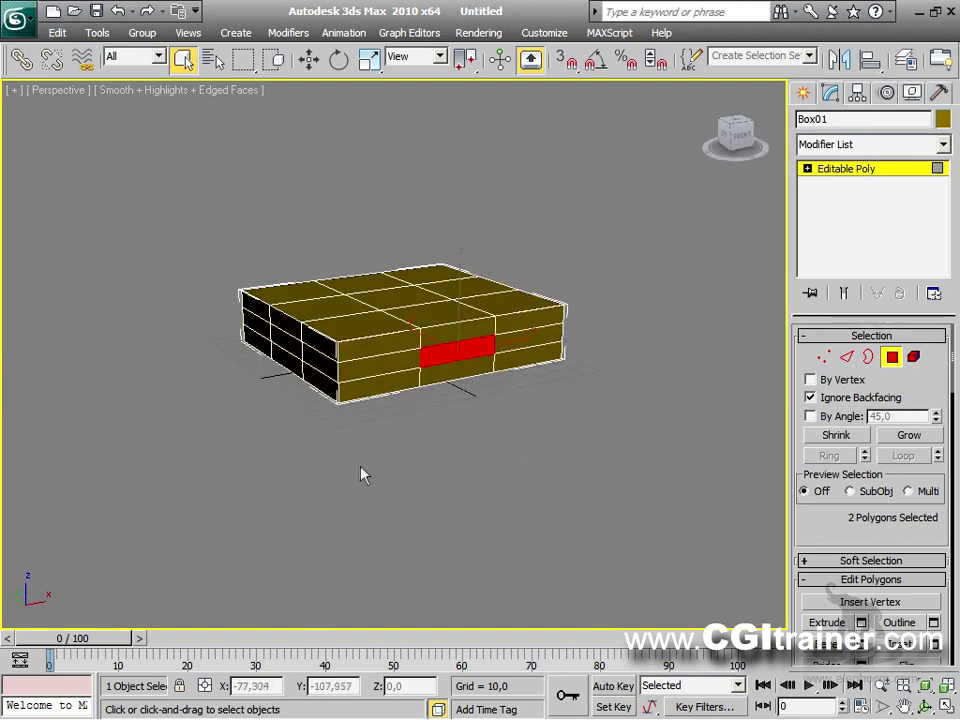
Step: Scale the two selected side polygons wider and extrude them outward to form the wings
right_click(444, 360)
click(403, 399)
drag(380, 363, 430, 277)
right_click(413, 358)
click(317, 401)
alt+middle_drag(430, 277, 505, 298)
Step: Scale down the wing tips and move them backward along the X axis to sweep the wings
right_click(514, 300)
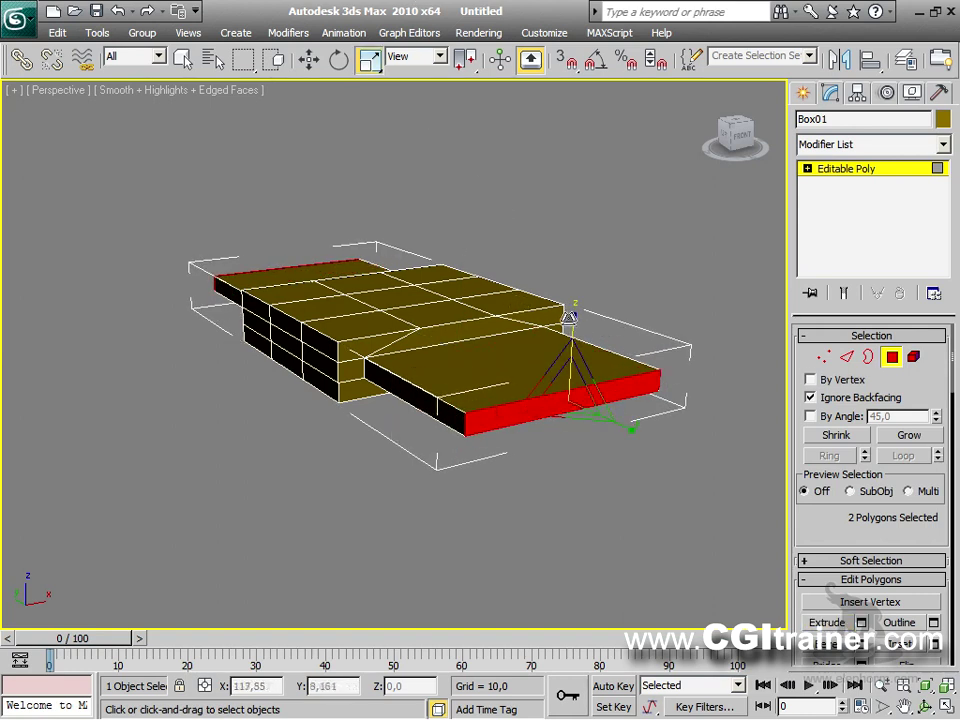
drag(489, 414, 542, 414)
right_click(530, 368)
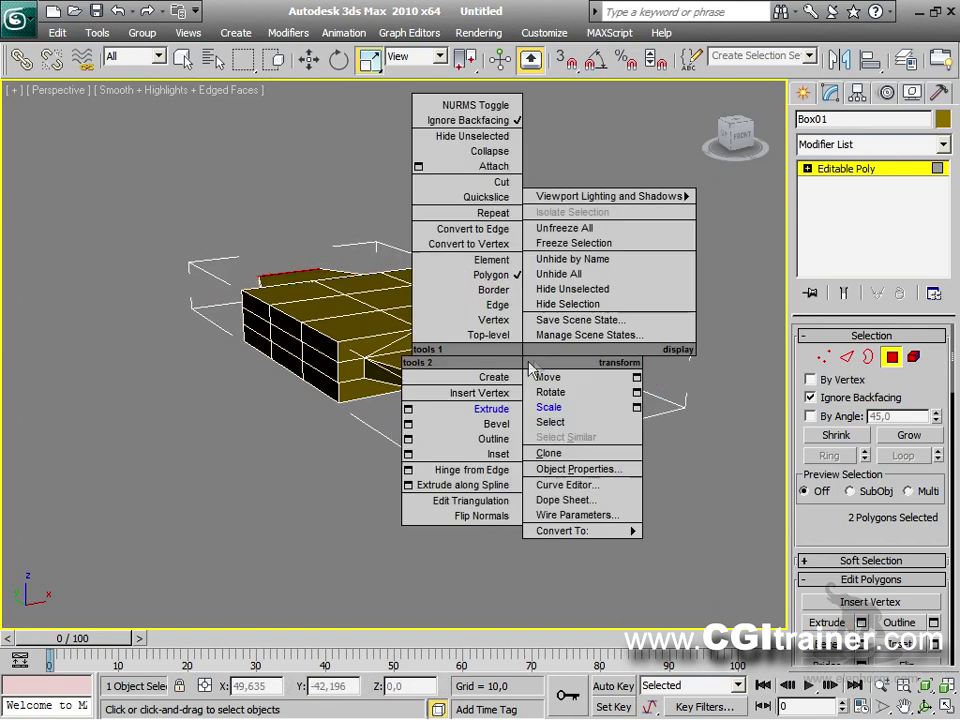
click(546, 377)
drag(450, 295, 410, 280)
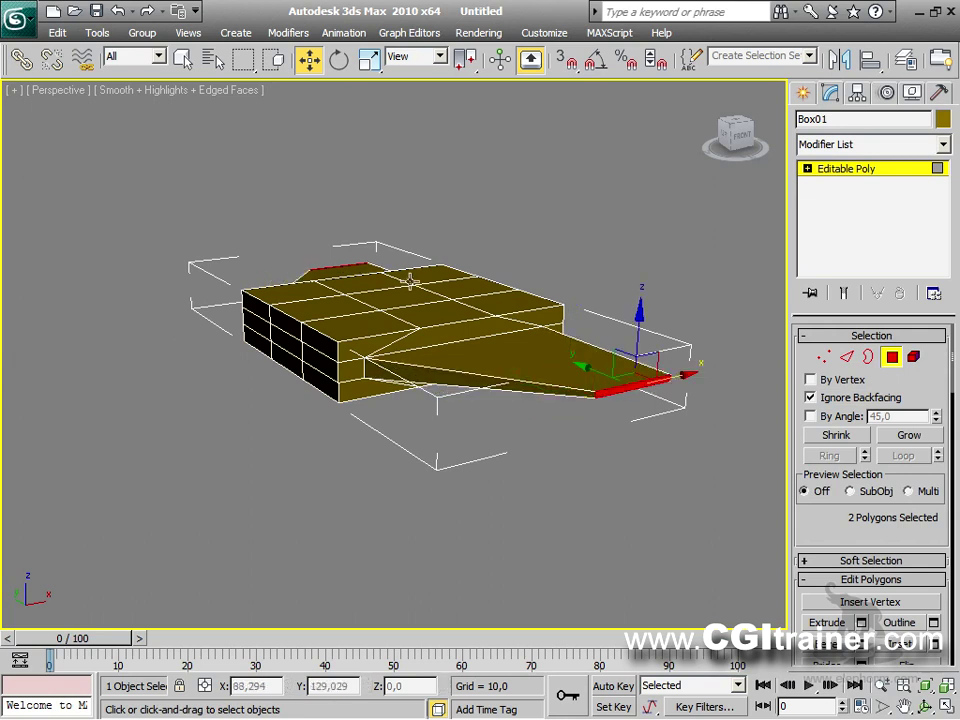
Step: Scale the body's top centre polygon into a narrow strip and move it backward along the X axis
click(408, 288)
alt+middle_drag(447, 202, 465, 317)
right_click(370, 307)
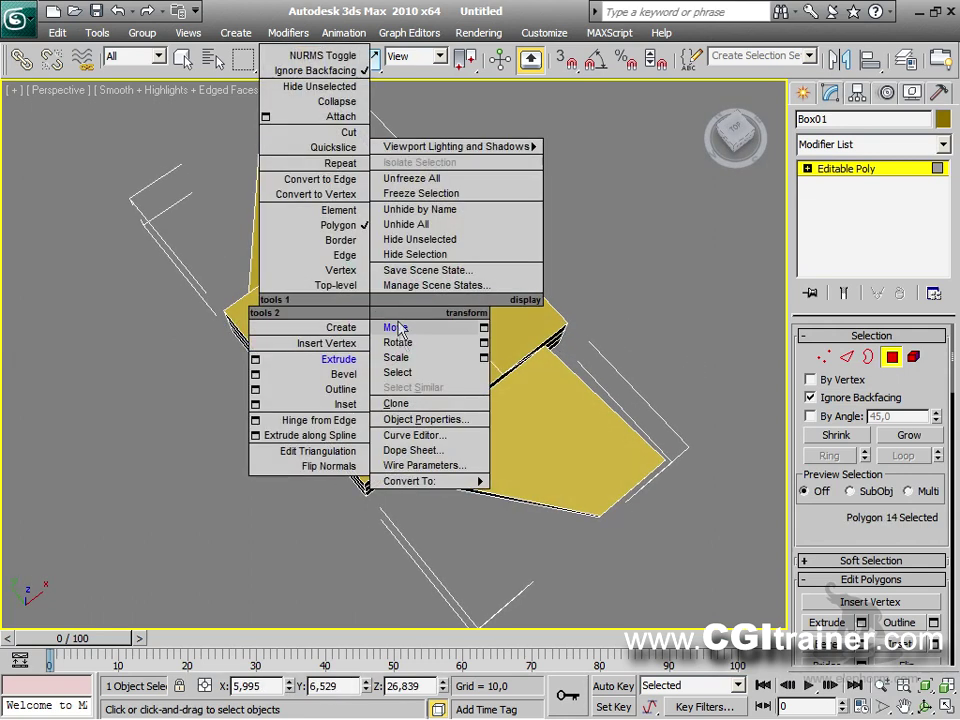
click(397, 357)
mouse_move(385, 350)
mouse_down()
mouse_move(325, 367)
mouse_move(383, 335)
mouse_up()
right_click(383, 335)
click(413, 340)
drag(441, 284, 477, 262)
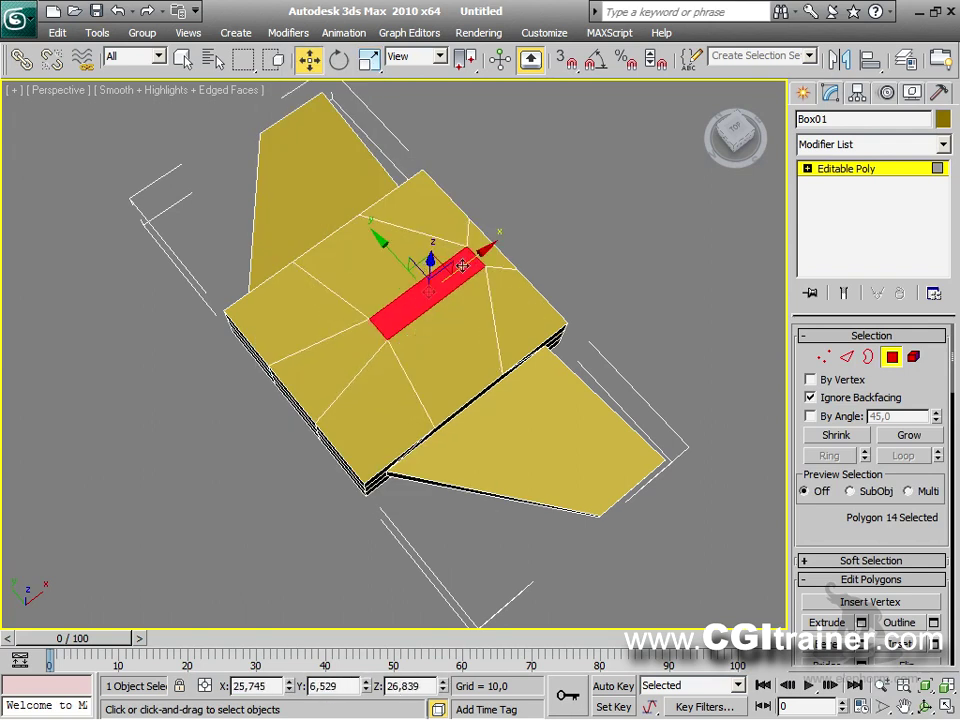
Step: Extrude the narrow top polygon upward about 60 units to form the tail fin
right_click(415, 297)
click(440, 347)
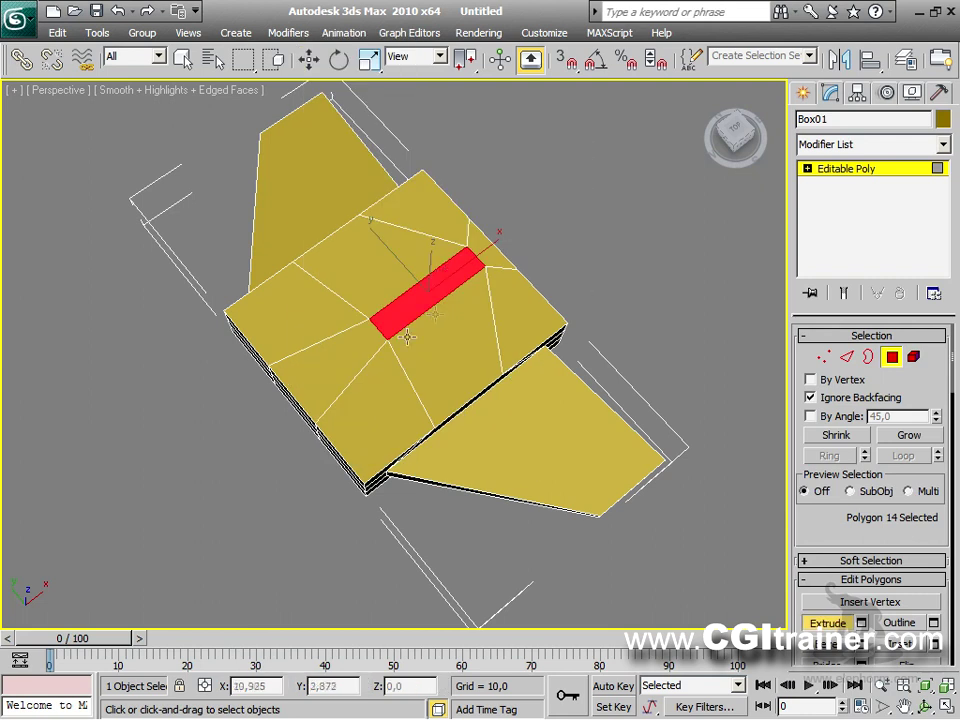
drag(423, 284, 462, 362)
alt+middle_drag(467, 369, 397, 328)
key(w)
Step: Scale down the tail fin's top polygon and move it backward to taper and sweep the fin
right_click(461, 262)
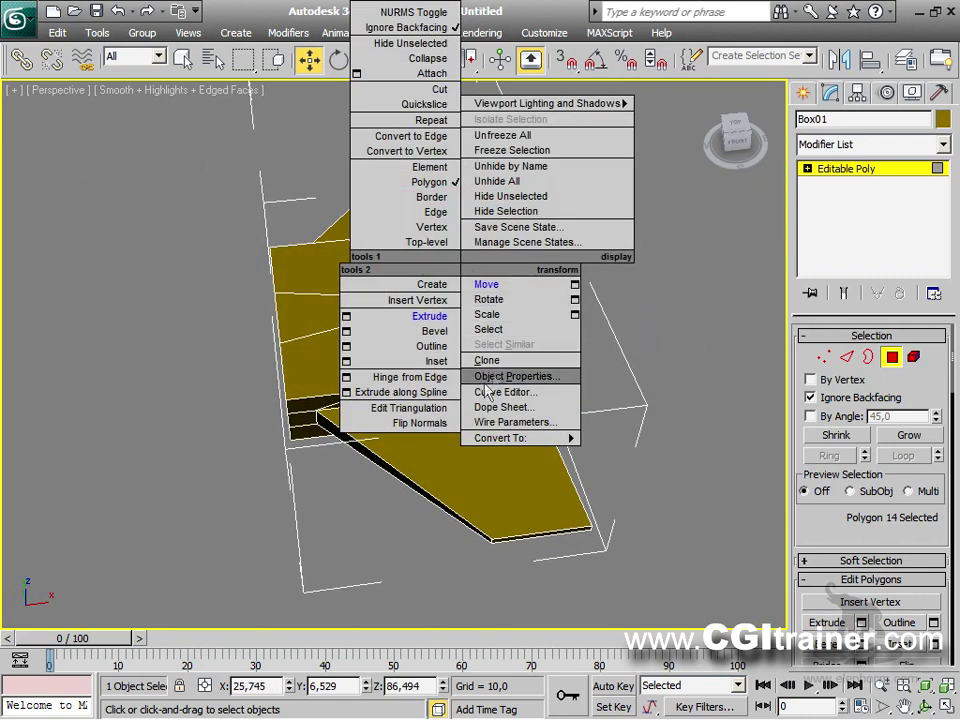
click(503, 320)
drag(460, 250, 519, 304)
right_click(443, 262)
click(468, 284)
alt+middle_drag(519, 304, 469, 286)
Step: Select the polygons on both sides of the tail fin and inset them
click(313, 242)
ctrl+click(540, 274)
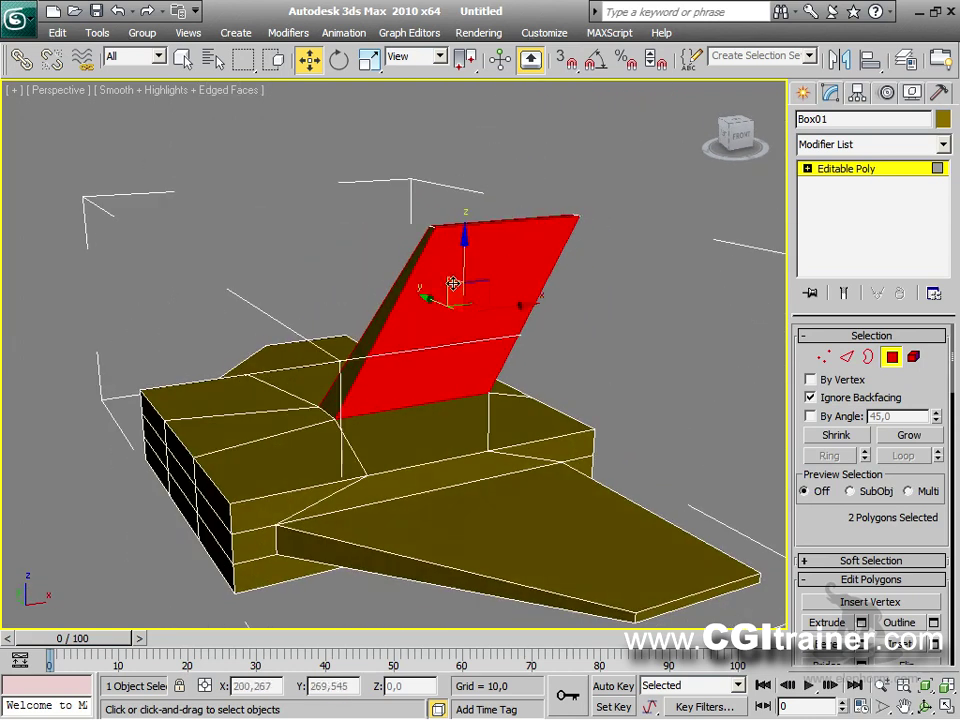
right_click(453, 284)
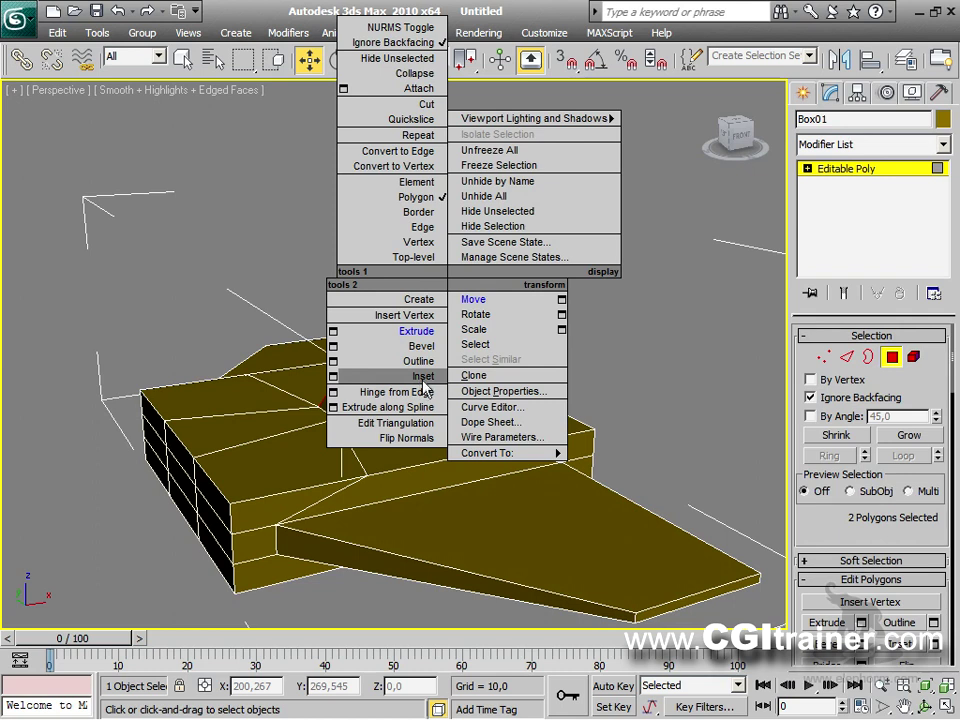
click(380, 377)
drag(453, 318, 456, 344)
Step: Flatten the two inset fin polygons vertically and extrude them outward to form the horizontal stabilizers
right_click(469, 251)
click(494, 313)
drag(465, 310, 462, 461)
drag(388, 320, 433, 318)
right_click(444, 324)
click(420, 362)
drag(471, 296, 462, 190)
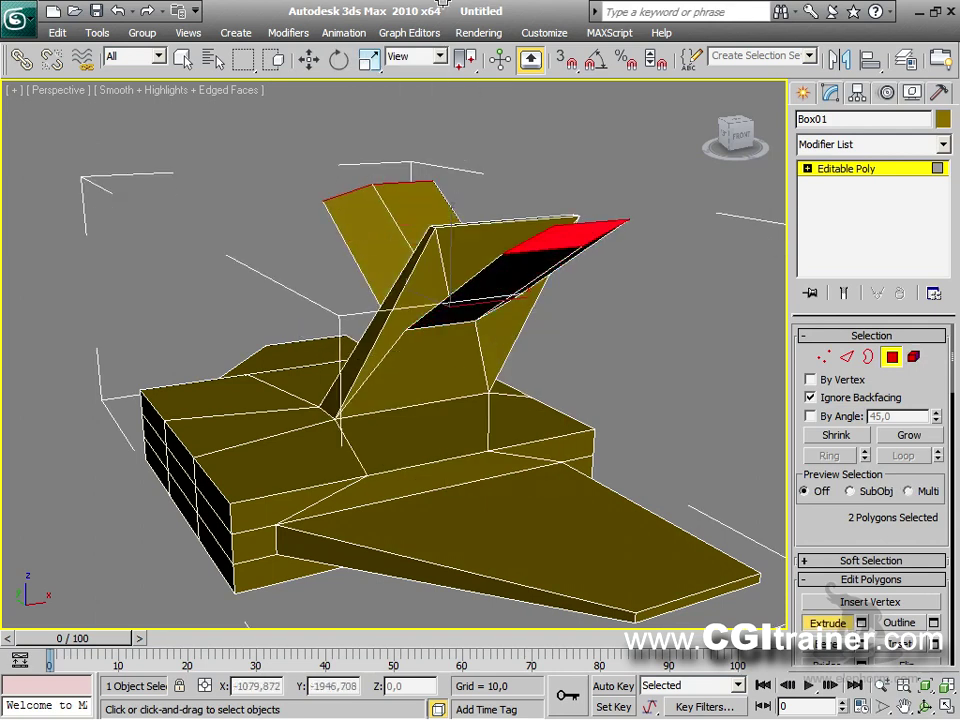
Step: Move the stabilizer tips backward along the X axis to sweep both stabilizers
right_click(463, 272)
click(489, 281)
drag(378, 150, 416, 297)
alt+middle_drag(416, 297, 522, 363)
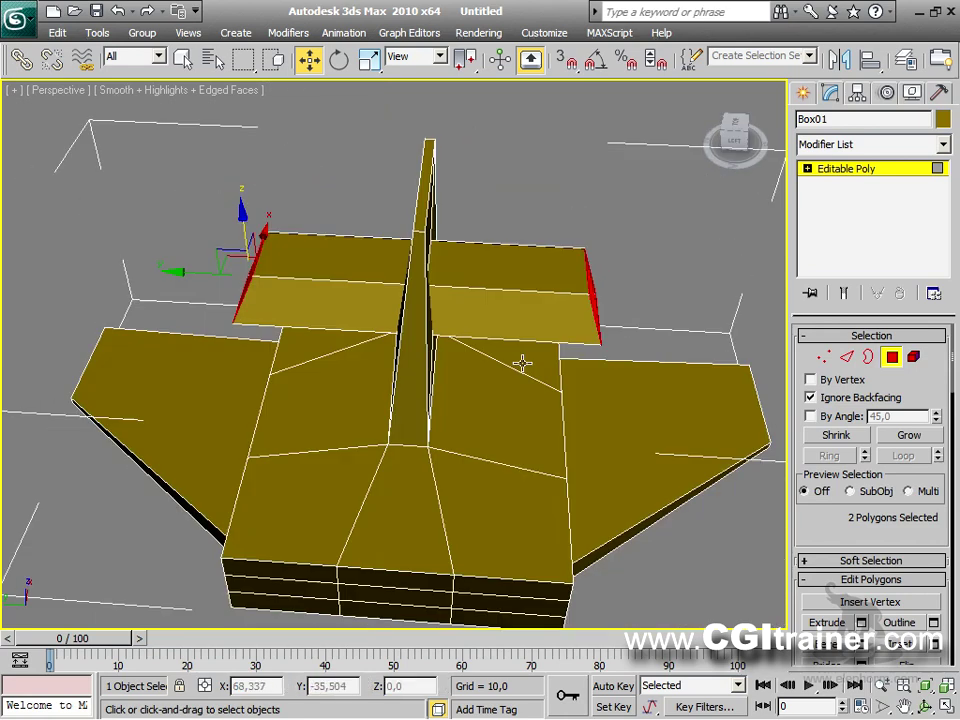
drag(265, 232, 274, 167)
alt+middle_drag(274, 167, 444, 212)
Step: Scale down the stabilizer tip polygons to taper both stabilizers
right_click(439, 272)
click(540, 315)
drag(438, 182, 443, 203)
alt+middle_drag(443, 203, 405, 463)
Step: Enlarge the body's front centre polygon and extrude it forward into a nose with a scaled-down tip
click(385, 507)
drag(415, 497, 450, 392)
right_click(365, 477)
click(270, 542)
drag(401, 506, 427, 144)
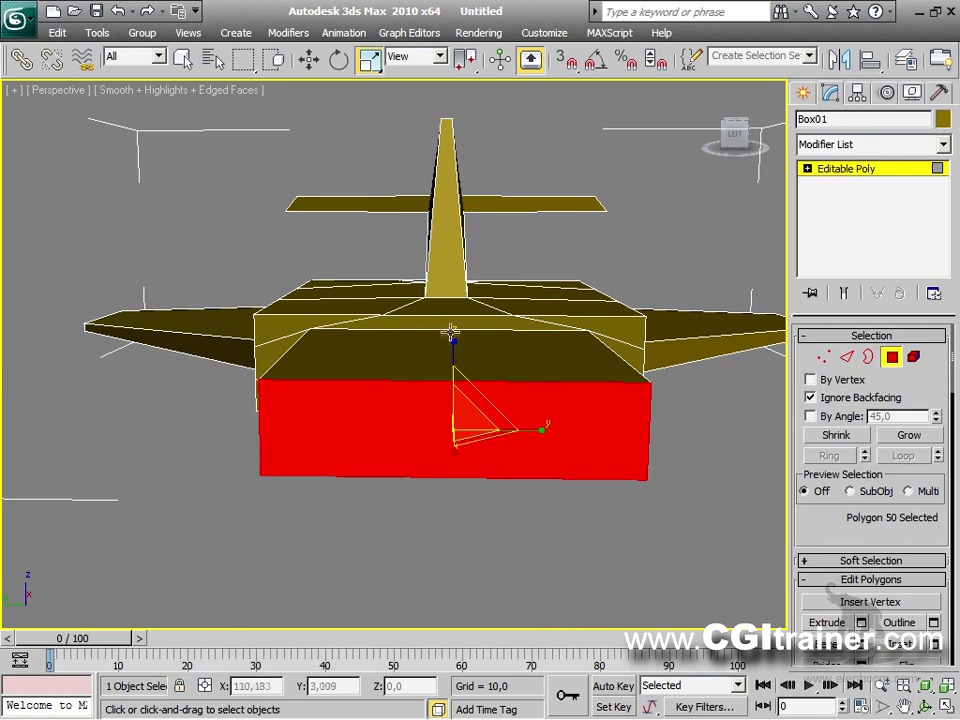
drag(451, 332, 398, 434)
alt+middle_drag(398, 432, 497, 422)
Step: Inset the two front polygons beside the nose and extrude them inward as air intakes
click(562, 427)
ctrl+click(222, 414)
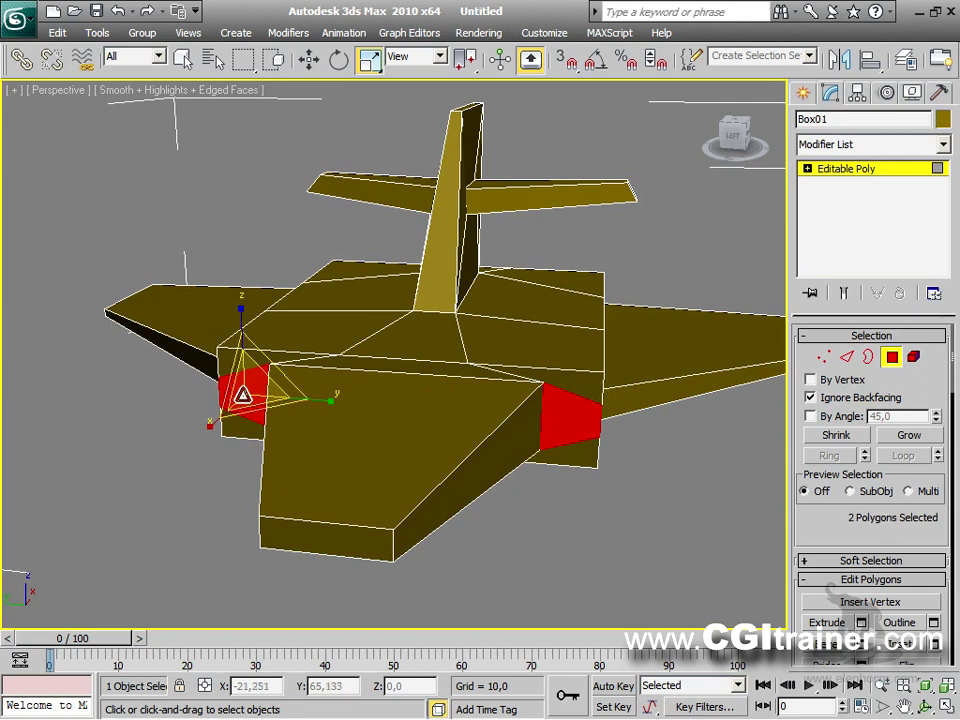
right_click(268, 401)
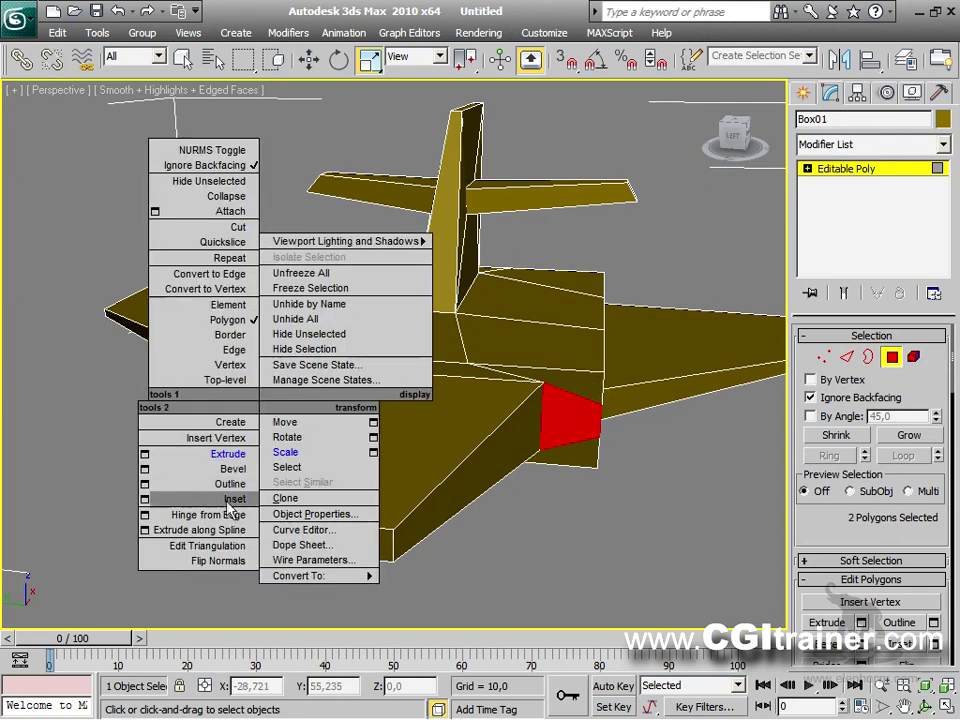
click(233, 500)
drag(240, 383, 188, 663)
right_click(243, 388)
click(214, 438)
Step: Select the centre polygon on the rear of the body and scale it up
alt+middle_drag(348, 497, 360, 369)
click(360, 369)
key(r)
drag(352, 362, 338, 266)
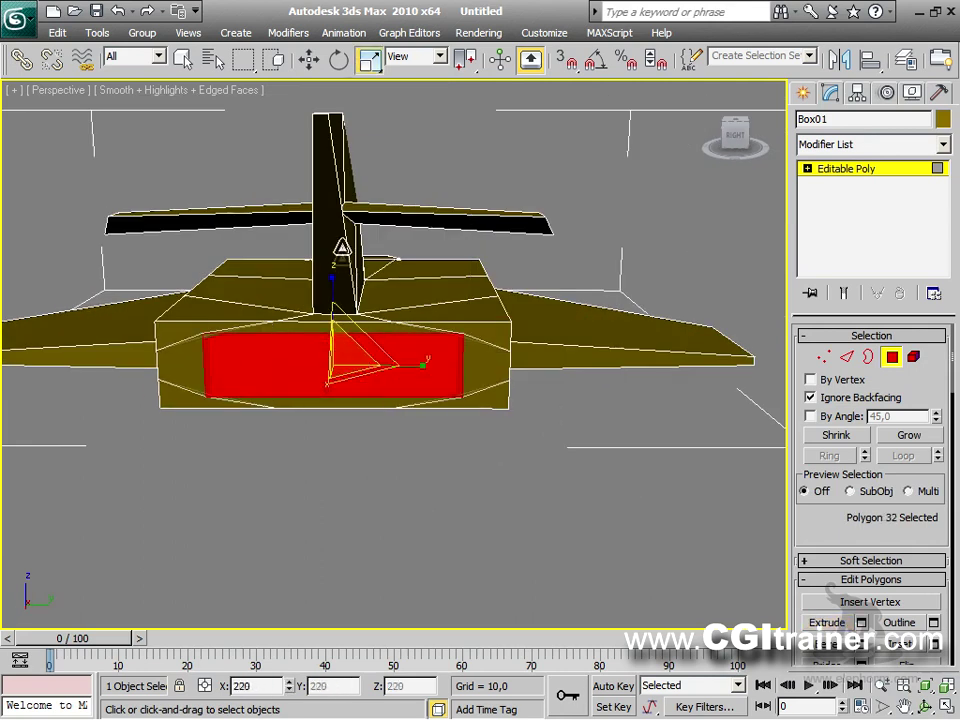
Step: Inset the enlarged rear polygon and extrude it inward to form the engine exhaust
right_click(298, 355)
click(274, 453)
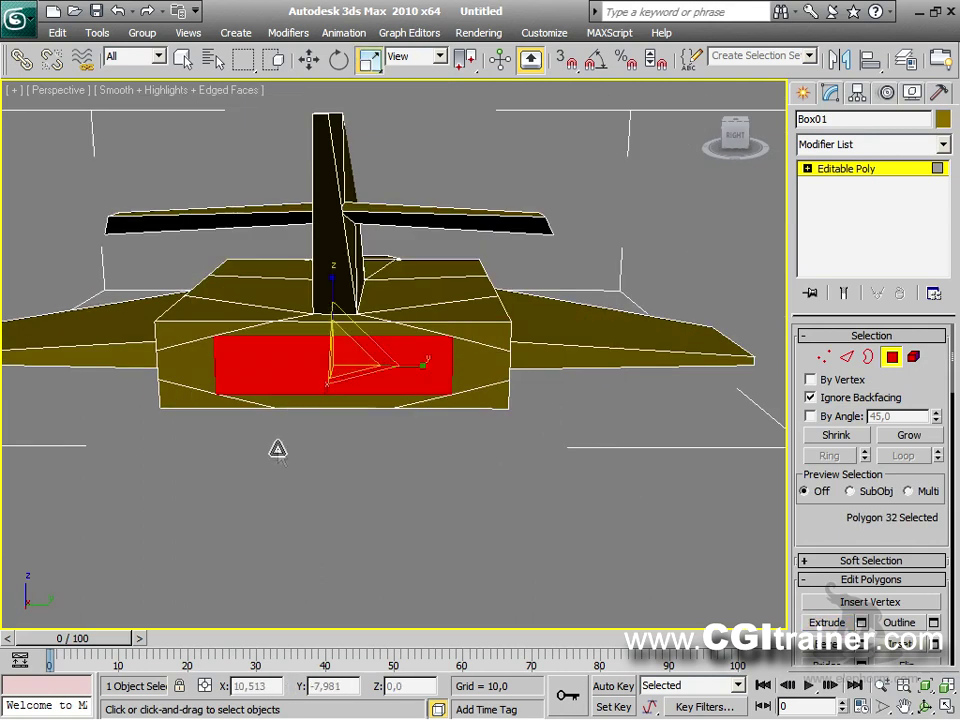
drag(302, 368, 250, 635)
right_click(296, 372)
click(258, 412)
alt+middle_drag(270, 471, 462, 543)
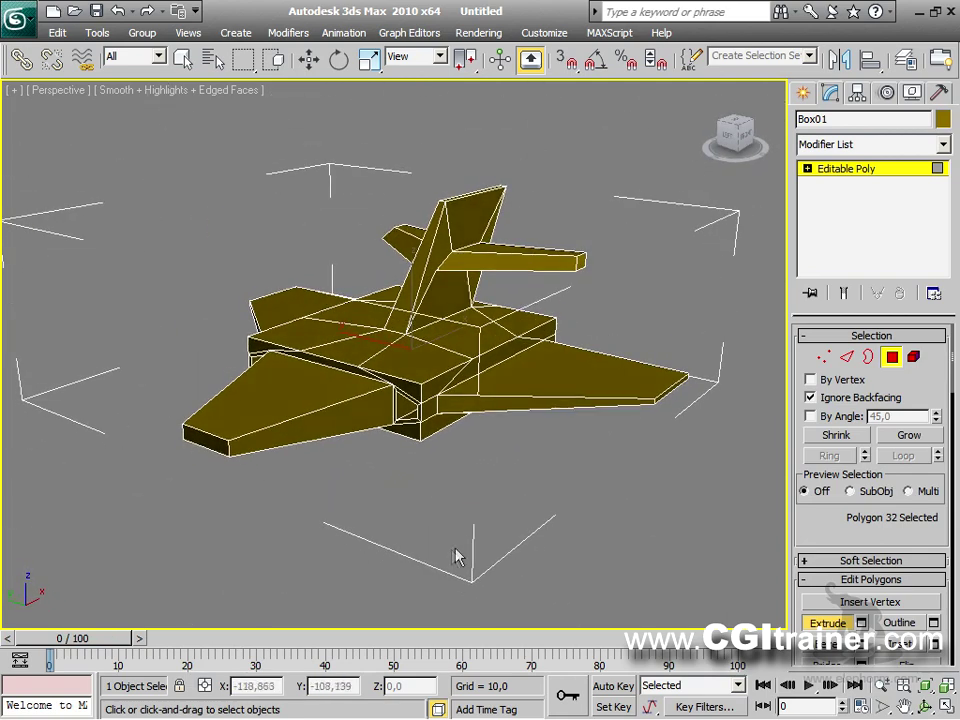
Step: Cycle through the vertex, edge, border, polygon and element sub-object levels of the aircraft, ending at whole-object level
click(824, 358)
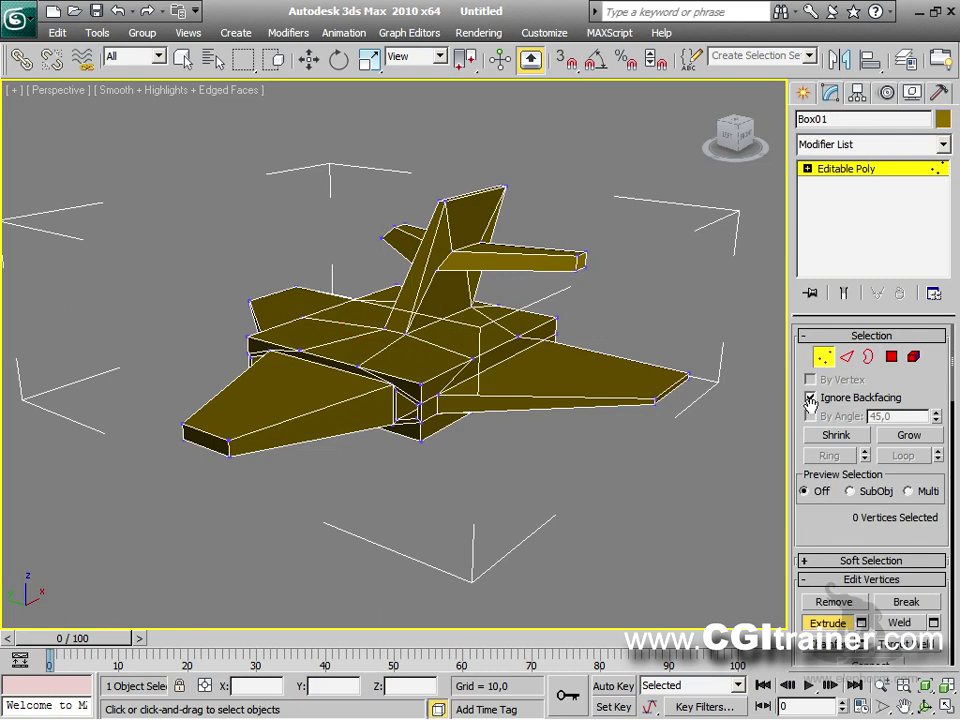
click(868, 357)
click(913, 357)
click(826, 360)
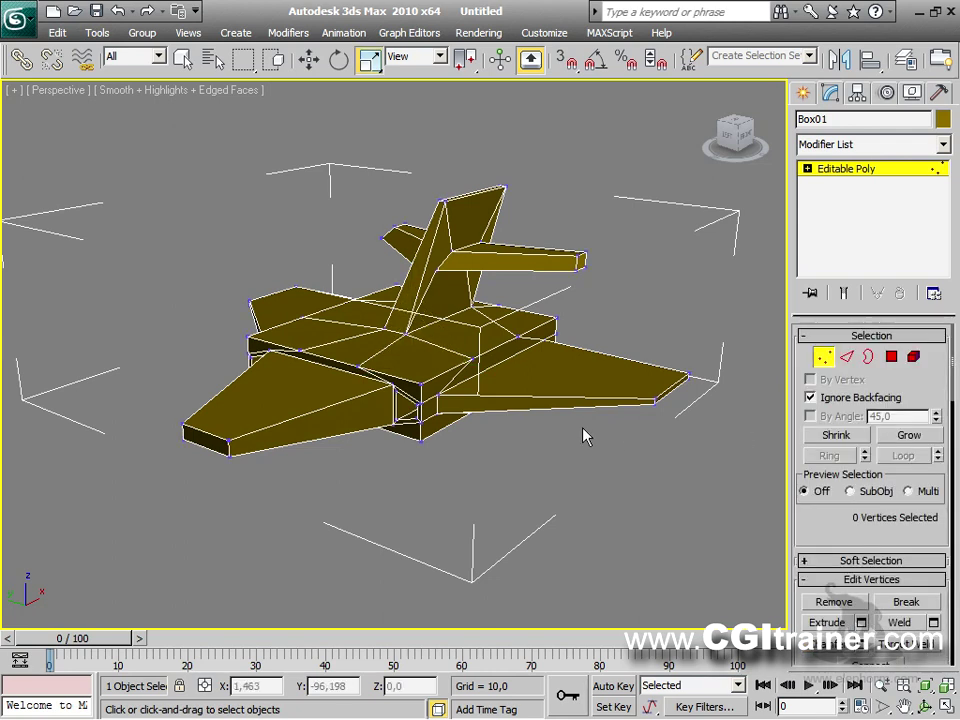
key(2)
key(3)
key(4)
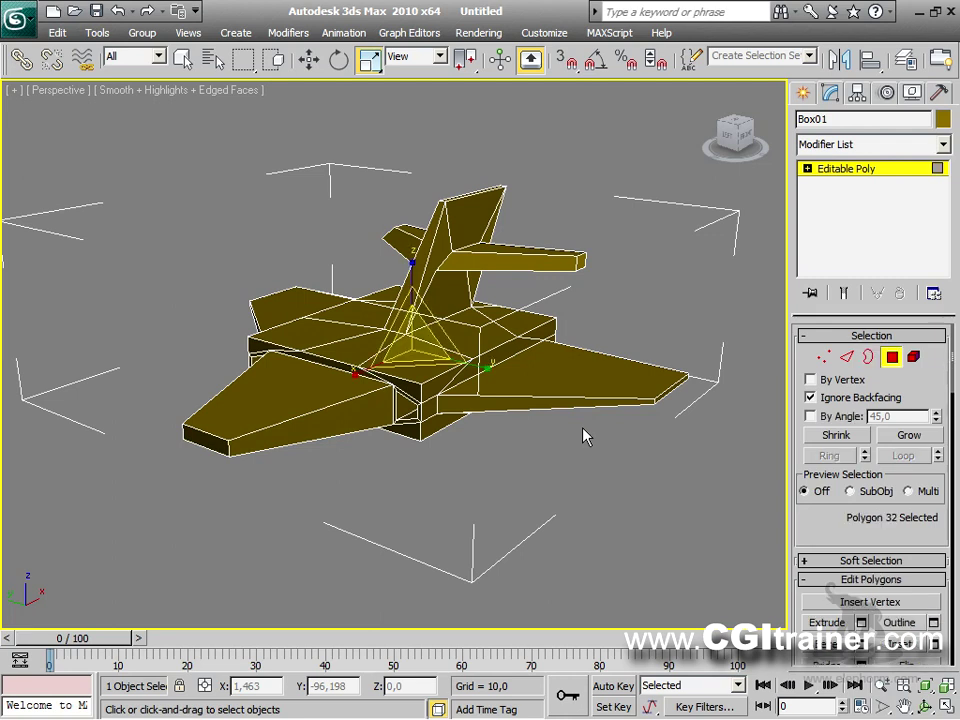
key(5)
key(6)
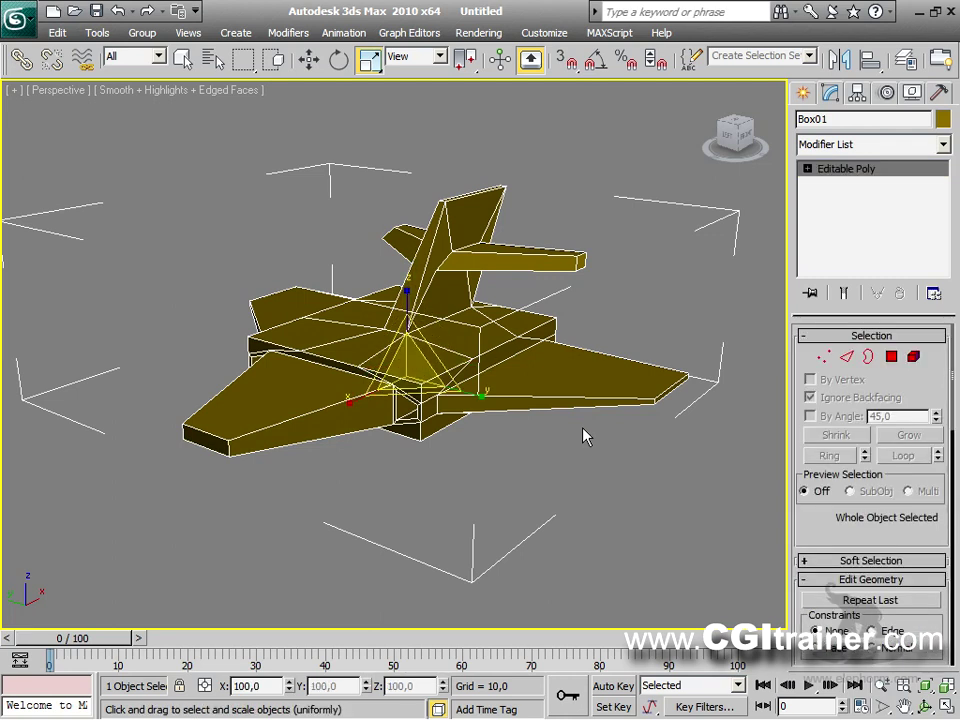
key(1)
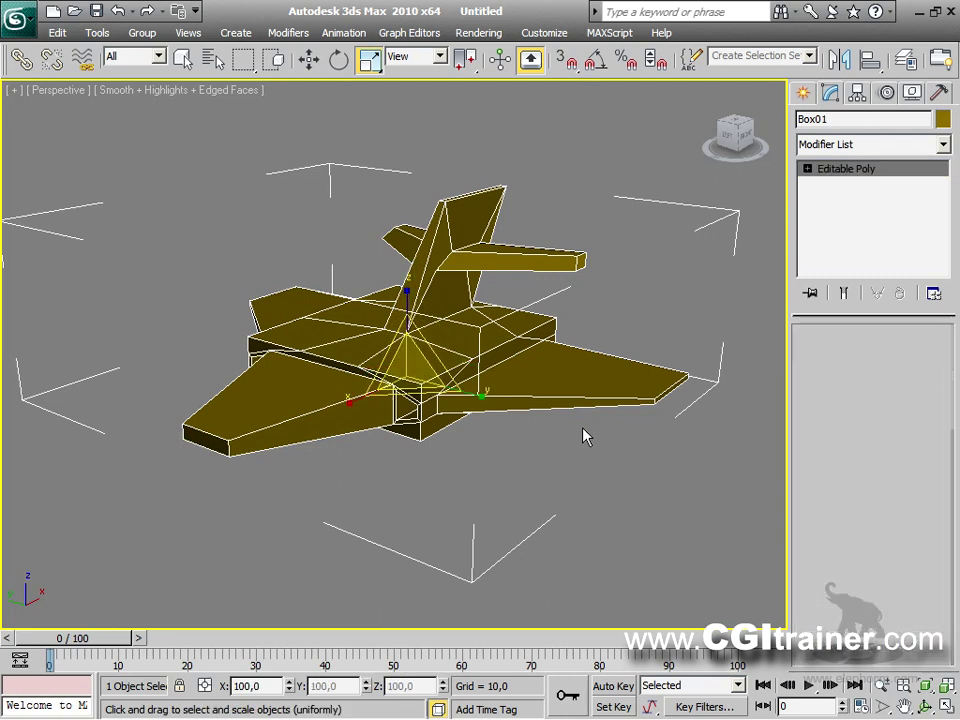
key(2)
key(3)
key(4)
key(5)
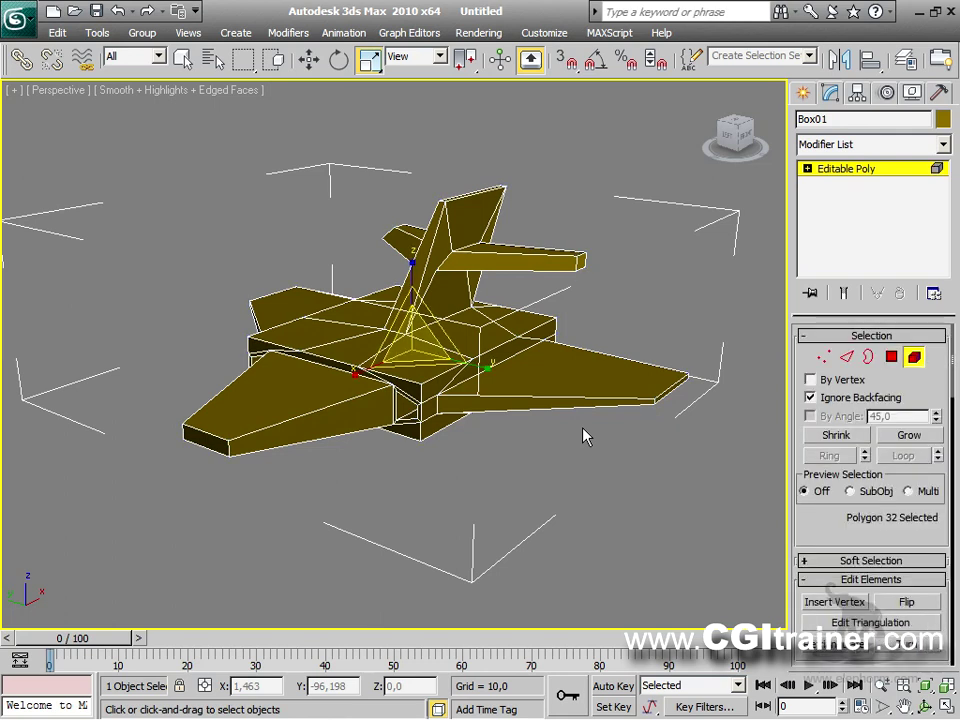
key(6)
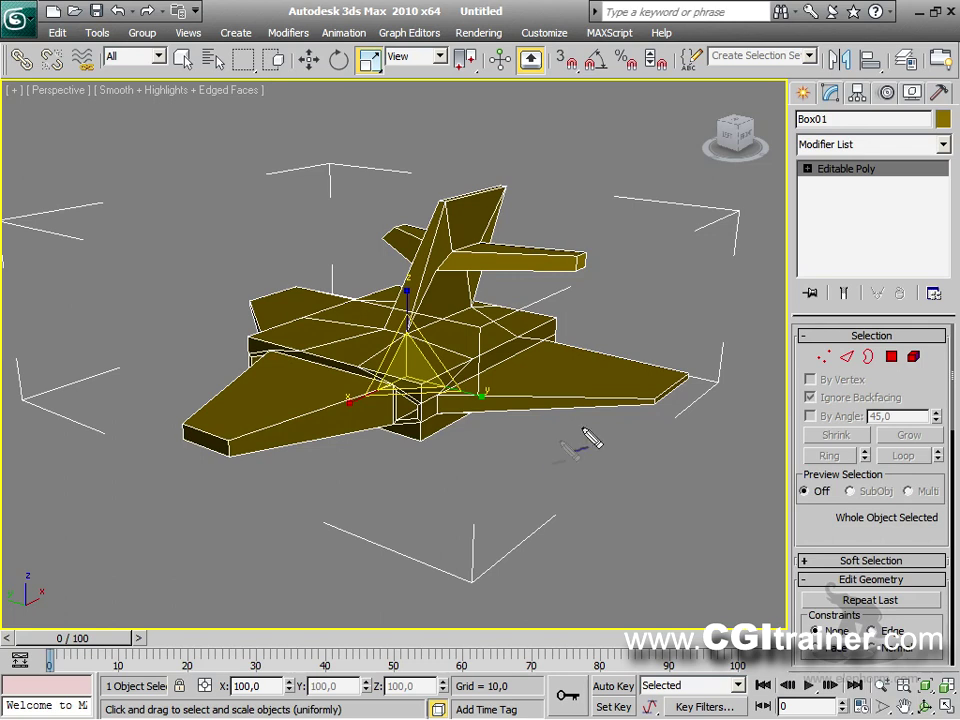
mouse_move(803, 368)
mouse_down()
mouse_move(828, 343)
mouse_move(833, 364)
mouse_move(805, 353)
mouse_move(791, 295)
mouse_move(802, 354)
mouse_up()
mouse_move(840, 316)
mouse_down()
mouse_move(847, 352)
mouse_move(872, 388)
mouse_move(855, 410)
mouse_up()
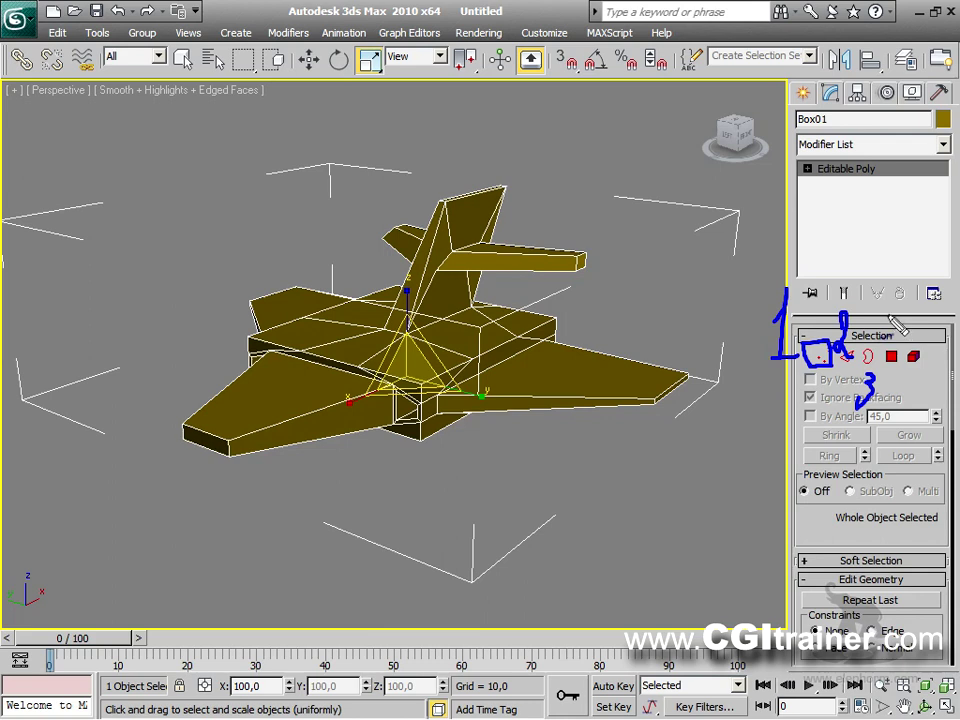
mouse_move(884, 323)
mouse_down()
mouse_move(895, 351)
mouse_move(884, 355)
mouse_move(921, 375)
mouse_up()
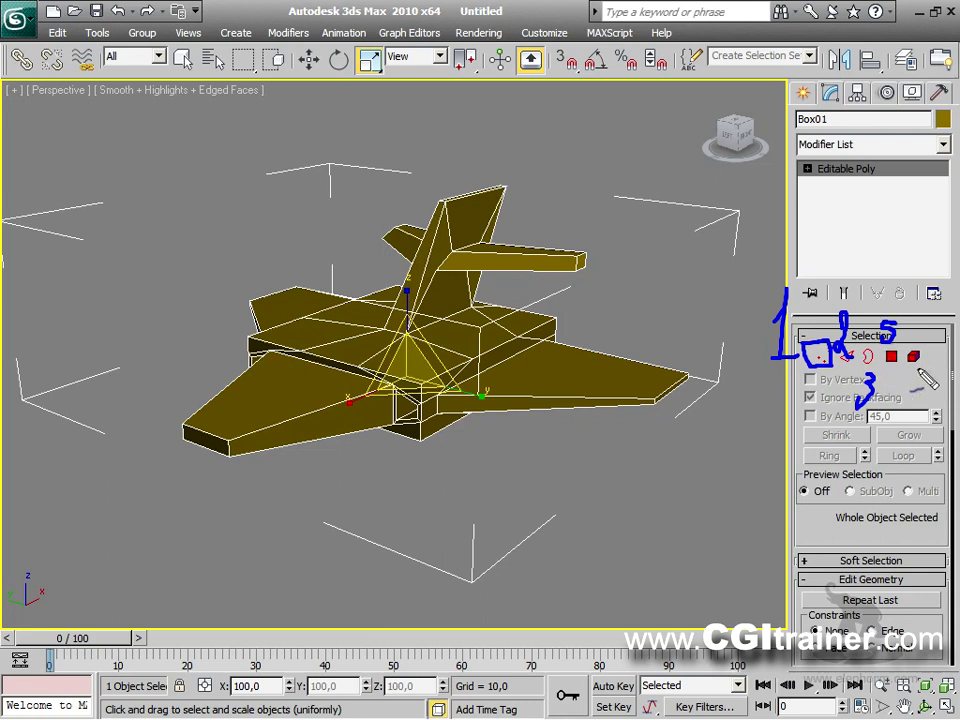
key(ctrl+z)
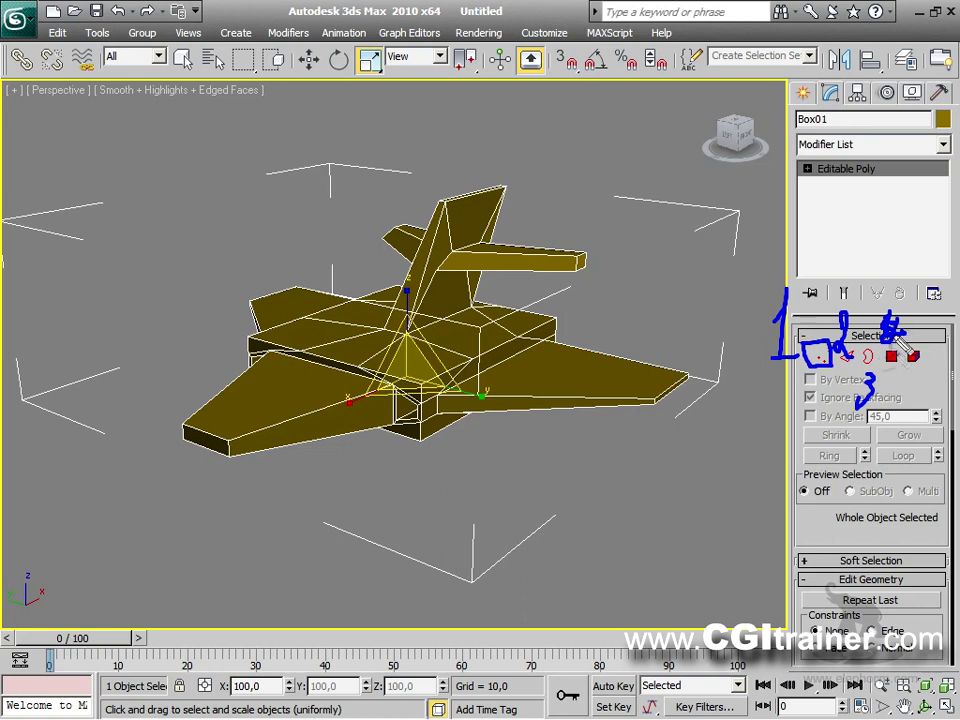
drag(924, 366, 916, 395)
key(ctrl+z)
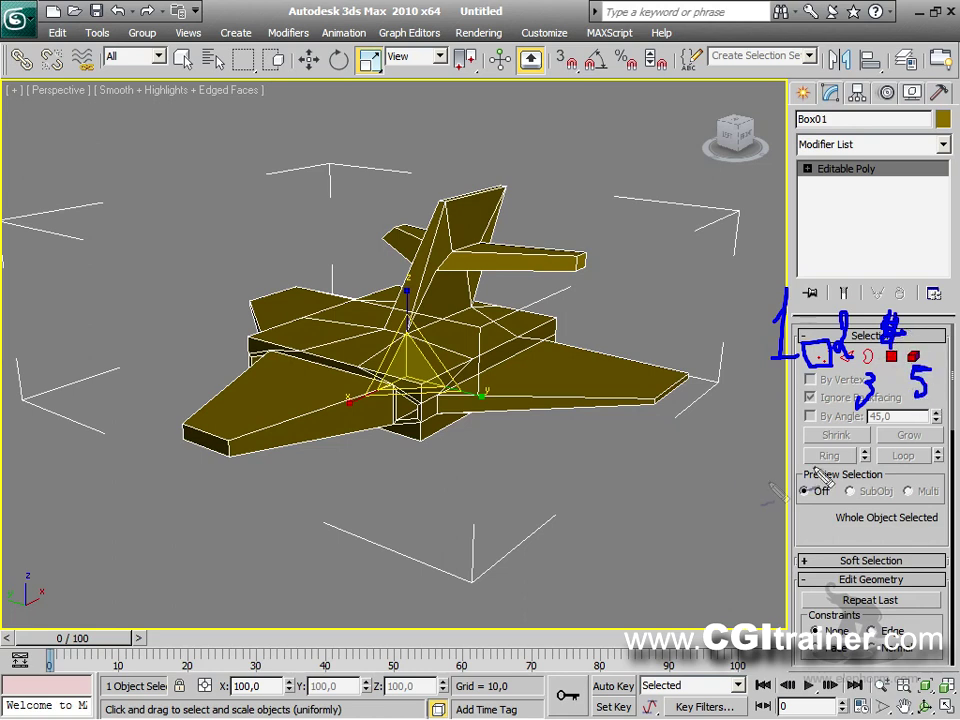
mouse_move(622, 184)
mouse_down()
mouse_move(627, 292)
mouse_move(613, 265)
mouse_up()
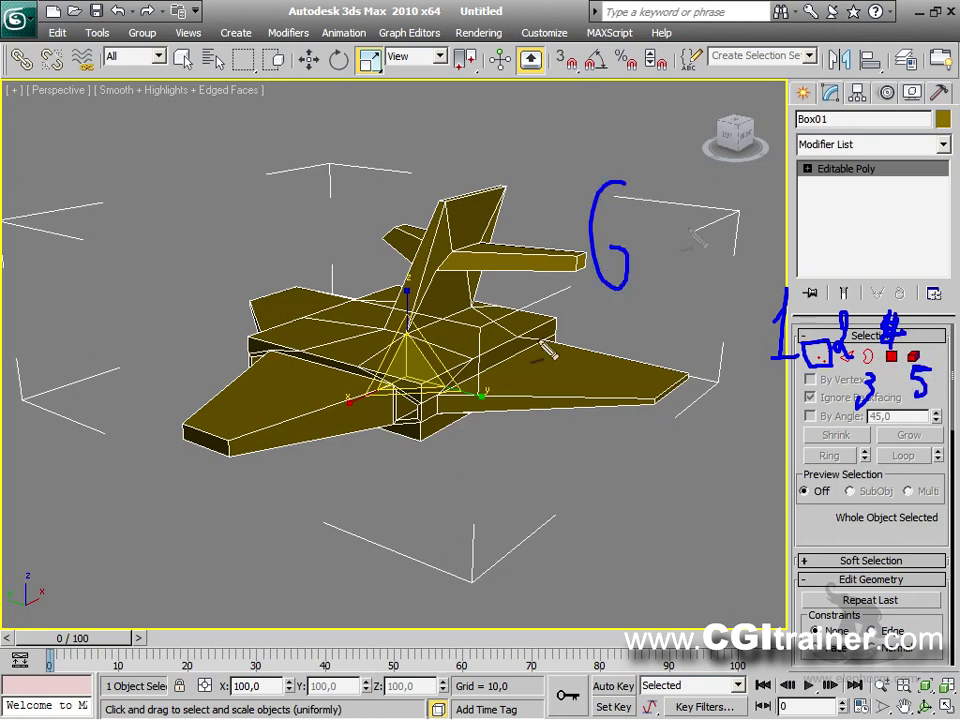
mouse_move(323, 152)
mouse_down()
mouse_move(713, 197)
mouse_move(658, 243)
mouse_move(496, 330)
mouse_move(172, 250)
mouse_move(55, 232)
mouse_move(368, 166)
mouse_up()
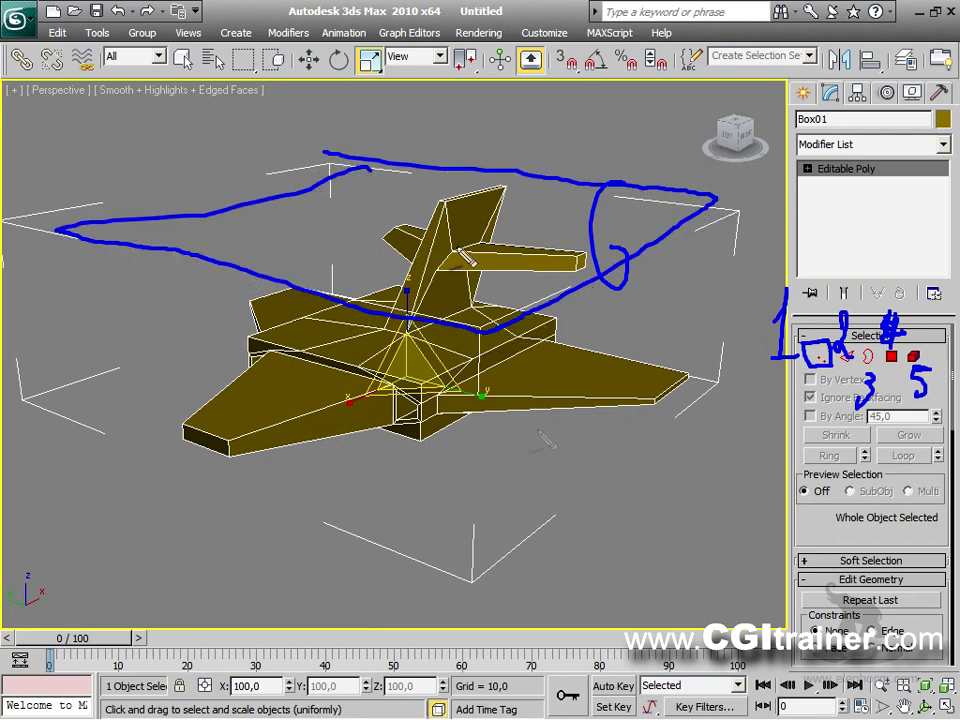
mouse_move(480, 335)
mouse_down()
mouse_move(478, 606)
mouse_move(804, 434)
mouse_move(754, 242)
mouse_up()
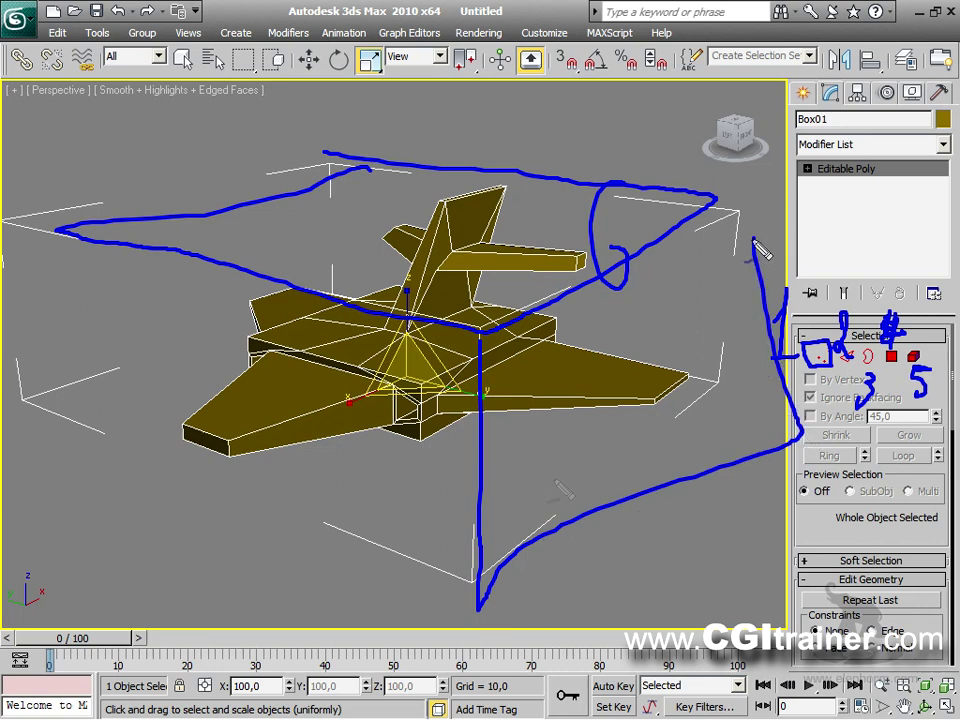
drag(438, 600, 165, 462)
key(Escape)
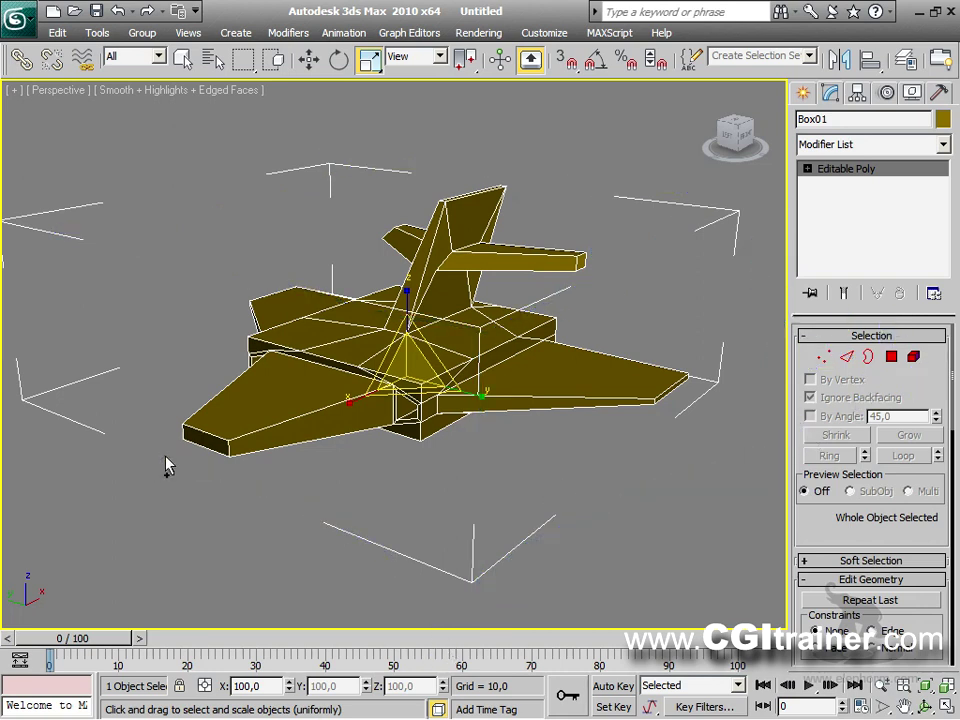
right_click(376, 332)
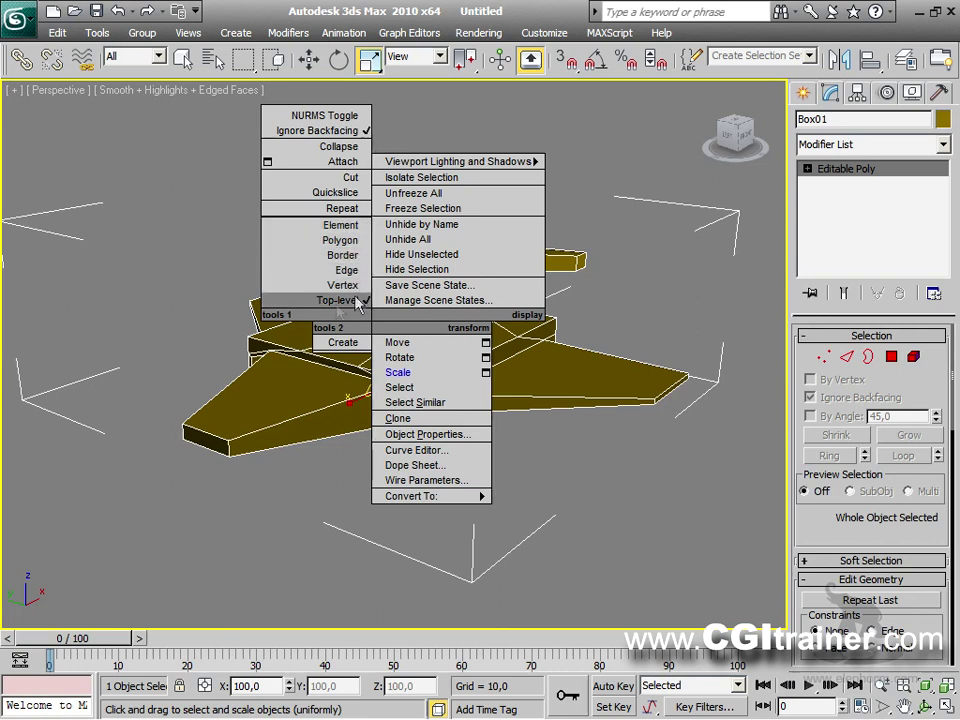
click(614, 415)
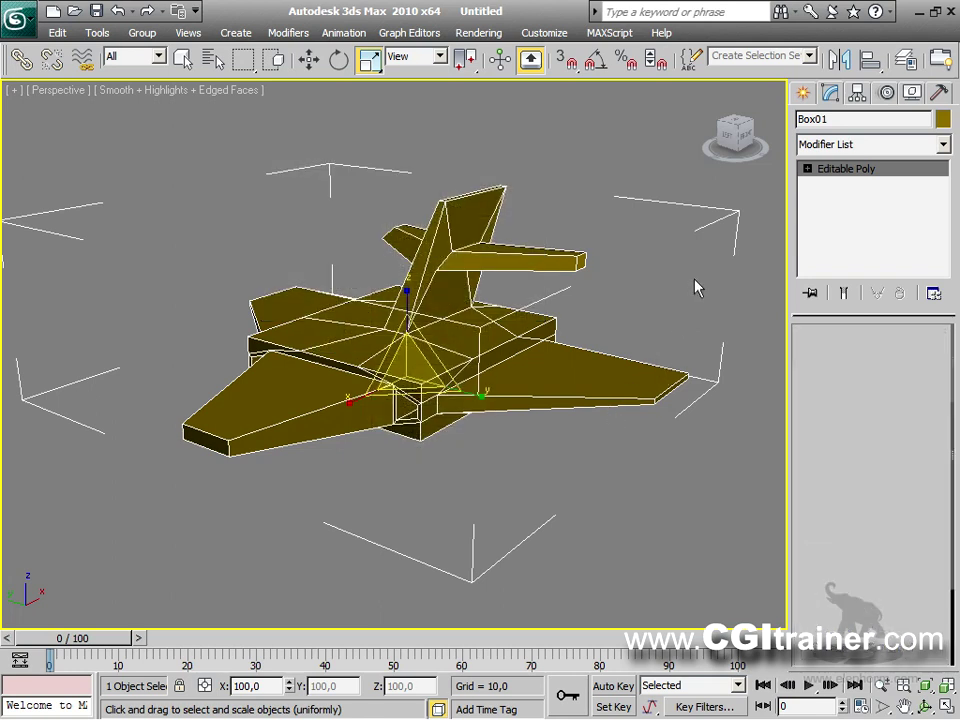
Step: Select the four outer corner vertices at the front of the body and move them back toward the tail
key(1)
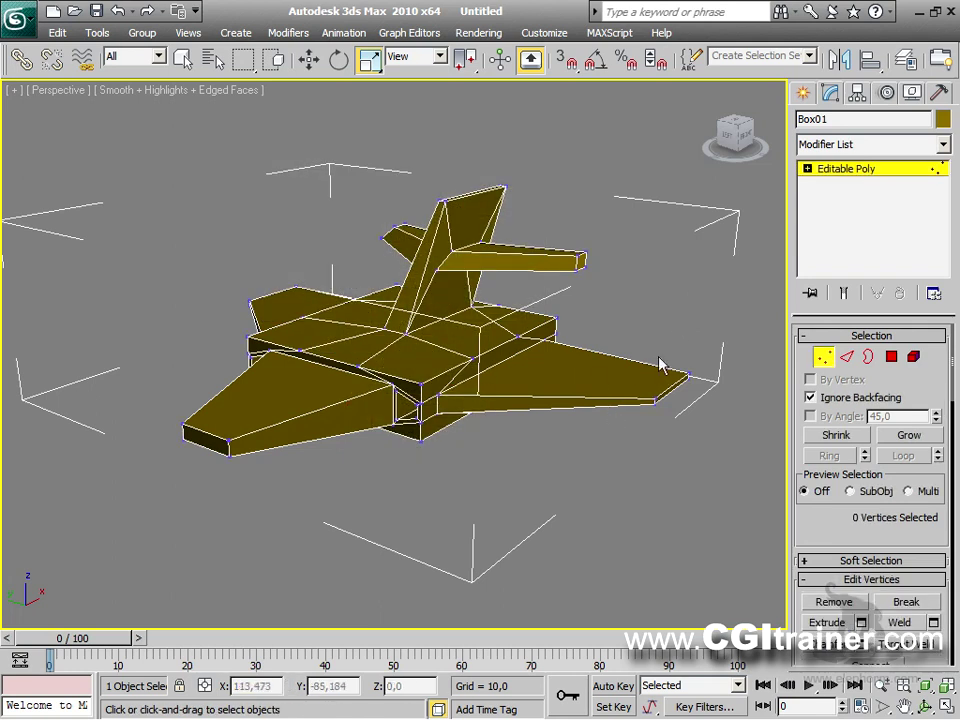
click(421, 403)
ctrl+click(421, 439)
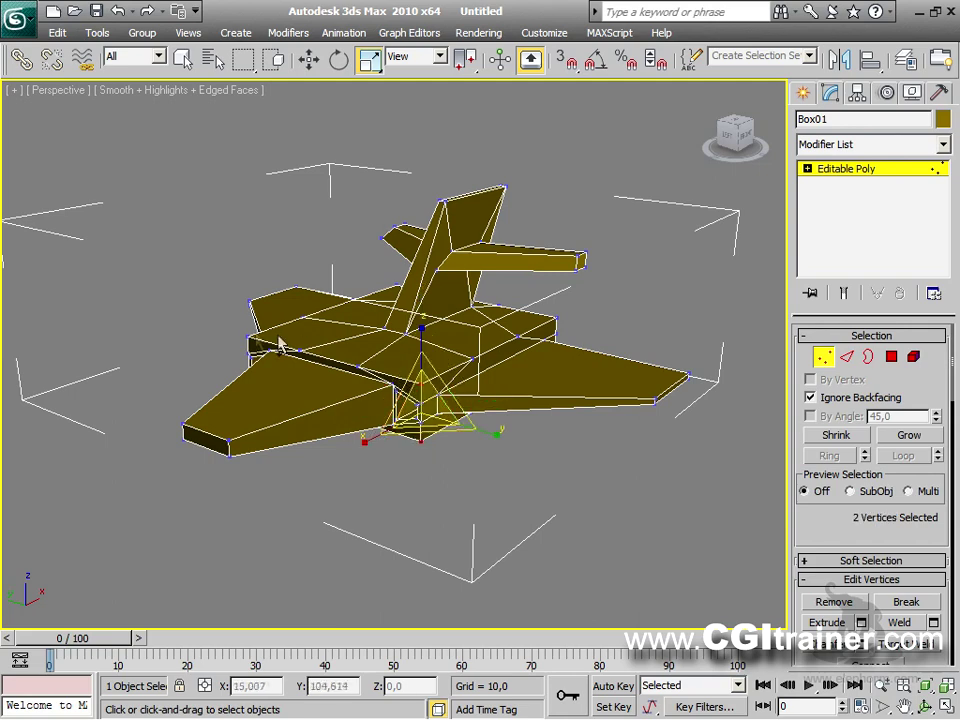
ctrl+click(305, 352)
alt+middle_drag(326, 360, 465, 425)
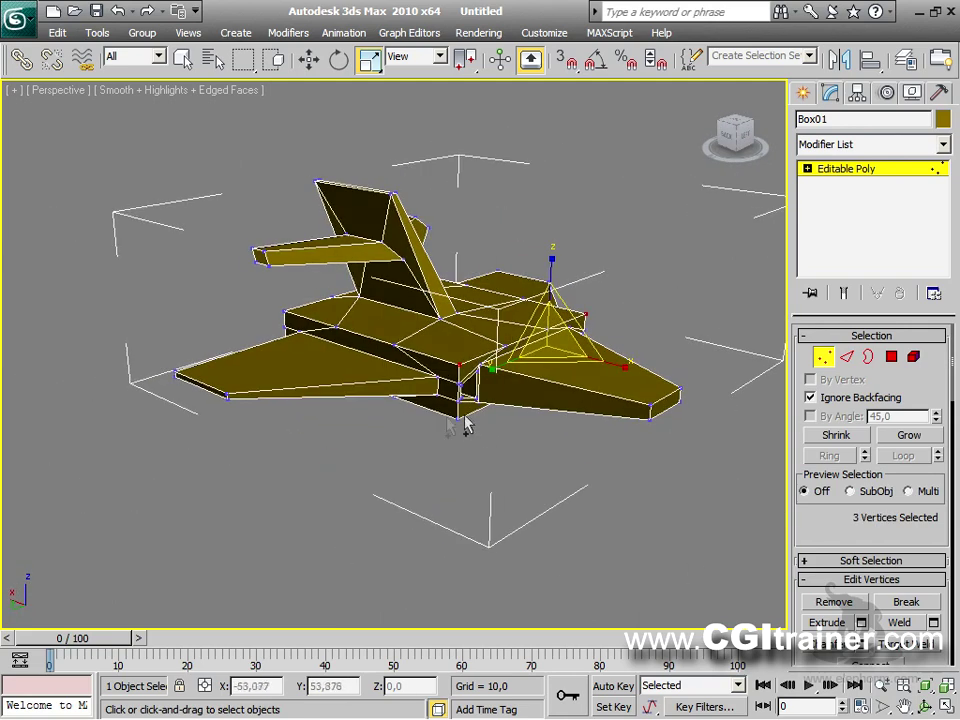
ctrl+click(546, 409)
alt+middle_drag(546, 409, 328, 385)
right_click(328, 385)
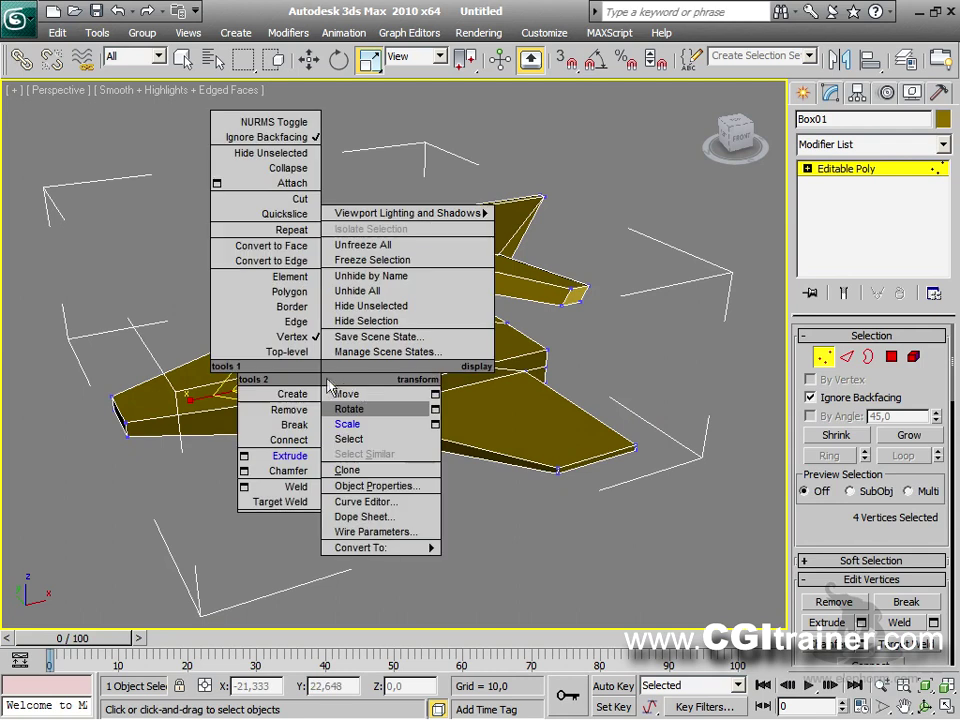
click(372, 394)
drag(336, 386, 326, 383)
Step: Select the four outer corner vertices around the engine exhaust at the rear and move them forward along X
alt+middle_drag(326, 383, 455, 415)
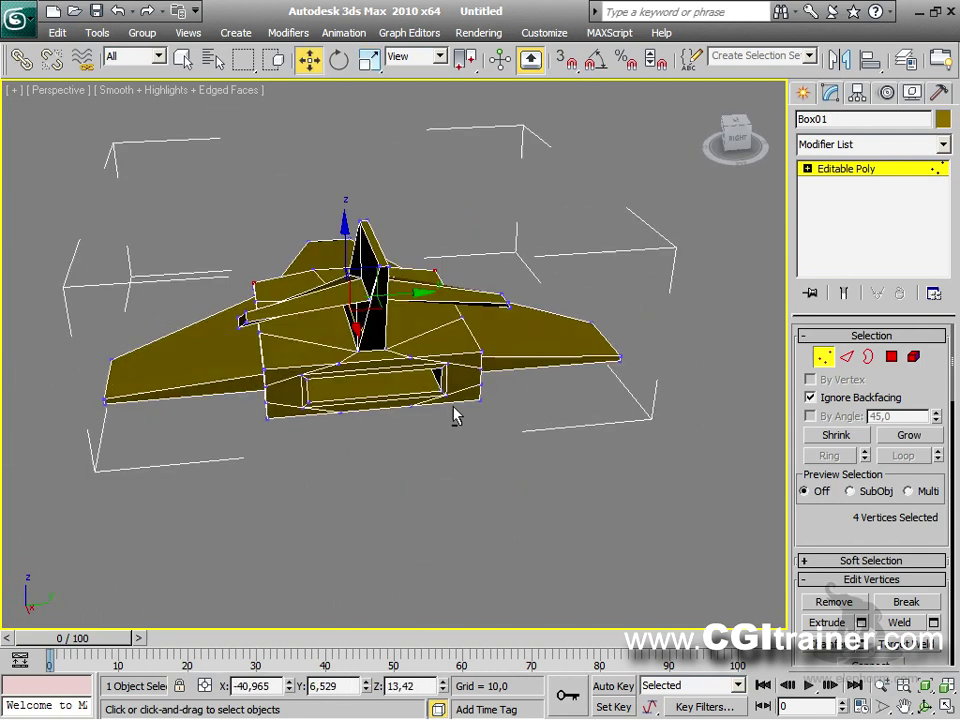
click(482, 353)
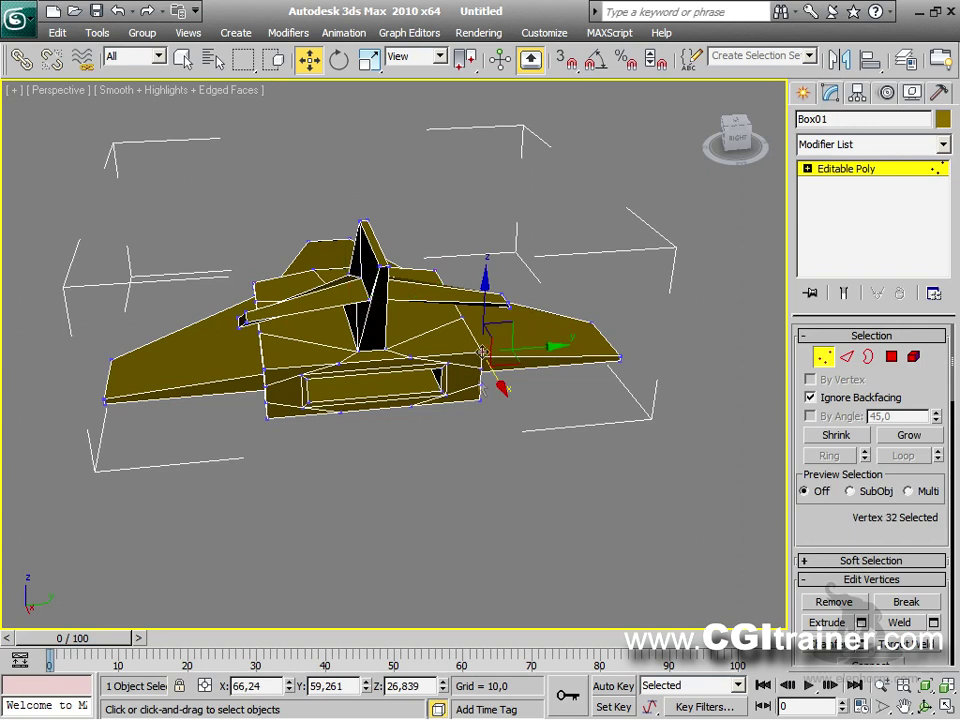
ctrl+click(264, 370)
ctrl+click(266, 415)
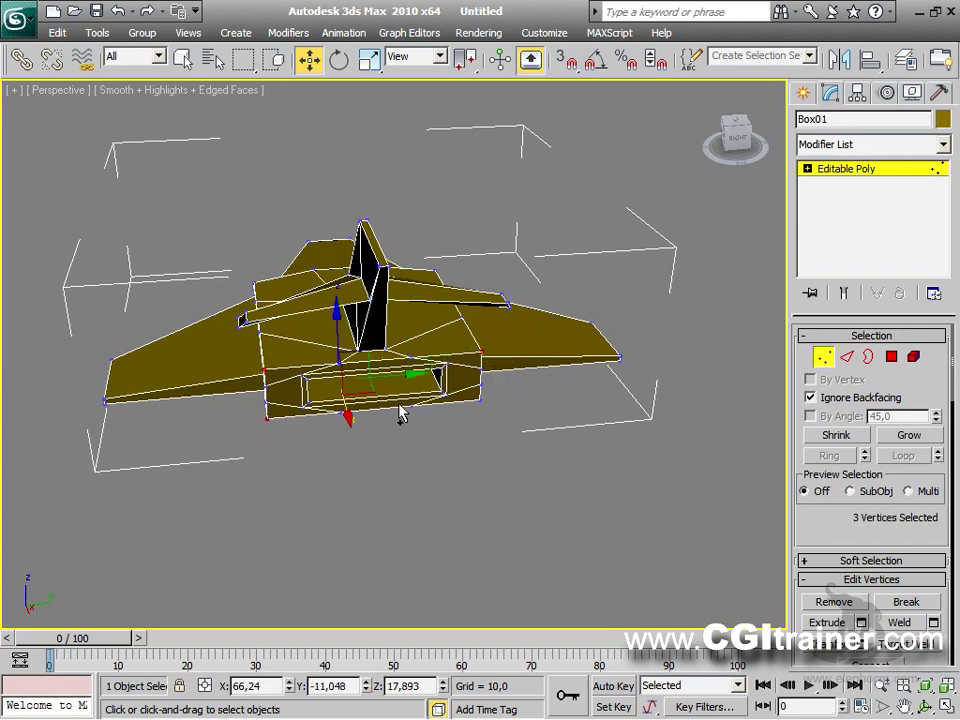
ctrl+click(479, 396)
alt+middle_drag(326, 392, 513, 354)
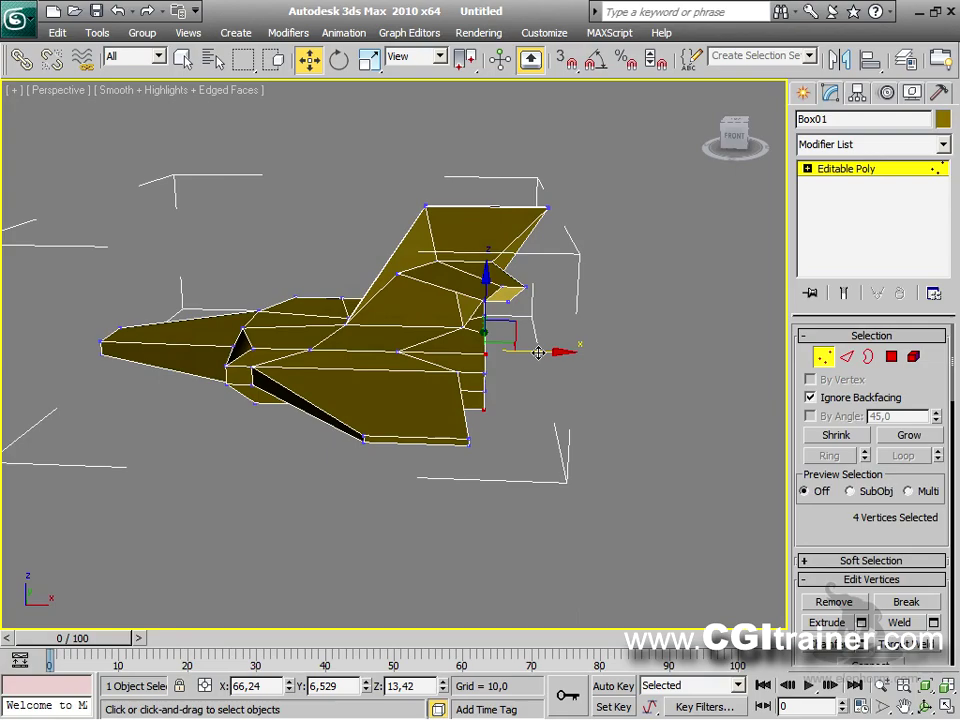
alt+middle_drag(572, 379, 651, 431)
click(688, 377)
alt+middle_drag(688, 377, 608, 373)
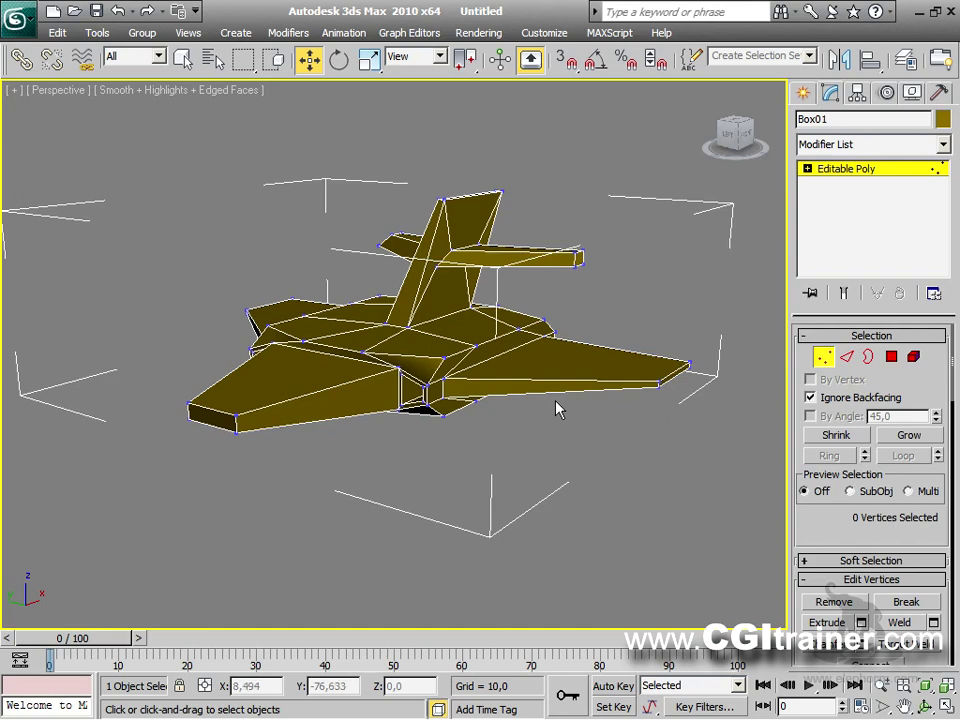
alt+middle_drag(677, 285, 536, 163)
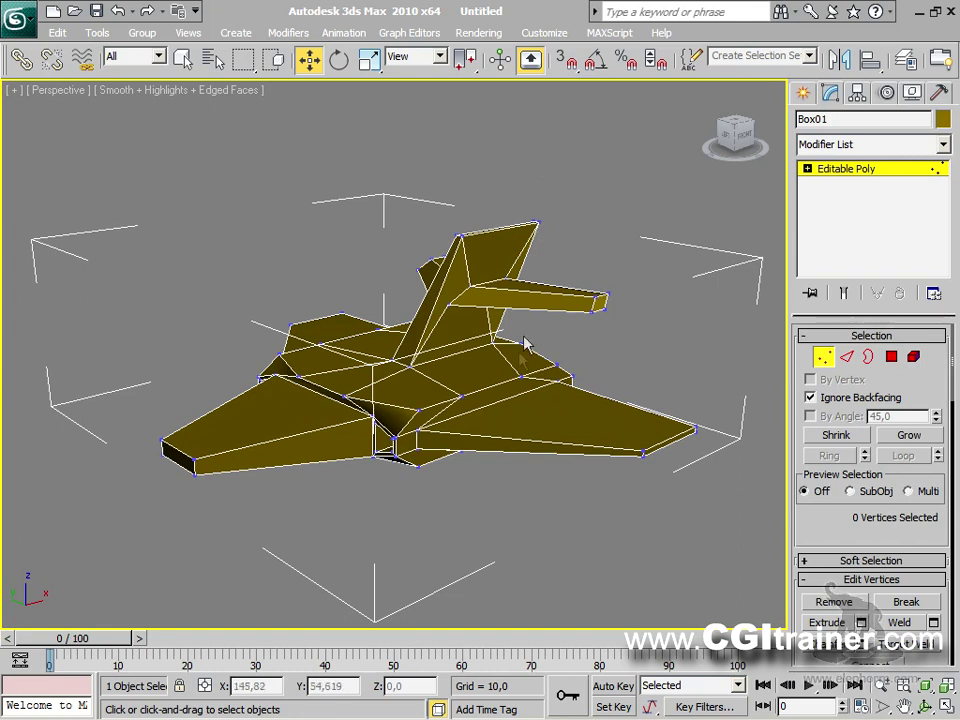
Step: Collapse all the parameter rollouts and enable NURMS subdivision on the aircraft mesh
drag(830, 472, 811, 710)
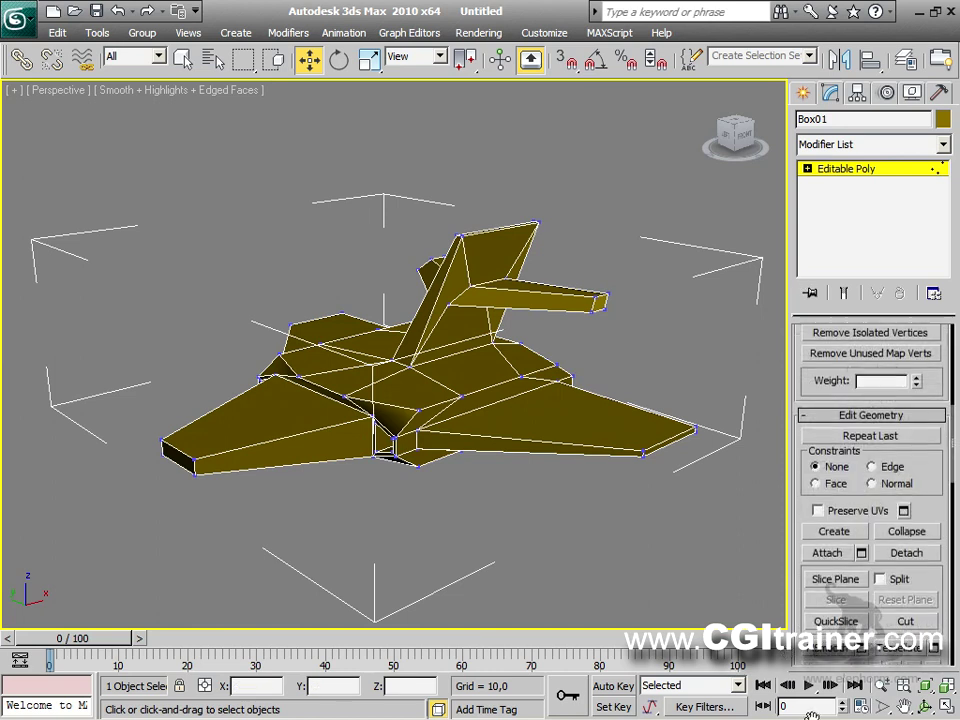
right_click(808, 394)
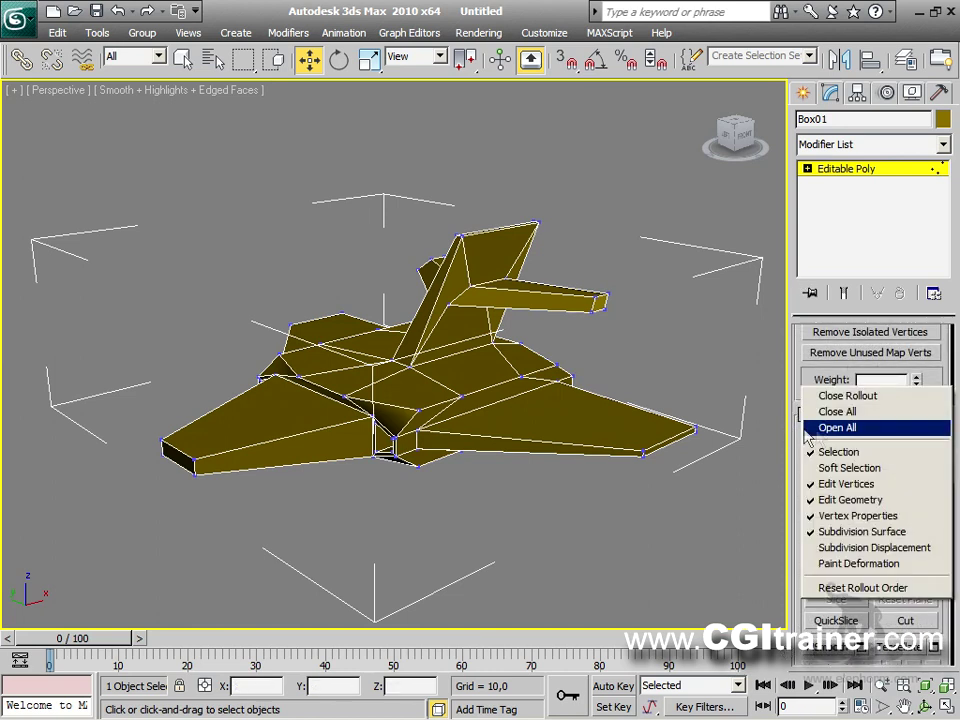
click(835, 412)
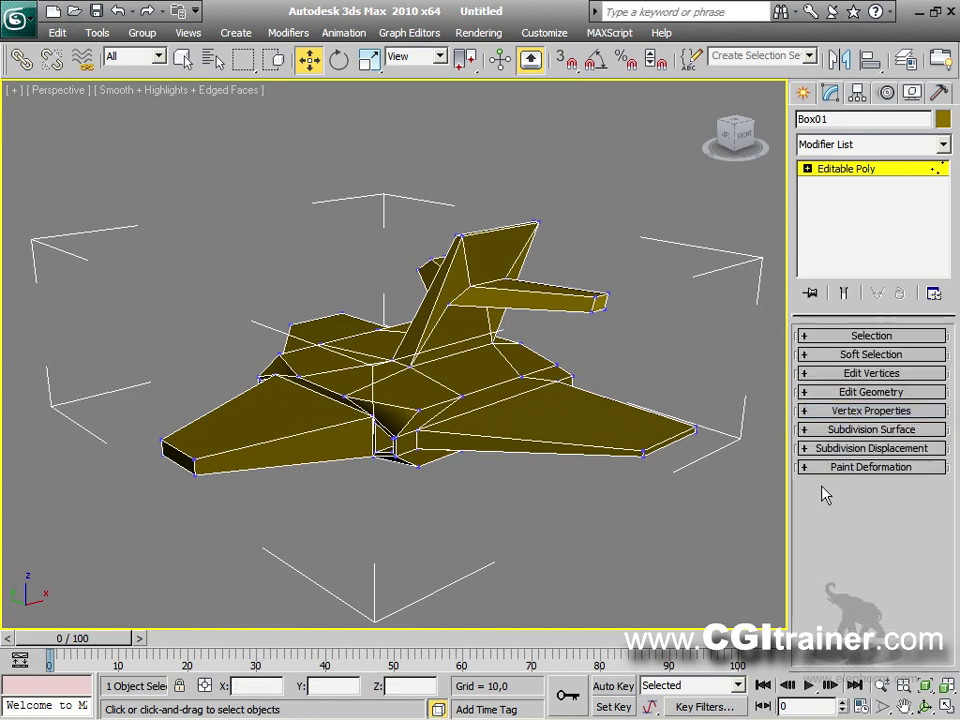
click(810, 430)
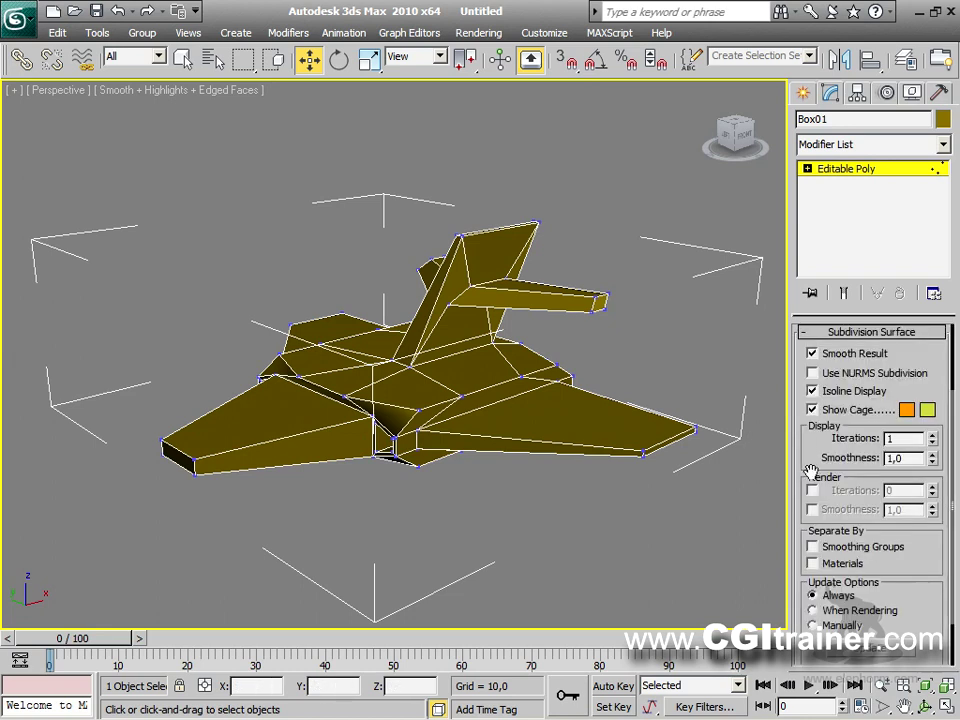
click(852, 378)
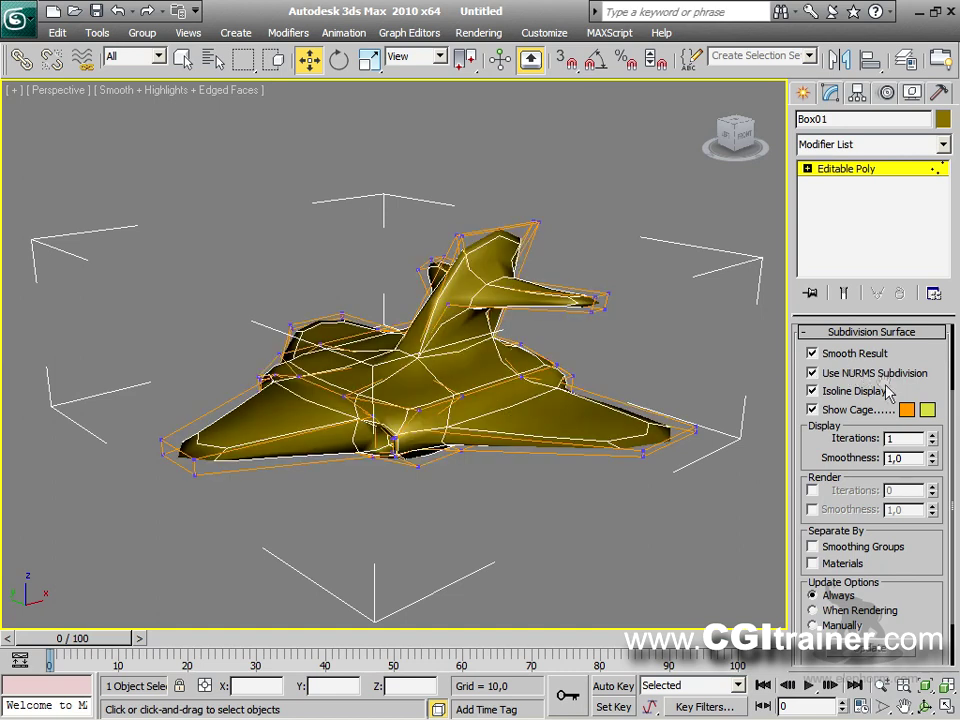
Step: Raise the NURMS display iterations to 3 and bring them back down to 1 to compare the smoothing
click(933, 436)
click(933, 436)
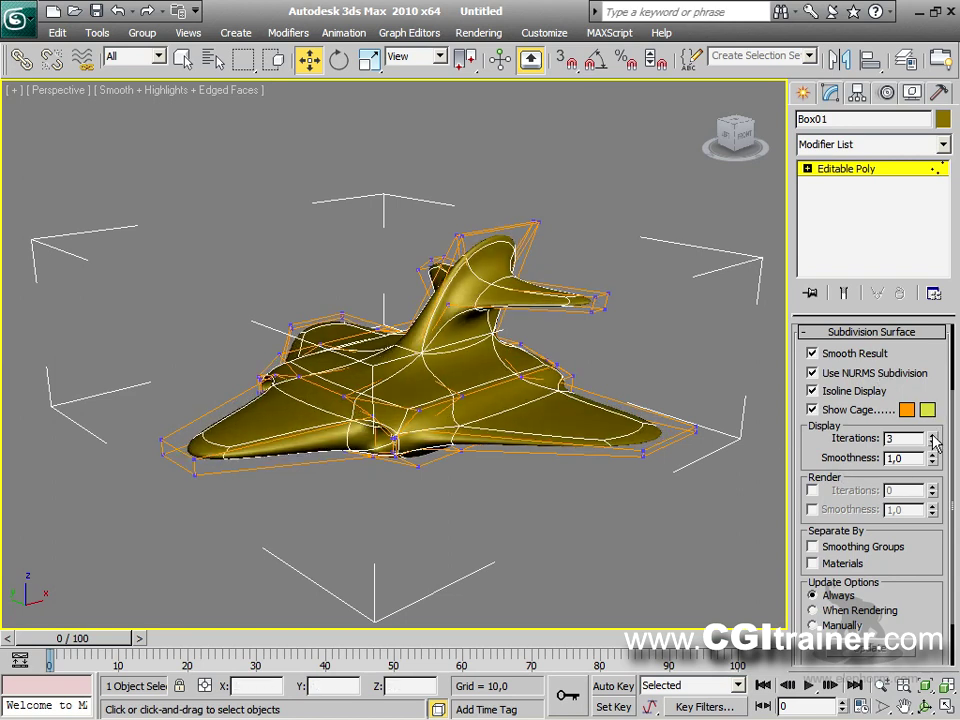
click(932, 444)
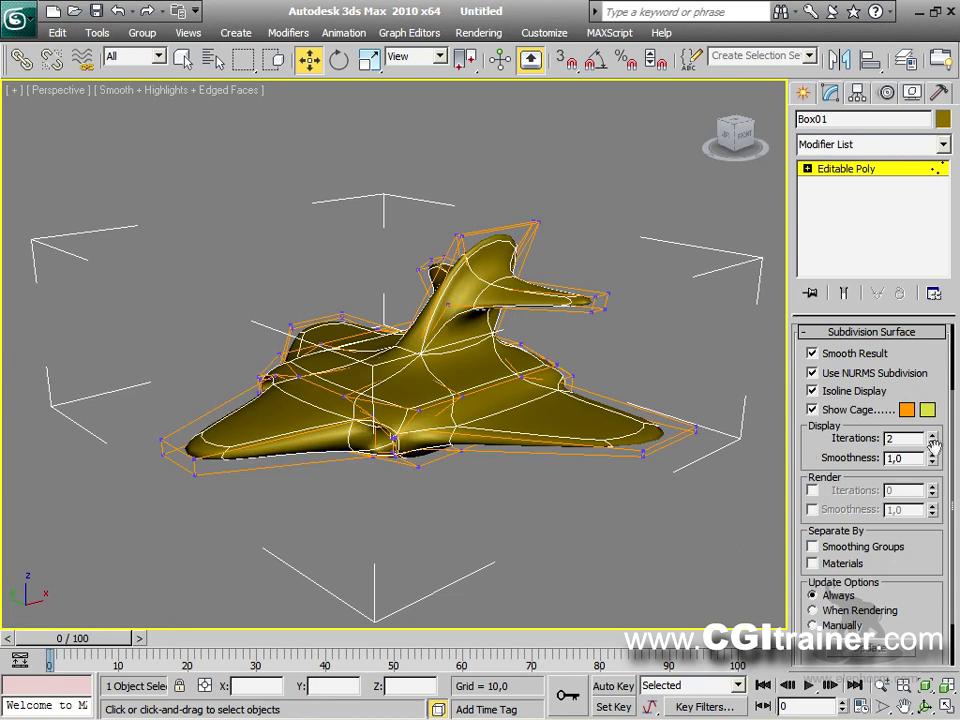
click(932, 444)
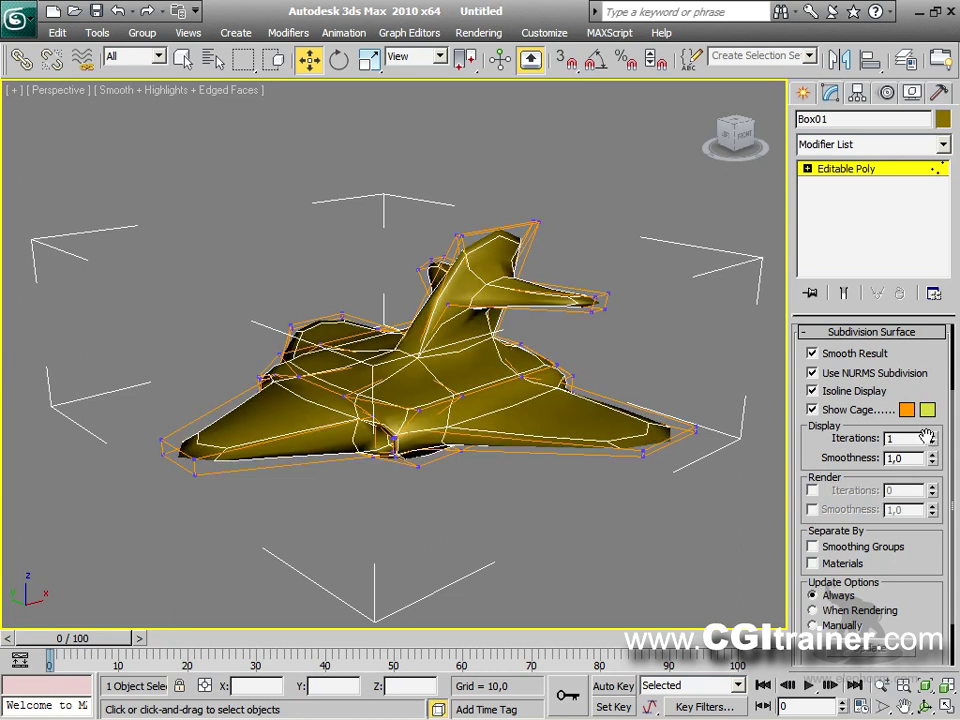
Step: Enable separate NURMS render iterations at 3 and set the display iterations to 1
click(931, 434)
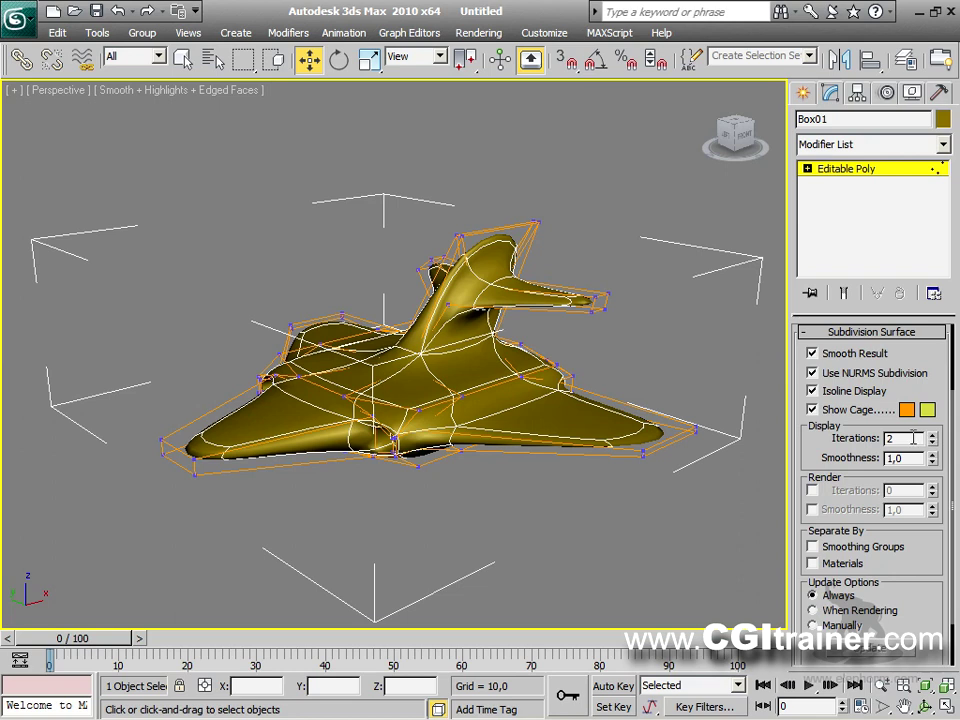
click(812, 491)
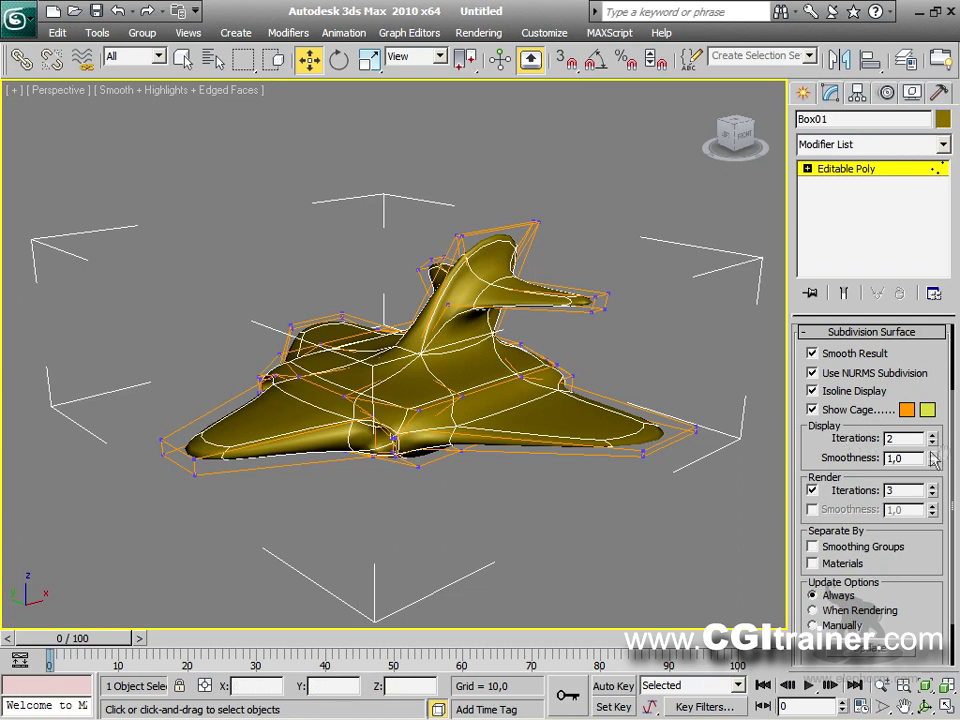
click(932, 442)
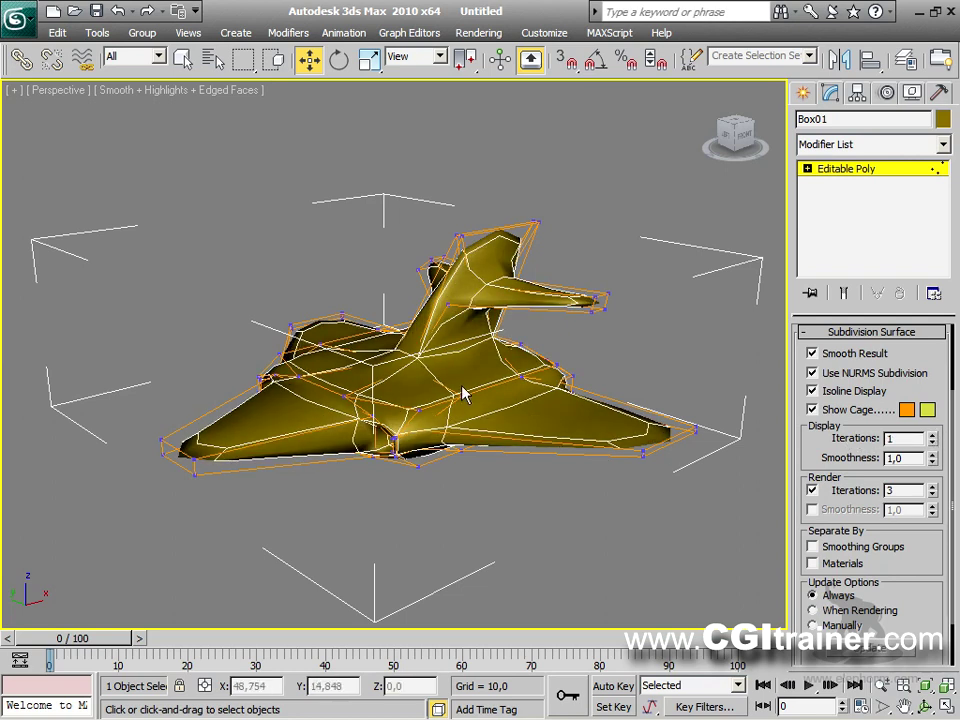
Step: Render the perspective view to check the aircraft's smoothing, move the render window aside for comparison and close it
key(shift+q)
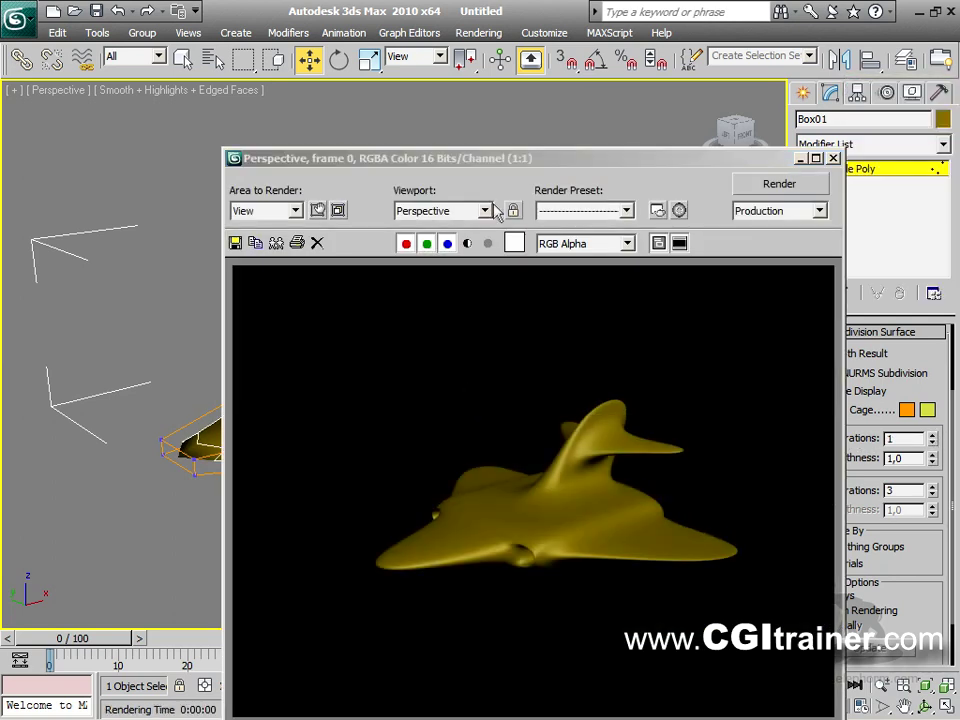
drag(461, 173, 700, 78)
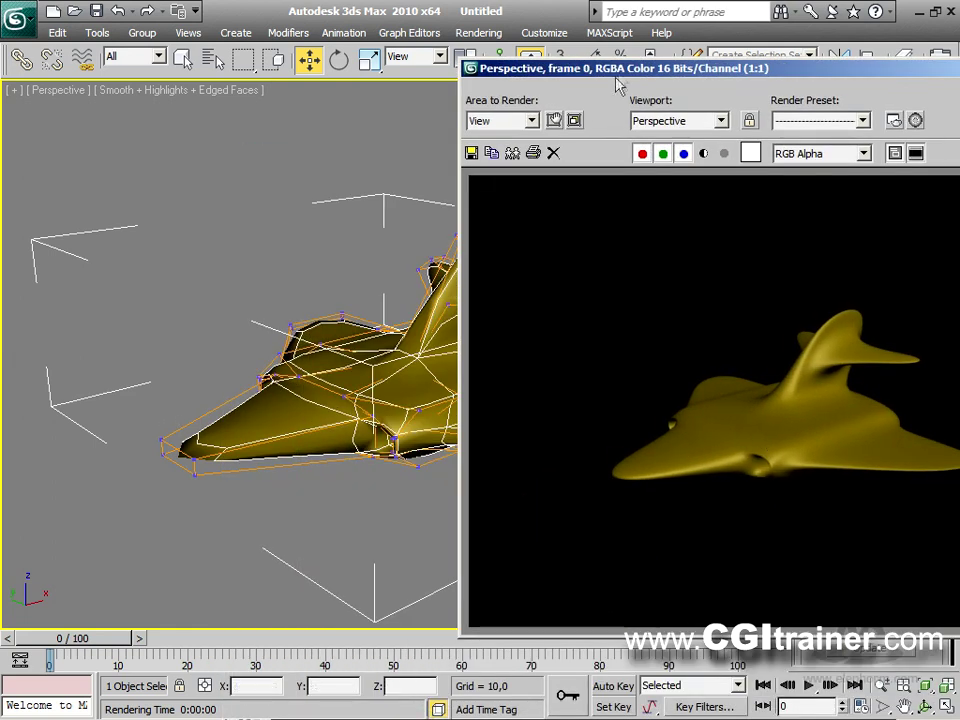
drag(624, 75, 172, 116)
click(619, 109)
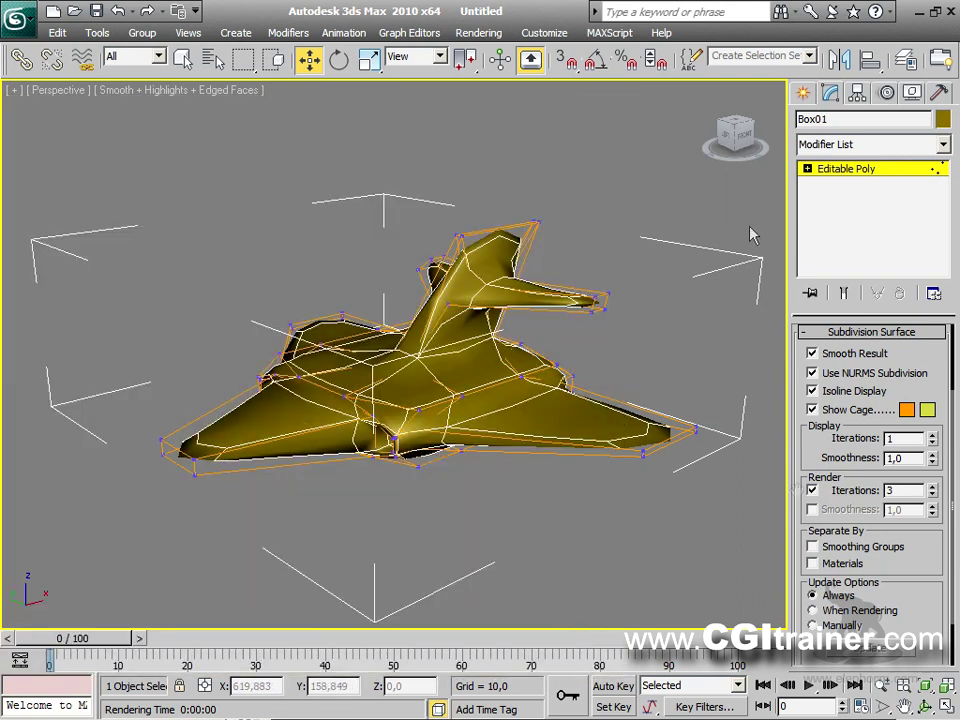
Step: Turn off the separate render iterations and set the NURMS display iterations to 2
drag(852, 491, 851, 490)
click(811, 490)
click(932, 433)
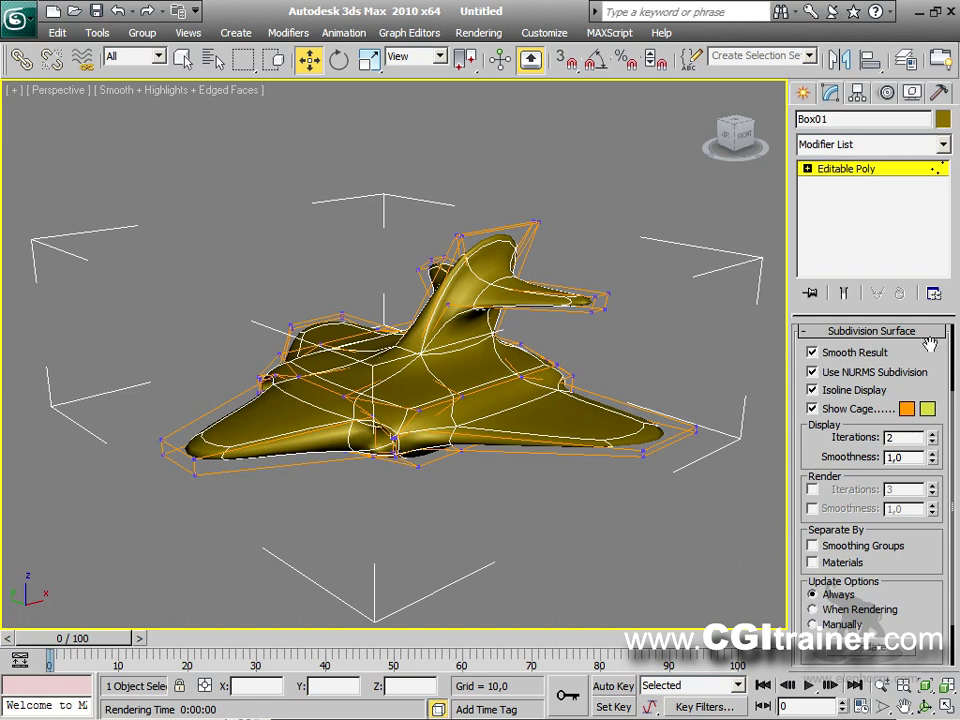
Step: Select the two front vertices at the top of the tail fin and move them slightly up to about Z 89.66
scroll(880, 325, up, 3)
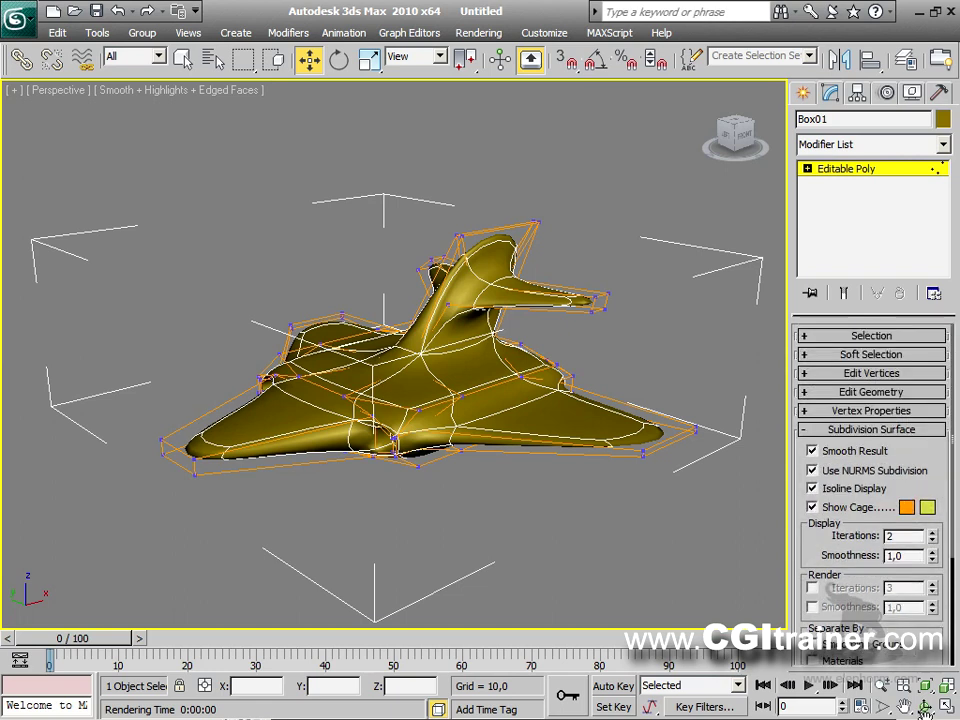
click(808, 336)
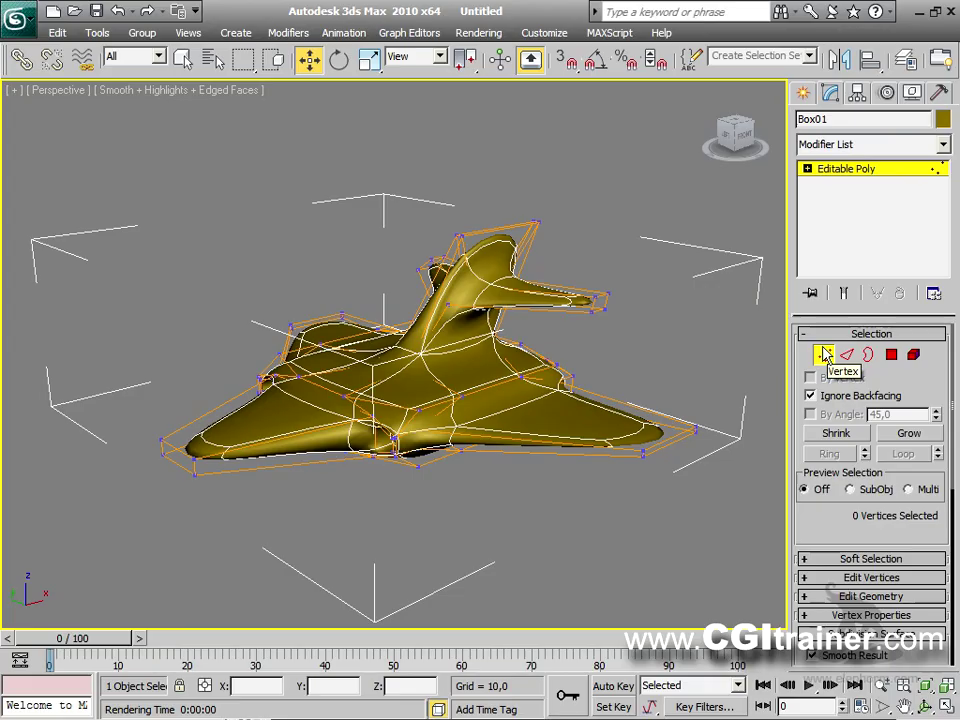
scroll(617, 418, up, 10)
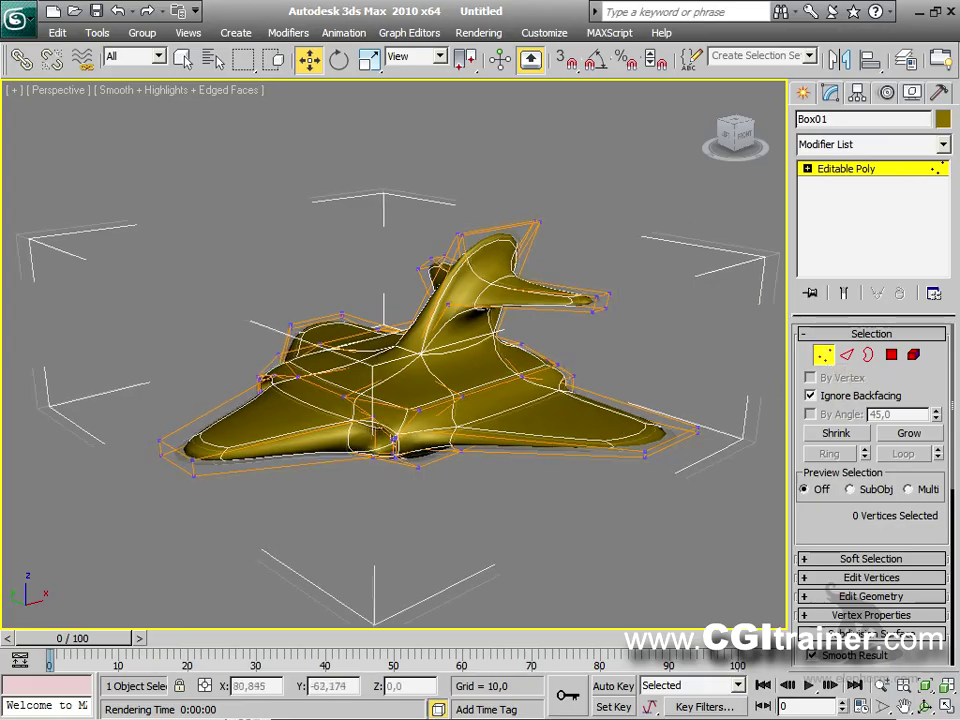
alt+middle_drag(617, 418, 405, 452)
alt+middle_drag(770, 300, 765, 332)
alt+middle_drag(475, 247, 396, 199)
drag(297, 175, 355, 228)
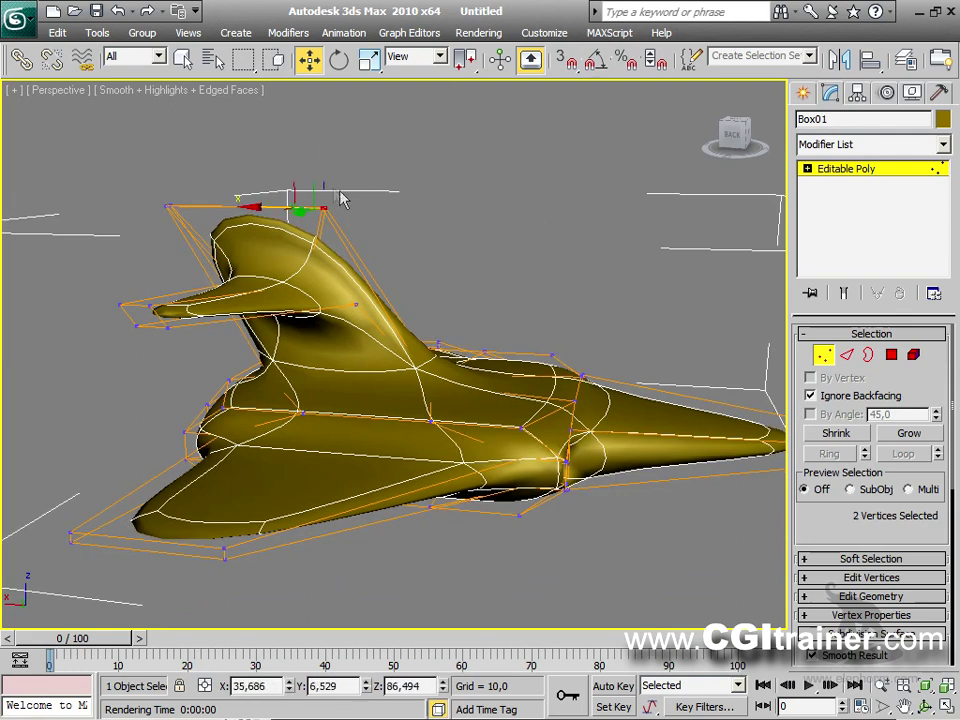
drag(321, 140, 304, 166)
alt+middle_drag(392, 250, 426, 277)
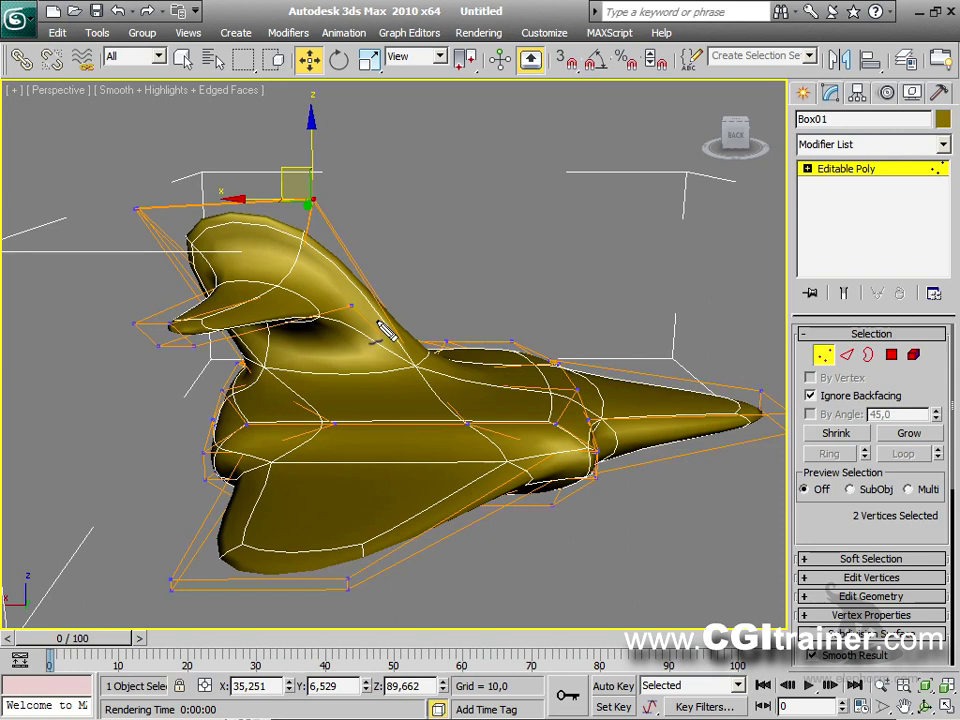
mouse_move(146, 199)
mouse_down()
mouse_move(128, 212)
mouse_move(140, 202)
mouse_up()
drag(313, 198, 312, 190)
mouse_move(408, 344)
mouse_down()
mouse_move(351, 272)
mouse_move(271, 219)
mouse_move(135, 210)
mouse_up()
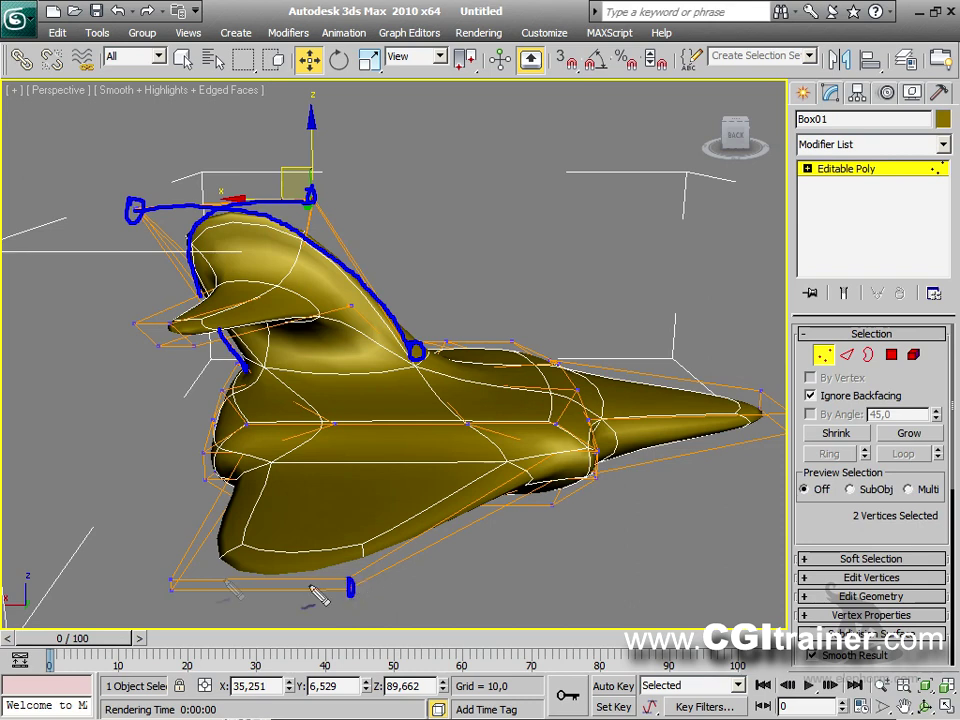
drag(240, 478, 237, 472)
mouse_move(535, 487)
mouse_down()
mouse_move(365, 585)
mouse_move(292, 588)
mouse_up()
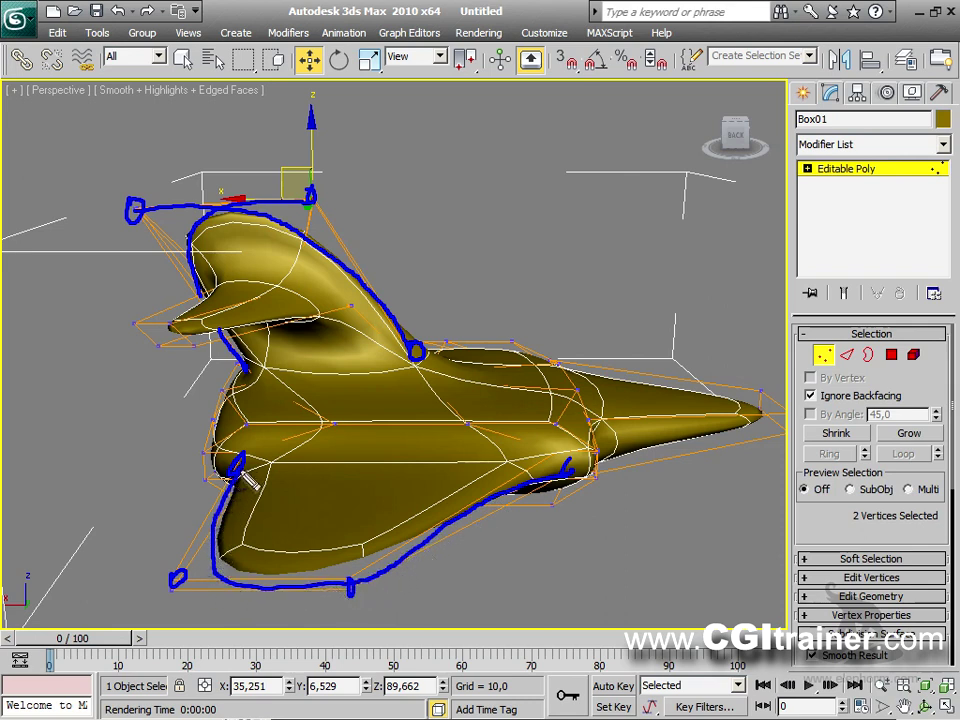
drag(358, 598, 351, 580)
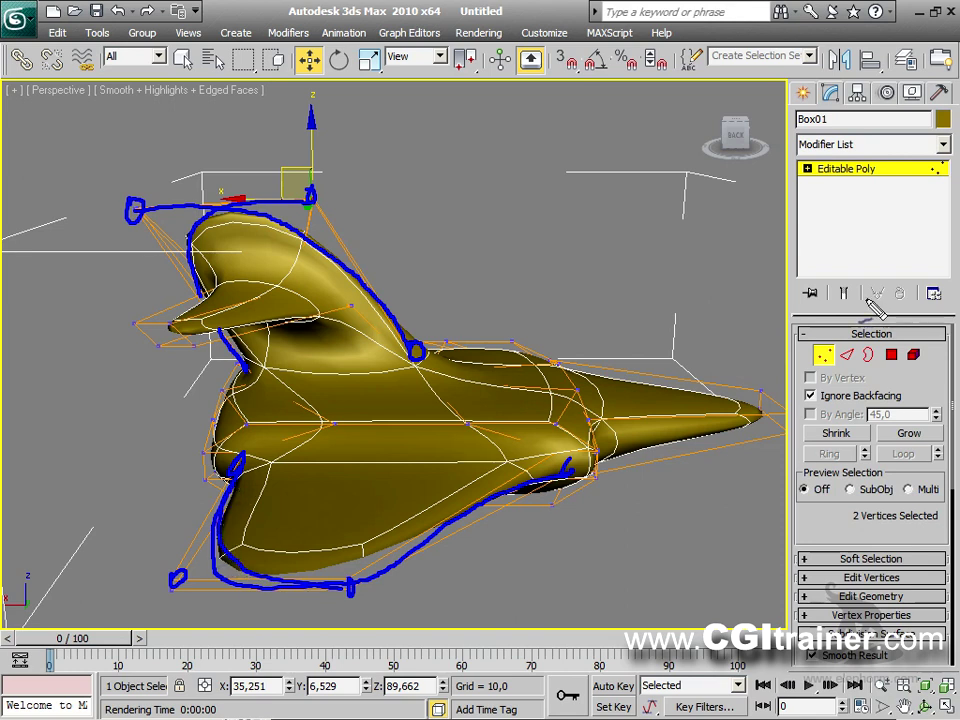
key(Escape)
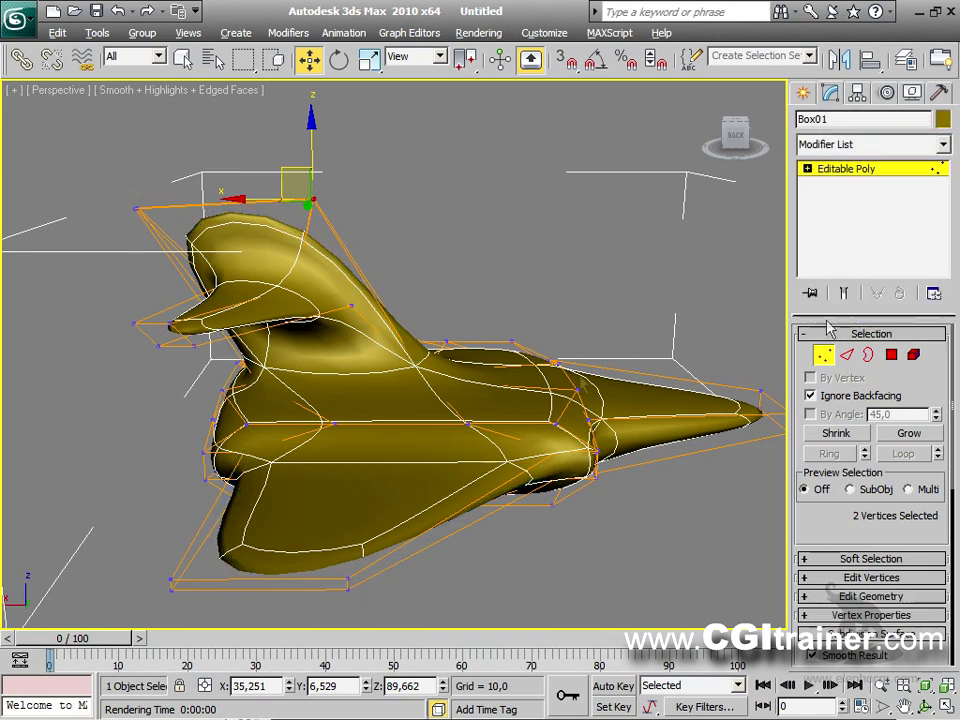
Step: Set the weight of the two selected tail fin vertices to 1.36
mouse_move(548, 346)
alt+middle_down()
mouse_move(405, 349)
mouse_move(609, 354)
mouse_move(570, 339)
mouse_move(548, 402)
mouse_move(669, 379)
mouse_move(572, 321)
mouse_move(563, 333)
alt+middle_up()
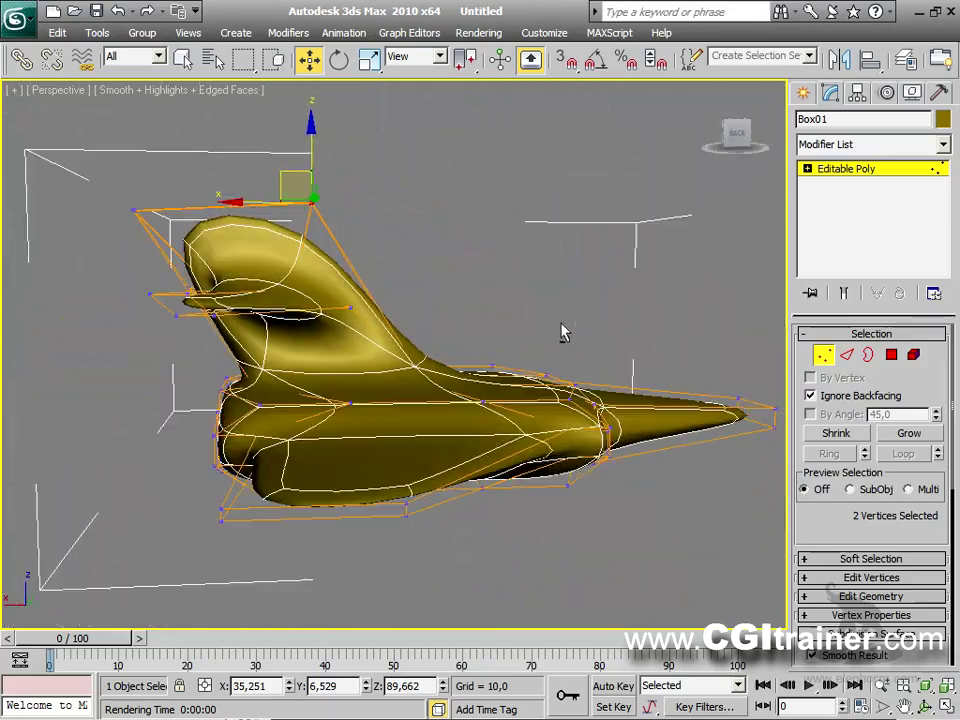
drag(803, 506, 811, 392)
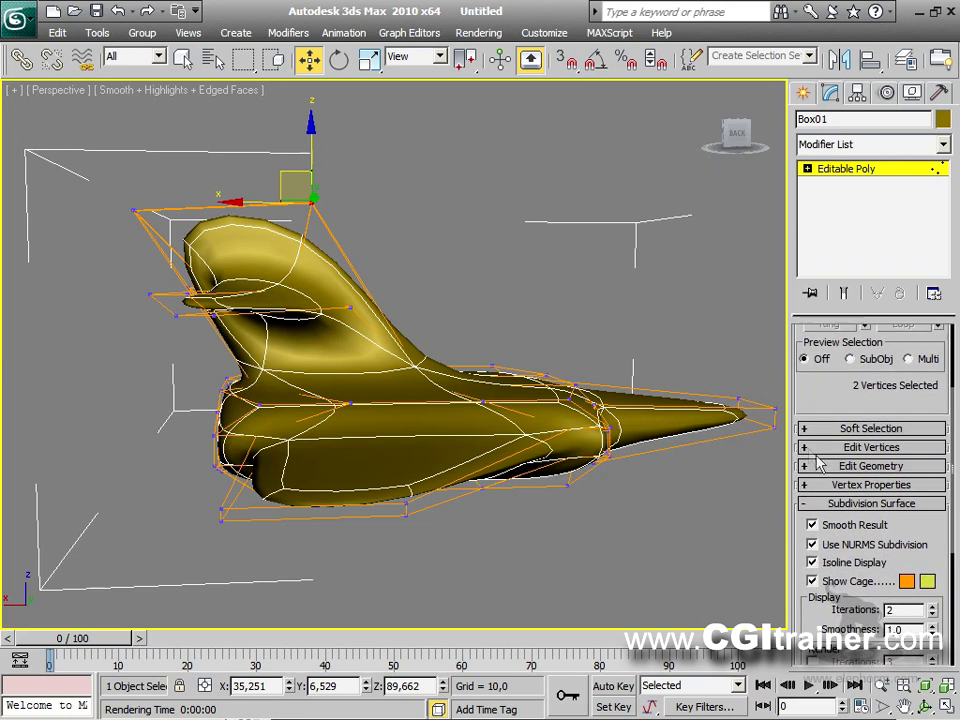
click(811, 448)
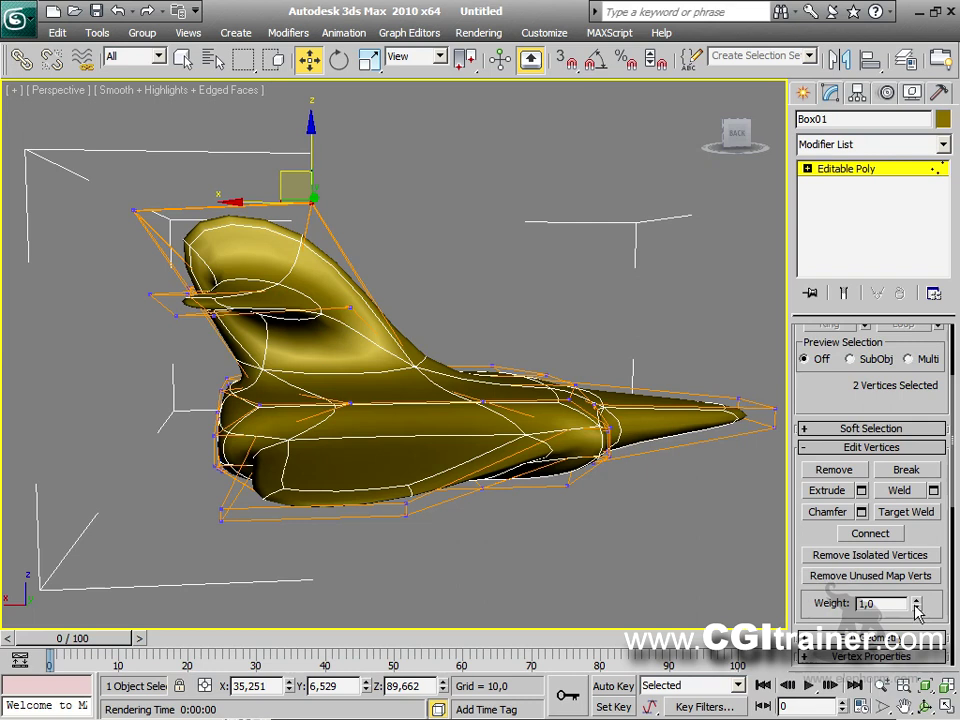
drag(917, 607, 816, 567)
alt+middle_drag(672, 478, 502, 375)
Step: Switch to edge editing, select the edges around the nose tip, and set their weight to 0.7 and crease to 1.0
right_click(466, 325)
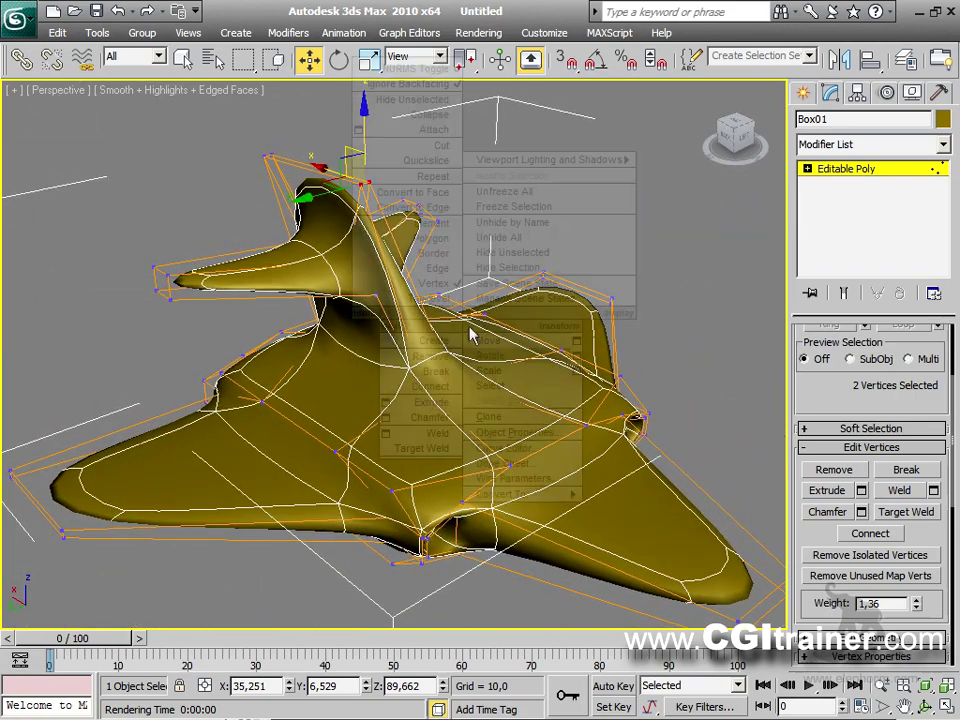
click(452, 270)
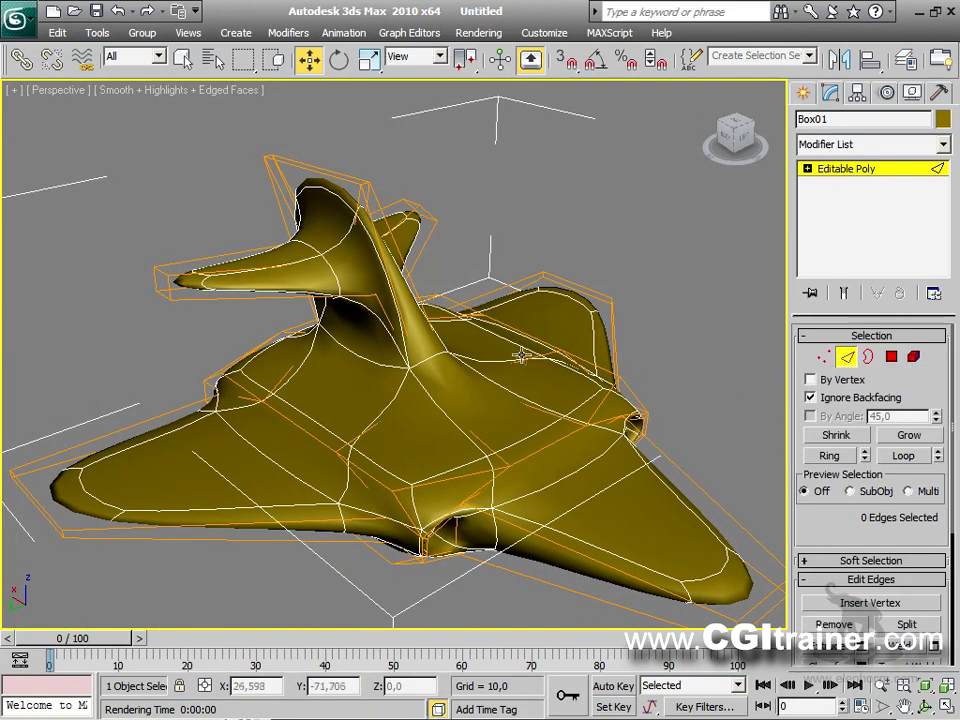
drag(810, 520, 812, 350)
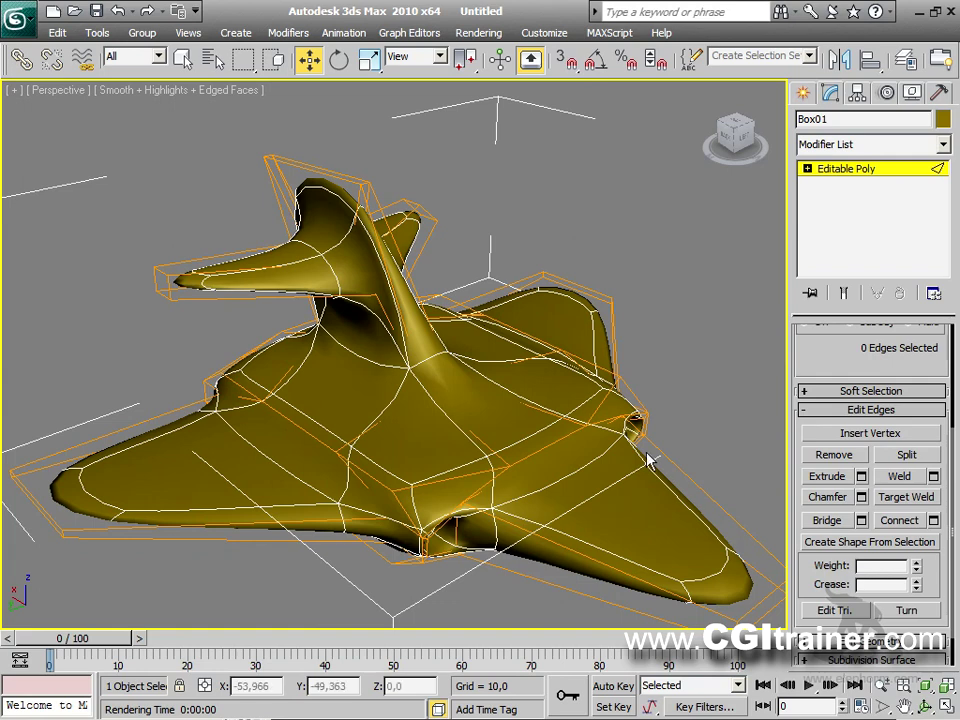
alt+middle_drag(690, 423, 575, 354)
double_click(617, 394)
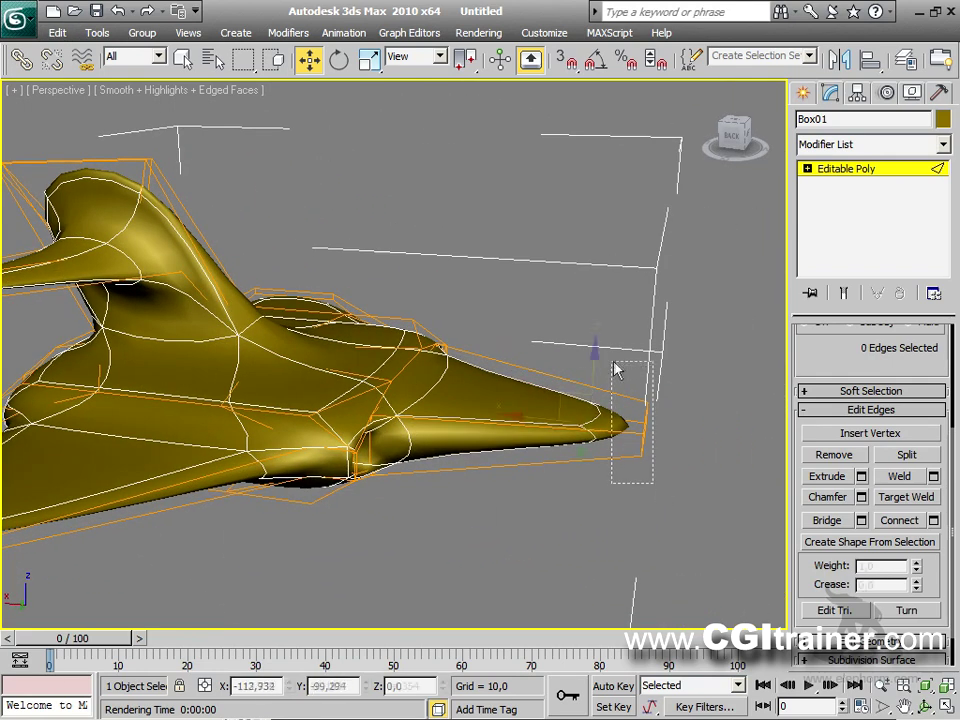
alt+middle_drag(613, 485, 554, 490)
drag(916, 567, 901, 436)
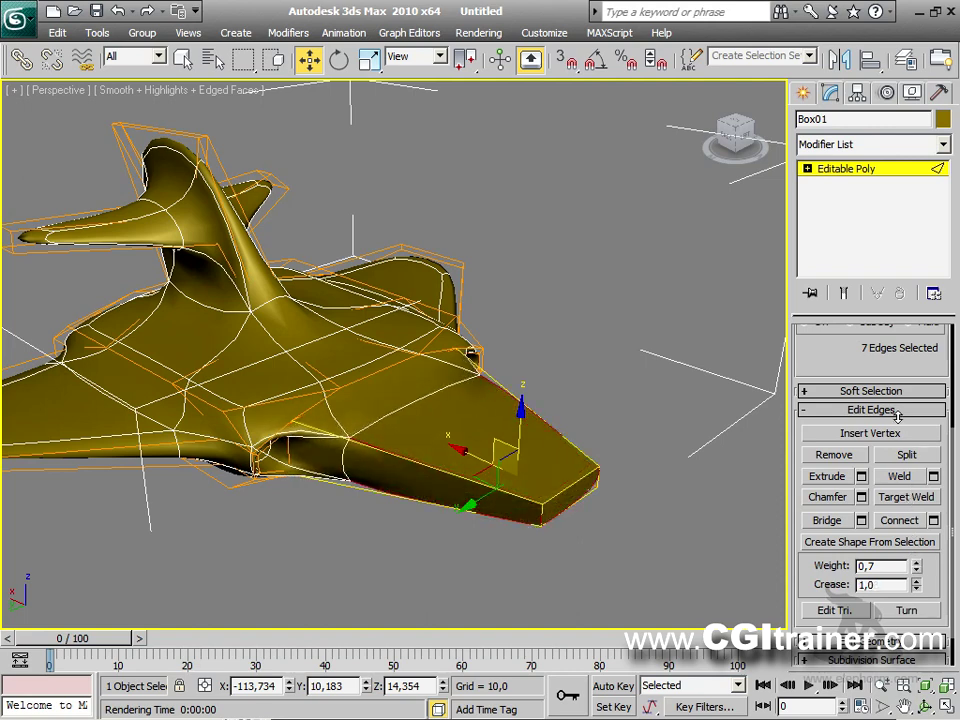
Step: Add the lower side edge of the nose to the selection and set the crease to 1.0
alt+middle_drag(662, 507, 386, 518)
ctrl+click(380, 470)
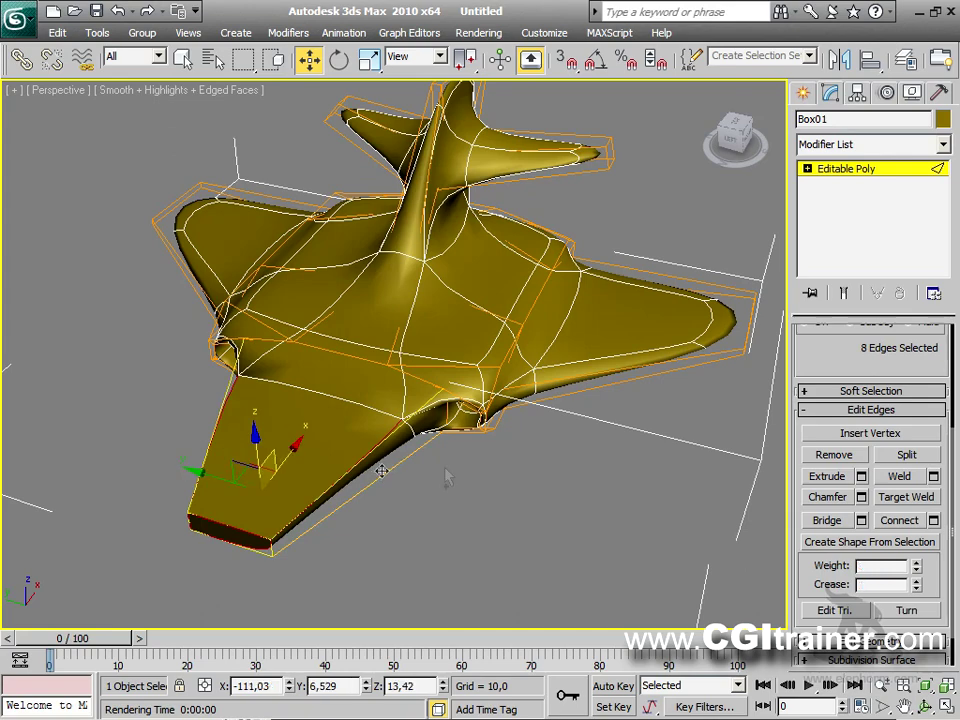
drag(903, 577, 906, 454)
alt+middle_drag(390, 420, 554, 463)
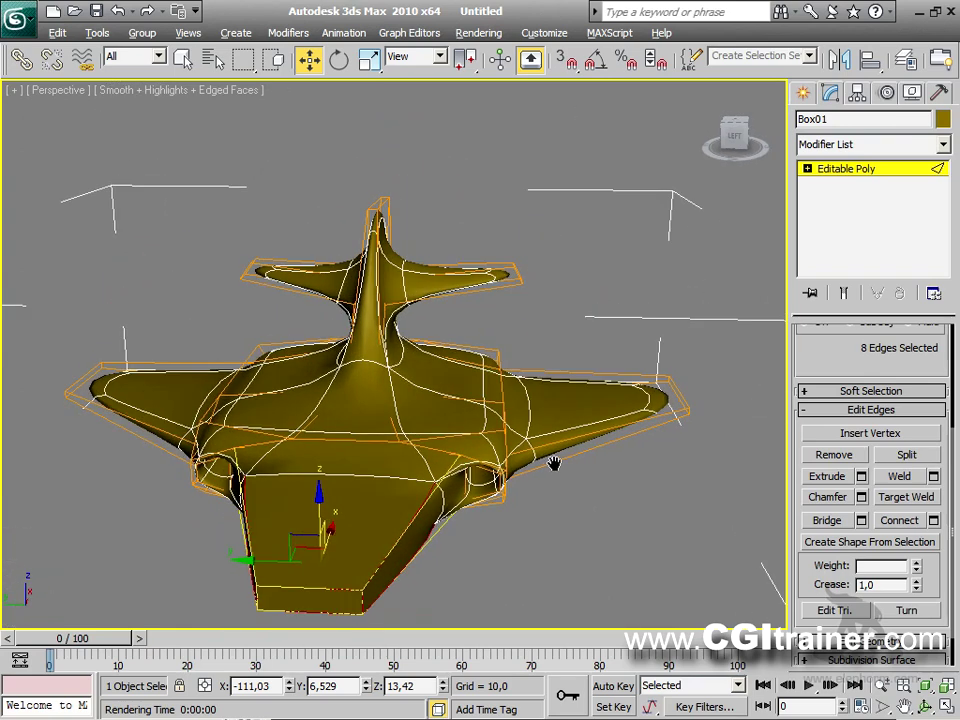
Step: Turn off Ignore Backfacing, select the outer edges of both main wings and raise their crease to 1.0
drag(668, 372, 657, 333)
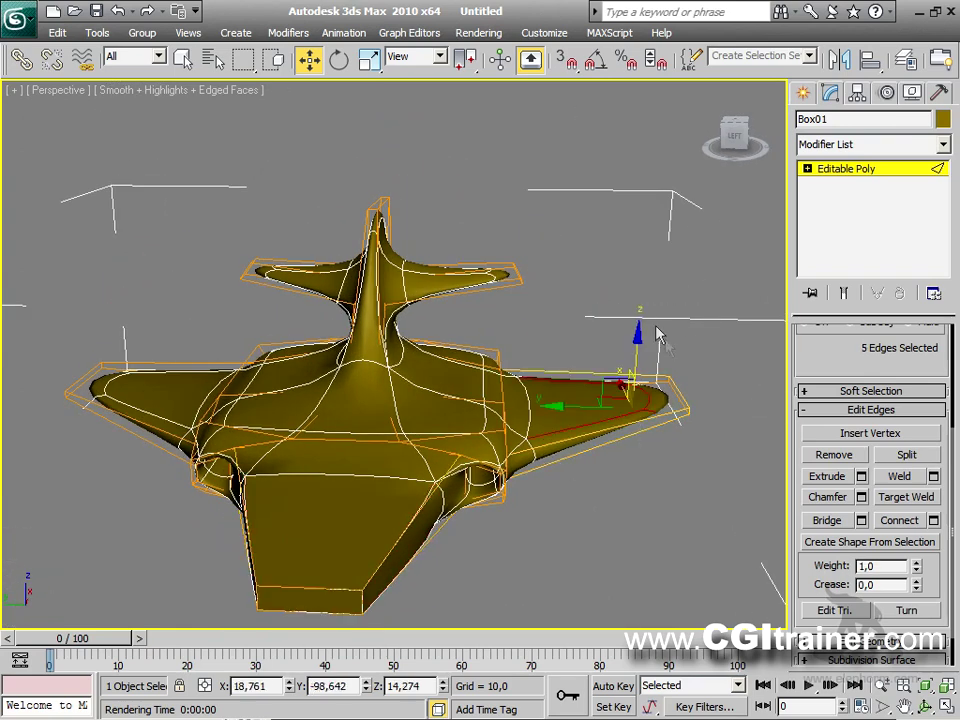
alt+middle_drag(679, 453, 560, 365)
scroll(825, 390, up, 1)
scroll(825, 390, up, 3)
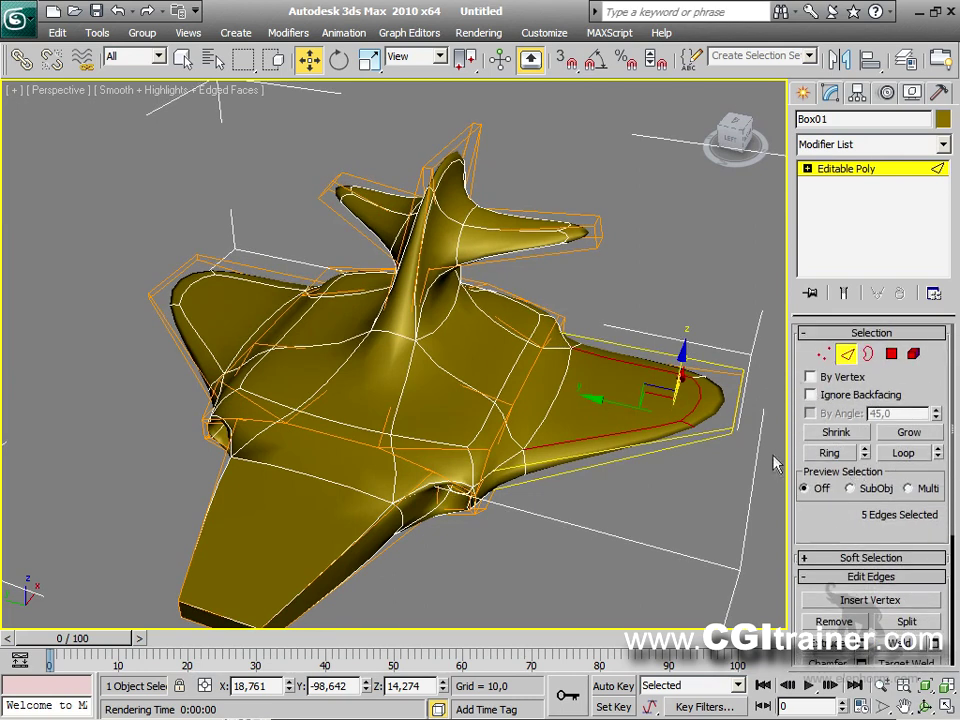
ctrl+drag(737, 410, 712, 316)
ctrl+drag(64, 199, 206, 326)
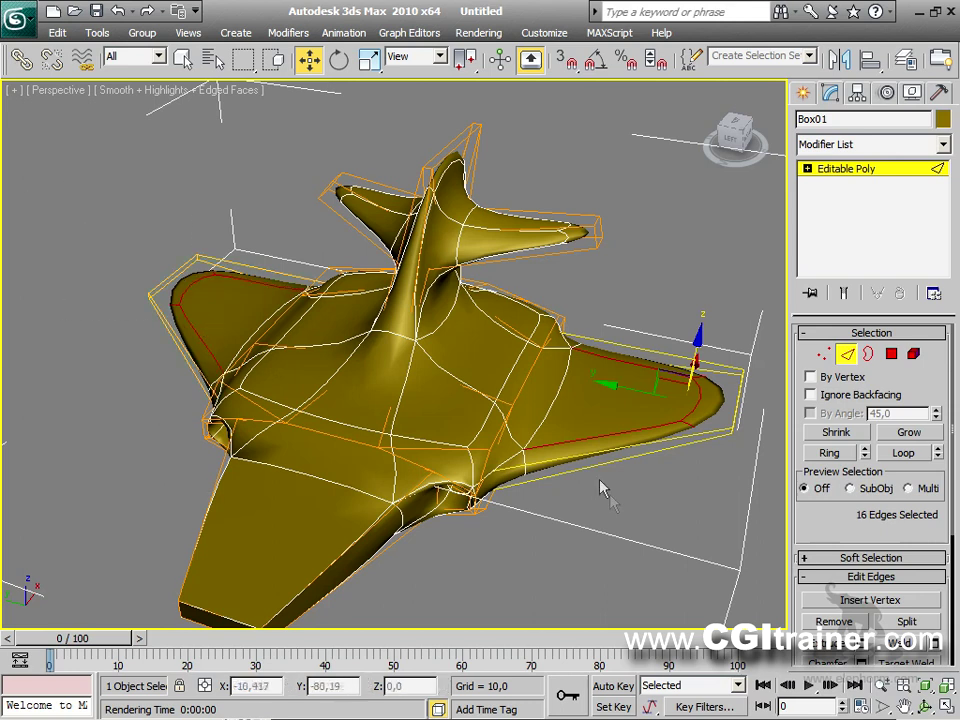
drag(797, 514, 791, 266)
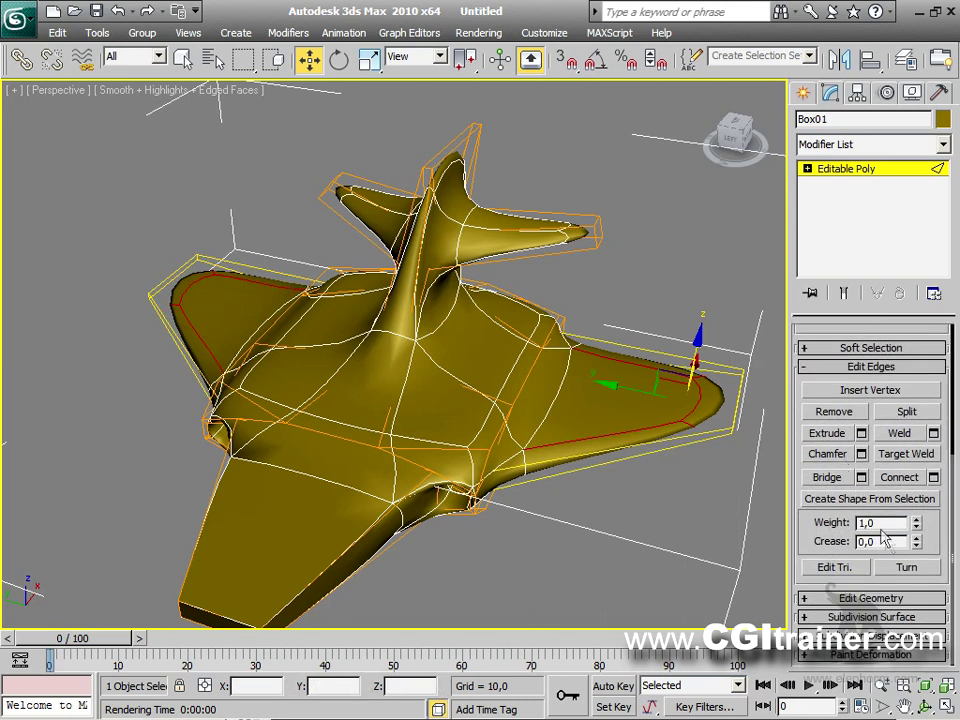
drag(916, 544, 879, 397)
Step: Add the tailplane and tail fin edges to the selection, set the crease to 1.0 and clear the selection
alt+middle_drag(650, 300, 514, 349)
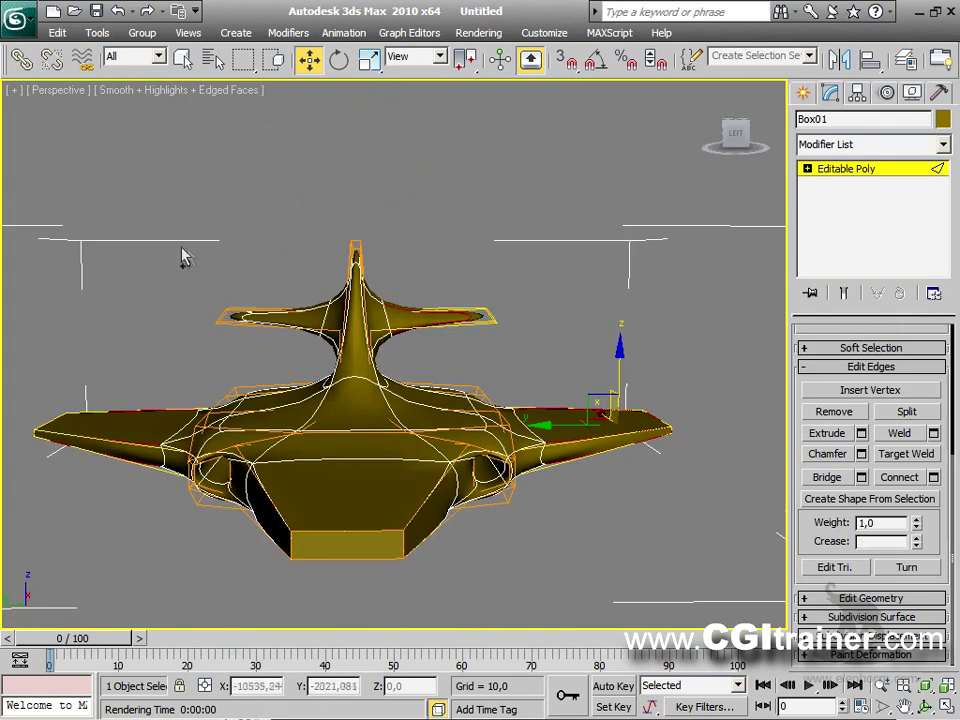
drag(372, 248, 373, 249)
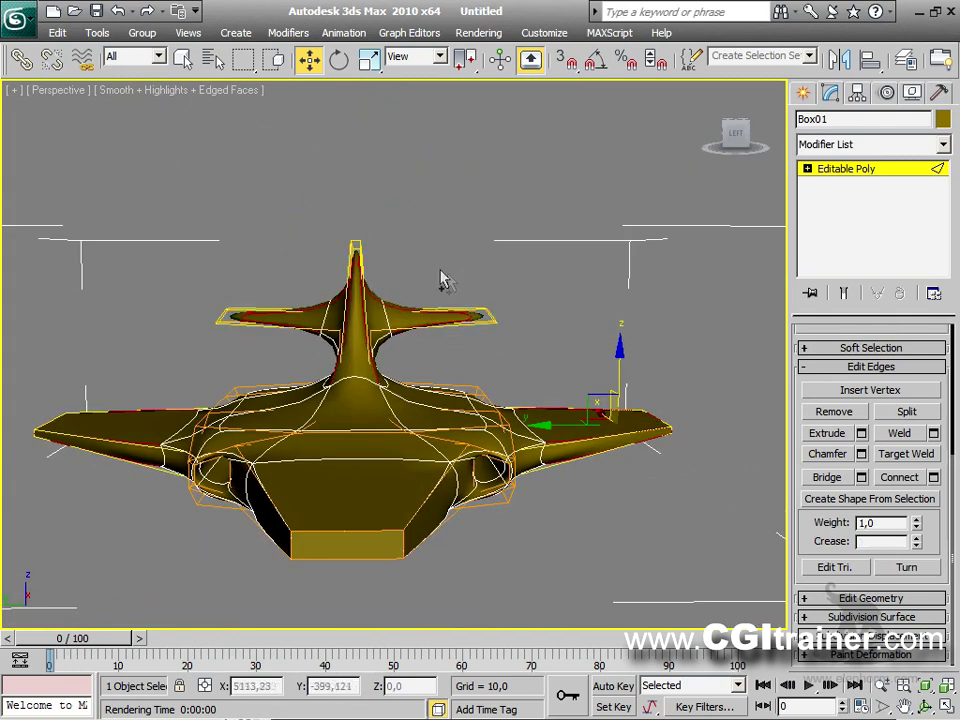
drag(916, 544, 905, 495)
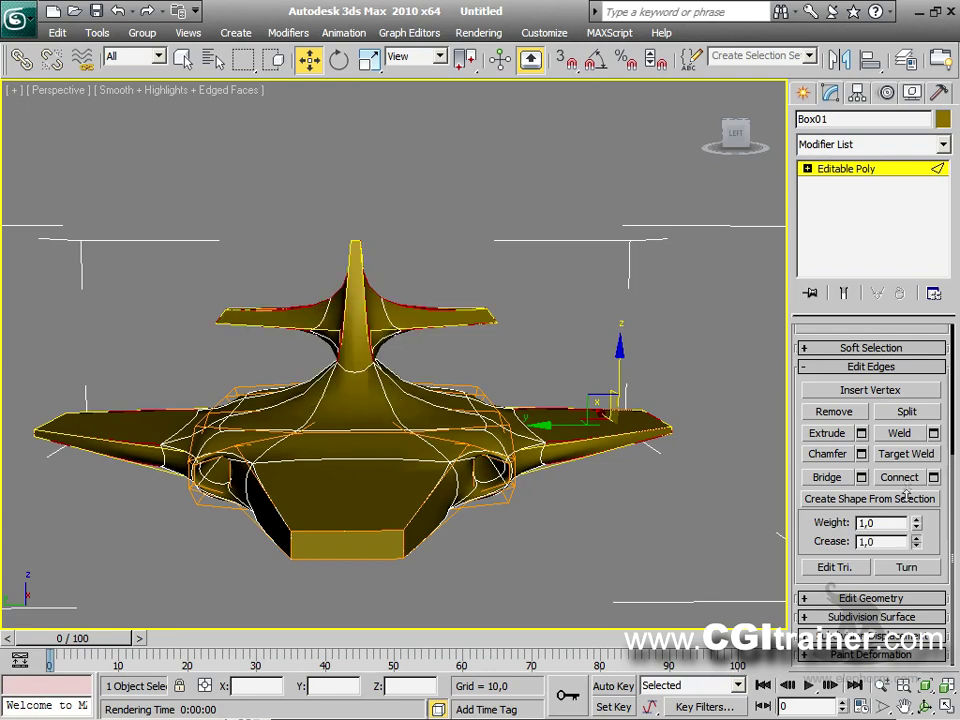
click(647, 415)
Step: Render the perspective view to inspect the creased nose, wing and tail edges, and close the render window
alt+middle_drag(647, 415, 697, 382)
key(shift+q)
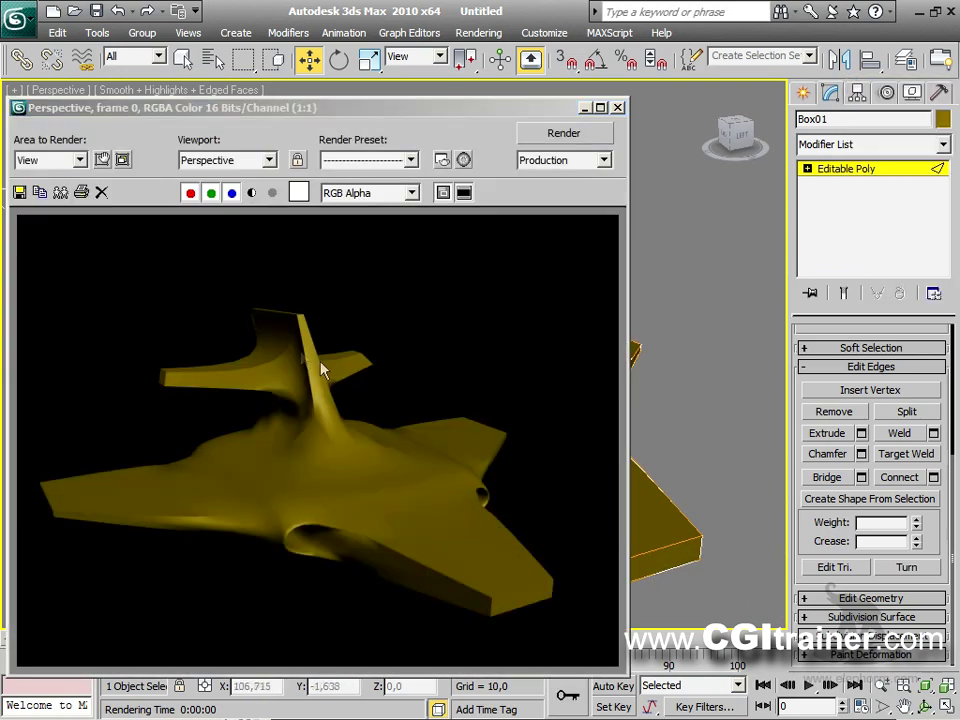
click(619, 107)
alt+middle_drag(606, 369, 557, 532)
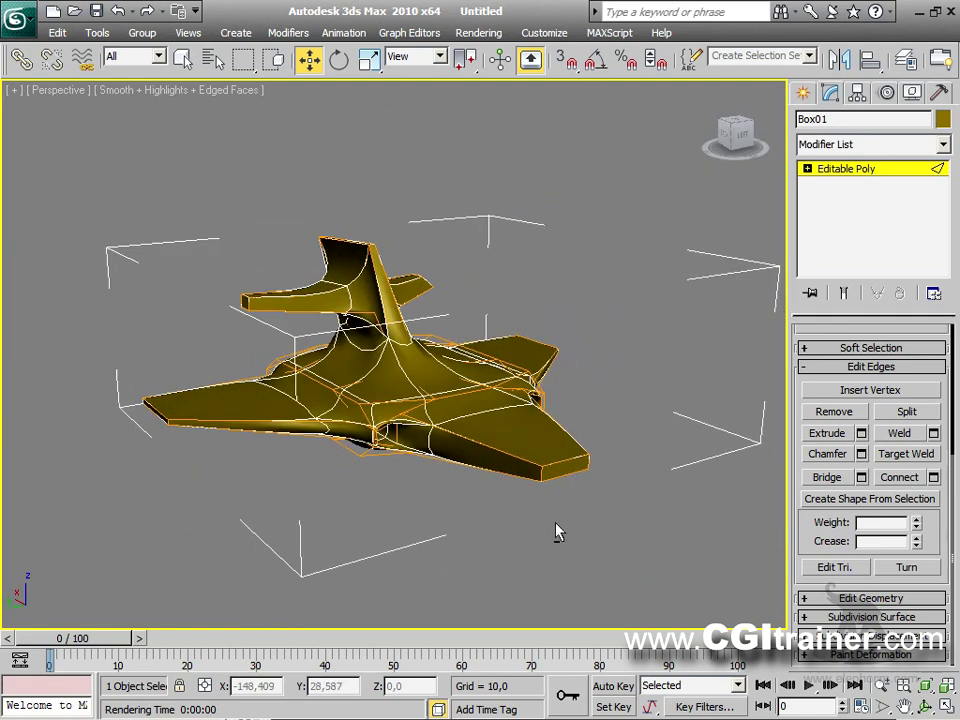
Step: Hide the edged faces and view the smoothed, creased aircraft from another angle
click(557, 532)
key(F4)
alt+middle_drag(540, 471, 421, 406)
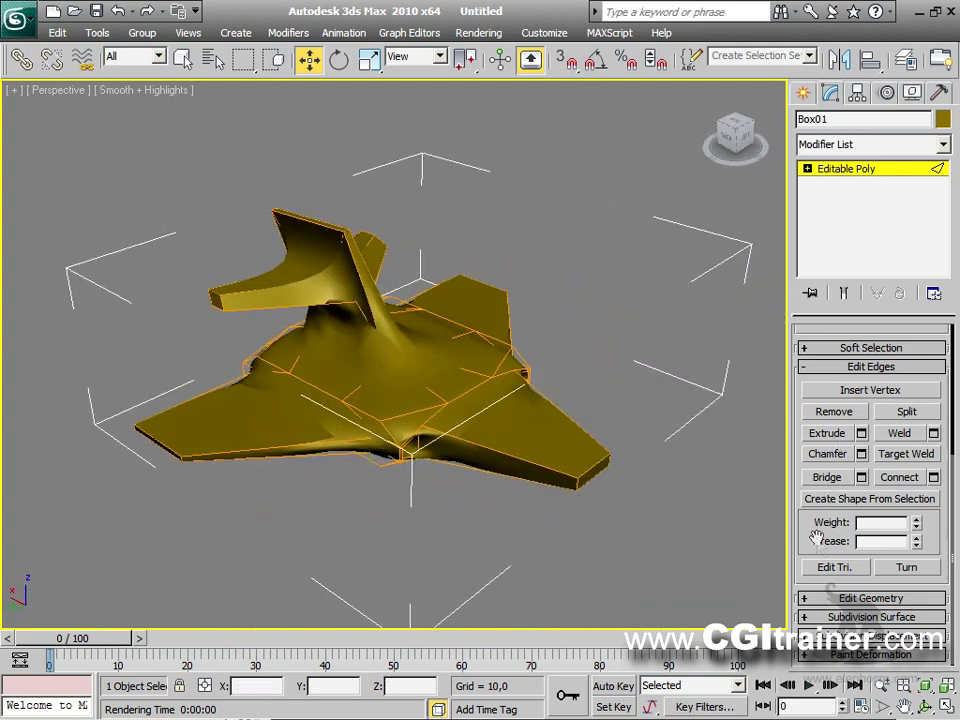
Step: Turn off NURMS subdivision on the aircraft and display its edged faces again
scroll(817, 539, up, 3)
scroll(817, 539, down, 3)
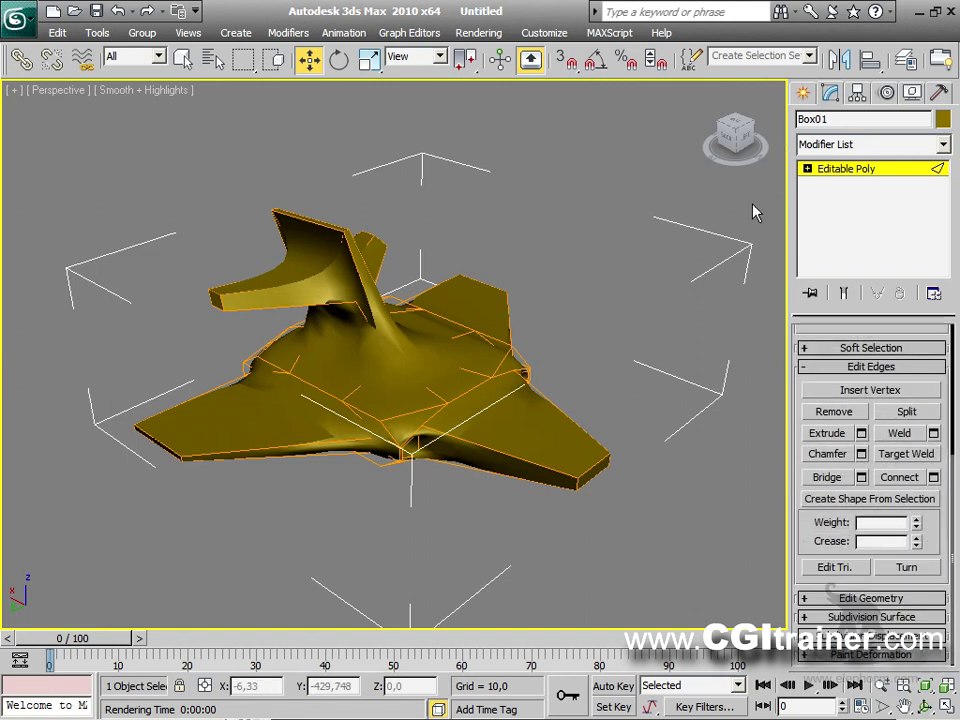
click(806, 618)
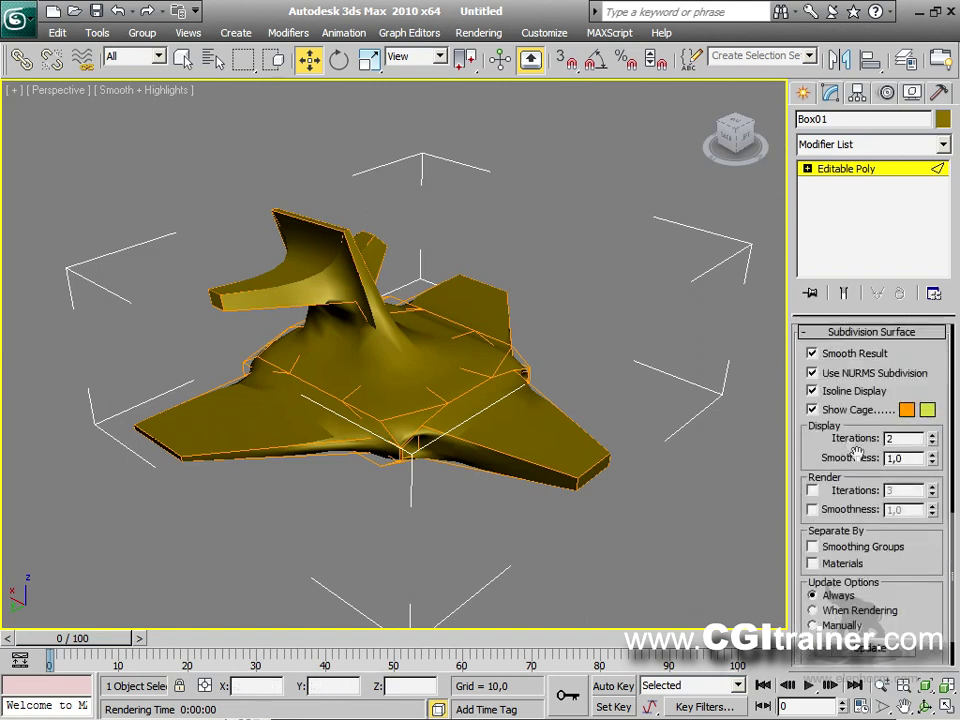
click(830, 377)
alt+middle_drag(538, 450, 556, 459)
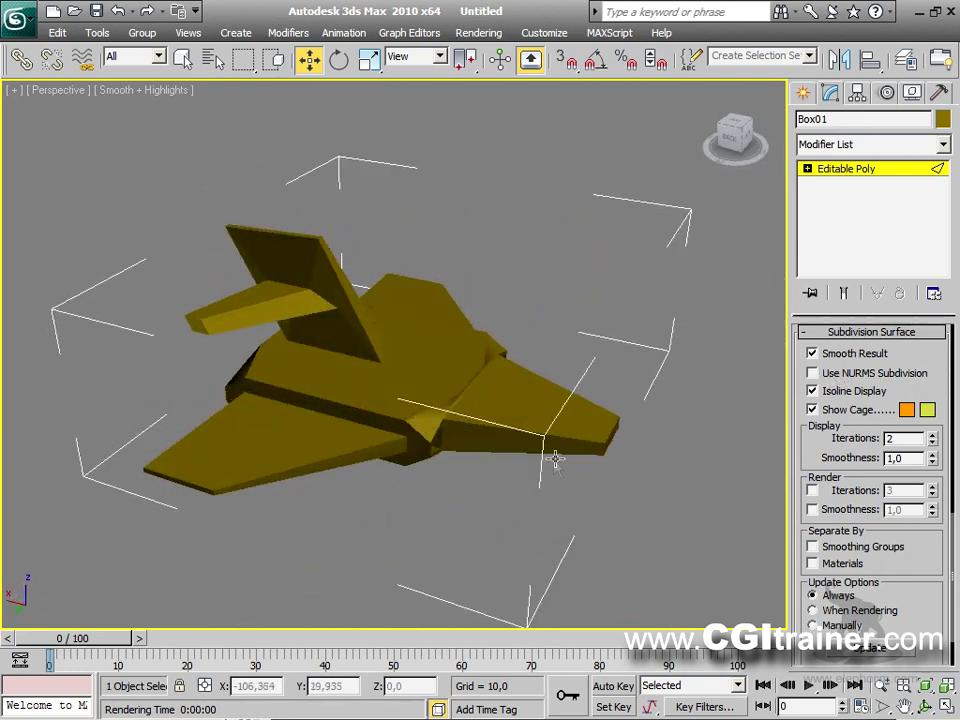
key(F4)
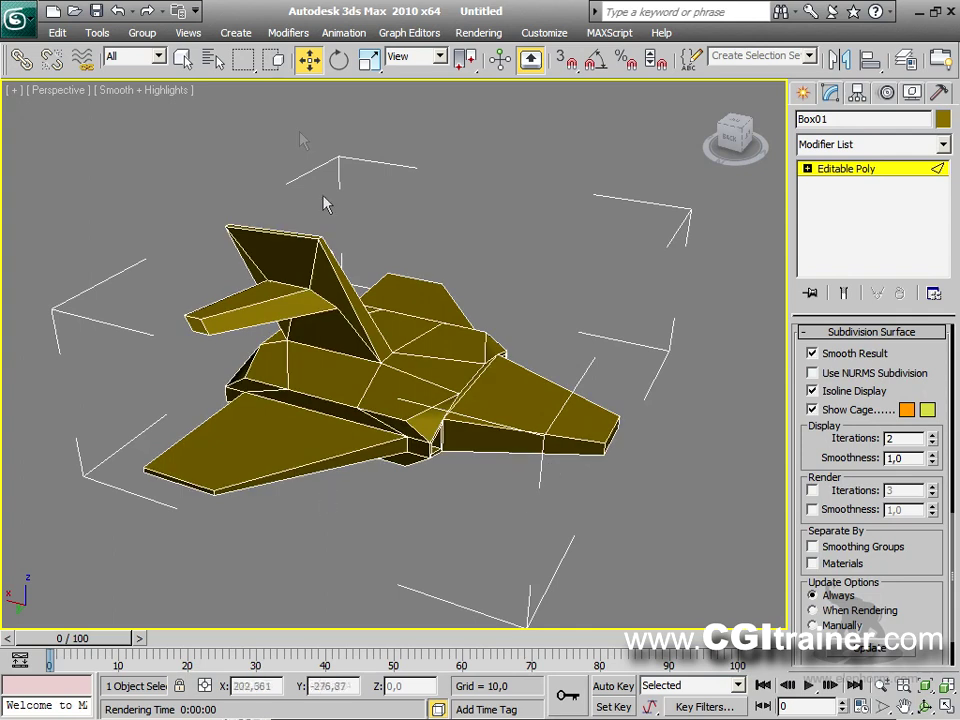
Step: Apply the TurboSmooth modifier to the aircraft and set its iterations to 2
click(288, 33)
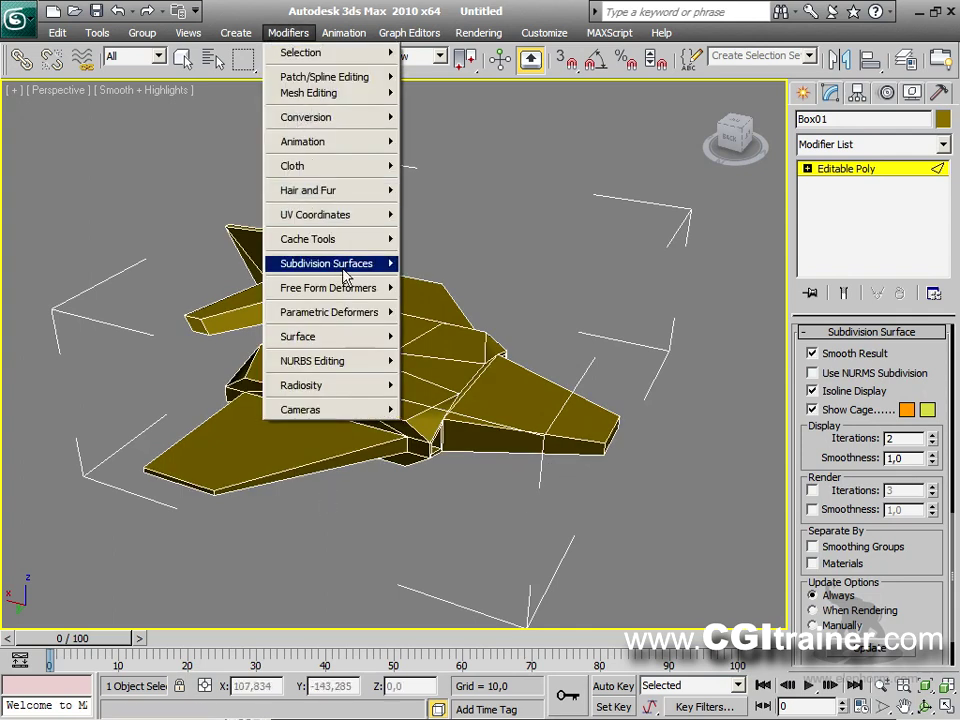
mouse_move(345, 265)
click(463, 296)
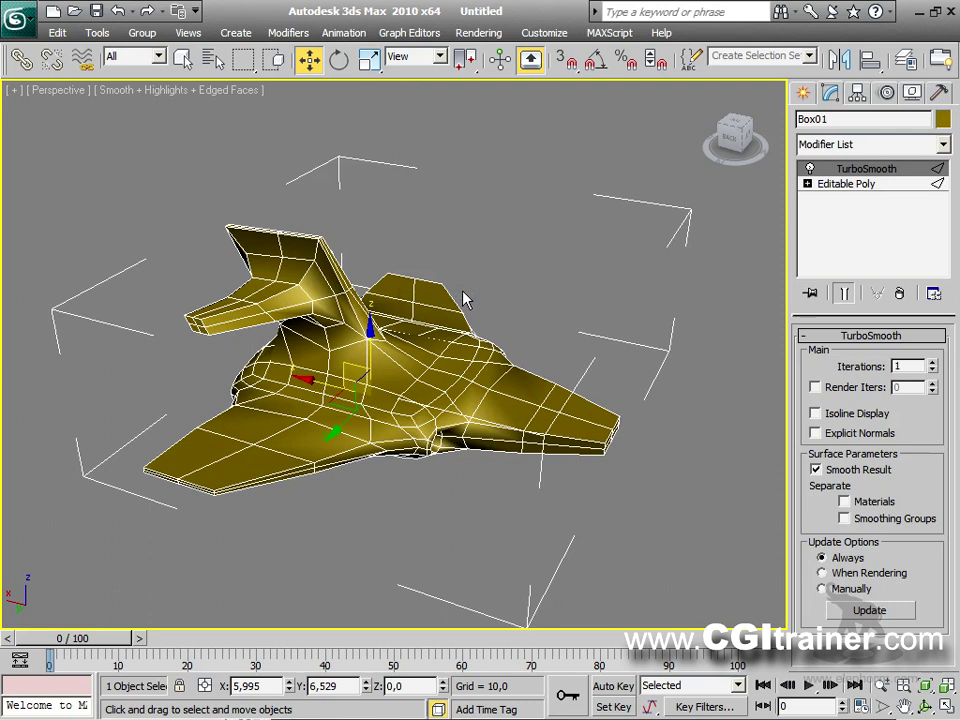
click(932, 362)
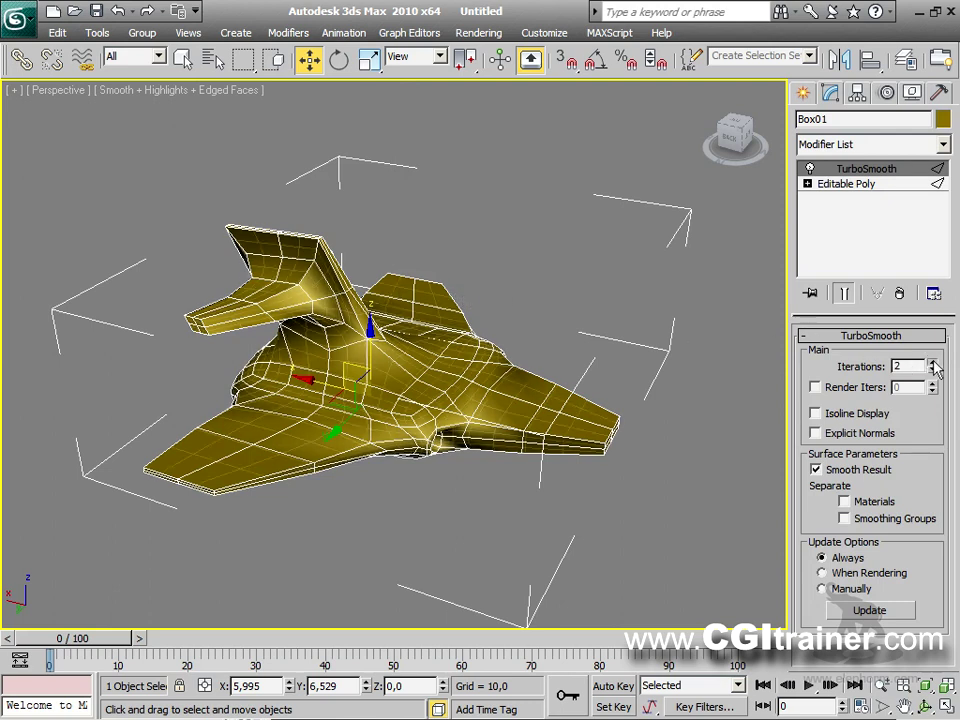
click(630, 240)
alt+middle_drag(620, 310, 544, 407)
click(572, 407)
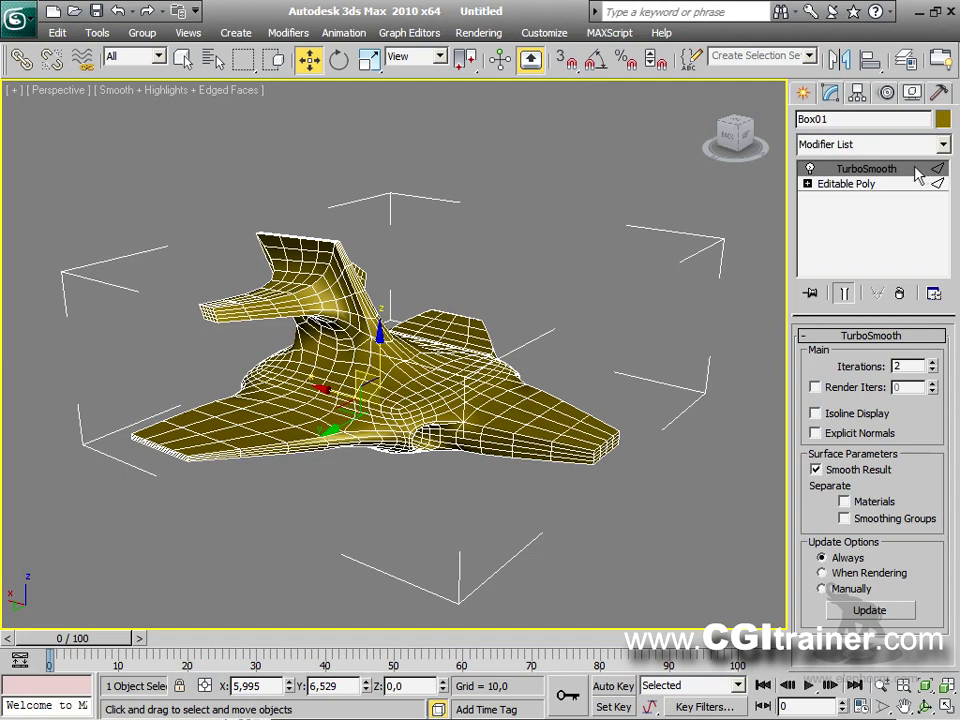
Step: Set the TurboSmooth iterations to 3 and toggle the modifier off and on to compare smoothed and low-poly shapes
click(933, 362)
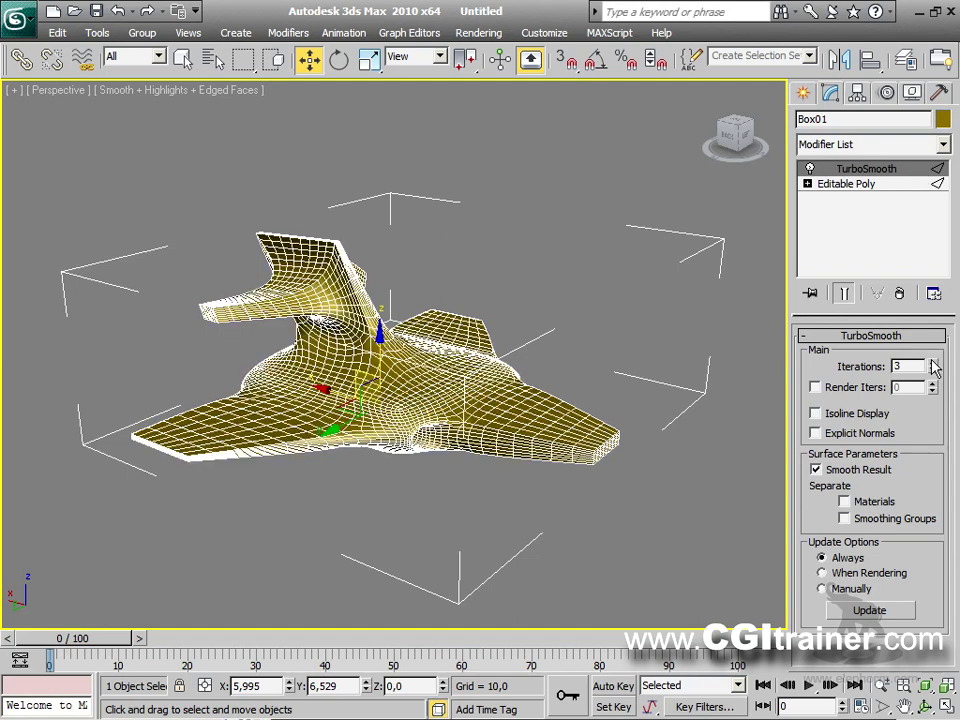
alt+middle_drag(520, 316, 654, 221)
click(810, 169)
click(810, 169)
click(810, 169)
click(810, 169)
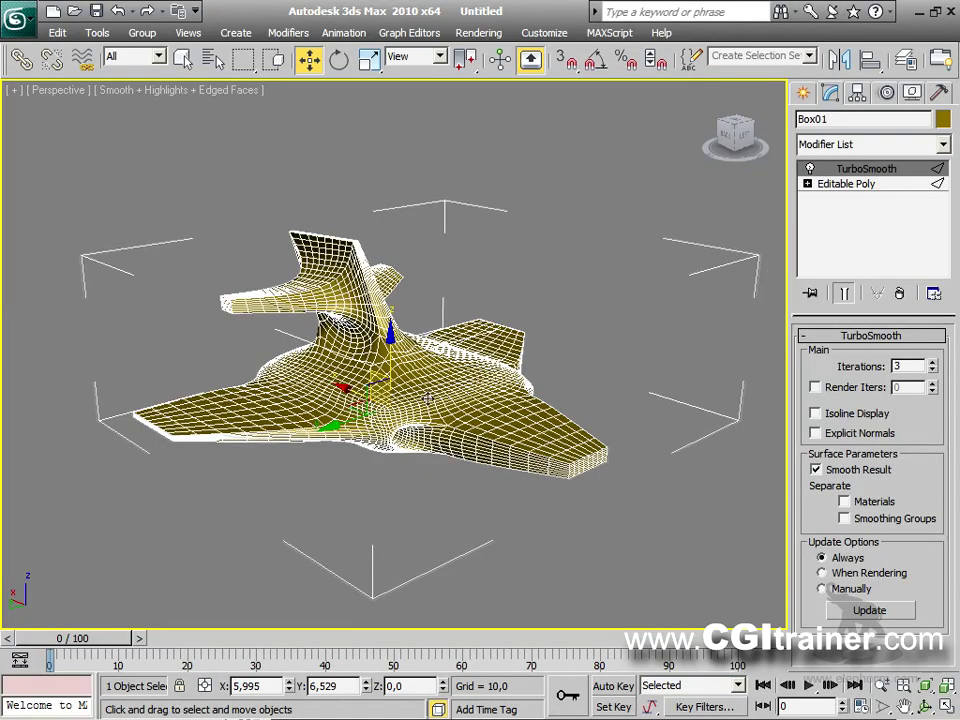
scroll(360, 323, up, 4)
alt+middle_drag(360, 323, 296, 381)
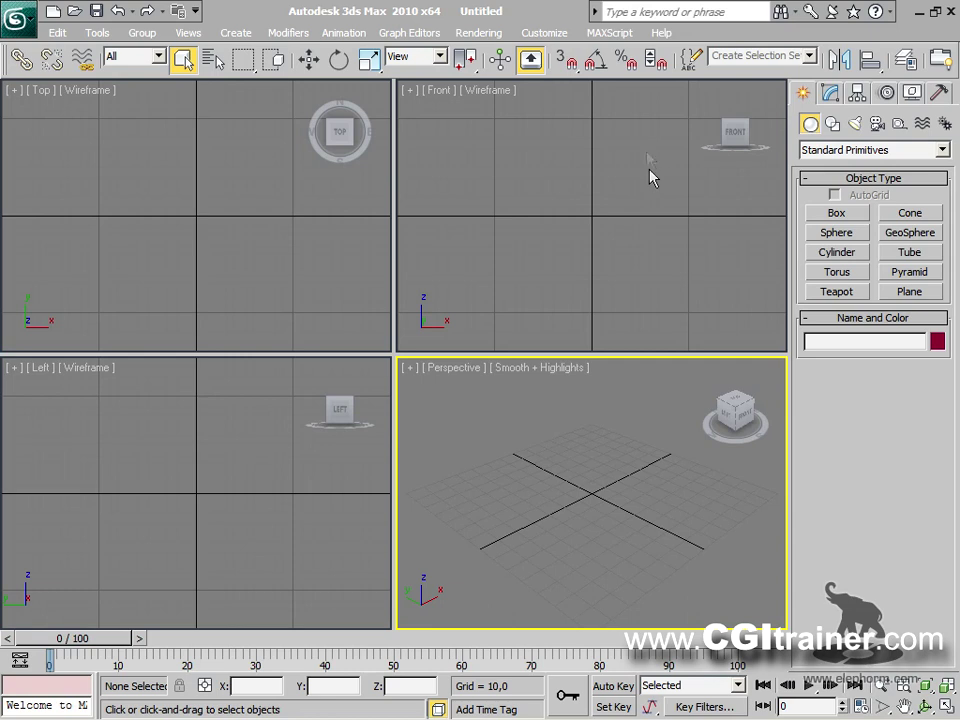
Step: Create a teapot with a radius of about 27.6 near the grid centre and convert it to an Editable Poly
click(837, 292)
drag(582, 494, 593, 461)
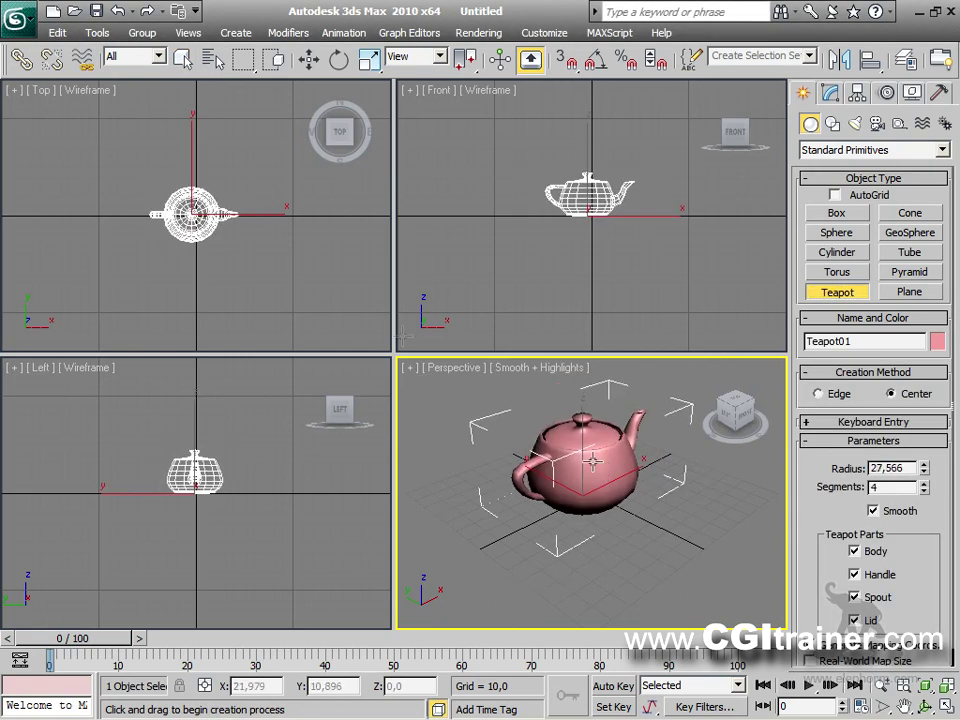
right_click(366, 295)
mouse_move(445, 465)
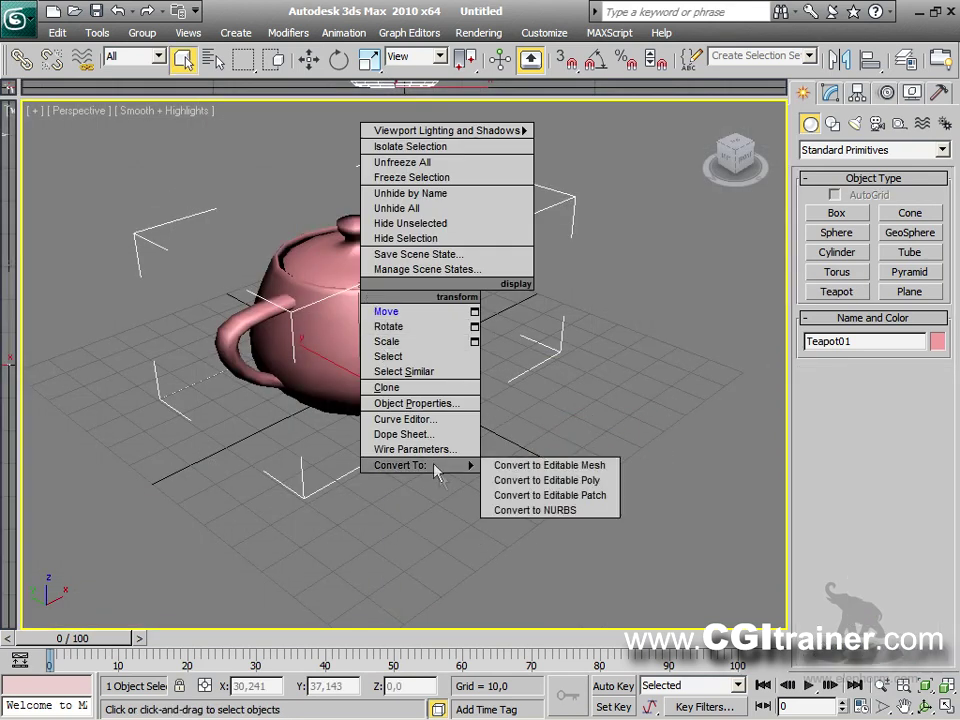
click(565, 482)
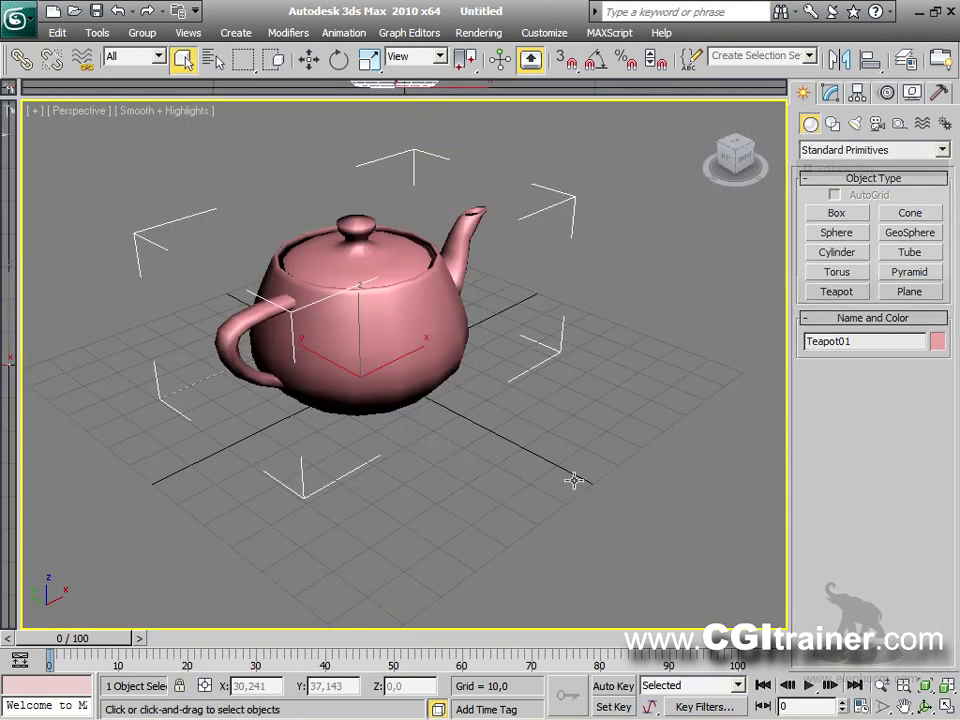
key(g)
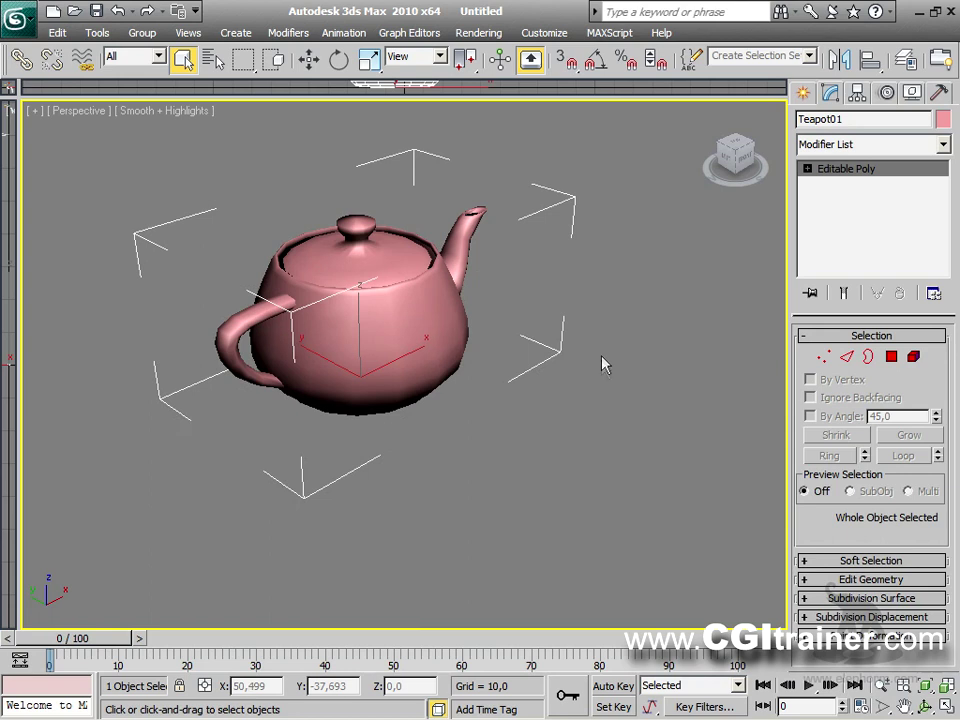
Step: Go through the teapot's vertex, edge, border, polygon and element sub-object levels in order
key(1)
click(847, 357)
click(868, 357)
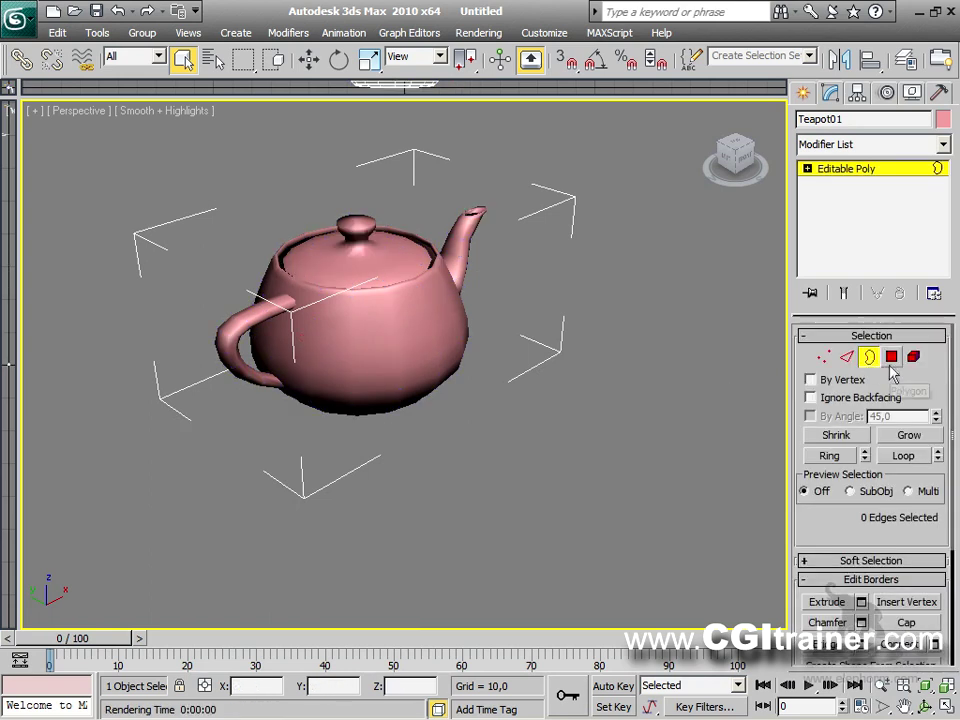
click(892, 357)
click(914, 358)
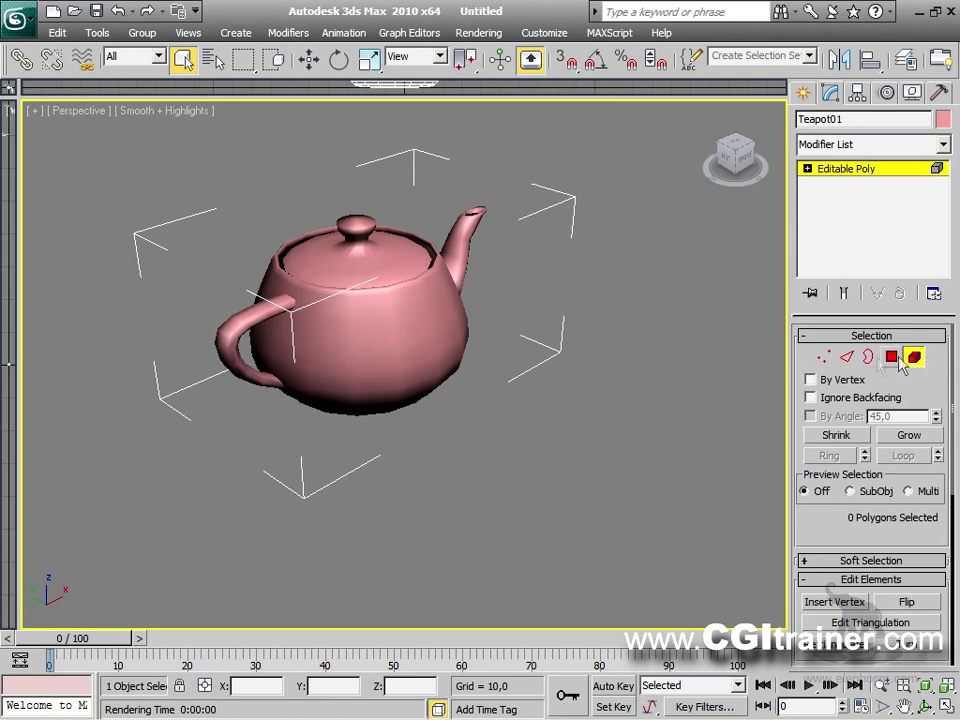
scroll(422, 328, up, 3)
scroll(422, 328, down, 3)
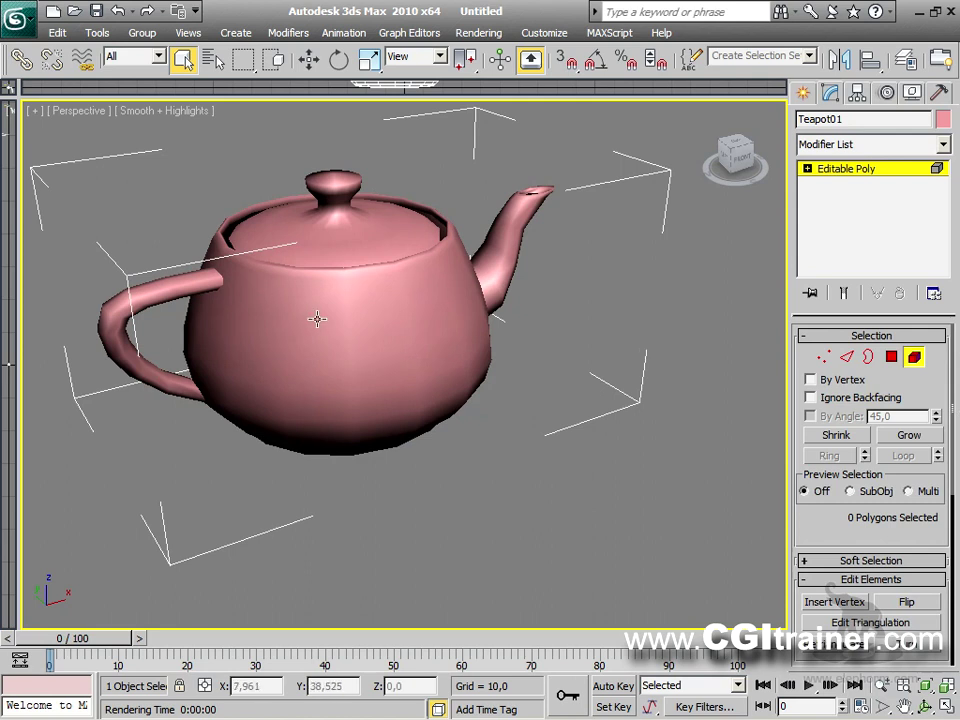
Step: Show the teapot's edged faces and view its vertex and edge sub-object levels
key(F4)
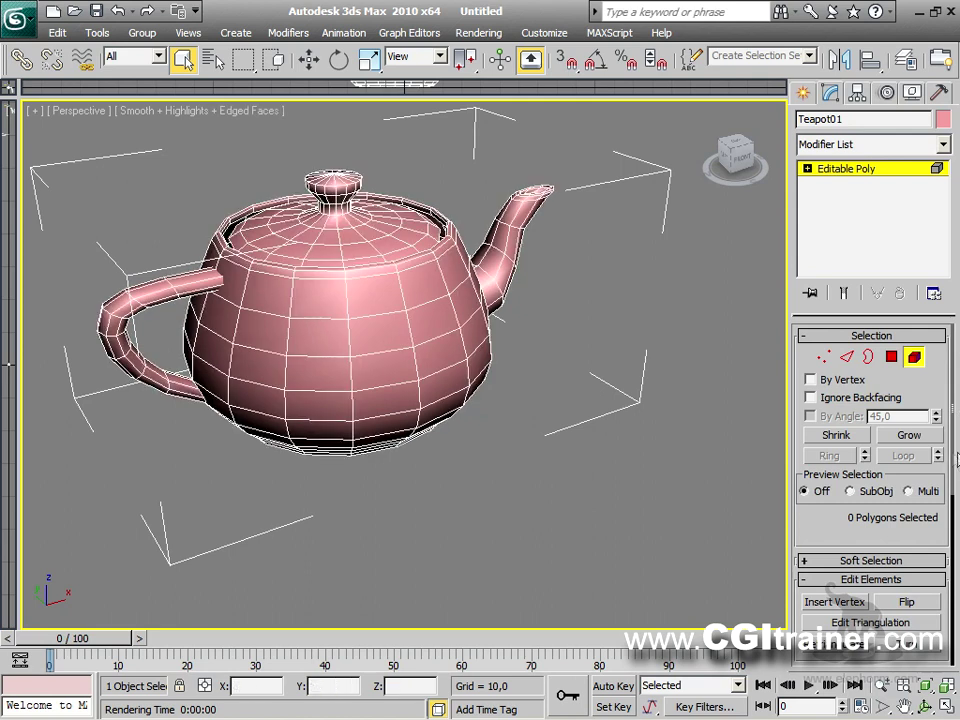
click(822, 357)
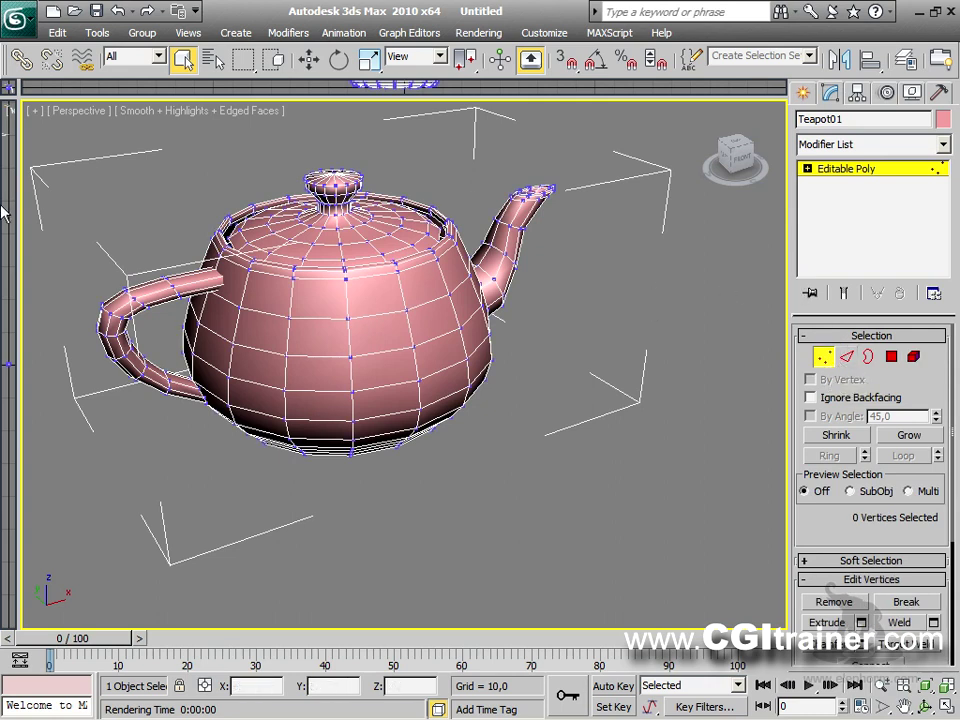
click(846, 357)
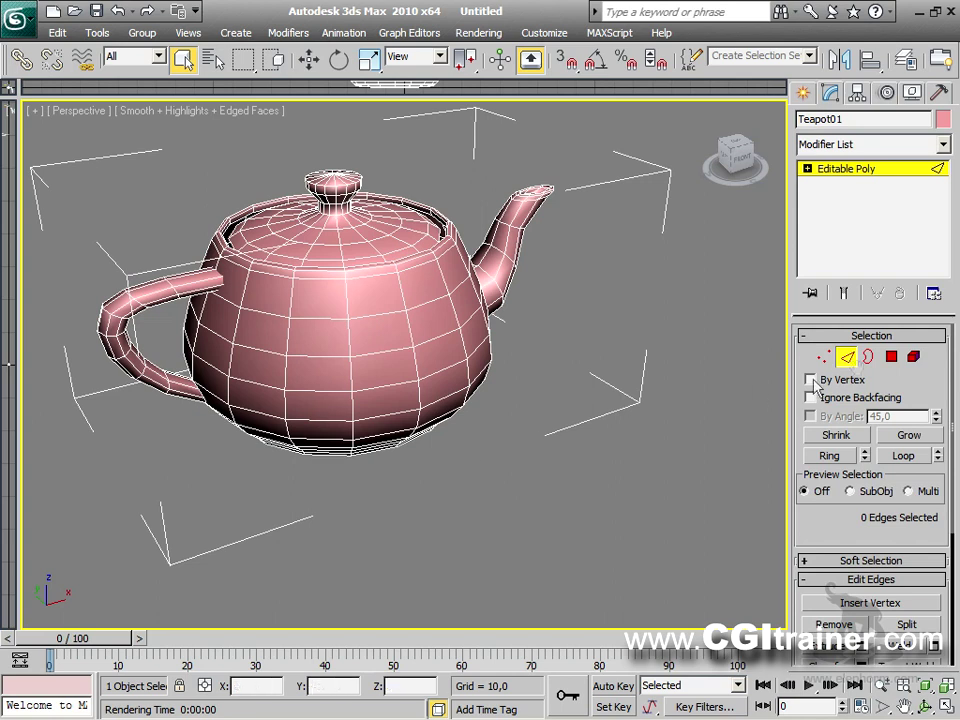
Step: Select the spout as an element and move it away from the body along X to about 65.9
click(913, 357)
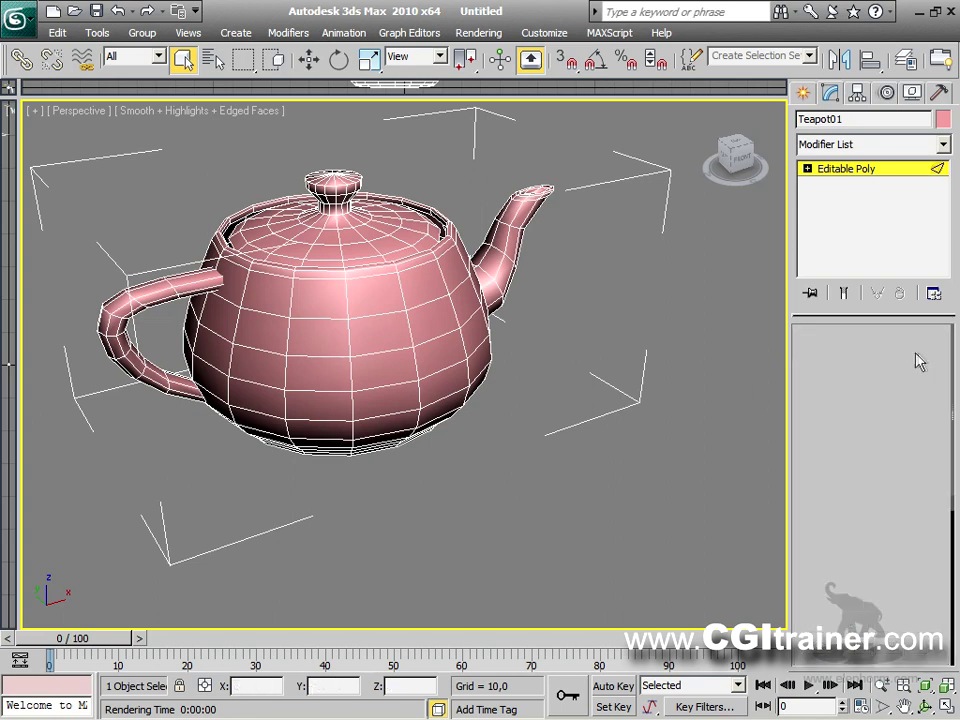
click(504, 247)
right_click(506, 245)
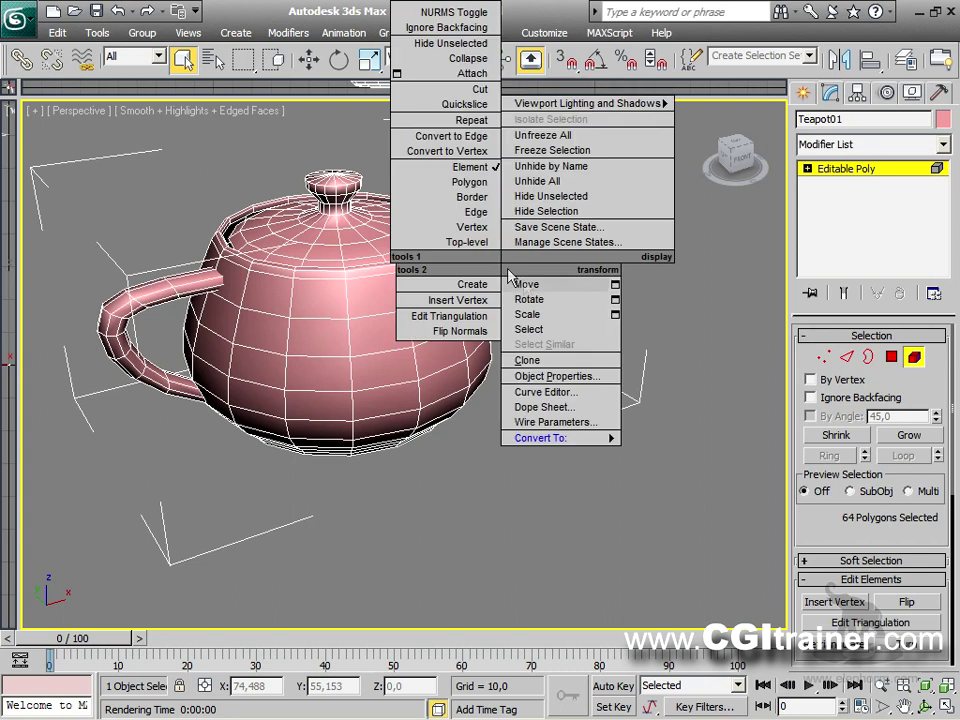
click(519, 281)
drag(553, 208, 675, 173)
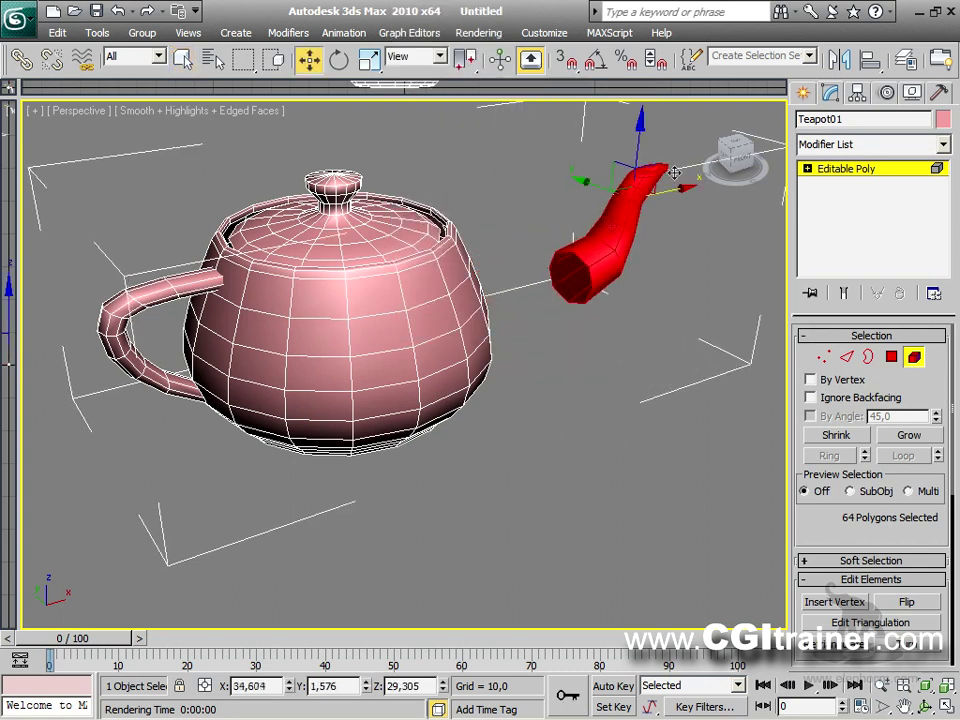
Step: Select the open border at the base of the detached spout and examine the teapot's lid area
click(869, 358)
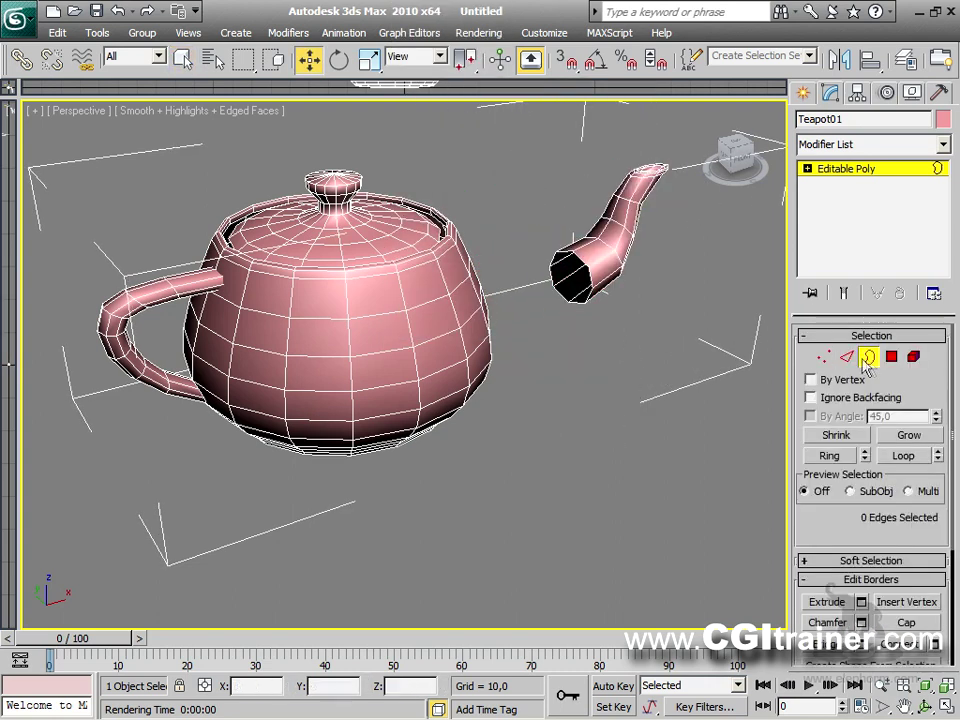
click(581, 298)
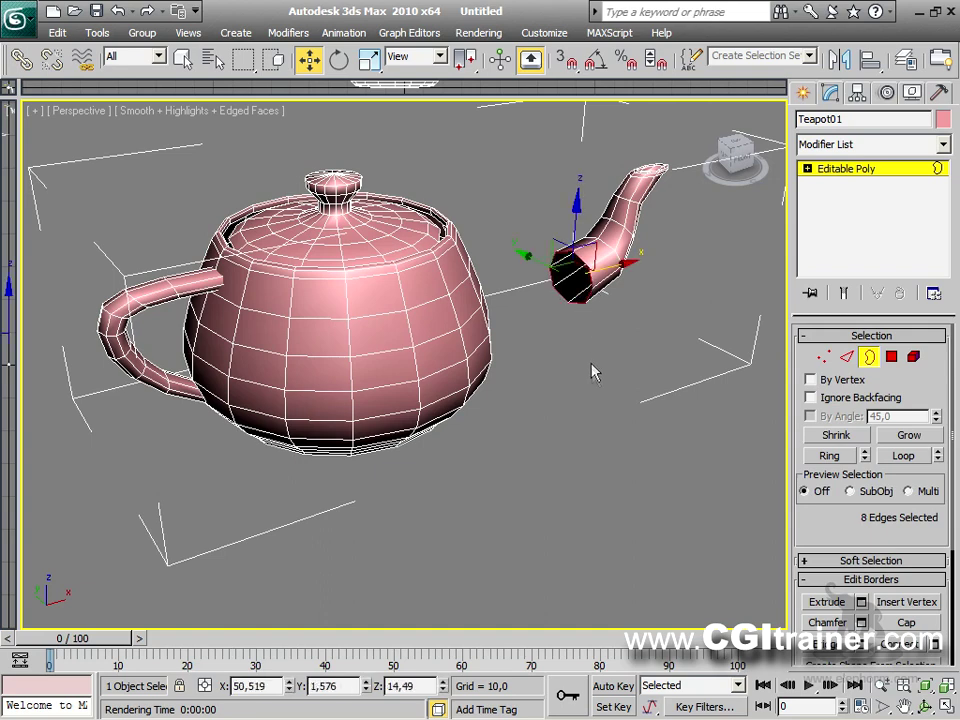
alt+middle_drag(606, 347, 457, 287)
alt+middle_drag(490, 355, 575, 425)
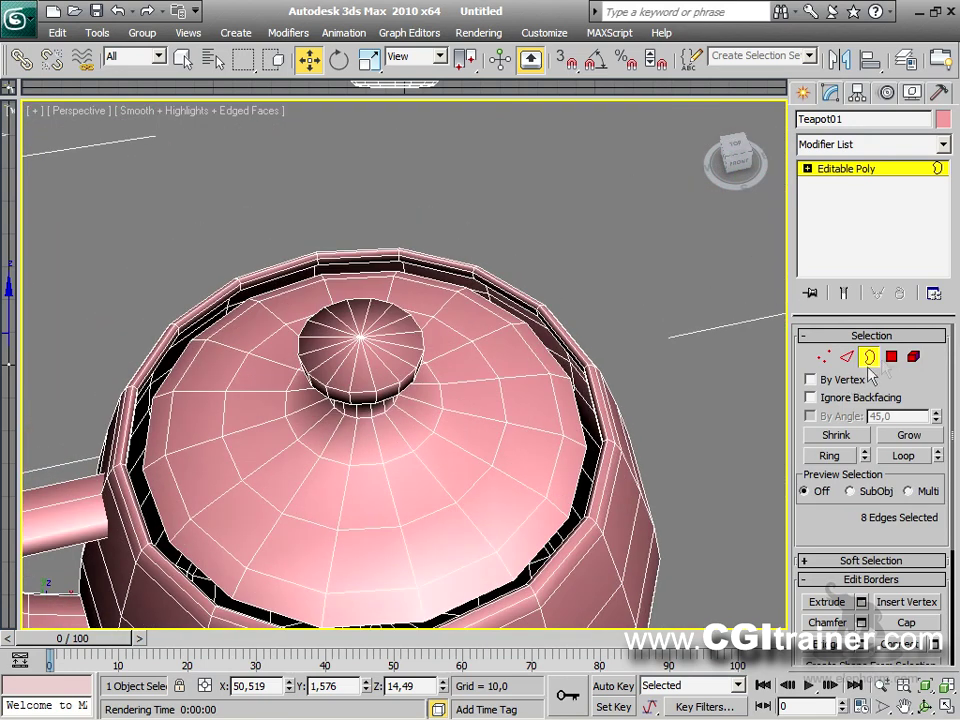
Step: Select the lid as an element and raise it above the body to a Z position of about 64.7
click(913, 356)
scroll(666, 439, down, 5)
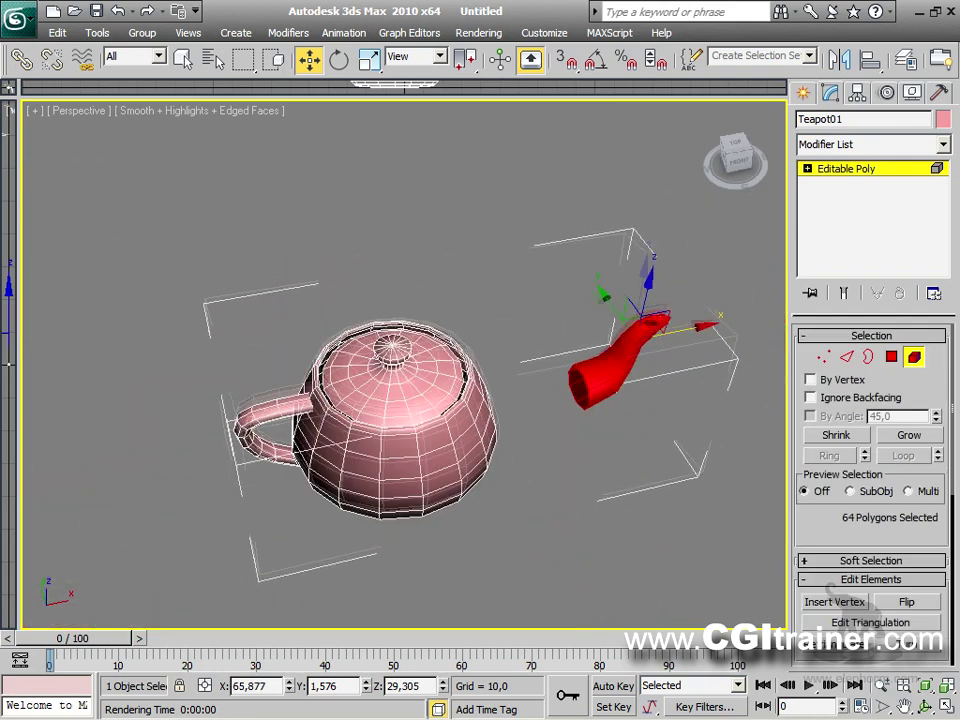
alt+middle_drag(666, 439, 666, 410)
click(366, 358)
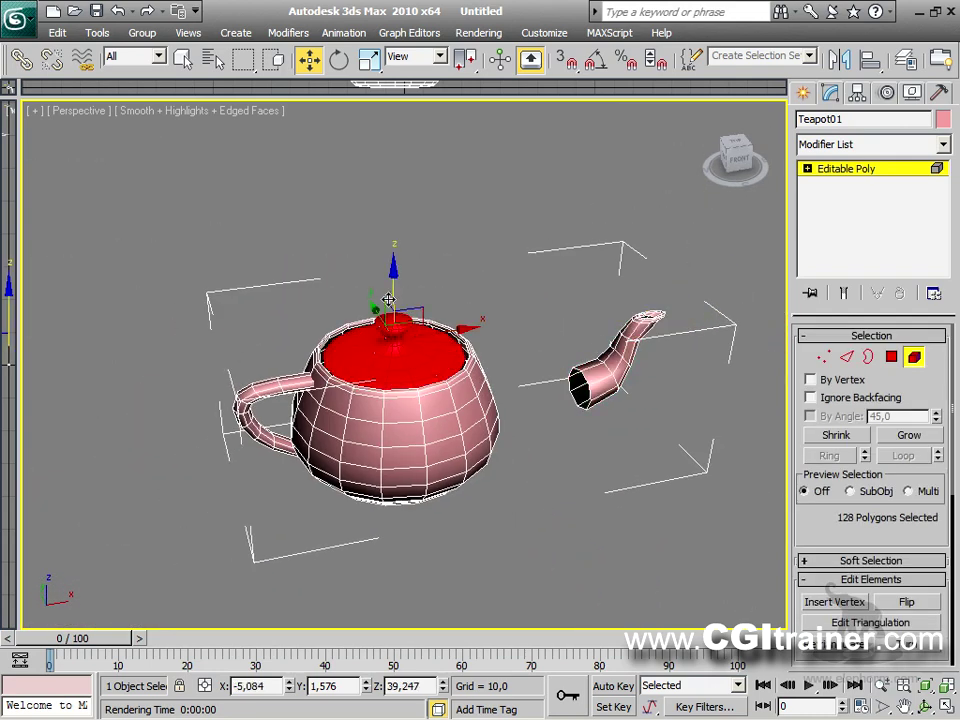
drag(393, 296, 393, 222)
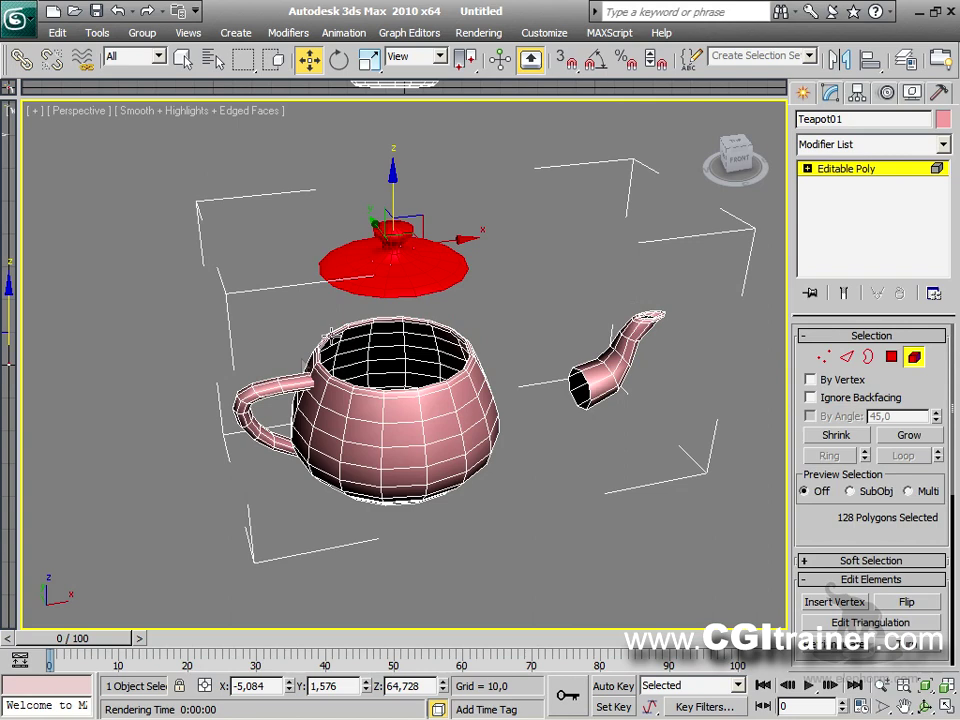
Step: Select the handle element and move it away from the body along X to about -67.2
click(283, 388)
drag(326, 403, 195, 405)
alt+middle_drag(400, 440, 410, 380)
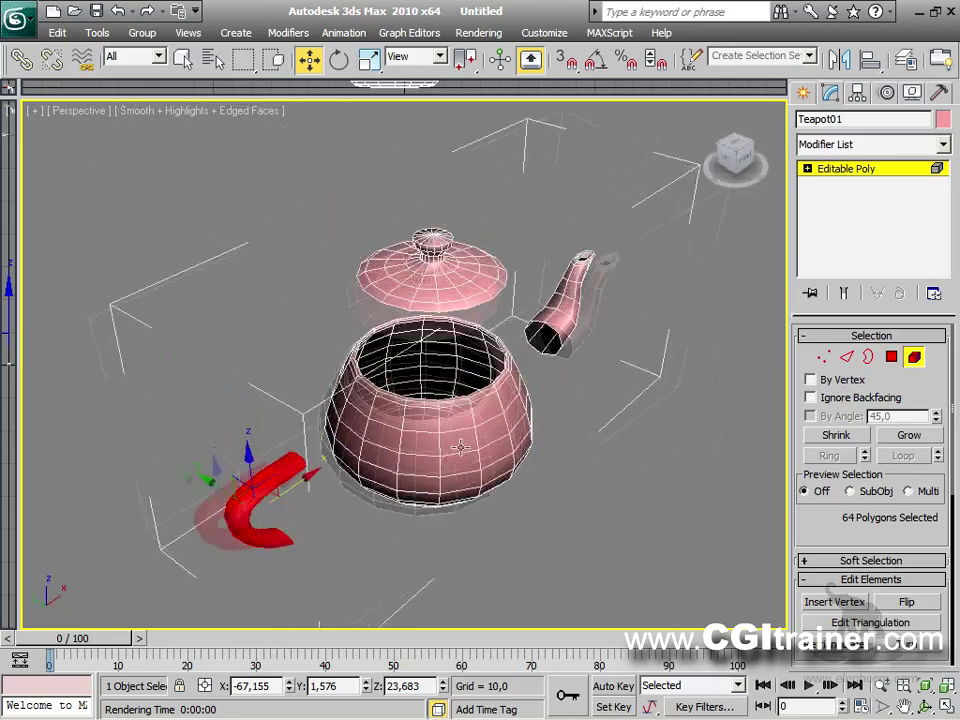
scroll(428, 320, up, 5)
scroll(428, 320, down, 6)
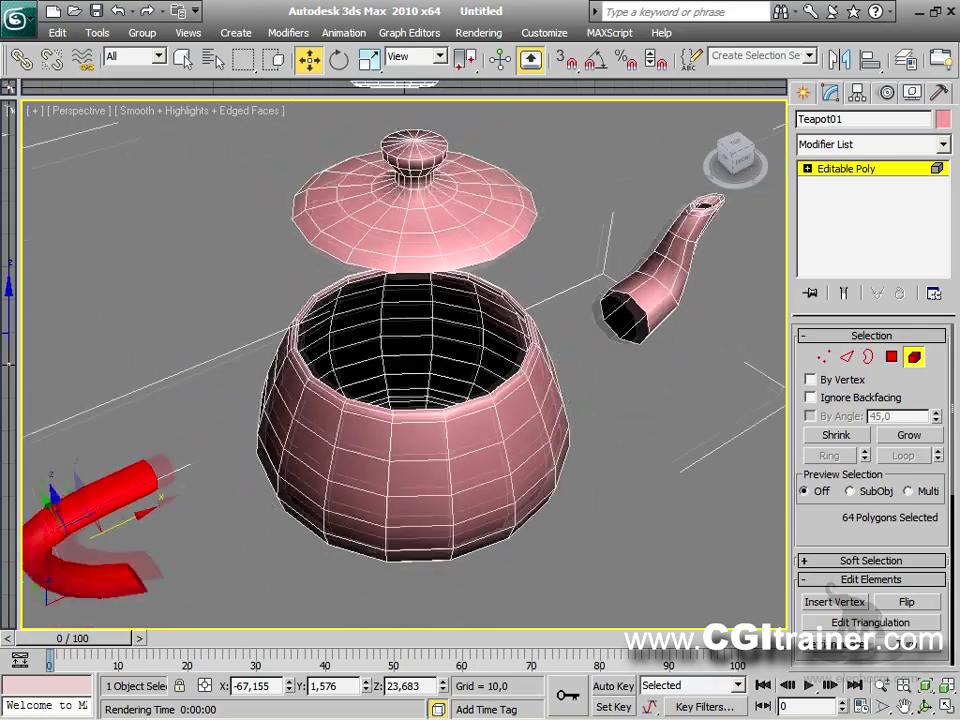
Step: Review the vertex, edge, border, polygon and element levels on the separated teapot, ending at element level
click(825, 357)
click(846, 357)
click(868, 357)
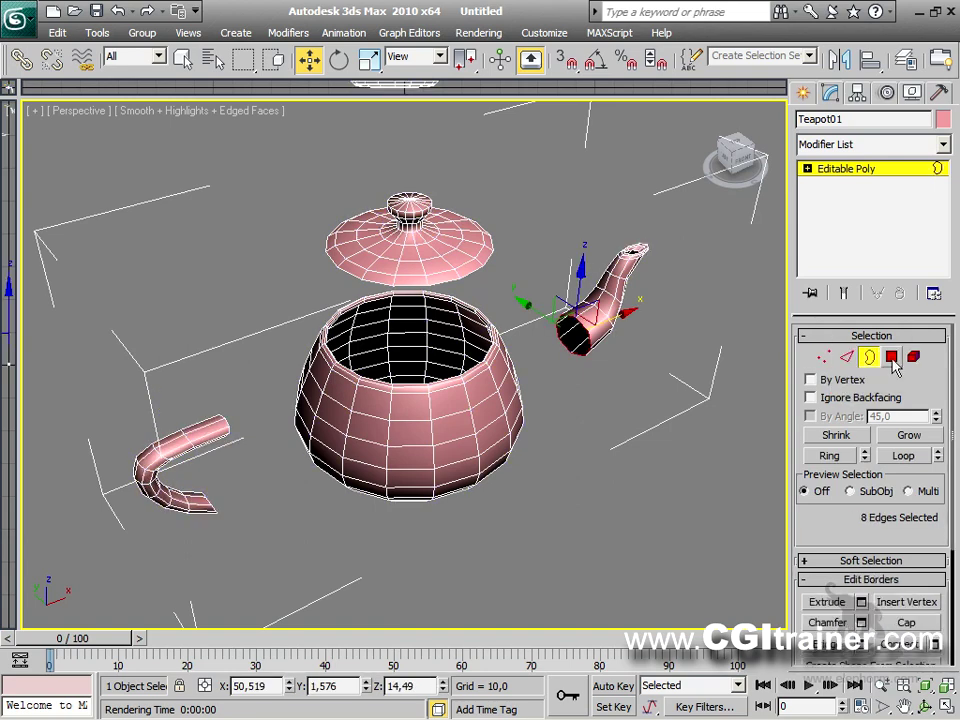
click(891, 357)
click(914, 358)
alt+middle_drag(445, 413, 530, 419)
scroll(400, 370, down, 6)
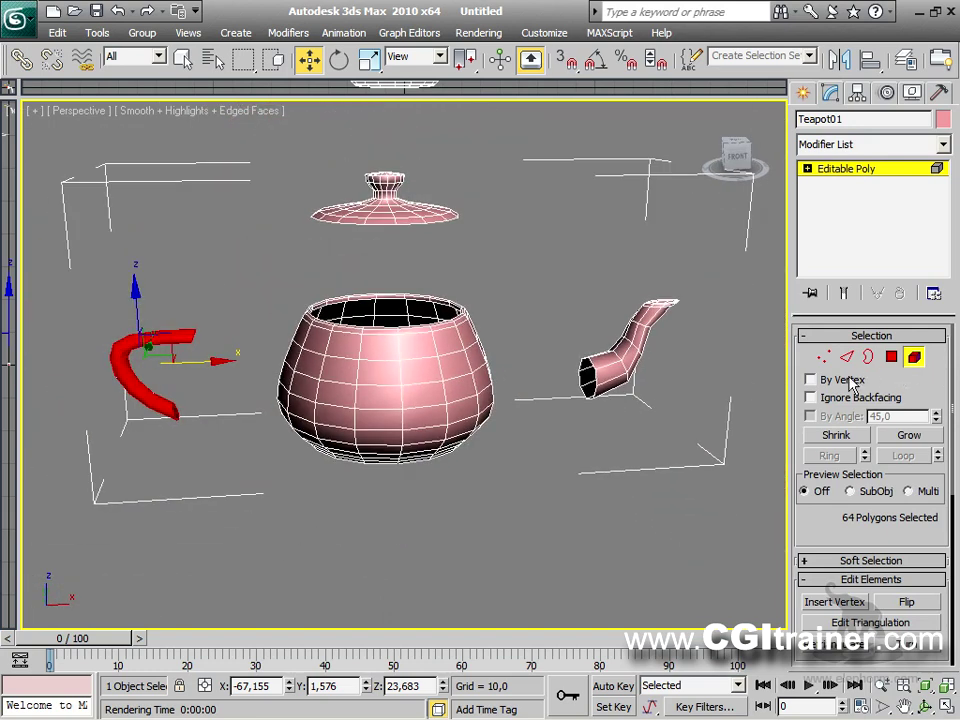
Step: At vertex level, select single vertices on the spout and the front of the body, then shrink the selection
click(822, 357)
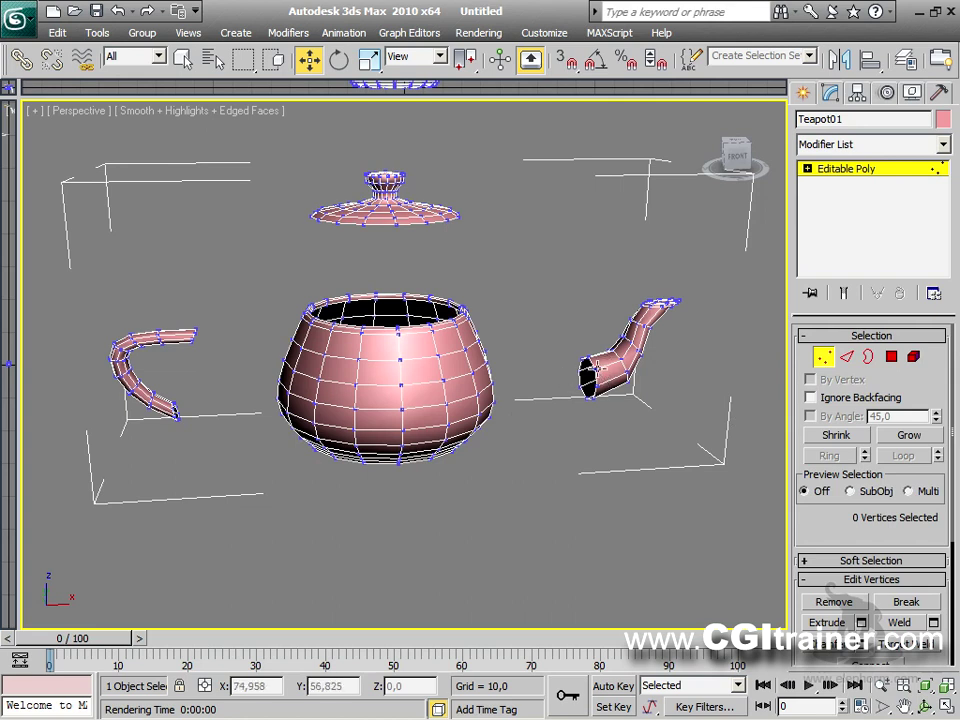
click(583, 349)
click(626, 354)
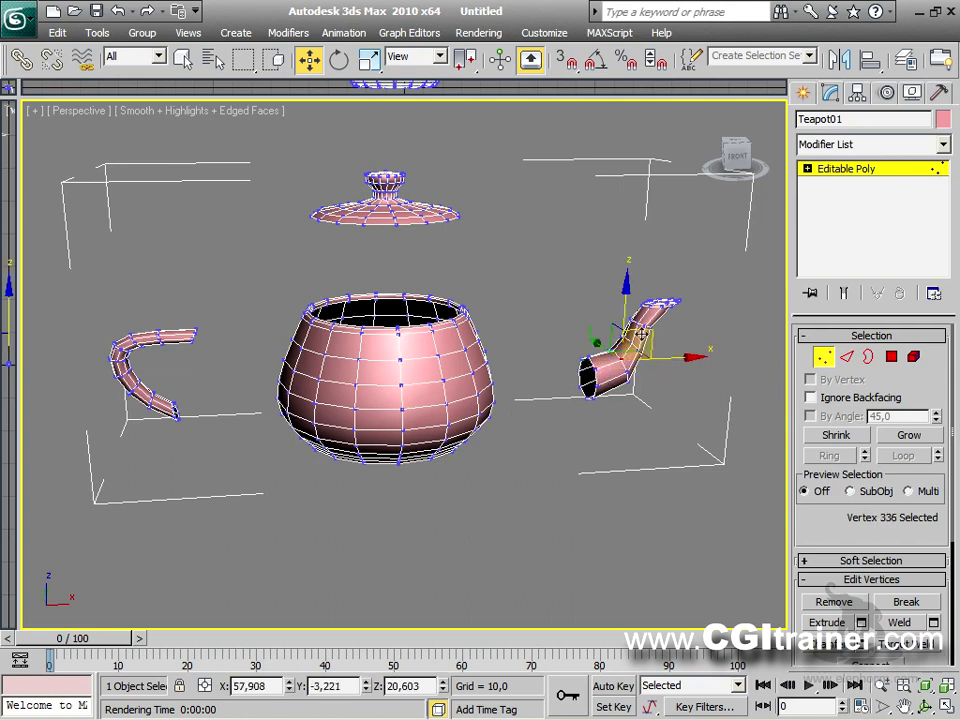
click(401, 385)
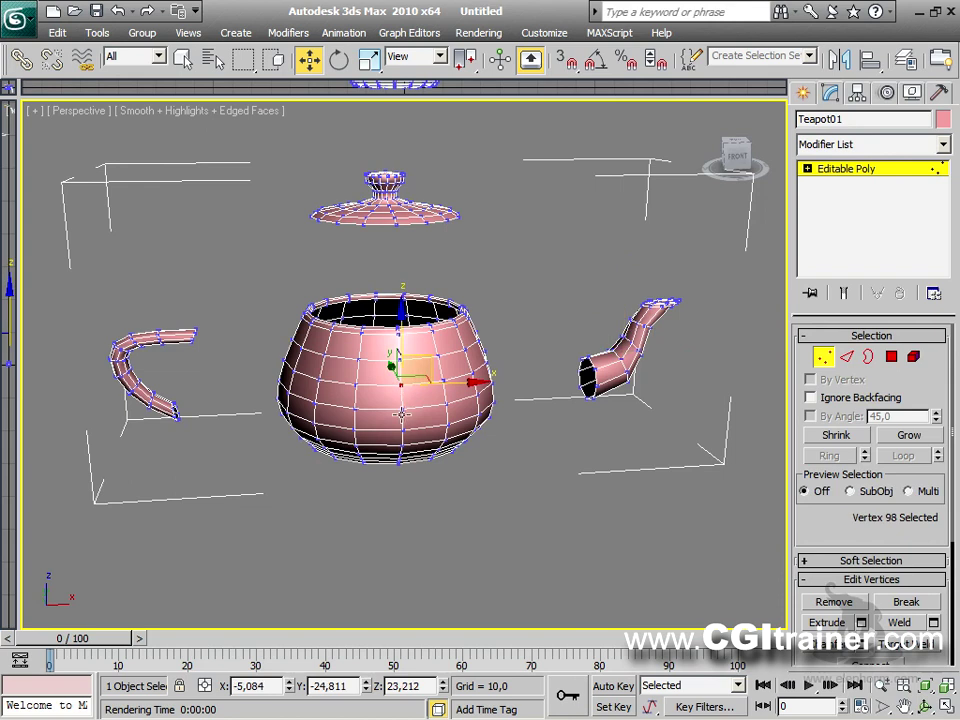
click(851, 435)
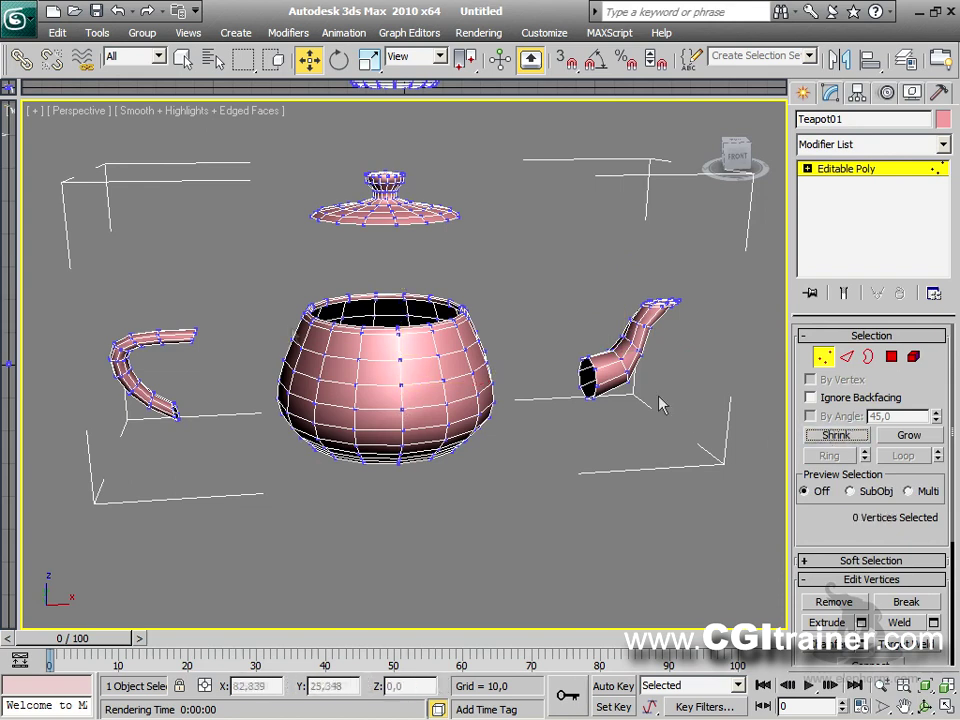
Step: Select a vertex on the front of the body, grow the selection several times and shrink it until no vertices are selected
click(400, 383)
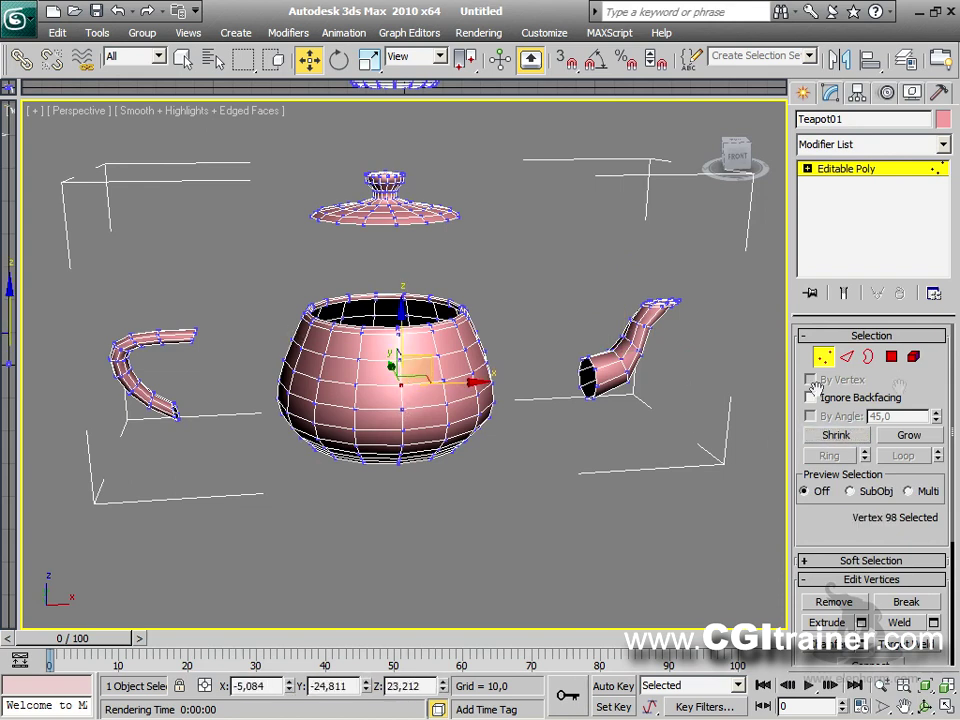
click(903, 434)
click(903, 434)
click(903, 434)
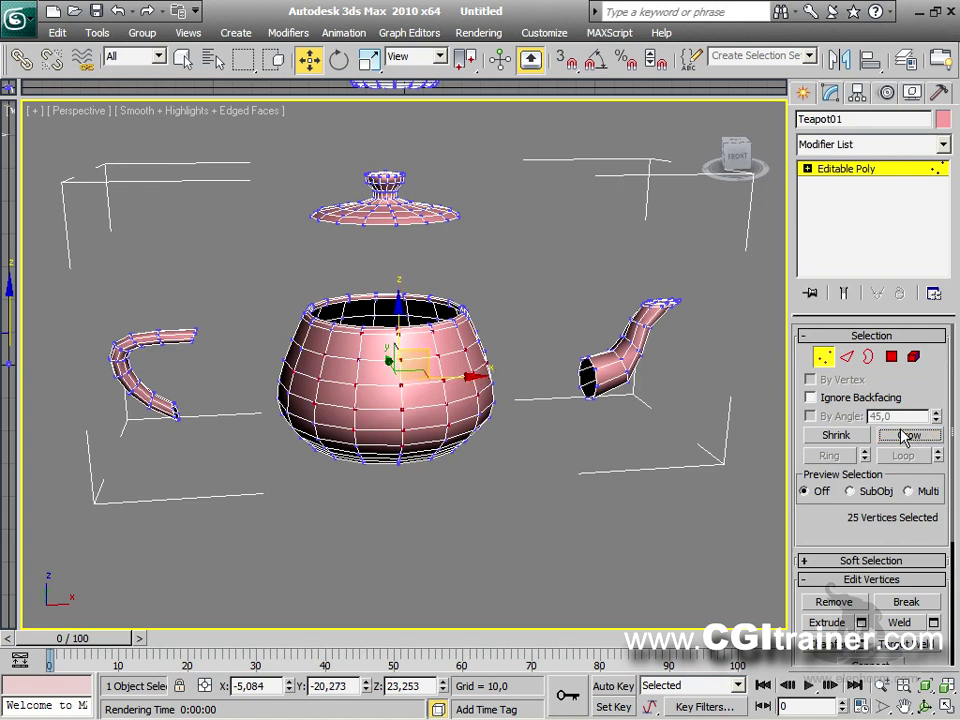
click(845, 436)
click(845, 436)
click(845, 436)
click(844, 436)
Step: In the viewport preferences, set the size of vertices shown as dots to 7 and inspect the teapot body
scroll(405, 366, down, 6)
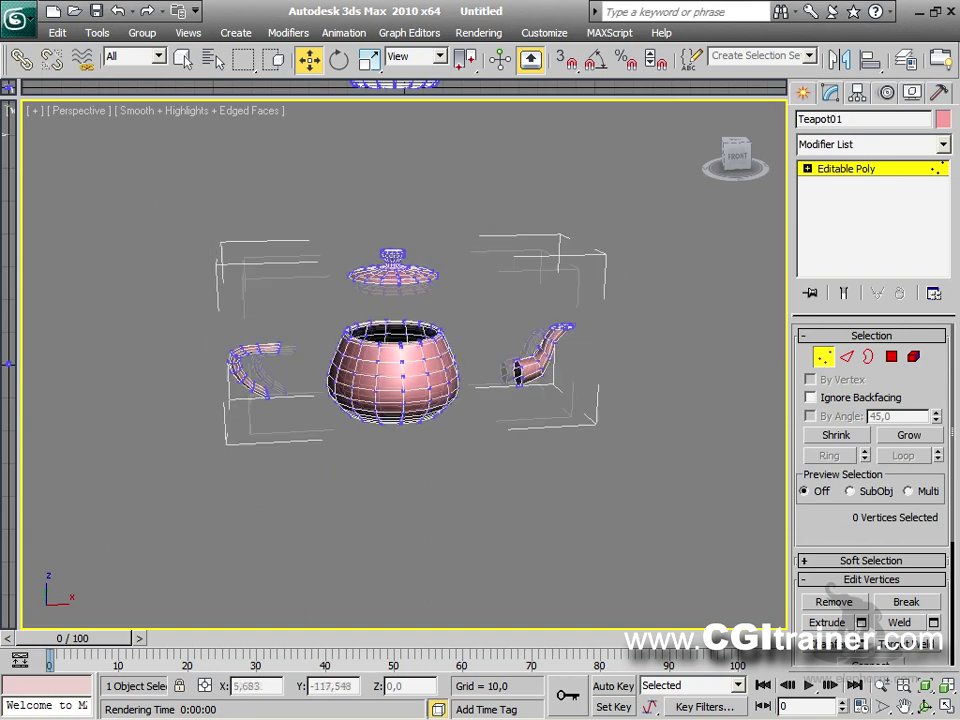
key(z)
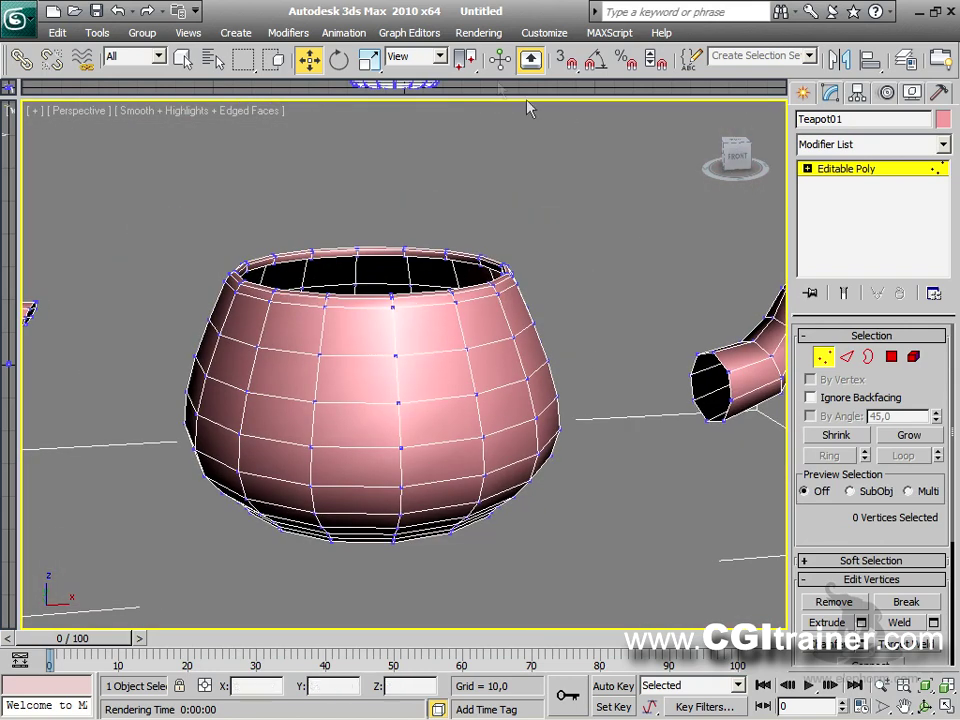
click(545, 35)
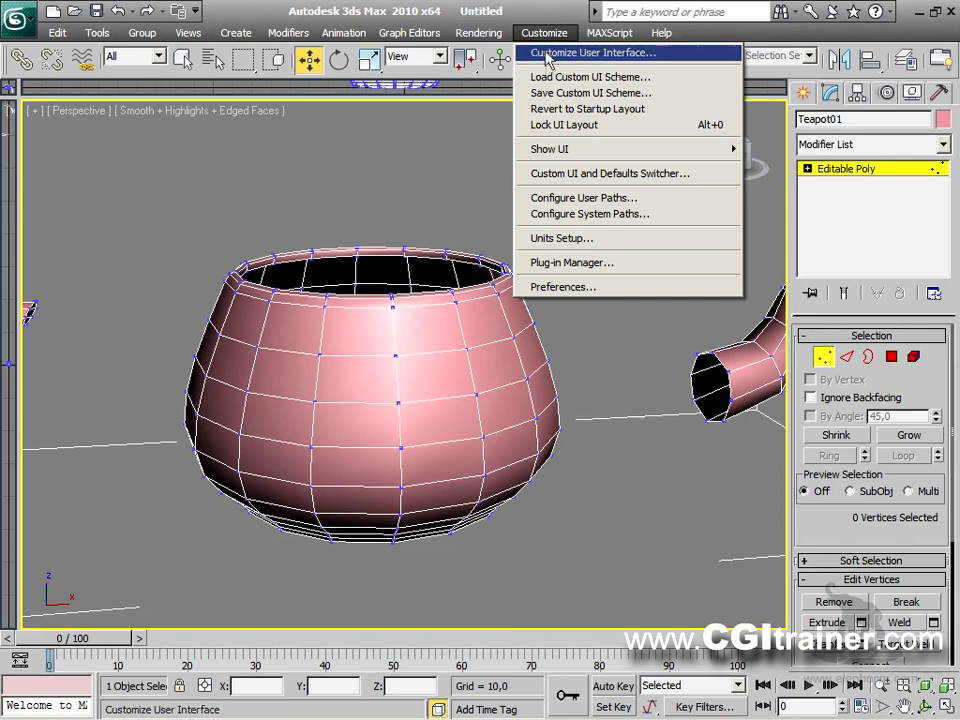
click(560, 288)
click(399, 162)
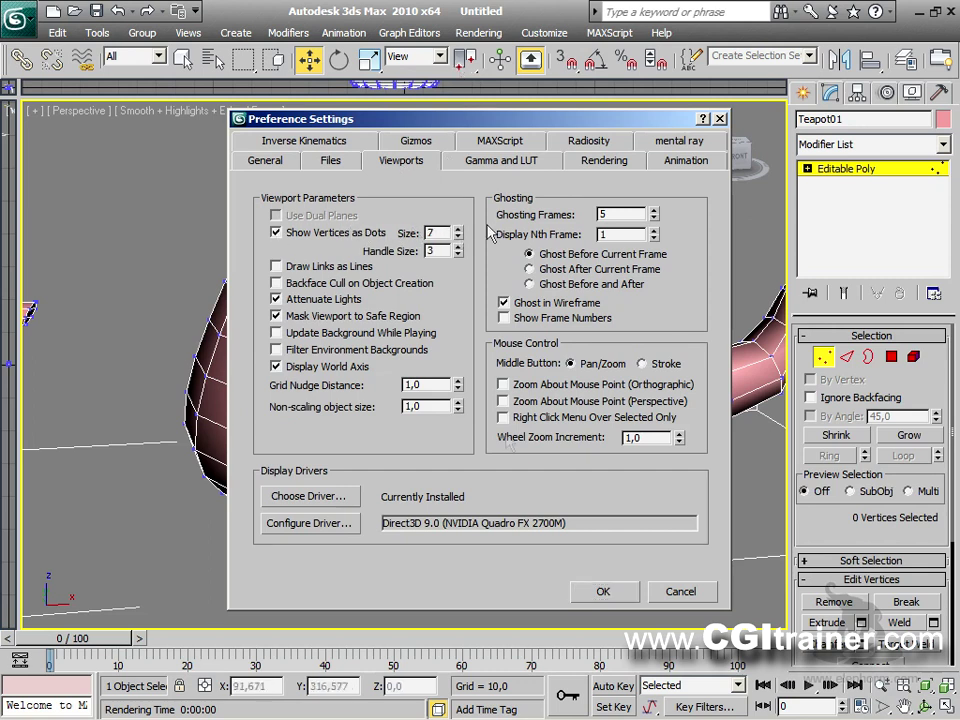
click(602, 592)
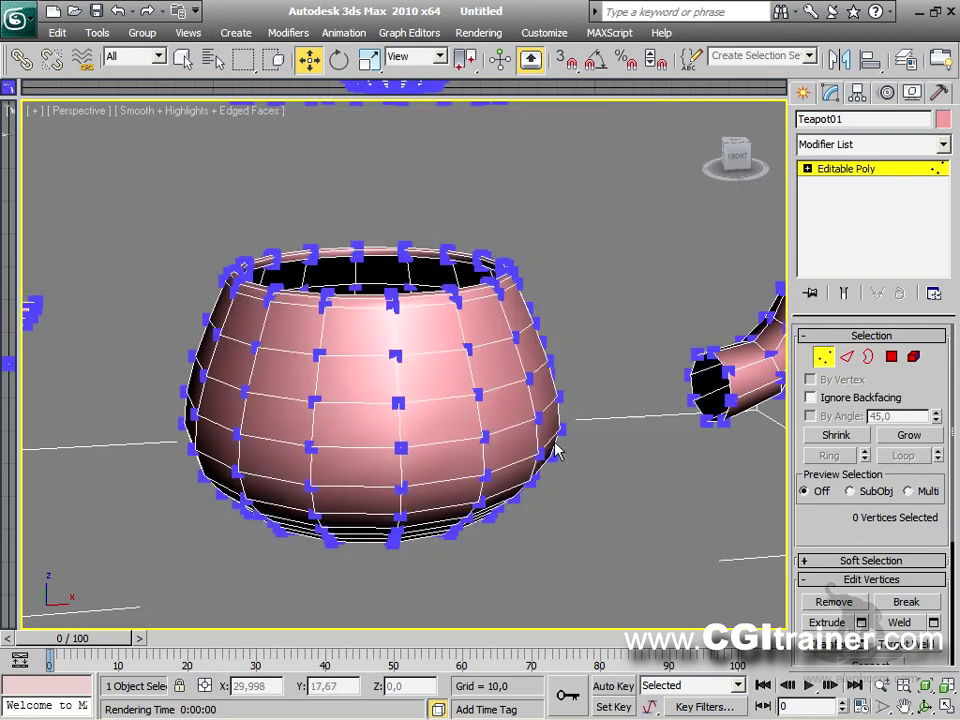
scroll(555, 450, down, 5)
scroll(555, 450, up, 6)
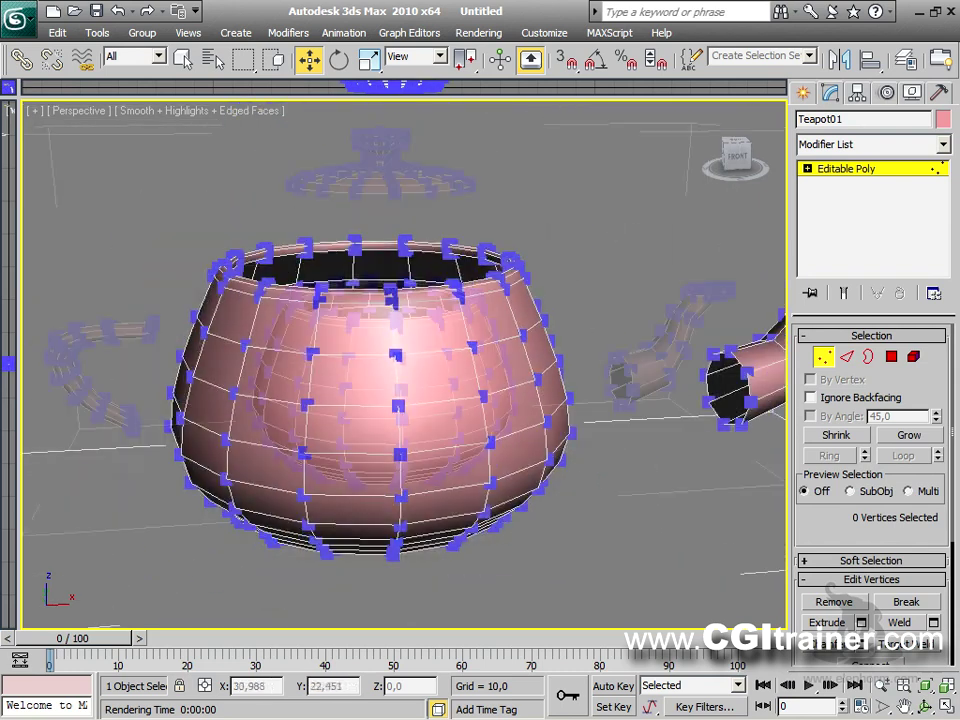
scroll(403, 345, up, 2)
Step: Set the vertex dot size in the viewport preferences to 3
click(543, 33)
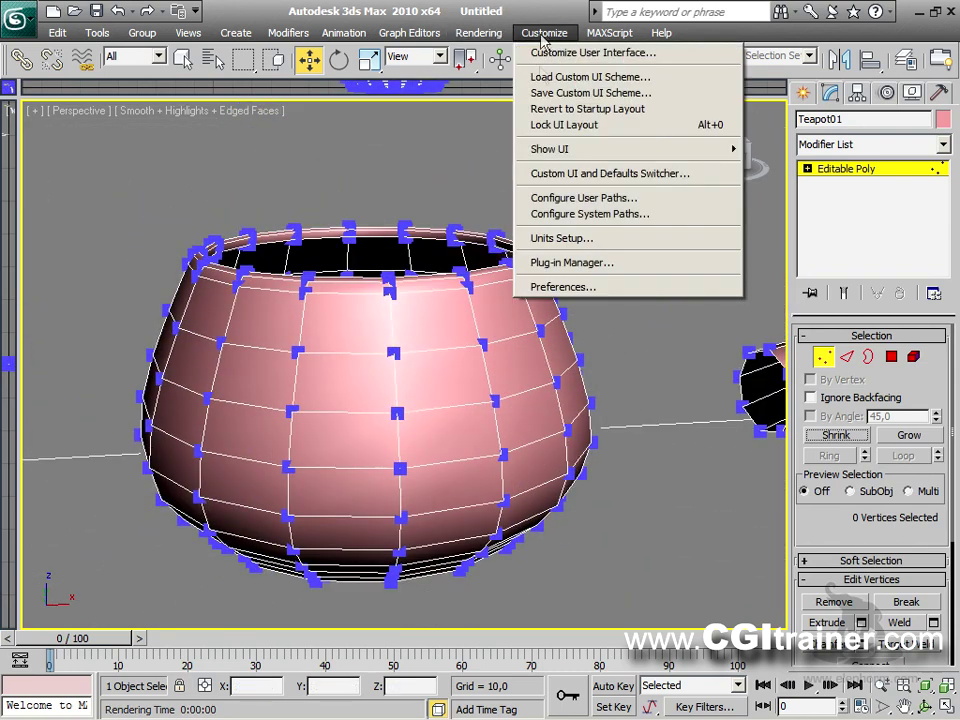
click(560, 287)
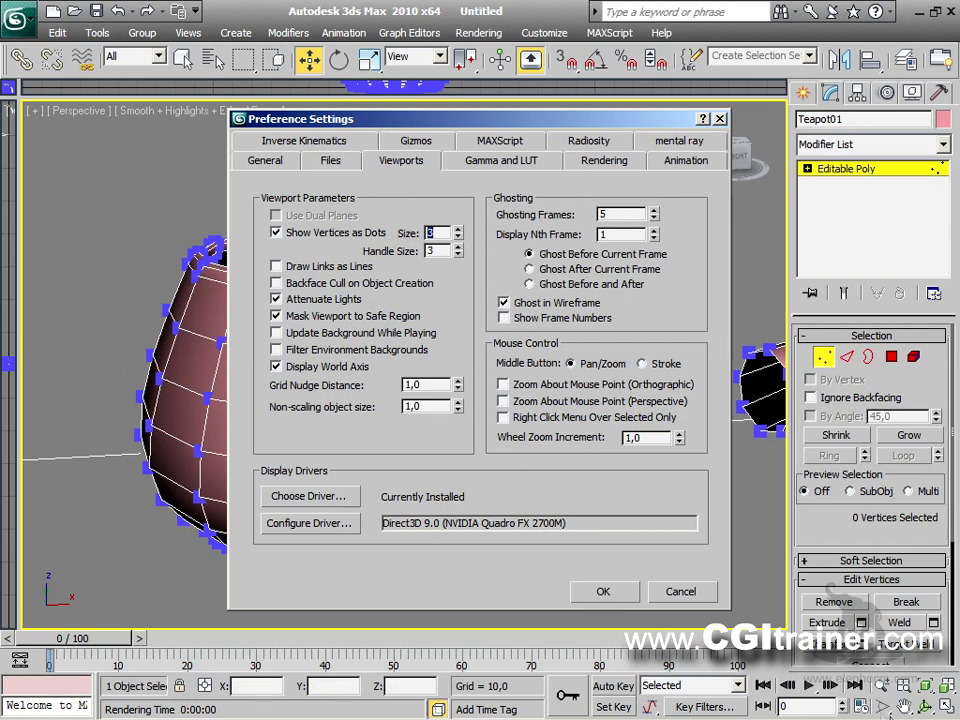
click(603, 590)
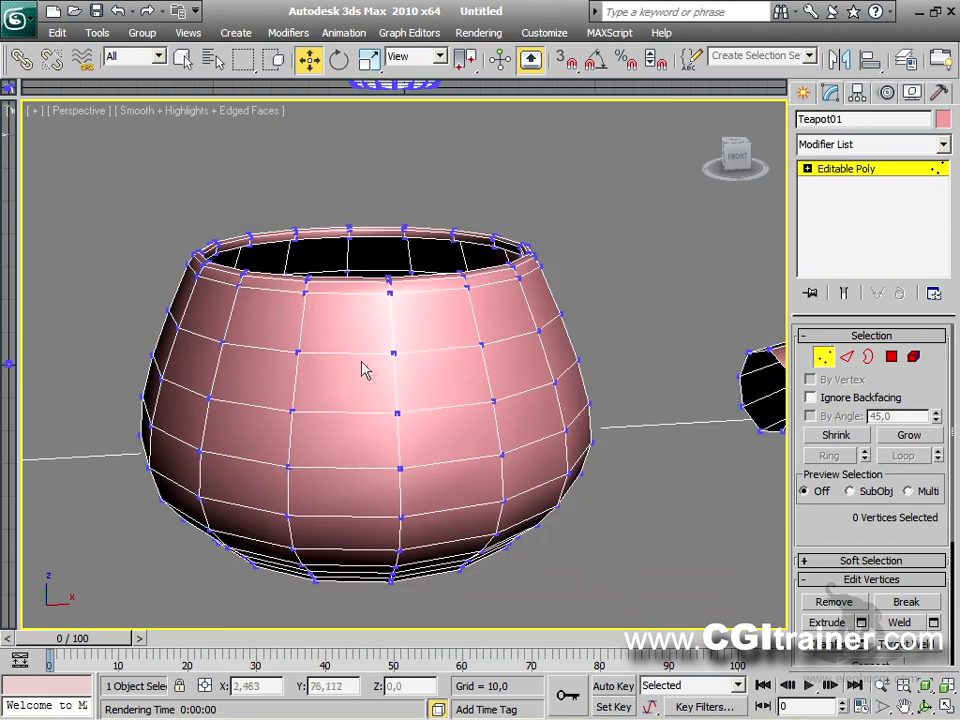
Step: Reselect the vertex at the body's front centre, grow the selection once and shrink it back to nothing
click(397, 411)
click(908, 437)
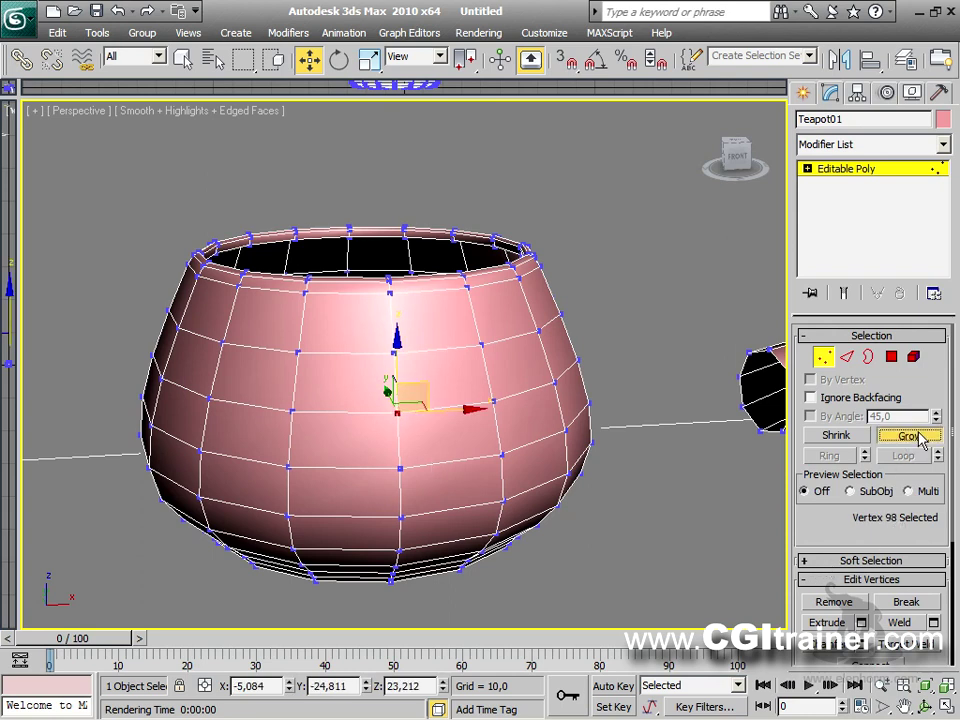
click(836, 436)
click(836, 436)
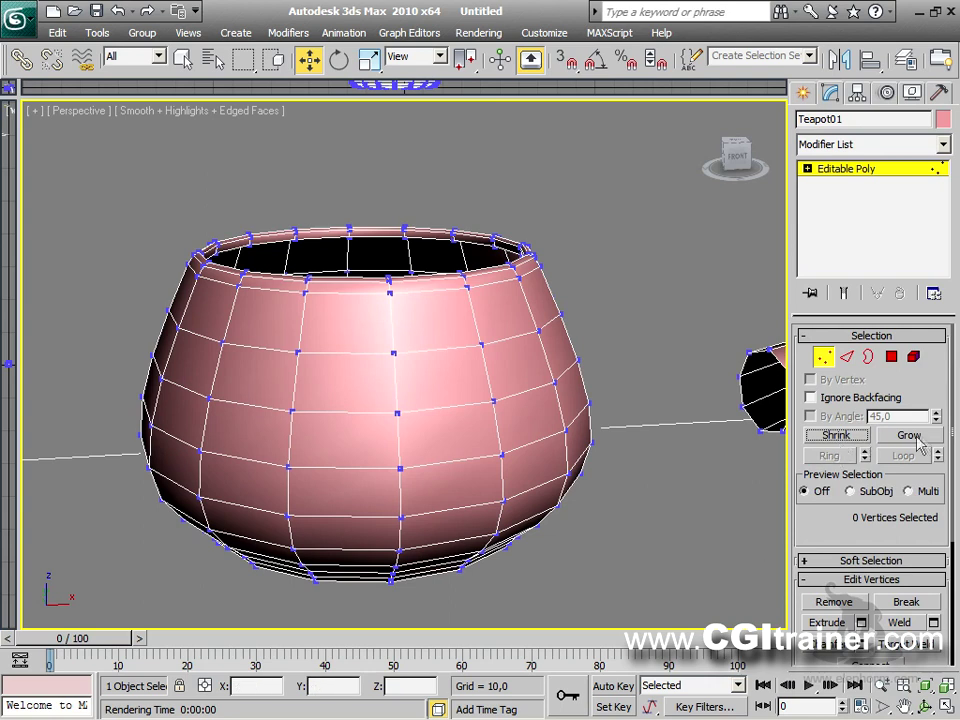
Step: Go through the edge, border, polygon and element levels, then select one vertical edge on the body's front at edge level
click(848, 357)
click(869, 358)
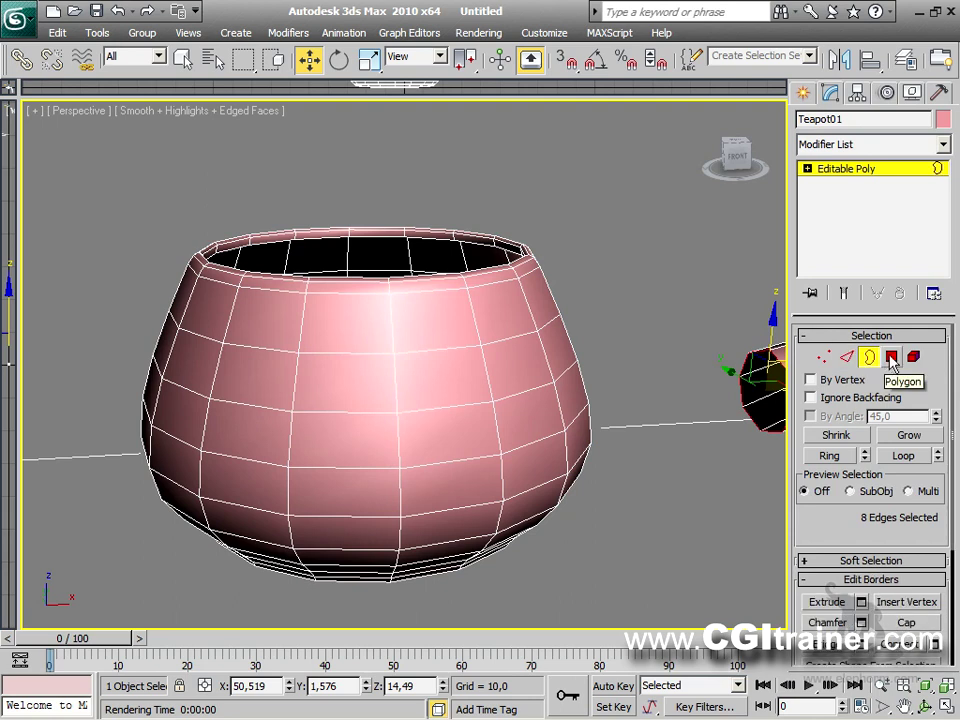
click(891, 358)
click(913, 357)
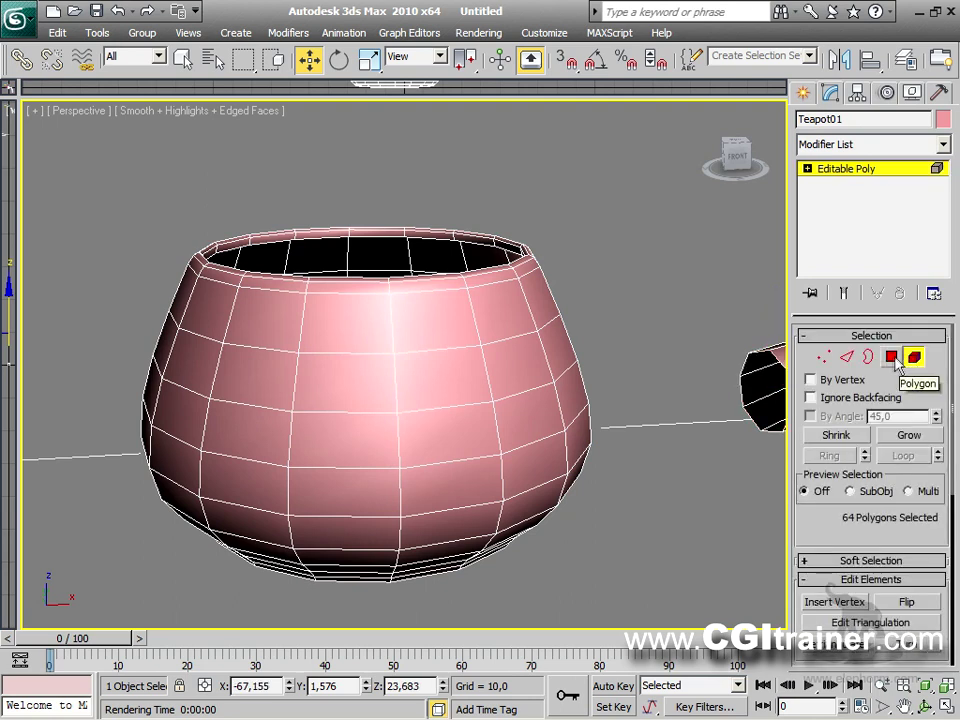
click(847, 358)
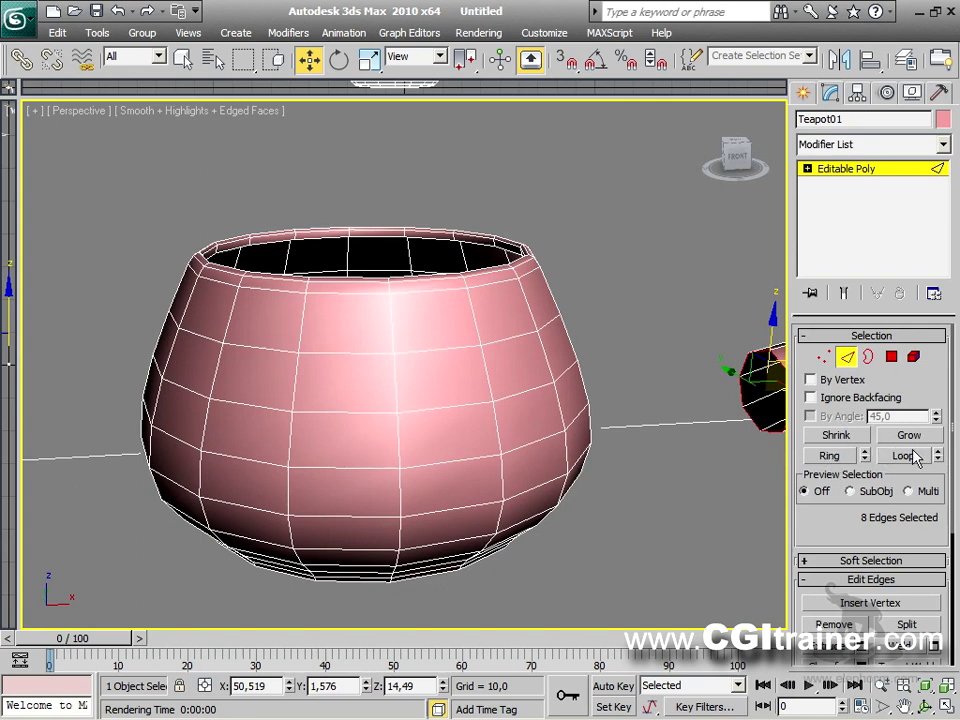
click(398, 446)
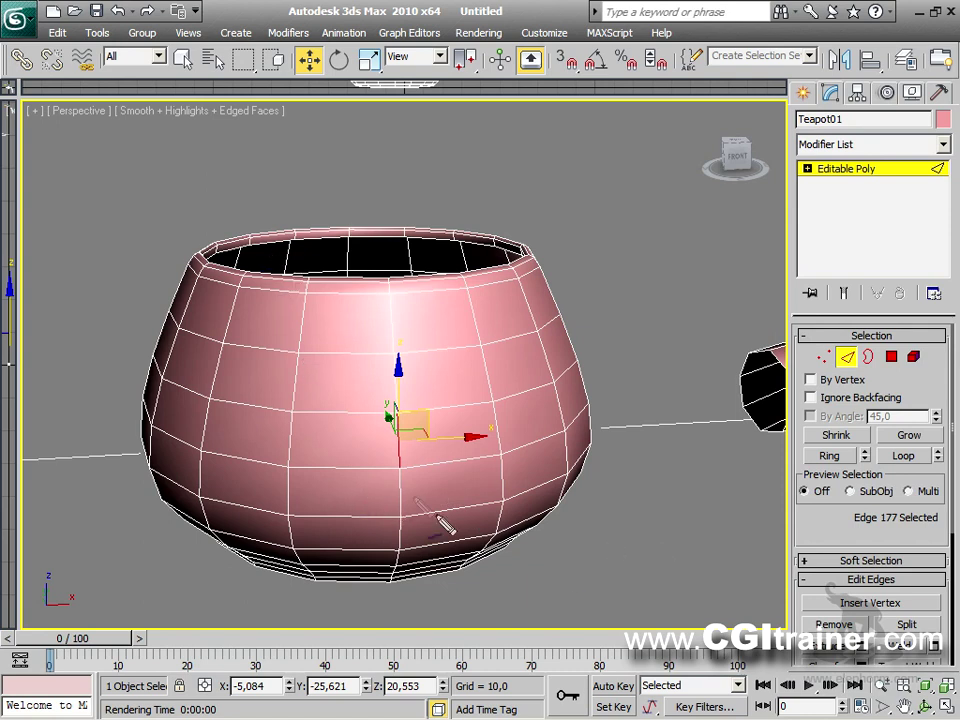
drag(400, 514, 394, 338)
mouse_move(381, 489)
mouse_down()
mouse_move(399, 518)
mouse_move(415, 509)
mouse_up()
drag(288, 411, 287, 455)
drag(494, 405, 497, 454)
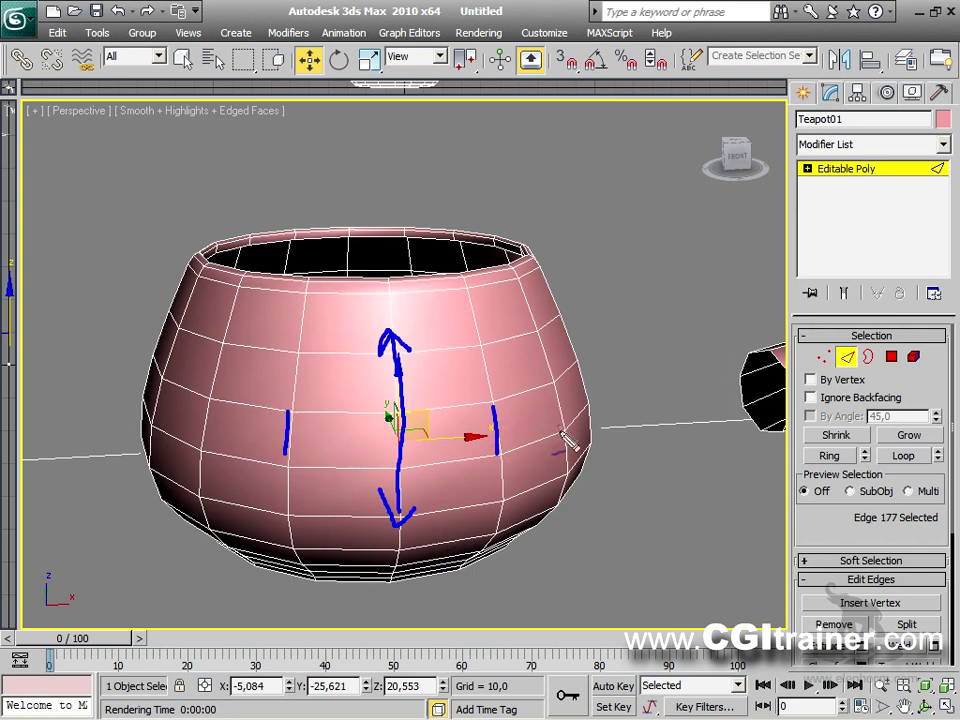
drag(557, 411, 560, 428)
drag(215, 401, 210, 432)
mouse_move(368, 437)
mouse_down()
mouse_move(322, 437)
mouse_move(333, 459)
mouse_up()
drag(450, 438, 530, 445)
drag(477, 369, 486, 364)
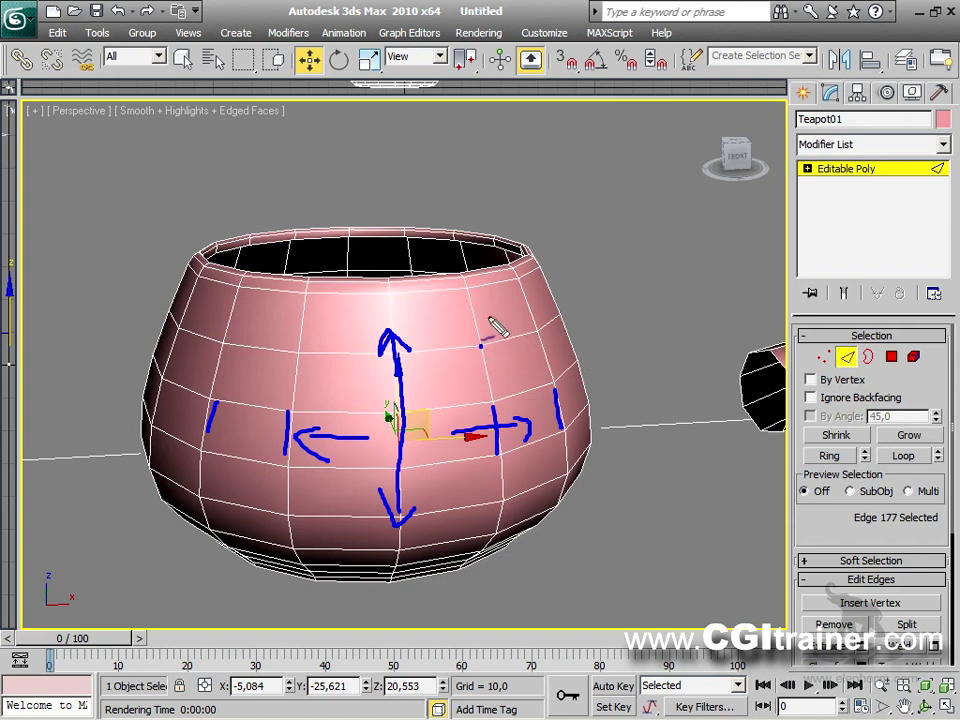
drag(489, 310, 499, 343)
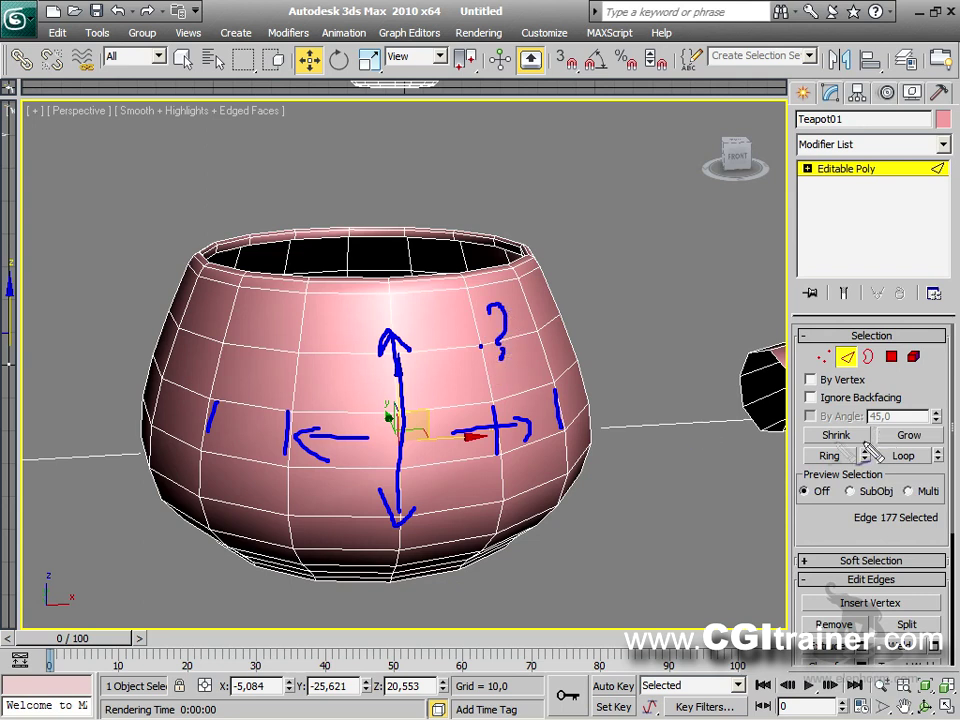
mouse_move(804, 442)
mouse_down()
mouse_move(855, 441)
mouse_move(869, 445)
mouse_move(869, 464)
mouse_move(807, 471)
mouse_move(802, 437)
mouse_up()
mouse_move(878, 446)
mouse_down()
mouse_move(941, 464)
mouse_move(942, 446)
mouse_move(885, 451)
mouse_move(897, 465)
mouse_move(858, 456)
mouse_up()
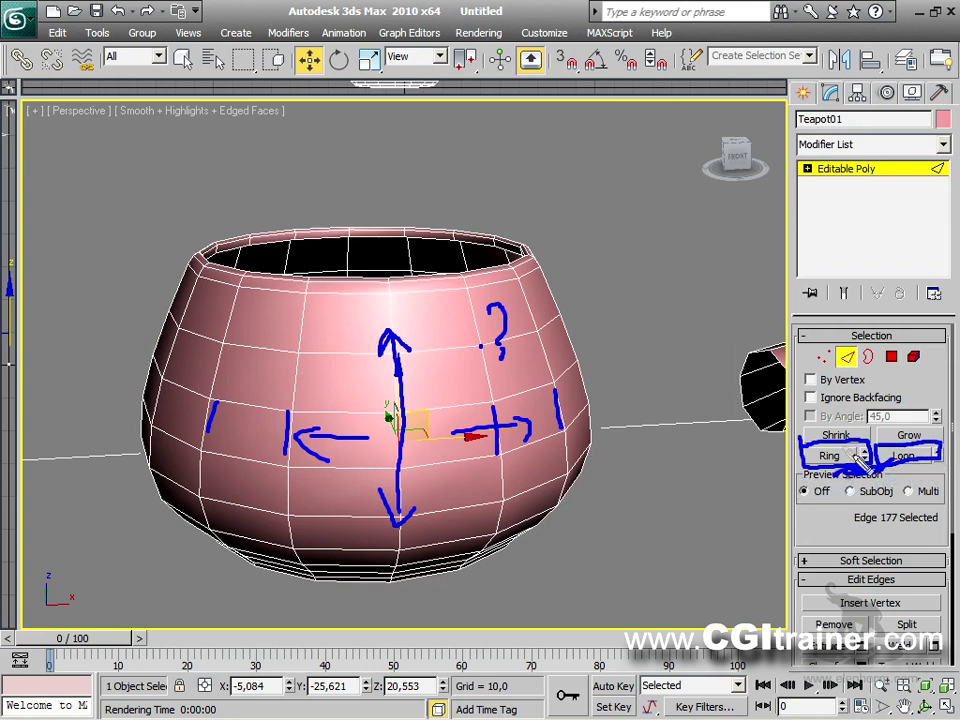
key(Escape)
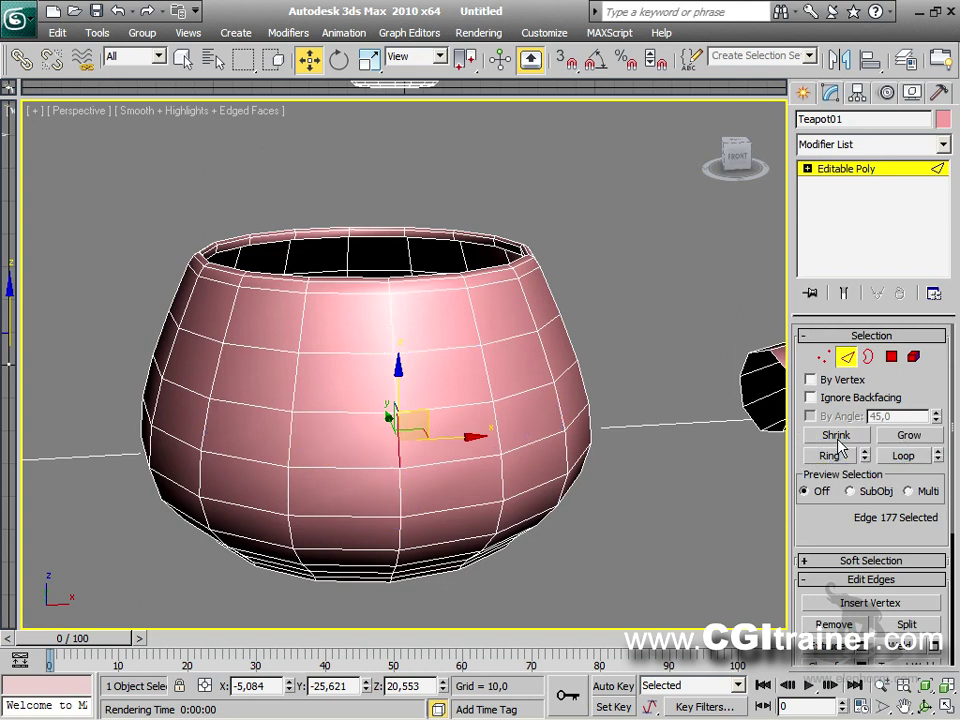
Step: Select the ring of parallel edges around the body from the front edge, then return to the single edge
click(830, 455)
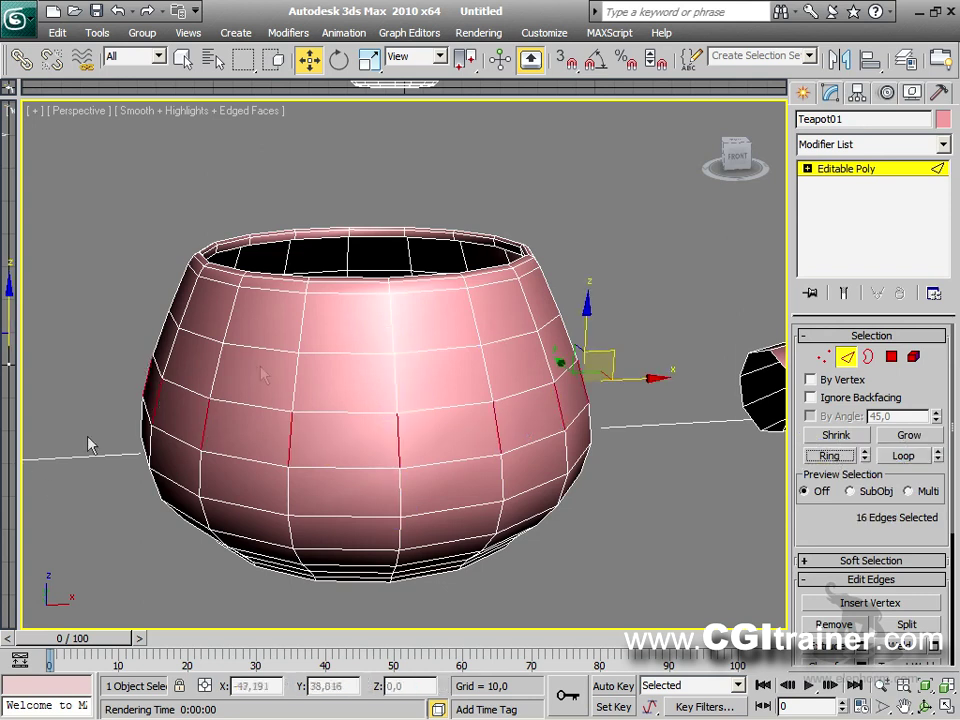
mouse_move(598, 369)
alt+middle_down()
mouse_move(570, 399)
mouse_move(269, 406)
mouse_move(317, 414)
mouse_move(574, 390)
mouse_move(568, 396)
mouse_move(611, 369)
alt+middle_up()
click(601, 378)
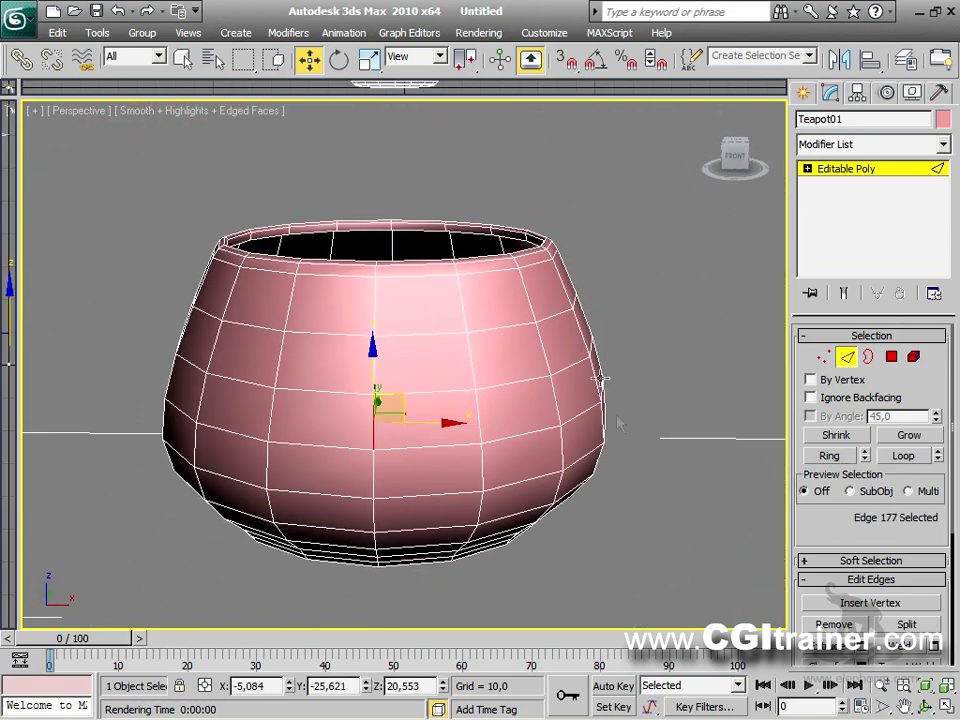
Step: Extend the front edge to its full vertical loop, then use Ring to select all vertical edges around the body
click(905, 457)
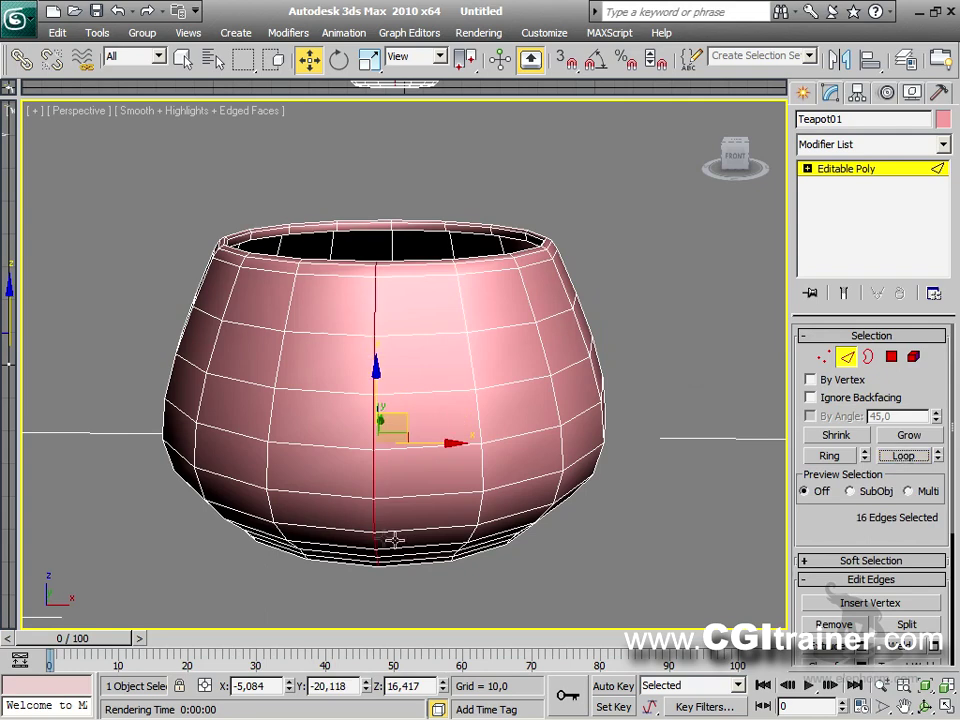
mouse_move(452, 357)
alt+middle_down()
mouse_move(407, 414)
mouse_move(452, 369)
alt+middle_up()
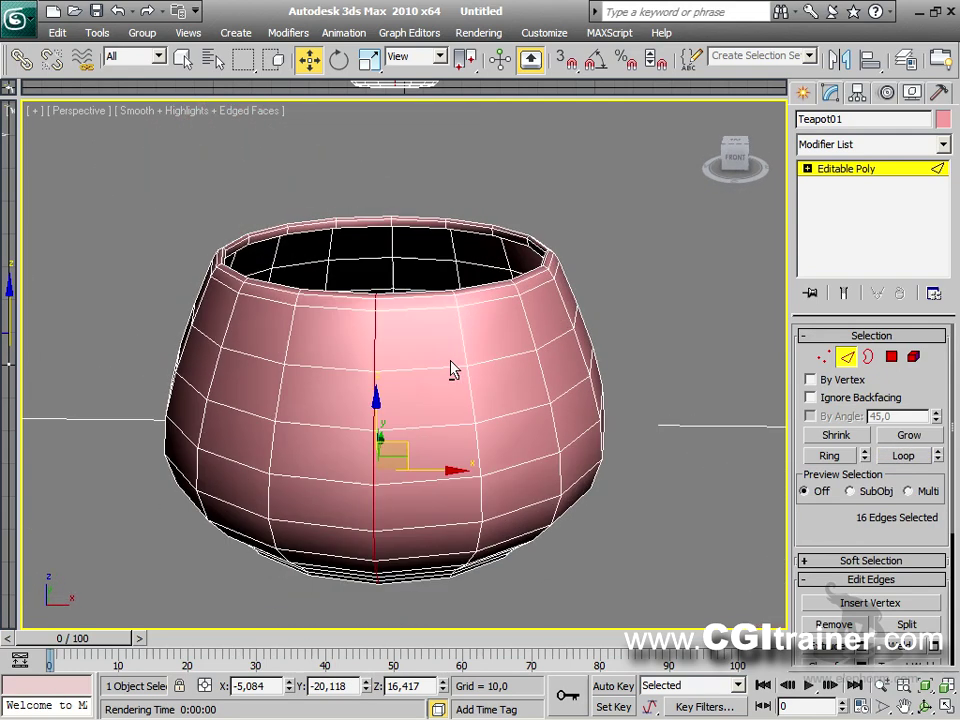
click(854, 457)
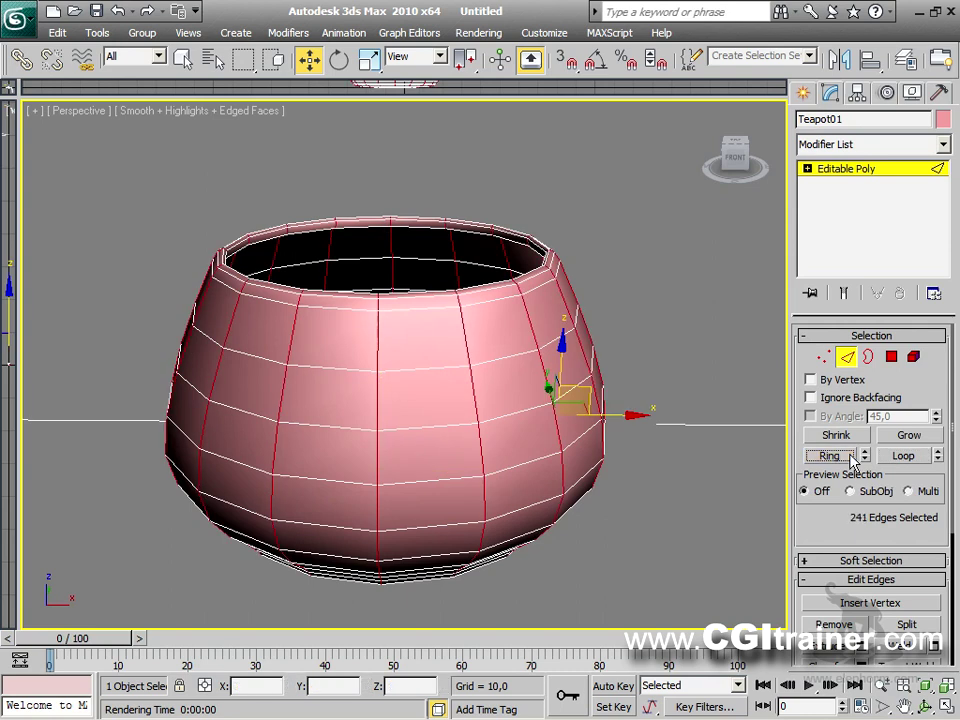
Step: Try scaling the selected vertical edges, undo it, and set the transform center to the selection center with Scale active
right_click(354, 377)
click(377, 422)
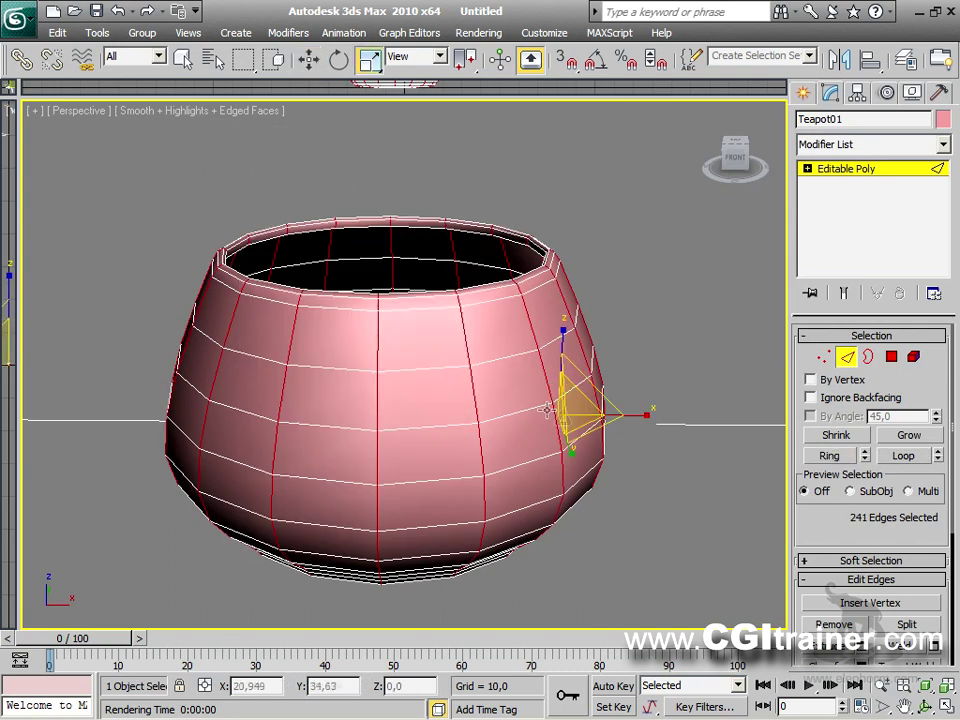
mouse_move(575, 412)
mouse_down()
mouse_move(576, 424)
mouse_move(575, 407)
mouse_up()
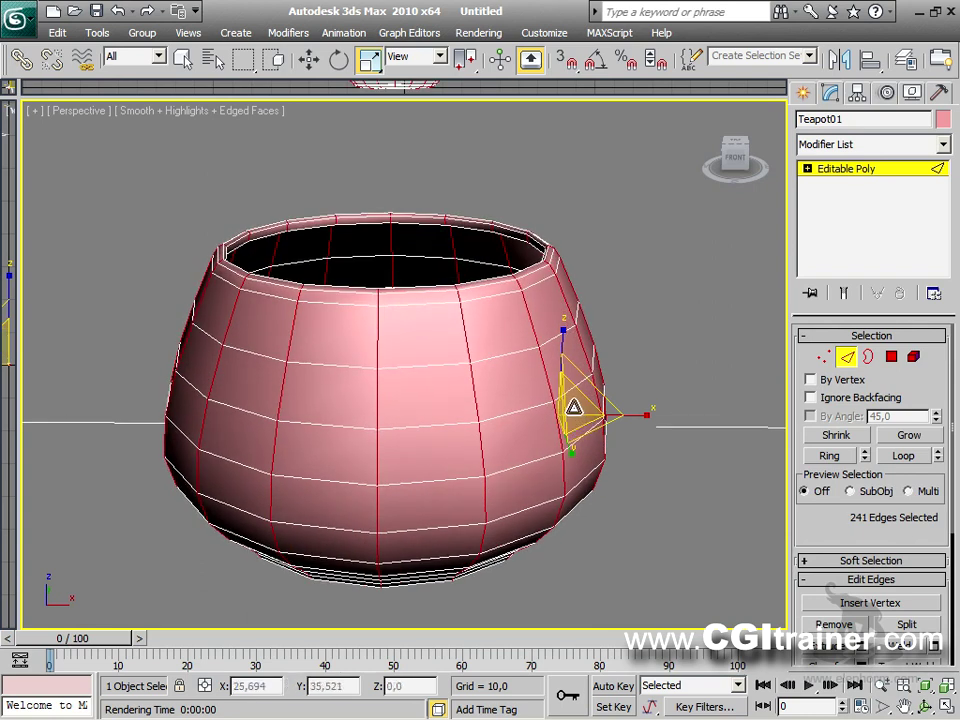
key(ctrl+z)
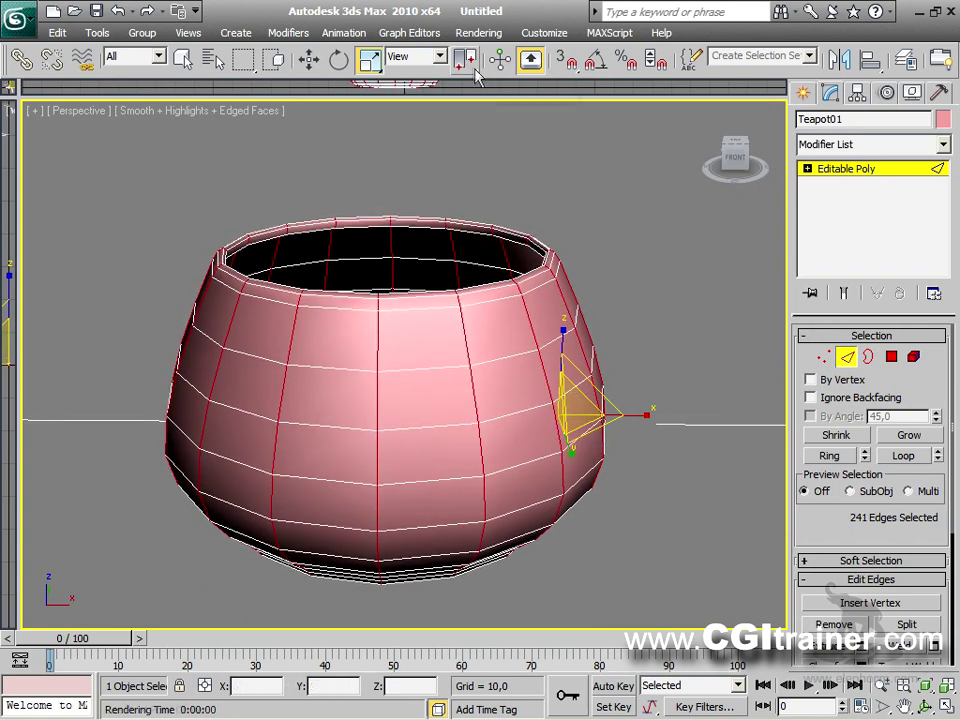
drag(468, 62, 467, 129)
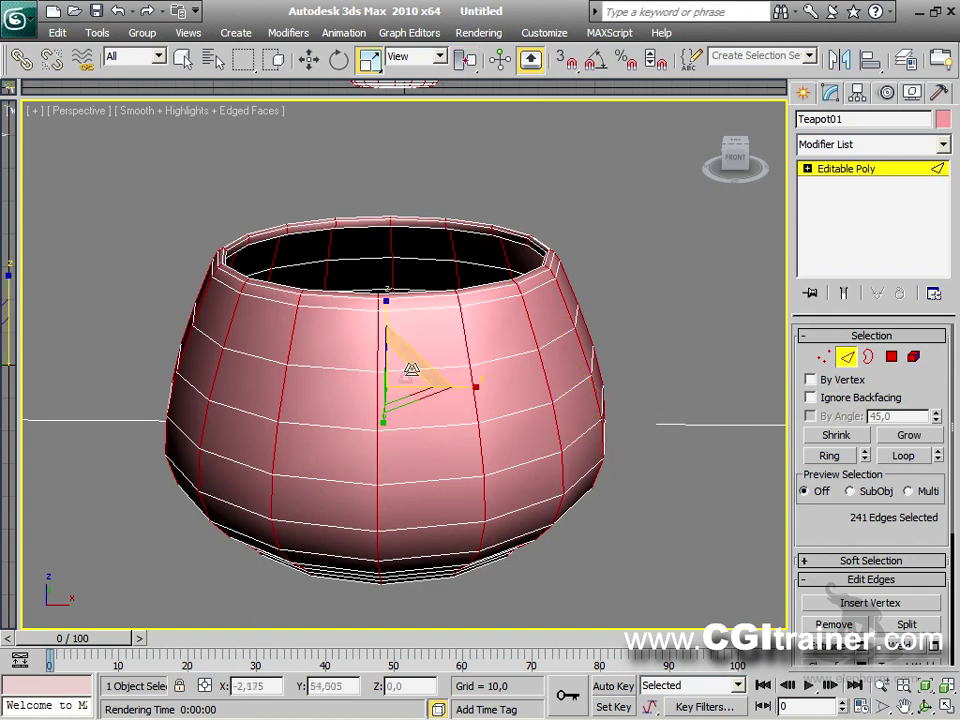
Step: Try scaling the selected vertical edges of the body once more and undo the change
mouse_move(400, 381)
mouse_down()
mouse_move(403, 392)
mouse_move(396, 364)
mouse_move(392, 375)
mouse_up()
key(ctrl+z)
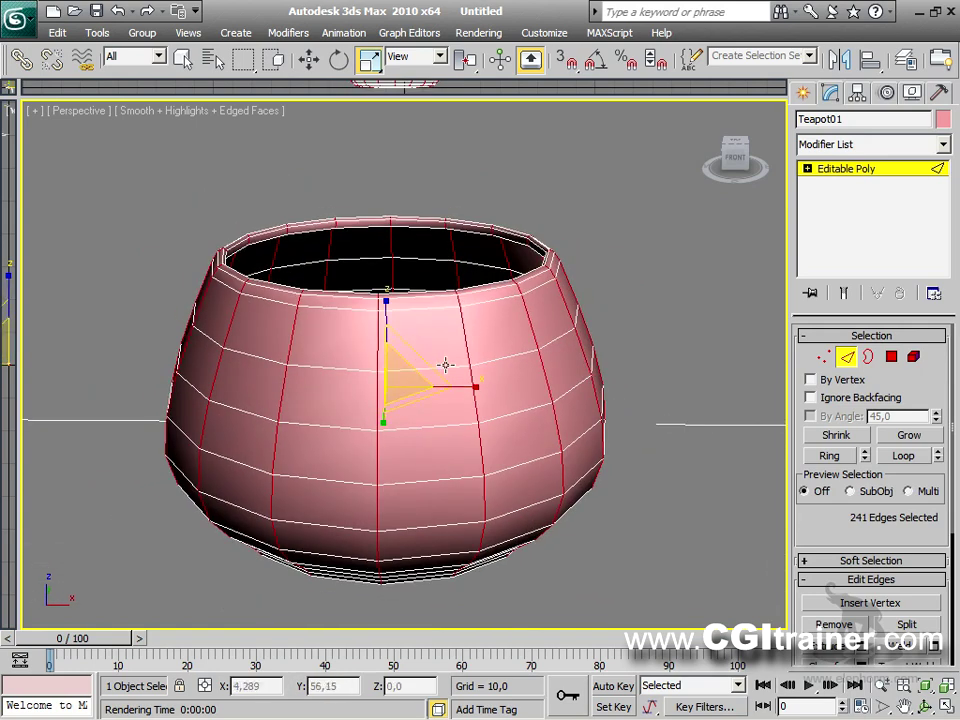
Step: Select one horizontal front edge and extend it with Ring and Loop to all horizontal edges of the body
click(426, 366)
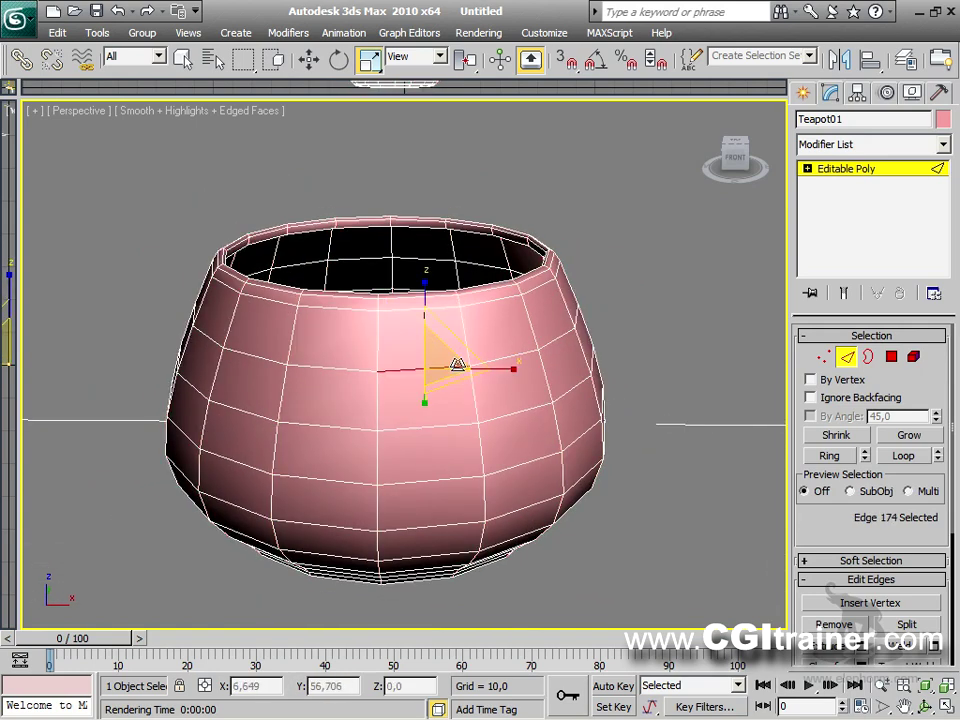
click(845, 458)
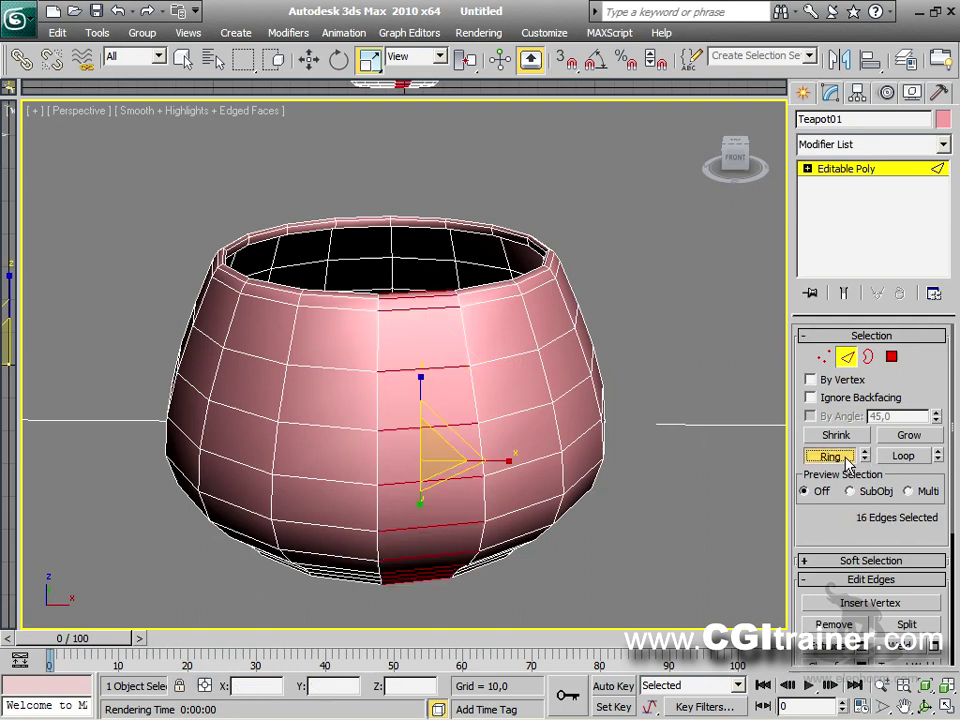
click(903, 455)
alt+middle_drag(401, 387, 399, 394)
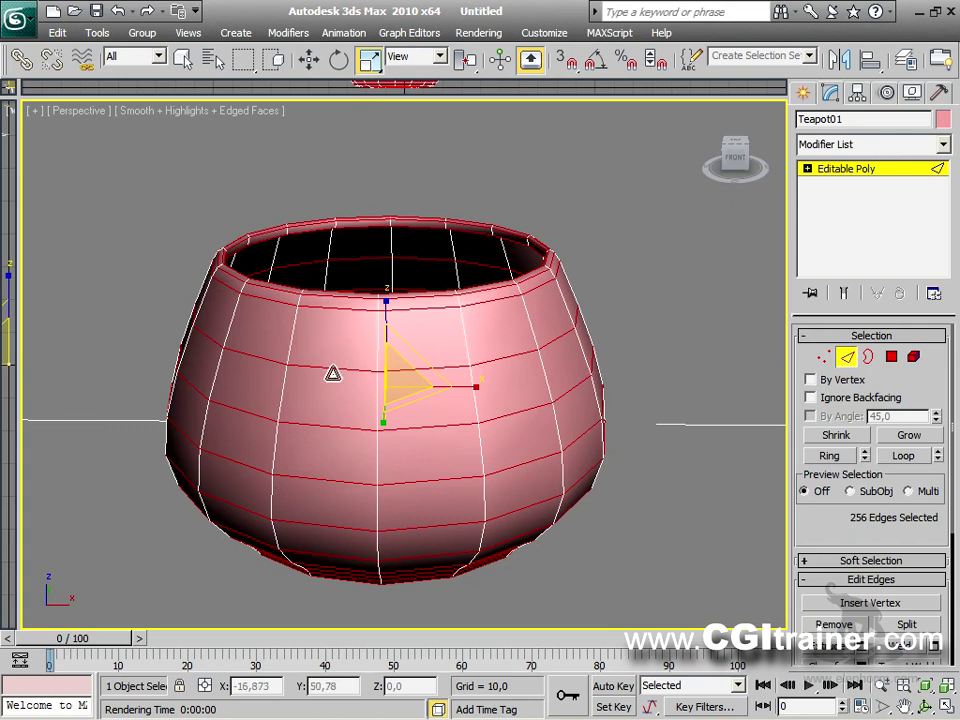
drag(325, 398, 338, 394)
click(472, 364)
click(539, 352)
Step: Convert the horizontal edge selection to its vertices, clear the vertex selection, and return to edge level
ctrl+click(826, 360)
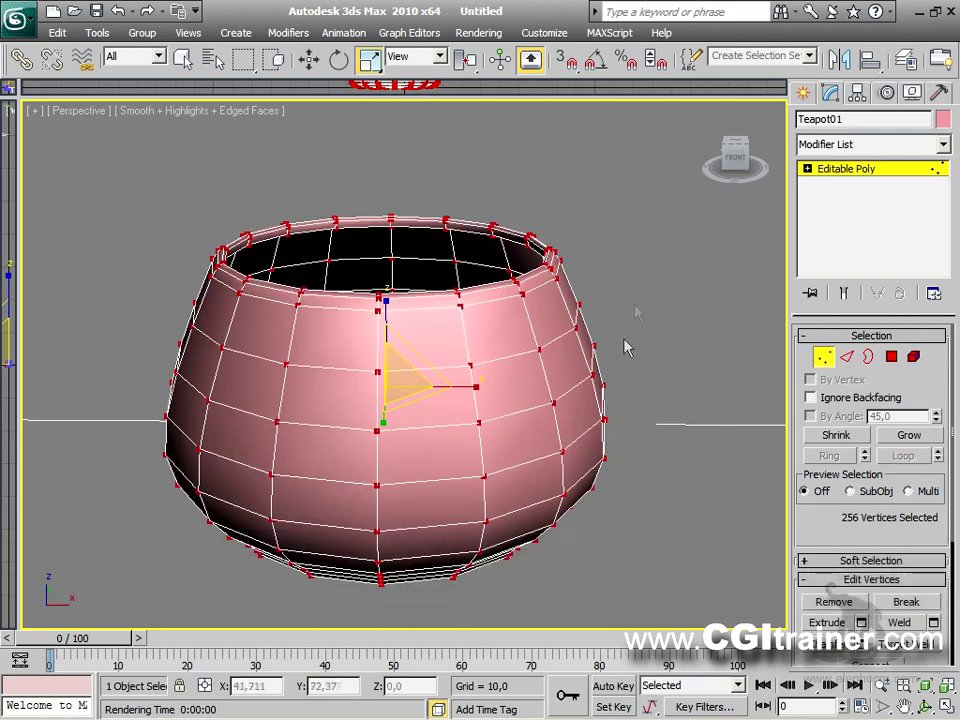
click(641, 298)
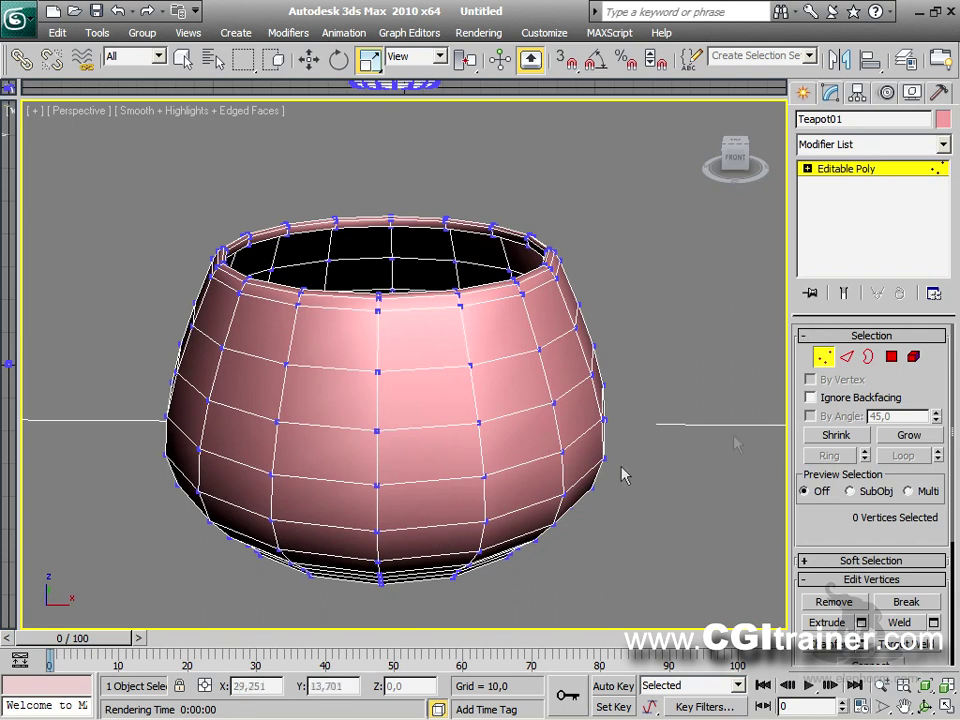
click(824, 357)
click(847, 357)
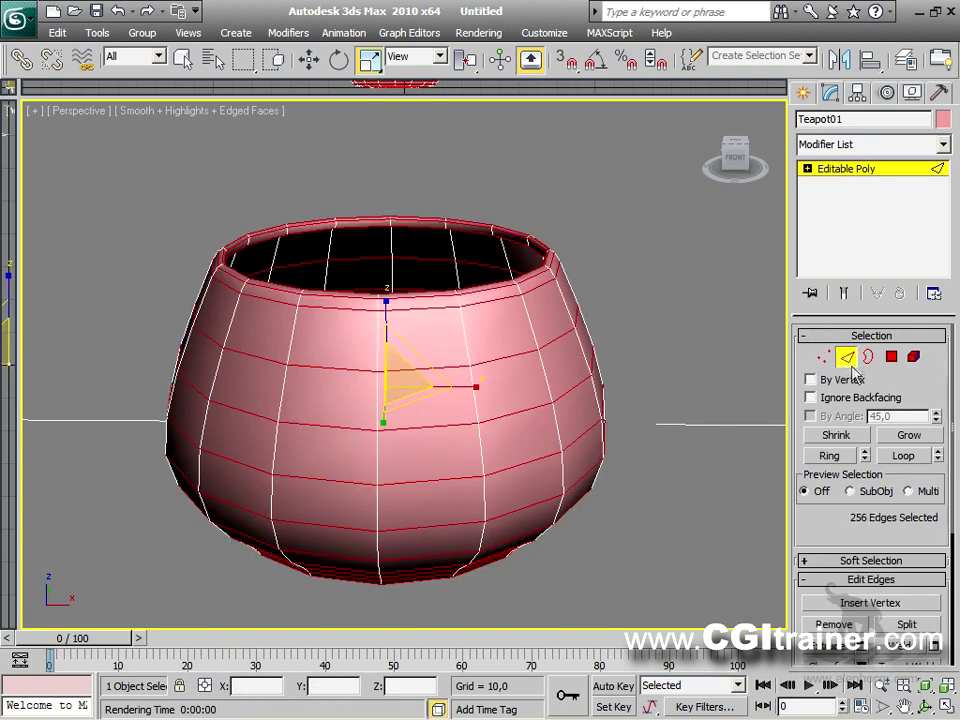
Step: Select three separate horizontal front edges, extend them to full loops around the body, and scale the loops inward
click(409, 393)
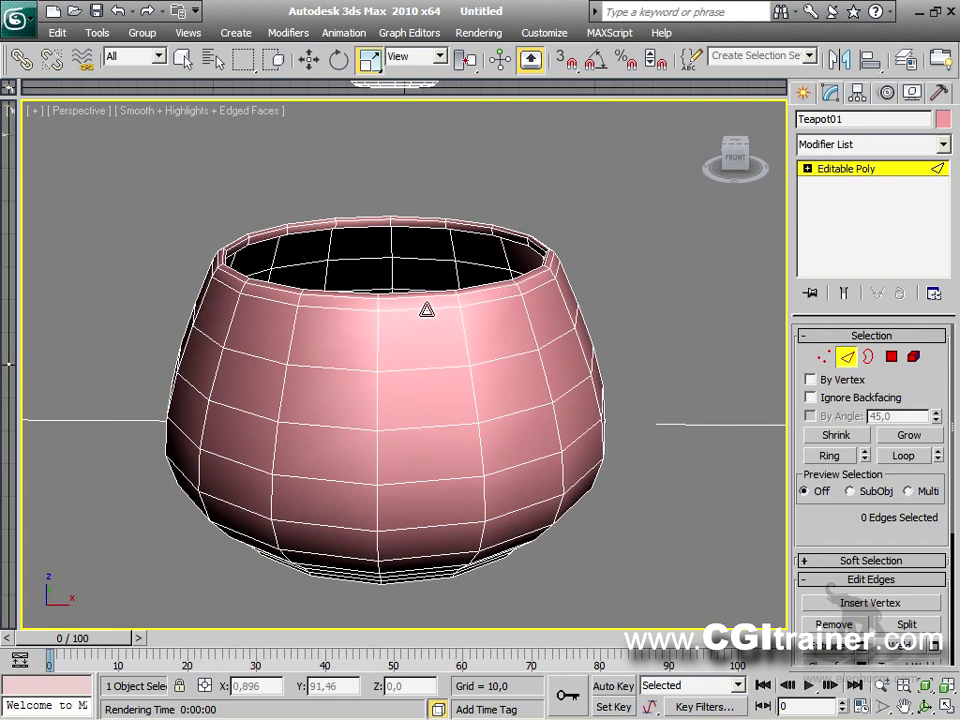
click(426, 309)
ctrl+click(433, 425)
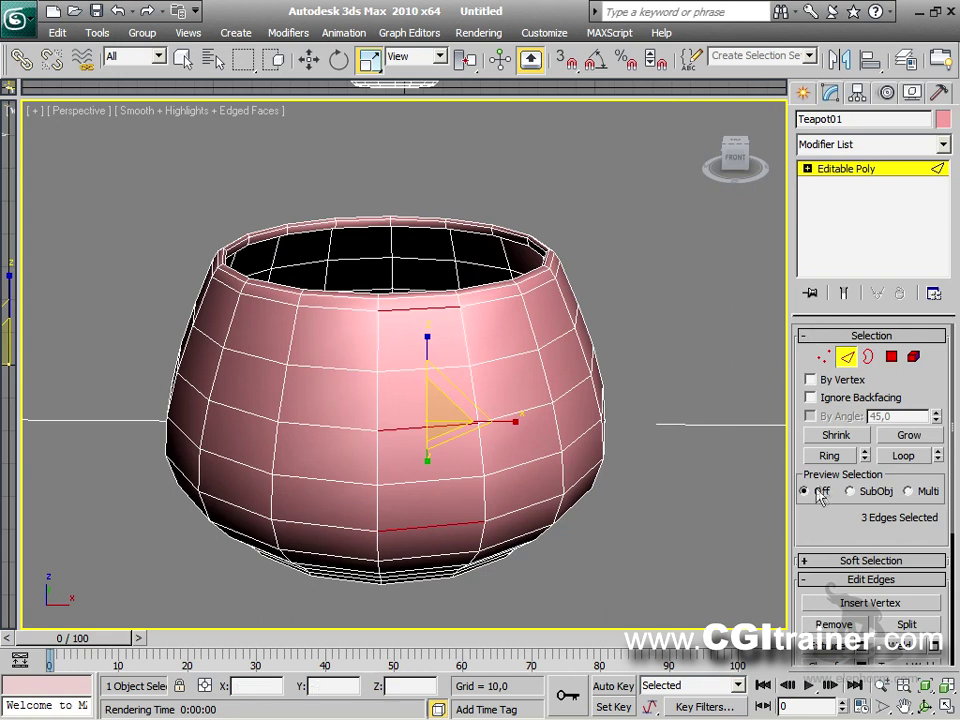
click(904, 455)
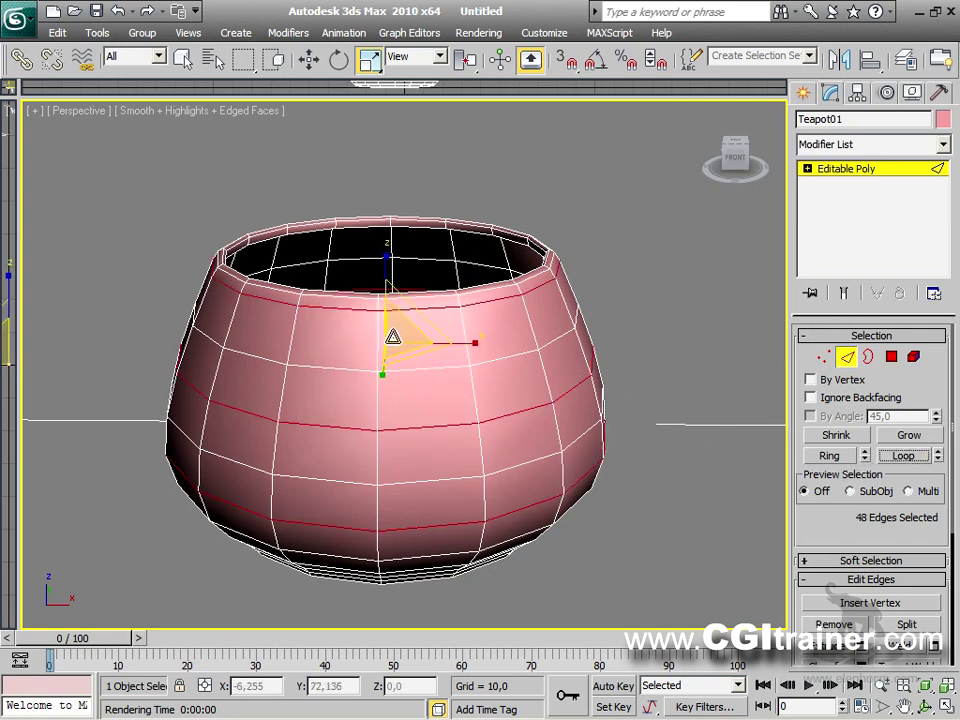
drag(392, 340, 392, 354)
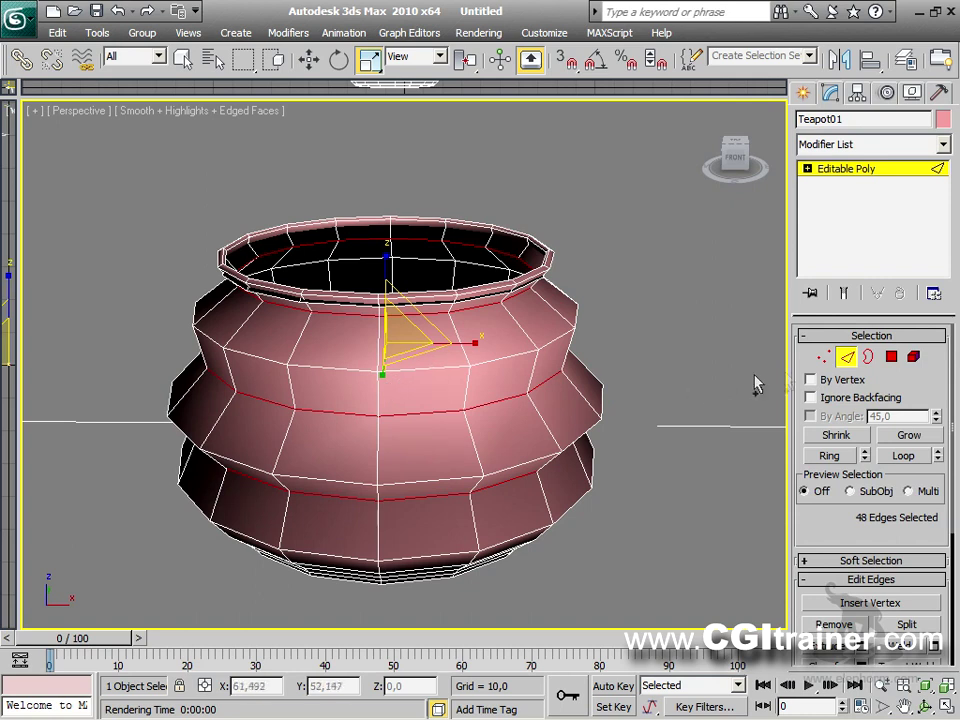
Step: Convert the three edge loops to a vertex selection, then clear it
click(823, 356)
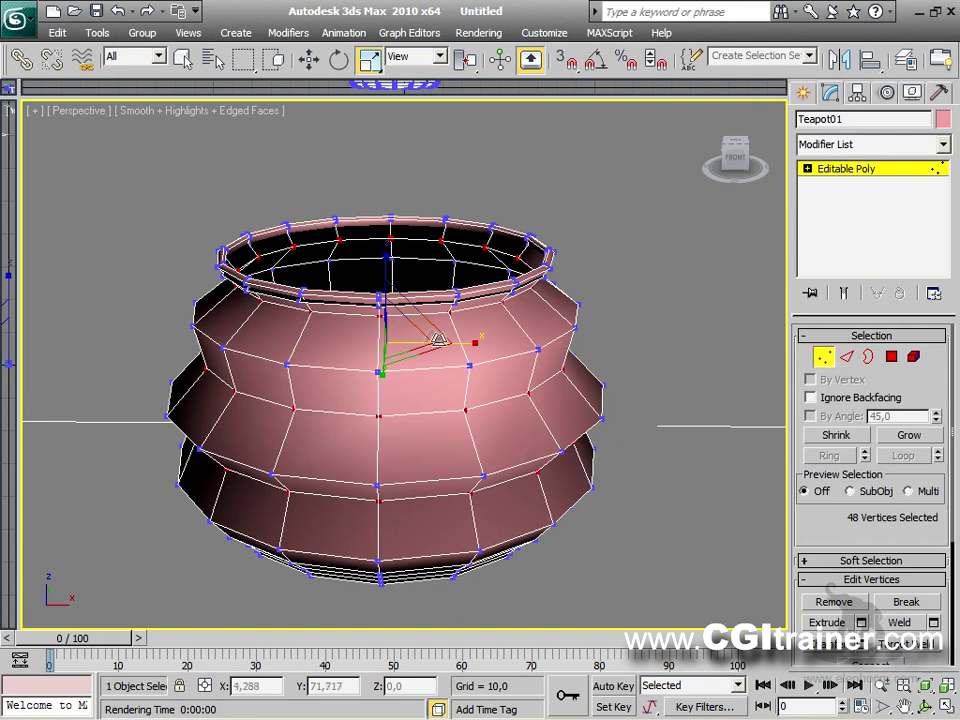
mouse_move(402, 337)
mouse_down()
mouse_move(406, 310)
mouse_move(399, 343)
mouse_up()
click(580, 503)
Step: At polygon level, select a single front polygon, then select the body's connected polygons using By Angle at 45
alt+middle_drag(570, 504, 531, 467)
scroll(531, 467, down, 5)
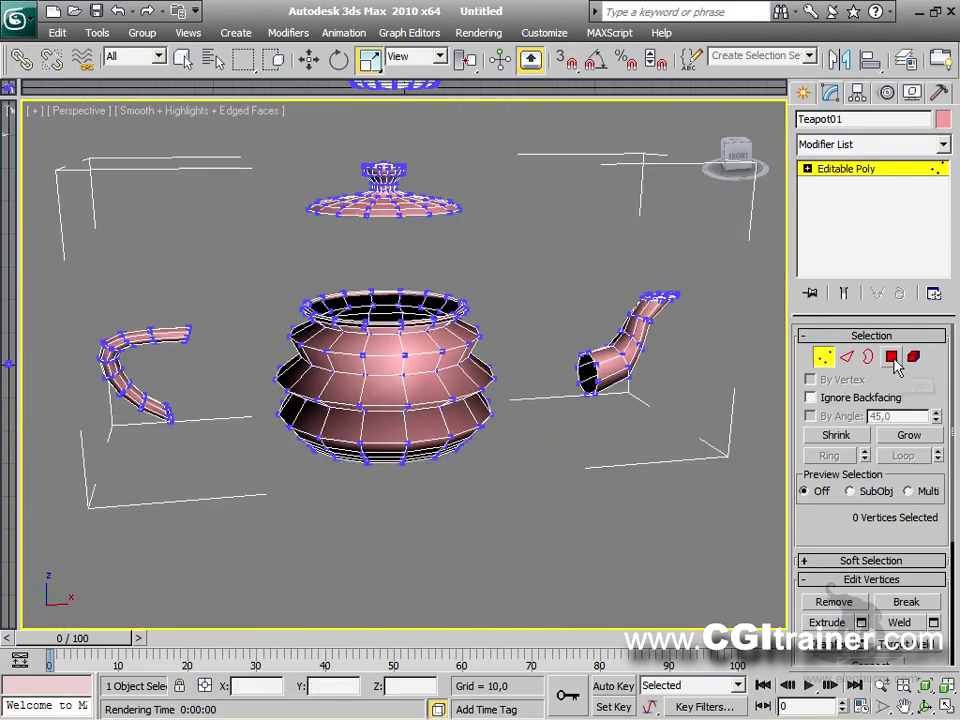
click(893, 360)
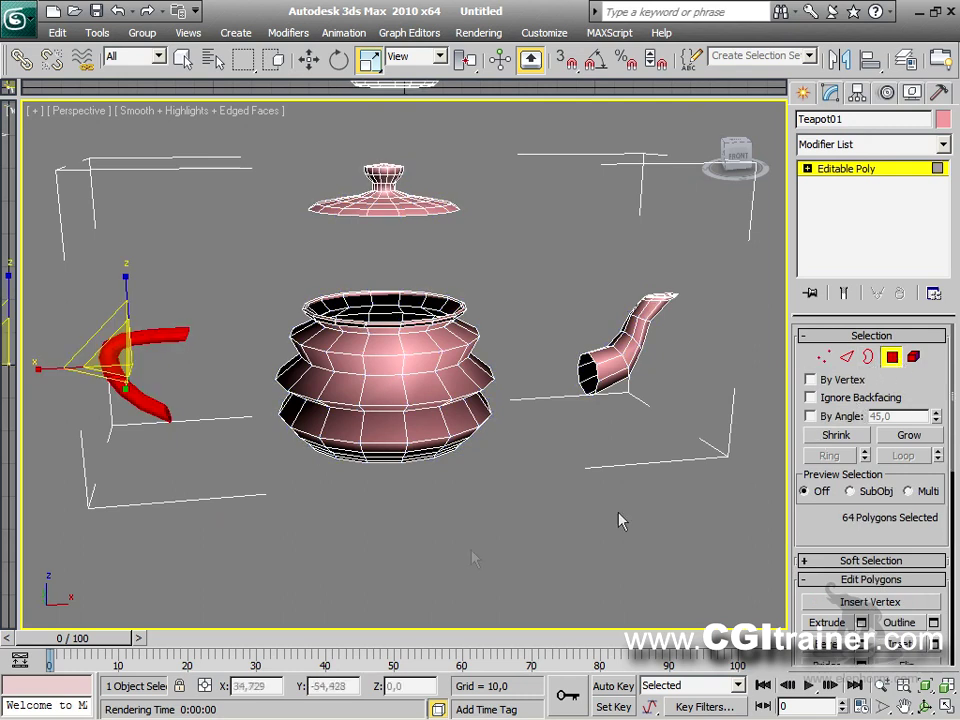
click(430, 380)
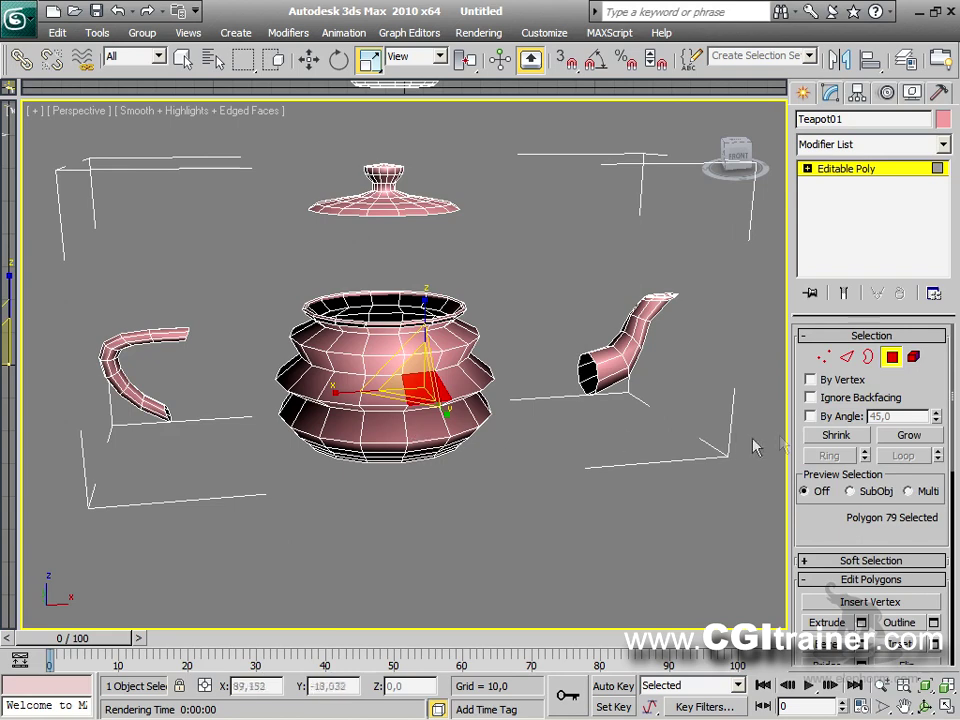
click(396, 390)
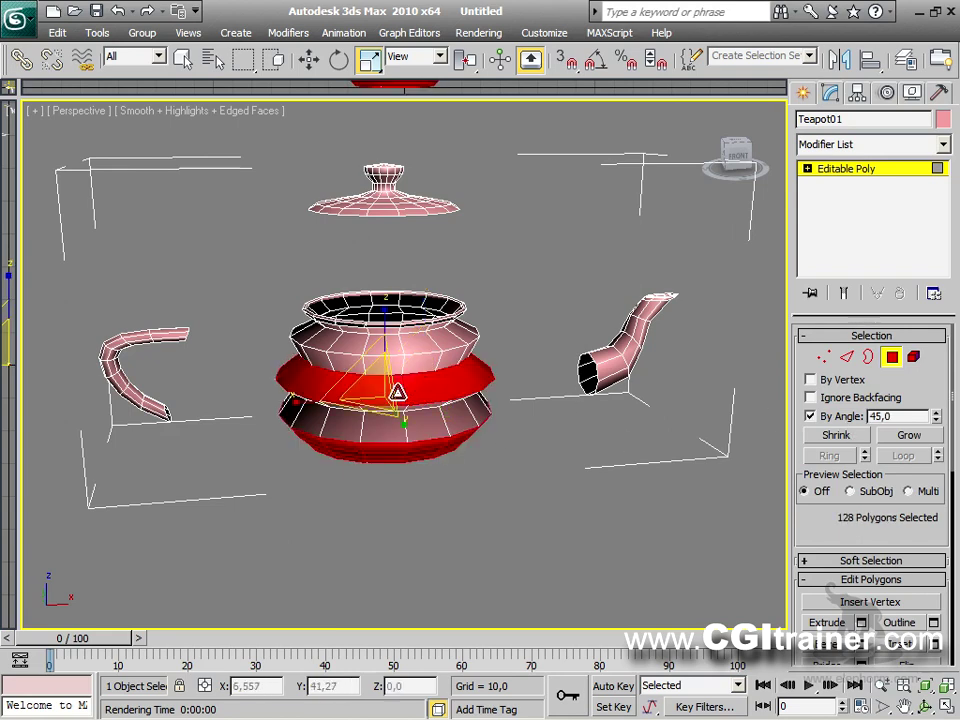
Step: Raise the By Angle threshold to 84,15, select the body polygons within that angle, then clear the selection
alt+middle_drag(440, 481, 433, 505)
drag(936, 413, 698, 240)
ctrl+click(303, 300)
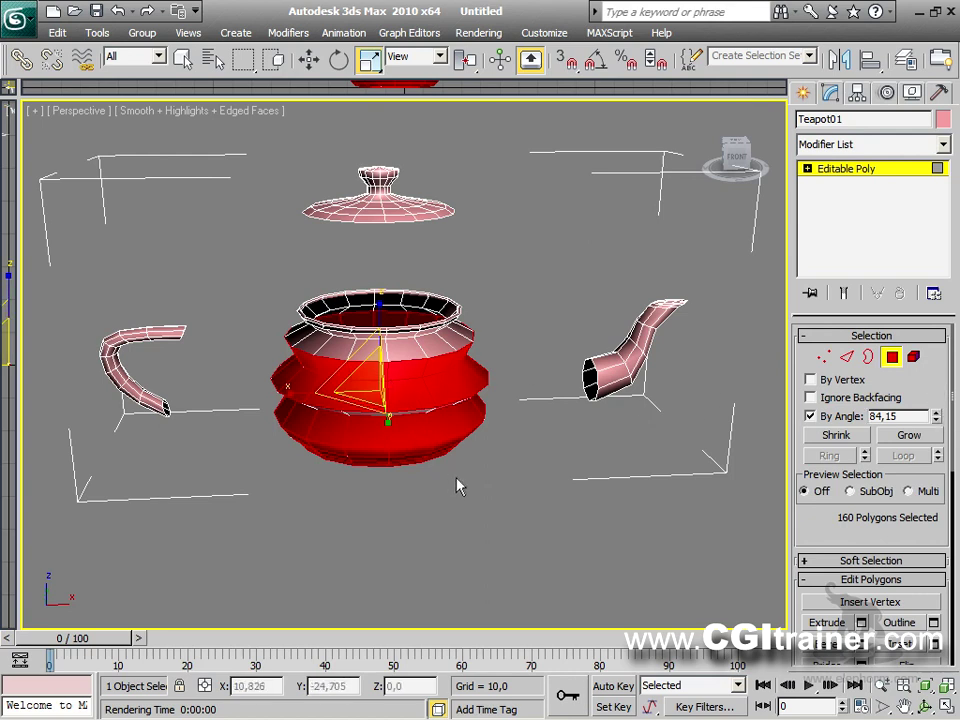
middle_drag(456, 476, 458, 388)
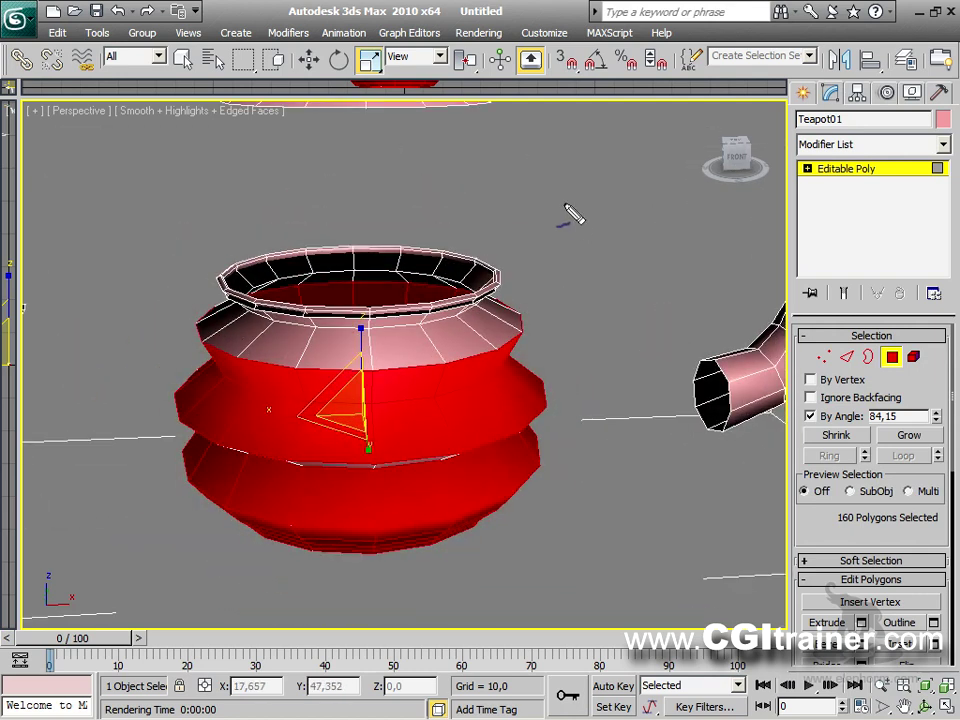
click(509, 357)
mouse_move(860, 400)
mouse_down()
mouse_move(910, 407)
mouse_move(945, 412)
mouse_move(943, 431)
mouse_move(869, 424)
mouse_up()
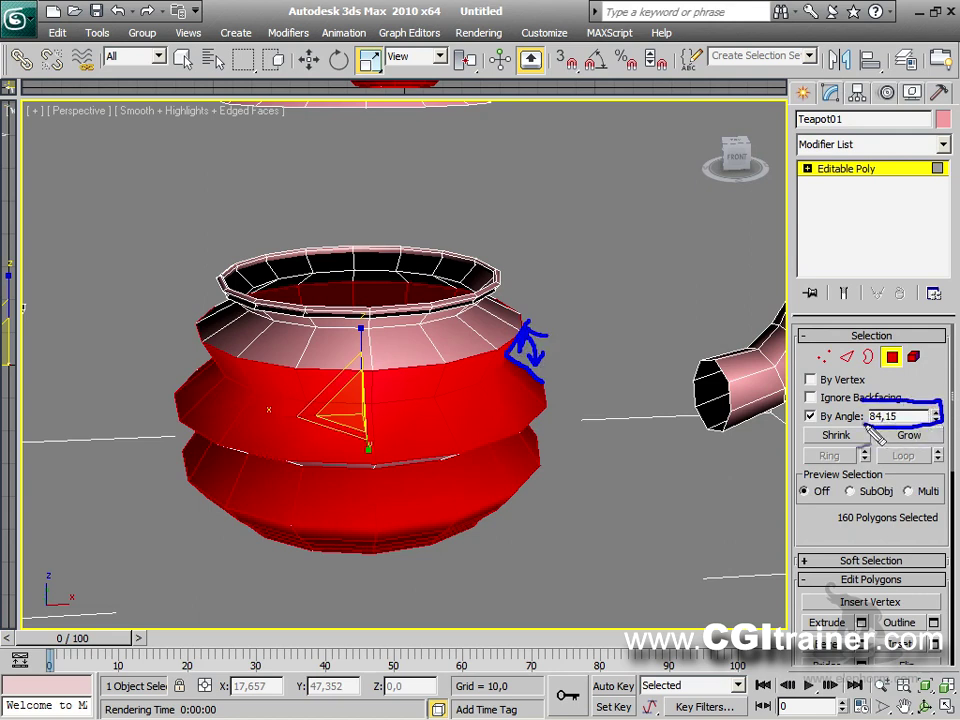
key(Escape)
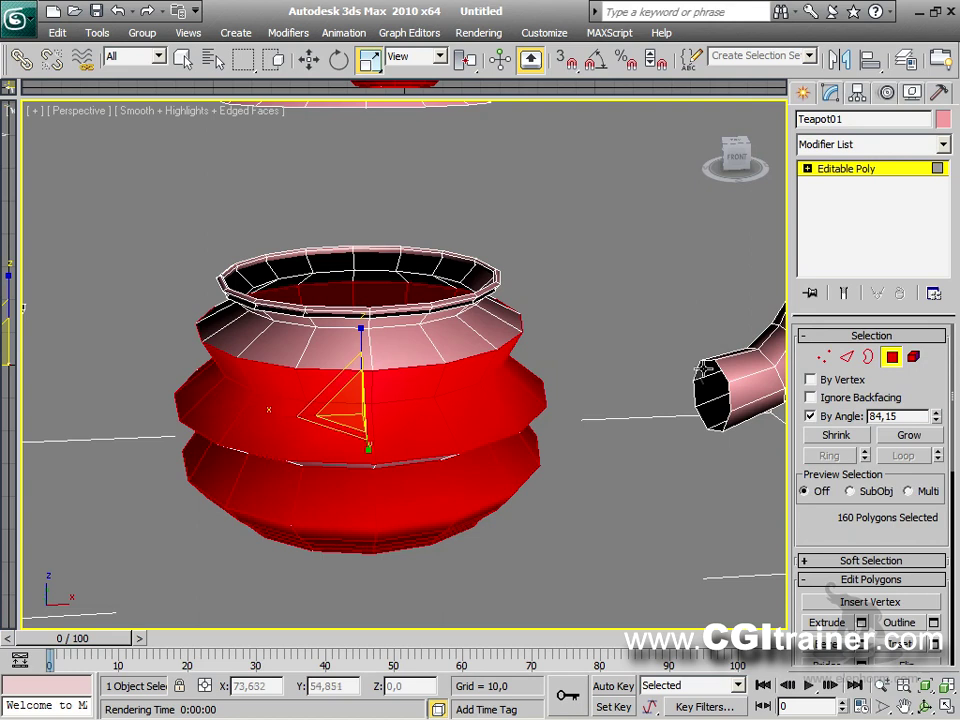
click(600, 400)
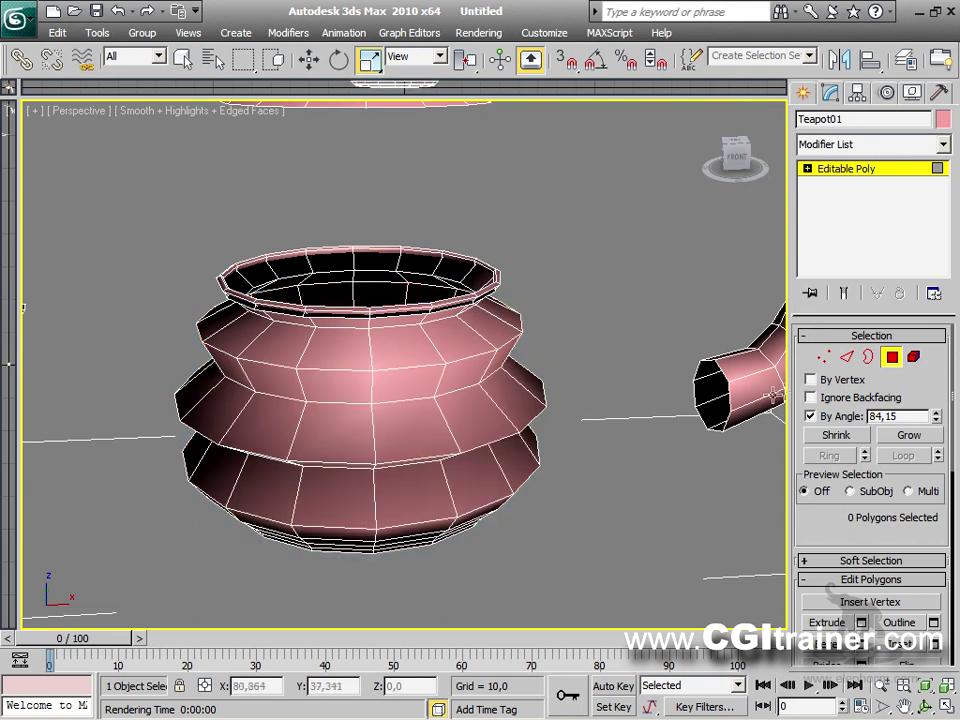
Step: Go through the vertex, edge, border, polygon and element levels, ending at element level
click(823, 357)
click(847, 357)
click(869, 357)
click(891, 357)
click(913, 357)
click(823, 357)
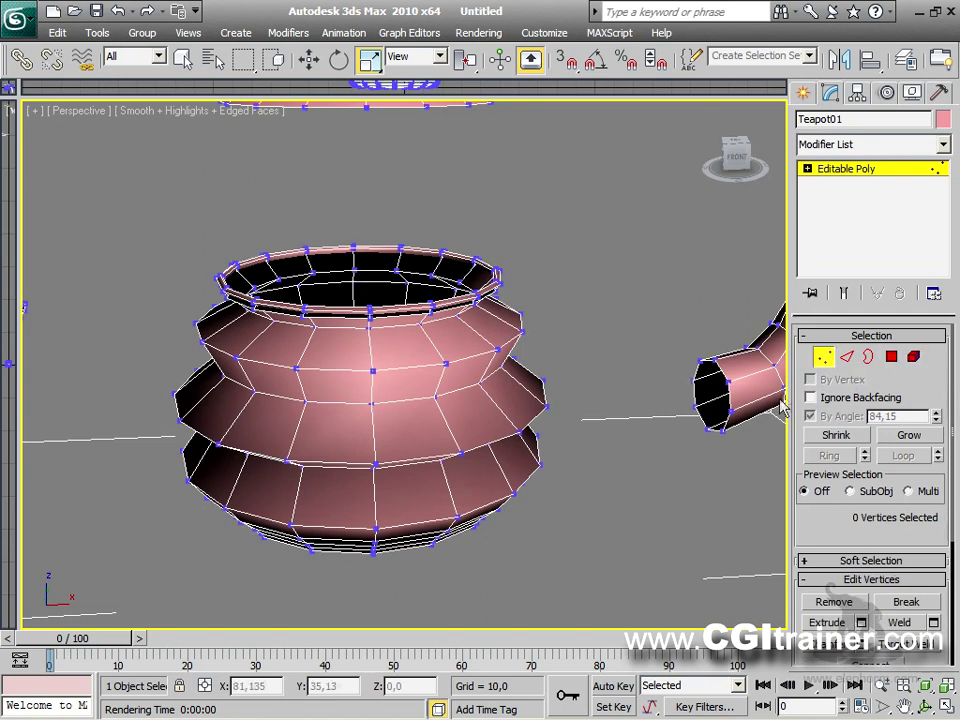
click(847, 357)
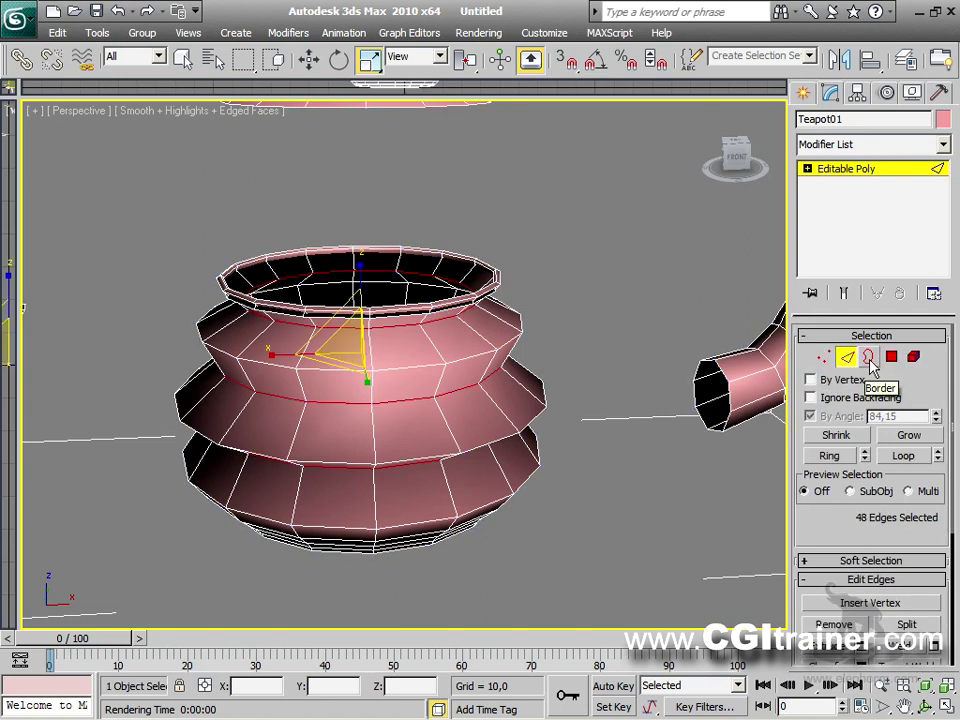
click(869, 360)
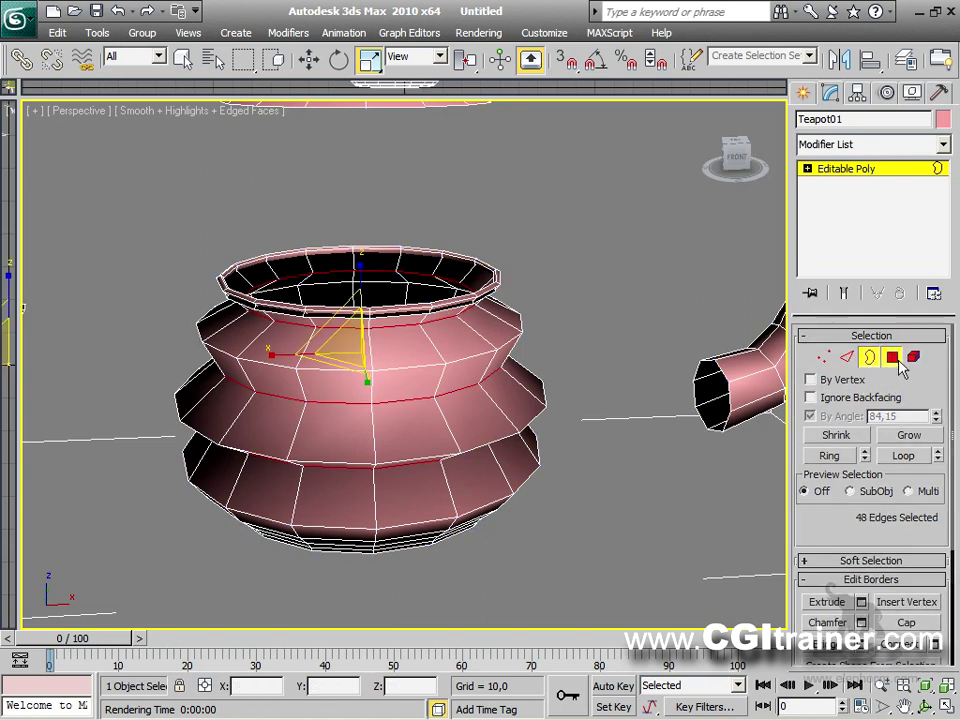
click(891, 357)
click(913, 357)
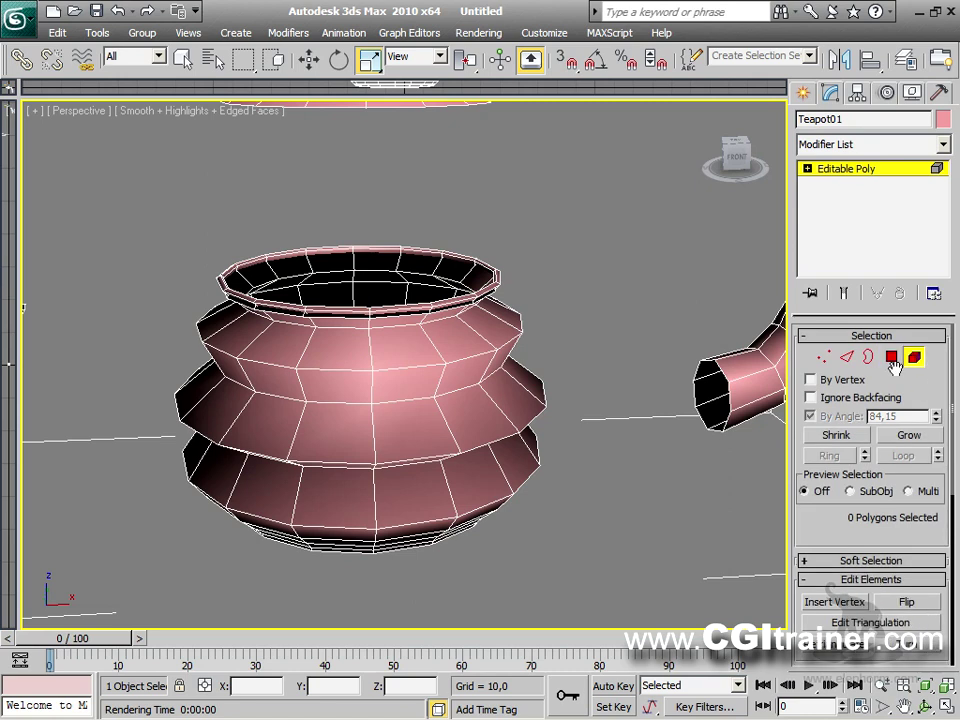
Step: Try Preview Selection with SubObj, switch it to Multi, and activate the Move tool
click(851, 491)
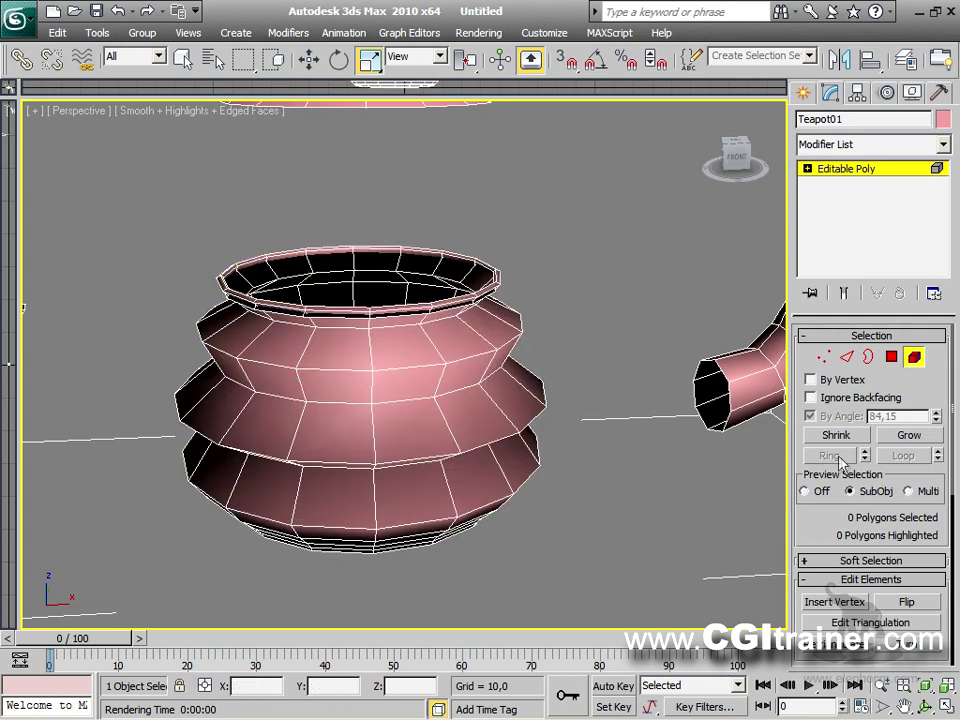
click(908, 491)
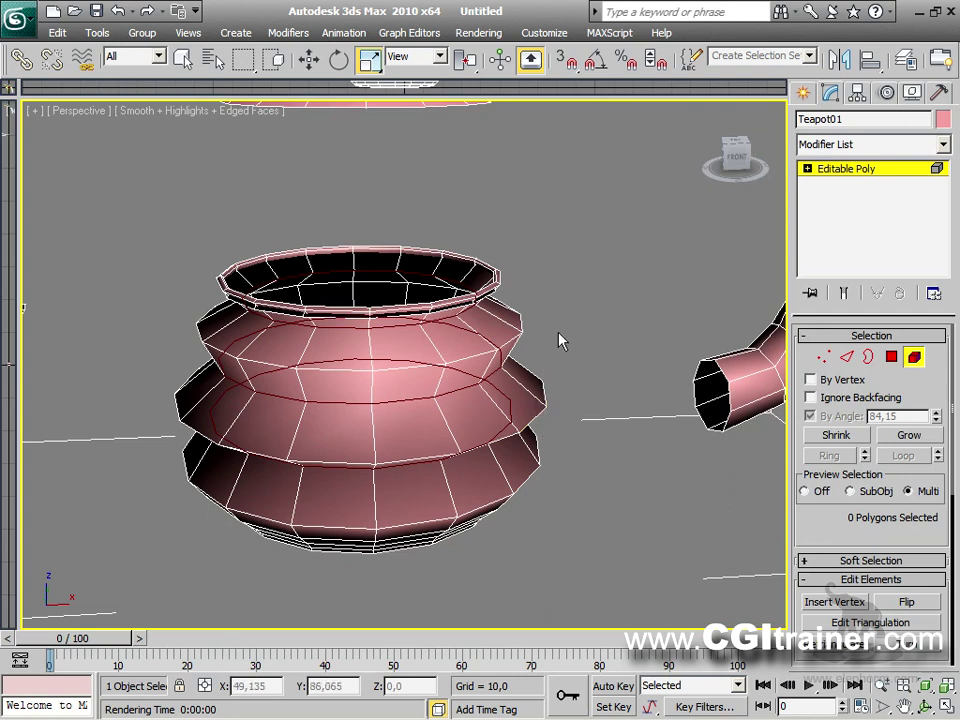
key(w)
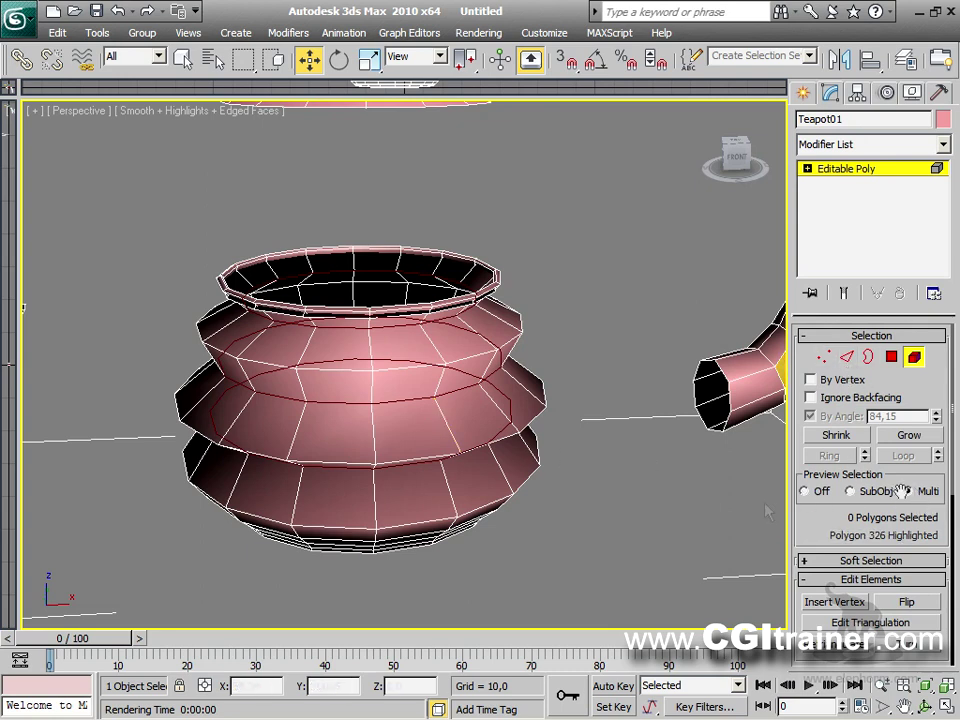
scroll(553, 386, down, 4)
alt+middle_drag(410, 360, 450, 360)
scroll(410, 360, up, 5)
alt+middle_drag(630, 306, 656, 306)
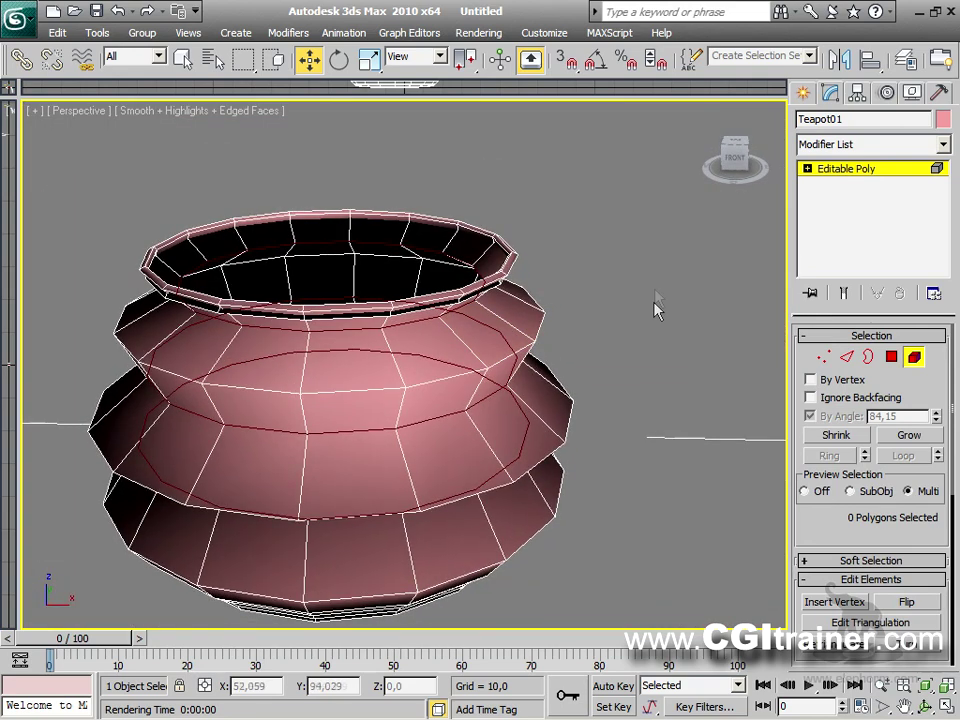
Step: Select the polygon band around the body's middle, then pick a single vertex on the upper body and move it
key(4)
click(437, 459)
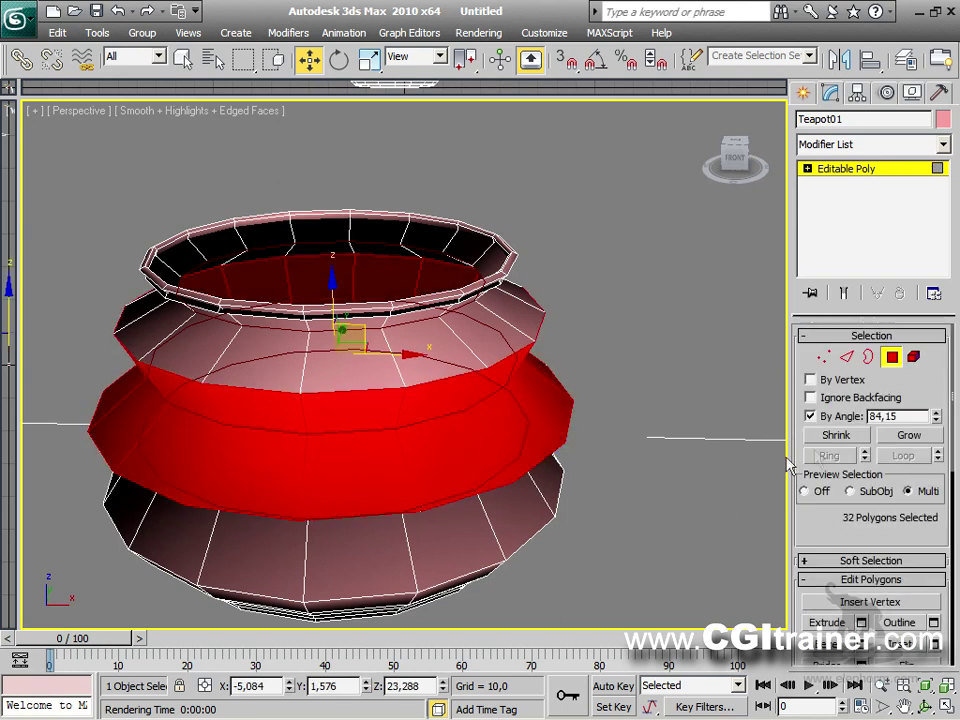
key(1)
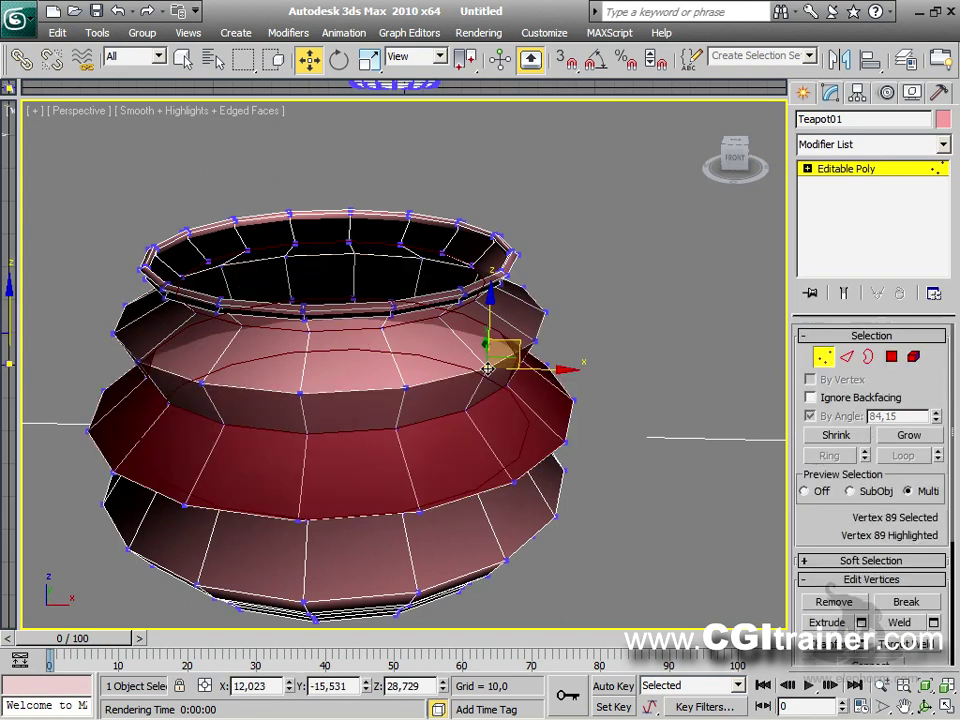
drag(510, 355, 468, 338)
click(469, 345)
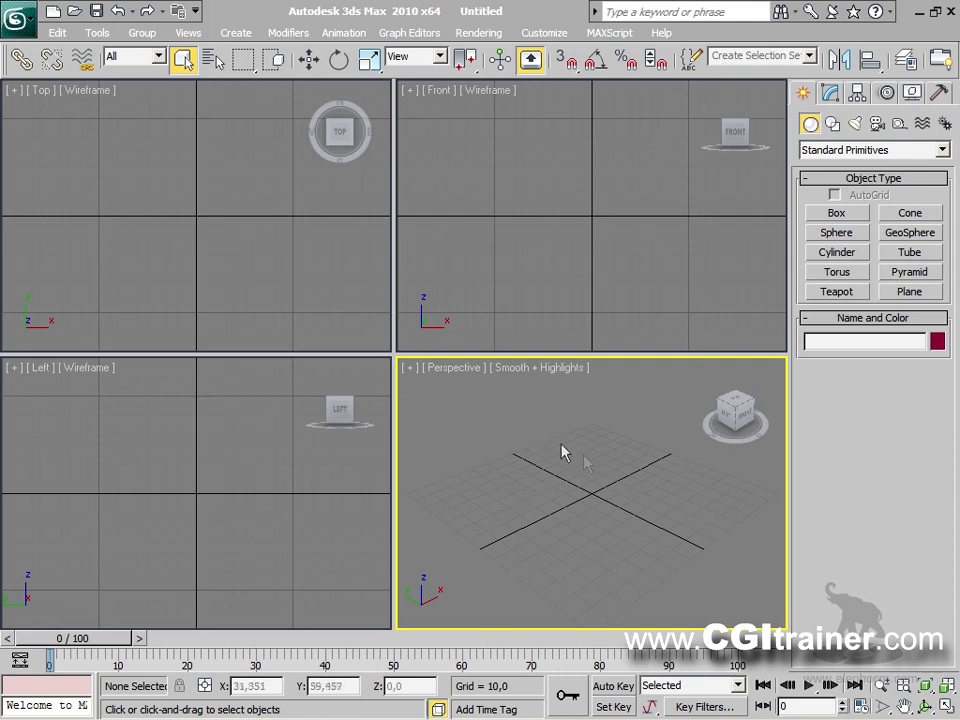
Step: In the empty scene, create a plane about 143 by 134 units with 50 length and 50 width segments
click(909, 292)
drag(413, 509, 783, 490)
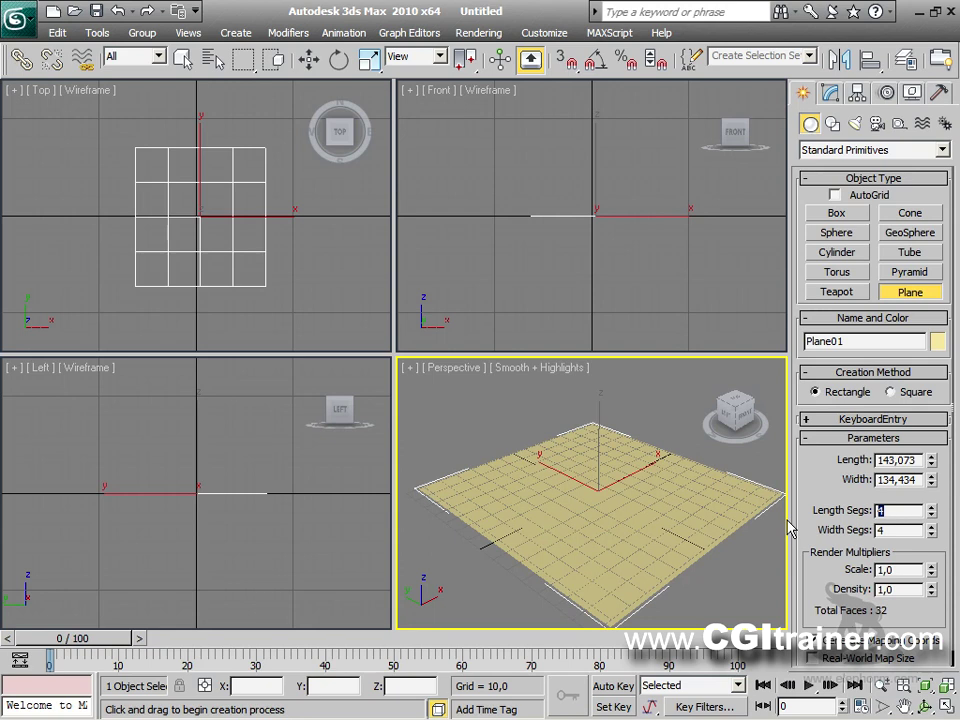
key(Tab)
text(50)
key(Return)
right_click(568, 489)
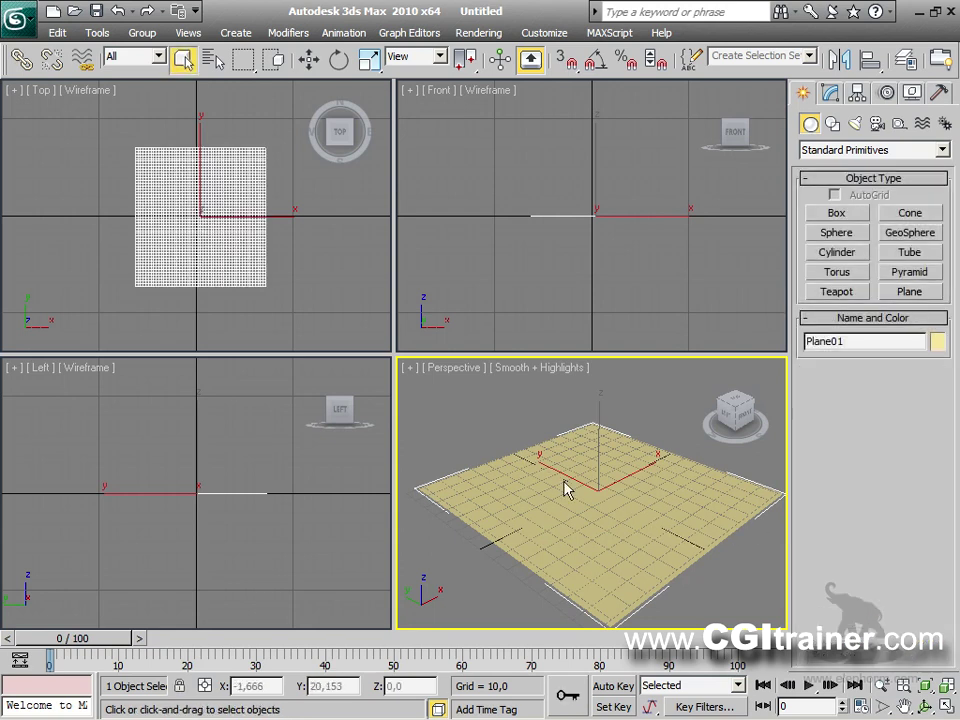
Step: Convert the plane to an Editable Poly and maximize the Perspective viewport
right_click(733, 474)
mouse_move(610, 649)
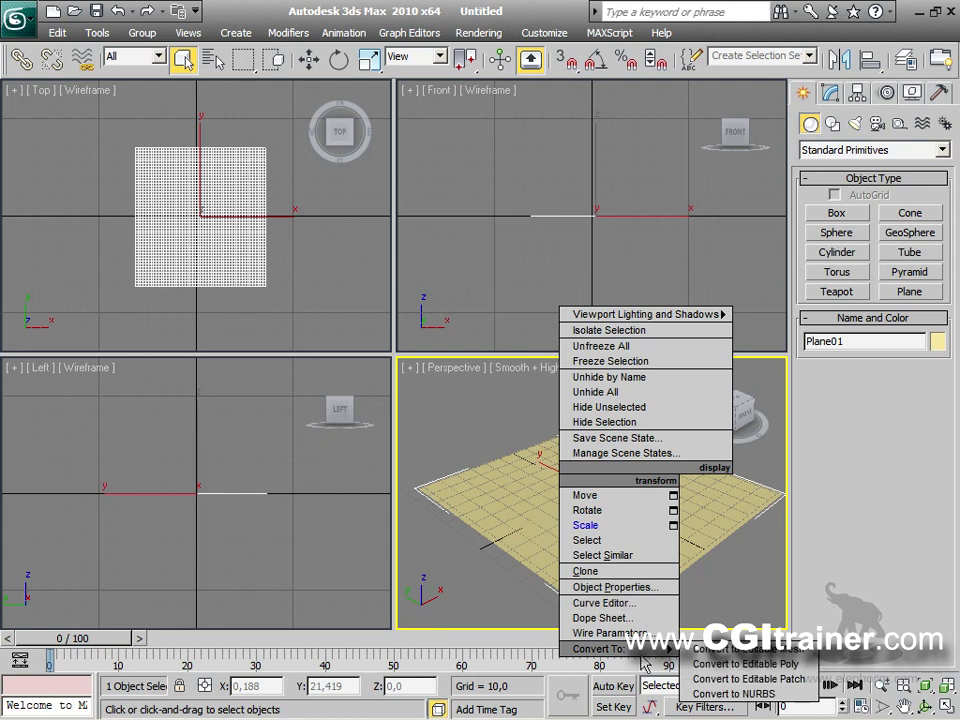
click(735, 663)
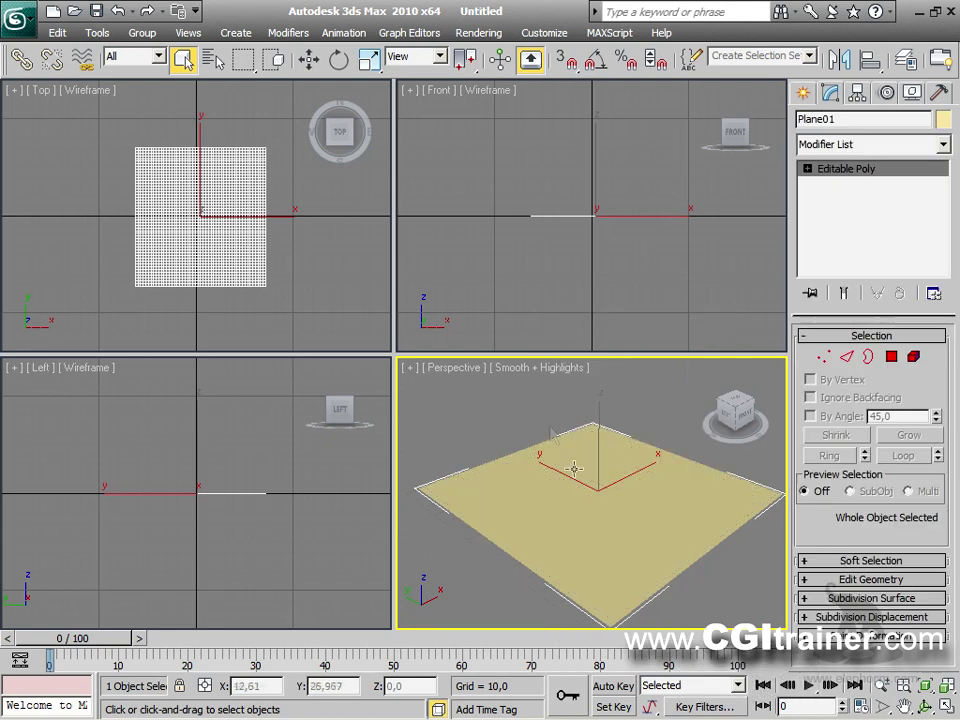
key(alt+w)
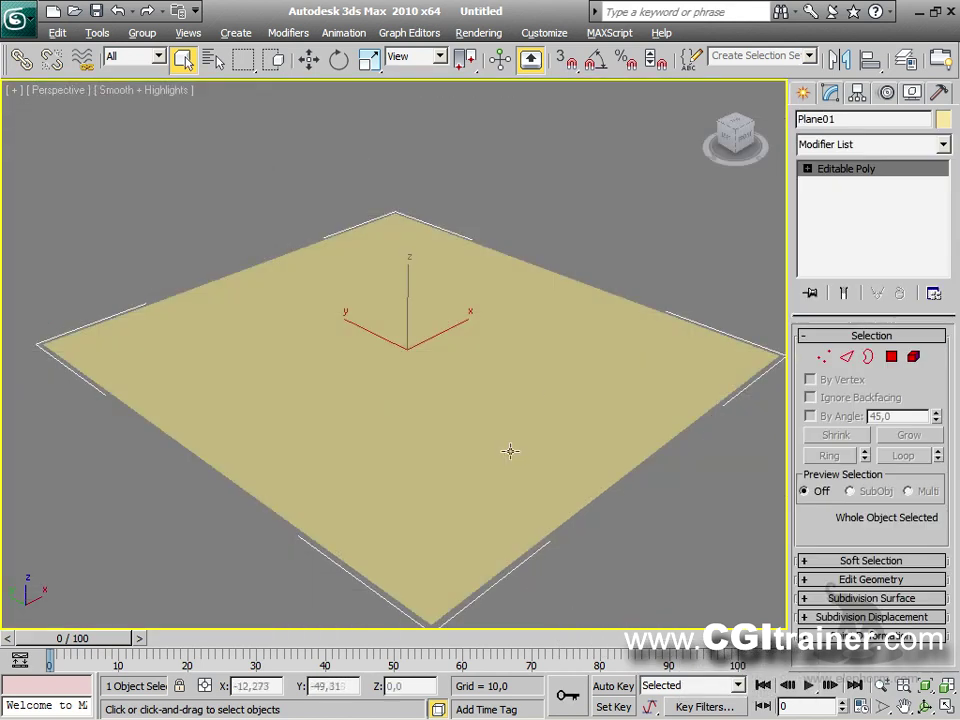
Step: At vertex level, select a vertex near the plane's centre and enable soft selection with a falloff of 64,8
click(824, 357)
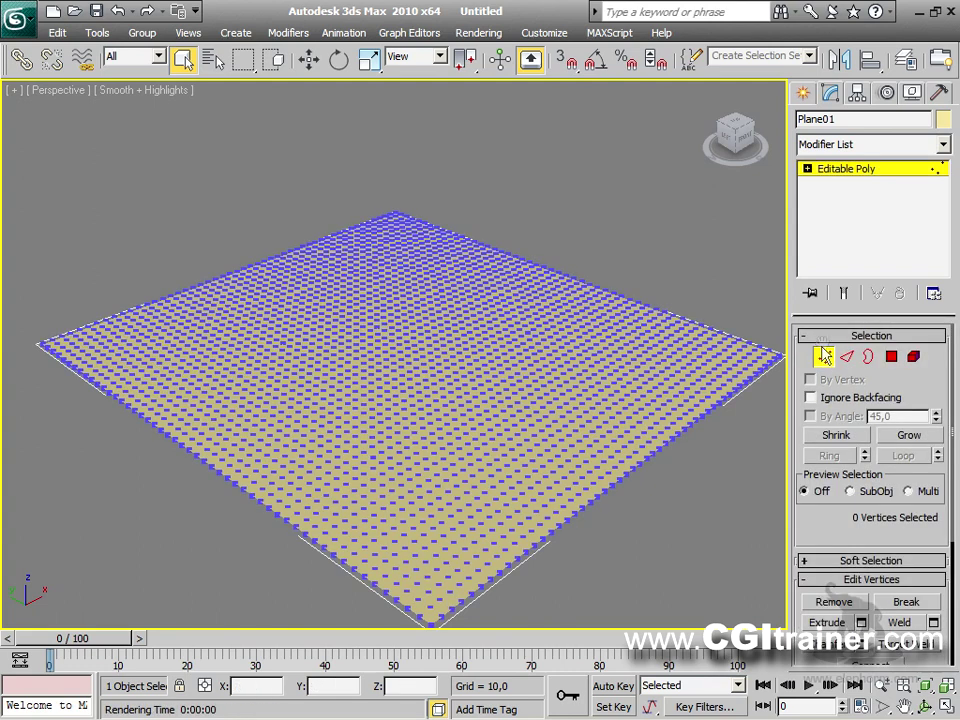
click(414, 346)
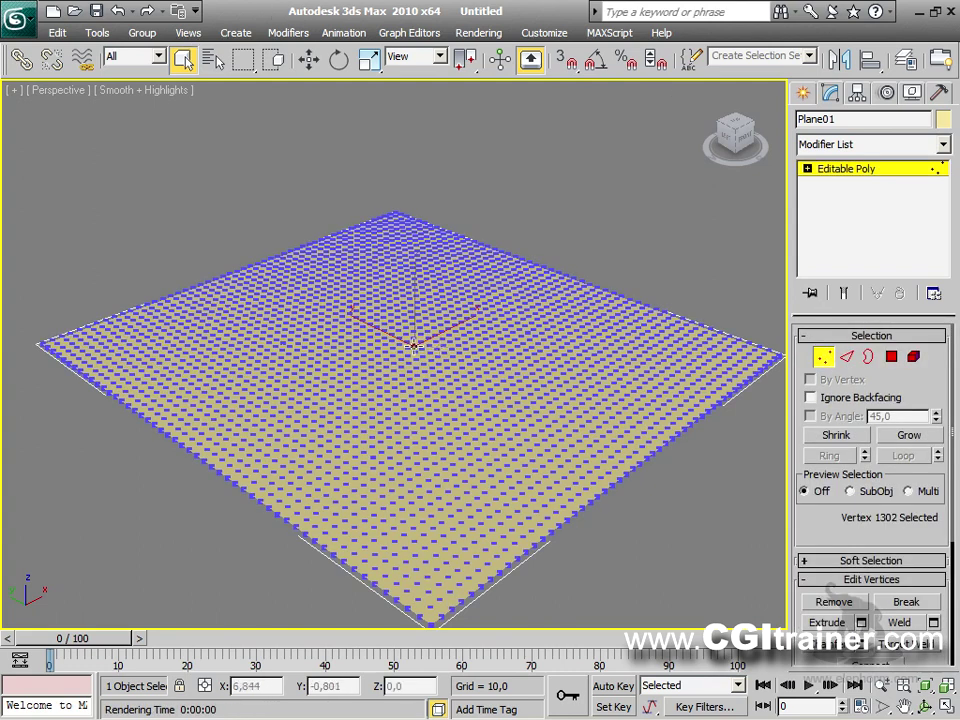
click(812, 562)
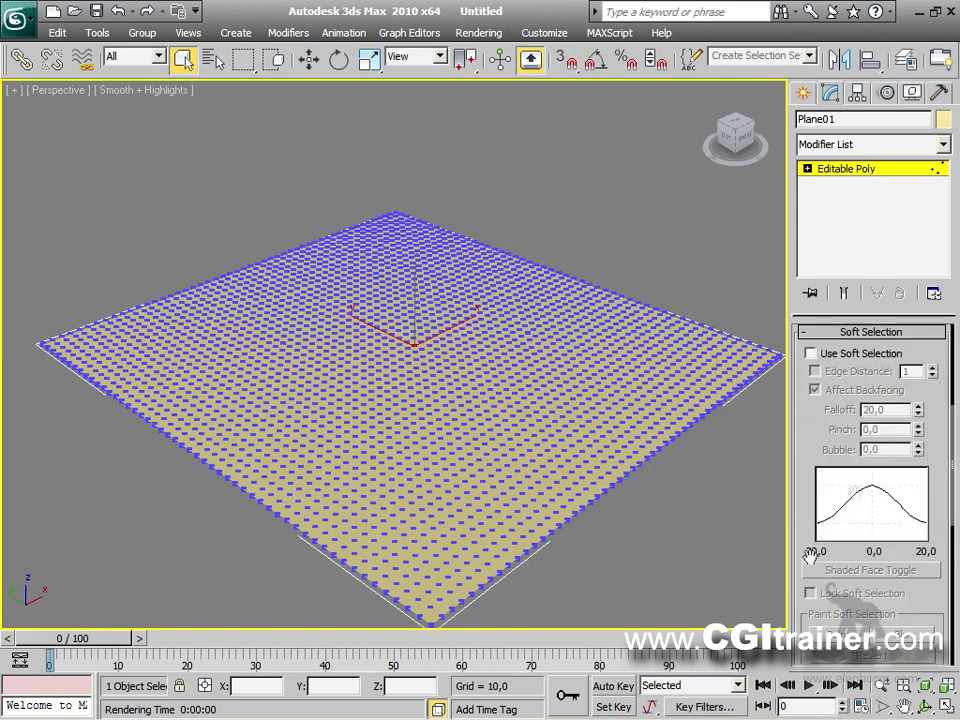
click(866, 354)
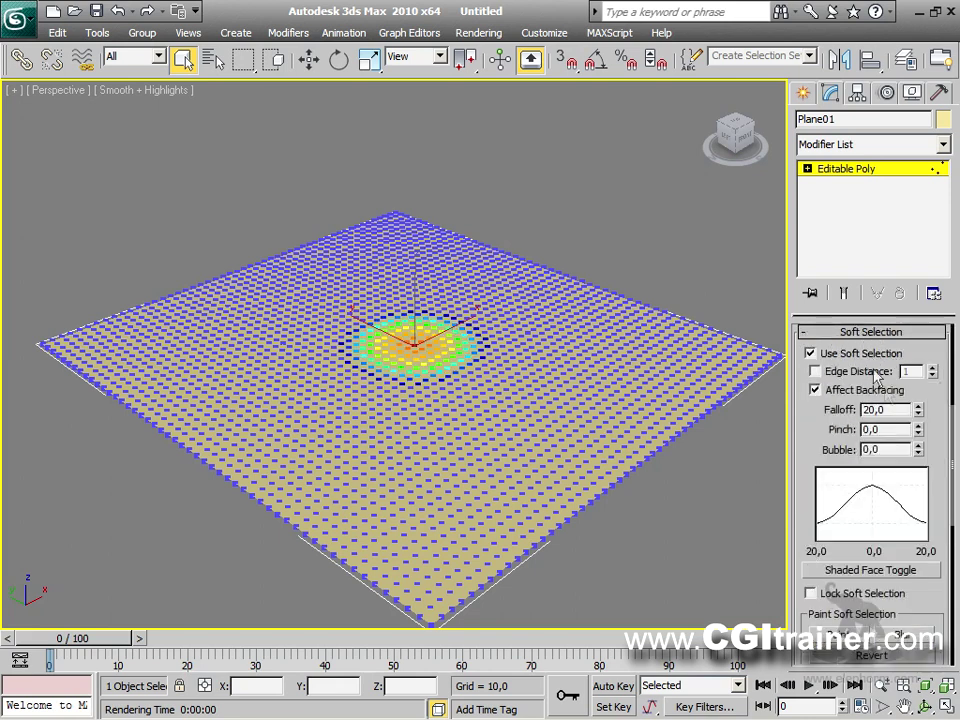
drag(918, 410, 910, 197)
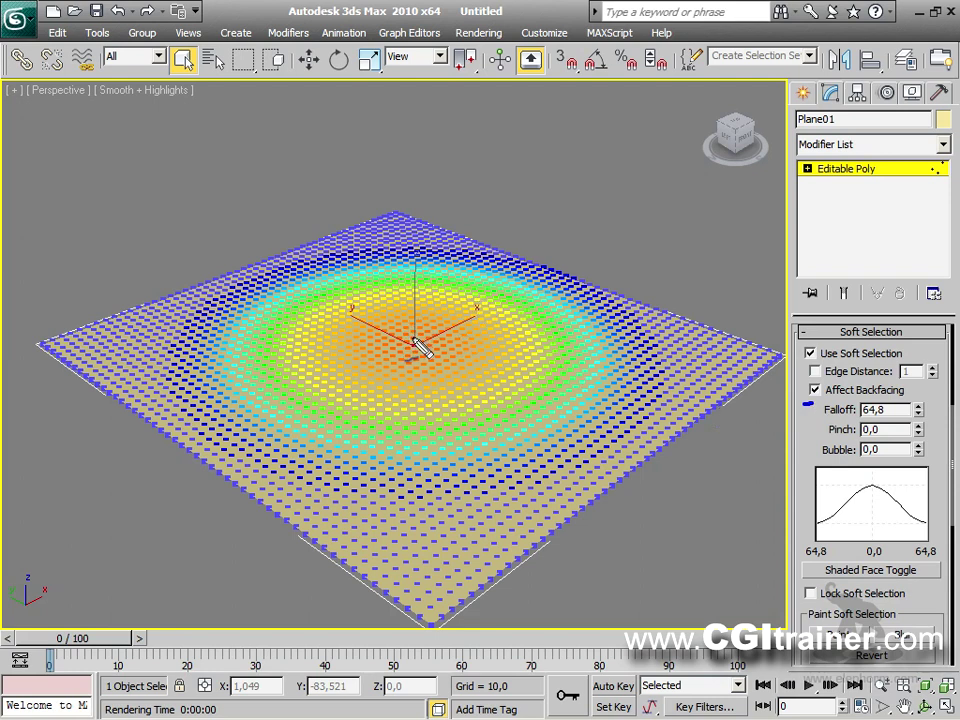
drag(437, 338, 515, 320)
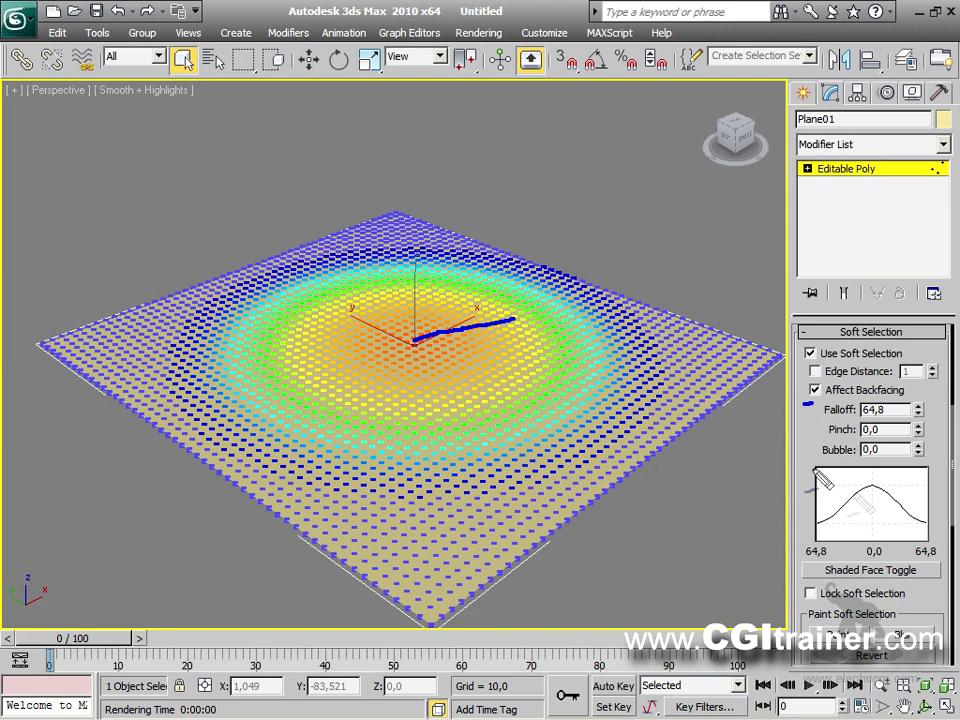
mouse_move(868, 489)
mouse_down()
mouse_move(882, 482)
mouse_move(884, 498)
mouse_up()
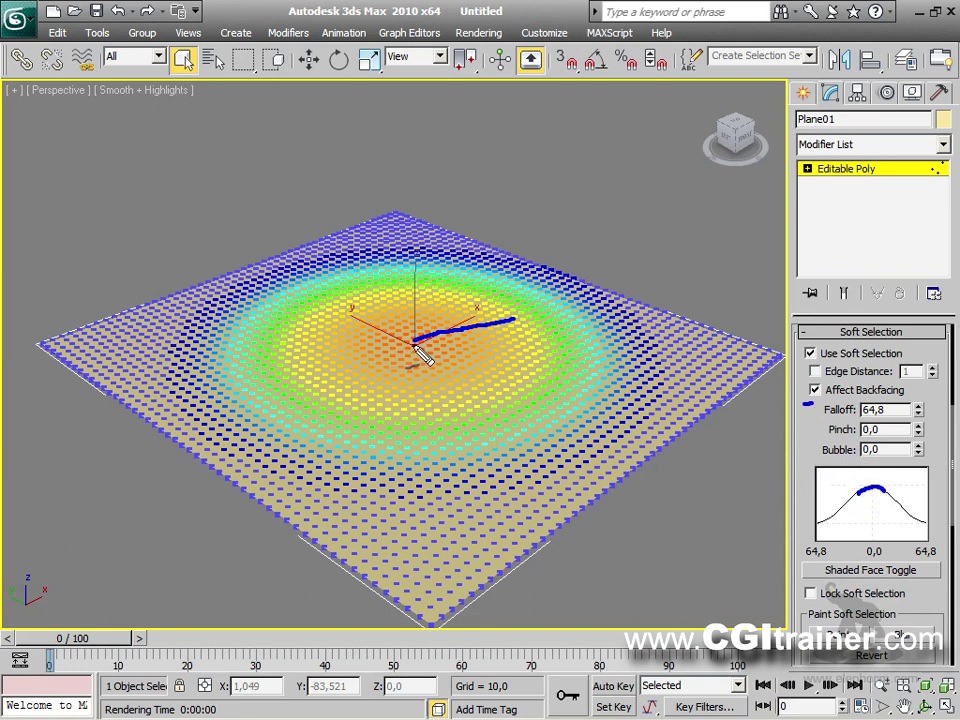
mouse_move(418, 347)
mouse_down()
mouse_move(370, 325)
mouse_move(353, 354)
mouse_move(383, 373)
mouse_move(455, 379)
mouse_move(473, 337)
mouse_move(388, 316)
mouse_up()
drag(856, 486, 858, 498)
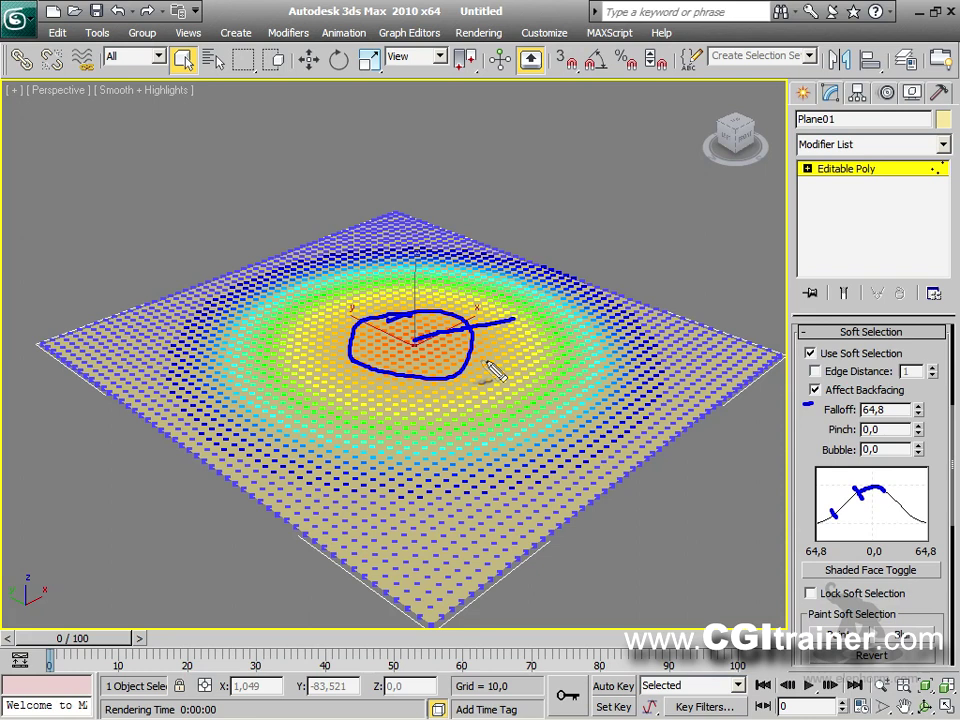
mouse_move(470, 356)
mouse_down()
mouse_move(549, 354)
mouse_move(546, 376)
mouse_up()
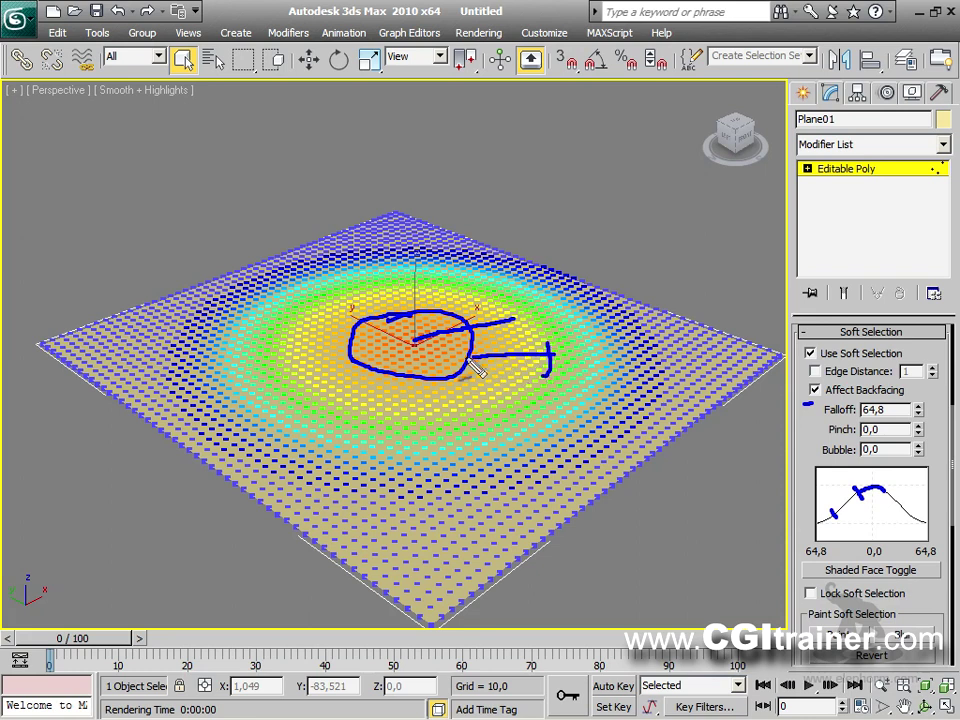
drag(833, 512, 808, 522)
mouse_move(548, 374)
mouse_down()
mouse_move(593, 389)
mouse_move(640, 352)
mouse_up()
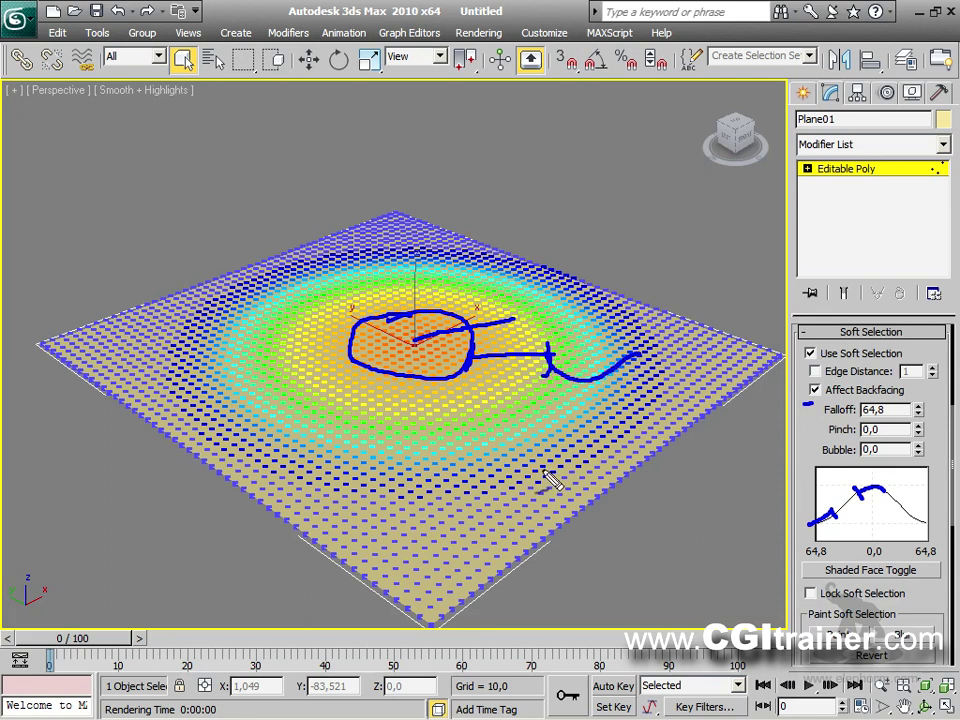
key(Escape)
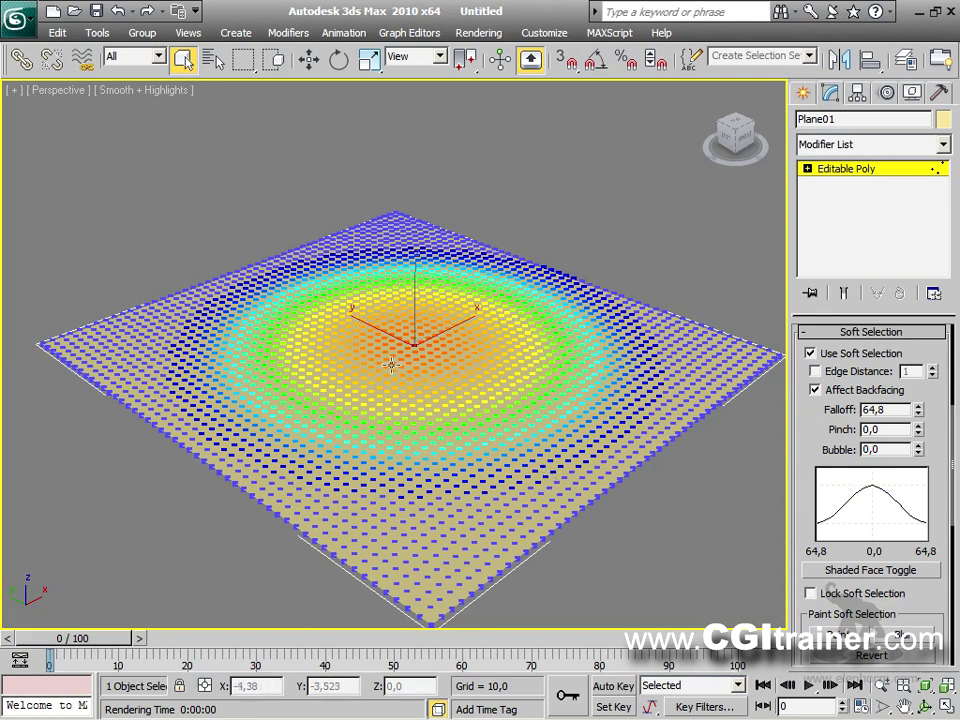
Step: Try lifting the soft-selected centre vertex along Z with the Move tool, then undo the move
key(w)
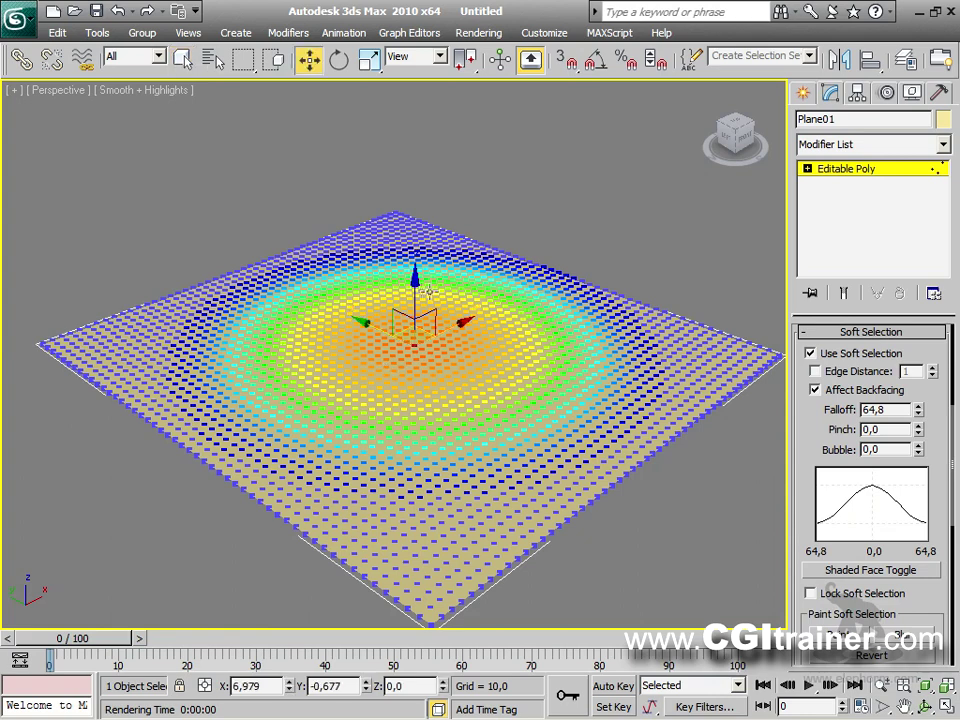
drag(415, 296, 414, 232)
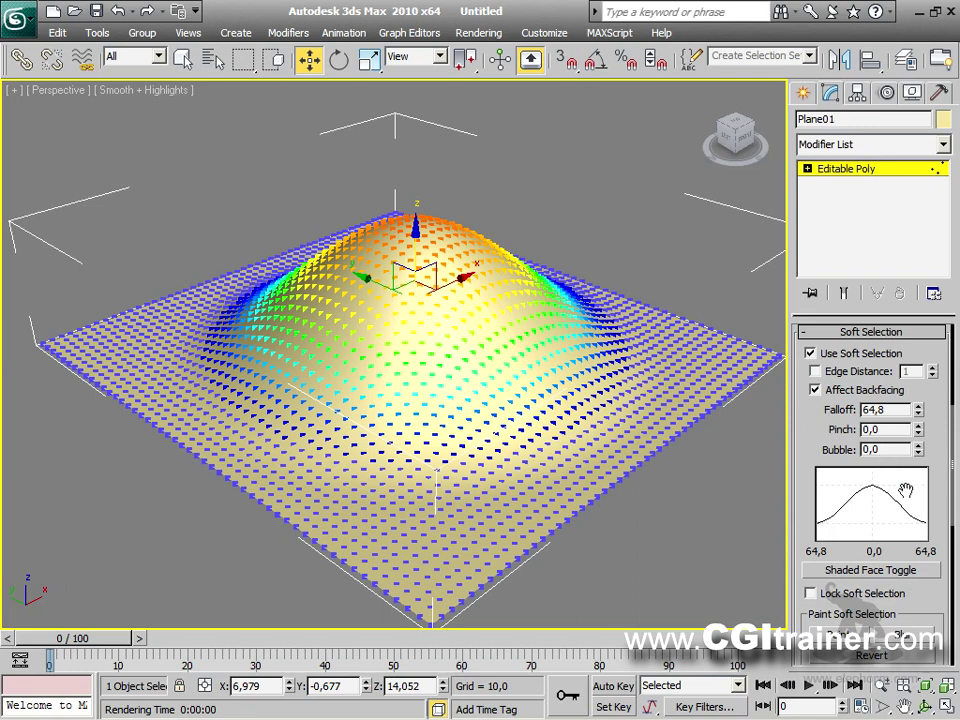
key(ctrl+z)
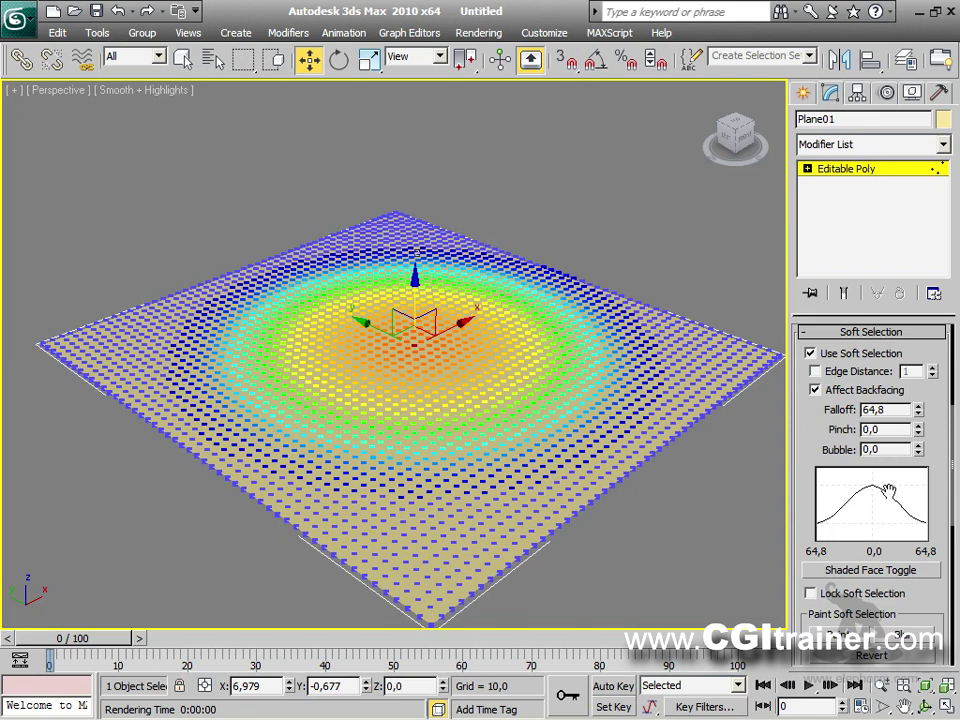
Step: Try a soft selection pinch of 0,71 by raising the centre vertex, then undo the move and reset the pinch to 0
drag(920, 440, 920, 360)
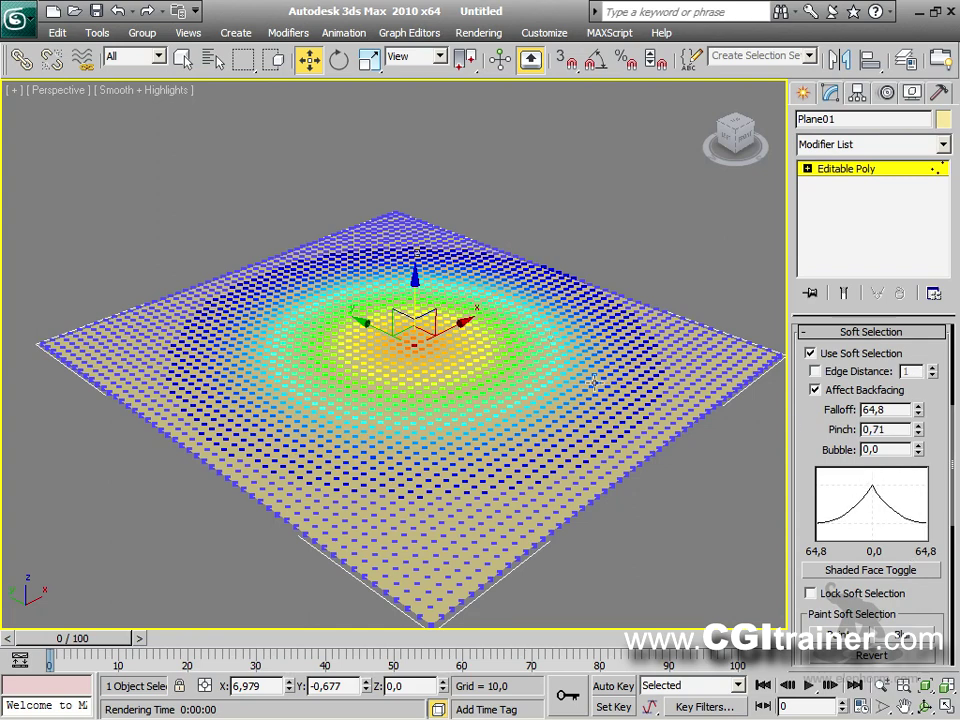
mouse_move(412, 291)
mouse_down()
mouse_move(407, 111)
mouse_move(418, 296)
mouse_up()
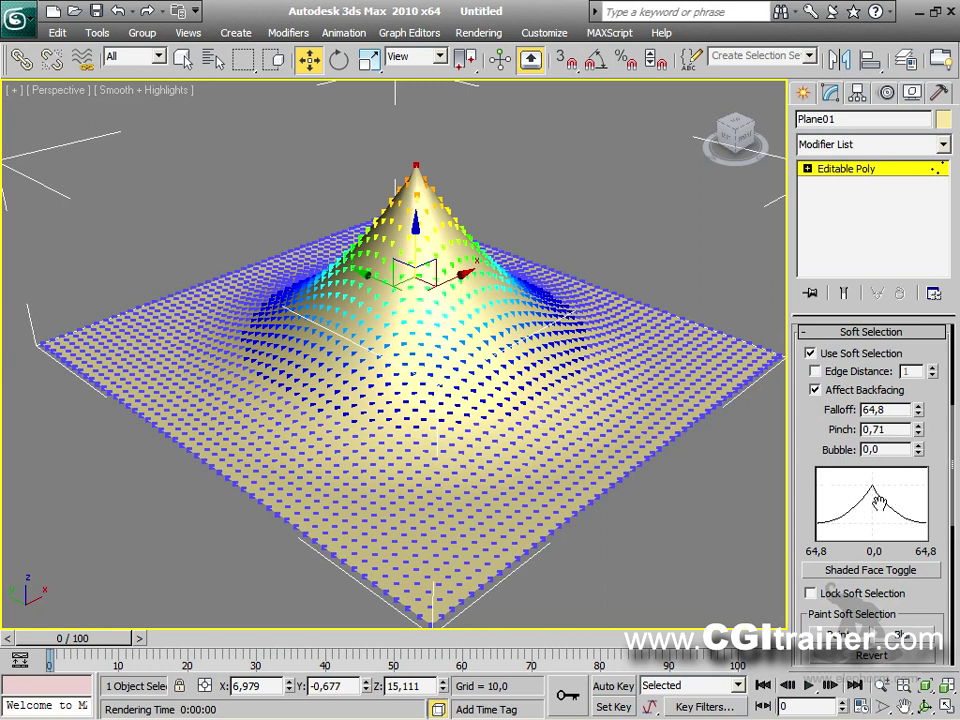
key(ctrl+z)
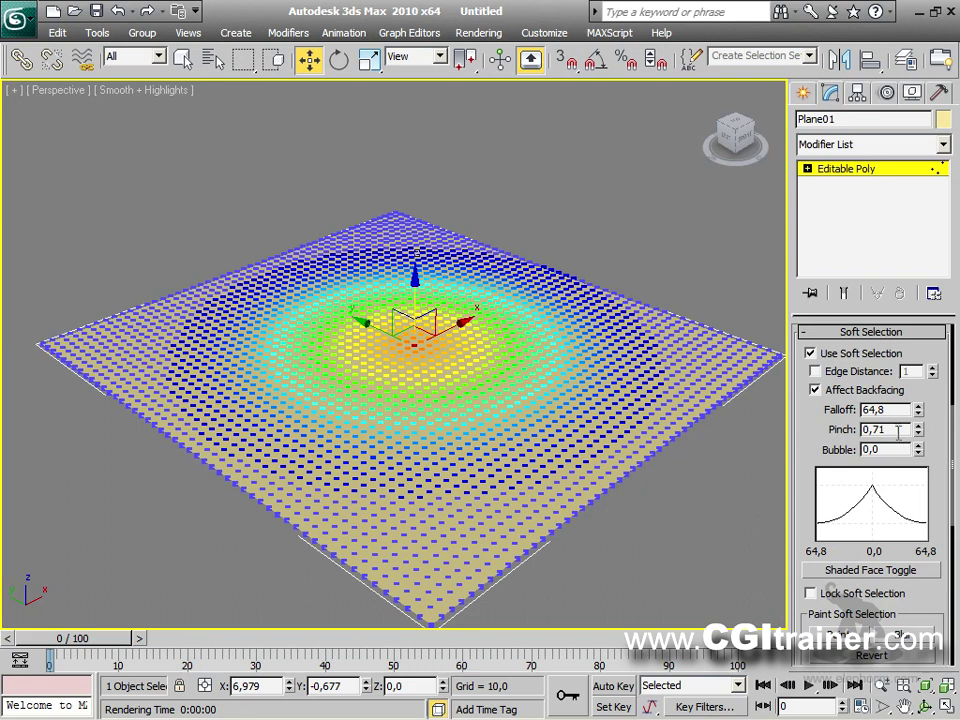
text(0)
key(Return)
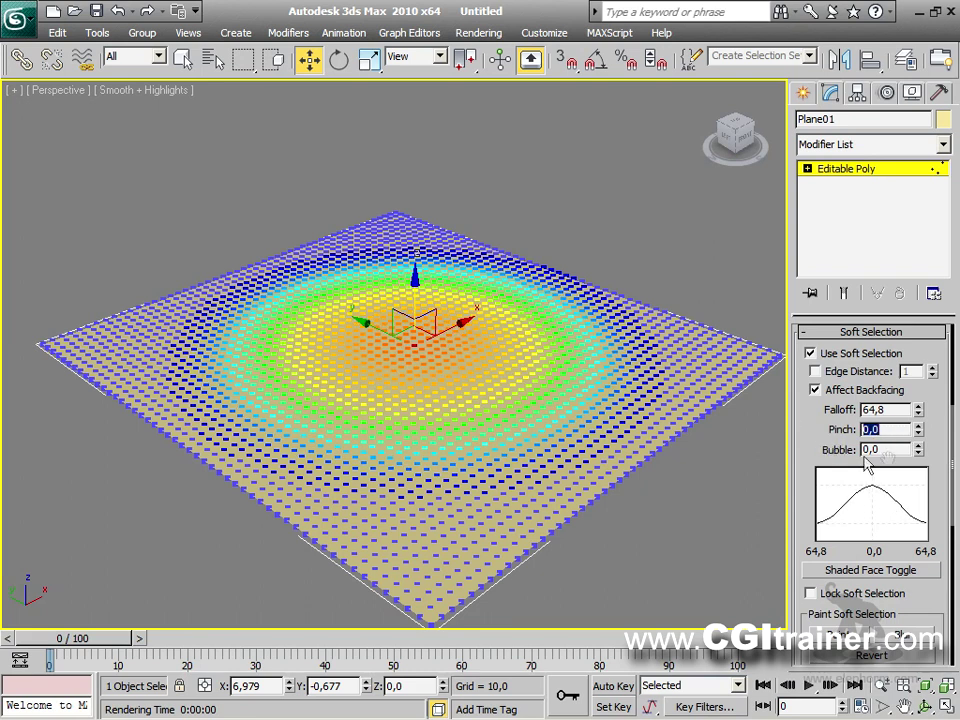
Step: Set the soft selection bubble to 0,79, test it by raising the centre vertex, and undo that move
drag(920, 458, 919, 374)
drag(418, 303, 508, 230)
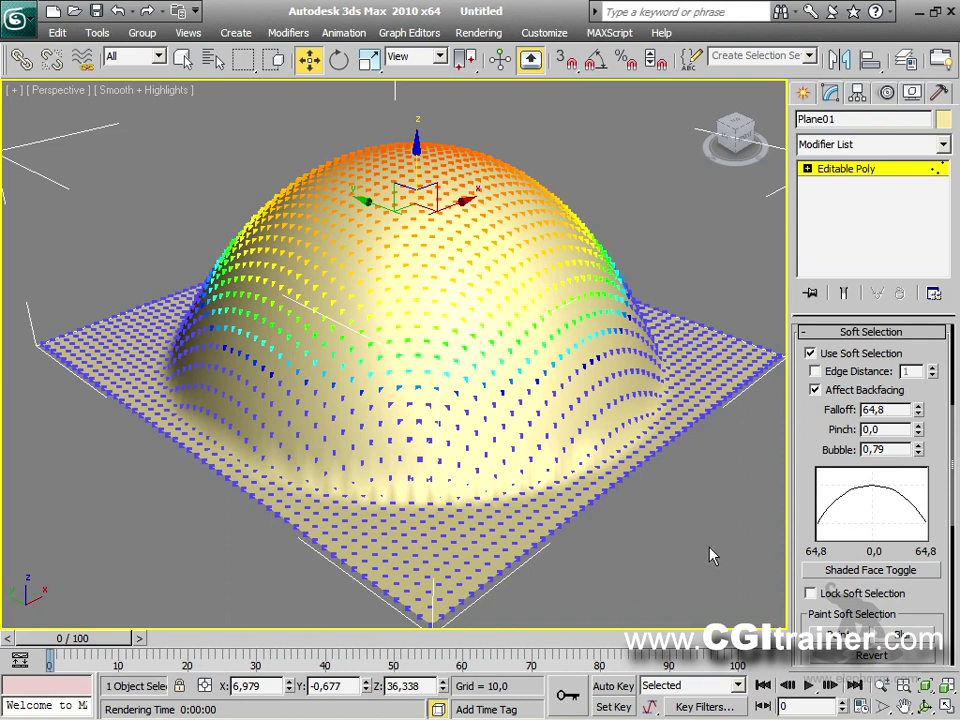
key(ctrl+z)
Step: Raise the soft-selected centre vertex to a Z of about 58,66, then further to about 104,76, keeping the vertex selected
middle_drag(572, 407, 548, 411)
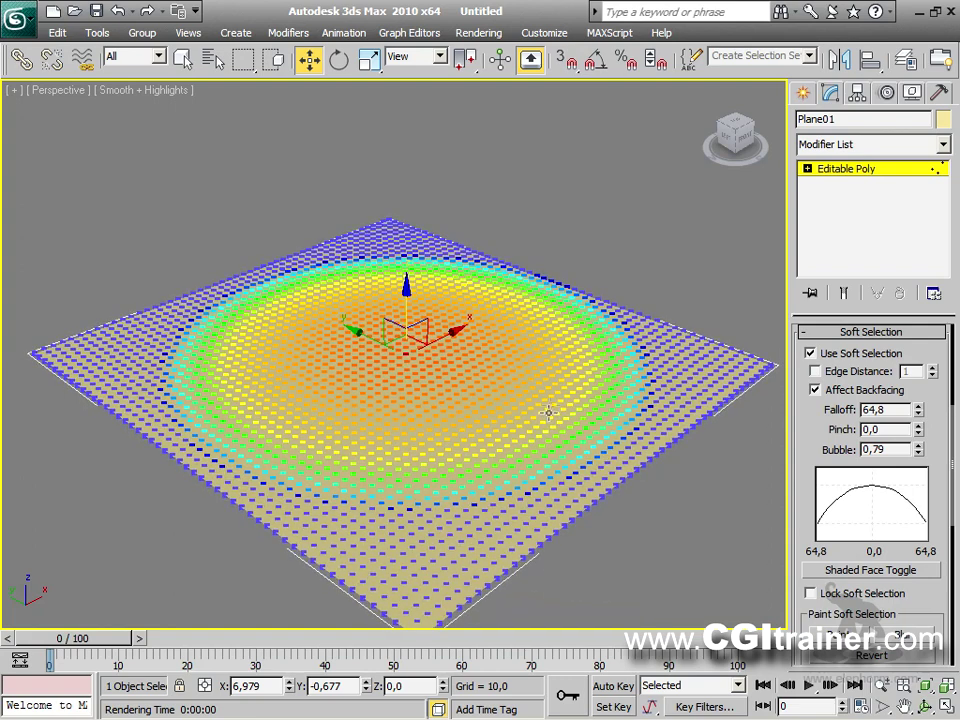
scroll(549, 373, down, 5)
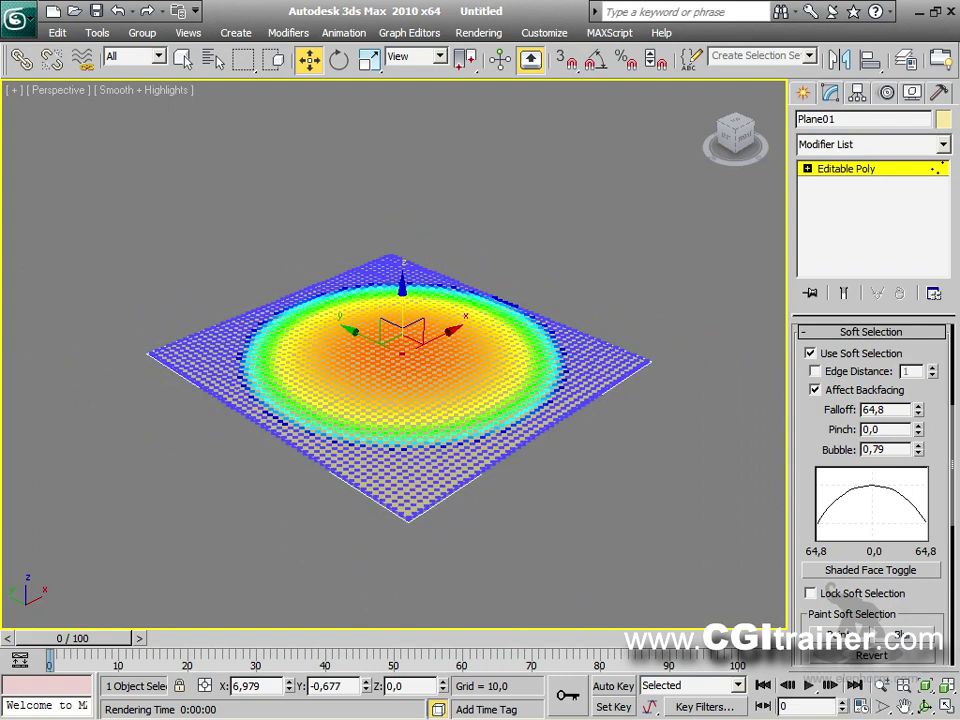
drag(401, 301, 398, 117)
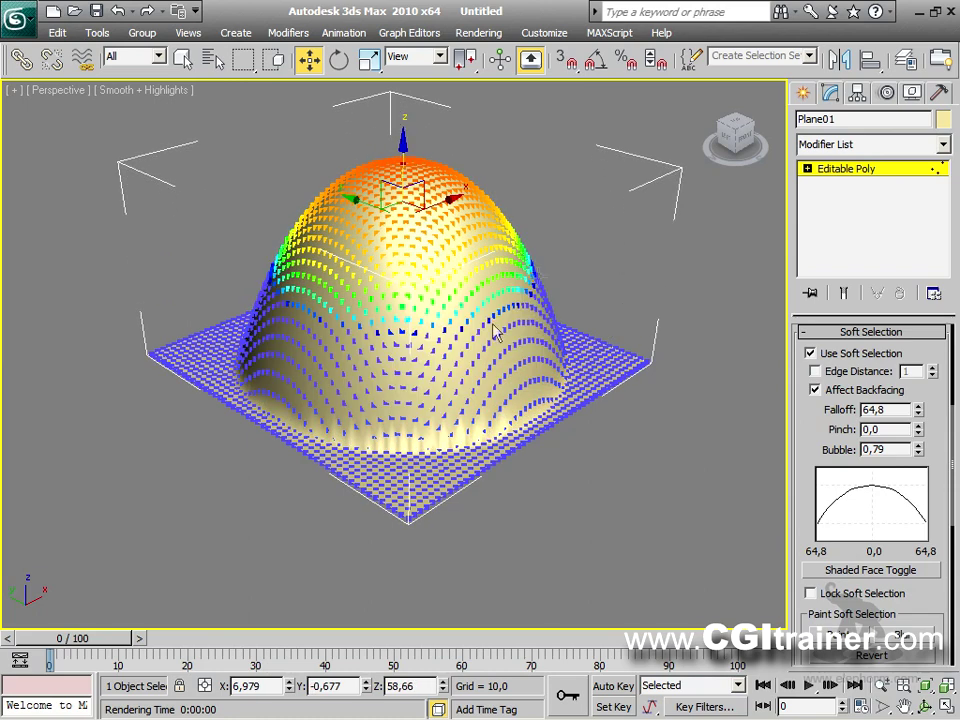
alt+middle_drag(520, 269, 374, 270)
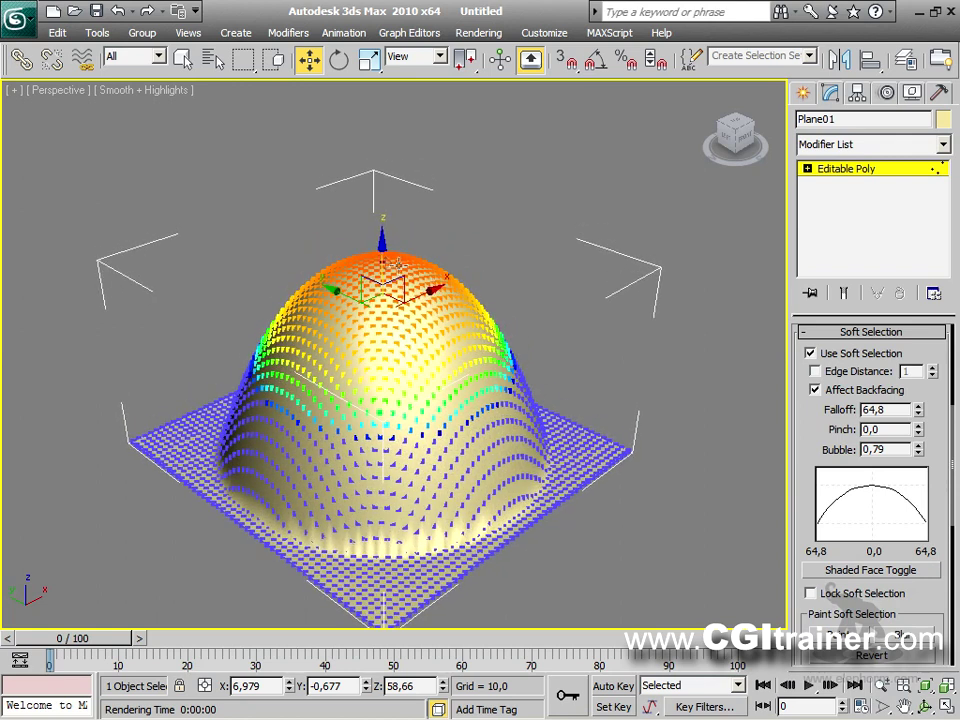
drag(384, 255, 369, 135)
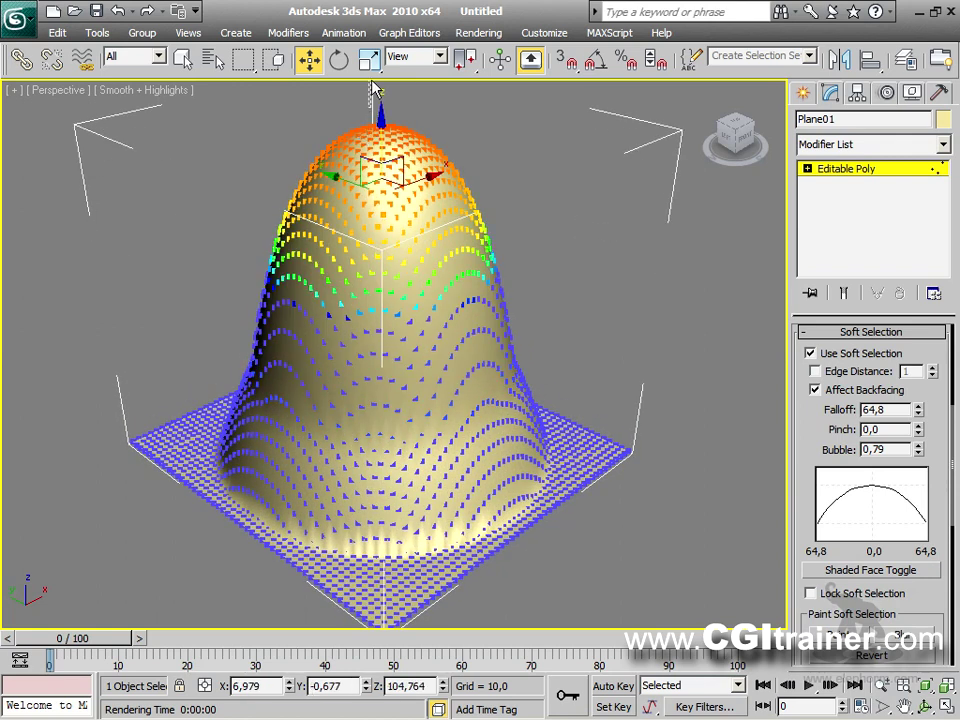
click(372, 90)
alt+middle_drag(461, 328, 484, 395)
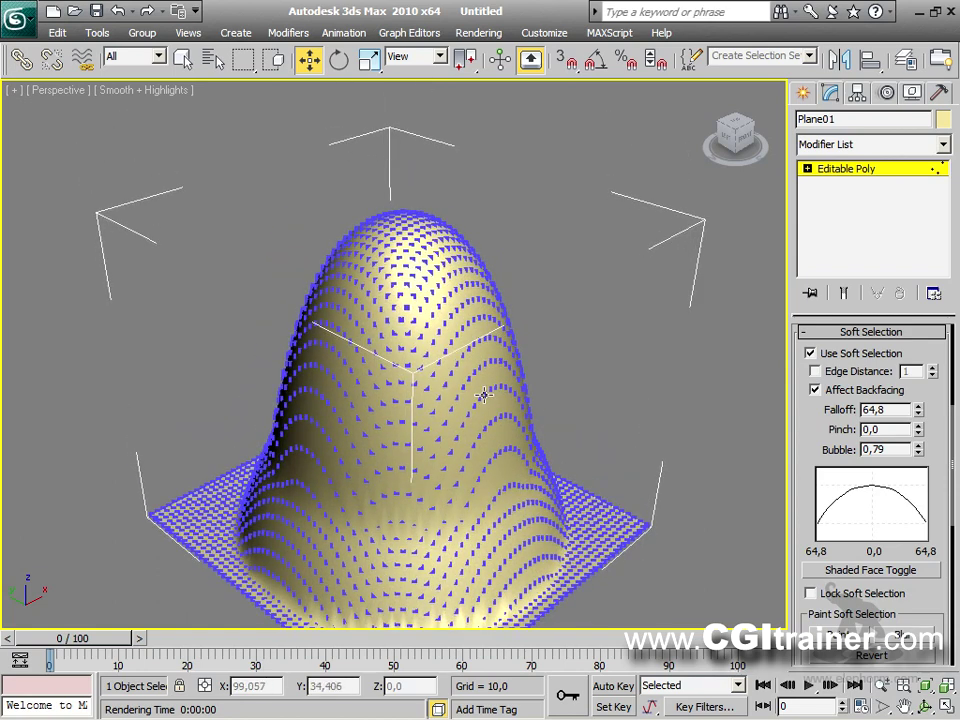
key(ctrl+z)
scroll(515, 350, down, 5)
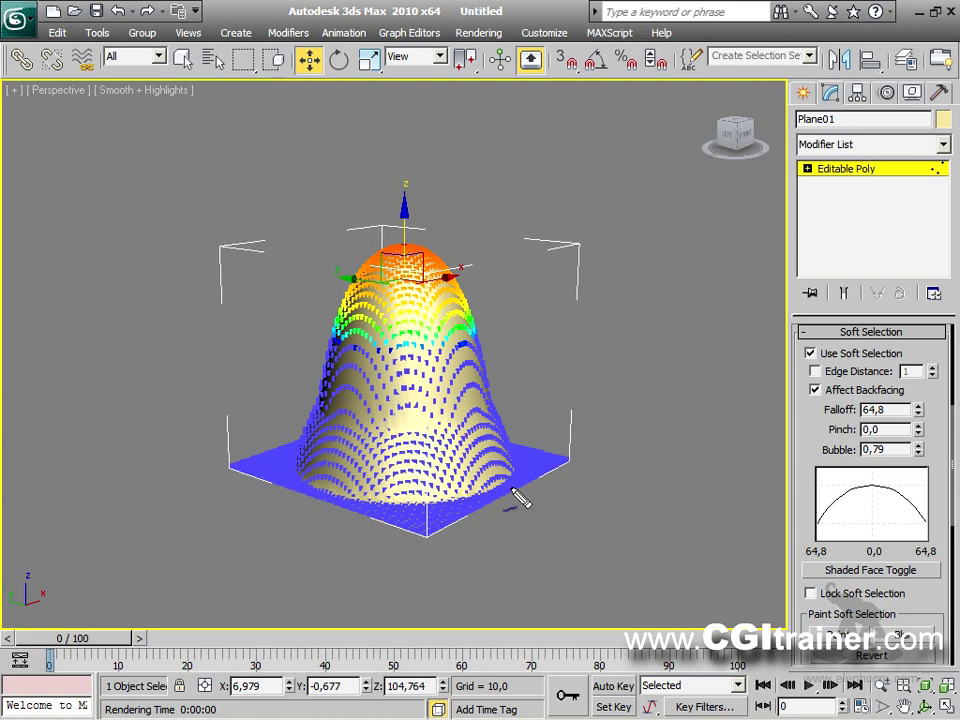
mouse_move(824, 403)
mouse_down()
mouse_move(916, 406)
mouse_move(920, 418)
mouse_move(826, 438)
mouse_move(818, 406)
mouse_up()
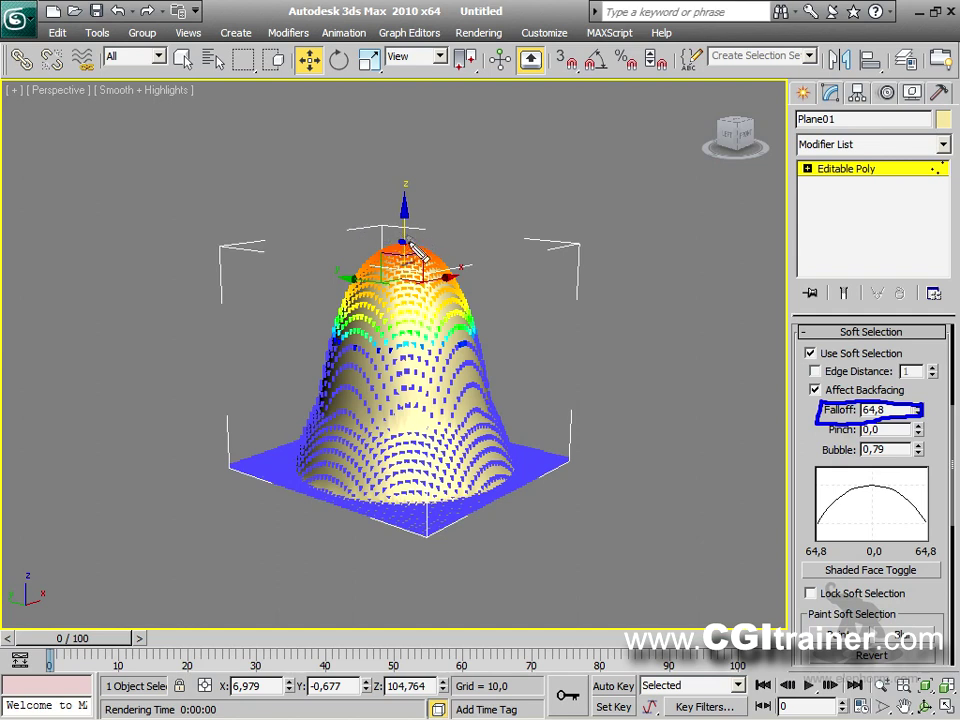
mouse_move(402, 245)
mouse_down()
mouse_move(400, 330)
mouse_move(415, 328)
mouse_up()
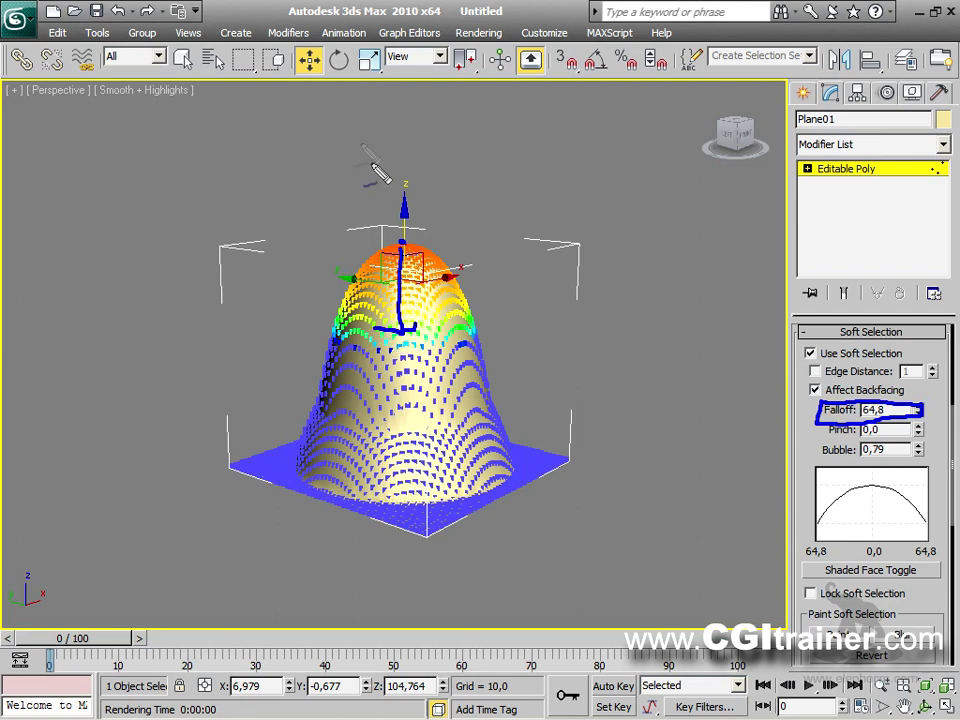
mouse_move(302, 140)
mouse_down()
mouse_move(296, 198)
mouse_move(332, 312)
mouse_move(402, 338)
mouse_move(474, 332)
mouse_move(500, 268)
mouse_move(488, 180)
mouse_move(458, 123)
mouse_move(385, 107)
mouse_move(381, 126)
mouse_move(341, 134)
mouse_move(304, 143)
mouse_up()
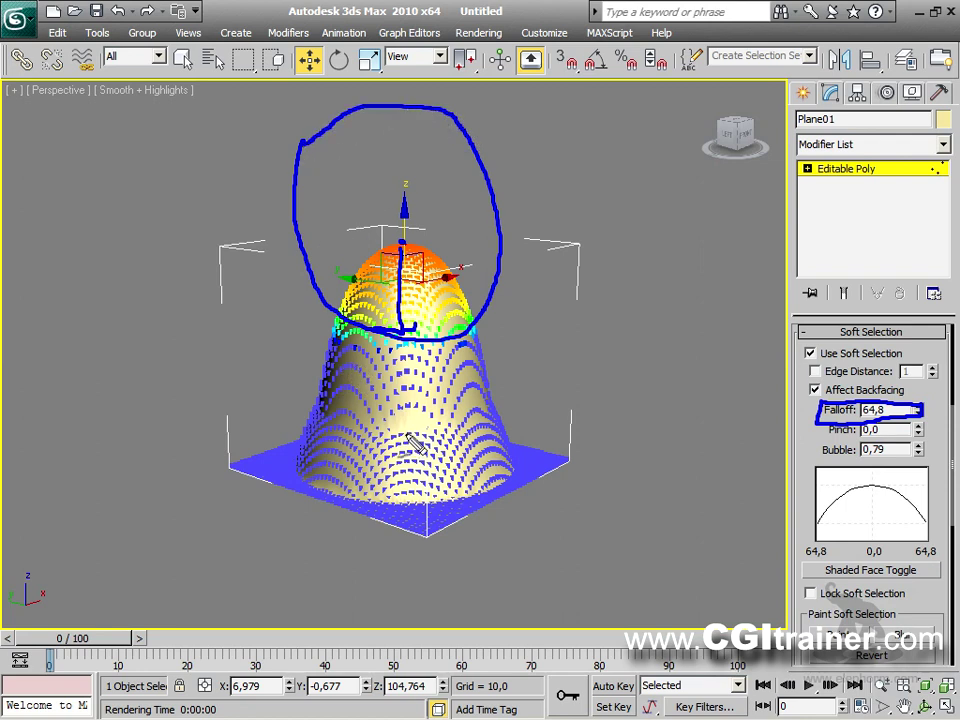
mouse_move(306, 376)
mouse_down()
mouse_move(305, 520)
mouse_move(327, 565)
mouse_move(375, 582)
mouse_move(435, 581)
mouse_move(504, 541)
mouse_move(512, 447)
mouse_move(489, 401)
mouse_move(394, 358)
mouse_move(305, 378)
mouse_up()
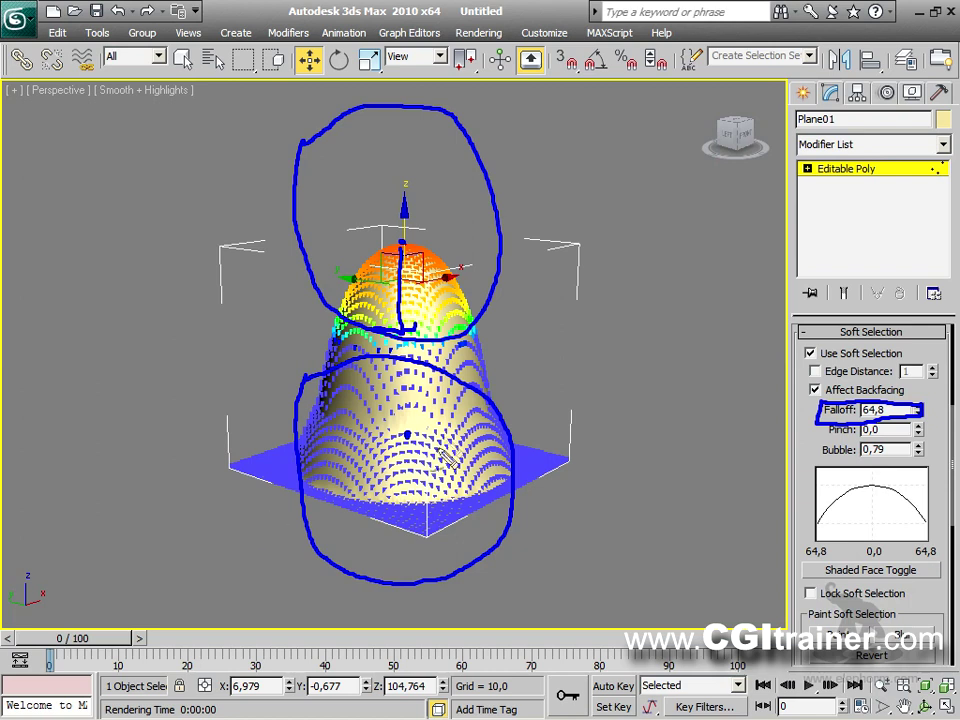
drag(408, 437, 405, 250)
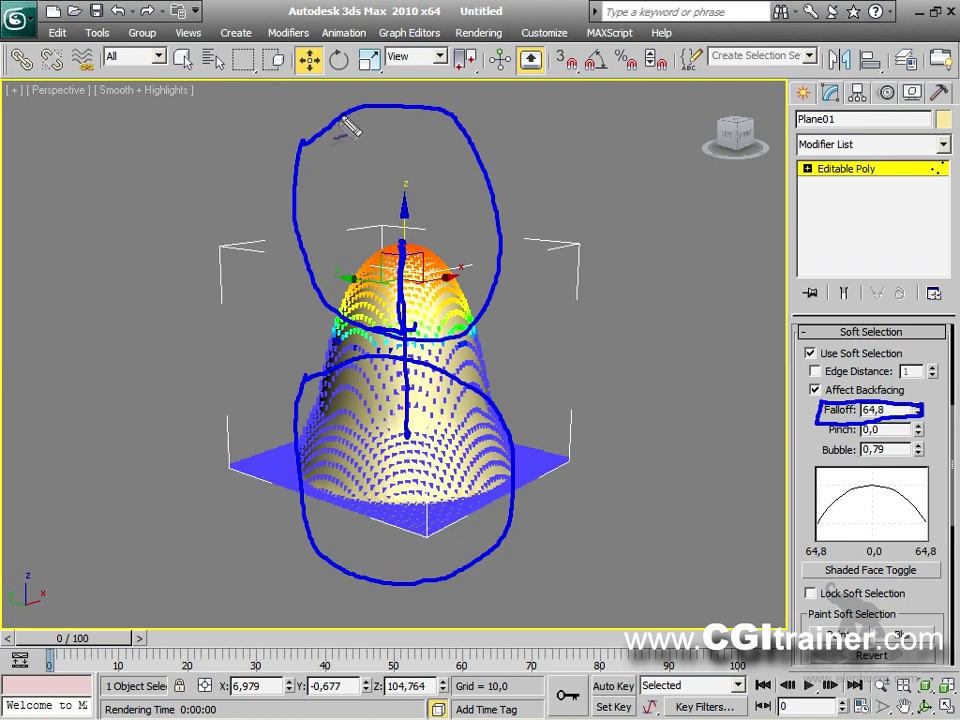
drag(330, 128, 292, 210)
drag(376, 106, 324, 267)
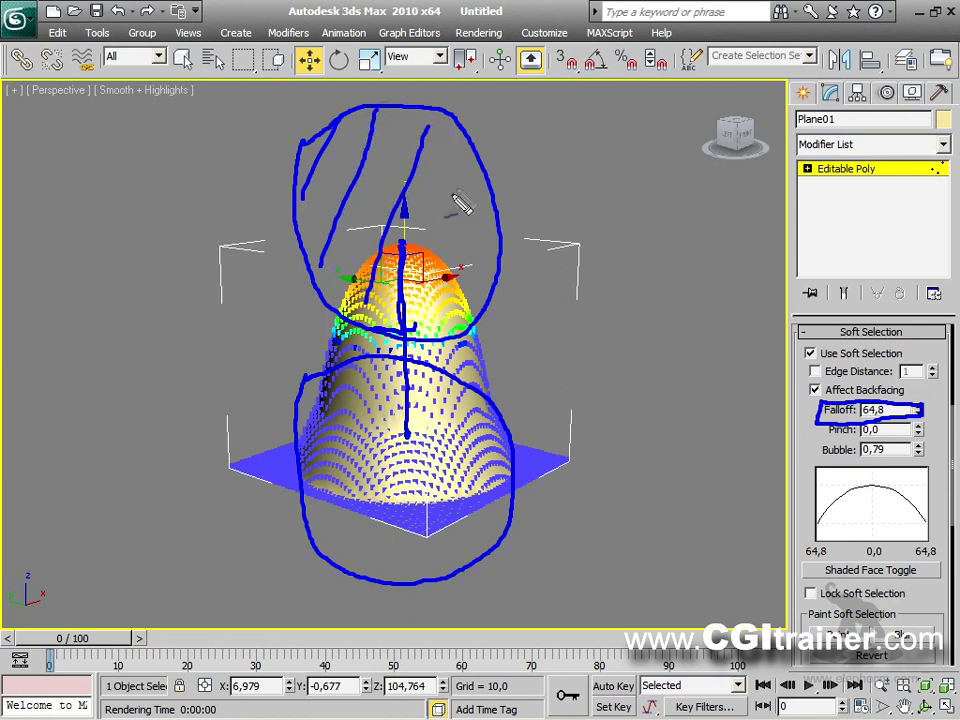
Step: Undo the last vertex raise, test Lock Soft Selection by raising the locked area to a Z of about 85,41, and unlock it
key(Escape)
drag(367, 686, 367, 714)
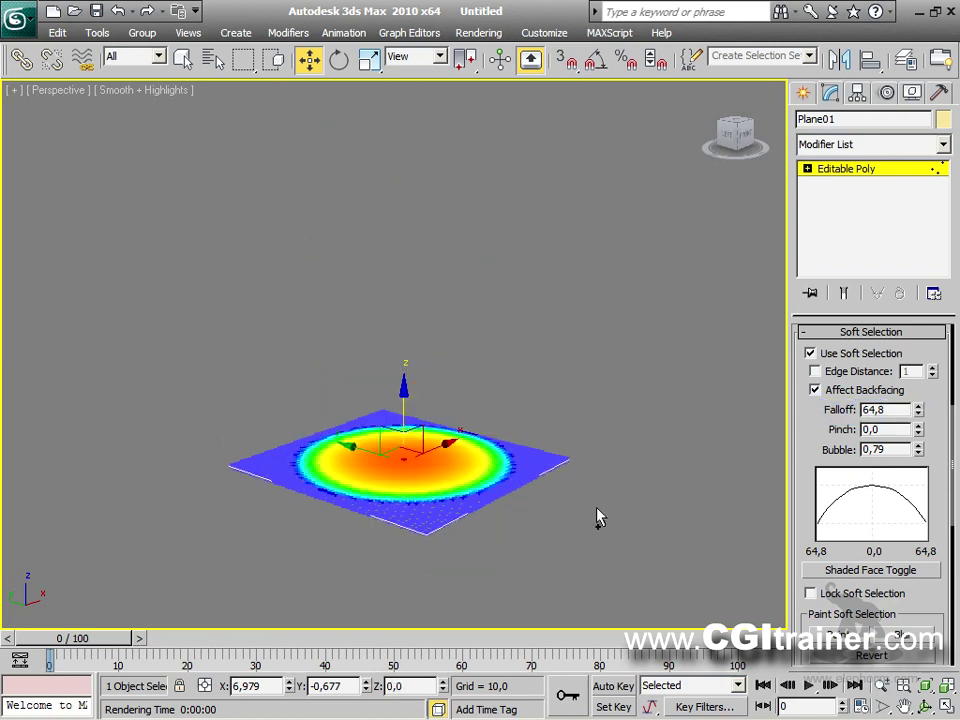
click(811, 593)
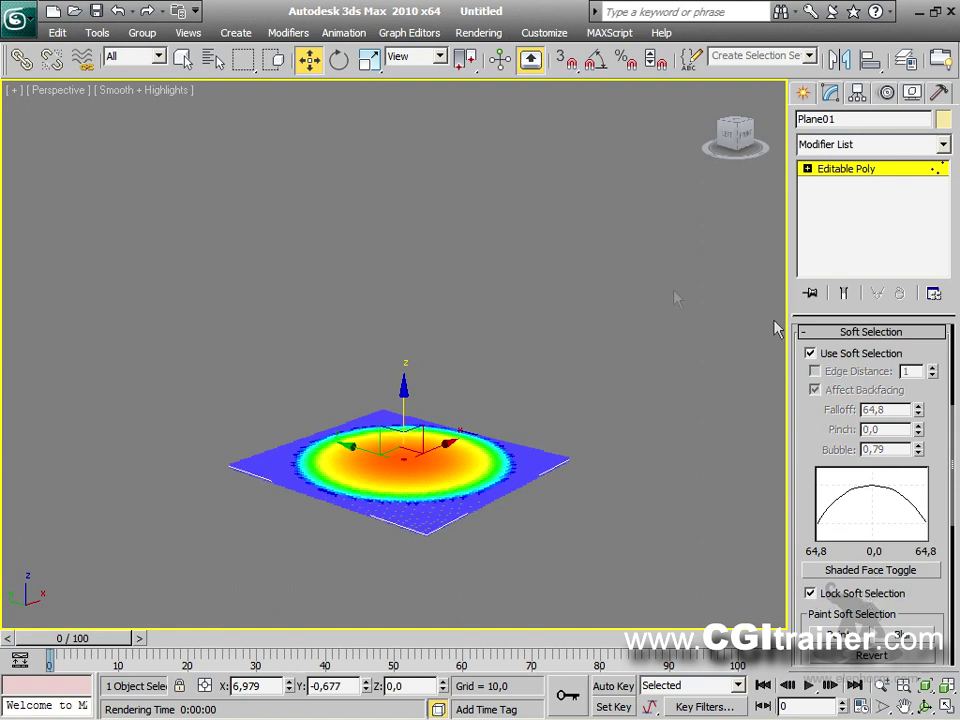
drag(406, 408, 414, 616)
drag(401, 466, 403, 223)
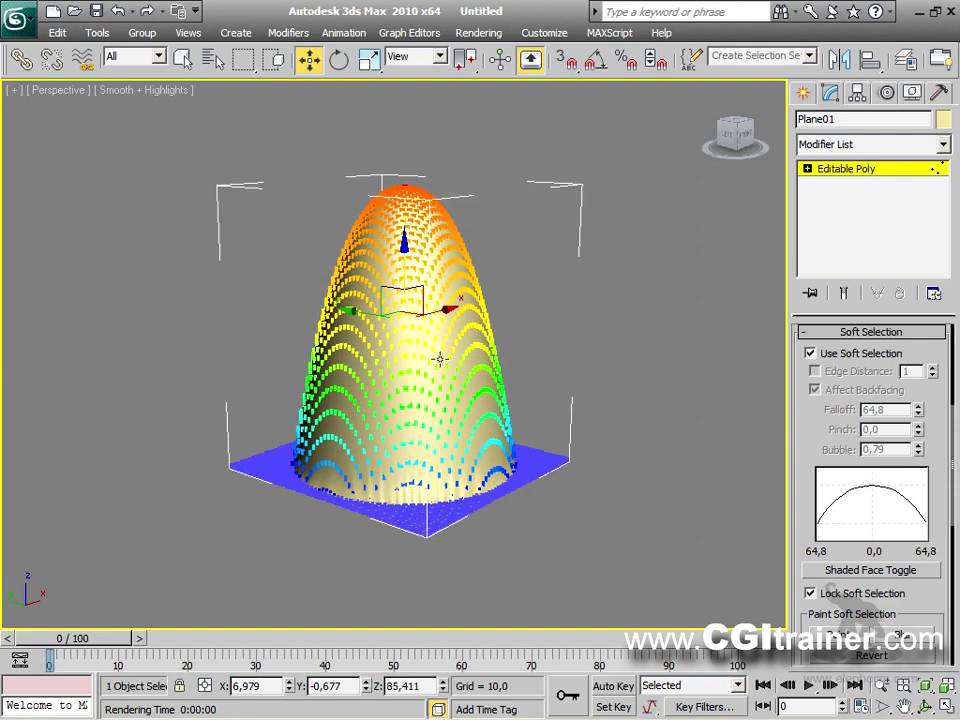
click(811, 594)
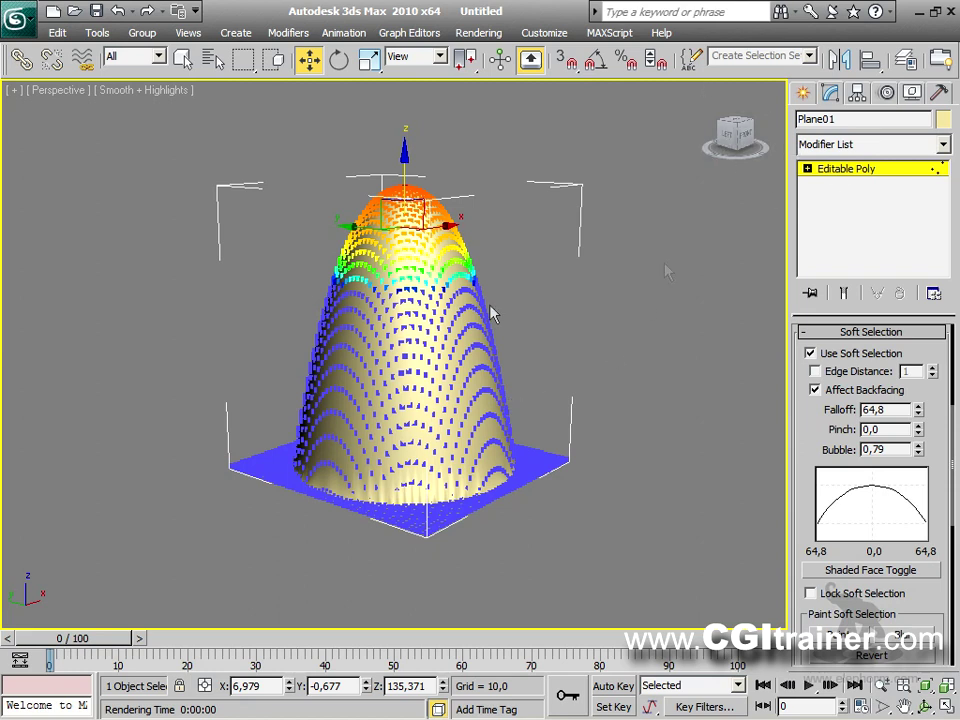
Step: At polygon level, select a polygon at the mound's peak, try moving it along Z, and undo the move
click(807, 169)
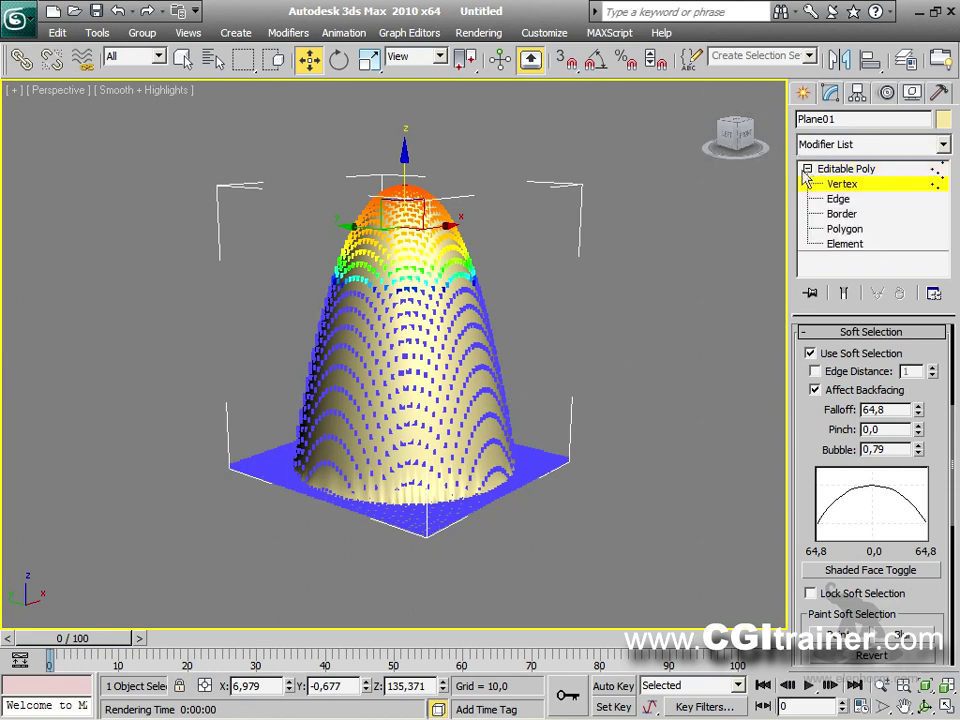
click(848, 230)
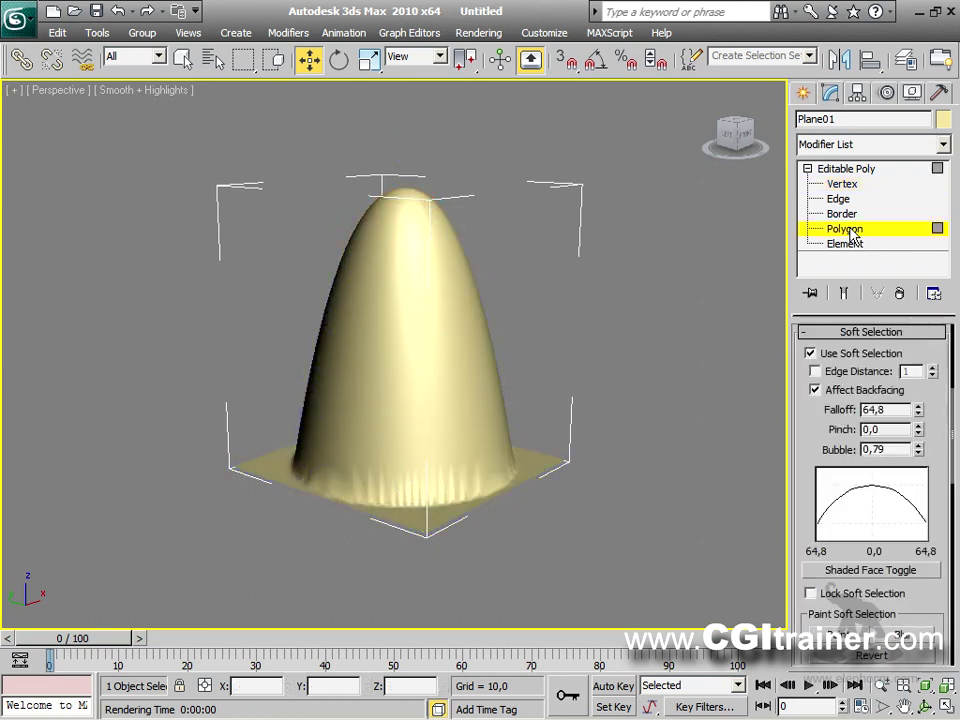
click(405, 207)
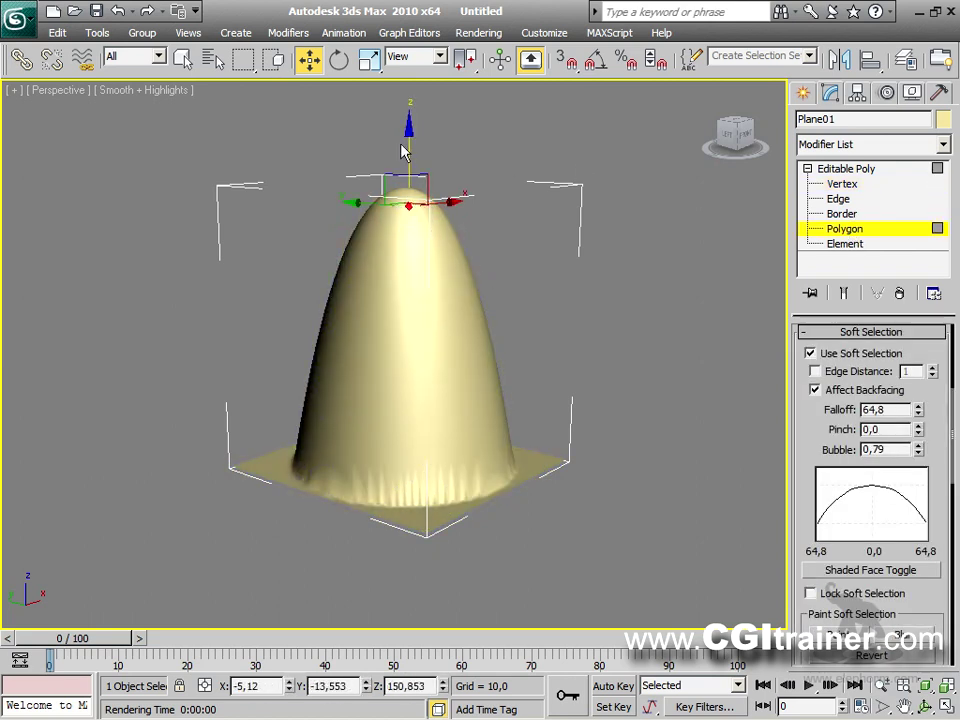
mouse_move(409, 144)
mouse_down()
mouse_move(401, 259)
mouse_move(394, 223)
mouse_move(418, 150)
mouse_up()
key(ctrl+z)
Step: Turn on shaded face display for the soft selection and try moving the peak polygon along Z
click(905, 572)
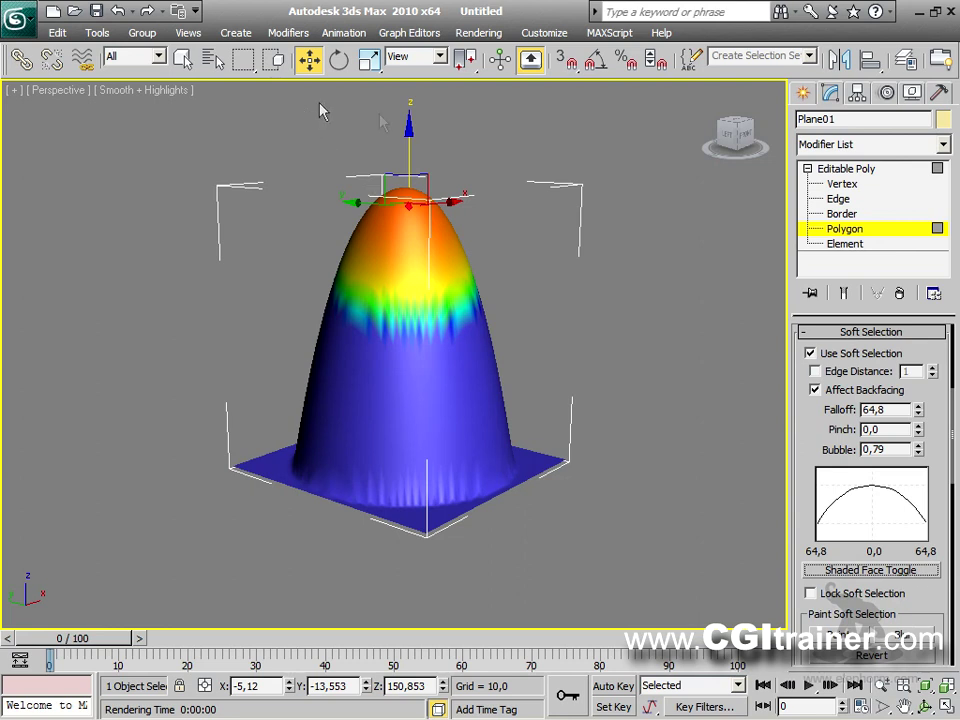
drag(412, 139, 398, 212)
right_click(398, 212)
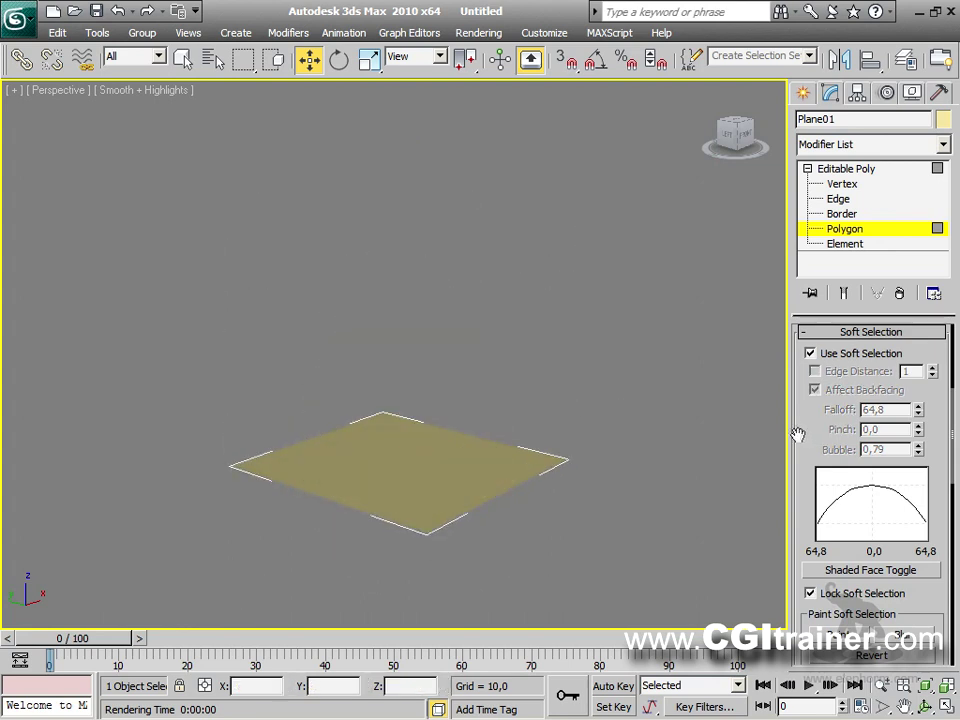
Step: At vertex level, paint a soft selection in freehand strokes over the plane's centre and towards its edges
click(823, 186)
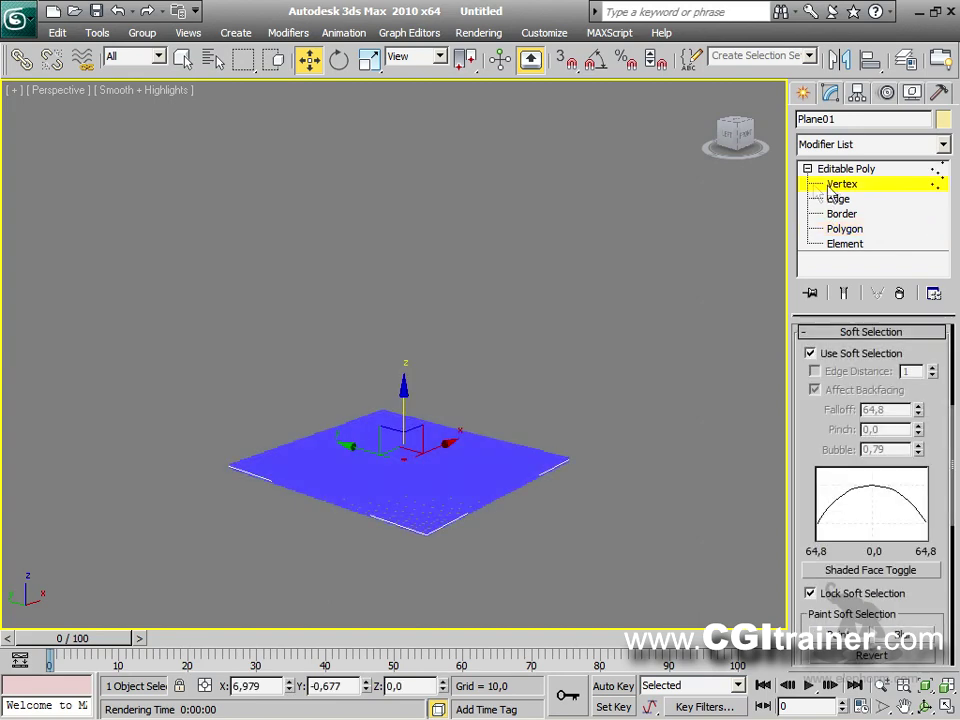
scroll(541, 418, up, 8)
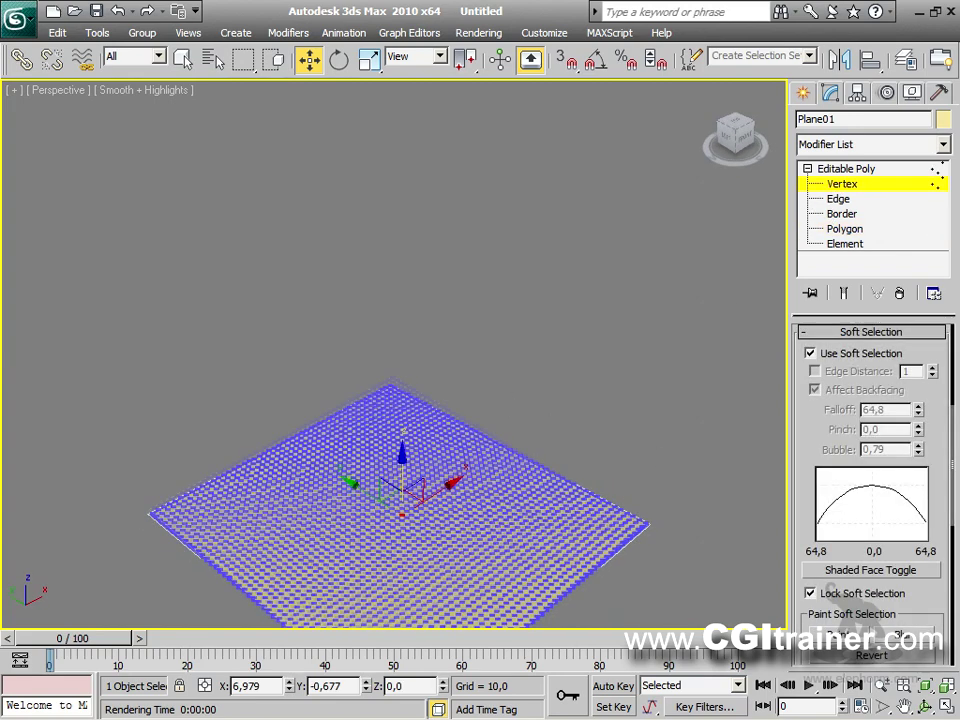
drag(800, 543, 769, 236)
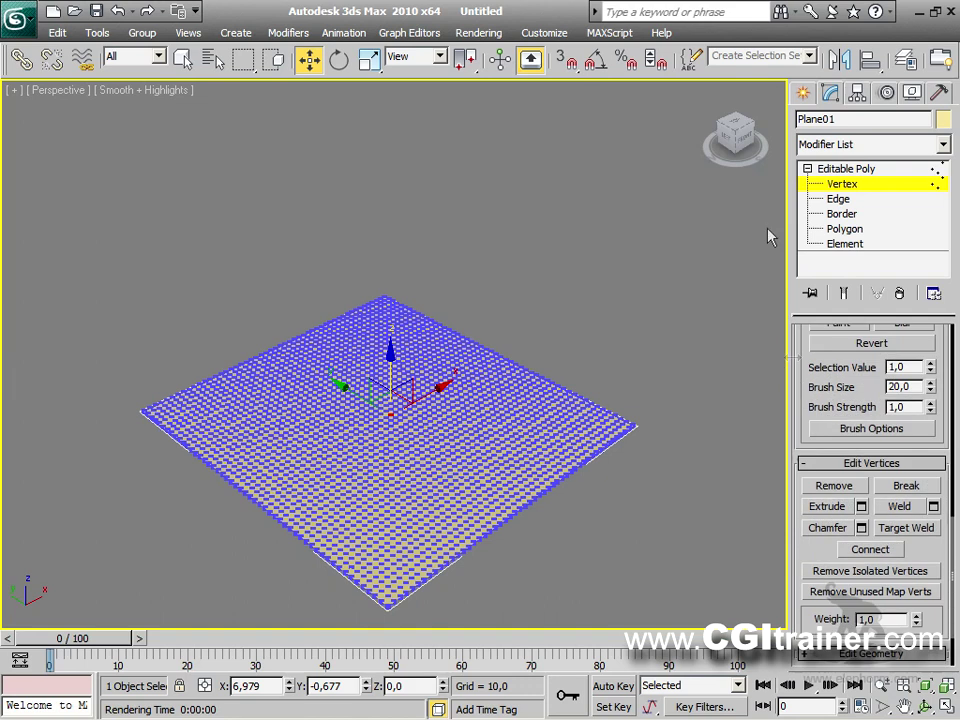
drag(800, 385, 792, 586)
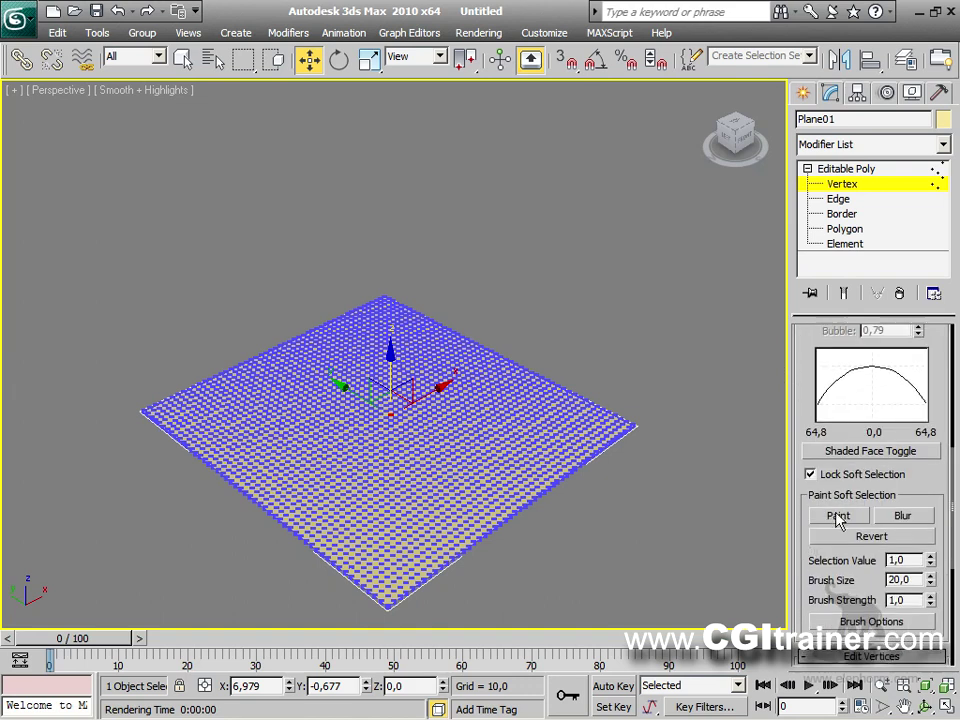
click(858, 517)
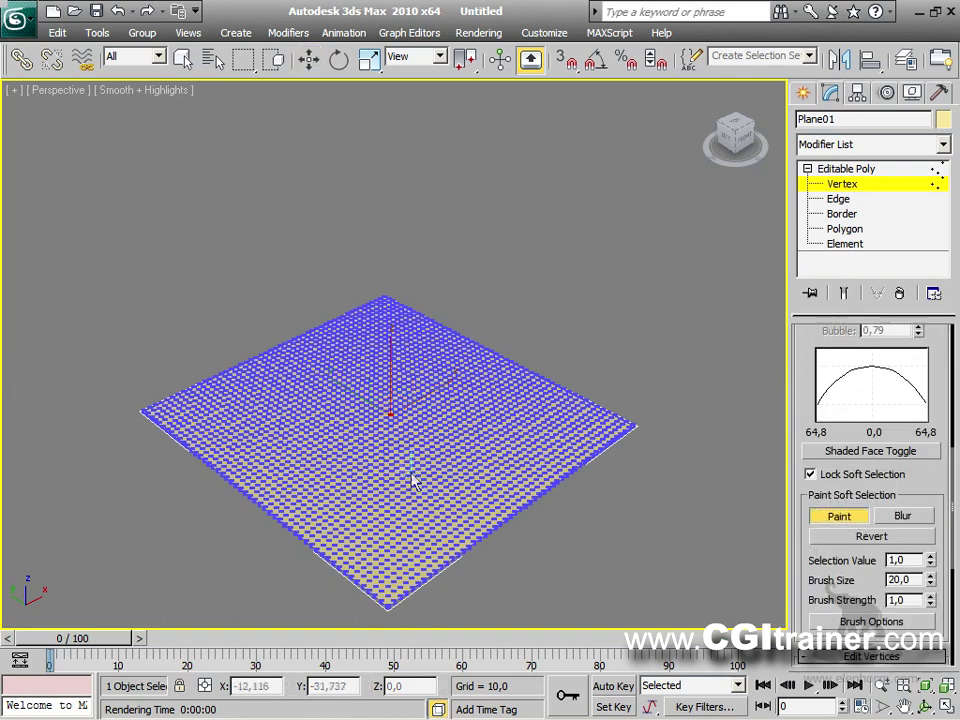
mouse_move(392, 364)
mouse_down()
mouse_move(327, 401)
mouse_move(340, 437)
mouse_move(435, 546)
mouse_move(497, 429)
mouse_move(571, 441)
mouse_move(462, 356)
mouse_move(437, 313)
mouse_up()
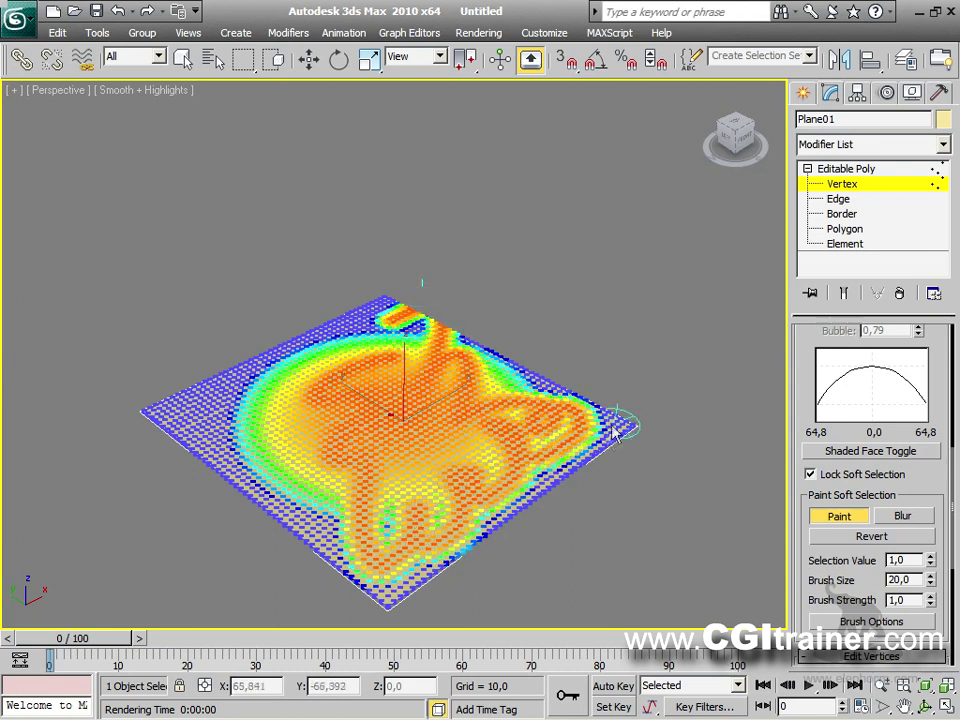
Step: Blur parts of the painted soft selection with the brush and switch the brush to Revert mode
click(920, 516)
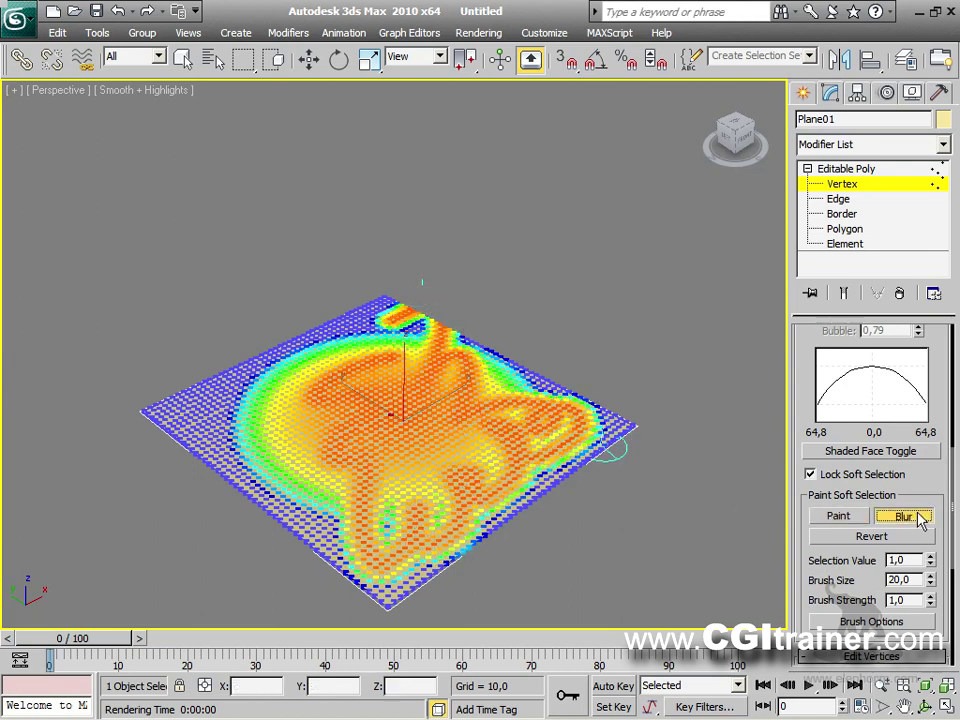
mouse_move(531, 414)
mouse_down()
mouse_move(449, 394)
mouse_move(422, 287)
mouse_move(377, 368)
mouse_move(433, 330)
mouse_up()
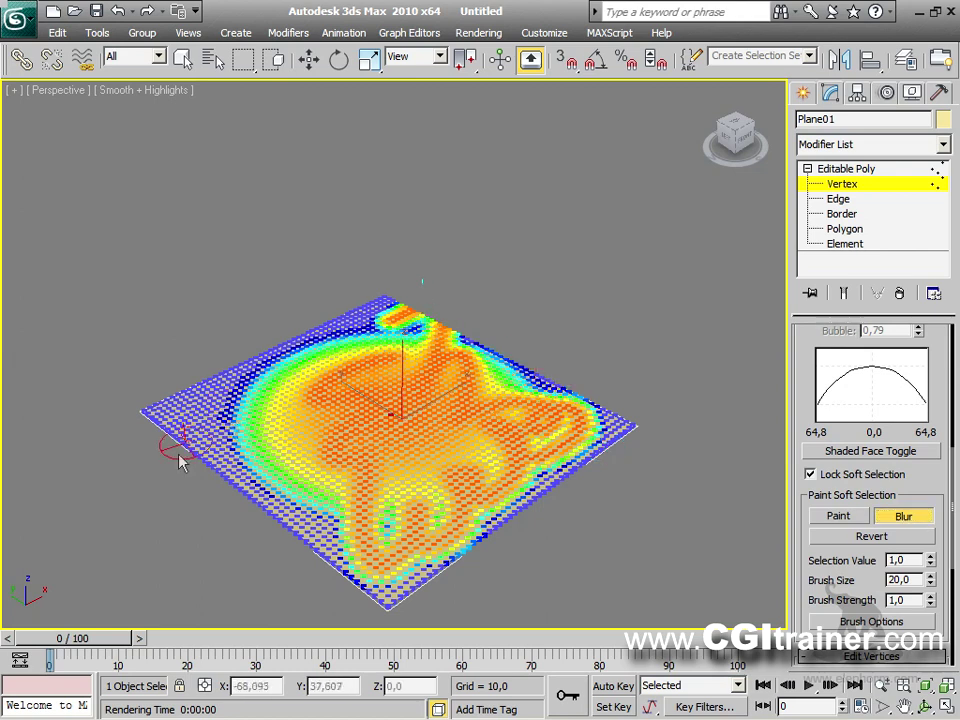
click(889, 540)
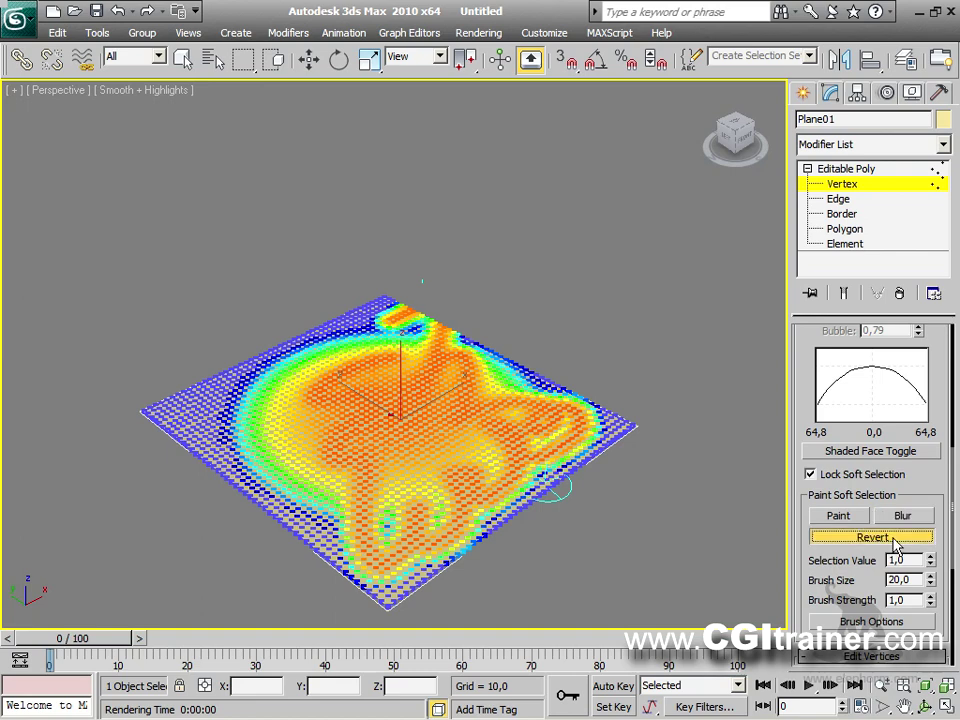
Step: Test raising the painted vertices to a Z of about 7,75, then undo the move and painting and clear the vertex selection
key(w)
drag(401, 384, 426, 394)
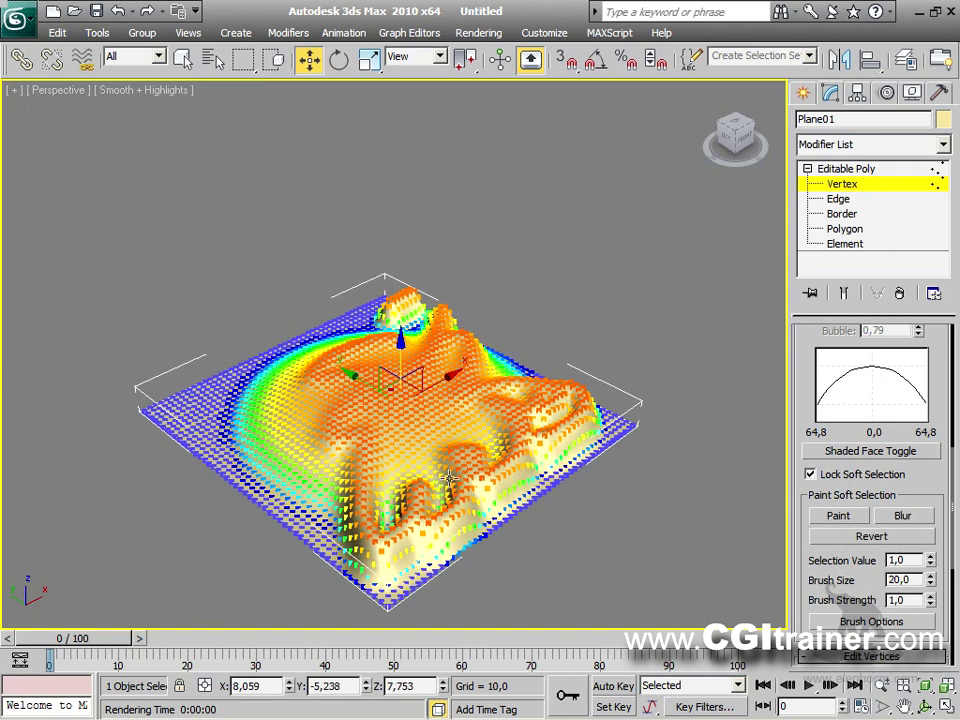
key(ctrl+z)
key(ctrl+z)
key(ctrl+z)
key(ctrl+z)
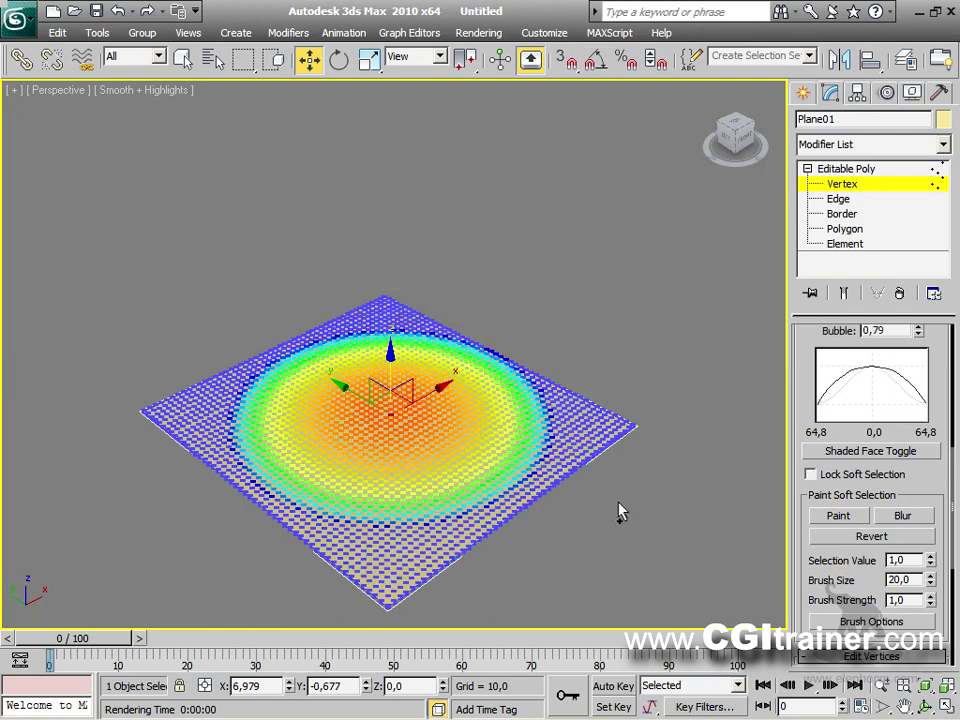
click(610, 268)
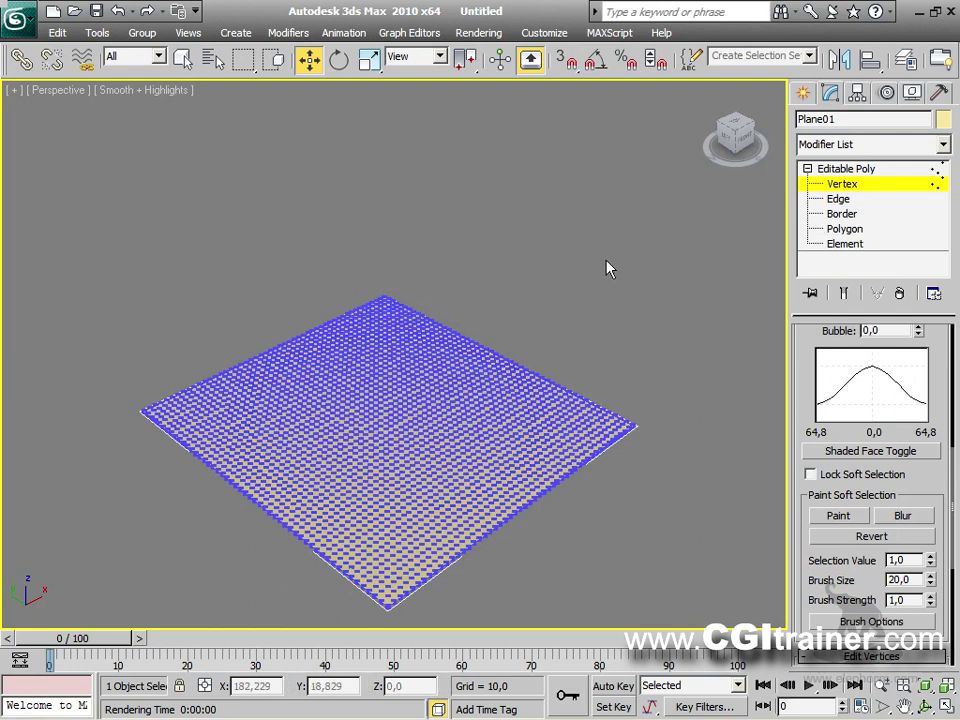
Step: Paint a winding soft selection across the plane's middle at selection value 1,0 and a second stroke along its edge at 0,69
click(829, 516)
mouse_move(262, 378)
mouse_down()
mouse_move(308, 376)
mouse_move(307, 440)
mouse_move(355, 482)
mouse_move(457, 447)
mouse_move(415, 372)
mouse_move(509, 403)
mouse_move(507, 436)
mouse_move(544, 442)
mouse_move(444, 442)
mouse_move(419, 425)
mouse_move(430, 397)
mouse_move(409, 372)
mouse_move(402, 402)
mouse_move(440, 414)
mouse_move(475, 389)
mouse_move(443, 366)
mouse_move(454, 402)
mouse_move(657, 435)
mouse_up()
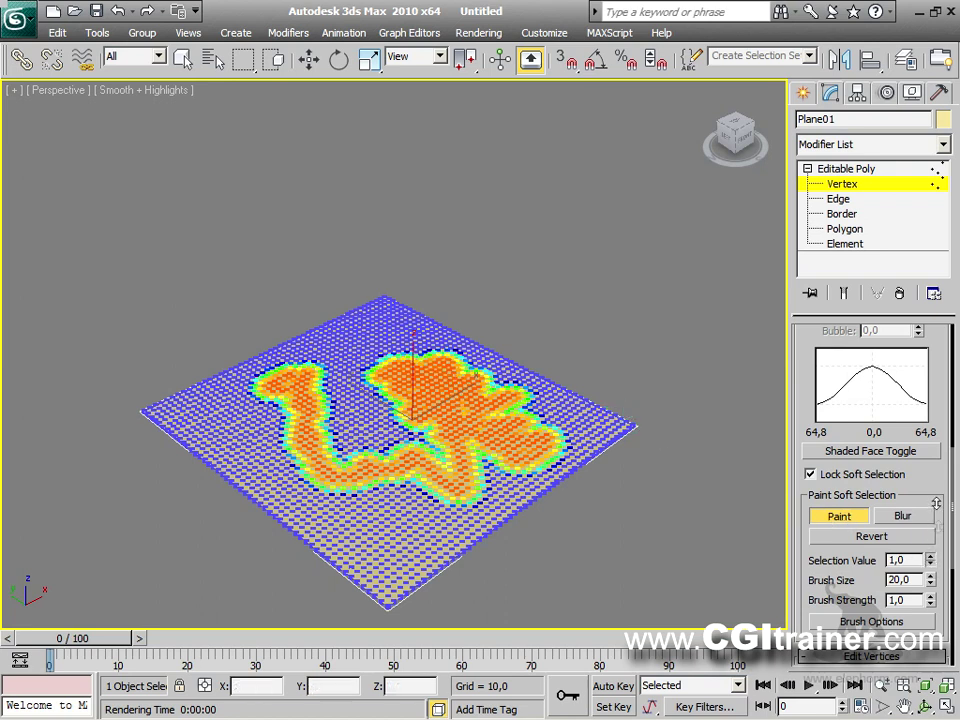
mouse_move(392, 544)
mouse_down()
mouse_move(410, 548)
mouse_move(372, 546)
mouse_move(189, 435)
mouse_move(161, 369)
mouse_up()
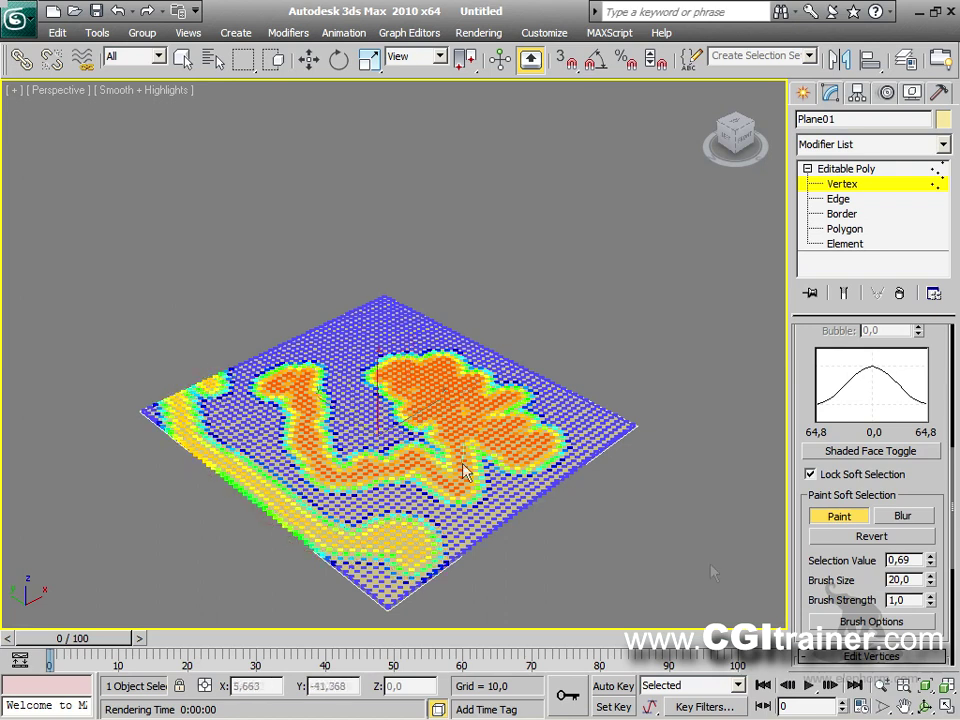
Step: Paint a patch near the plane's far corner with brush size 34,8, and another along the adjacent edge at brush strength 0,79
drag(931, 580, 931, 566)
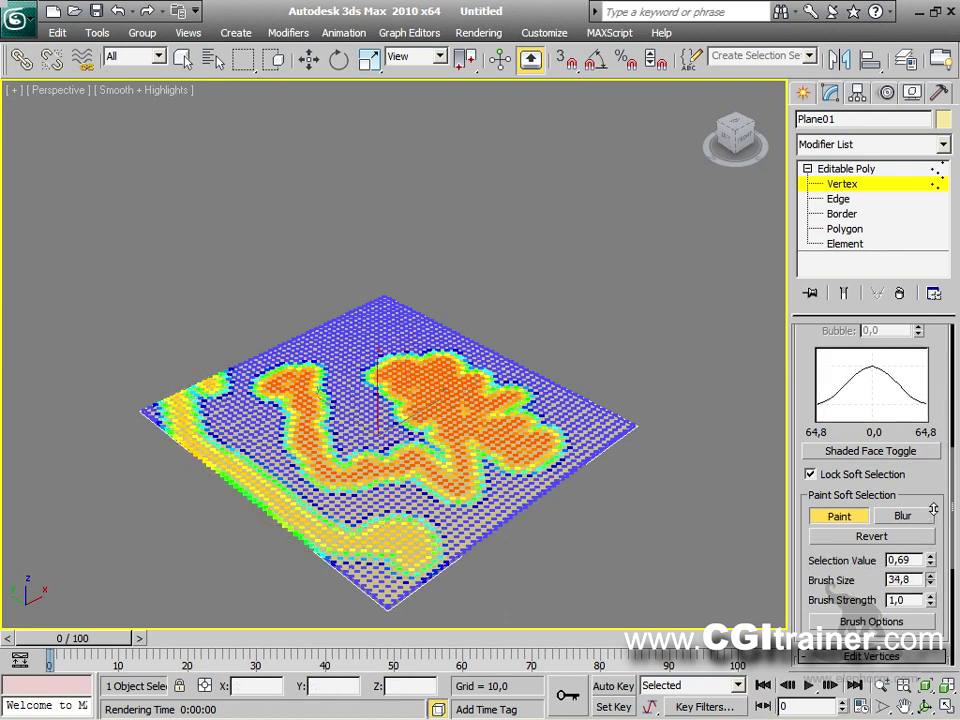
drag(375, 321, 398, 335)
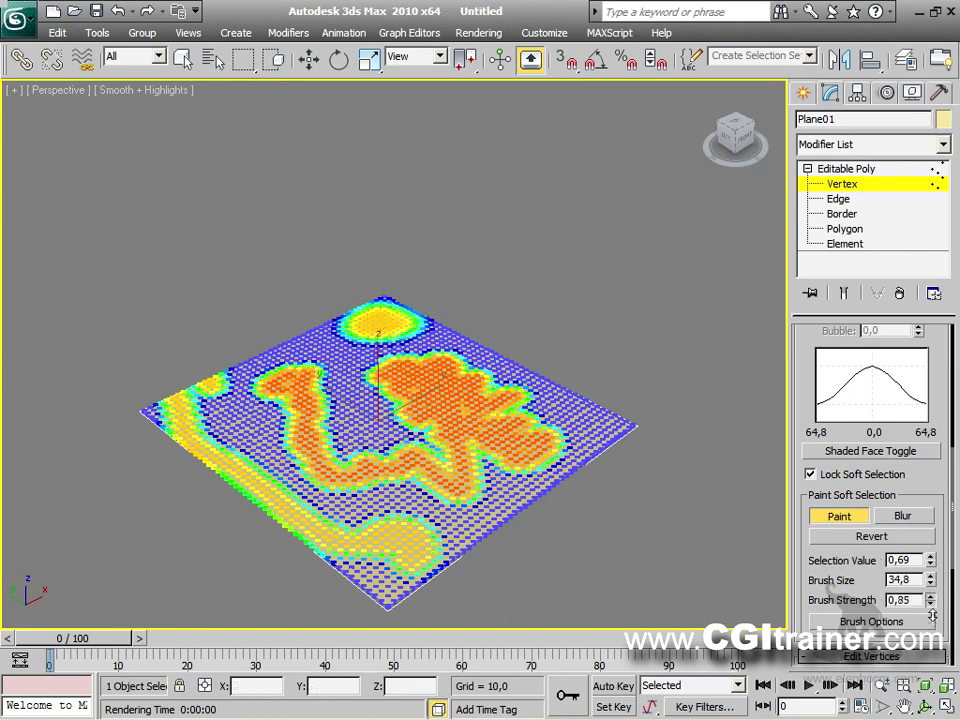
drag(931, 621, 931, 612)
mouse_move(533, 362)
mouse_down()
mouse_move(558, 366)
mouse_move(583, 398)
mouse_move(591, 387)
mouse_up()
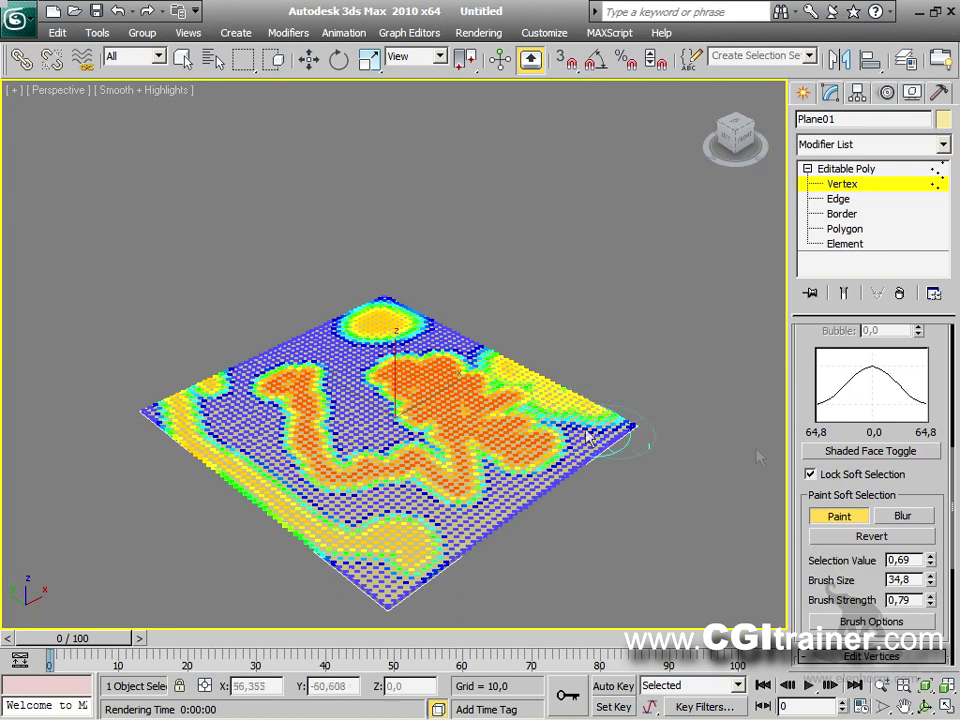
Step: Blur the painted soft selection around its borders and between the patches, and set the selection value to 1,0
click(903, 516)
mouse_move(602, 447)
mouse_down()
mouse_move(643, 422)
mouse_move(407, 500)
mouse_move(425, 497)
mouse_move(450, 461)
mouse_move(533, 456)
mouse_move(354, 525)
mouse_move(364, 615)
mouse_move(407, 546)
mouse_move(431, 472)
mouse_move(456, 489)
mouse_move(521, 452)
mouse_move(603, 428)
mouse_move(540, 472)
mouse_move(560, 478)
mouse_up()
drag(933, 560, 935, 508)
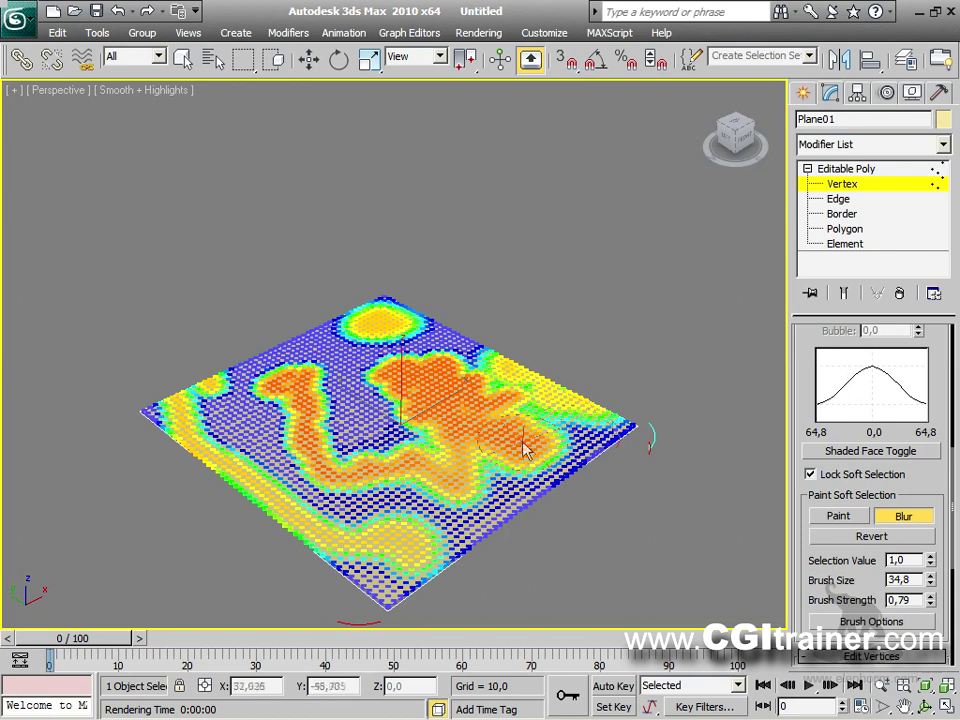
mouse_move(376, 325)
mouse_down()
mouse_move(397, 413)
mouse_move(372, 385)
mouse_up()
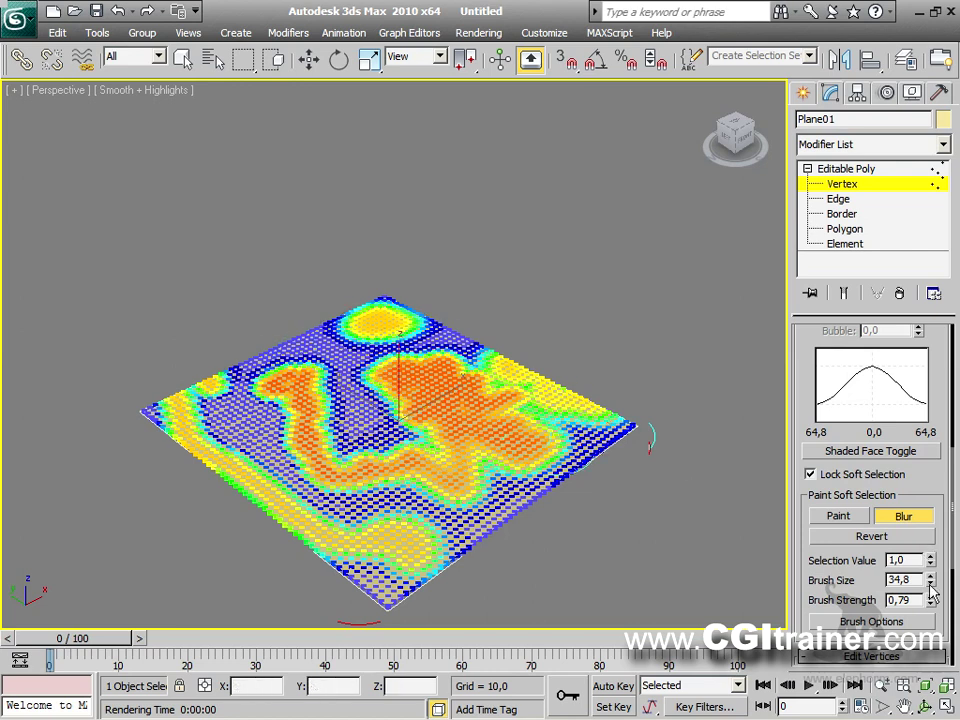
Step: Lower the painted vertices to a Z of about -7,48, then leave vertex level and inspect the sculpted terrain
key(w)
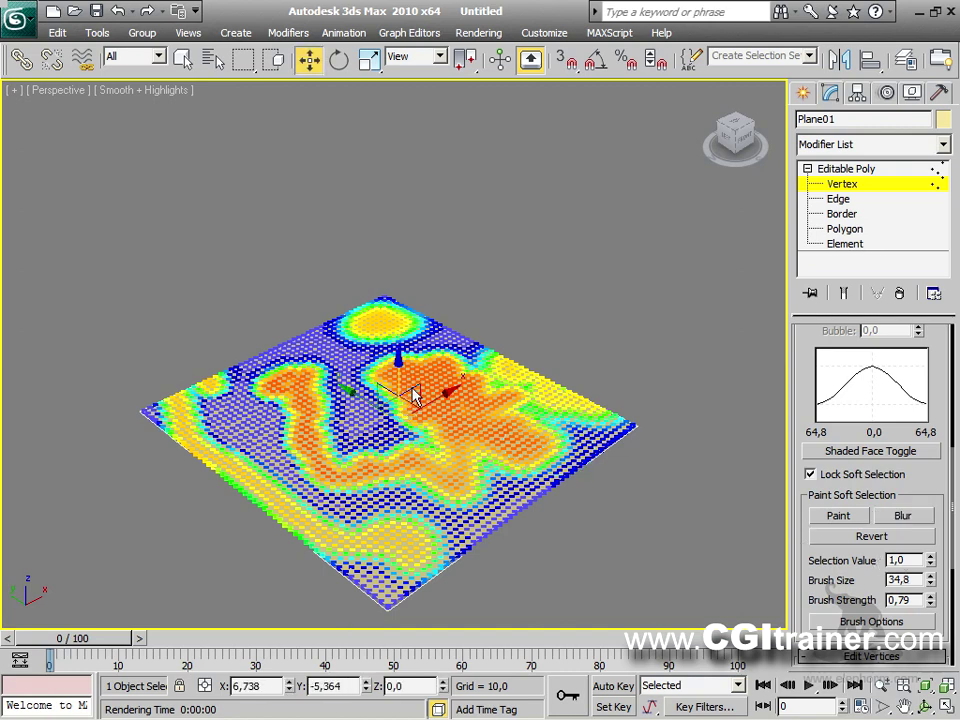
mouse_move(396, 373)
mouse_down()
mouse_move(393, 344)
mouse_move(395, 420)
mouse_move(396, 395)
mouse_up()
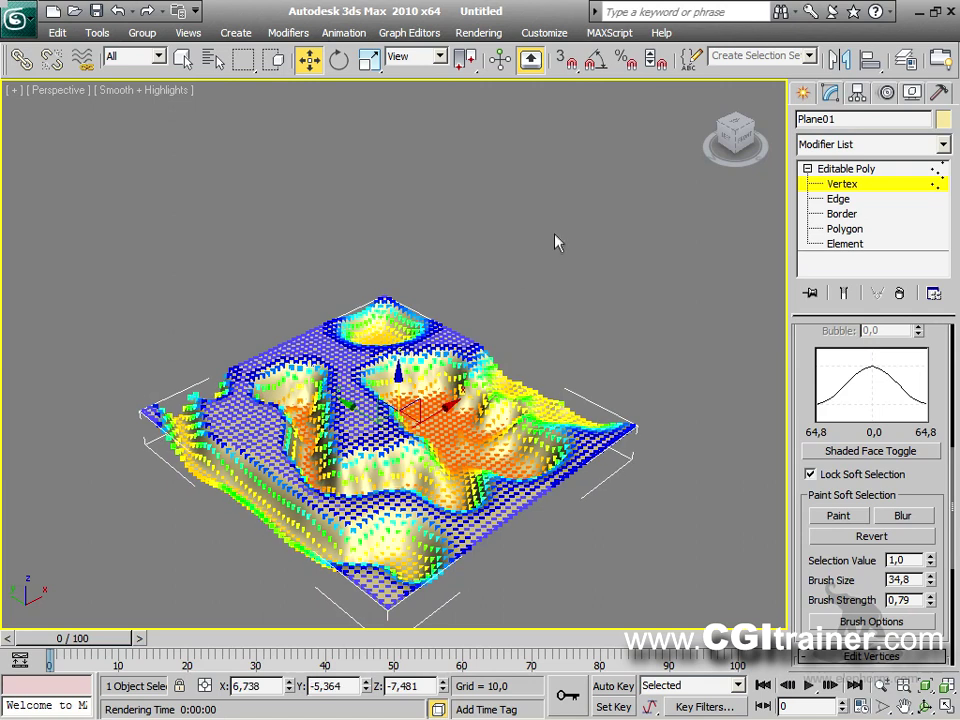
right_click(542, 313)
key(1)
alt+middle_drag(636, 512, 460, 596)
scroll(613, 336, down, 2)
alt+middle_drag(613, 336, 613, 294)
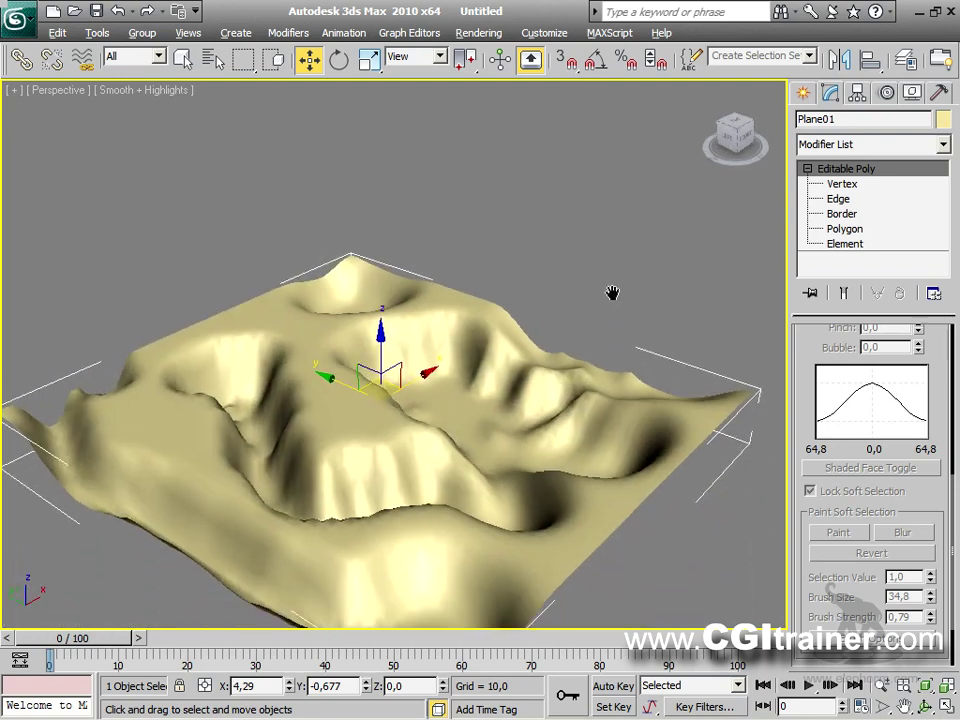
scroll(613, 294, down, 3)
Step: Reset the scene without saving the changes
click(18, 18)
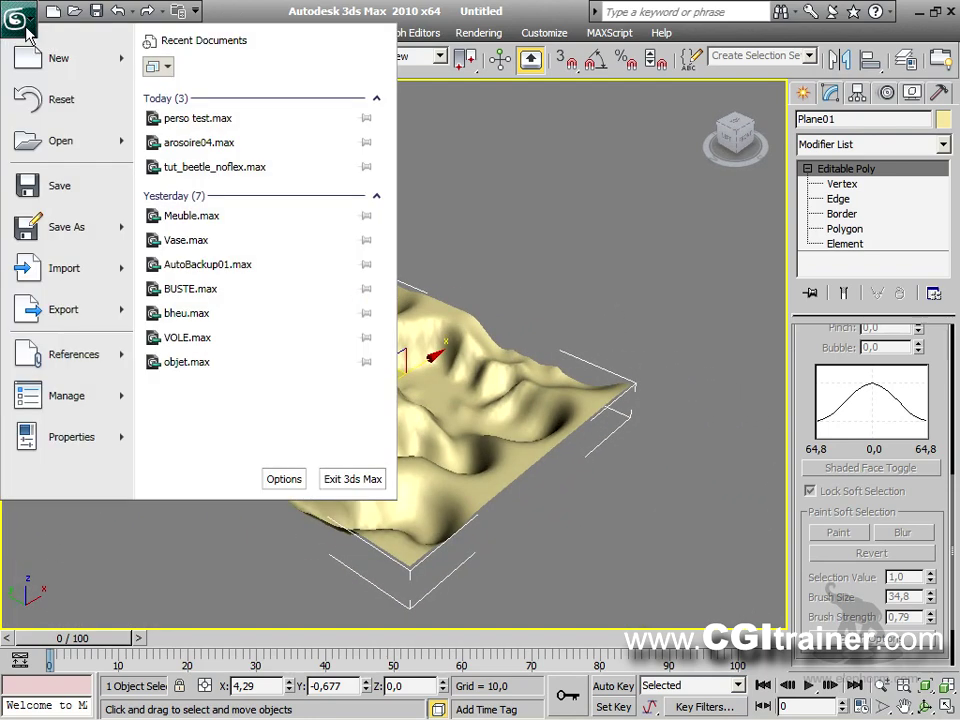
click(58, 107)
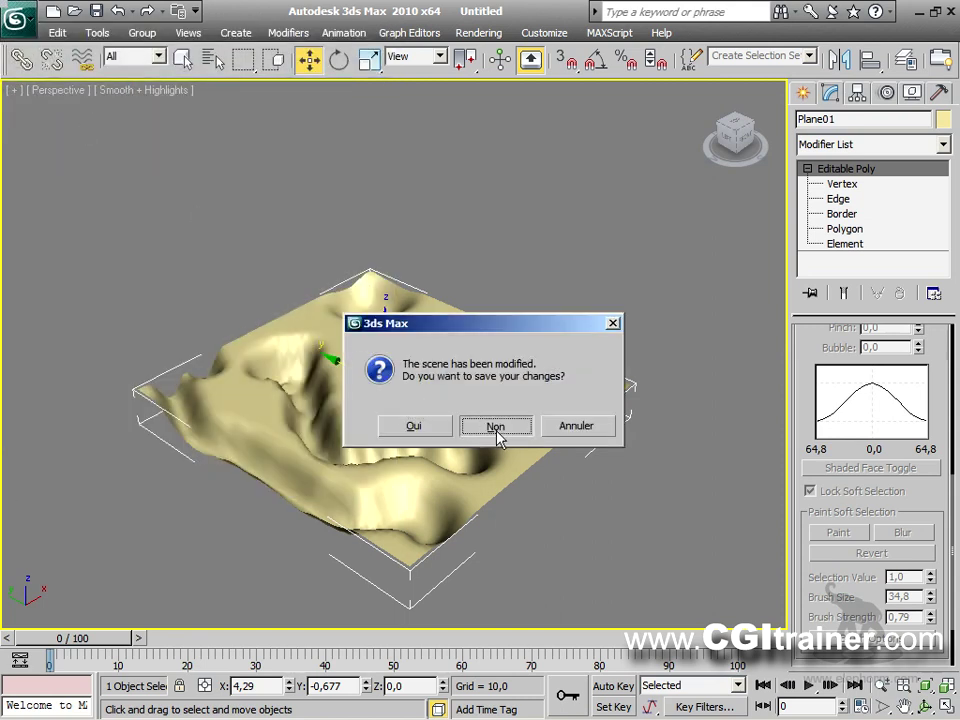
click(495, 430)
click(428, 399)
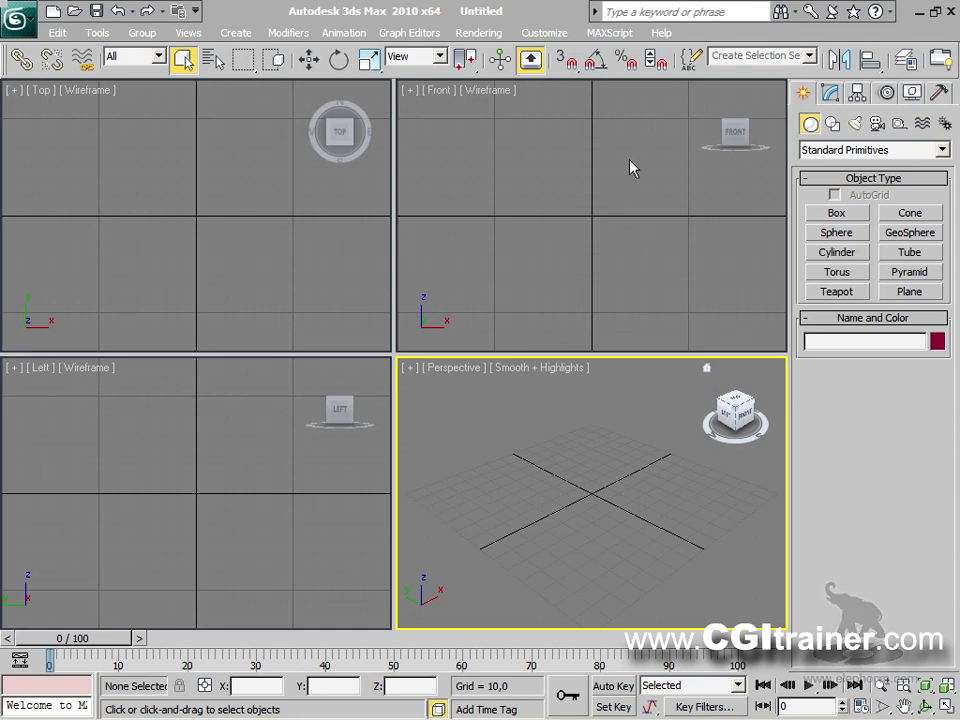
Step: Create a sphere at the grid centre with a radius of about 69,9 and 60 segments
click(850, 238)
drag(587, 495, 601, 442)
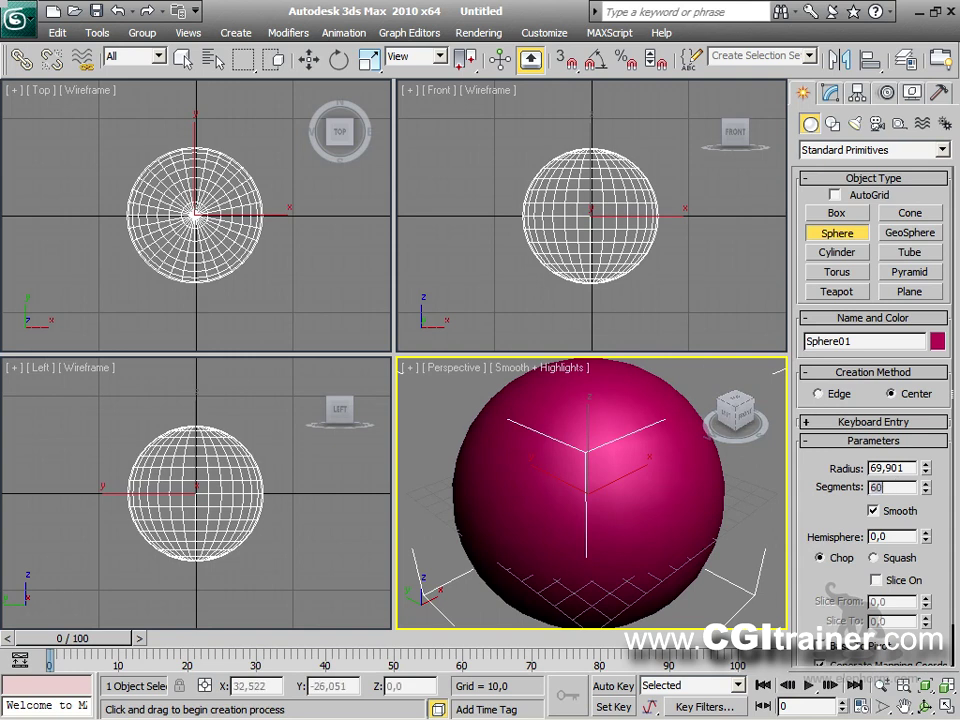
key(Return)
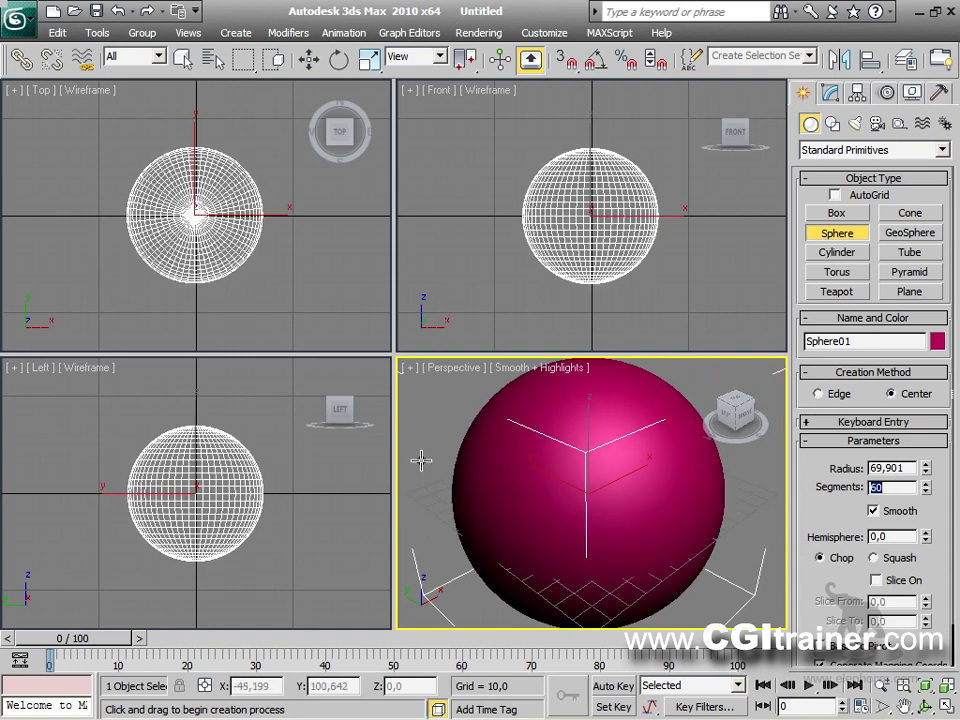
Step: Finish sphere creation and convert the sphere to an Editable Poly
right_click(563, 480)
right_click(560, 470)
mouse_move(615, 638)
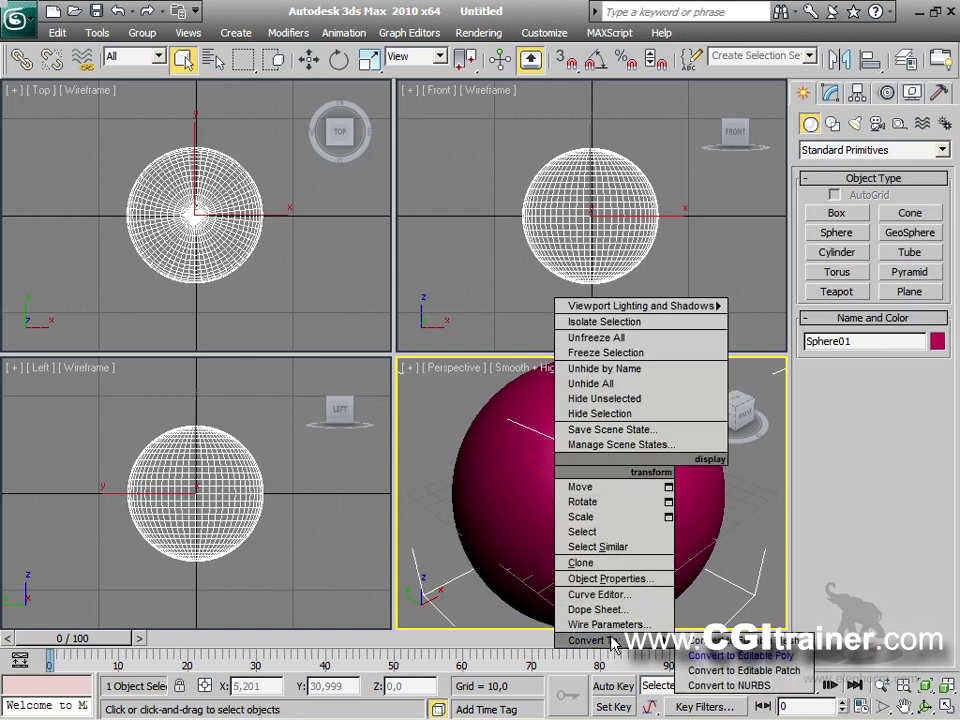
click(780, 654)
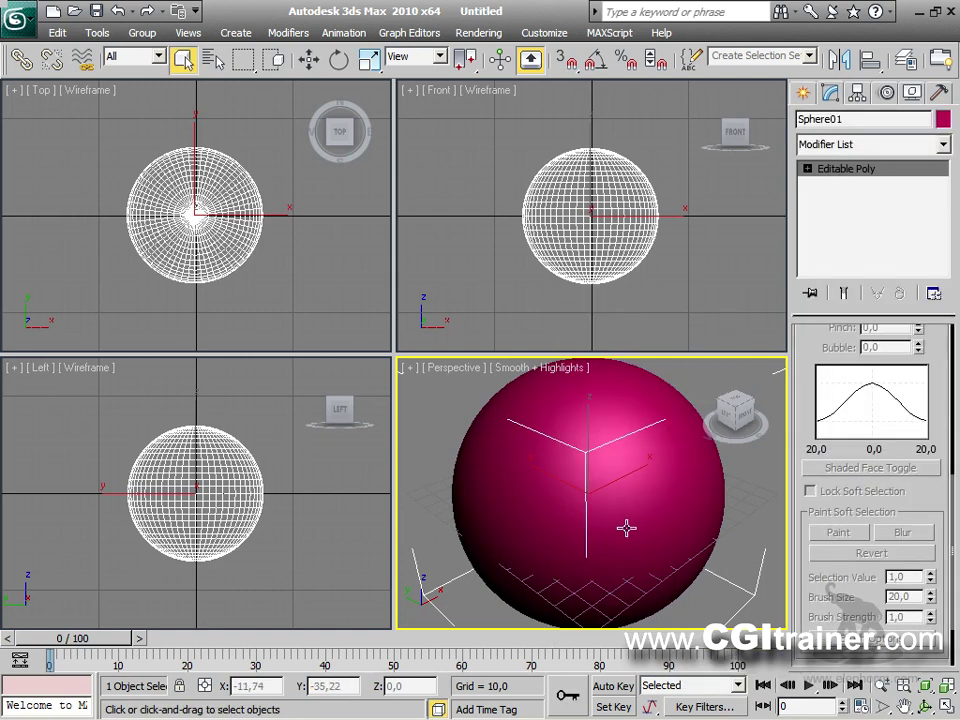
Step: Enter the sphere's vertex level in a maximized perspective view, enable Use Soft Selection and activate soft selection painting
key(alt+w)
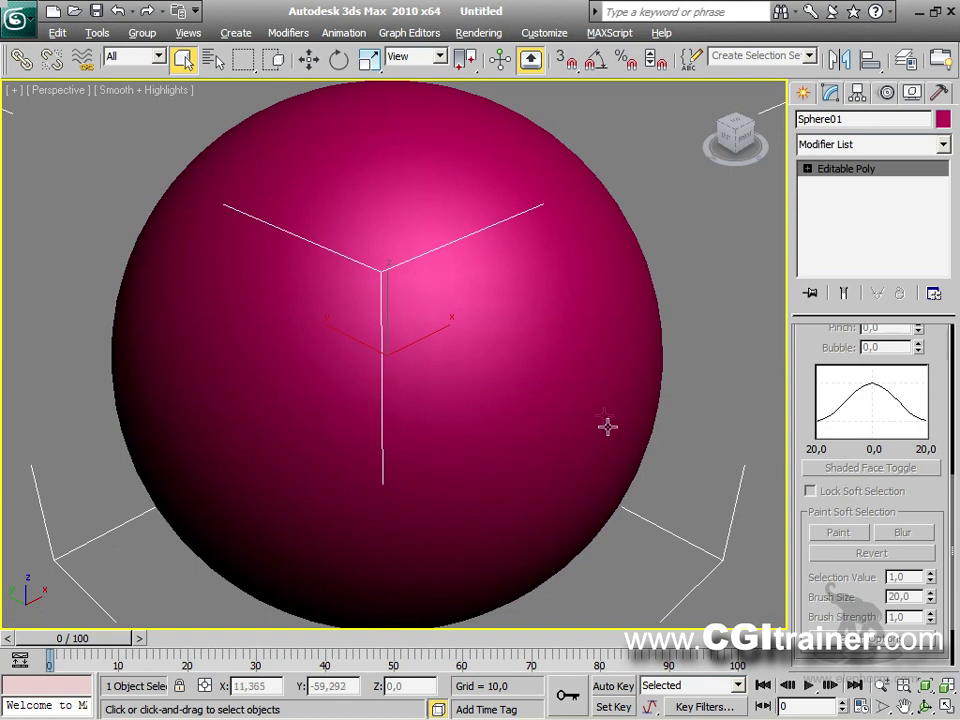
key(z)
click(807, 169)
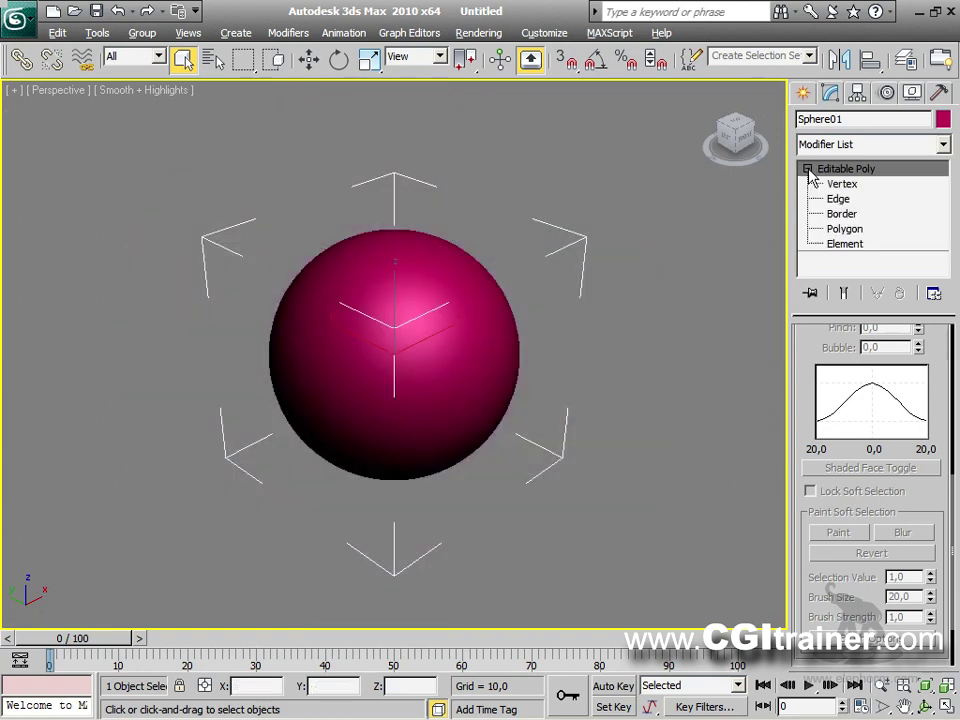
click(841, 184)
scroll(815, 410, up, 3)
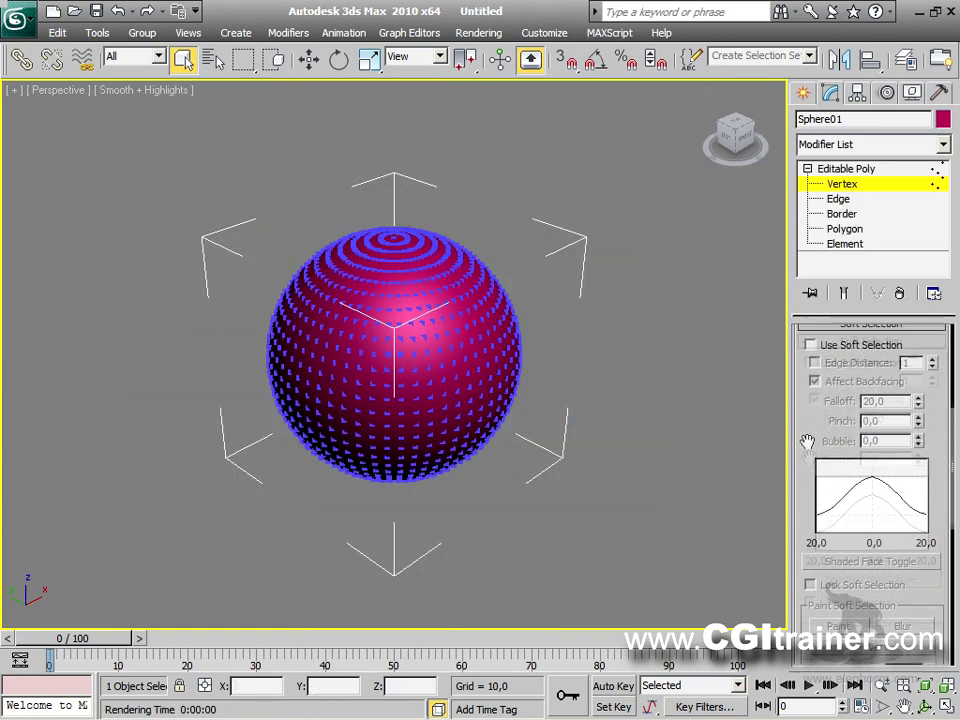
click(811, 398)
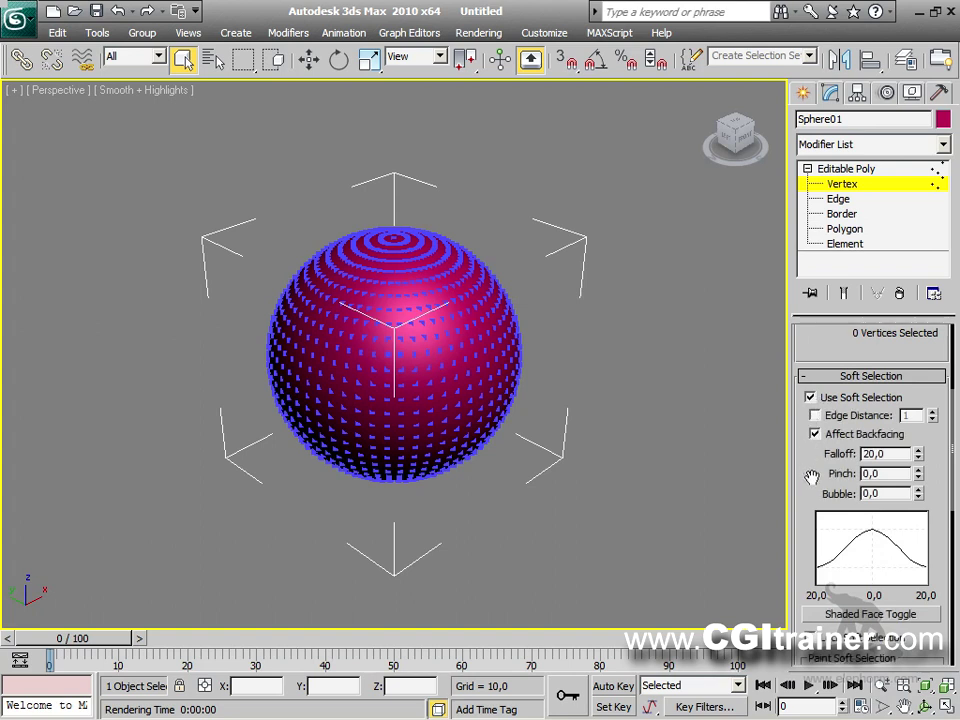
drag(811, 476, 794, 263)
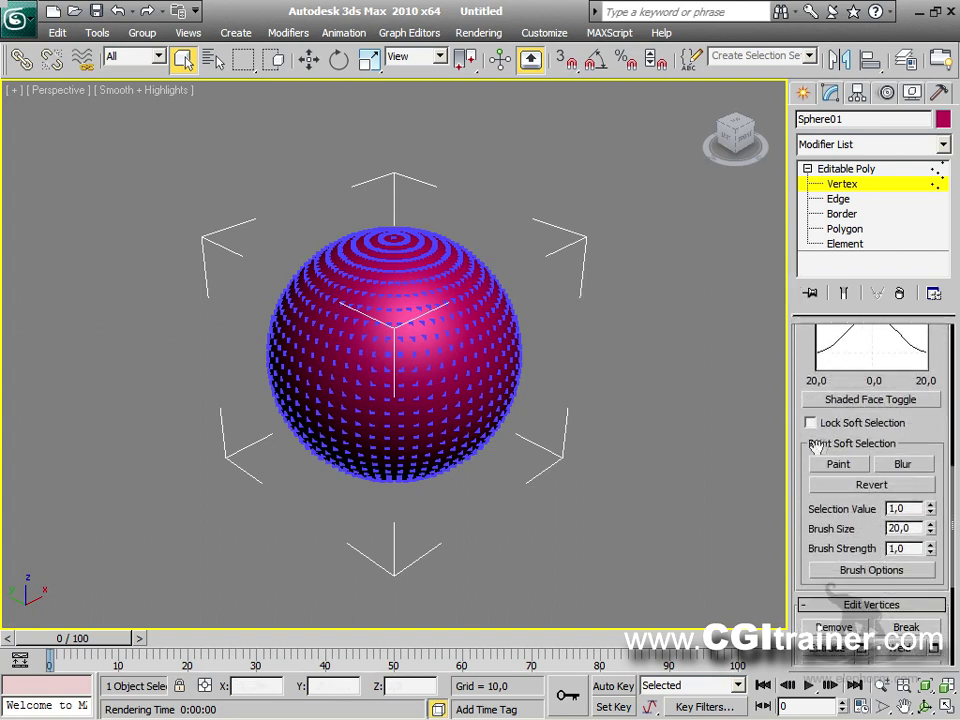
click(832, 466)
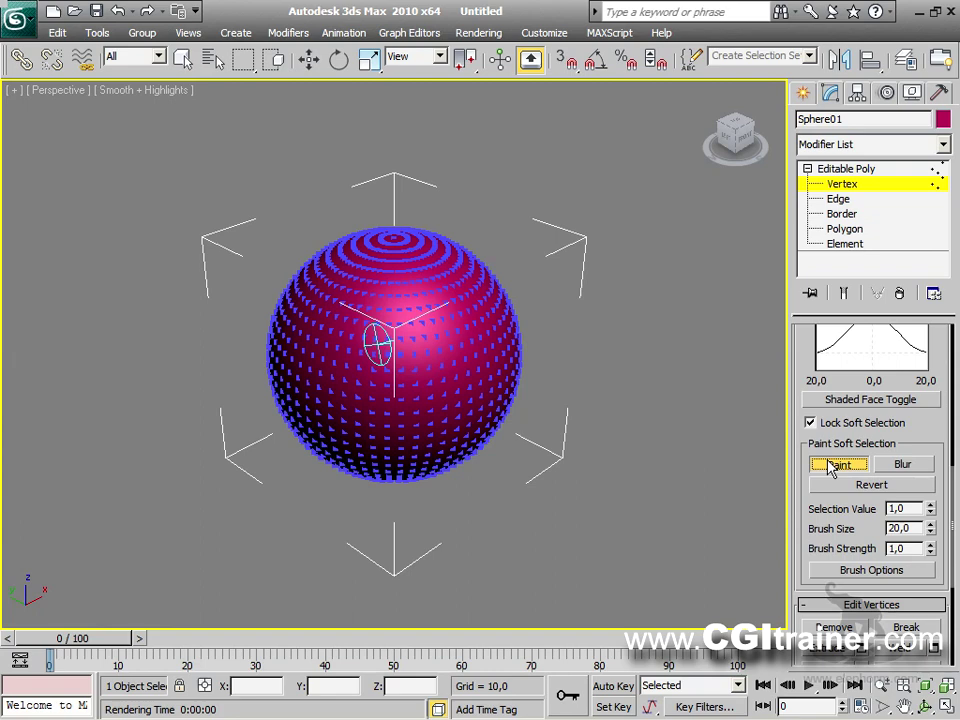
Step: Open the brush's Painter Options and arrange the dialog and the sphere so both are fully accessible
click(845, 571)
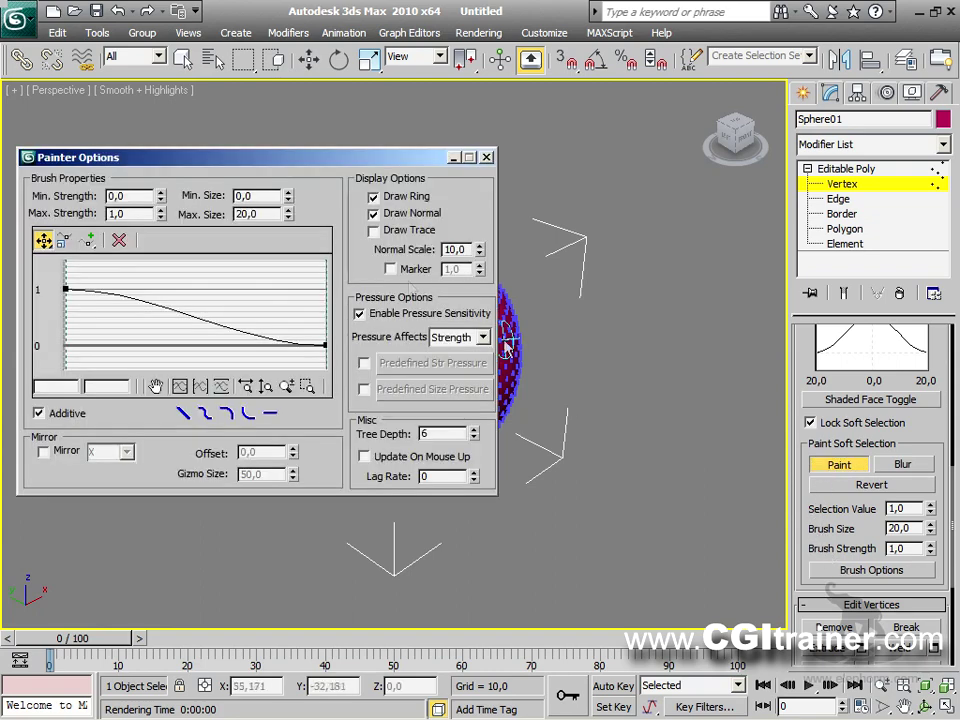
drag(180, 172, 653, 174)
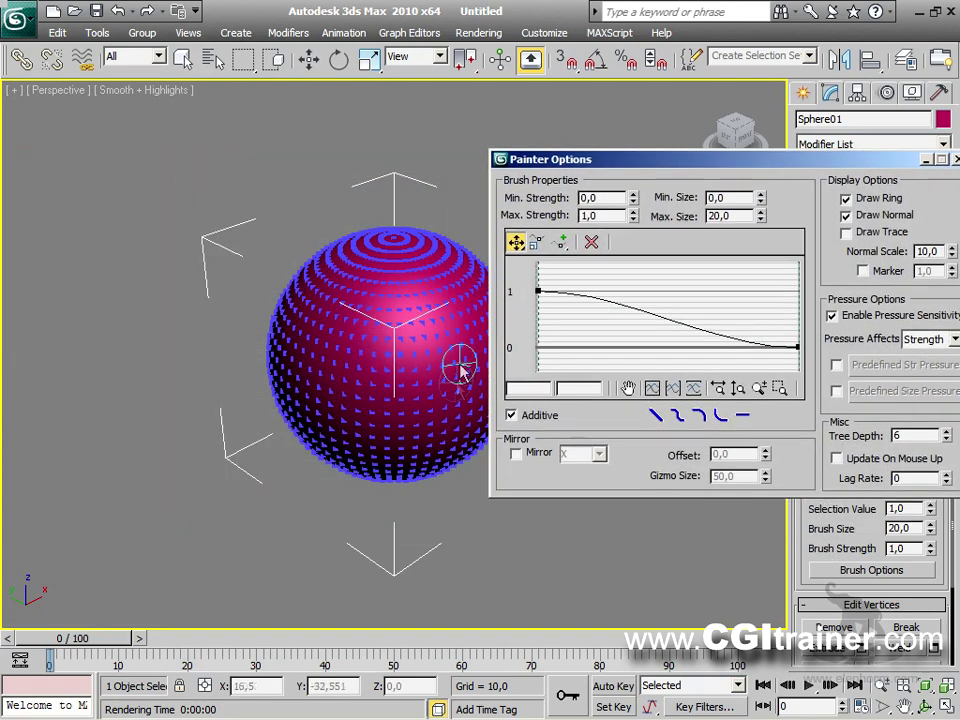
middle_drag(450, 508, 289, 473)
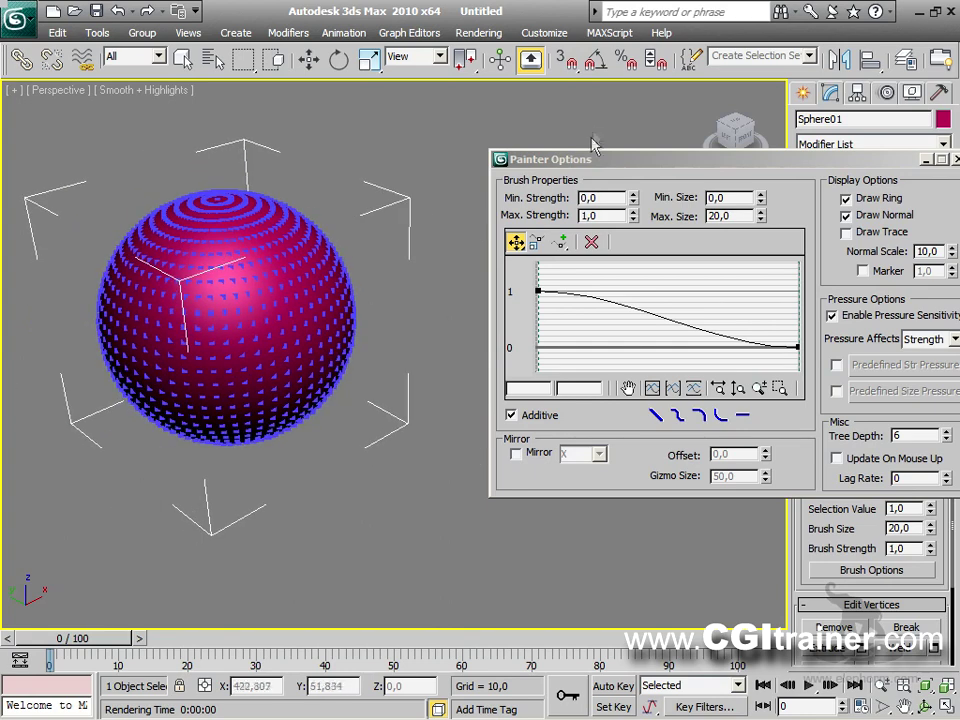
mouse_move(600, 162)
mouse_down()
mouse_move(459, 108)
mouse_move(503, 92)
mouse_up()
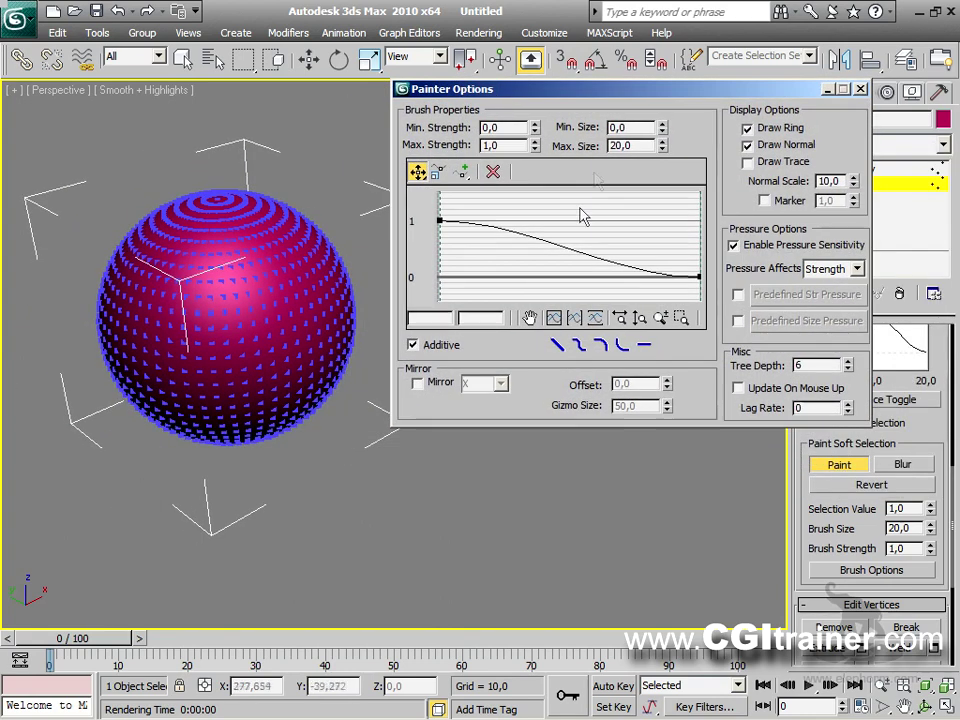
Step: Paint soft selection strokes on the sphere's upper area, switching Draw Ring and Draw Normal off and back on
mouse_move(302, 268)
mouse_down()
mouse_move(277, 293)
mouse_move(217, 282)
mouse_move(209, 300)
mouse_move(333, 267)
mouse_move(289, 238)
mouse_move(307, 243)
mouse_move(236, 280)
mouse_move(239, 233)
mouse_move(213, 248)
mouse_up()
click(790, 145)
click(757, 130)
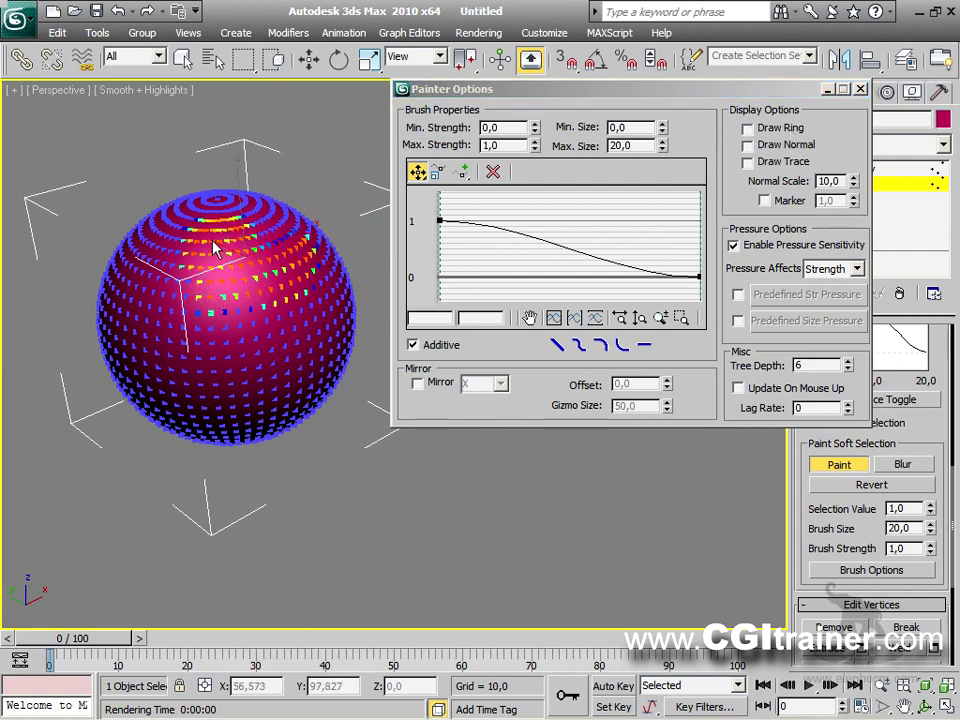
click(794, 130)
mouse_move(315, 210)
mouse_down()
mouse_move(306, 225)
mouse_move(279, 227)
mouse_up()
click(751, 146)
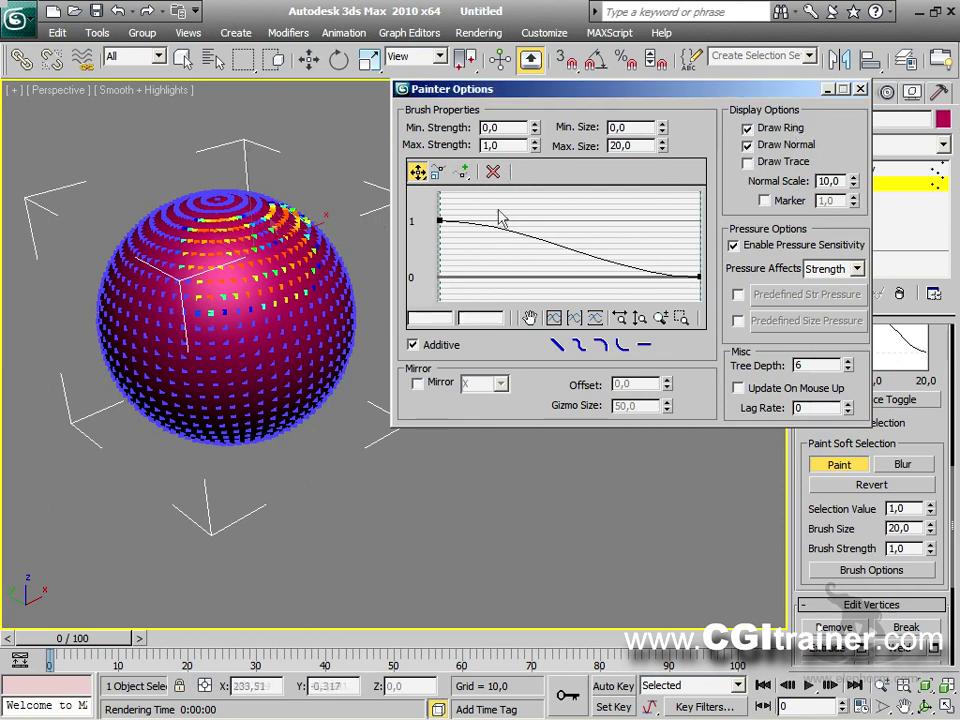
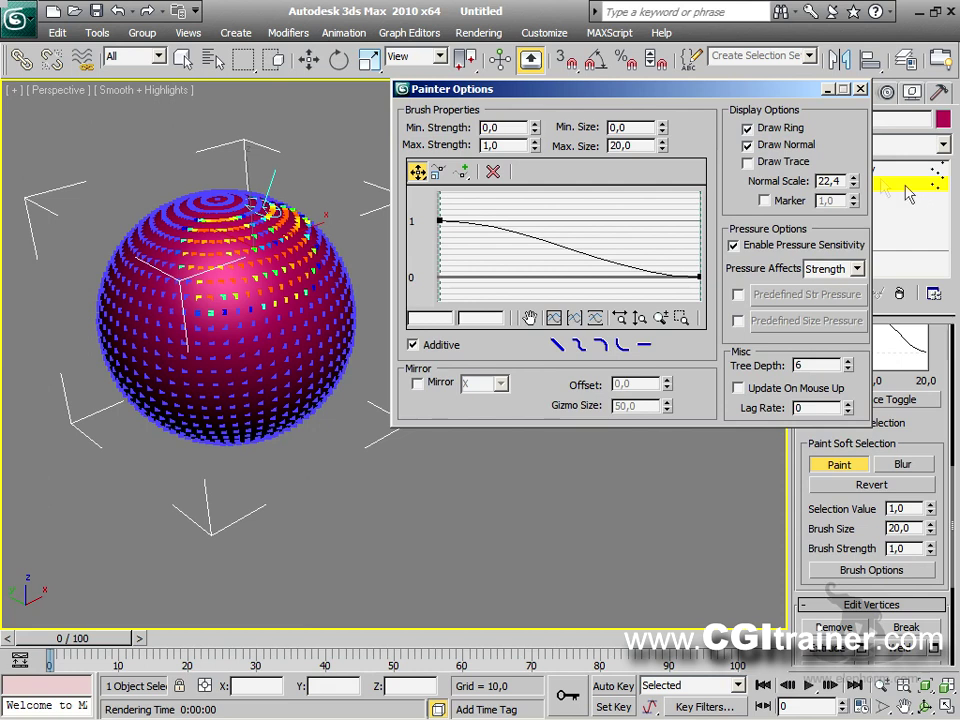
Step: Enable Draw Trace and paint a soft selection stroke down the sphere's side and across its front
click(778, 164)
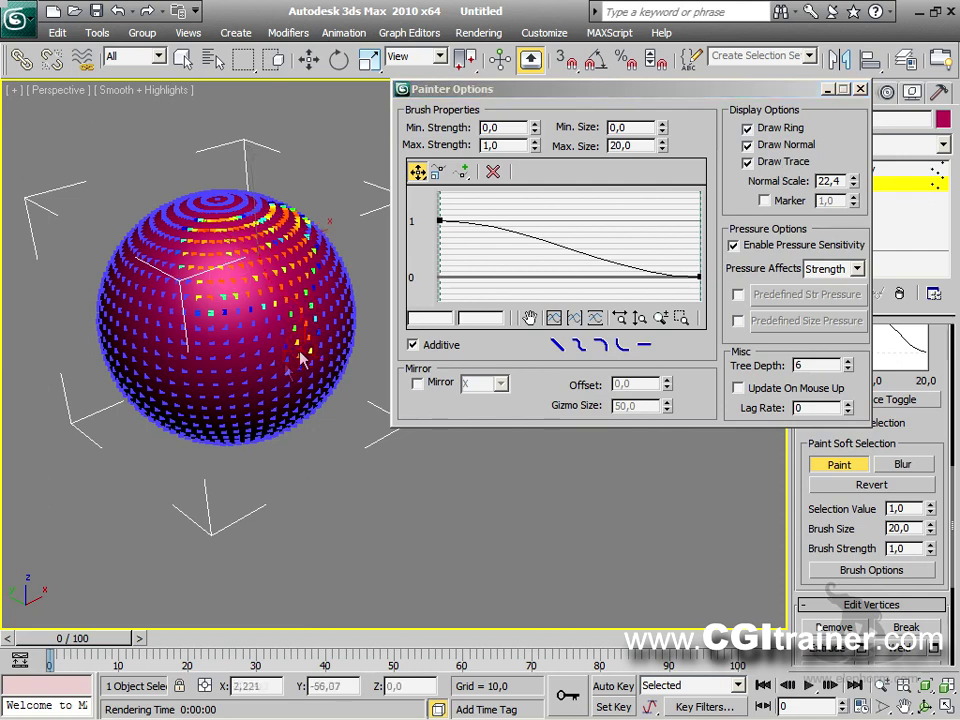
mouse_move(198, 365)
mouse_down()
mouse_move(128, 345)
mouse_move(144, 364)
mouse_move(189, 332)
mouse_move(224, 347)
mouse_move(221, 333)
mouse_up()
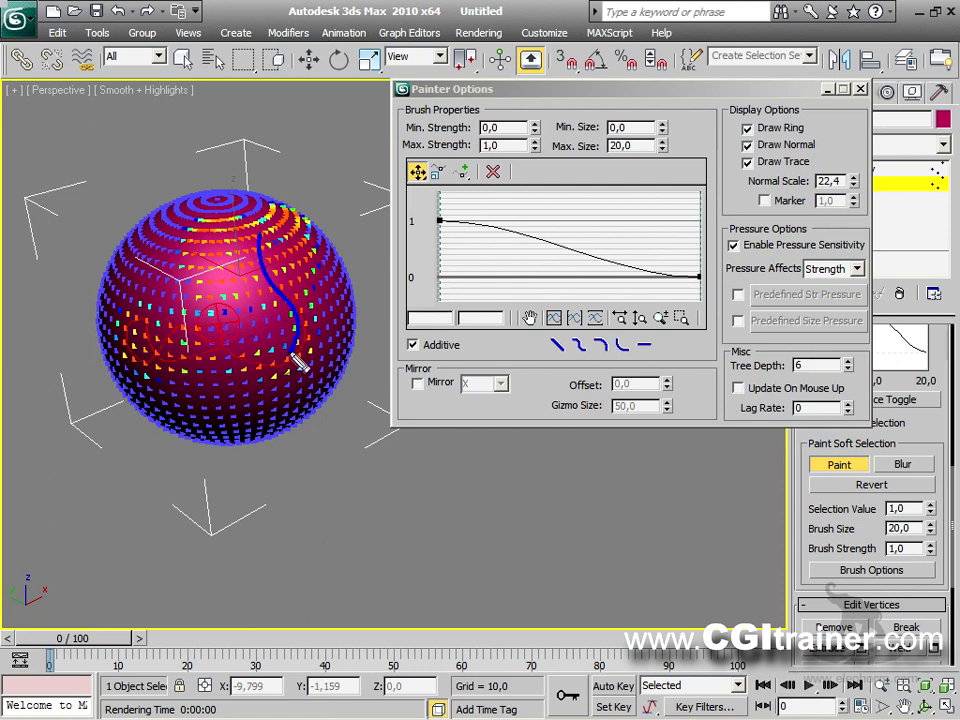
drag(228, 362, 163, 368)
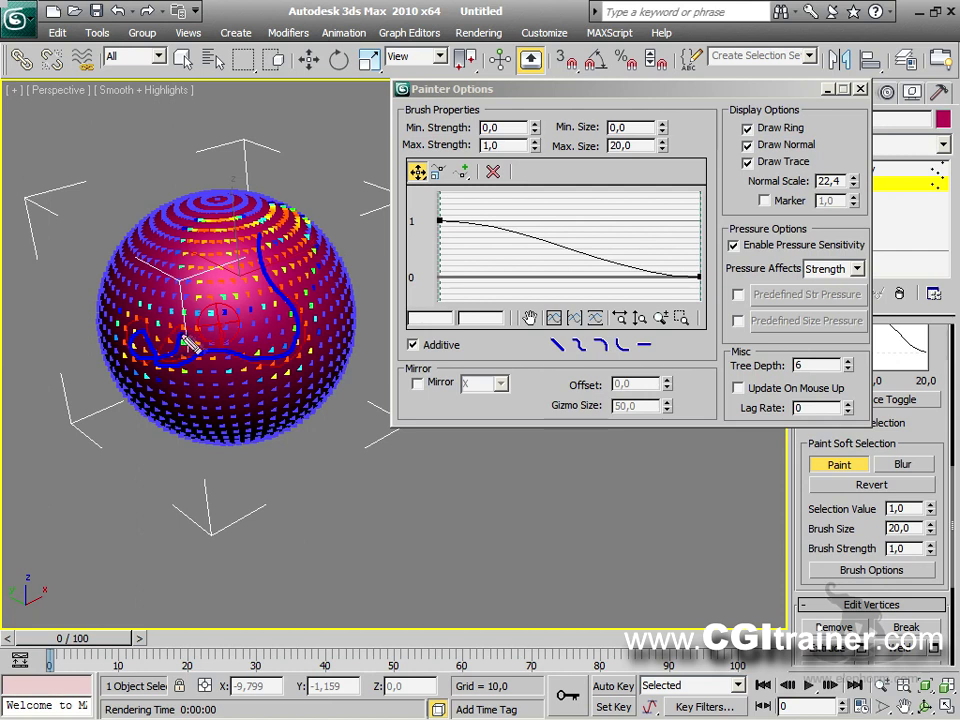
drag(218, 334, 216, 330)
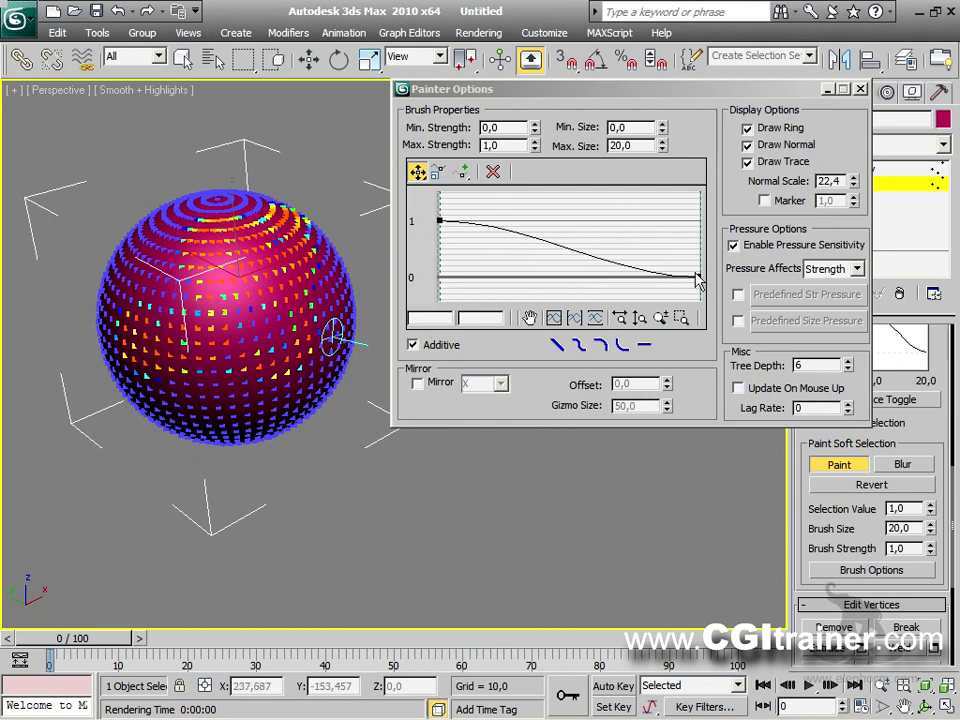
Step: Try all five brush falloff curve presets, ending with the smooth S-shaped curve
click(554, 346)
click(579, 345)
click(600, 345)
click(622, 345)
click(644, 345)
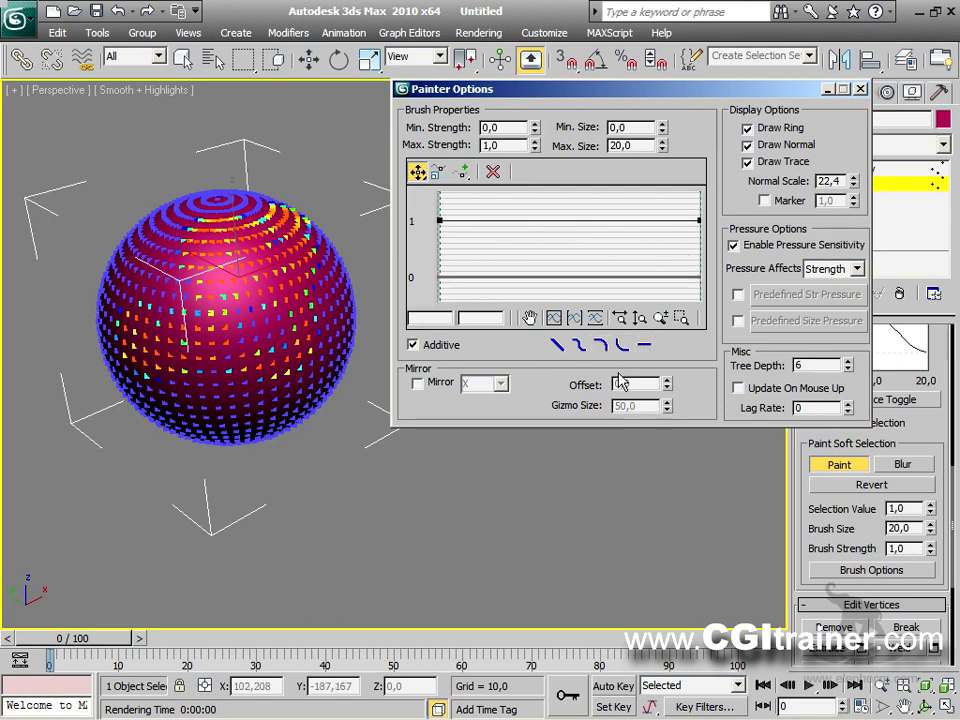
click(580, 346)
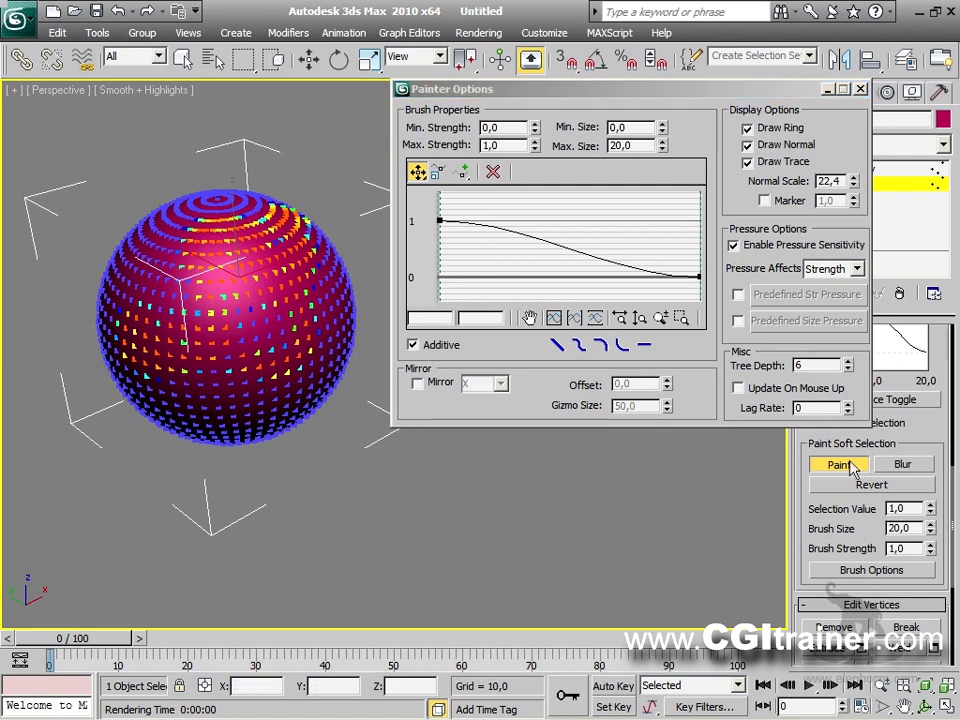
Step: Enable brush mirroring and paint soft selection strokes on the sphere mirrored across X, and again across Y
click(418, 384)
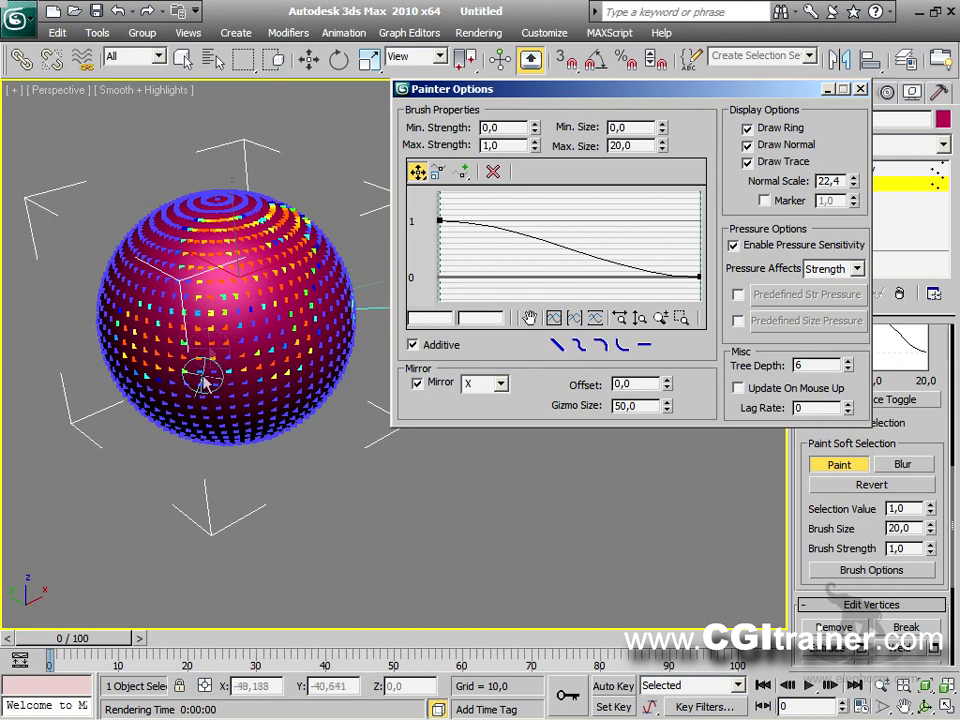
mouse_move(185, 340)
mouse_down()
mouse_move(249, 361)
mouse_move(212, 344)
mouse_move(248, 367)
mouse_move(197, 337)
mouse_move(232, 367)
mouse_move(208, 332)
mouse_move(229, 385)
mouse_move(188, 340)
mouse_up()
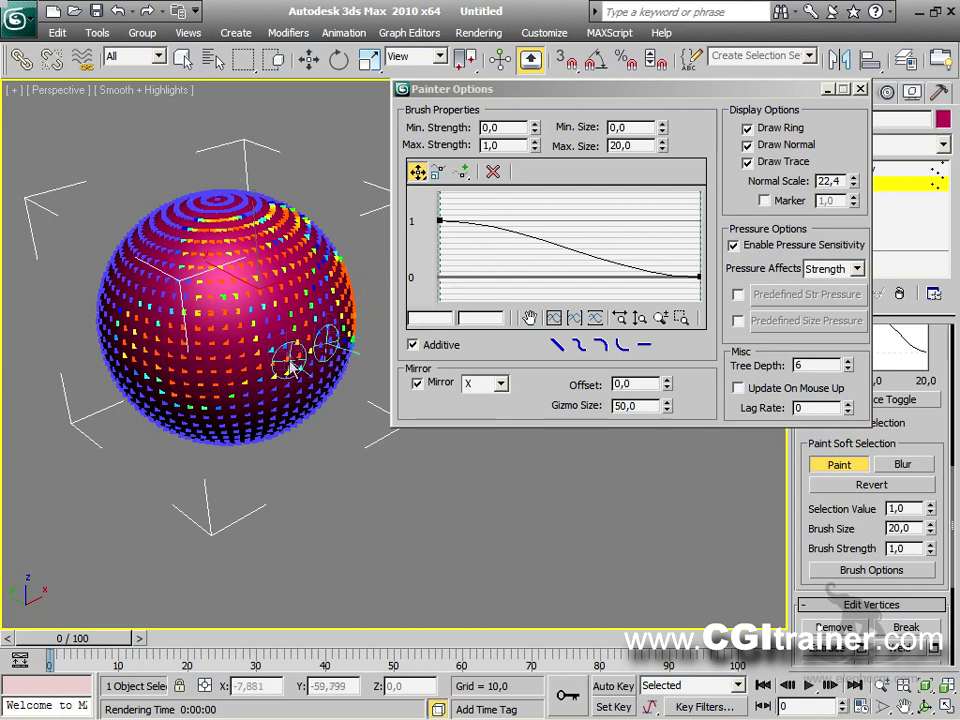
click(497, 385)
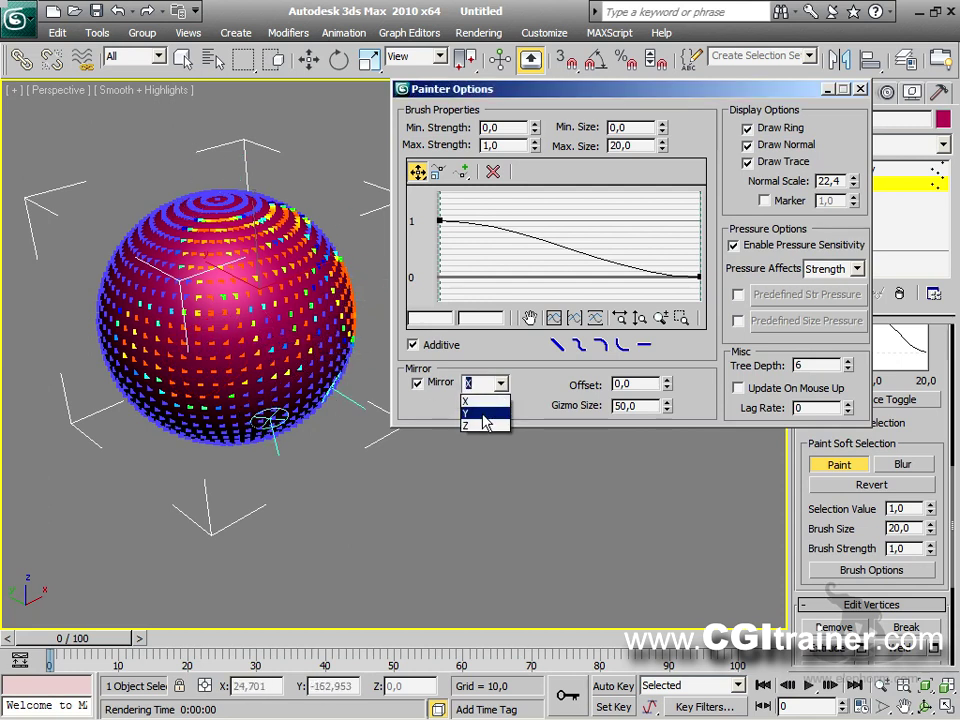
click(489, 410)
mouse_move(165, 255)
mouse_down()
mouse_move(203, 255)
mouse_move(187, 345)
mouse_move(213, 258)
mouse_up()
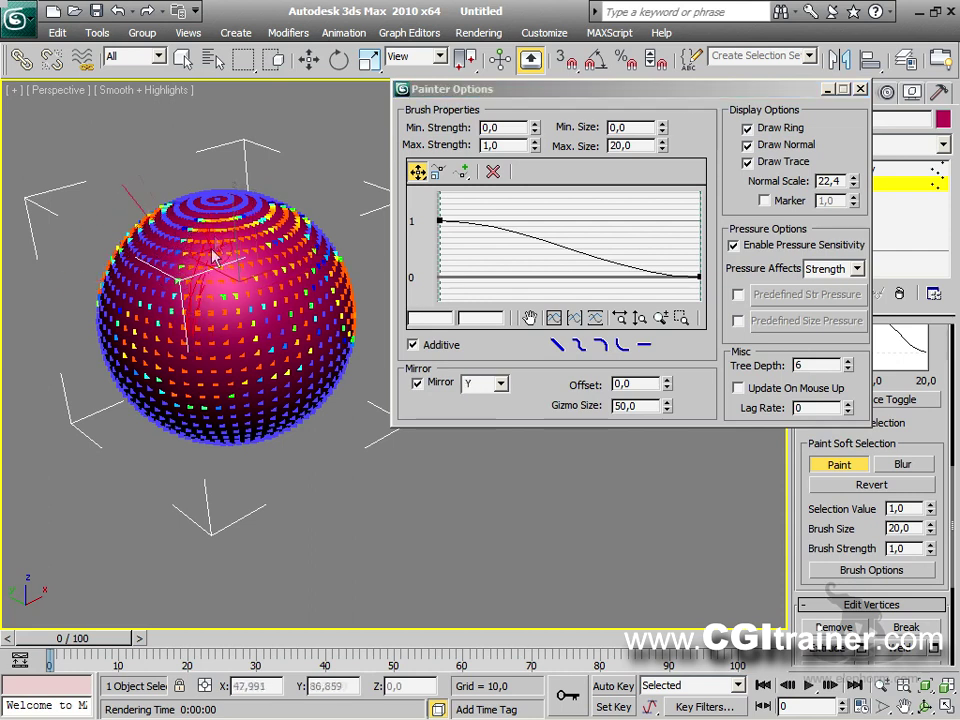
Step: Paint over the sphere's top with the brush mirrored across Z, and set the mirror axis back to X
click(497, 384)
click(480, 425)
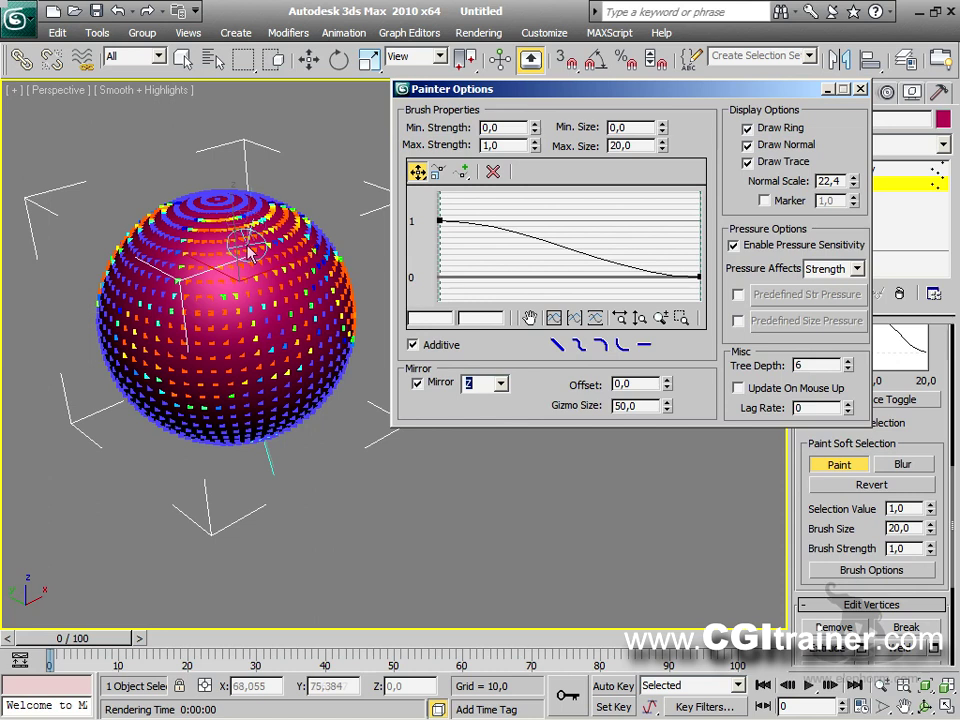
drag(160, 150, 166, 312)
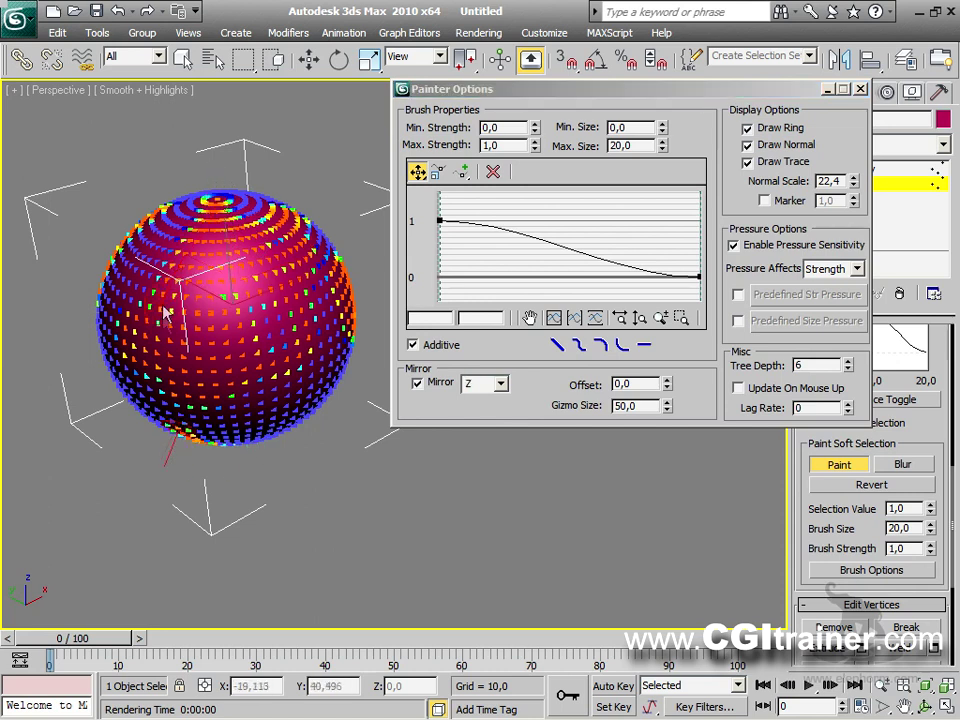
click(501, 384)
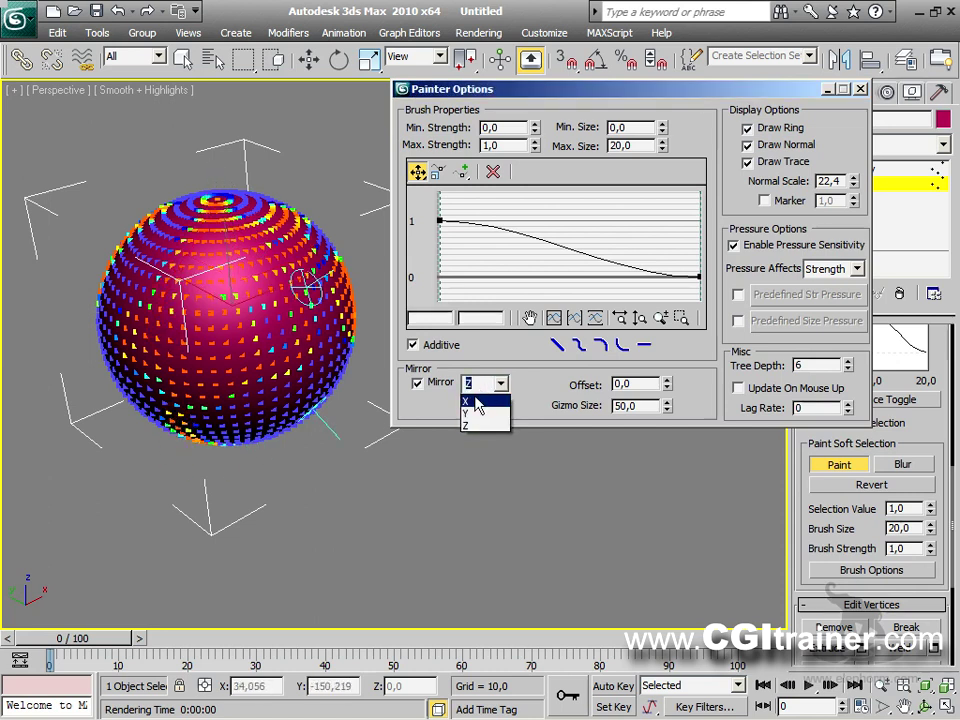
click(478, 403)
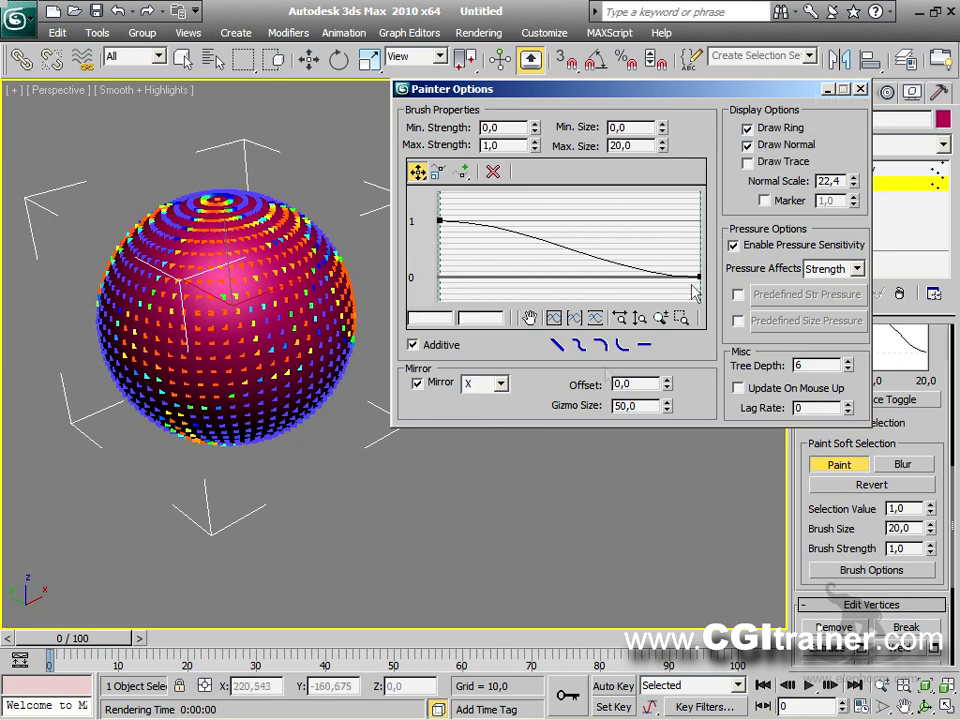
Step: Close the Painter Options, stop painting and turn off Use Soft Selection for the sphere
click(860, 89)
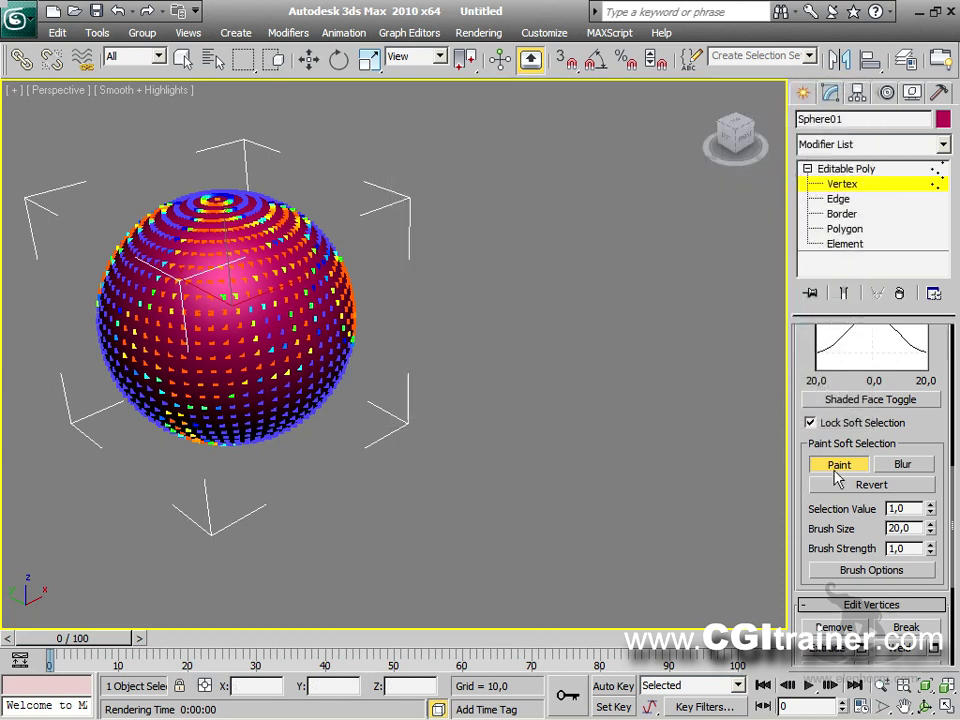
right_click(500, 375)
click(390, 413)
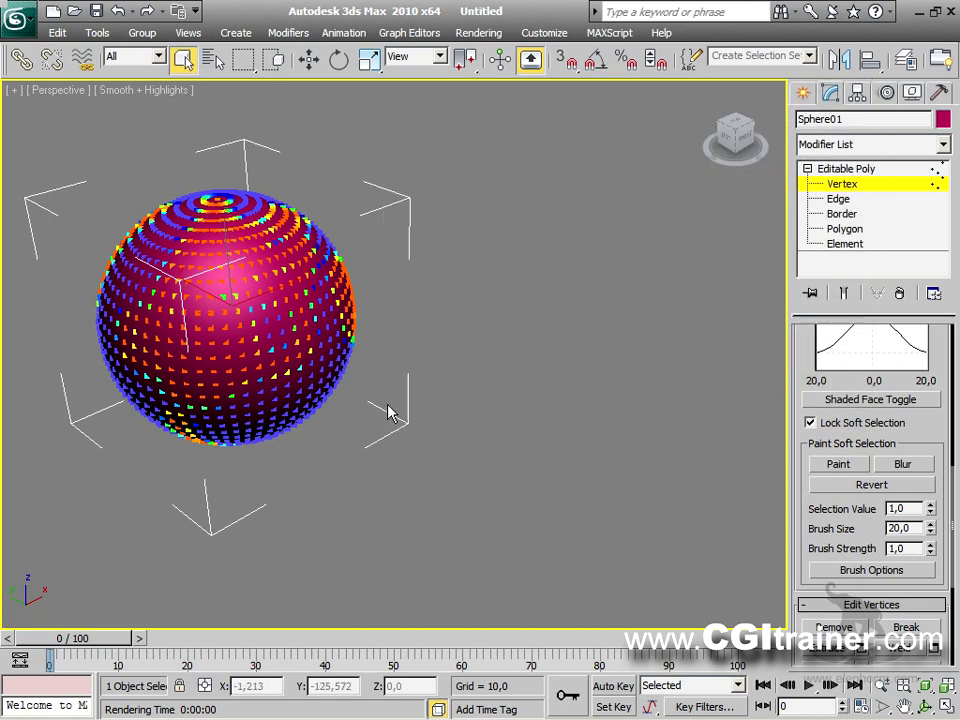
drag(799, 352, 794, 523)
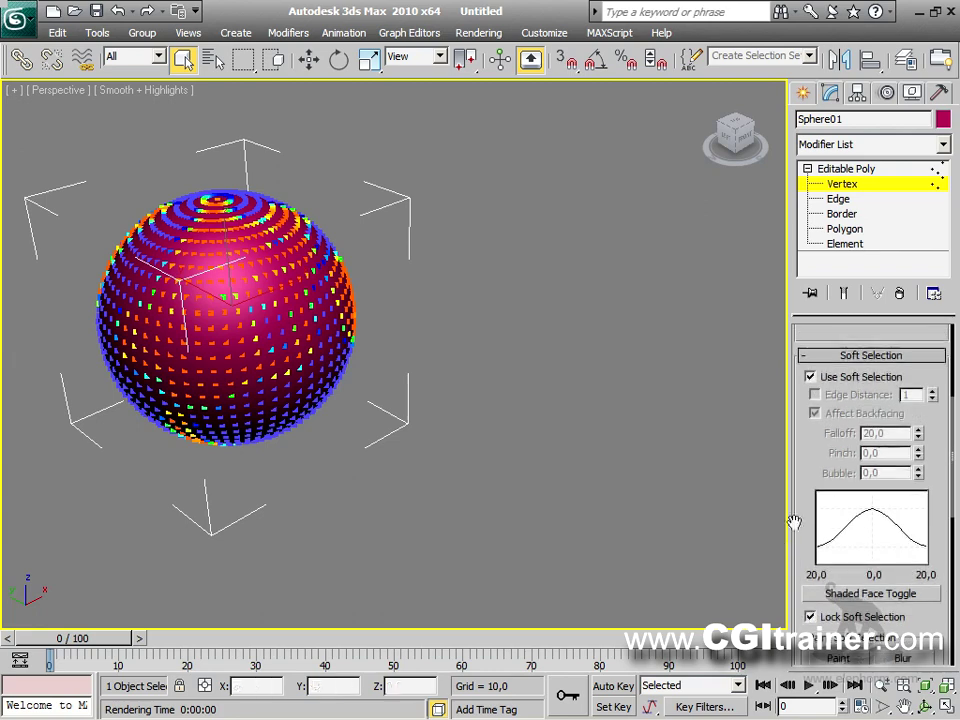
click(811, 377)
middle_drag(311, 401, 514, 414)
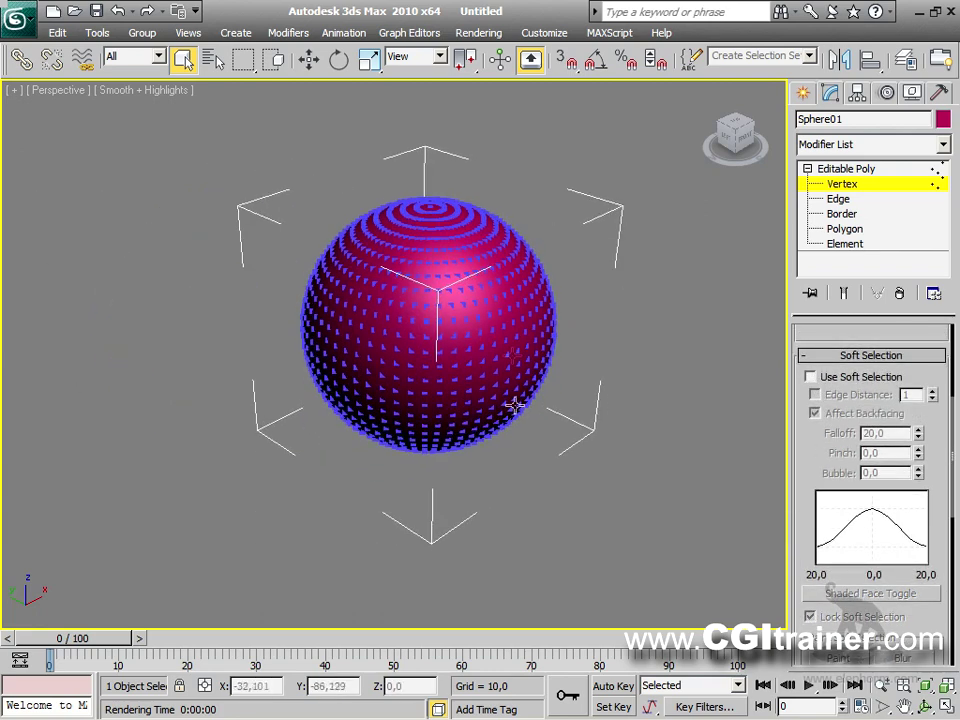
Step: Turn on Use Soft Selection and paint a soft selection mirrored across X over the sphere's front and upper area
alt+middle_drag(608, 362, 525, 362)
click(852, 379)
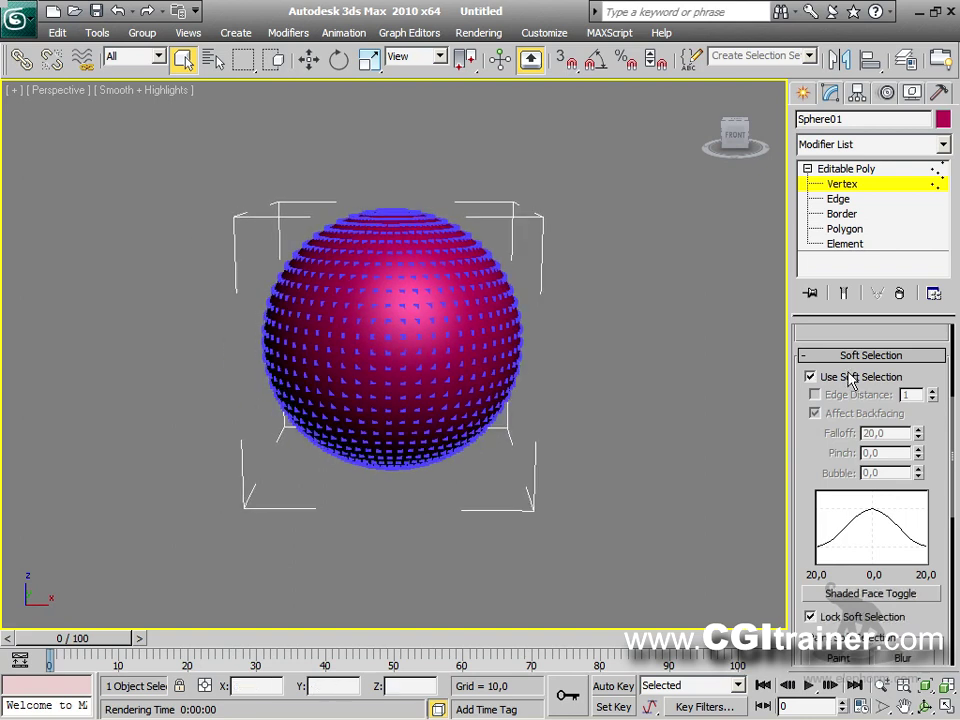
drag(815, 478, 815, 363)
click(840, 544)
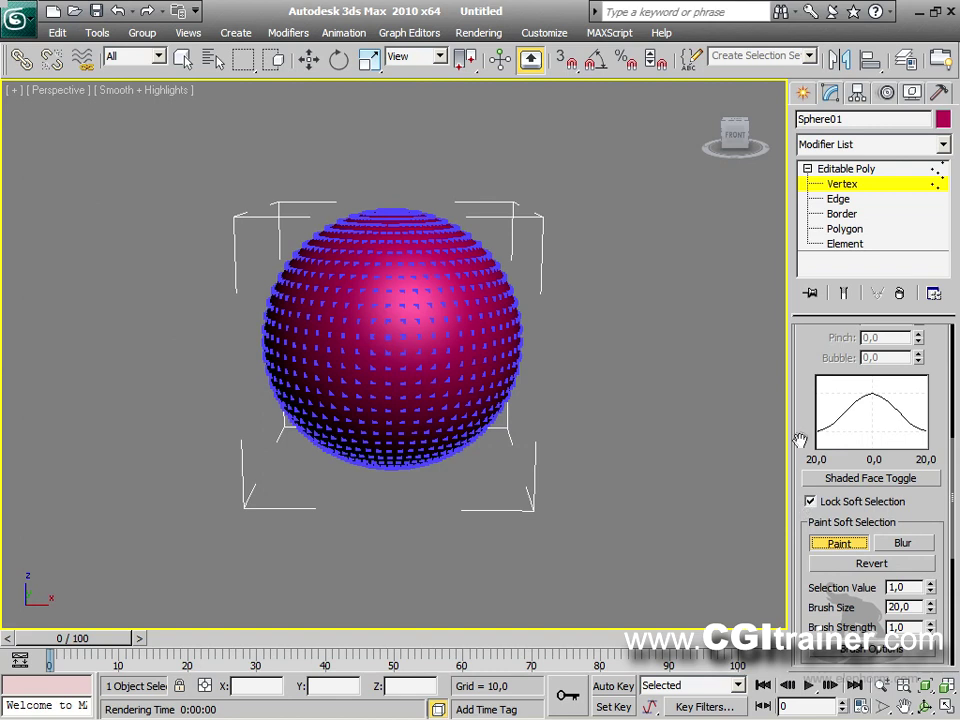
drag(801, 437, 800, 375)
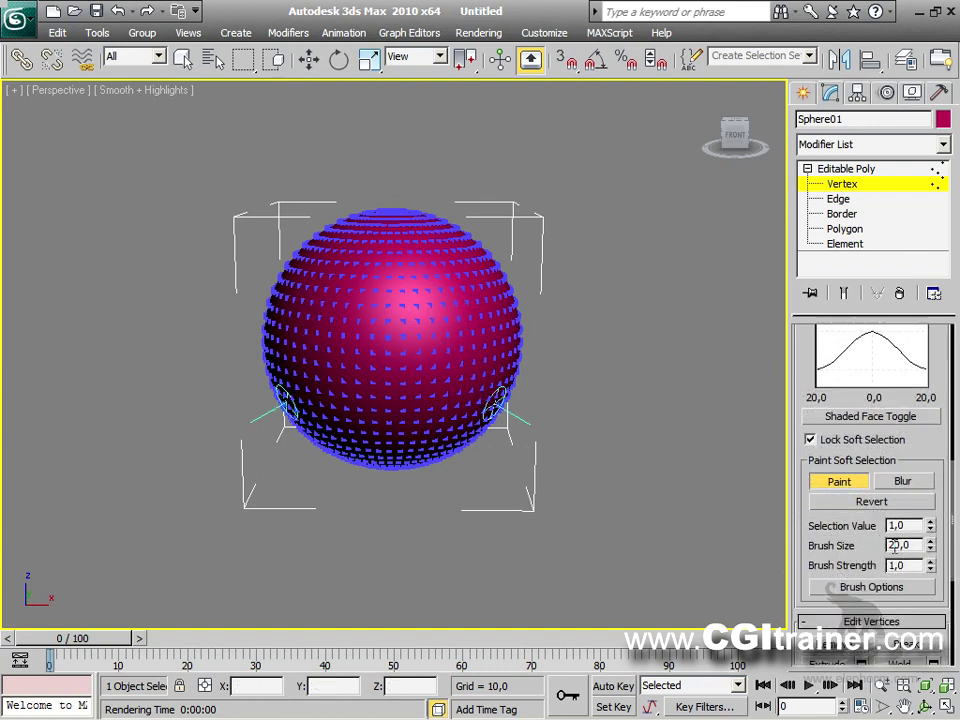
click(484, 333)
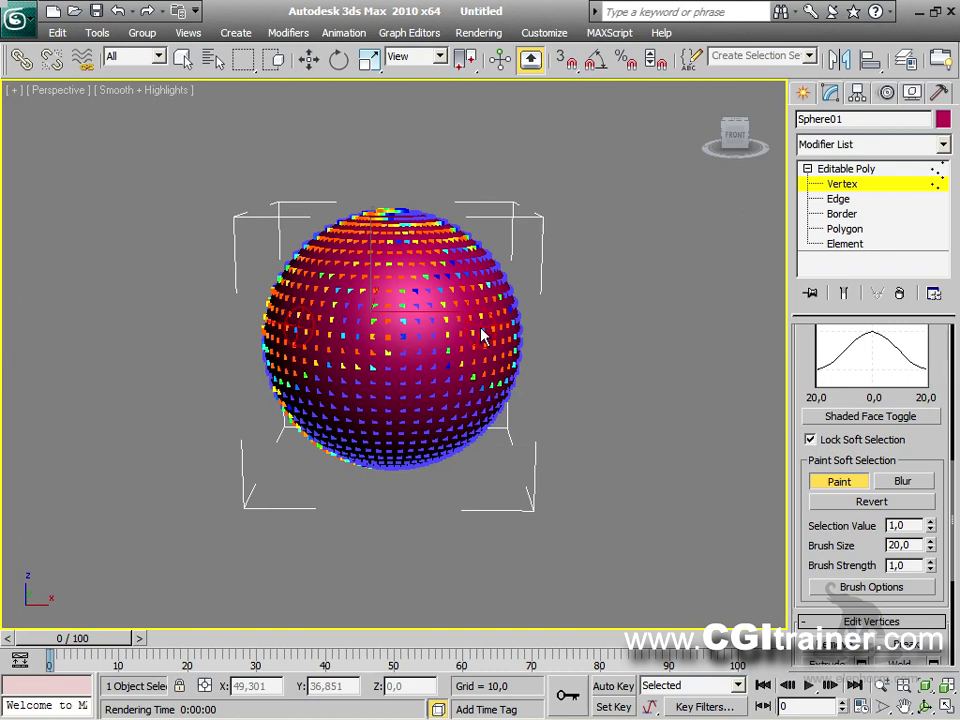
Step: Enlarge the soft selection brush interactively to 63,8 and erase the painted selection with Revert
mouse_move(497, 321)
ctrl+shift+mouse_down()
mouse_move(505, 170)
mouse_move(504, 260)
ctrl+shift+mouse_up()
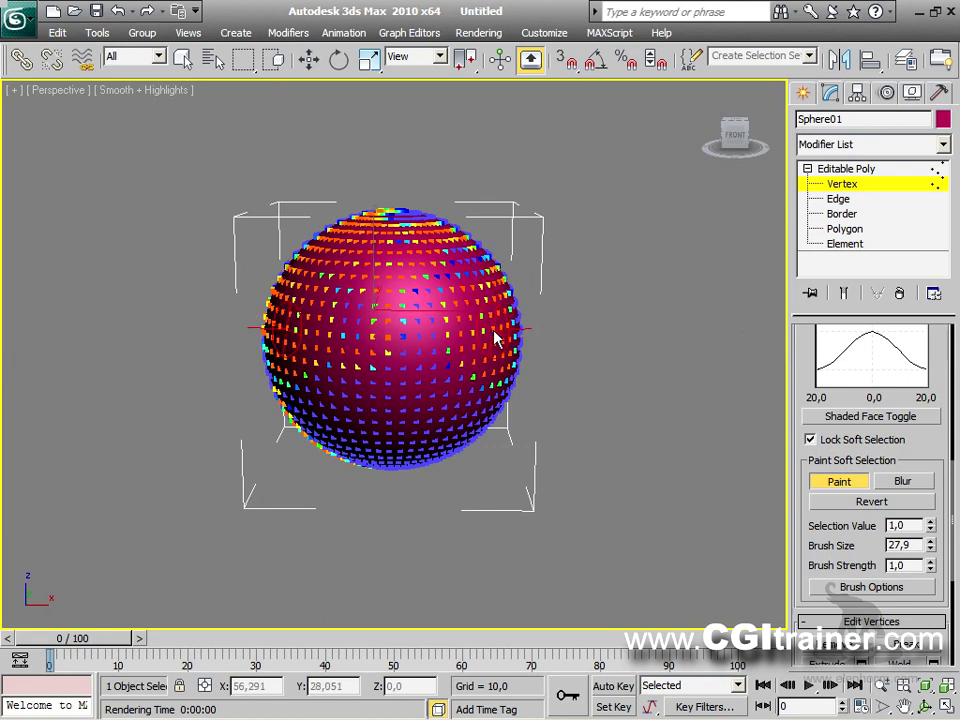
mouse_move(497, 336)
ctrl+shift+mouse_down()
mouse_move(500, 255)
mouse_move(499, 325)
mouse_move(385, 205)
mouse_move(350, 315)
mouse_move(368, 188)
ctrl+shift+mouse_up()
click(866, 502)
mouse_move(230, 347)
mouse_down()
mouse_move(255, 418)
mouse_move(353, 353)
mouse_move(378, 443)
mouse_move(230, 453)
mouse_move(216, 381)
mouse_move(272, 366)
mouse_move(347, 455)
mouse_up()
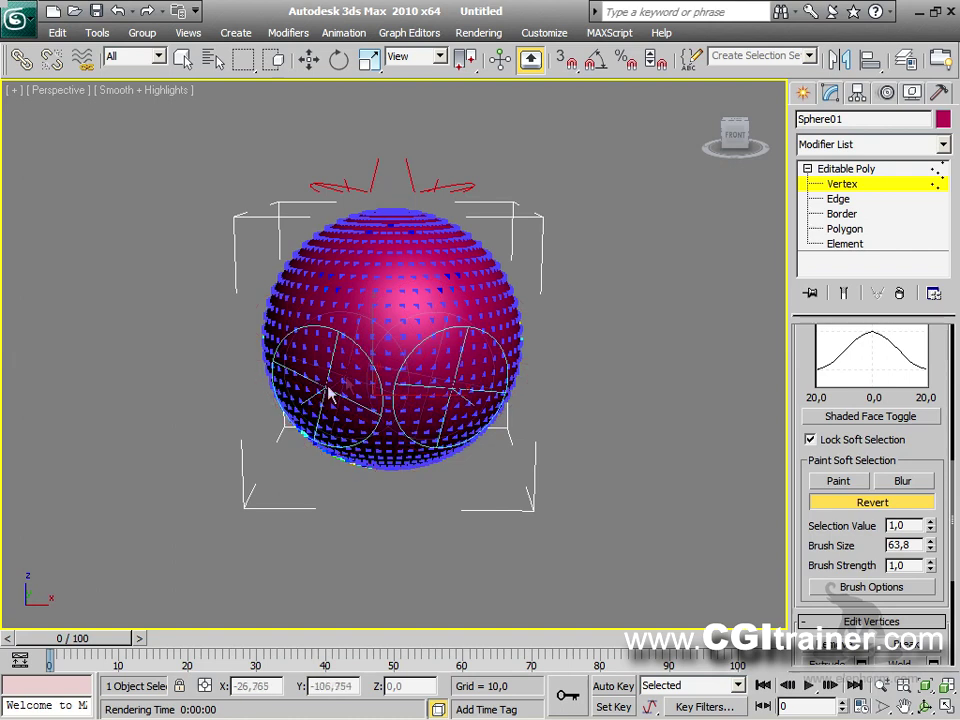
Step: Paint a new mirrored soft selection on the sphere with brush size 41,7, and reduce the brush strength to 0,526
click(846, 482)
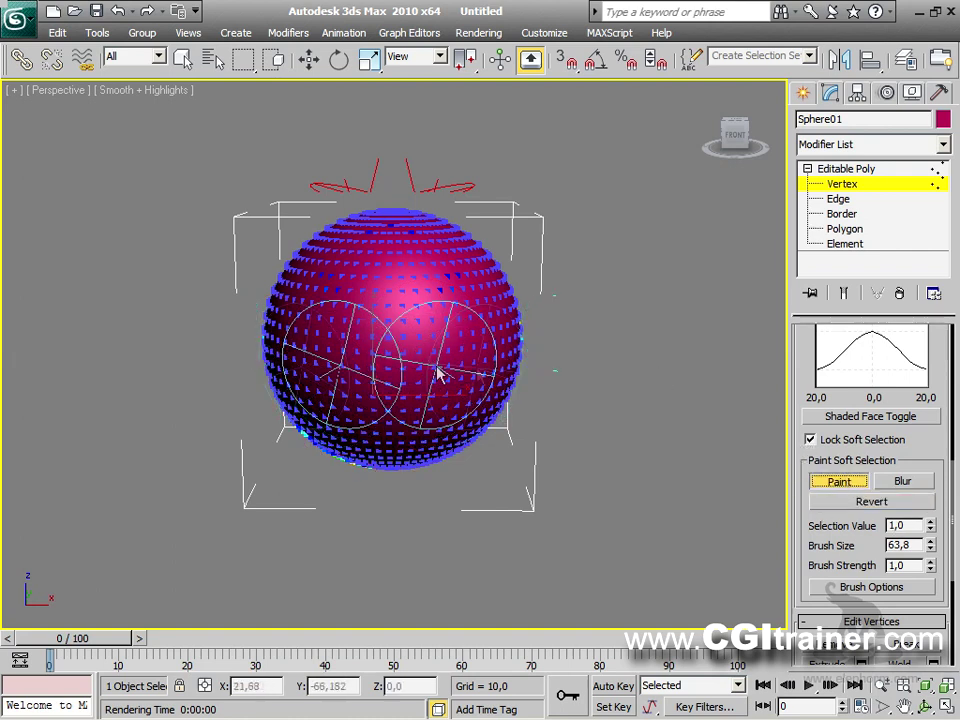
mouse_move(468, 372)
ctrl+shift+mouse_down()
mouse_move(478, 339)
mouse_move(476, 454)
mouse_move(455, 607)
mouse_move(461, 574)
ctrl+shift+mouse_up()
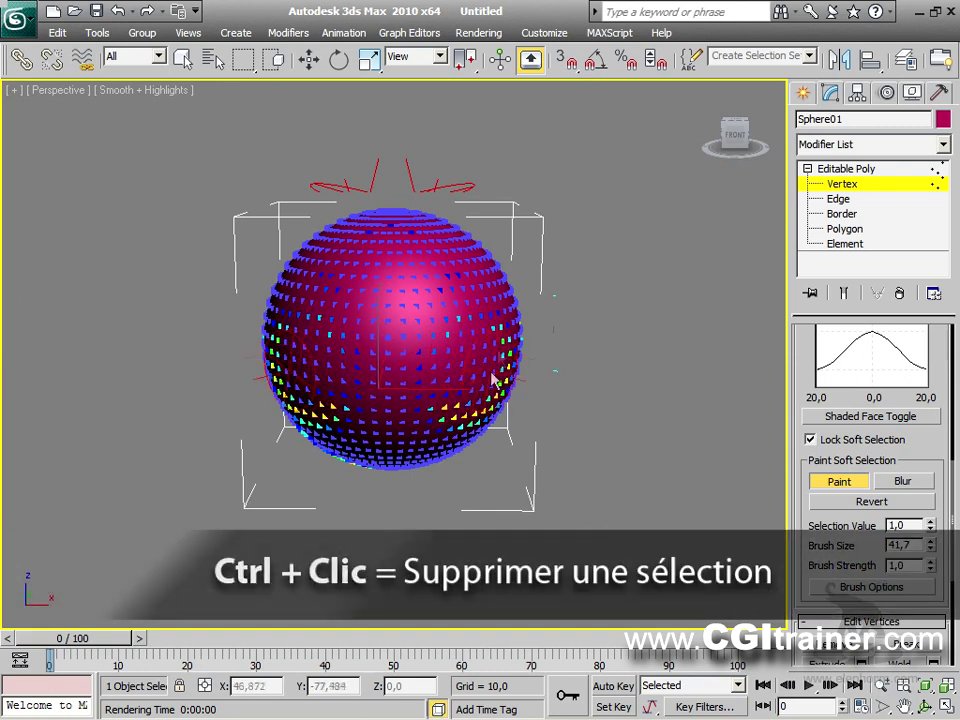
mouse_move(490, 355)
mouse_down()
mouse_move(454, 339)
mouse_move(476, 352)
mouse_move(466, 343)
mouse_move(489, 328)
mouse_move(493, 282)
mouse_move(502, 296)
mouse_move(493, 279)
mouse_move(497, 467)
mouse_up()
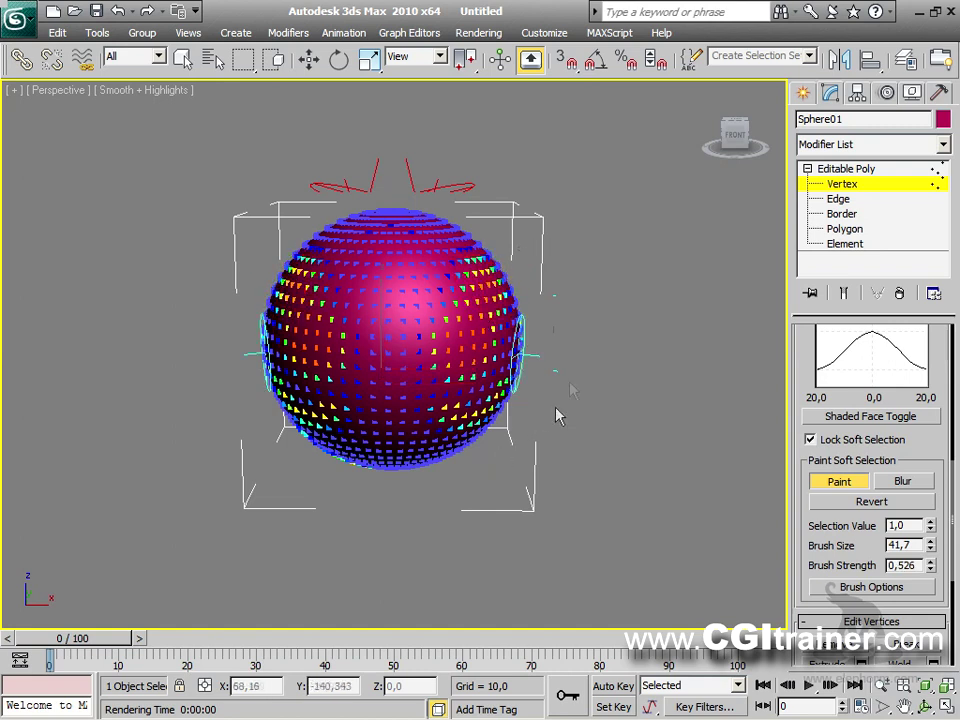
Step: Scale the painted soft selection outward uniformly to bulge the sphere, and inspect the deformation from several sides
key(w)
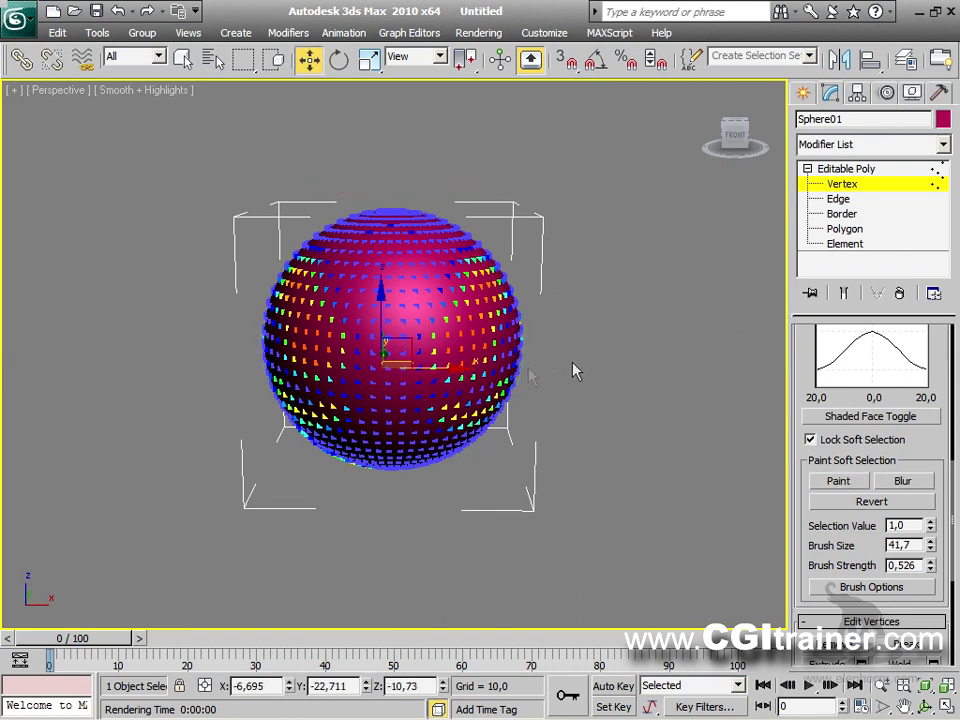
key(r)
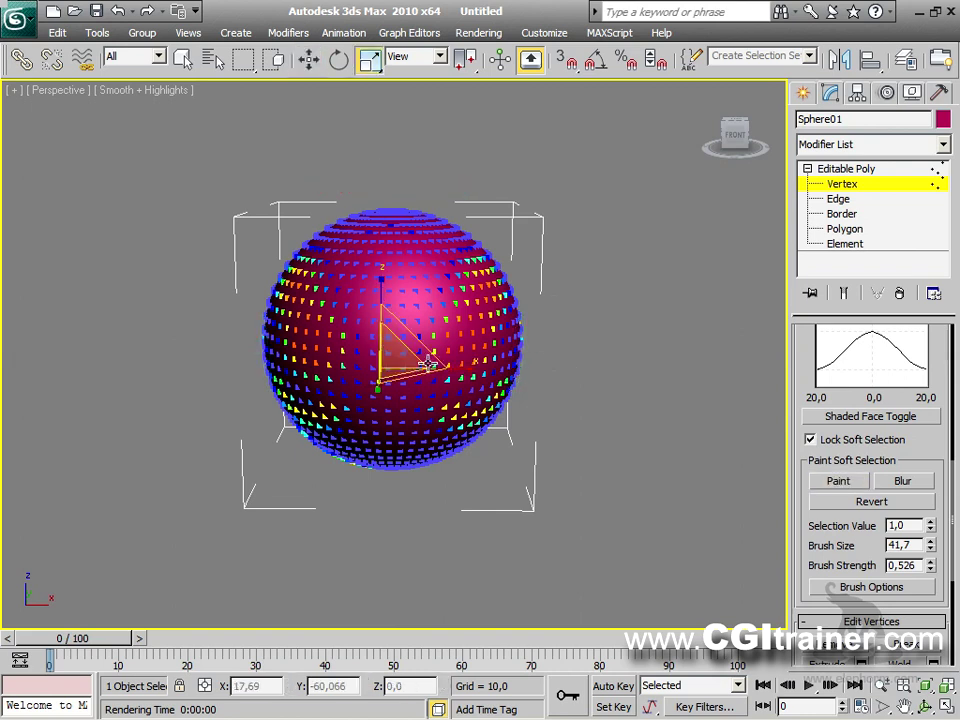
drag(392, 351, 404, 315)
alt+middle_drag(527, 441, 764, 436)
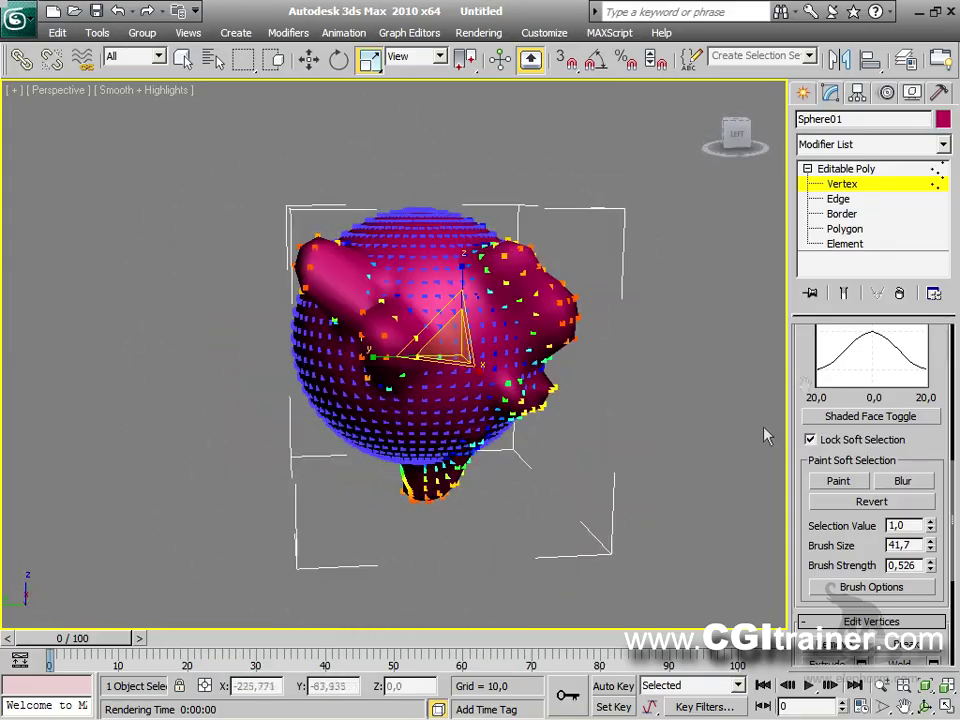
alt+middle_drag(463, 428, 340, 432)
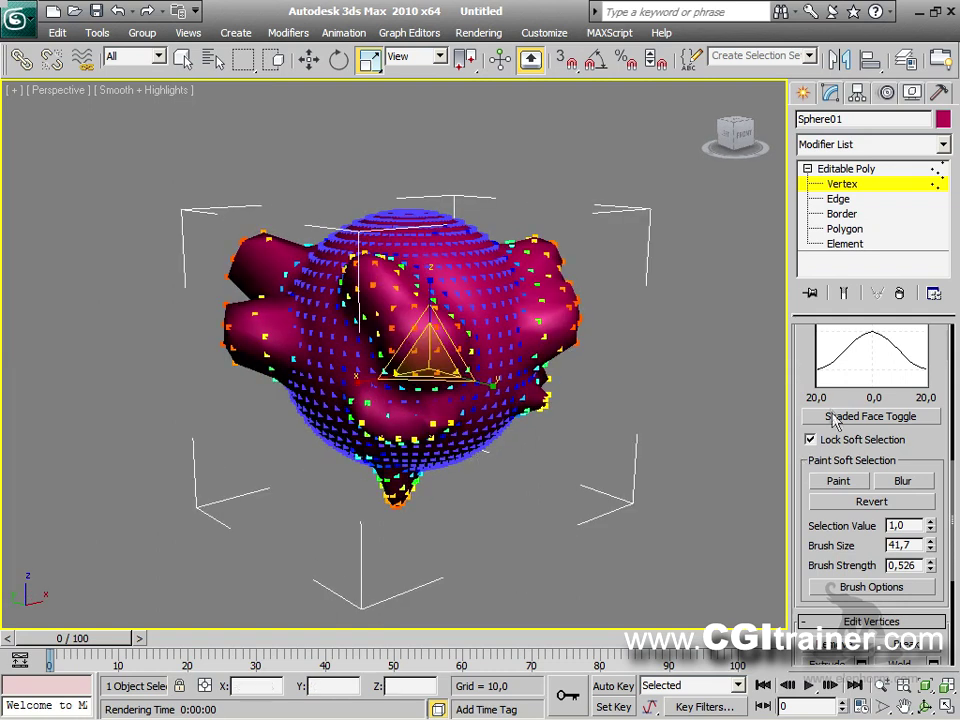
Step: Undo the scaling of the sphere's vertices and turn off Use Soft Selection
drag(802, 363, 807, 545)
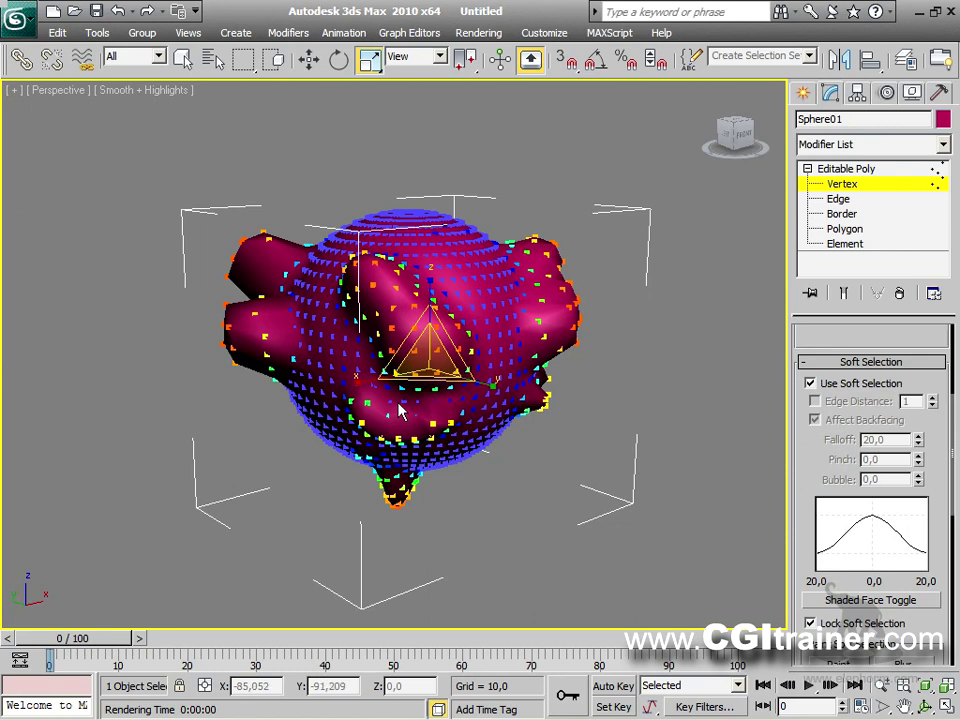
click(669, 386)
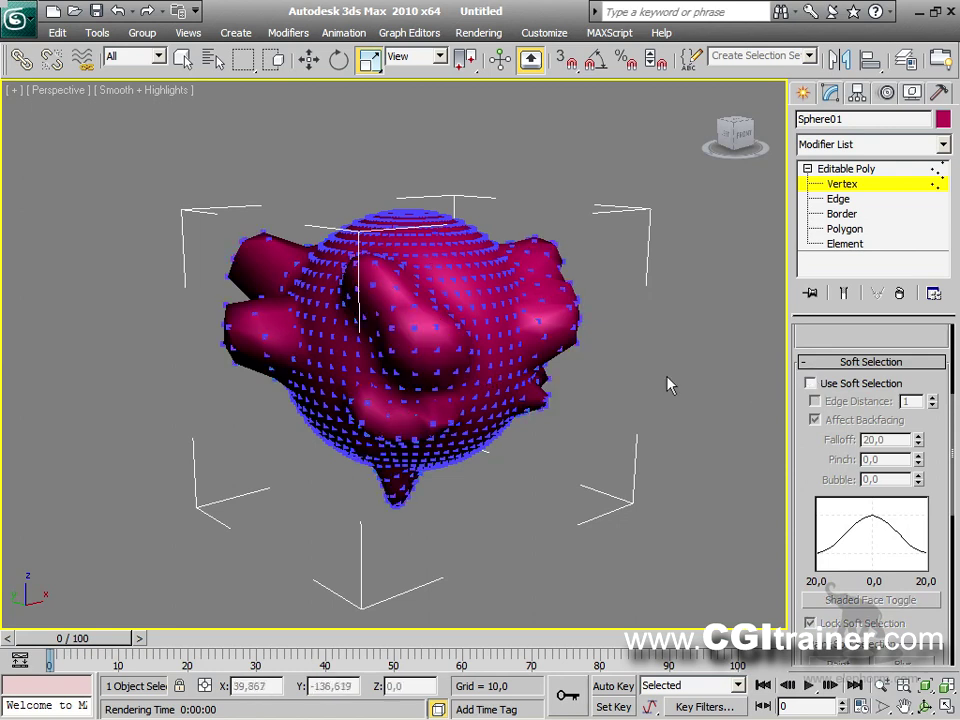
key(ctrl+z)
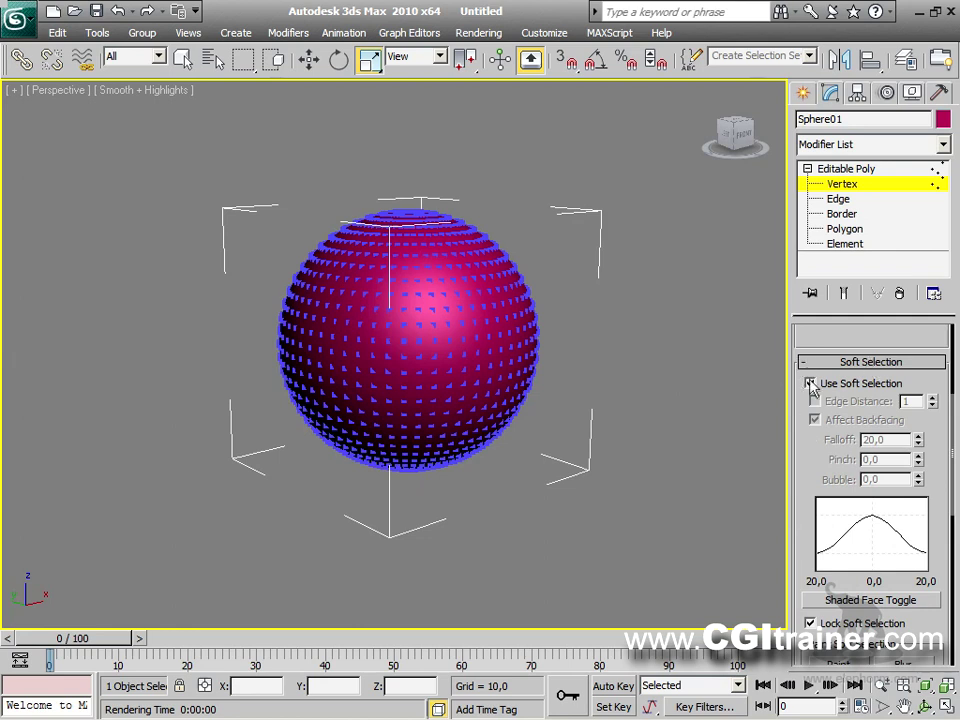
click(811, 385)
Step: Show the Paint Deformation settings and turn off Mirror in the brush's Painter Options
drag(801, 543, 798, 260)
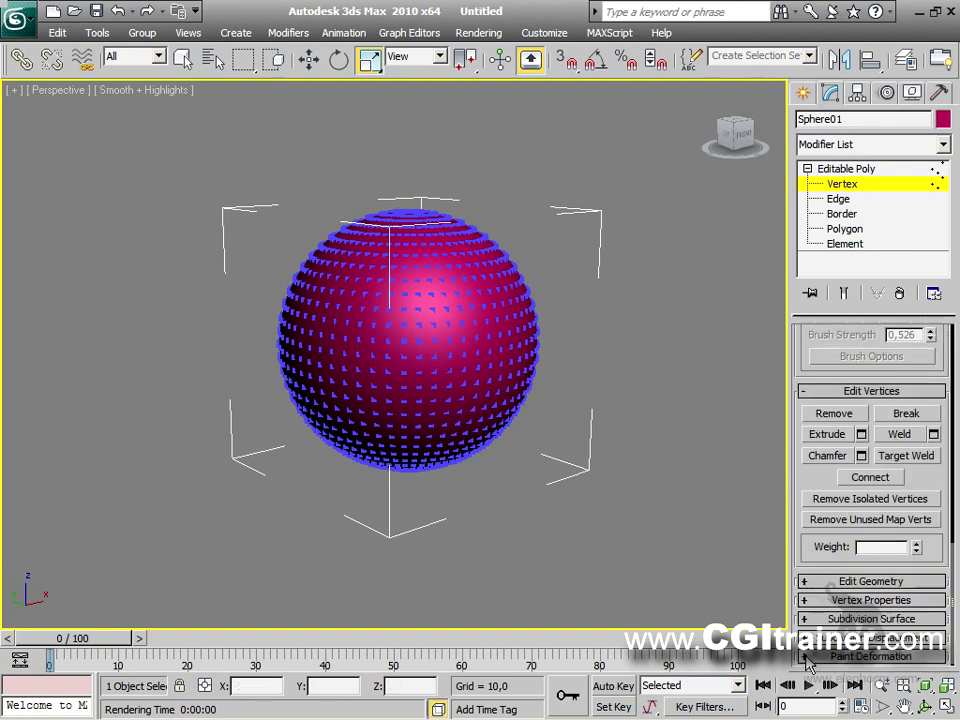
click(806, 656)
drag(801, 608, 800, 603)
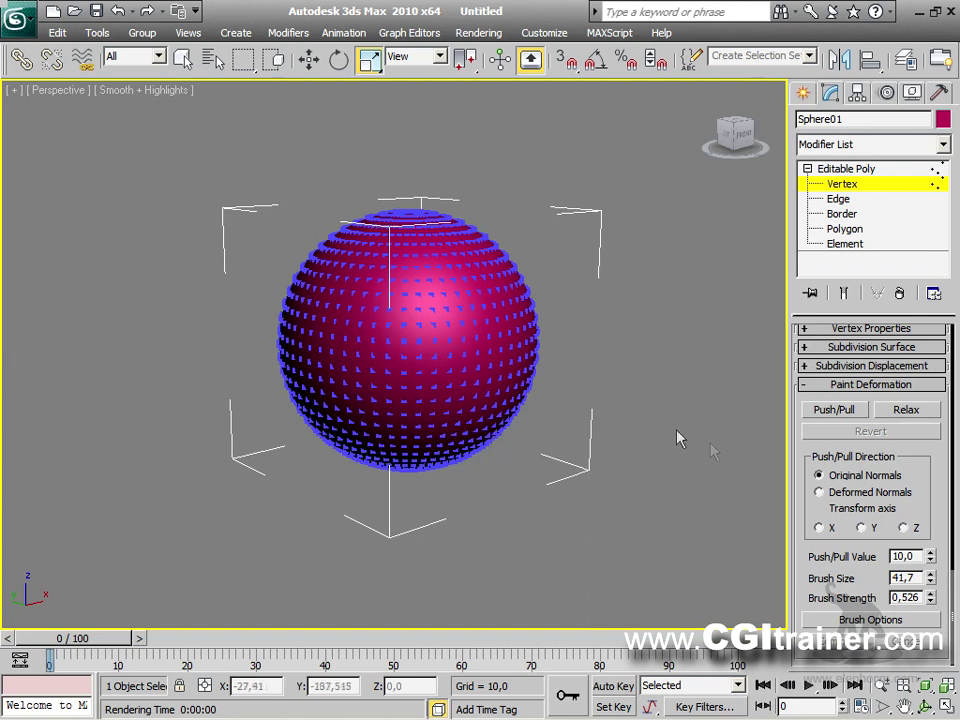
click(868, 620)
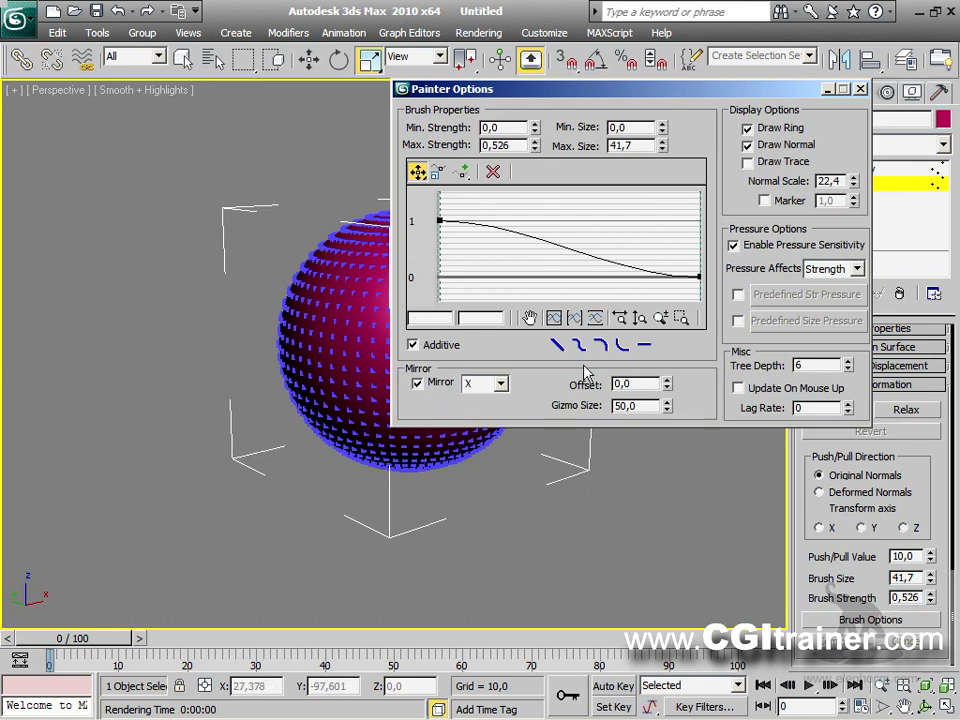
click(417, 383)
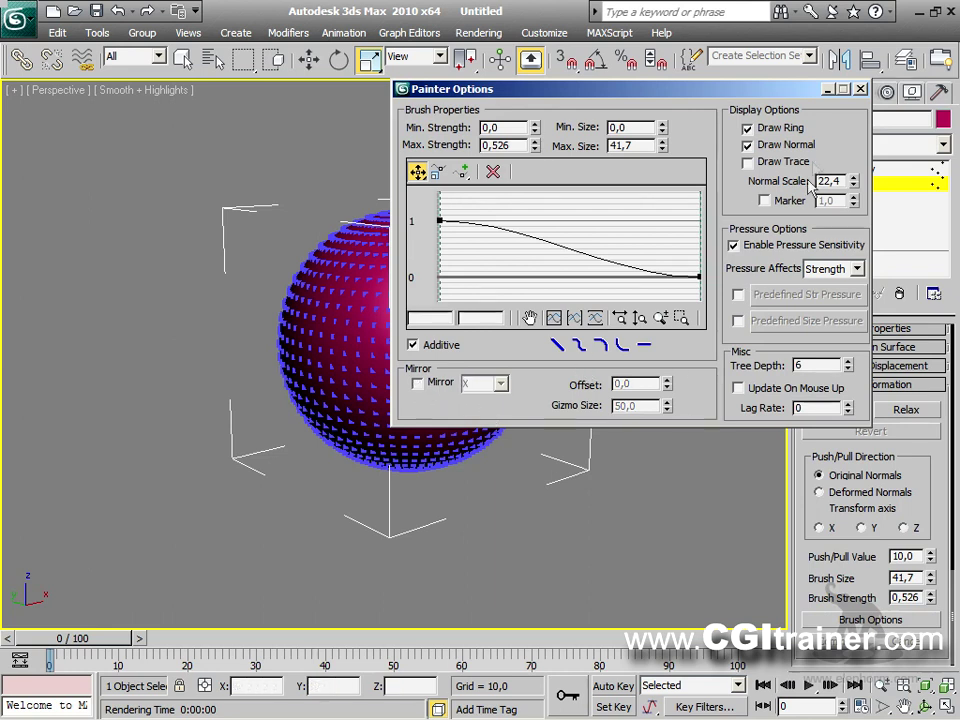
click(860, 90)
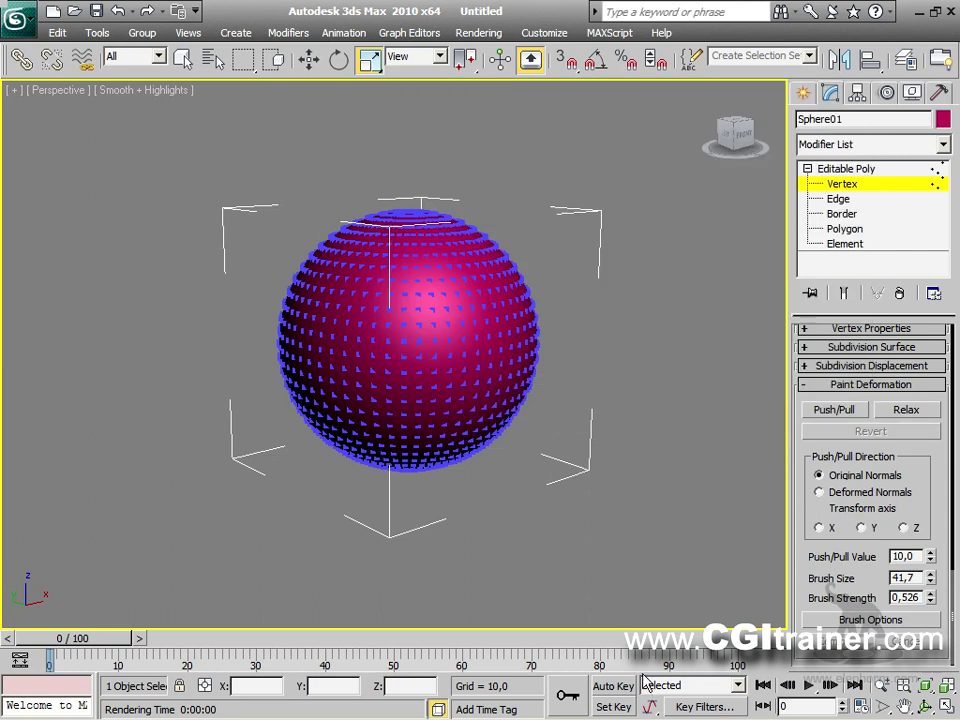
Step: Sculpt bumps on the sphere with Push/Pull, using brush size 68,4 and strength 1,0, and smooth them with Relax
click(812, 414)
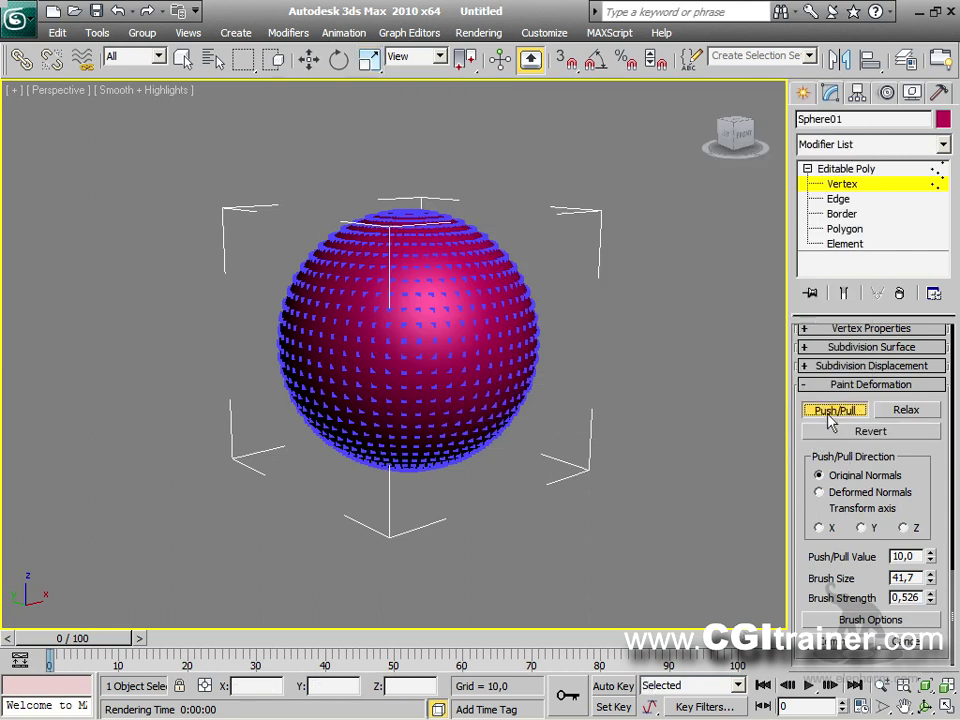
mouse_move(489, 283)
mouse_down()
mouse_move(501, 346)
mouse_move(471, 236)
mouse_move(494, 266)
mouse_move(356, 258)
mouse_move(393, 235)
mouse_move(448, 289)
mouse_move(413, 292)
mouse_move(464, 254)
mouse_move(501, 298)
mouse_move(493, 306)
mouse_move(502, 222)
mouse_move(484, 280)
mouse_move(438, 226)
mouse_move(500, 244)
mouse_move(517, 281)
mouse_move(498, 256)
mouse_move(409, 208)
mouse_move(345, 243)
mouse_move(340, 260)
mouse_move(314, 257)
mouse_move(316, 244)
mouse_move(312, 287)
mouse_move(308, 253)
mouse_move(296, 315)
mouse_move(299, 252)
mouse_move(292, 282)
mouse_move(312, 222)
mouse_move(289, 293)
mouse_move(321, 379)
mouse_move(356, 129)
mouse_up()
mouse_move(341, 294)
mouse_down()
mouse_move(330, 369)
mouse_move(317, 317)
mouse_move(328, 339)
mouse_move(364, 296)
mouse_move(368, 337)
mouse_move(362, 305)
mouse_move(336, 305)
mouse_move(349, 261)
mouse_move(412, 268)
mouse_move(514, 343)
mouse_move(467, 321)
mouse_move(401, 465)
mouse_move(320, 385)
mouse_move(508, 379)
mouse_move(505, 325)
mouse_up()
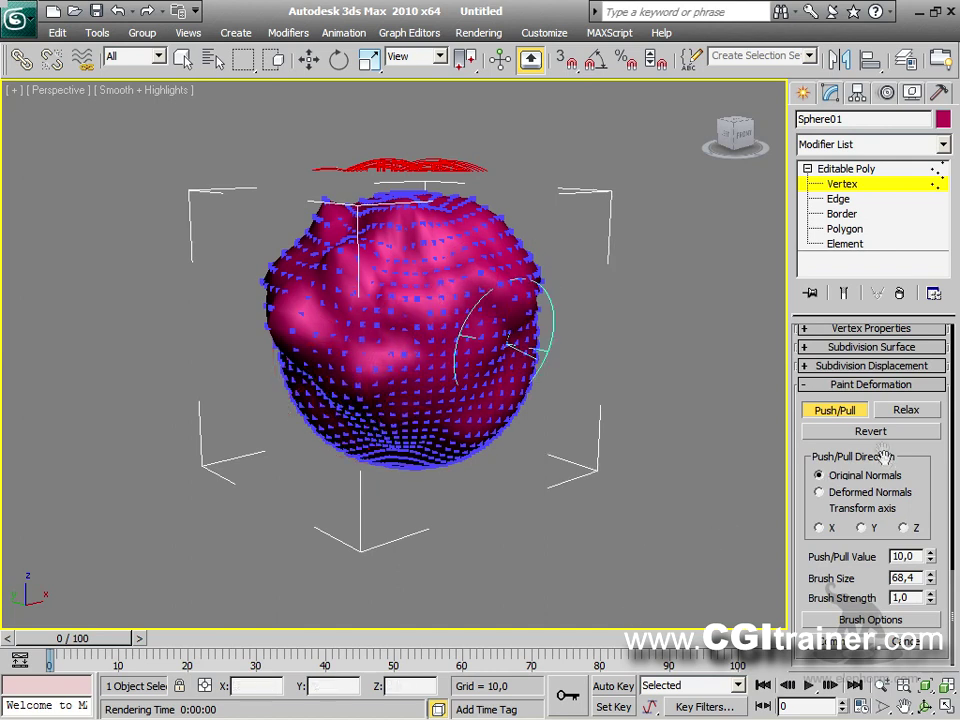
click(905, 411)
mouse_move(230, 205)
mouse_down()
mouse_move(250, 240)
mouse_move(300, 268)
mouse_move(345, 220)
mouse_move(328, 311)
mouse_move(384, 276)
mouse_move(414, 221)
mouse_move(466, 345)
mouse_move(565, 457)
mouse_up()
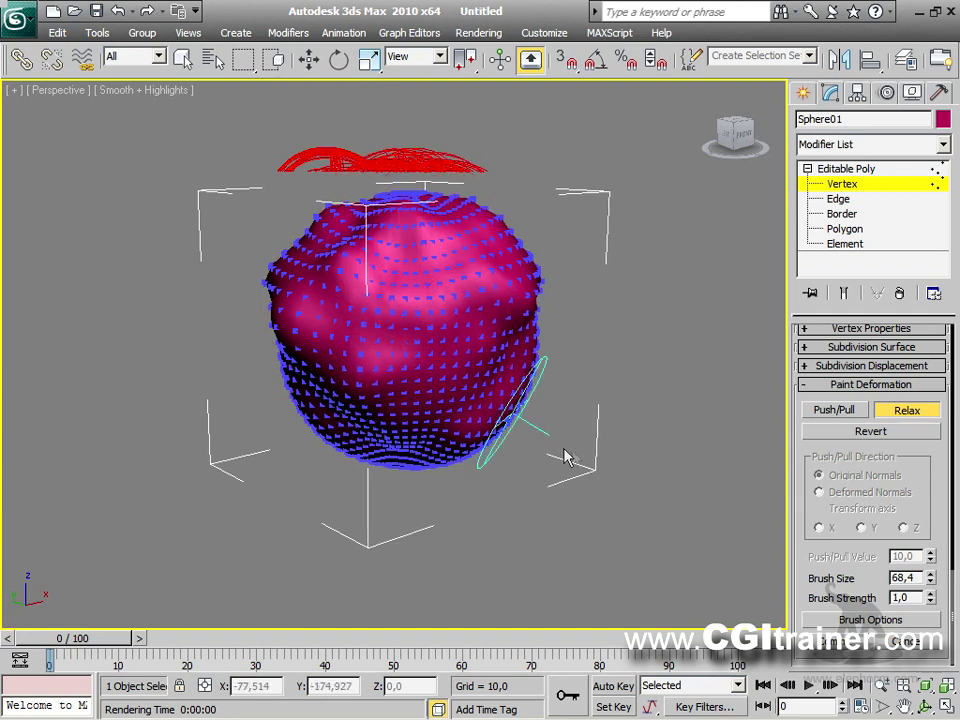
Step: Paint over the whole sphere with the Paint Deformation Revert brush to restore its original shape
click(870, 432)
mouse_move(497, 388)
mouse_down()
mouse_move(457, 315)
mouse_move(374, 281)
mouse_move(313, 275)
mouse_move(308, 254)
mouse_move(262, 292)
mouse_move(477, 355)
mouse_move(483, 253)
mouse_move(471, 447)
mouse_move(492, 248)
mouse_move(306, 311)
mouse_move(430, 266)
mouse_move(536, 356)
mouse_move(498, 256)
mouse_move(533, 272)
mouse_move(533, 286)
mouse_move(498, 230)
mouse_move(382, 228)
mouse_move(302, 266)
mouse_move(388, 354)
mouse_move(469, 298)
mouse_move(428, 400)
mouse_move(363, 434)
mouse_move(460, 446)
mouse_move(409, 466)
mouse_move(300, 354)
mouse_move(460, 418)
mouse_move(473, 282)
mouse_move(471, 449)
mouse_move(444, 455)
mouse_move(467, 464)
mouse_move(607, 463)
mouse_up()
alt+middle_drag(607, 463, 484, 332)
mouse_move(340, 305)
mouse_down()
mouse_move(311, 261)
mouse_move(268, 297)
mouse_move(318, 262)
mouse_move(382, 287)
mouse_move(484, 277)
mouse_move(472, 256)
mouse_move(379, 298)
mouse_move(314, 312)
mouse_move(291, 268)
mouse_move(270, 313)
mouse_move(289, 258)
mouse_move(267, 299)
mouse_move(402, 279)
mouse_move(368, 220)
mouse_move(280, 240)
mouse_move(266, 281)
mouse_up()
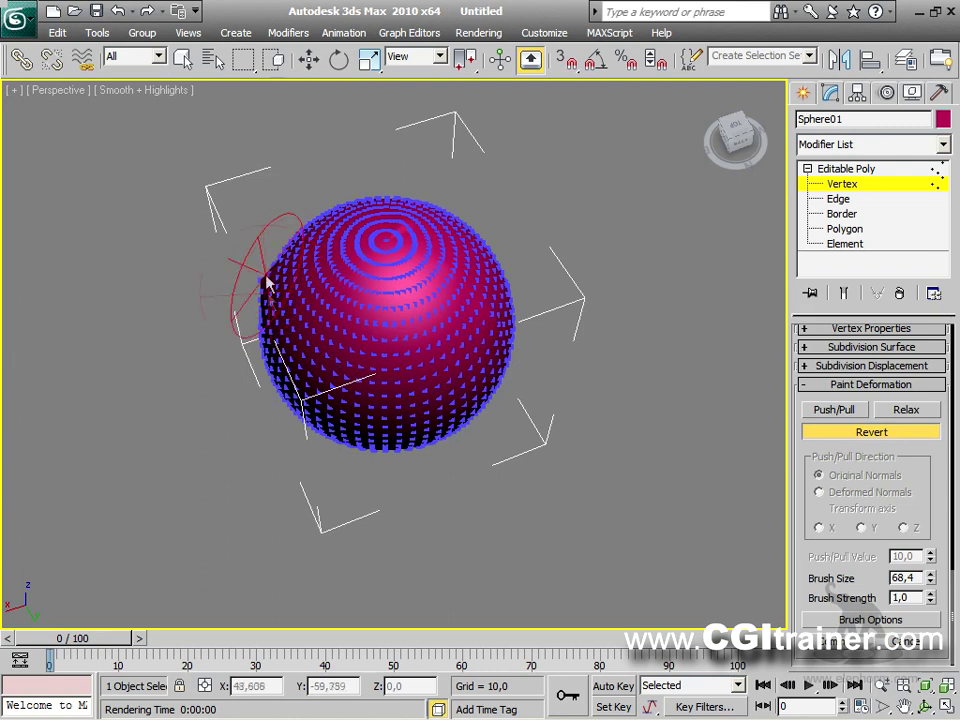
mouse_move(364, 388)
alt+middle_down()
mouse_move(497, 300)
mouse_move(576, 320)
alt+middle_up()
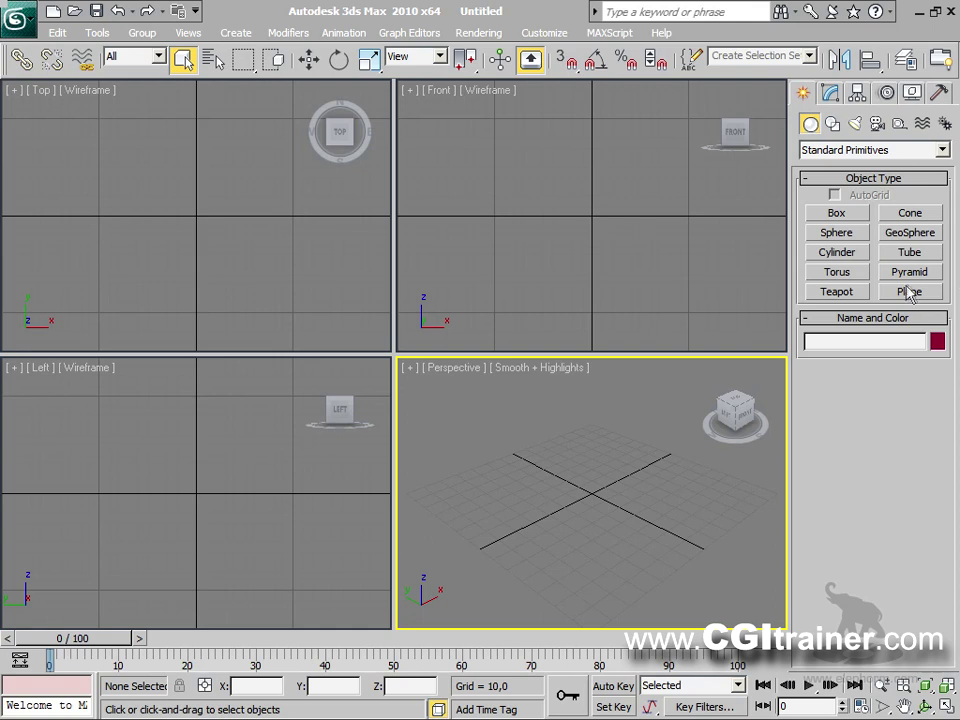
Step: Create a box about 138 long, 138 wide and 61 high in the empty scene's Perspective view
click(855, 217)
drag(403, 495, 761, 484)
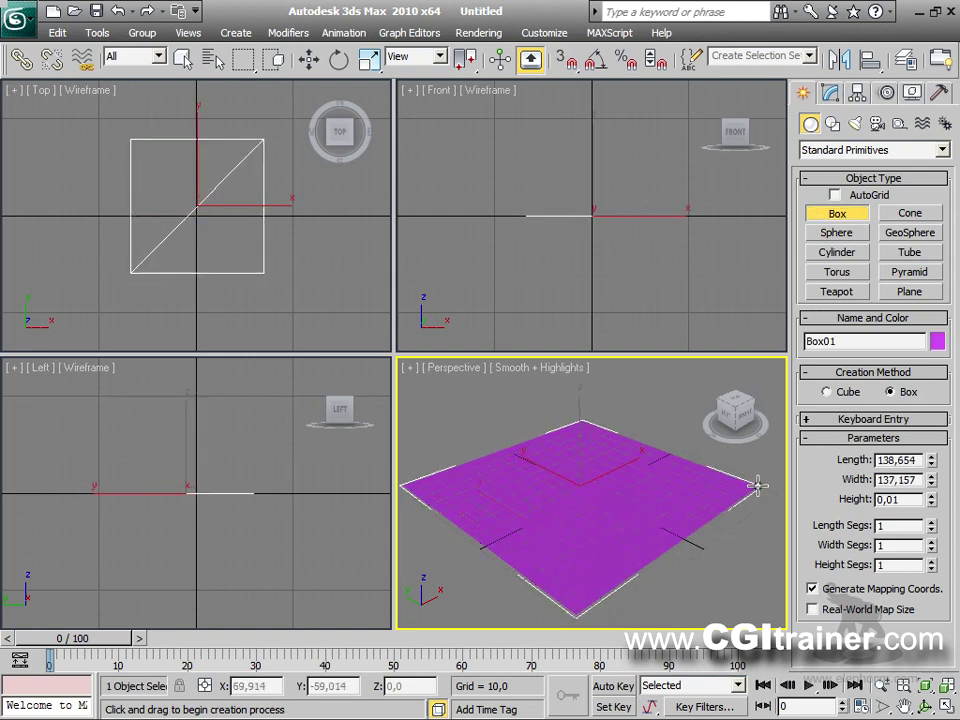
click(677, 373)
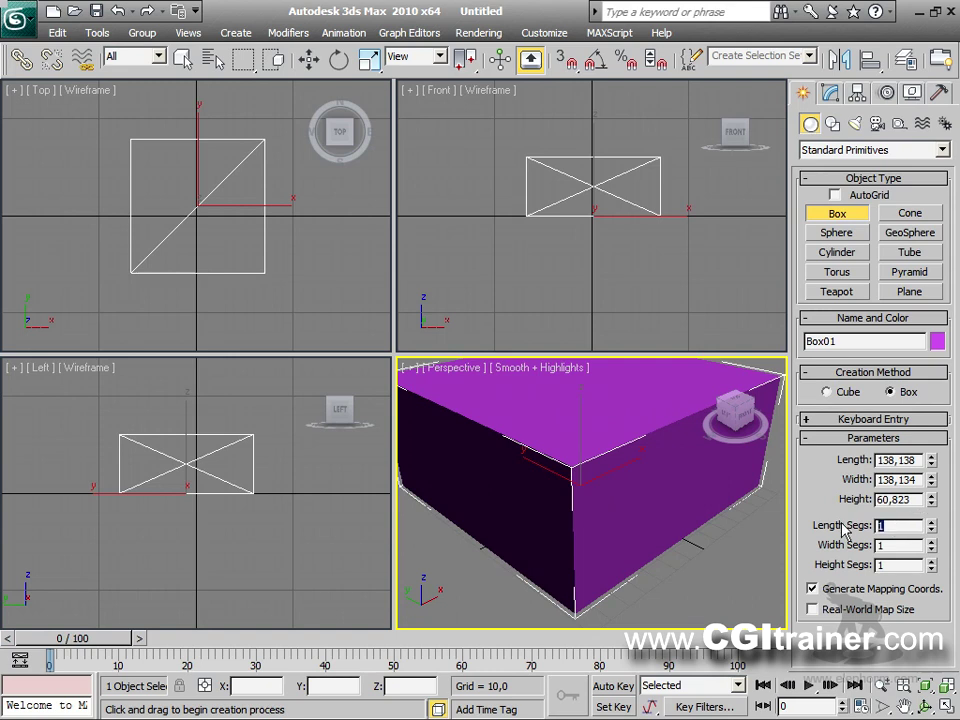
Step: Set the box's length, width and height segments to 5 each and finish box creation
key(Tab)
text(5)
key(Tab)
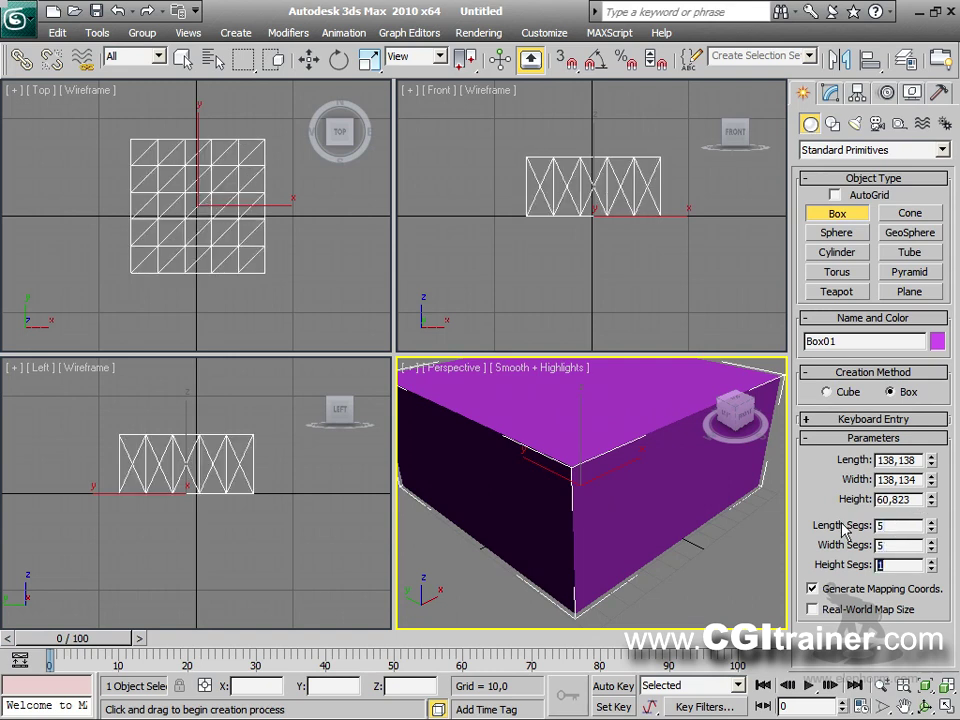
key(Return)
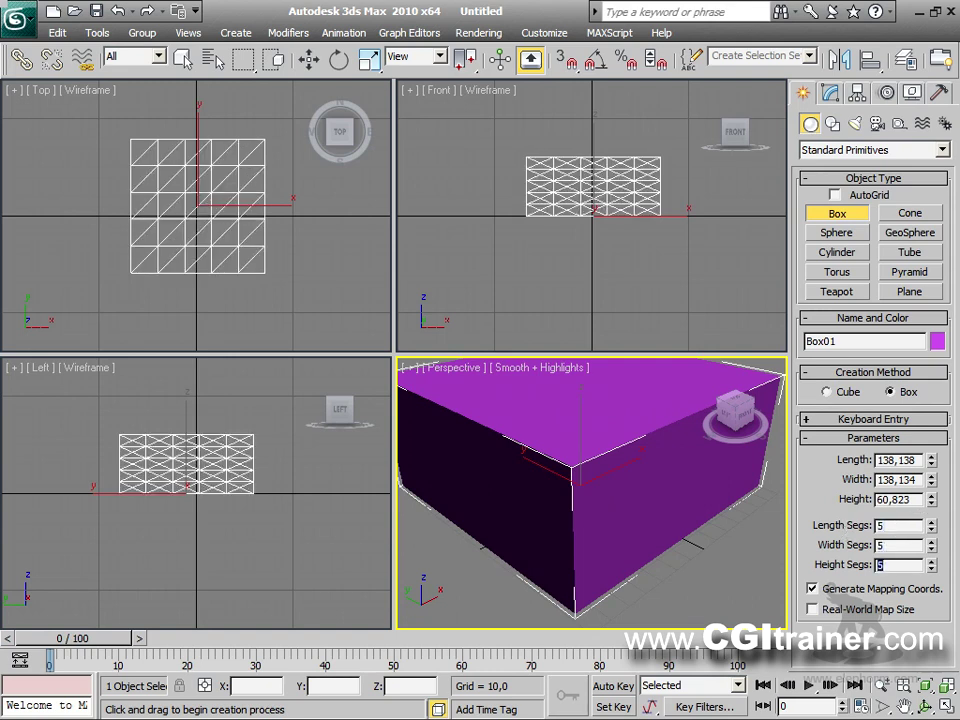
right_click(613, 455)
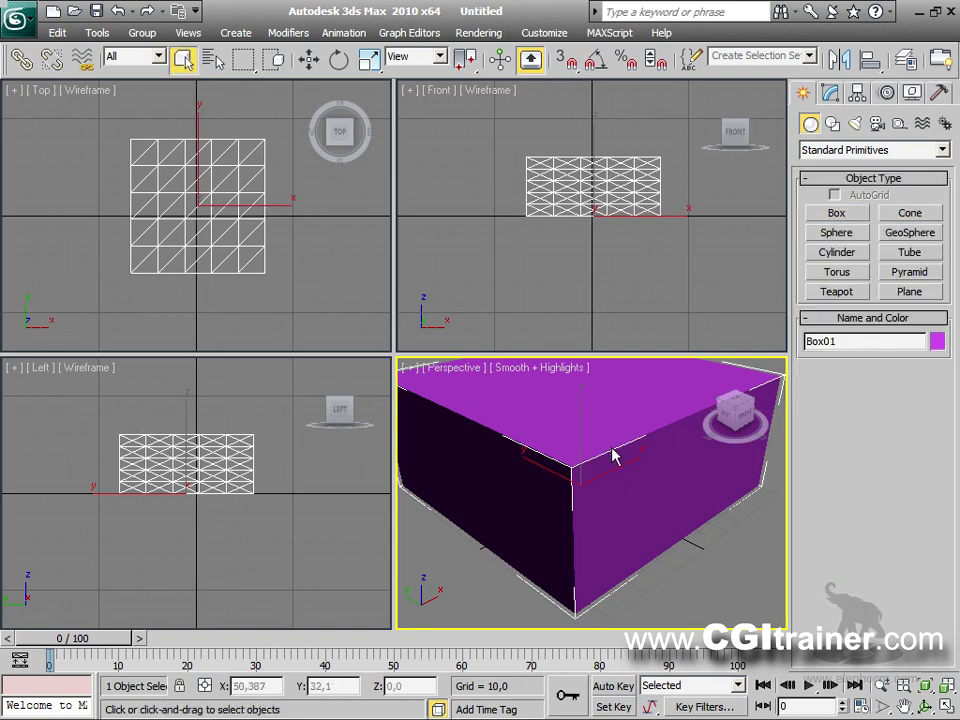
Step: Show edged faces in the maximized Perspective view and convert the box to Editable Poly
key(F4)
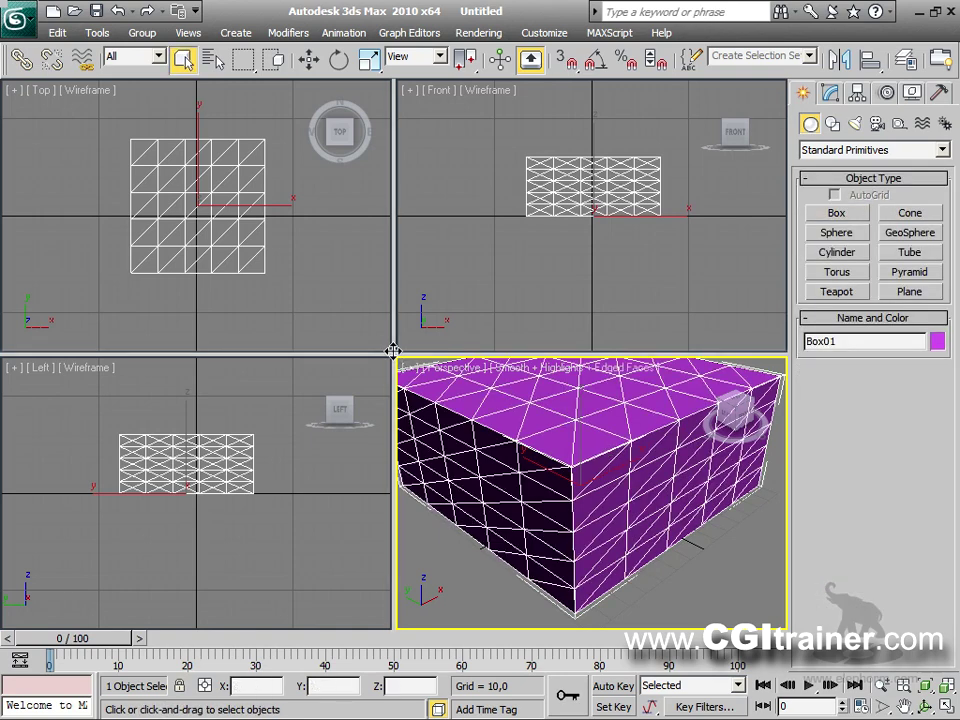
key(alt+w)
alt+middle_drag(553, 279, 559, 305)
right_click(559, 305)
mouse_move(620, 475)
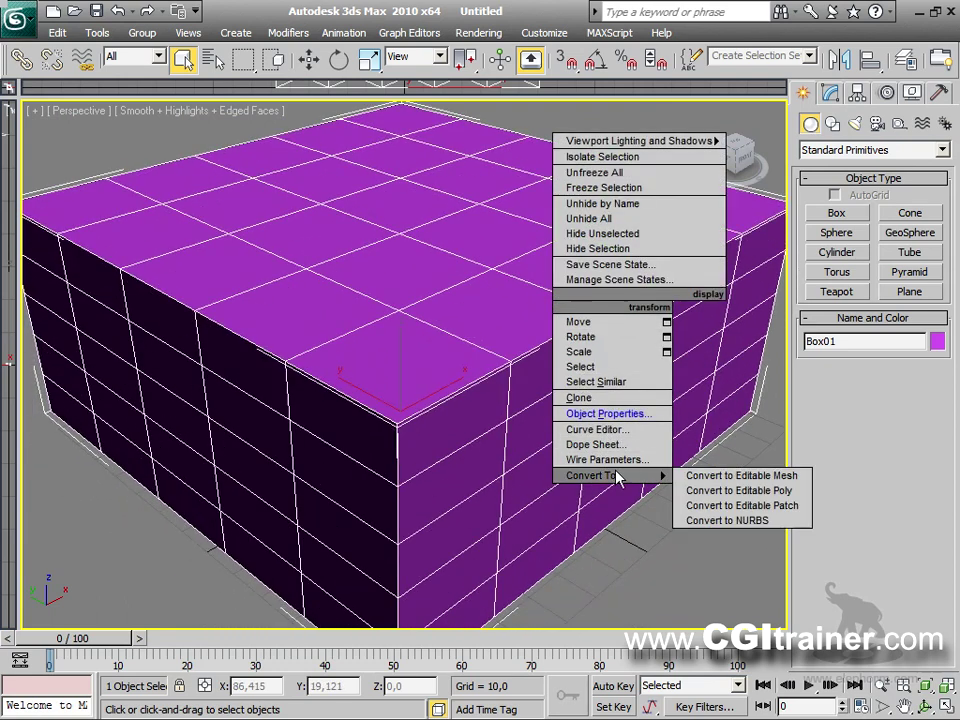
click(739, 490)
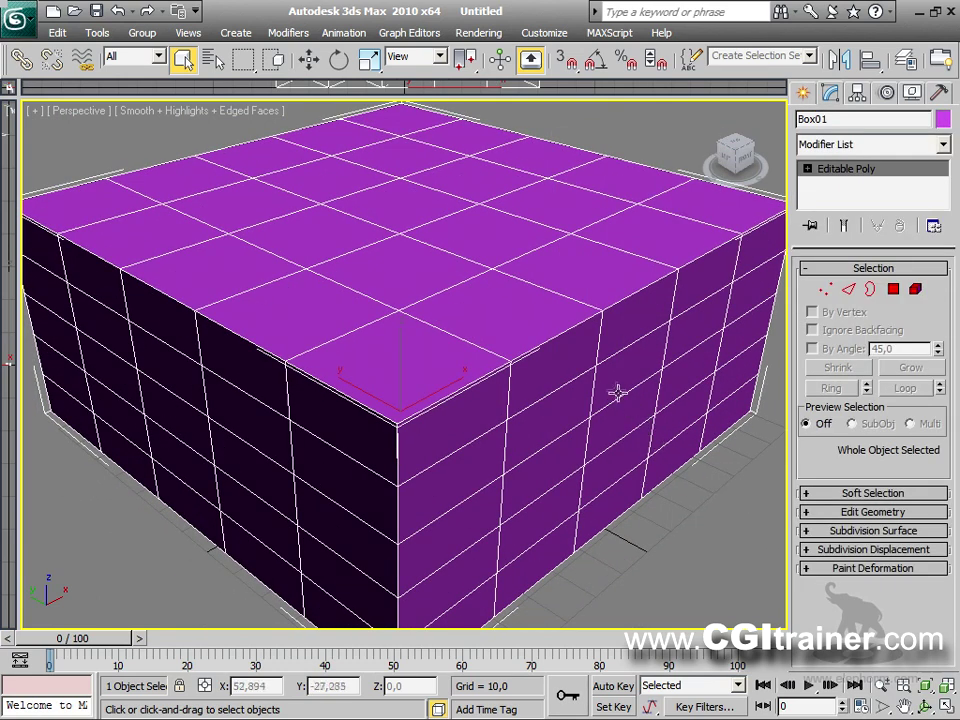
scroll(612, 365, down, 1)
alt+middle_drag(612, 365, 585, 400)
mouse_move(470, 390)
alt+middle_down()
mouse_move(468, 380)
mouse_move(470, 390)
alt+middle_up()
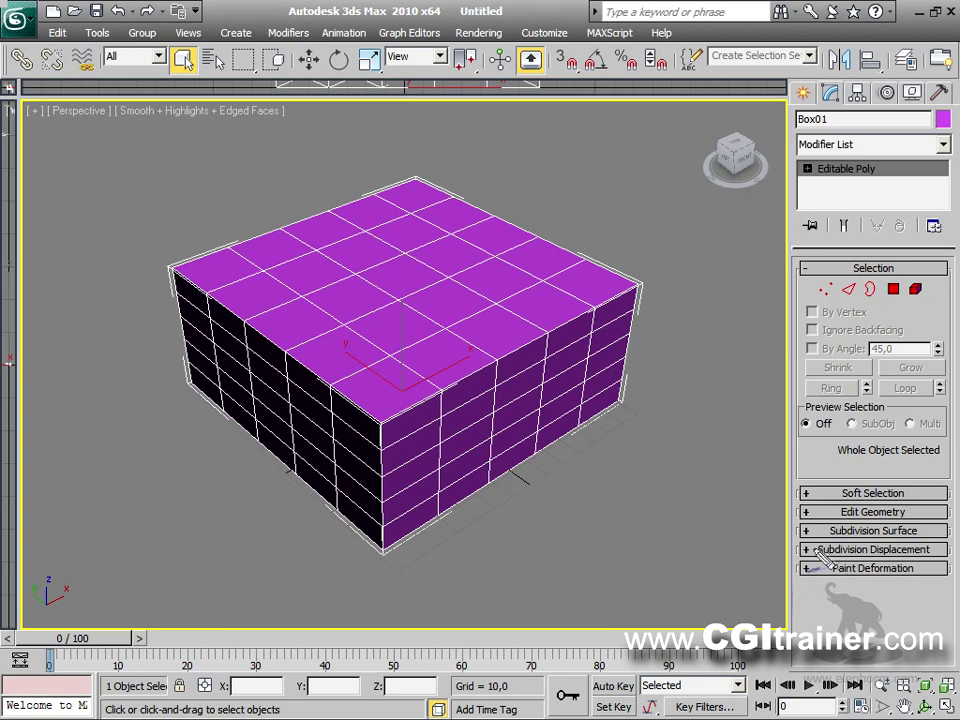
mouse_move(803, 570)
mouse_down()
mouse_move(900, 568)
mouse_move(805, 570)
mouse_up()
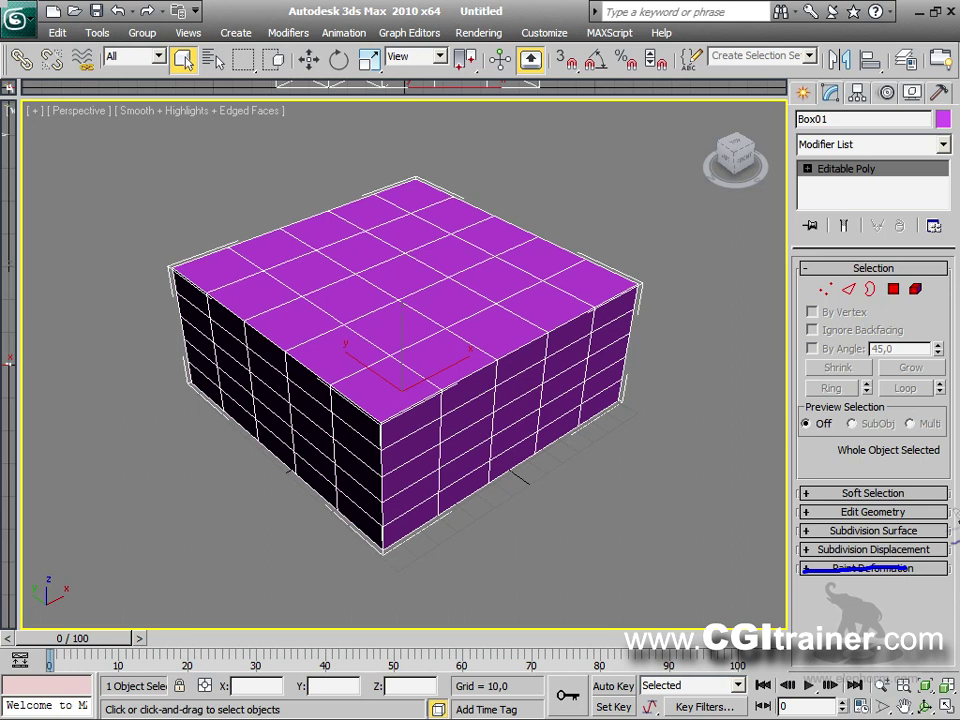
drag(810, 493, 908, 491)
mouse_move(808, 264)
mouse_down()
mouse_move(780, 358)
mouse_move(788, 430)
mouse_move(826, 460)
mouse_move(918, 442)
mouse_move(930, 402)
mouse_move(850, 272)
mouse_up()
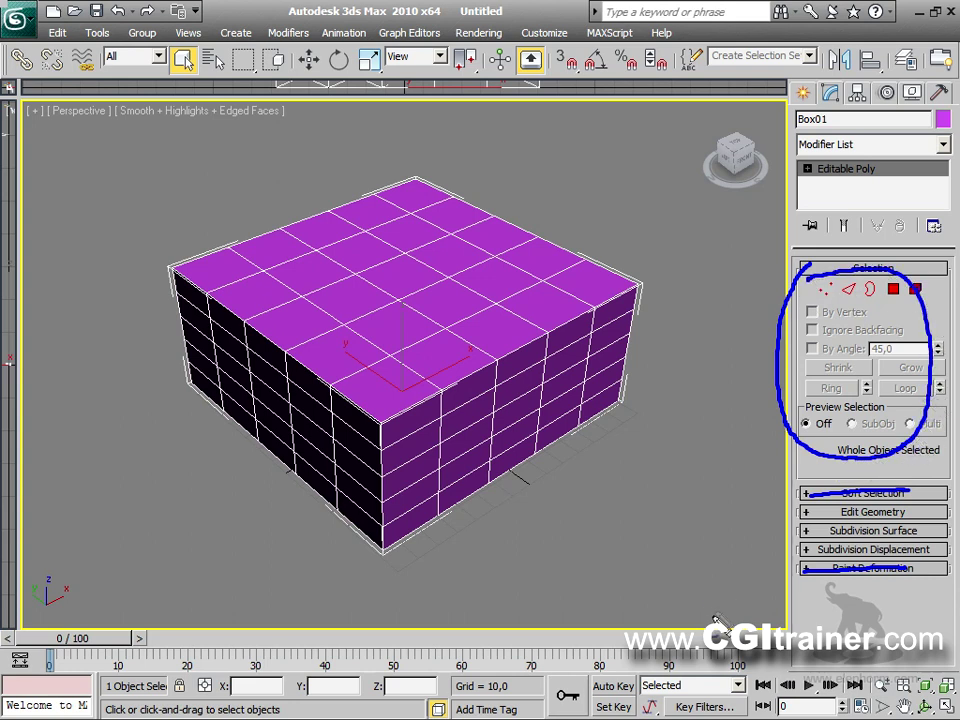
mouse_move(803, 533)
mouse_down()
mouse_move(814, 514)
mouse_move(768, 517)
mouse_up()
drag(815, 531, 738, 545)
mouse_move(632, 565)
mouse_down()
mouse_move(660, 523)
mouse_move(664, 542)
mouse_move(681, 531)
mouse_move(680, 513)
mouse_move(699, 533)
mouse_move(700, 506)
mouse_move(714, 531)
mouse_move(724, 526)
mouse_move(721, 497)
mouse_move(731, 526)
mouse_move(721, 494)
mouse_move(736, 498)
mouse_move(734, 469)
mouse_move(753, 529)
mouse_move(756, 497)
mouse_up()
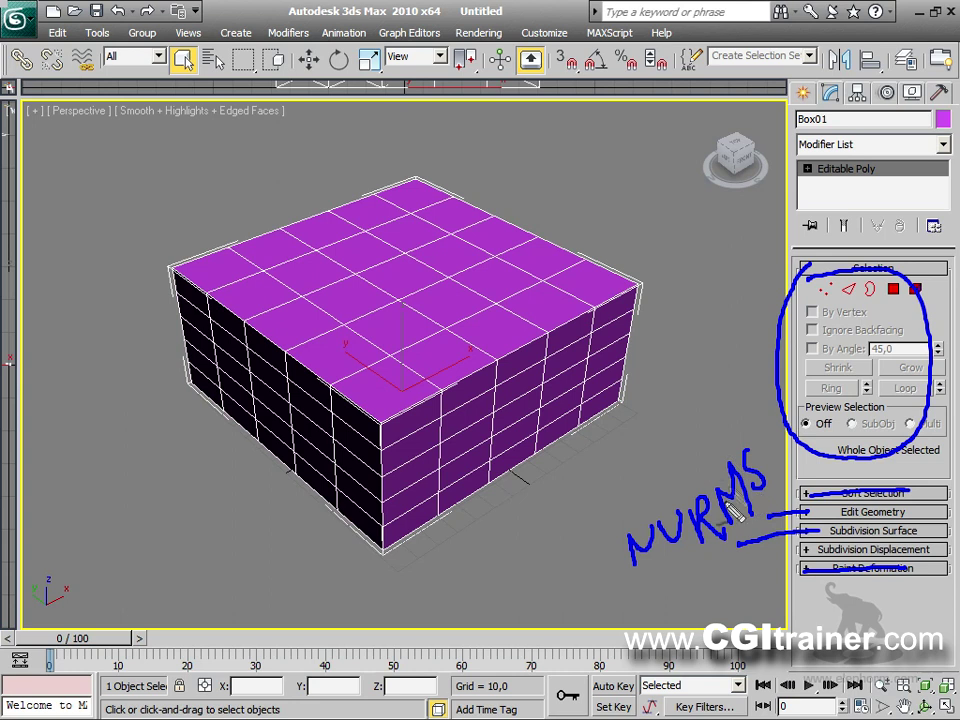
drag(768, 564, 780, 560)
mouse_move(701, 438)
mouse_down()
mouse_move(705, 455)
mouse_move(715, 440)
mouse_up()
drag(710, 591, 718, 588)
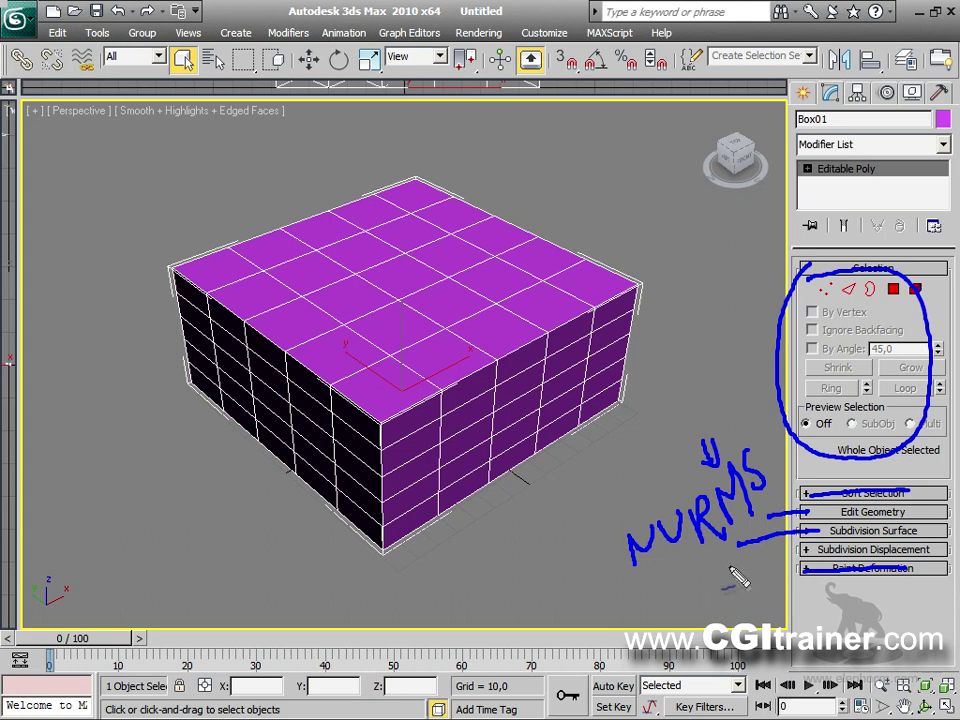
drag(724, 581, 812, 553)
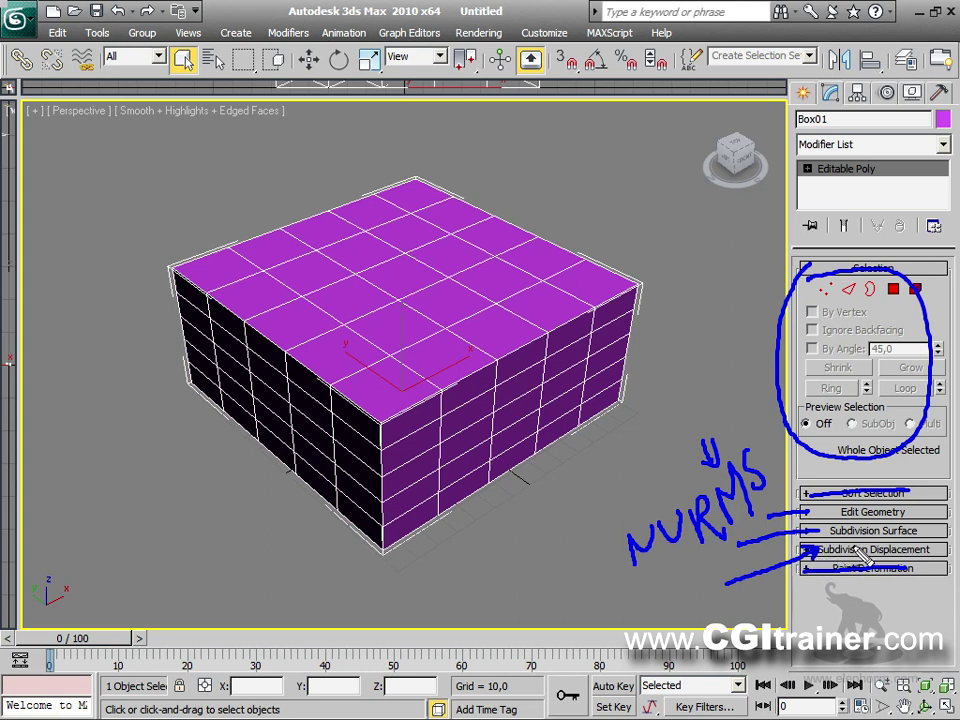
drag(937, 534, 937, 552)
drag(937, 548, 864, 549)
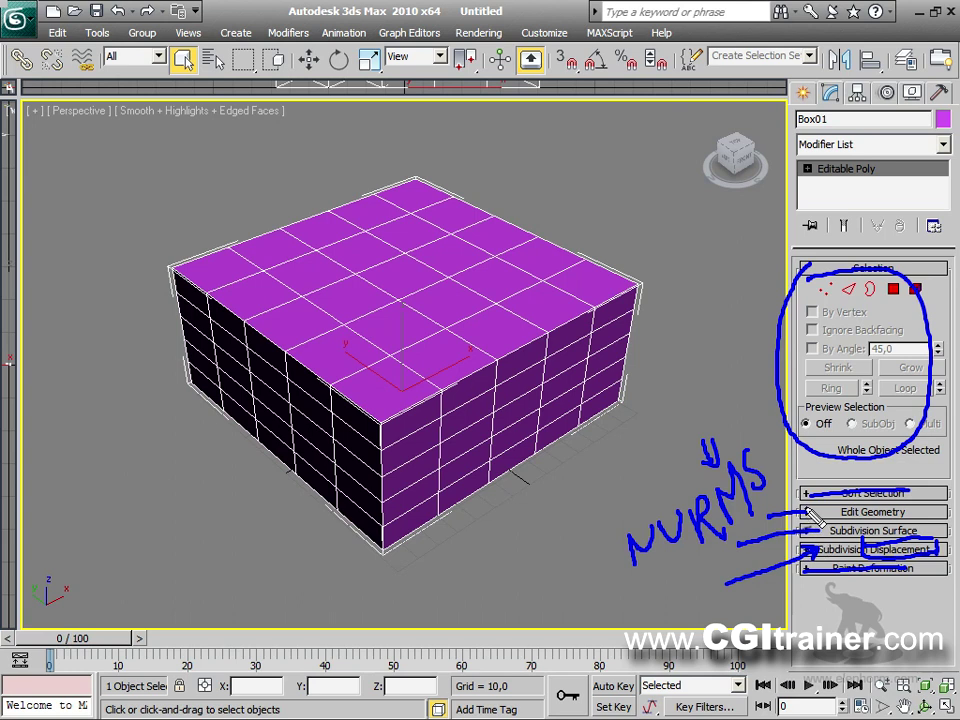
mouse_move(818, 526)
mouse_down()
mouse_move(905, 525)
mouse_move(935, 513)
mouse_move(845, 510)
mouse_move(815, 520)
mouse_up()
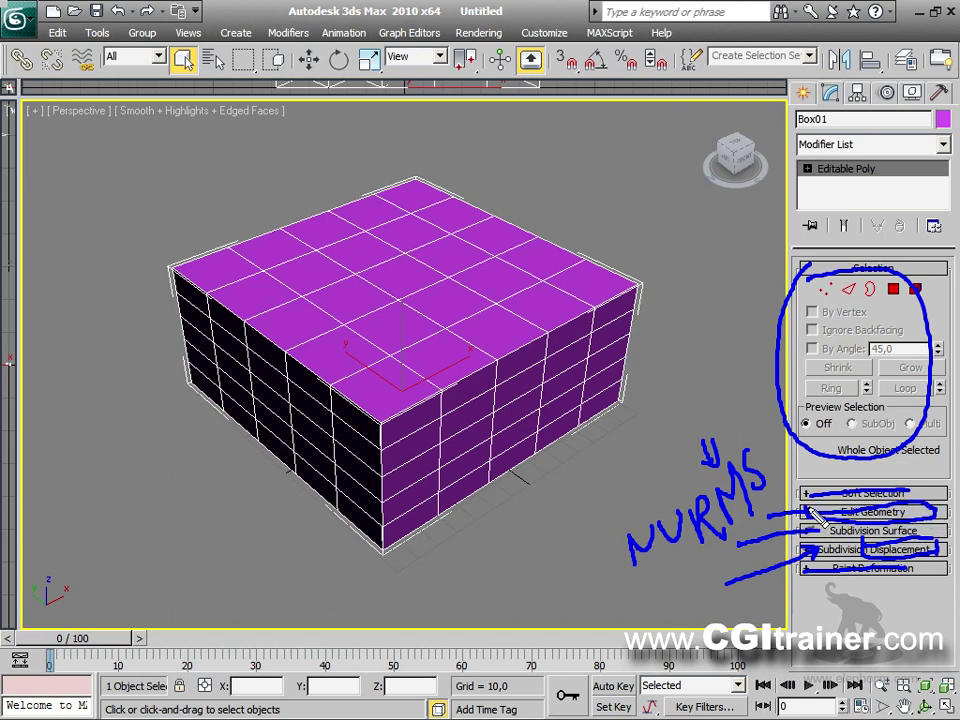
key(Escape)
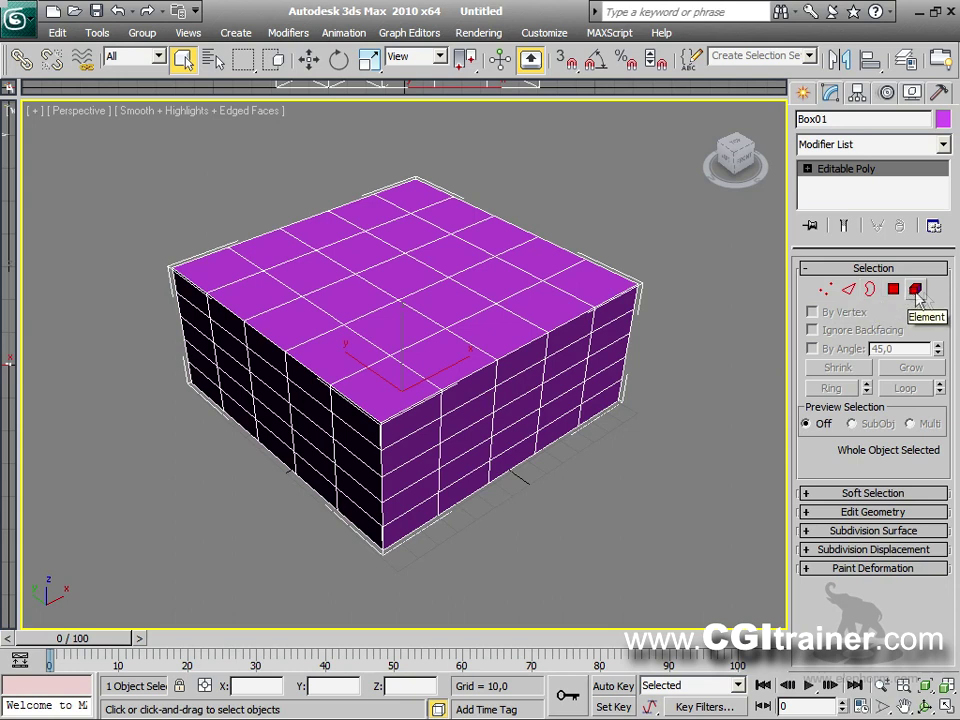
Step: Compare the editing rollouts offered at the Vertex, Edge, Border, Polygon and Element sub-object levels of the box
click(825, 289)
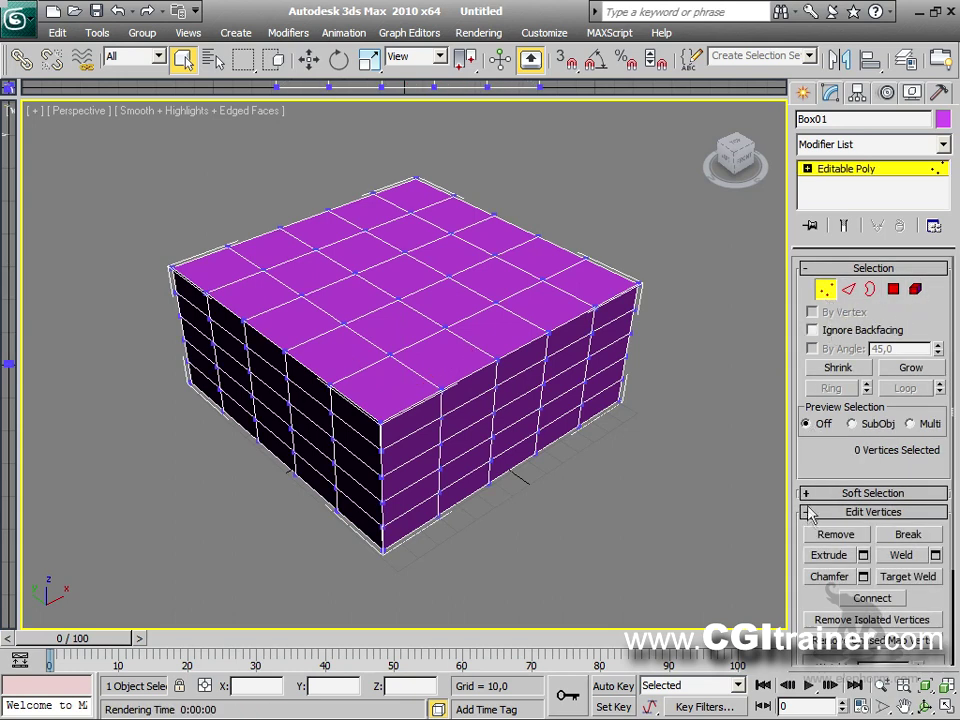
click(809, 512)
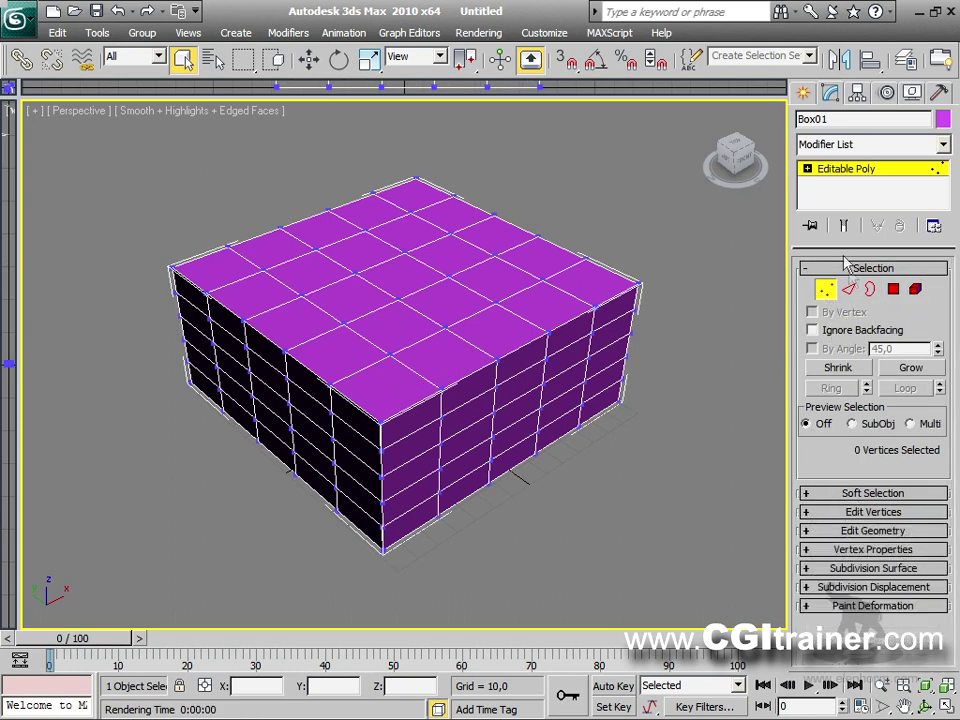
click(848, 290)
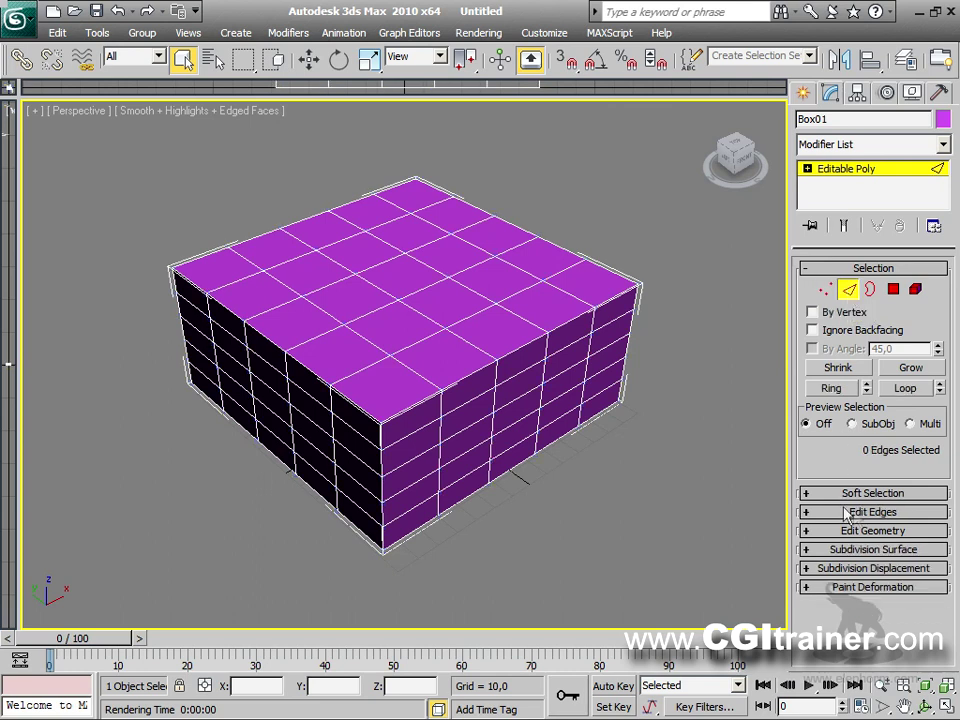
click(870, 290)
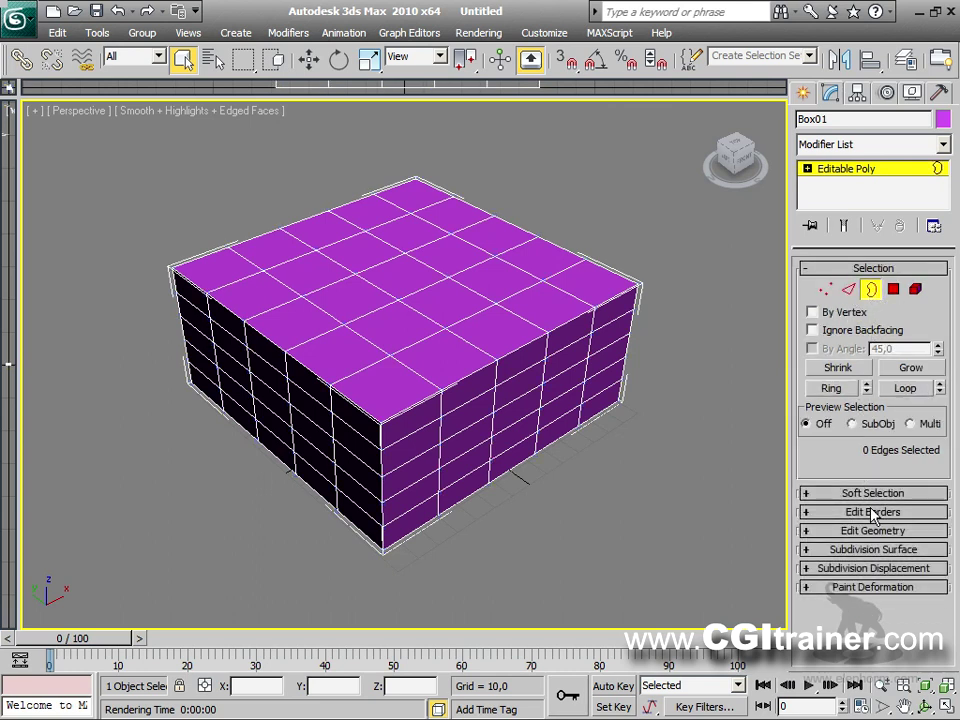
click(893, 290)
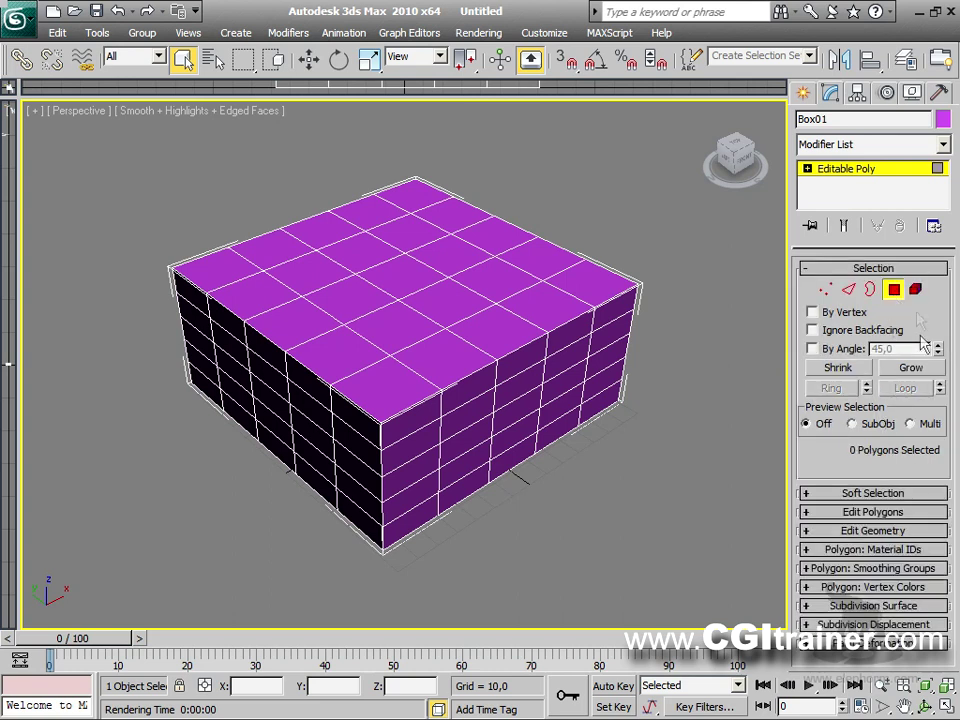
click(915, 289)
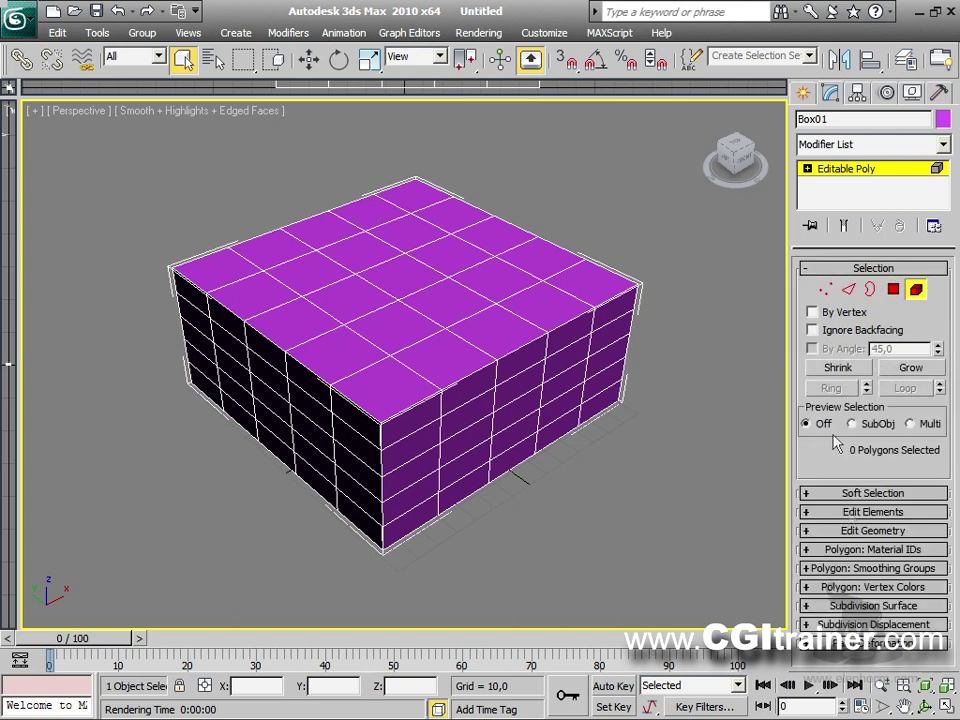
Step: Switch the box to Vertex level and expand the full set of Edit Vertices tools
click(825, 289)
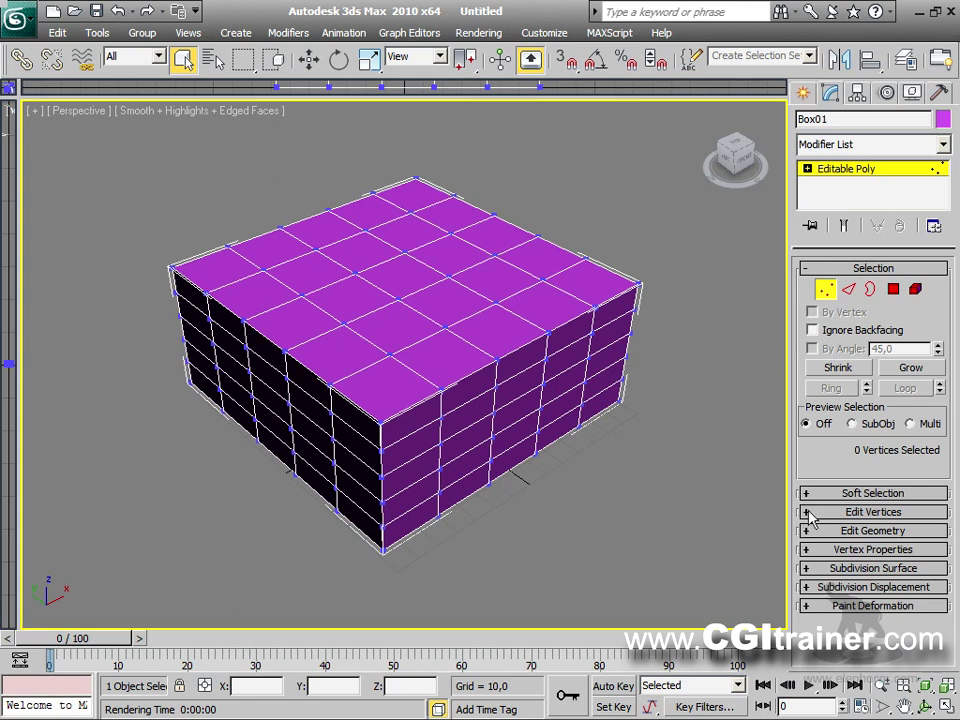
click(811, 512)
drag(823, 574, 816, 478)
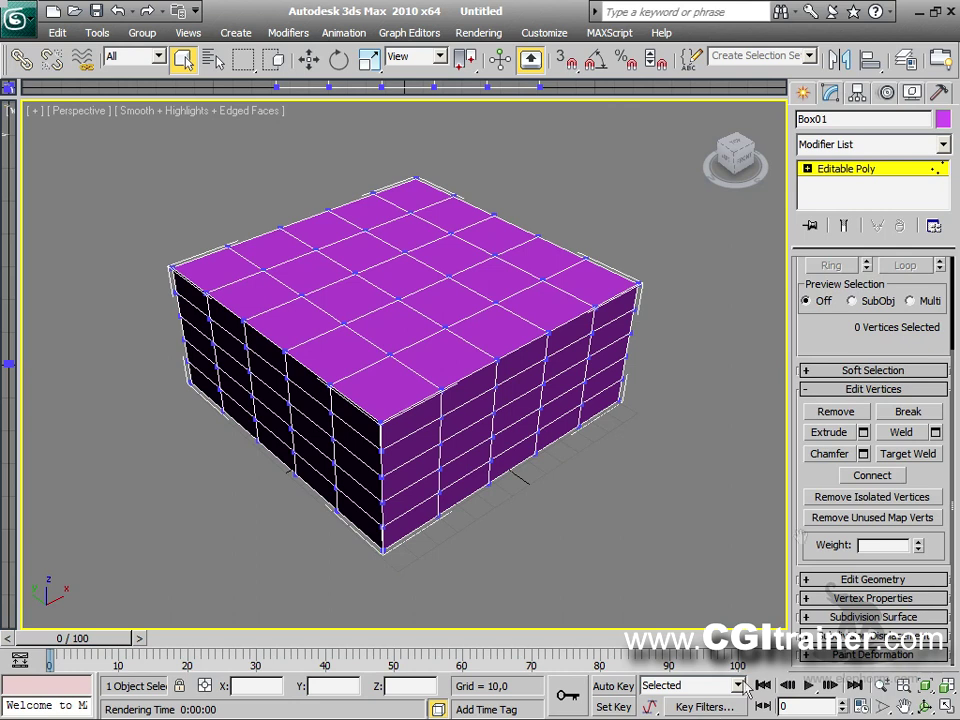
Step: Delete one inner vertex behind the centre of the box's top face and undo the deletion
click(405, 252)
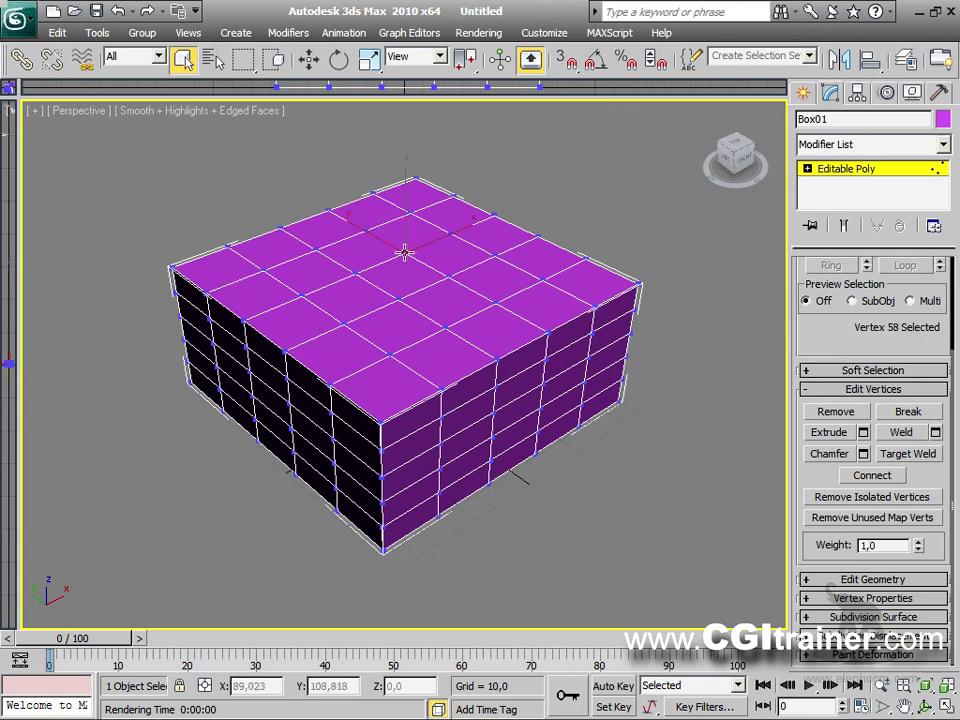
key(Delete)
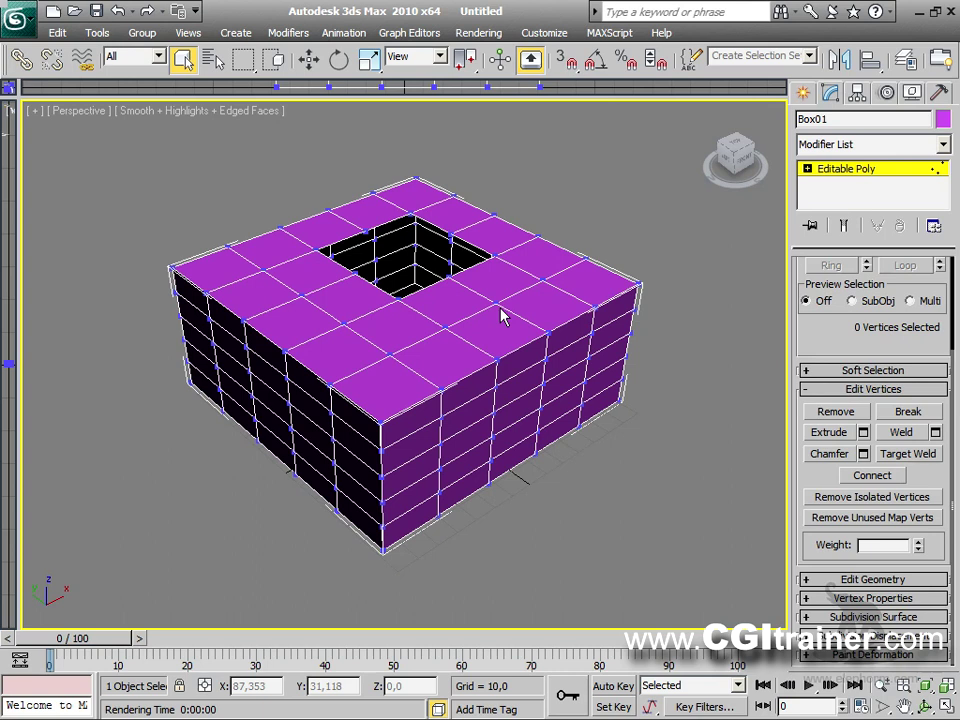
key(ctrl+z)
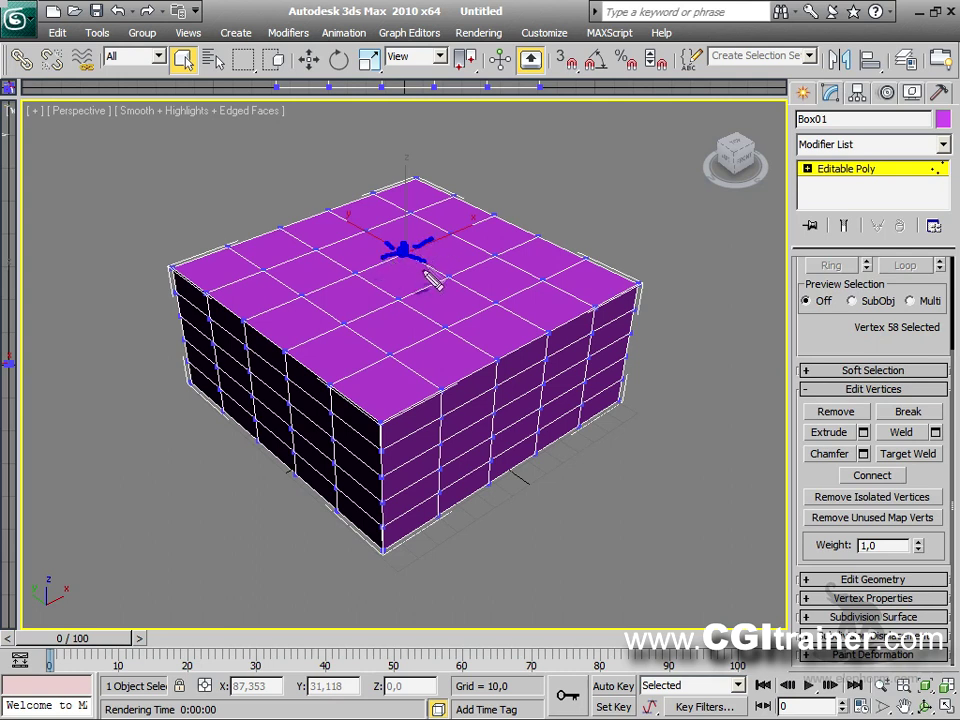
Step: Take the selected inner vertex out of the box's top face with the Remove operation, without deleting its surrounding polygons
key(e)
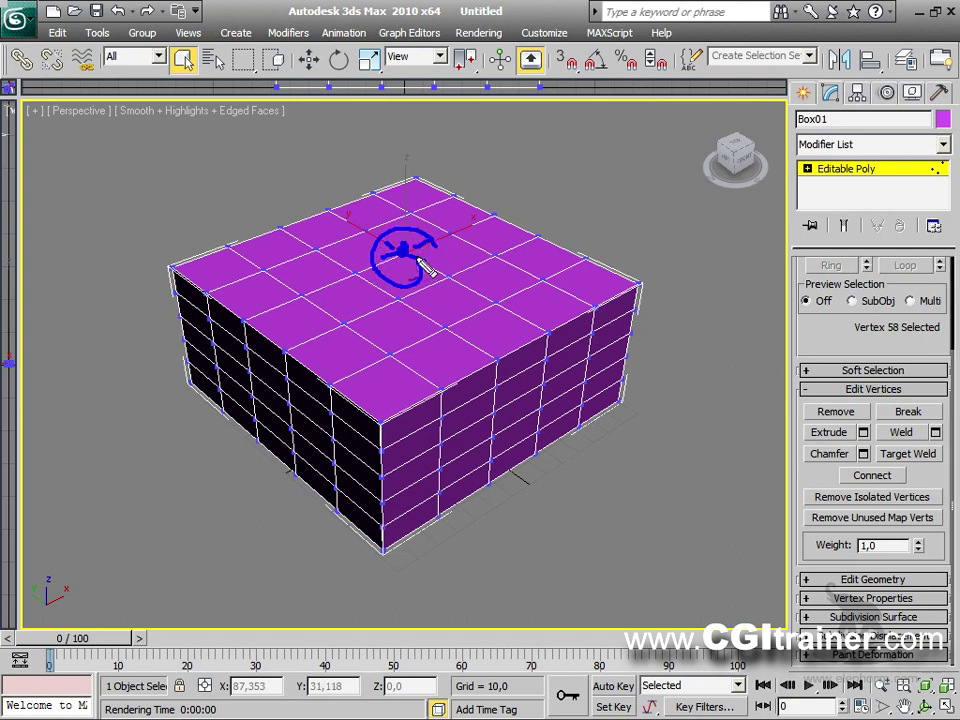
key(q)
click(848, 412)
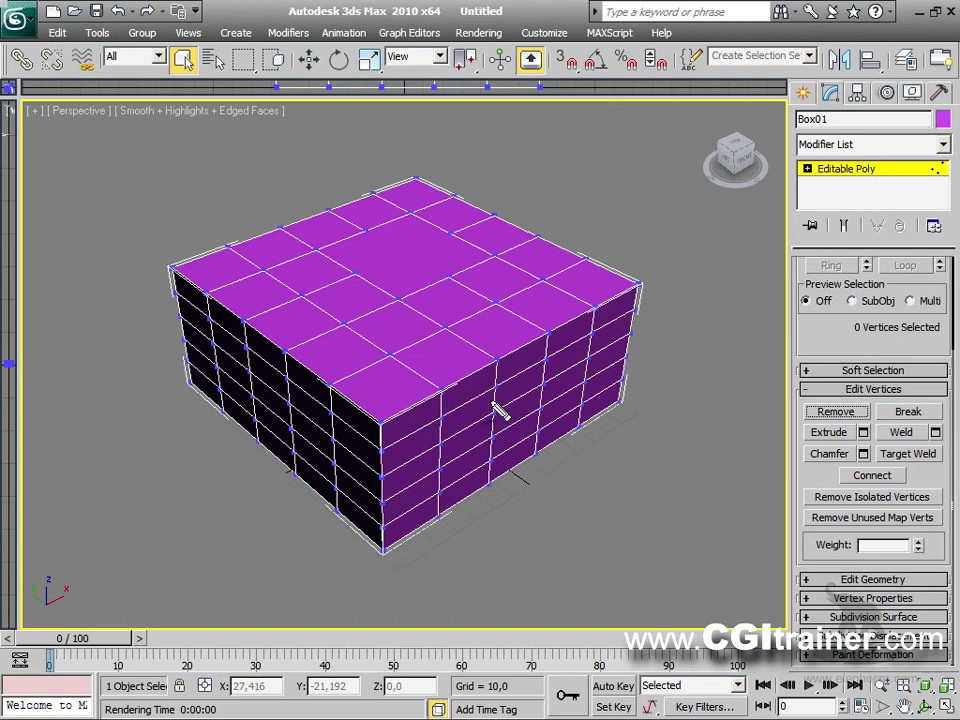
mouse_move(208, 294)
mouse_down()
mouse_move(269, 271)
mouse_move(301, 296)
mouse_move(245, 324)
mouse_up()
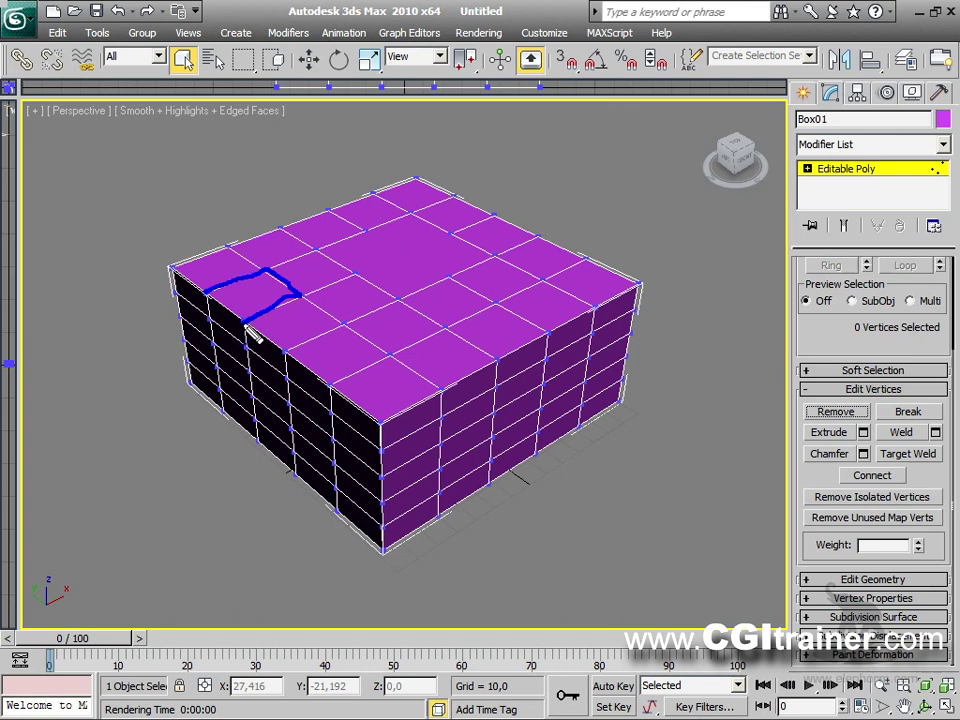
drag(205, 289, 295, 292)
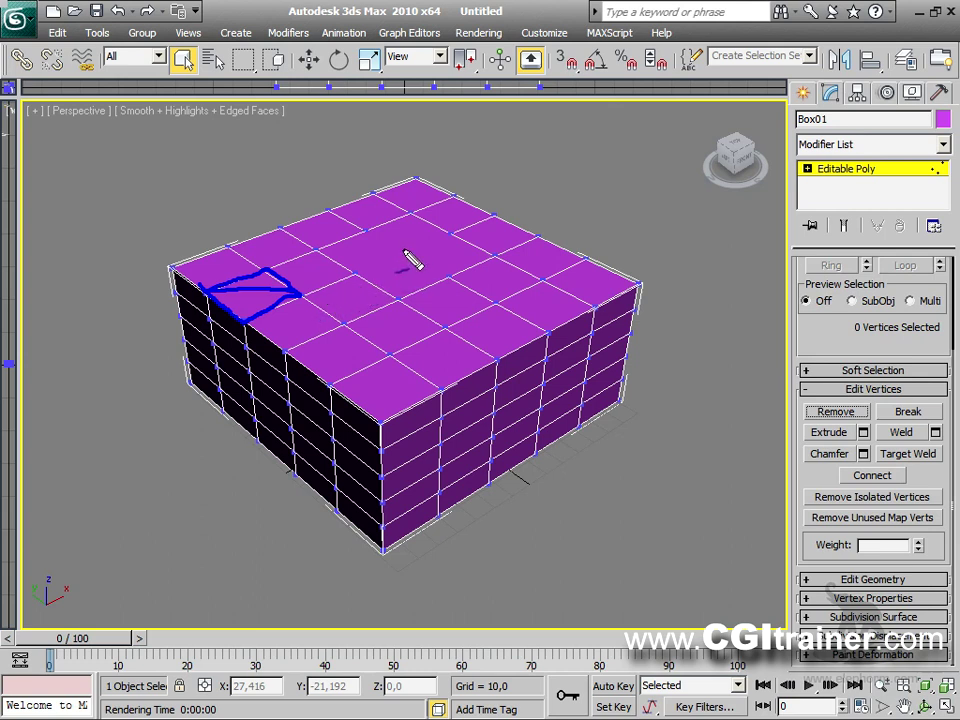
drag(228, 157, 235, 190)
drag(229, 211, 240, 209)
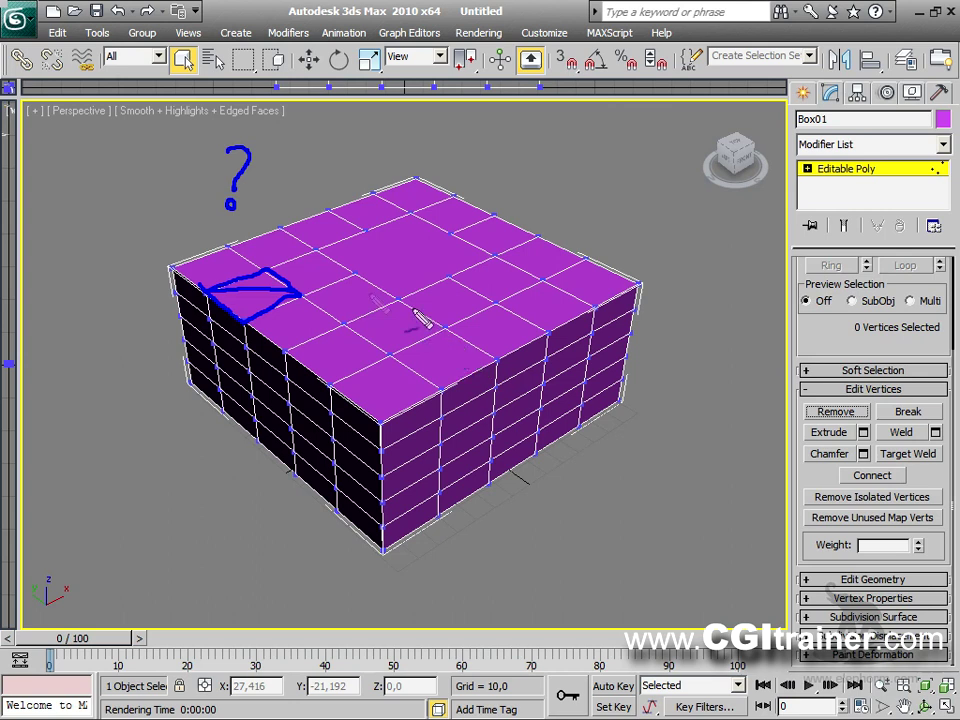
mouse_move(398, 298)
mouse_down()
mouse_move(363, 225)
mouse_move(376, 260)
mouse_move(328, 259)
mouse_move(386, 266)
mouse_move(422, 241)
mouse_up()
mouse_move(350, 232)
mouse_down()
mouse_move(405, 268)
mouse_move(488, 255)
mouse_up()
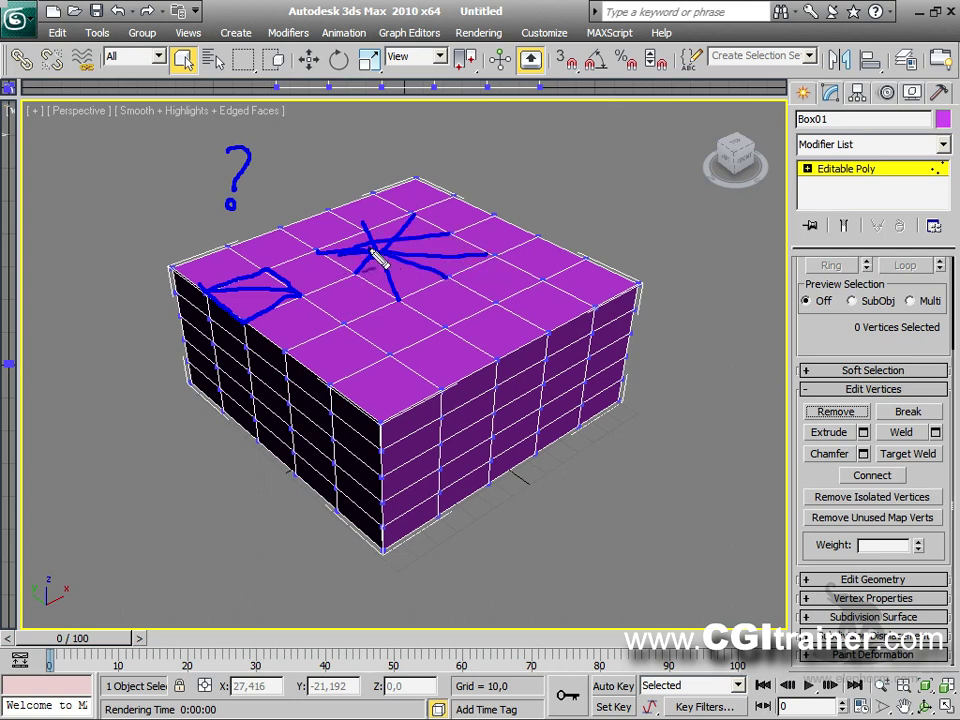
mouse_move(226, 133)
mouse_down()
mouse_move(260, 141)
mouse_move(251, 193)
mouse_move(231, 189)
mouse_move(233, 204)
mouse_up()
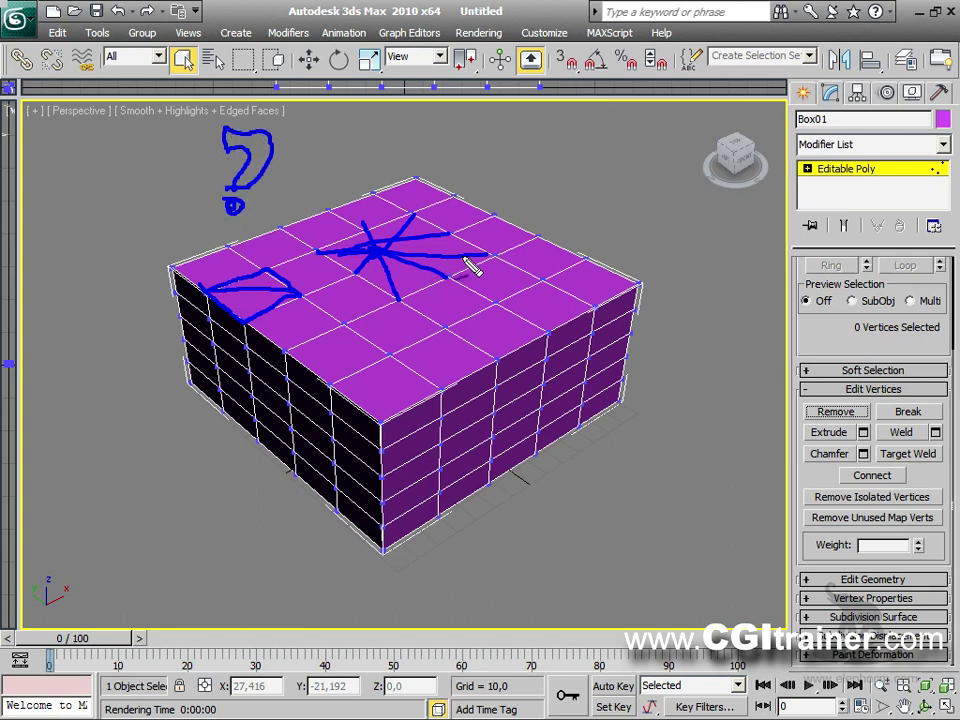
key(Escape)
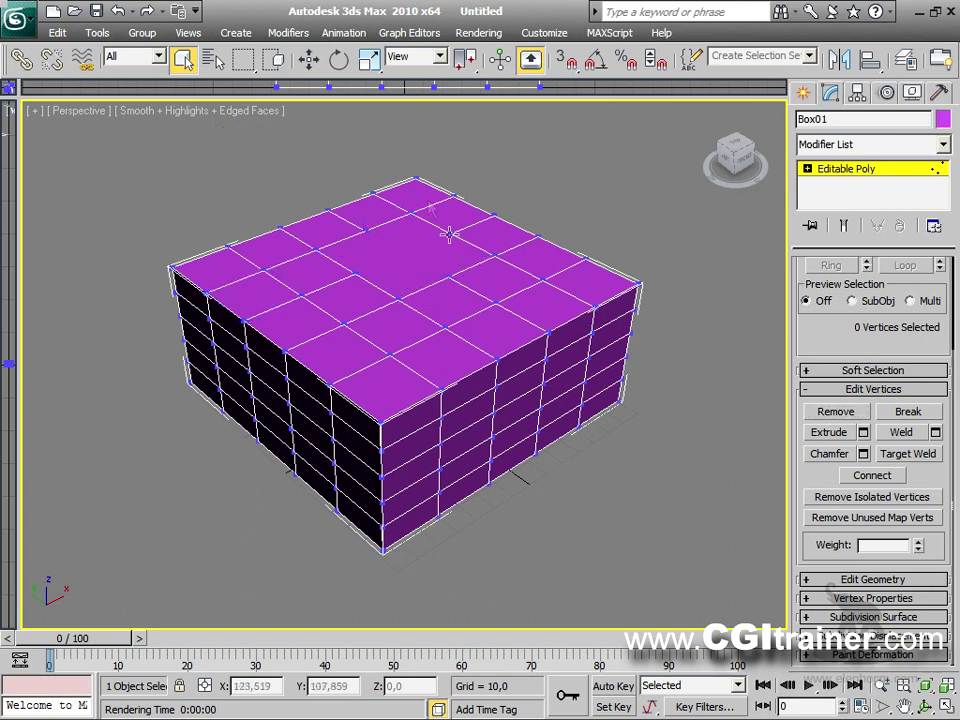
Step: Turn off Edges Only in the box's object properties to display its hidden triangulation edges
right_click(470, 292)
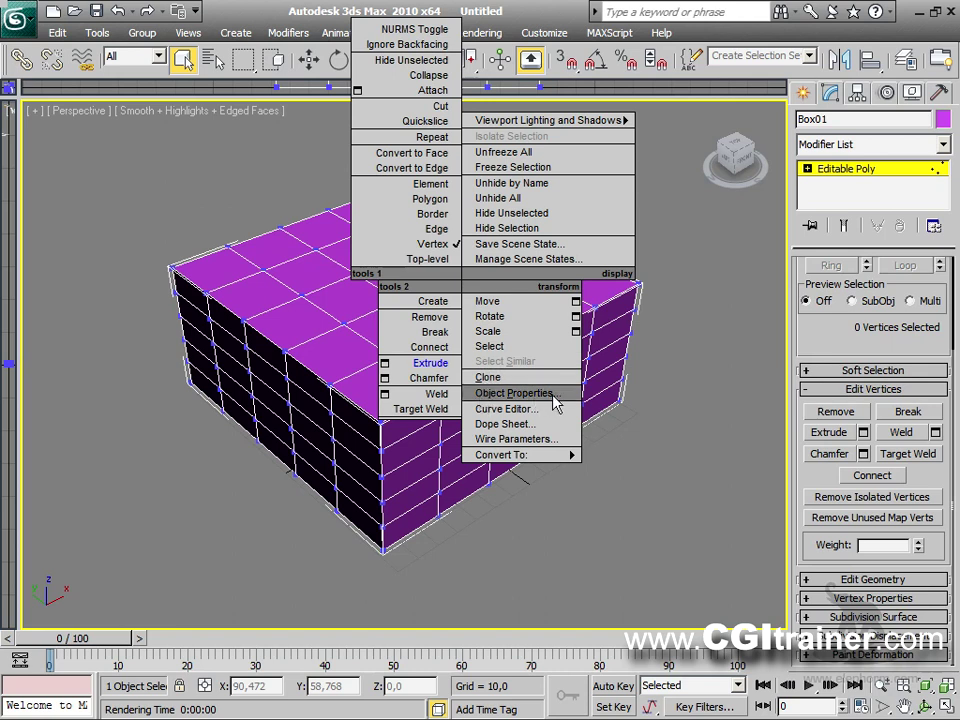
click(515, 393)
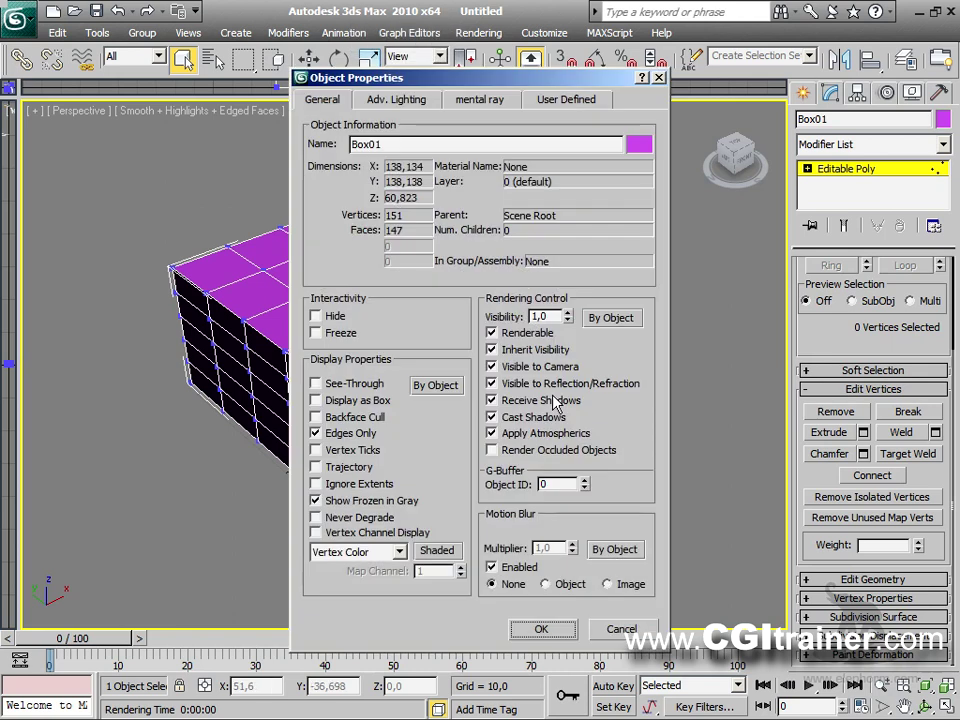
click(362, 436)
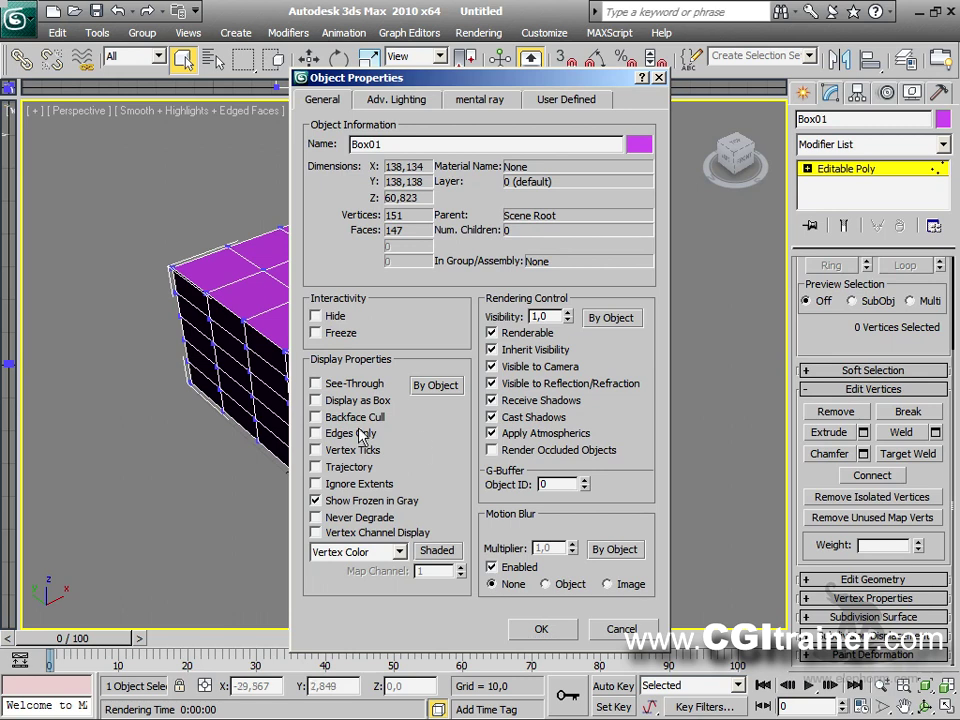
click(540, 630)
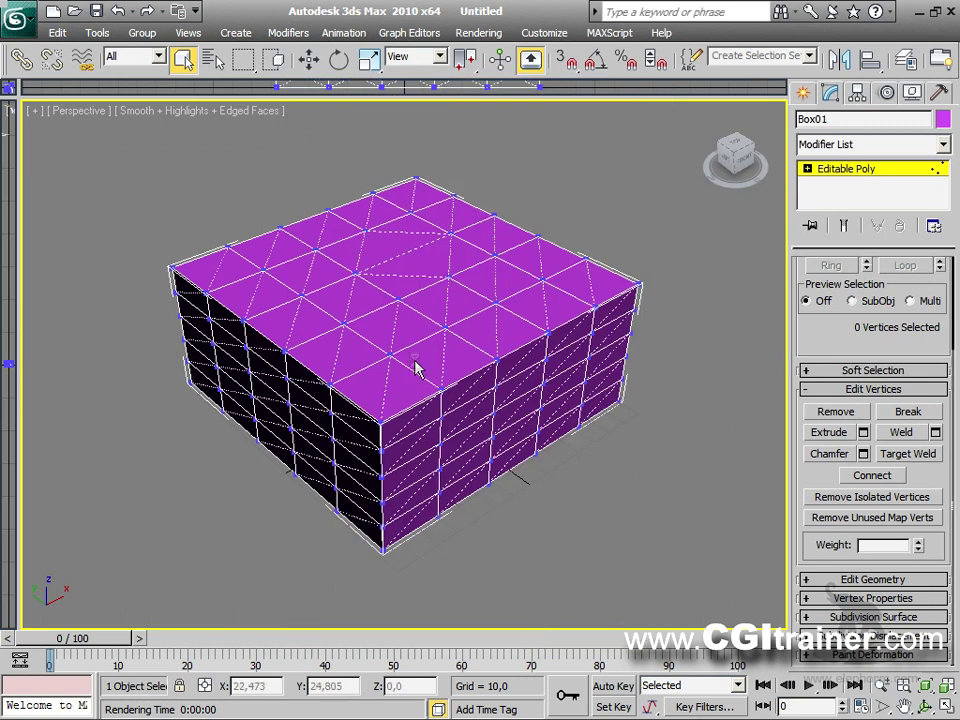
mouse_move(366, 232)
mouse_down()
mouse_move(362, 276)
mouse_move(453, 237)
mouse_move(368, 240)
mouse_move(439, 250)
mouse_move(451, 238)
mouse_move(450, 285)
mouse_move(363, 273)
mouse_up()
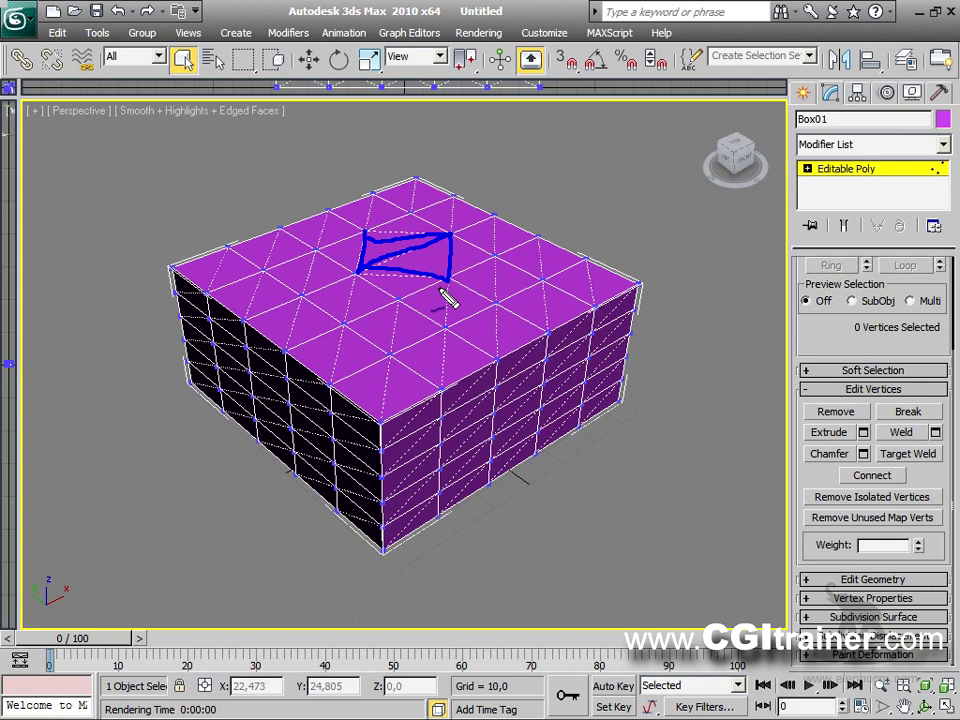
key(Escape)
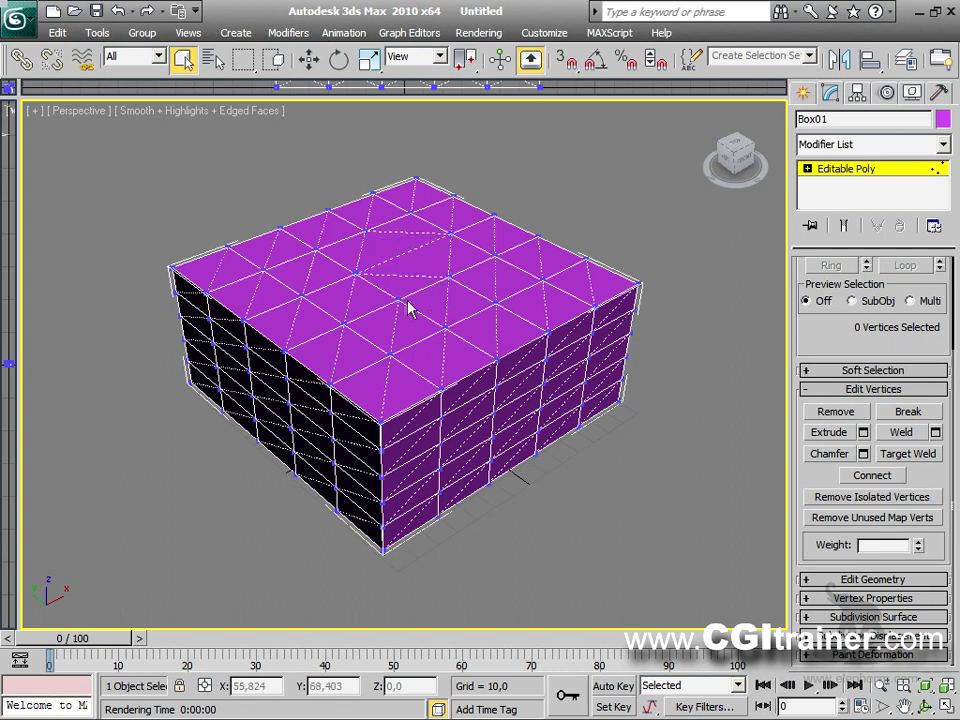
middle_drag(531, 349, 512, 370)
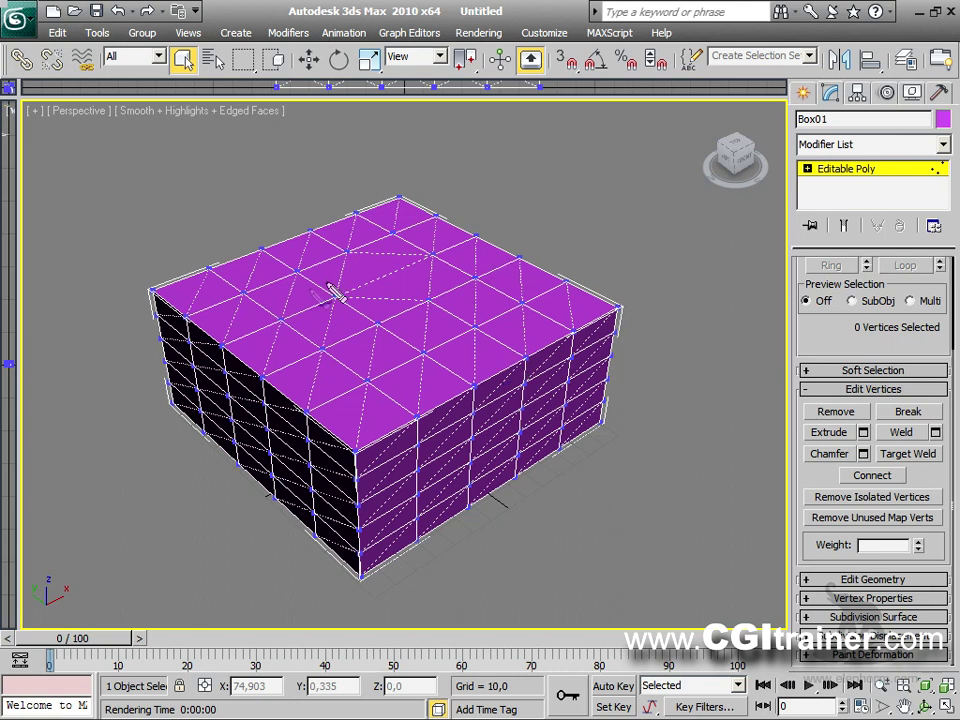
mouse_move(301, 271)
mouse_down()
mouse_move(386, 238)
mouse_move(467, 278)
mouse_move(439, 305)
mouse_move(389, 327)
mouse_move(304, 281)
mouse_up()
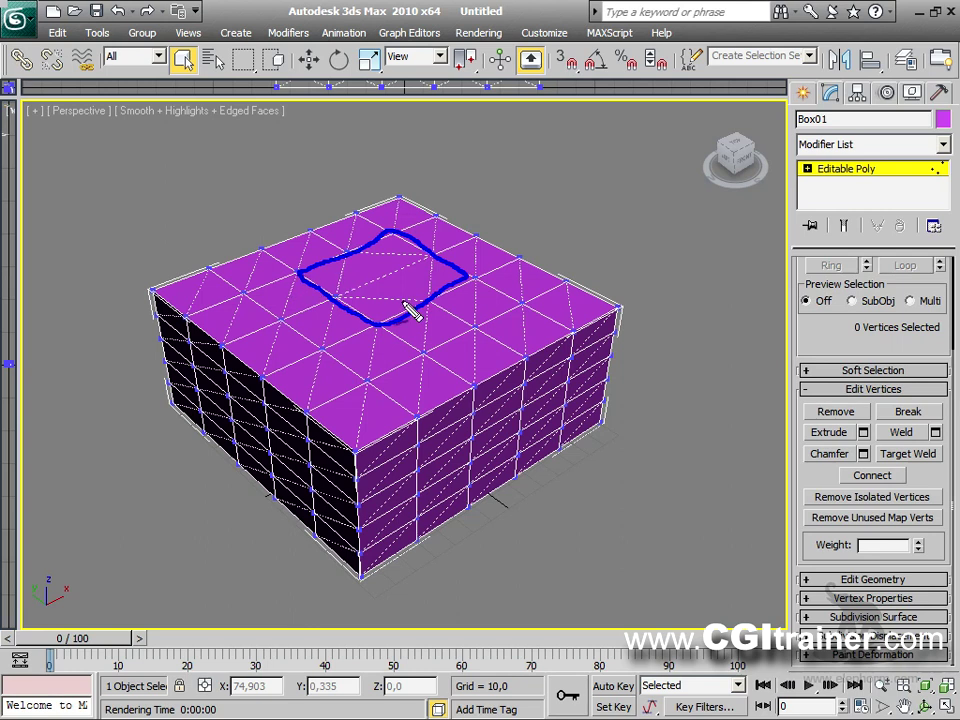
drag(389, 238, 393, 232)
drag(476, 284, 474, 278)
drag(370, 342, 381, 332)
drag(310, 280, 300, 272)
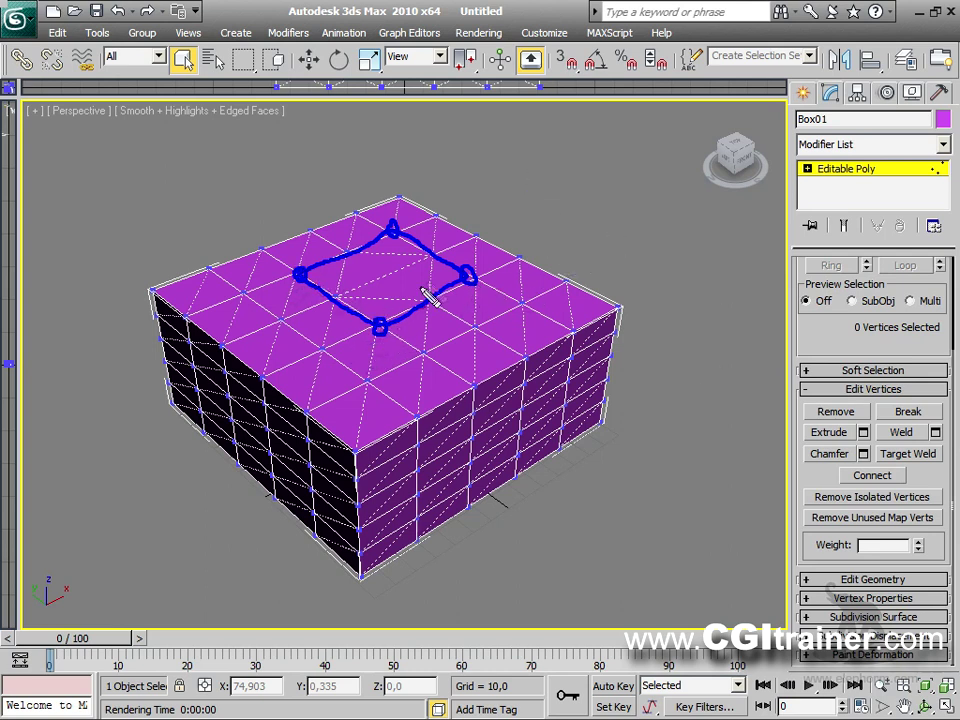
key(Escape)
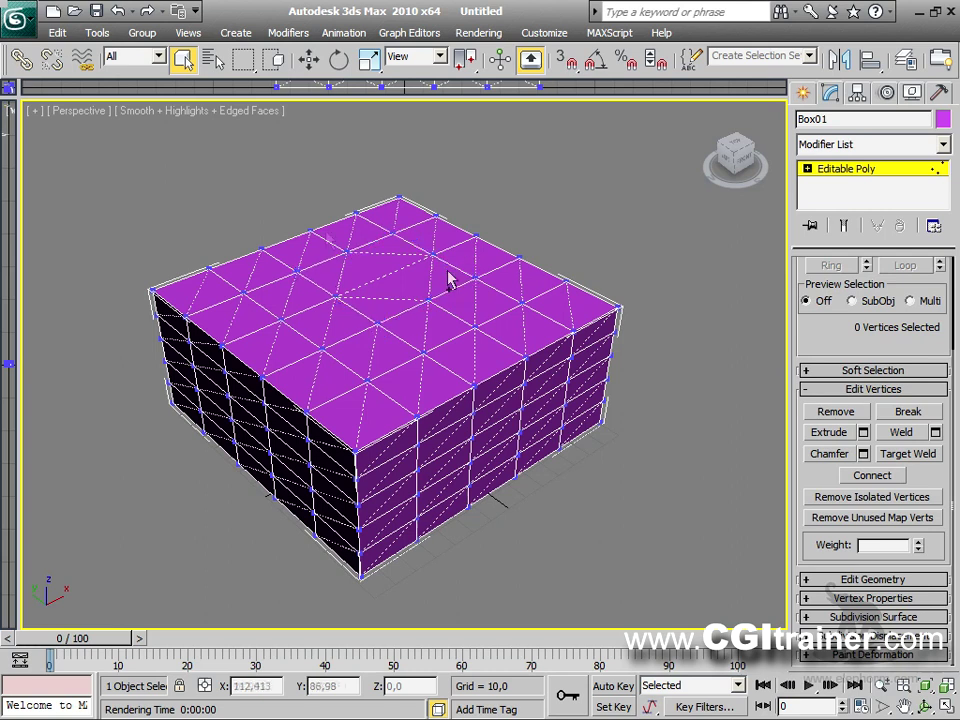
Step: Turn Edges Only back on in the box's object properties to hide the triangulation
right_click(300, 260)
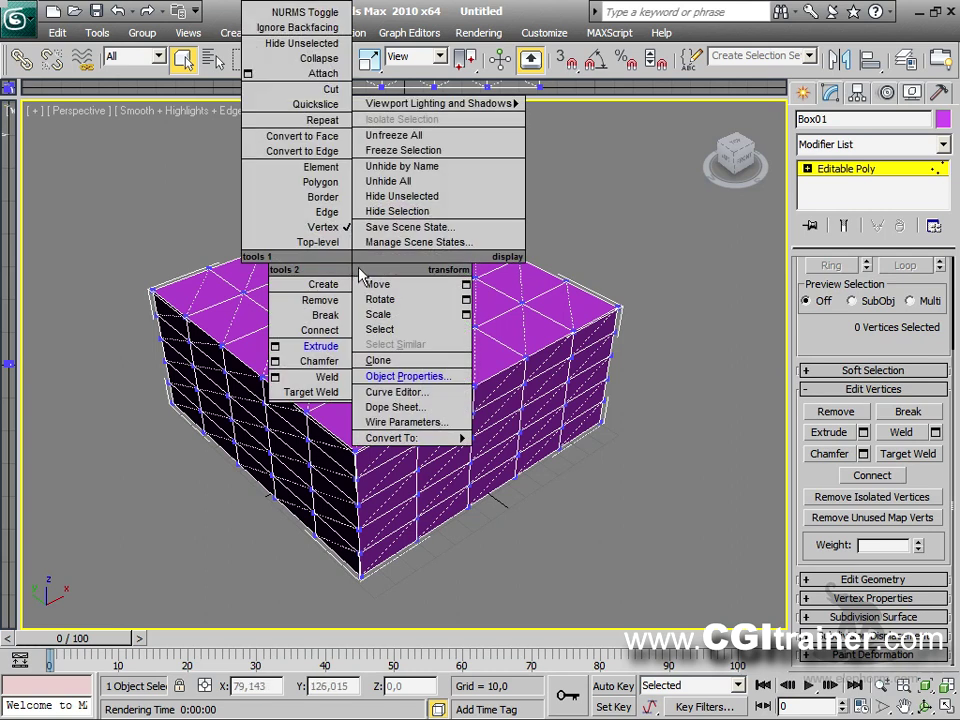
click(345, 375)
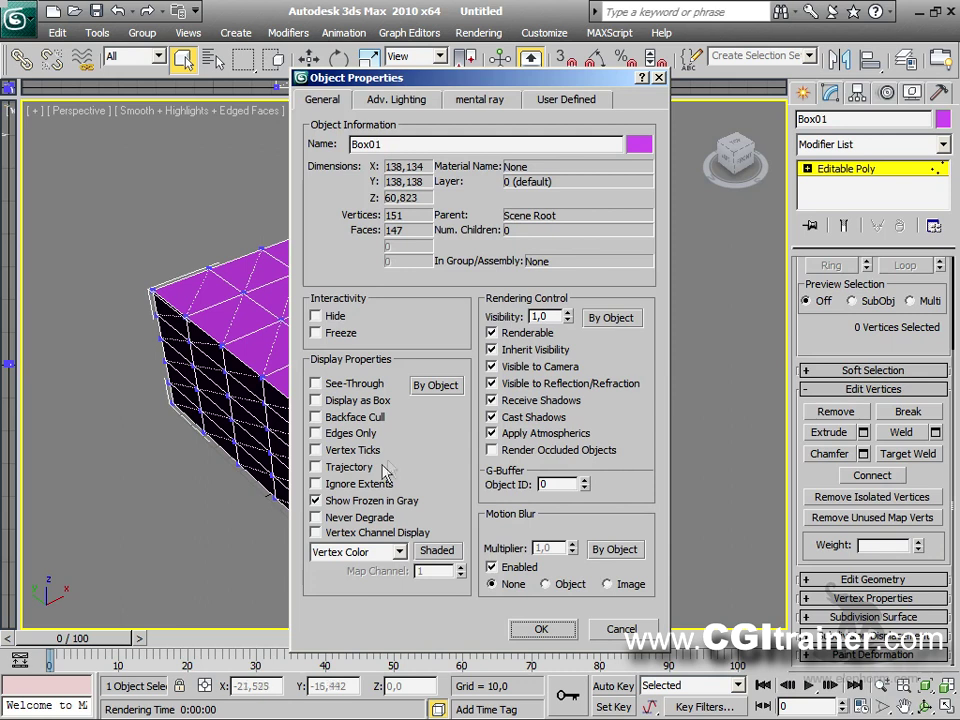
click(348, 434)
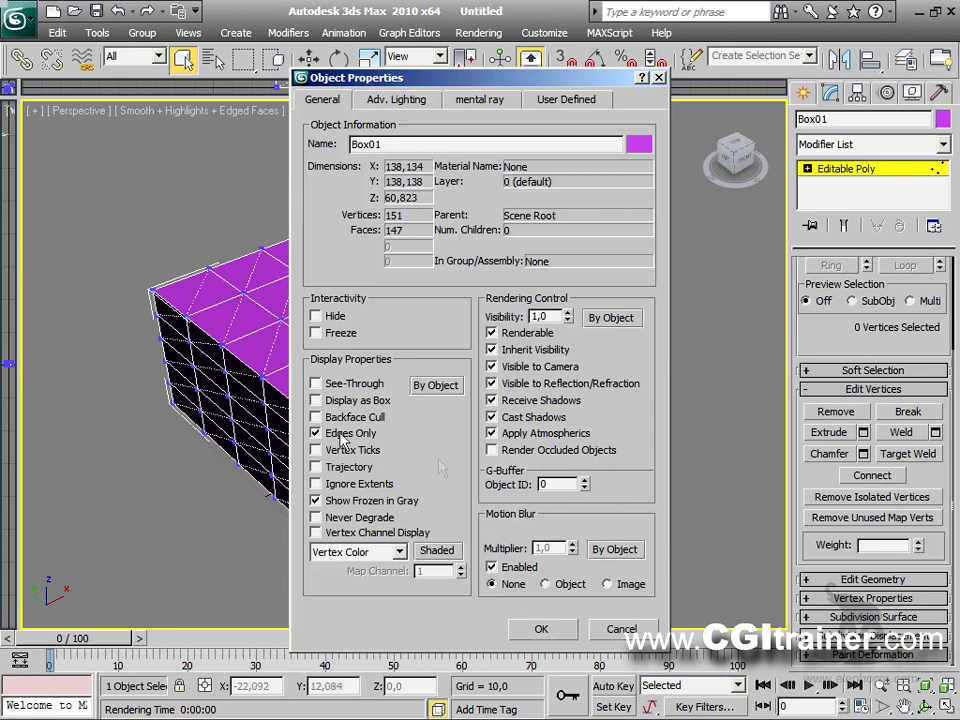
click(538, 628)
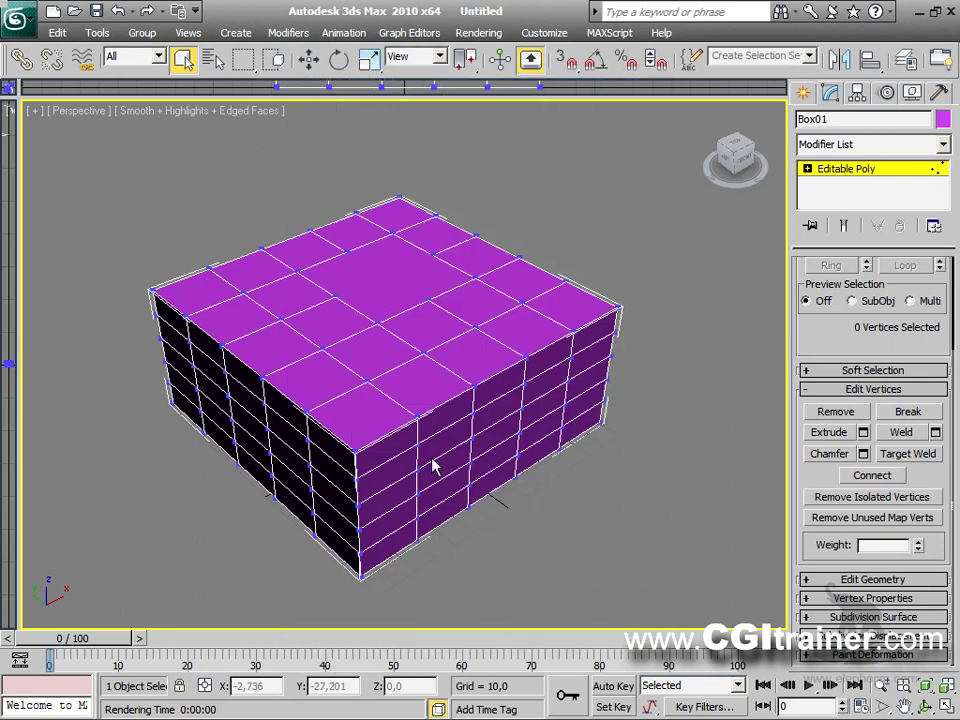
Step: At edge level, use Turn to flip the hidden diagonal of the large polygon in the middle of the top face
drag(811, 321, 804, 478)
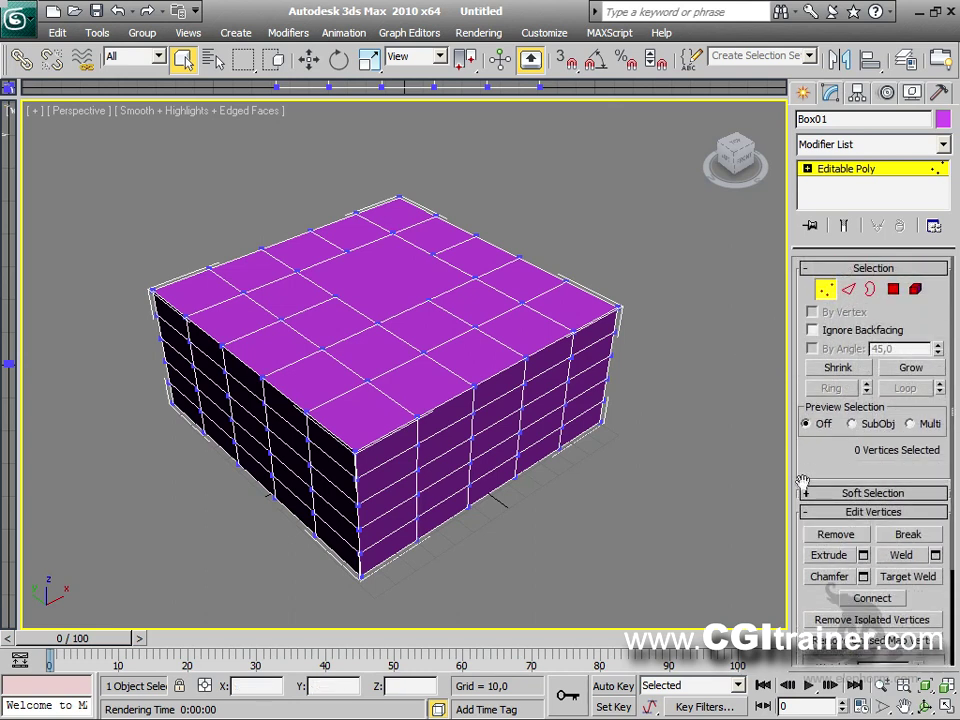
click(849, 290)
drag(817, 469, 807, 285)
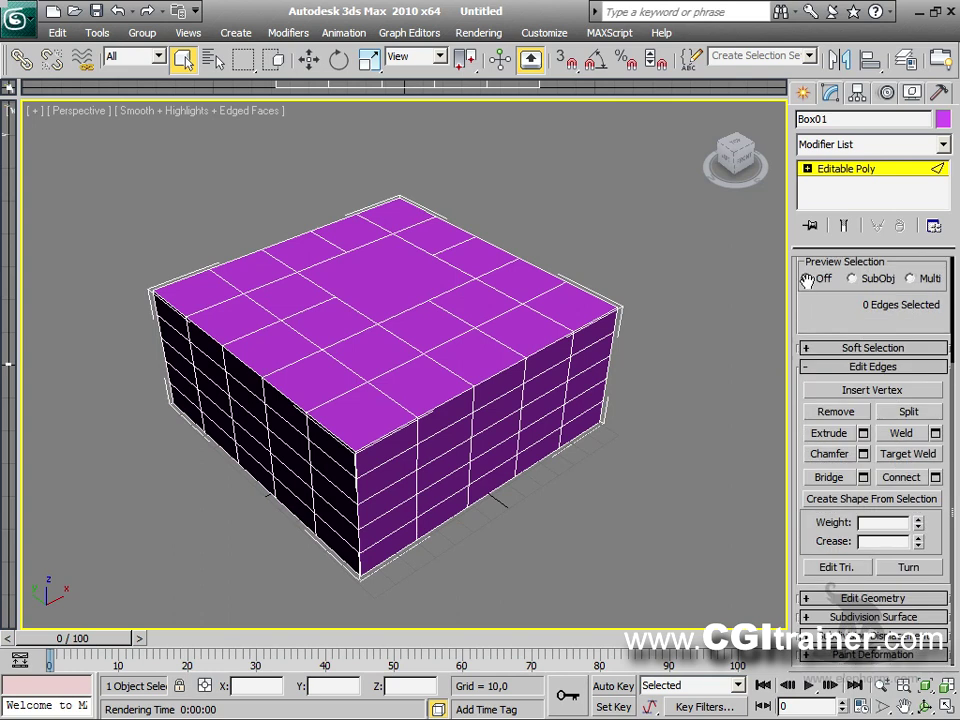
click(838, 567)
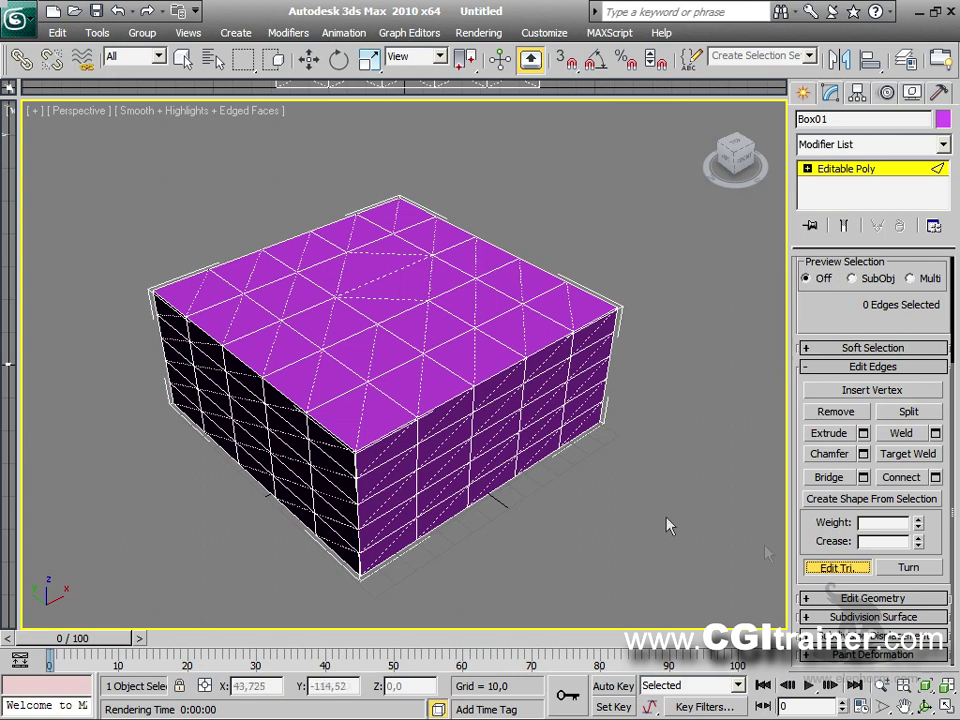
click(908, 567)
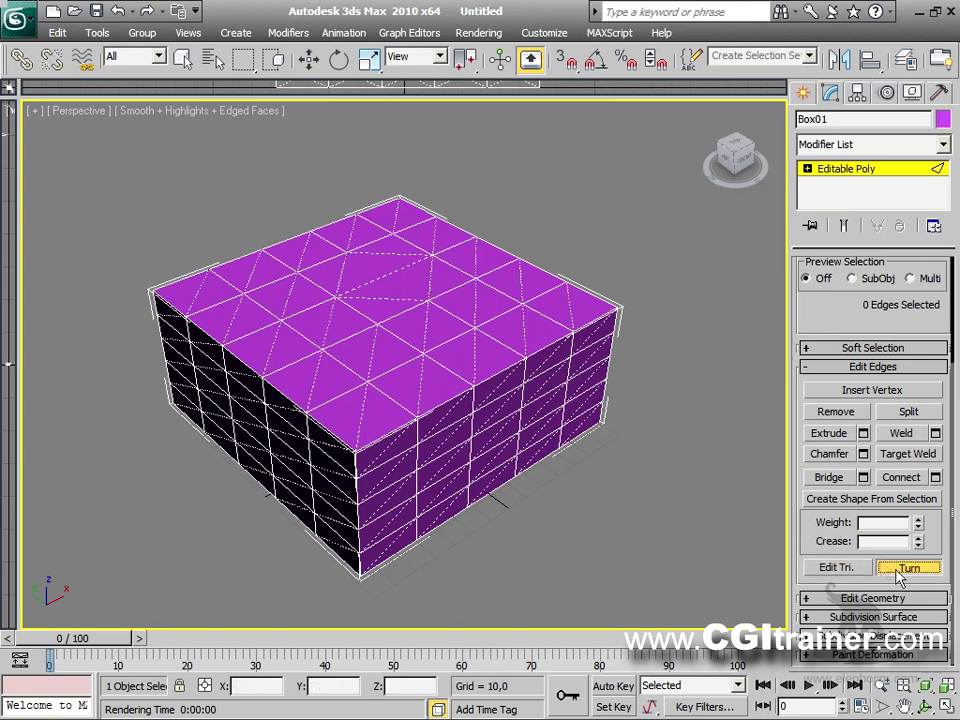
click(397, 264)
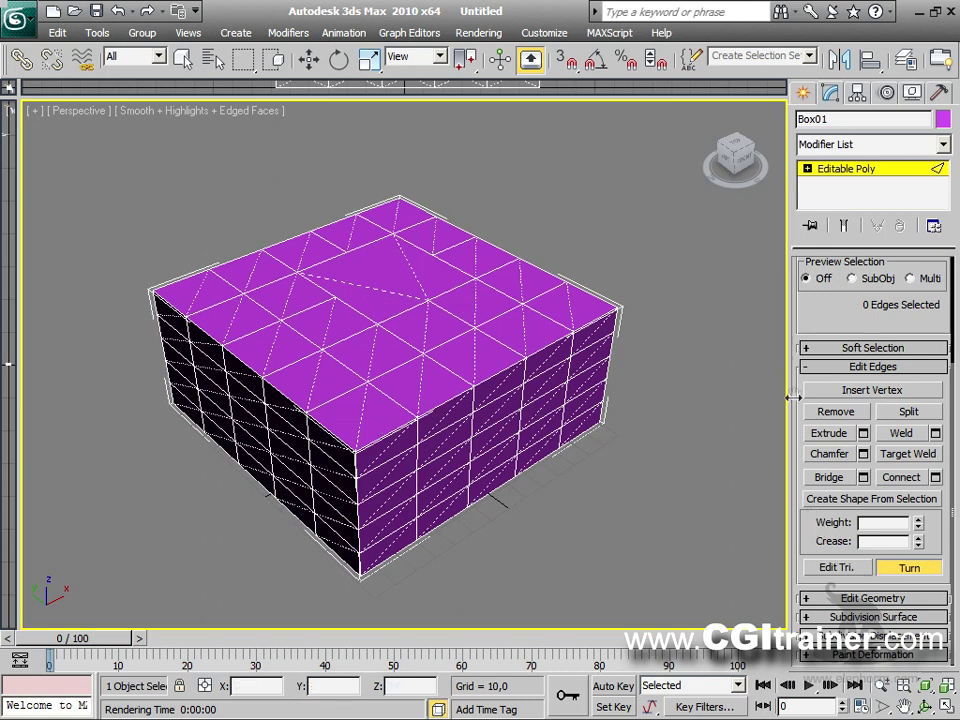
Step: Leave Turn mode, go through the vertex, edge and border levels, and return to the whole-object level
drag(799, 385, 799, 527)
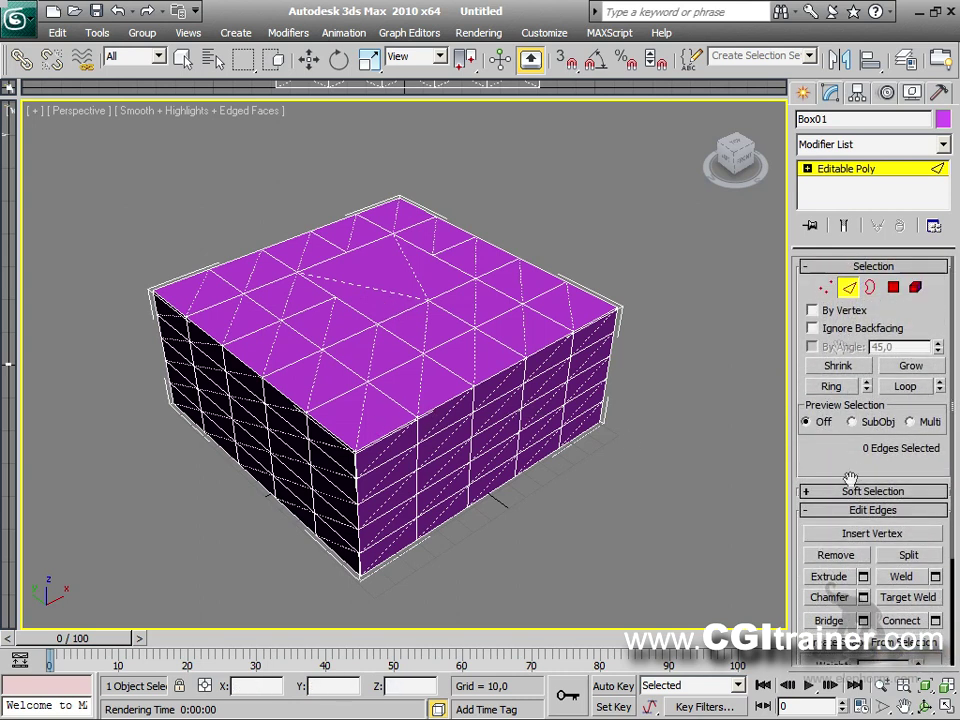
click(826, 290)
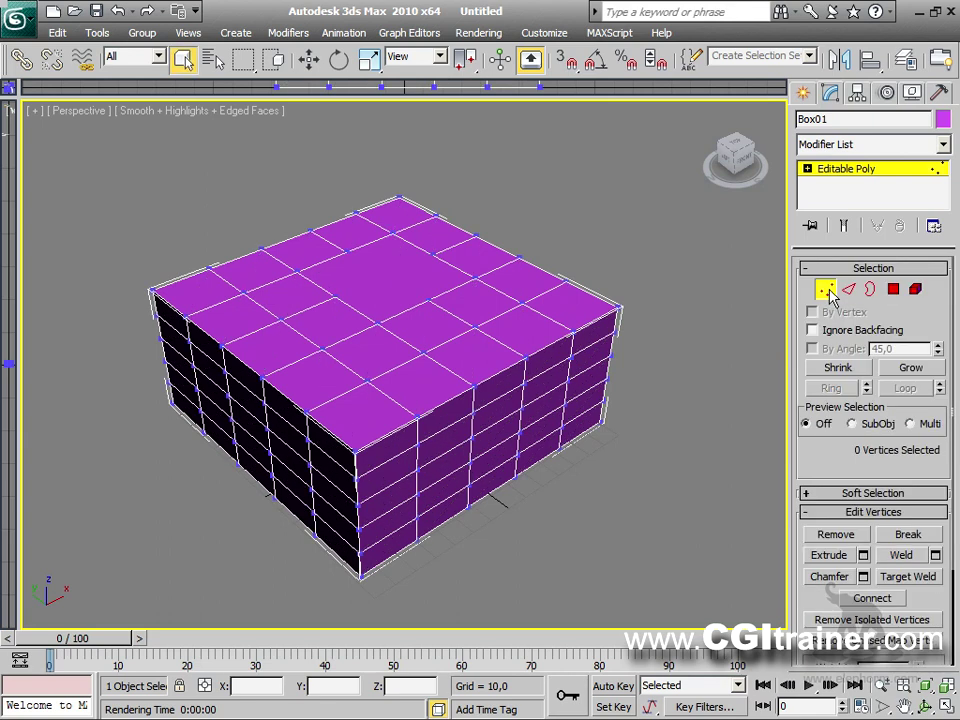
click(848, 289)
click(869, 289)
click(824, 291)
click(823, 291)
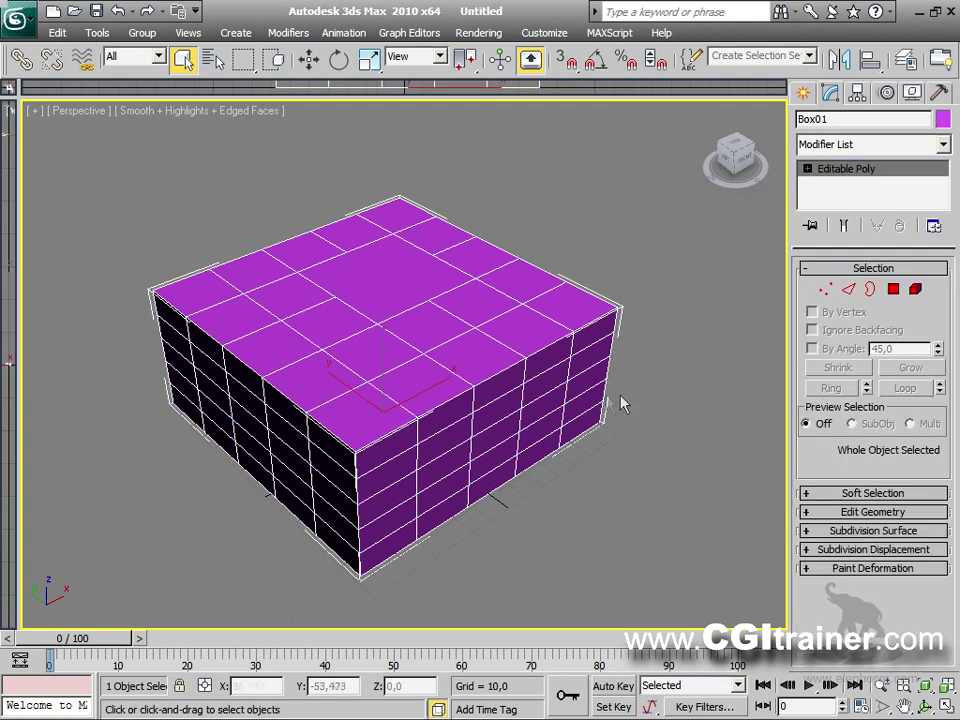
Step: Turn on Vertex Ticks in the box's object properties so vertices display outside vertex level
right_click(380, 280)
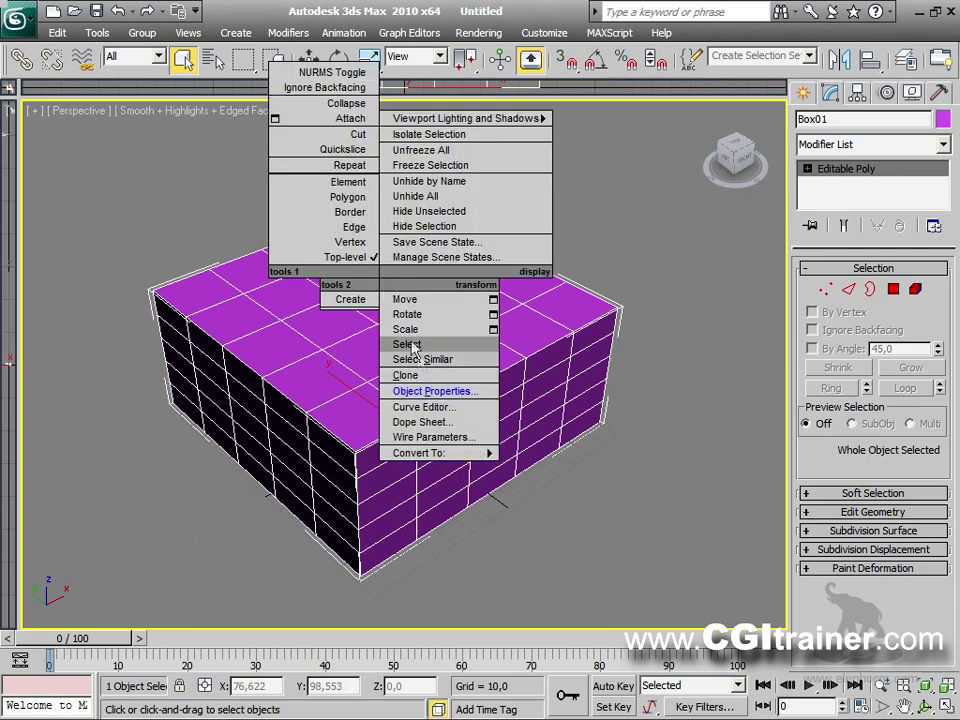
click(438, 392)
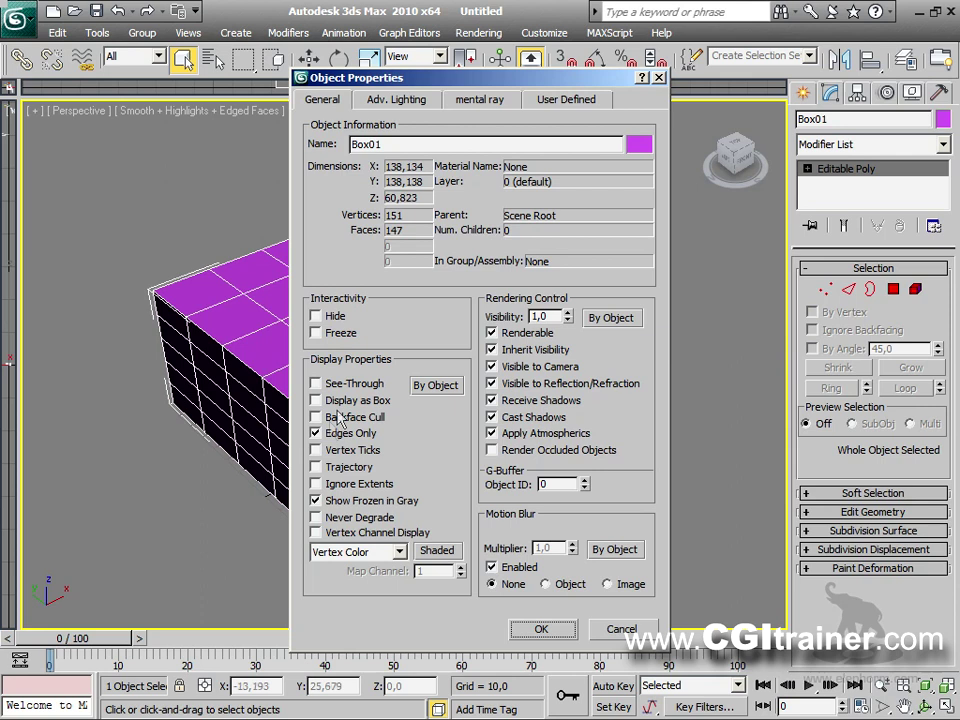
click(356, 452)
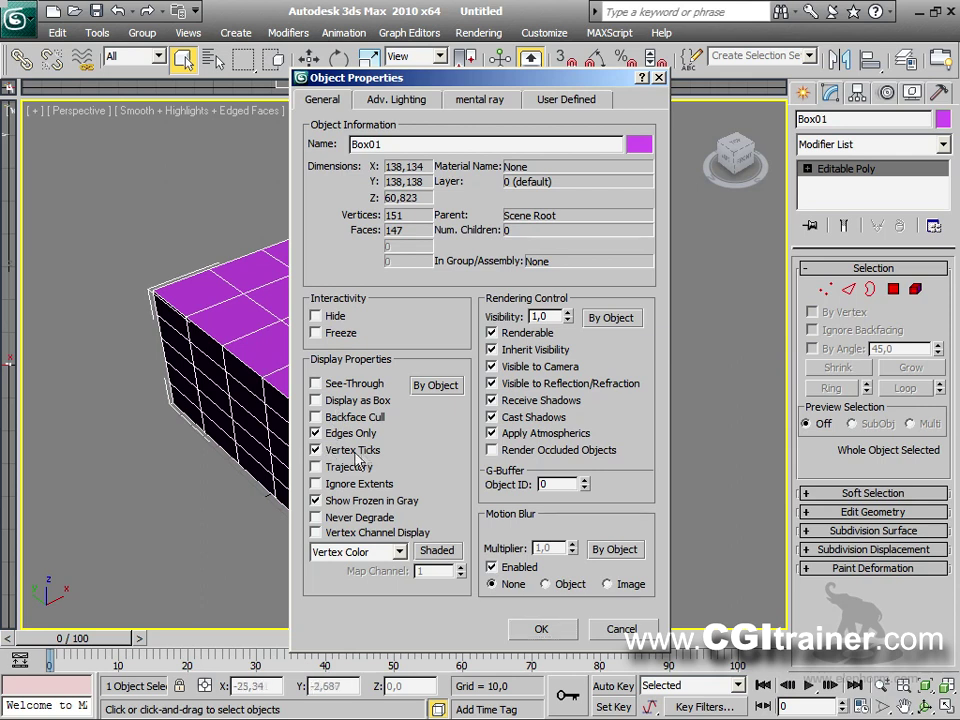
click(541, 629)
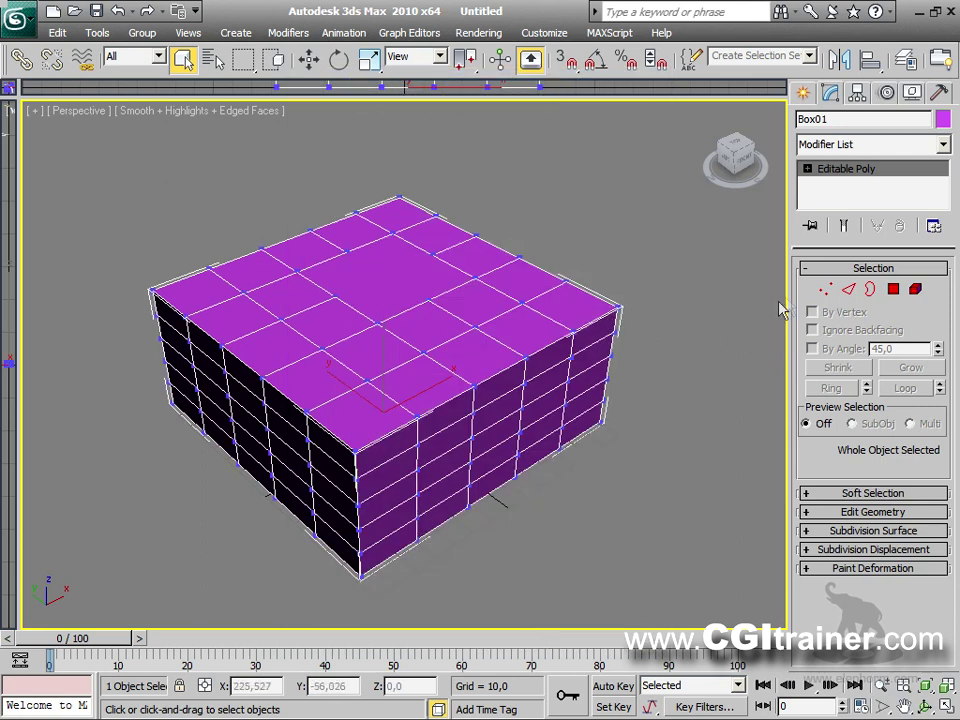
Step: Check the vertex tick display at the vertex, edge, border, polygon and element levels, ending at the whole-object level
click(825, 288)
click(848, 289)
click(870, 289)
click(893, 289)
click(915, 289)
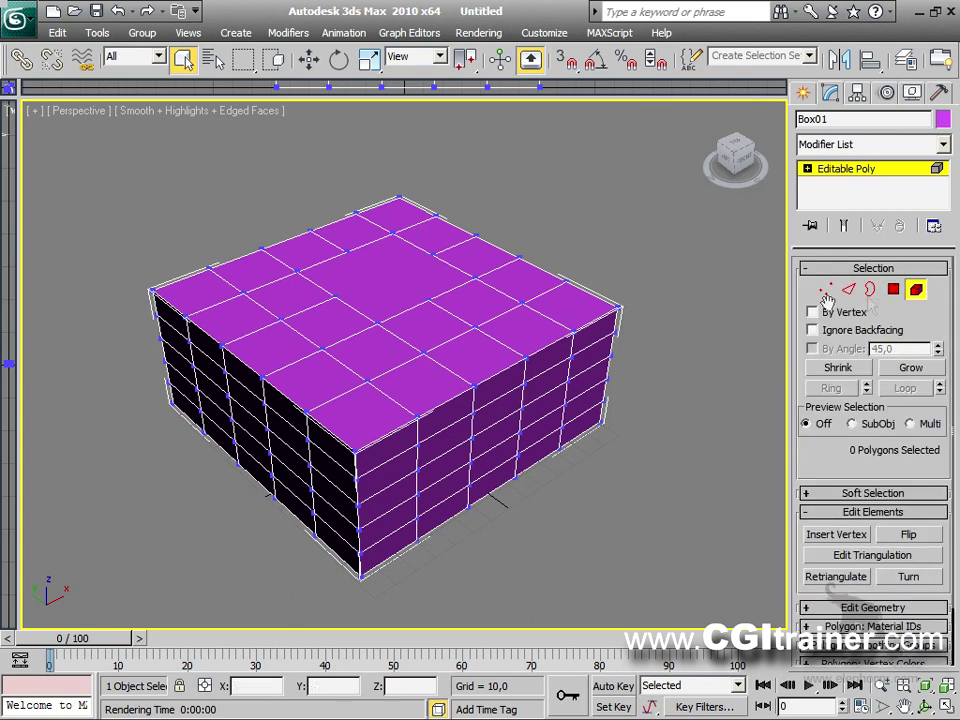
click(915, 290)
Step: Review the Edges Only and Vertex Ticks display options in the box's object properties
middle_drag(572, 285, 409, 281)
right_click(411, 282)
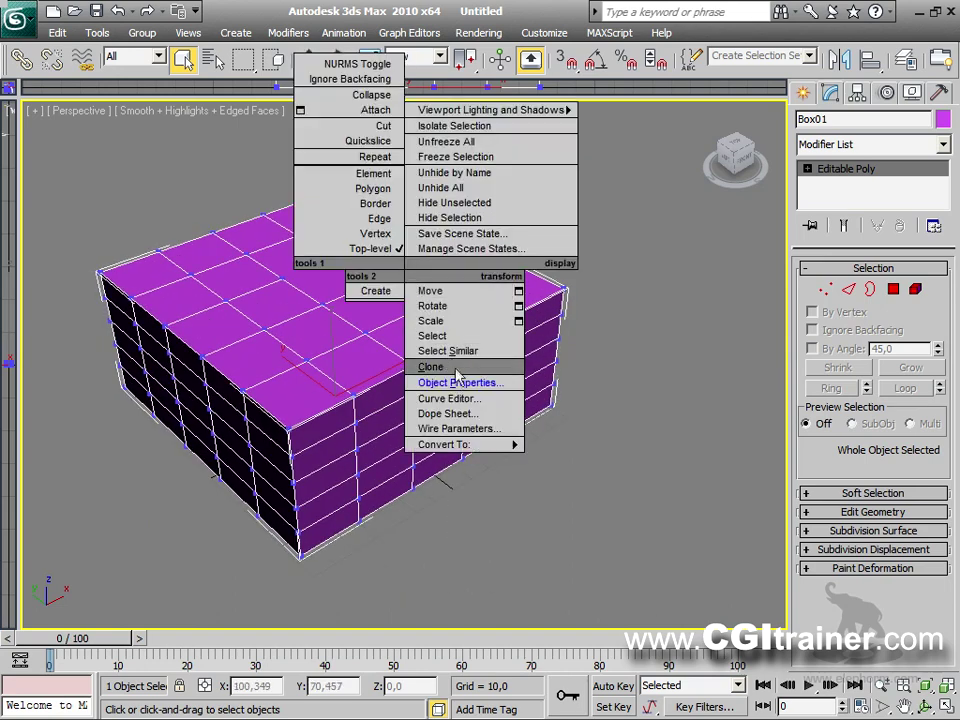
click(480, 387)
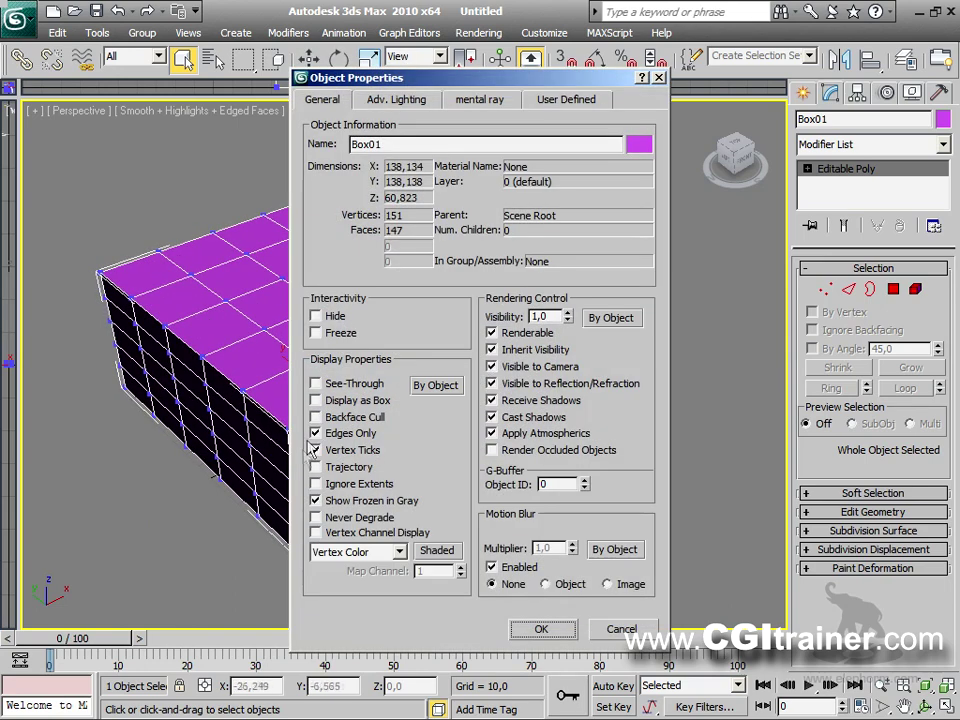
click(541, 628)
Step: Break an inner top-face vertex at vertex level and raise one of the split vertices to a Z height of about 93
click(822, 290)
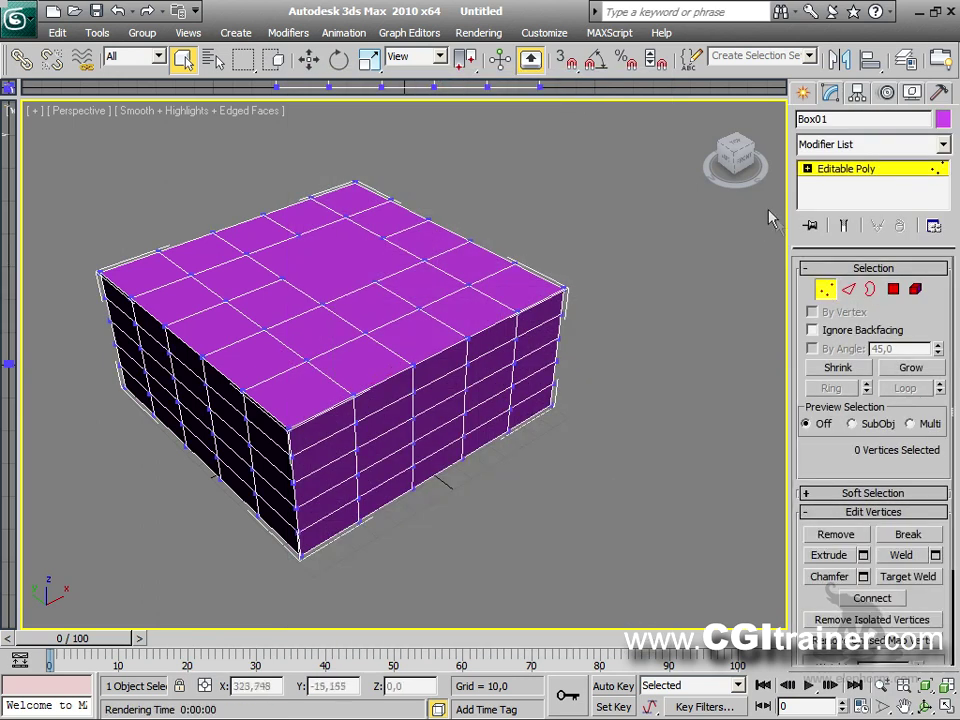
drag(828, 472, 828, 349)
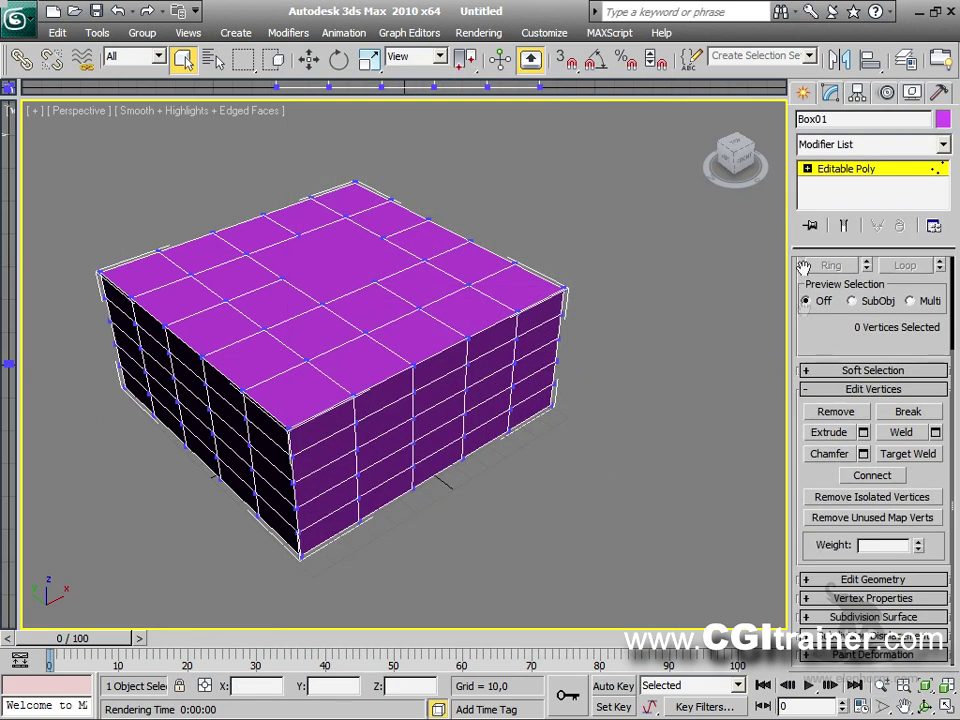
middle_drag(539, 461, 640, 538)
click(540, 398)
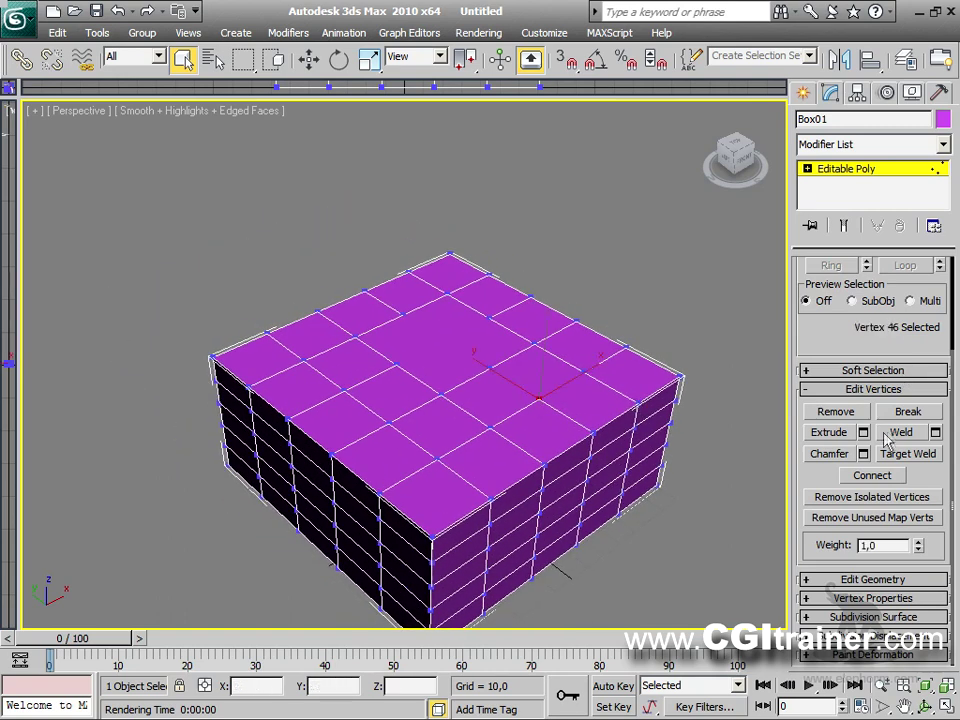
right_click(555, 390)
click(580, 405)
drag(545, 370, 547, 330)
click(546, 352)
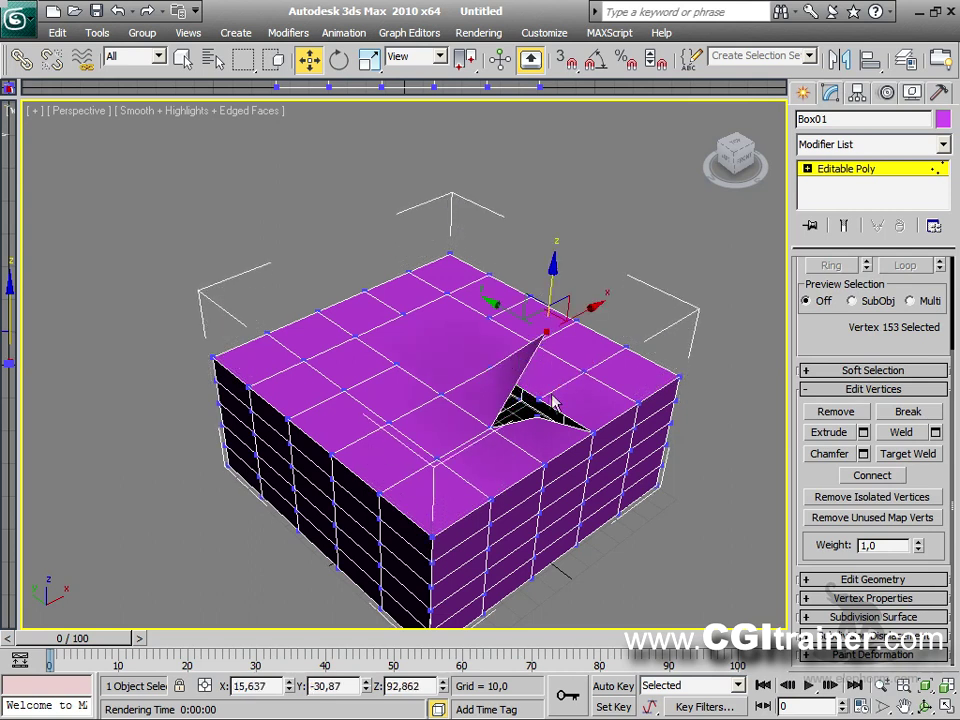
Step: Raise a second split vertex to about Z 92 beside the first raised one and select both
click(540, 420)
click(539, 394)
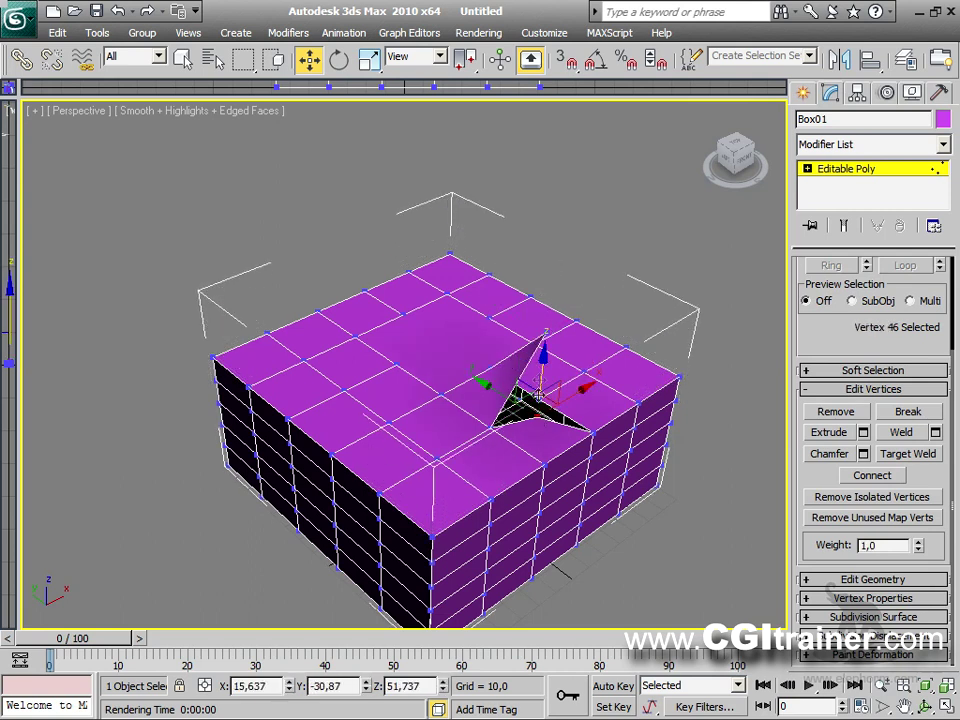
drag(541, 365, 586, 309)
alt+middle_drag(617, 326, 425, 320)
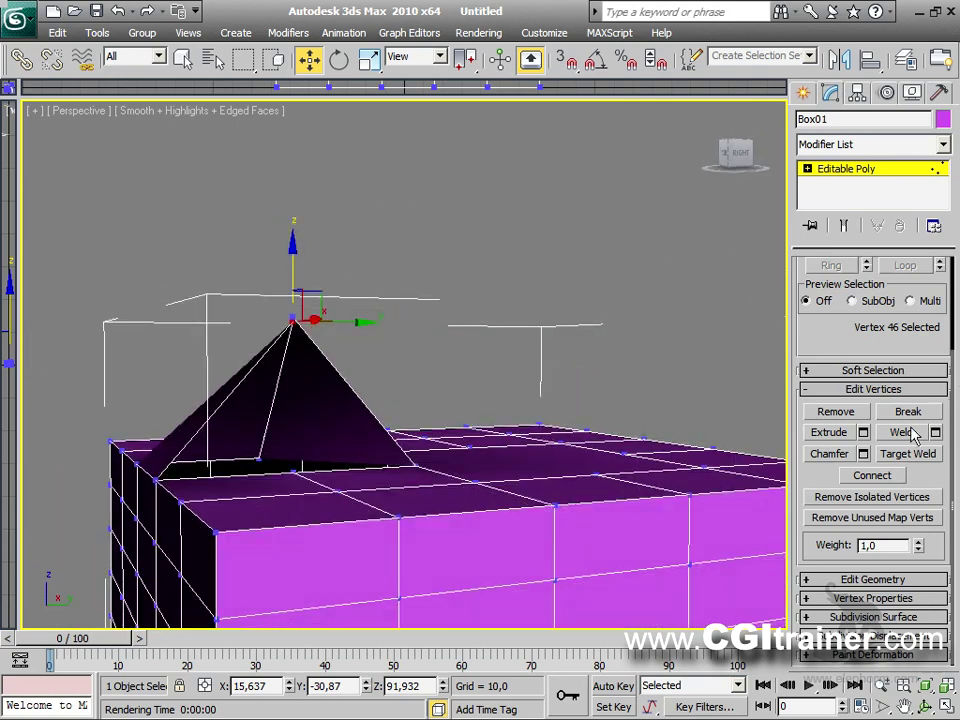
drag(313, 340, 345, 297)
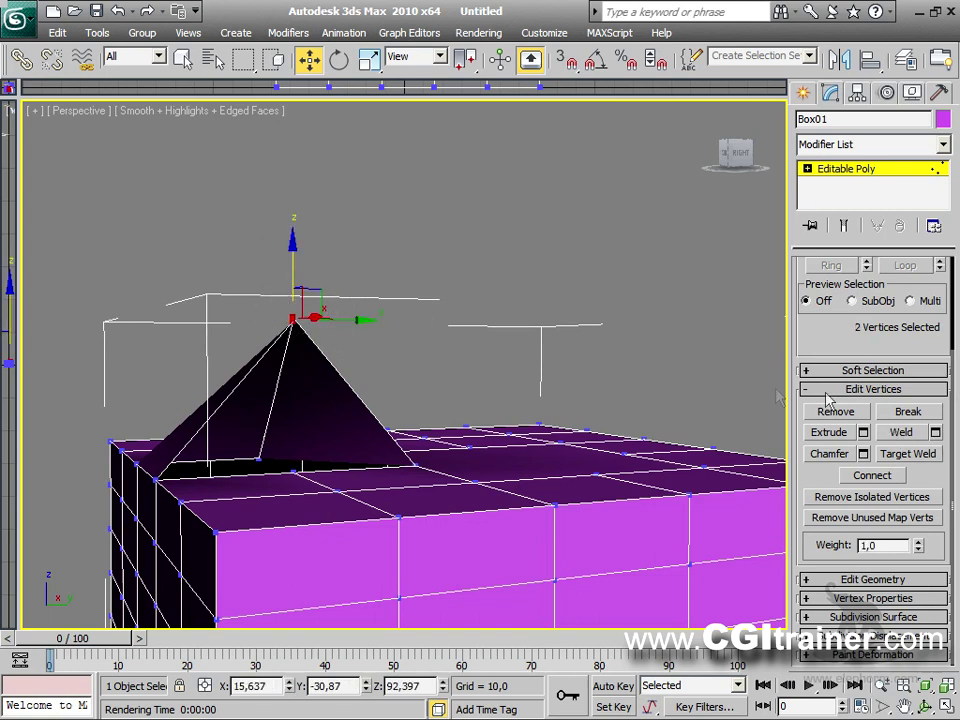
Step: Weld the two raised vertices with a weld threshold of 1.97
click(935, 434)
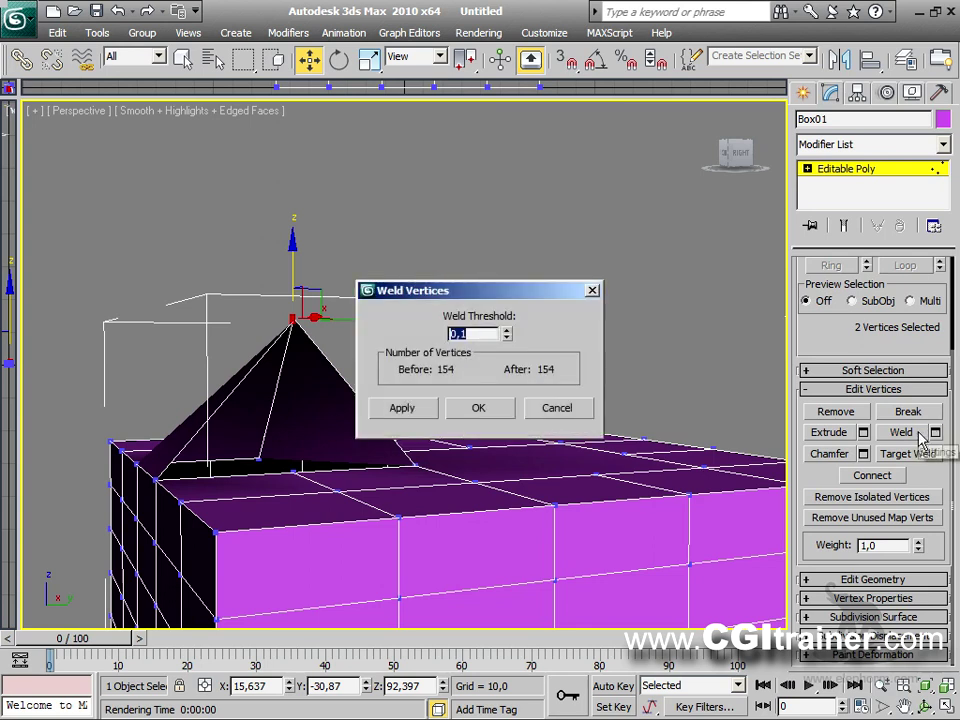
drag(530, 291, 598, 690)
drag(581, 524, 573, 210)
drag(602, 307, 354, 261)
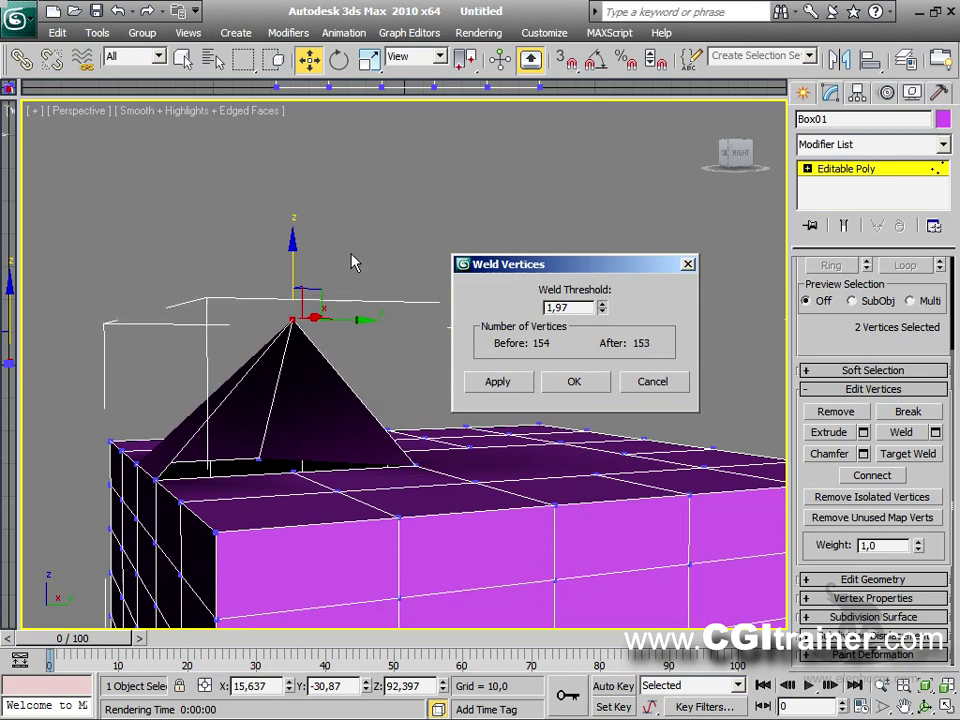
click(500, 382)
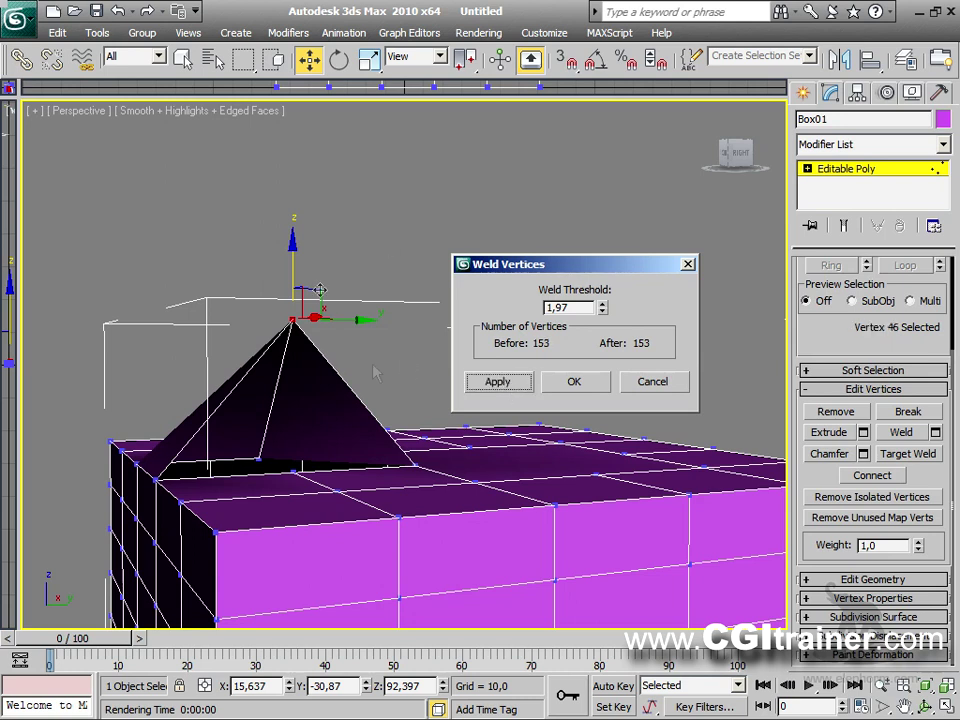
Step: Raise the two remaining split vertices to a Z height of about 79 and select both
alt+middle_drag(401, 378, 425, 420)
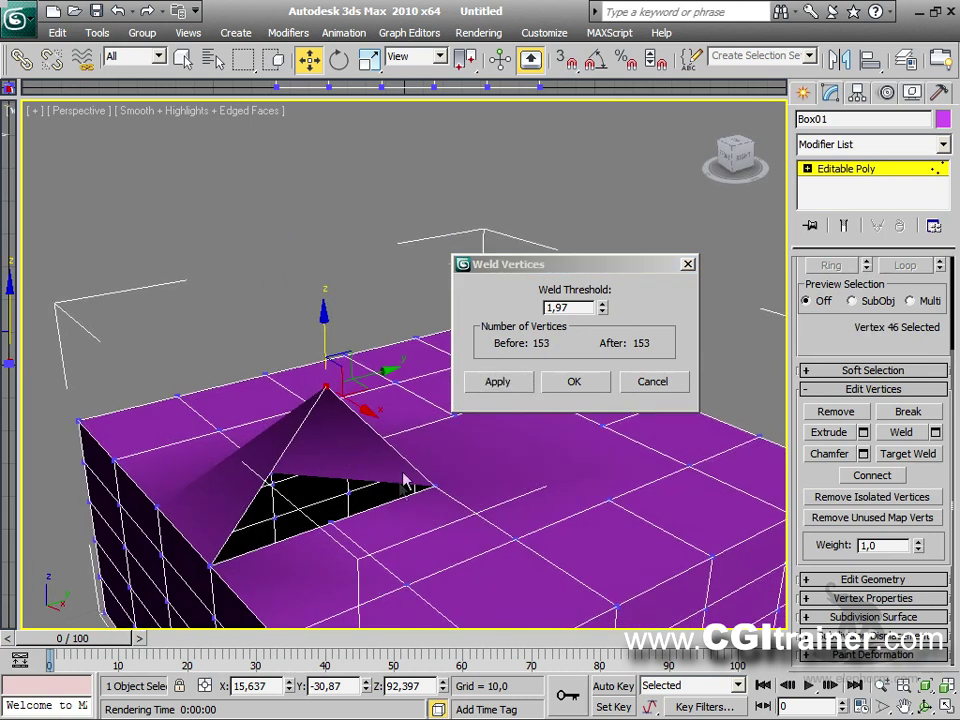
key(ctrl+a)
drag(325, 466, 327, 392)
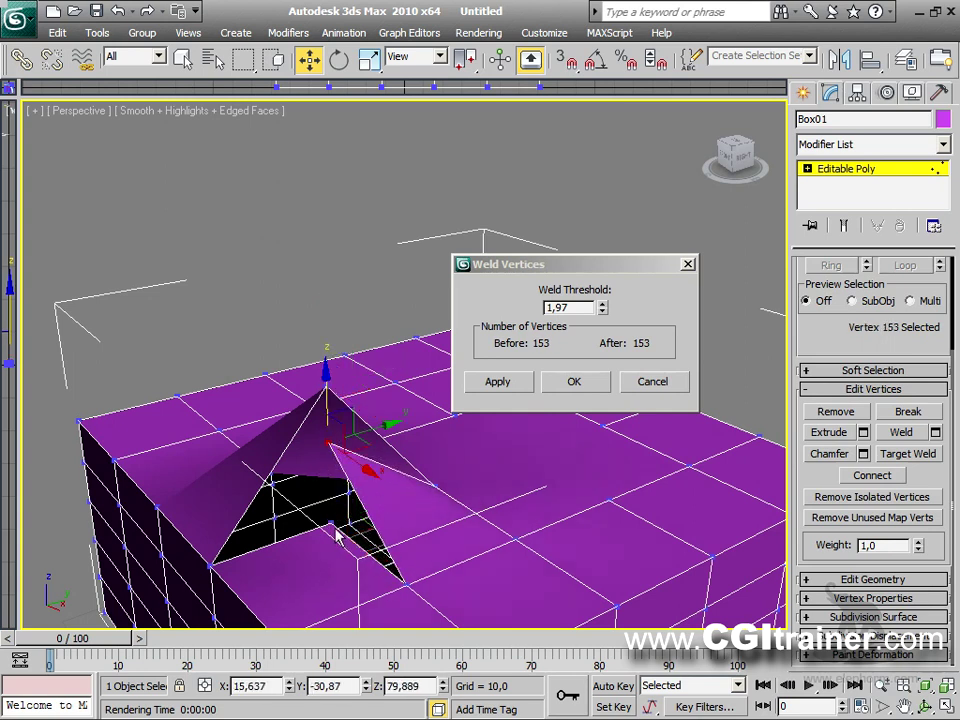
drag(329, 518, 358, 418)
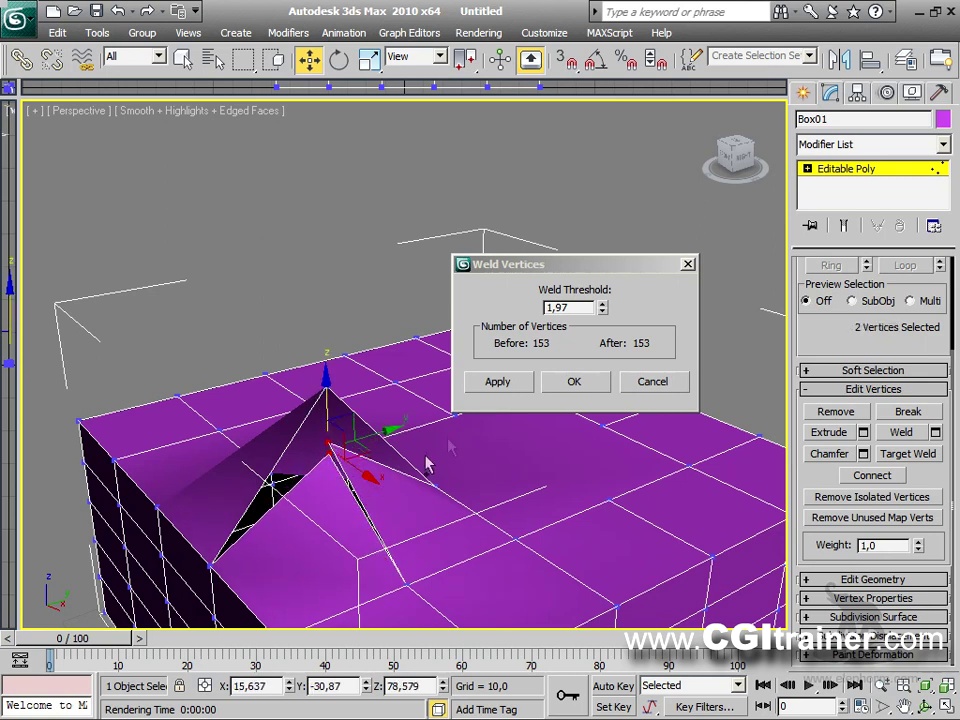
Step: Weld the second pair of raised vertices with a weld threshold of about 3.2
drag(601, 307, 576, 247)
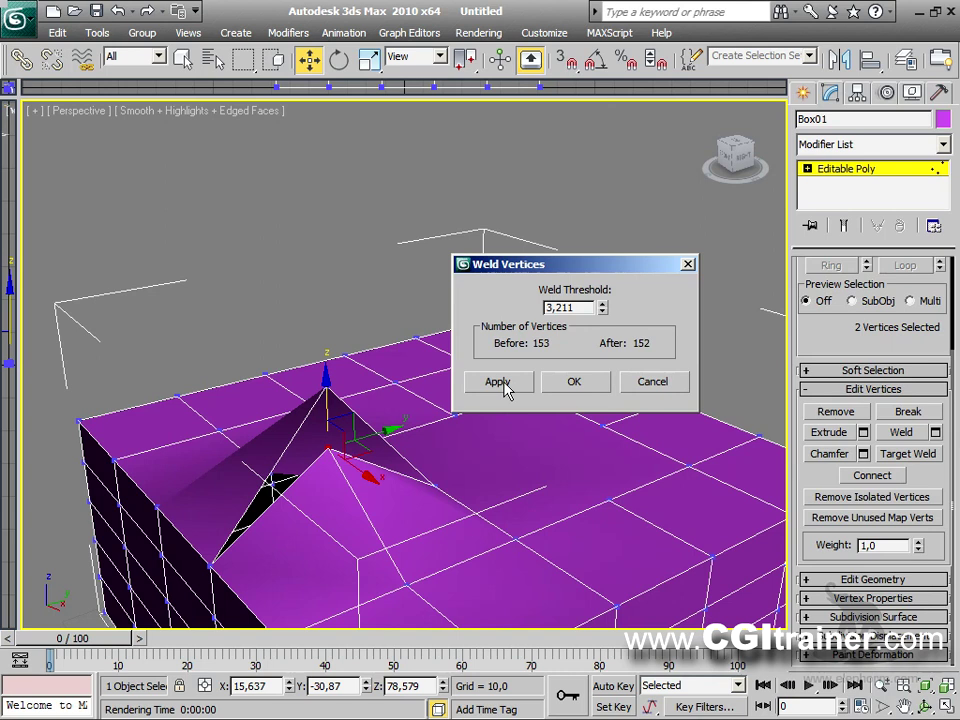
drag(595, 272, 597, 175)
click(578, 285)
Step: Target-weld the lower raised vertex onto the peak vertex and return to the Move tool
mouse_move(507, 425)
alt+middle_down()
mouse_move(589, 431)
mouse_move(497, 510)
mouse_move(535, 437)
mouse_move(516, 421)
alt+middle_up()
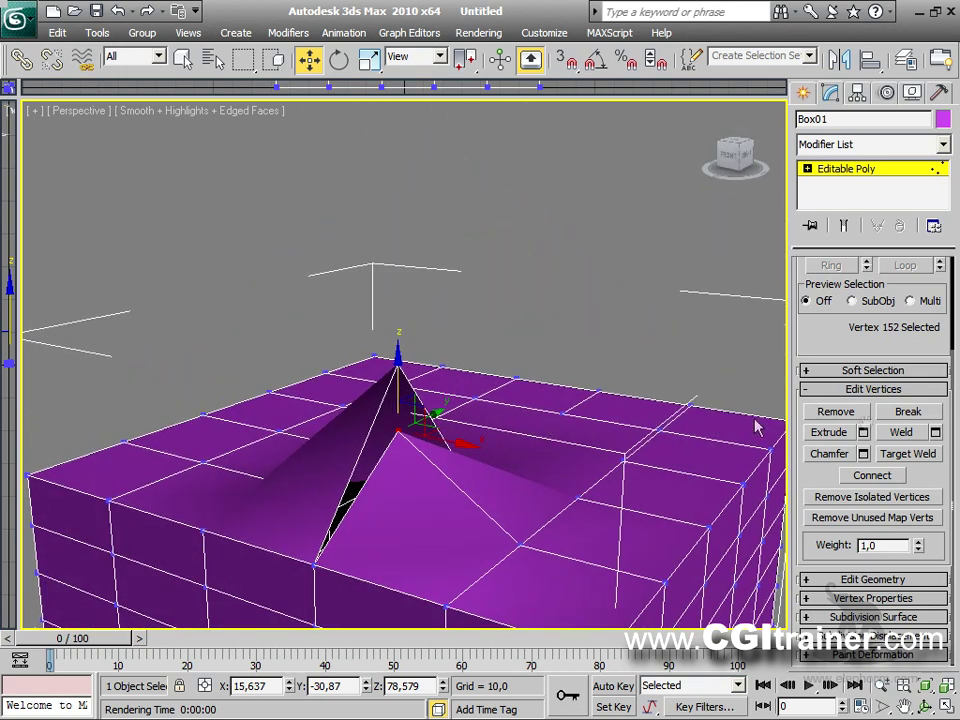
click(936, 455)
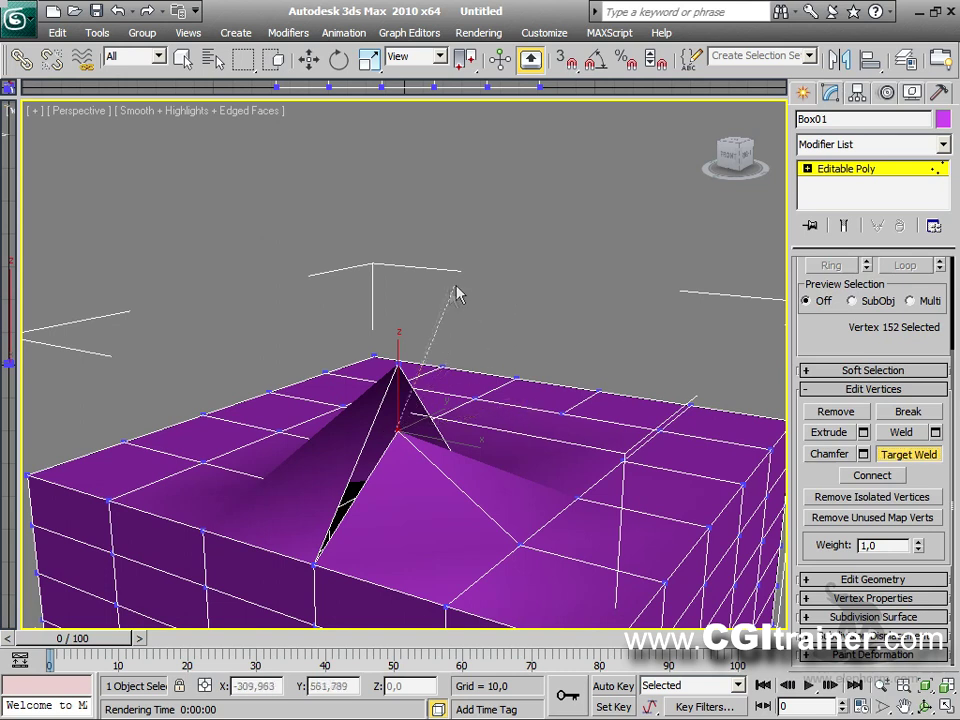
click(397, 366)
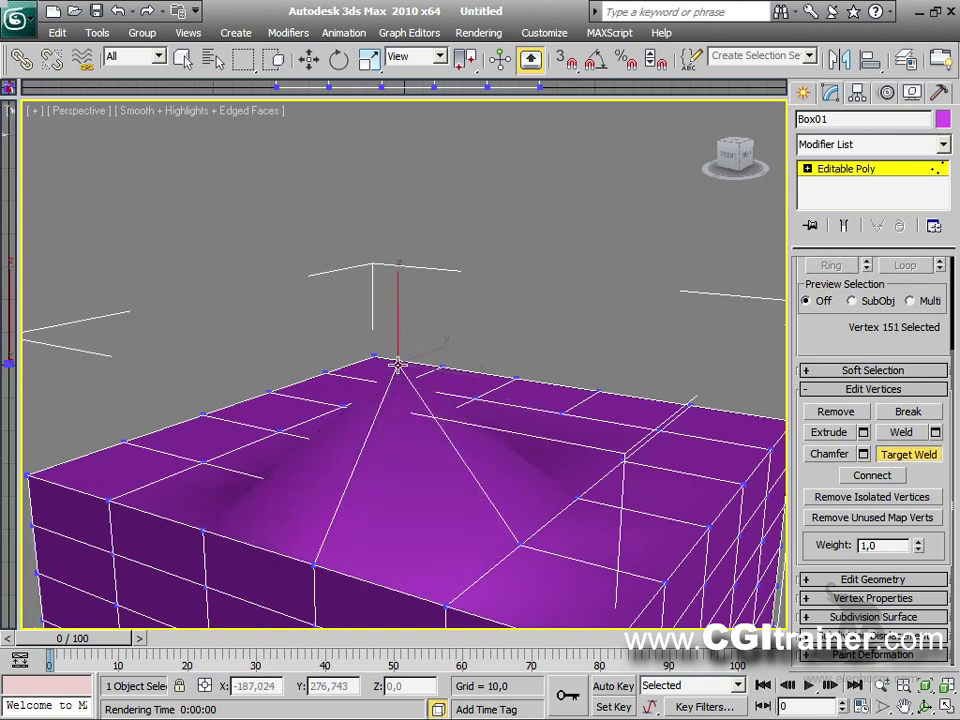
alt+middle_drag(413, 360, 264, 324)
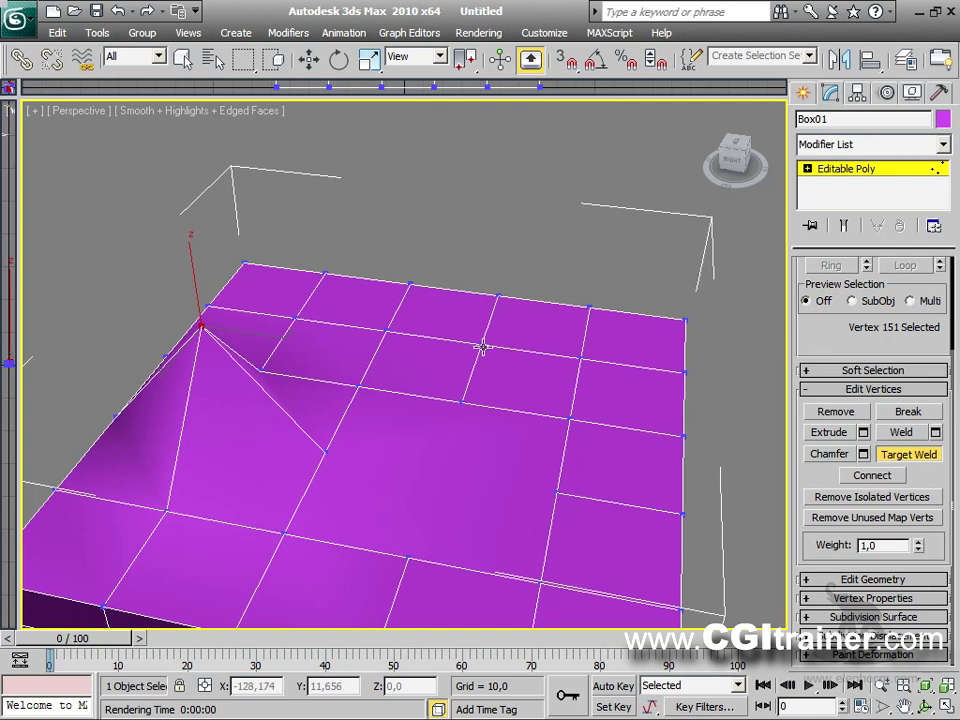
key(w)
Step: Try extruding an inner top-face vertex away from the peak with a height of 11.8 and a base width of about 7.11
scroll(508, 385, up, 2)
middle_drag(508, 385, 406, 381)
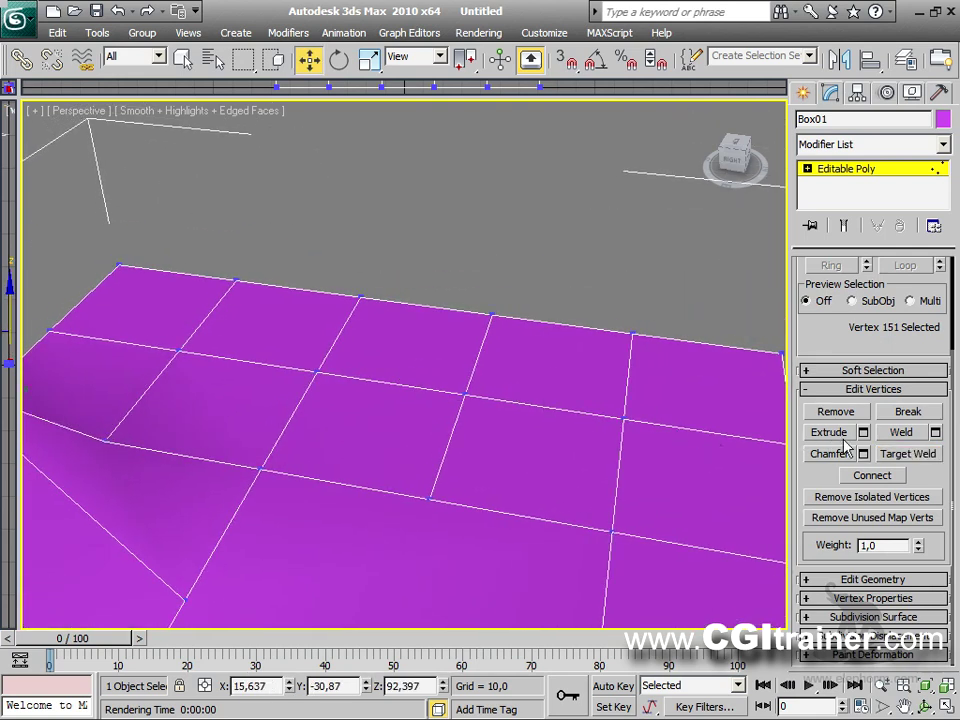
click(463, 391)
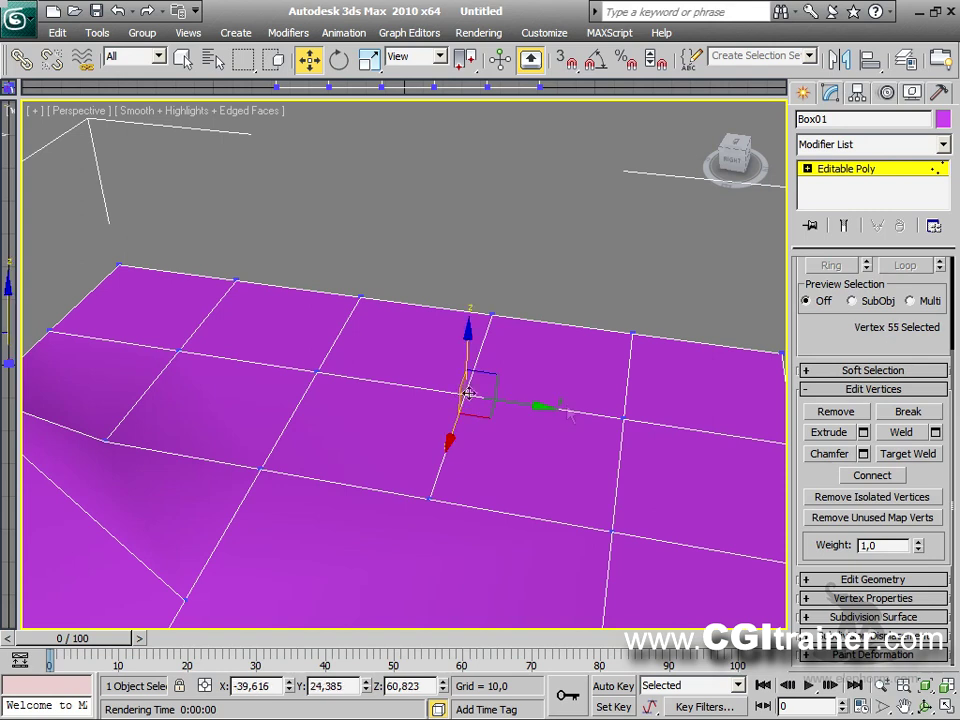
click(863, 433)
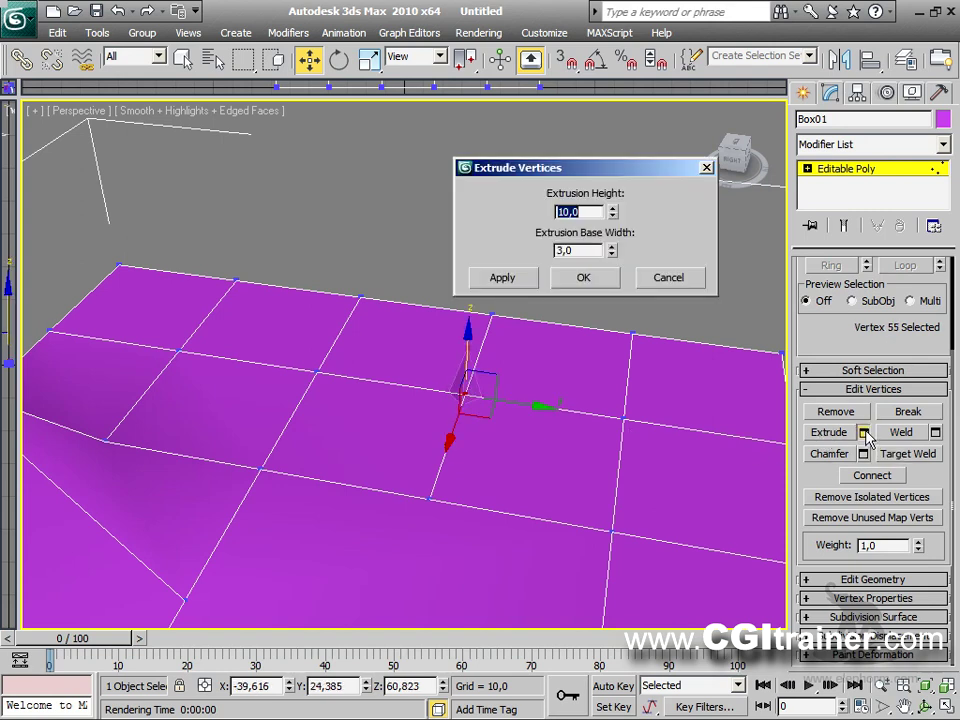
drag(607, 178, 306, 255)
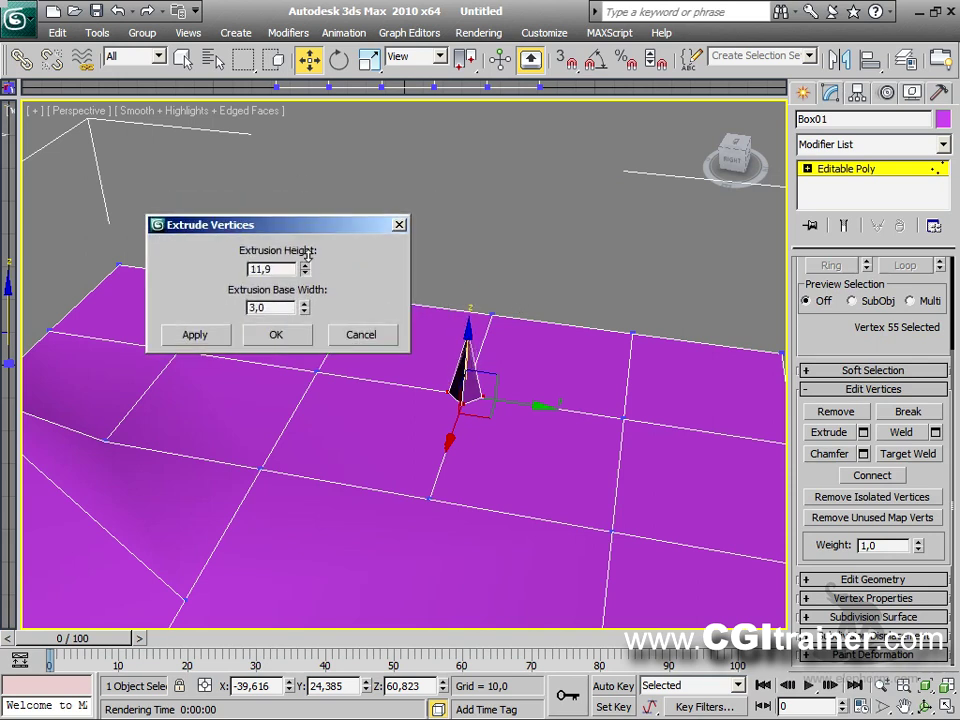
drag(306, 312, 298, 200)
drag(345, 342, 325, 176)
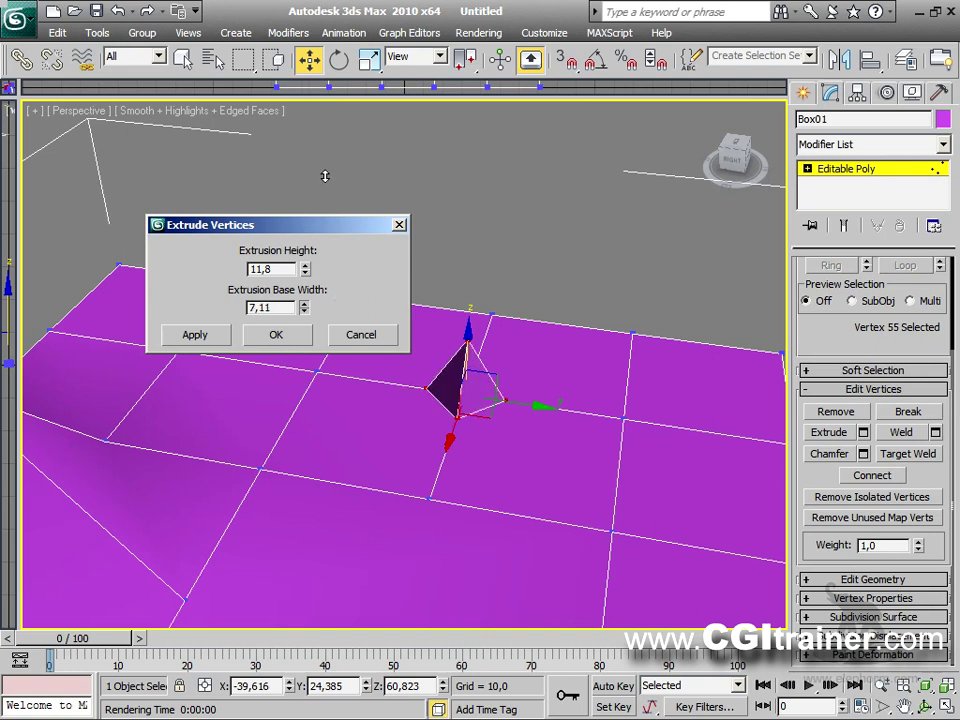
click(358, 336)
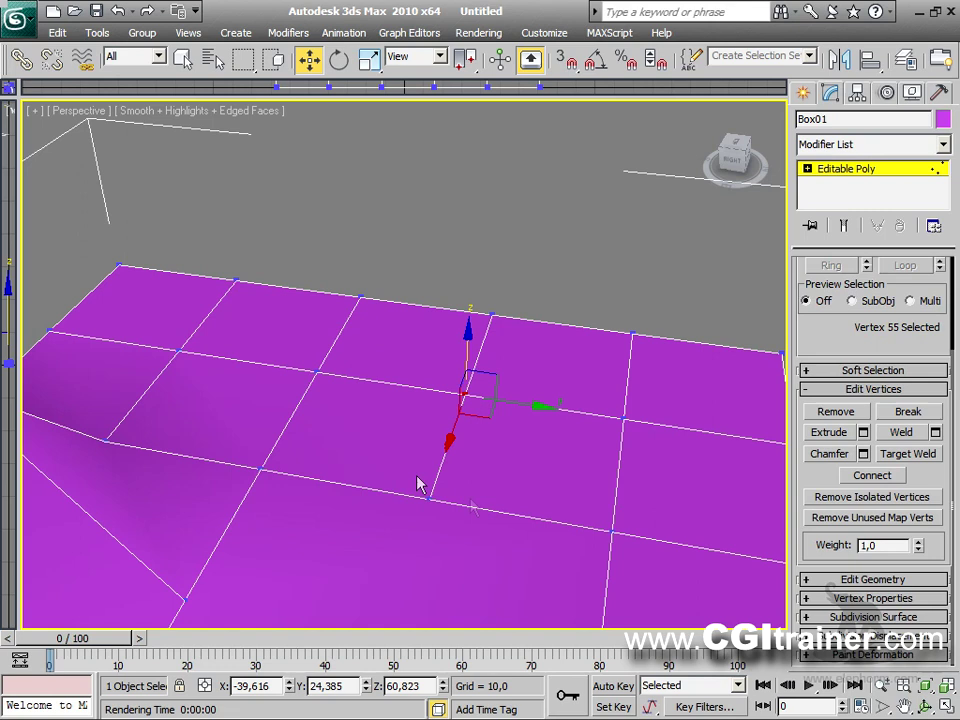
Step: Extrude the selected top-face vertex freehand into a spike, and extrude the resulting vertices again into smaller spikes
click(835, 435)
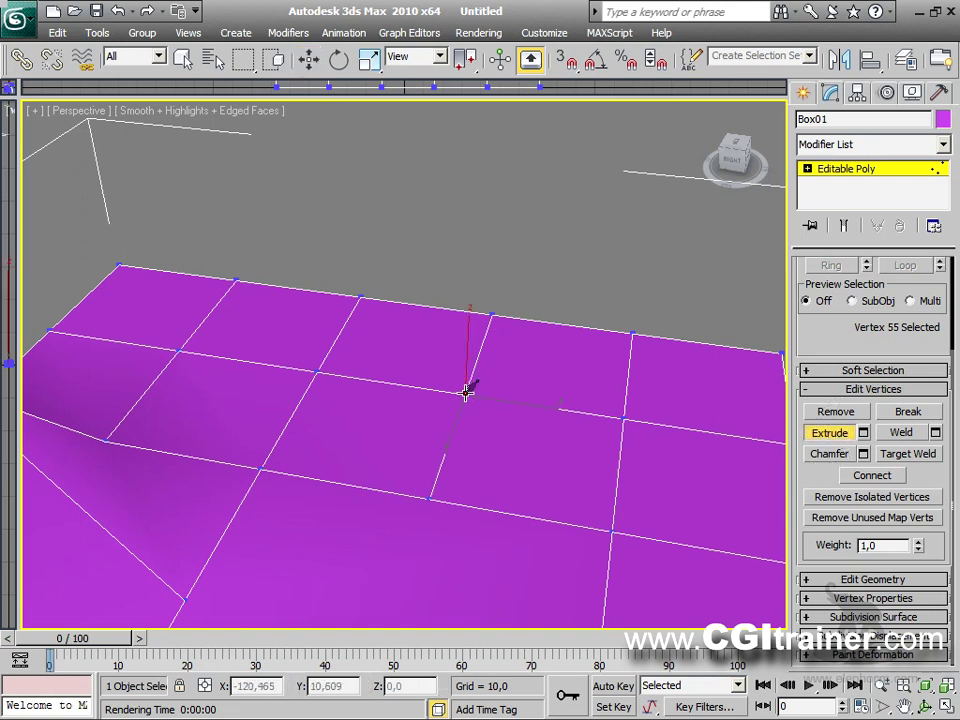
drag(456, 298, 545, 283)
alt+middle_drag(585, 302, 545, 345)
drag(459, 432, 476, 376)
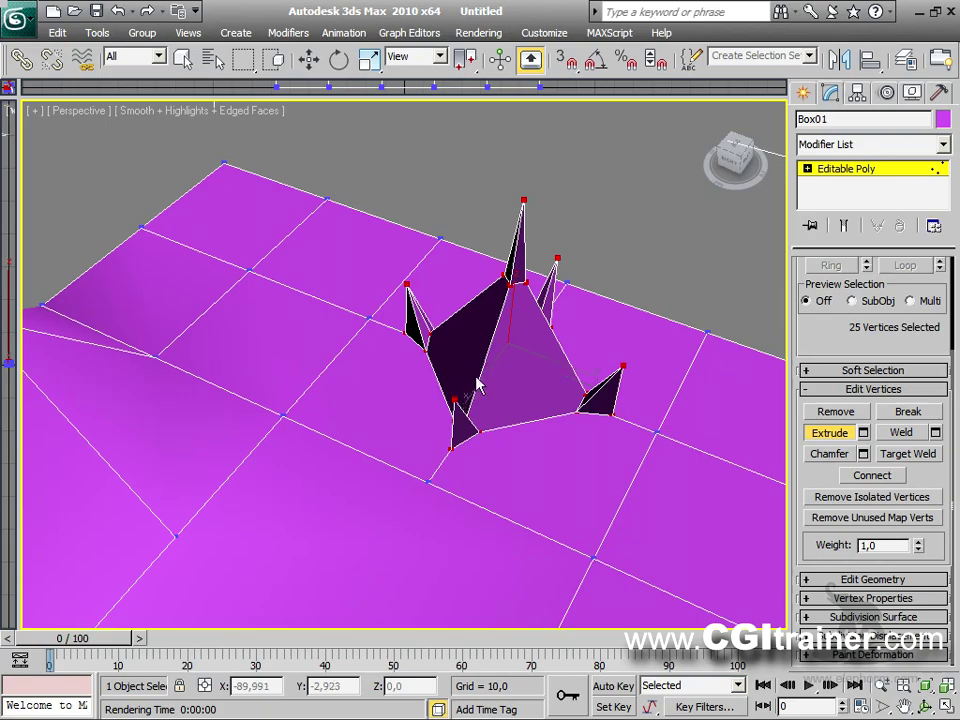
Step: Set up a vertex chamfer of 8.97 on the welded peak vertex
alt+middle_drag(503, 387, 660, 467)
scroll(660, 467, up, 5)
middle_drag(500, 610, 778, 418)
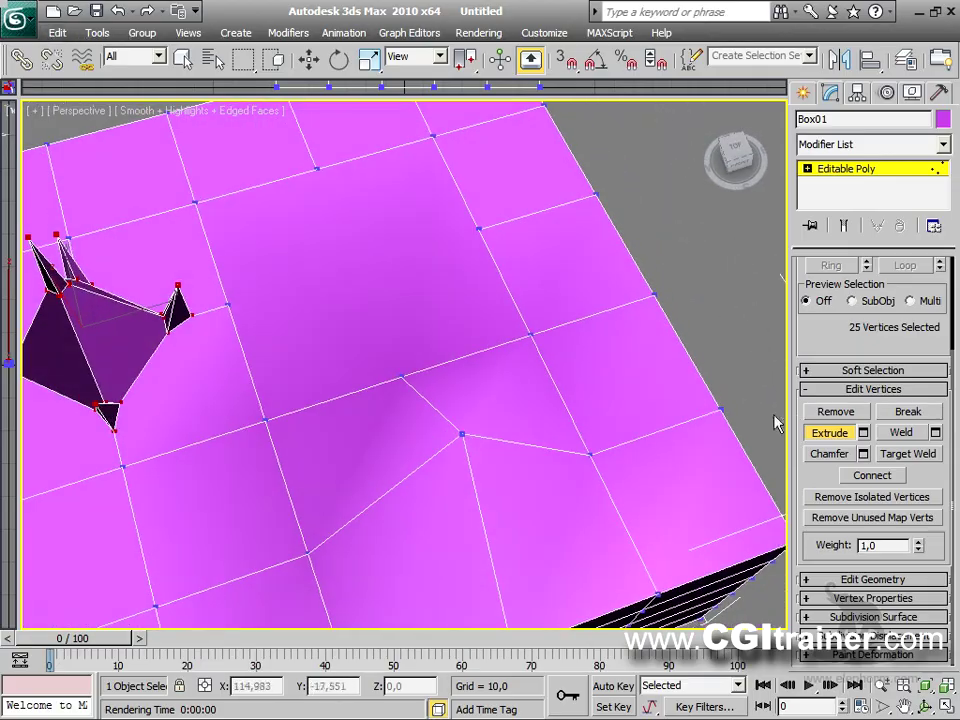
click(830, 434)
click(830, 455)
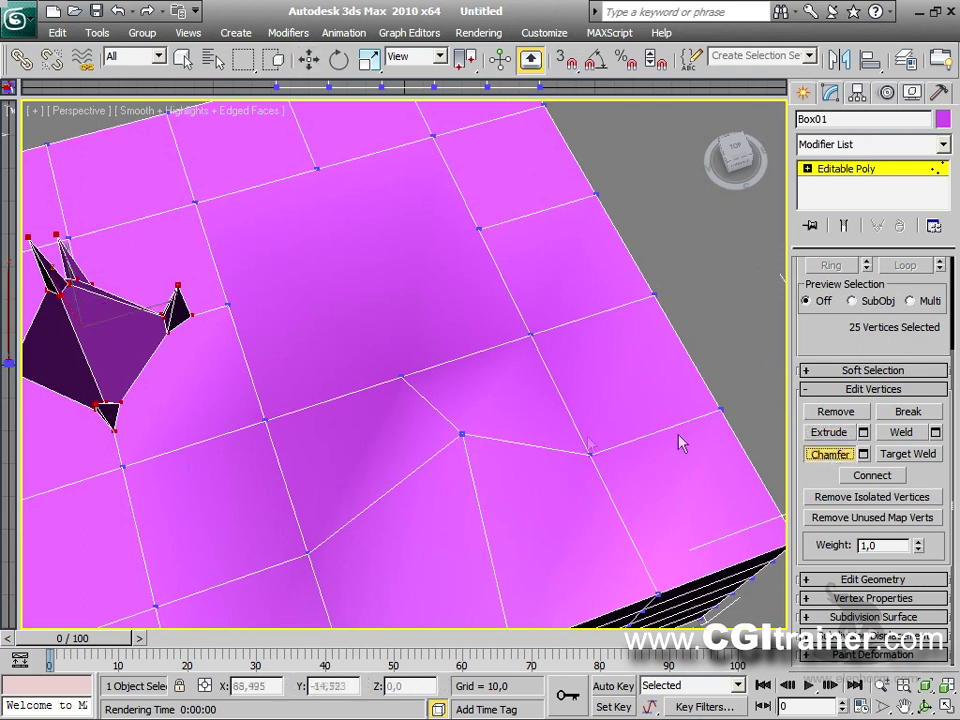
click(460, 433)
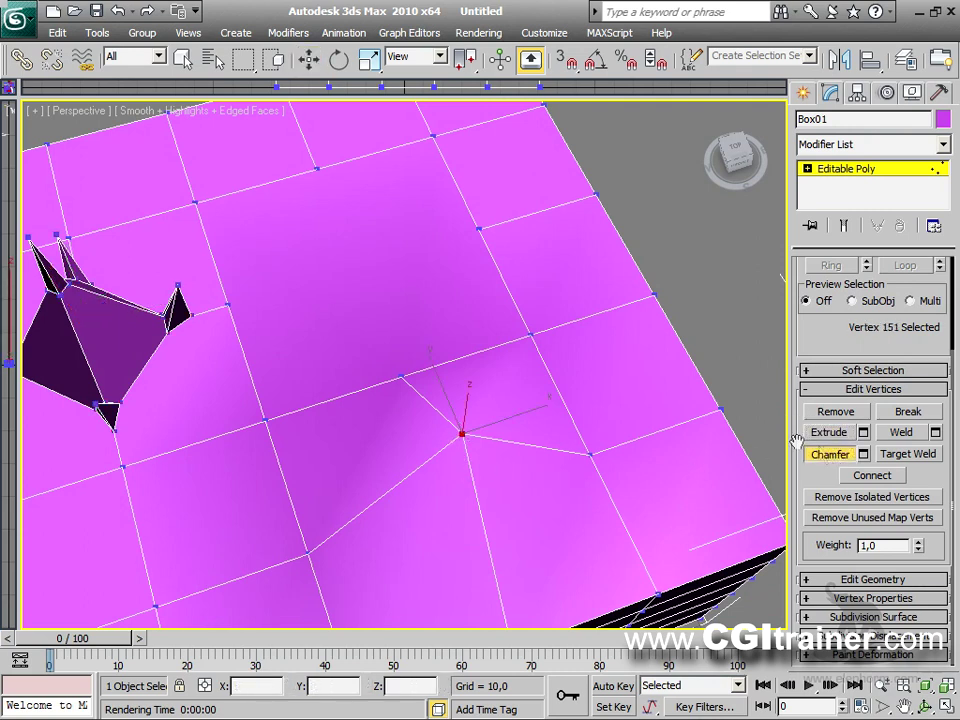
click(863, 454)
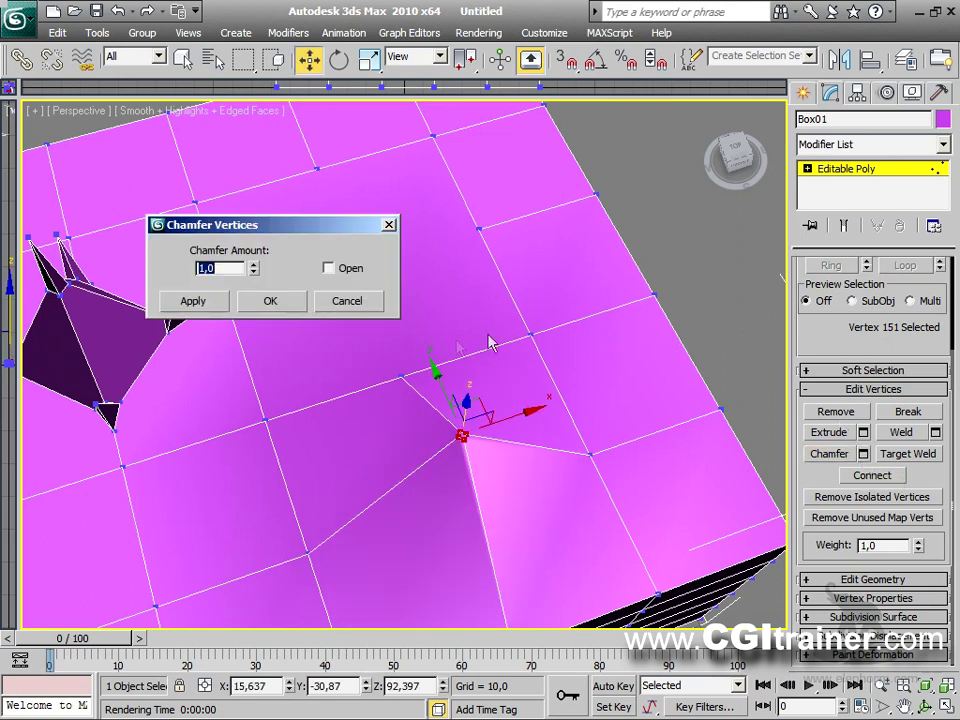
drag(254, 272, 254, 190)
drag(278, 291, 273, 231)
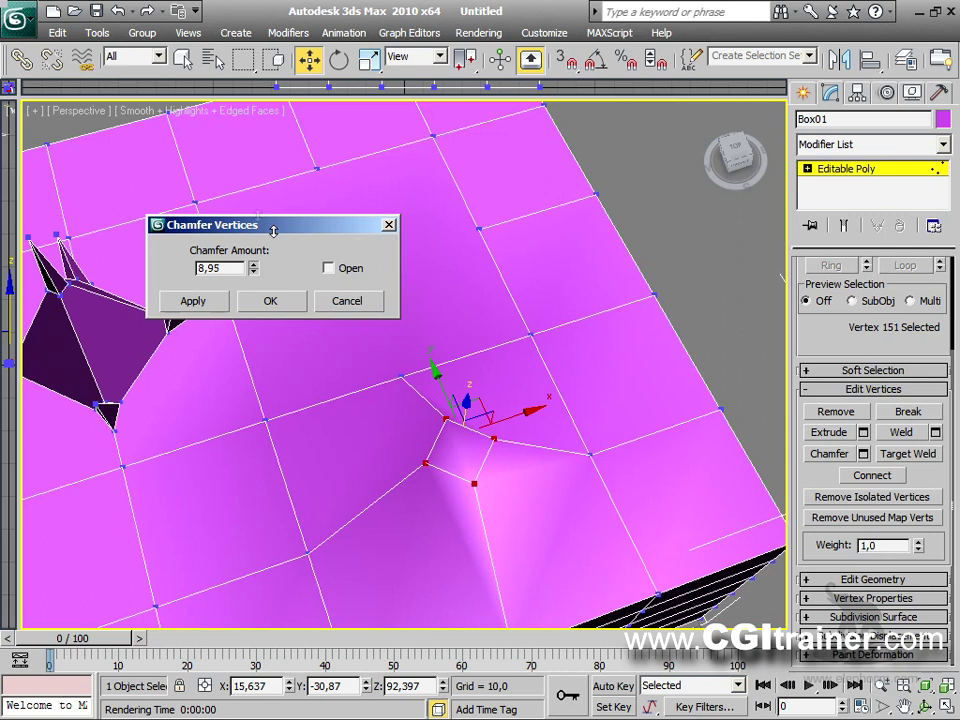
Step: Switch the chamfer's Open option on and off again, and accept the closed chamfer
click(328, 268)
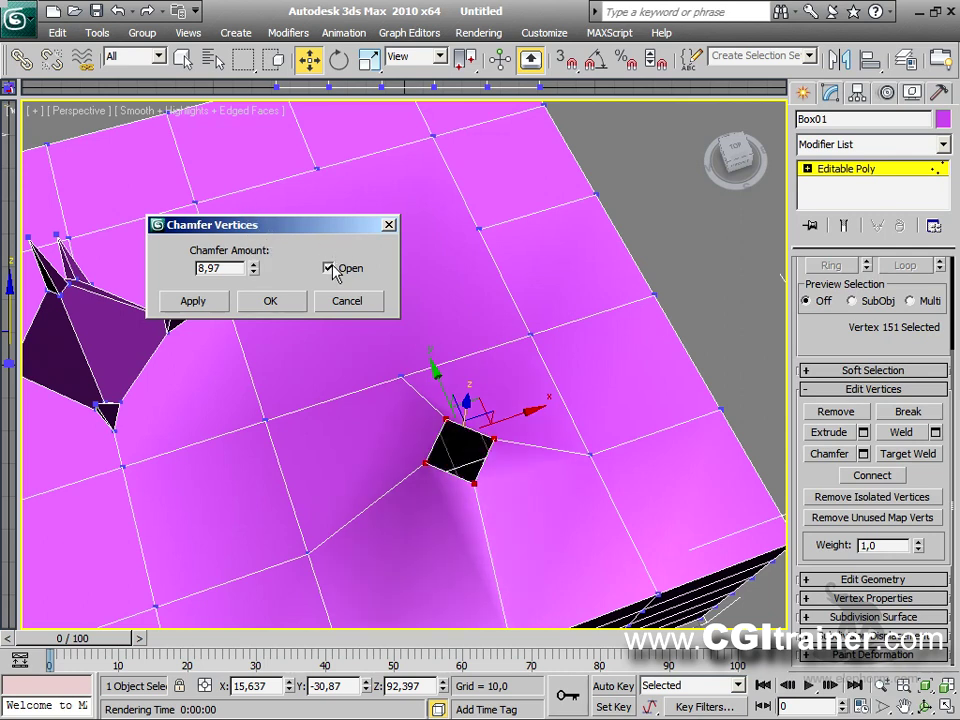
click(330, 268)
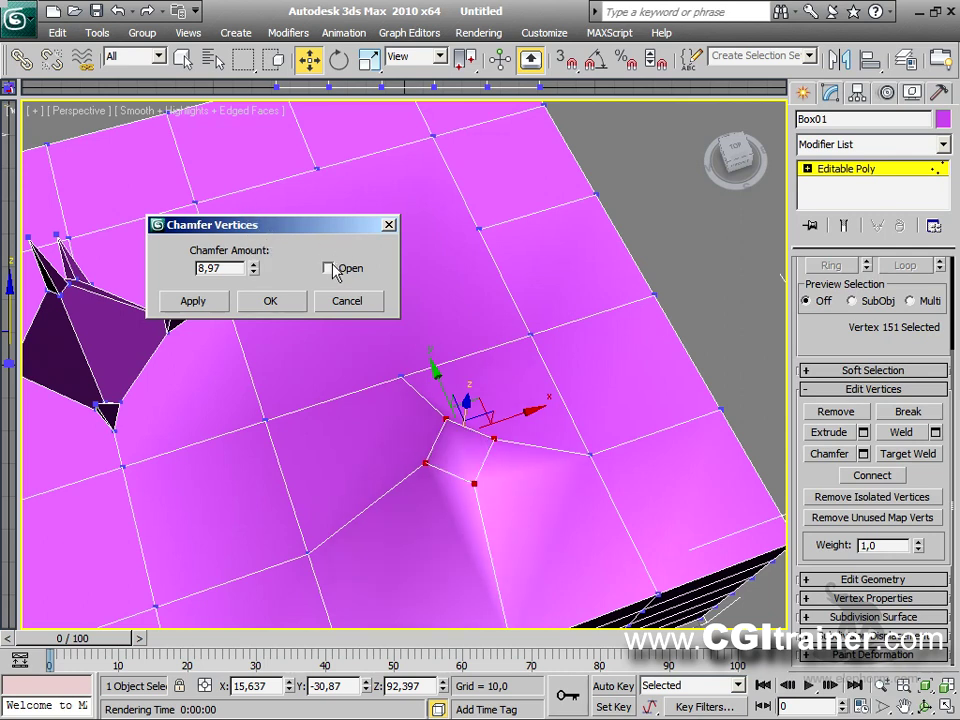
click(281, 310)
Step: Chamfer freehand four adjacent vertices along the box's upper edge nearest the peak, starting from the corner vertex
alt+middle_drag(572, 414, 364, 216)
scroll(364, 216, down, 5)
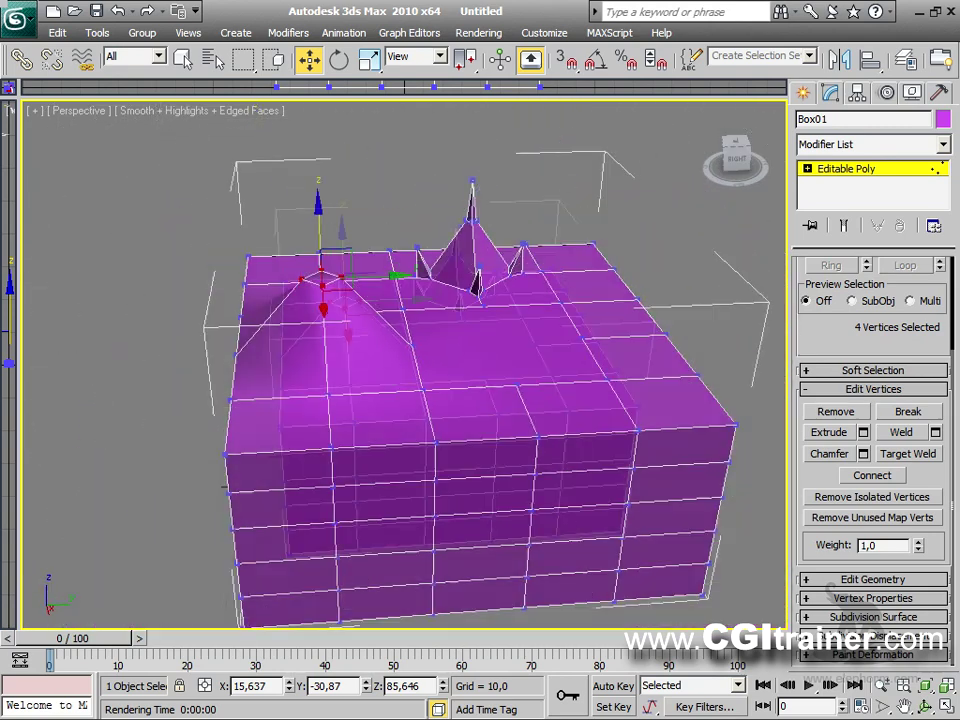
alt+middle_drag(343, 318, 281, 403)
click(279, 402)
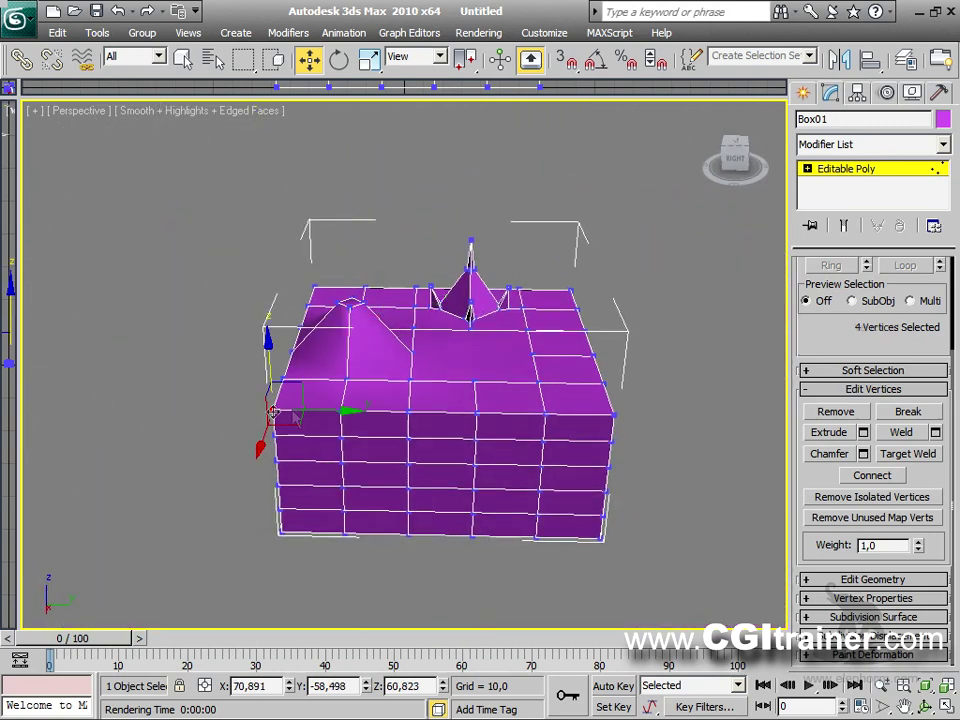
ctrl+click(339, 410)
ctrl+click(410, 411)
ctrl+click(478, 413)
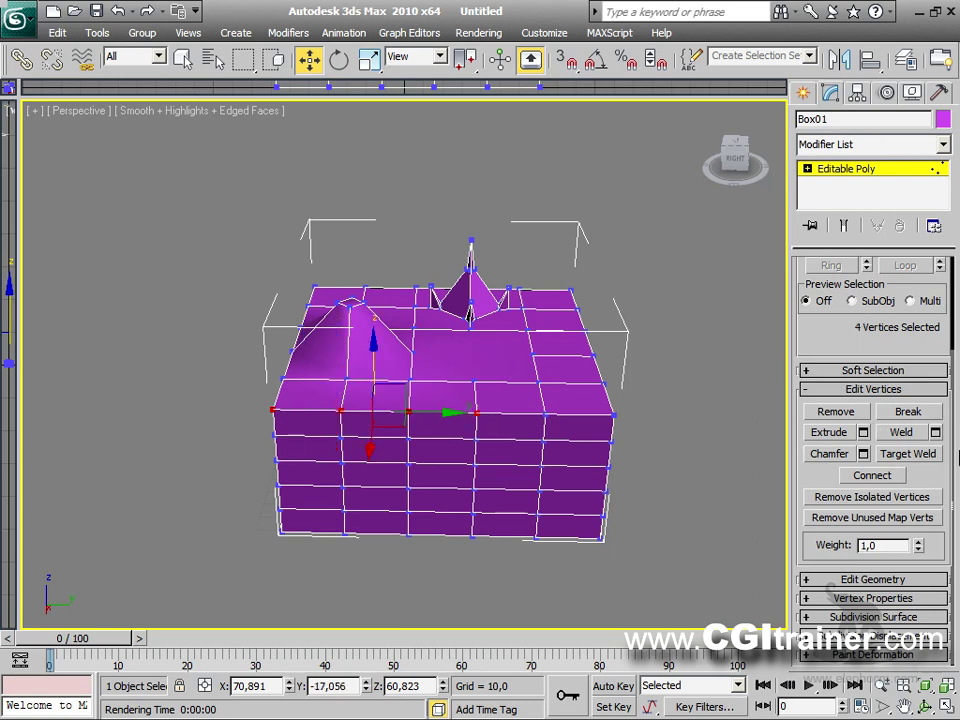
click(829, 454)
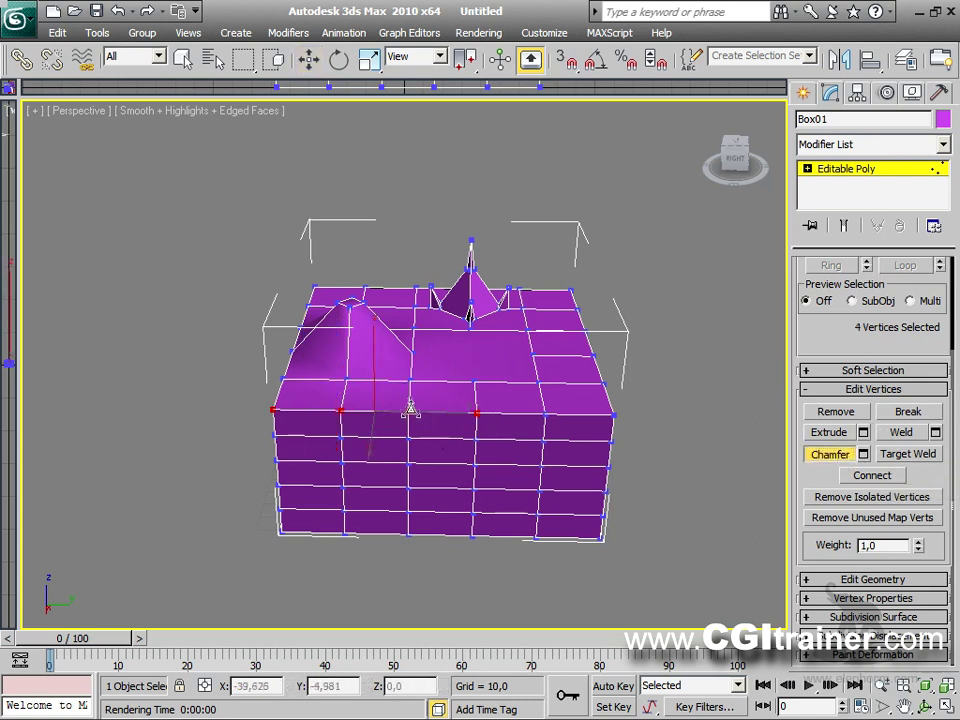
alt+middle_drag(429, 425, 316, 296)
click(621, 469)
scroll(621, 469, up, 3)
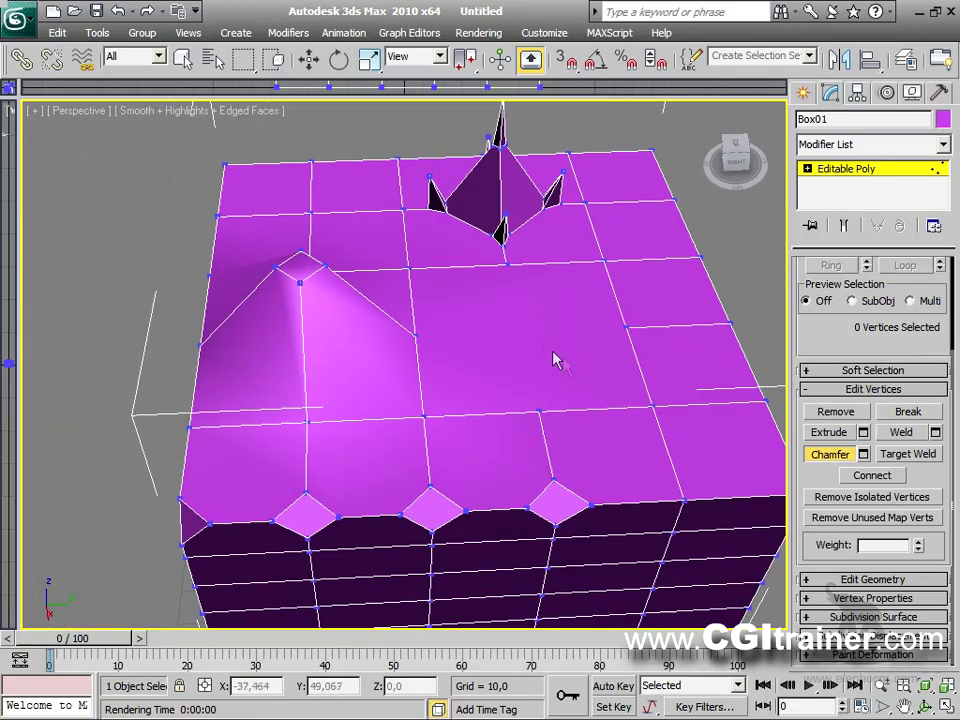
alt+middle_drag(557, 370, 490, 277)
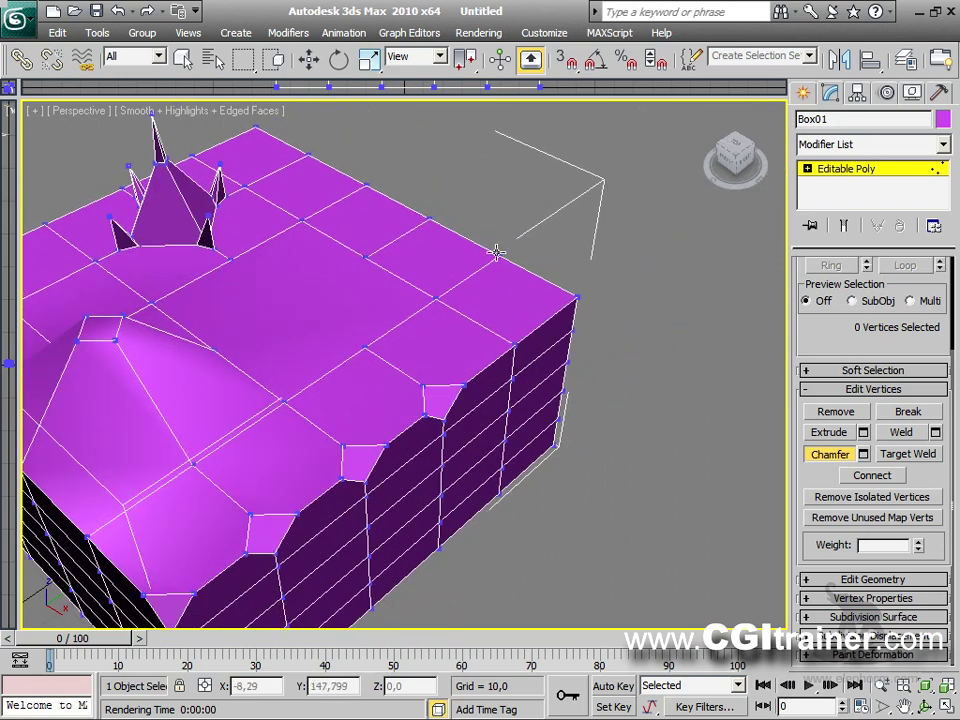
Step: Clone a vertex from the top face's outer edge into empty space, using the Clone To Element option
click(831, 455)
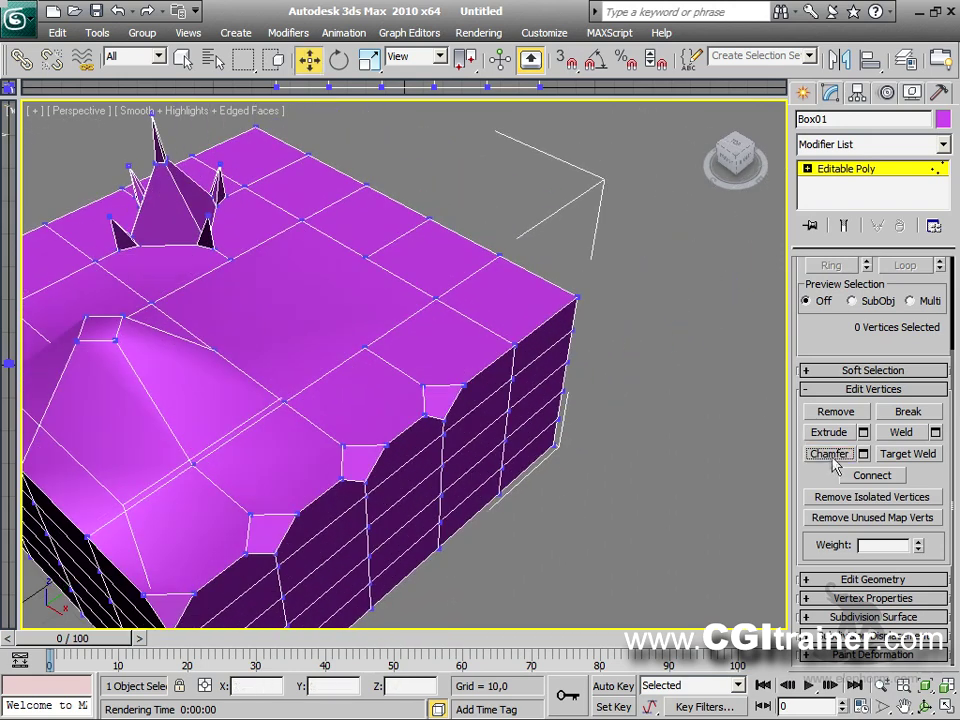
click(500, 256)
drag(536, 234, 613, 152)
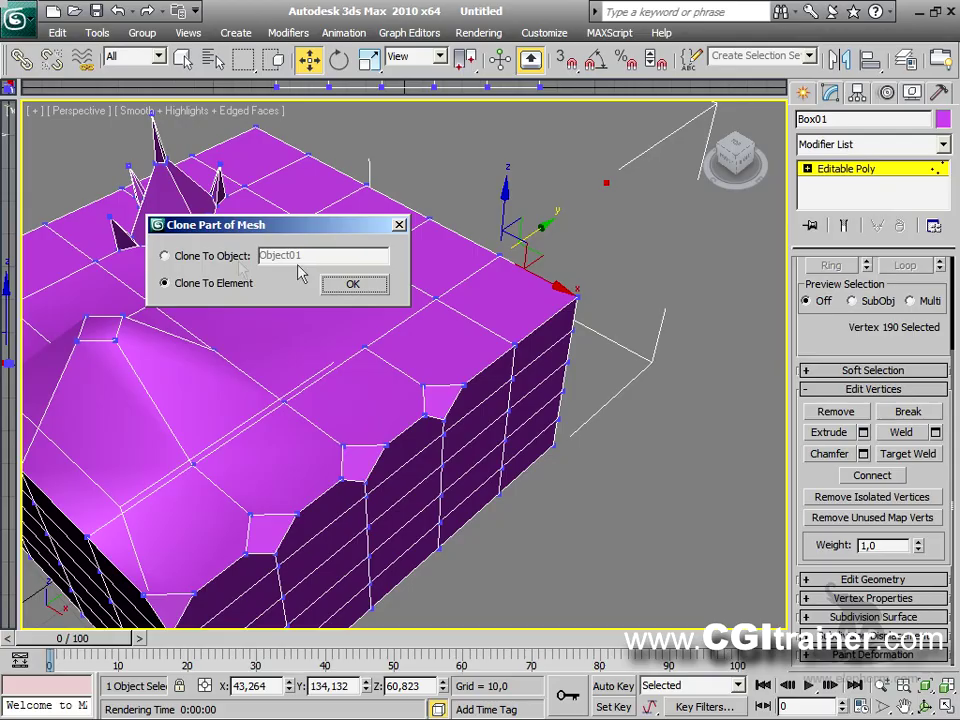
click(353, 284)
Step: Clear the vertex selection and remove the isolated vertex floating beside the box
click(669, 500)
alt+middle_drag(588, 510, 647, 456)
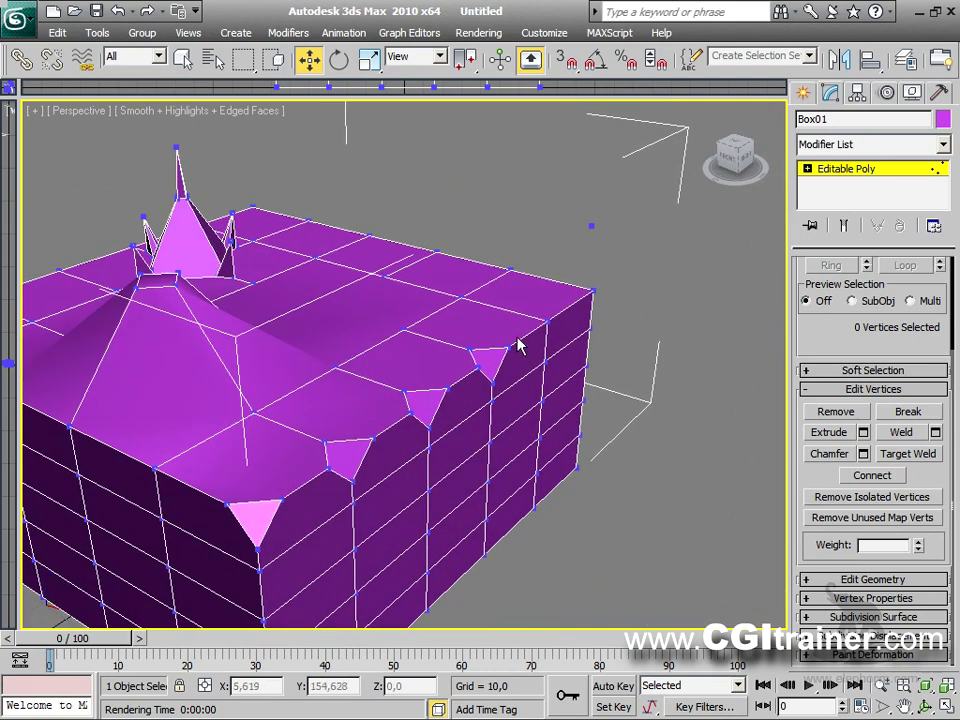
click(868, 497)
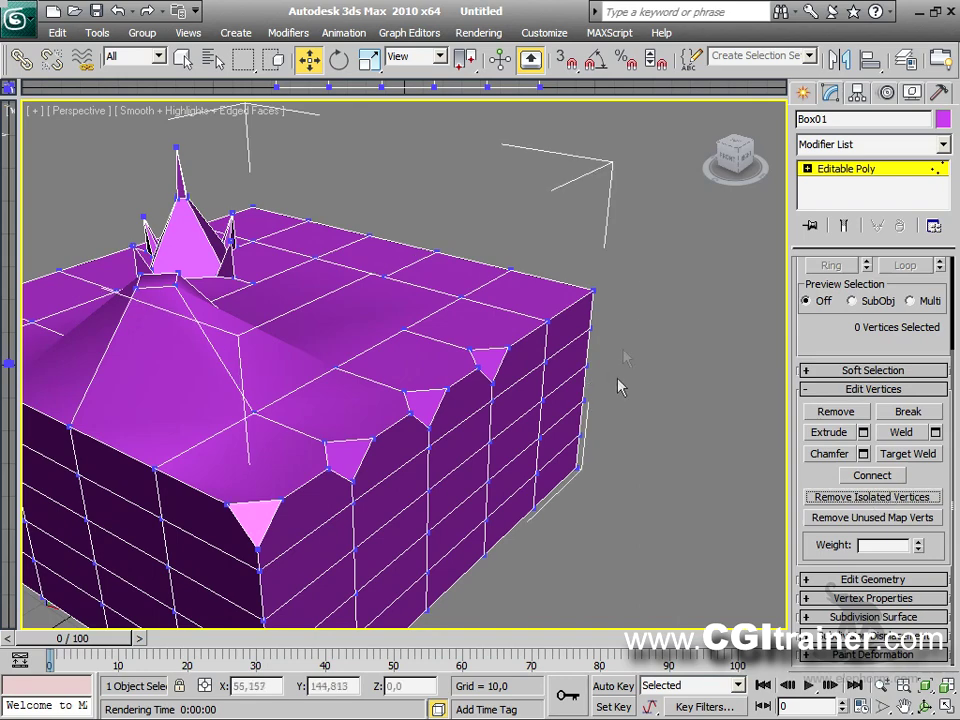
alt+middle_drag(643, 279, 652, 335)
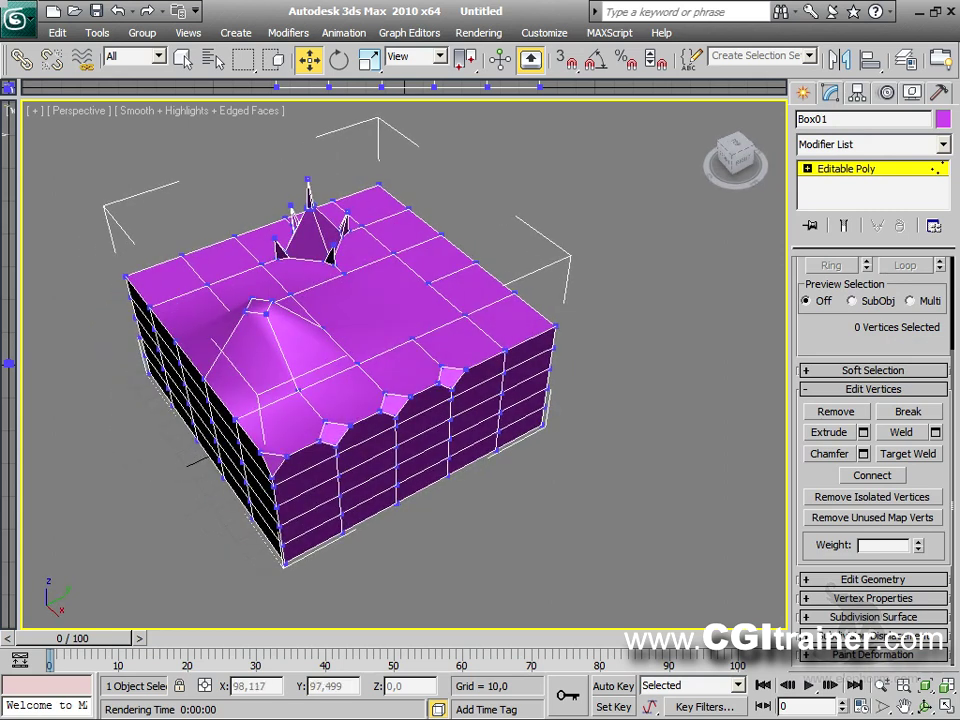
Step: Connect the two top-face vertices bordering the gap in the middle grid line with a new edge, and deselect them
middle_drag(625, 105, 650, 170)
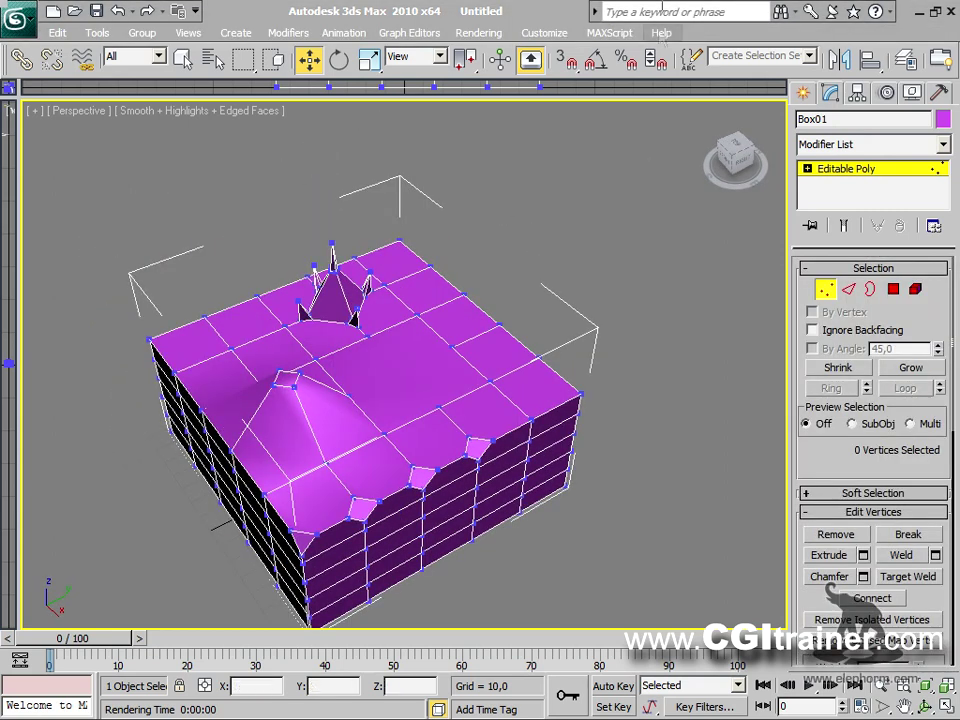
scroll(845, 440, down, 3)
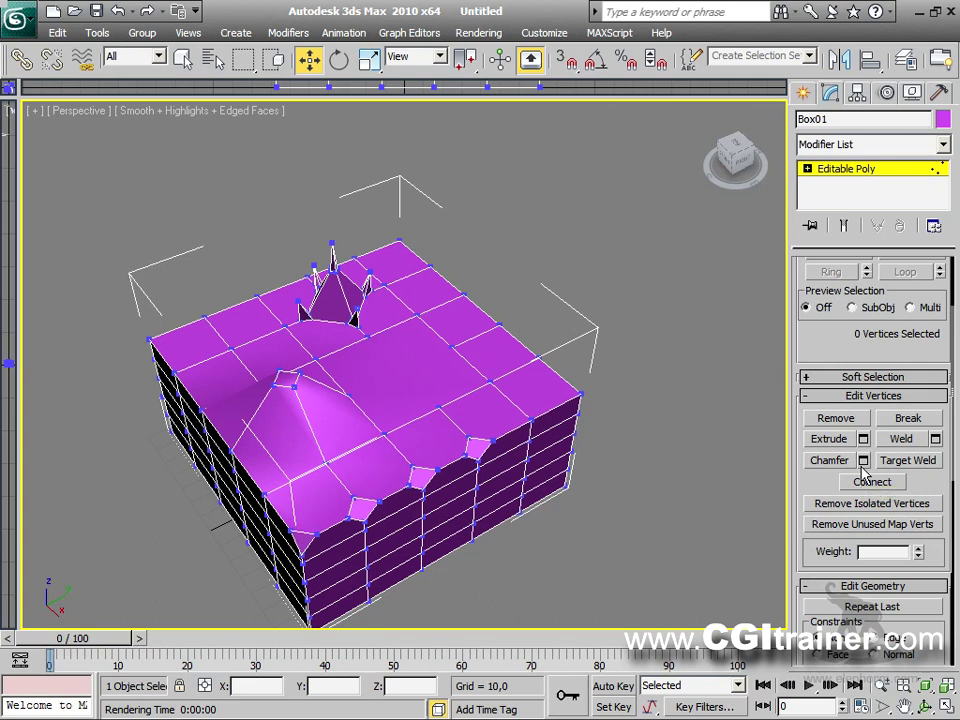
click(386, 345)
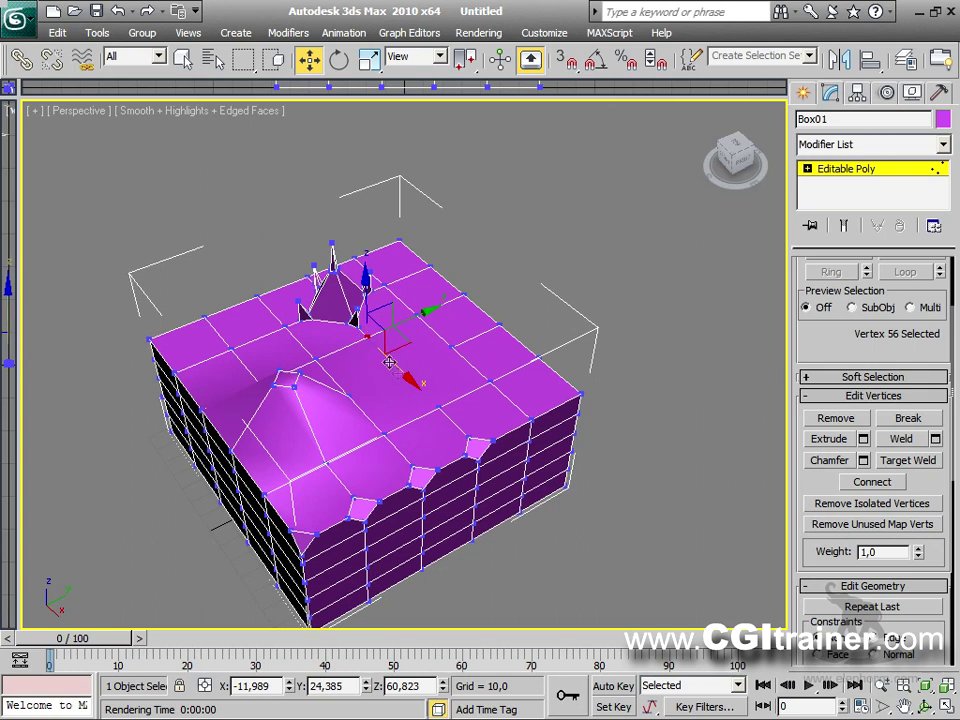
ctrl+click(475, 431)
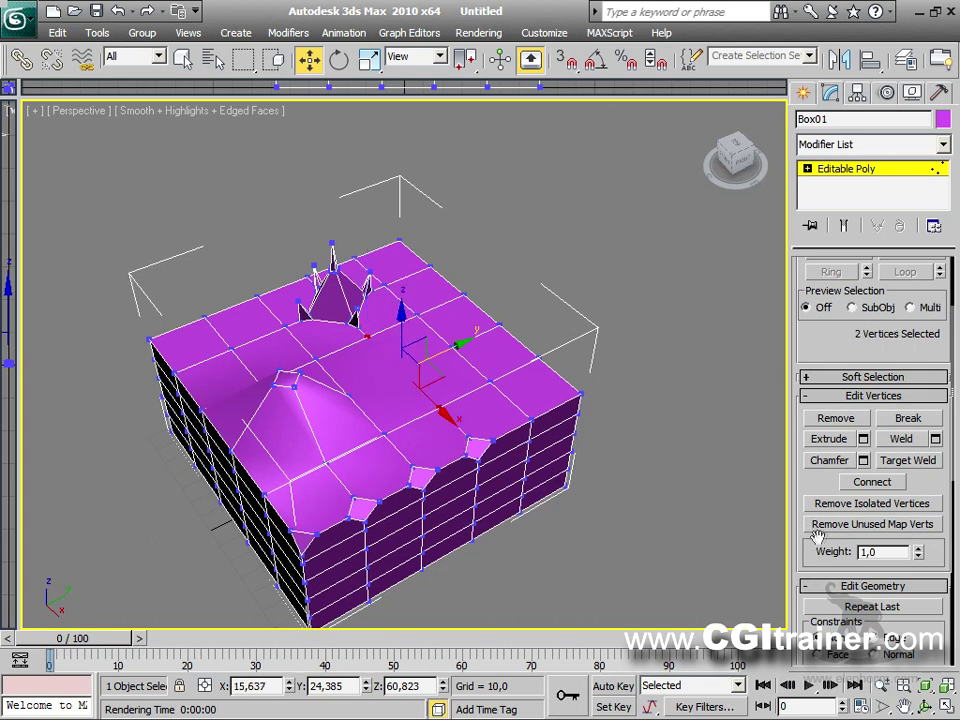
click(862, 484)
click(551, 429)
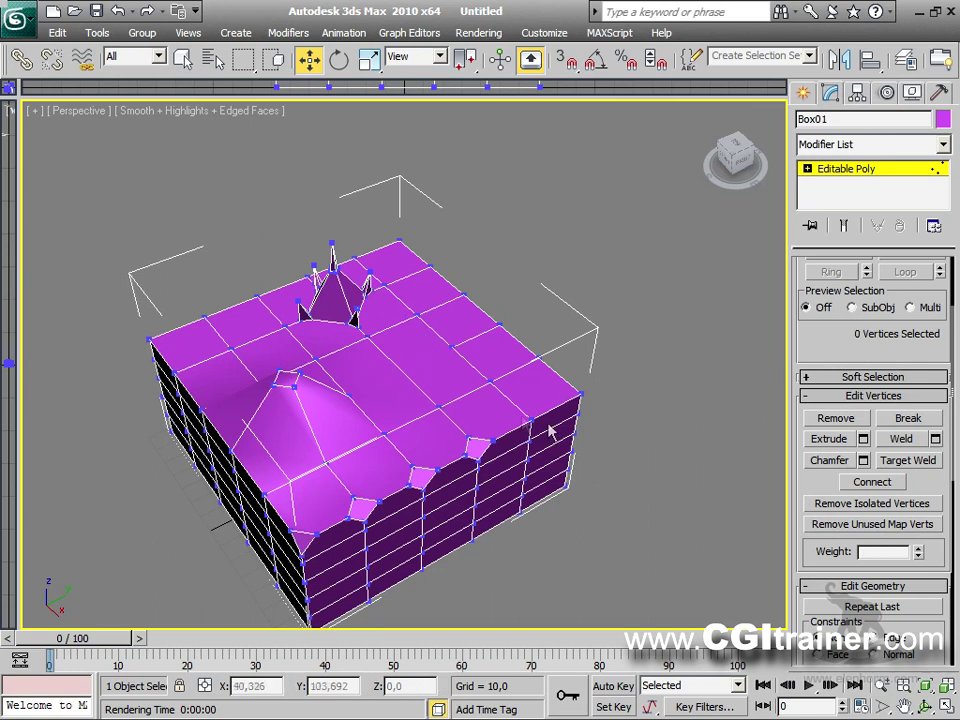
Step: Select the four vertices around the base of the peak and connect them with edges into a diamond
click(348, 374)
ctrl+click(322, 461)
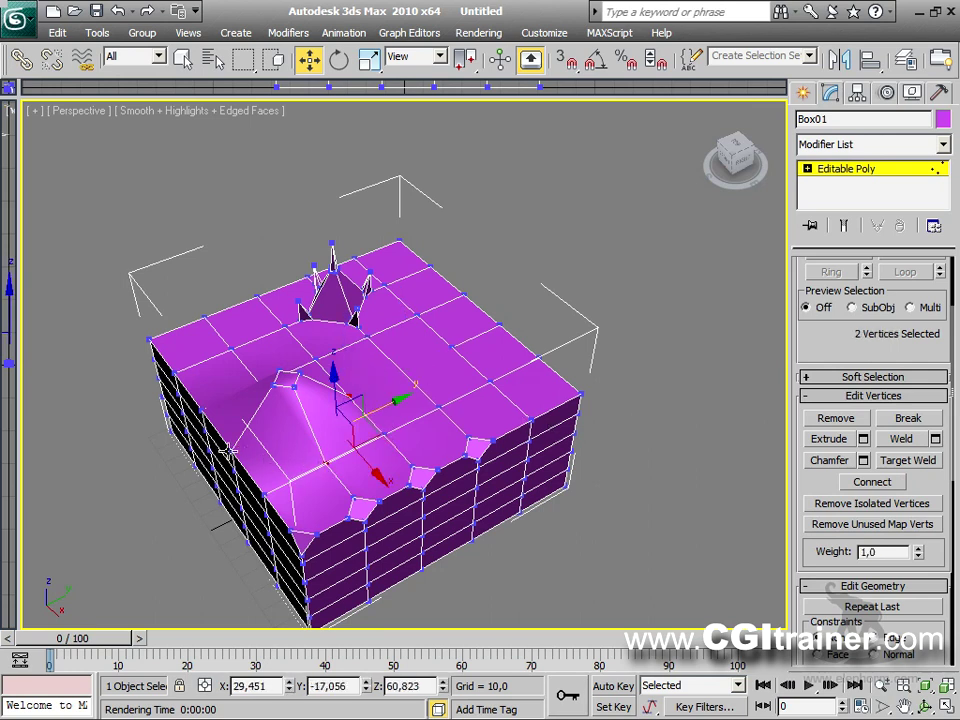
ctrl+click(231, 451)
alt+middle_drag(353, 413, 541, 466)
ctrl+click(414, 512)
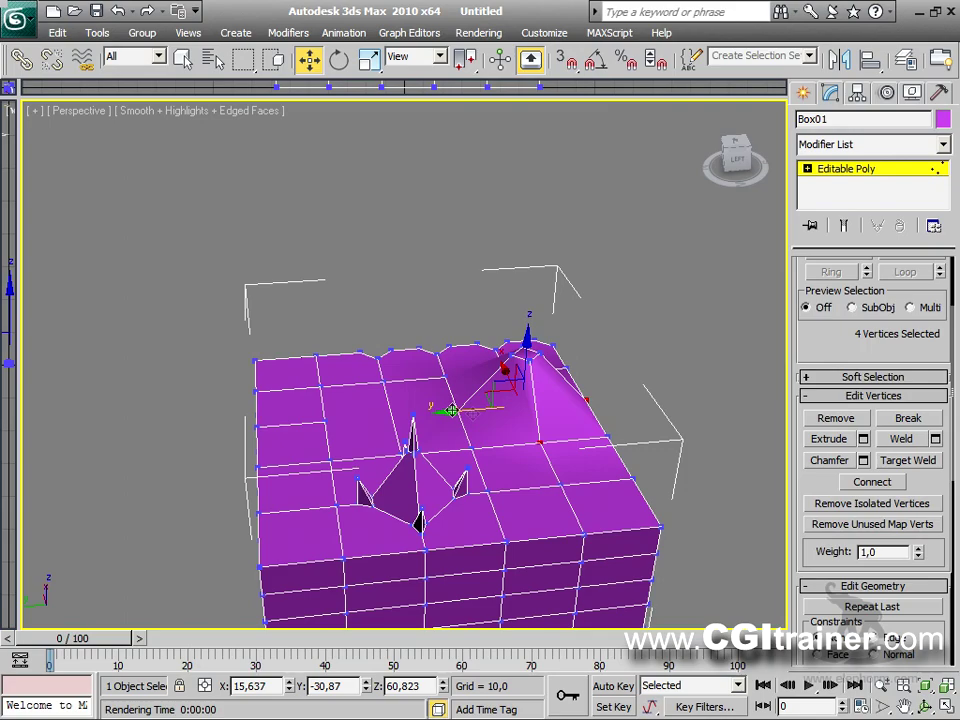
click(860, 484)
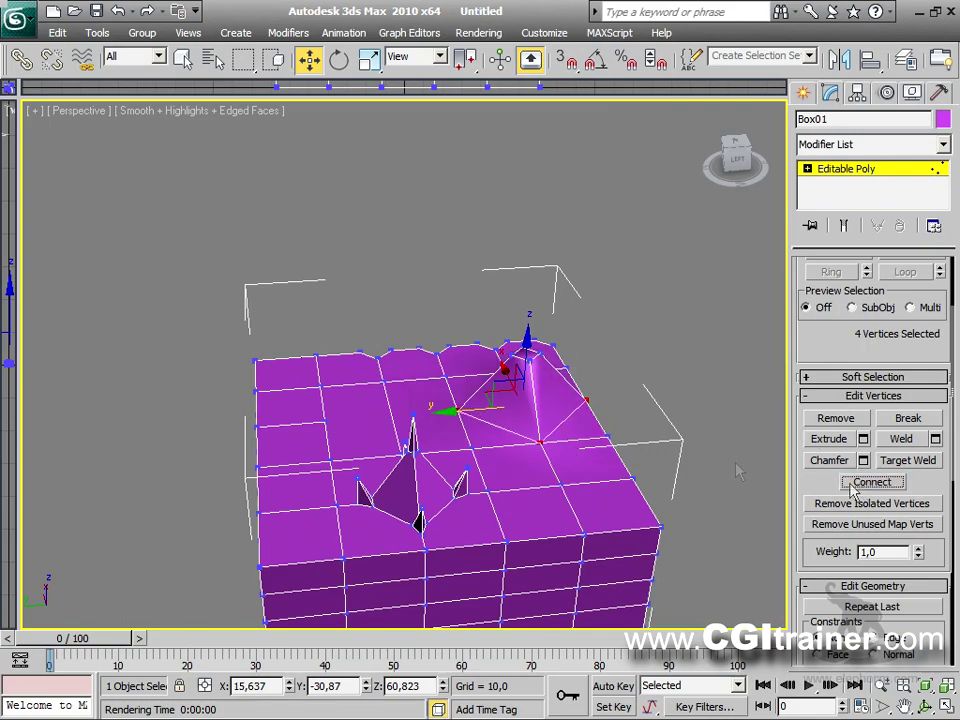
alt+middle_drag(666, 407, 495, 441)
alt+middle_drag(258, 383, 336, 454)
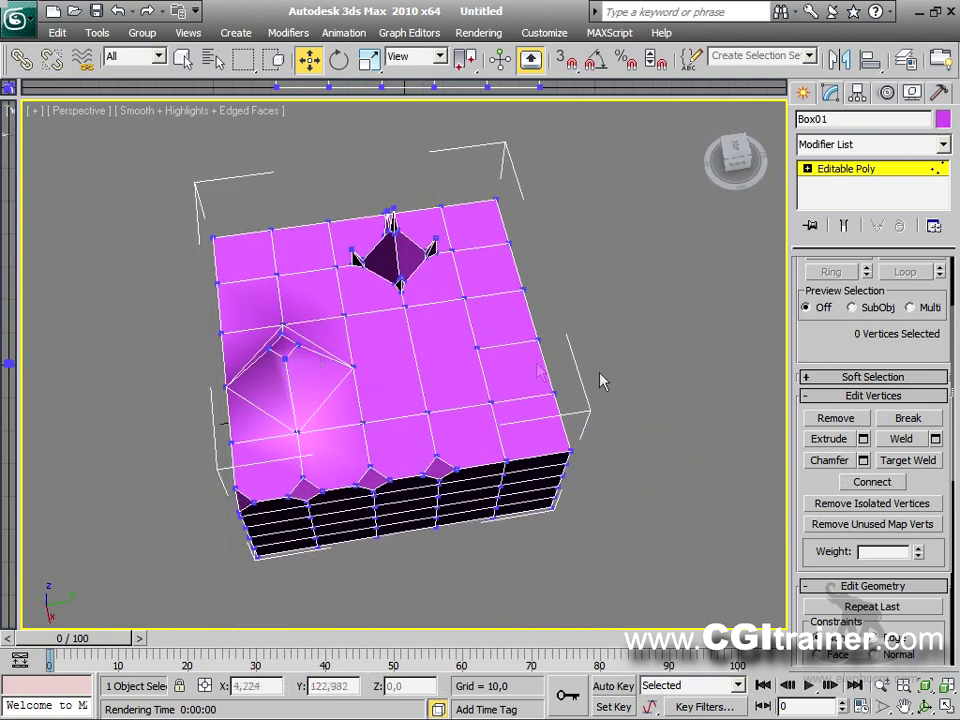
Step: Try to connect two top-face vertices that lie on opposite sides of the newly added edge
click(352, 352)
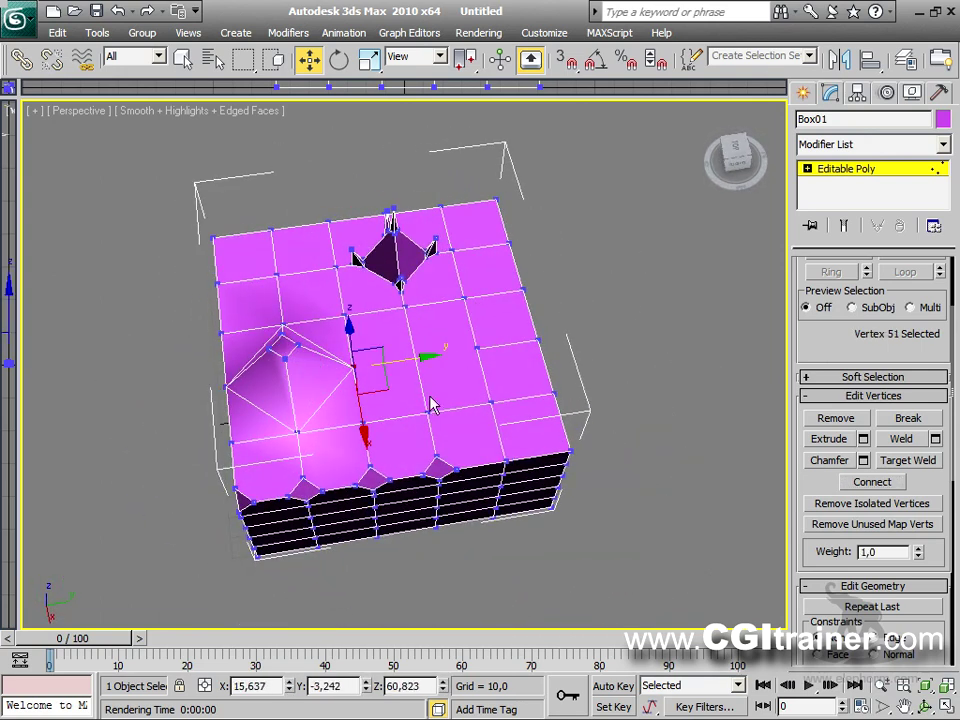
ctrl+click(476, 349)
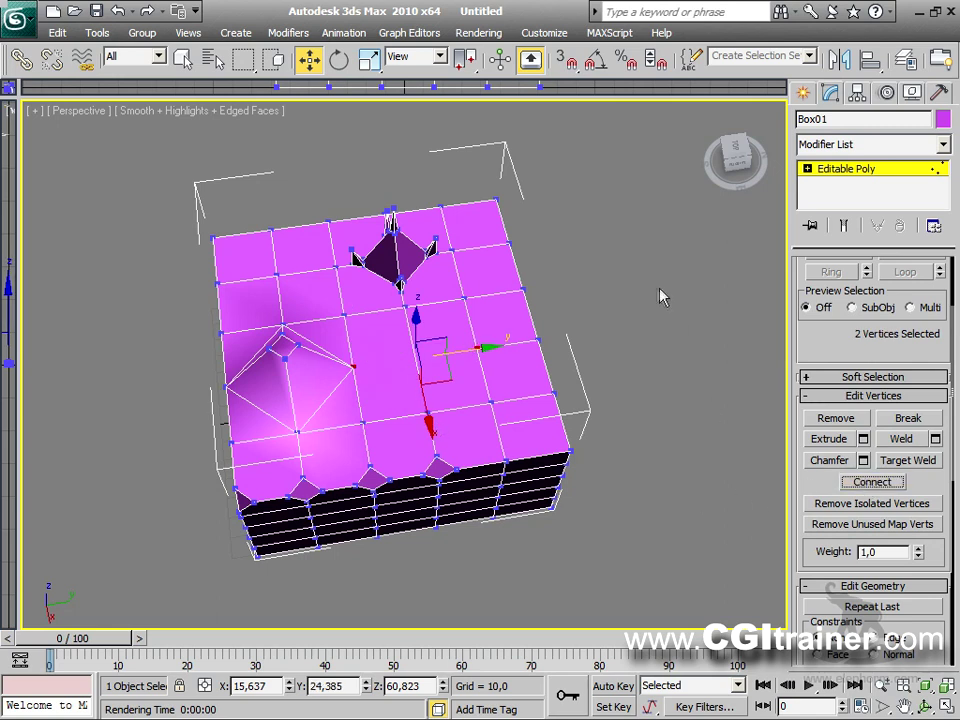
click(636, 364)
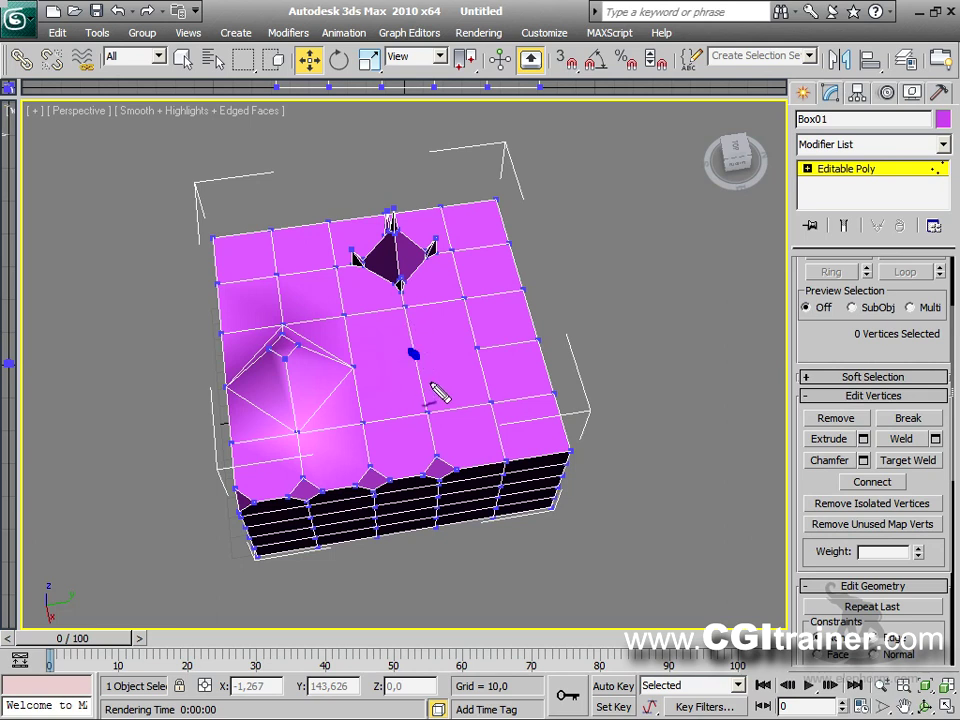
mouse_move(361, 376)
mouse_down()
mouse_move(477, 353)
mouse_move(445, 411)
mouse_up()
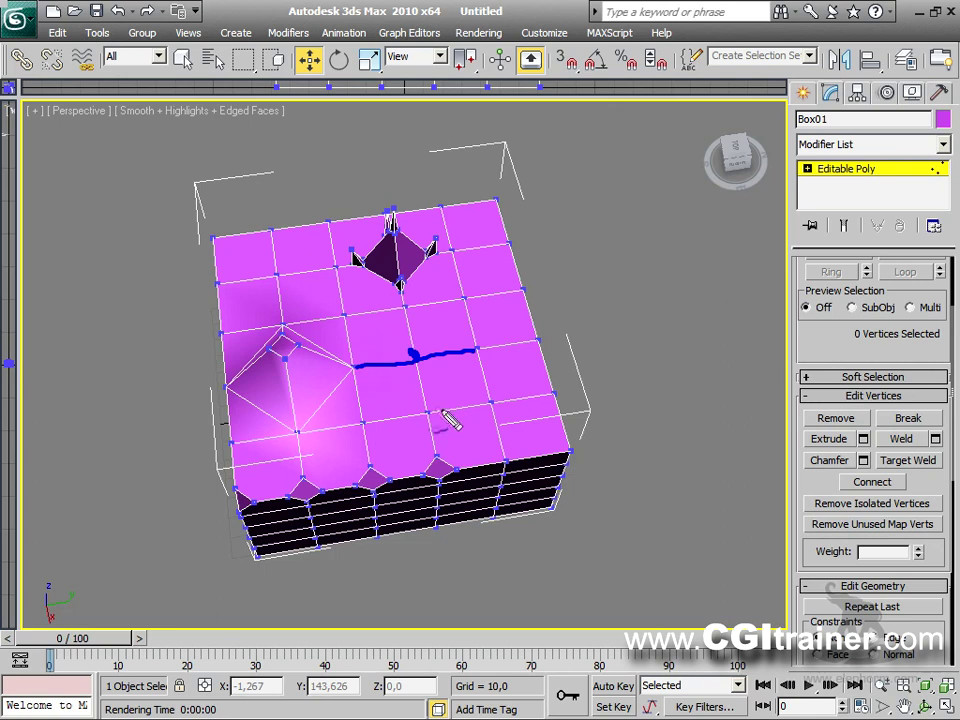
click(343, 316)
mouse_move(343, 316)
mouse_down()
mouse_move(408, 312)
mouse_move(386, 350)
mouse_up()
click(394, 350)
drag(548, 353, 558, 349)
key(Escape)
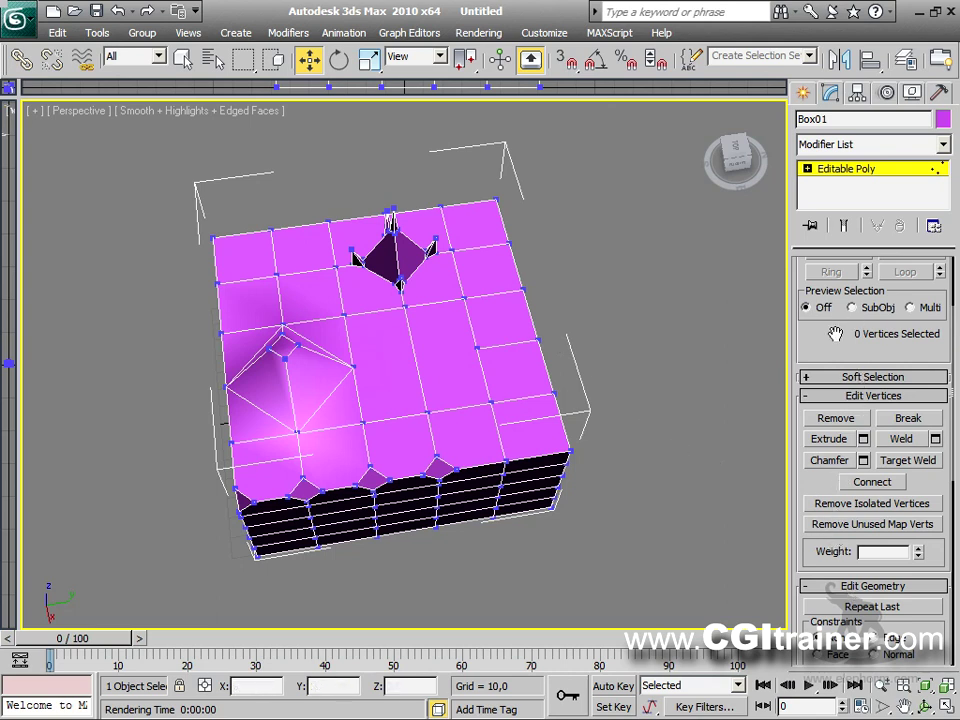
Step: Switch to edge sub-object level, bring the edge editing tools into view, and clear the edge selection
drag(832, 343, 849, 481)
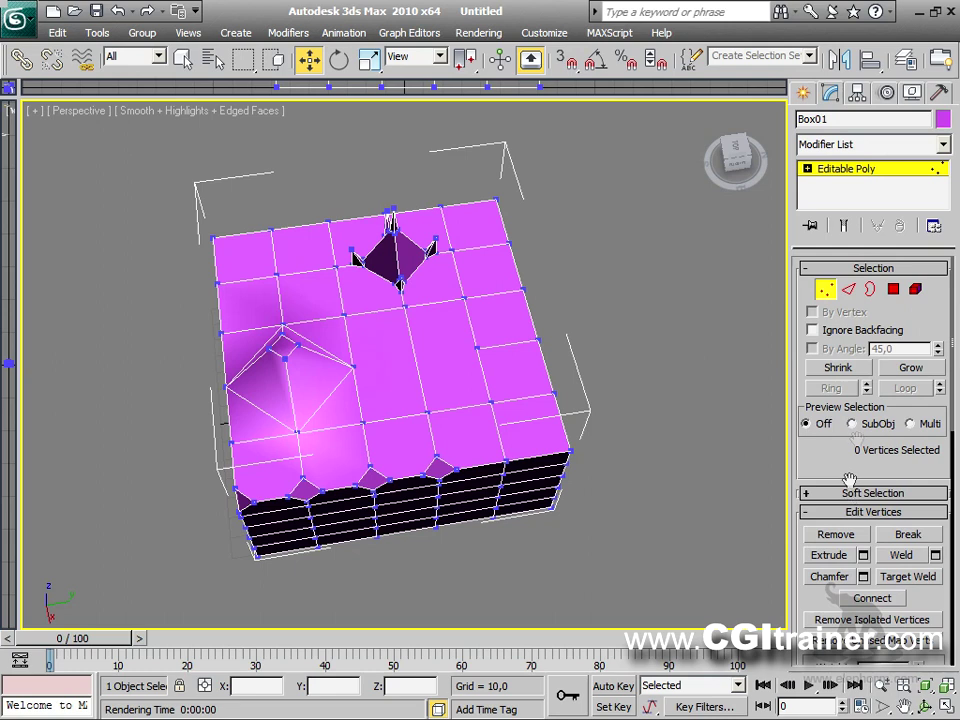
click(848, 290)
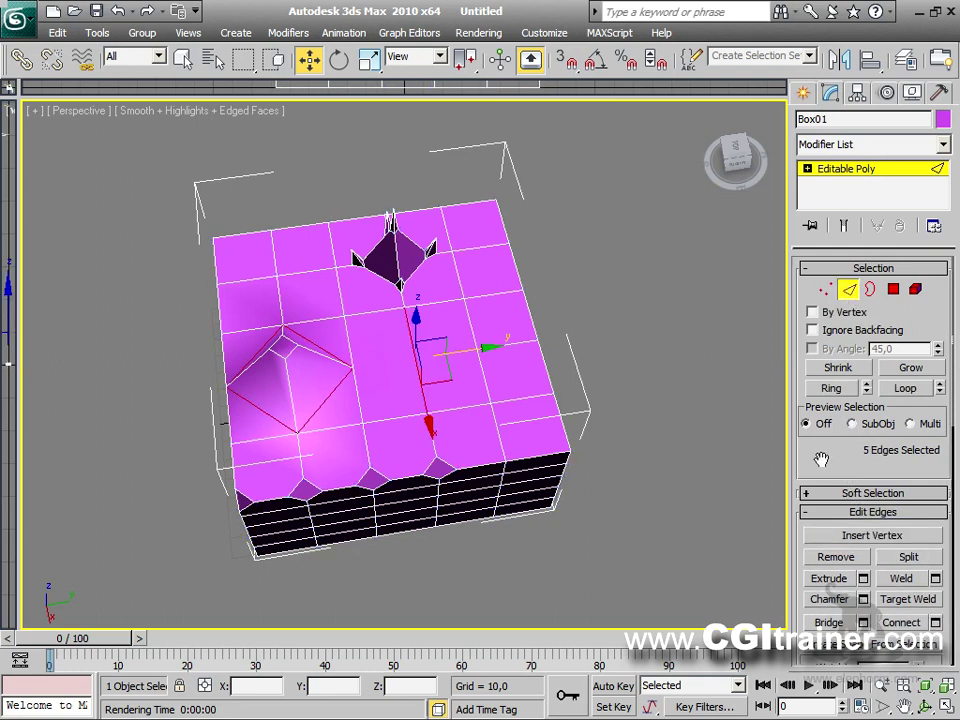
scroll(820, 459, down, 5)
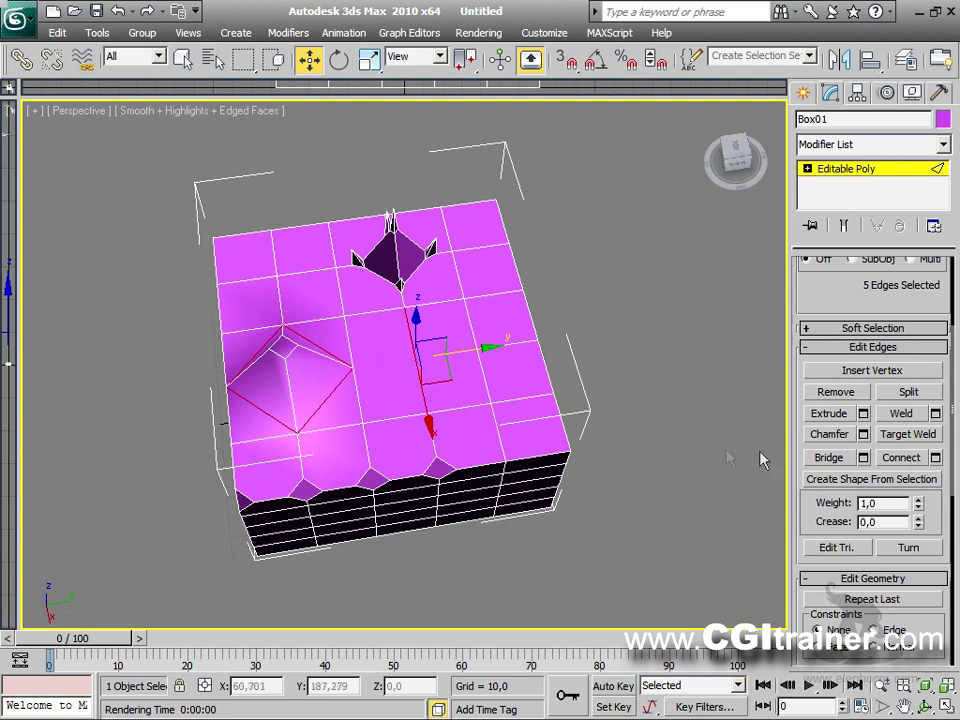
click(717, 465)
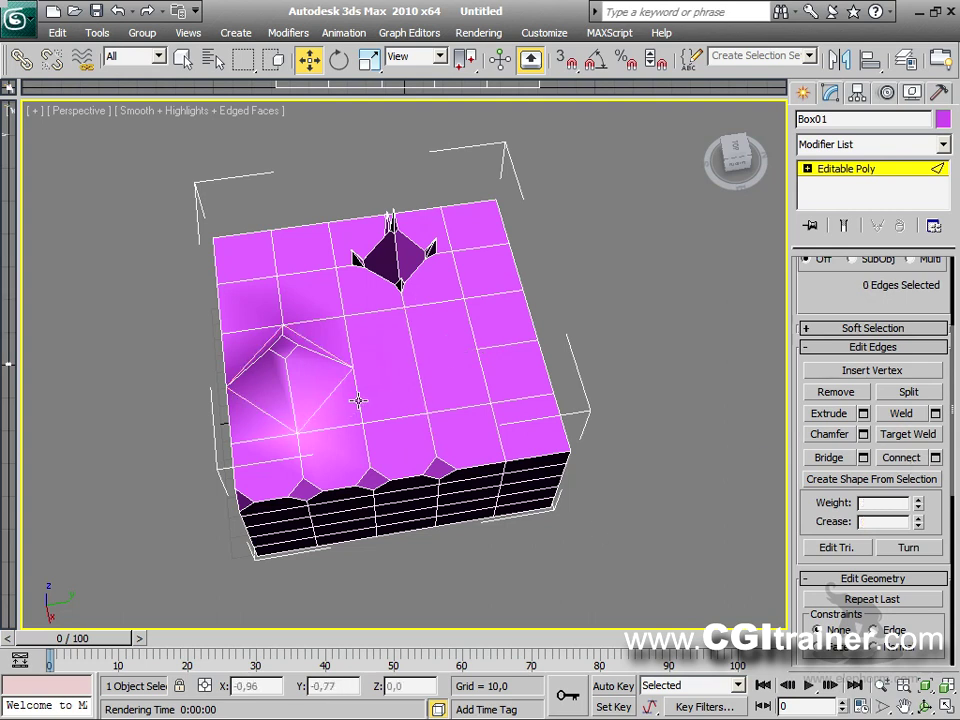
Step: Select two parallel edges on the top face and preview Connect Edges on them with 3 segments, pinch 3 and slide 17
click(370, 400)
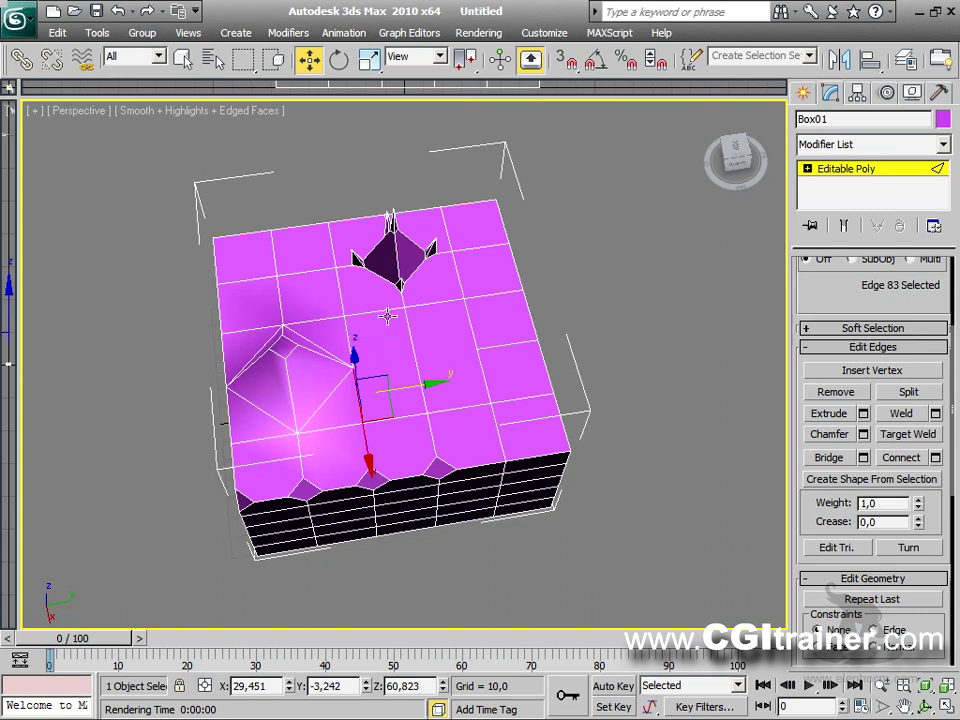
click(434, 335)
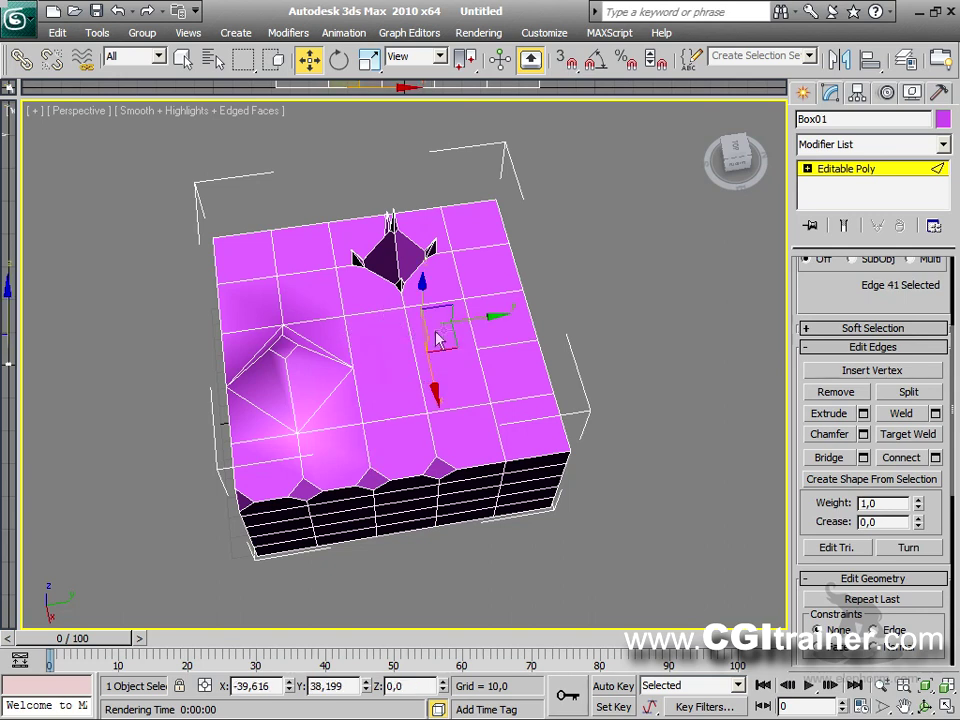
click(413, 343)
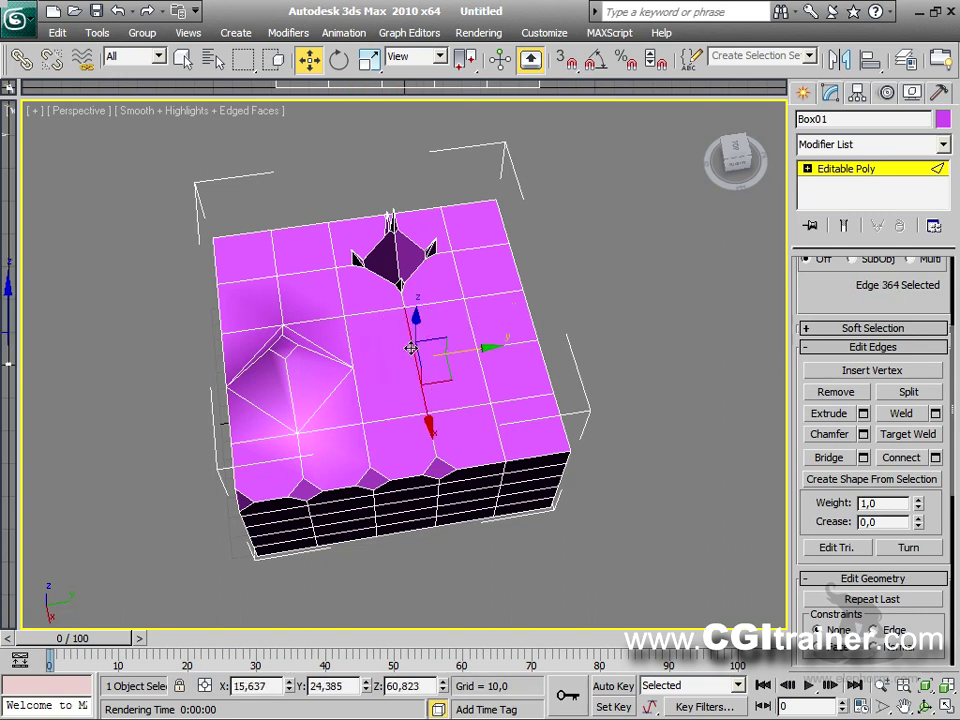
ctrl+click(471, 324)
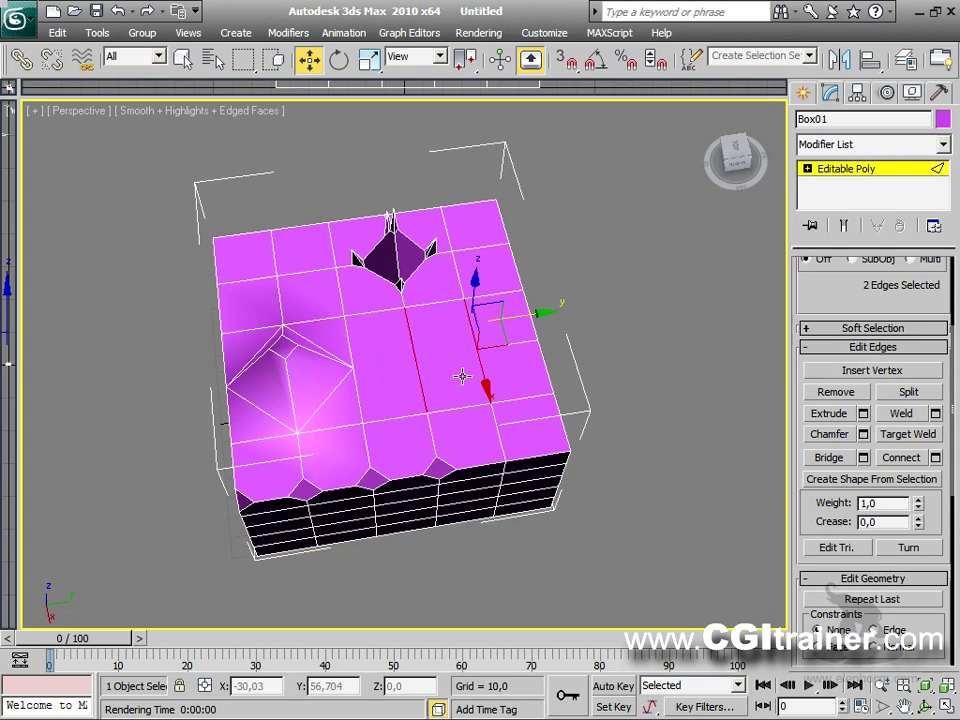
click(935, 457)
drag(249, 233, 183, 176)
click(200, 207)
click(200, 207)
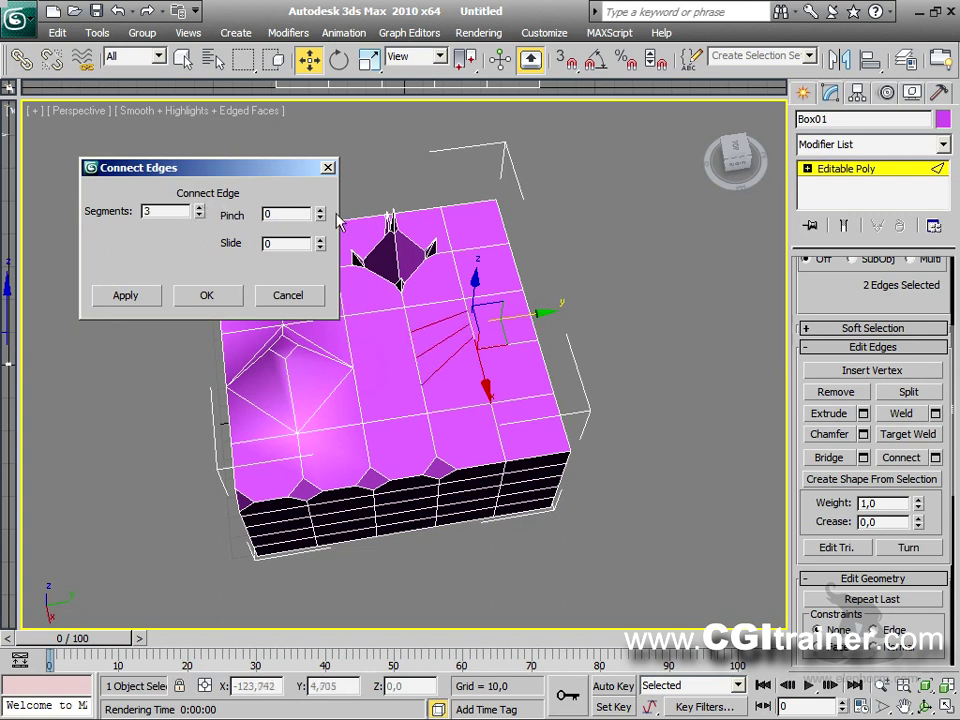
mouse_move(320, 216)
mouse_down()
mouse_move(320, 205)
mouse_move(334, 286)
mouse_move(319, 214)
mouse_up()
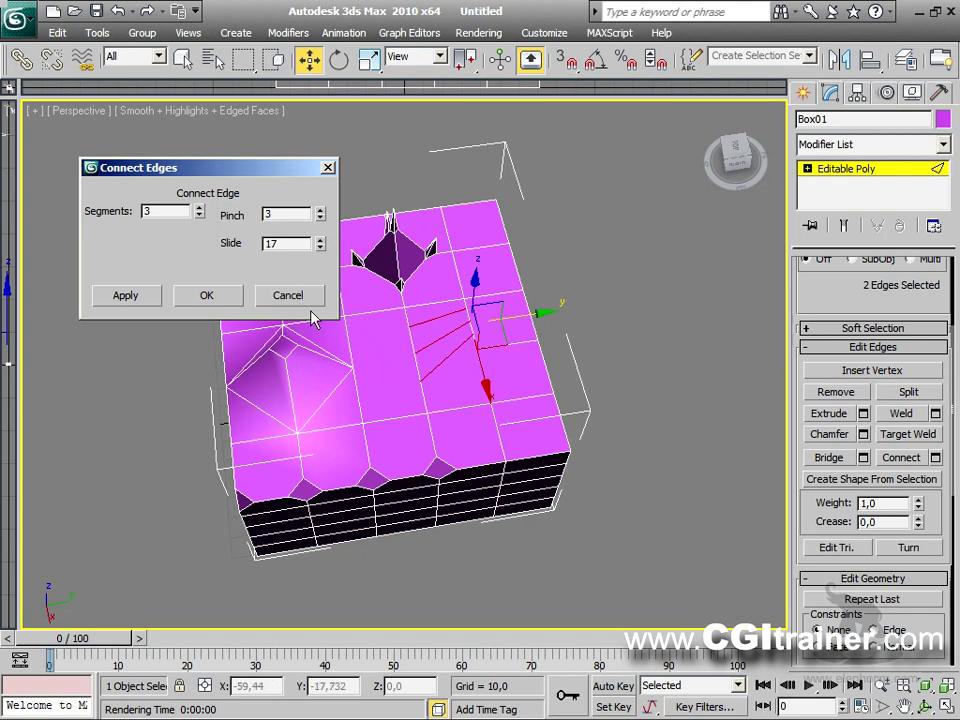
Step: With the Connect Edges settings still open, replace the selection with six top-face edges to preview a bending band across neighbouring polygons
click(381, 312)
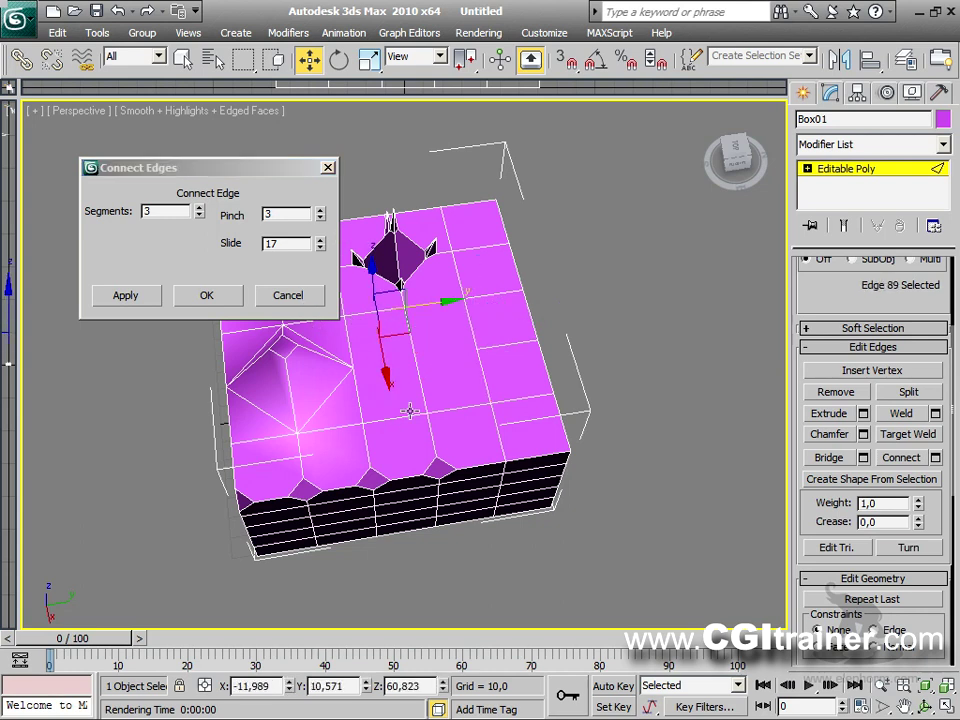
ctrl+click(411, 414)
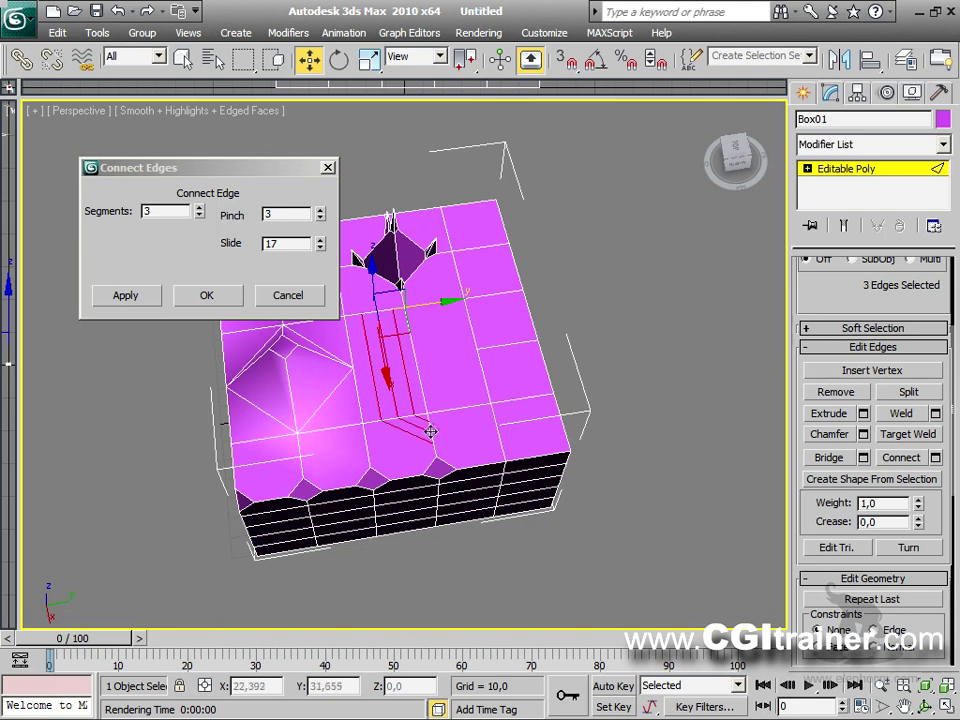
ctrl+click(452, 407)
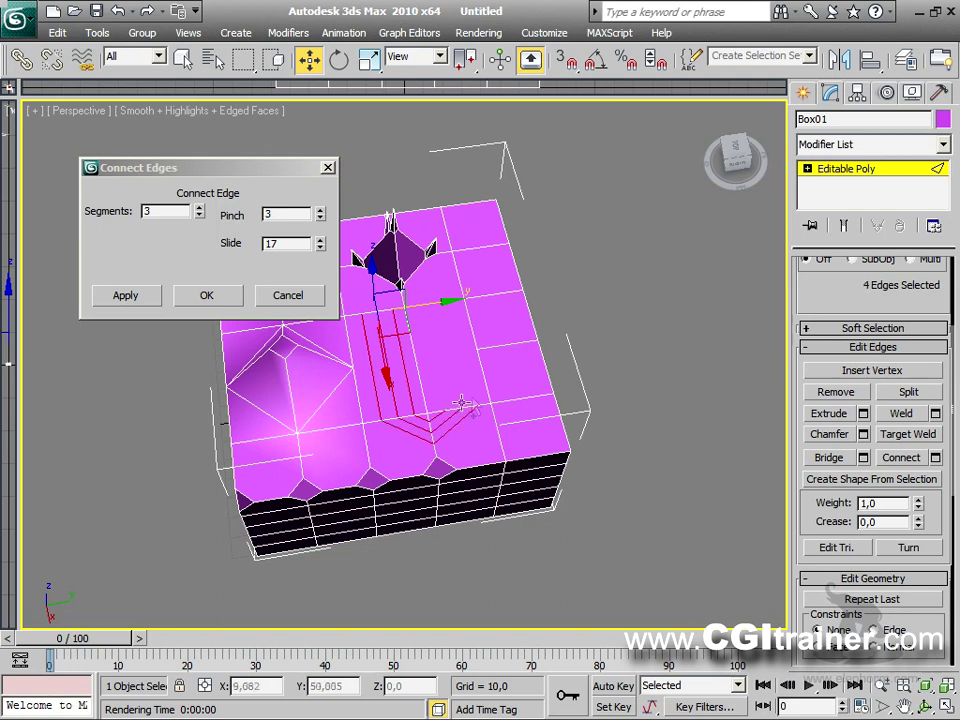
ctrl+click(437, 290)
ctrl+click(457, 278)
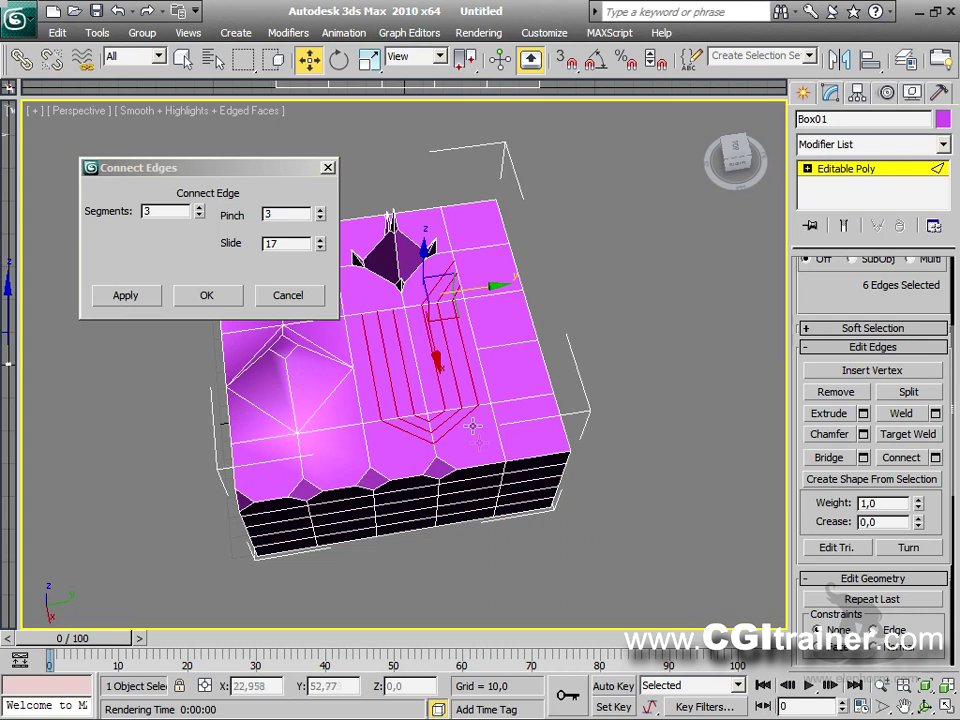
Step: Set the edge connection to 2 segments, pinch -9 and slide 20
click(199, 216)
click(199, 216)
click(199, 208)
drag(321, 216, 295, 236)
Step: Adjust the edge selection until the previewed connections form a closed elongated loop beside a separate straight strip
ctrl+click(510, 262)
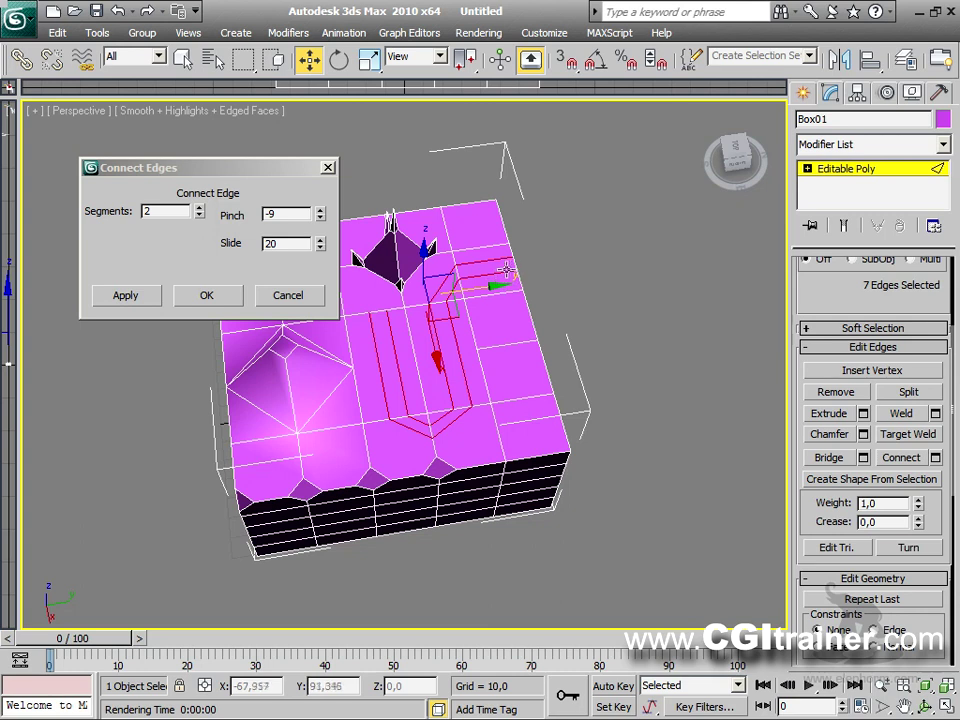
ctrl+click(506, 296)
ctrl+click(510, 392)
ctrl+click(514, 366)
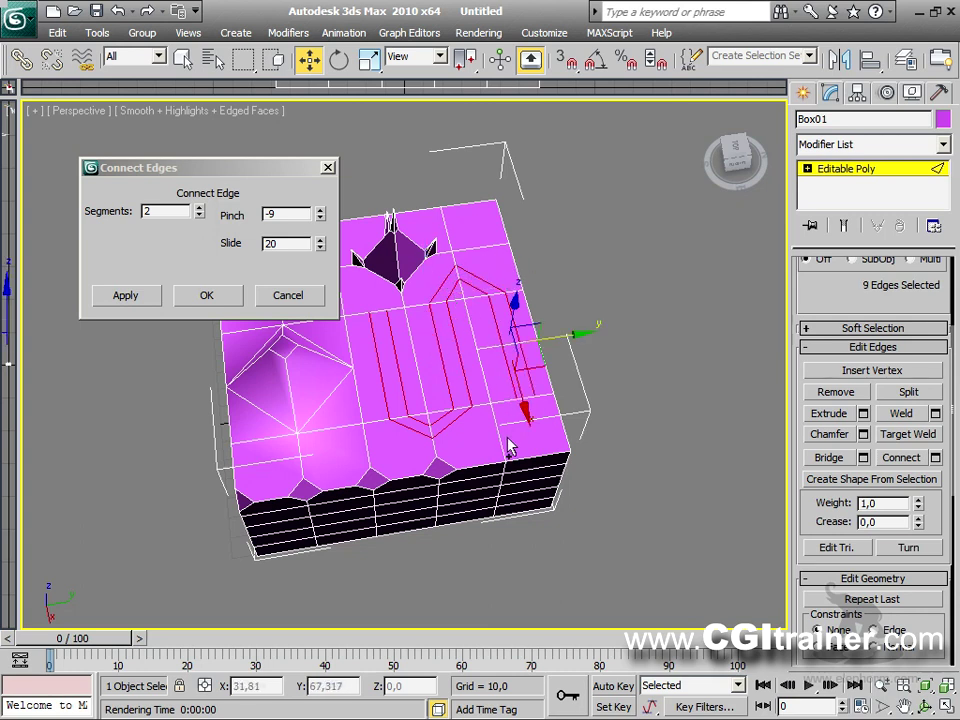
ctrl+click(498, 436)
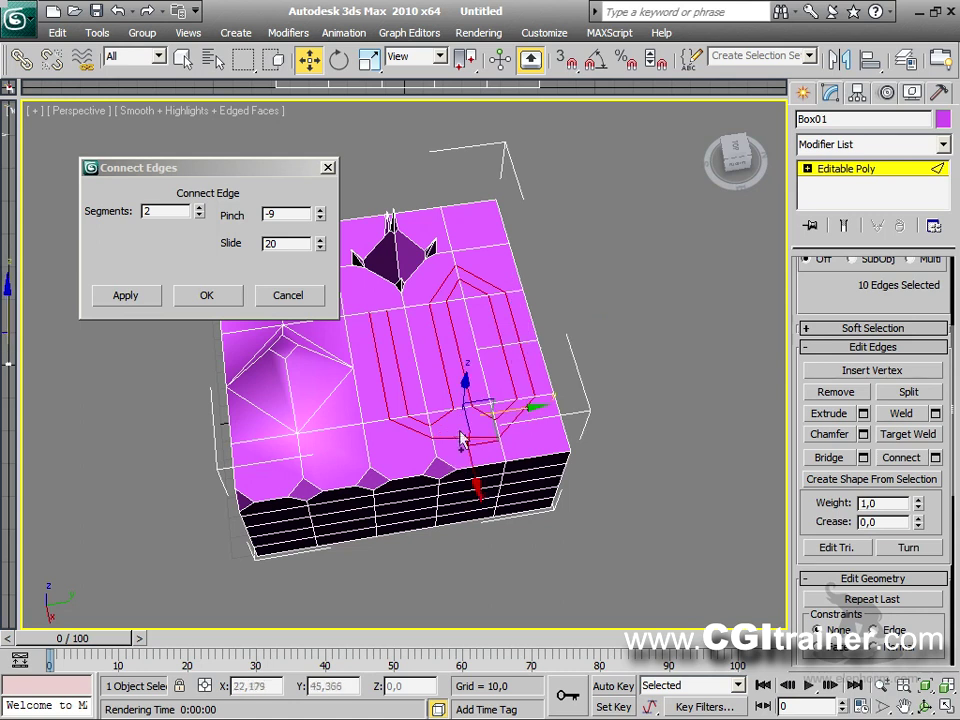
ctrl+click(445, 452)
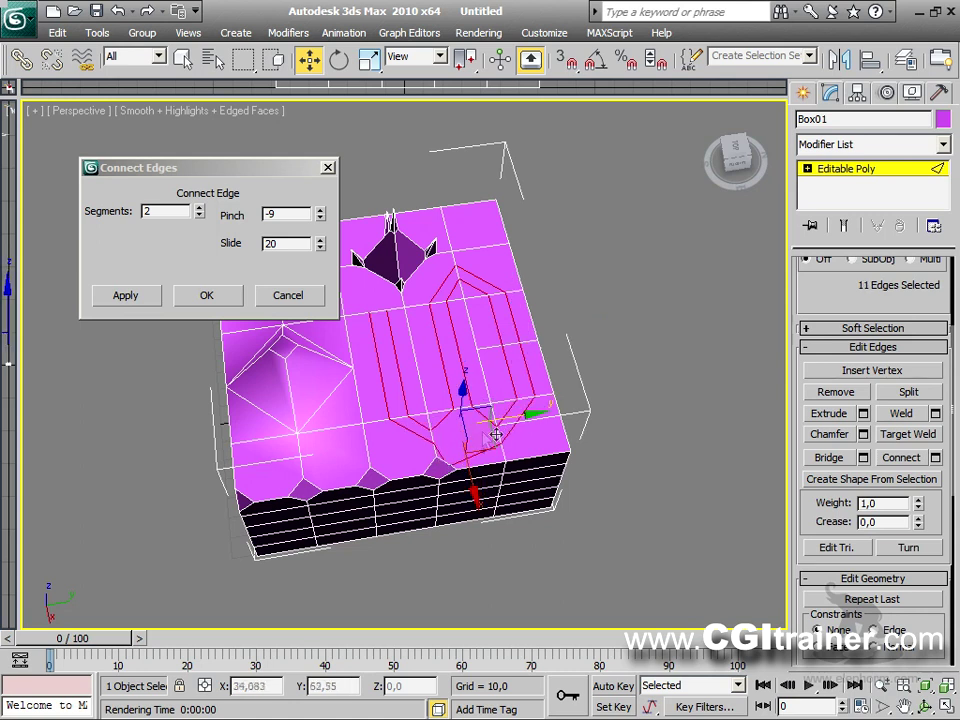
alt+click(434, 452)
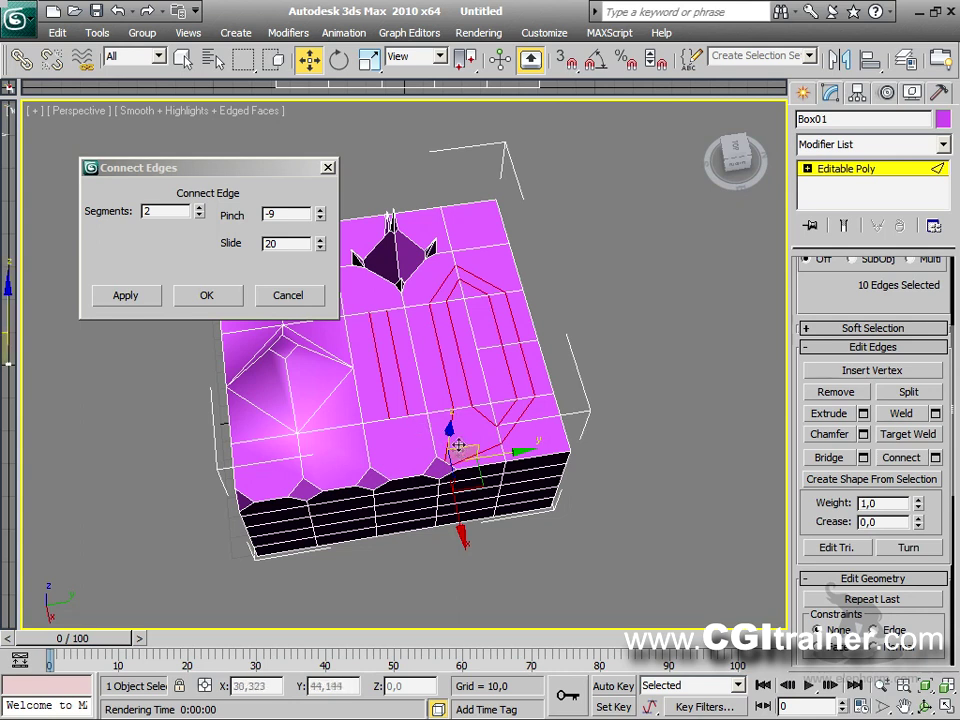
alt+click(446, 463)
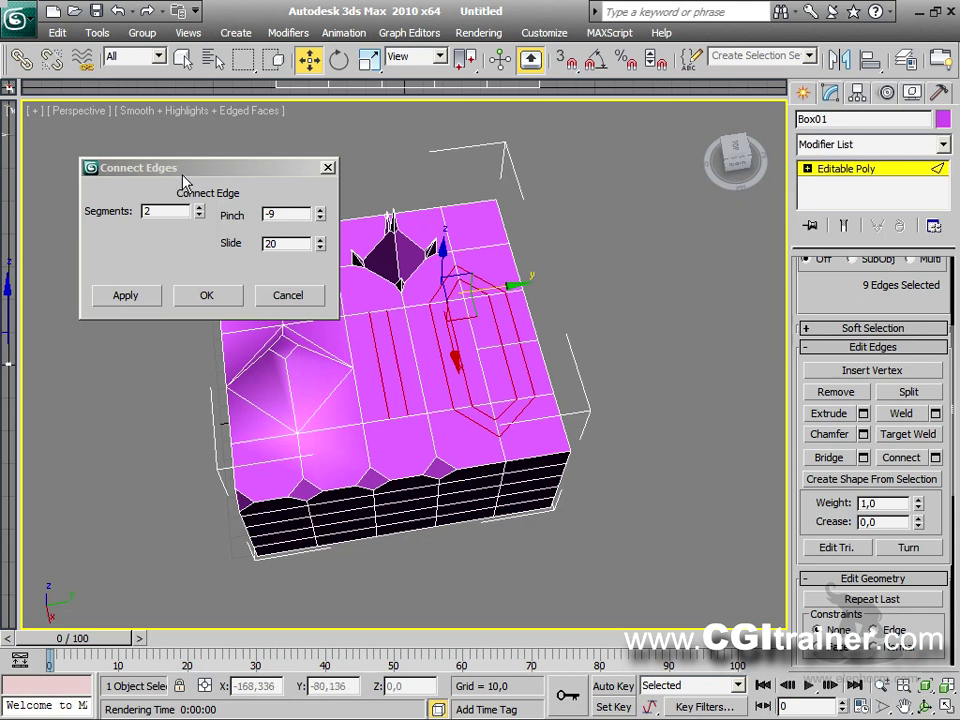
Step: Accept the edge connection and clear the edge selection
drag(183, 178, 189, 169)
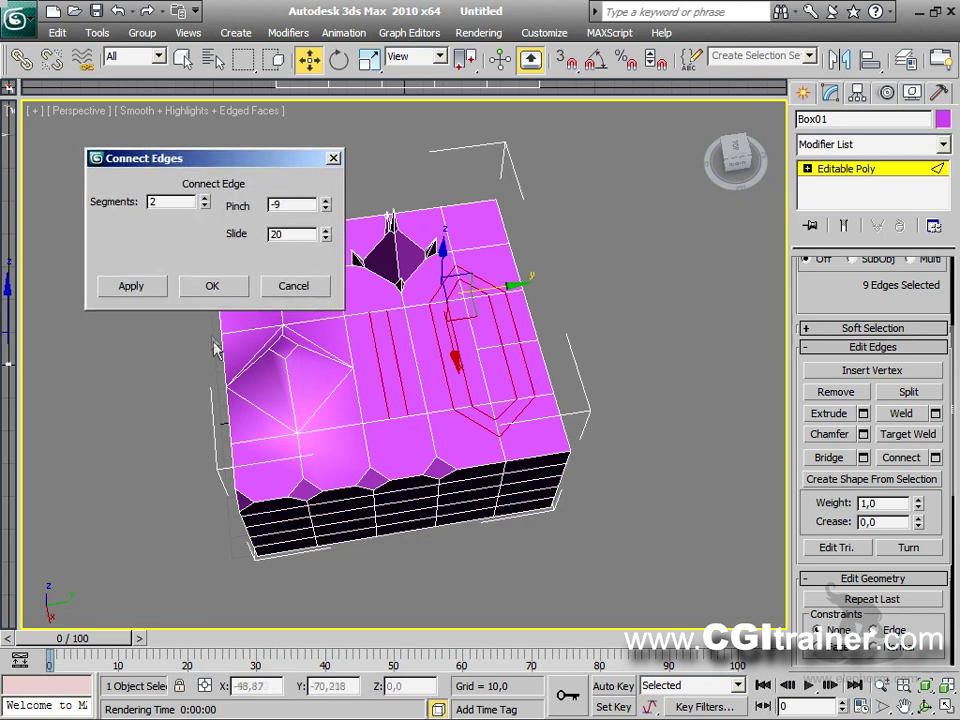
click(212, 287)
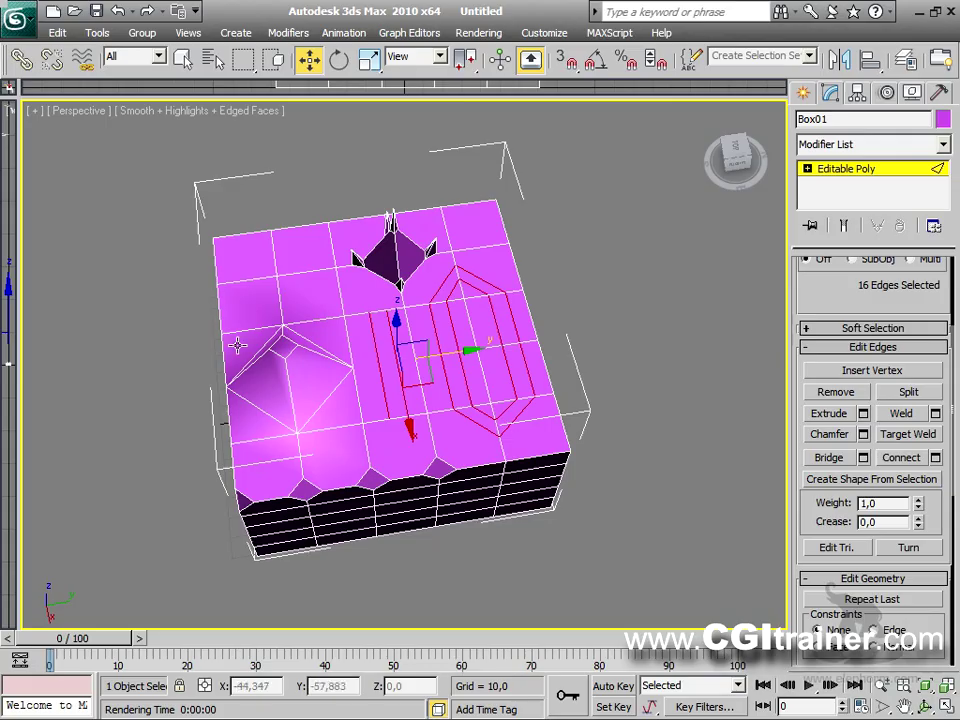
click(632, 510)
mouse_move(632, 510)
alt+middle_down()
mouse_move(542, 414)
mouse_move(565, 561)
mouse_move(692, 523)
mouse_move(666, 448)
mouse_move(576, 489)
mouse_move(651, 500)
mouse_move(637, 500)
alt+middle_up()
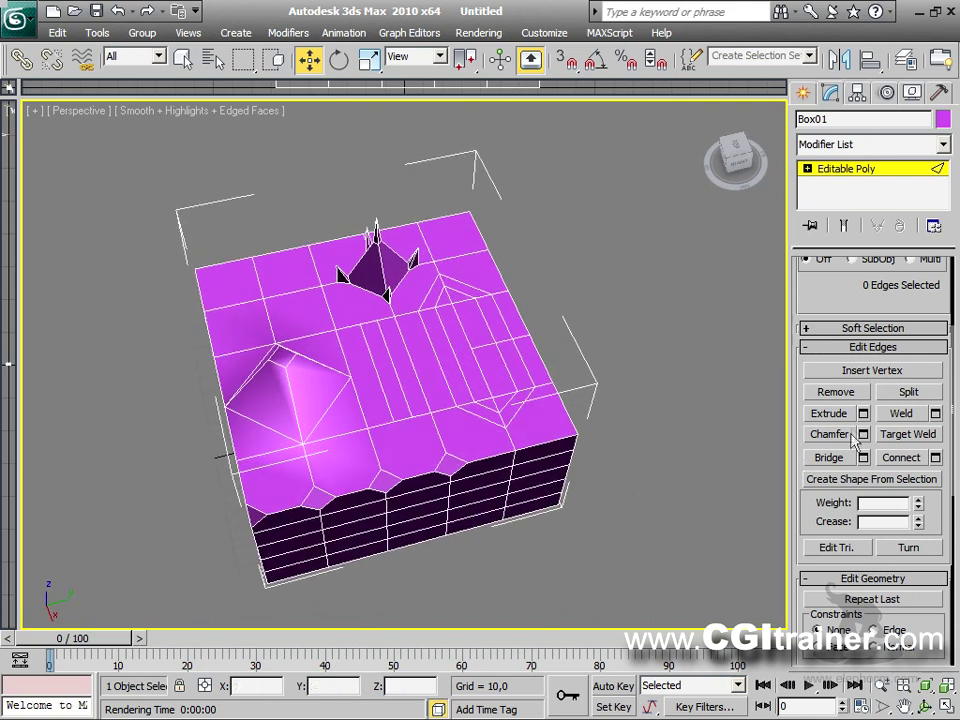
Step: Remove the three short edge pieces of the cross line running through the loop's long side, one after another
click(483, 343)
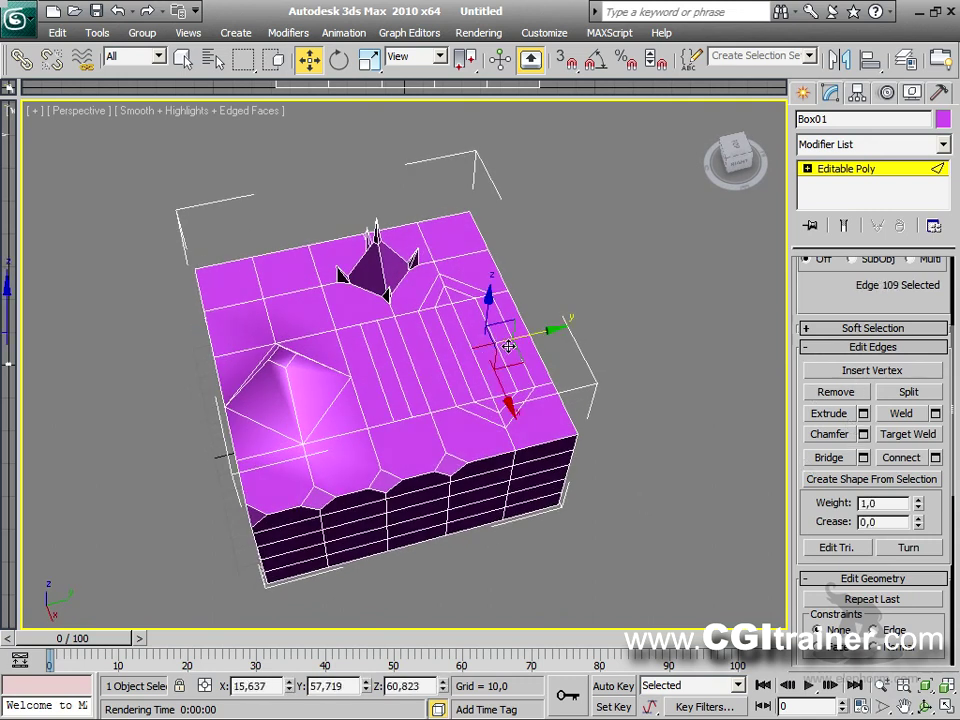
click(818, 393)
click(512, 340)
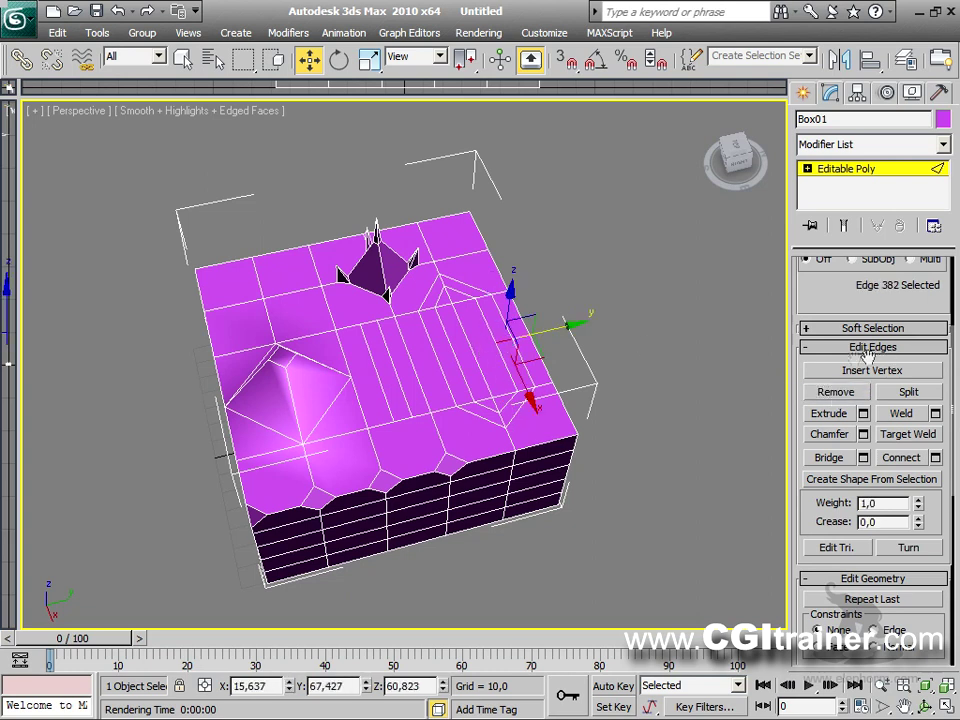
click(848, 392)
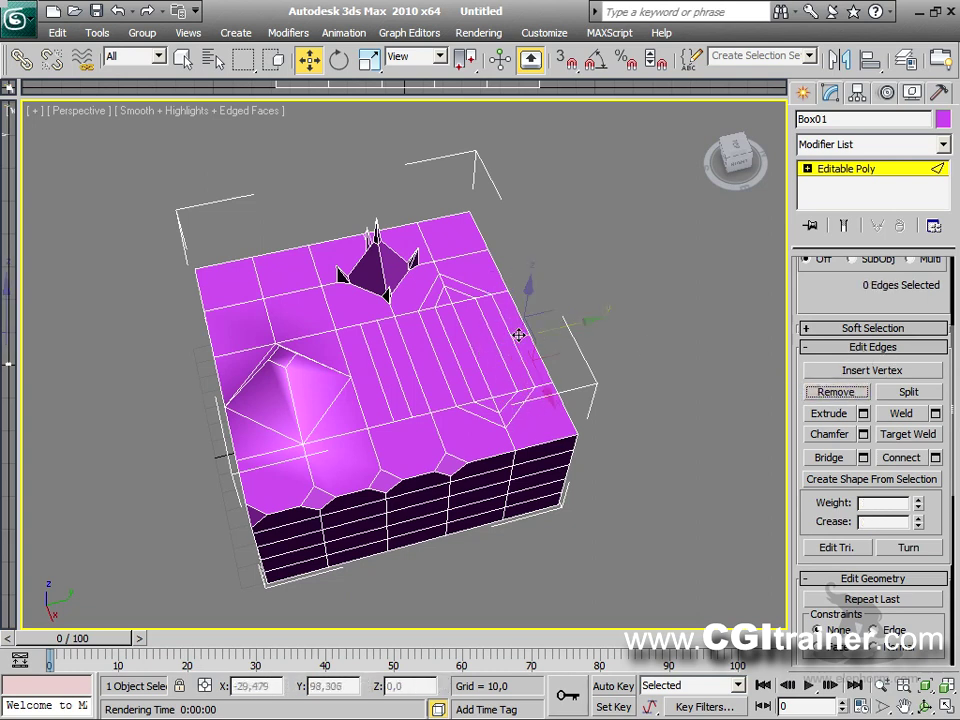
click(518, 334)
click(829, 392)
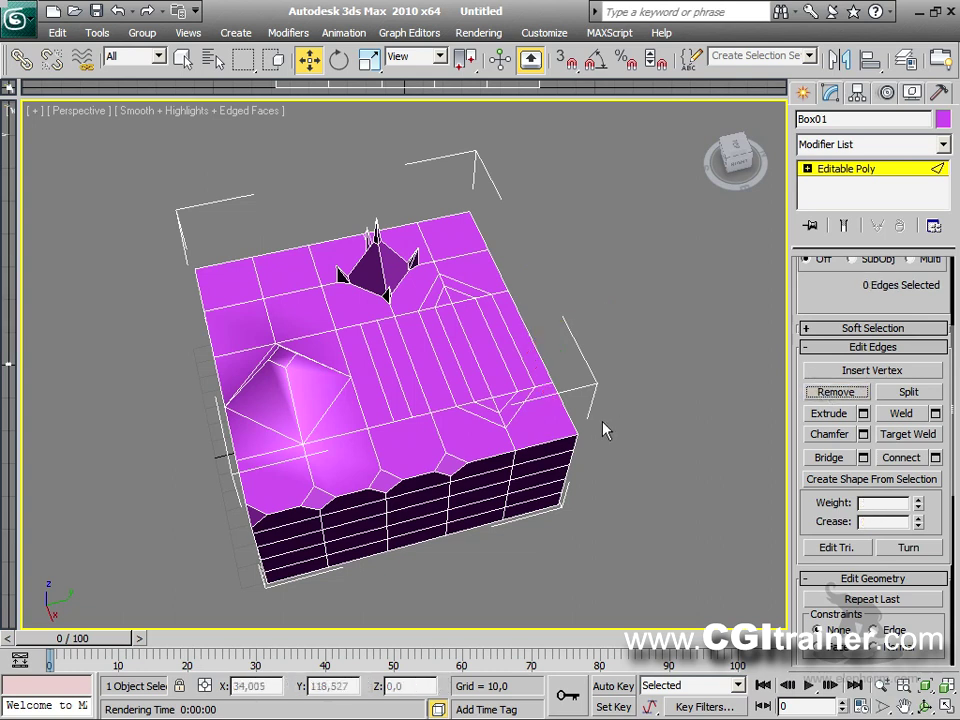
Step: Remove the four short edges that cut across the loop's band near its two pointed ends
click(465, 403)
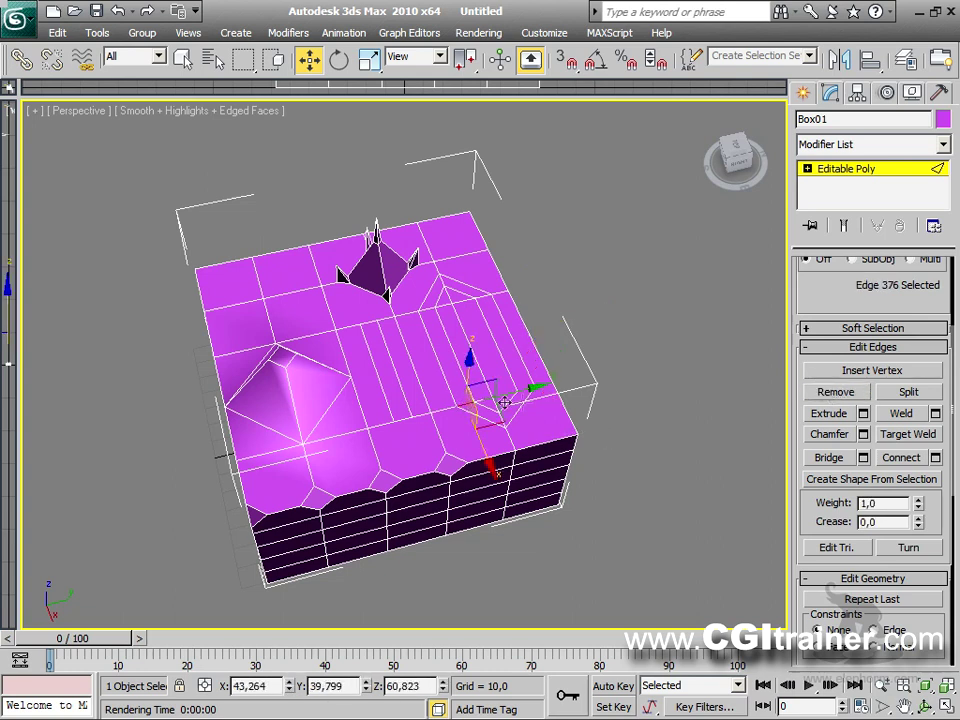
click(828, 393)
click(526, 392)
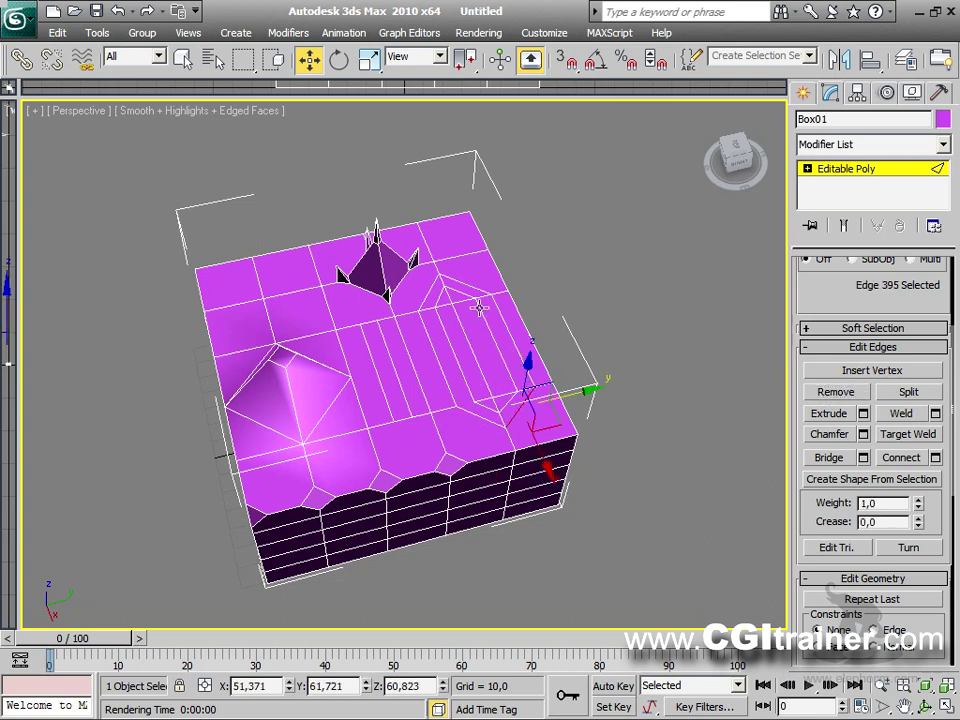
click(490, 308)
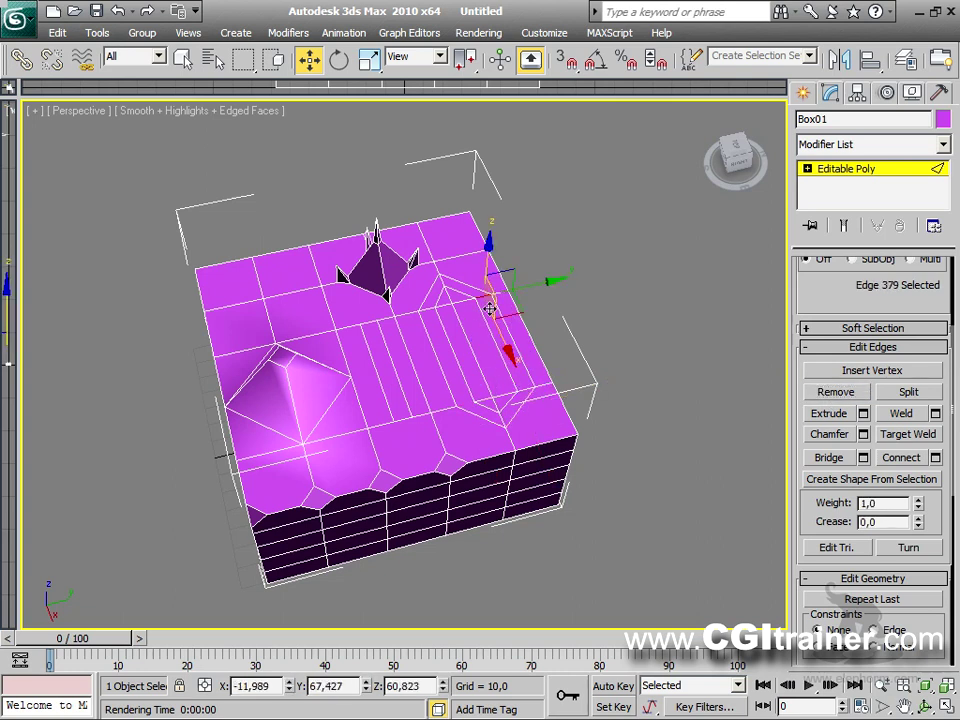
ctrl+click(430, 300)
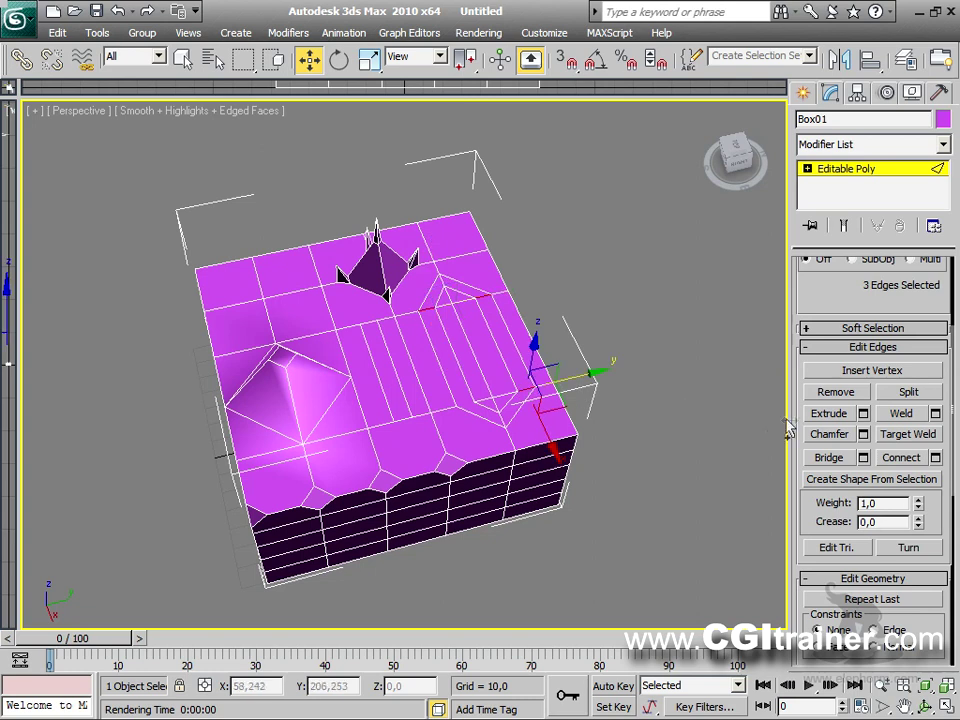
click(836, 392)
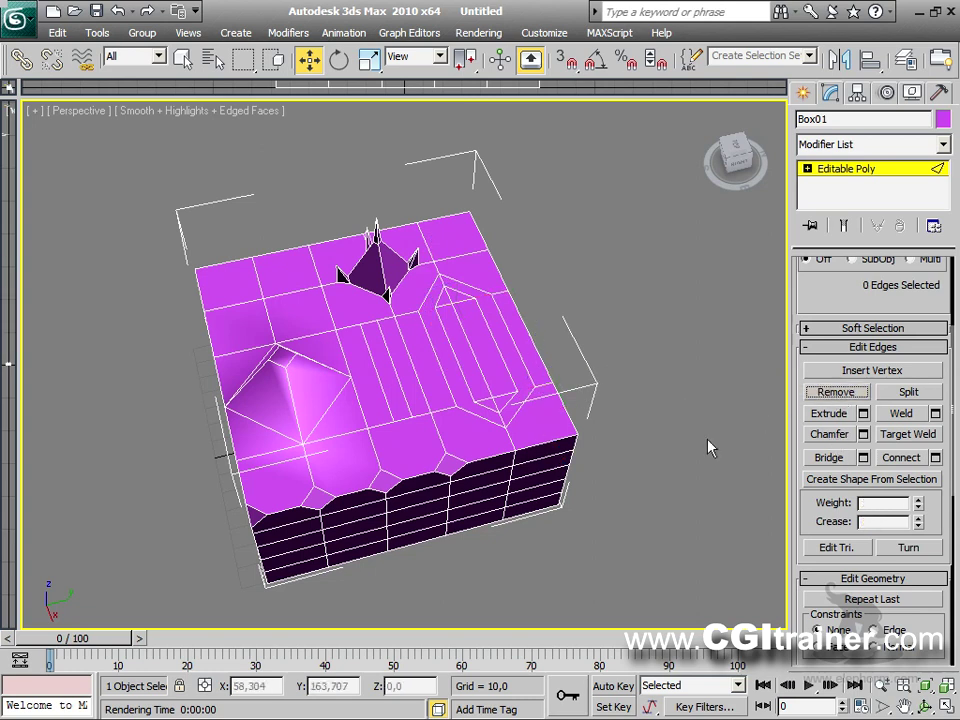
Step: Switch to polygon sub-object level and select both halves of the loop band and the straight strip
scroll(800, 320, up, 3)
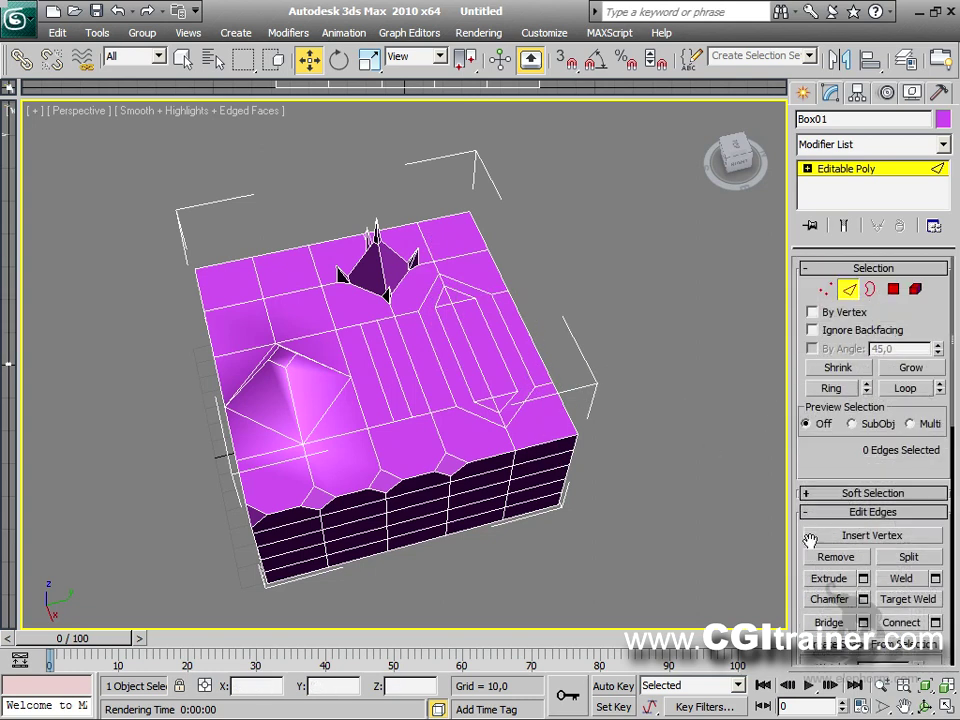
click(893, 288)
click(503, 370)
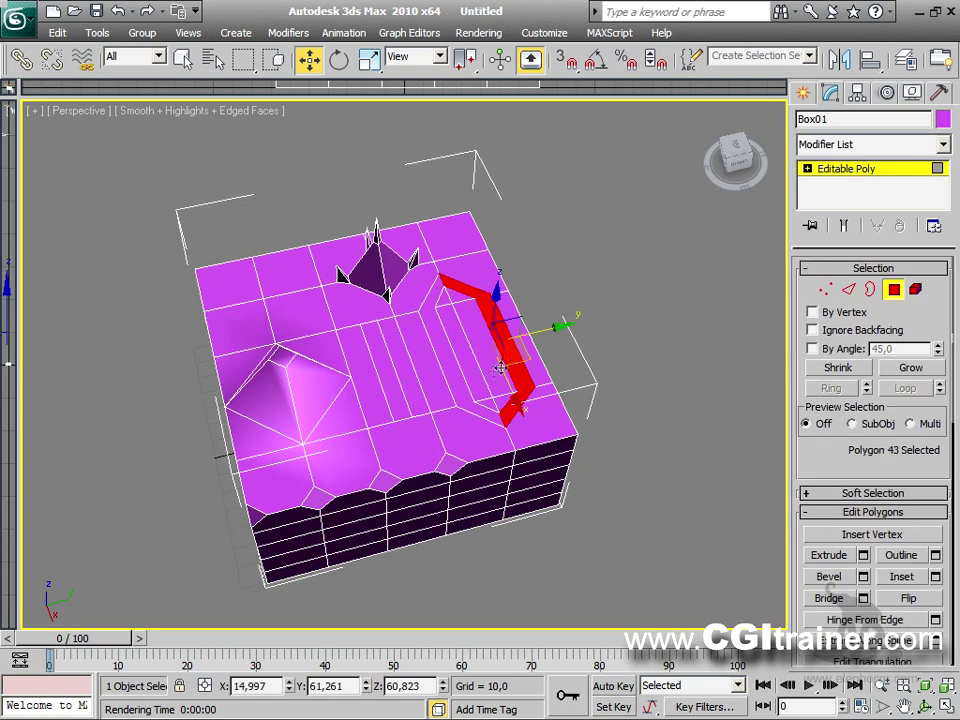
ctrl+click(463, 391)
ctrl+click(396, 390)
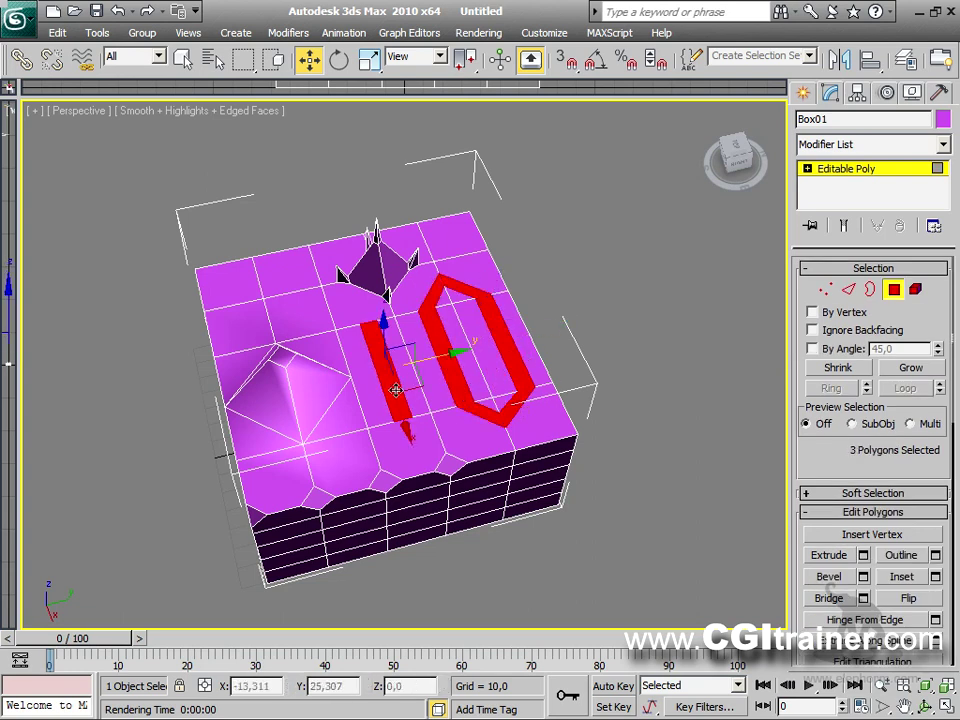
Step: Extrude the selected loop and strip polygons upward from the top face, and clear the polygon selection
right_click(379, 356)
click(359, 414)
drag(392, 377, 390, 342)
click(670, 339)
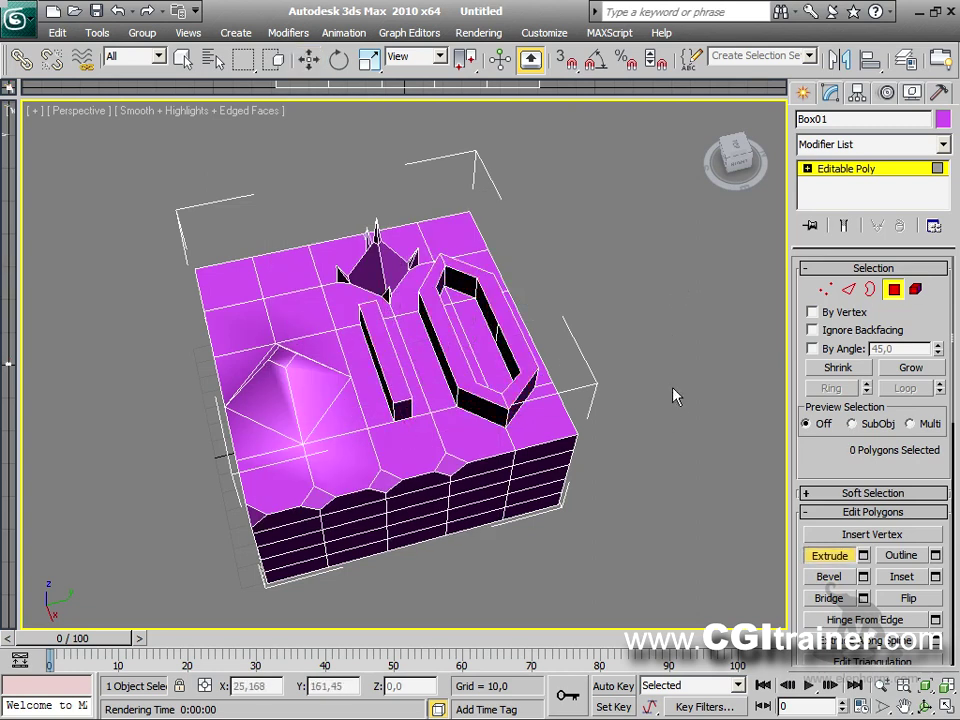
Step: Examine the extruded loop and strip from closer and lower angles, and bring the general geometry editing tools into view
alt+middle_drag(679, 397, 698, 378)
scroll(684, 395, up, 3)
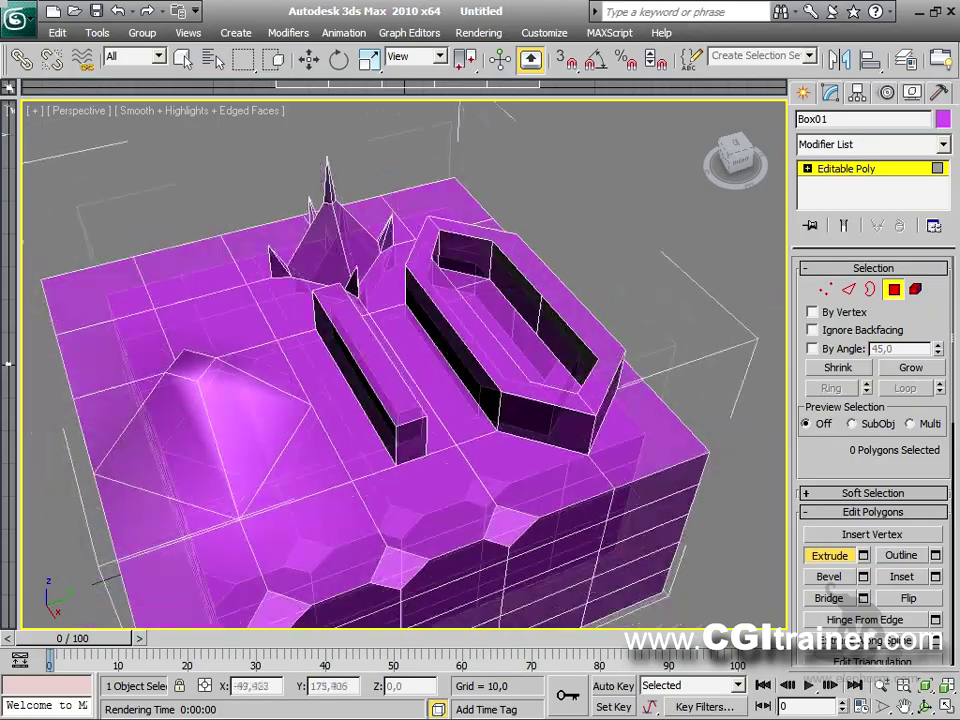
scroll(684, 395, down, 3)
scroll(684, 395, up, 1)
alt+middle_drag(684, 395, 664, 362)
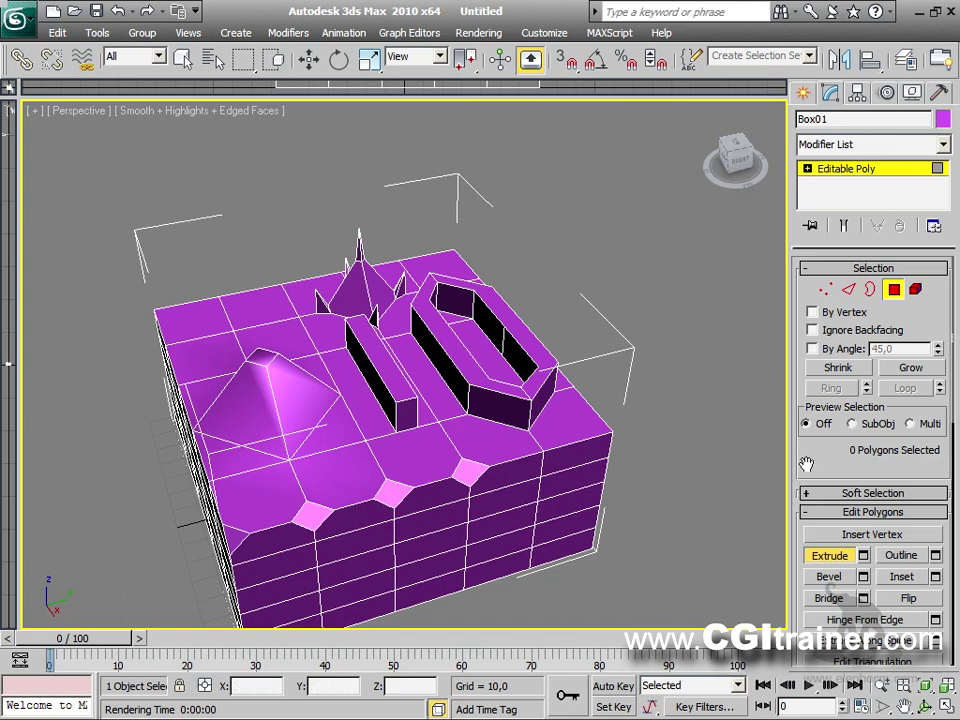
scroll(806, 464, down, 10)
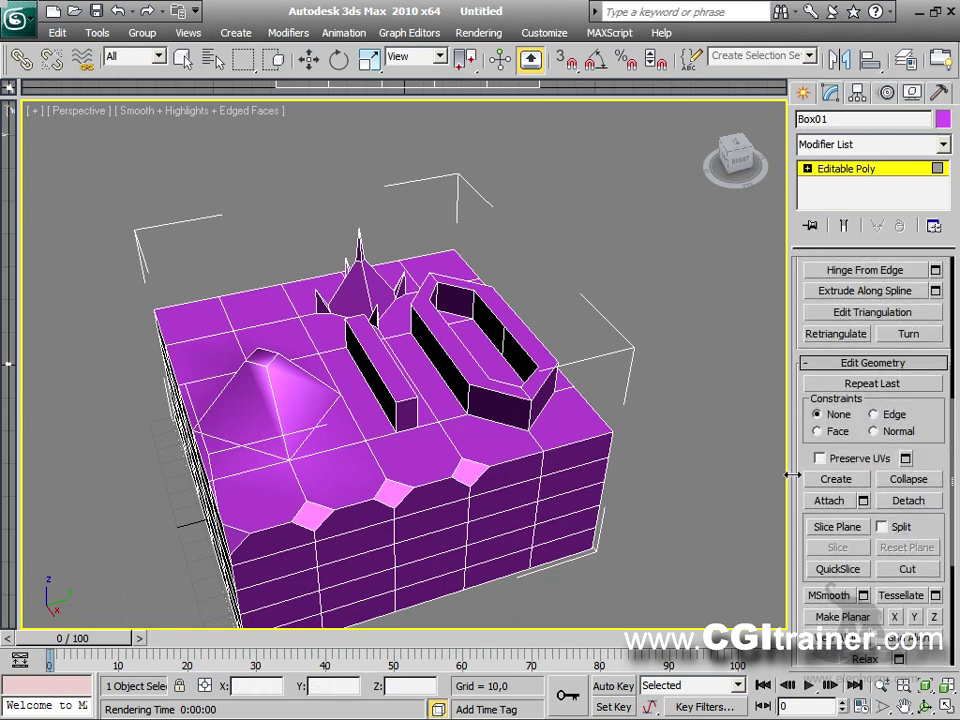
Step: Turn on NURMS subdivision for the box with 2 display iterations and inspect the smoothed loop and strip up close
scroll(806, 456, down, 5)
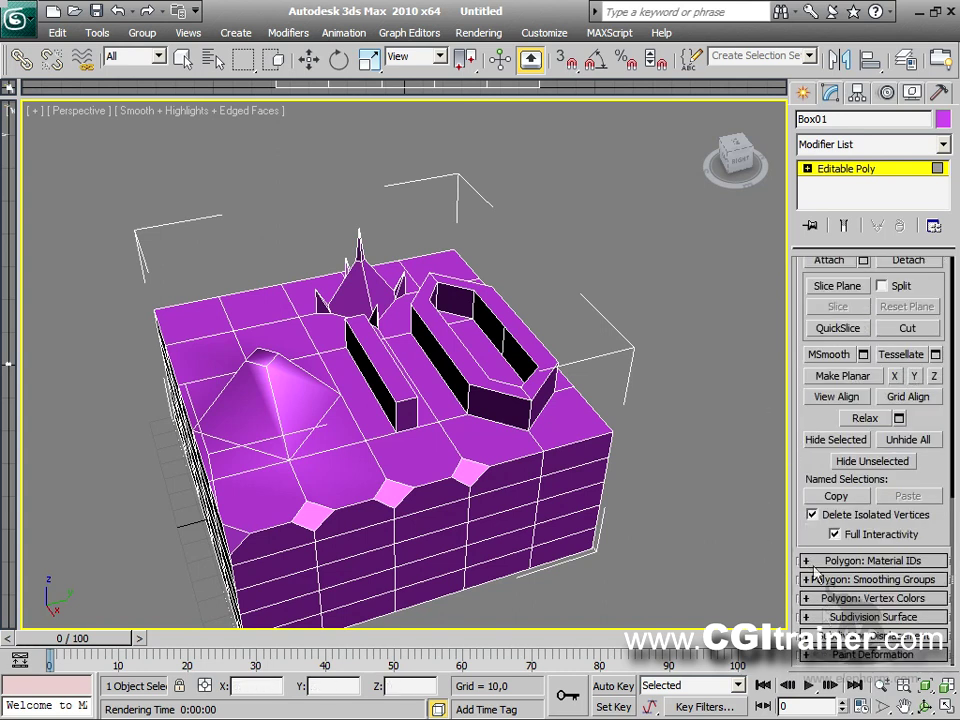
click(810, 617)
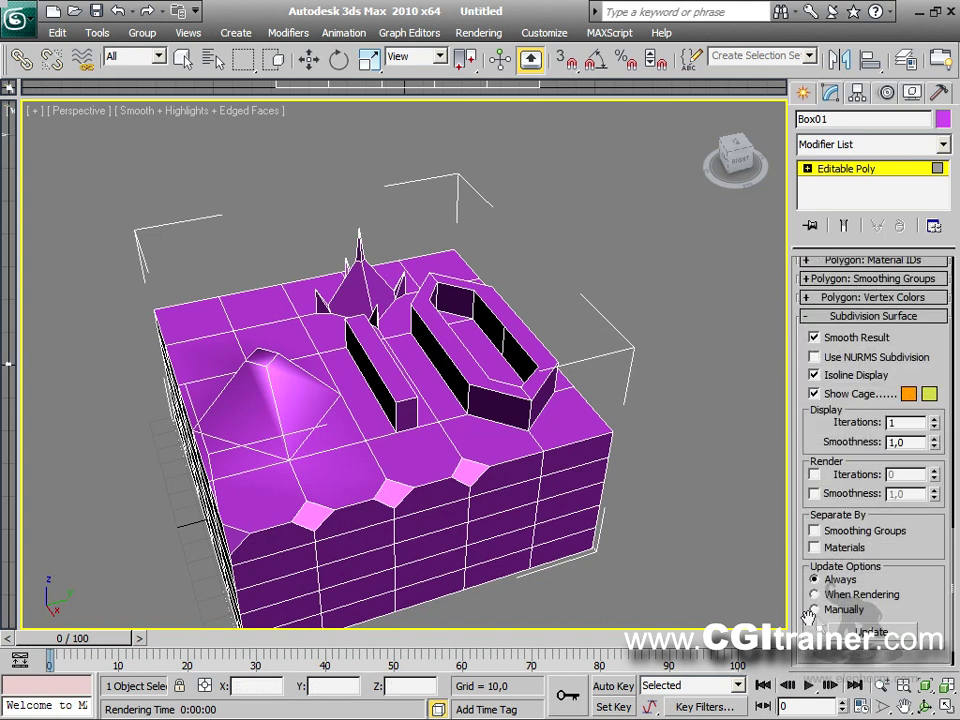
click(815, 357)
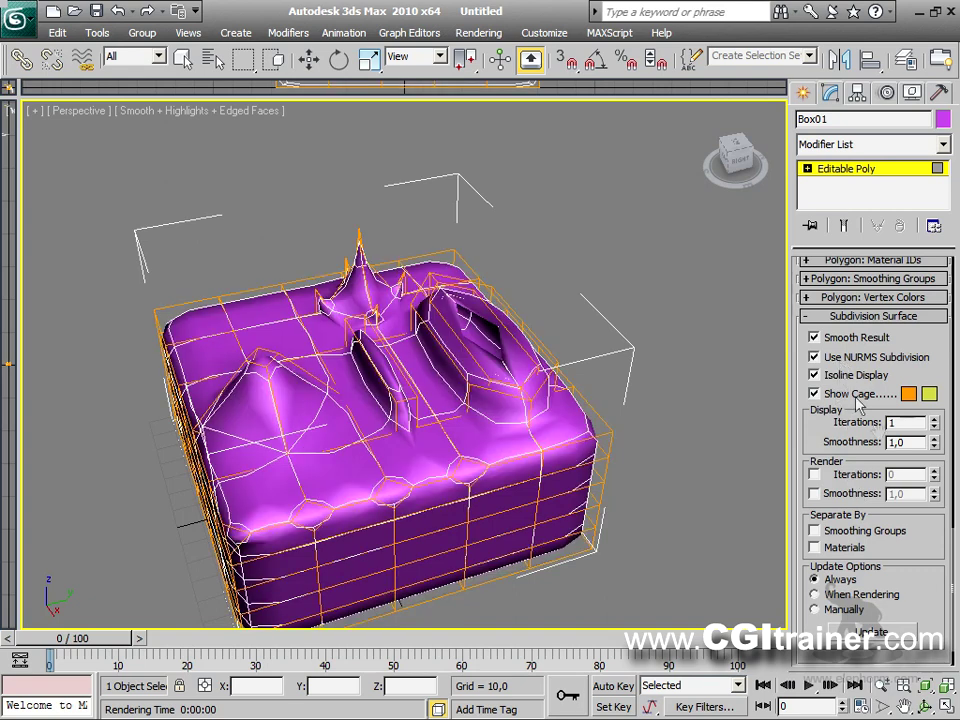
click(934, 421)
alt+middle_drag(679, 504, 546, 450)
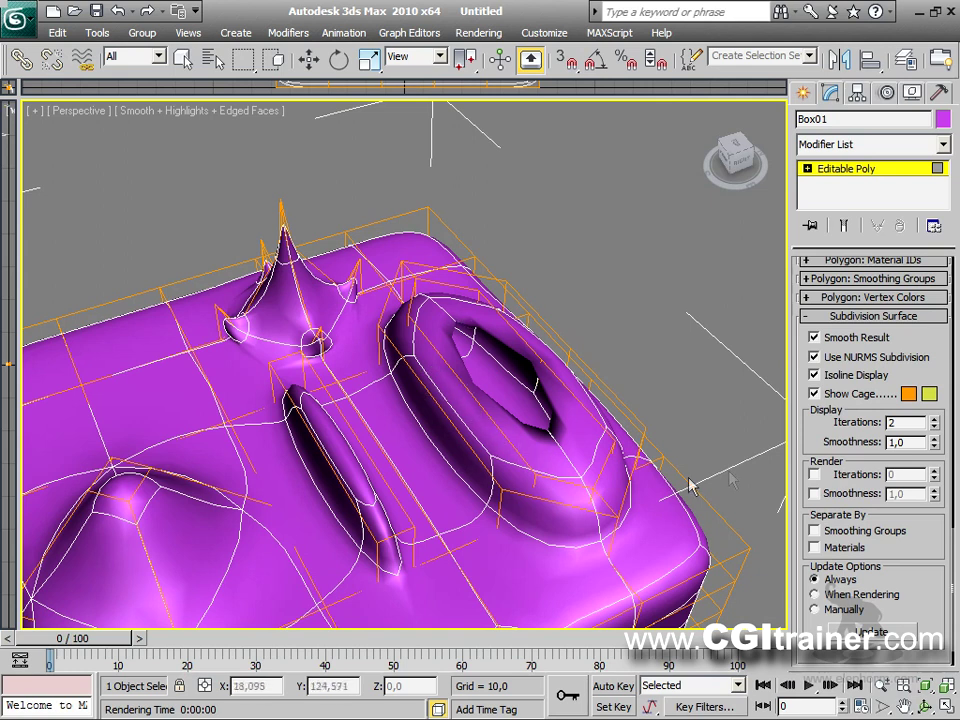
Step: Turn off NURMS subdivision and examine the unsmoothed loop from low and high angles
click(815, 357)
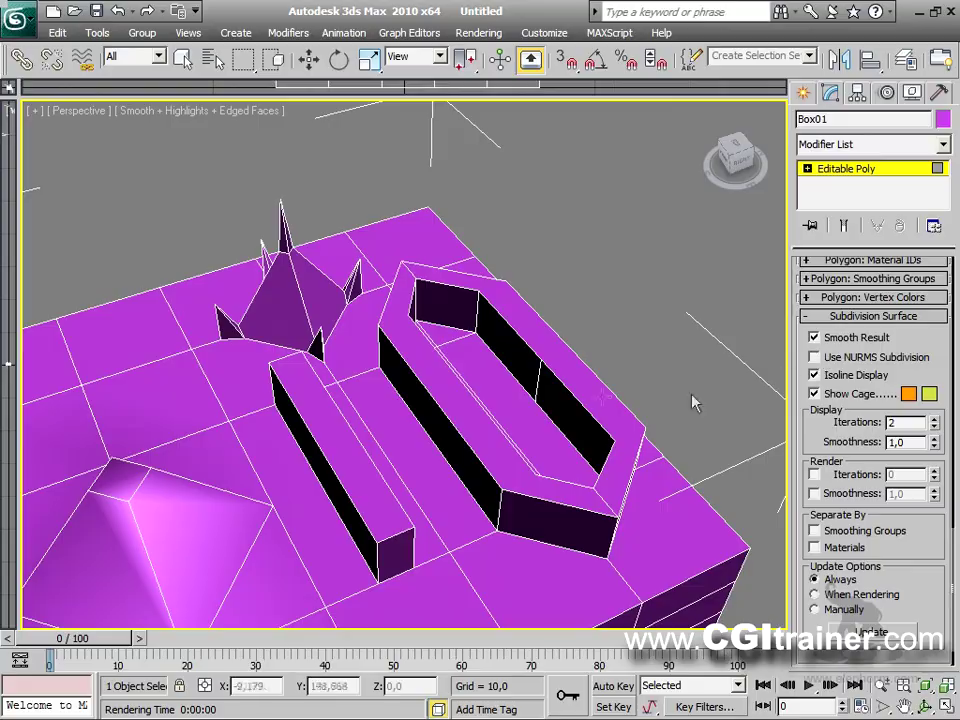
mouse_move(604, 387)
alt+middle_down()
mouse_move(574, 390)
mouse_move(484, 366)
mouse_move(600, 373)
alt+middle_up()
alt+middle_drag(608, 435, 557, 304)
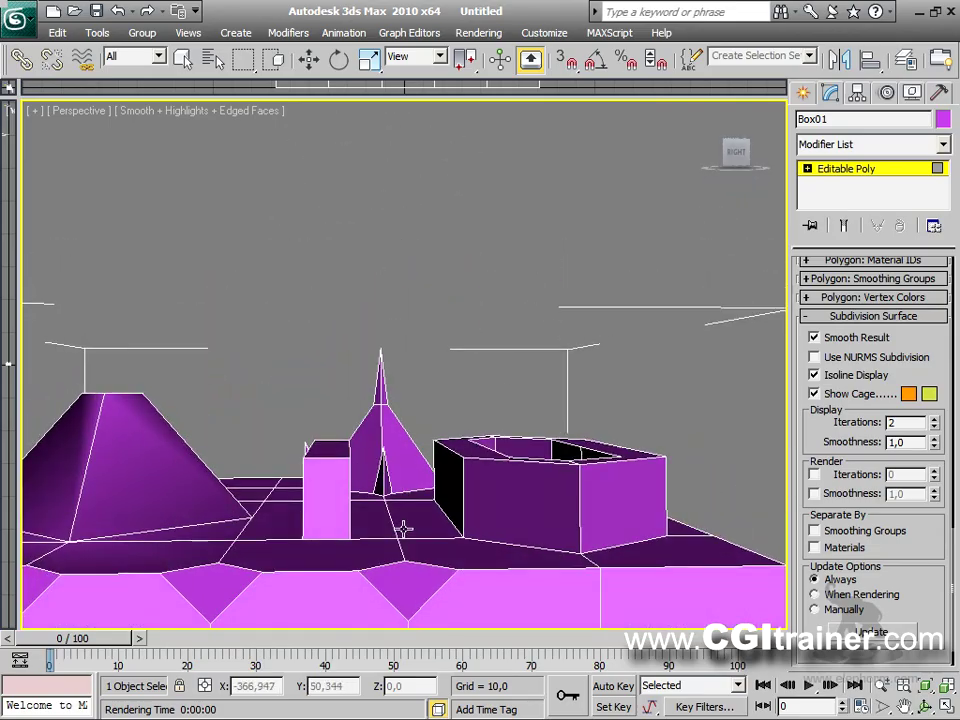
alt+middle_drag(518, 433, 570, 510)
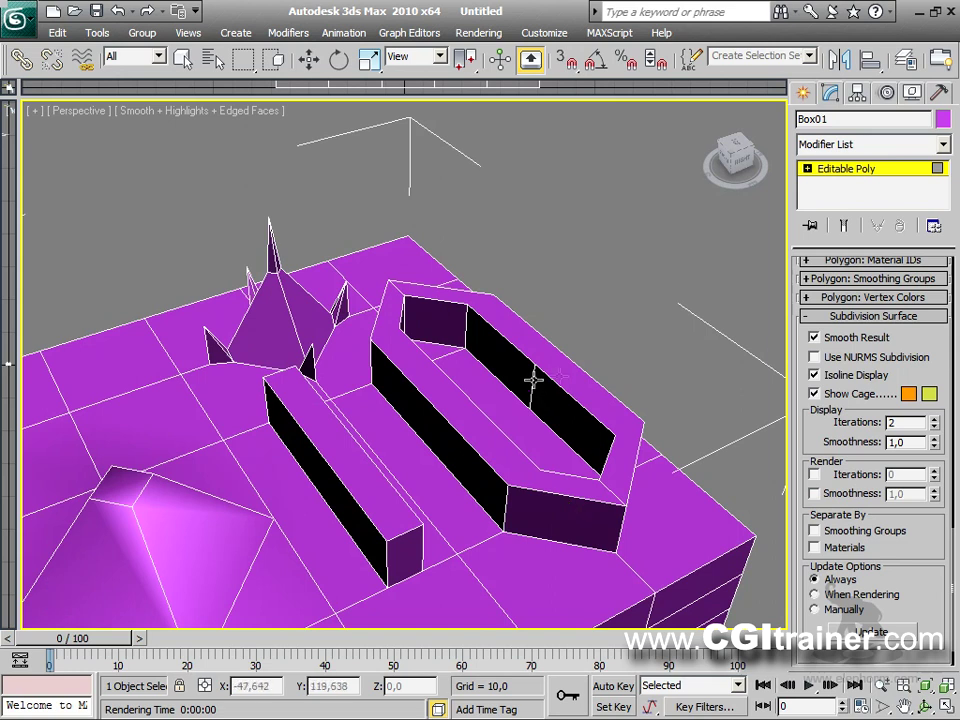
Step: At edge sub-object level, remove the two vertical edges dividing the loop's far wall, one on its inner and one on its outer side
scroll(857, 320, up, 5)
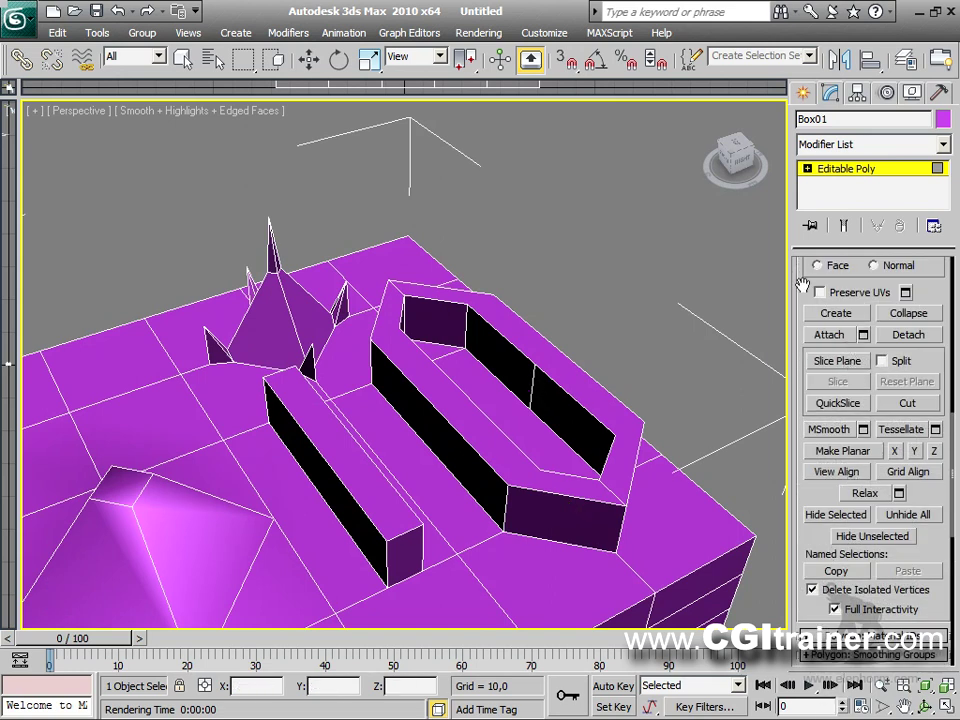
scroll(802, 285, up, 5)
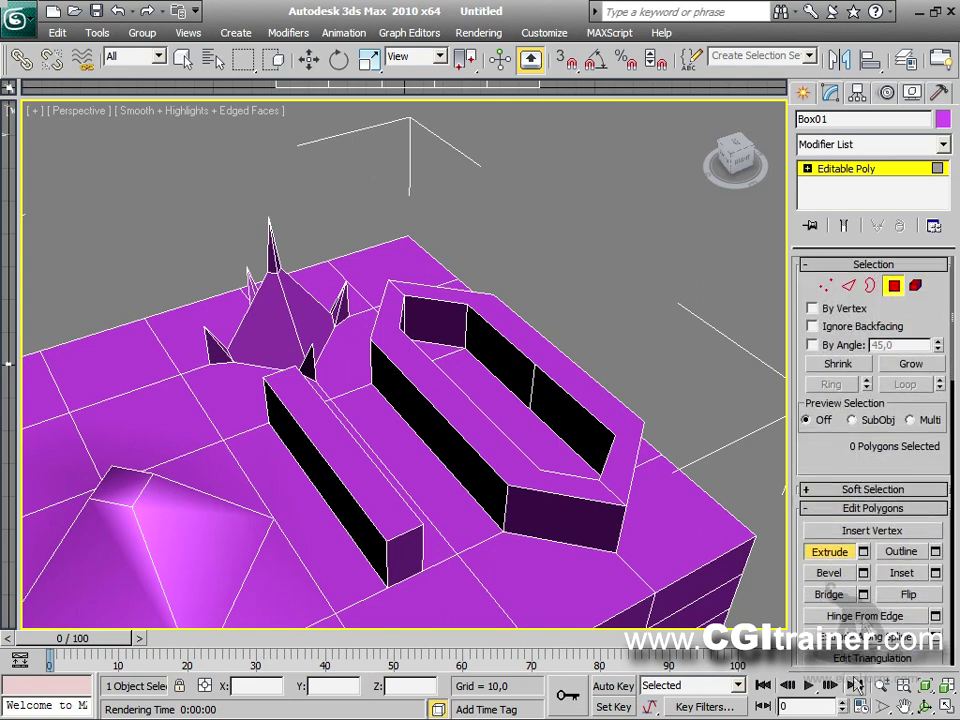
click(848, 286)
click(542, 387)
alt+middle_drag(542, 387, 390, 315)
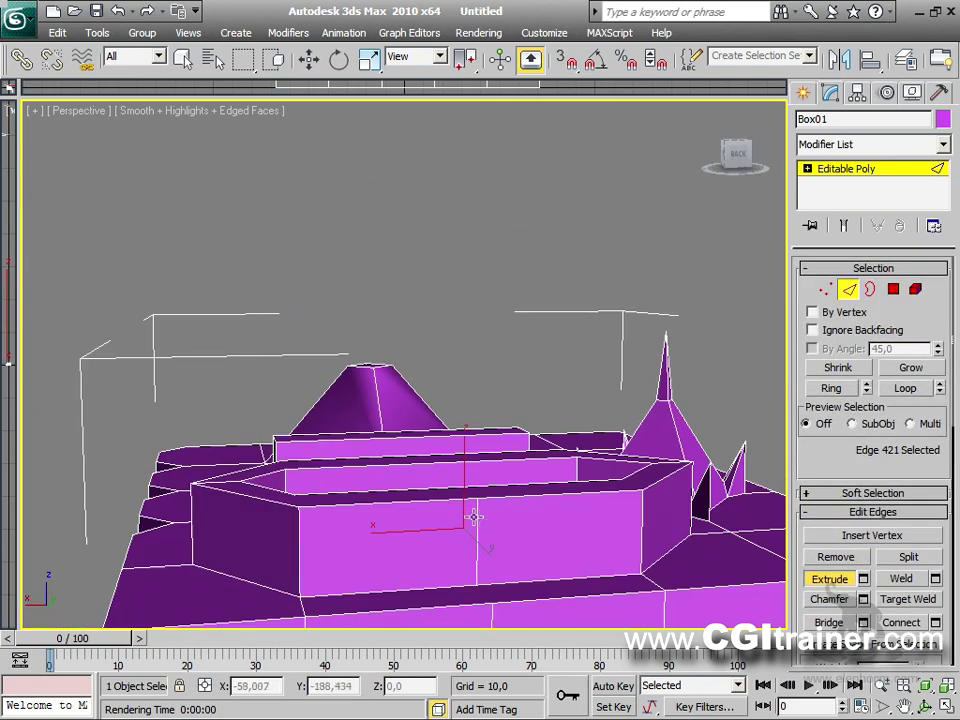
ctrl+click(484, 484)
click(439, 456)
key(w)
alt+middle_drag(439, 456, 655, 348)
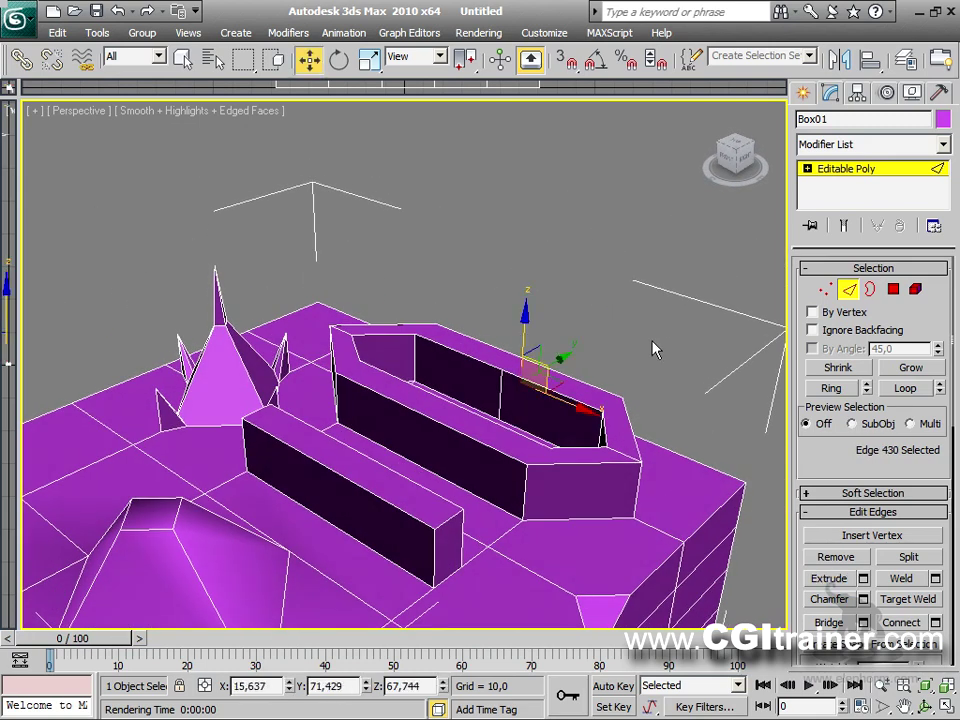
ctrl+click(499, 390)
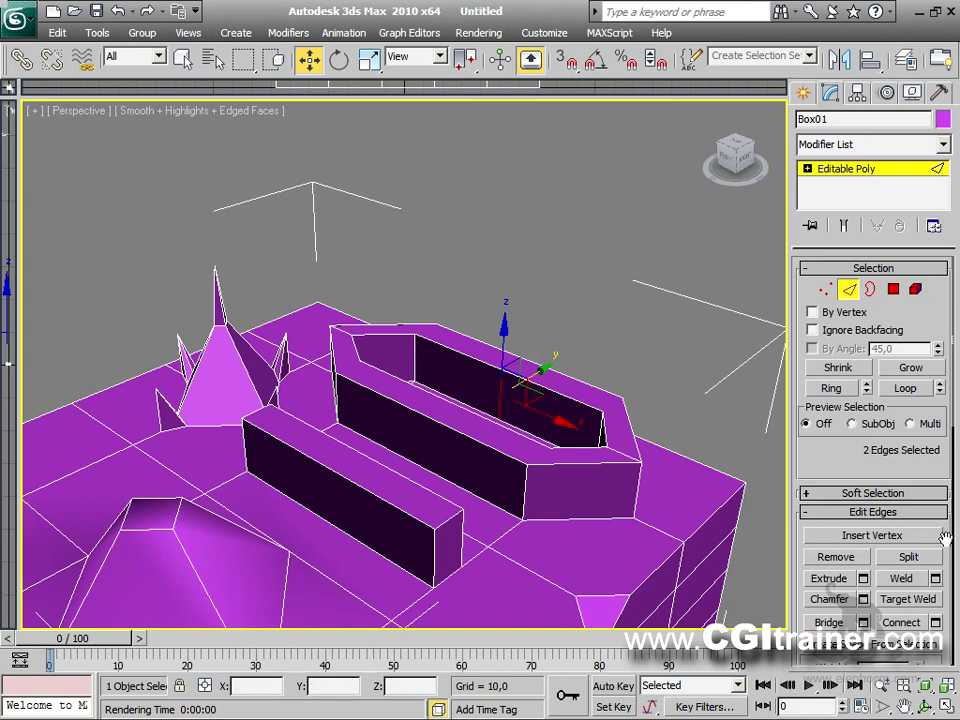
click(862, 560)
Step: Turn NURMS subdivision back on to preview the smoothed loop without its dividing wall edges
scroll(828, 487, down, 10)
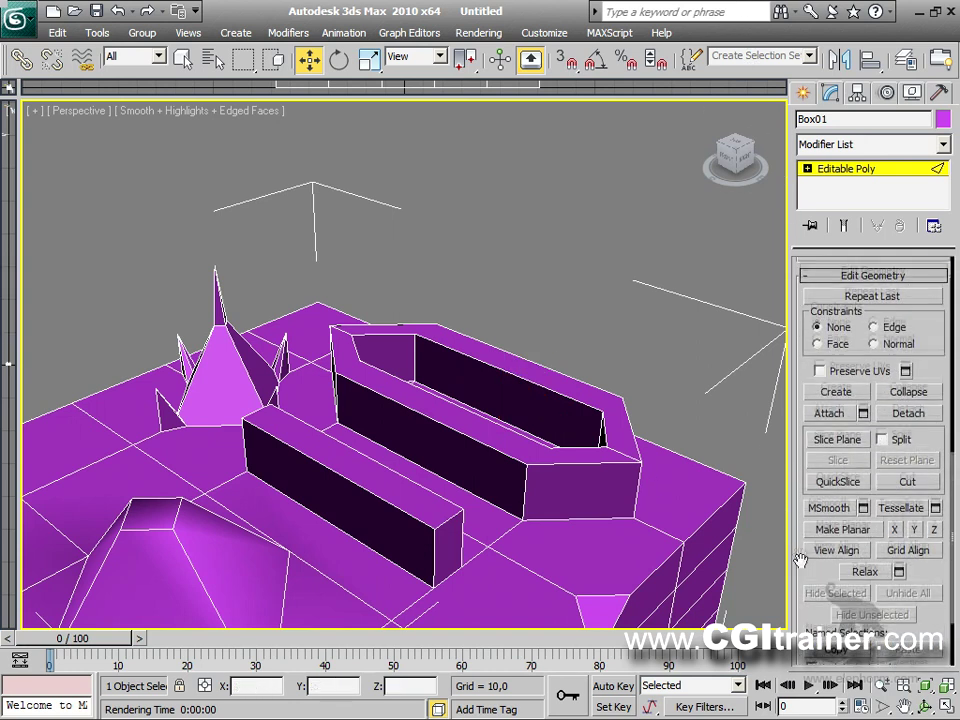
scroll(785, 330, down, 3)
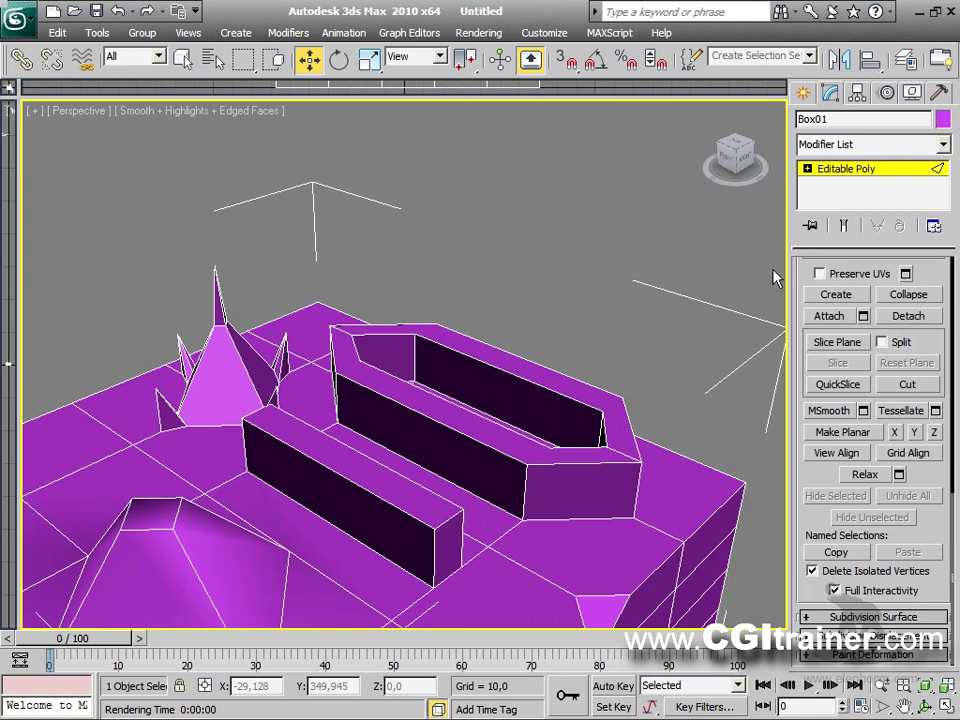
click(810, 617)
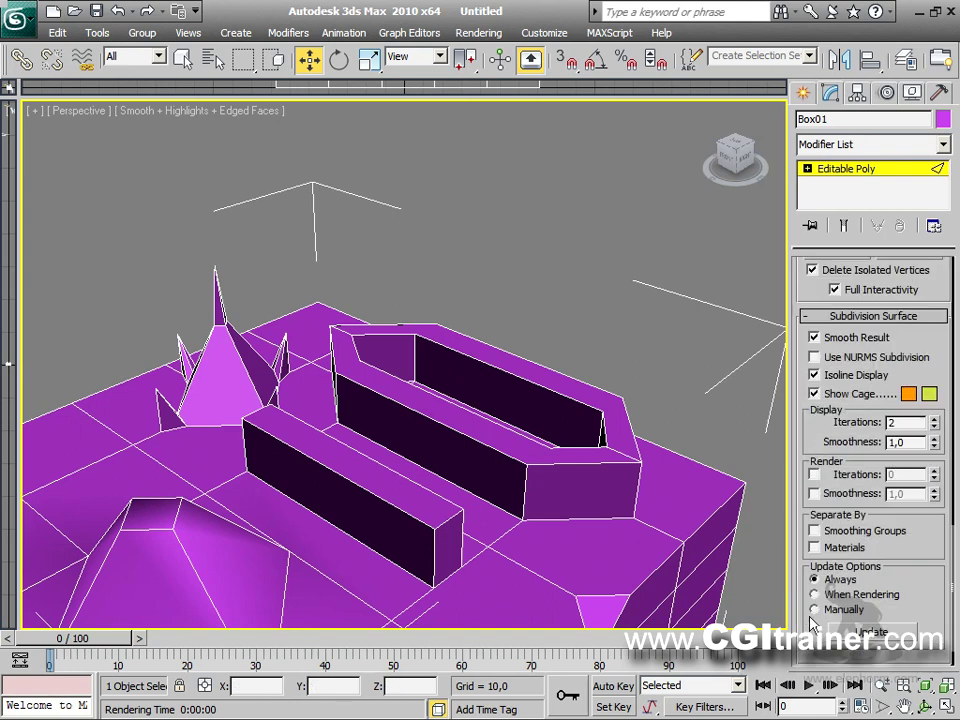
click(815, 357)
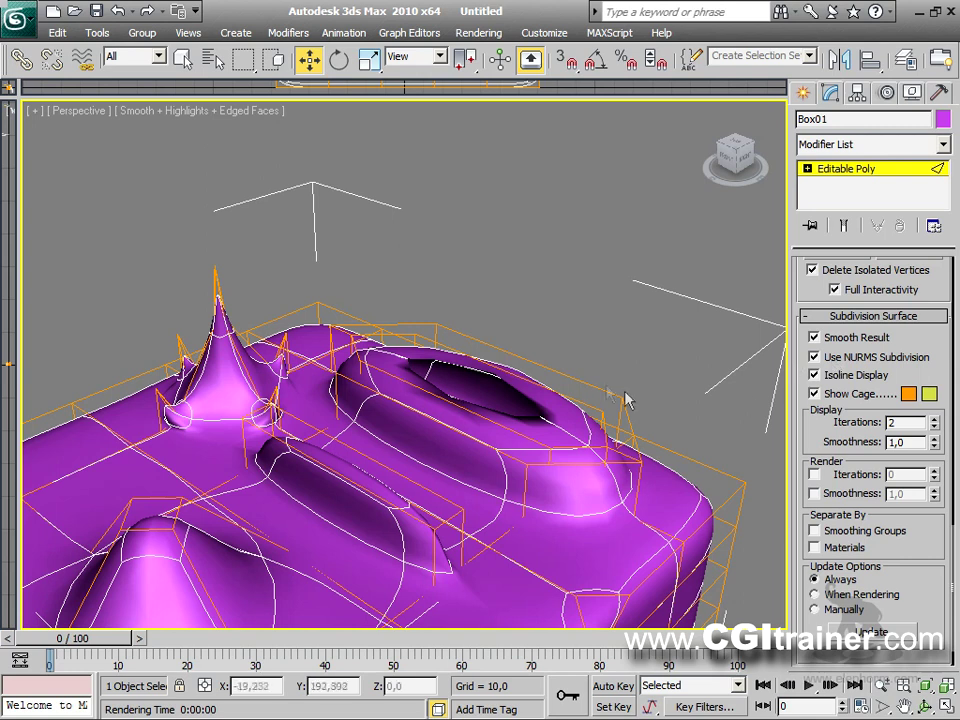
Step: Switch the smoothing off with the NURMS Toggle command and view the loop from another side
right_click(450, 403)
mouse_move(468, 231)
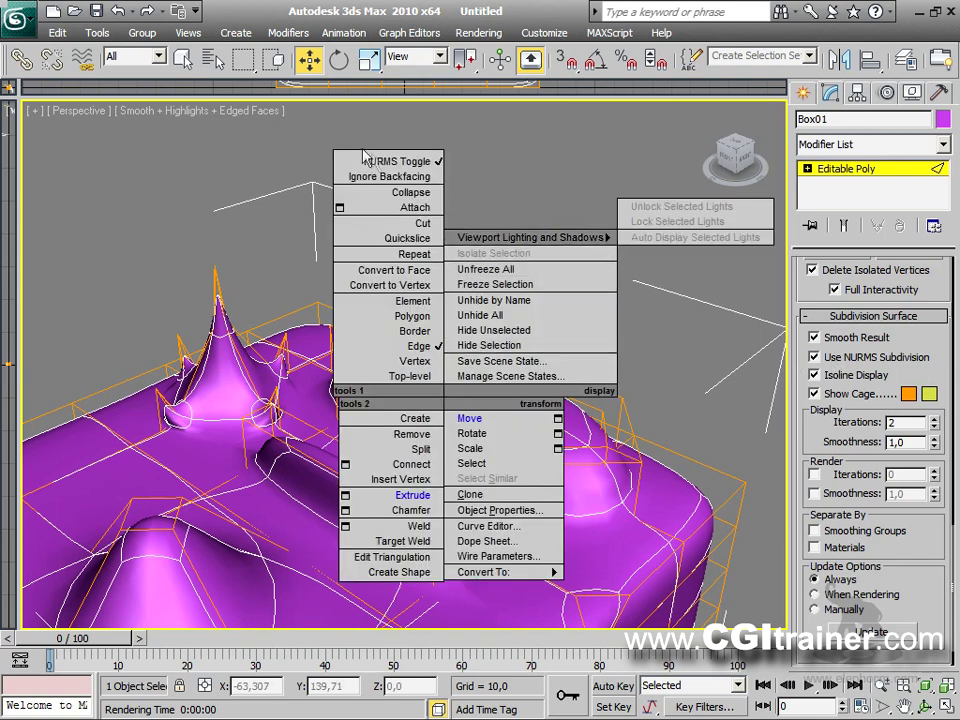
key(Escape)
right_click(456, 332)
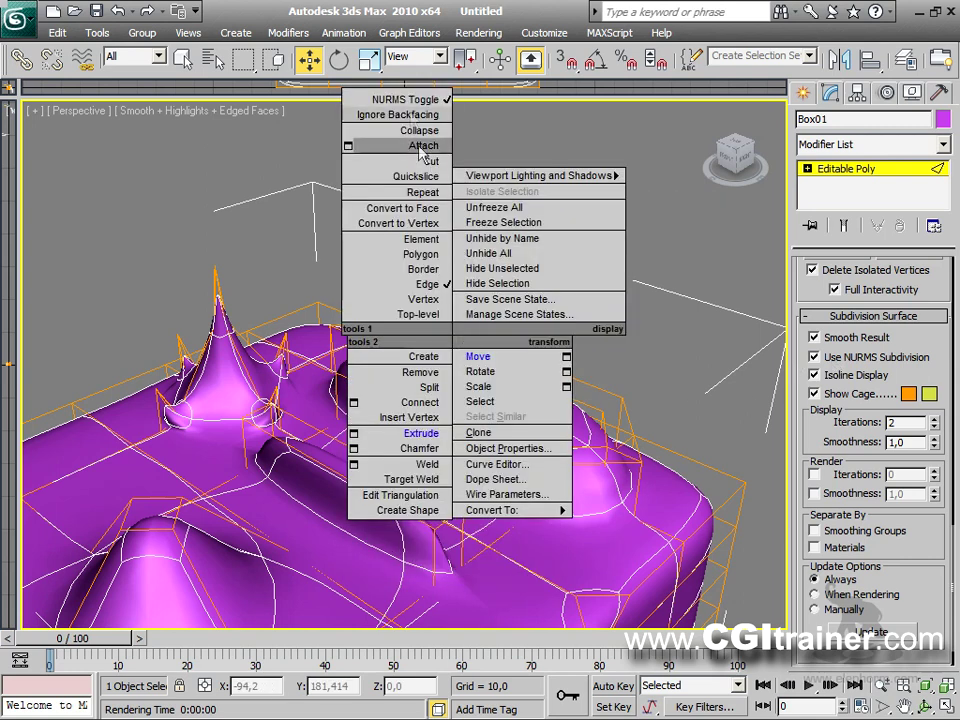
click(412, 104)
alt+middle_drag(480, 358, 408, 362)
Step: Use NURMS Toggle to switch the smoothed display on and off once more
right_click(408, 362)
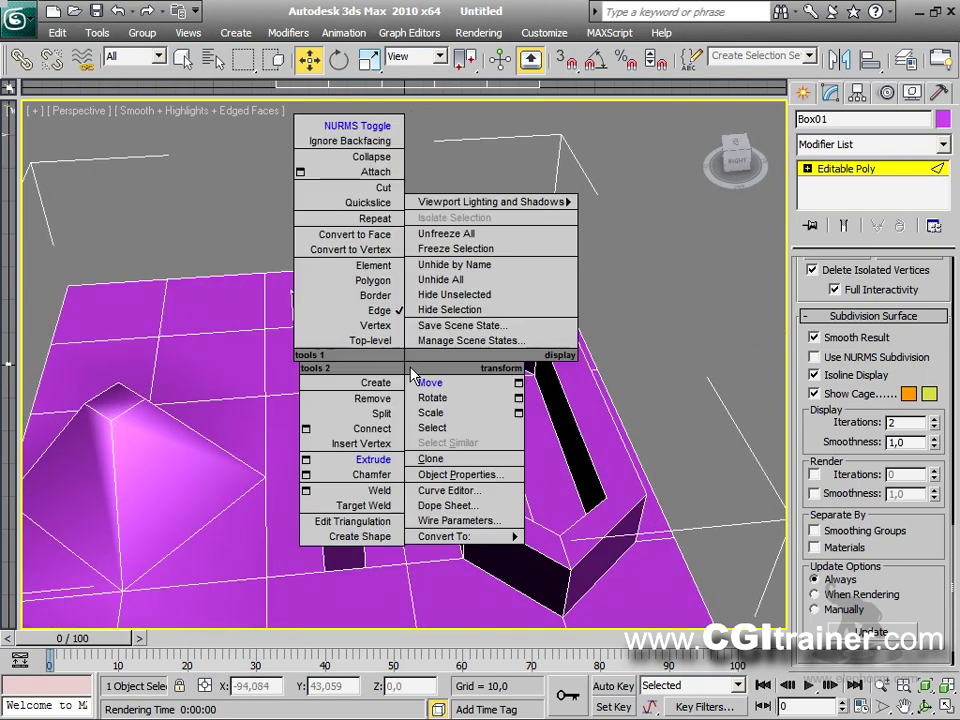
click(357, 127)
right_click(513, 392)
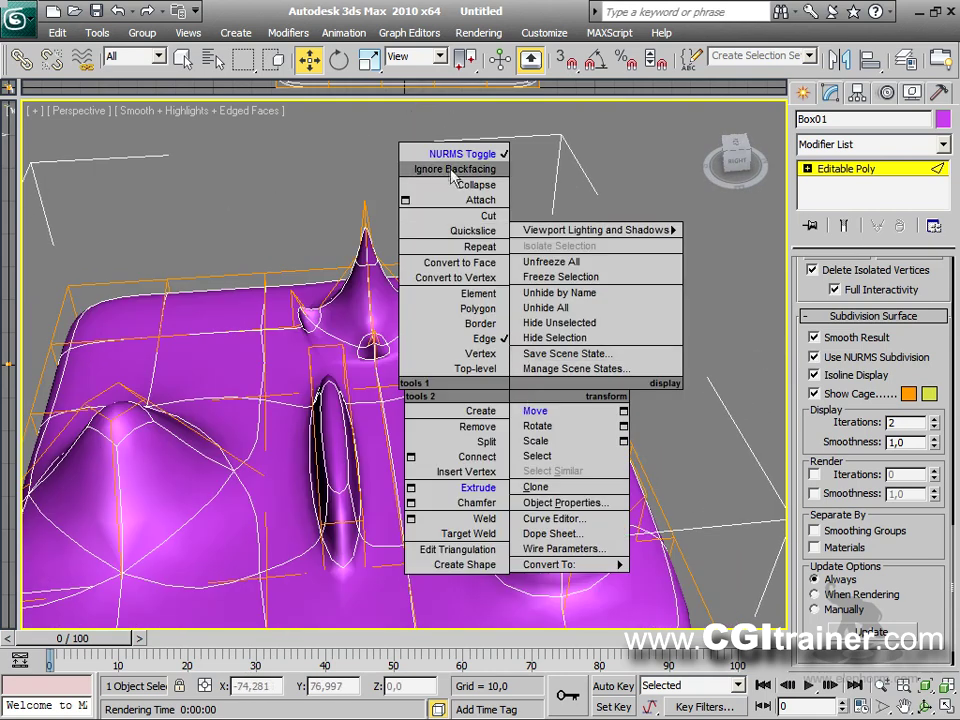
click(458, 155)
alt+middle_drag(521, 291, 613, 457)
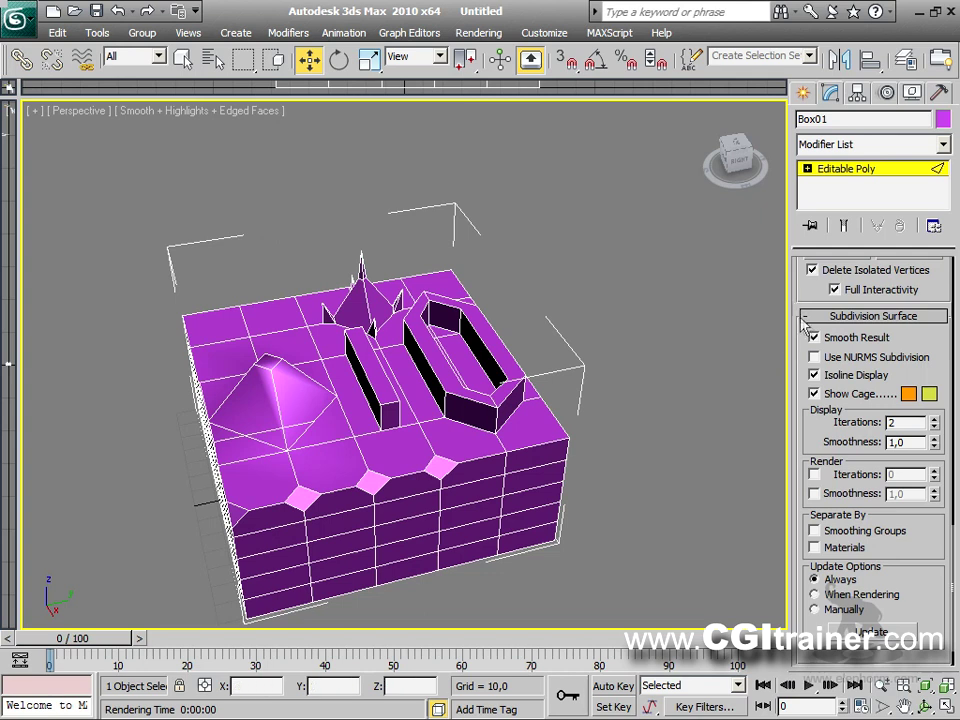
drag(798, 288, 803, 590)
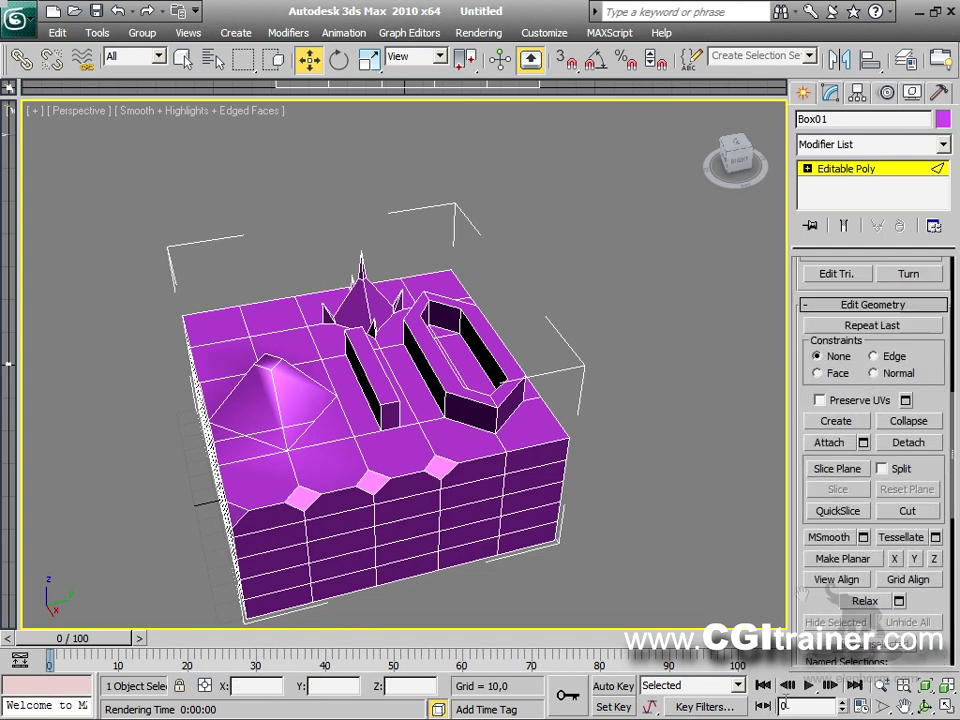
drag(808, 377, 814, 628)
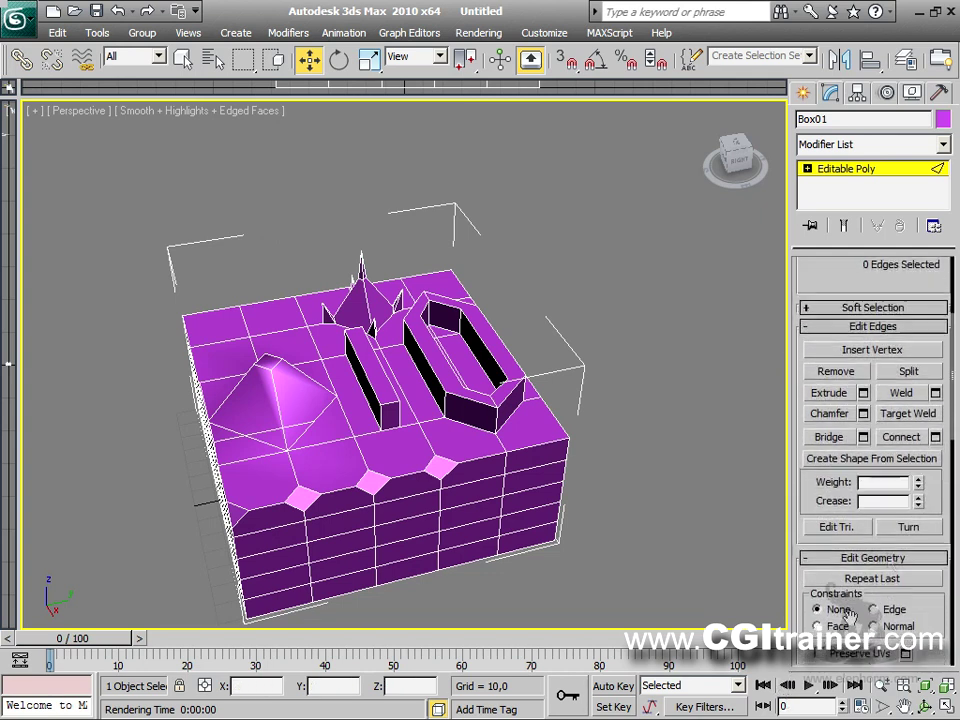
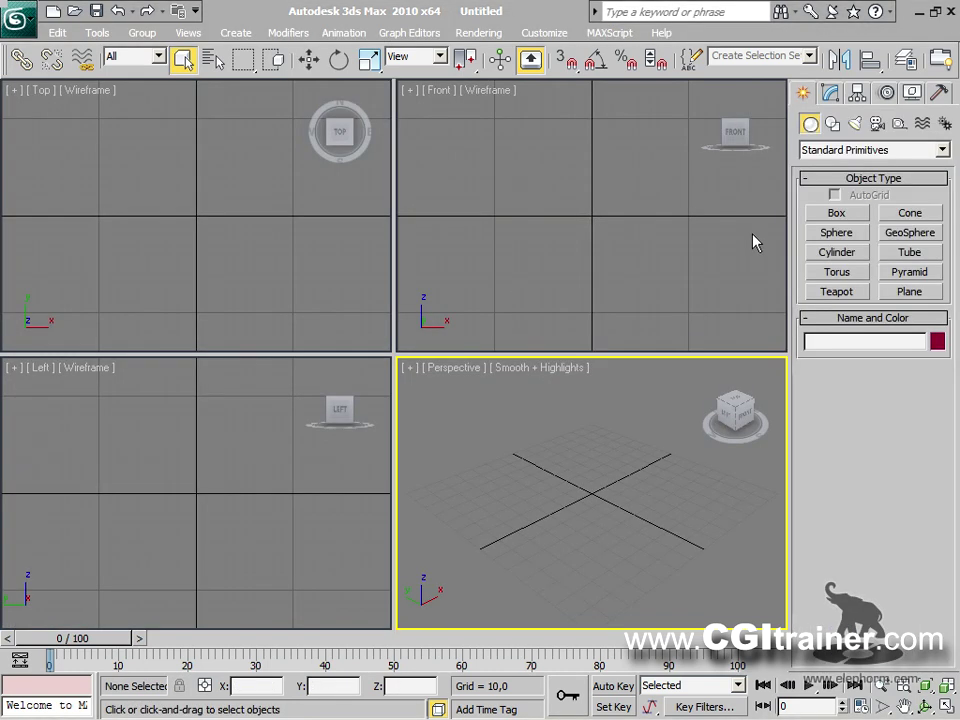
Step: Create a box about 125.6 long, 120.2 wide and 43.5 high in the perspective view and convert it to Editable Poly
click(848, 218)
drag(420, 497, 752, 499)
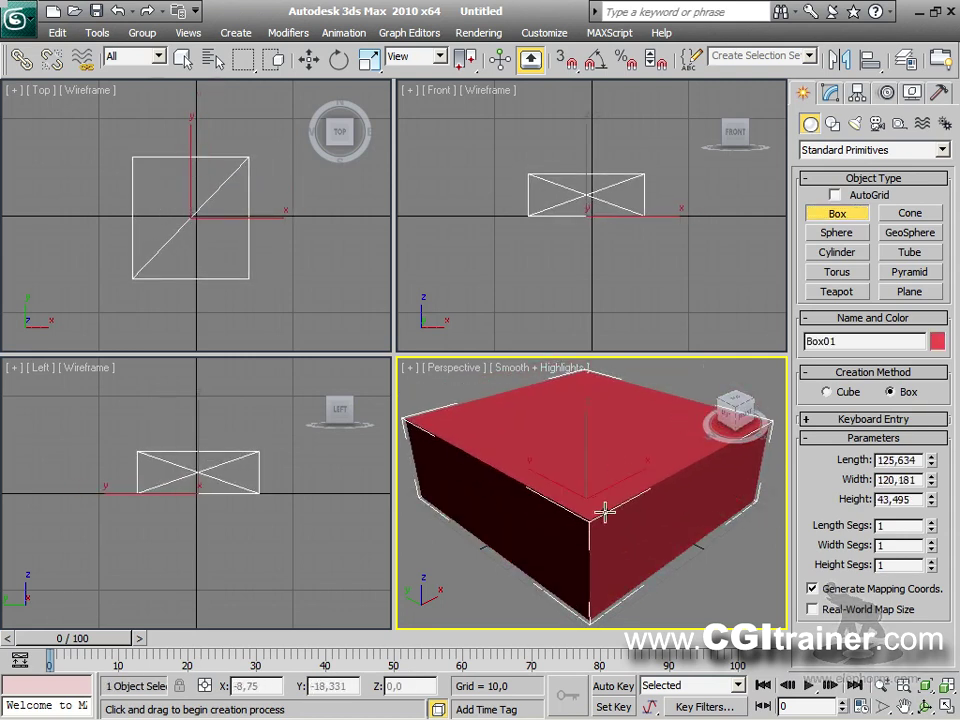
click(605, 512)
right_click(590, 468)
right_click(590, 468)
mouse_move(612, 636)
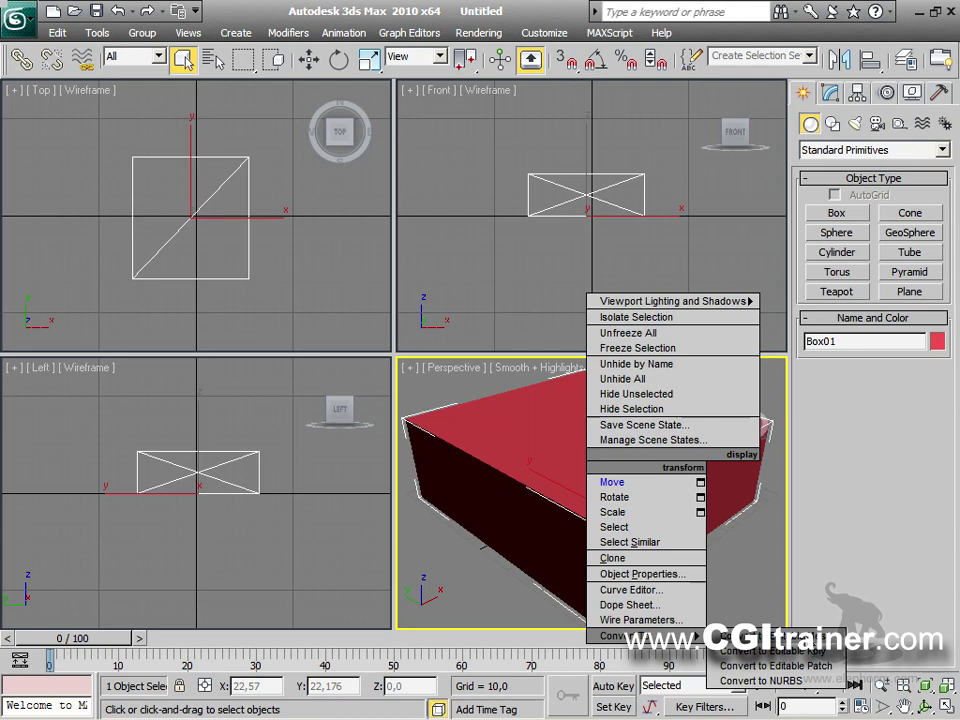
click(768, 650)
Step: Enlarge the perspective viewport and switch the box to edge sub-object level with the edge editing tools in view
drag(394, 353, 95, 98)
middle_drag(508, 289, 510, 280)
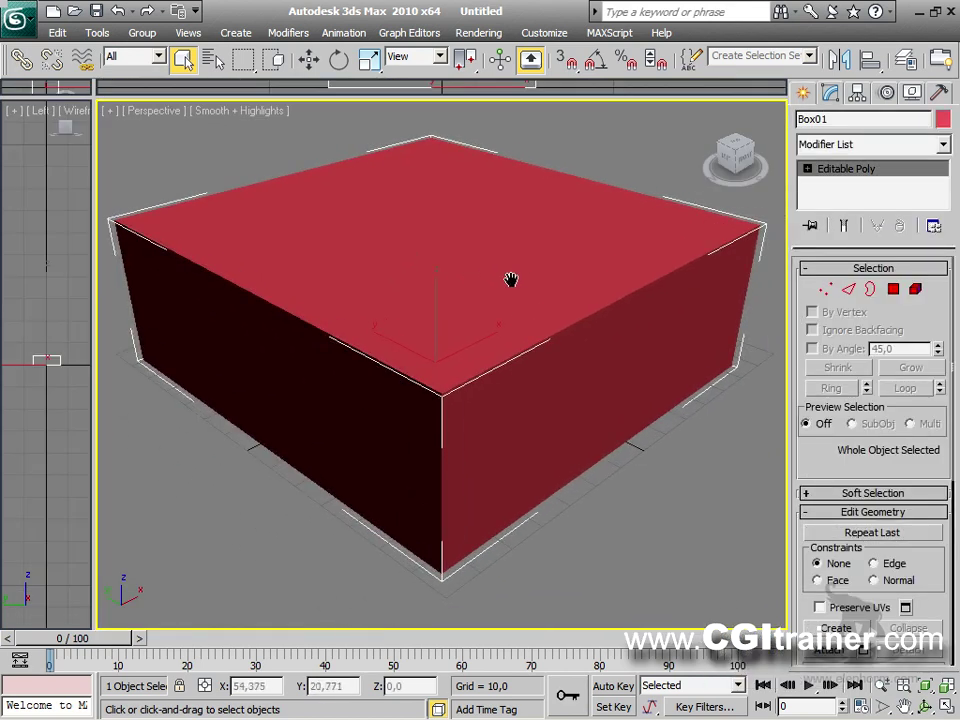
click(849, 289)
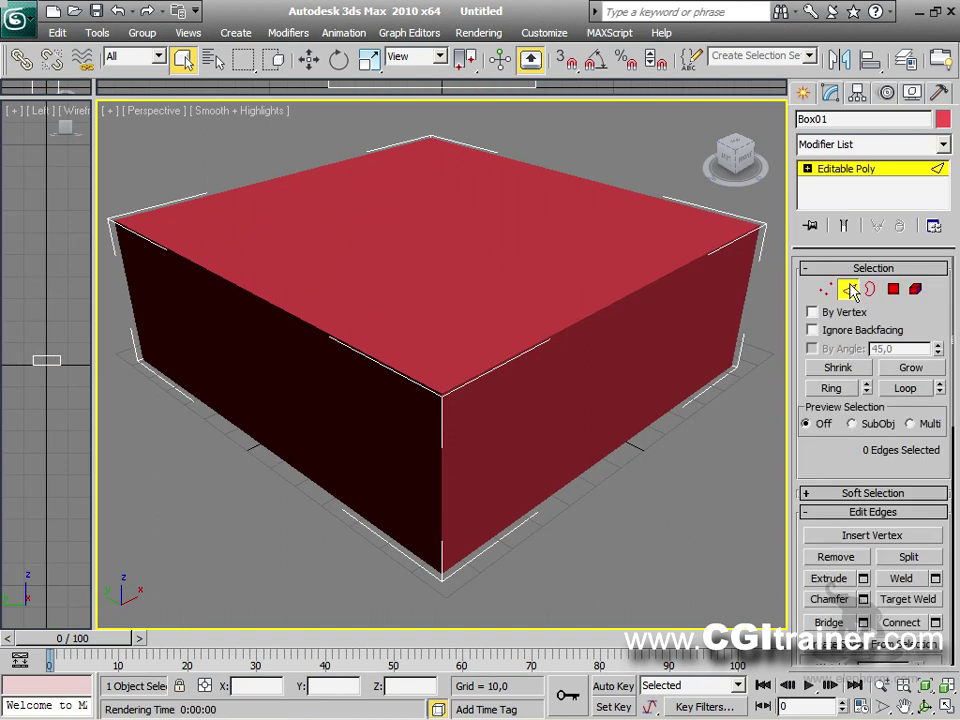
drag(846, 467, 843, 363)
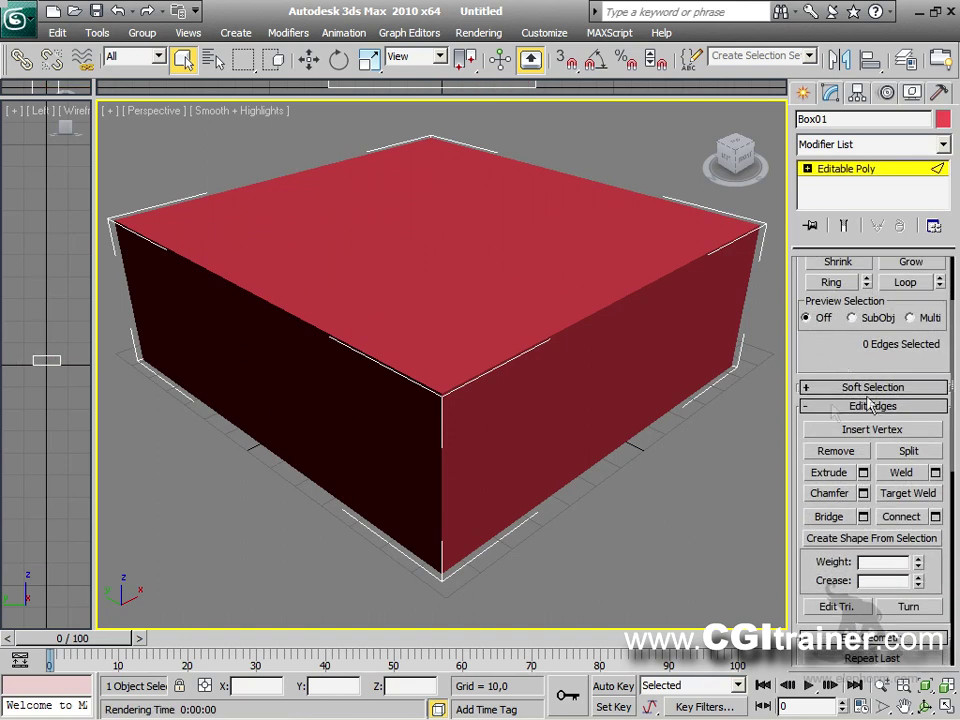
Step: Display edged faces and select all four edges around the box's top face
click(597, 309)
key(F4)
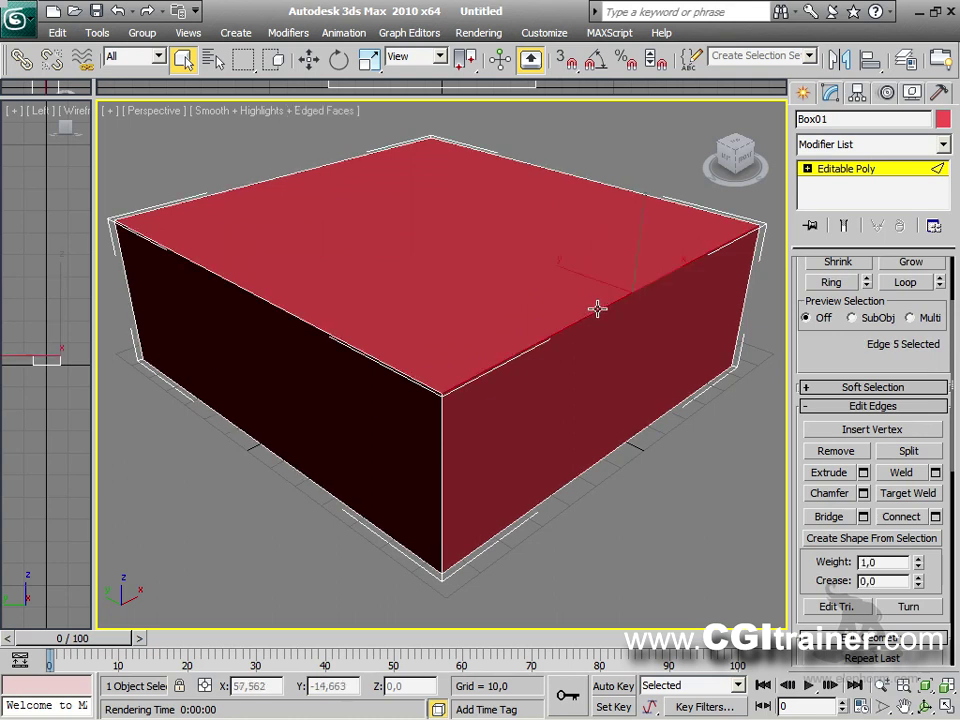
ctrl+click(355, 347)
ctrl+click(541, 163)
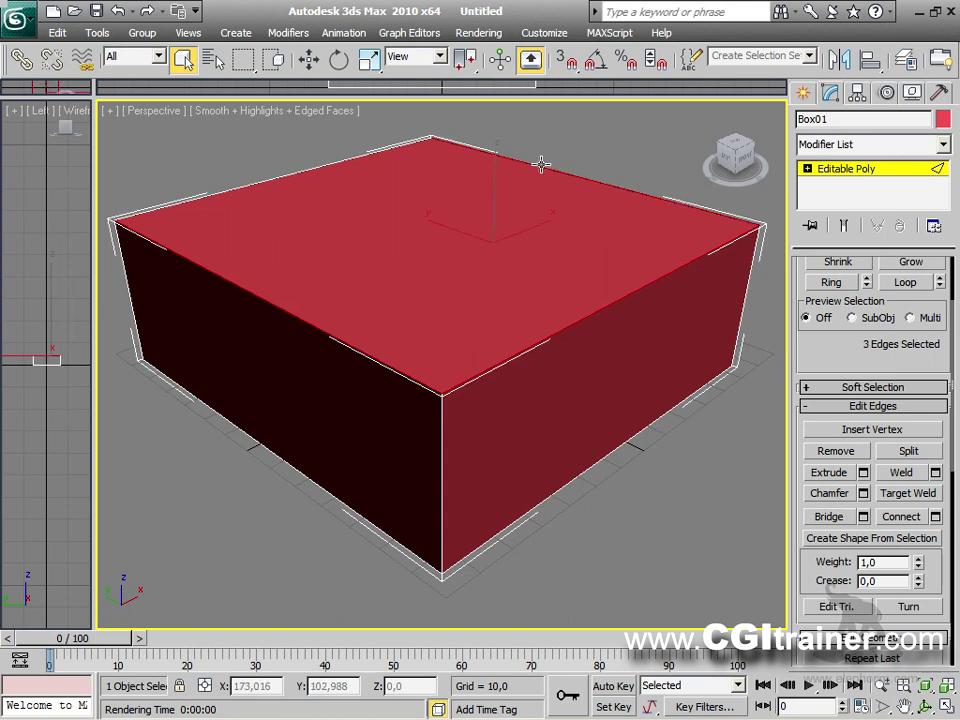
ctrl+click(370, 156)
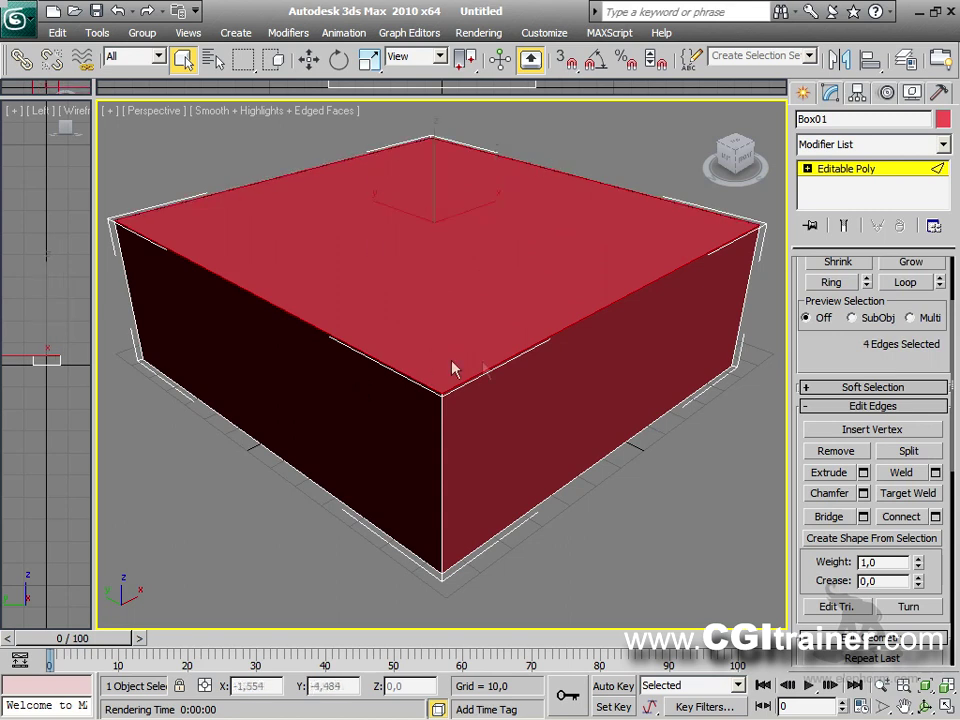
Step: Extrude the four selected top edges with a height of 8.892 and a base width of 4.89
click(863, 473)
drag(243, 202, 244, 311)
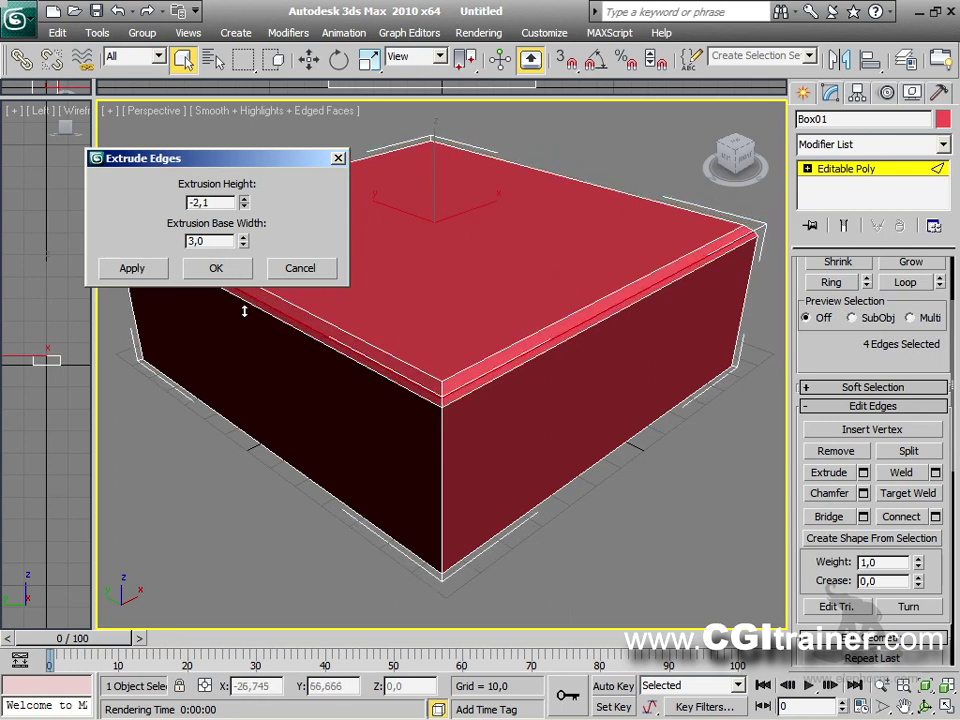
drag(245, 245, 195, 330)
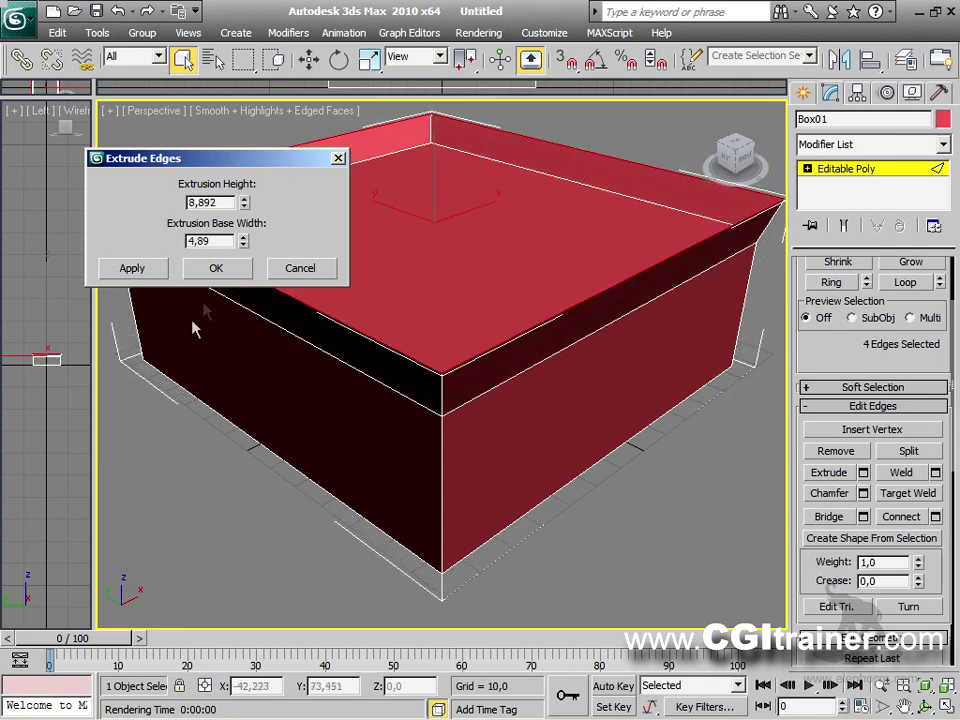
click(218, 268)
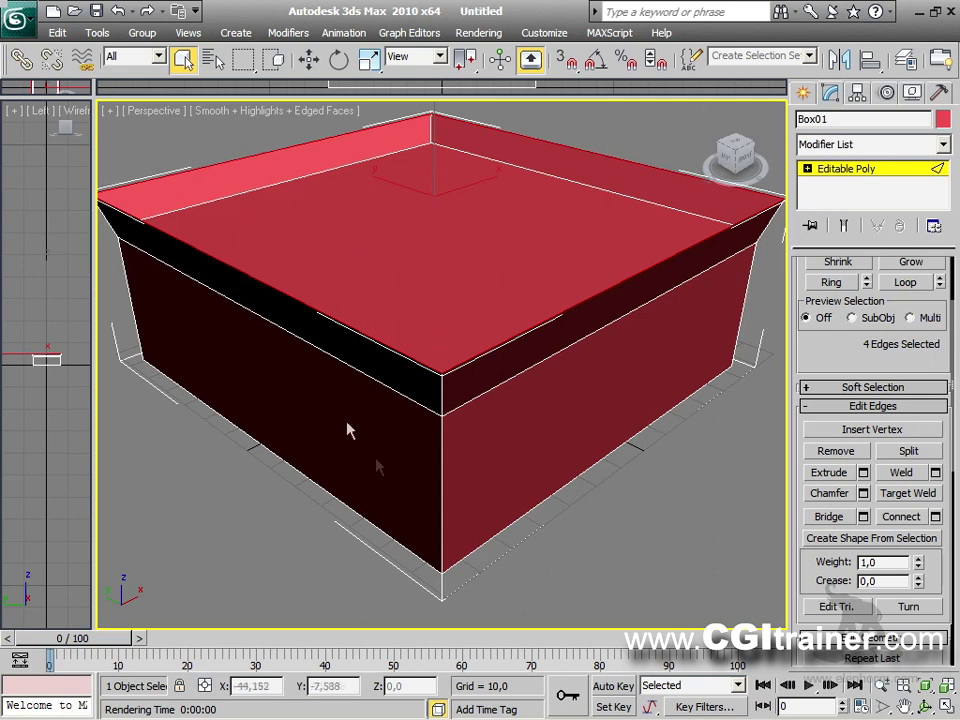
Step: Start chamfering the four selected top edges of the box with a chamfer amount of 5.91
click(863, 493)
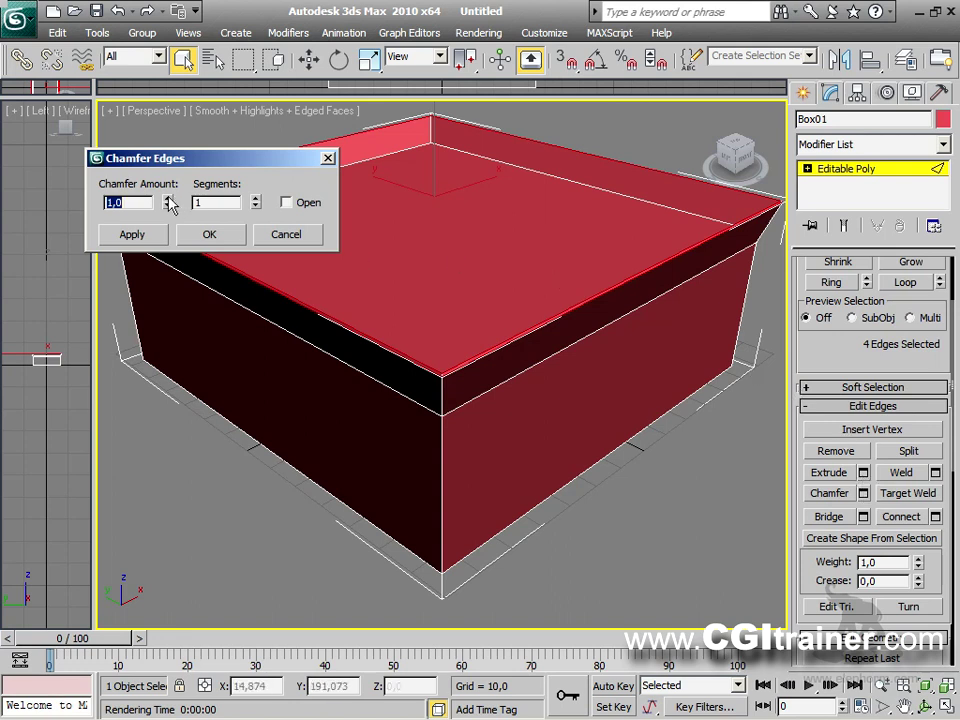
drag(168, 205, 187, 450)
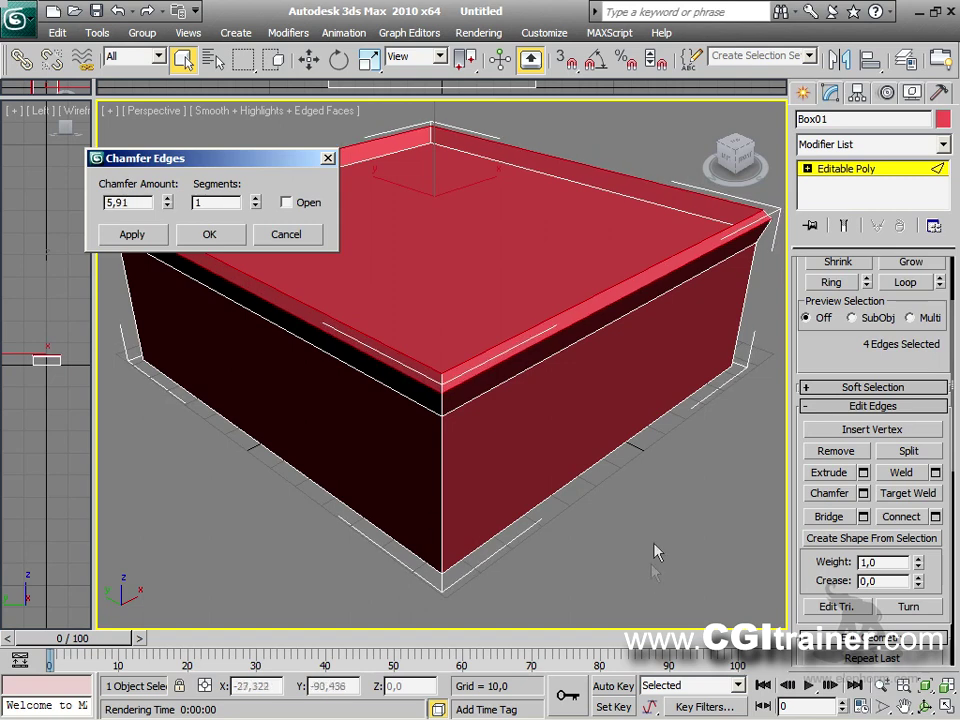
scroll(655, 551, up, 8)
middle_drag(655, 551, 587, 446)
scroll(611, 380, down, 4)
scroll(489, 429, up, 4)
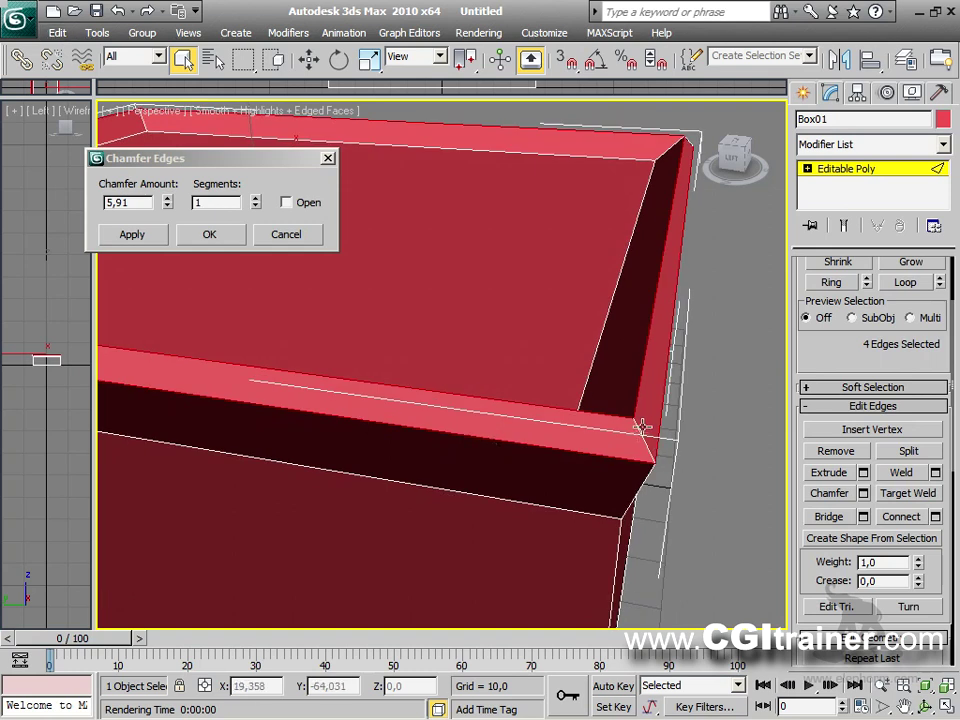
Step: Set the chamfer to 9 segments and try the Open option on and off
click(257, 199)
click(257, 199)
click(257, 199)
click(257, 199)
click(257, 199)
click(257, 199)
click(257, 199)
click(257, 199)
mouse_move(575, 393)
alt+middle_down()
mouse_move(531, 386)
mouse_move(399, 426)
mouse_move(315, 411)
mouse_move(334, 386)
mouse_move(590, 400)
mouse_move(567, 392)
alt+middle_up()
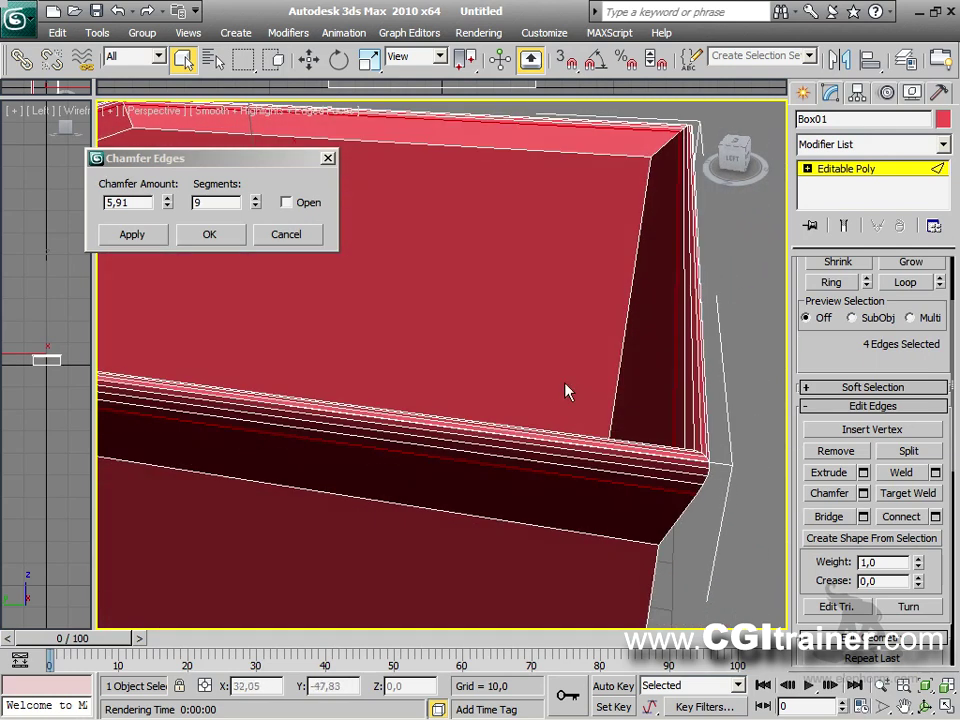
click(288, 203)
click(288, 203)
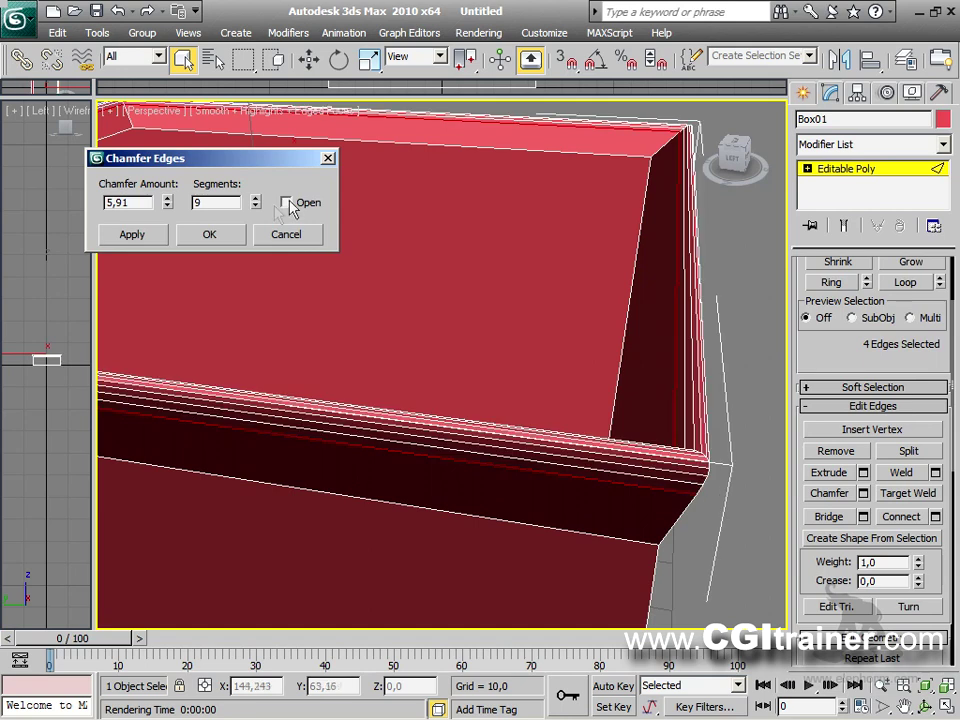
Step: Set the chamfer amount to 10.815 and confirm the chamfer
drag(168, 206, 195, 152)
scroll(435, 251, down, 5)
mouse_move(435, 251)
alt+middle_down()
mouse_move(435, 330)
mouse_move(430, 260)
alt+middle_up()
click(220, 234)
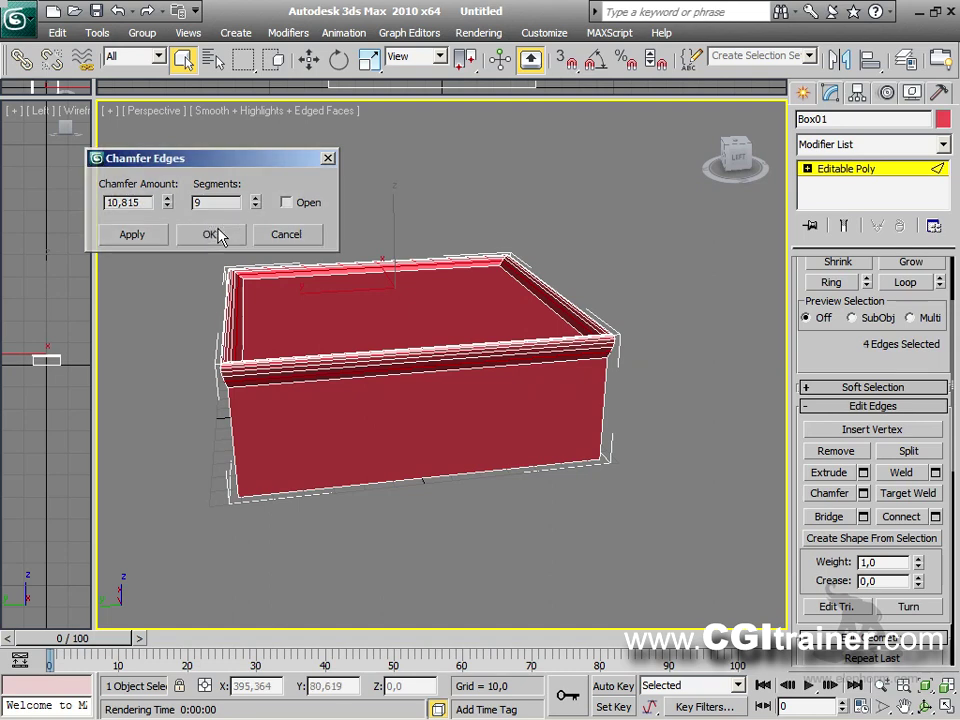
Step: Return the chamfered box from edge sub-object level to object level
alt+middle_drag(405, 470, 499, 461)
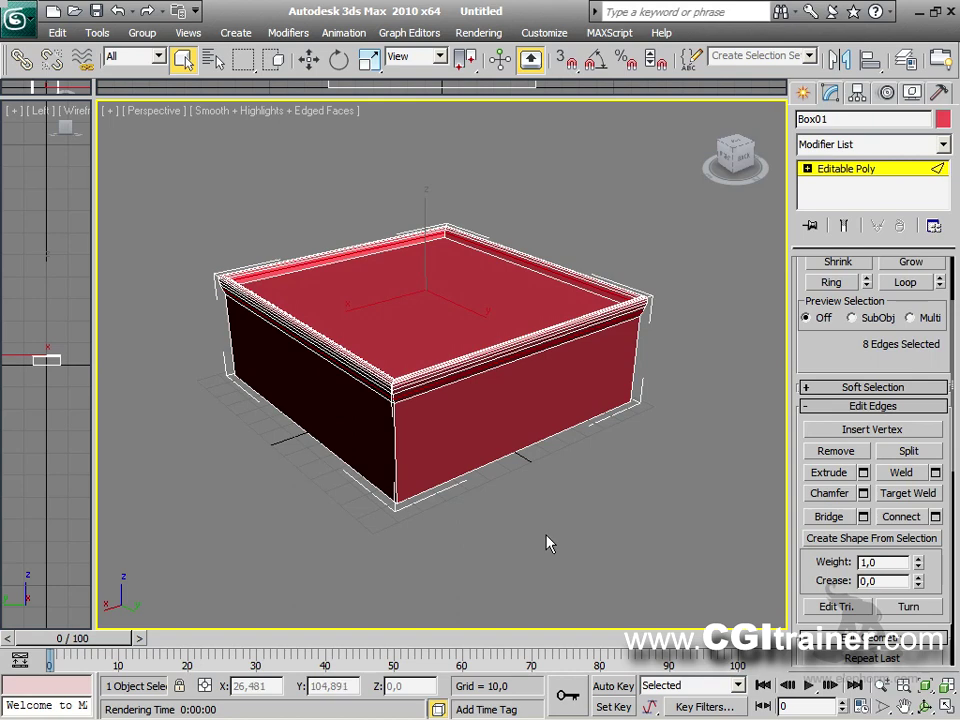
alt+middle_drag(622, 496, 393, 500)
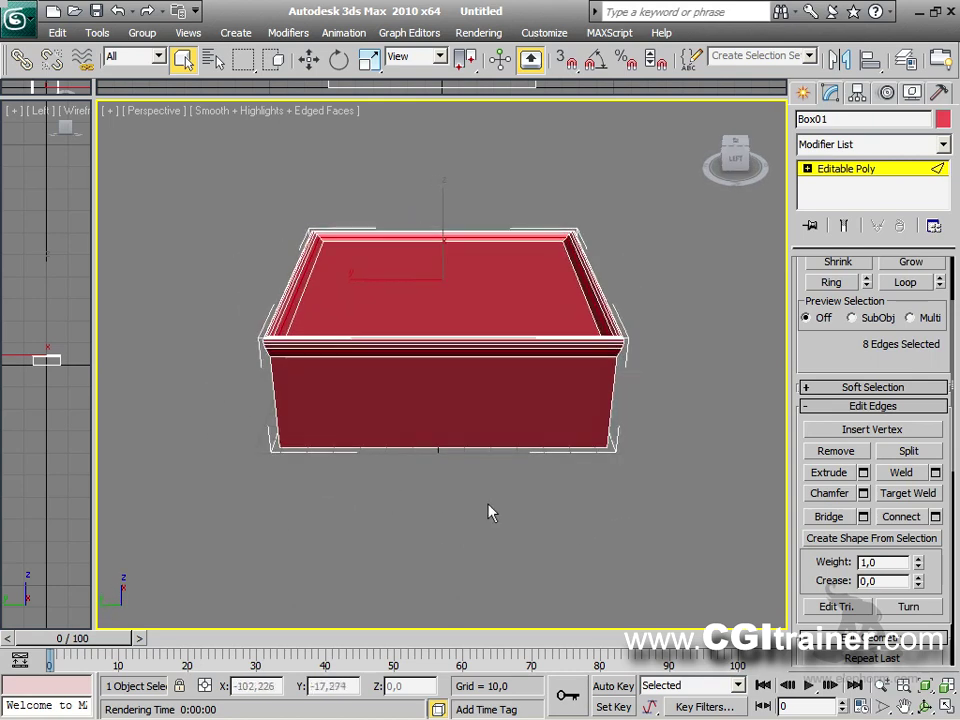
scroll(489, 510, up, 3)
alt+middle_drag(489, 510, 330, 518)
alt+middle_drag(560, 410, 537, 433)
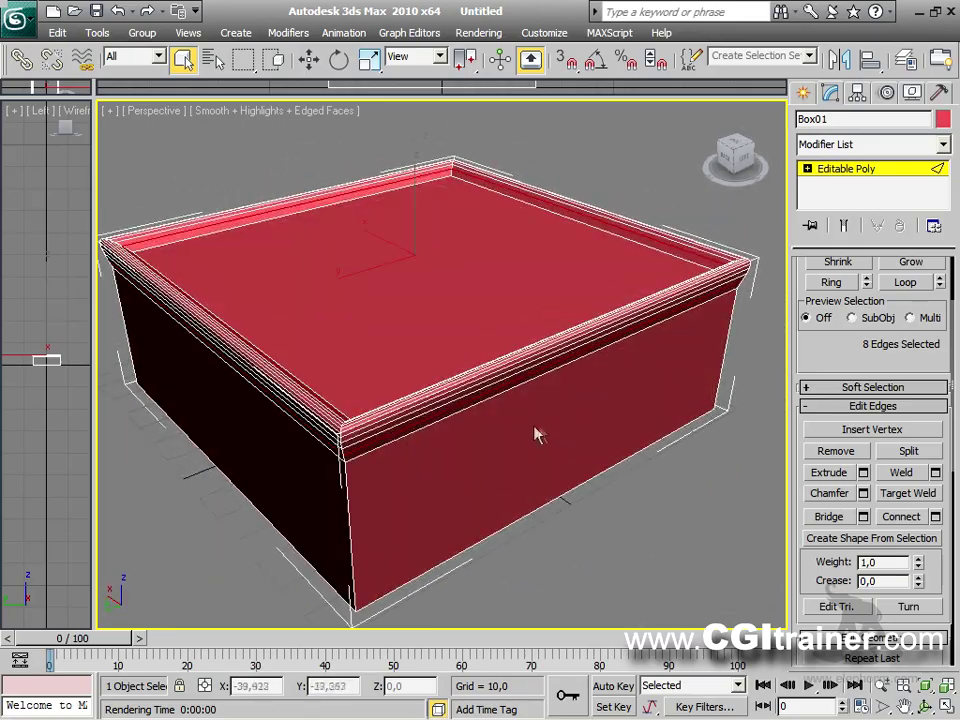
click(842, 170)
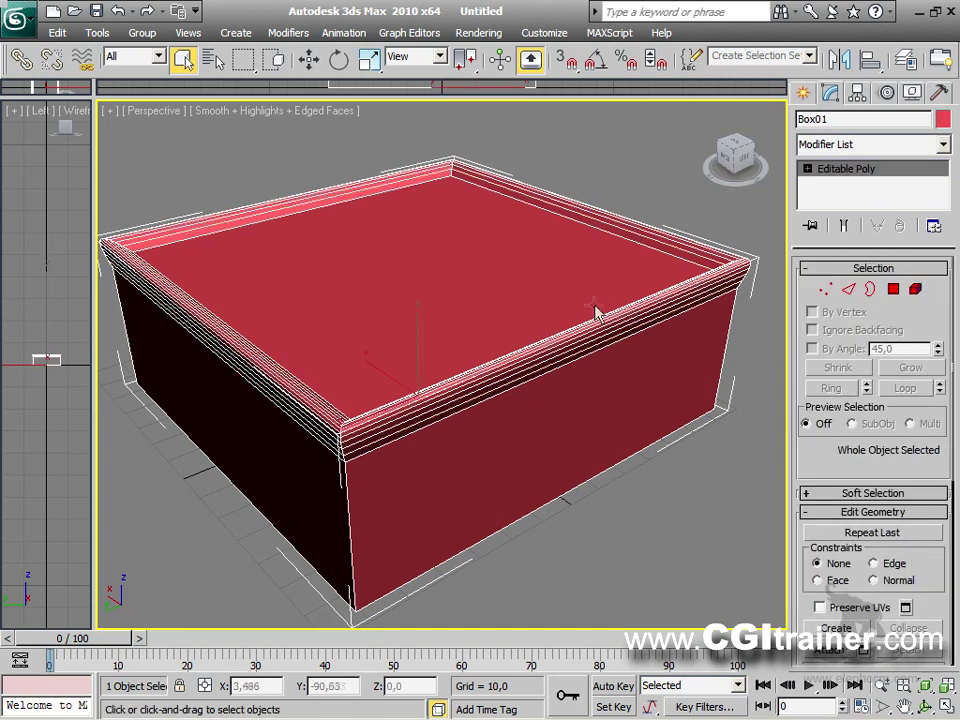
Step: Create a teapot with AutoGrid on the box's top face
click(802, 93)
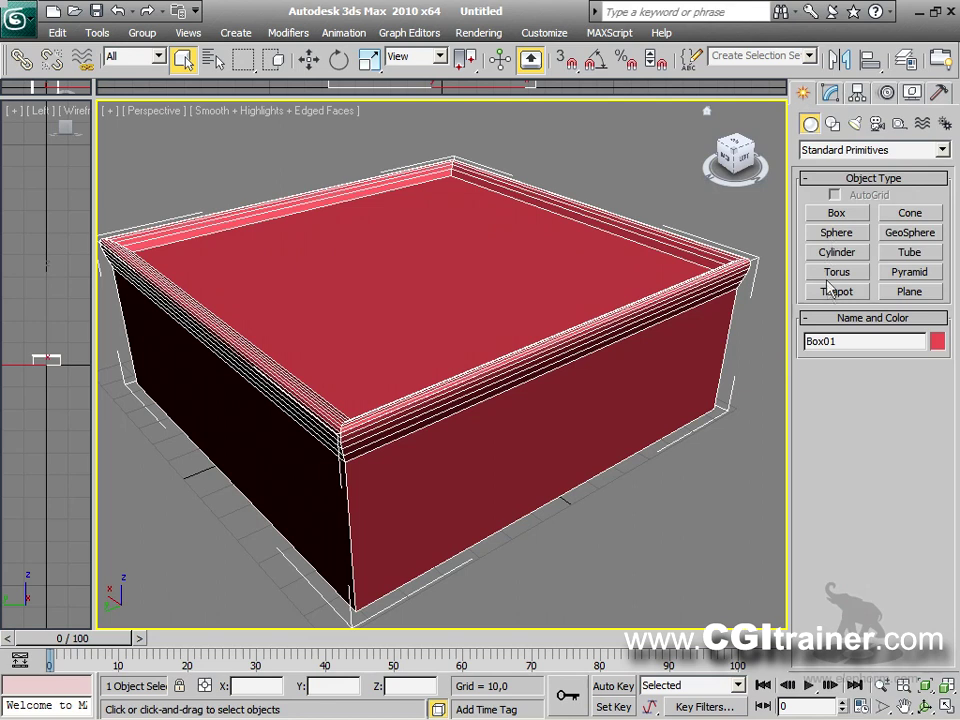
click(836, 291)
click(835, 195)
drag(409, 266, 435, 232)
alt+middle_drag(352, 178, 279, 263)
right_click(279, 263)
Step: Convert the teapot to an Editable Poly
right_click(480, 212)
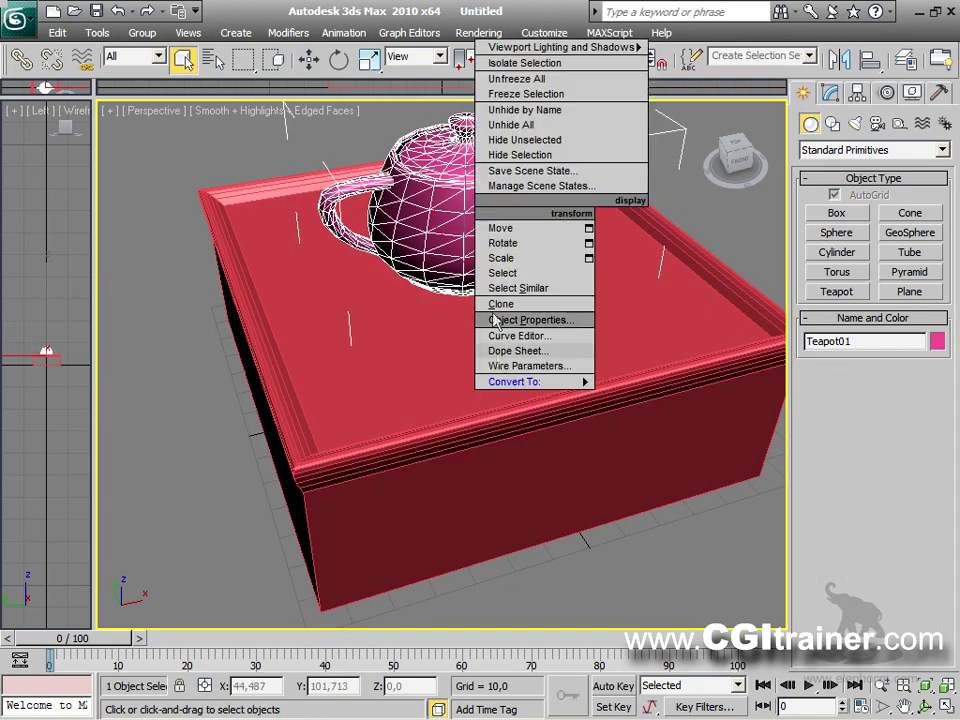
mouse_move(590, 383)
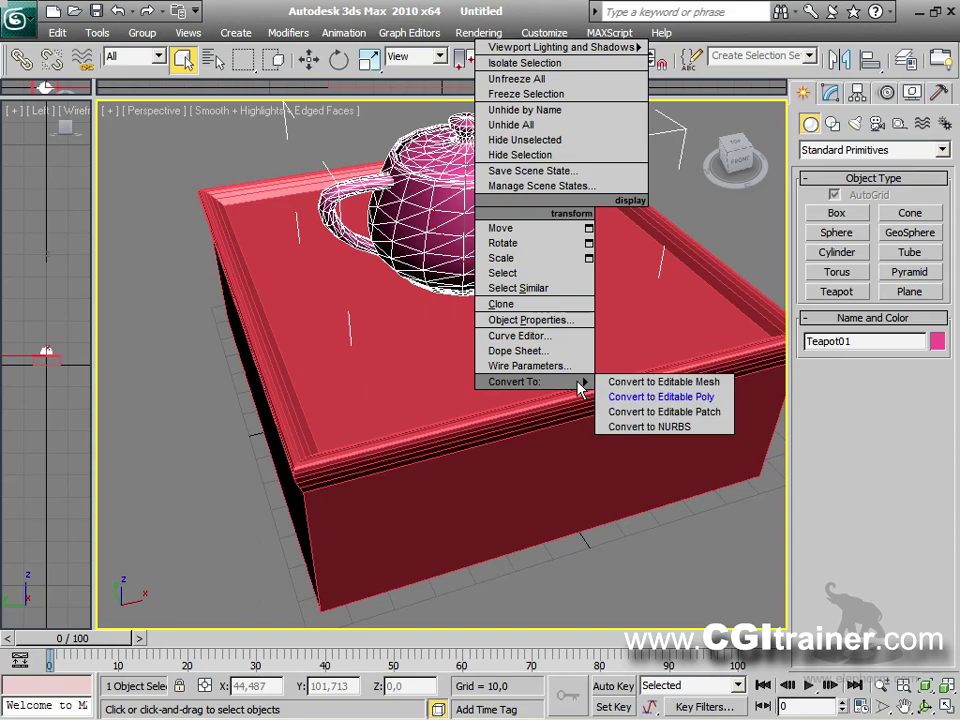
click(615, 398)
Step: Select the teapot's spout at element level and move it away from the body along the X axis
alt+middle_drag(584, 341, 410, 569)
scroll(553, 317, up, 5)
scroll(553, 317, down, 3)
scroll(400, 470, up, 4)
scroll(407, 497, down, 3)
click(915, 290)
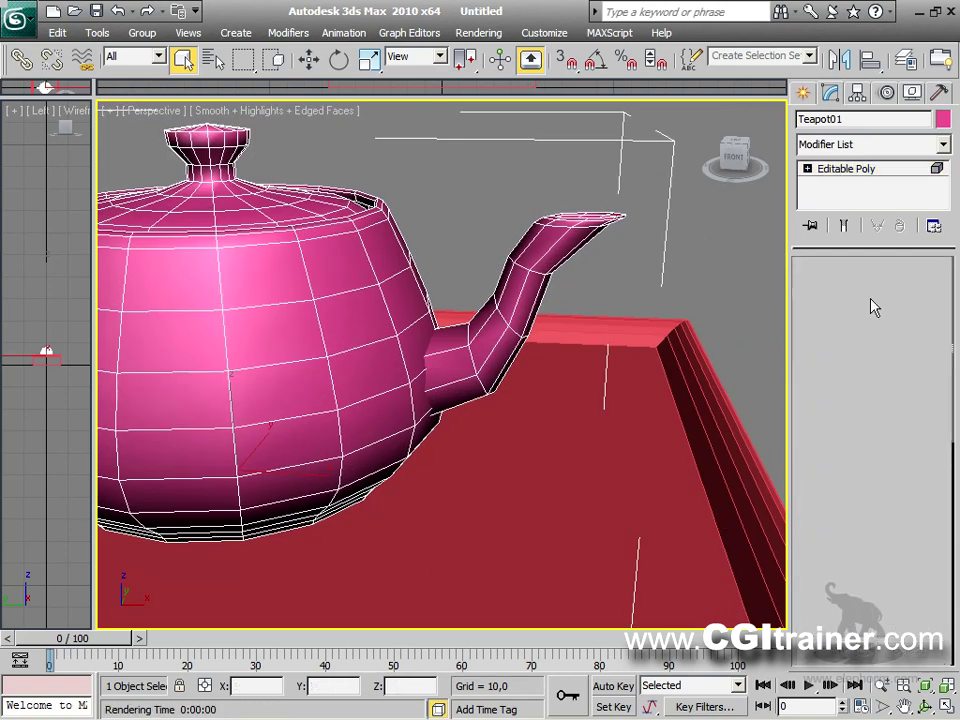
click(540, 328)
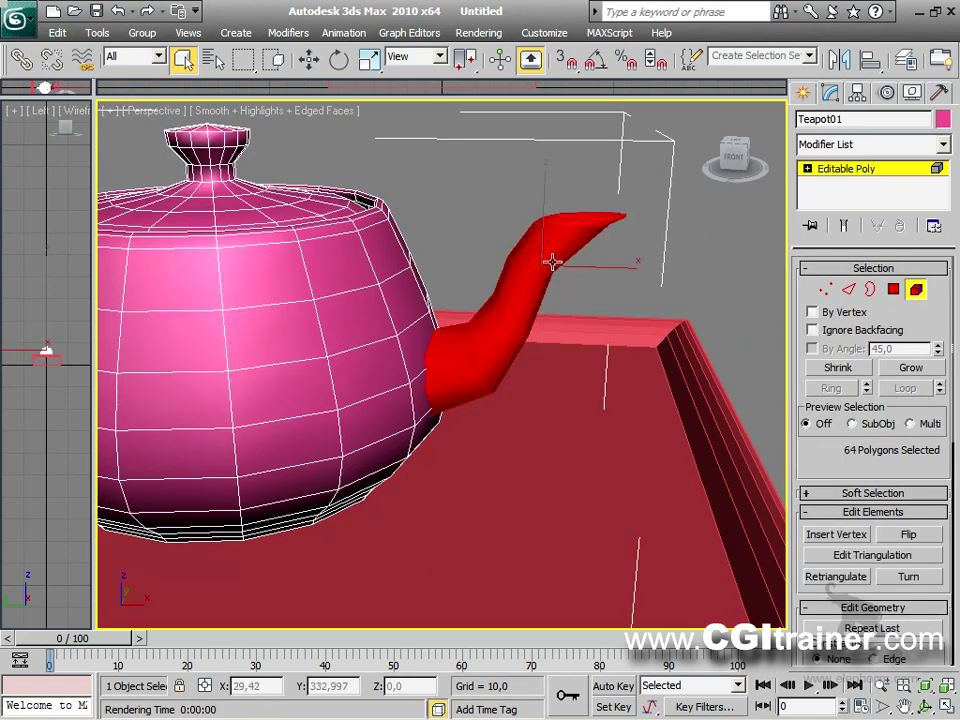
key(w)
drag(580, 263, 656, 252)
alt+middle_drag(568, 411, 470, 440)
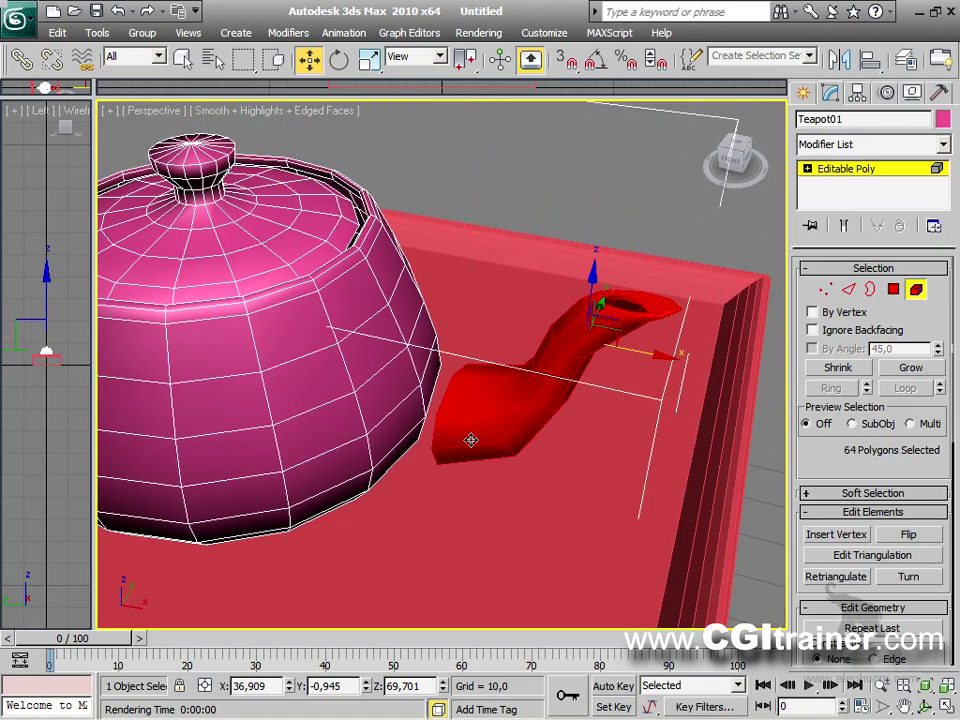
Step: Delete four adjacent polygons from the teapot body where the spout was attached to open a hole
click(407, 385)
key(4)
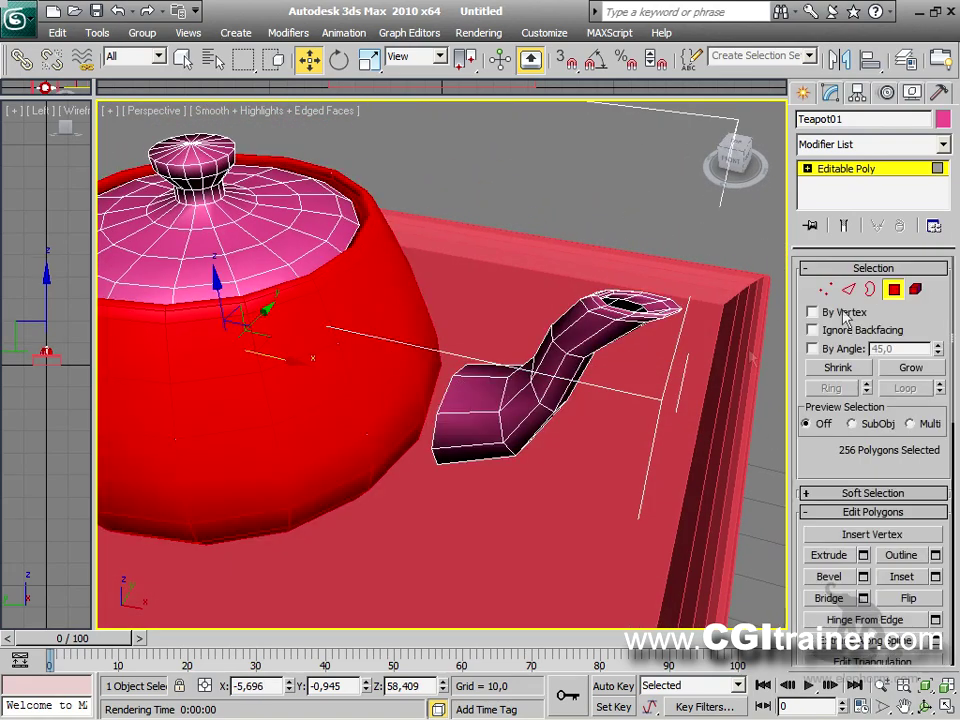
click(421, 372)
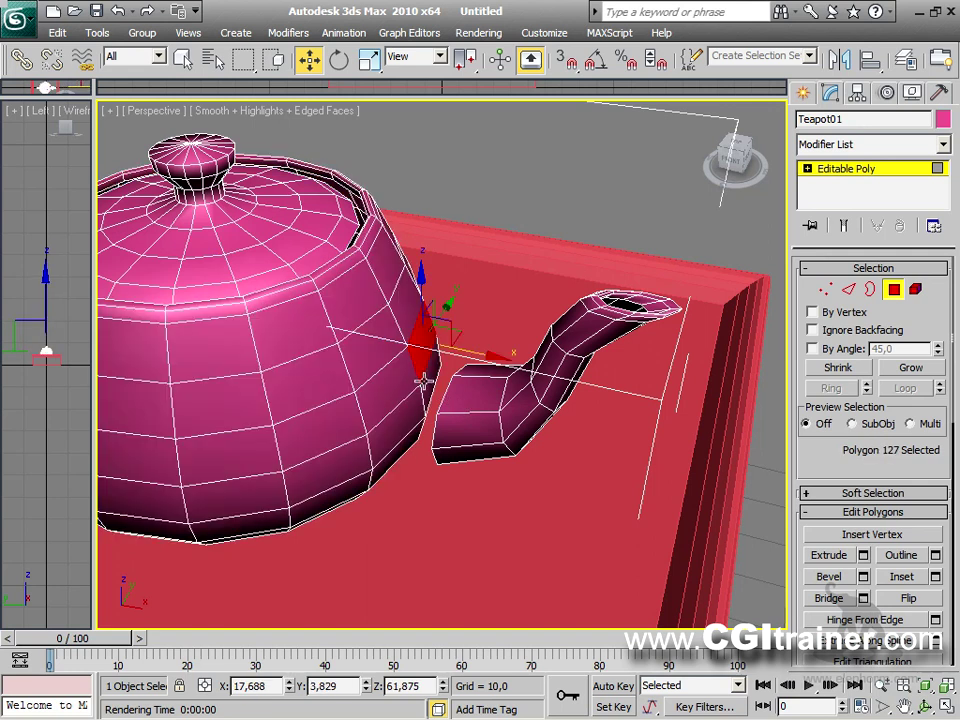
ctrl+click(418, 330)
ctrl+click(386, 435)
ctrl+click(391, 384)
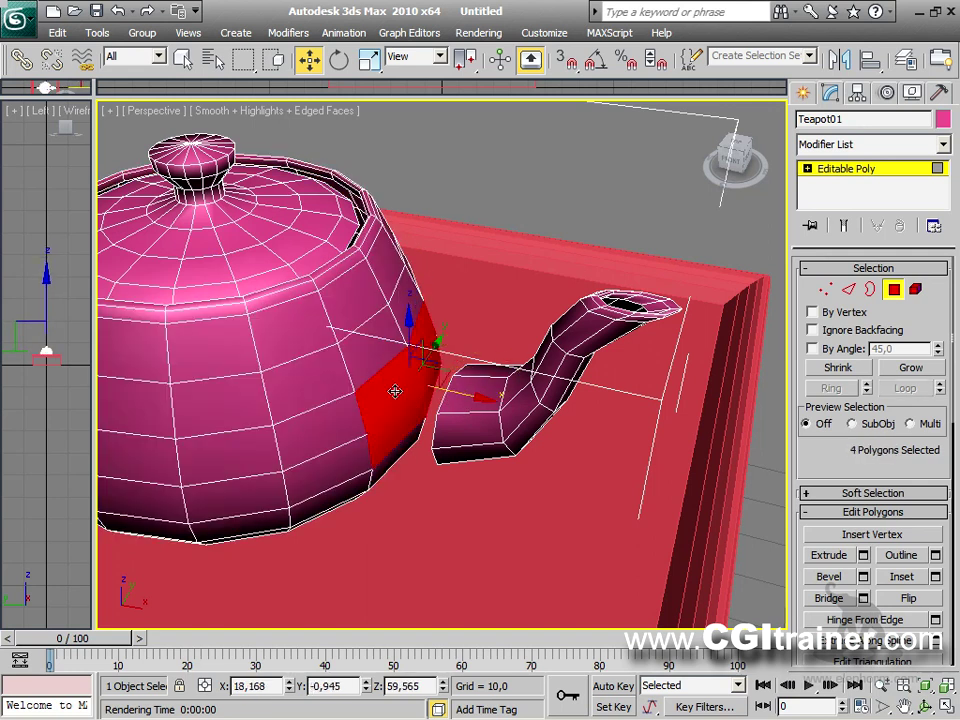
key(Delete)
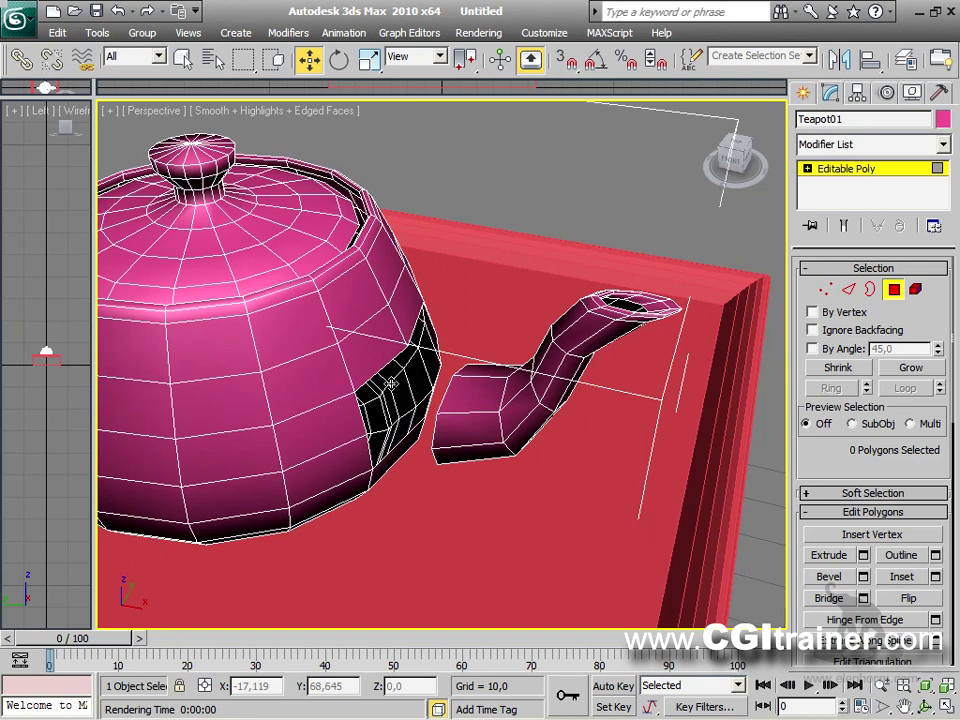
Step: Select the loop of eight edges around the open base of the spout at edge level
alt+middle_drag(391, 384, 515, 352)
click(848, 289)
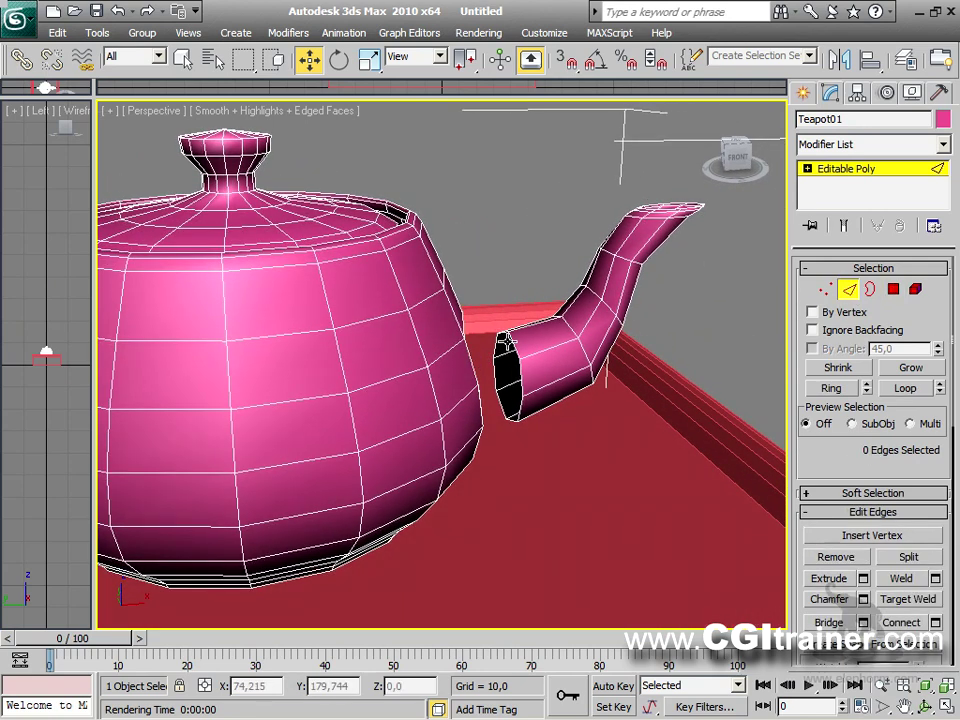
click(507, 338)
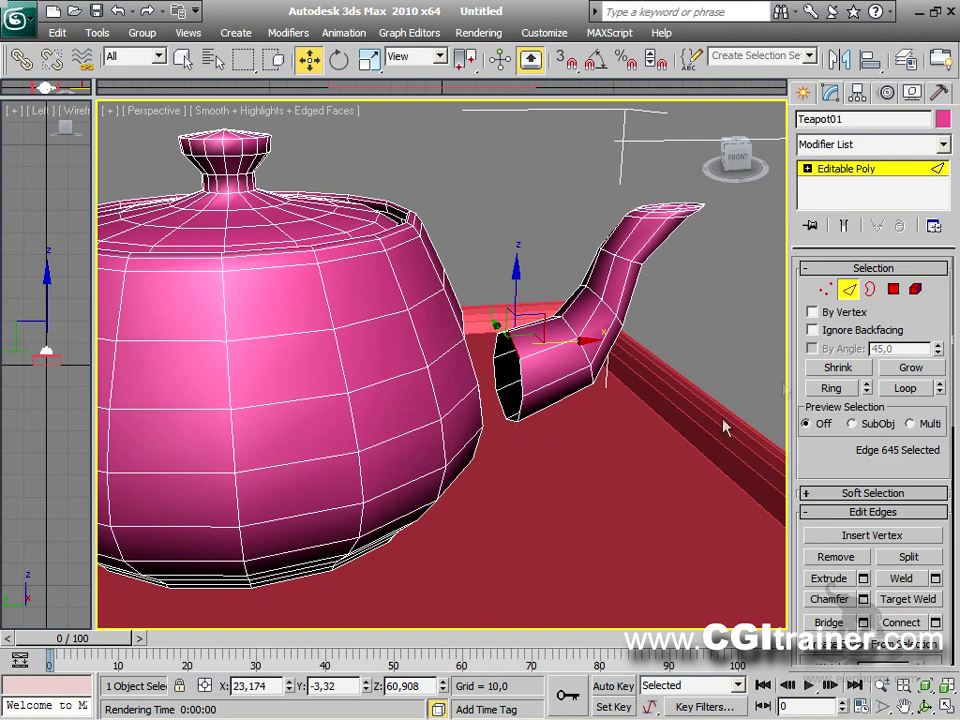
click(830, 390)
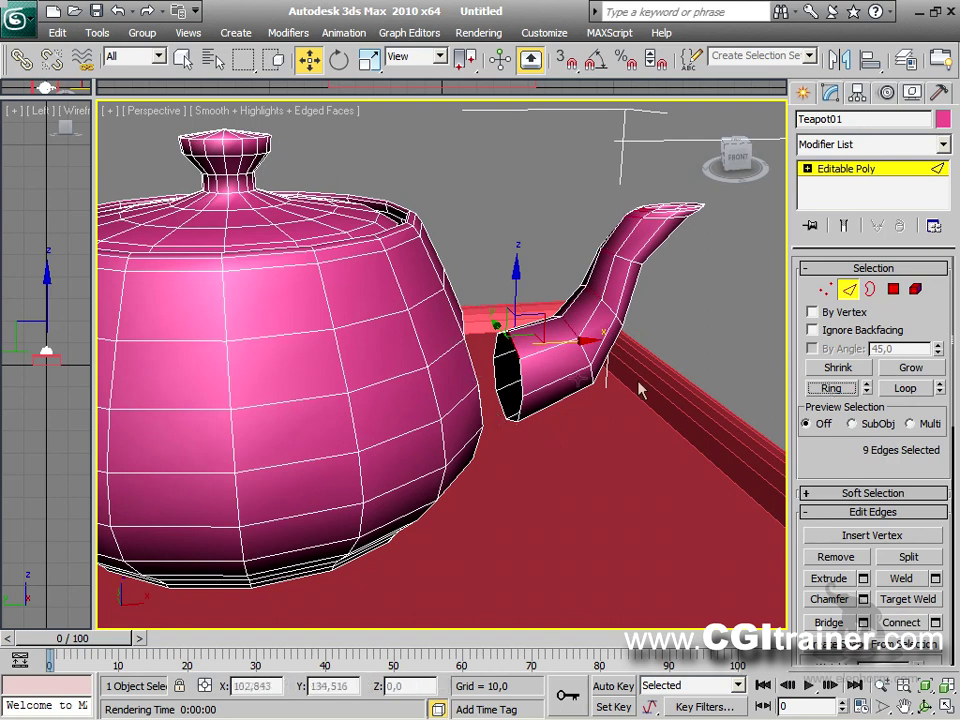
click(518, 377)
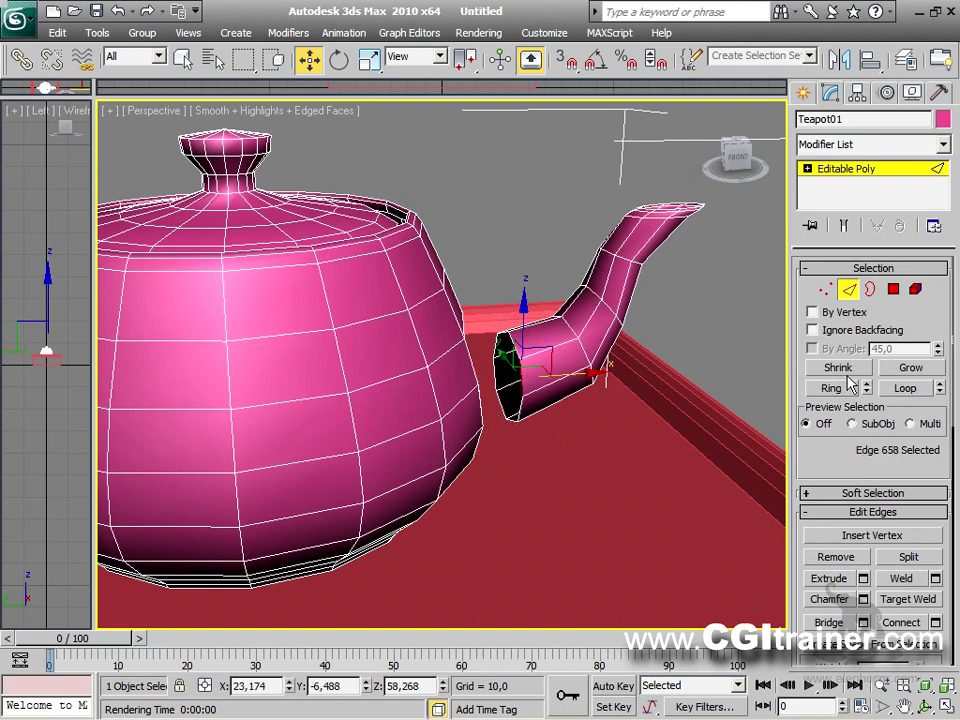
click(912, 388)
alt+middle_drag(740, 406, 600, 430)
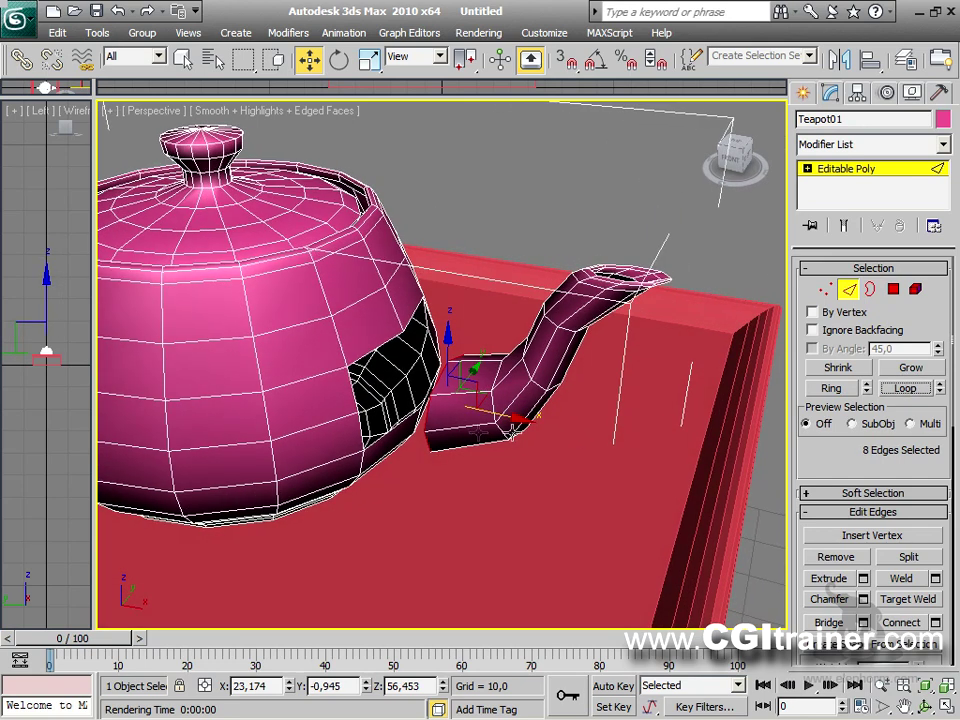
Step: Add the edges bordering the hole in the teapot body to the selection, undoing an attempt to extend it by loop
ctrl+click(354, 393)
click(905, 388)
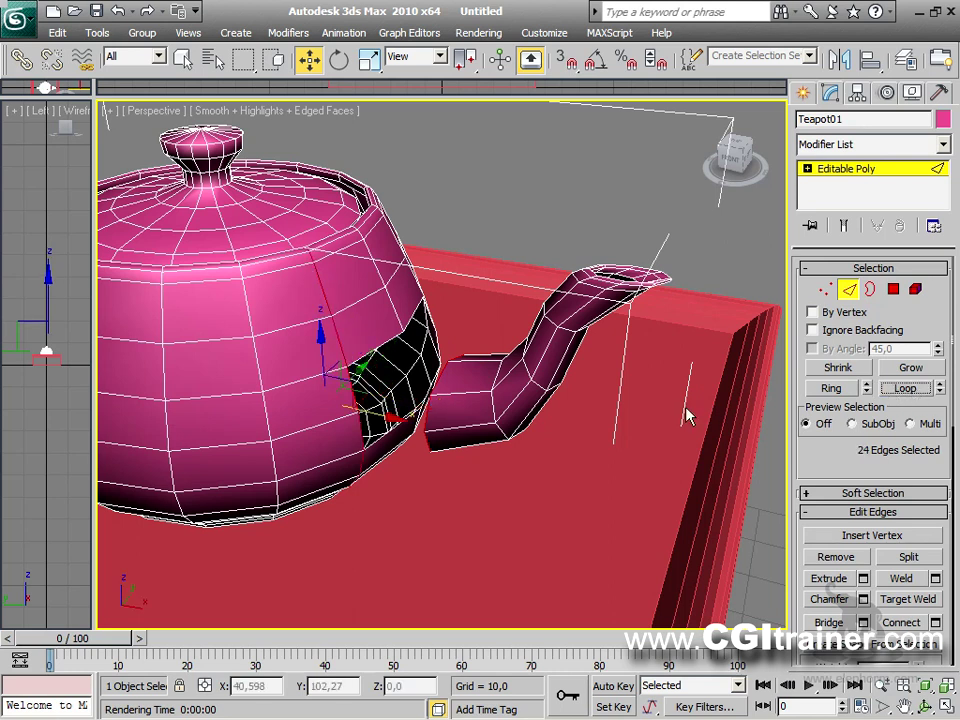
key(ctrl+z)
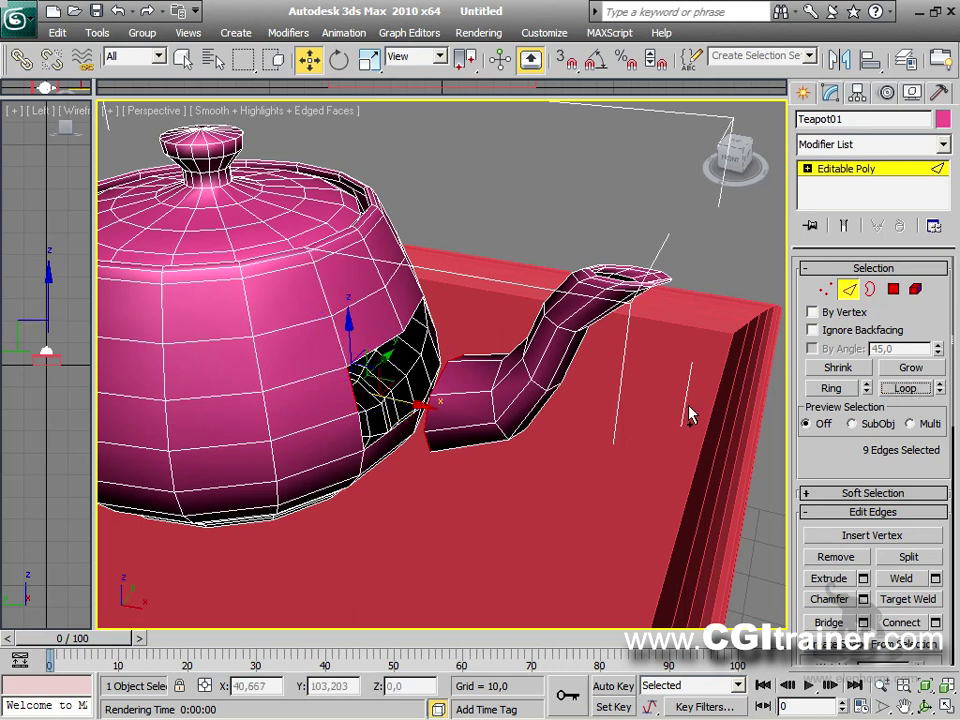
ctrl+click(364, 425)
ctrl+click(393, 360)
ctrl+click(388, 341)
ctrl+click(478, 342)
alt+middle_drag(565, 349, 425, 351)
ctrl+click(428, 330)
ctrl+click(436, 346)
ctrl+click(312, 266)
alt+middle_drag(267, 279, 540, 360)
Step: Start bridging the selected hole and spout edges with 3 segments, Smooth 46 and Bridge Adjacent 57.5
drag(840, 487, 840, 220)
click(863, 355)
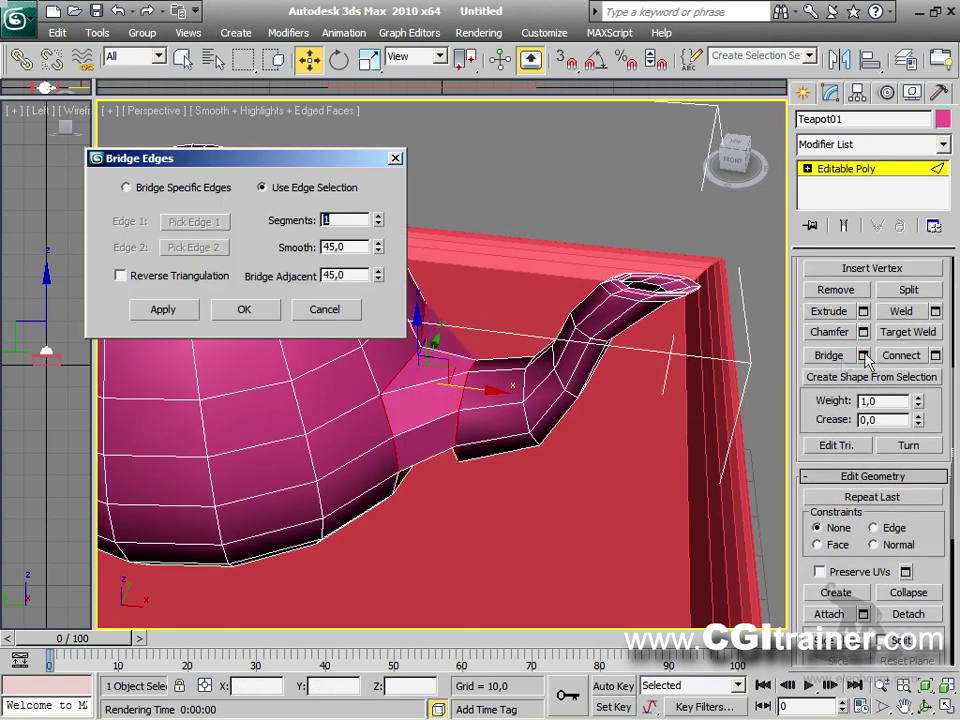
alt+middle_drag(407, 321, 553, 381)
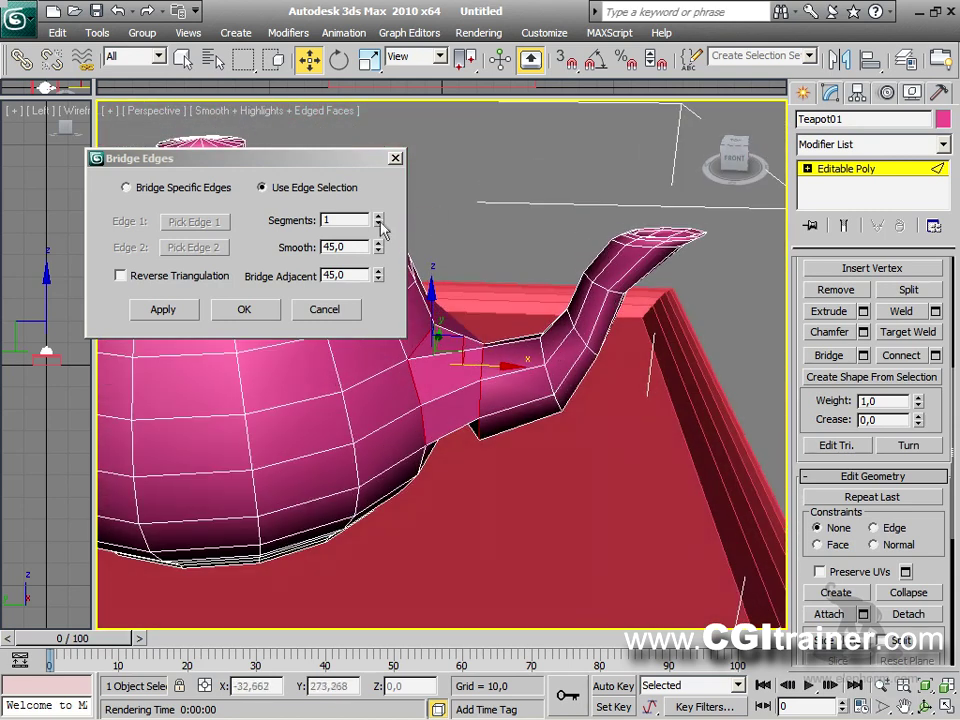
click(379, 217)
click(379, 217)
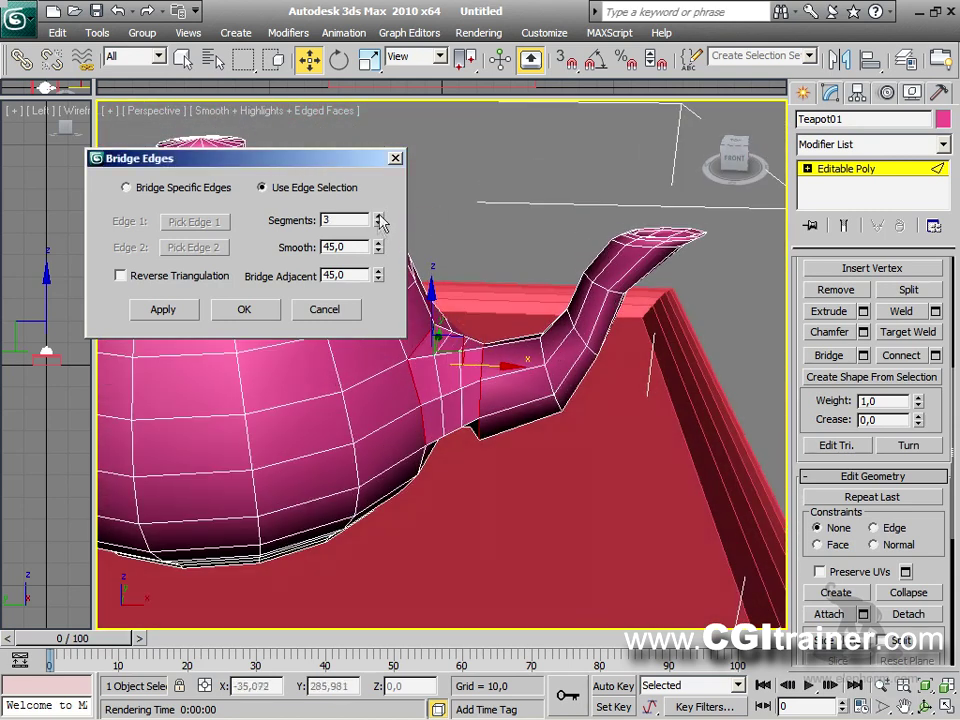
mouse_move(379, 249)
mouse_down()
mouse_move(379, 260)
mouse_move(380, 234)
mouse_move(381, 266)
mouse_up()
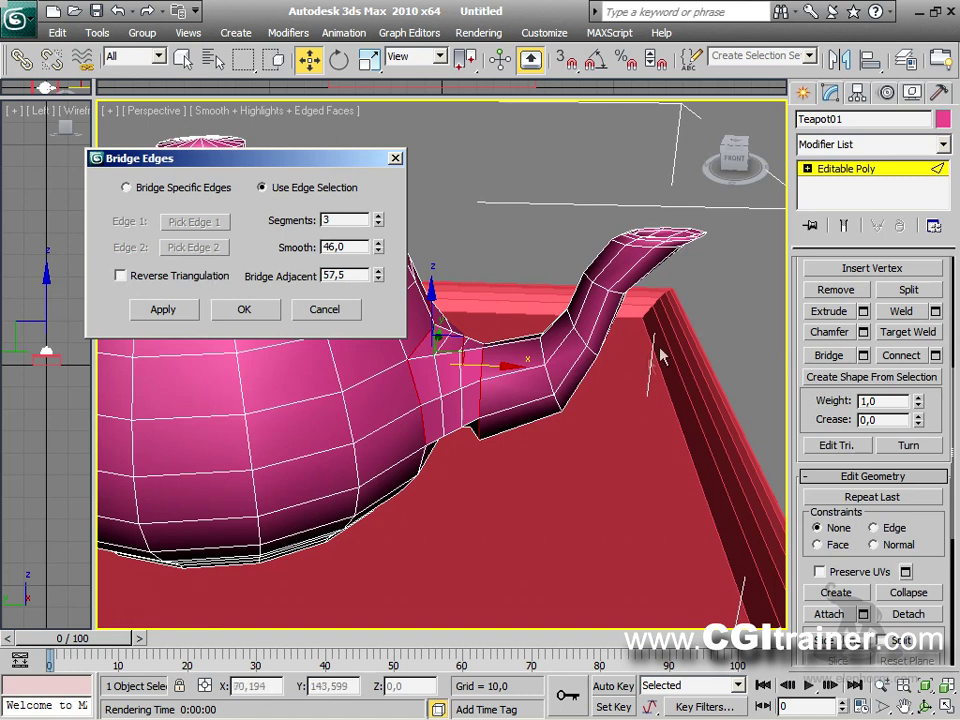
Step: Try bridging specific edges, picking one upper edge of the body hole and one edge of the open spout base, with 3 segments
click(210, 193)
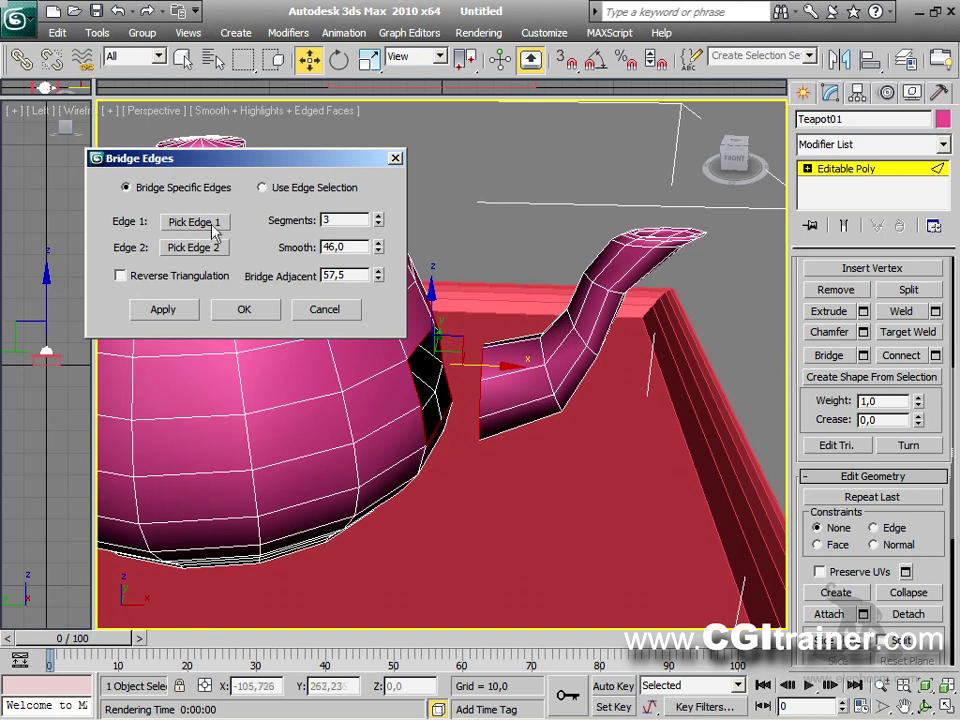
click(213, 229)
click(417, 343)
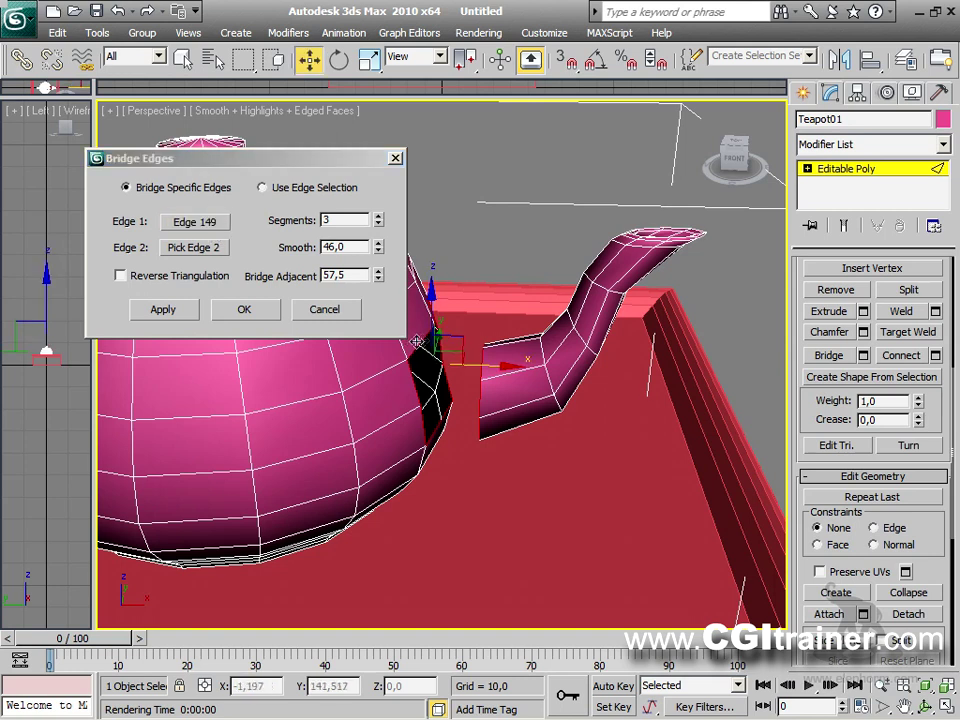
click(195, 247)
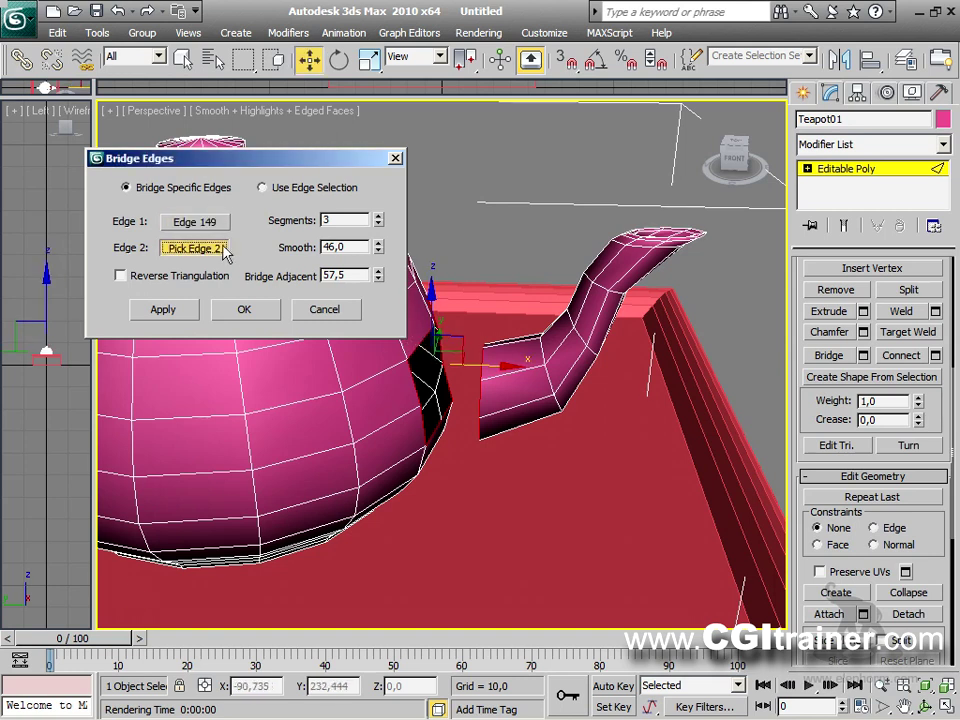
click(497, 364)
key(w)
alt+middle_drag(495, 372, 420, 426)
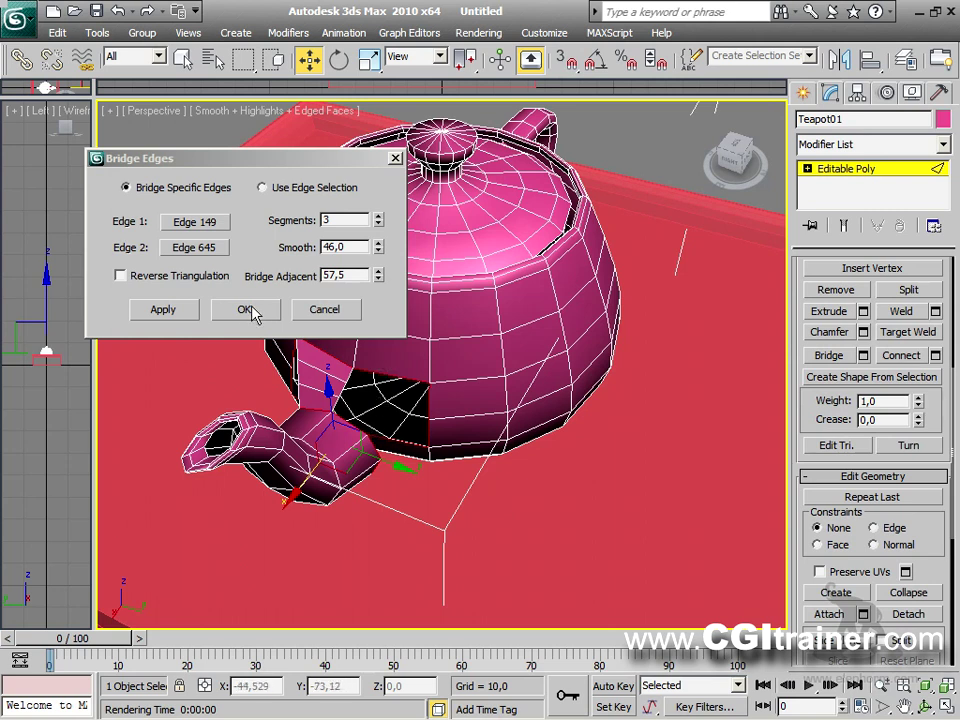
click(190, 310)
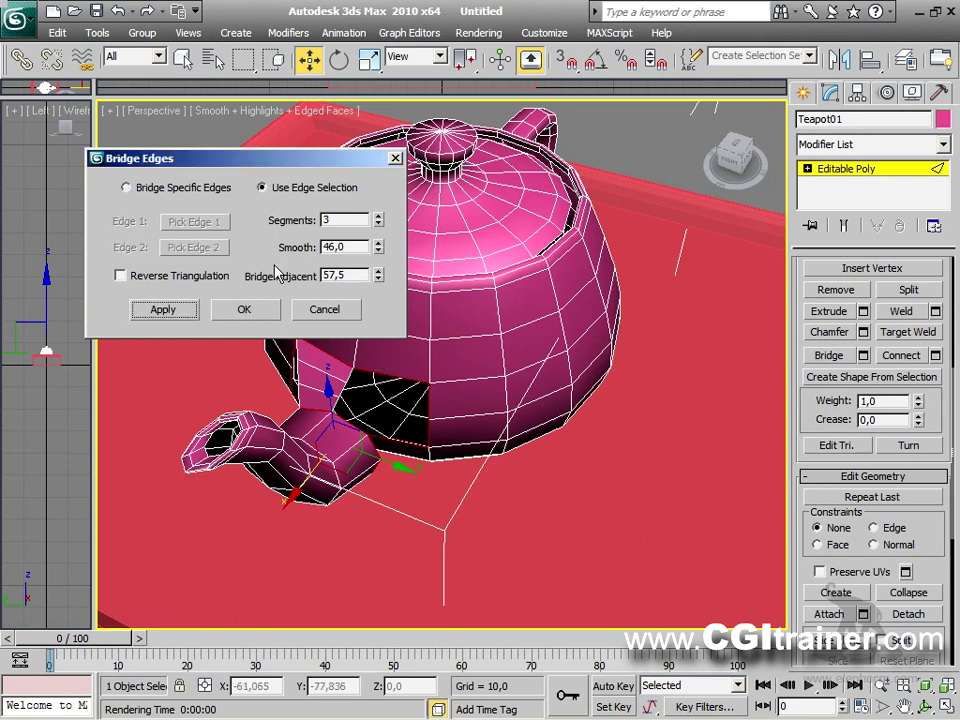
Step: Try another specific-edge bridge between the hole's adjacent upper edge and the facing edge of the spout base
click(165, 187)
click(211, 225)
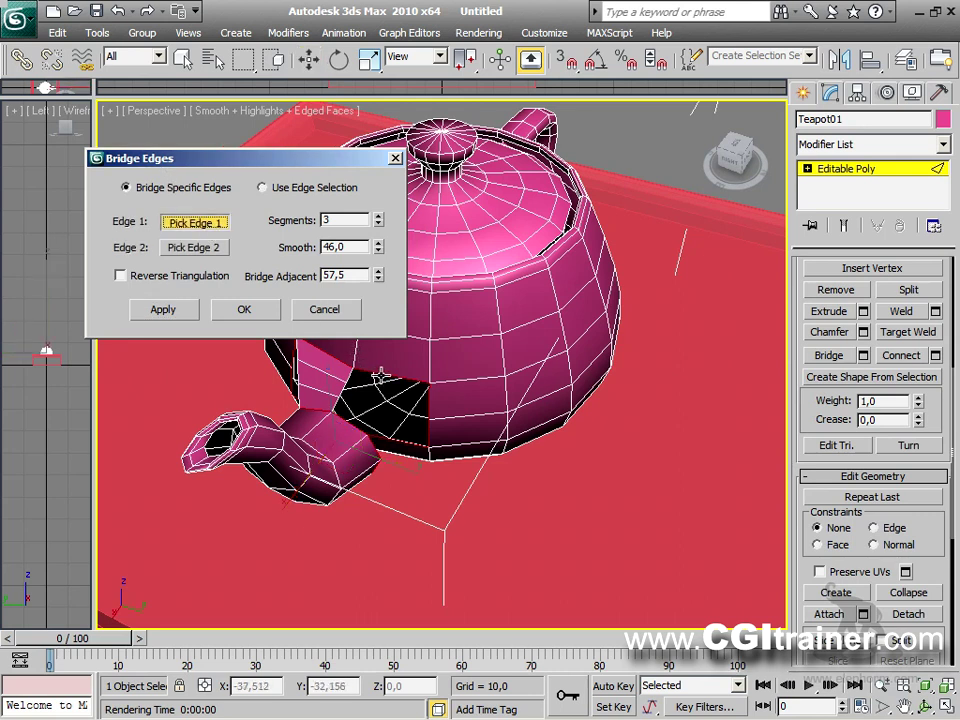
click(378, 374)
click(211, 248)
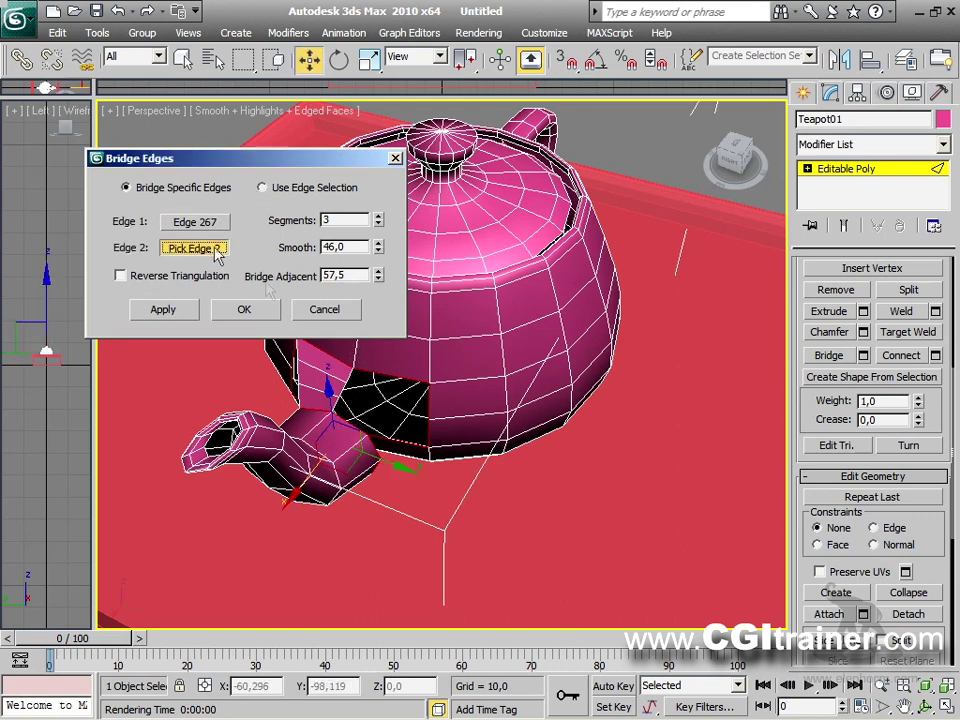
click(354, 421)
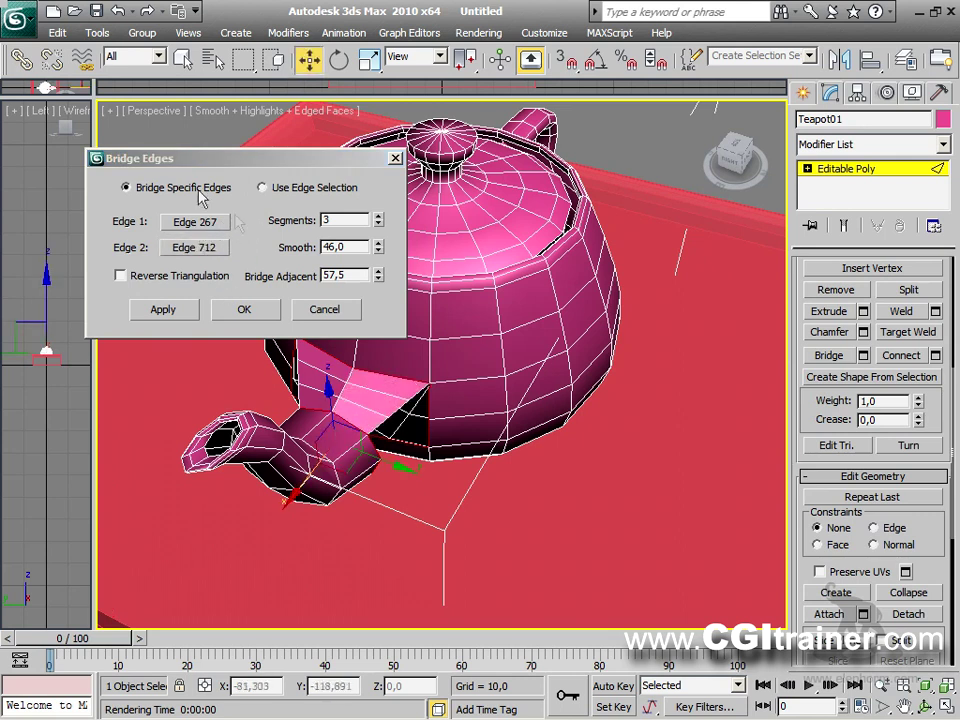
click(240, 312)
Step: Select the border of the teapot body hole and the border of the open spout base at border level
alt+middle_drag(407, 257, 619, 222)
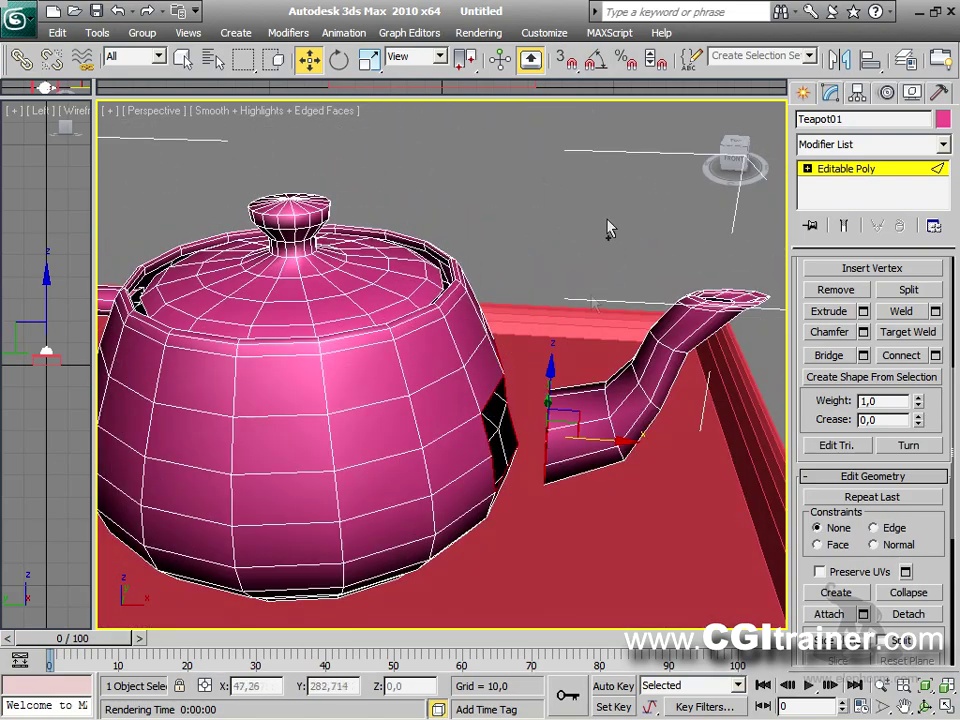
click(600, 215)
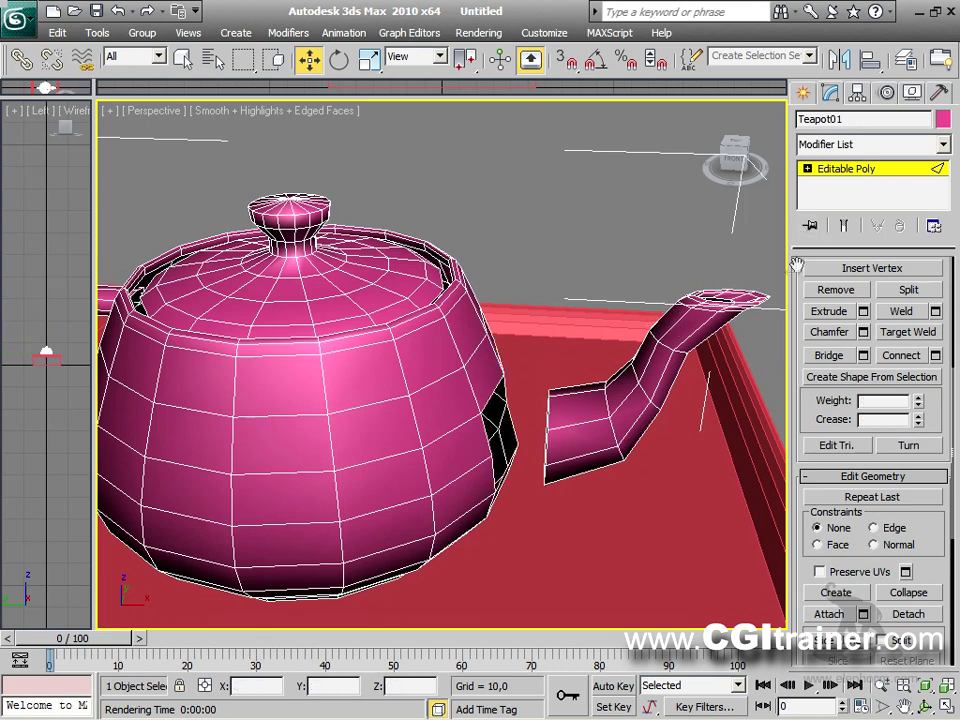
scroll(795, 265, up, 5)
click(849, 288)
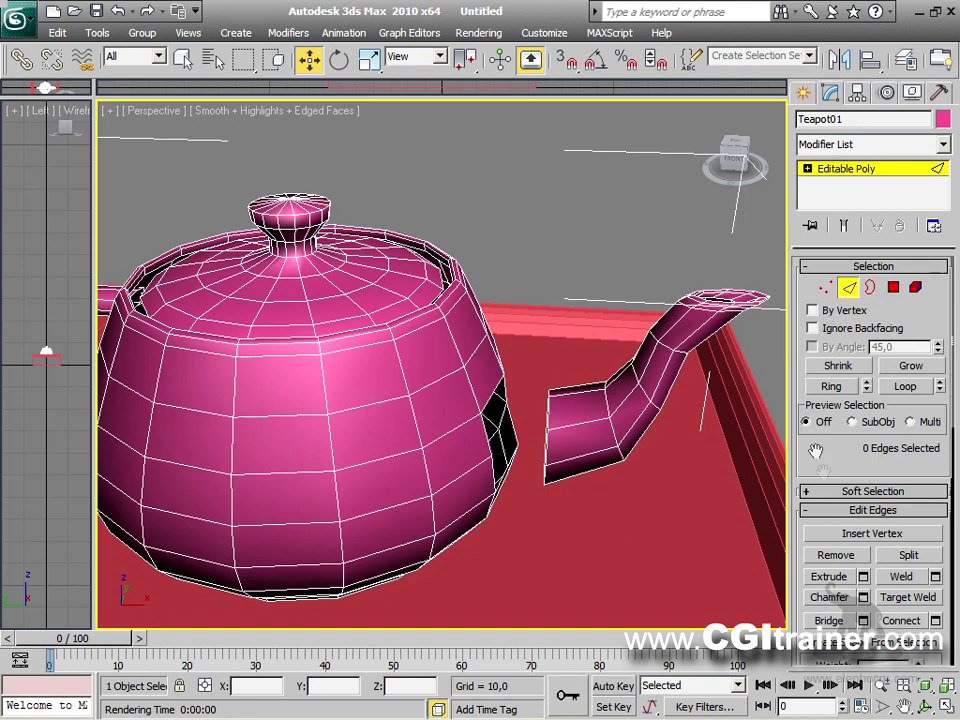
click(870, 288)
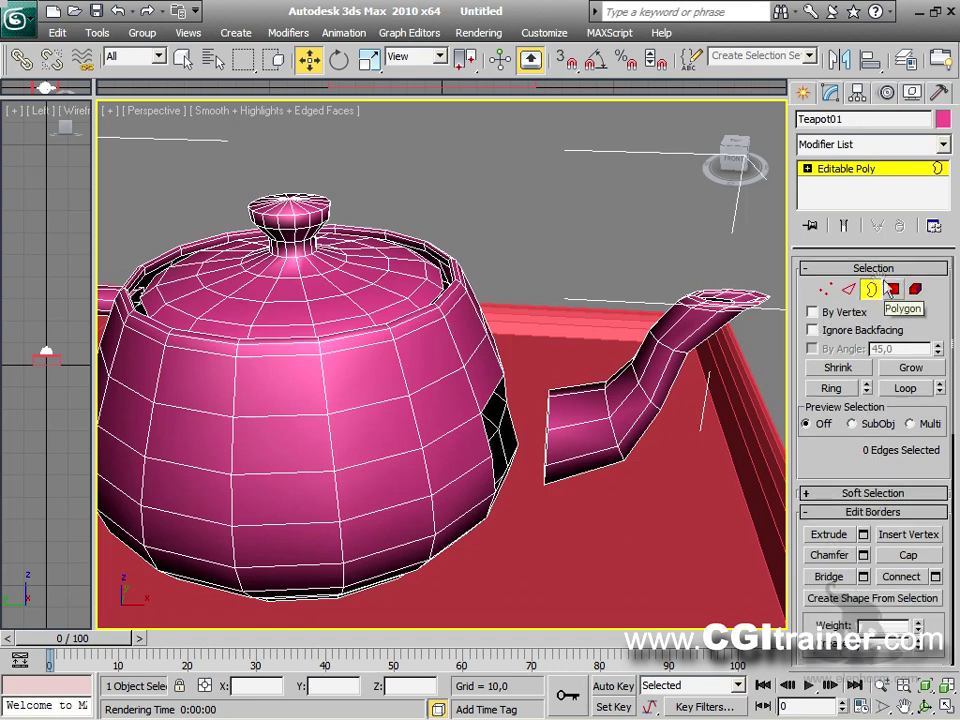
click(493, 440)
alt+middle_drag(568, 400, 632, 432)
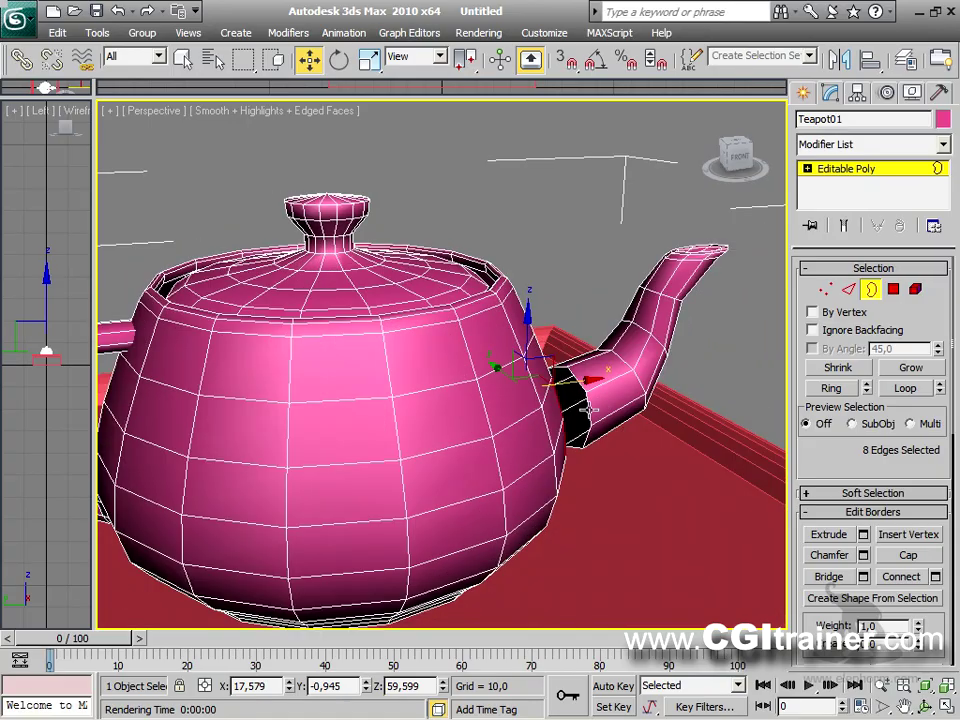
ctrl+click(590, 408)
alt+middle_drag(617, 413, 558, 414)
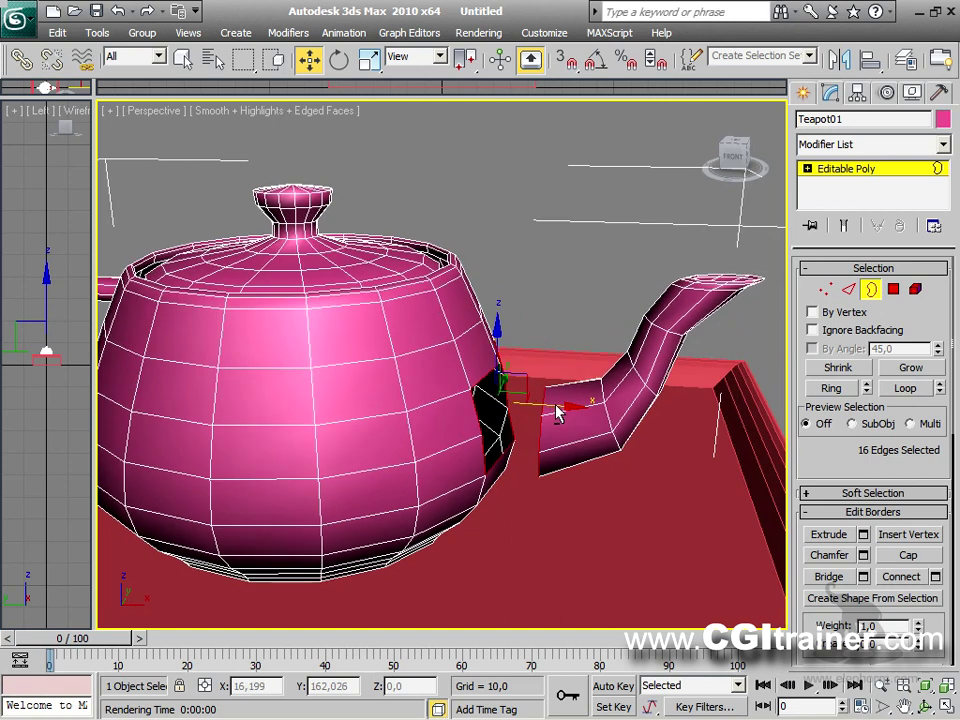
Step: Preview a bridge between the two selected borders with 7 segments, Taper -0.04, Bias -12 and Smooth 40.5
click(864, 578)
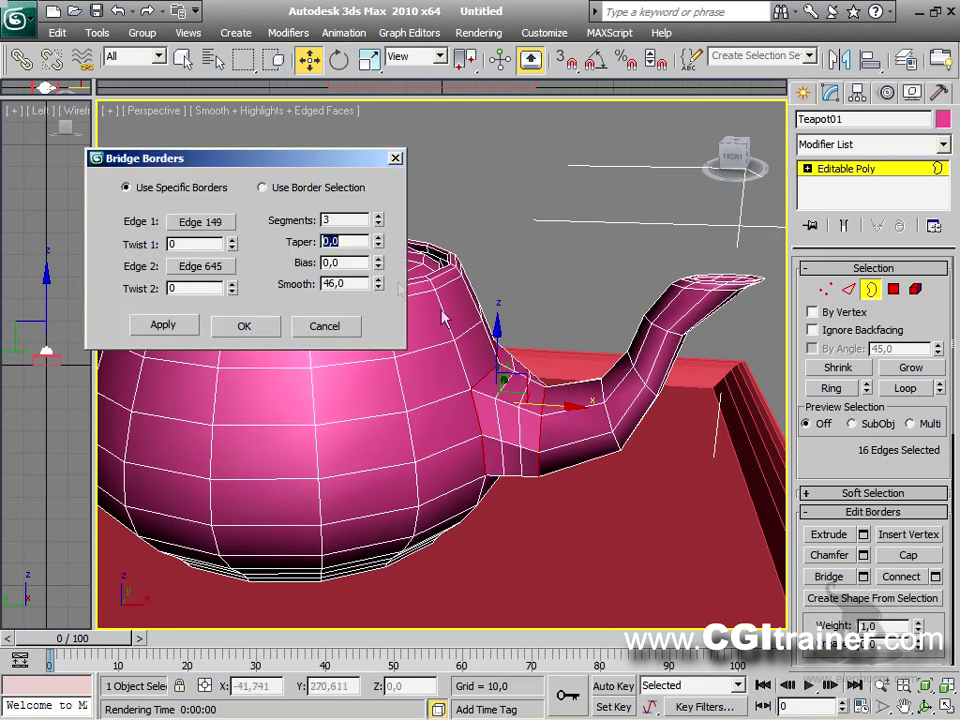
drag(380, 222, 380, 190)
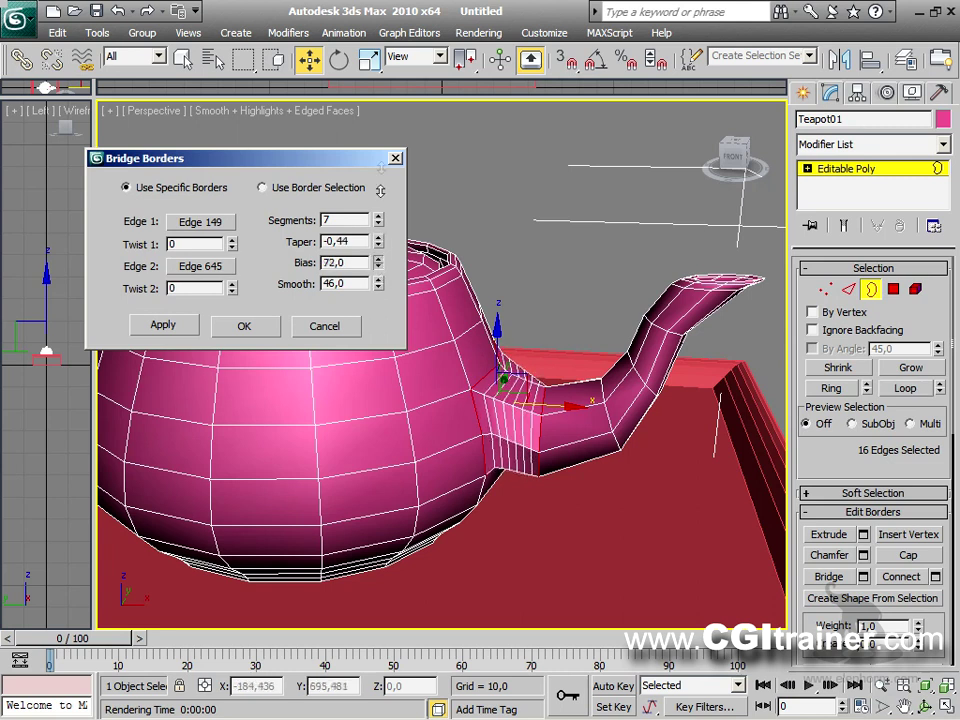
drag(380, 236, 380, 200)
drag(378, 270, 381, 300)
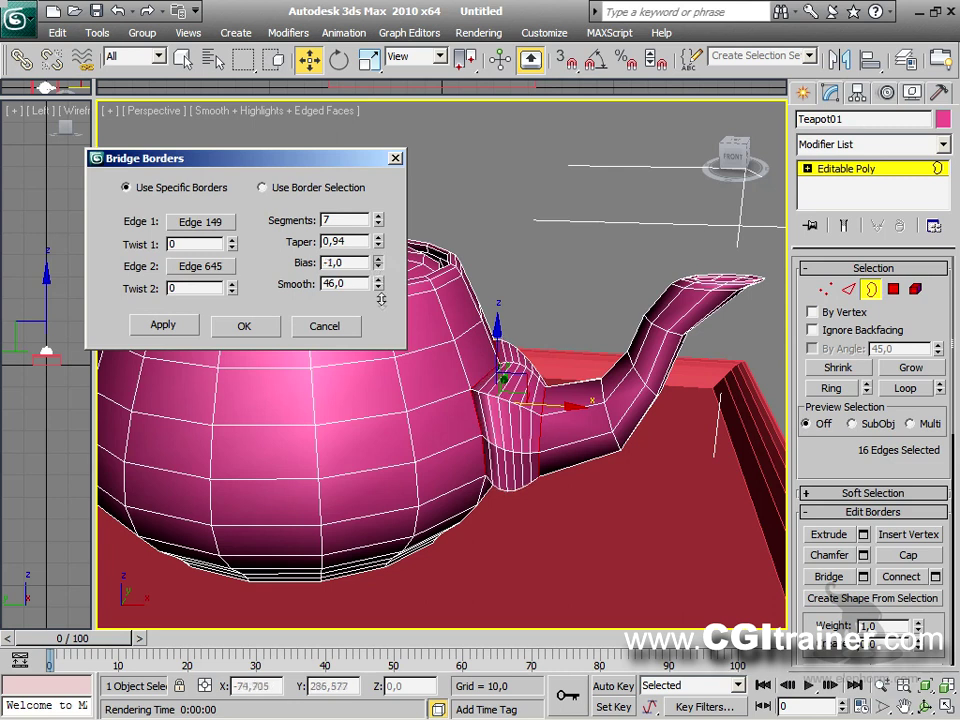
drag(391, 427, 375, 234)
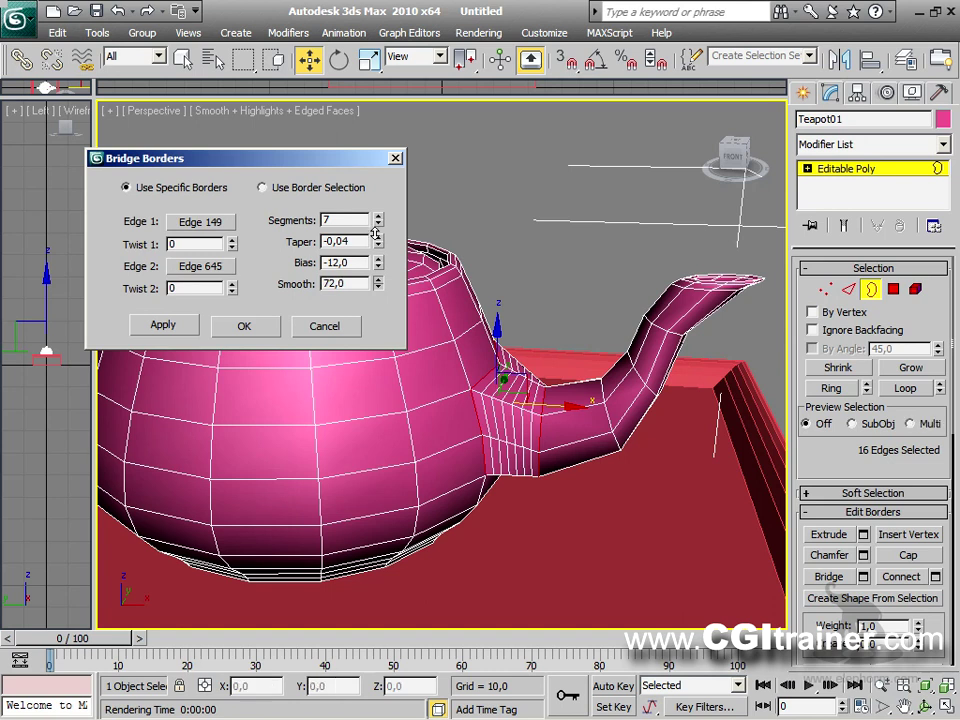
click(232, 295)
click(232, 295)
click(232, 295)
Step: Reduce the previewed border bridge to 4 segments, then cancel it
alt+middle_drag(420, 330, 195, 320)
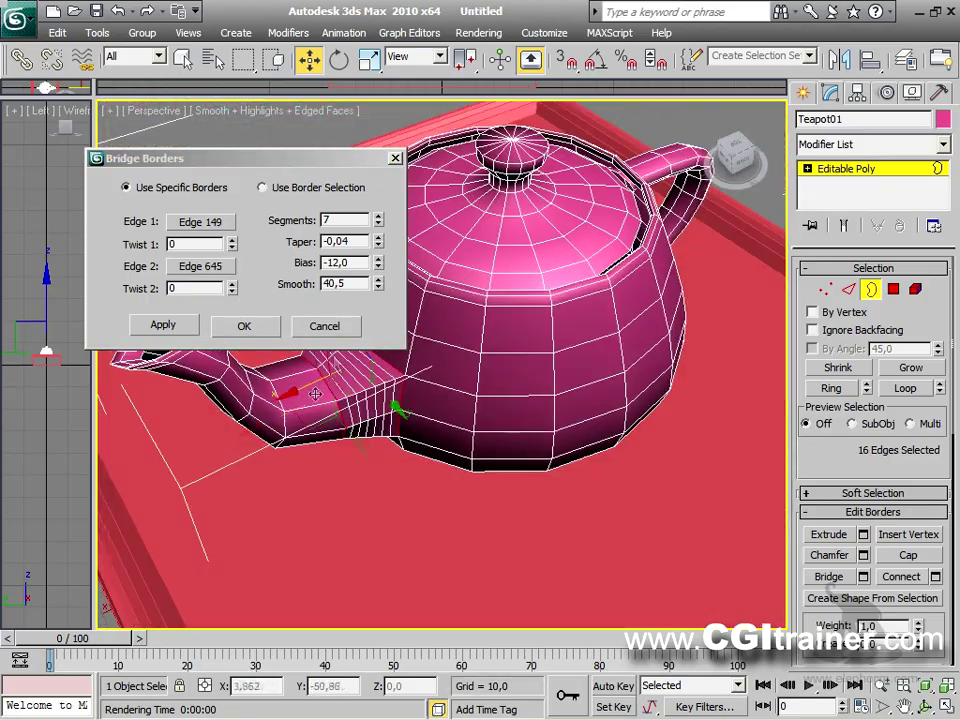
click(378, 226)
click(378, 226)
click(378, 226)
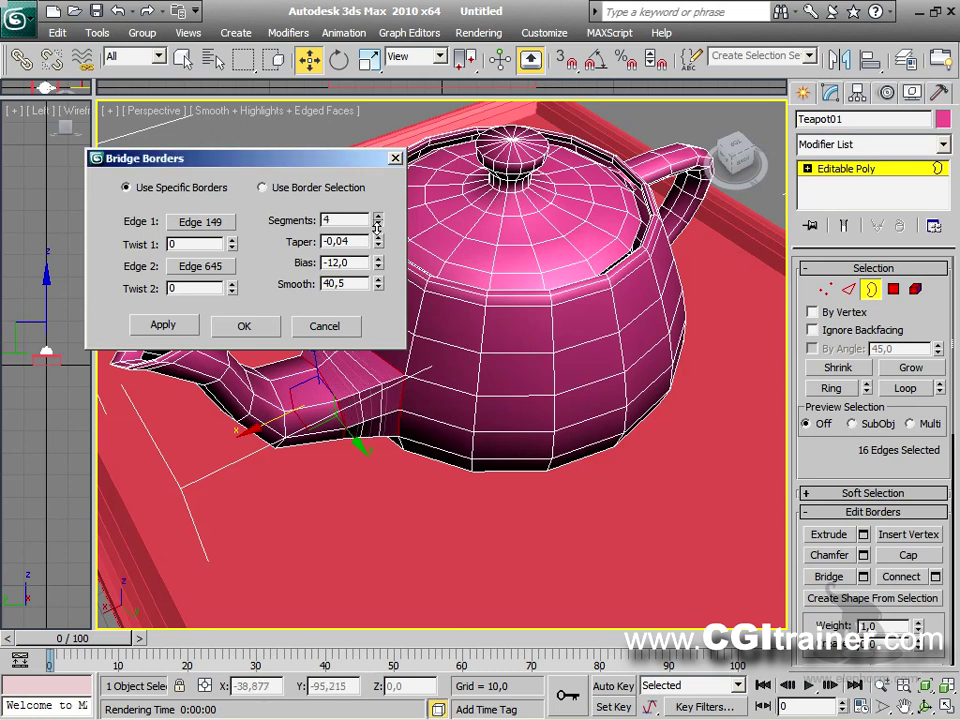
click(316, 330)
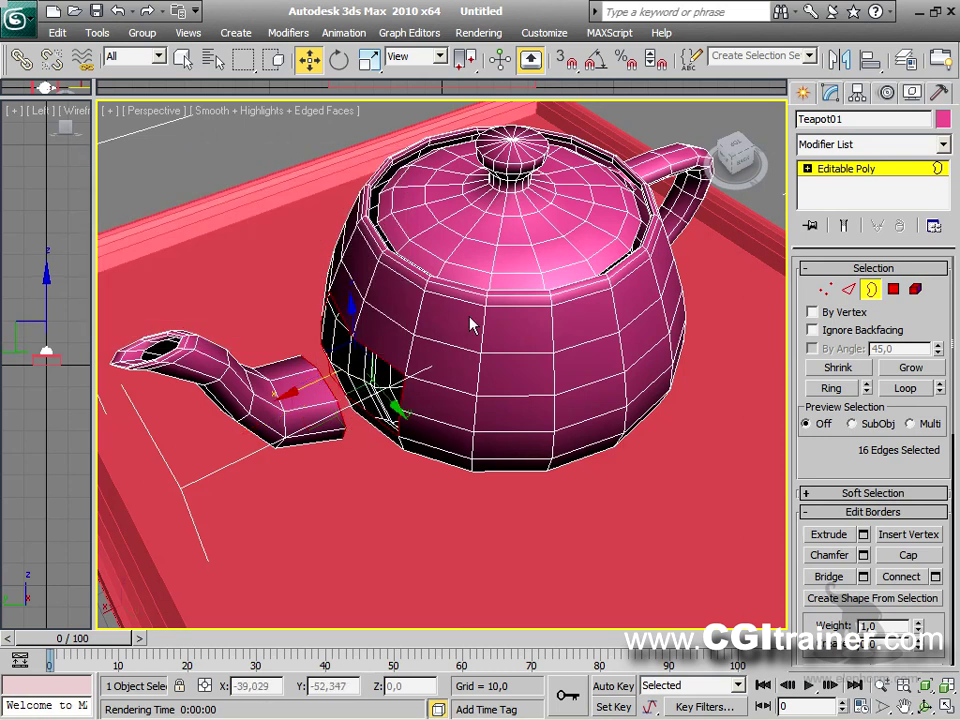
click(935, 577)
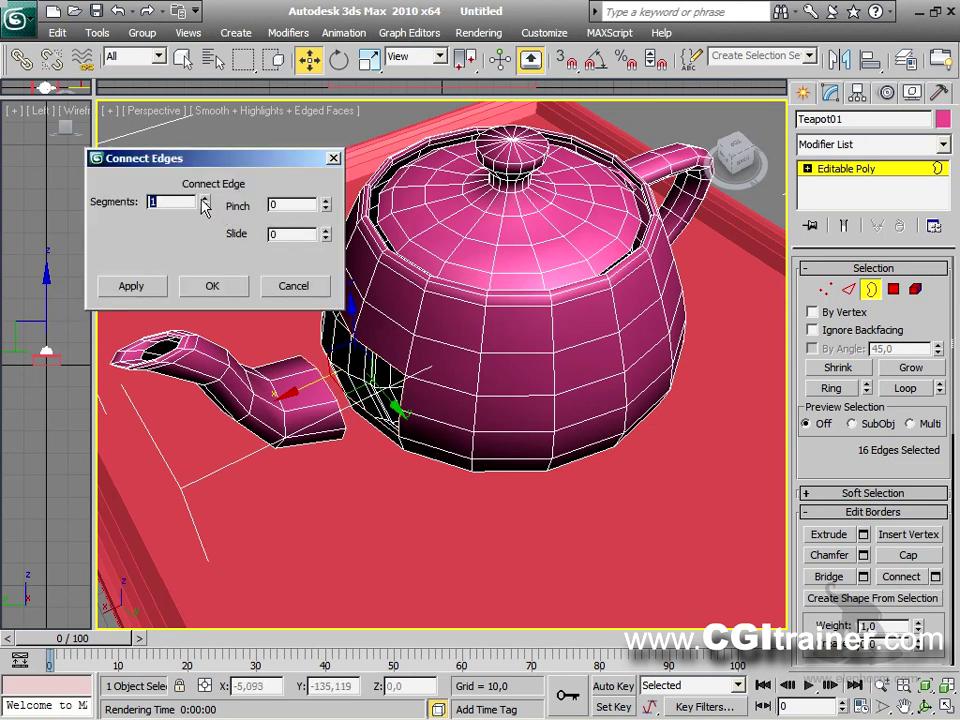
click(442, 425)
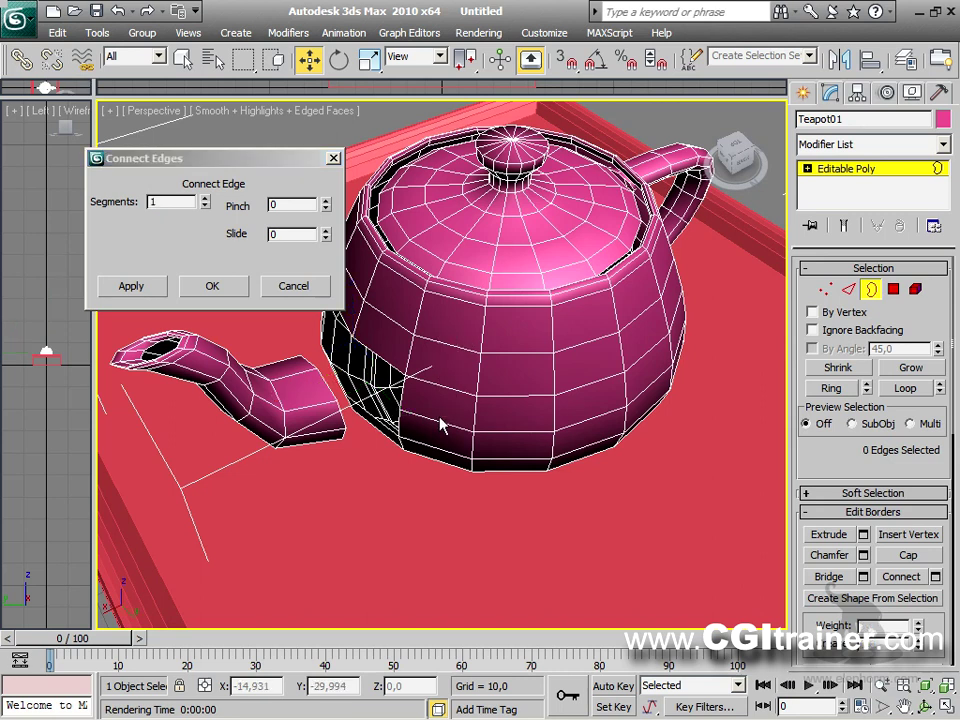
click(312, 285)
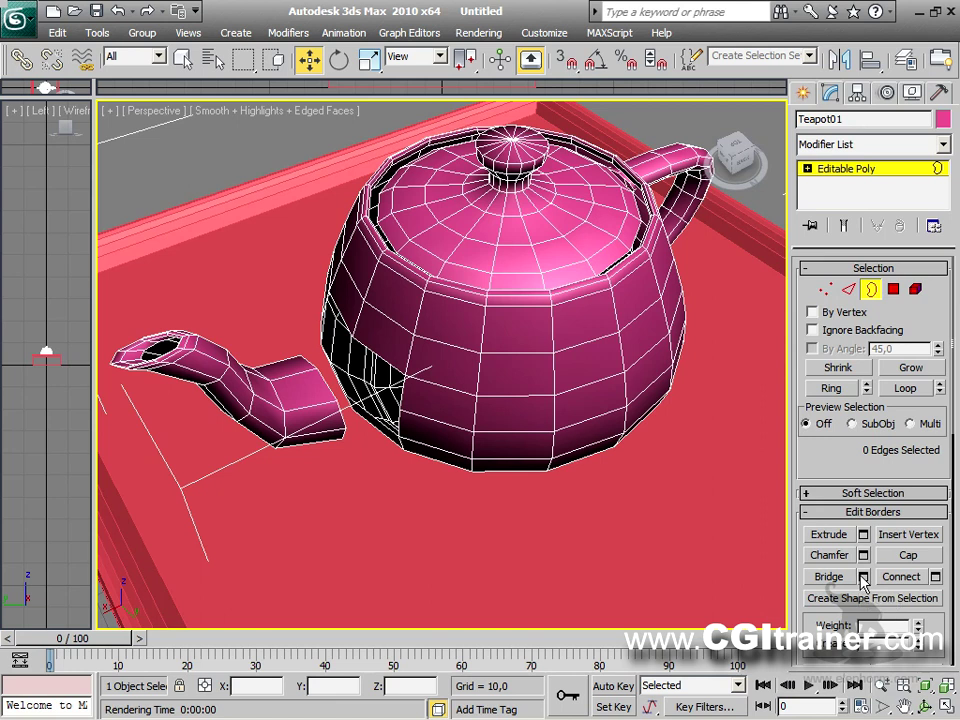
Step: Try bridging the hole and spout borders with 4 segments, Taper -0.04, Bias -12 and Smooth 40.5, then undo the bridge
click(863, 577)
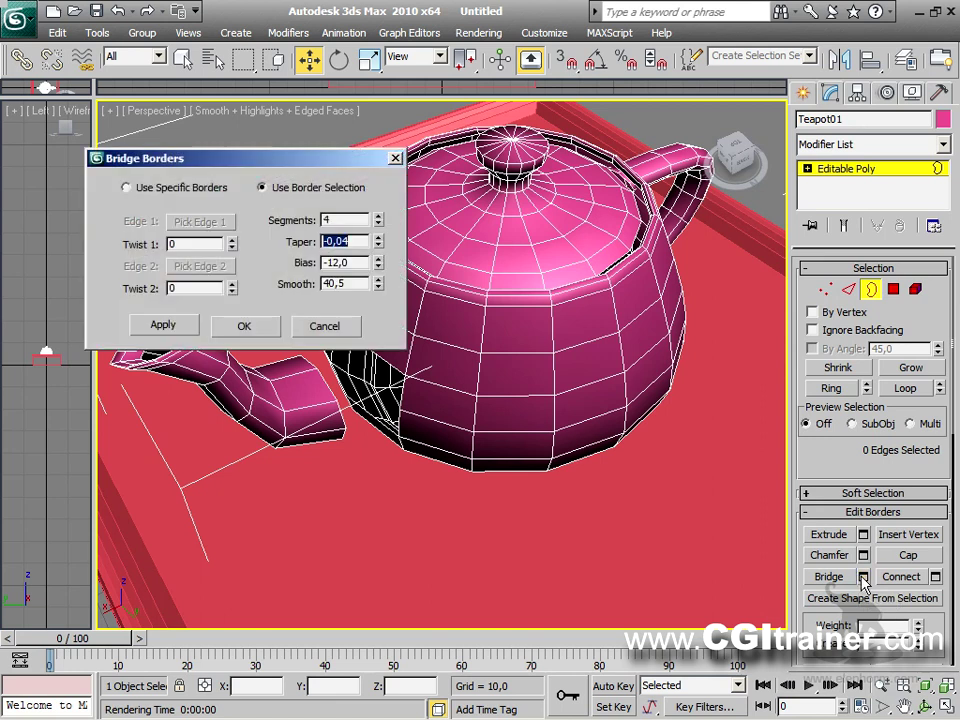
click(397, 372)
ctrl+click(295, 395)
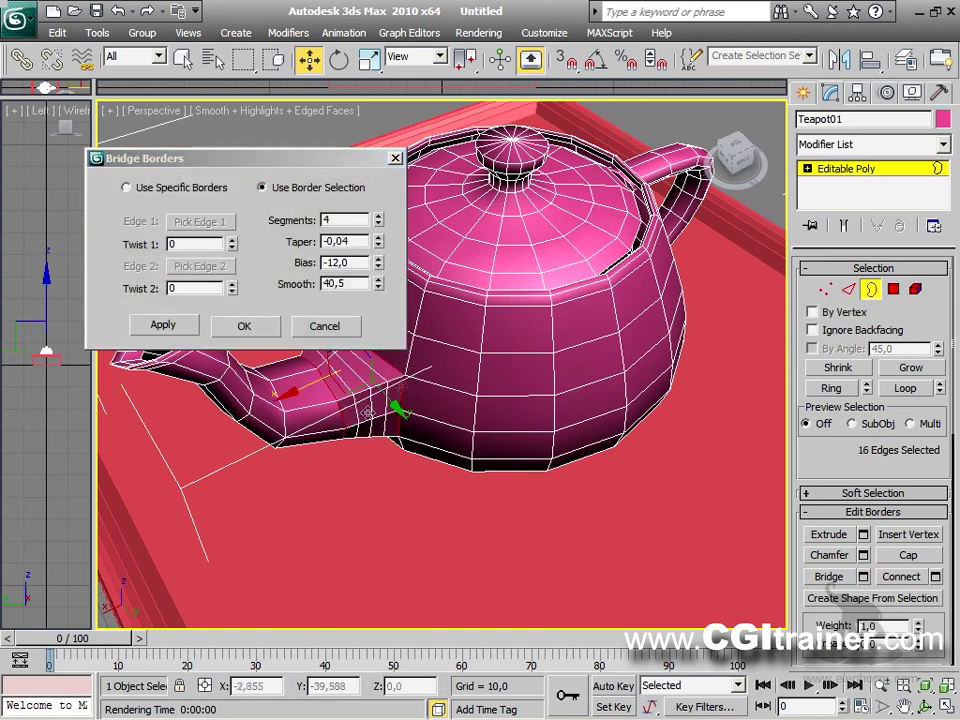
click(248, 327)
alt+middle_drag(386, 377, 700, 296)
click(640, 400)
alt+middle_drag(640, 400, 588, 372)
alt+middle_drag(620, 350, 568, 375)
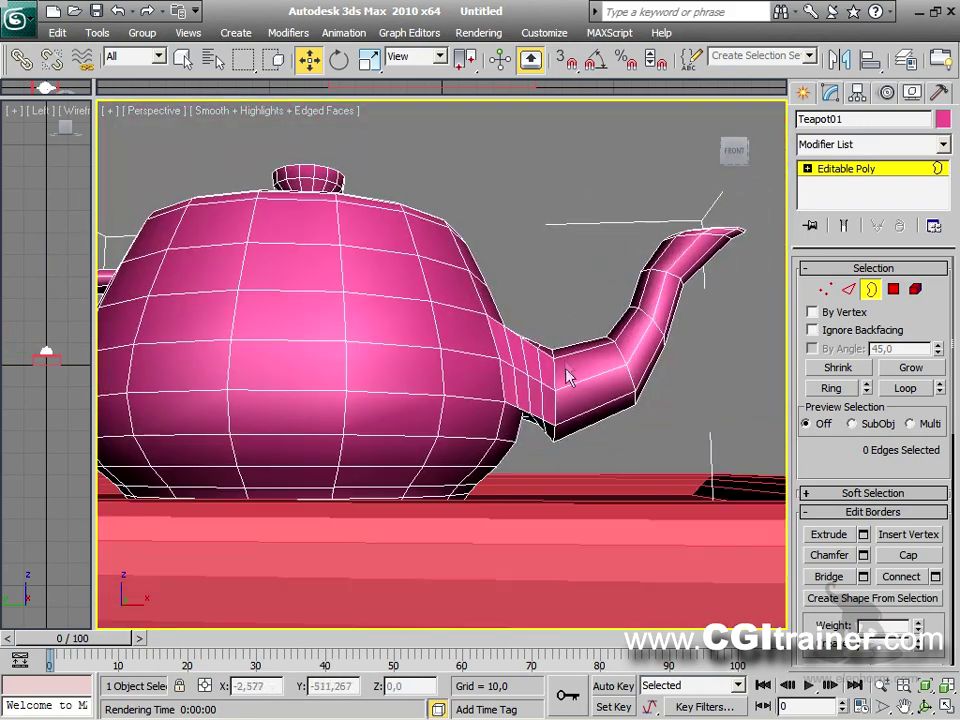
click(581, 403)
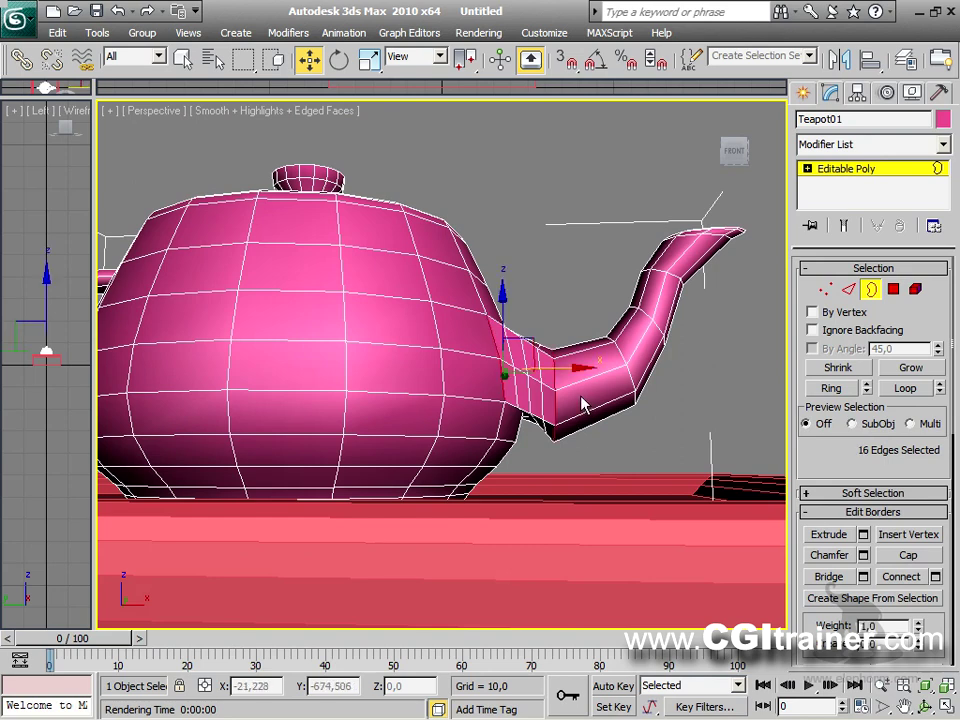
alt+middle_drag(600, 340, 560, 300)
Step: Save the selected hole and spout borders as the named selection set OUVERTURES
alt+middle_drag(460, 230, 388, 290)
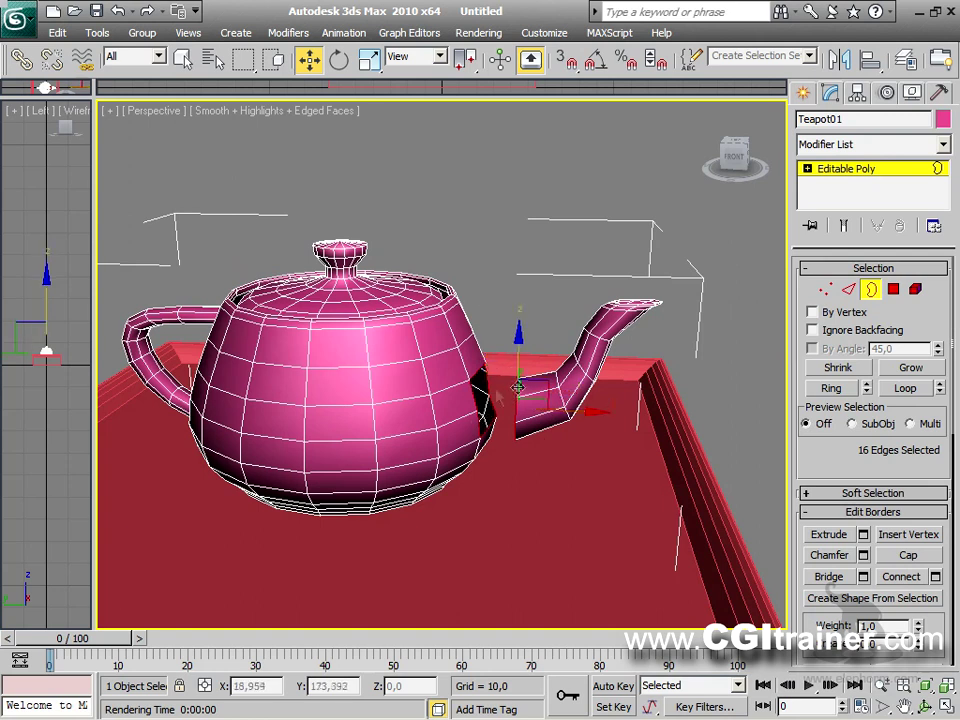
click(758, 55)
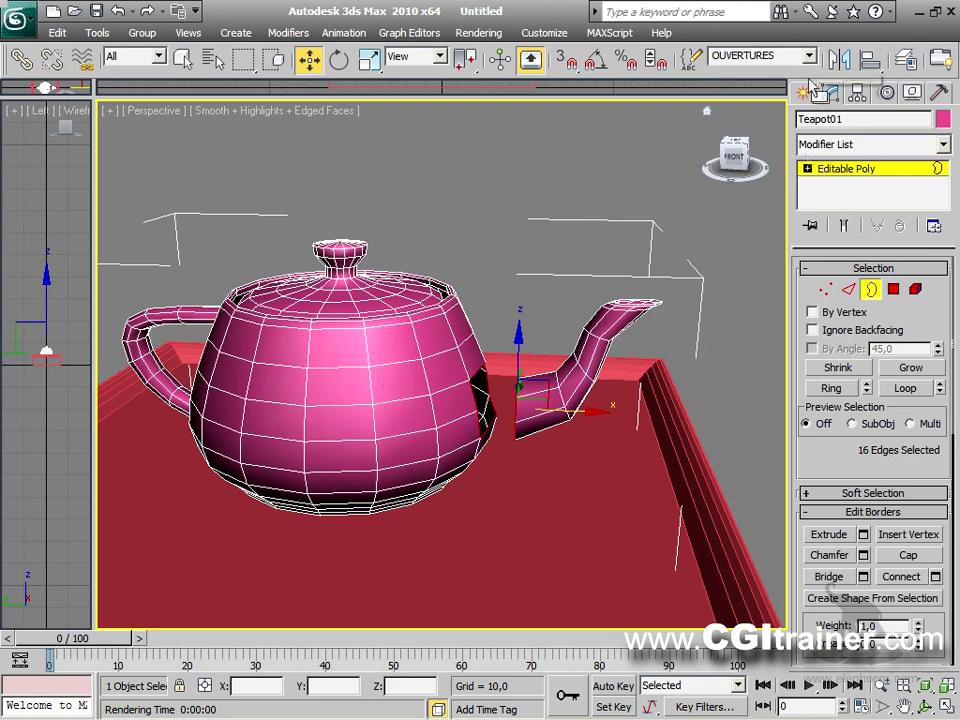
Step: Select the whole spout at element level, save it as the named selection set BEC, and clear the selection
click(915, 289)
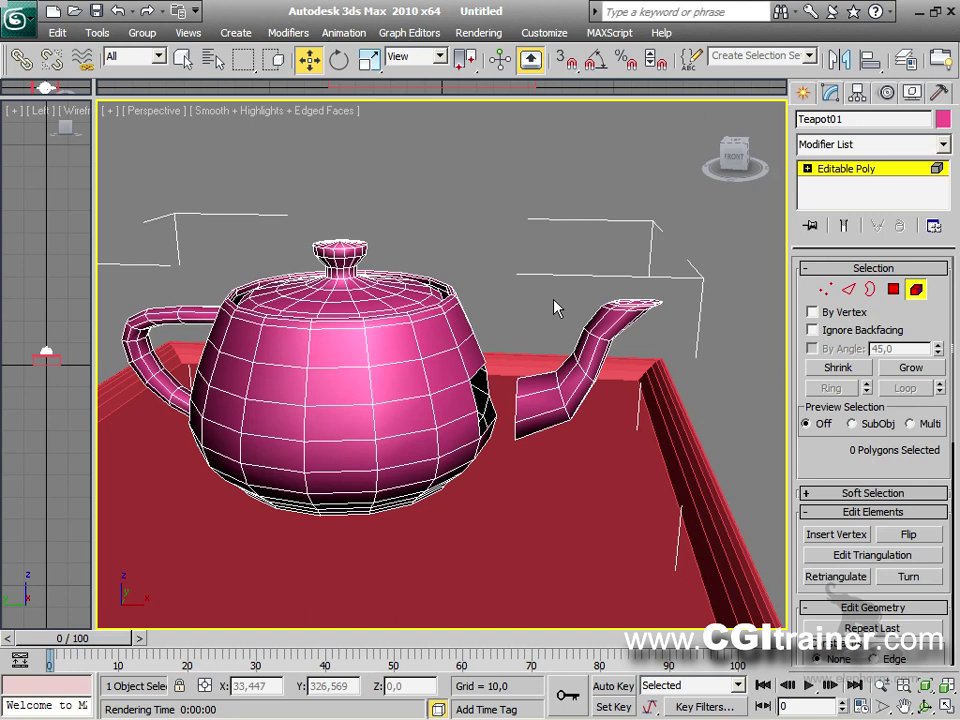
click(547, 375)
click(715, 55)
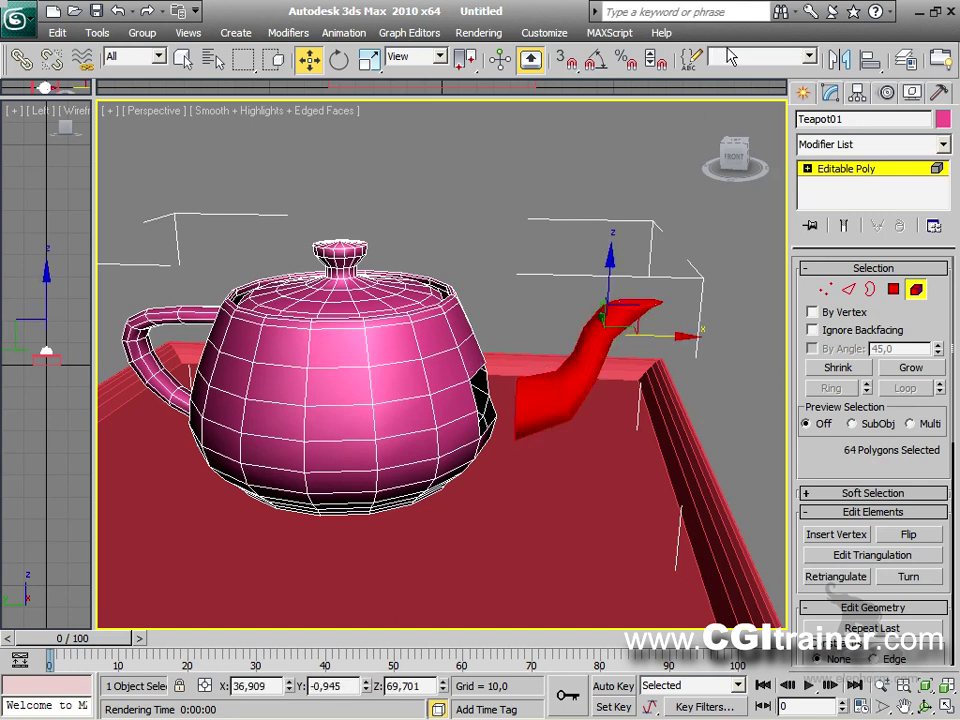
text(BEC)
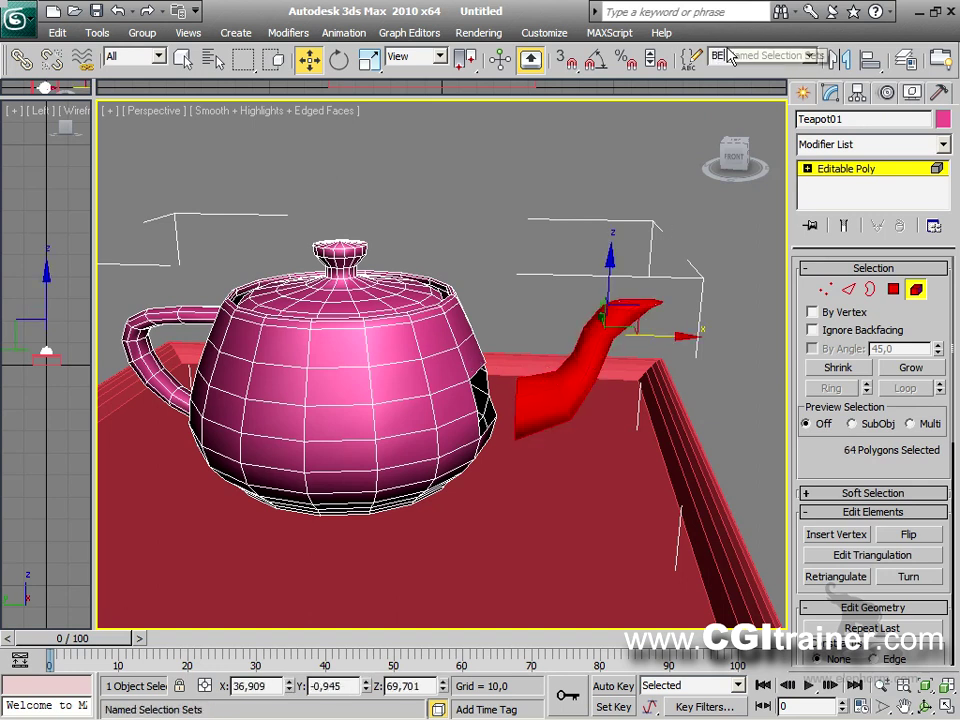
key(Return)
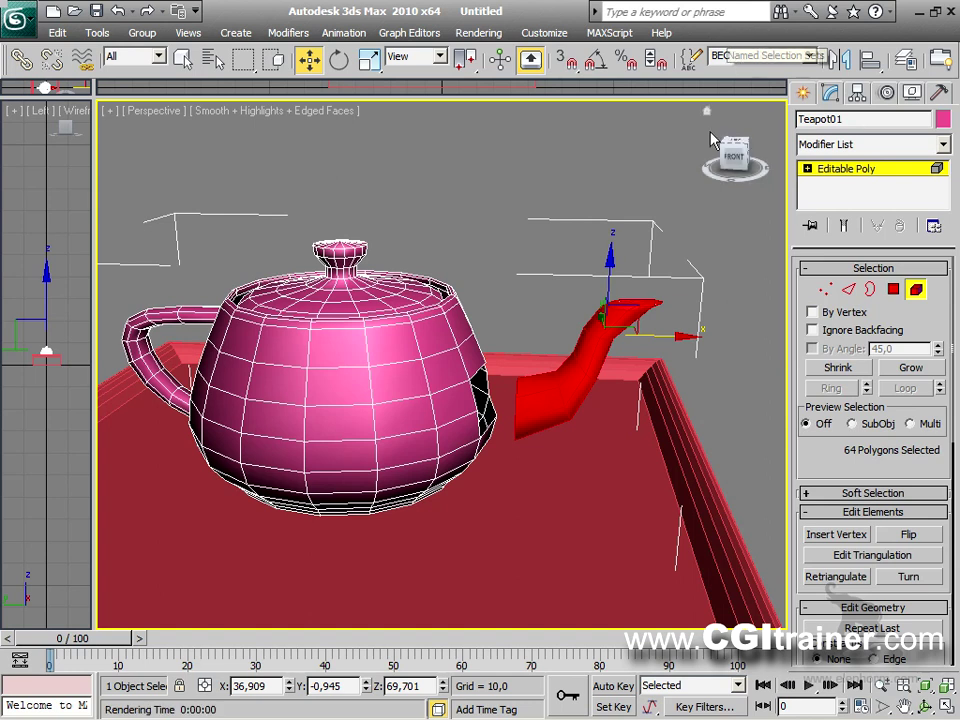
click(474, 244)
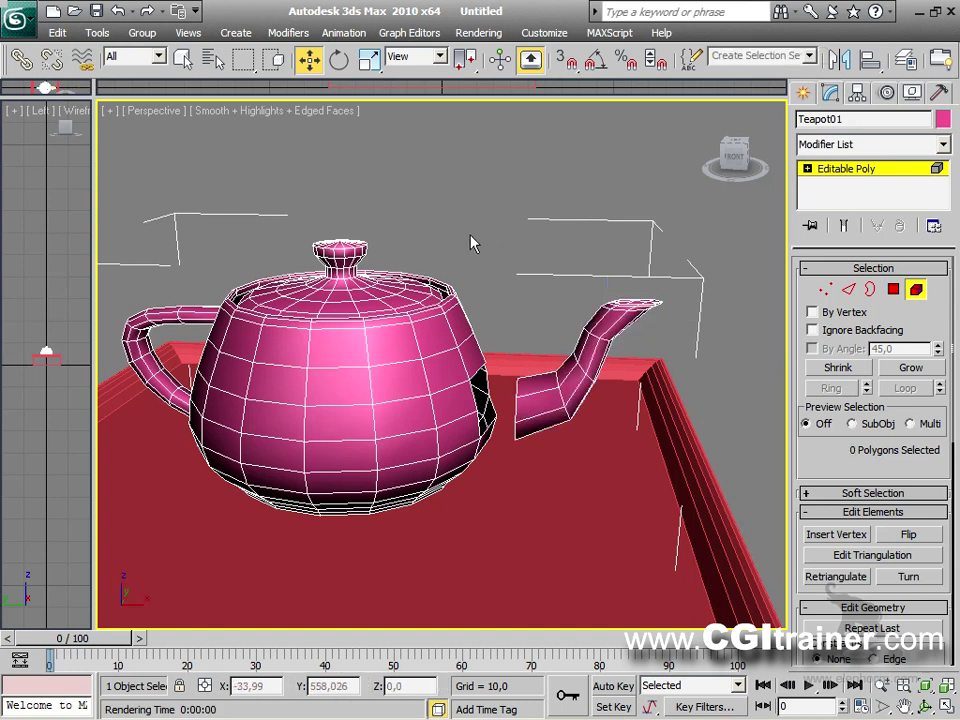
Step: Check the named selection sets offered at vertex level and the selection stored at border level
click(825, 289)
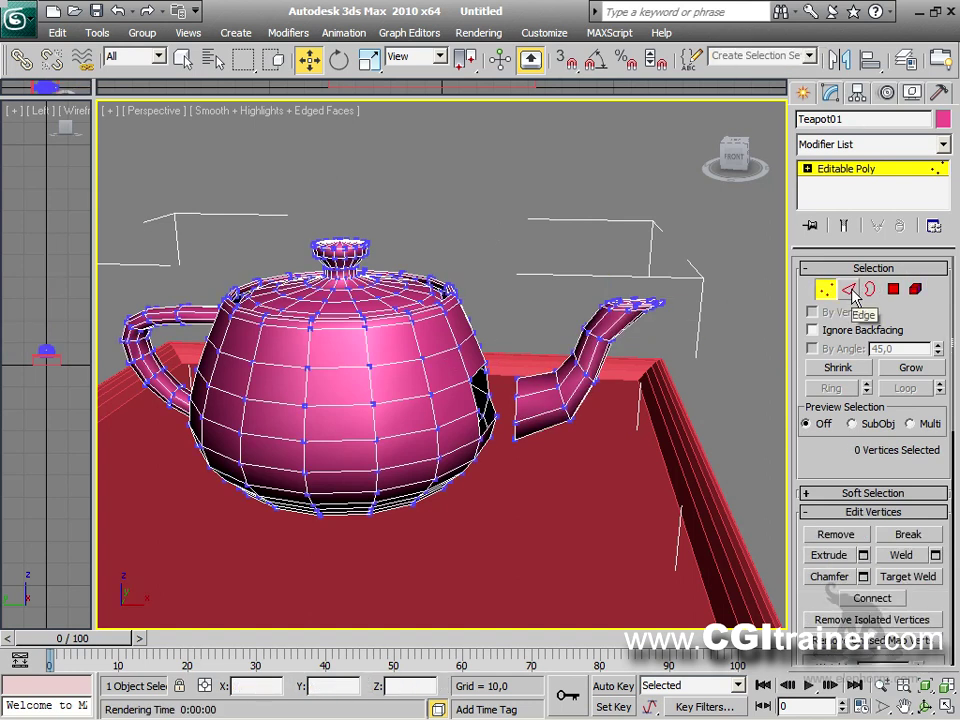
click(790, 58)
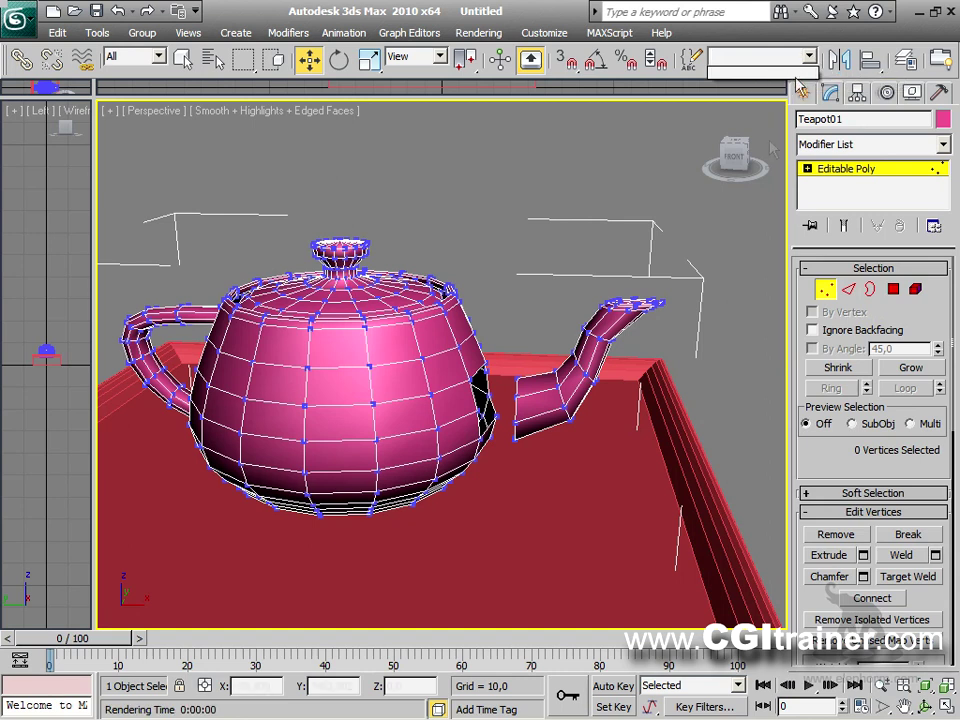
click(871, 290)
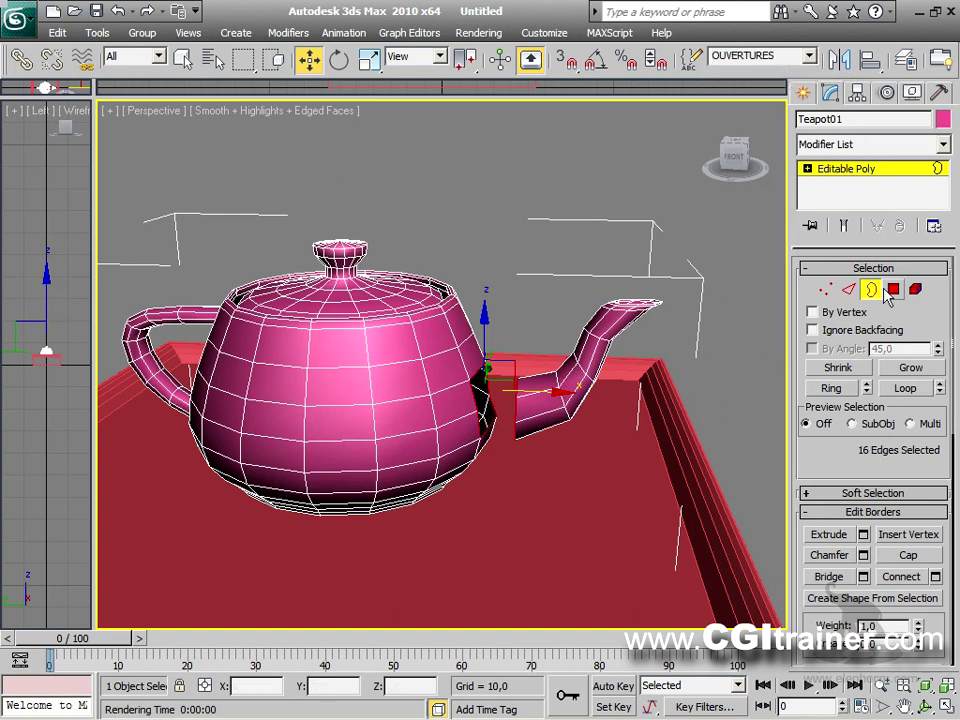
Step: Recall the named selection set BEC at polygon level and again at element level
click(894, 290)
click(809, 56)
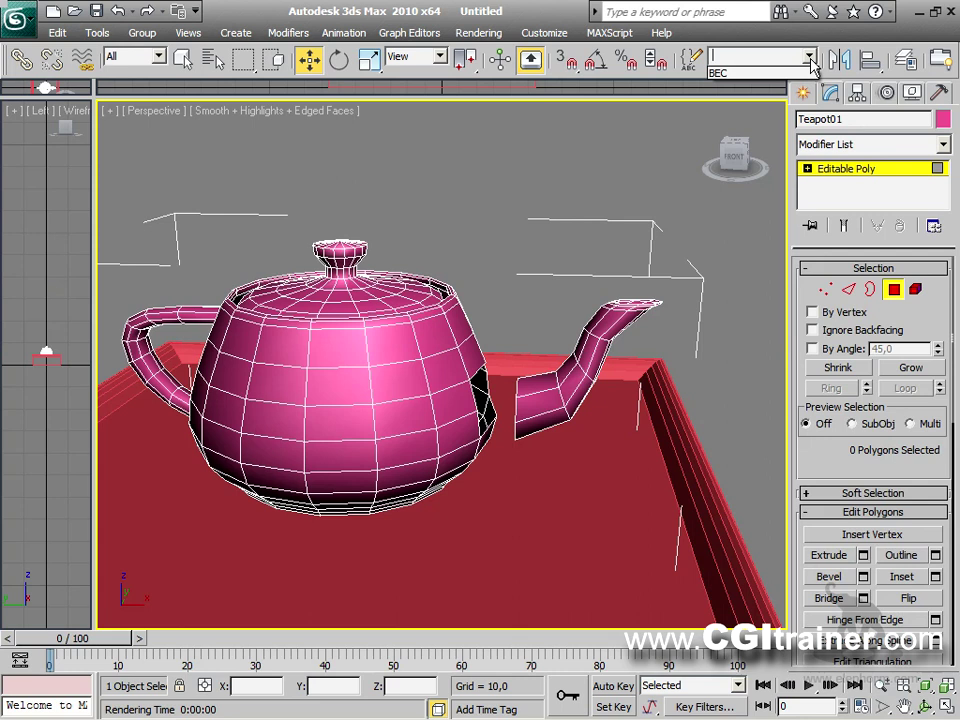
click(774, 74)
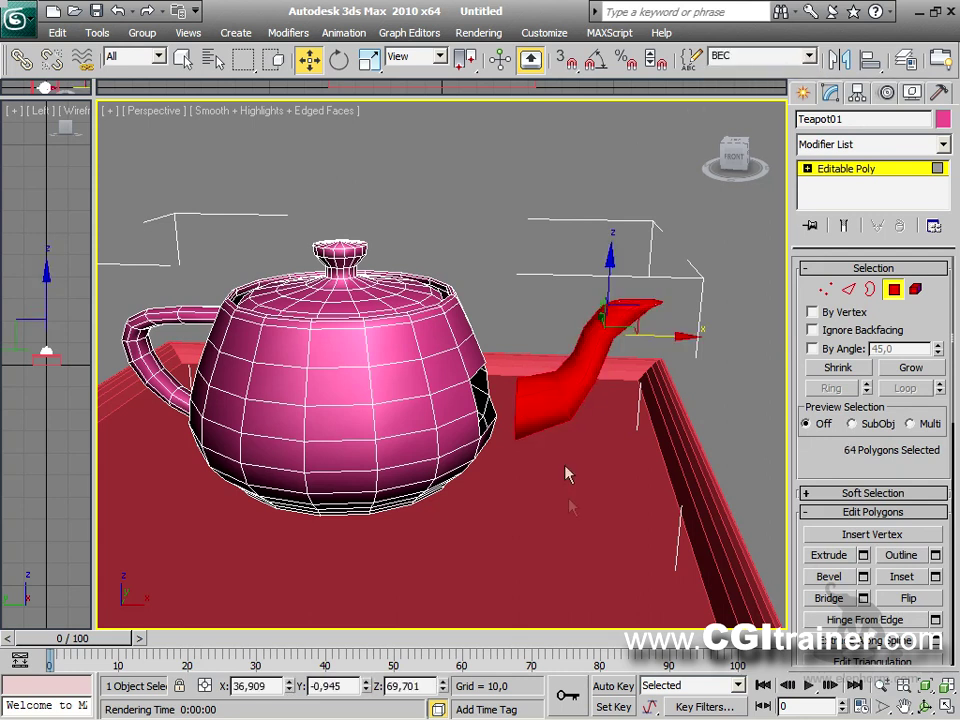
click(915, 290)
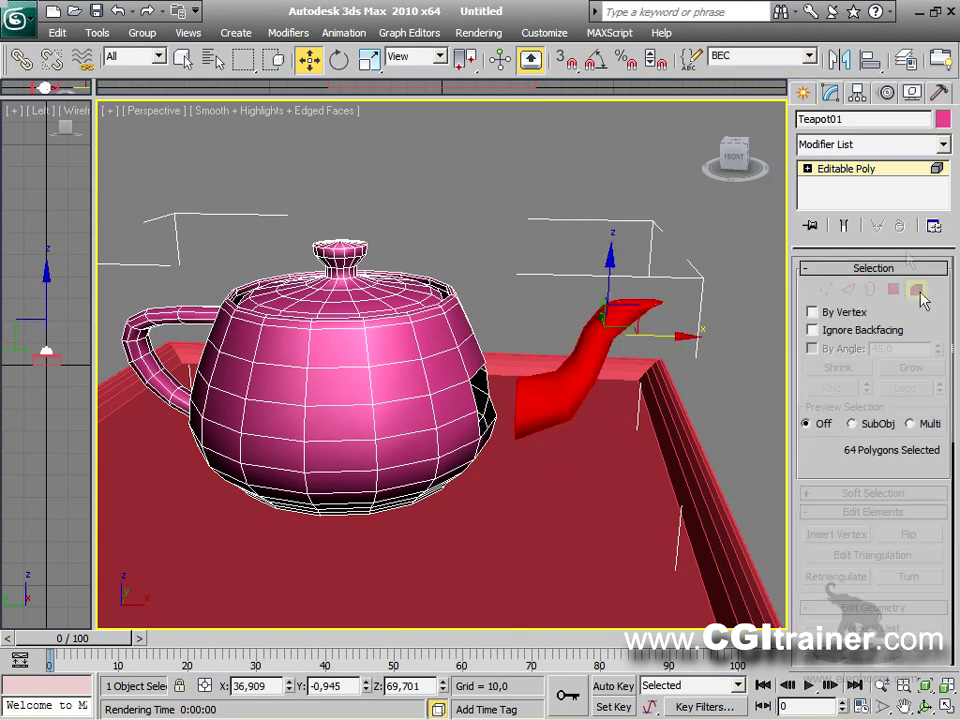
click(809, 56)
click(786, 71)
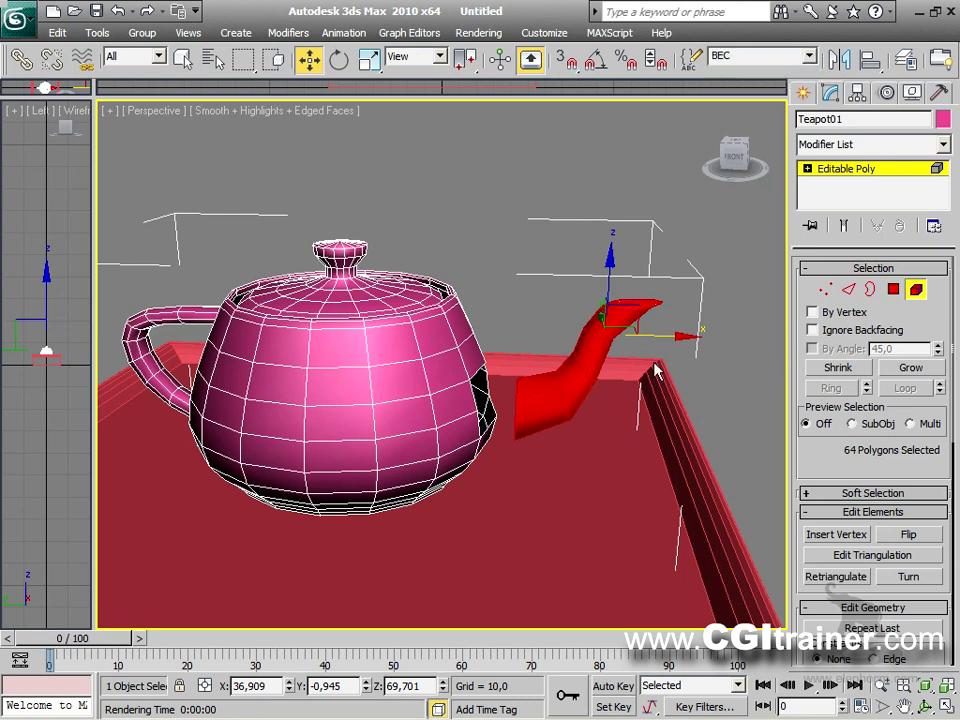
Step: Try bridging the OUVERTURES borders and raising the spout polygons of the BEC set, and undo both changes
click(869, 292)
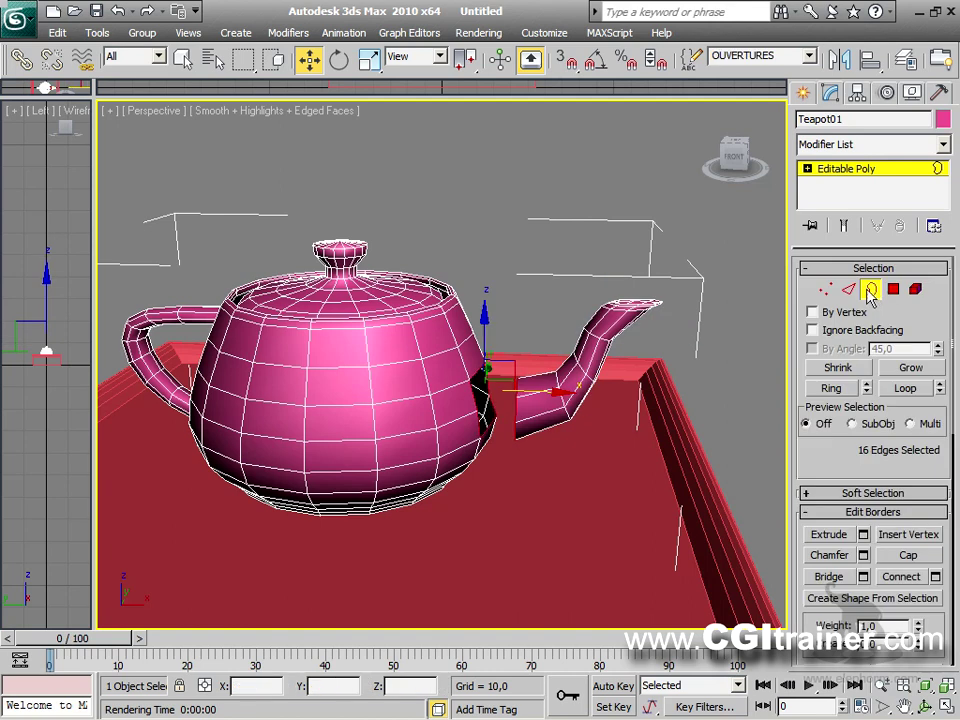
click(829, 576)
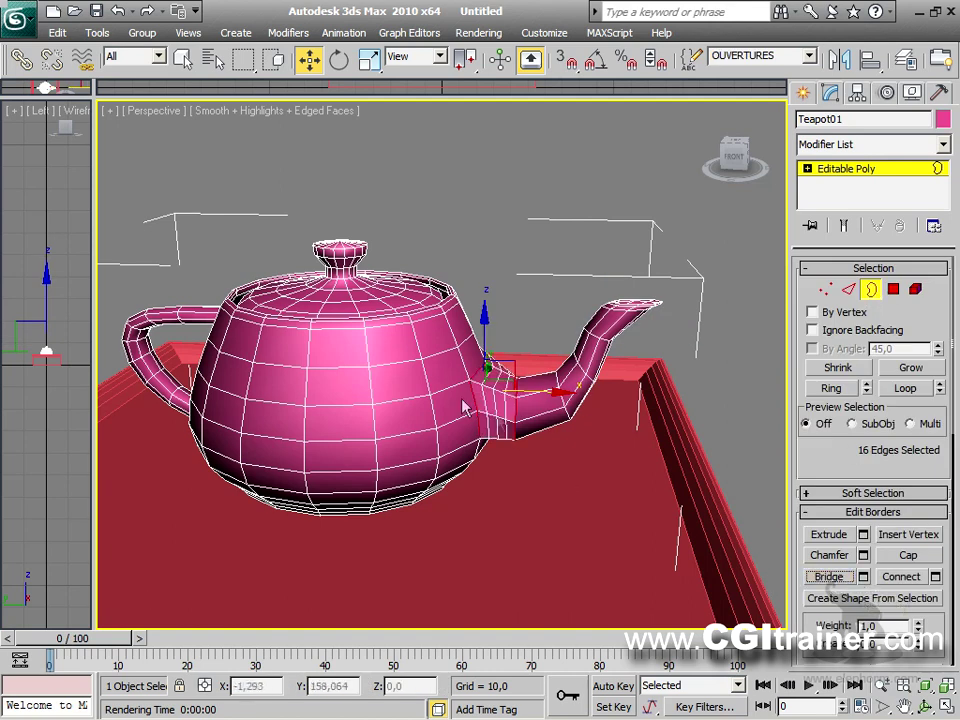
ctrl+click(893, 289)
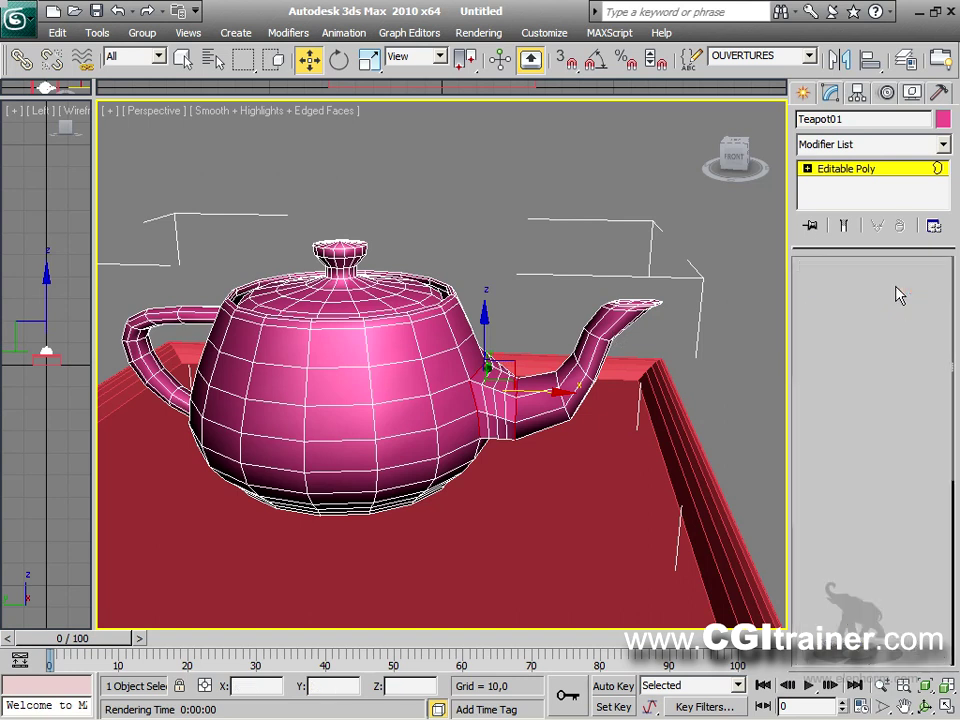
click(808, 56)
click(767, 72)
mouse_move(636, 304)
mouse_down()
mouse_move(635, 278)
mouse_move(636, 287)
mouse_up()
alt+middle_drag(663, 397, 640, 355)
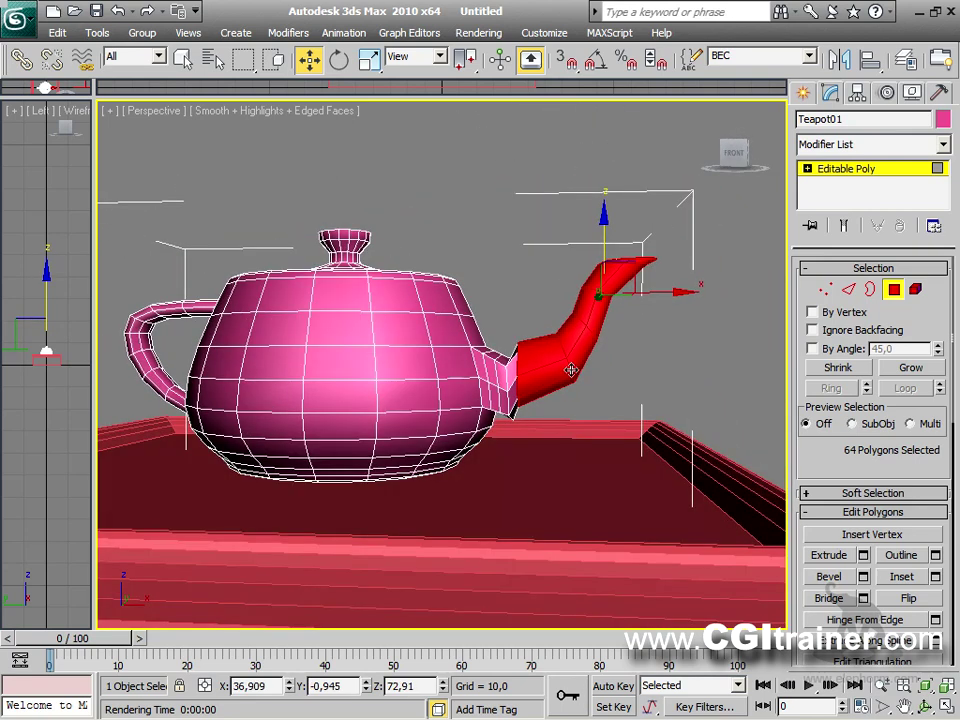
drag(571, 371, 575, 386)
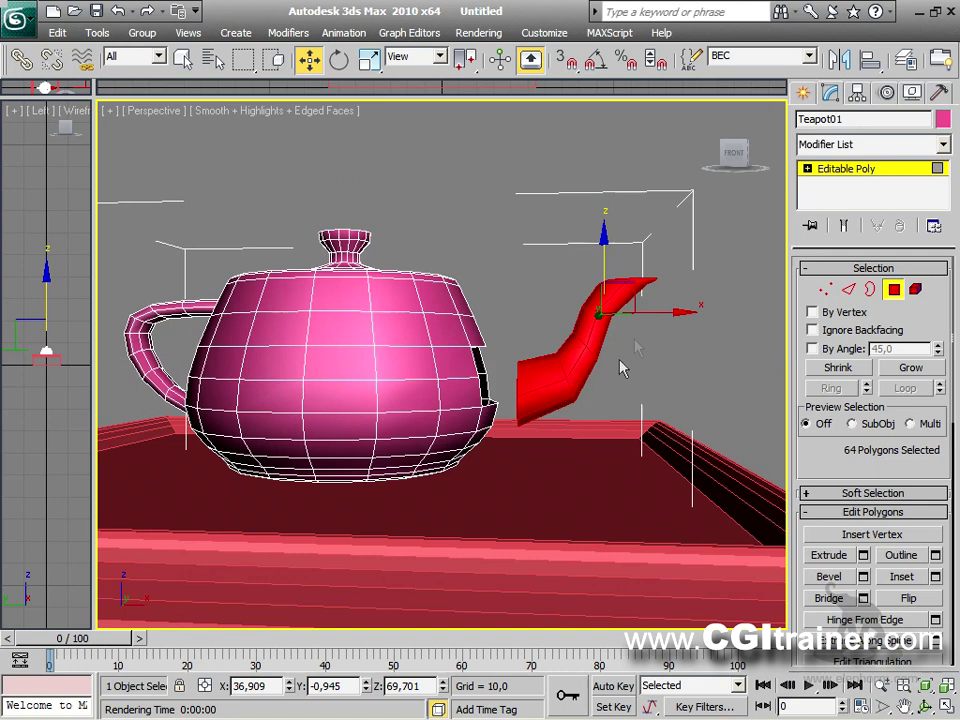
Step: Raise the detached spout to a Z of about 73.6 and bridge the OUVERTURES borders to join it to the body
drag(600, 254, 600, 237)
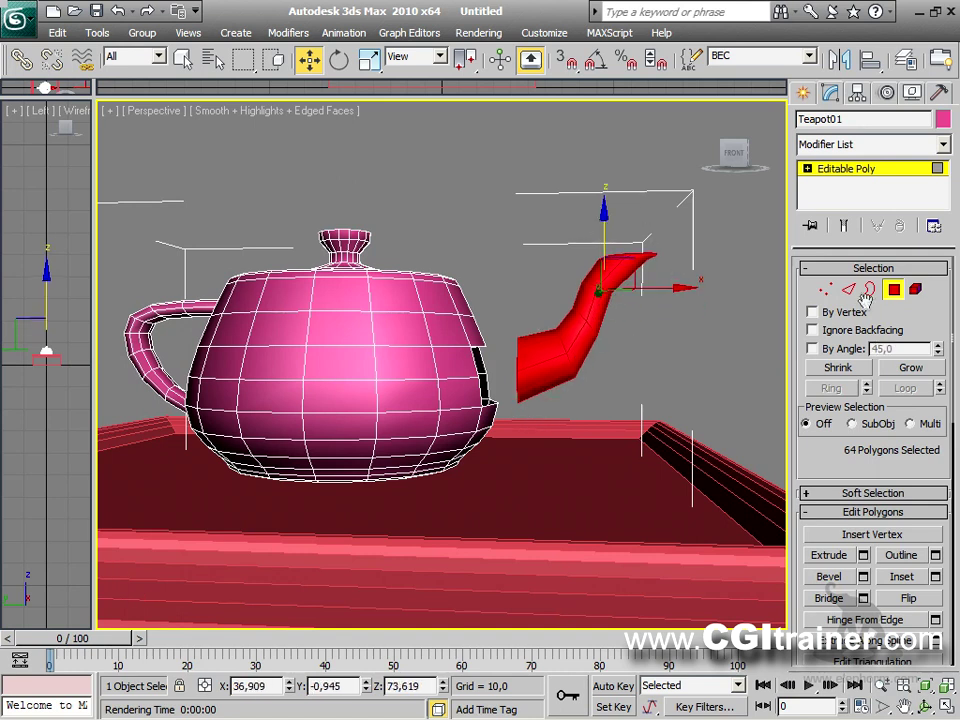
click(760, 56)
click(718, 90)
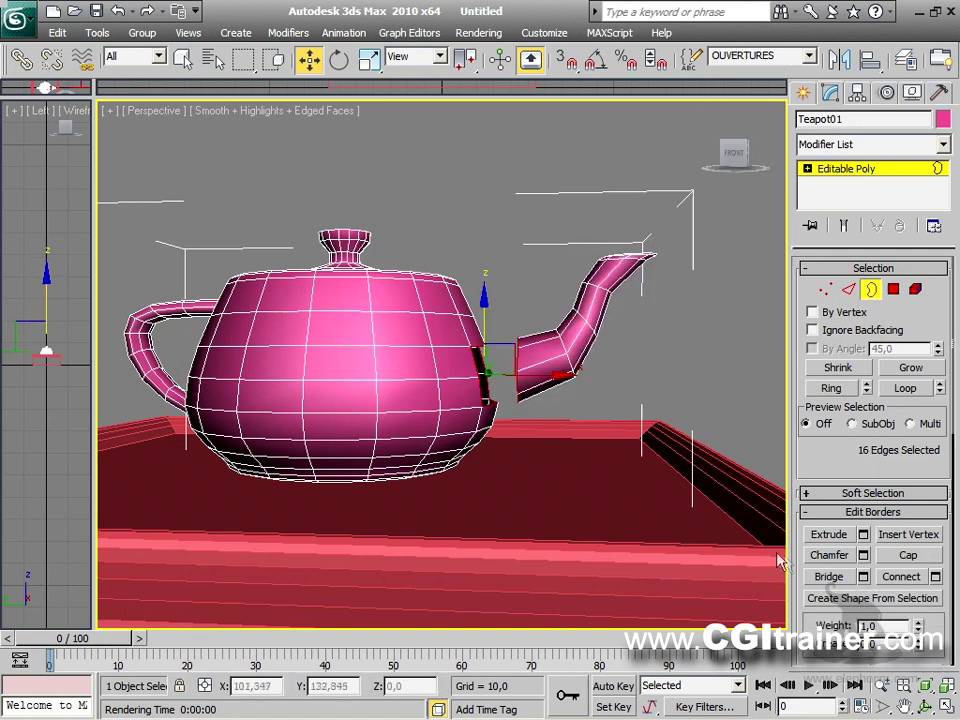
click(826, 577)
alt+middle_drag(617, 377, 611, 450)
scroll(611, 450, up, 5)
scroll(612, 418, down, 4)
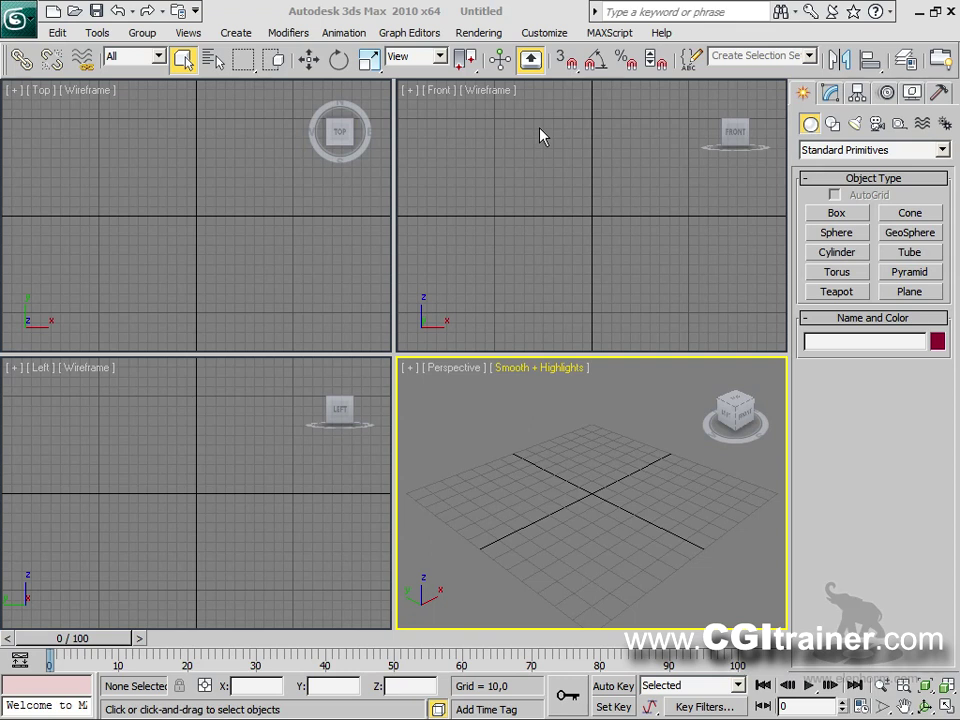
Step: Create a sphere of about 44.9 radius at the grid centre with 16 segments and edged faces displayed
click(837, 232)
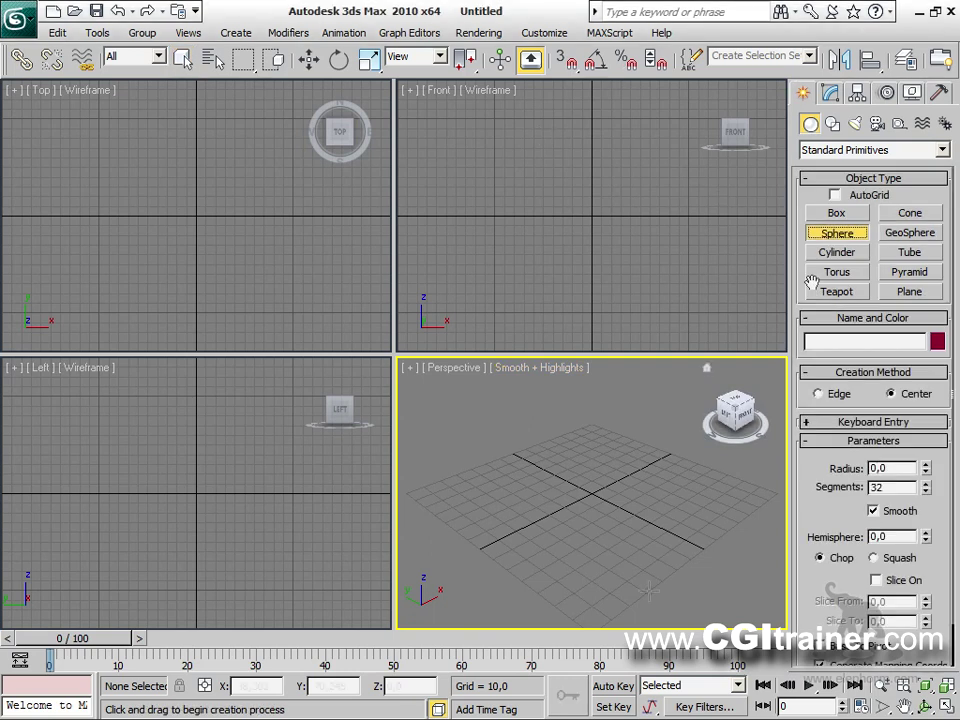
drag(597, 500, 604, 463)
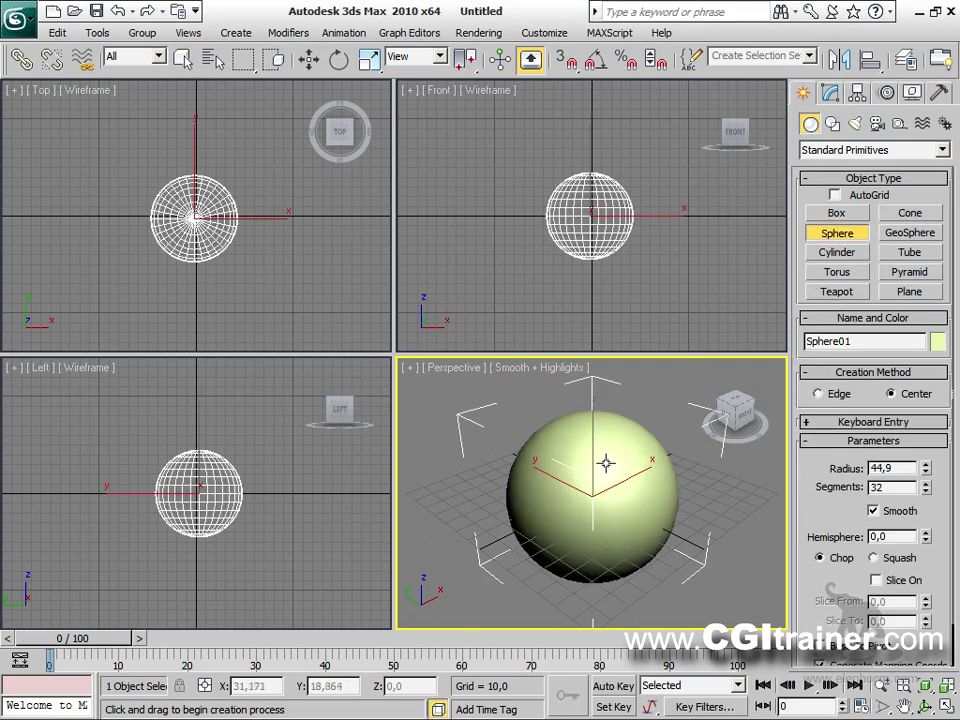
key(F4)
drag(926, 491, 926, 525)
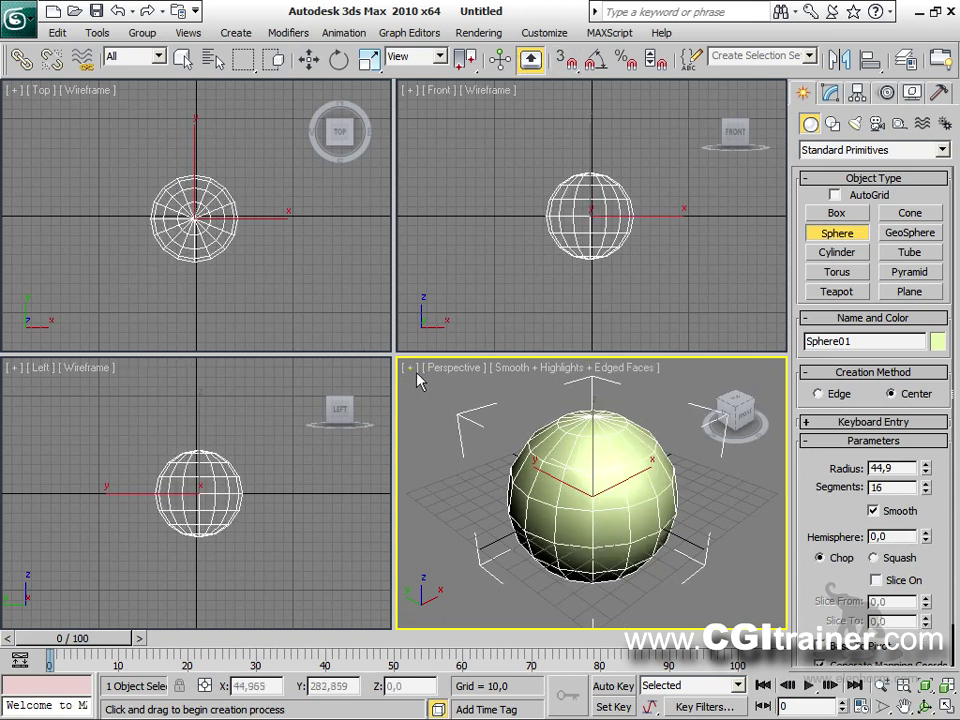
Step: Maximize the Perspective view and convert the sphere to an Editable Poly
key(alt+w)
right_click(379, 362)
right_click(388, 357)
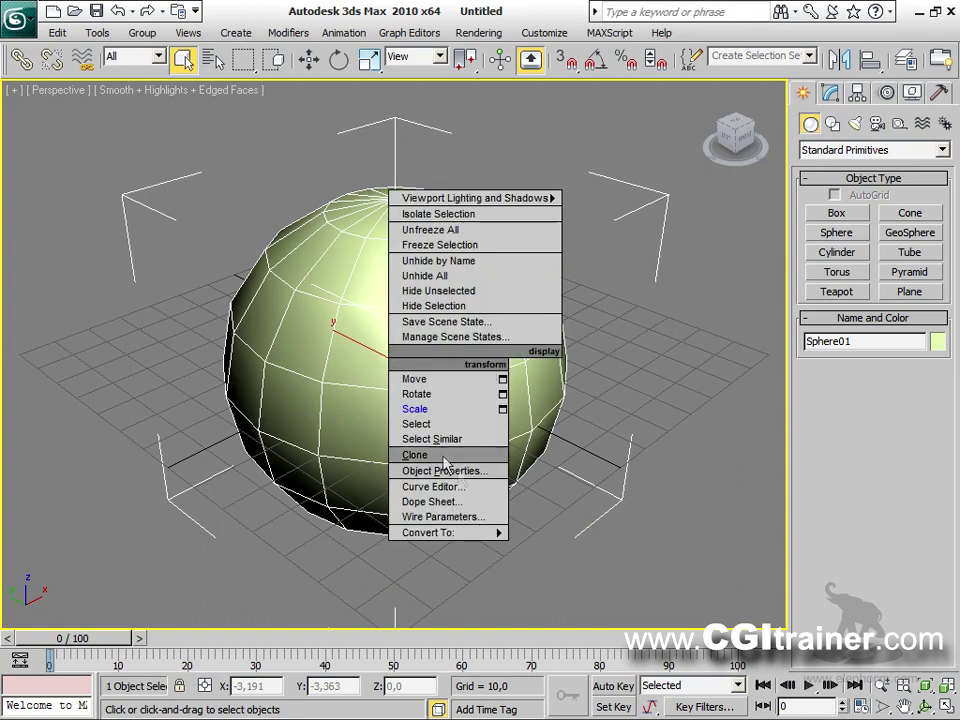
mouse_move(469, 532)
click(603, 549)
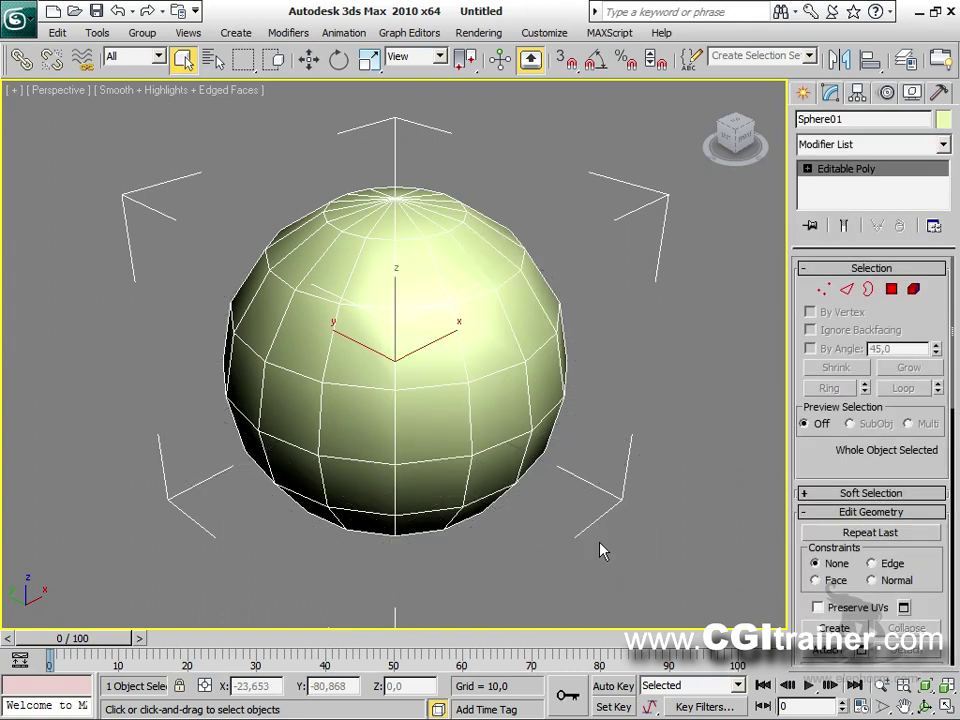
Step: At polygon level, set region selection to window mode and select the sphere's polygons from its top to below the middle
alt+middle_drag(482, 409, 485, 368)
scroll(395, 360, down, 2)
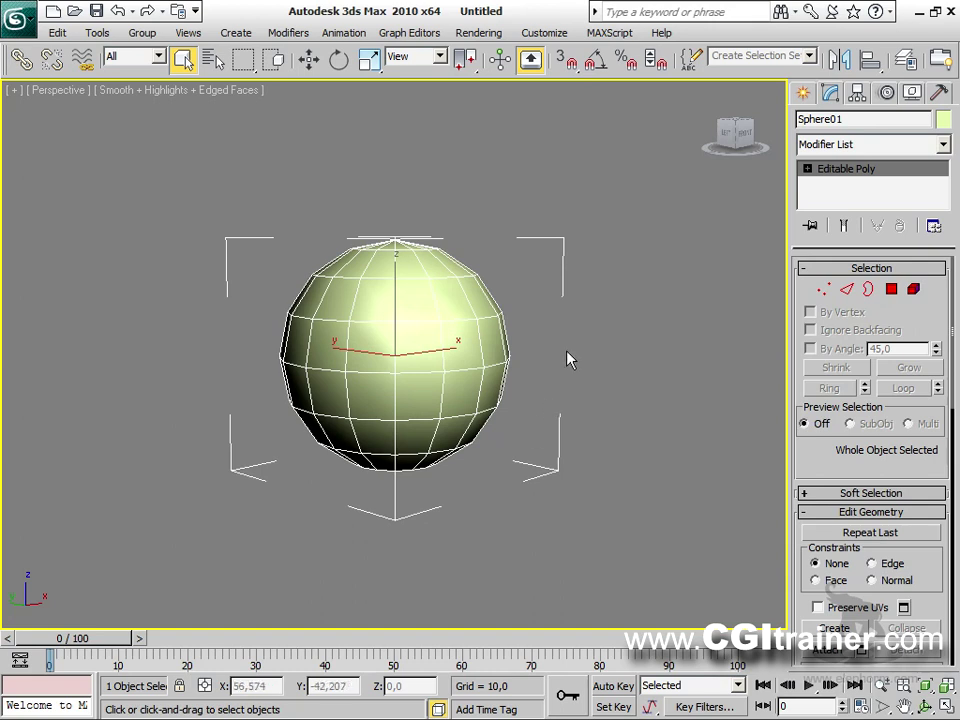
click(891, 289)
drag(250, 181, 543, 402)
alt+middle_drag(579, 393, 561, 375)
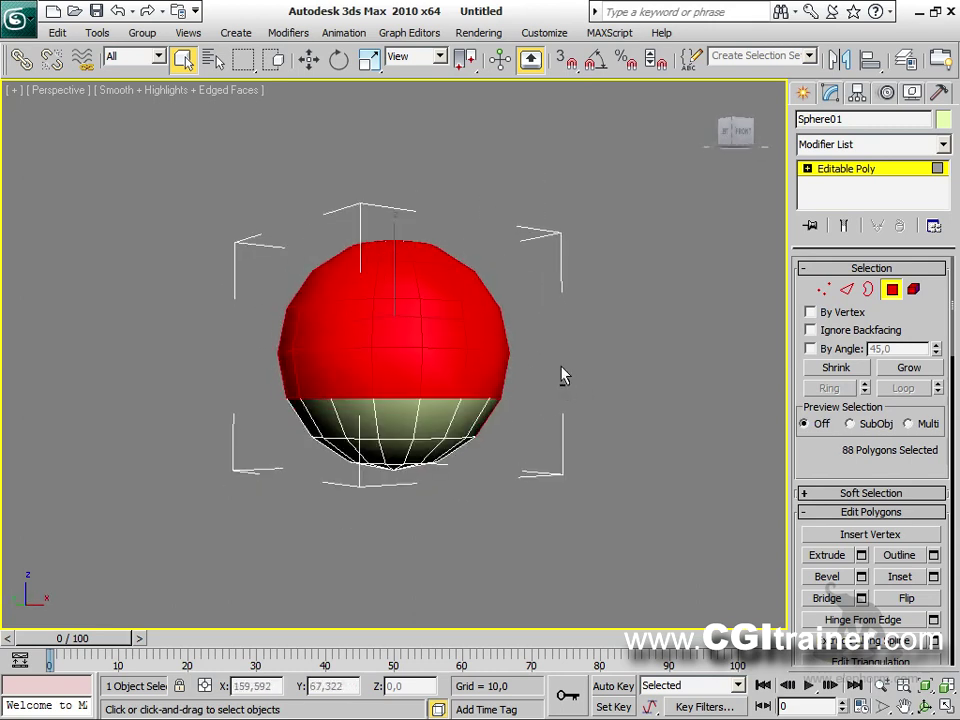
click(275, 64)
drag(242, 167, 549, 420)
alt+middle_drag(549, 420, 619, 484)
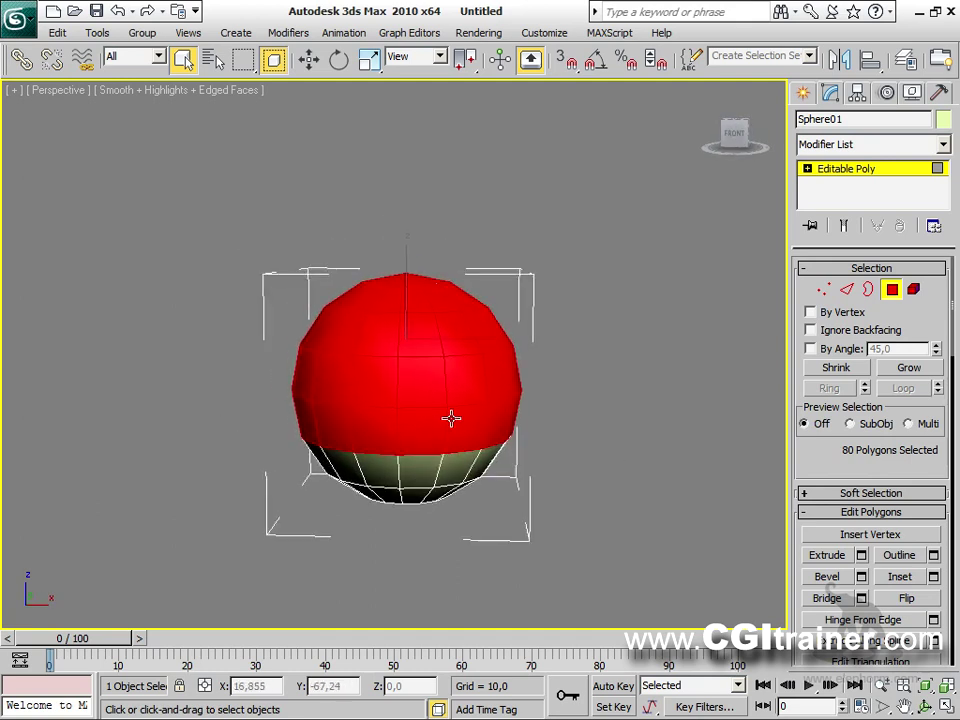
Step: Clone the selected upper polygons as an element, placed above the sphere at a Z of about 92.6
key(w)
drag(404, 300, 386, 82)
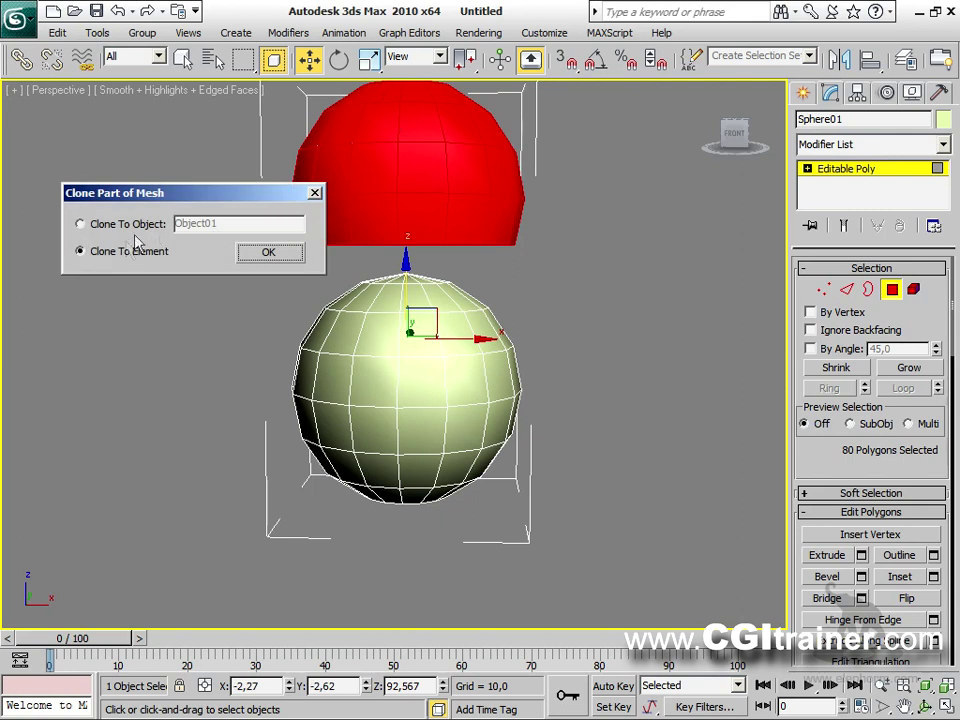
click(268, 253)
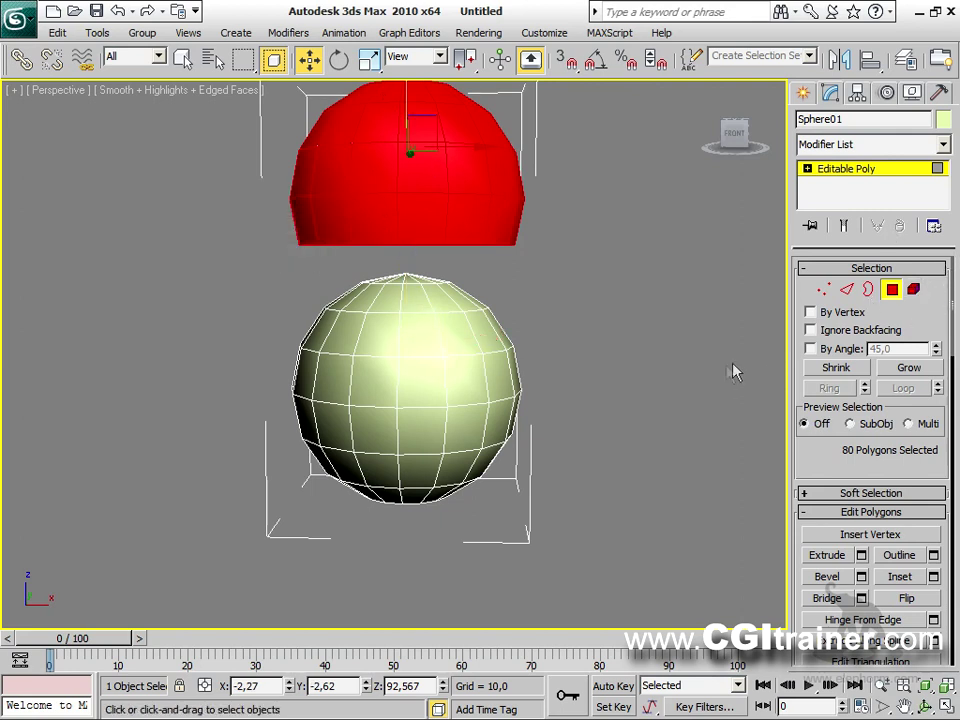
Step: Scale the cloned cap uniformly to about 32% and lower it to a Z of about 67, just above the sphere
right_click(412, 264)
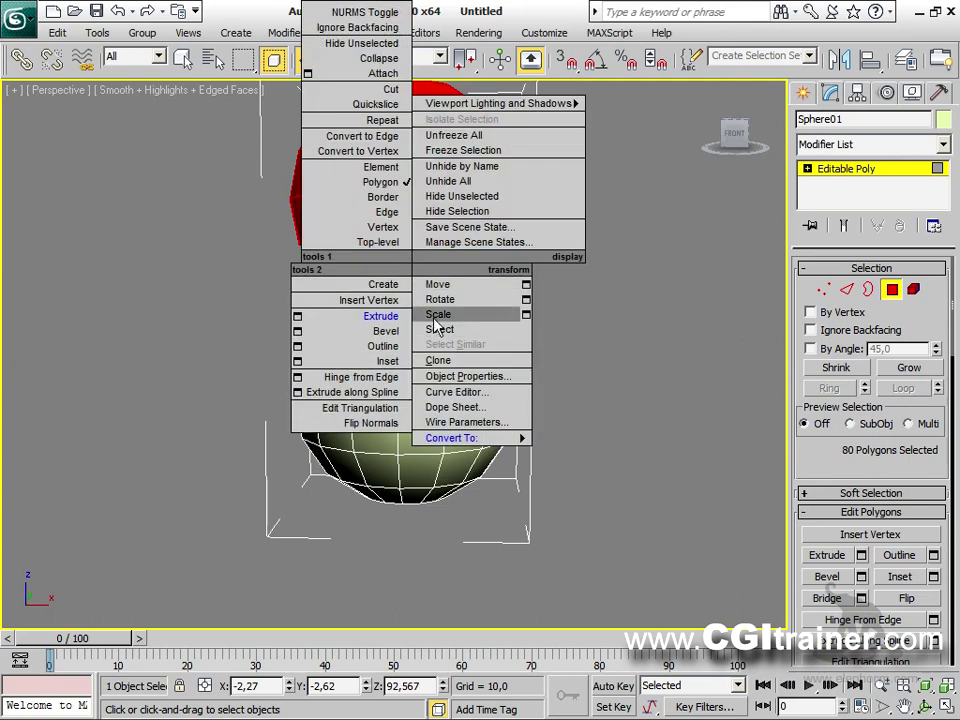
click(443, 315)
drag(414, 133, 421, 339)
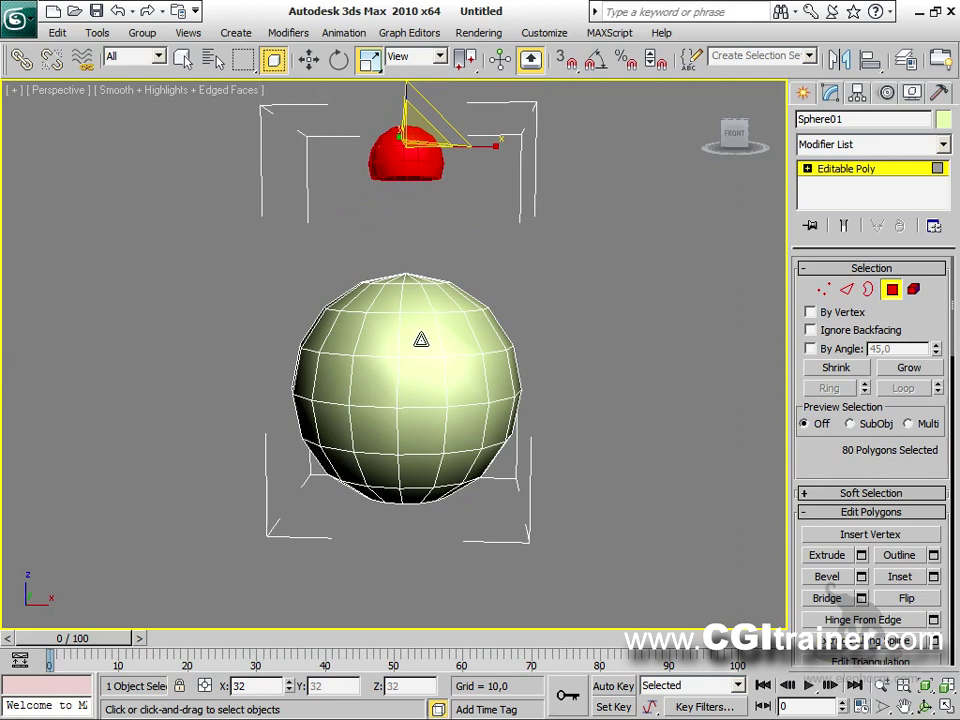
right_click(410, 263)
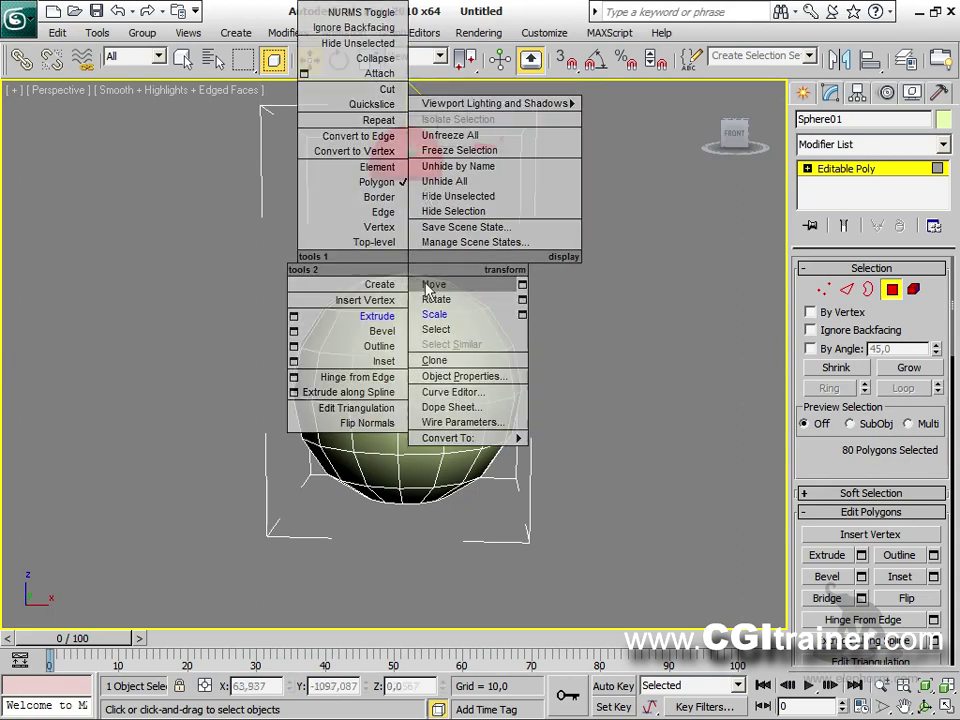
click(427, 287)
drag(410, 152, 410, 225)
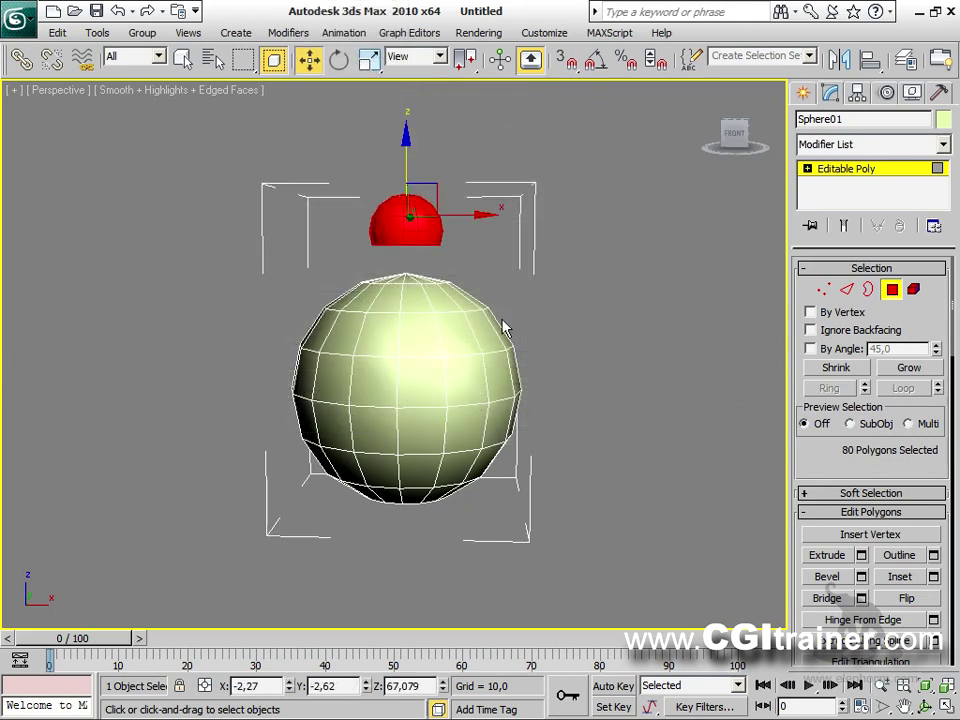
Step: Clone the sphere's lower half as an element, placed below the sphere at a Z of about -101.9
middle_drag(497, 311, 506, 249)
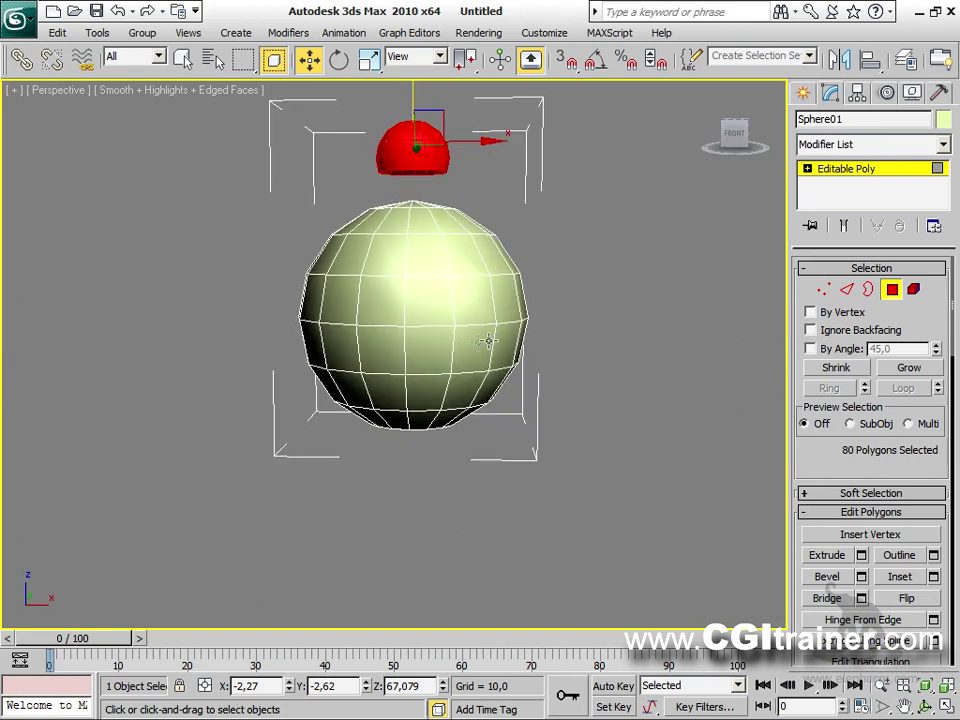
drag(284, 321, 567, 467)
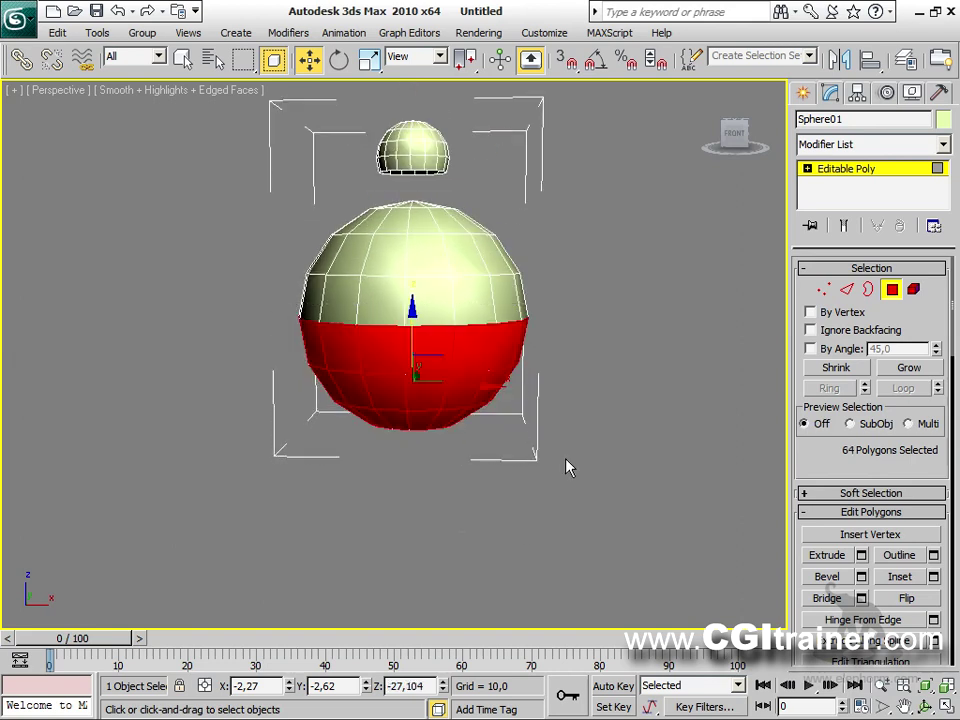
shift+drag(411, 323, 410, 520)
click(268, 253)
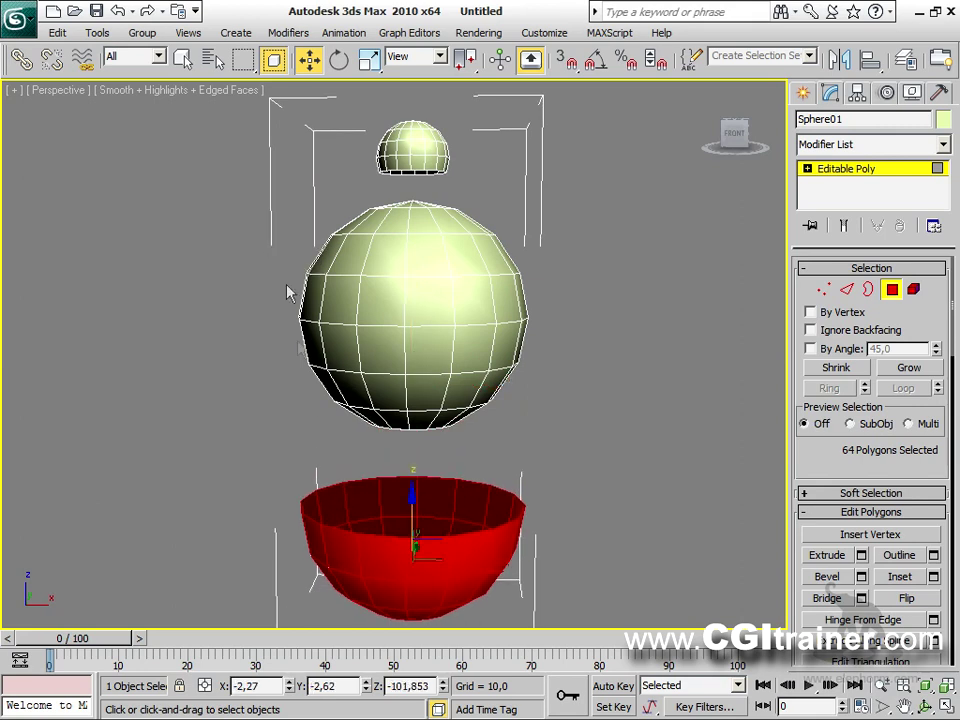
Step: Flatten the cloned lower half along its vertical axis into a shallow dish and clear the selection
right_click(385, 489)
click(406, 534)
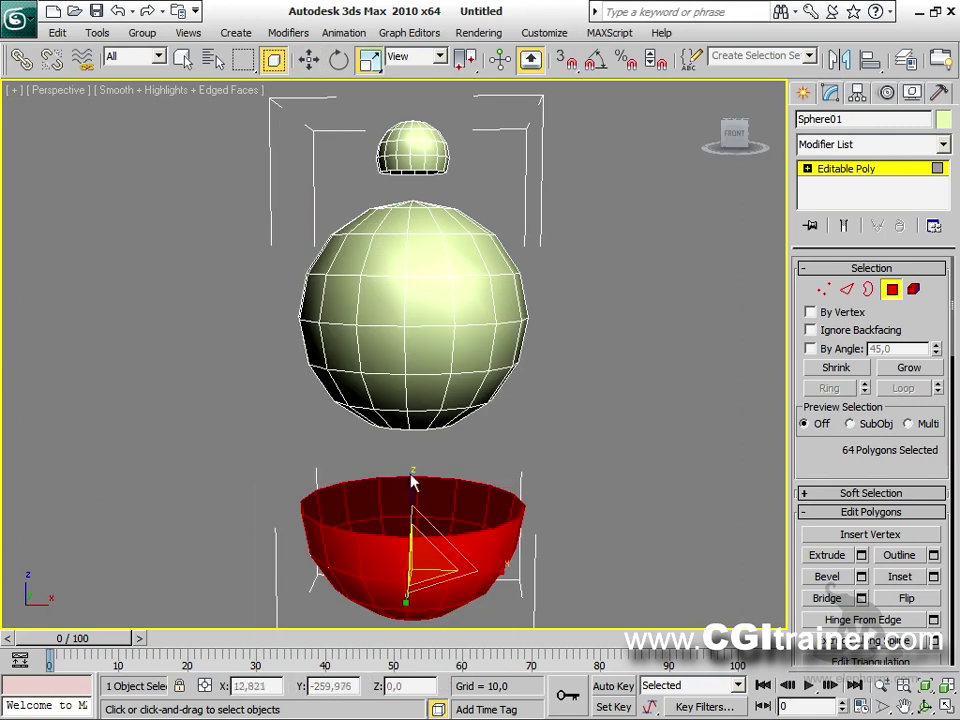
drag(413, 478, 413, 630)
click(578, 360)
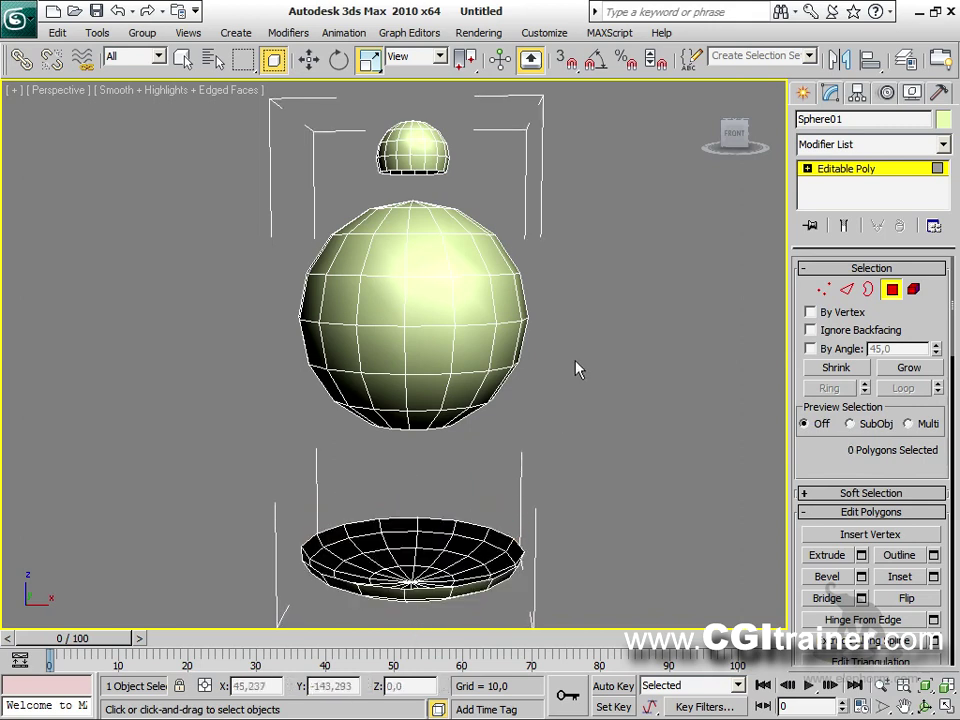
Step: Delete the bottom cap polygons of the middle sphere to open its underside
alt+middle_drag(574, 368, 575, 425)
drag(462, 468, 330, 422)
drag(561, 489, 295, 387)
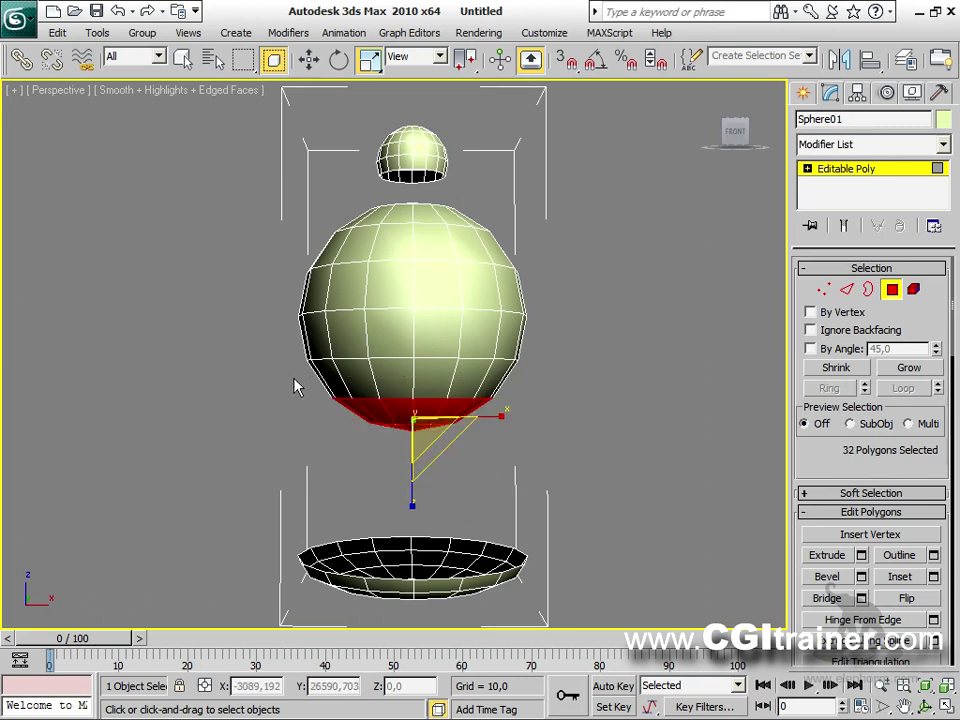
key(Delete)
Step: Delete the middle sphere's top pole vertex and select the border of the resulting opening
alt+middle_drag(373, 308, 430, 246)
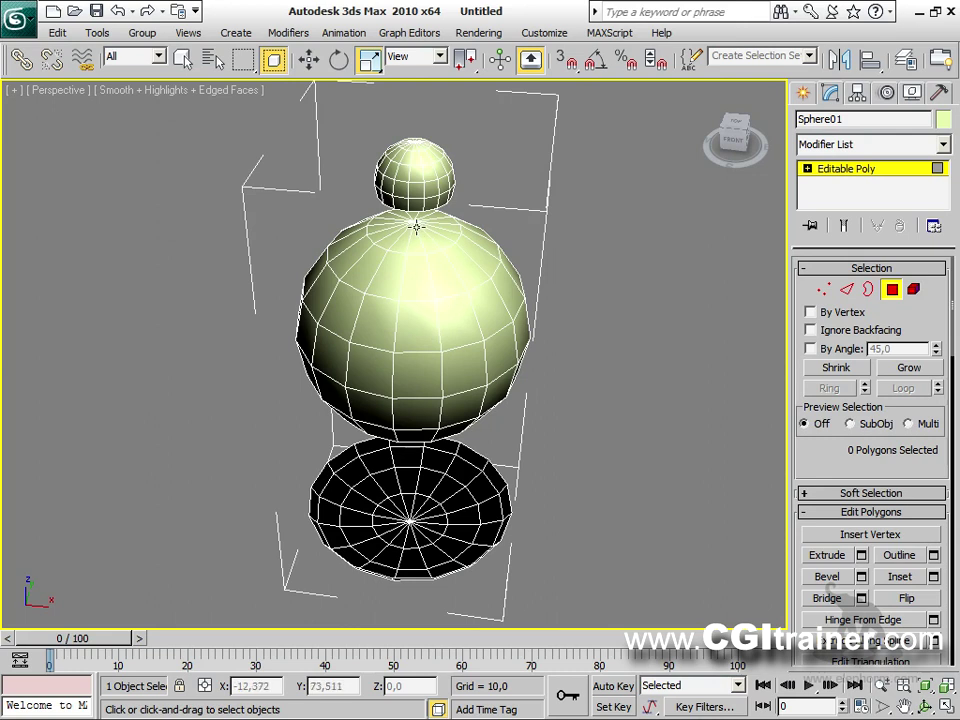
click(823, 289)
click(413, 221)
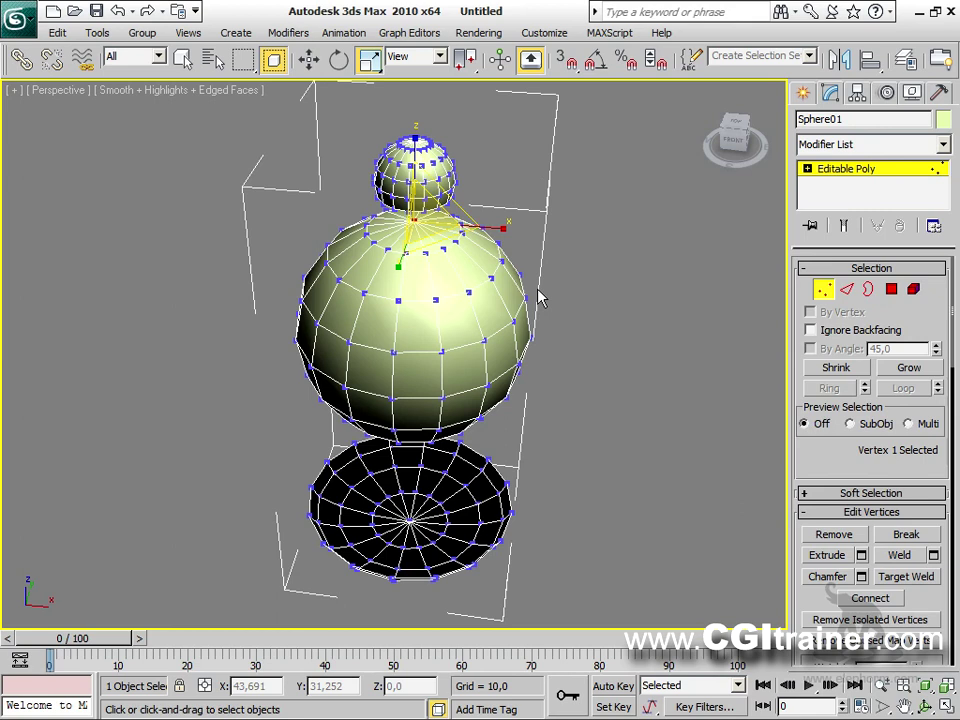
key(Delete)
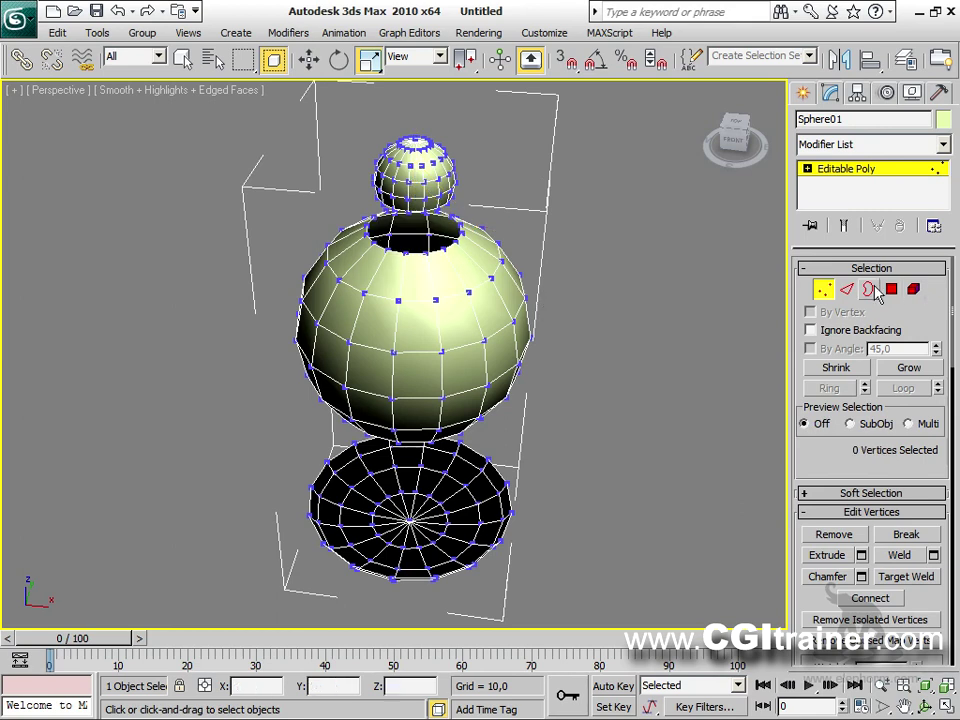
key(3)
click(450, 240)
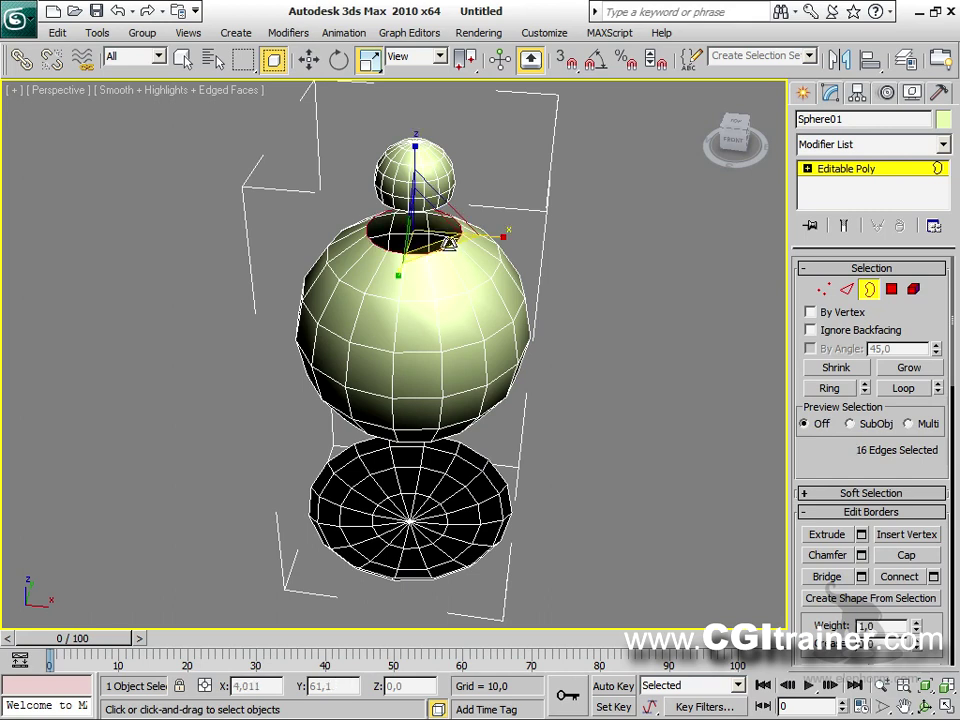
drag(422, 229, 424, 262)
alt+middle_drag(478, 330, 532, 360)
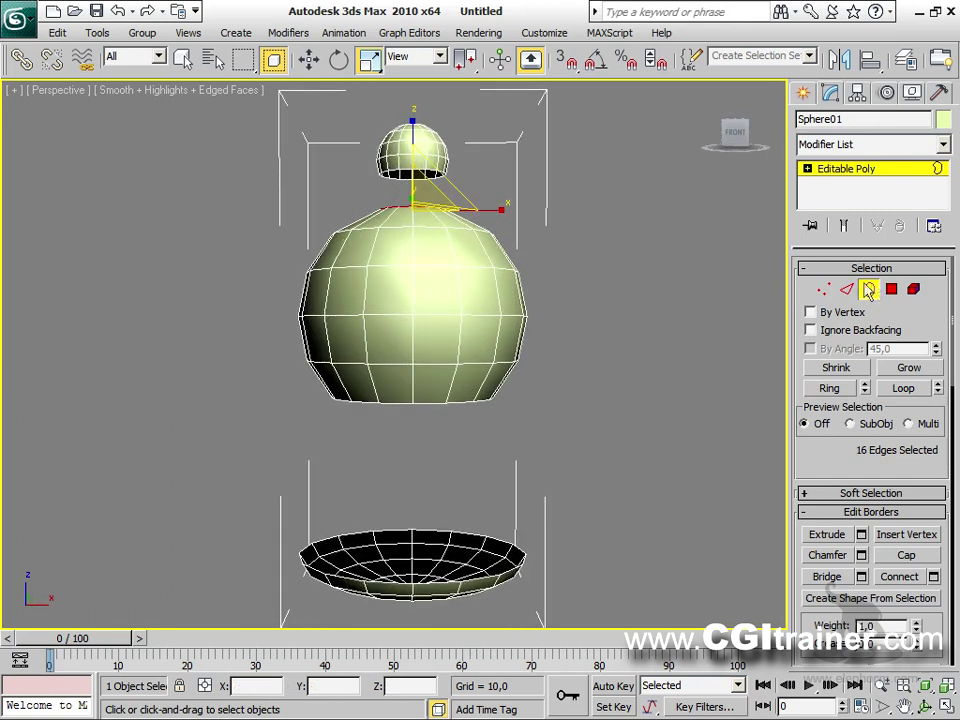
Step: Scale the middle sphere element down uniformly, raise it slightly toward the cap, and clear the selection
click(913, 289)
click(386, 297)
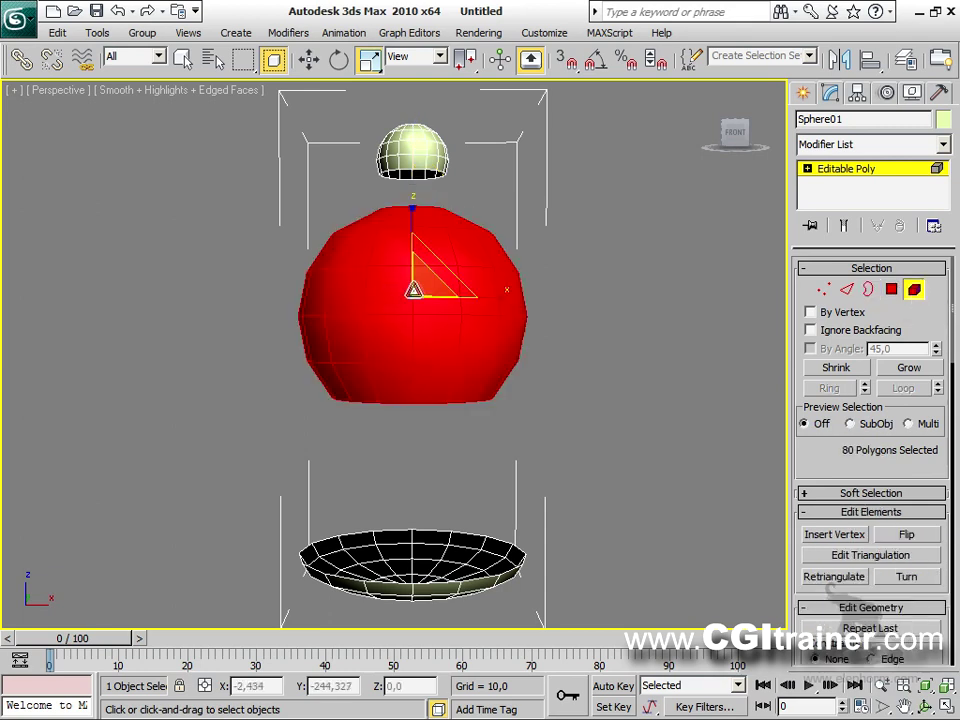
drag(428, 285, 427, 327)
right_click(418, 302)
click(428, 311)
drag(408, 250, 408, 227)
click(569, 233)
alt+middle_drag(642, 268, 596, 245)
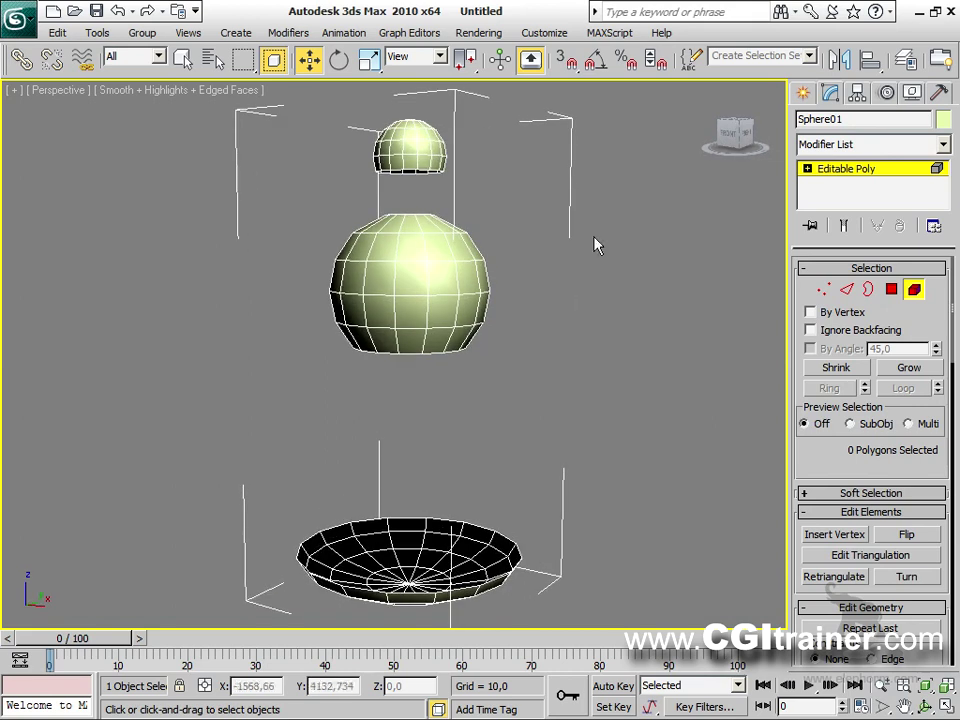
Step: Scale the small cap element down uniformly and lower it to just above the sphere's opening
click(410, 148)
right_click(408, 262)
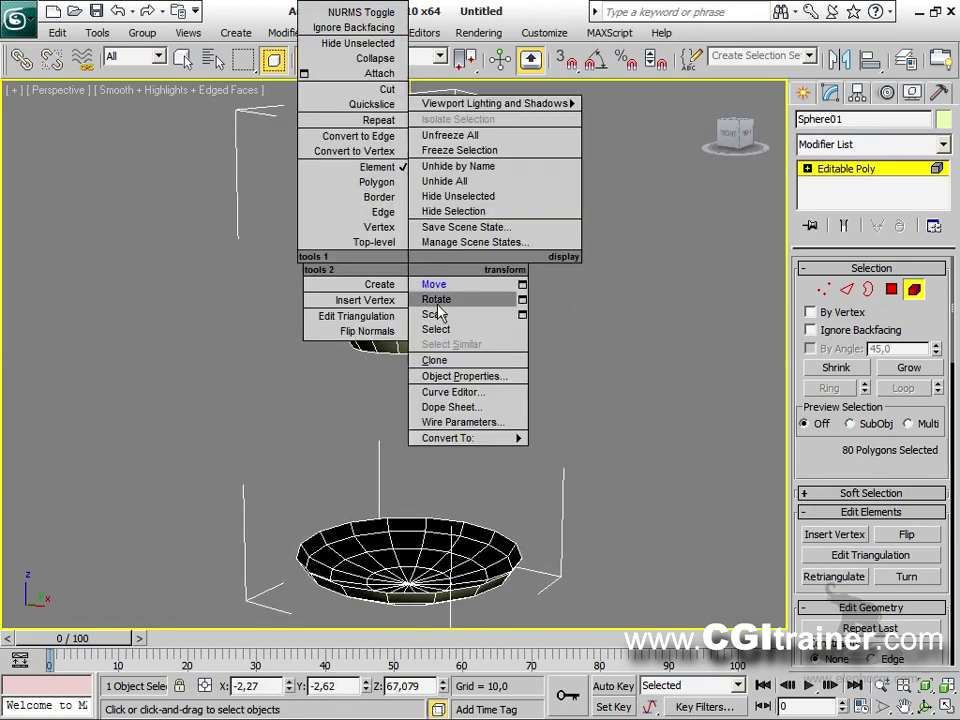
click(435, 315)
drag(410, 145, 410, 168)
right_click(413, 262)
click(439, 286)
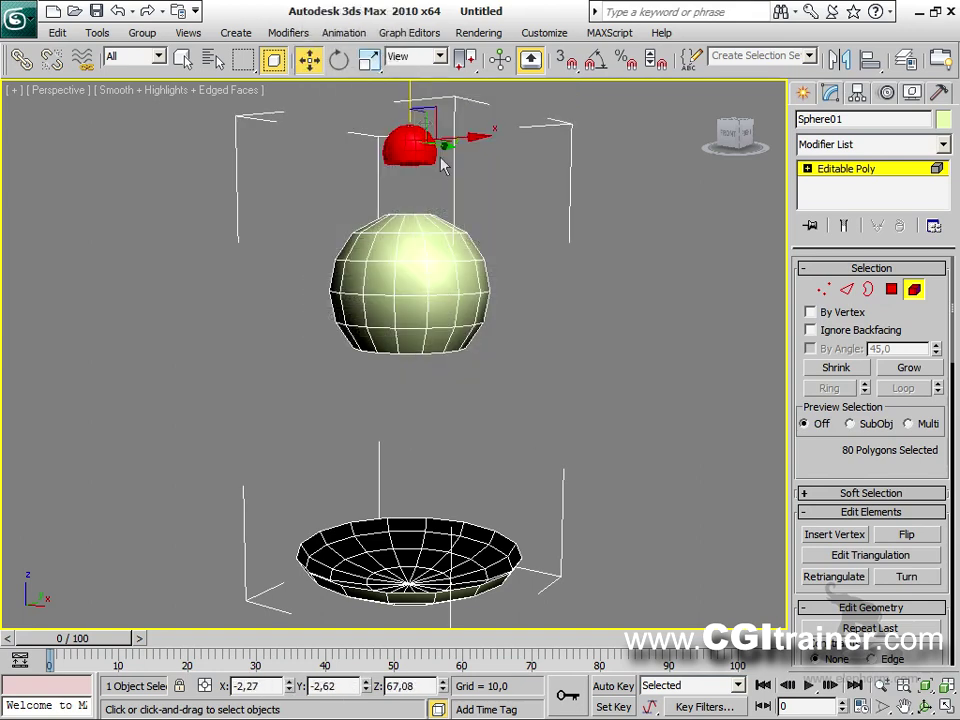
drag(410, 94, 410, 120)
click(525, 306)
Step: Bridge the cap's open border to the sphere's top opening with 3 segments and a taper of about -1.88
alt+middle_drag(525, 306, 508, 375)
alt+middle_drag(557, 245, 530, 279)
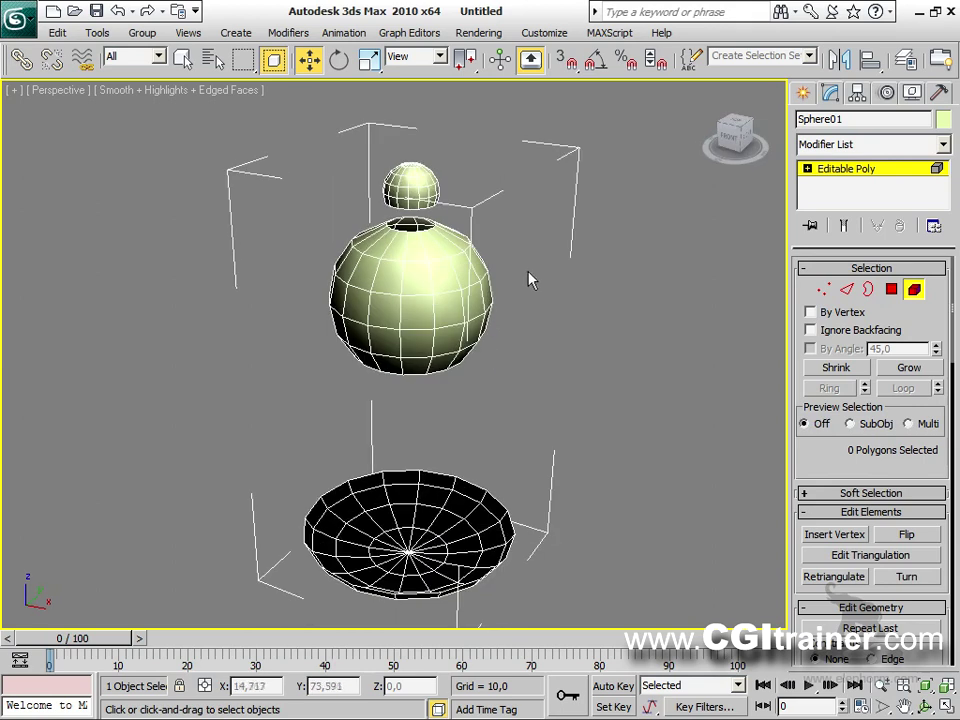
click(868, 289)
click(432, 210)
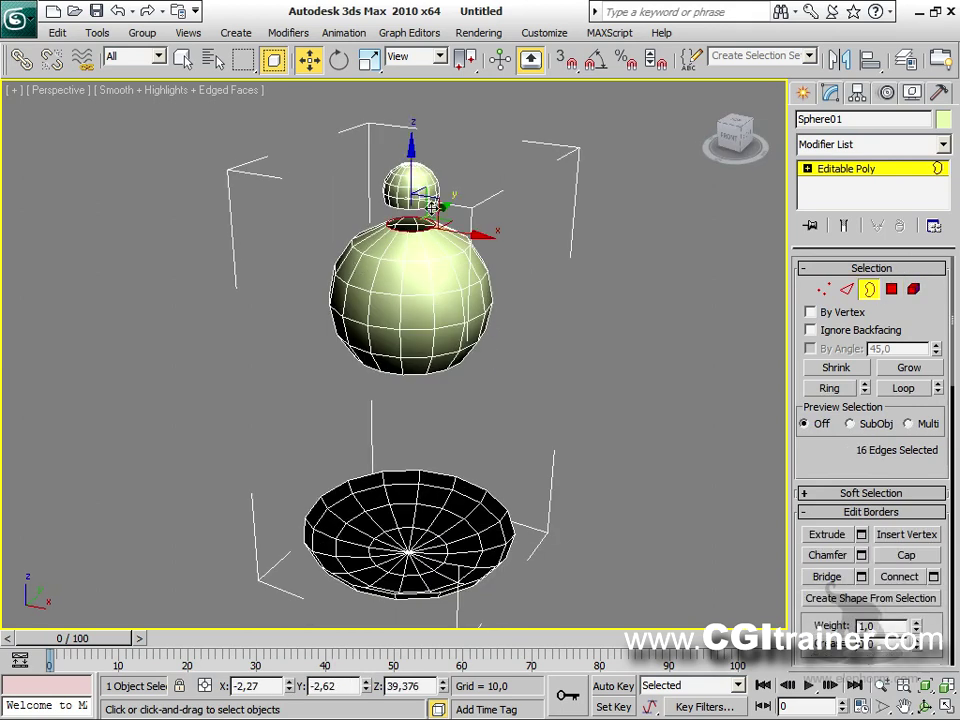
ctrl+click(453, 337)
alt+middle_drag(488, 318, 466, 346)
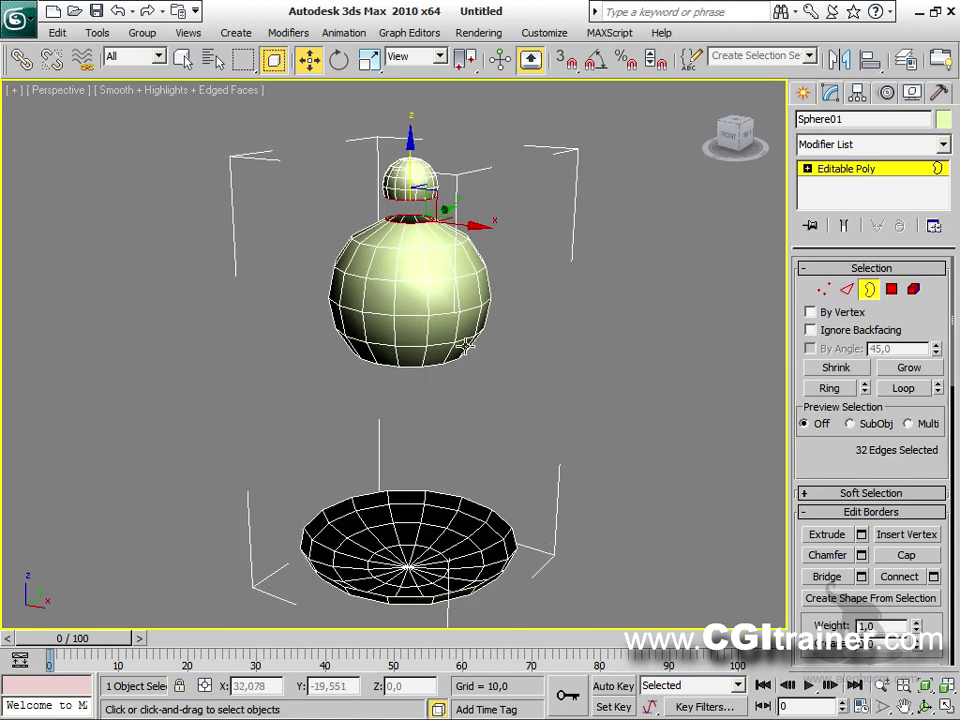
click(861, 577)
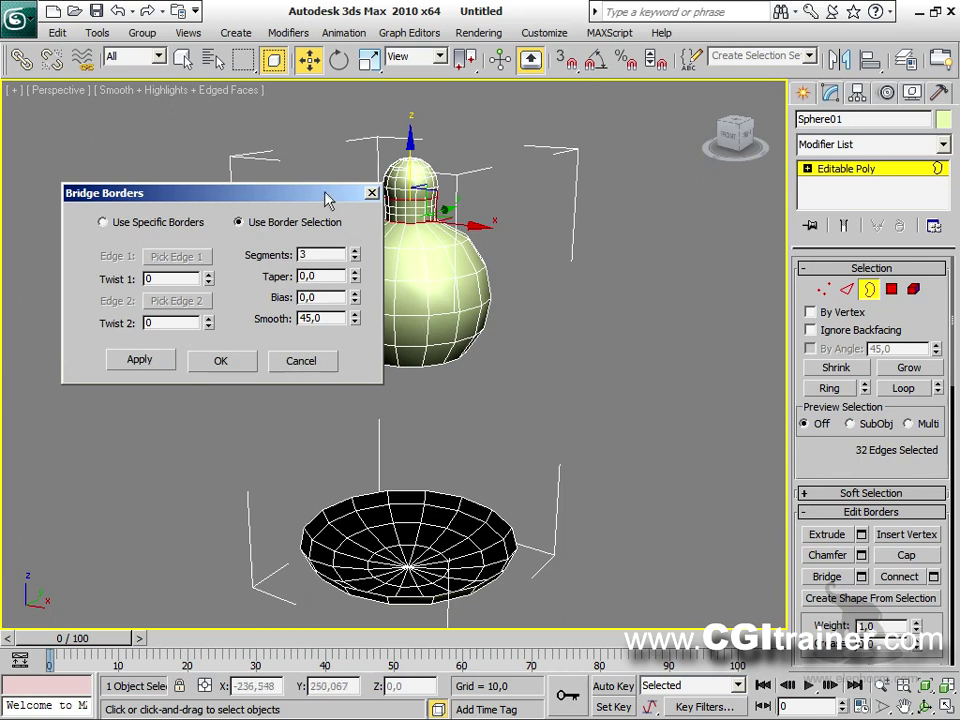
drag(325, 199, 243, 134)
drag(273, 215, 265, 289)
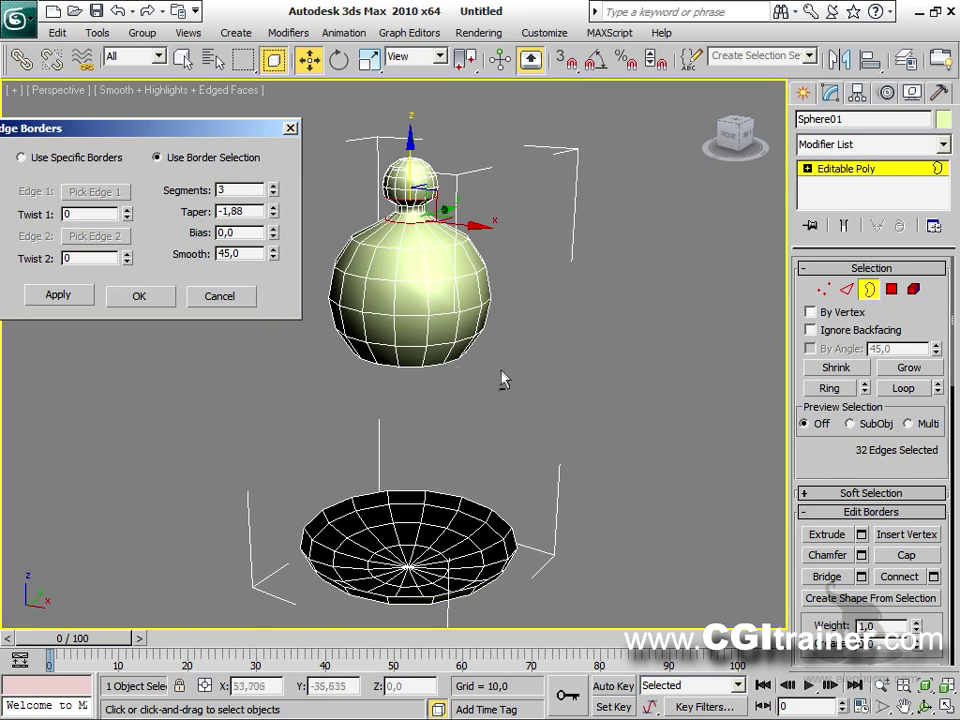
Step: Set the neck bridge's bias to -22 and apply the bridge
scroll(508, 355, up, 5)
middle_drag(510, 350, 541, 421)
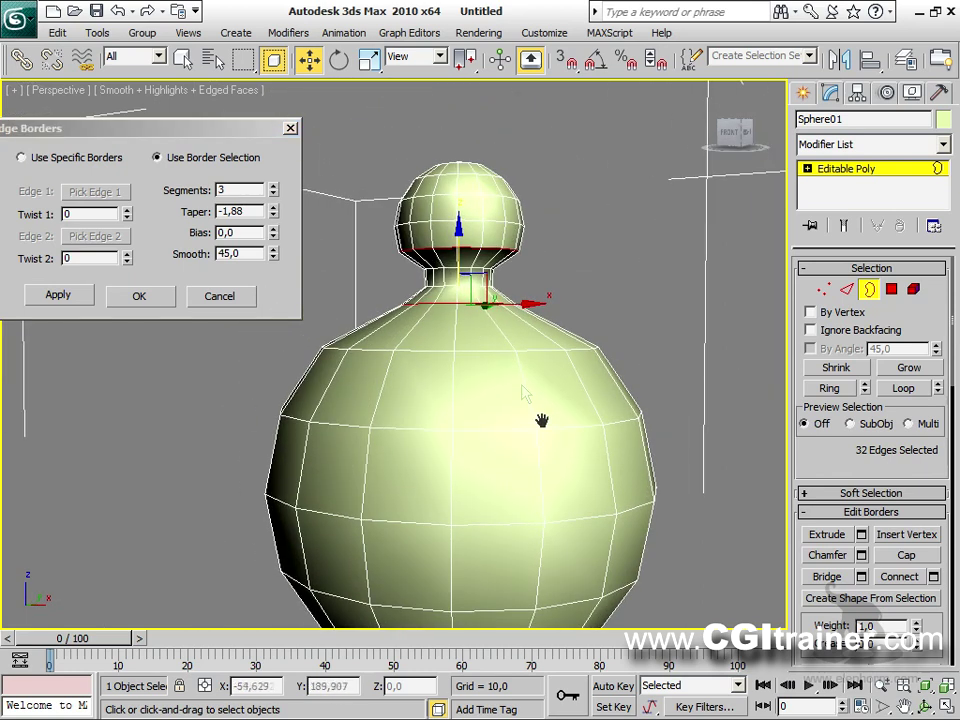
mouse_move(272, 232)
mouse_down()
mouse_move(277, 288)
mouse_move(277, 236)
mouse_move(277, 269)
mouse_move(276, 254)
mouse_up()
middle_drag(449, 348, 450, 186)
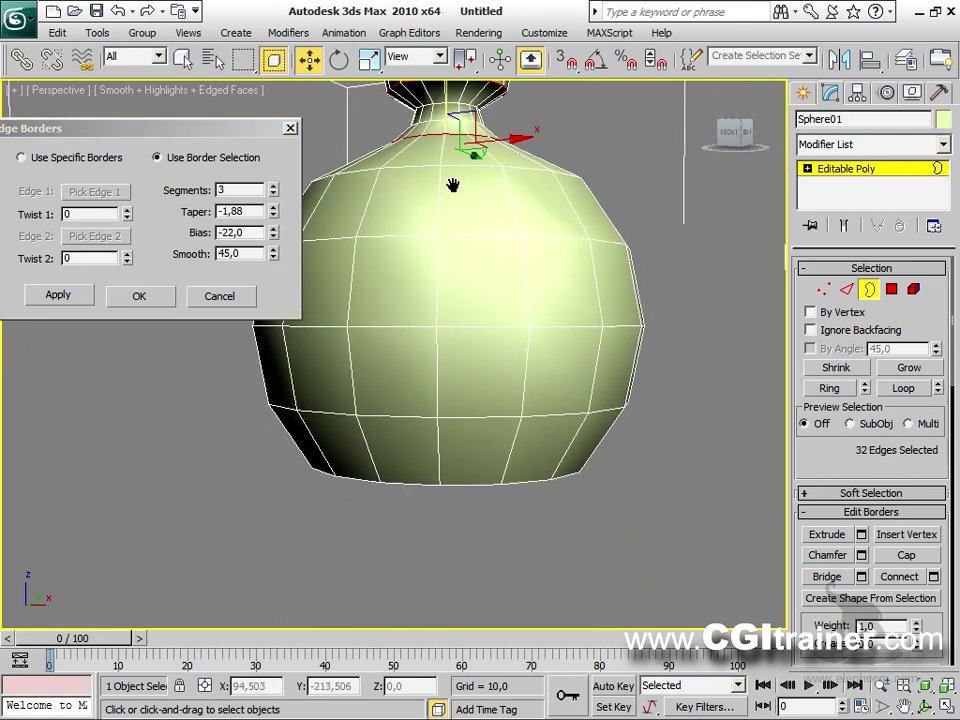
scroll(450, 186, down, 5)
mouse_move(430, 345)
middle_down()
mouse_move(426, 385)
mouse_move(439, 339)
middle_up()
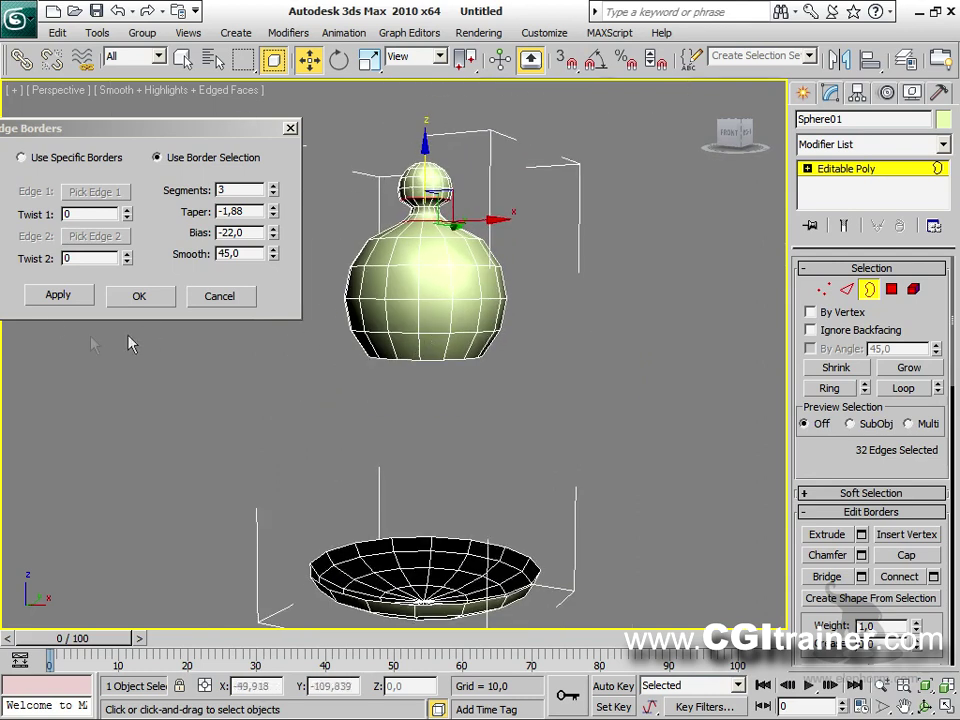
click(46, 299)
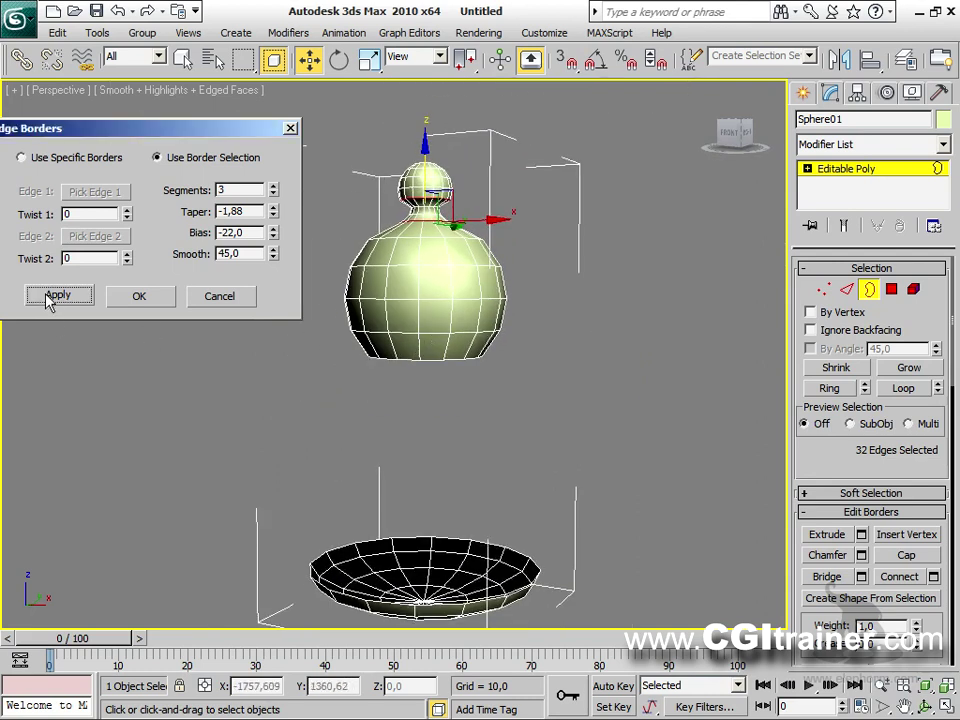
Step: Select the sphere's lower border and the dish's rim as the next pair of borders to bridge
click(450, 361)
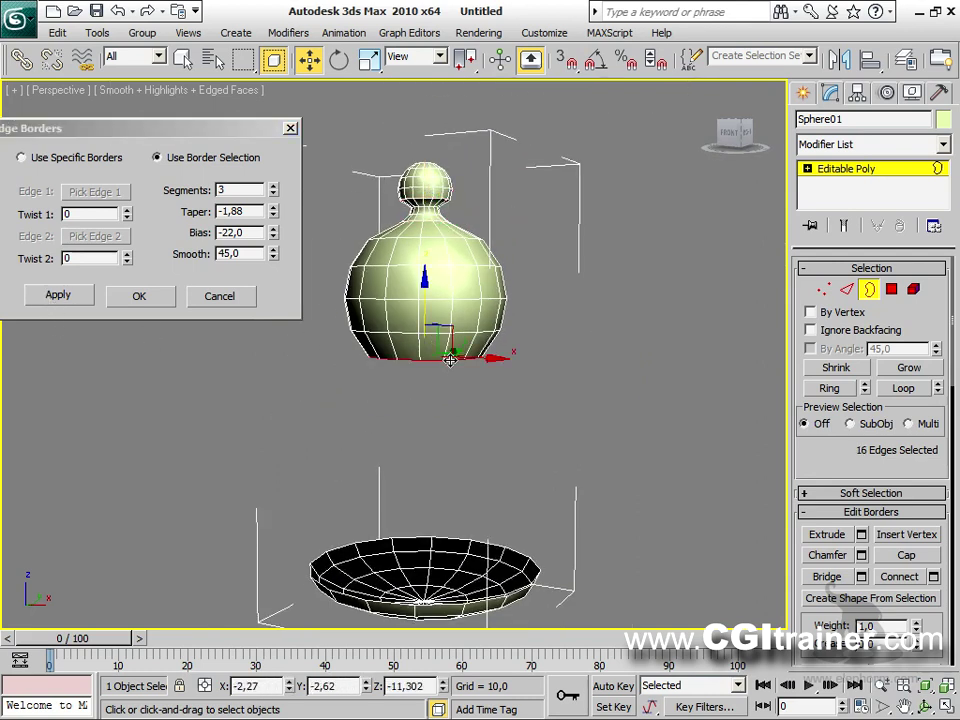
ctrl+click(525, 558)
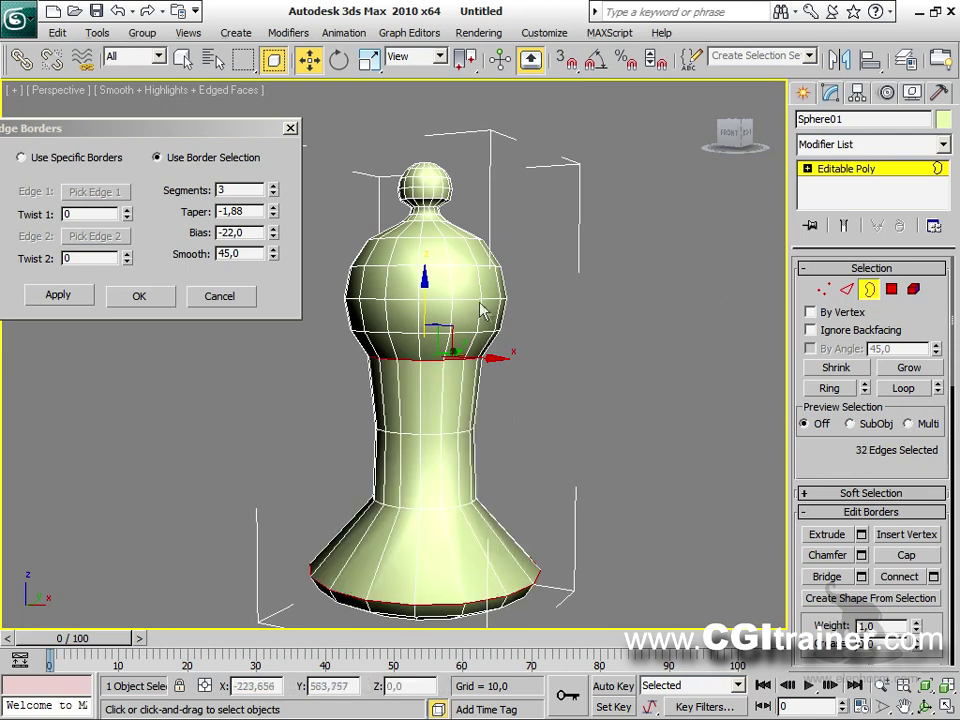
scroll(481, 312, down, 3)
alt+middle_drag(481, 312, 377, 262)
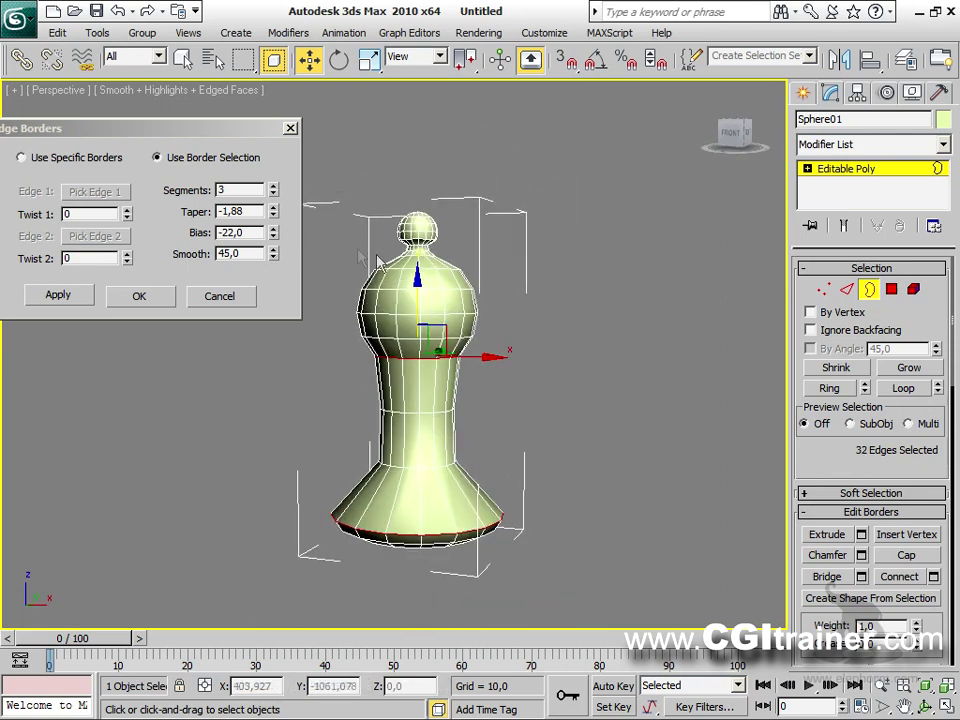
Step: Bridge the body to the dish with 9 segments, a taper of about 1.14 and a bias of -20, then leave border editing
click(271, 187)
click(271, 187)
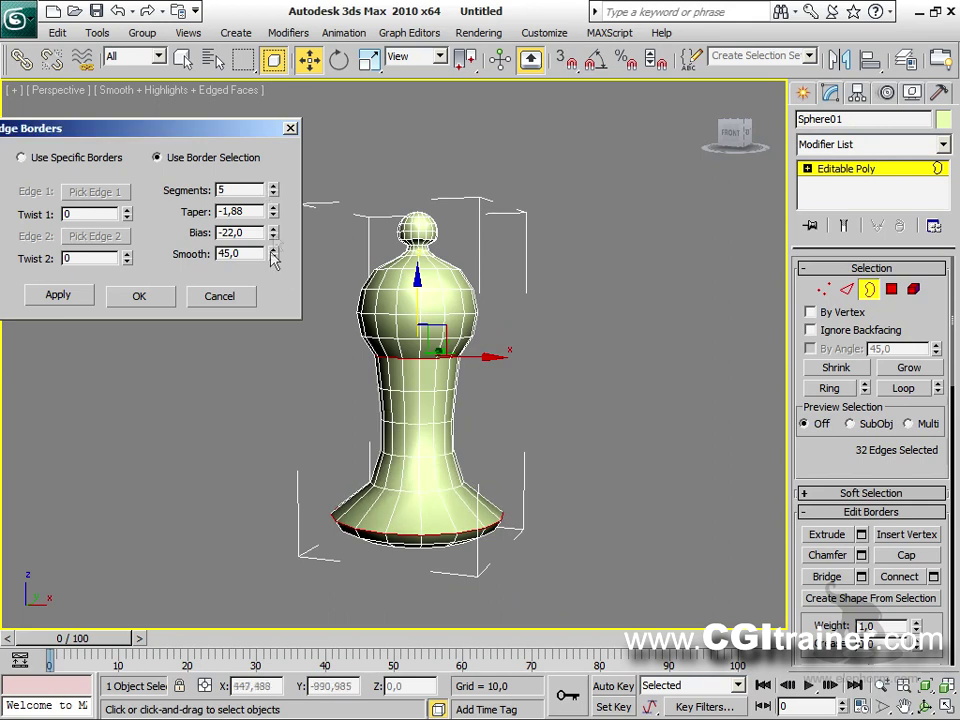
drag(273, 213, 273, 160)
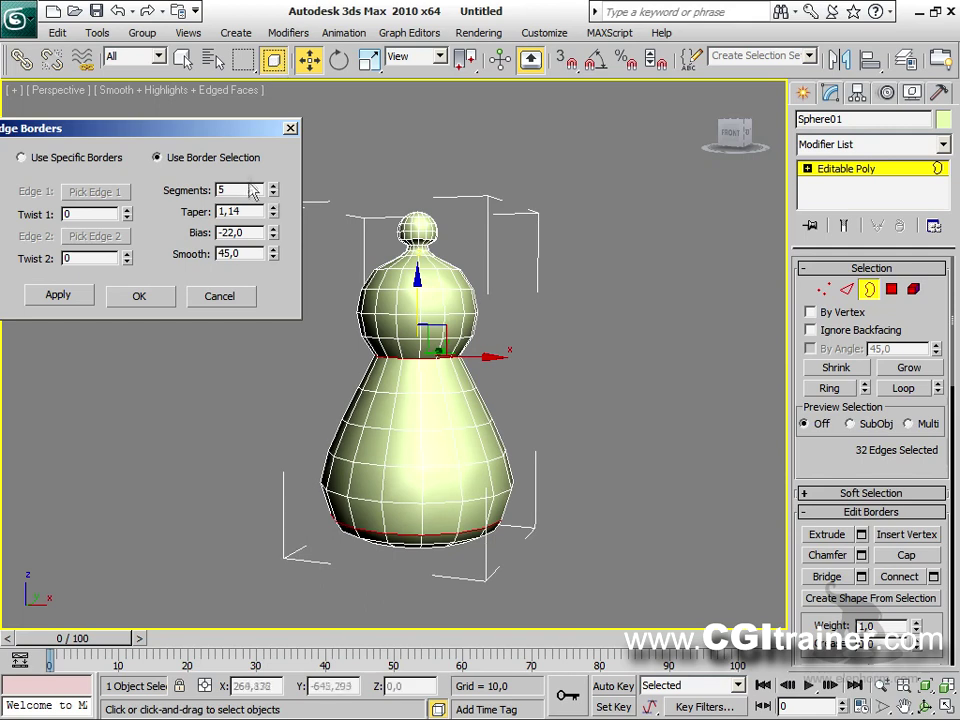
drag(273, 233, 275, 190)
mouse_move(277, 237)
mouse_down()
mouse_move(275, 205)
mouse_move(275, 265)
mouse_move(276, 172)
mouse_move(274, 234)
mouse_up()
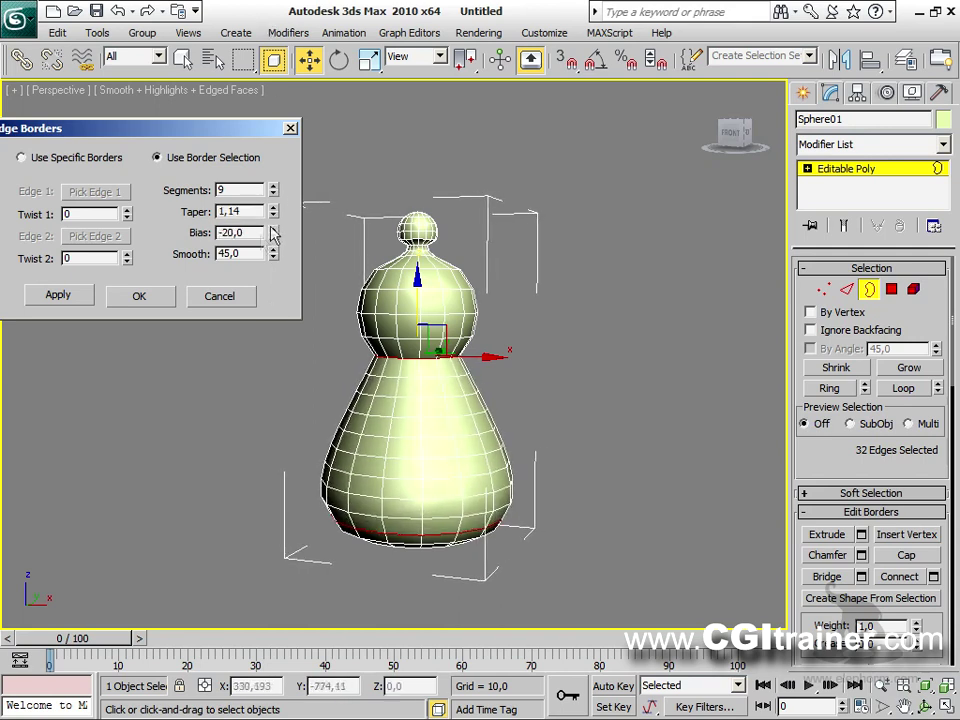
click(169, 303)
click(600, 336)
alt+middle_drag(600, 336, 692, 360)
click(879, 288)
alt+middle_drag(566, 390, 604, 357)
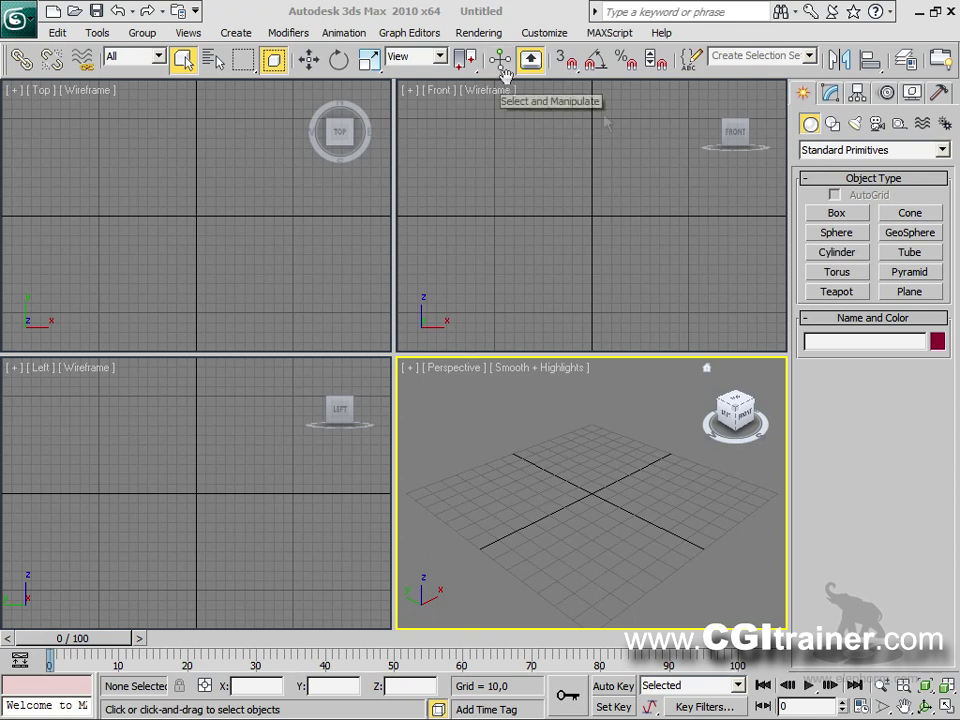
Step: Create a sphere with a radius of about 79.8 and 16 segments at the centre of the perspective view
click(836, 233)
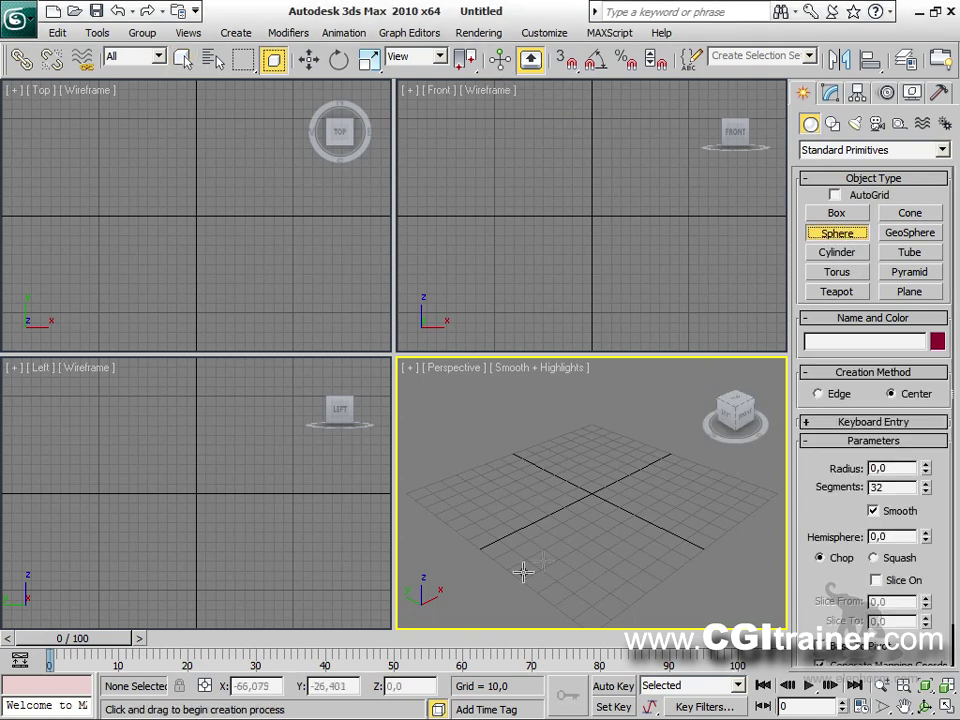
drag(600, 499, 623, 431)
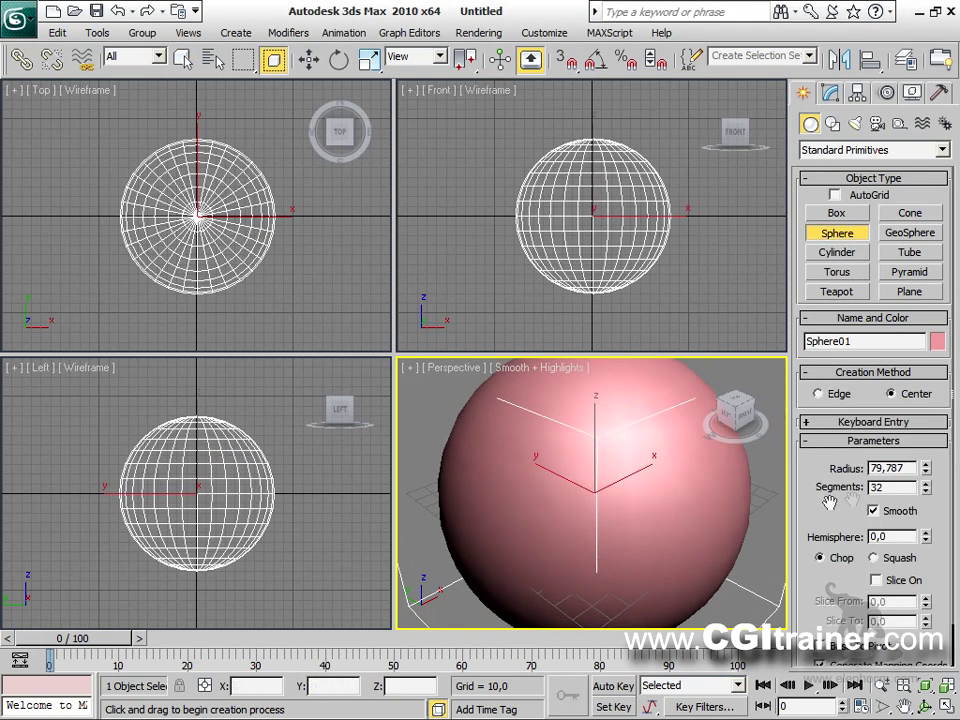
drag(926, 491, 913, 633)
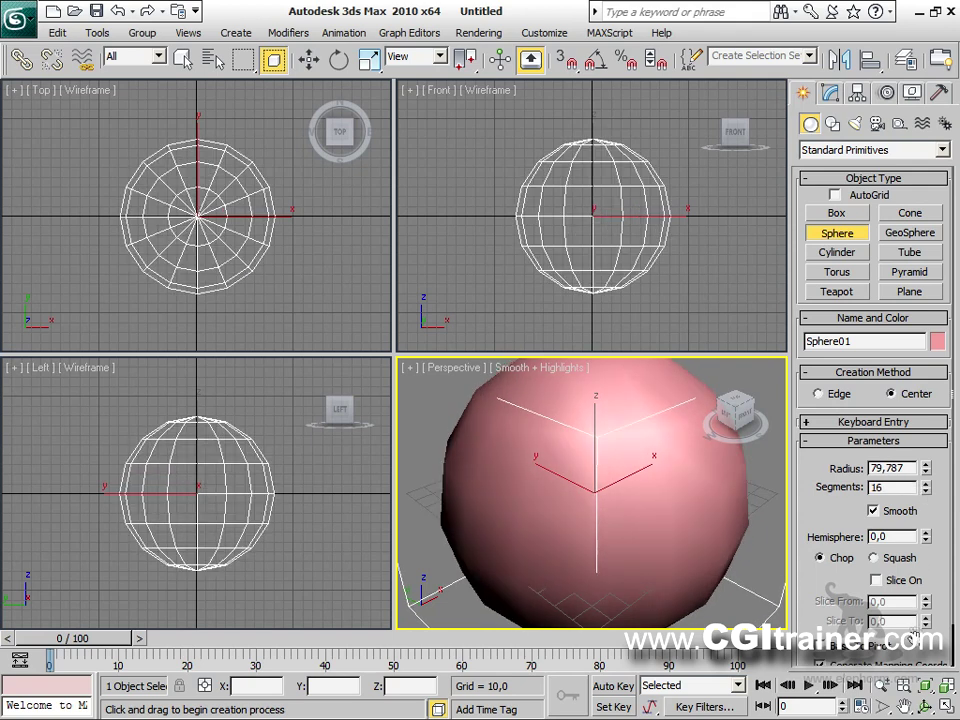
Step: Maximize the perspective view and convert the new sphere to an Editable Poly
key(alt+w)
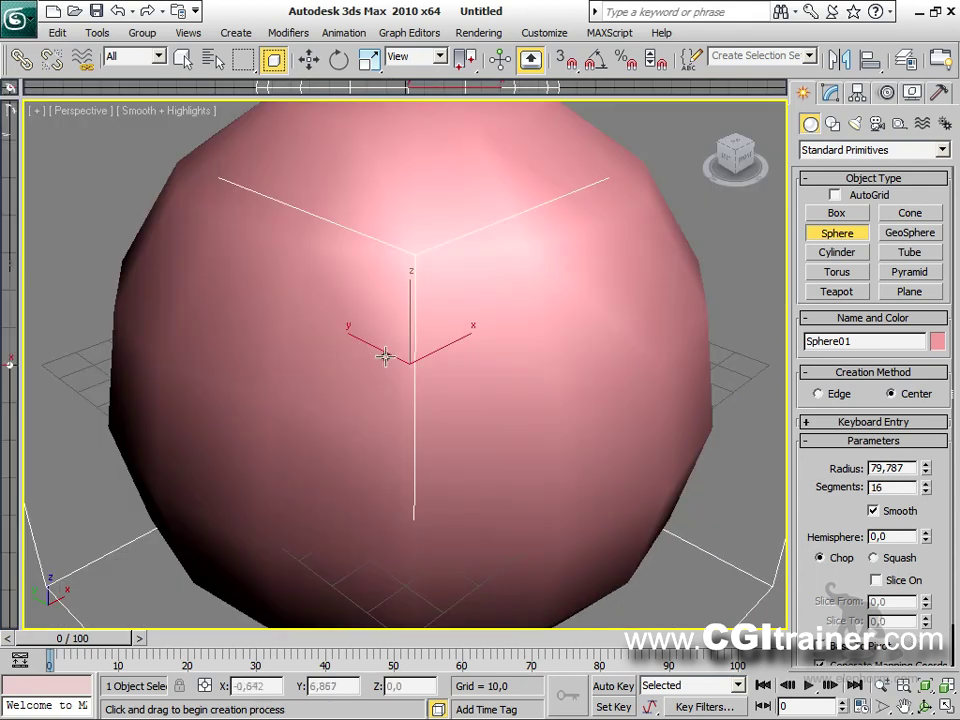
right_click(386, 358)
right_click(372, 320)
mouse_move(437, 496)
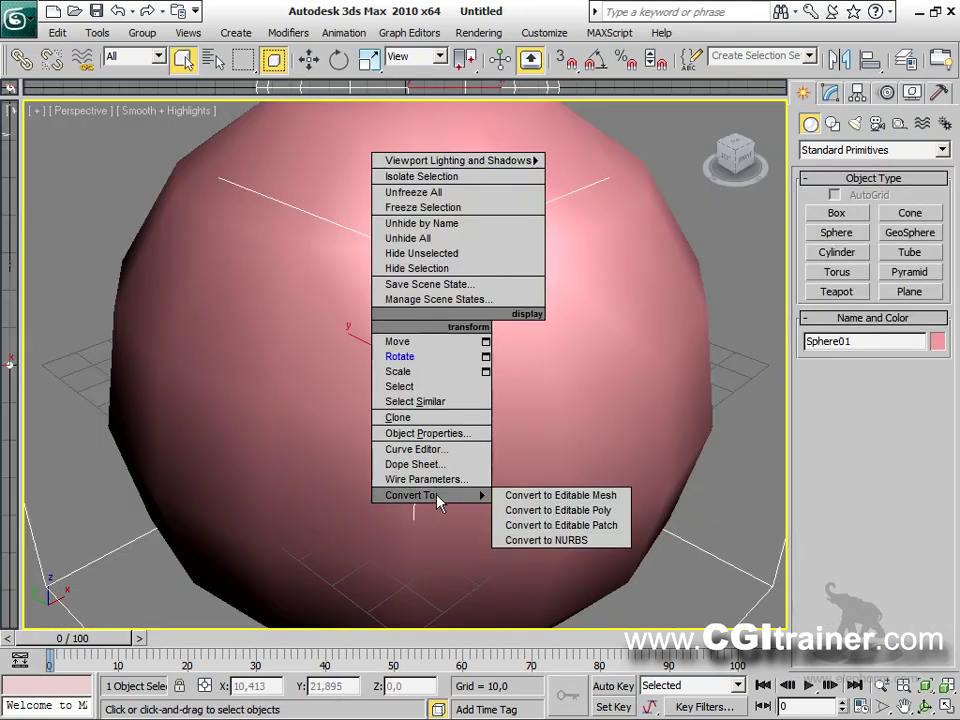
click(560, 510)
scroll(530, 424, down, 5)
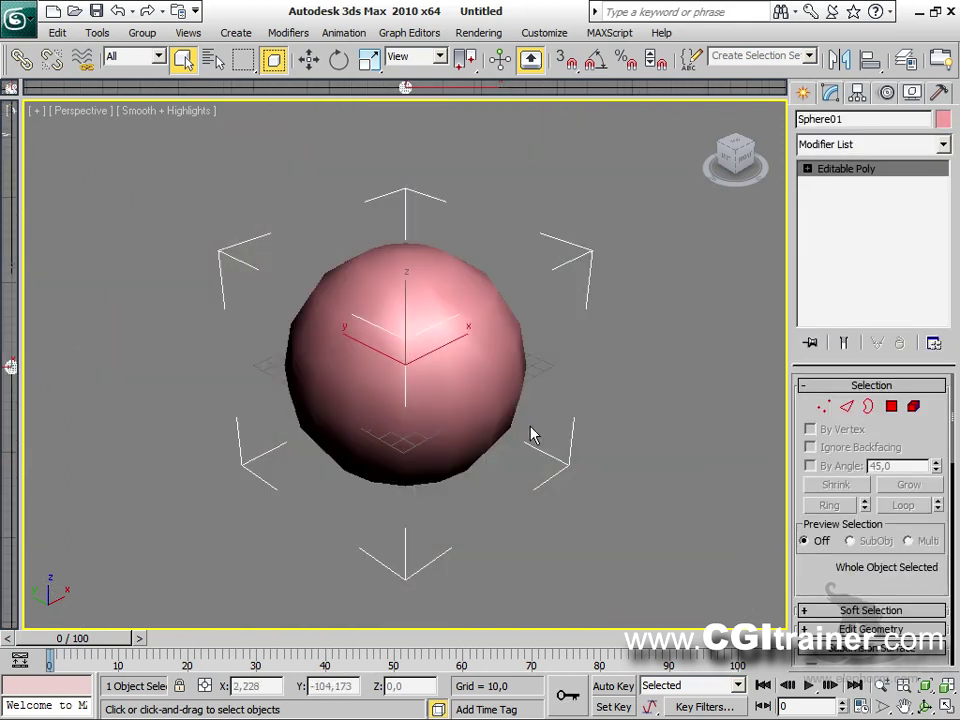
Step: Select the sphere's top pole vertex and enable soft selection with a falloff of about 125.8
click(823, 406)
click(405, 250)
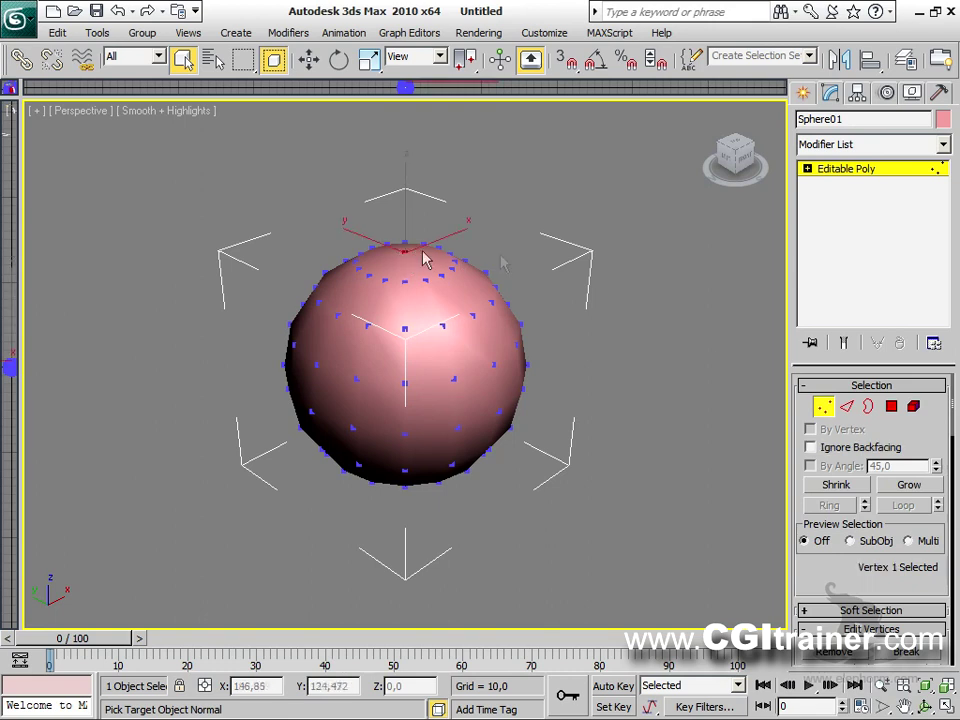
click(822, 610)
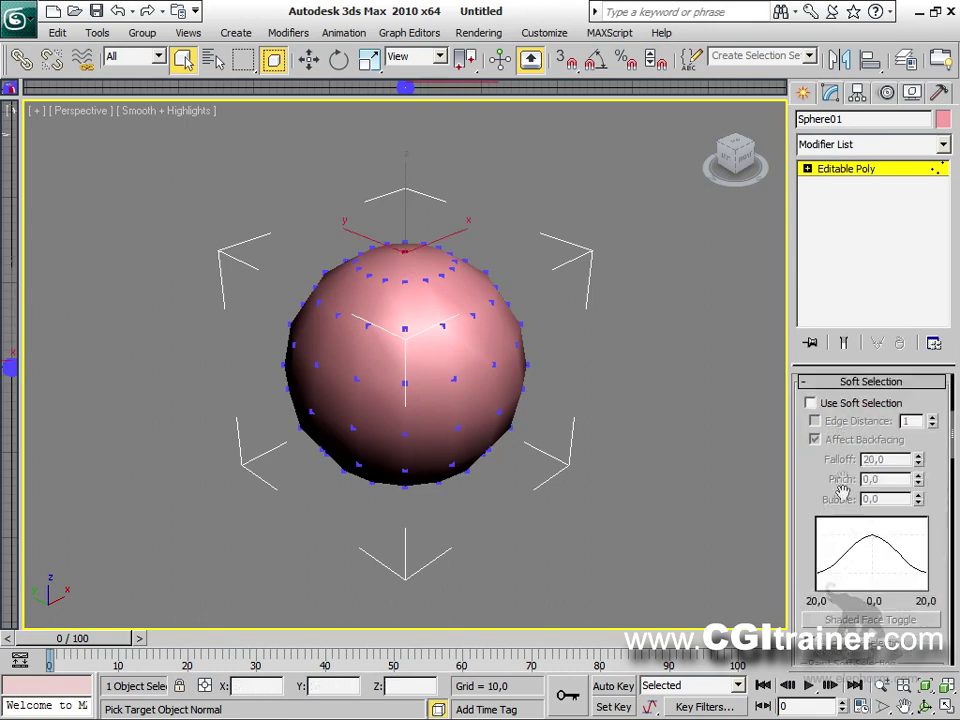
click(848, 404)
drag(918, 459, 918, 412)
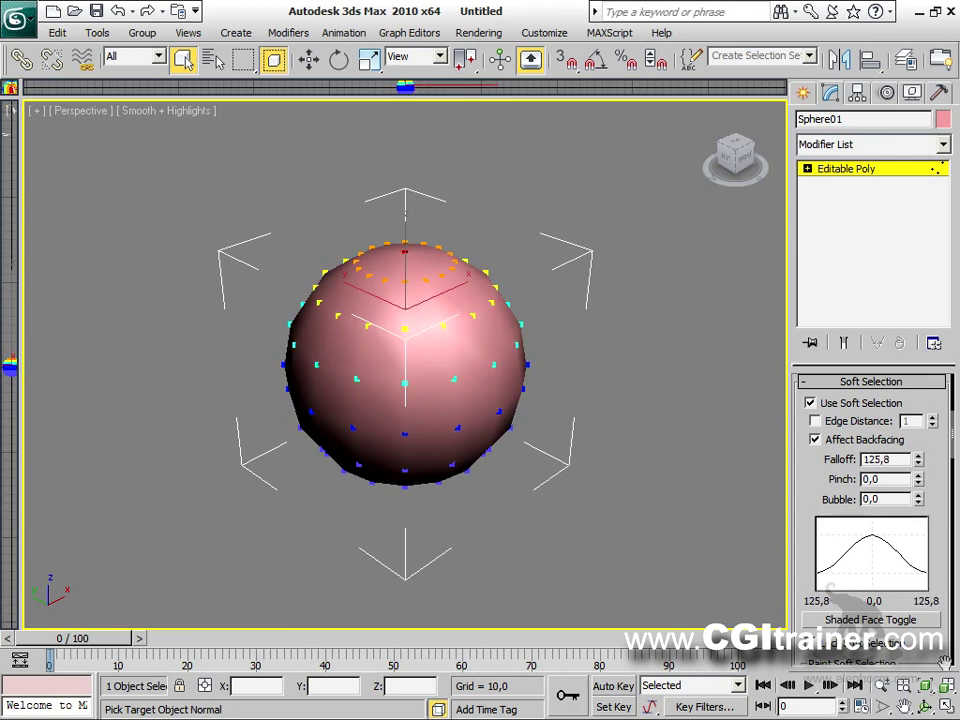
Step: Move the soft-selected pole vertex down through the sphere to form a hollow bowl, and clear the vertex selection
key(w)
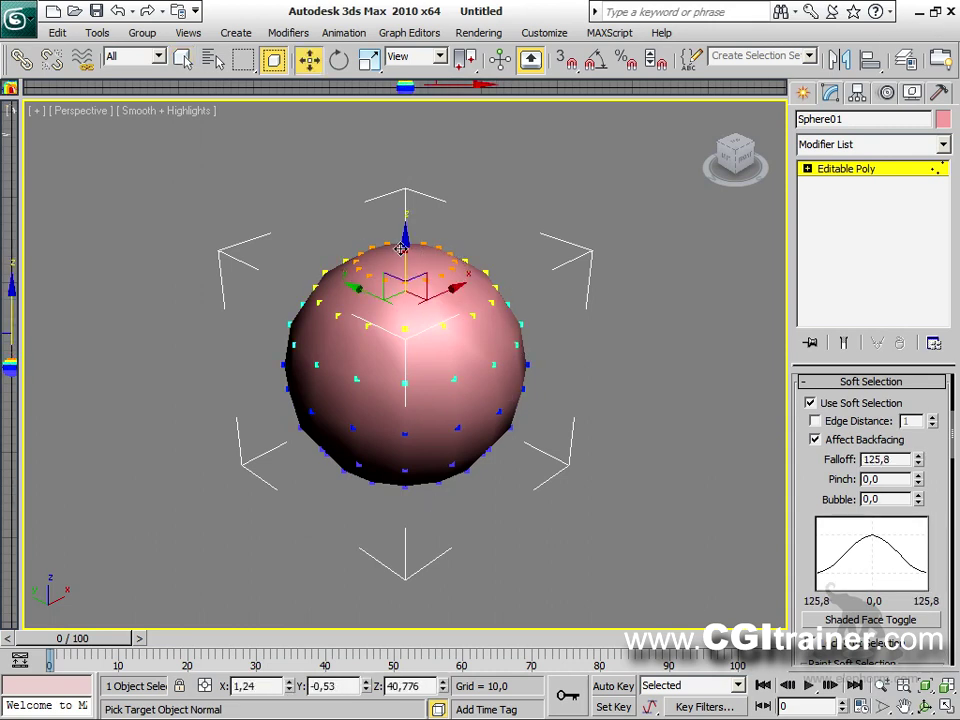
drag(404, 246, 413, 420)
alt+middle_drag(413, 420, 533, 565)
drag(404, 362, 407, 350)
click(650, 514)
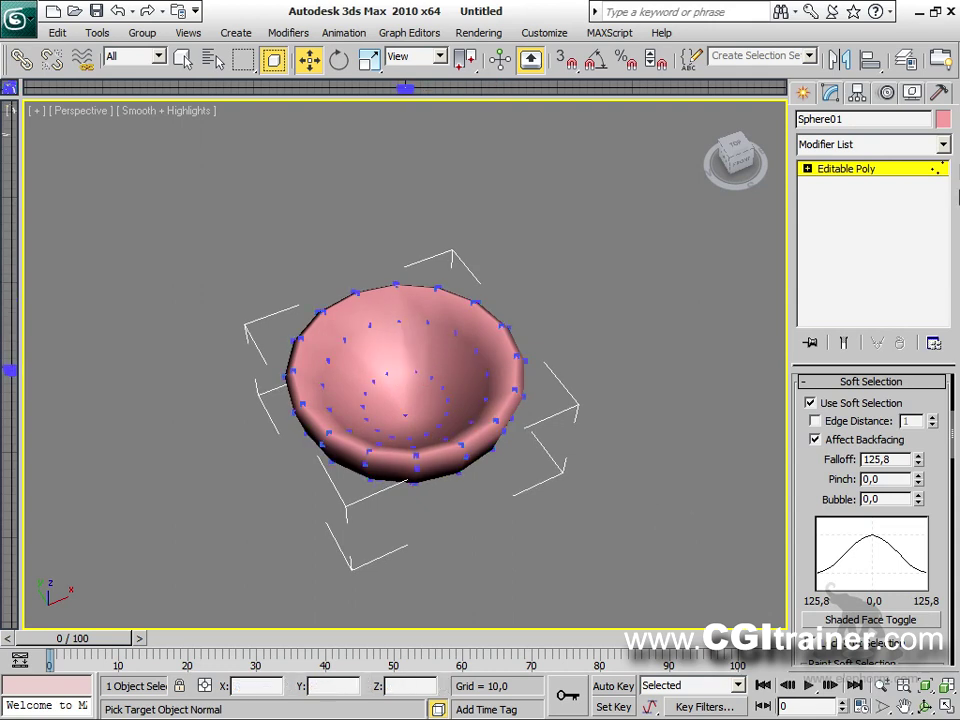
Step: Switch to polygon editing with edged faces displayed, select one inner-wall polygon, and turn off soft selection
click(807, 170)
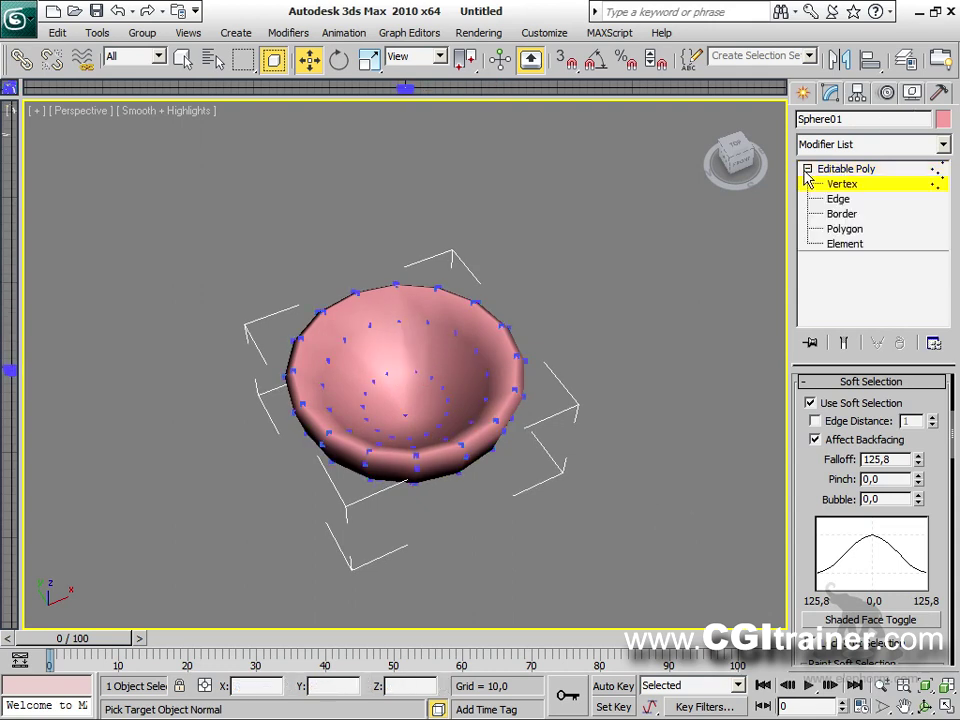
click(843, 230)
key(F4)
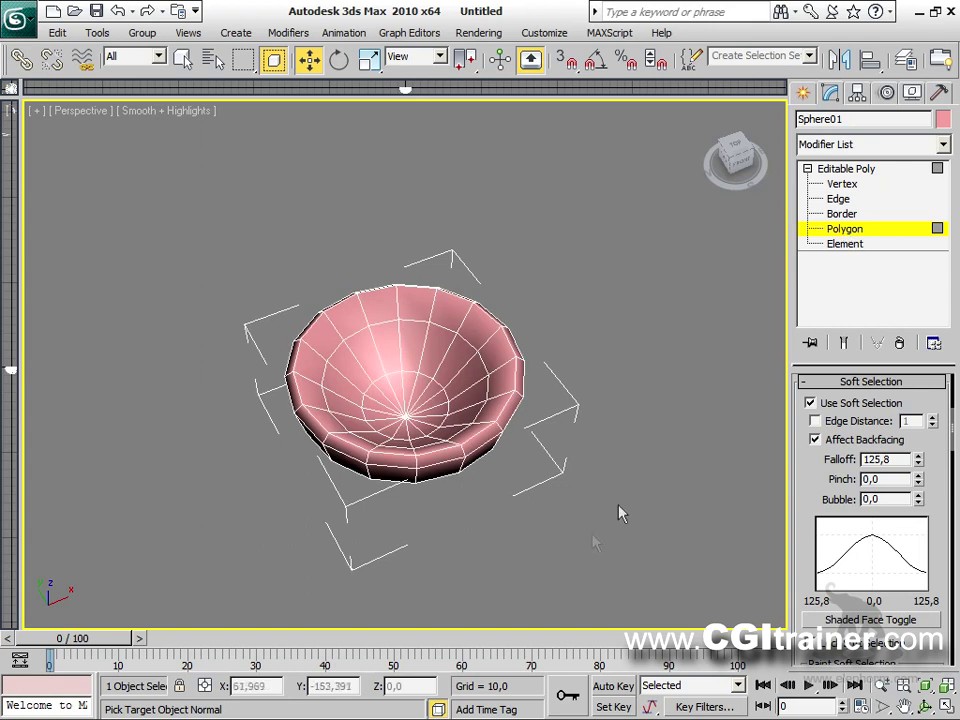
click(413, 352)
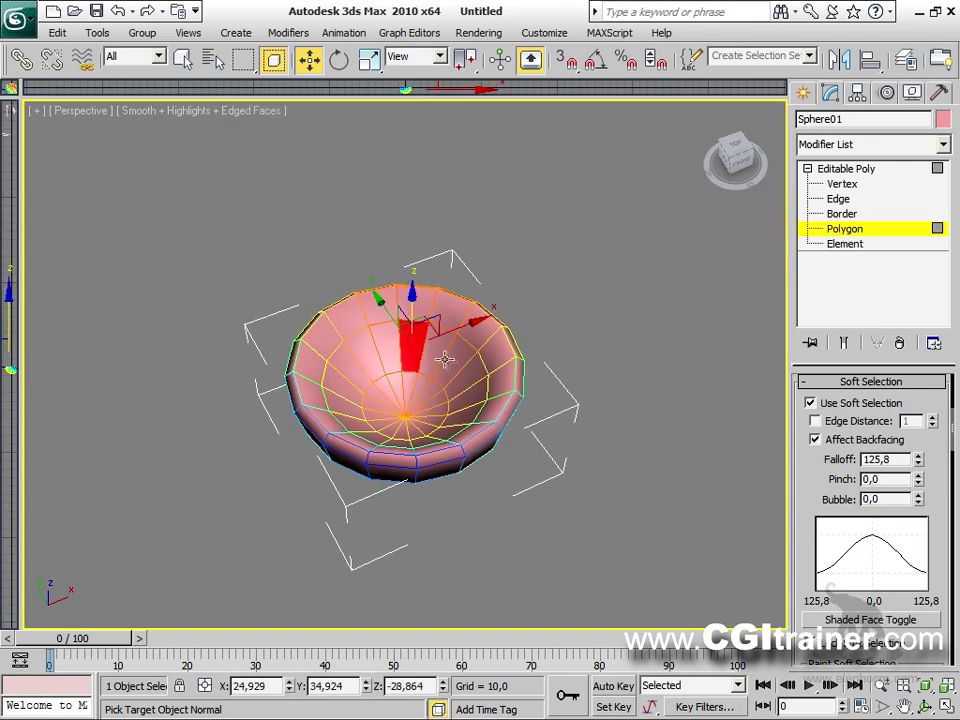
click(856, 404)
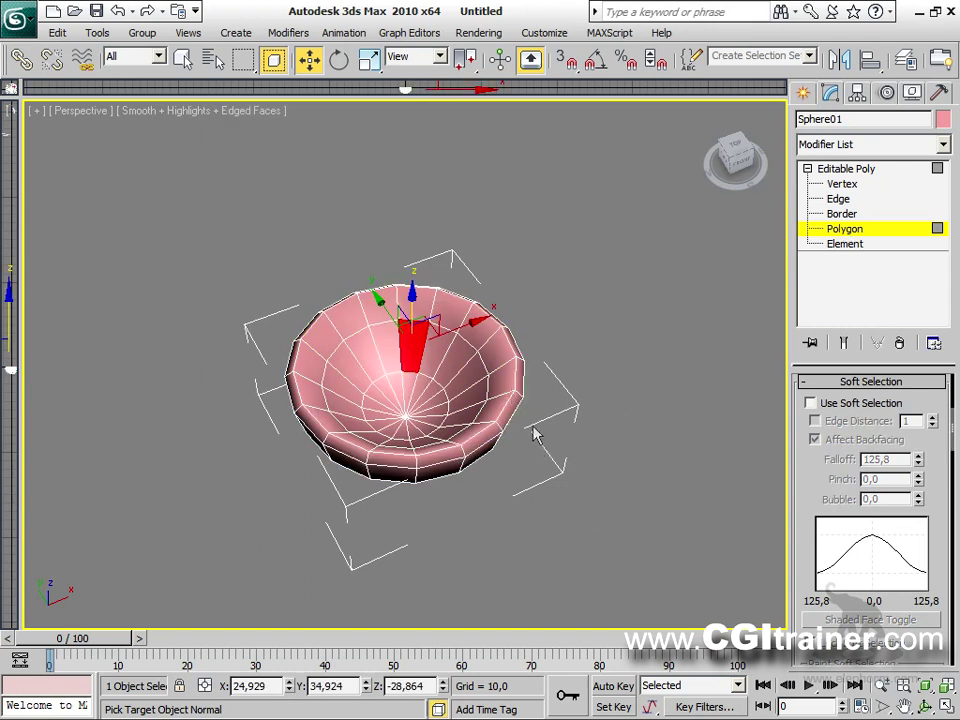
Step: Add every other polygon around the bowl's inner wall to the selection and delete them to cut a ring of openings
ctrl+click(460, 360)
ctrl+click(370, 358)
ctrl+click(344, 387)
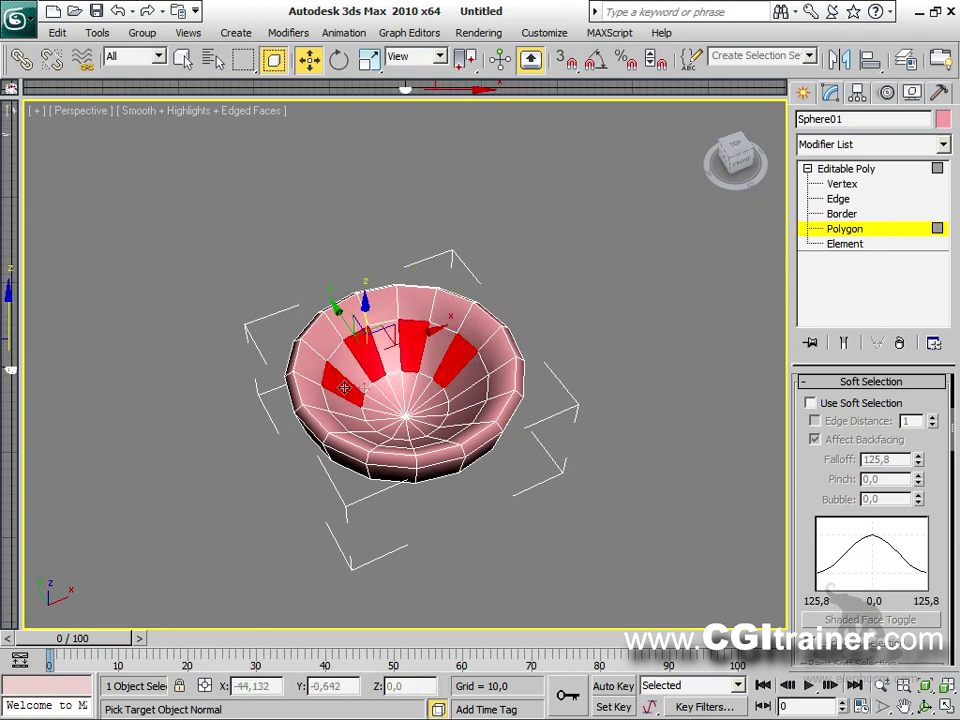
alt+middle_drag(583, 409, 551, 388)
key(Delete)
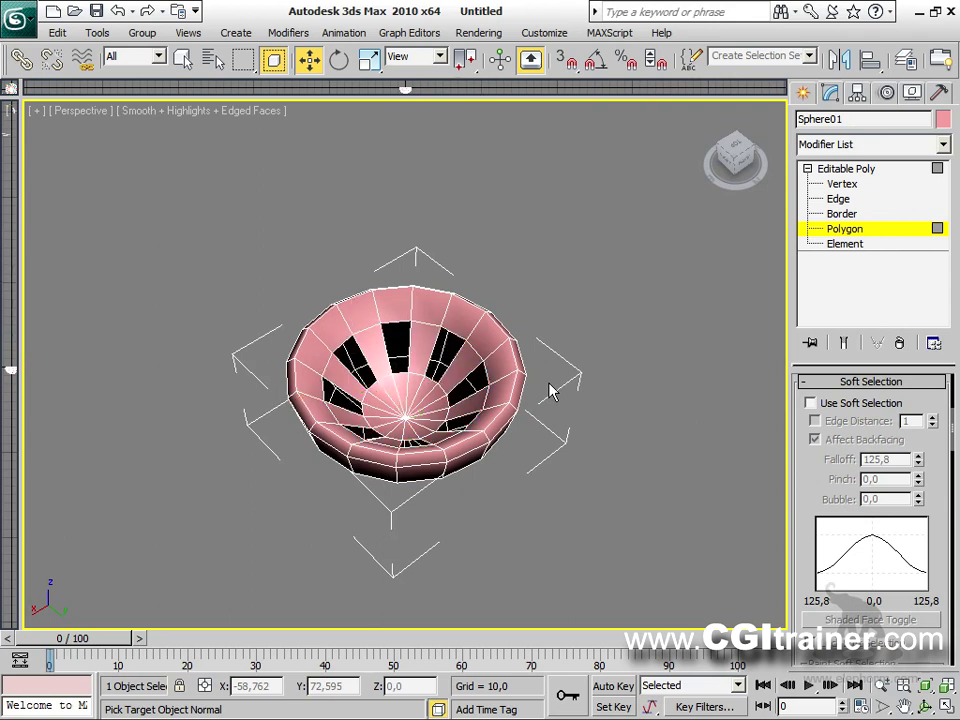
Step: Select the matching polygons on the bowl's outer wall behind the inner openings and delete them
alt+middle_drag(597, 364, 350, 359)
click(420, 355)
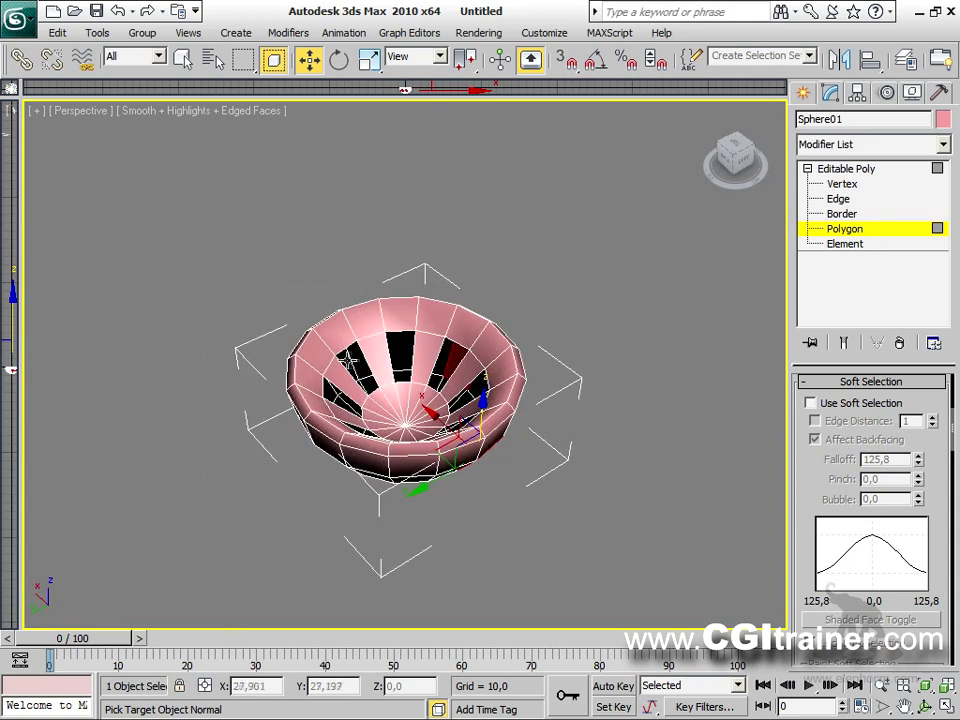
alt+middle_drag(469, 383, 643, 427)
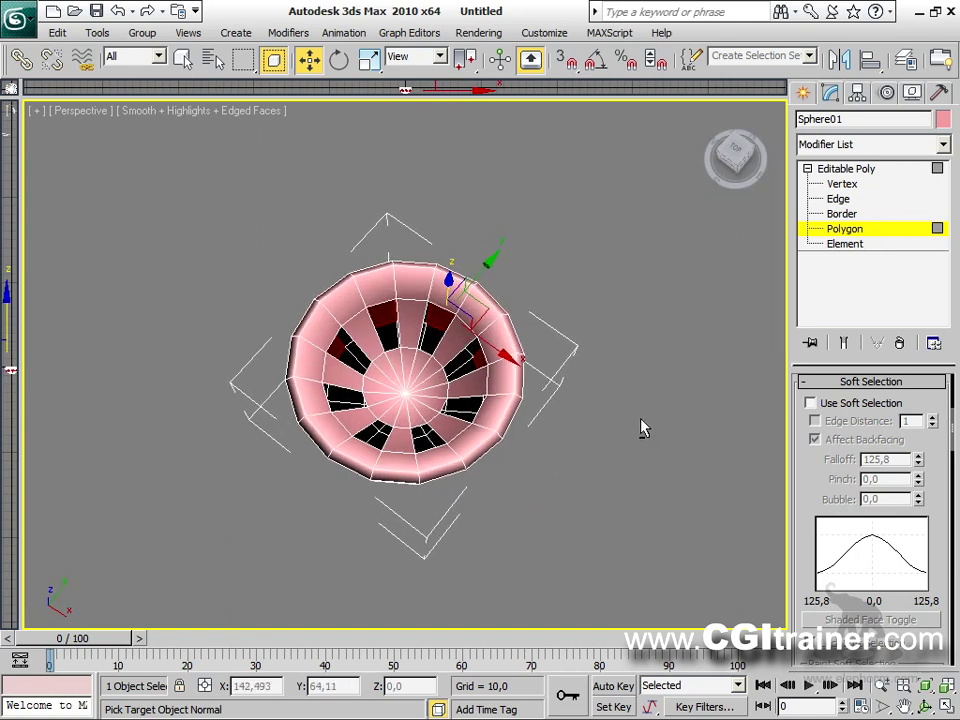
key(Delete)
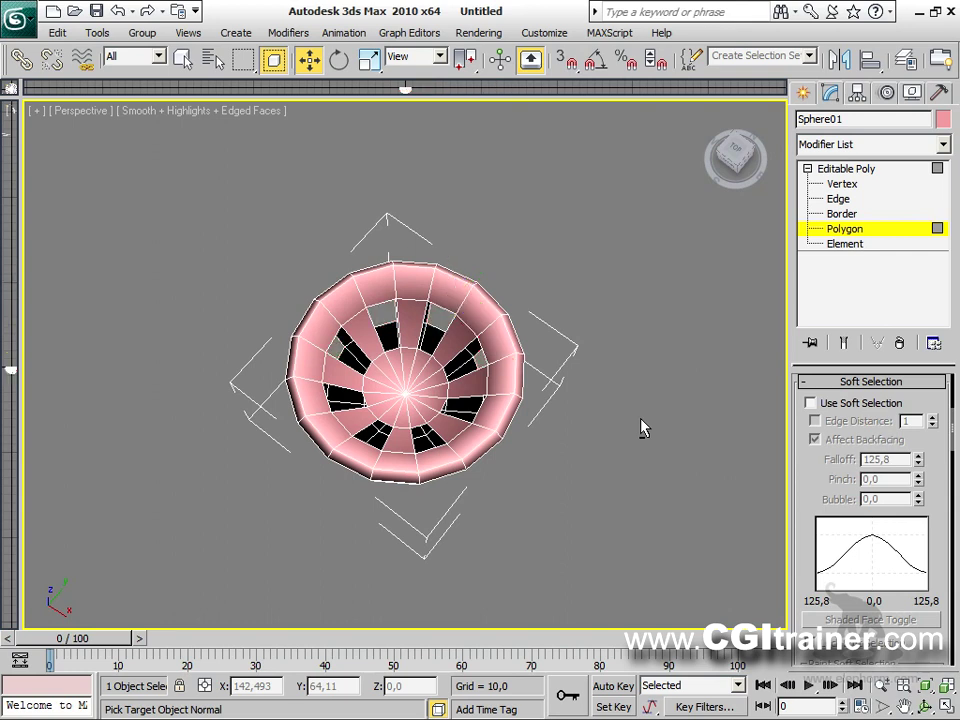
Step: Select the borders of all inner and outer openings and set up a Bridge between them with 2 segments
click(845, 214)
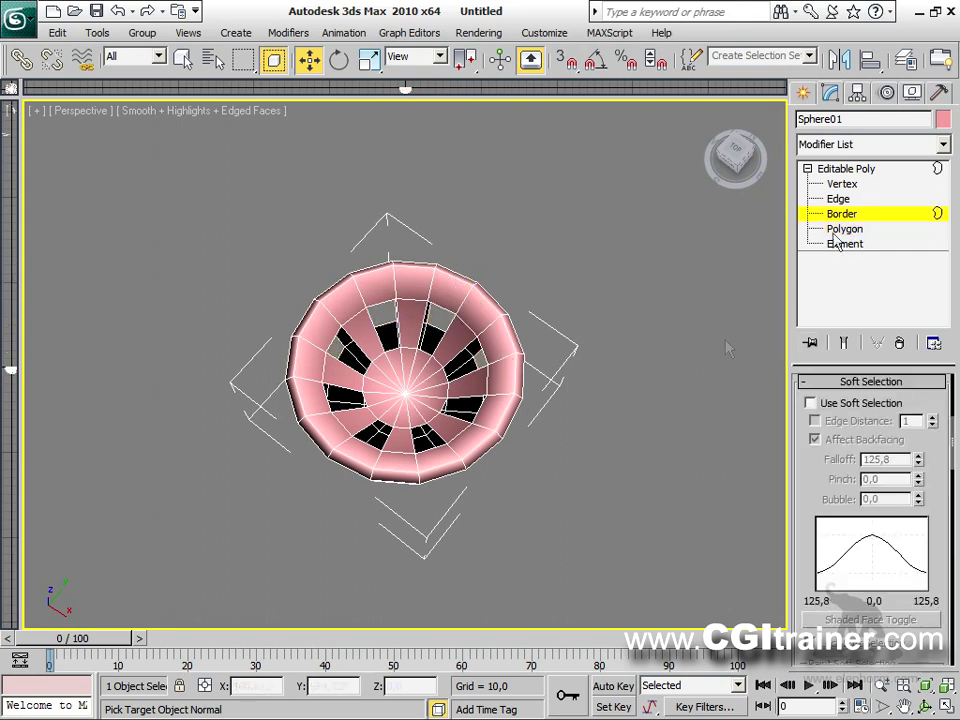
click(462, 305)
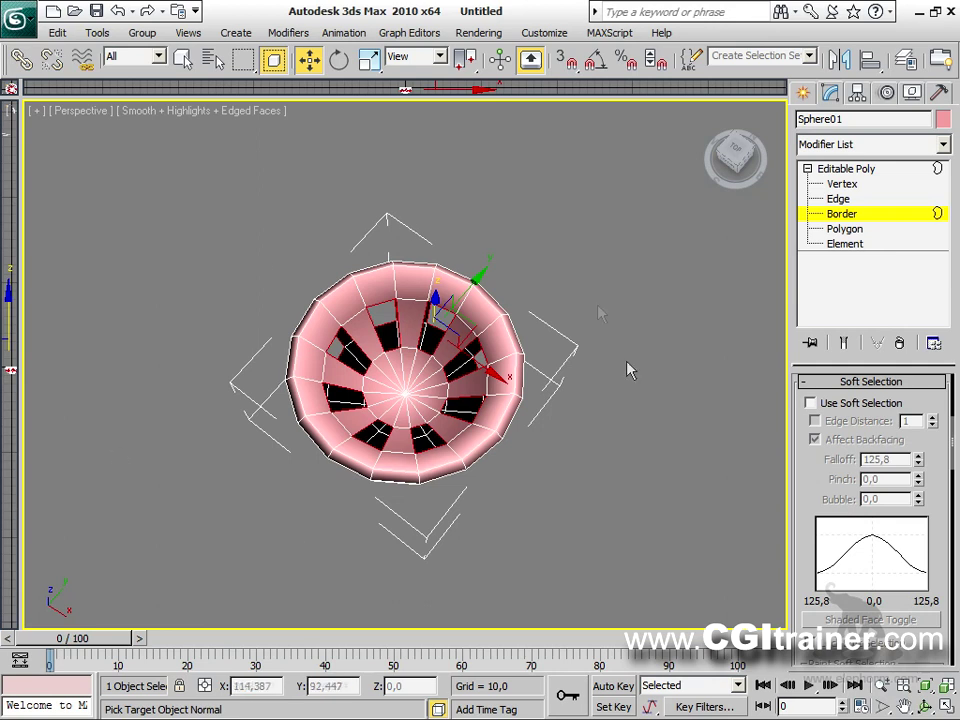
scroll(806, 544, down, 5)
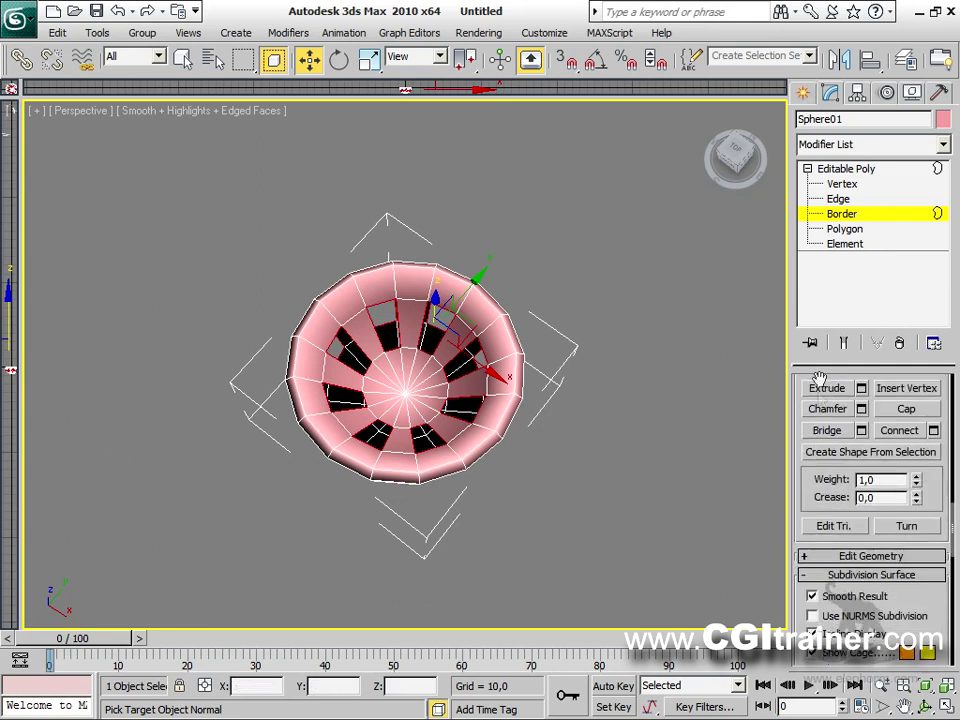
drag(795, 460, 806, 494)
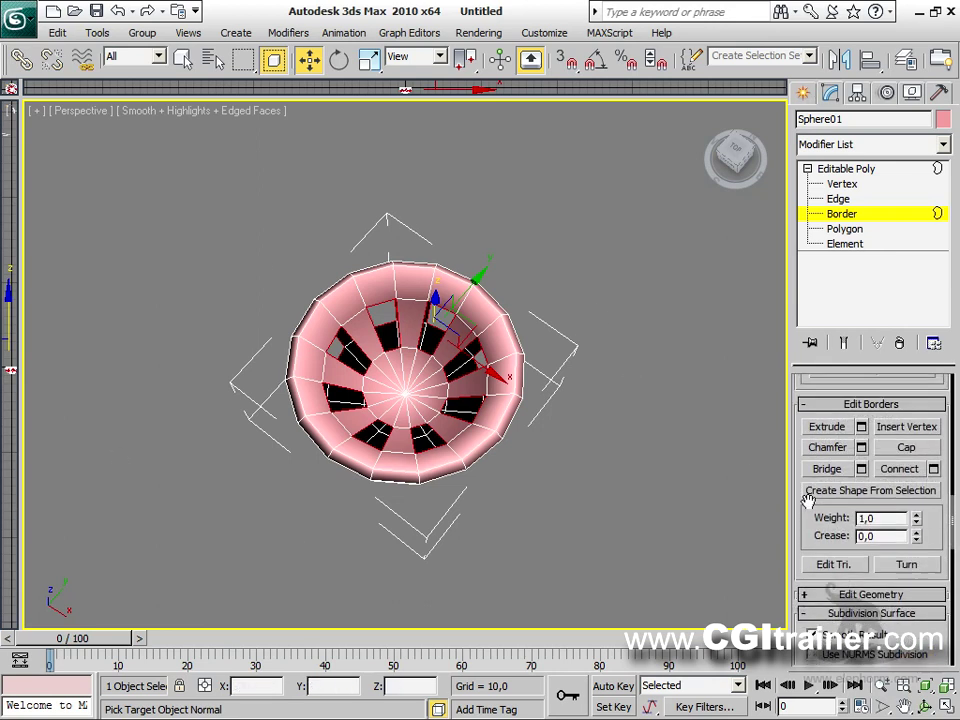
click(861, 467)
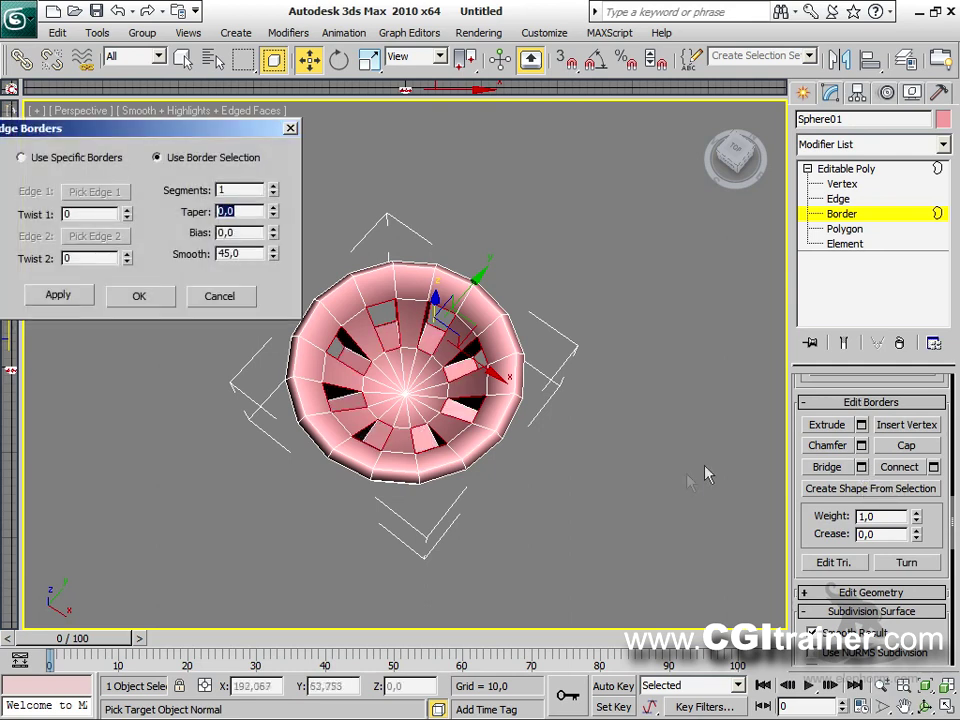
alt+middle_drag(686, 508, 441, 281)
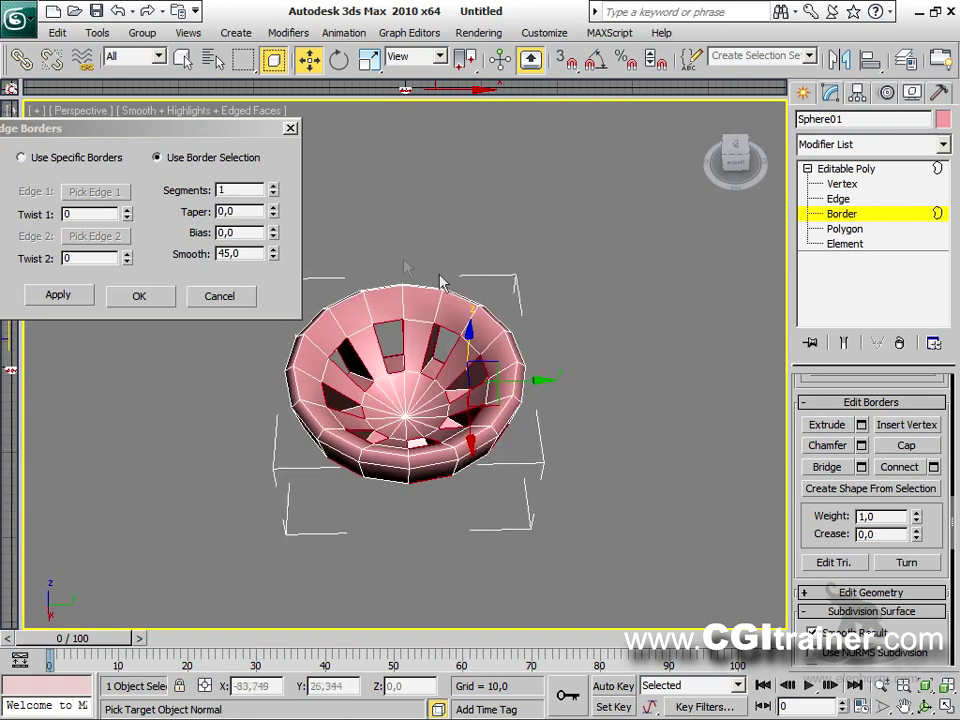
click(273, 187)
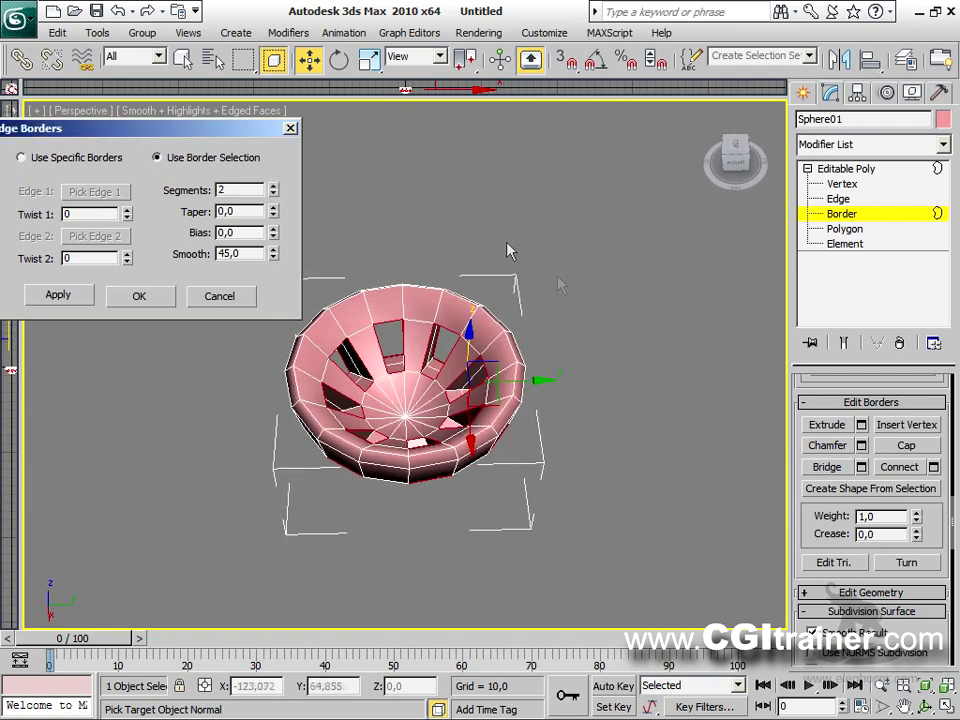
Step: Turn on NURMS subdivision for the bowl and set the display iterations to 2
scroll(808, 480, down, 5)
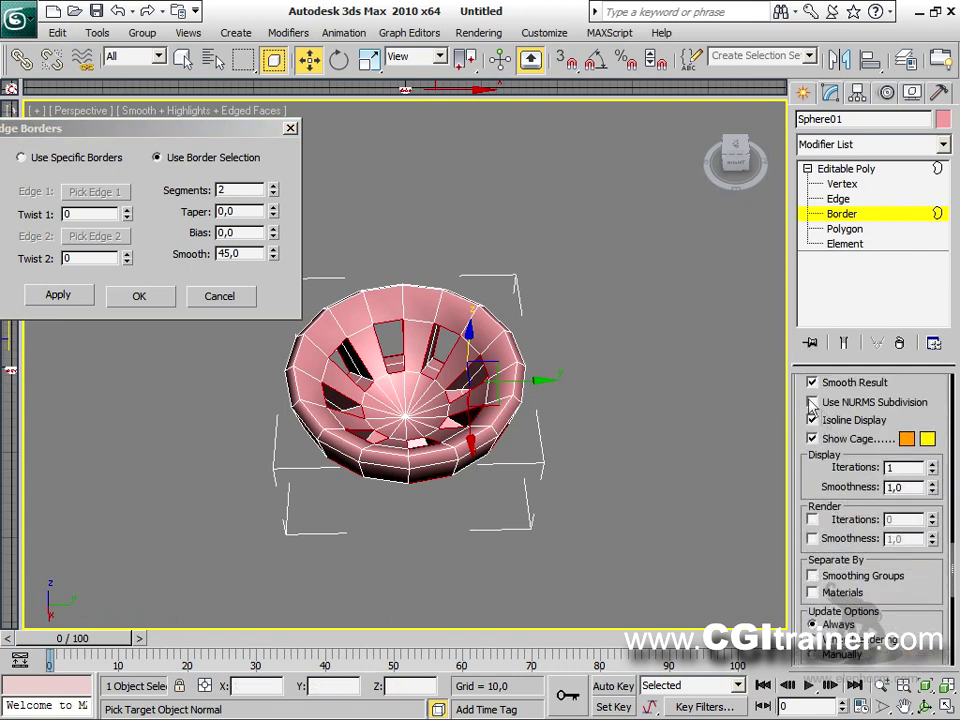
scroll(829, 432, up, 2)
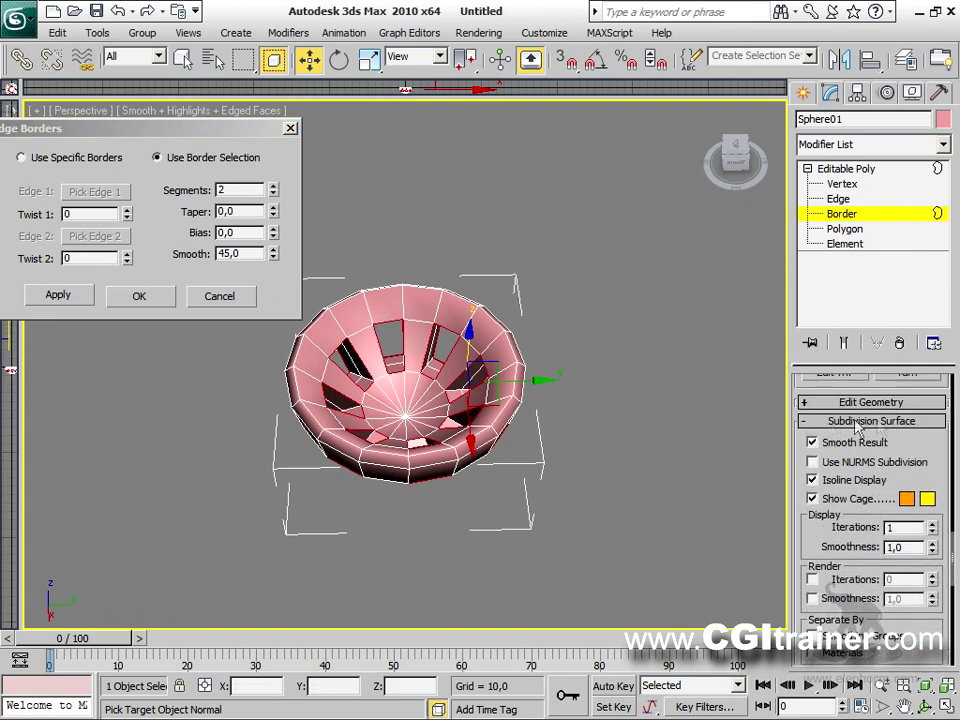
click(812, 462)
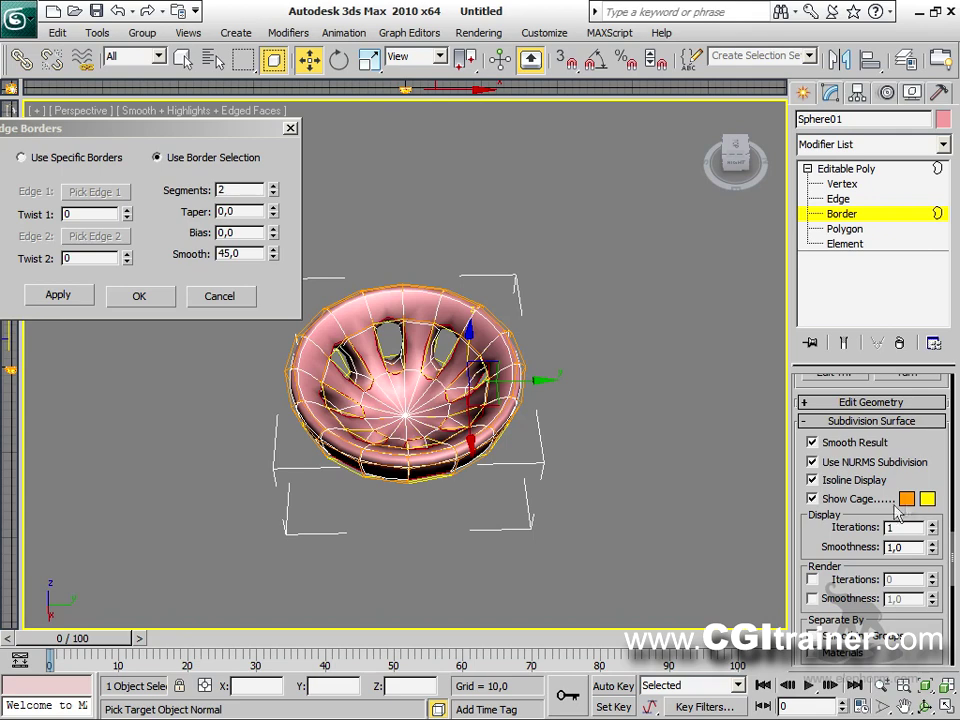
click(933, 527)
alt+middle_drag(750, 470, 553, 88)
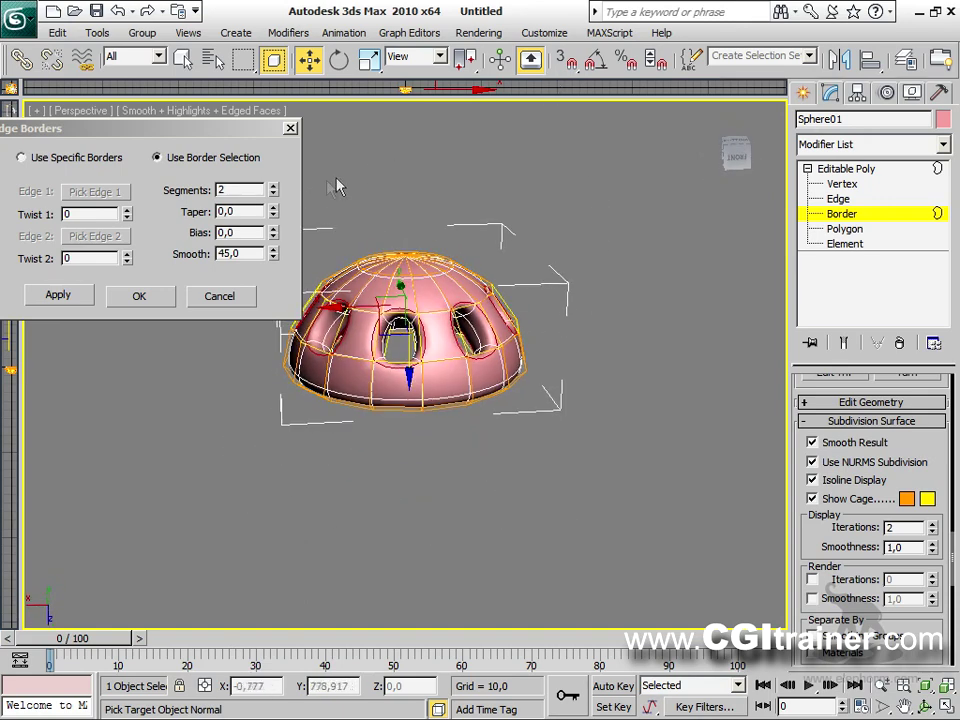
Step: Set the bridge to 3 segments, adjust its taper and accept it, leaving border editing and hiding the edged faces
click(273, 186)
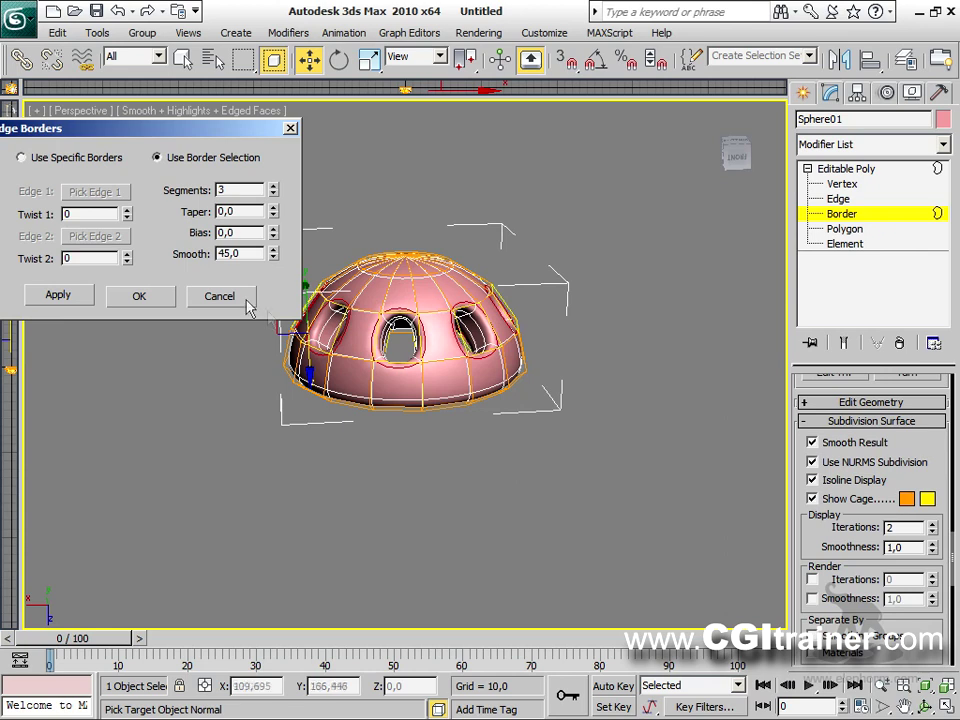
drag(276, 216, 334, 247)
mouse_move(337, 294)
mouse_down()
mouse_move(338, 305)
mouse_move(336, 270)
mouse_move(337, 278)
mouse_up()
click(143, 296)
key(3)
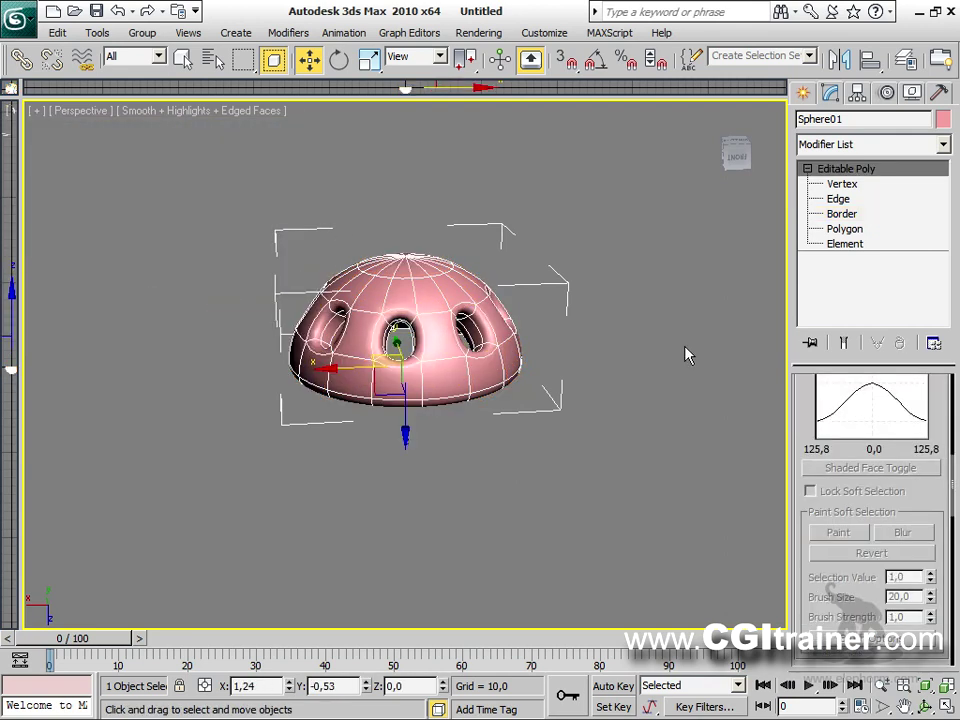
key(F4)
alt+middle_drag(611, 422, 503, 424)
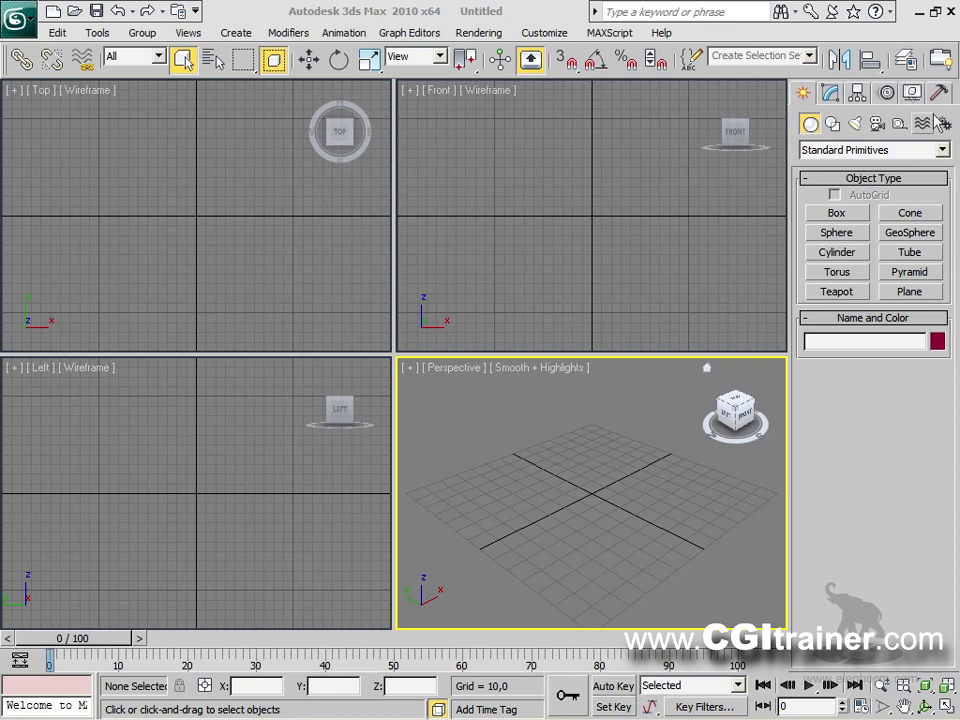
Step: Enlarge the Front viewport and draw an open six-point line: a short bent top, a vertical about 215 units long and a bottom stretch running left
click(830, 124)
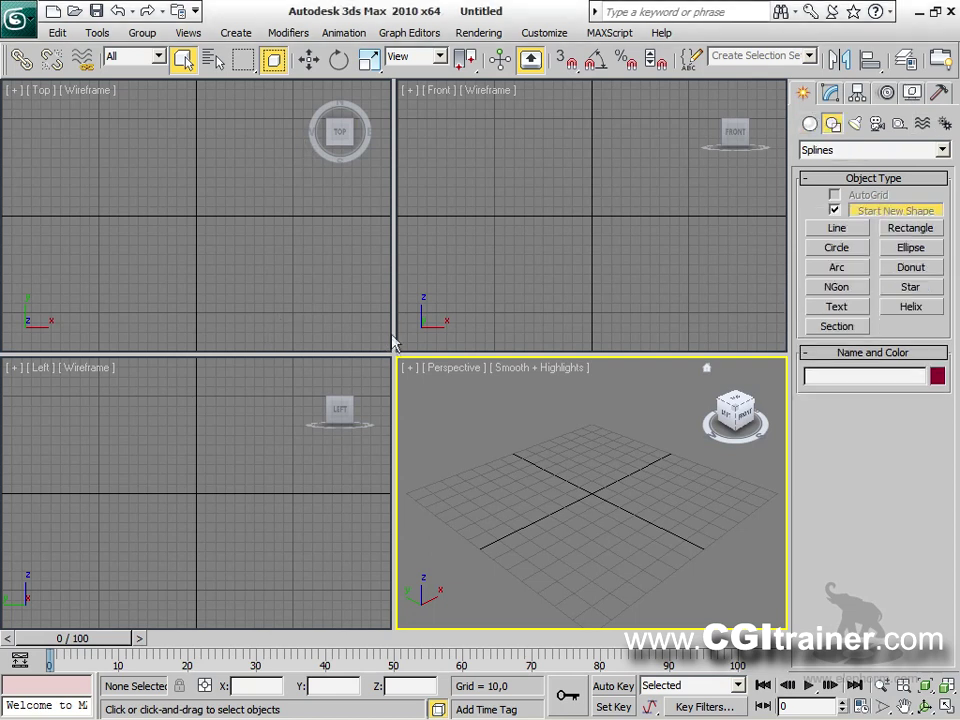
drag(391, 354, 20, 613)
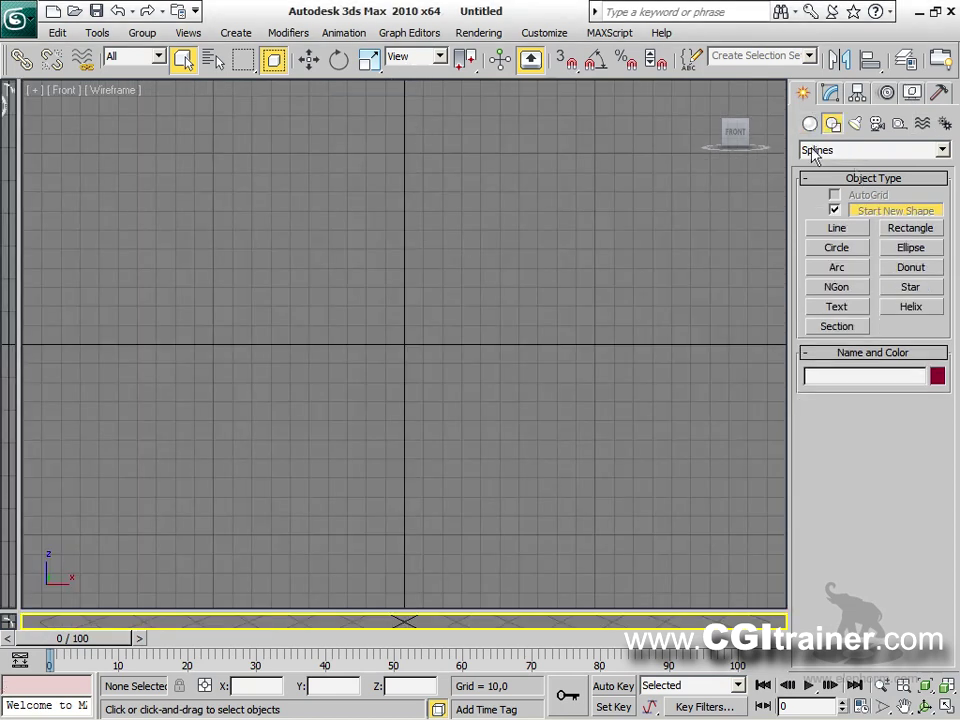
click(838, 228)
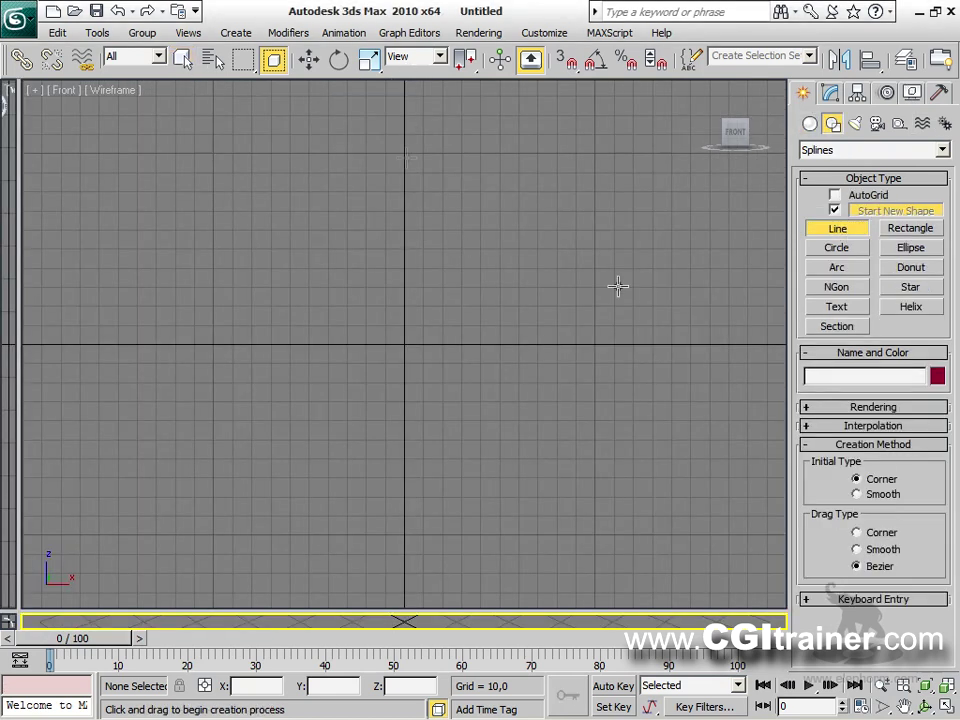
click(481, 183)
click(440, 152)
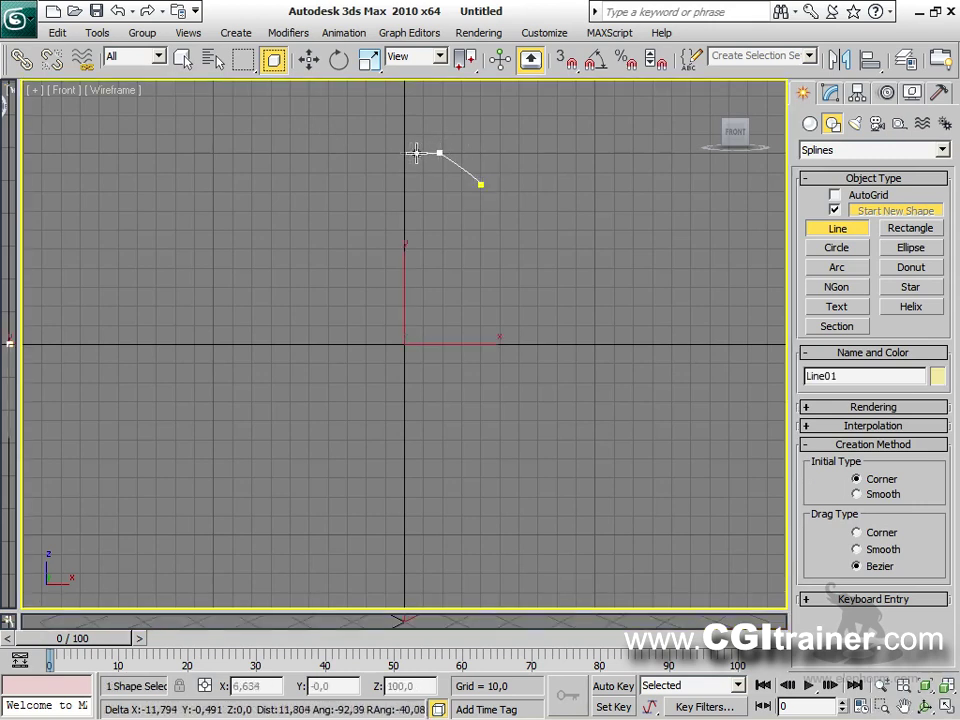
click(400, 155)
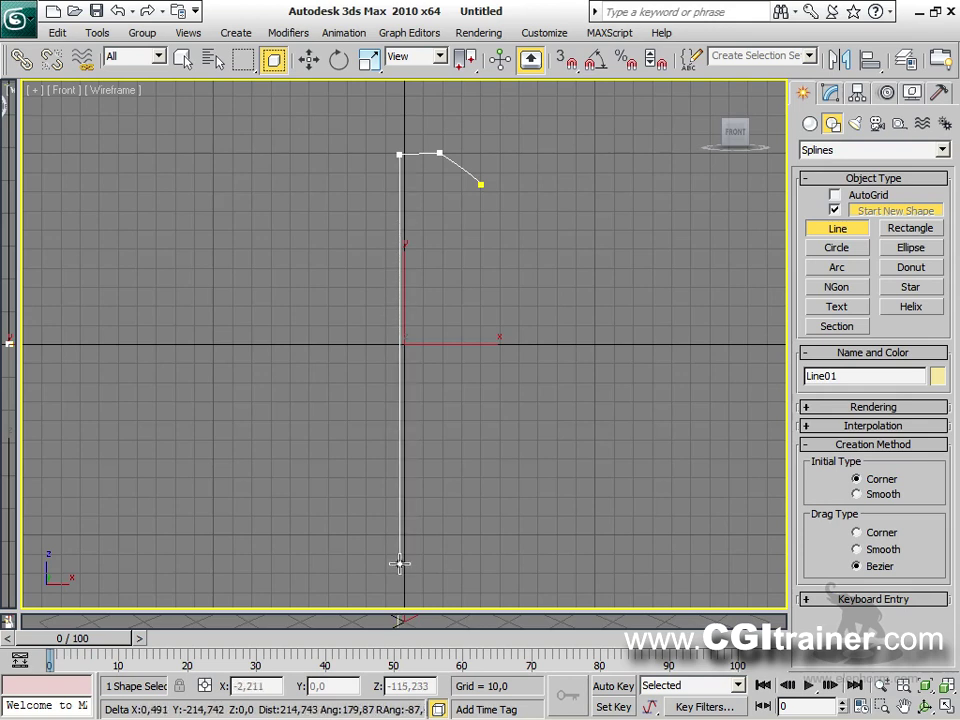
click(400, 564)
click(364, 588)
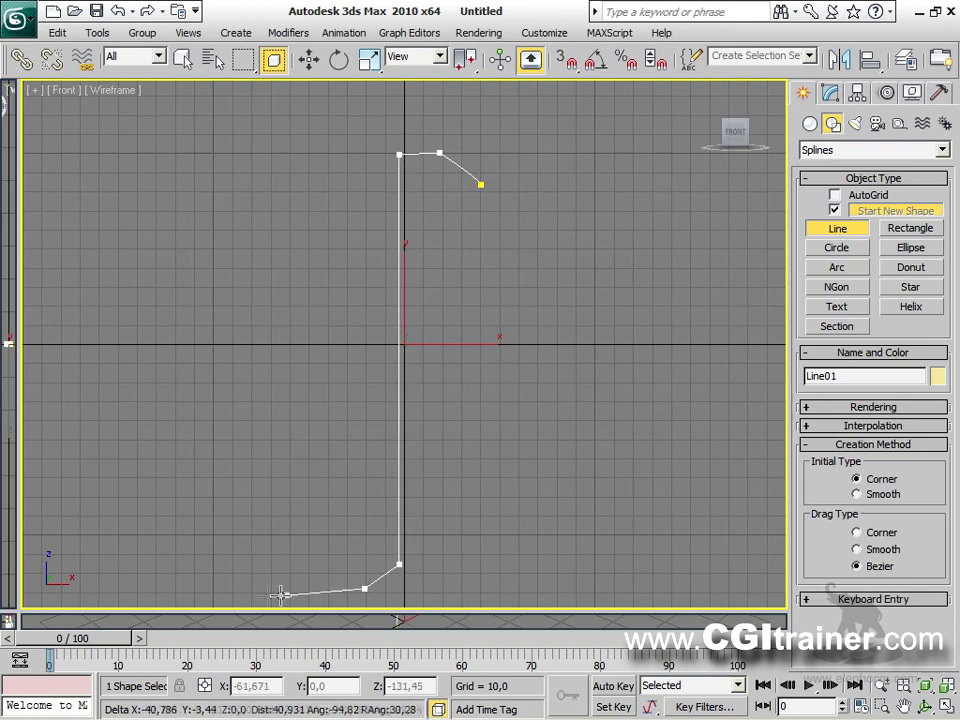
click(229, 594)
right_click(229, 594)
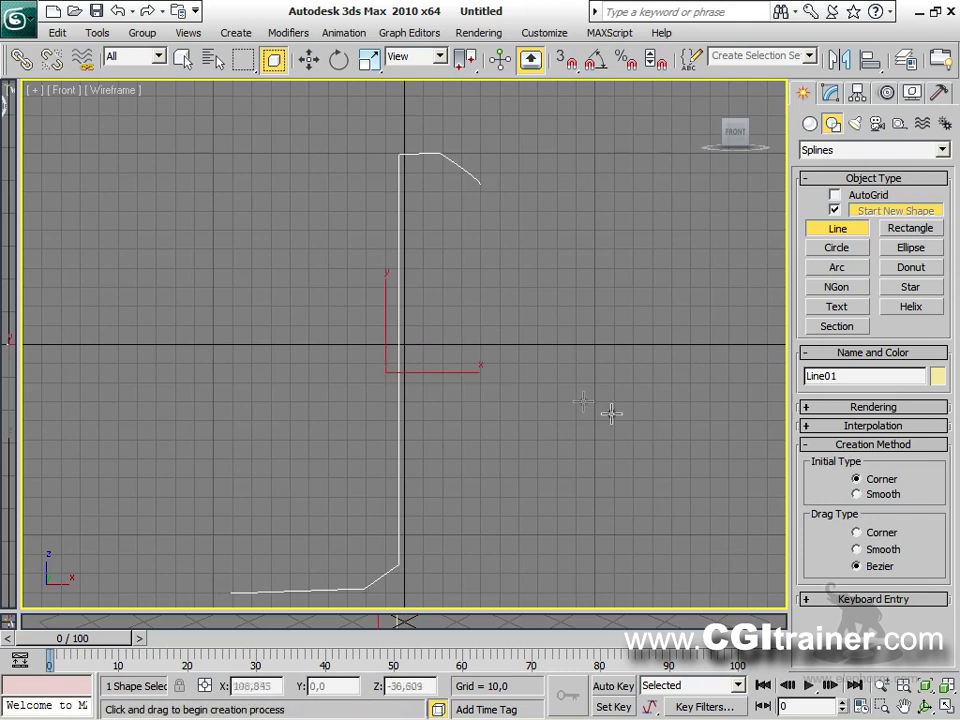
Step: Outline the profile line at spline level to turn it into a thin closed double-walled shape
click(833, 95)
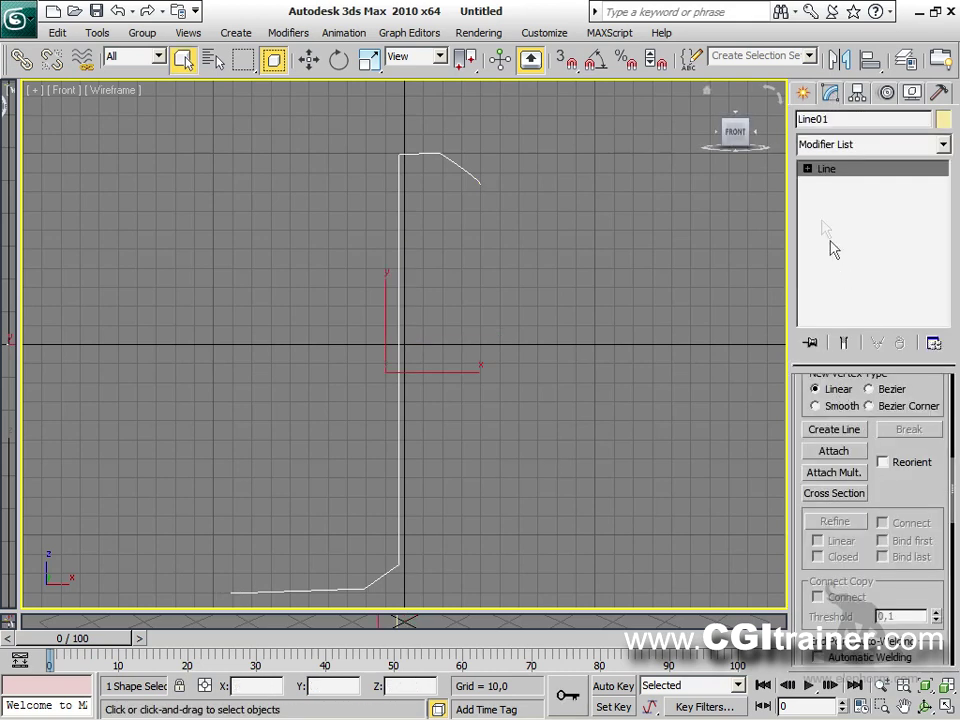
click(807, 169)
click(838, 214)
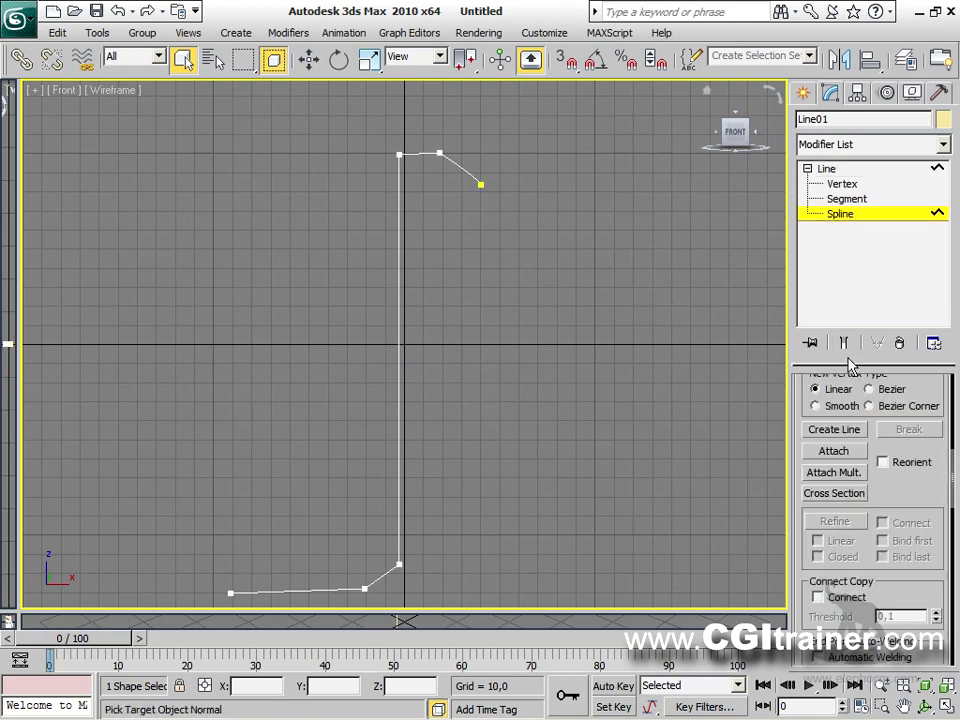
scroll(845, 480, down, 3)
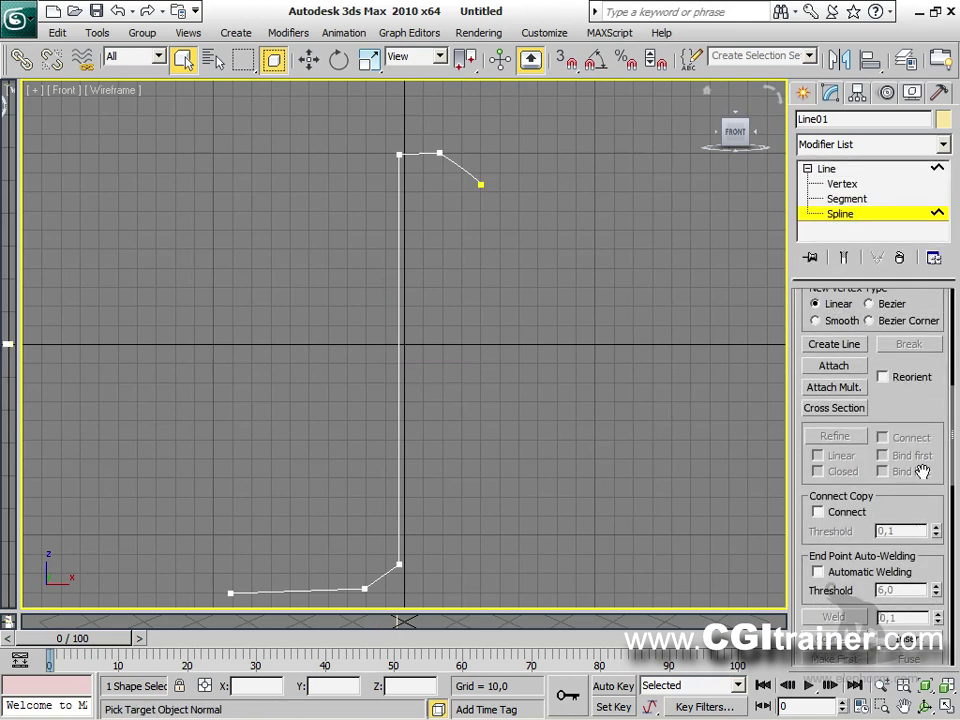
drag(922, 472, 917, 152)
click(834, 446)
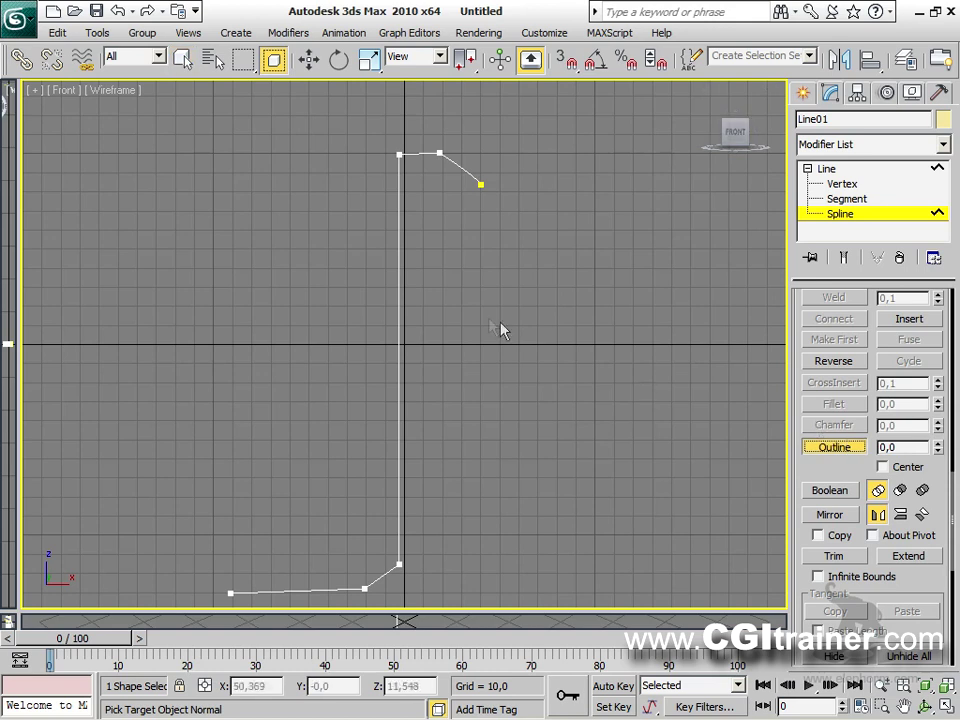
mouse_move(400, 291)
mouse_down()
mouse_move(394, 261)
mouse_move(399, 279)
mouse_up()
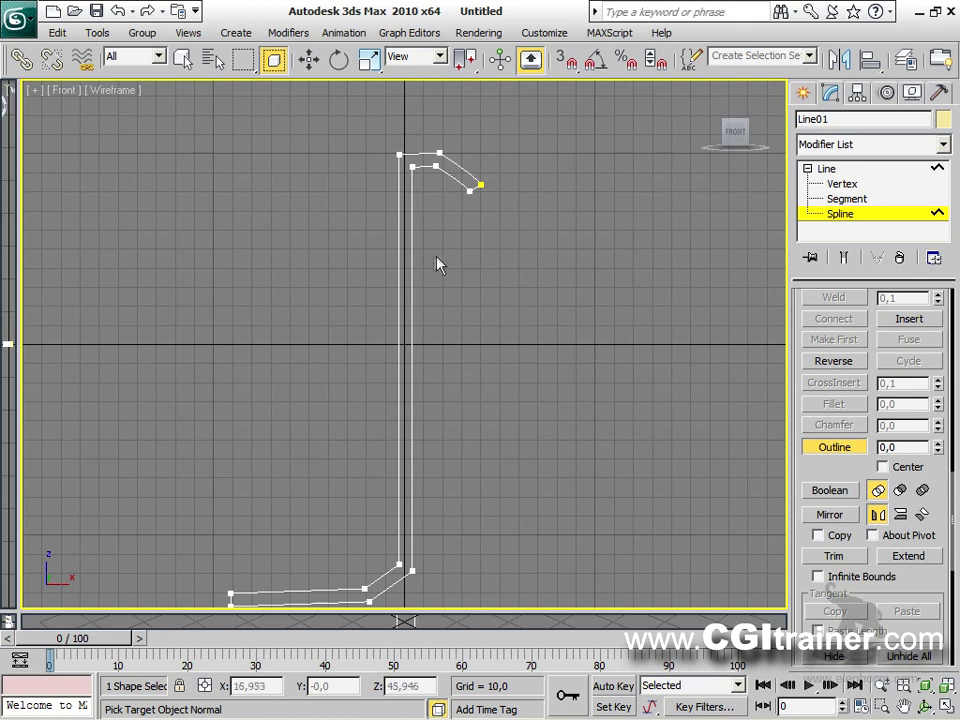
Step: Refine the long vertical segment on the profile's outer side with two extra vertices in its upper half, and leave vertex editing
drag(842, 463, 833, 692)
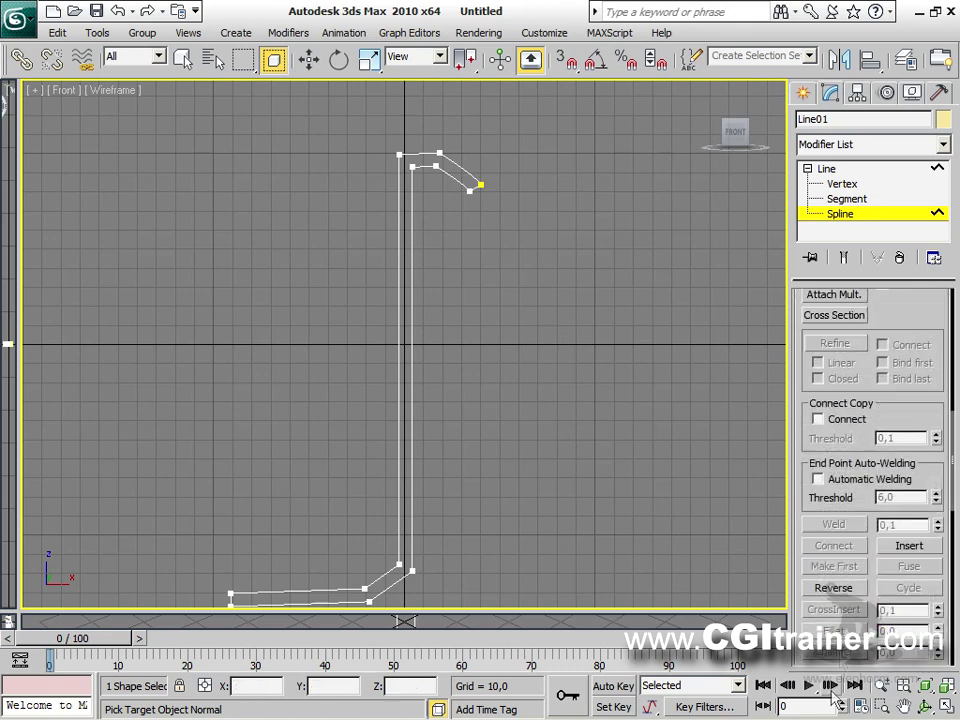
drag(907, 327, 907, 531)
click(842, 184)
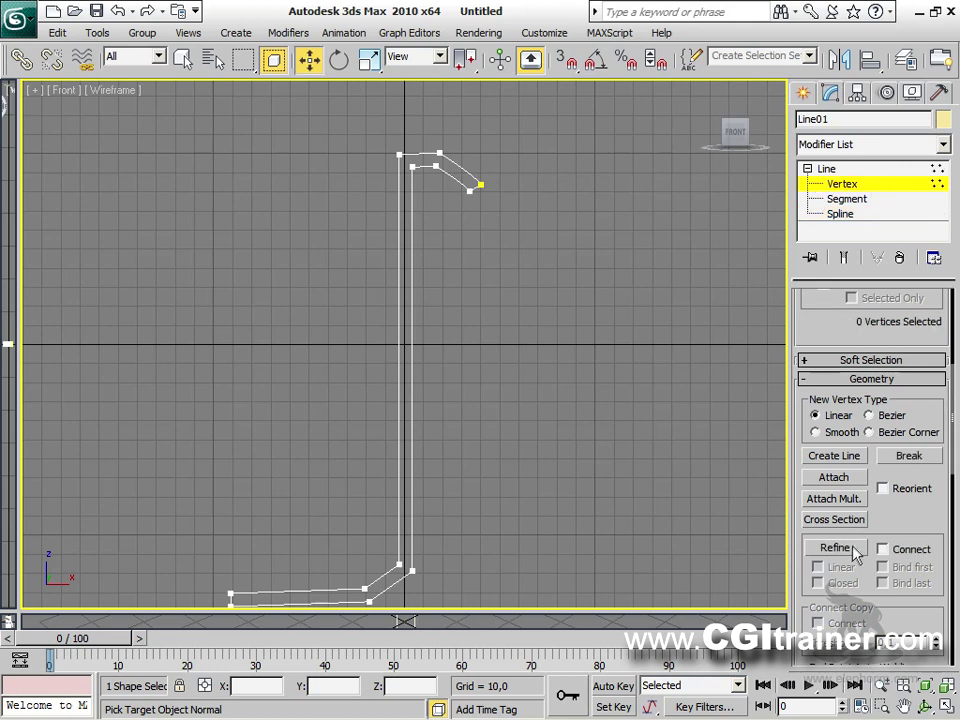
click(835, 548)
click(412, 247)
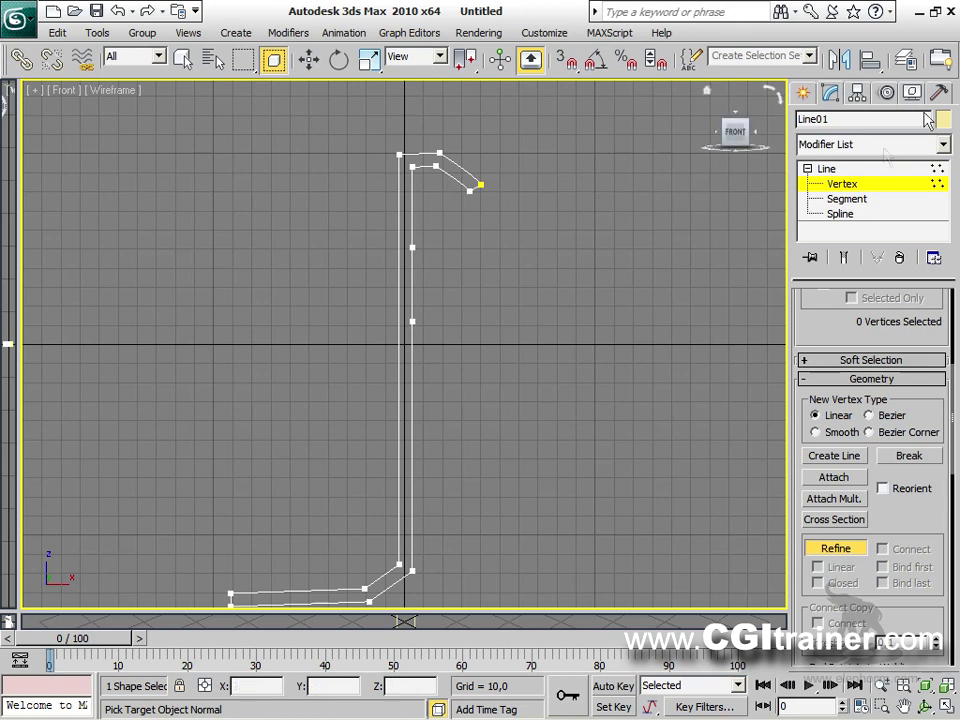
click(830, 169)
click(843, 184)
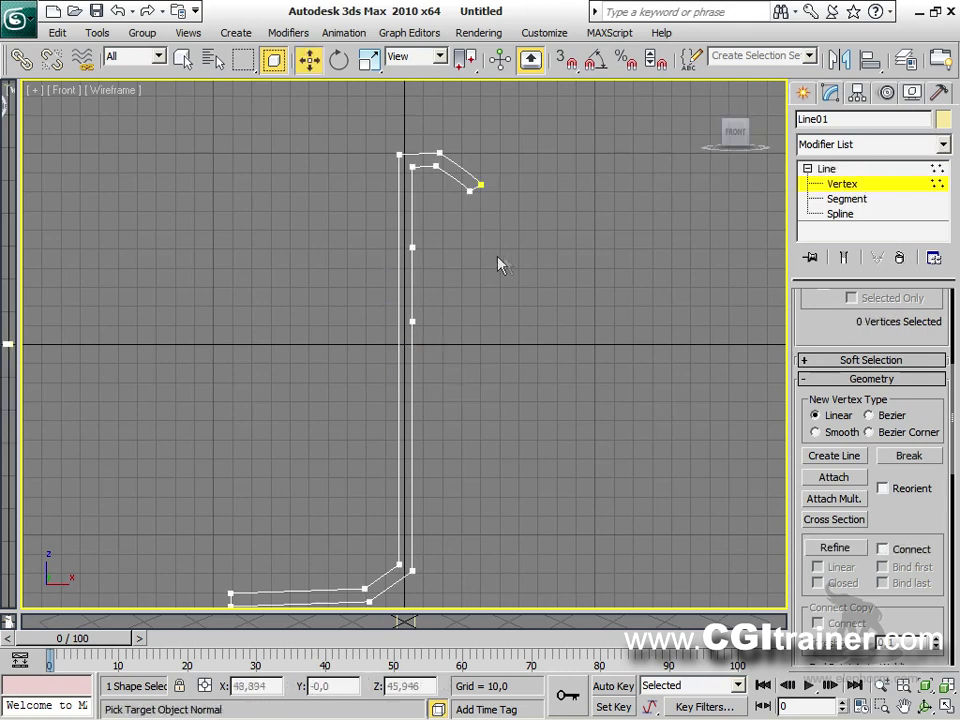
click(847, 170)
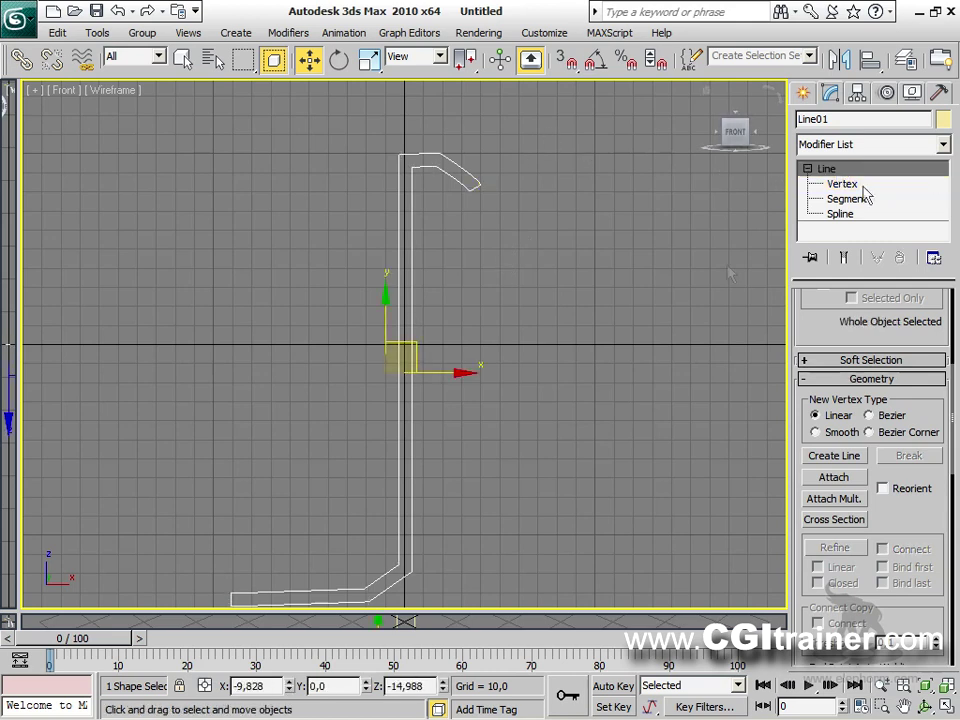
Step: Apply a Lathe modifier to the profile, aligned to Min and with Weld Core enabled
click(288, 33)
mouse_move(315, 80)
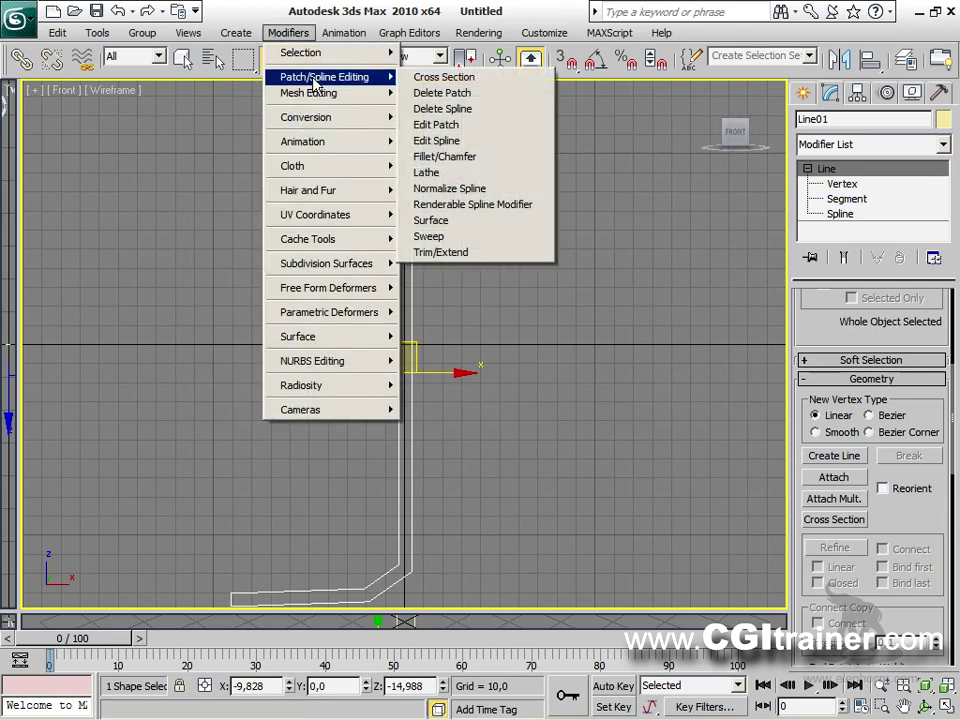
click(426, 174)
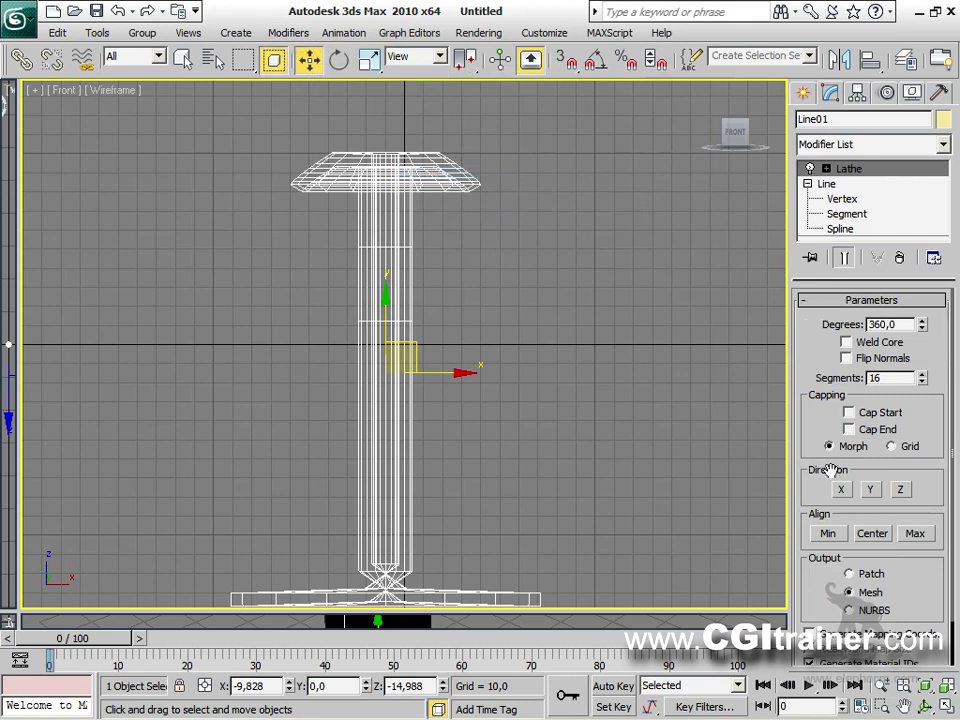
click(830, 533)
click(846, 342)
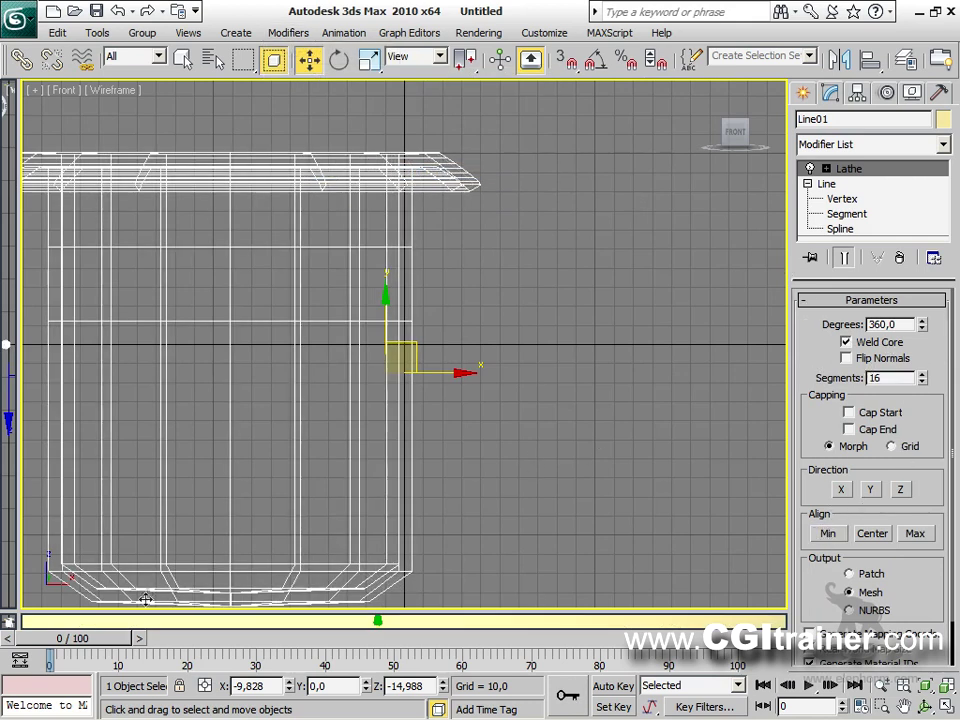
Step: Frame the lathed cup in an enlarged Perspective viewport, reduce the lathe to 6 segments and display edged faces
key(alt+w)
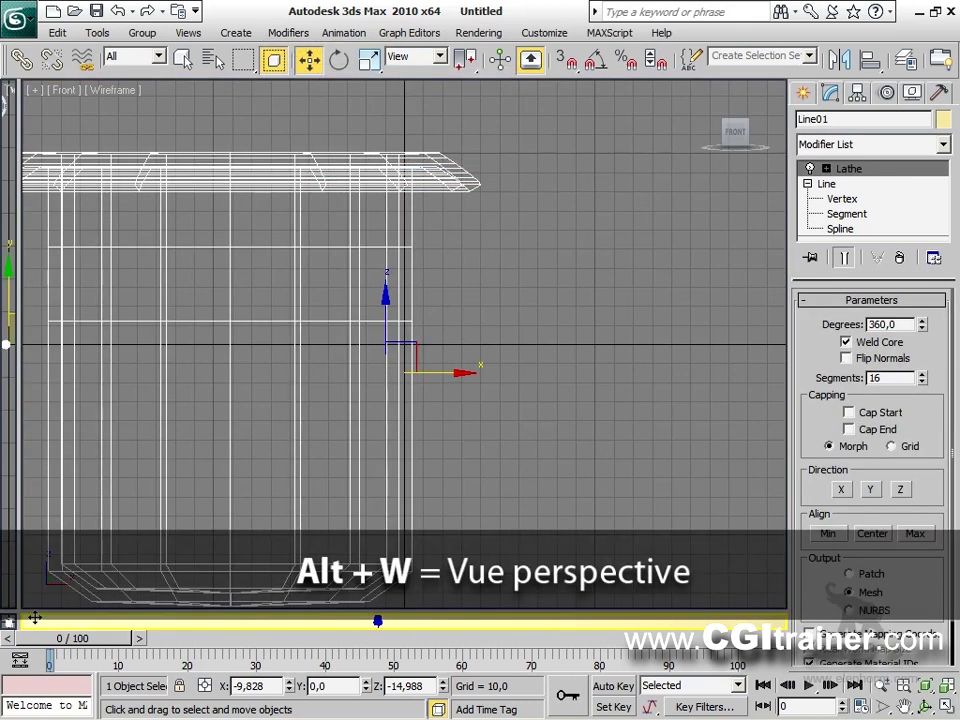
key(alt+w)
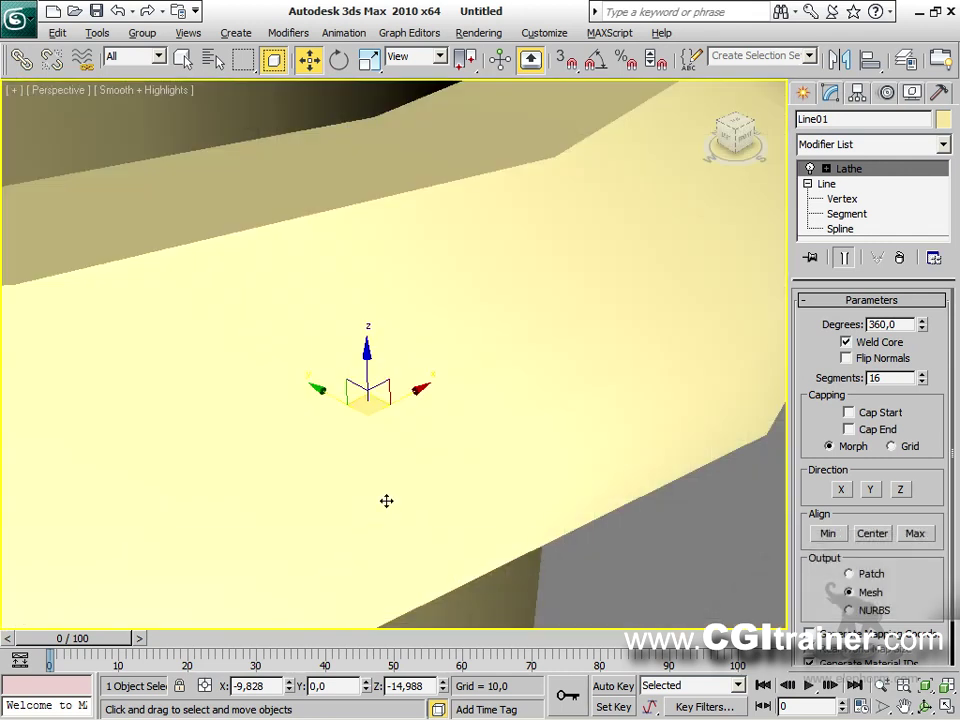
key(z)
mouse_move(926, 383)
mouse_down()
mouse_move(921, 402)
mouse_move(920, 394)
mouse_up()
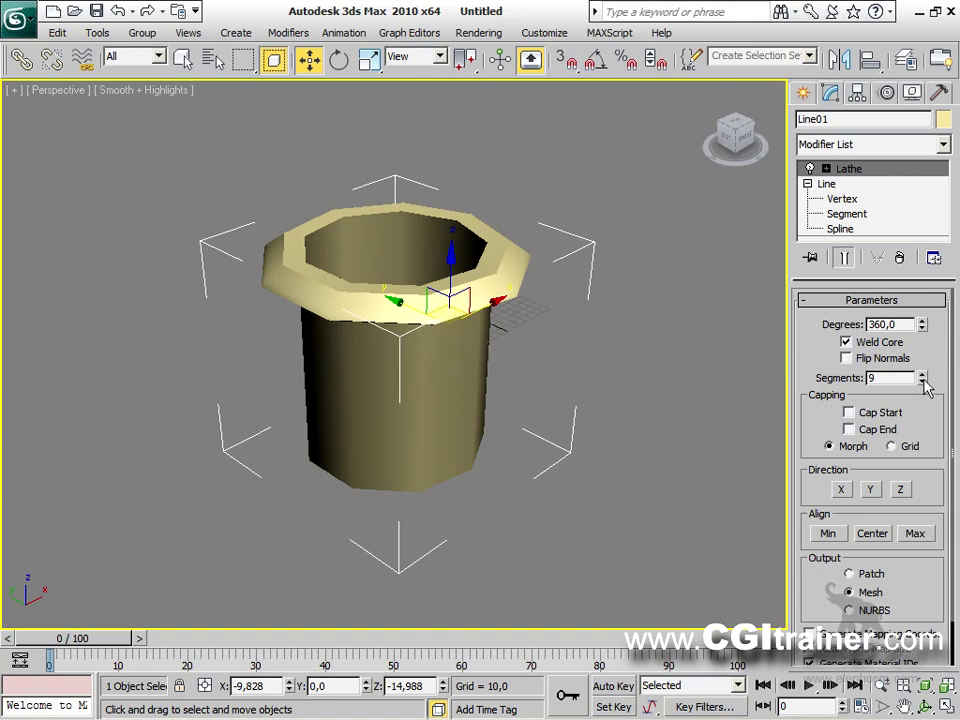
click(925, 383)
click(922, 382)
click(922, 382)
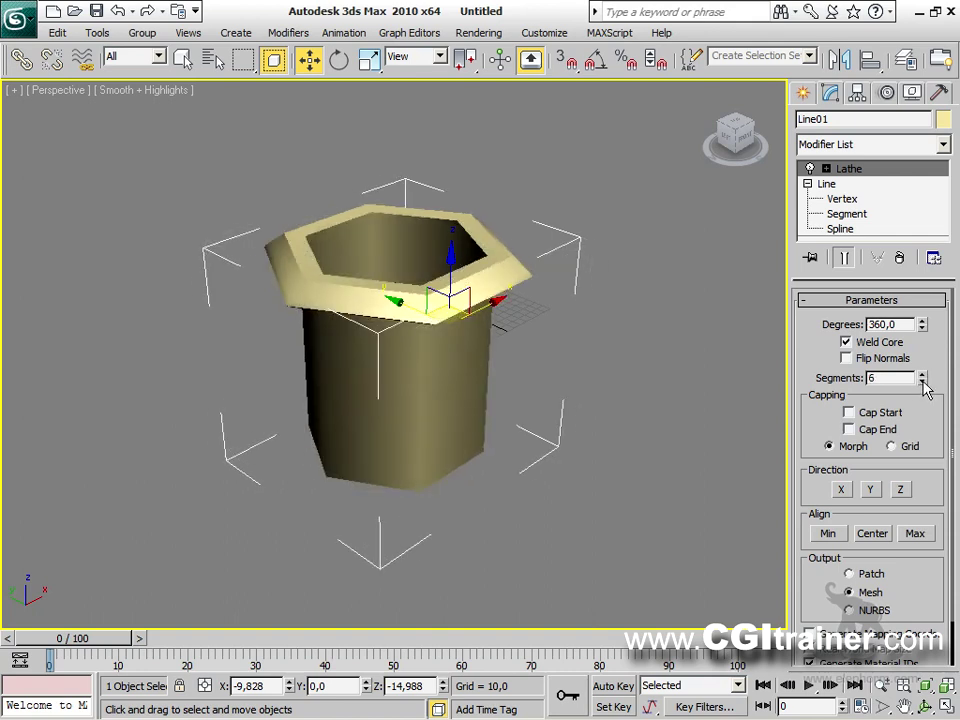
key(F4)
alt+middle_drag(657, 430, 560, 340)
scroll(377, 418, up, 4)
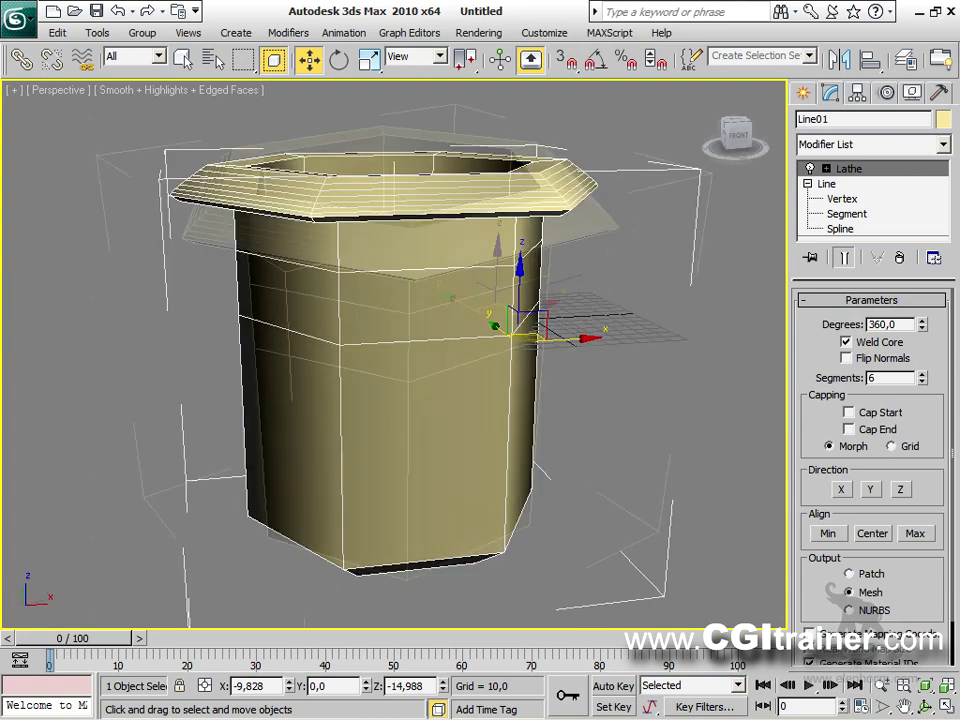
middle_drag(585, 222, 583, 377)
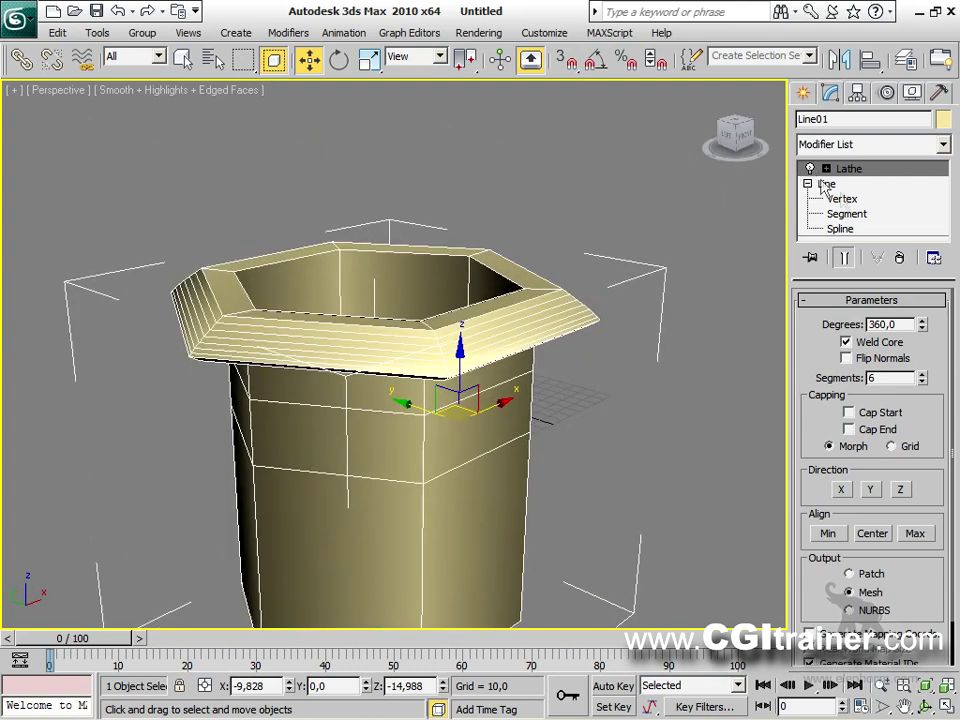
Step: With the end result shown, select the rim and upper wall vertices of the underlying line and convert them to Corner
click(840, 199)
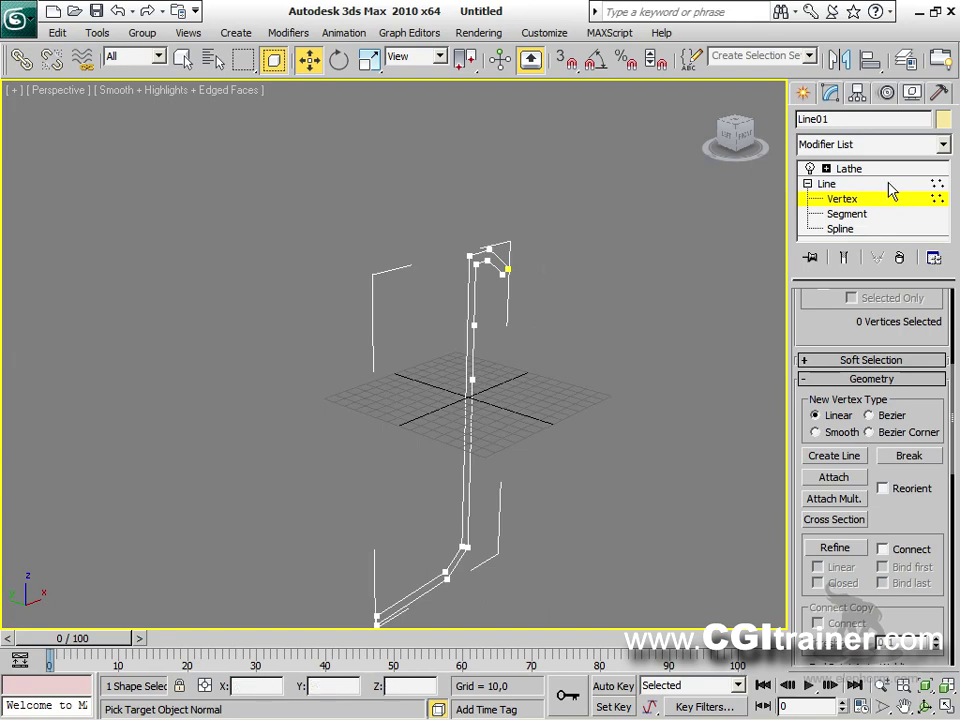
click(846, 257)
alt+middle_drag(754, 300, 602, 339)
drag(593, 337, 515, 232)
right_click(509, 291)
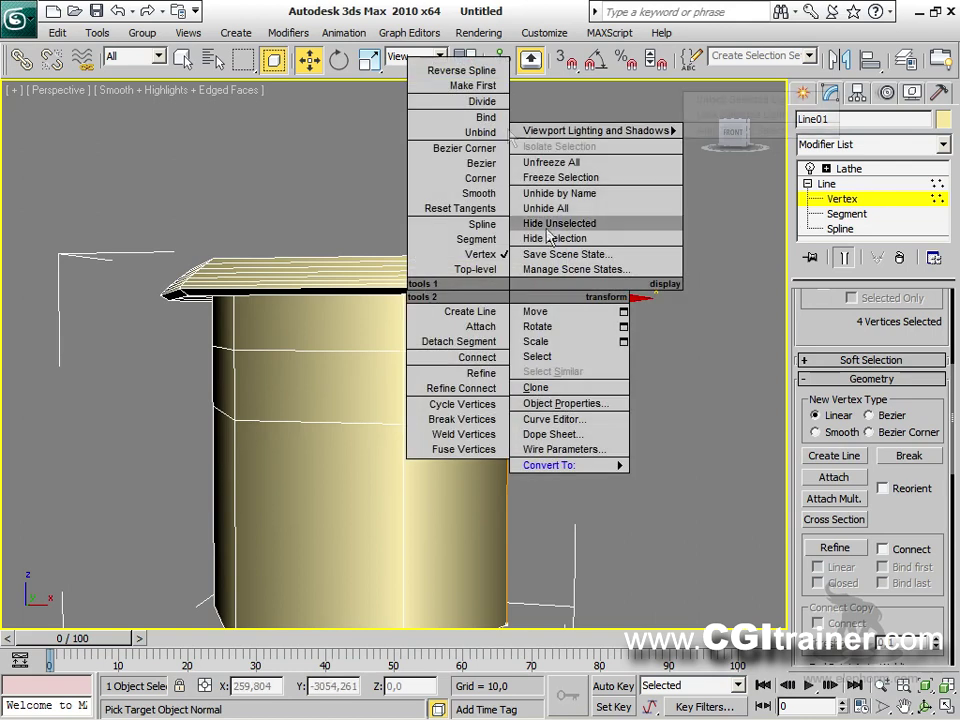
click(485, 181)
drag(632, 354, 470, 196)
right_click(478, 224)
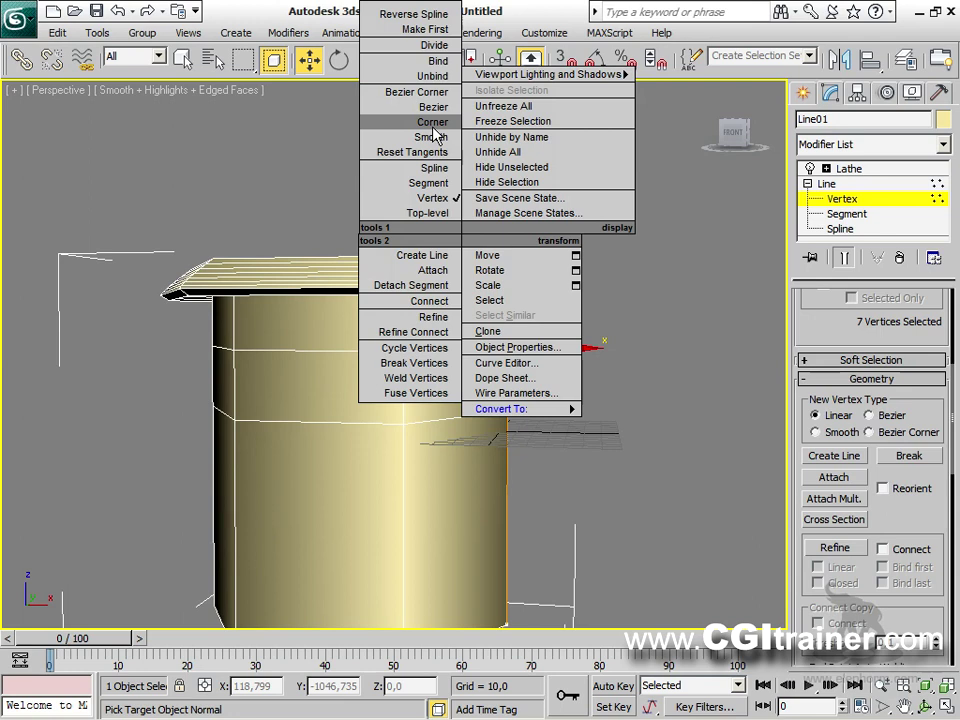
click(433, 124)
alt+middle_drag(636, 311, 560, 356)
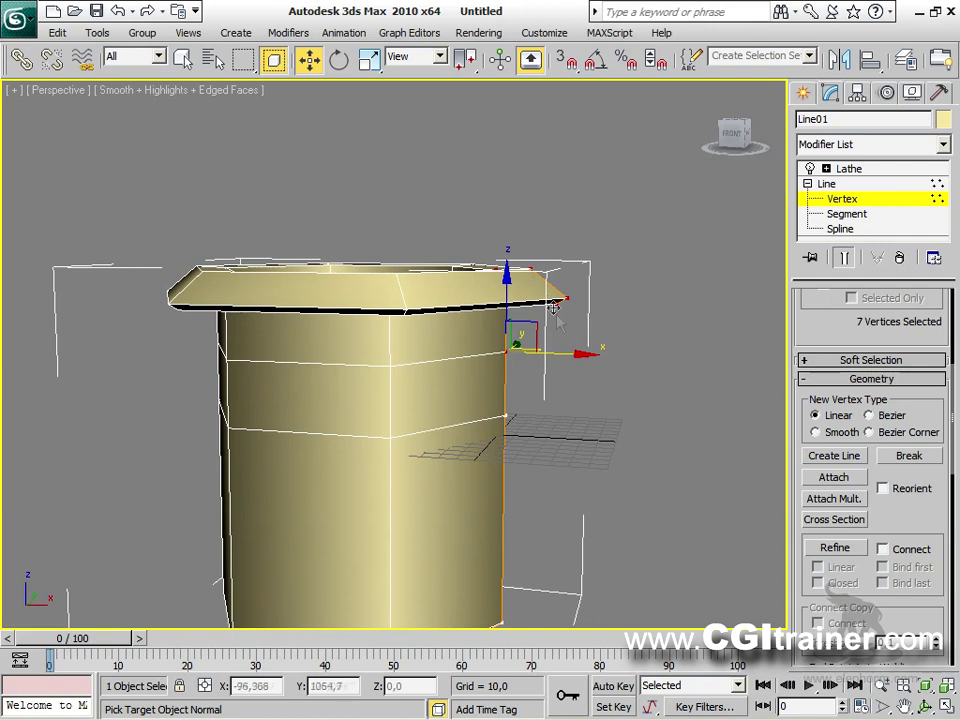
Step: Return to the Lathe level and convert the cup to an Editable Poly
click(848, 169)
alt+middle_drag(597, 440, 396, 381)
right_click(184, 357)
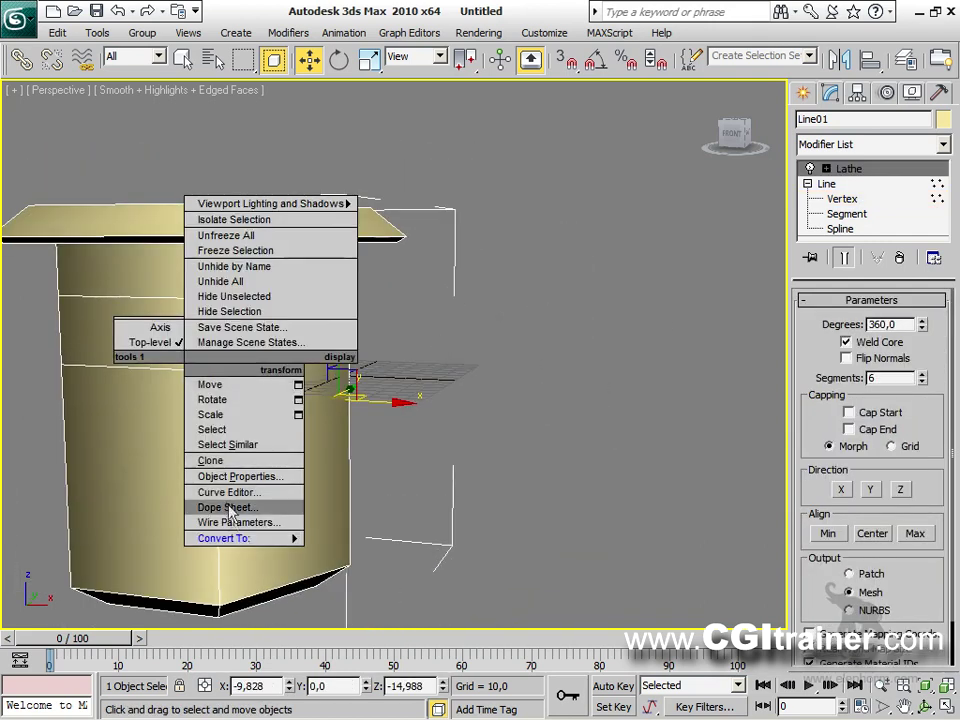
mouse_move(242, 538)
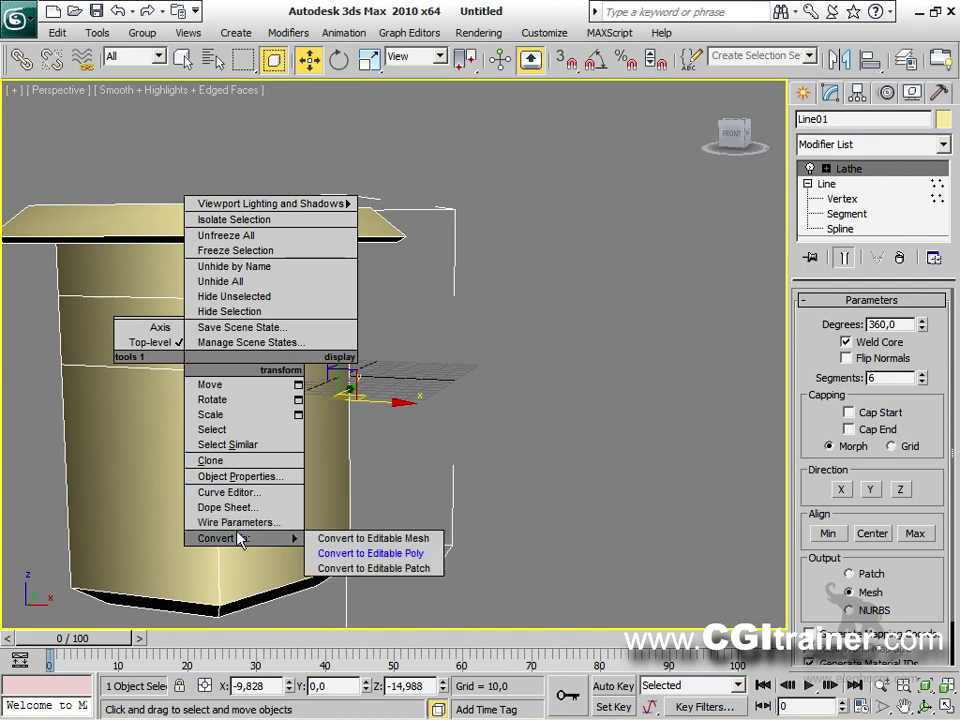
click(358, 555)
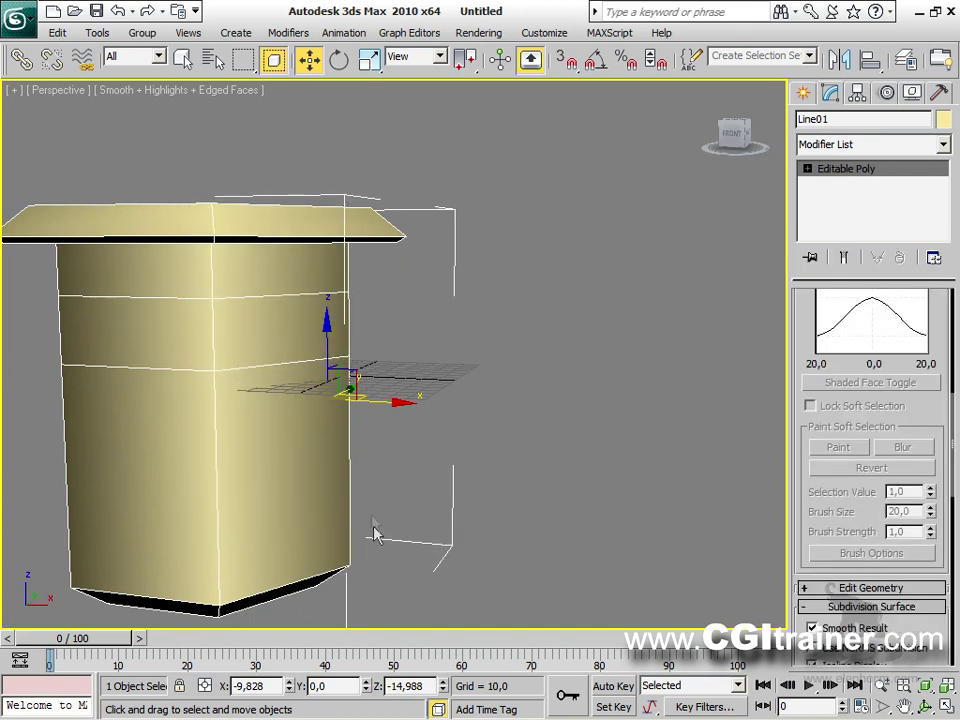
Step: In the Left view, draw an open four-point handle path beside the cup: a horizontal start, a downward diagonal and a vertical end
alt+middle_drag(409, 407, 244, 396)
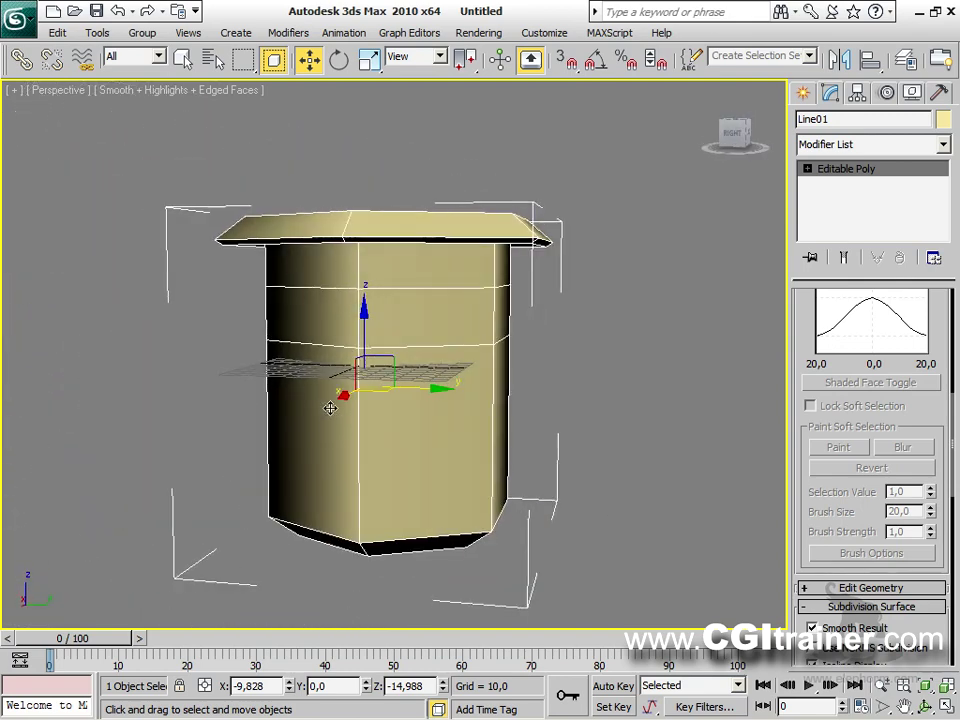
key(l)
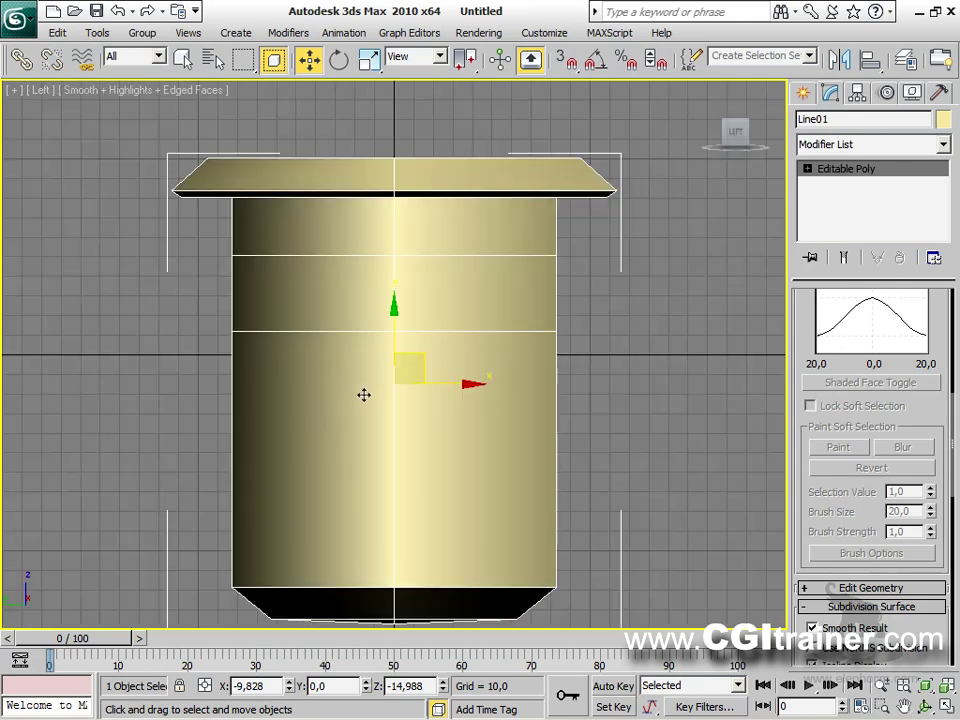
middle_drag(420, 315, 343, 311)
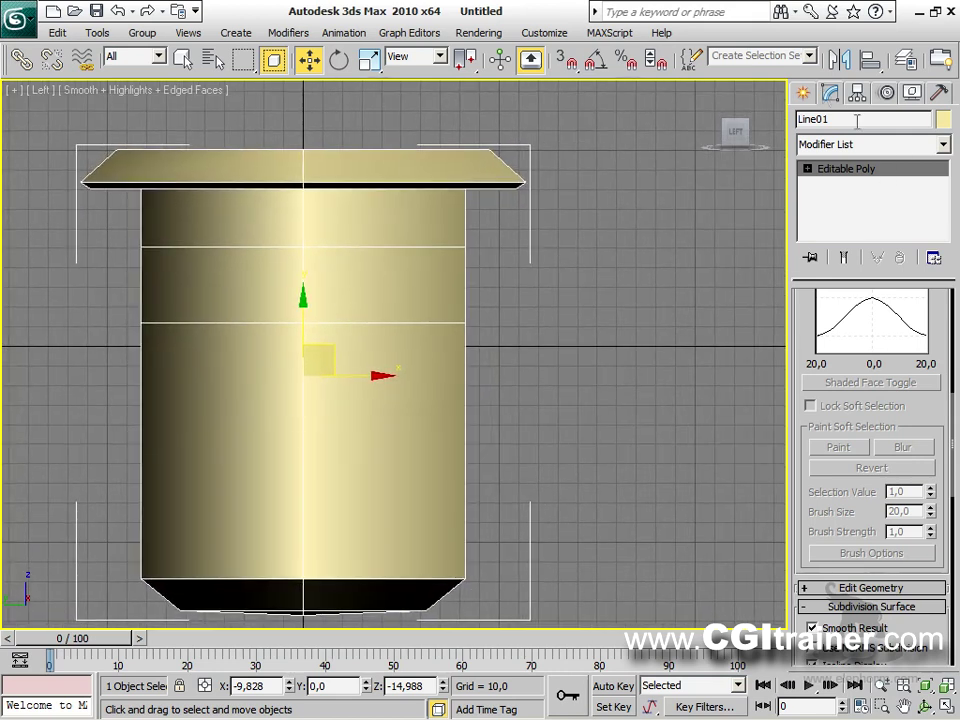
click(804, 93)
click(836, 228)
middle_drag(549, 313, 327, 281)
click(328, 280)
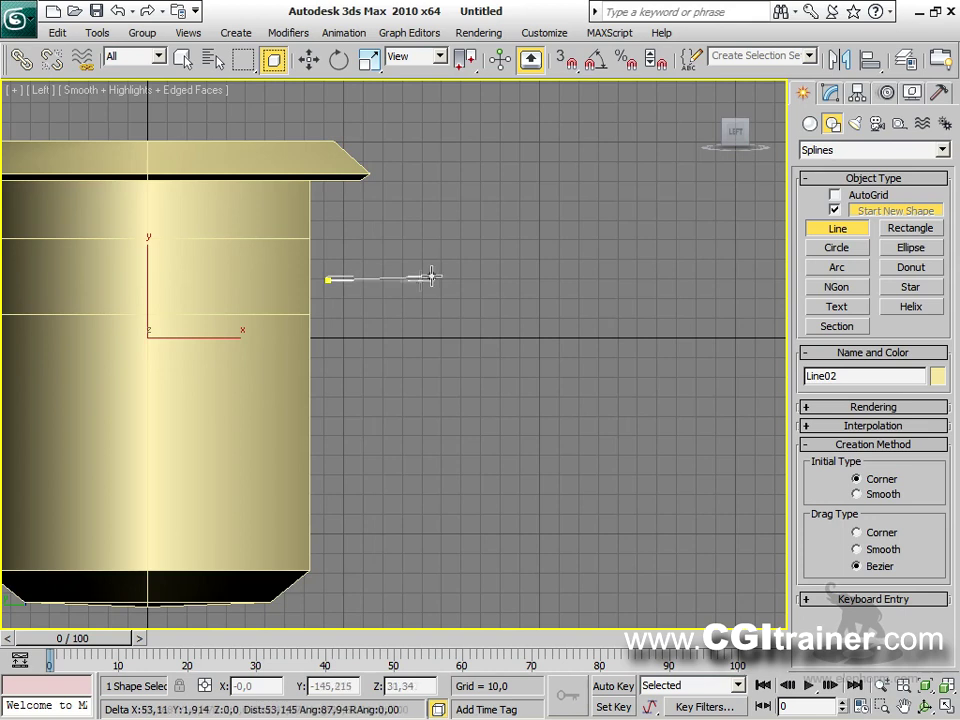
click(418, 279)
click(484, 347)
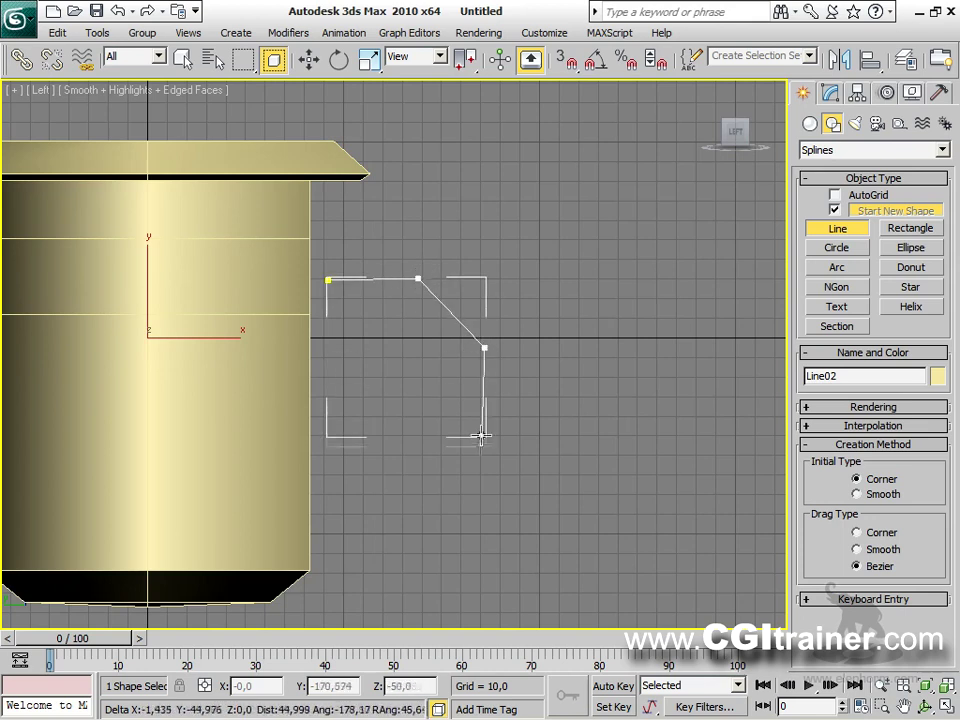
click(483, 467)
right_click(508, 455)
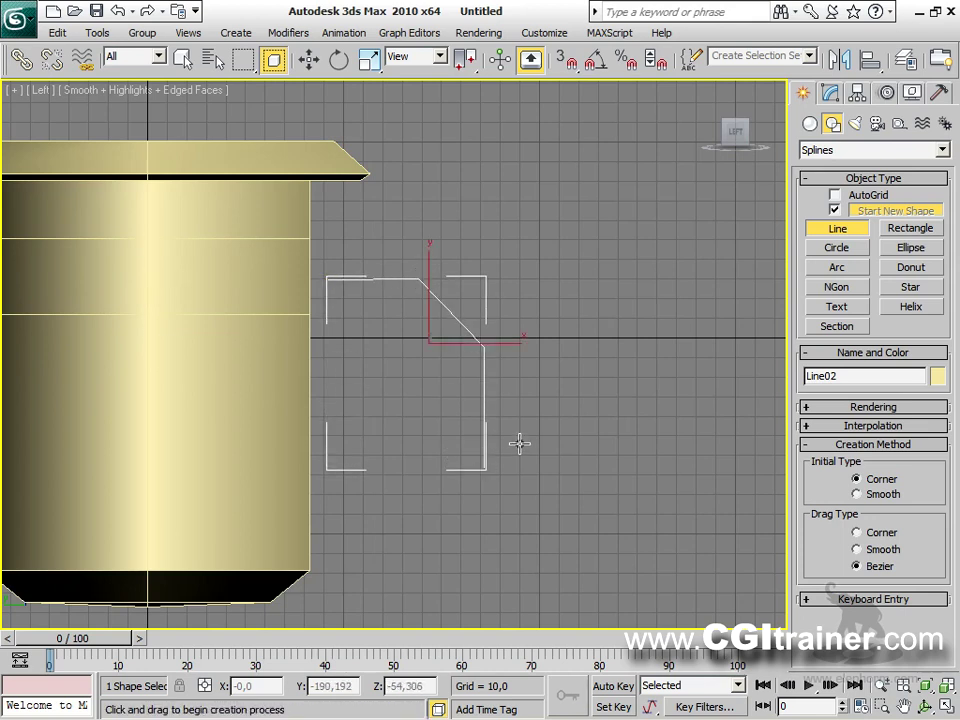
Step: Move the handle path along the X axis so it starts at the cup's side face
alt+middle_drag(517, 438, 420, 420)
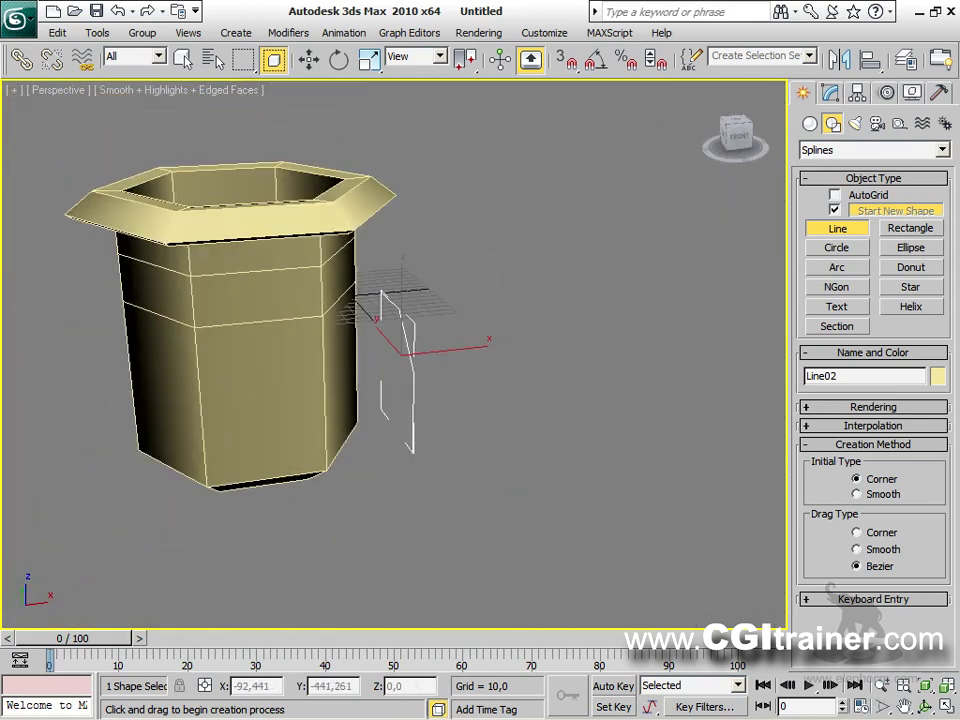
key(w)
drag(459, 352, 327, 352)
alt+middle_drag(327, 352, 304, 374)
Step: Select the cup's side polygon between the two refined edge loops and set up Extrude Along Spline using the handle path
click(255, 322)
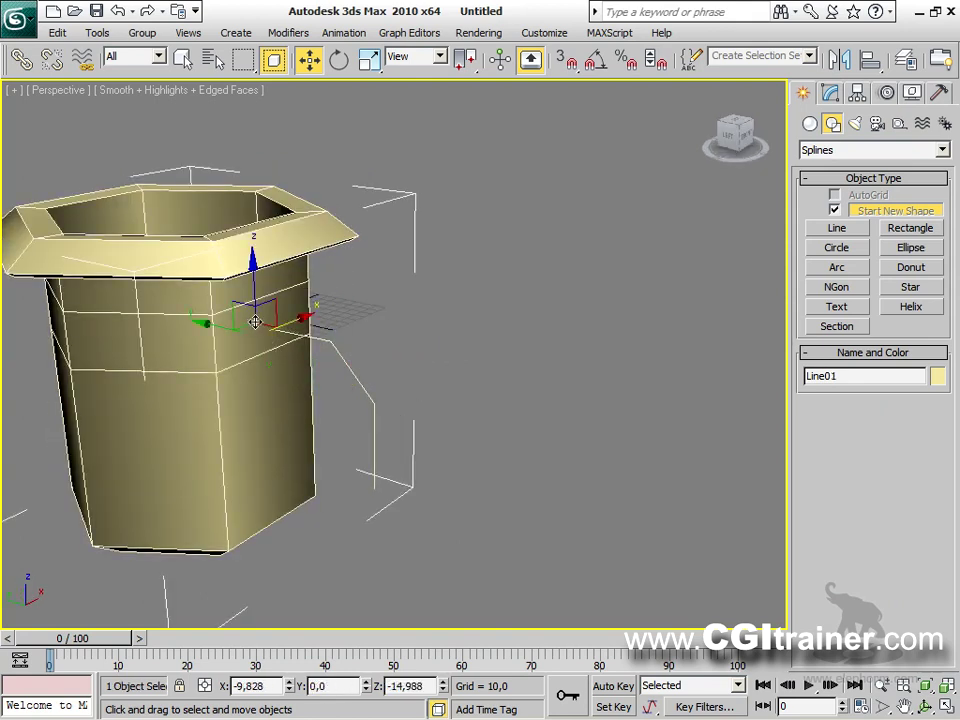
click(829, 97)
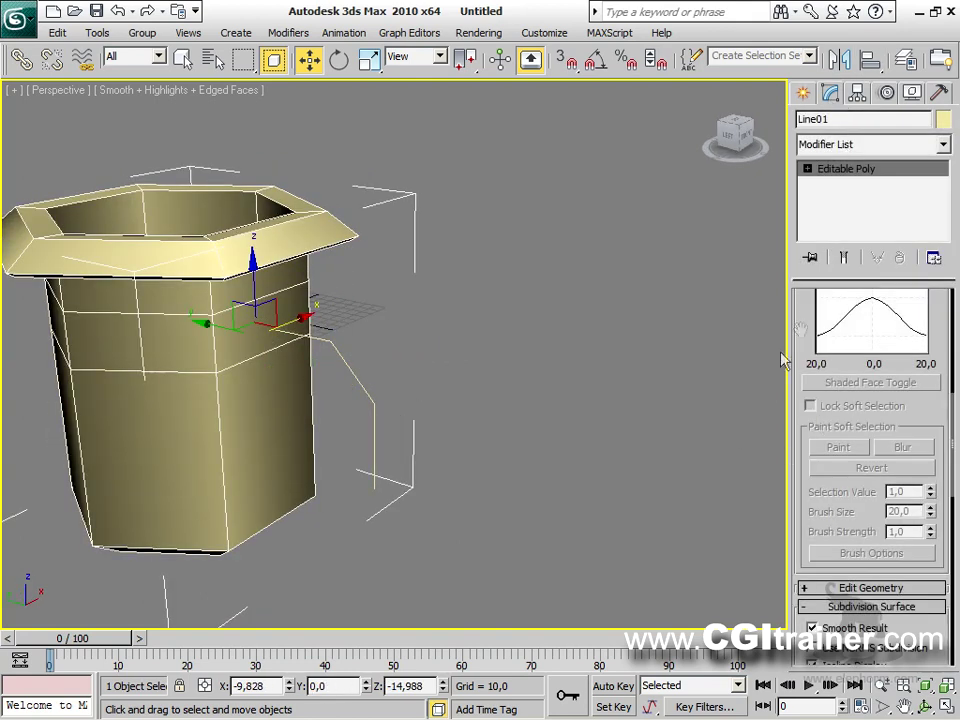
scroll(795, 508, up, 5)
key(4)
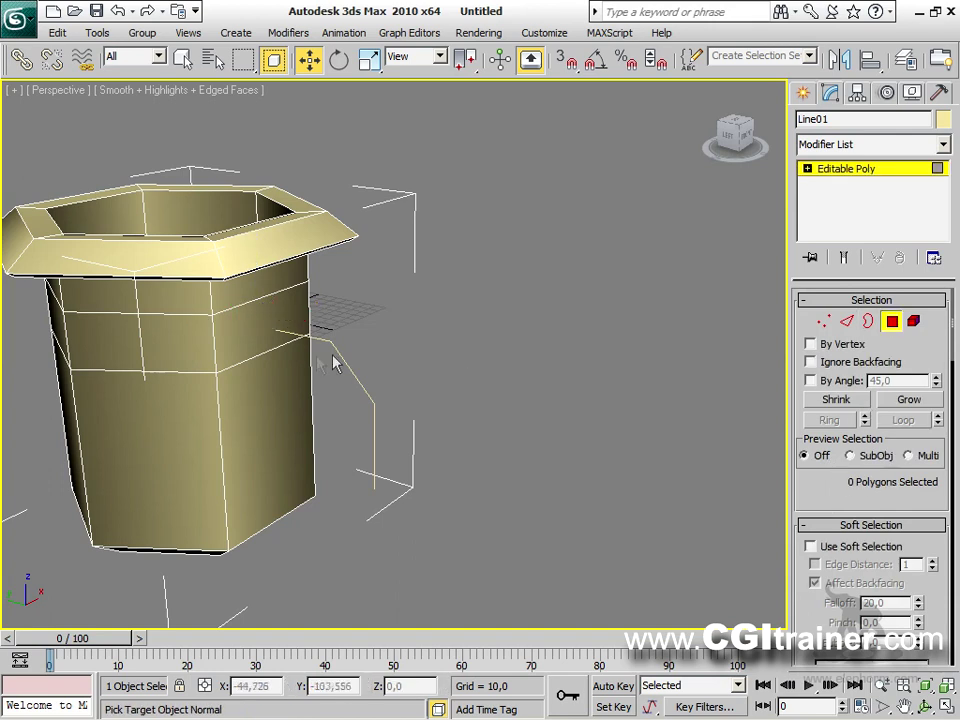
click(255, 332)
right_click(347, 305)
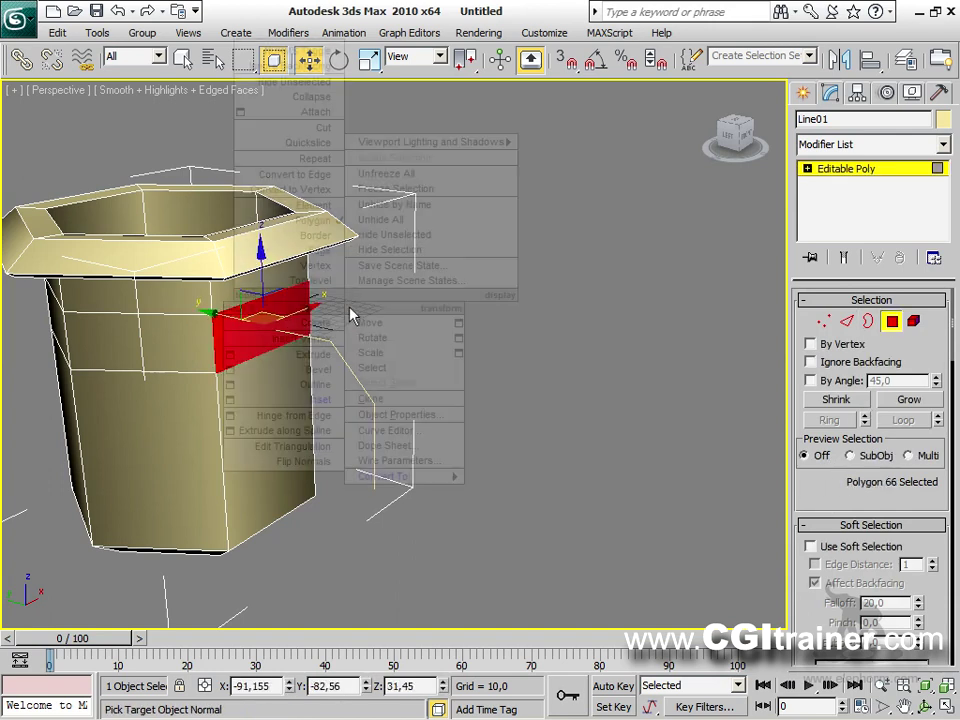
click(284, 430)
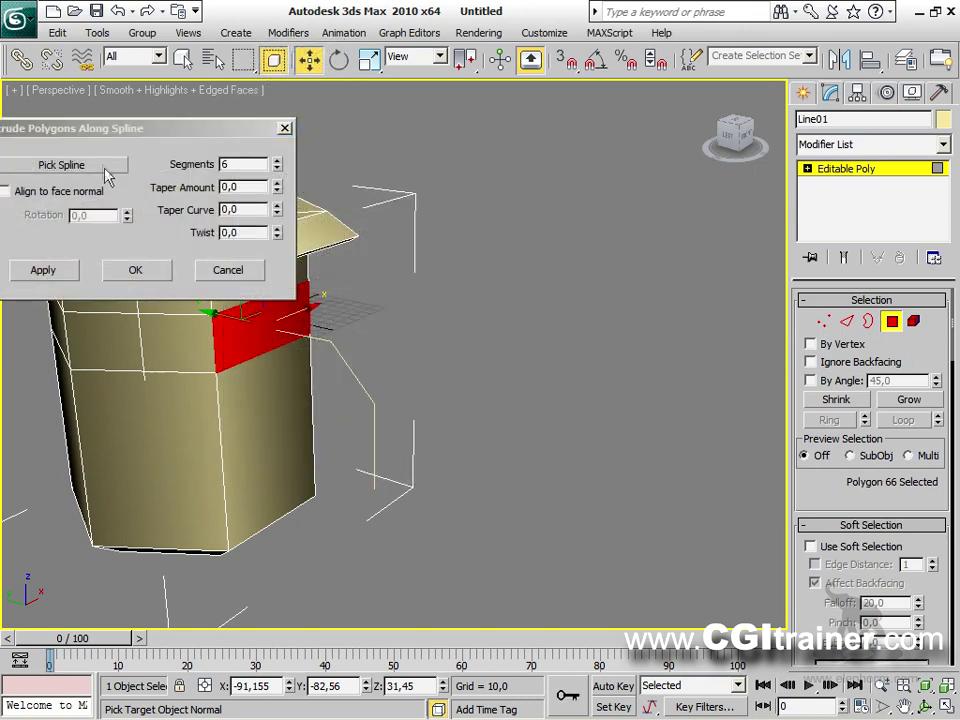
click(62, 165)
click(372, 402)
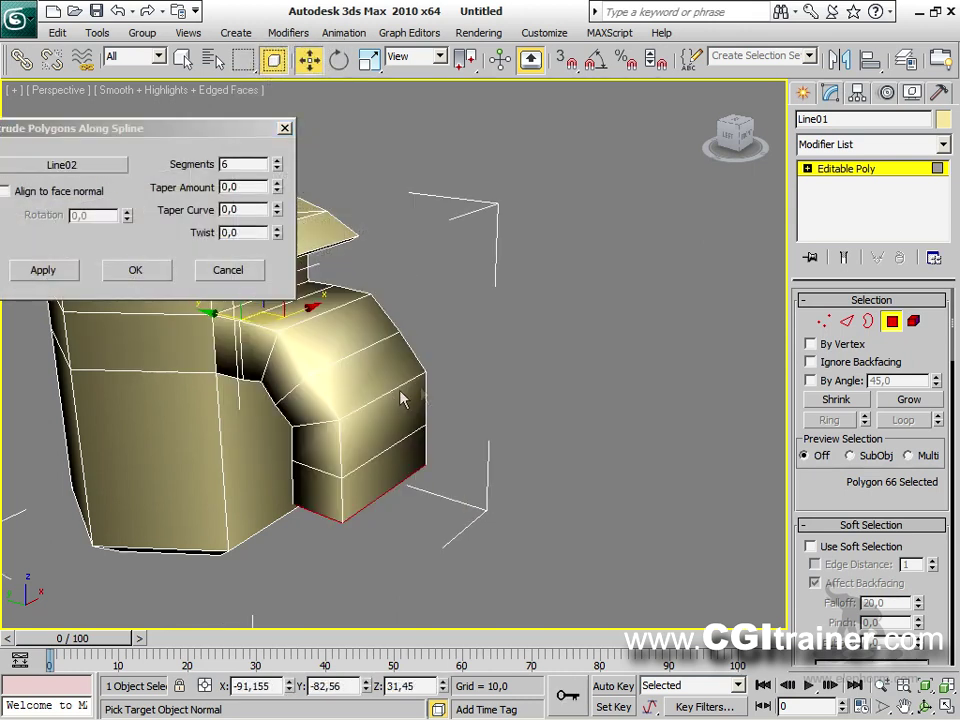
middle_drag(462, 360, 697, 298)
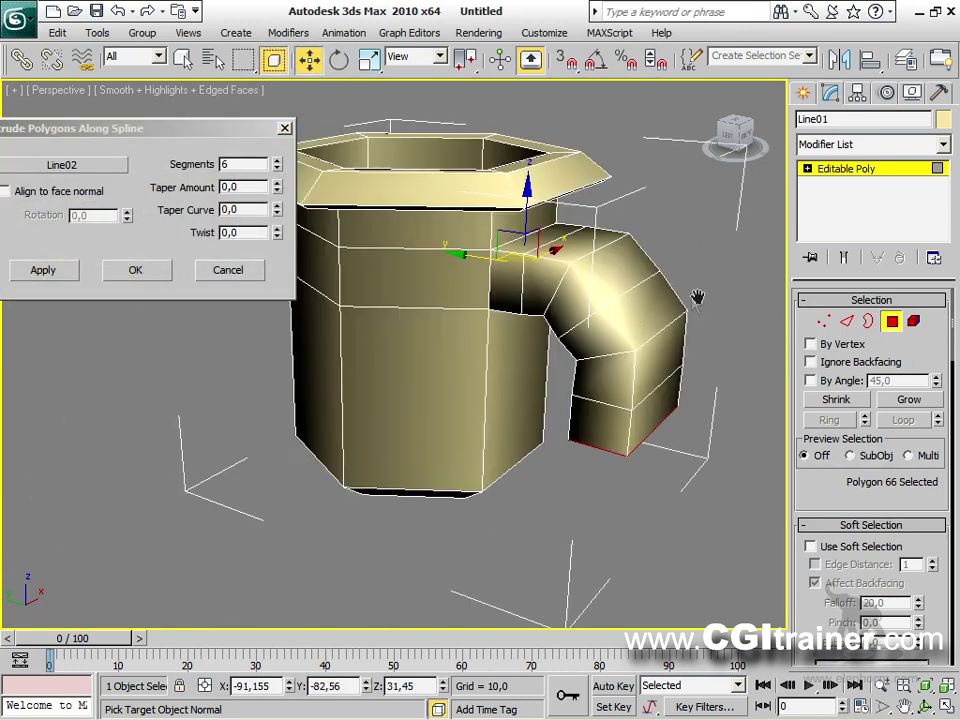
Step: Extrude the handle polygon along the spline with 3 segments and a taper amount of -0.54
click(277, 168)
click(277, 168)
click(277, 168)
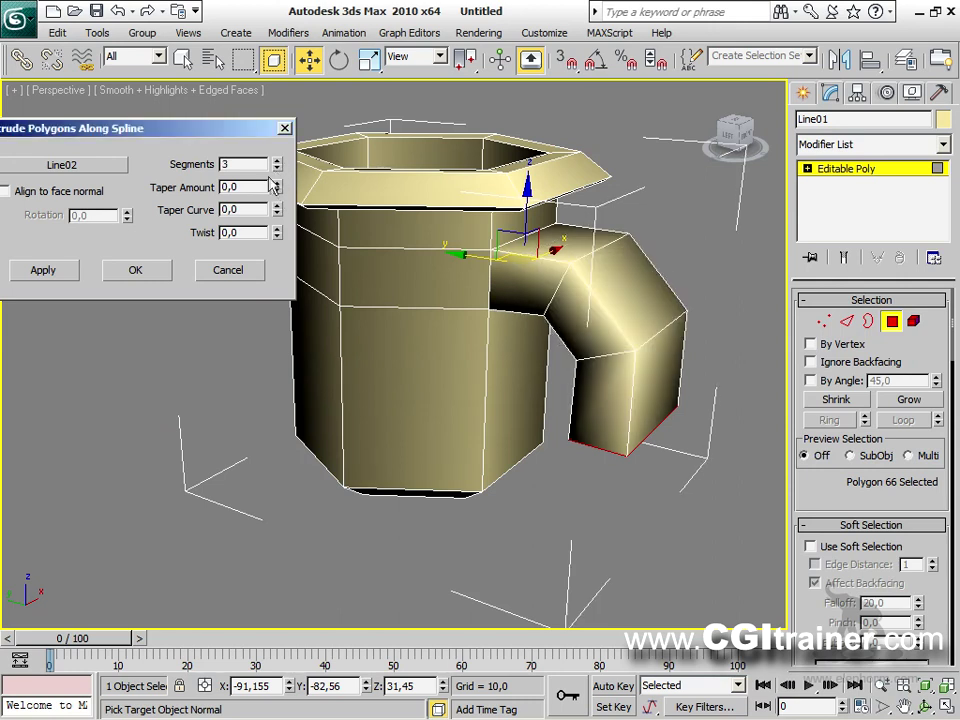
mouse_move(277, 191)
mouse_down()
mouse_move(277, 182)
mouse_move(277, 207)
mouse_up()
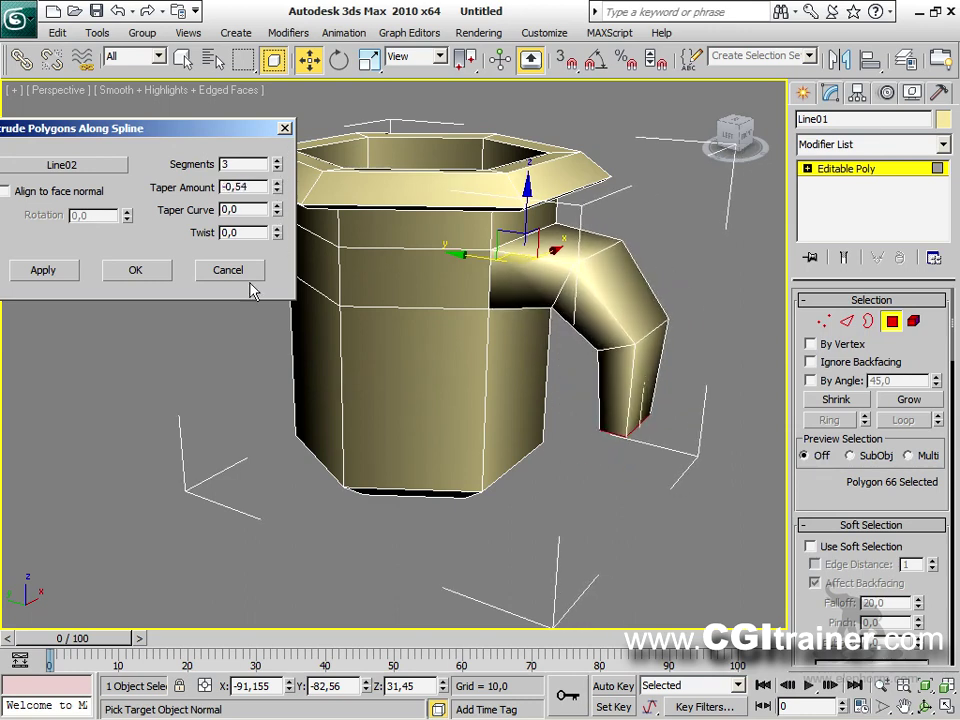
click(135, 272)
Step: Inset the two opposite polygons on the handle's lowest segment and delete the inset faces to open a hole
alt+middle_drag(534, 396, 261, 297)
key(4)
key(4)
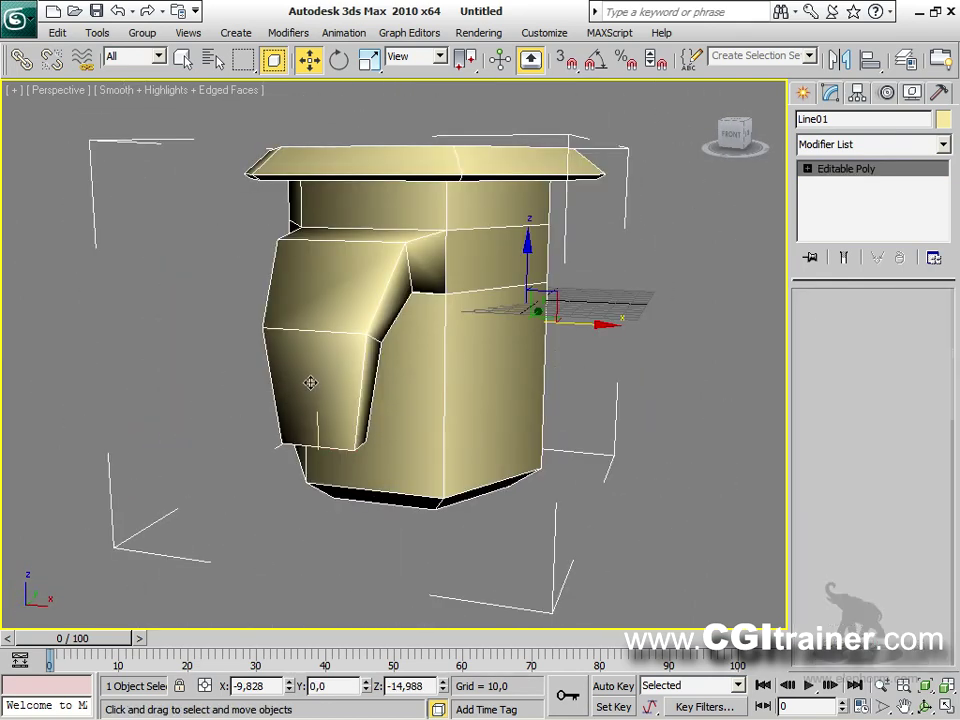
click(341, 349)
click(297, 290)
alt+middle_drag(297, 290, 254, 347)
ctrl+click(197, 340)
alt+middle_drag(197, 340, 431, 299)
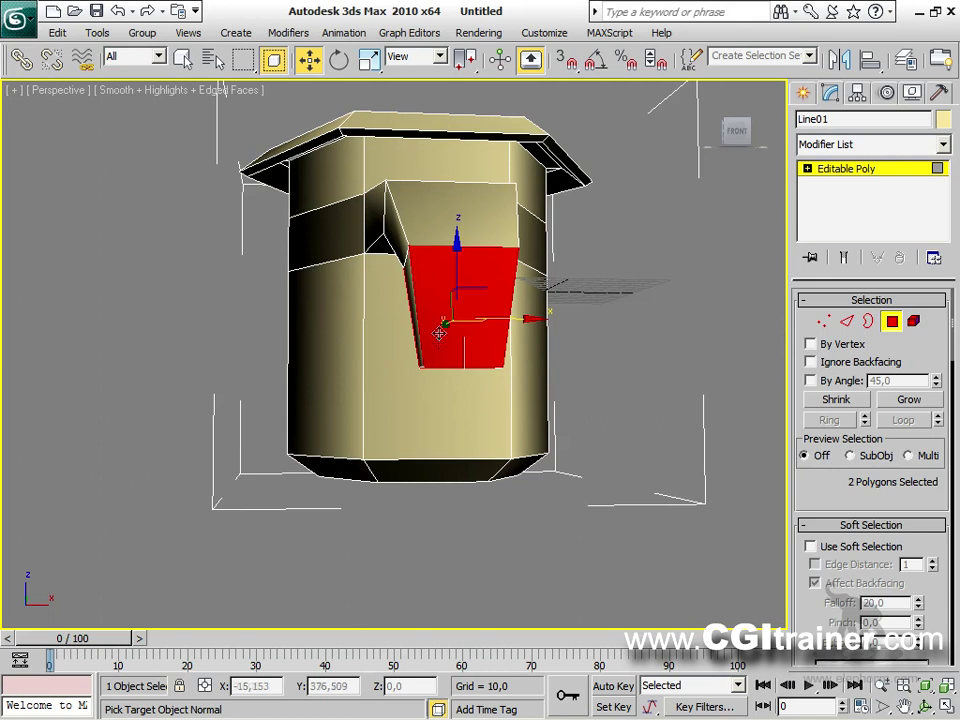
mouse_move(446, 349)
alt+middle_down()
mouse_move(487, 258)
mouse_move(456, 369)
alt+middle_up()
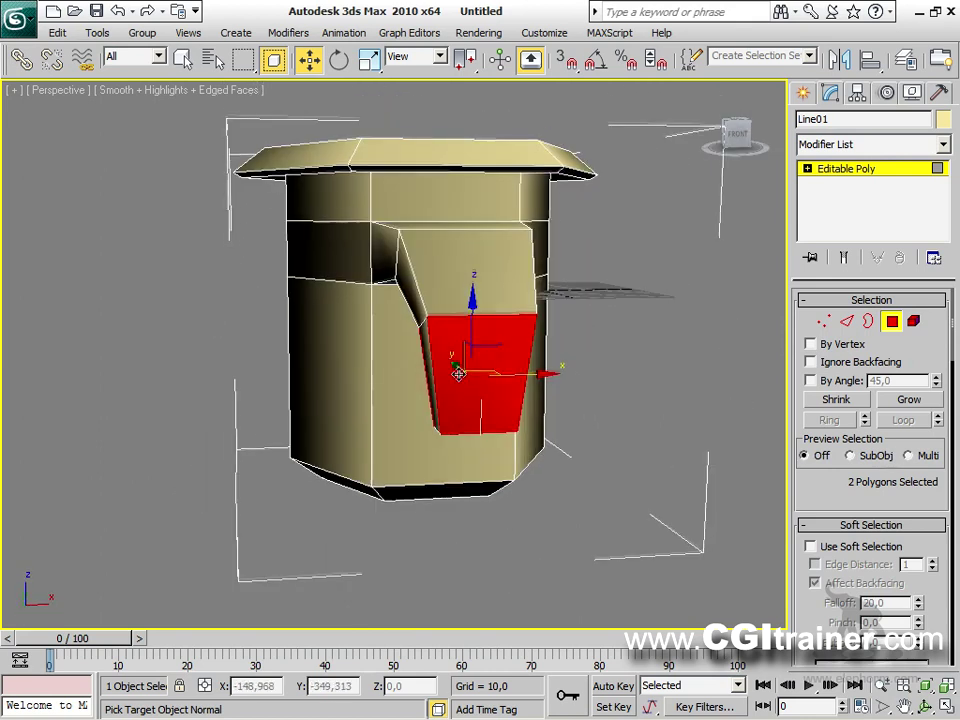
right_click(456, 356)
click(438, 456)
drag(467, 375, 474, 409)
key(Delete)
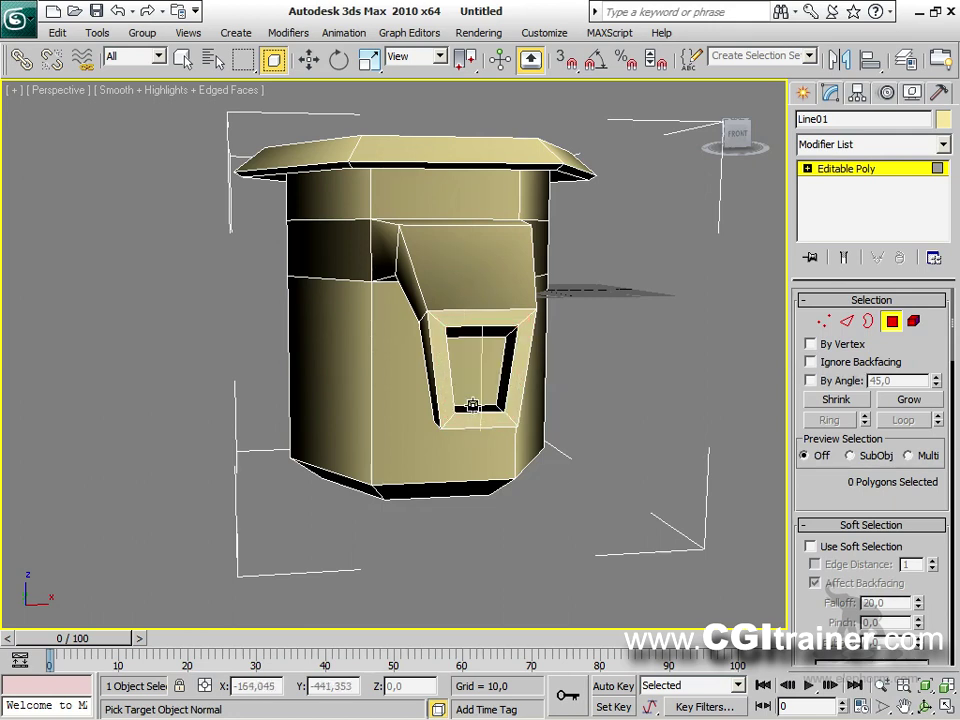
Step: Bridge the two open borders of the hole through the handle's end, using the border selection and 1 segment
alt+middle_drag(628, 418, 690, 390)
click(868, 321)
key(w)
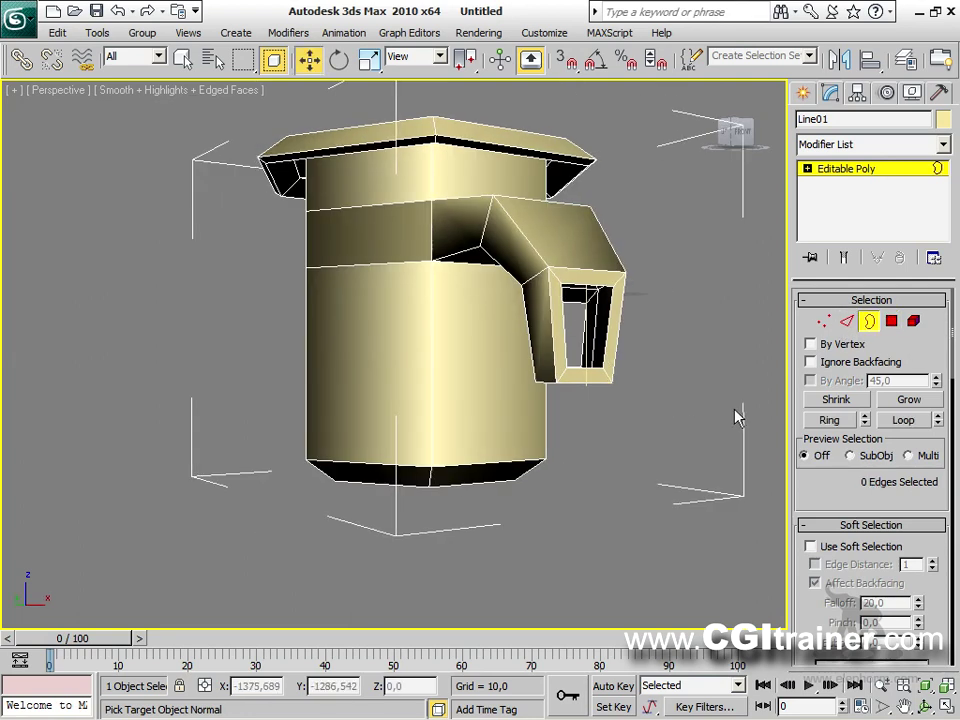
click(609, 310)
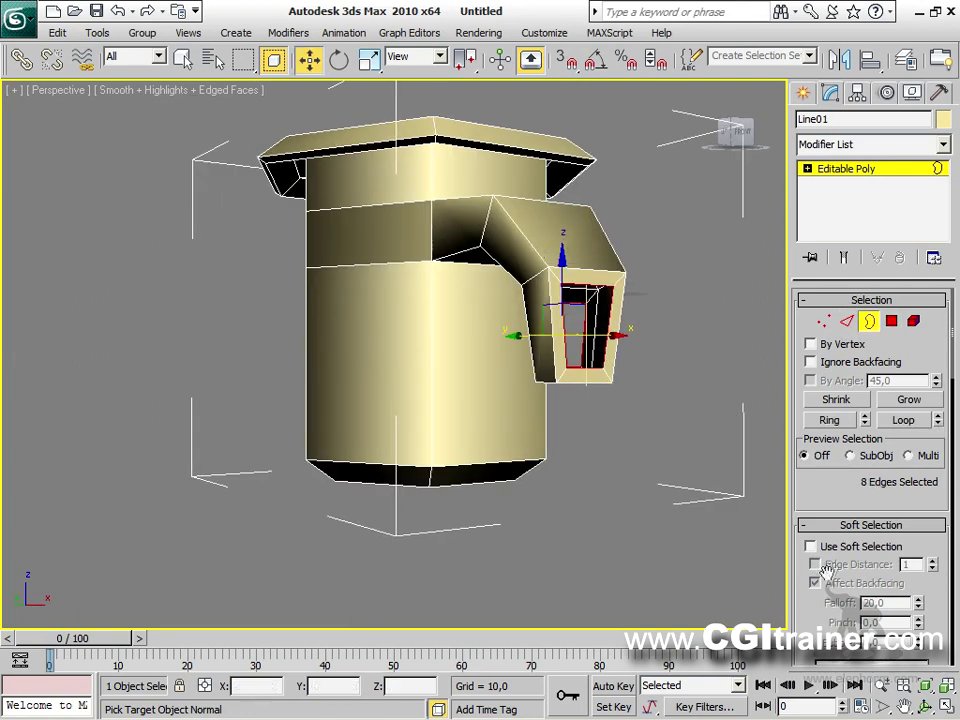
scroll(824, 580, down, 5)
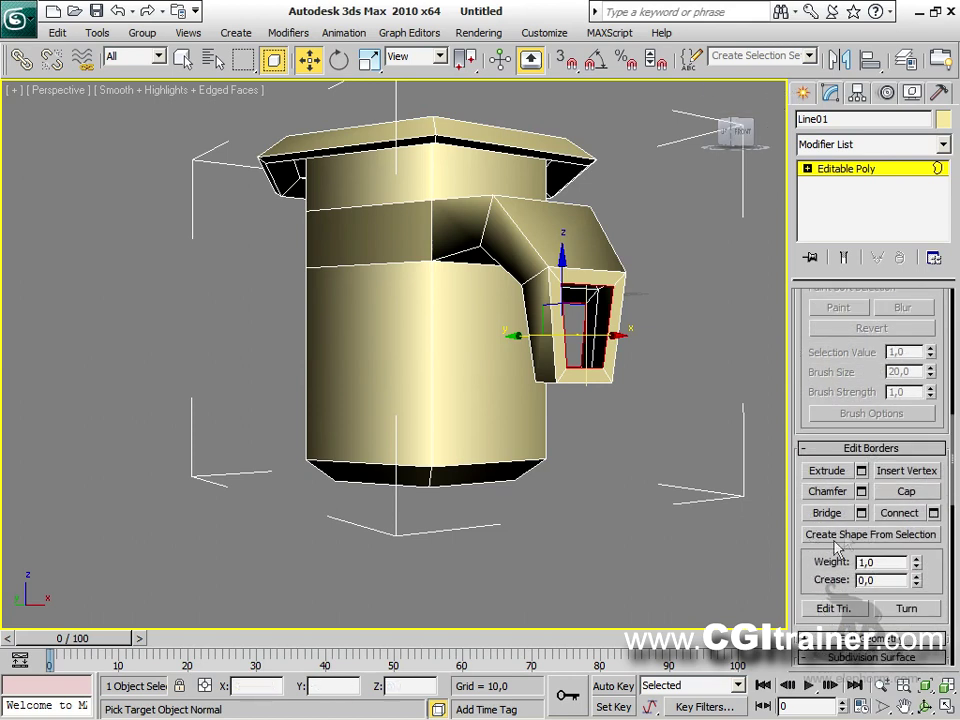
click(861, 513)
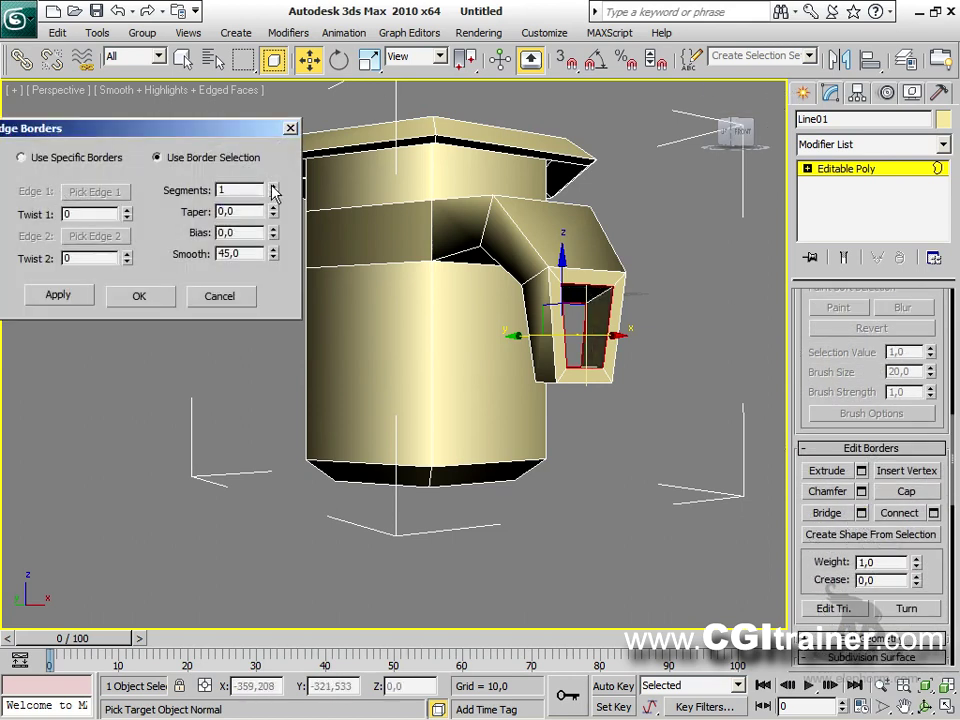
click(141, 296)
click(668, 476)
alt+middle_drag(677, 446, 420, 503)
alt+middle_drag(632, 460, 740, 486)
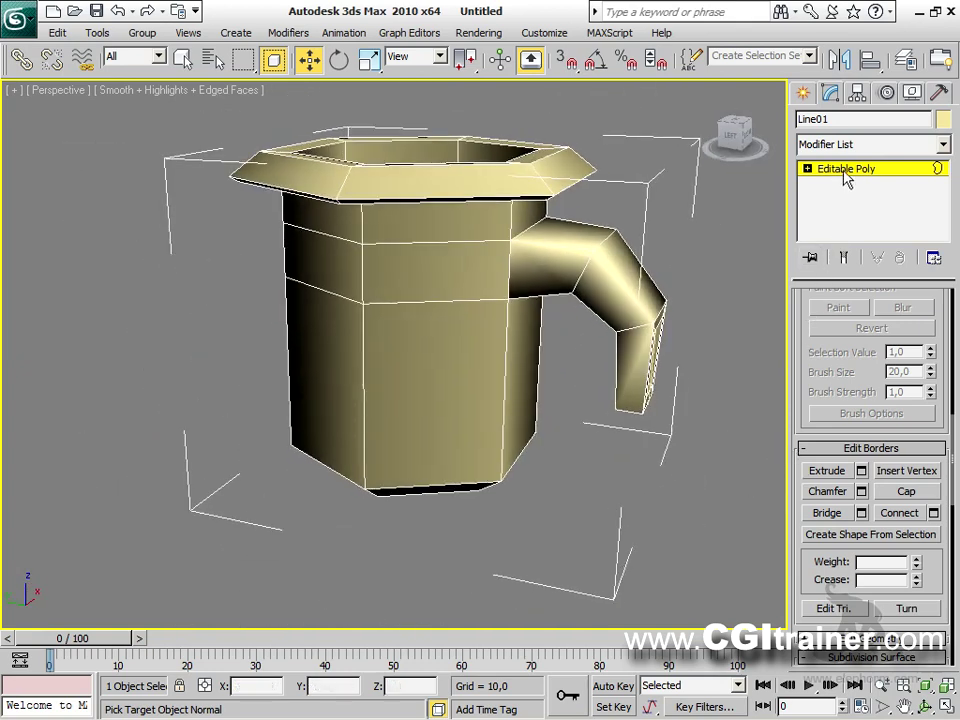
Step: Turn on NURMS subdivision for the whole mug with 2 display iterations, and hide the viewport grid
click(845, 169)
scroll(806, 537, down, 10)
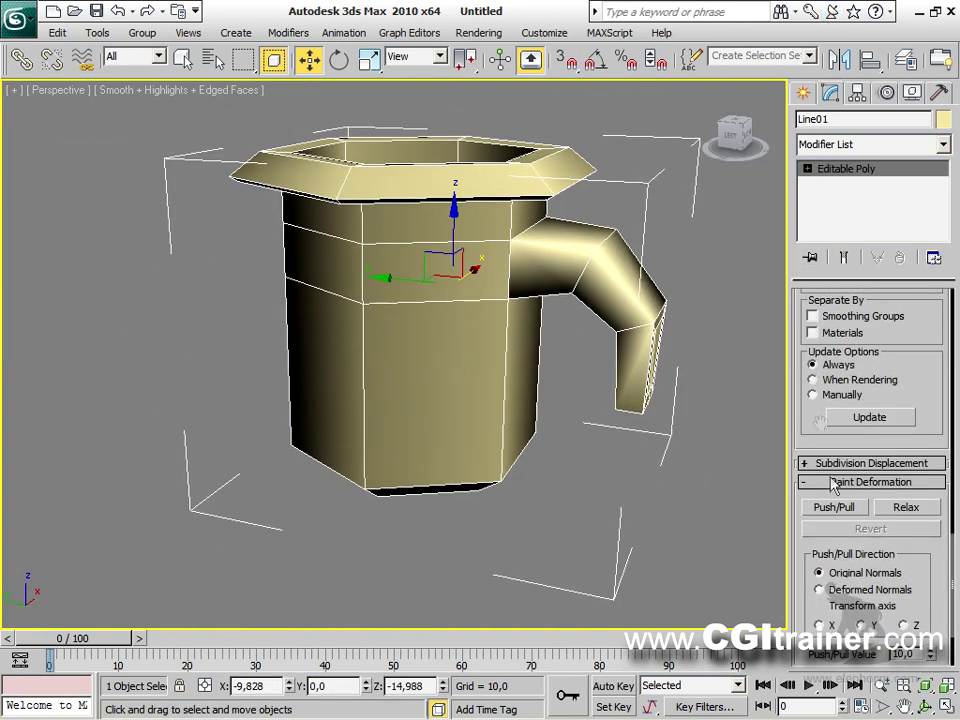
scroll(935, 333, up, 5)
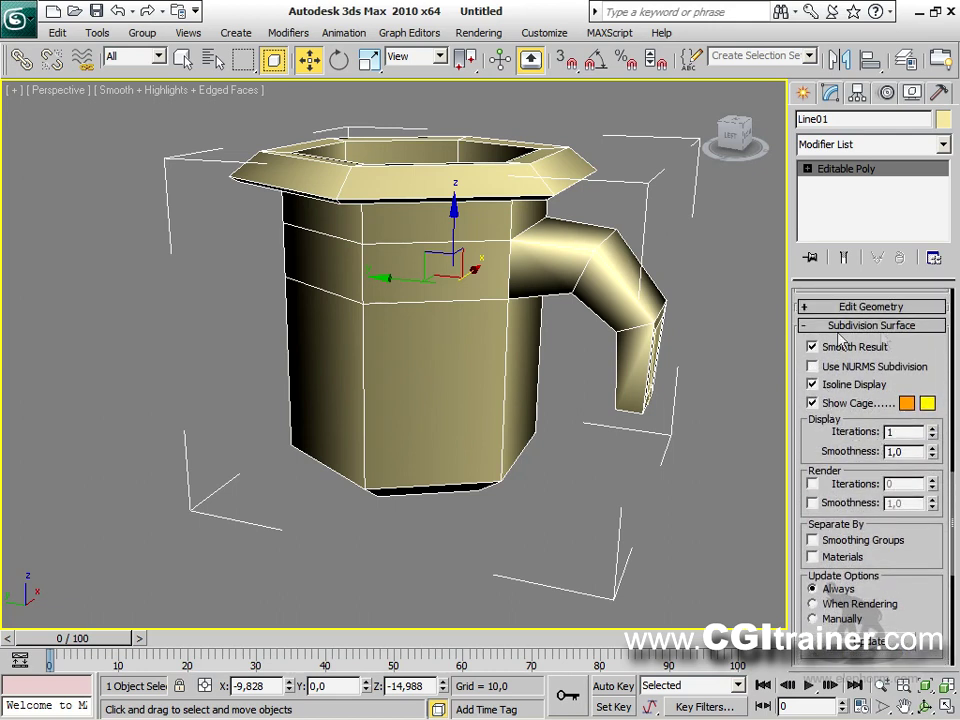
click(812, 366)
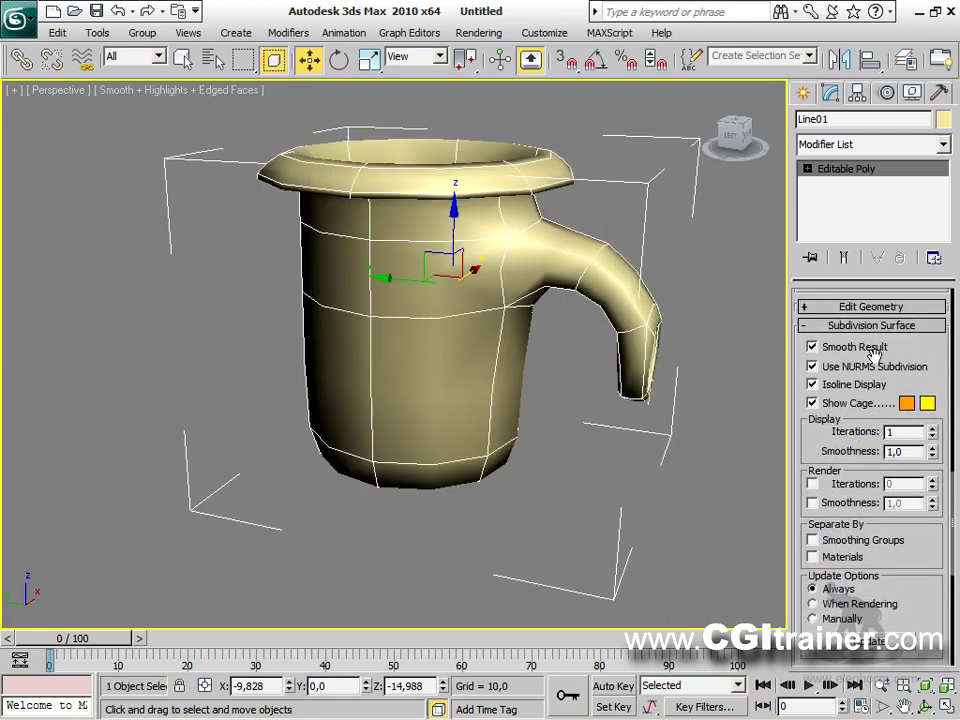
click(932, 428)
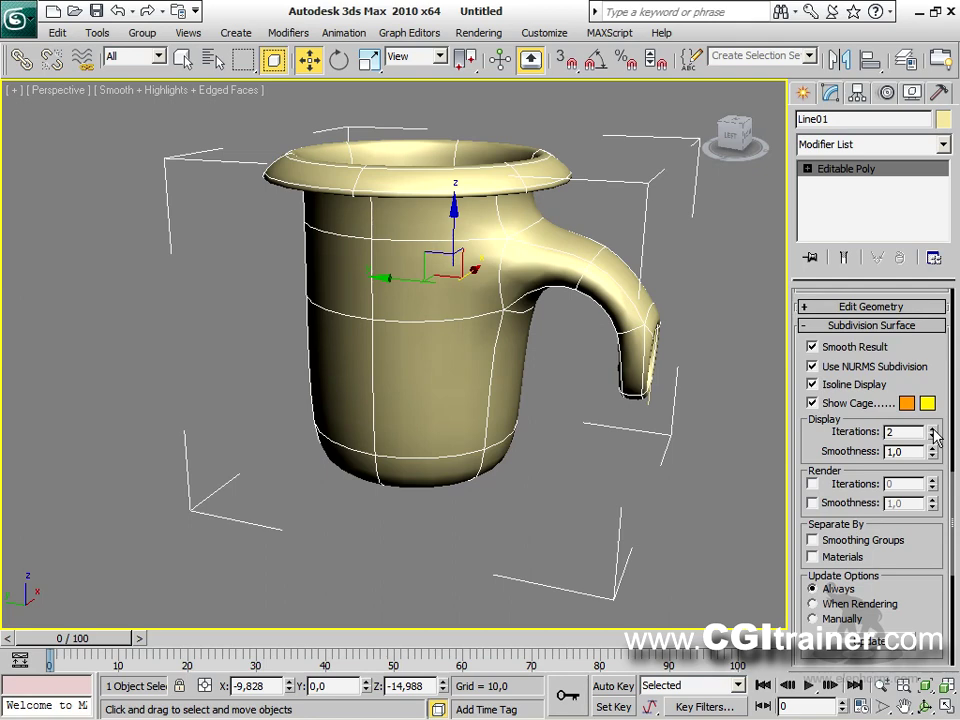
alt+middle_drag(717, 396, 470, 426)
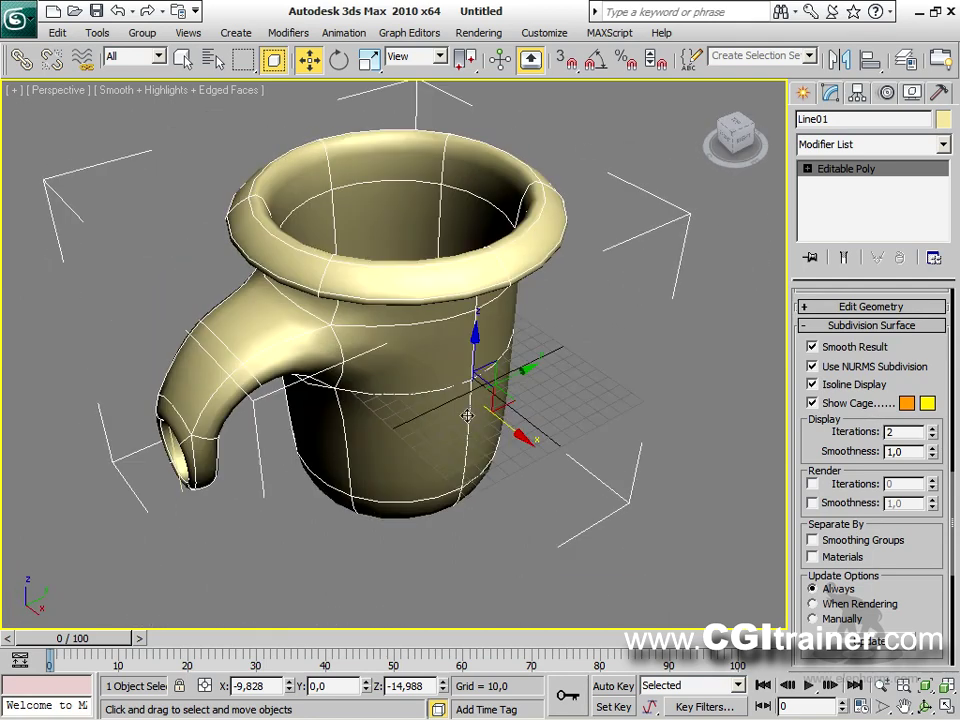
key(g)
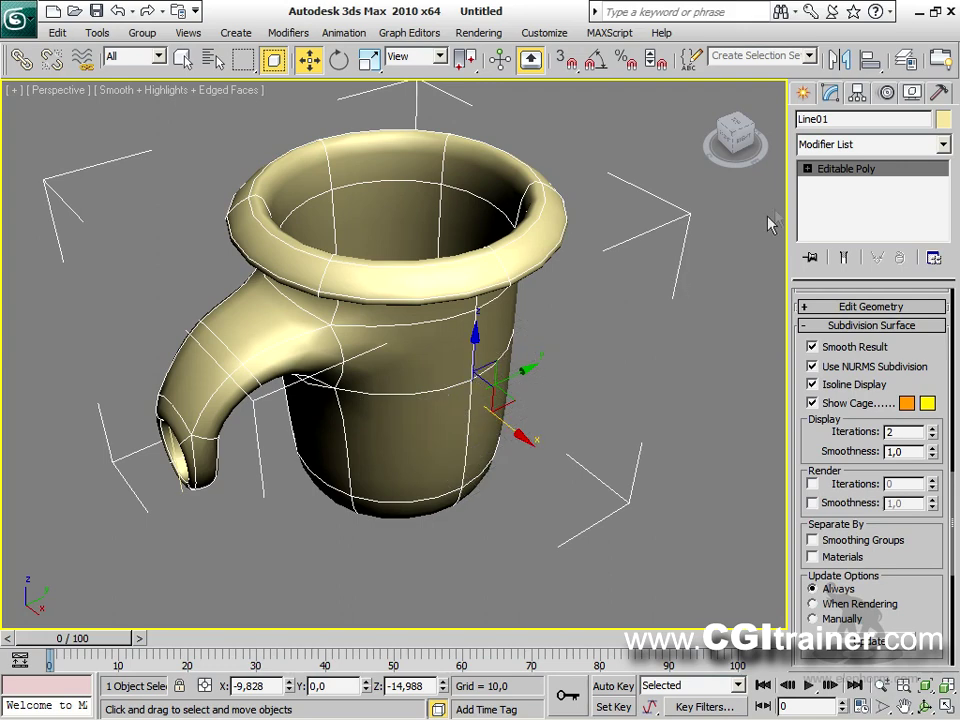
Step: Select the vertices at the handle's upper bend and scale them uniformly to about 83%
click(808, 169)
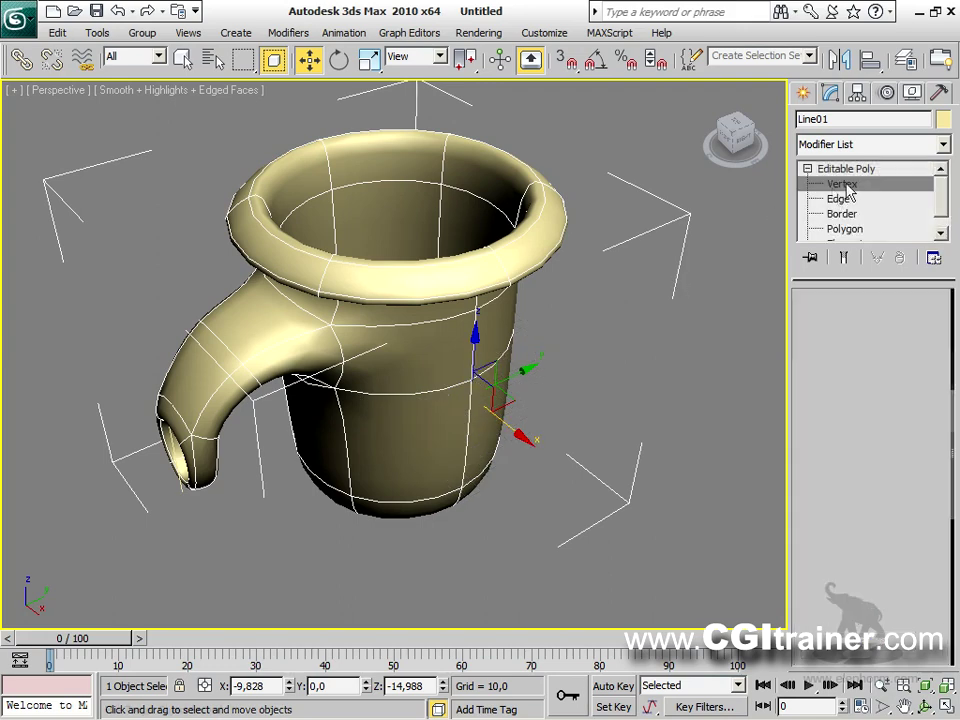
click(843, 184)
alt+middle_drag(201, 392, 500, 277)
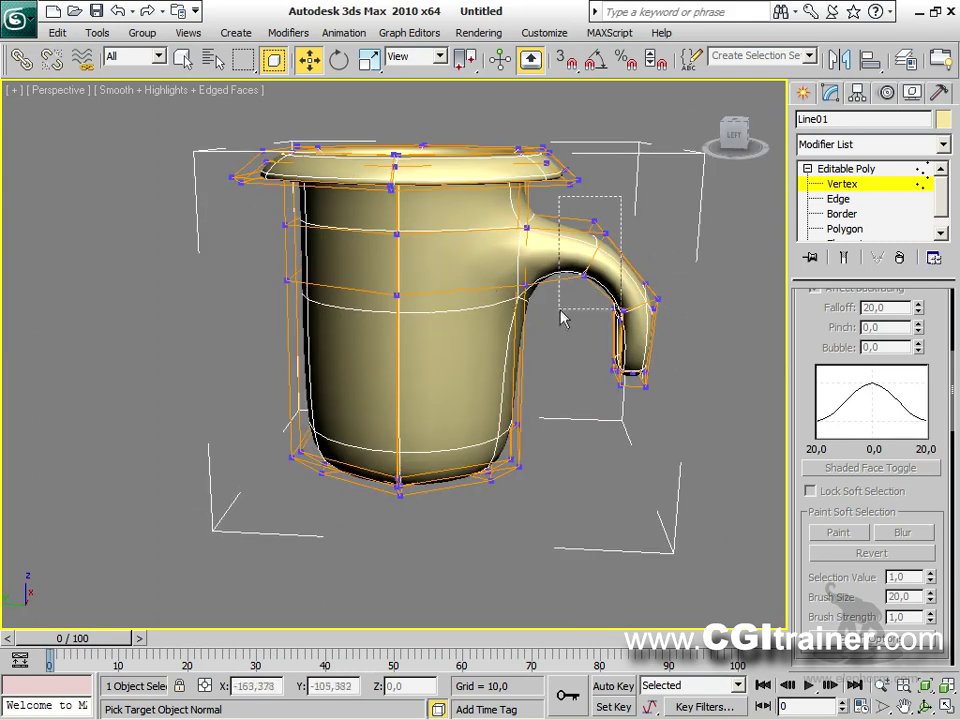
click(589, 245)
right_click(585, 243)
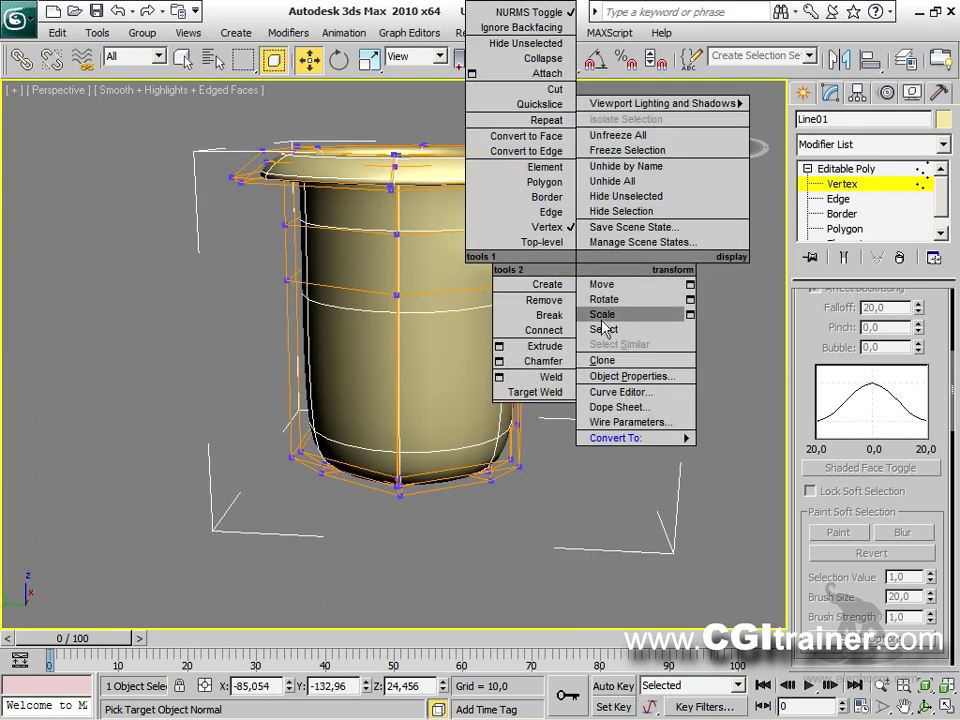
click(602, 314)
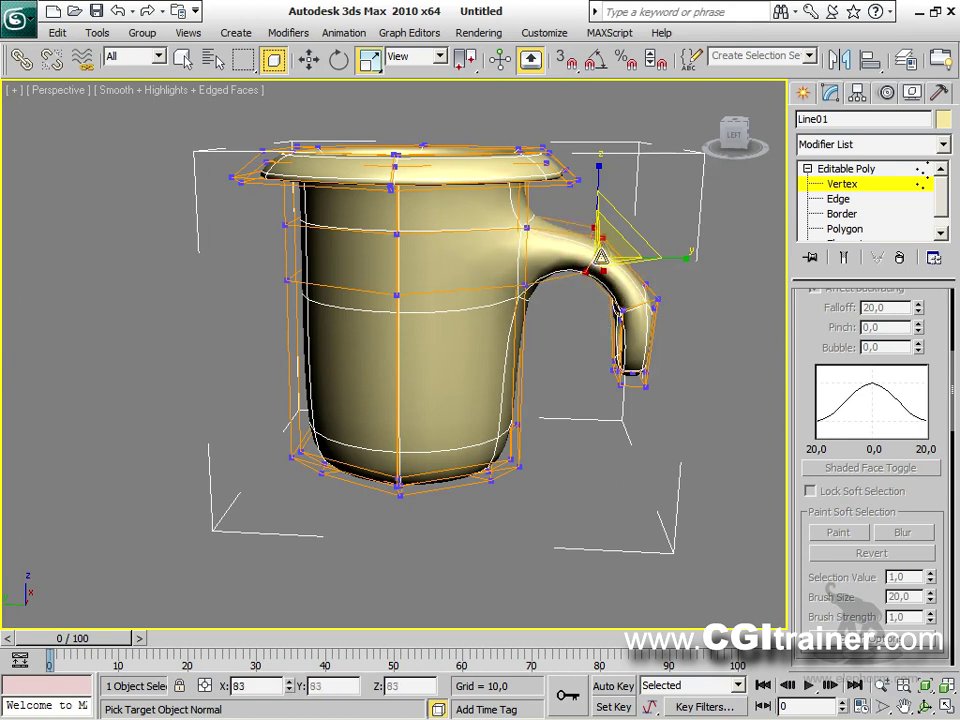
alt+middle_drag(600, 258, 447, 327)
drag(447, 327, 510, 309)
alt+middle_drag(510, 309, 505, 447)
alt+middle_drag(582, 443, 498, 385)
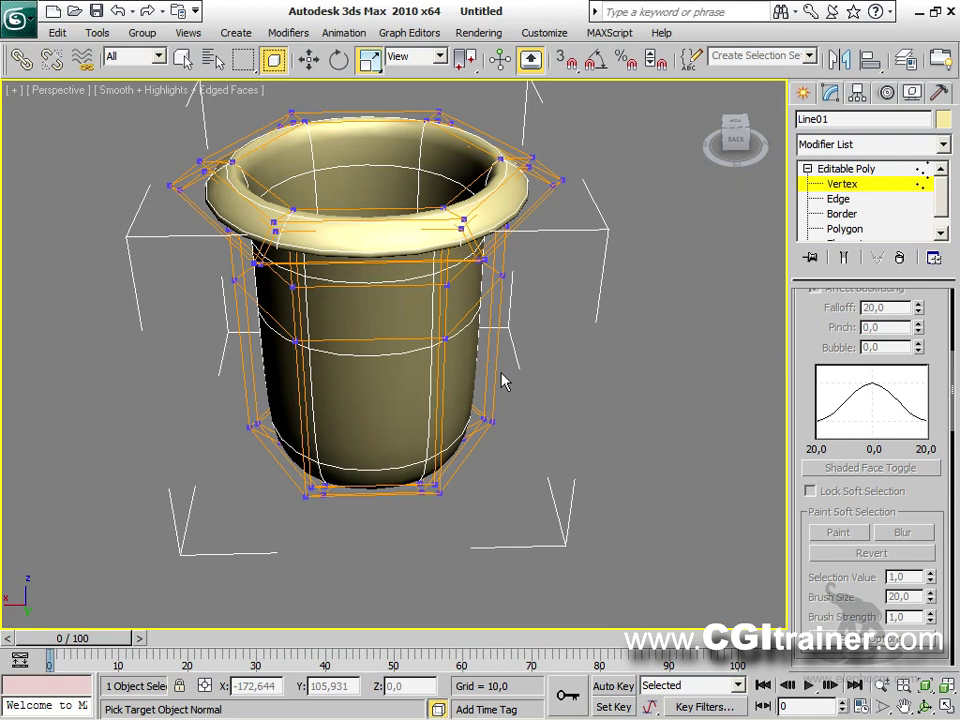
Step: Increase the crease of a vertical edge loop on the mug's side opposite the handle, and hide the edged faces display
click(845, 229)
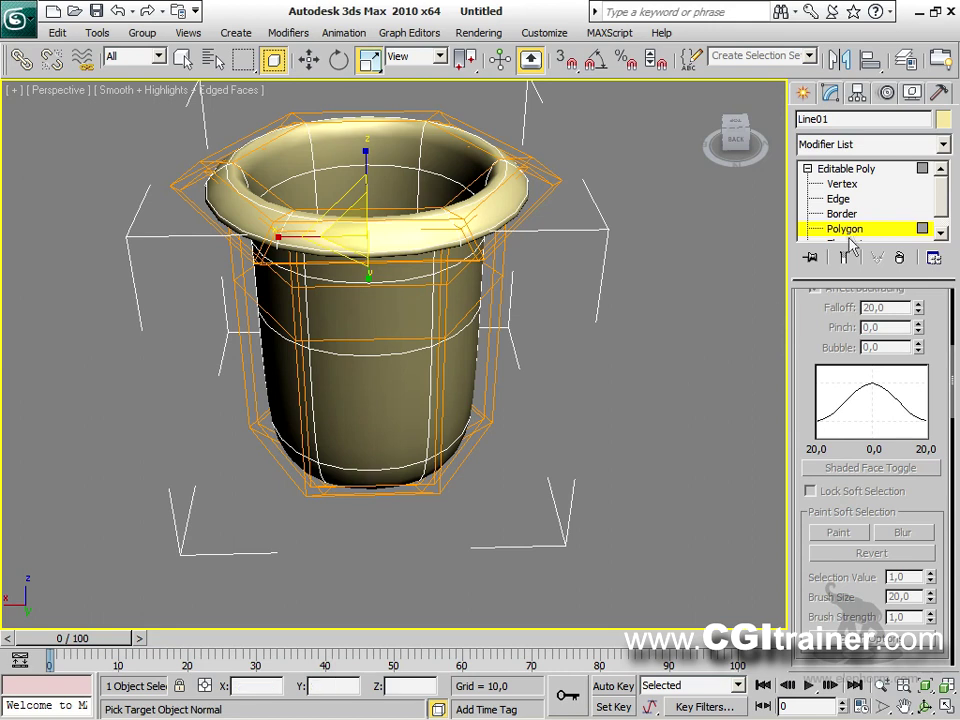
click(840, 199)
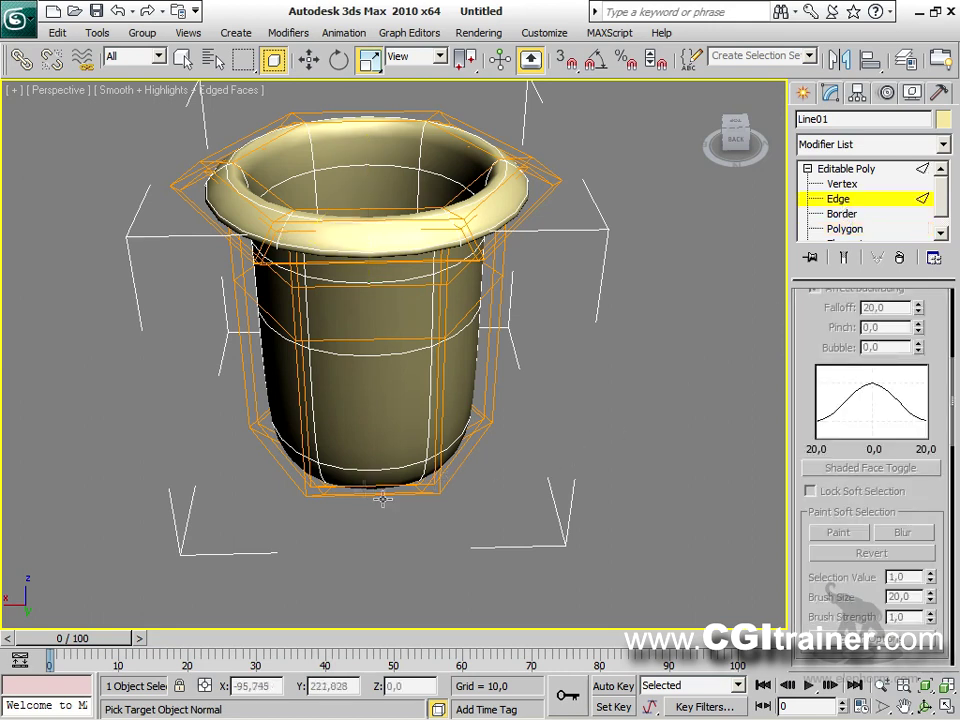
click(301, 442)
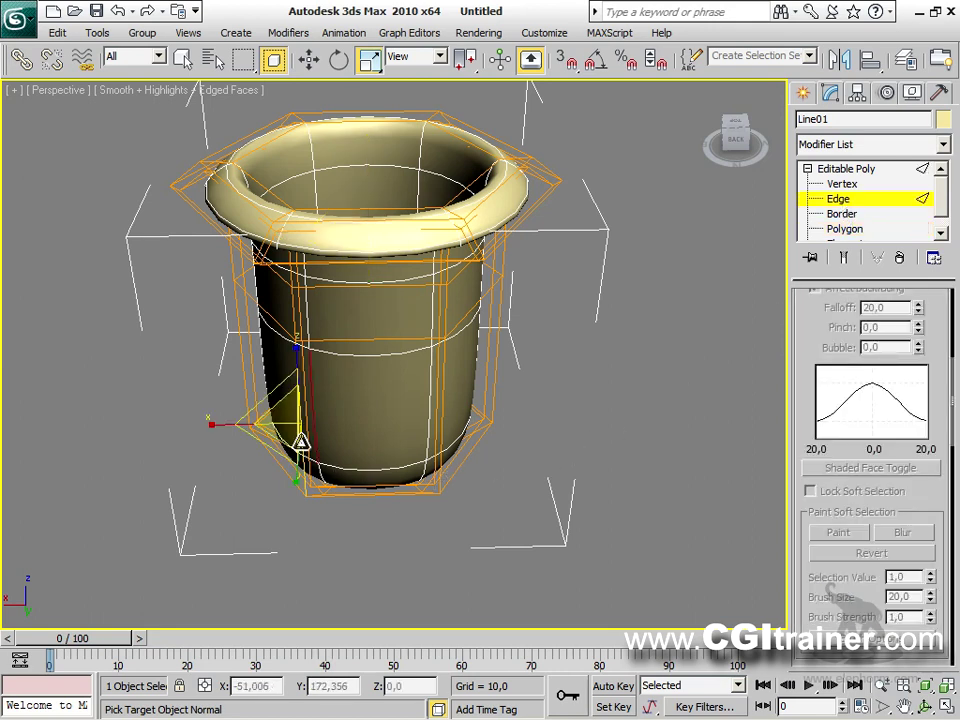
alt+middle_drag(357, 432, 433, 428)
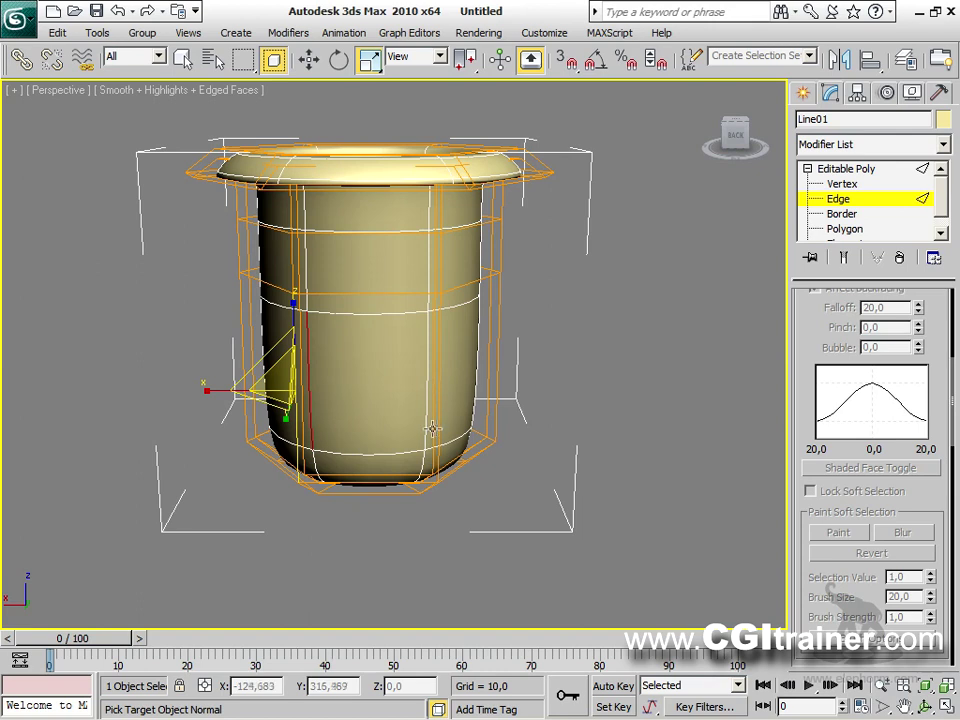
scroll(810, 390, up, 5)
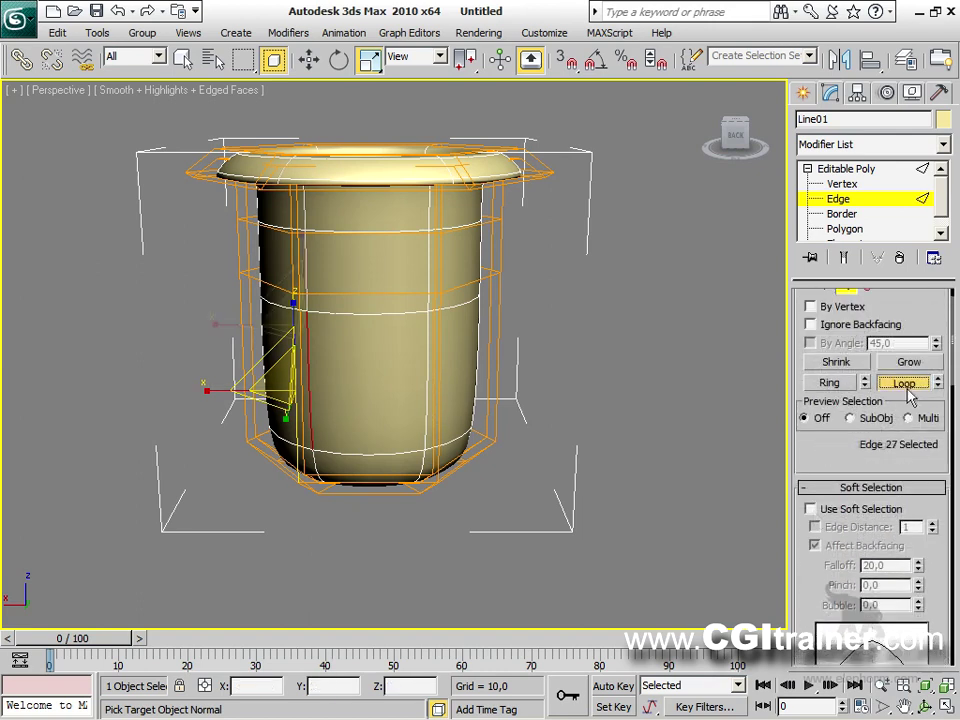
click(908, 390)
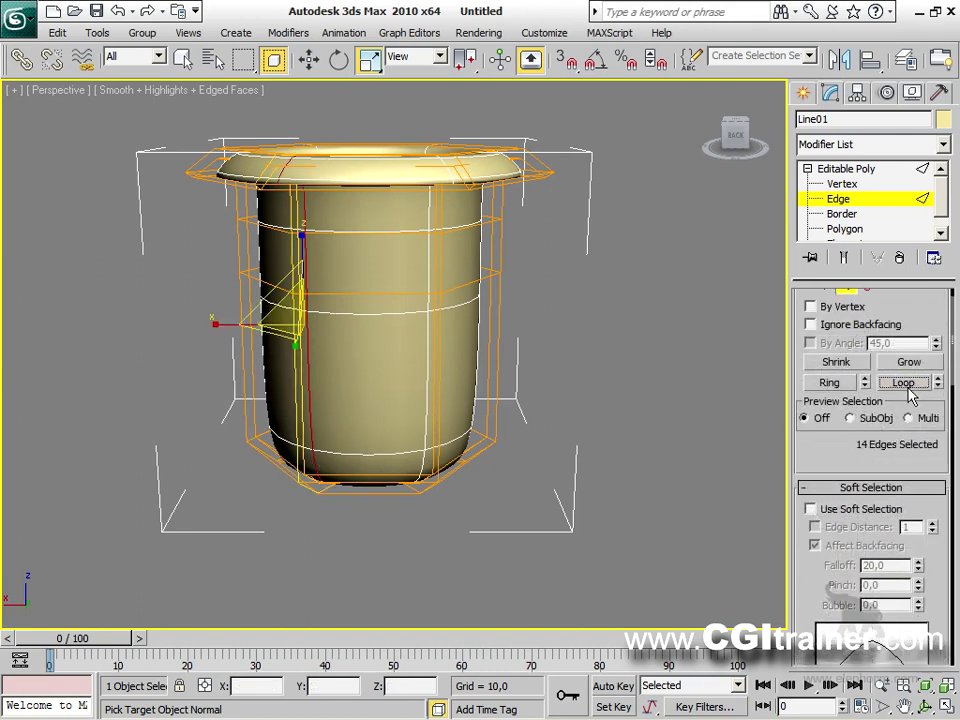
click(807, 488)
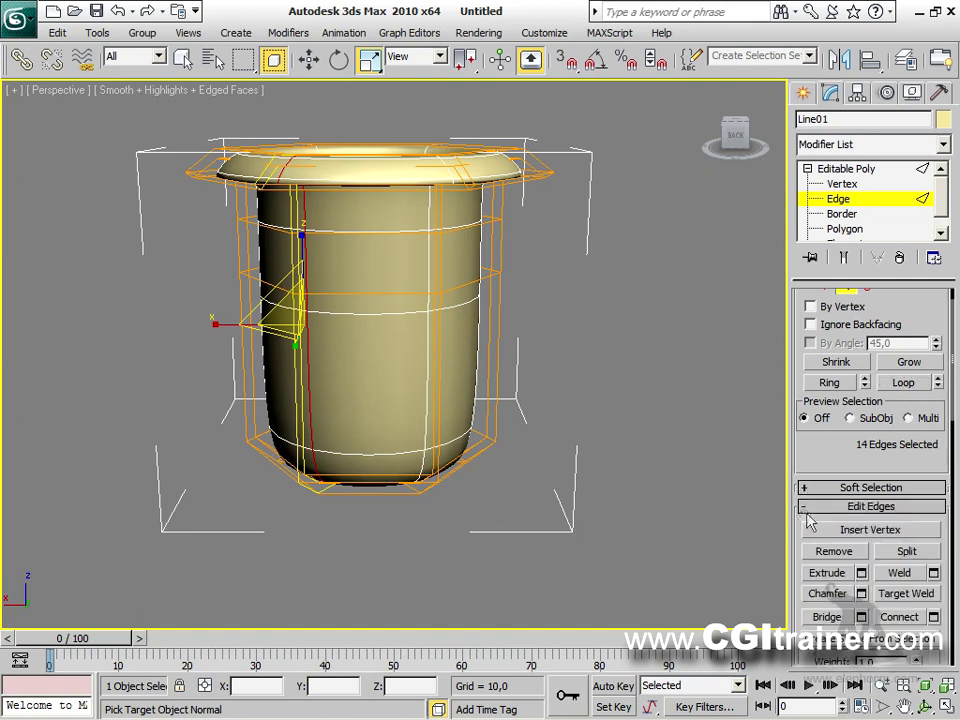
scroll(797, 528, down, 5)
mouse_move(918, 450)
mouse_down()
mouse_move(914, 440)
mouse_move(905, 448)
mouse_move(906, 432)
mouse_move(901, 442)
mouse_up()
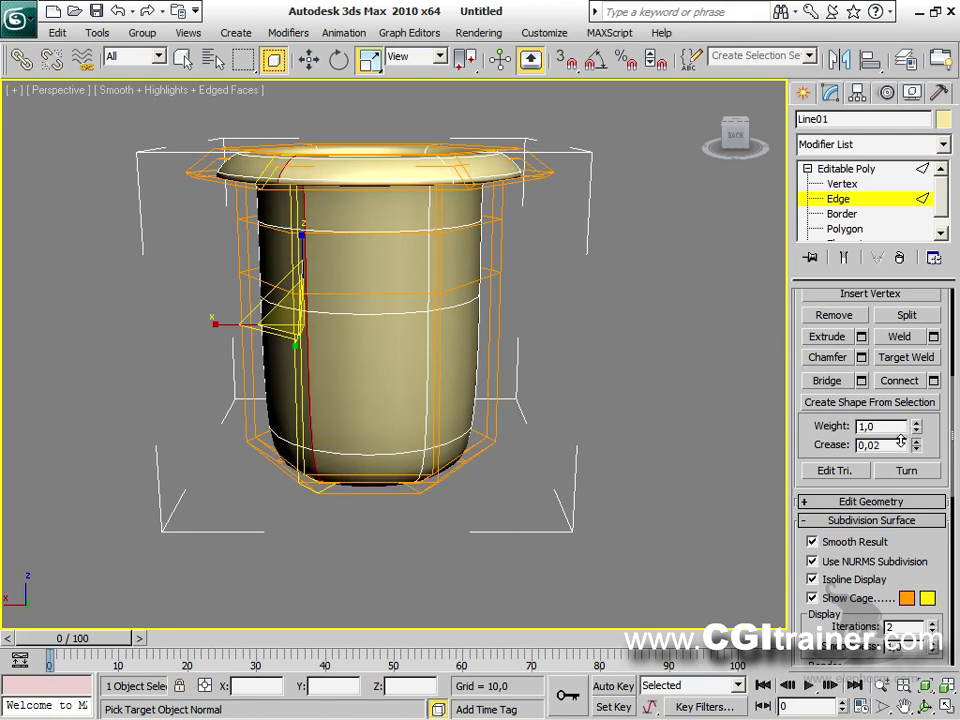
click(563, 380)
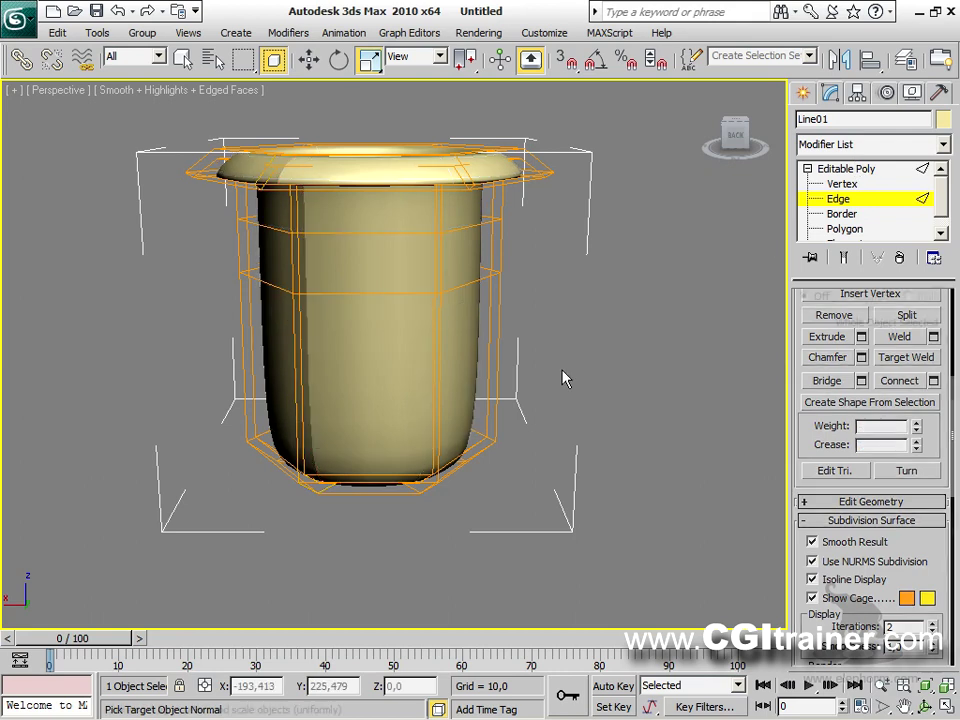
key(2)
alt+middle_drag(522, 457, 559, 436)
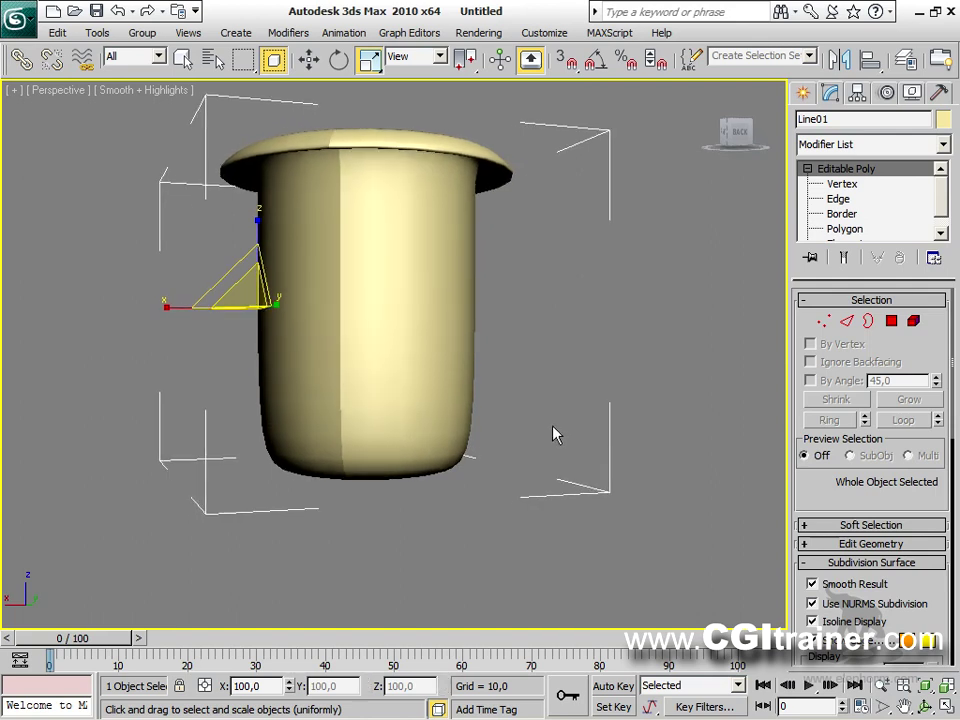
alt+middle_drag(534, 377, 660, 418)
Step: Select the ring of horizontal edges on the mug's side opposite the handle and preview a Connect with 1 segment
key(1)
alt+middle_drag(640, 318, 356, 321)
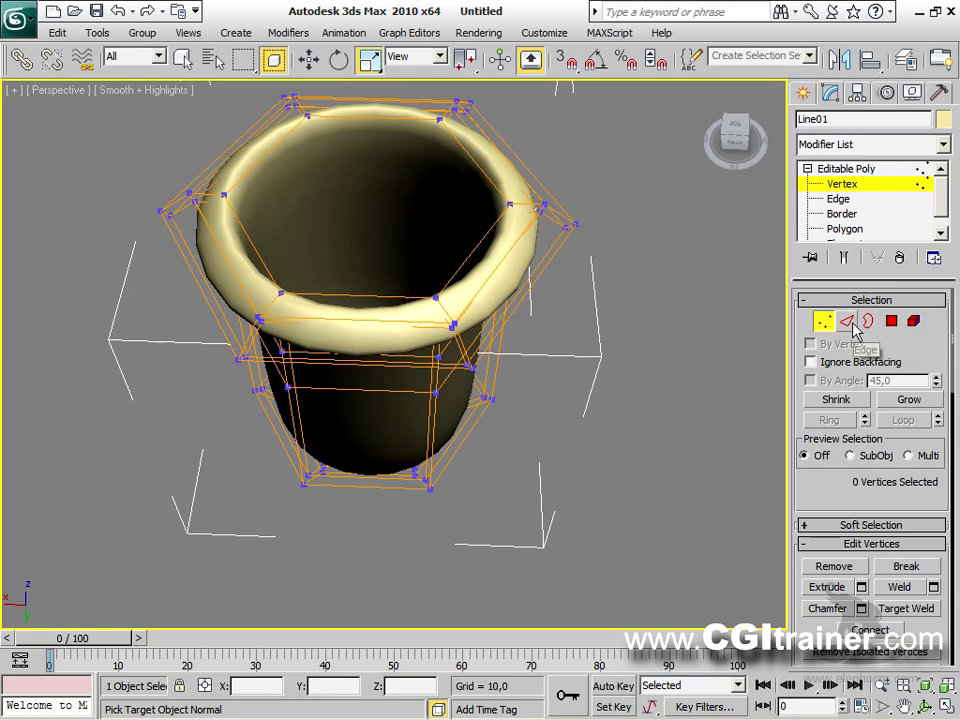
click(850, 324)
click(363, 298)
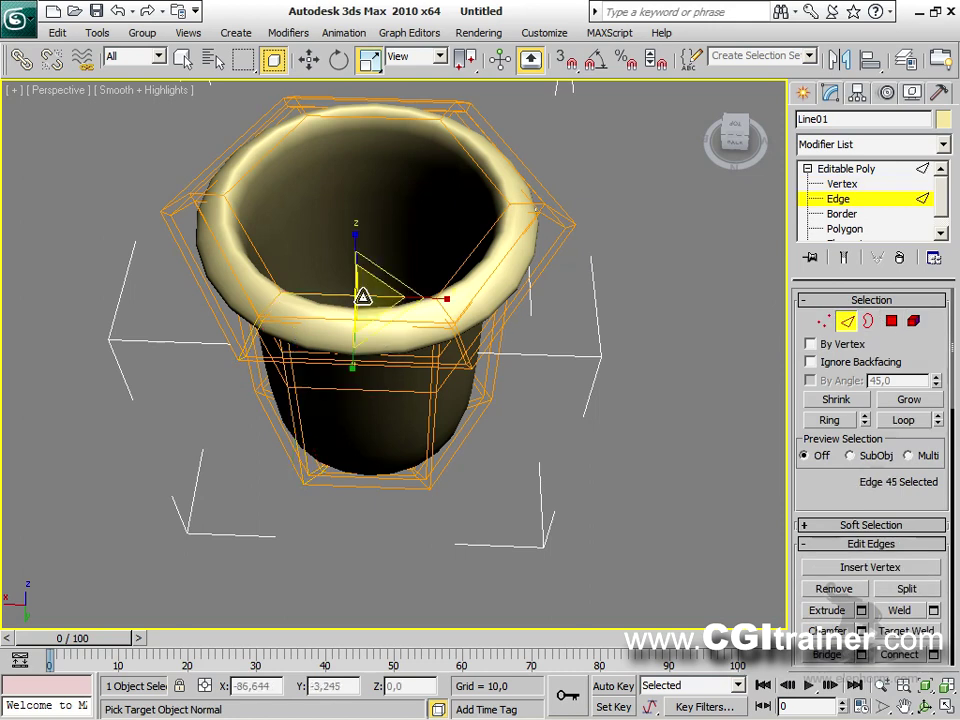
click(830, 420)
alt+middle_drag(732, 440, 725, 385)
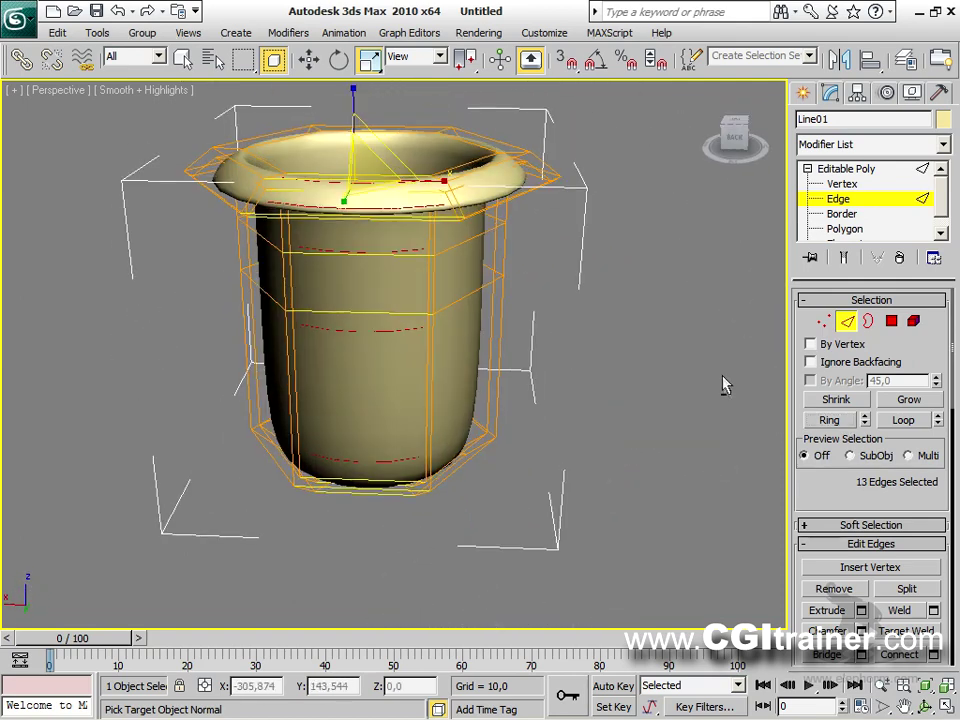
drag(929, 501, 905, 347)
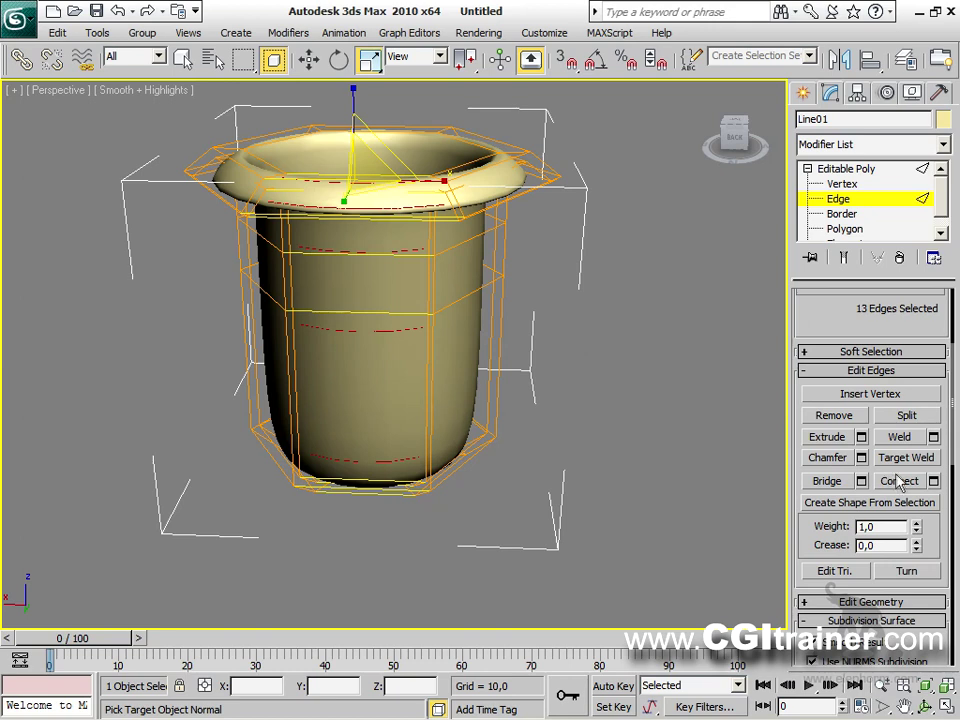
click(933, 481)
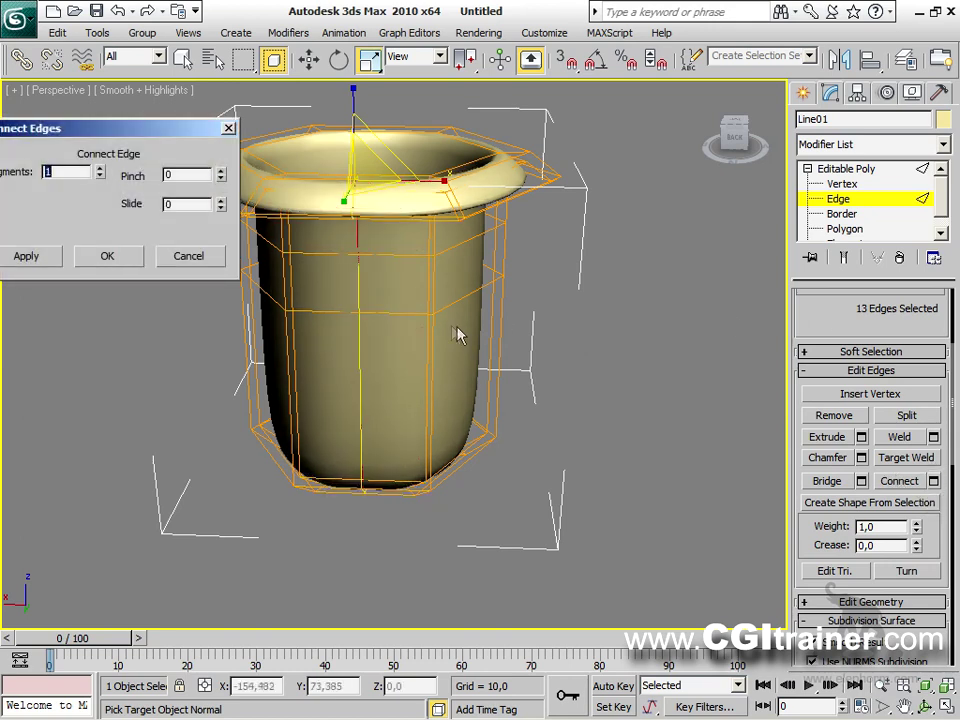
alt+middle_drag(414, 268, 400, 423)
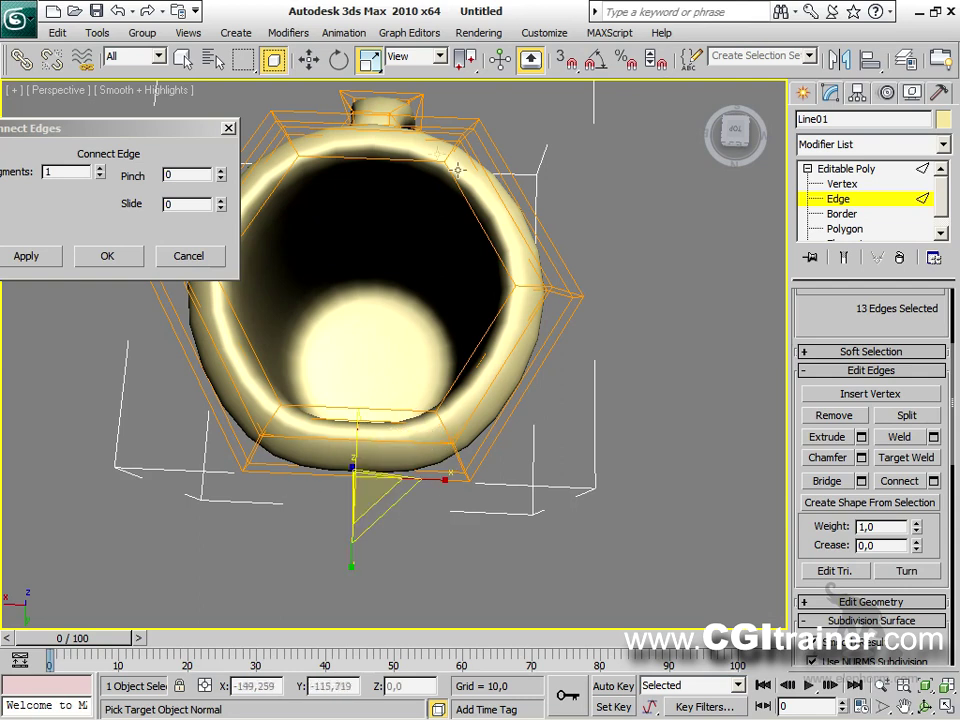
alt+middle_drag(390, 454, 476, 465)
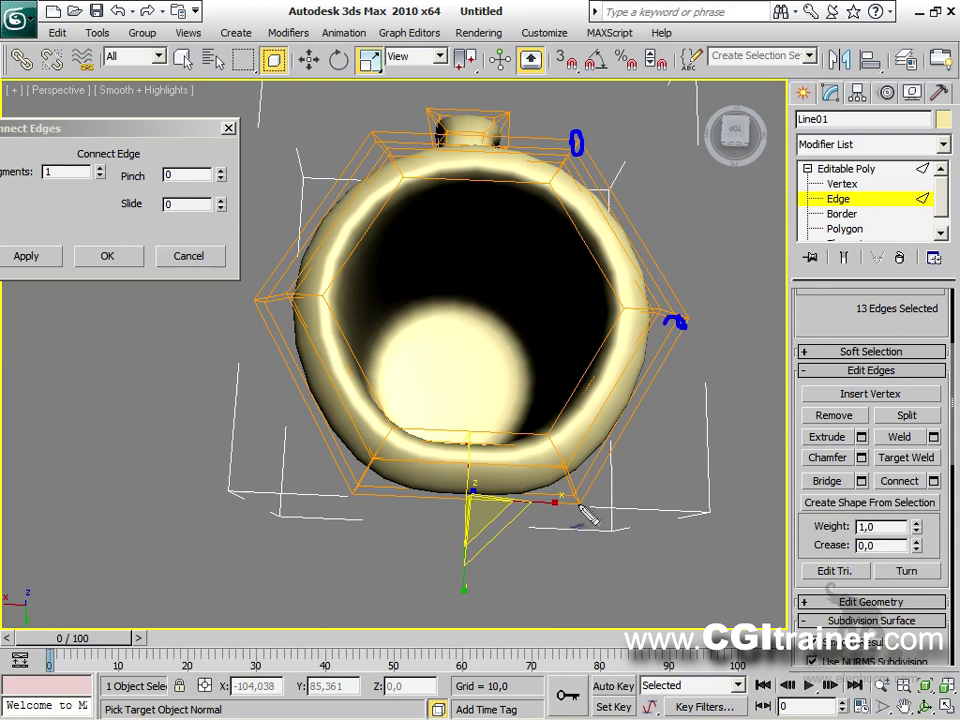
mouse_move(577, 475)
mouse_down()
mouse_move(636, 360)
mouse_move(613, 170)
mouse_move(552, 135)
mouse_up()
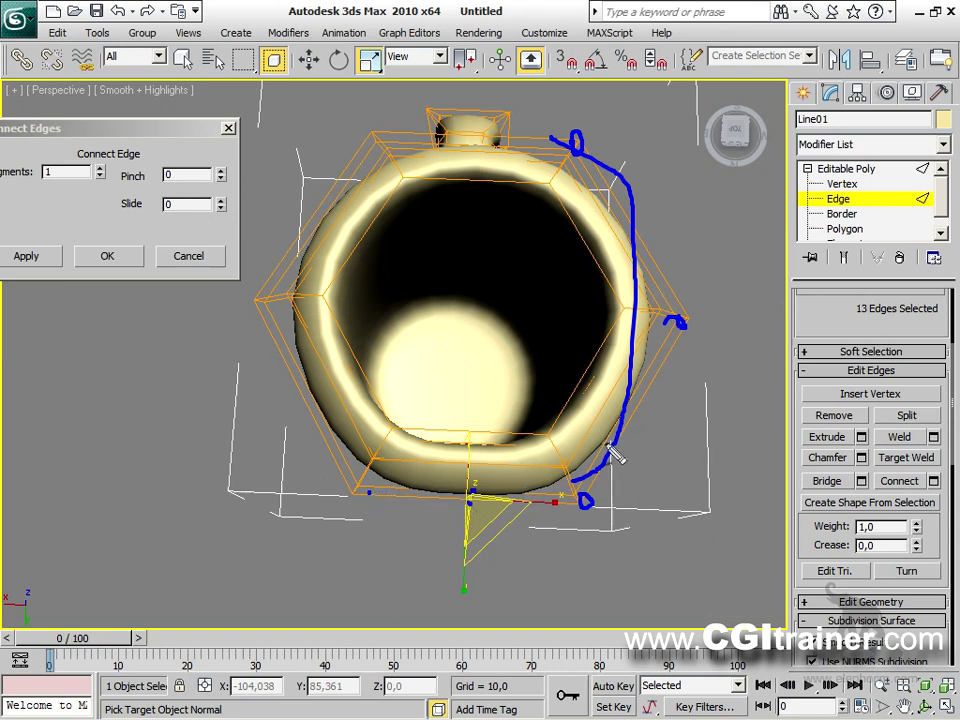
mouse_move(651, 312)
mouse_down()
mouse_move(581, 473)
mouse_move(540, 493)
mouse_up()
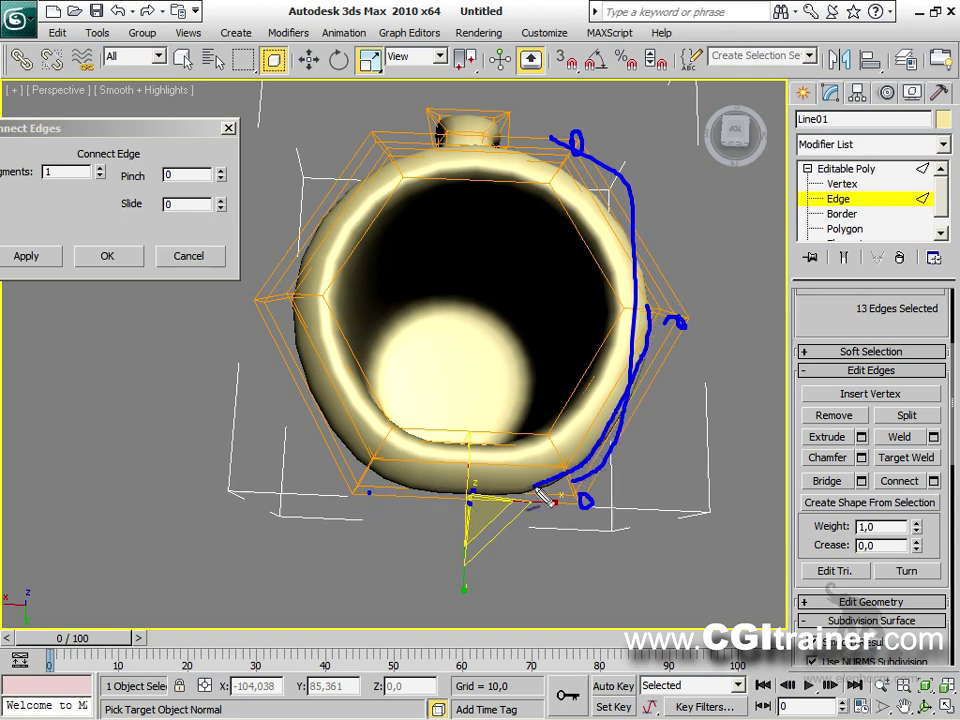
mouse_move(297, 288)
mouse_down()
mouse_move(370, 462)
mouse_move(435, 495)
mouse_up()
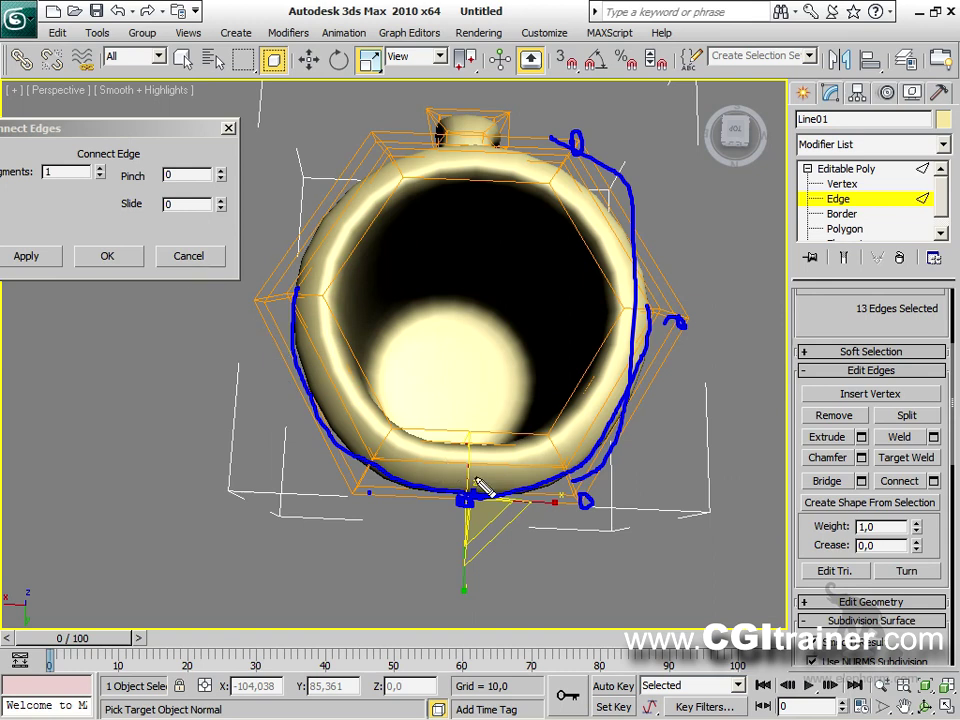
key(Escape)
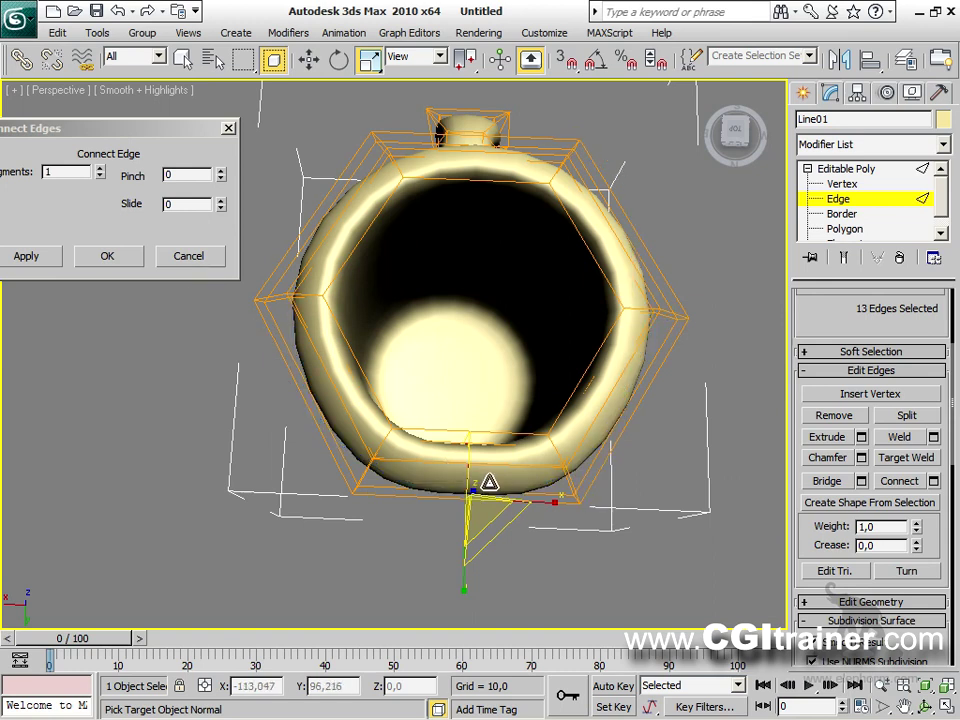
Step: Confirm the one-segment Connect and move the resulting vertical edge loop outward along Y, away from the handle
right_click(435, 488)
click(508, 506)
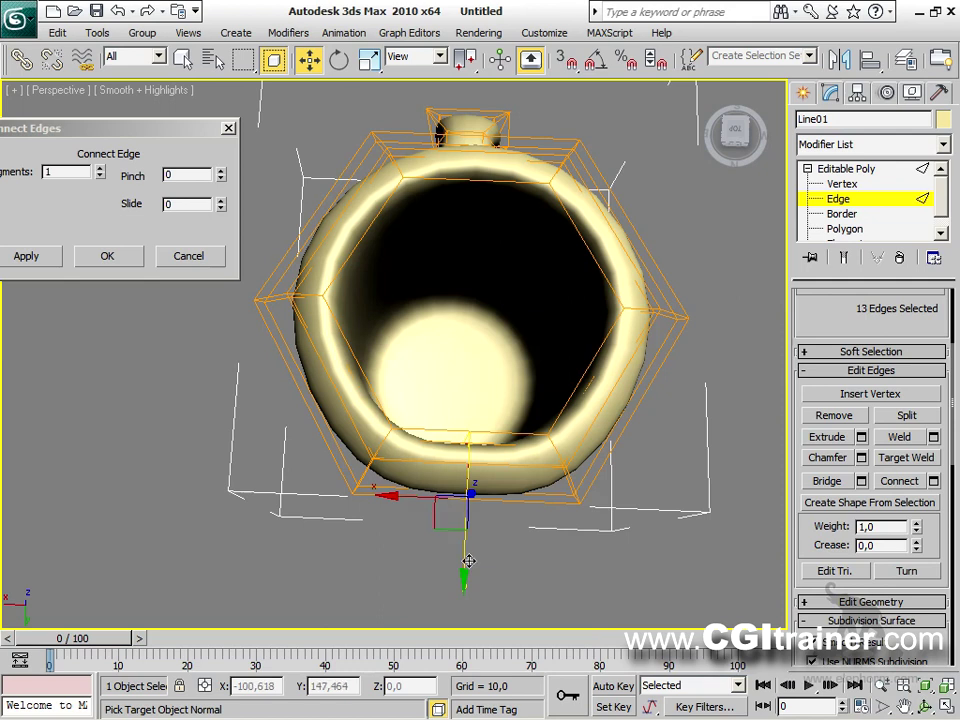
mouse_move(465, 562)
mouse_down()
mouse_move(465, 579)
mouse_move(463, 571)
mouse_up()
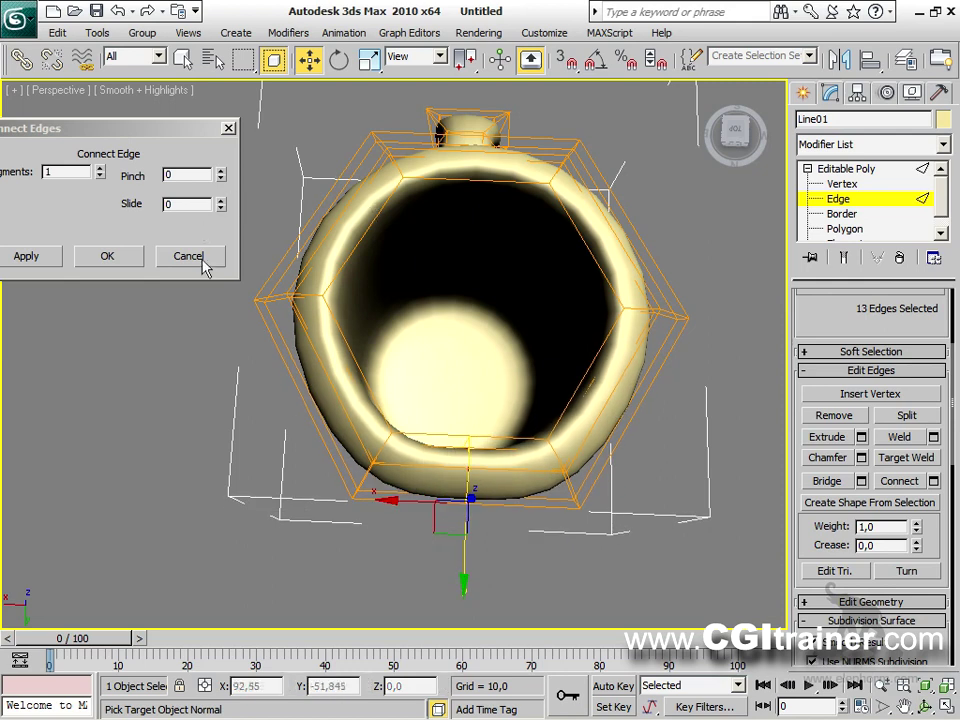
click(130, 258)
mouse_move(459, 515)
mouse_down()
mouse_move(460, 553)
mouse_move(457, 531)
mouse_up()
Step: Set the crease of the new vertical edge loop opposite the handle to 0.16
alt+middle_drag(606, 531, 540, 438)
drag(343, 372, 396, 403)
alt+middle_drag(396, 403, 485, 305)
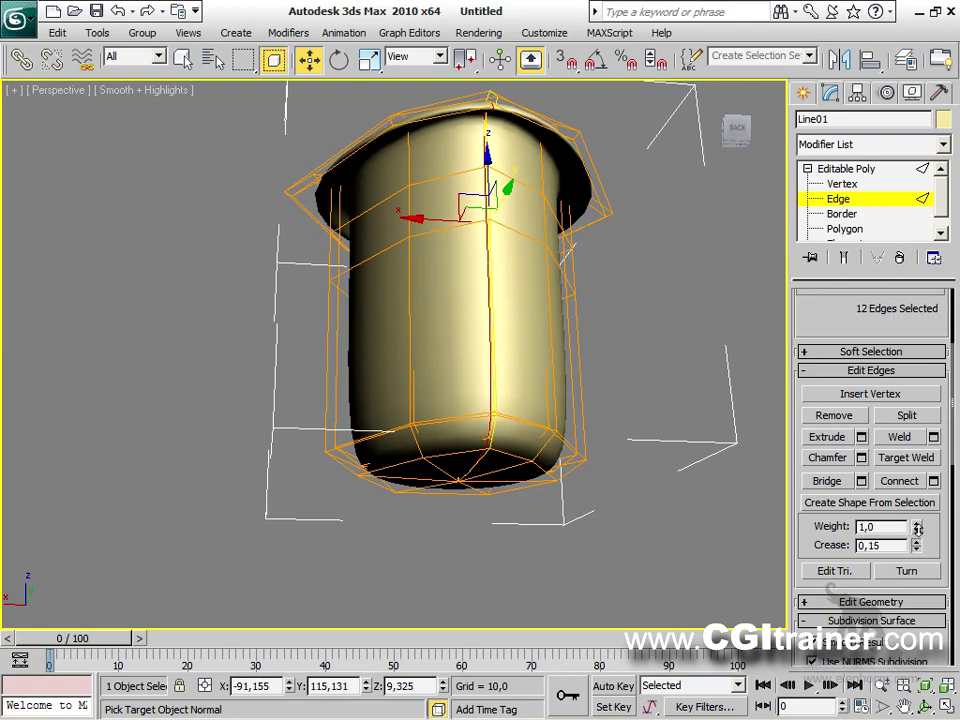
alt+middle_drag(677, 448, 778, 541)
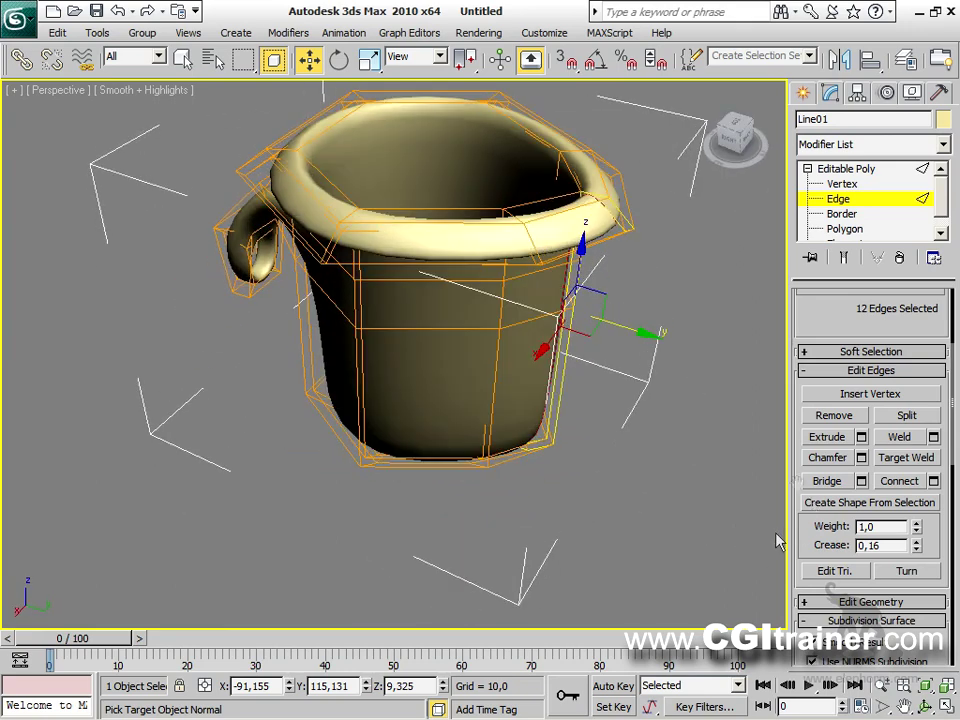
Step: Select the six rim vertices on the new vertical loop and lower them about 19.5 units along Z
click(850, 185)
alt+middle_drag(660, 420, 413, 388)
mouse_move(375, 283)
alt+middle_down()
mouse_move(388, 285)
mouse_move(384, 262)
alt+middle_up()
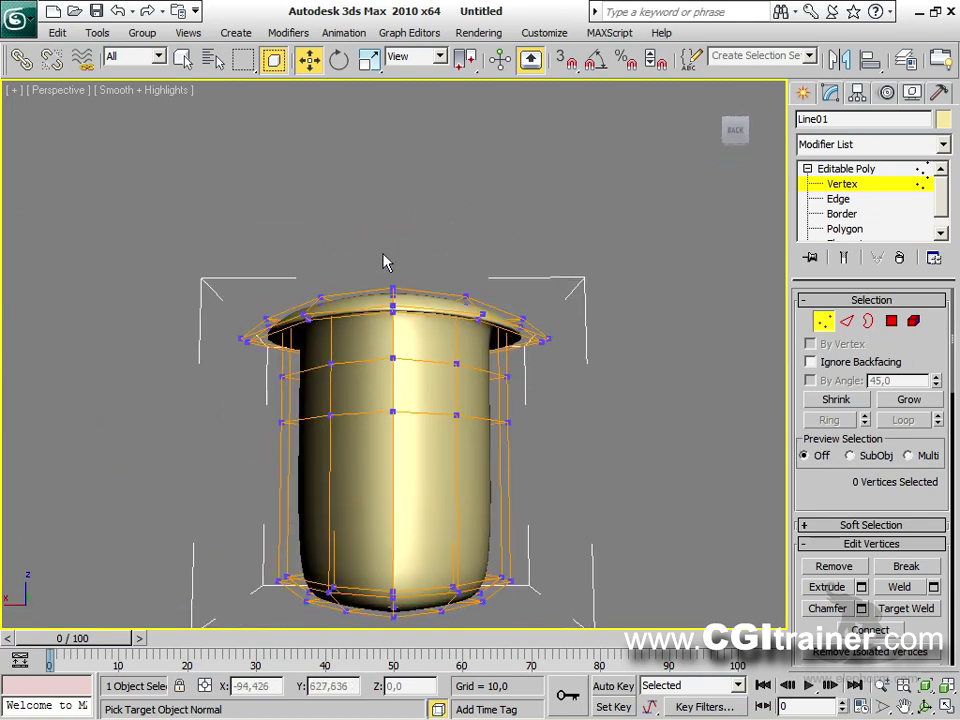
drag(407, 300, 408, 301)
alt+middle_drag(482, 270, 358, 279)
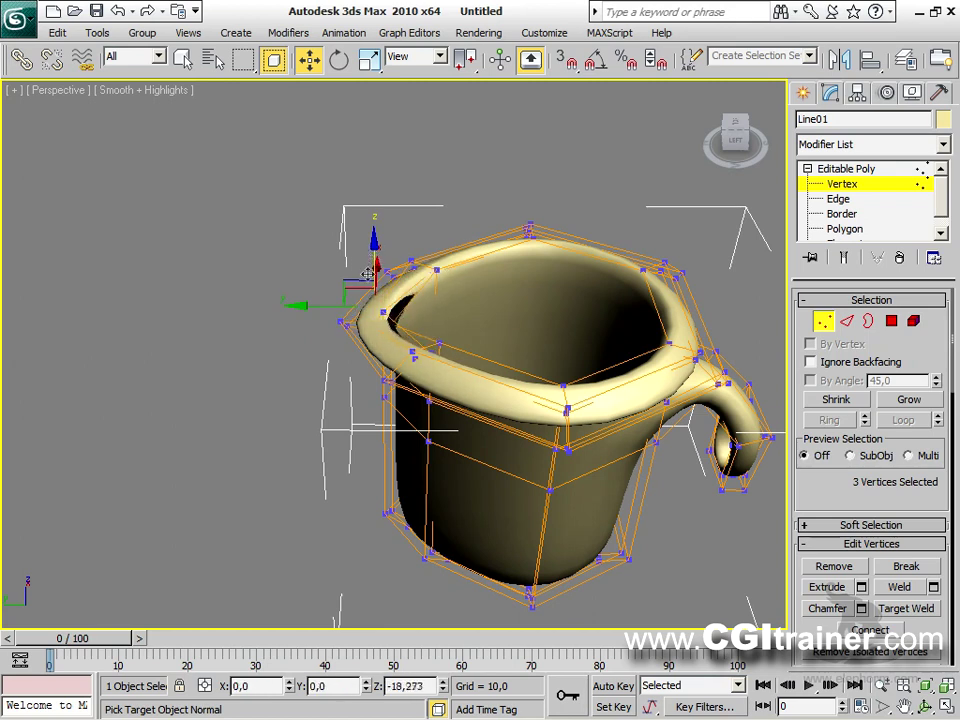
alt+middle_drag(390, 338, 519, 241)
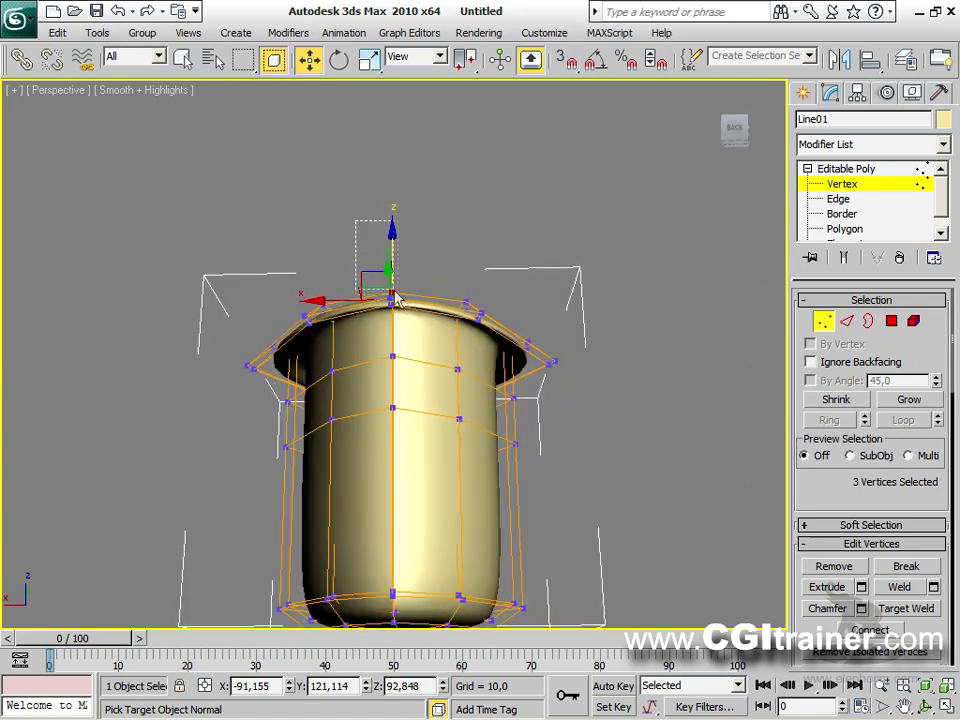
ctrl+click(416, 329)
alt+middle_drag(416, 329, 298, 379)
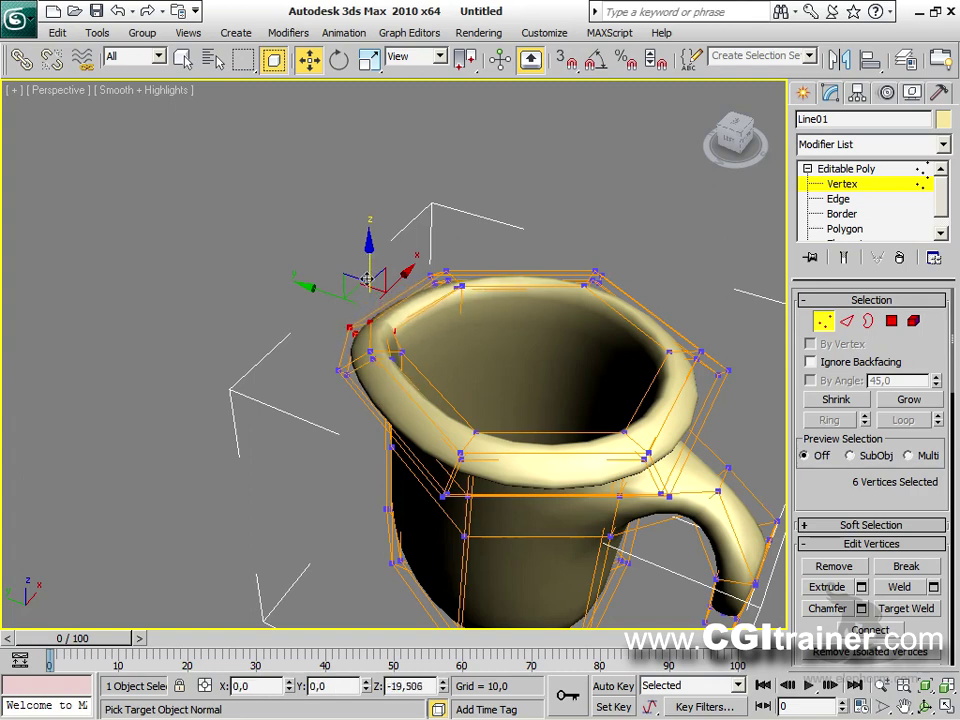
Step: Move the two outermost vertices of the lowered rim part about 6.6 units outward in Y and 9.2 units up
alt+middle_drag(366, 287, 617, 160)
click(559, 389)
drag(504, 349, 500, 317)
drag(478, 372, 547, 285)
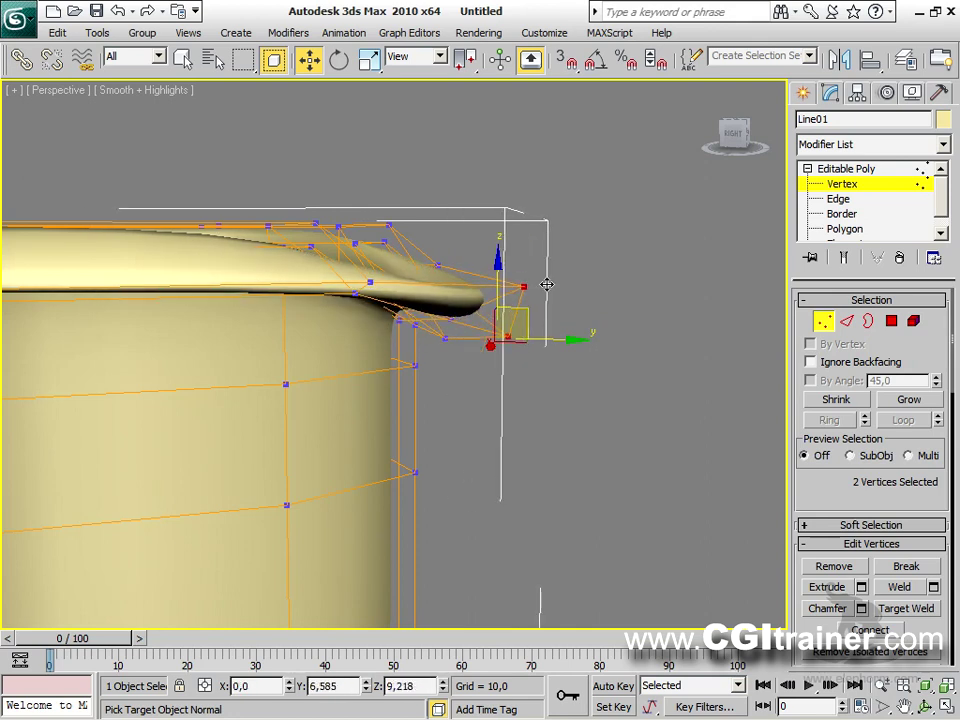
Step: Display the mug in wireframe and move the lowered rim part's inner vertex to about Y 108.9, Z 75.3
alt+middle_drag(547, 285, 360, 364)
scroll(469, 358, up, 5)
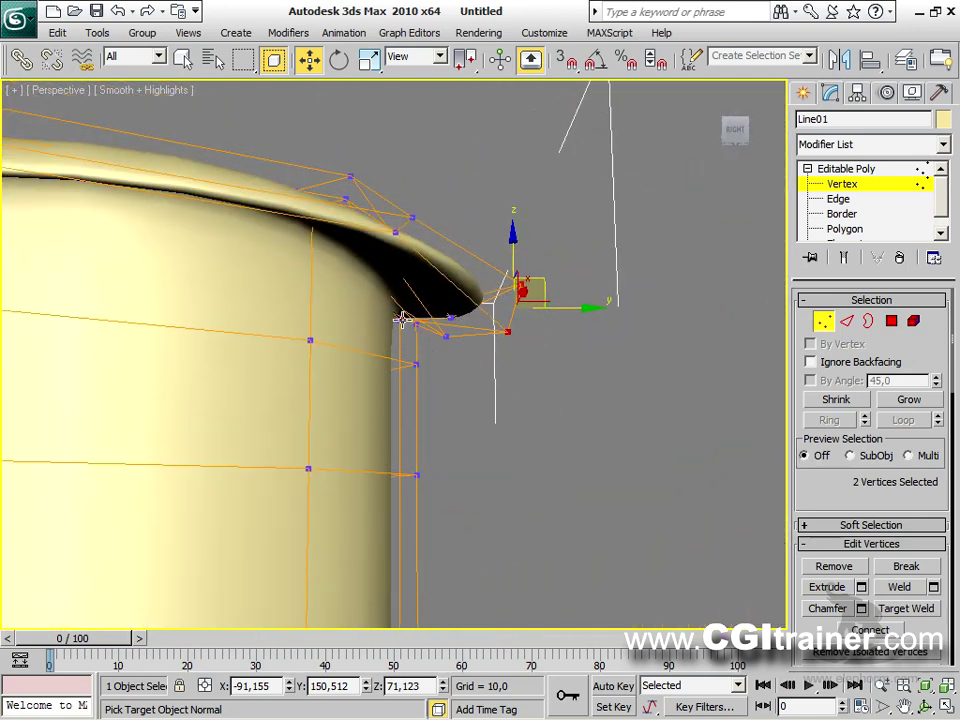
key(F3)
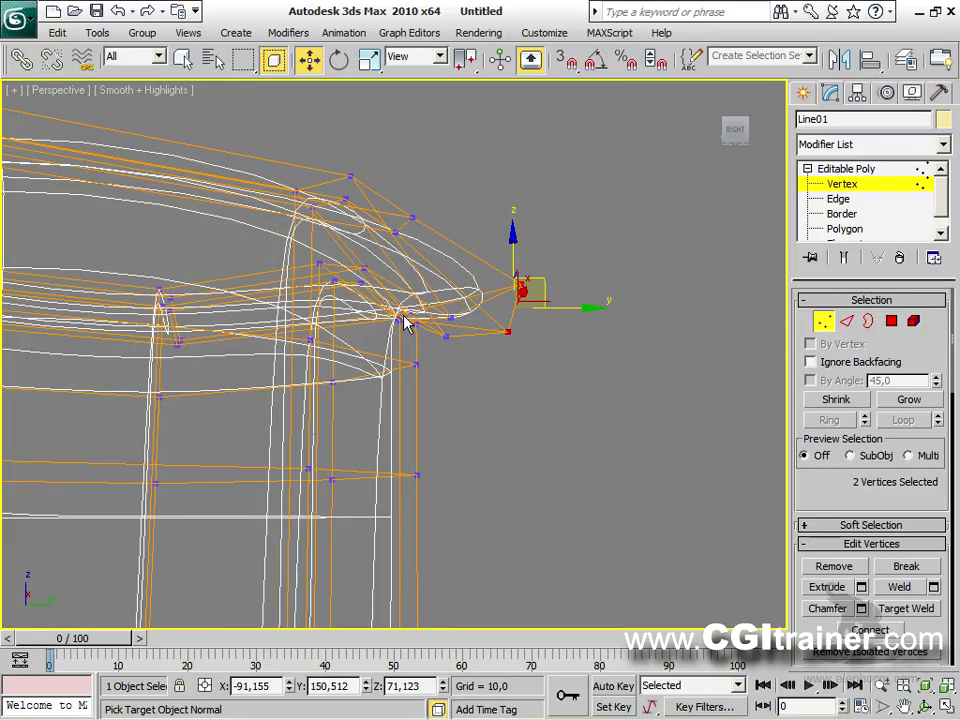
alt+middle_drag(441, 416, 425, 315)
click(405, 293)
drag(432, 266, 426, 224)
alt+middle_drag(450, 332, 530, 343)
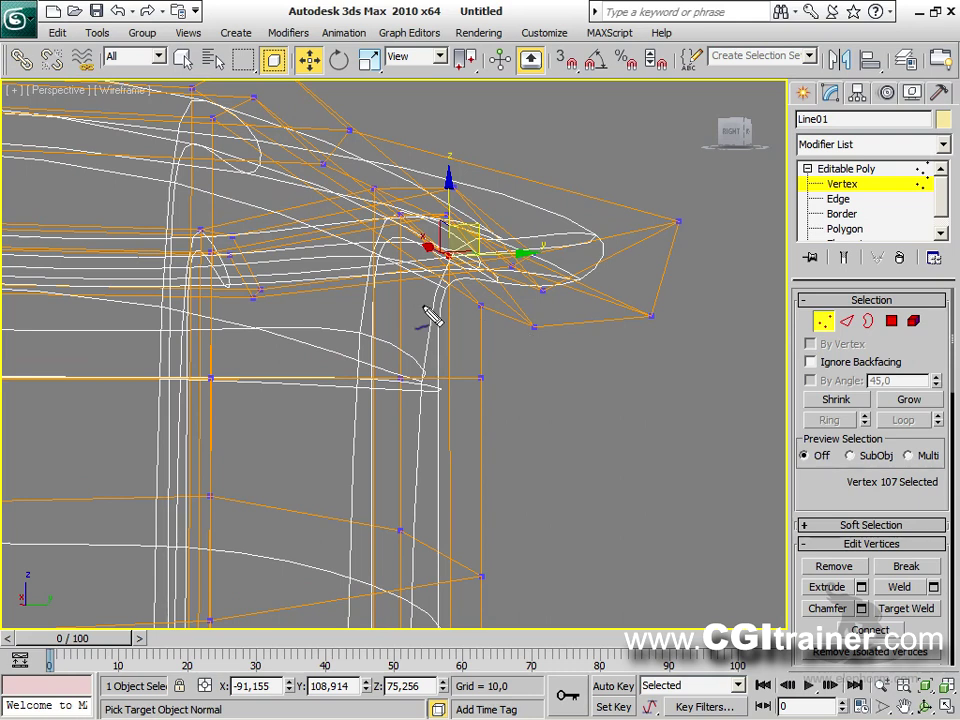
mouse_move(495, 312)
mouse_down()
mouse_move(552, 327)
mouse_move(649, 316)
mouse_move(675, 247)
mouse_up()
mouse_move(470, 345)
mouse_down()
mouse_move(481, 341)
mouse_move(478, 490)
mouse_up()
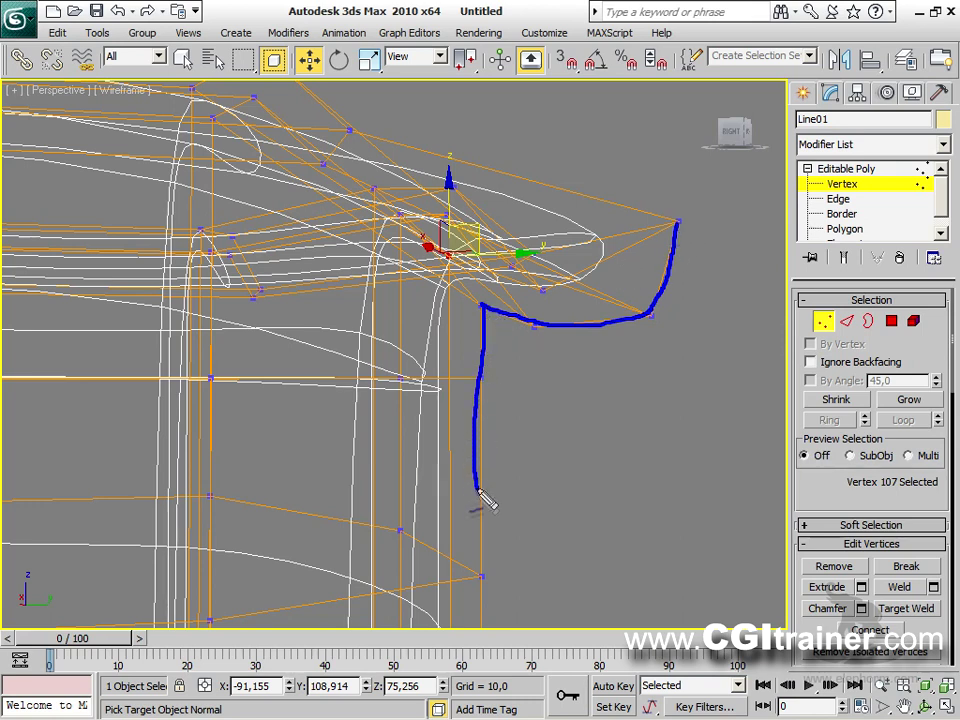
drag(676, 232, 603, 285)
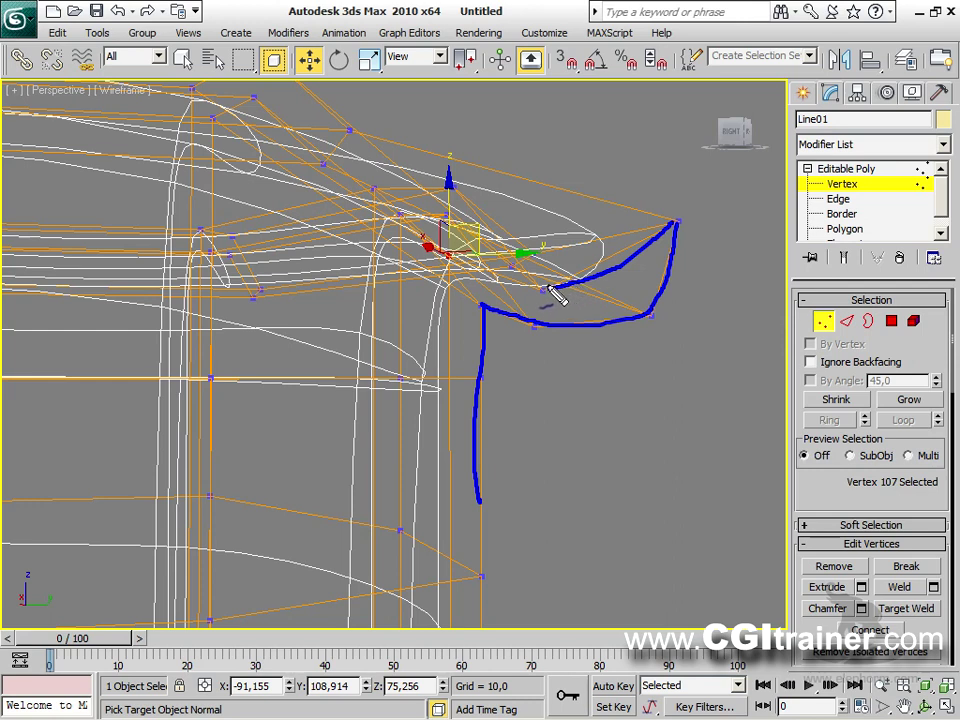
drag(454, 270, 448, 280)
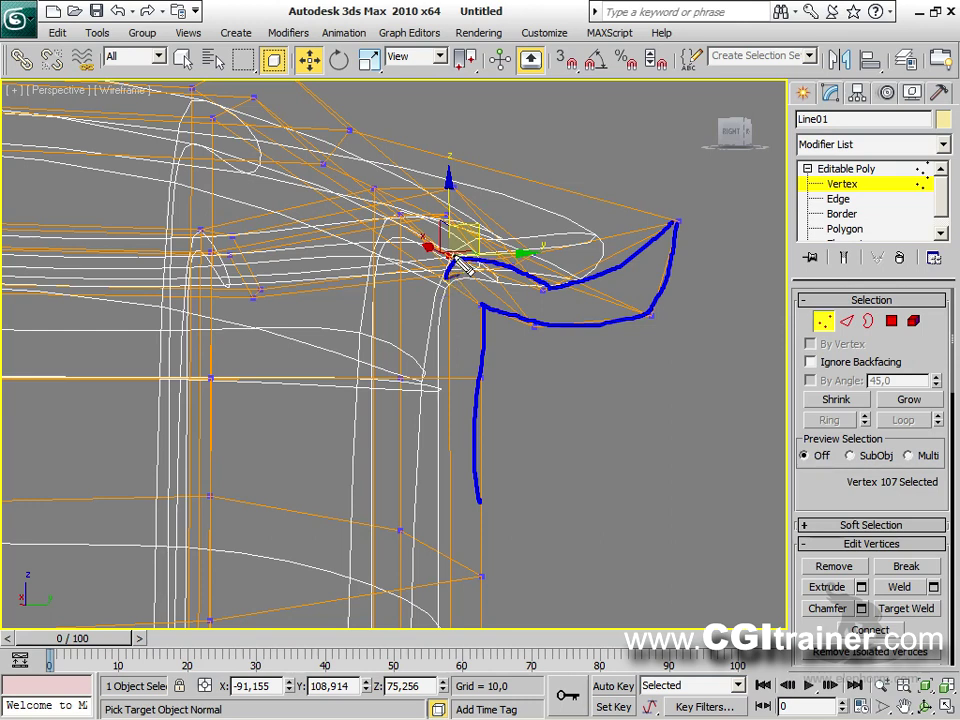
drag(448, 262, 460, 262)
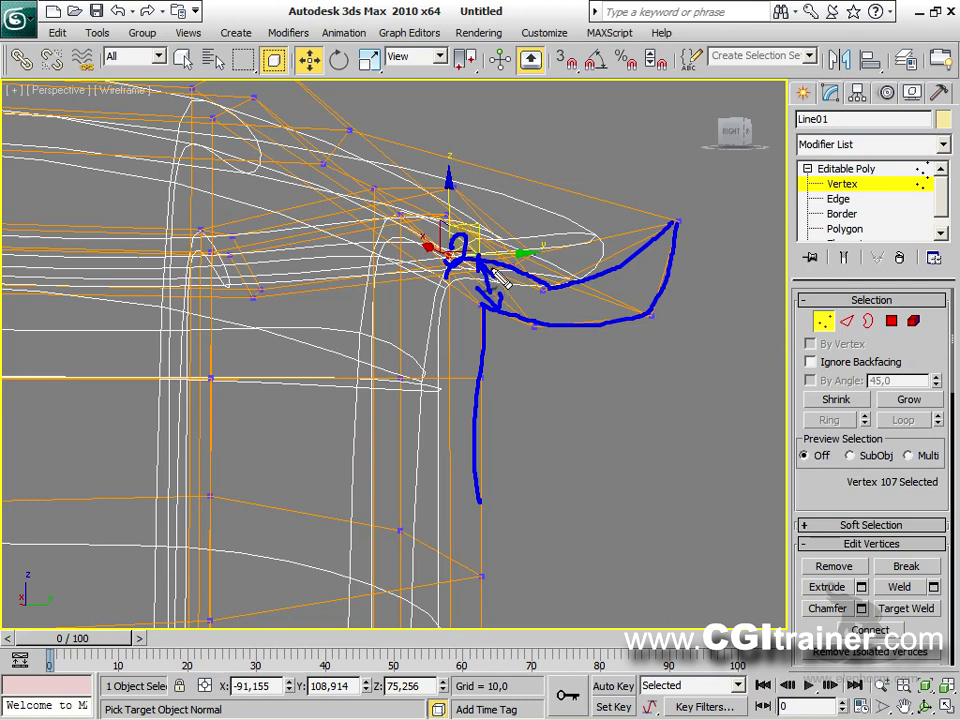
key(Escape)
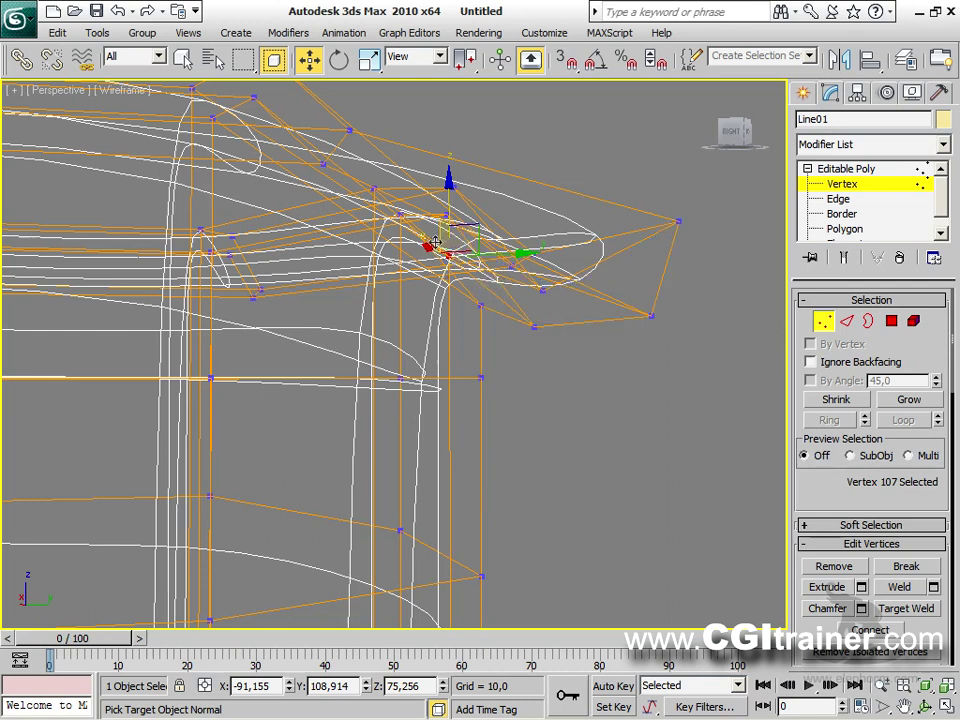
Step: Move the spout's inner vertex inward and up to about Y 99.8, Z 80.7, and restore the shaded display
drag(476, 228, 451, 233)
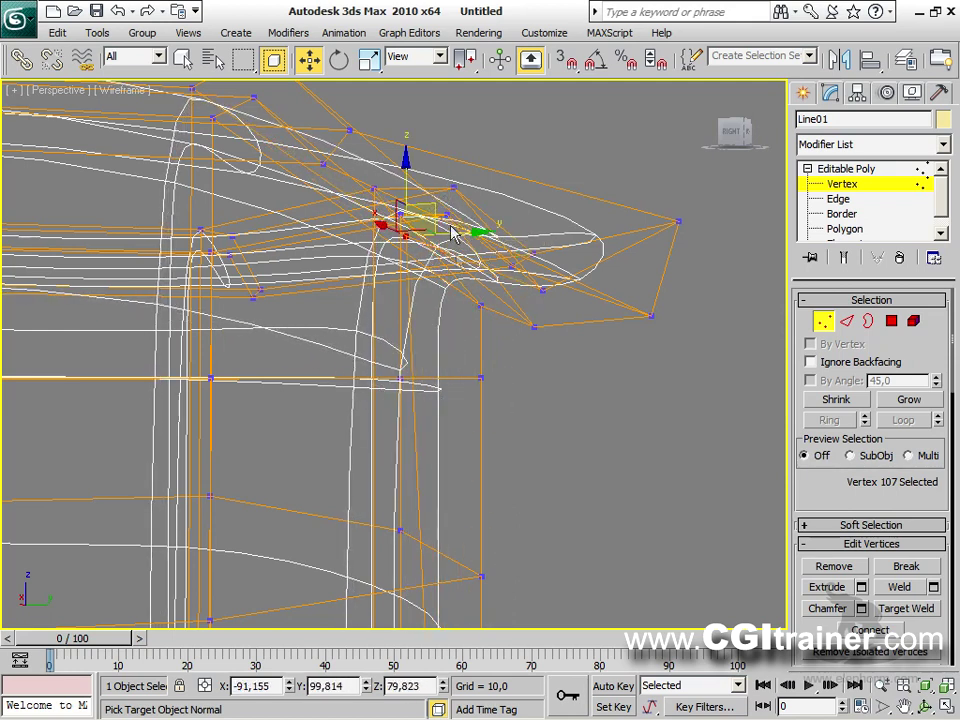
key(F3)
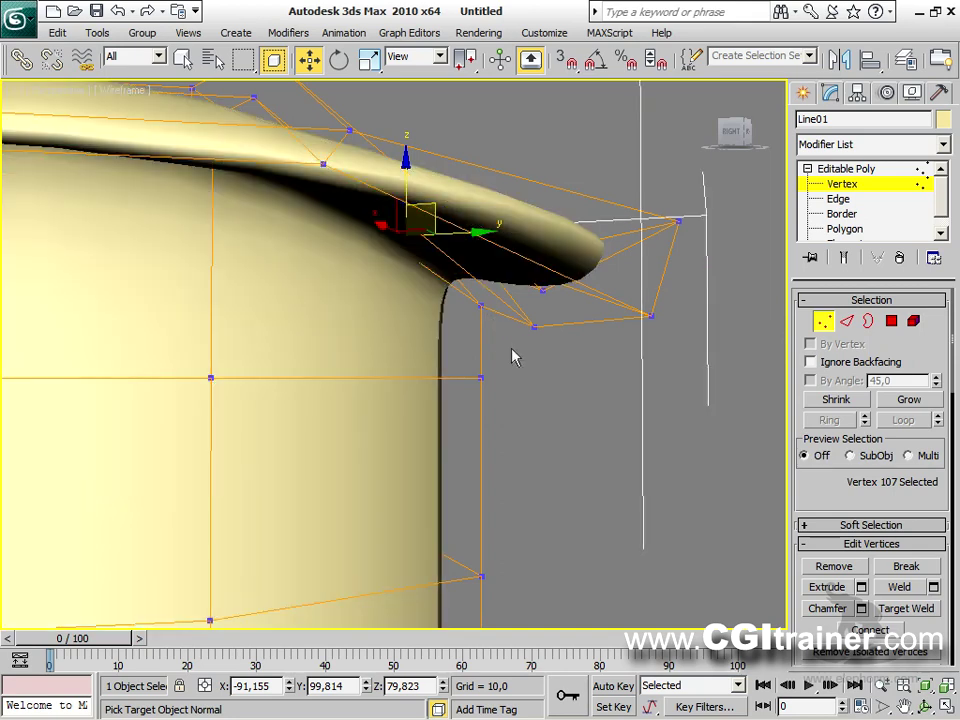
alt+middle_drag(530, 366, 525, 468)
drag(409, 216, 435, 227)
alt+middle_drag(435, 227, 726, 270)
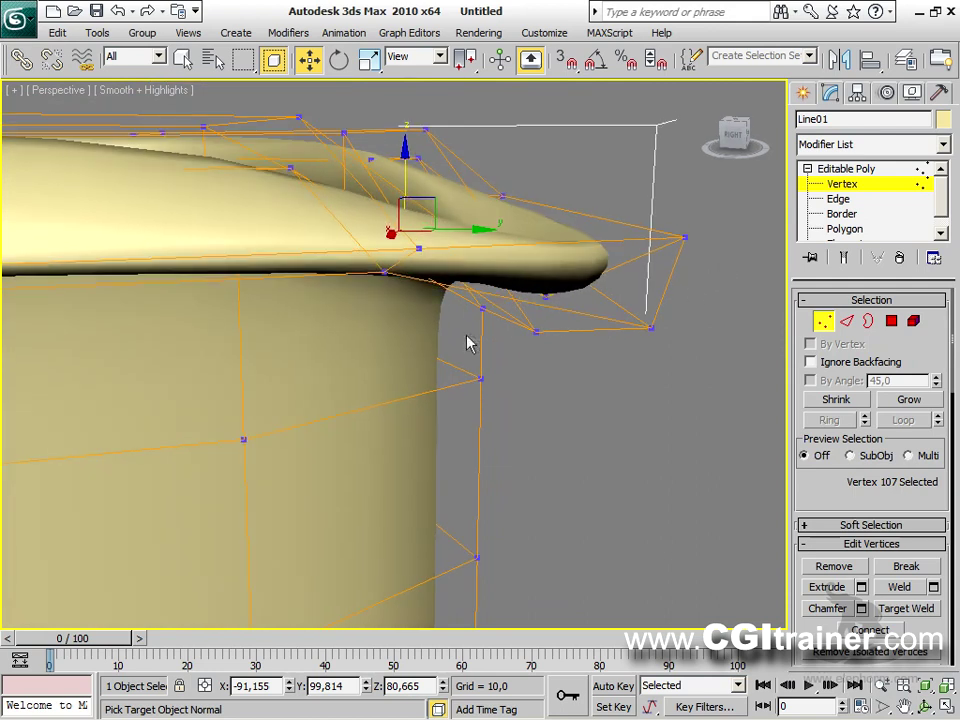
Step: Lower the spout's middle upper vertex slightly and raise its outer tip vertex to about Z 81.9
click(544, 293)
mouse_move(546, 226)
mouse_down()
mouse_move(557, 43)
mouse_move(542, 171)
mouse_move(548, 228)
mouse_up()
mouse_move(684, 237)
mouse_down()
mouse_move(673, 285)
mouse_move(678, 222)
mouse_up()
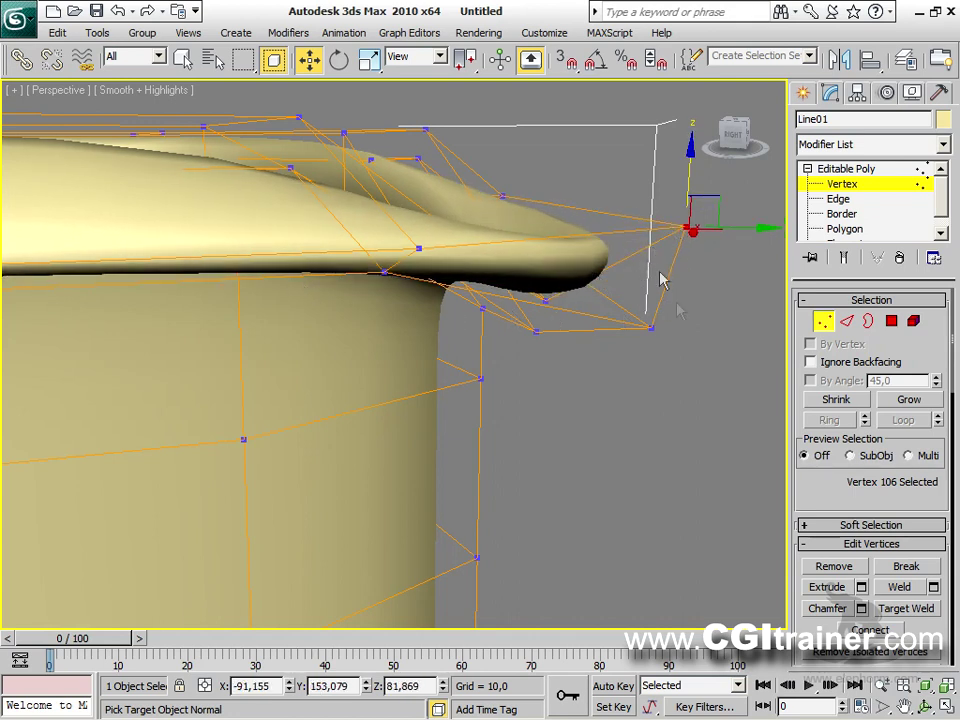
click(848, 321)
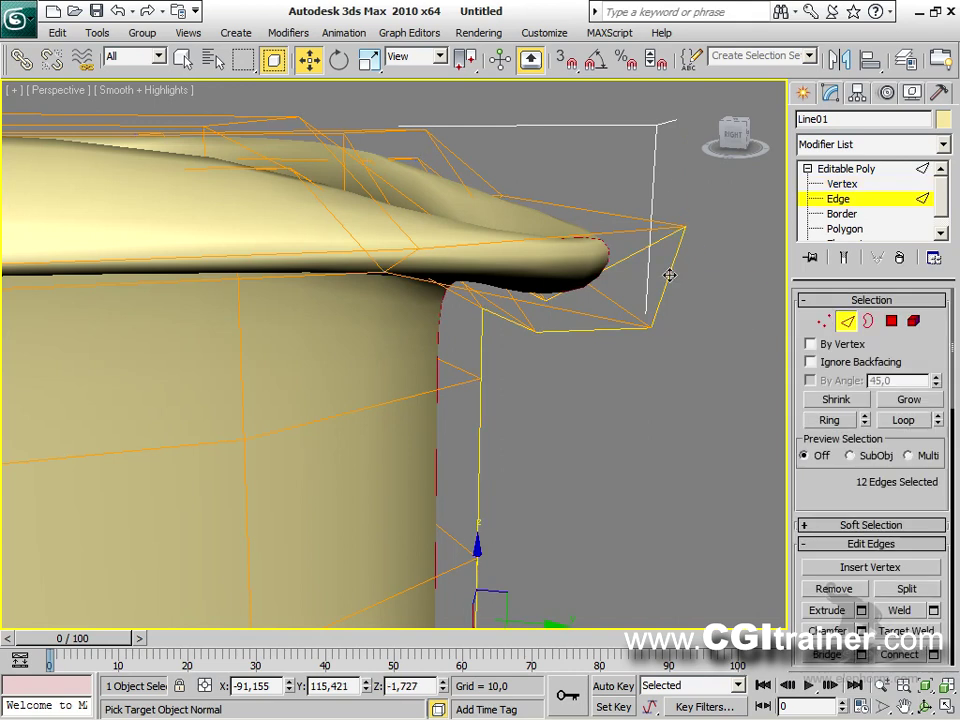
click(669, 275)
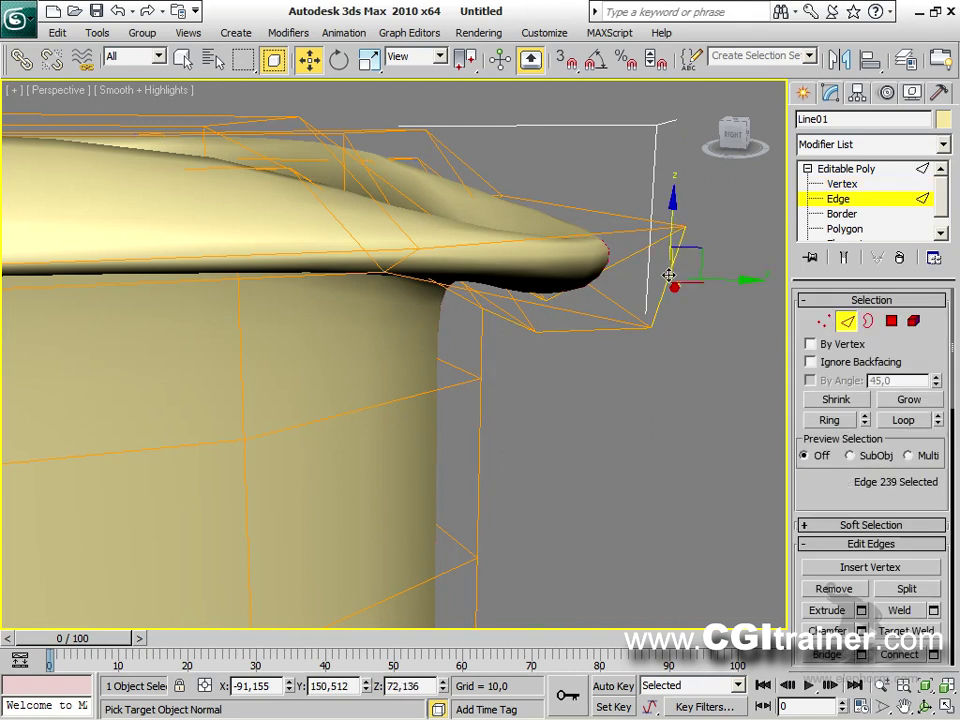
click(904, 421)
click(741, 448)
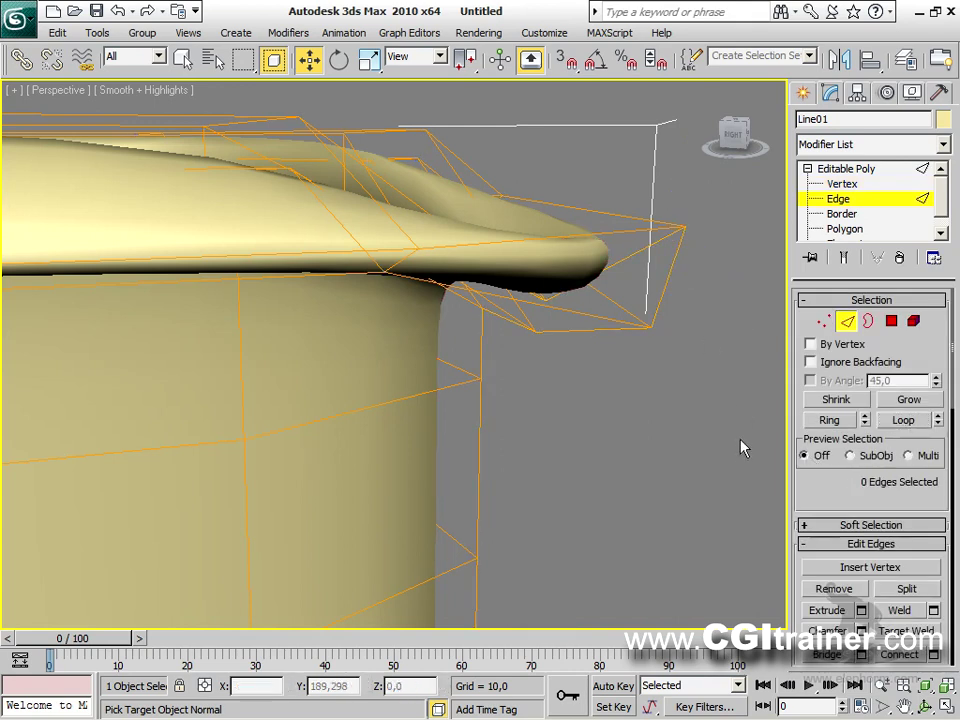
Step: Connect the ring of vertical edges around the spout's outer rim with 1 segment, pinch 6 and slide 16
click(667, 271)
click(830, 420)
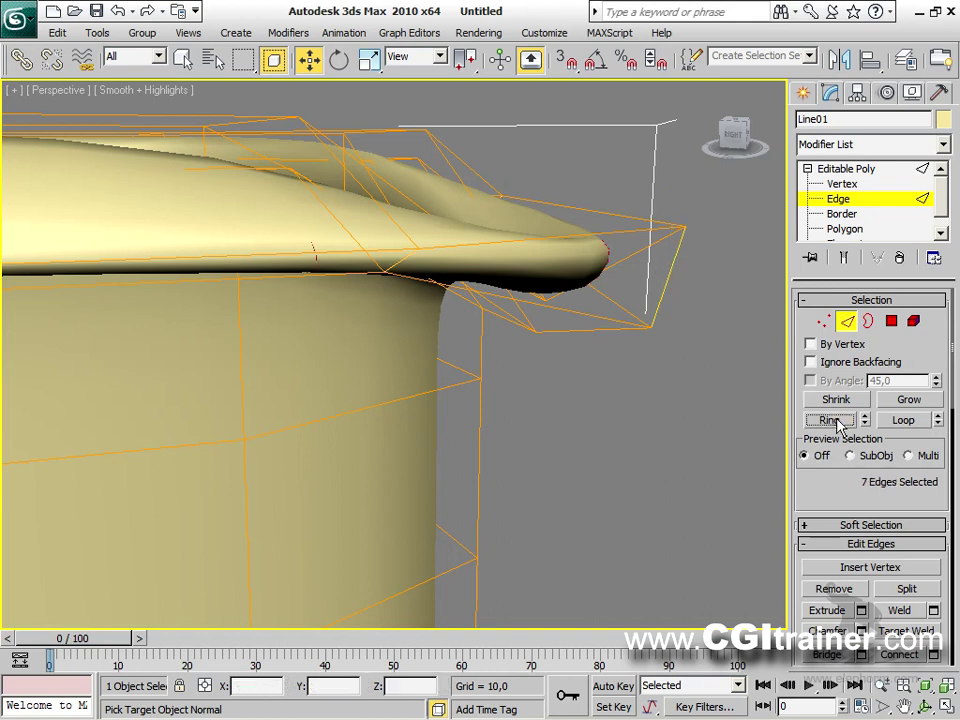
scroll(816, 481, down, 3)
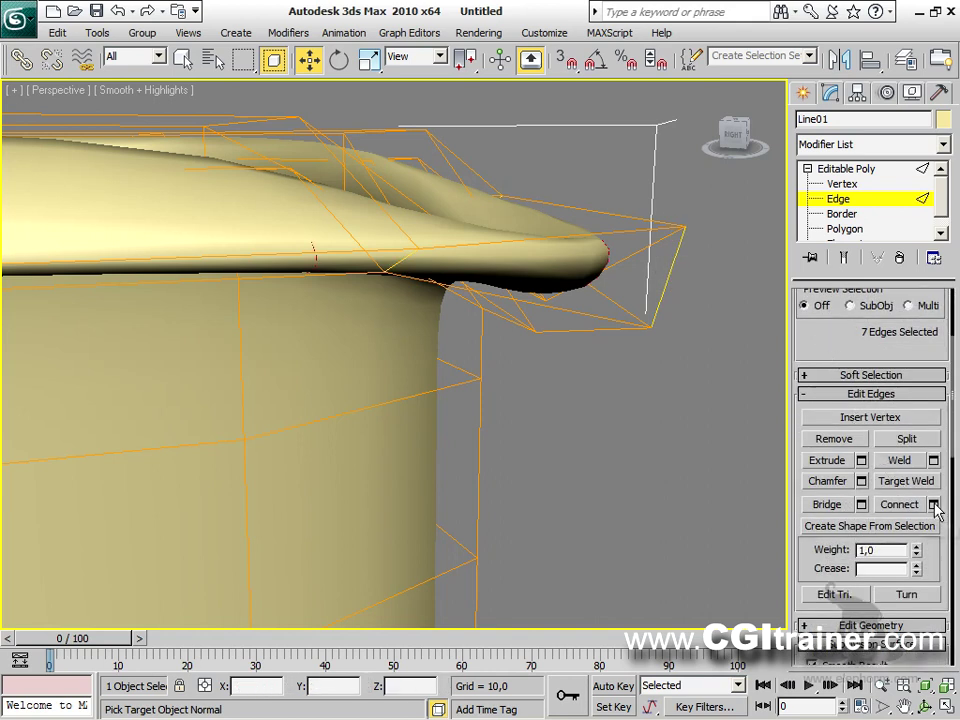
click(933, 504)
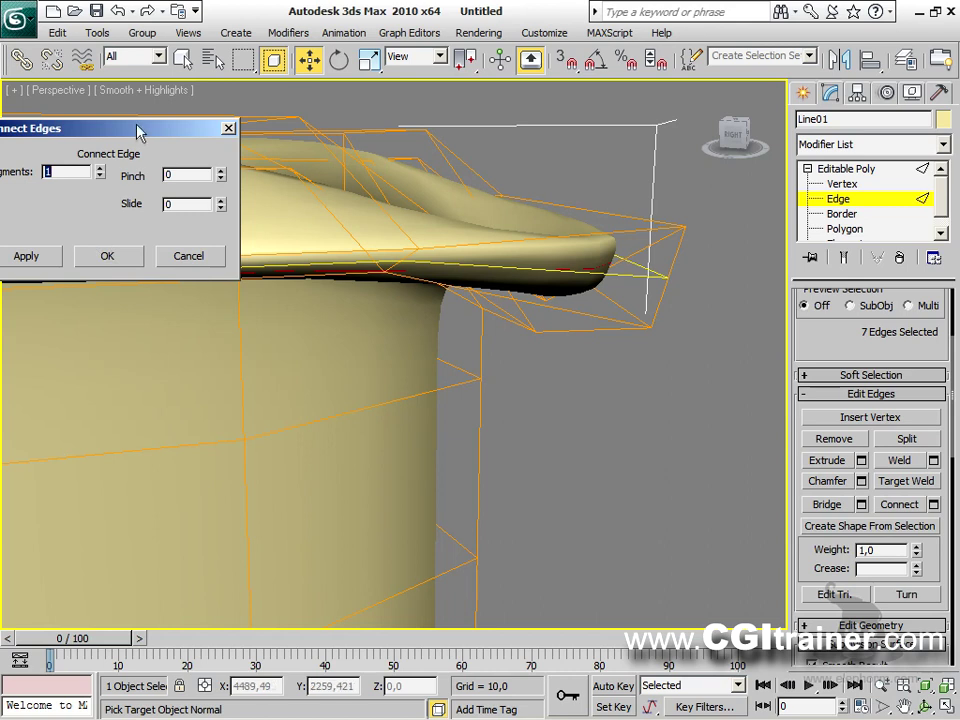
drag(137, 131, 283, 163)
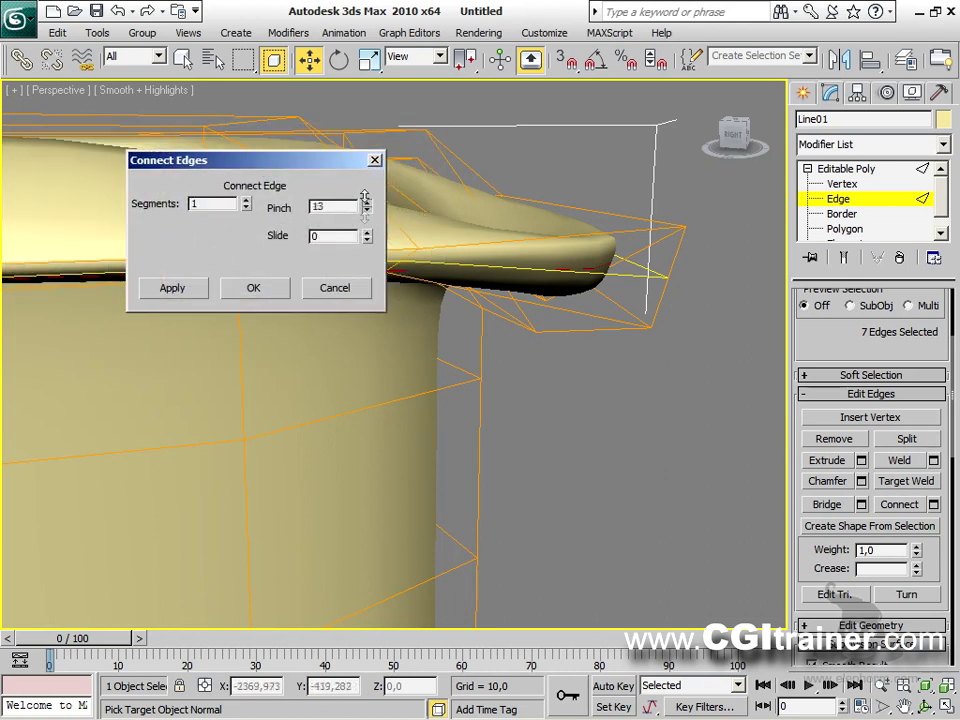
drag(368, 236, 350, 200)
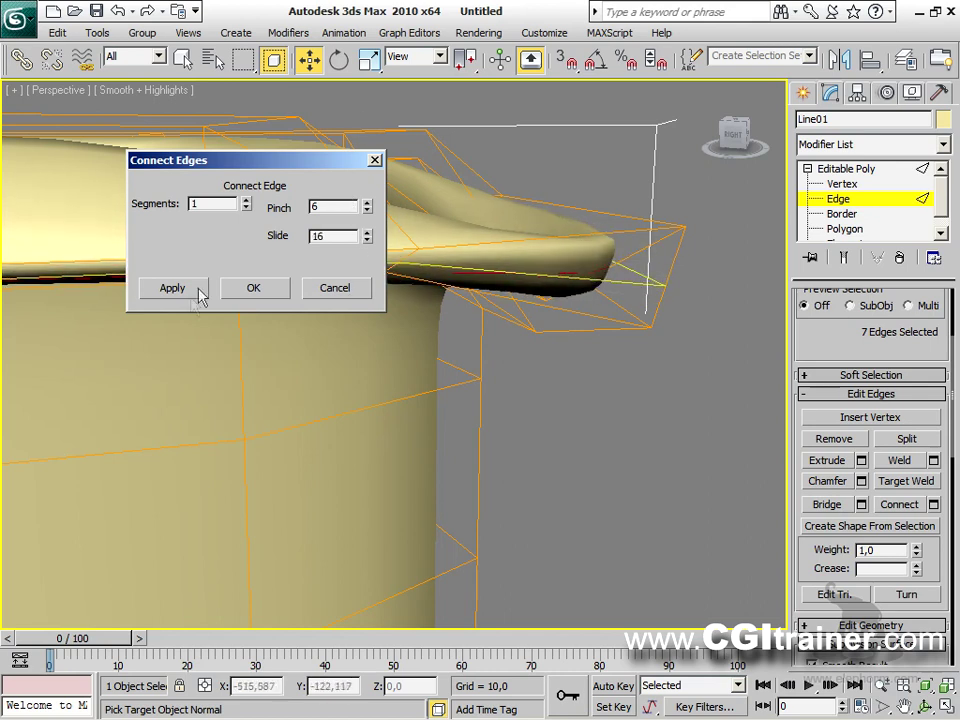
click(265, 288)
Step: Scale the new rim edge loop slightly and return to whole-object level to view the finished mug
right_click(511, 282)
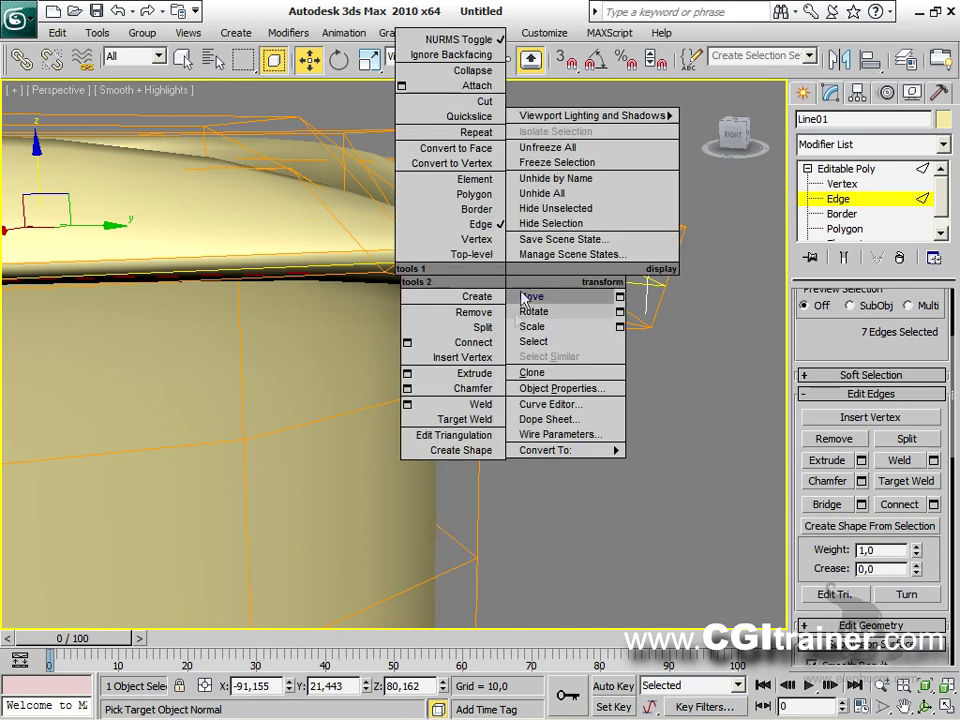
click(535, 331)
drag(47, 207, 45, 207)
alt+middle_drag(326, 279, 322, 486)
click(840, 170)
alt+middle_drag(345, 340, 585, 314)
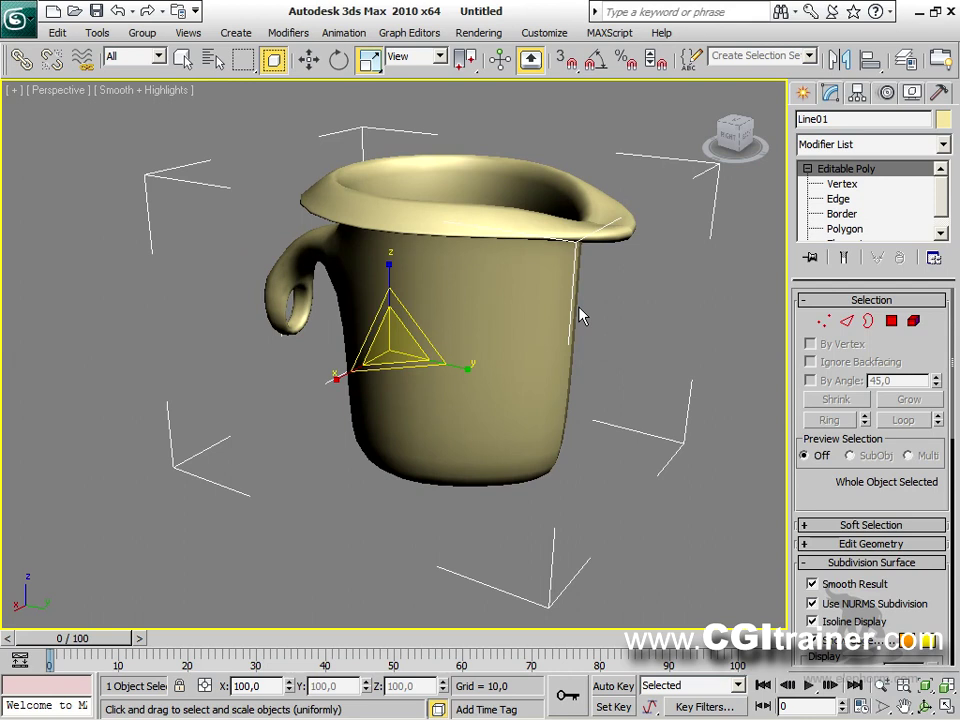
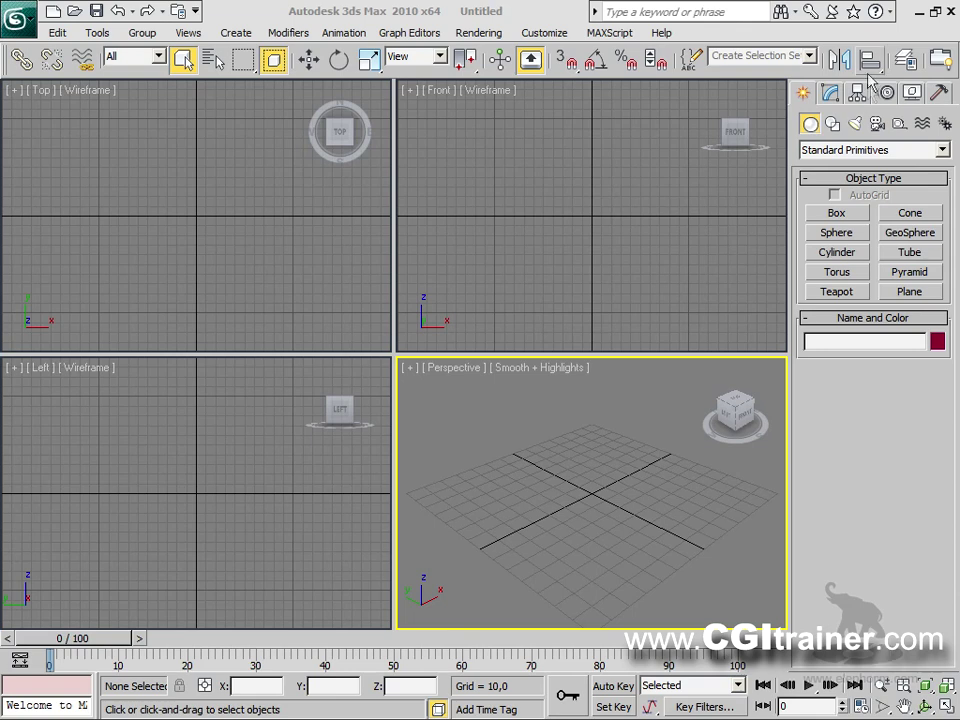
Step: Create a low-segment sphere at the centre of the grid and convert it to an Editable Poly
click(858, 233)
mouse_move(588, 493)
mouse_down()
mouse_move(604, 456)
mouse_move(597, 474)
mouse_up()
mouse_move(932, 490)
mouse_down()
mouse_move(932, 536)
mouse_move(932, 502)
mouse_up()
right_click(588, 443)
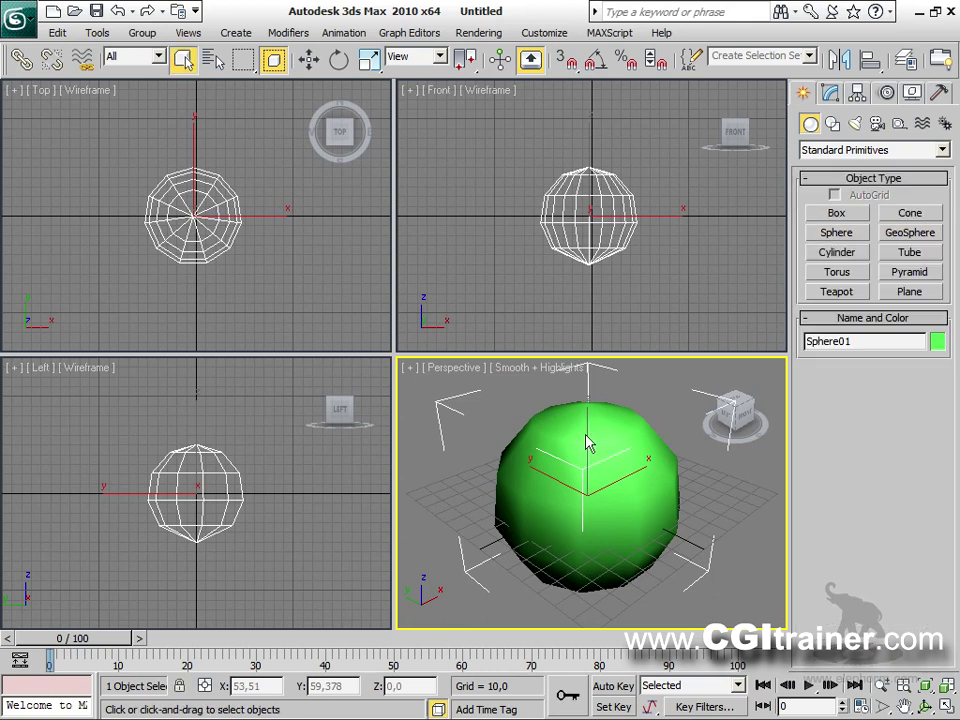
right_click(588, 443)
mouse_move(660, 603)
click(765, 620)
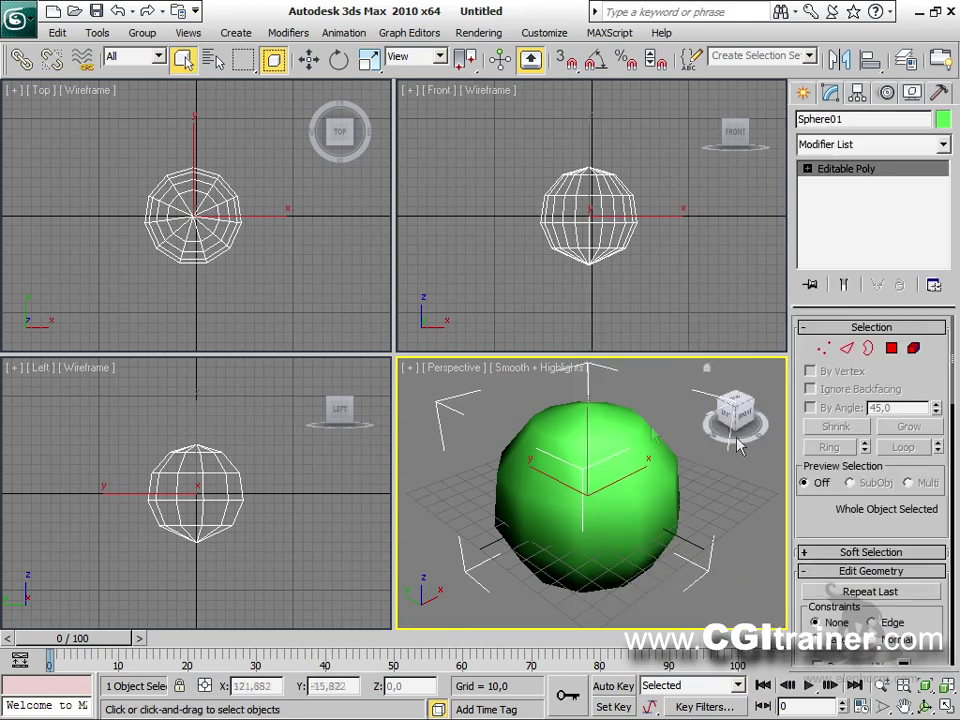
Step: Show the sphere with edged faces in a maximized perspective view and split three adjacent equator edges at its front
key(alt+w)
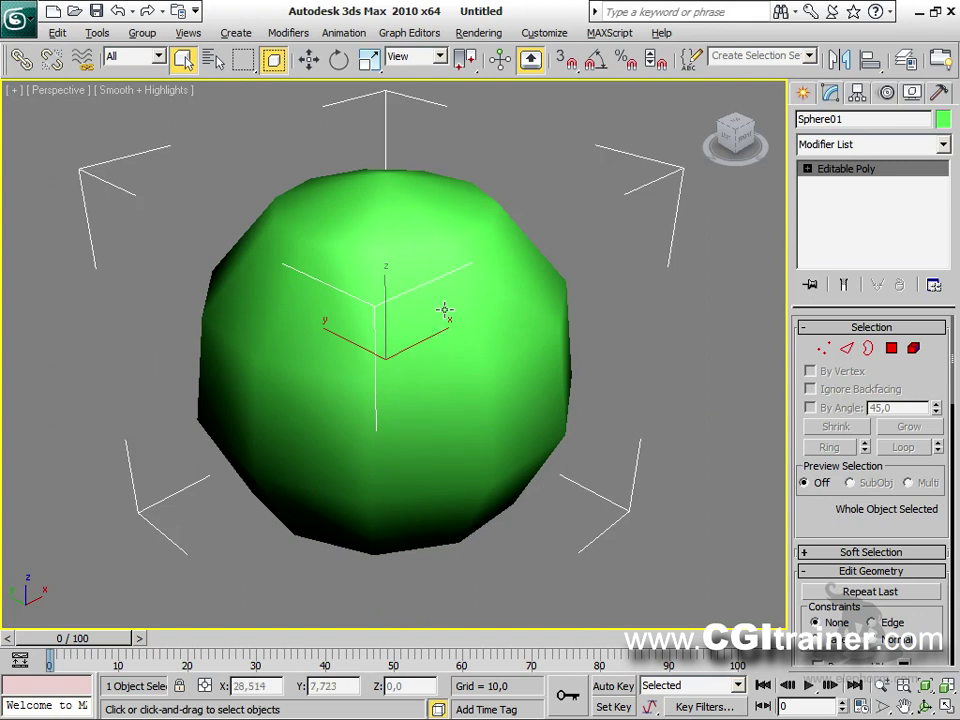
key(F4)
click(847, 349)
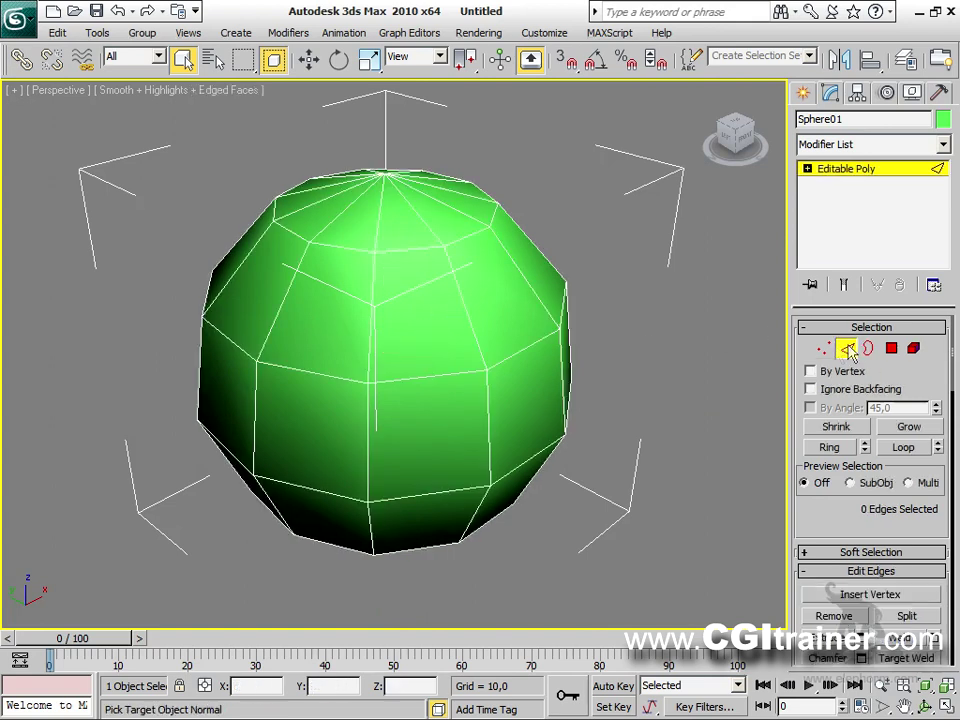
alt+middle_drag(702, 443, 293, 465)
click(389, 391)
ctrl+click(499, 388)
ctrl+click(281, 388)
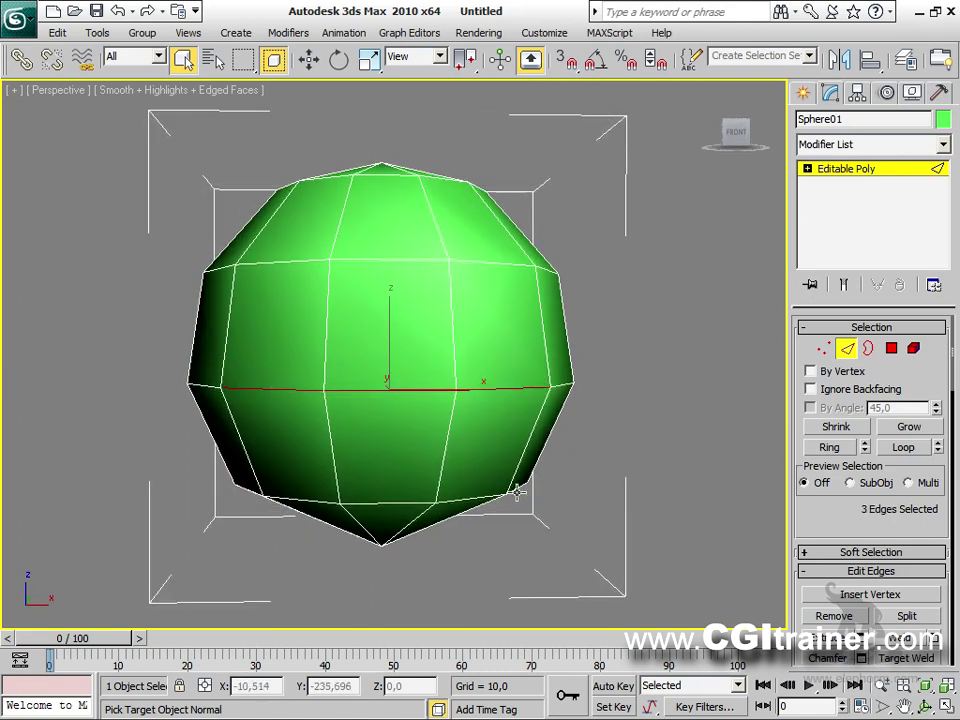
scroll(835, 470, down, 5)
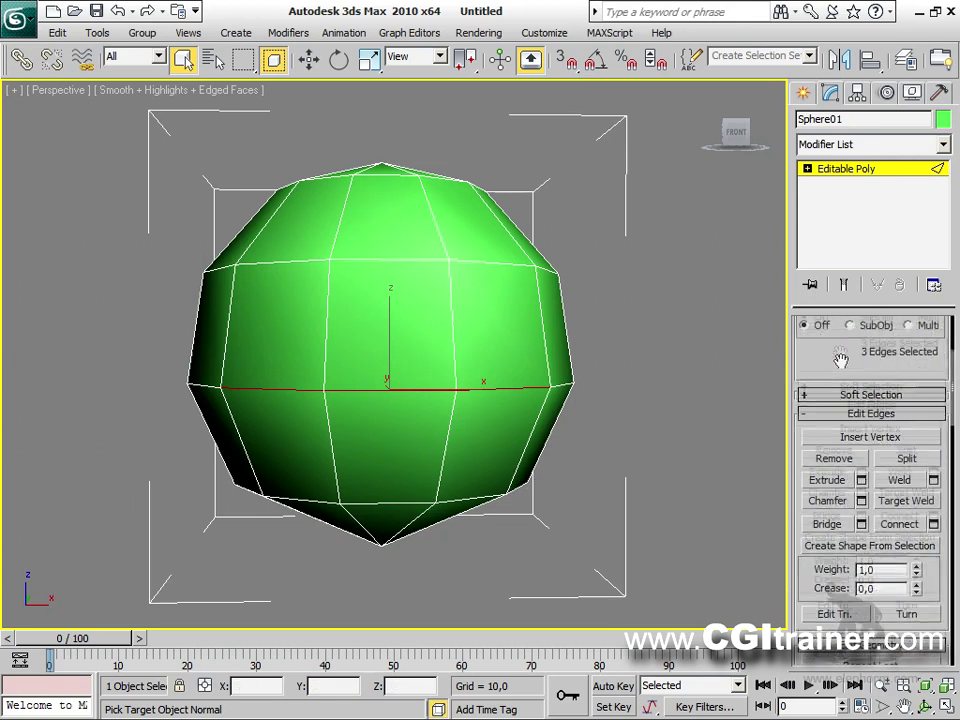
click(902, 443)
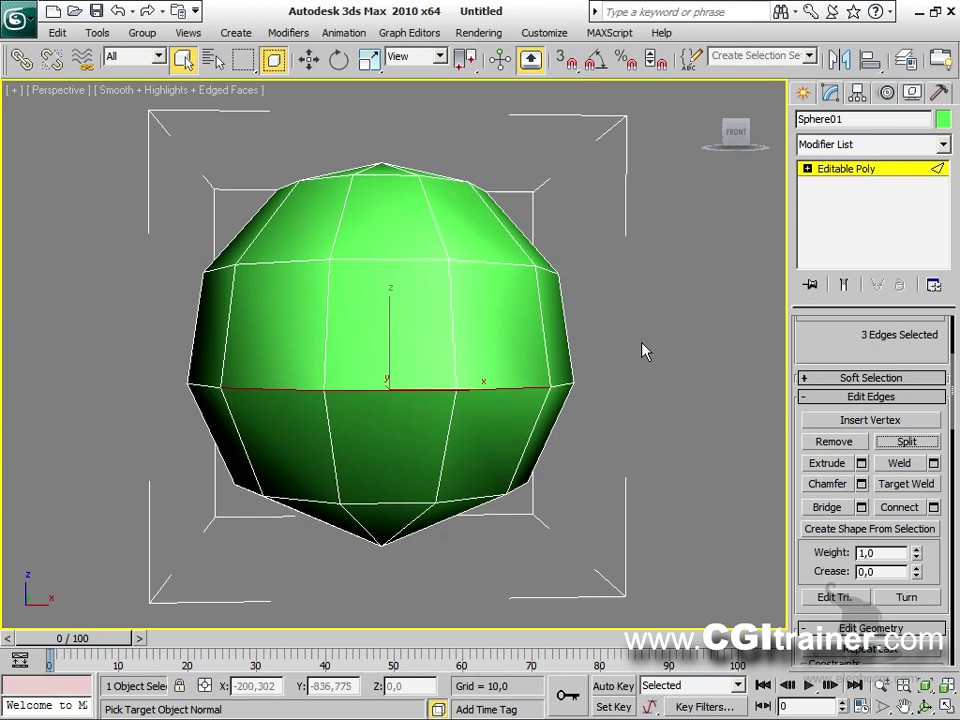
Step: Move the three split edges up to about Z 8.0 to open a mouth in the sphere
right_click(424, 328)
click(438, 329)
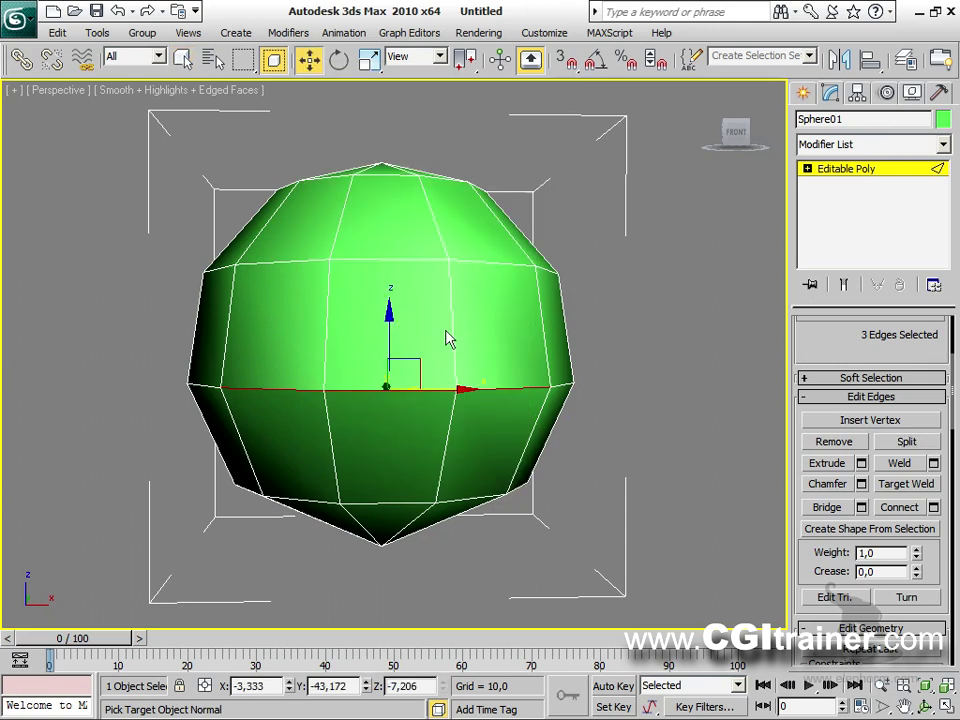
drag(388, 320, 391, 257)
alt+middle_drag(503, 358, 574, 392)
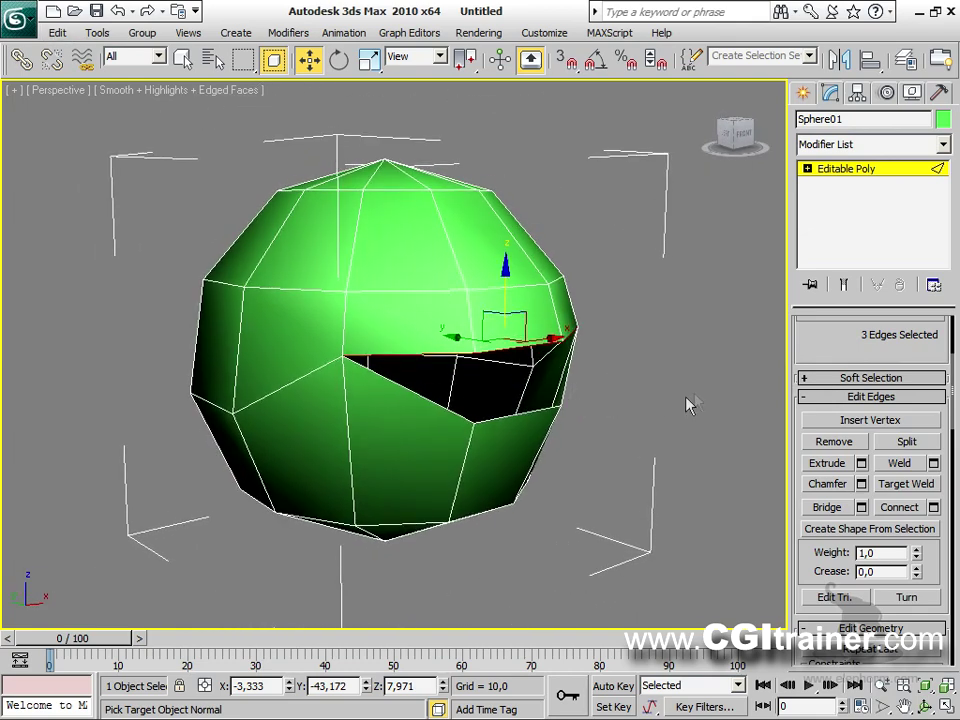
Step: Cap the open border around the mouth gap in the sphere
click(807, 169)
click(836, 214)
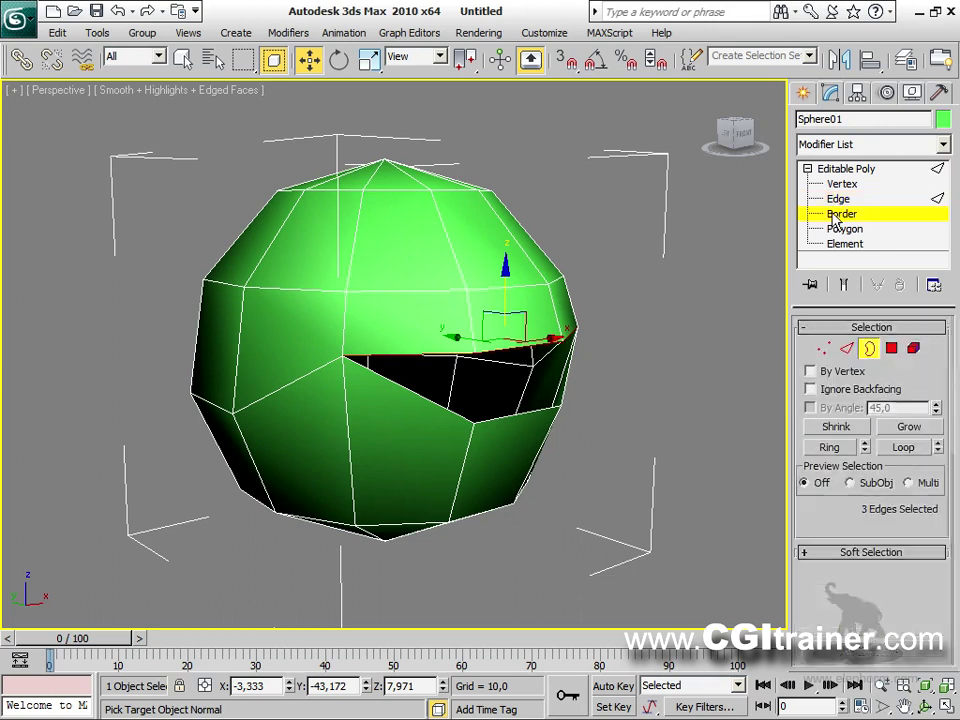
click(560, 401)
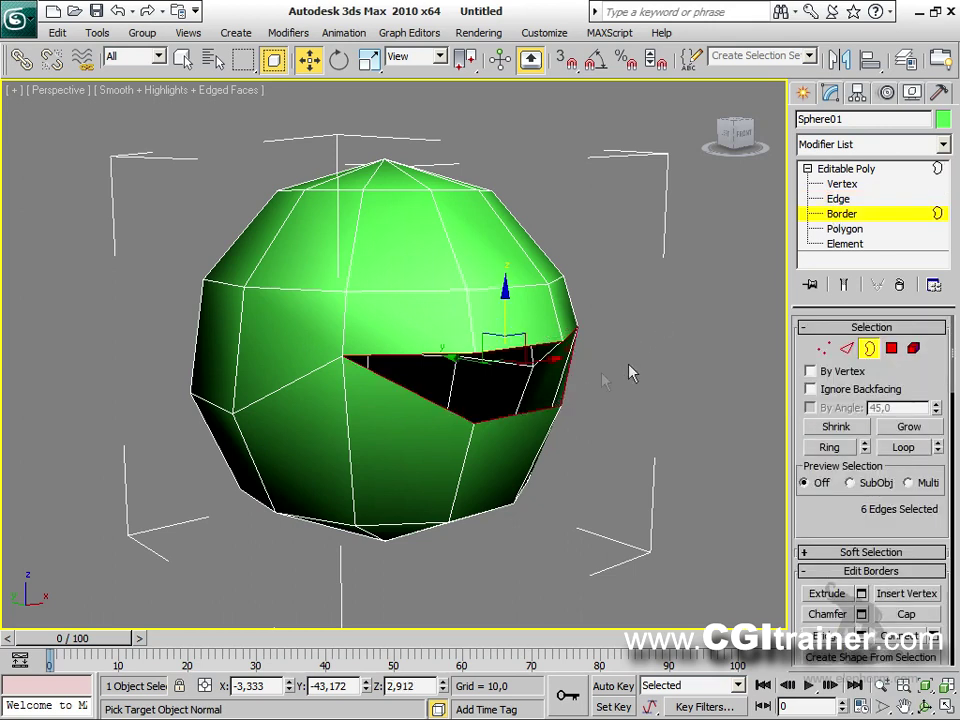
right_click(551, 376)
click(548, 426)
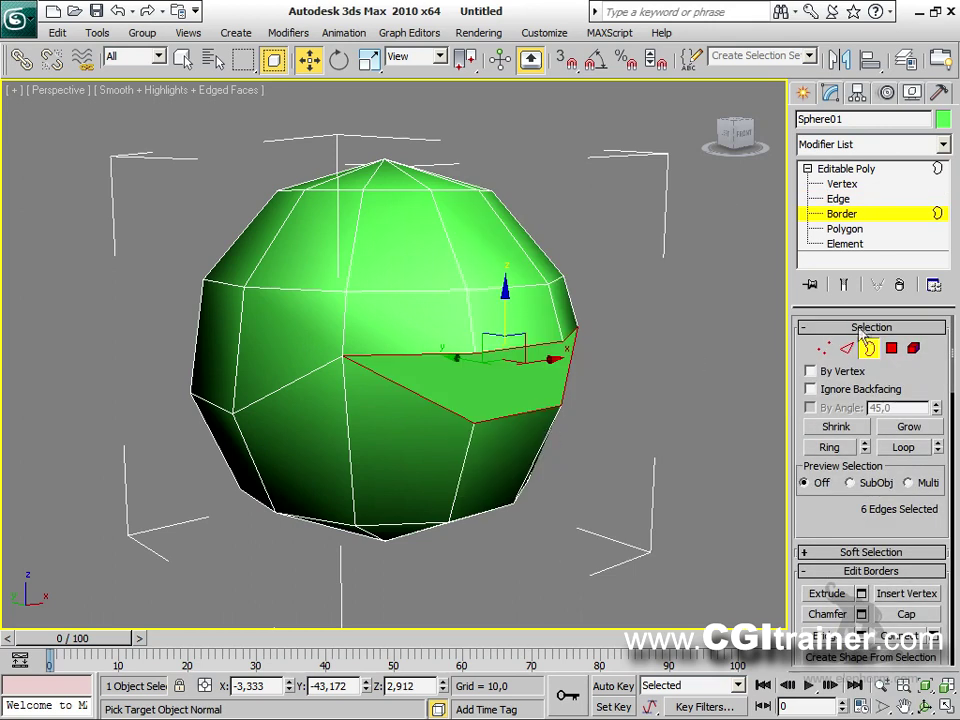
Step: Extrude the mouth's cap polygon inward to about Y 2.2 inside the sphere
click(890, 349)
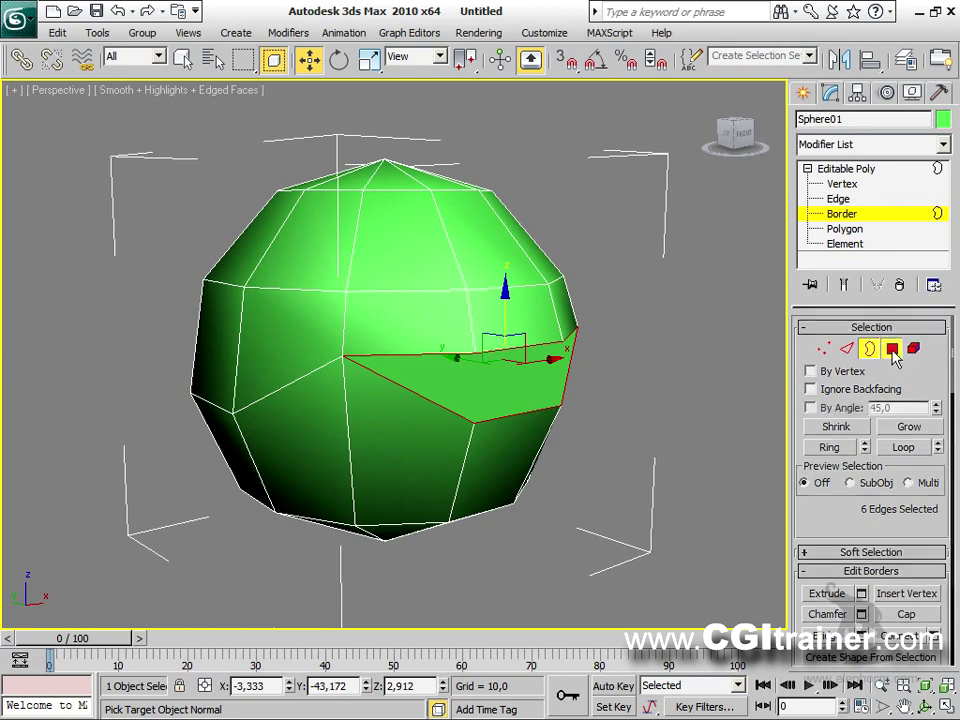
click(537, 365)
alt+middle_drag(542, 386, 585, 444)
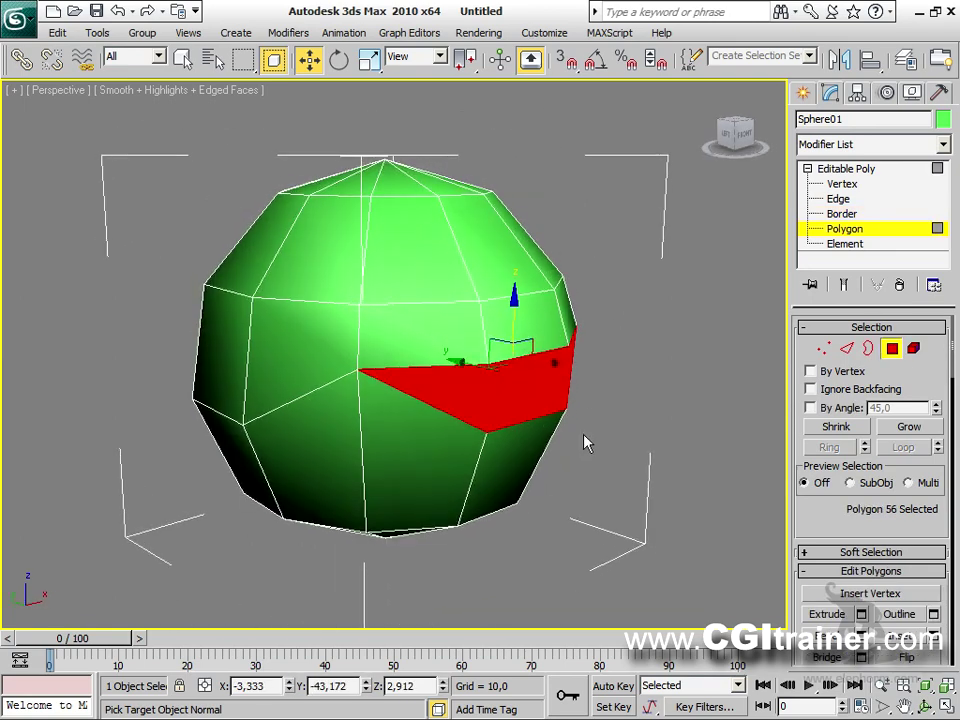
right_click(499, 376)
click(464, 425)
drag(484, 386, 478, 584)
alt+middle_drag(499, 416, 414, 392)
key(w)
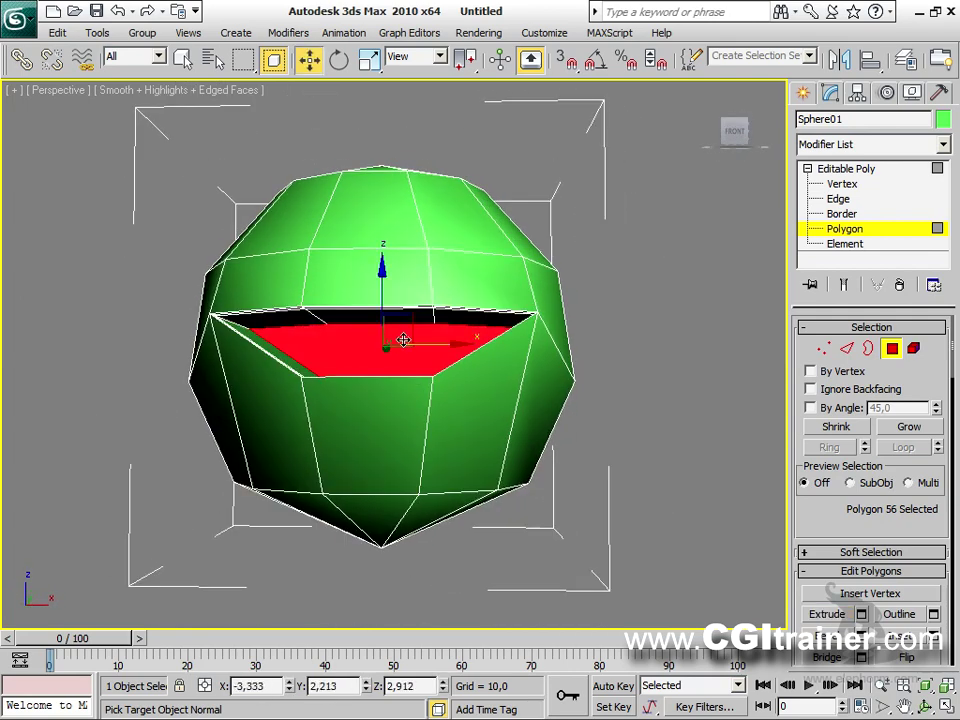
Step: Scale the extruded polygon at the back of the mouth down uniformly
right_click(345, 328)
click(372, 383)
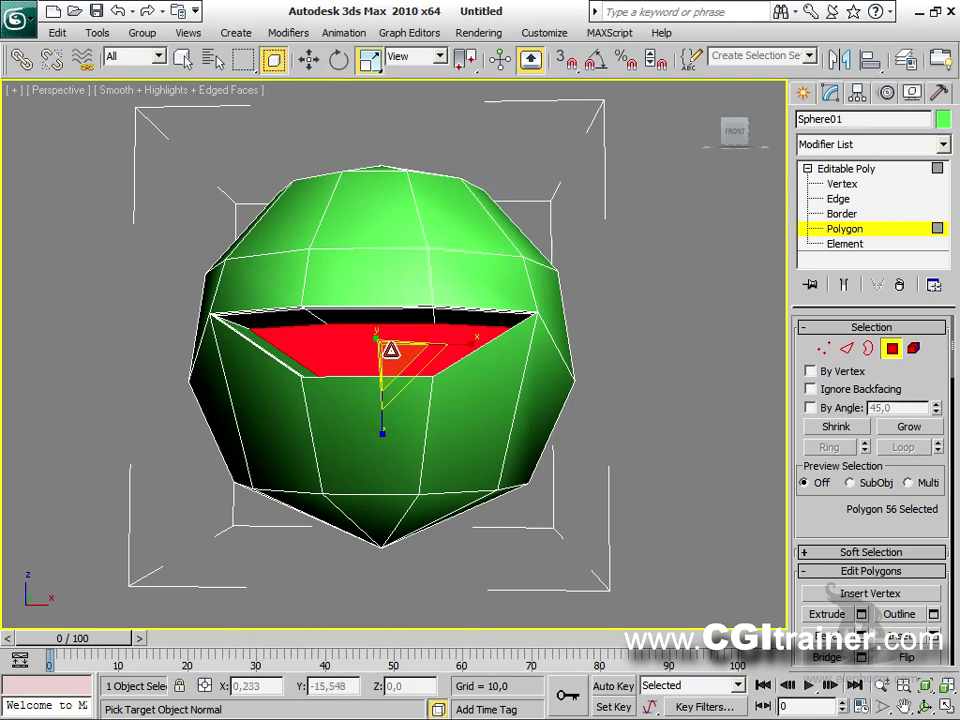
drag(390, 349, 392, 429)
alt+middle_drag(429, 392, 518, 358)
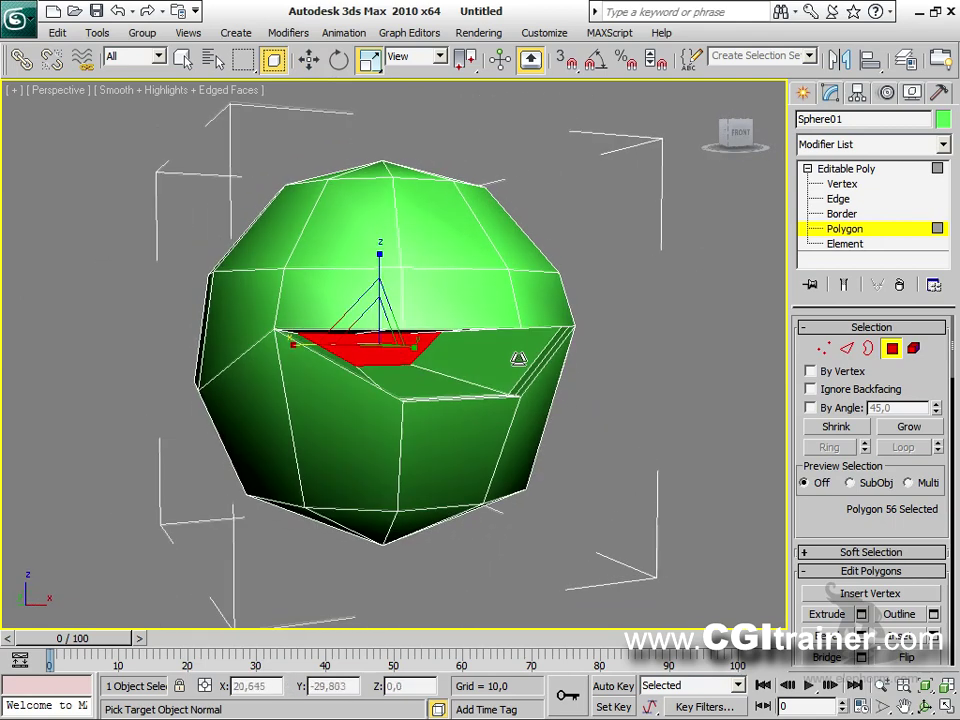
Step: Switch to edge level and clear the selection of edges around the mouth opening
ctrl+click(849, 348)
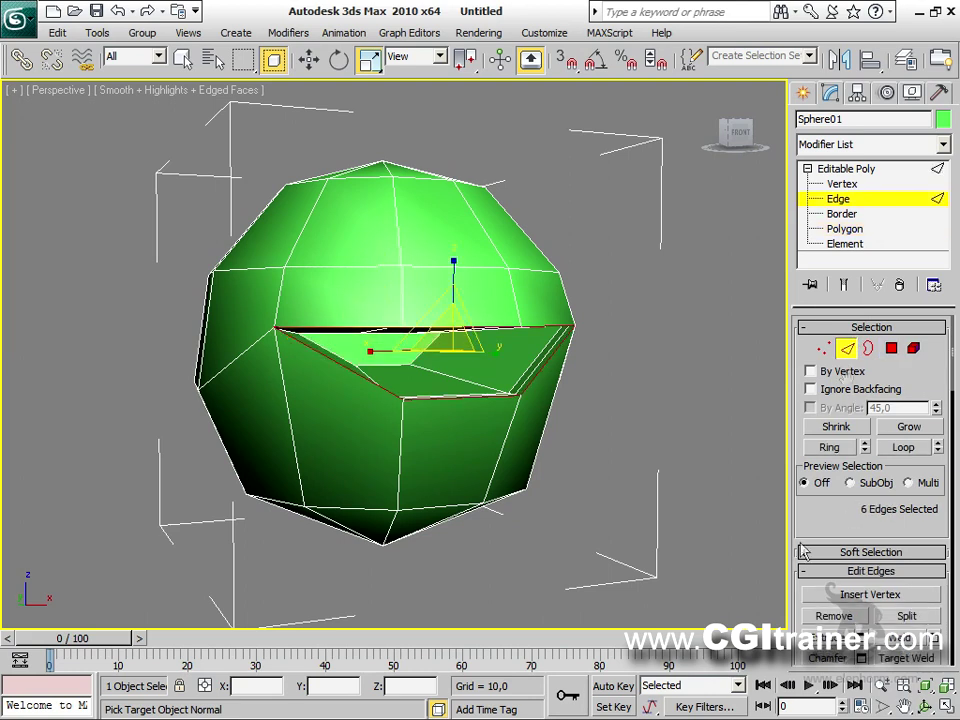
drag(848, 508, 848, 410)
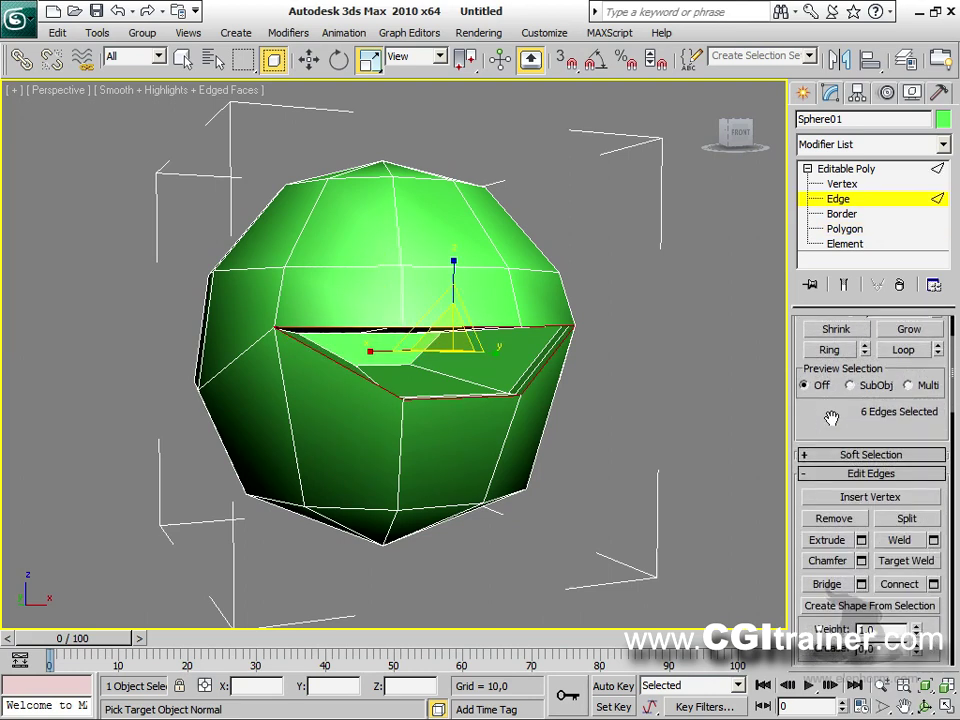
click(739, 467)
alt+middle_drag(649, 461, 677, 441)
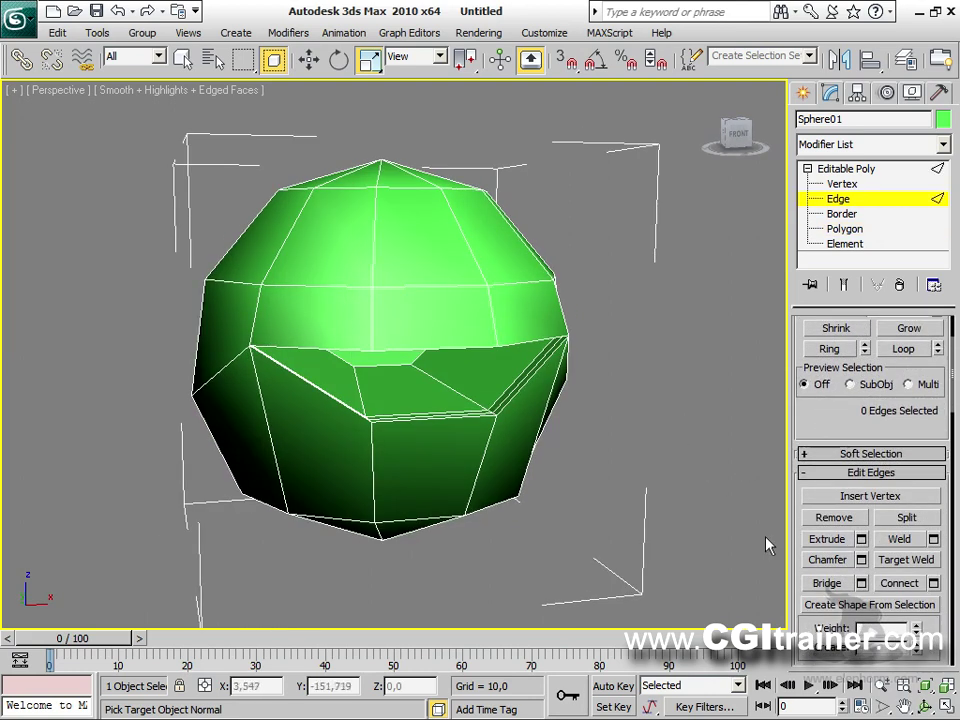
Step: Widen the command panel to three columns and collapse the Subdivision Surface, Subdivision Displacement and Paint Deformation rollouts
drag(832, 426, 818, 229)
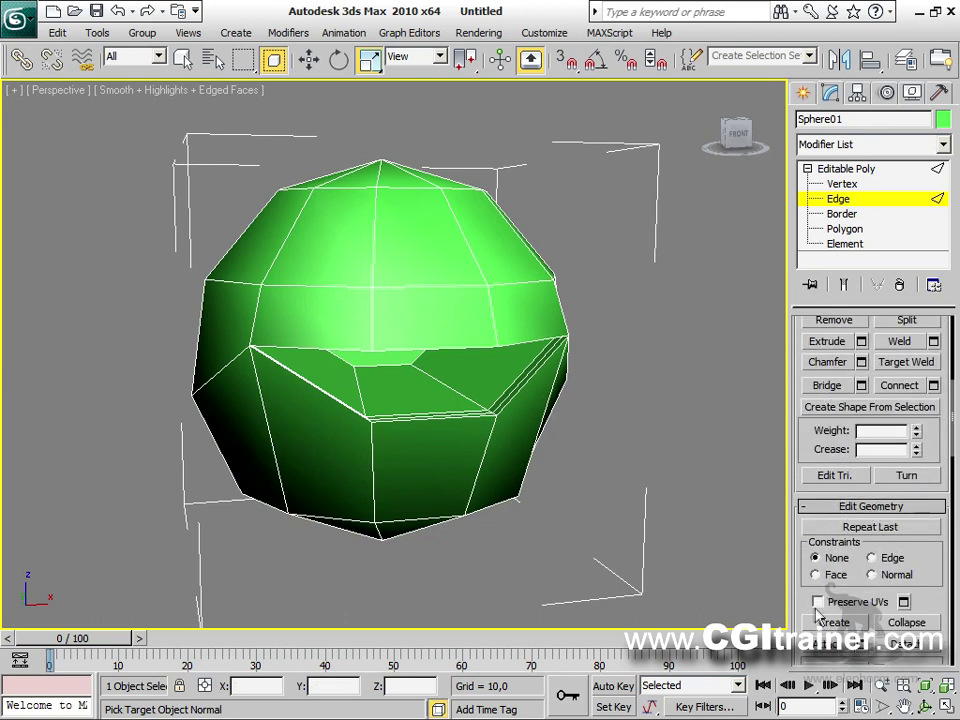
drag(802, 587, 821, 418)
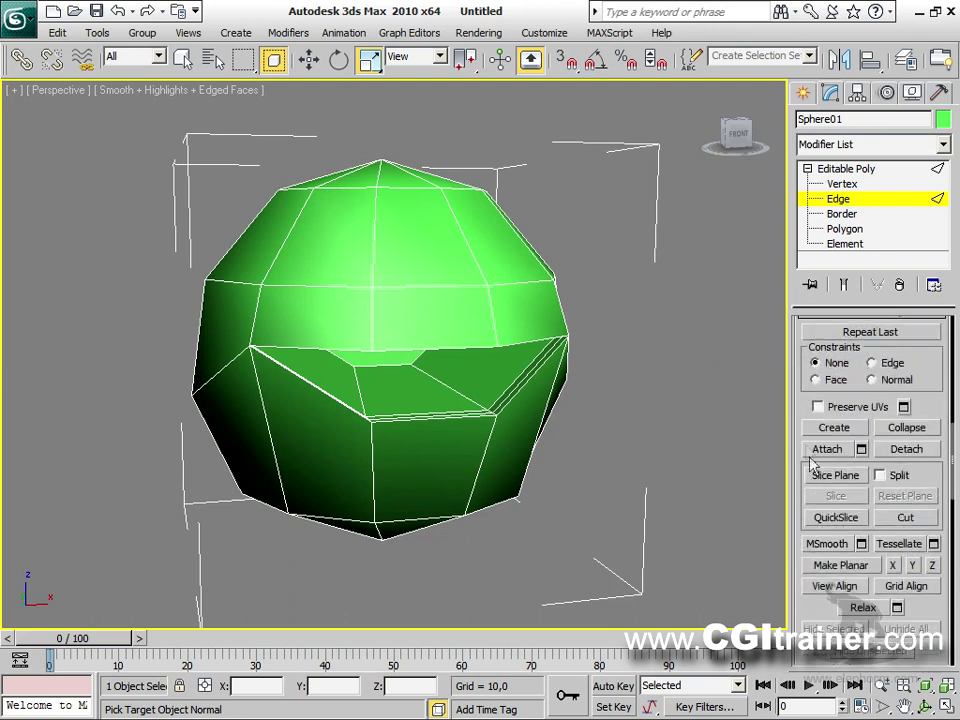
drag(789, 393, 560, 374)
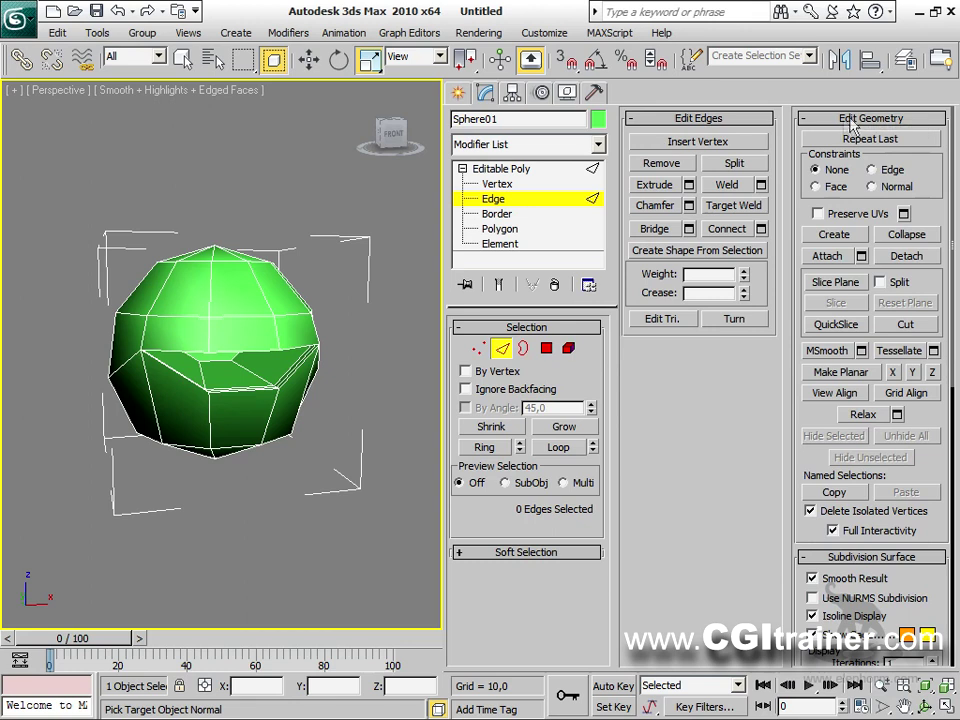
click(808, 556)
click(808, 597)
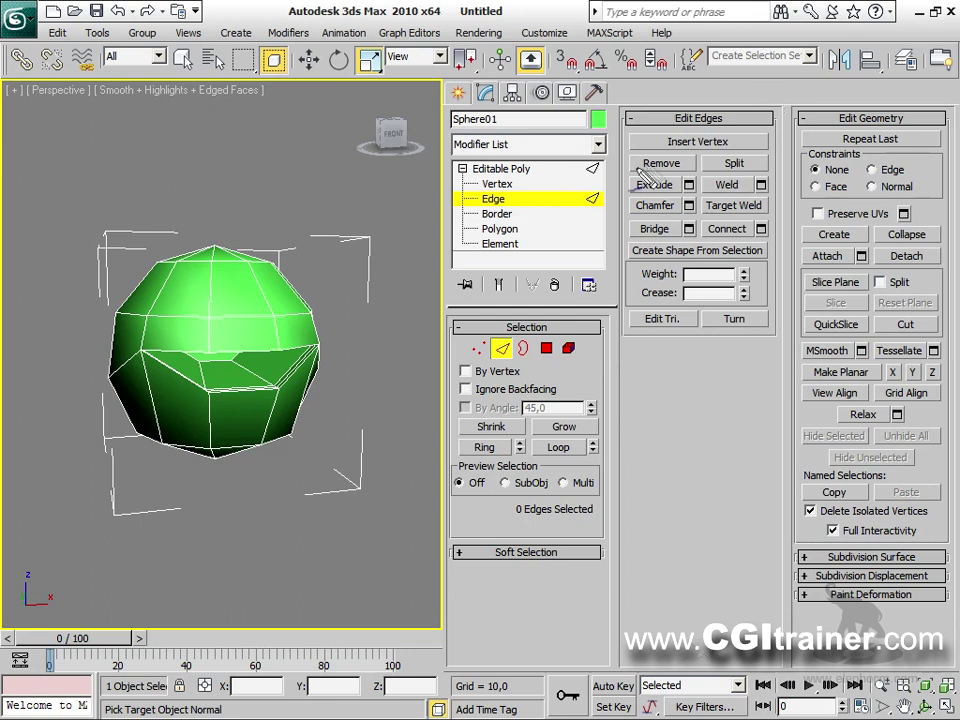
mouse_move(700, 156)
mouse_down()
mouse_move(767, 160)
mouse_move(767, 178)
mouse_move(707, 156)
mouse_up()
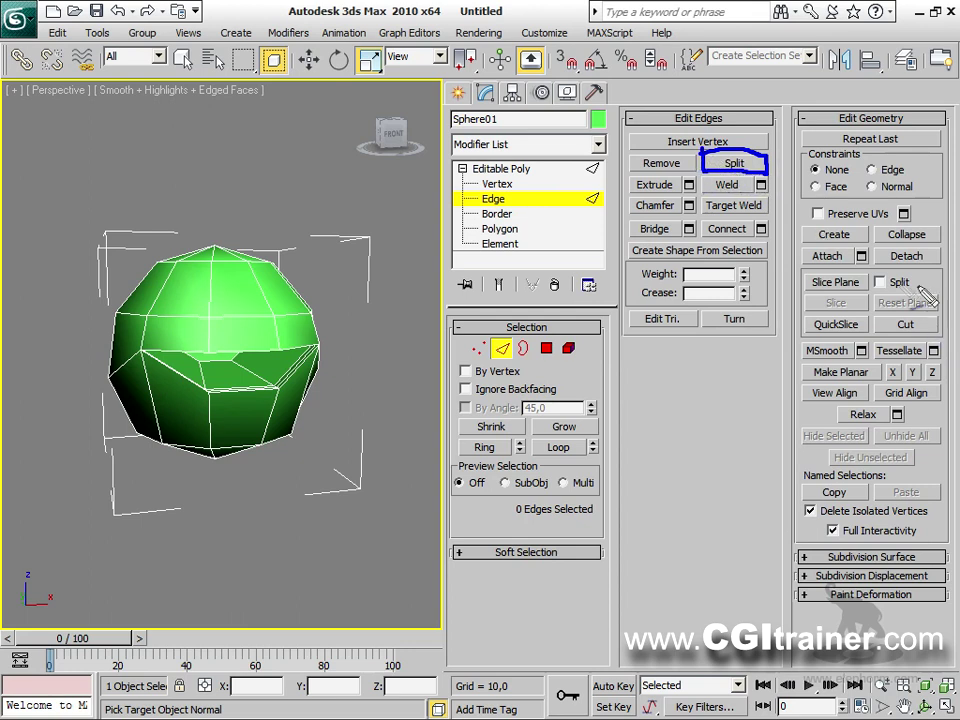
mouse_move(876, 284)
mouse_down()
mouse_move(896, 283)
mouse_move(902, 299)
mouse_move(880, 303)
mouse_move(900, 272)
mouse_move(918, 285)
mouse_move(905, 300)
mouse_move(890, 296)
mouse_up()
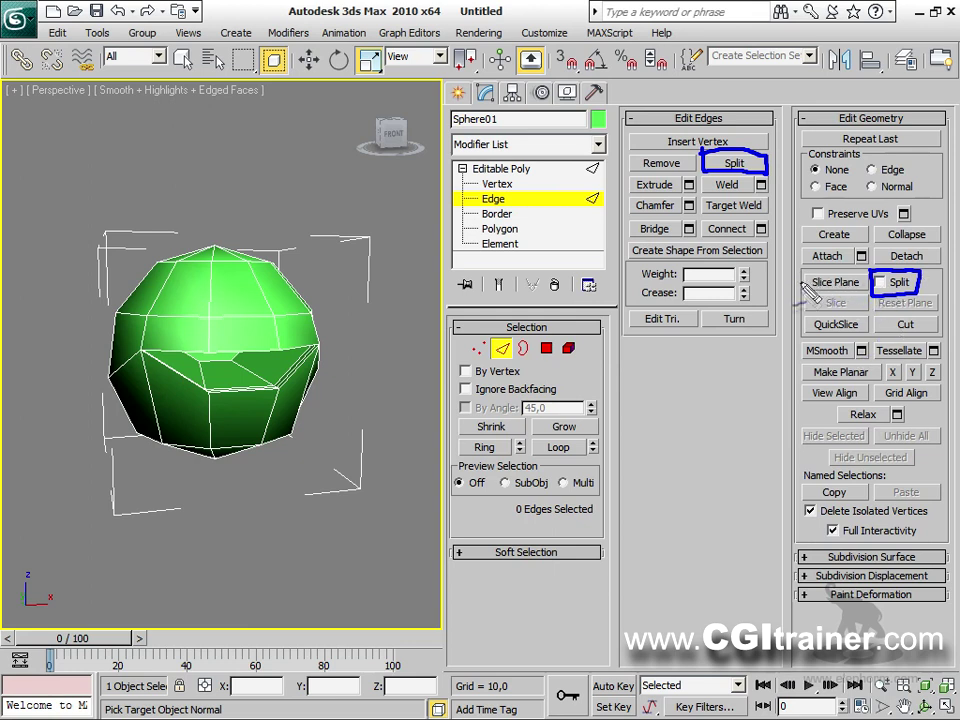
mouse_move(945, 311)
mouse_down()
mouse_move(949, 270)
mouse_move(879, 285)
mouse_move(807, 283)
mouse_move(801, 365)
mouse_move(806, 340)
mouse_move(868, 350)
mouse_move(940, 332)
mouse_up()
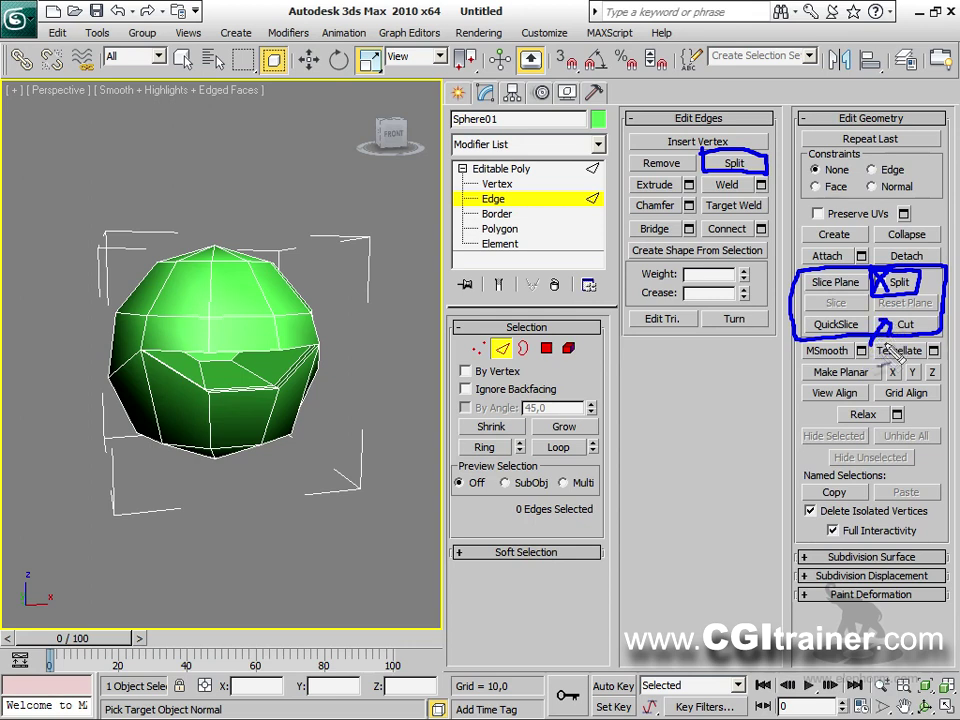
drag(760, 362, 808, 334)
mouse_move(788, 221)
mouse_down()
mouse_move(827, 284)
mouse_move(812, 285)
mouse_move(815, 260)
mouse_move(822, 290)
mouse_up()
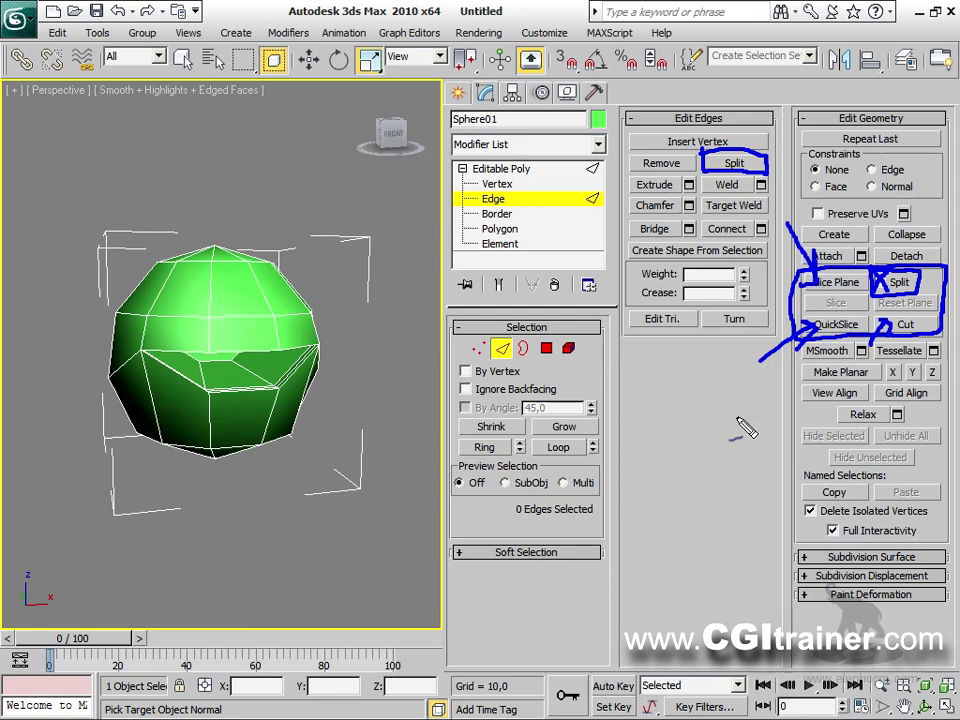
key(Escape)
Step: Narrow the command panel to two columns and save the scene's current state with Hold
drag(445, 338, 713, 338)
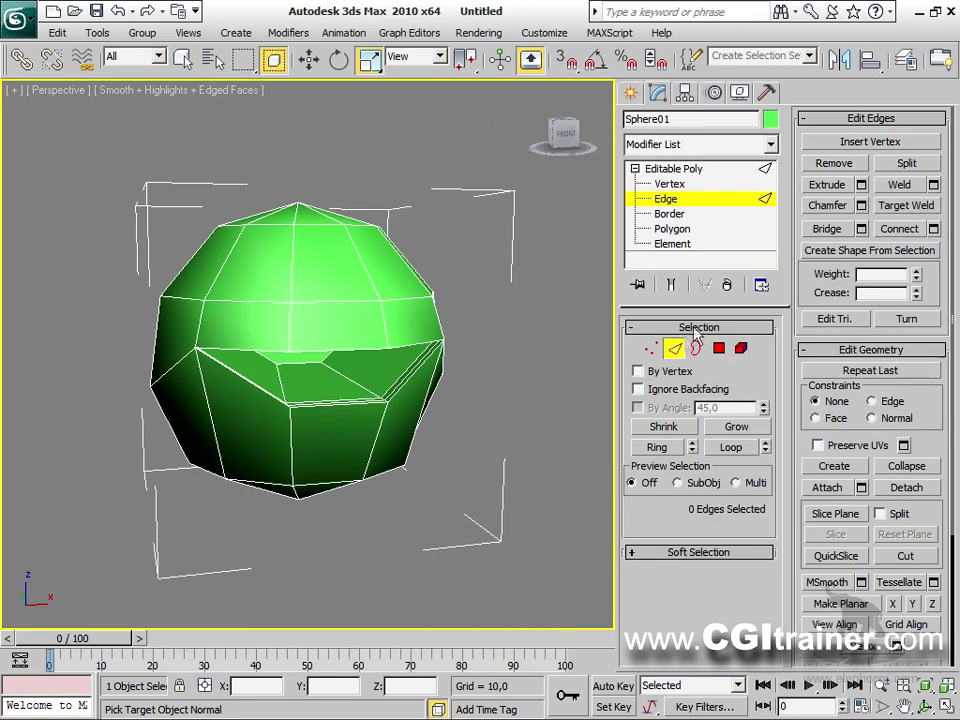
alt+middle_drag(393, 430, 429, 390)
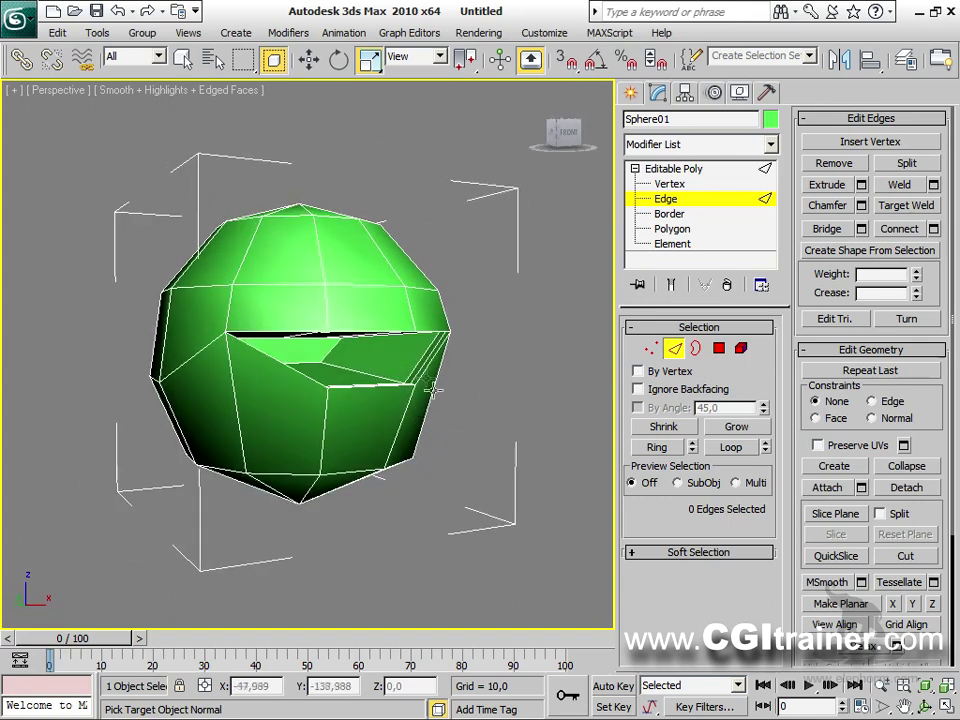
click(60, 33)
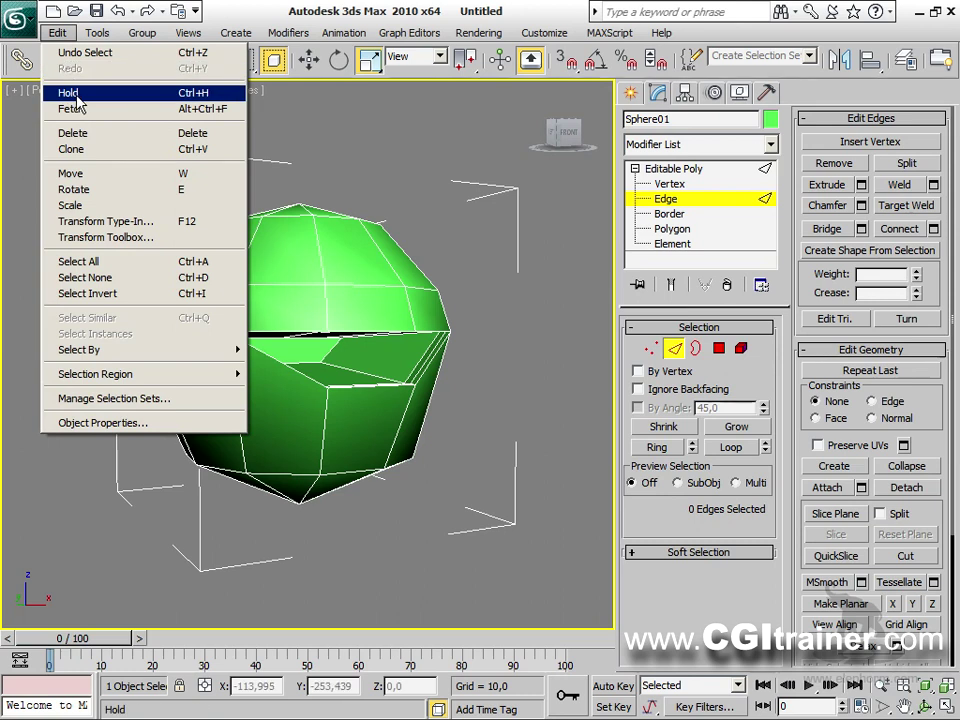
click(62, 91)
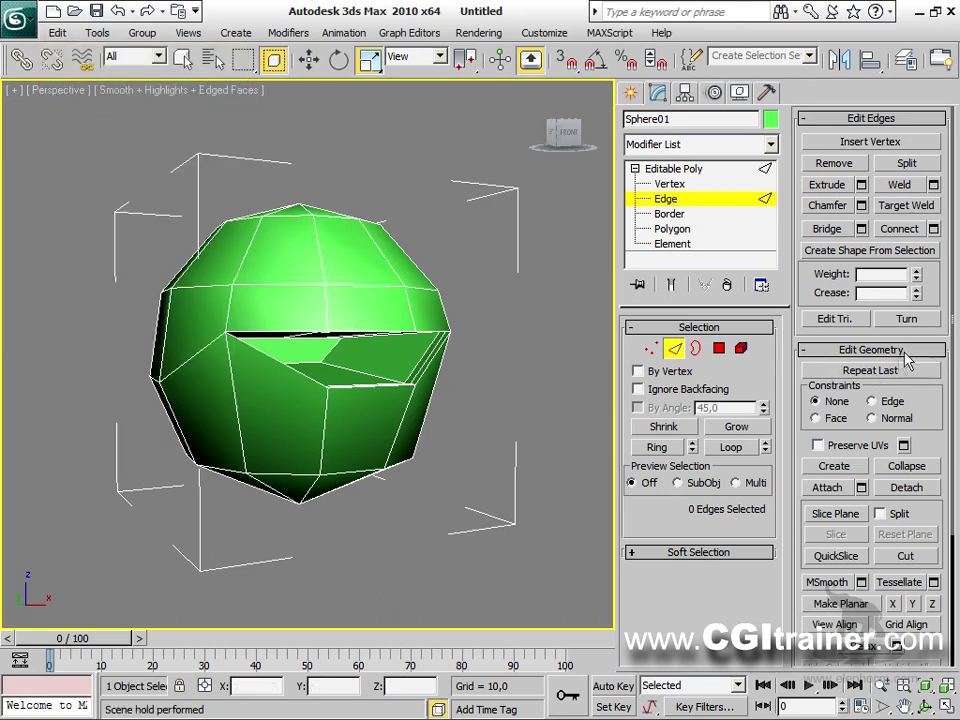
Step: Slice the sphere horizontally above the mouth with the slice plane at about Z 32.2
drag(799, 439, 803, 133)
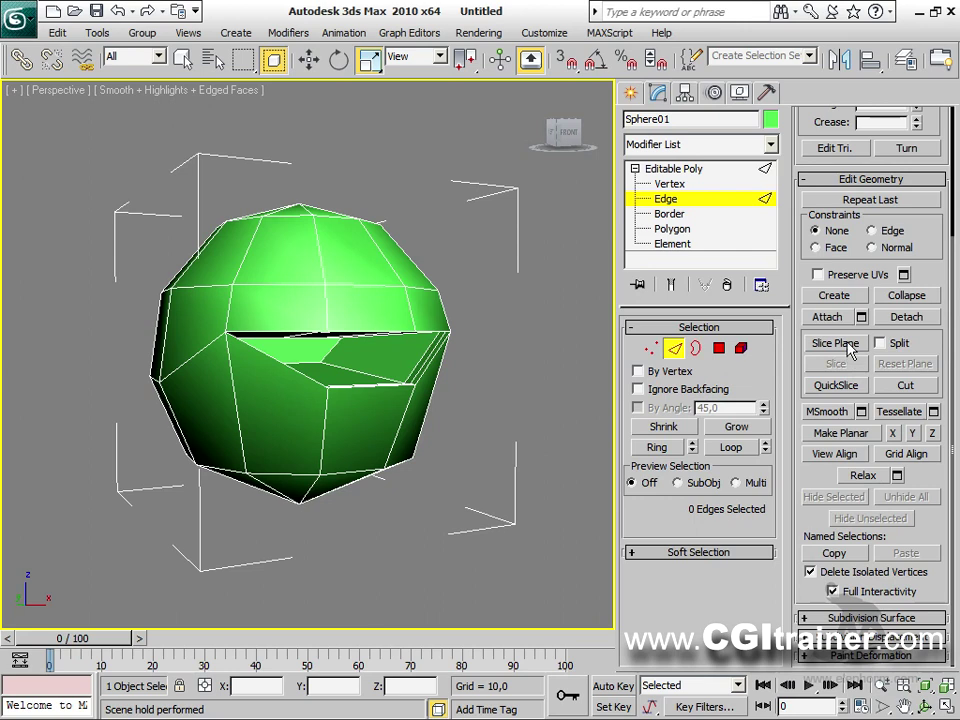
click(836, 343)
drag(298, 272, 352, 376)
mouse_move(352, 376)
alt+middle_down()
mouse_move(366, 403)
mouse_move(441, 398)
mouse_move(366, 366)
alt+middle_up()
drag(313, 350, 337, 273)
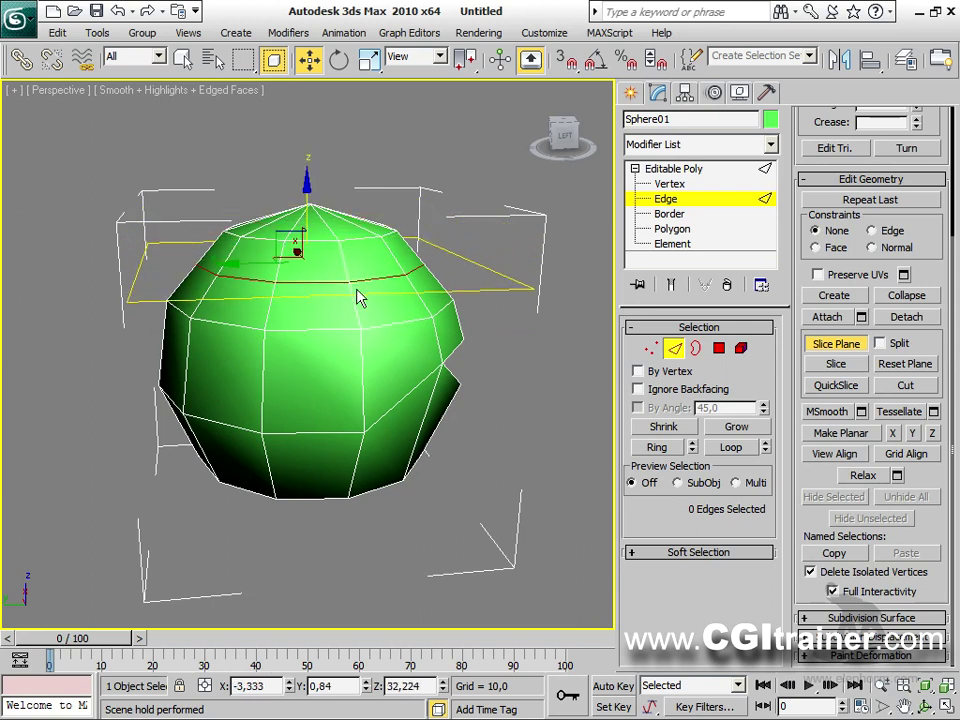
click(836, 364)
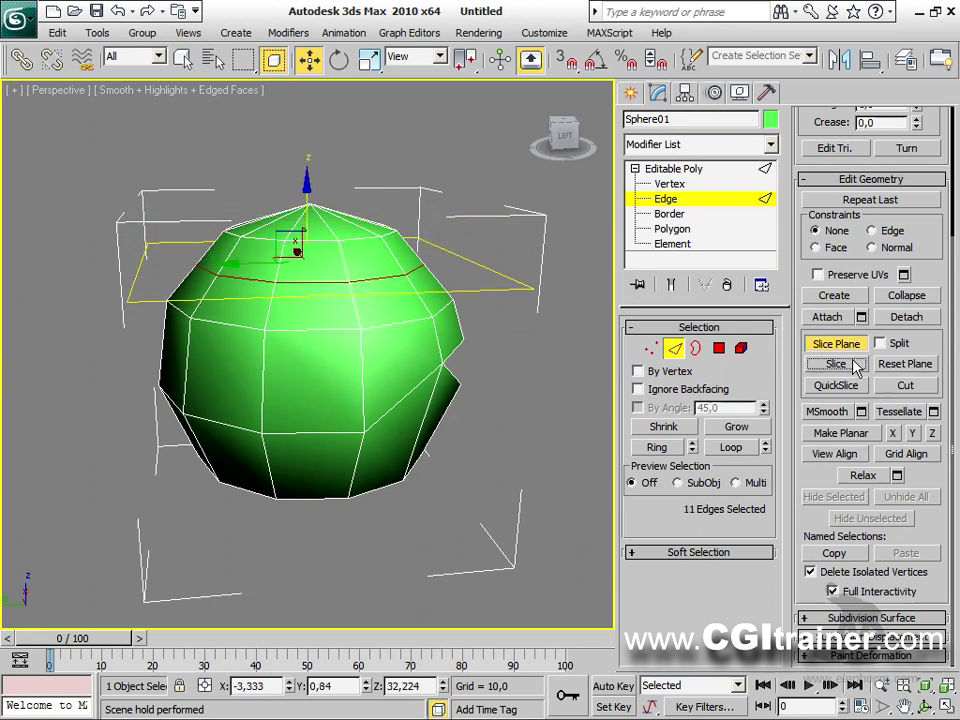
Step: Slice the sphere below the mouth at about Z -24.5 with Split enabled, and leave Slice Plane mode
drag(307, 187, 297, 340)
alt+middle_drag(328, 396, 302, 385)
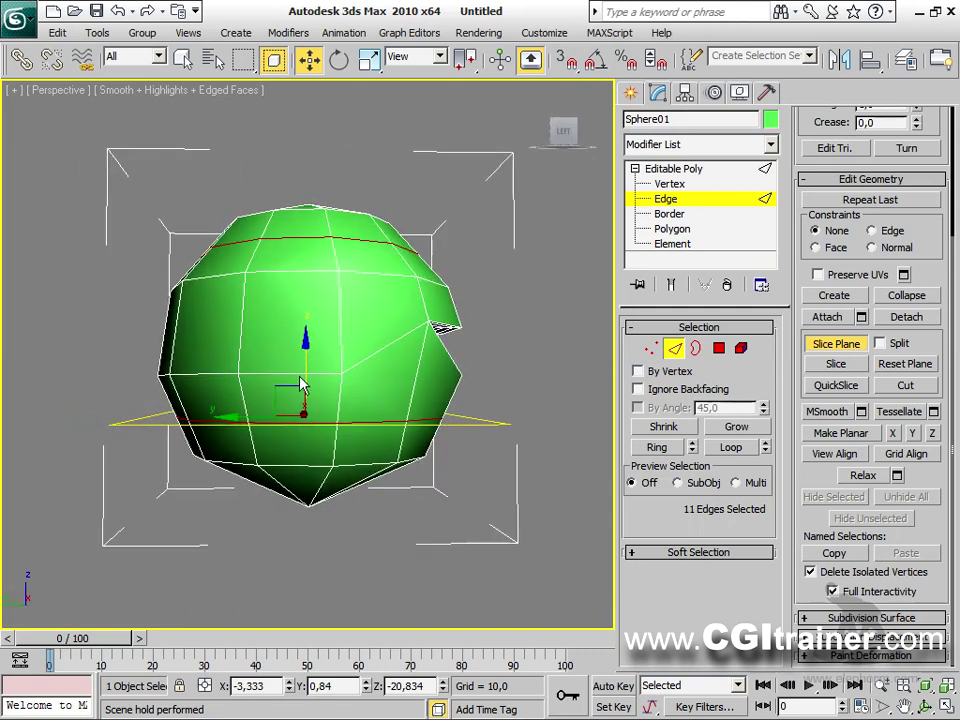
mouse_move(302, 369)
mouse_down()
mouse_move(302, 377)
mouse_move(302, 349)
mouse_move(302, 380)
mouse_up()
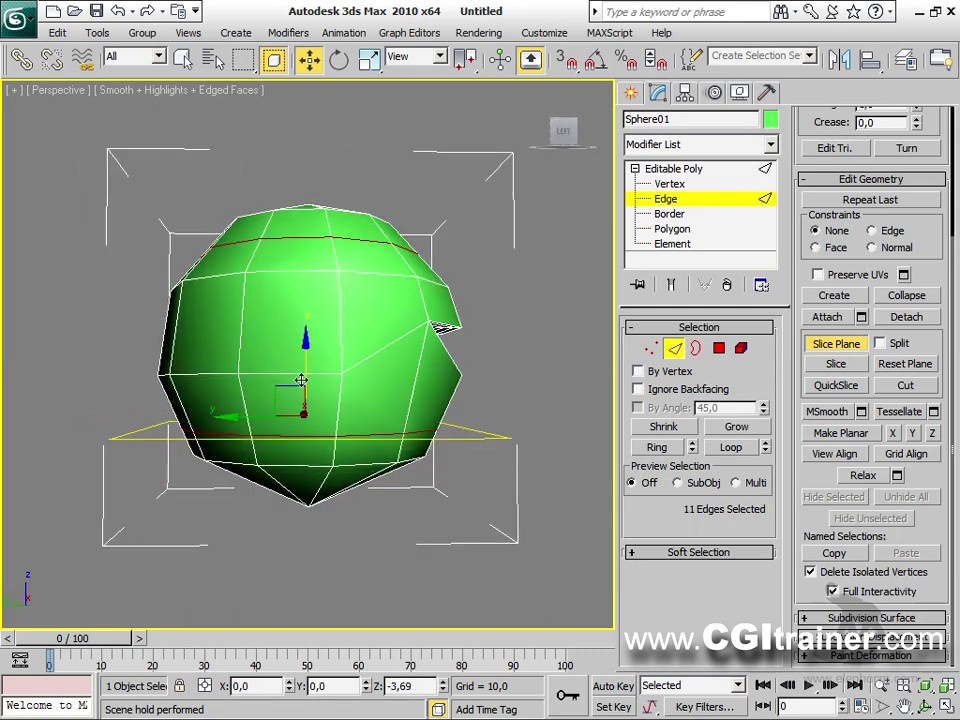
click(857, 368)
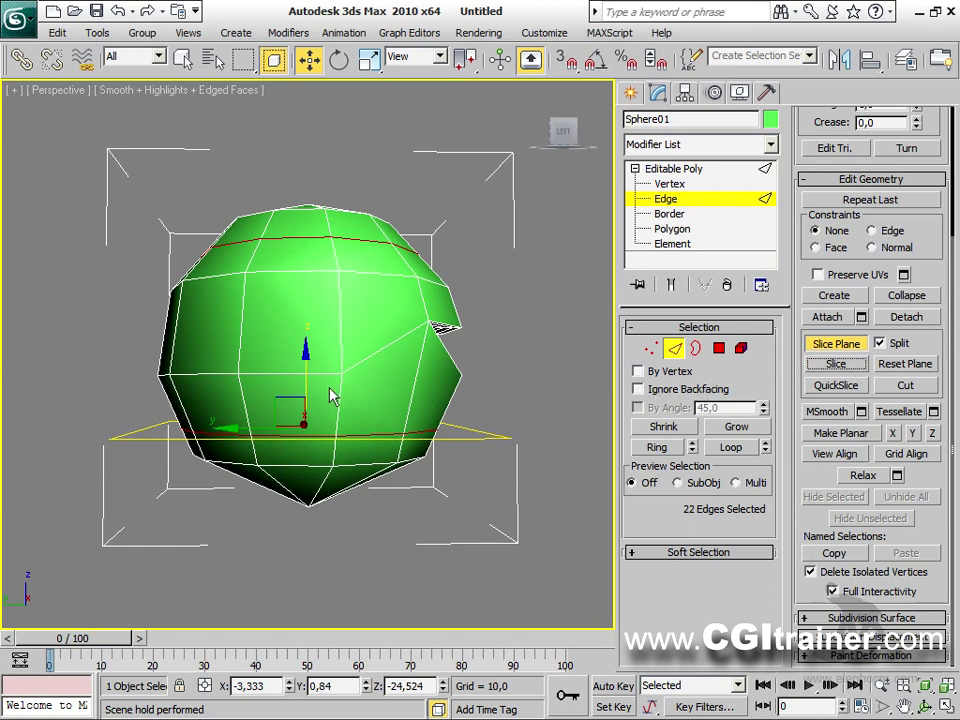
drag(305, 371, 305, 190)
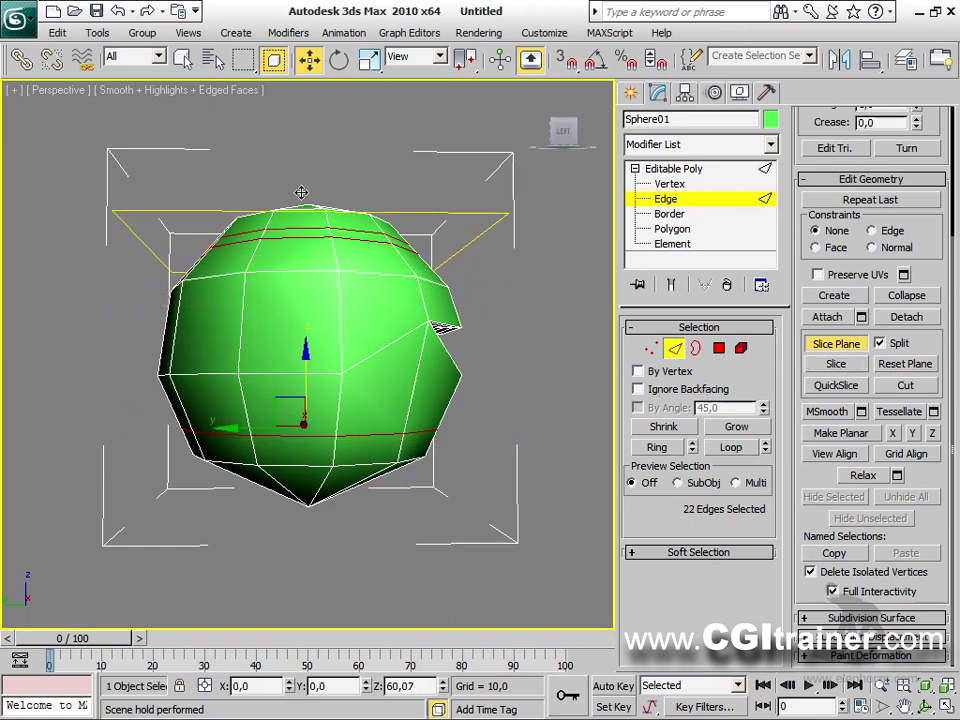
click(824, 344)
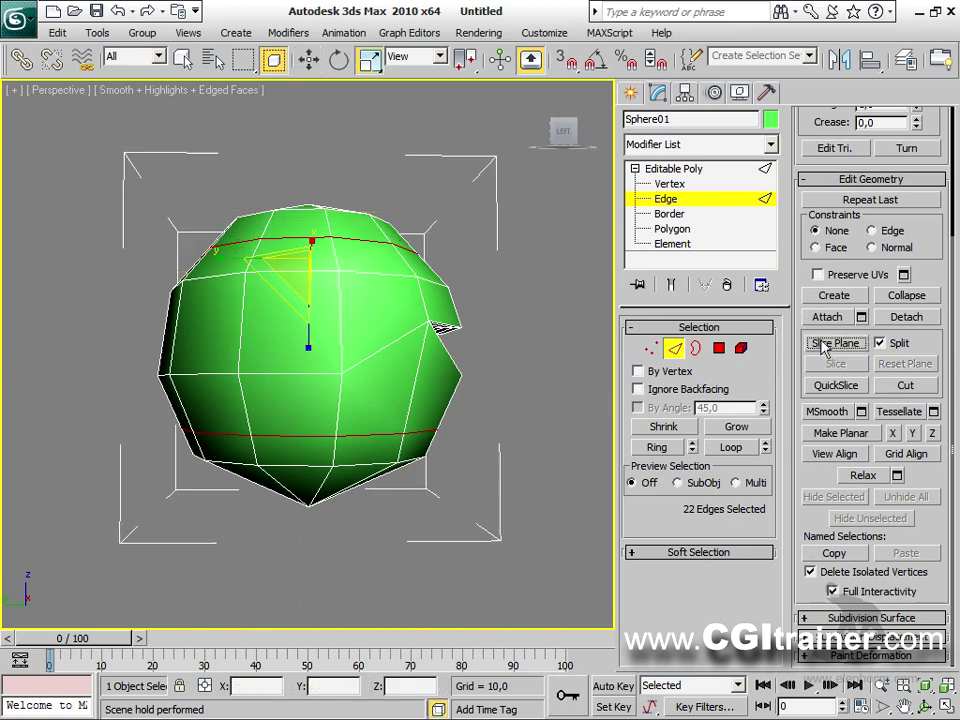
Step: Select the split-off bottom cap at element level and move it down away from the sphere
click(746, 348)
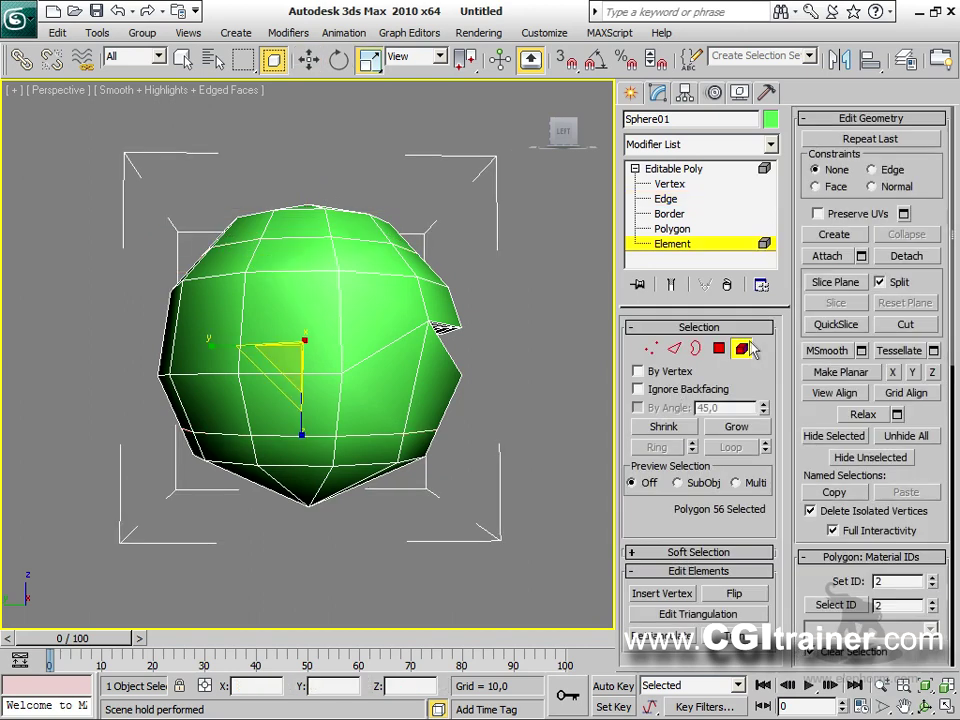
click(356, 467)
right_click(280, 456)
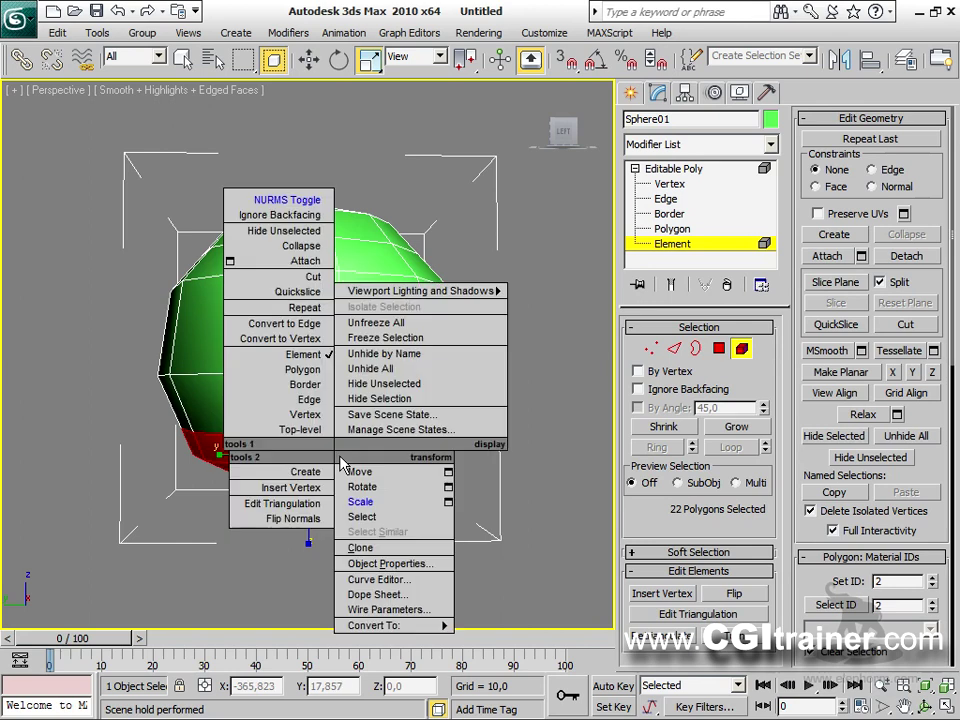
click(356, 473)
drag(305, 398, 306, 451)
Step: Scale the separated bottom element down uniformly and clear the selection
alt+middle_drag(475, 492, 317, 521)
right_click(312, 518)
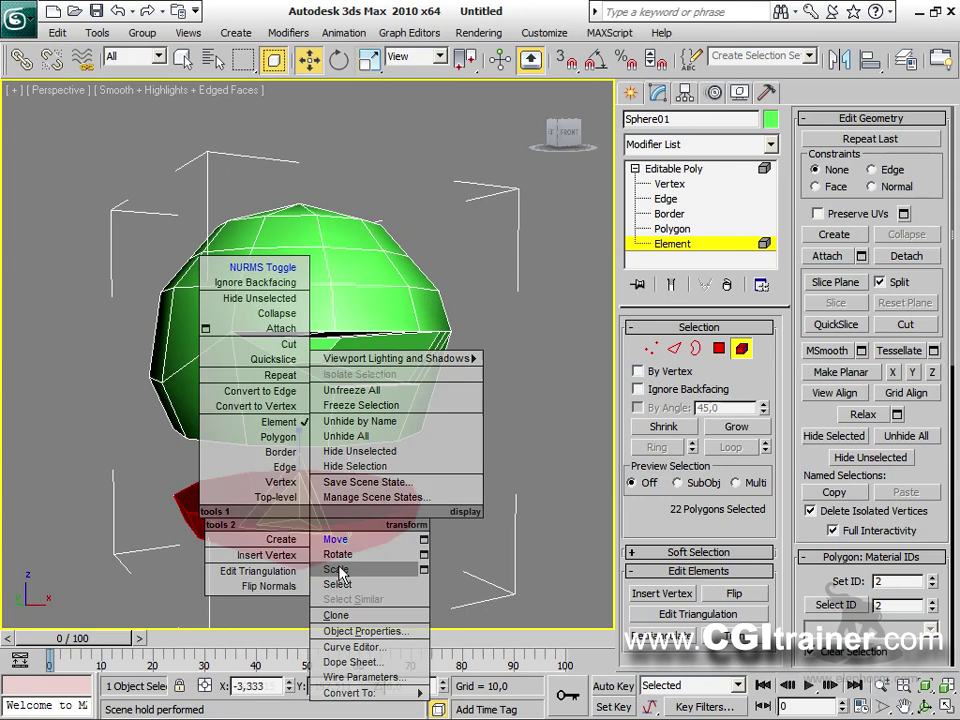
click(339, 570)
drag(306, 514, 430, 507)
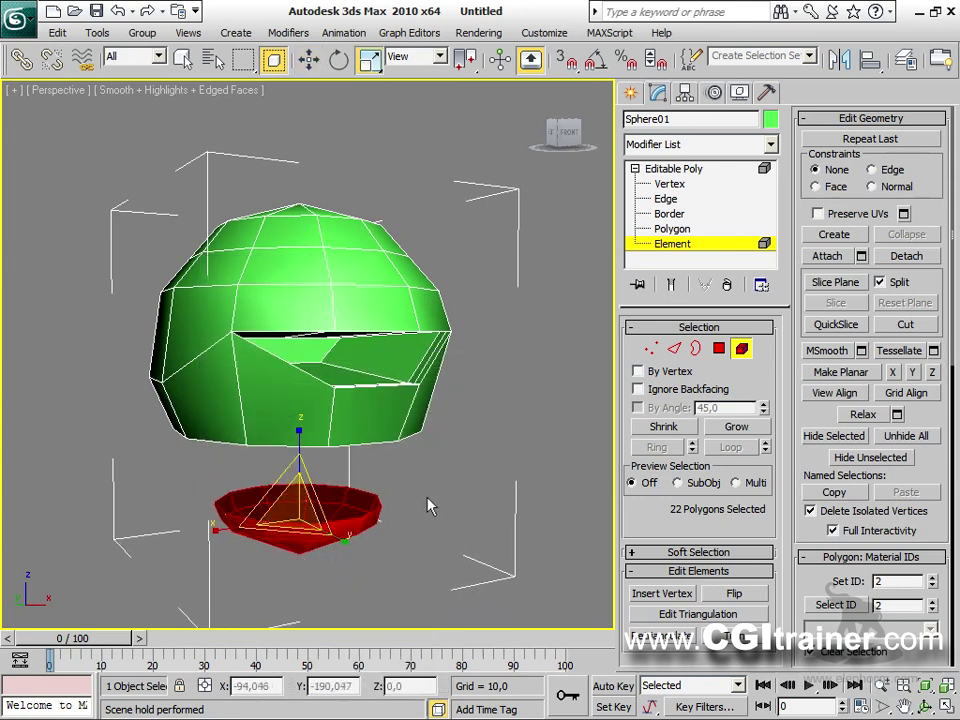
click(430, 507)
Step: Bridge the two open borders between the sphere and the bottom piece with 2 segments and a taper of -1.54
click(698, 348)
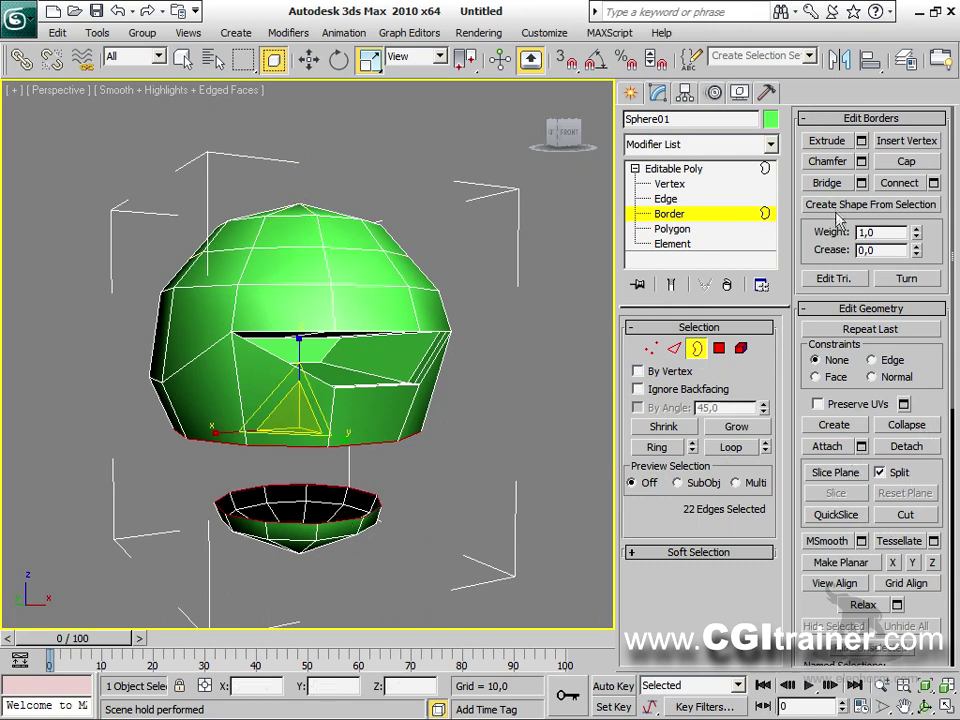
click(860, 184)
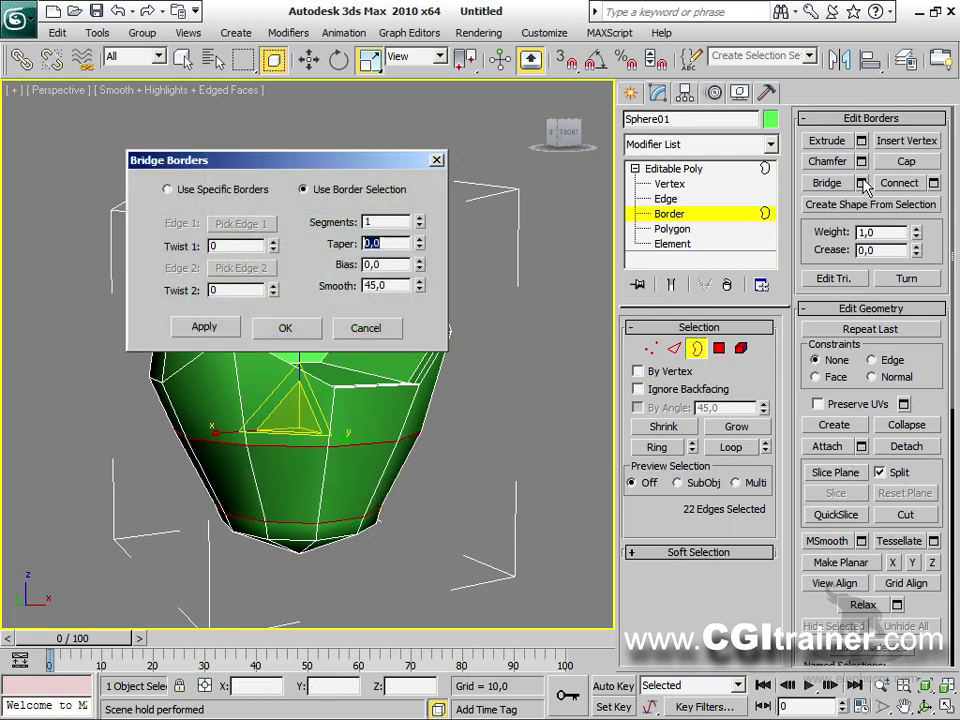
click(419, 219)
drag(420, 247, 422, 317)
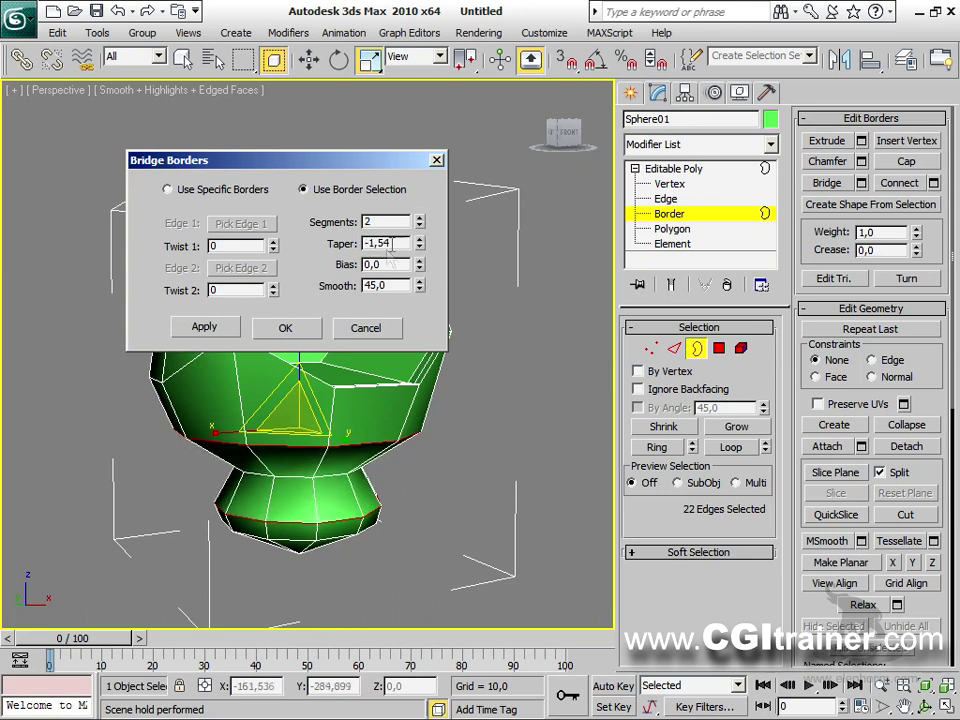
drag(419, 266, 337, 275)
click(286, 328)
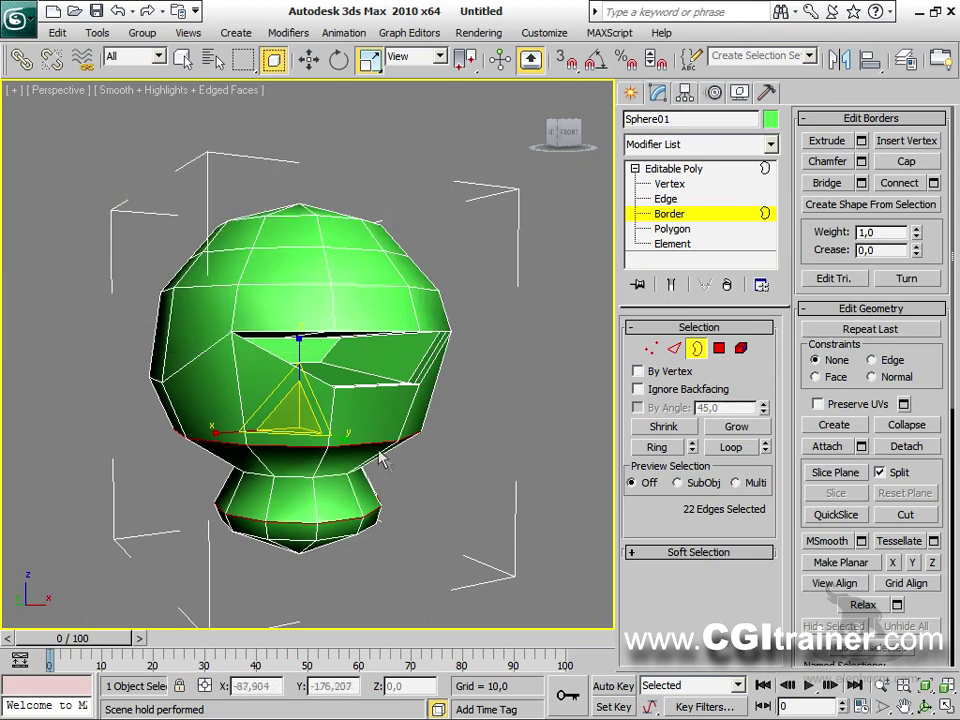
click(425, 480)
alt+middle_drag(455, 488, 508, 501)
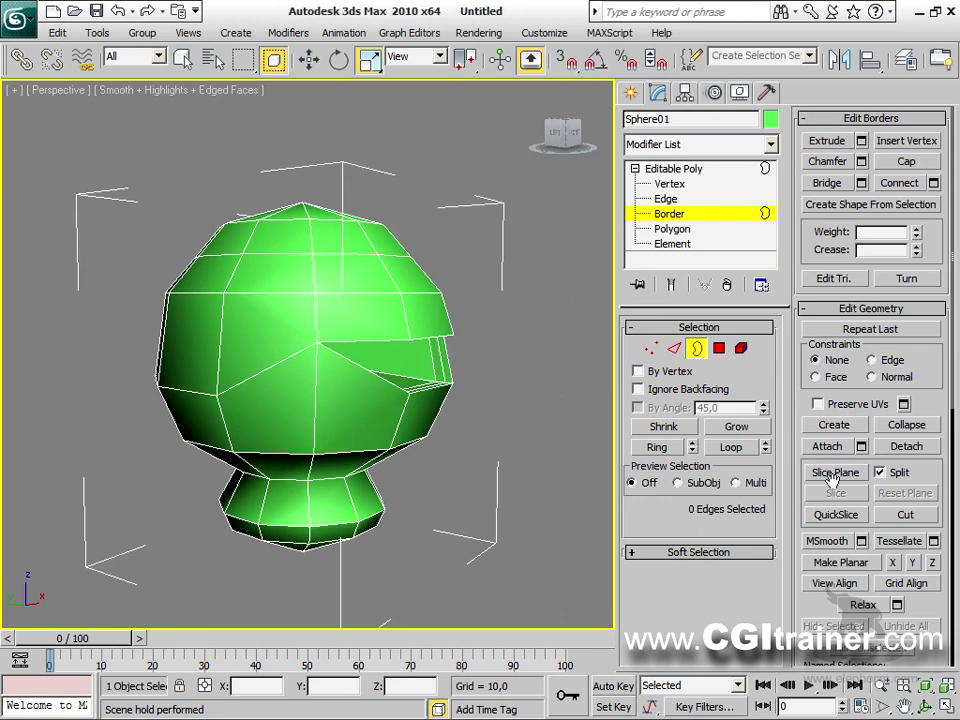
Step: Turn off Split for slicing and lower a new slice plane by about 22.7 units along Z
drag(931, 470, 880, 326)
click(895, 321)
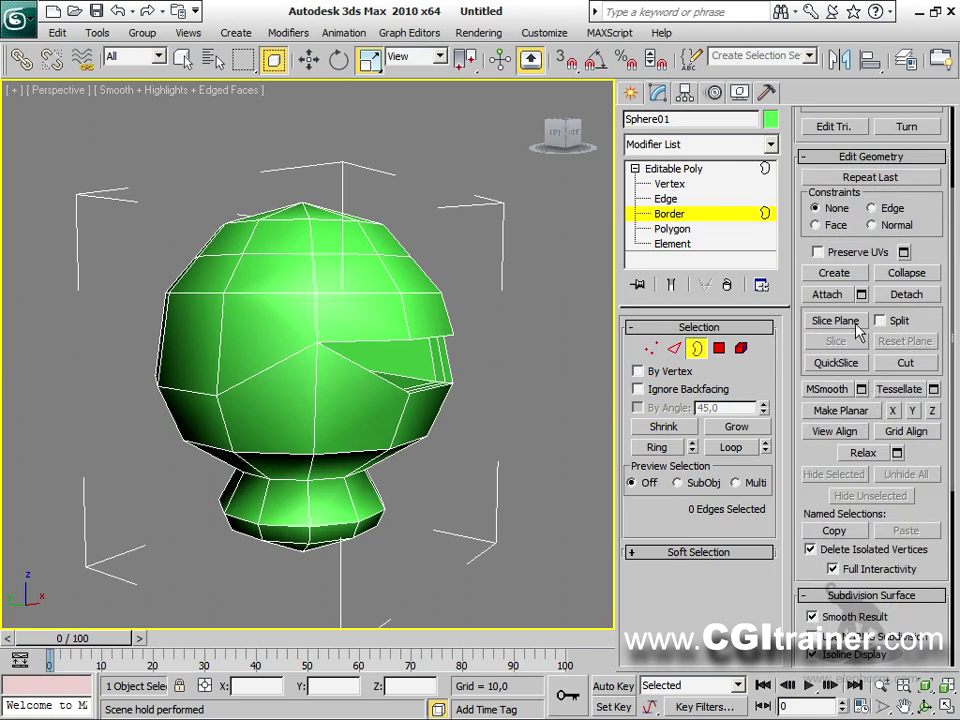
click(836, 321)
drag(297, 184, 259, 251)
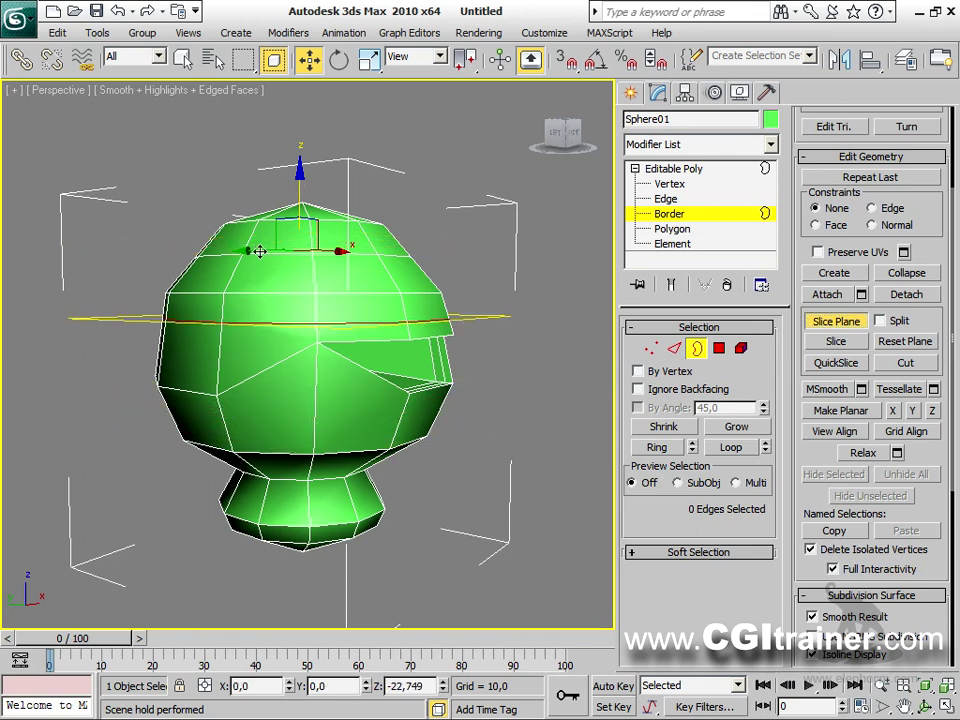
Step: Tilt and enlarge the slice plane, and reset it to its default placement without slicing
right_click(270, 276)
click(290, 304)
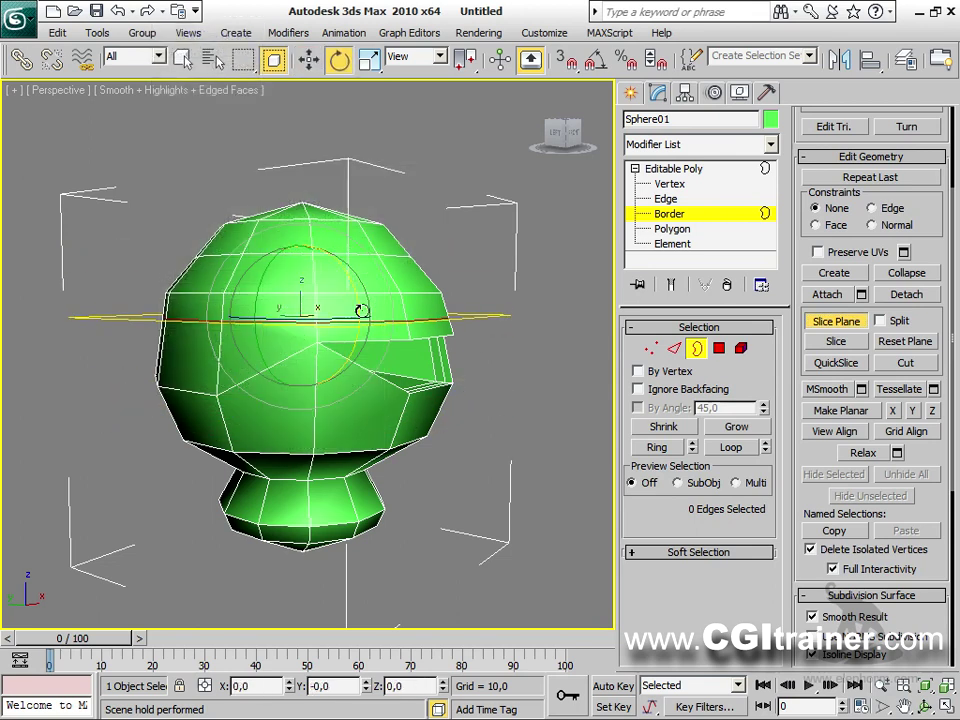
drag(354, 302, 353, 373)
right_click(353, 373)
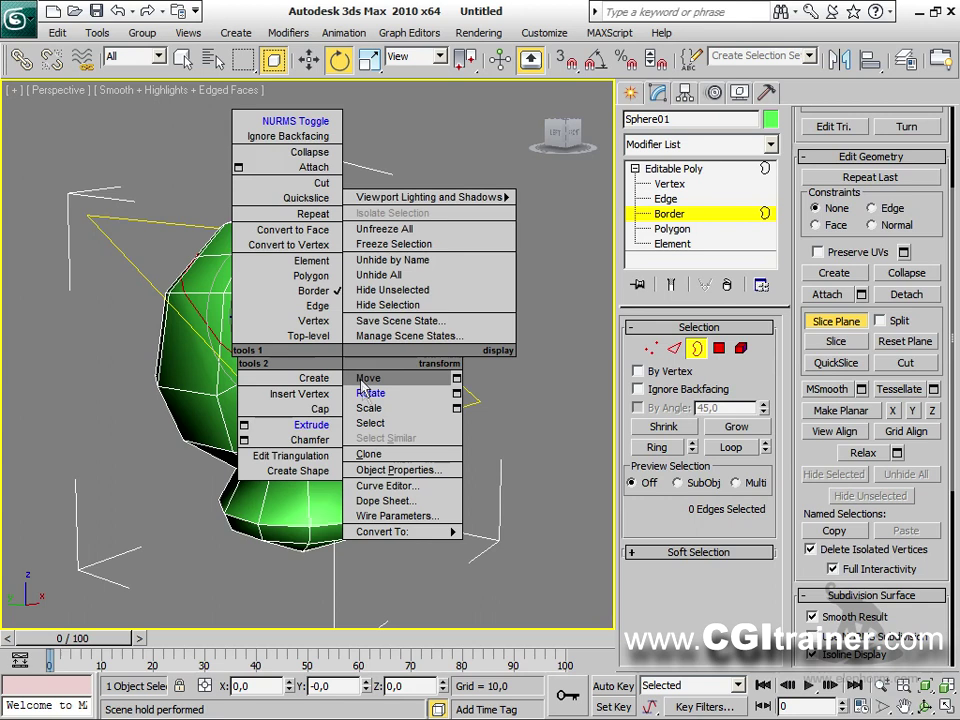
click(368, 408)
drag(309, 312, 300, 266)
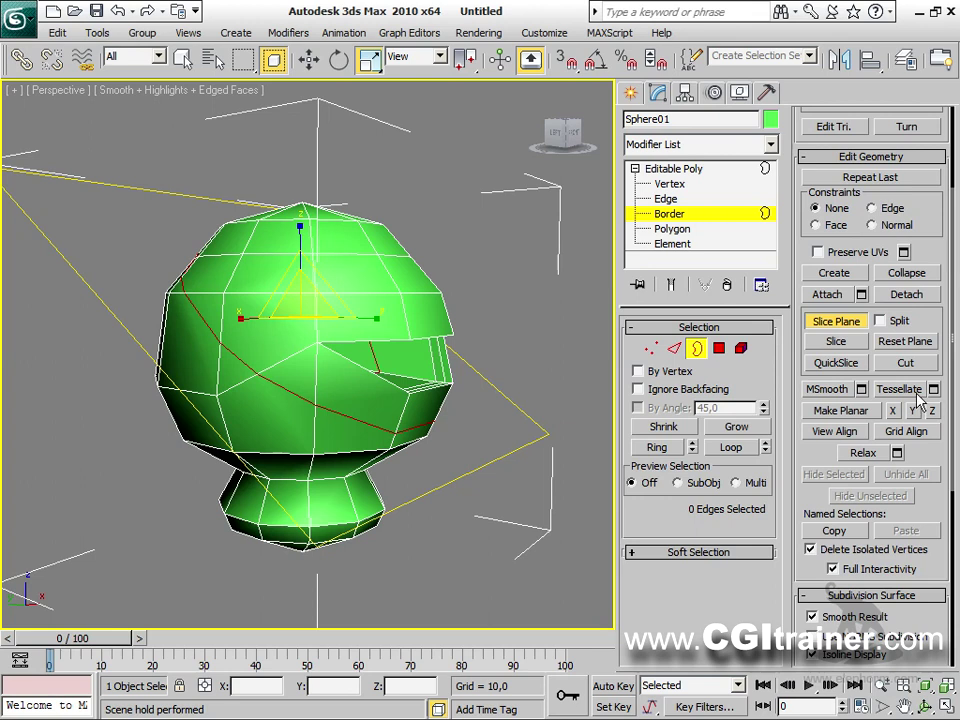
click(919, 343)
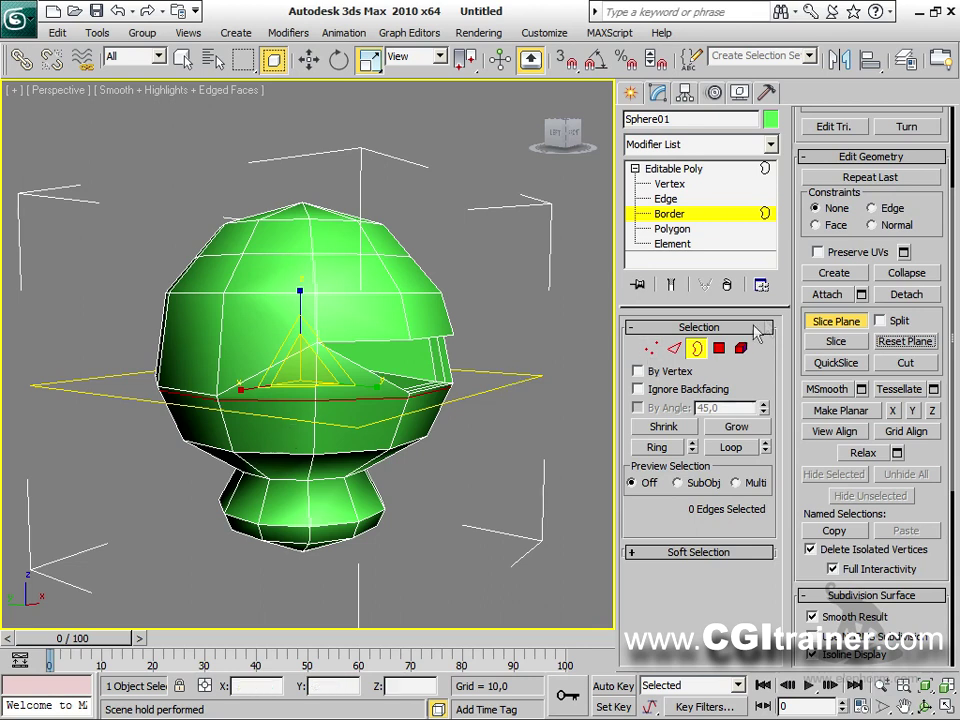
click(822, 325)
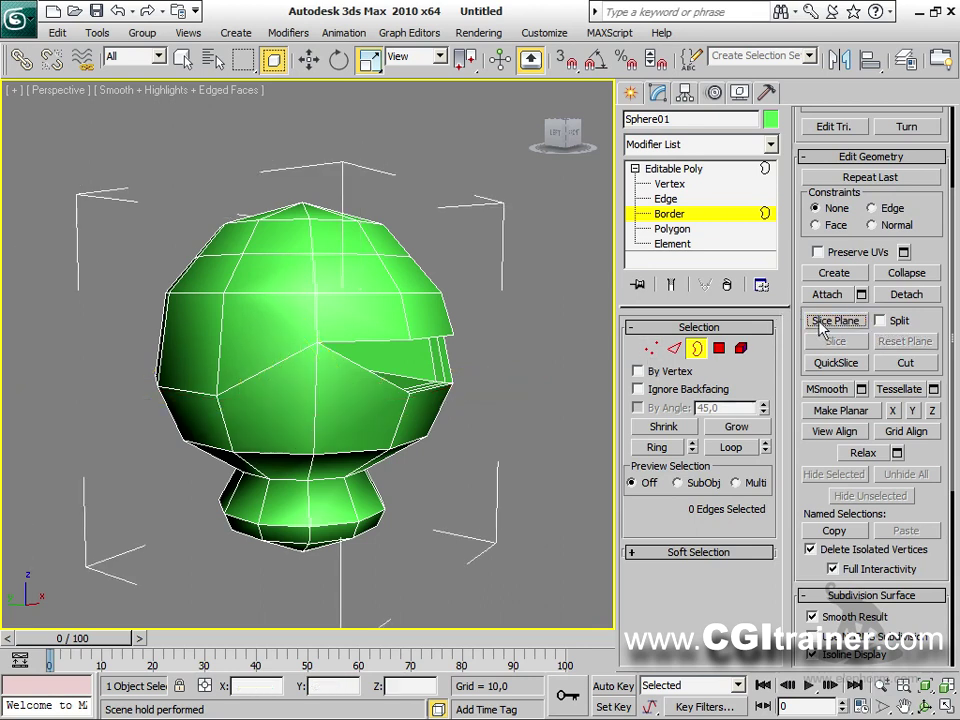
Step: Try a diagonal QuickSlice across the side of the sphere
click(817, 362)
click(360, 258)
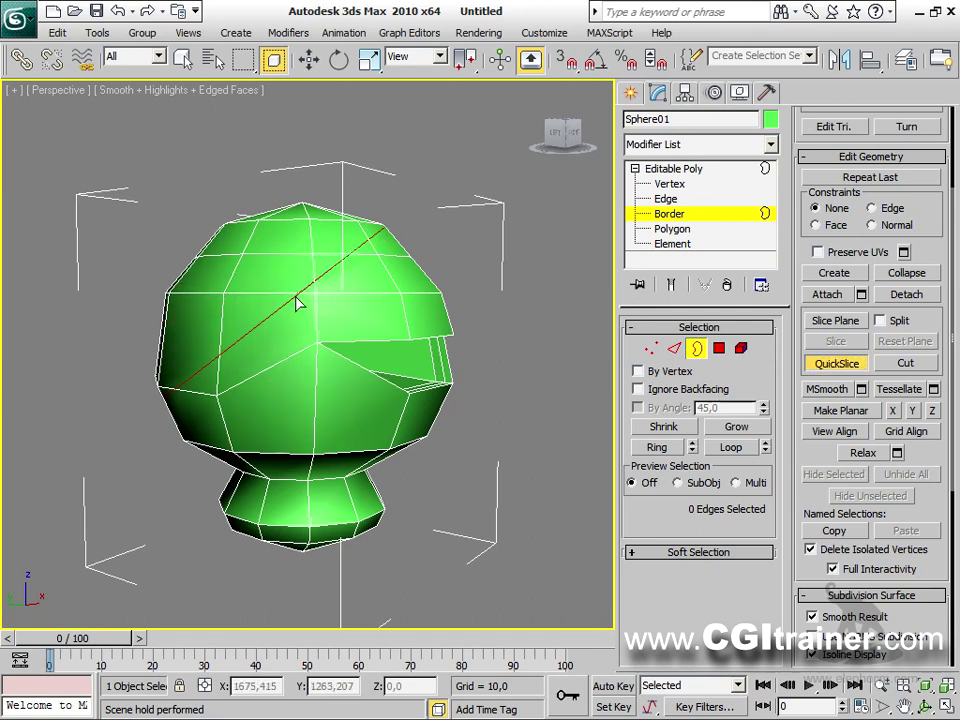
click(294, 345)
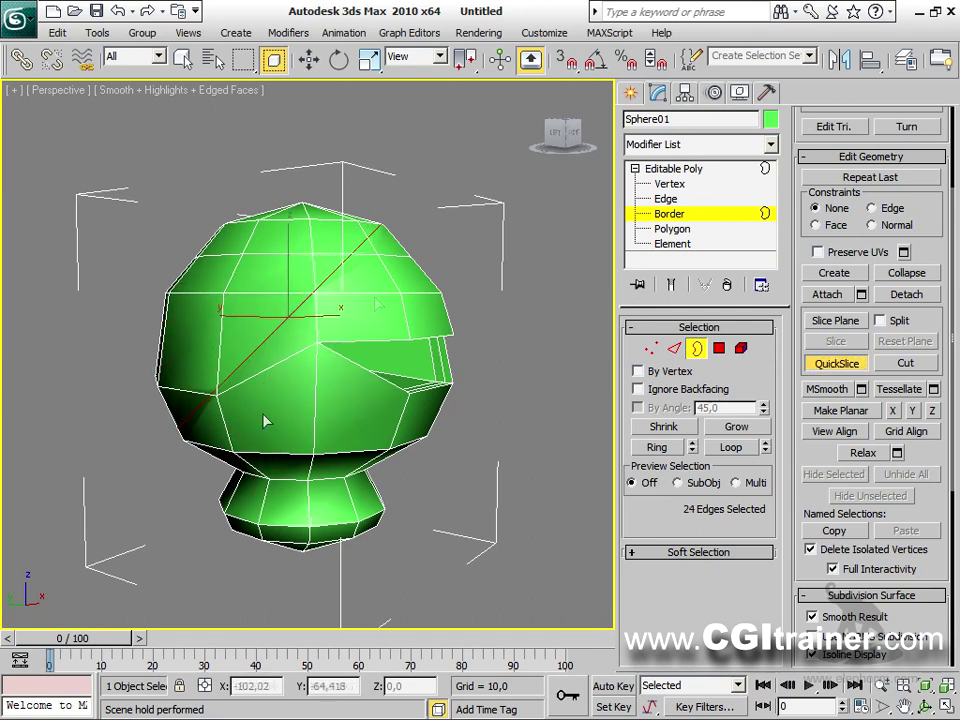
click(305, 343)
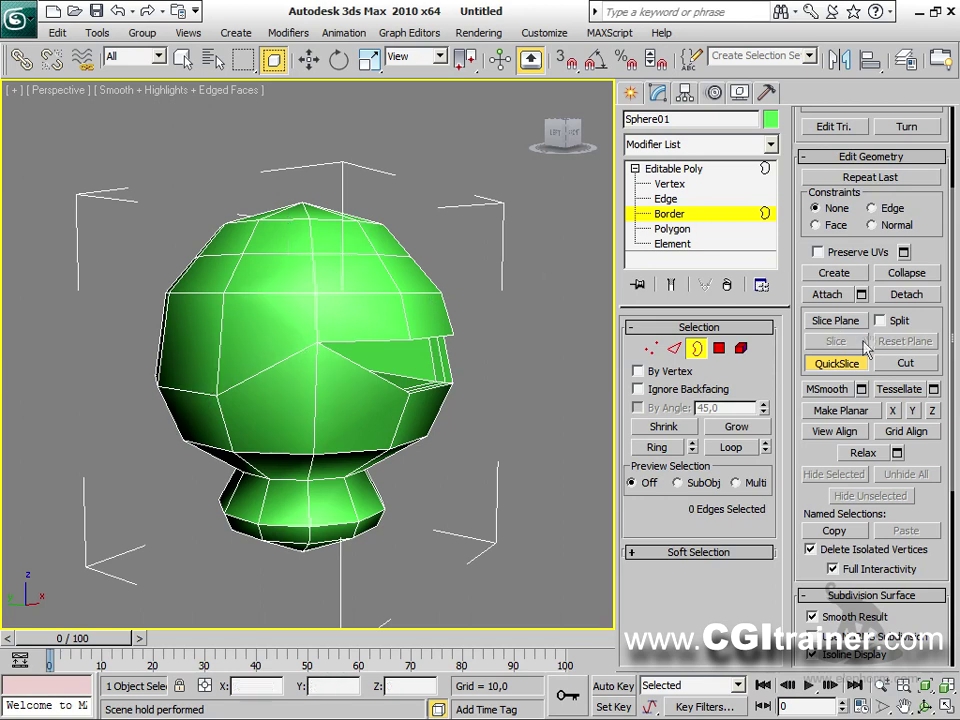
Step: Try cutting connected new edges from beside the mouth up toward the sphere's top, and undo the cuts
click(900, 363)
click(271, 366)
click(274, 287)
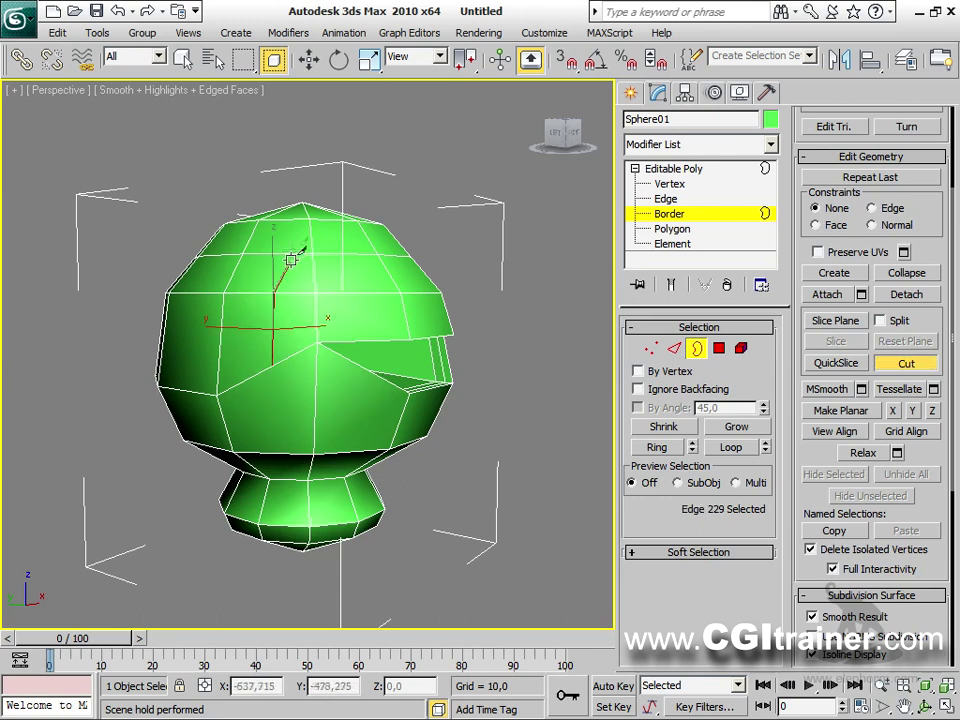
click(296, 249)
click(322, 216)
key(ctrl+z)
key(ctrl+z)
key(ctrl+z)
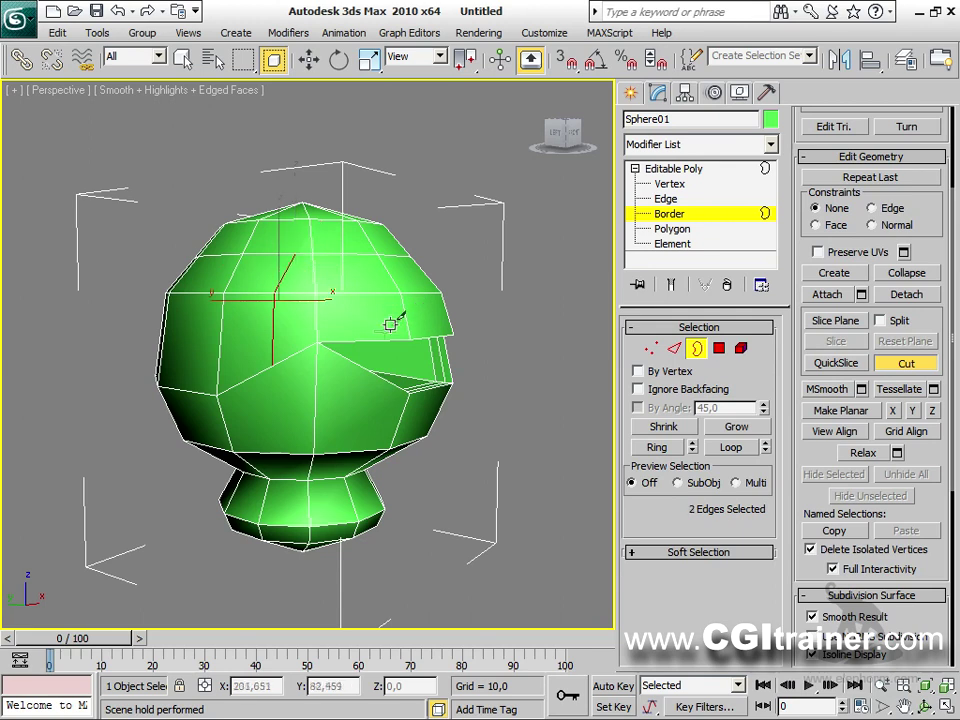
alt+middle_drag(409, 337, 264, 302)
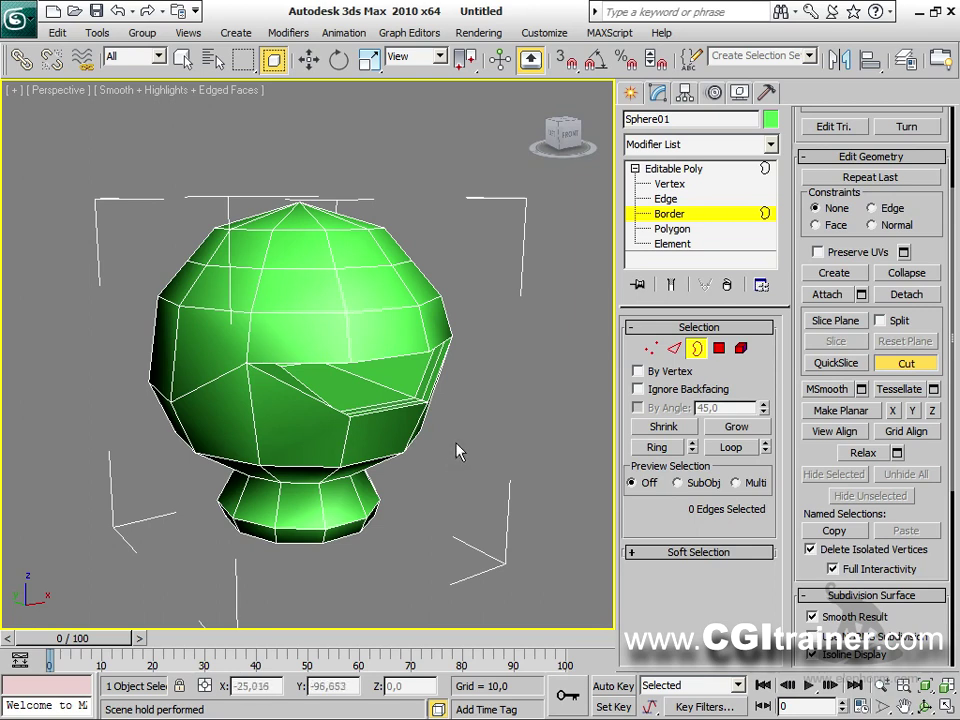
Step: Disable grid point snapping, enable vertex snapping instead, and turn on 3D snaps
shift+right_click(443, 404)
click(456, 413)
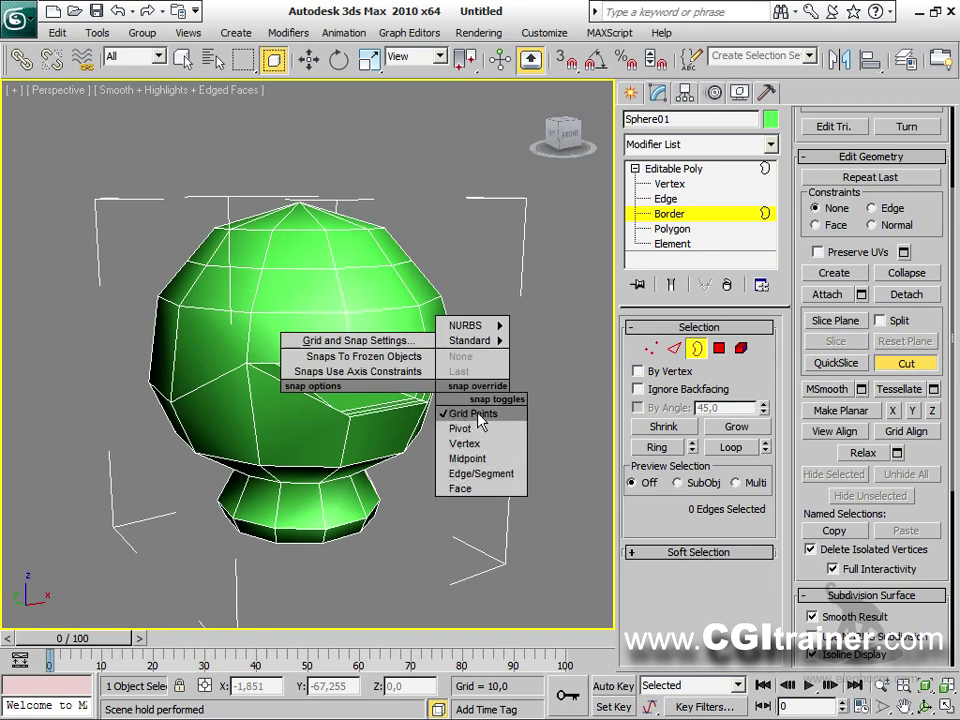
click(479, 420)
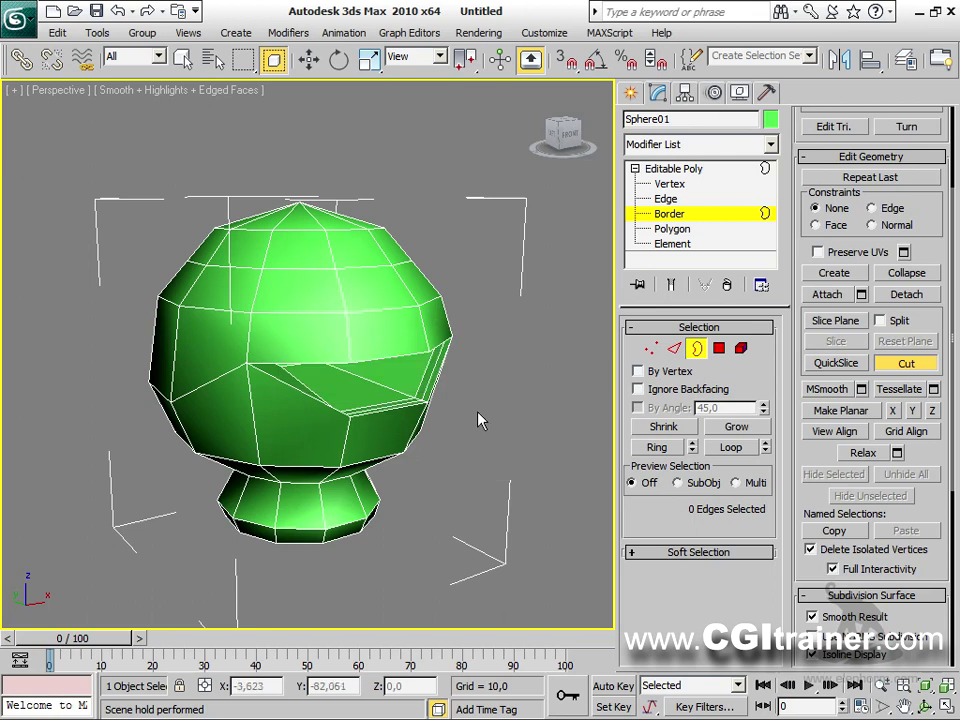
shift+right_click(479, 420)
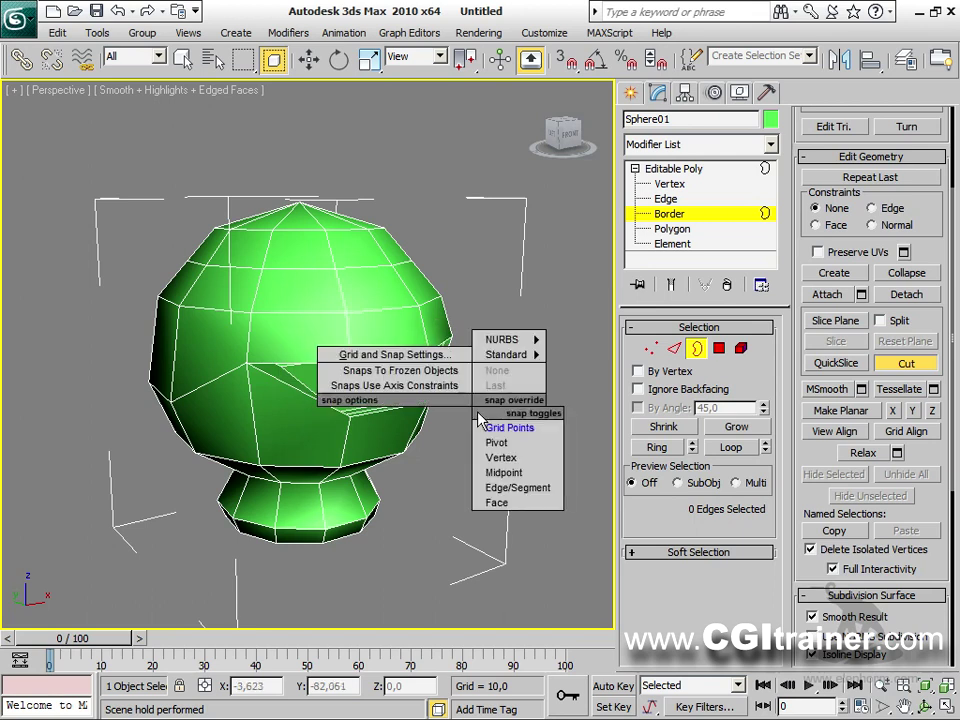
click(493, 460)
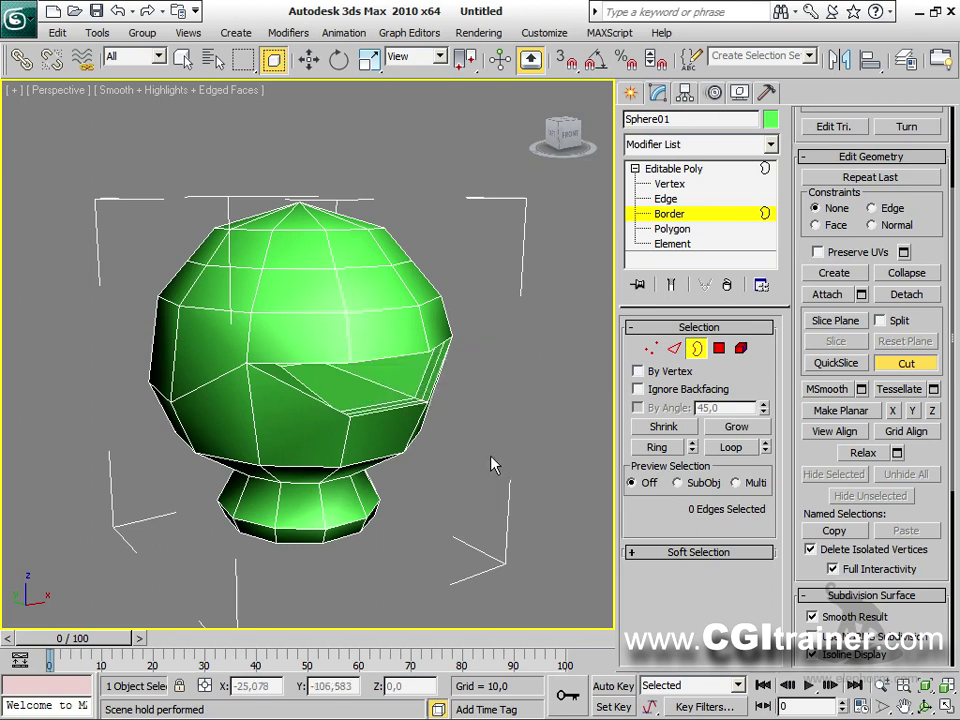
key(s)
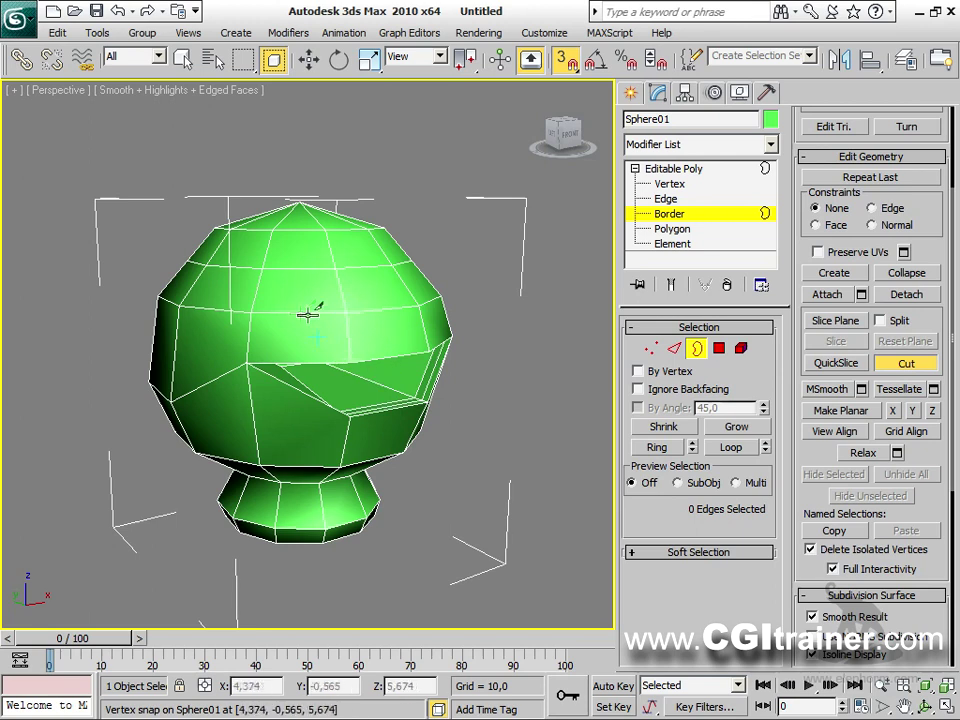
Step: Try a vertex-snapped diagonal cut between opposite corners of a face two rows above the mouth, and undo it
scroll(339, 339, up, 6)
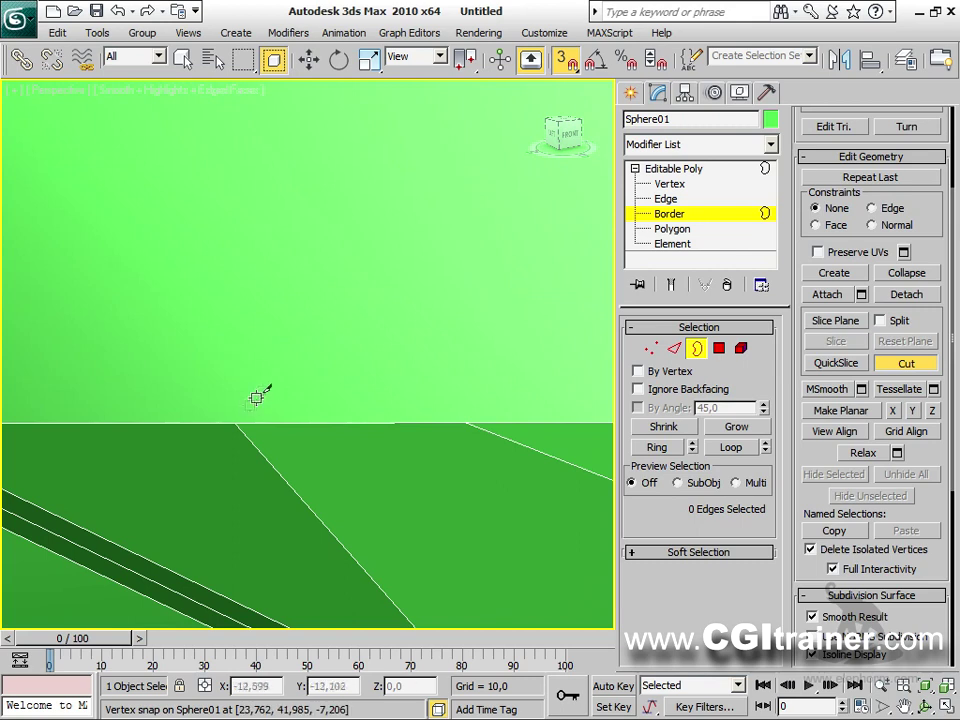
scroll(225, 420, down, 5)
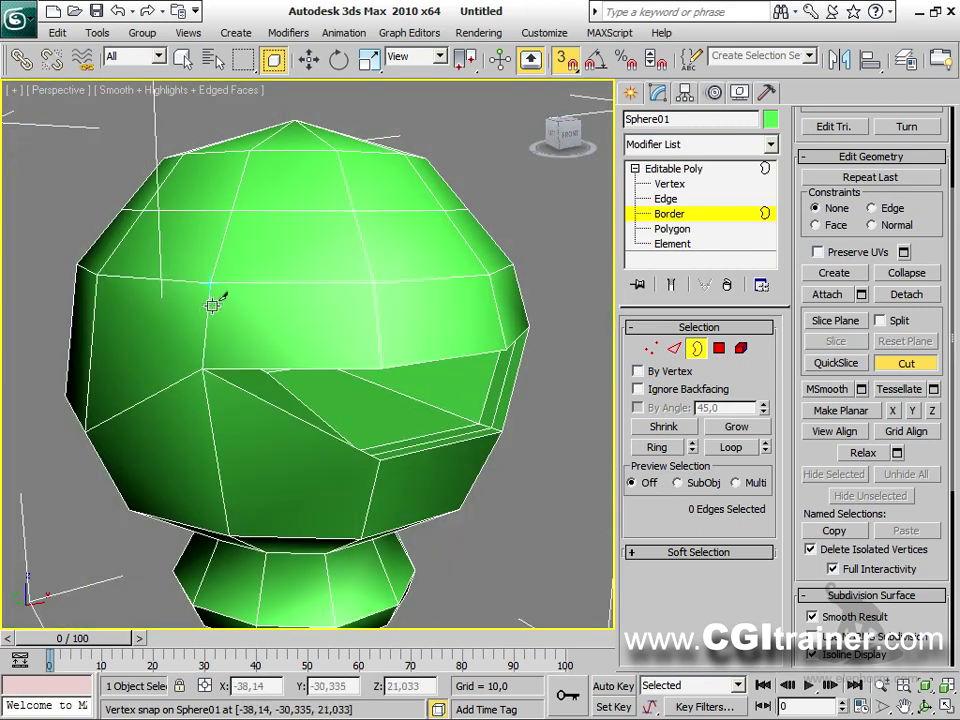
scroll(214, 300, up, 4)
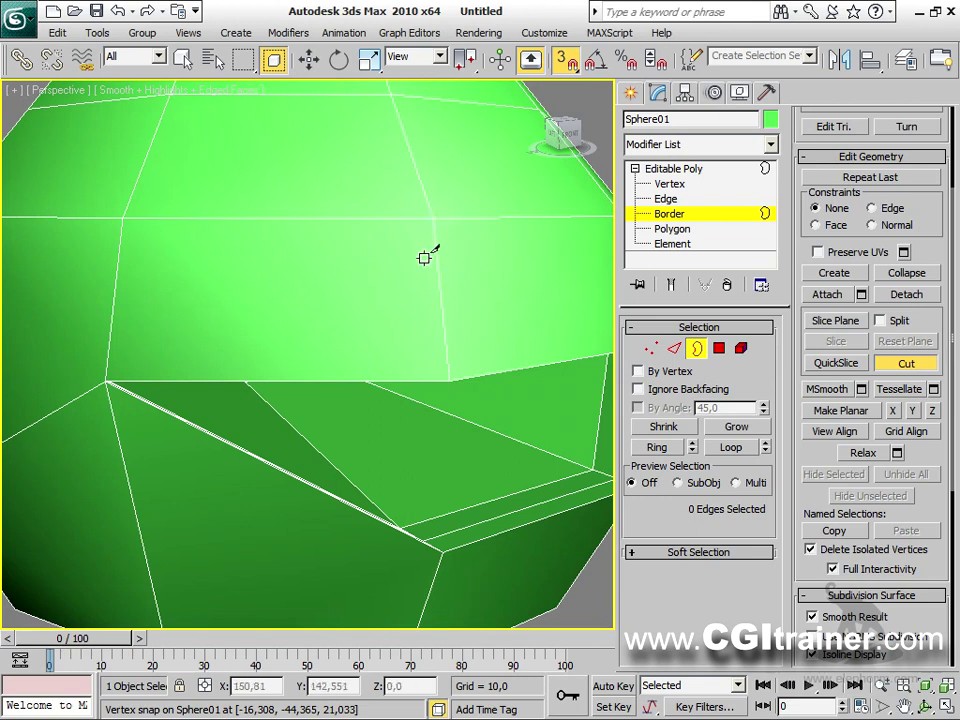
key(F3)
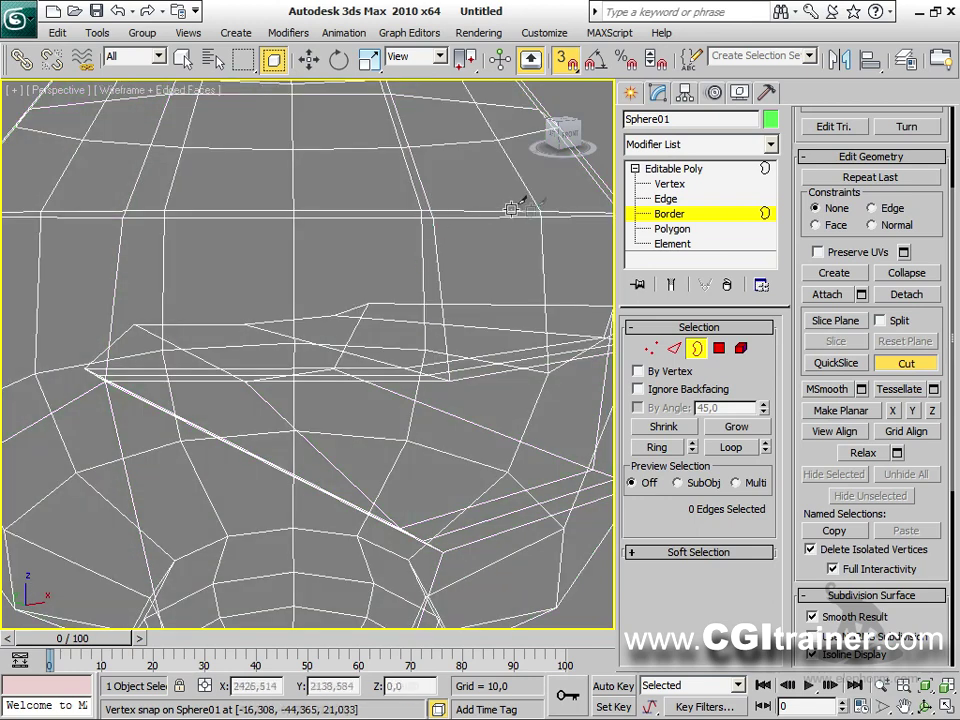
key(F3)
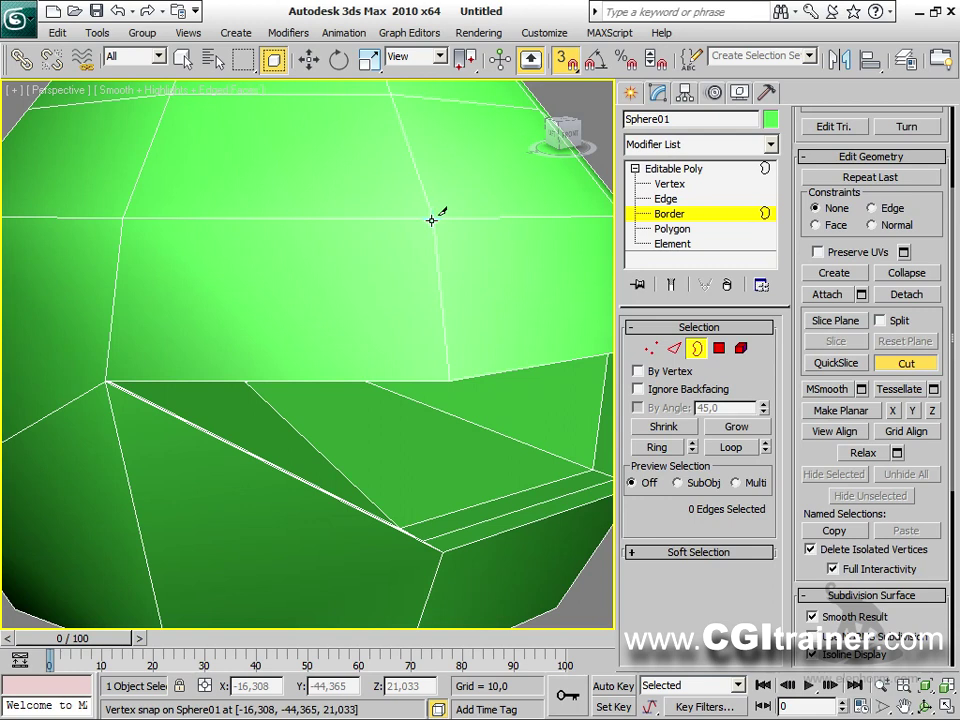
click(166, 92)
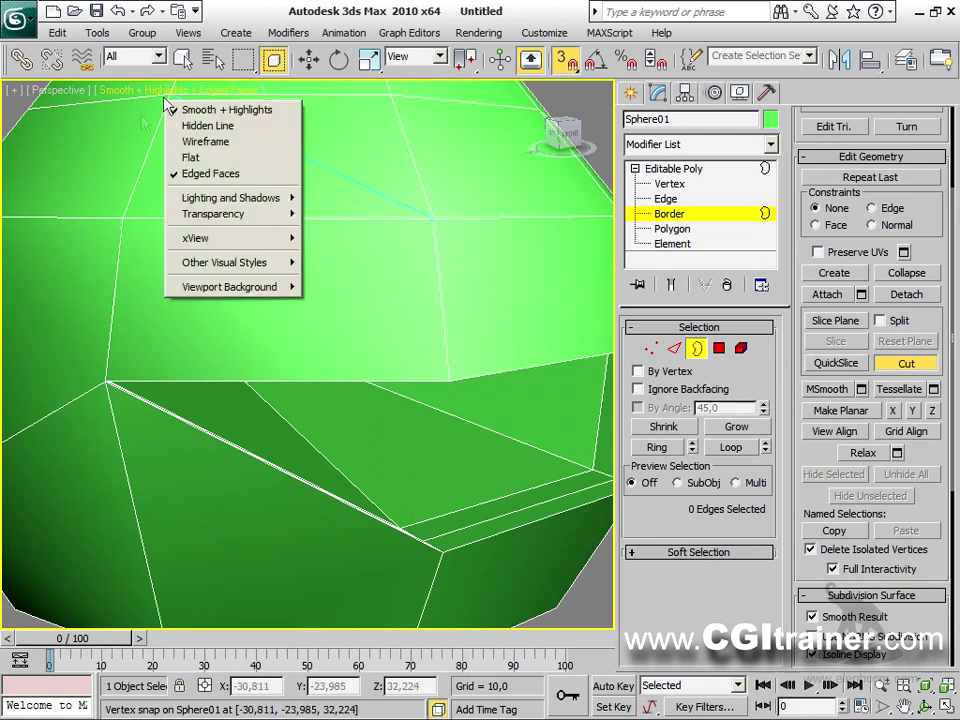
click(172, 110)
scroll(278, 290, down, 5)
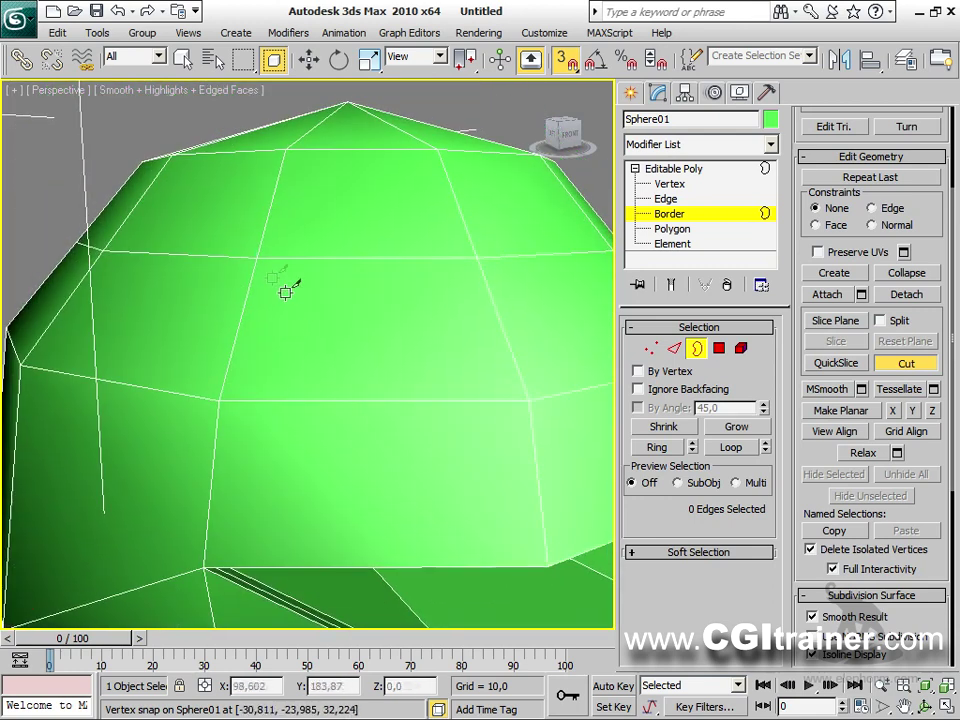
click(258, 258)
click(529, 403)
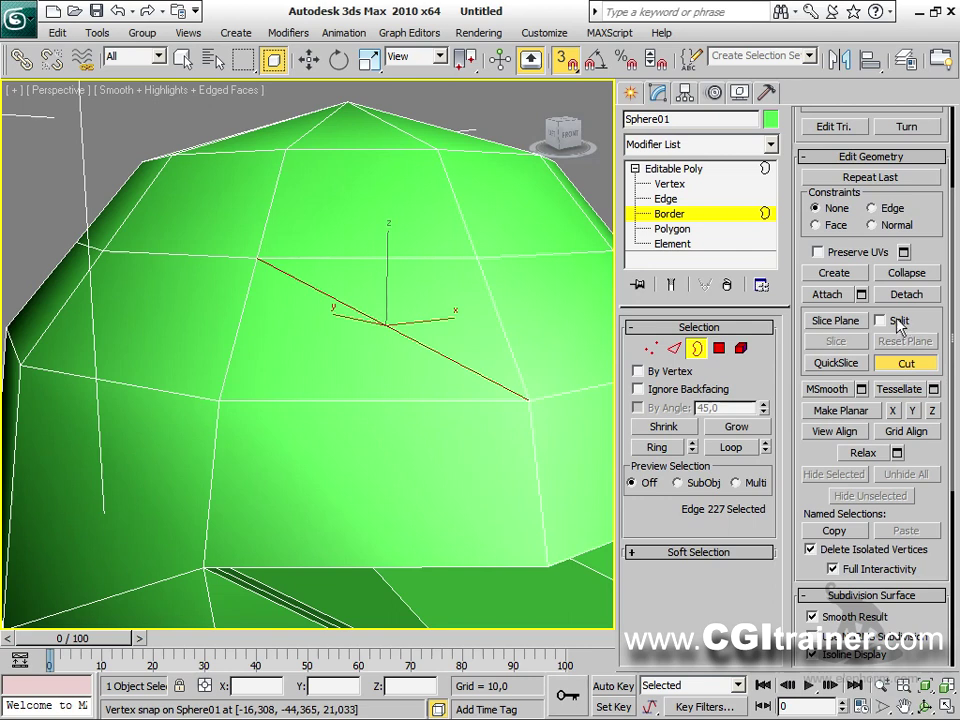
click(539, 476)
scroll(474, 384, down, 5)
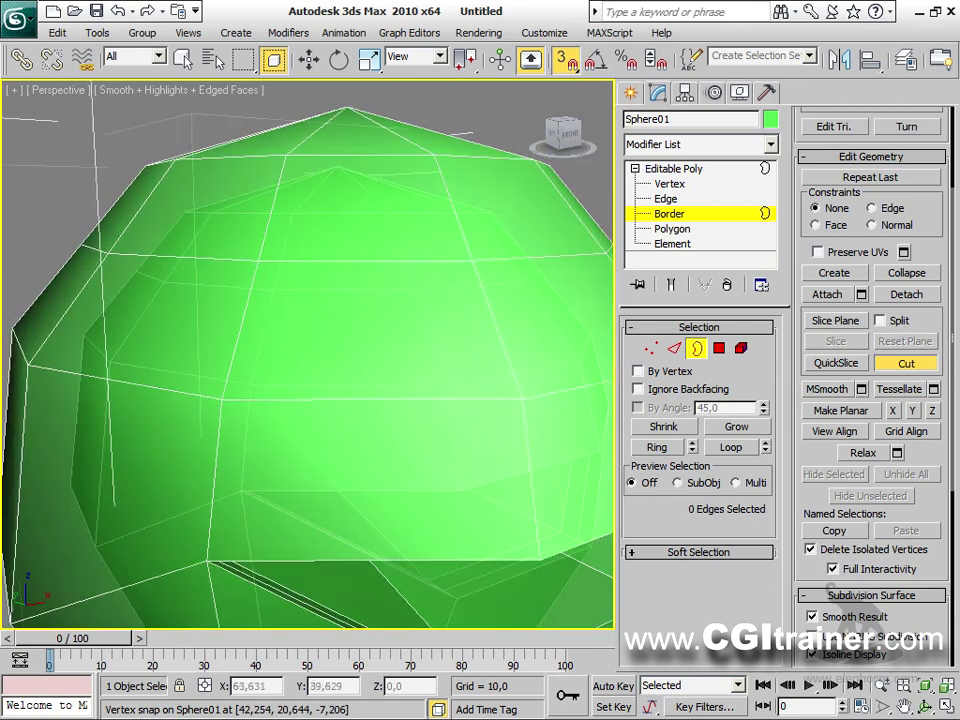
alt+middle_drag(307, 380, 307, 332)
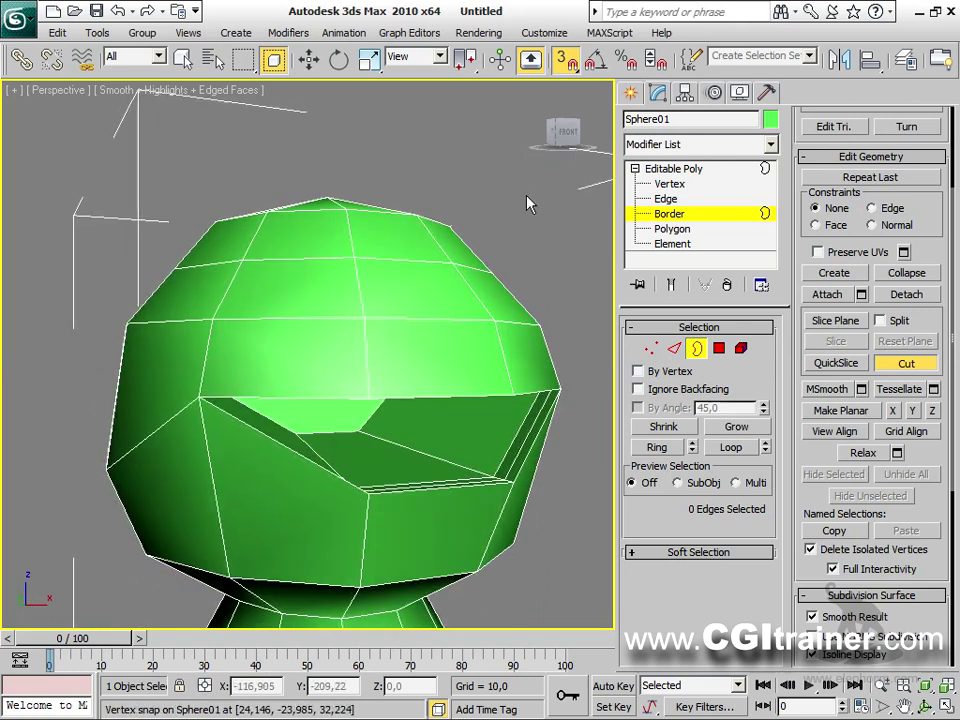
Step: Turn off 3D snapping and look through the standard snap types
click(566, 62)
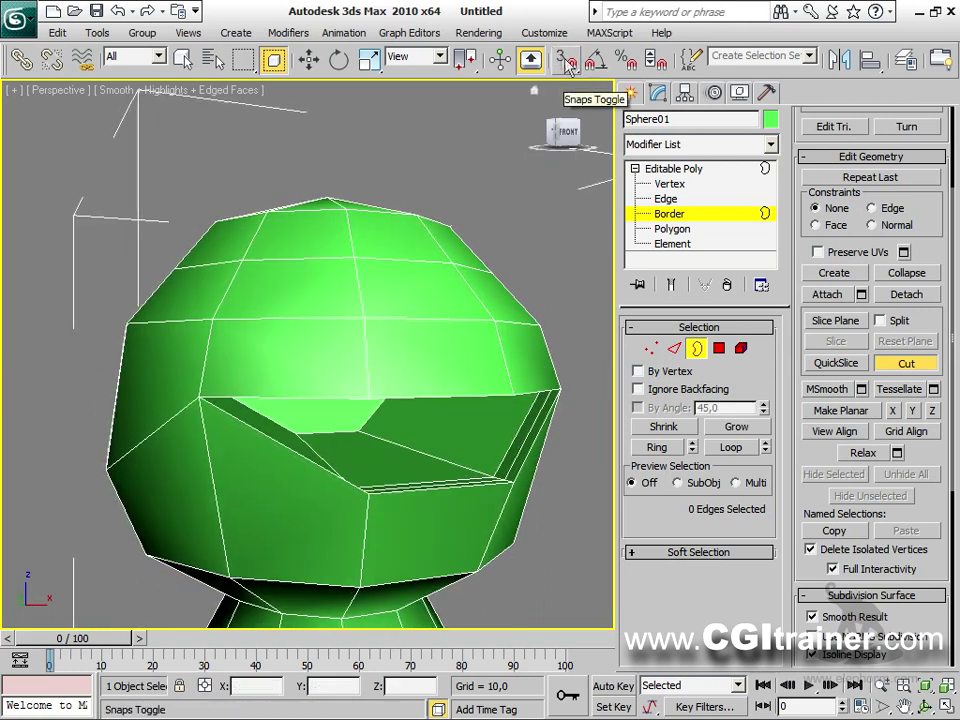
shift+right_click(481, 301)
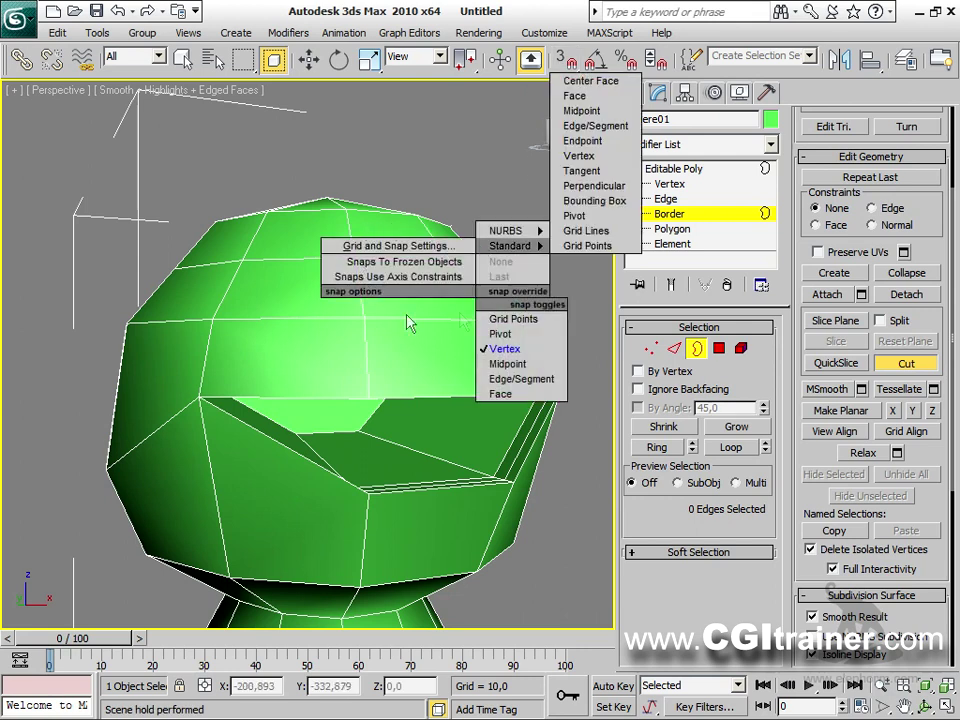
mouse_move(510, 230)
click(564, 506)
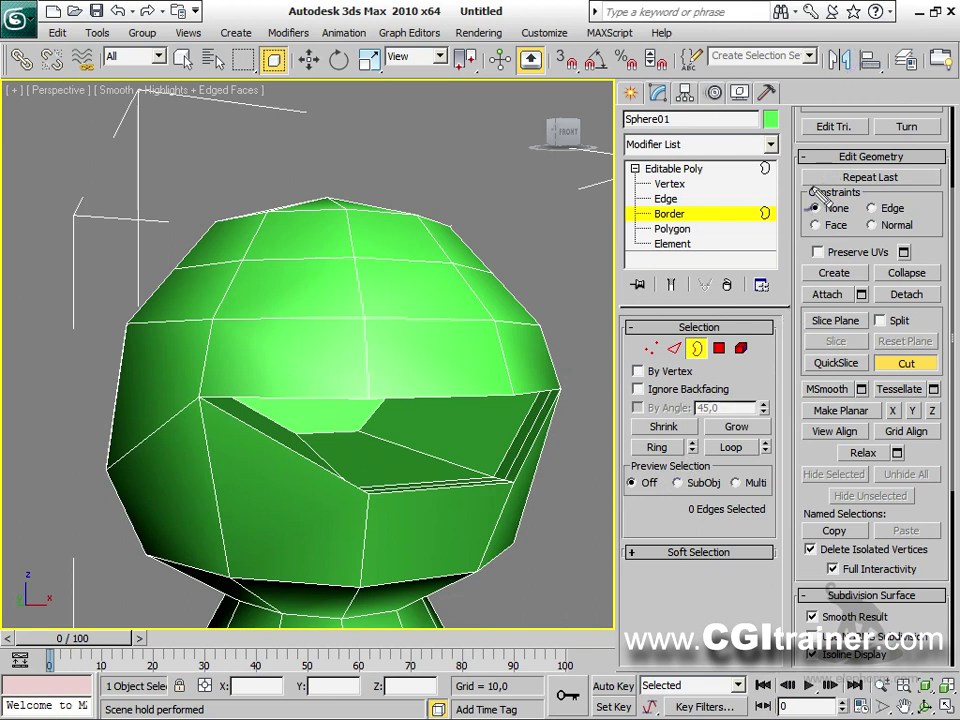
mouse_move(812, 190)
mouse_down()
mouse_move(900, 188)
mouse_move(935, 205)
mouse_move(928, 238)
mouse_move(868, 248)
mouse_move(820, 242)
mouse_move(798, 225)
mouse_move(797, 200)
mouse_move(805, 212)
mouse_move(818, 207)
mouse_up()
mouse_move(559, 62)
mouse_down()
mouse_move(590, 90)
mouse_move(668, 80)
mouse_up()
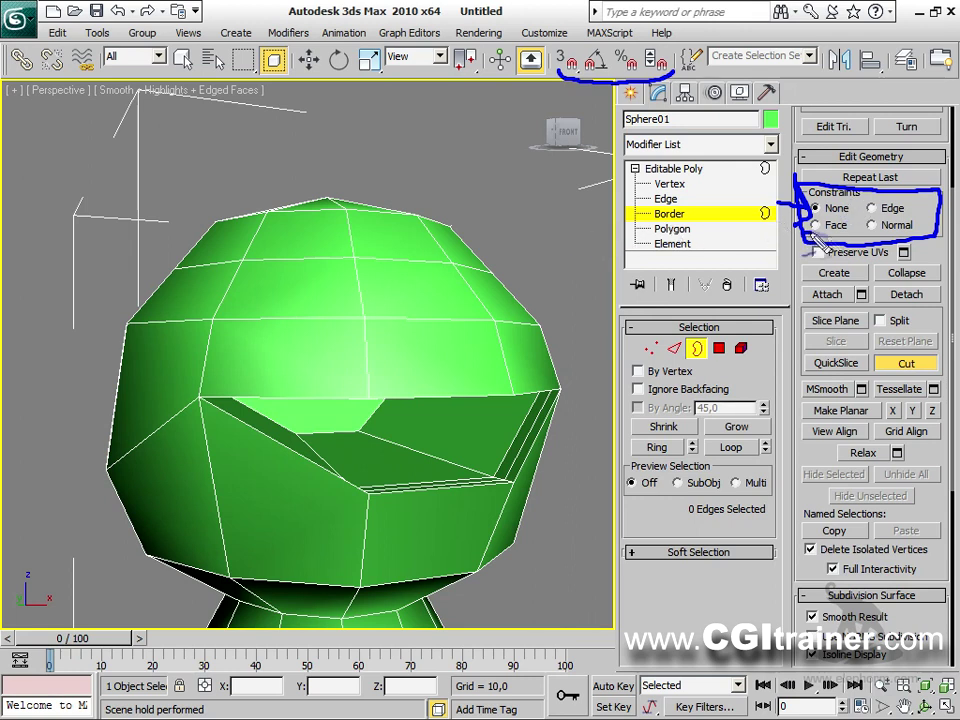
drag(874, 214, 908, 212)
mouse_move(496, 328)
mouse_down()
mouse_move(549, 266)
mouse_move(538, 262)
mouse_move(566, 290)
mouse_up()
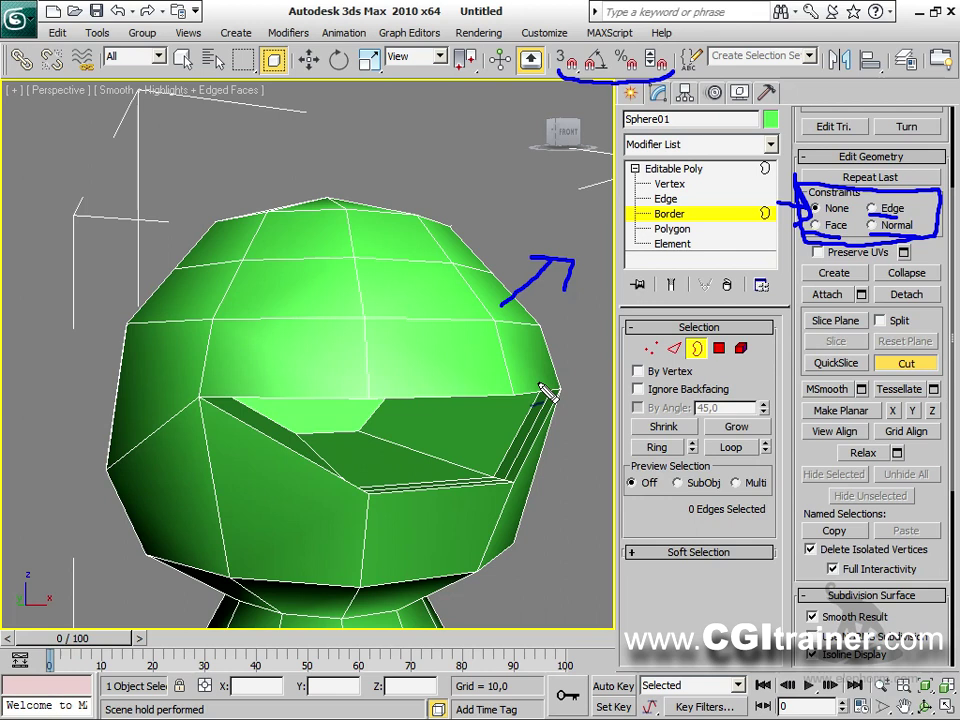
key(Escape)
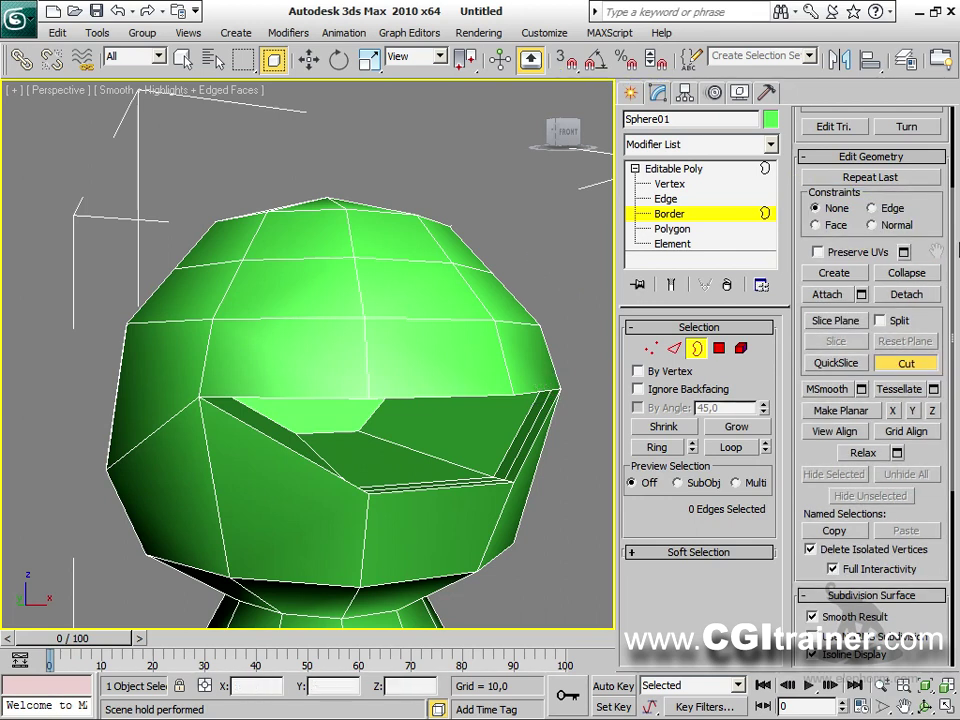
Step: Switch to Vertex level, select only one front vertex in the ring above the mouth, and activate Move
click(670, 185)
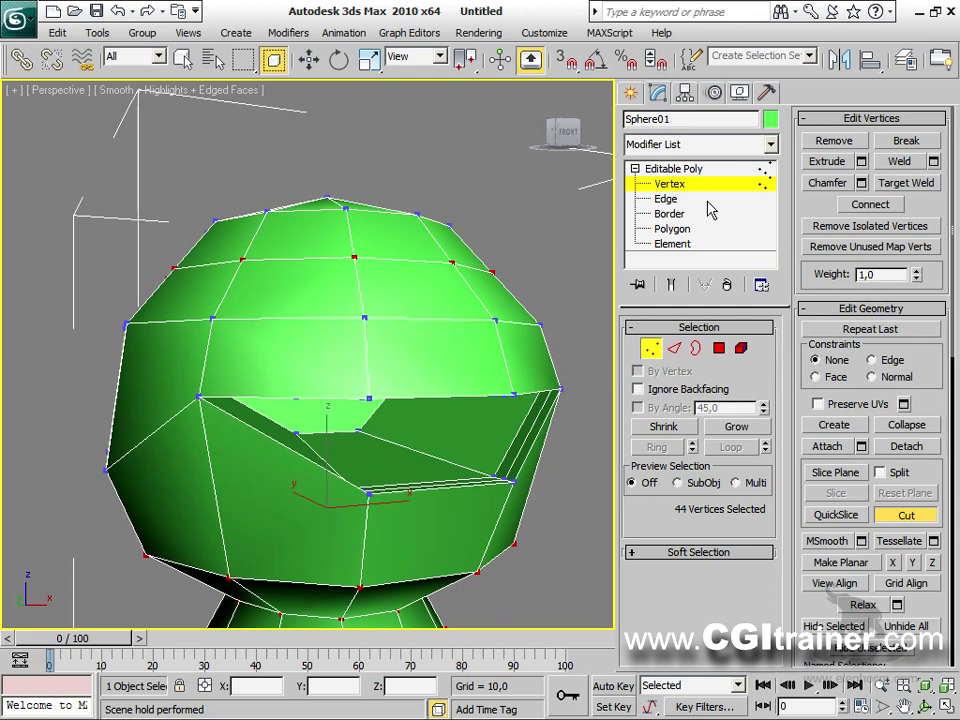
key(r)
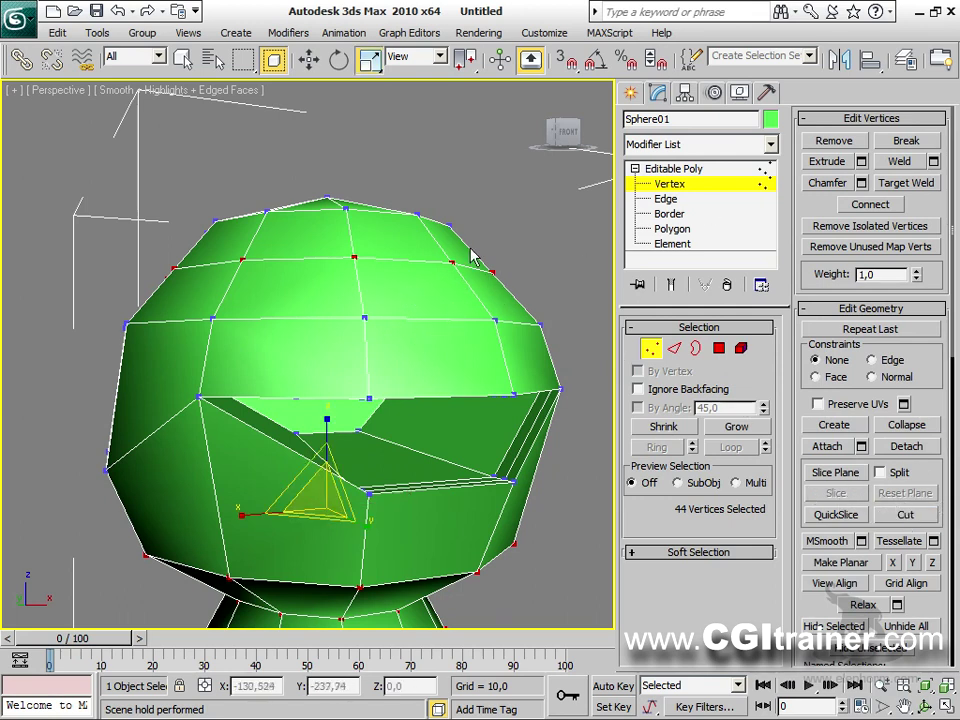
alt+middle_drag(472, 270, 425, 331)
click(285, 348)
alt+middle_drag(290, 350, 500, 368)
key(w)
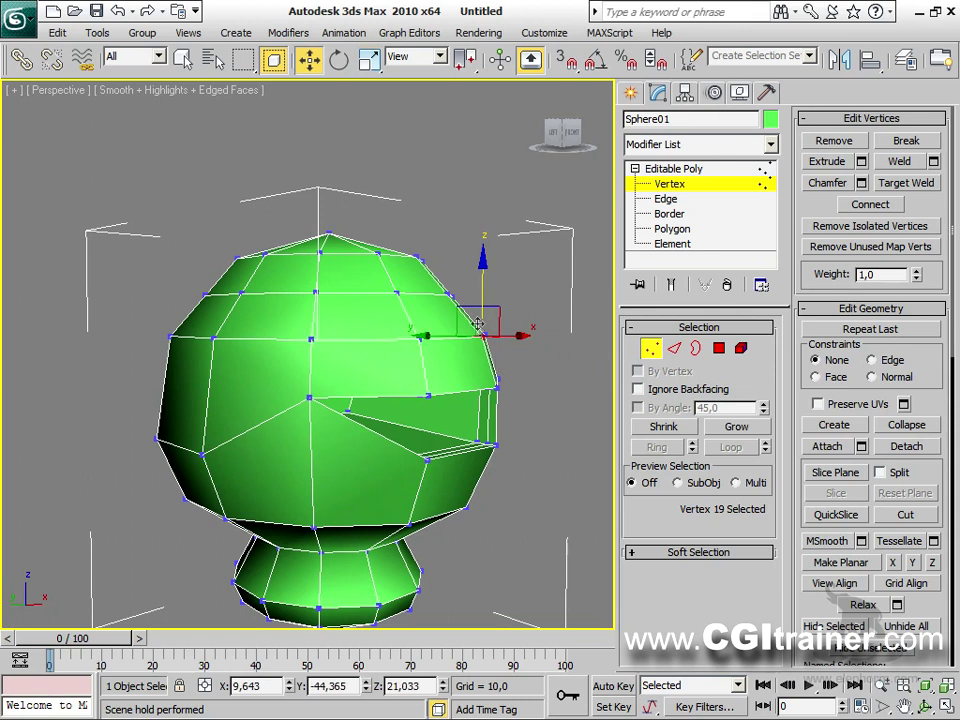
Step: Try moving the selected vertex freely in the YZ plane with no constraint, and undo the move
mouse_move(497, 362)
mouse_down()
mouse_move(528, 260)
mouse_move(497, 362)
mouse_up()
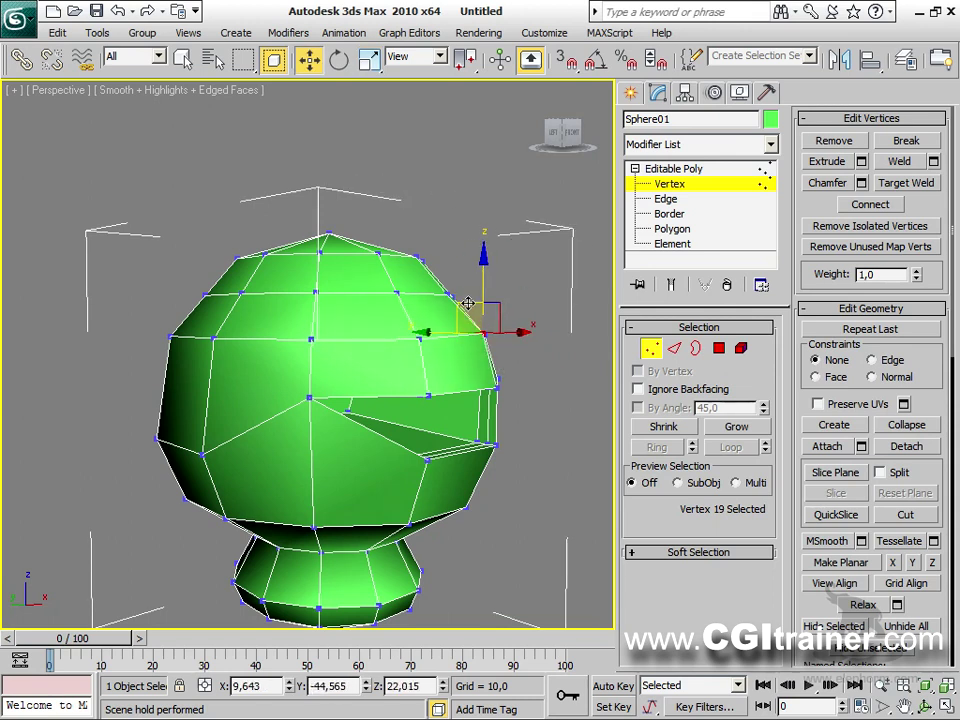
scroll(479, 378, up, 5)
scroll(479, 378, down, 3)
alt+middle_drag(479, 378, 437, 377)
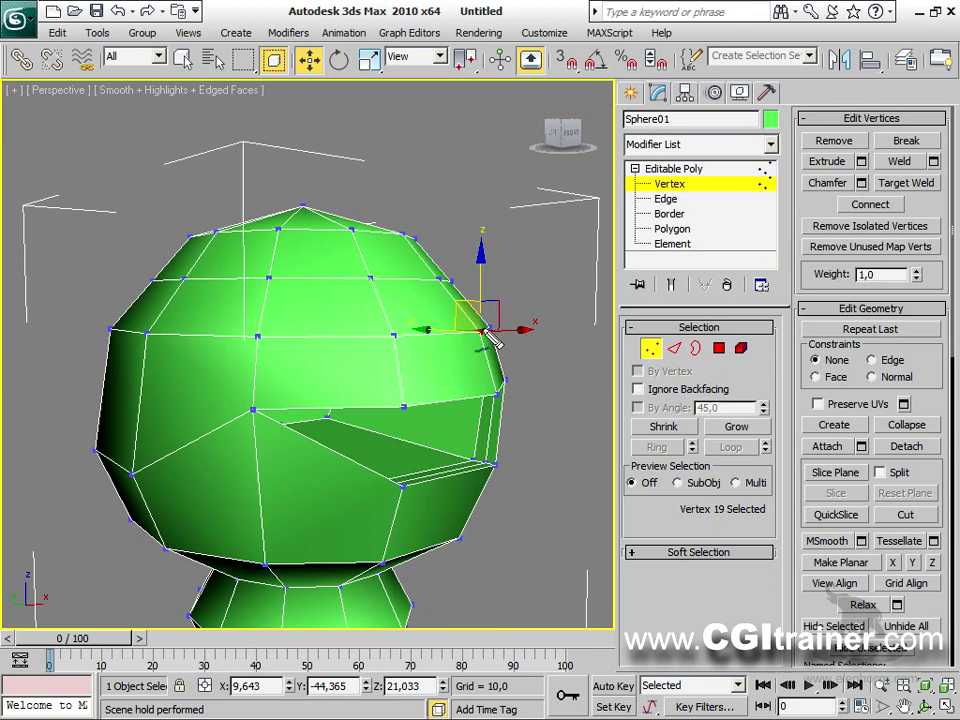
mouse_move(488, 340)
mouse_down()
mouse_move(474, 283)
mouse_move(473, 331)
mouse_move(497, 333)
mouse_move(469, 345)
mouse_move(493, 302)
mouse_move(462, 328)
mouse_move(473, 369)
mouse_move(507, 300)
mouse_up()
drag(546, 198, 553, 257)
click(546, 281)
drag(565, 304, 576, 298)
key(Escape)
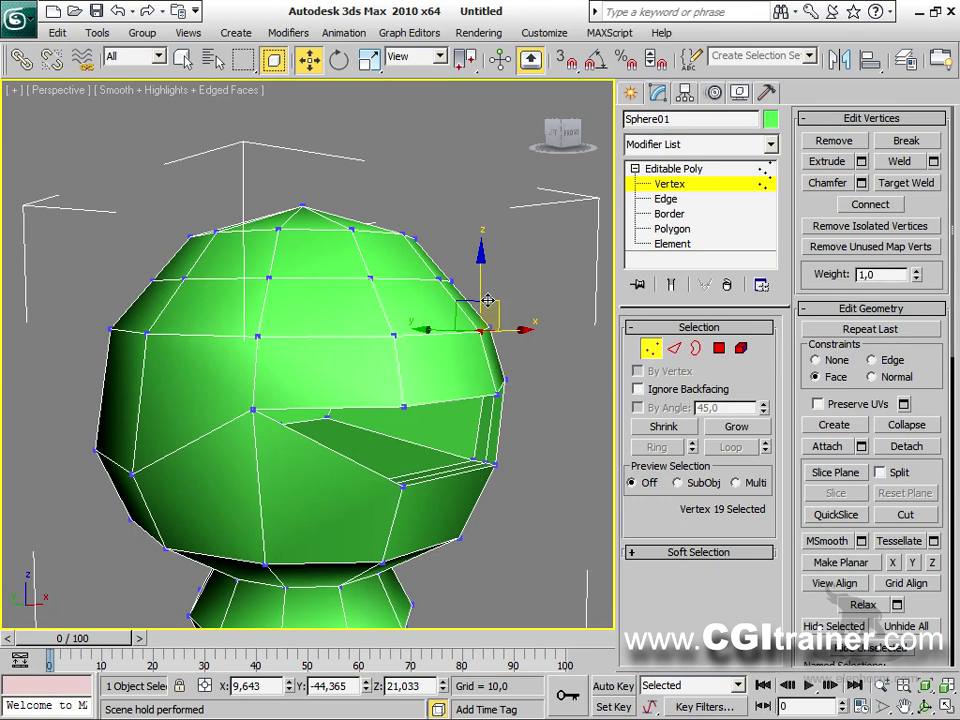
Step: Set the constraint to Face, try sliding the selected vertex sideways across its neighbouring face, and undo the move
mouse_move(494, 301)
mouse_down()
mouse_move(470, 310)
mouse_move(456, 291)
mouse_move(476, 340)
mouse_move(532, 277)
mouse_move(414, 246)
mouse_move(424, 334)
mouse_move(458, 311)
mouse_move(472, 318)
mouse_move(409, 336)
mouse_move(454, 295)
mouse_up()
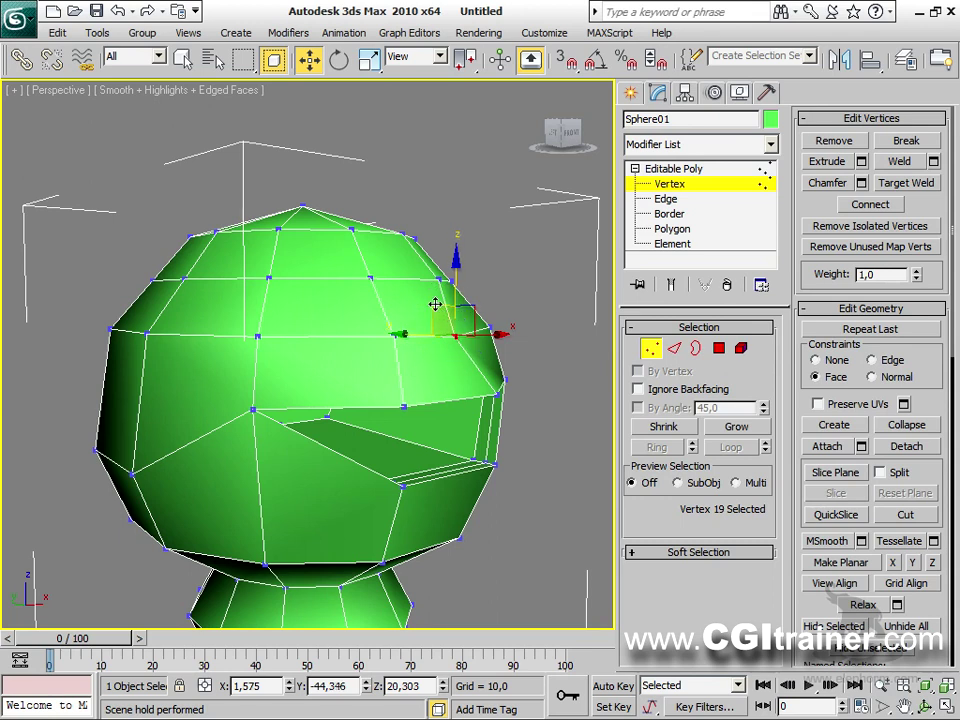
drag(435, 304, 461, 300)
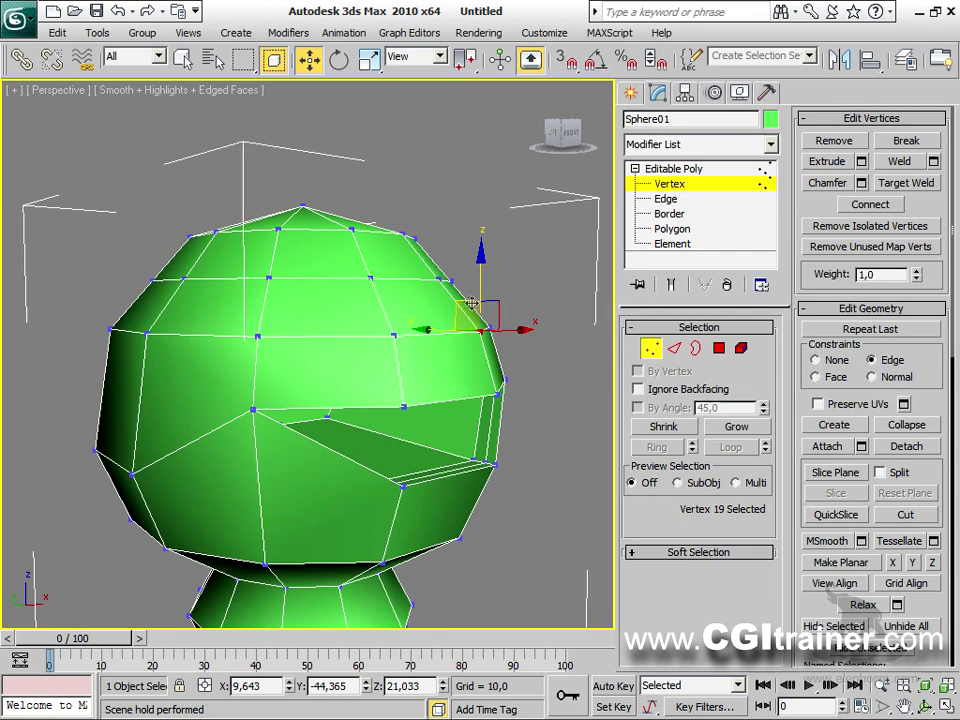
Step: Set the constraint to Edge and slide the selected vertex slightly up along its edge, to about Y -43.9, Z 21.6
mouse_move(450, 291)
mouse_down()
mouse_move(475, 328)
mouse_move(473, 296)
mouse_move(437, 317)
mouse_move(497, 307)
mouse_move(478, 312)
mouse_move(470, 299)
mouse_move(415, 310)
mouse_move(467, 300)
mouse_up()
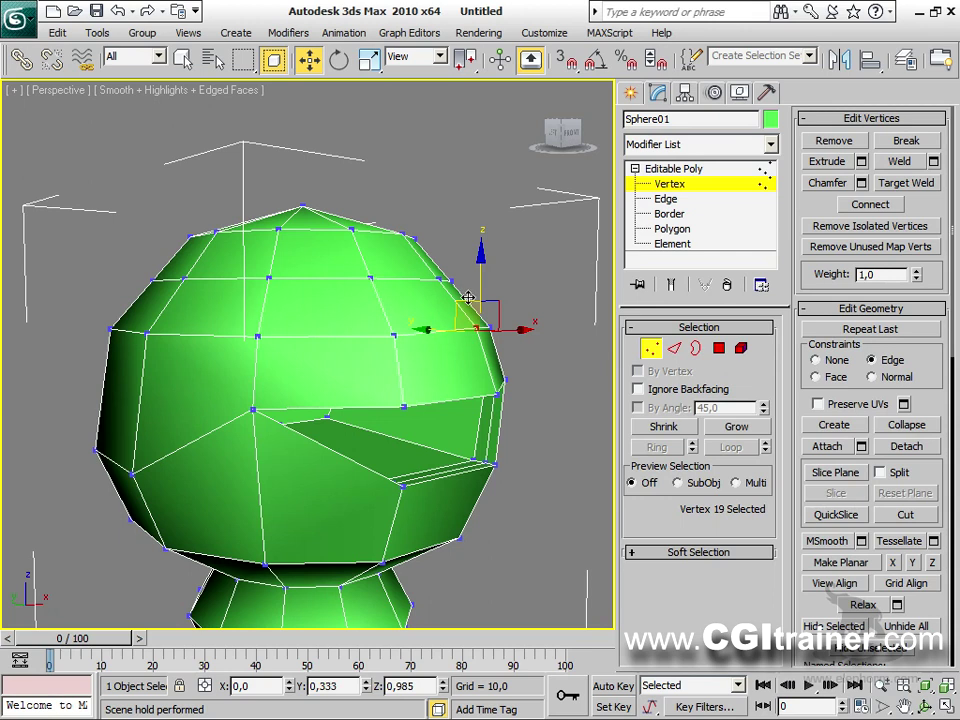
drag(469, 299, 469, 299)
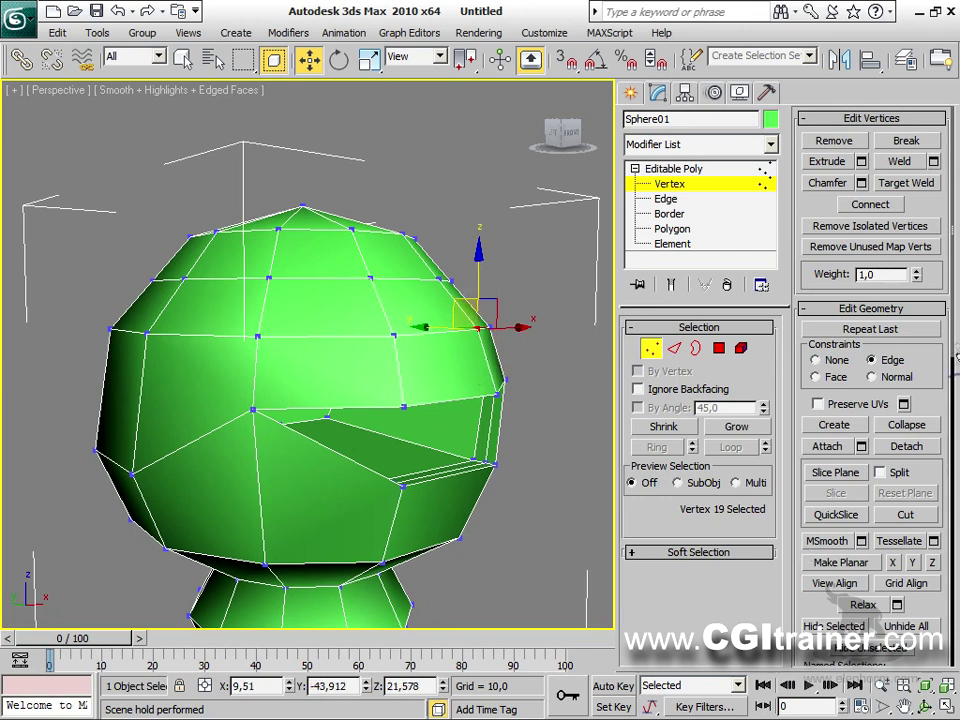
mouse_move(860, 353)
mouse_down()
mouse_move(912, 363)
mouse_move(860, 350)
mouse_up()
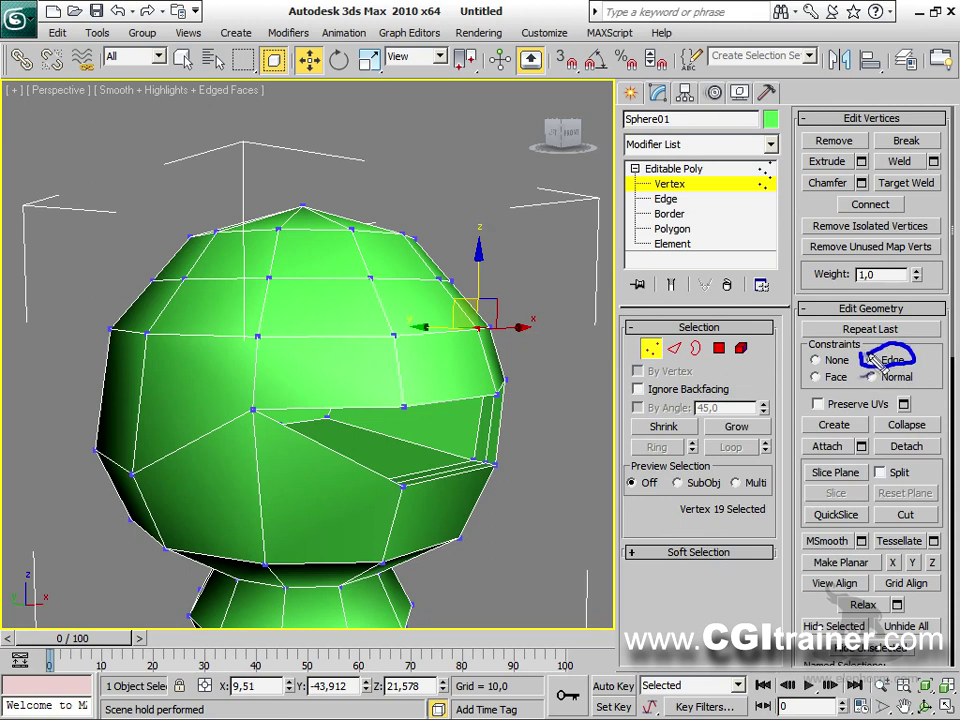
mouse_move(465, 345)
mouse_down()
mouse_move(478, 343)
mouse_move(472, 302)
mouse_up()
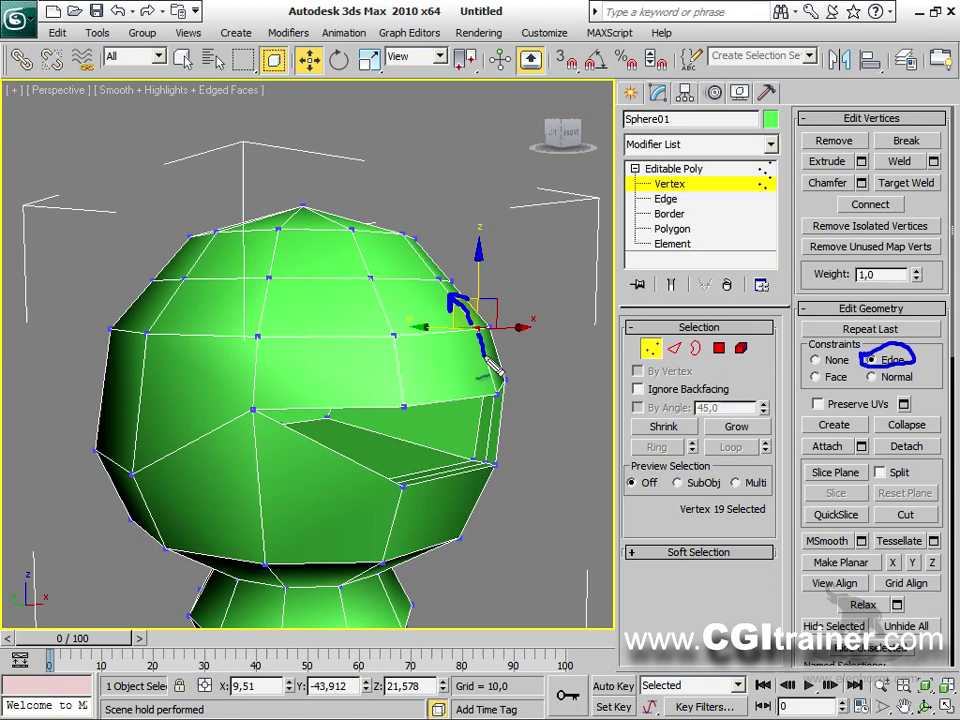
mouse_move(480, 338)
mouse_down()
mouse_move(435, 327)
mouse_move(453, 341)
mouse_move(497, 343)
mouse_up()
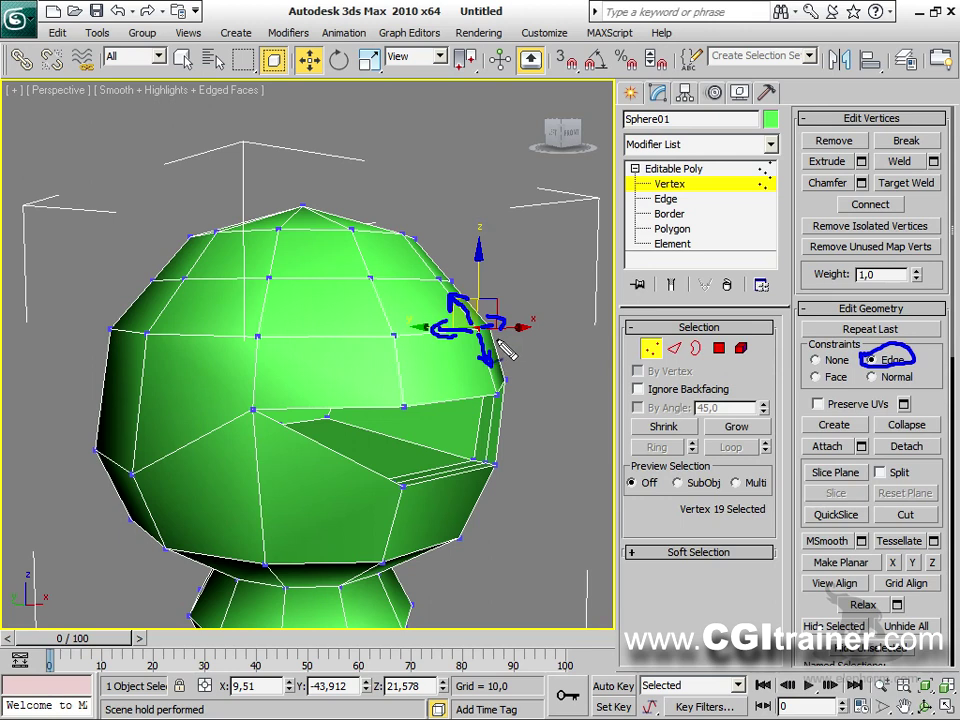
key(Escape)
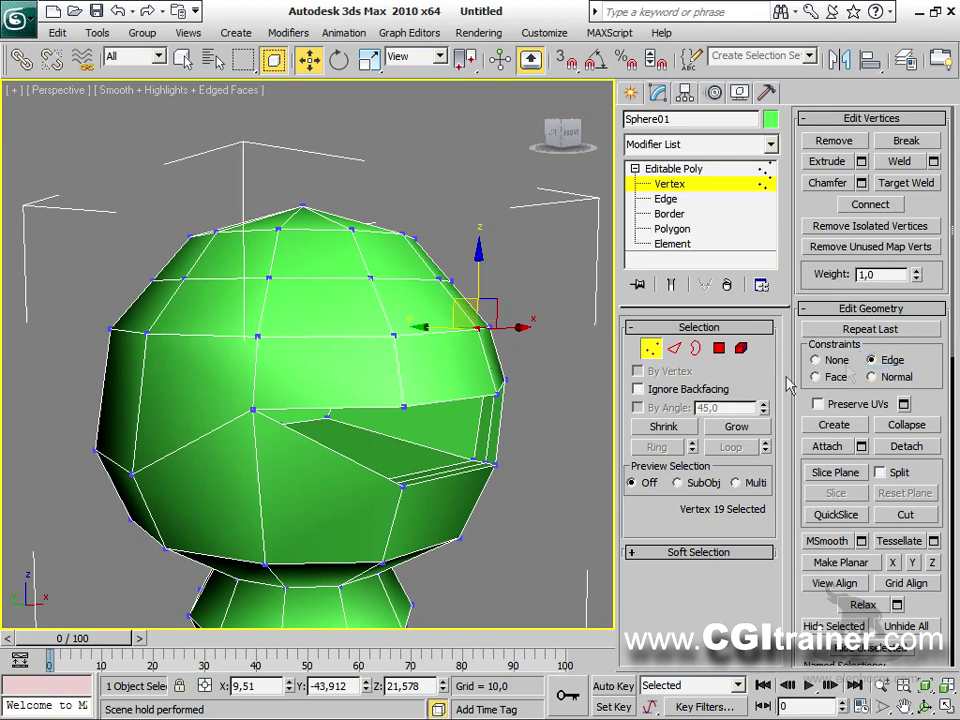
Step: Set the constraint to Normal, try pulling the selected vertex outward to about Y -56.1, Z 28.6, undo the move and clear the selection
drag(461, 311, 410, 362)
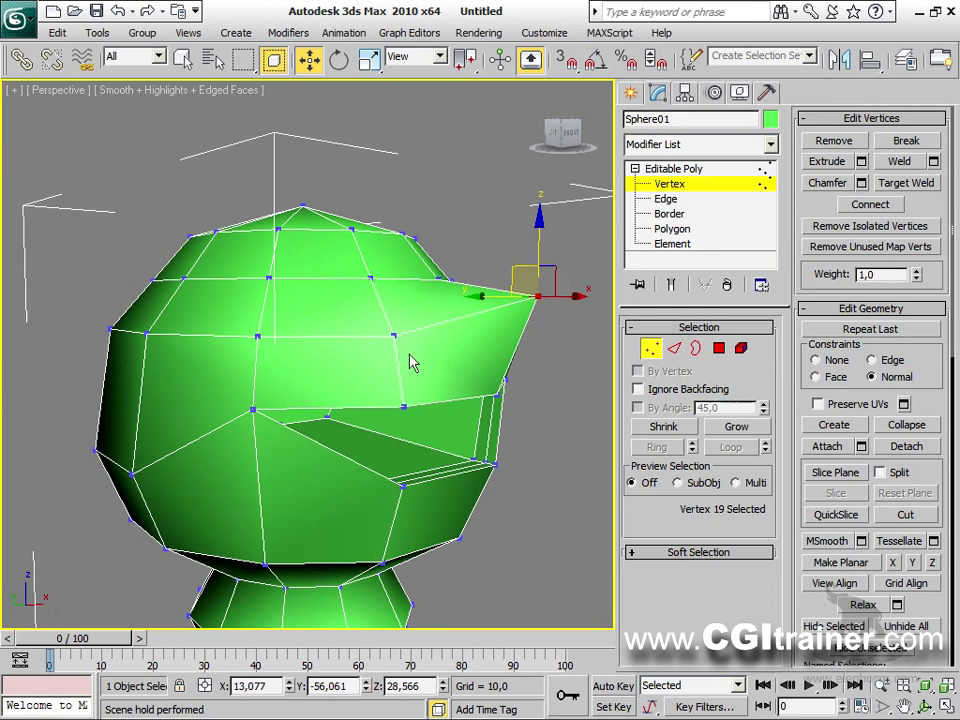
mouse_move(437, 290)
mouse_down()
mouse_move(446, 333)
mouse_move(463, 350)
mouse_move(515, 316)
mouse_up()
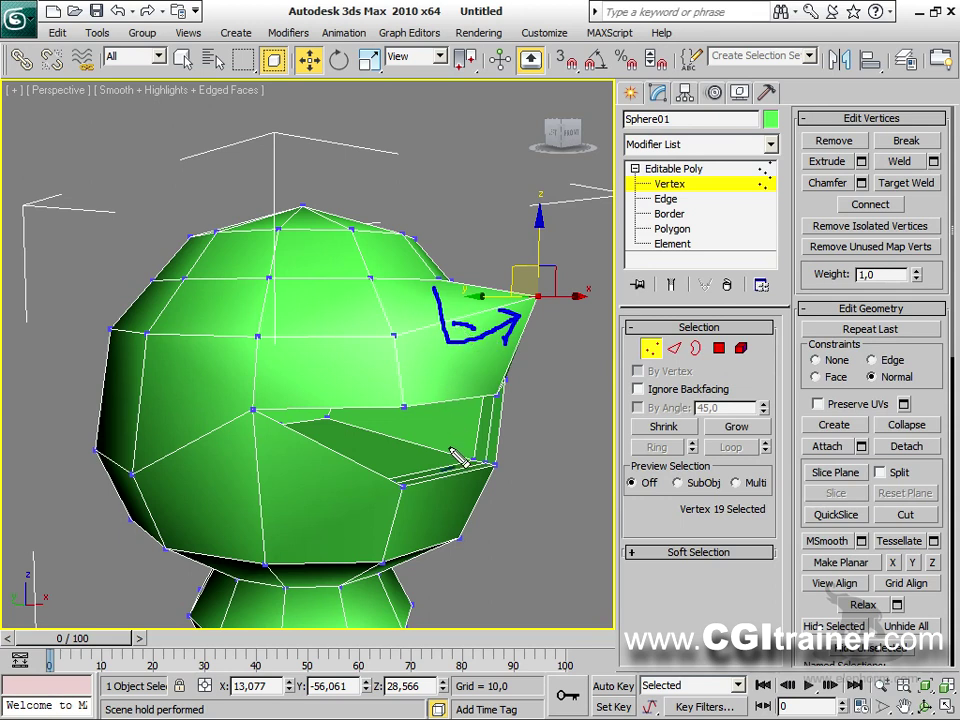
key(Escape)
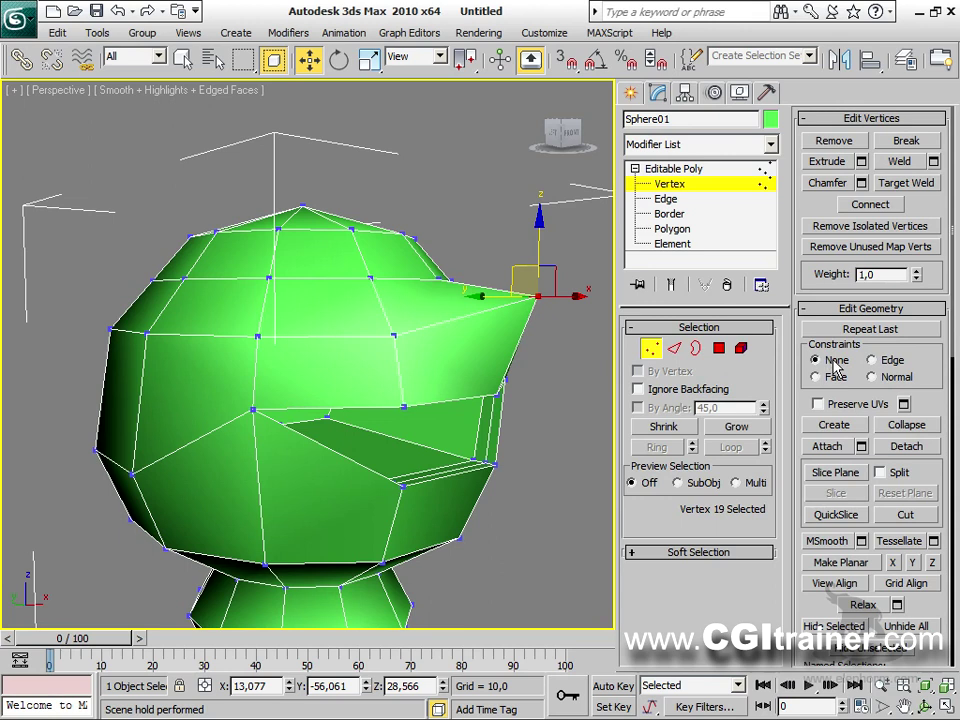
key(z)
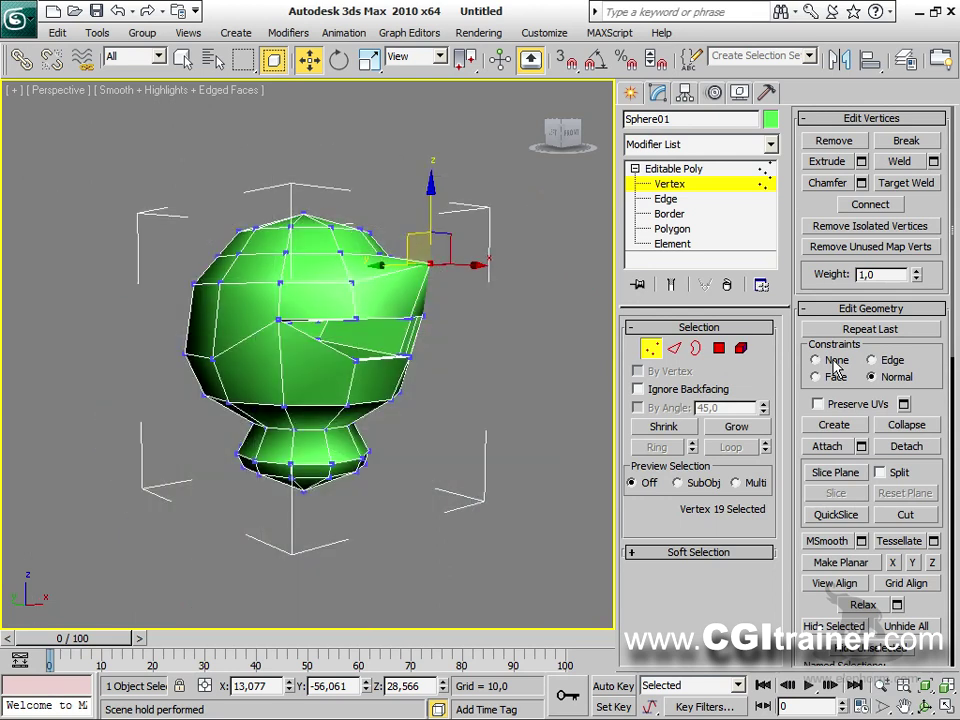
key(ctrl+z)
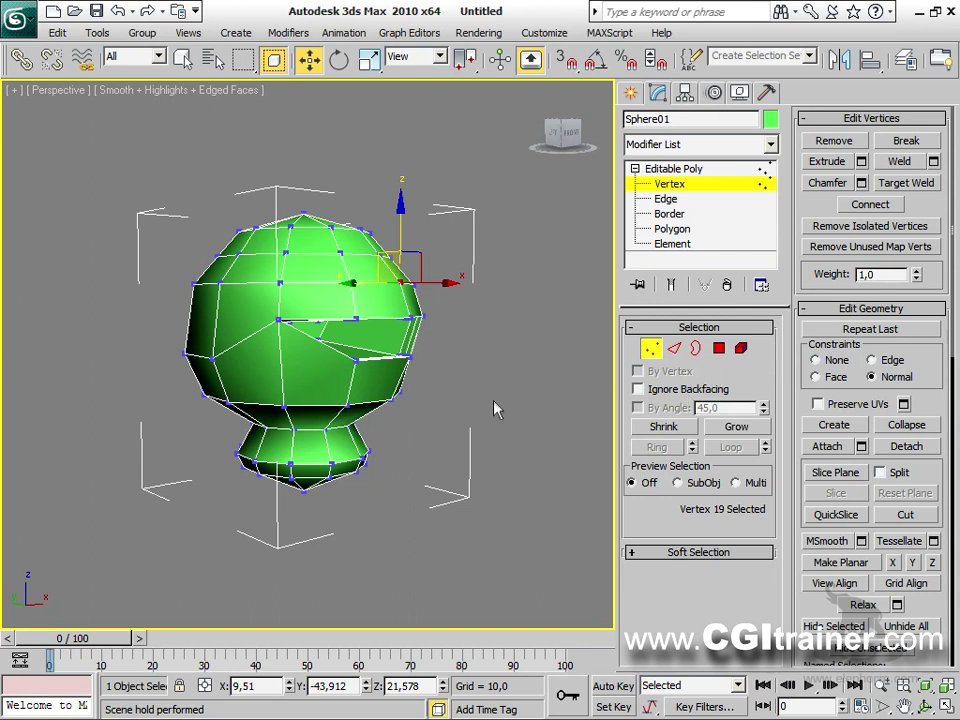
click(497, 408)
key(shift+z)
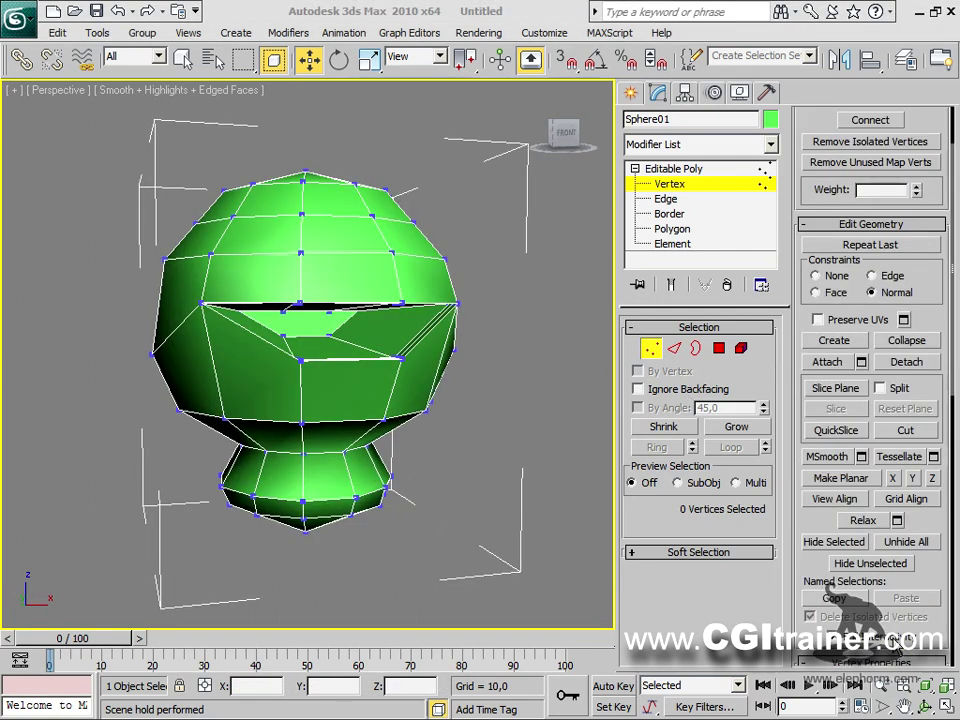
Step: Configure the Perspective viewport with a field of view of 20
alt+middle_drag(379, 445, 400, 385)
scroll(383, 342, up, 5)
scroll(383, 342, down, 5)
scroll(480, 190, up, 5)
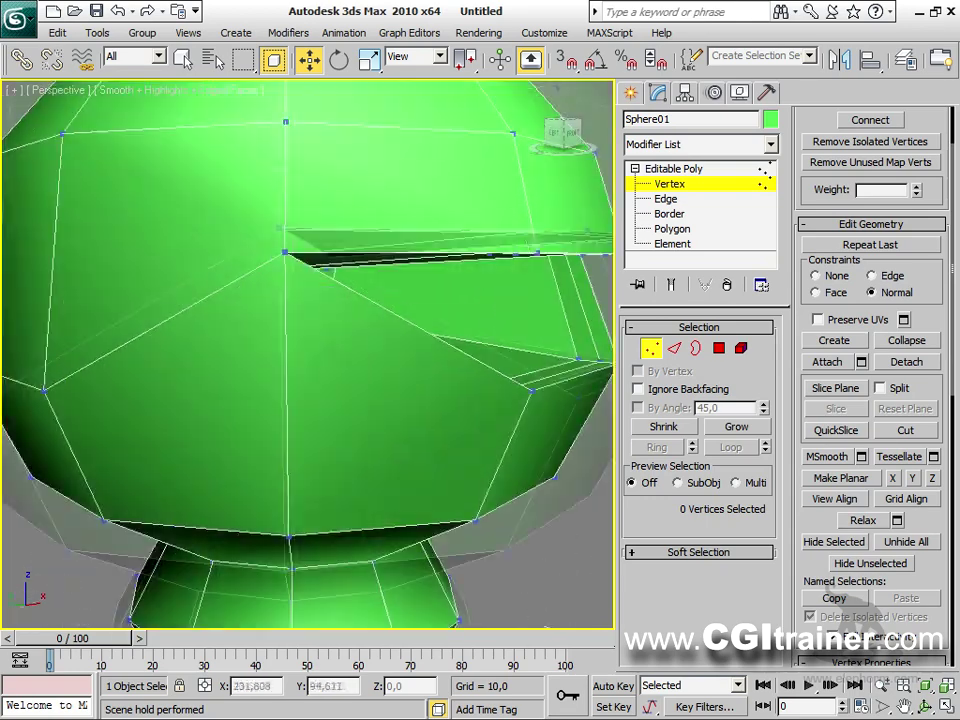
scroll(480, 190, down, 5)
alt+middle_drag(480, 190, 480, 174)
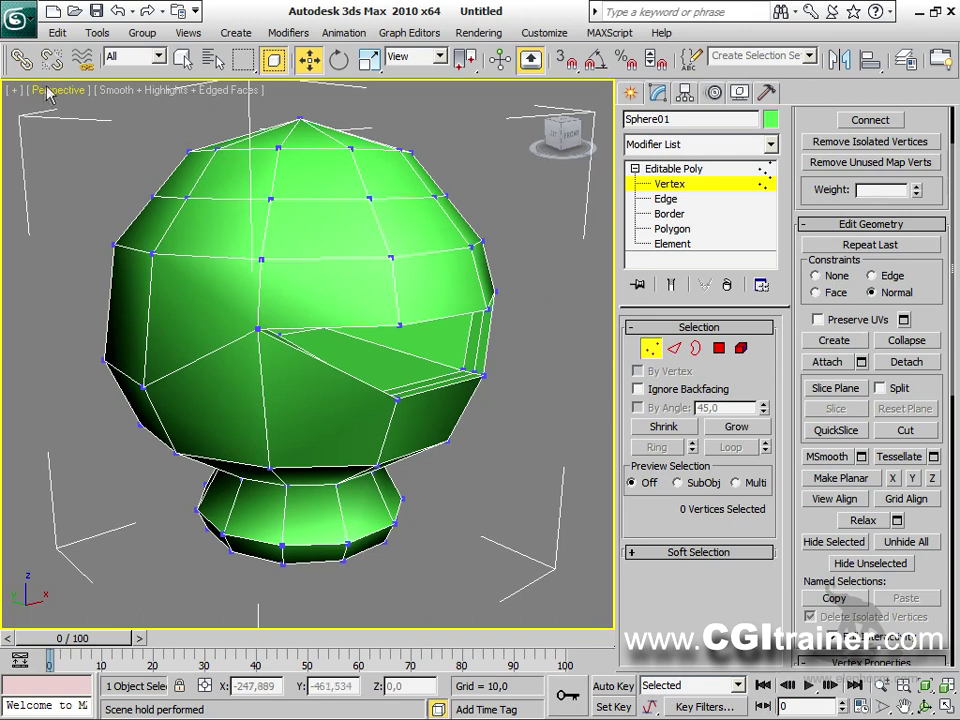
click(16, 90)
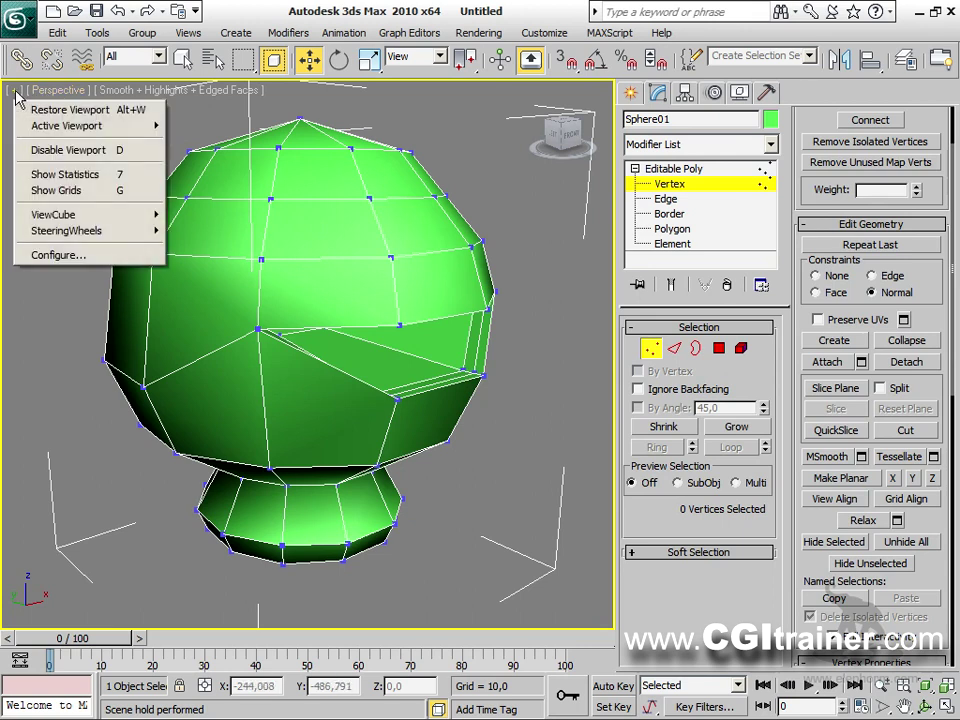
click(66, 257)
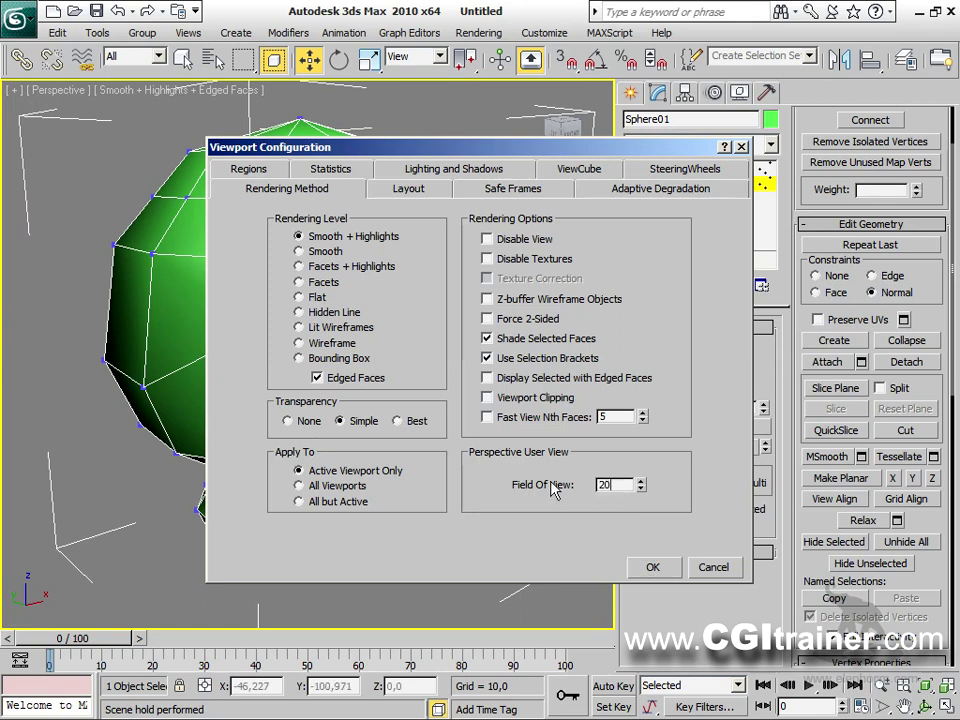
click(656, 567)
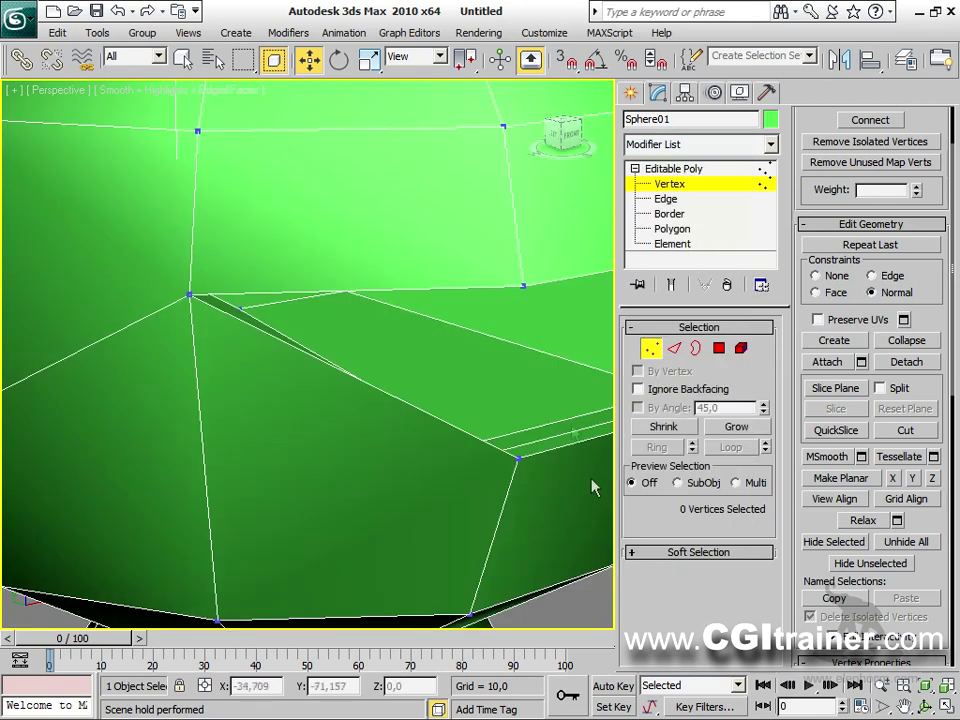
Step: Check the active snap types for the sphere's vertices and midpoints, and turn on 3D snapping
scroll(596, 484, down, 5)
alt+middle_drag(596, 484, 500, 340)
alt+middle_drag(531, 392, 372, 288)
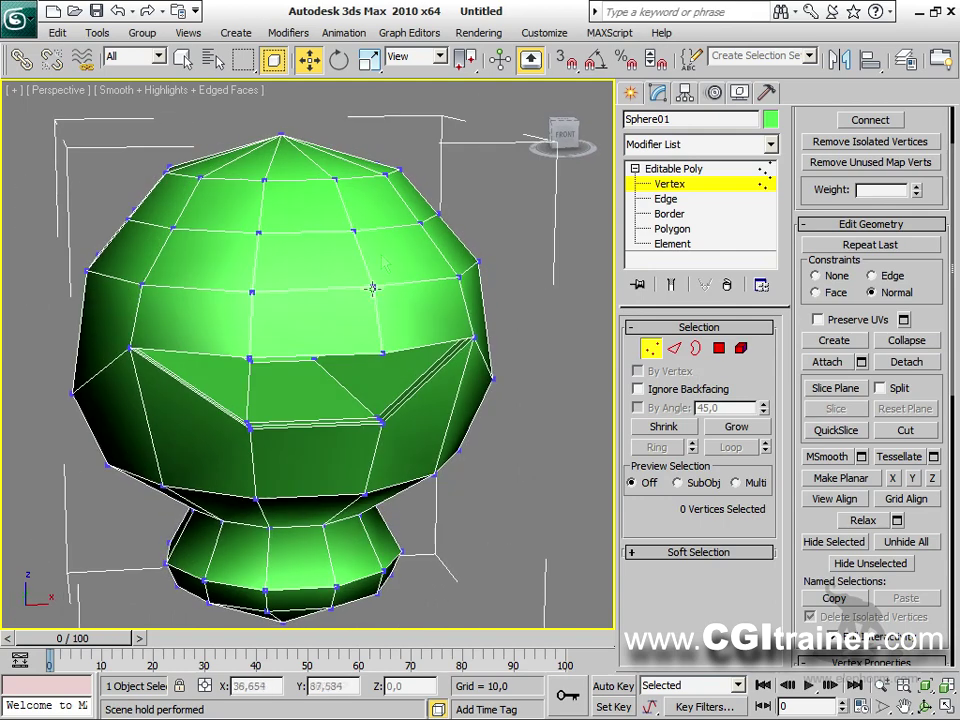
shift+right_click(480, 272)
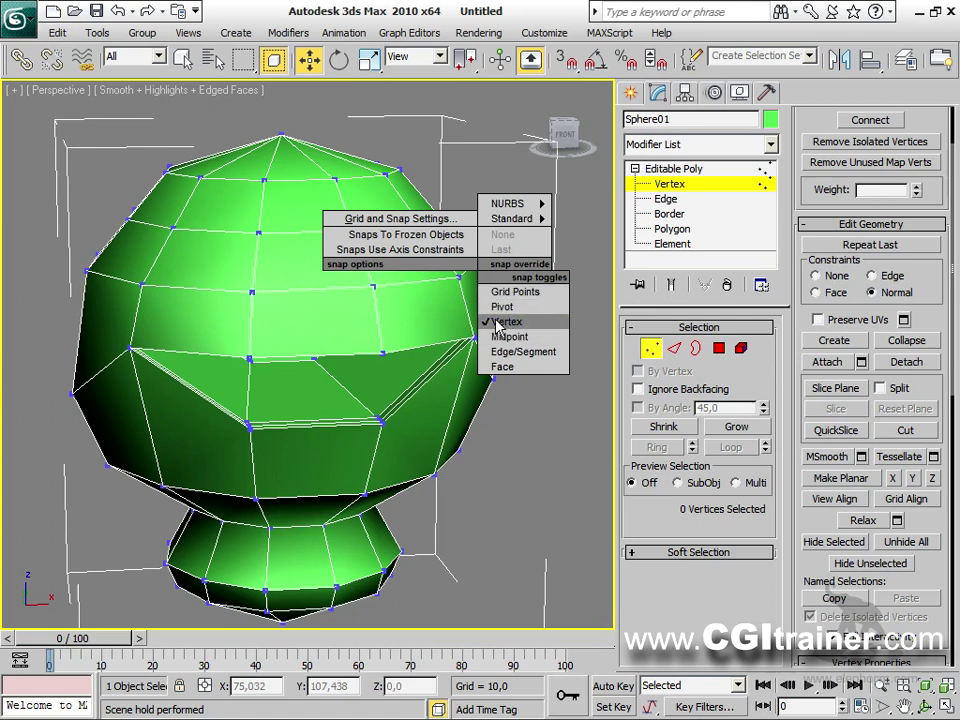
click(483, 453)
key(s)
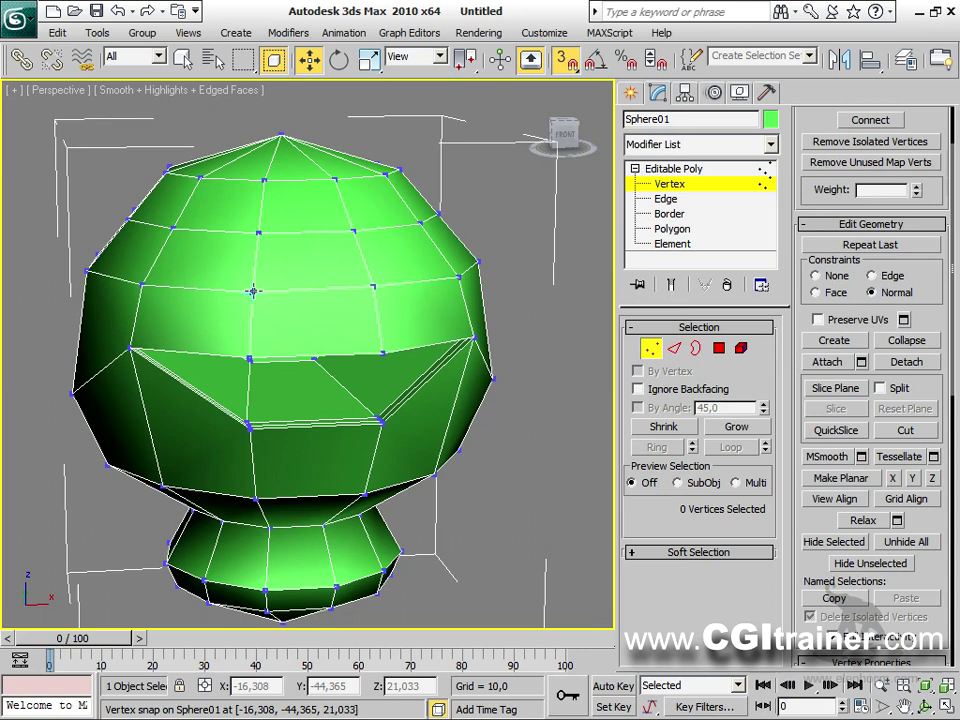
Step: Cut two edges from the corner vertices above the mouth to the midpoint of the edge above them, and turn snapping off
click(898, 432)
key(ctrl+h)
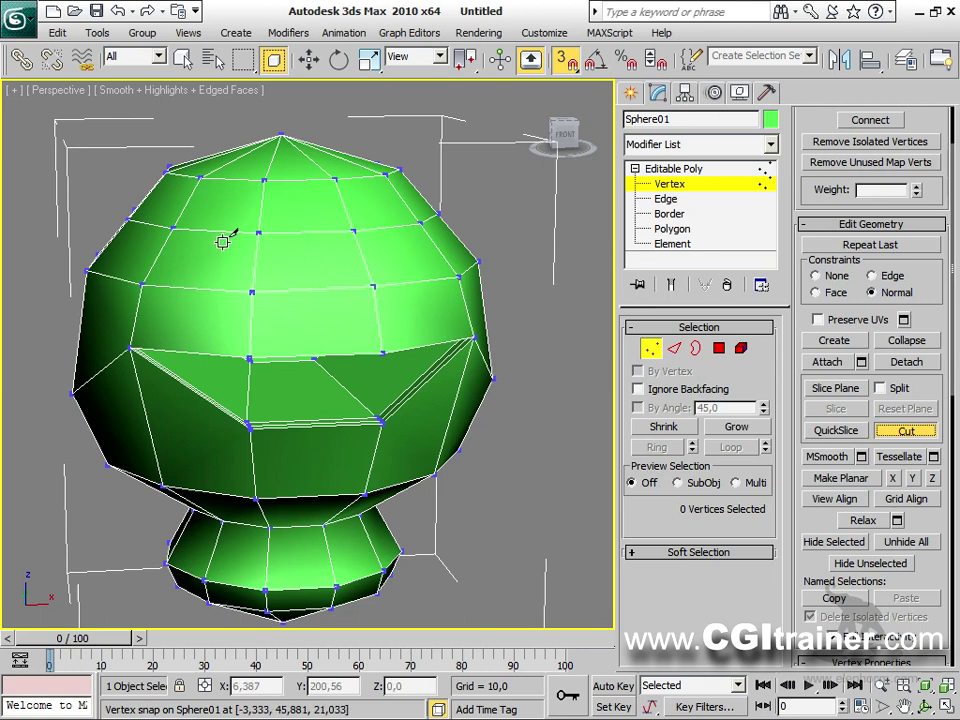
click(373, 287)
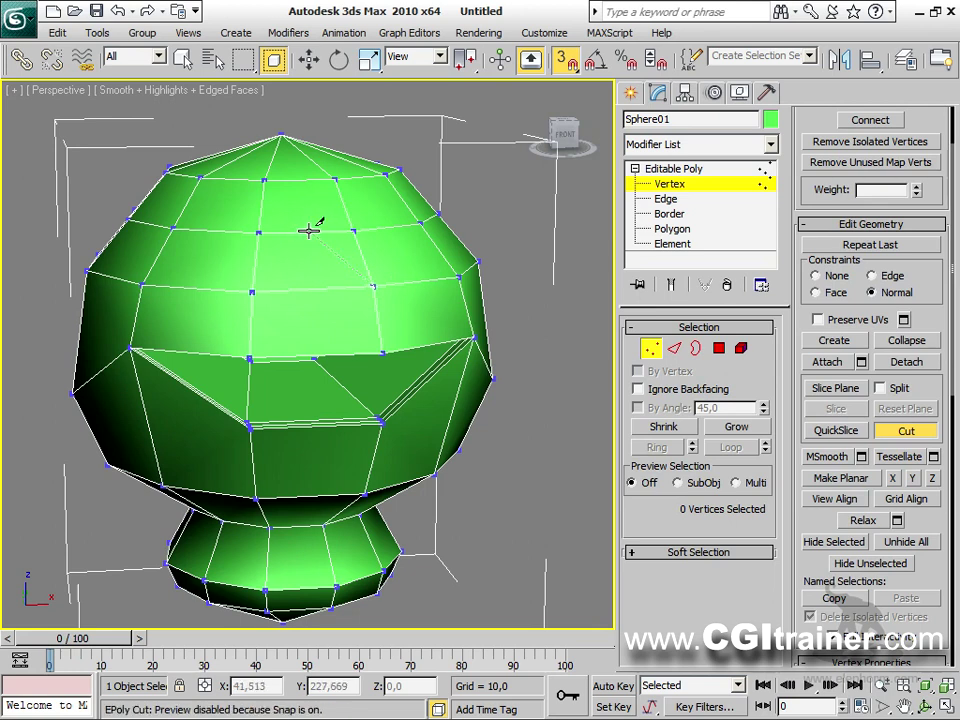
click(310, 232)
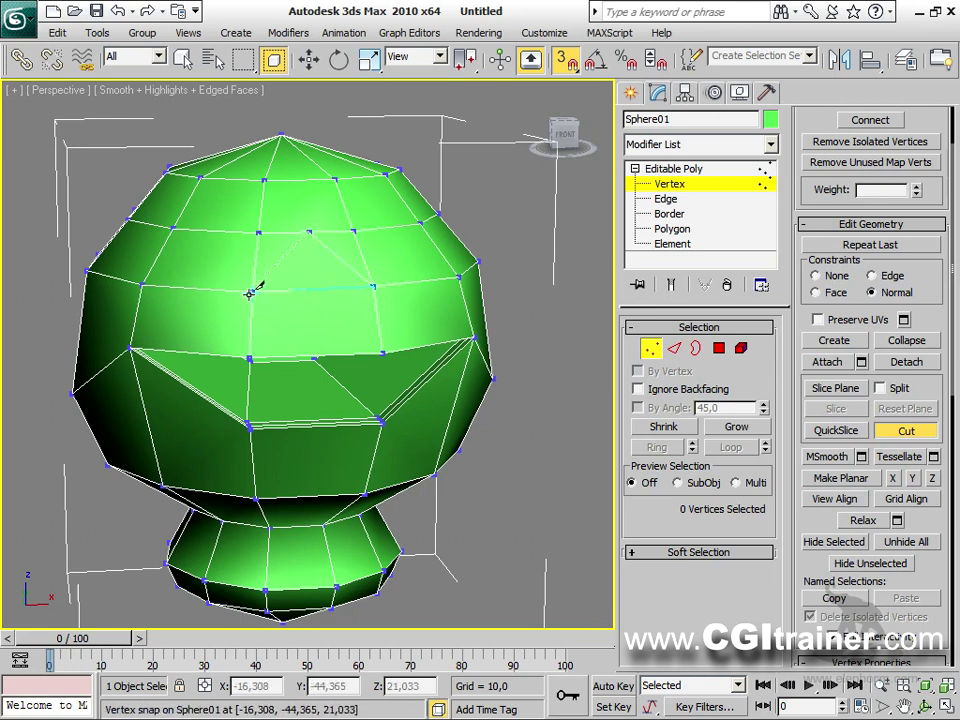
click(266, 290)
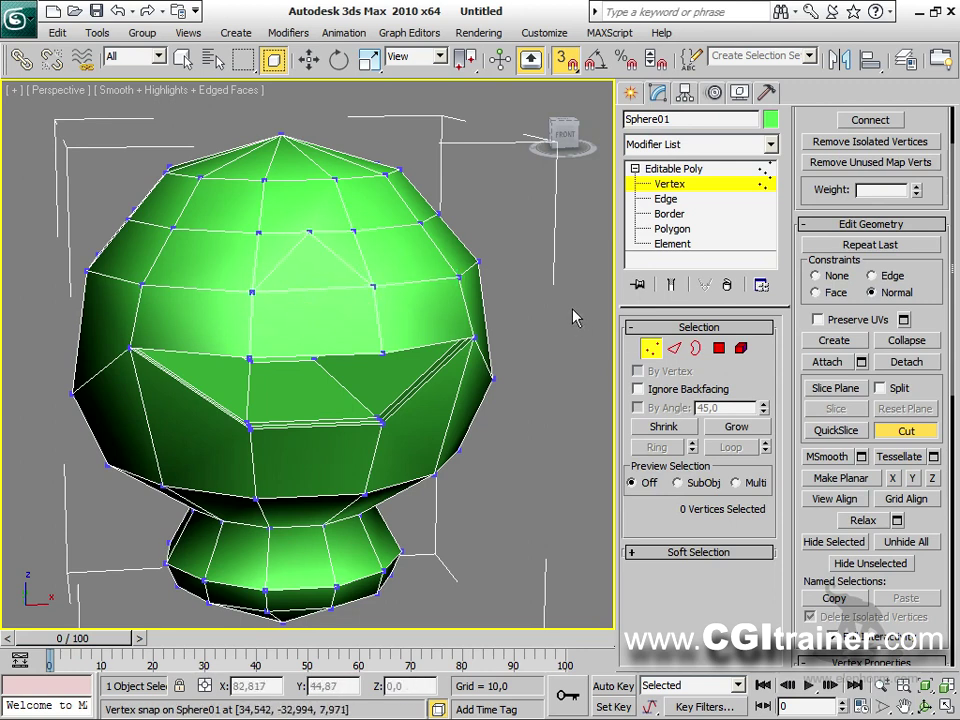
click(347, 230)
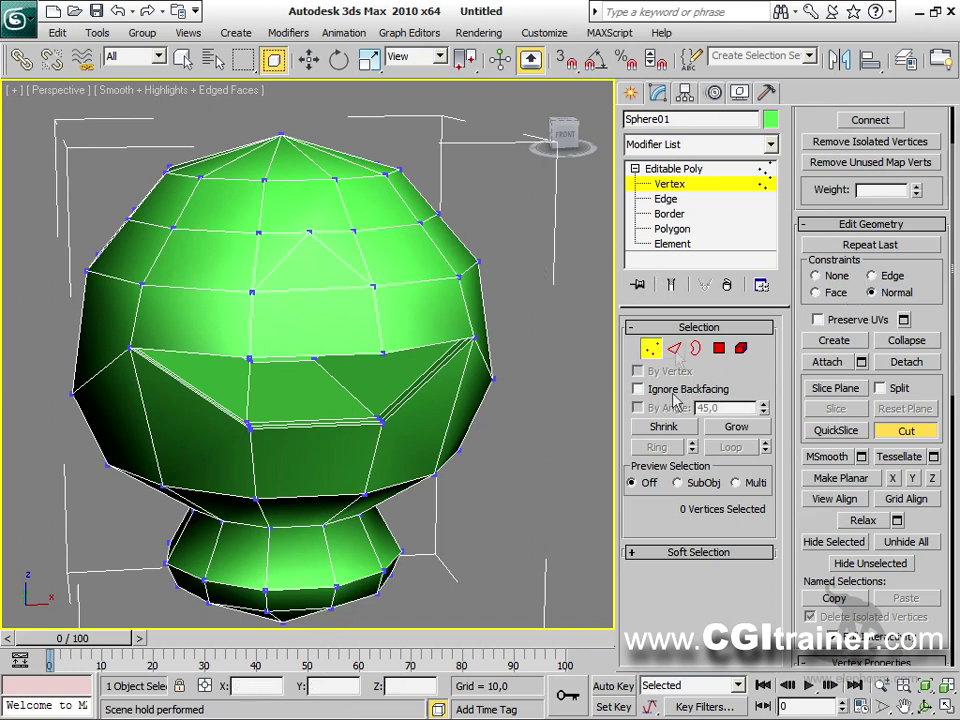
Step: Target-weld the vertices on both sides of the new midpoint vertex onto it, forming the tip of the triangular face
scroll(943, 272, up, 3)
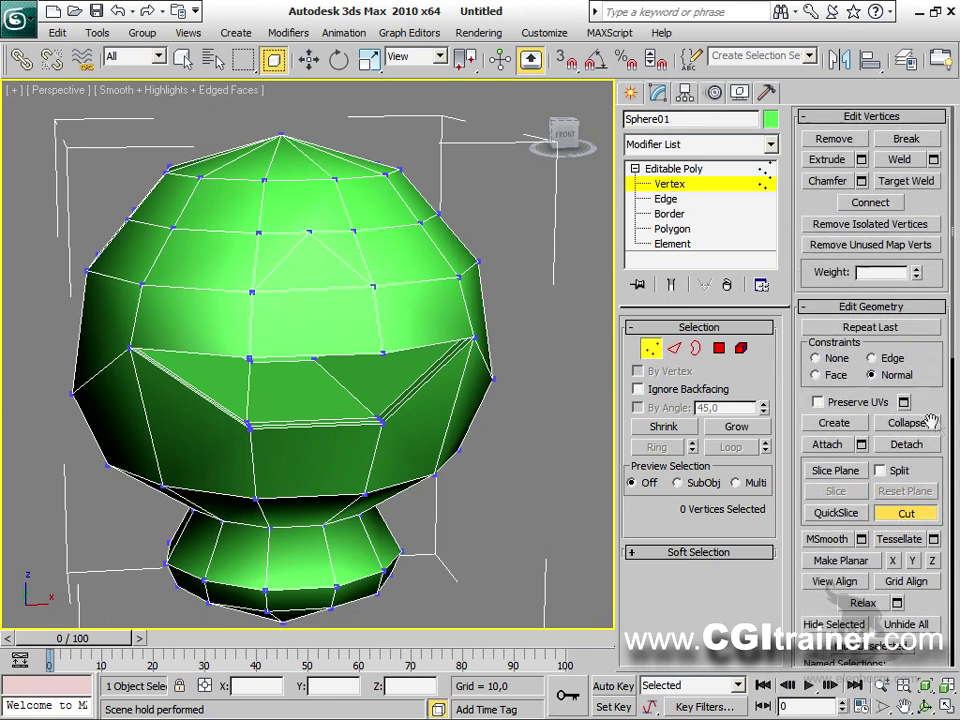
click(913, 185)
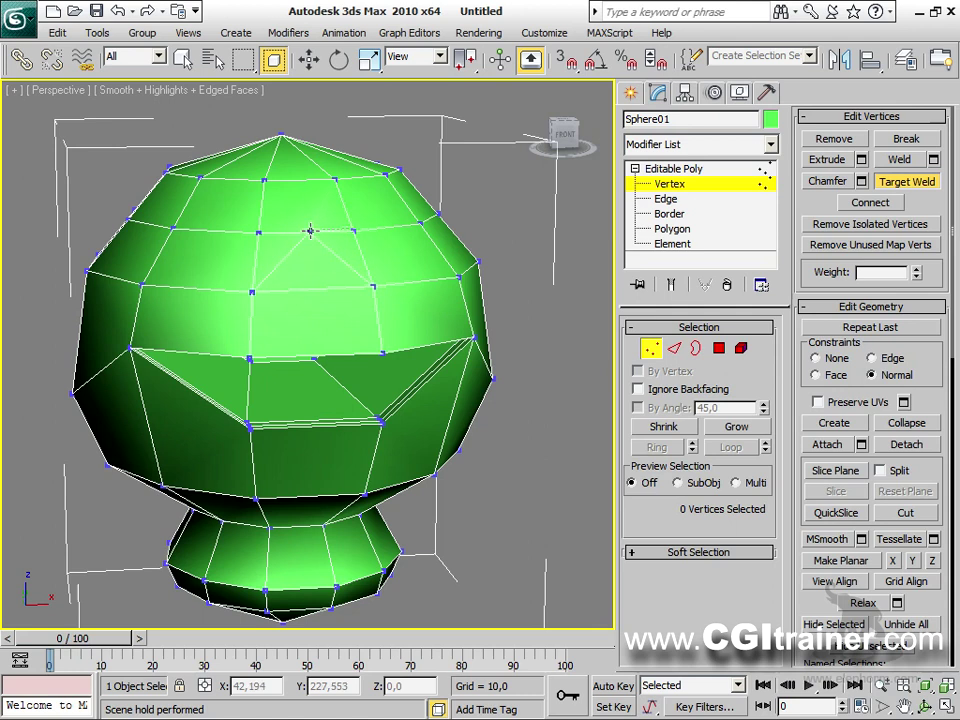
click(259, 233)
click(309, 232)
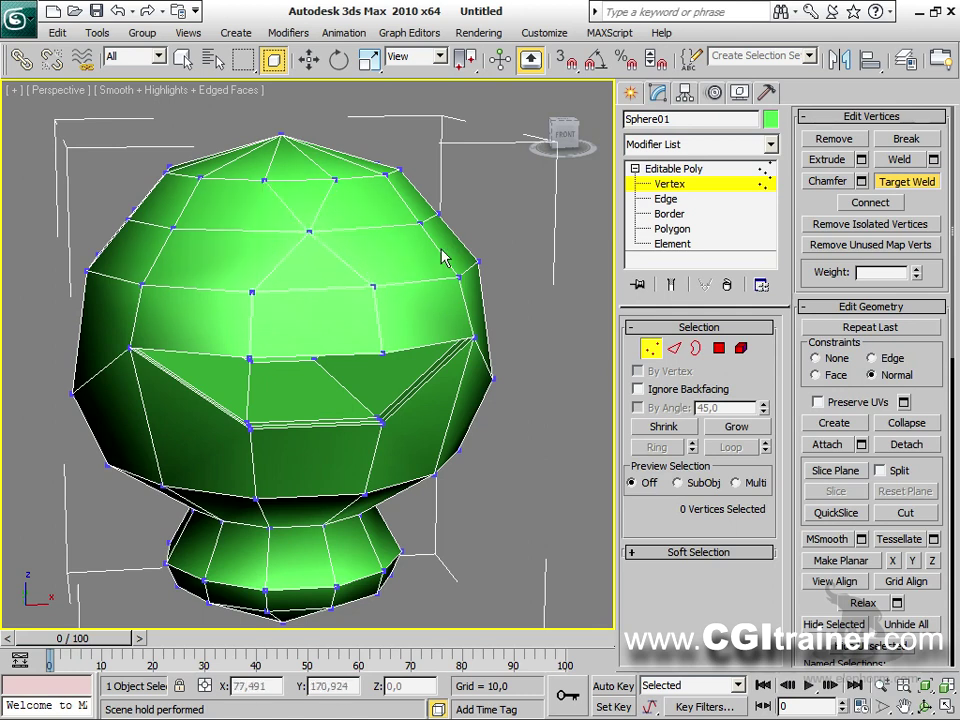
Step: At Edge level, slide the triangle's base edge down to about Y -46.1, Z 14.2 with the Face constraint
click(676, 348)
key(w)
click(317, 140)
click(317, 289)
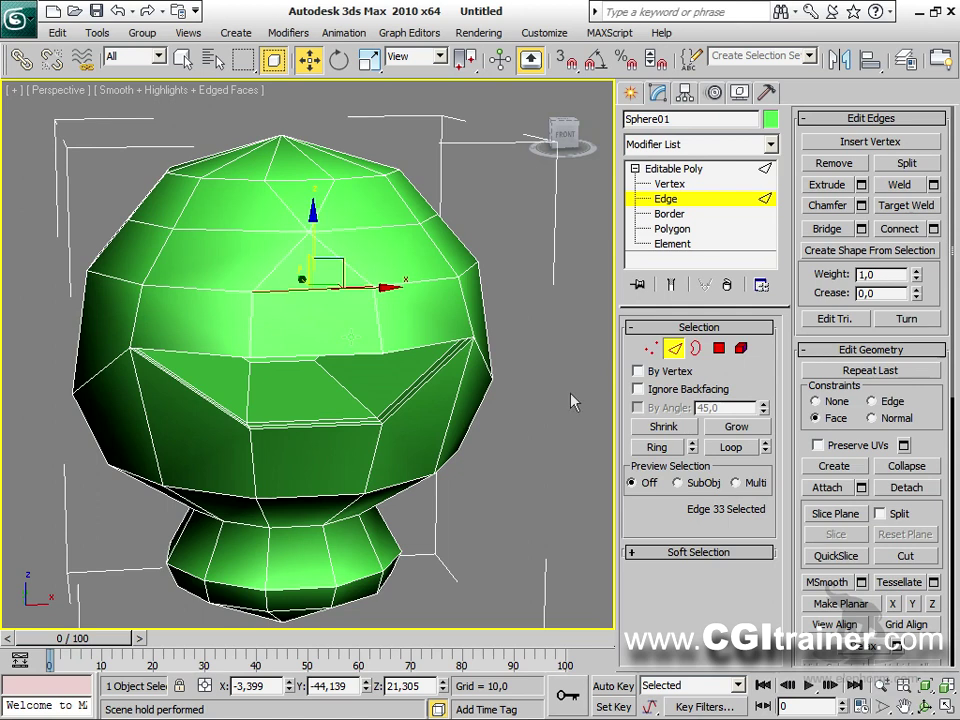
drag(312, 235, 315, 272)
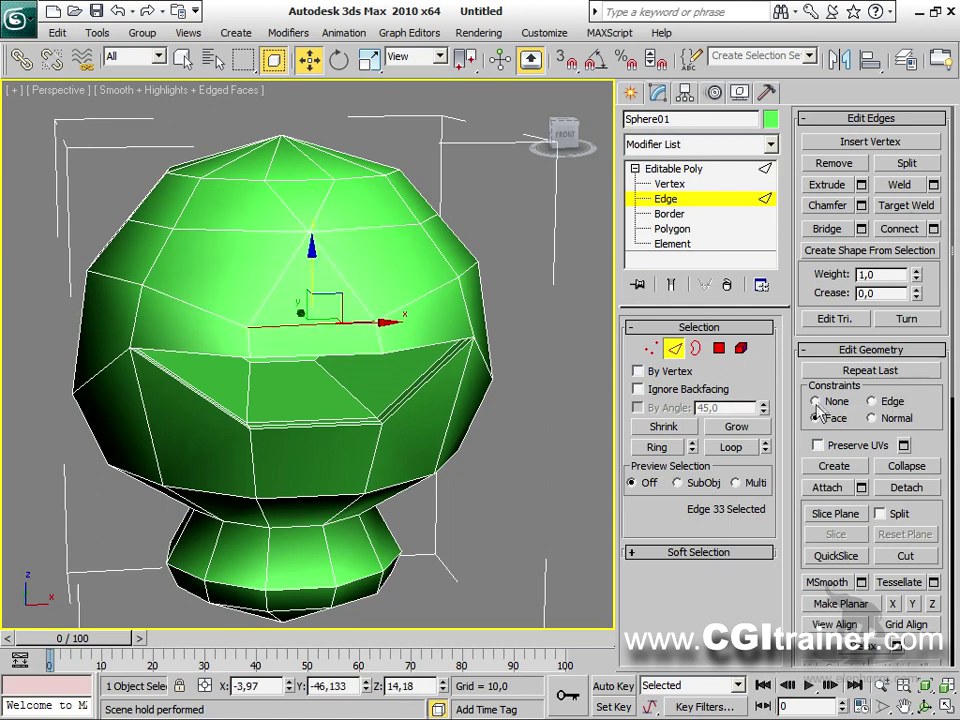
Step: Set the constraint to None, select the triangular polygon above the mouth and extrude it slightly outward as a nose
click(720, 349)
click(318, 276)
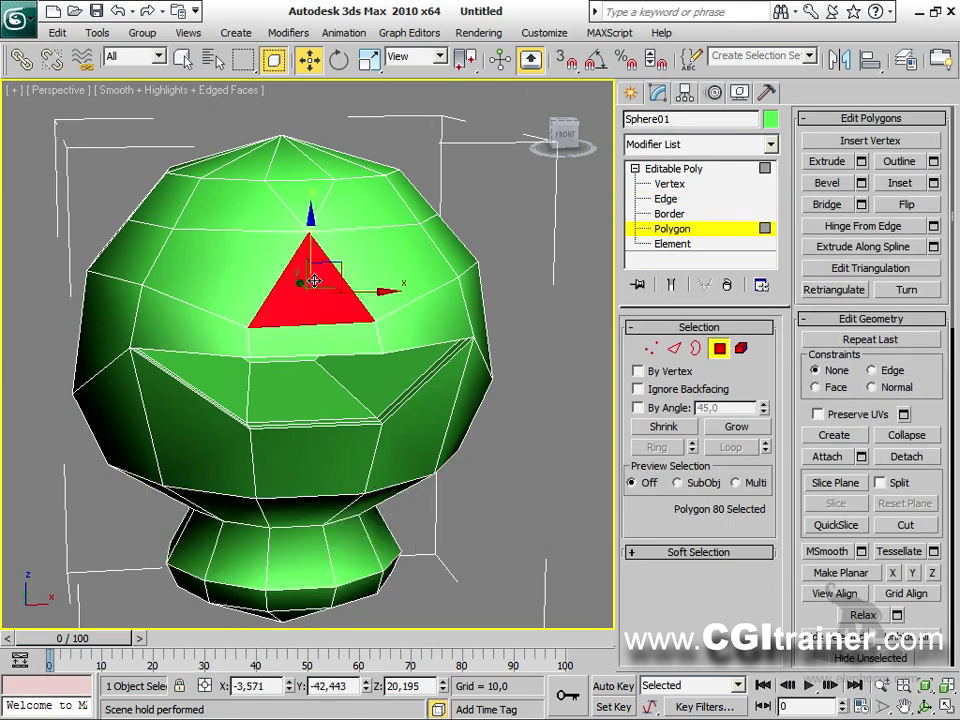
alt+middle_drag(327, 303, 412, 285)
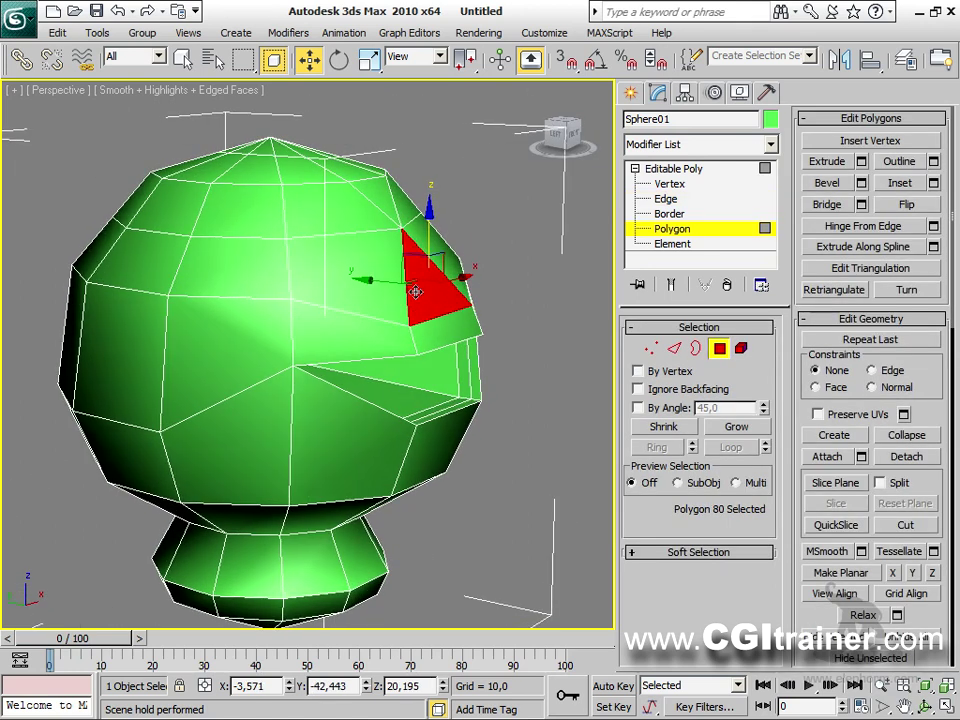
right_click(412, 285)
click(380, 337)
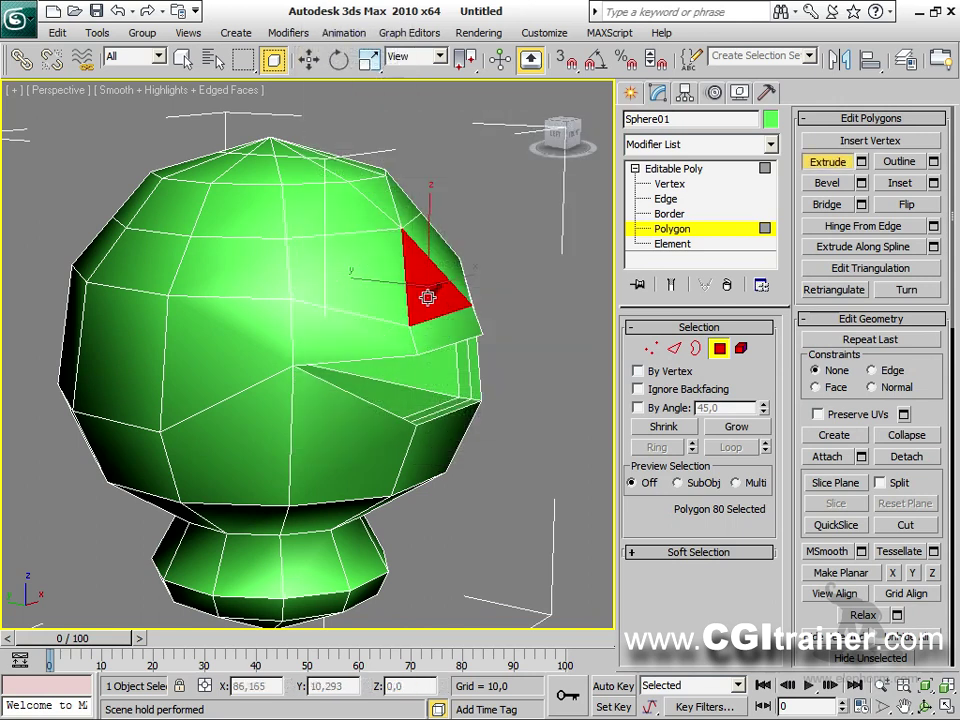
mouse_move(431, 284)
mouse_down()
mouse_move(443, 266)
mouse_move(432, 289)
mouse_up()
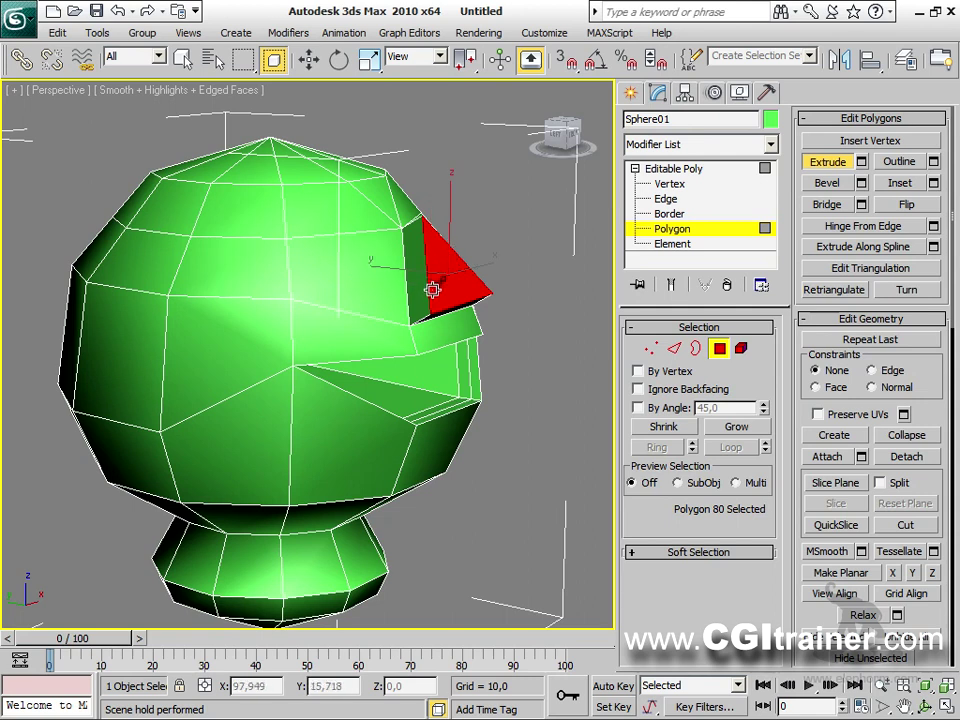
Step: At Vertex level, target-weld the top vertex of the extruded nose with the adjacent head vertex so the nose tapers upward
click(651, 348)
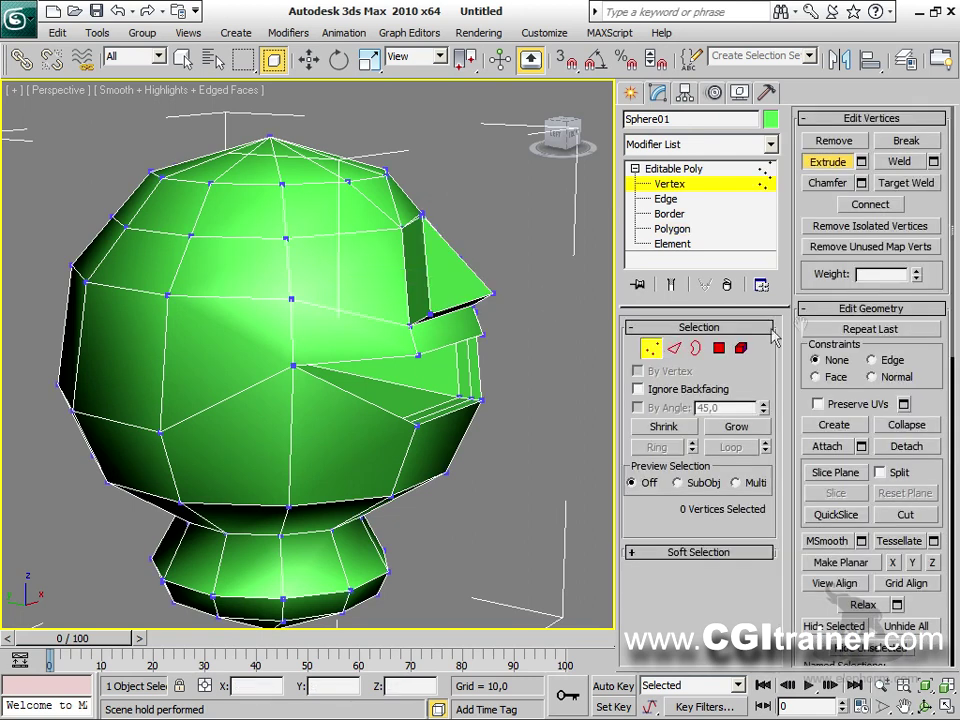
click(918, 186)
alt+middle_drag(508, 261, 336, 208)
click(457, 256)
click(432, 263)
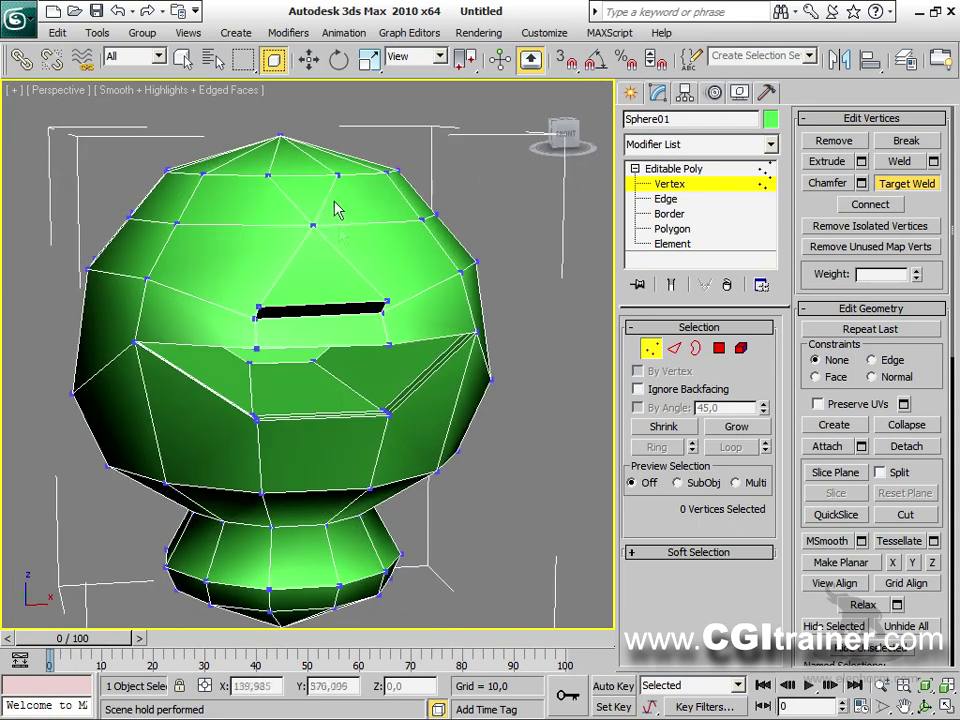
Step: Select the two lower front vertices of the nose and scale them toward their shared selection centre to about 34%
key(w)
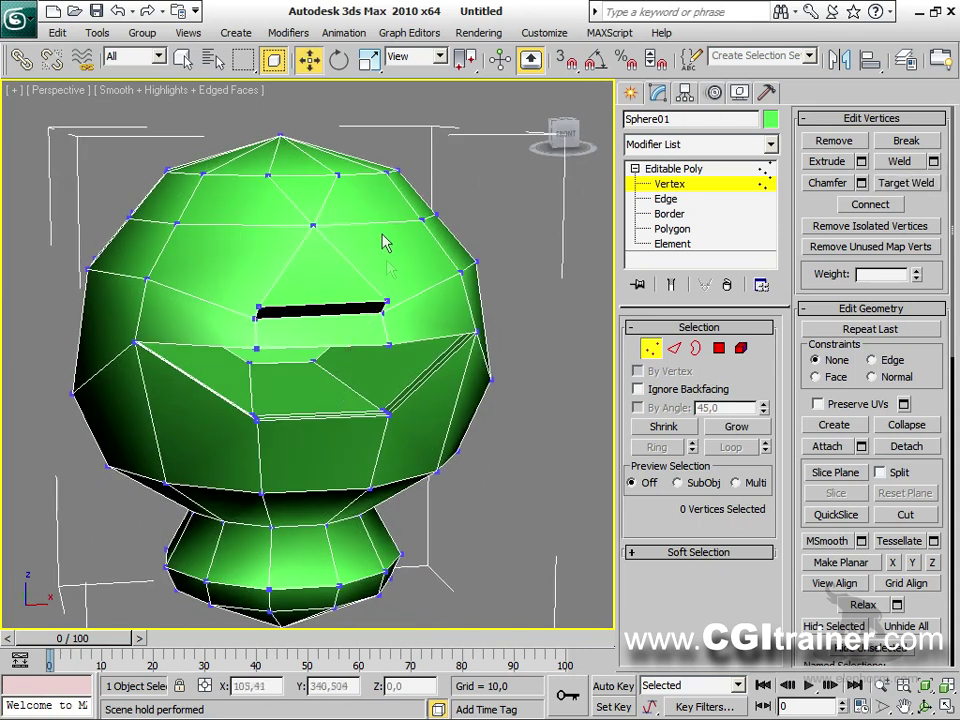
click(389, 301)
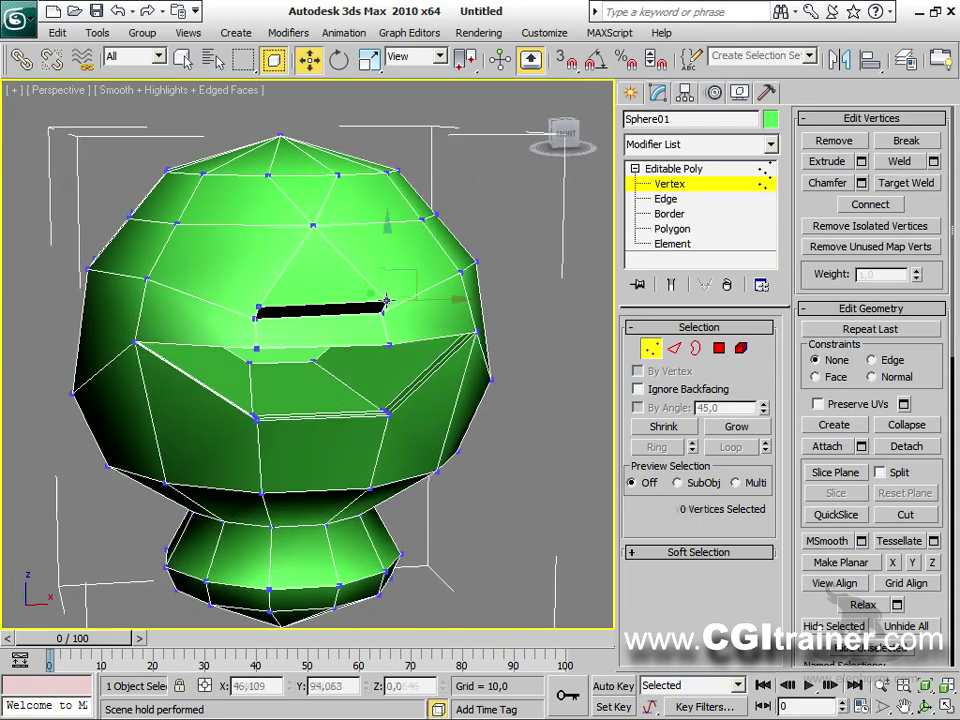
ctrl+click(258, 306)
right_click(320, 279)
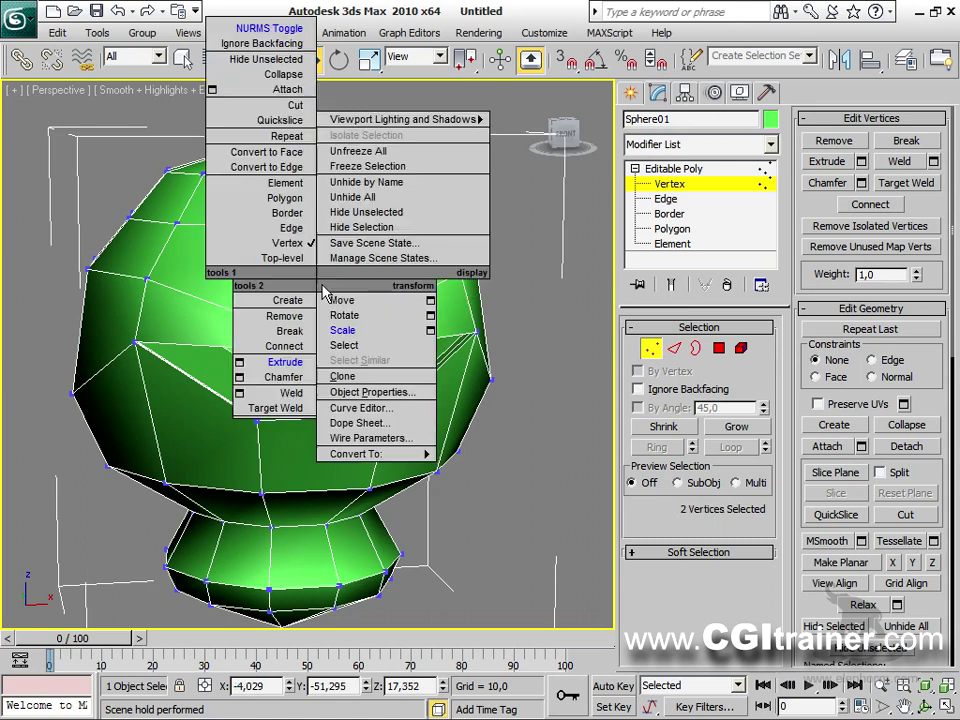
click(343, 331)
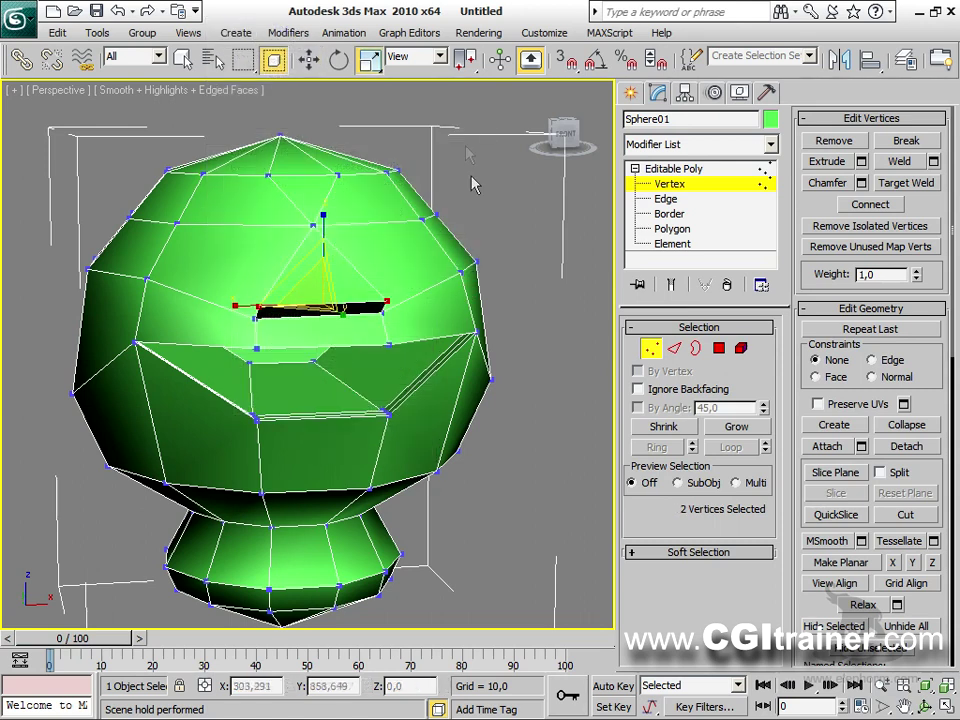
drag(469, 70, 474, 124)
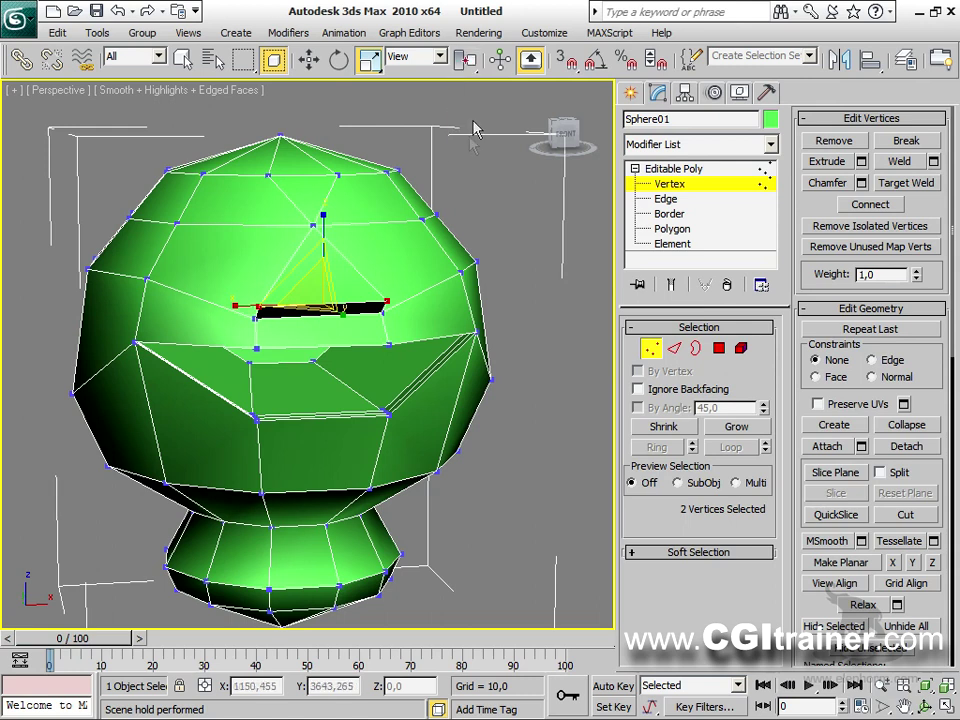
drag(318, 323, 318, 486)
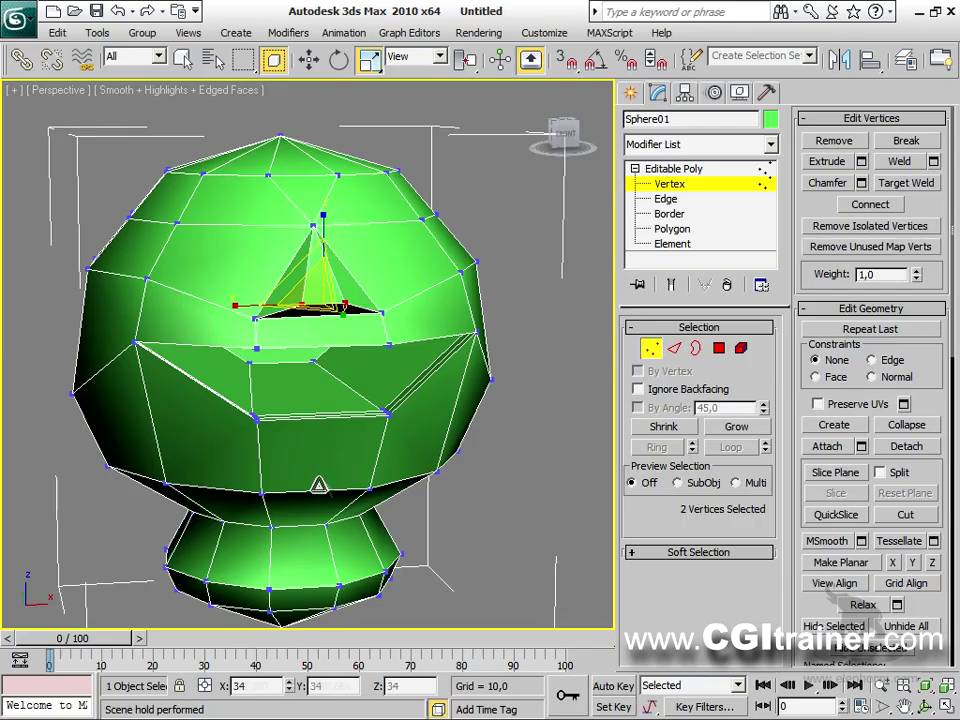
Step: Try to connect the nose's top vertex with the pole vertex at the top of the head
alt+middle_drag(392, 336, 297, 317)
scroll(439, 347, up, 3)
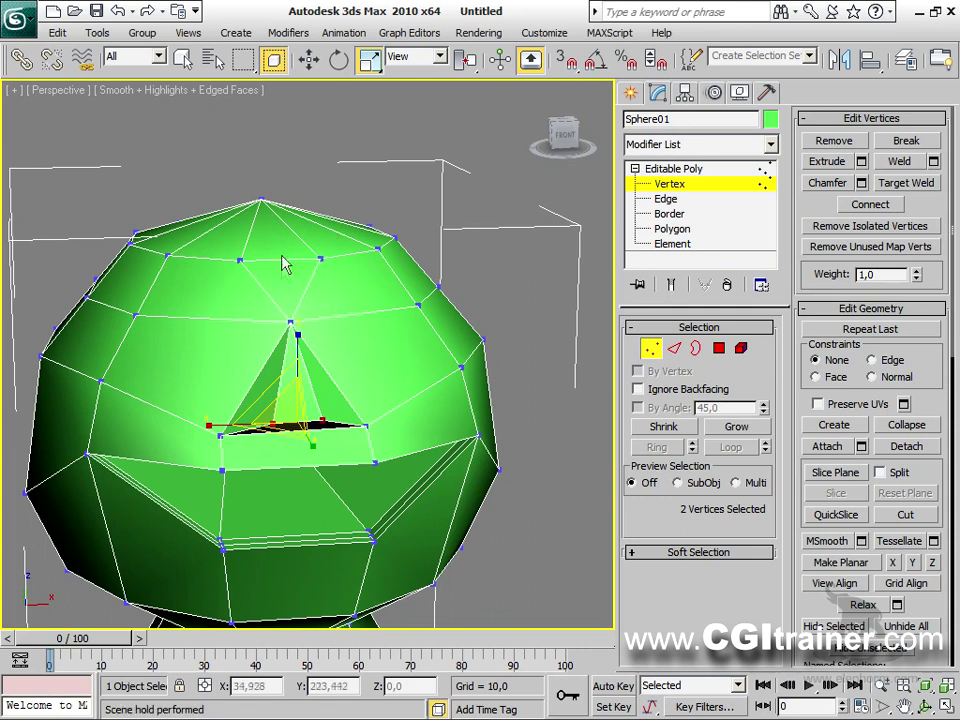
click(293, 321)
ctrl+click(264, 200)
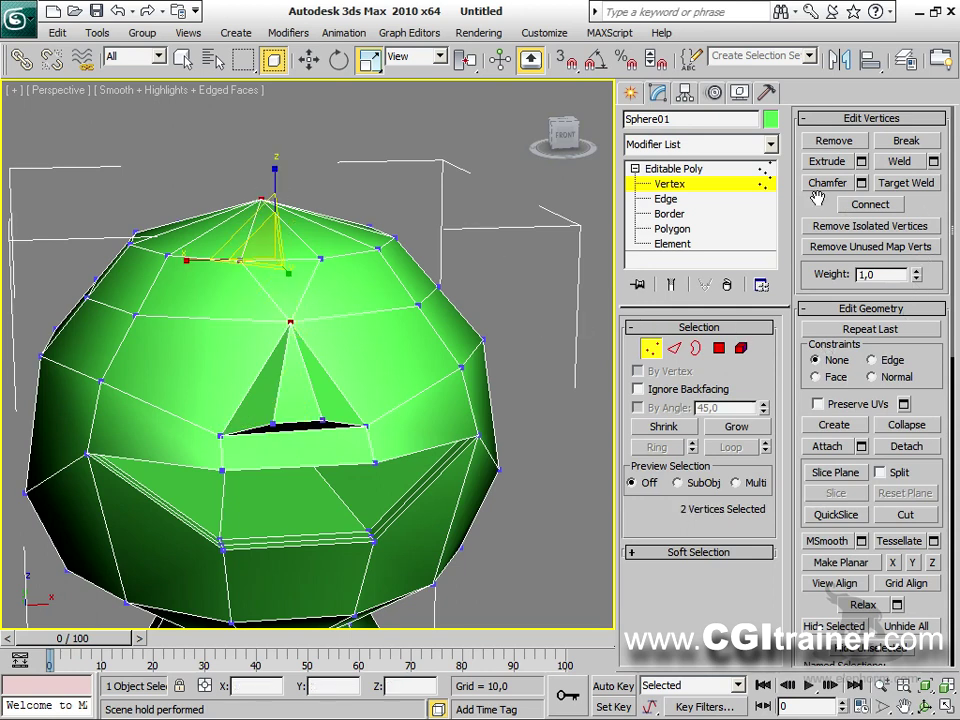
click(864, 206)
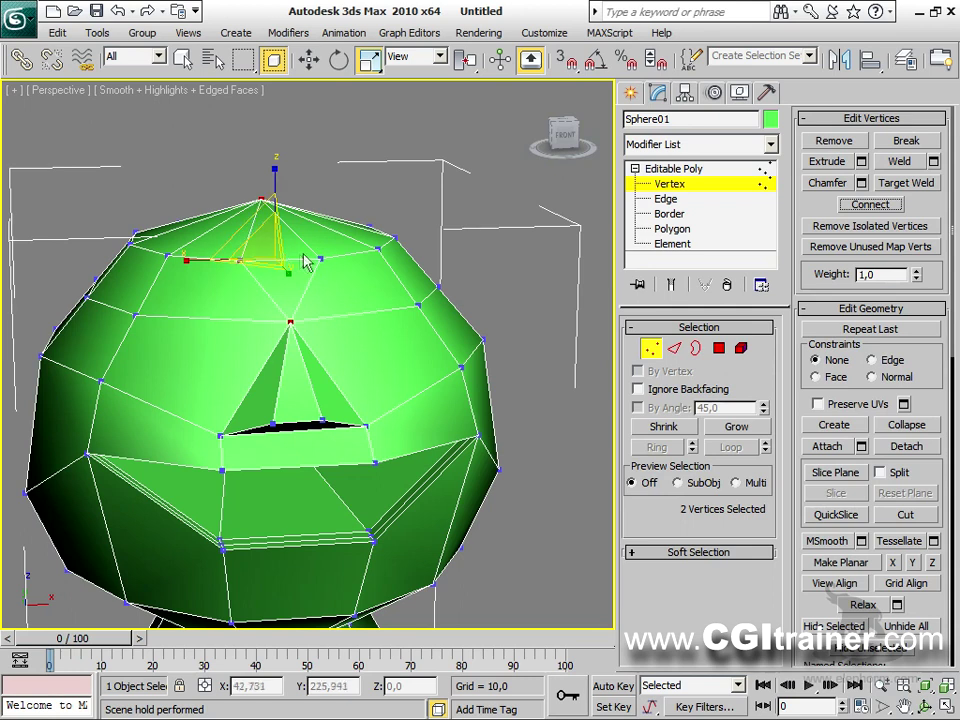
click(466, 248)
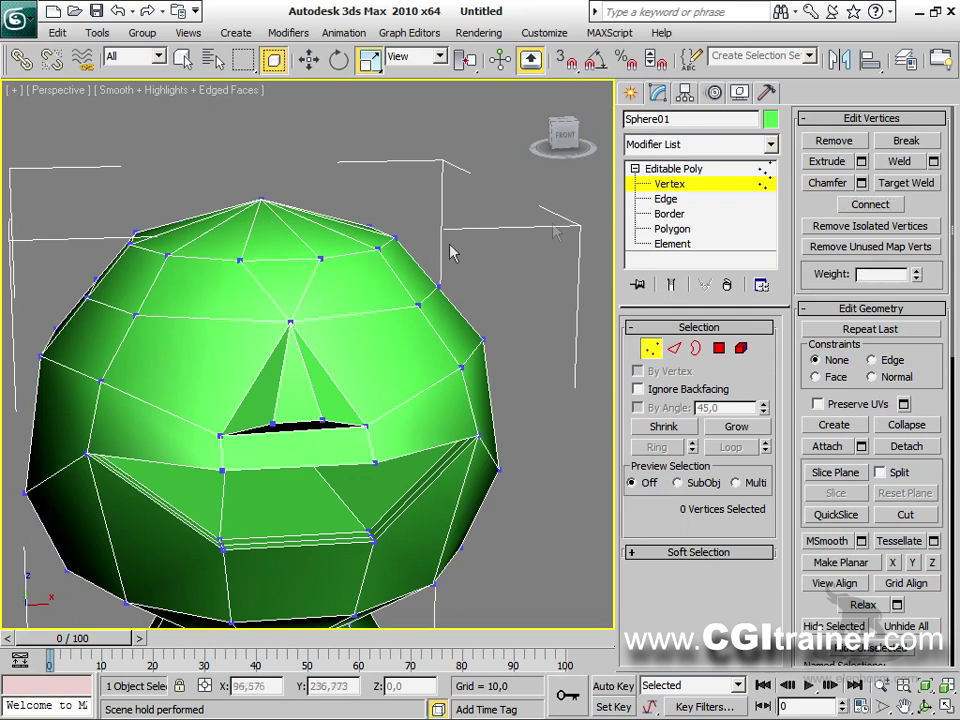
Step: Cut a new edge with vertex snapping from the nose's top vertex up to the pole vertex of the head
click(908, 516)
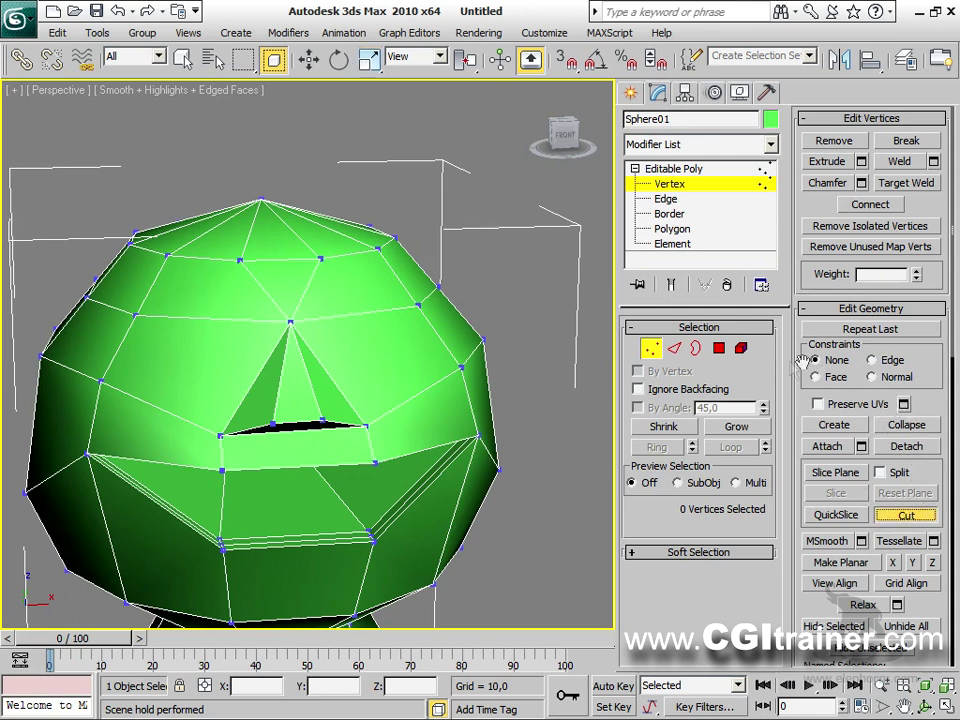
key(s)
click(290, 323)
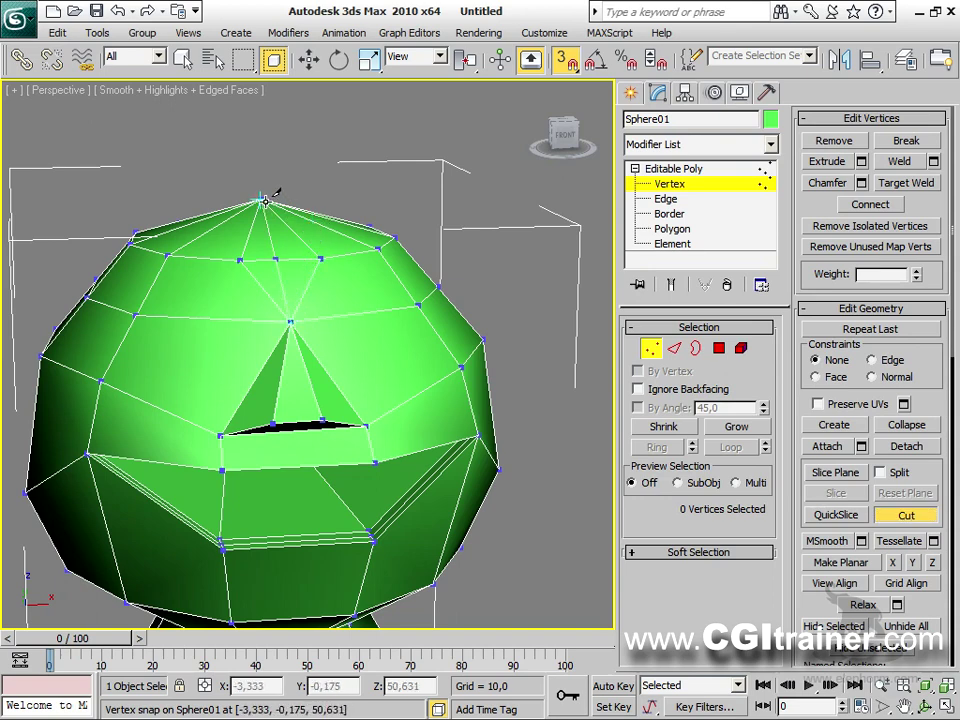
alt+middle_drag(300, 192, 502, 314)
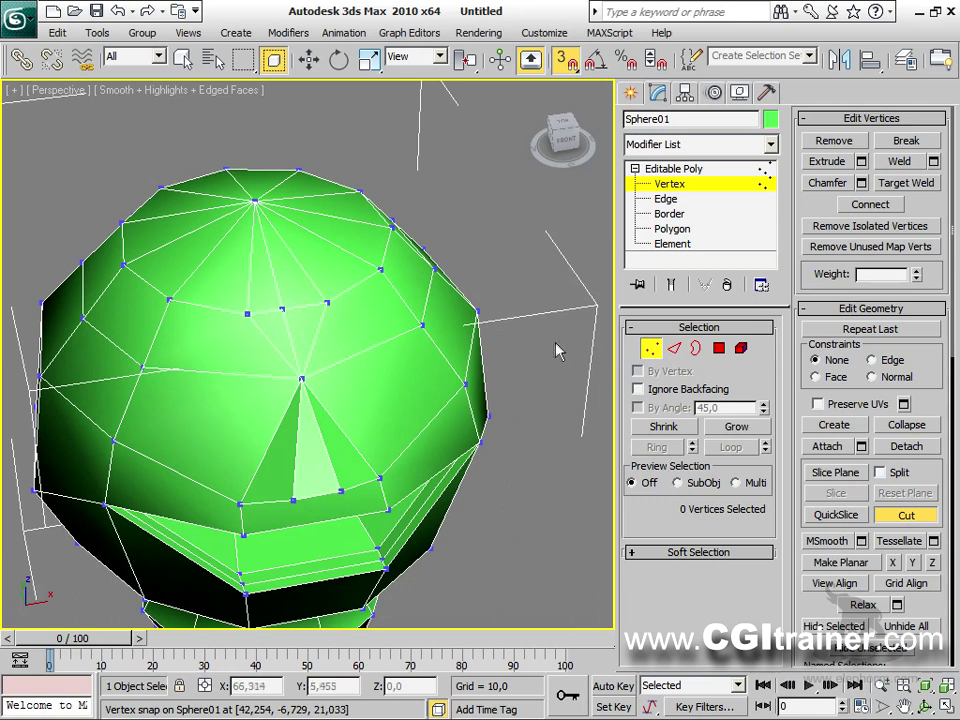
right_click(534, 315)
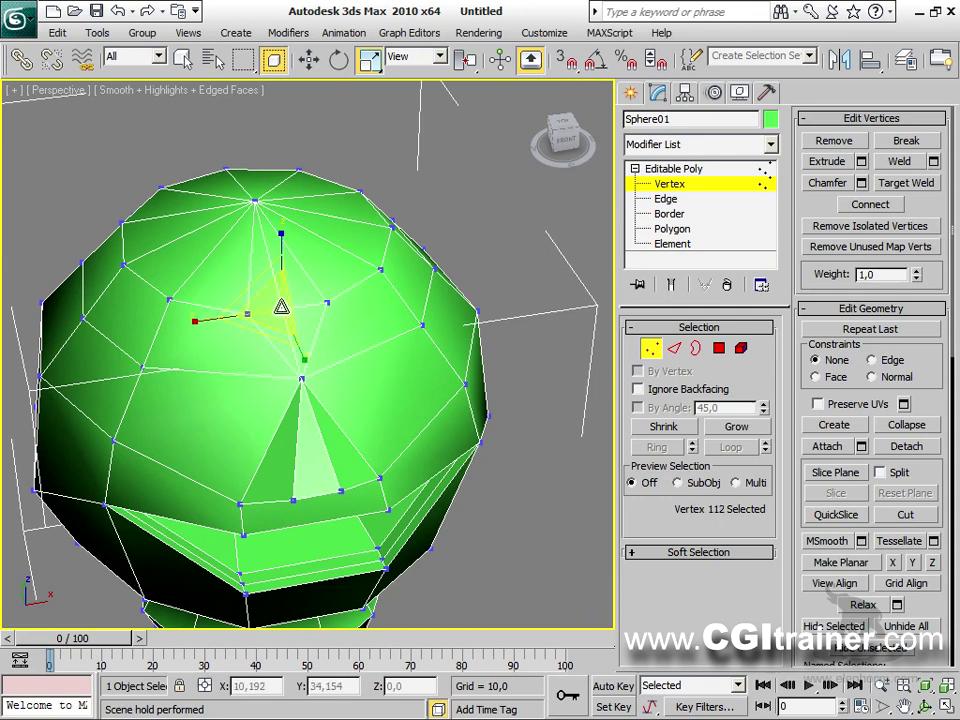
Step: Turn snapping off and move the new vertex midway along the cut slightly into the forehead
right_click(310, 290)
click(322, 297)
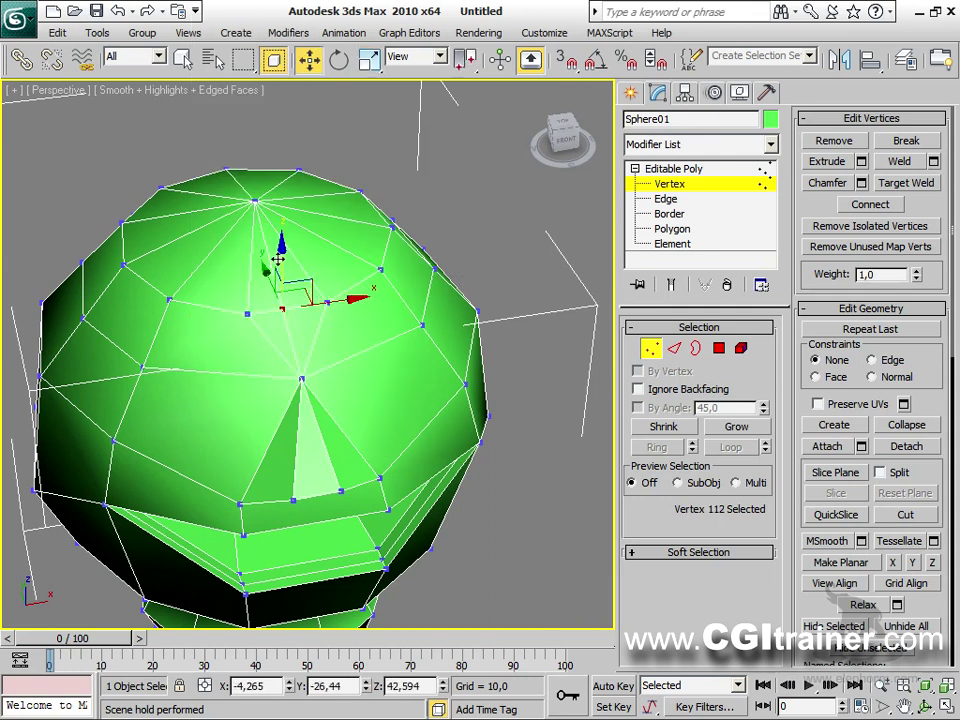
drag(281, 281, 276, 258)
Step: Move the vertex at the top of the nose to about Y -32.4, Z 29.3 to shape the nose bridge
alt+middle_drag(276, 258, 360, 327)
click(358, 311)
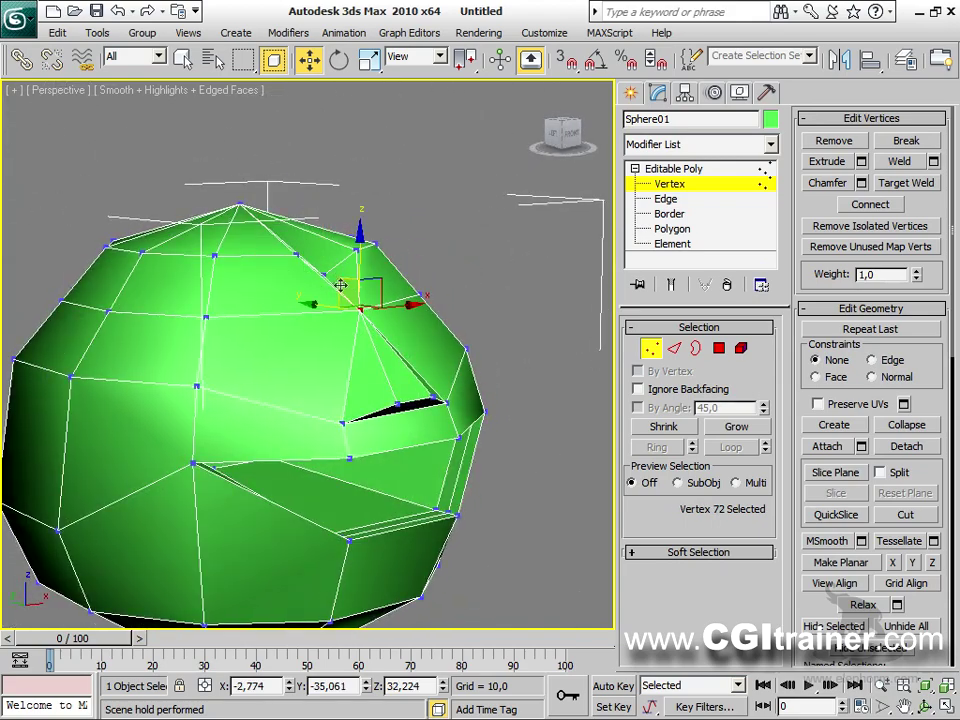
drag(337, 282, 392, 345)
alt+middle_drag(398, 362, 285, 171)
drag(296, 140, 232, 125)
mouse_move(317, 321)
alt+middle_down()
mouse_move(338, 310)
mouse_move(281, 328)
mouse_move(328, 341)
alt+middle_up()
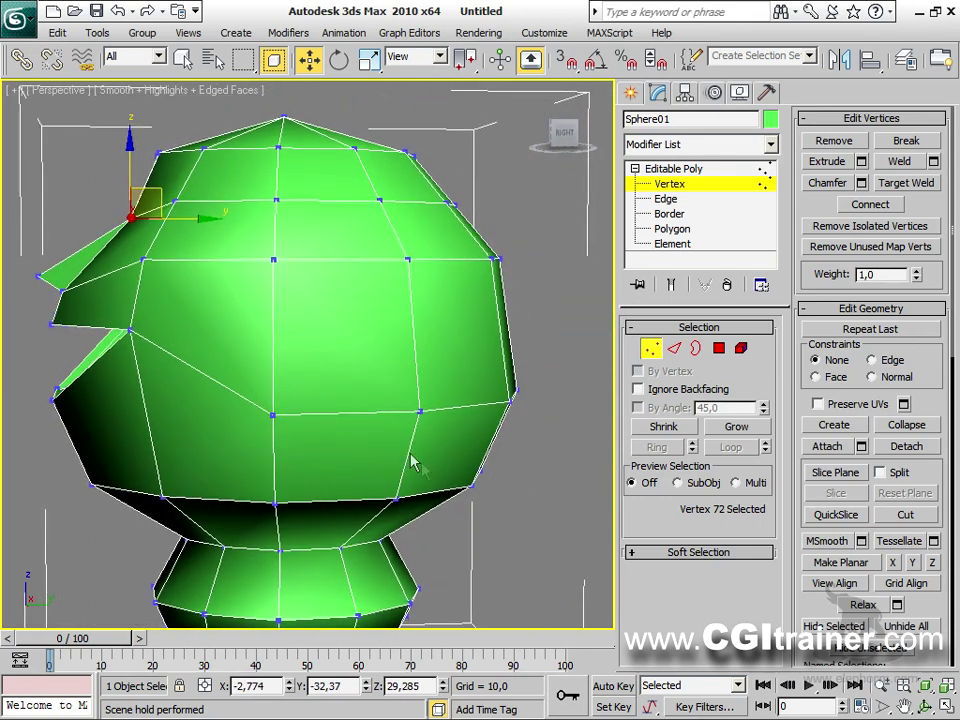
Step: At Edge level, select the edge loop around the lower head above the neck and move it to about Y 3.2, Z -20.1
alt+middle_drag(510, 506, 565, 418)
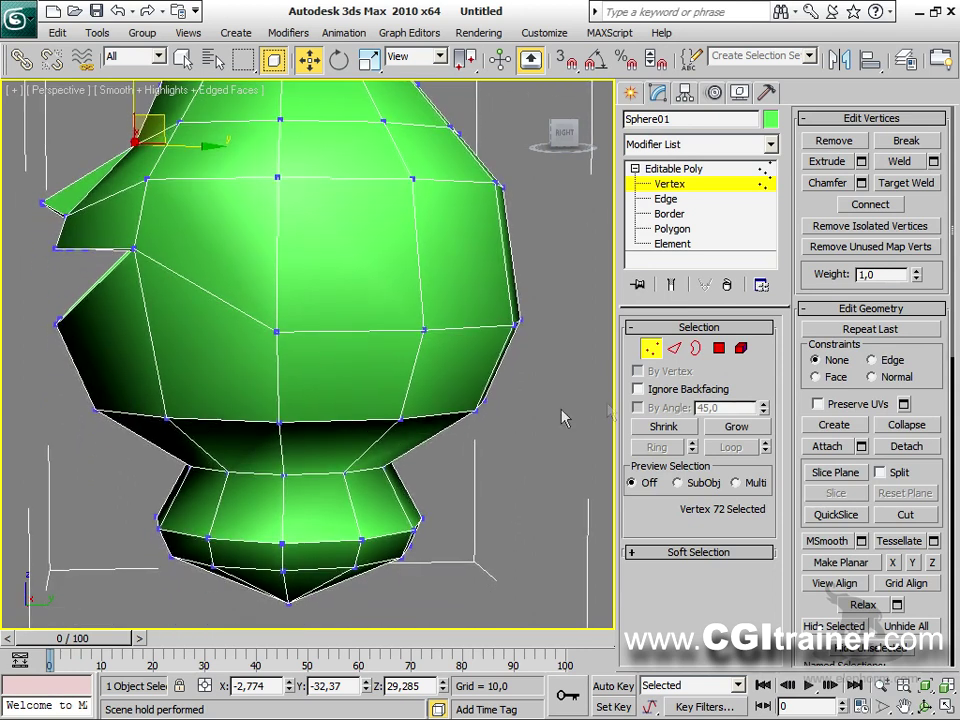
click(673, 348)
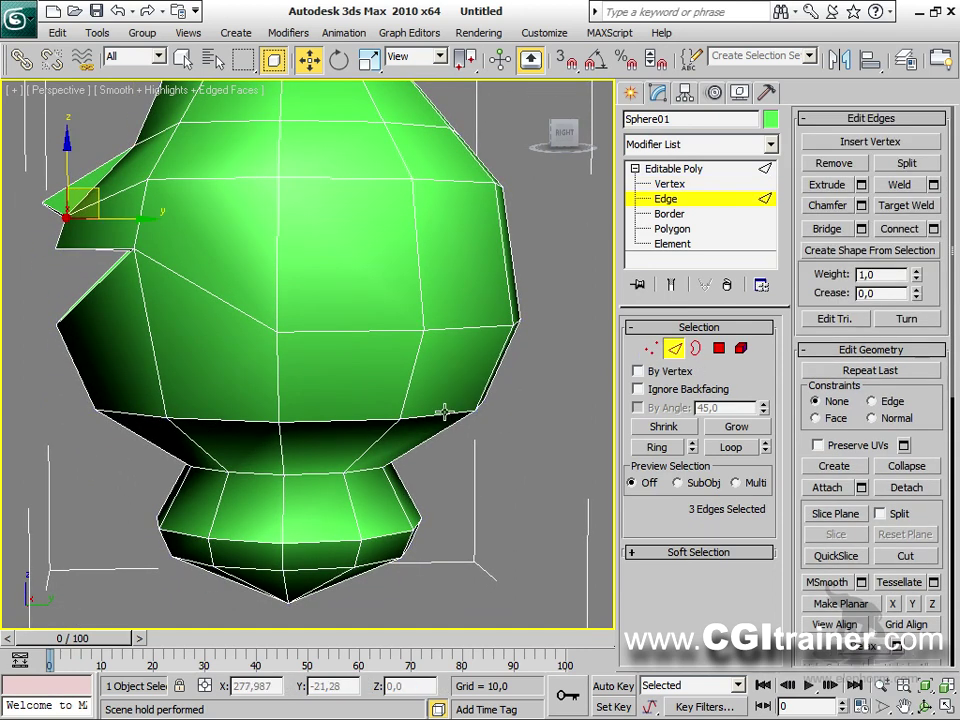
click(445, 411)
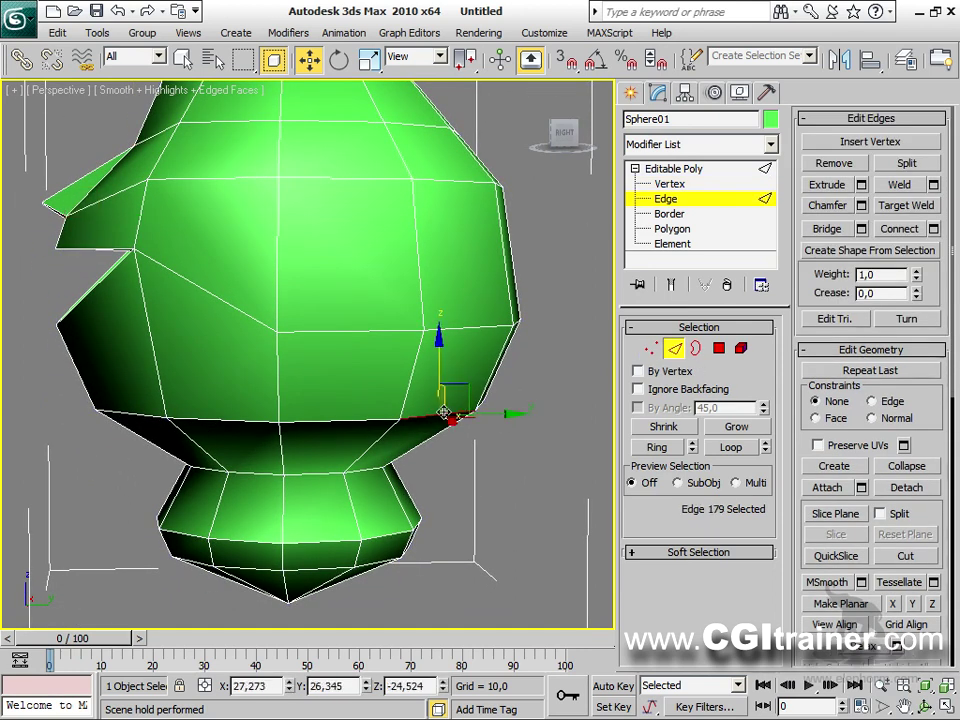
click(731, 447)
right_click(272, 378)
click(352, 386)
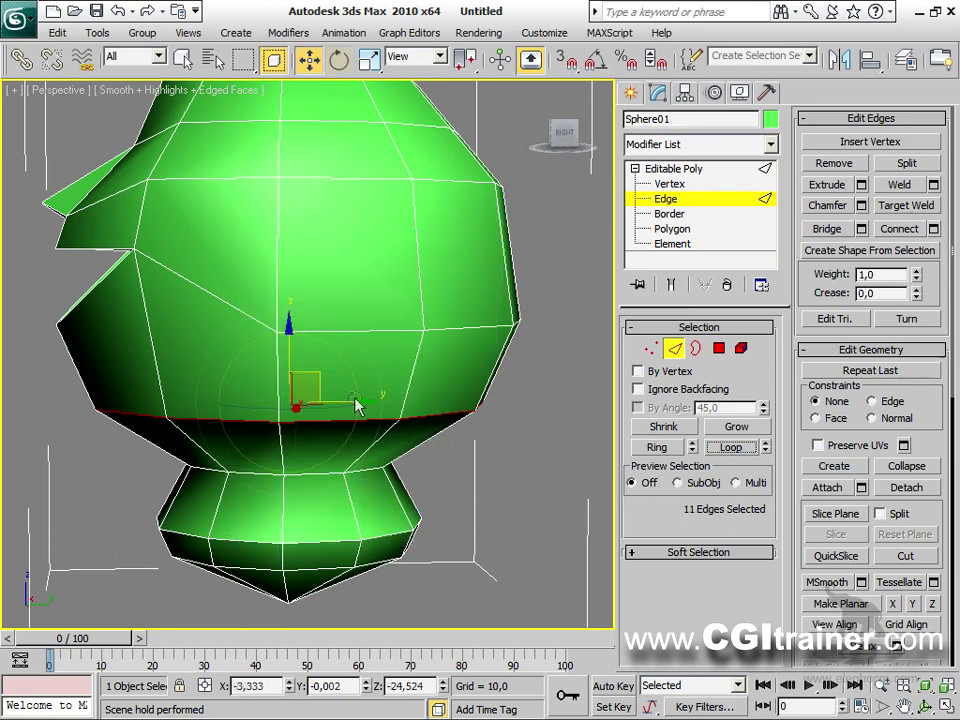
key(e)
right_click(342, 360)
click(350, 374)
drag(318, 373, 331, 347)
Step: Enable NURMS subdivision on the head and set the display iterations to 2
alt+middle_drag(331, 347, 377, 321)
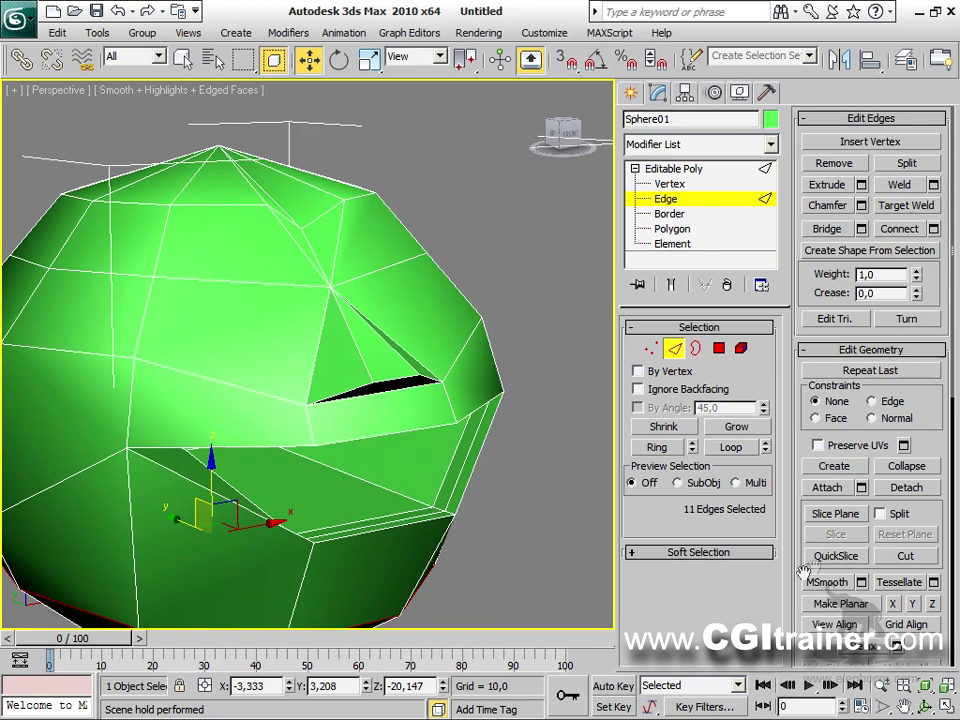
drag(802, 416, 848, 26)
click(853, 417)
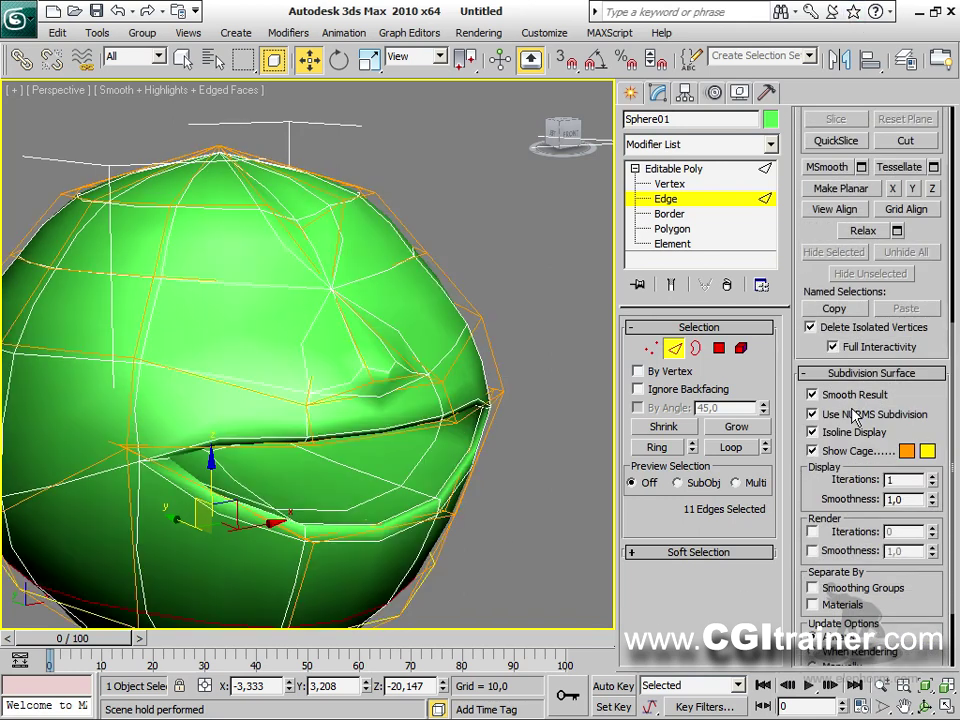
click(933, 477)
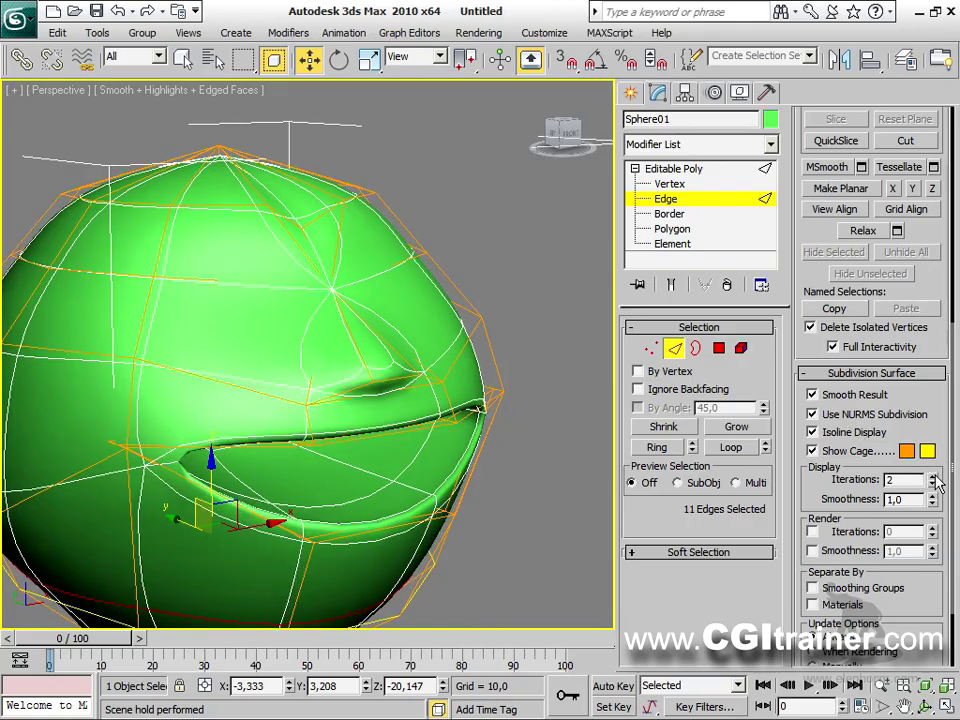
Step: Select the two brow edges on either side of the forehead and set their crease to 0.59 and weight to about 2.43
alt+middle_drag(443, 377, 420, 400)
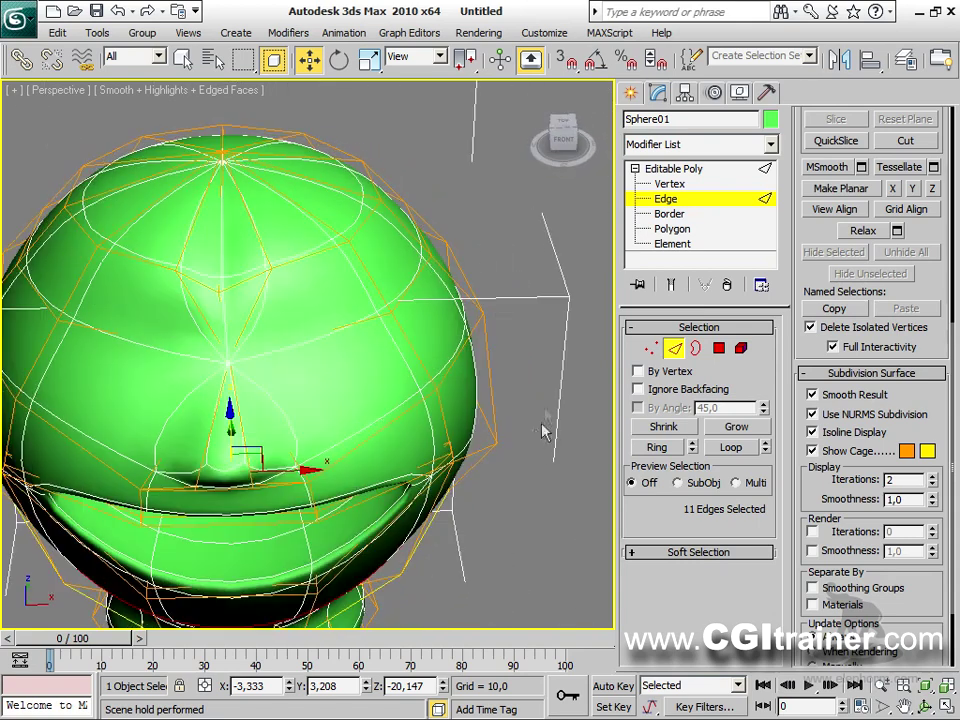
click(326, 252)
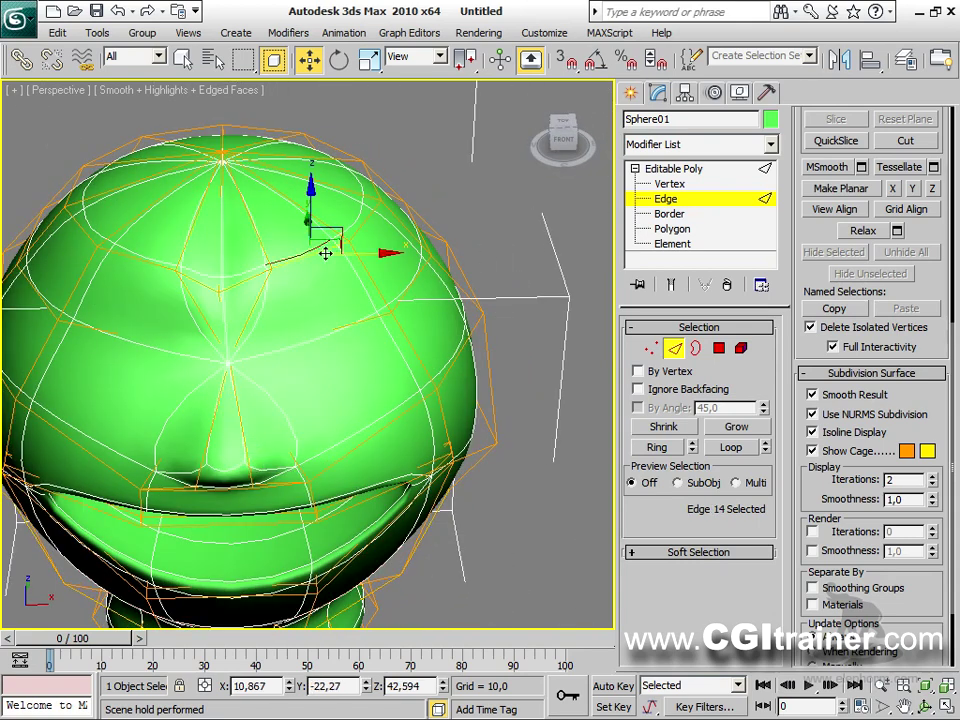
ctrl+click(150, 262)
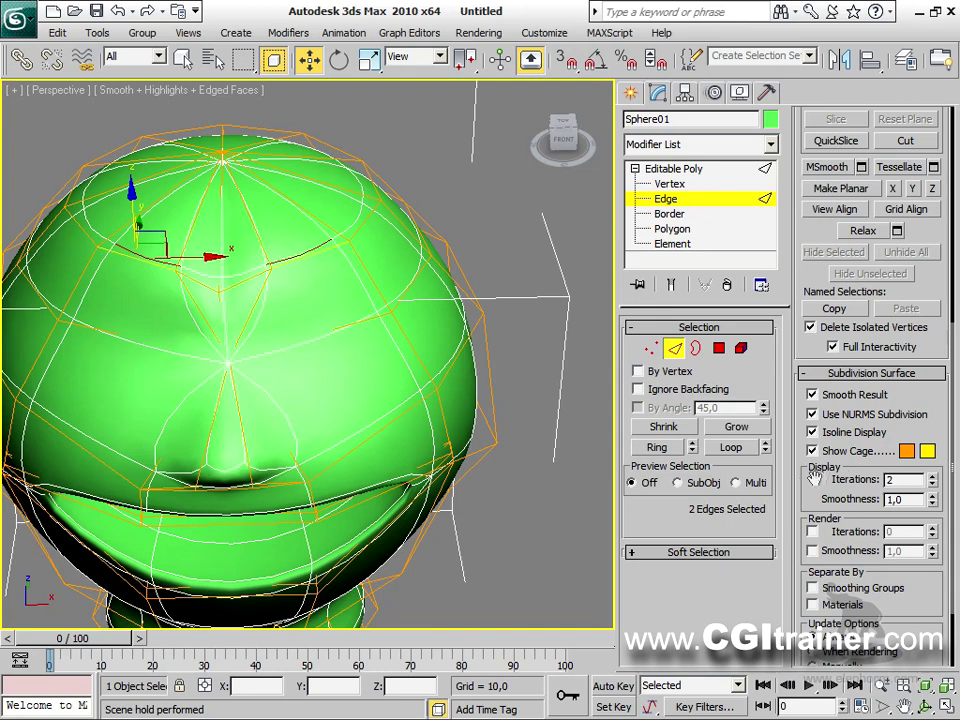
drag(816, 230, 818, 615)
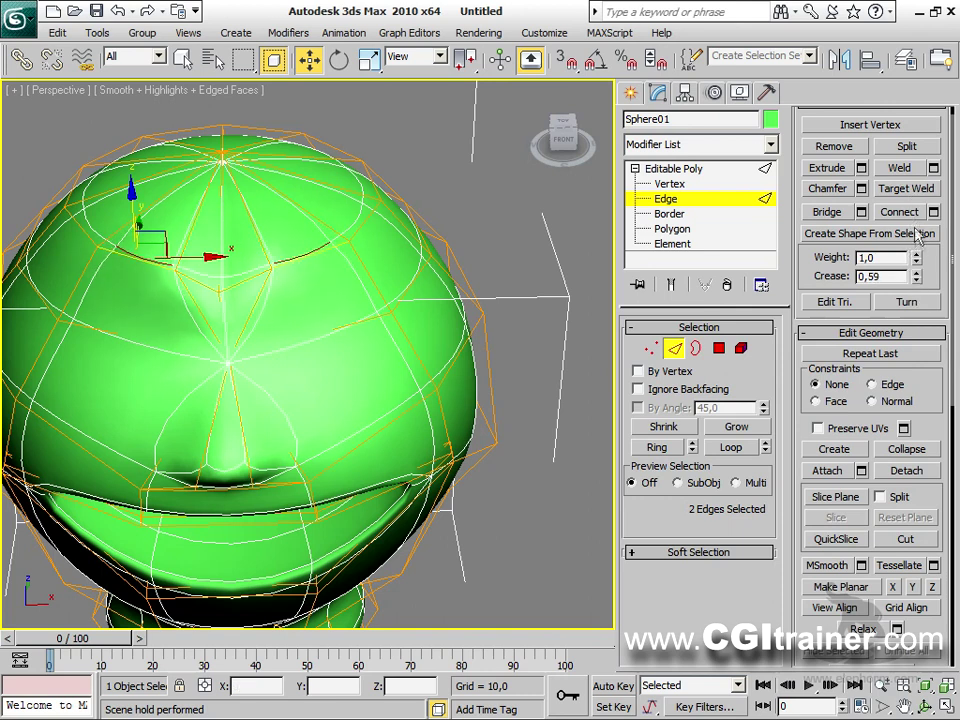
drag(918, 259, 924, 132)
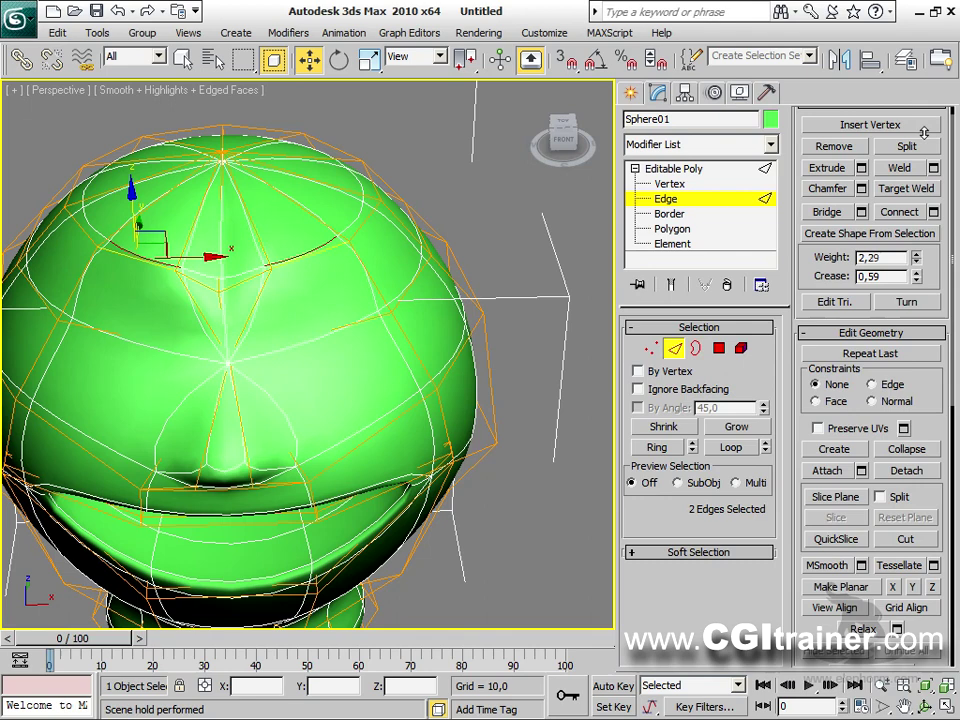
Step: Move the two selected brow edges slightly outward from the front of the head
alt+middle_drag(177, 241, 194, 168)
drag(208, 165, 187, 162)
alt+middle_drag(209, 285, 325, 307)
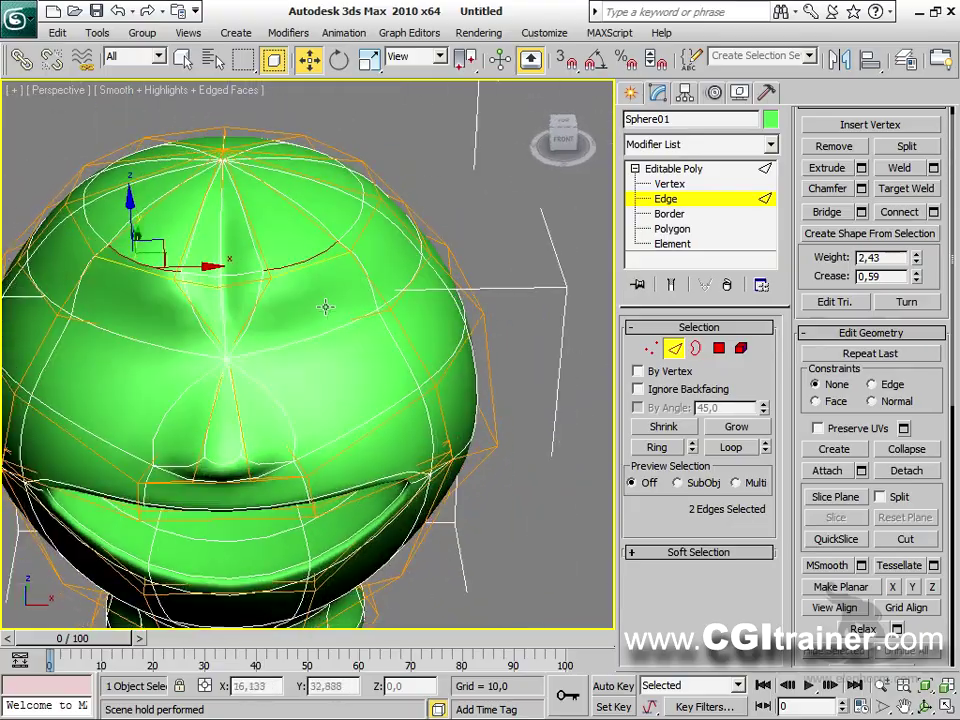
Step: Hide the edged-face display and compare the head with NURMS smoothing off and on again
right_click(283, 308)
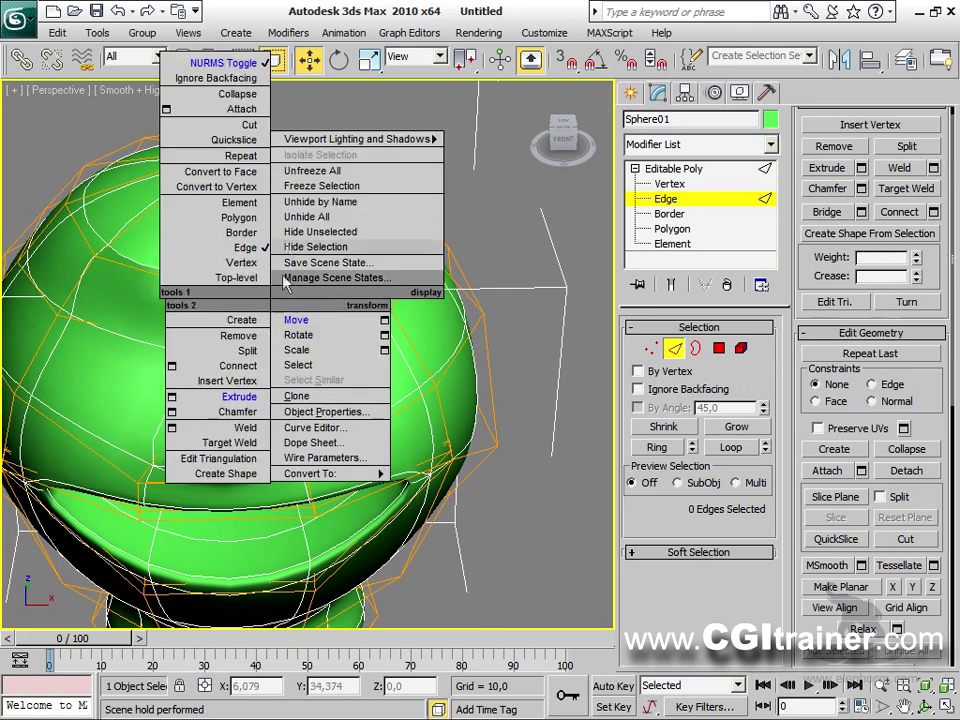
right_click(233, 141)
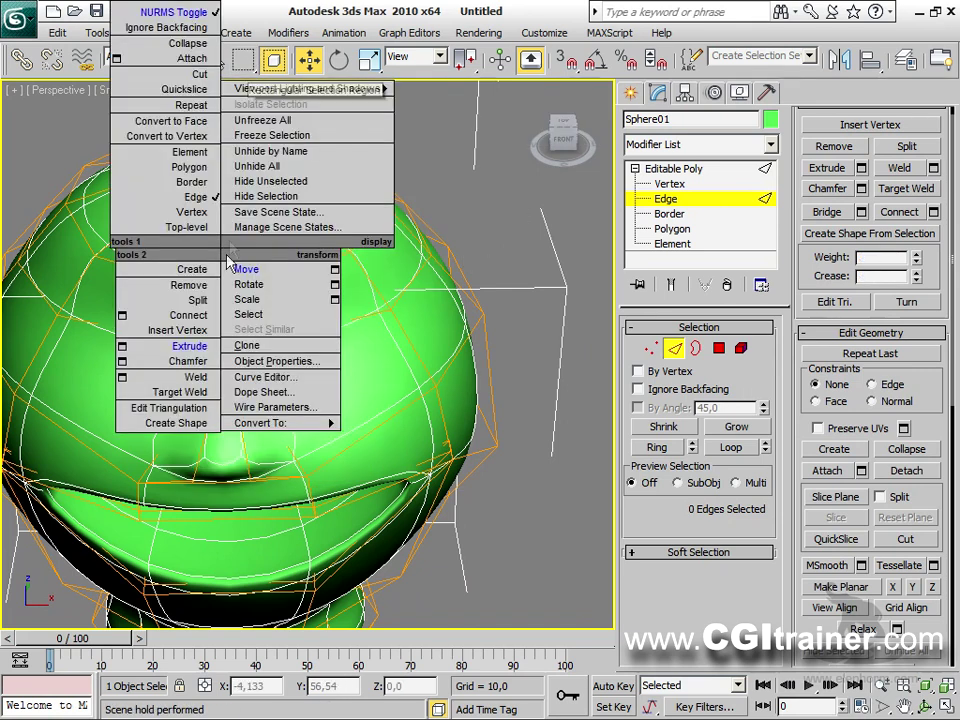
click(181, 12)
mouse_move(244, 279)
alt+middle_down()
mouse_move(377, 159)
mouse_move(414, 221)
mouse_move(345, 246)
mouse_move(212, 190)
mouse_move(174, 258)
mouse_move(326, 251)
mouse_move(321, 318)
alt+middle_up()
right_click(251, 321)
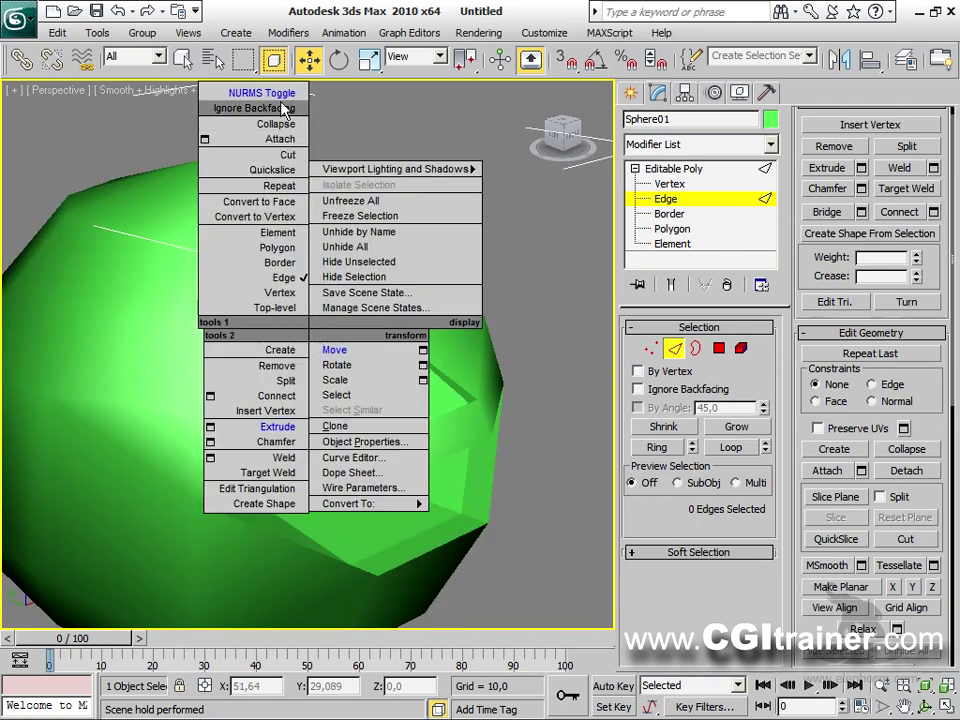
click(251, 41)
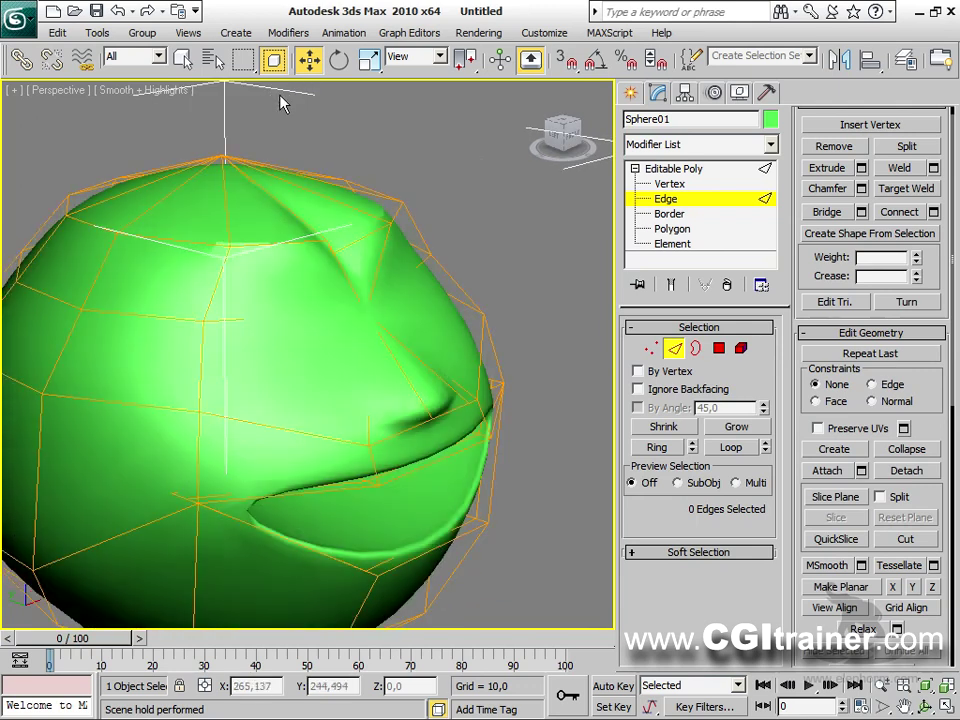
Step: Leave Edge level and return to the top level of the Editable Poly with smoothing kept on
right_click(516, 257)
click(507, 306)
key(2)
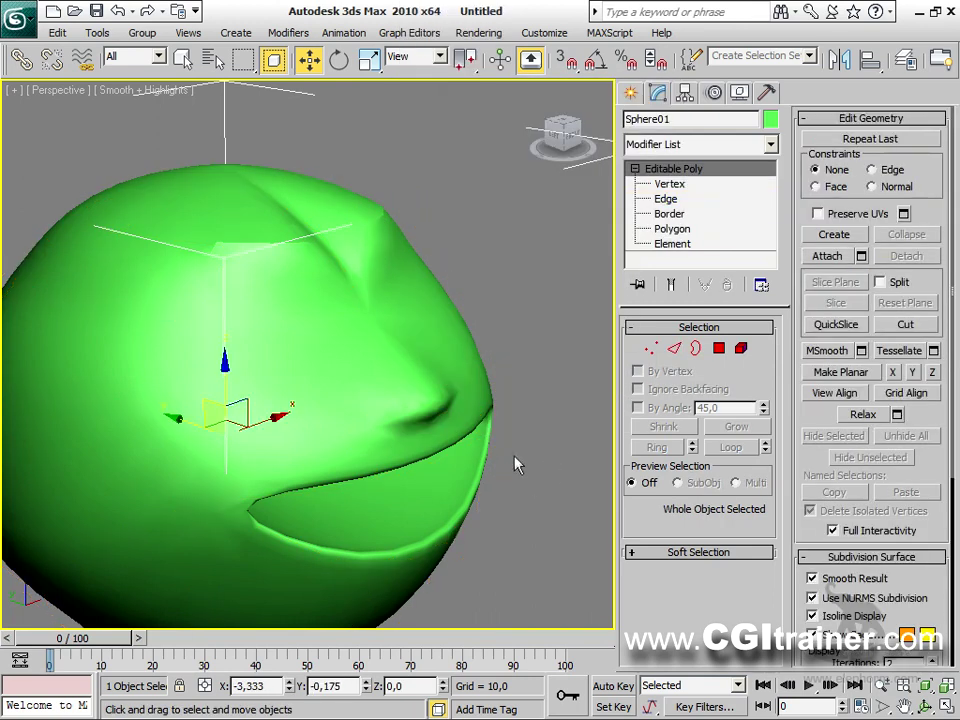
Step: Enter Vertex level and select the six vertices at both corners of the mouth
alt+middle_drag(511, 464, 215, 400)
scroll(260, 380, up, 5)
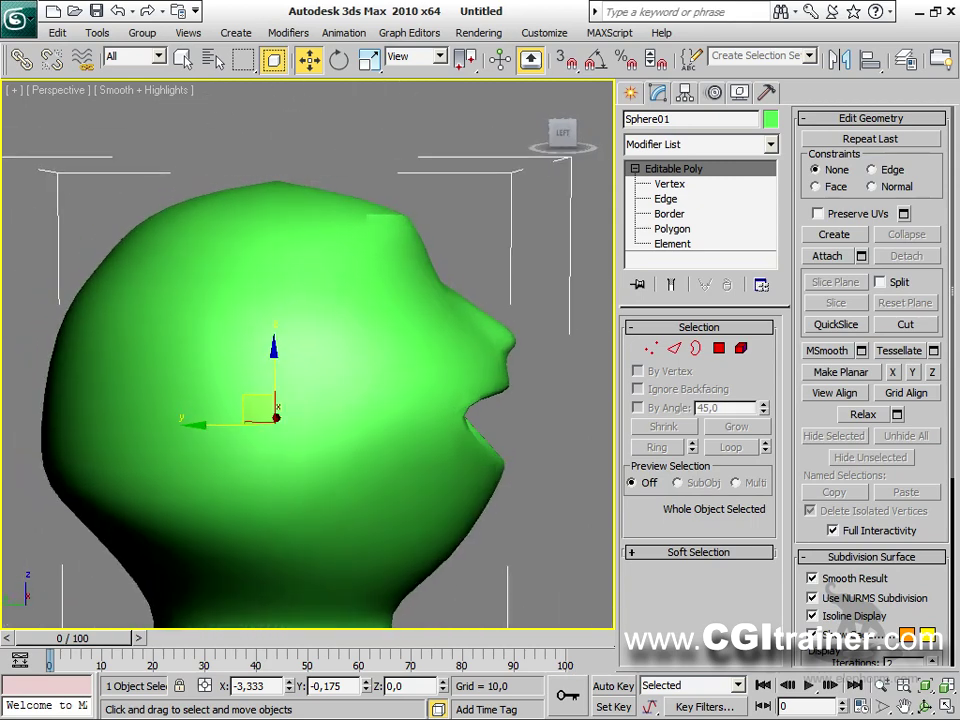
alt+middle_drag(470, 476, 457, 429)
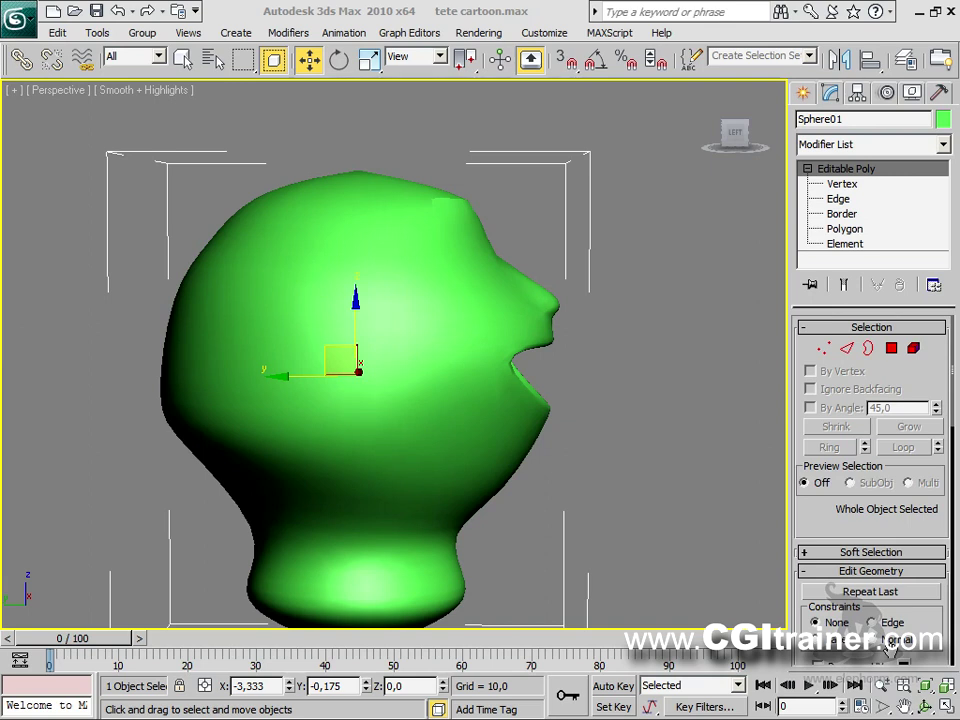
click(823, 348)
alt+middle_drag(537, 400, 640, 578)
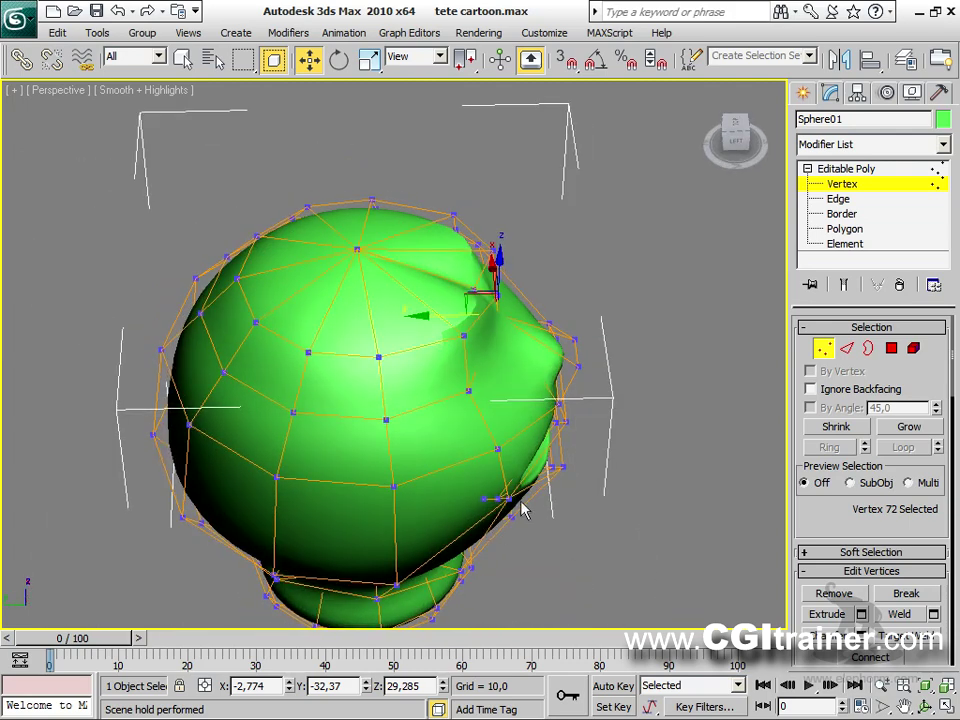
drag(470, 493, 470, 495)
alt+middle_drag(470, 495, 265, 548)
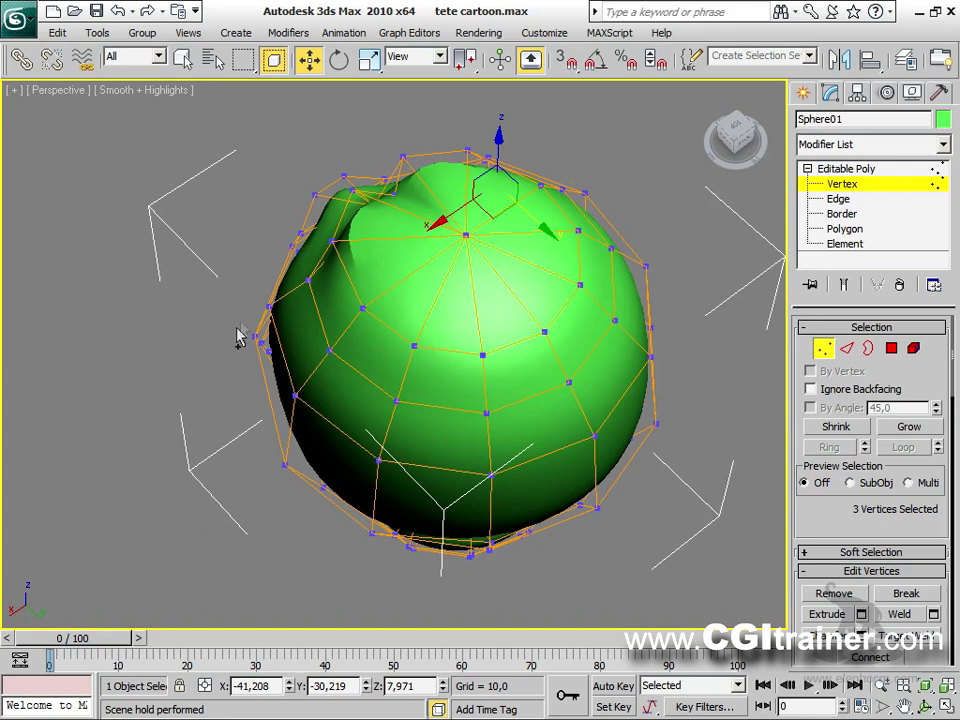
ctrl+click(270, 362)
alt+middle_drag(274, 364, 521, 316)
Step: Scale the six mouth-corner vertices inward to narrow the mouth, and raise them to about Z 14.23
right_click(413, 318)
click(430, 356)
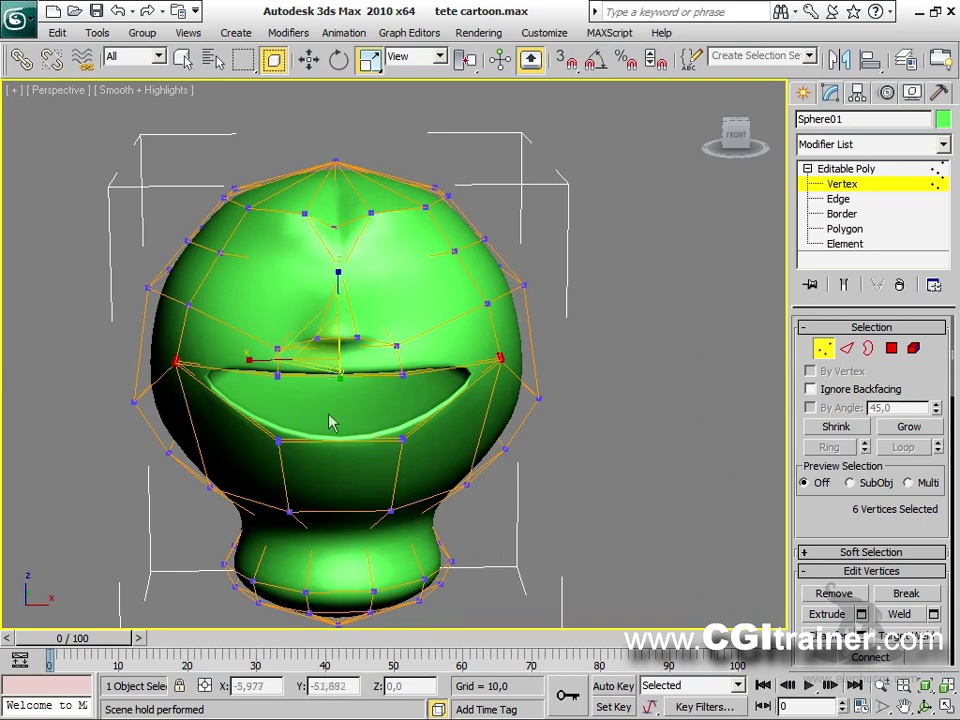
drag(327, 346, 340, 373)
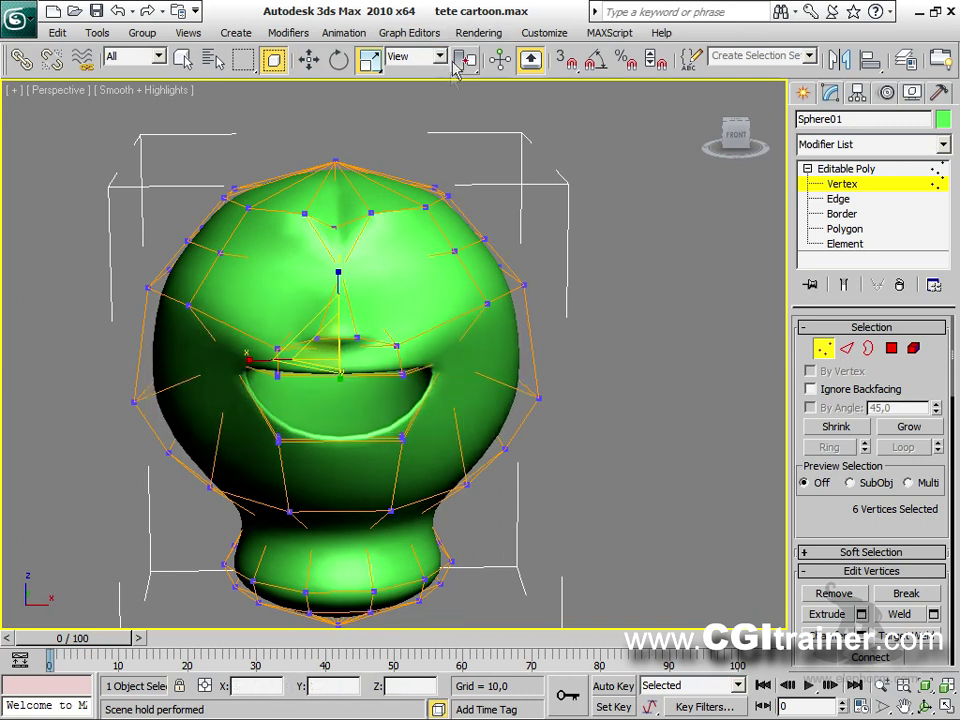
right_click(342, 306)
click(363, 324)
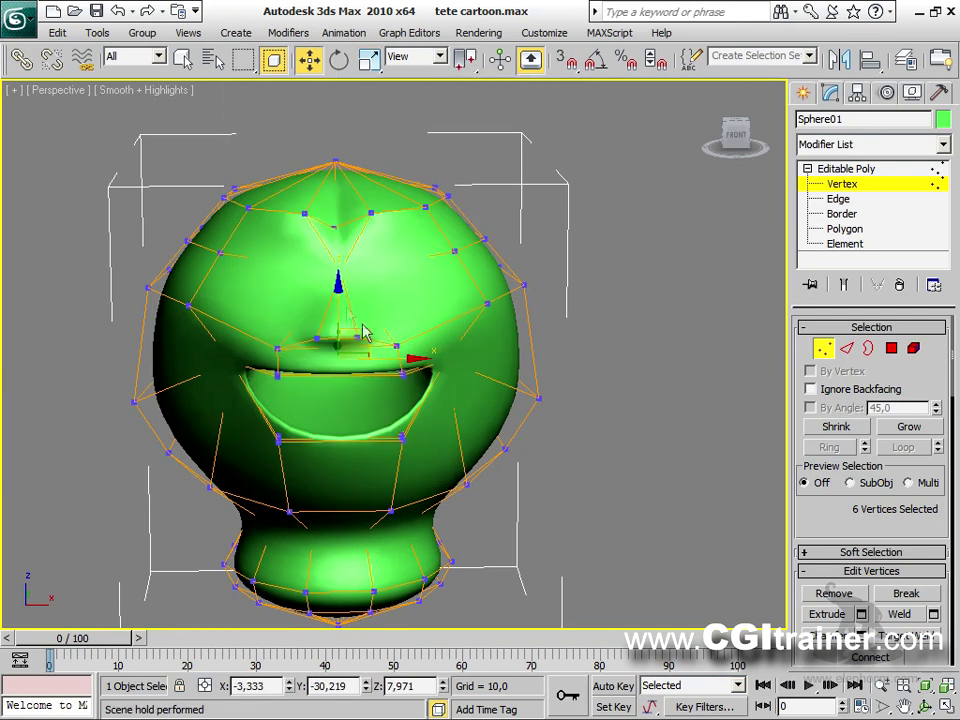
mouse_move(339, 293)
mouse_down()
mouse_move(343, 346)
mouse_move(341, 268)
mouse_move(340, 276)
mouse_up()
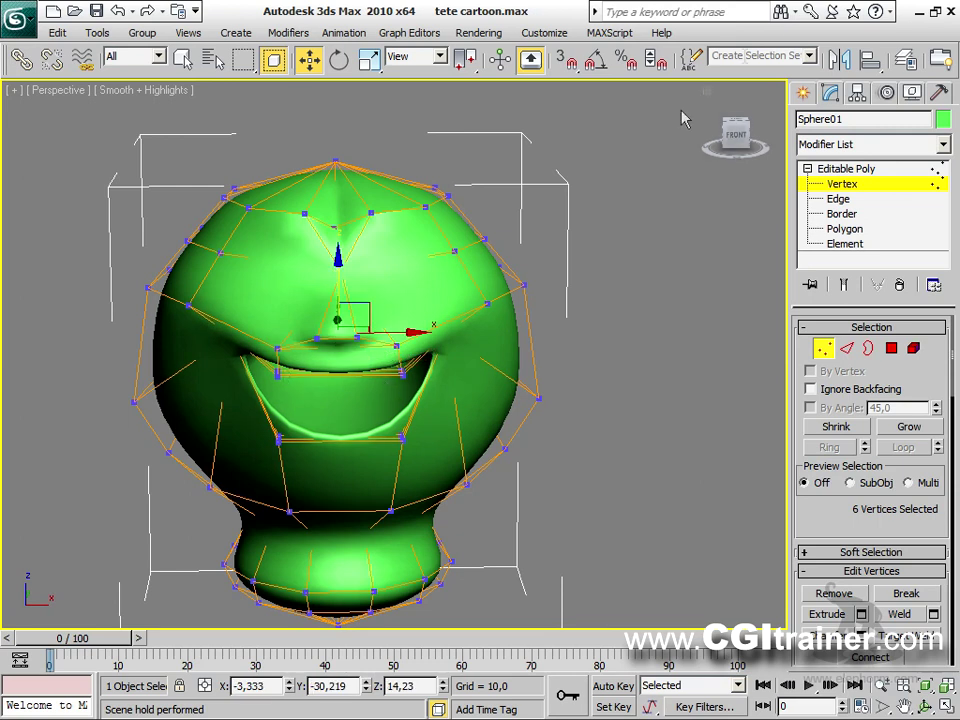
Step: Save the mouth-corner vertices as selection set COIN BOUCHE and the six lower-lip vertices as selection set BAS BOUCHE
click(766, 58)
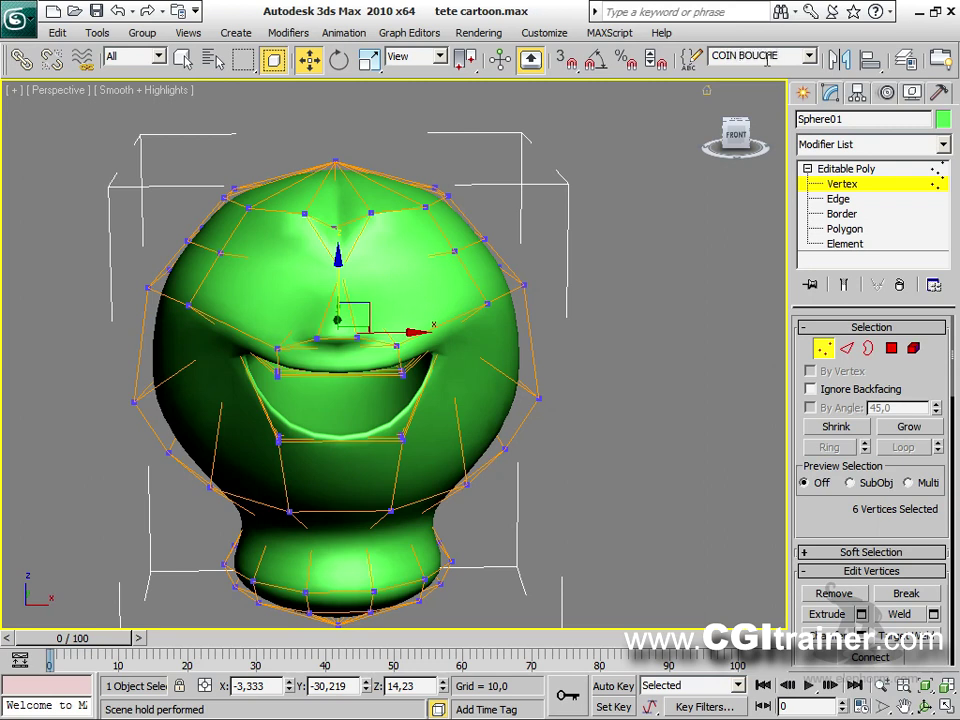
mouse_move(353, 490)
alt+middle_down()
mouse_move(246, 510)
mouse_move(178, 476)
mouse_move(202, 464)
alt+middle_up()
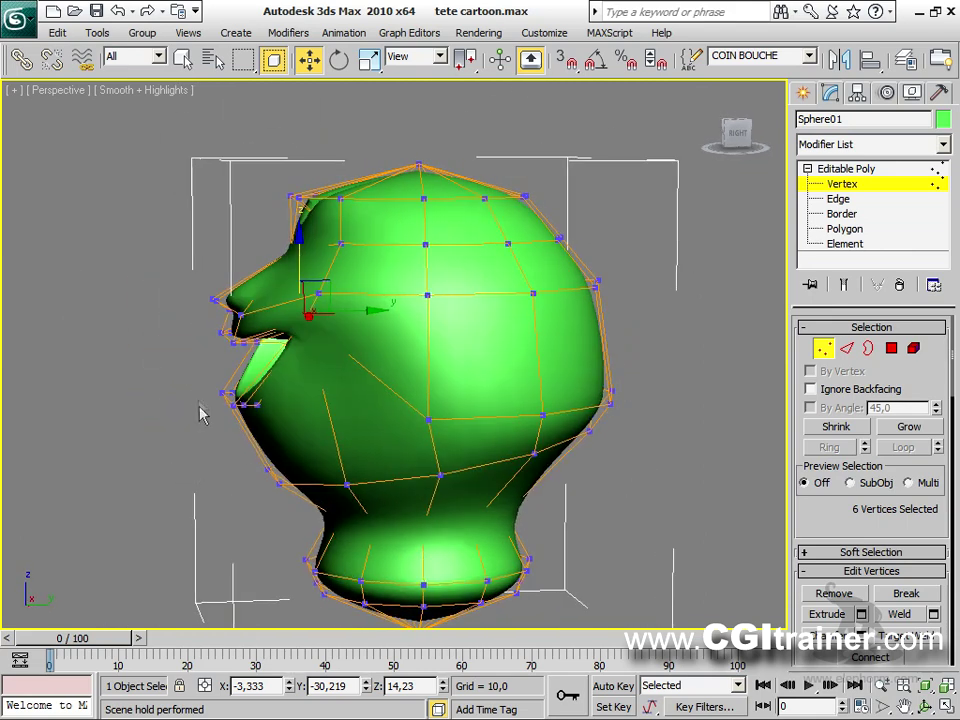
drag(214, 390, 279, 445)
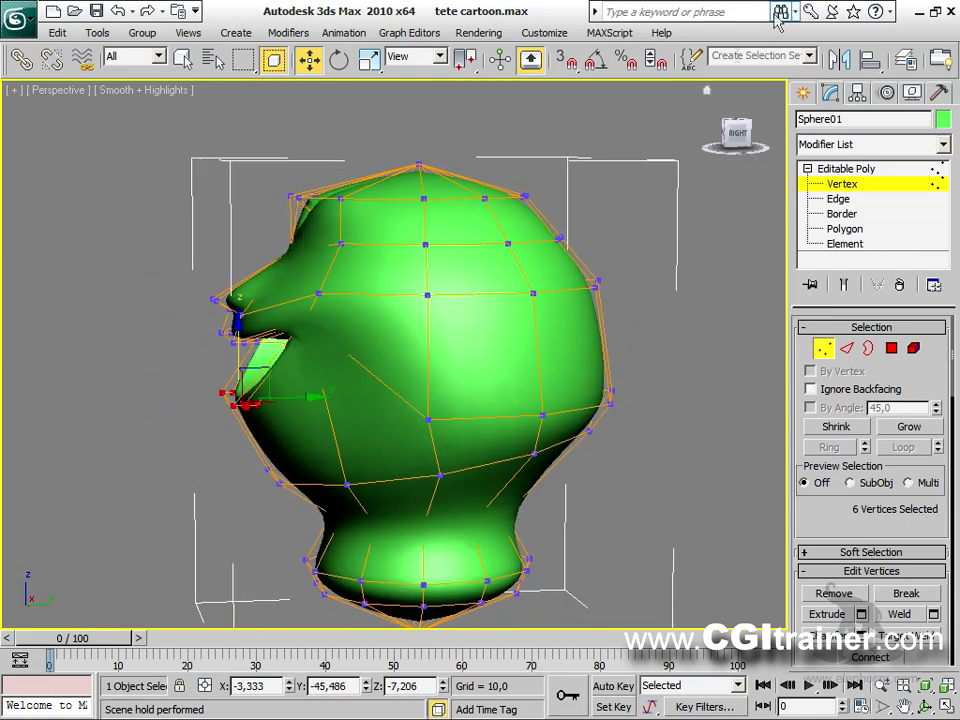
click(742, 56)
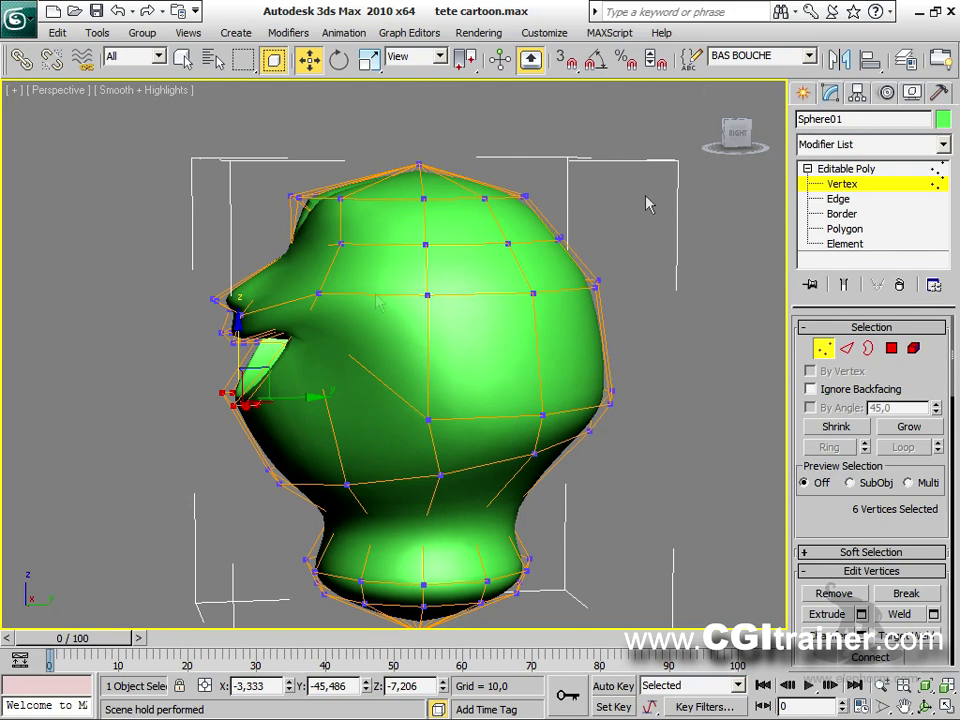
Step: Raise the lower-lip vertices to about Z 5.84 to nearly close the mouth, then deselect them
drag(270, 366, 271, 318)
alt+middle_drag(253, 334, 553, 306)
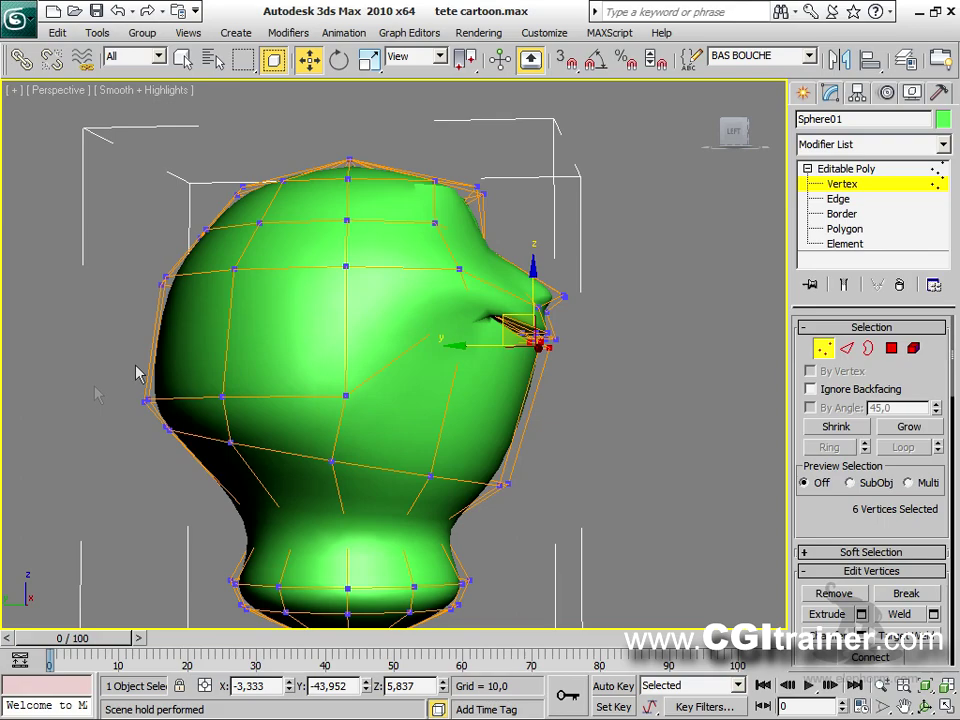
alt+middle_drag(681, 338, 520, 390)
click(640, 360)
Step: Adjust the two brow edges one at a time, raising the one on the character's right, and return to the top level
click(340, 224)
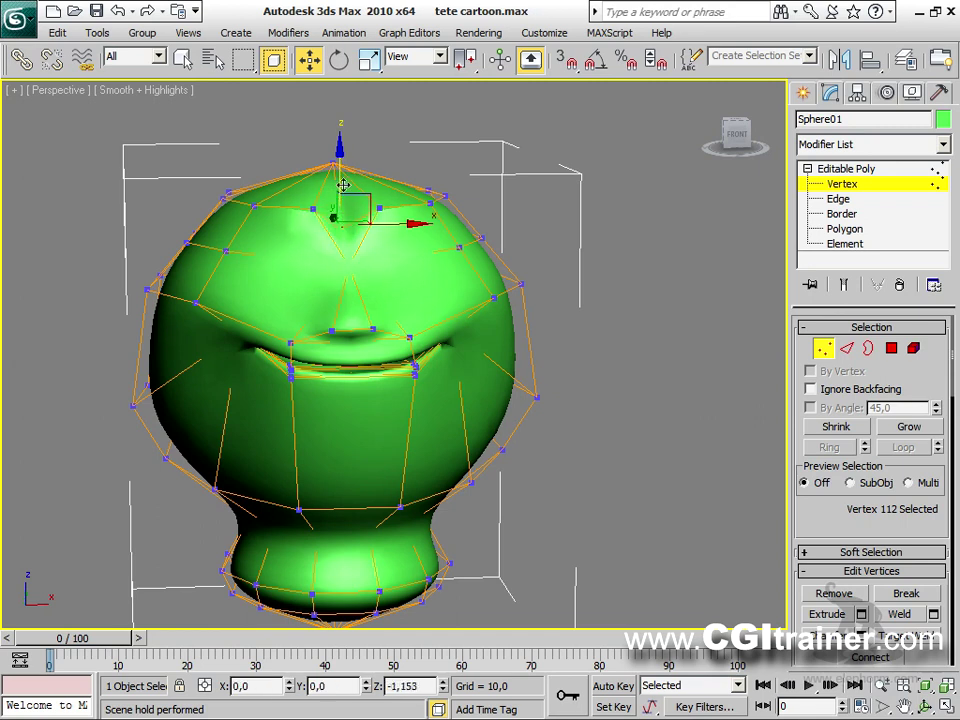
click(846, 348)
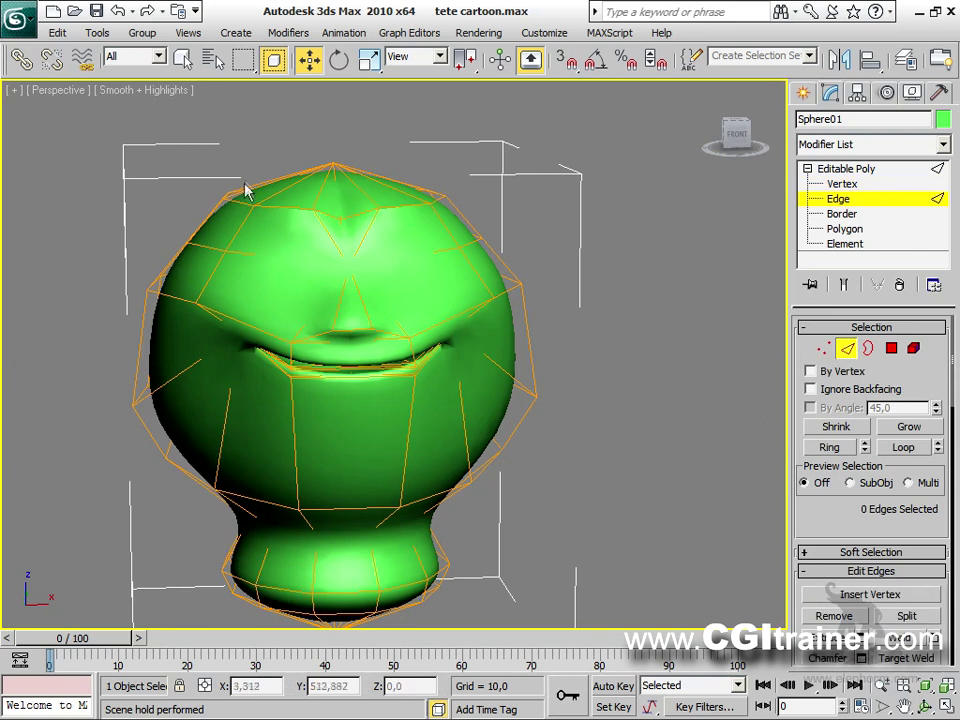
click(397, 202)
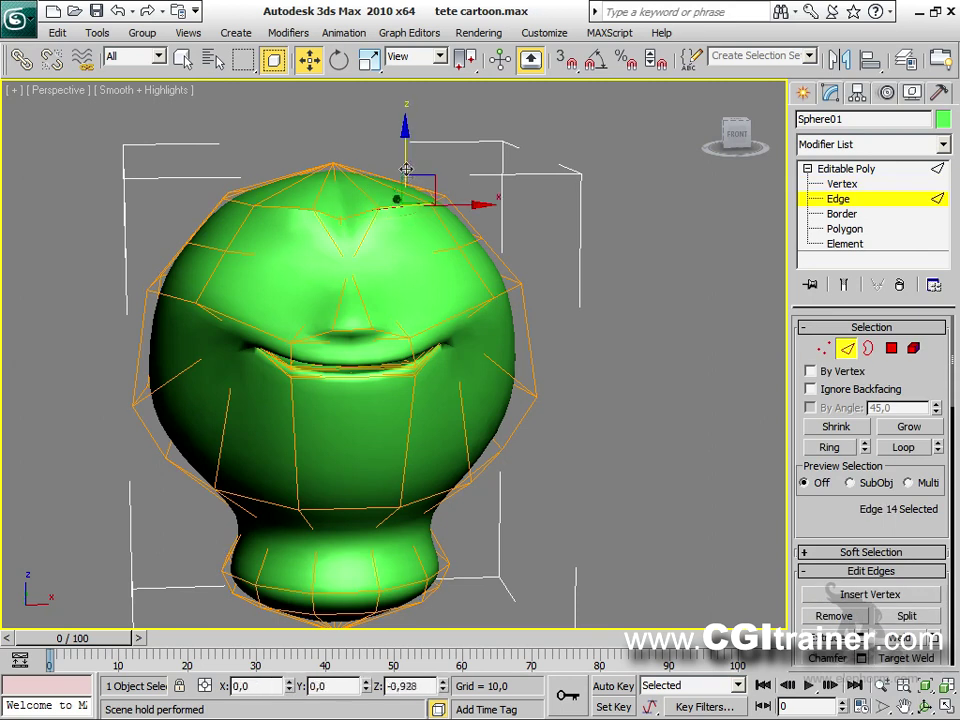
drag(409, 184, 384, 161)
drag(283, 209, 296, 171)
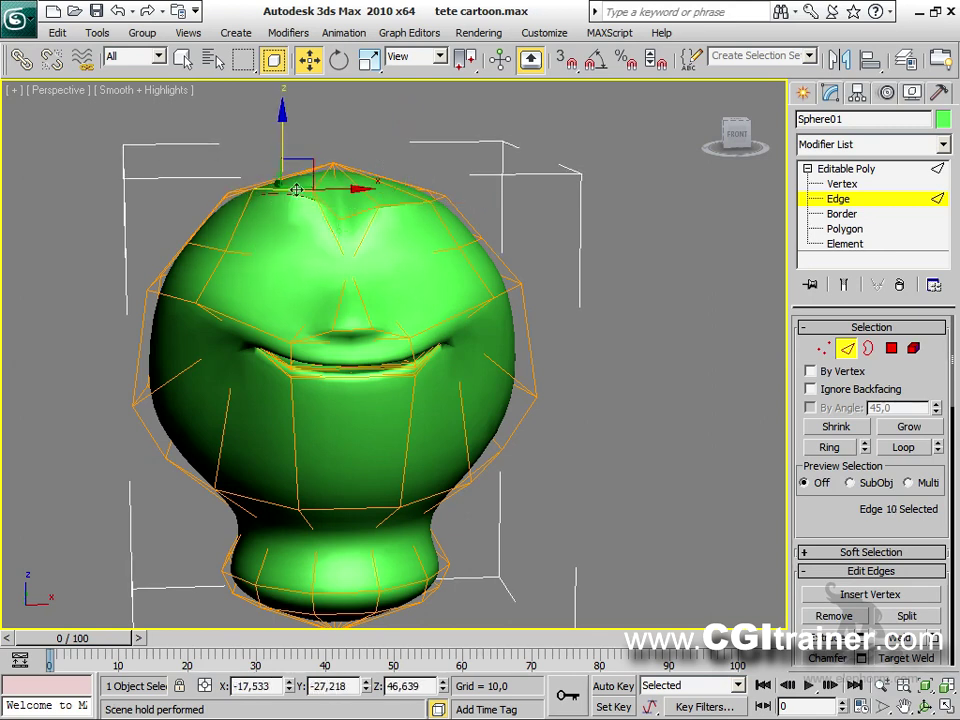
click(847, 348)
alt+middle_drag(544, 414, 557, 469)
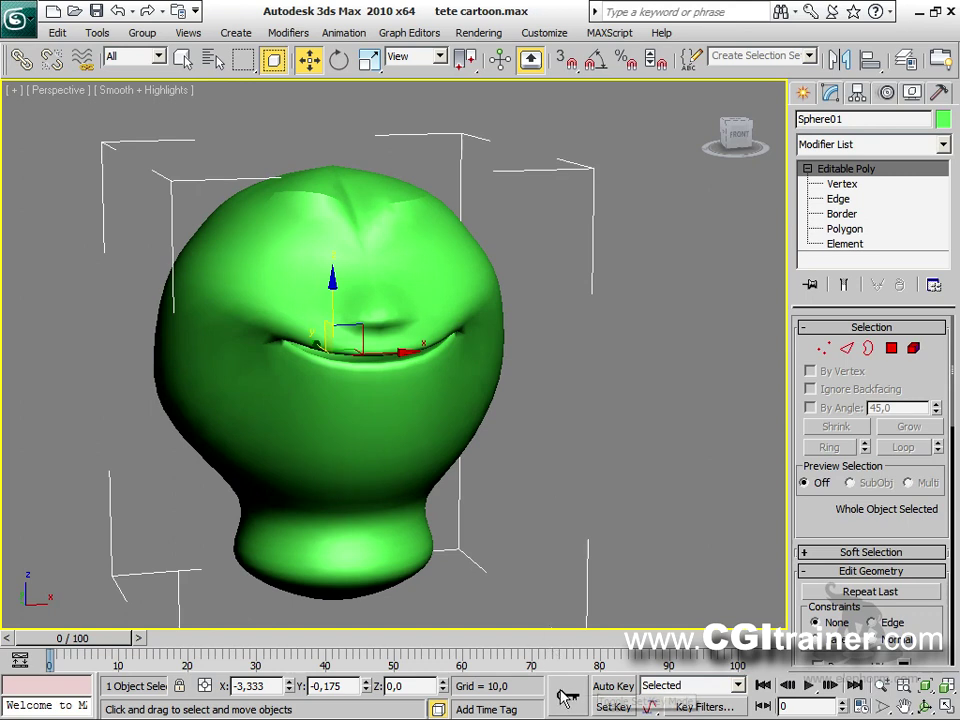
Step: Turn on Auto Key and raise the BAS BOUCHE vertices to about Z 8.3 at about frame 16
click(614, 686)
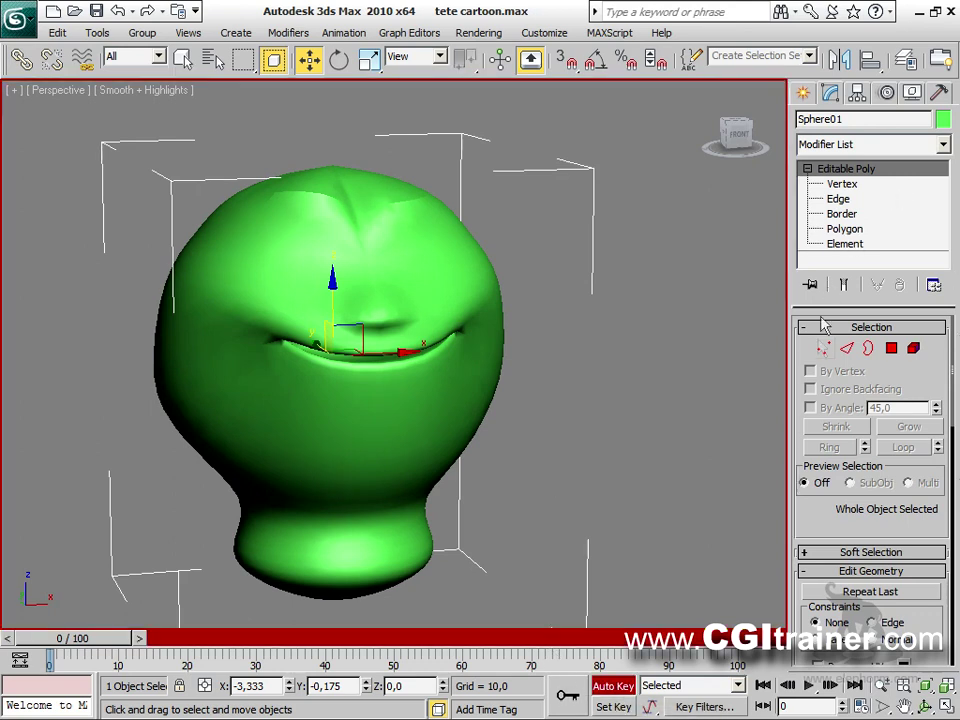
click(823, 347)
click(812, 58)
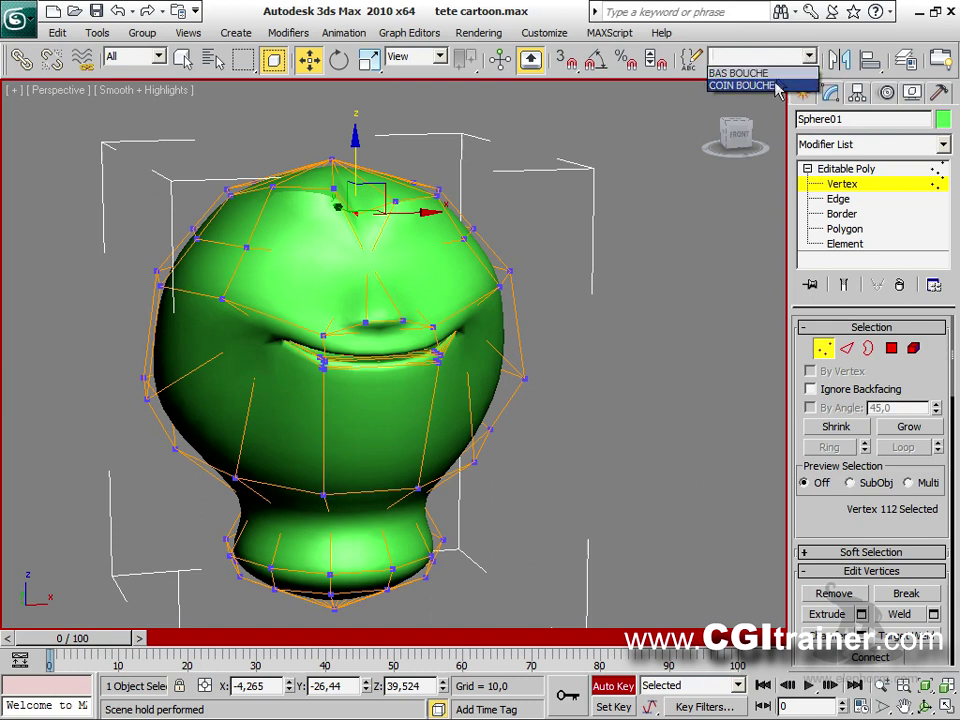
click(738, 73)
drag(90, 640, 190, 640)
mouse_move(373, 298)
mouse_down()
mouse_move(375, 308)
mouse_move(376, 282)
mouse_up()
Step: At frame 36, lower the BAS BOUCHE vertices to about Z -4 and scale them slightly inward
drag(186, 640, 303, 640)
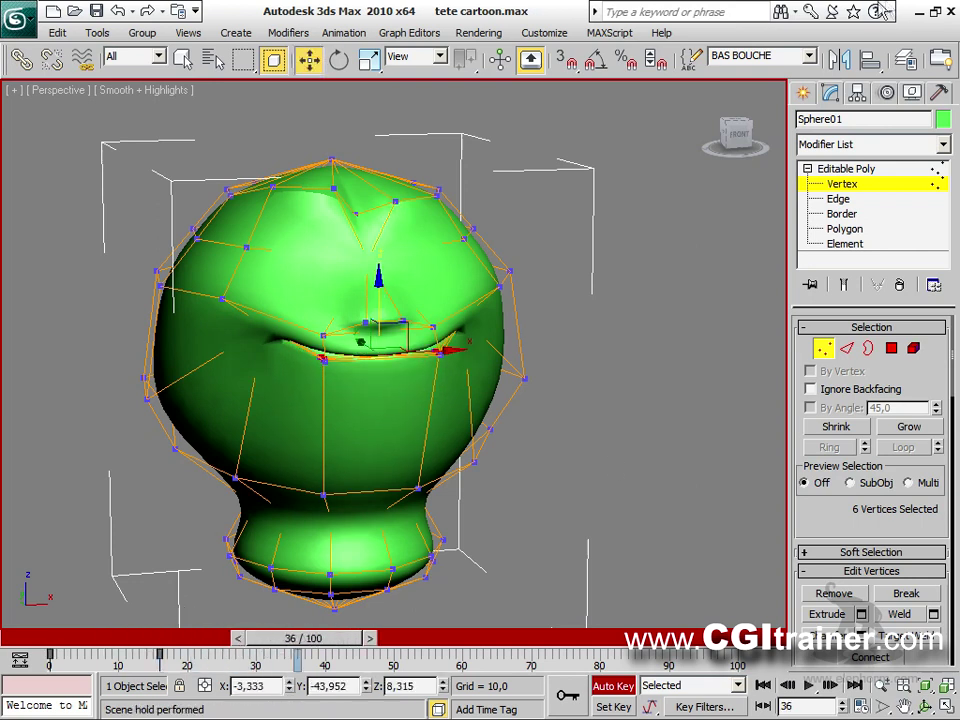
right_click(305, 388)
click(341, 400)
drag(380, 297, 370, 330)
right_click(364, 408)
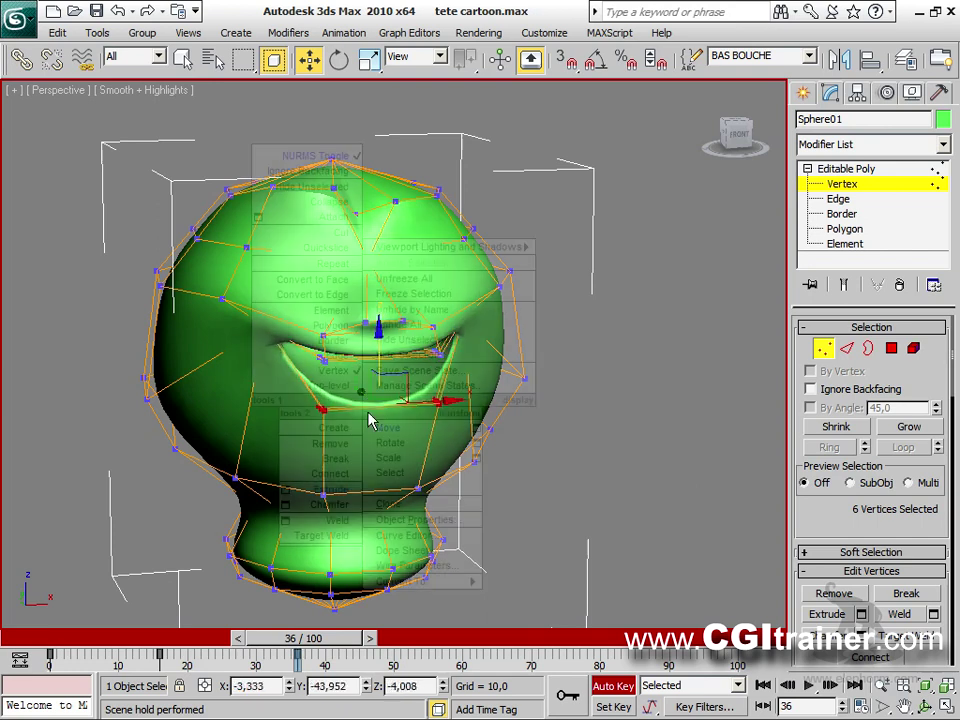
click(390, 459)
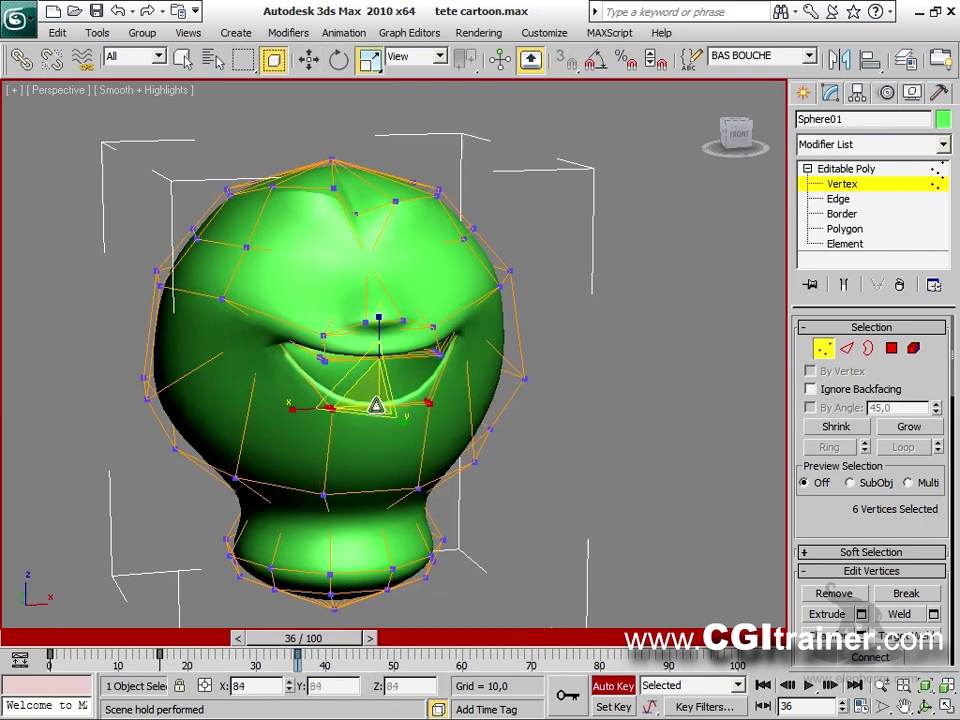
Step: At frame 36, scale the COIN BOUCHE vertices slightly inward and lower them to about Z 5.14
click(808, 56)
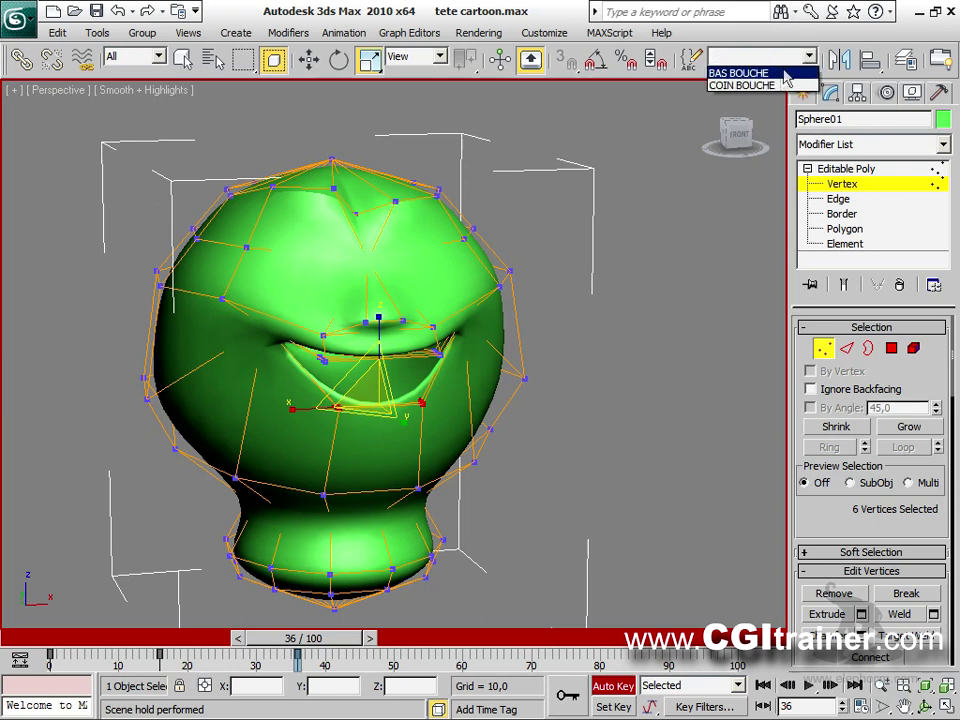
click(778, 87)
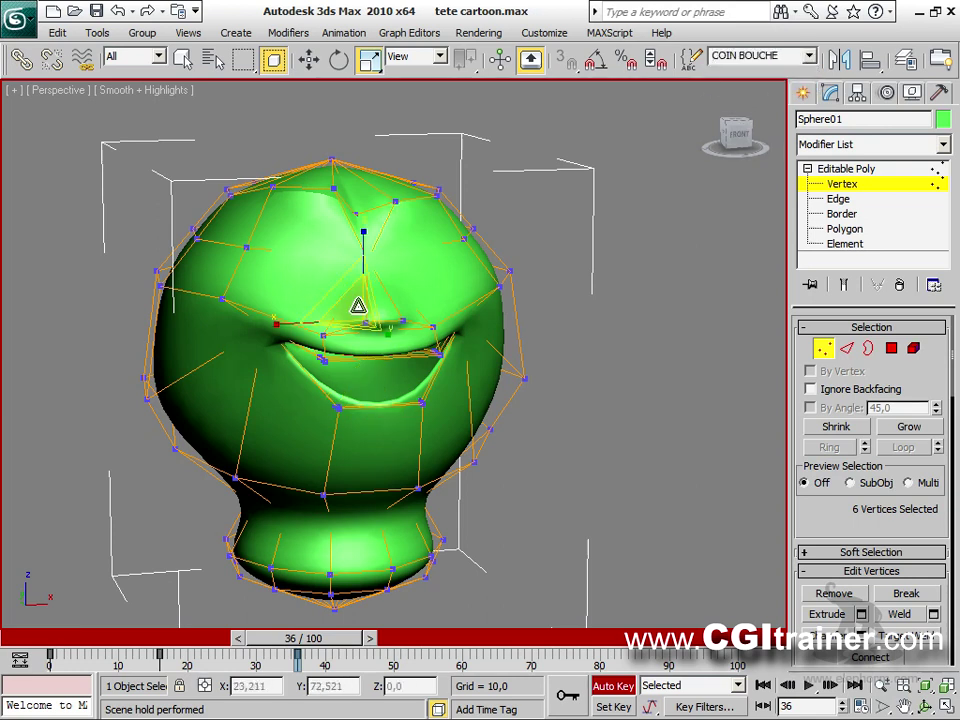
drag(360, 292, 364, 317)
right_click(368, 320)
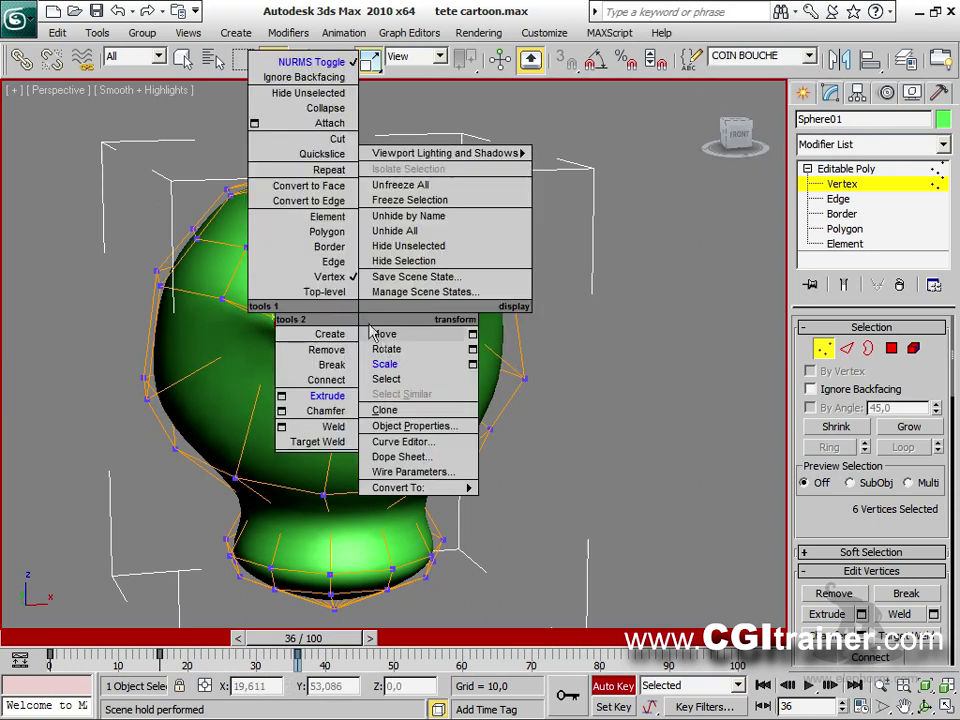
click(385, 336)
drag(362, 262, 364, 338)
Step: At frame 54, raise the BAS BOUCHE vertices to Z 8.2 to close the mouth
drag(288, 645, 416, 645)
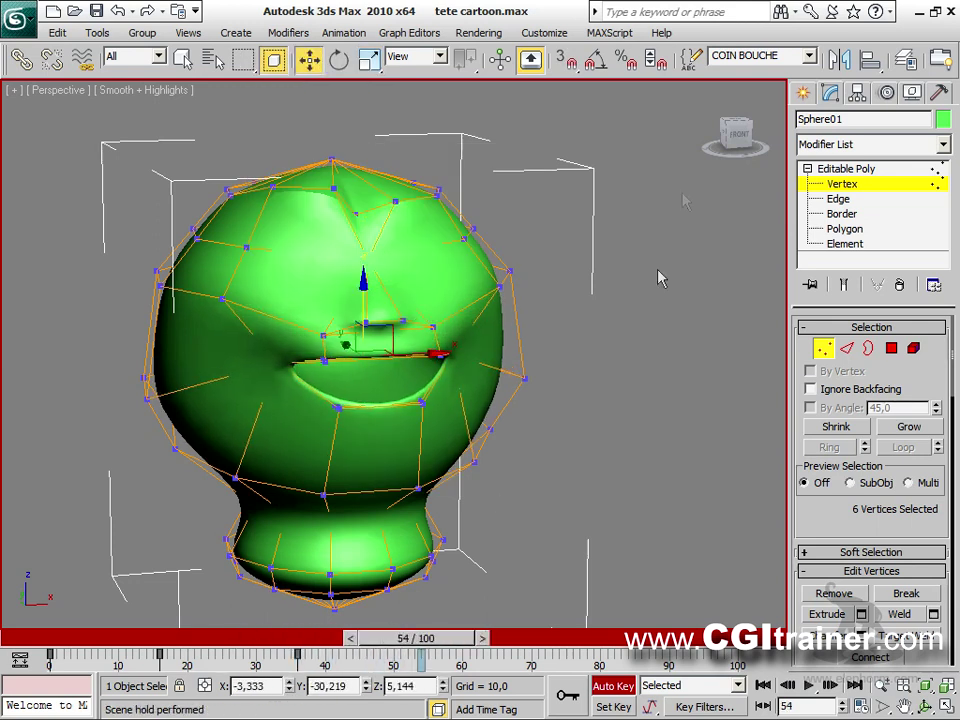
click(809, 57)
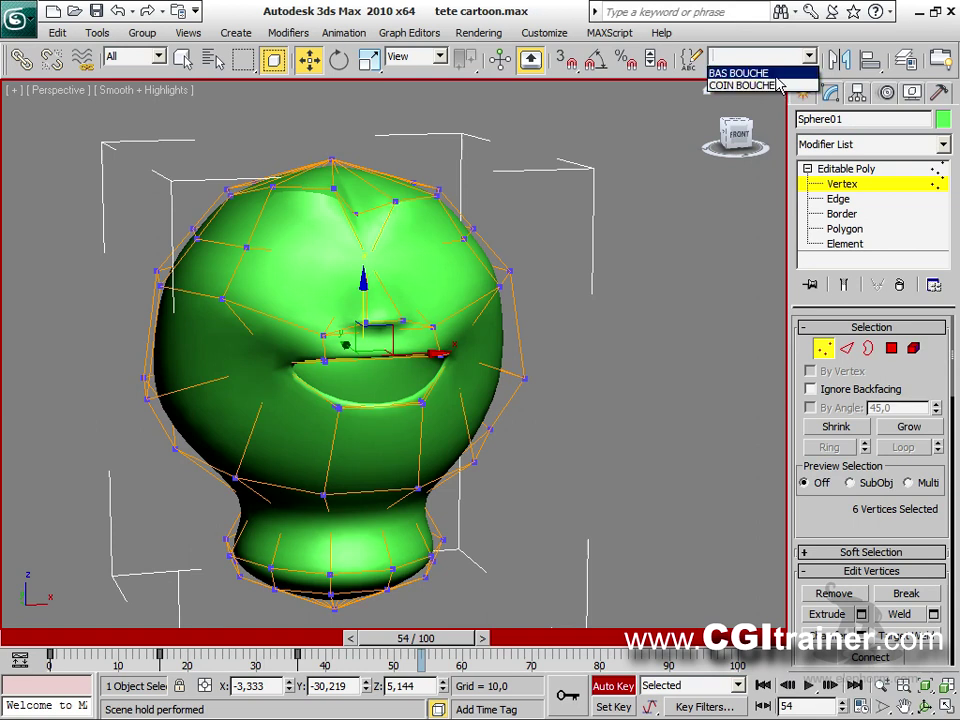
click(755, 71)
drag(375, 351, 381, 303)
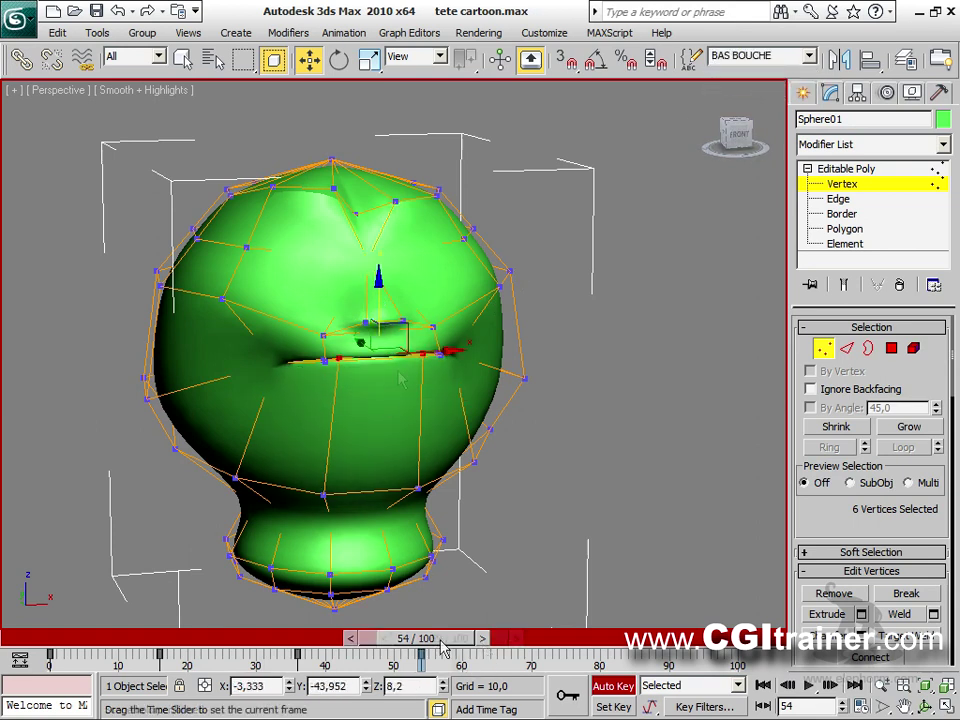
Step: Animate the BAS BOUCHE vertices to about Z 3.7 at about frame 59, Z 7.1 at frame 62 and Z 1.25 at frame 67
drag(416, 638, 450, 638)
drag(381, 296, 381, 316)
drag(440, 642, 457, 640)
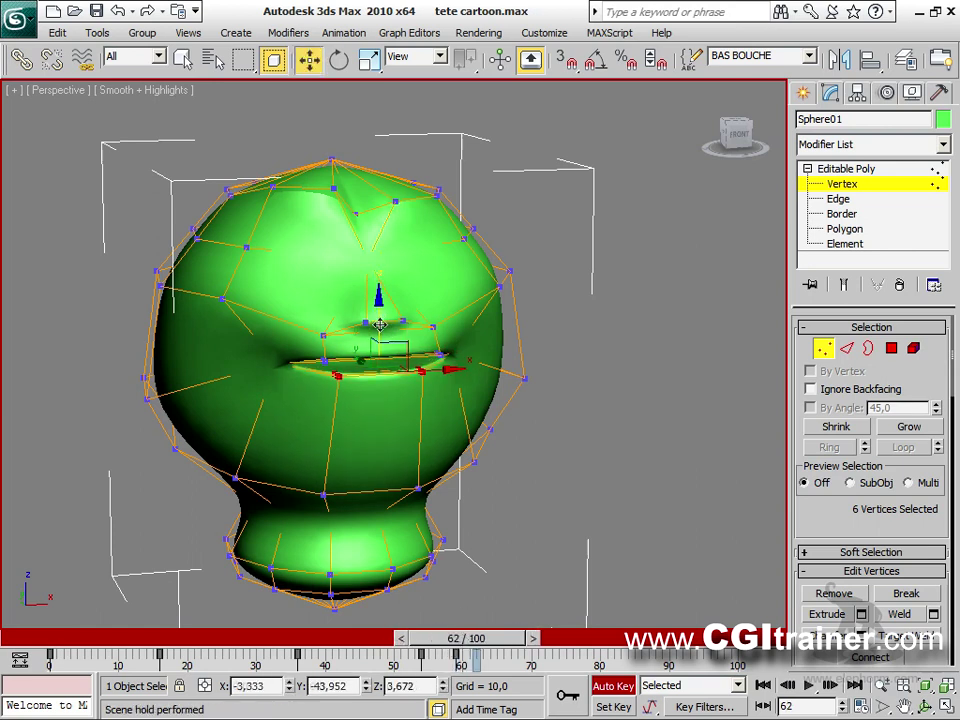
drag(380, 325, 377, 300)
drag(466, 639, 489, 634)
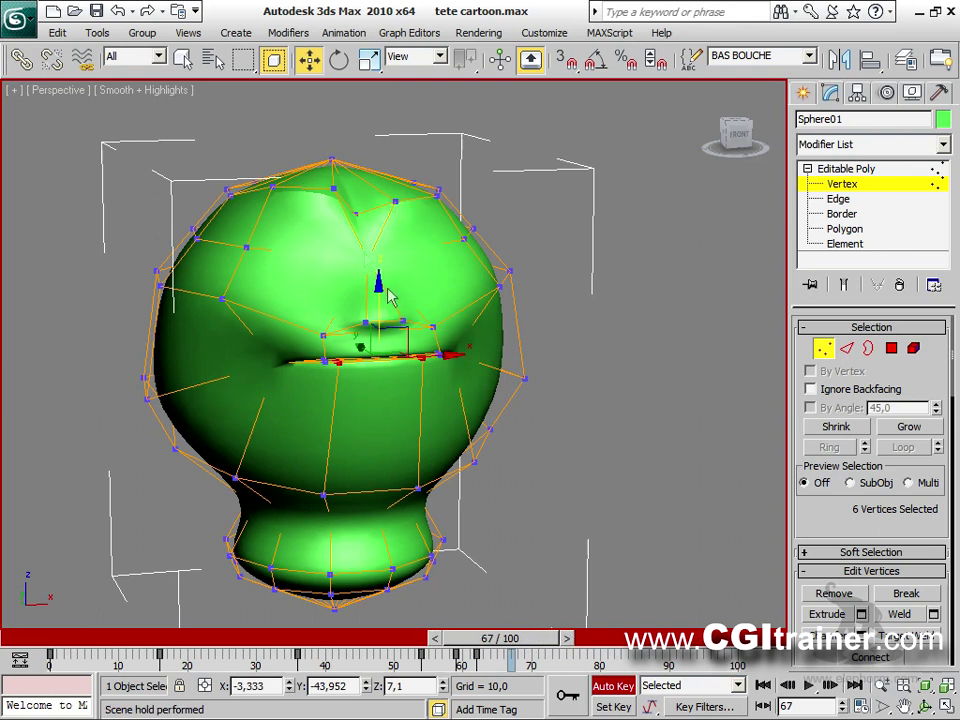
drag(381, 291, 379, 319)
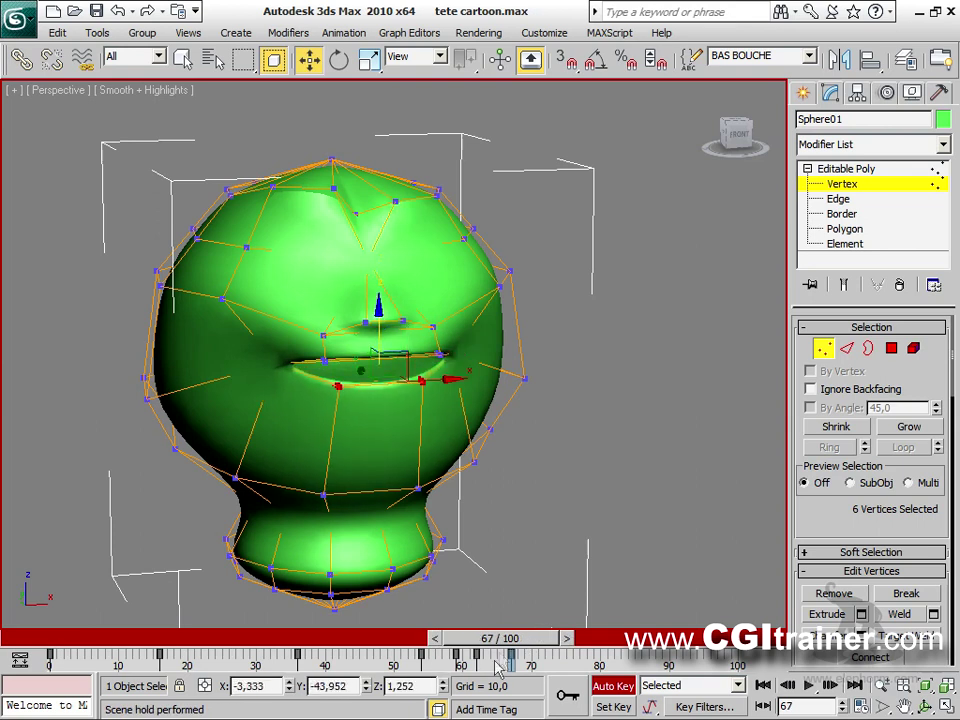
Step: At frame 73, raise the COIN BOUCHE vertices to about Z 10.5
drag(510, 643, 553, 640)
key(w)
click(800, 56)
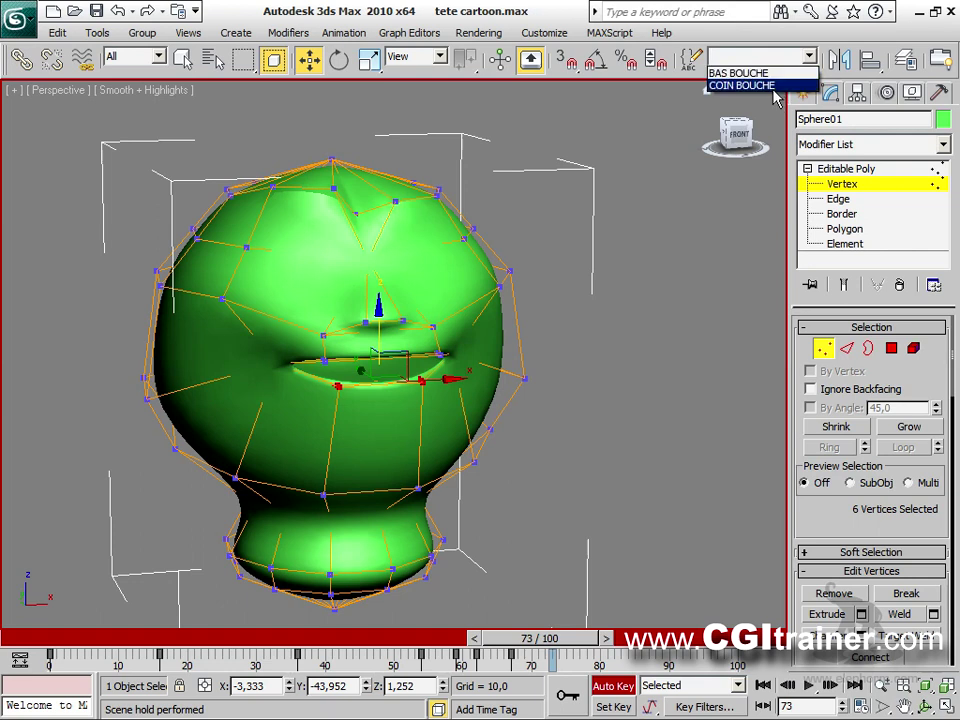
click(760, 85)
drag(360, 298, 362, 258)
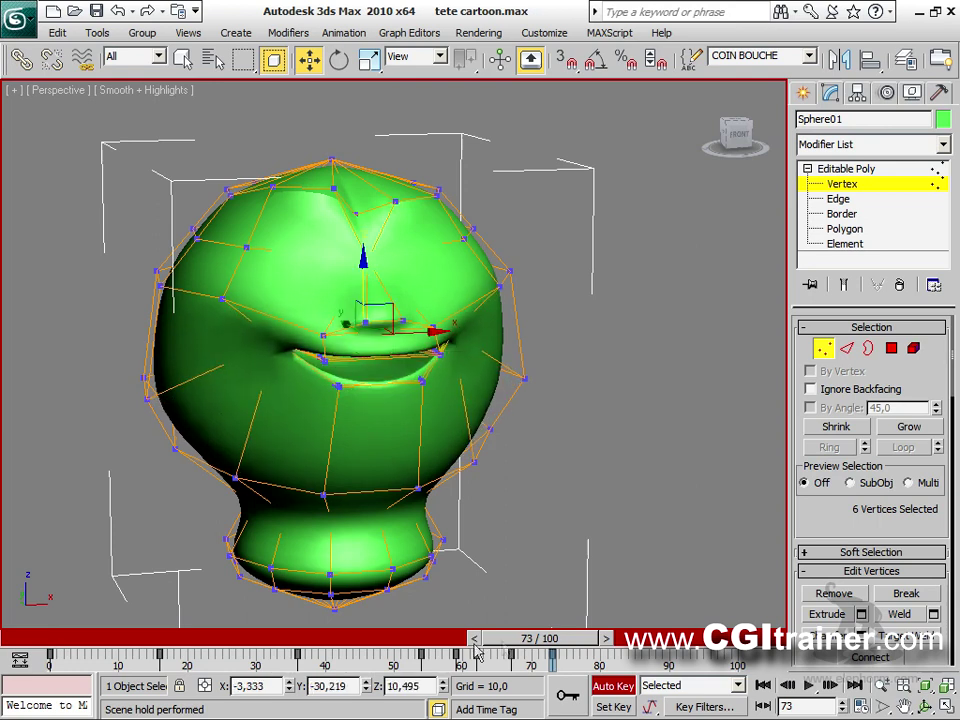
Step: At frame 79, raise the BAS BOUCHE vertices to about Z 6.7 to close the mouth
key(.)
key(.)
key(.)
key(.)
key(.)
key(.)
click(809, 58)
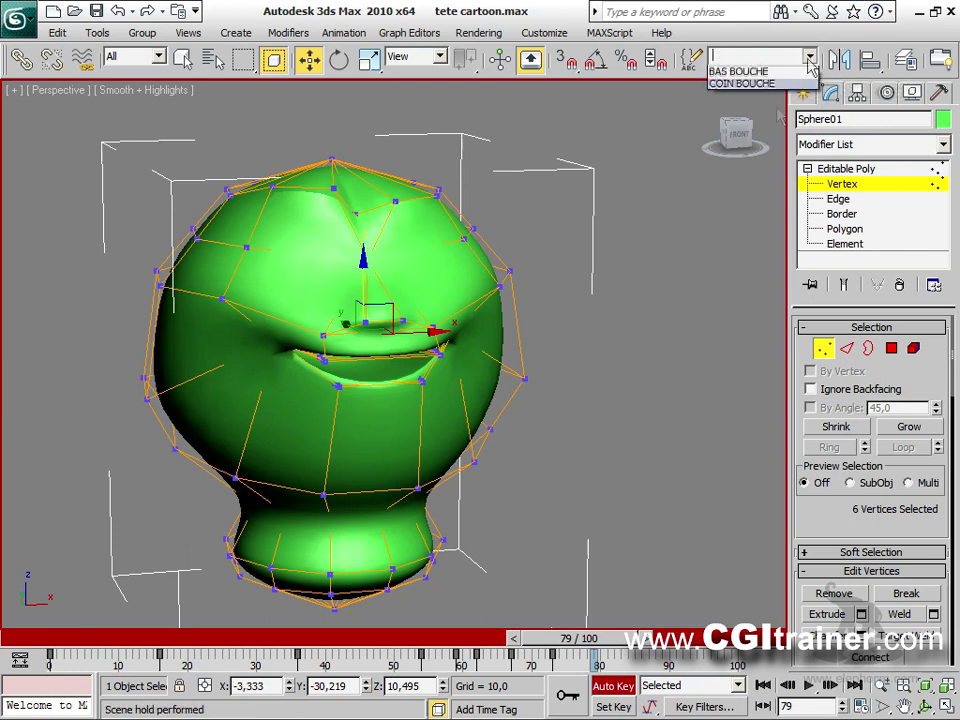
click(745, 68)
drag(380, 326, 380, 304)
Step: Lower the COIN BOUCHE vertices at frame 79
click(809, 58)
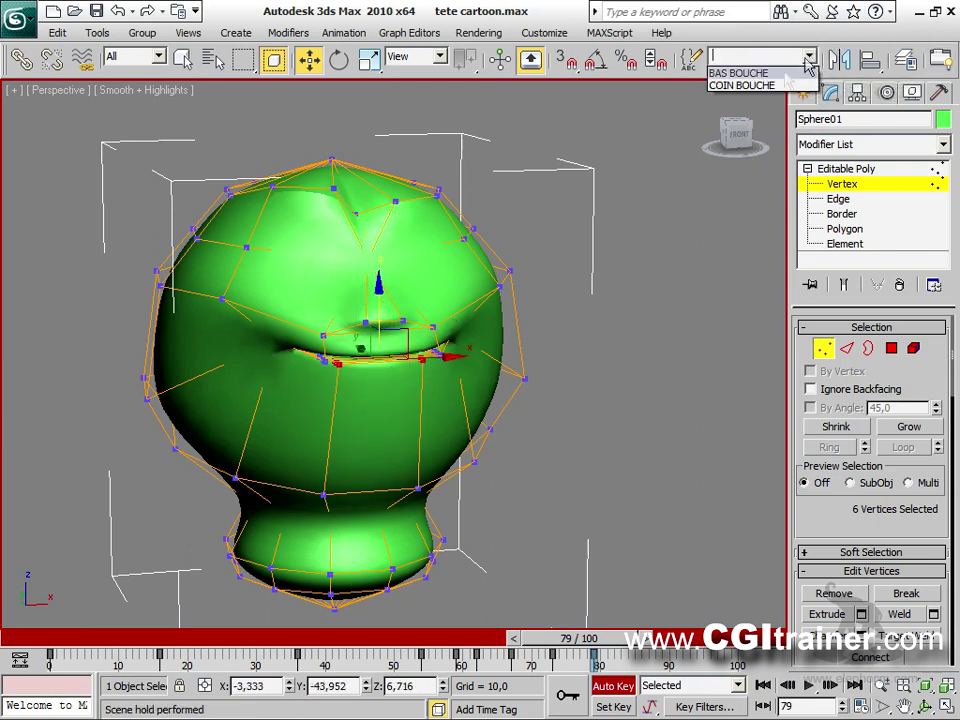
click(800, 84)
drag(360, 278, 360, 310)
Step: Return the animation to frame 0, leave vertex editing and turn off Auto Key
drag(574, 640, 60, 640)
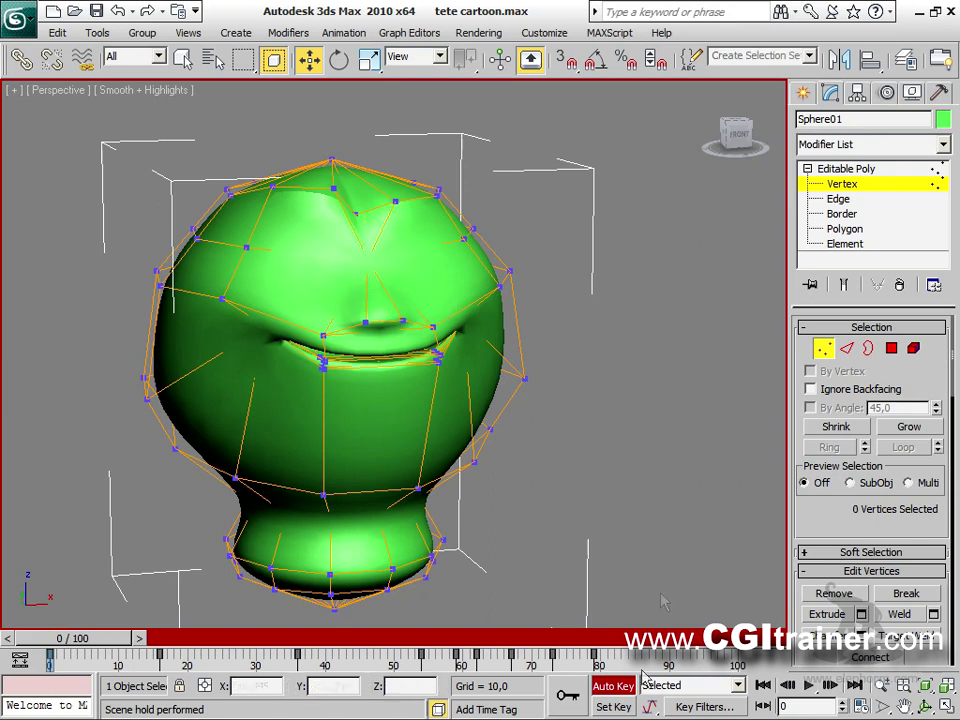
click(823, 347)
click(618, 698)
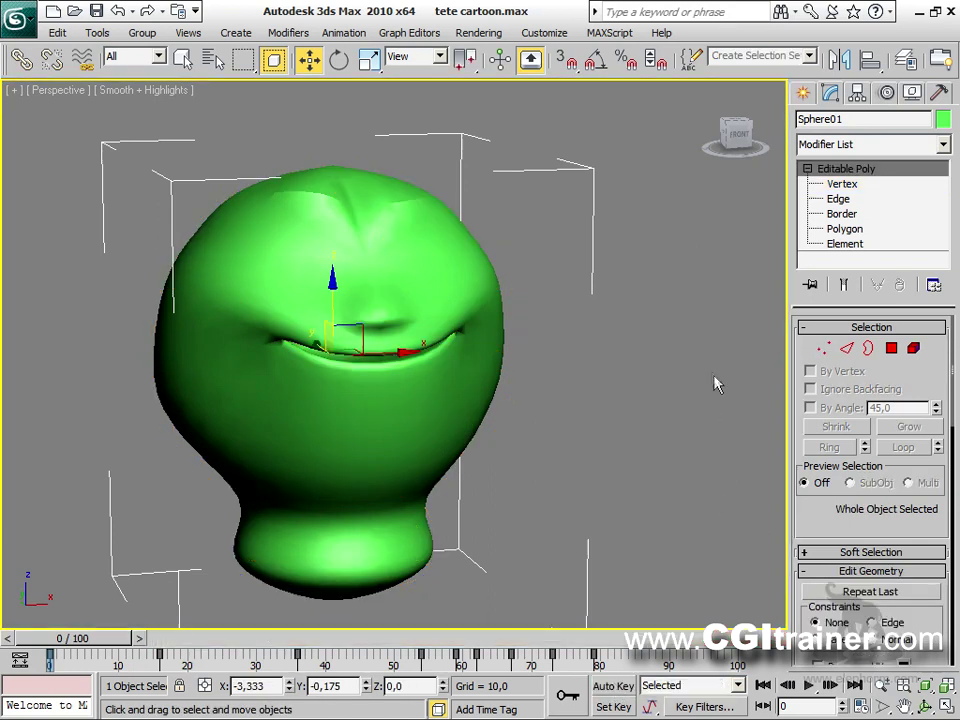
Step: Deselect the head and scrub through the timeline to review the mouth animation from an angled view
click(668, 395)
alt+middle_drag(626, 412, 470, 392)
drag(107, 637, 67, 553)
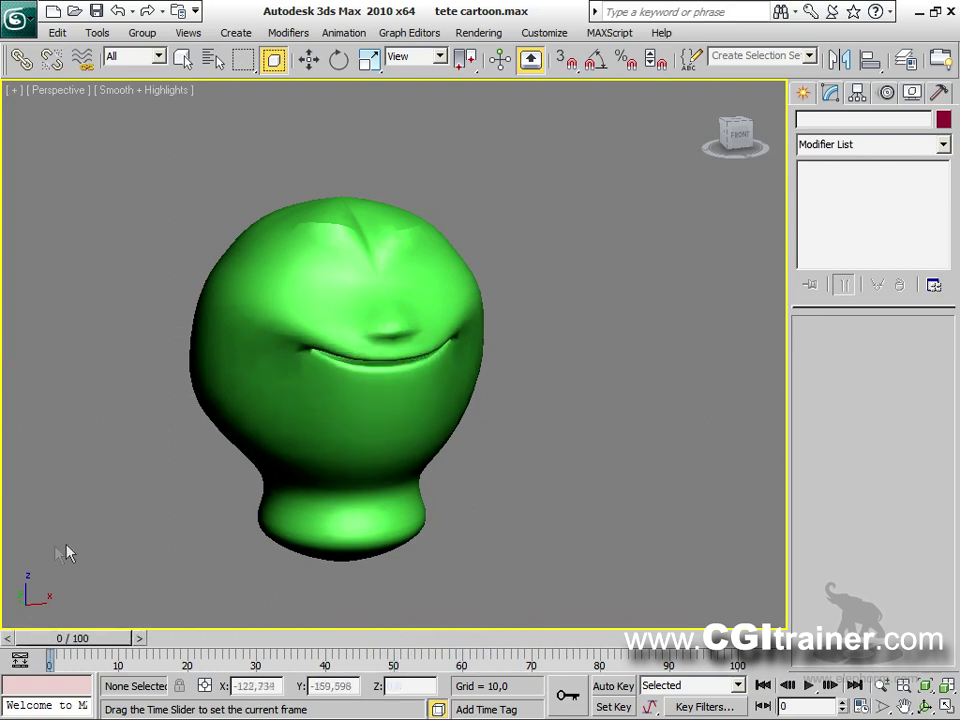
Step: Create a smooth shape named Shape01 from the horizontal edge loop around the teapot's body
key(w)
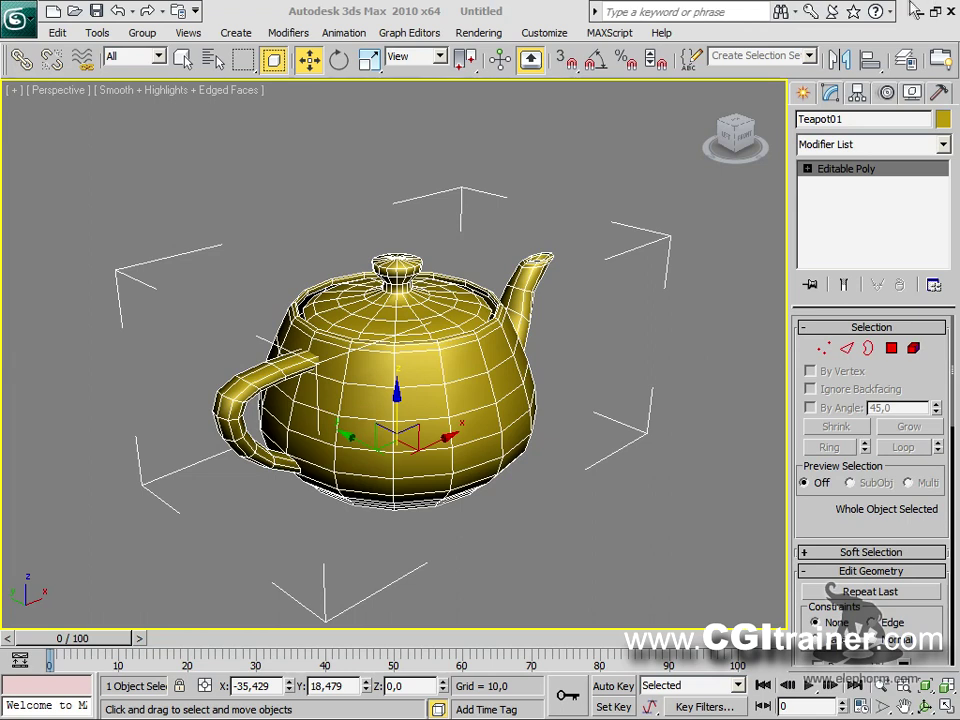
click(847, 348)
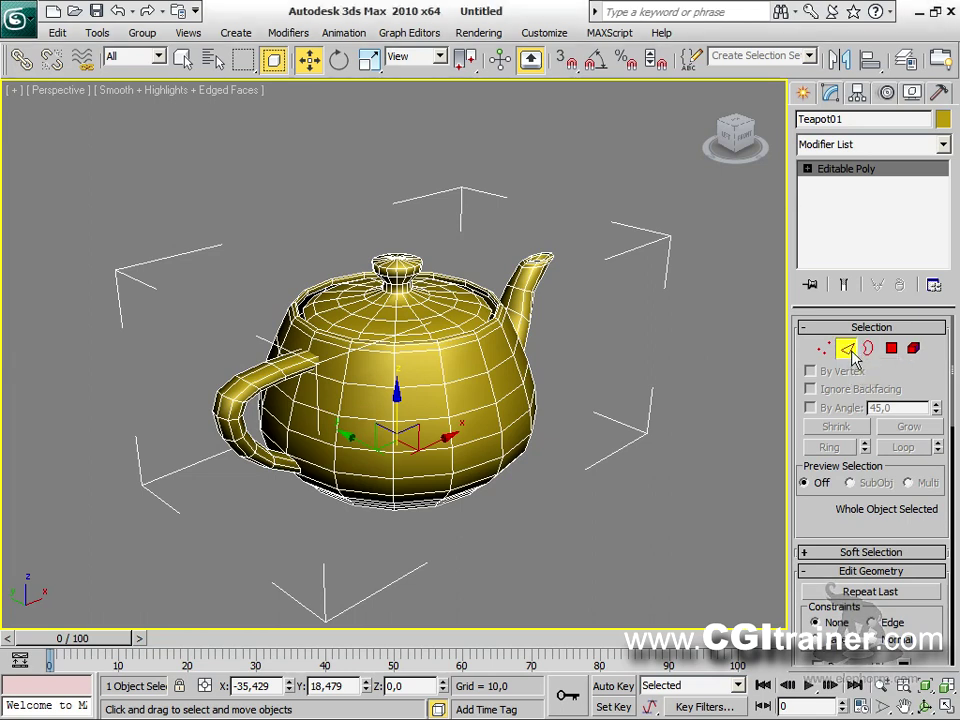
scroll(831, 300, down, 5)
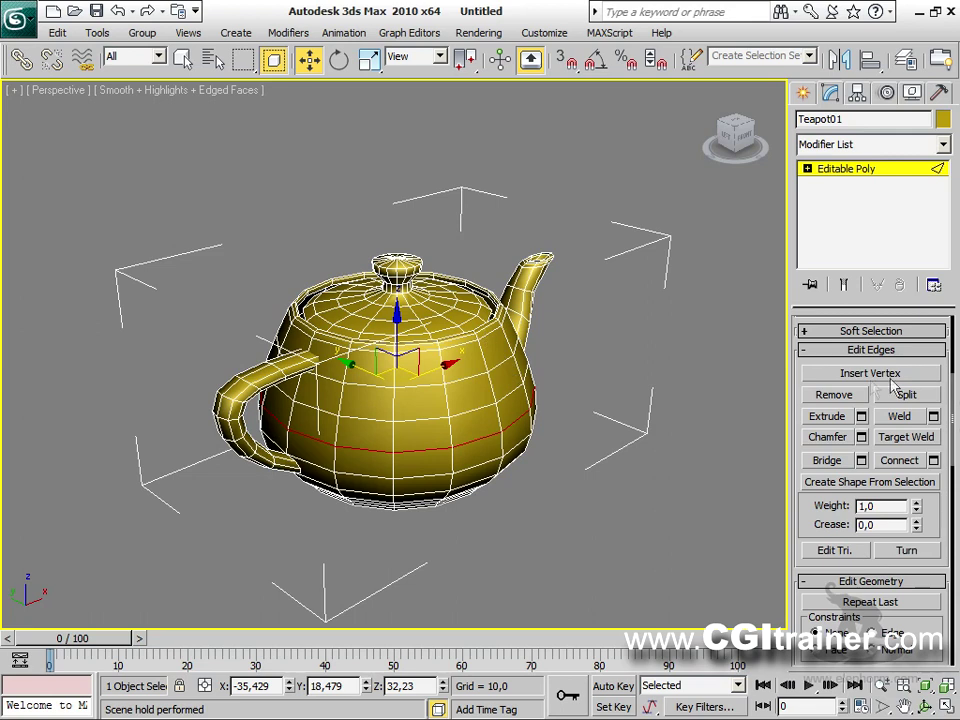
click(848, 482)
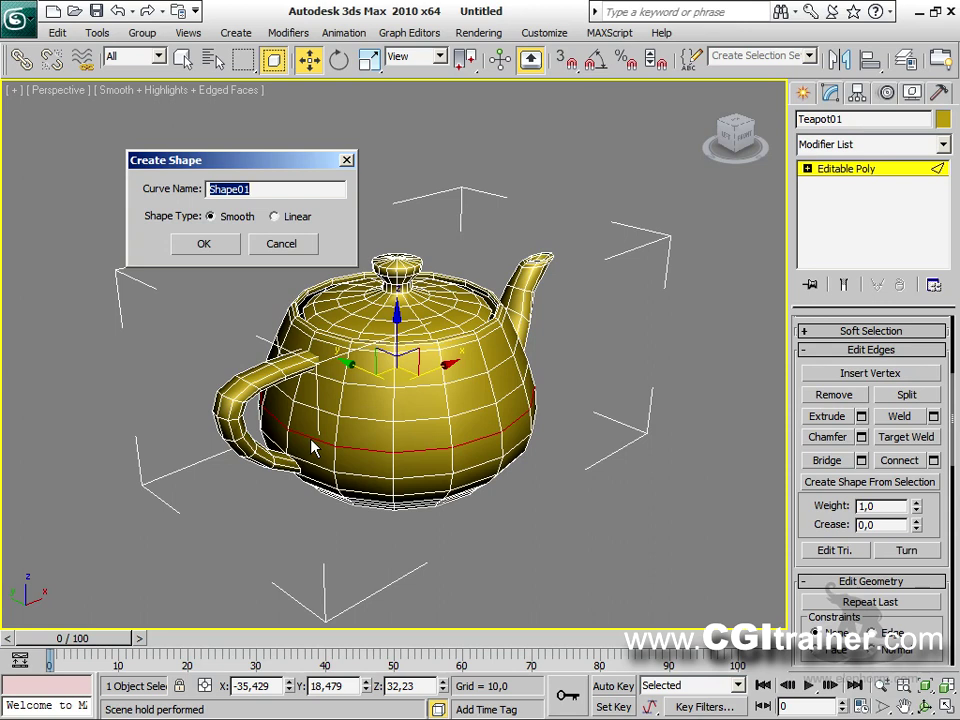
click(204, 243)
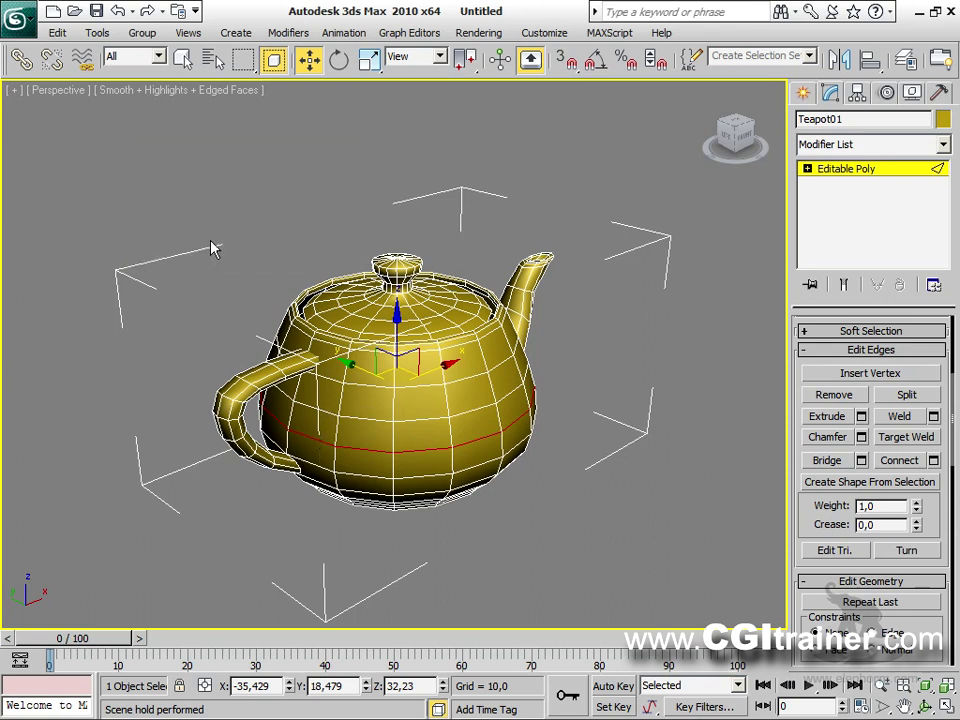
Step: Leave edge editing, select Shape01 by name and raise it to about Z 0.32
click(875, 172)
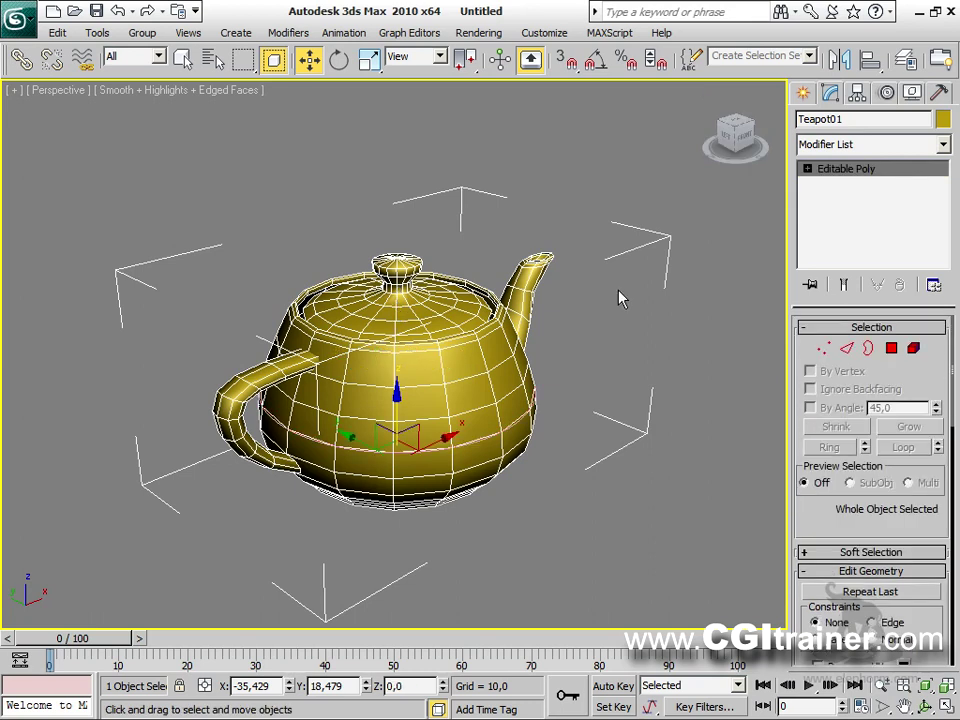
key(h)
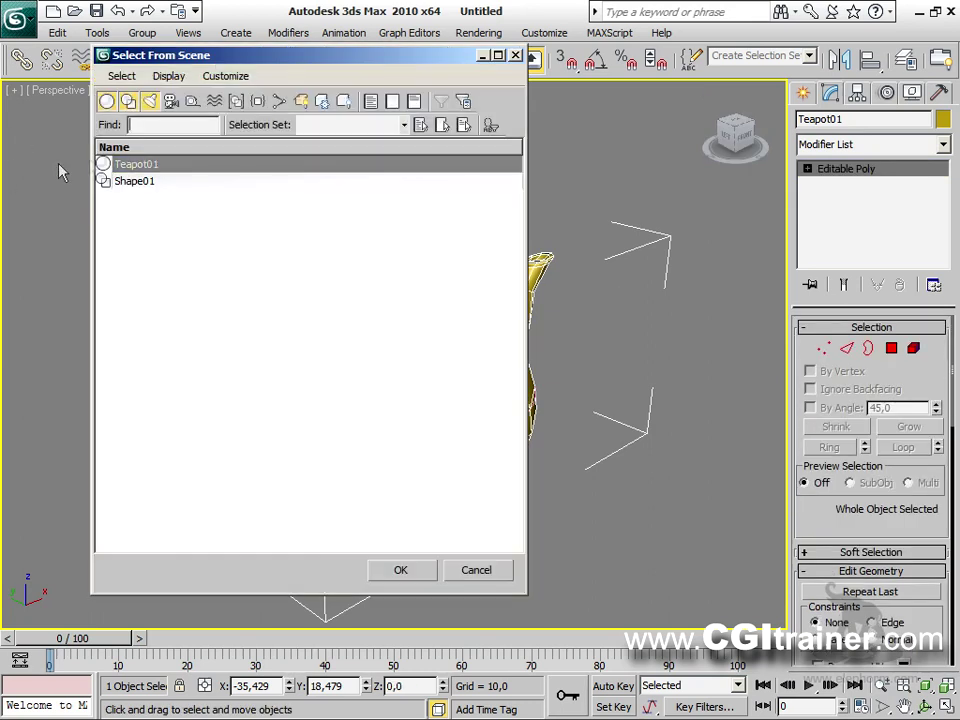
click(108, 181)
click(400, 572)
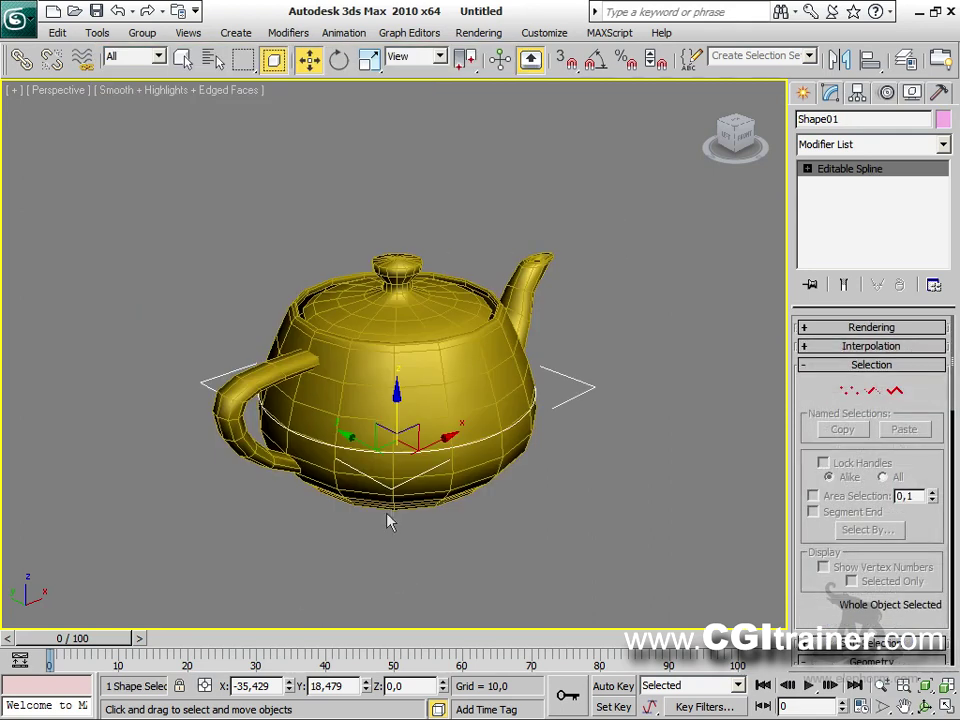
drag(397, 411, 377, 421)
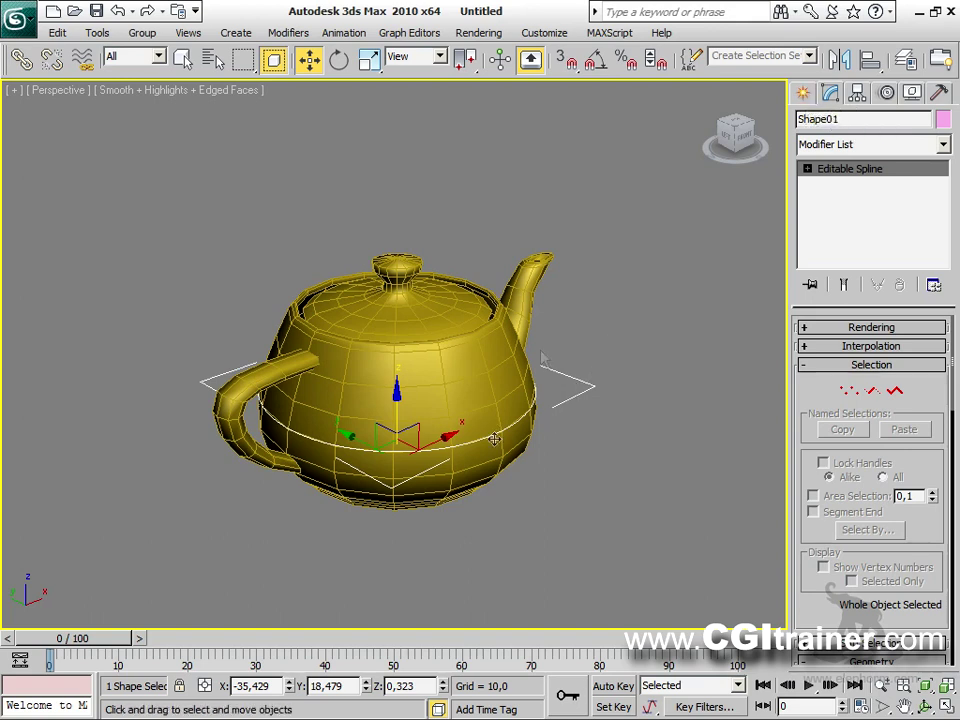
Step: Draw a small circle with a radius of about 4.3 beside the teapot's spout
click(805, 95)
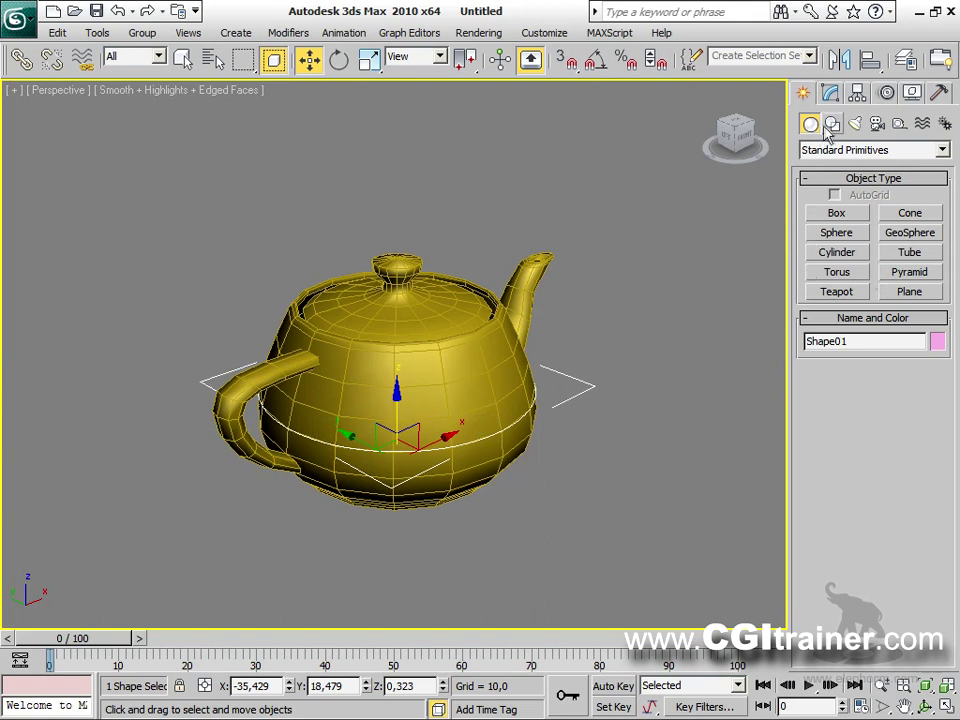
click(832, 123)
click(836, 248)
drag(671, 365, 673, 366)
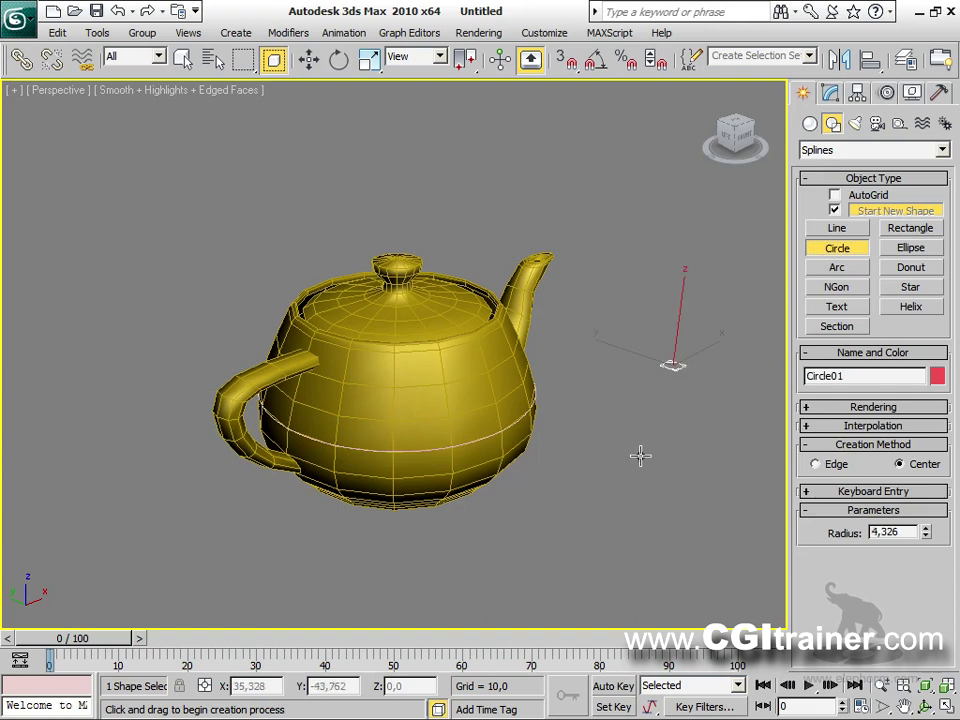
key(w)
Step: Loft the small circle along Shape01 as an instance to form a ring around the teapot
click(535, 406)
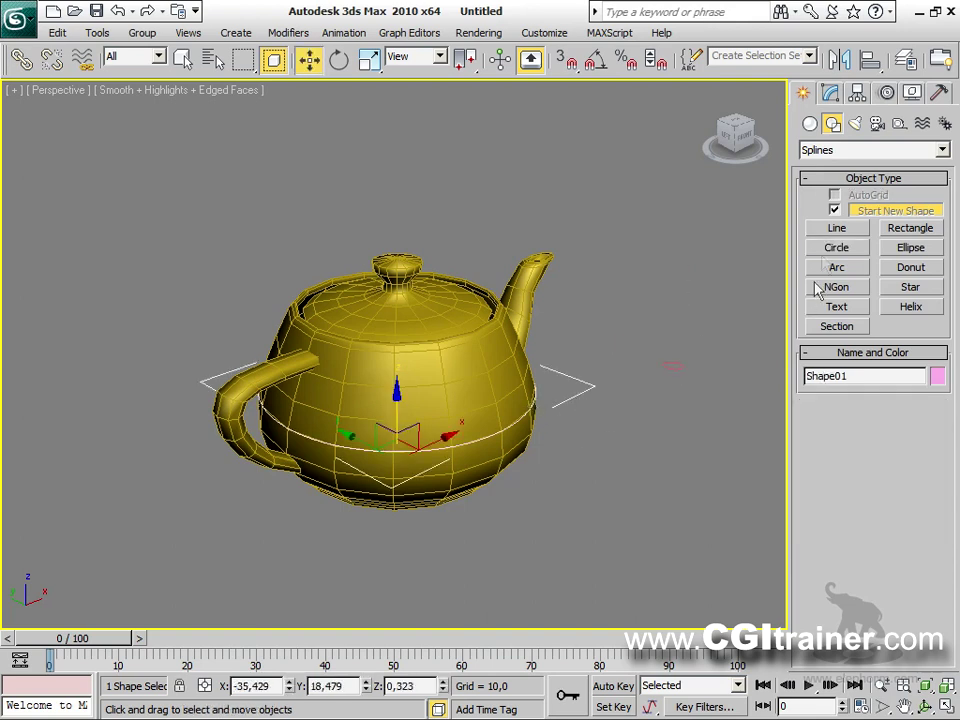
click(810, 125)
click(811, 152)
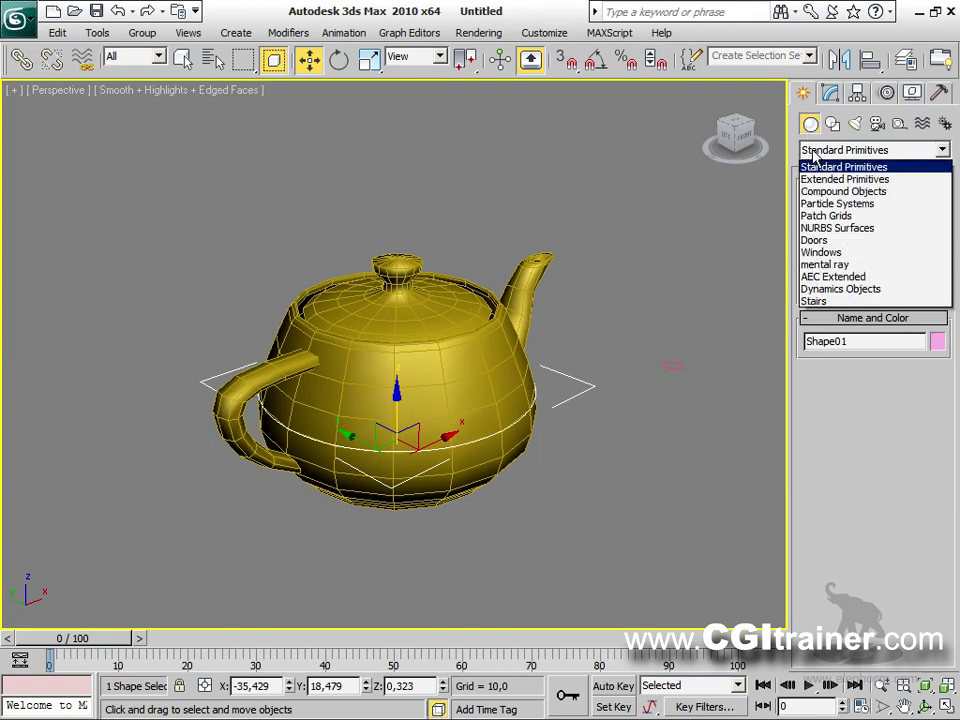
click(812, 188)
click(837, 292)
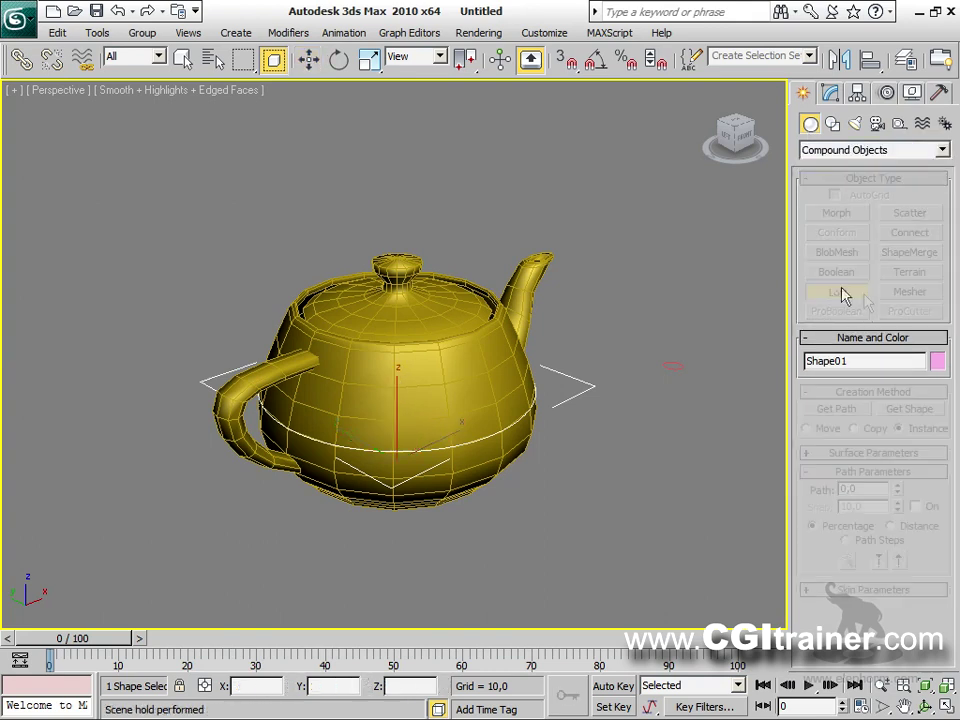
click(909, 409)
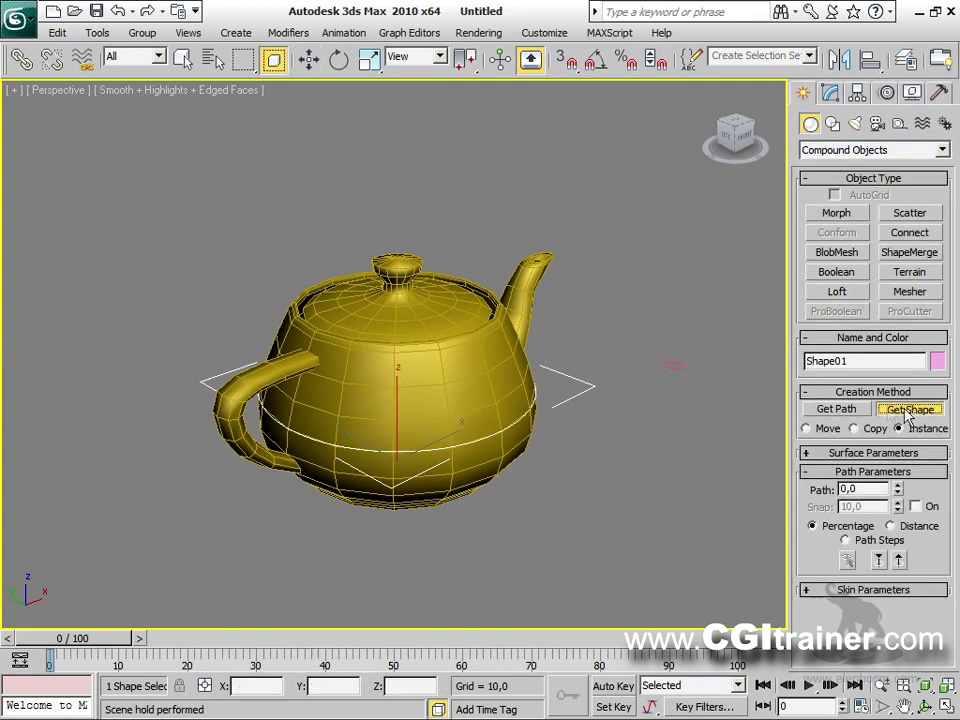
click(678, 365)
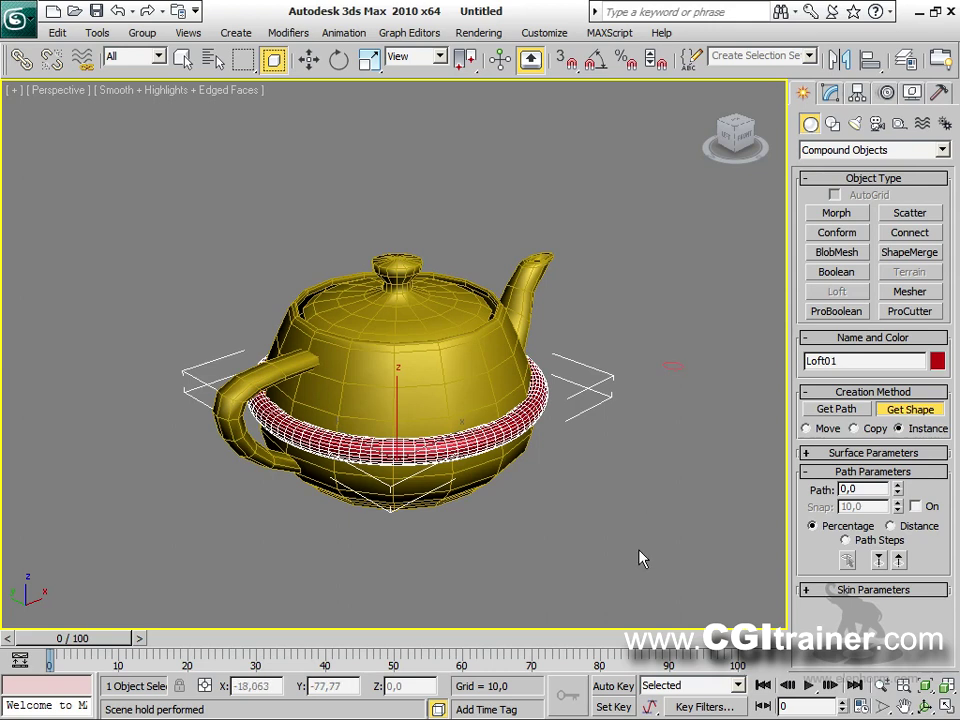
mouse_move(609, 473)
alt+middle_down()
mouse_move(600, 480)
mouse_move(439, 396)
mouse_move(356, 437)
mouse_move(438, 481)
mouse_move(709, 407)
mouse_move(687, 317)
mouse_move(598, 418)
mouse_move(603, 481)
alt+middle_up()
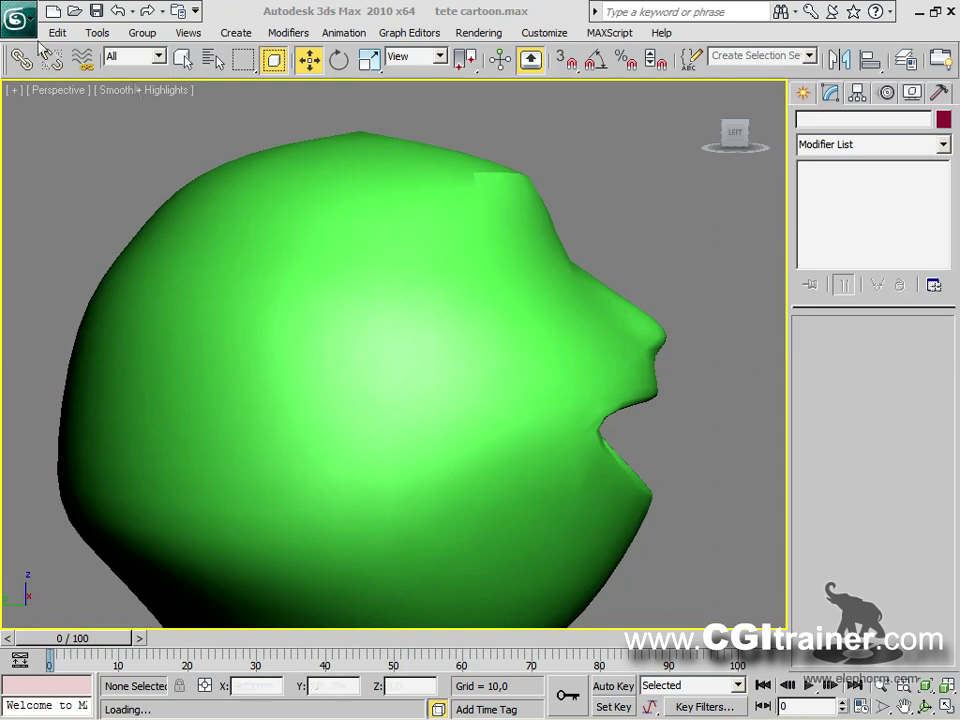
Step: Examine the editing tools available at the head's Vertex, Edge, Border, Polygon and Element levels
click(406, 217)
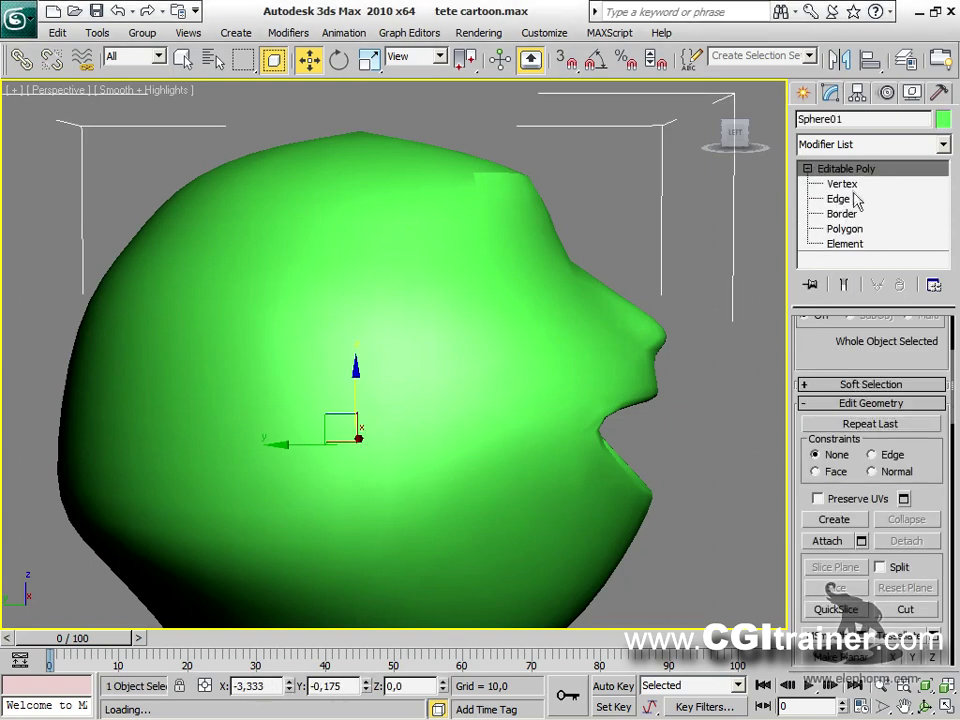
click(842, 184)
scroll(826, 488, down, 1)
scroll(826, 488, down, 5)
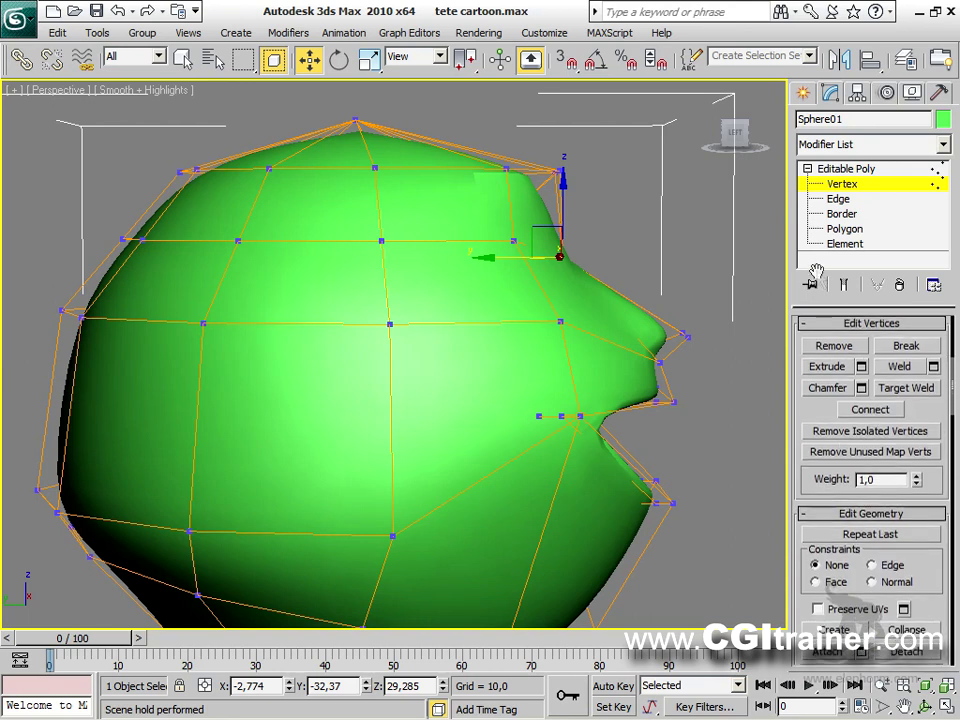
click(838, 199)
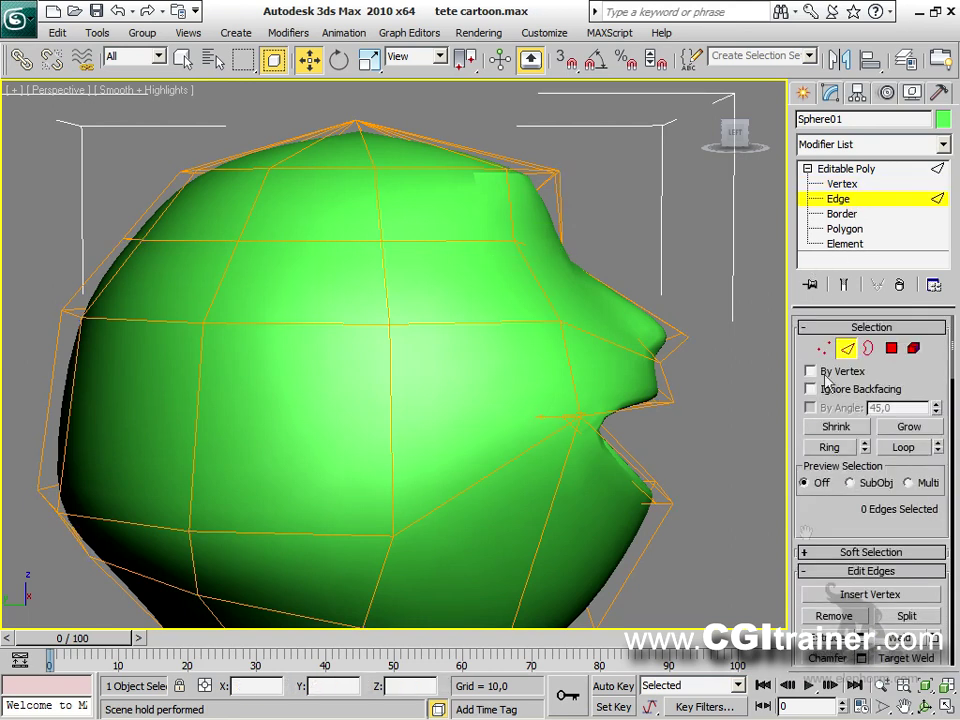
scroll(843, 275, down, 5)
scroll(874, 420, down, 1)
click(843, 215)
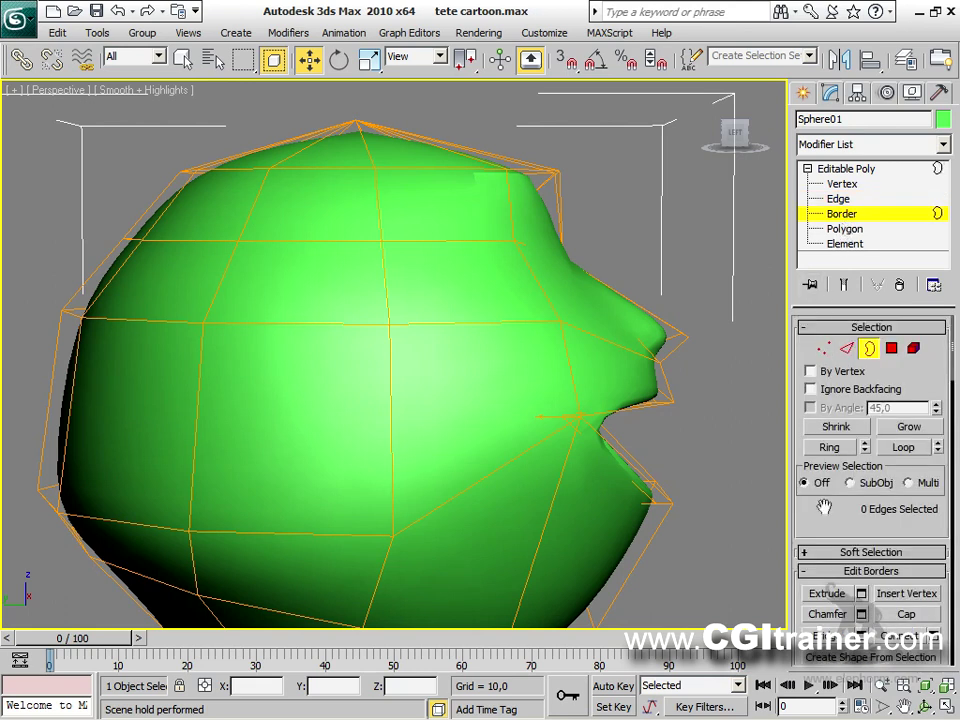
scroll(846, 289, down, 5)
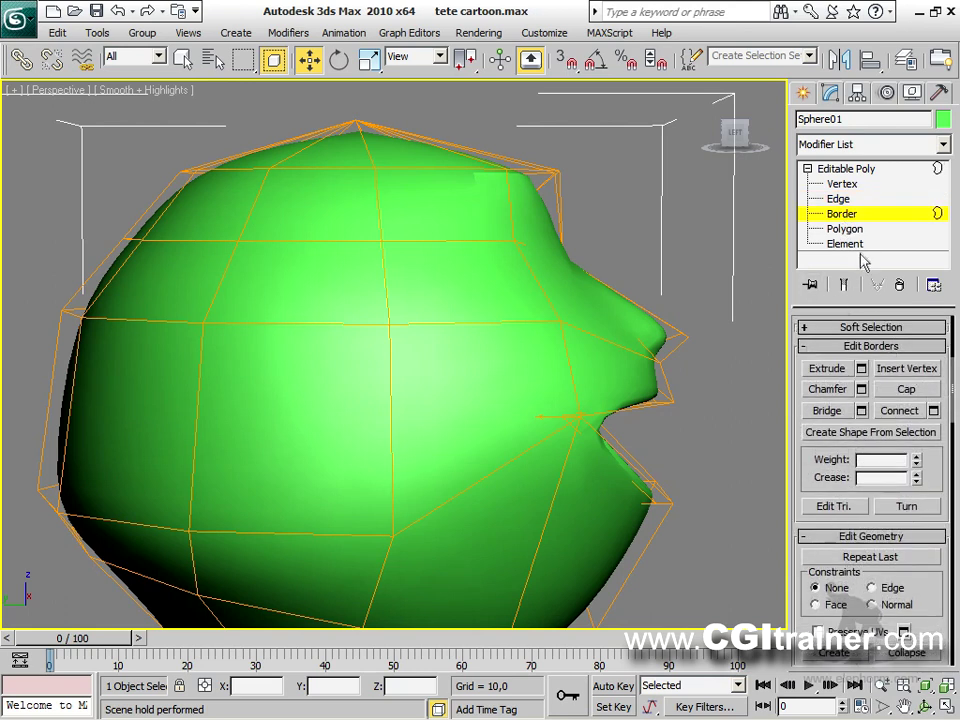
click(843, 229)
scroll(828, 317, down, 5)
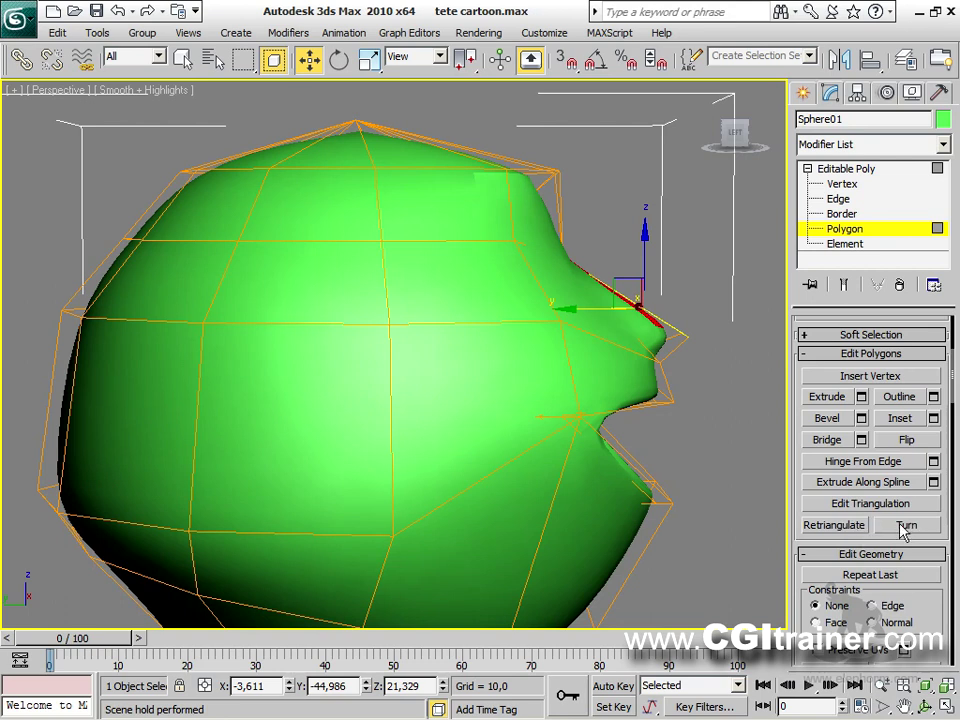
click(835, 244)
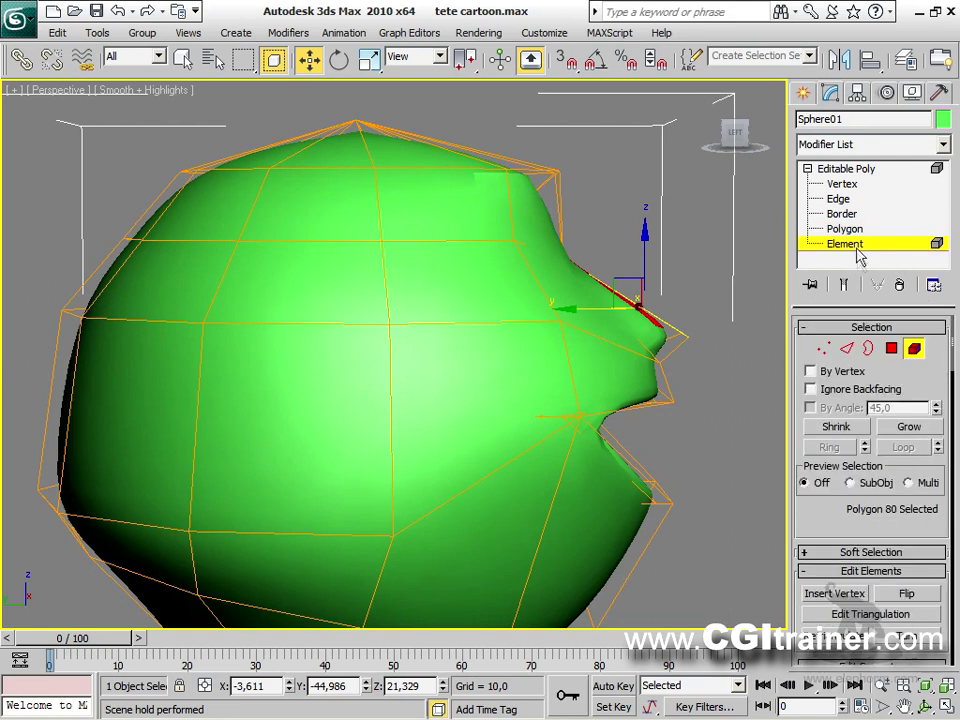
drag(823, 518, 829, 339)
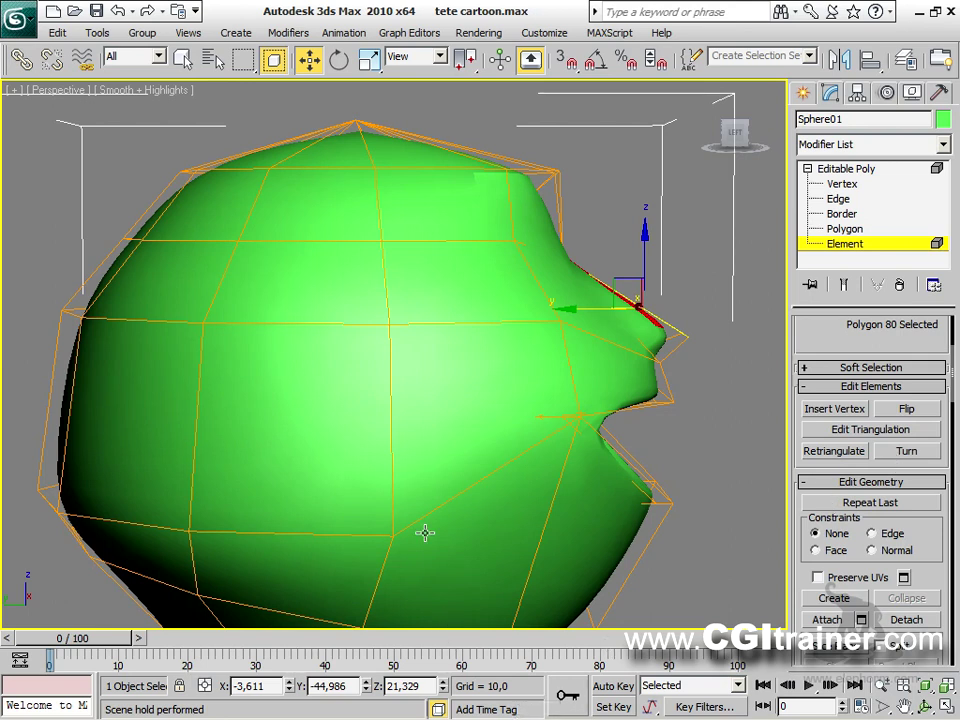
Step: Display edged faces and turn off NURMS smoothing on the head
key(F4)
alt+middle_drag(436, 492, 347, 449)
right_click(369, 339)
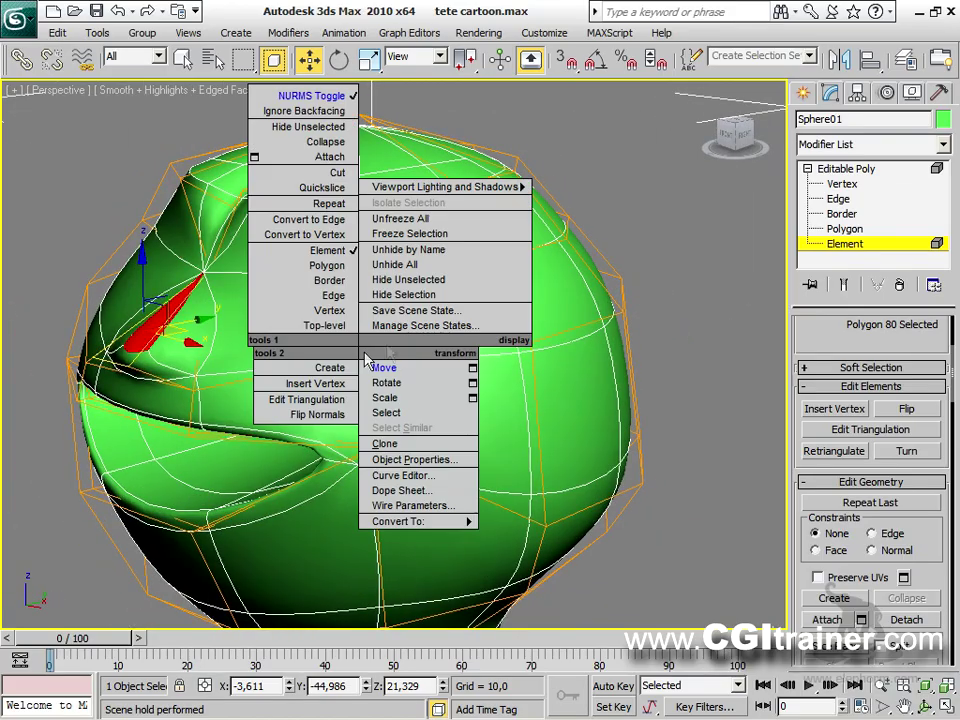
click(335, 95)
alt+middle_drag(369, 311, 566, 324)
Step: Select the head's whole mesh element and turn off the shaded highlighting of selected faces
click(696, 313)
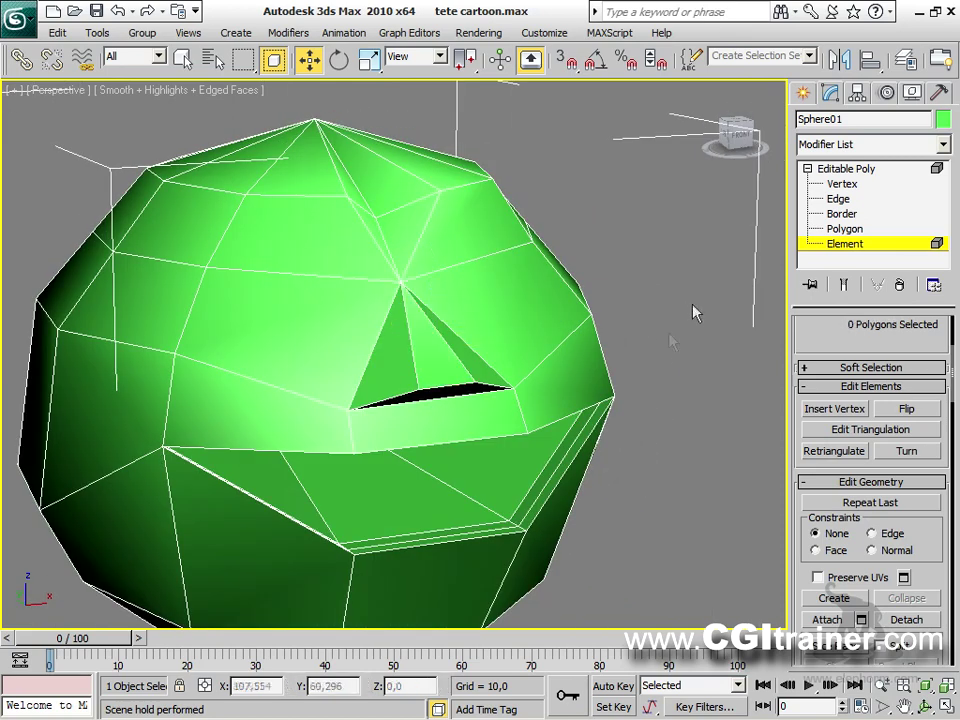
alt+middle_drag(634, 392, 666, 377)
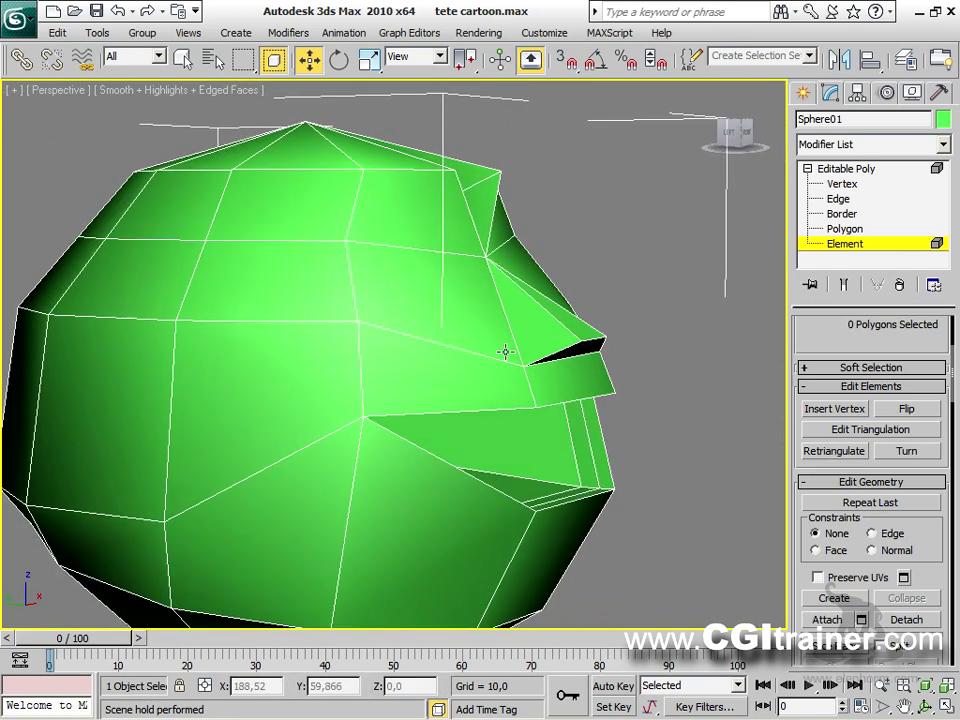
click(556, 350)
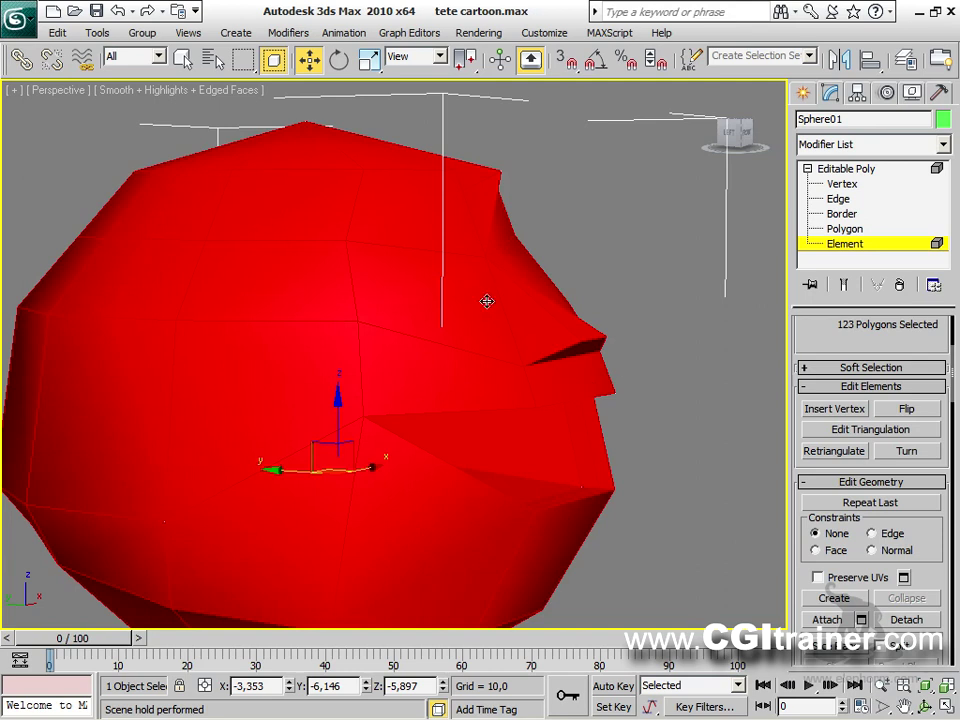
key(F2)
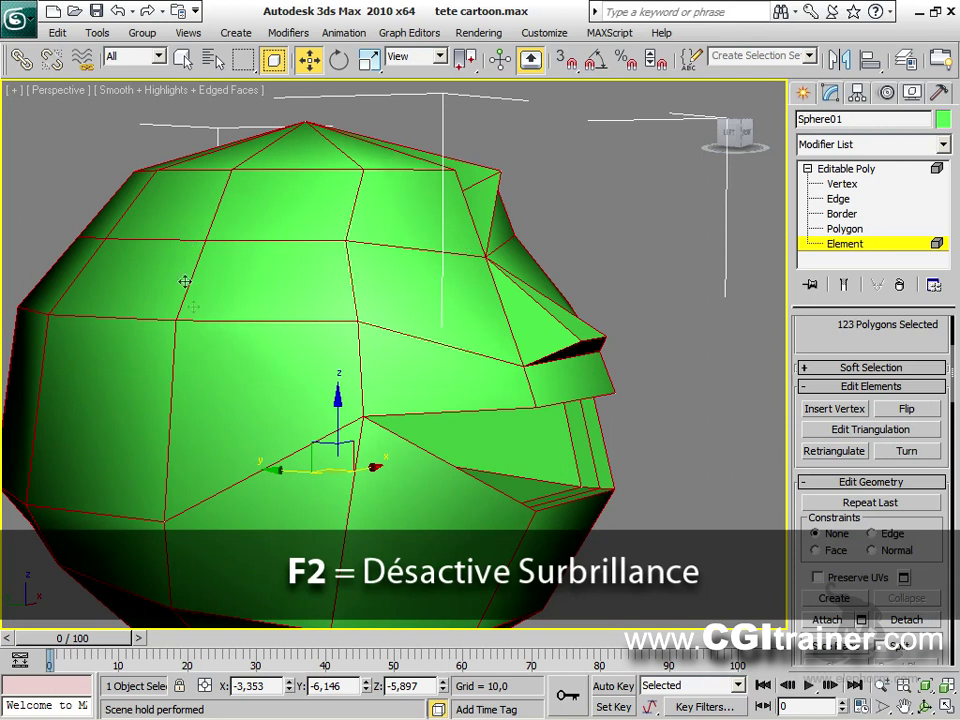
Step: Reselect the head's mesh element and toggle its shaded face highlighting on and off to compare the displays
click(593, 228)
click(444, 281)
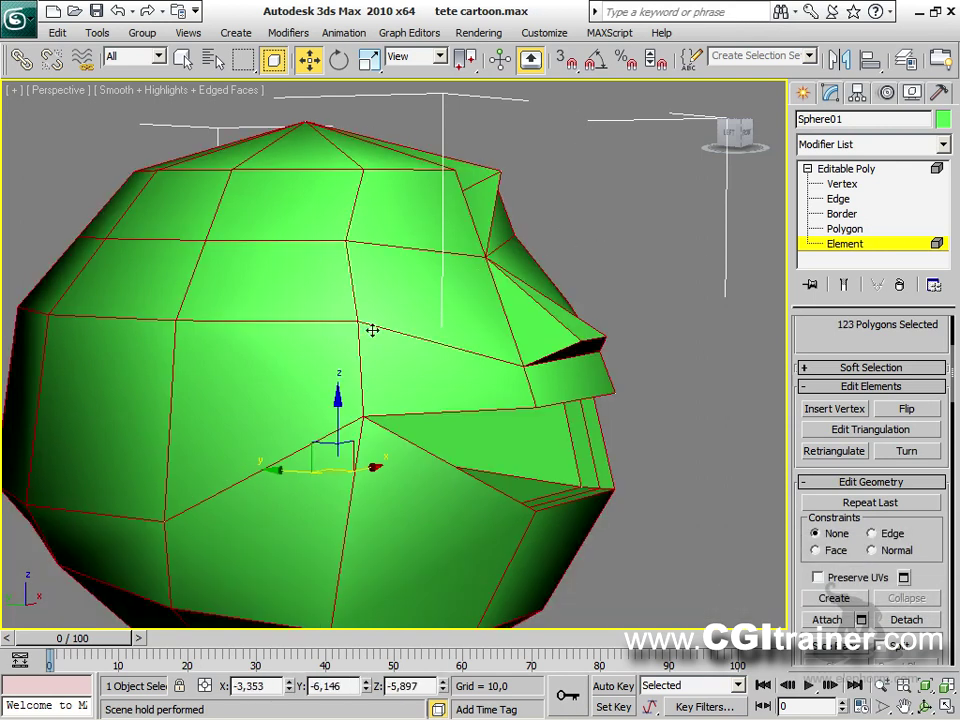
key(F2)
key(F2)
key(F2)
key(F2)
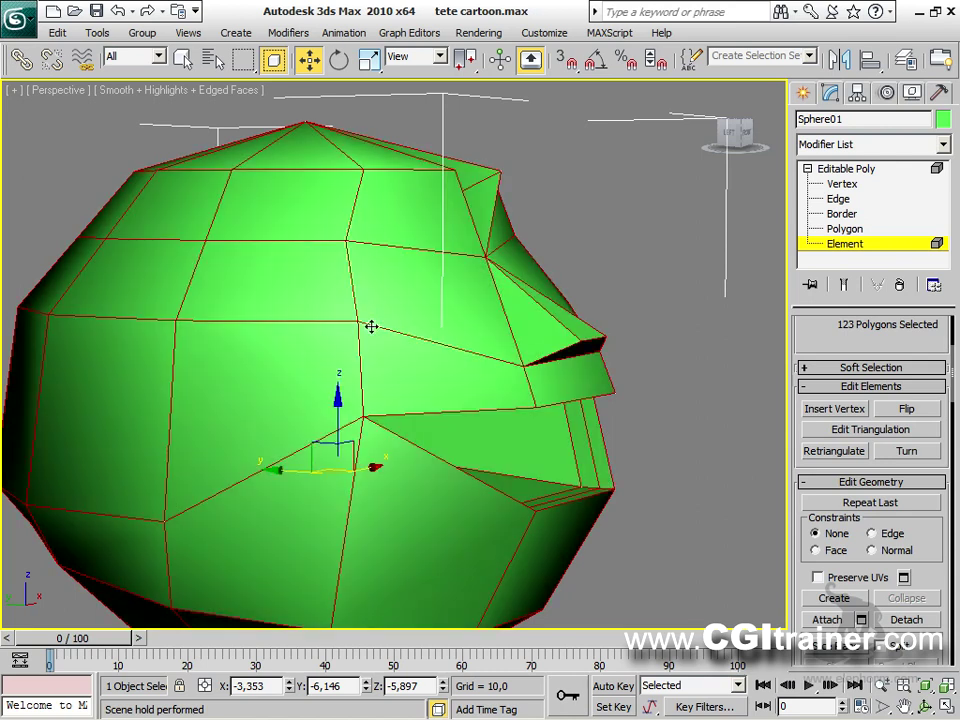
Step: Activate Edit Triangulation on the head element and examine the hidden diagonals that split its polygons into triangles
middle_drag(371, 327, 421, 340)
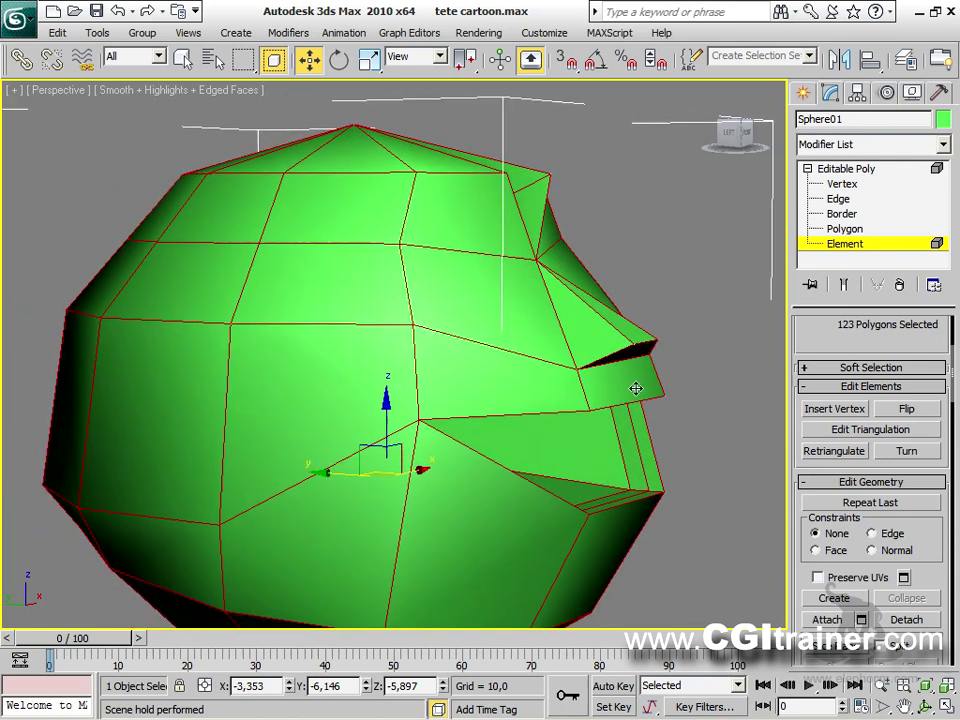
click(850, 430)
alt+middle_drag(558, 395, 527, 377)
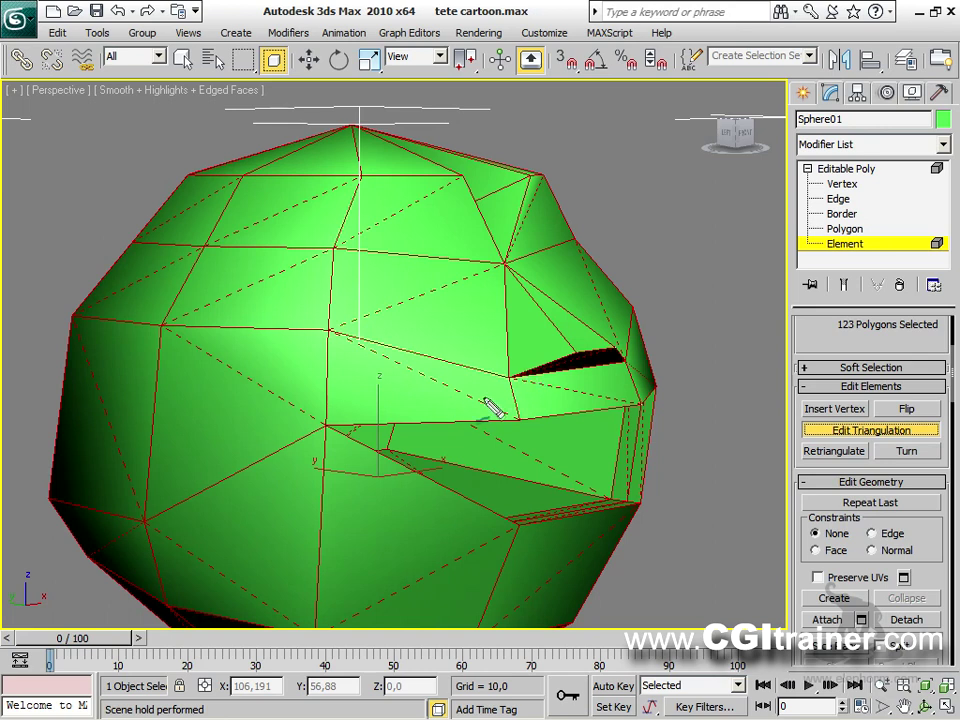
mouse_move(505, 265)
mouse_down()
mouse_move(510, 381)
mouse_move(572, 357)
mouse_move(507, 268)
mouse_up()
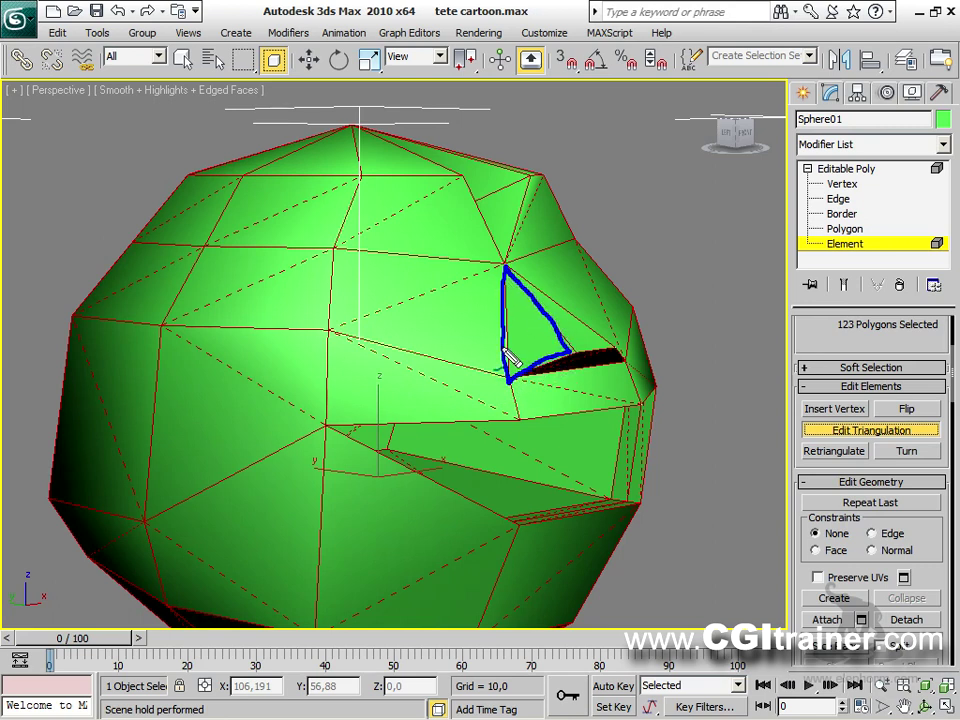
mouse_move(335, 247)
mouse_down()
mouse_move(362, 181)
mouse_move(445, 176)
mouse_move(475, 195)
mouse_move(509, 263)
mouse_move(425, 245)
mouse_move(352, 245)
mouse_move(457, 178)
mouse_up()
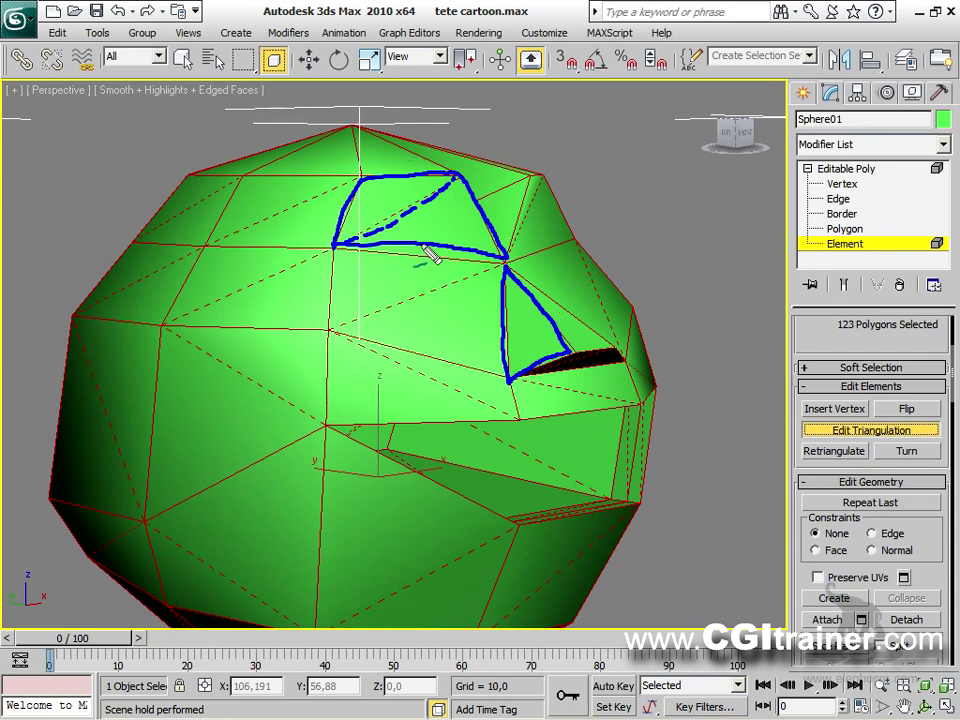
drag(536, 437, 545, 433)
key(Escape)
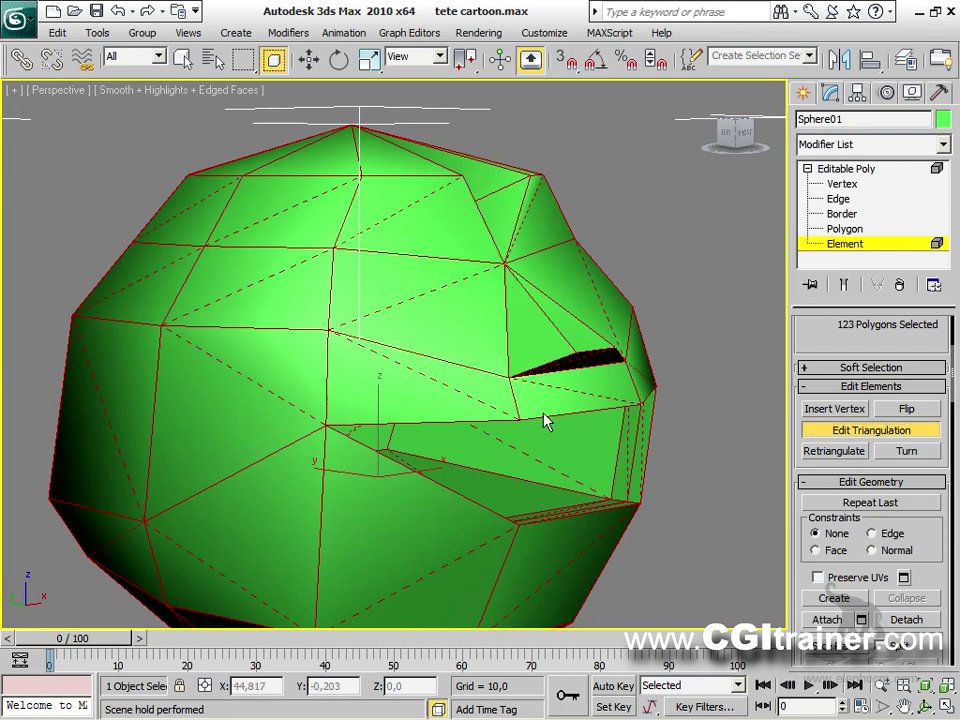
Step: Retriangulate the head element and use Turn to swap several diagonals on its side, cheek and brow
click(848, 454)
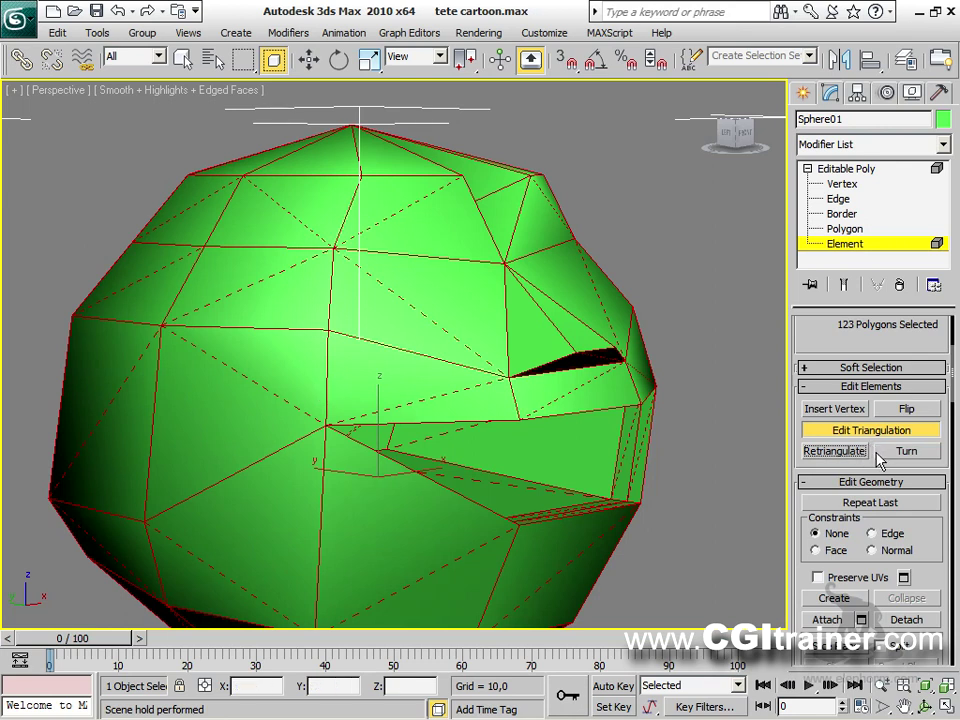
click(905, 452)
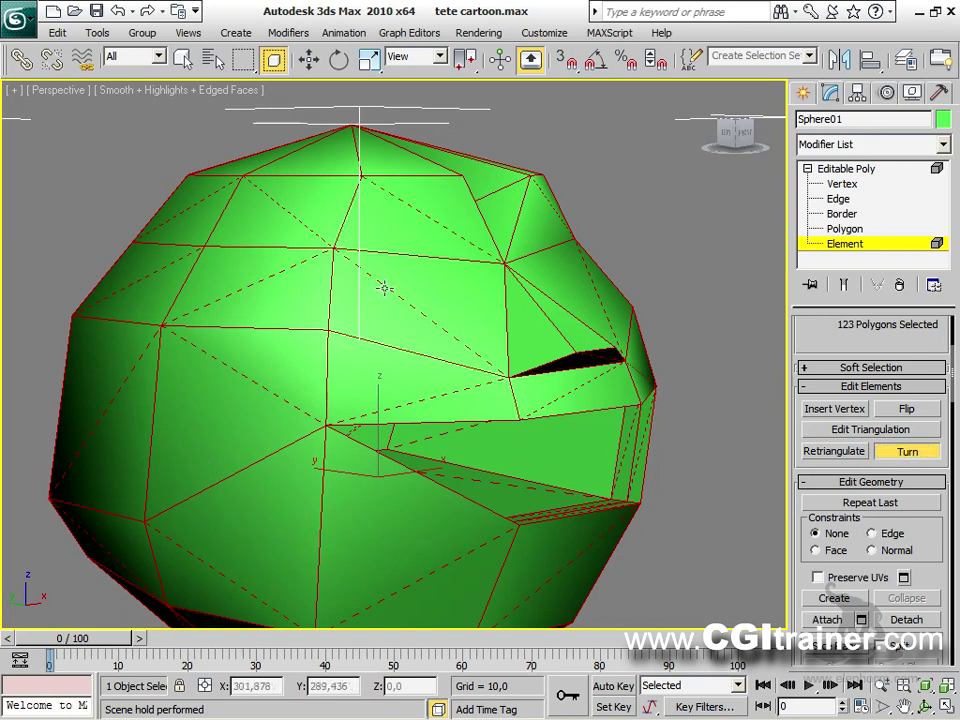
click(296, 216)
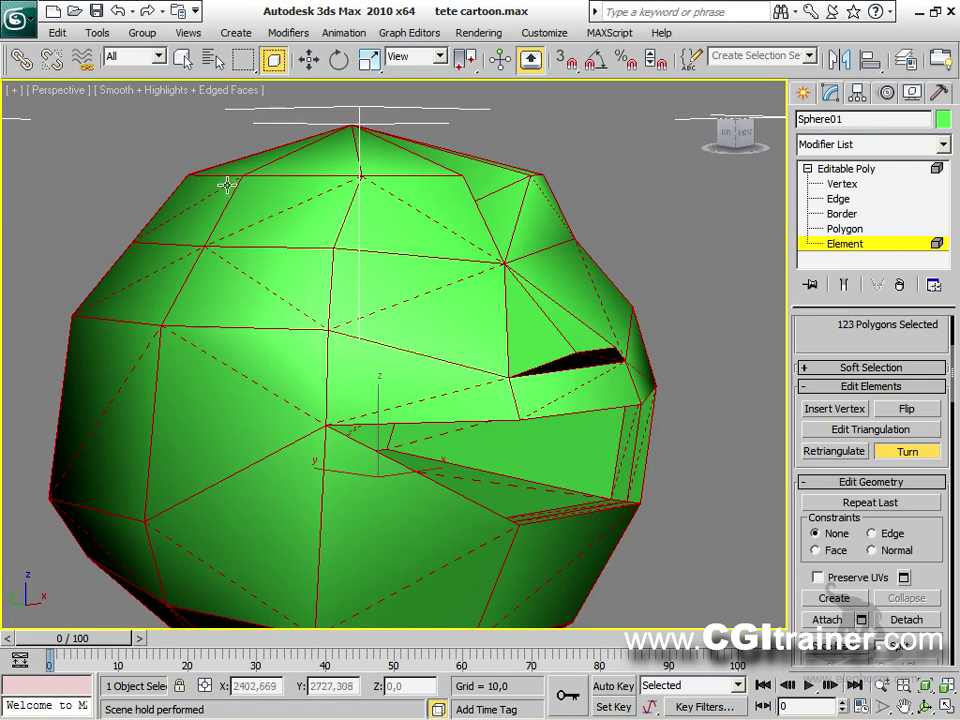
click(220, 360)
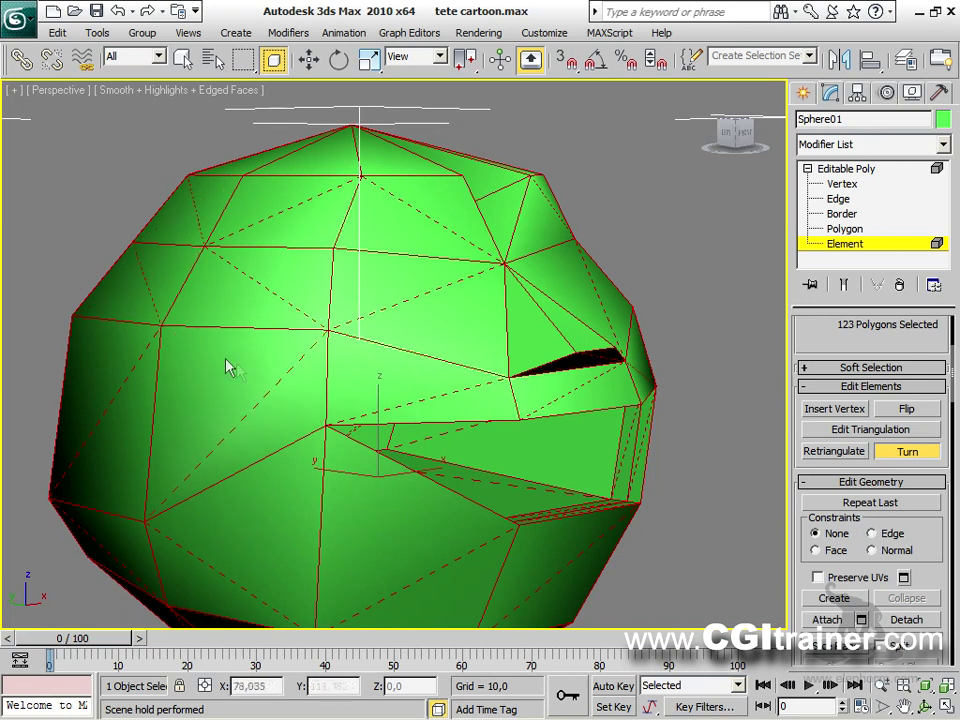
click(411, 401)
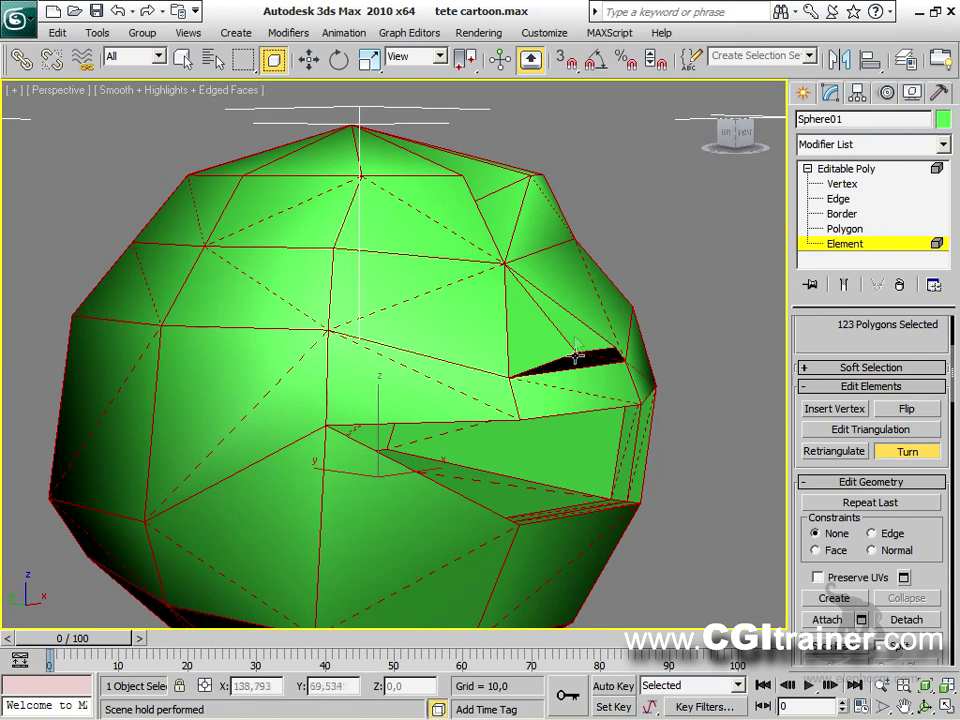
click(587, 276)
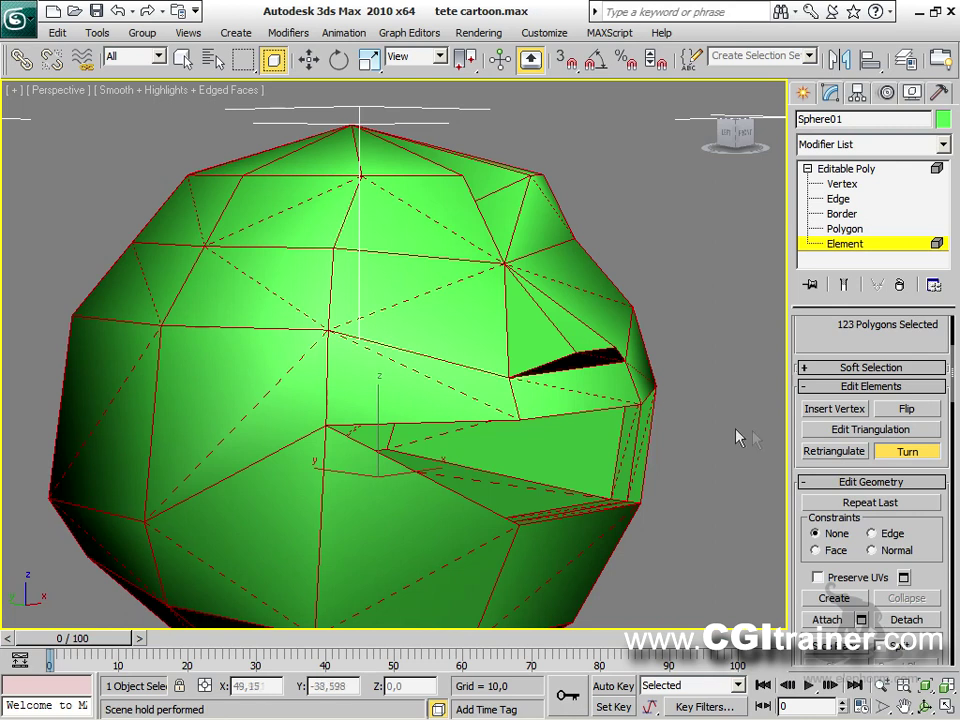
Step: Retriangulate the head element again, and flip its normals inward and back outward
click(822, 454)
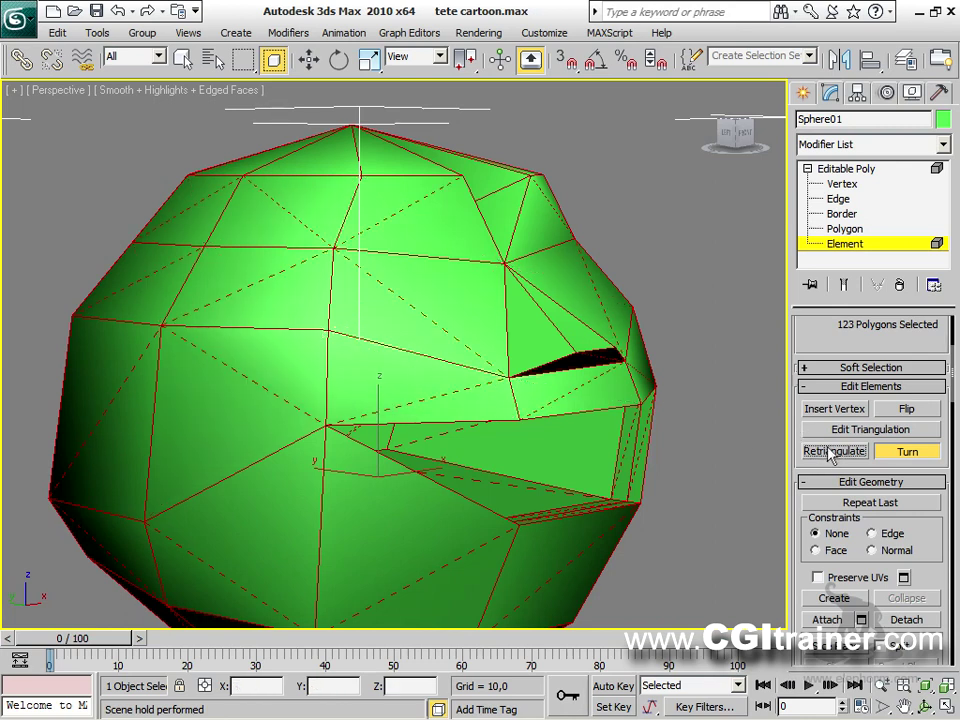
click(900, 409)
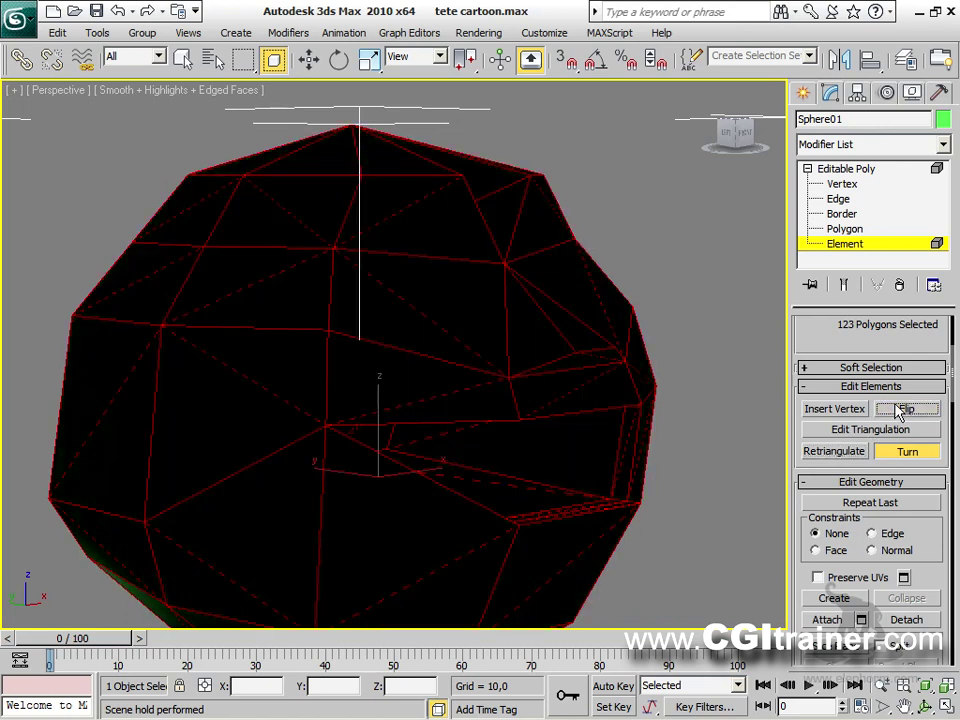
click(900, 409)
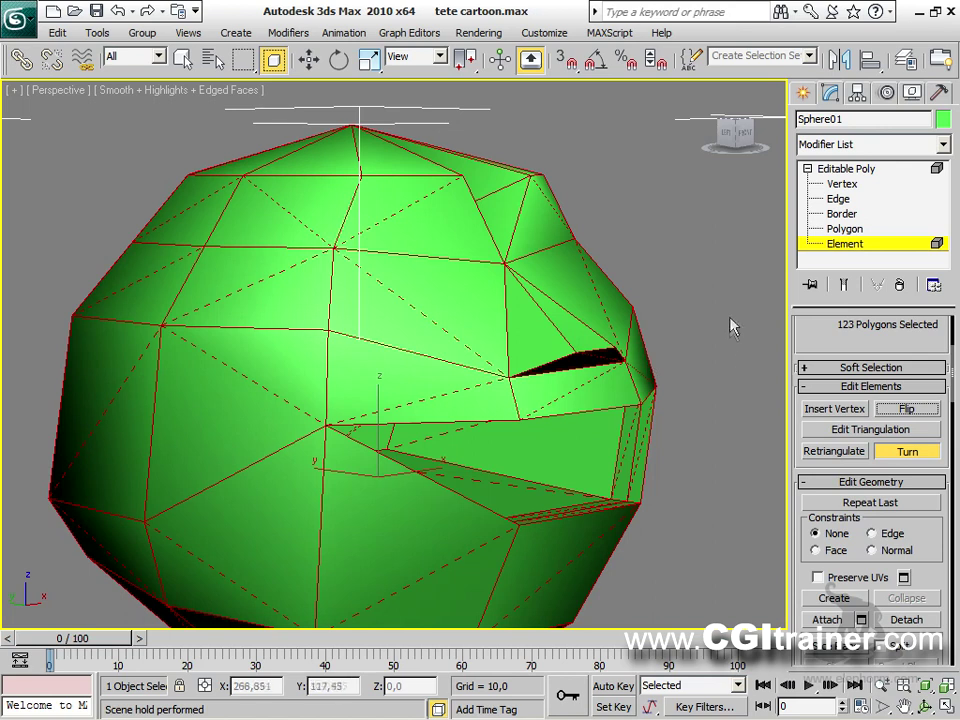
Step: Insert vertices into several polygons on the side and upper part of the head, leaving the Turn tool
click(902, 451)
click(858, 411)
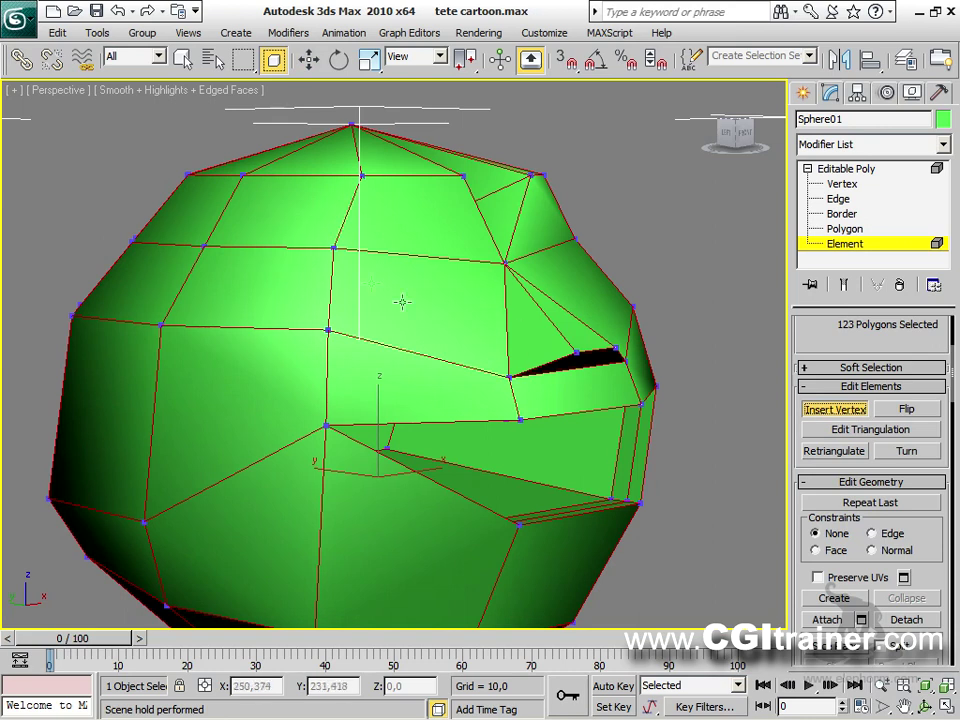
click(262, 390)
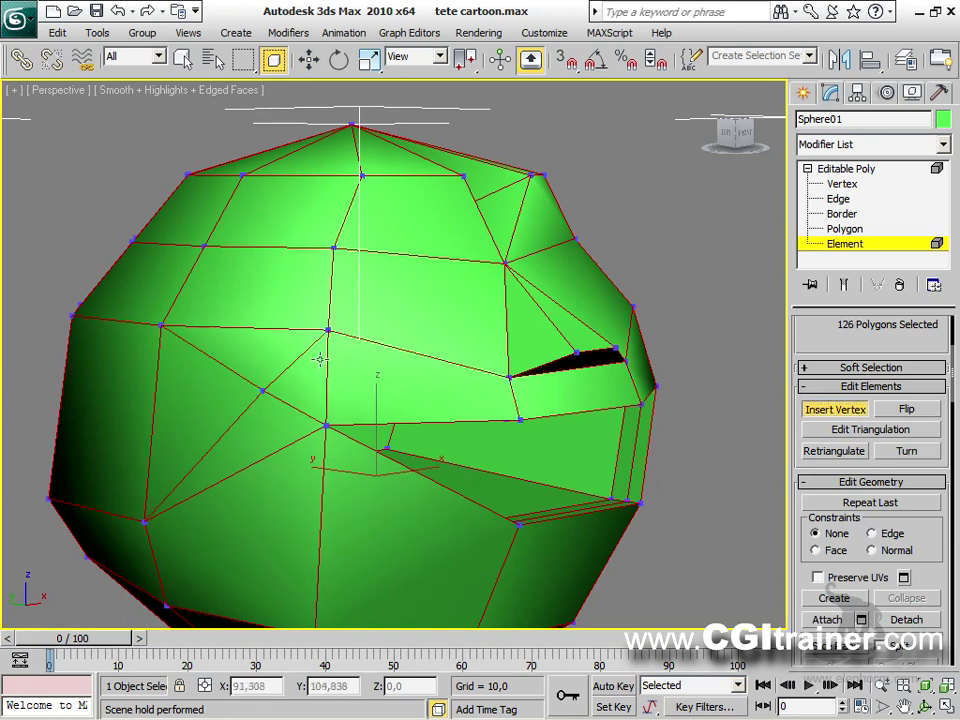
click(423, 297)
click(424, 213)
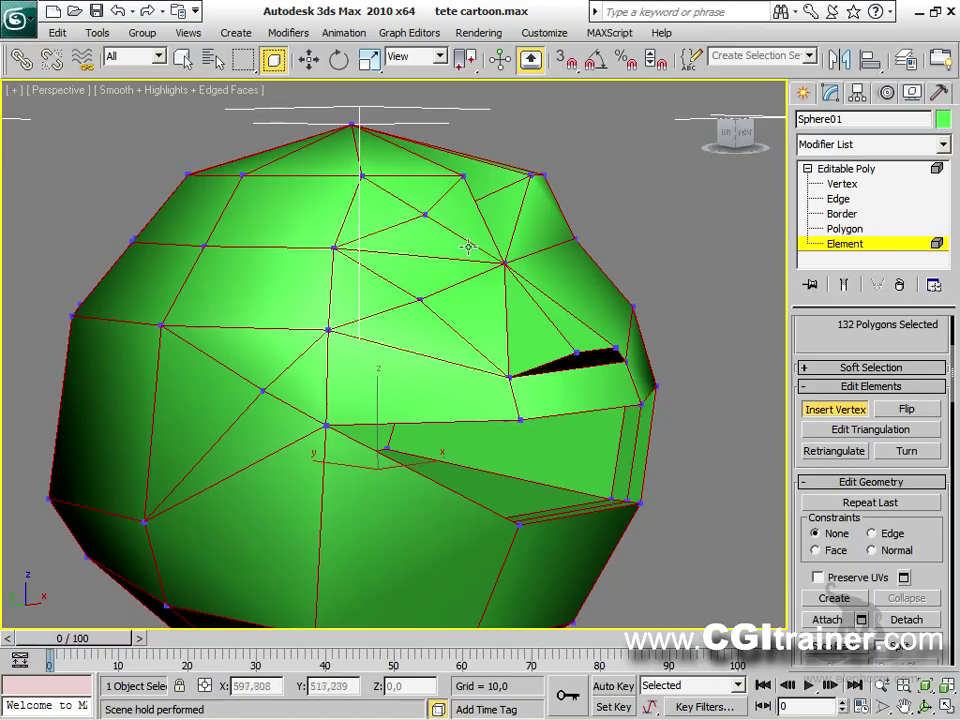
alt+middle_drag(483, 286, 505, 433)
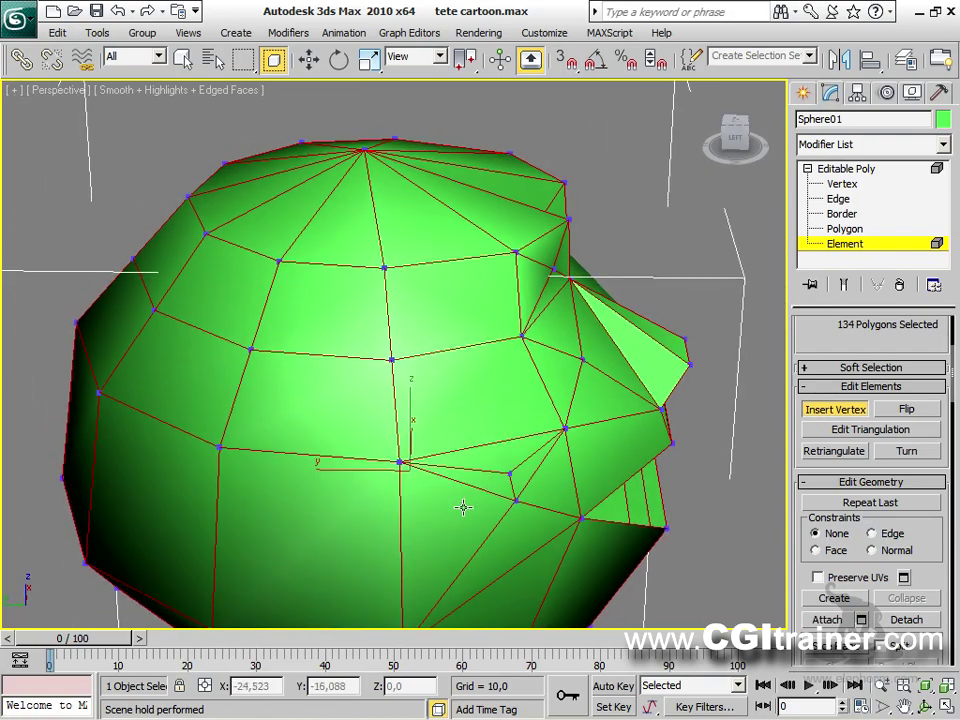
click(352, 379)
click(386, 401)
alt+middle_drag(478, 408, 544, 469)
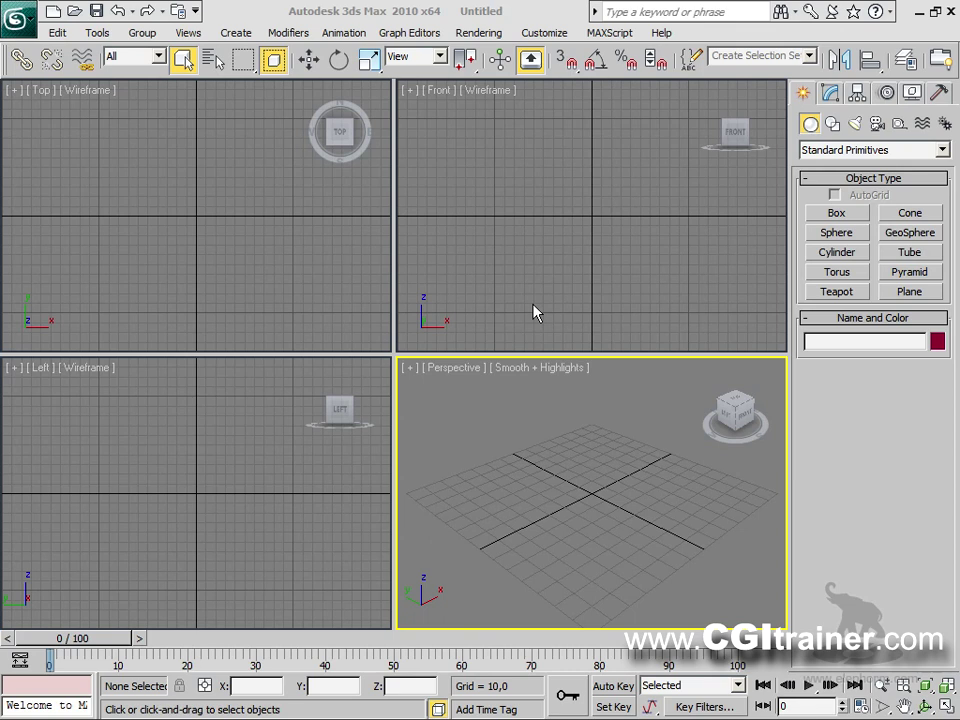
Step: Create a sphere with a radius of about 30.3 in the empty scene's perspective view and set it to 9 segments
click(824, 233)
drag(474, 548, 491, 506)
key(alt+w)
middle_drag(260, 372, 320, 360)
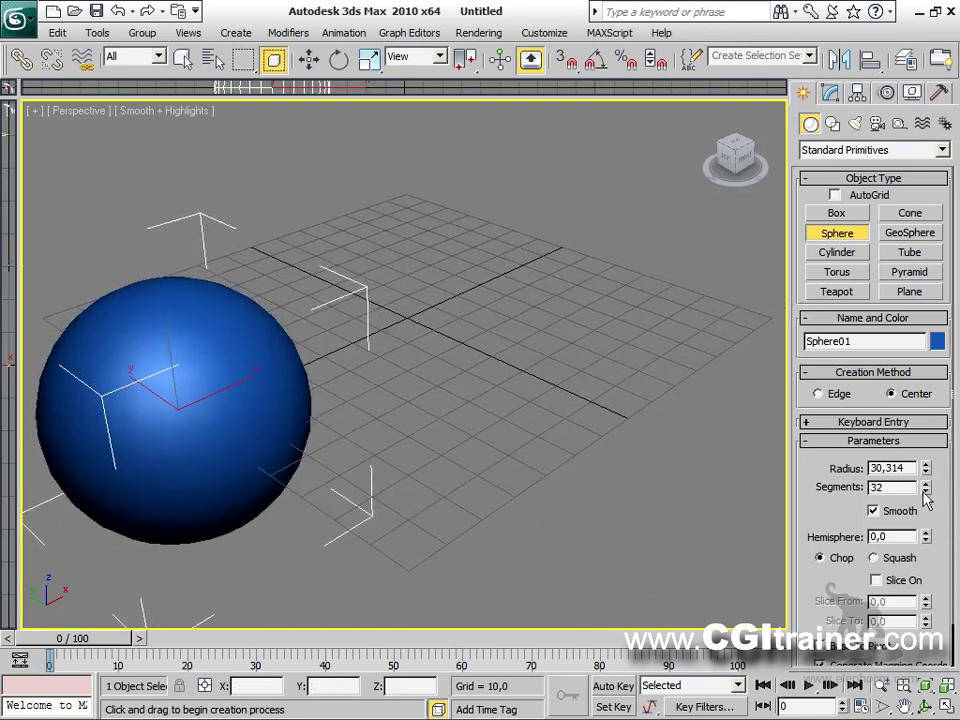
drag(925, 494, 925, 522)
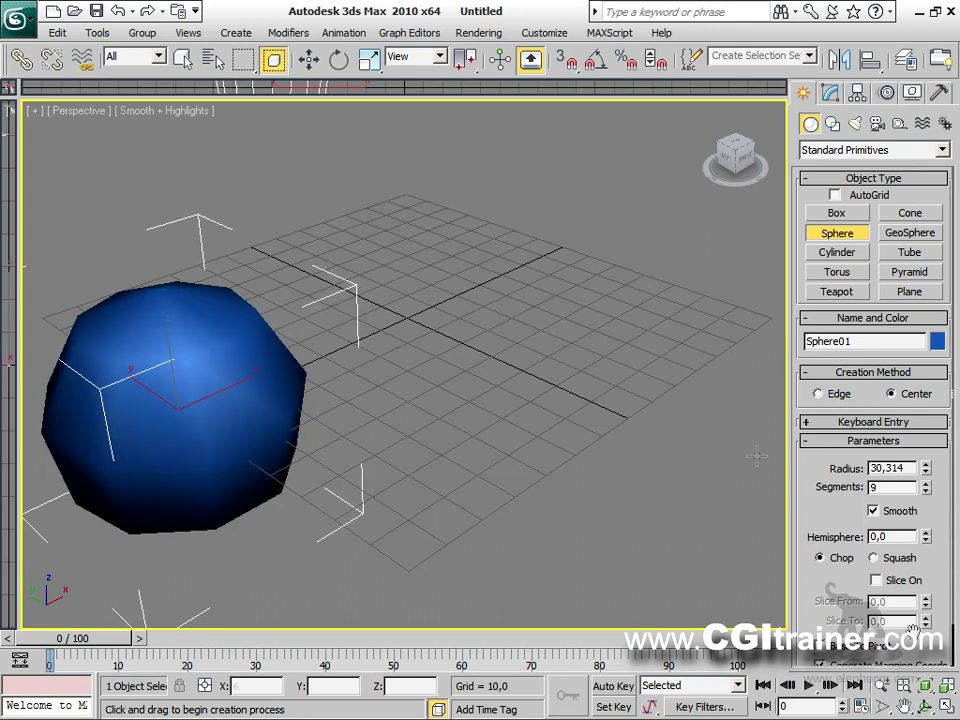
Step: Create a second sphere with a radius of about 32.6 beside the first and set it to 50 segments
drag(425, 328, 440, 272)
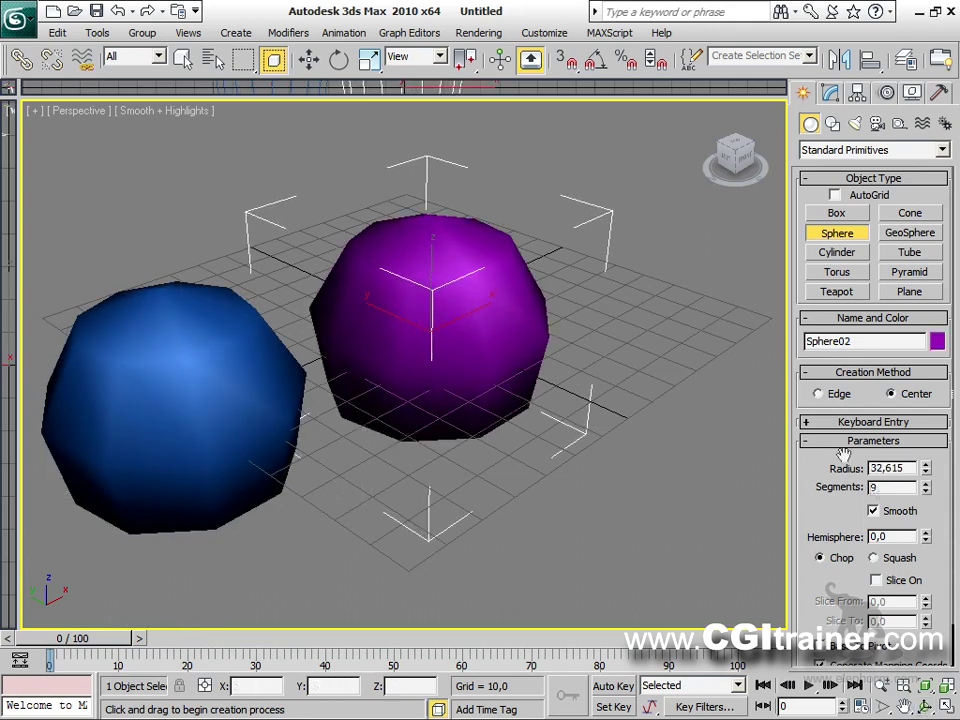
text(50)
key(Return)
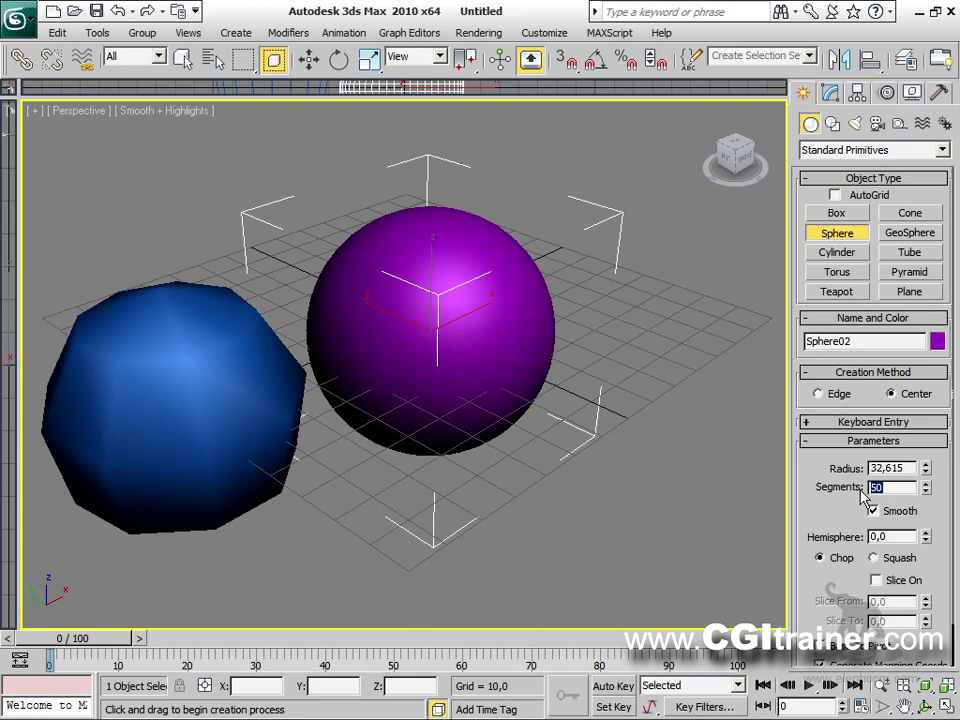
right_click(700, 428)
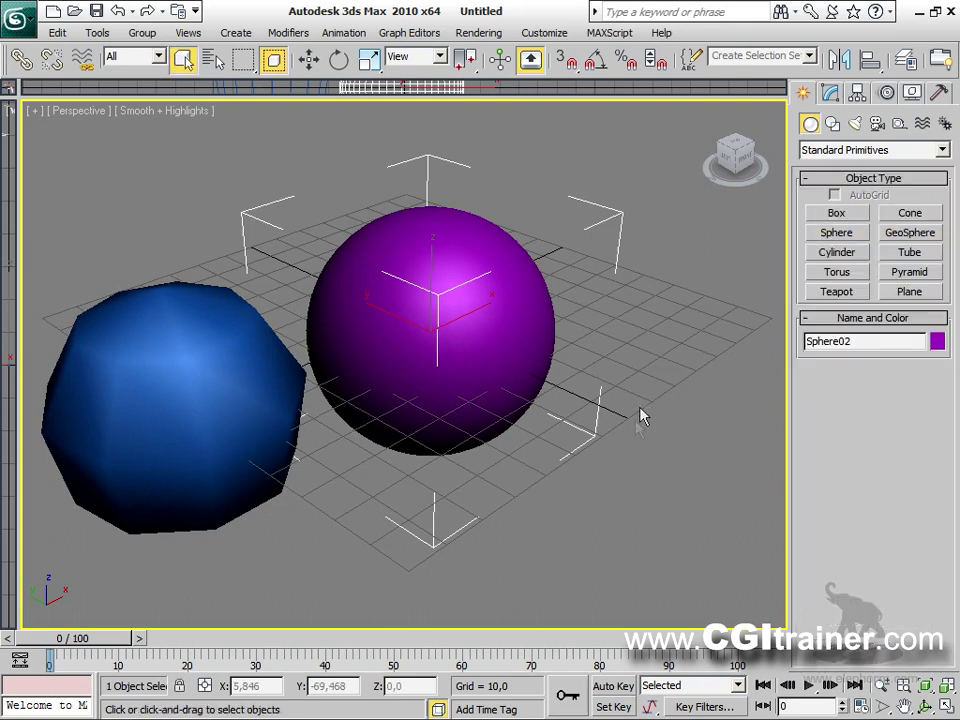
Step: Display edged faces to compare the two spheres' mesh density, deselect both spheres, and turn the edge display off
key(F4)
alt+middle_drag(288, 325, 274, 392)
click(274, 392)
click(488, 340)
click(373, 388)
click(463, 369)
click(591, 505)
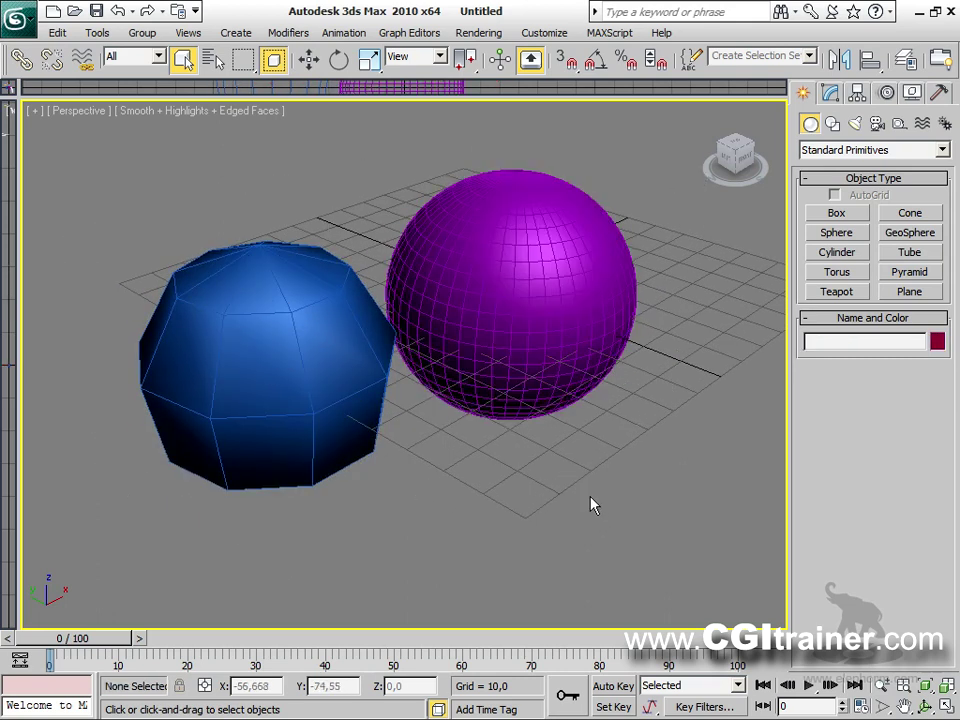
key(F4)
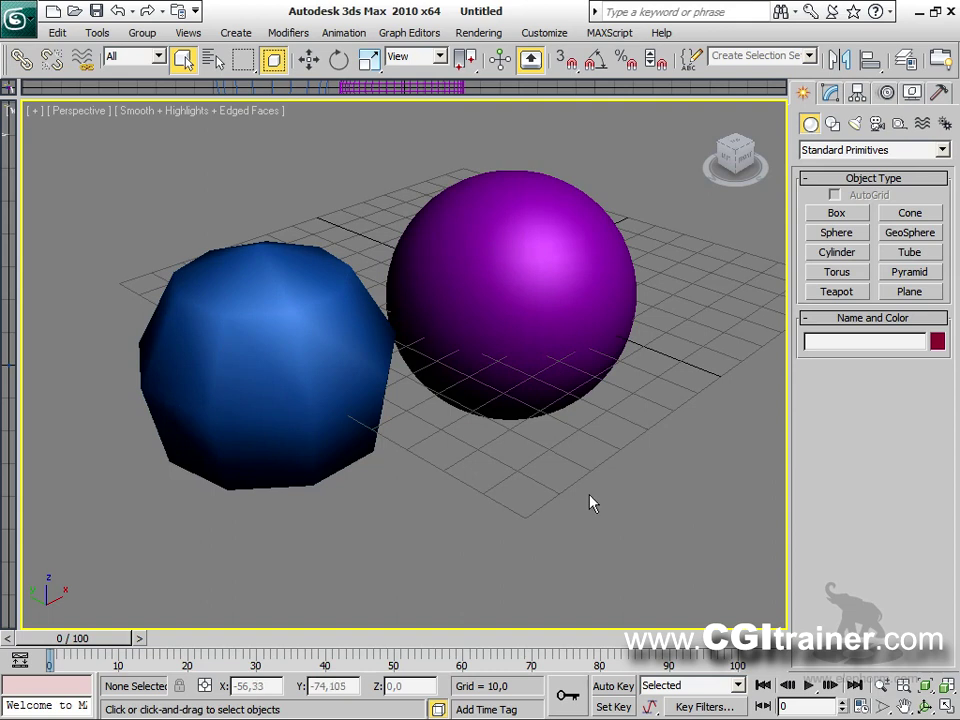
Step: Render the perspective view and compare the outlines and highlights of the low-segment and high-segment spheres
key(shift+q)
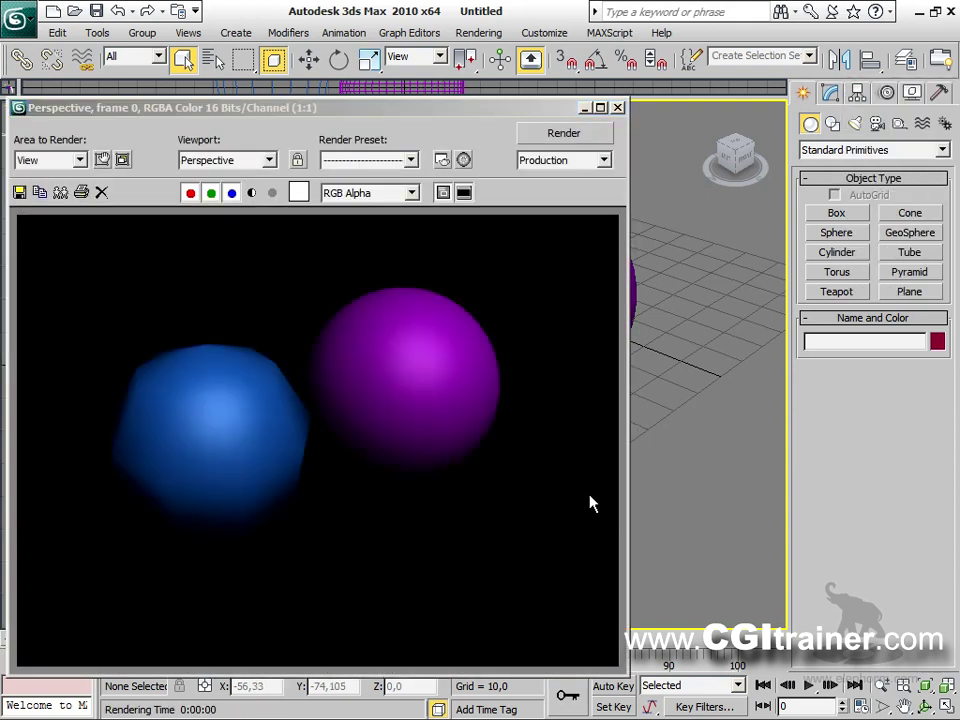
drag(500, 110, 656, 55)
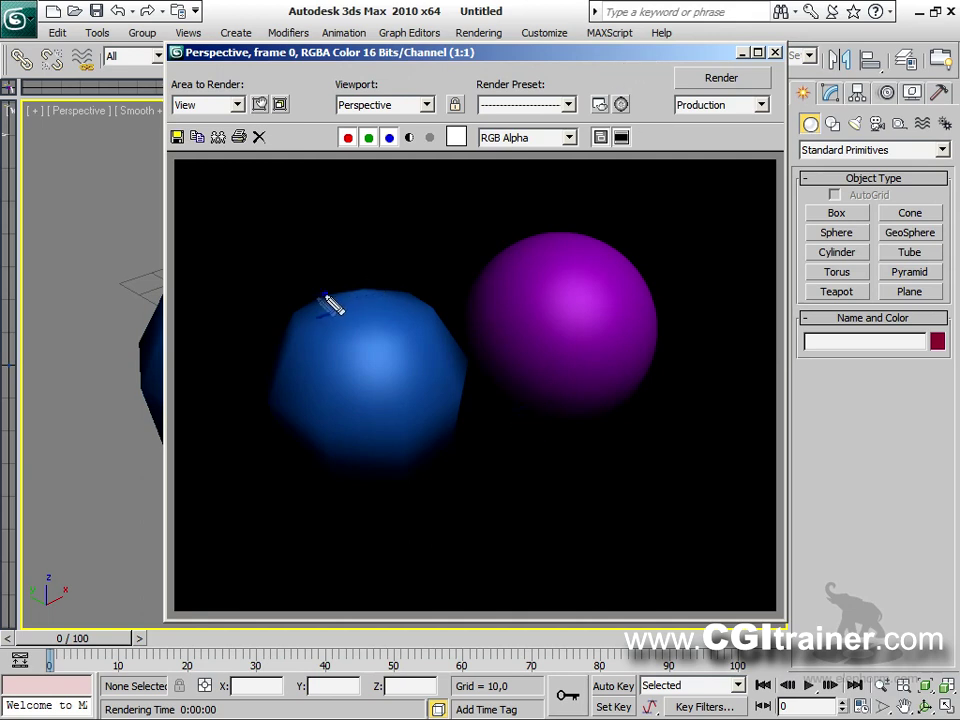
mouse_move(294, 308)
mouse_down()
mouse_move(276, 366)
mouse_move(256, 385)
mouse_move(280, 445)
mouse_up()
mouse_move(430, 304)
mouse_down()
mouse_move(464, 345)
mouse_move(470, 398)
mouse_up()
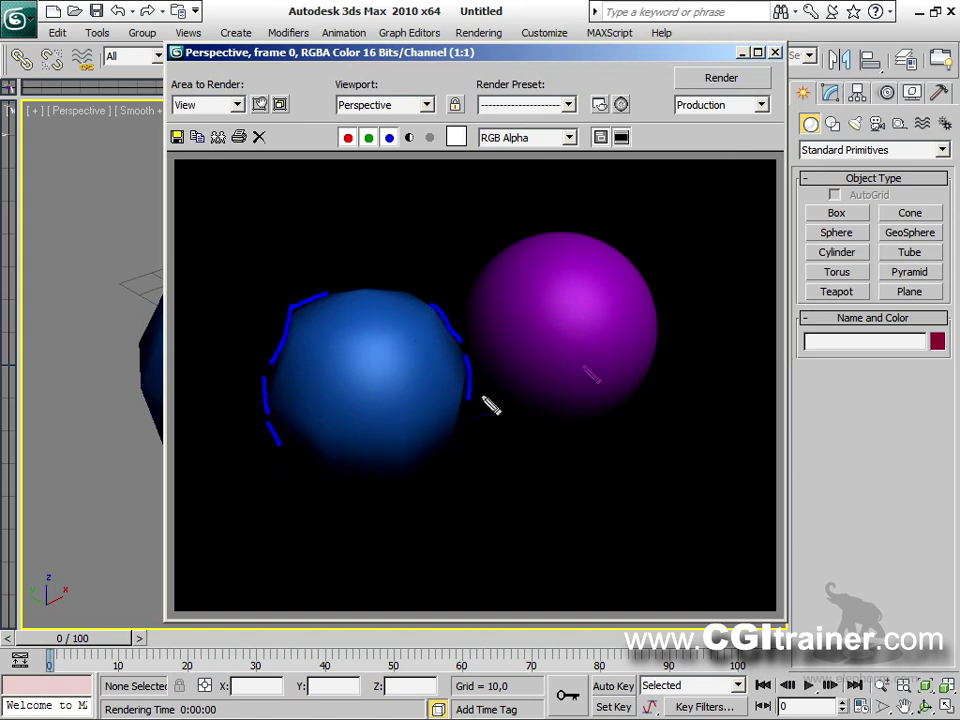
mouse_move(566, 238)
mouse_down()
mouse_move(611, 248)
mouse_move(630, 270)
mouse_move(656, 368)
mouse_up()
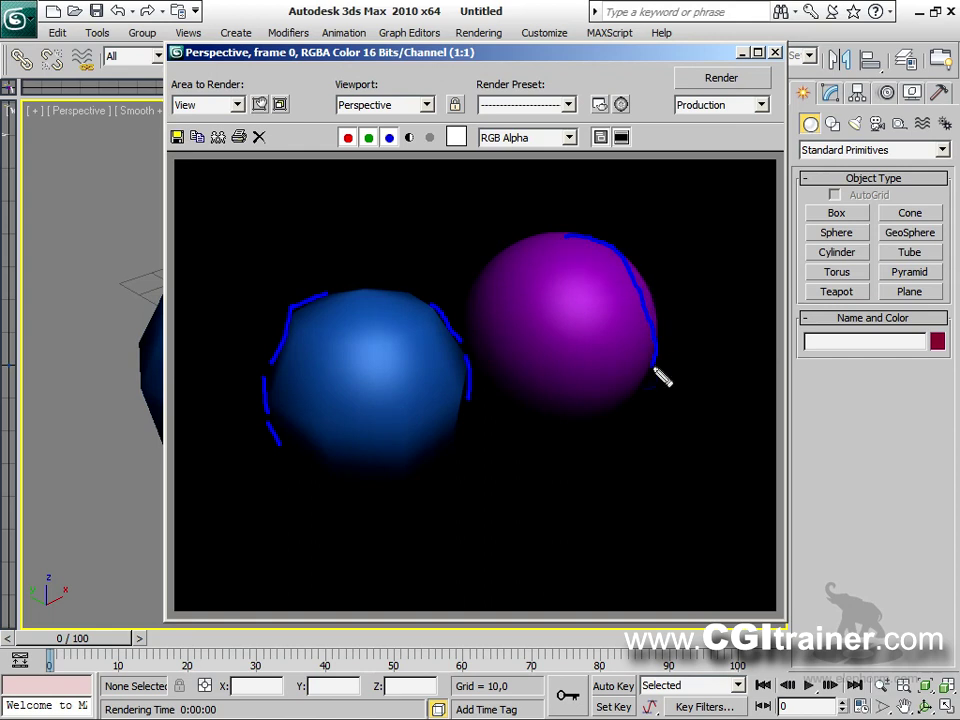
right_click(652, 289)
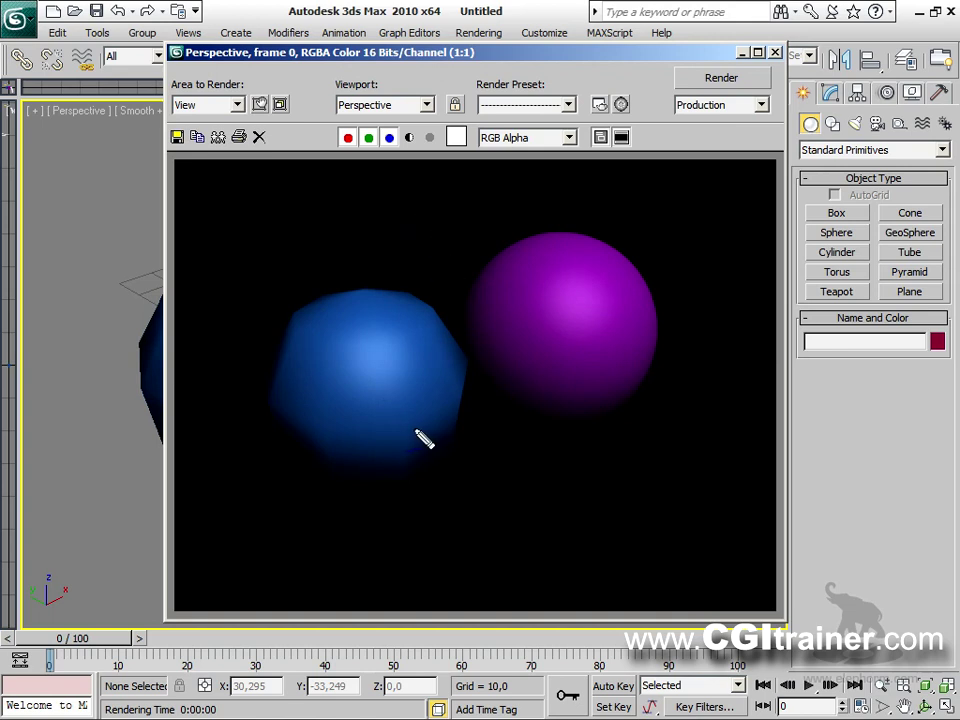
mouse_move(578, 312)
mouse_down()
mouse_move(591, 310)
mouse_move(582, 287)
mouse_move(582, 325)
mouse_move(564, 295)
mouse_up()
mouse_move(382, 337)
mouse_down()
mouse_move(401, 345)
mouse_move(385, 369)
mouse_up()
mouse_move(371, 397)
mouse_down()
mouse_move(382, 392)
mouse_move(359, 348)
mouse_up()
drag(368, 321, 366, 336)
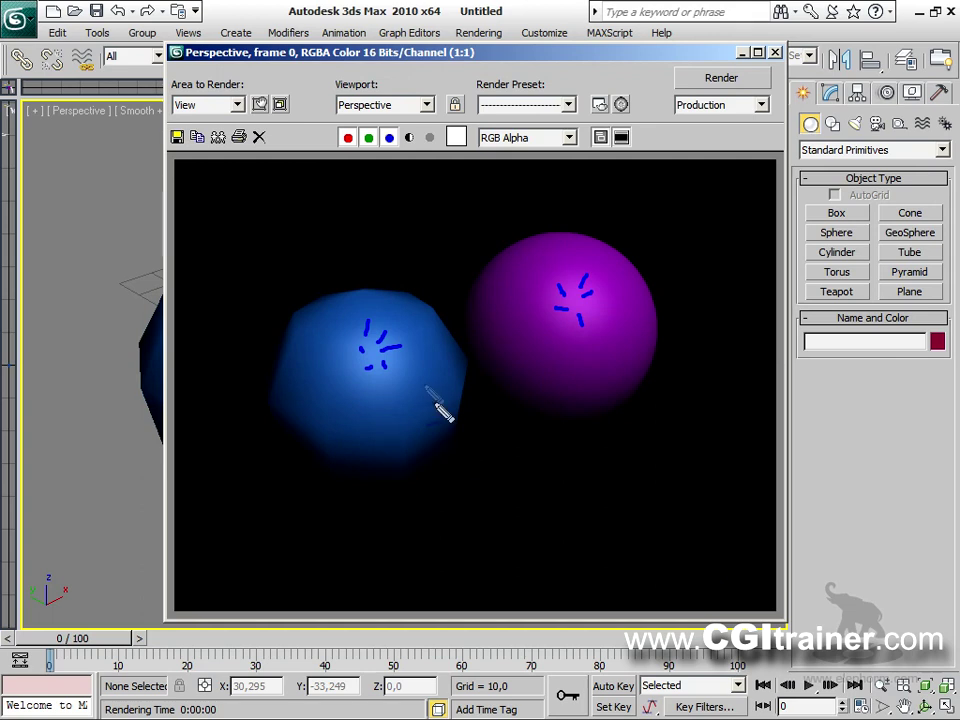
key(Escape)
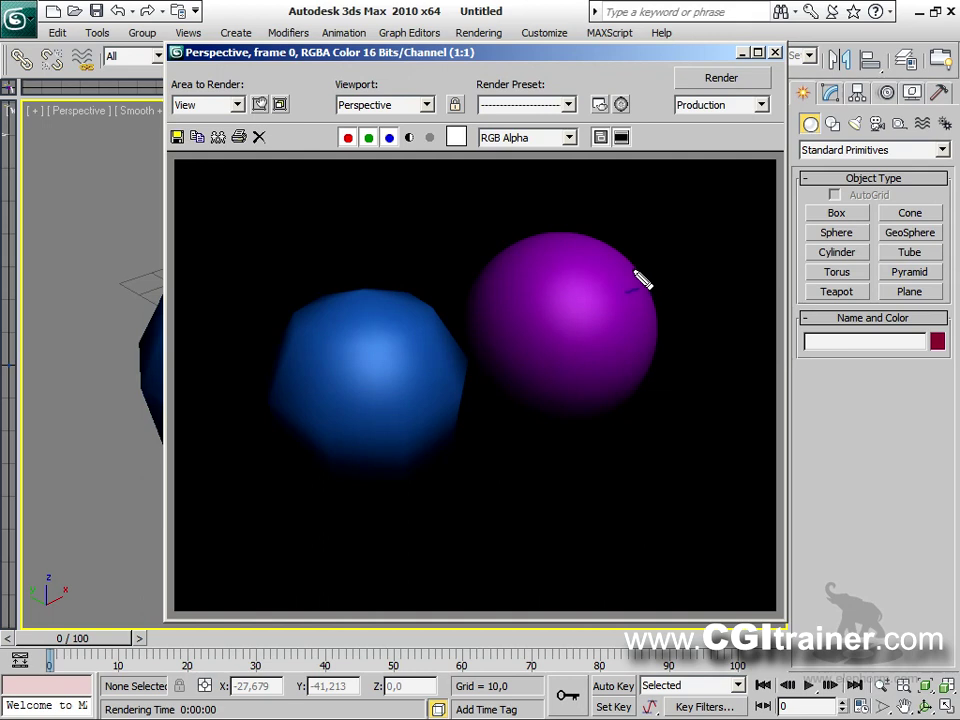
Step: Mark the face directions along both rendered spheres' outlines and the angle between adjacent faces of the low-segment sphere, and clear the marks
mouse_move(636, 286)
mouse_down()
mouse_move(660, 250)
mouse_move(634, 280)
mouse_move(647, 248)
mouse_move(628, 278)
mouse_move(651, 205)
mouse_up()
drag(447, 331, 477, 272)
drag(417, 302, 416, 236)
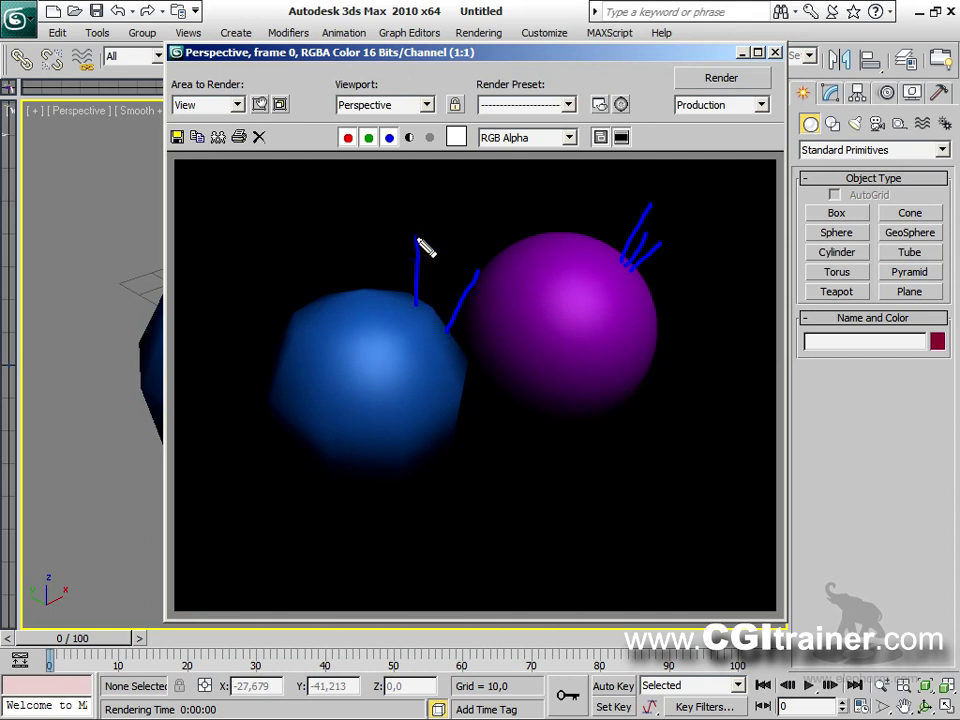
drag(462, 393, 505, 402)
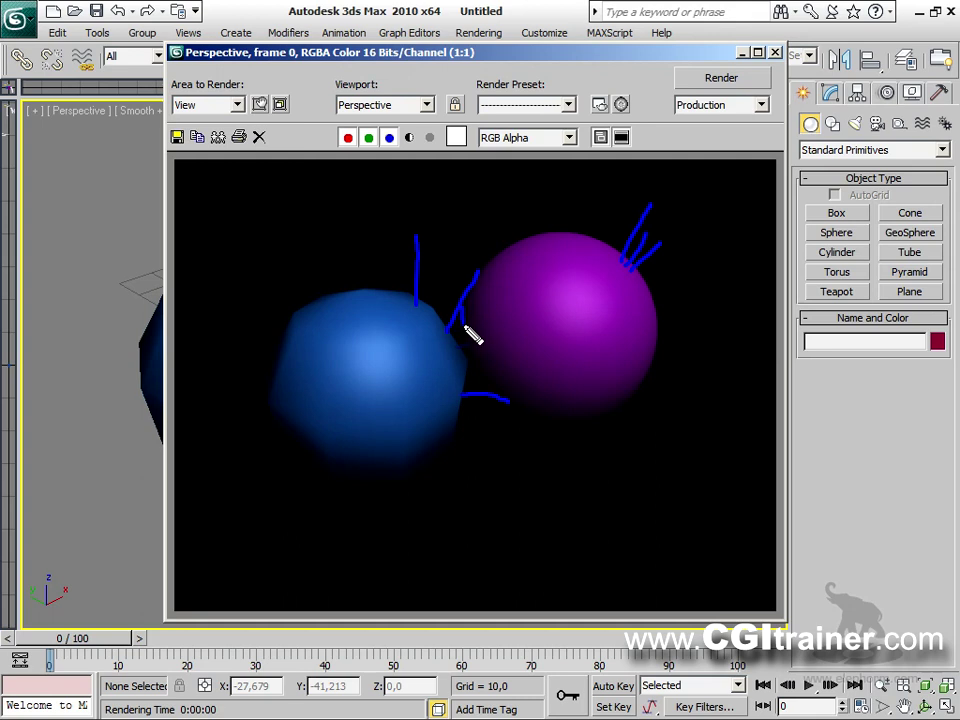
mouse_move(466, 300)
mouse_down()
mouse_move(491, 336)
mouse_move(494, 383)
mouse_up()
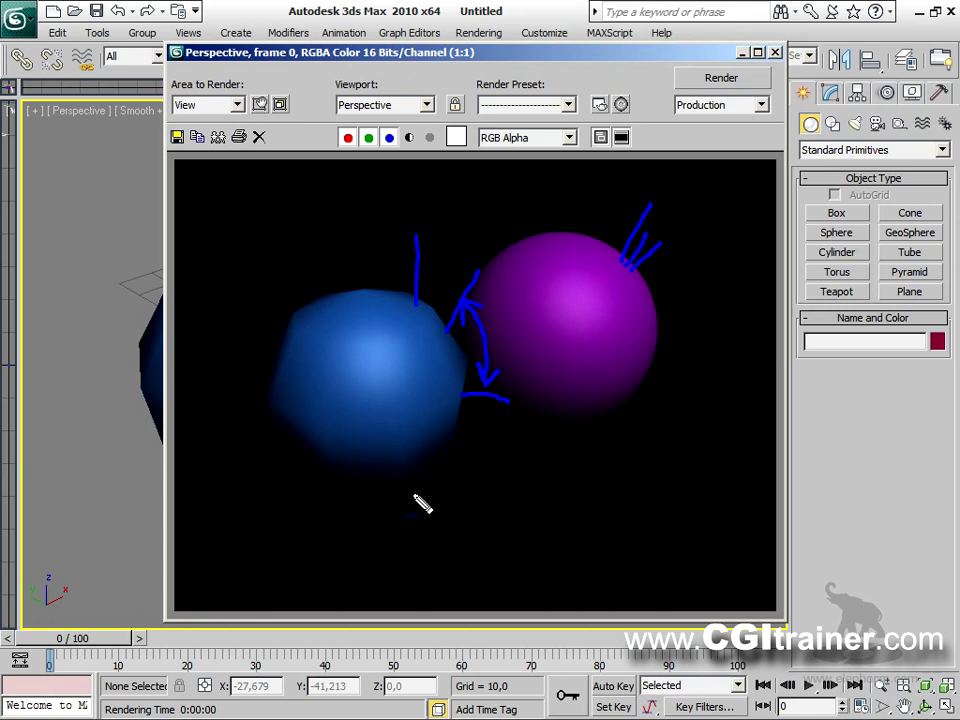
key(Escape)
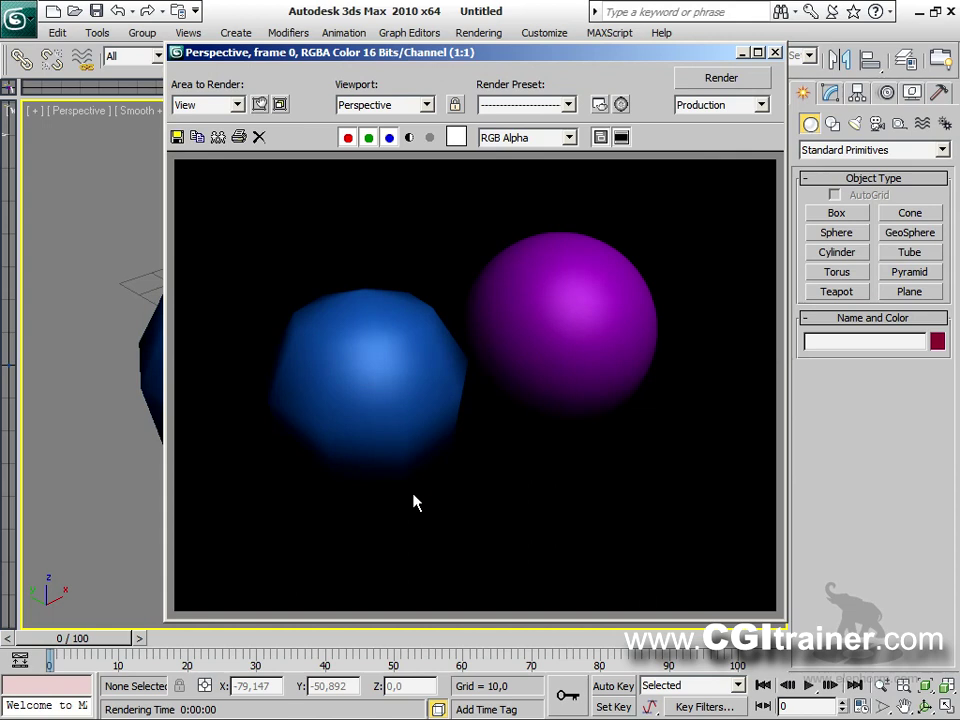
Step: Close the render window and reset the scene without saving the changes
click(775, 51)
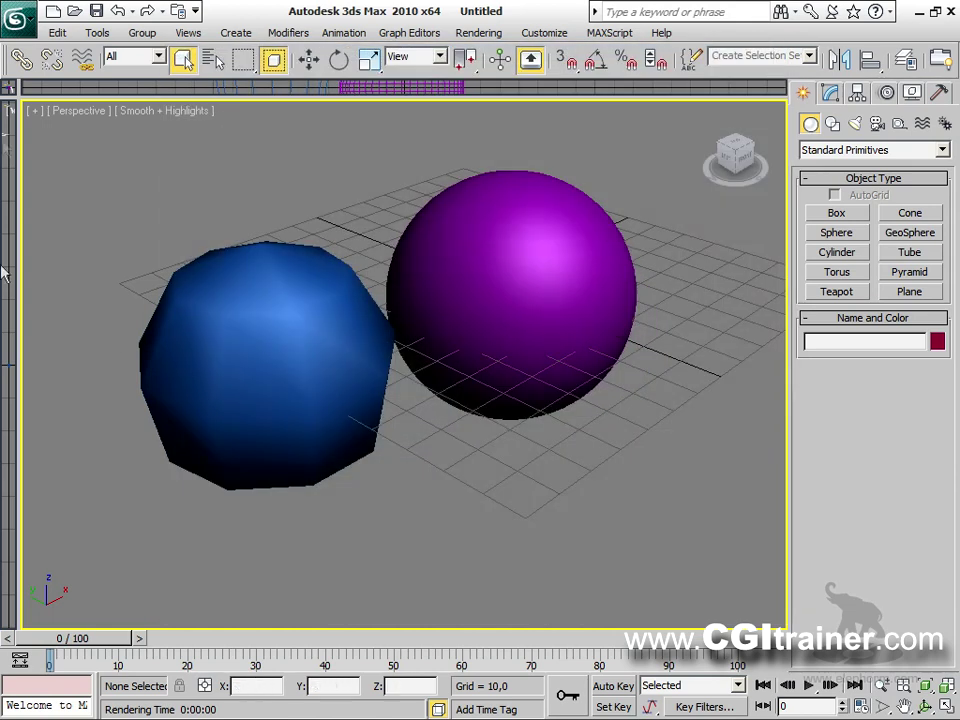
click(20, 18)
click(40, 86)
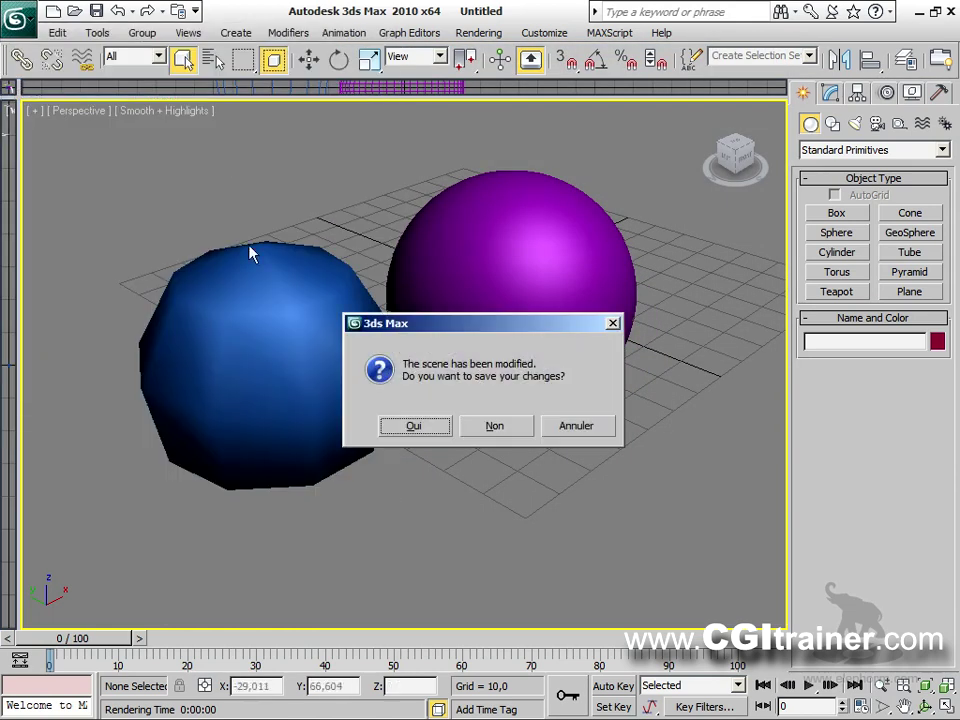
click(474, 428)
click(438, 401)
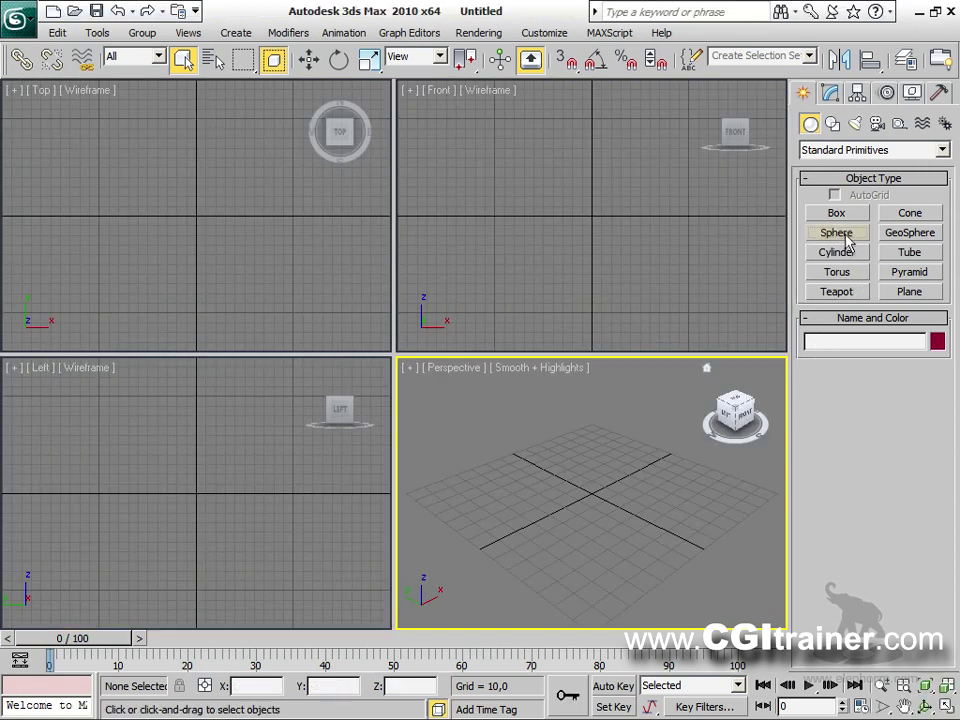
Step: Create a sphere with a radius of about 38.9 in the perspective view and convert it to an Editable Poly
click(837, 232)
drag(590, 495, 605, 476)
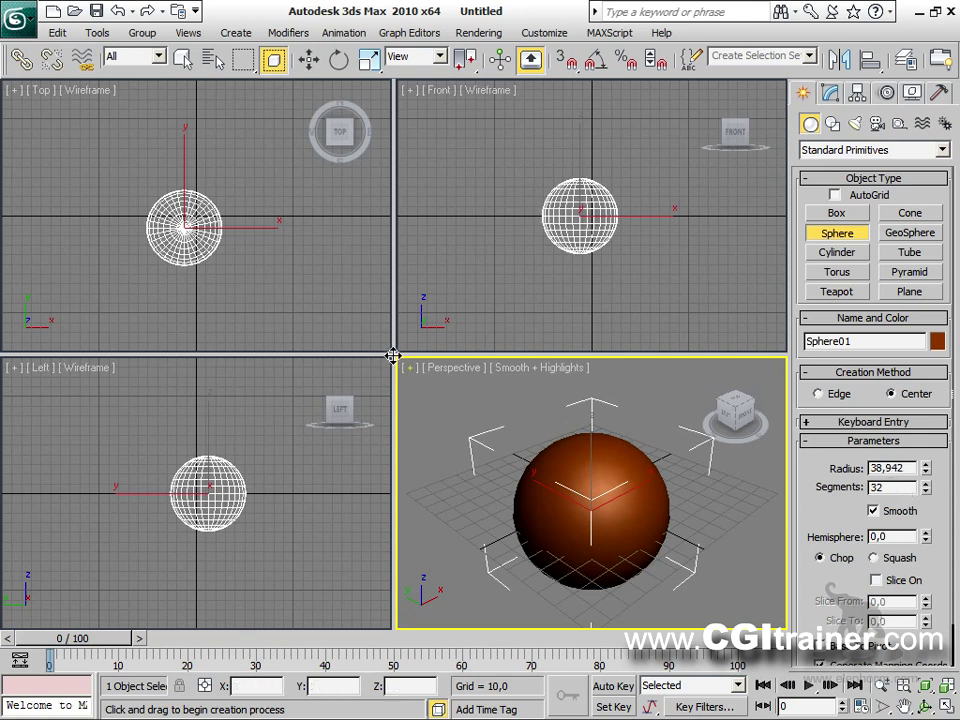
key(alt+w)
right_click(356, 331)
mouse_move(446, 514)
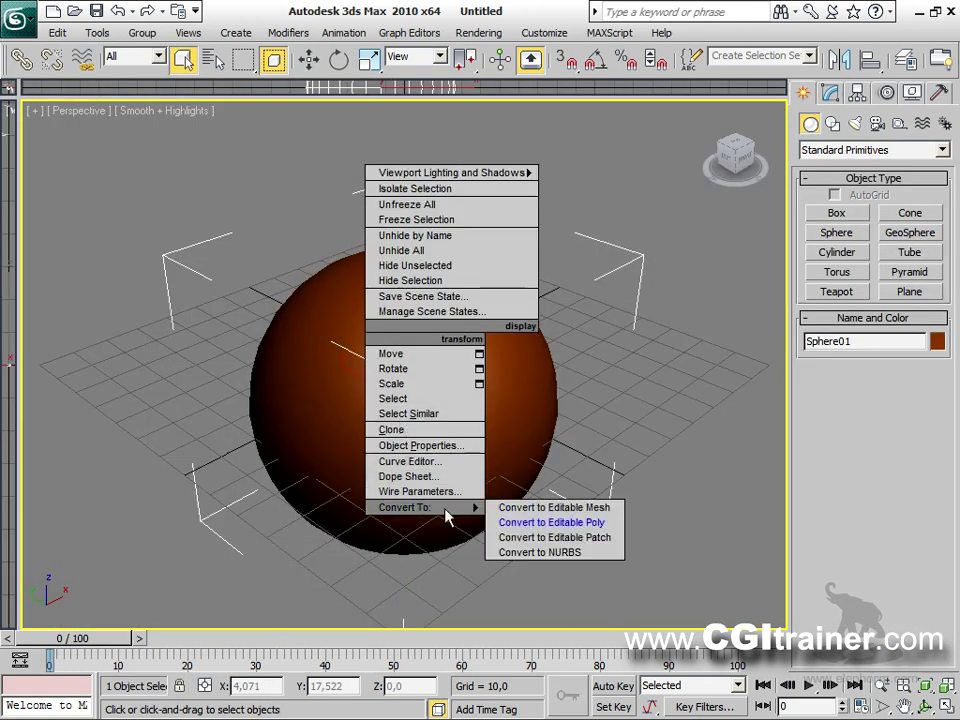
click(551, 519)
click(836, 168)
click(808, 170)
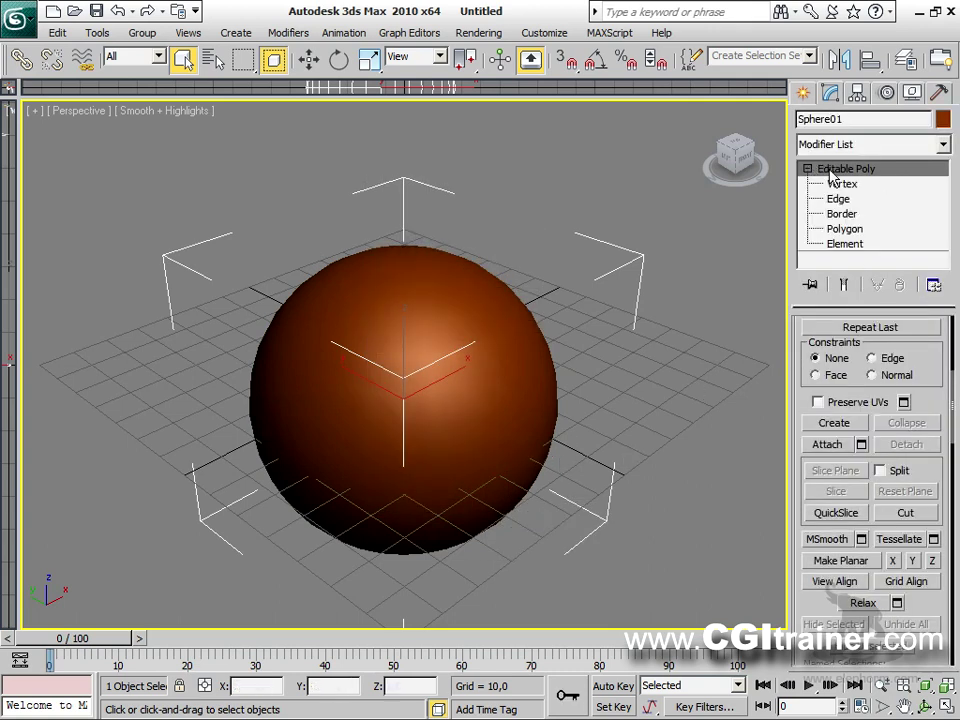
Step: Select a patch of eight adjacent polygons on the upper front of the sphere
click(845, 229)
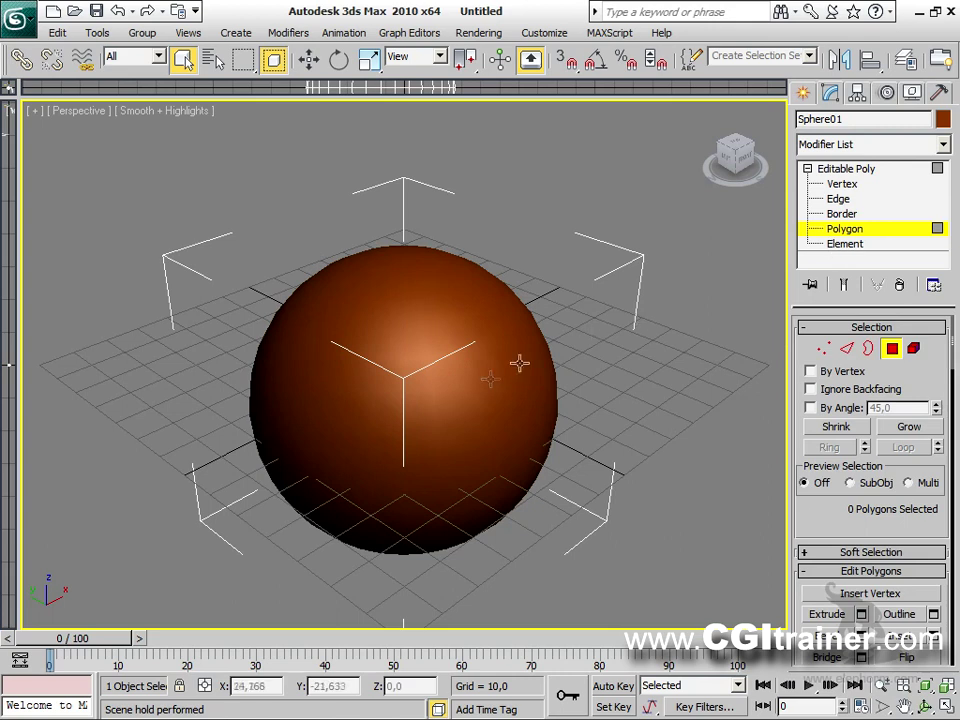
click(467, 362)
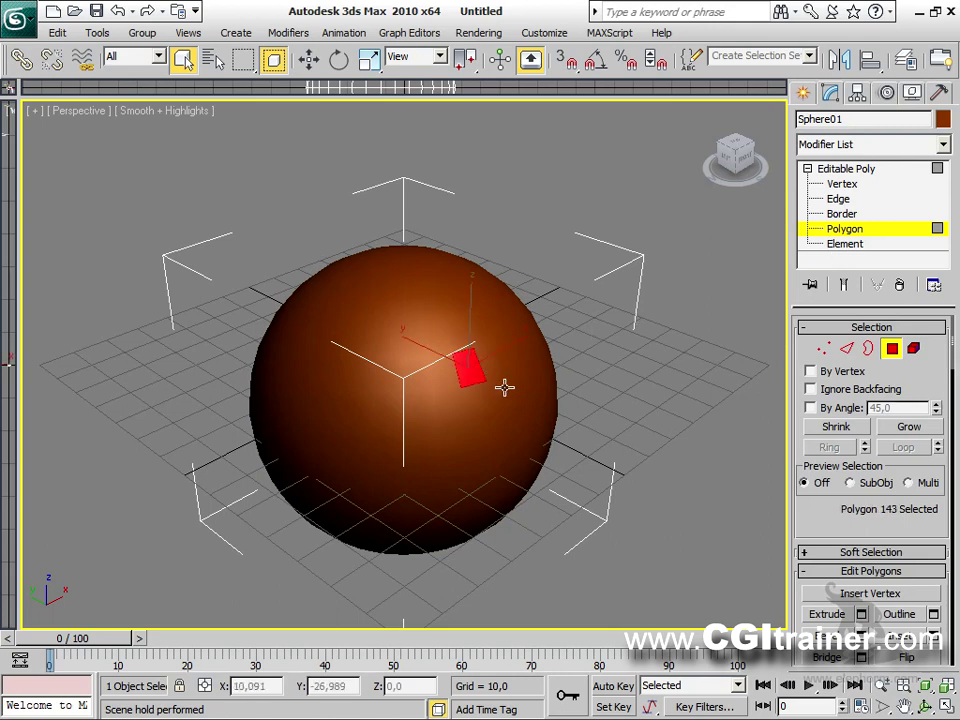
click(484, 362)
ctrl+click(469, 343)
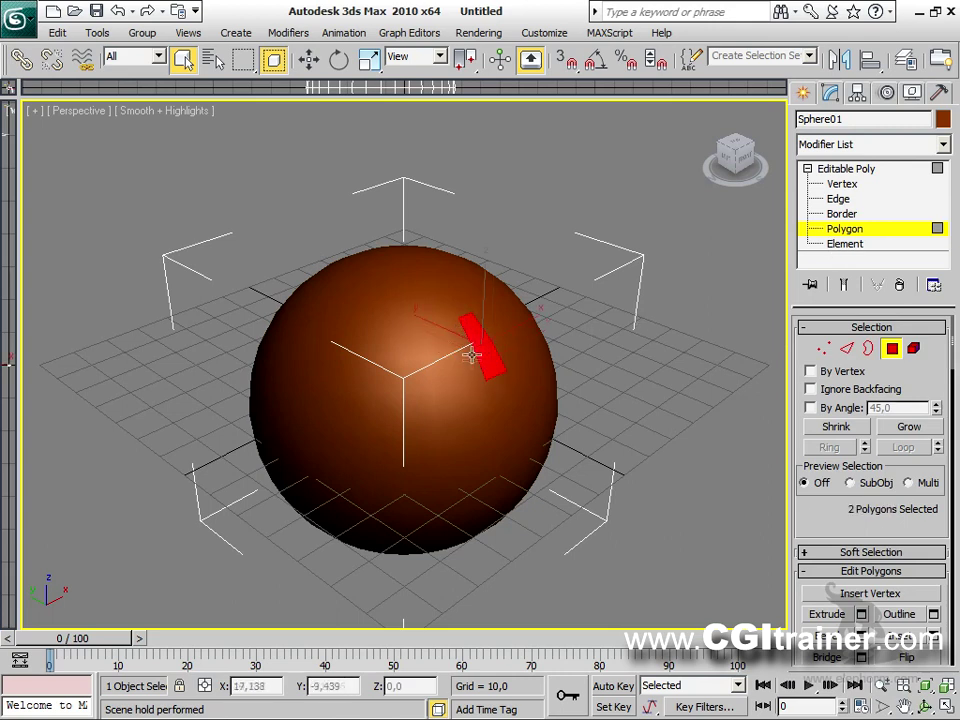
ctrl+click(456, 336)
ctrl+click(444, 336)
ctrl+click(445, 365)
ctrl+click(418, 334)
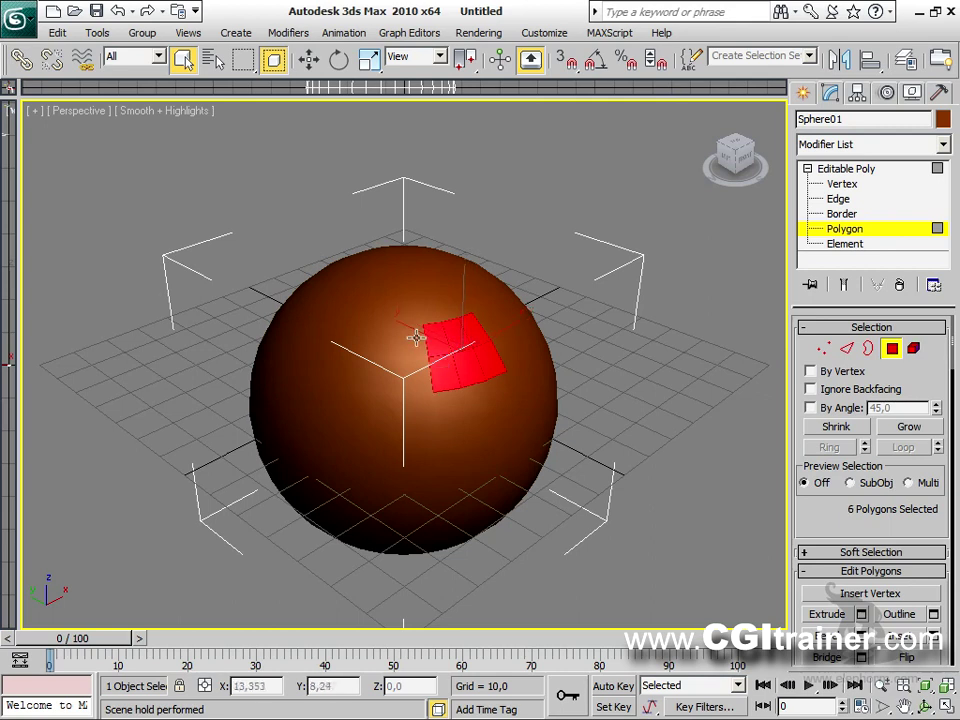
ctrl+click(403, 369)
ctrl+click(423, 376)
Step: Extrude the eight selected polygons outward to form a long arm on the sphere
alt+middle_drag(425, 371, 388, 407)
right_click(400, 382)
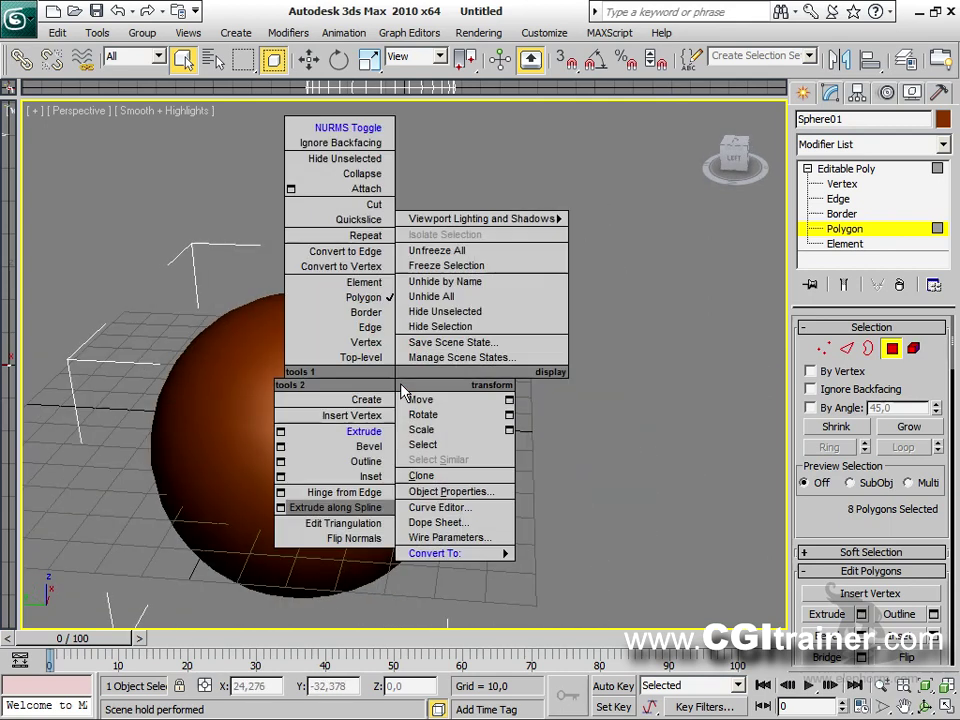
click(364, 431)
drag(398, 394, 574, 226)
Step: Extrude the arm's end polygons further in stages, moving them between extrusions to give the arm a bend
right_click(535, 244)
right_click(535, 244)
click(556, 283)
right_click(549, 284)
click(515, 336)
key(w)
right_click(536, 272)
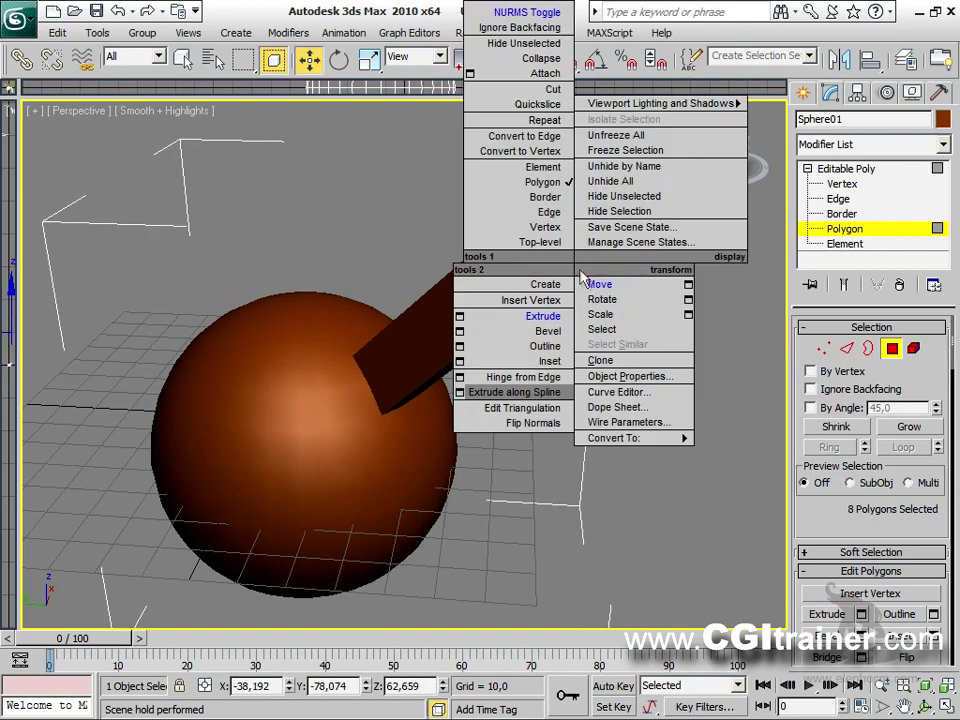
click(489, 315)
drag(569, 280, 639, 238)
key(w)
Step: Render the sphere and its bent arm from the side, inspect the shading along the arm, and close the render
alt+middle_drag(639, 238, 386, 322)
alt+middle_drag(477, 415, 446, 377)
key(shift+q)
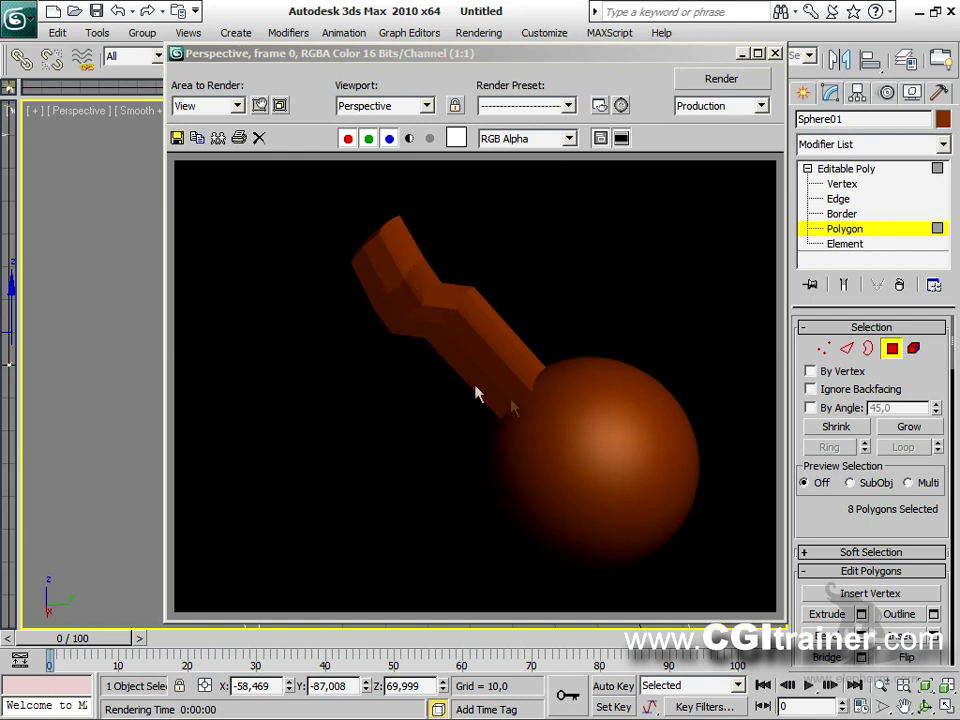
click(775, 55)
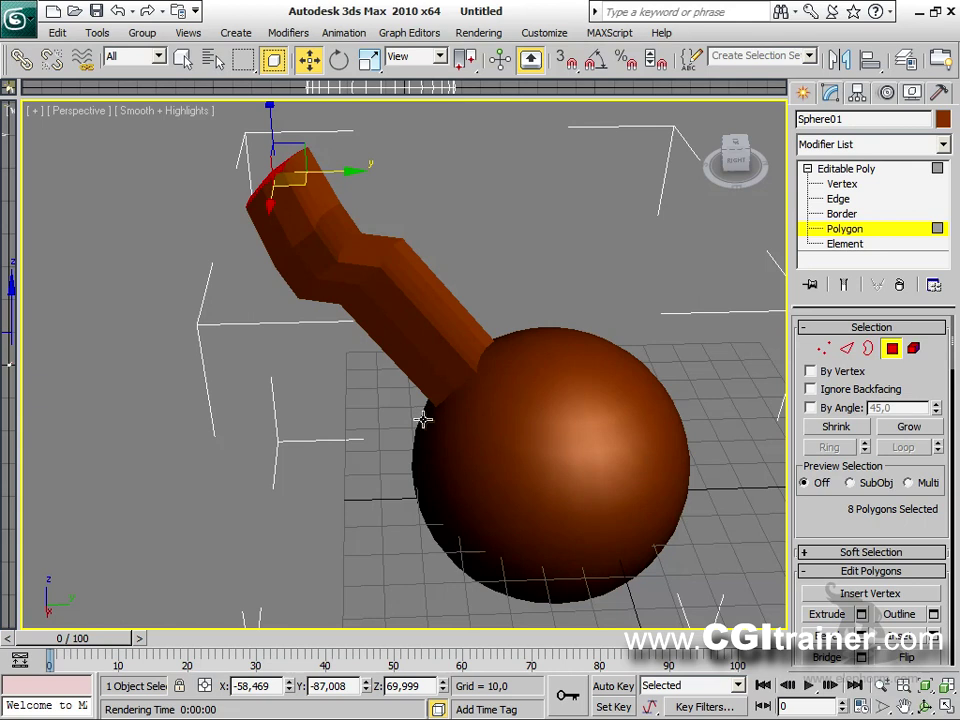
Step: Mark the face directions and the angles between adjacent faces along the arm and where it meets the sphere, and clear the marks
alt+middle_drag(476, 431, 462, 480)
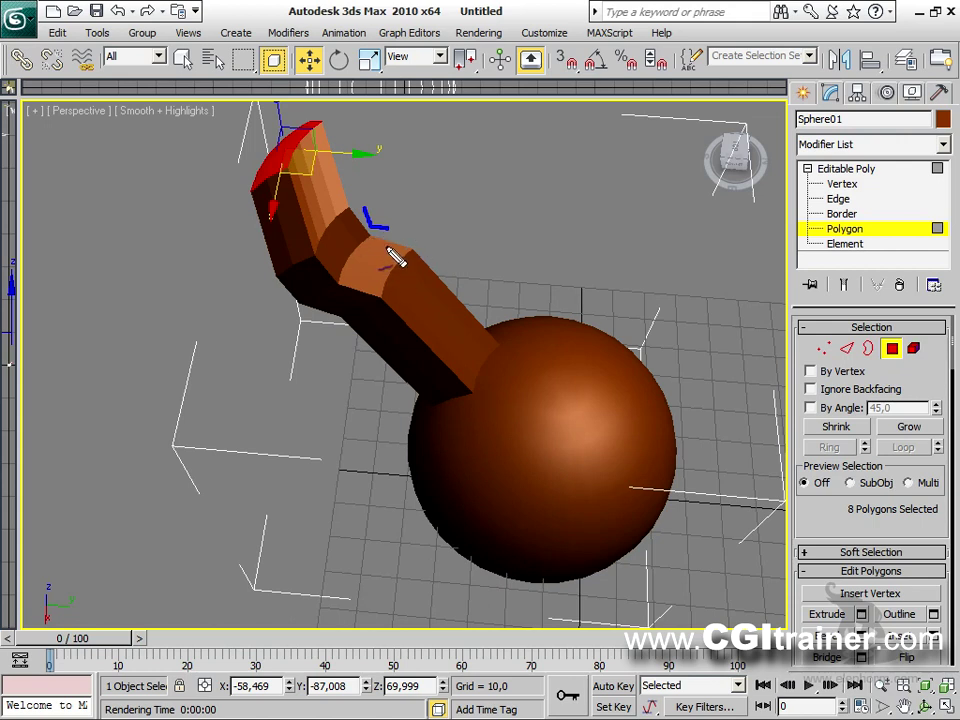
drag(372, 222, 452, 207)
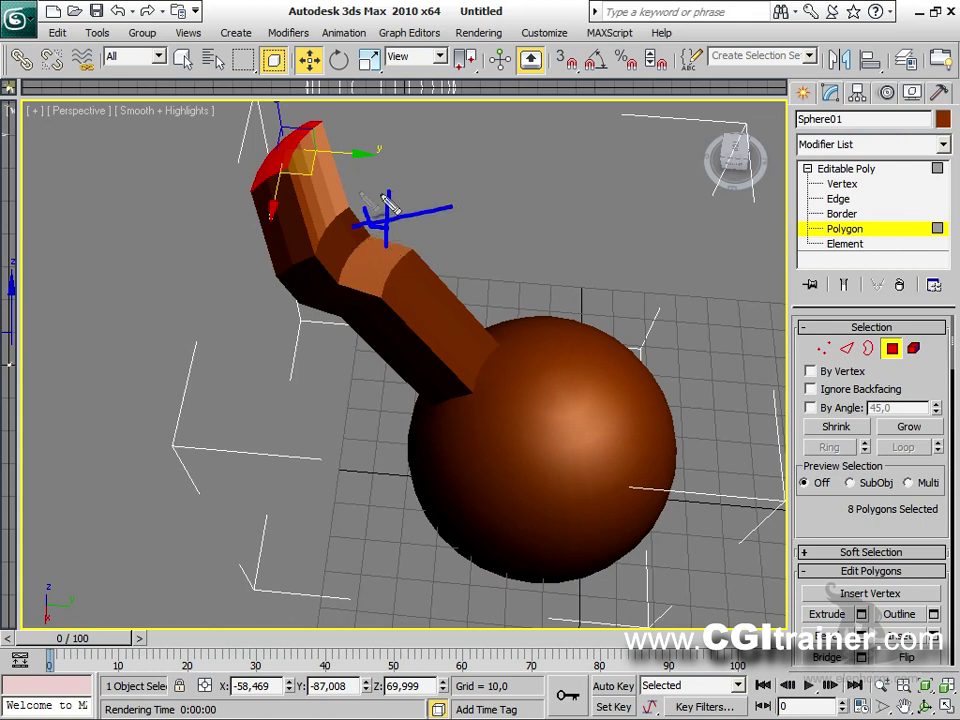
drag(333, 172, 379, 168)
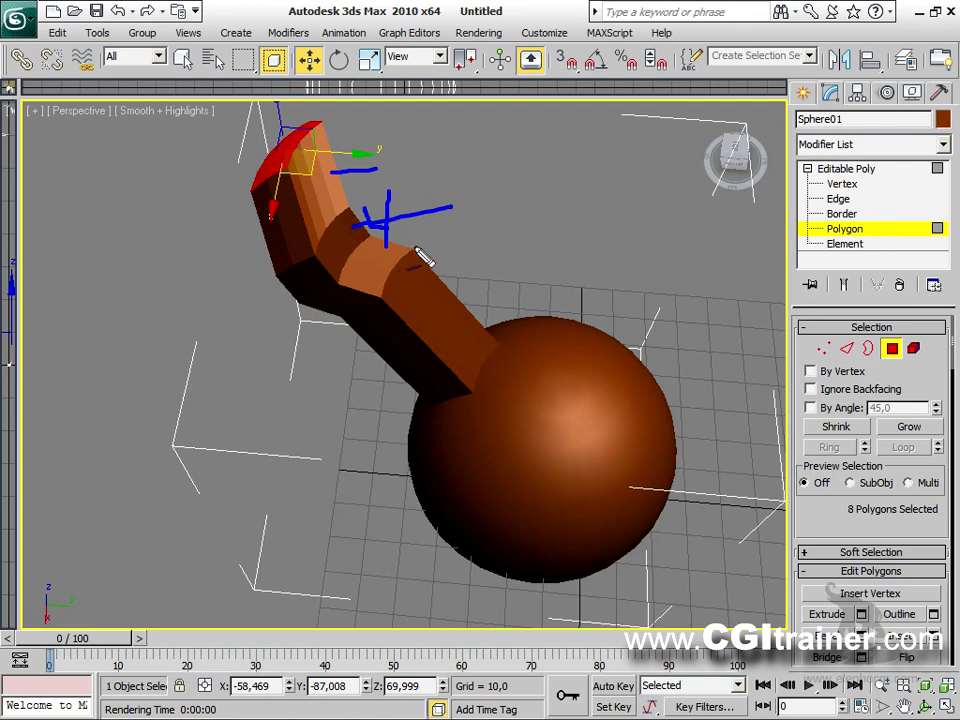
drag(430, 274, 470, 250)
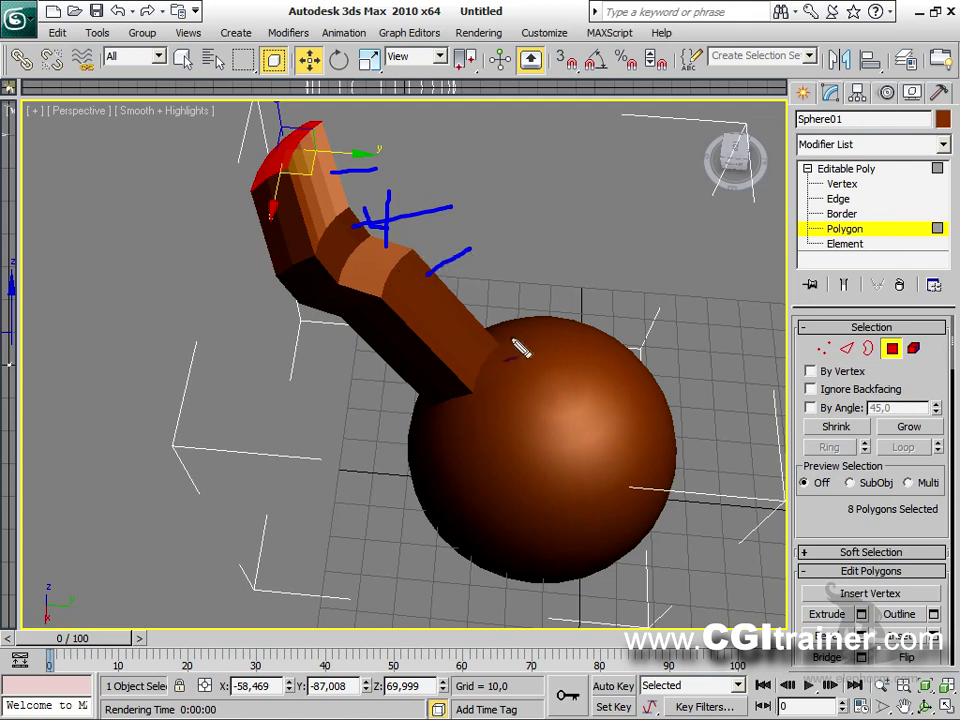
drag(516, 350, 537, 279)
drag(469, 297, 520, 310)
drag(437, 248, 400, 233)
drag(360, 168, 370, 205)
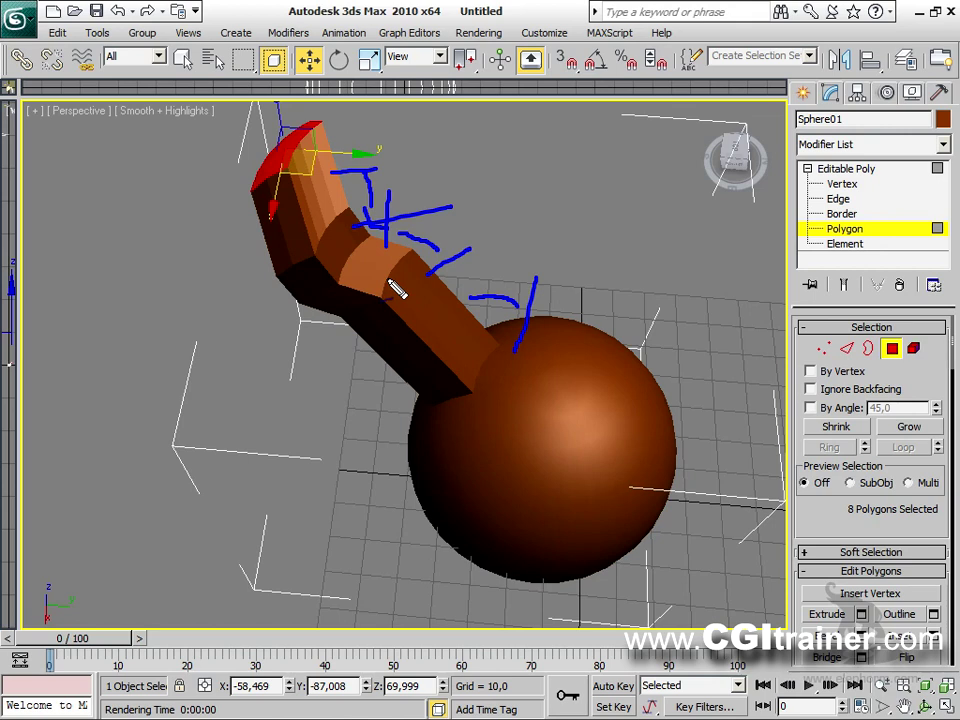
key(Escape)
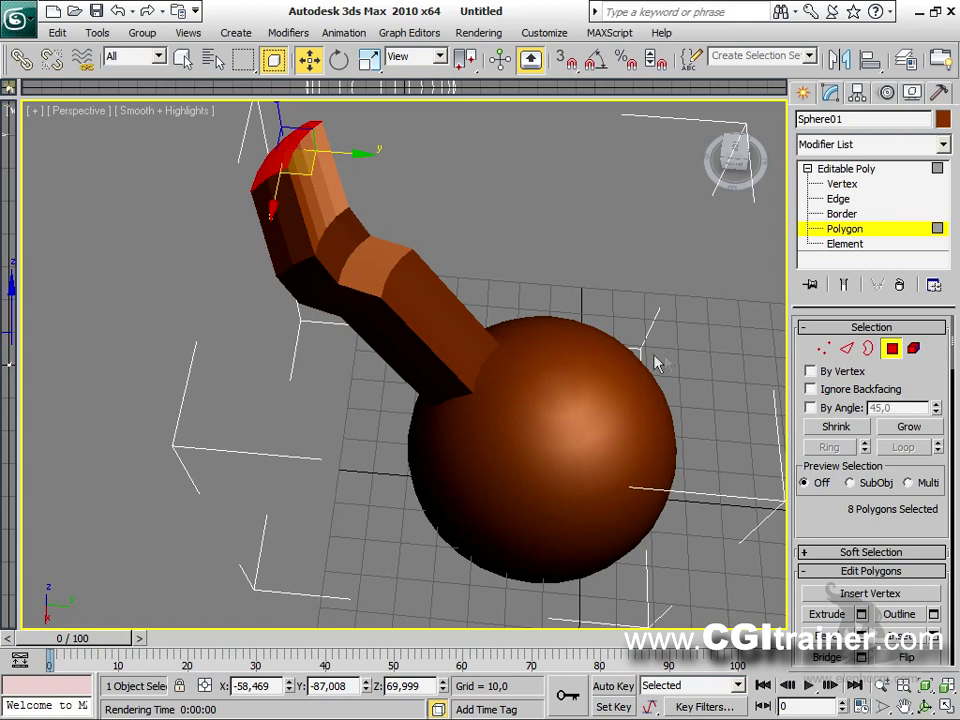
Step: Select all polygons of the object and show the selection as outlined edges instead of shaded faces
alt+middle_drag(606, 381, 588, 352)
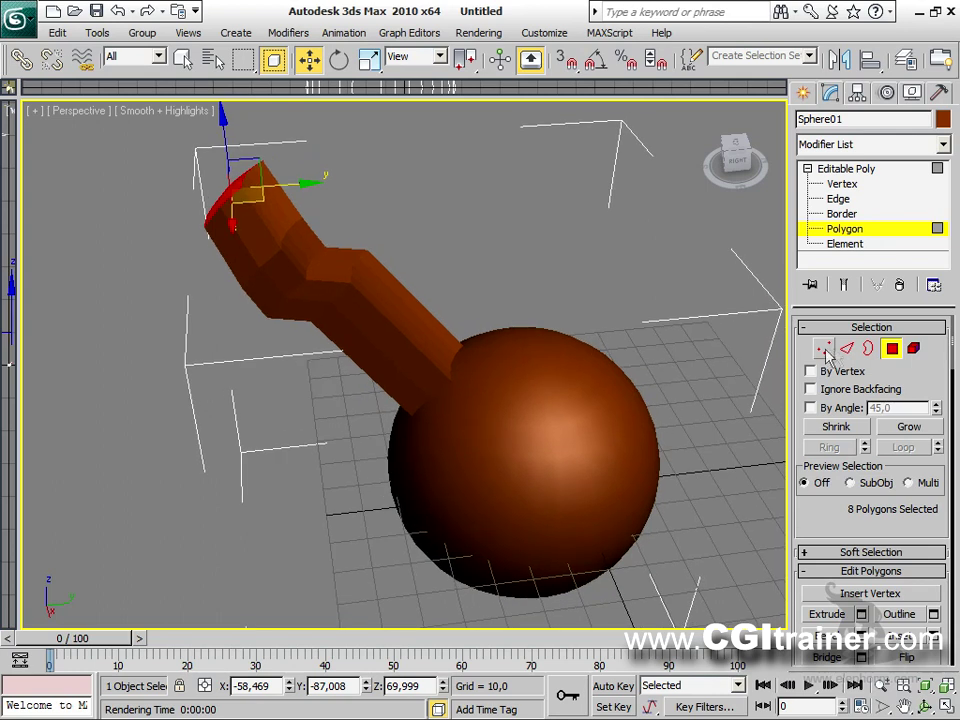
key(ctrl+a)
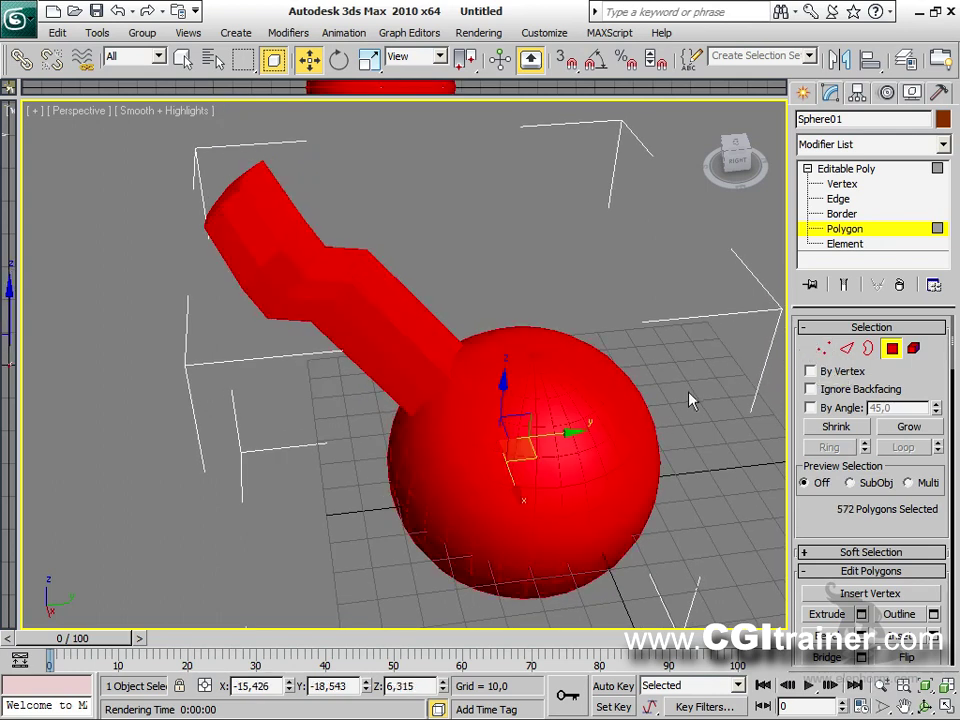
key(F2)
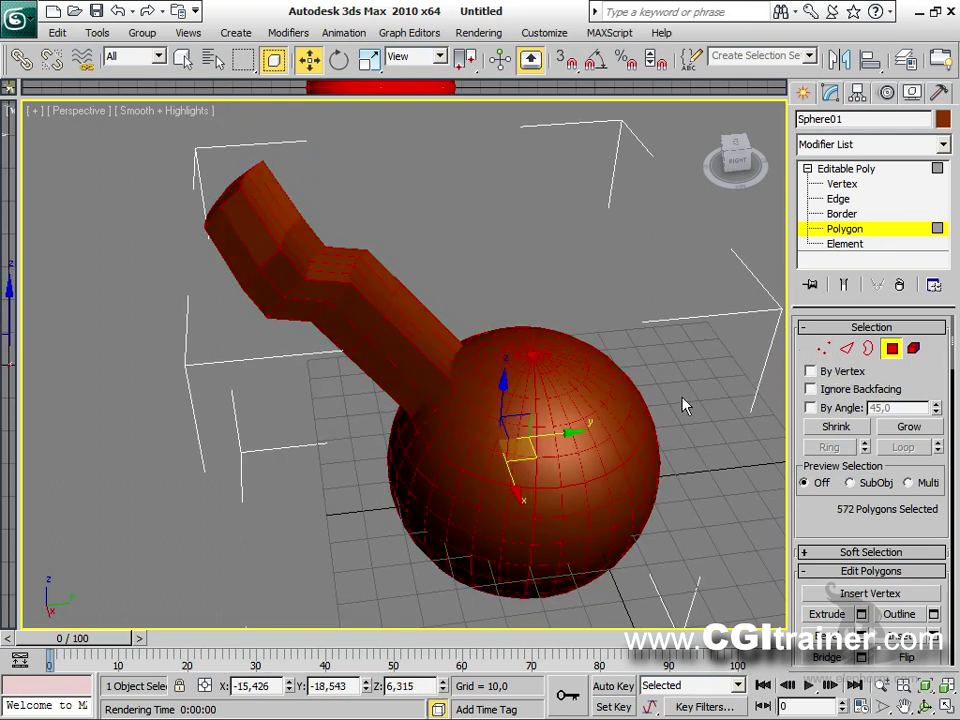
scroll(596, 399, up, 2)
alt+middle_drag(596, 400, 480, 450)
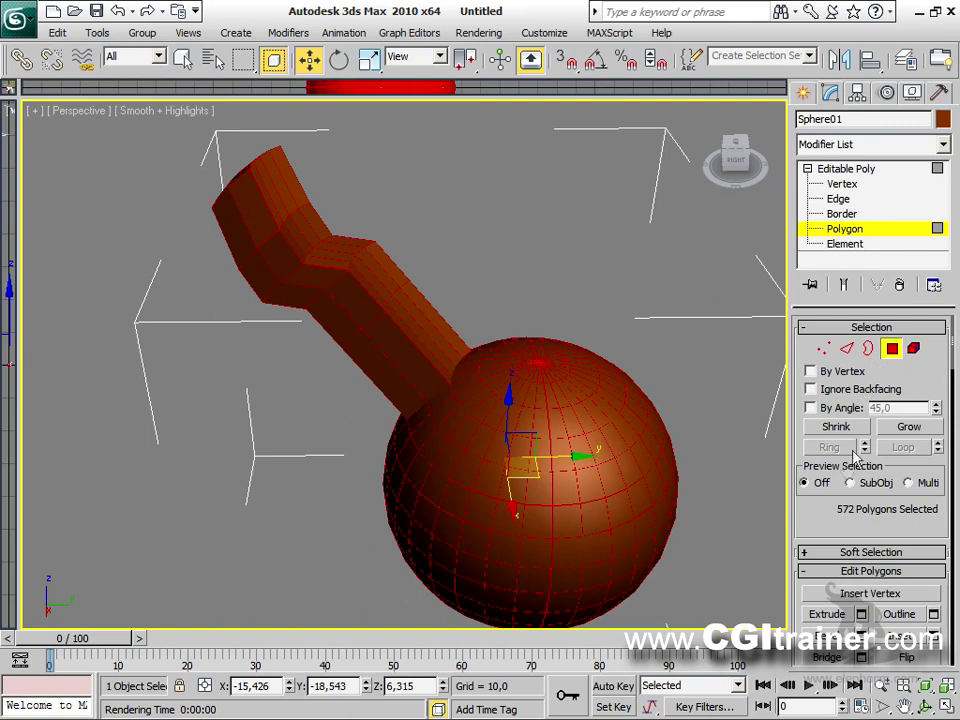
Step: Bring up the polygon smoothing group and Auto Smooth settings for the selected polygons
drag(803, 527, 805, 207)
drag(804, 480, 804, 285)
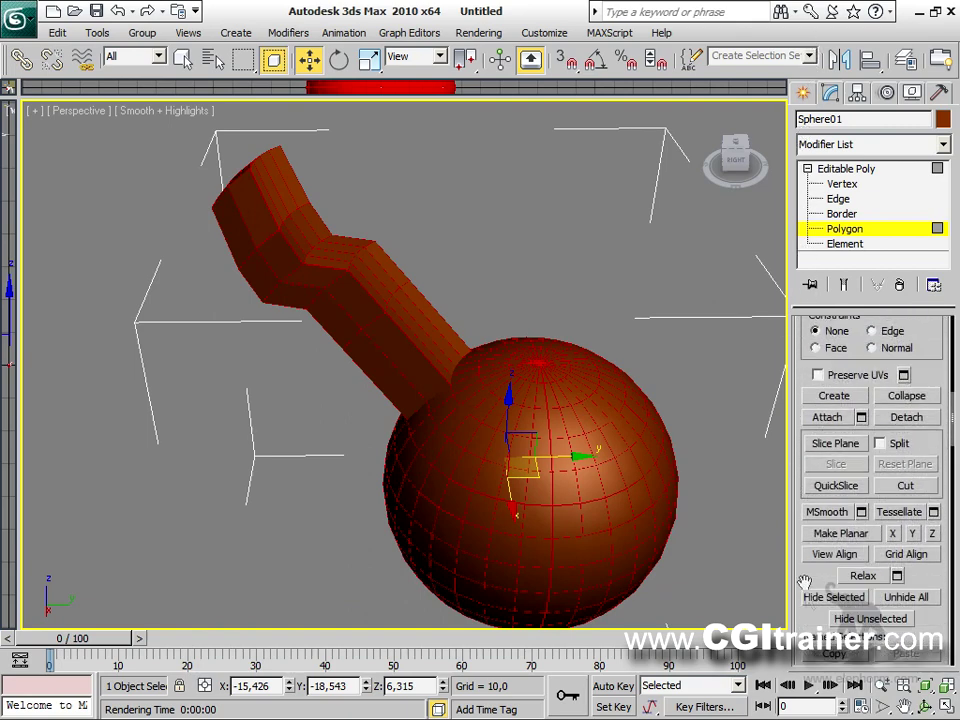
drag(803, 583, 795, 154)
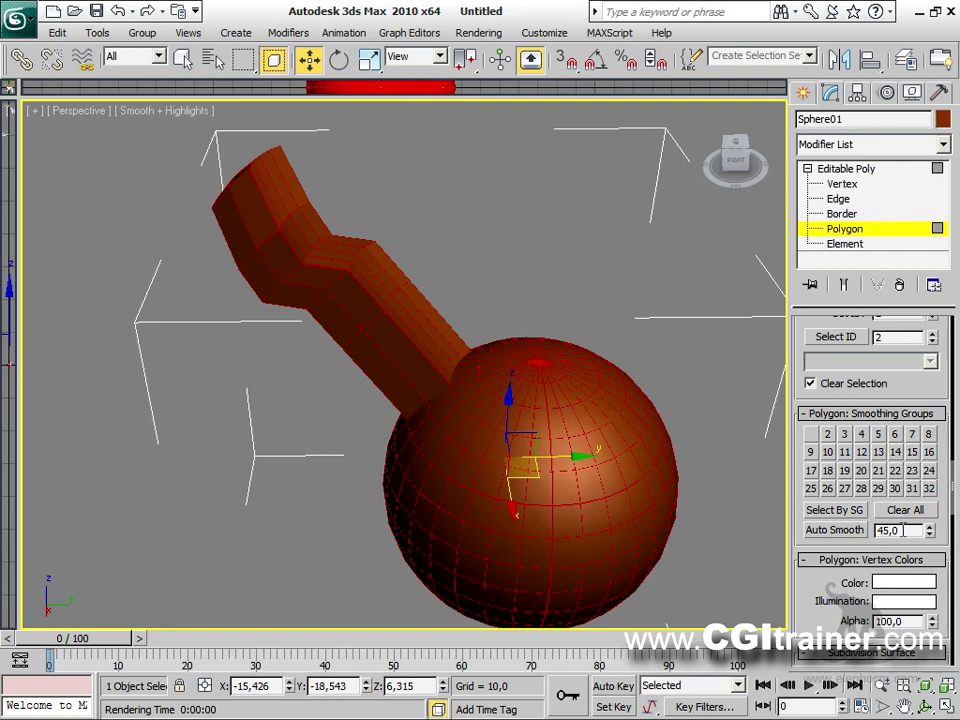
Step: Auto Smooth the selected polygons of the sphere and its arm with a threshold of 10
text(10)
click(843, 533)
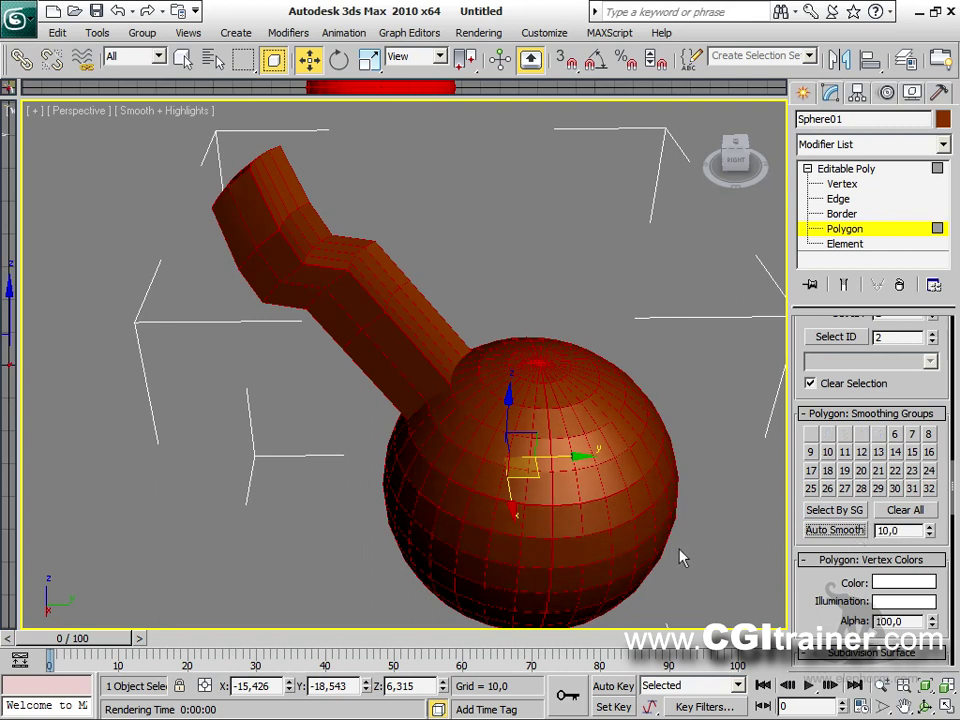
mouse_move(680, 568)
alt+middle_down()
mouse_move(714, 478)
mouse_move(698, 422)
mouse_move(681, 437)
mouse_move(658, 514)
mouse_move(676, 592)
mouse_move(707, 579)
mouse_move(688, 557)
mouse_move(675, 564)
alt+middle_up()
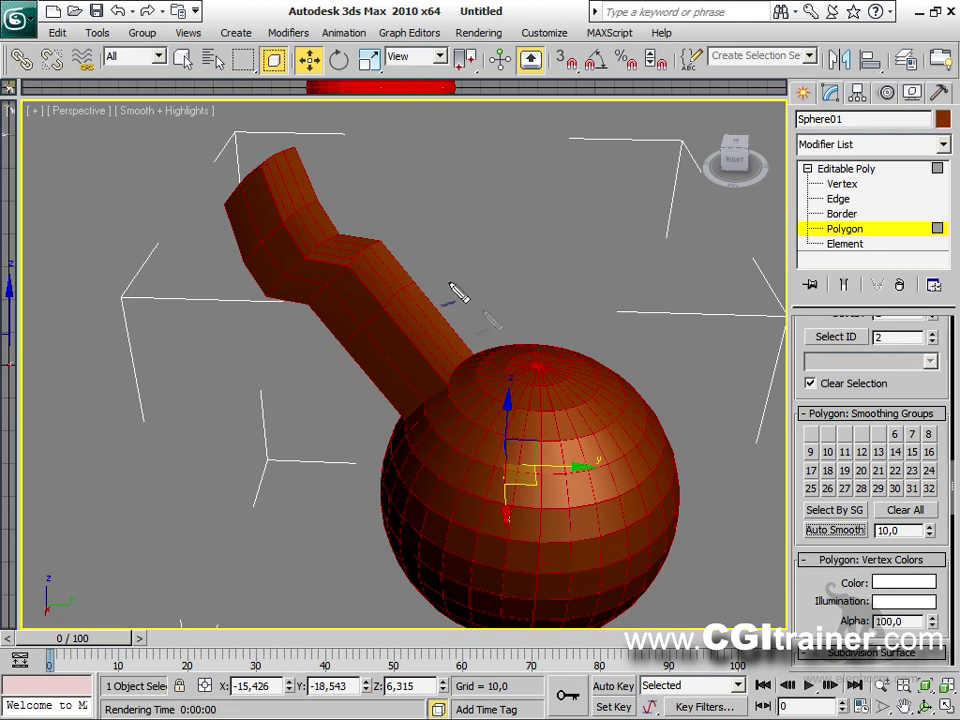
mouse_move(654, 378)
mouse_down()
mouse_move(635, 405)
mouse_move(664, 418)
mouse_up()
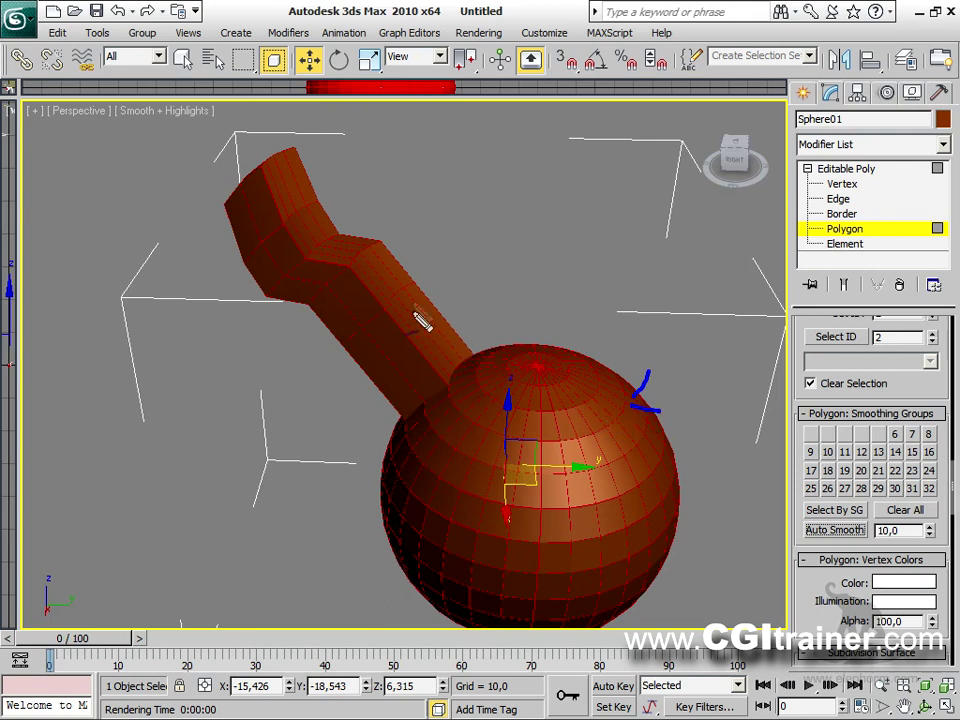
drag(414, 297, 390, 262)
mouse_move(320, 222)
mouse_down()
mouse_move(302, 192)
mouse_move(331, 179)
mouse_move(343, 214)
mouse_move(322, 228)
mouse_up()
mouse_move(418, 254)
mouse_down()
mouse_move(393, 280)
mouse_move(441, 262)
mouse_move(424, 250)
mouse_up()
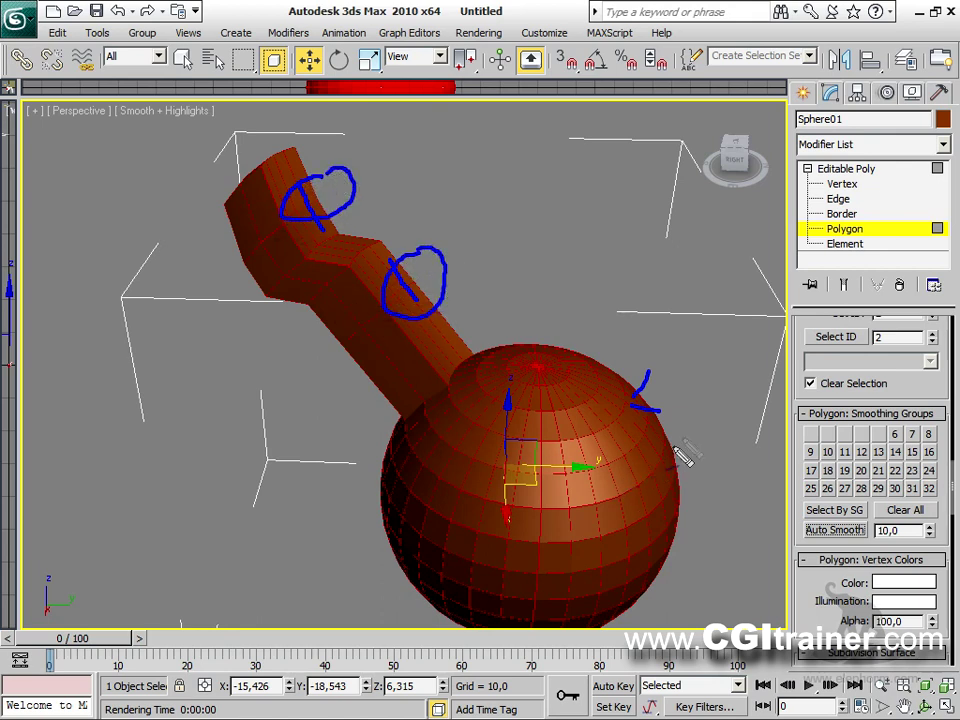
click(632, 465)
click(612, 478)
click(591, 485)
click(556, 493)
mouse_move(514, 422)
mouse_down()
mouse_move(610, 407)
mouse_move(614, 396)
mouse_move(588, 378)
mouse_up()
mouse_move(577, 316)
mouse_down()
mouse_move(576, 359)
mouse_move(612, 333)
mouse_move(597, 333)
mouse_up()
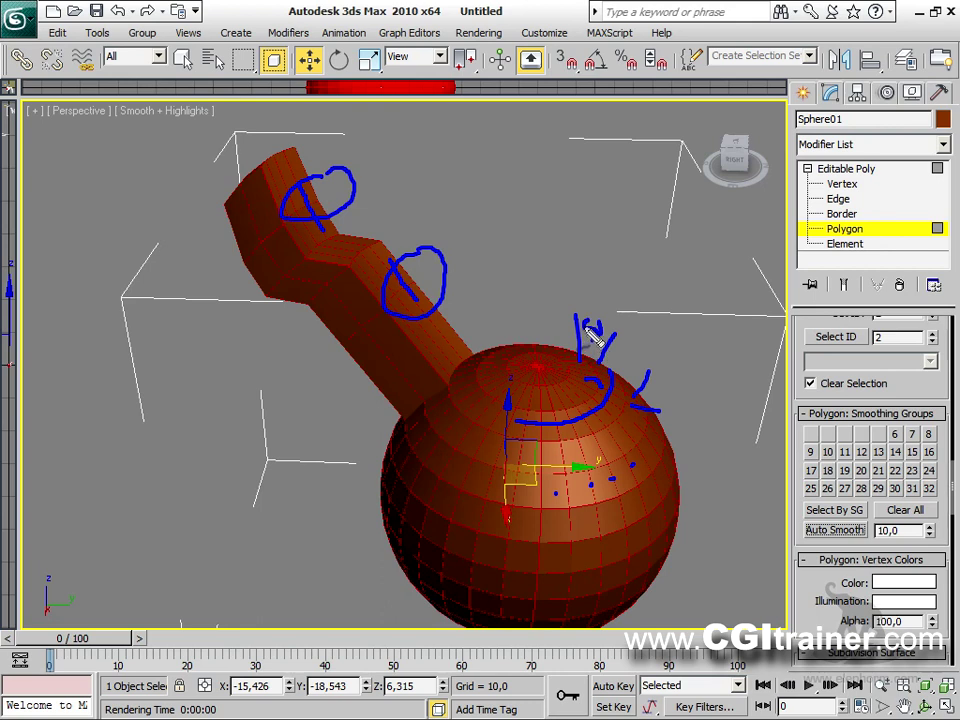
drag(877, 541, 905, 540)
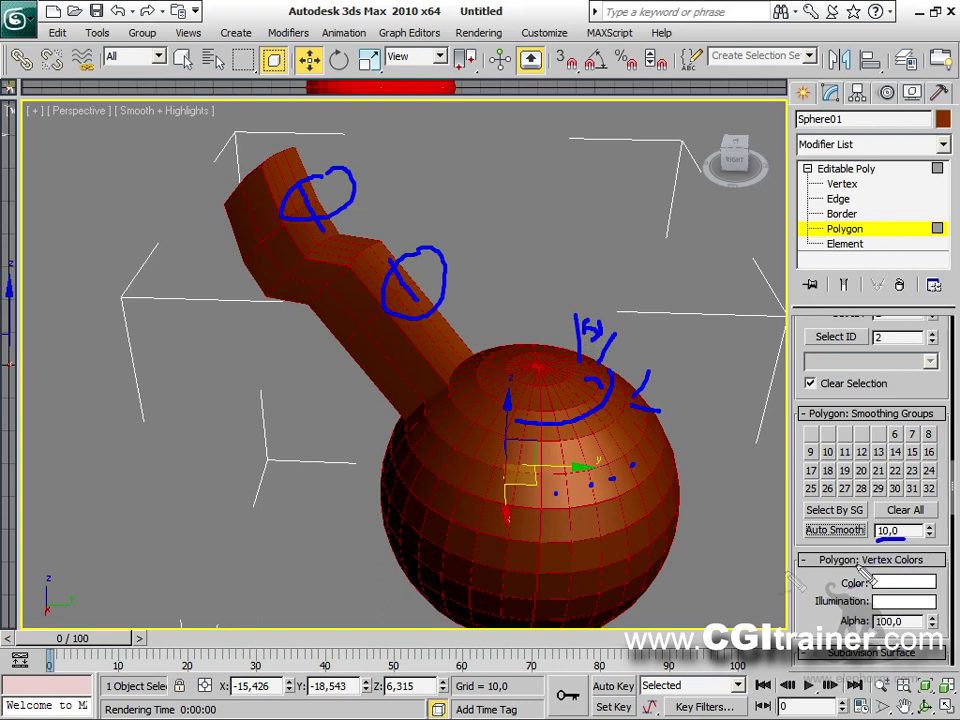
mouse_move(778, 509)
mouse_down()
mouse_move(792, 547)
mouse_move(783, 552)
mouse_move(777, 508)
mouse_up()
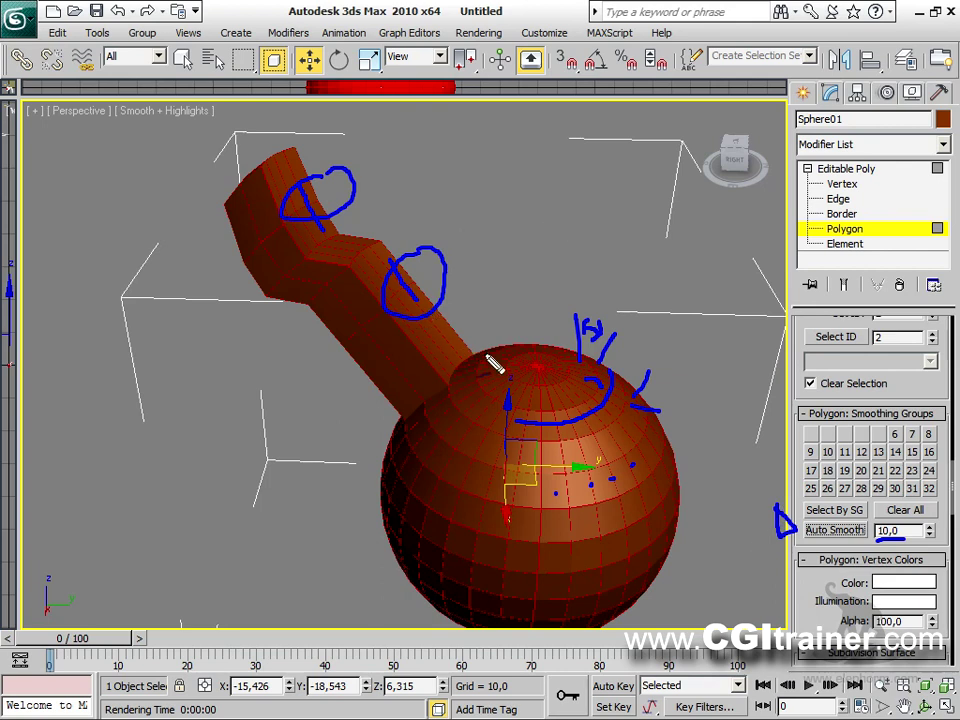
key(Escape)
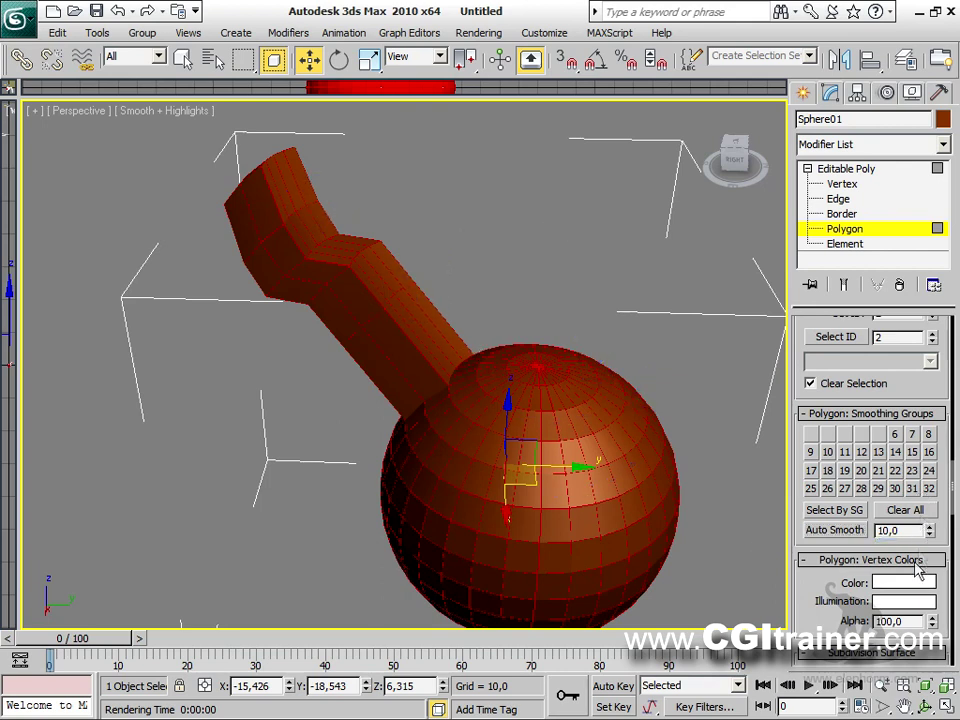
Step: Auto Smooth the selected polygons with a threshold of 40 and return to the Editable Poly object level
drag(929, 529, 930, 513)
click(858, 530)
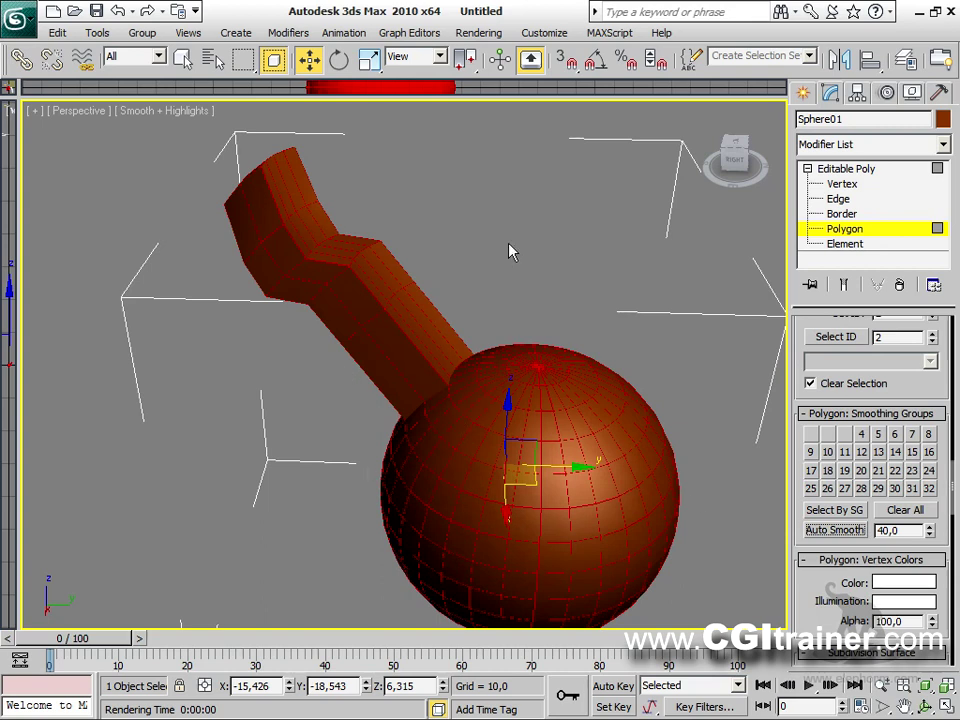
click(845, 185)
click(850, 170)
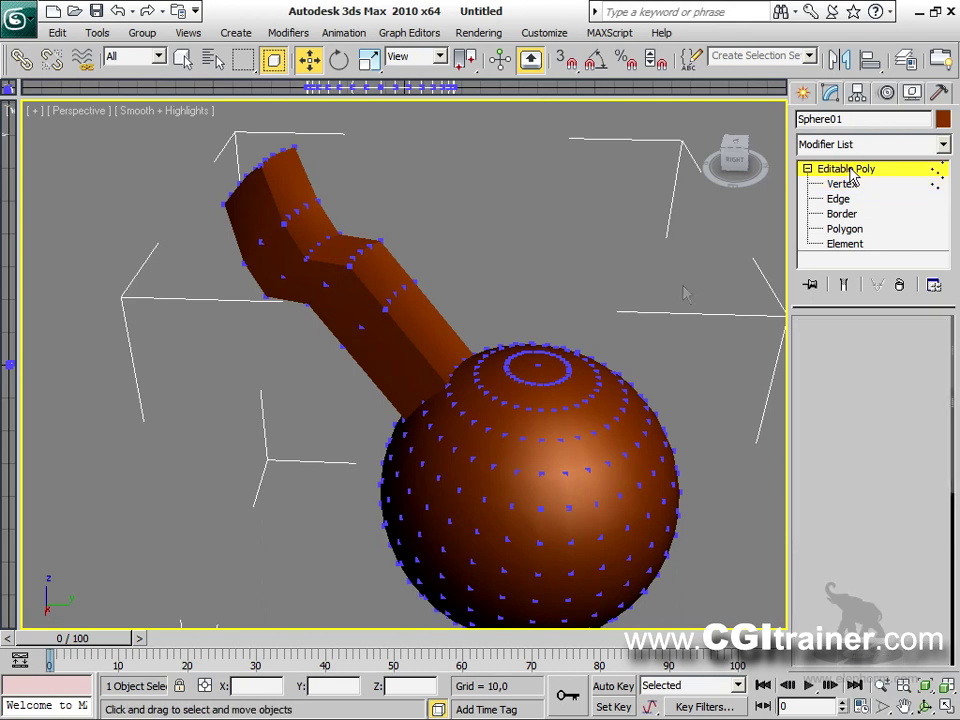
Step: Render the perspective view to inspect the smoothing on the sphere and arm, and close the render window
key(shift+q)
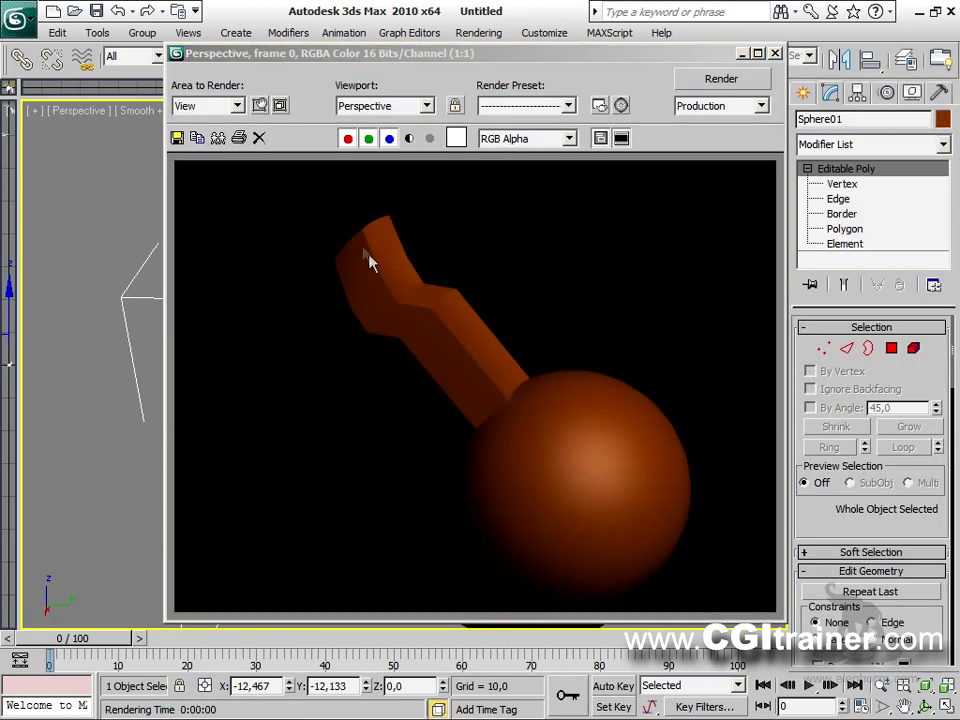
click(775, 53)
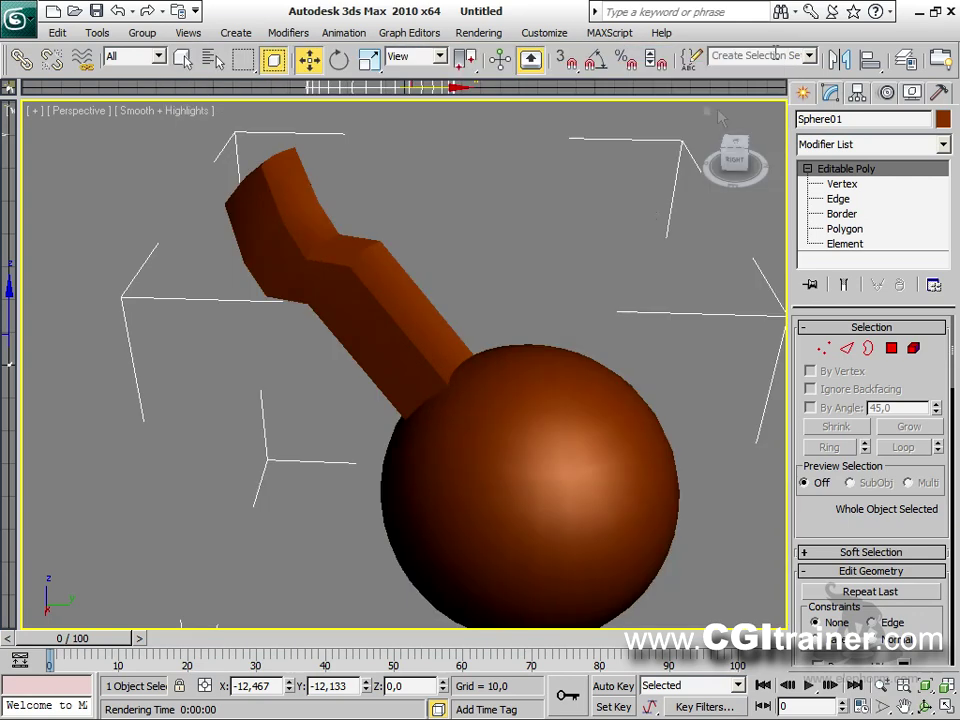
alt+middle_drag(632, 392, 422, 379)
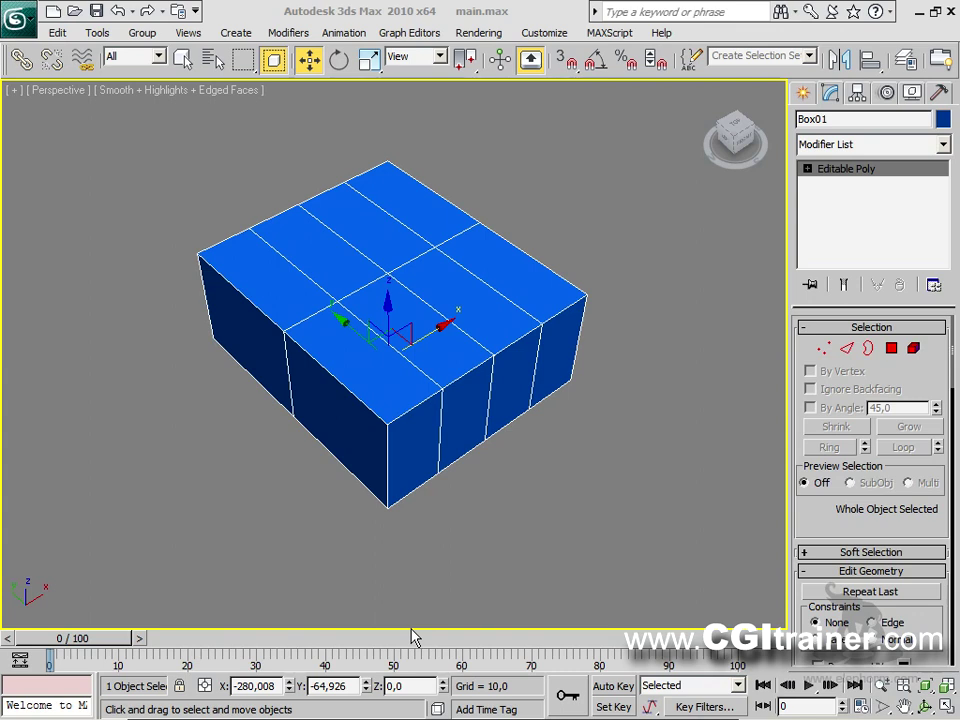
Step: In polygon mode, move the box's long-side polygon next to the near corner slightly back along the Y axis
click(891, 348)
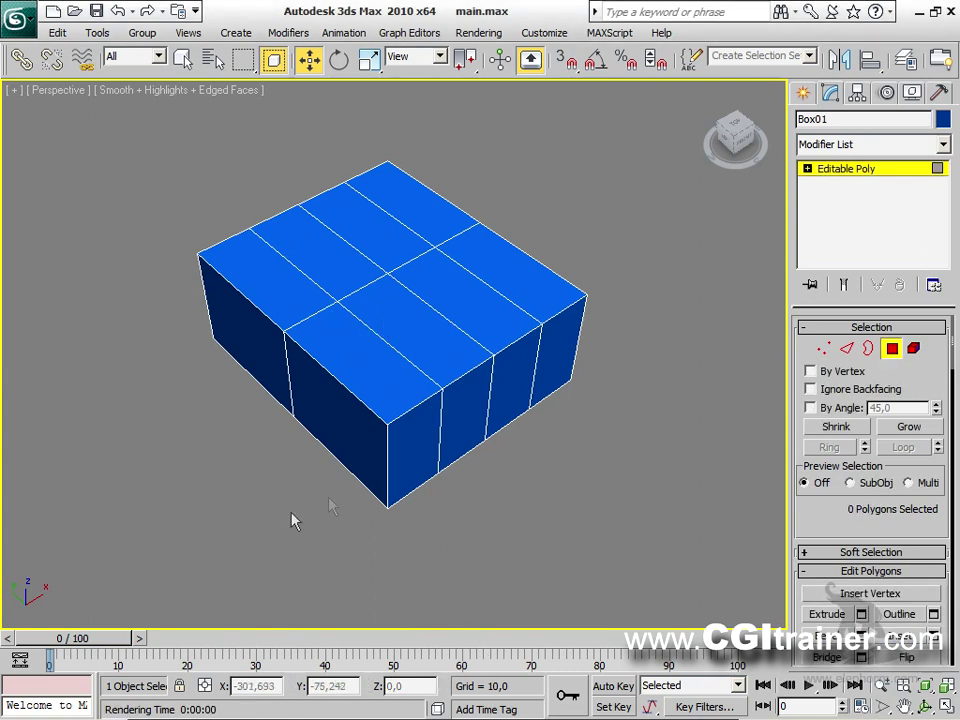
click(325, 420)
drag(300, 392, 288, 380)
click(408, 440)
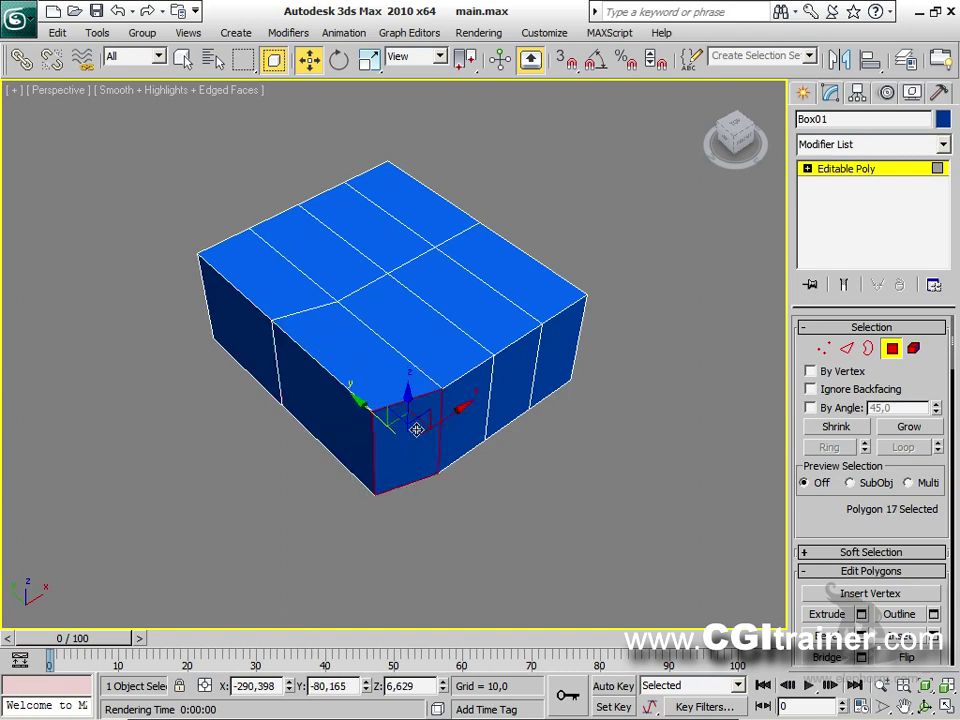
ctrl+click(467, 394)
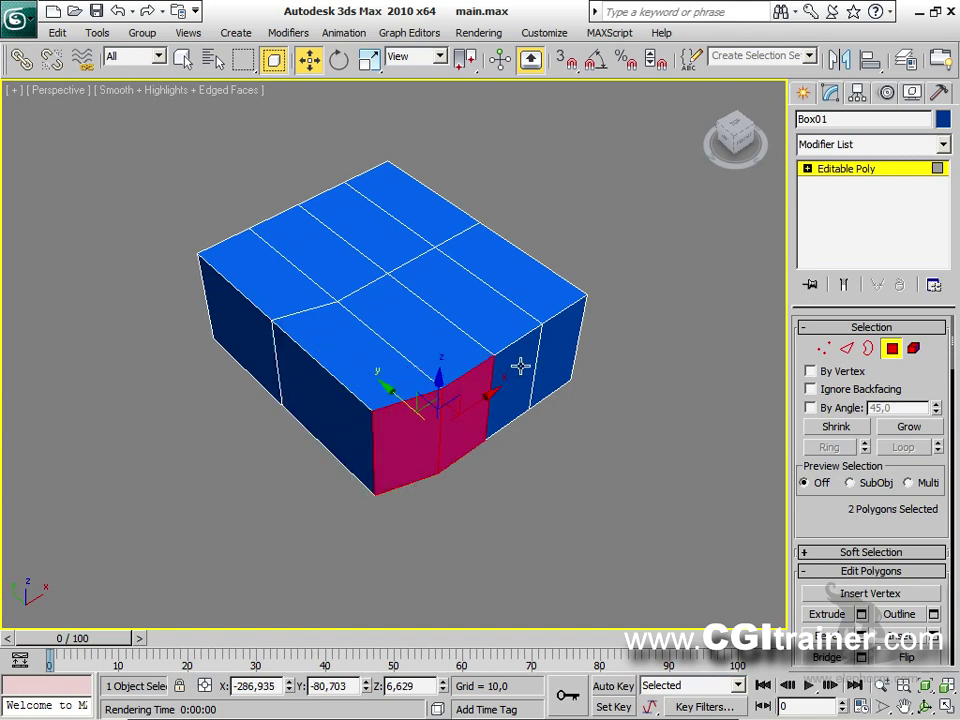
ctrl+click(520, 366)
ctrl+click(556, 332)
click(557, 336)
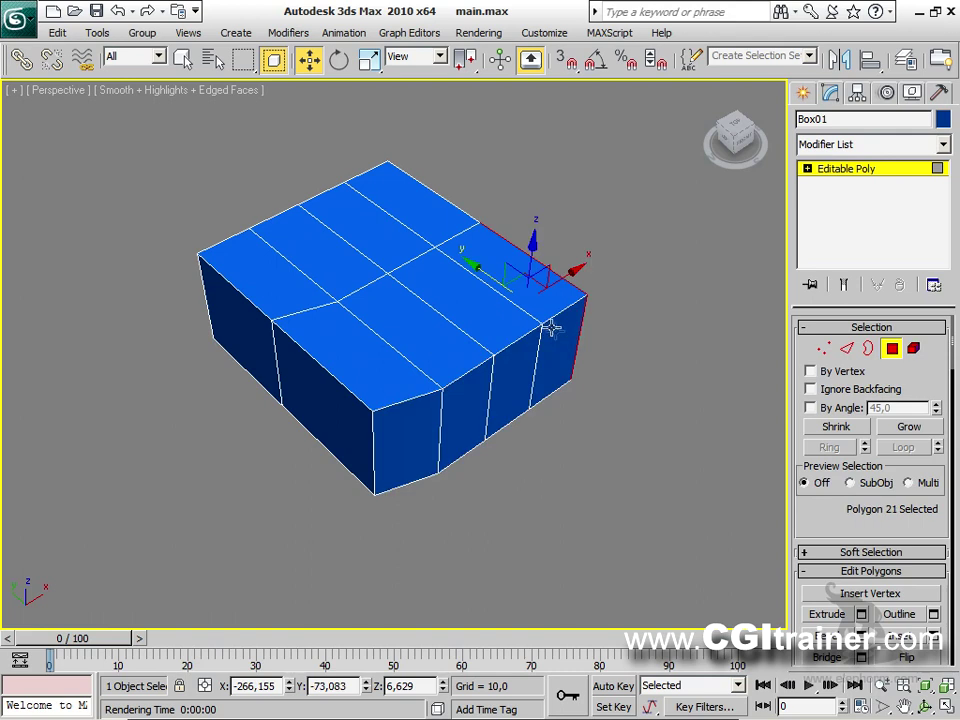
Step: Move the front row's far end polygon slightly back along Y and rotate it about Z to curve the front face
click(548, 326)
drag(516, 326, 505, 317)
right_click(548, 320)
click(572, 358)
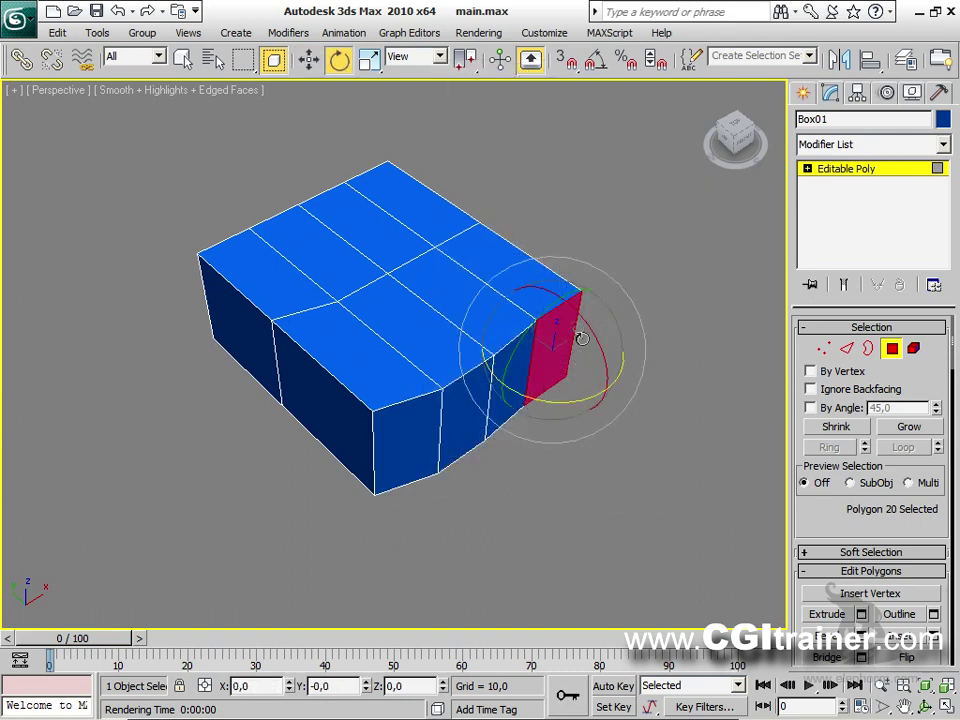
drag(565, 400, 560, 347)
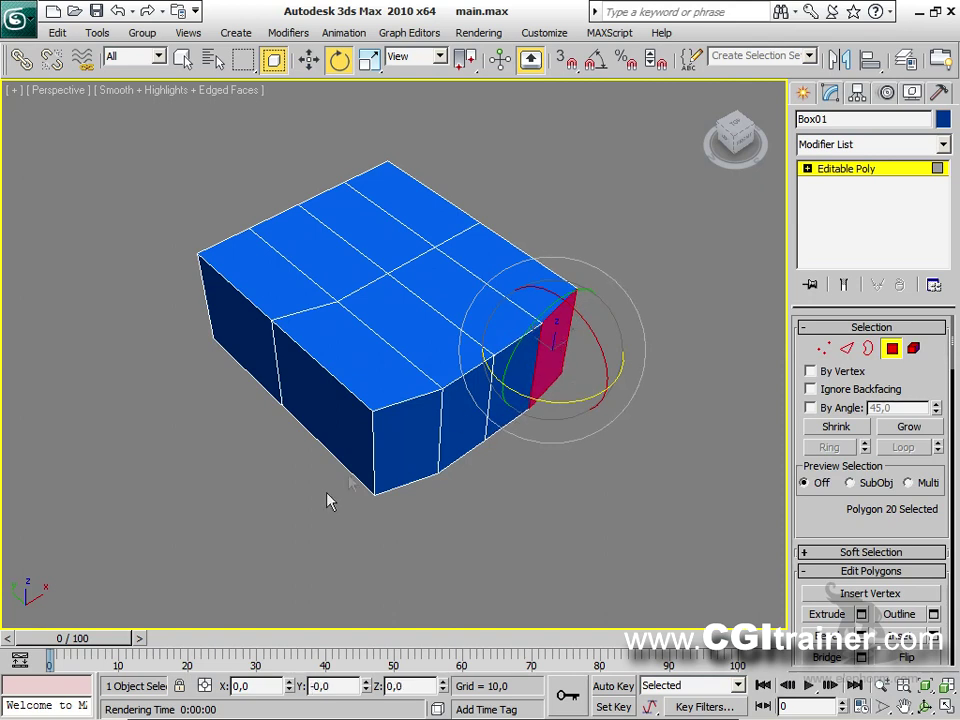
right_click(562, 304)
click(585, 325)
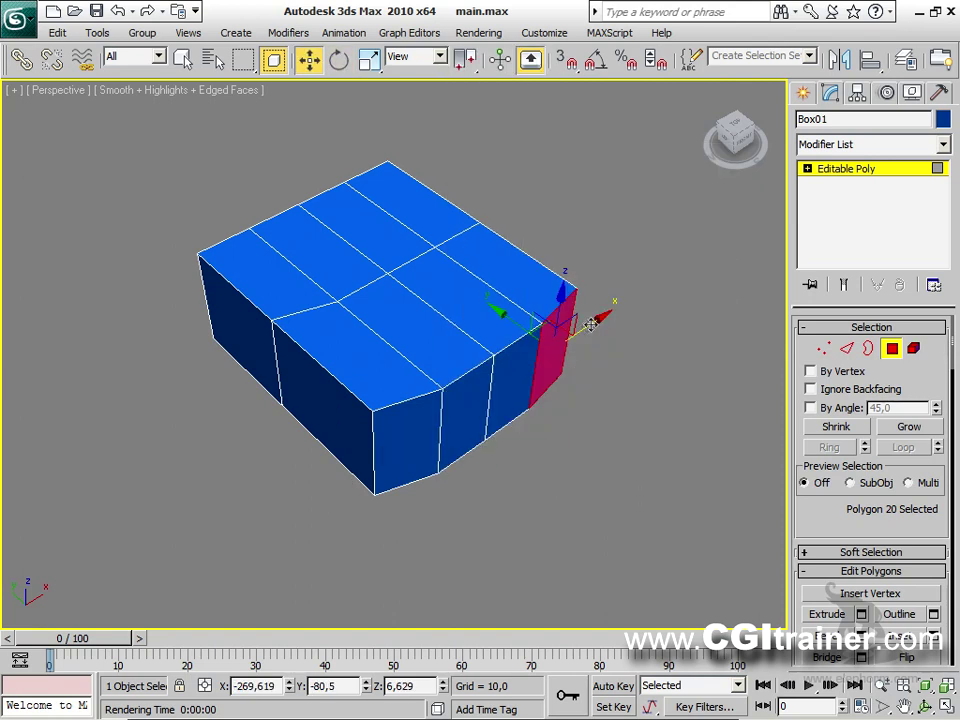
drag(514, 321, 516, 366)
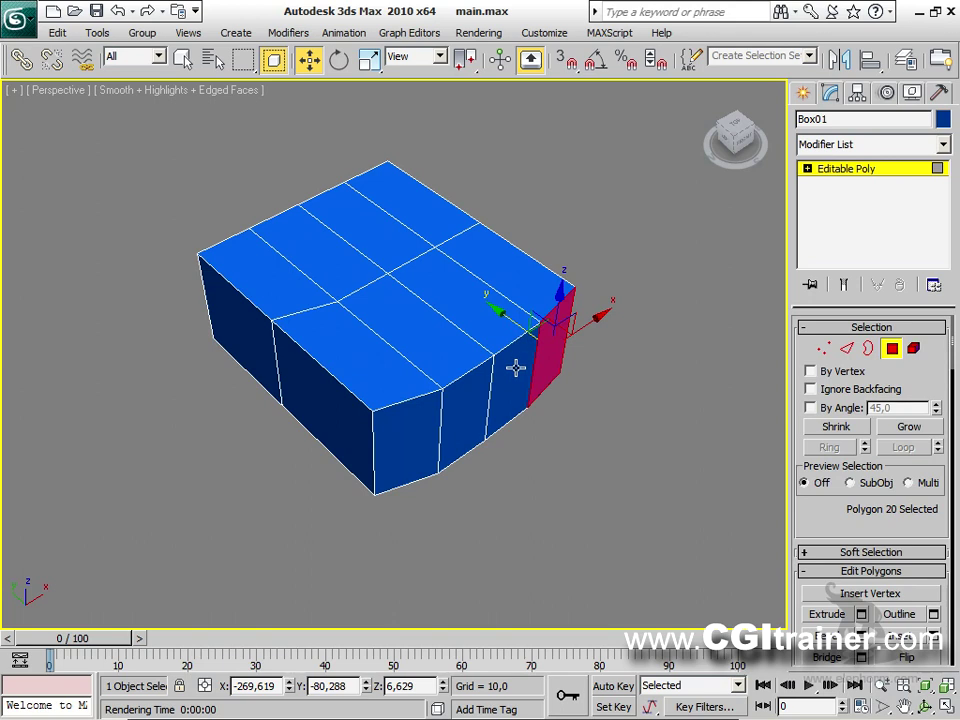
Step: Select all four polygons of the curved front face and set up a Group extrusion with a height of 7,04
click(508, 375)
ctrl+click(465, 407)
ctrl+click(416, 431)
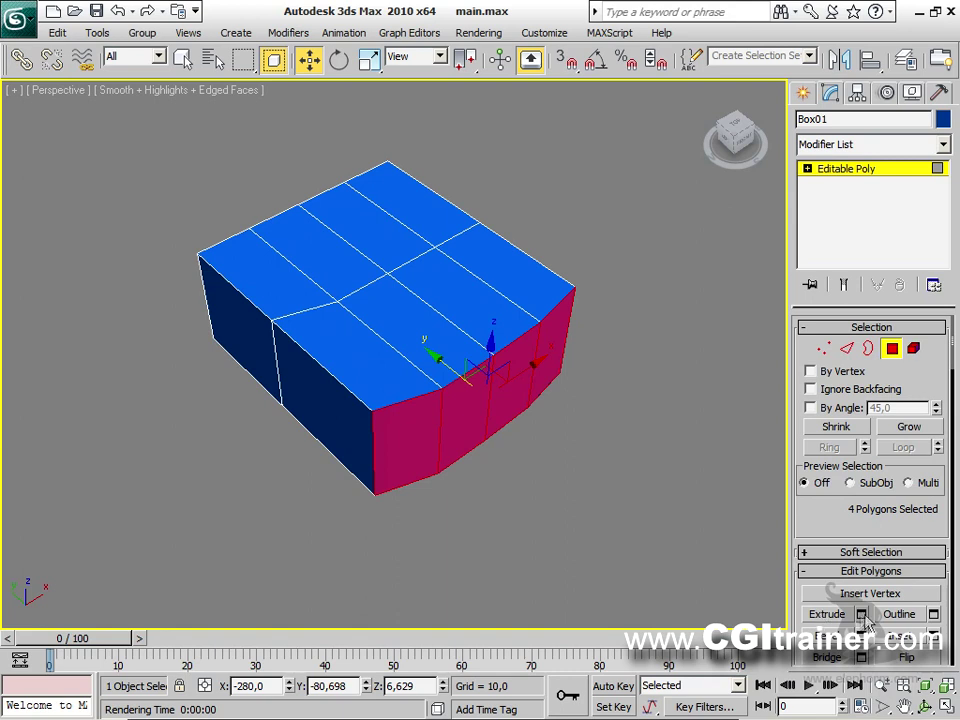
right_click(474, 400)
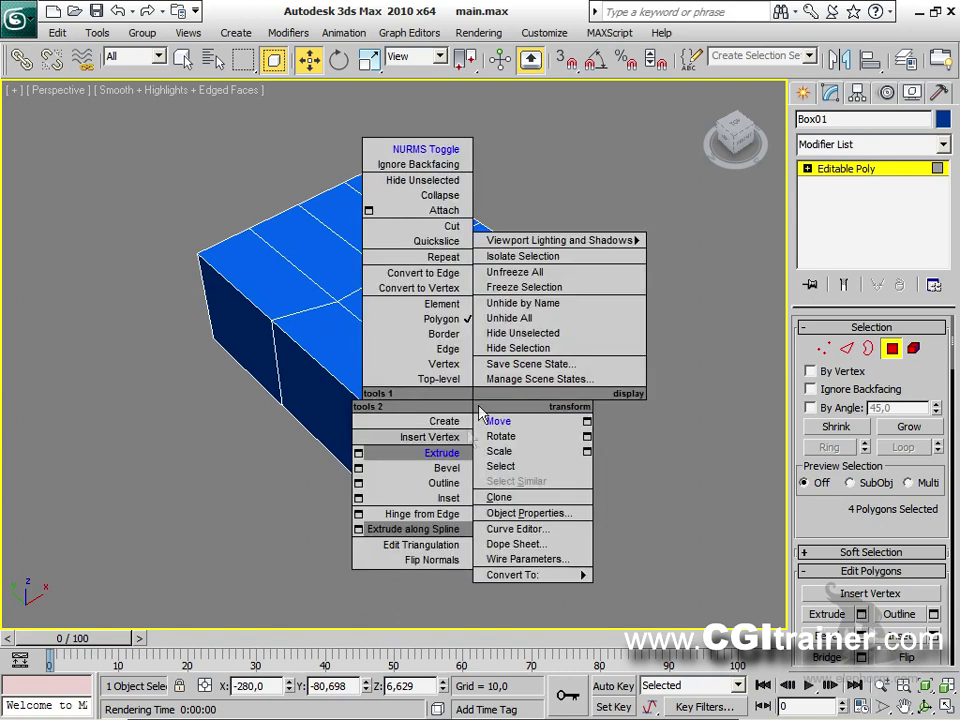
click(358, 456)
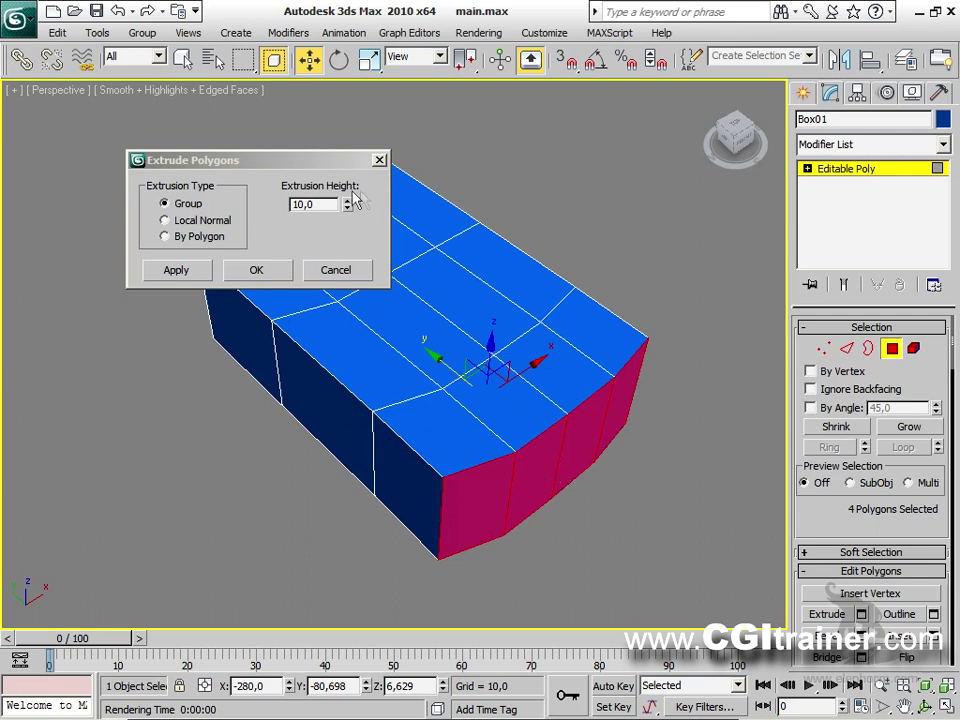
drag(349, 205, 335, 147)
drag(328, 208, 347, 234)
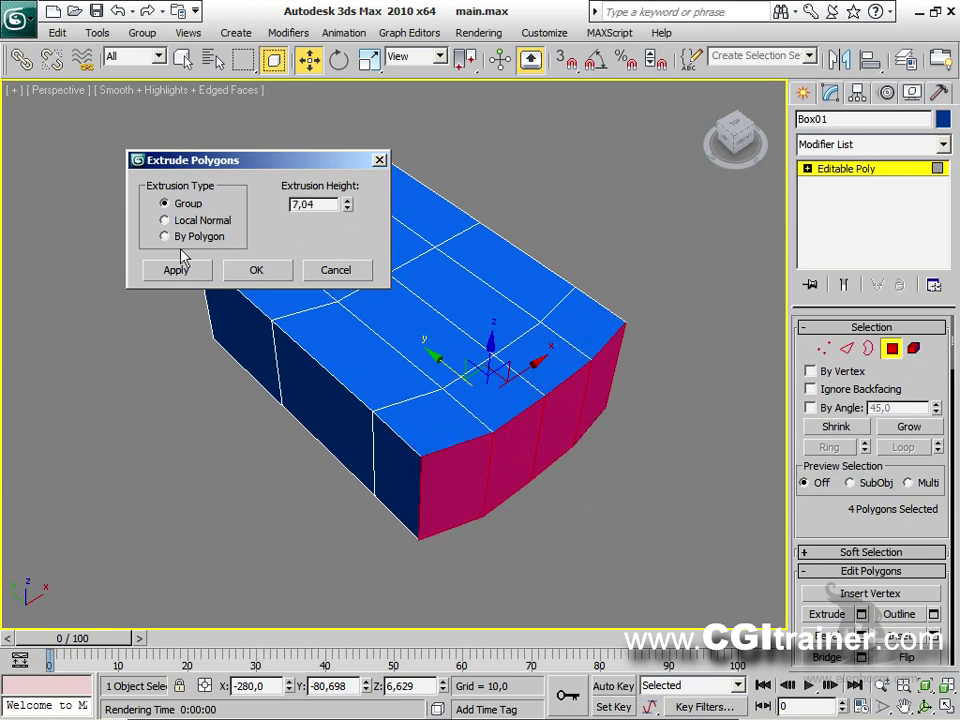
Step: Compare the By Polygon and Local Normal extrusion types and complete the front face extrusion as By Polygon
click(166, 236)
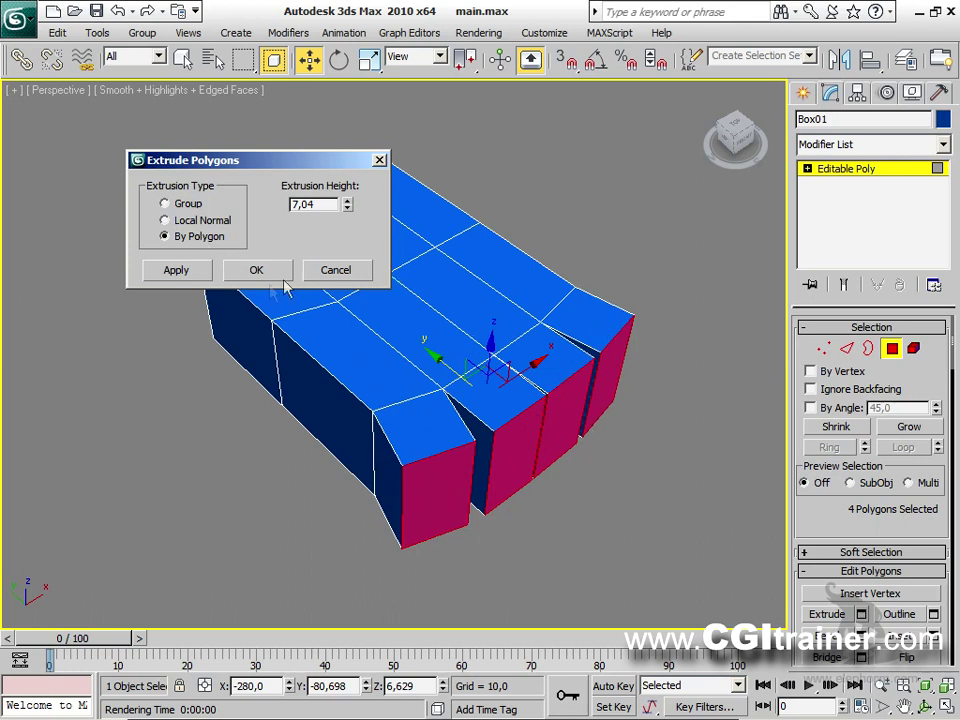
click(199, 222)
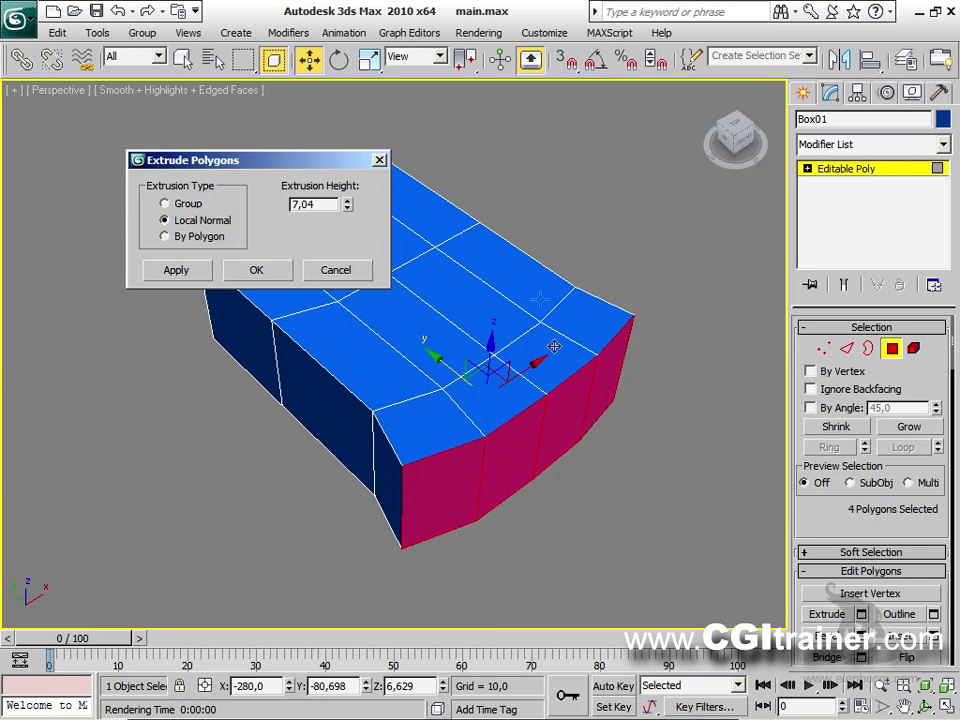
click(198, 242)
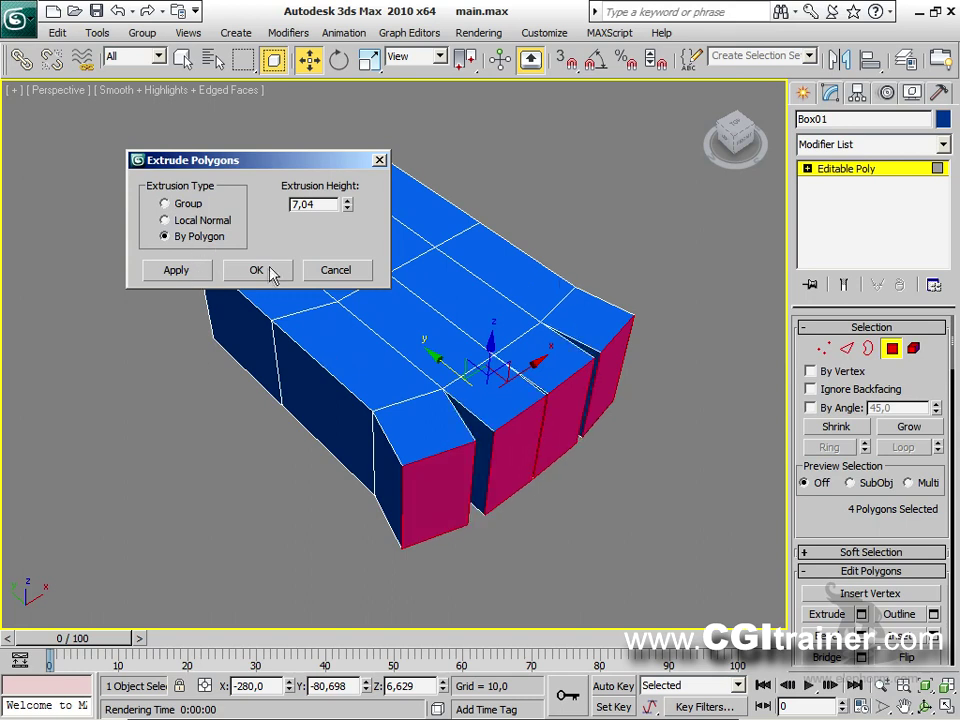
click(258, 271)
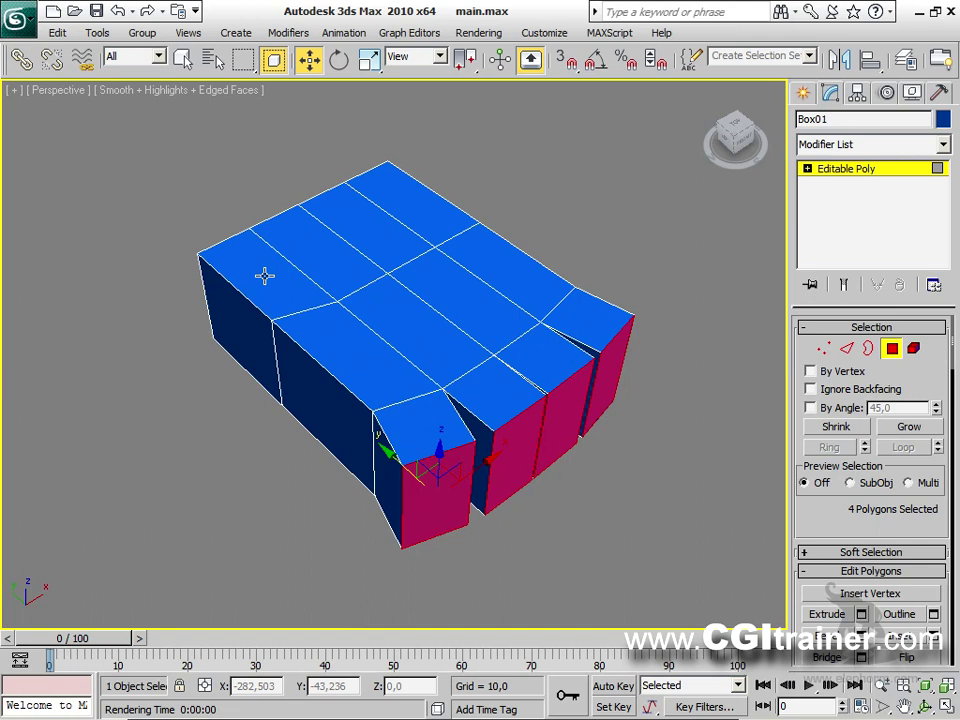
Step: Extrude the four separated front polygons again By Polygon with a height of 7,744
right_click(403, 458)
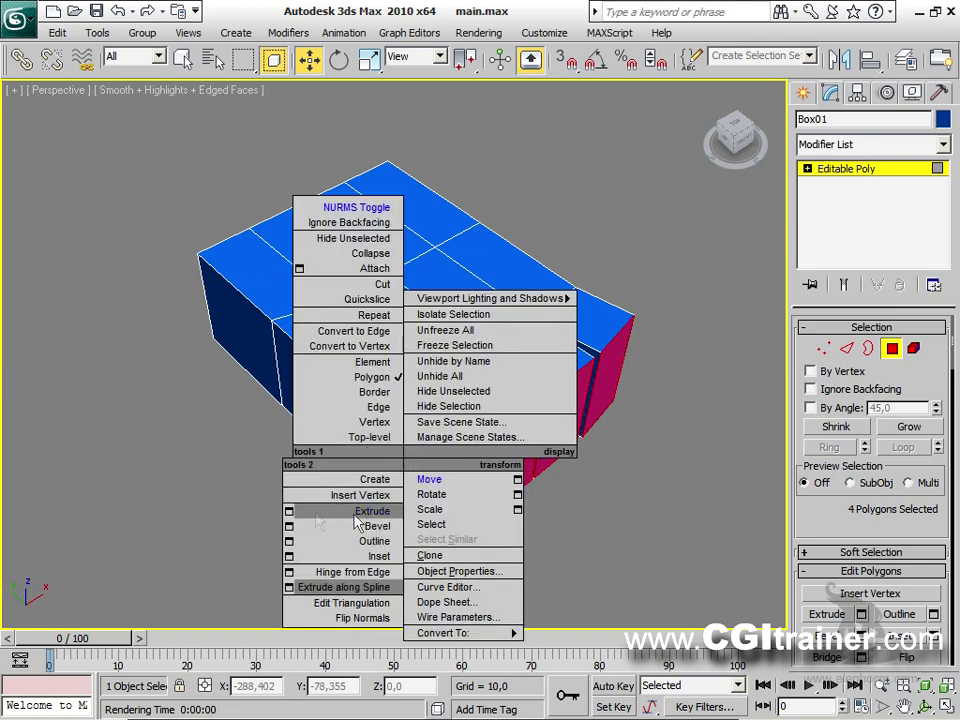
click(289, 511)
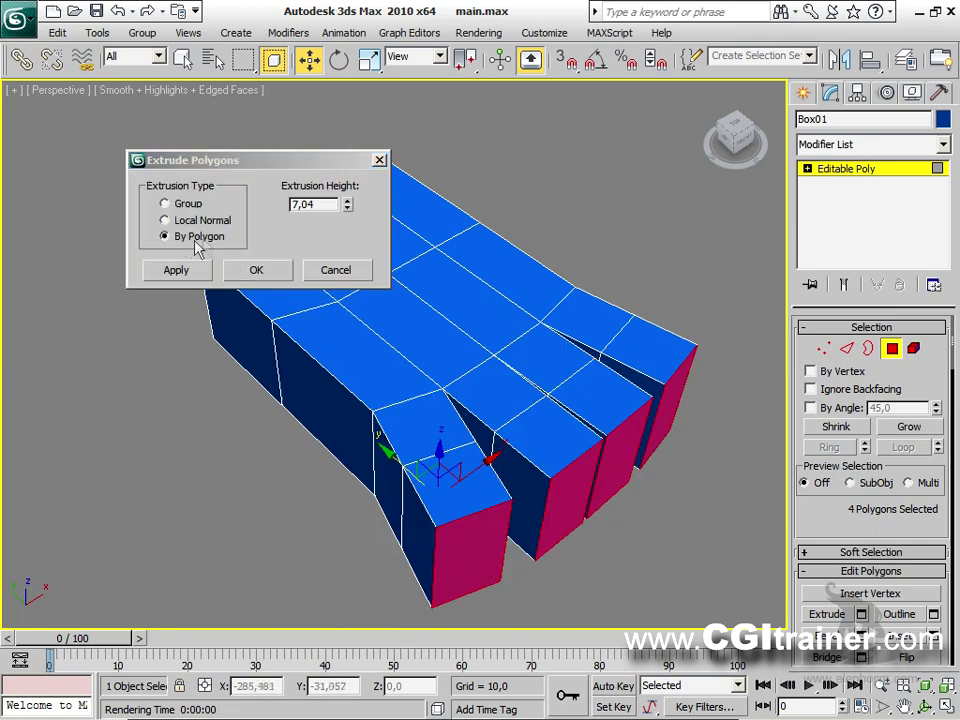
drag(242, 172, 220, 158)
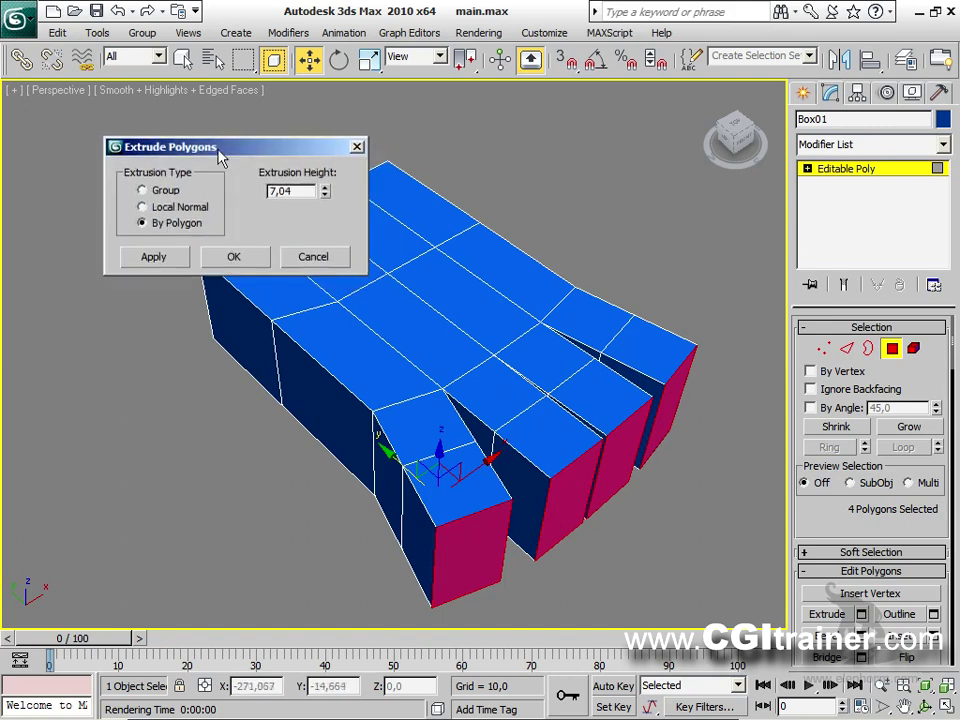
alt+middle_drag(322, 258, 407, 366)
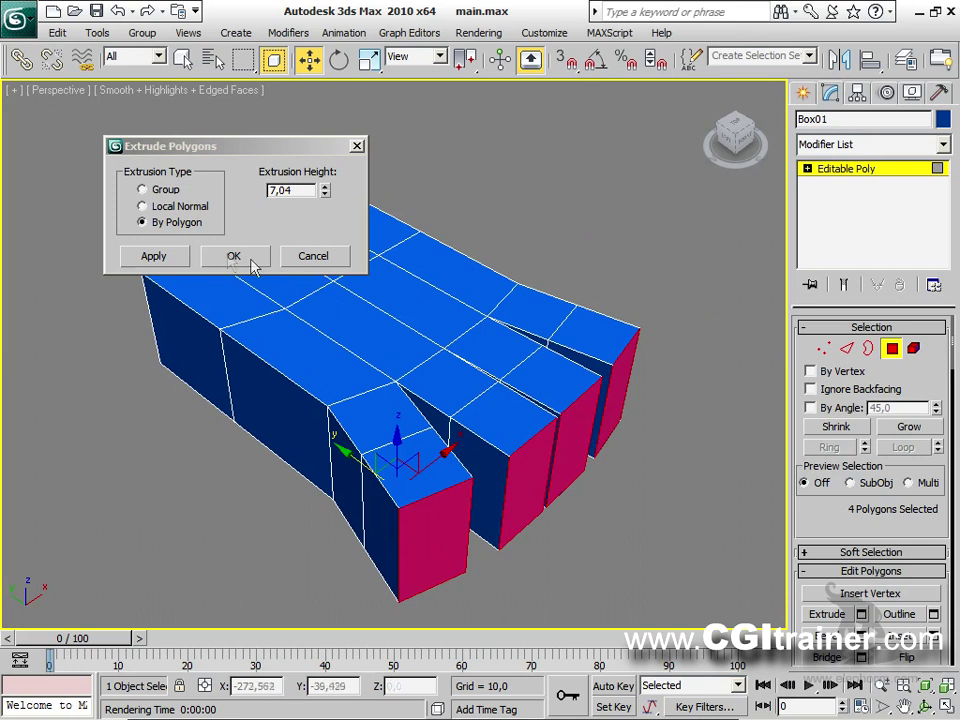
drag(326, 195, 324, 186)
Step: Activate the Scale tool and apply another By Polygon extrusion of 7,744 to lengthen the four finger-like blocks
right_click(366, 407)
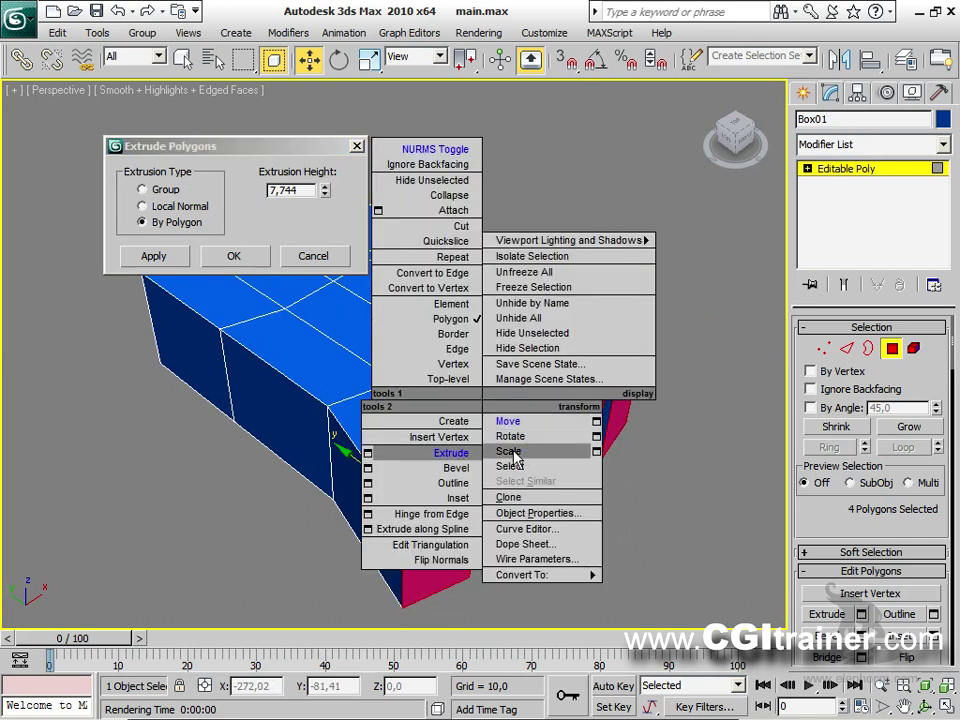
click(440, 452)
mouse_move(397, 445)
mouse_down()
mouse_move(397, 468)
mouse_move(396, 430)
mouse_up()
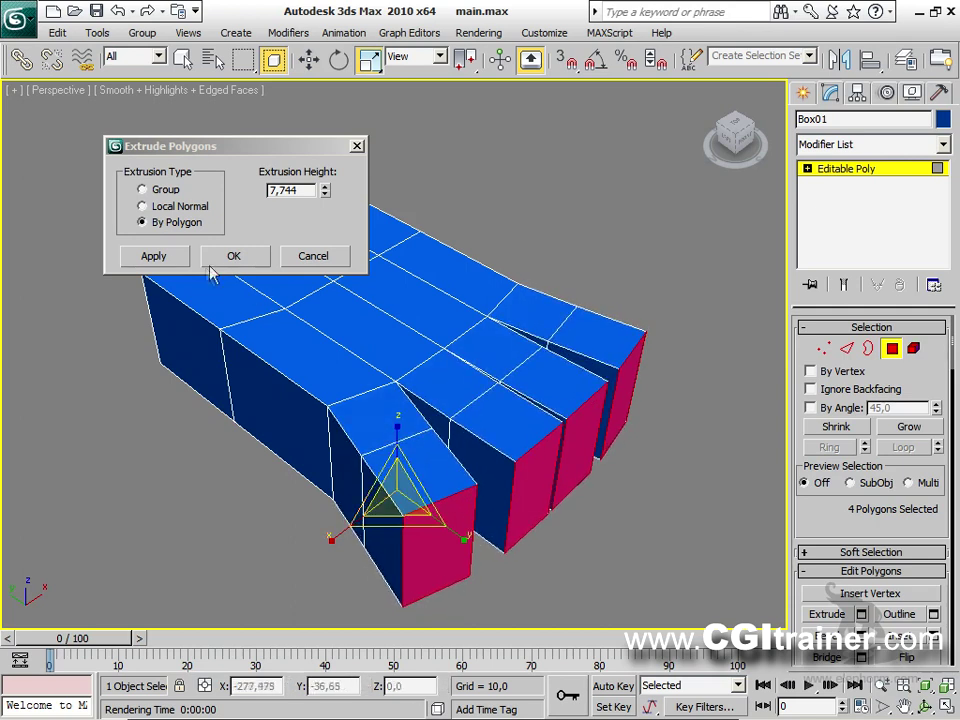
click(155, 257)
Step: Scale the four end polygons to 86 along X and complete one more By Polygon extrusion of 7,744
drag(441, 506, 443, 512)
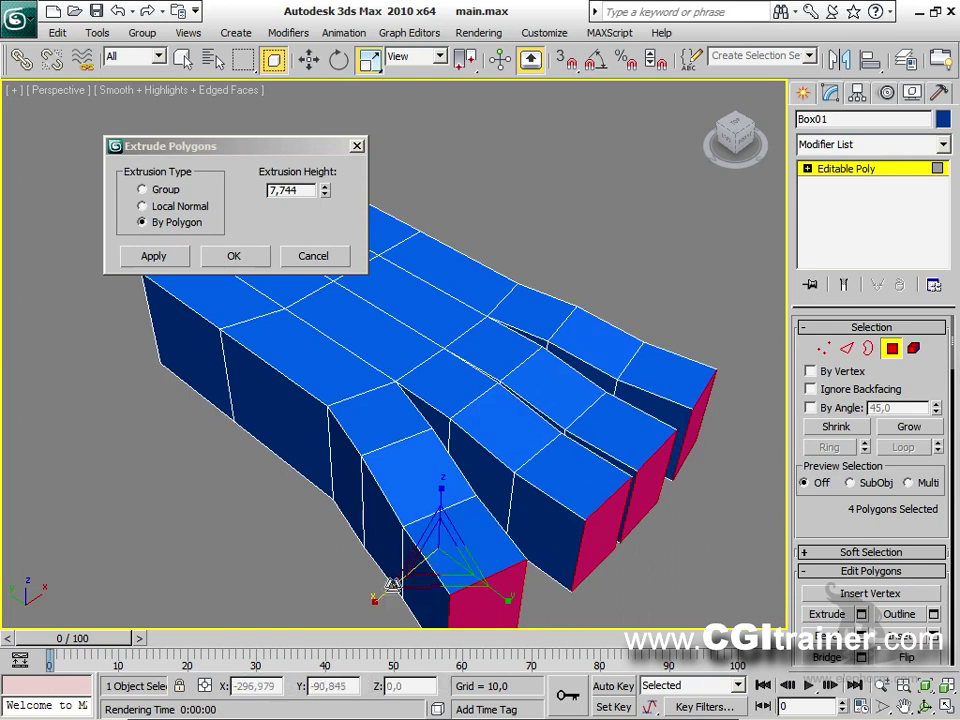
drag(429, 606, 392, 579)
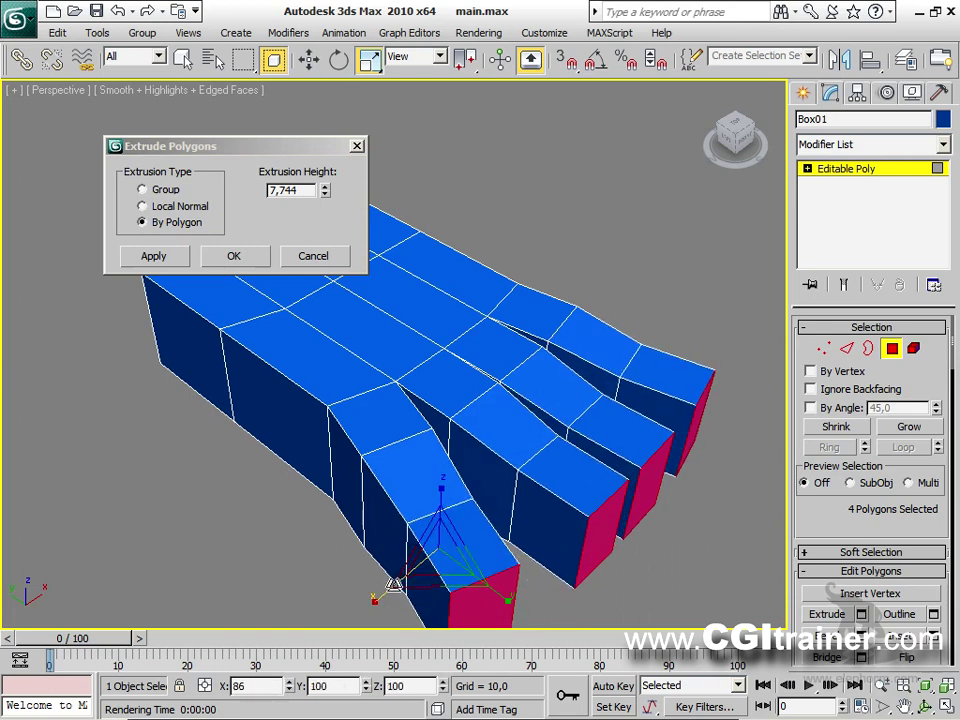
click(170, 262)
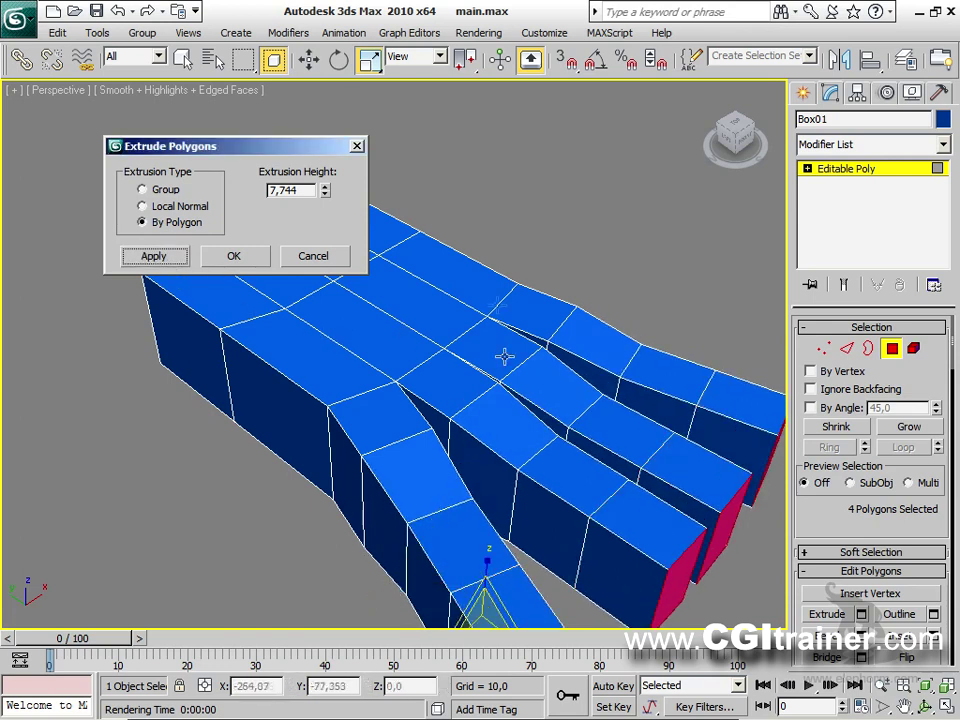
click(259, 258)
Step: Select the box's side polygon just behind the nearest finger and extrude it outward as the thumb's base
alt+middle_drag(300, 300, 243, 297)
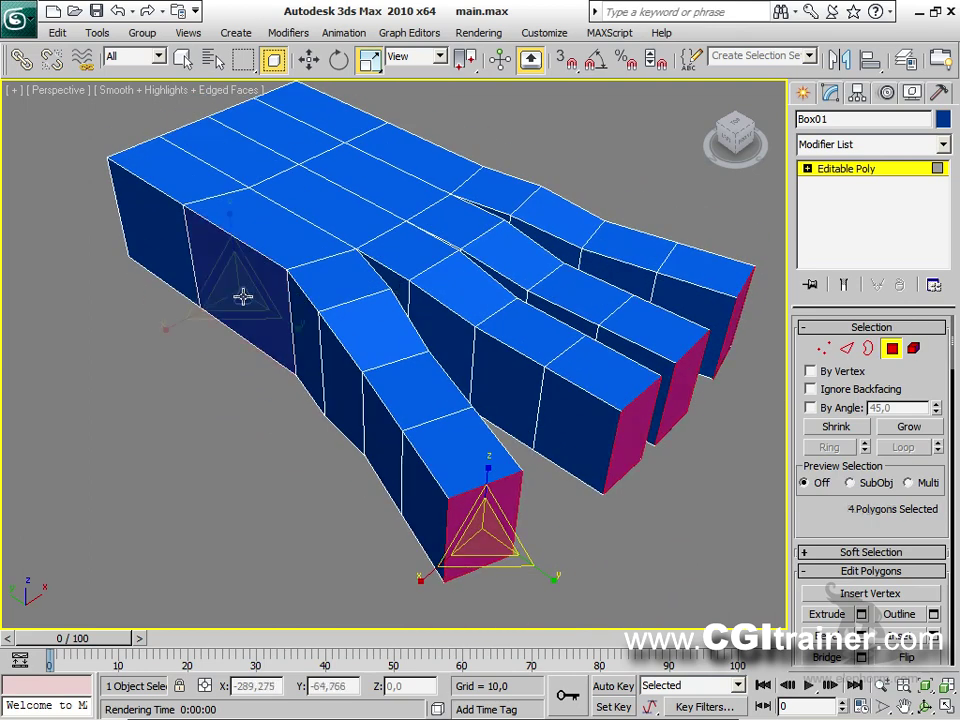
click(243, 297)
right_click(240, 299)
click(226, 342)
drag(232, 316, 248, 283)
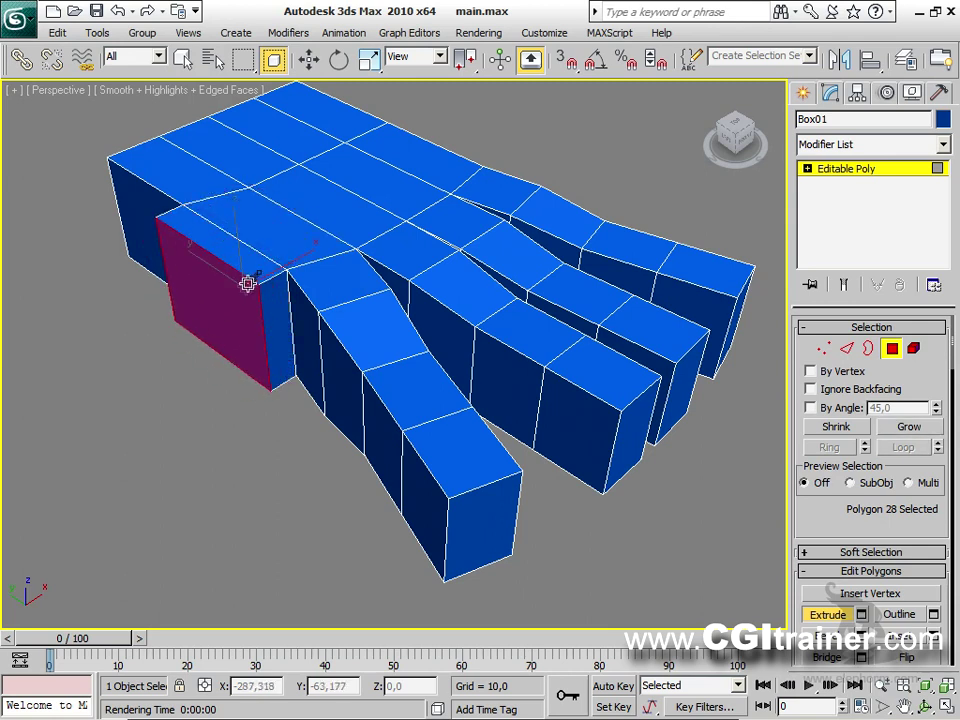
Step: Rotate the thumb base's end polygon to angle it toward the fingers and activate the Scale tool
right_click(289, 320)
click(313, 347)
drag(221, 345, 210, 346)
right_click(222, 312)
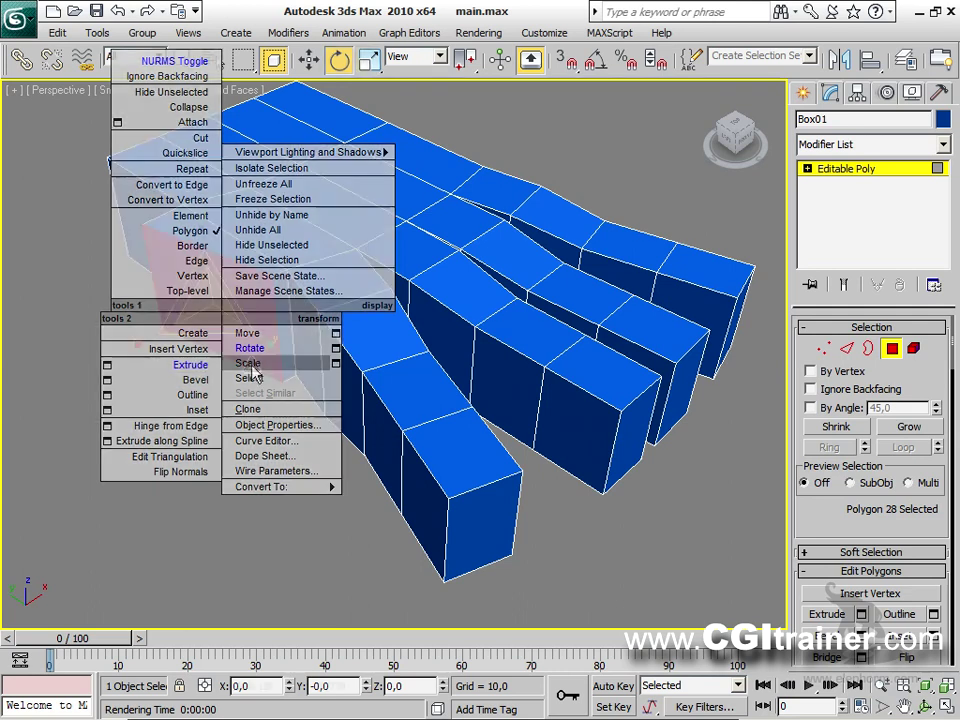
click(252, 366)
Step: Extrude the thumb's end polygon outward a second time and adjust its size with Scale
right_click(208, 302)
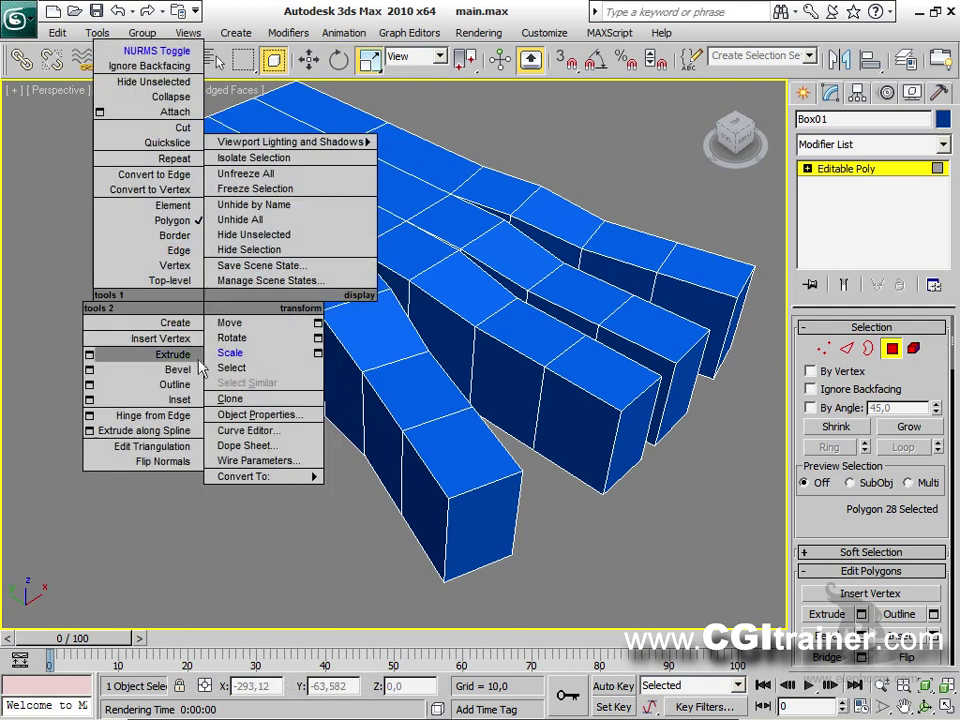
click(146, 351)
drag(208, 325, 210, 300)
right_click(199, 336)
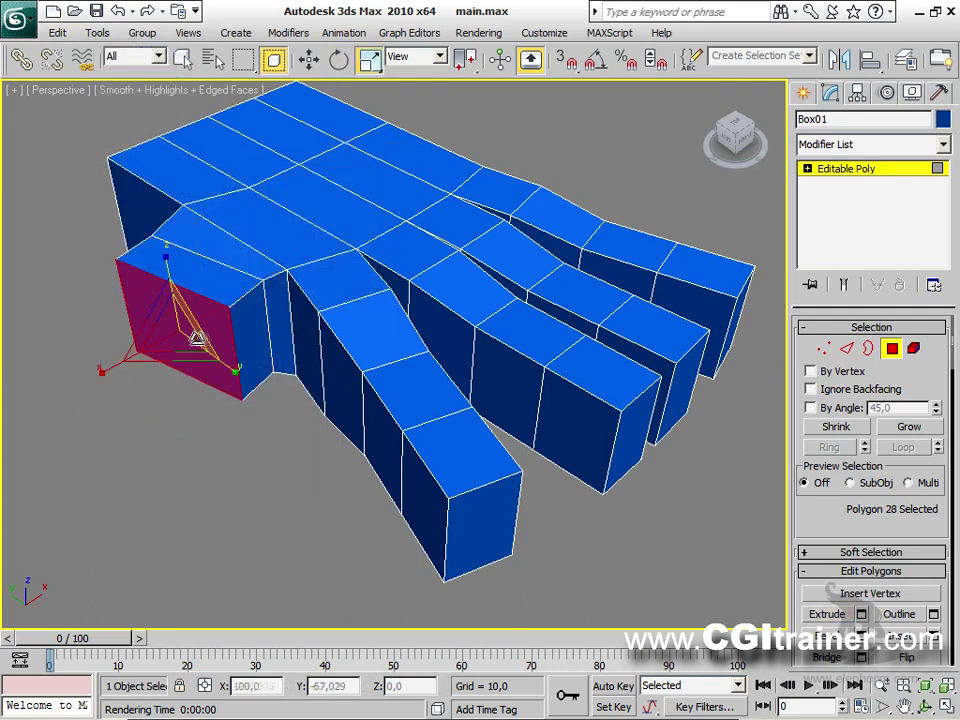
Step: Rotate the thumb's new end polygon about Z and switch back to the Scale tool
right_click(183, 345)
click(199, 374)
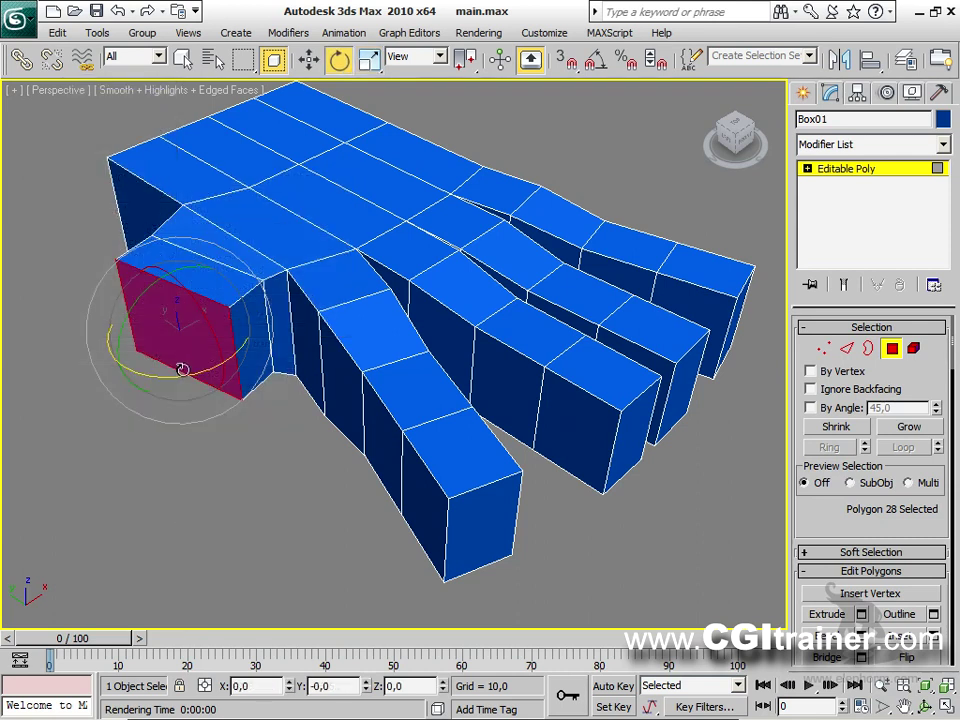
right_click(181, 339)
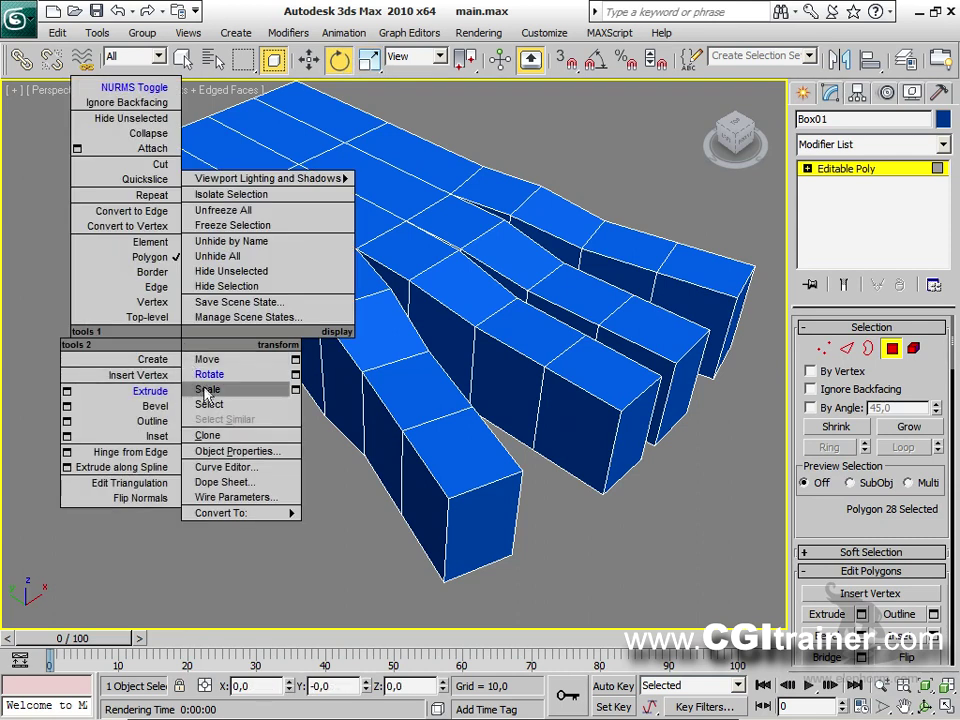
click(205, 391)
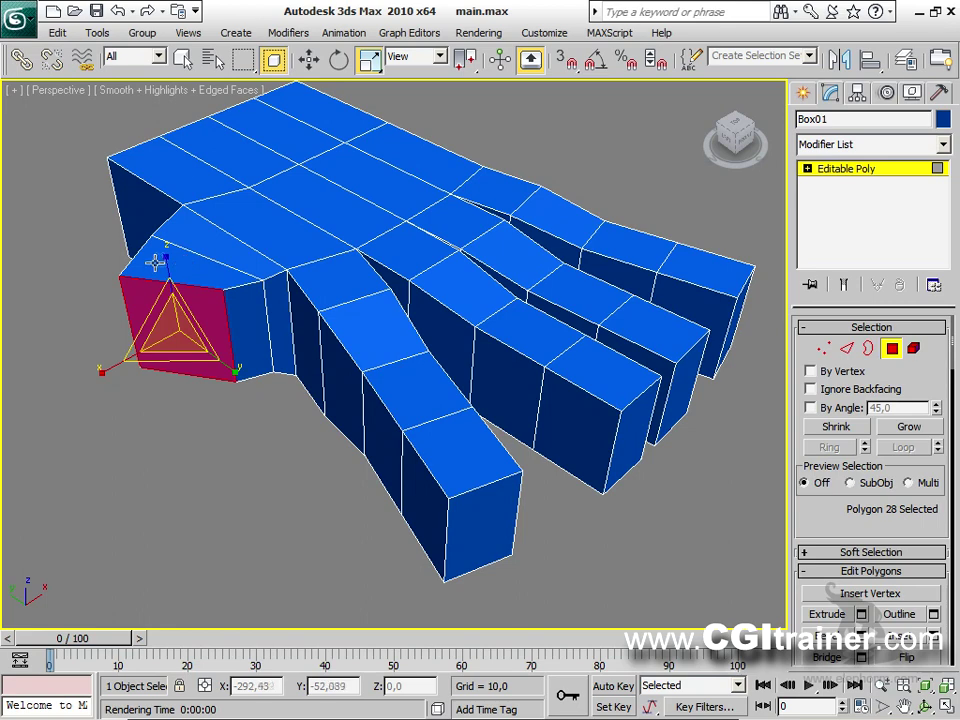
click(208, 392)
alt+middle_drag(420, 392, 338, 400)
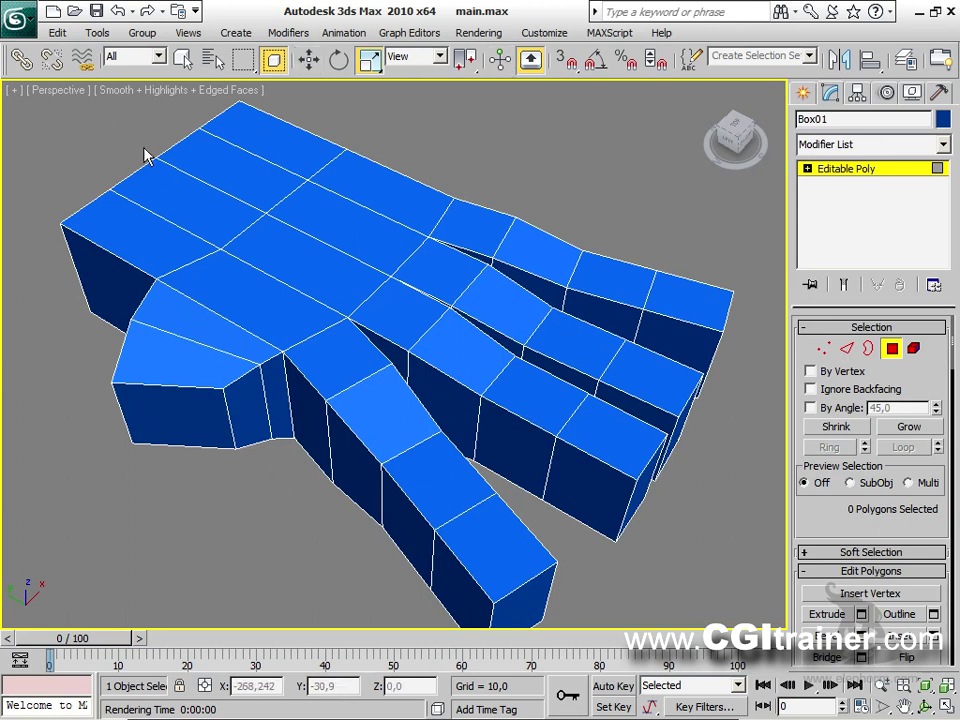
Step: Fetch the held scene and select the detailed hand mesh MAIN BASE
click(57, 32)
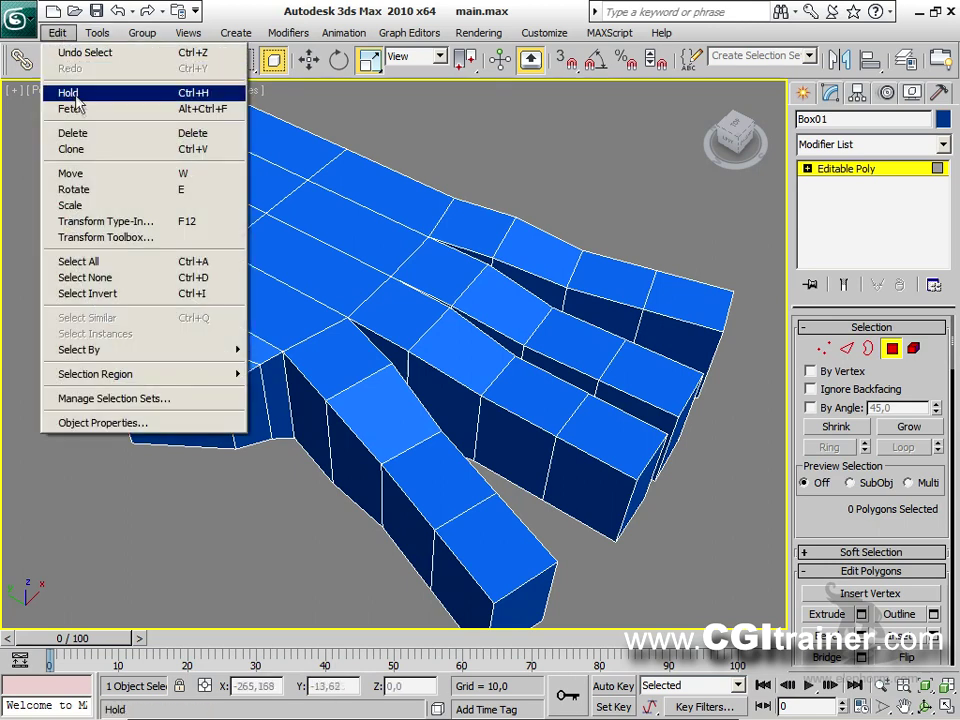
click(70, 108)
click(455, 424)
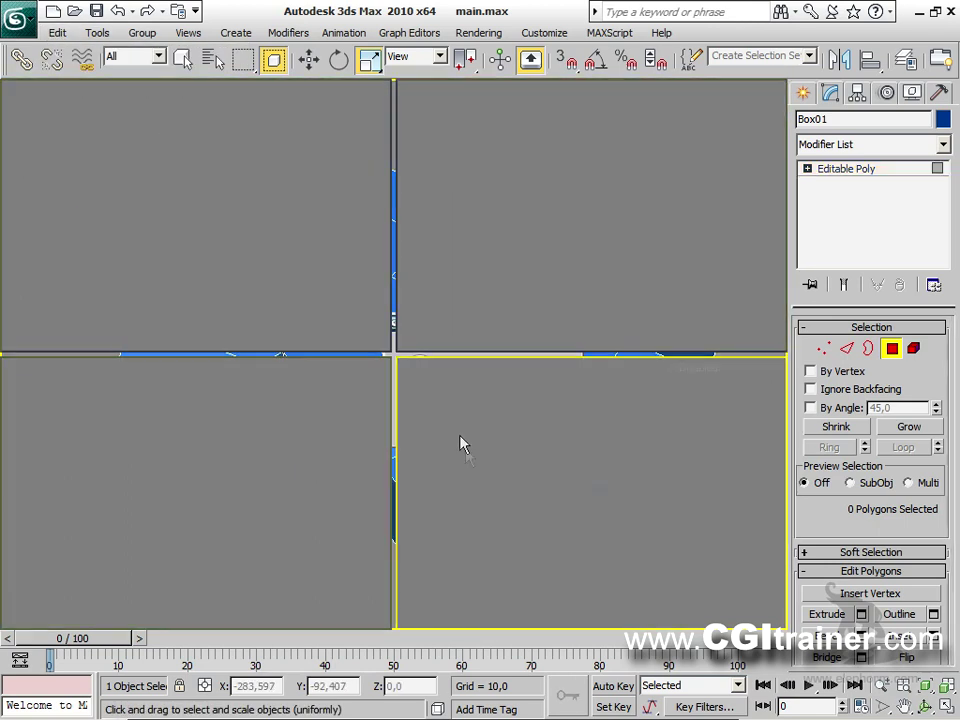
mouse_move(521, 411)
middle_down()
mouse_move(486, 450)
mouse_move(519, 418)
middle_up()
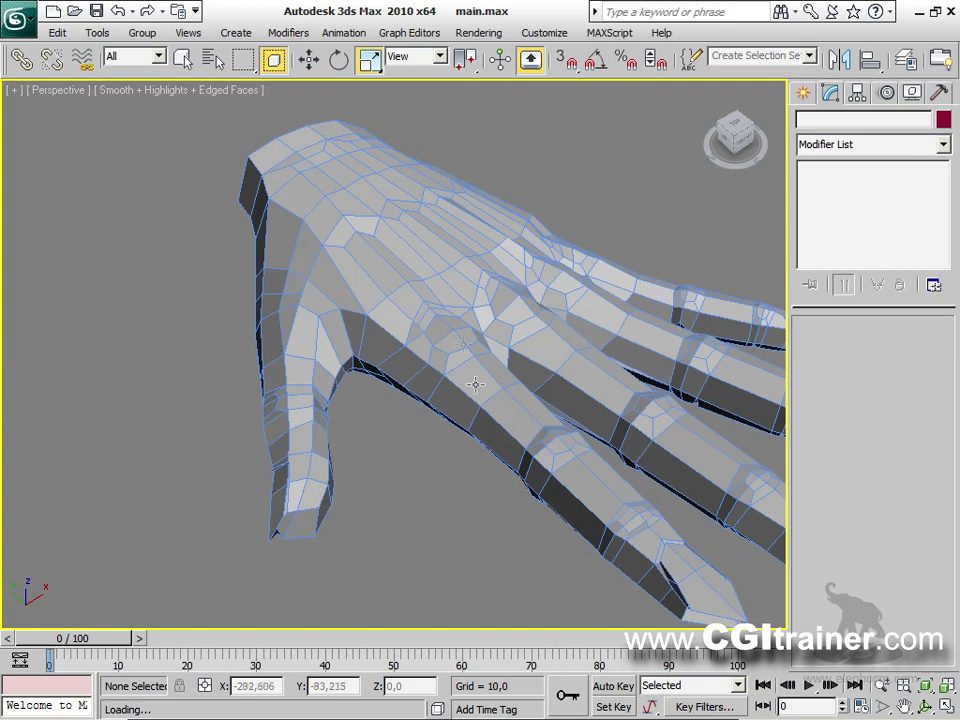
click(460, 338)
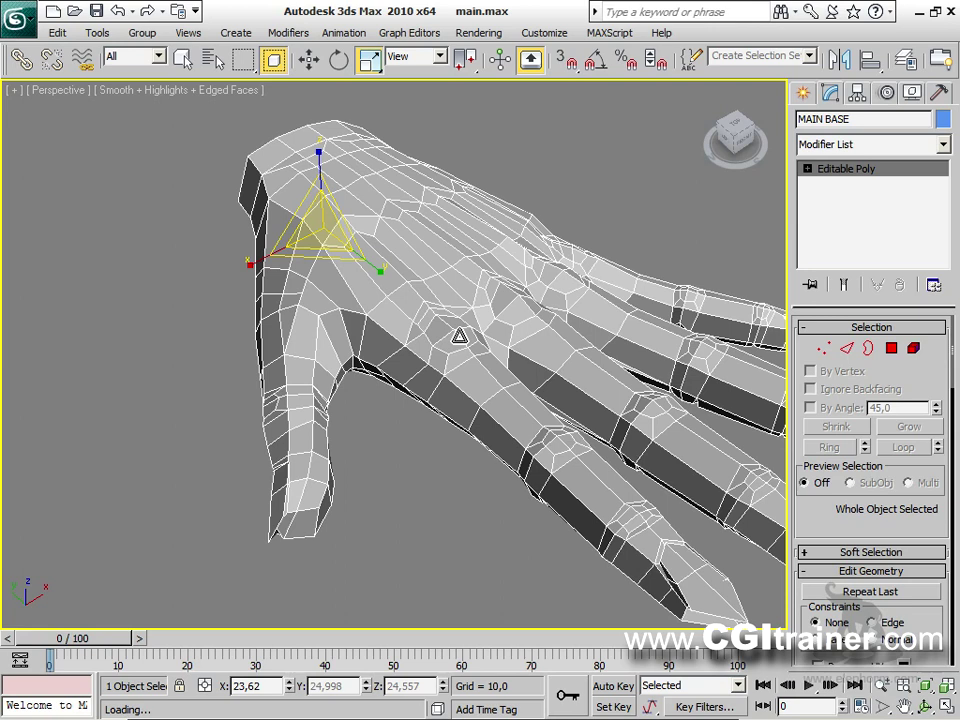
Step: Turn on NURMS smoothing for the MAIN BASE hand mesh
right_click(459, 335)
click(436, 136)
right_click(334, 219)
click(358, 18)
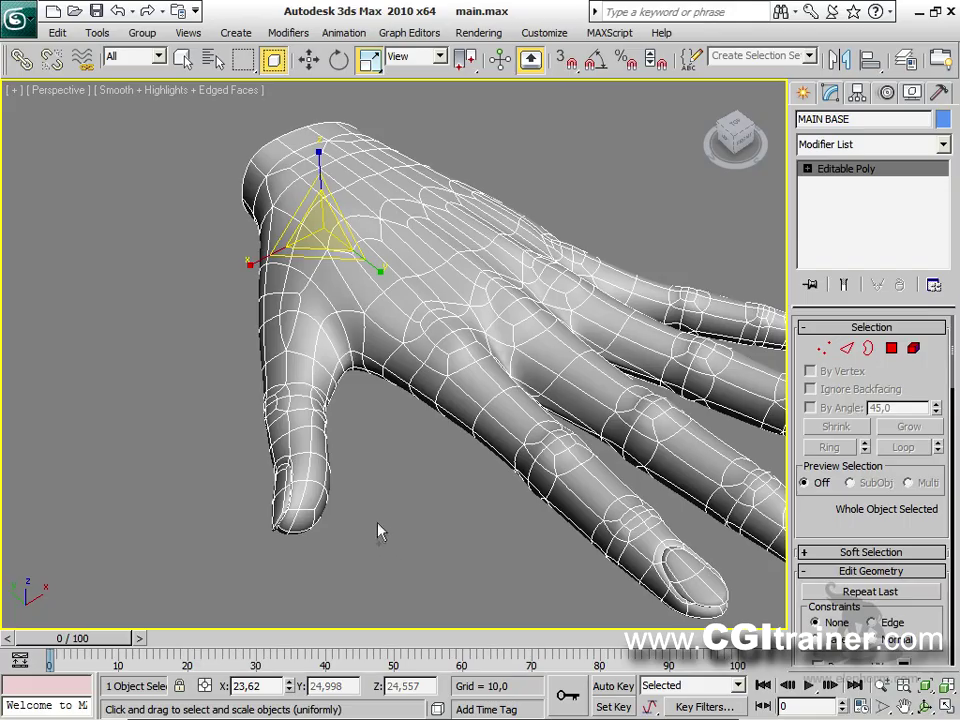
scroll(378, 531, up, 5)
alt+middle_drag(378, 531, 170, 436)
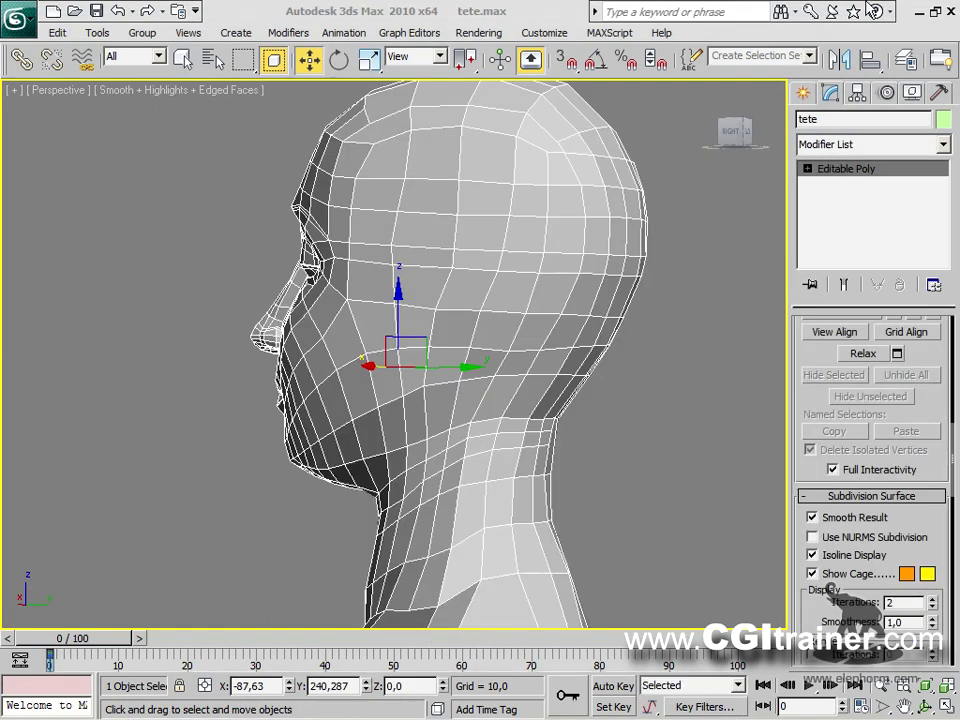
Step: Widen the command panel to two columns while working on the head mesh tete
alt+middle_drag(401, 379, 523, 389)
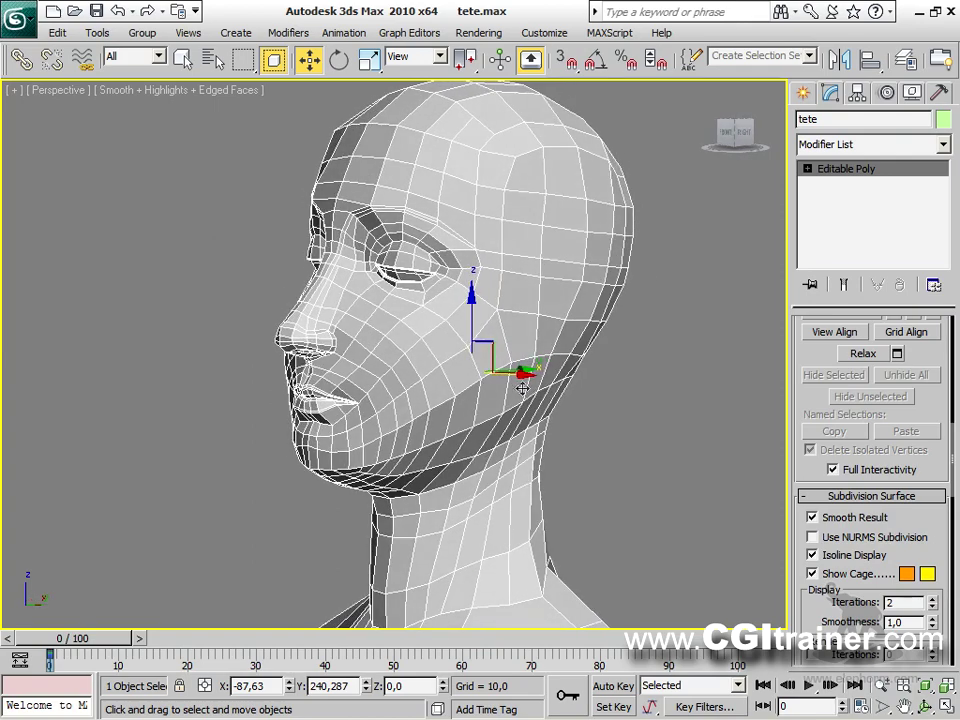
alt+middle_drag(466, 284, 510, 318)
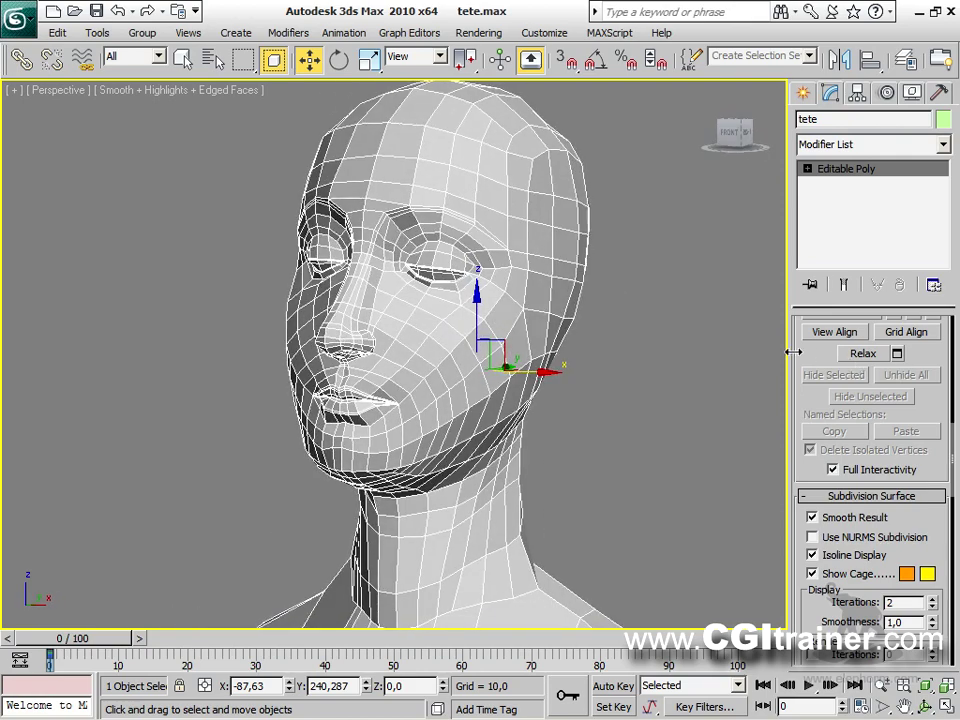
drag(789, 354, 616, 354)
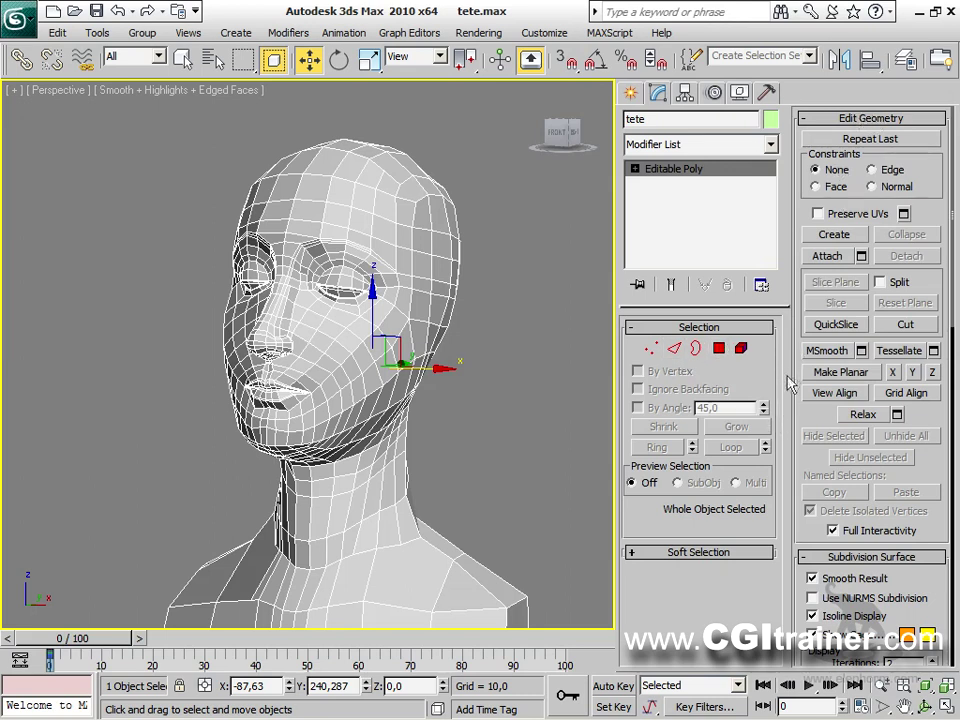
alt+middle_drag(522, 263, 500, 270)
Step: At vertex level, lasso-select the vertices of the back of the head, neck and shoulders and hide them
click(651, 348)
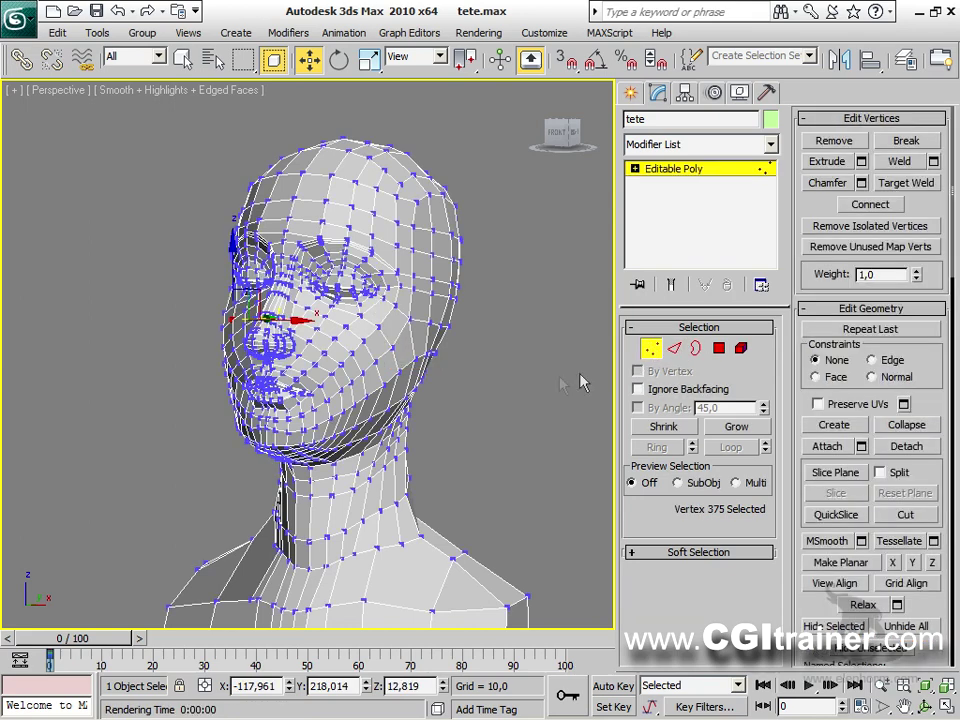
alt+middle_drag(470, 381, 368, 372)
scroll(336, 311, down, 5)
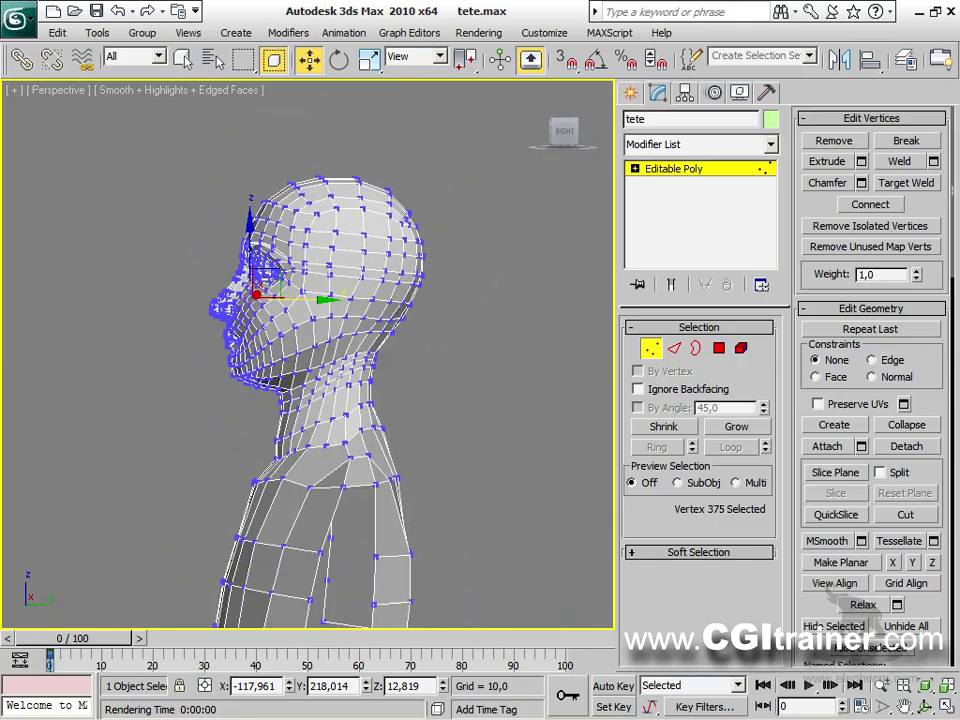
alt+middle_drag(336, 311, 345, 312)
alt+middle_drag(350, 555, 313, 576)
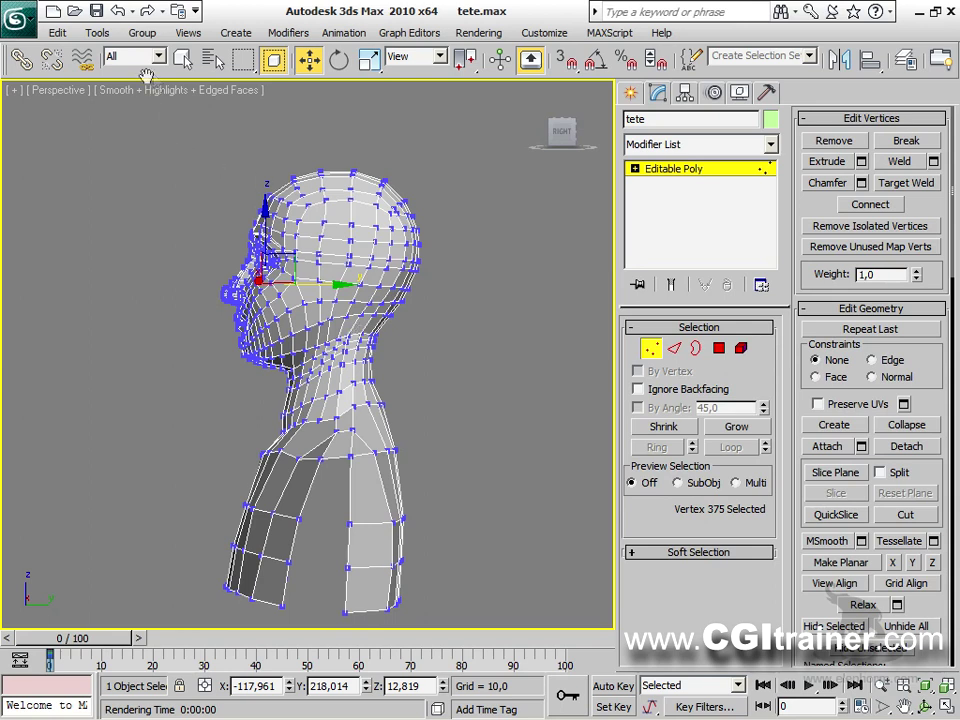
mouse_move(243, 60)
mouse_down()
mouse_move(241, 152)
mouse_move(248, 198)
mouse_move(295, 243)
mouse_move(311, 295)
mouse_move(214, 436)
mouse_move(174, 516)
mouse_move(173, 605)
mouse_move(210, 648)
mouse_move(400, 688)
mouse_move(489, 625)
mouse_move(648, 343)
mouse_move(670, 152)
mouse_move(521, 118)
mouse_move(410, 114)
mouse_up()
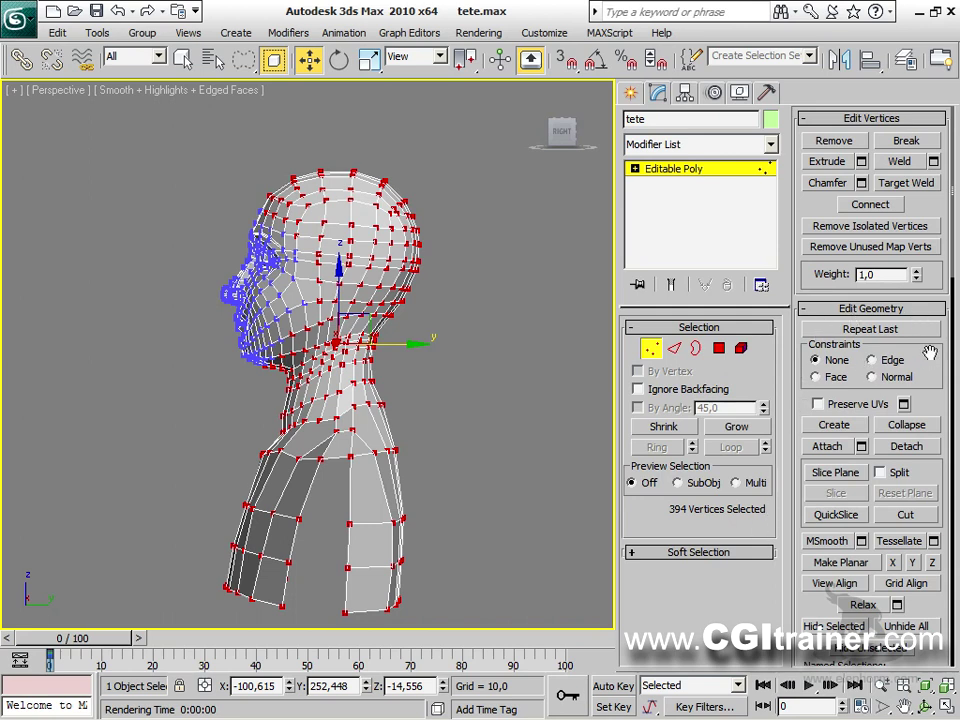
drag(932, 365, 929, 184)
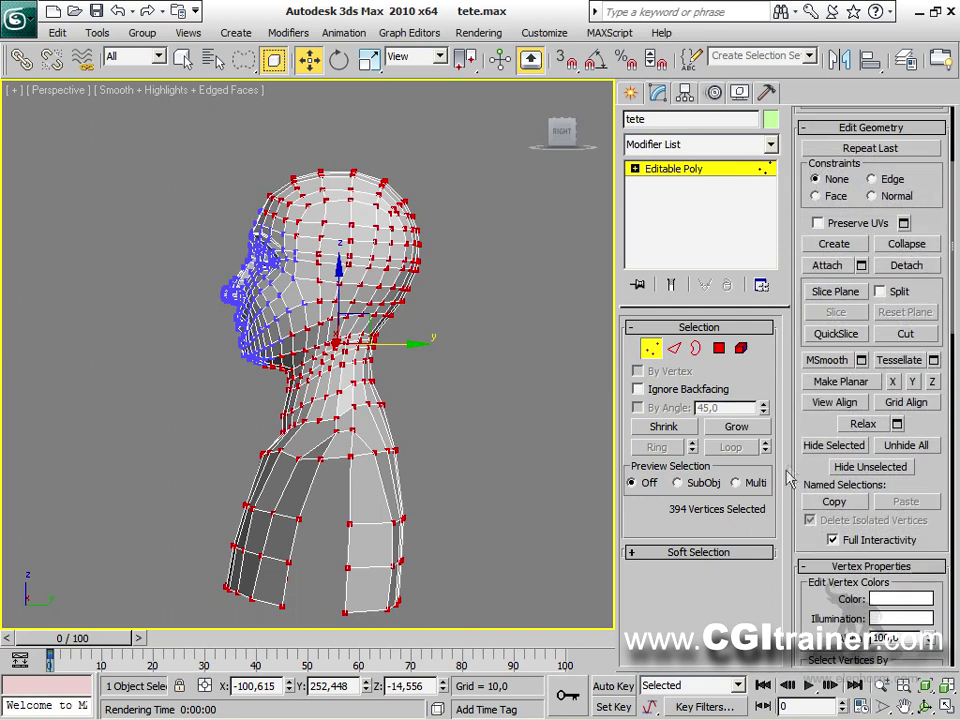
click(832, 445)
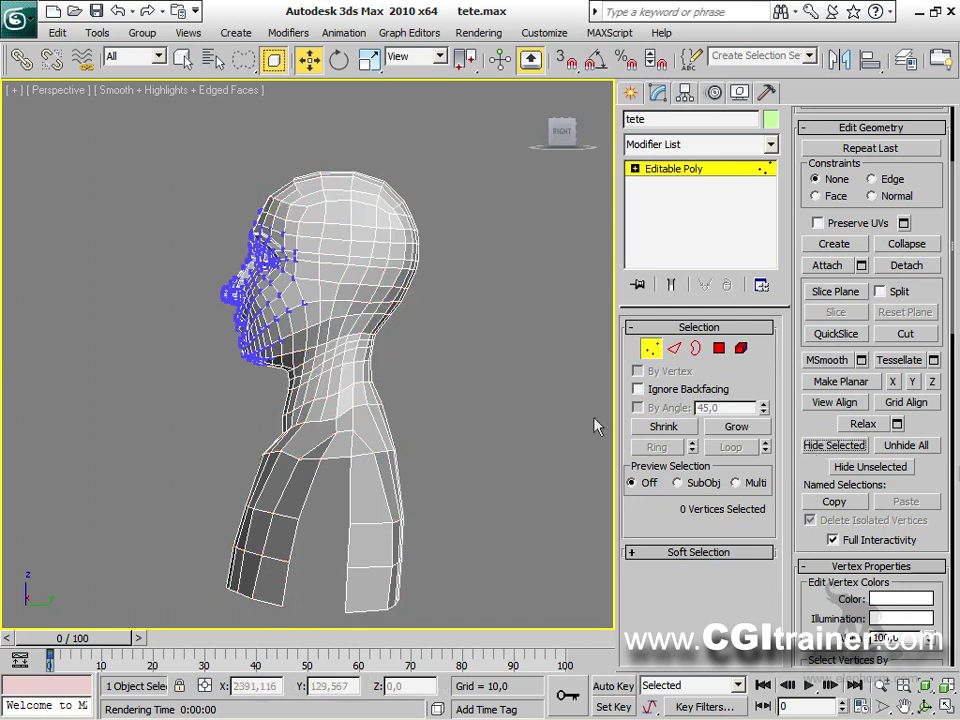
alt+middle_drag(519, 435, 403, 360)
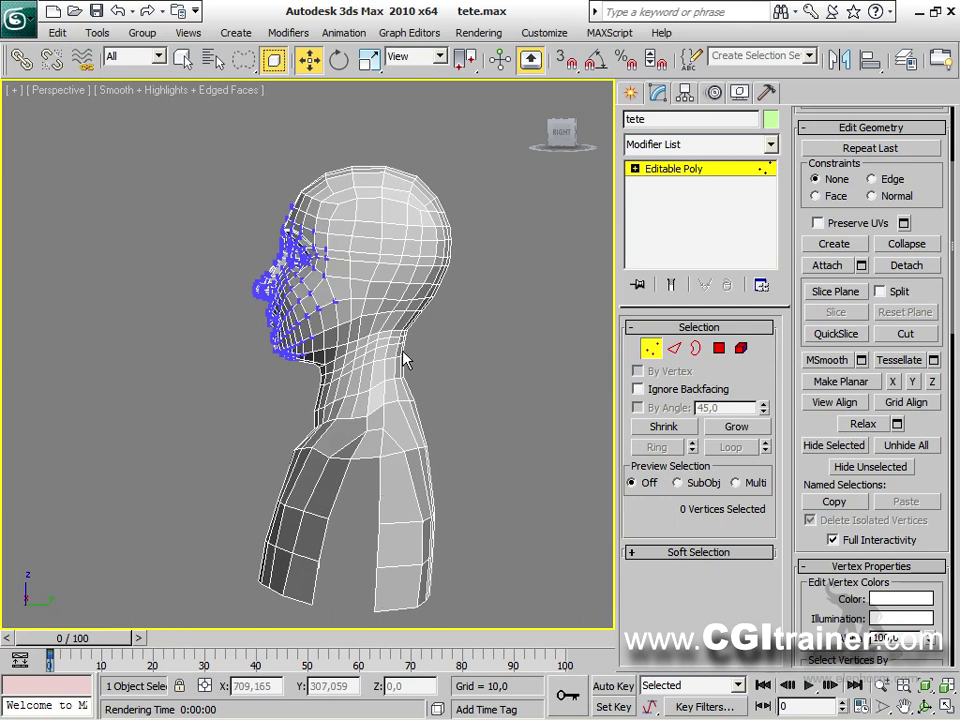
Step: At polygon level, lasso-select the polygons of the back of the head, neck and shoulders and hide them
click(718, 348)
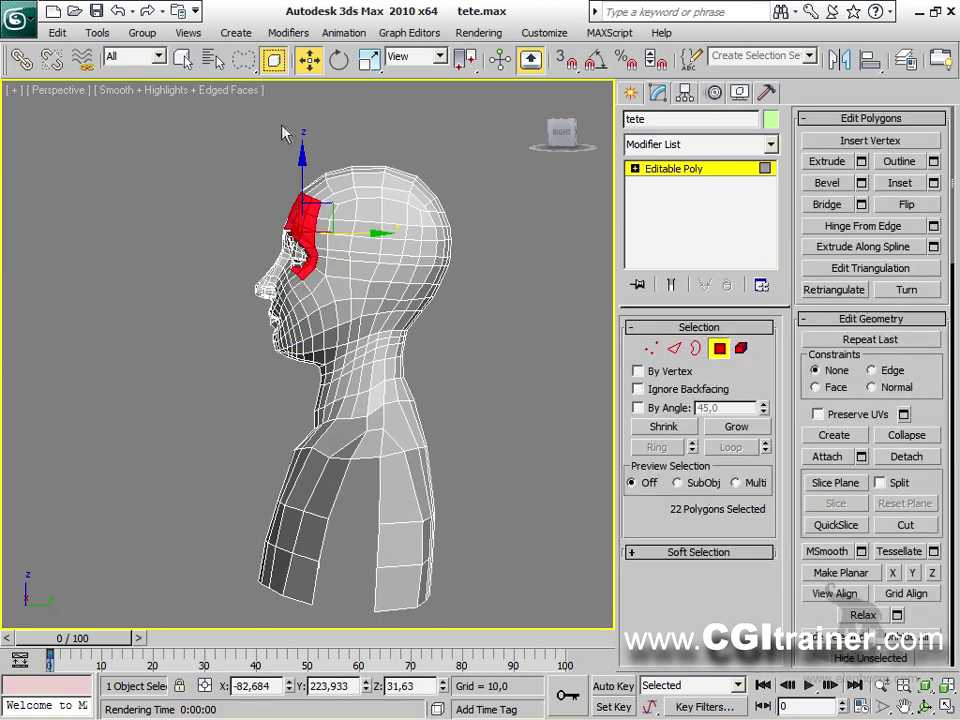
click(277, 158)
mouse_move(287, 187)
mouse_down()
mouse_move(318, 236)
mouse_move(293, 382)
mouse_move(246, 486)
mouse_move(268, 588)
mouse_move(370, 614)
mouse_move(515, 558)
mouse_move(431, 160)
mouse_move(388, 99)
mouse_up()
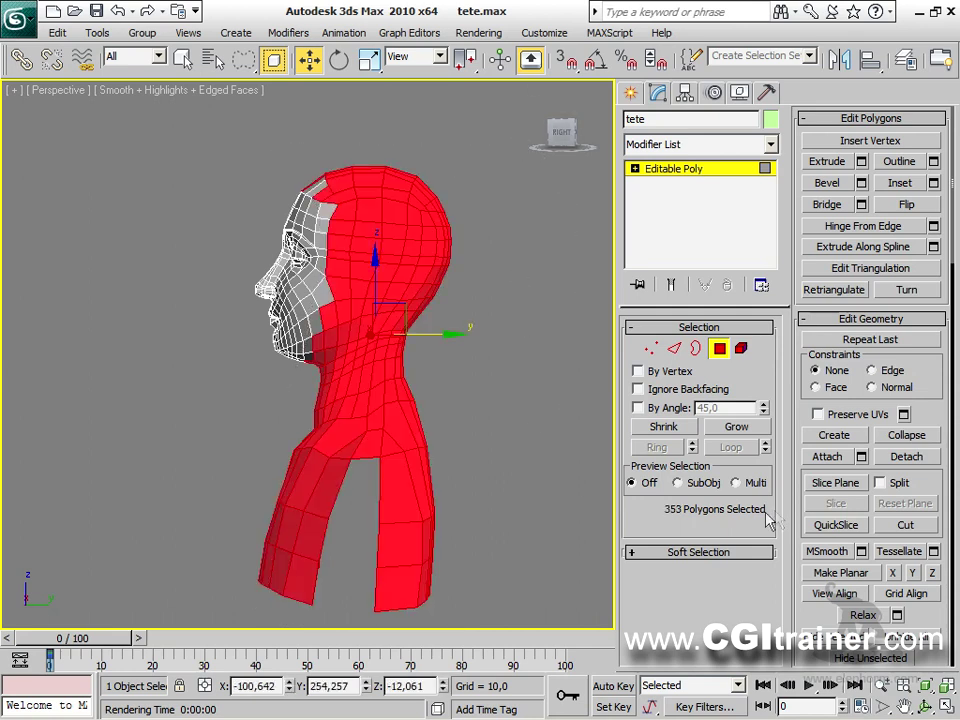
scroll(812, 612, down, 3)
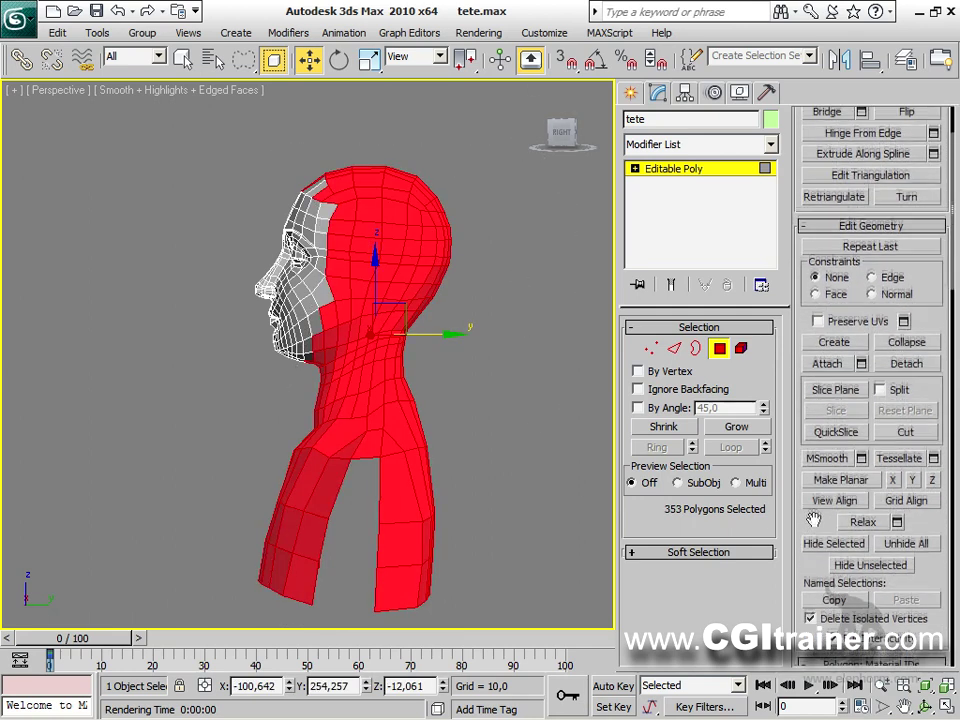
click(834, 538)
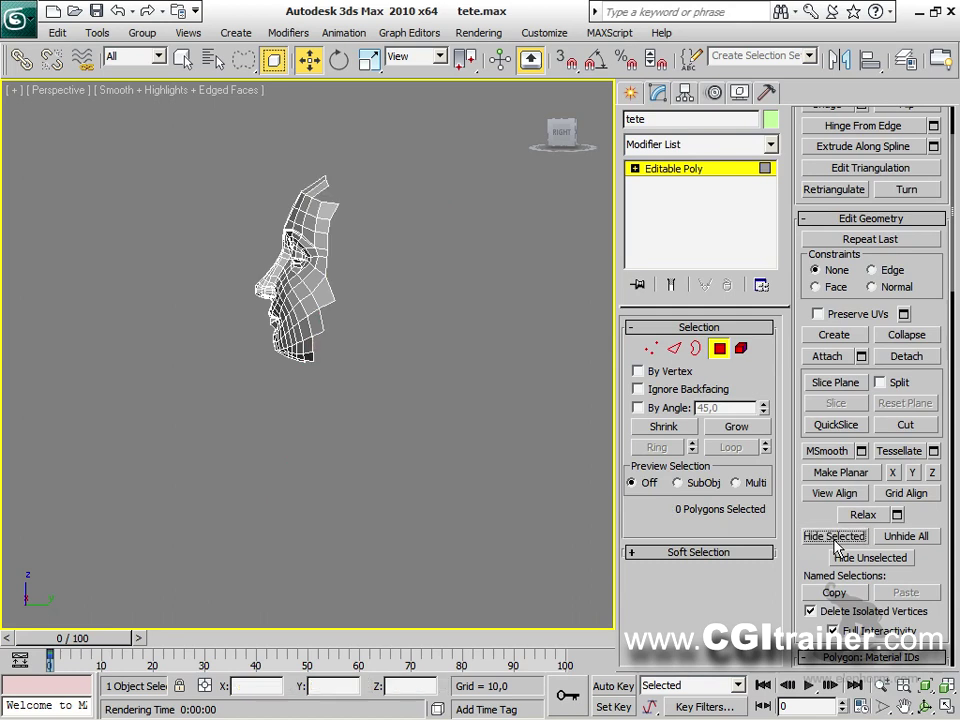
Step: Examine the isolated face mesh from several angles and distances, in both wireframe and shaded display
alt+middle_drag(400, 300, 495, 327)
alt+middle_drag(446, 317, 420, 300)
scroll(388, 400, up, 8)
mouse_move(413, 80)
alt+middle_down()
mouse_move(148, 80)
mouse_move(214, 99)
mouse_move(290, 65)
mouse_move(515, 60)
mouse_move(493, 103)
mouse_move(390, 133)
mouse_move(193, 105)
mouse_move(326, 86)
mouse_move(479, 107)
mouse_move(493, 90)
mouse_move(542, 103)
mouse_move(546, 118)
alt+middle_up()
key(F3)
key(F3)
mouse_move(418, 314)
alt+middle_down()
mouse_move(520, 310)
mouse_move(370, 312)
mouse_move(380, 378)
mouse_move(486, 350)
mouse_move(405, 355)
mouse_move(497, 437)
alt+middle_up()
scroll(370, 300, up, 6)
scroll(486, 350, down, 6)
scroll(818, 600, down, 10)
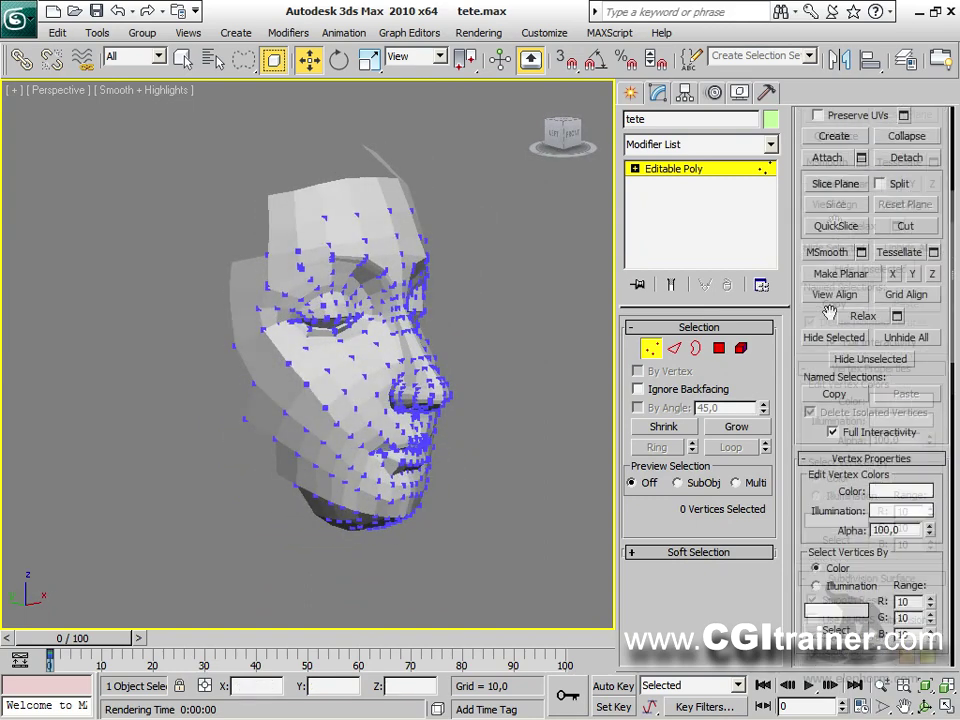
Step: Enable NURMS subdivision on the isolated face mesh and leave vertex level to inspect the smooth shape
click(812, 400)
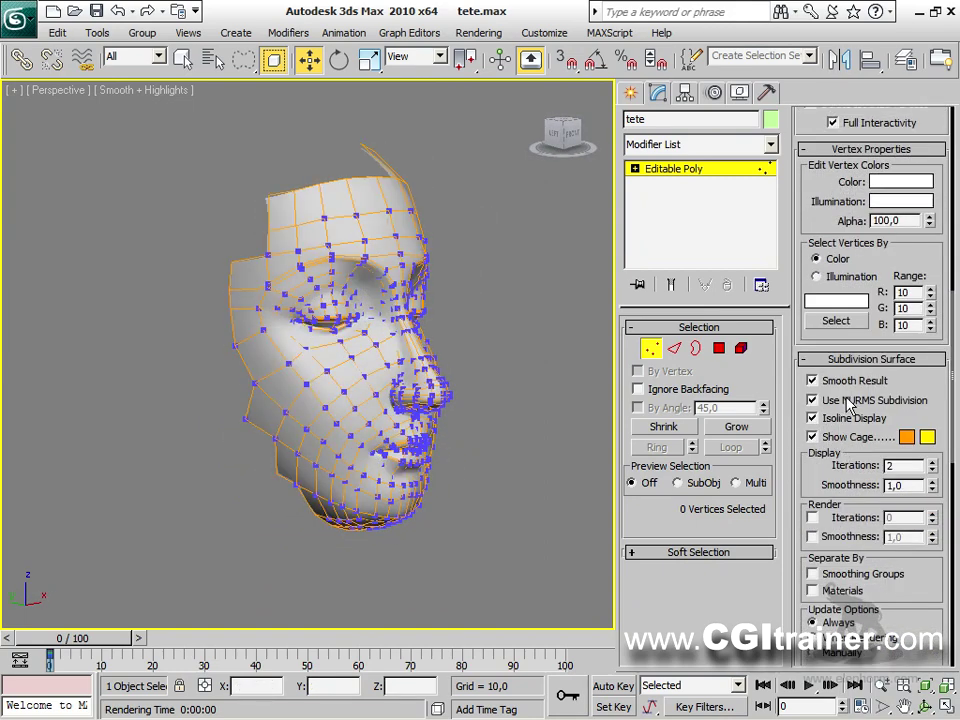
alt+middle_drag(478, 458, 508, 420)
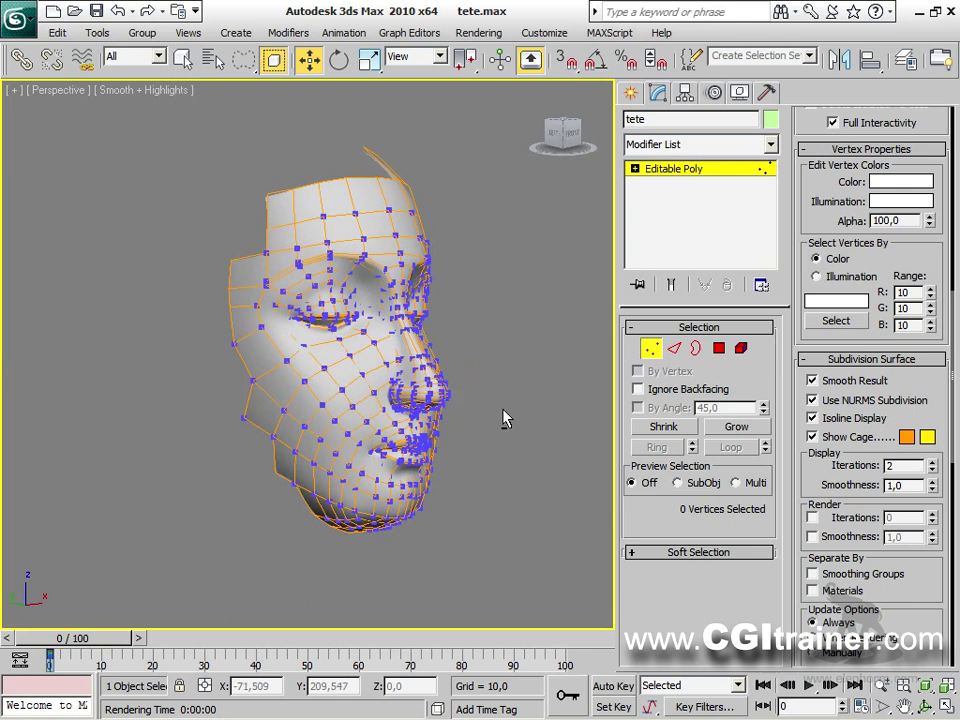
click(648, 352)
click(648, 352)
alt+middle_drag(602, 386, 348, 422)
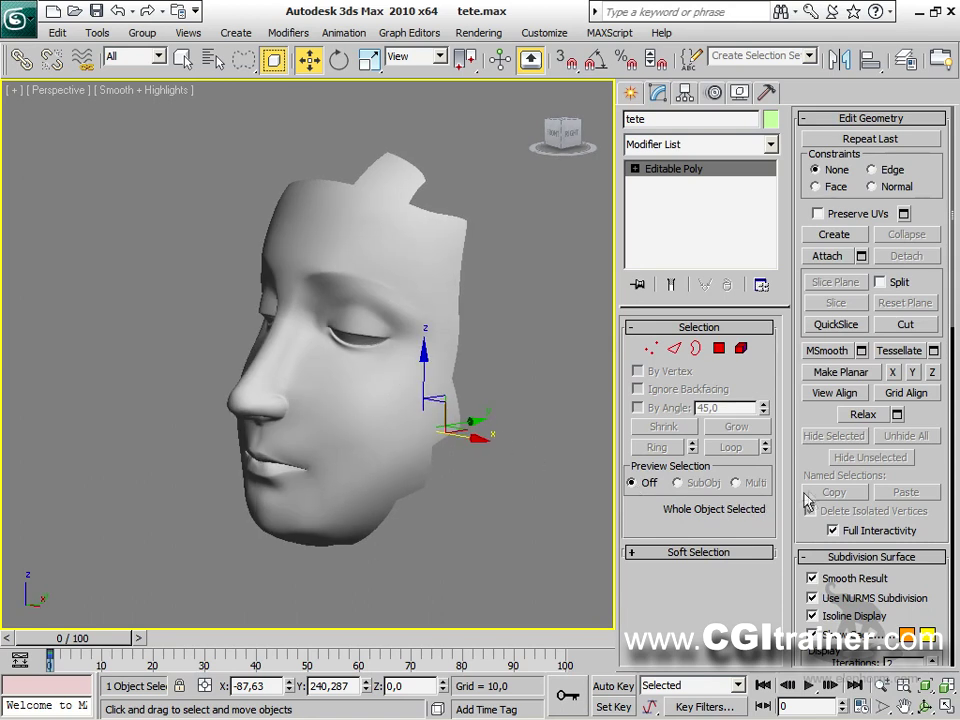
Step: At vertex level, unhide all the hidden vertices of the head, neck and shoulders
click(652, 350)
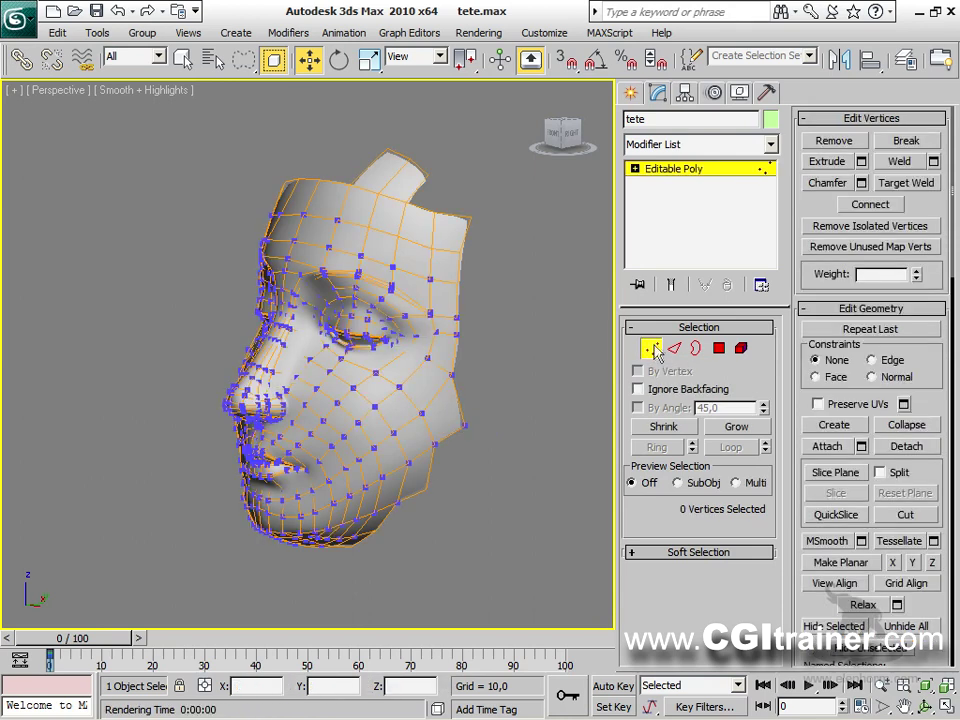
drag(793, 594, 793, 436)
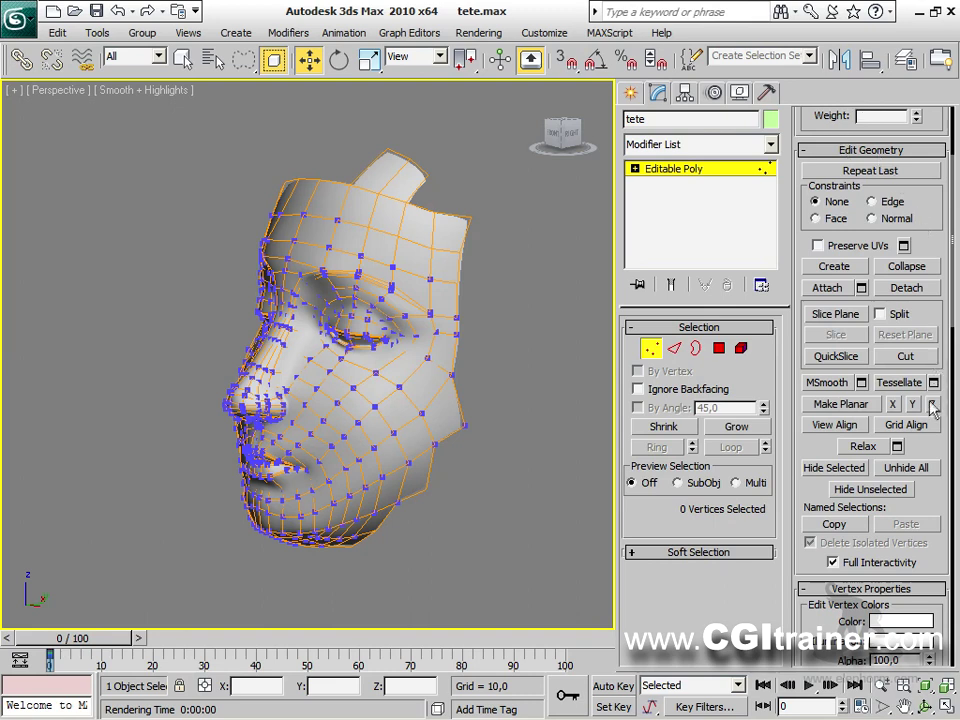
click(900, 468)
alt+middle_drag(310, 284, 930, 370)
alt+middle_drag(307, 360, 420, 365)
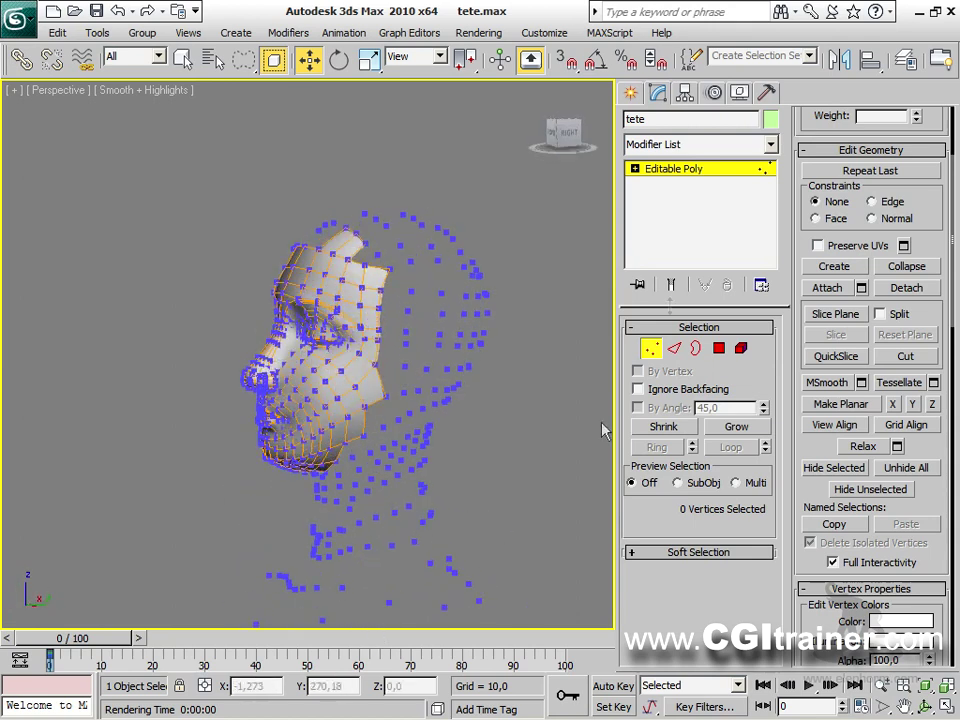
Step: At polygon level, unhide all the hidden polygons of the head, neck and shoulders
click(720, 348)
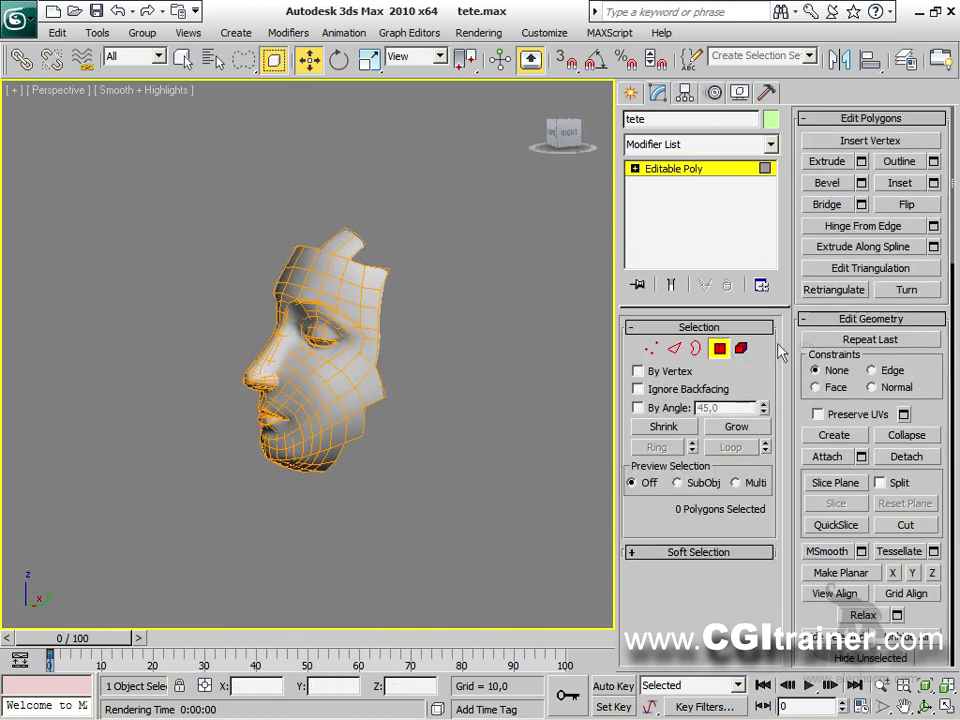
drag(816, 622, 822, 449)
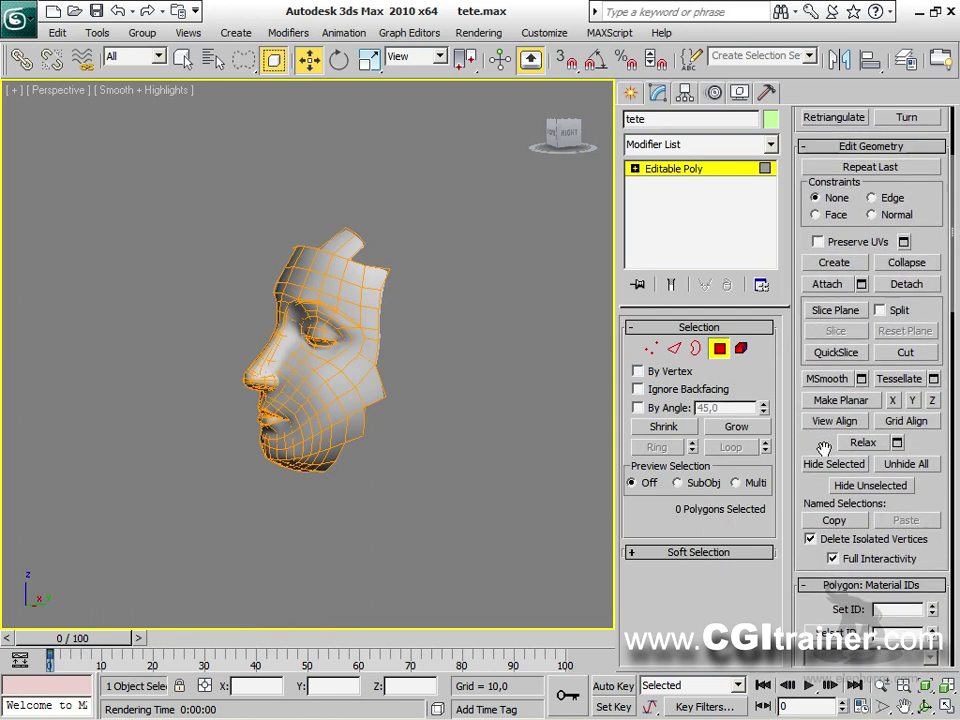
click(905, 466)
alt+middle_drag(171, 360, 207, 372)
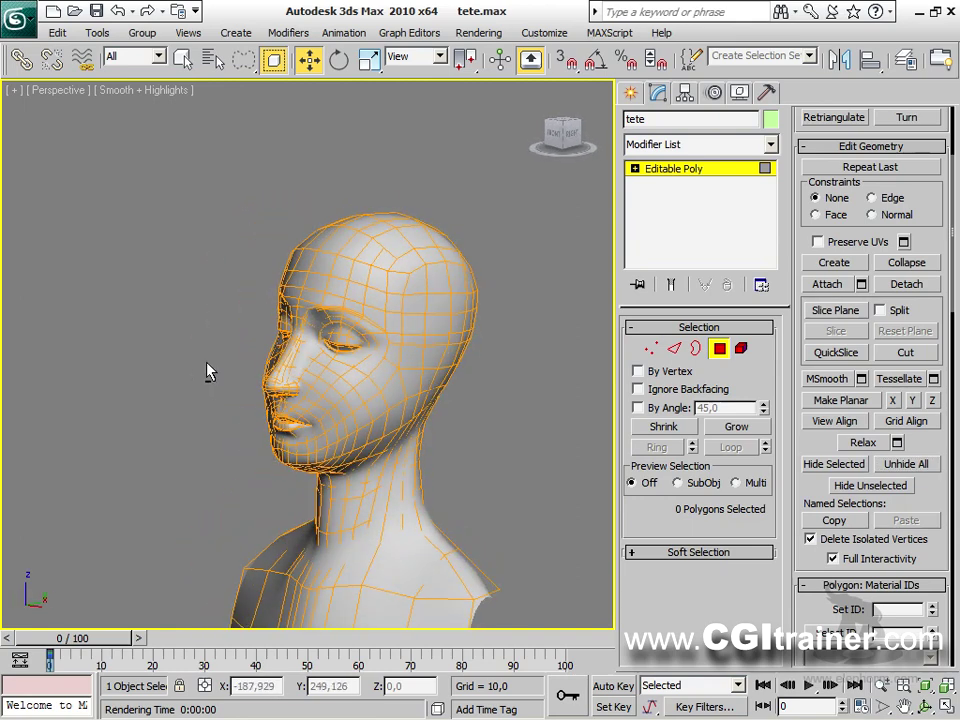
scroll(300, 370, up, 5)
middle_drag(420, 330, 454, 285)
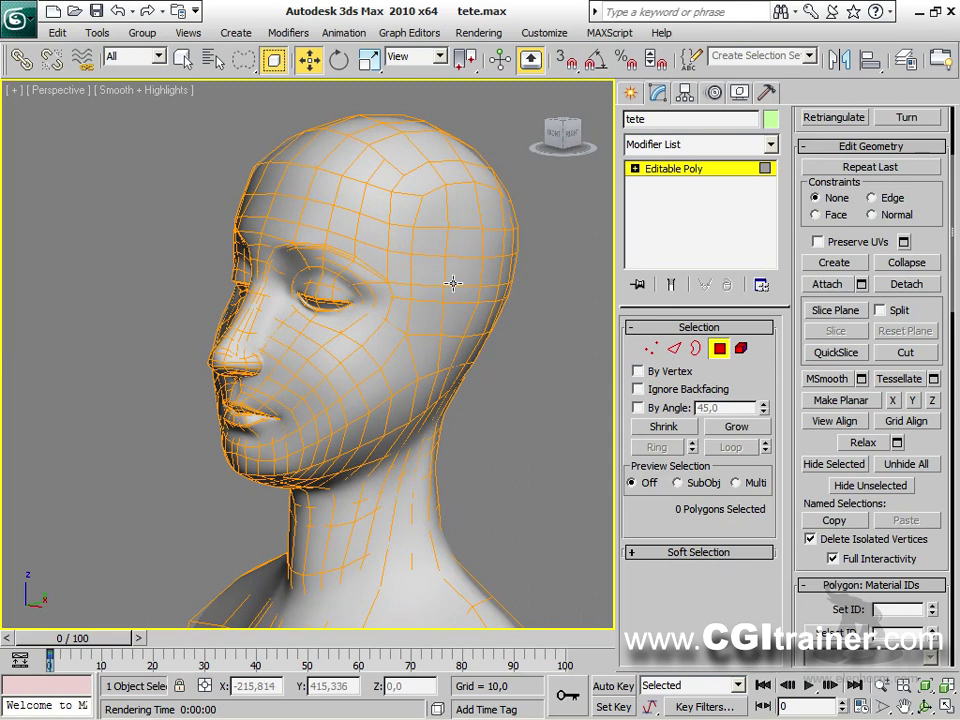
Step: At object level, try MeshSmooth on the whole head while varying its smoothness
key(4)
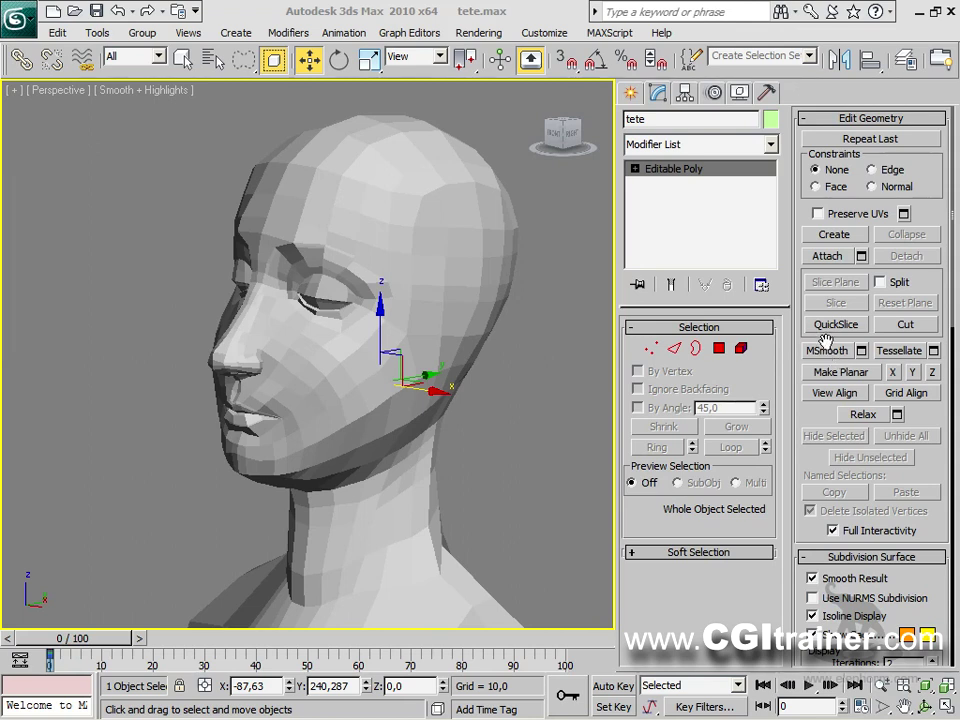
click(861, 351)
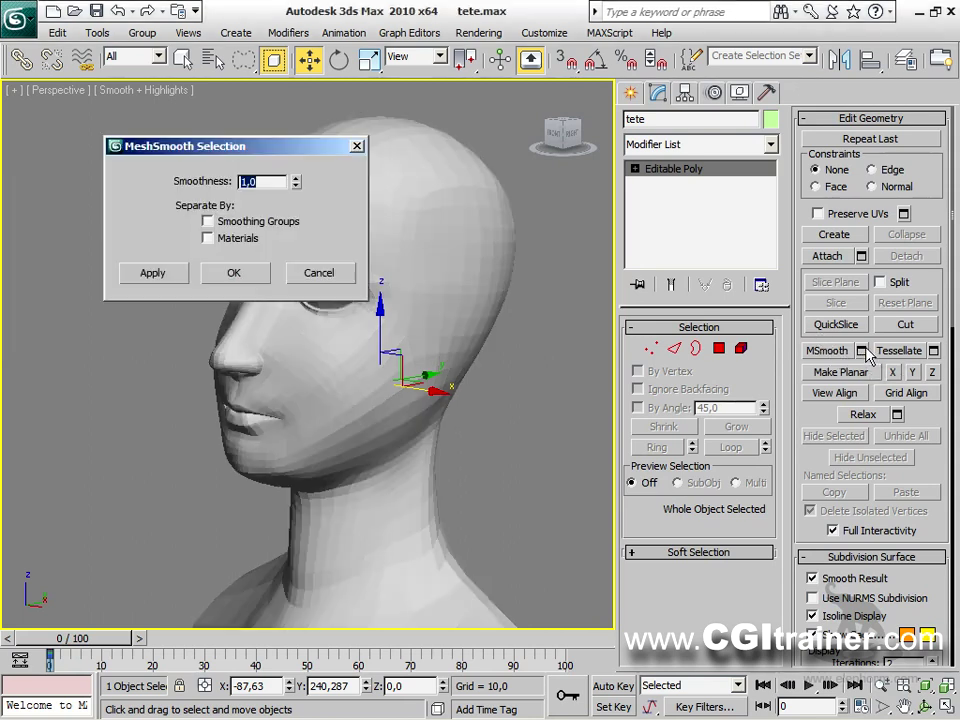
drag(272, 155, 186, 107)
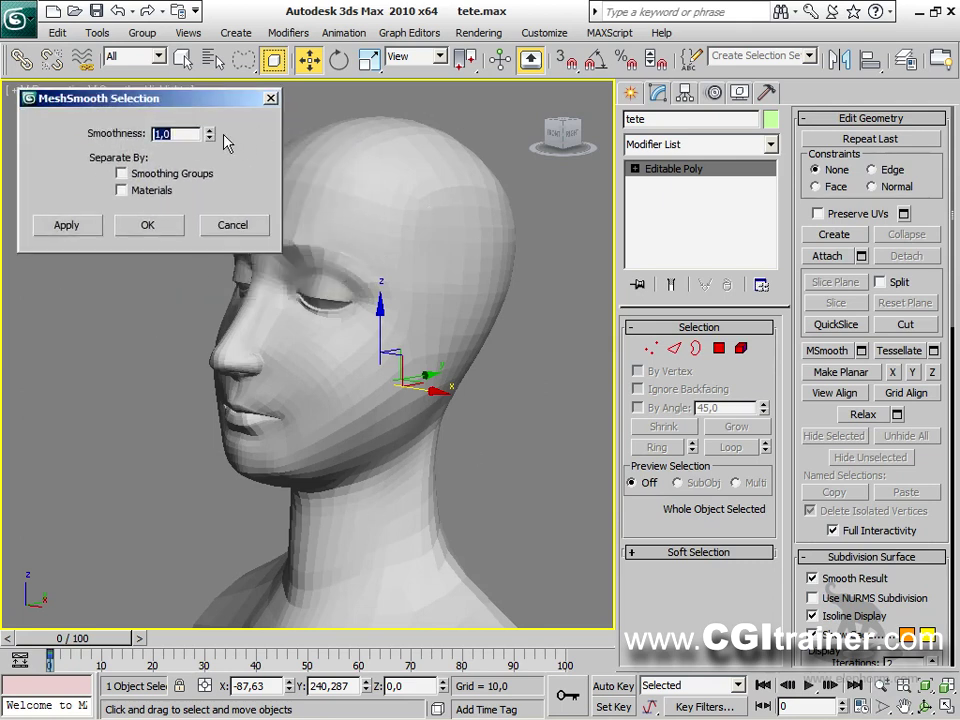
drag(210, 136, 202, 110)
Step: At polygon level, lasso-select the face polygons in side view and preview MeshSmooth on them with smoothness 1.0
click(719, 348)
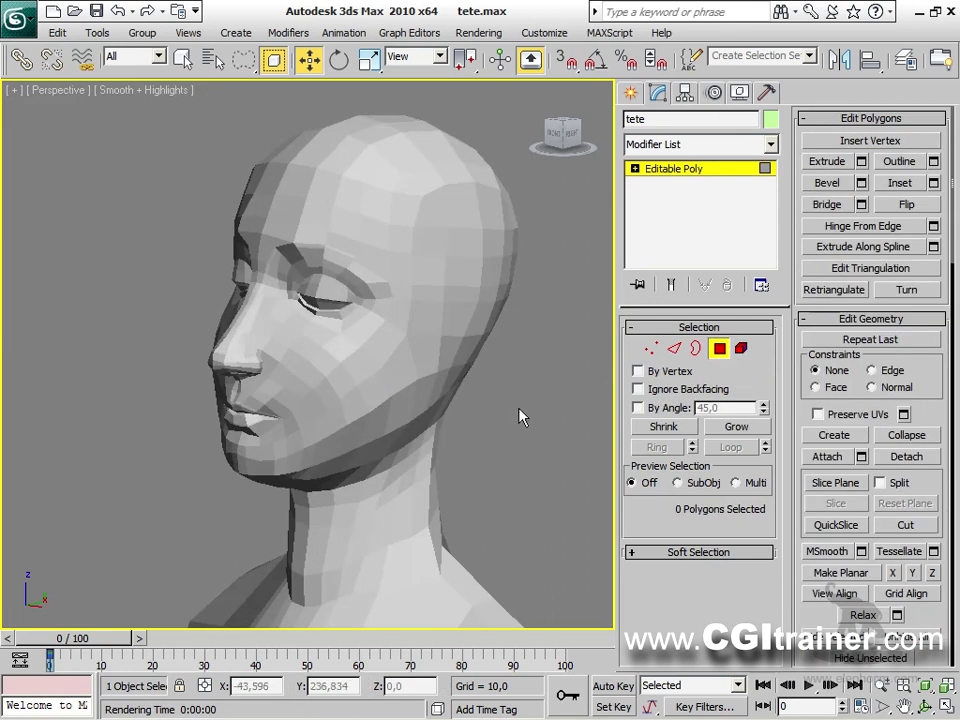
alt+middle_drag(521, 424, 442, 410)
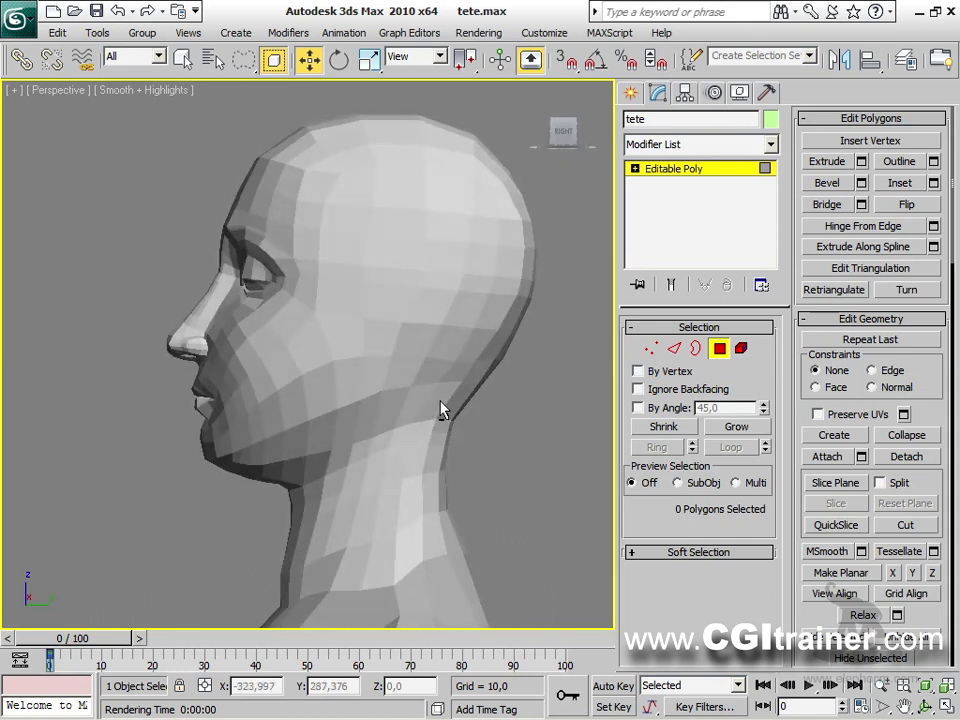
mouse_move(220, 118)
mouse_down()
mouse_move(279, 131)
mouse_move(297, 250)
mouse_move(272, 458)
mouse_move(171, 538)
mouse_move(70, 400)
mouse_move(56, 278)
mouse_up()
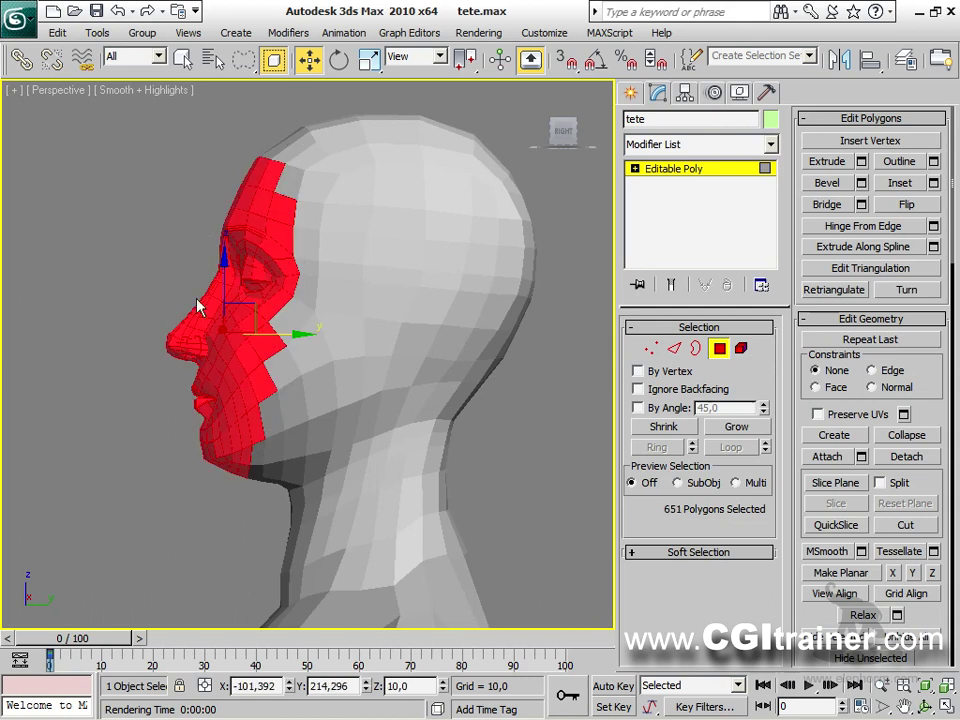
click(860, 551)
alt+middle_drag(369, 413, 414, 431)
scroll(455, 455, up, 4)
scroll(455, 455, down, 4)
scroll(414, 431, down, 5)
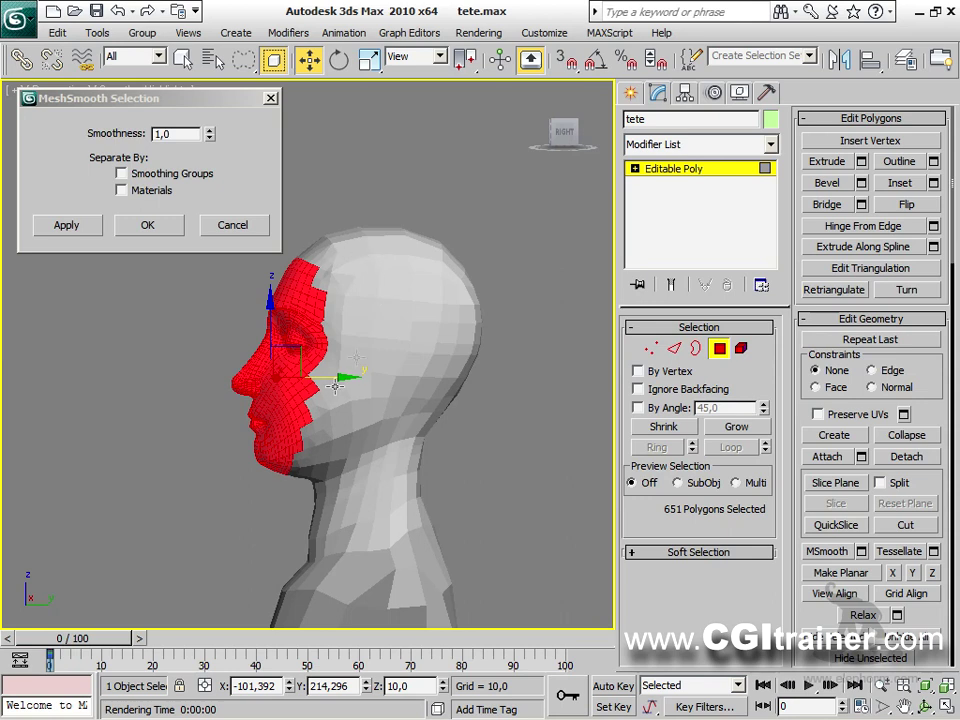
Step: Show edged faces and reselect the front half of the head down to the upper neck, applying MeshSmooth with smoothness 1.0
mouse_move(322, 196)
mouse_down()
mouse_move(364, 215)
mouse_move(383, 290)
mouse_move(380, 368)
mouse_move(318, 512)
mouse_move(257, 537)
mouse_move(229, 524)
mouse_move(152, 418)
mouse_move(145, 370)
mouse_move(188, 162)
mouse_up()
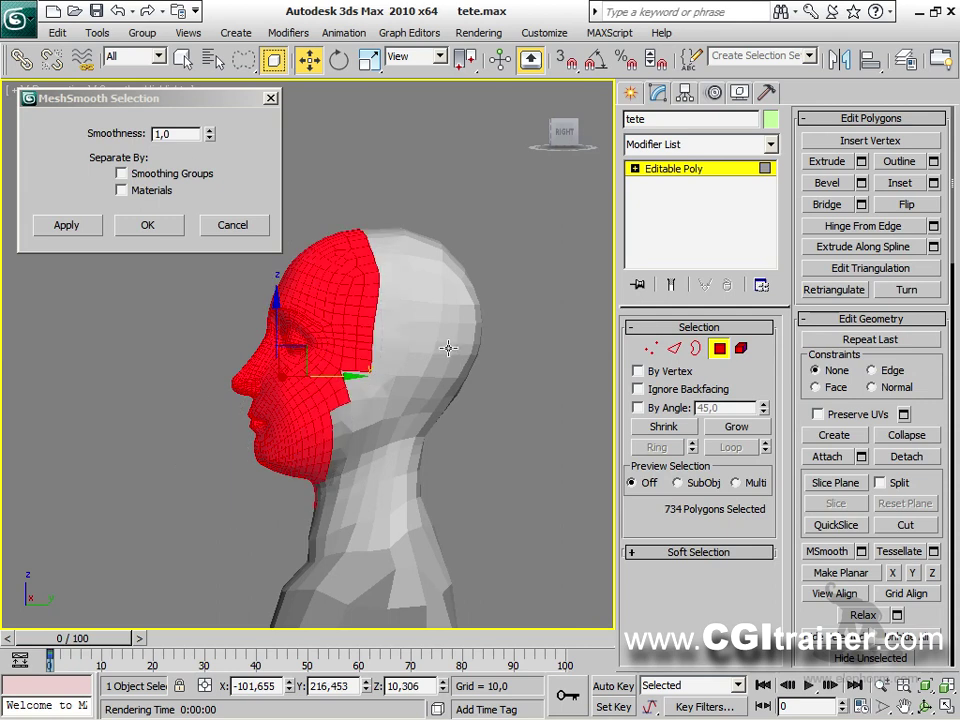
key(F4)
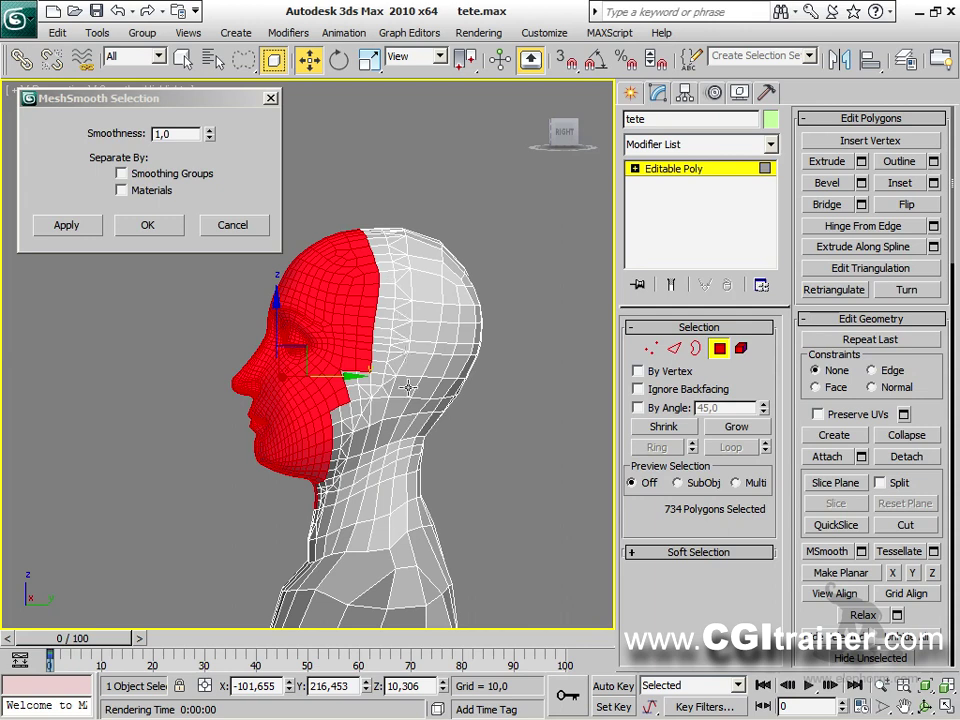
mouse_move(283, 486)
mouse_down()
mouse_move(221, 482)
mouse_move(184, 396)
mouse_move(300, 240)
mouse_move(270, 315)
mouse_move(215, 395)
mouse_move(145, 300)
mouse_move(228, 457)
mouse_up()
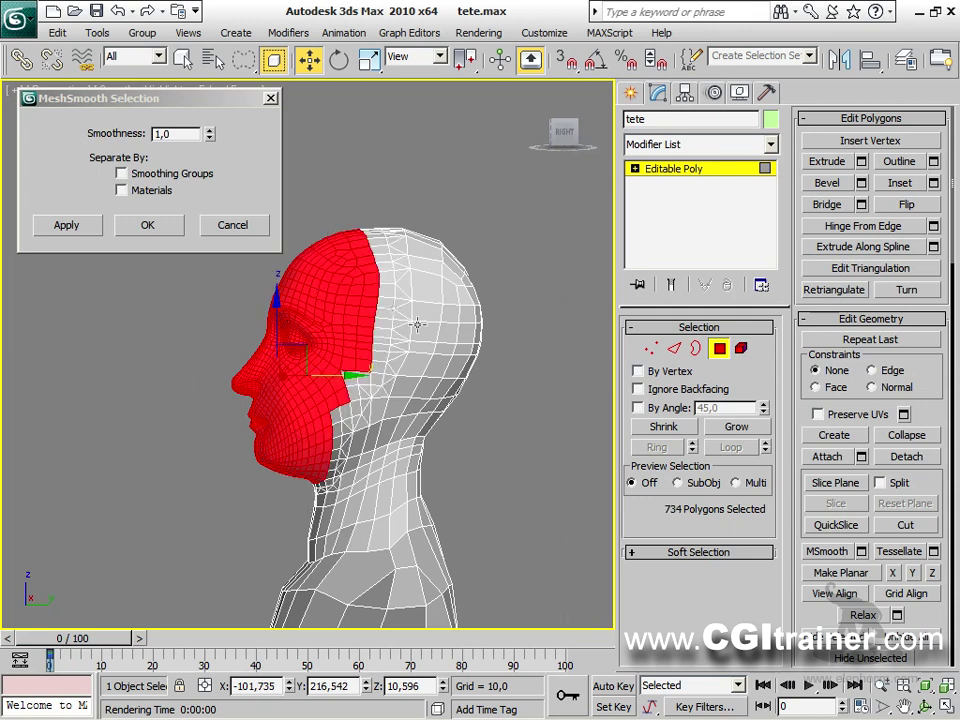
mouse_move(388, 205)
mouse_down()
mouse_move(432, 265)
mouse_move(400, 421)
mouse_move(336, 528)
mouse_move(285, 535)
mouse_move(217, 473)
mouse_move(186, 390)
mouse_move(185, 360)
mouse_up()
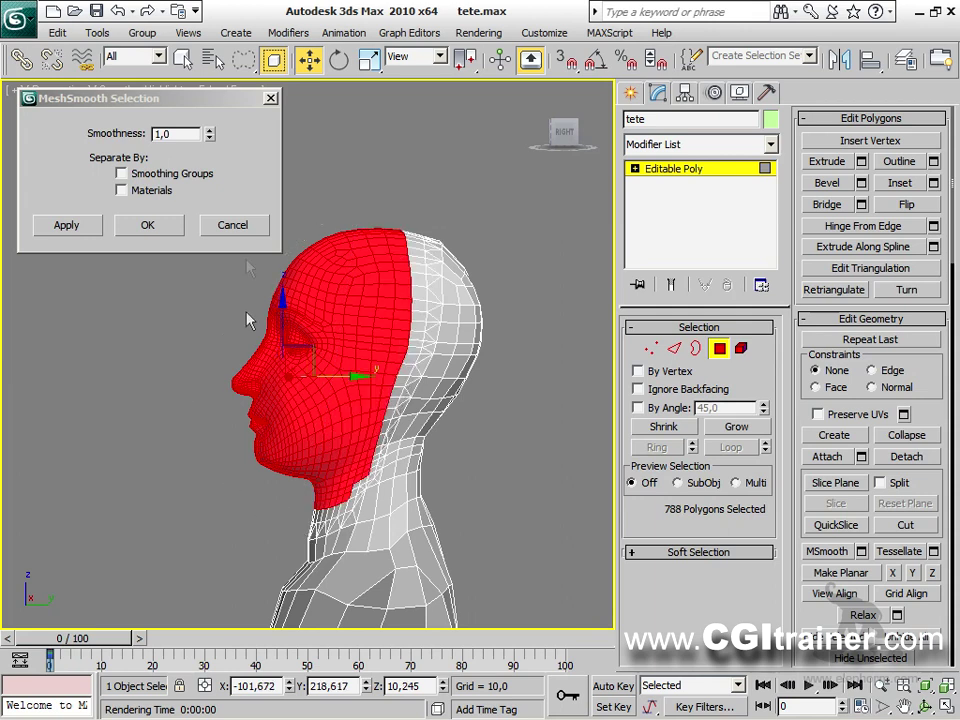
click(72, 226)
Step: Try a second MeshSmooth pass on only the front face polygons and examine the transition to the surrounding mesh
mouse_move(296, 218)
mouse_down()
mouse_move(329, 325)
mouse_move(306, 389)
mouse_up()
mouse_move(290, 452)
mouse_down()
mouse_move(185, 378)
mouse_move(156, 301)
mouse_up()
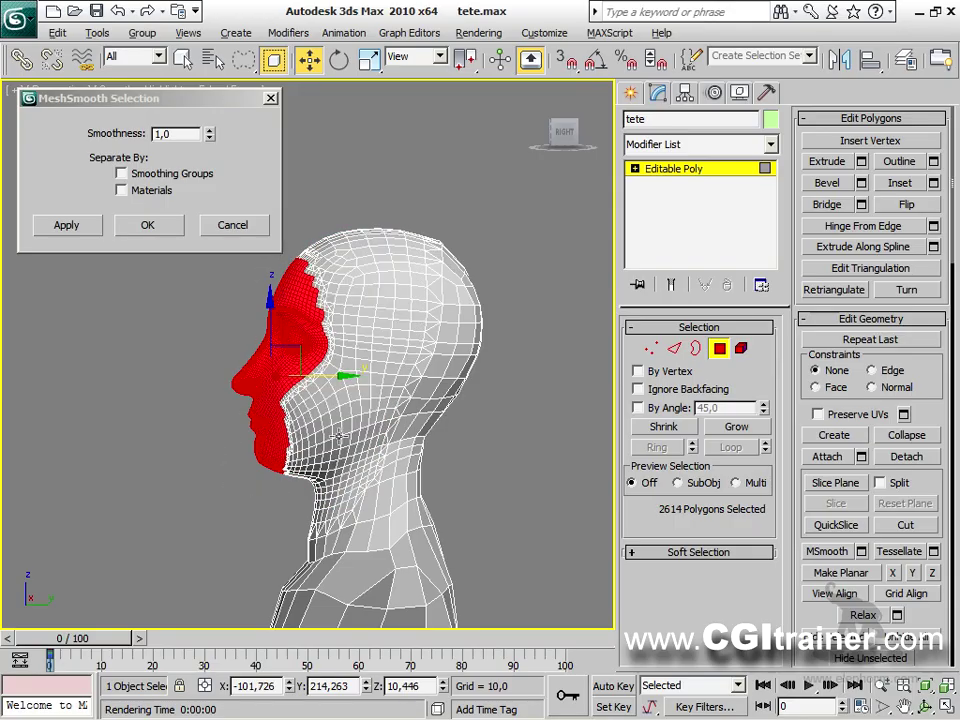
scroll(338, 436, up, 10)
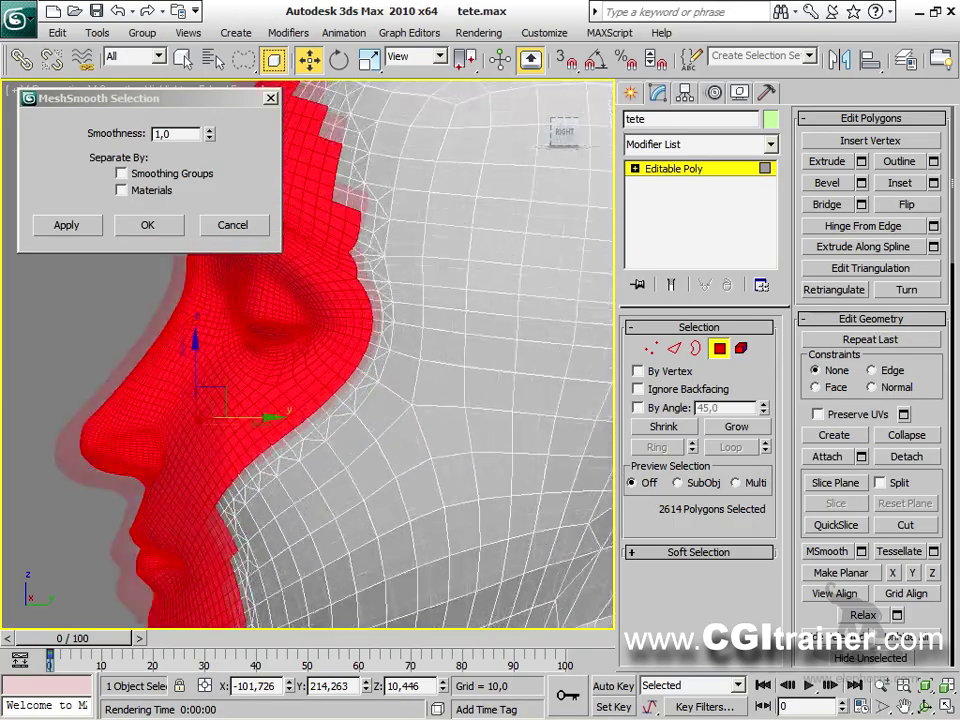
scroll(305, 330, up, 5)
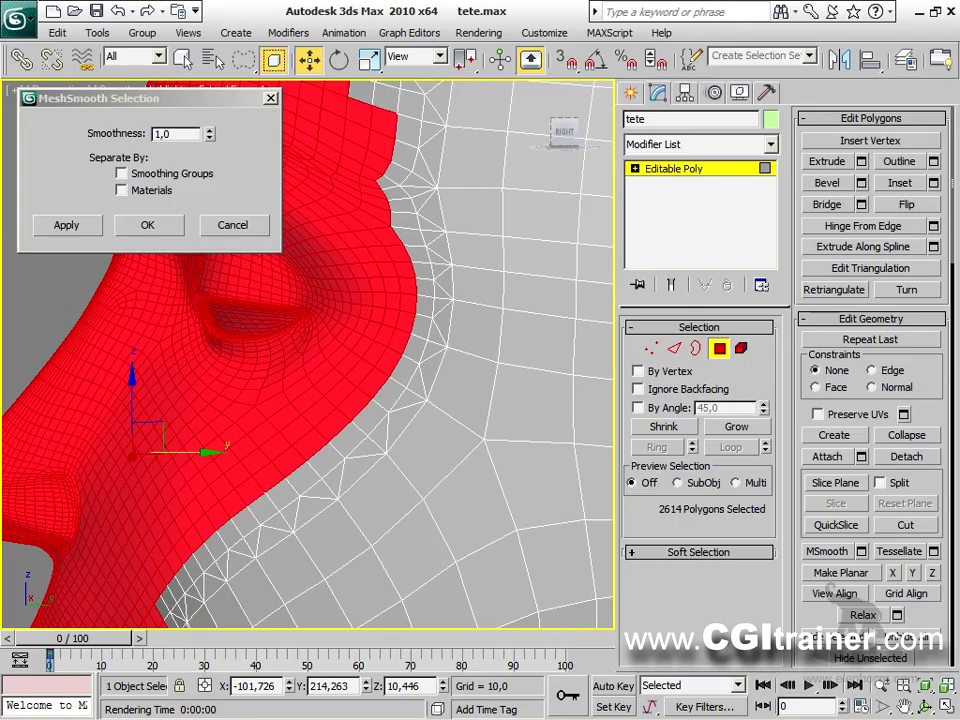
scroll(305, 330, down, 12)
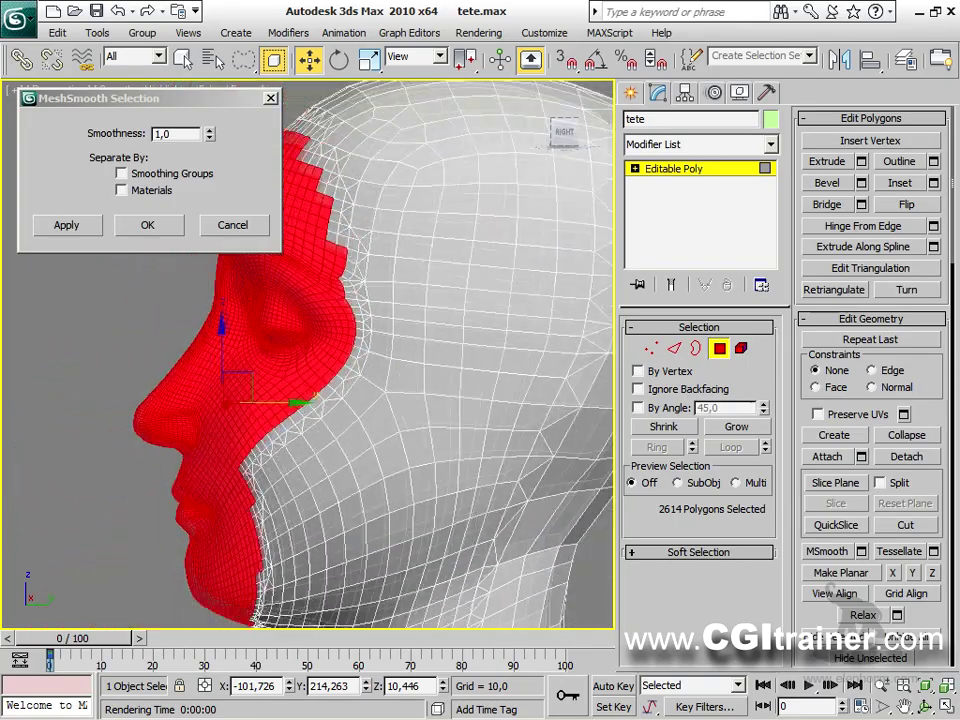
alt+middle_drag(300, 400, 590, 400)
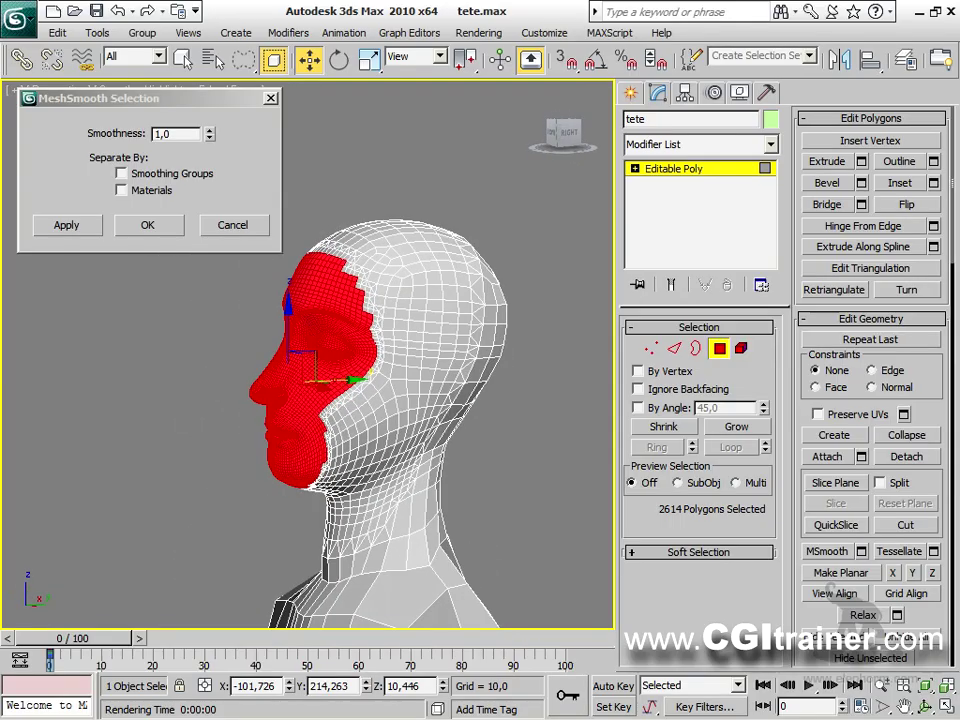
alt+middle_drag(430, 372, 310, 256)
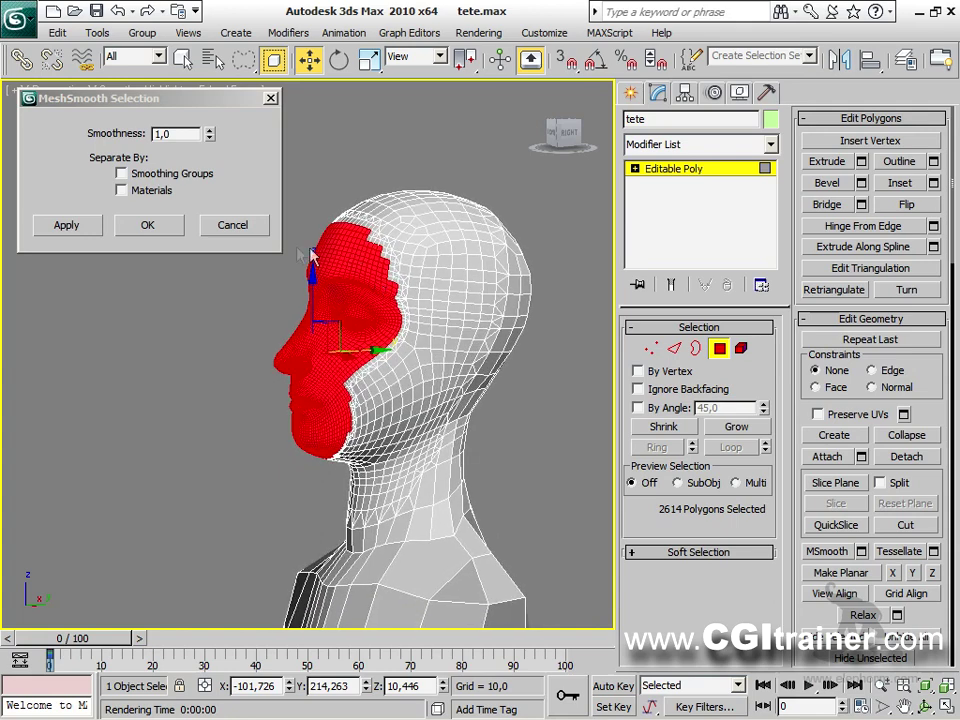
click(251, 233)
click(530, 416)
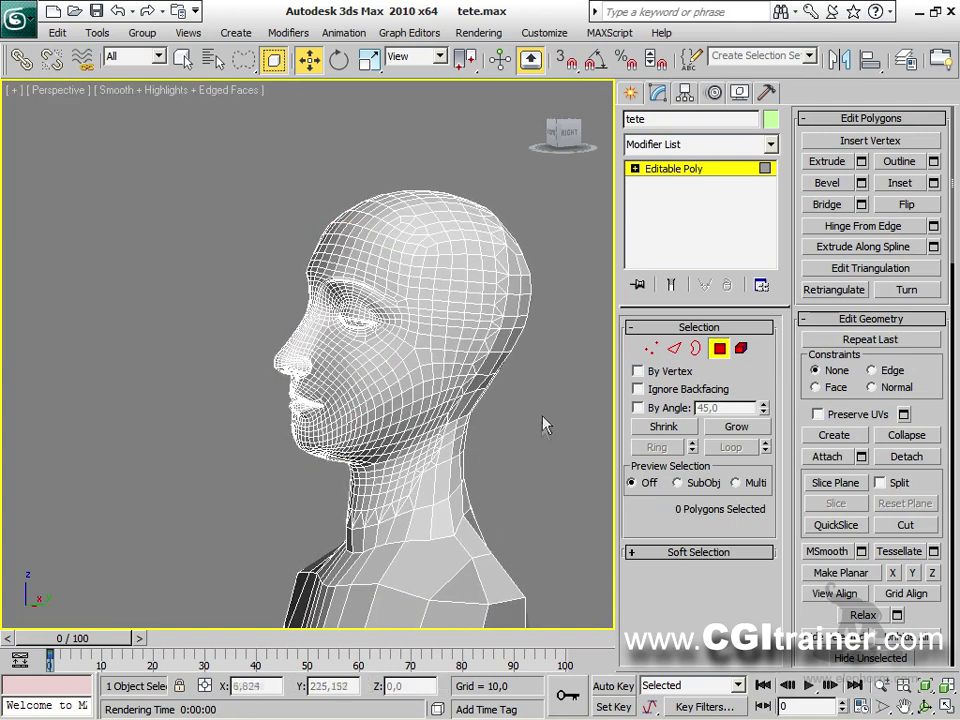
Step: Select the large polygon on the upper chest and preview Tessellate on it with type Edge and tension 0.0
alt+middle_drag(542, 424, 506, 407)
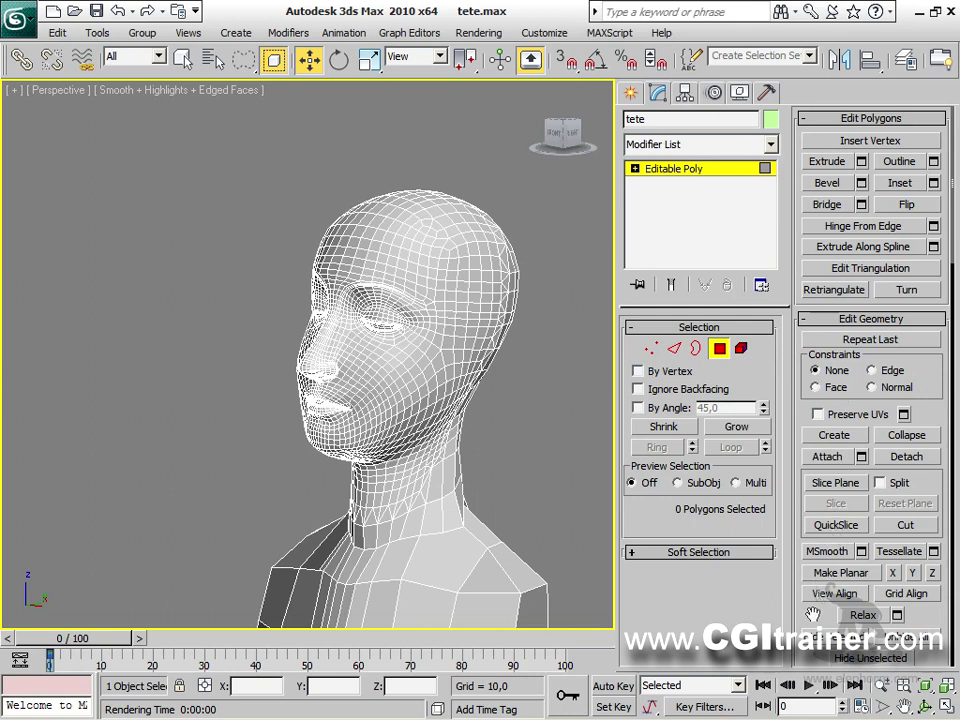
click(933, 552)
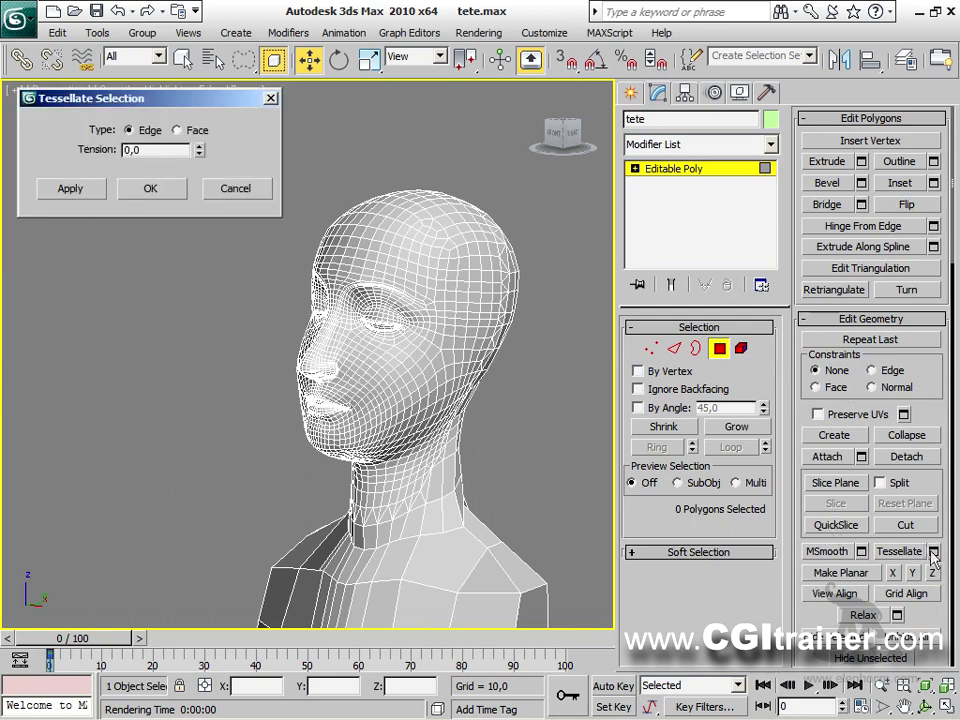
middle_drag(523, 494, 515, 400)
click(431, 531)
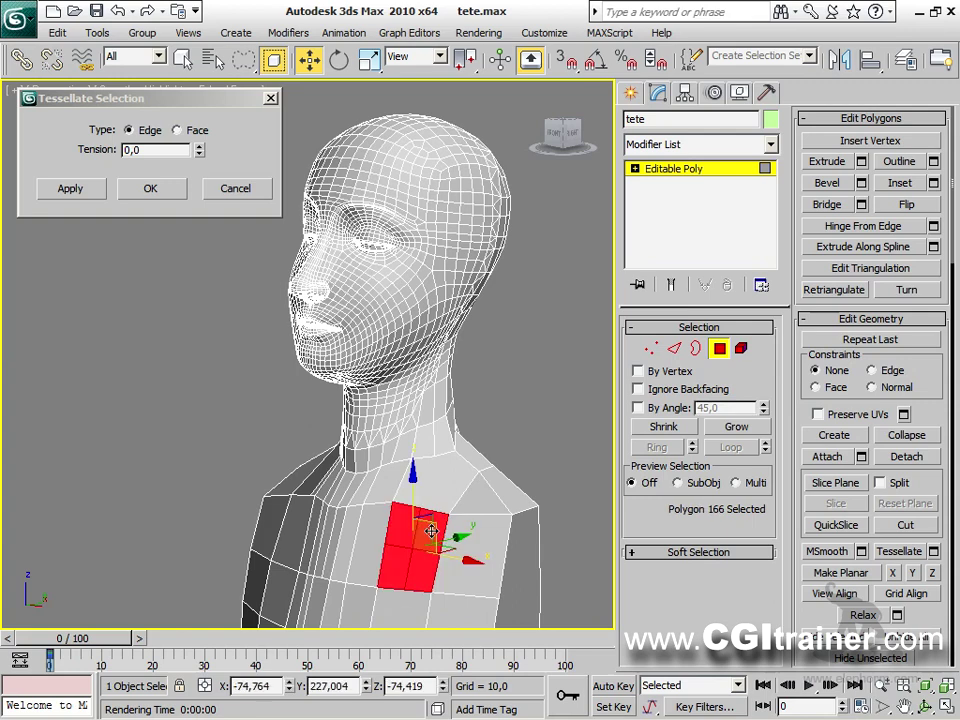
scroll(469, 560, up, 5)
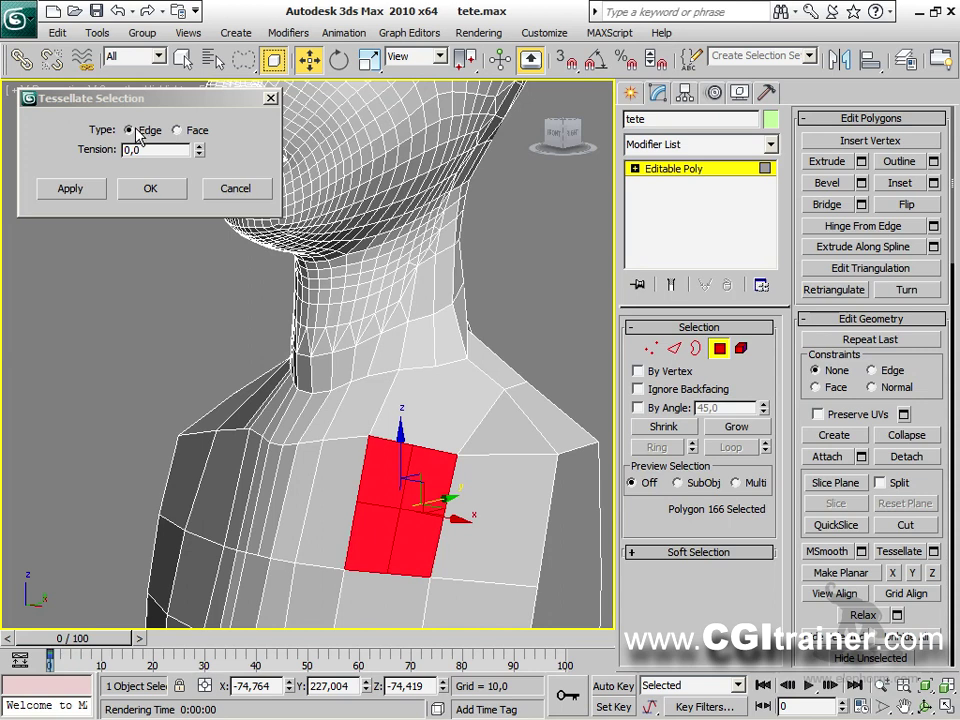
Step: Compare the Face and Edge tessellation types on the chest polygon, showing the selection as outlines instead of shaded faces
click(178, 131)
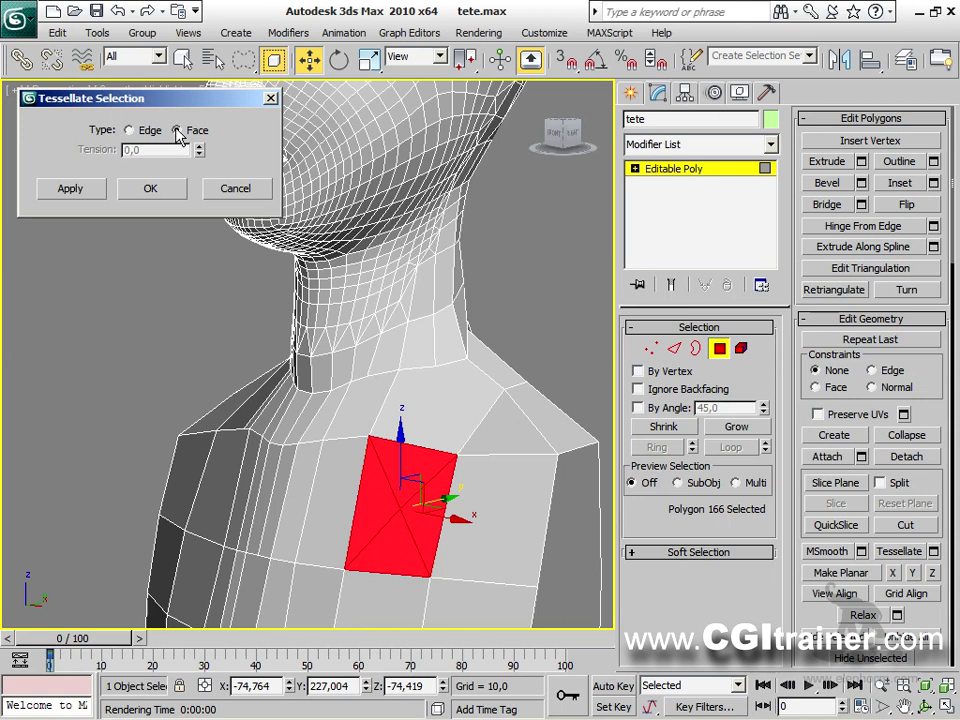
key(F2)
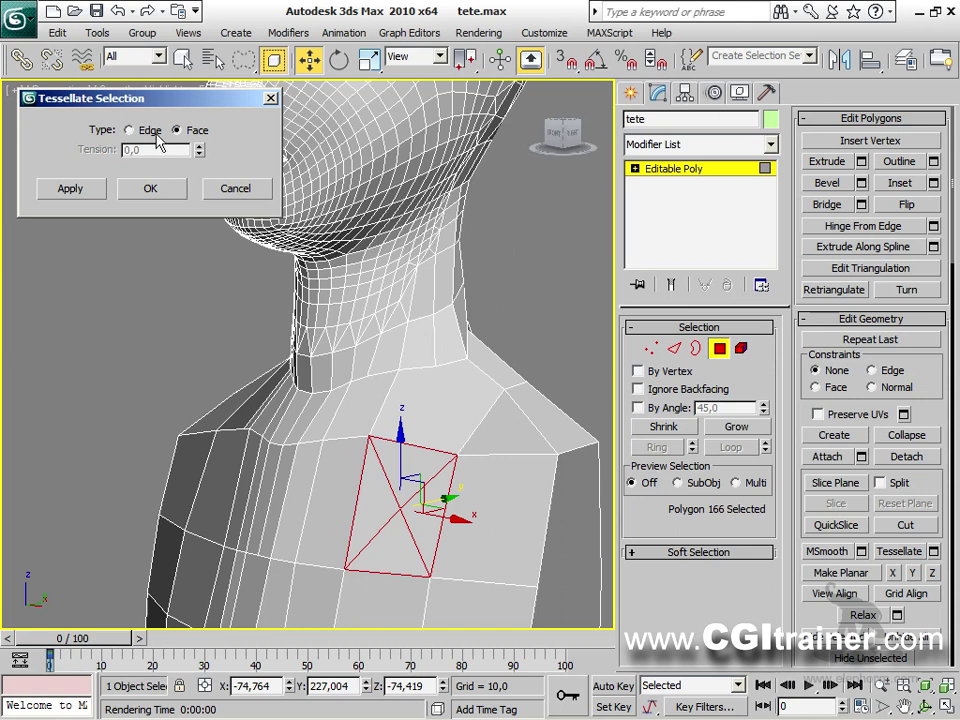
click(129, 130)
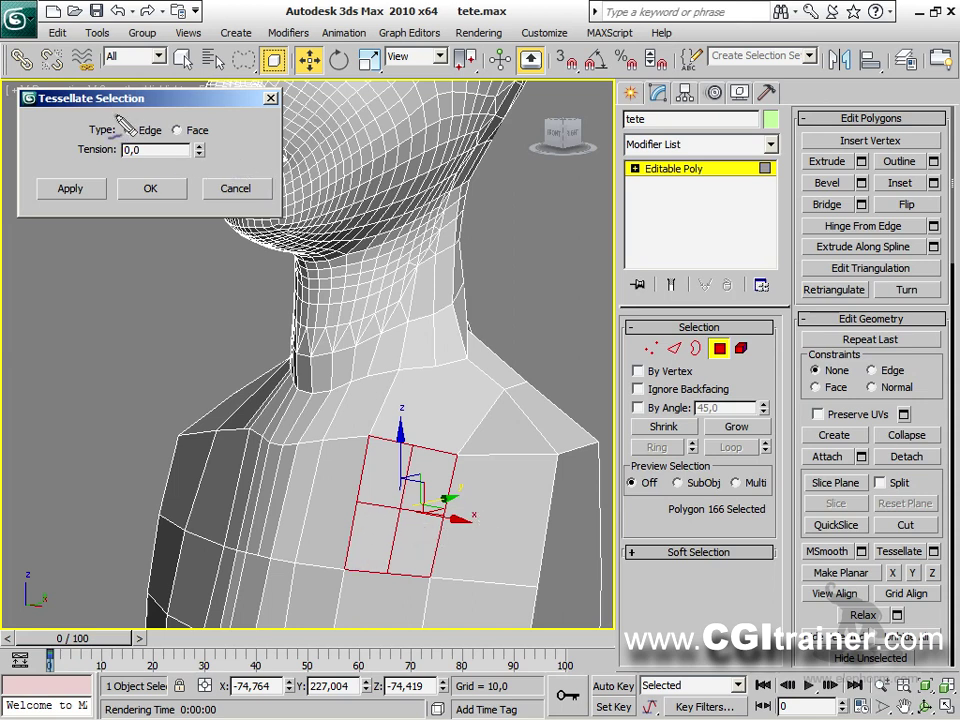
mouse_move(100, 128)
mouse_down()
mouse_move(90, 136)
mouse_move(152, 132)
mouse_move(122, 106)
mouse_up()
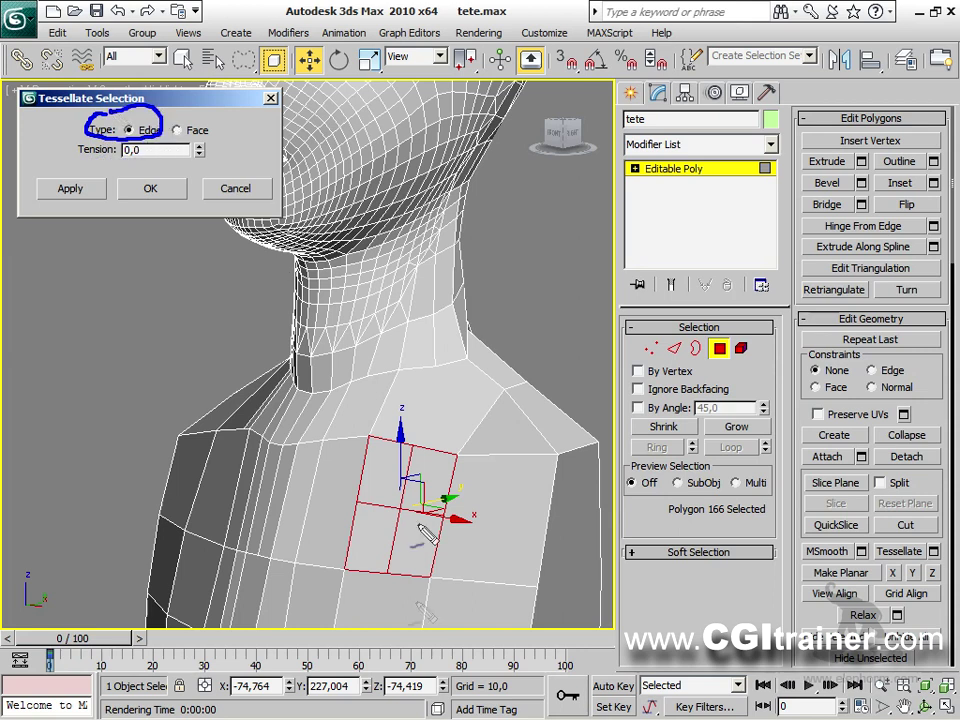
mouse_move(368, 436)
mouse_down()
mouse_move(455, 457)
mouse_move(400, 495)
mouse_move(387, 572)
mouse_move(364, 545)
mouse_move(424, 506)
mouse_move(446, 504)
mouse_up()
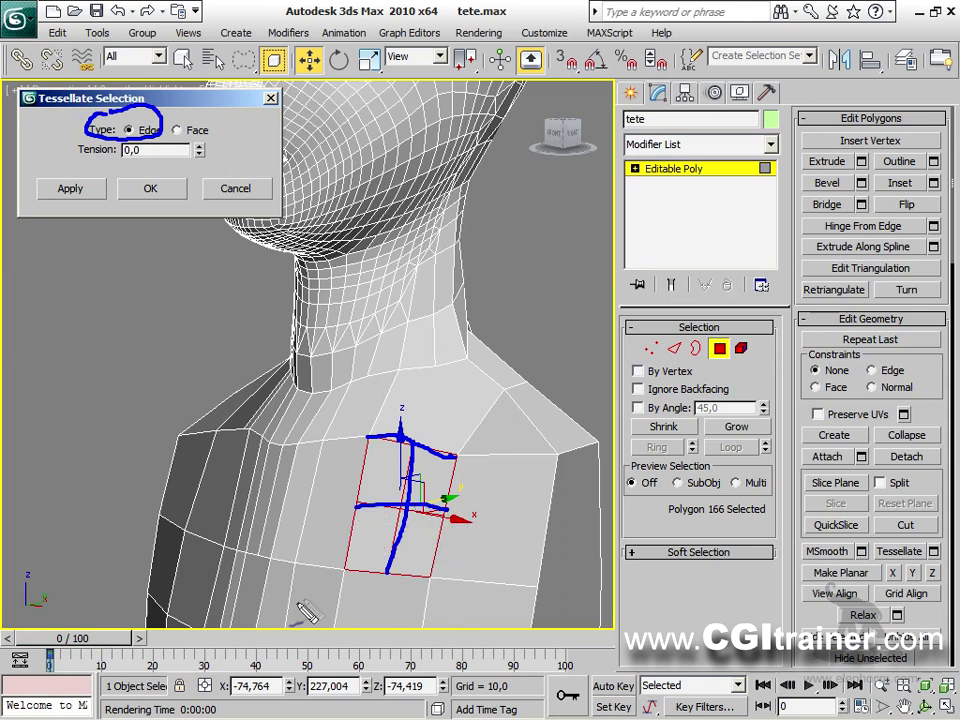
mouse_move(348, 573)
mouse_down()
mouse_move(432, 572)
mouse_move(456, 452)
mouse_up()
mouse_move(360, 505)
mouse_down()
mouse_move(368, 440)
mouse_move(349, 569)
mouse_up()
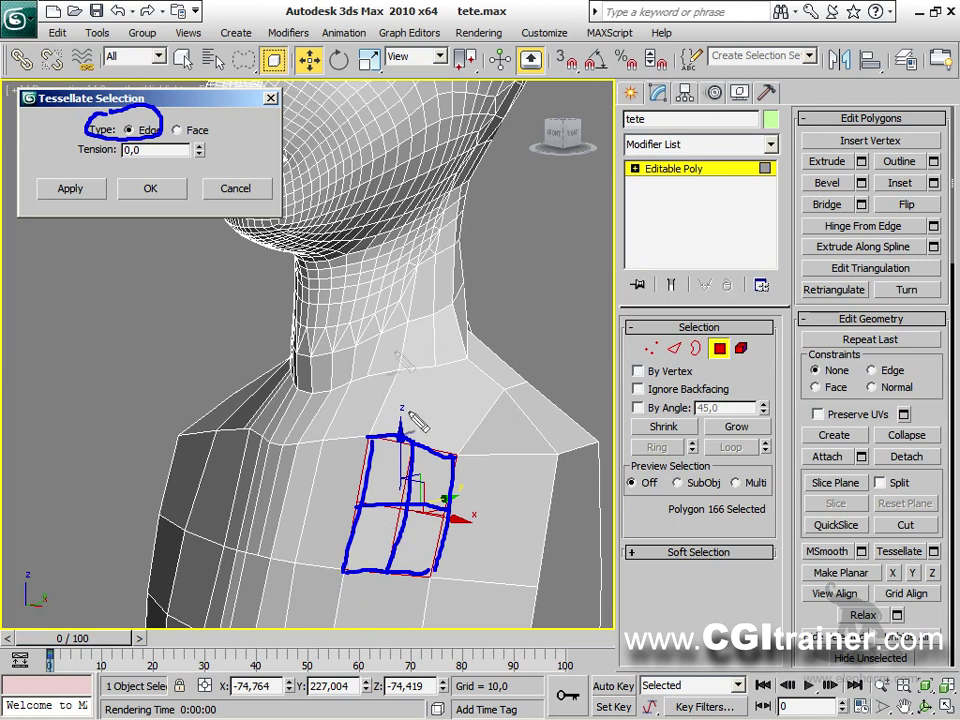
mouse_move(70, 147)
mouse_down()
mouse_move(91, 184)
mouse_move(151, 190)
mouse_move(187, 187)
mouse_move(229, 160)
mouse_move(173, 160)
mouse_move(228, 156)
mouse_move(199, 188)
mouse_up()
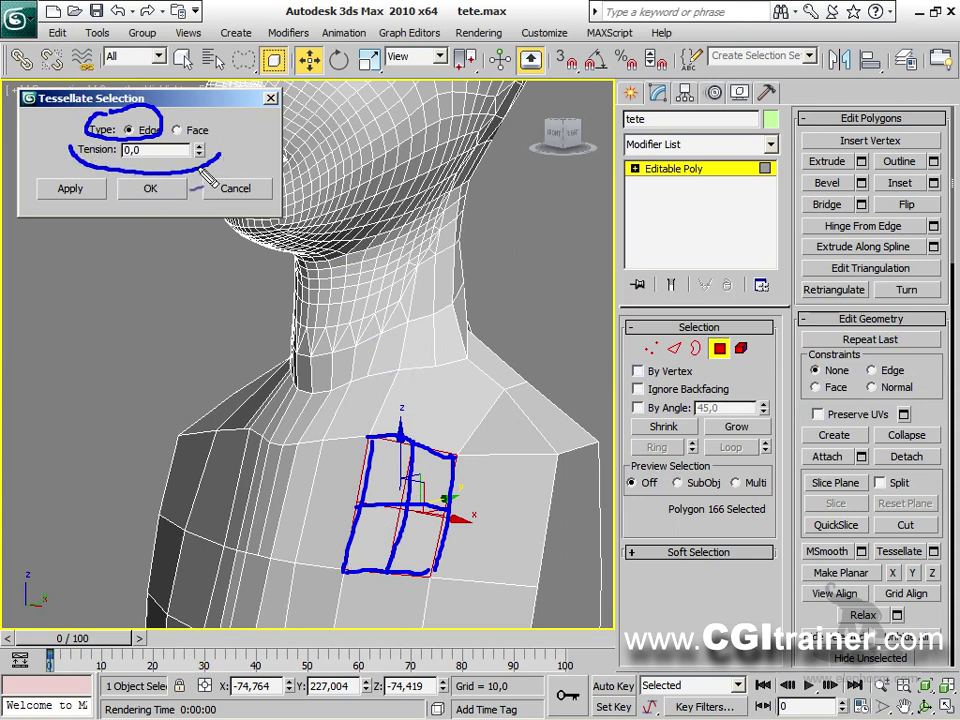
key(Escape)
Step: View the chest from below and preview its Edge tessellation with the tension raised to 8.02
alt+middle_drag(403, 408, 517, 420)
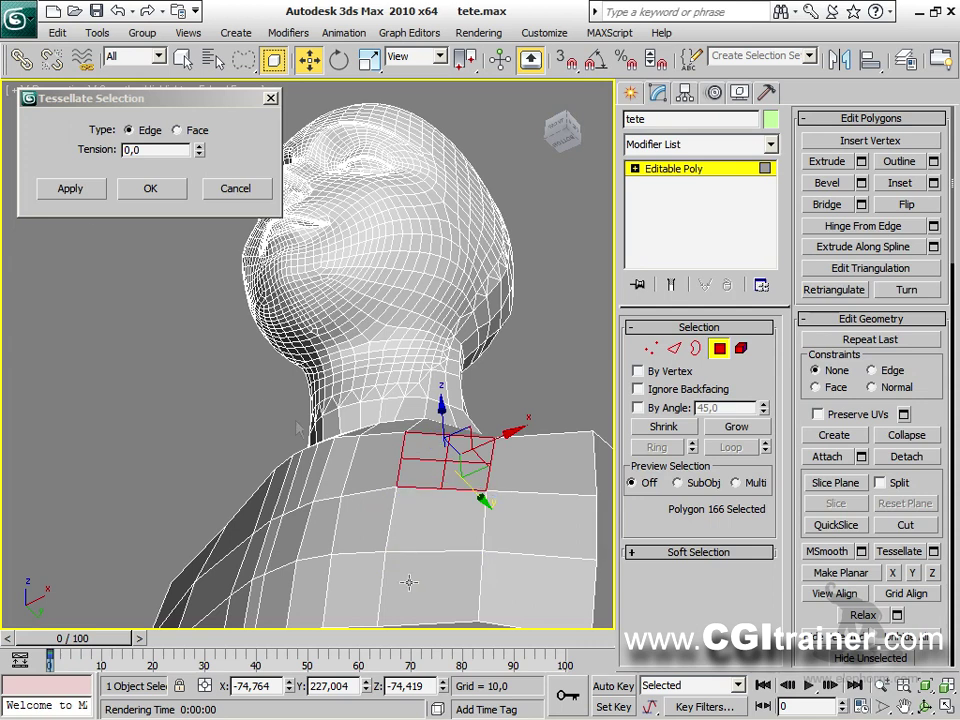
click(199, 146)
drag(201, 88, 183, 462)
drag(166, 410, 356, 372)
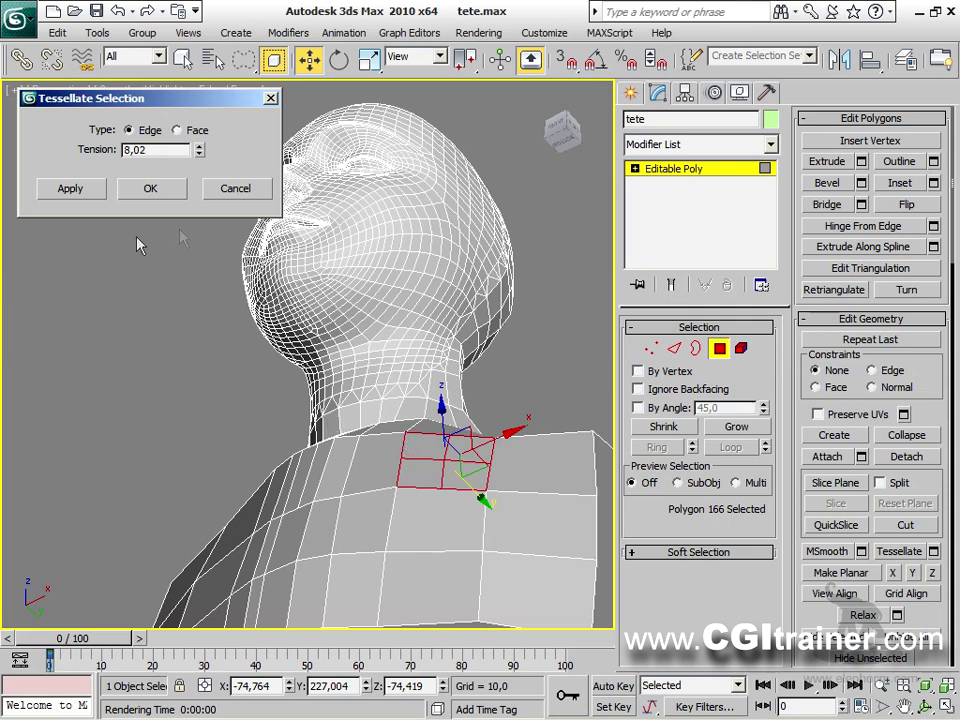
Step: Add the two neighbouring torso polygons to the selection and preview Edge tessellation with tension about 25.5
ctrl+click(437, 527)
ctrl+click(445, 565)
mouse_move(446, 572)
middle_down()
mouse_move(448, 476)
mouse_move(448, 548)
middle_up()
drag(199, 150, 404, 648)
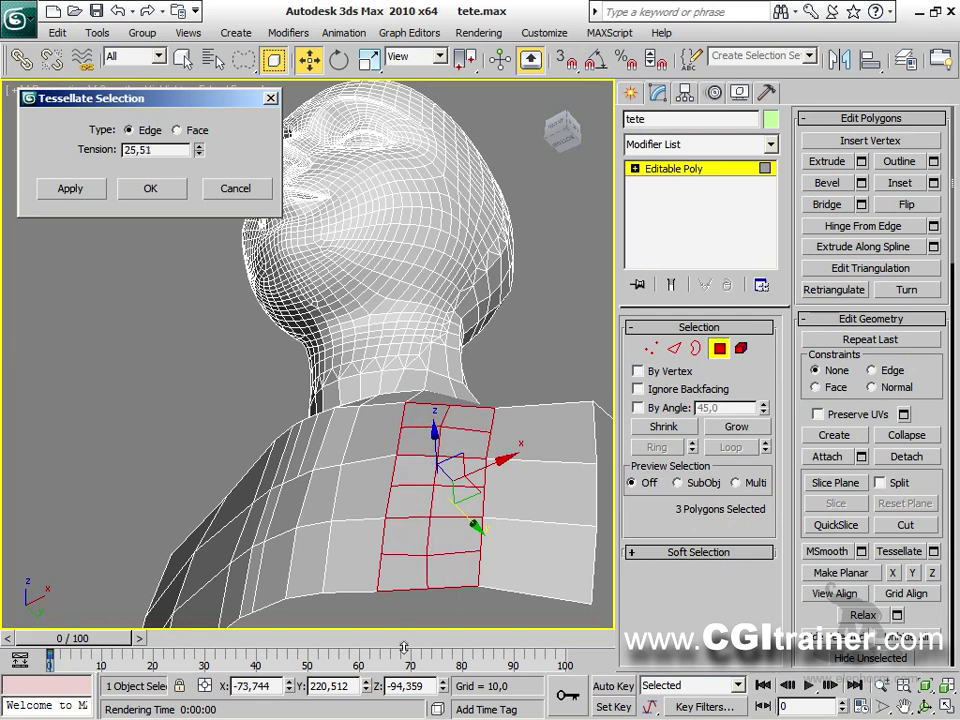
Step: Preview the Face tessellation type on the three selected torso polygons and inspect it from several angles
click(177, 130)
alt+middle_drag(397, 418, 260, 335)
alt+middle_drag(352, 427, 420, 476)
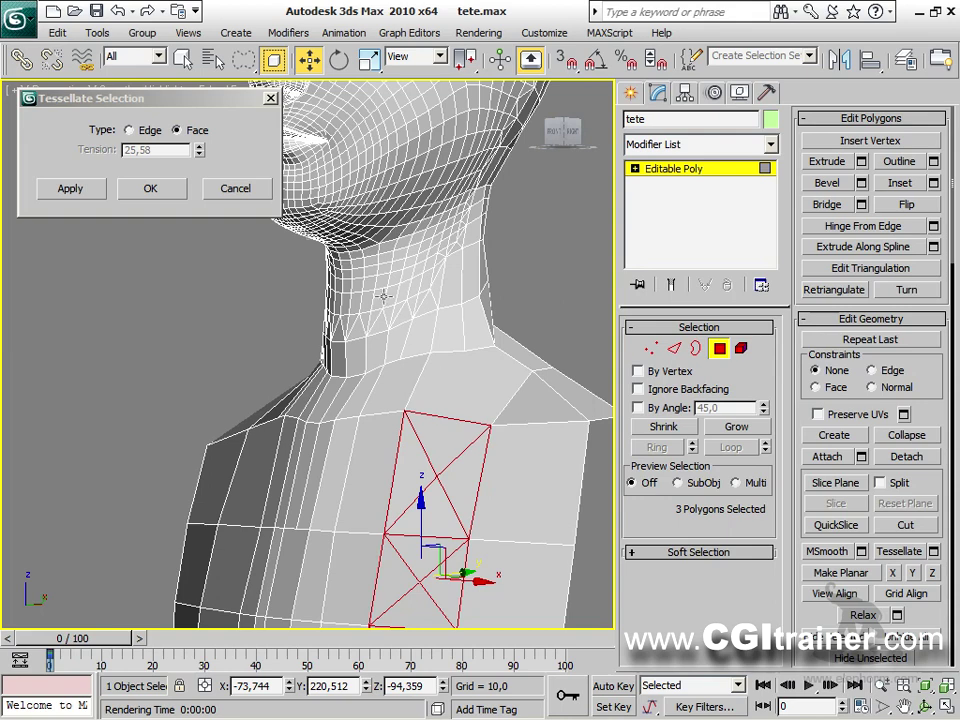
scroll(590, 403, down, 5)
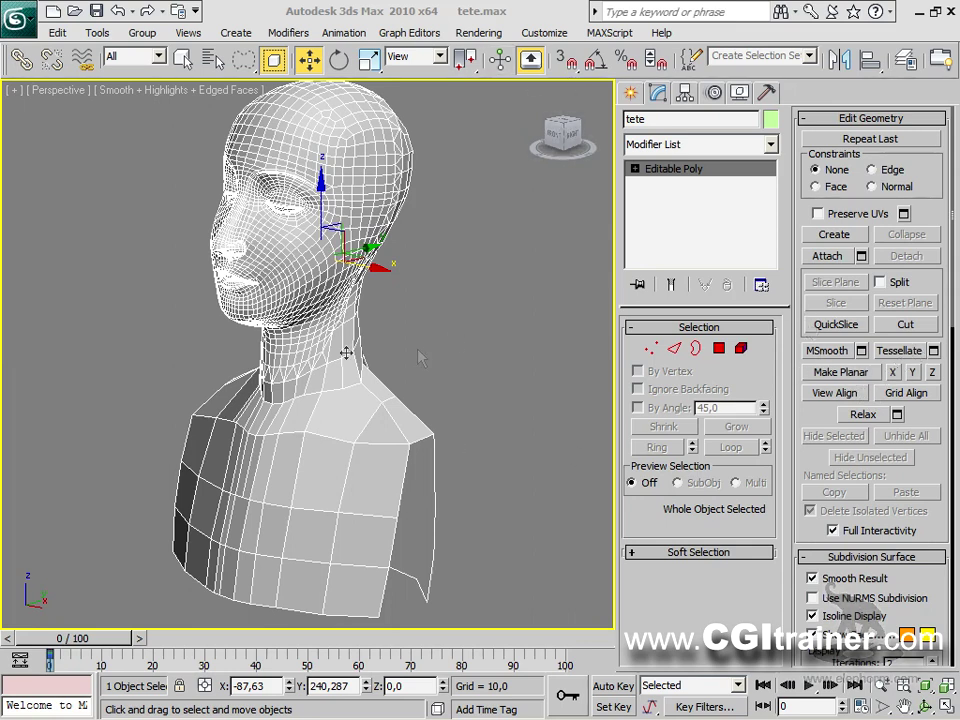
Step: Try Make Planar on the whole head object and undo it
click(866, 373)
alt+middle_drag(432, 315, 455, 316)
key(ctrl+z)
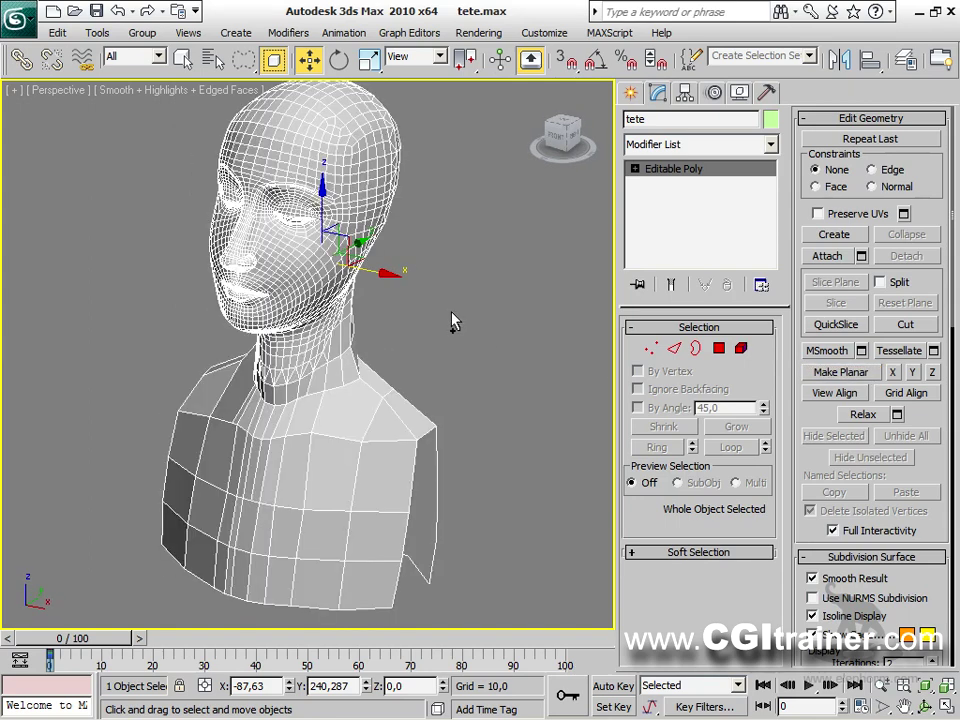
Step: From the side view, select the vertices of the shoulders and torso below the neck and delete them
alt+middle_drag(499, 369, 511, 347)
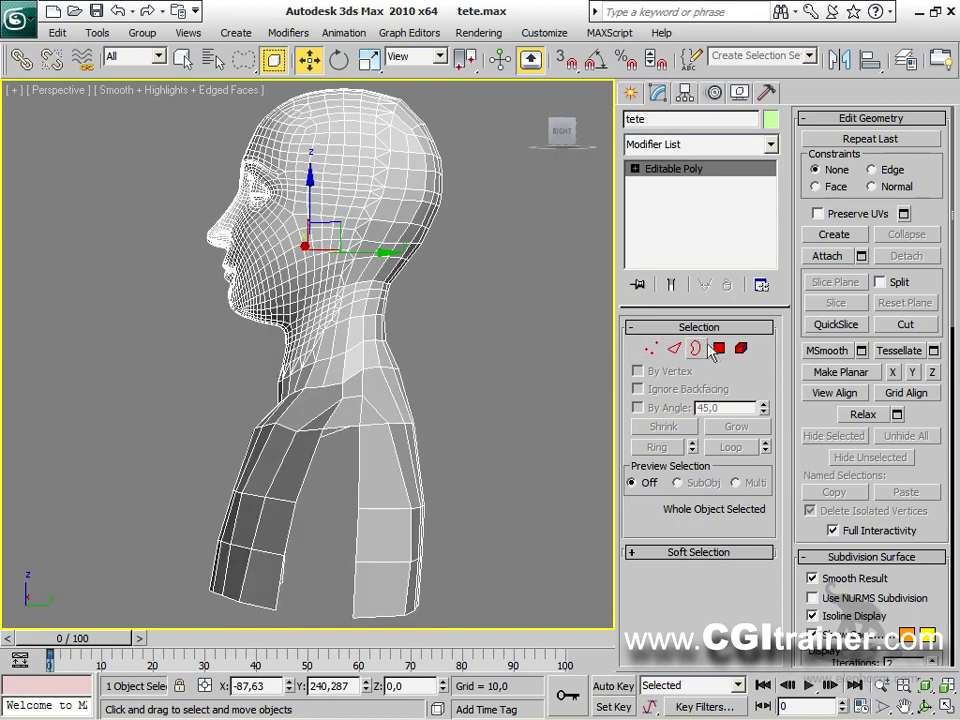
click(651, 348)
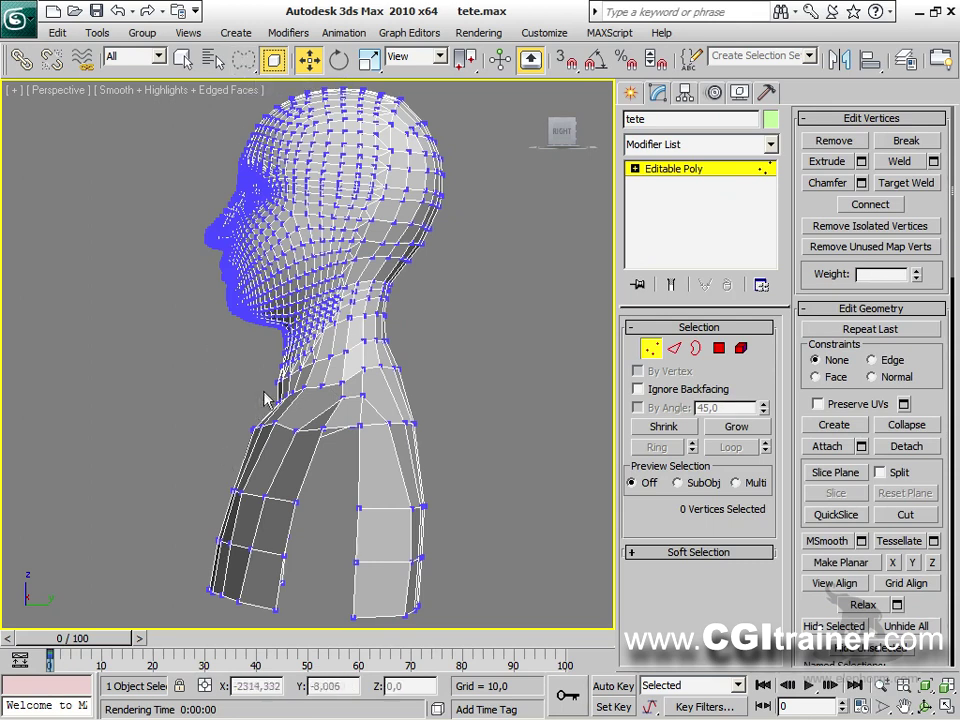
mouse_move(272, 386)
mouse_down()
mouse_move(471, 441)
mouse_move(238, 700)
mouse_move(200, 390)
mouse_up()
key(Delete)
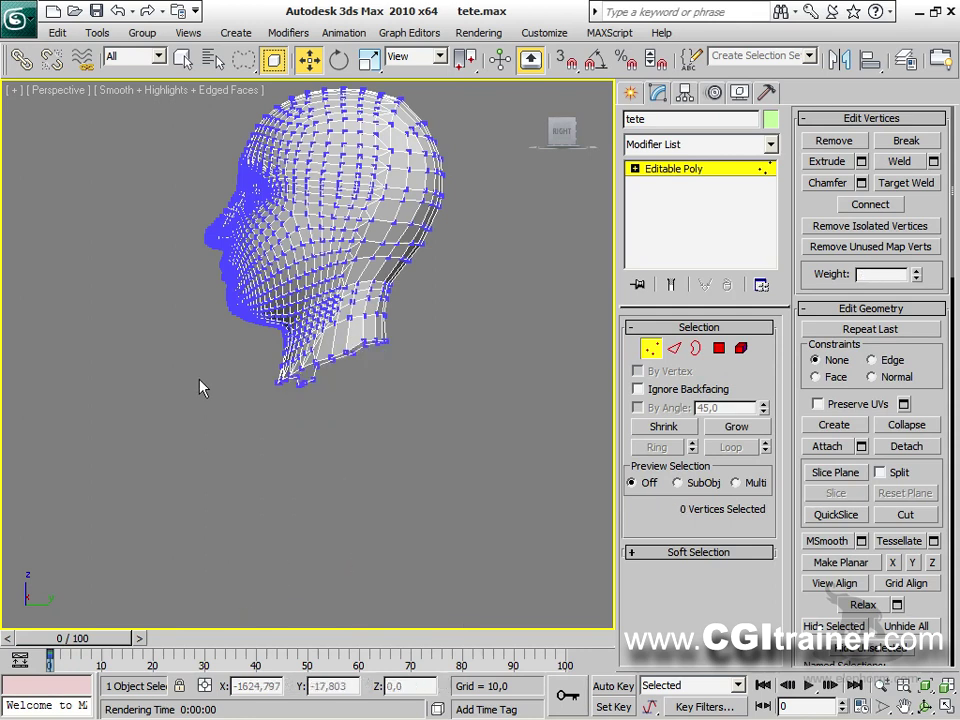
Step: Select the vertices along the open lower edge of the neck and flatten them with Make Planar
mouse_move(259, 377)
mouse_down()
mouse_move(417, 328)
mouse_move(405, 403)
mouse_move(263, 473)
mouse_move(205, 463)
mouse_up()
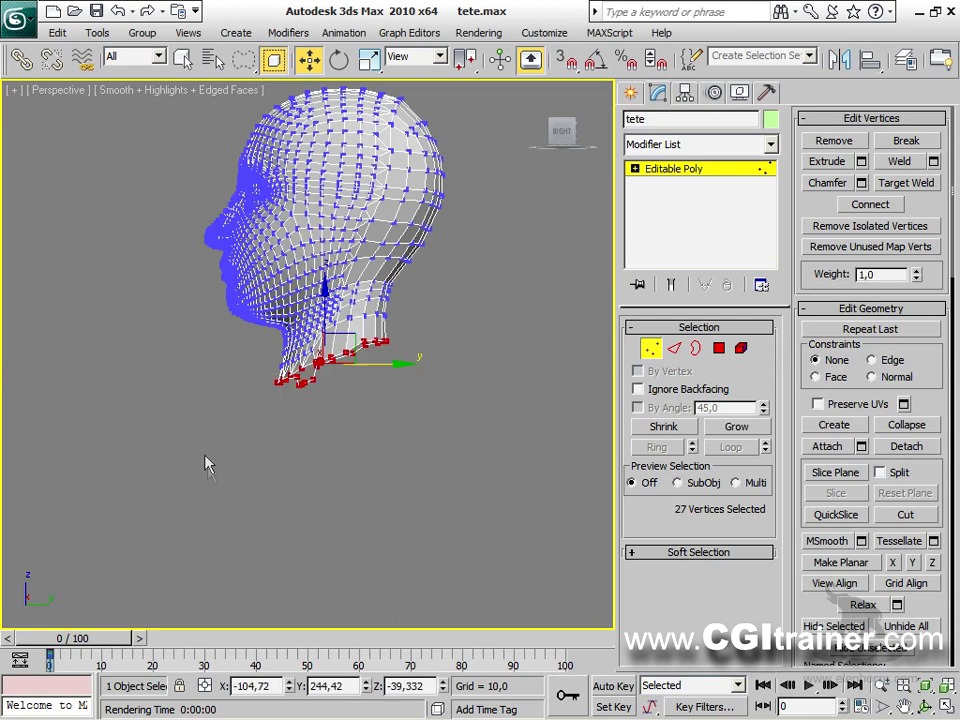
click(840, 562)
alt+middle_drag(503, 497, 335, 465)
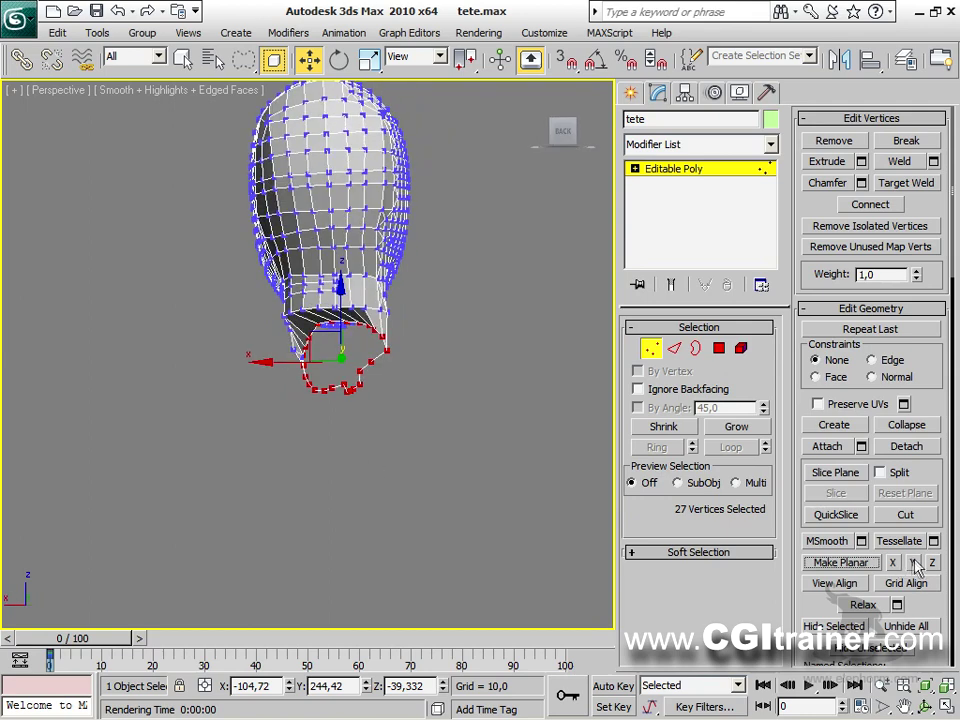
Step: Try flattening the neck-edge vertices along the X axis and along the Y axis
alt+middle_drag(551, 452, 731, 482)
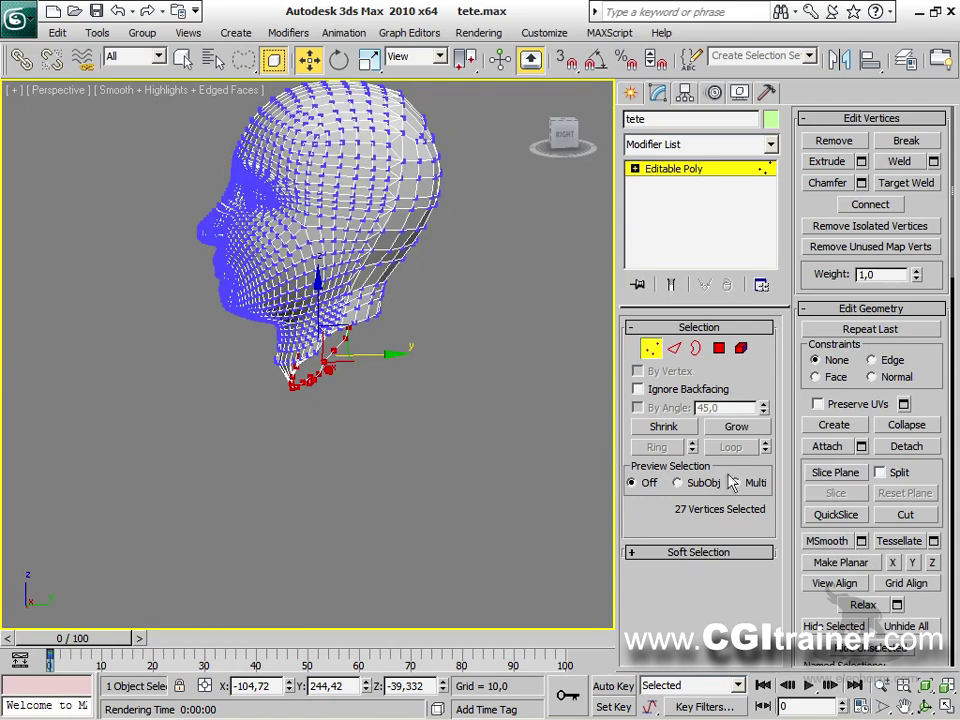
click(895, 564)
key(ctrl+z)
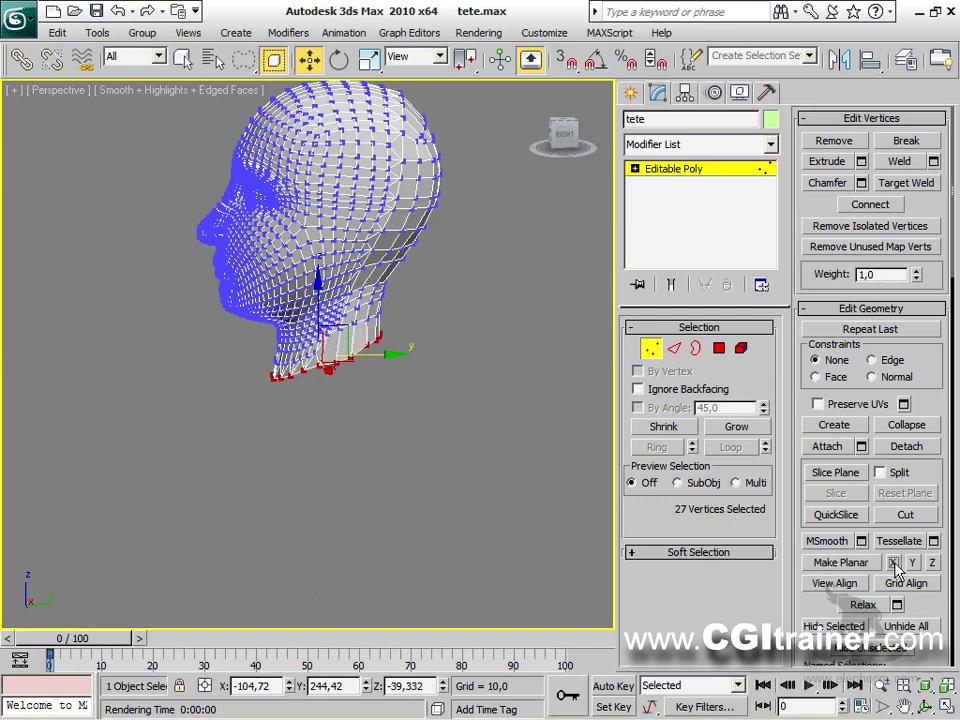
click(913, 564)
alt+middle_drag(247, 565, 311, 424)
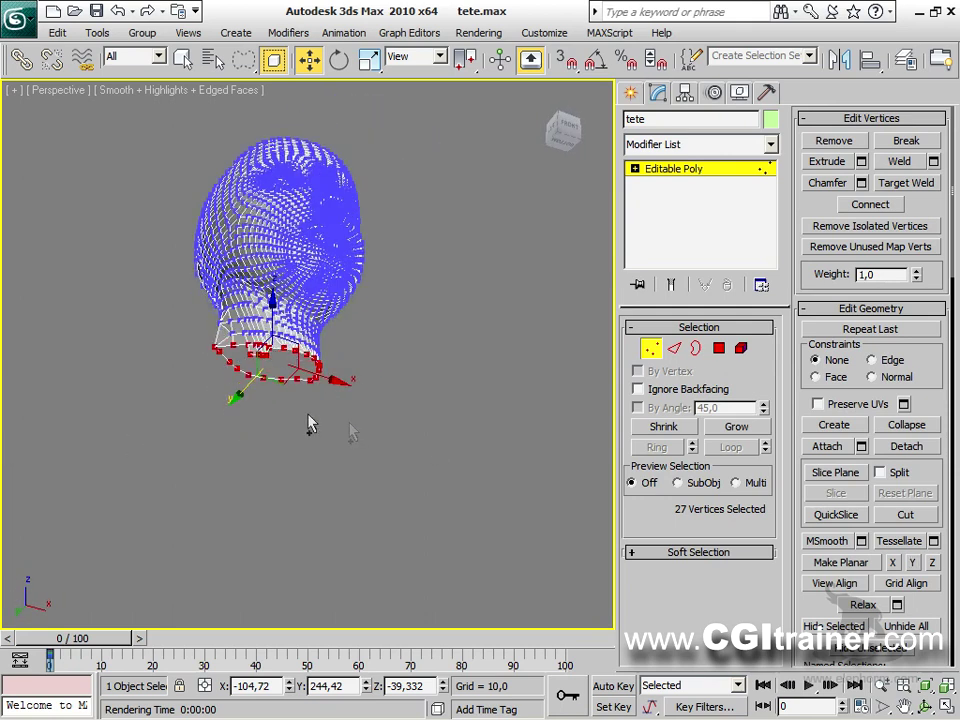
Step: Make the neck-edge vertices planar along Z and move them down to Z -46.615
click(932, 563)
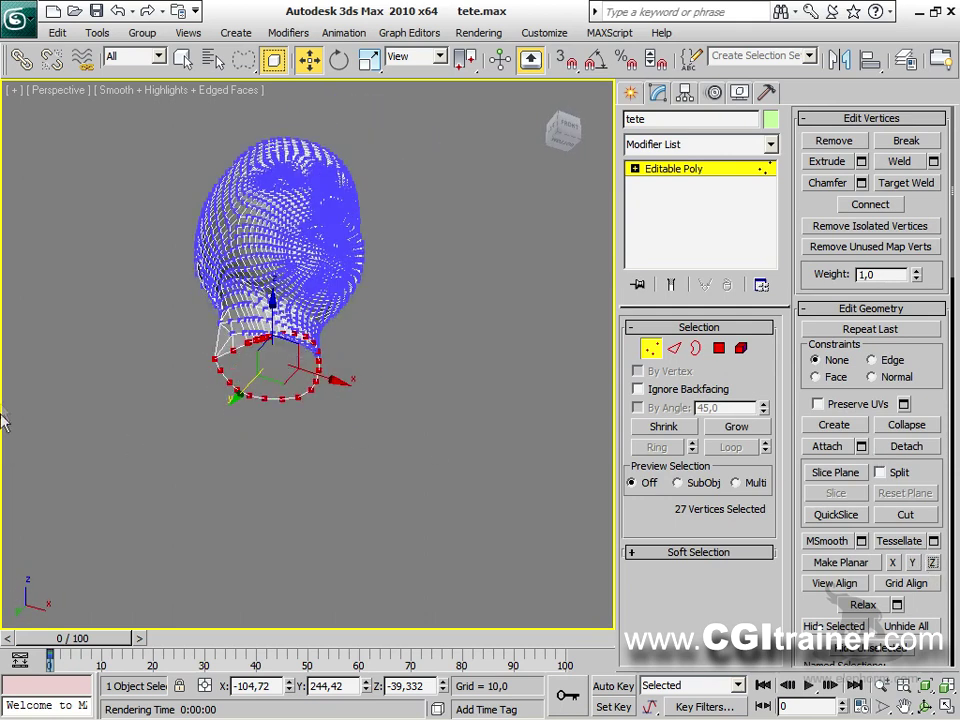
alt+middle_drag(214, 431, 82, 494)
drag(324, 306, 249, 455)
alt+middle_drag(350, 455, 320, 350)
alt+middle_drag(281, 450, 590, 567)
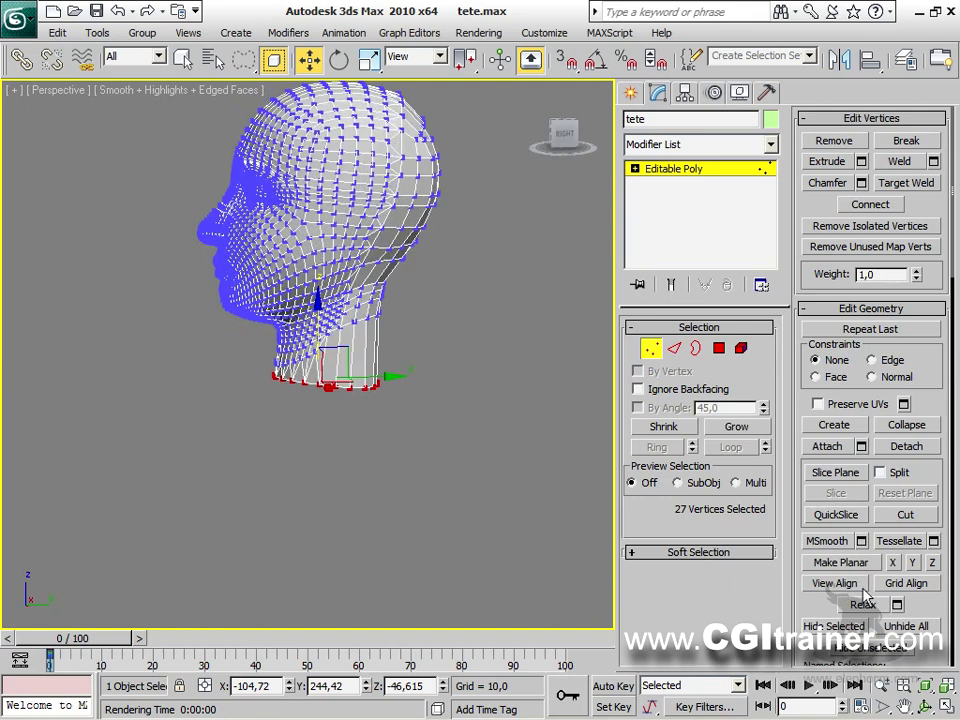
Step: Try Grid Align on the neck-edge vertices and undo it
click(903, 585)
alt+middle_drag(565, 553, 420, 424)
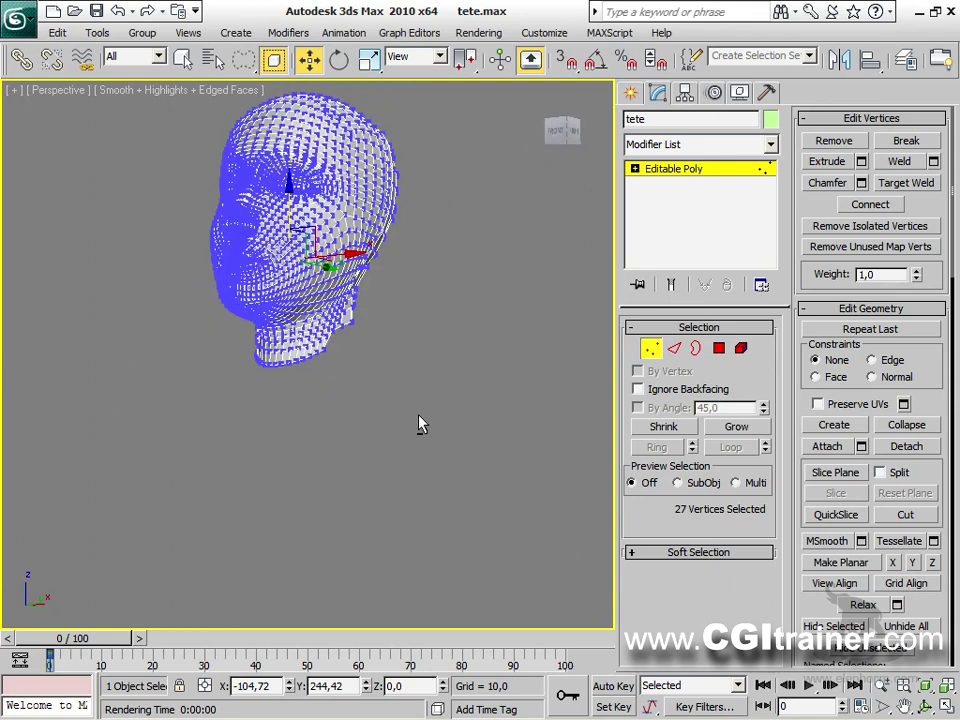
key(ctrl+z)
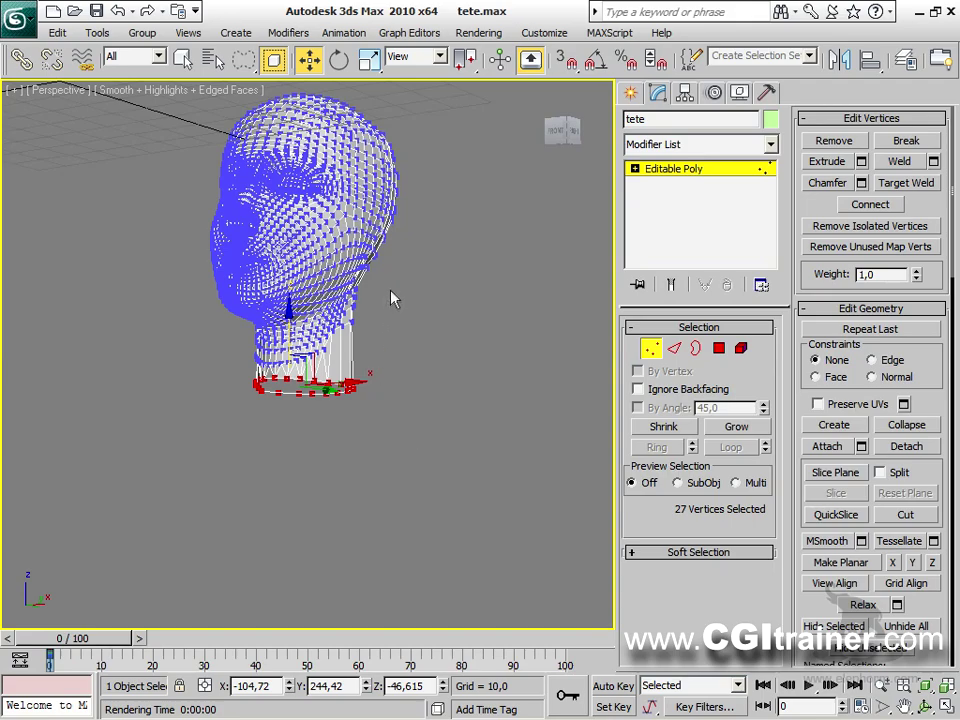
Step: Centre the whole head on the world origin with the Transform Toolbox and raise it to Z 38.025
alt+middle_drag(396, 300, 560, 348)
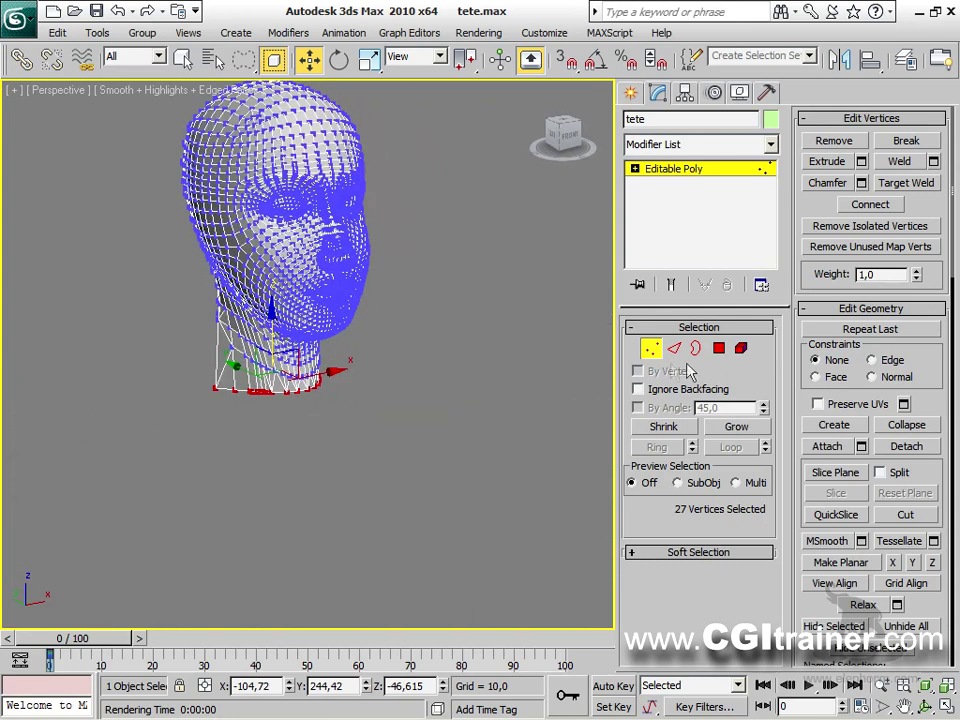
click(651, 348)
ctrl+alt+middle_drag(386, 282, 368, 434)
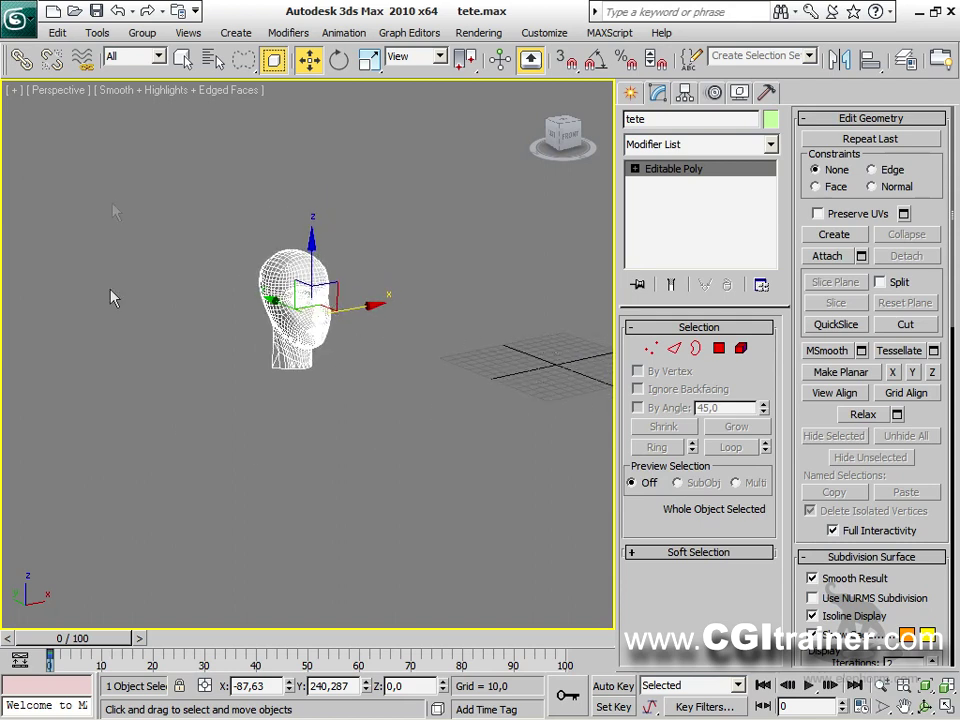
click(57, 33)
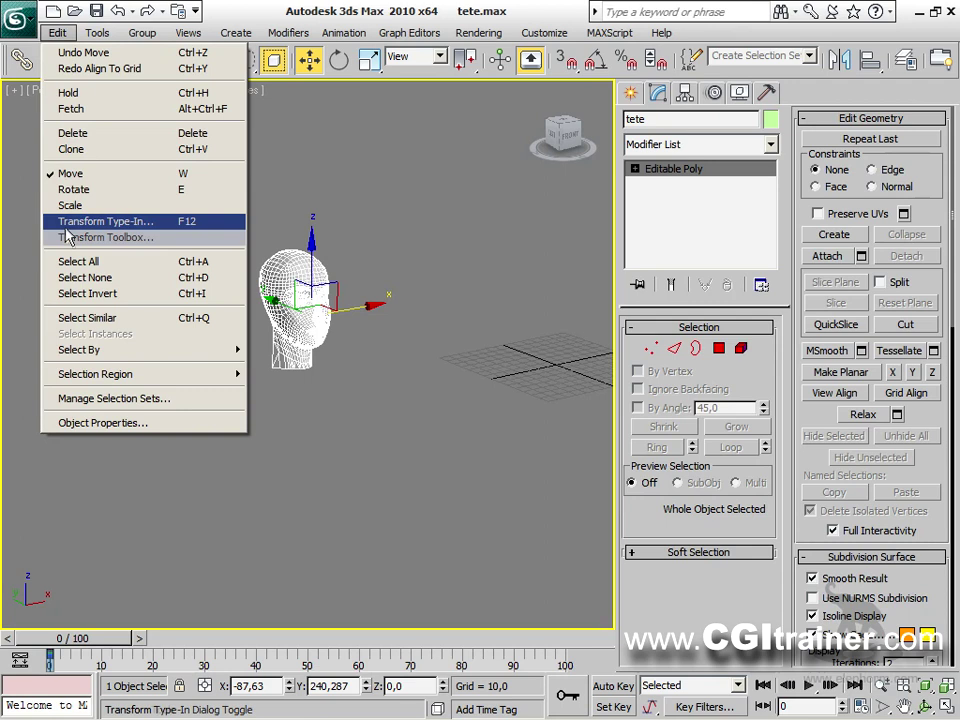
click(67, 237)
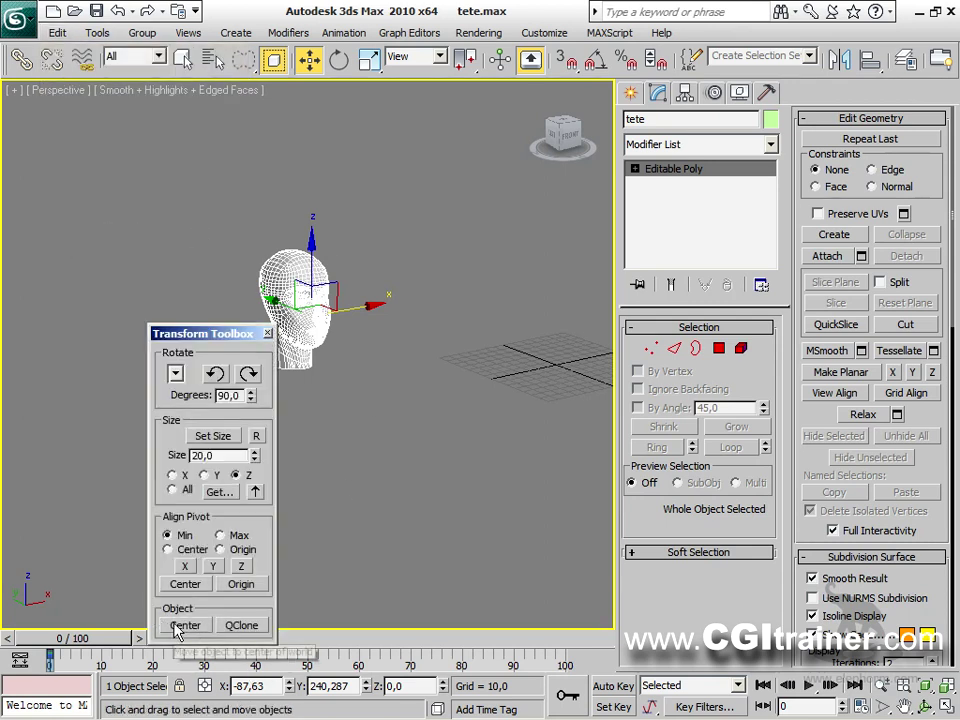
click(178, 625)
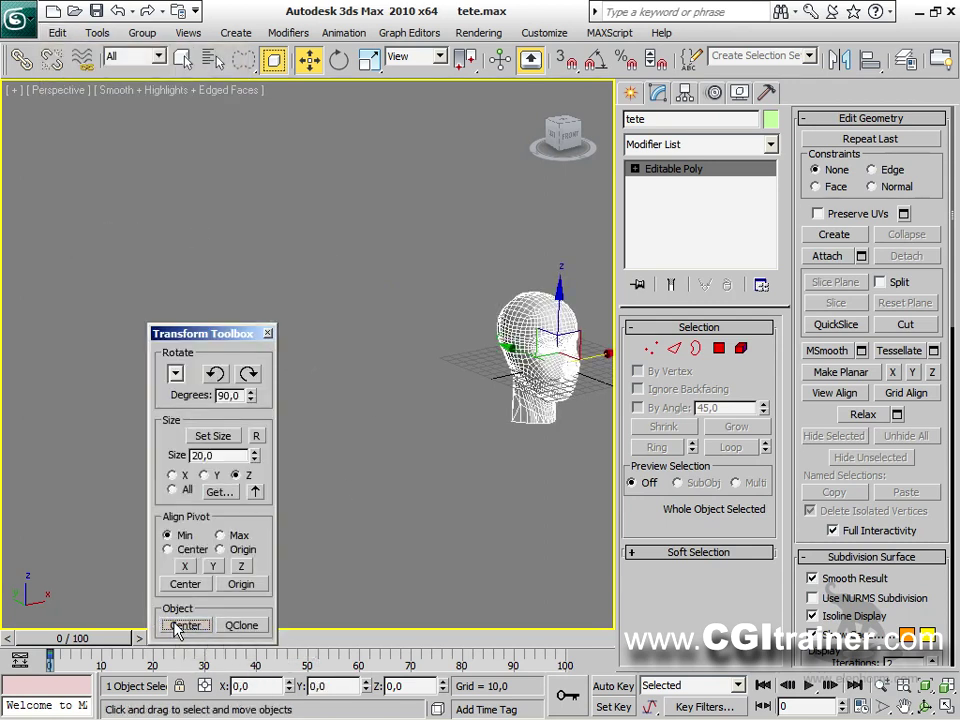
click(268, 334)
drag(560, 290, 555, 257)
alt+middle_drag(555, 257, 447, 401)
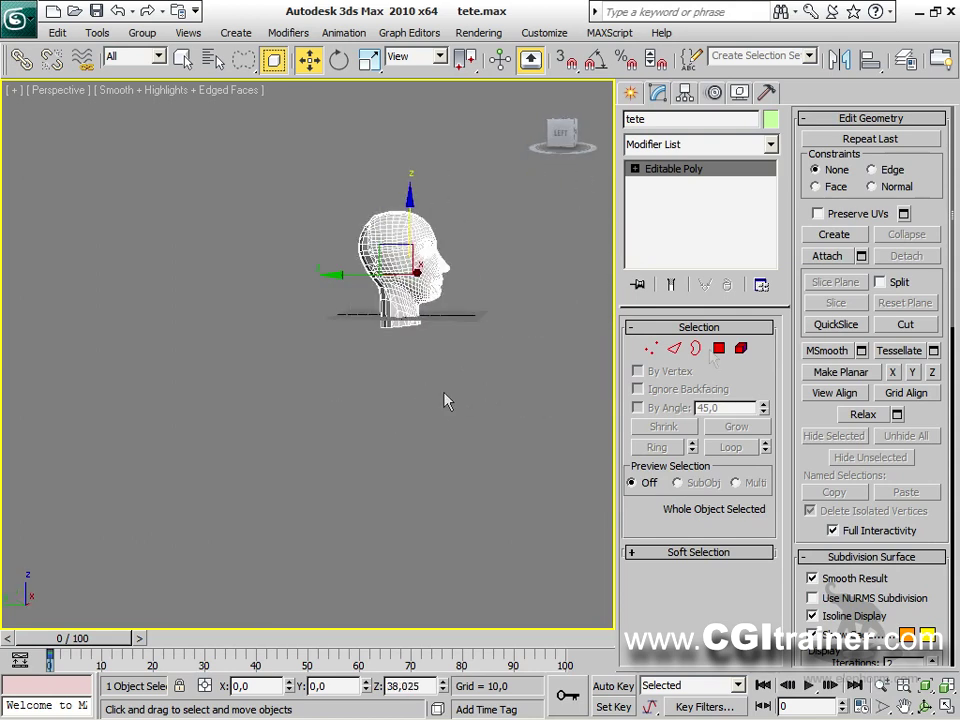
Step: Return to the neck-edge vertices of the centred head, try aligning them to the grid, and undo the alignment
click(651, 350)
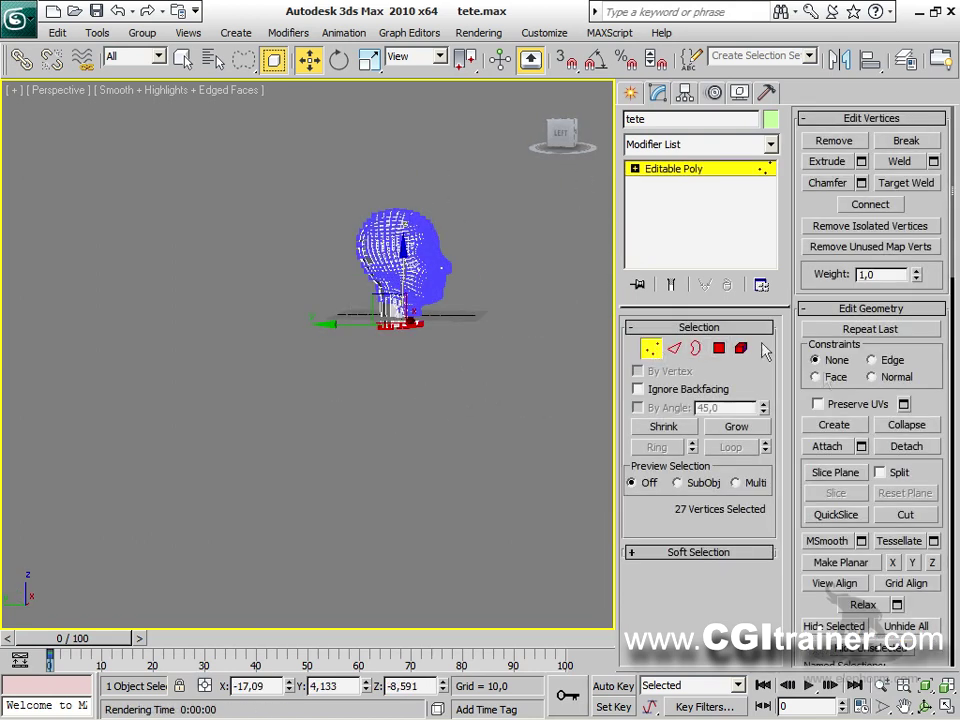
click(905, 583)
scroll(300, 321, up, 3)
scroll(300, 321, up, 2)
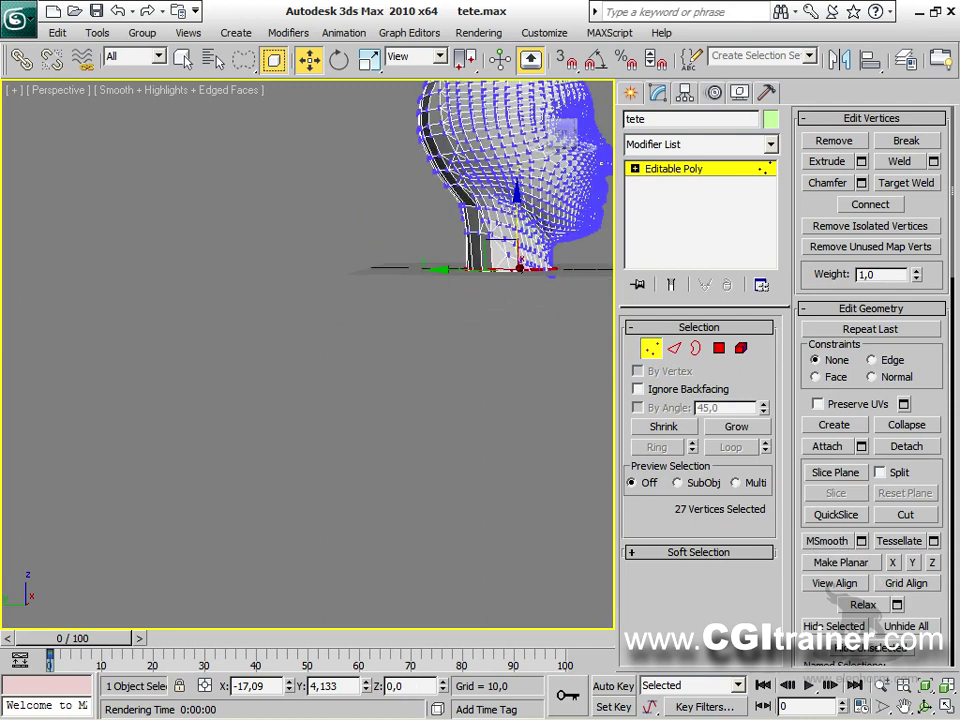
middle_drag(413, 280, 231, 303)
drag(231, 303, 233, 308)
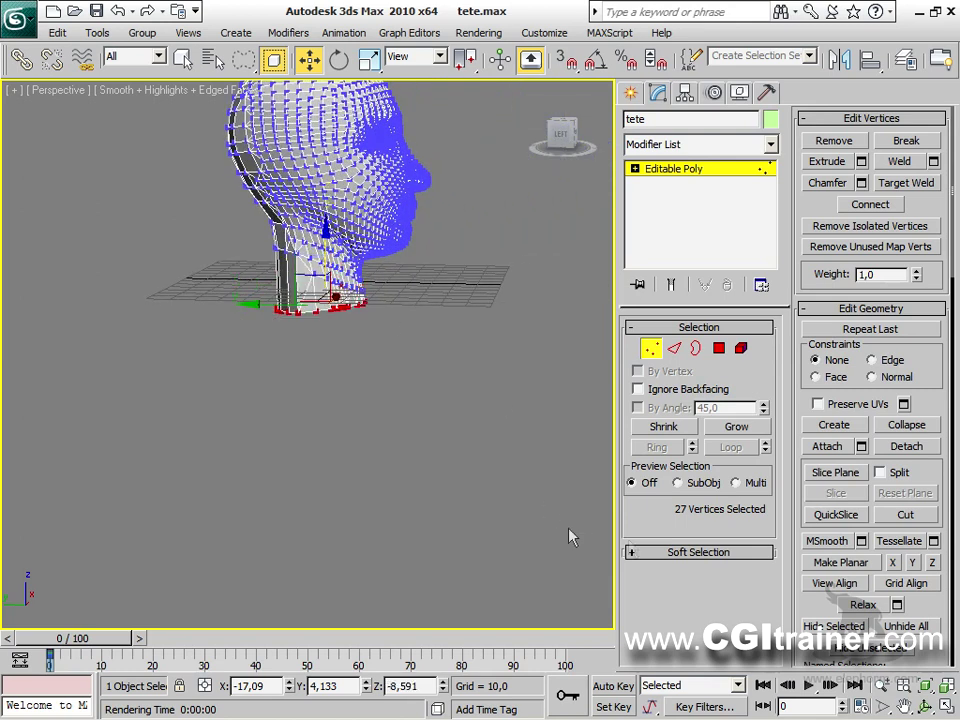
Step: Enable Soft Selection for the neck-edge vertices with a falloff of 28.656 and bring up the alignment commands
click(640, 556)
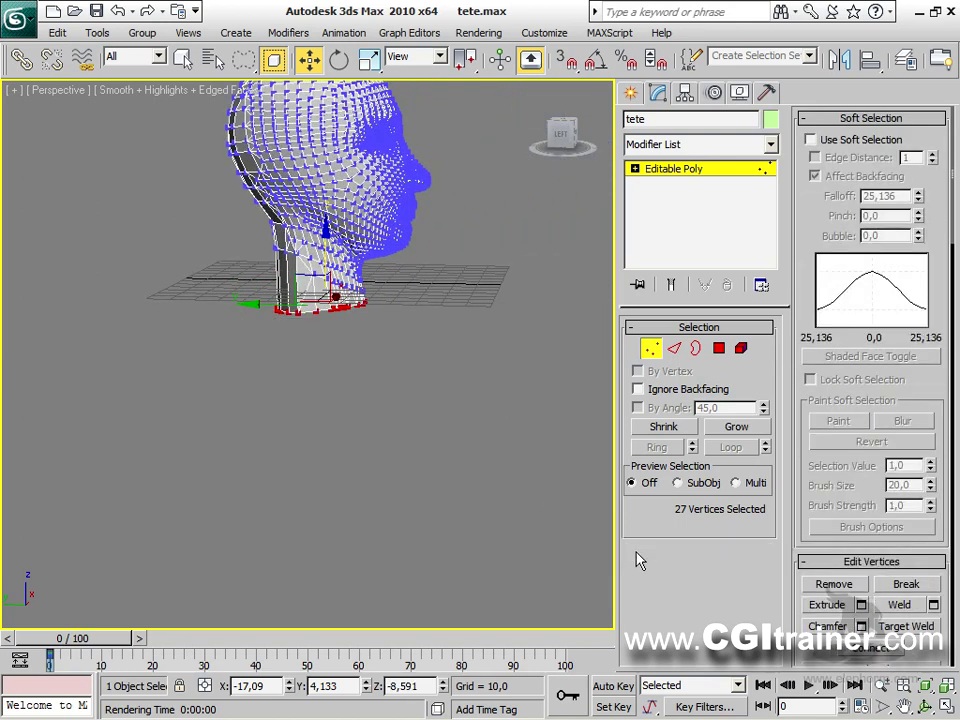
click(811, 139)
drag(918, 203, 905, 296)
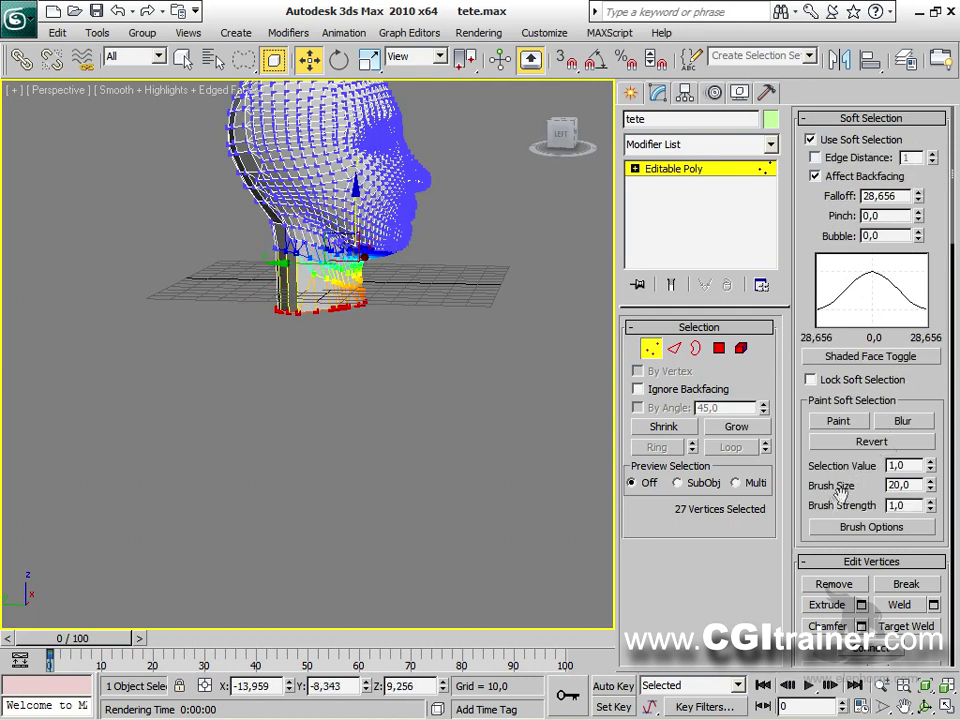
drag(802, 525, 787, 93)
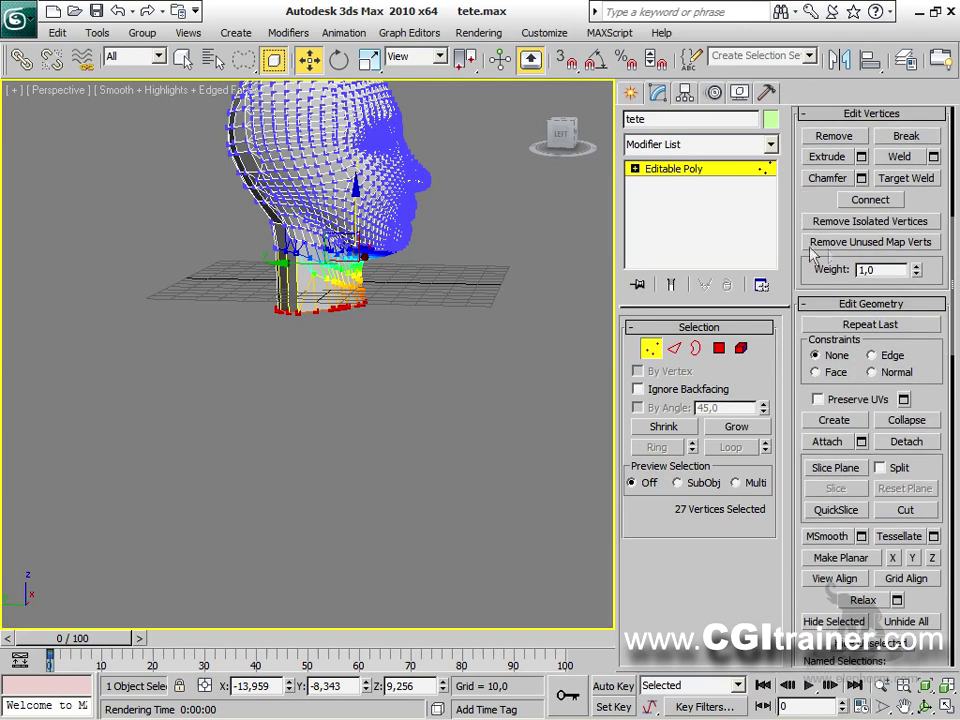
scroll(840, 200, down, 5)
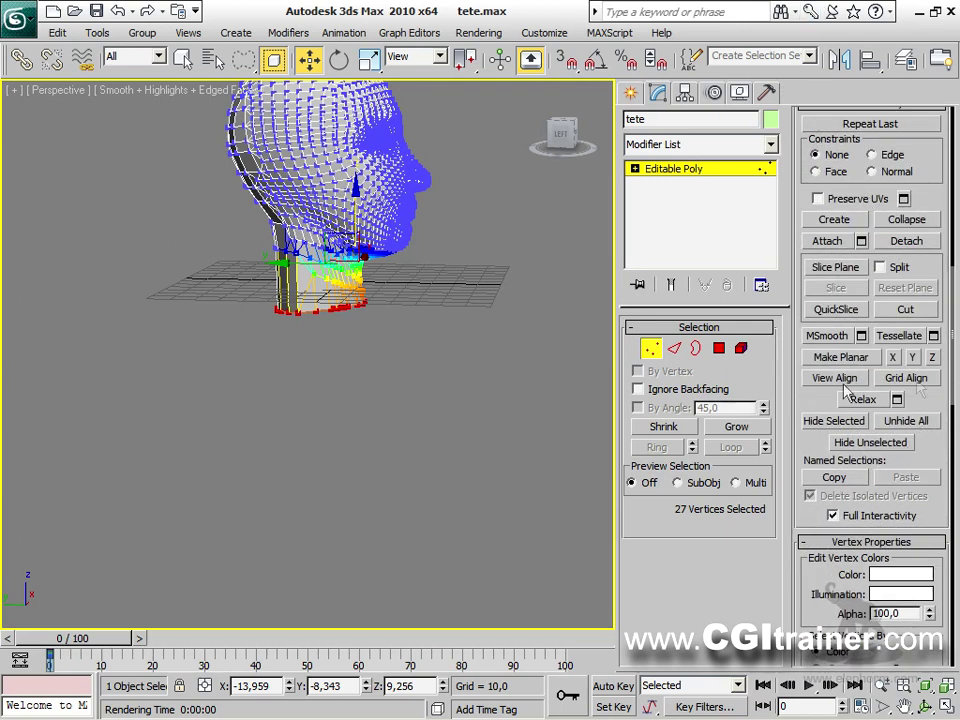
Step: Try Grid Align and View Align on the softly selected neck-edge vertices, undoing each alignment
click(906, 378)
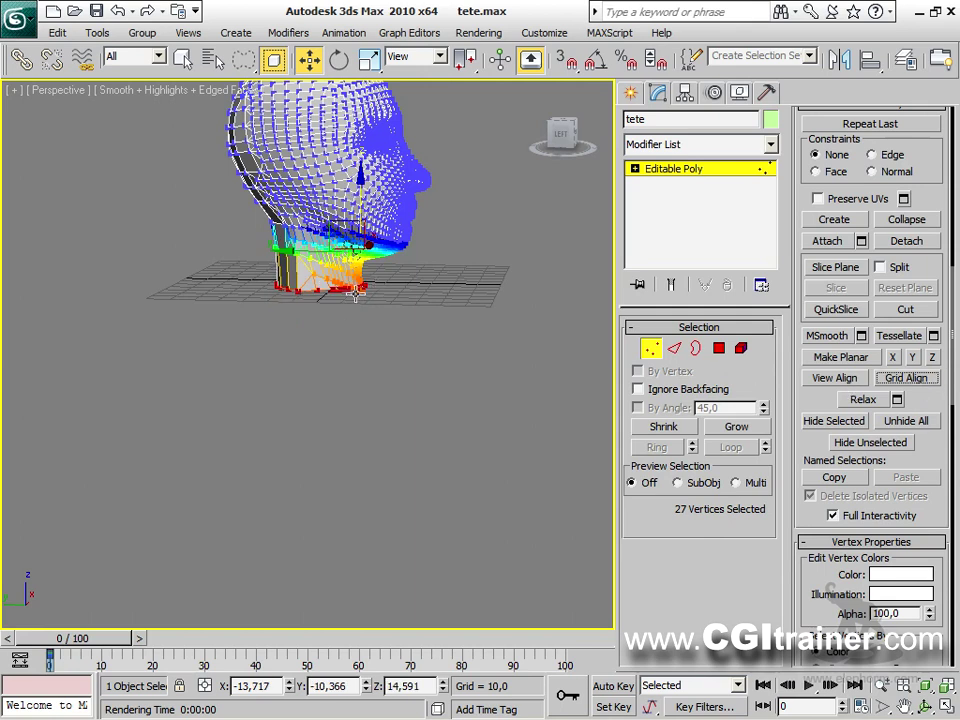
key(ctrl+z)
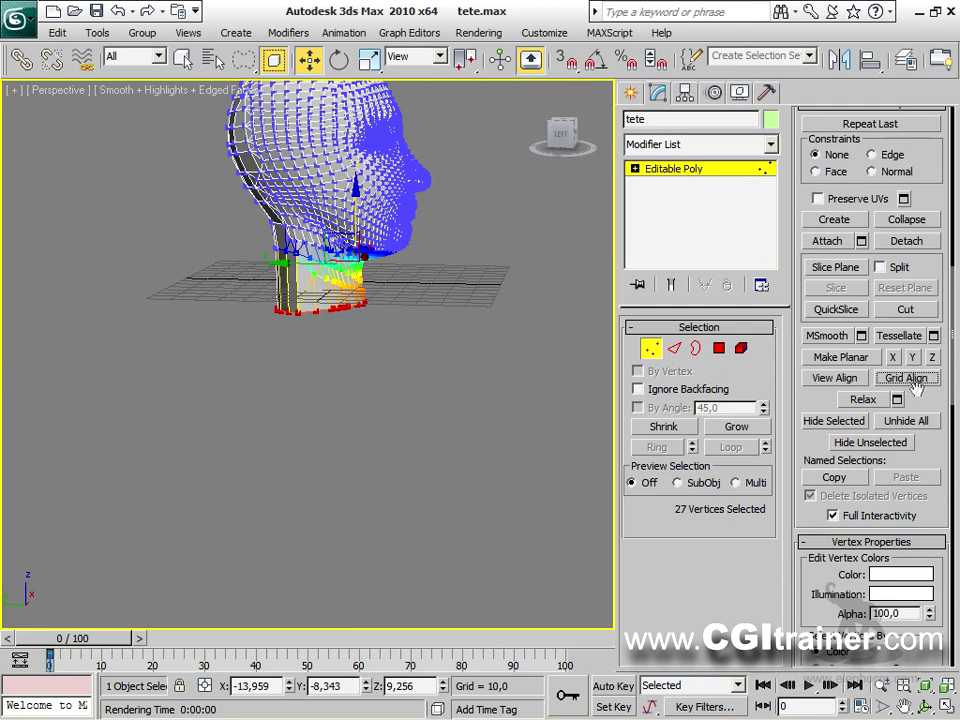
click(855, 381)
alt+middle_drag(408, 443, 271, 429)
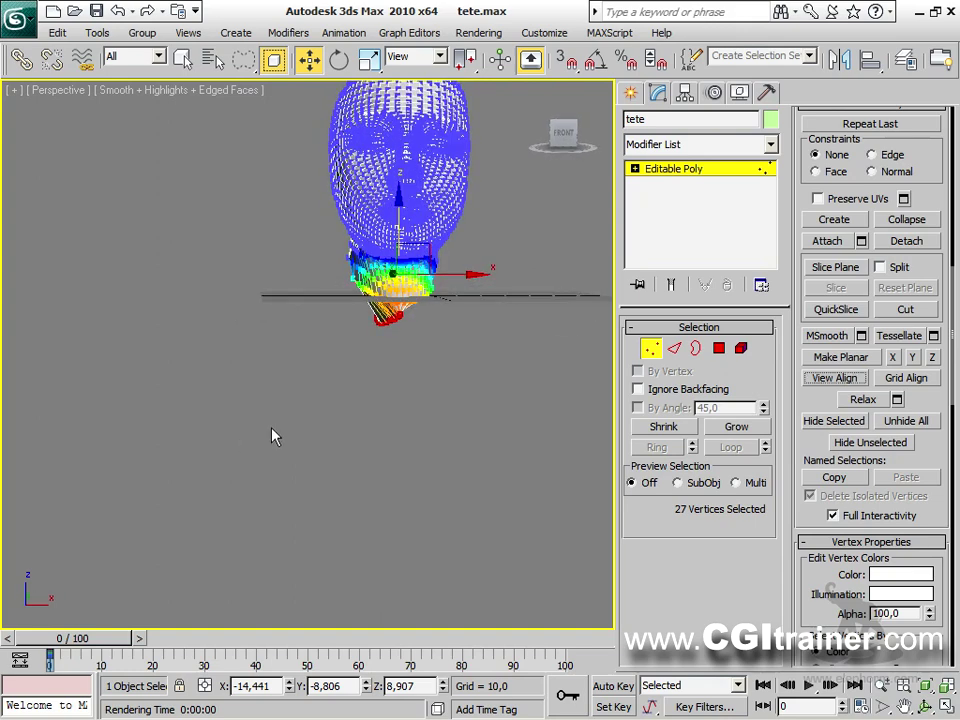
key(ctrl+z)
Step: Turn off Soft Selection and View Align the neck-edge vertices to a view from above the head
alt+middle_drag(454, 334, 114, 469)
middle_drag(249, 351, 410, 390)
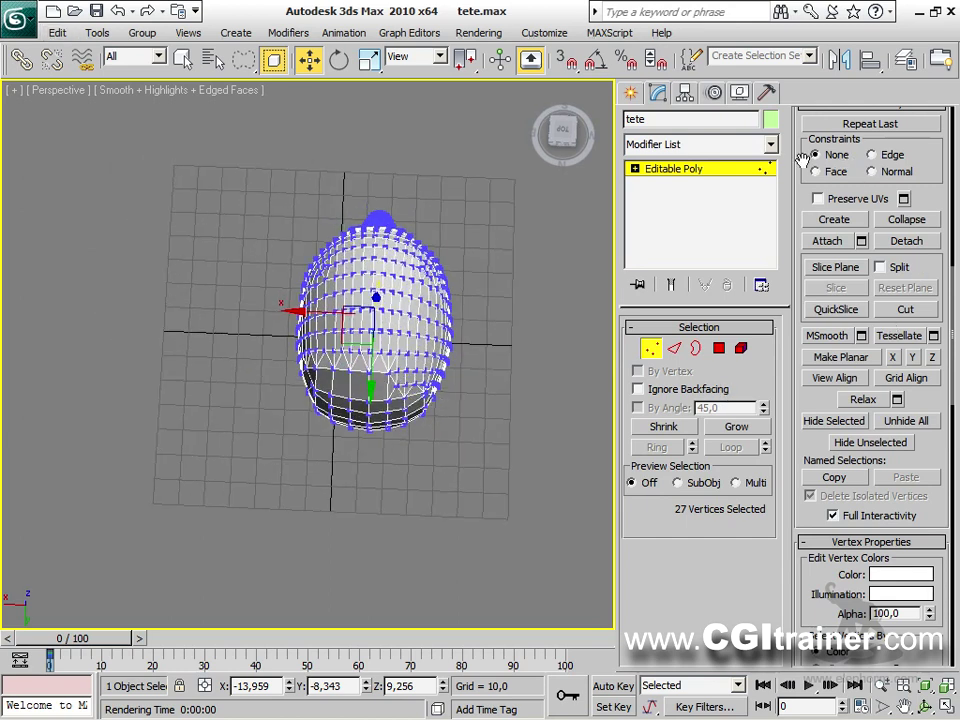
scroll(803, 160, up, 10)
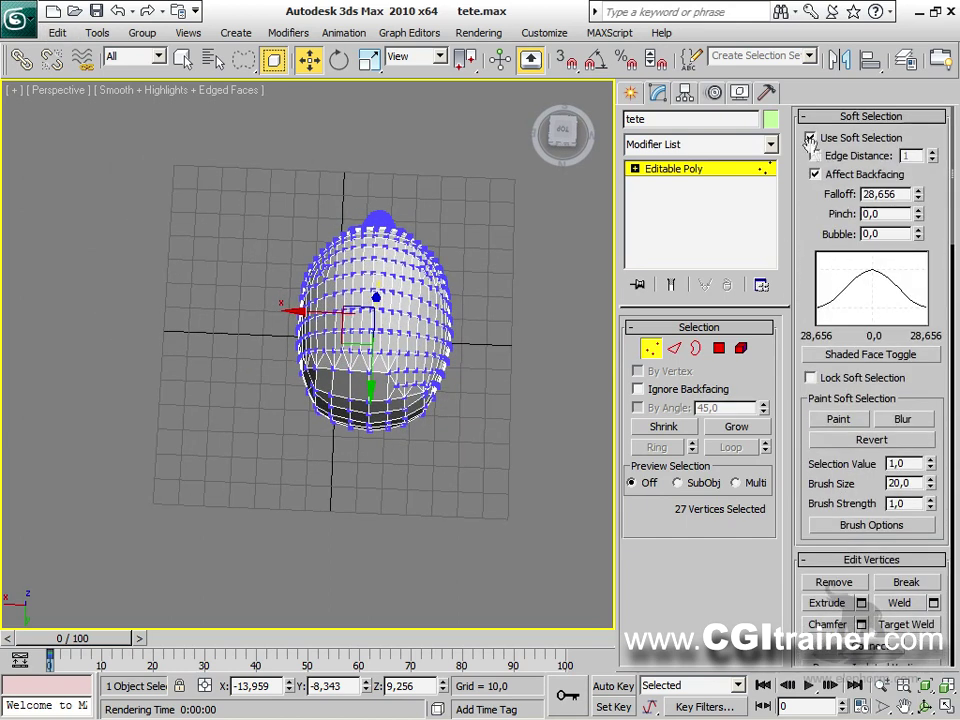
click(810, 139)
scroll(792, 532, down, 10)
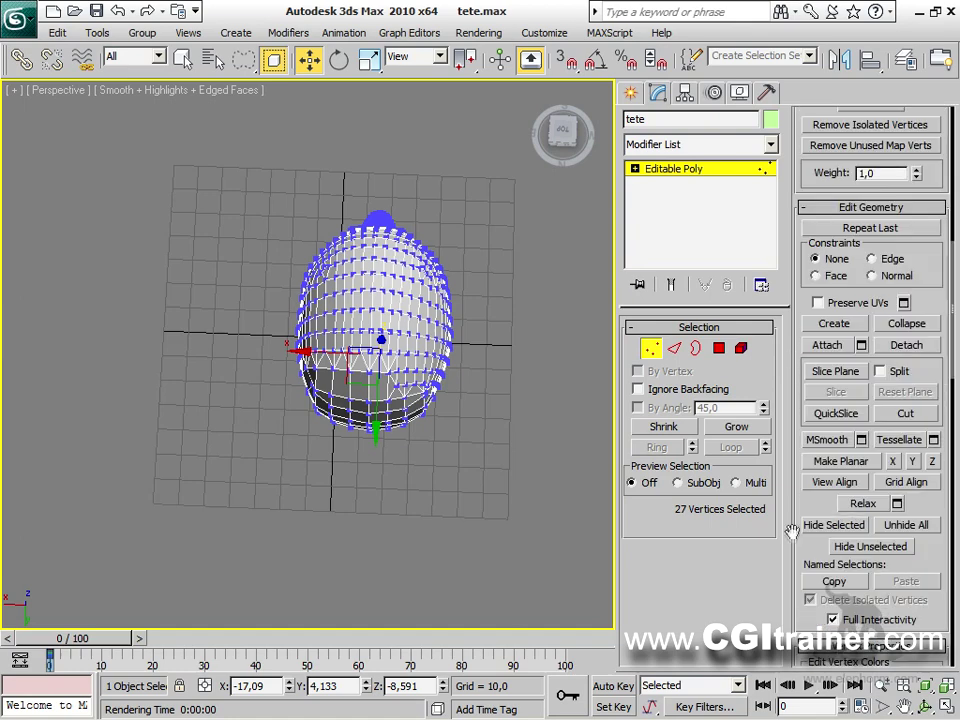
click(826, 483)
alt+middle_drag(510, 473, 305, 570)
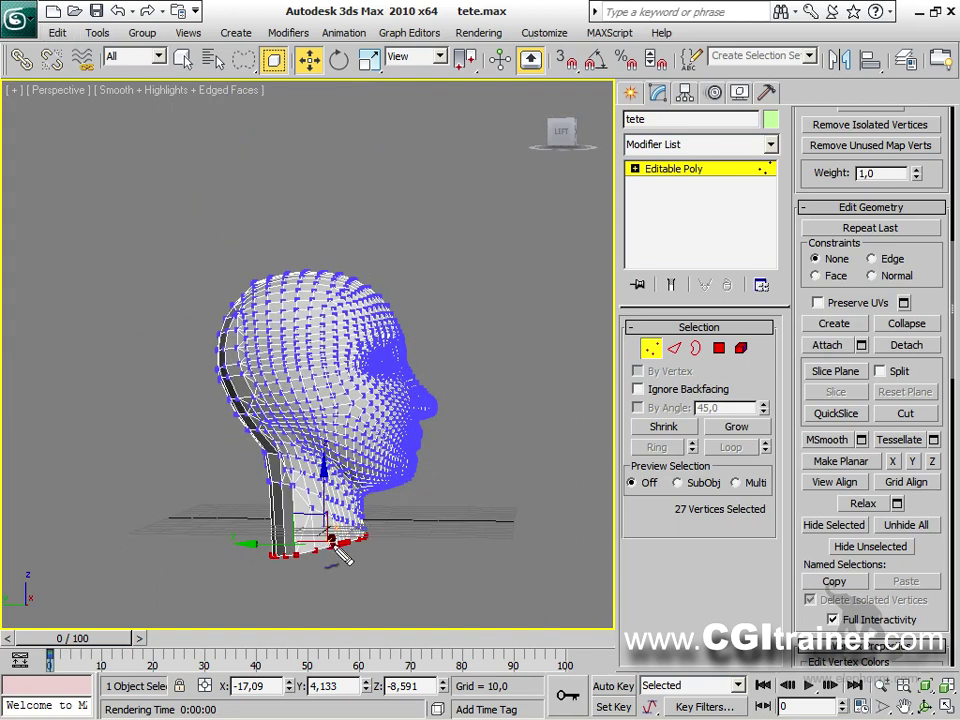
drag(220, 112, 197, 183)
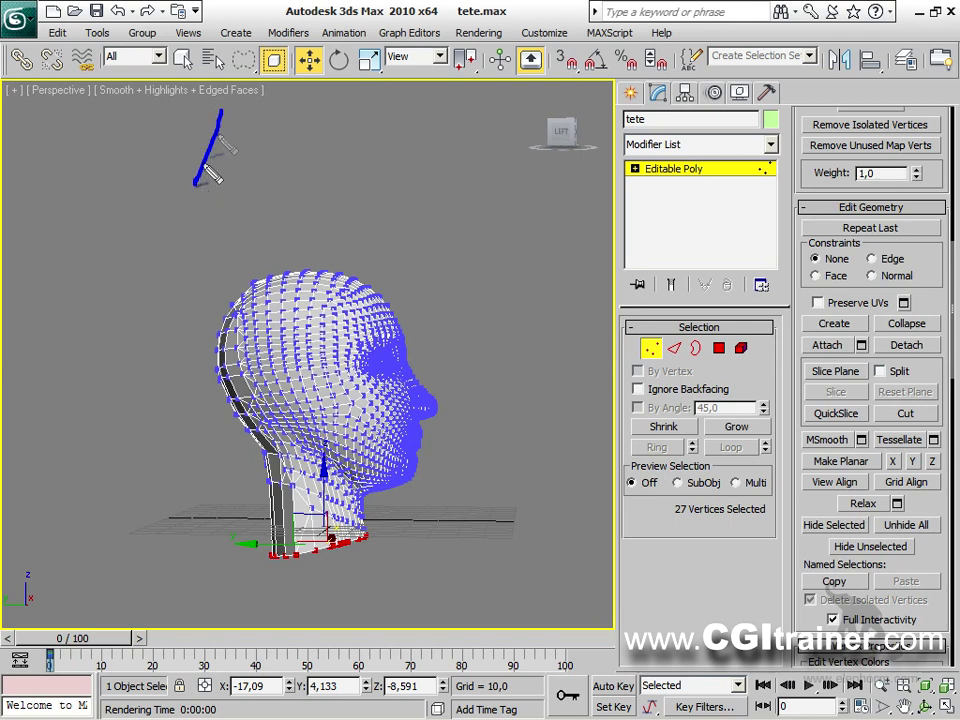
drag(221, 110, 272, 150)
mouse_move(208, 153)
mouse_down()
mouse_move(276, 144)
mouse_move(228, 158)
mouse_move(240, 151)
mouse_move(254, 222)
mouse_up()
mouse_move(230, 568)
mouse_down()
mouse_move(282, 568)
mouse_move(405, 533)
mouse_up()
drag(115, 190, 378, 140)
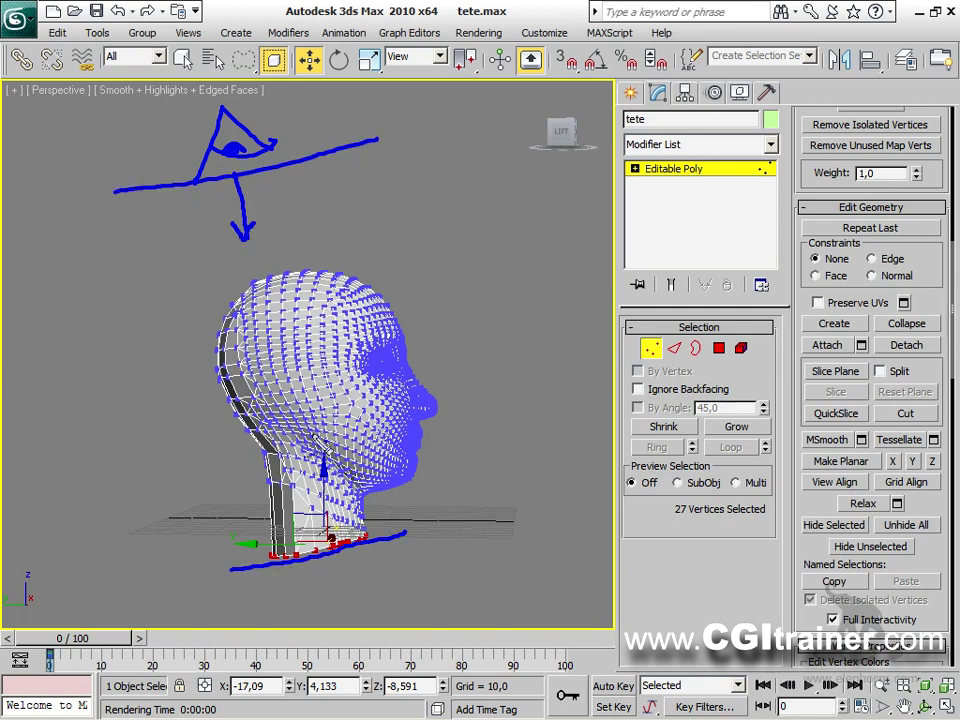
key(Escape)
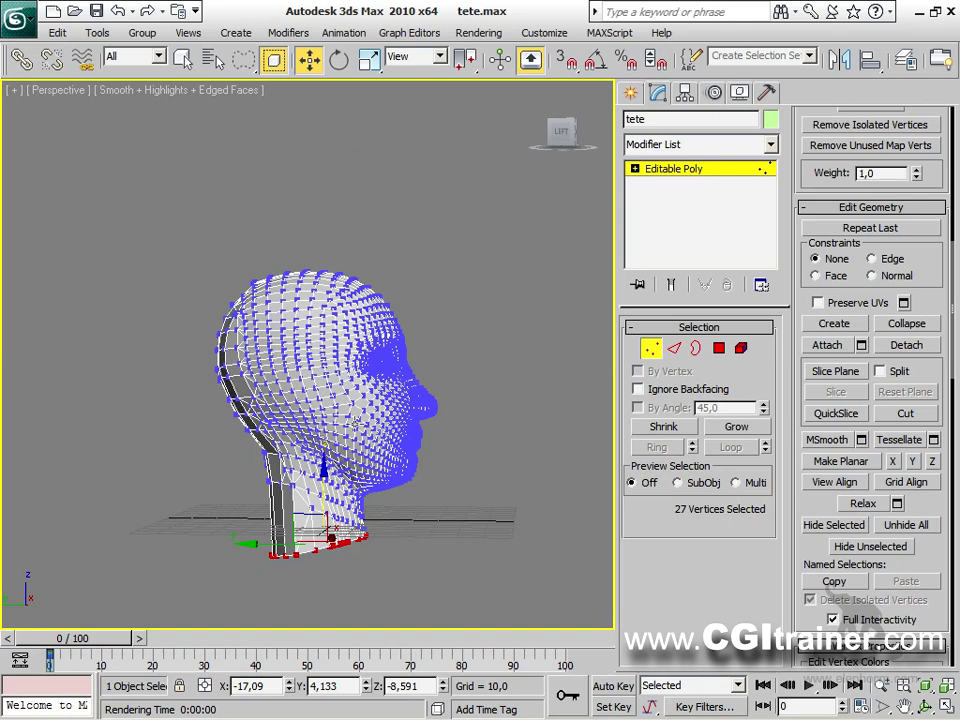
Step: Bring up the Relax settings for the neck-edge vertices and turn Soft Selection back on with a falloff of 36.679
alt+middle_drag(212, 302, 302, 352)
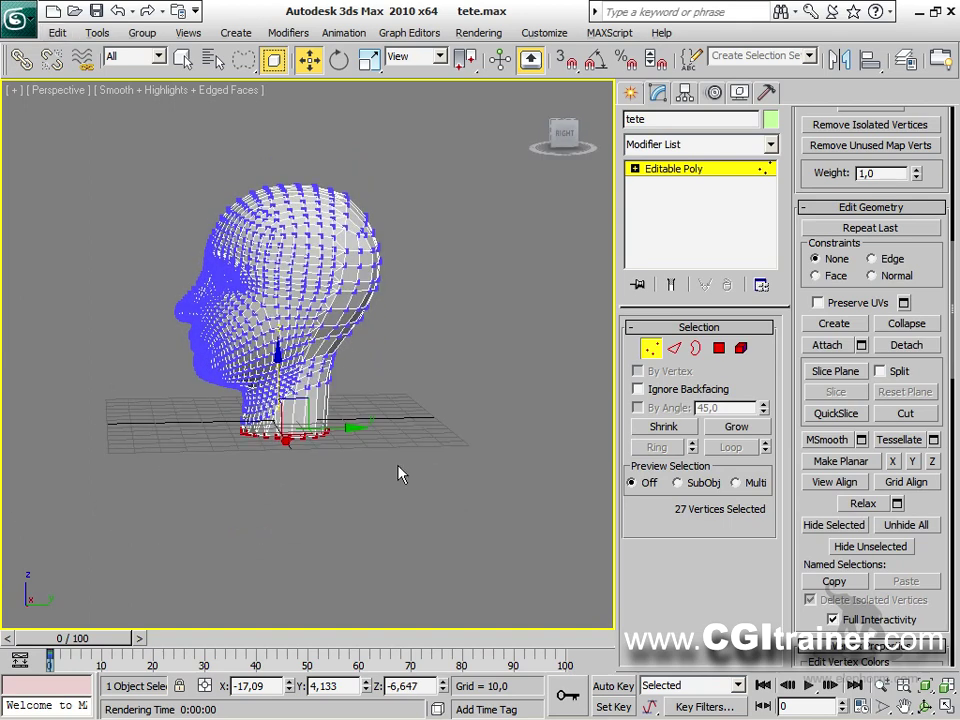
scroll(398, 474, up, 3)
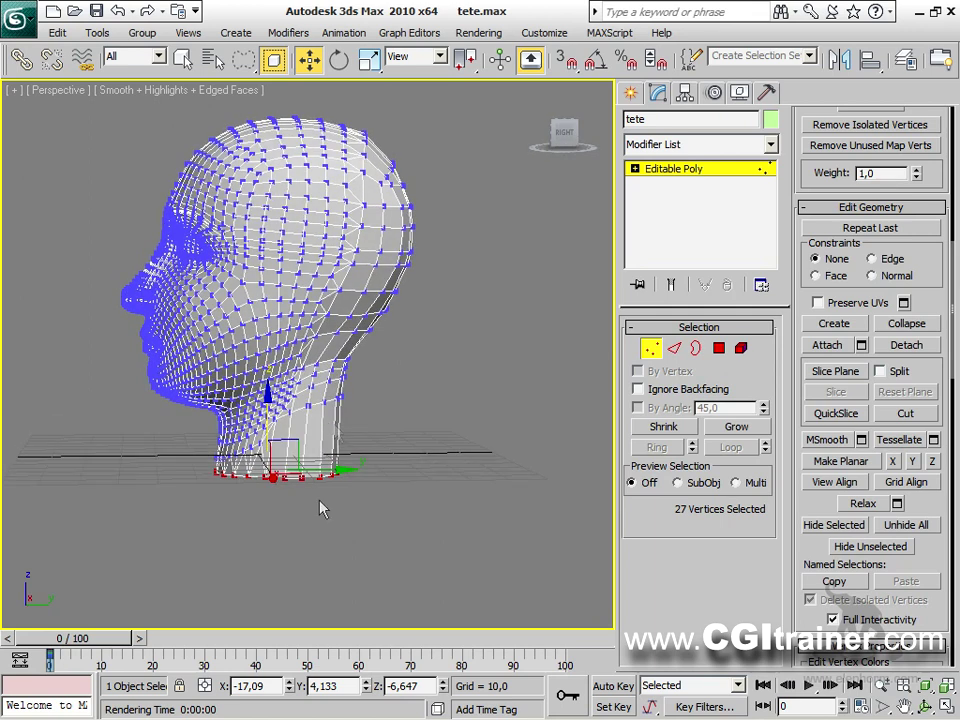
click(898, 503)
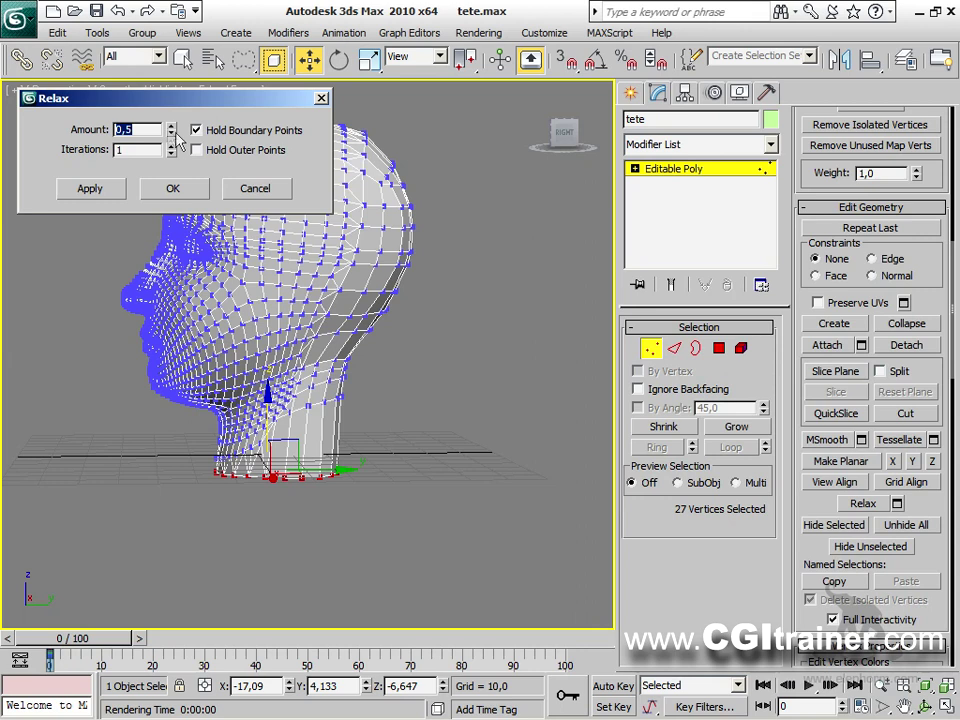
mouse_move(171, 132)
mouse_down()
mouse_move(172, 108)
mouse_move(171, 132)
mouse_up()
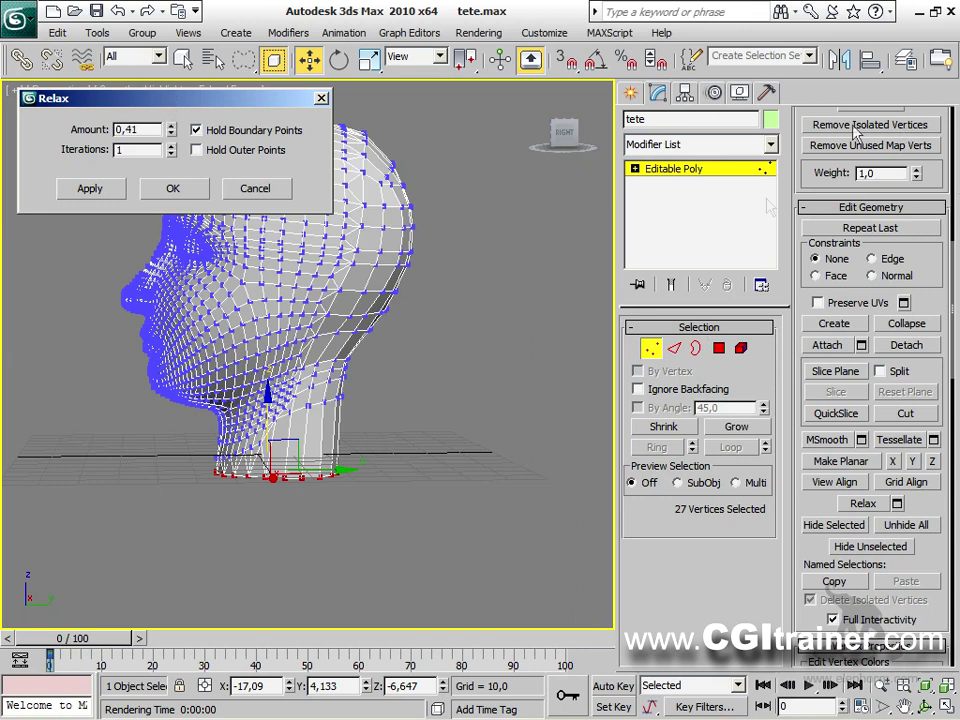
scroll(794, 180, up, 10)
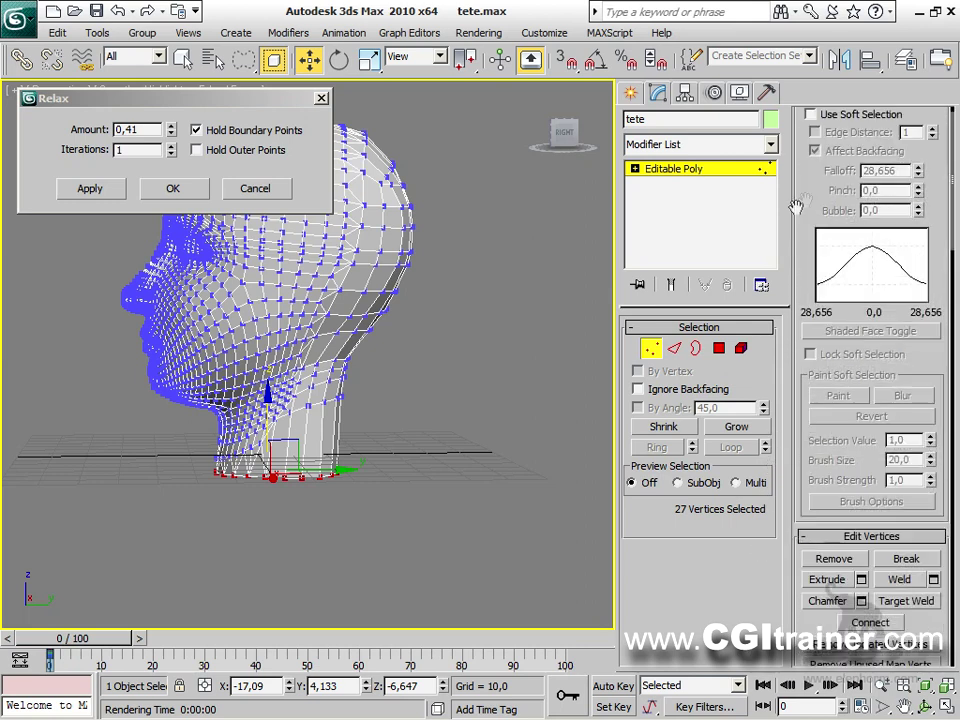
scroll(795, 200, up, 1)
click(810, 137)
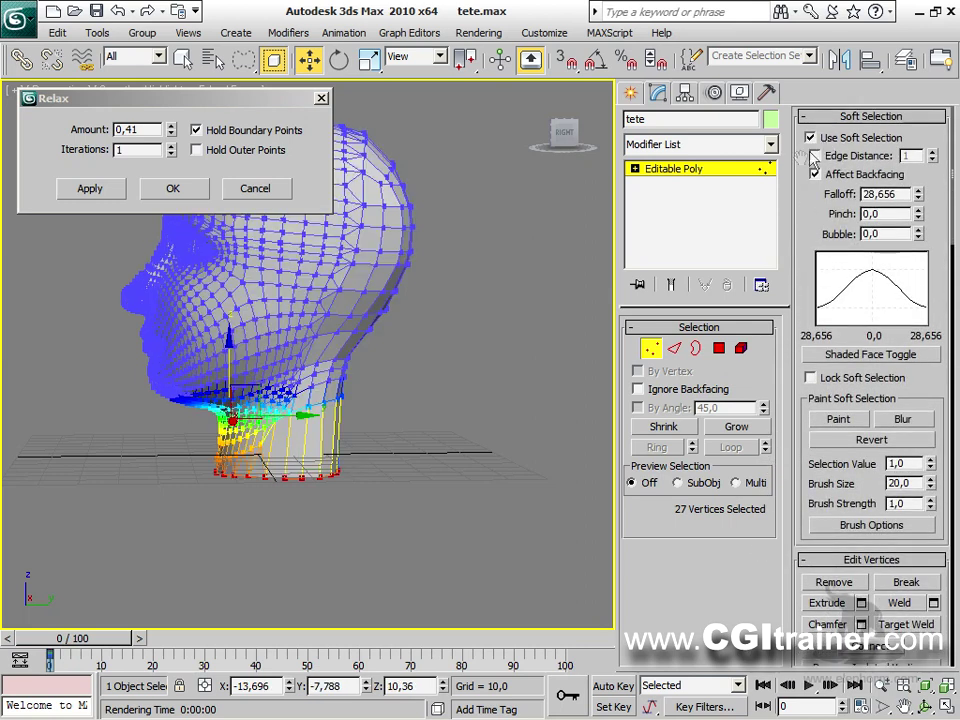
mouse_move(918, 197)
mouse_down()
mouse_move(918, 158)
mouse_move(918, 180)
mouse_up()
Step: Relax the softly selected neck vertices with an amount of 1.0 and 139 iterations
drag(171, 125, 172, 688)
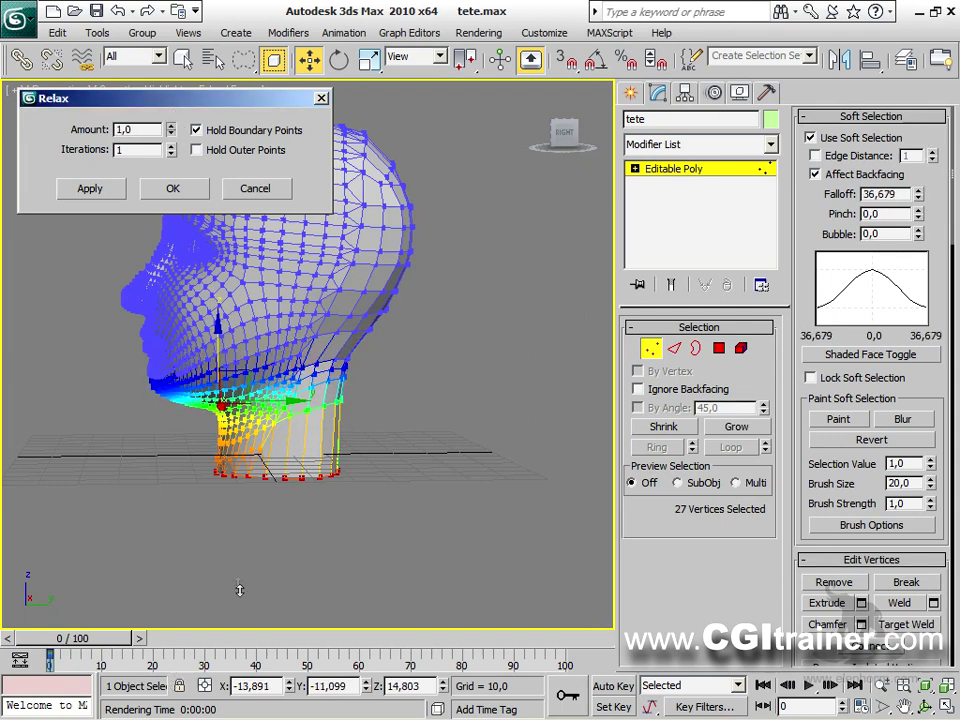
drag(171, 150, 268, 598)
alt+middle_drag(285, 435, 350, 455)
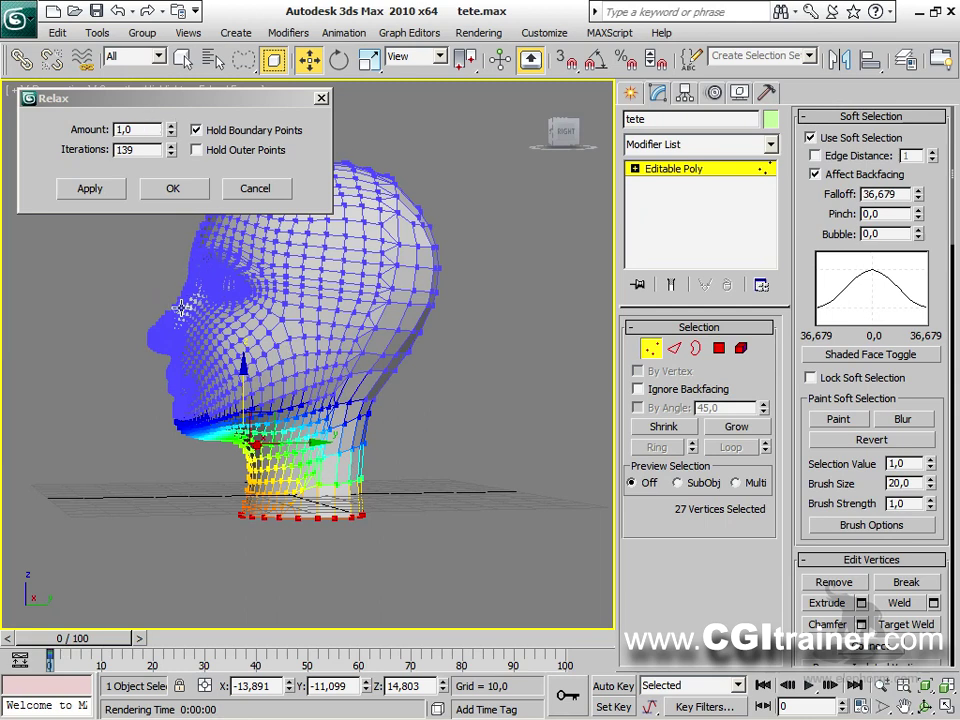
click(185, 190)
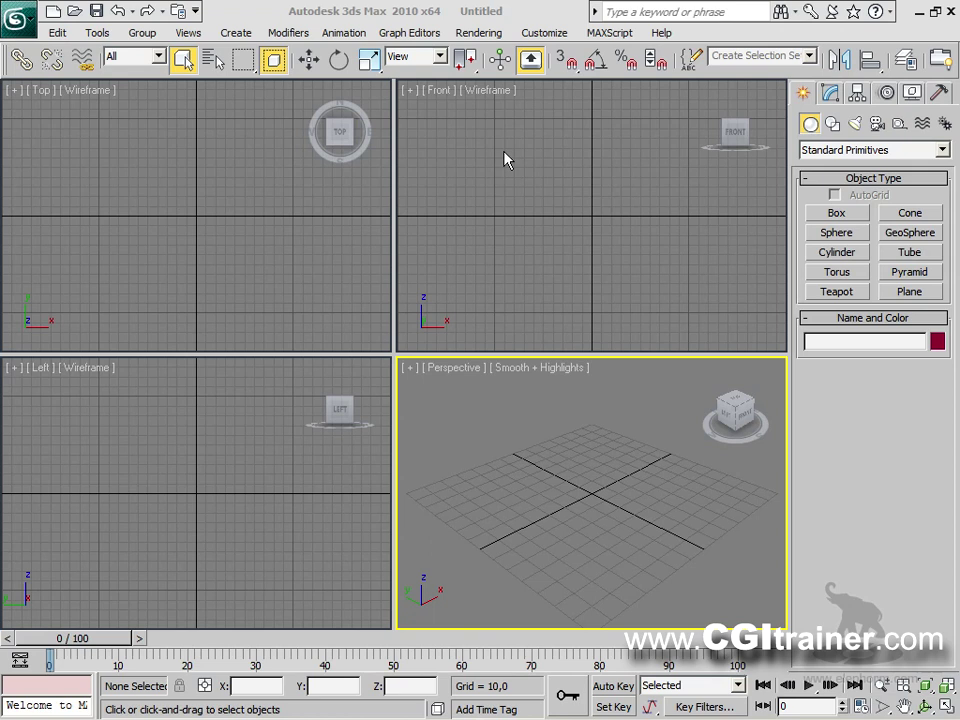
Step: Create a sphere with a radius of about 72 at the centre of the empty scene and maximize the perspective view
click(837, 232)
drag(594, 497, 634, 444)
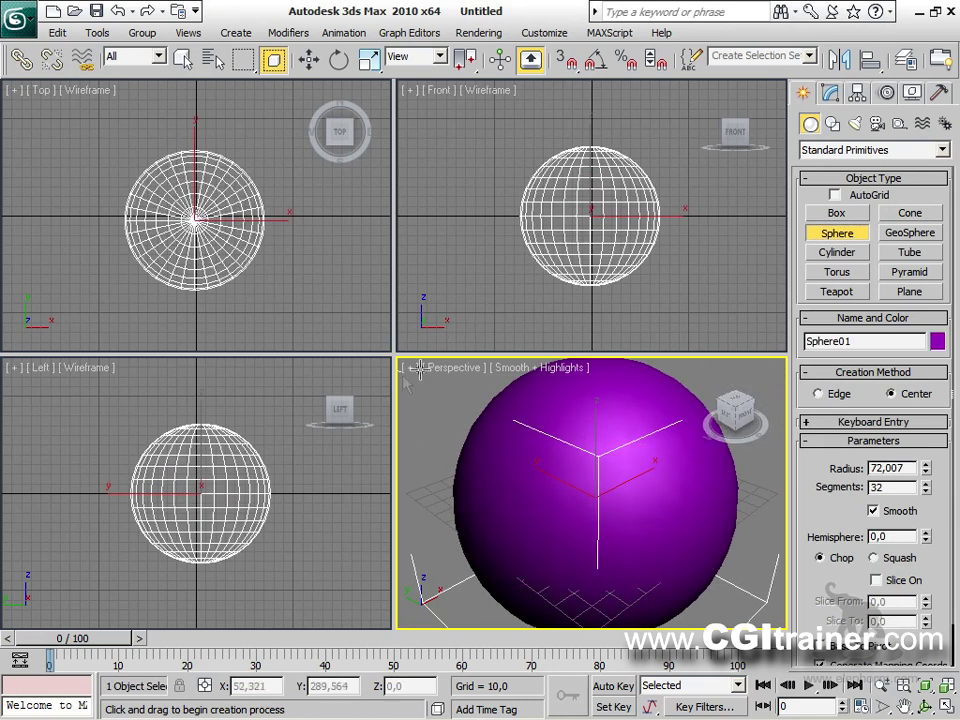
key(alt+w)
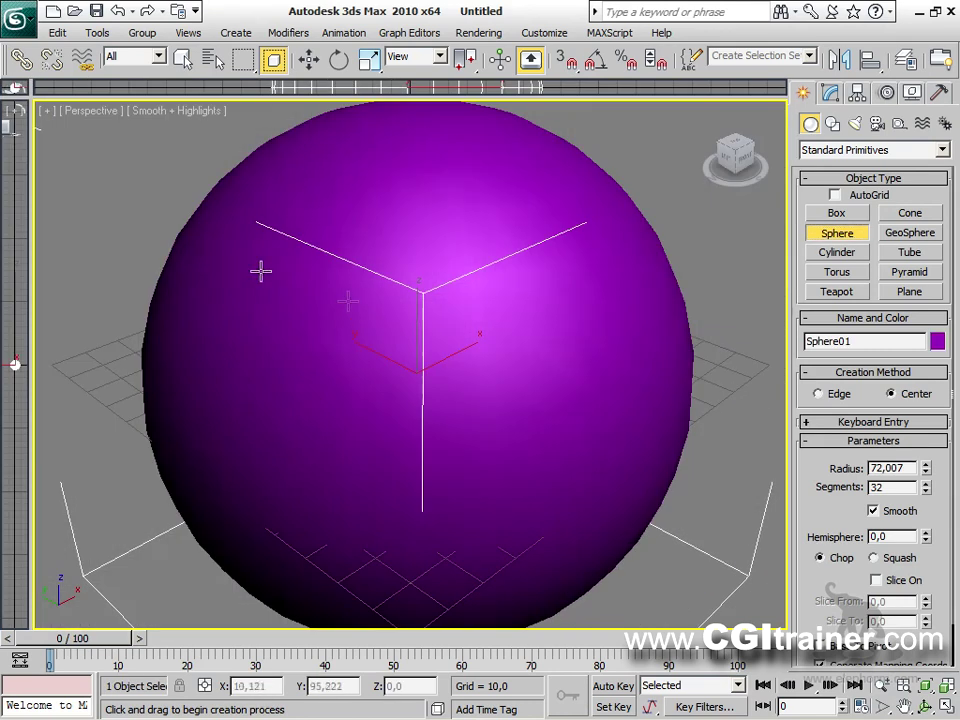
scroll(339, 268, down, 3)
scroll(367, 319, down, 3)
right_click(407, 328)
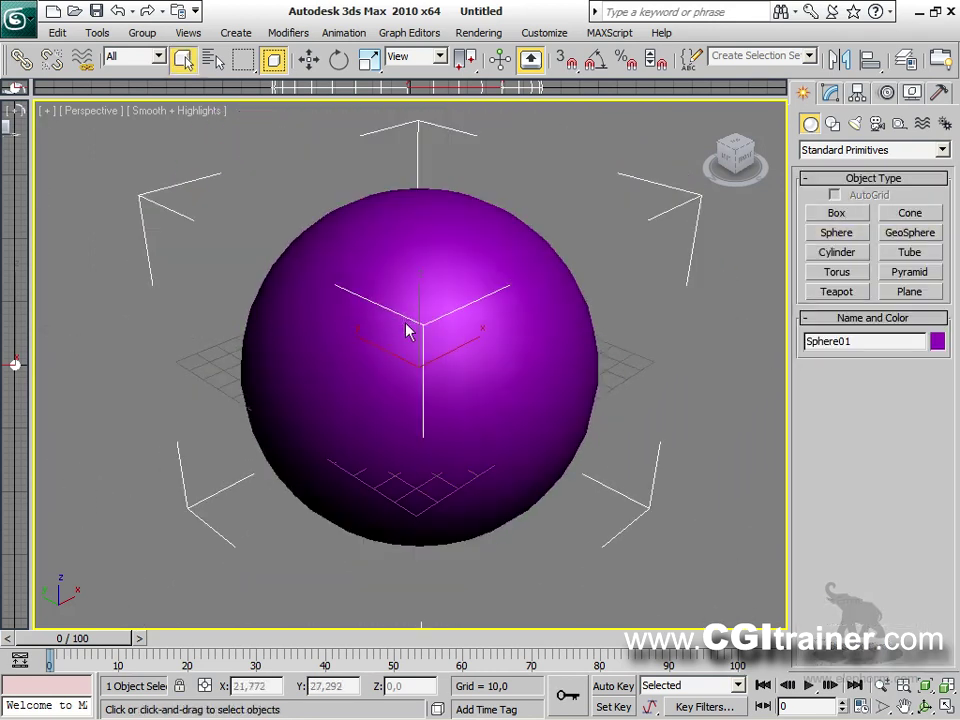
Step: Convert the sphere to an Editable Poly
right_click(459, 440)
mouse_move(560, 611)
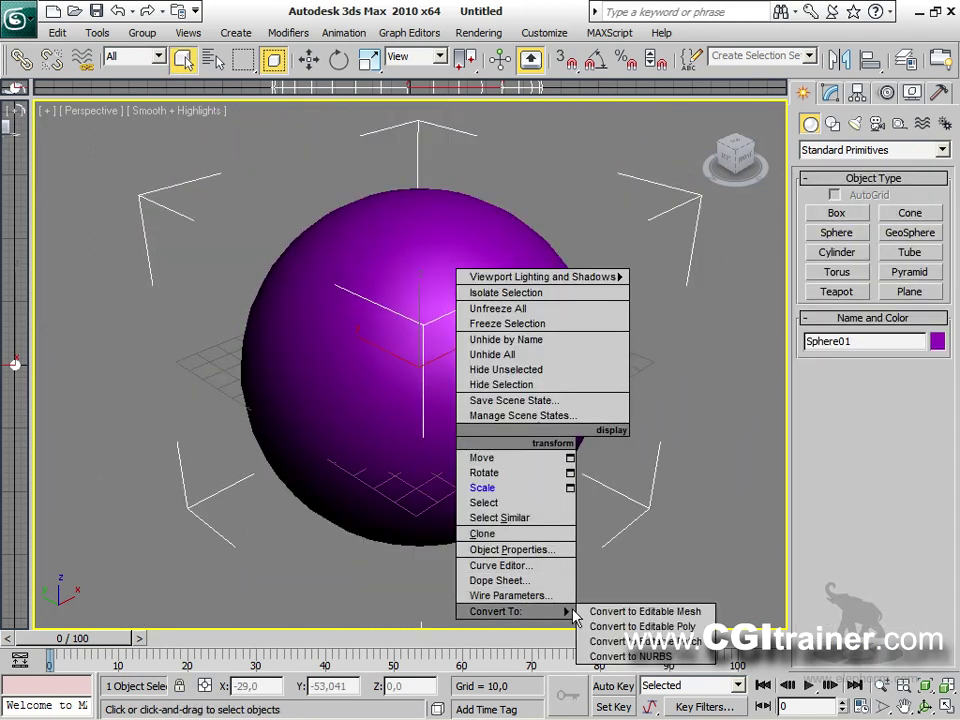
click(630, 625)
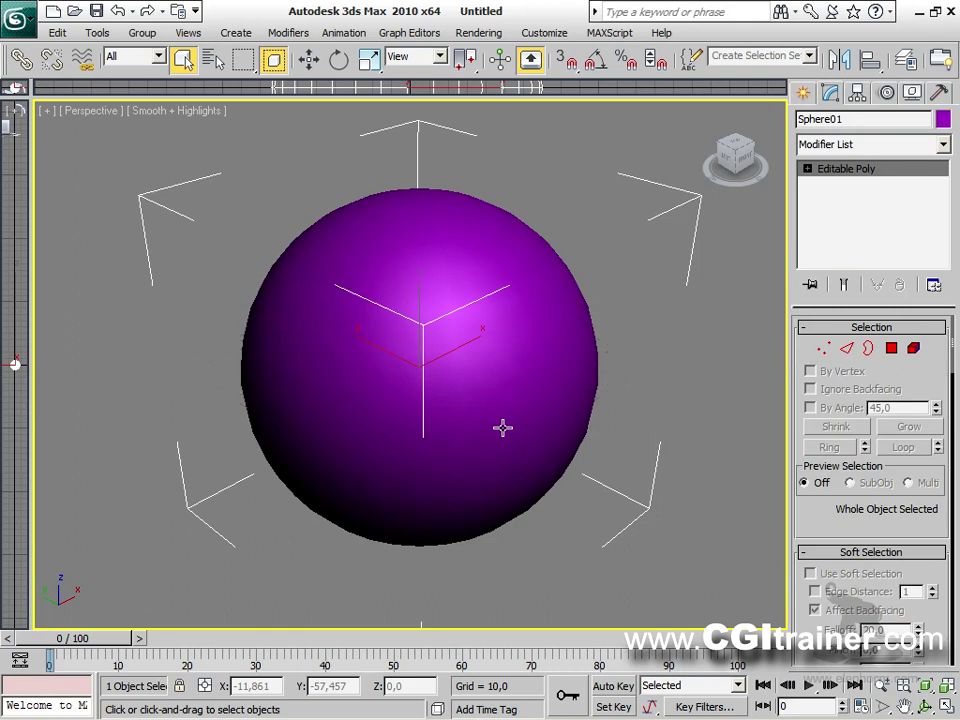
Step: Open the Material Editor beside the sphere and assign the 01 - Default material to it
middle_drag(501, 373, 525, 369)
scroll(566, 369, down, 3)
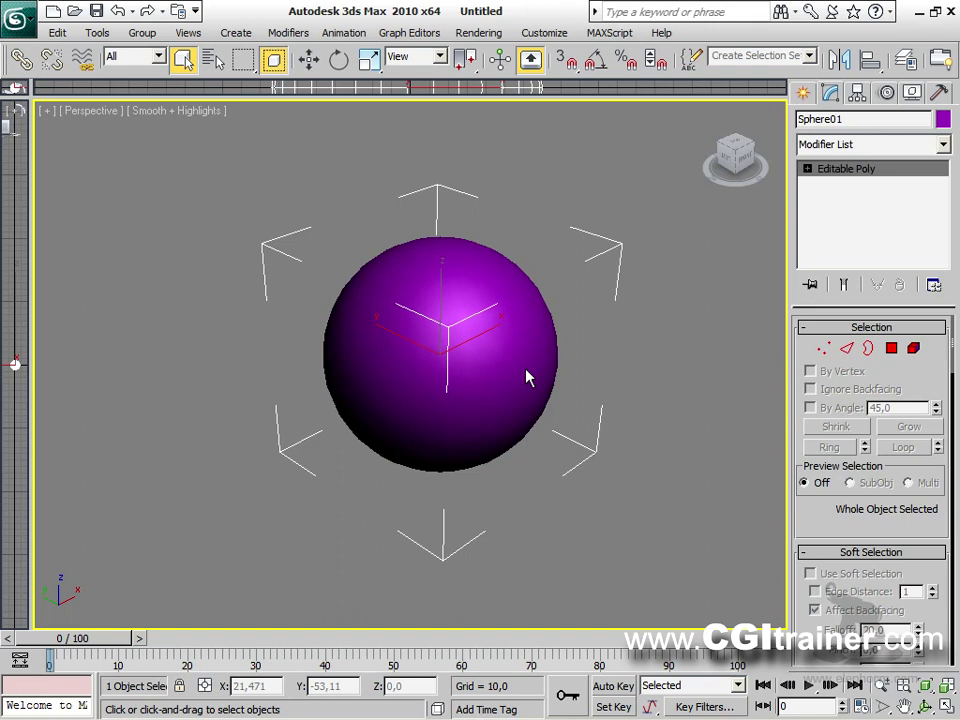
key(m)
drag(470, 104, 244, 12)
middle_drag(357, 406, 508, 405)
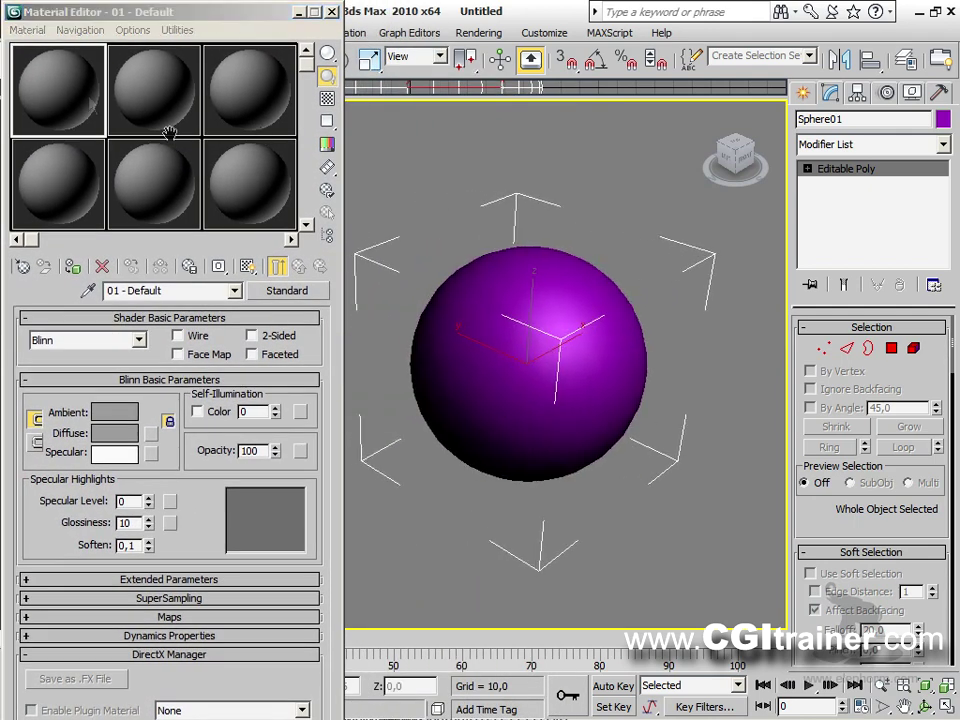
drag(292, 228, 495, 356)
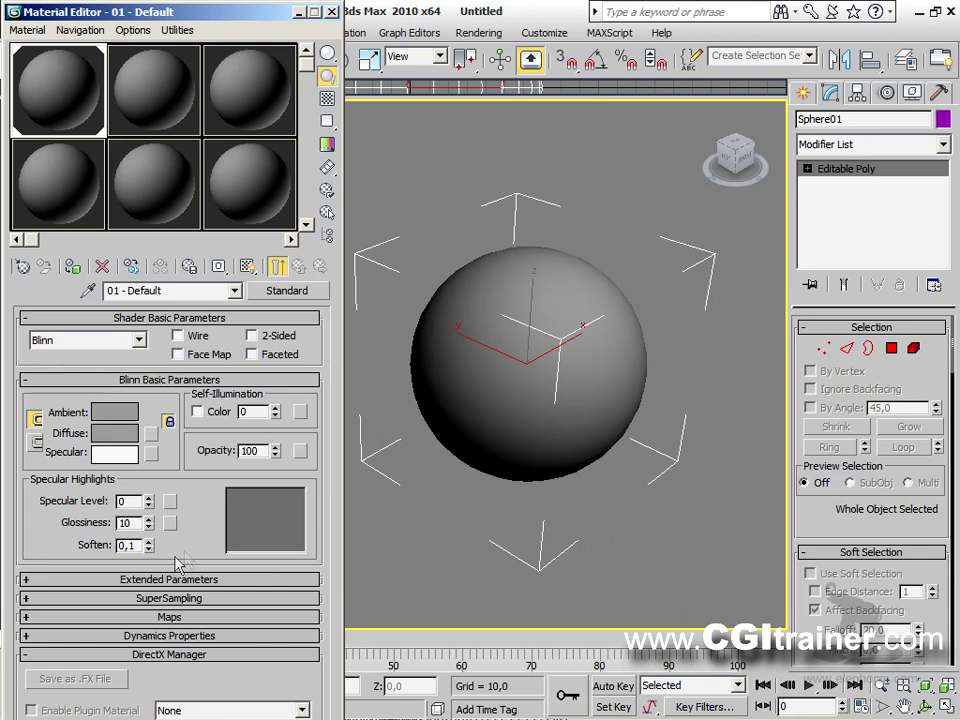
Step: Collapse the material's rollouts, add a Noise map to its Displacement slot, and render the perspective view
right_click(206, 530)
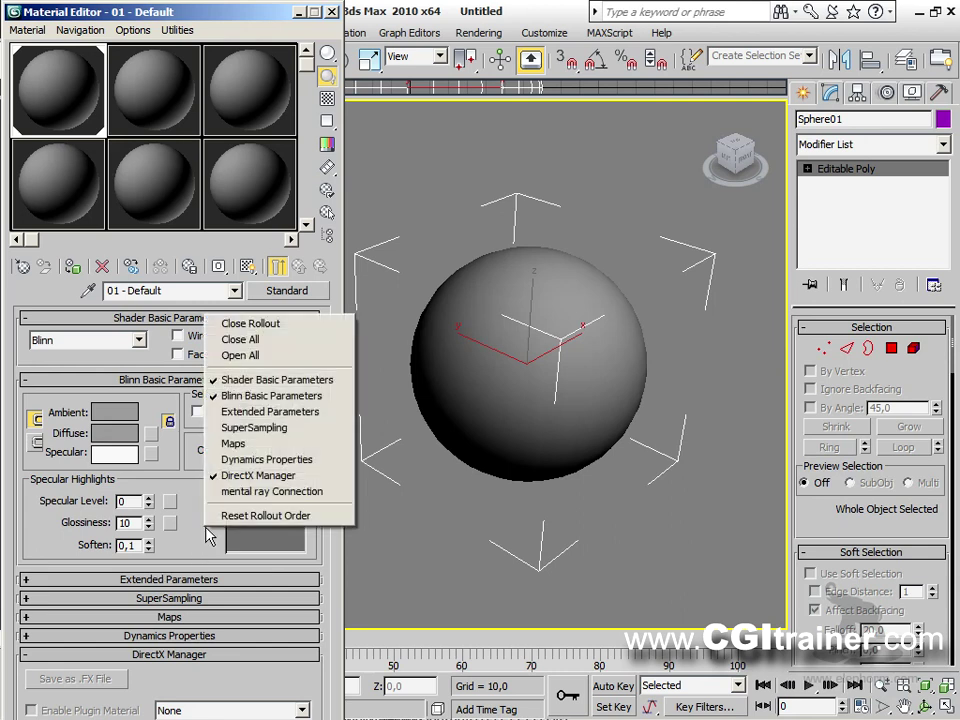
click(239, 343)
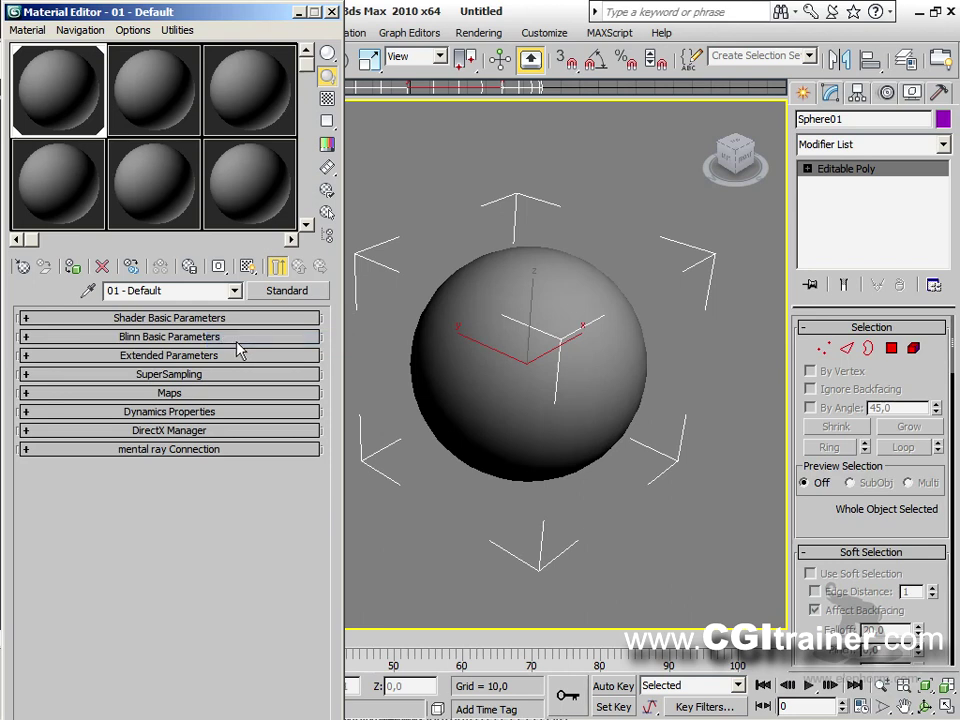
click(136, 393)
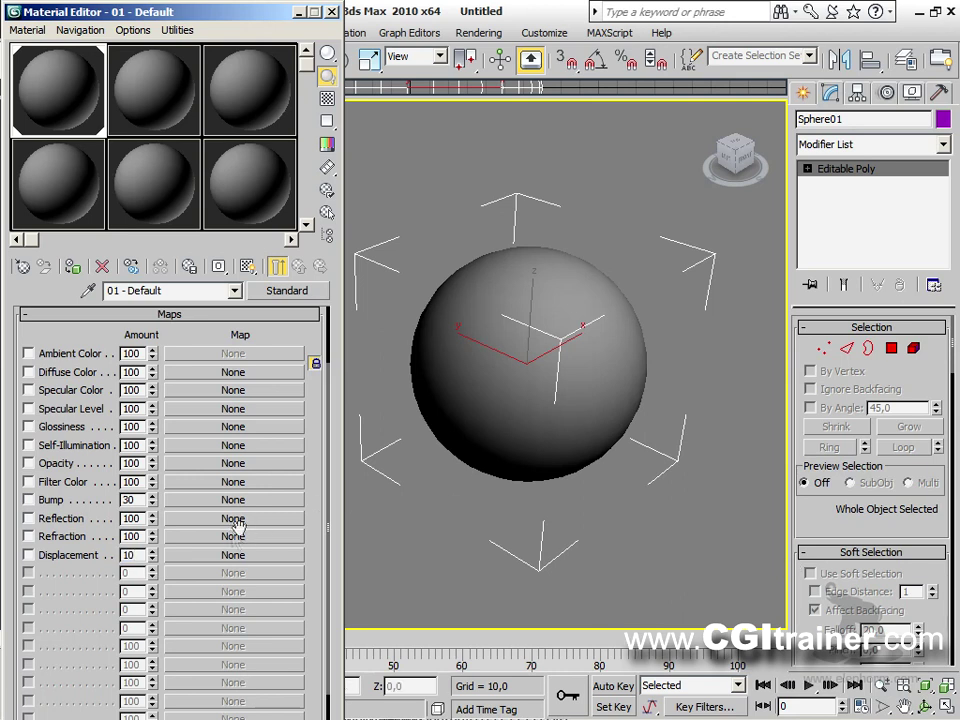
click(228, 556)
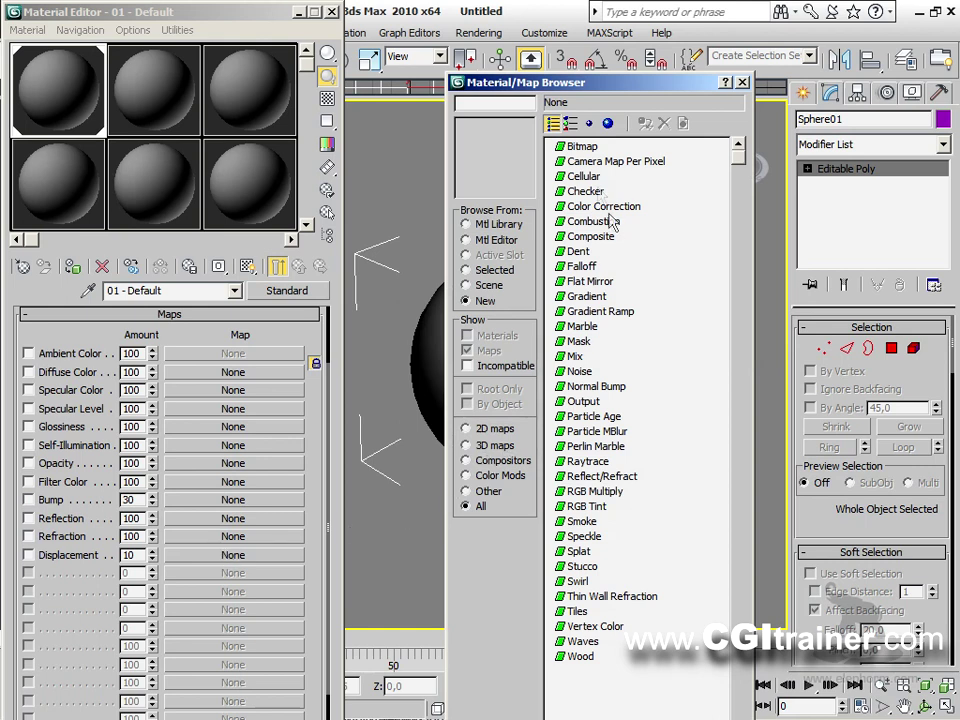
drag(623, 88, 576, 36)
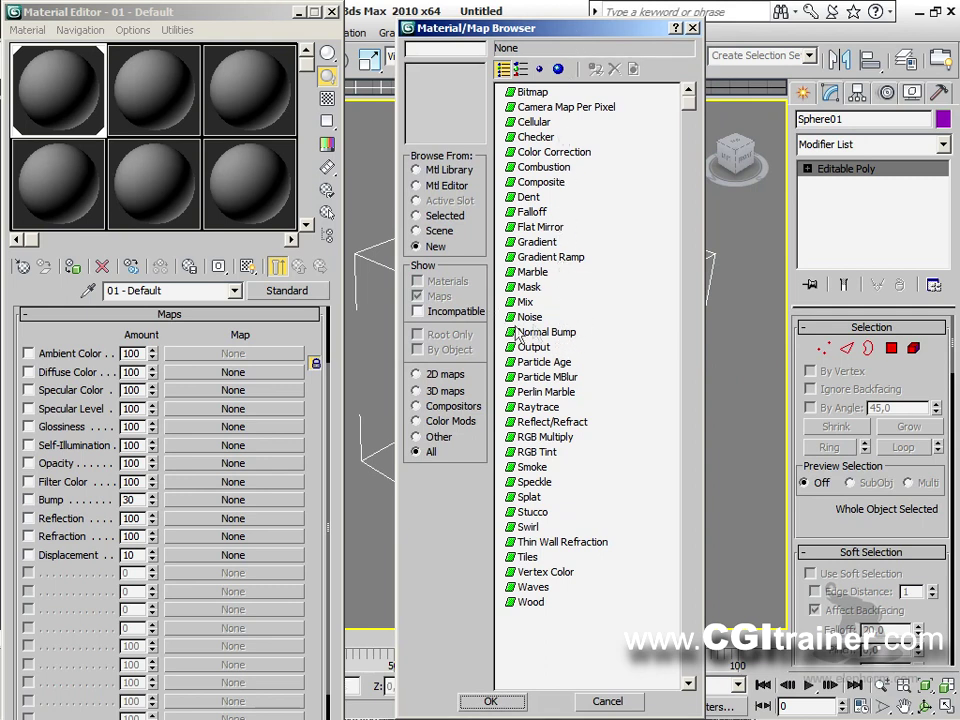
click(575, 318)
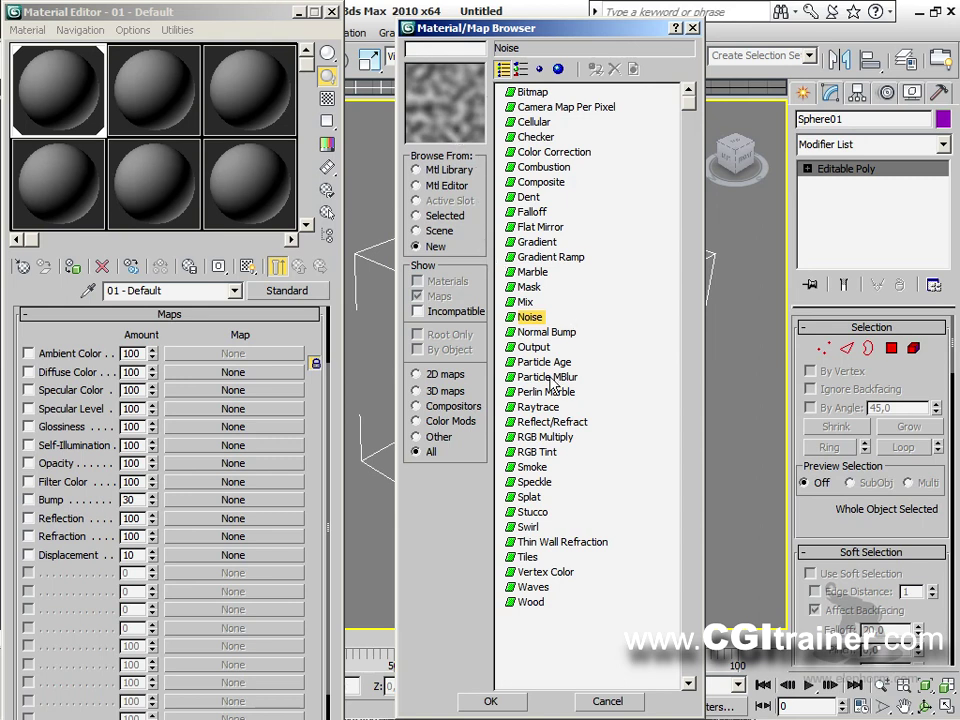
click(492, 702)
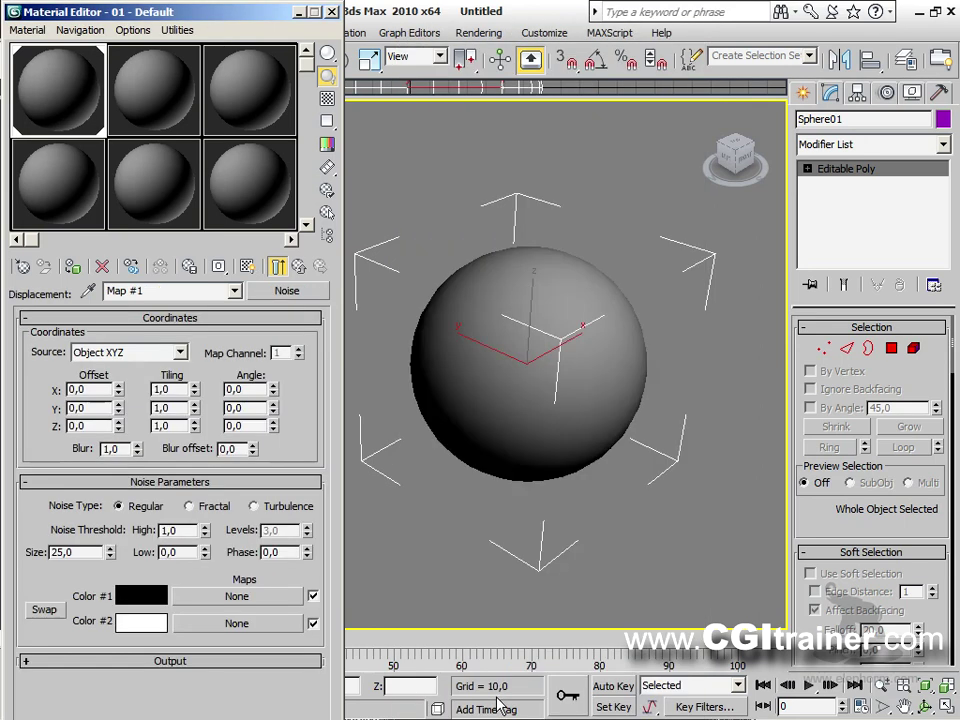
key(shift+q)
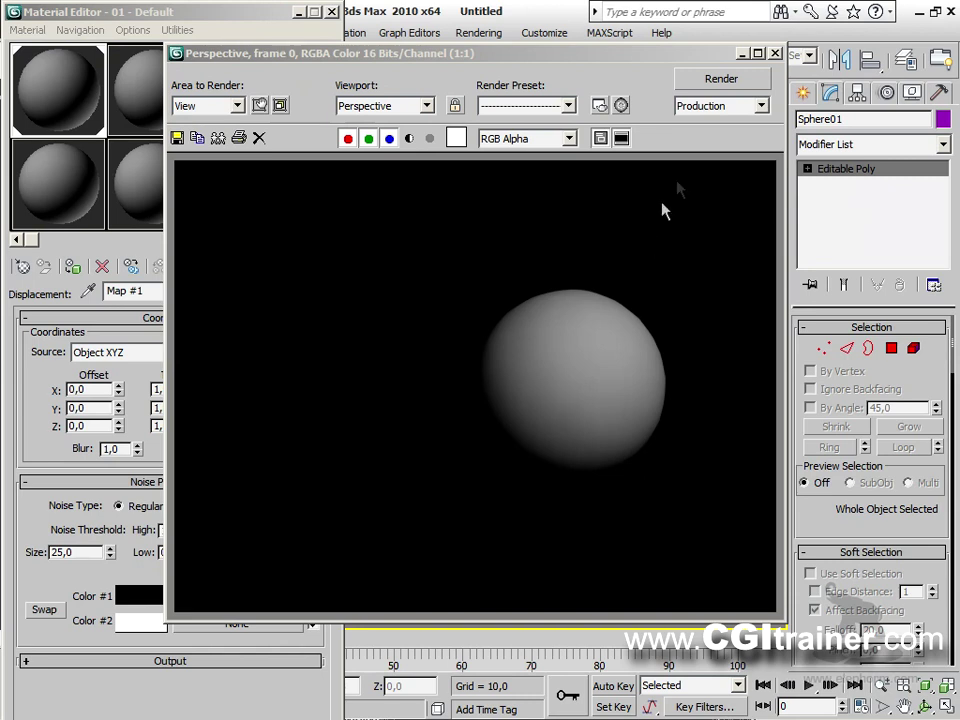
Step: Return to the 01 - Default material, set its Displacement amount to 50, and render the perspective view
click(776, 55)
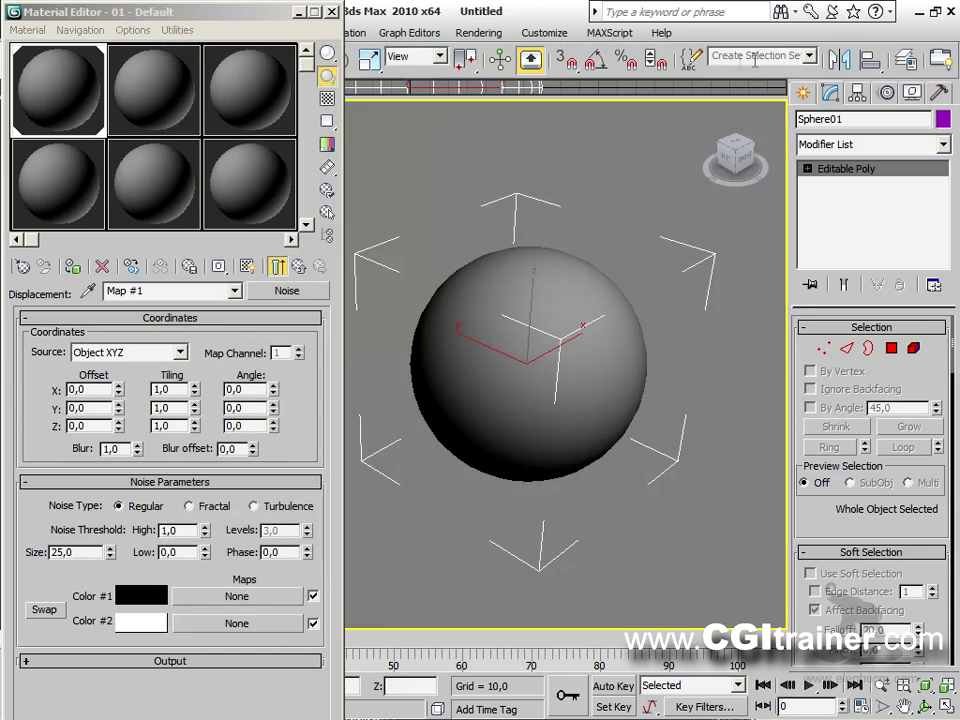
click(236, 291)
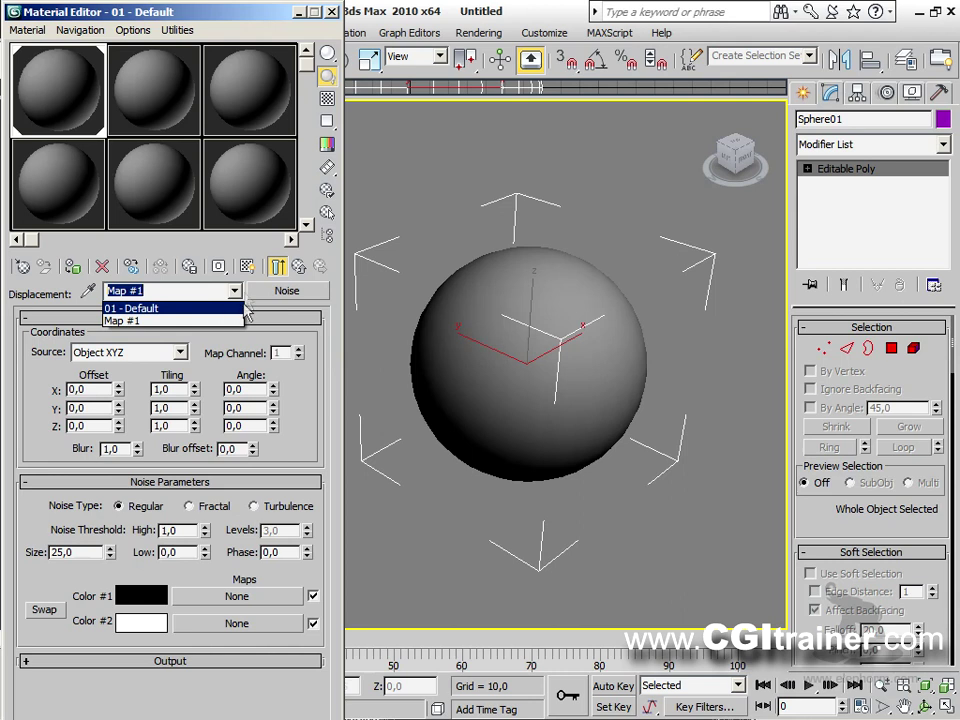
click(230, 309)
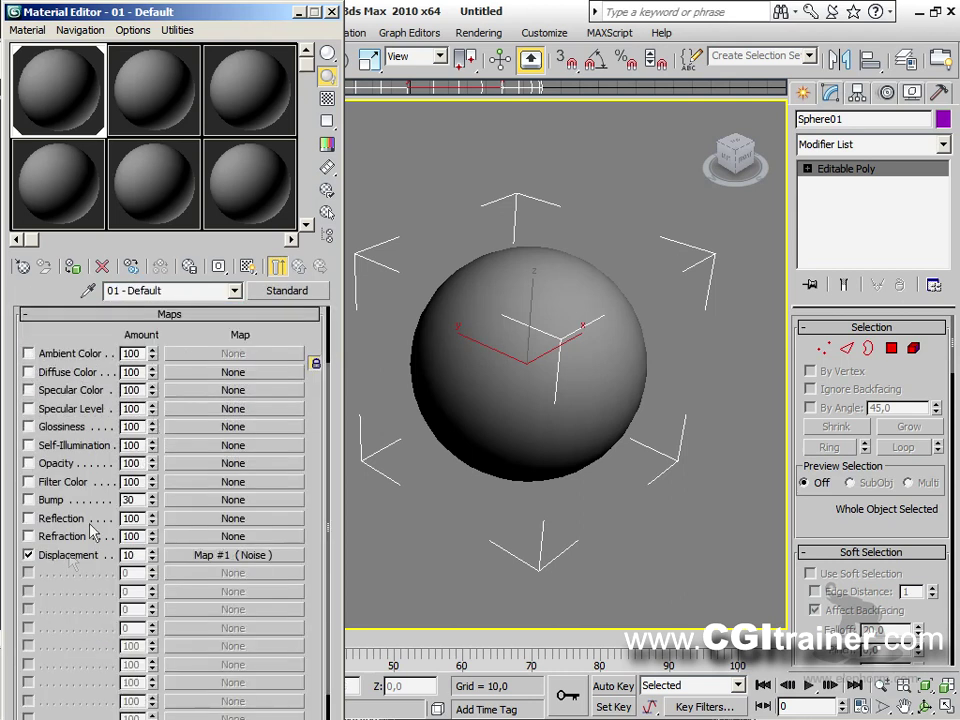
drag(154, 562, 155, 517)
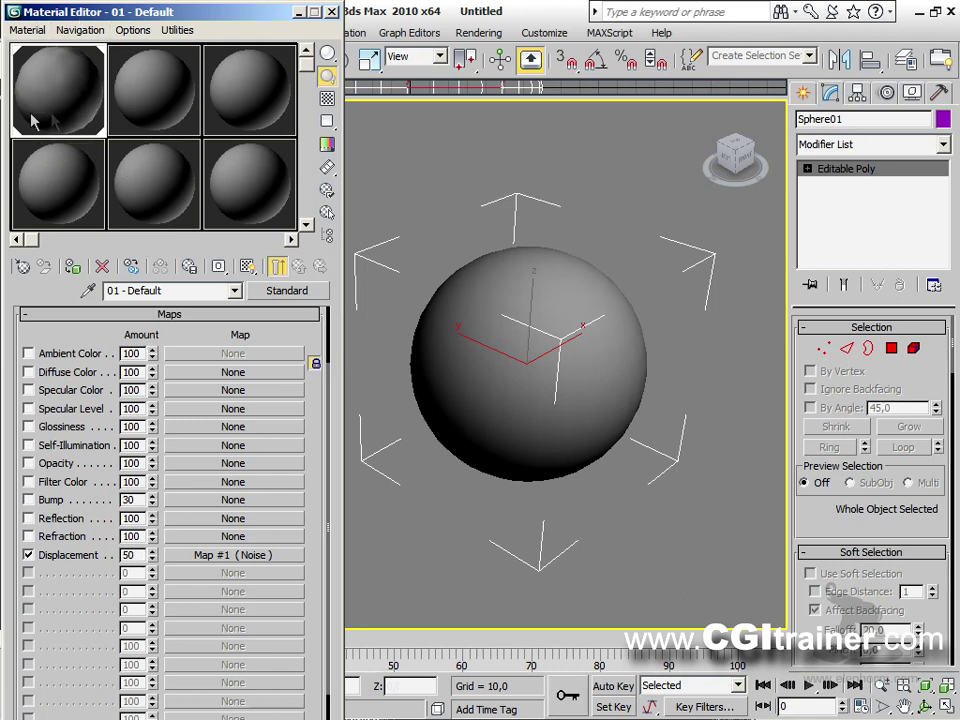
key(shift+q)
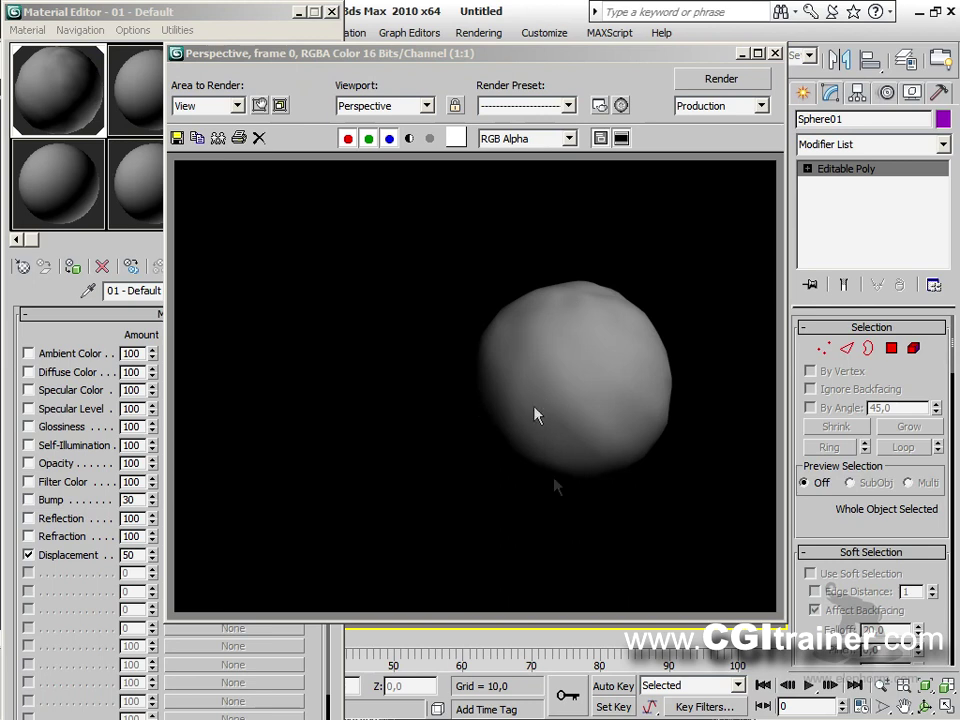
click(775, 54)
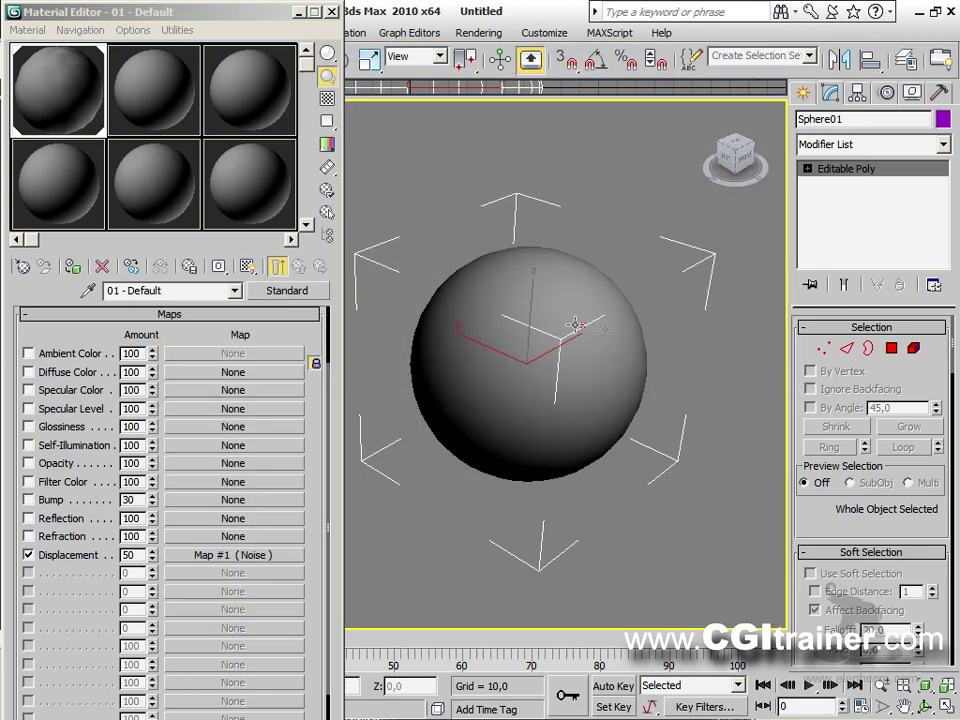
Step: Enable Subdivision Displacement on the sphere's Editable Poly with the Low preset and render the view
click(822, 348)
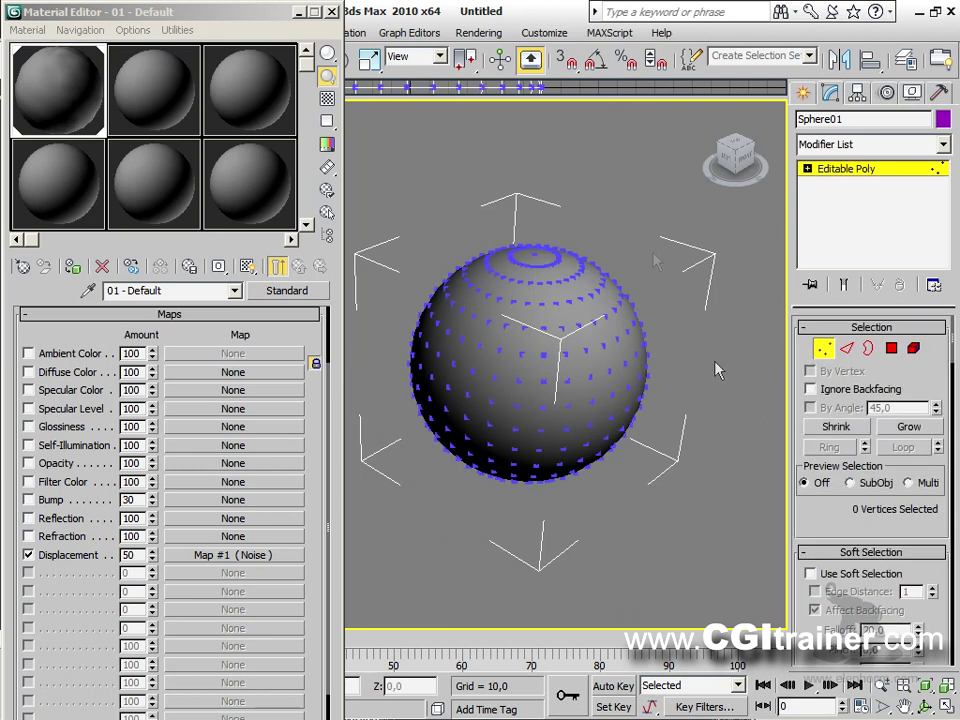
click(822, 348)
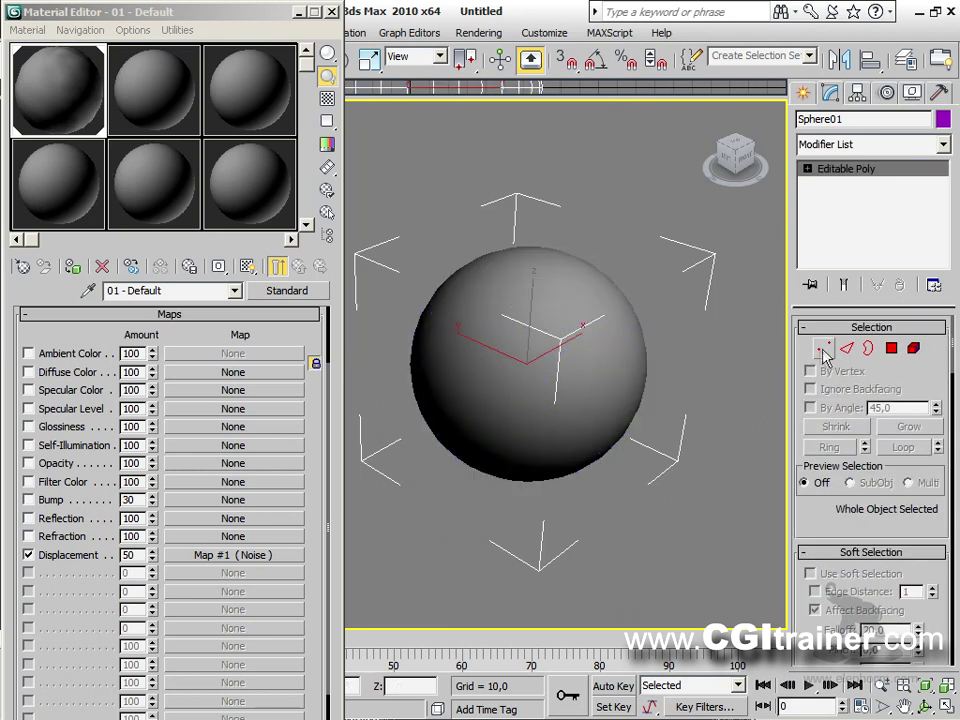
scroll(802, 526, down, 10)
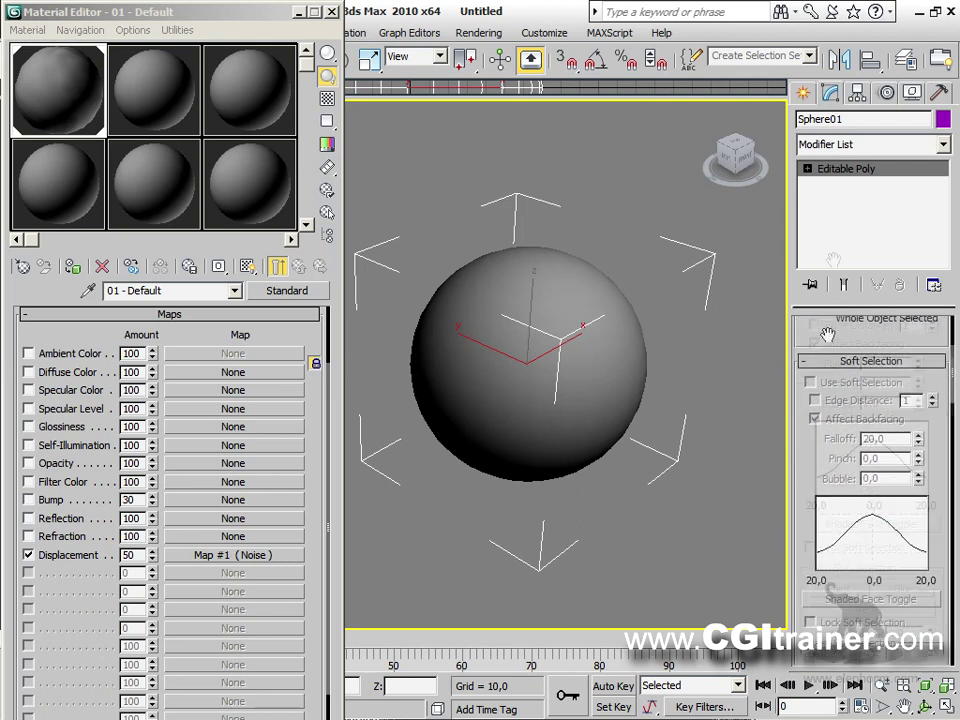
drag(806, 568, 818, 58)
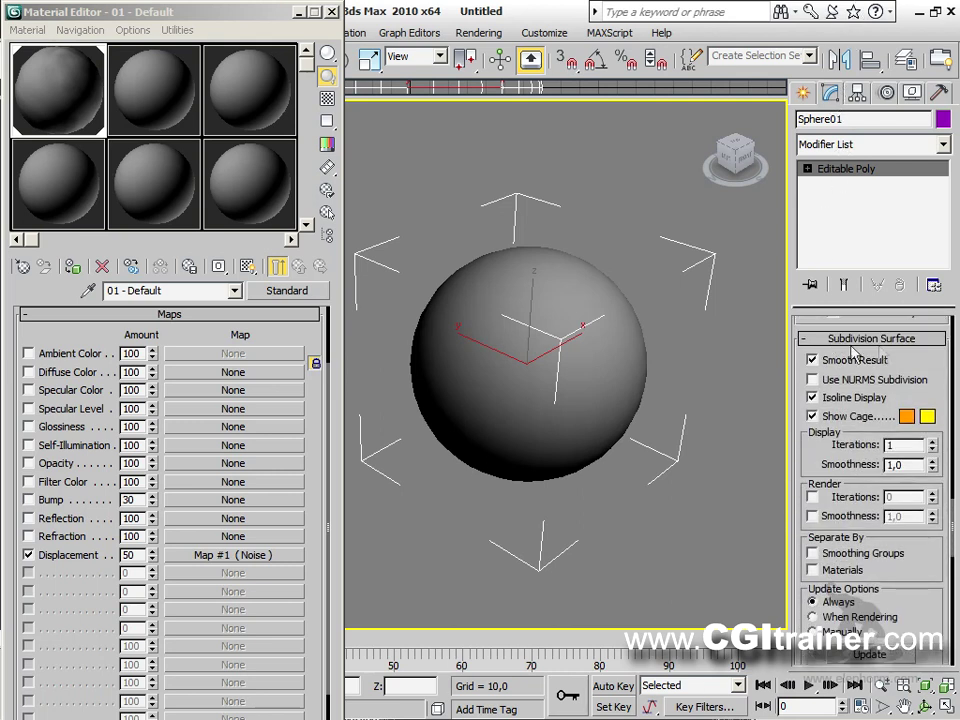
drag(812, 463, 806, 184)
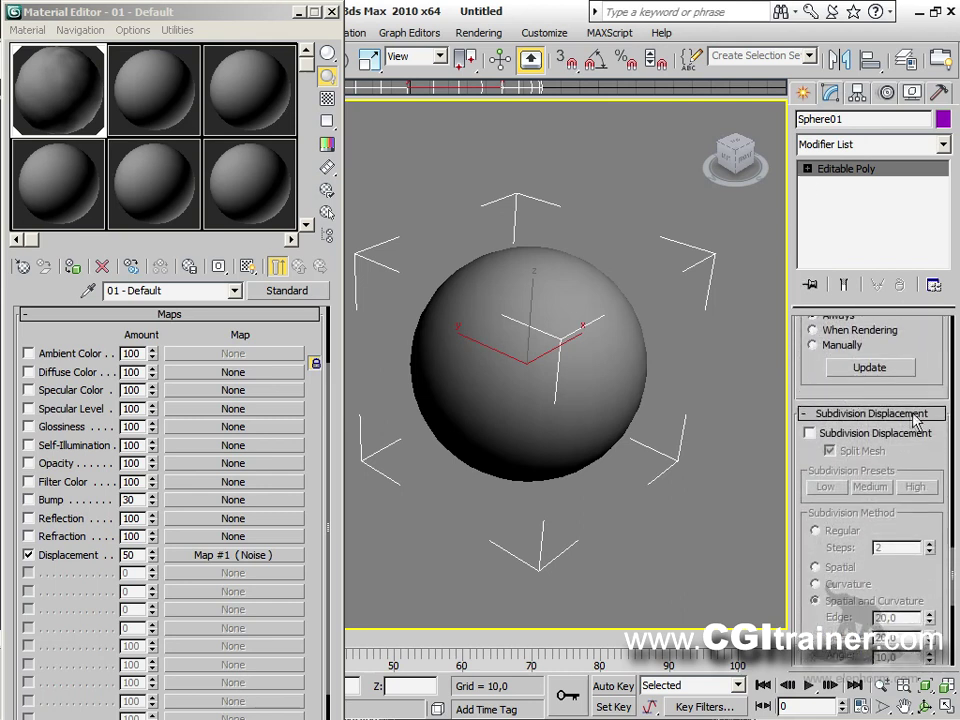
click(876, 436)
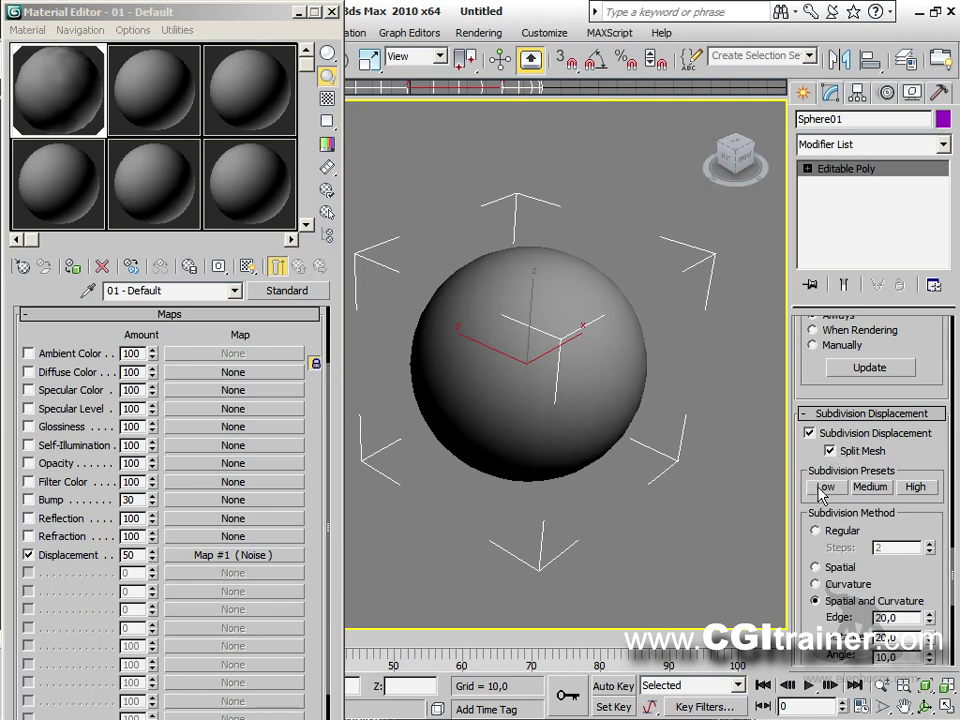
click(914, 488)
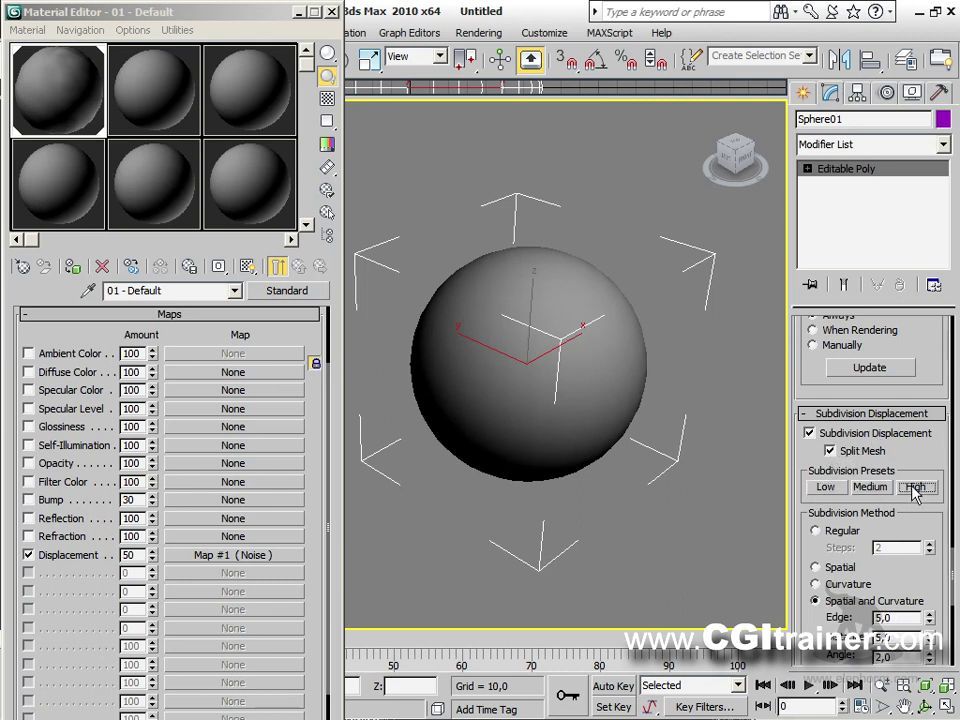
click(826, 488)
key(shift+q)
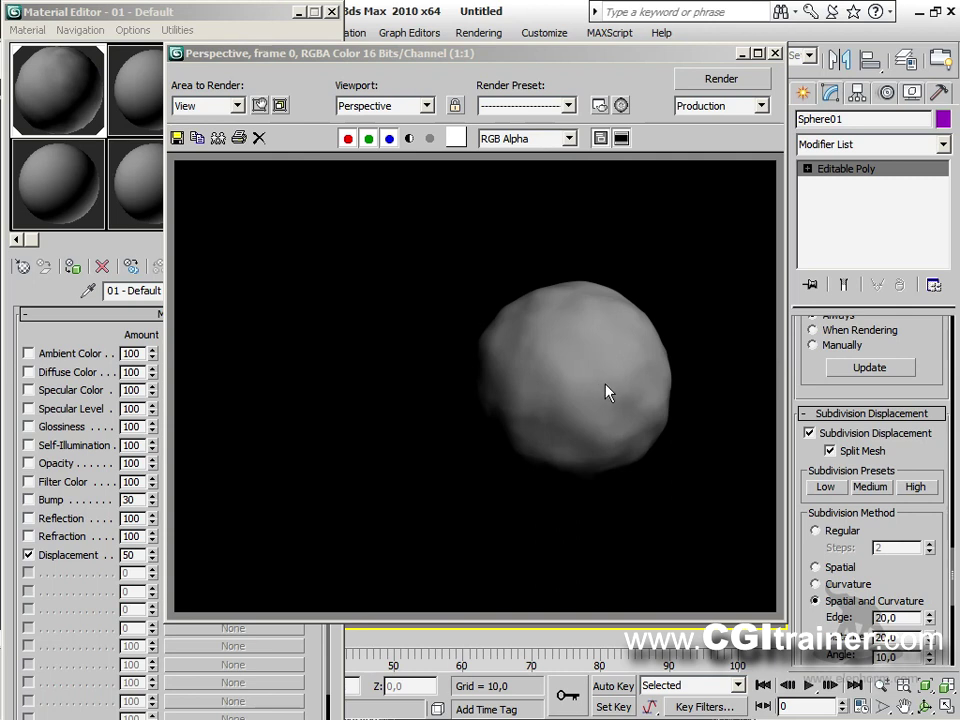
Step: Render the sphere with the Medium subdivision preset and again with the High preset to compare the displacement detail
click(868, 487)
key(shift+q)
click(915, 487)
key(shift+q)
click(776, 55)
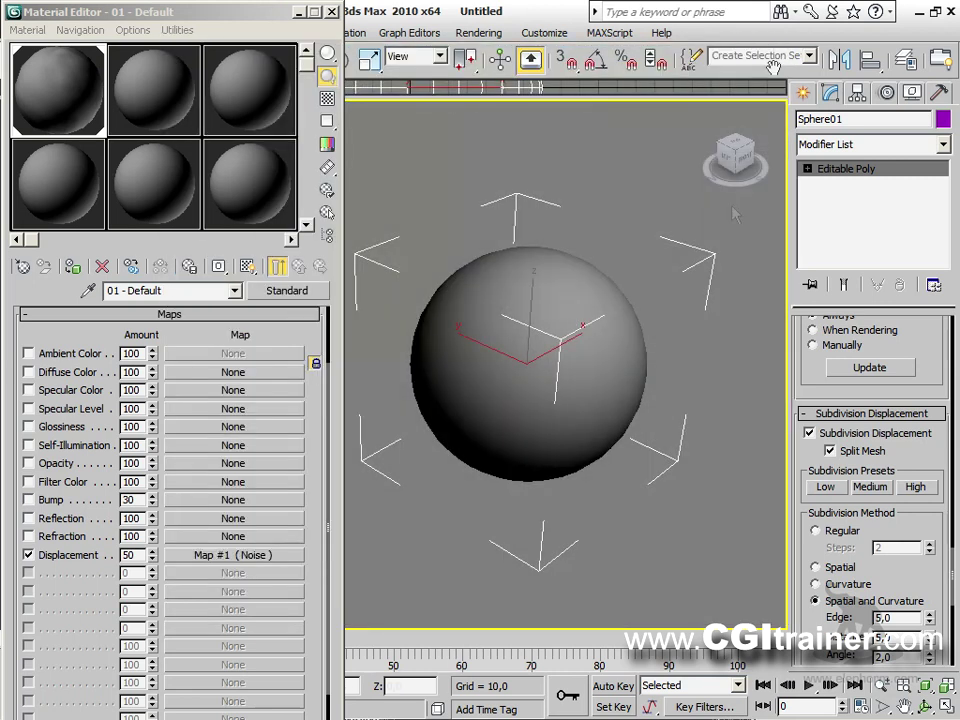
Step: Apply the Low subdivision preset, set the displacement Noise map to Fractal with a low threshold of 0,45, and render
click(824, 487)
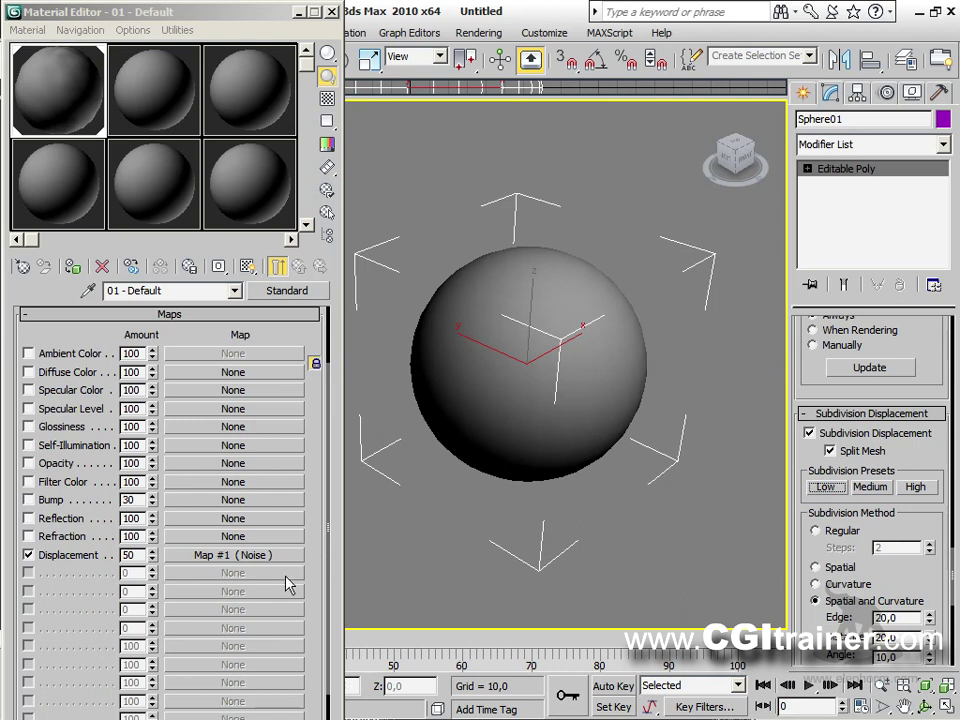
click(257, 556)
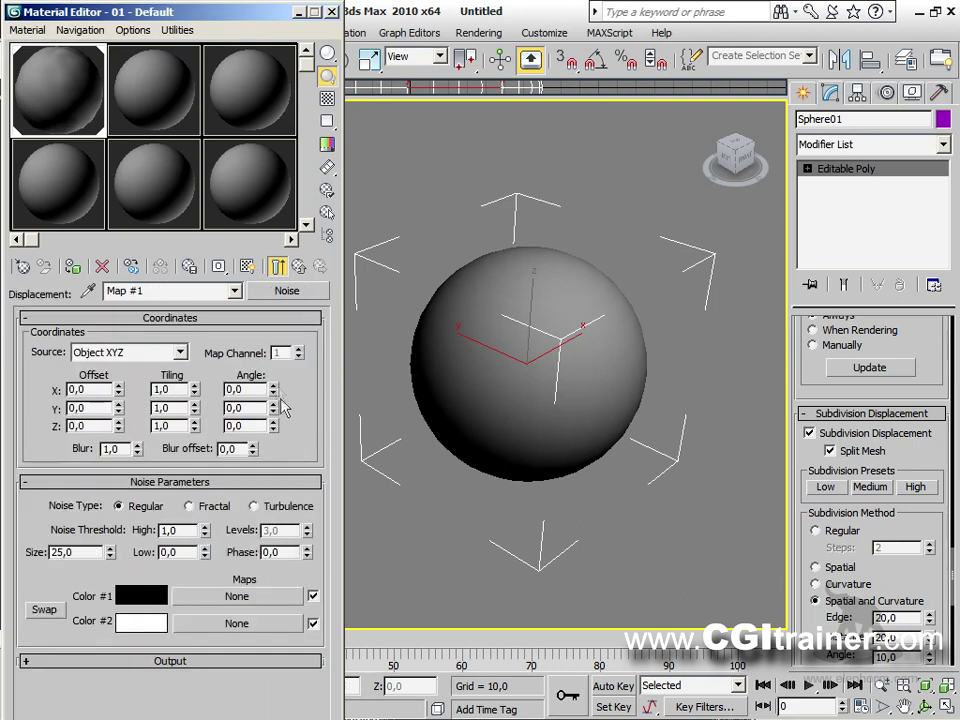
click(279, 267)
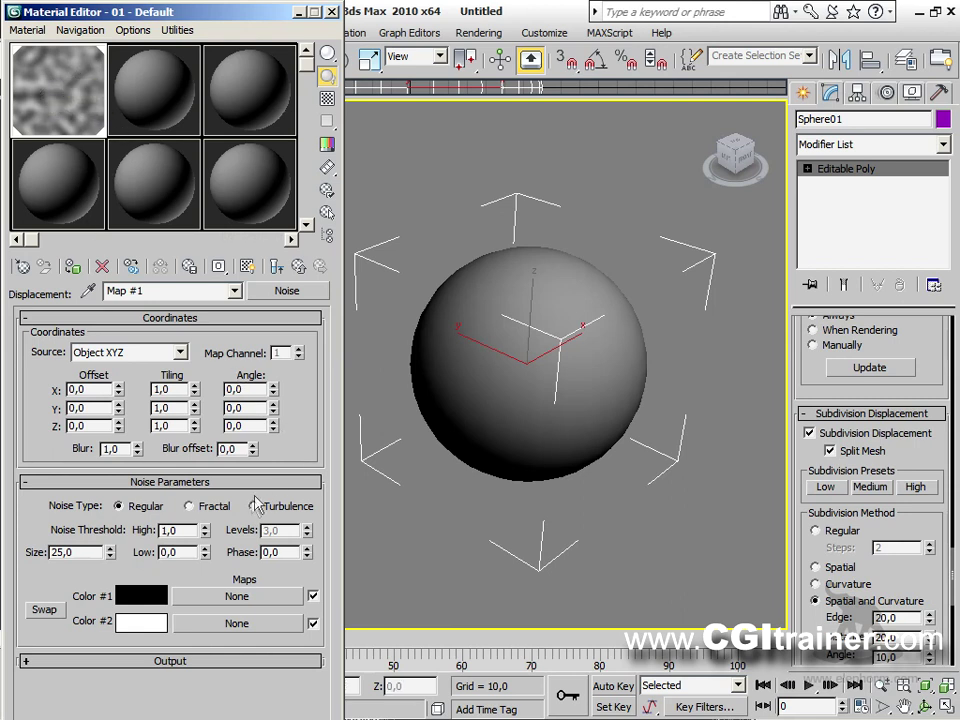
mouse_move(204, 556)
mouse_down()
mouse_move(208, 527)
mouse_move(206, 554)
mouse_up()
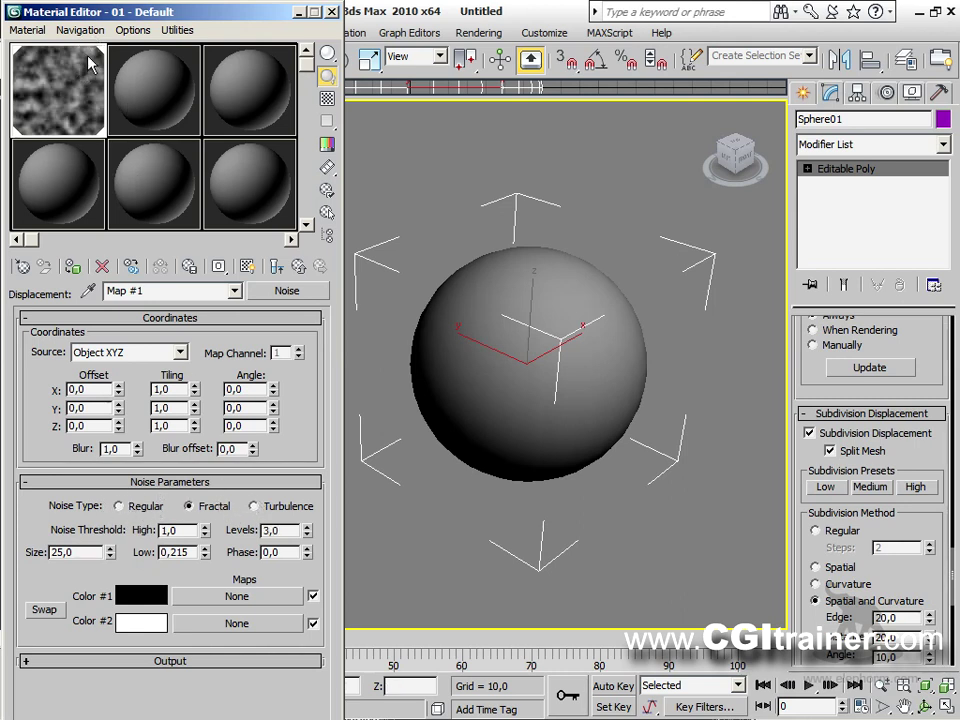
drag(207, 556, 206, 503)
key(shift+q)
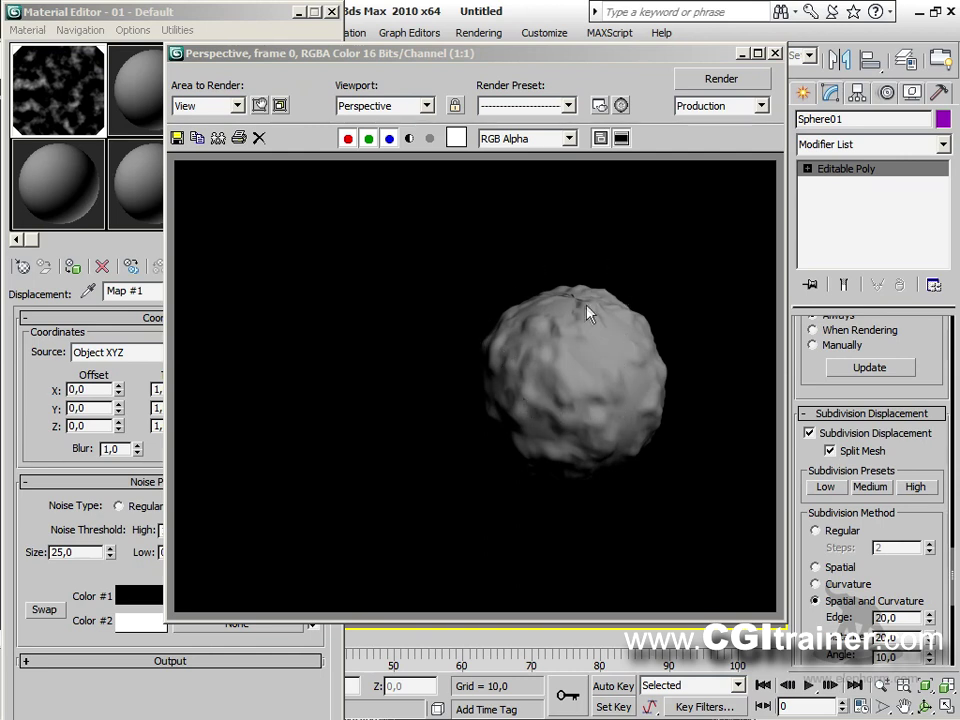
Step: Switch the subdivision displacement to the High preset and render the fractal-noise sphere again
click(915, 487)
key(shift+q)
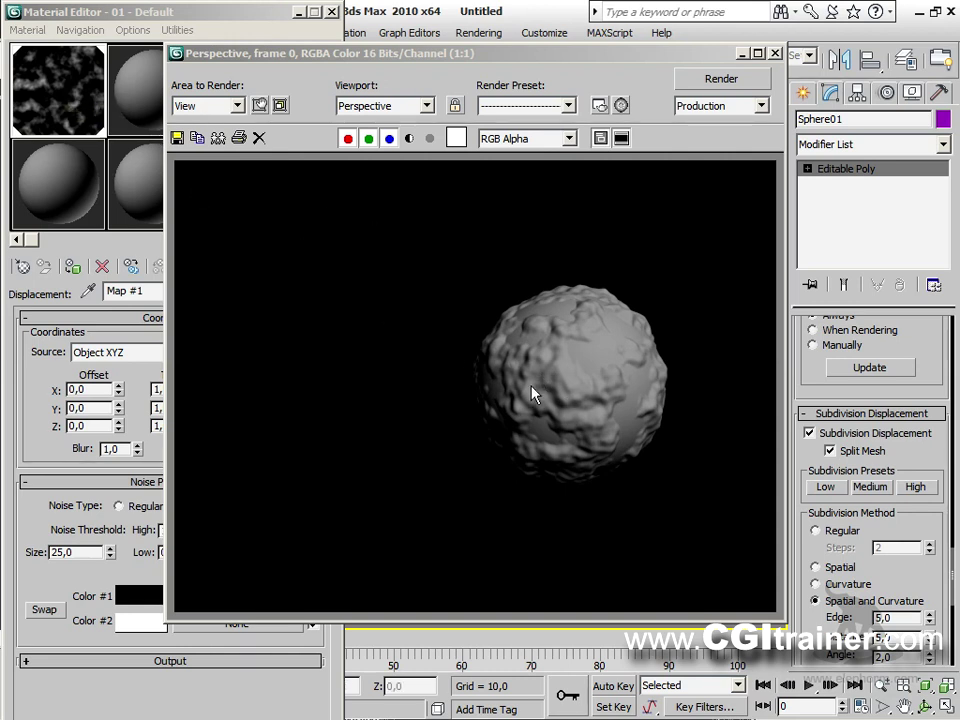
drag(449, 64, 455, 12)
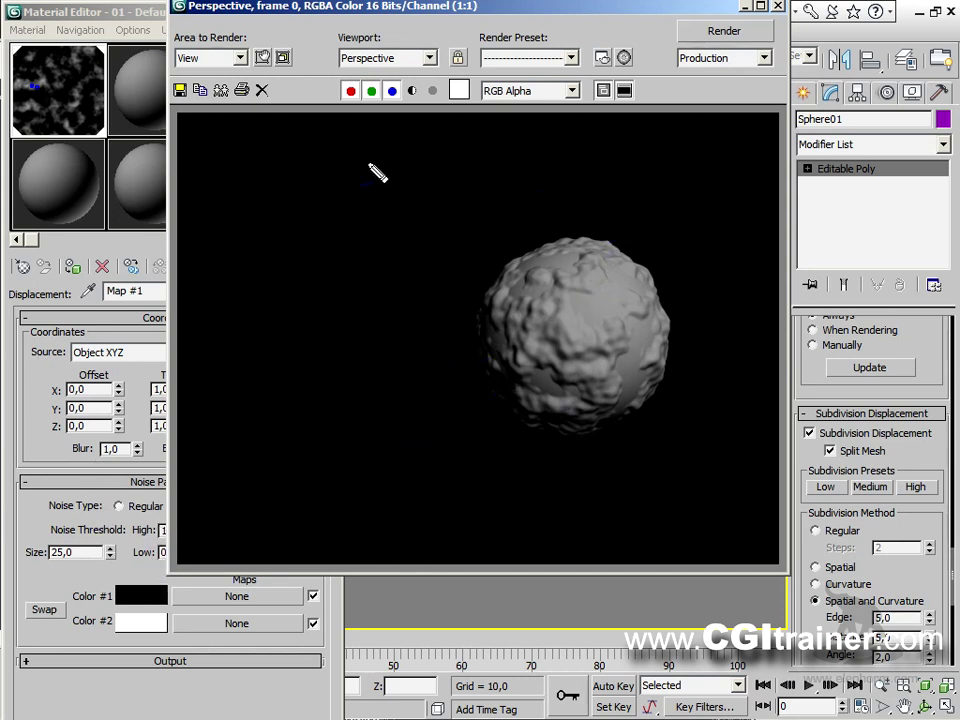
mouse_move(362, 172)
mouse_down()
mouse_move(364, 192)
mouse_move(392, 170)
mouse_up()
click(505, 259)
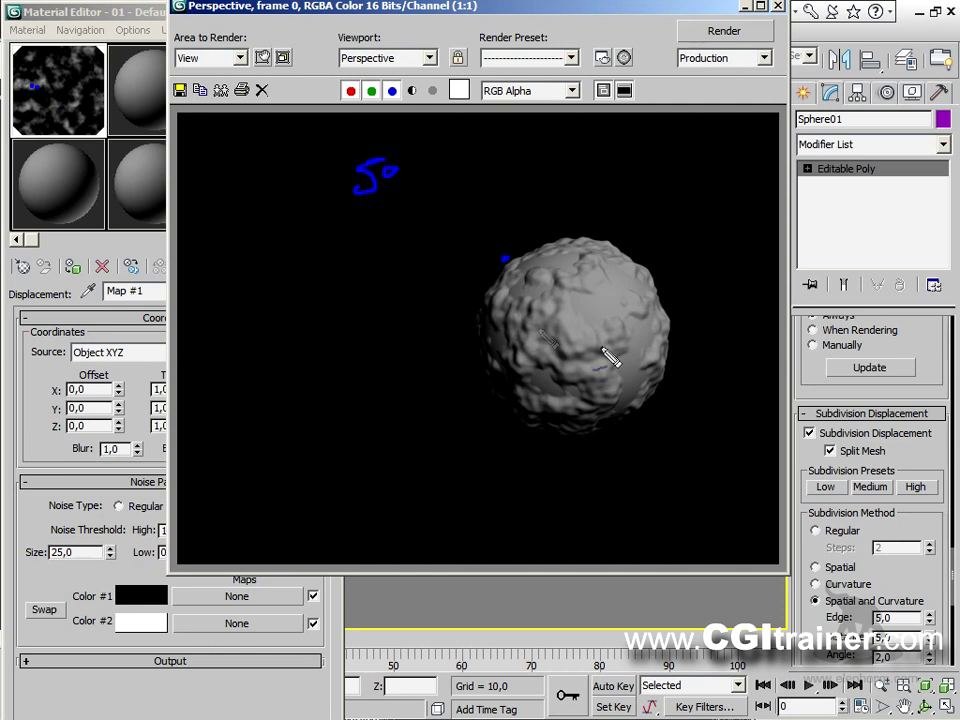
drag(499, 268, 507, 266)
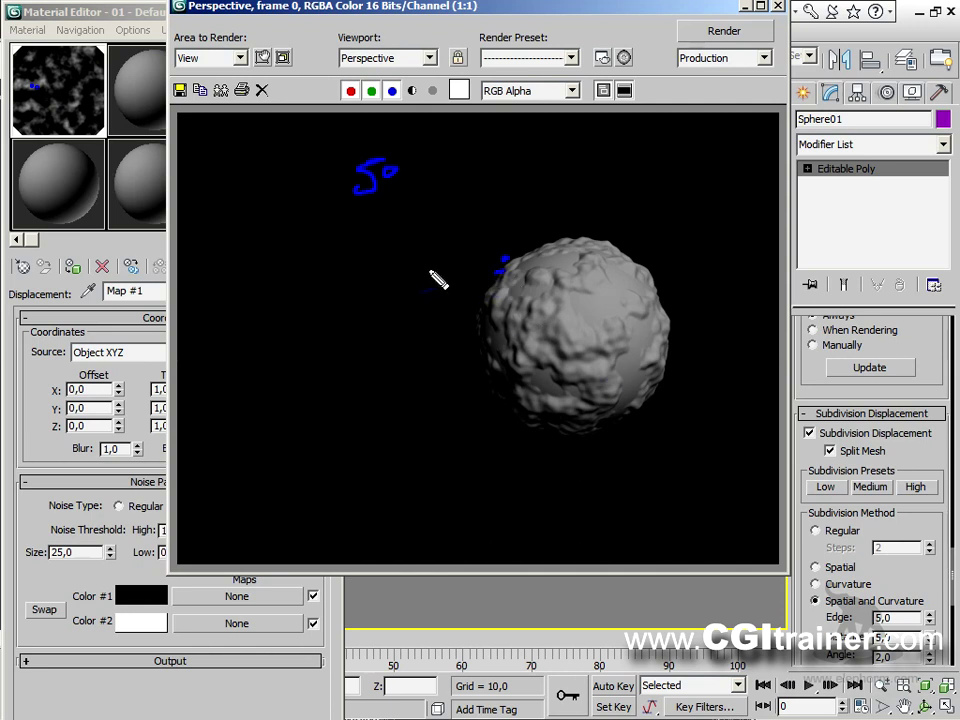
mouse_move(428, 268)
mouse_down()
mouse_move(440, 287)
mouse_move(456, 274)
mouse_move(446, 287)
mouse_up()
drag(524, 285, 533, 281)
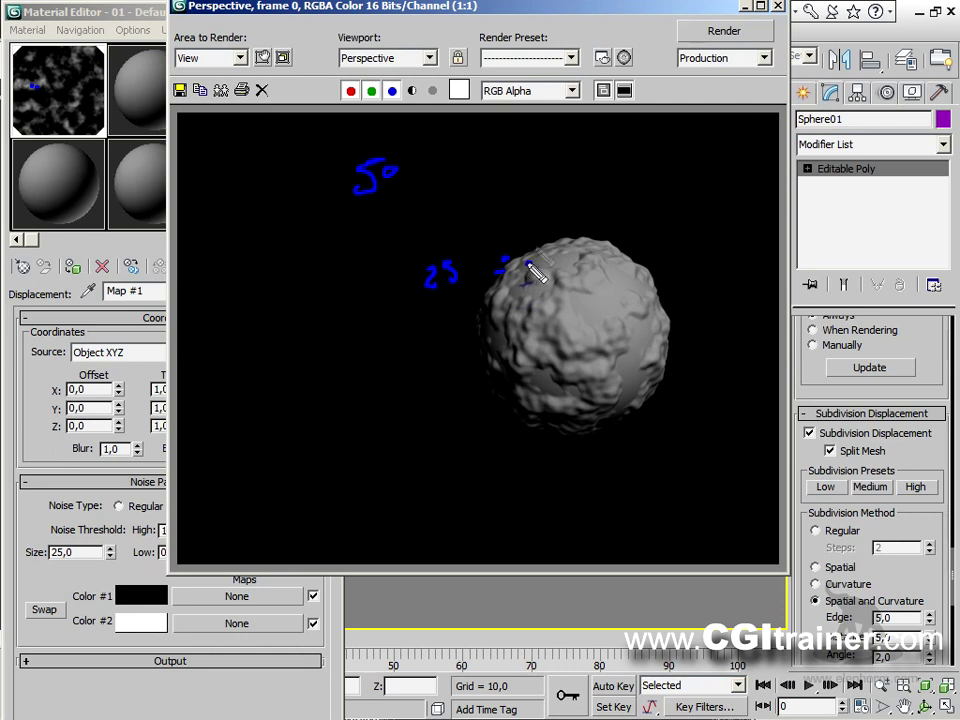
mouse_move(544, 198)
mouse_down()
mouse_move(536, 210)
mouse_move(545, 197)
mouse_up()
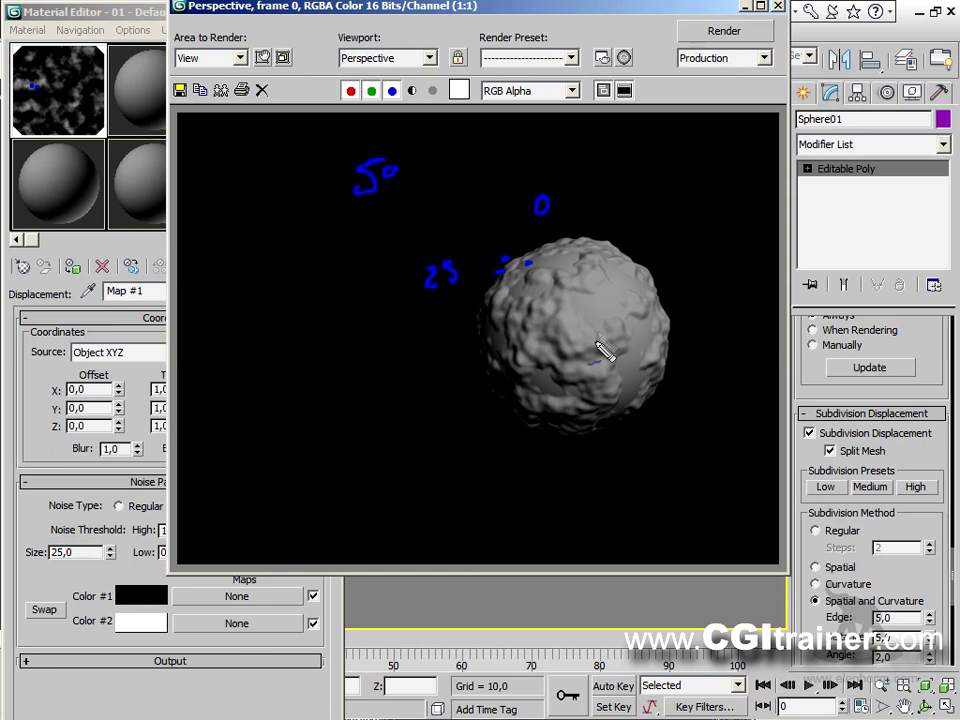
drag(578, 265, 601, 307)
mouse_move(565, 268)
mouse_down()
mouse_move(584, 336)
mouse_move(608, 266)
mouse_up()
drag(564, 305, 614, 291)
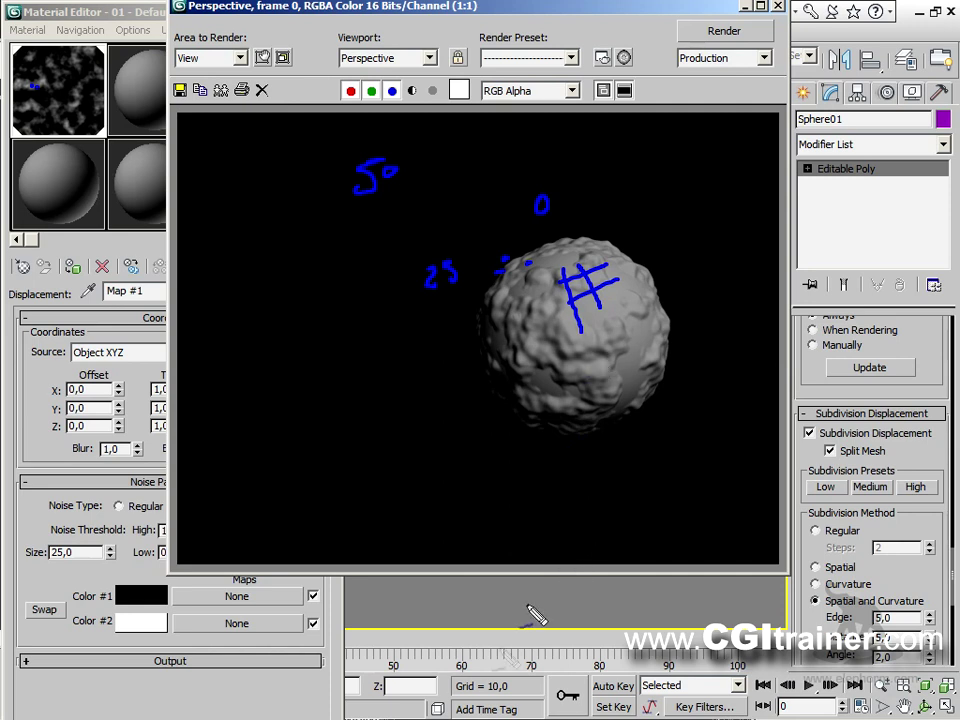
mouse_move(790, 400)
mouse_down()
mouse_move(838, 386)
mouse_move(928, 398)
mouse_up()
mouse_move(956, 412)
mouse_down()
mouse_move(944, 505)
mouse_move(801, 512)
mouse_move(787, 397)
mouse_up()
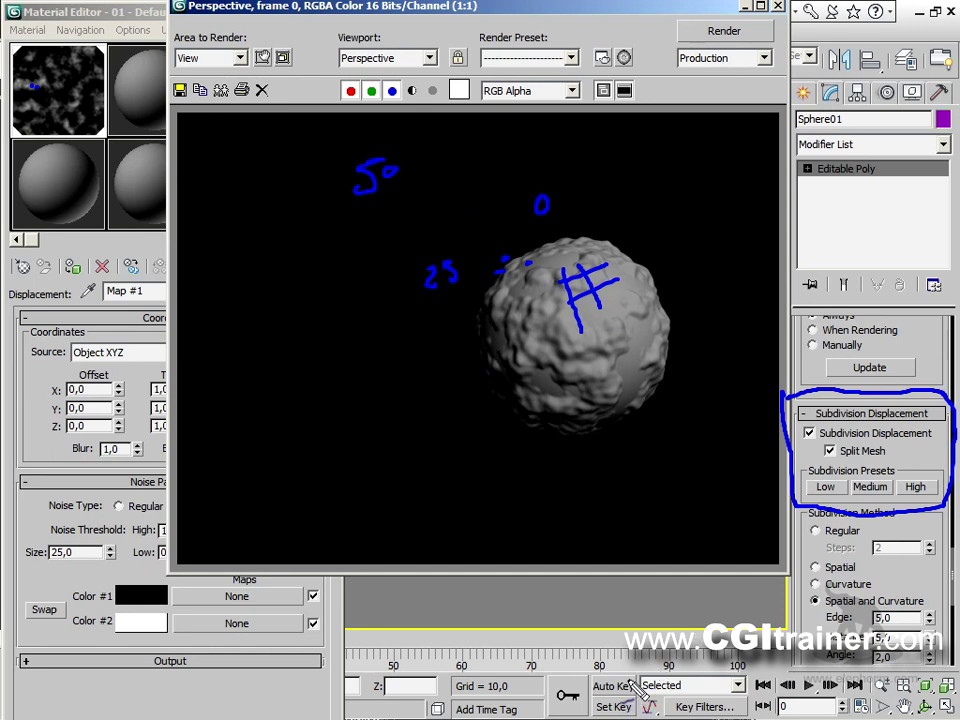
key(Escape)
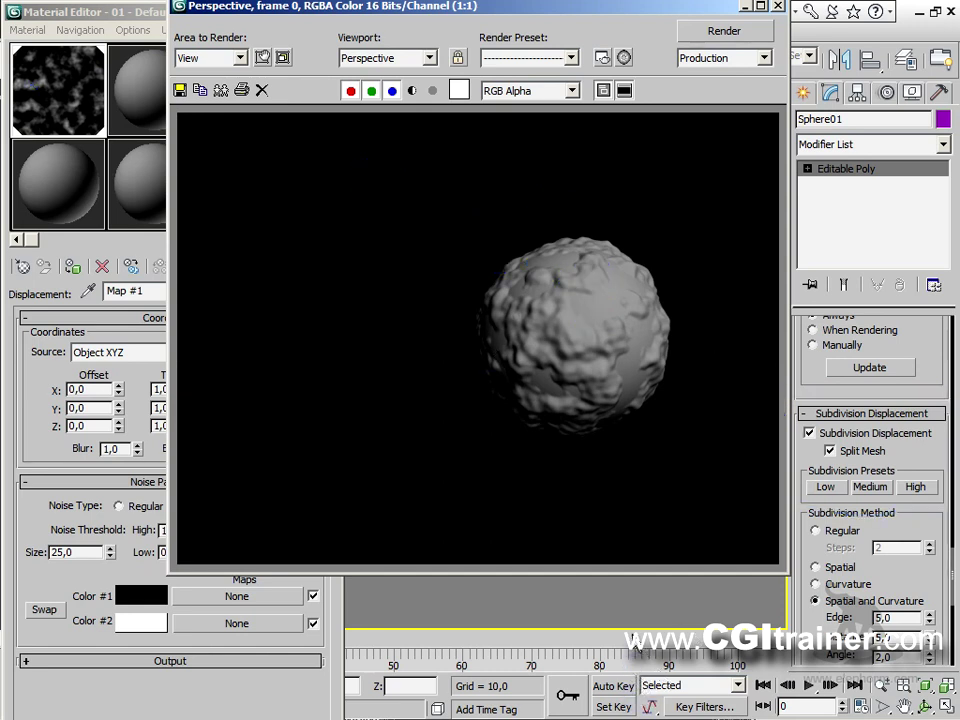
Step: Go back from the Noise map to the 01 - Default material, raise its Displacement amount to 203, and render
click(30, 426)
click(277, 267)
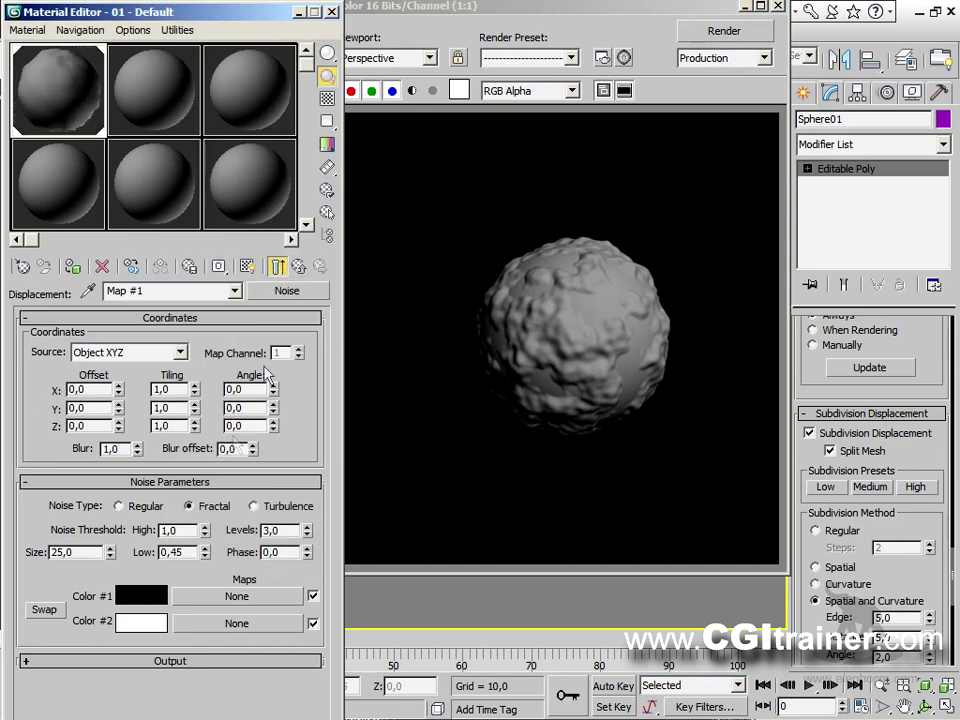
click(278, 268)
click(234, 290)
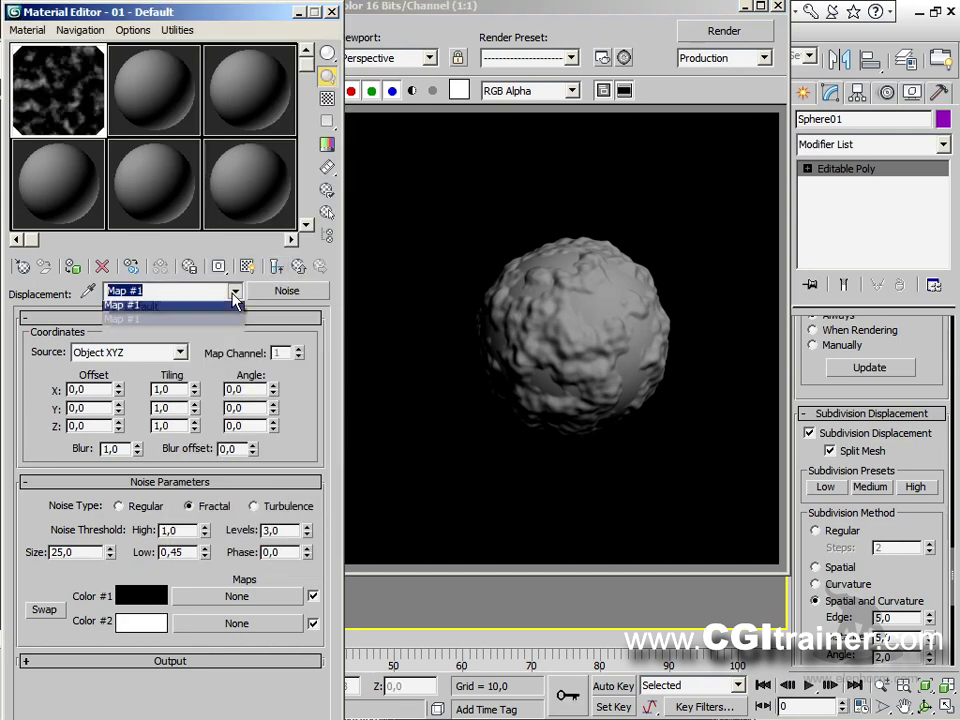
click(214, 307)
drag(152, 554, 160, 409)
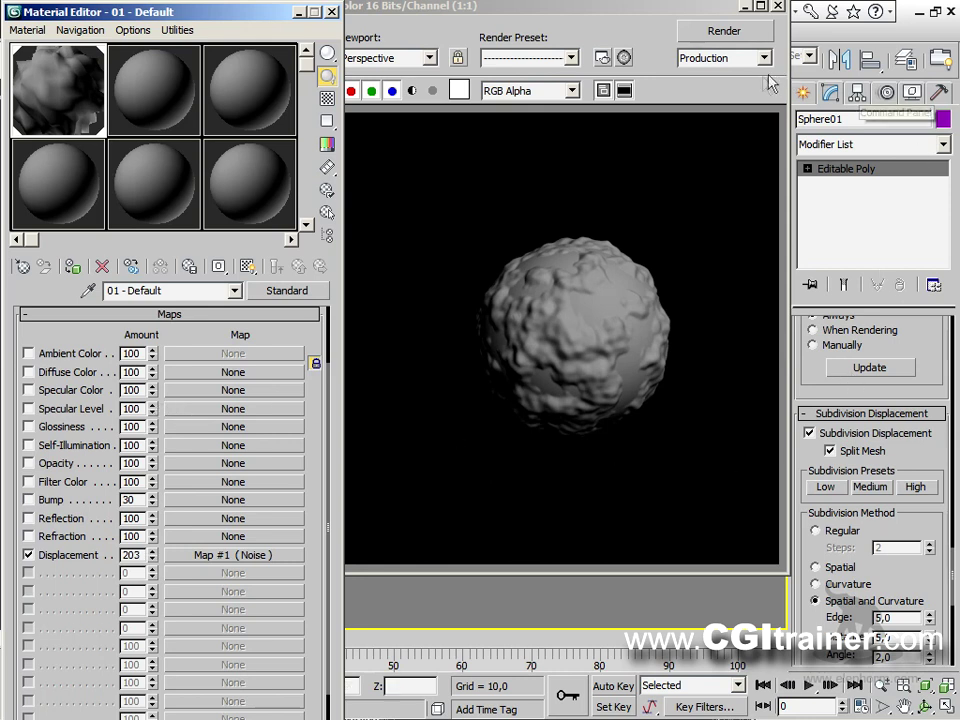
click(740, 32)
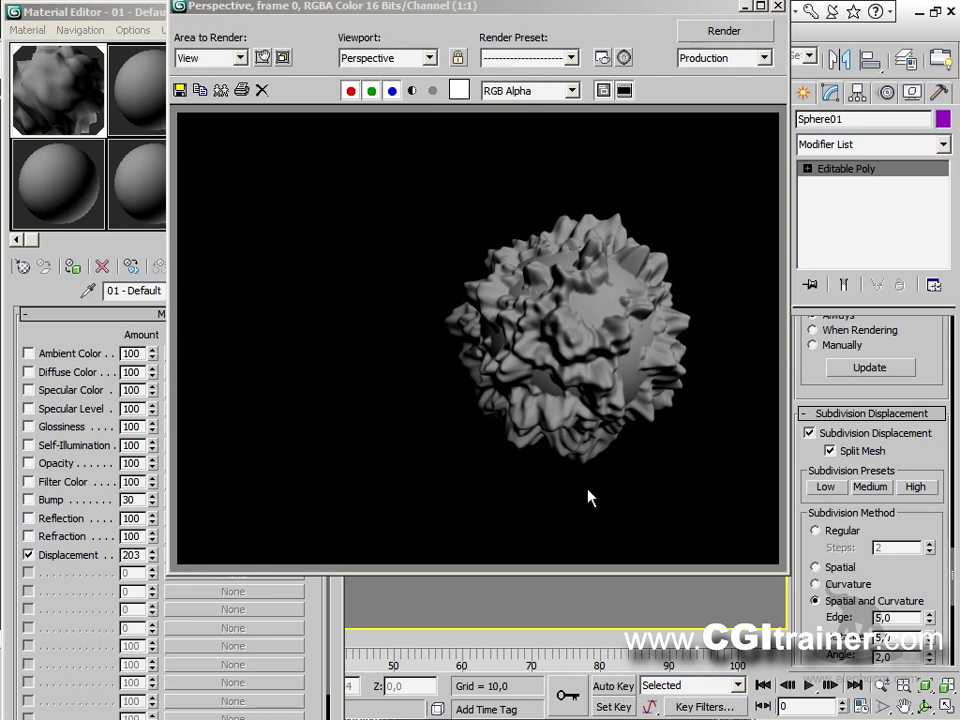
Step: Set the 01 - Default material's Displacement amount to -200
click(138, 555)
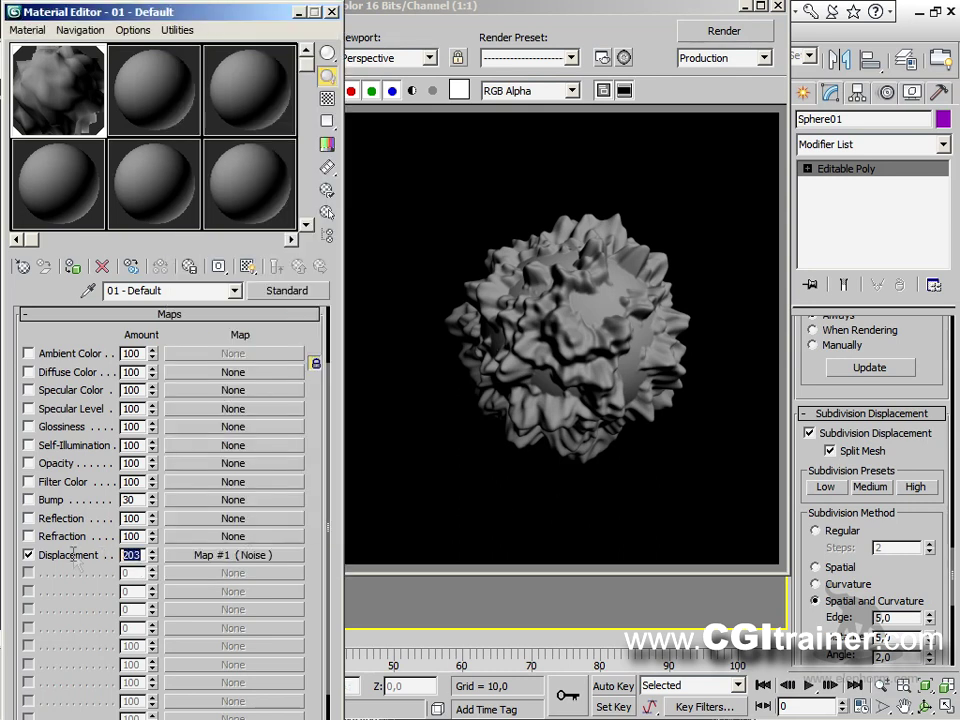
text(-)
key(Return)
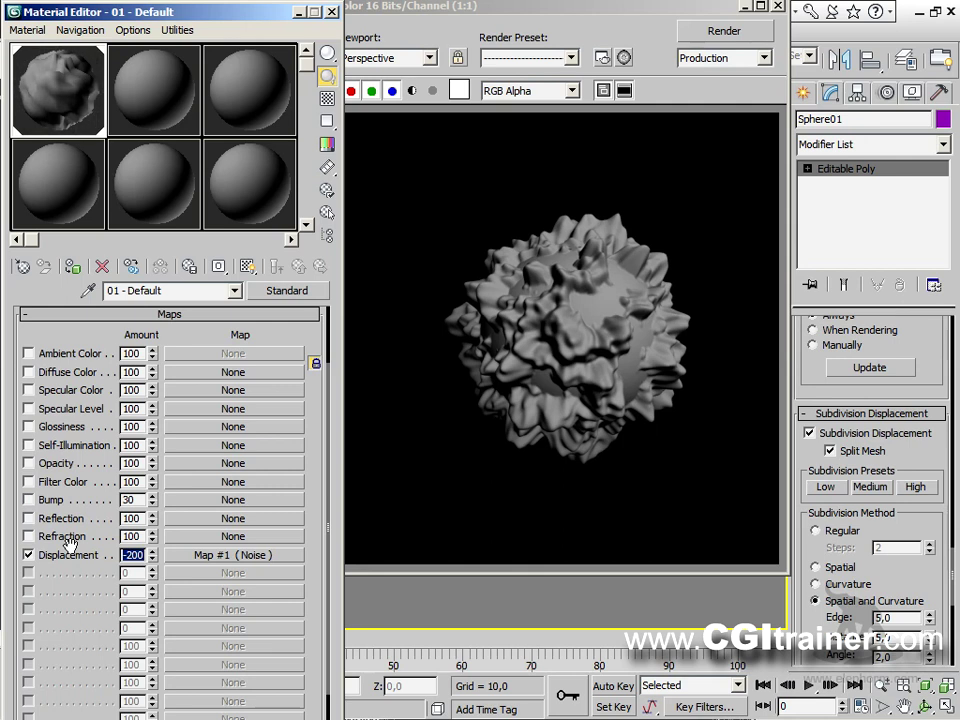
Step: Render the sphere with the negative displacement, and compare the values of the Low, Medium and High subdivision presets
click(742, 38)
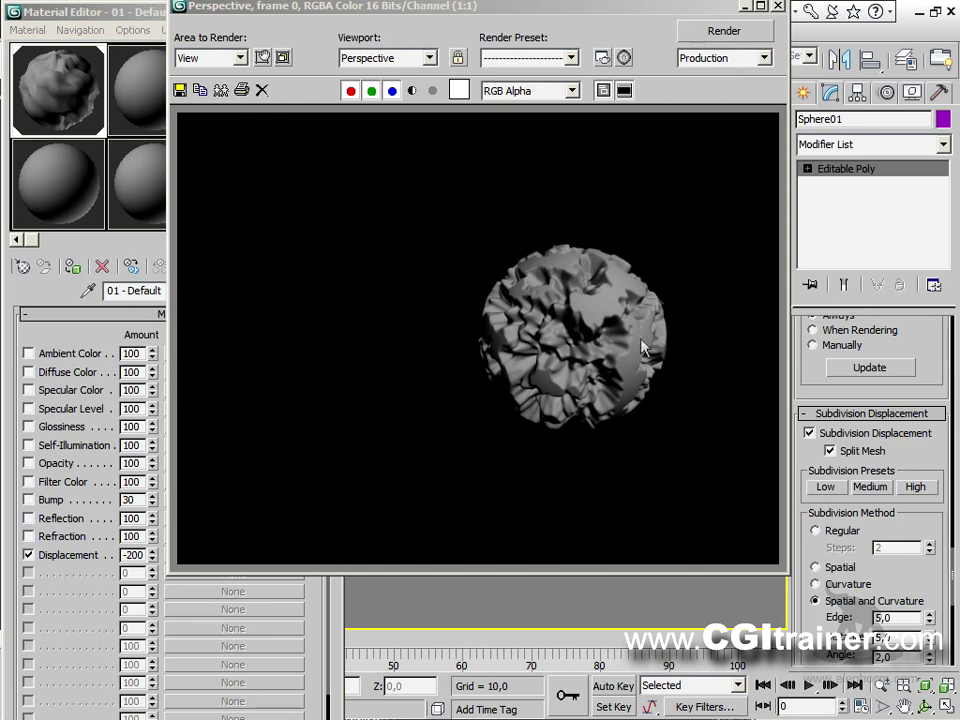
click(869, 488)
click(825, 487)
mouse_move(917, 571)
mouse_down()
mouse_move(921, 482)
mouse_move(921, 497)
mouse_up()
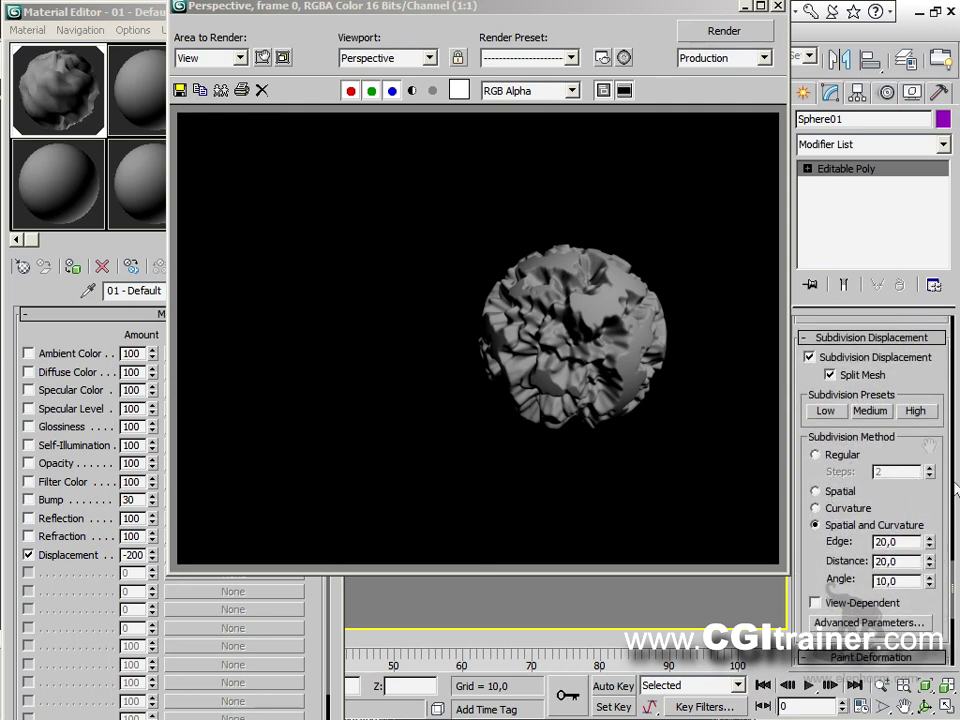
click(831, 416)
click(868, 411)
click(915, 412)
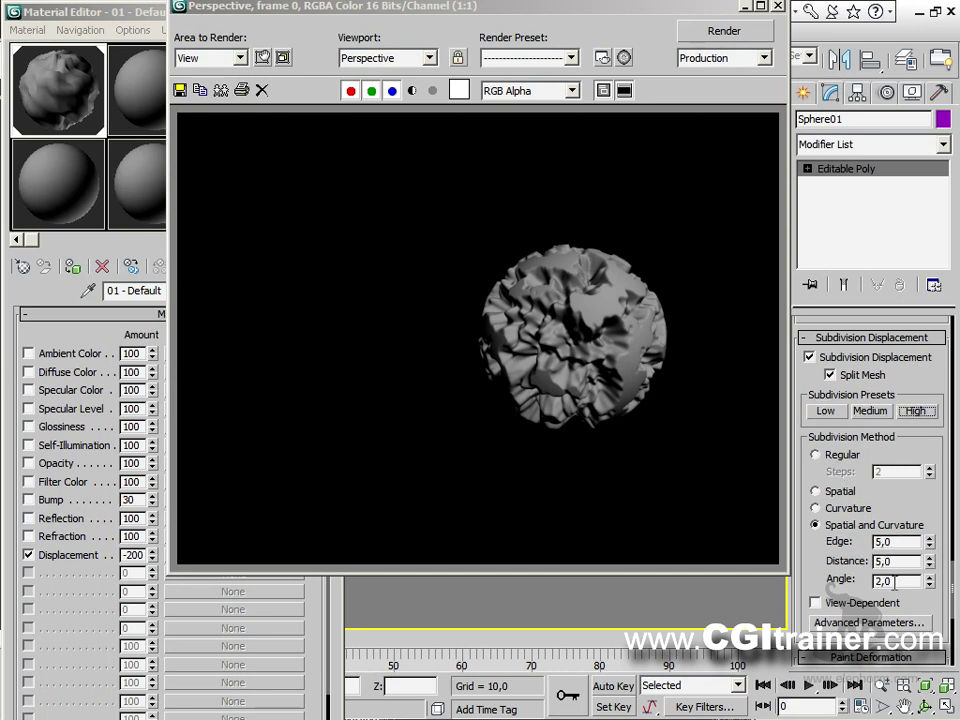
Step: Render the sphere with the Low subdivision preset, and render it again with the High preset
click(826, 411)
click(730, 30)
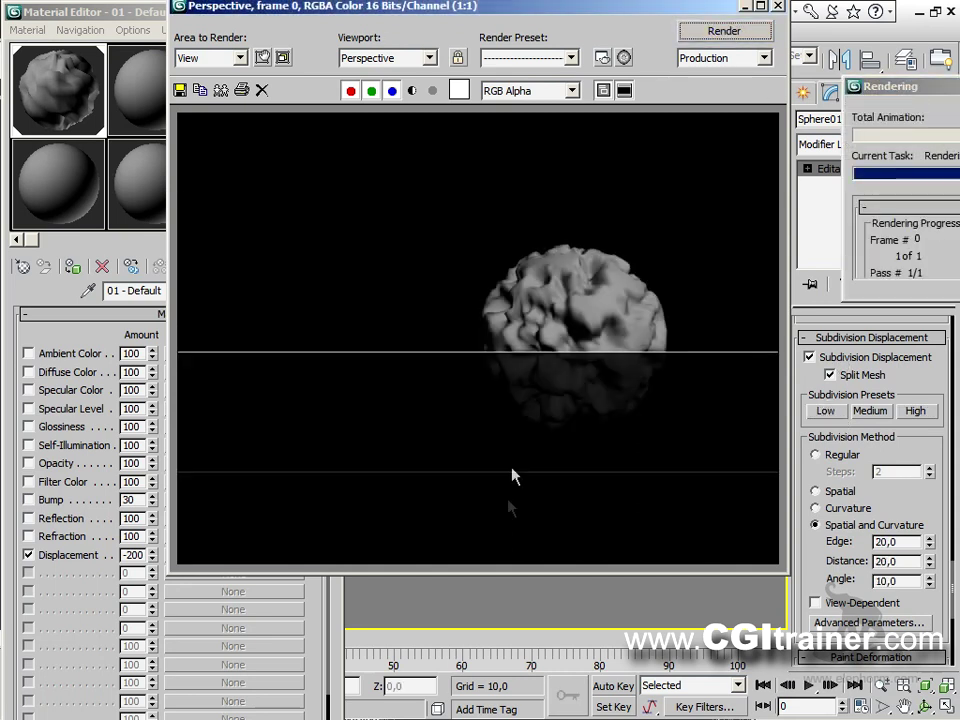
click(917, 411)
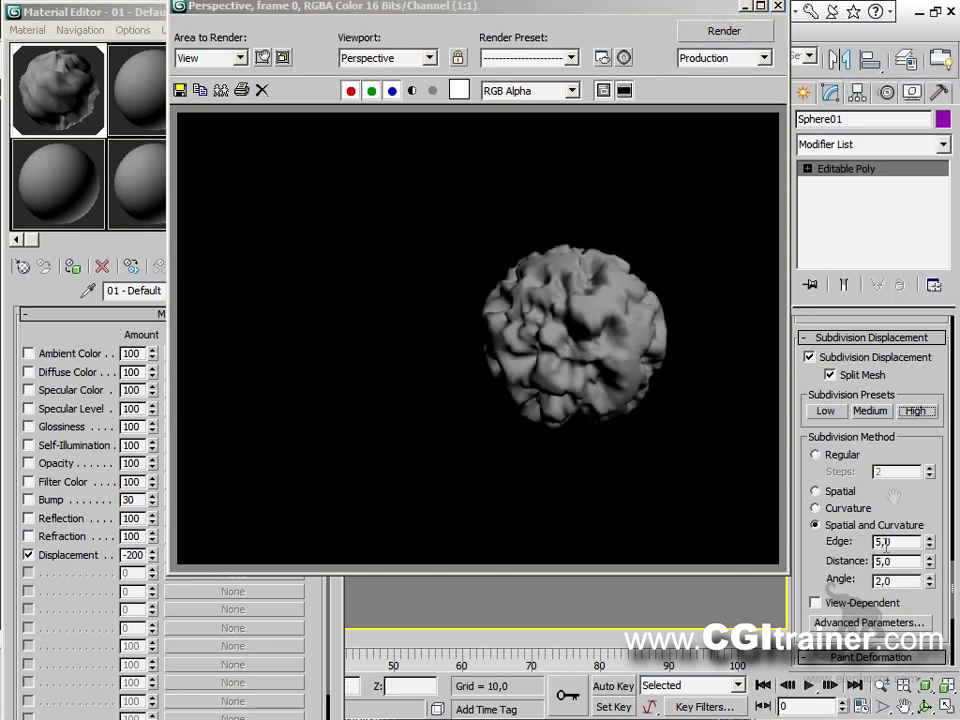
click(740, 30)
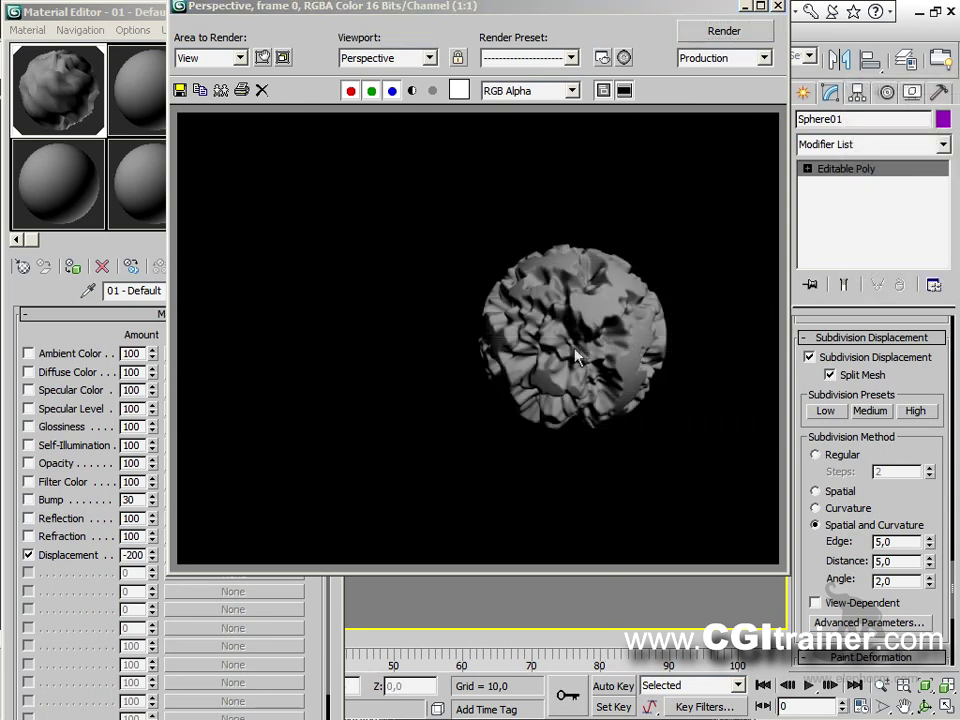
Step: Set the 01 - Default material's Displacement amount to -20 and render the sphere
click(139, 557)
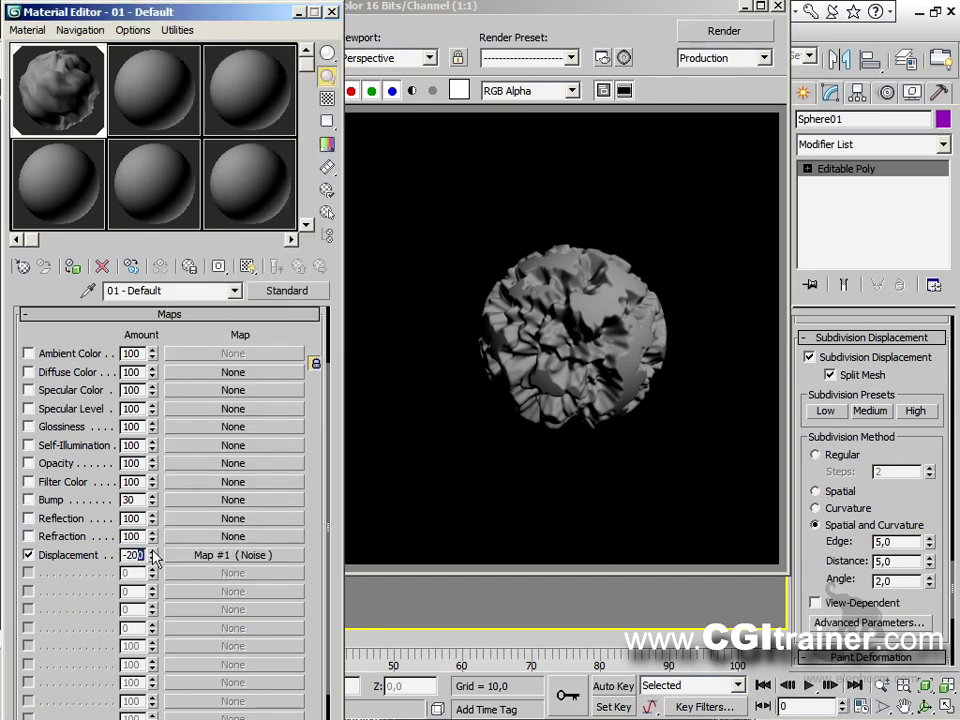
key(BackSpace)
key(Return)
click(755, 33)
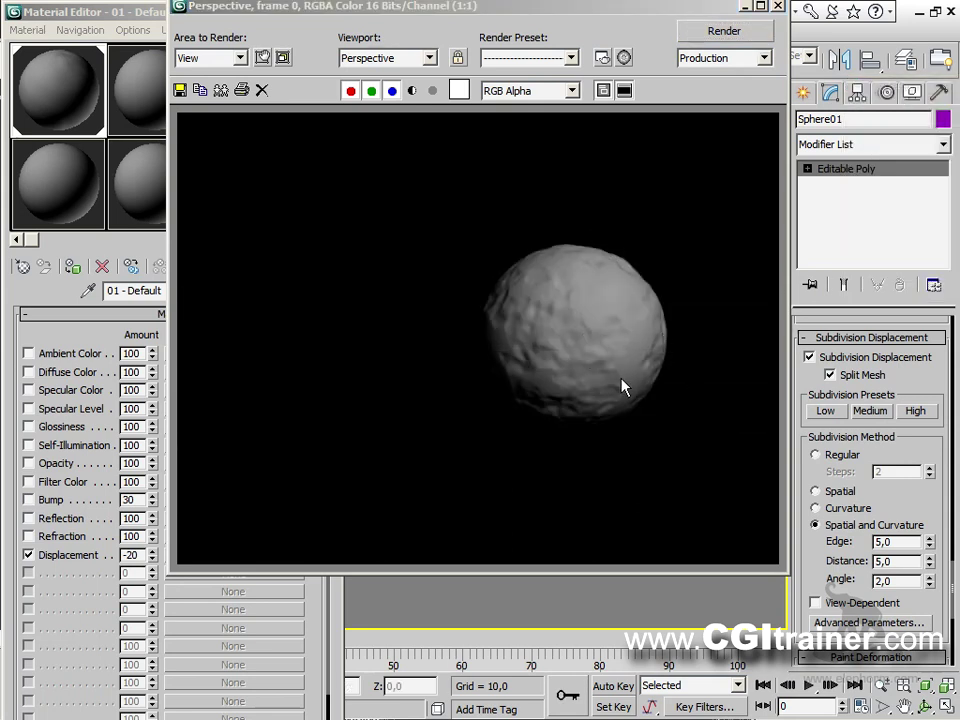
Step: Switch to Windows Photo Gallery to examine the procedural-materials reference picture, and return to 3ds Max
key(alt+Tab)
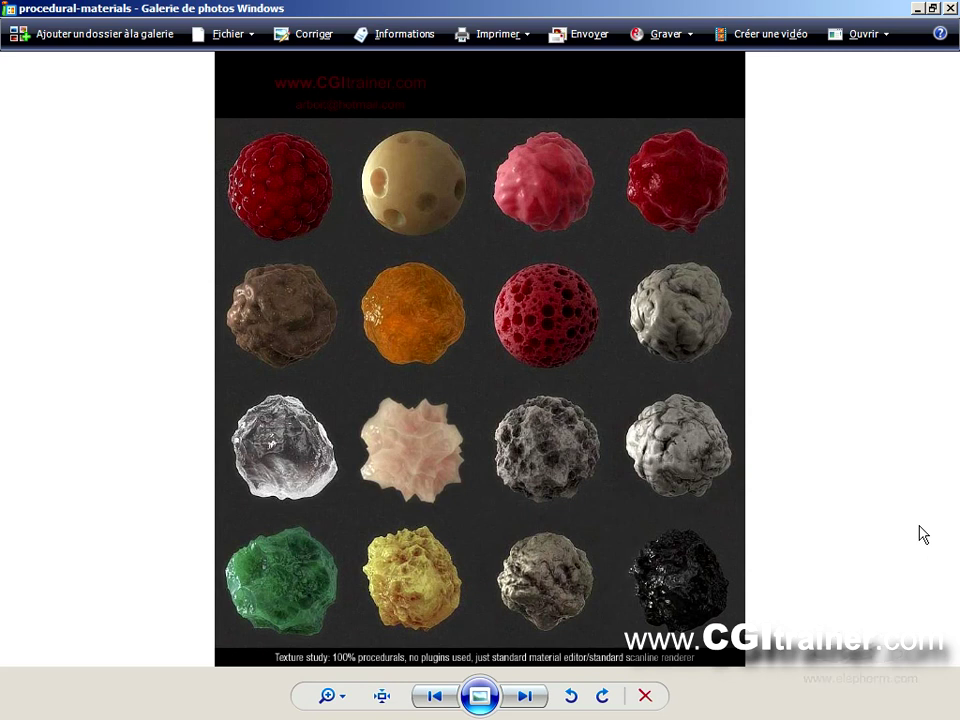
key(alt+Tab)
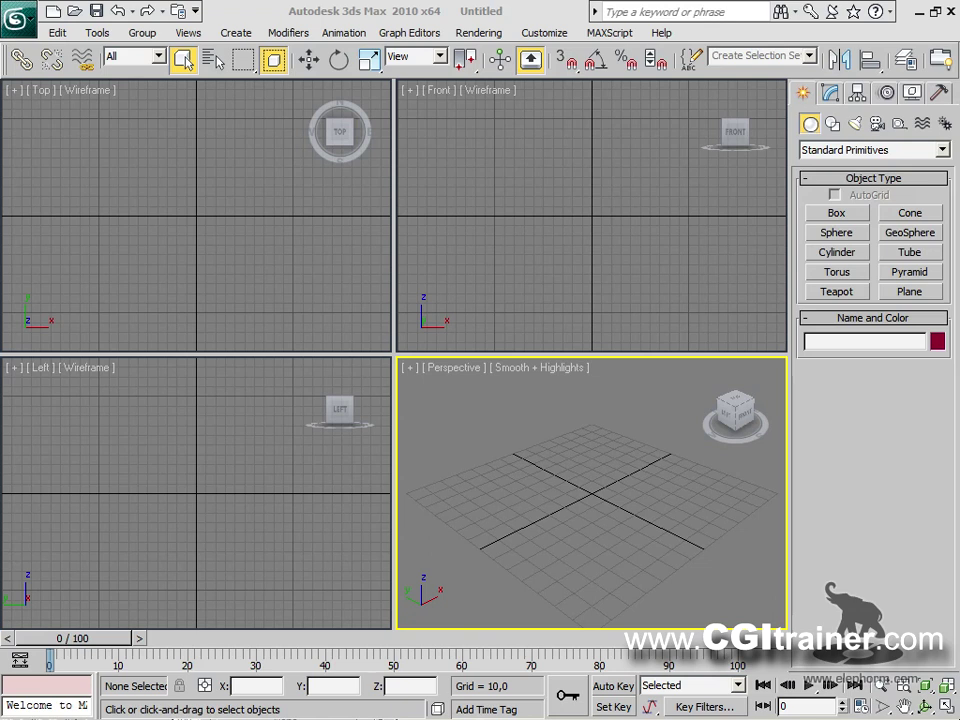
Step: Create a teapot with a radius of about 40 in the Perspective viewport and enlarge that viewport
click(837, 292)
drag(581, 495, 539, 279)
drag(395, 356, 22, 97)
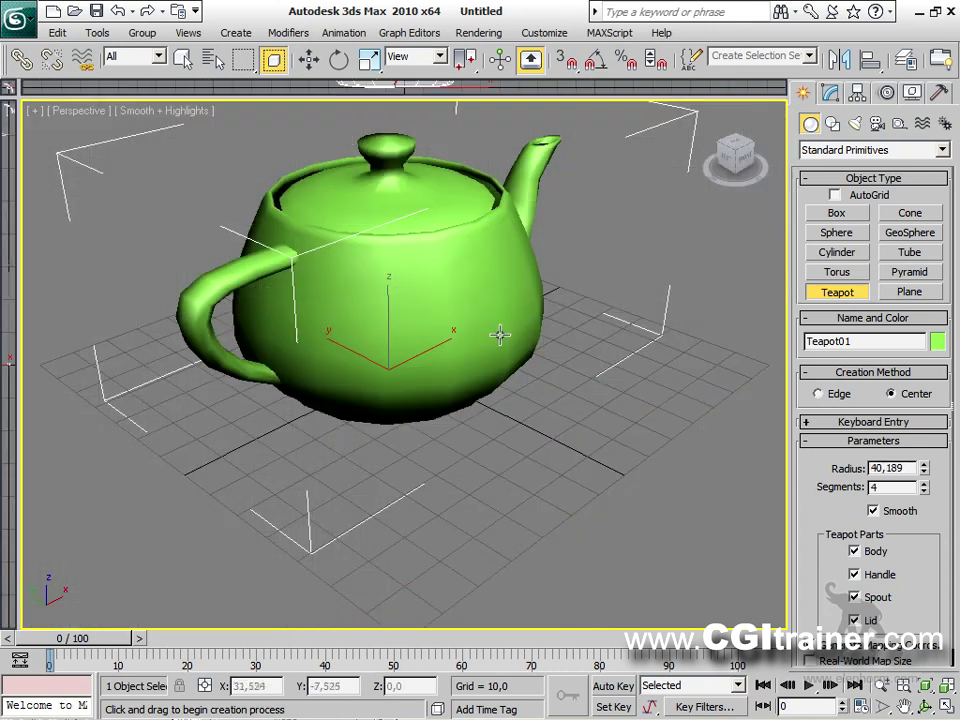
alt+middle_drag(478, 396, 444, 454)
Step: Convert the teapot to an Editable Poly and enter its Polygon sub-object level
right_click(416, 369)
right_click(417, 323)
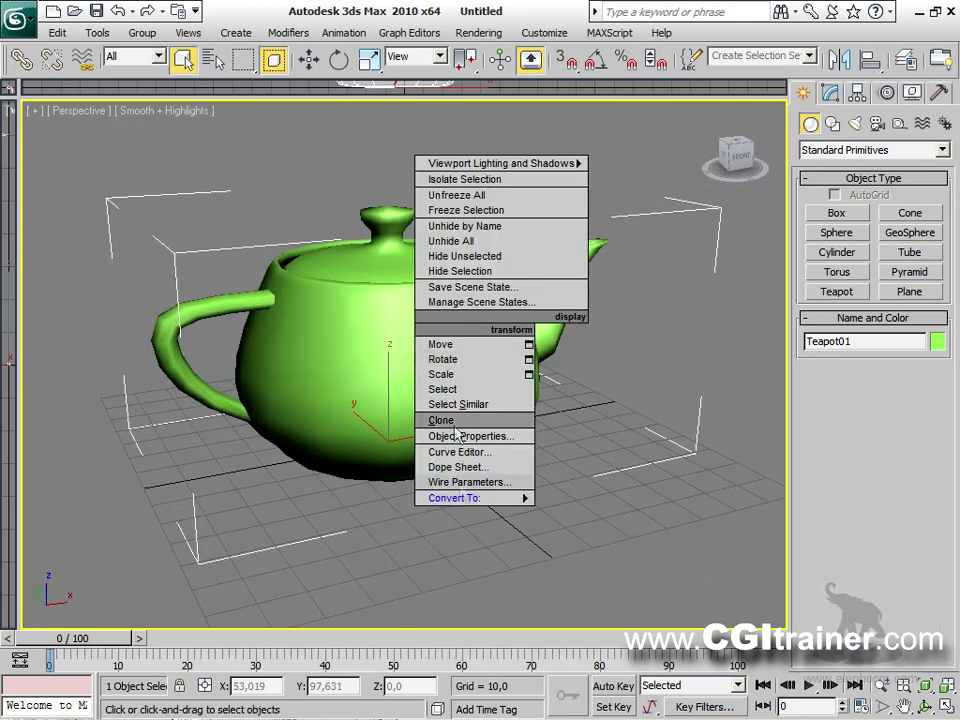
mouse_move(480, 497)
click(645, 511)
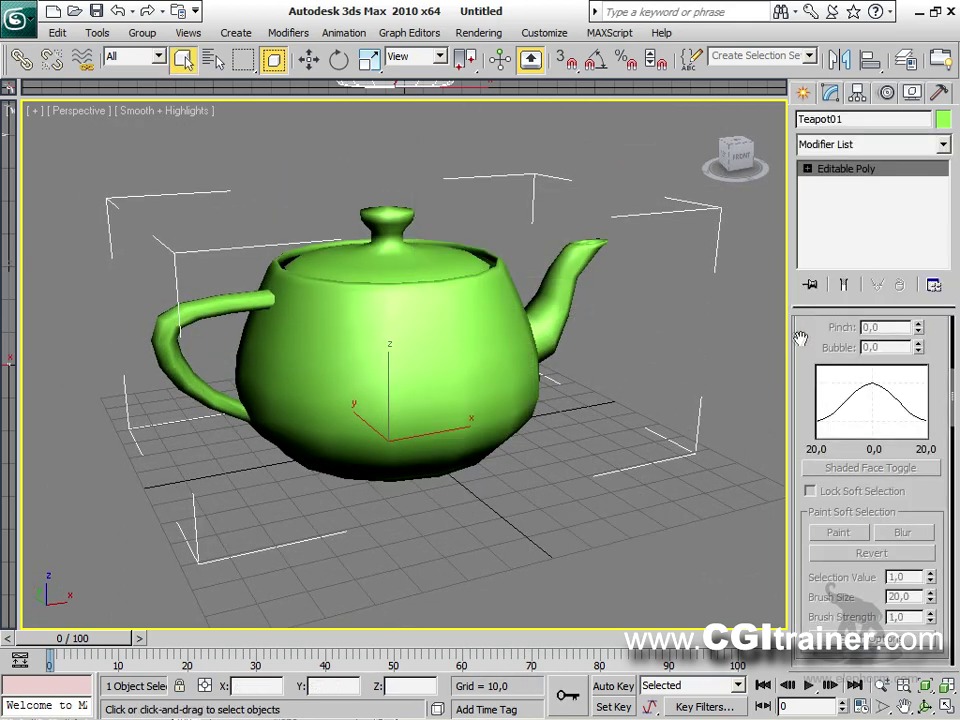
click(807, 169)
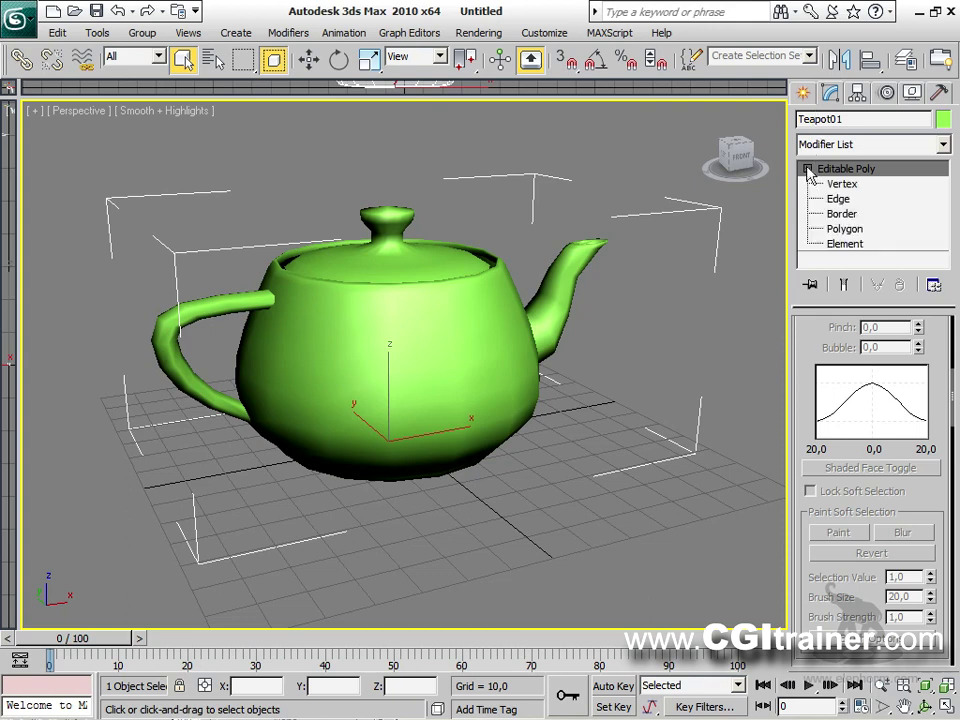
click(845, 229)
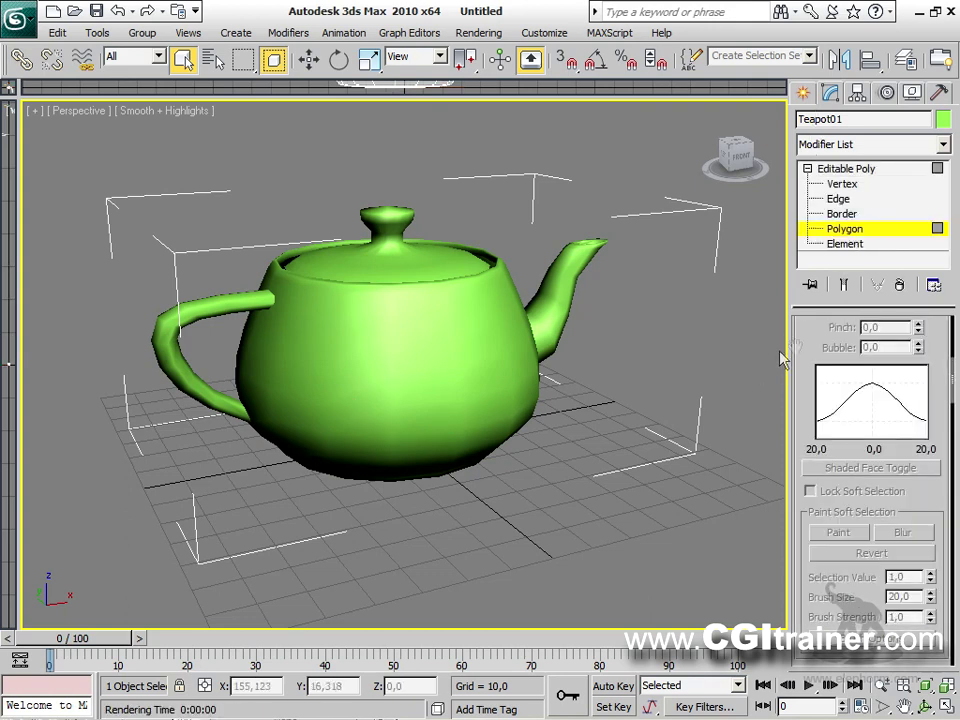
Step: Collapse all the polygon settings sections and expand only Polygon: Material IDs
scroll(805, 420, up, 5)
right_click(812, 418)
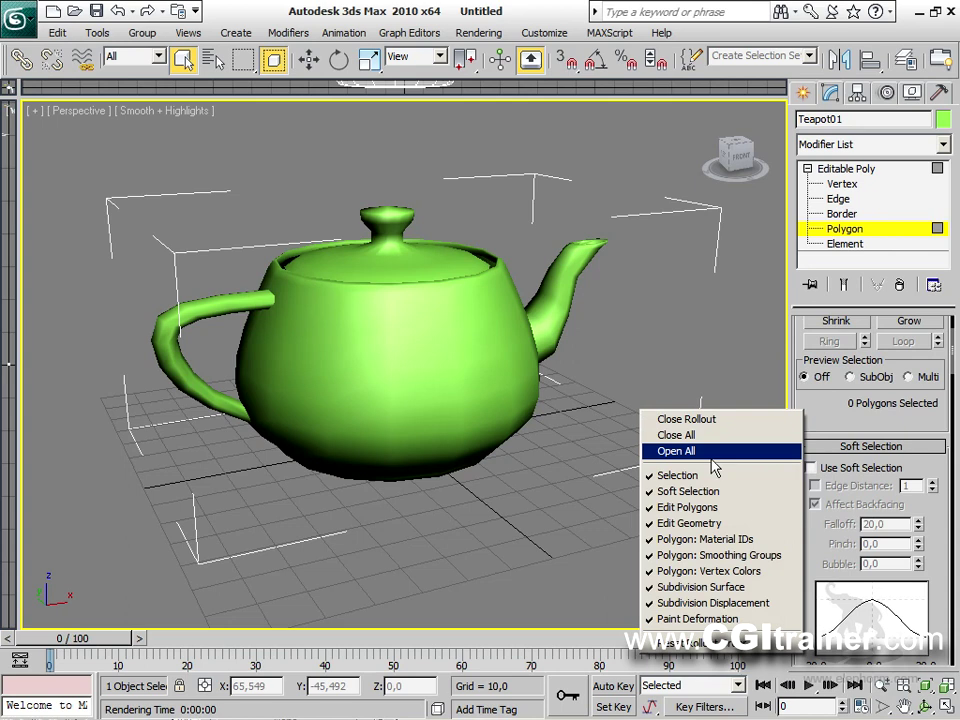
click(676, 435)
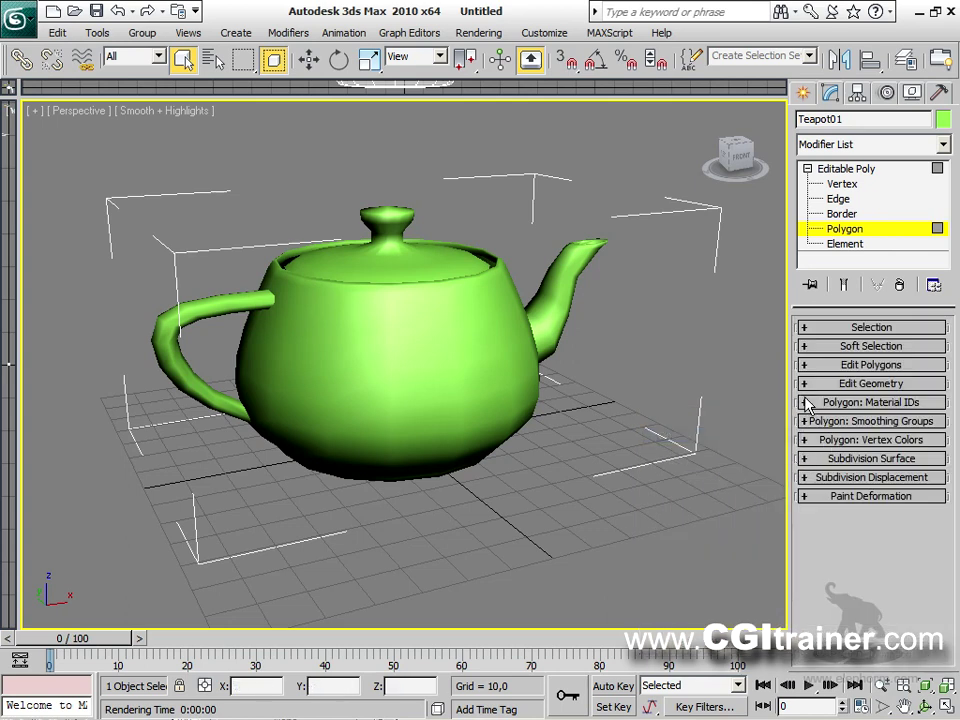
click(808, 402)
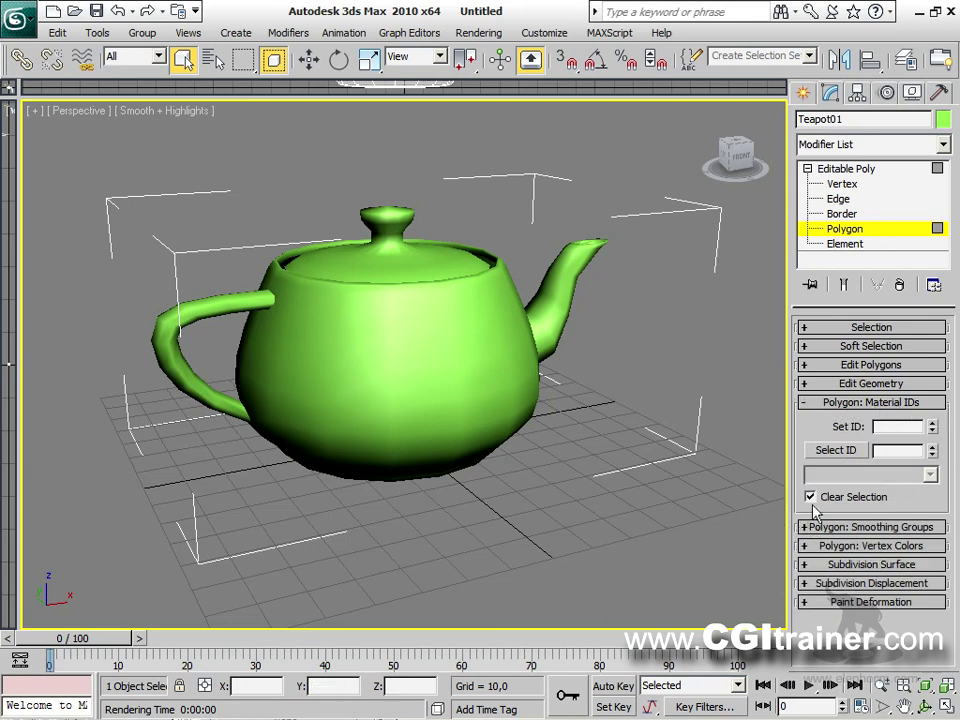
Step: Select the polygons of the teapot's lid, assign them material ID 5, and expand the Polygon: Smoothing Groups settings
alt+middle_drag(521, 377, 490, 352)
drag(234, 152, 476, 257)
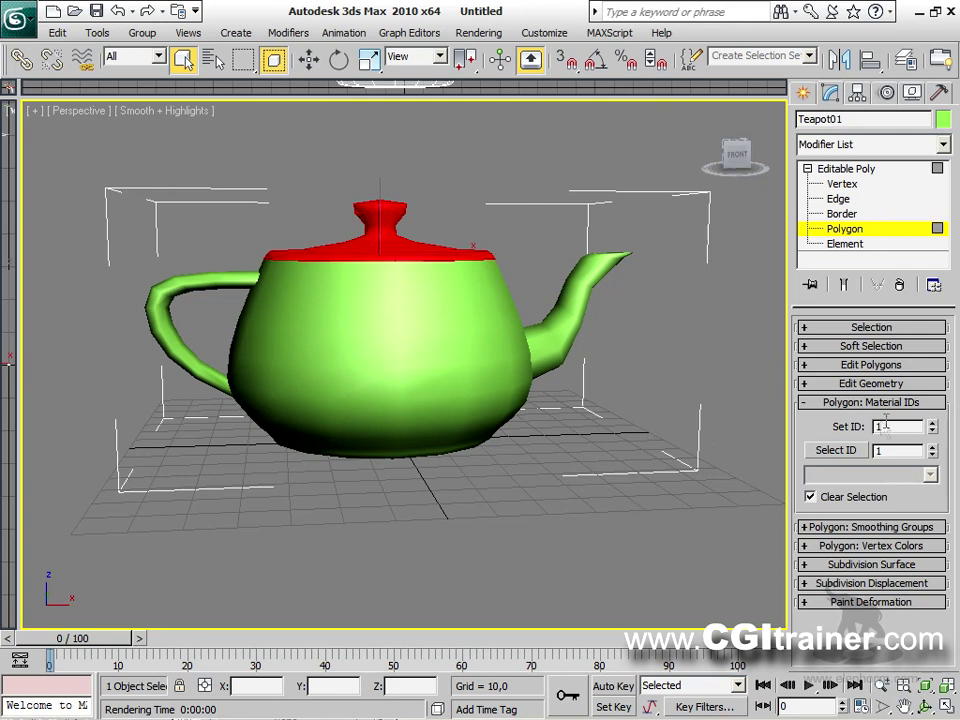
click(810, 528)
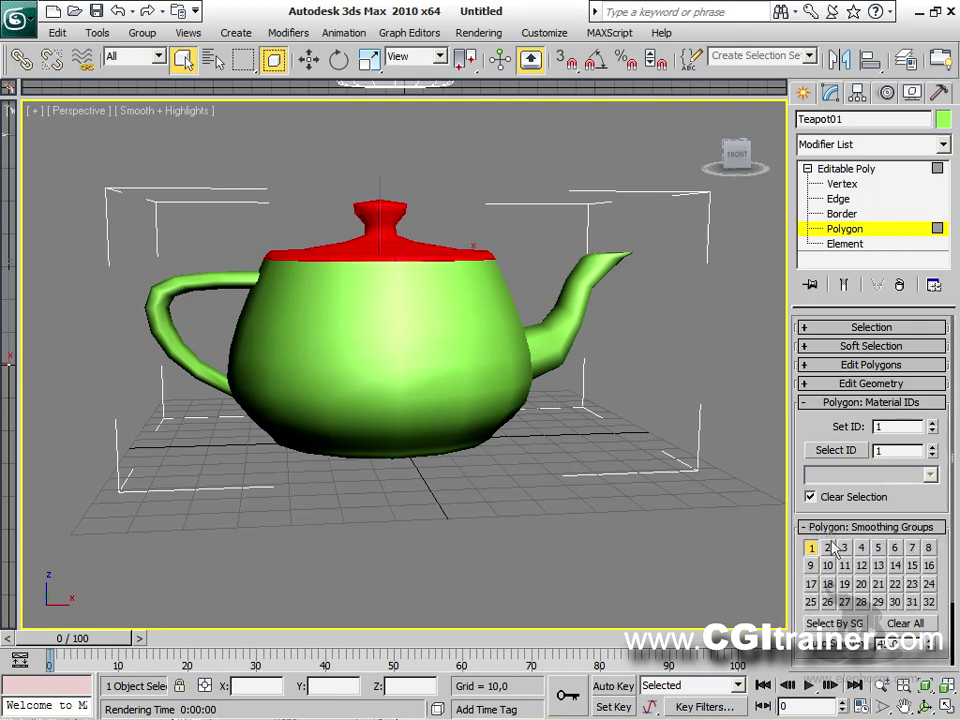
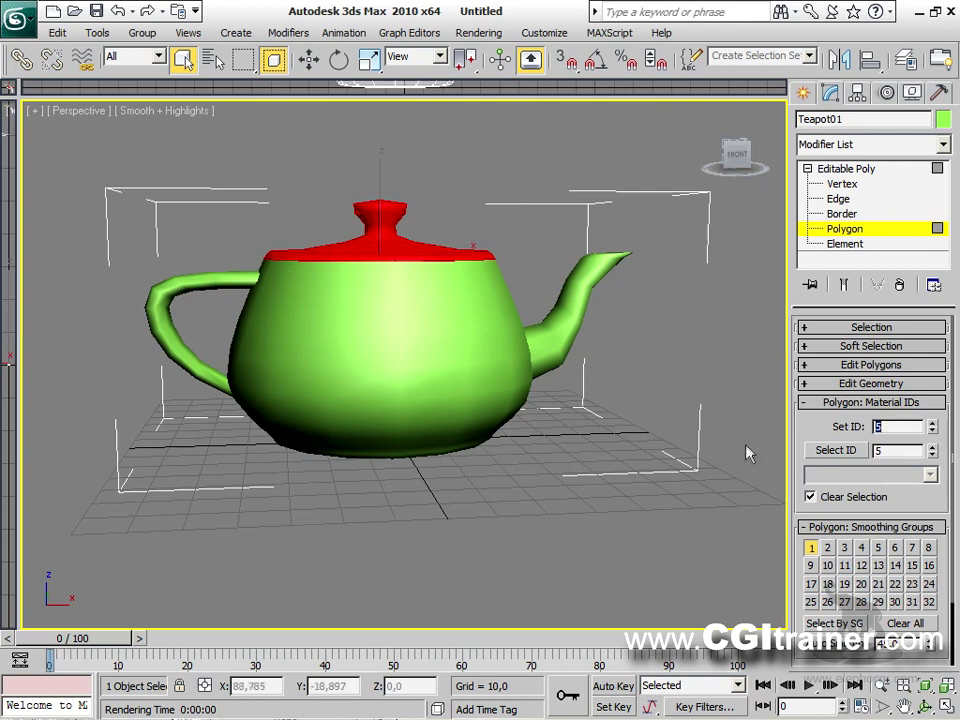
right_click(534, 433)
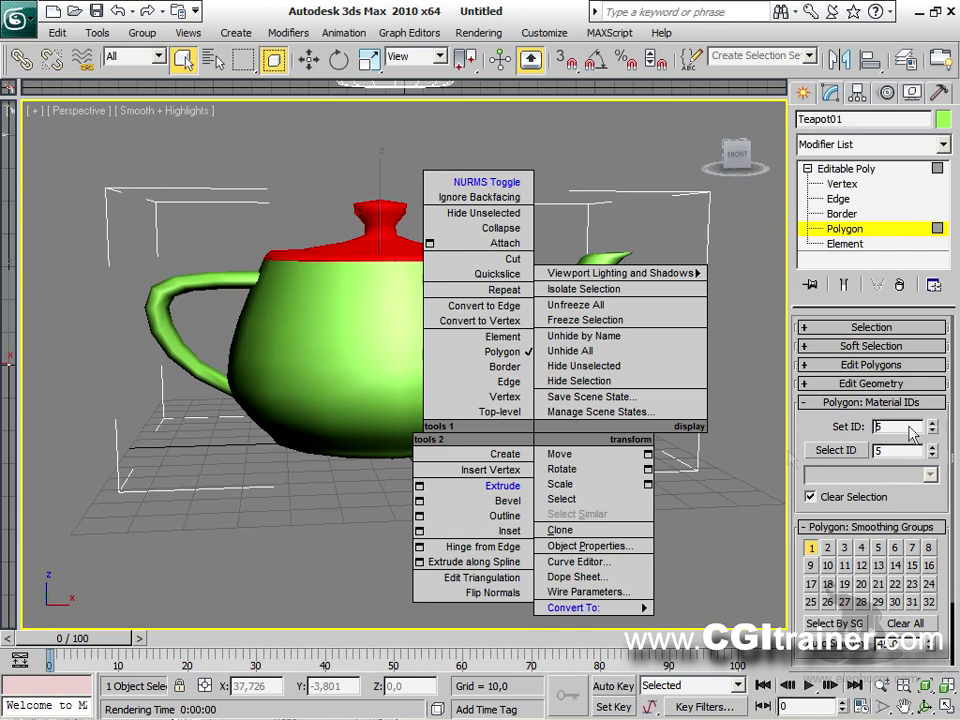
key(Escape)
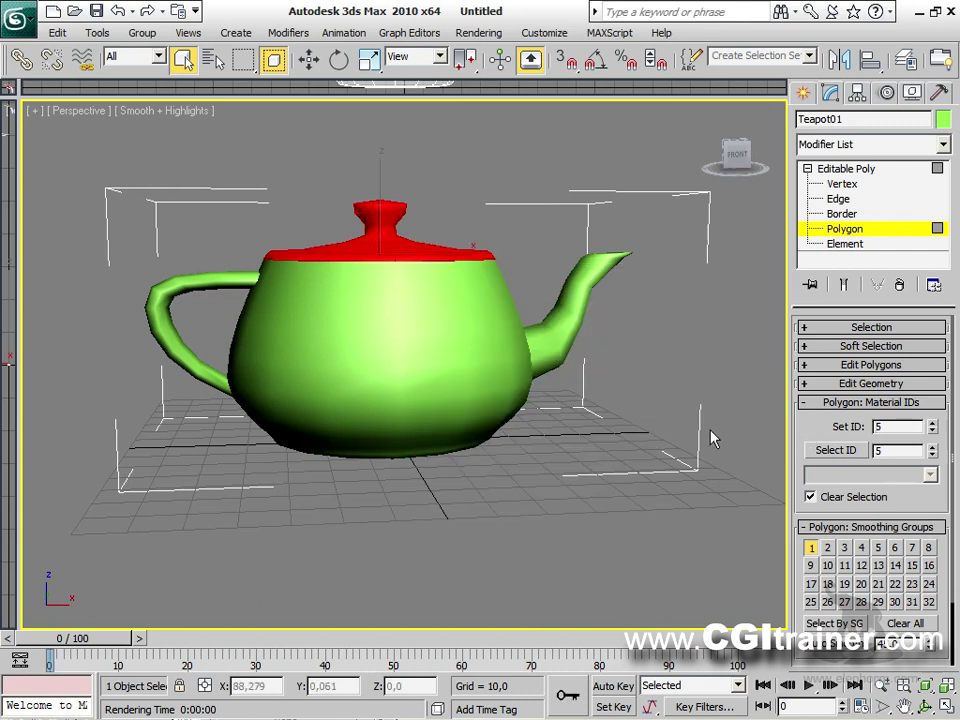
Step: Invert the polygon selection, deselect the lower part and the spout, and assign material ID 2 to the upper body and handle
key(ctrl+i)
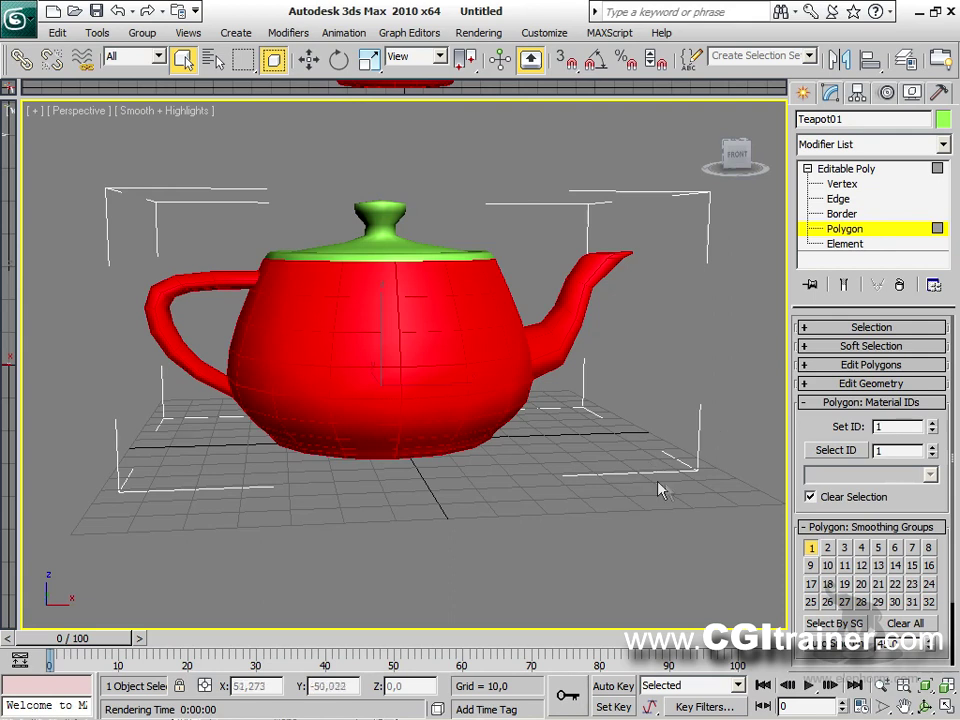
drag(502, 466, 500, 464)
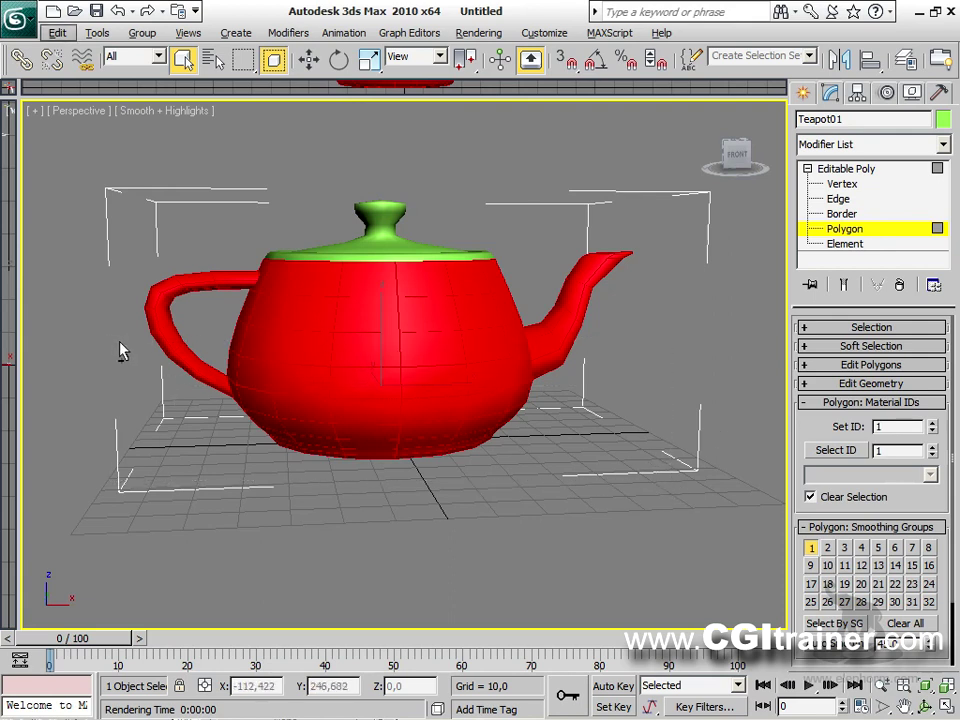
alt+click(173, 339)
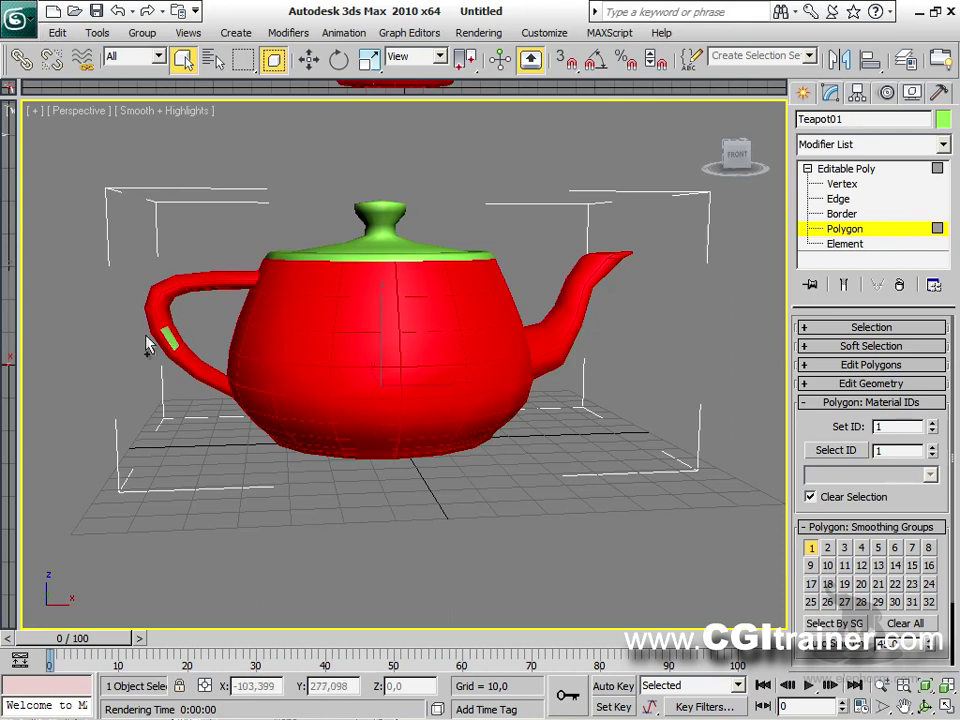
alt+drag(98, 318, 57, 325)
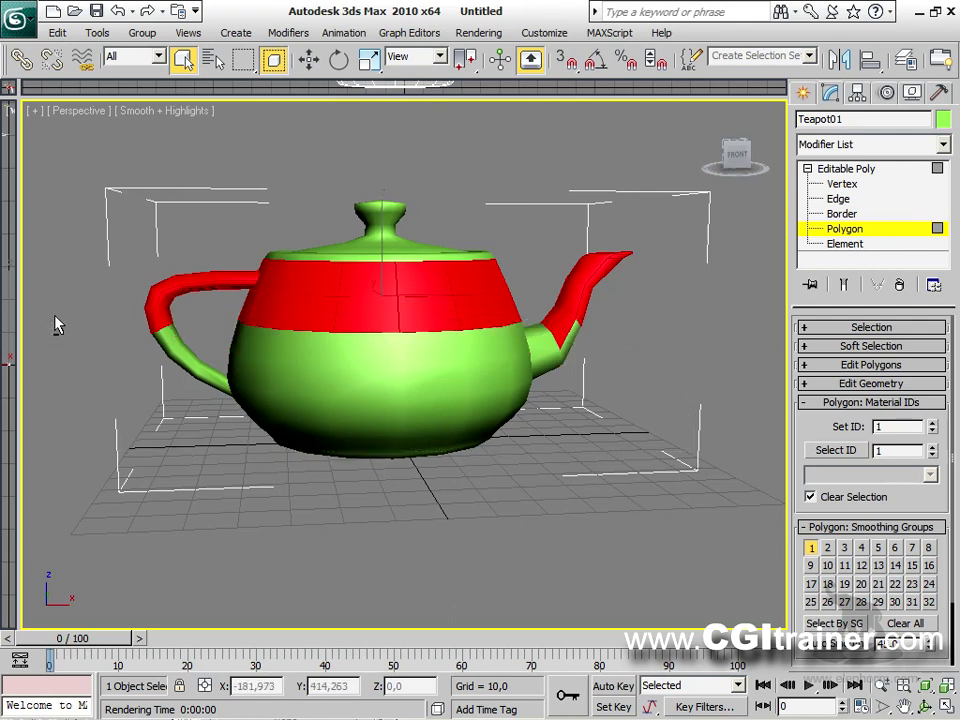
drag(676, 415, 548, 212)
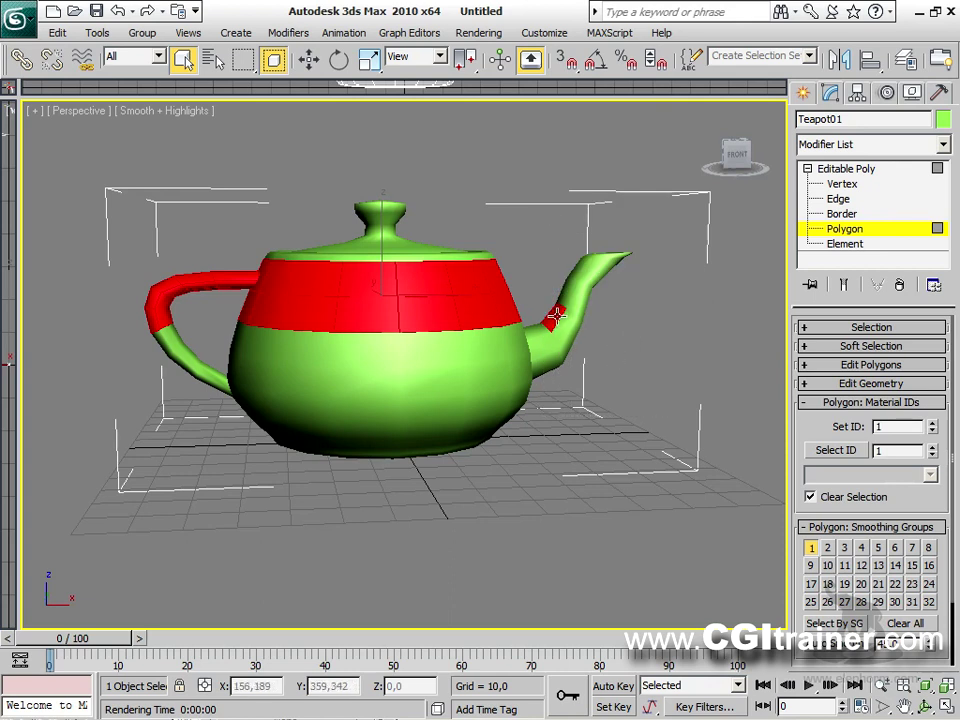
drag(591, 361, 534, 270)
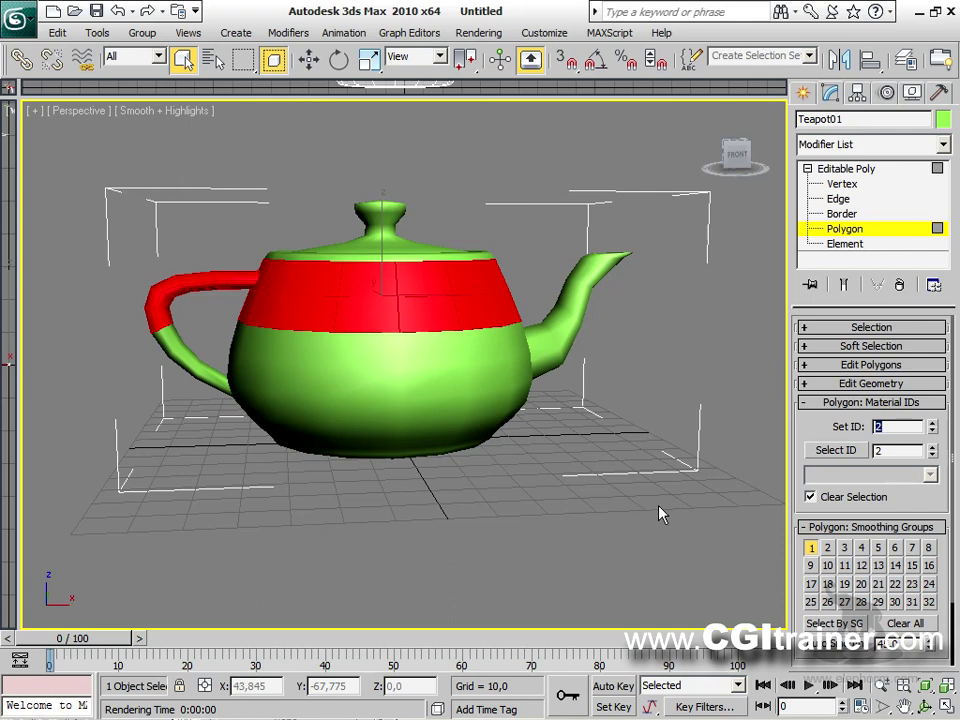
Step: Select the polygons around the teapot's base and assign them material ID 3
drag(646, 513, 154, 418)
drag(648, 491, 141, 420)
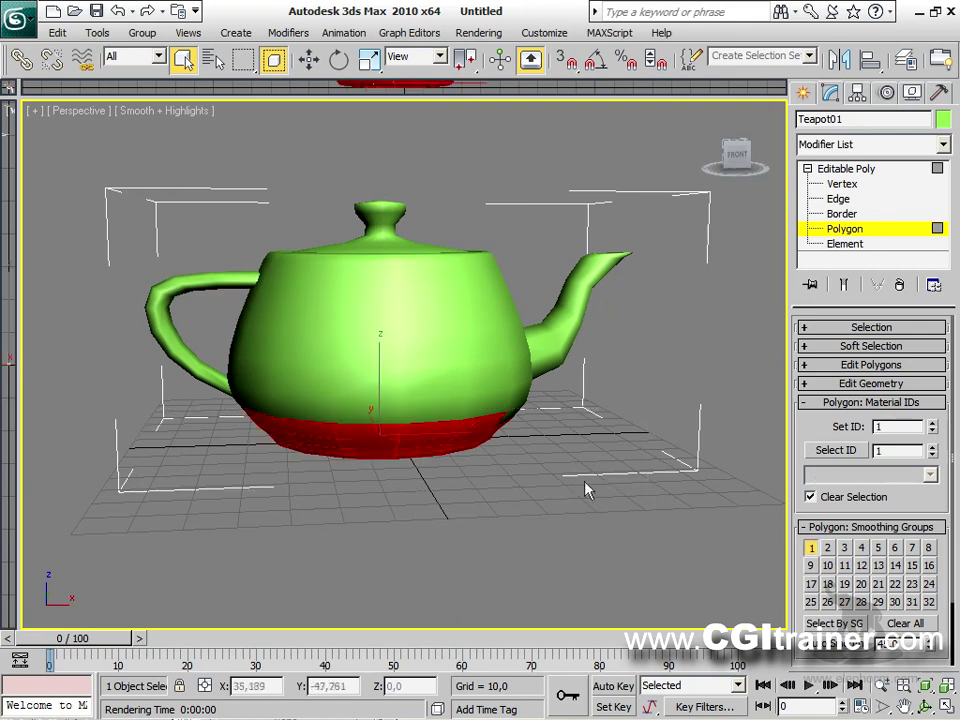
alt+middle_drag(585, 488, 585, 480)
drag(109, 399, 493, 414)
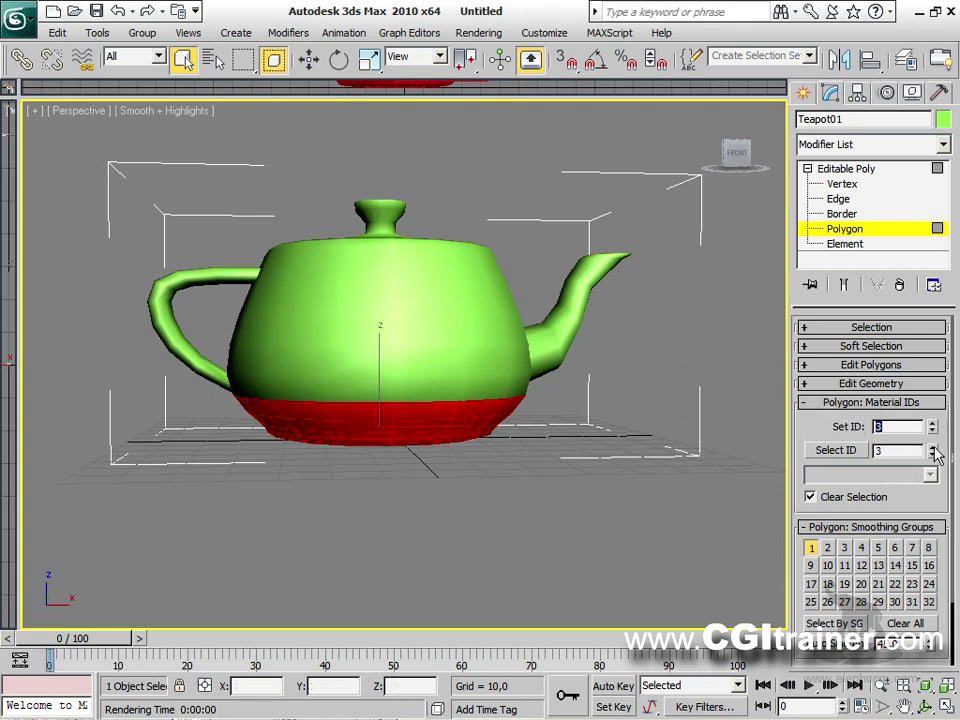
Step: Select the teapot's polygons by material ID, one after another for IDs 3, 2 and 1
click(855, 451)
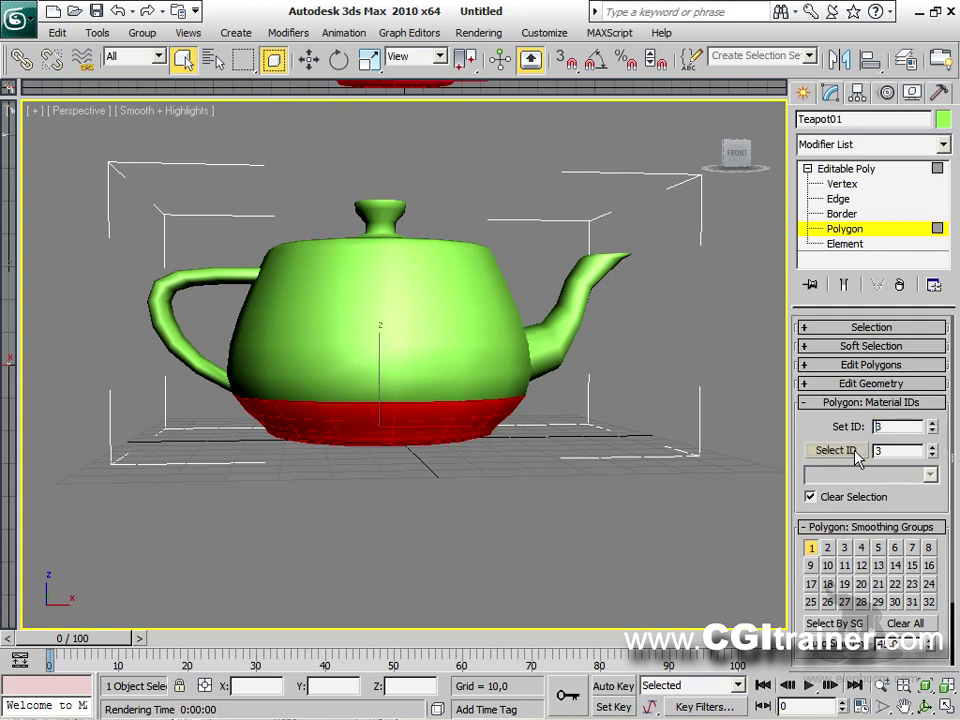
click(933, 456)
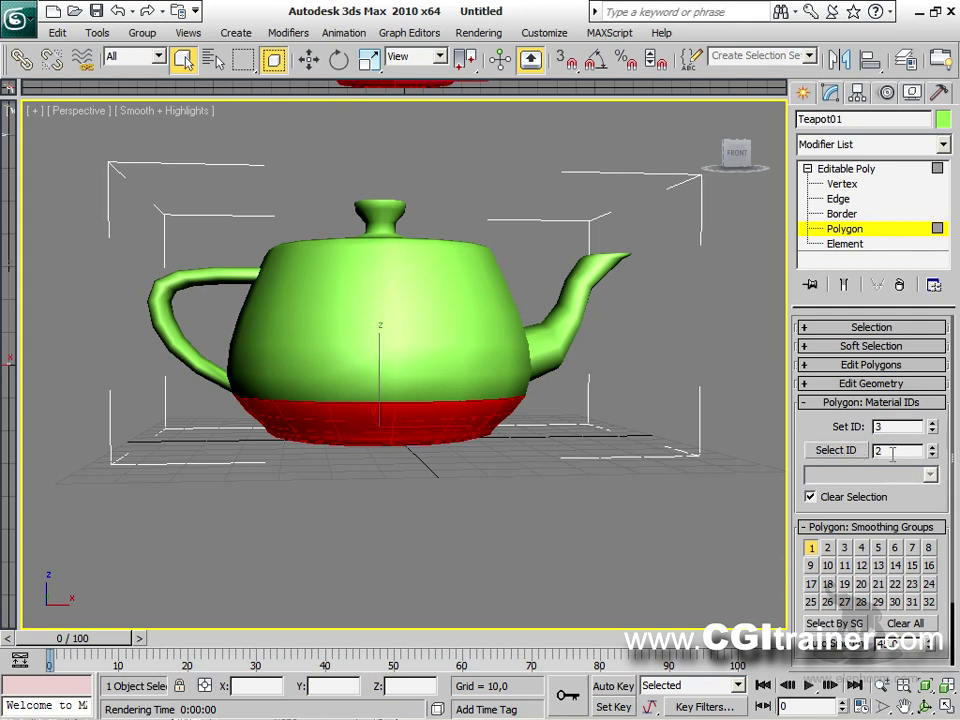
click(834, 450)
click(935, 456)
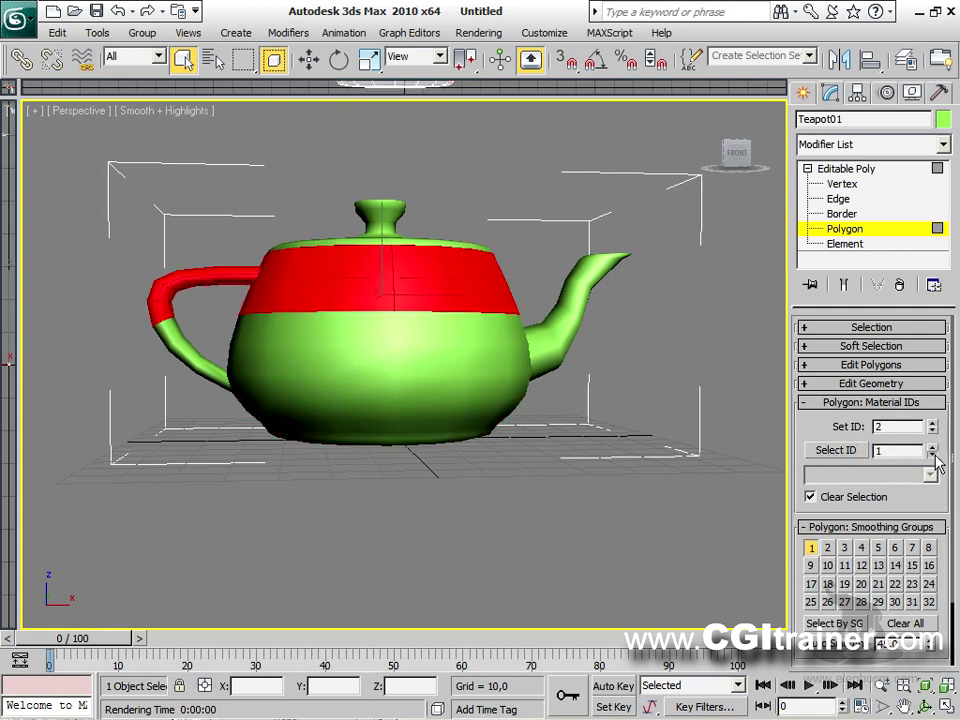
click(855, 451)
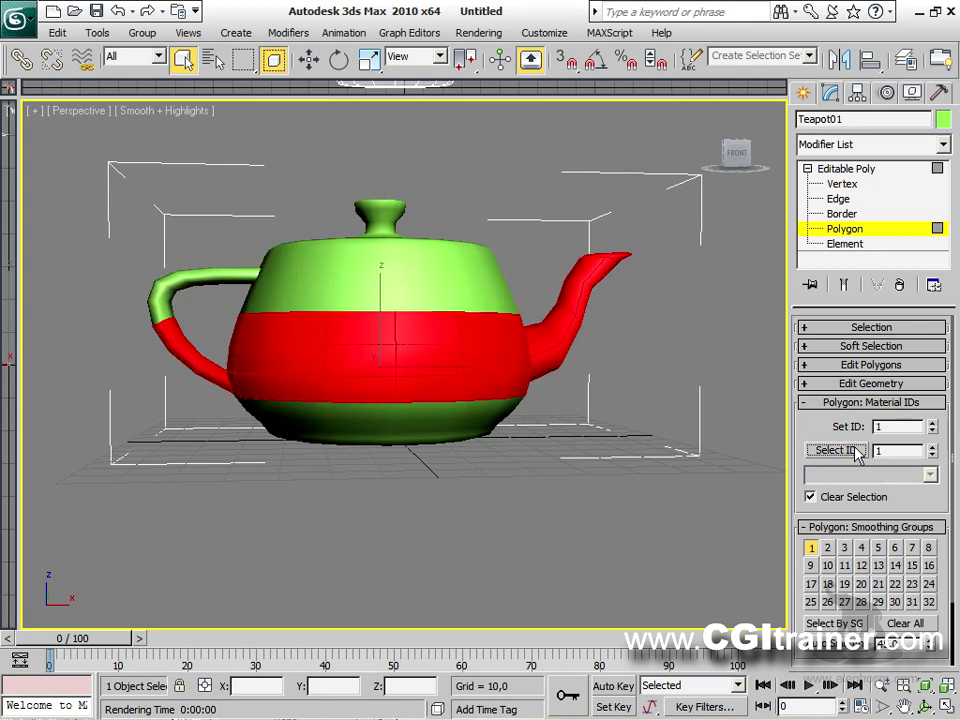
Step: Select the teapot polygons with material ID 5, and leave polygon sub-object editing
click(935, 456)
click(850, 452)
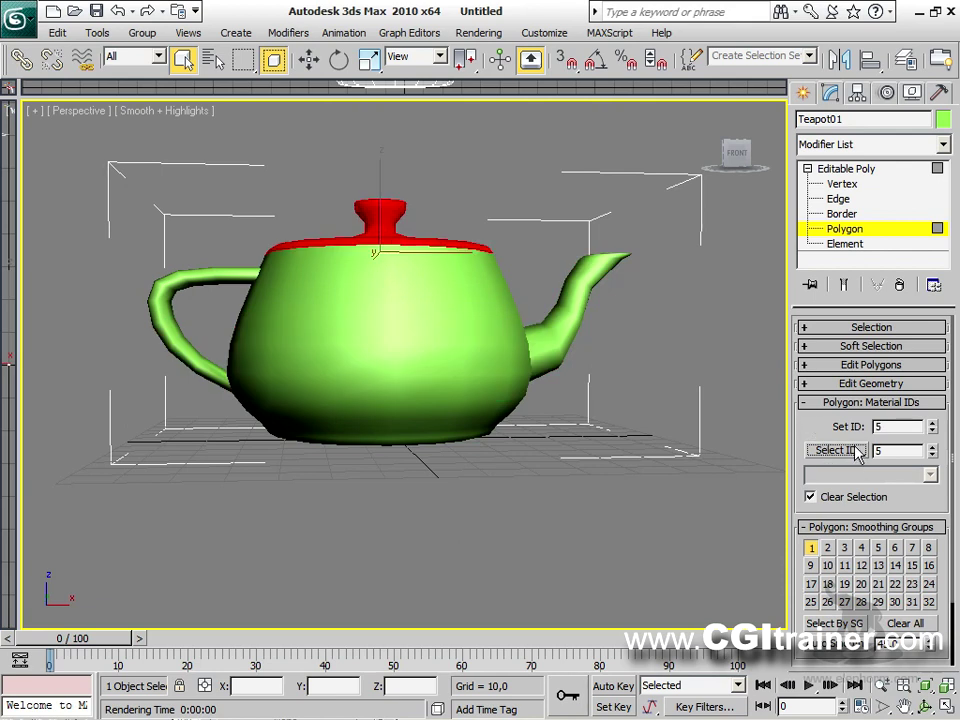
alt+middle_drag(711, 450, 670, 493)
click(688, 474)
key(ctrl+b)
middle_drag(630, 401, 614, 443)
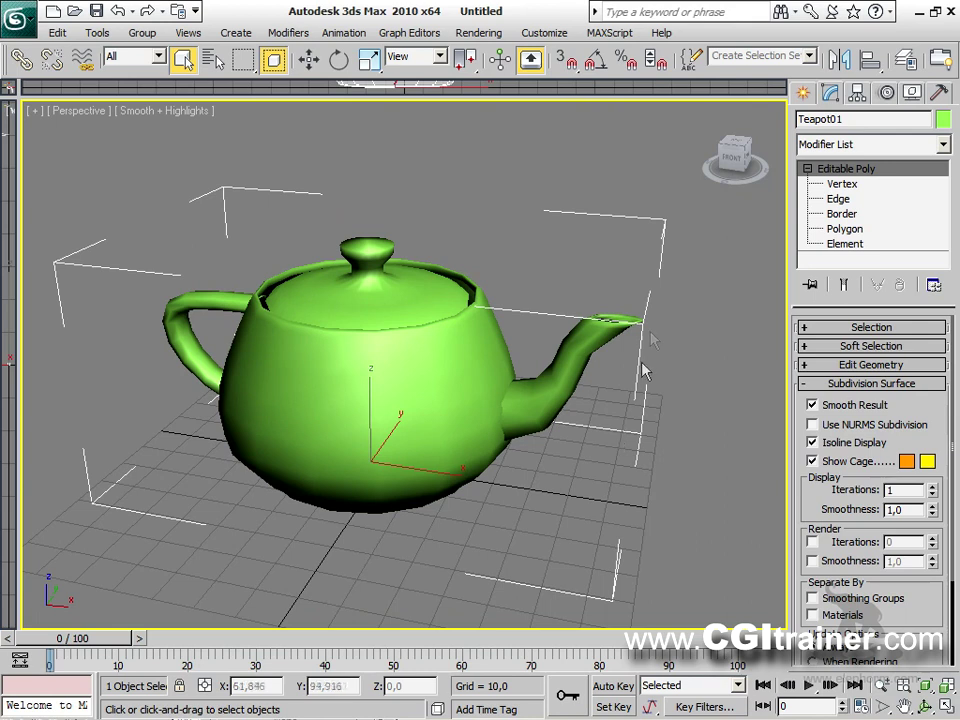
Step: Open the Material Editor and assign the 01 - Default material to the teapot
drag(776, 76, 570, 78)
middle_drag(432, 425, 489, 407)
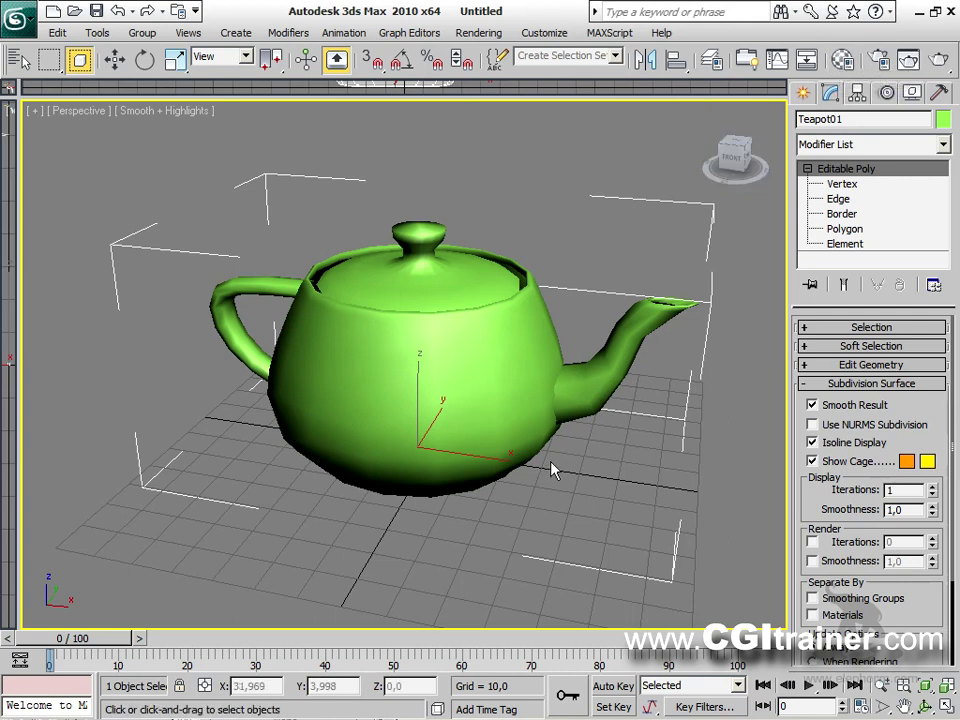
key(m)
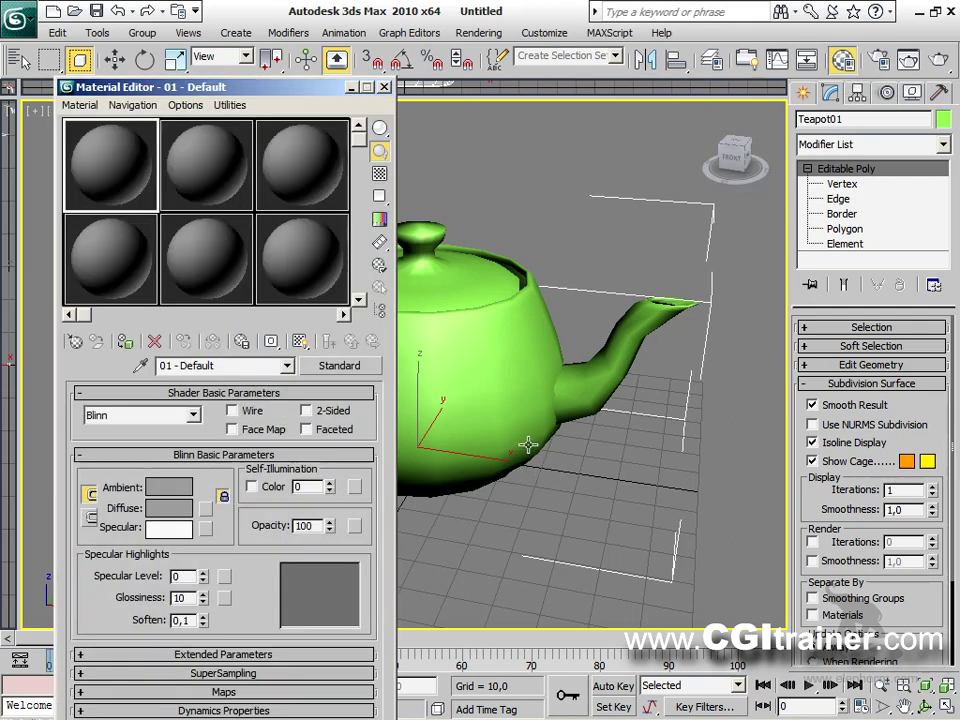
middle_drag(521, 446, 611, 446)
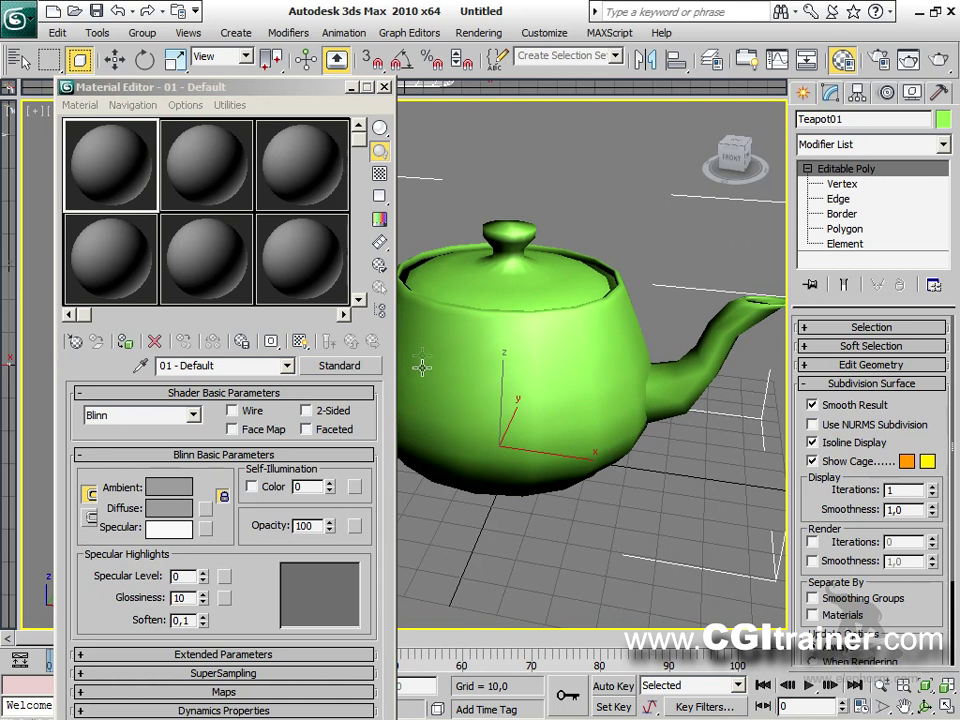
drag(96, 165, 518, 430)
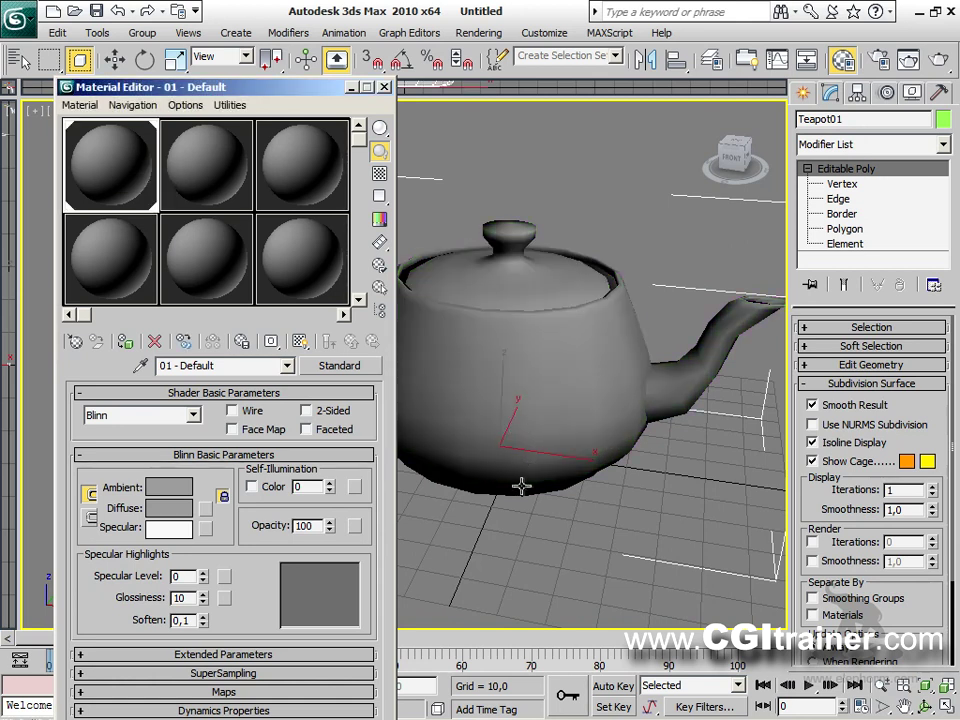
scroll(523, 483, down, 5)
alt+middle_drag(530, 500, 620, 550)
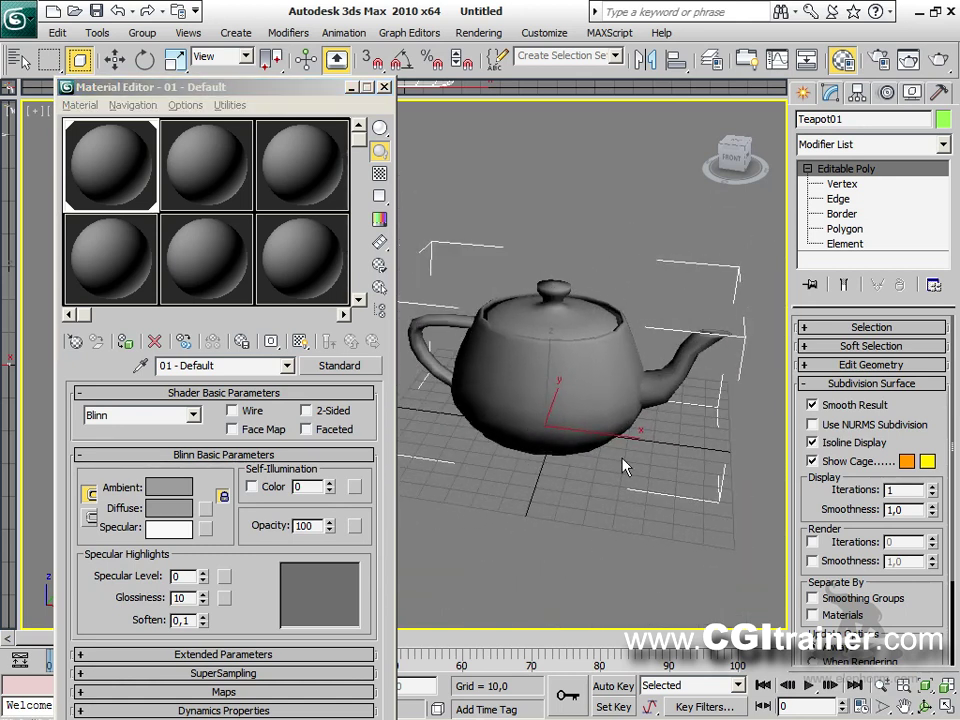
Step: At polygon level, change the 01 - Default material's type to Multi/Sub-Object, keeping the old material as a sub-material
click(805, 384)
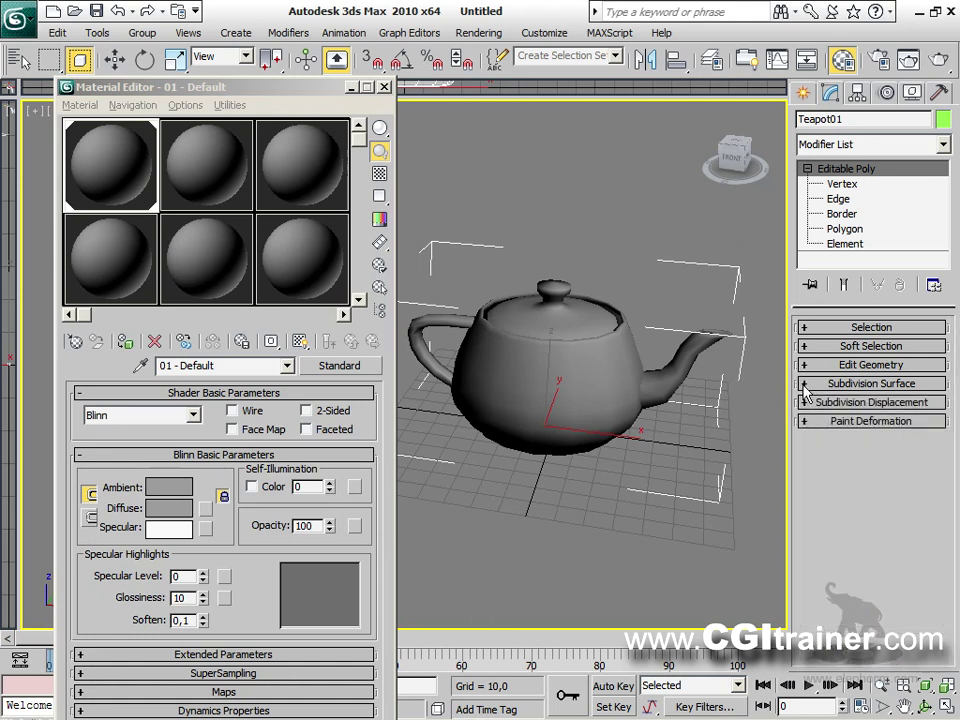
click(845, 228)
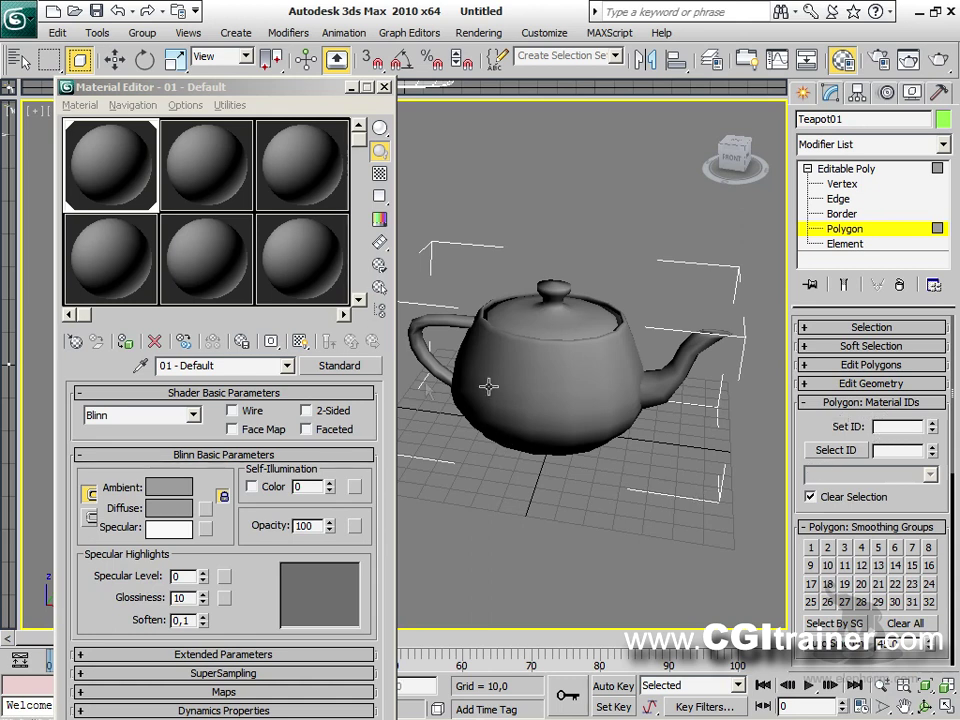
click(340, 366)
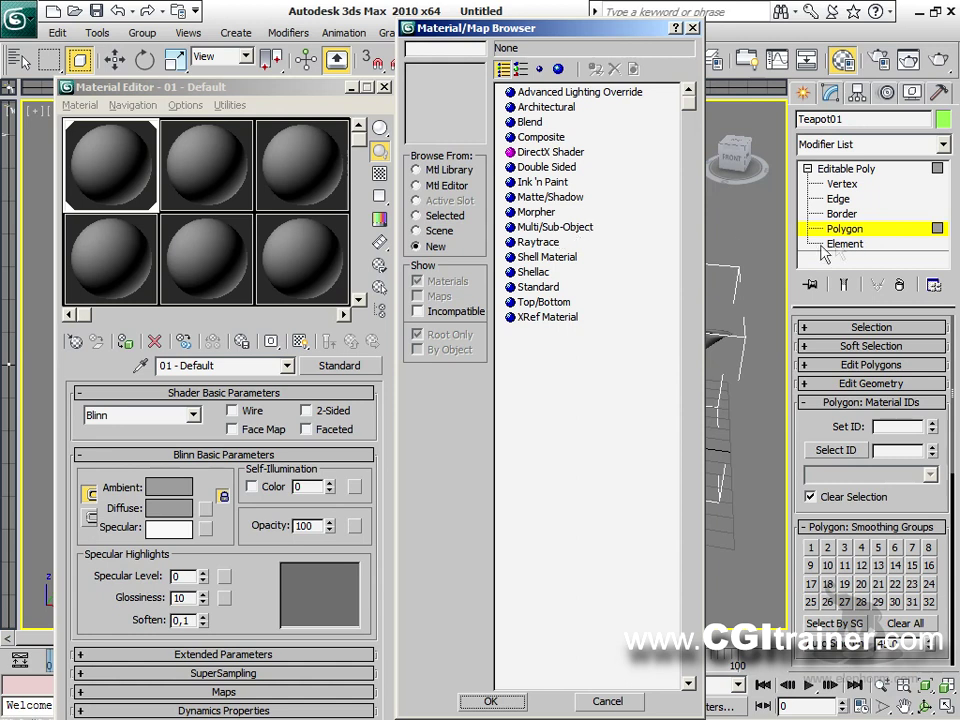
double_click(576, 228)
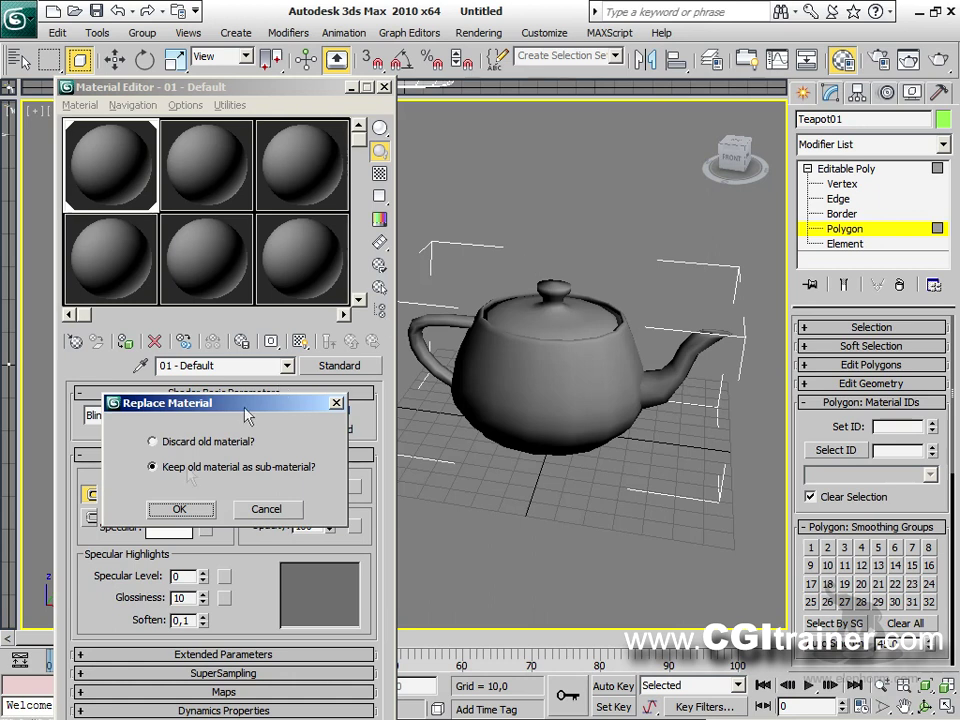
click(180, 510)
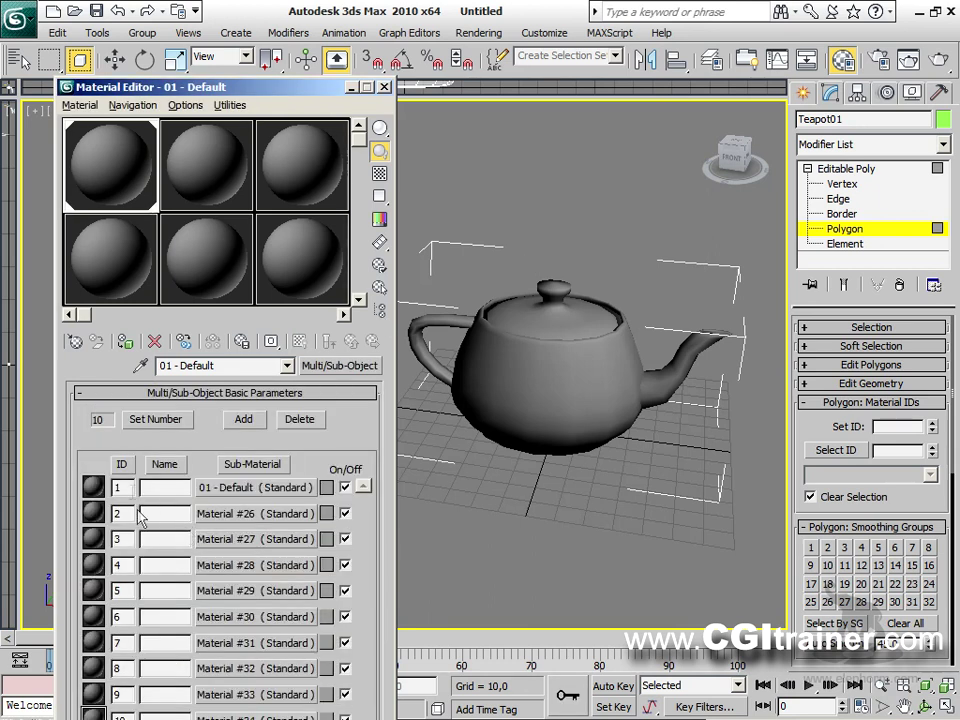
Step: Set the colour of sub-material ID 1 to bright green, RGB 42, 255, 0
click(326, 488)
click(422, 115)
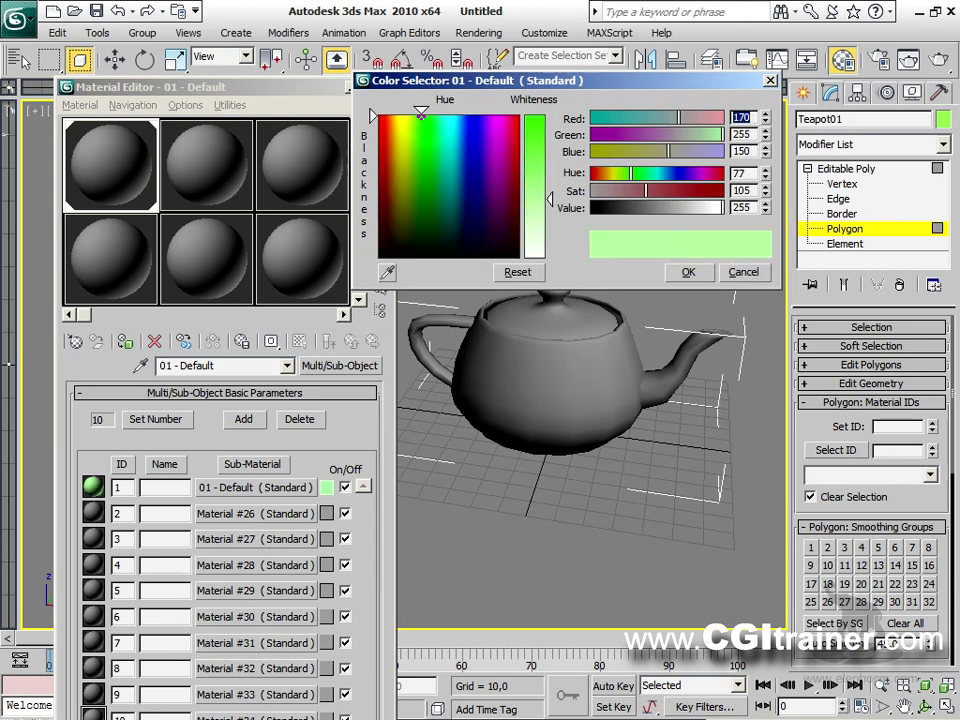
drag(548, 199, 548, 117)
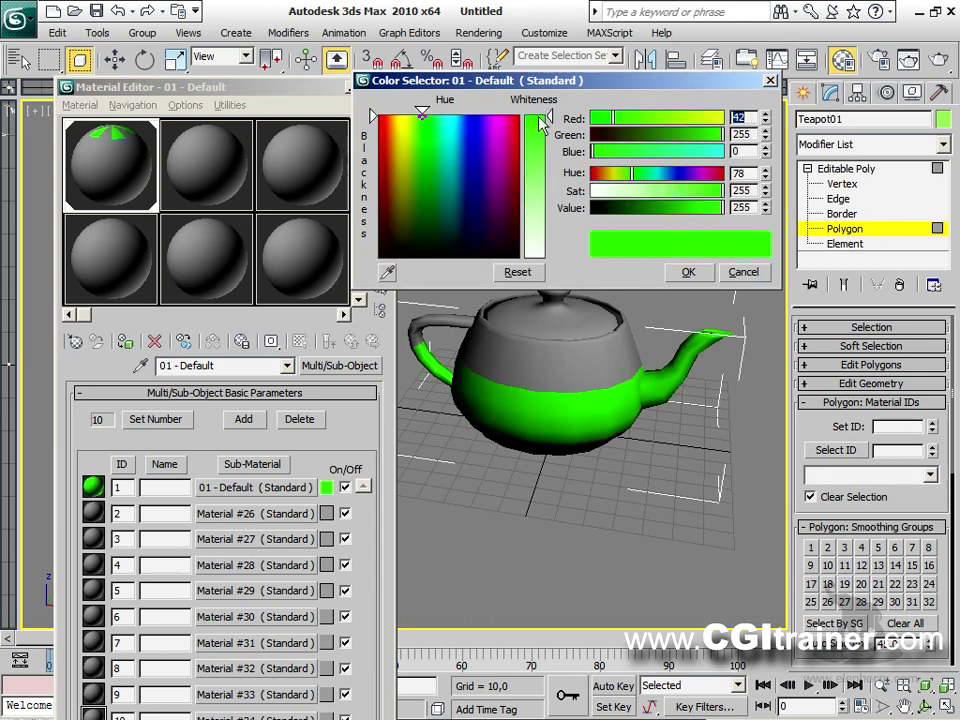
click(687, 272)
alt+middle_drag(610, 432, 539, 399)
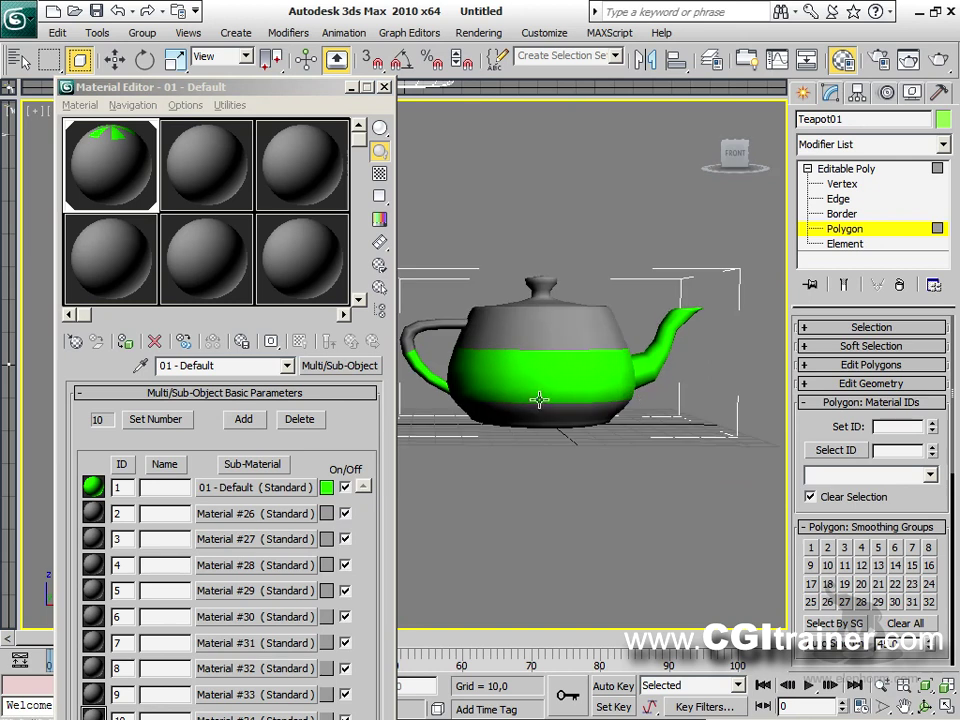
Step: Set the colour of sub-material ID 2 to a fully saturated red
click(326, 513)
click(518, 118)
drag(535, 118, 535, 200)
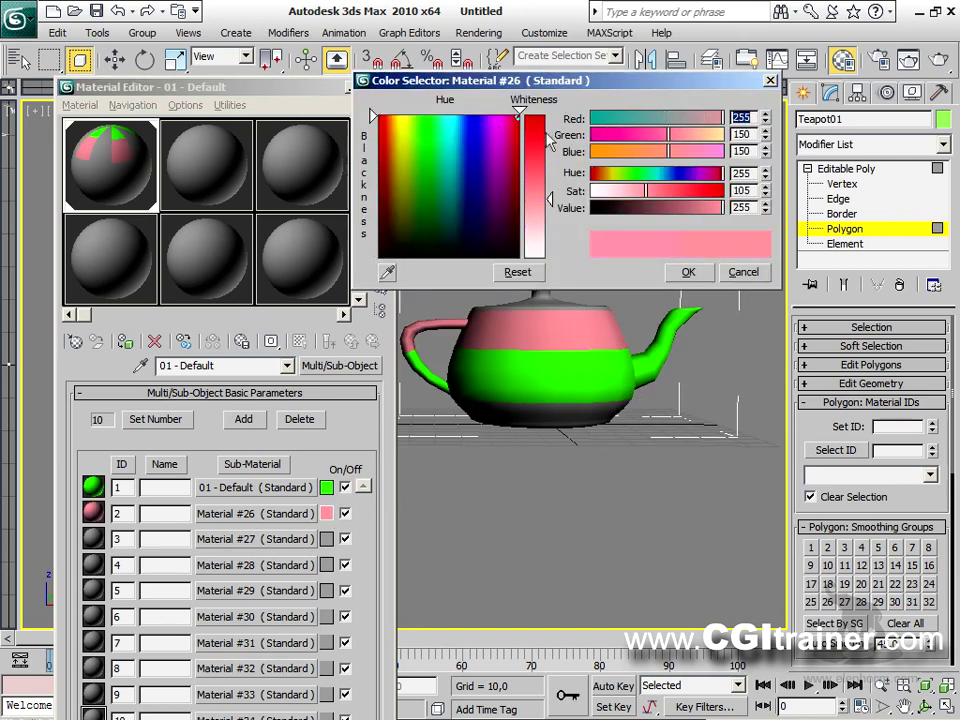
drag(549, 141, 549, 115)
click(688, 274)
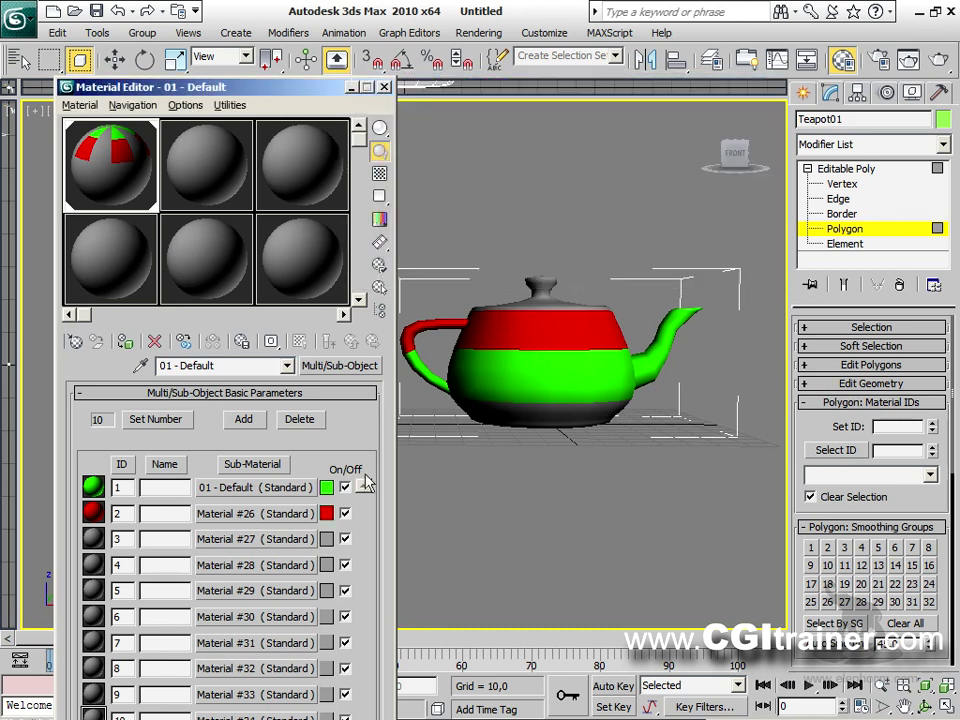
Step: Set the colour of sub-material ID 3 to a fully saturated cyan
click(326, 539)
drag(428, 110, 452, 114)
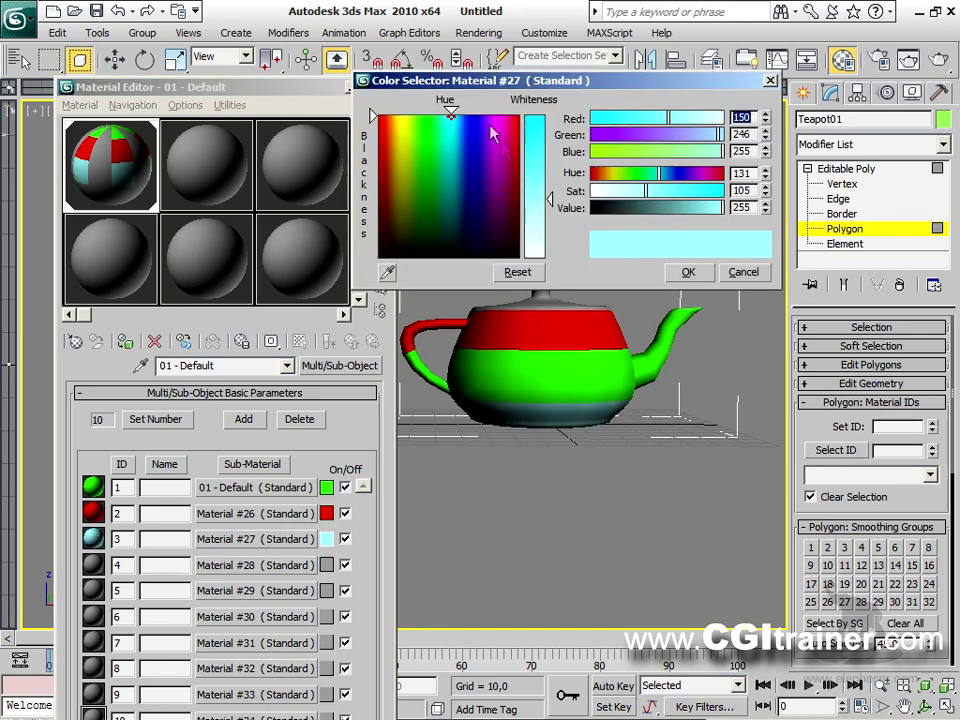
click(686, 272)
alt+middle_drag(620, 350, 570, 489)
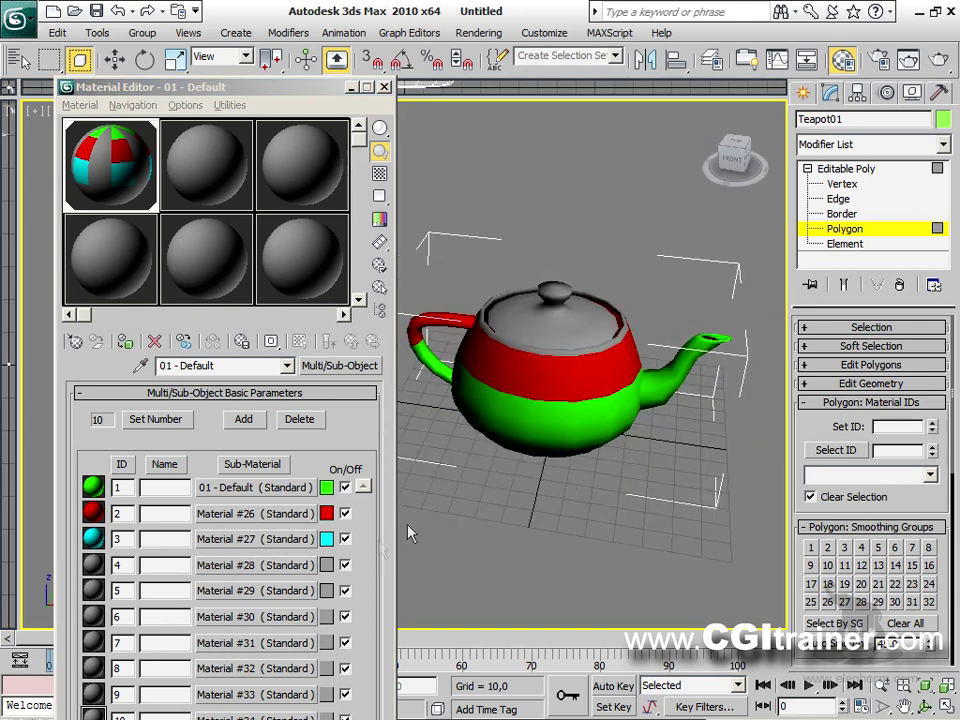
Step: Set the colour of sub-material ID 4 to orange-yellow
click(326, 565)
drag(450, 176, 396, 114)
key(Return)
alt+middle_drag(511, 208, 550, 467)
Step: Set the colour of sub-material ID 5 to pure white and close the Material Editor
click(326, 590)
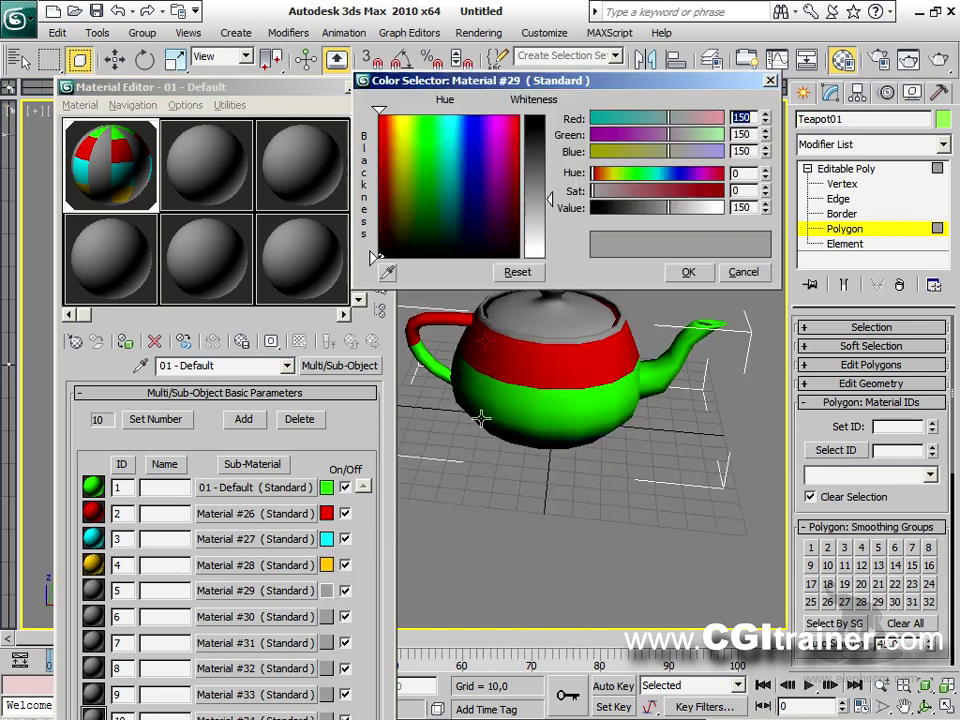
drag(538, 215, 538, 116)
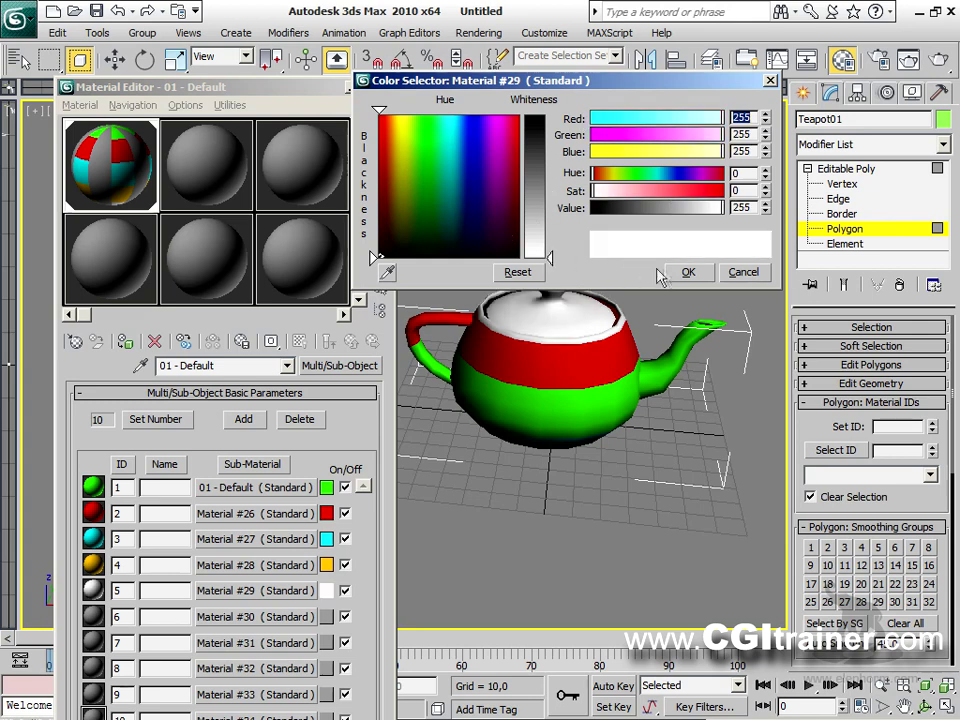
click(684, 272)
alt+middle_drag(606, 415, 632, 398)
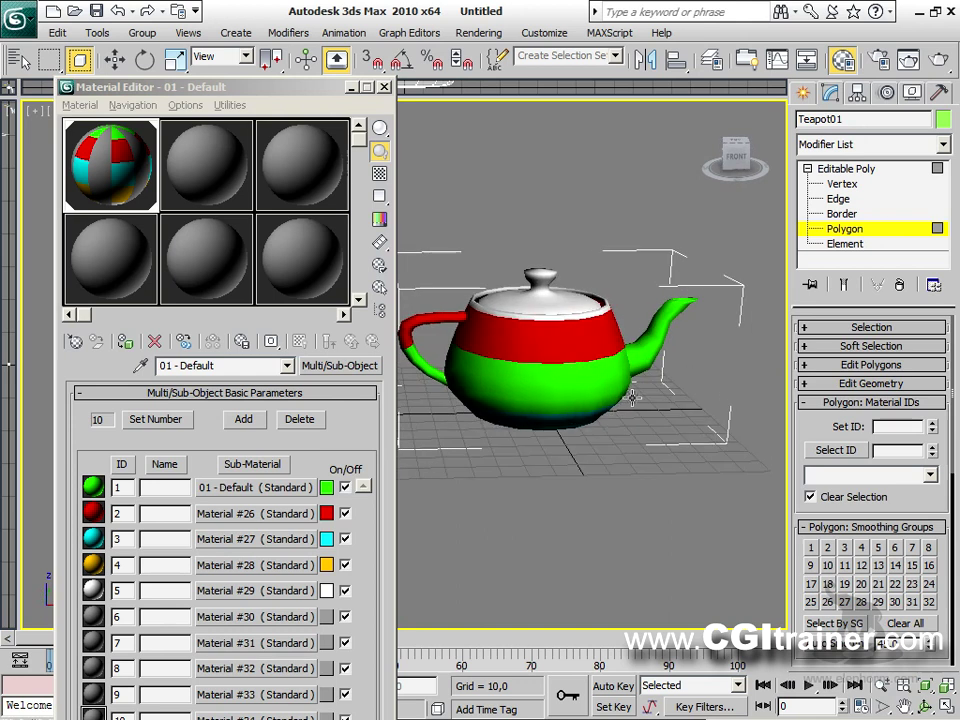
alt+middle_drag(589, 444, 547, 445)
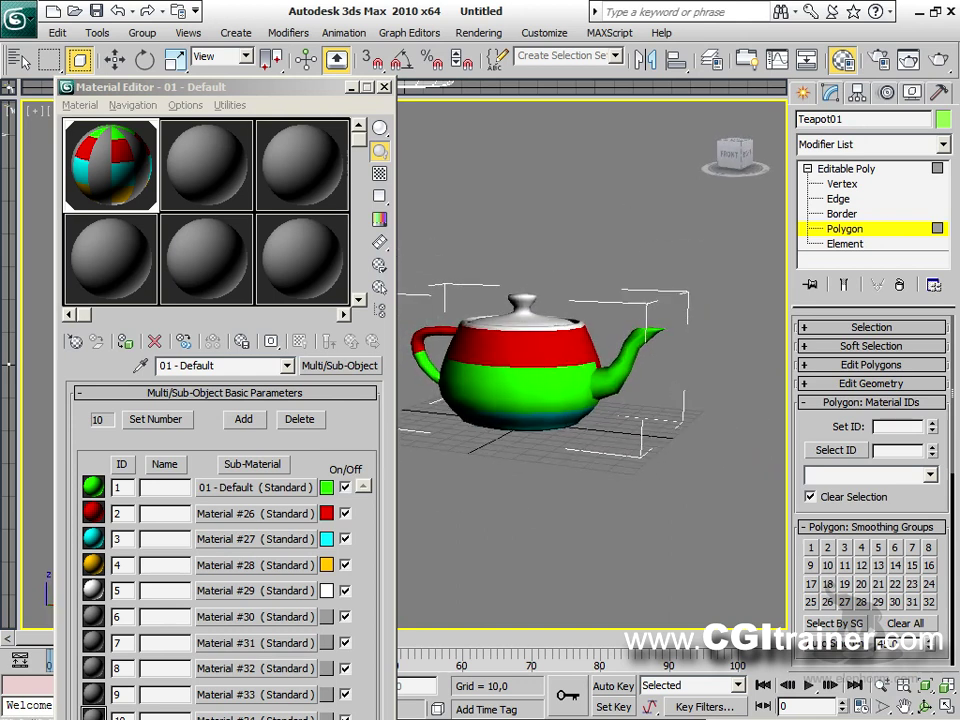
click(385, 89)
alt+middle_drag(371, 400, 476, 469)
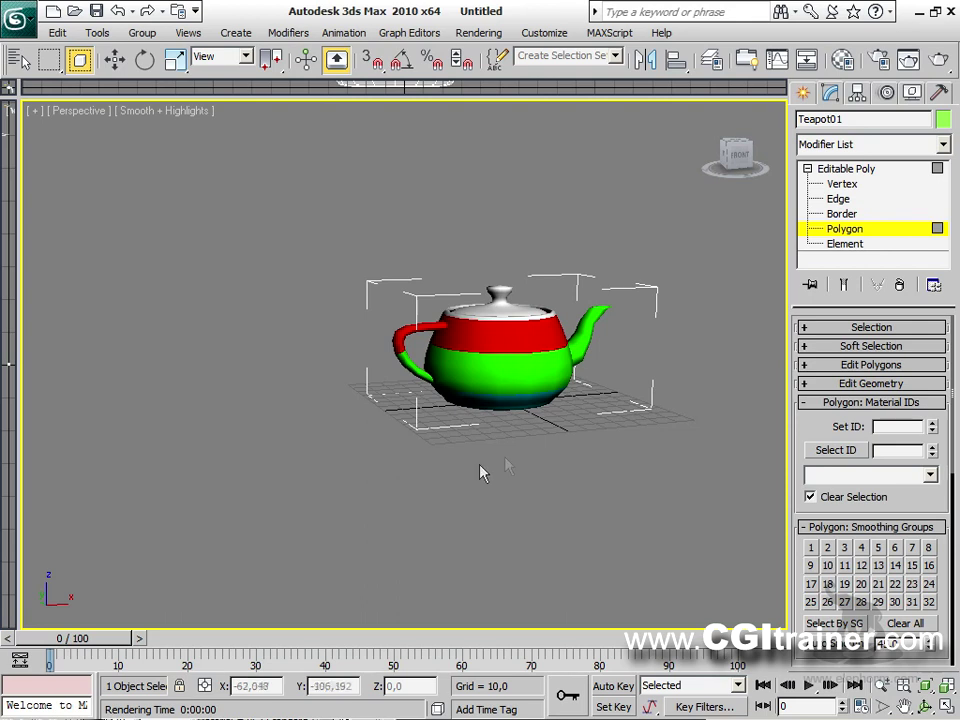
scroll(440, 497, up, 8)
middle_drag(482, 501, 393, 431)
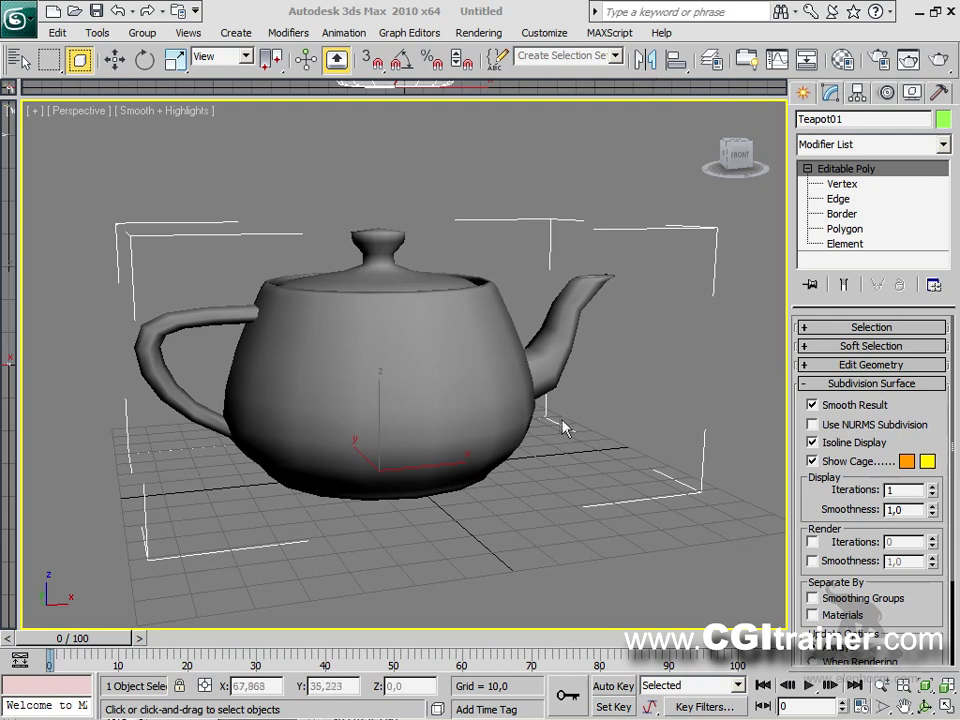
Step: Reopen the Material Editor, place it clear of the teapot, and select the teapot as a whole object
scroll(561, 428, down, 4)
click(634, 497)
key(m)
key(m)
key(m)
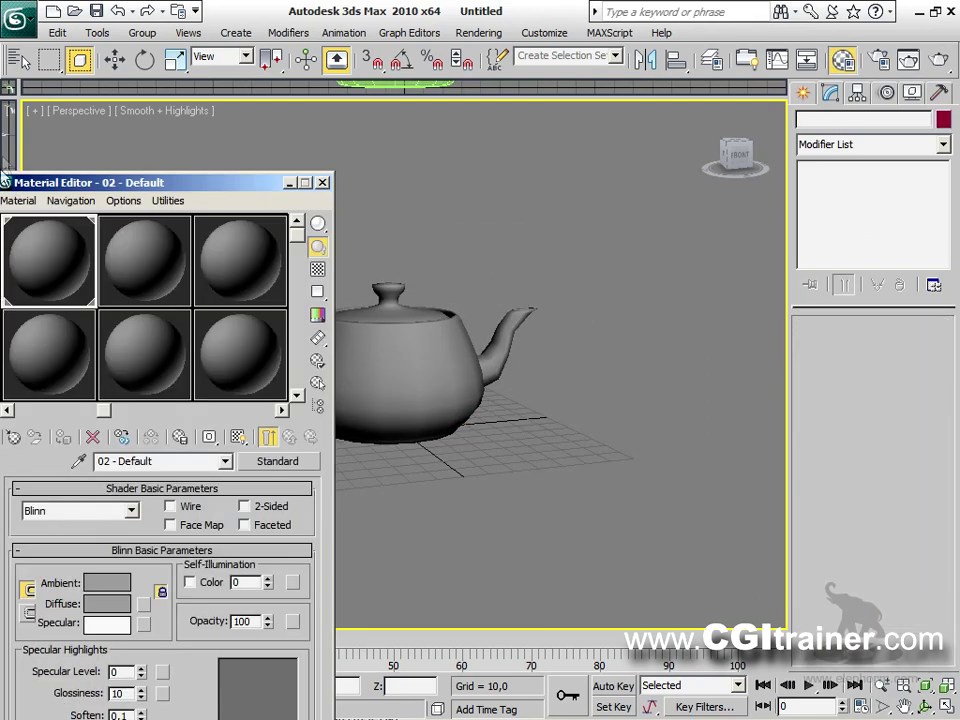
drag(104, 184, 100, 86)
click(450, 380)
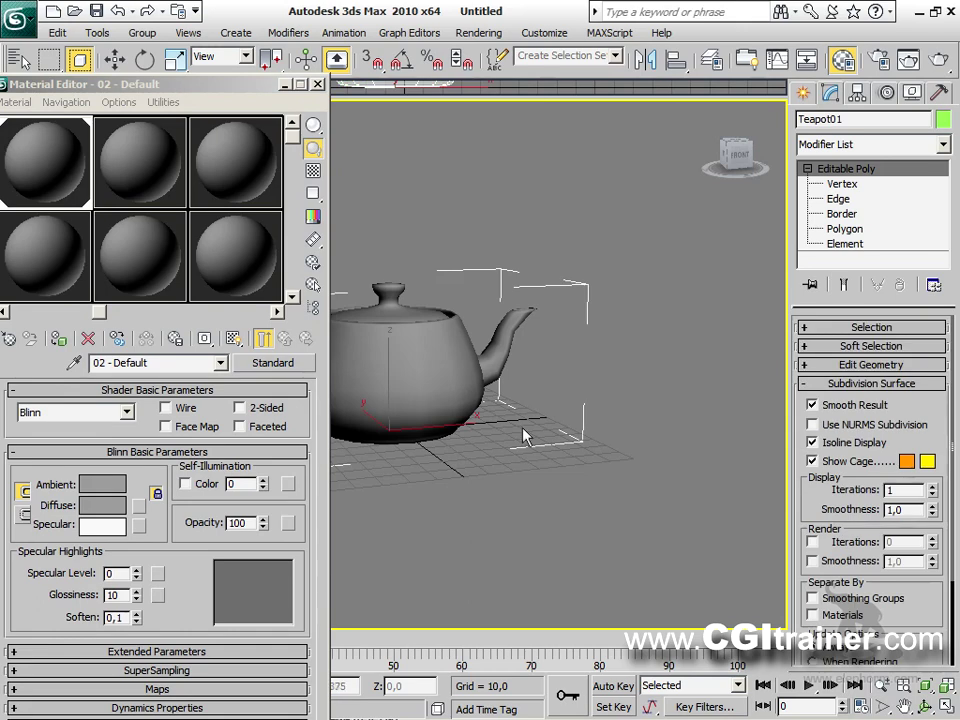
key(z)
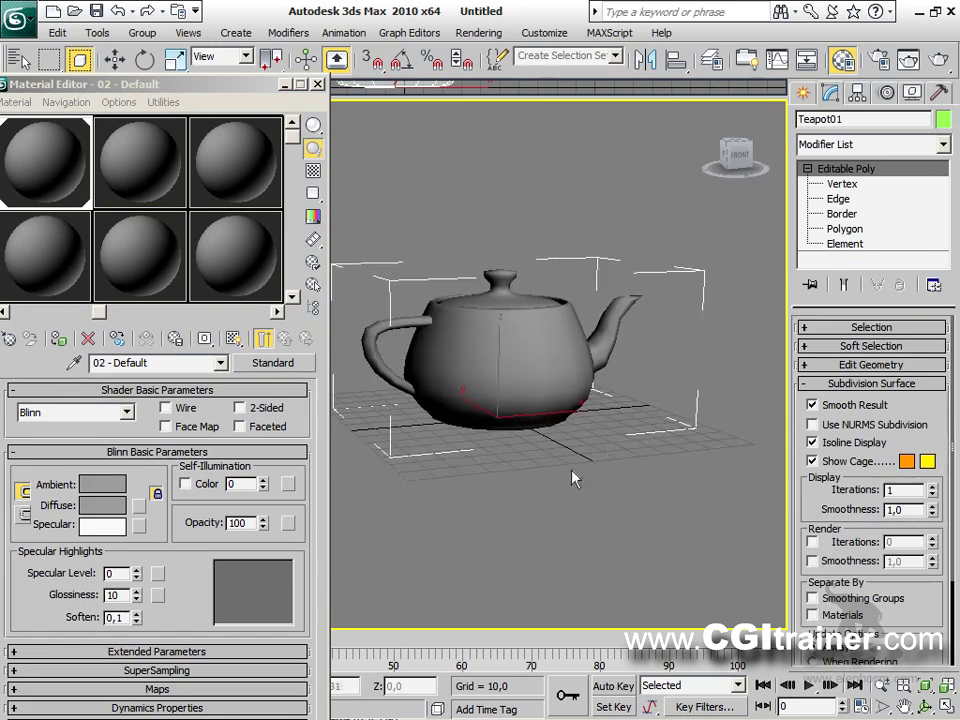
drag(158, 82, 225, 36)
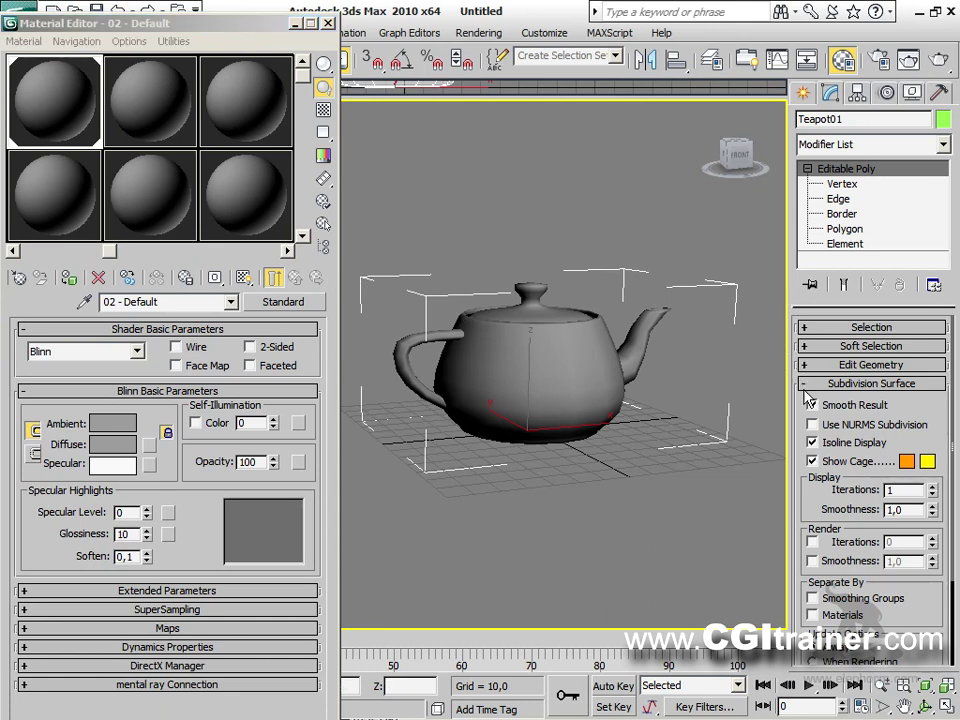
click(811, 385)
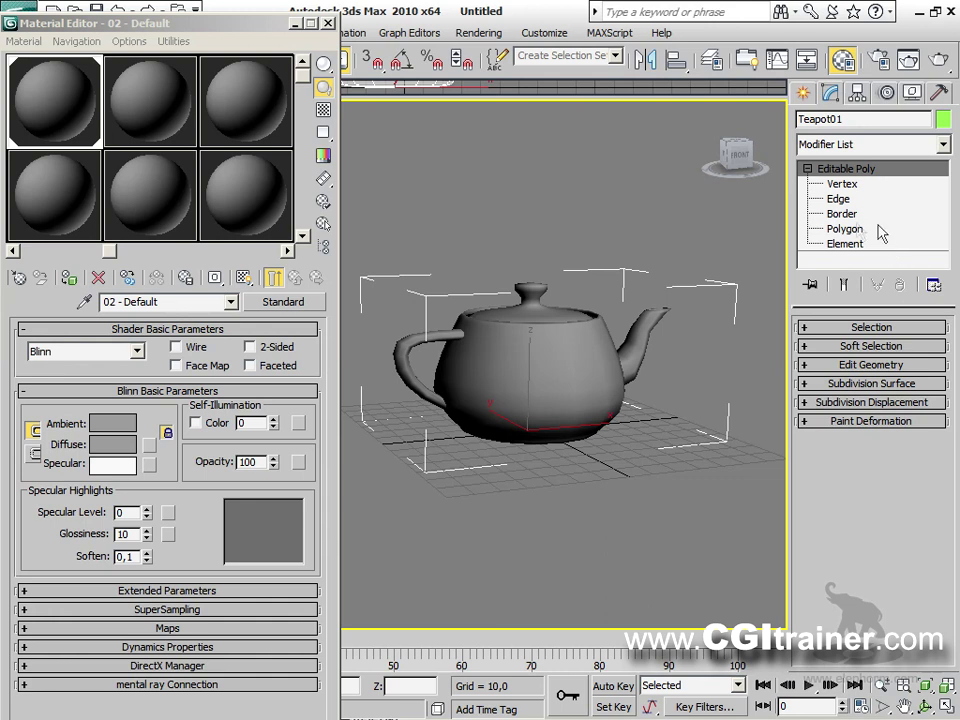
click(846, 229)
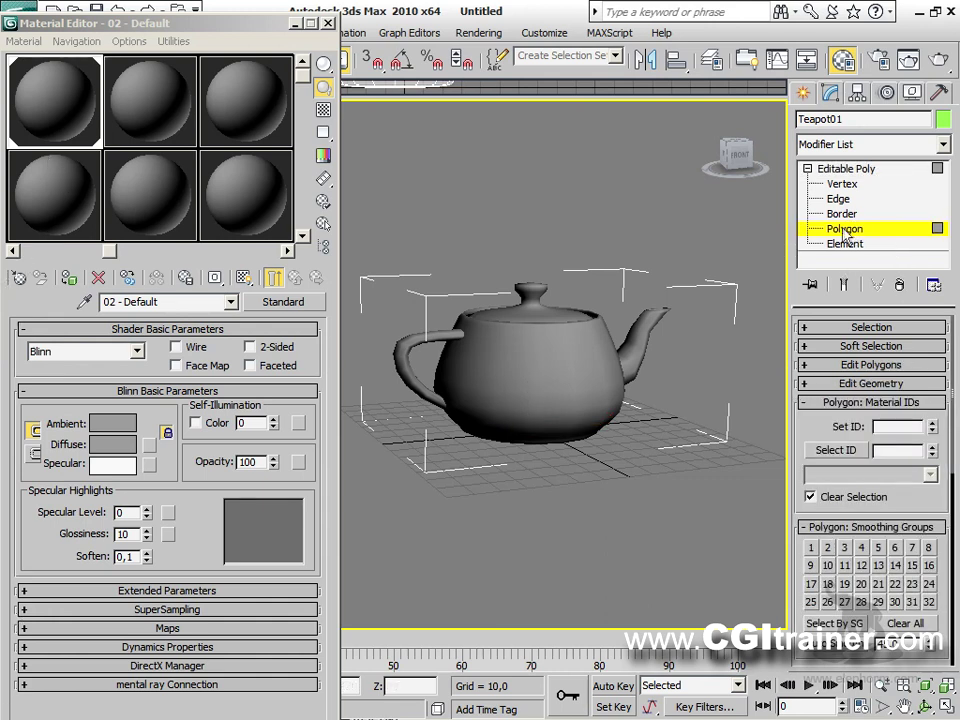
click(846, 229)
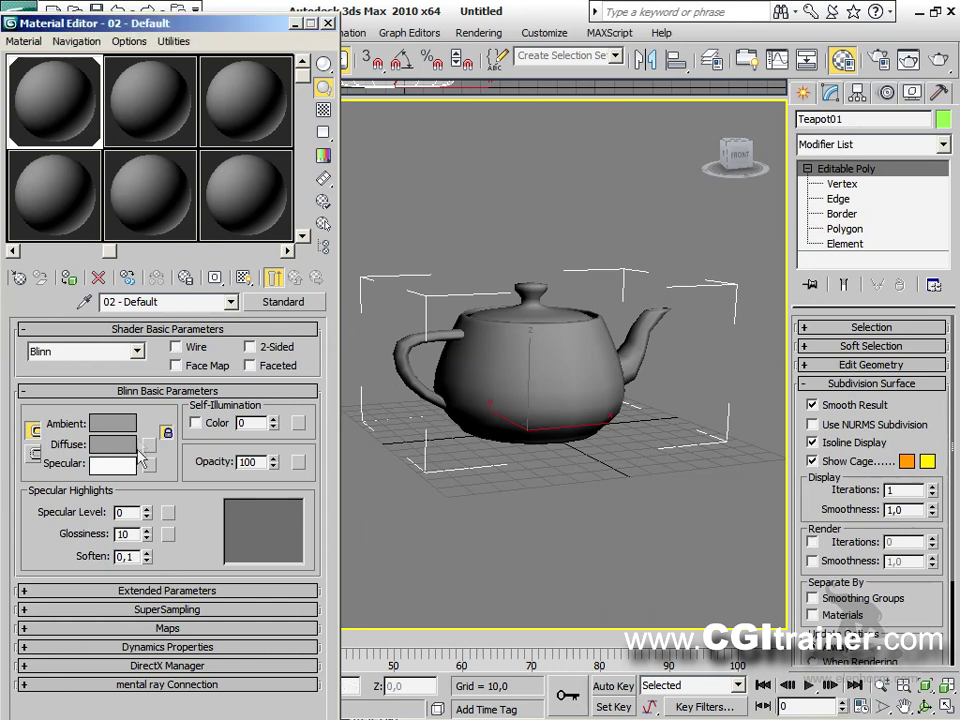
Step: Set the ambient and diffuse colour of the 02 - Default material to magenta, RGB 255, 0, 246
click(124, 427)
drag(482, 161, 517, 225)
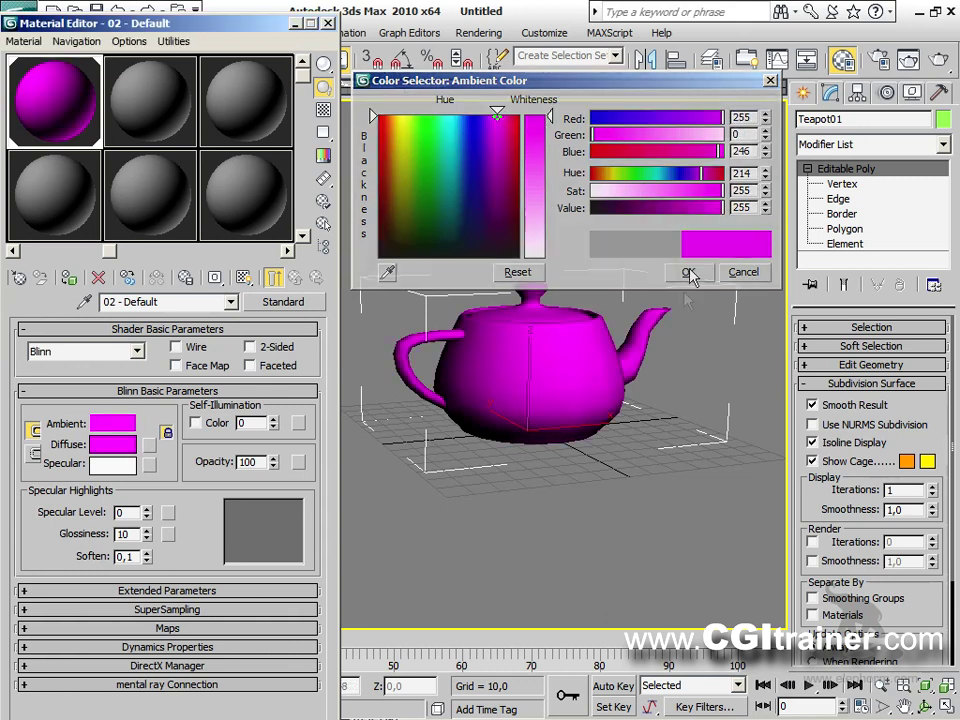
click(688, 272)
Step: Switch to polygon editing and select the polygons around the teapot's base
click(845, 229)
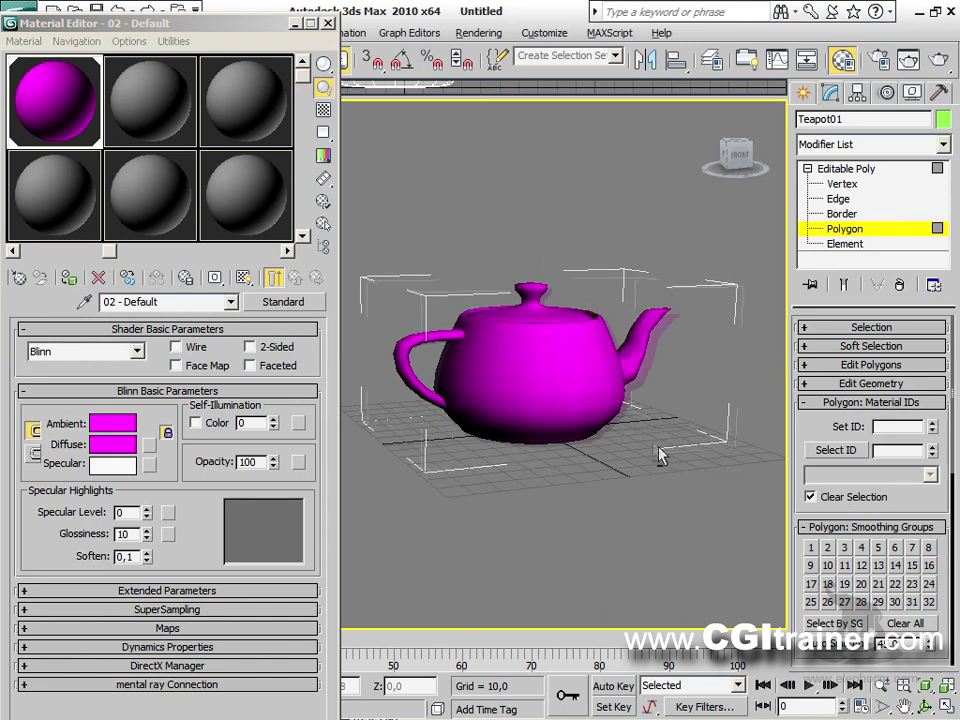
alt+middle_drag(660, 454, 611, 444)
drag(702, 490, 500, 466)
drag(669, 481, 431, 433)
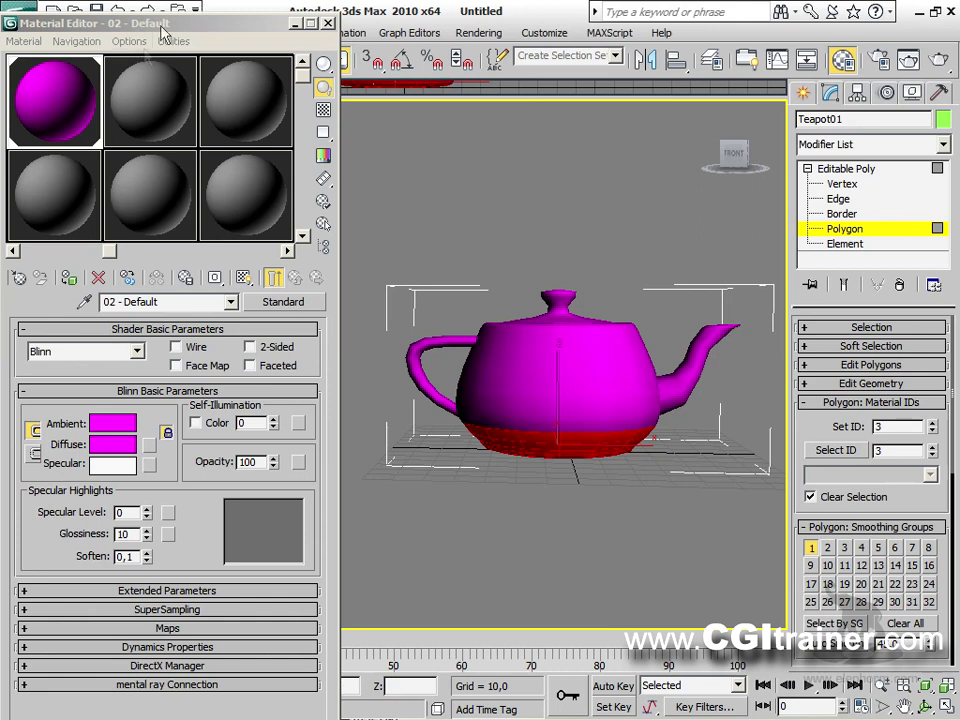
Step: Assign the 03 - Default material to the selected base polygons and set its ambient and diffuse colour to green, RGB 0, 255, 54
click(146, 108)
drag(146, 108, 510, 442)
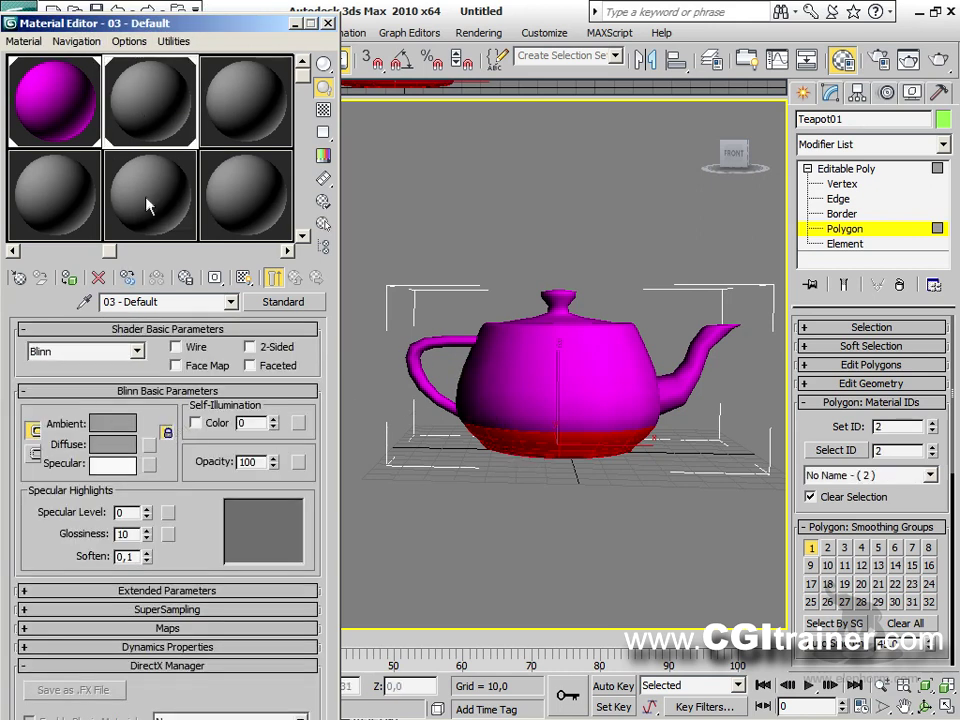
click(115, 423)
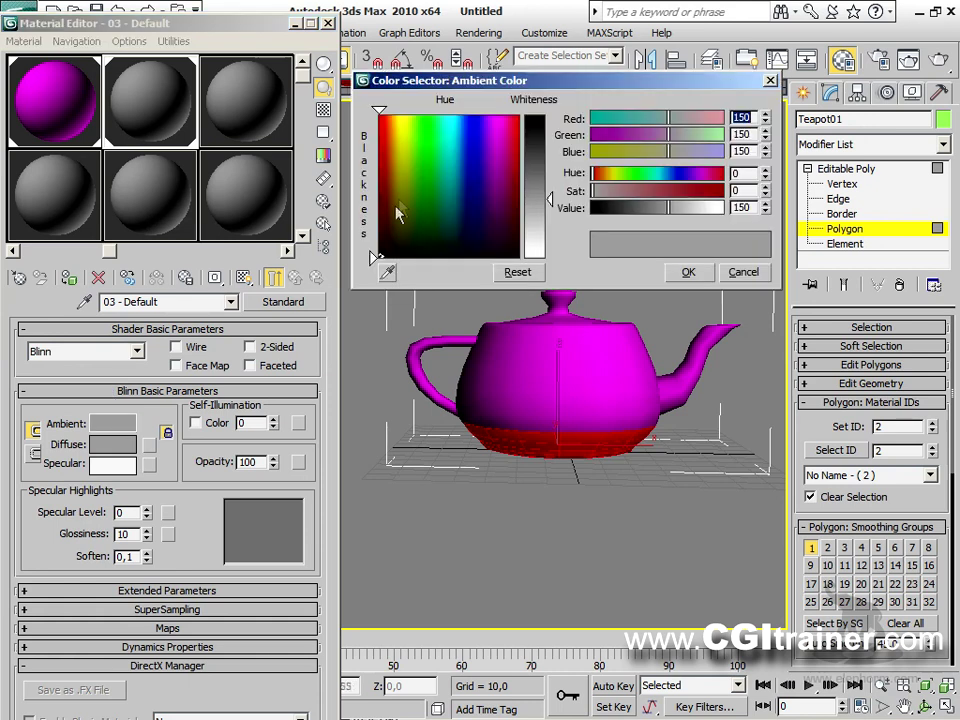
drag(398, 213, 430, 117)
drag(535, 135, 535, 112)
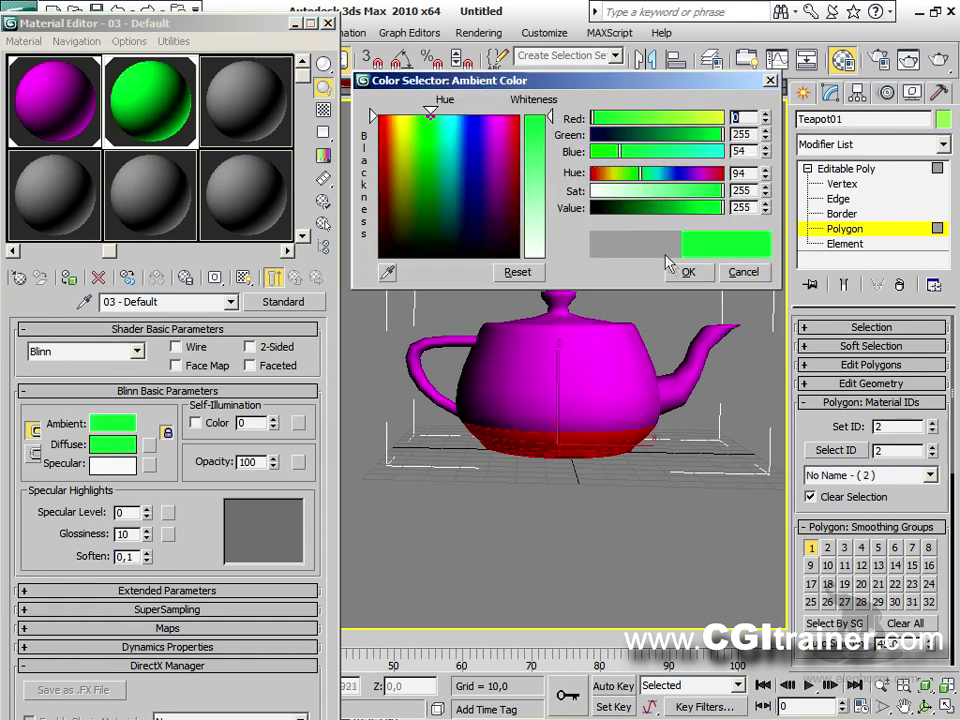
click(686, 271)
Step: Select the teapot's lid, spout and handle as elements and assign the 04 - Default material to them
click(845, 244)
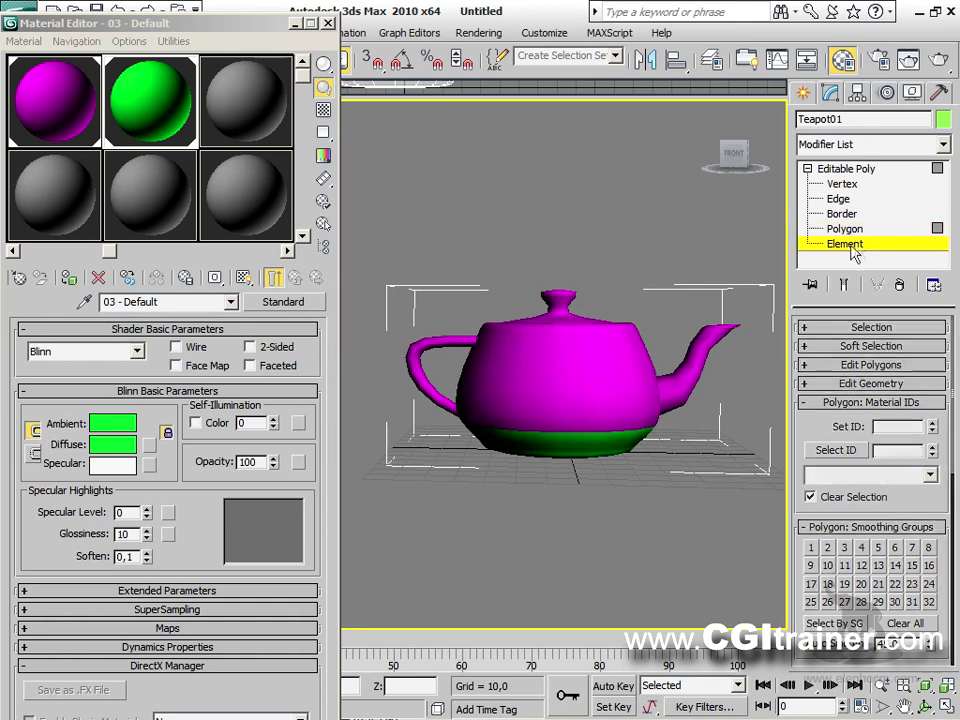
click(568, 320)
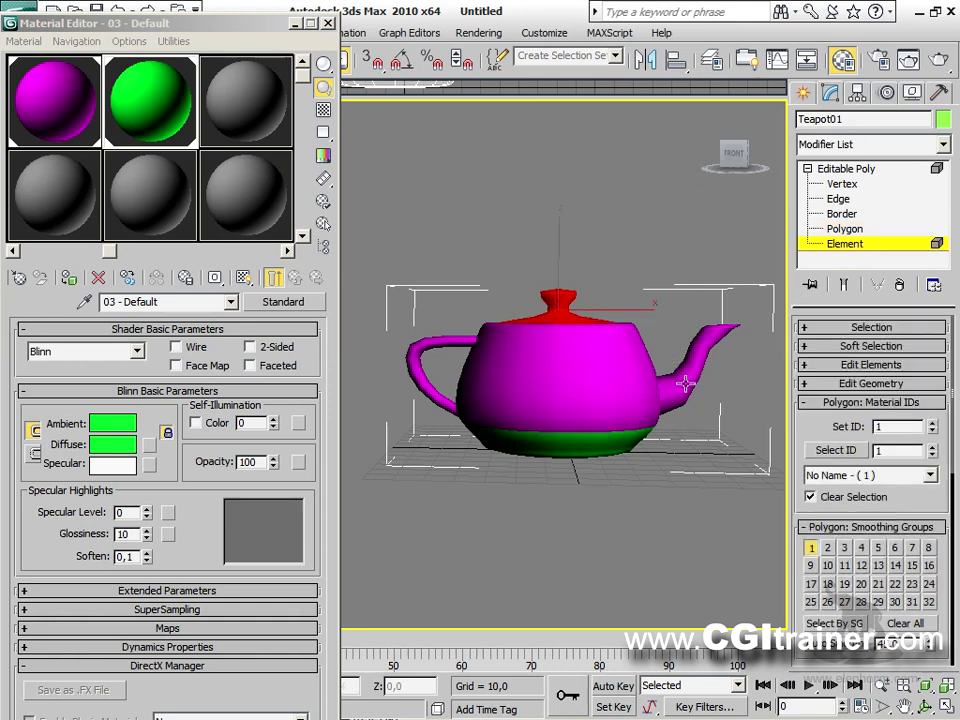
ctrl+click(686, 383)
ctrl+click(452, 342)
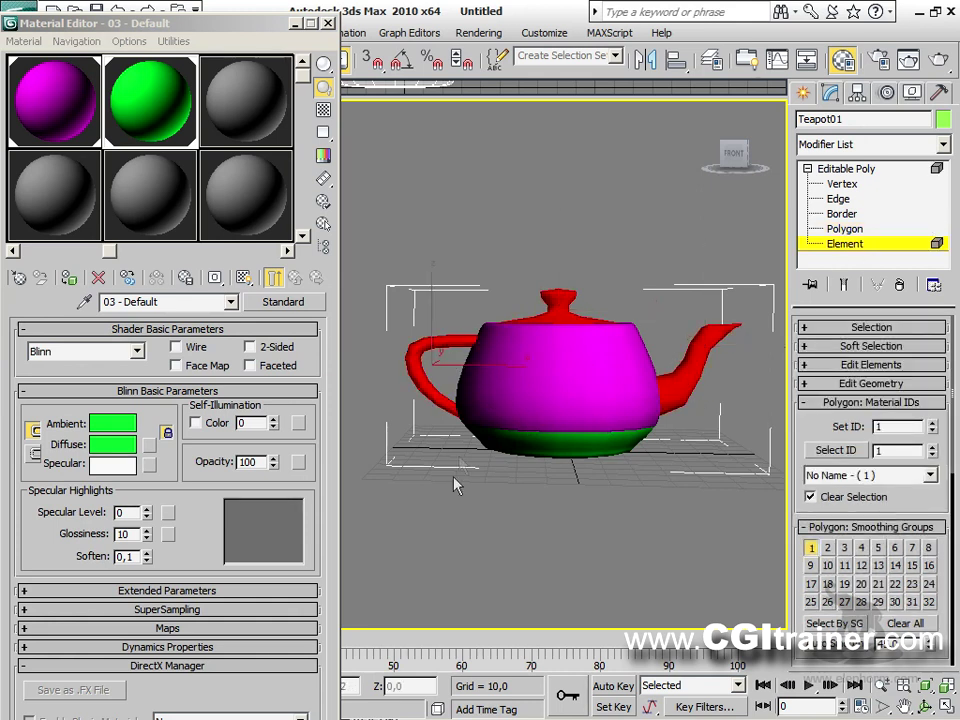
drag(240, 99, 354, 176)
click(563, 313)
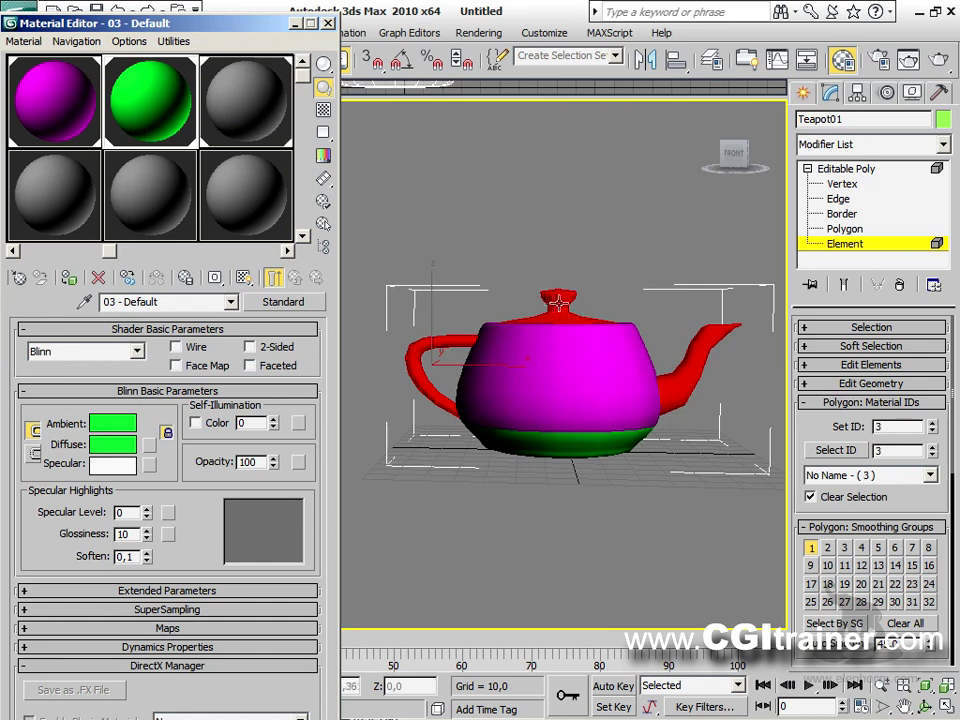
Step: Set the ambient and diffuse colour of the 04 - Default material to a saturated golden yellow and return to the whole Editable Poly
click(264, 96)
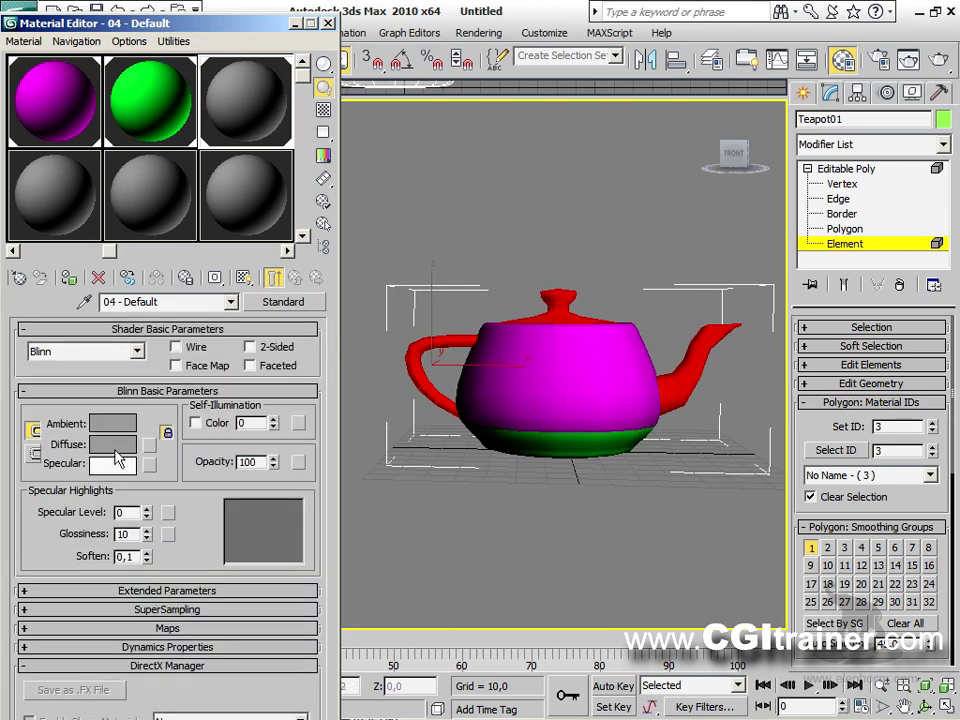
click(113, 445)
click(397, 115)
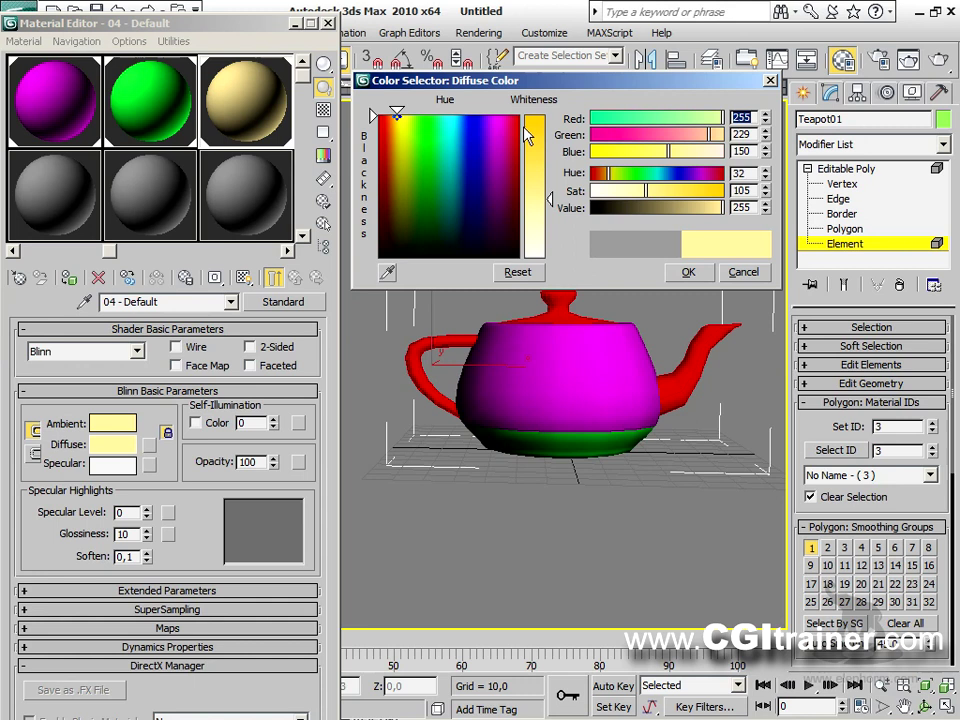
drag(527, 136, 527, 113)
click(688, 272)
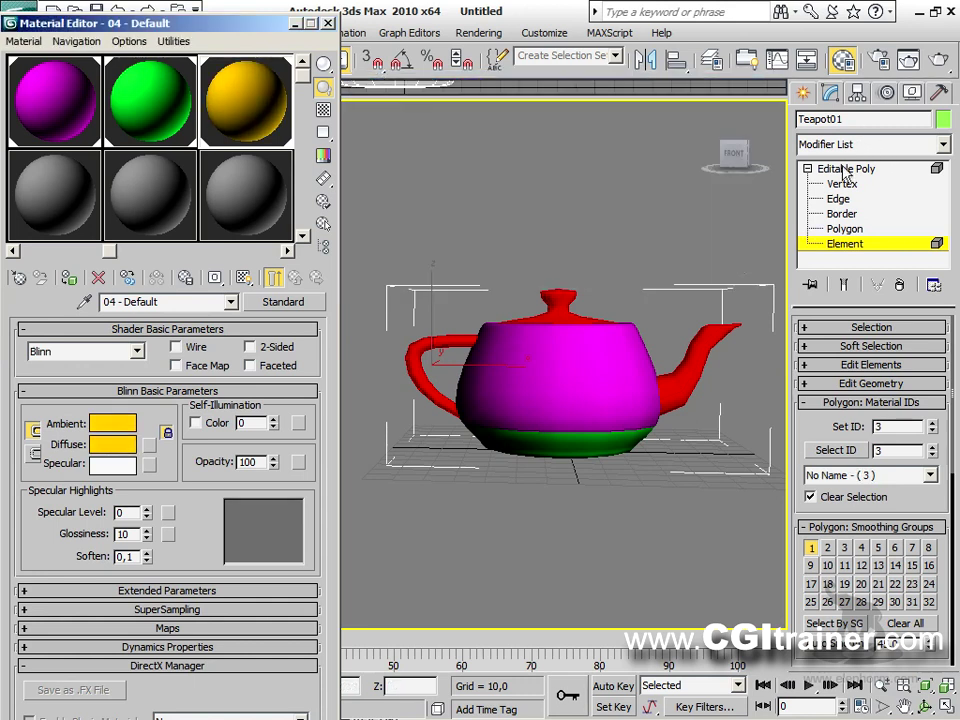
click(845, 170)
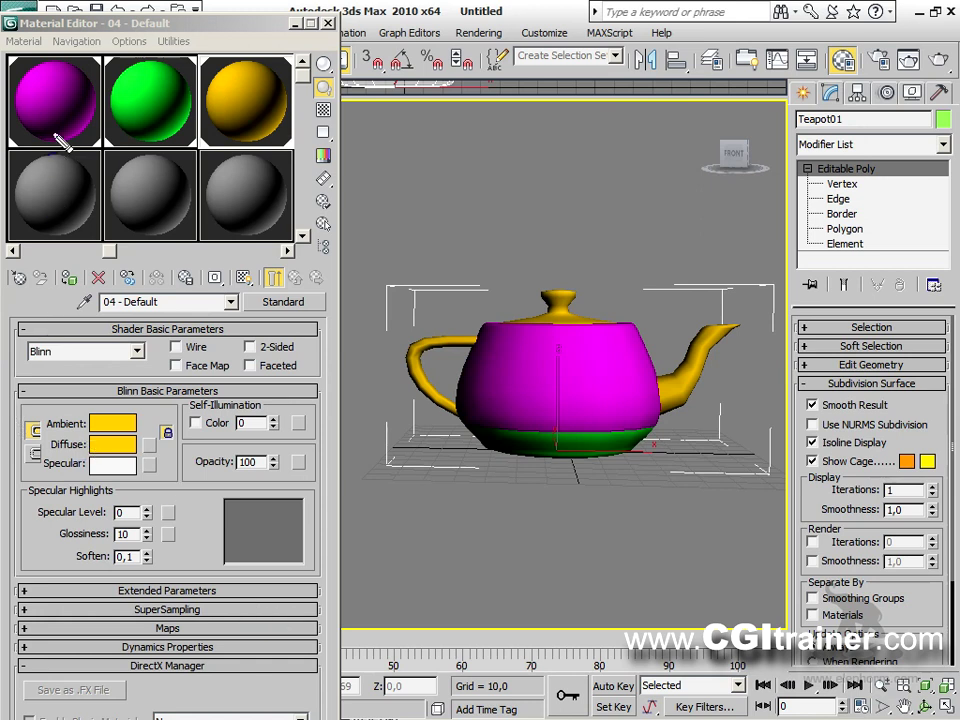
drag(45, 82, 42, 130)
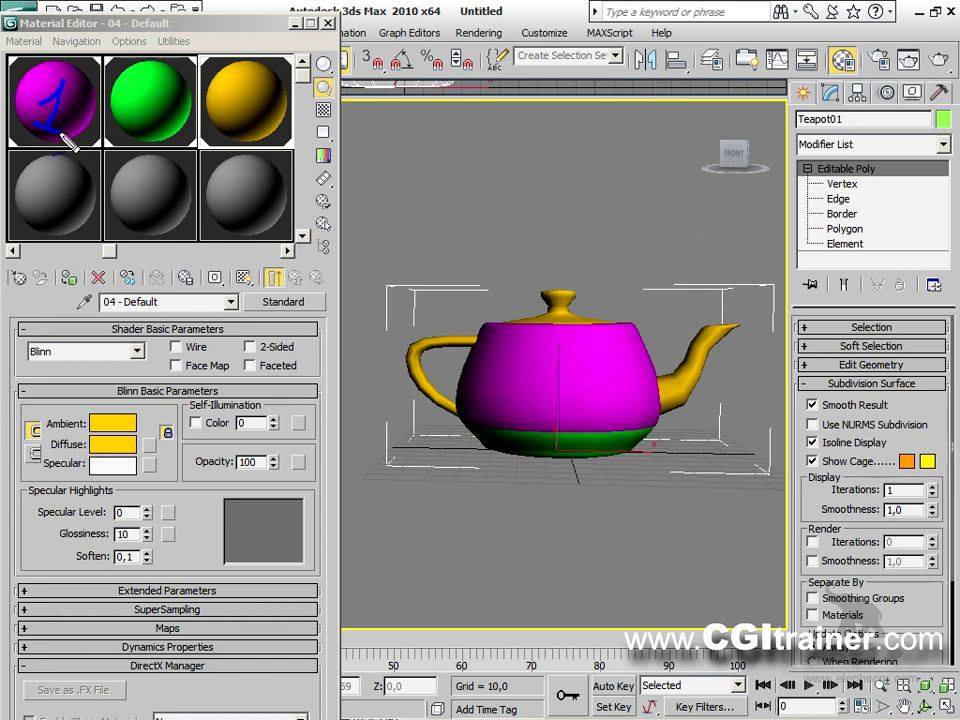
mouse_move(381, 222)
mouse_down()
mouse_move(760, 248)
mouse_move(744, 487)
mouse_move(626, 506)
mouse_move(378, 510)
mouse_move(390, 426)
mouse_move(383, 226)
mouse_up()
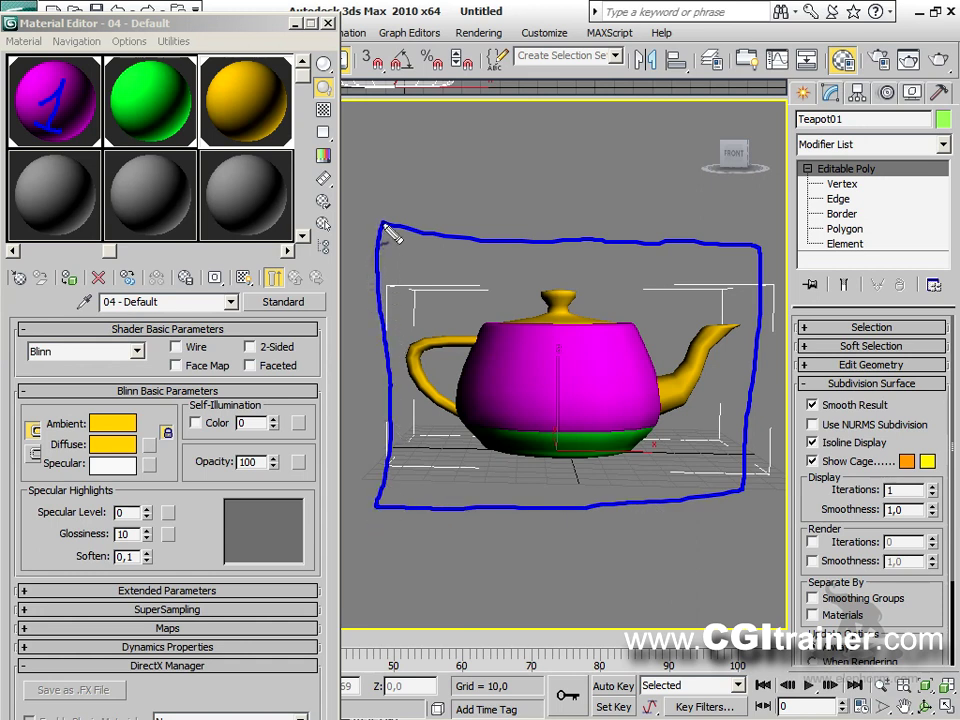
mouse_move(70, 122)
mouse_down()
mouse_move(200, 237)
mouse_move(366, 298)
mouse_move(351, 261)
mouse_move(370, 296)
mouse_up()
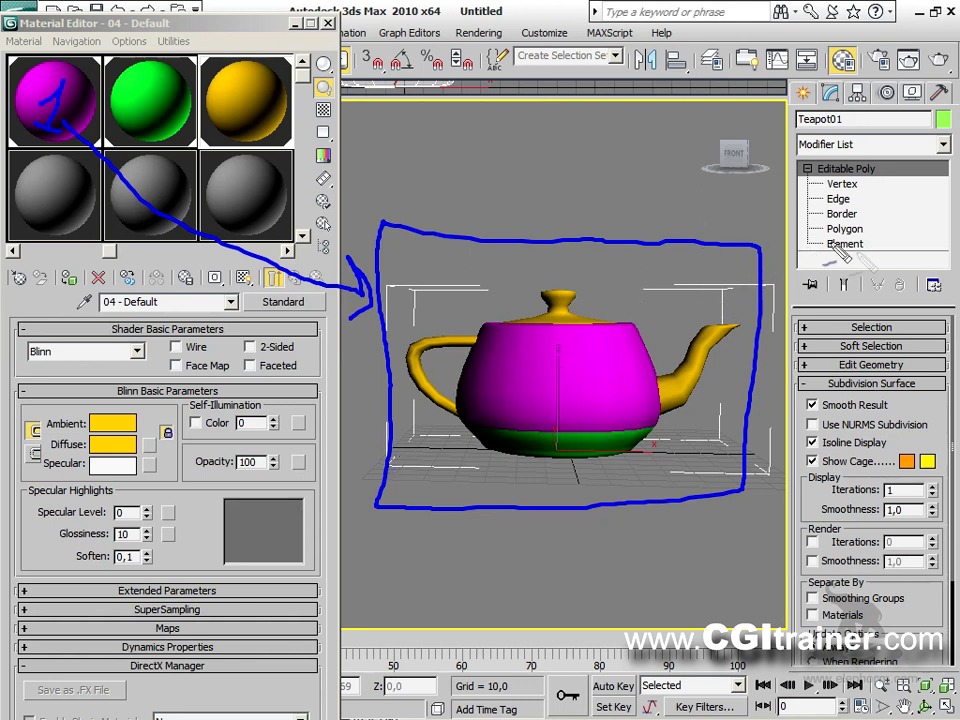
mouse_move(806, 244)
mouse_down()
mouse_move(885, 222)
mouse_move(894, 252)
mouse_up()
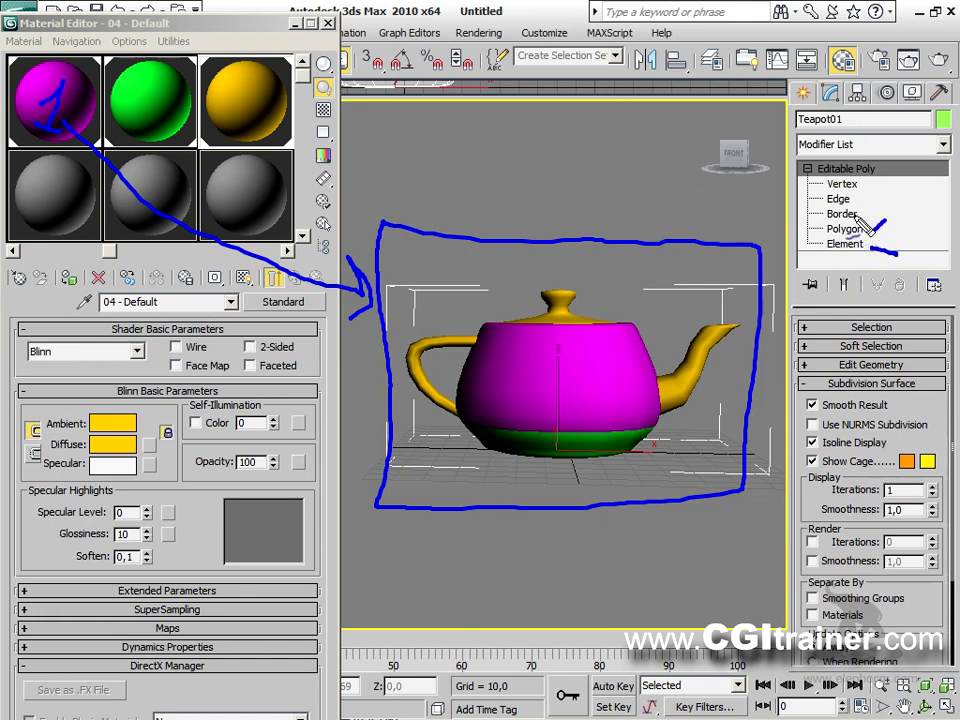
drag(826, 203, 840, 200)
key(ctrl+z)
drag(655, 569, 667, 566)
key(ctrl+z)
mouse_move(675, 472)
mouse_down()
mouse_move(448, 475)
mouse_move(458, 429)
mouse_move(663, 418)
mouse_move(713, 425)
mouse_move(698, 463)
mouse_move(665, 472)
mouse_up()
mouse_move(812, 257)
mouse_down()
mouse_move(826, 253)
mouse_move(774, 358)
mouse_move(705, 452)
mouse_up()
drag(716, 392, 702, 462)
mouse_move(135, 90)
mouse_down()
mouse_move(150, 205)
mouse_move(224, 330)
mouse_move(476, 446)
mouse_up()
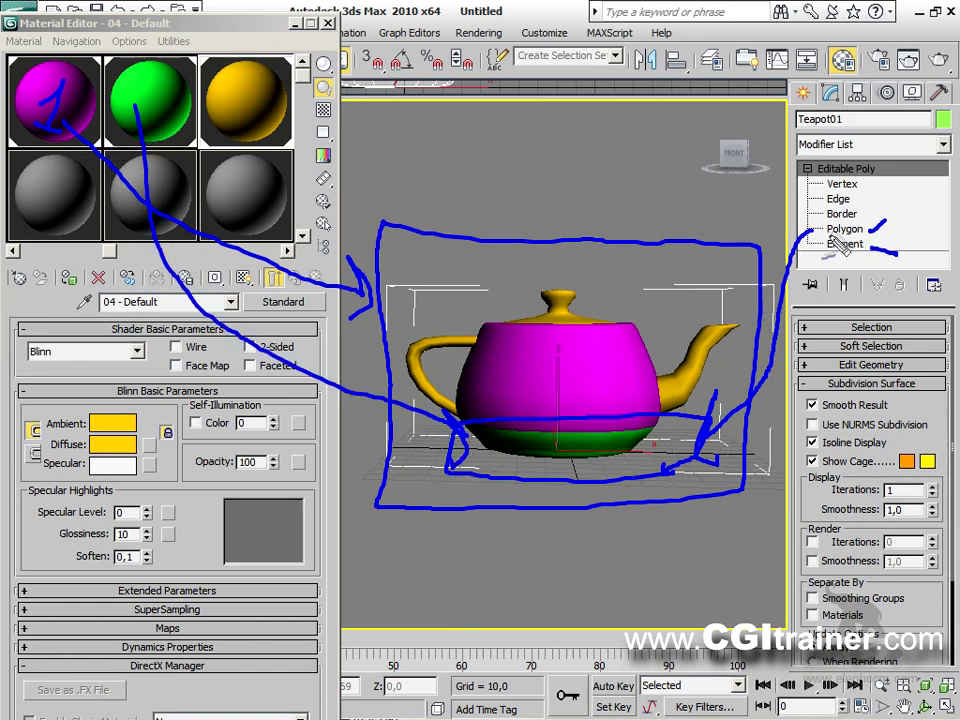
mouse_move(818, 245)
mouse_down()
mouse_move(786, 317)
mouse_move(720, 350)
mouse_up()
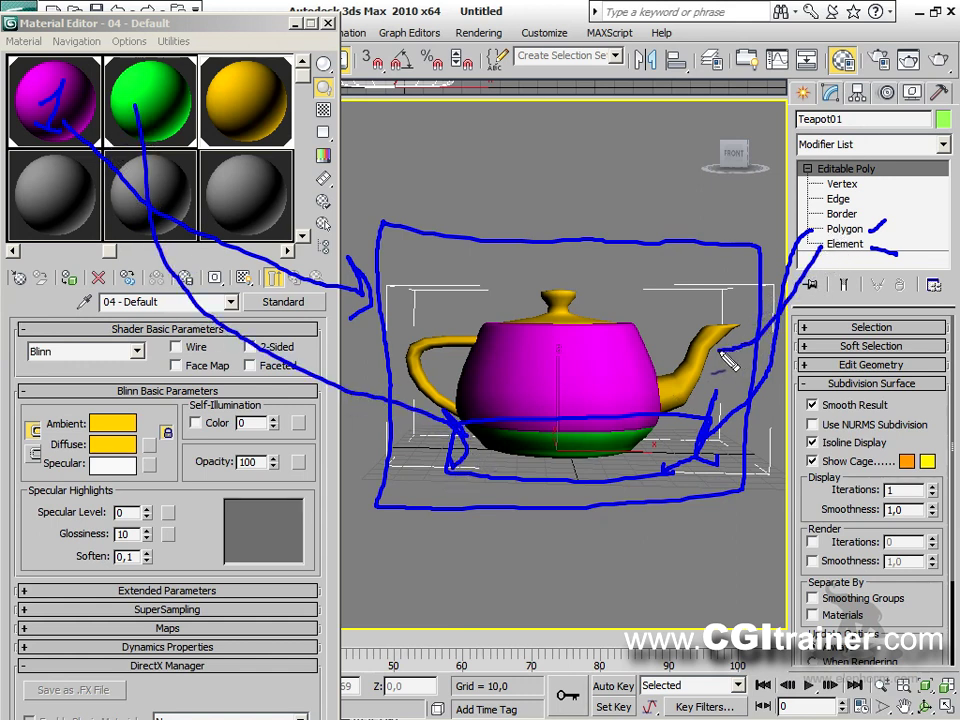
click(555, 297)
click(428, 347)
mouse_move(222, 85)
mouse_down()
mouse_move(417, 337)
mouse_move(396, 334)
mouse_up()
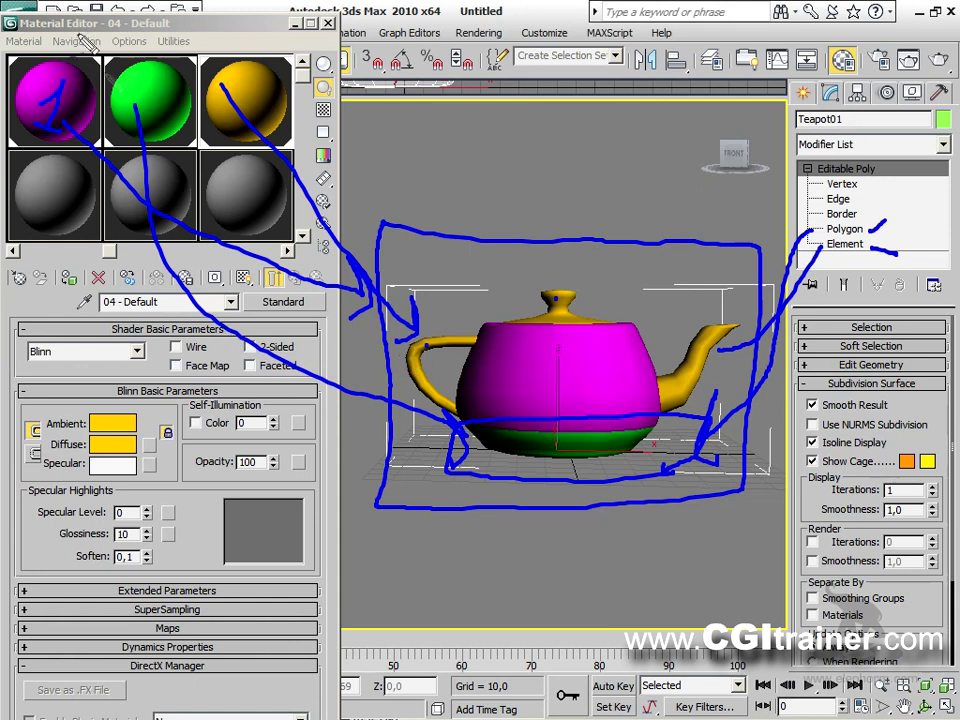
drag(150, 78, 165, 114)
mouse_move(237, 82)
mouse_down()
mouse_move(258, 99)
mouse_move(244, 118)
mouse_up()
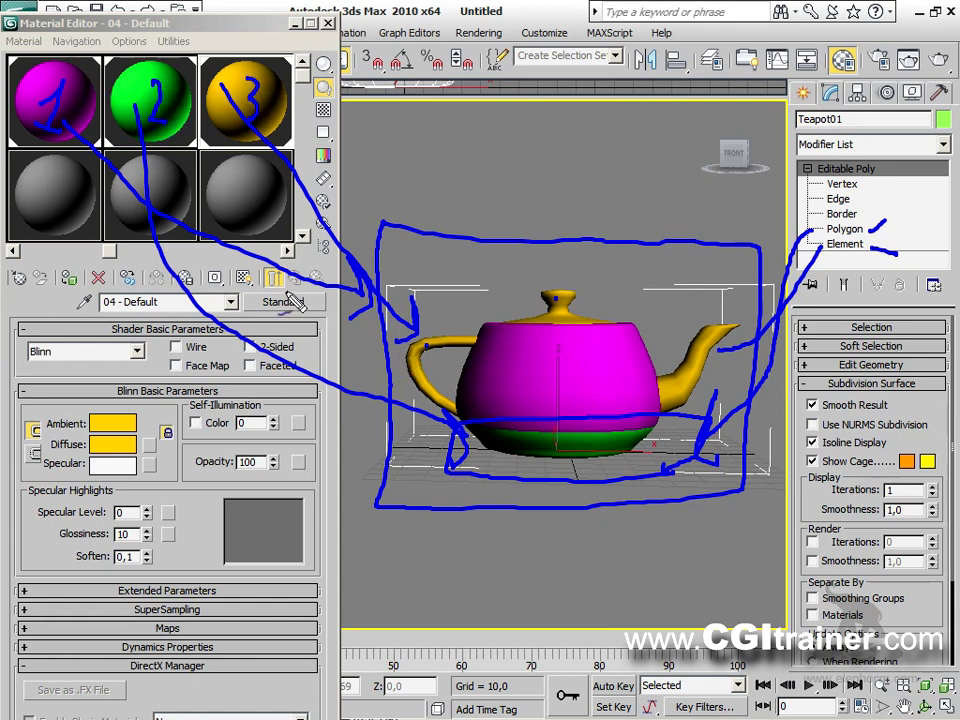
key(Escape)
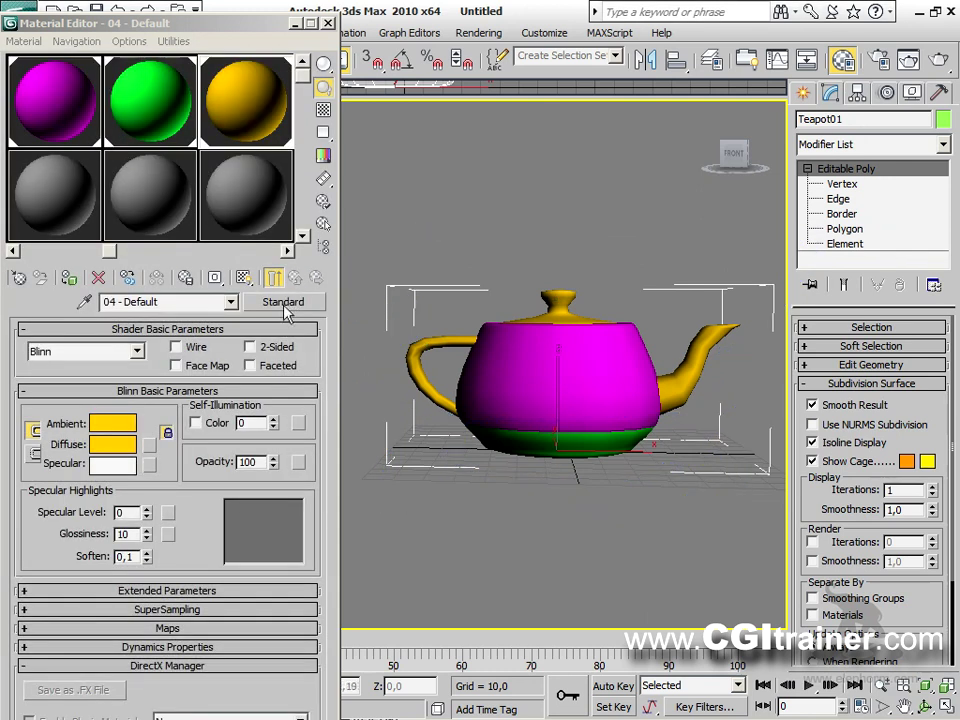
Step: Pick the material from the teapot into the empty 10 - Default sample slot
click(260, 176)
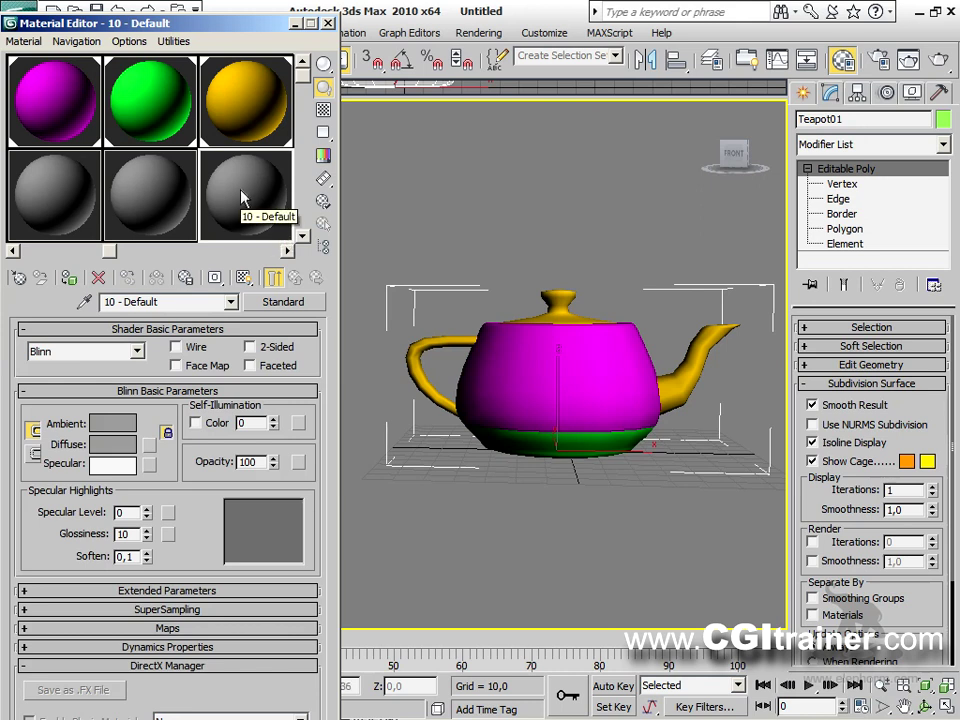
click(86, 303)
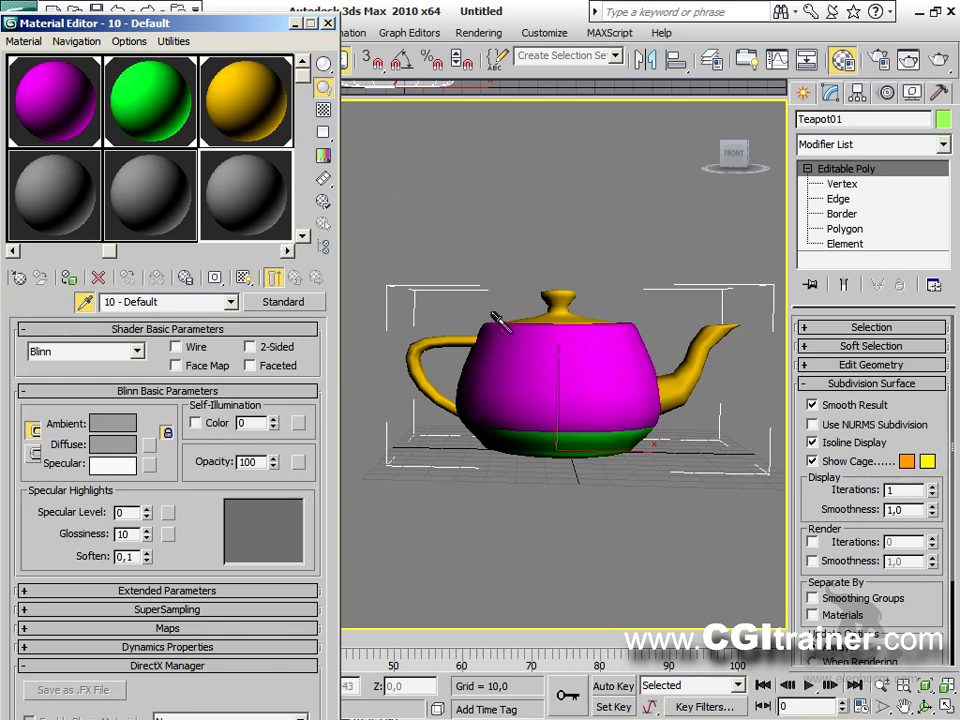
click(486, 414)
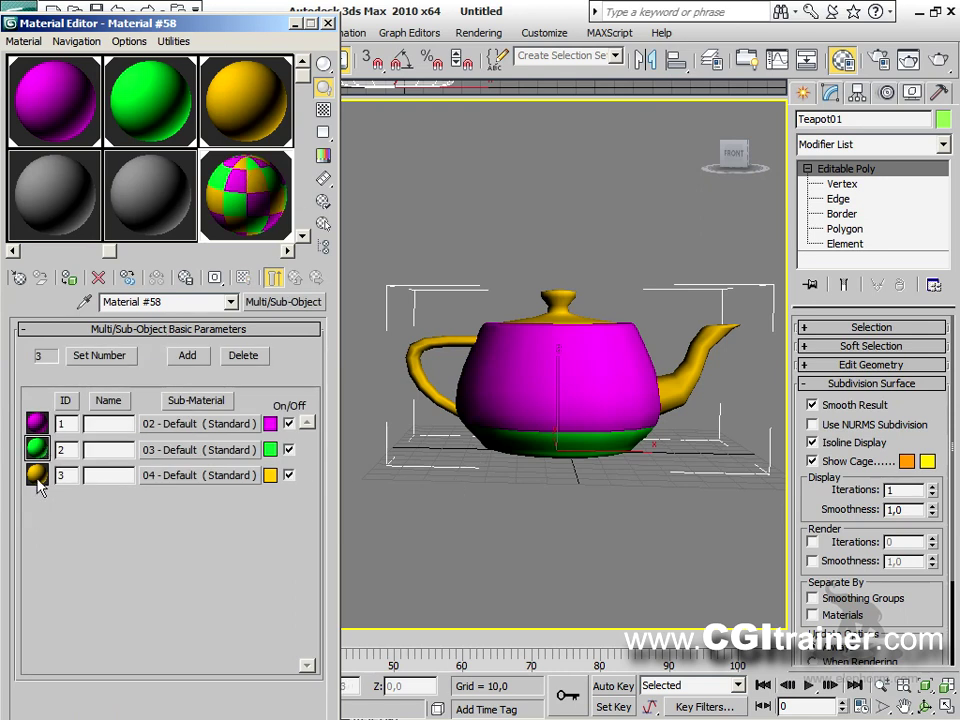
Step: Compare the 01 - Default Multi/Sub-Object material with the one picked from the teapot by viewing the sub-materials of each
drag(197, 149, 309, 143)
click(53, 127)
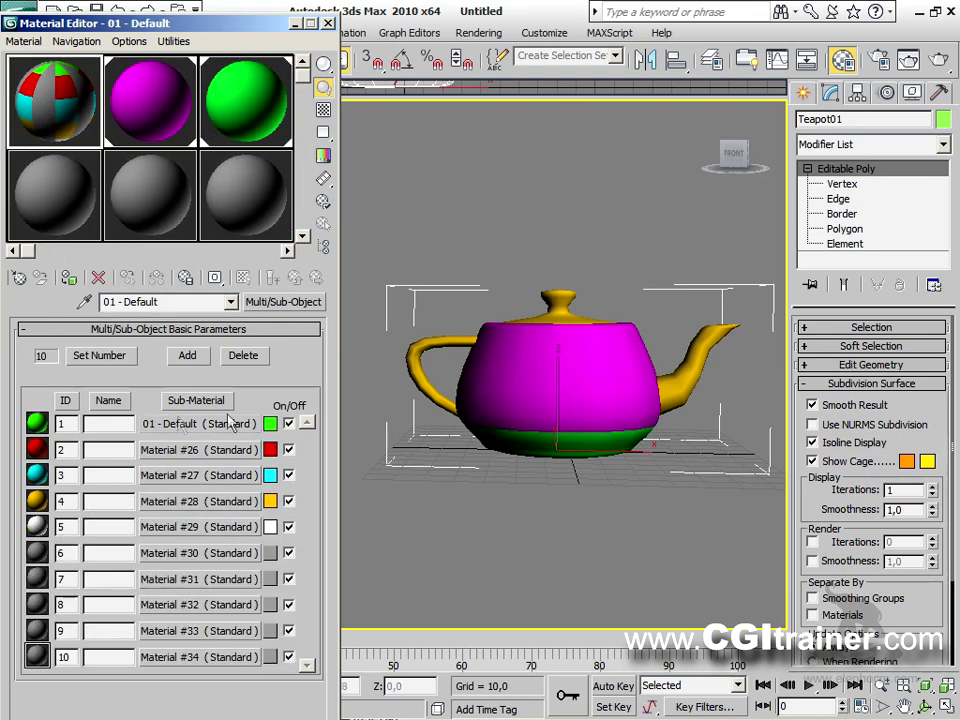
drag(257, 148, 165, 138)
click(253, 204)
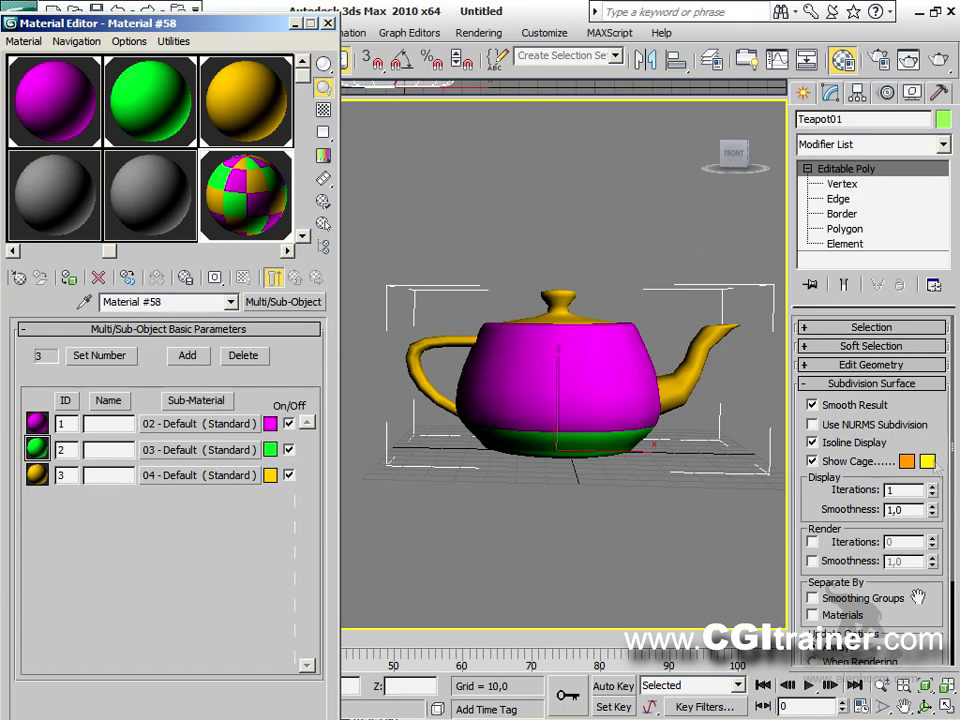
Step: At polygon level, select the teapot's polygons by material ID 2, ID 3 and ID 1 in turn
click(846, 229)
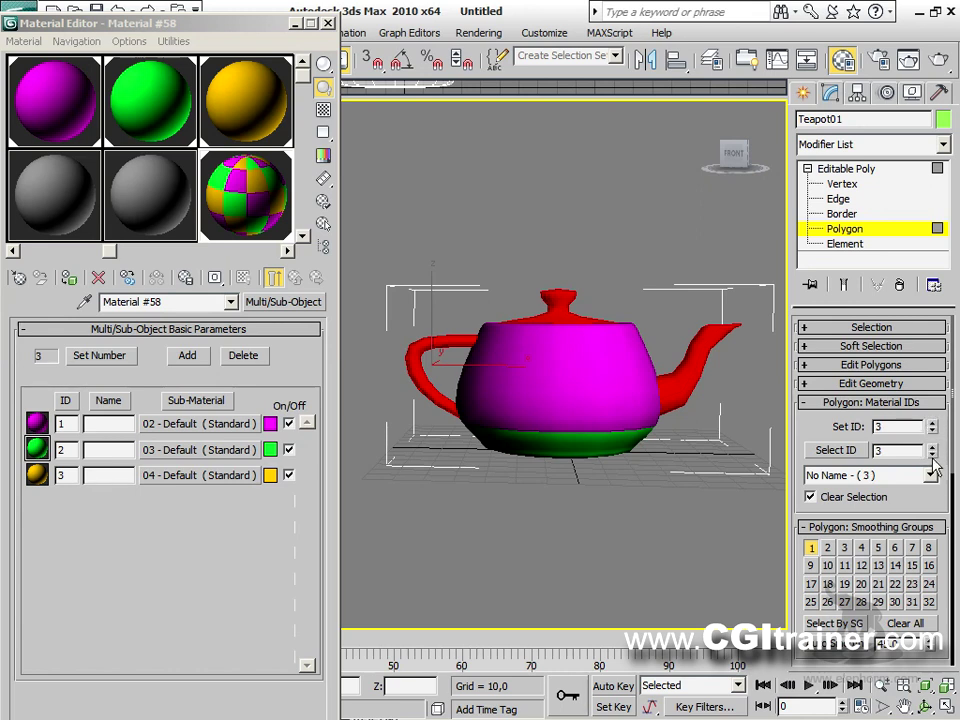
click(855, 451)
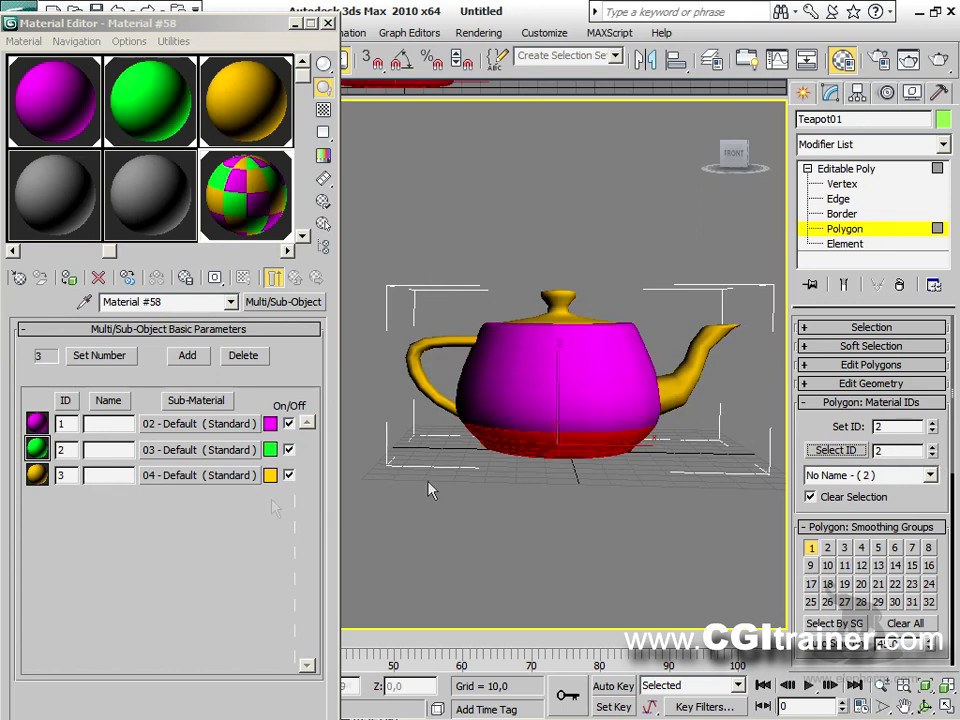
click(932, 447)
click(852, 451)
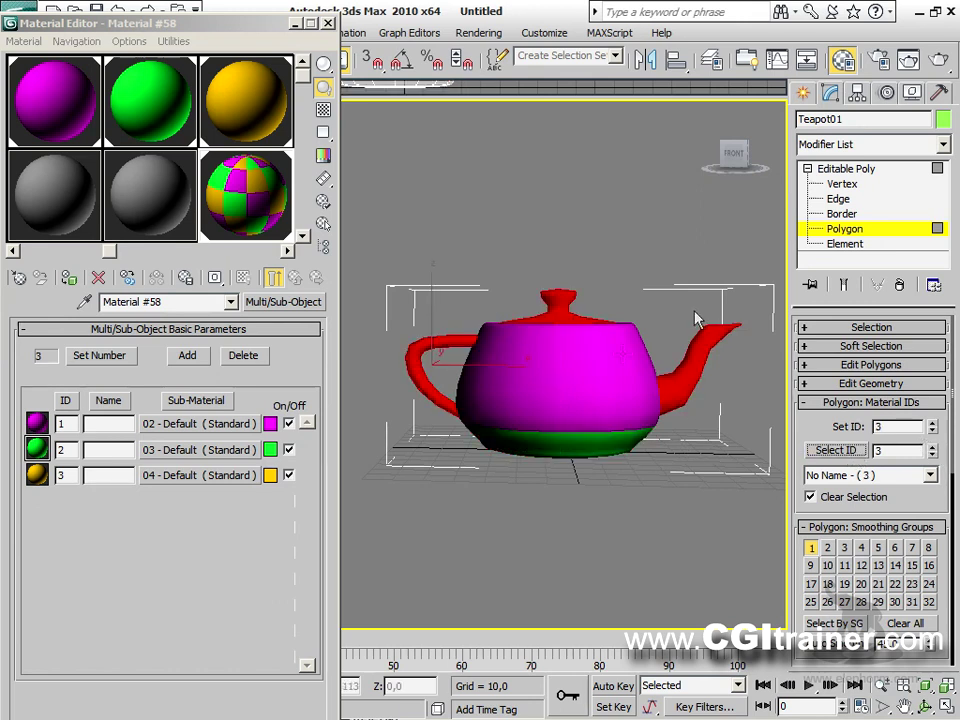
click(932, 446)
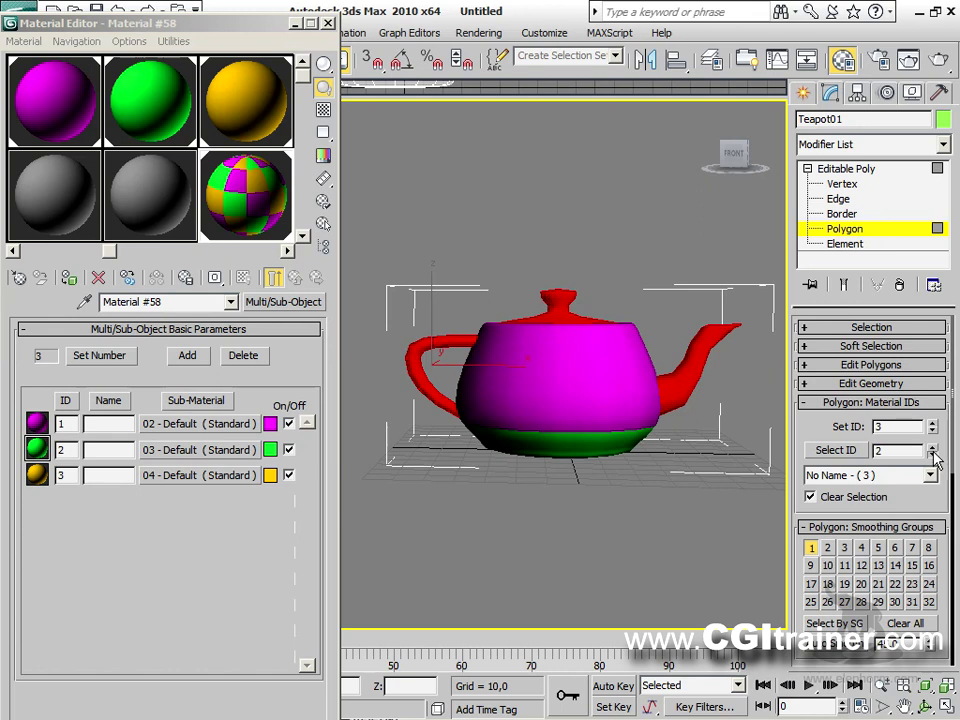
click(852, 451)
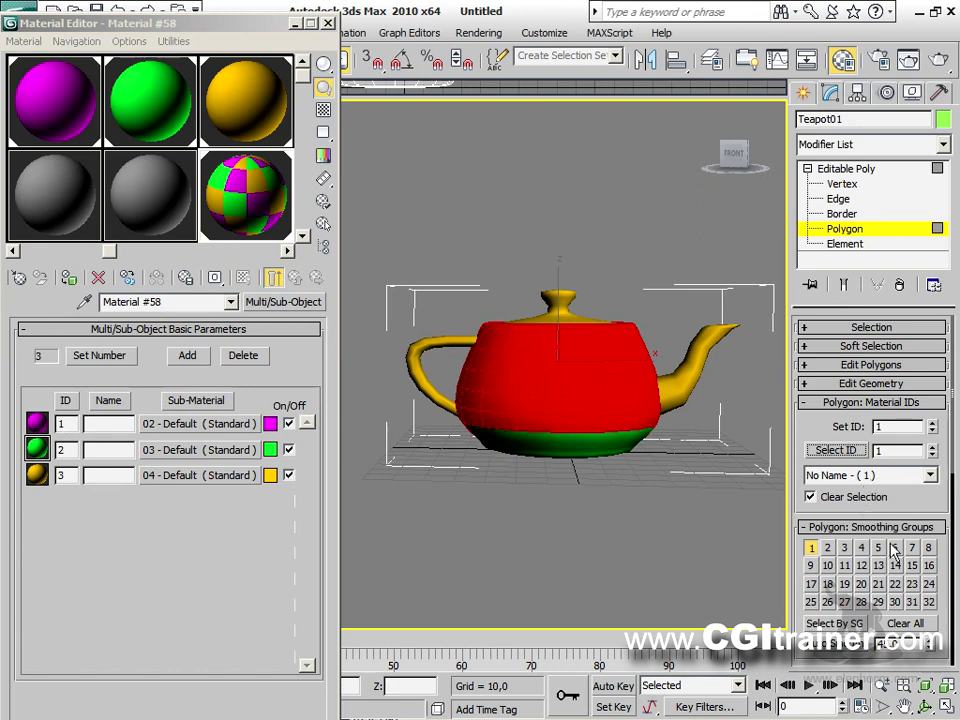
Step: Select the teapot's polygons by the sub-material name entry No Name - (1)
click(882, 476)
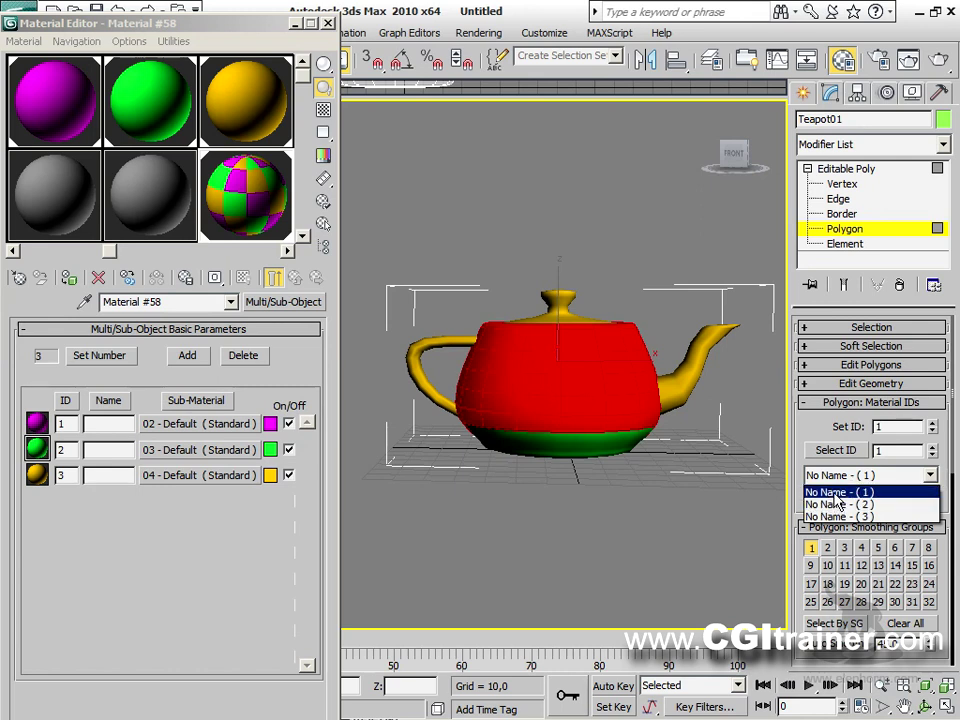
click(838, 493)
click(849, 480)
click(865, 479)
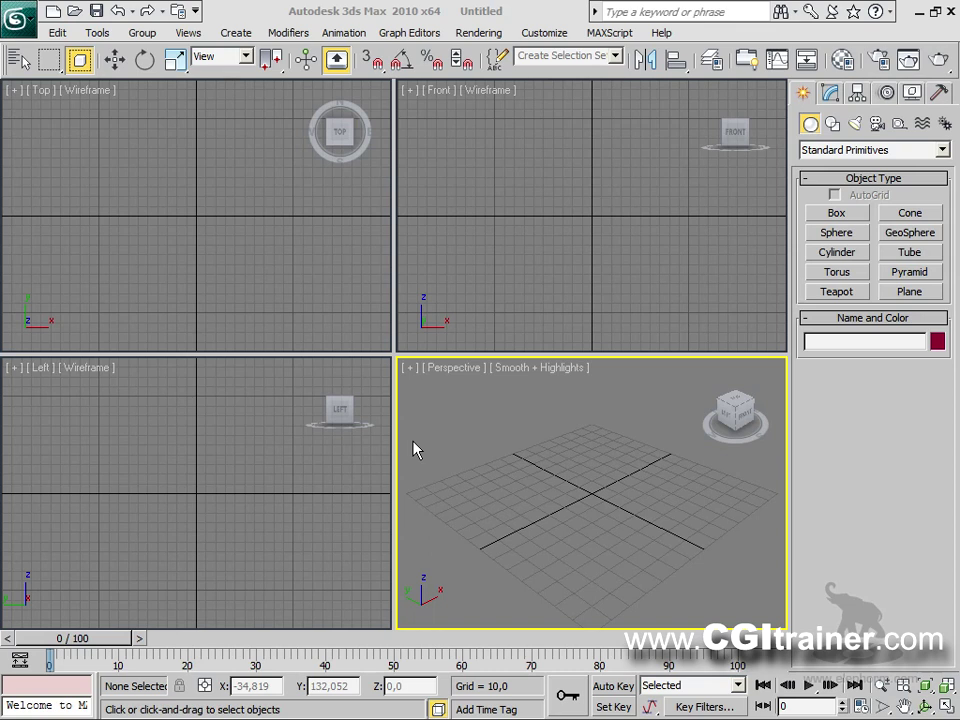
Step: Create a ChamferBox from the Extended Primitives in the Perspective view, about 137 long, 58 wide and 23 high with a fillet of about 2.4
click(852, 152)
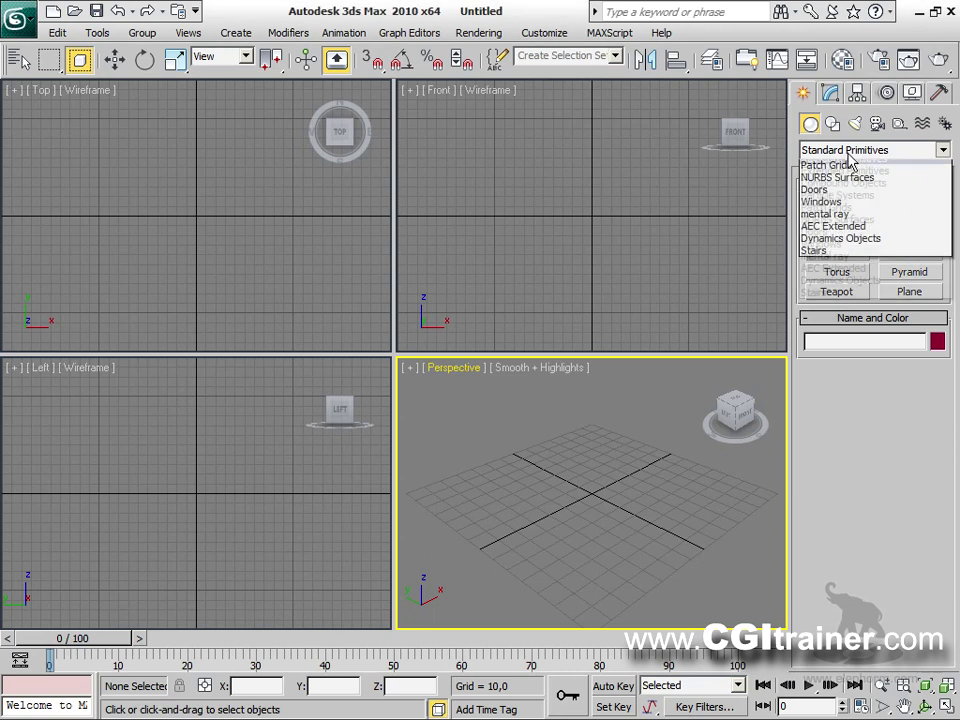
click(855, 178)
click(839, 234)
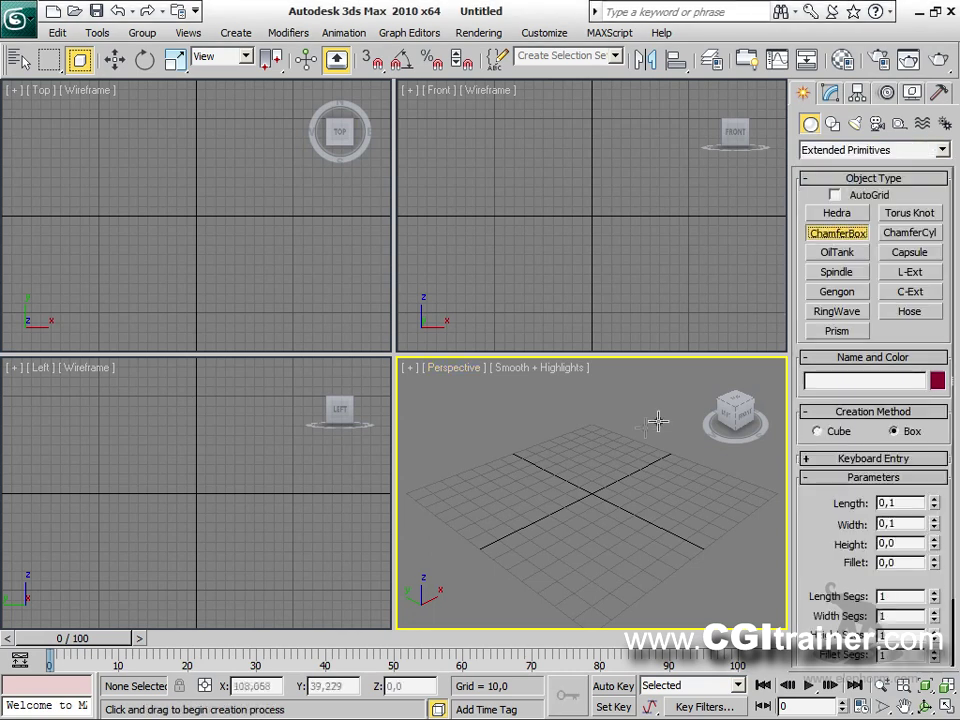
drag(478, 456, 729, 510)
click(729, 477)
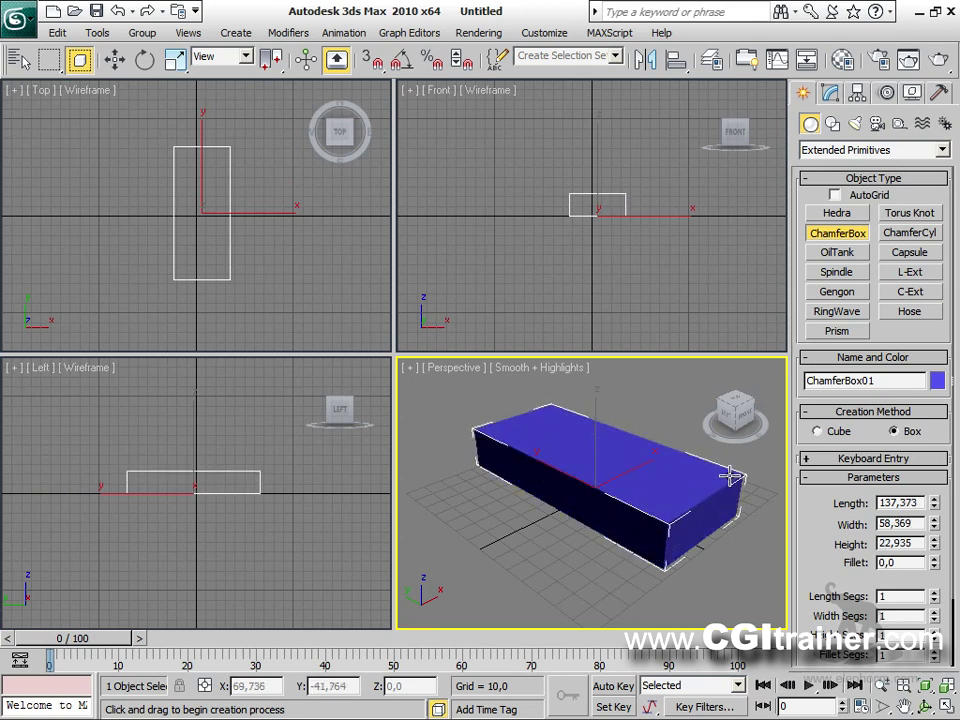
click(711, 497)
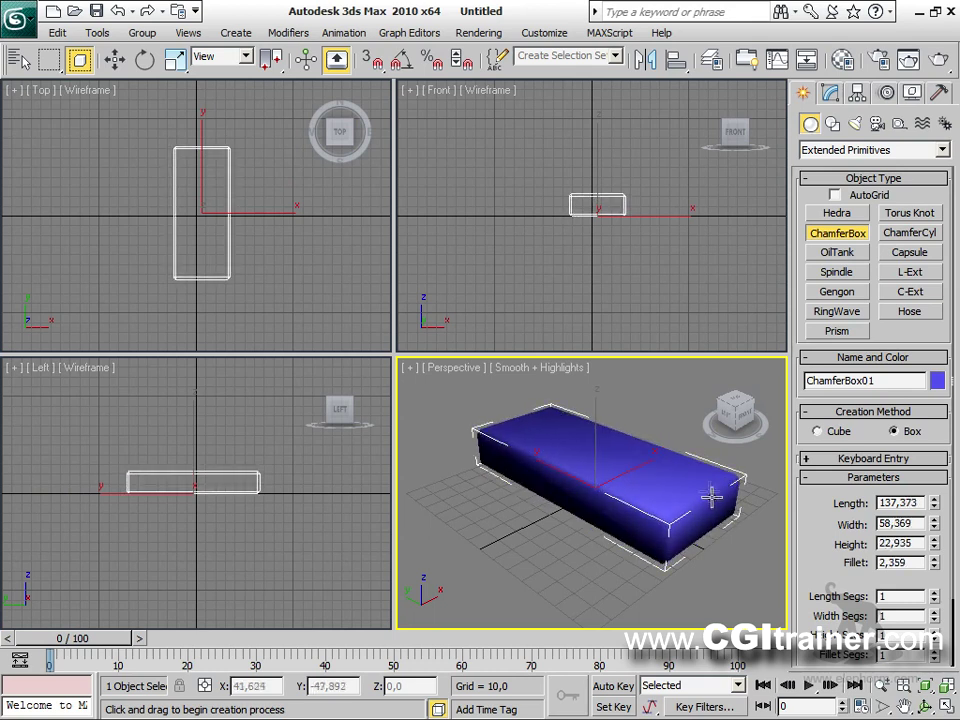
Step: Maximize the Perspective view, hide its grid and turn on edged faces
key(alt+w)
key(g)
key(F4)
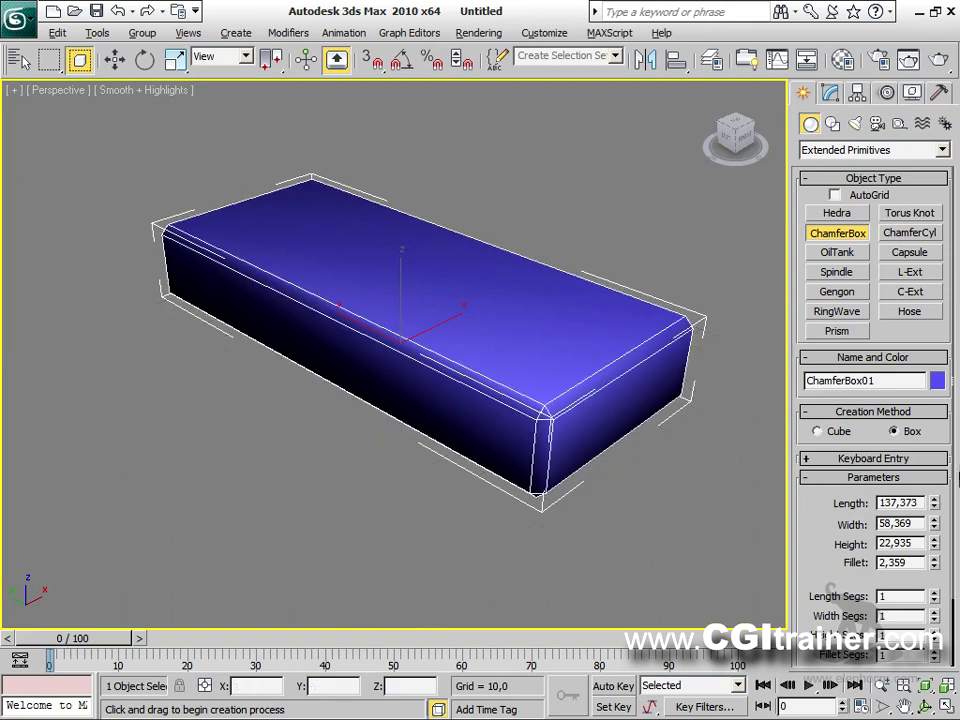
Step: Set the box to 7 length, 4 width, 3 height and 2 fillet segments, and enlarge its fillet to about 4
scroll(913, 515, down, 3)
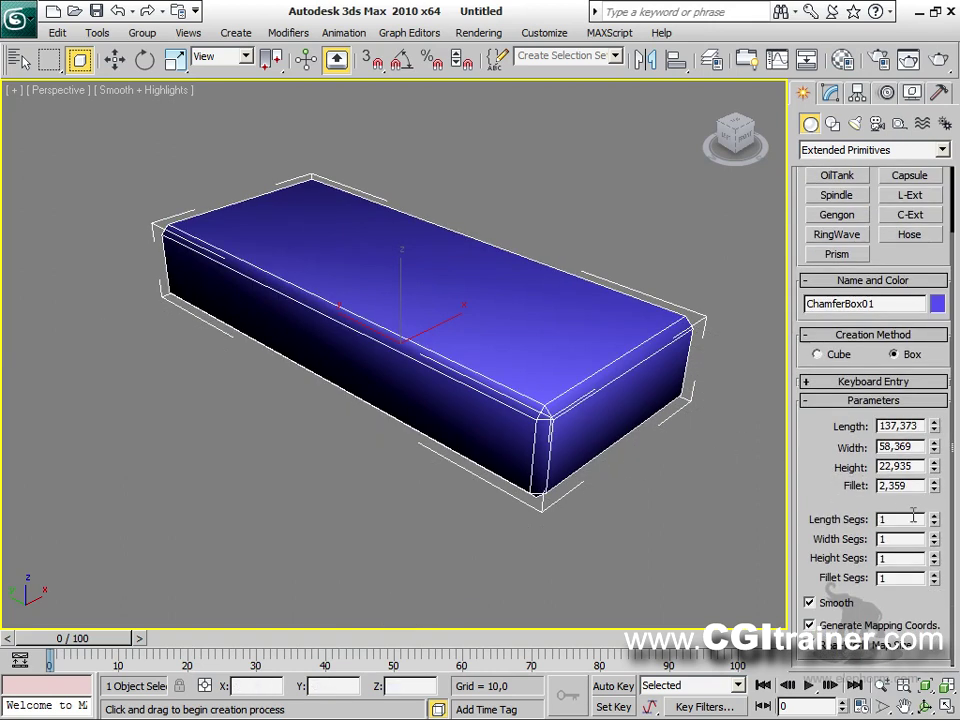
drag(933, 518, 934, 552)
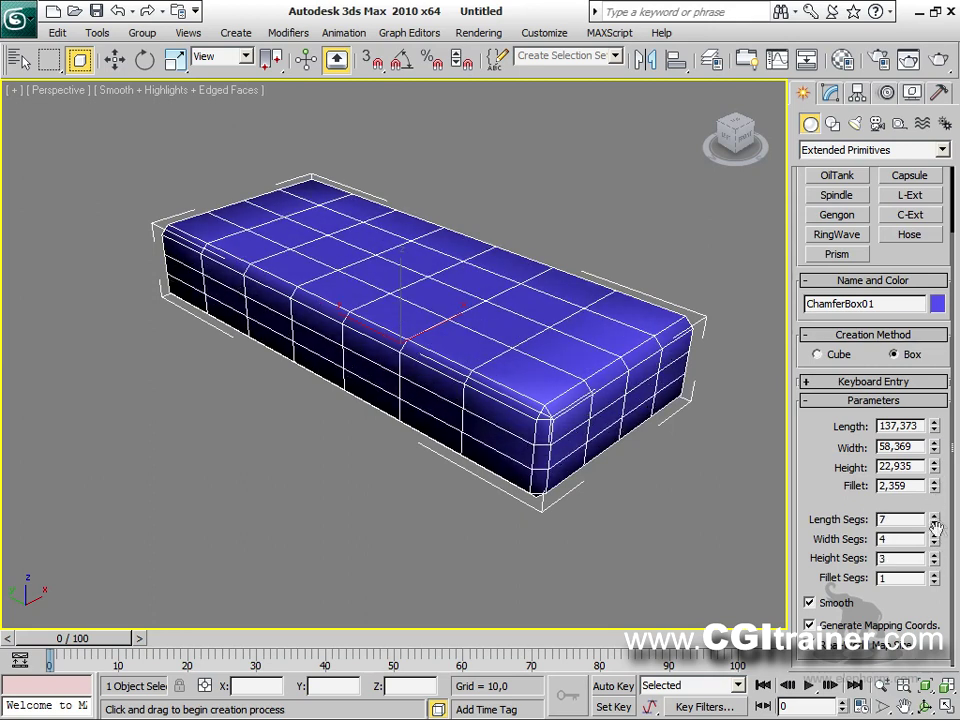
drag(934, 488, 934, 479)
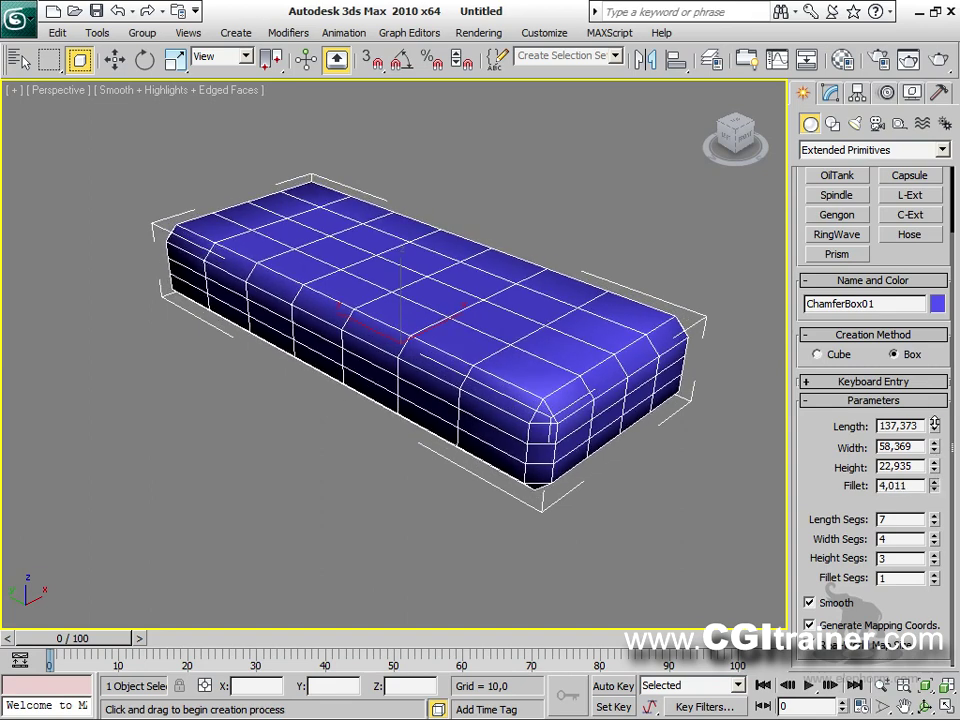
click(934, 575)
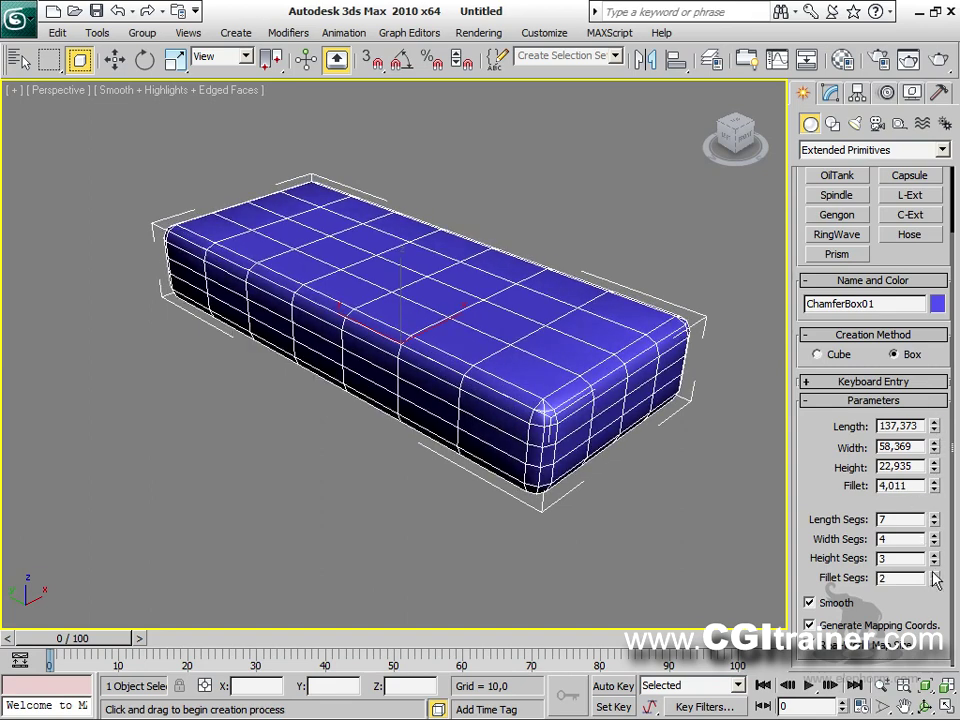
alt+middle_drag(720, 557, 440, 562)
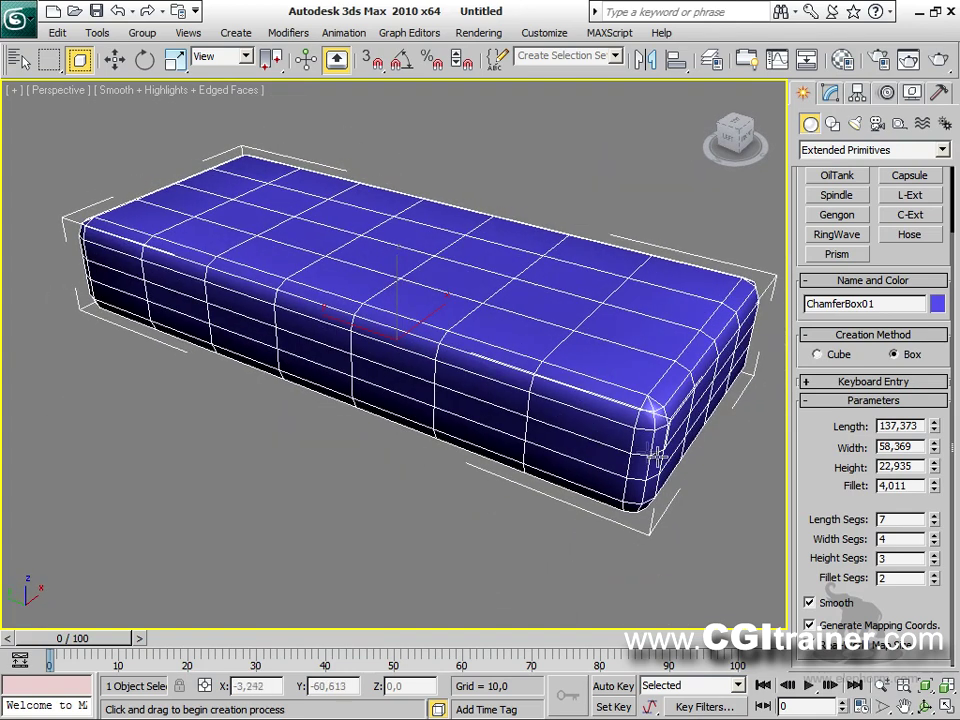
click(286, 32)
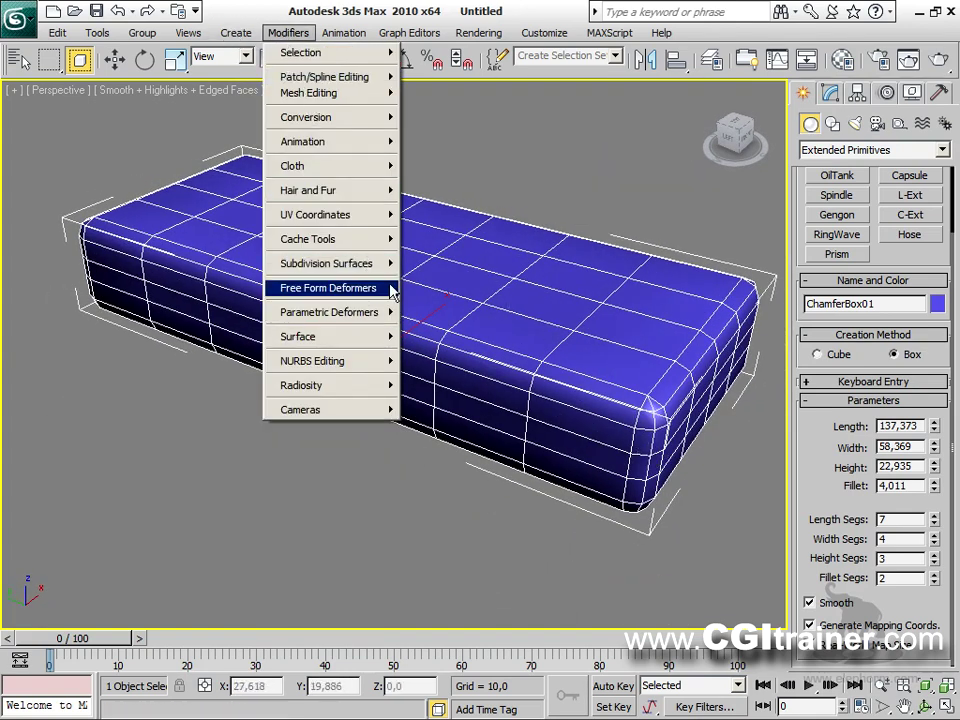
mouse_move(392, 290)
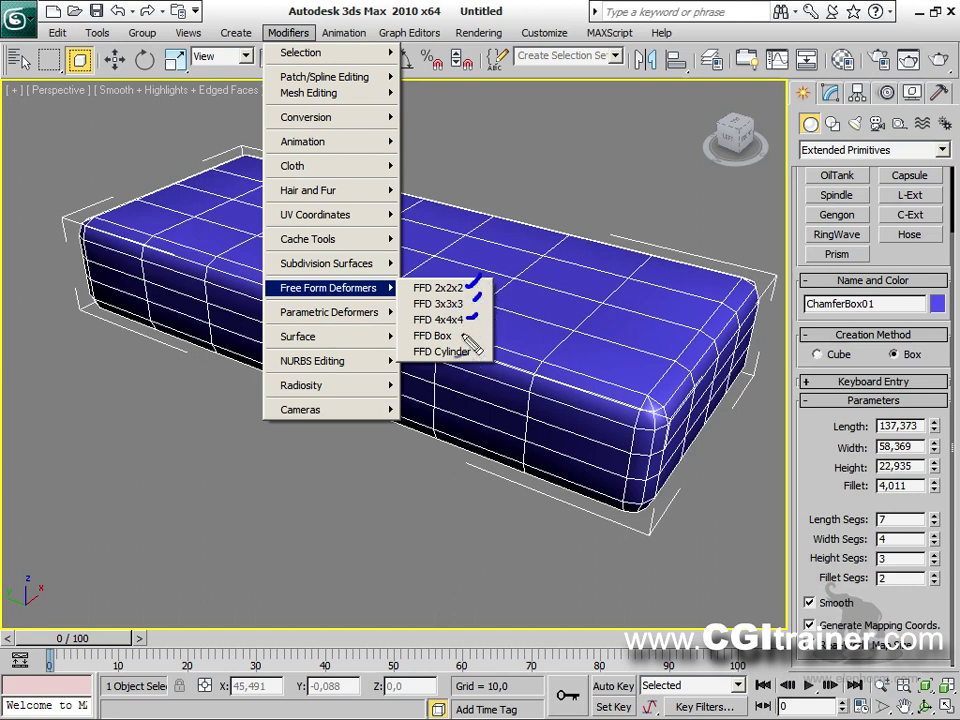
drag(394, 330, 492, 323)
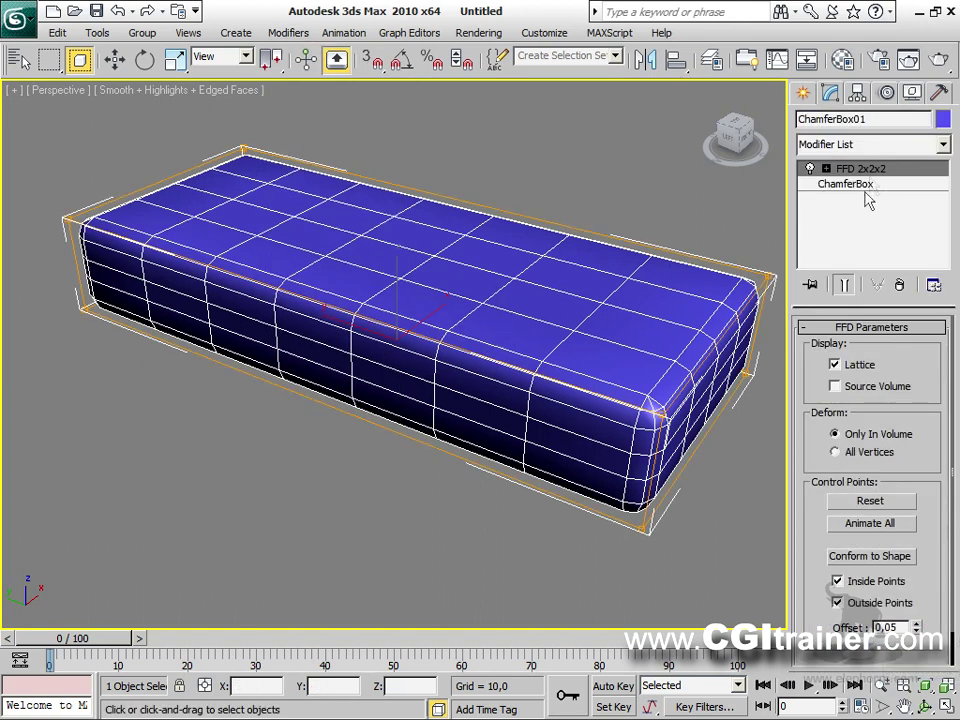
click(901, 286)
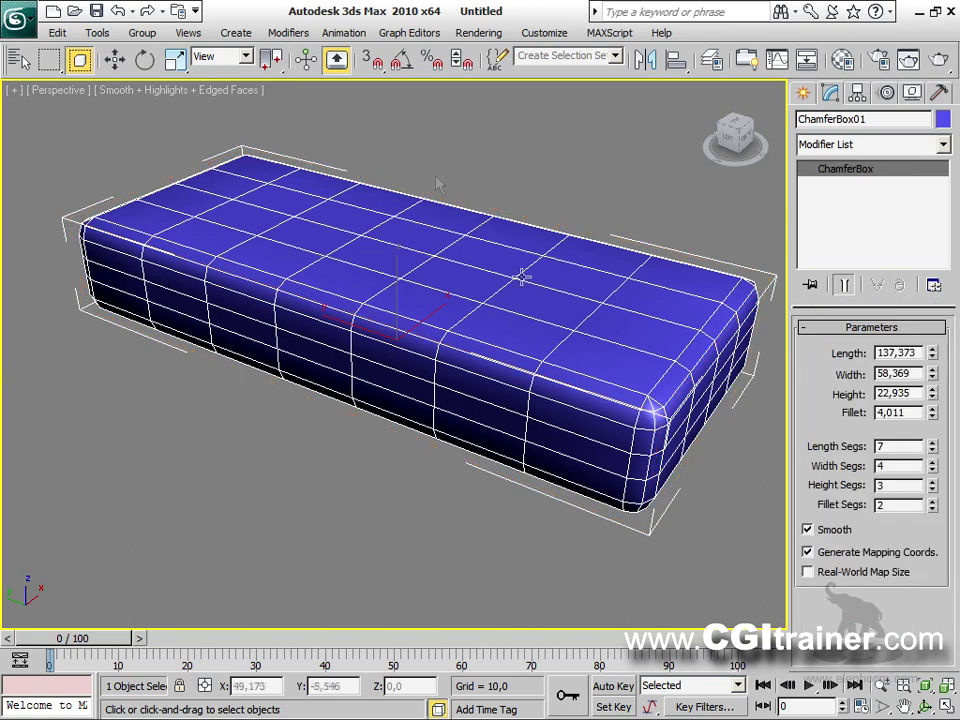
Step: Apply an FFD 4x4x4 modifier to the chamfer box and enter its Control Points level
click(280, 38)
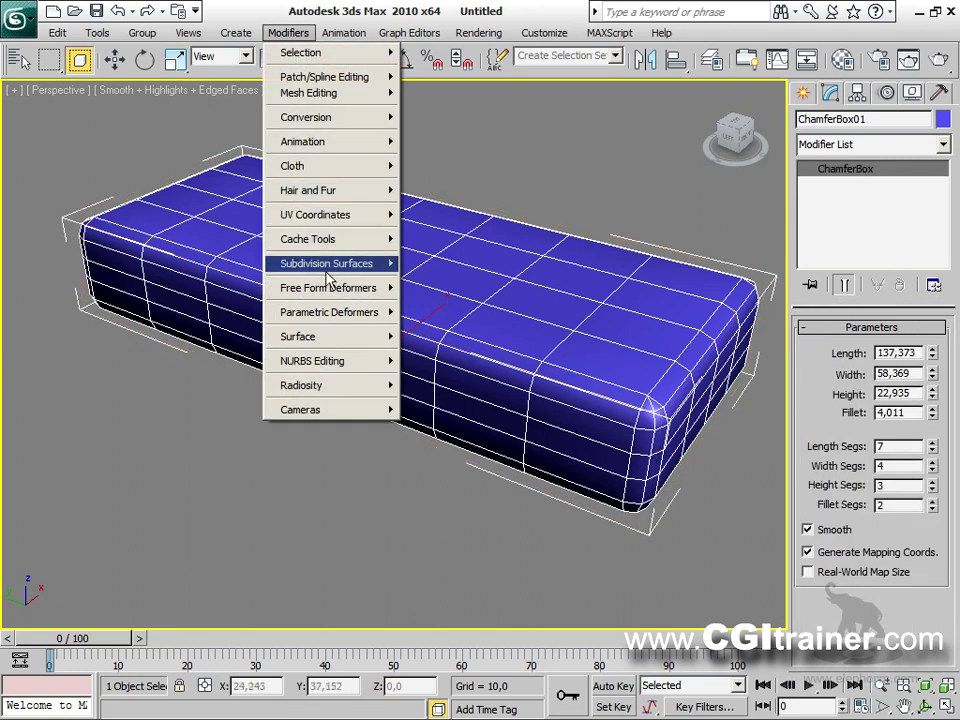
mouse_move(332, 287)
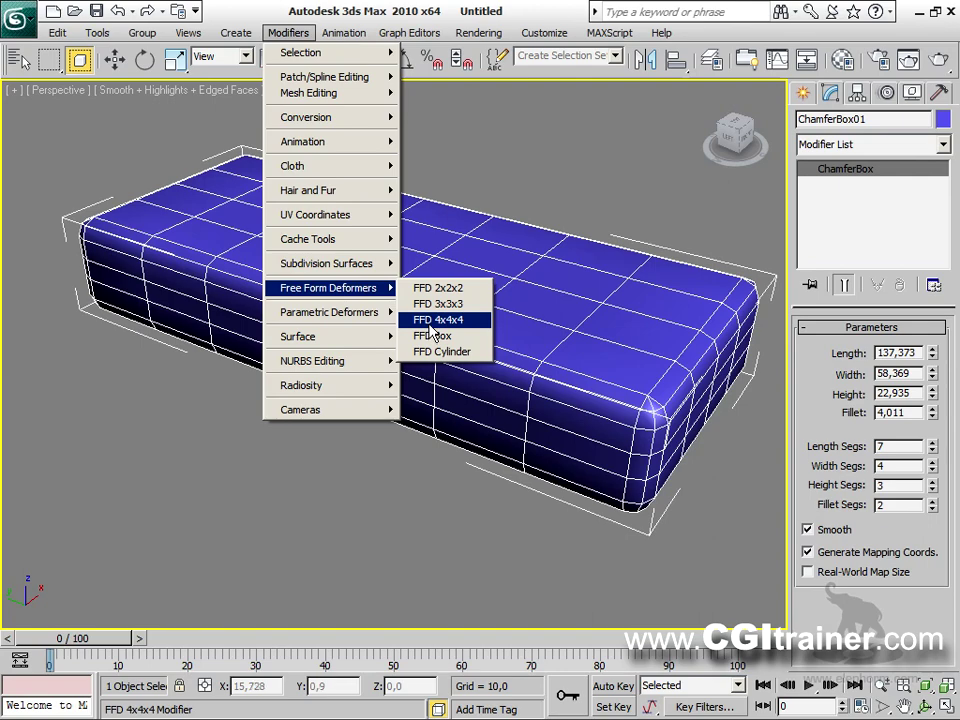
click(432, 320)
alt+middle_drag(608, 347, 661, 333)
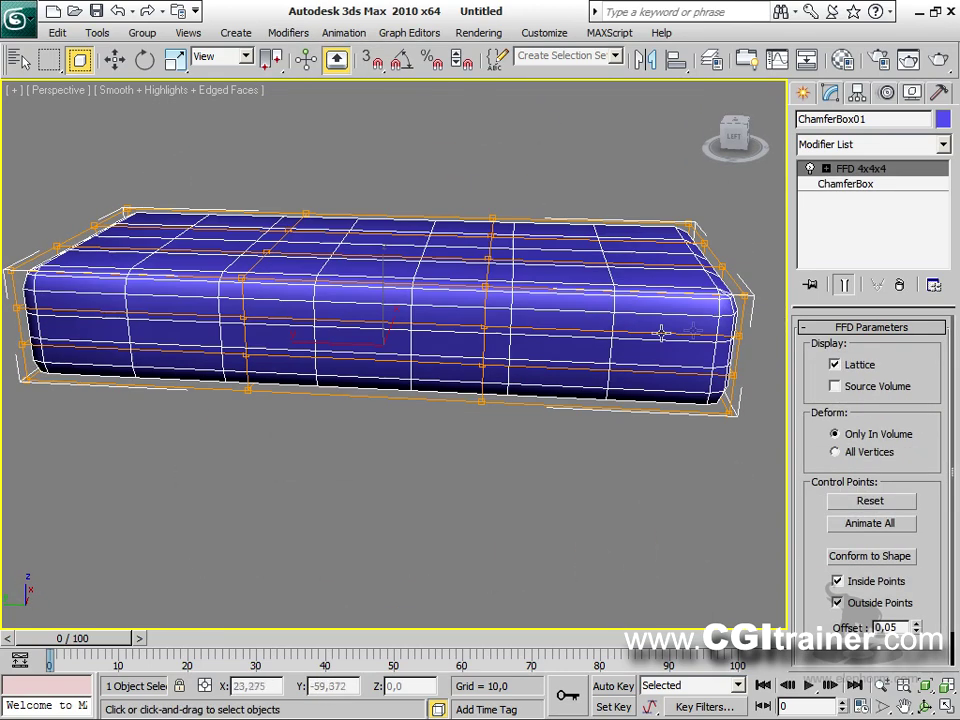
click(826, 169)
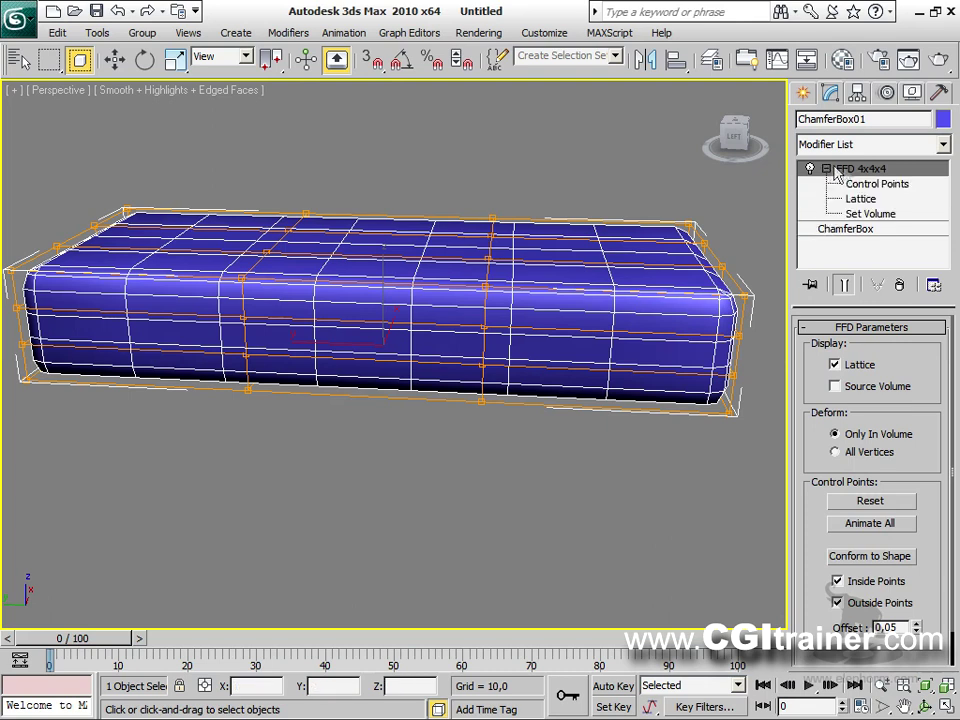
click(896, 188)
Step: Select the bottom row of control points along the box's front half and scale them inward
click(735, 134)
middle_drag(571, 398, 575, 400)
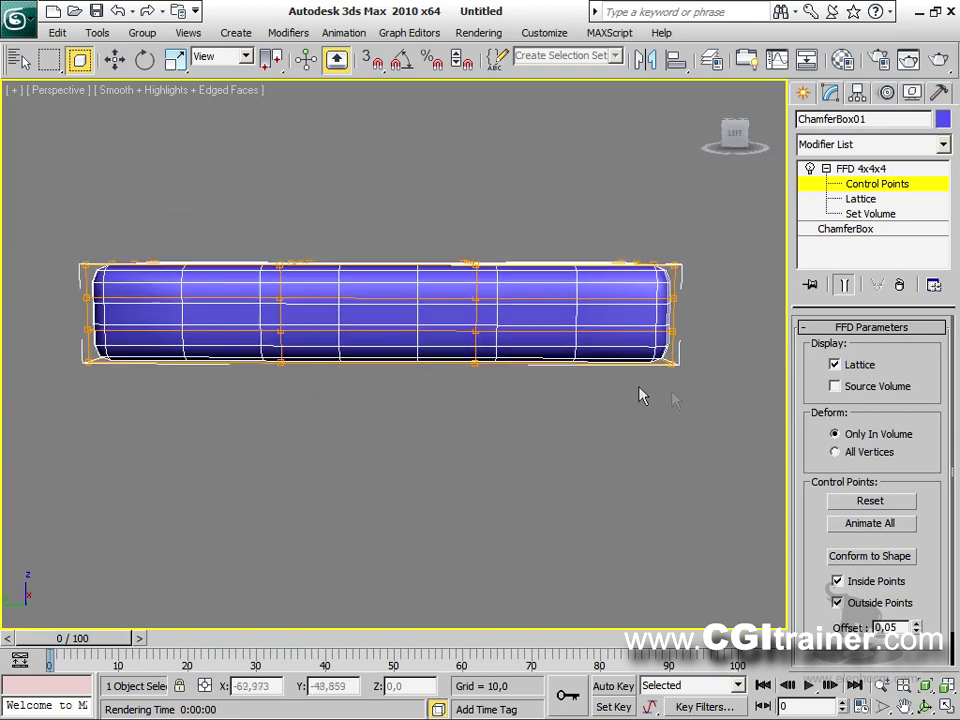
middle_drag(670, 410, 662, 396)
drag(690, 384, 446, 343)
alt+middle_drag(551, 429, 390, 406)
right_click(415, 321)
click(436, 359)
drag(424, 317, 427, 362)
Step: Select the bottom control points of the box's rear half, scale them inward and raise them to about Z 6.2
alt+middle_drag(446, 420, 479, 385)
drag(716, 425, 525, 386)
alt+middle_drag(525, 386, 460, 367)
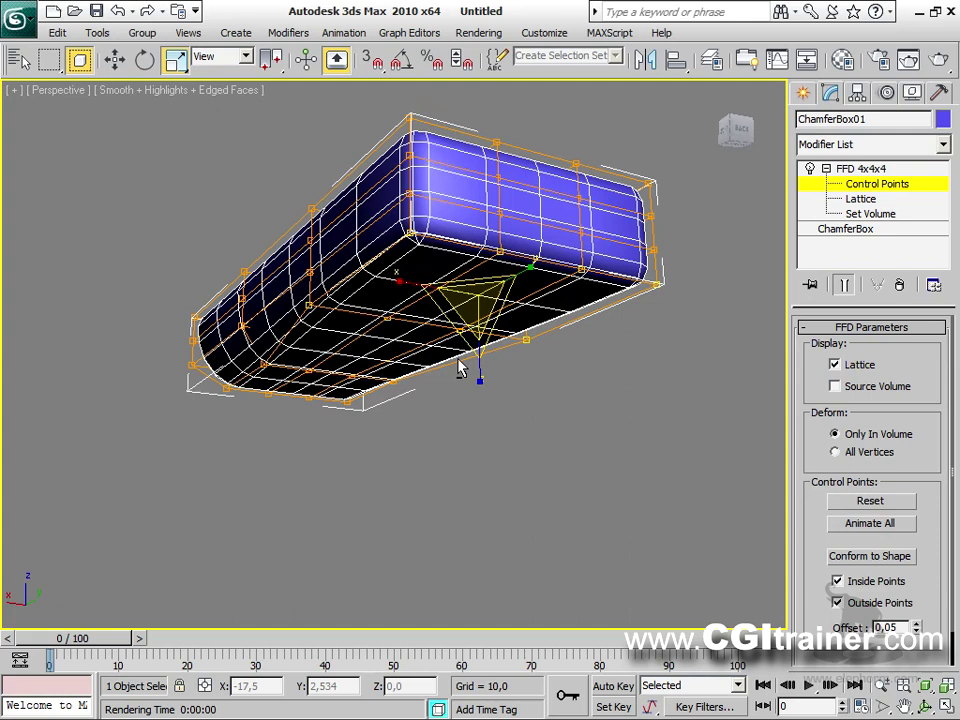
drag(476, 340, 481, 380)
alt+middle_drag(481, 380, 549, 378)
right_click(548, 339)
click(563, 358)
drag(592, 332, 600, 320)
Step: Select the whole top layer of control points and scale it inward
middle_drag(529, 372, 556, 457)
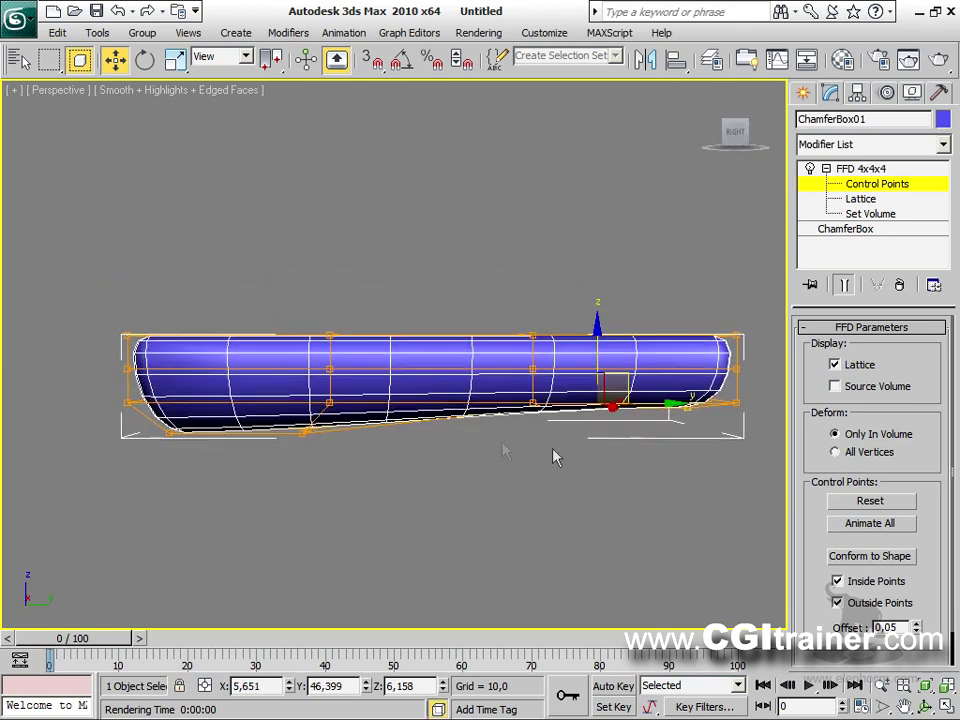
drag(88, 215, 735, 378)
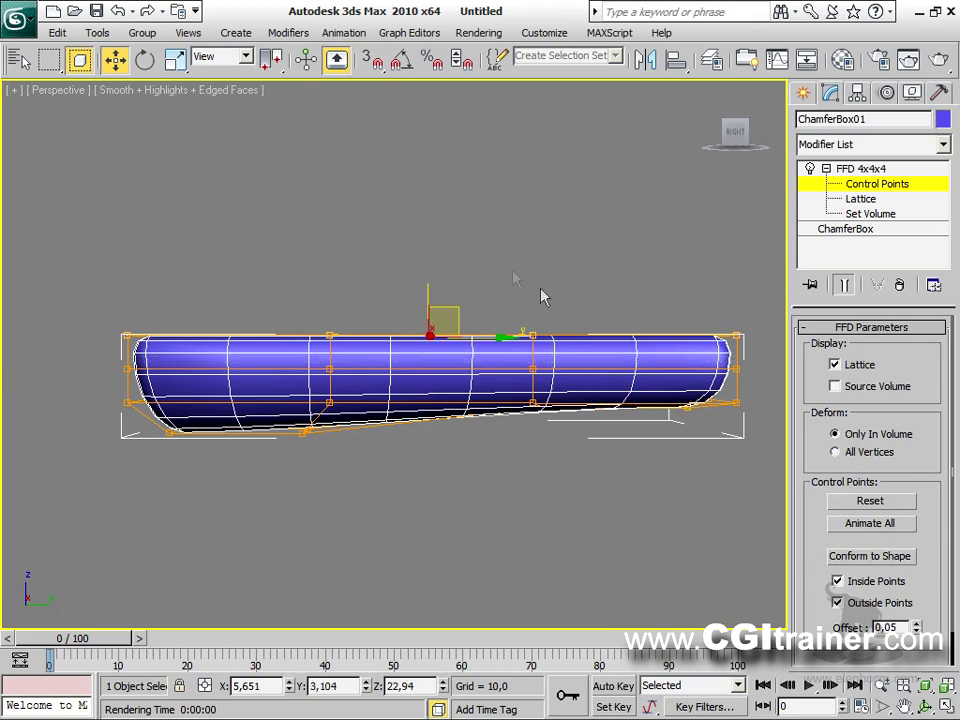
right_click(507, 268)
click(533, 315)
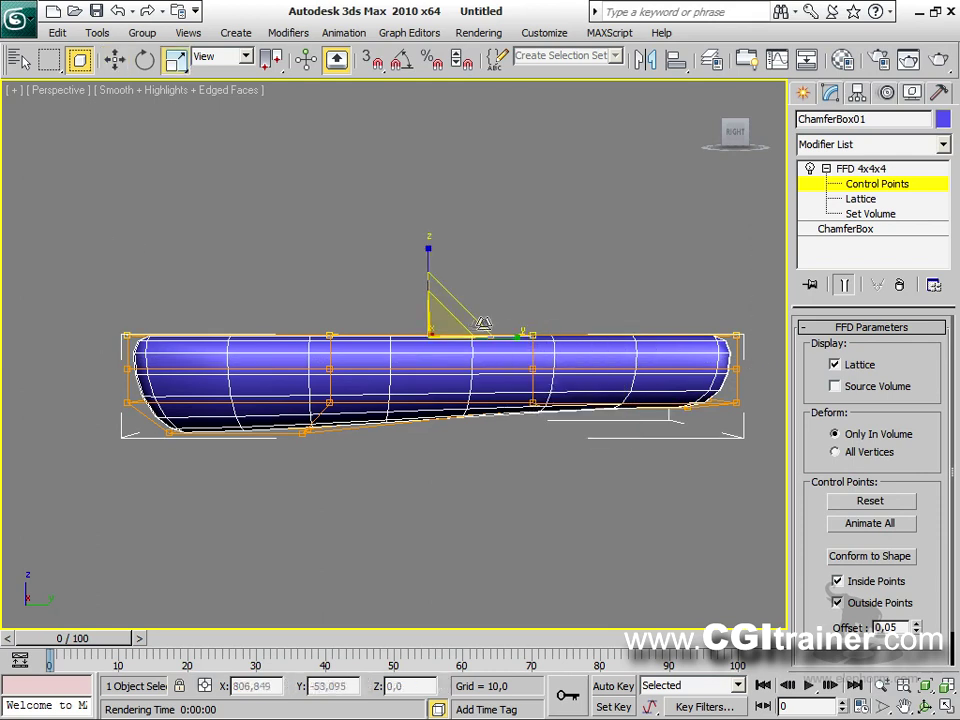
drag(447, 319, 444, 350)
Step: Move the top control points over the box's front half to about Y -43.2 and Z 26.3
drag(47, 210, 388, 352)
right_click(292, 322)
click(319, 355)
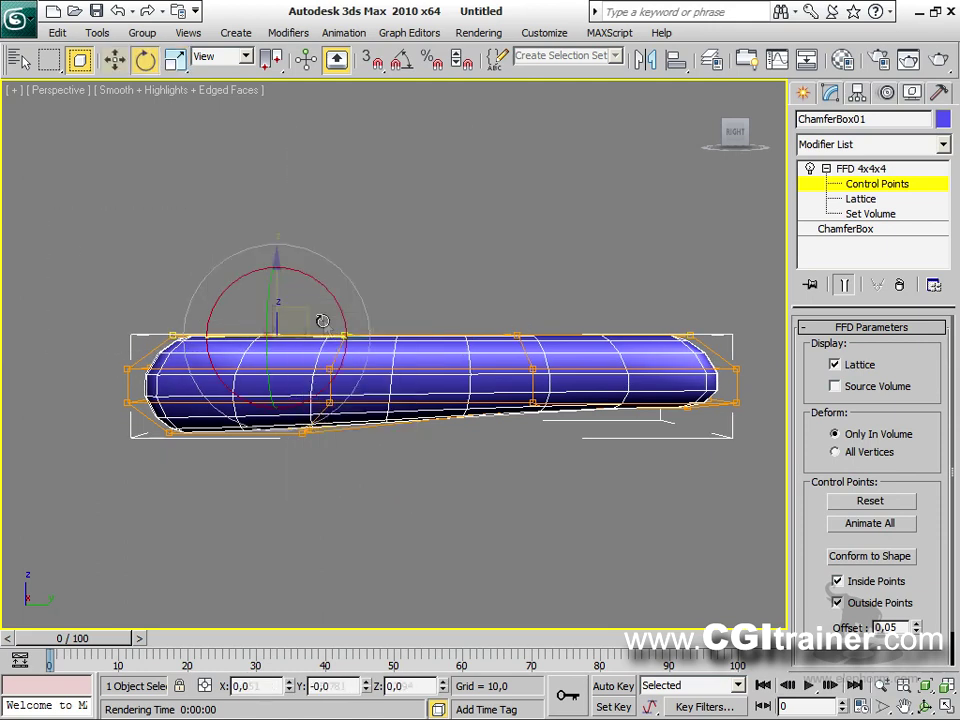
key(w)
drag(304, 305, 281, 285)
Step: Scale down the selected top control points of the front half to narrow that end of the box
alt+middle_drag(281, 288, 240, 288)
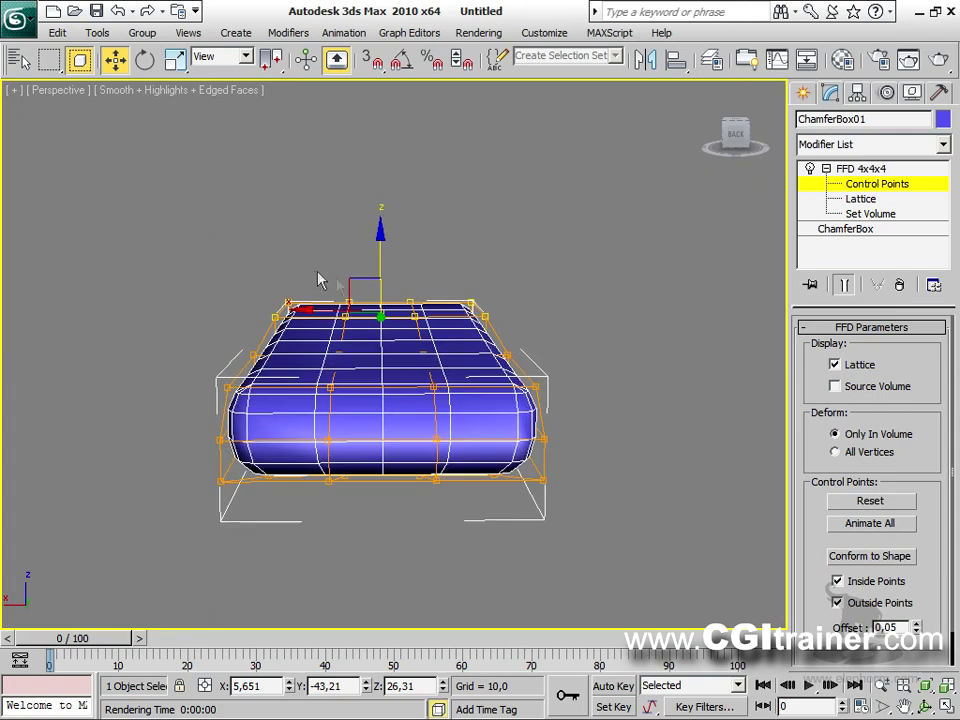
right_click(342, 283)
click(368, 333)
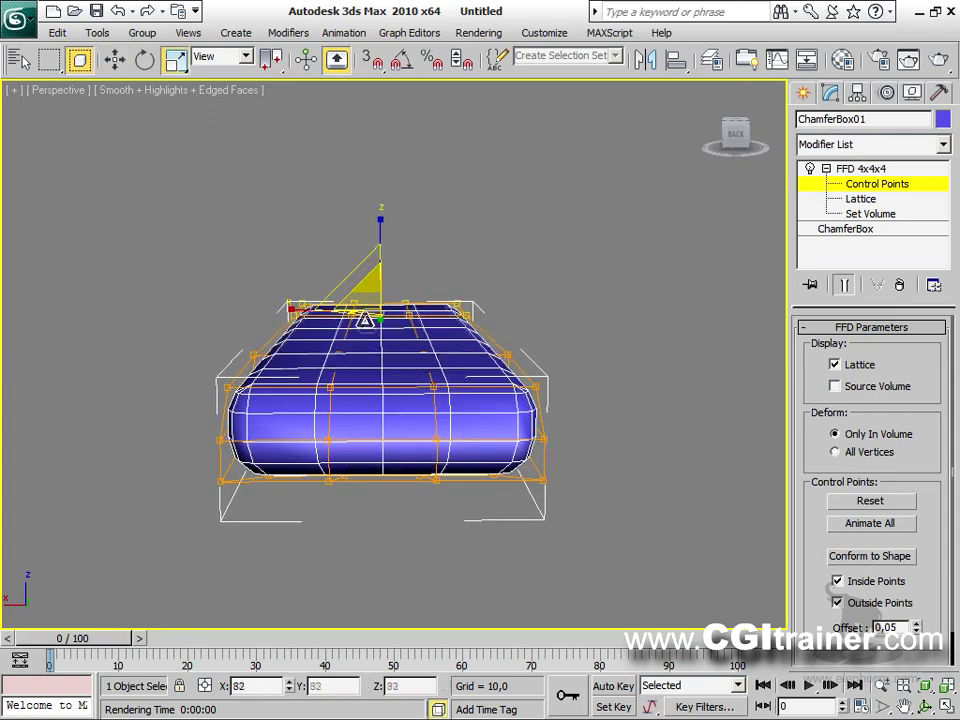
alt+middle_drag(368, 352, 445, 262)
Step: Select the two inner control points of the second row from the front on top of the box and move them down
scroll(410, 307, down, 3)
drag(593, 451, 366, 232)
right_click(446, 311)
click(461, 326)
alt+middle_drag(628, 291, 401, 327)
click(401, 327)
ctrl+click(441, 328)
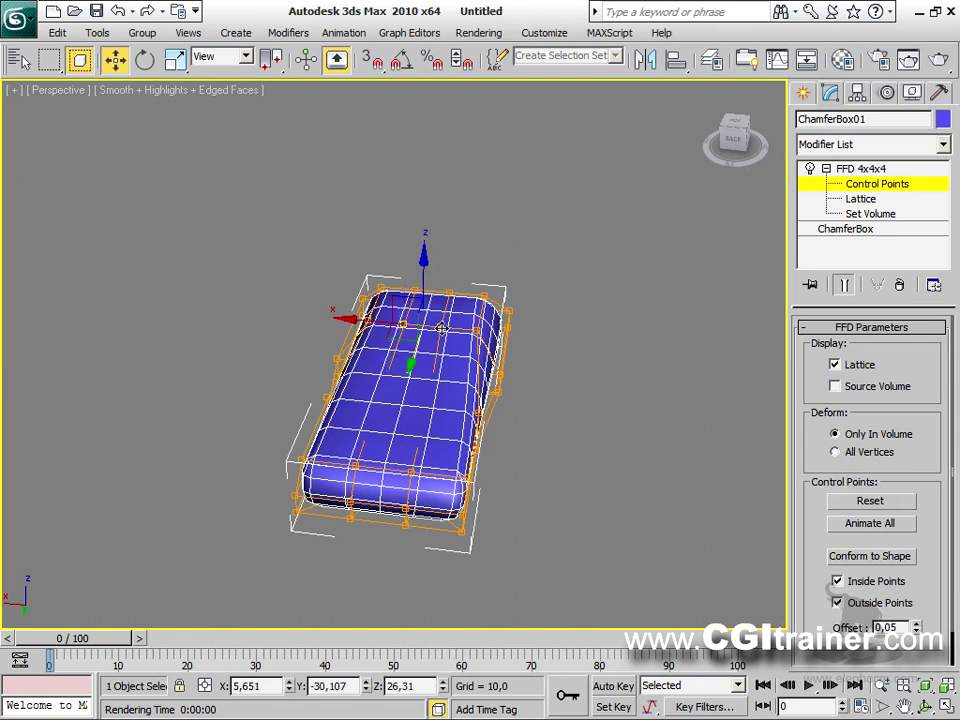
drag(424, 270, 418, 350)
click(537, 355)
alt+middle_drag(537, 355, 346, 345)
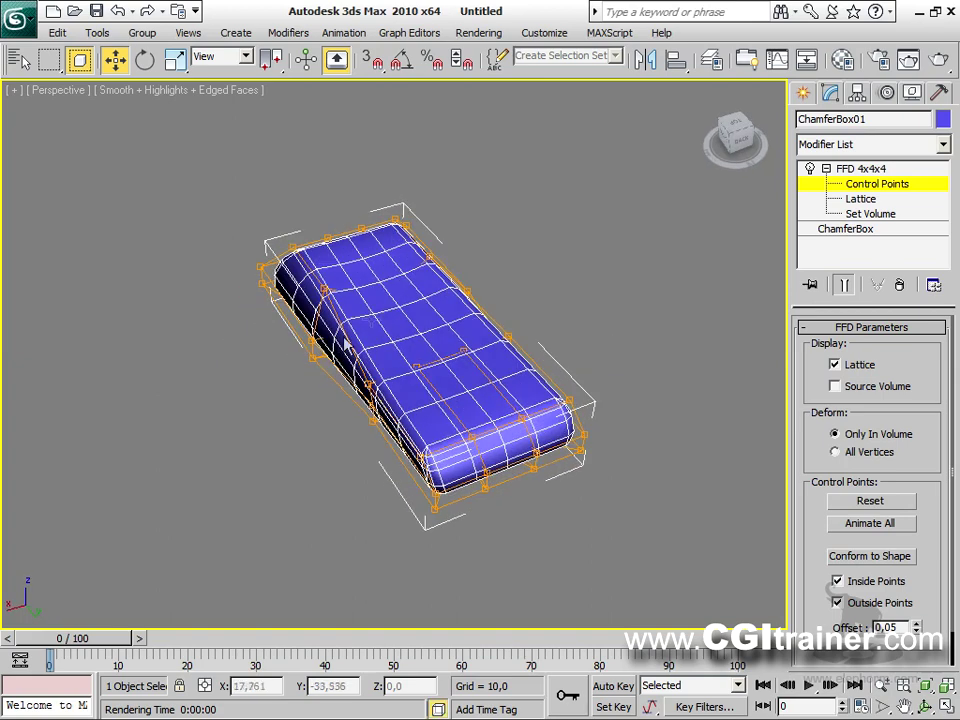
alt+middle_drag(427, 465, 370, 421)
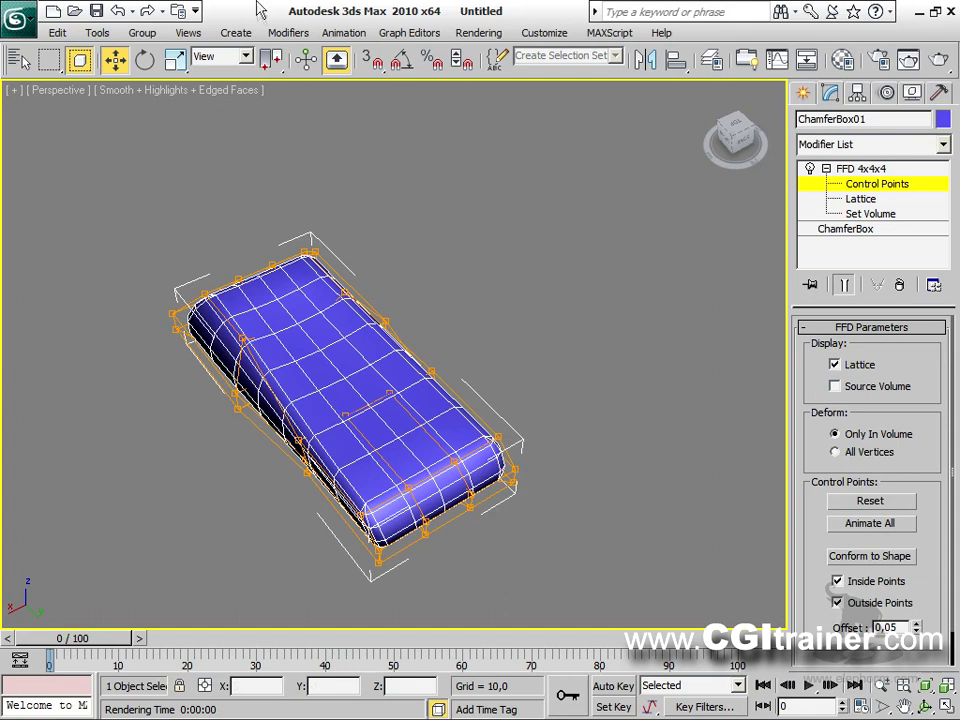
Step: Apply an Edit Poly modifier above the FFD 4x4x4 and enter its Polygon level
click(288, 32)
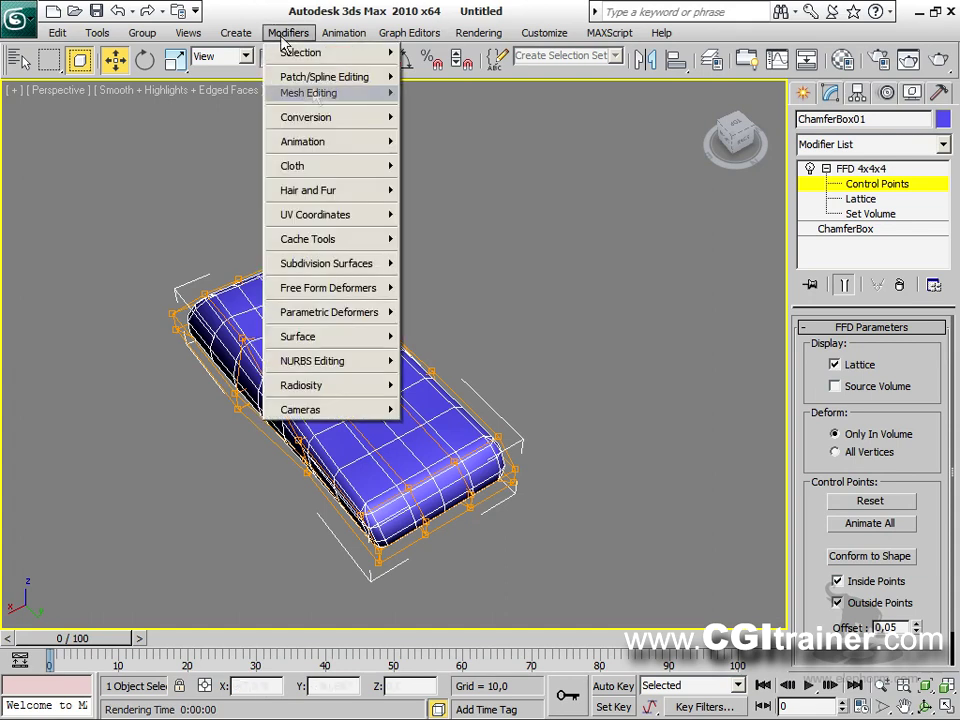
mouse_move(316, 95)
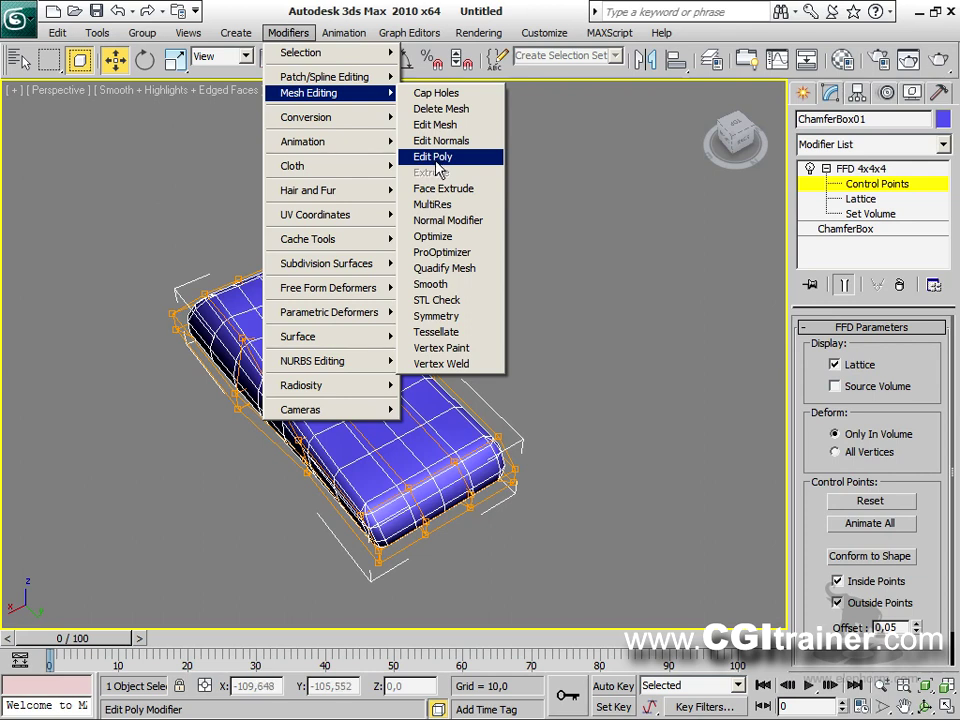
click(436, 158)
drag(929, 502, 931, 397)
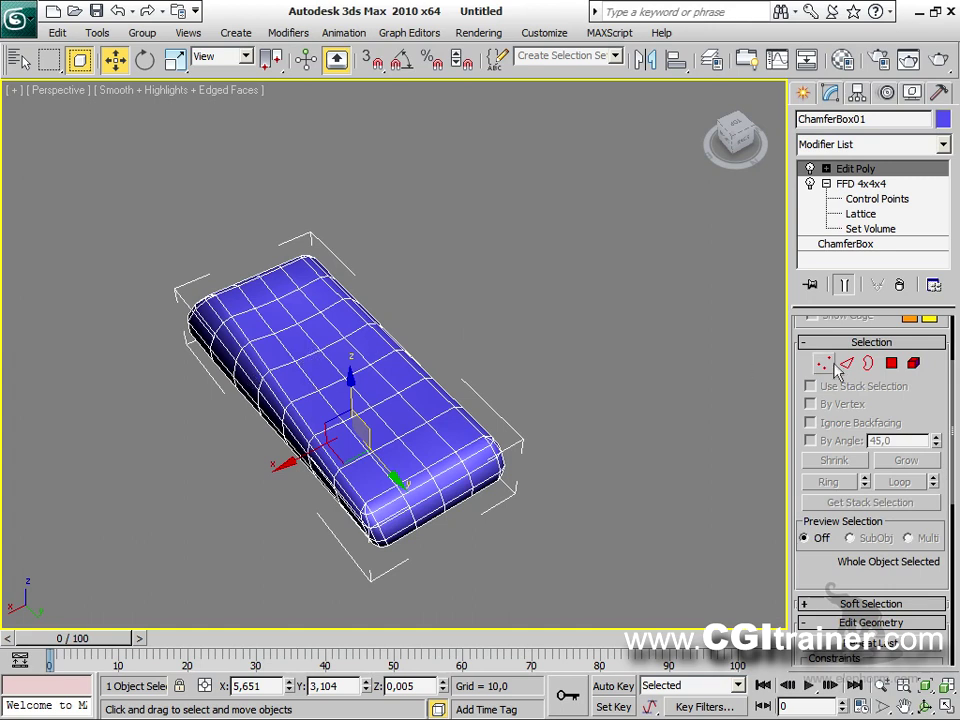
click(891, 363)
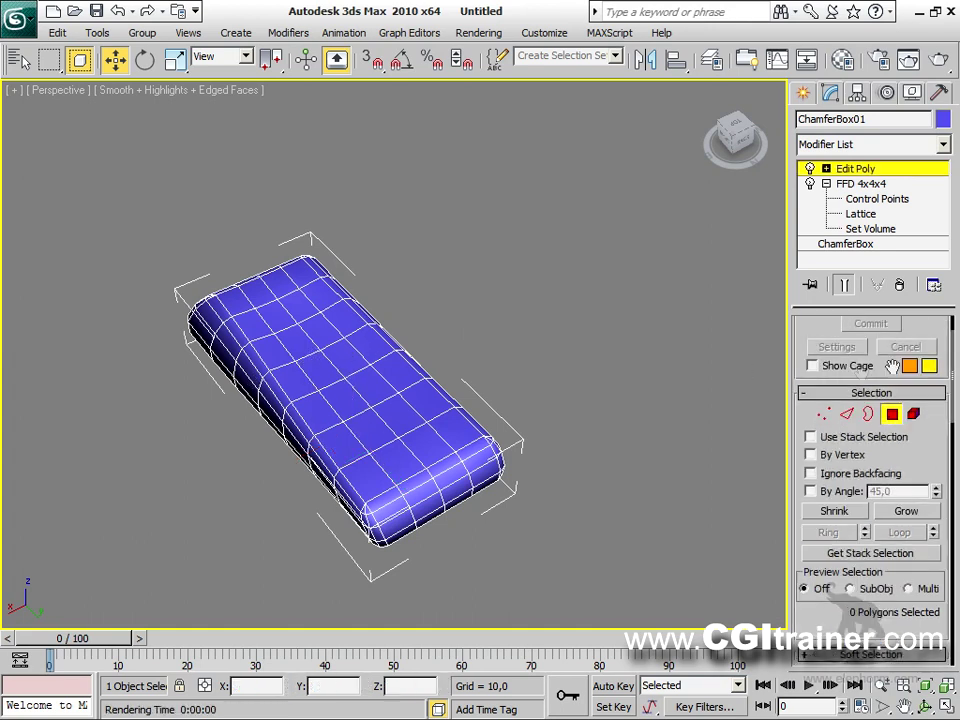
Step: Select a block of 12 polygons on top of the box's higher half and delete them to open a rectangular hole
click(257, 328)
ctrl+click(288, 318)
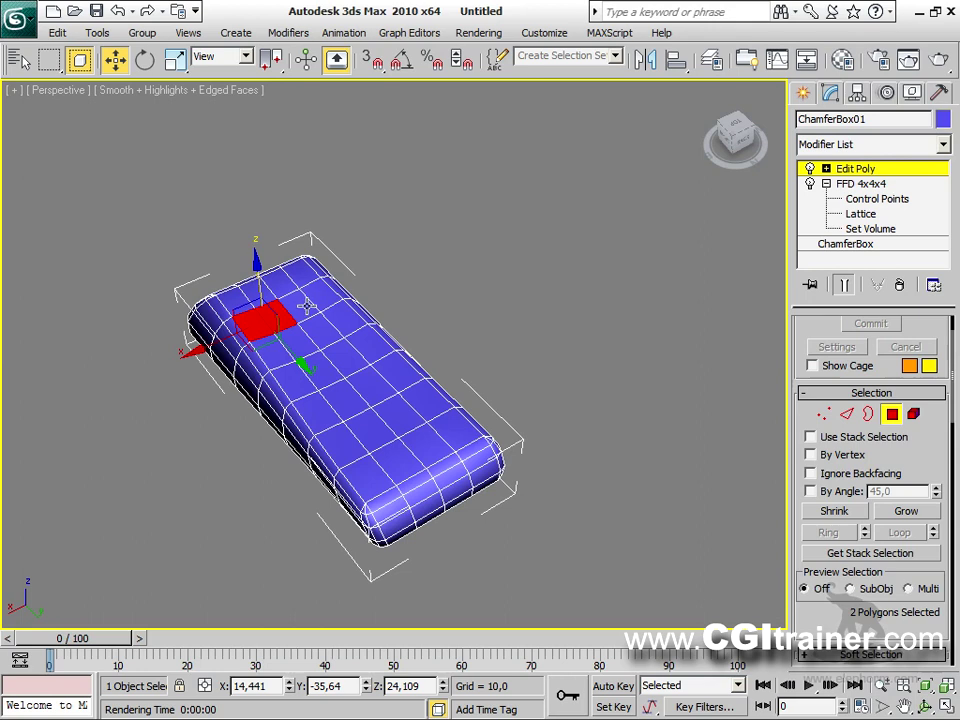
ctrl+click(307, 305)
ctrl+click(330, 300)
ctrl+click(320, 285)
ctrl+click(350, 315)
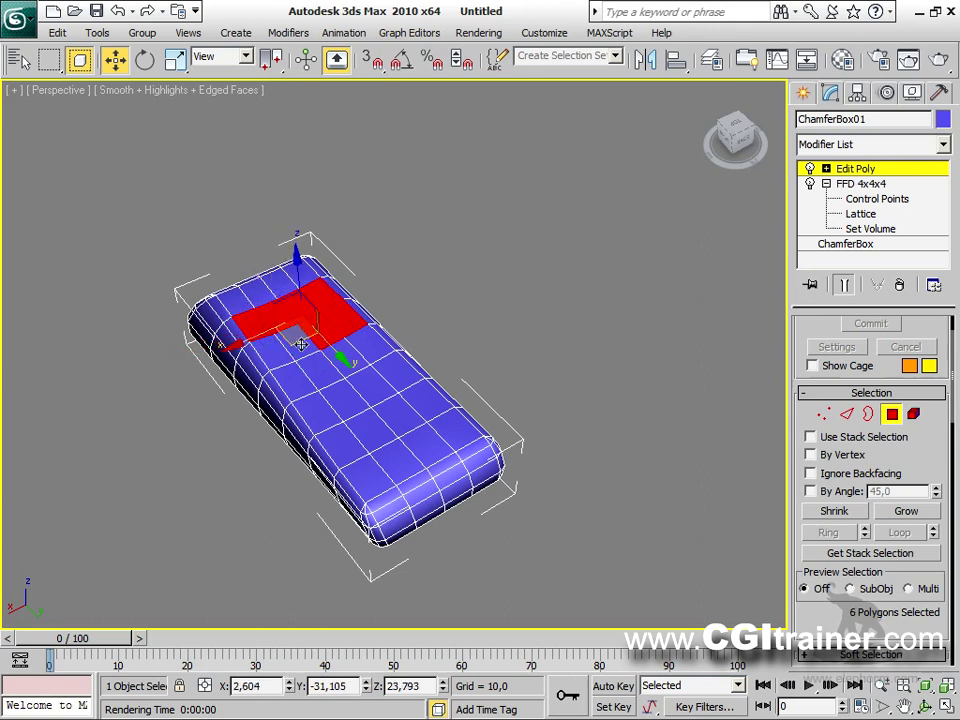
ctrl+click(298, 342)
ctrl+click(283, 370)
ctrl+click(306, 369)
ctrl+click(331, 355)
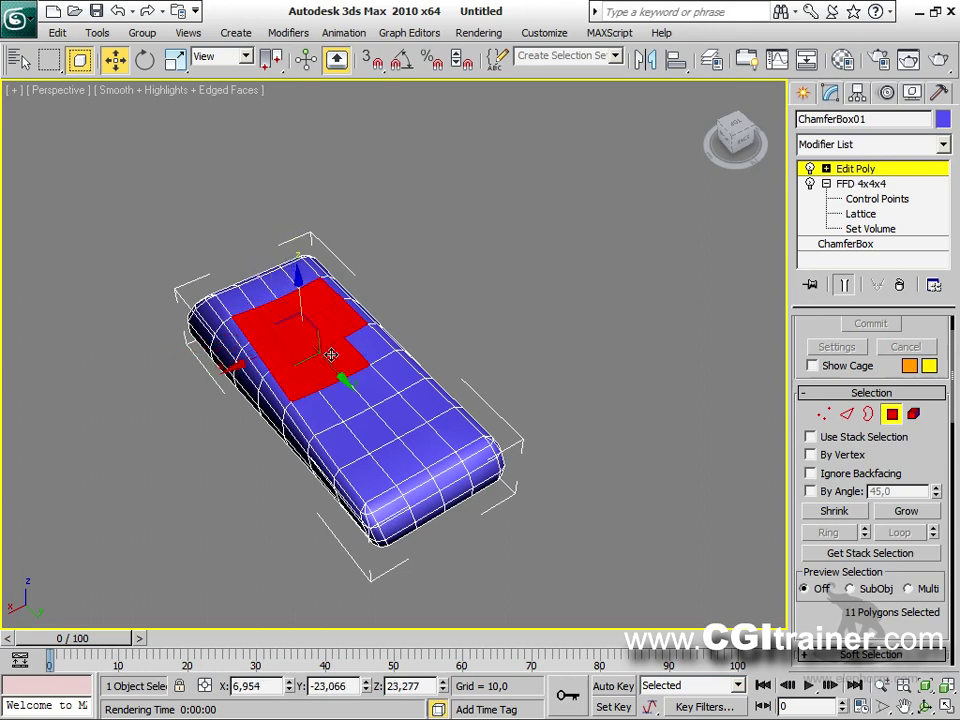
ctrl+click(359, 350)
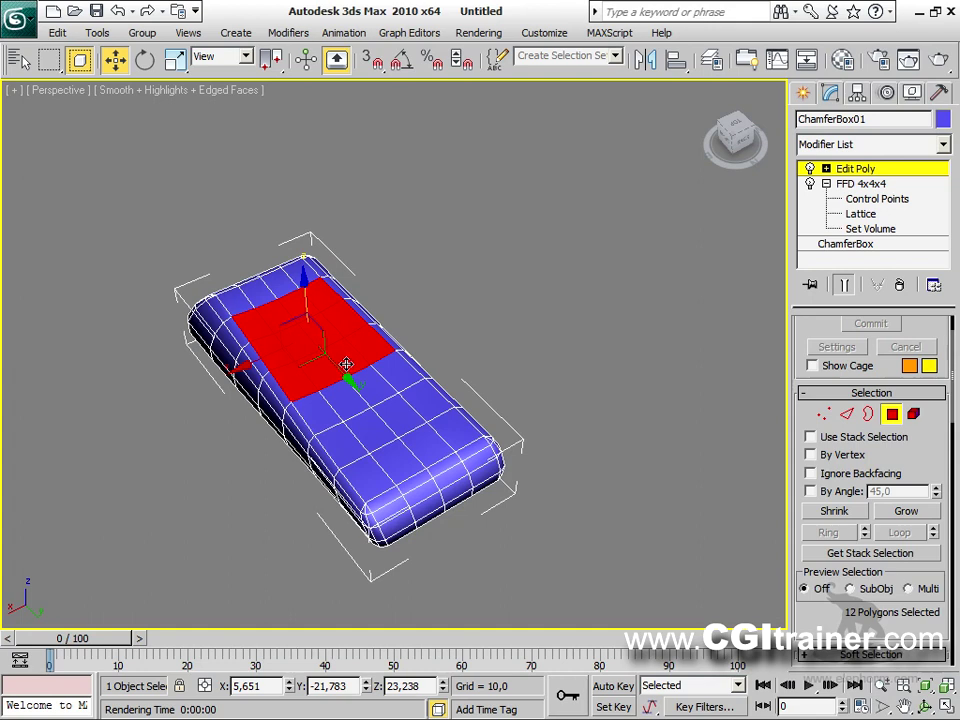
key(Delete)
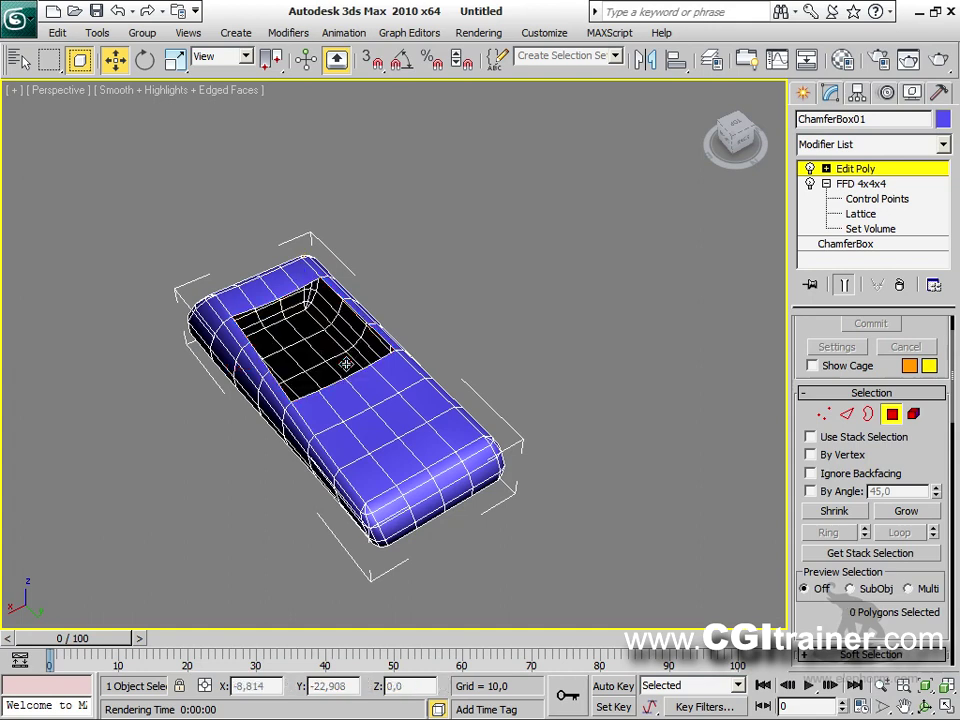
Step: Select the border around the rectangular hole and close it with a Cap
key(3)
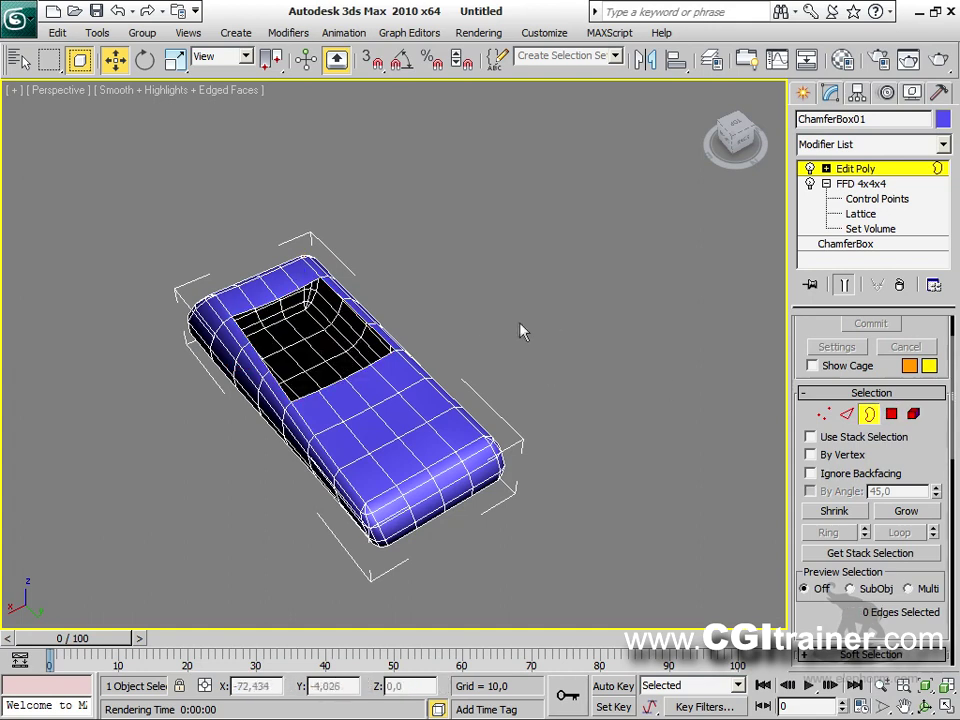
click(388, 345)
right_click(378, 337)
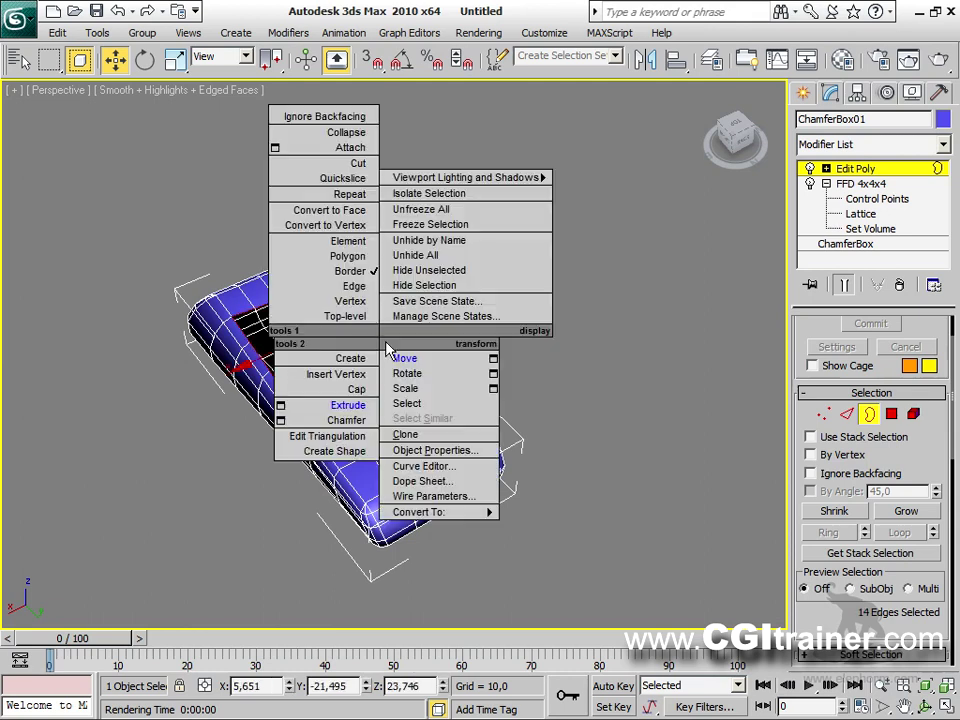
click(365, 394)
Step: Select the cap polygon over the opening and inset it, leaving a narrow sloping rim around it
click(890, 414)
click(298, 343)
right_click(291, 339)
click(275, 437)
drag(298, 392, 300, 318)
key(w)
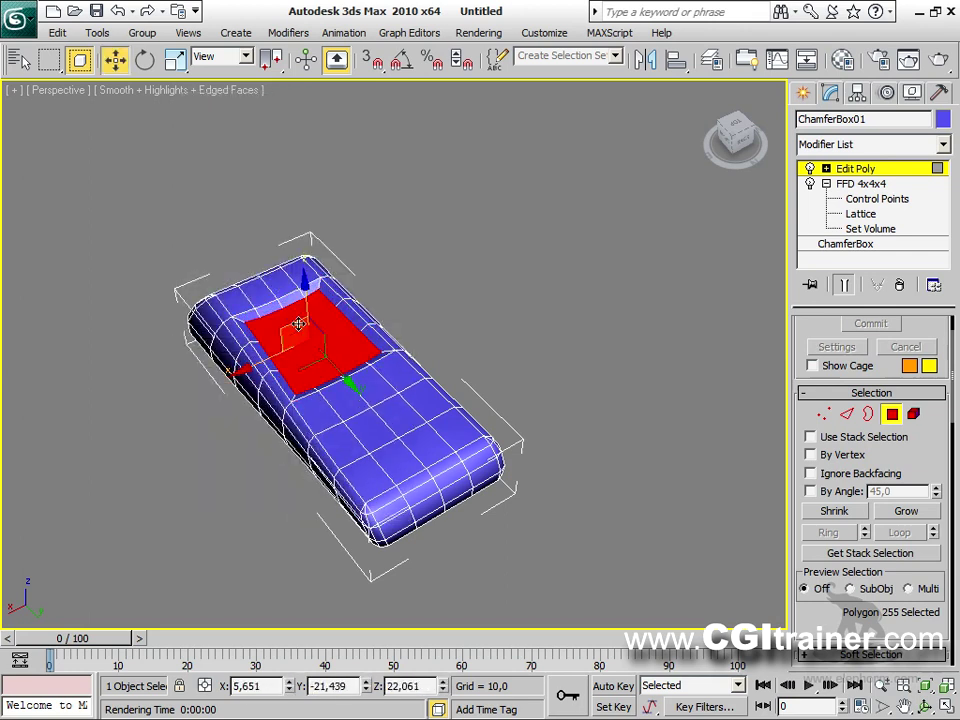
Step: Extrude the inset polygon slightly upward, and clear the polygon selection with the Scale tool active
right_click(292, 318)
click(272, 373)
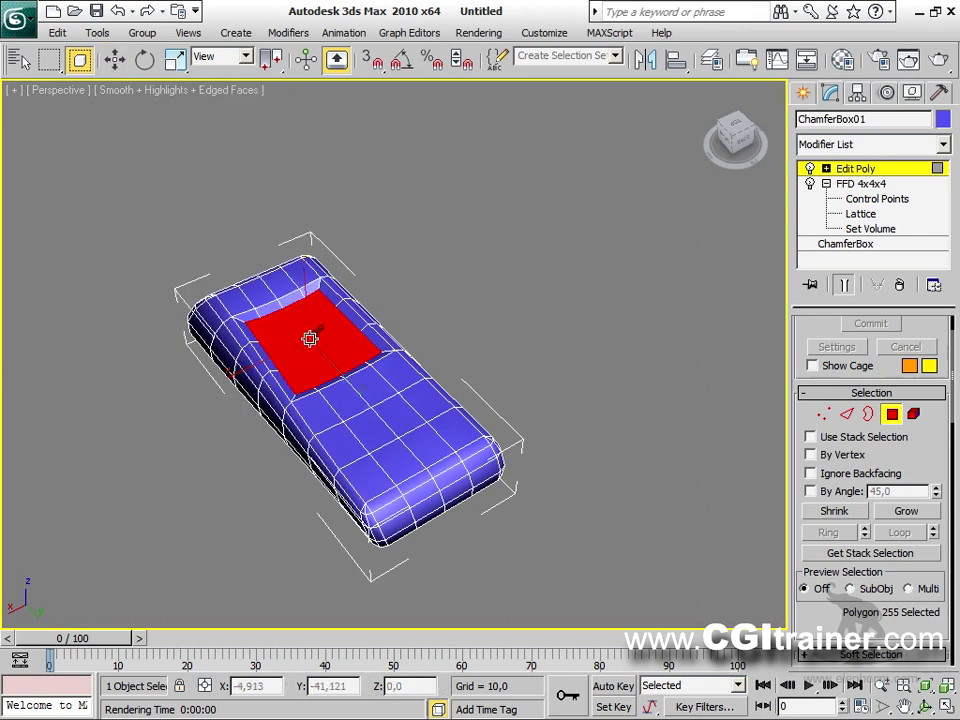
drag(310, 338, 310, 335)
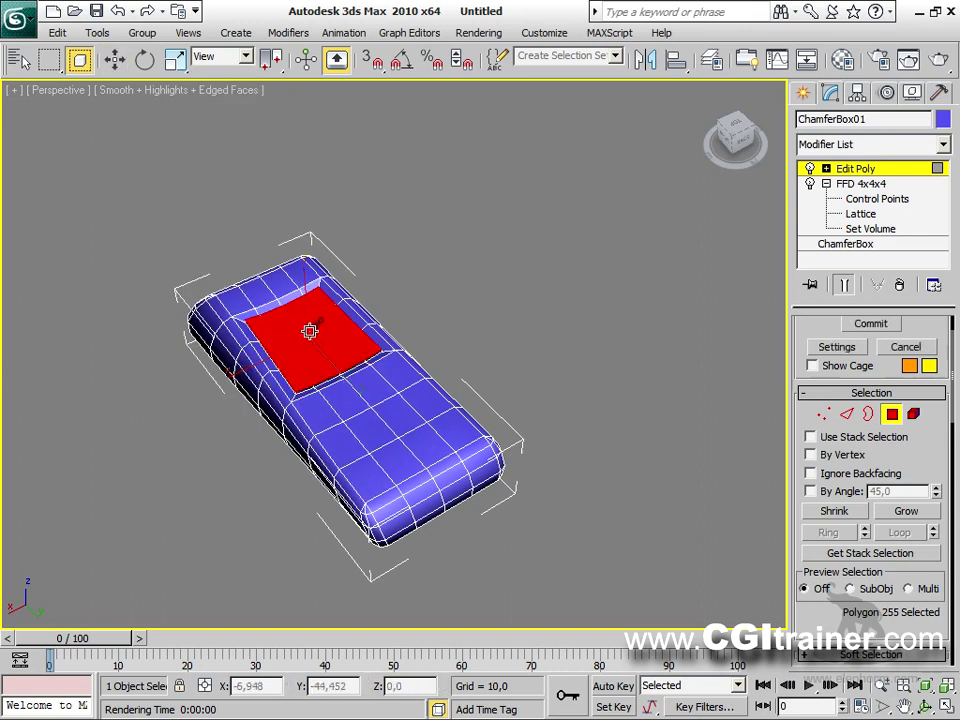
key(w)
right_click(307, 342)
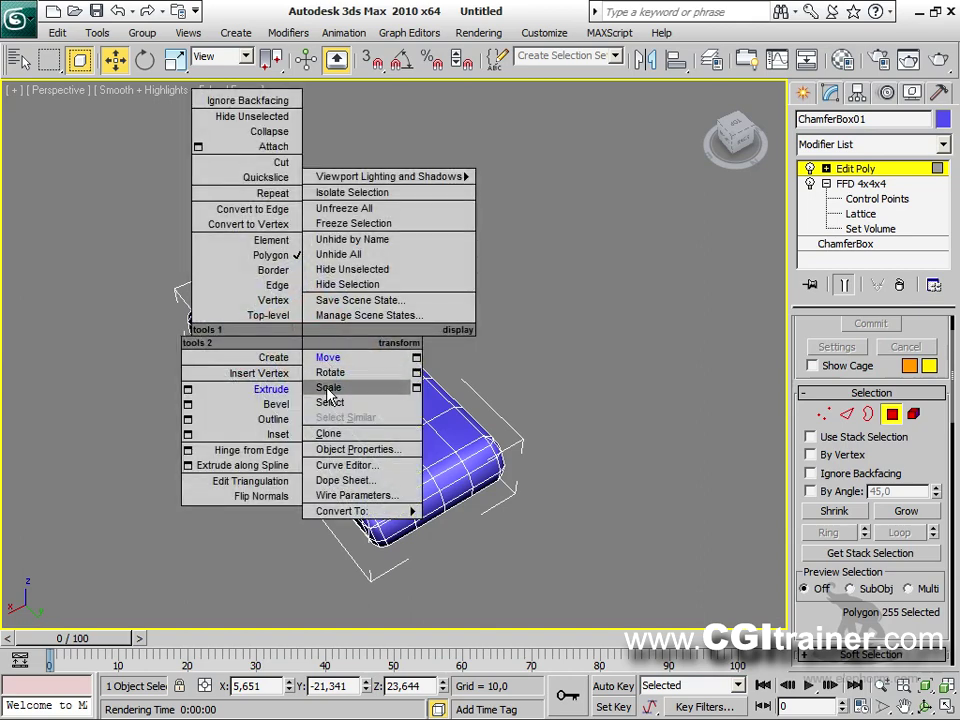
click(328, 386)
click(475, 308)
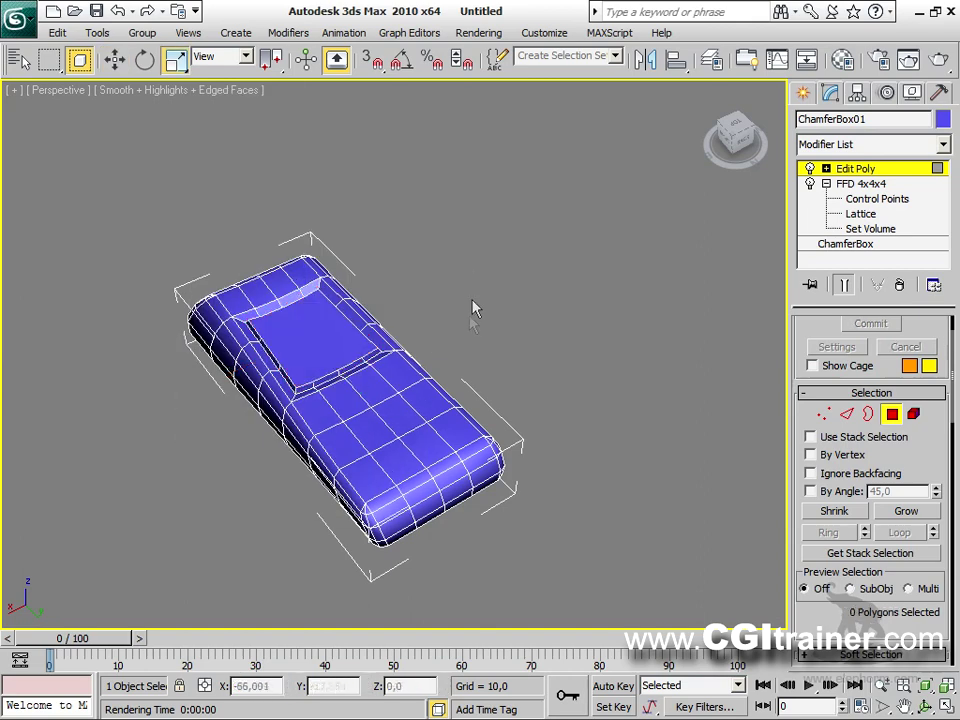
Step: Return to the Control Points level of the FFD 4x4x4 modifier below Edit Poly, accepting the topology warning
mouse_move(542, 355)
alt+middle_down()
mouse_move(510, 407)
mouse_move(339, 321)
mouse_move(456, 420)
mouse_move(662, 261)
mouse_move(484, 257)
mouse_move(495, 388)
mouse_move(585, 390)
mouse_move(533, 377)
alt+middle_up()
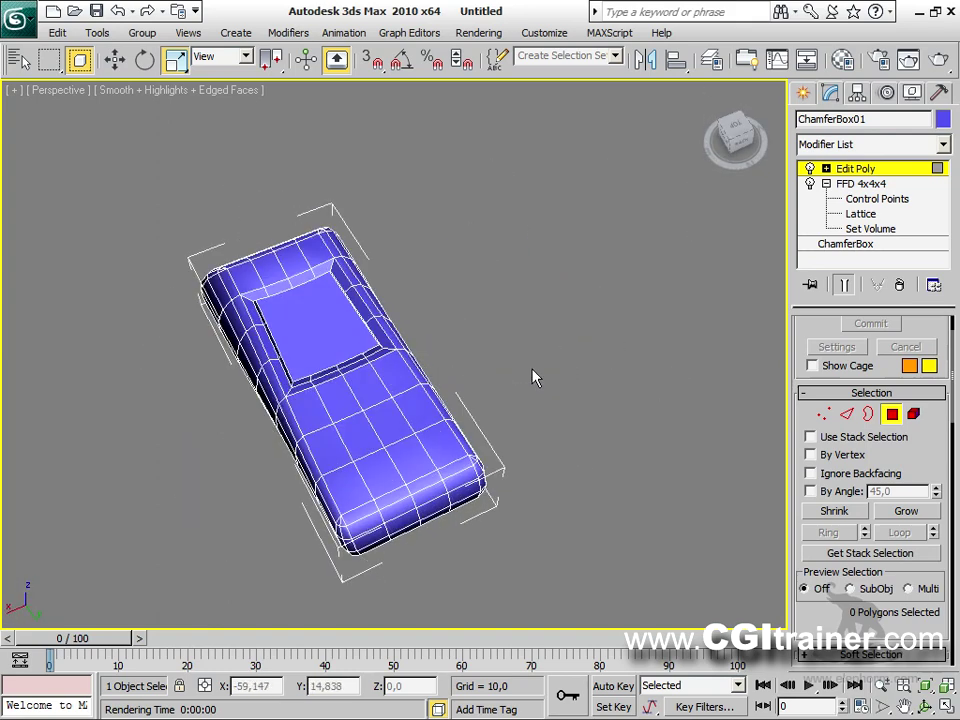
click(862, 184)
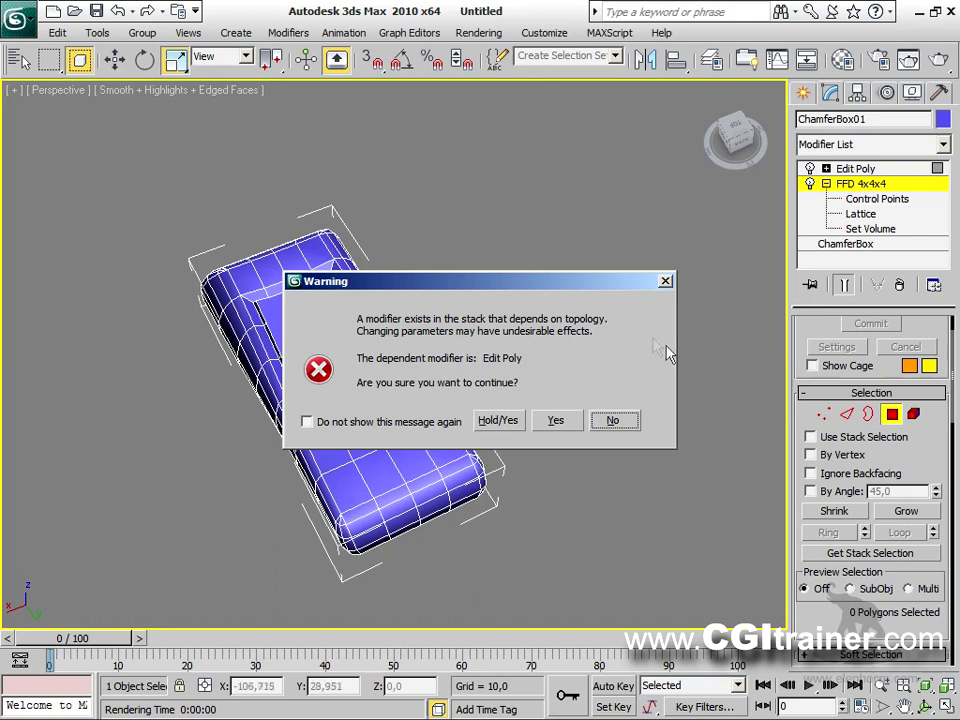
drag(563, 279, 490, 234)
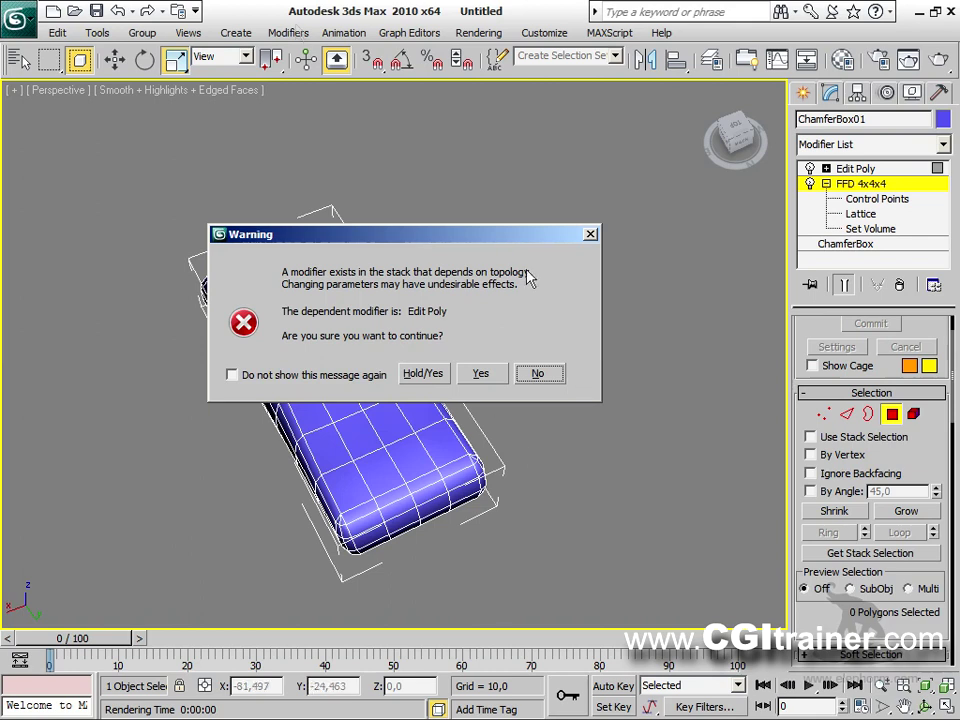
drag(340, 243, 344, 180)
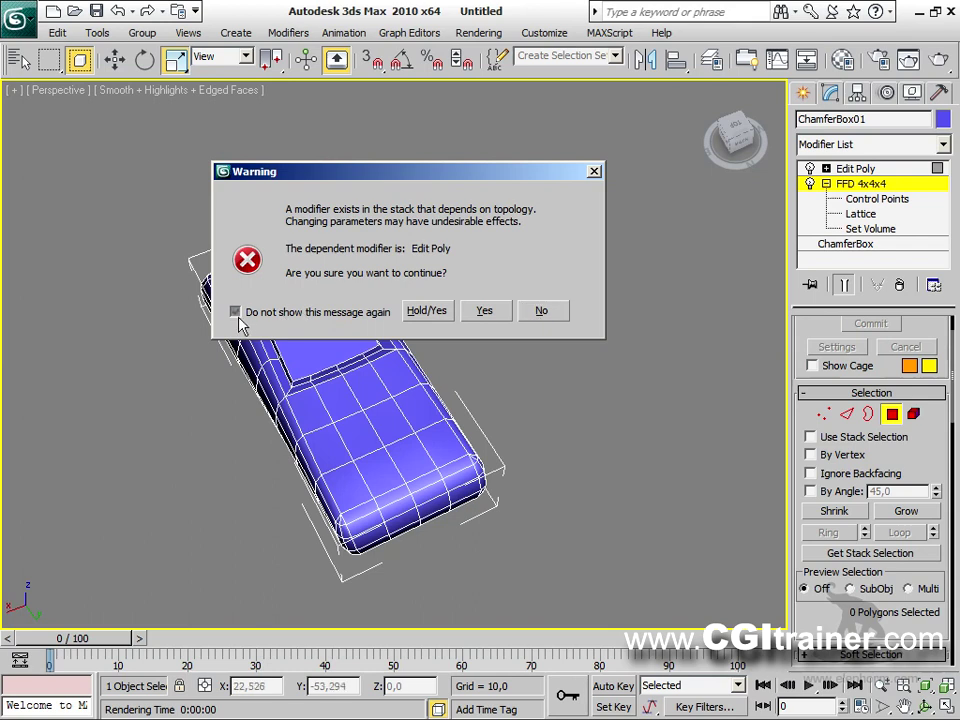
click(483, 311)
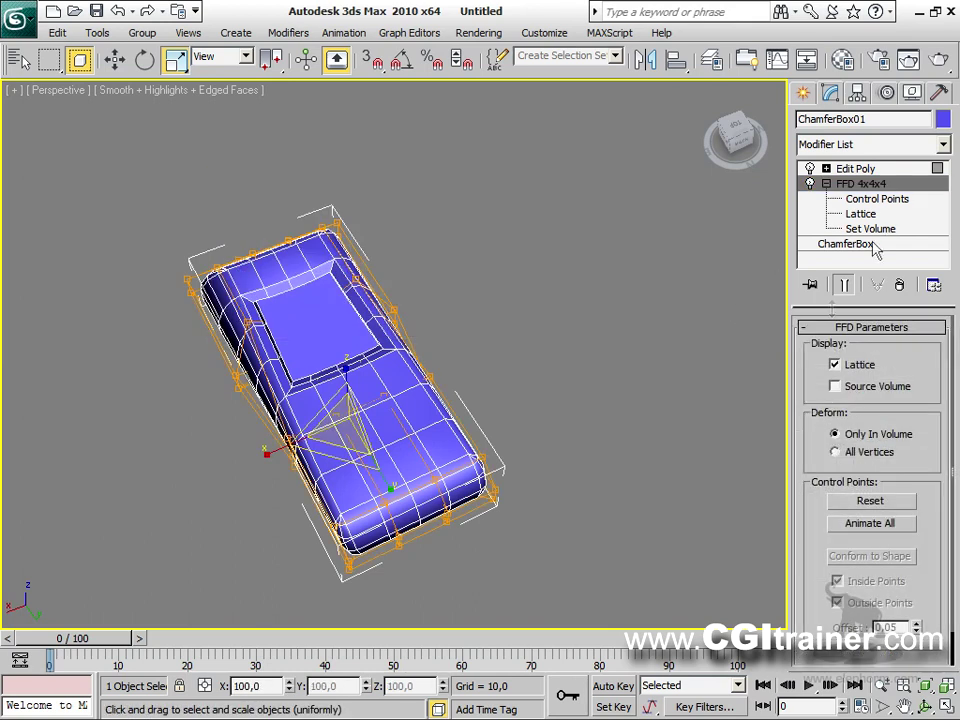
alt+middle_drag(588, 325, 658, 280)
click(874, 199)
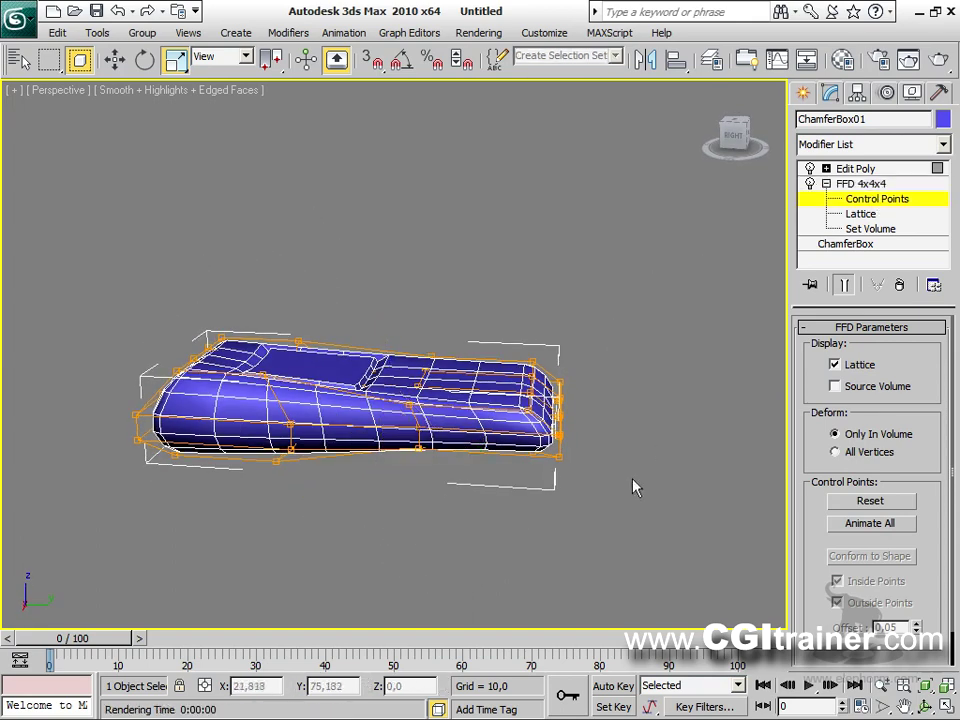
Step: Scale the control points at the end nearest the recessed panel along X to narrow that end
alt+middle_drag(636, 491, 355, 283)
drag(447, 304, 495, 308)
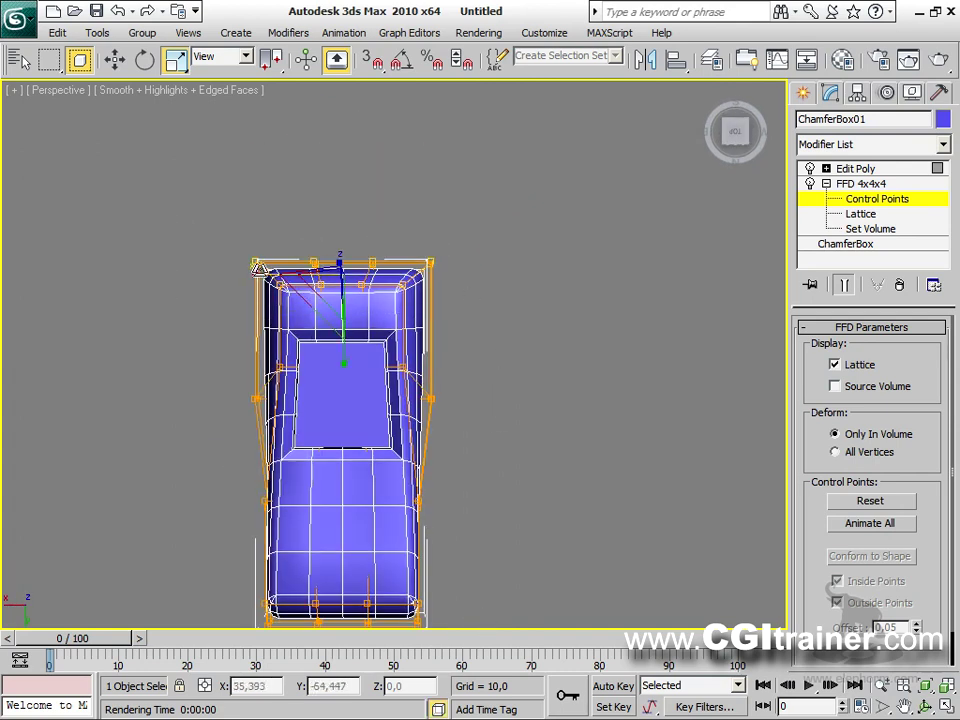
drag(283, 273, 411, 266)
Step: Select the row of control points just beyond the recessed panel and scale it along X to form a narrow waist
alt+middle_drag(429, 269, 180, 236)
drag(230, 362, 281, 499)
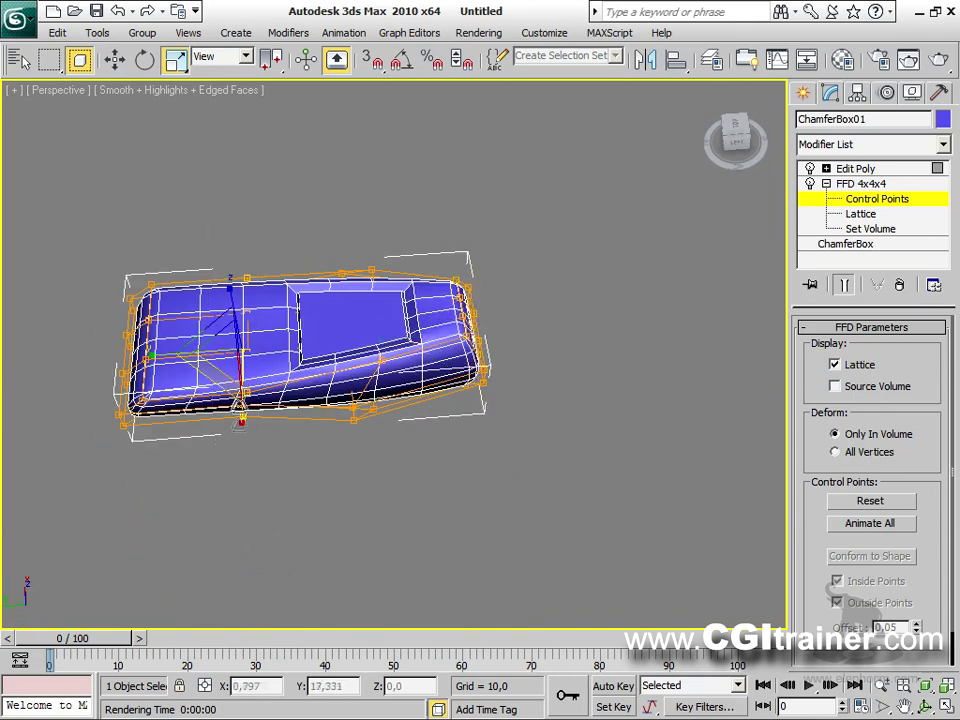
drag(242, 420, 243, 388)
Step: Store the current scene state with Hold and open the base ChamferBox parameters in the modifier stack
alt+middle_drag(317, 454, 480, 320)
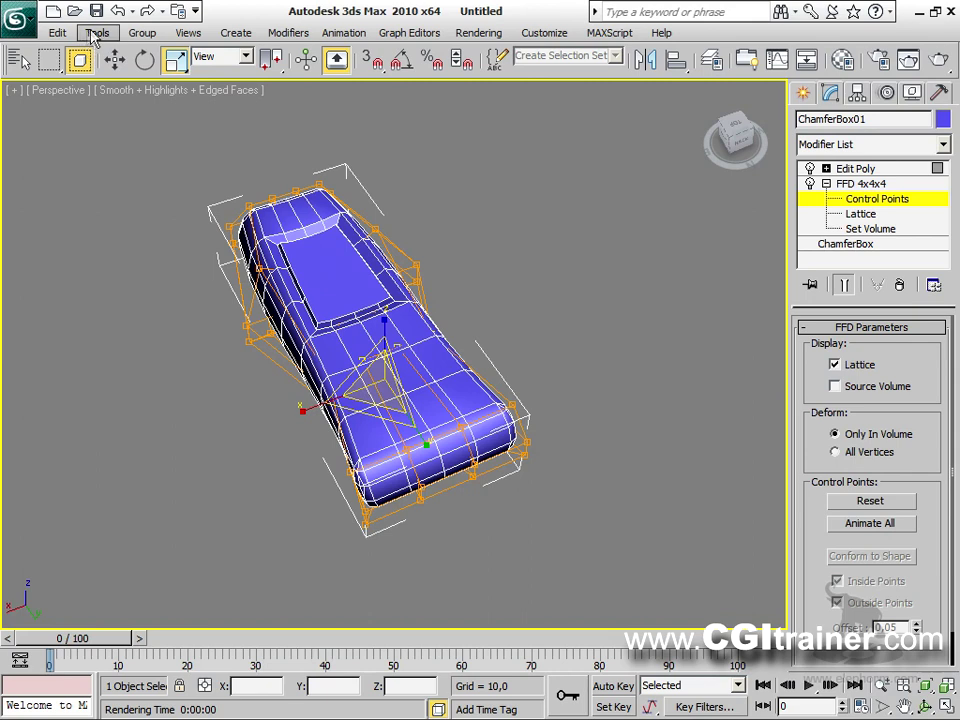
click(57, 33)
click(70, 93)
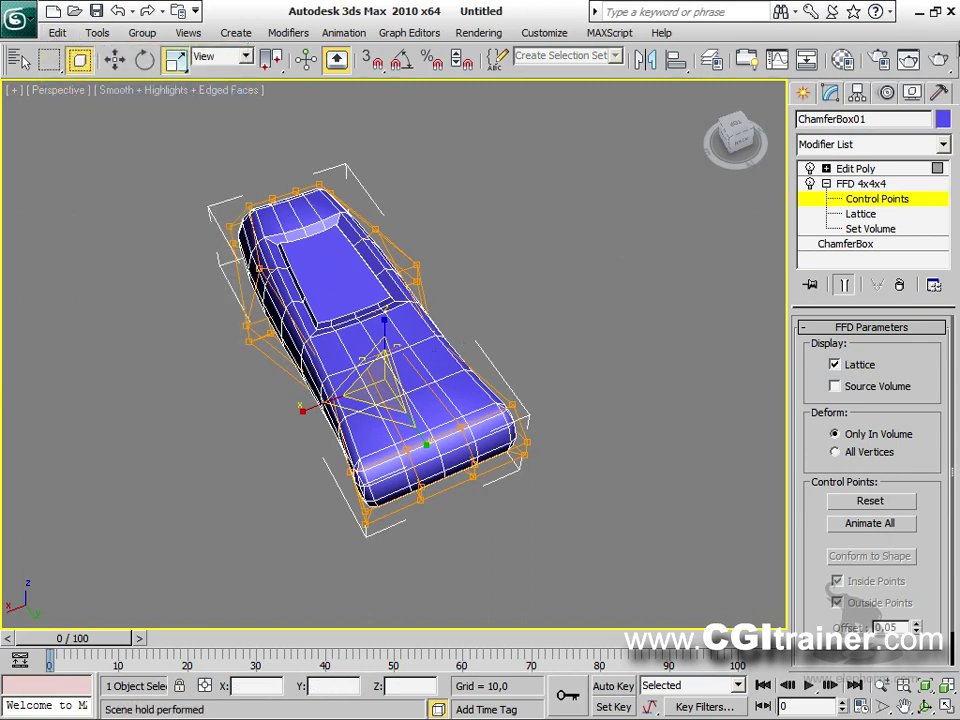
click(870, 244)
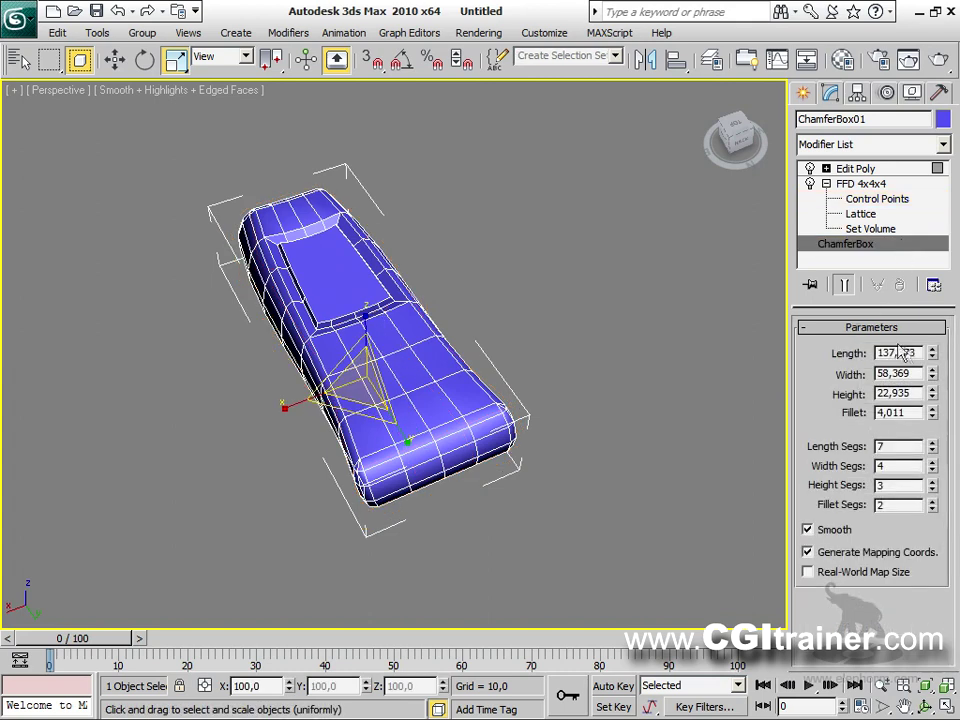
Step: Try one extra segment in turn for the box's length, width, height and fillet, restoring each count
click(930, 443)
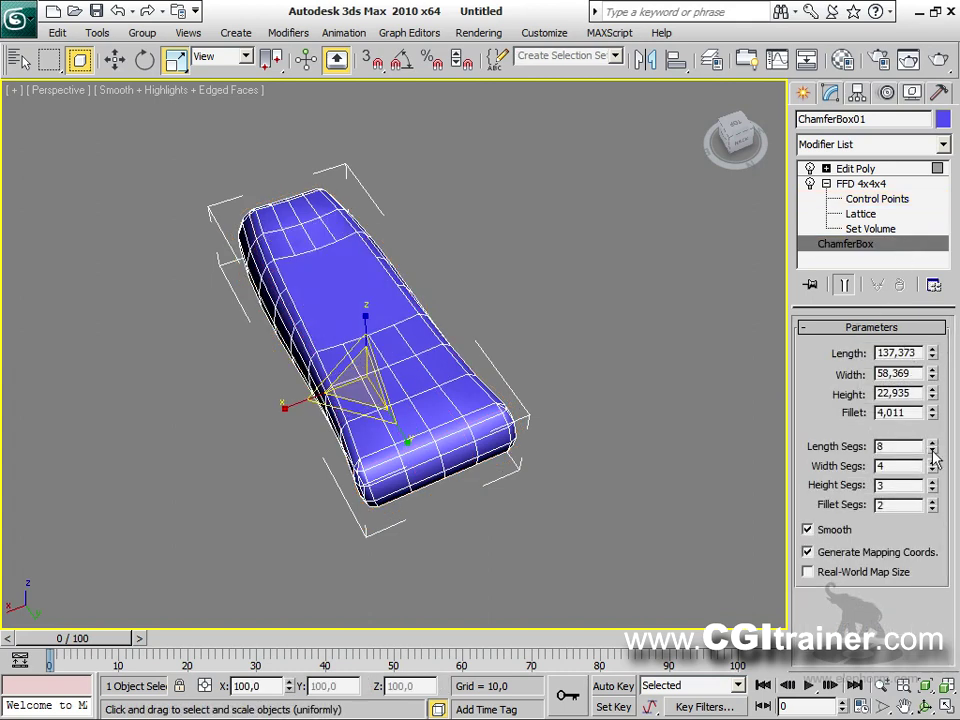
click(932, 451)
click(932, 462)
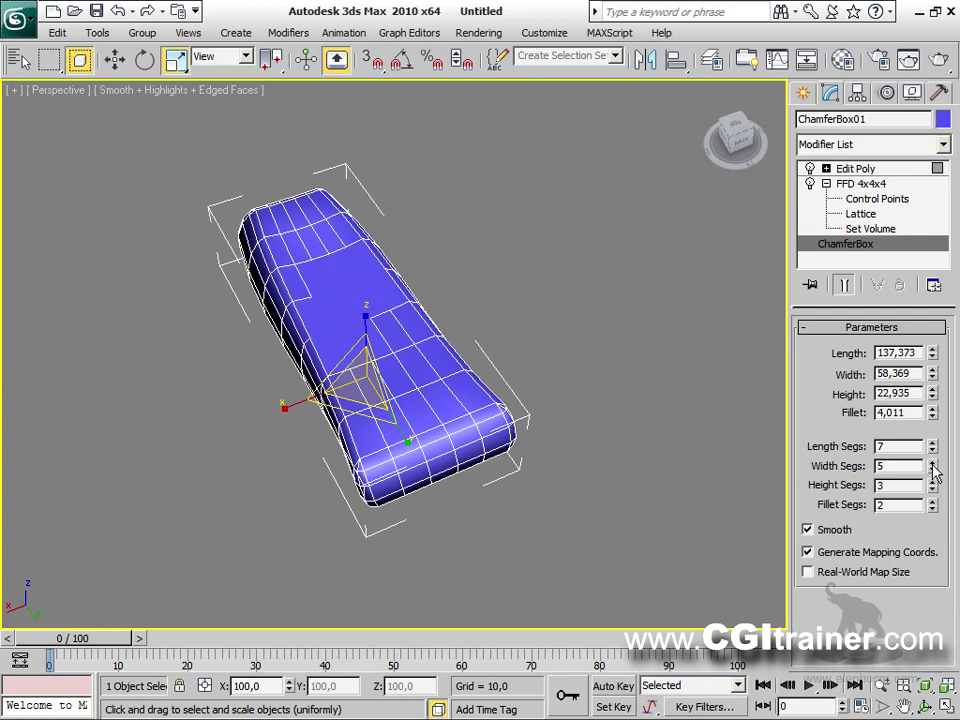
click(932, 470)
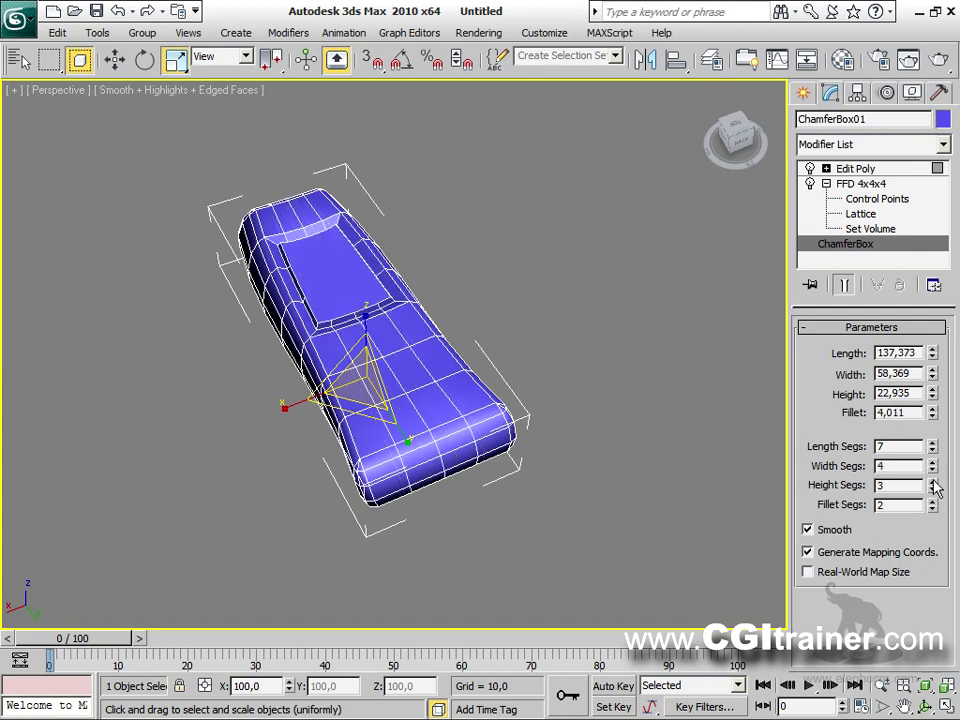
click(932, 481)
click(932, 489)
click(932, 501)
click(932, 509)
Step: Set the ChamferBox's Length to 76,929, Width to 56,618, Height to 26,146 and Fillet to 3,53
drag(932, 355, 931, 388)
alt+middle_drag(733, 428, 735, 387)
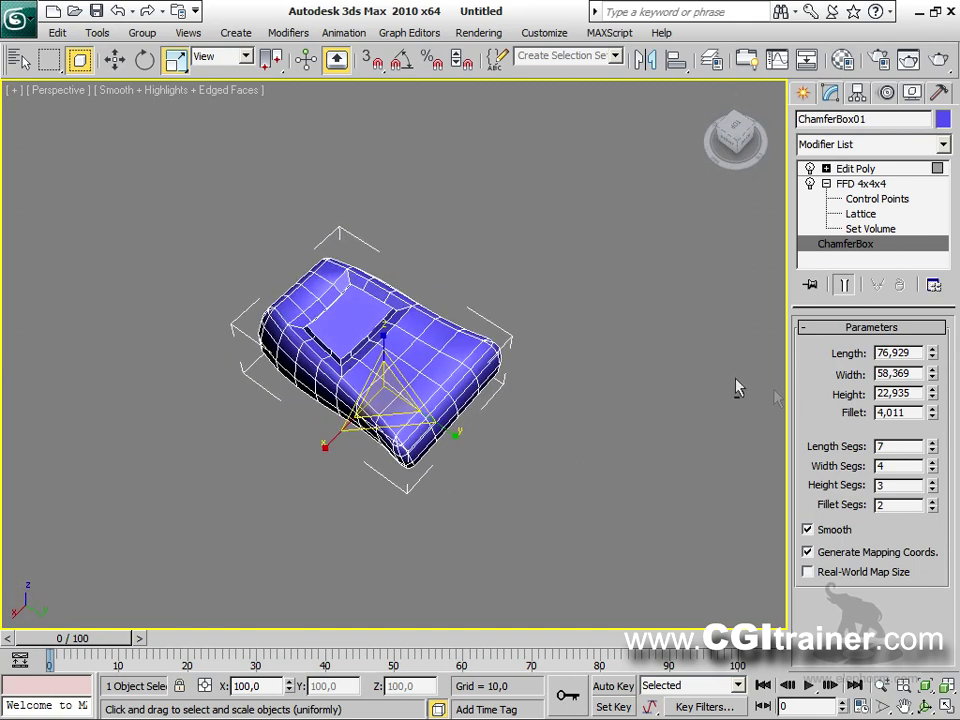
drag(931, 373, 930, 423)
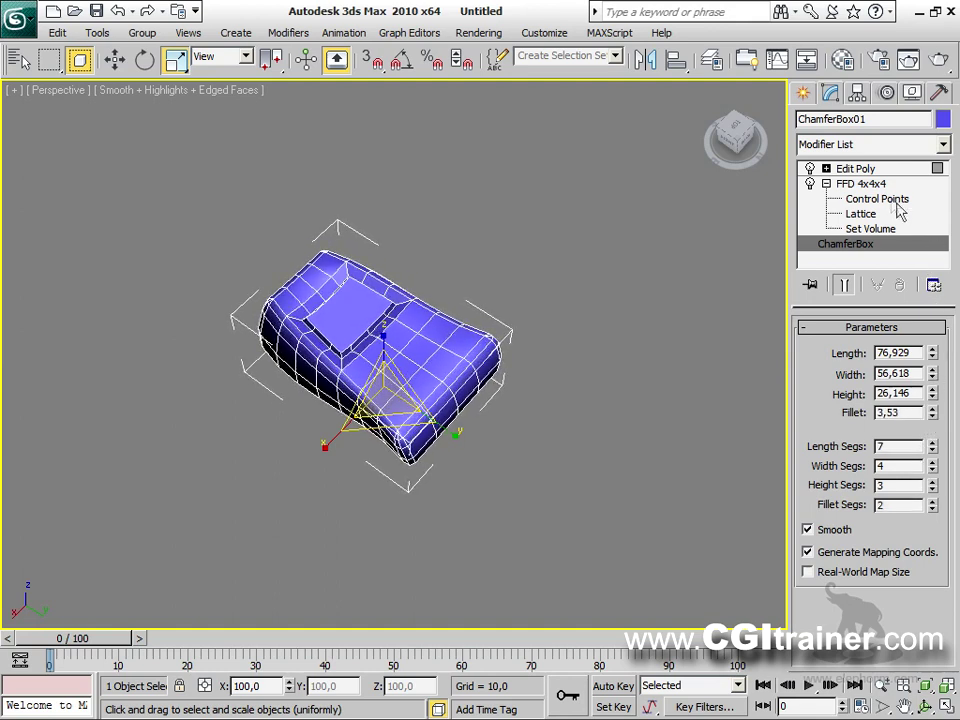
Step: Return to the Edit Poly level of the chamfer box and switch the viewport to the Top view
click(870, 184)
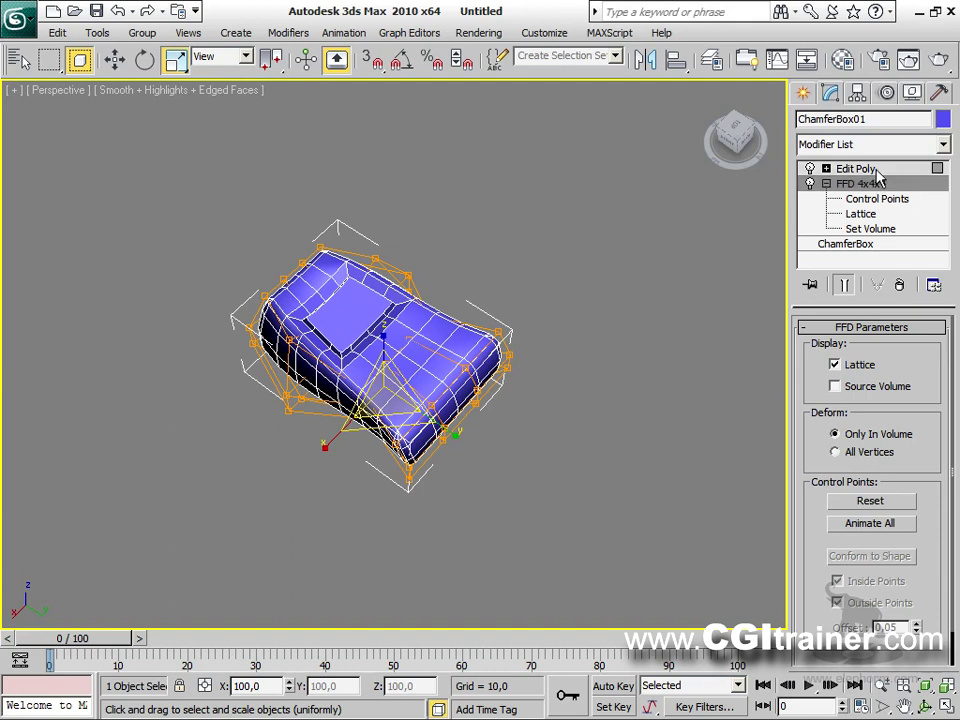
click(877, 170)
alt+middle_drag(527, 420, 452, 466)
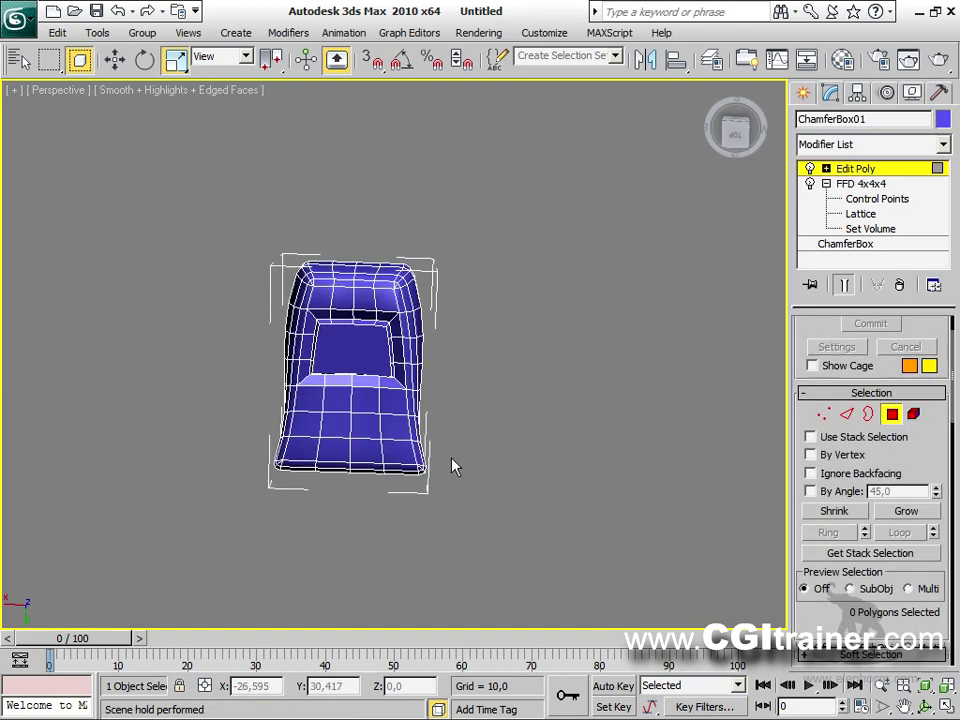
click(58, 90)
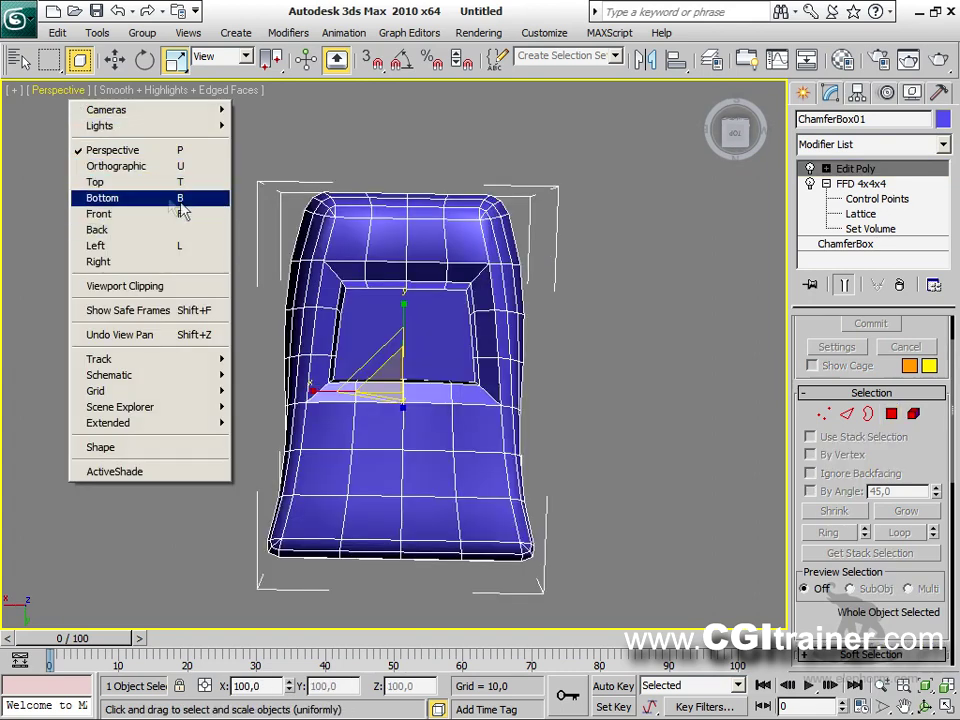
click(95, 182)
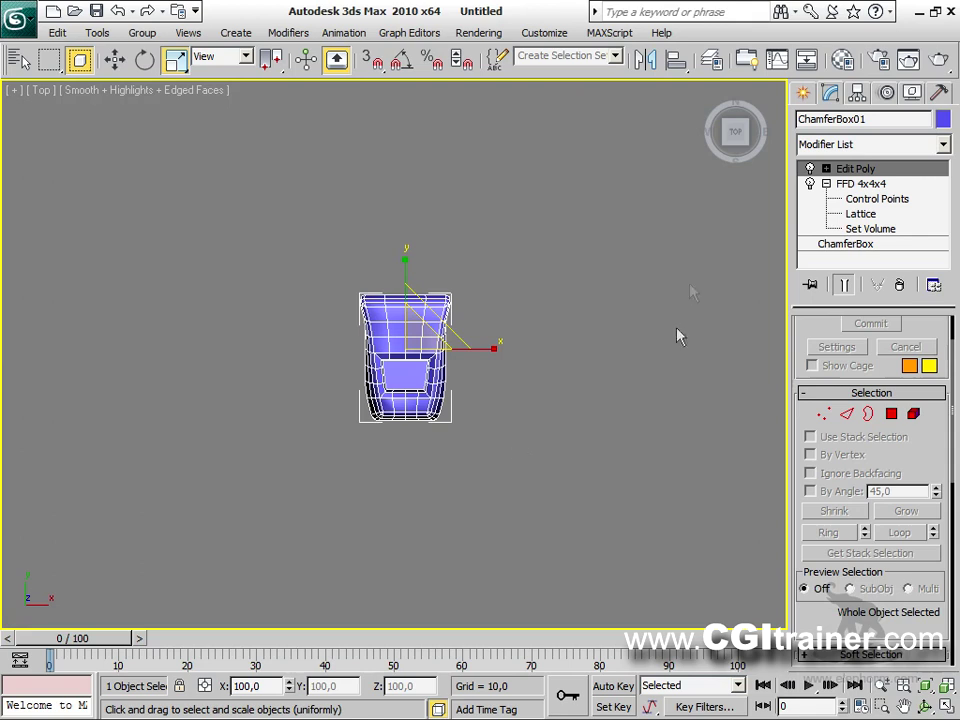
Step: Draw an open three-point Line spline that starts just beyond the body's narrow end and curves outward away from it
click(803, 91)
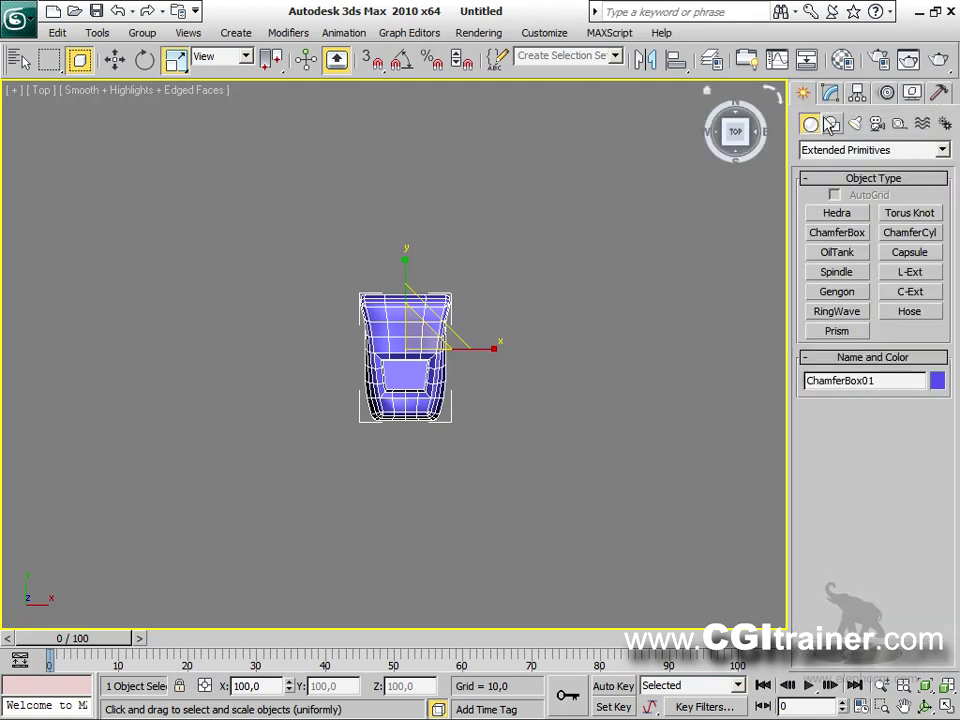
click(831, 123)
click(837, 230)
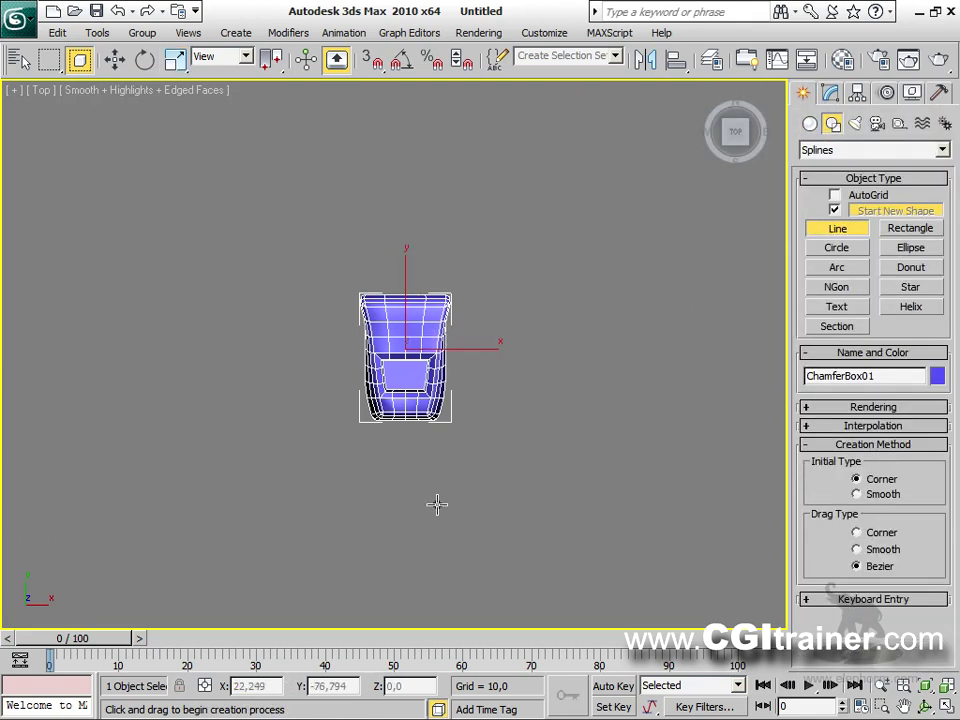
click(386, 428)
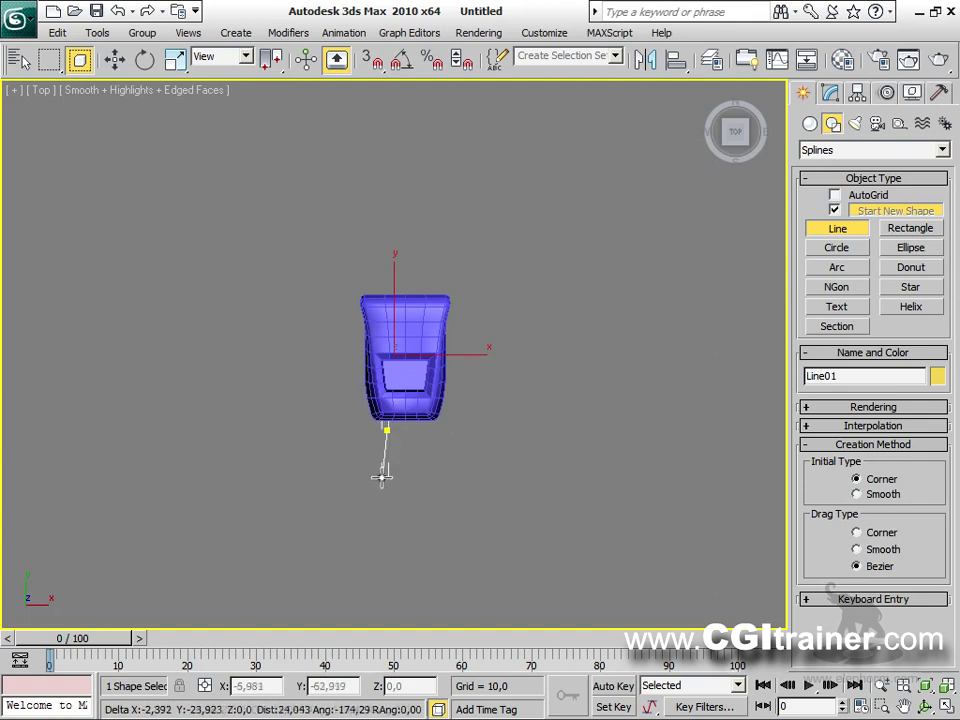
click(362, 508)
right_click(468, 524)
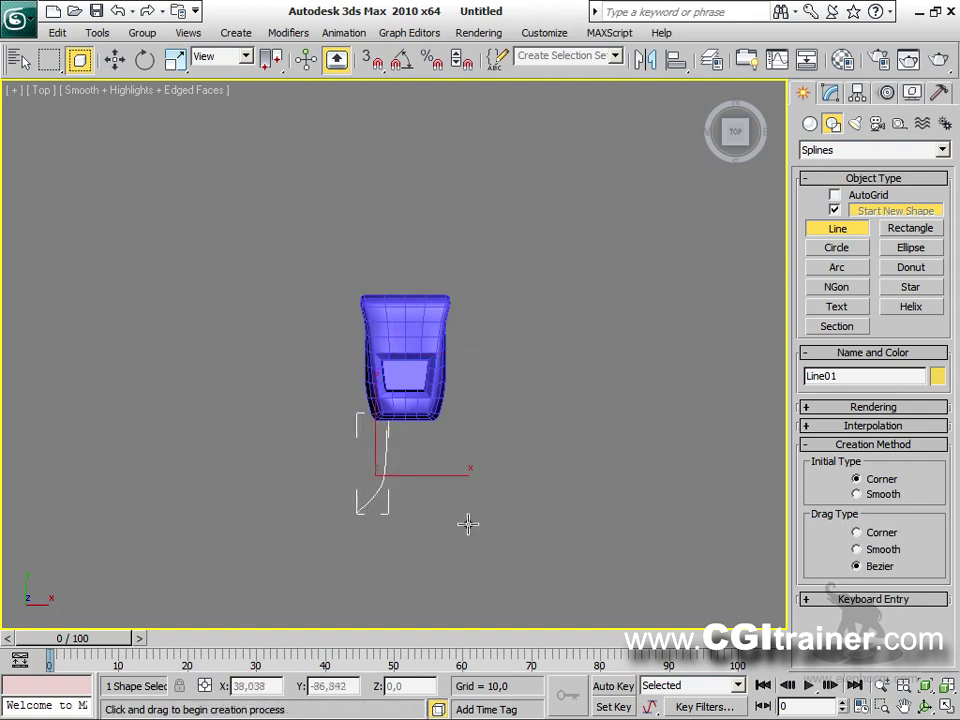
Step: In Perspective view, select the chamfer box and pick one polygon on its narrow end face near the spline
key(p)
alt+middle_drag(503, 482, 76, 507)
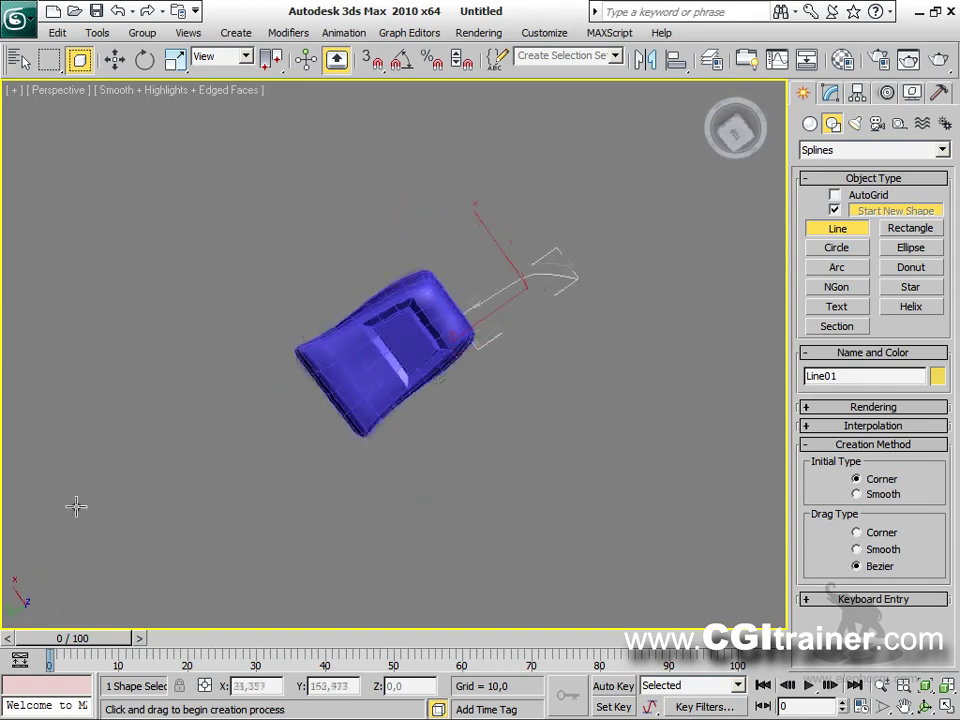
alt+middle_drag(512, 508, 380, 492)
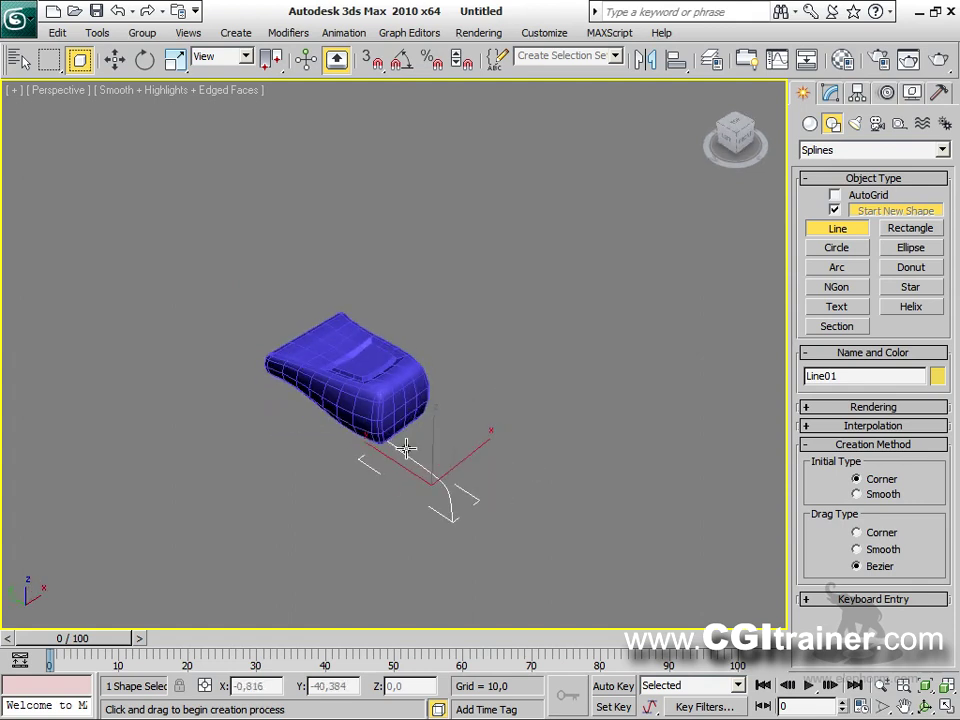
key(r)
click(403, 399)
click(829, 95)
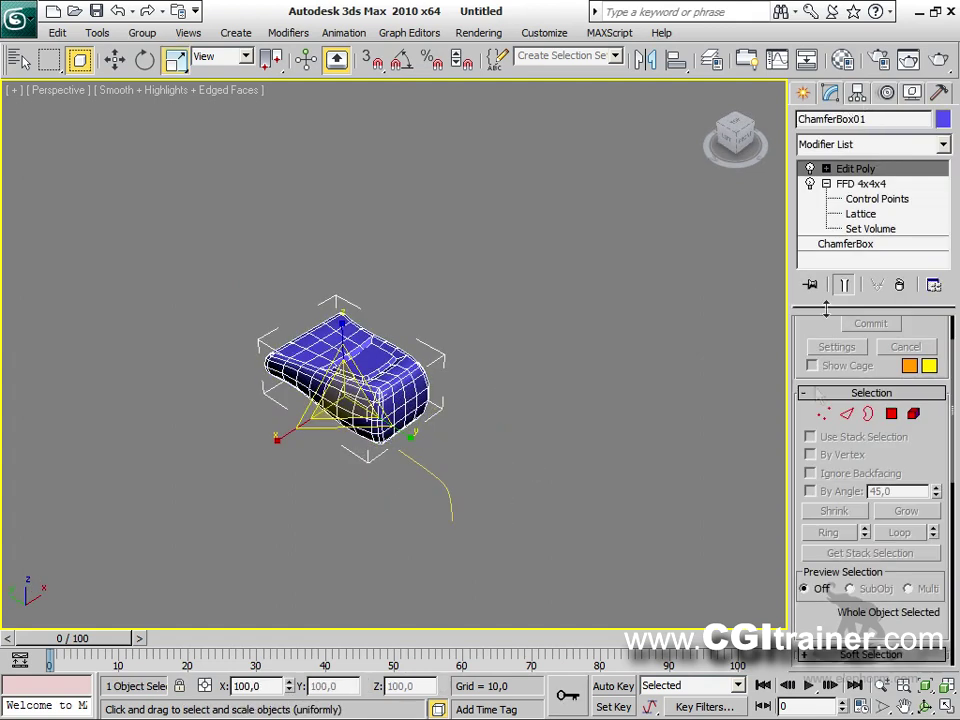
click(890, 415)
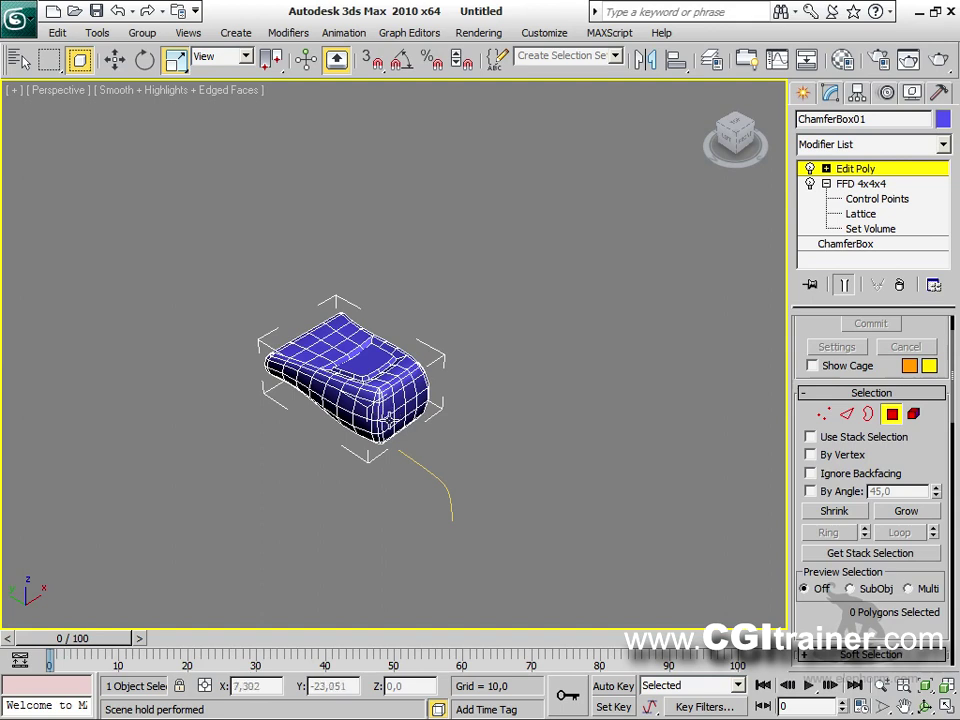
click(387, 422)
Step: Extrude the selected polygon along the Line01 spline, keeping Align to face normal enabled after comparing it switched off
right_click(385, 419)
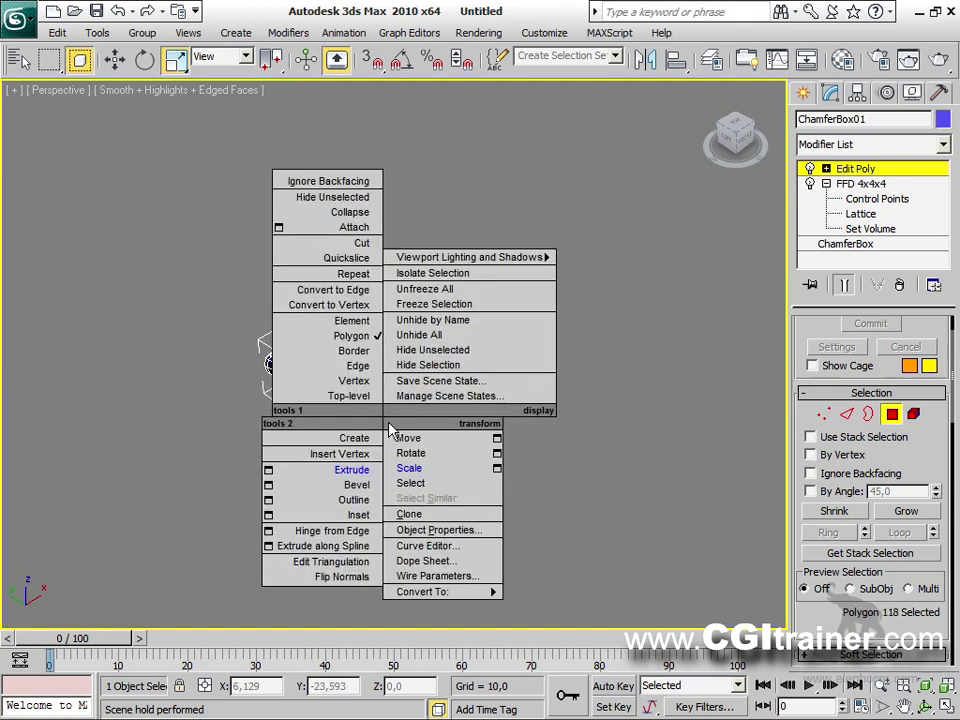
click(272, 547)
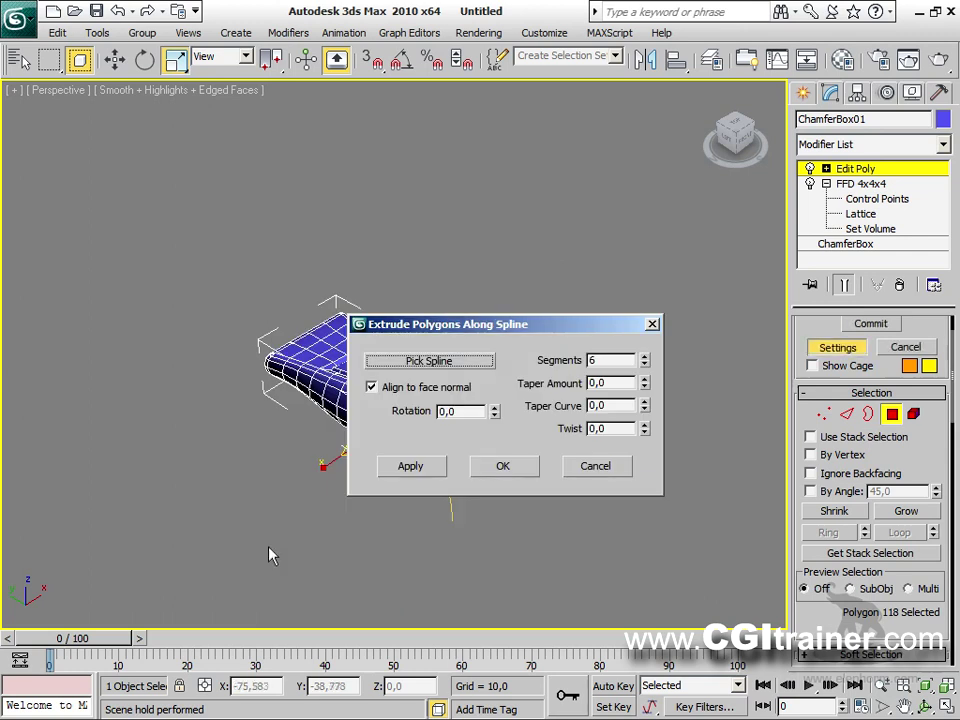
click(414, 361)
click(451, 509)
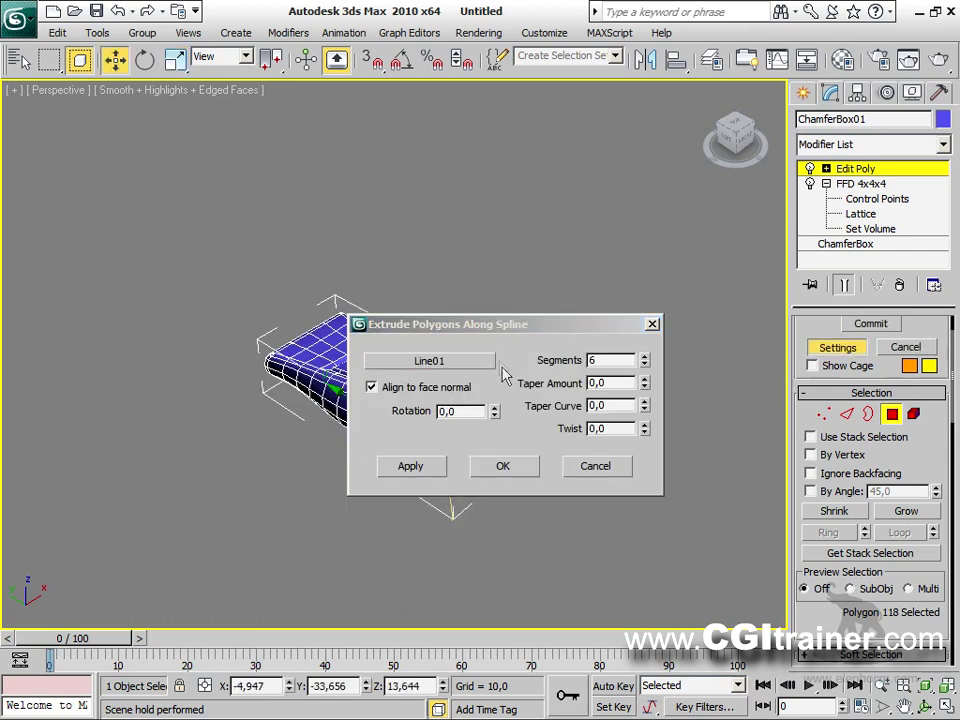
drag(500, 338, 604, 195)
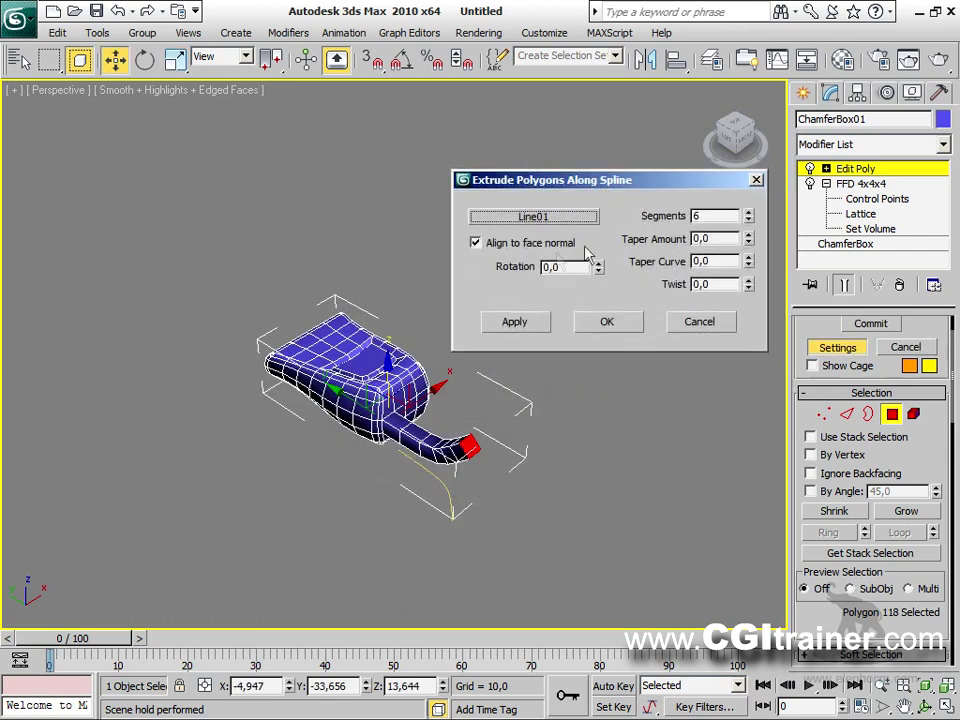
click(476, 242)
click(482, 244)
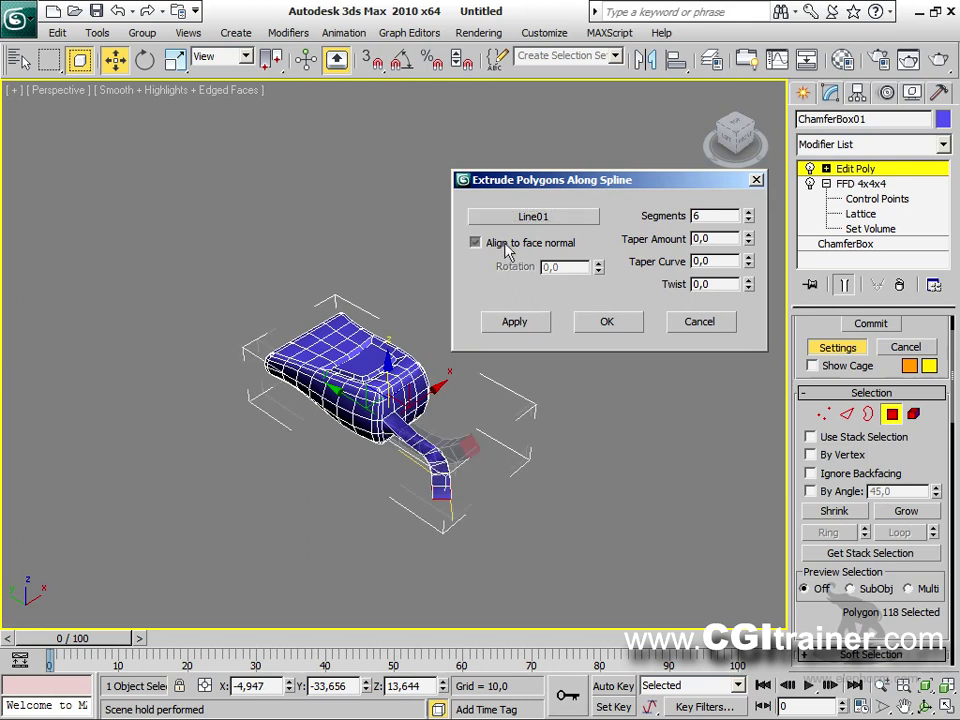
Step: Give the spline extrusion 10 segments and a taper amount of -0.8, and accept it
click(748, 213)
click(748, 213)
click(748, 213)
click(748, 213)
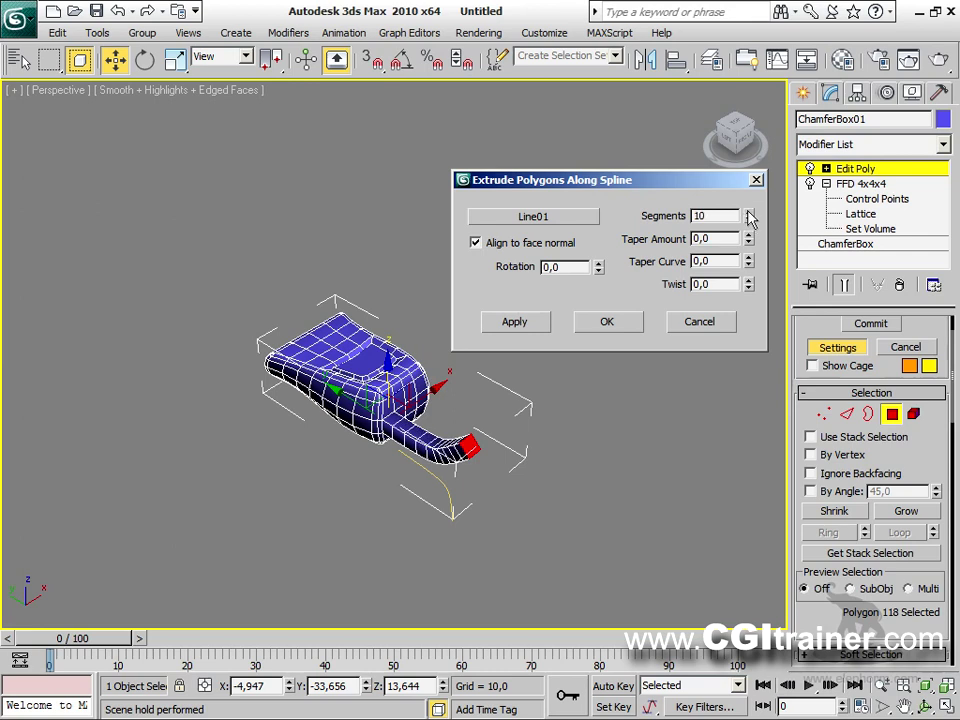
drag(749, 244, 736, 311)
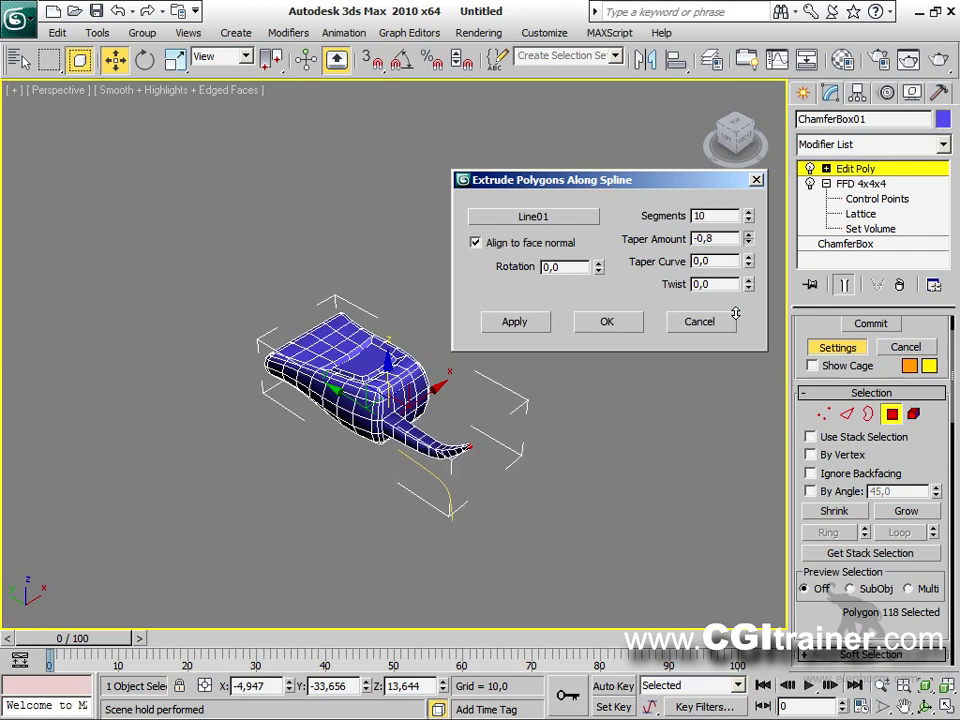
click(607, 322)
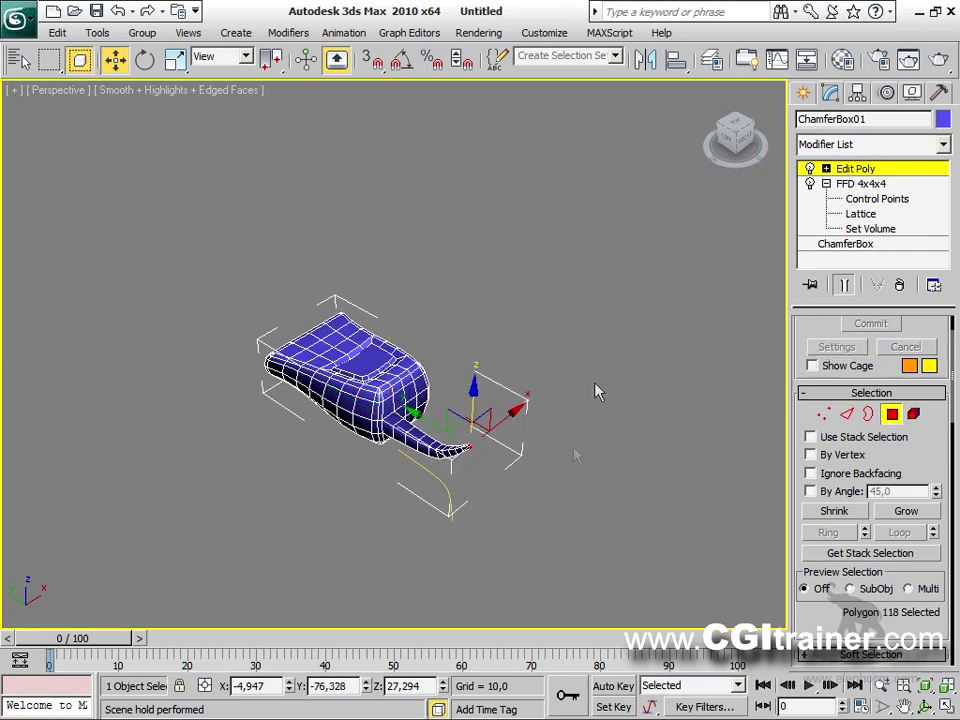
Step: Enable soft selection for the polygon at the tail's tip with a falloff of 38.8
alt+middle_drag(430, 408, 521, 355)
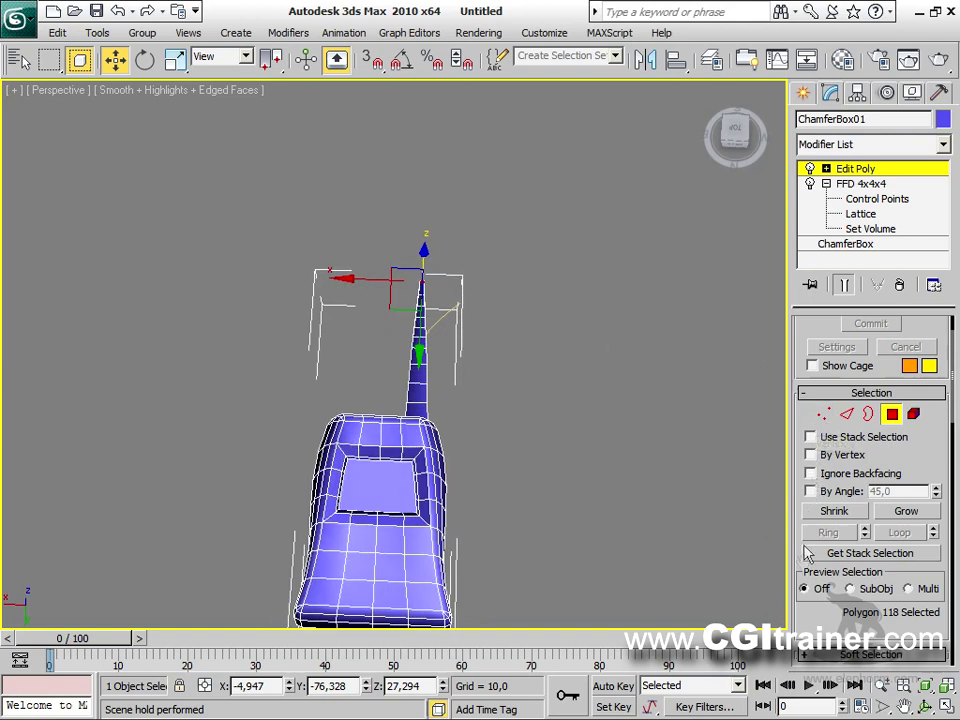
drag(815, 621, 808, 432)
click(807, 427)
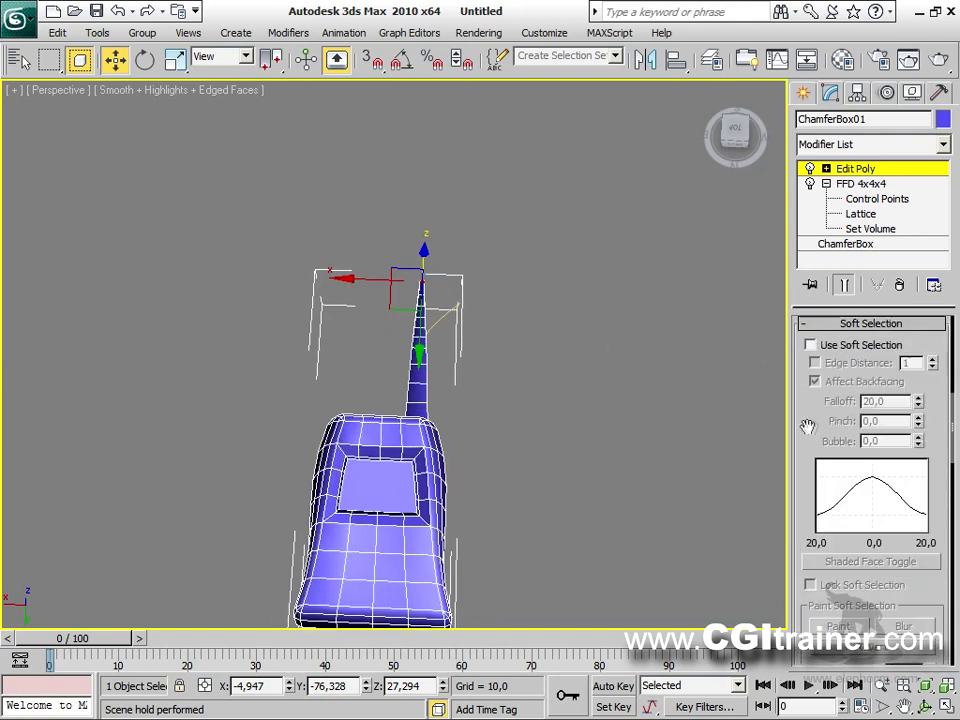
click(811, 345)
drag(919, 402, 913, 318)
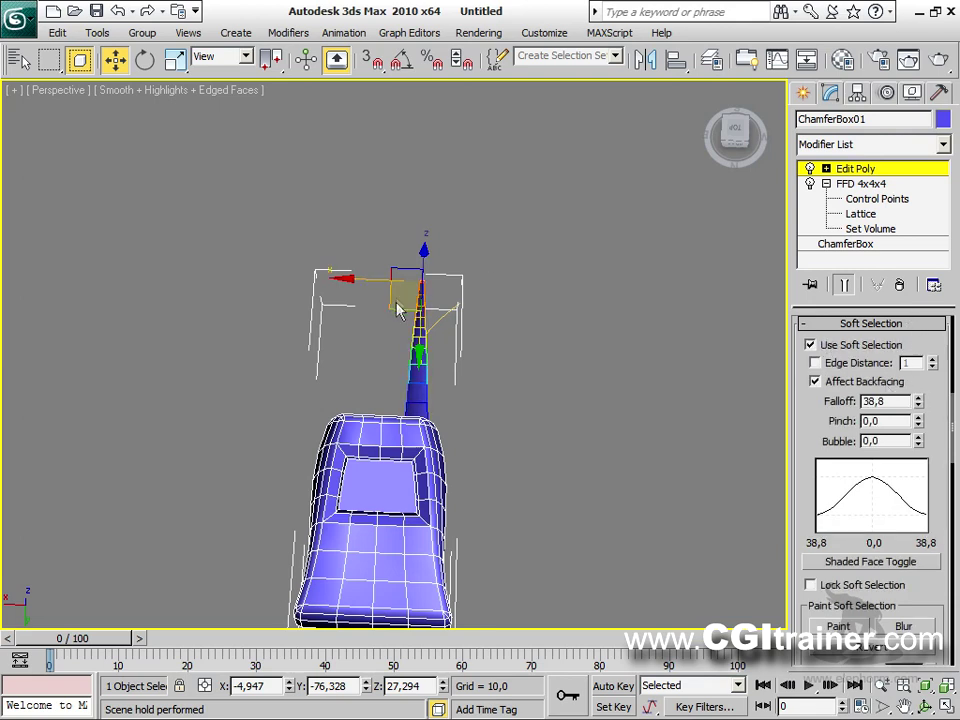
Step: Move the tail tip sideways along X to about -10.28 and rotate it to bend the tail
drag(374, 285, 390, 282)
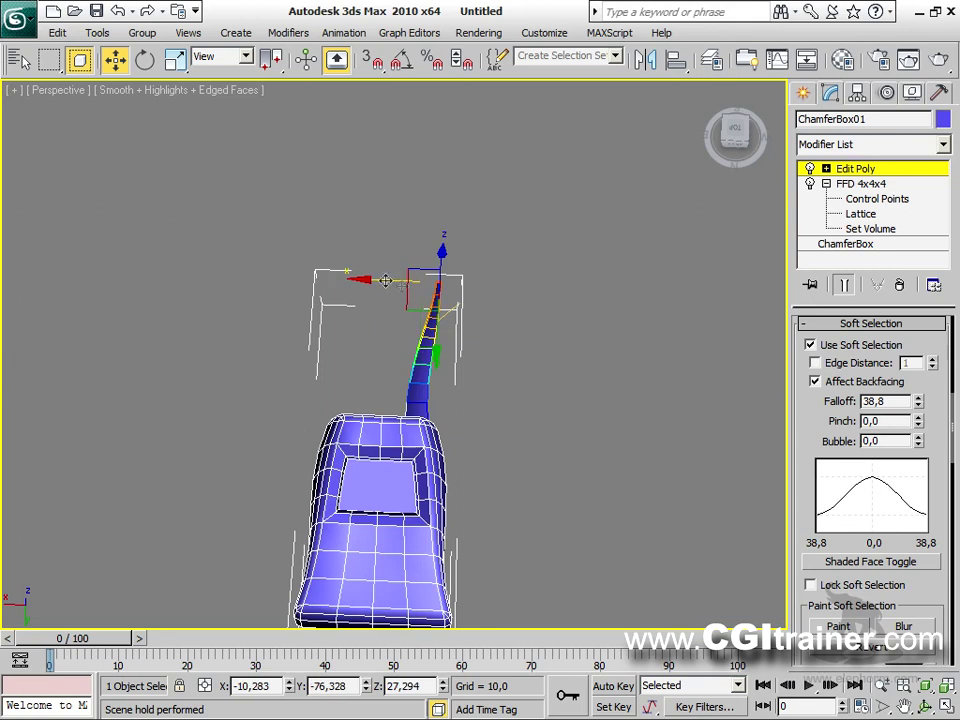
right_click(431, 294)
click(475, 332)
drag(503, 278, 461, 337)
right_click(458, 294)
click(500, 313)
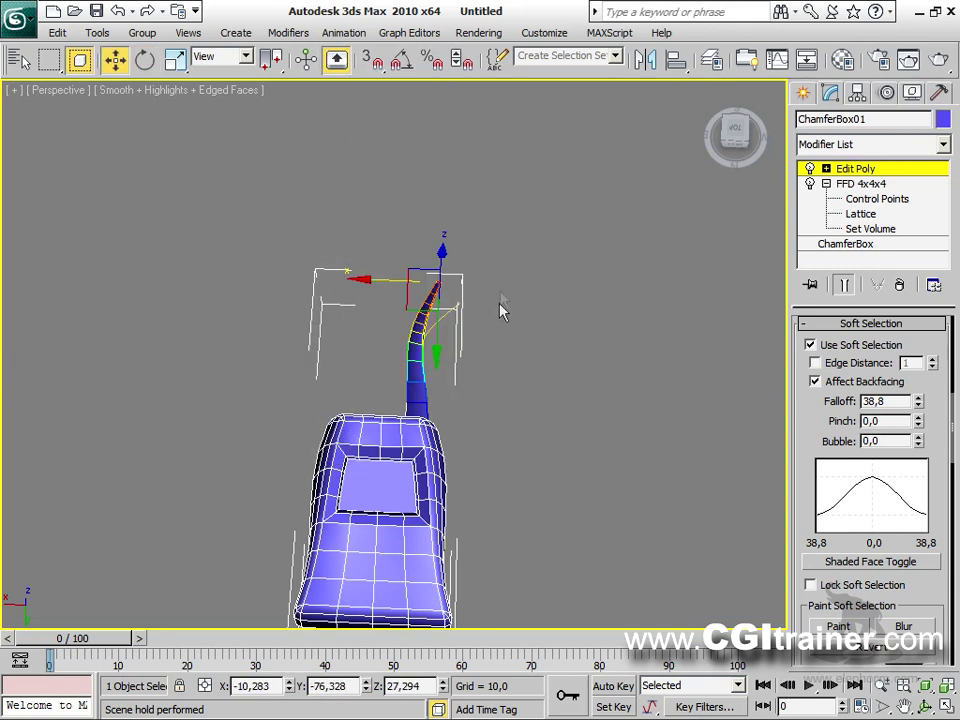
Step: Move the tail tip further with soft selection to about X -15.75, Y -71.71, Z 17.12
mouse_move(411, 303)
mouse_down()
mouse_move(399, 316)
mouse_move(421, 306)
mouse_up()
alt+middle_drag(421, 306, 398, 338)
drag(418, 367, 417, 387)
alt+middle_drag(417, 387, 681, 527)
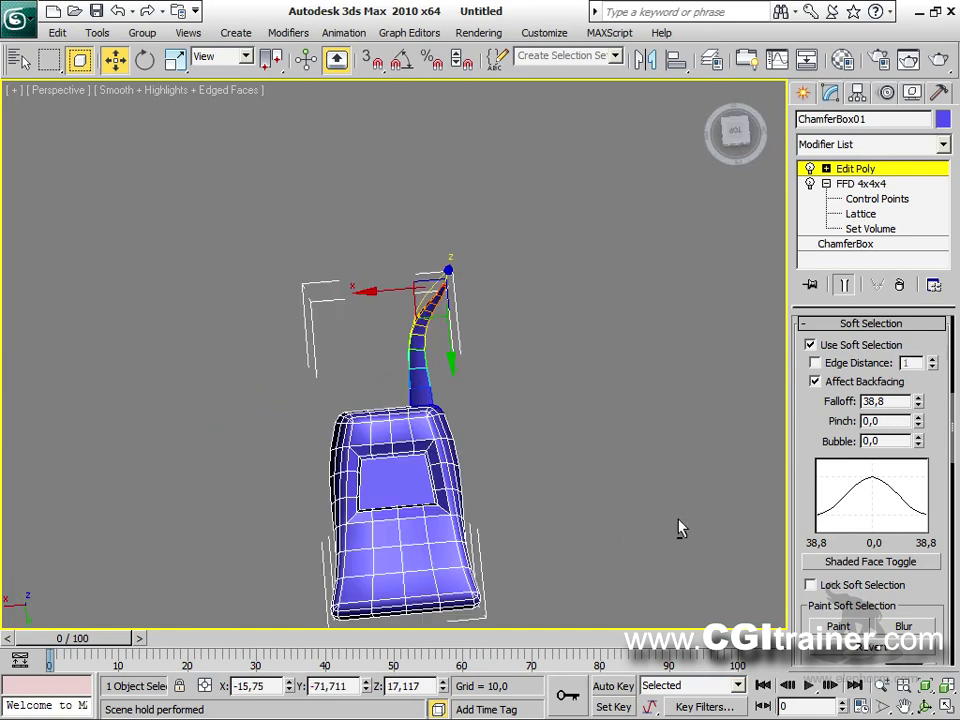
Step: Leave polygon editing and show the finished body and tail shaded without edged faces
alt+middle_drag(574, 461, 560, 355)
click(846, 170)
scroll(560, 355, down, 3)
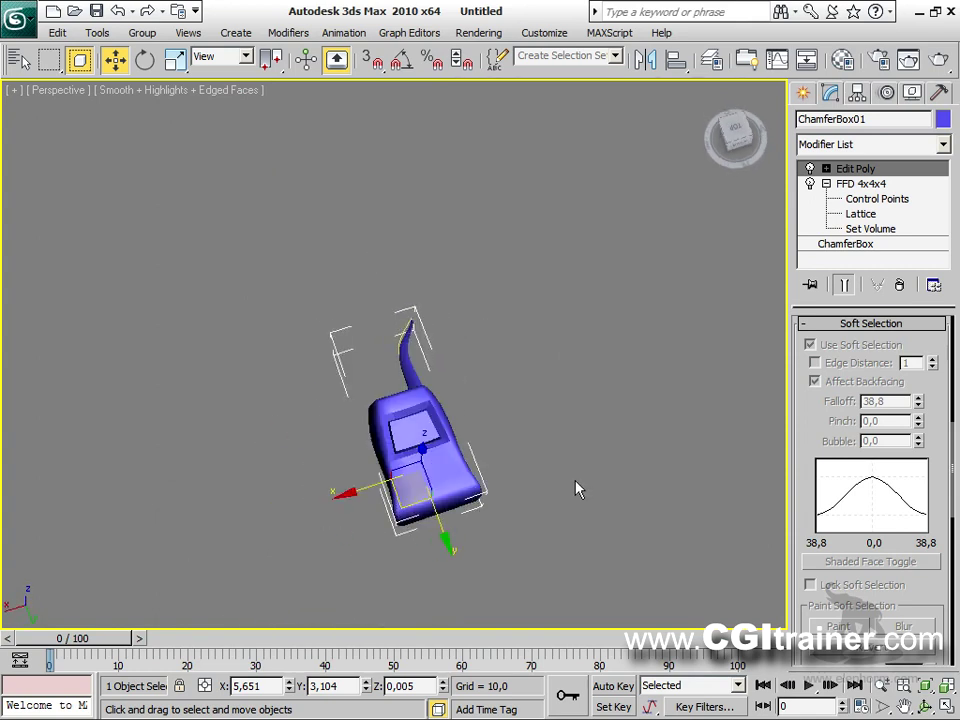
scroll(566, 497, up, 4)
middle_drag(579, 274, 519, 137)
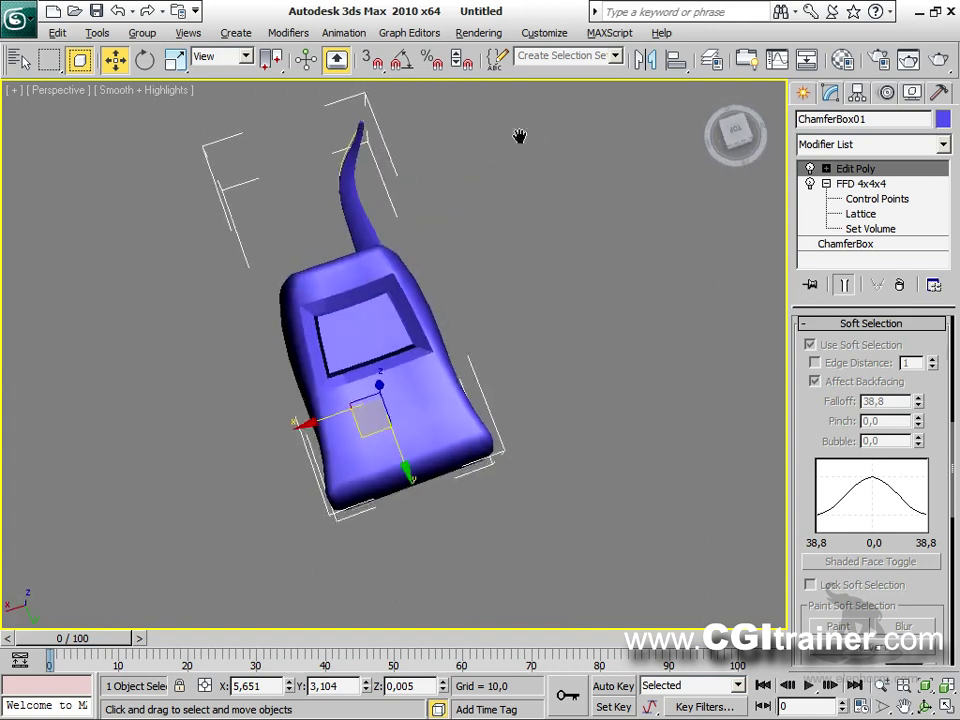
Step: At the base ChamferBox level, change the length to about 90, height to 21.7 and fillet to 3.35, keeping 7 length segments
click(897, 250)
drag(928, 366, 916, 413)
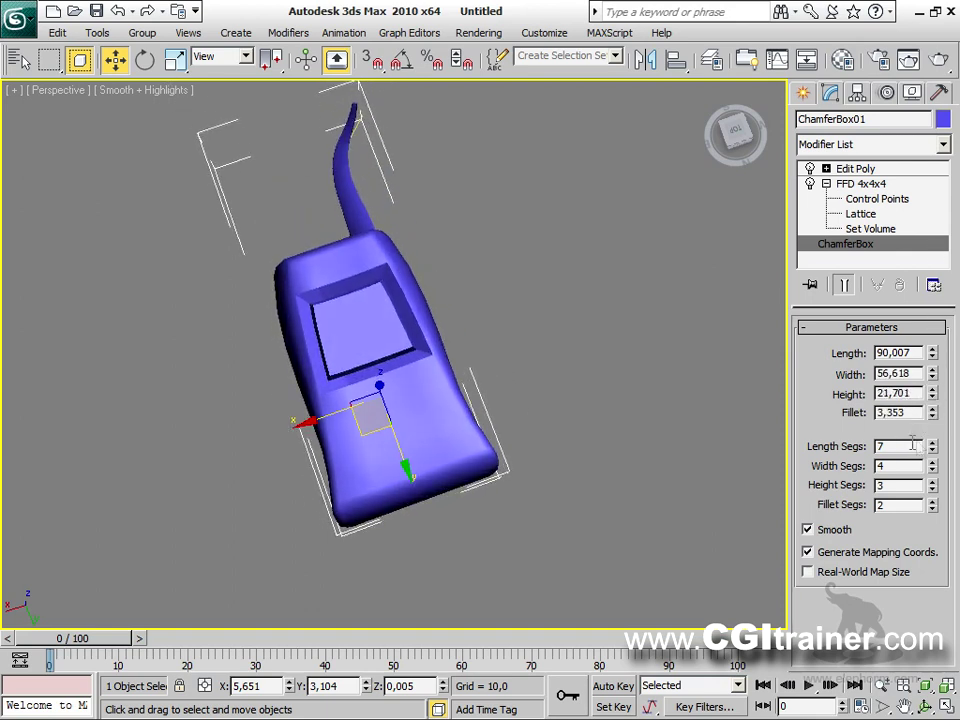
click(931, 444)
click(932, 451)
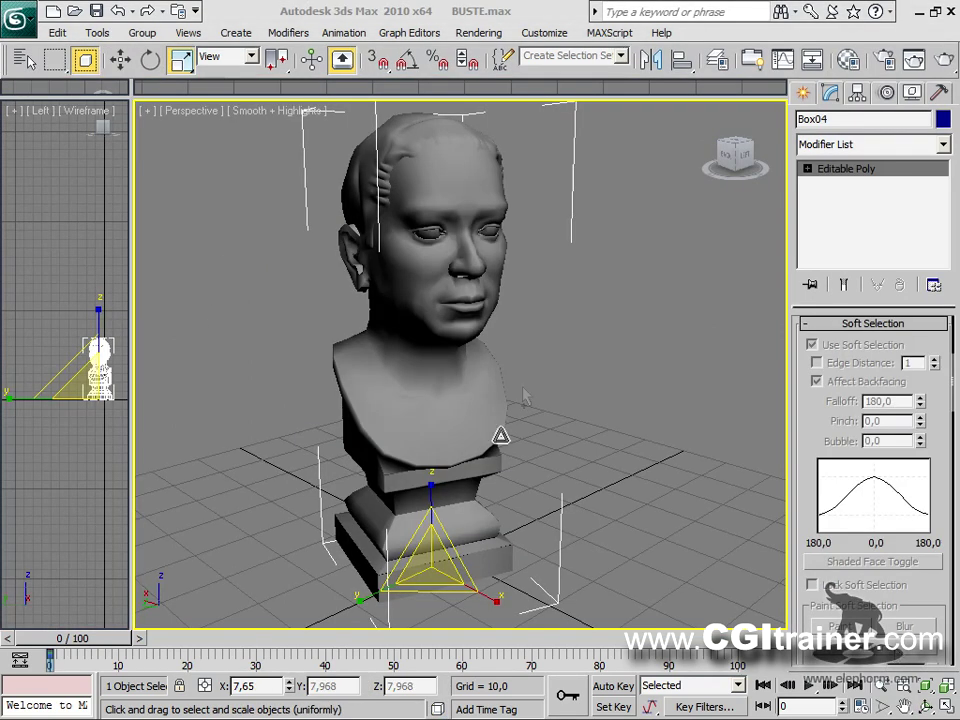
Step: In the BUSTE.max scene, apply a TurboSmooth modifier to the bust
scroll(525, 398, down, 3)
alt+middle_drag(525, 398, 380, 404)
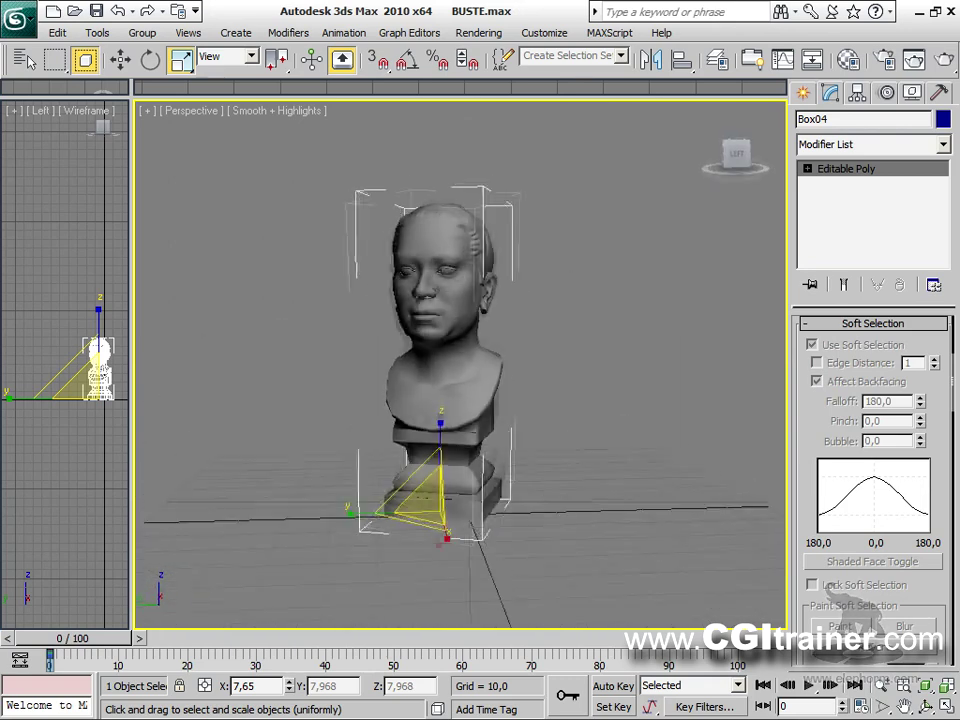
alt+middle_drag(369, 322, 424, 305)
mouse_move(479, 341)
alt+middle_down()
mouse_move(426, 330)
mouse_move(478, 345)
alt+middle_up()
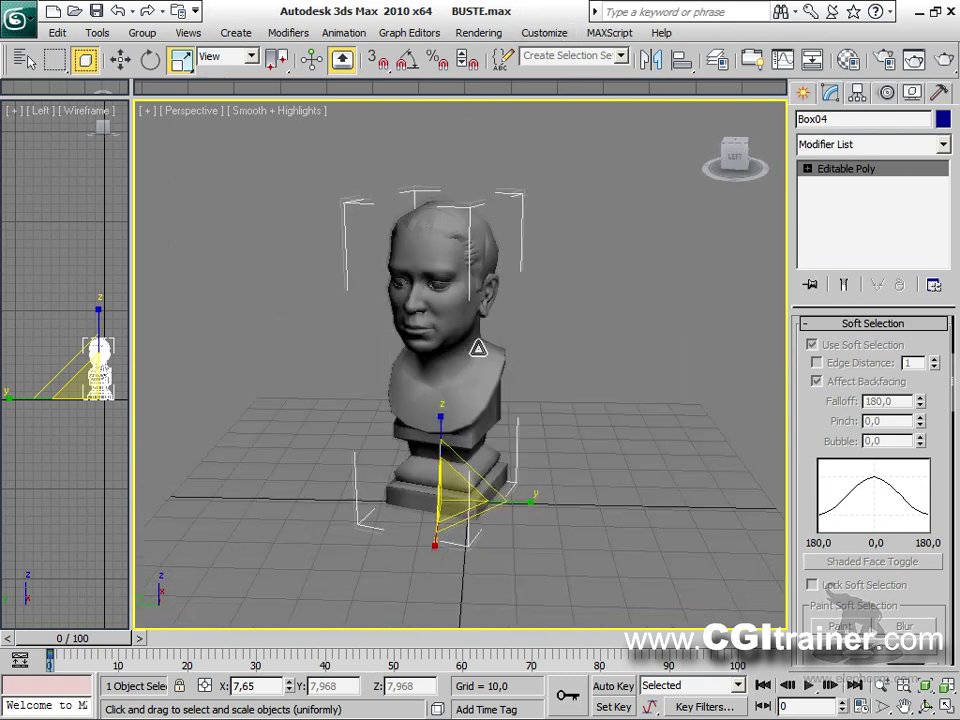
scroll(478, 345, up, 4)
click(287, 32)
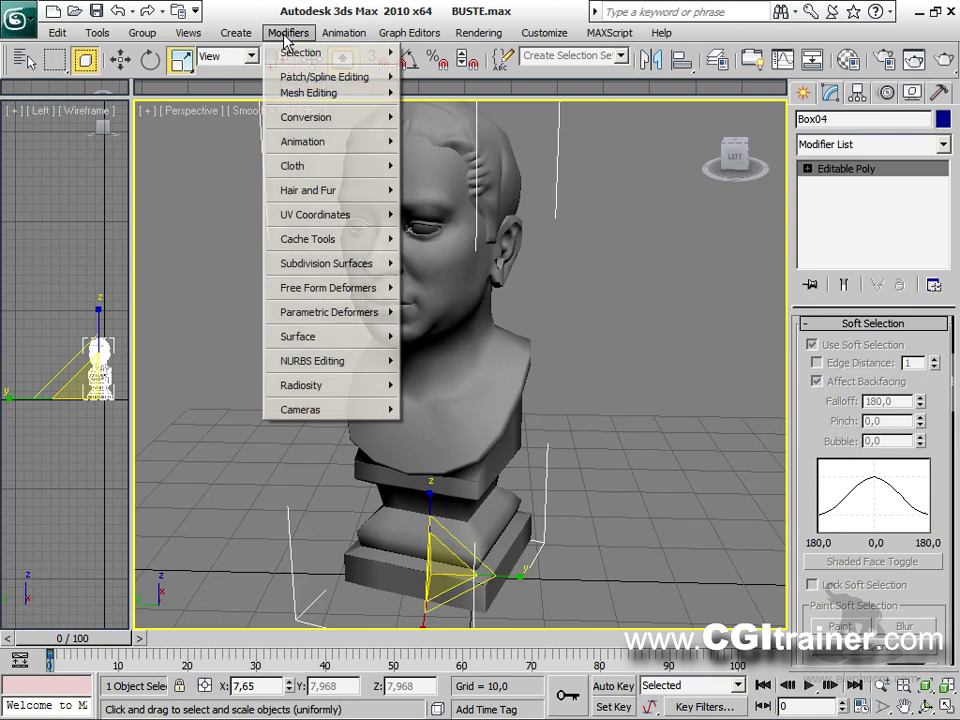
mouse_move(353, 297)
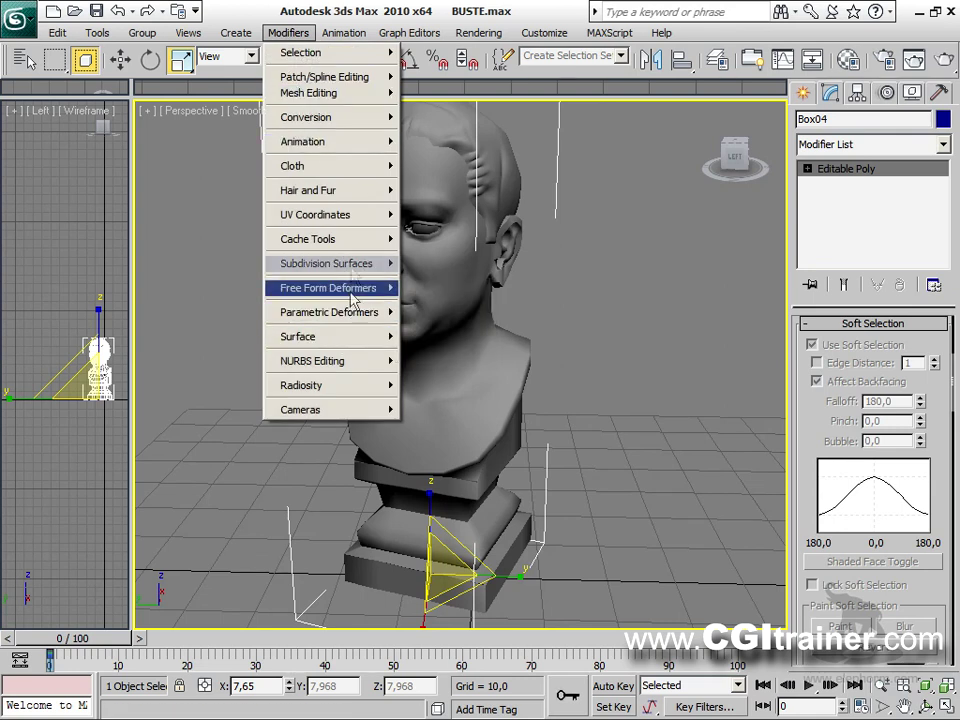
mouse_move(370, 263)
click(449, 294)
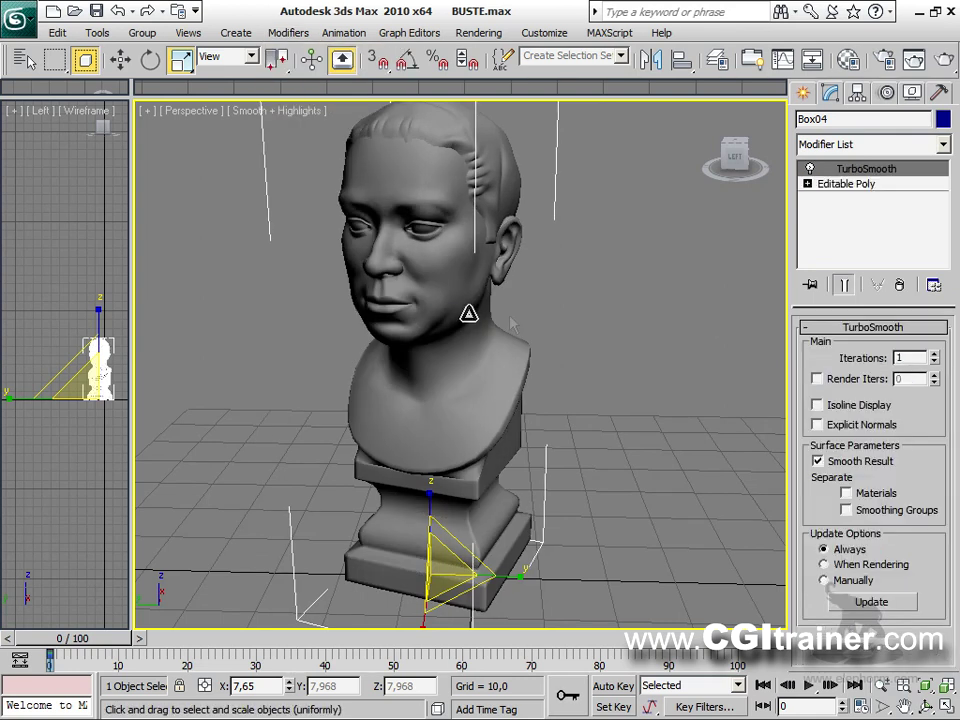
Step: Set the TurboSmooth iterations to 3 and turn the modifier off in the viewport only
click(933, 354)
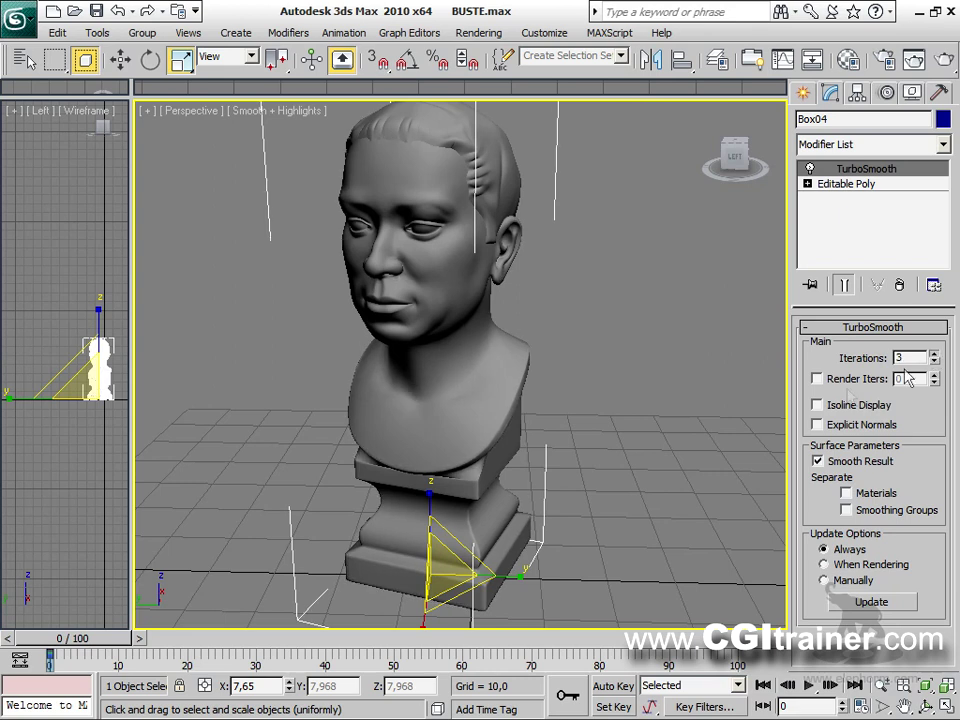
alt+middle_drag(469, 377, 518, 396)
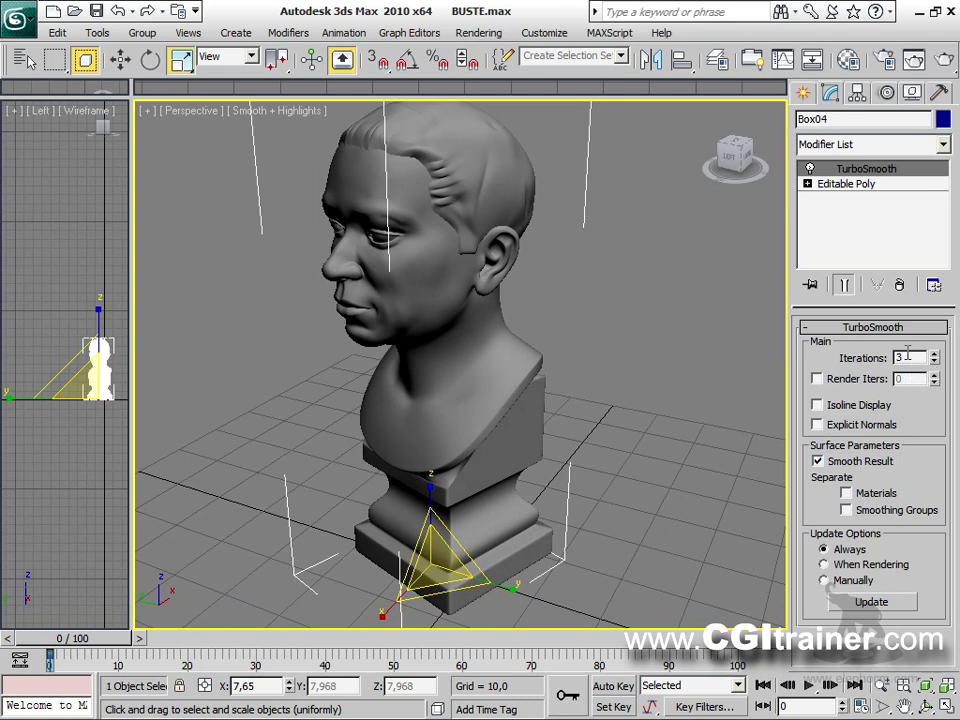
right_click(850, 176)
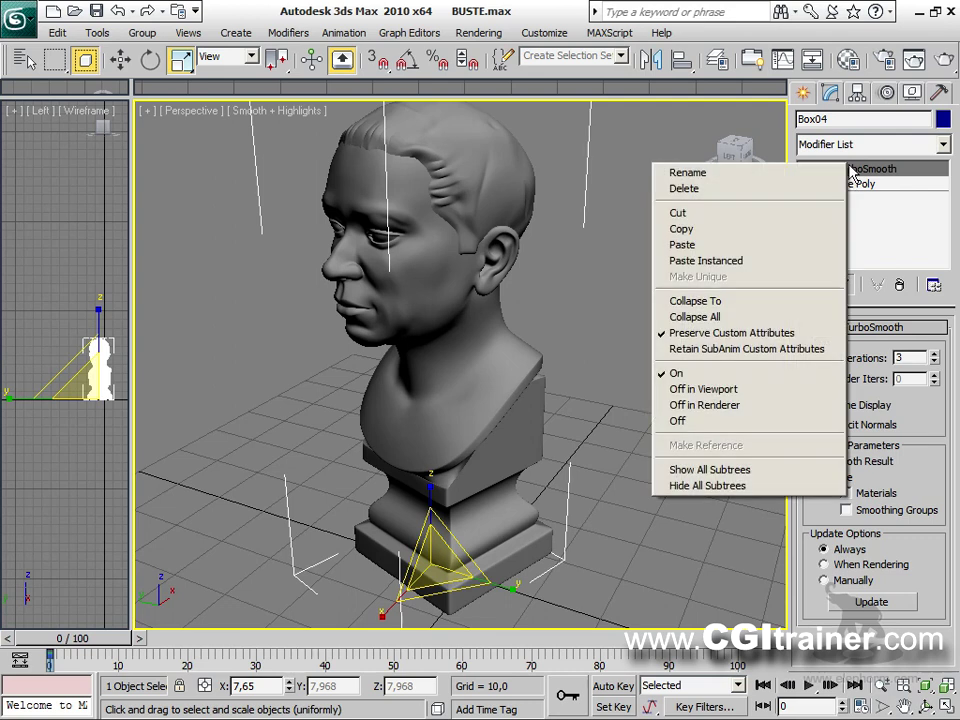
click(725, 390)
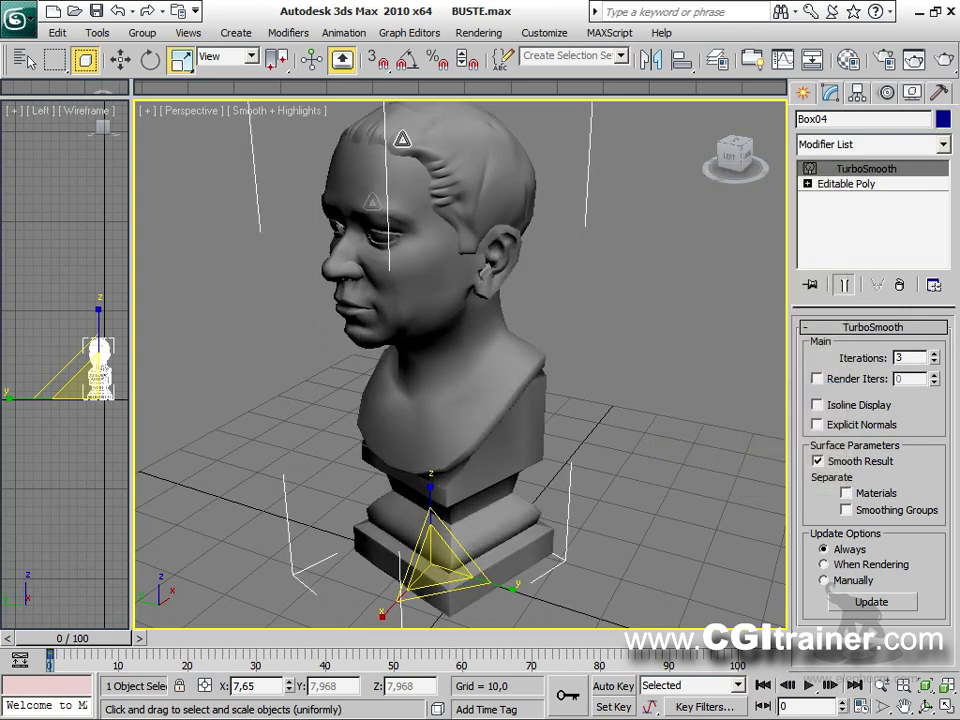
Step: Render the bust at several TurboSmooth iteration counts, including 0 and 3, leave iterations at 2 and close the render window
key(shift+q)
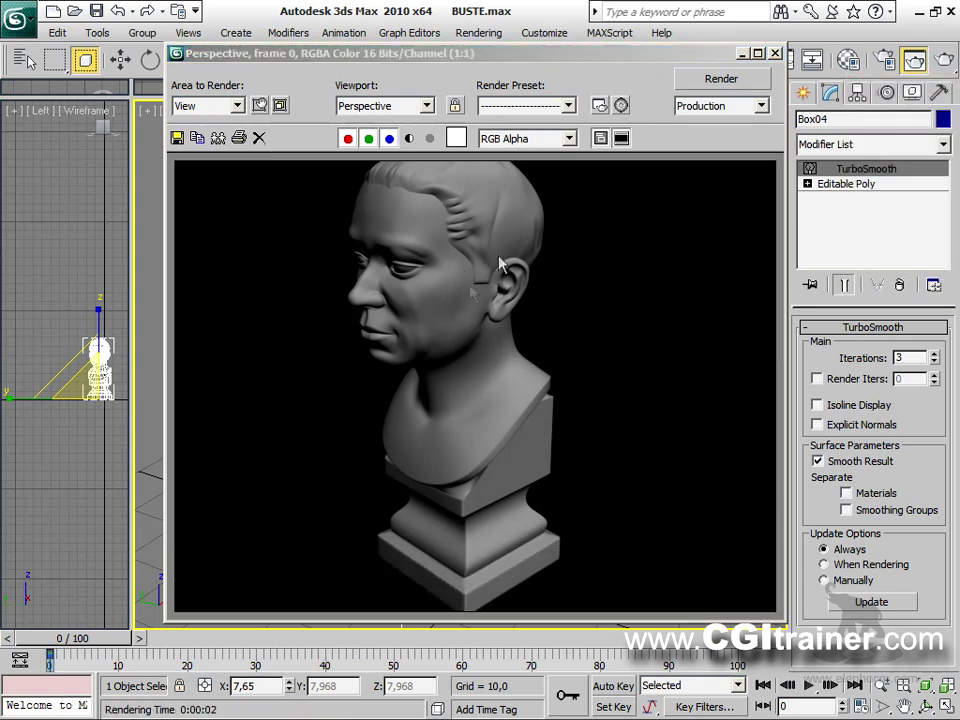
drag(690, 55, 328, 56)
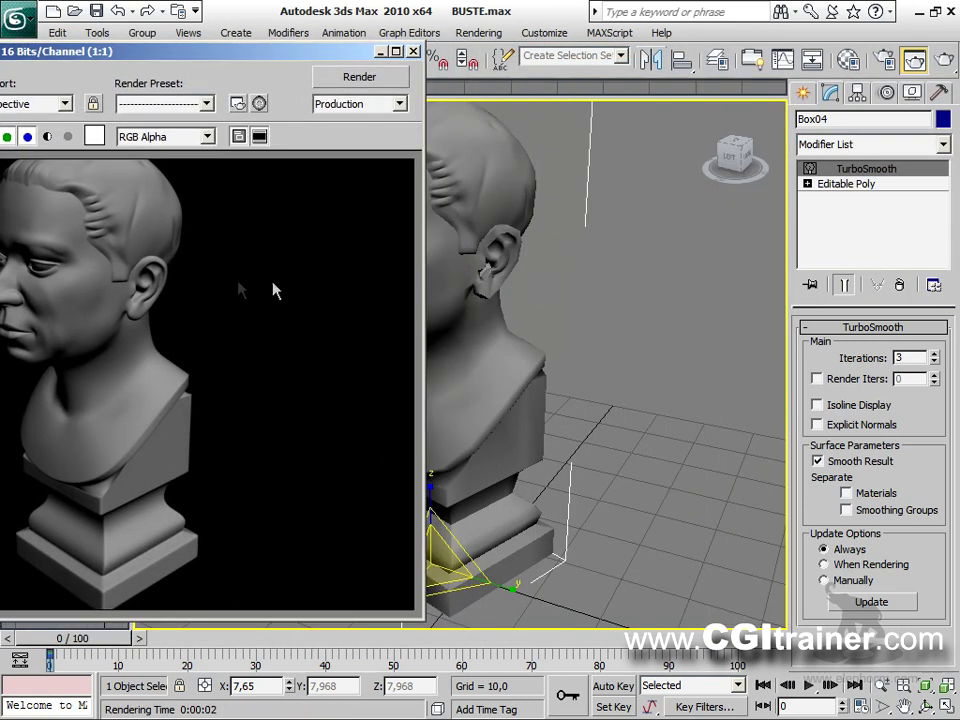
right_click(937, 362)
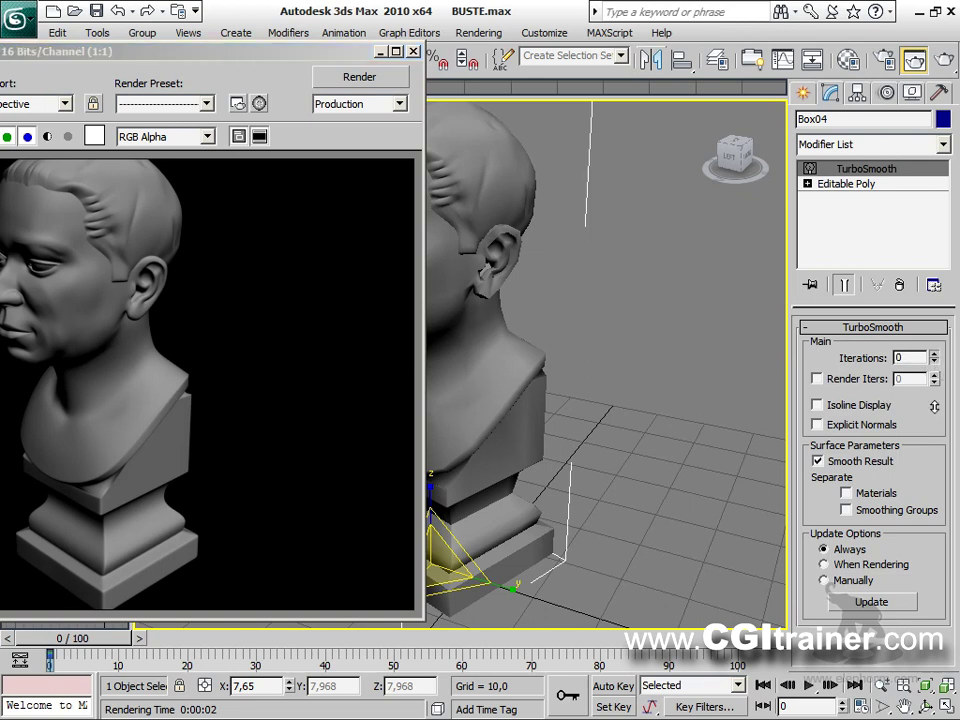
click(399, 82)
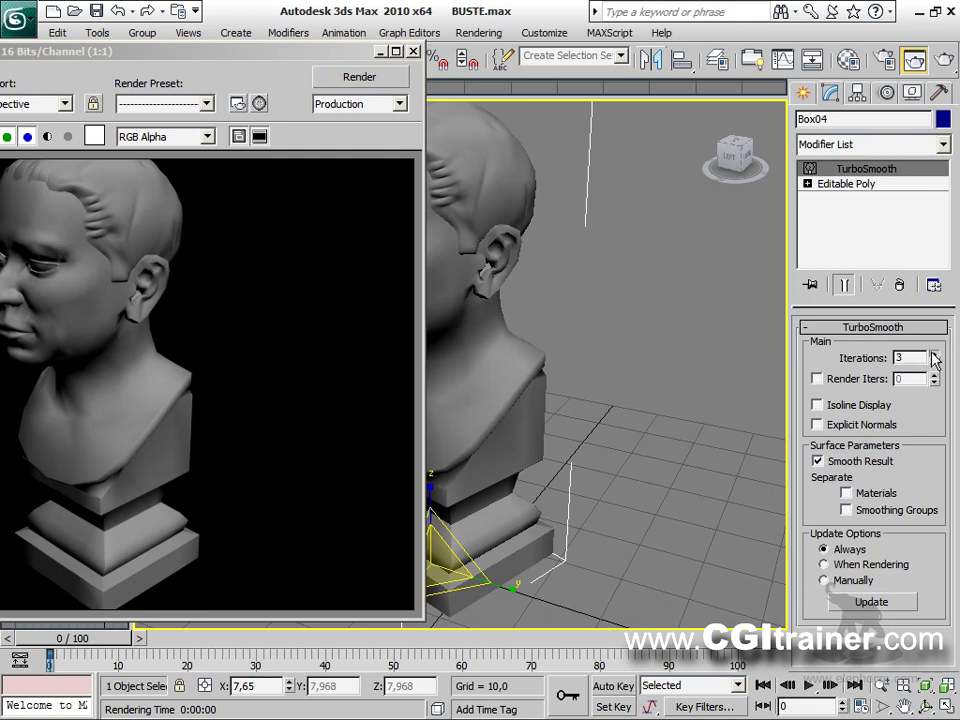
click(389, 80)
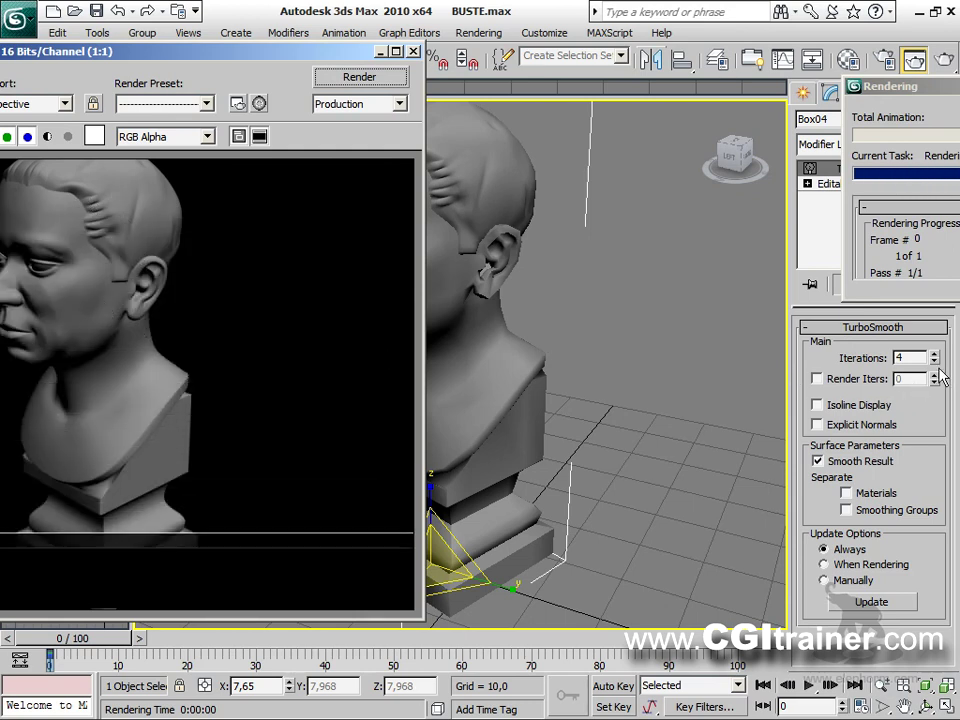
click(385, 78)
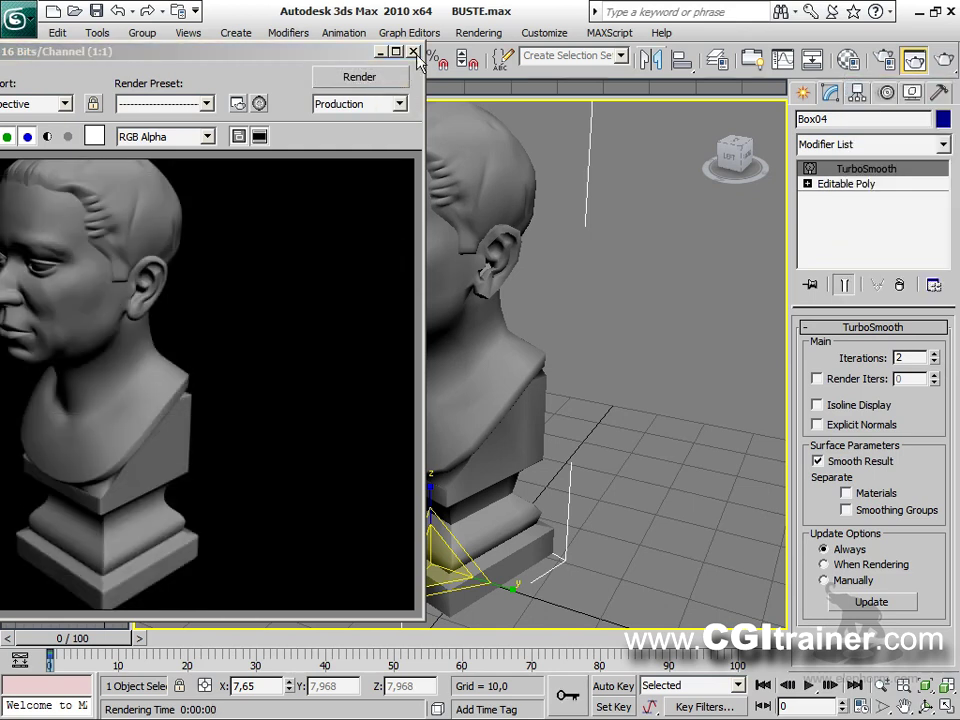
click(413, 51)
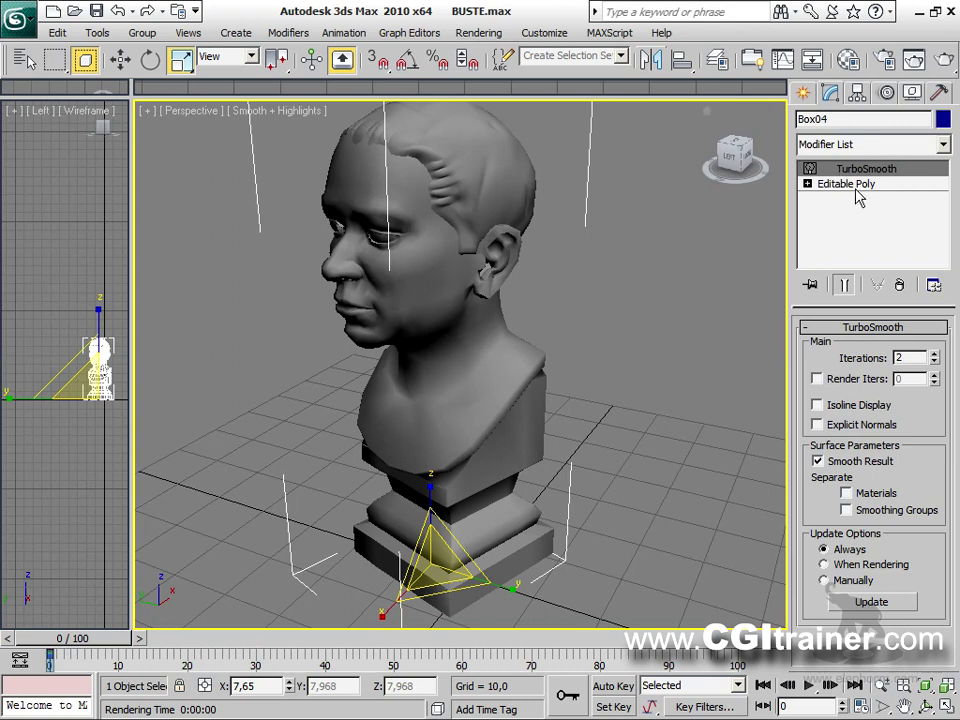
Step: Insert an FFD Box modifier between the Editable Poly base and TurboSmooth
click(843, 186)
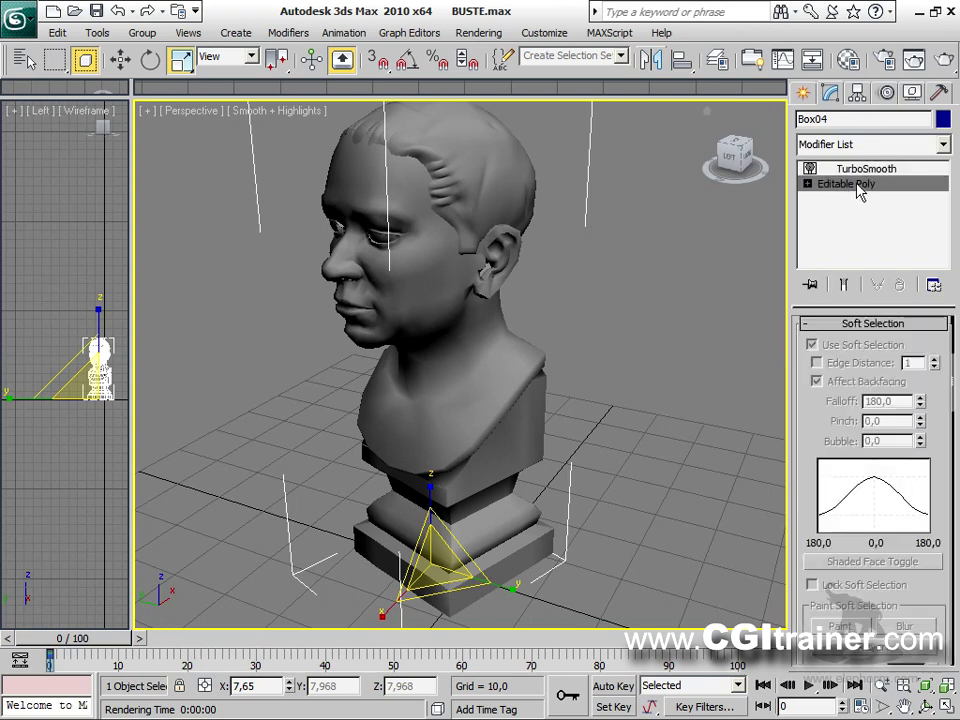
click(288, 33)
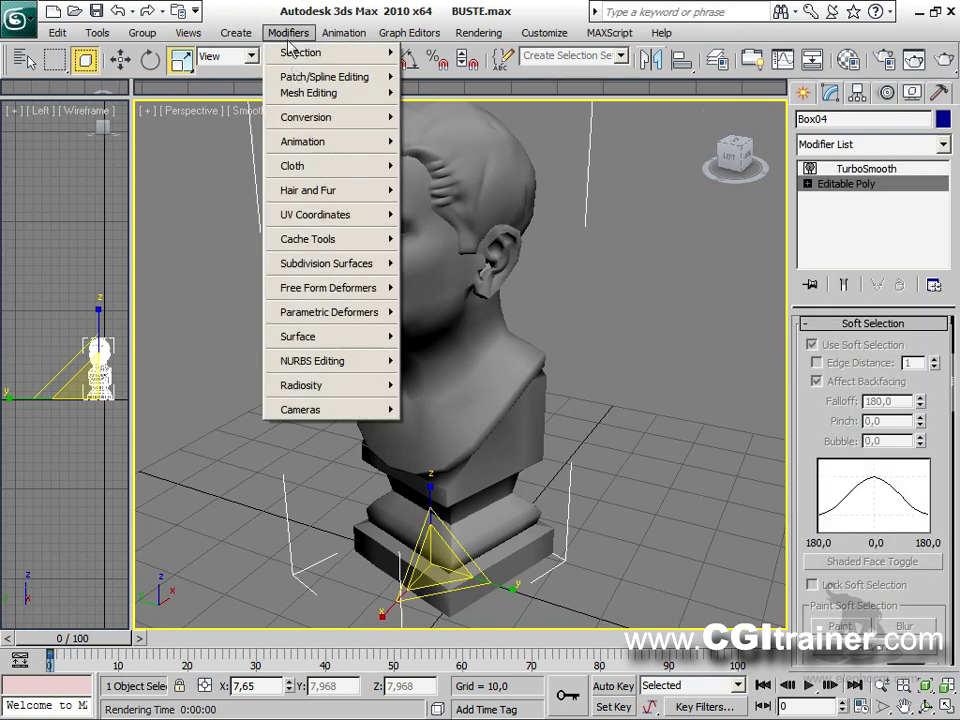
mouse_move(270, 290)
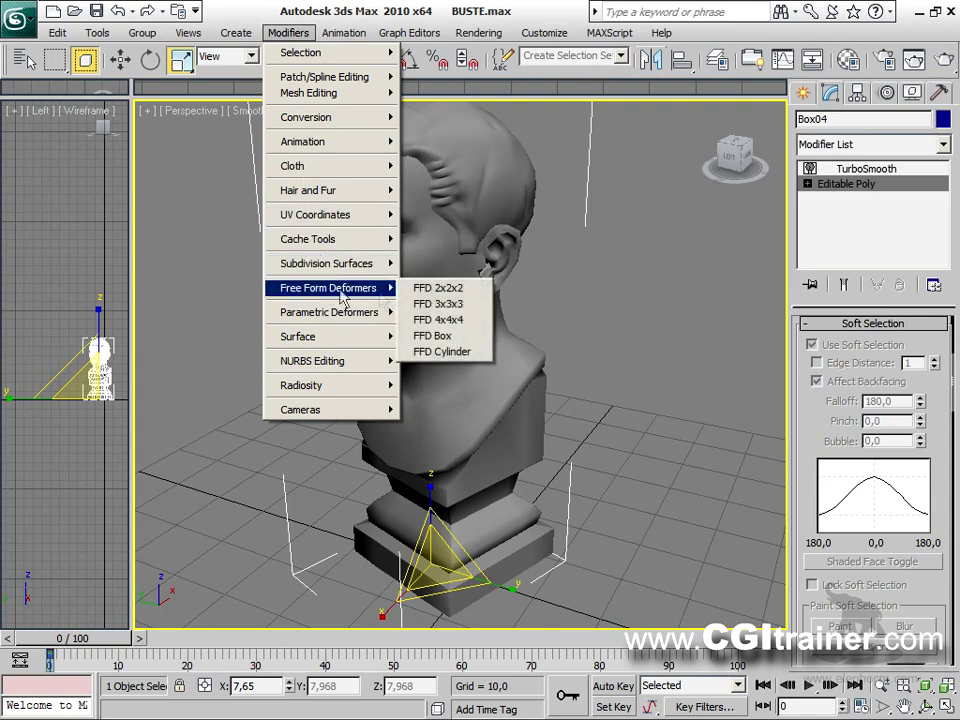
click(452, 339)
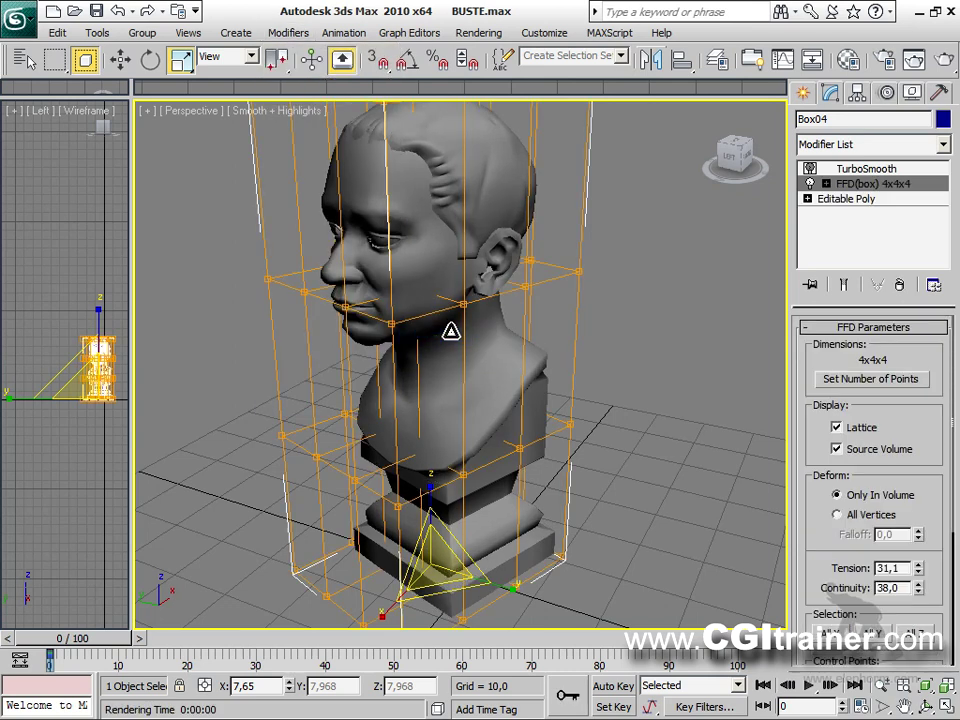
Step: Set the FFD lattice to 6 points each in length, width and height
click(866, 380)
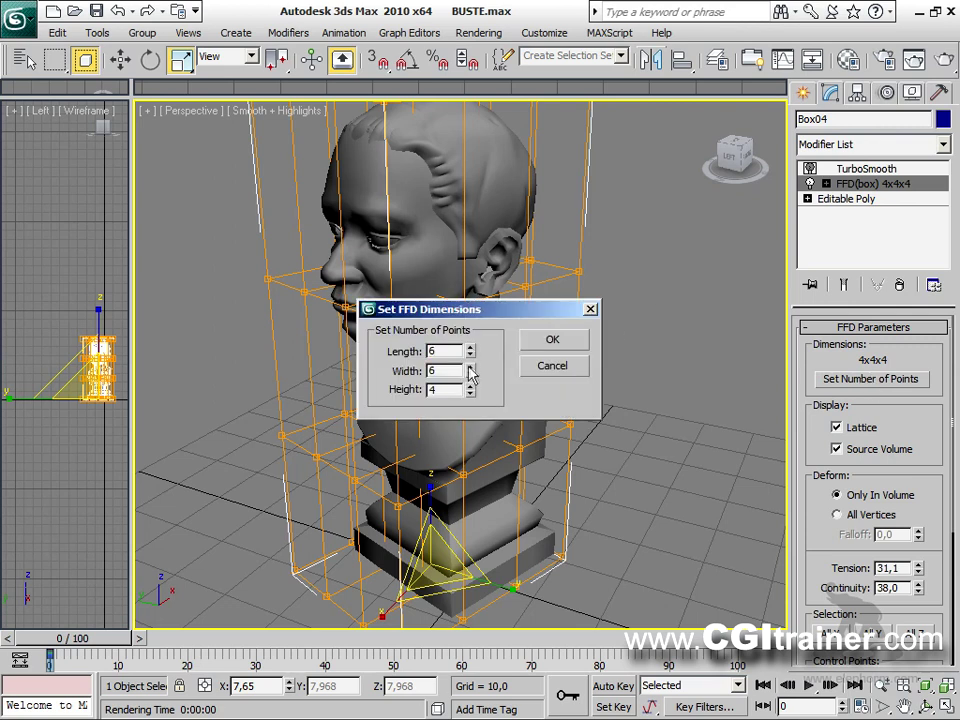
click(549, 338)
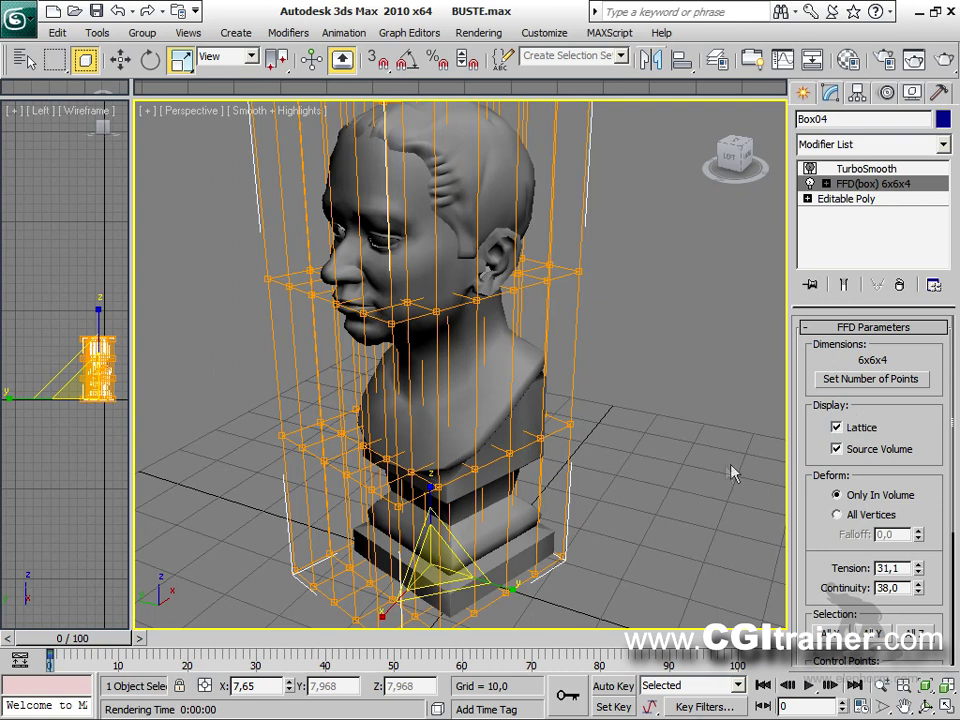
click(908, 384)
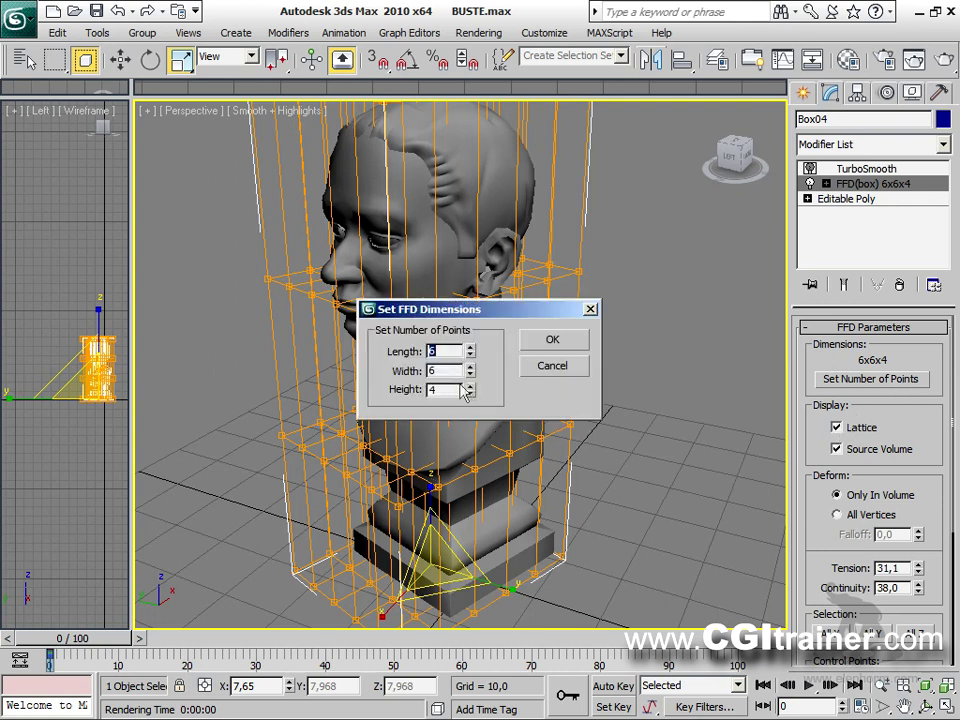
click(568, 336)
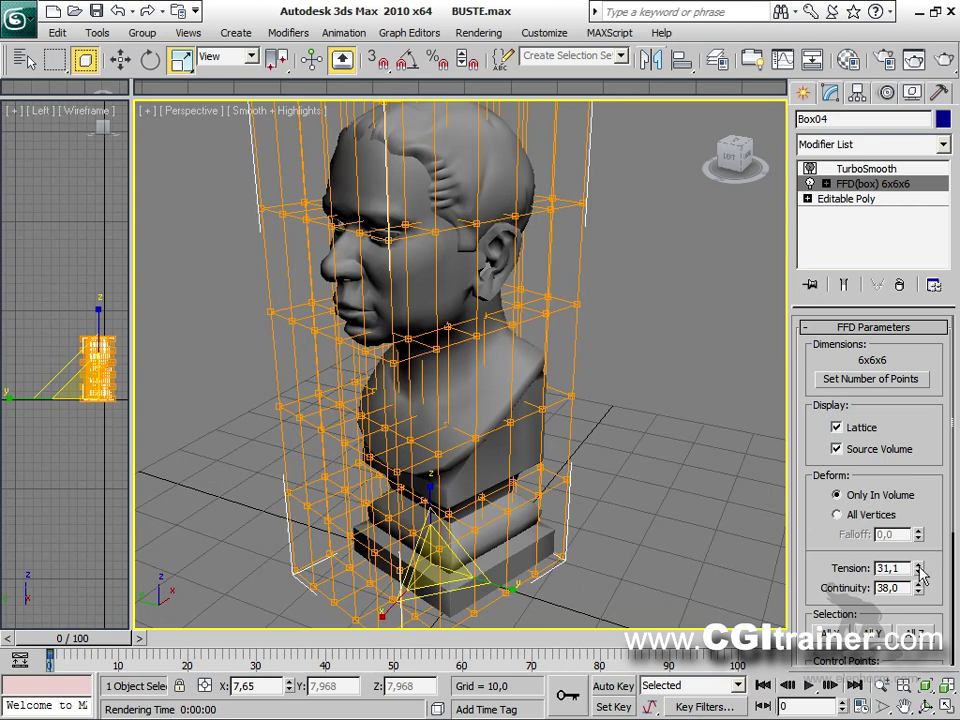
Step: Reduce the FFD lattice's tension to 16.6 and its continuity to 28.7
alt+middle_drag(564, 444, 653, 407)
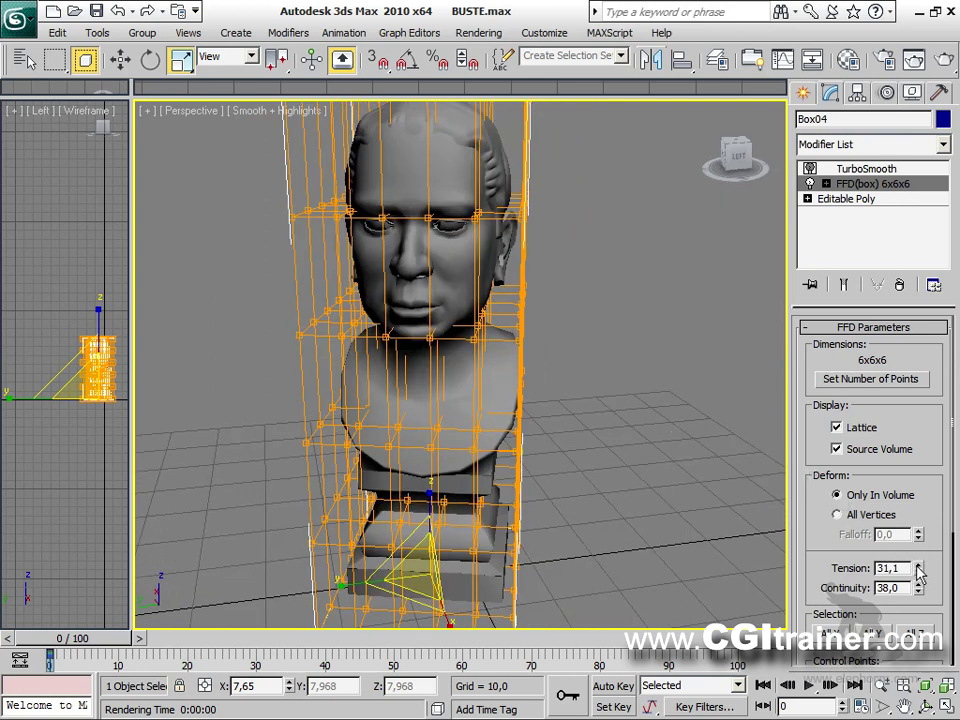
mouse_move(922, 519)
mouse_down()
mouse_move(920, 605)
mouse_move(920, 484)
mouse_move(899, 690)
mouse_move(909, 564)
mouse_move(911, 692)
mouse_up()
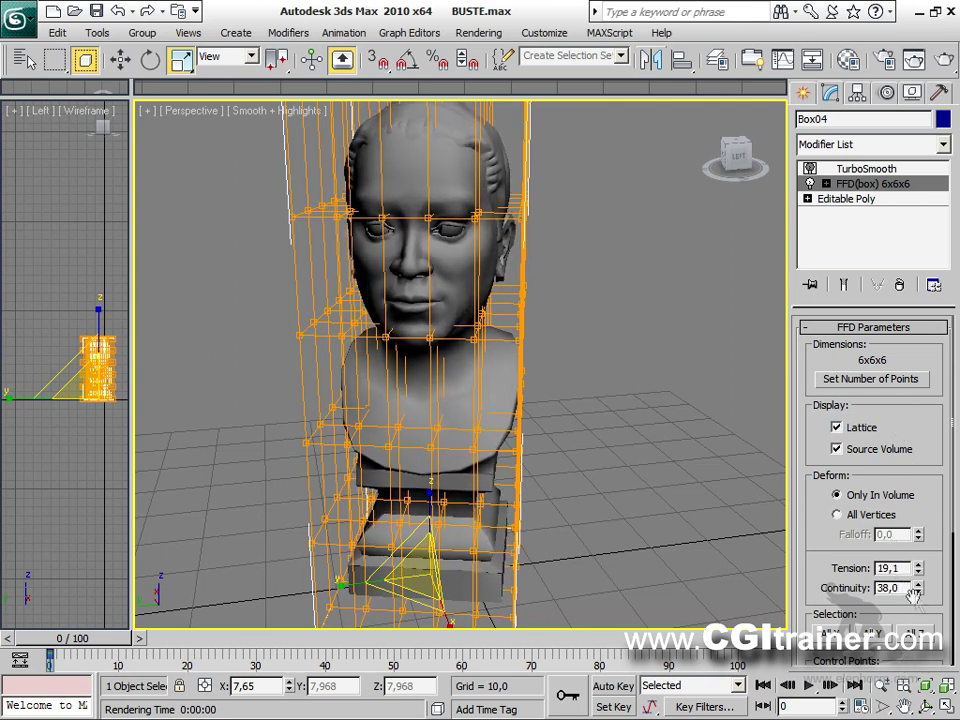
drag(920, 589, 918, 554)
mouse_move(918, 568)
mouse_down()
mouse_move(918, 653)
mouse_move(913, 595)
mouse_up()
Step: Render the deformed bust, clone the rendered frame and arrange both render windows for comparison
key(shift+q)
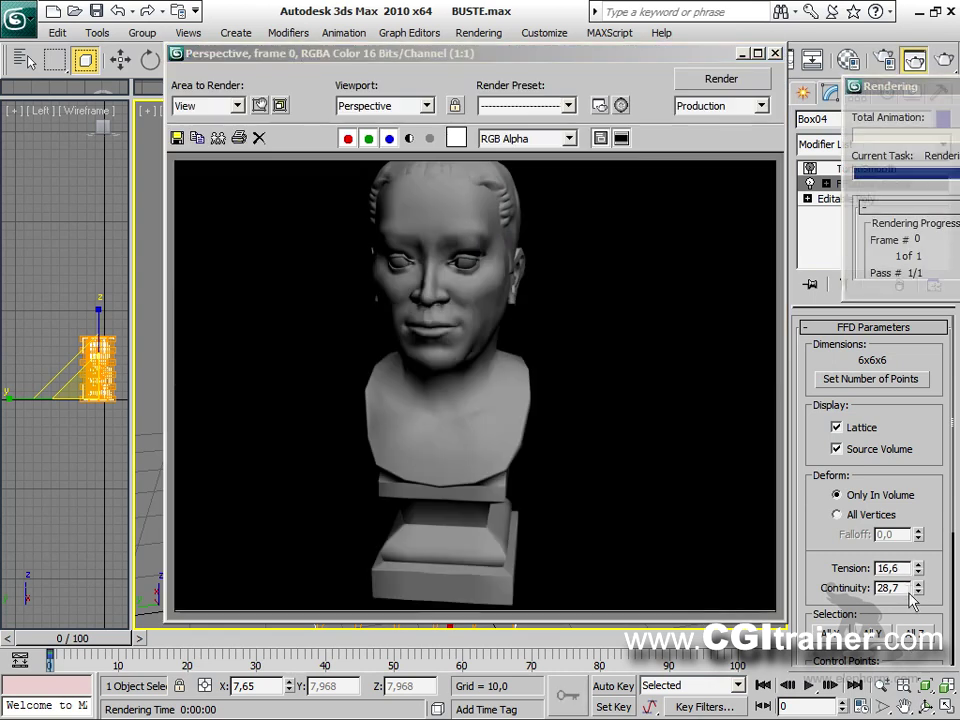
drag(562, 63, 376, 28)
drag(597, 588, 577, 598)
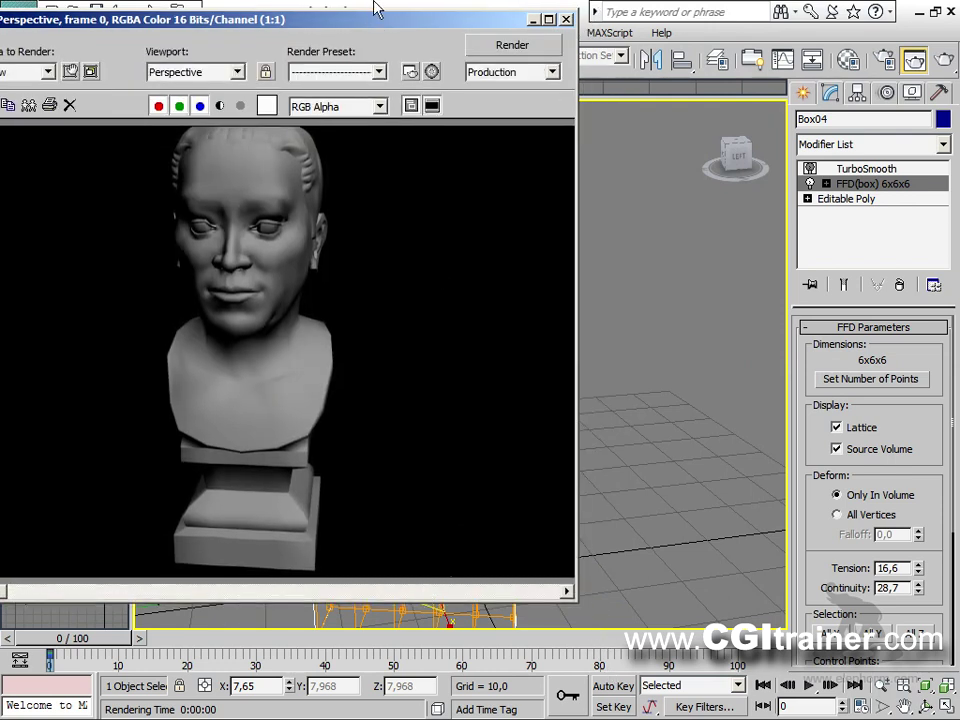
drag(376, 8, 438, 28)
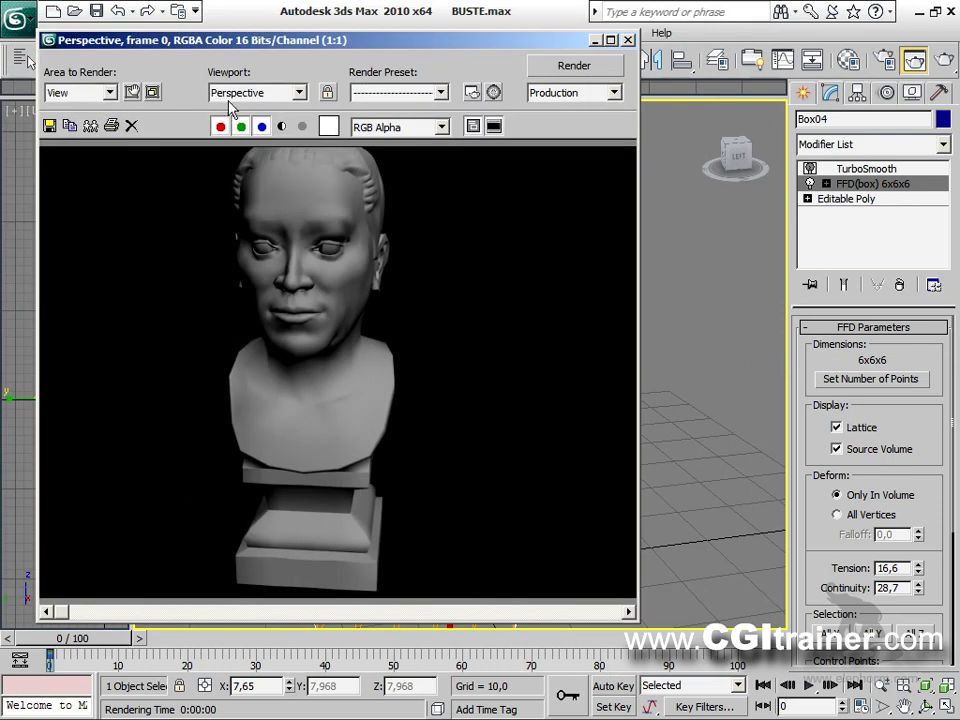
click(91, 127)
mouse_move(388, 118)
mouse_down()
mouse_move(622, 38)
mouse_move(599, 4)
mouse_move(584, 7)
mouse_up()
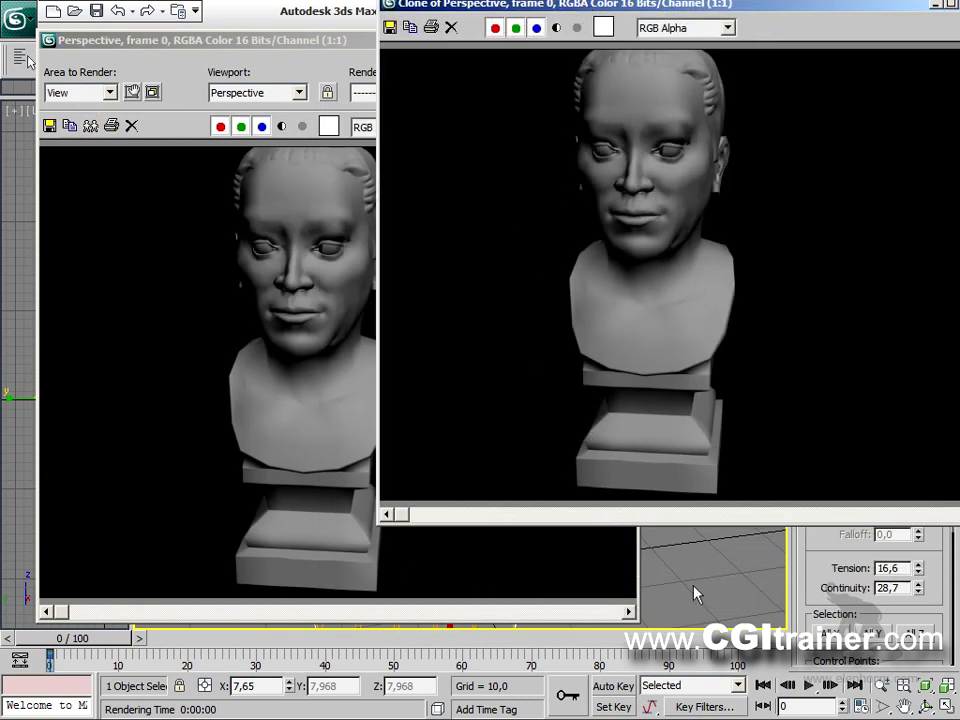
drag(276, 50, 220, 34)
mouse_move(613, 6)
mouse_down()
mouse_move(613, 26)
mouse_move(420, 305)
mouse_move(438, 314)
mouse_up()
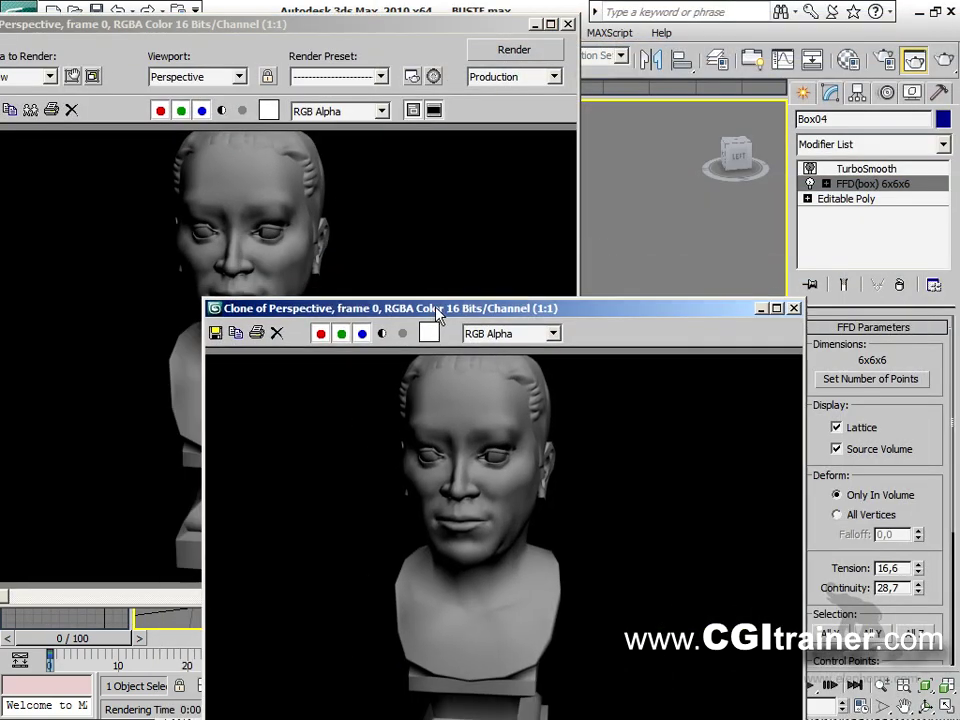
Step: Try FFD tension values of 22.1 and 19.6, re-render the bust for comparison with the clone, and close the main render window
click(919, 565)
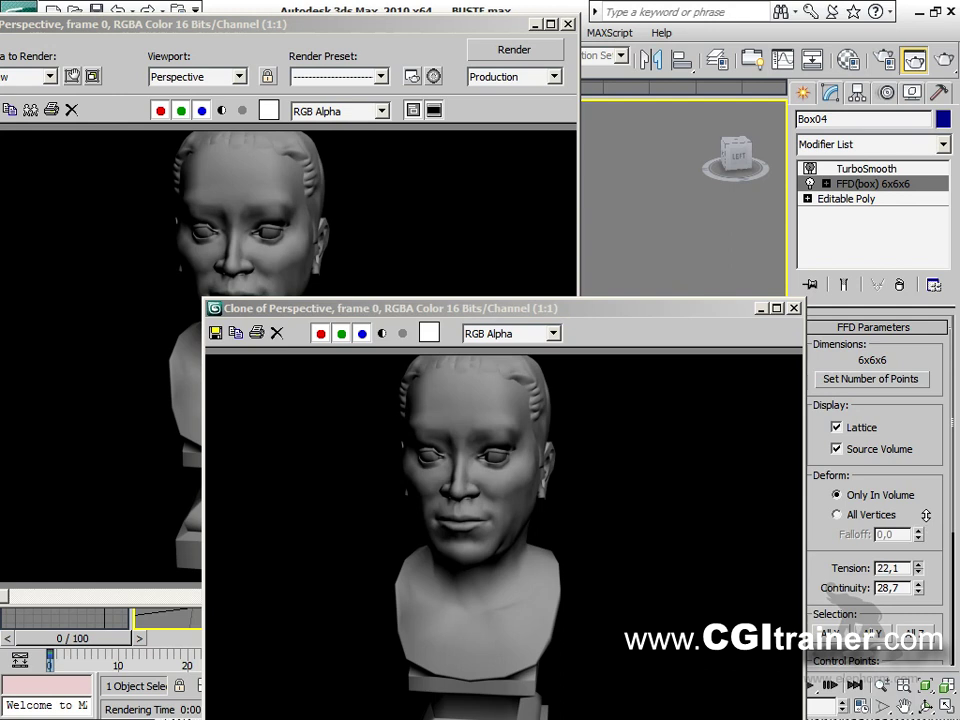
key(shift+q)
mouse_move(926, 515)
mouse_down()
mouse_move(914, 631)
mouse_move(929, 515)
mouse_up()
key(shift+q)
key(shift+q)
mouse_move(645, 310)
mouse_down()
mouse_move(722, 189)
mouse_move(754, 79)
mouse_move(771, 79)
mouse_move(465, 313)
mouse_move(440, 355)
mouse_up()
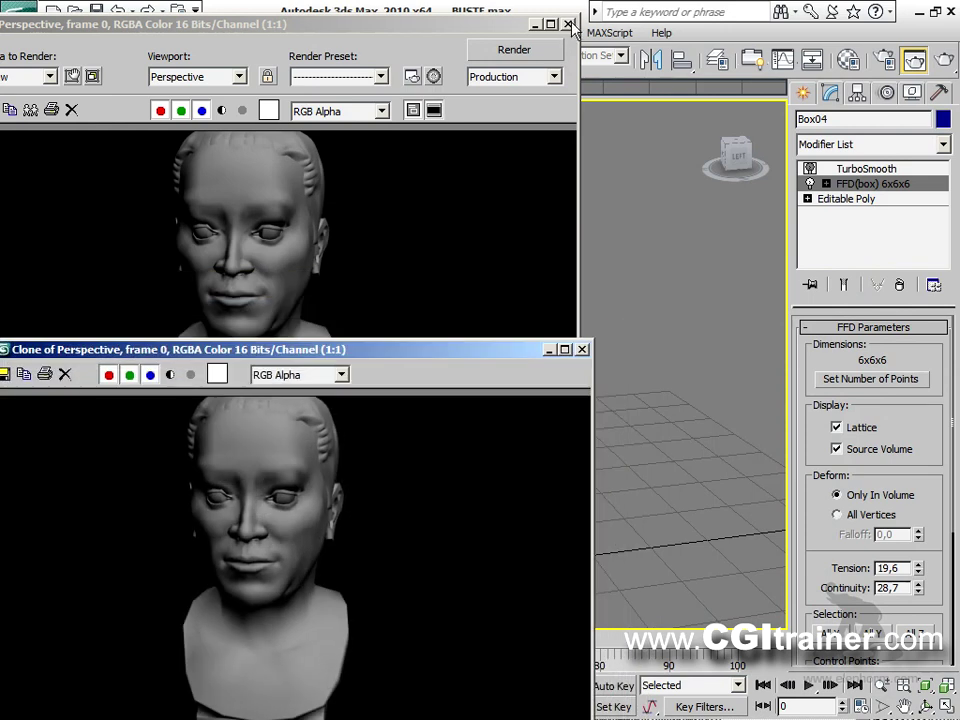
click(569, 24)
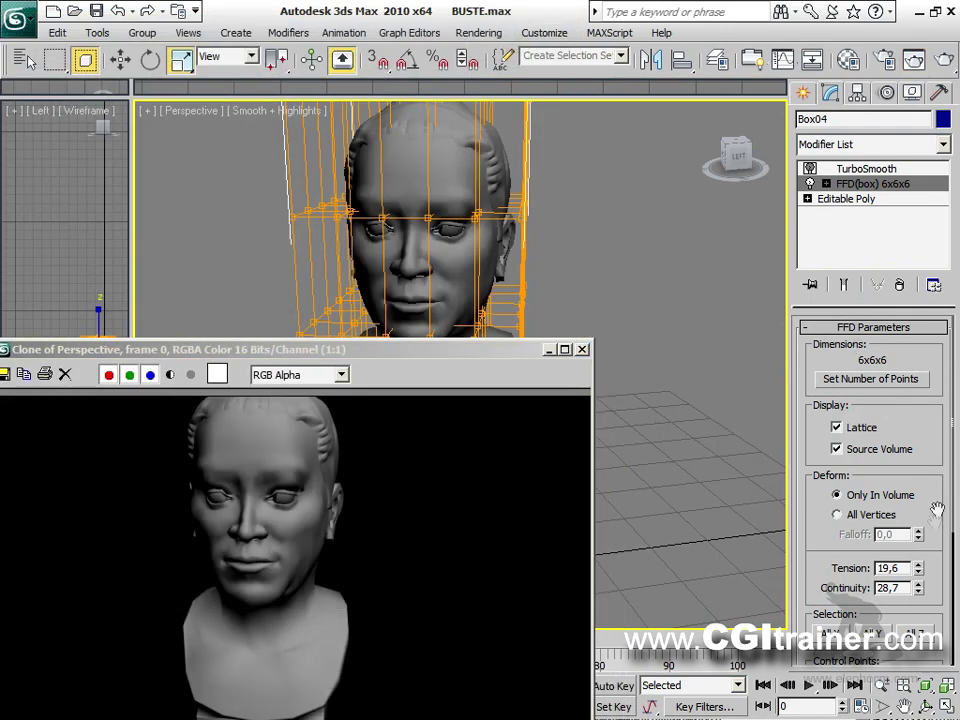
Step: Try FFD tension 36.7 and continuity 26.8, compare the new render with the cloned one, and close both render windows
drag(918, 567, 915, 410)
mouse_move(918, 587)
mouse_down()
mouse_move(917, 497)
mouse_move(913, 610)
mouse_up()
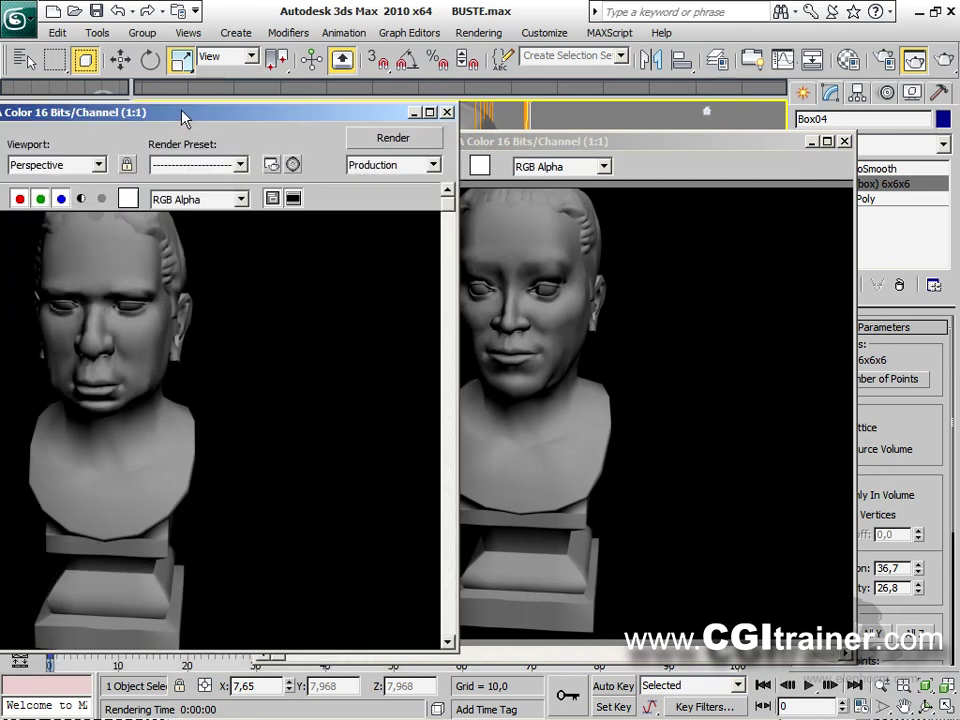
drag(183, 118, 177, 120)
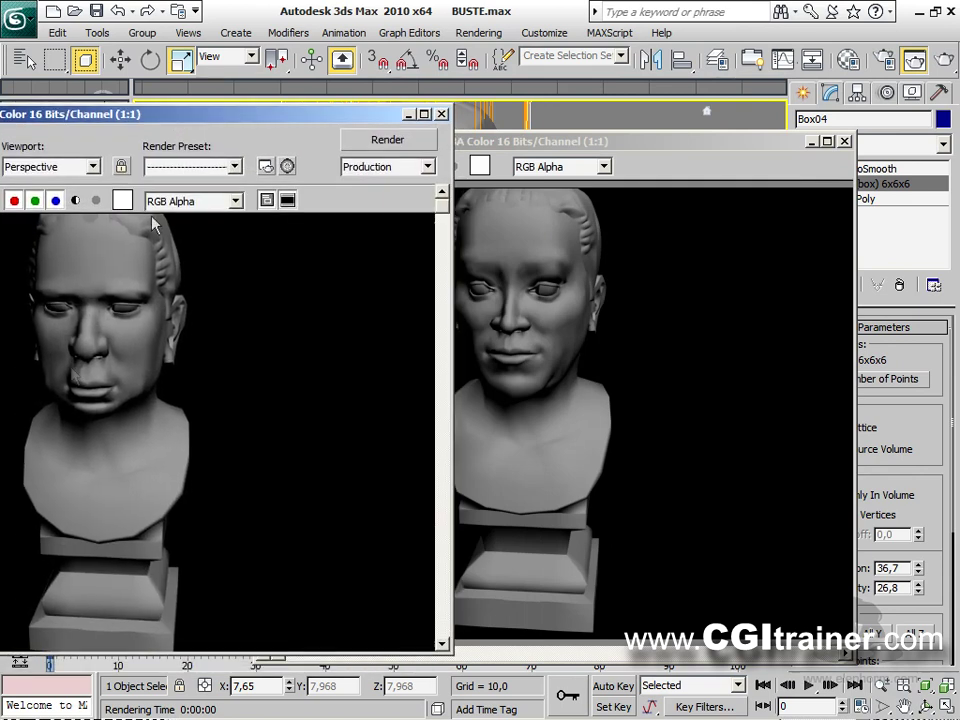
click(442, 114)
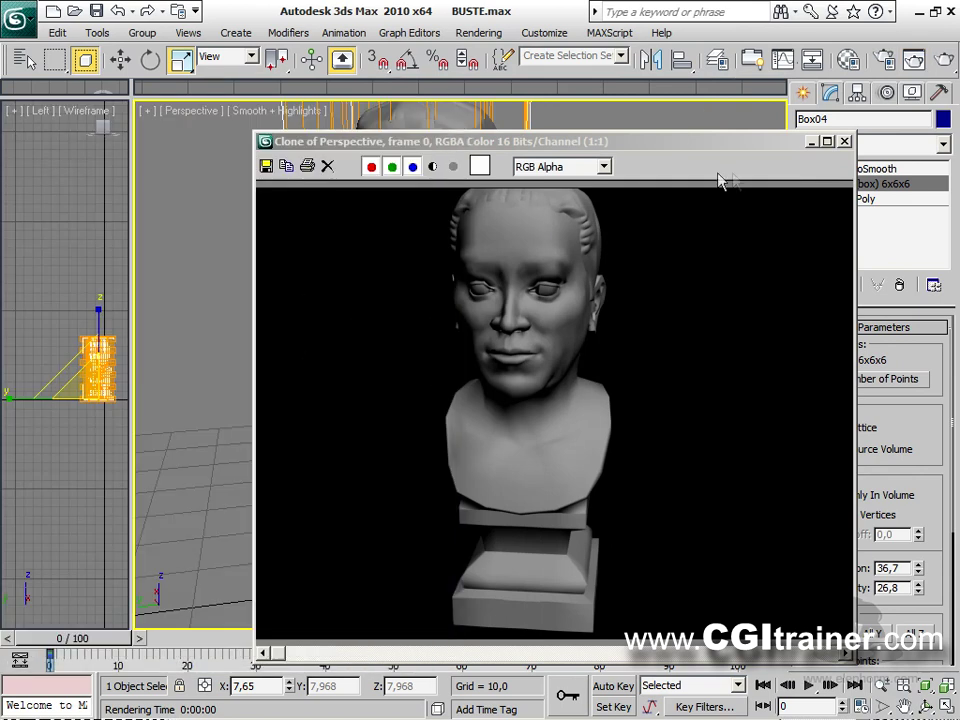
click(844, 142)
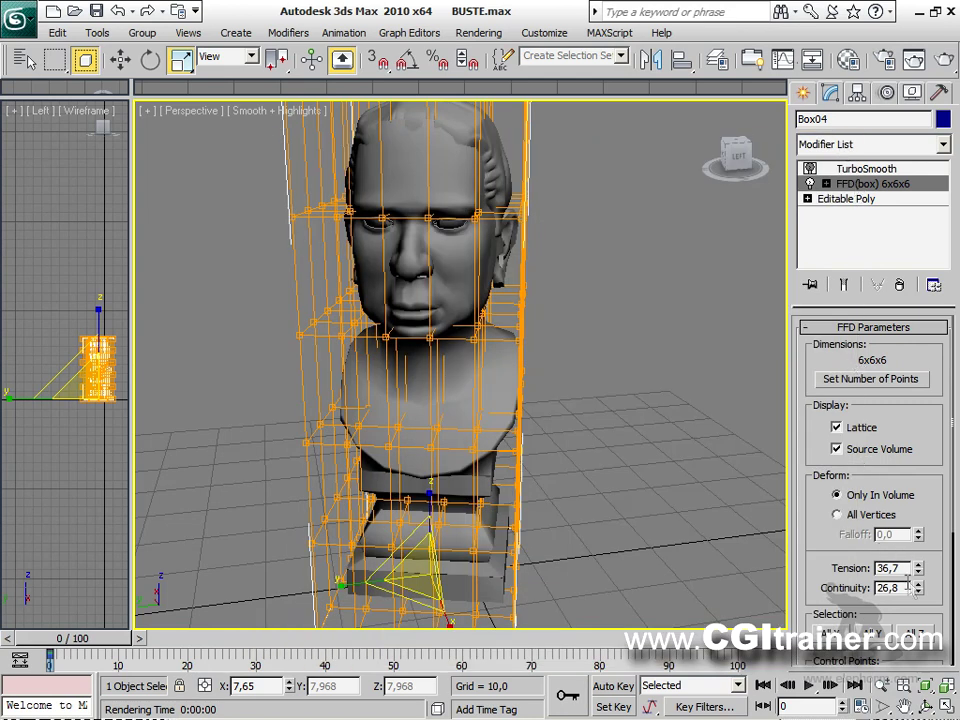
Step: Set both the tension and the continuity of the FFD box to 0
double_click(897, 567)
text(0)
key(Return)
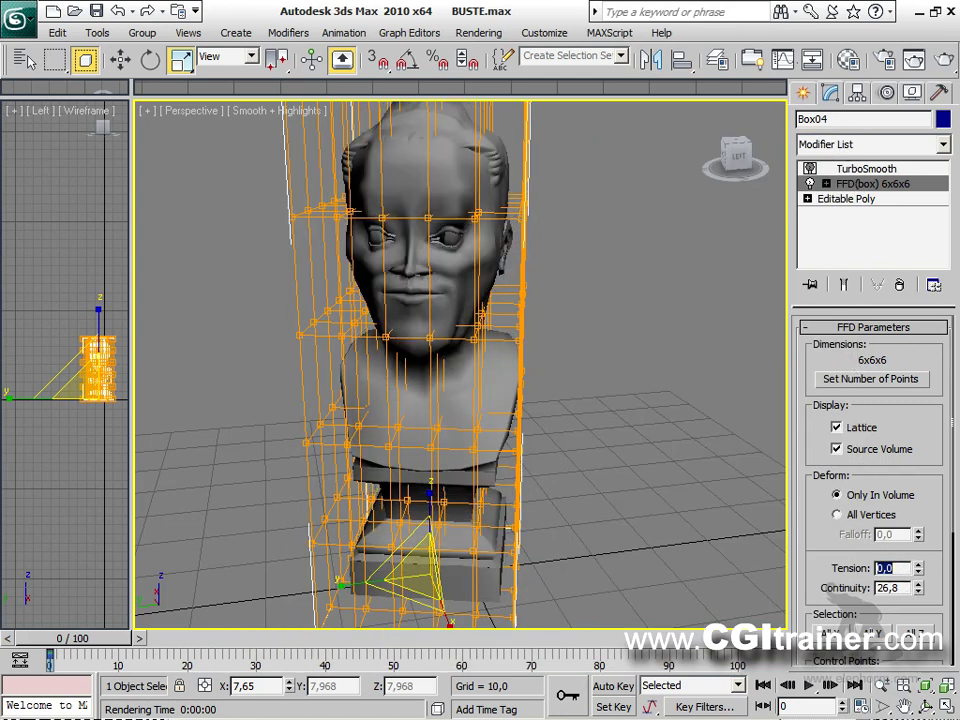
key(Tab)
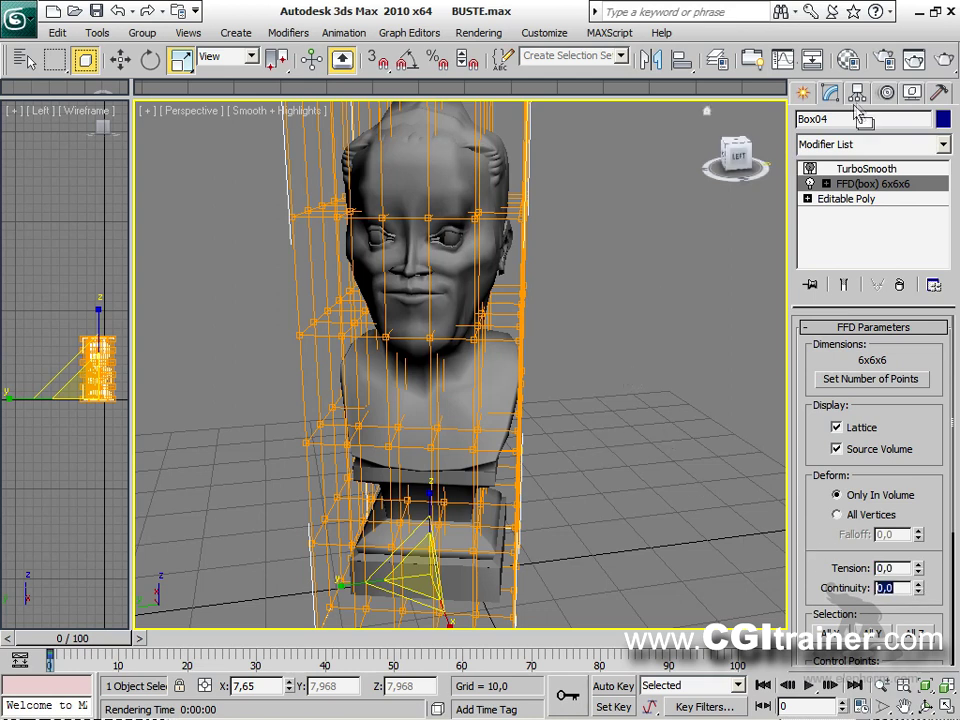
Step: Deselect the bust, render the perspective view with the FFD tension and continuity at zero, and close the render window
click(727, 263)
key(shift+q)
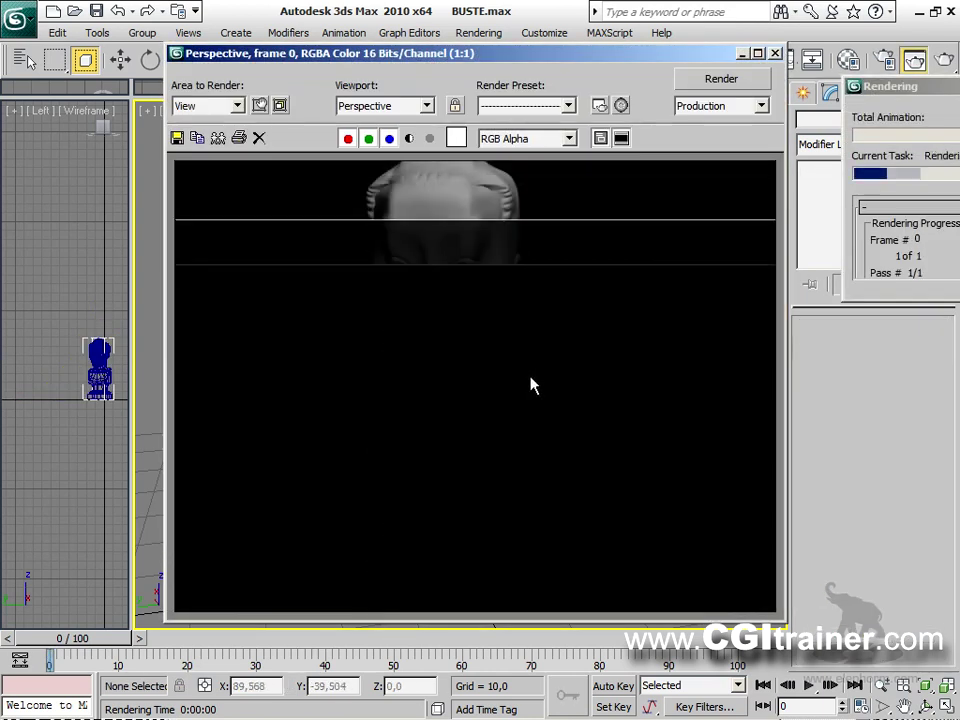
click(775, 53)
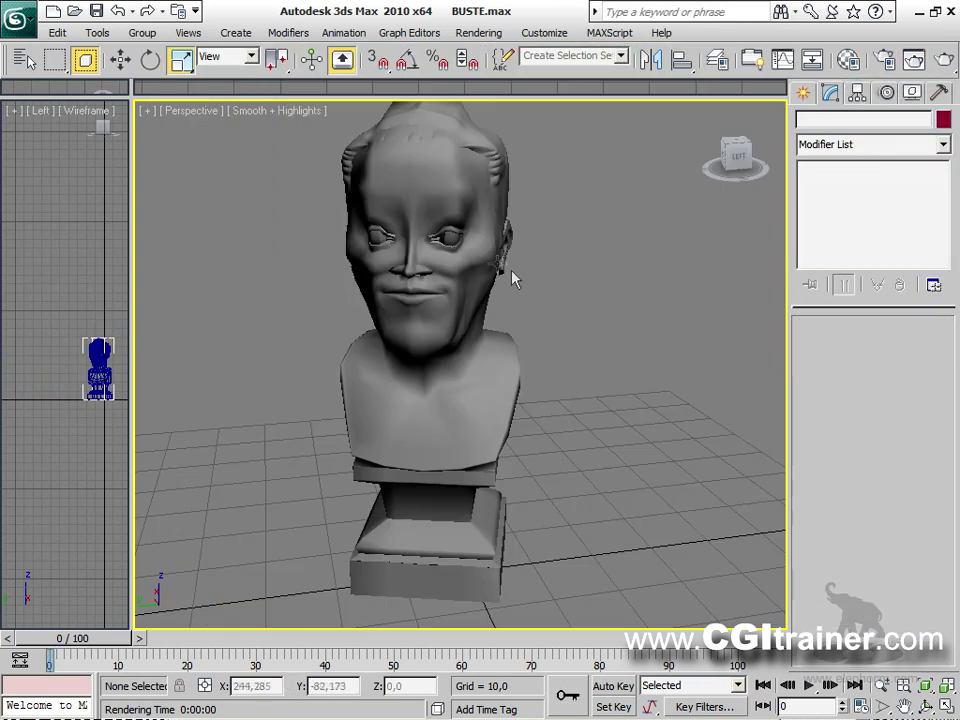
Step: Reselect the bust and try a tension of 17.8 on its FFD box modifier
click(512, 273)
click(912, 185)
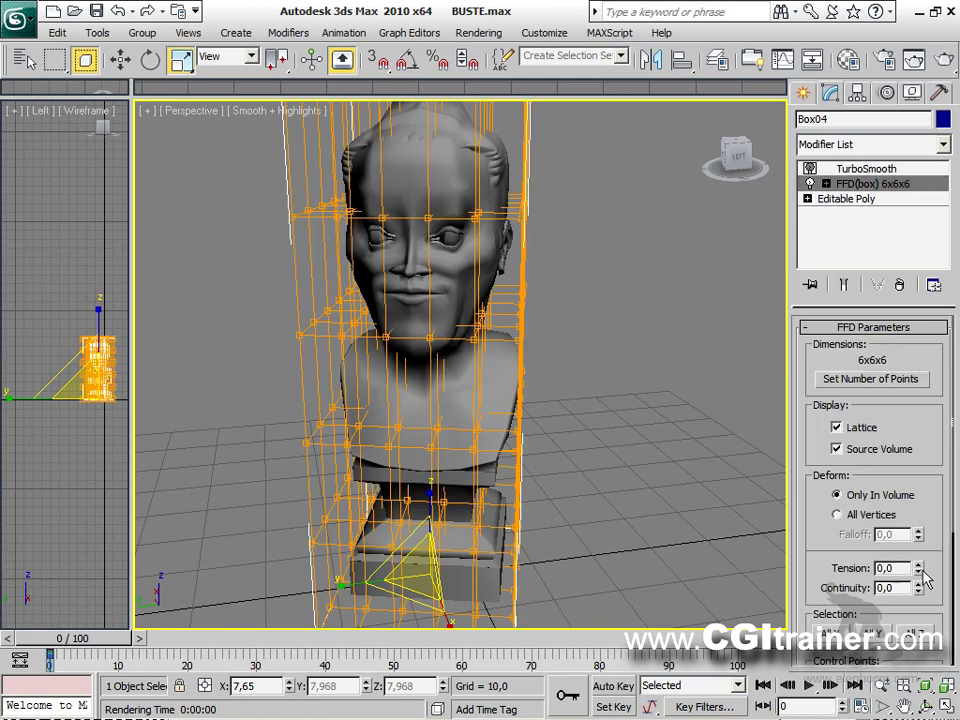
drag(920, 570, 911, 398)
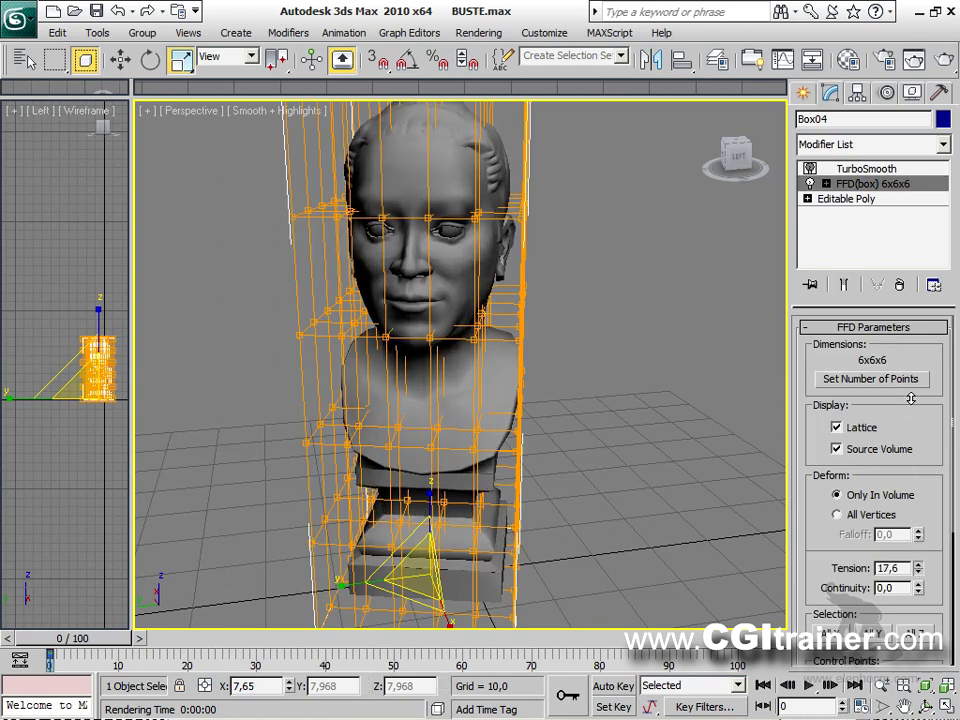
Step: Inspect the sub-levels of the FFD box modifier and delete the modifier from the bust's stack
click(826, 184)
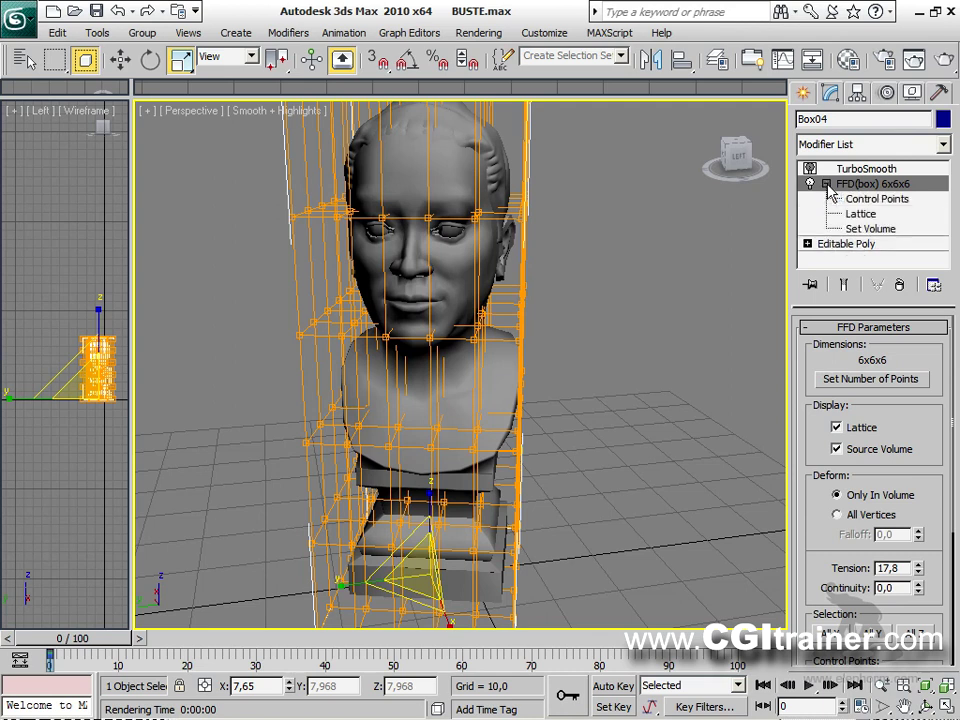
click(884, 198)
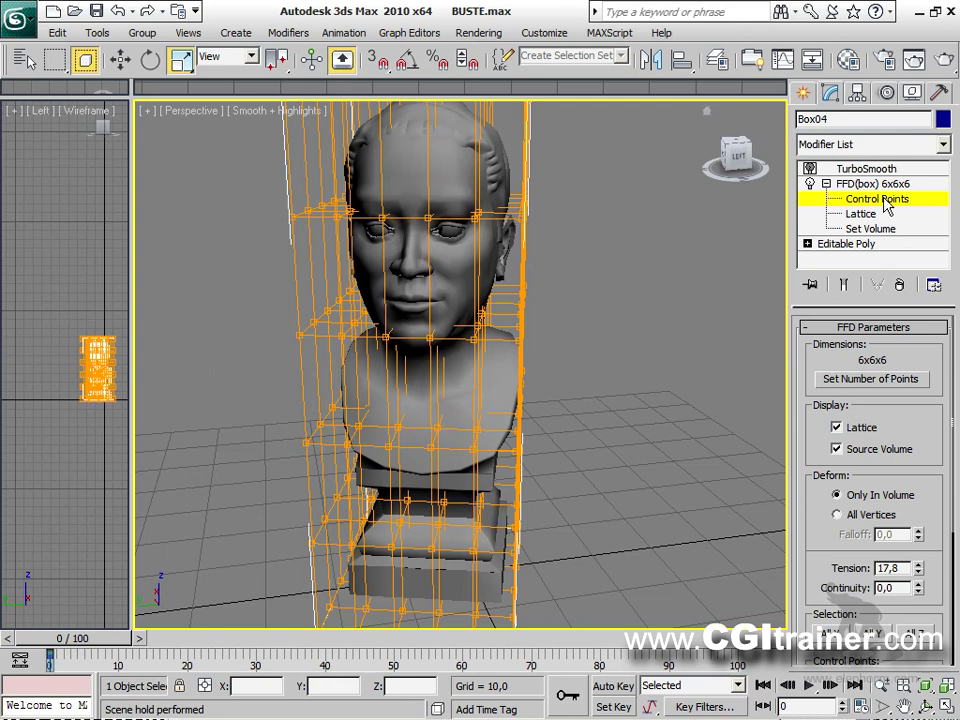
click(870, 184)
click(899, 285)
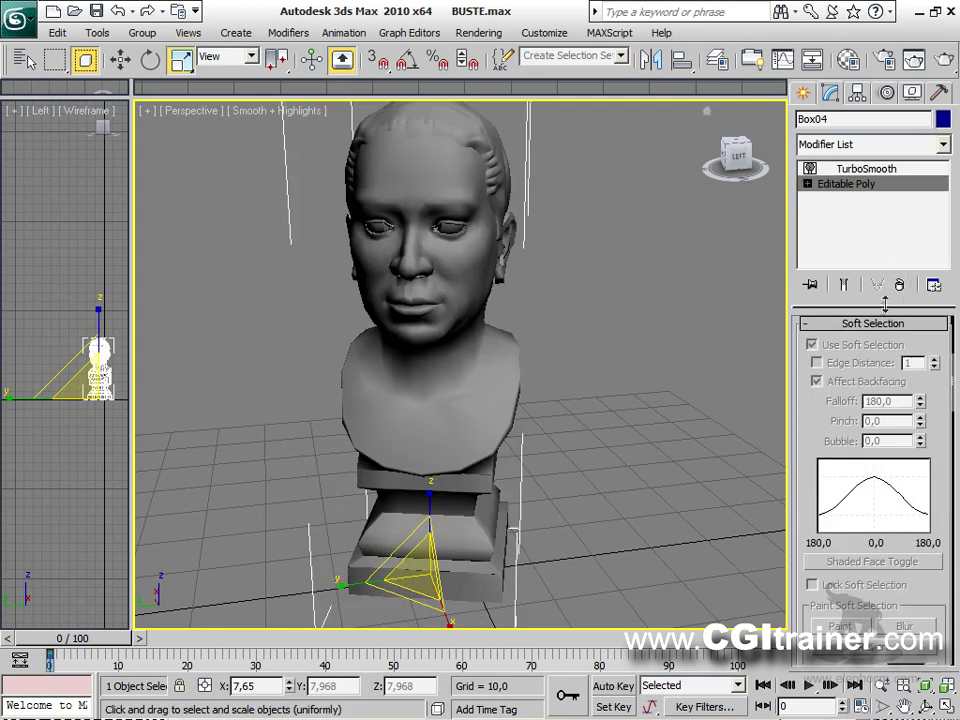
Step: Apply an FFD 4x4x4 modifier to the soft-selected head vertices of the Editable Poly, beneath TurboSmooth
click(808, 184)
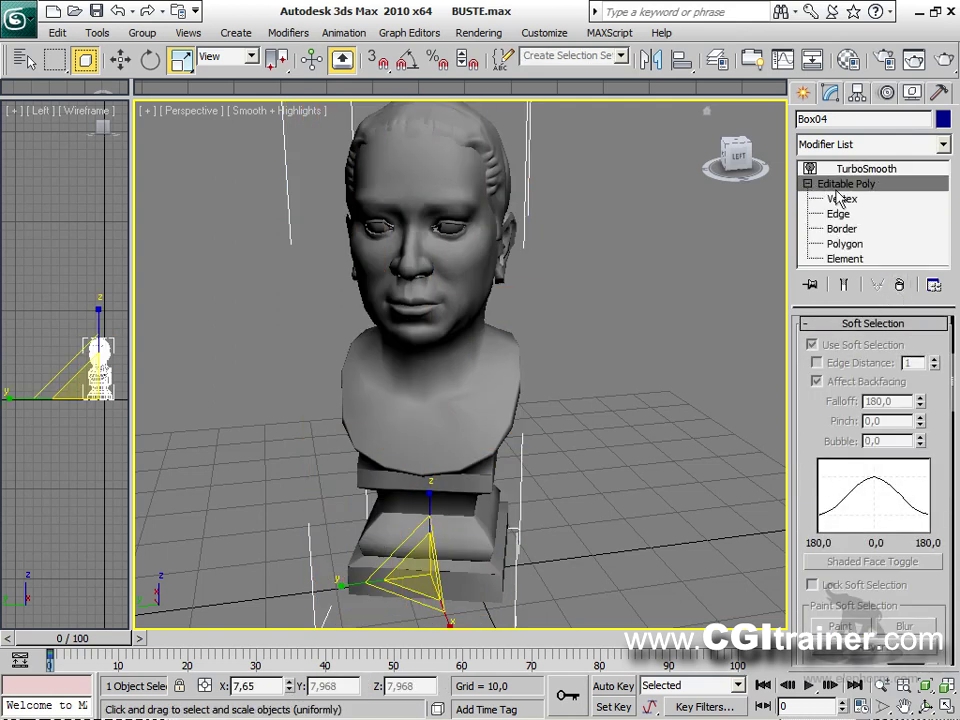
click(840, 198)
alt+middle_drag(724, 302, 576, 313)
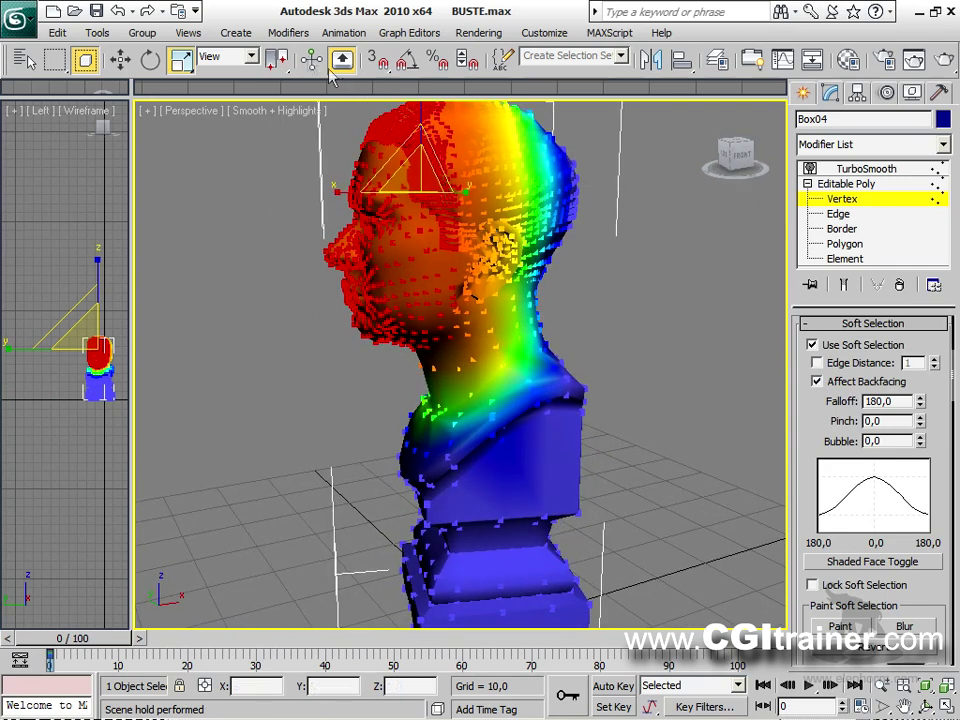
click(290, 32)
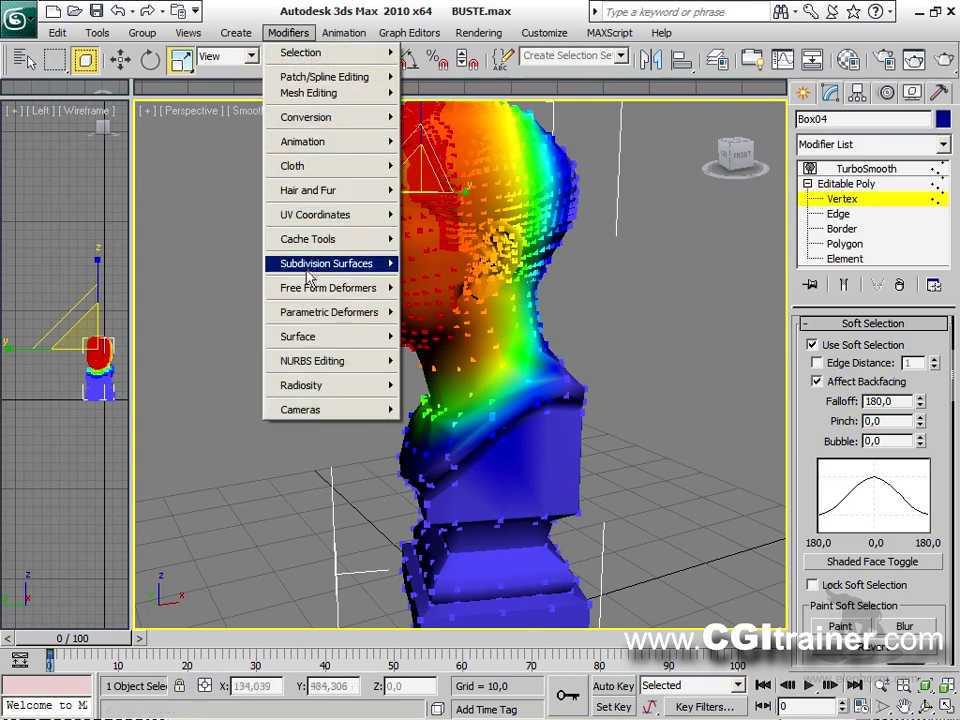
mouse_move(343, 287)
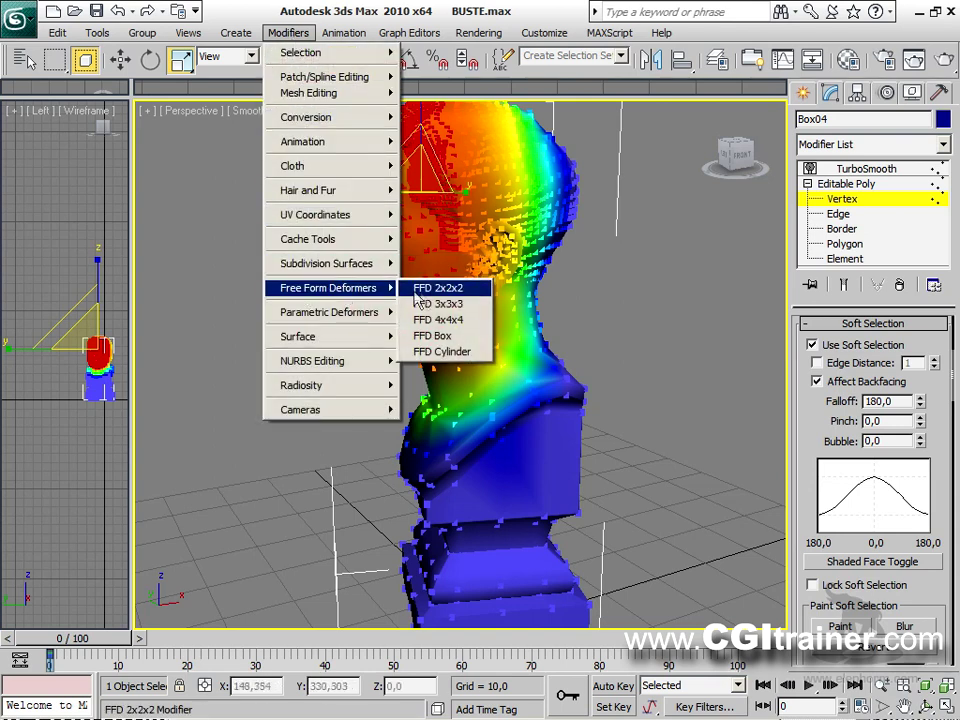
click(428, 319)
Step: At the control-point level of the FFD 4x4x4, select the front lattice points around the nose and mouth and scale them
alt+middle_drag(640, 355, 500, 314)
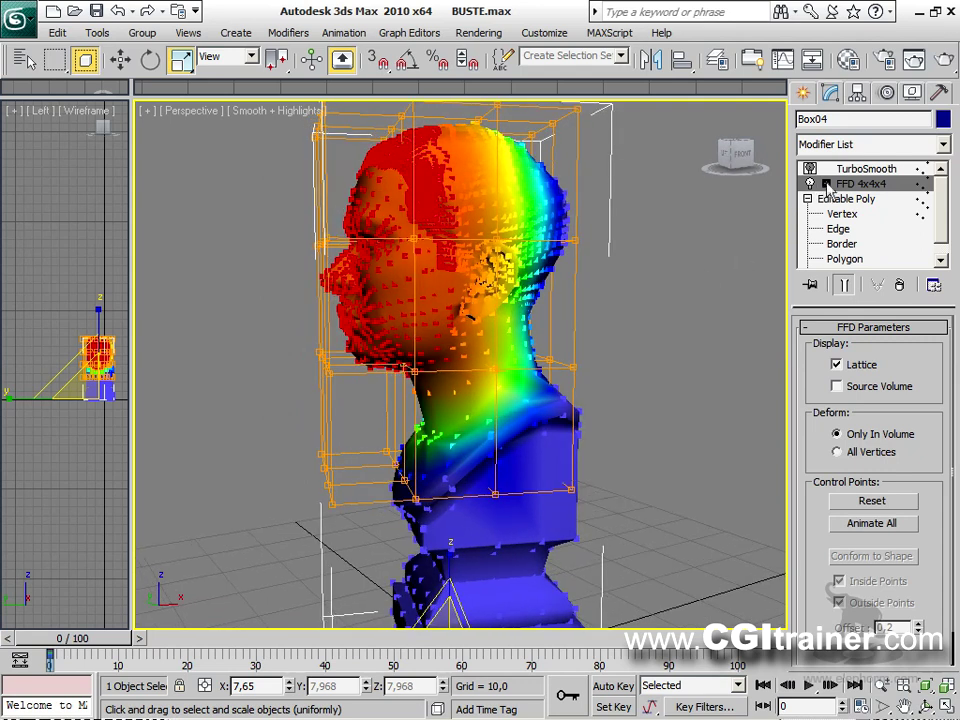
click(826, 184)
click(872, 199)
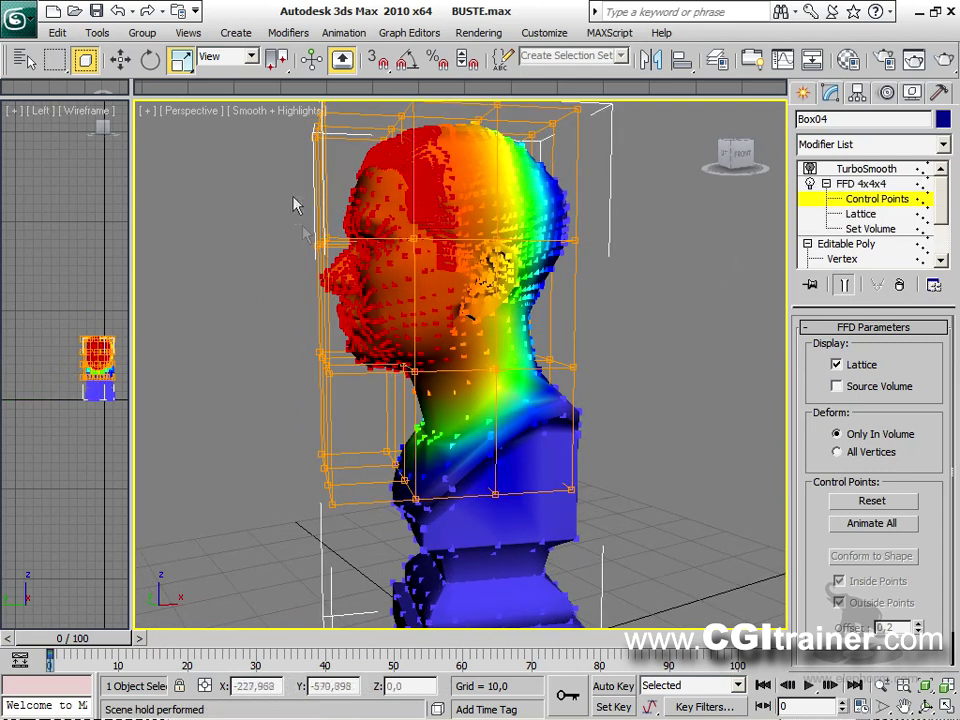
drag(268, 264, 272, 296)
drag(340, 289, 326, 309)
mouse_move(326, 344)
mouse_down()
mouse_move(324, 178)
mouse_move(329, 321)
mouse_up()
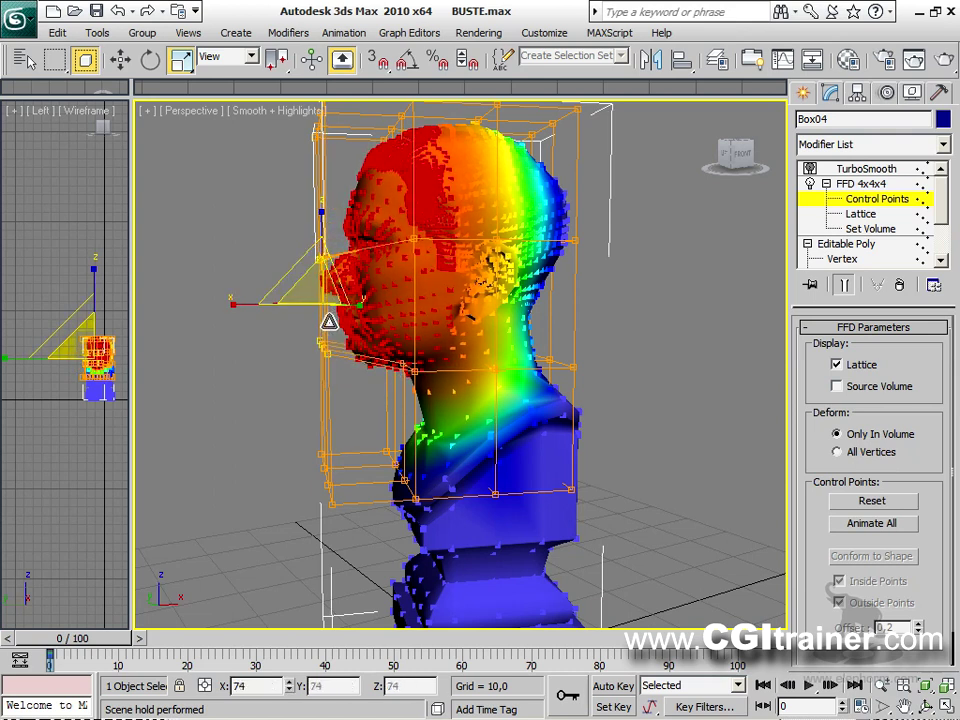
drag(320, 275, 319, 228)
Step: Move the lattice control points around the front of the head slightly and activate the Scale tool
right_click(366, 296)
click(392, 315)
middle_drag(505, 262, 397, 210)
scroll(497, 258, down, 3)
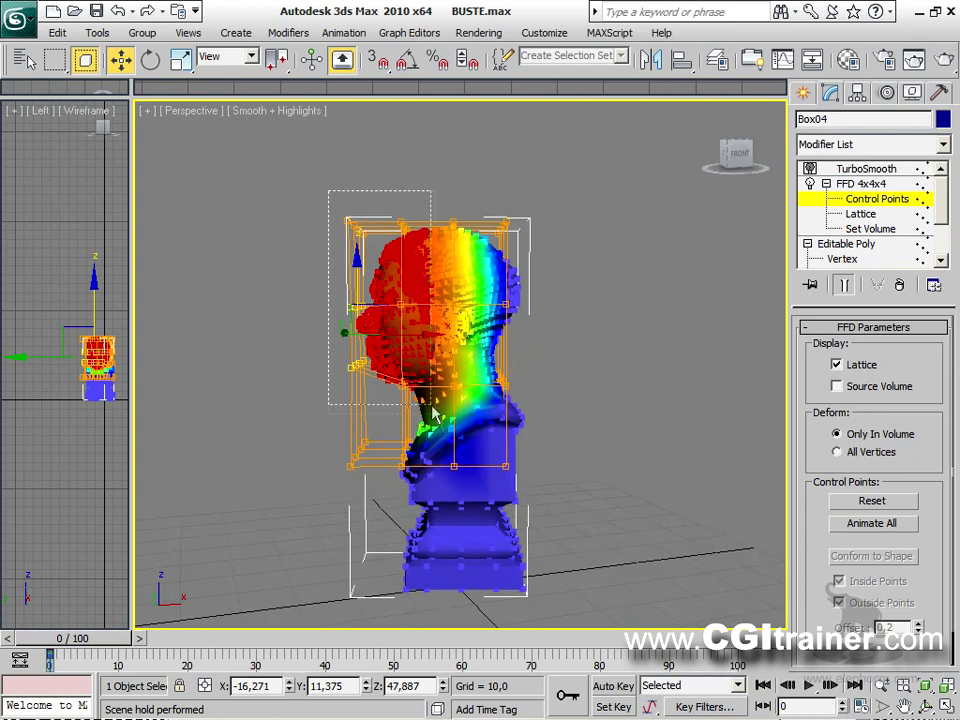
drag(328, 190, 423, 412)
drag(401, 275, 395, 283)
right_click(389, 300)
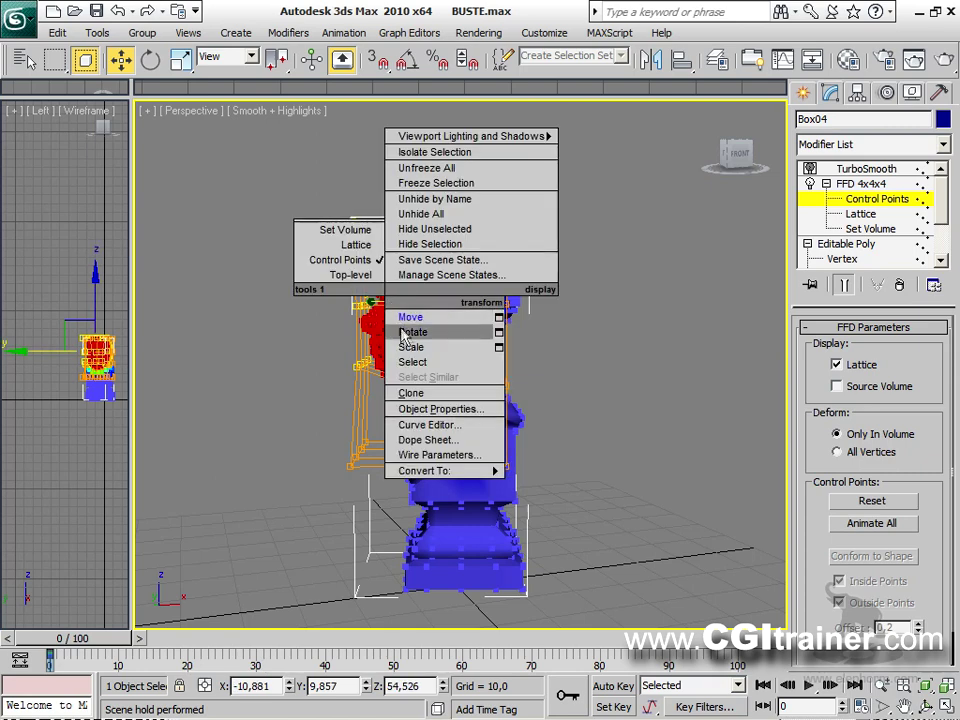
click(411, 347)
Step: Render the bust in a closer three-quarter view and clone the rendered frame
alt+middle_drag(650, 340, 520, 356)
scroll(520, 356, up, 6)
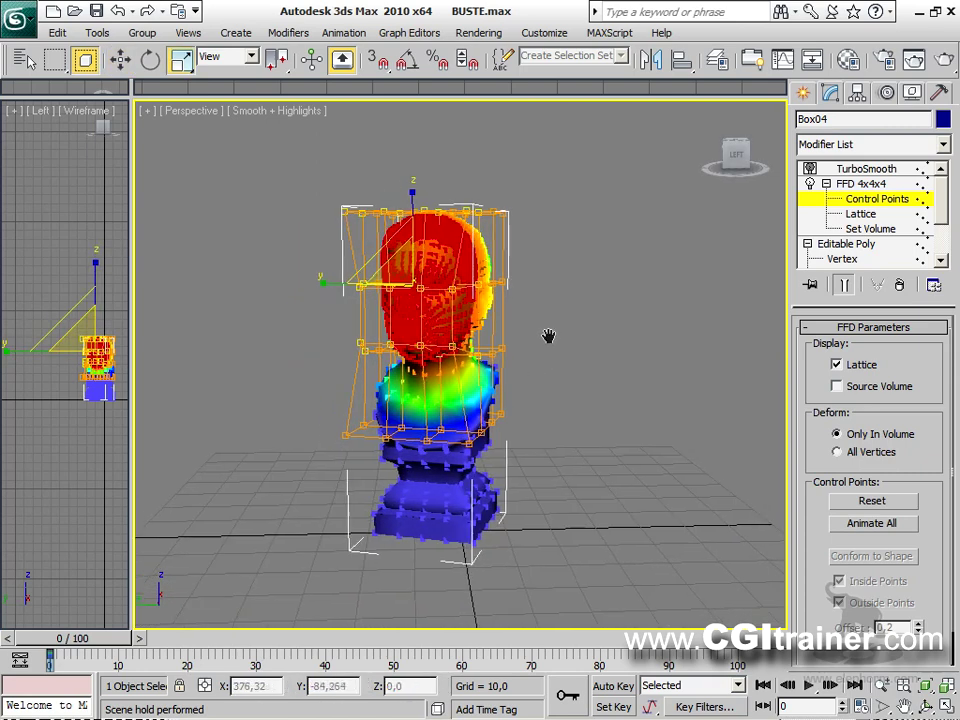
key(shift+q)
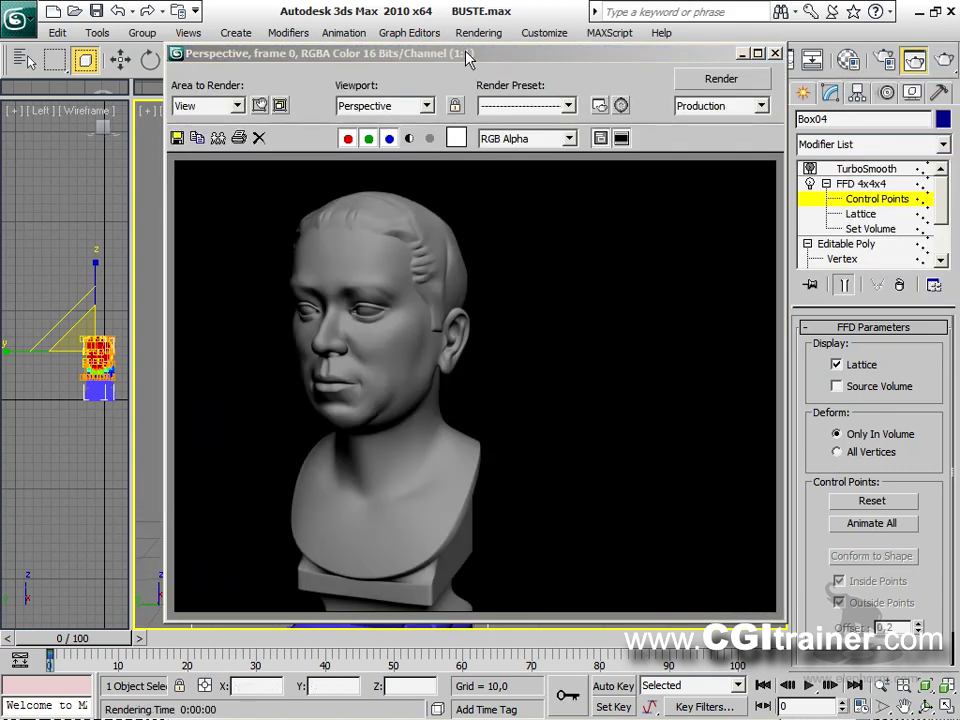
drag(466, 57, 389, 36)
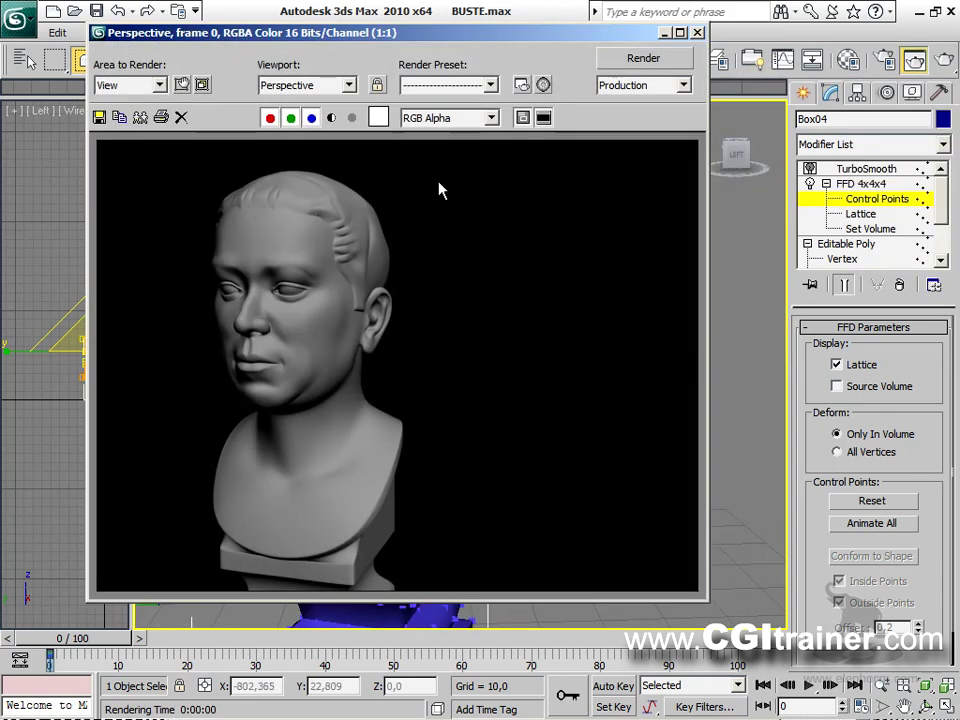
click(140, 117)
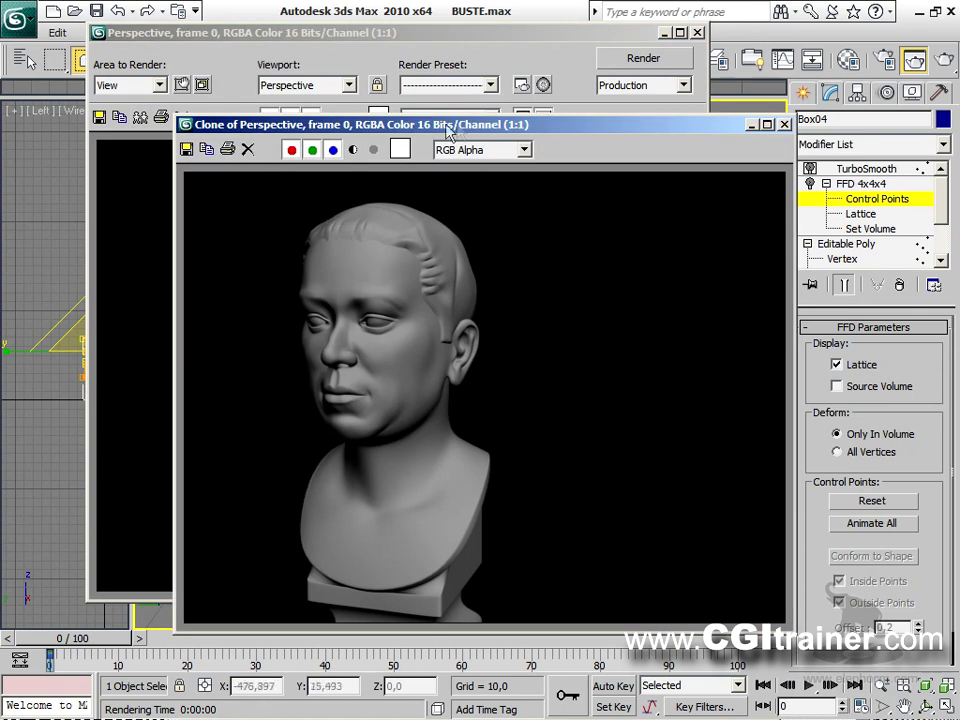
Step: Re-render the bust, compare it side by side with the cloned frame, and close the main render window
click(630, 61)
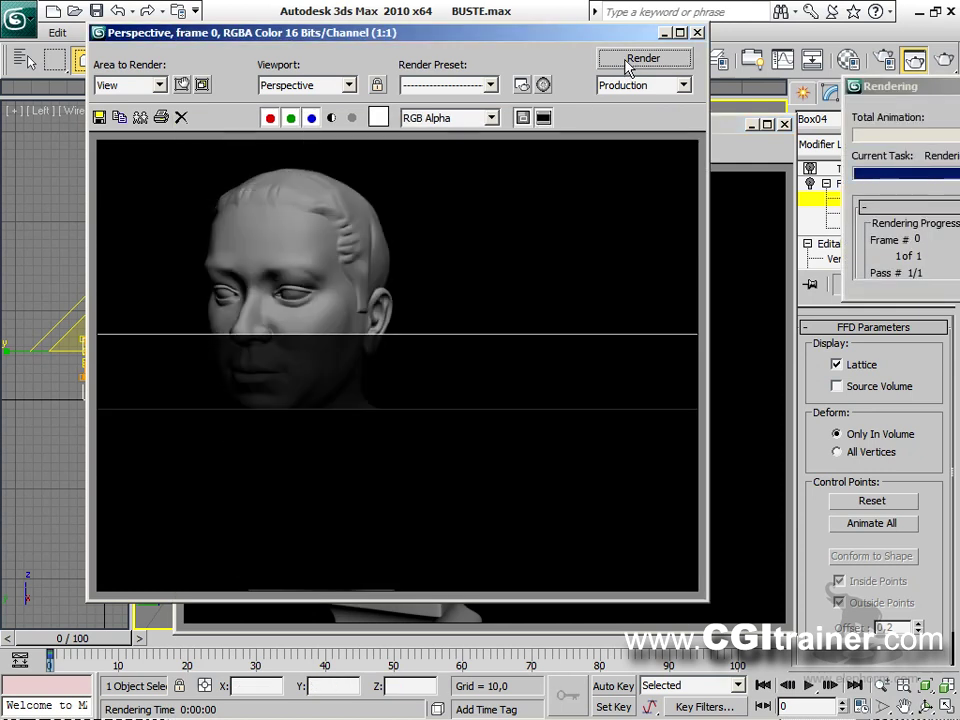
click(729, 124)
mouse_move(431, 134)
mouse_down()
mouse_move(580, 70)
mouse_move(644, 95)
mouse_up()
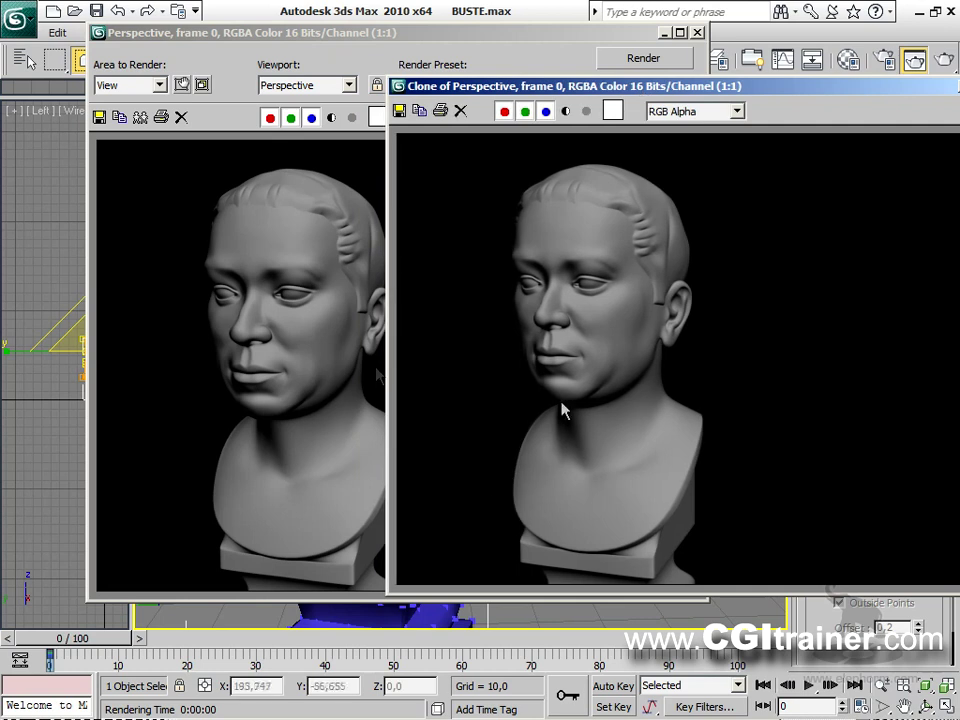
drag(625, 35, 535, 43)
click(604, 42)
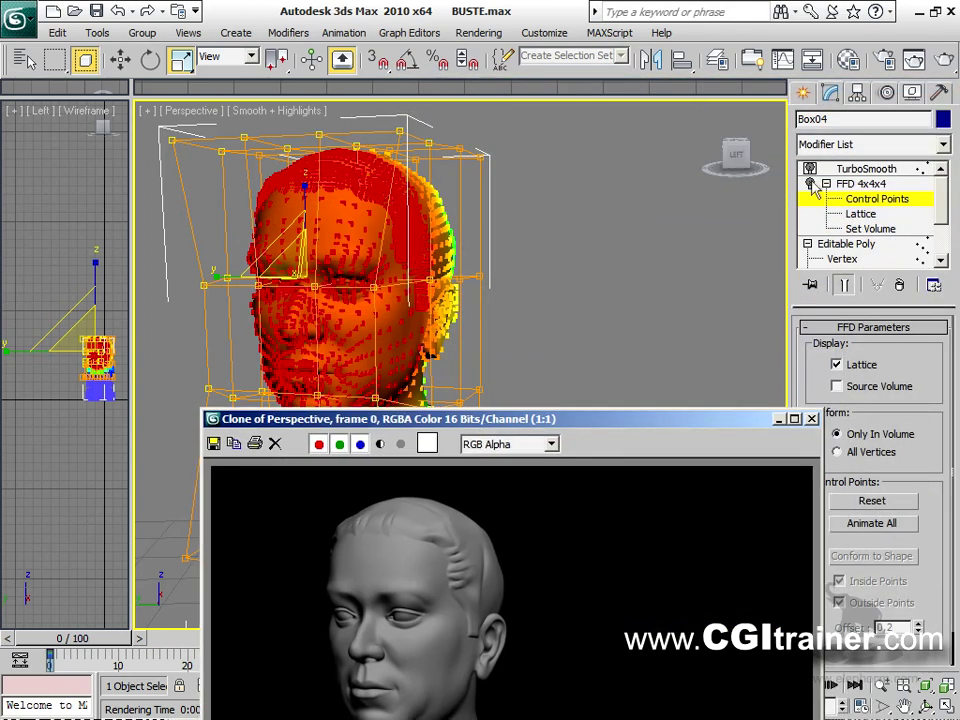
Step: Turn the FFD 4x4x4 back on, scale its selected control points along Y to narrow the head, and close the cloned frame
click(811, 185)
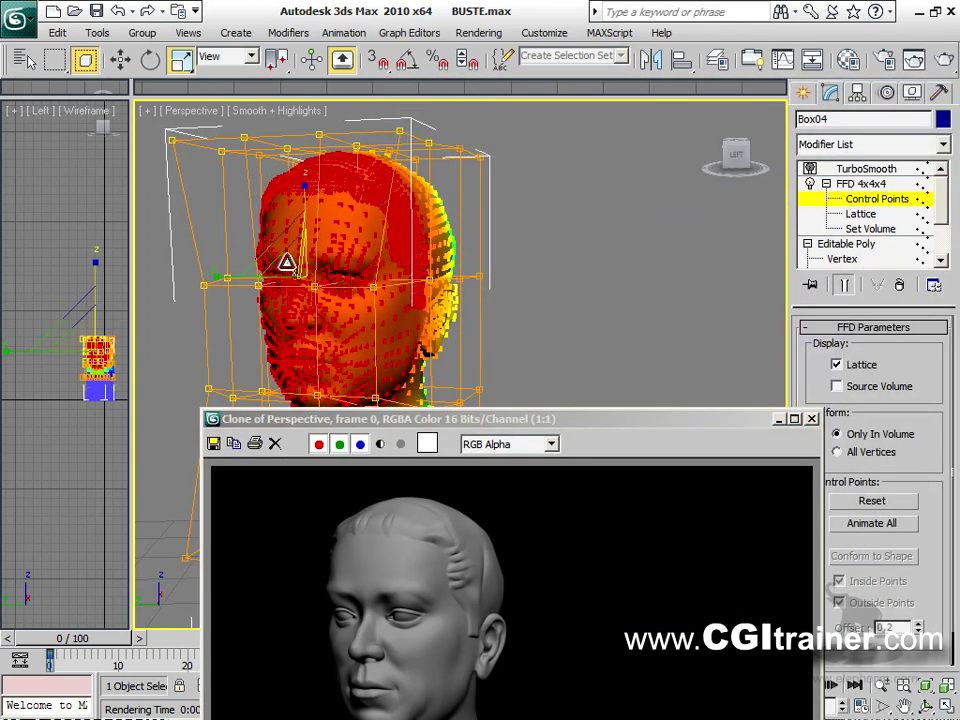
drag(285, 264, 224, 281)
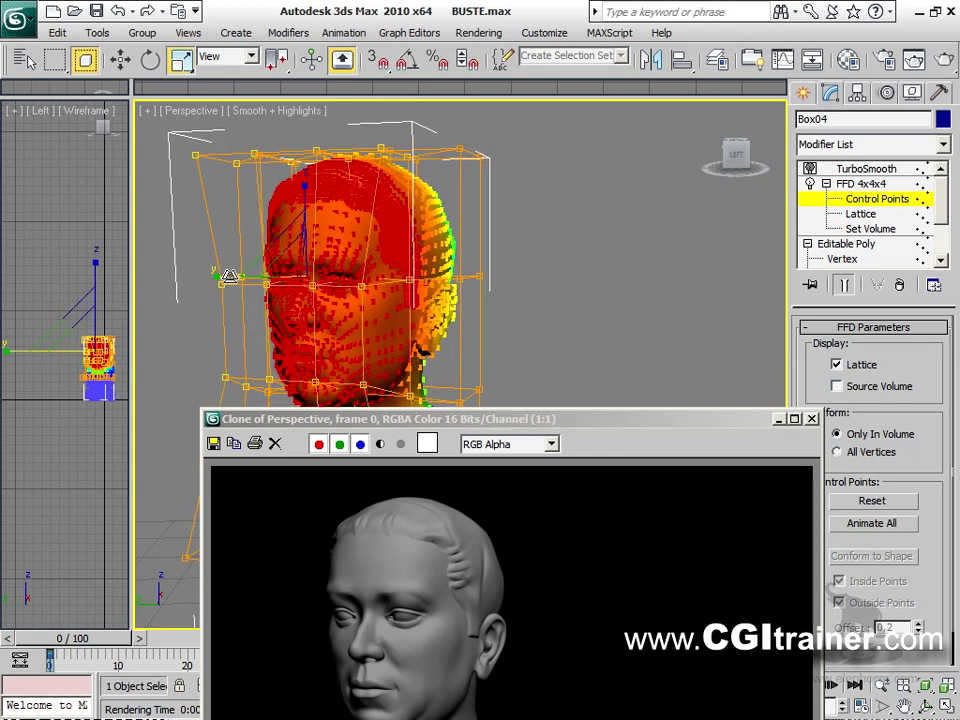
mouse_move(467, 424)
mouse_down()
mouse_move(475, 113)
mouse_move(418, 97)
mouse_up()
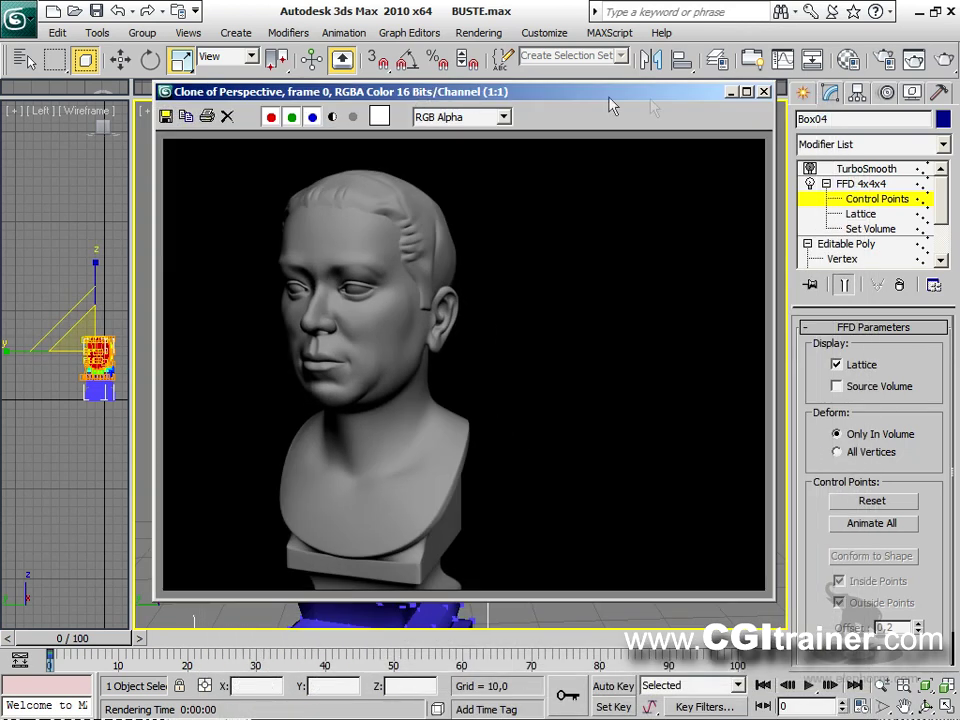
click(763, 92)
Step: Render the bust with the narrowed head and clone the new rendered frame
click(944, 60)
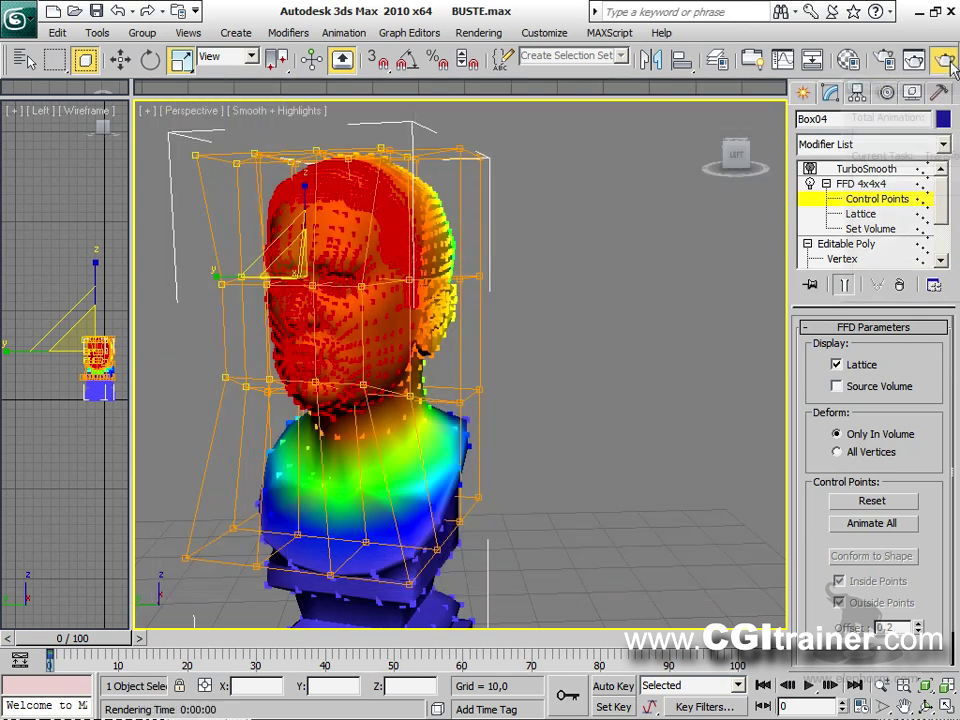
drag(556, 60, 381, 57)
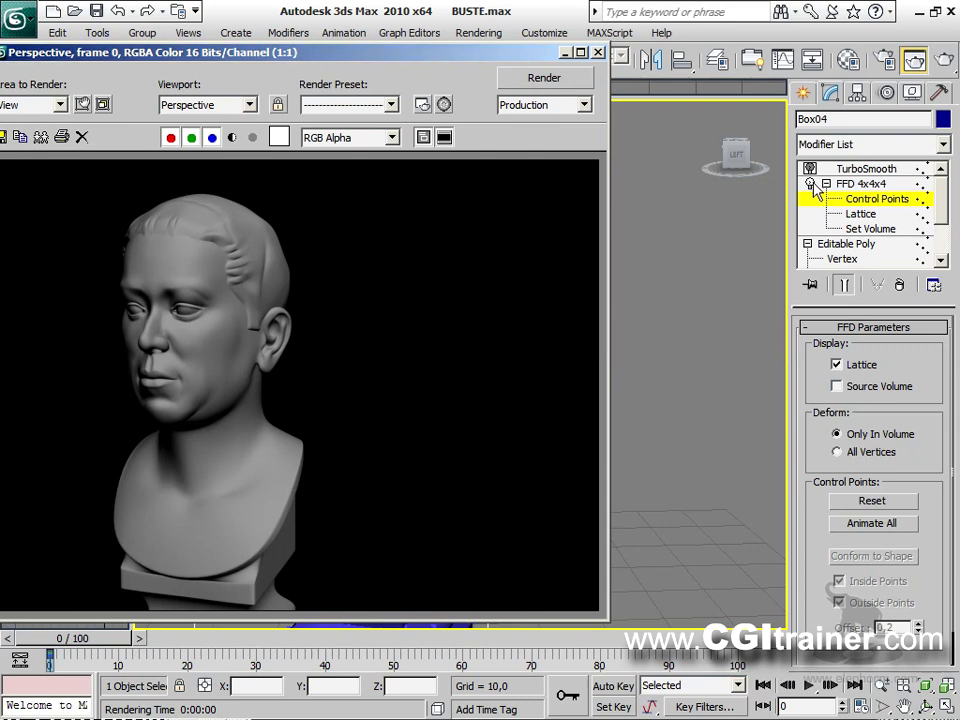
click(41, 137)
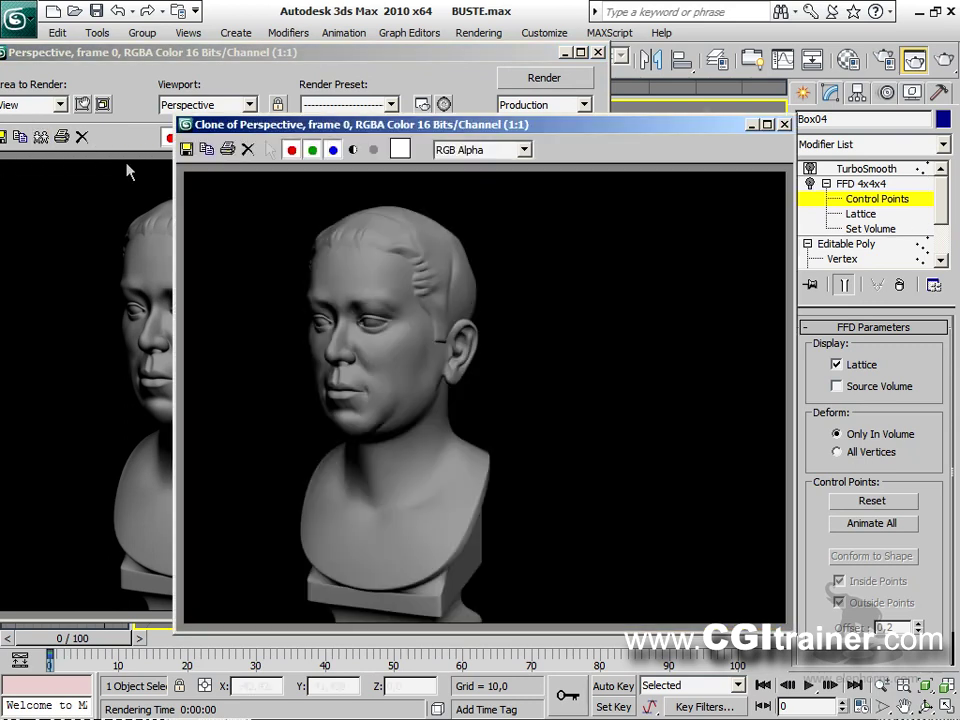
Step: Re-render the bust, compare it with the clone of the narrowed head, and close both render windows
click(521, 80)
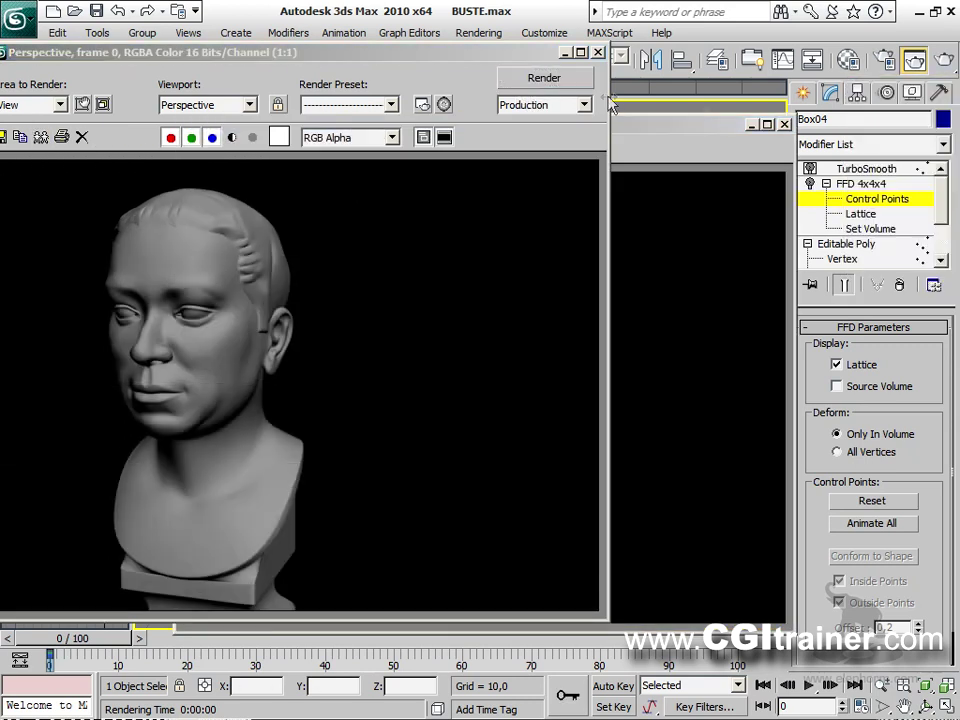
drag(627, 124, 746, 94)
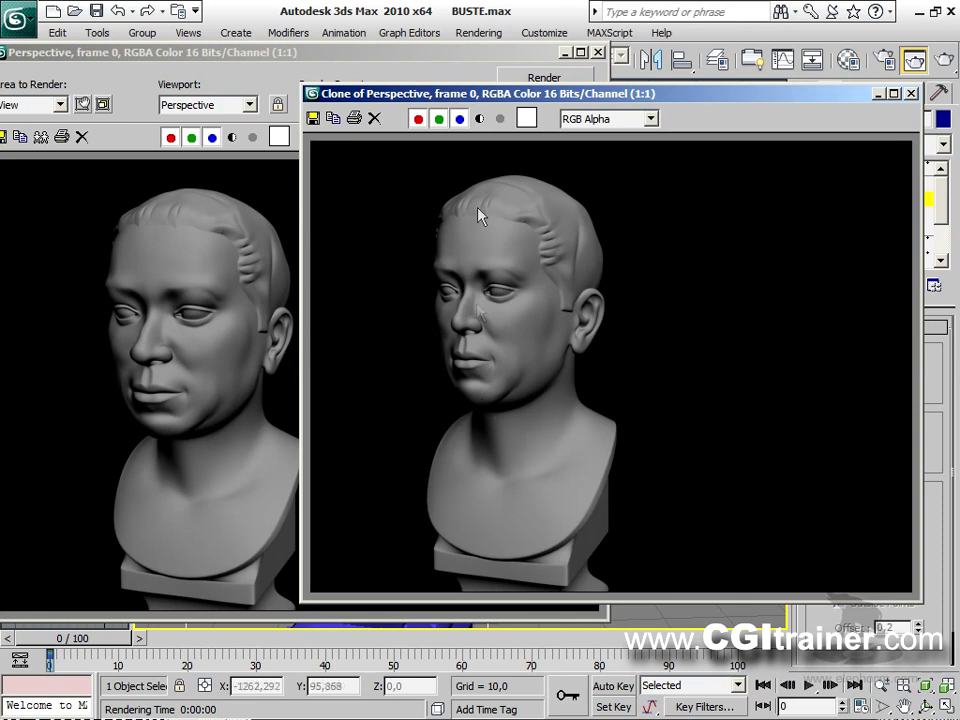
click(911, 93)
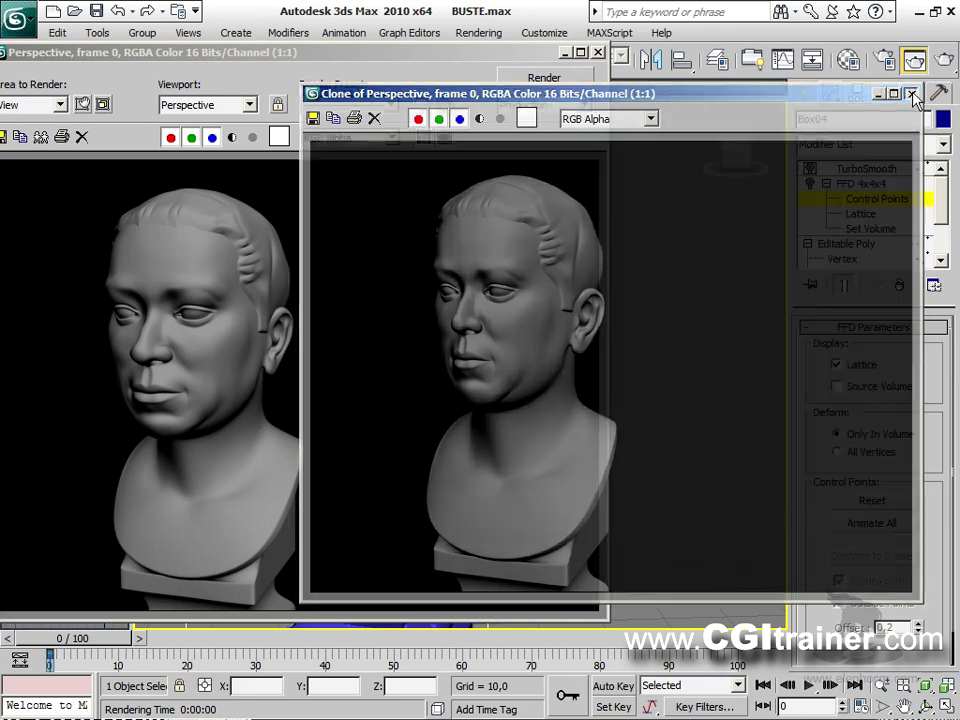
click(597, 52)
Step: Enter the vertex level of the bust's Editable Poly and select all the vertices of the head
alt+middle_drag(609, 361, 567, 323)
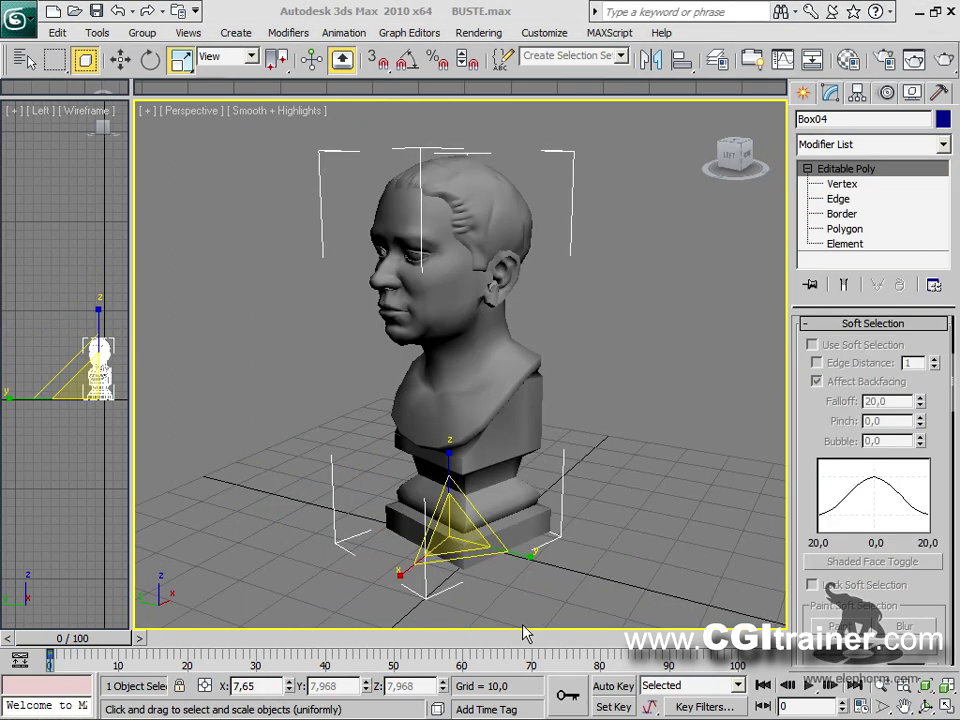
alt+middle_drag(655, 428, 602, 454)
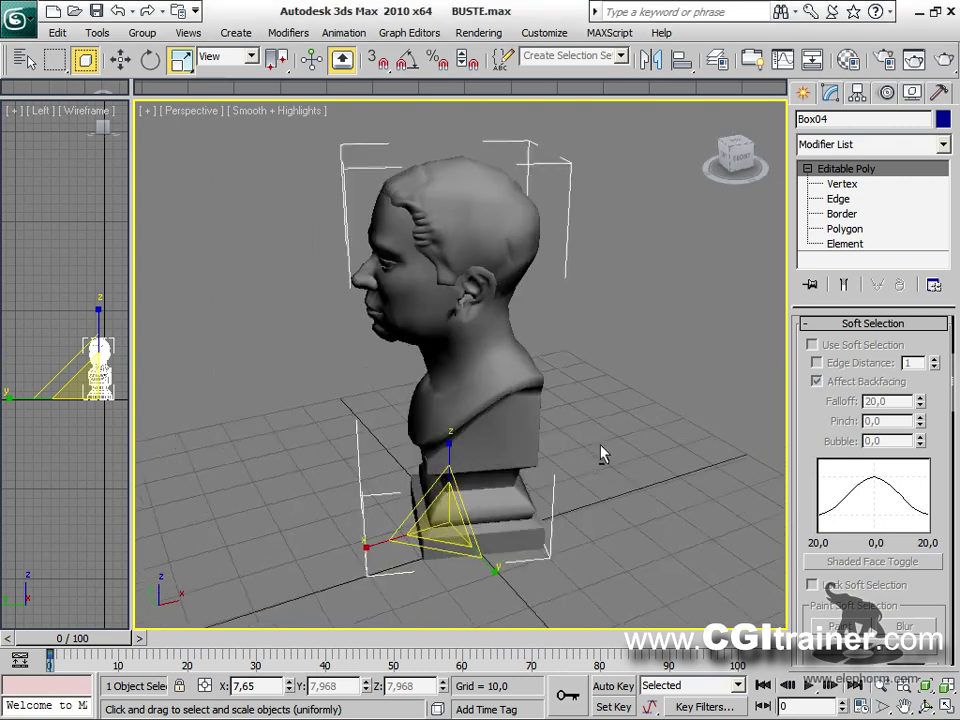
click(842, 184)
alt+middle_drag(501, 272, 620, 320)
drag(349, 118, 620, 335)
alt+middle_drag(668, 428, 830, 460)
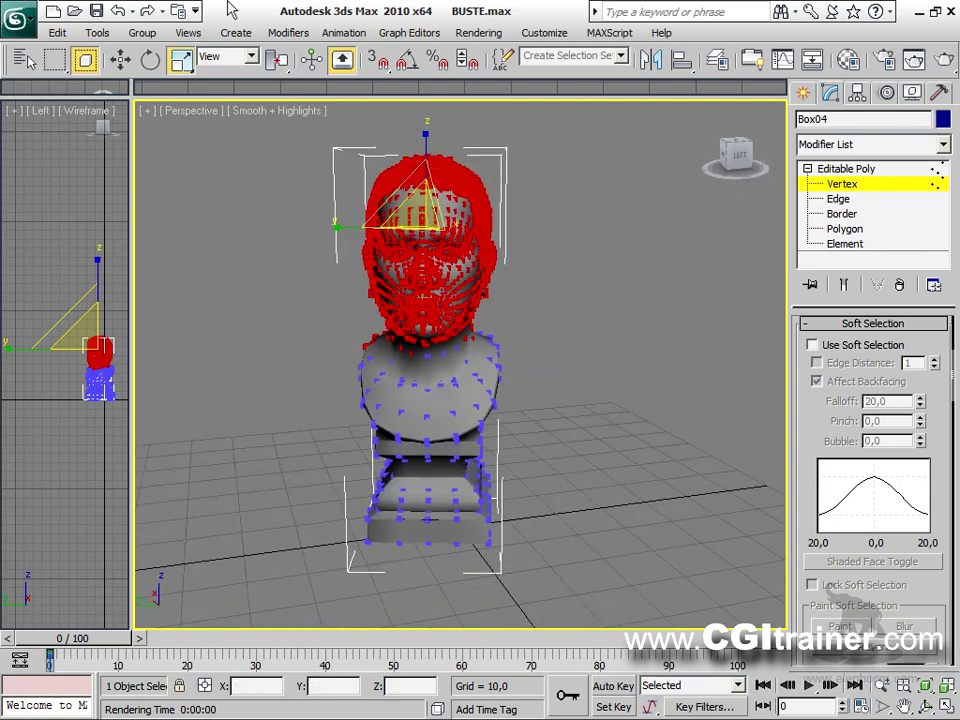
Step: Apply an FFD 4x4x4 modifier to the selected head vertices and enter its Set Volume level
click(288, 32)
mouse_move(386, 288)
click(452, 321)
mouse_move(540, 337)
alt+middle_down()
mouse_move(675, 326)
mouse_move(660, 320)
alt+middle_up()
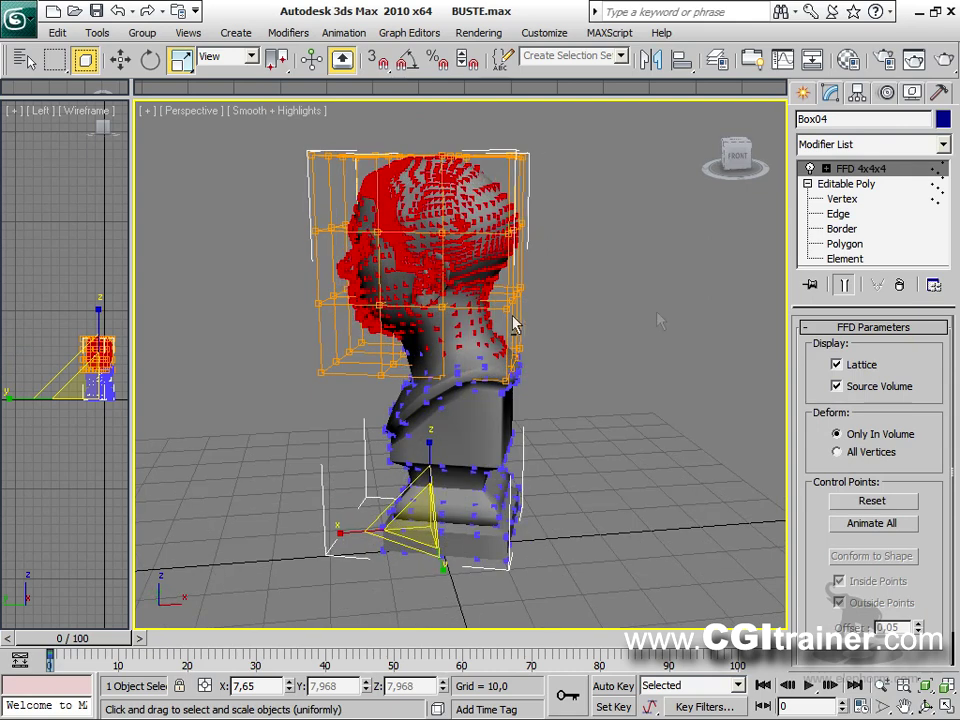
click(826, 169)
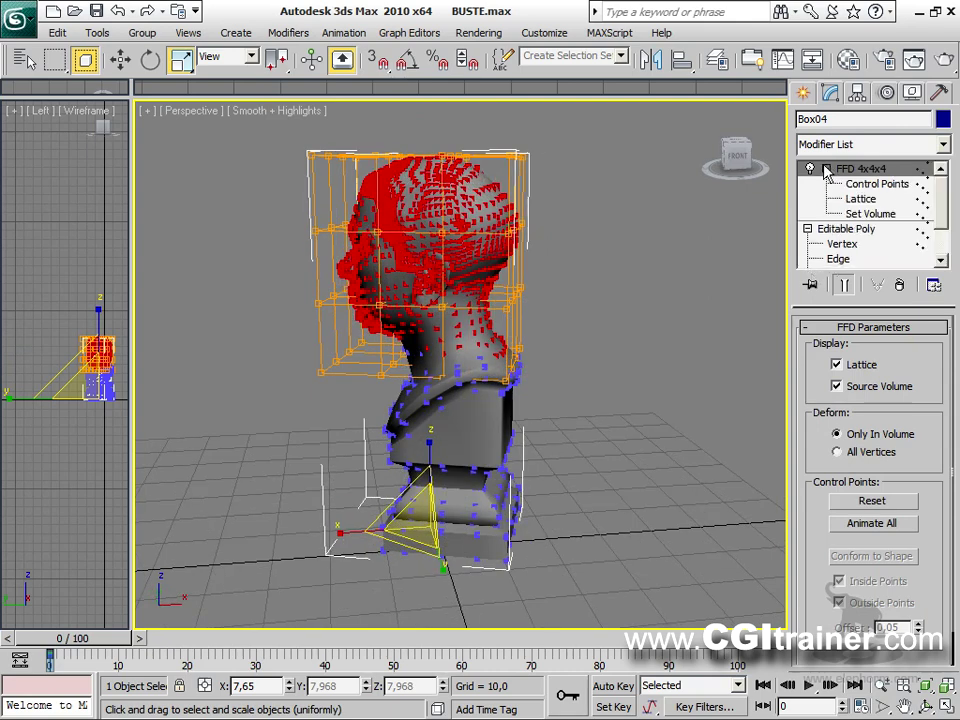
click(866, 214)
Step: Move the upper-back, upper-front, chin and nape lattice points inwards so the FFD volume follows the head's side profile
alt+middle_drag(460, 400, 533, 163)
drag(484, 276, 484, 274)
right_click(500, 288)
click(530, 300)
drag(517, 202, 507, 212)
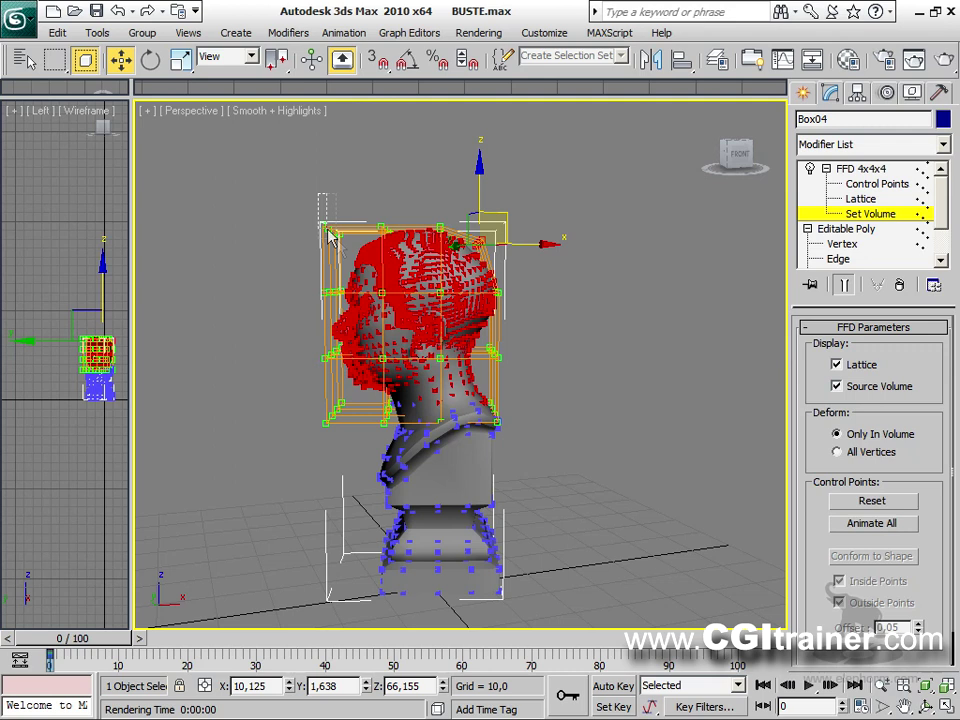
mouse_move(340, 220)
mouse_down()
mouse_move(352, 245)
mouse_move(369, 212)
mouse_move(355, 212)
mouse_up()
drag(351, 438, 352, 388)
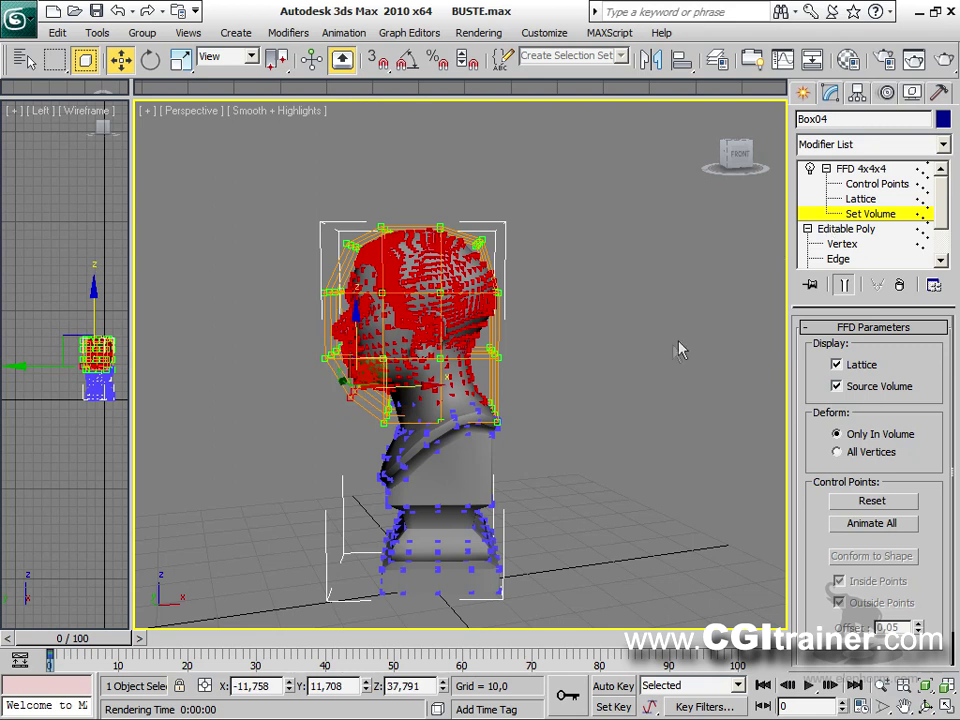
drag(472, 347, 498, 322)
Step: Scale the top row and the jaw-level row of lattice points along Y to fit the head's width from the front
alt+middle_drag(396, 336, 560, 344)
drag(326, 154, 573, 275)
right_click(473, 213)
click(500, 263)
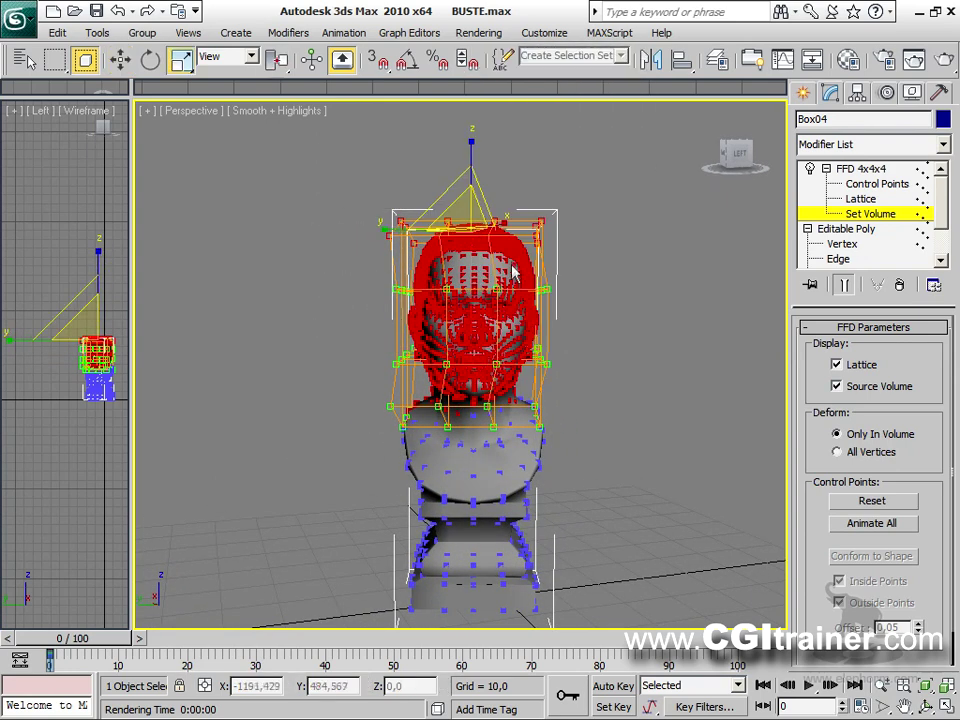
drag(362, 384, 566, 342)
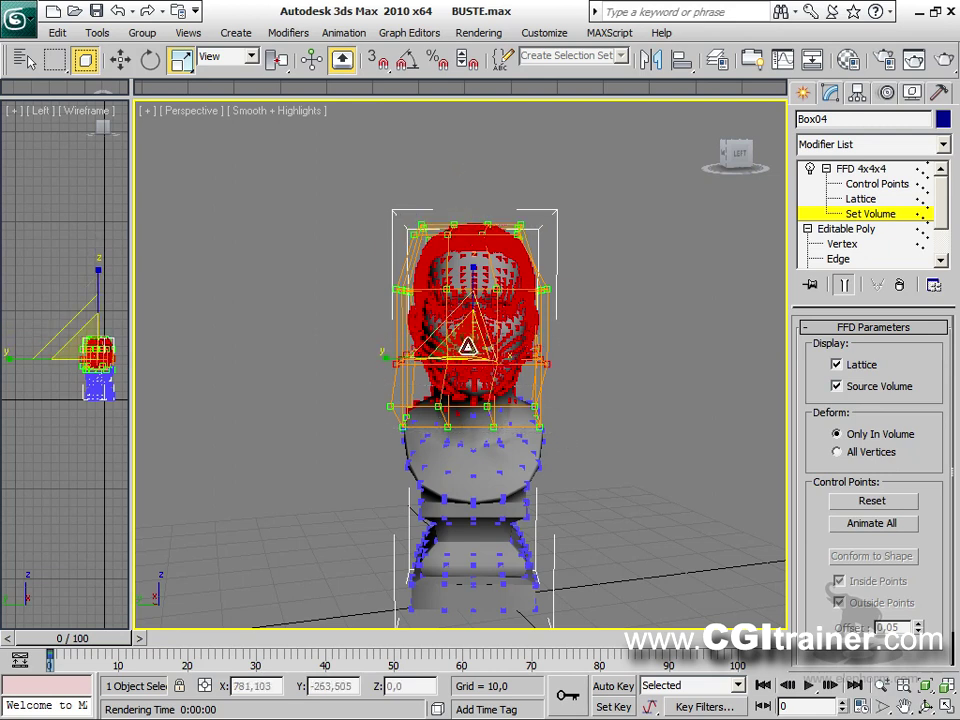
Step: Enter the FFD's Control Points level with the Move tool active and turn off the Source Volume display
click(870, 185)
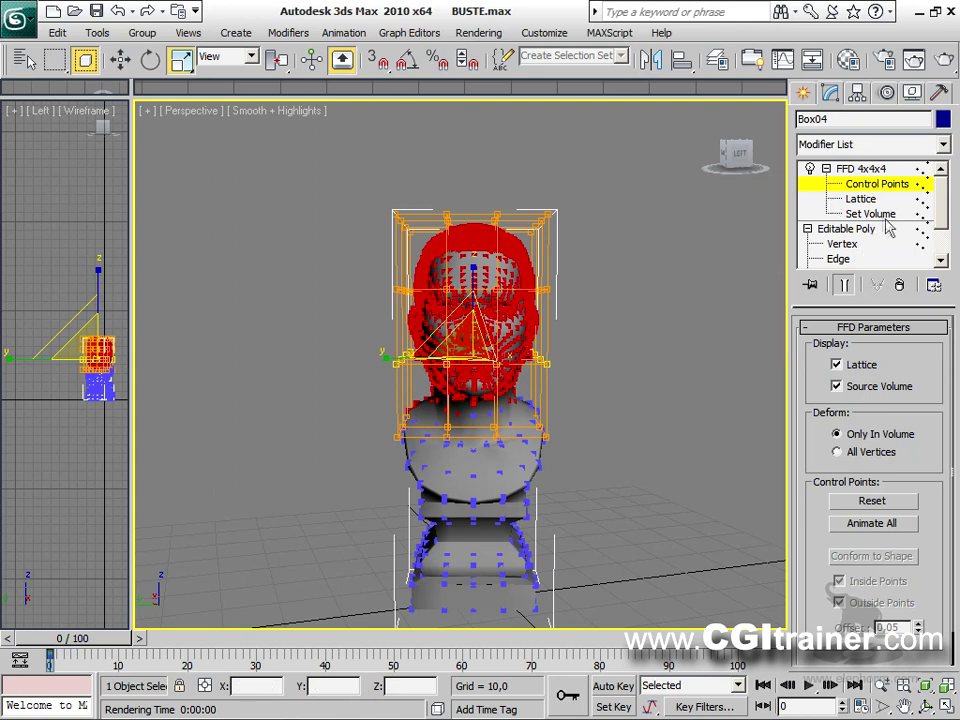
click(870, 214)
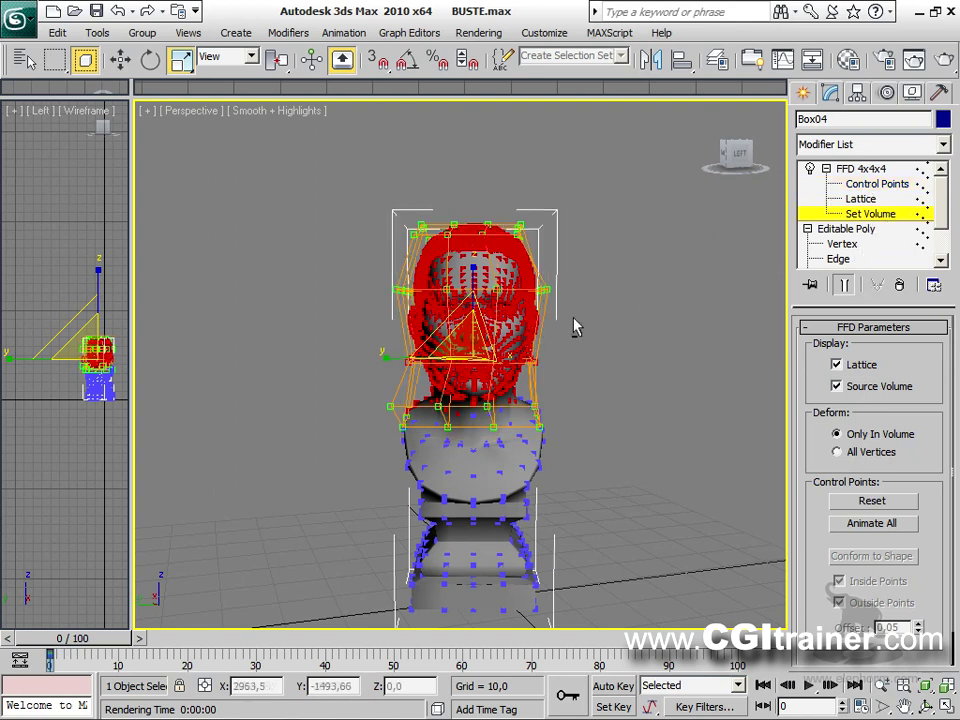
alt+middle_drag(574, 326, 688, 342)
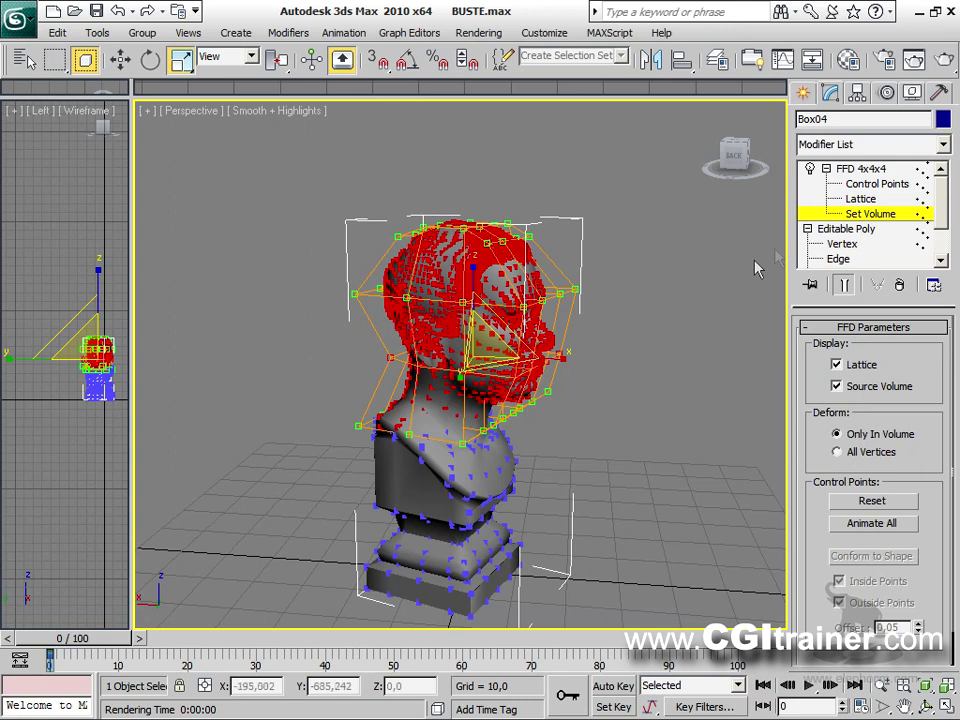
click(876, 184)
right_click(784, 268)
click(697, 290)
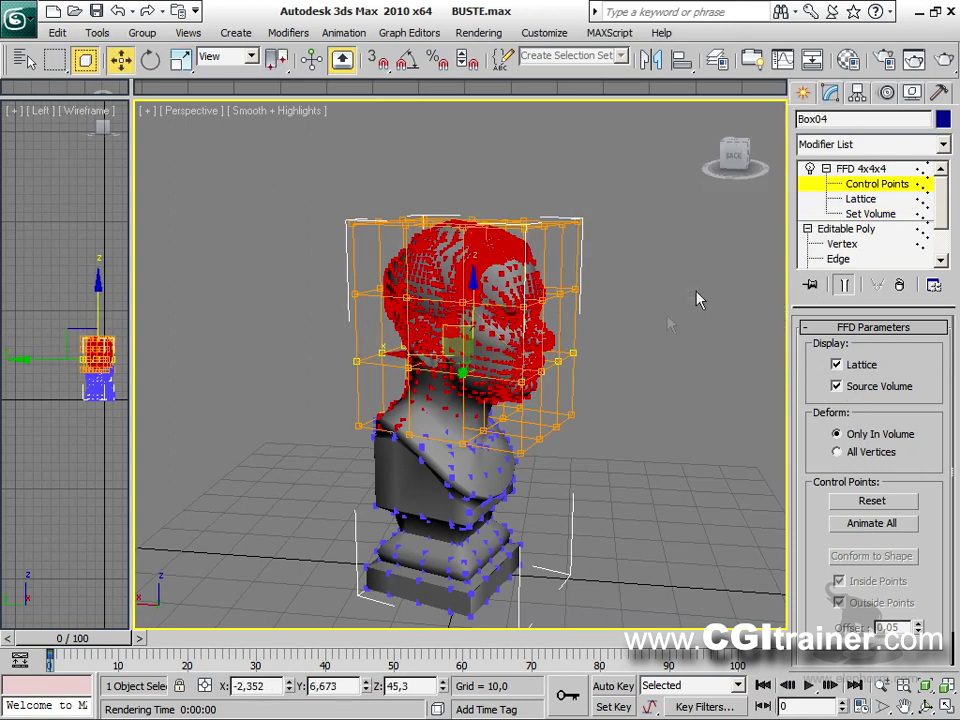
click(869, 388)
alt+middle_drag(617, 374, 597, 312)
scroll(540, 321, up, 3)
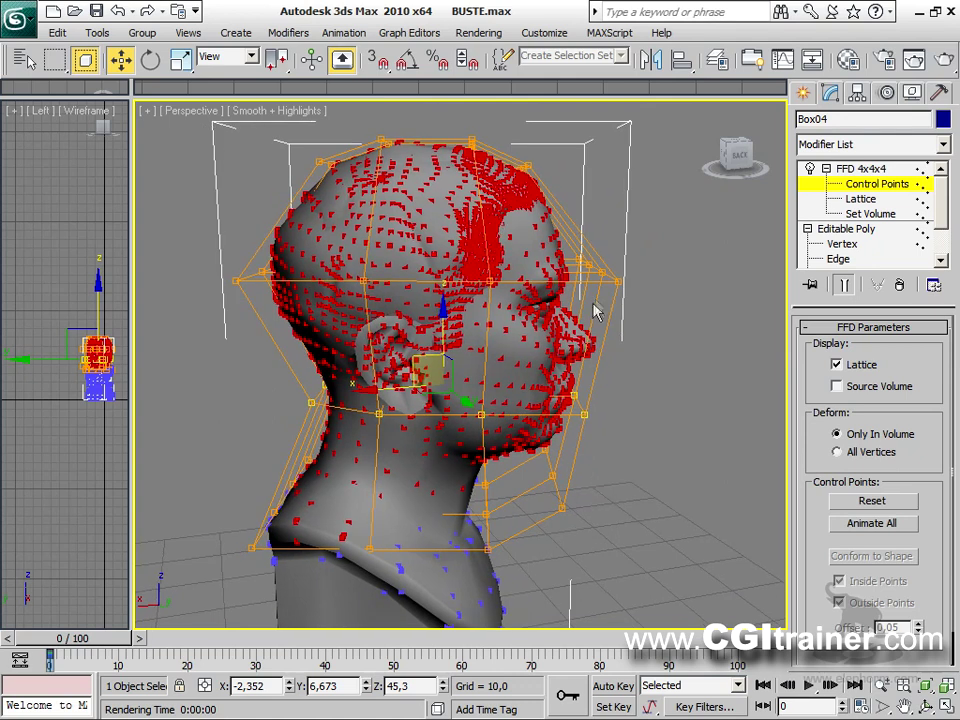
Step: Raise the front forehead row of control points and move the front mouth-level row back towards the head along X
drag(588, 271, 554, 202)
alt+middle_drag(583, 306, 340, 288)
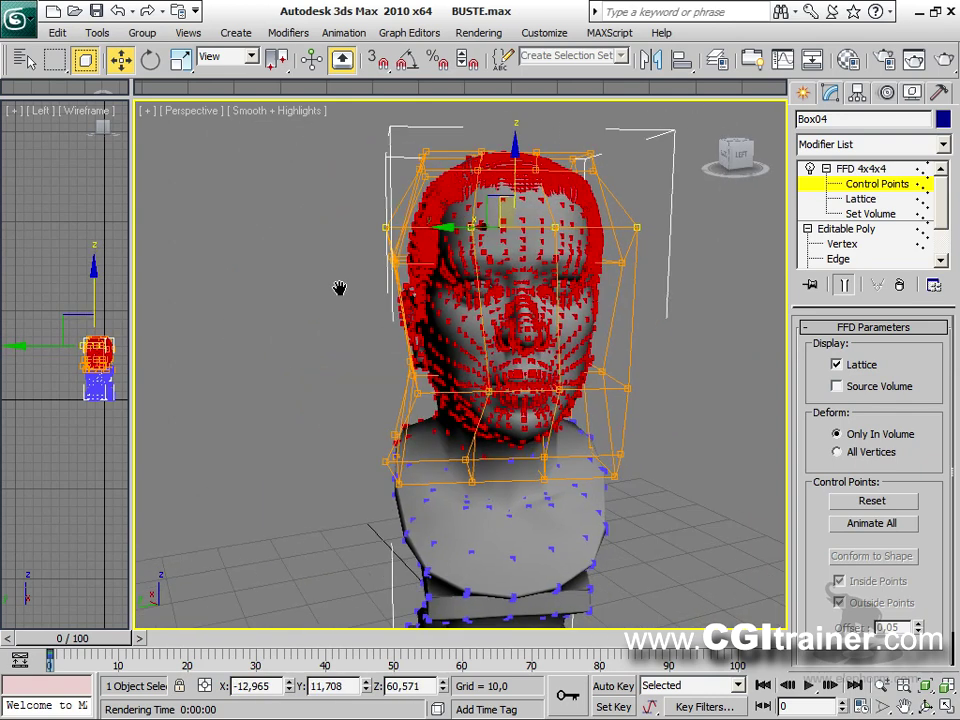
click(602, 370)
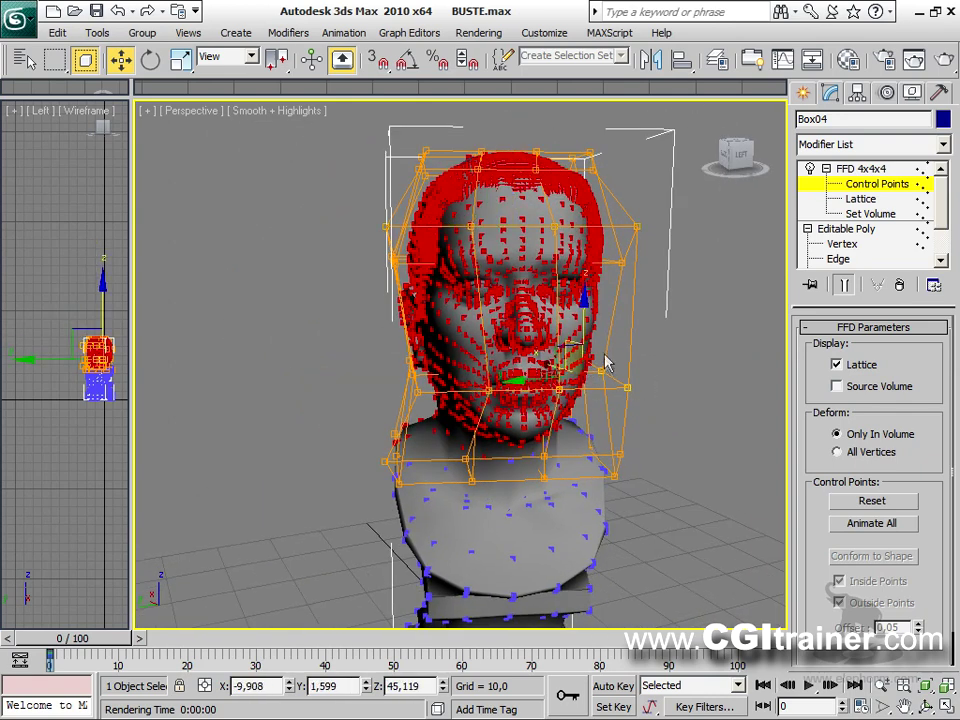
drag(578, 340, 380, 360)
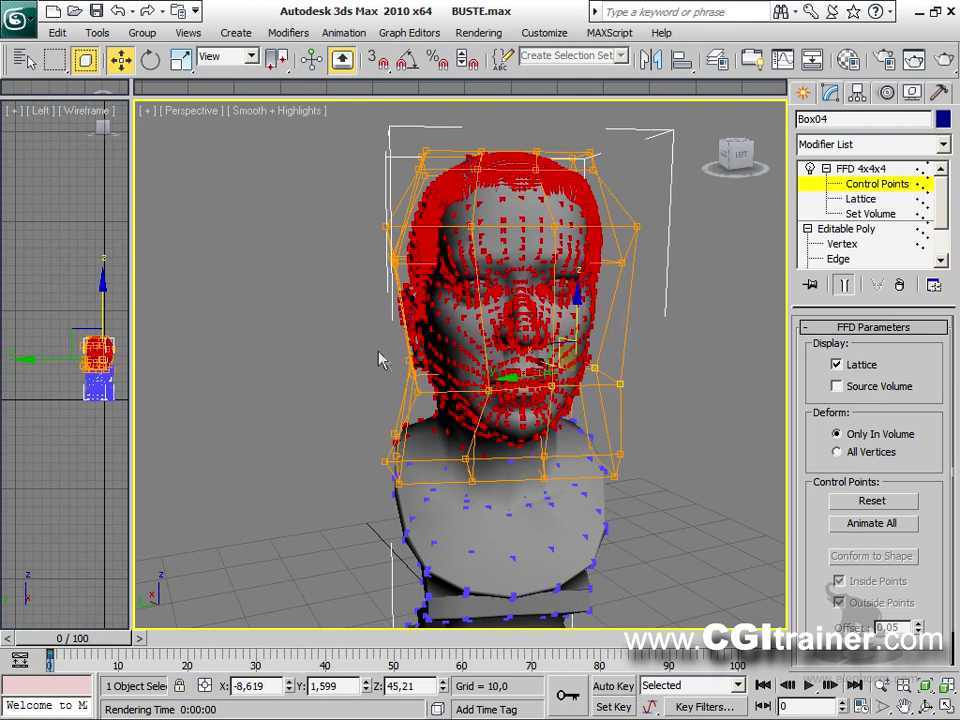
Step: Move the control points beside the jaw and at the back of the head, and clear the selection
drag(447, 402, 447, 402)
drag(395, 344, 421, 322)
alt+middle_drag(421, 322, 614, 324)
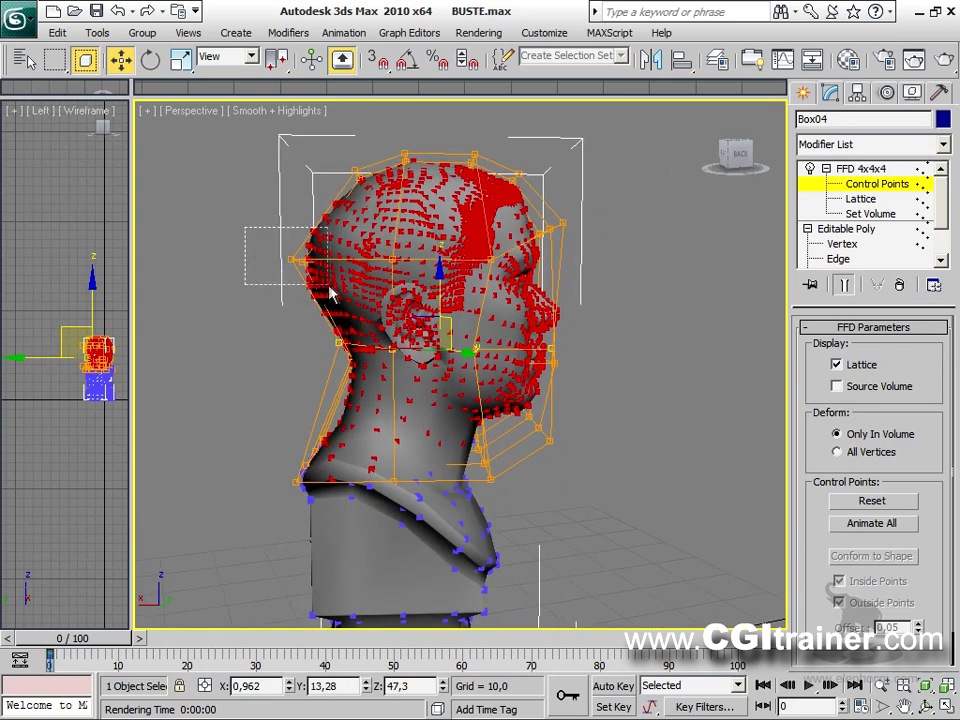
drag(331, 293, 320, 288)
drag(300, 226, 317, 210)
alt+middle_drag(399, 328, 525, 389)
click(573, 313)
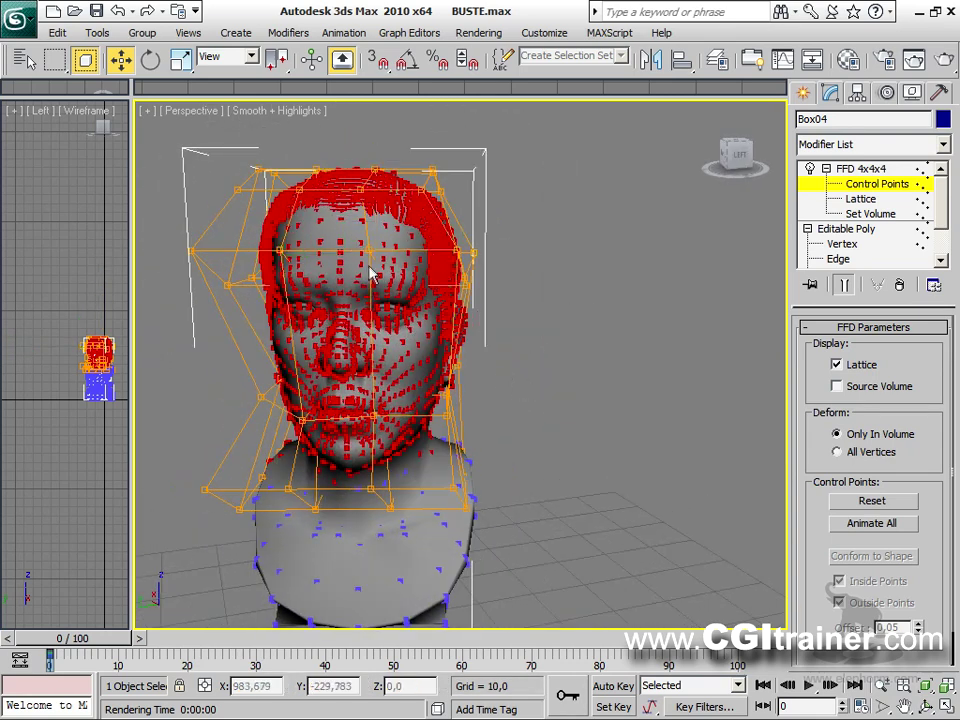
Step: Lower the two middle control points in front of the forehead along Z, one at a time
click(367, 251)
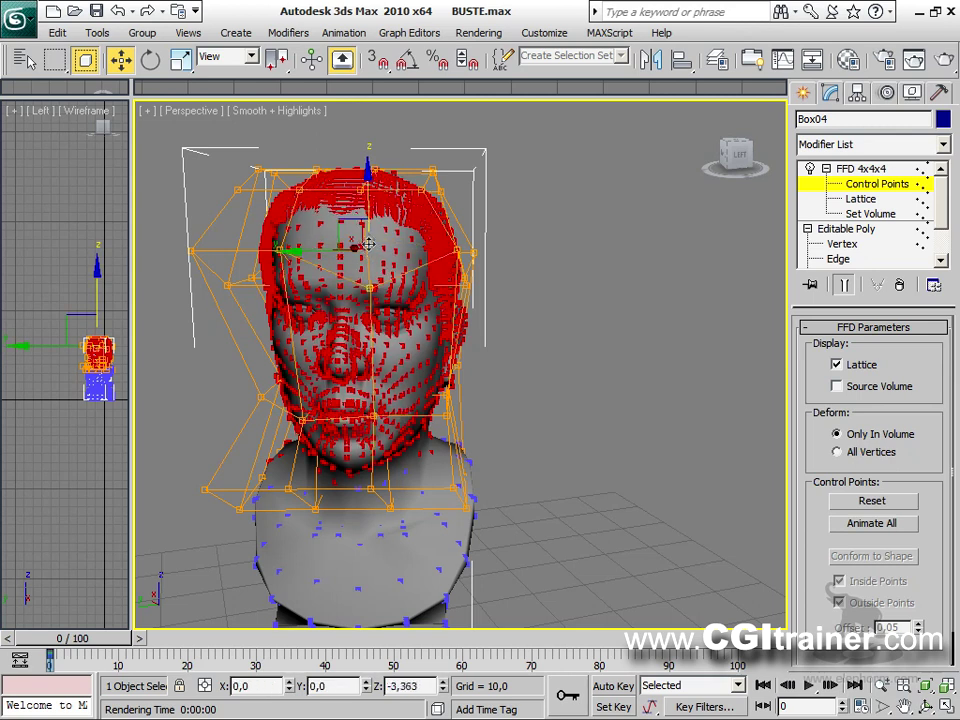
click(276, 249)
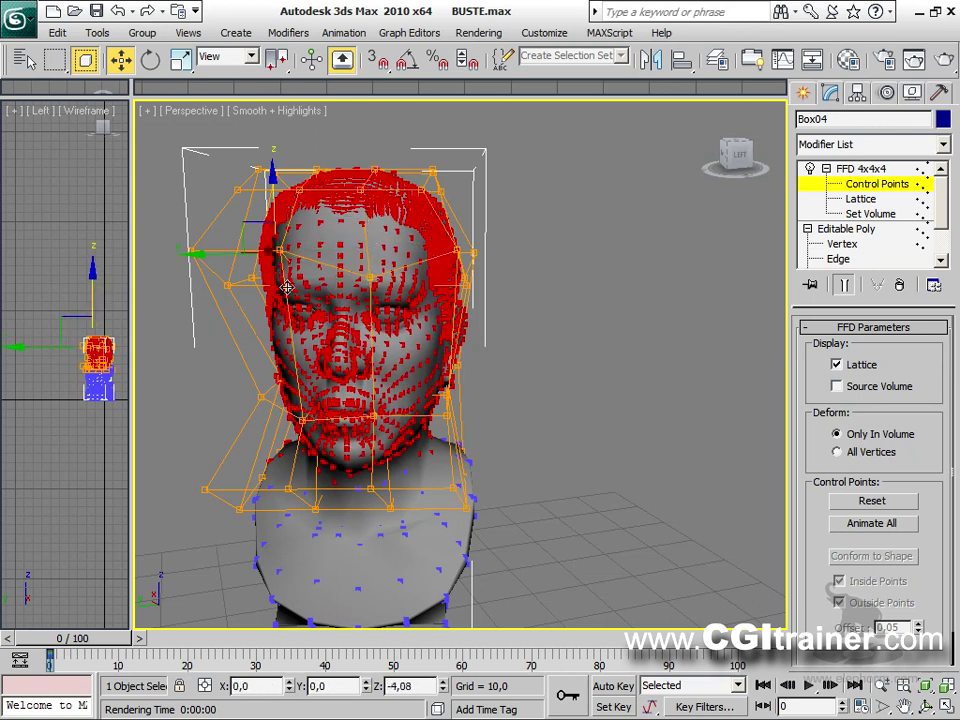
mouse_move(289, 265)
mouse_down()
mouse_move(278, 224)
mouse_move(281, 248)
mouse_up()
alt+middle_drag(280, 246, 356, 230)
scroll(356, 230, down, 6)
scroll(470, 370, up, 8)
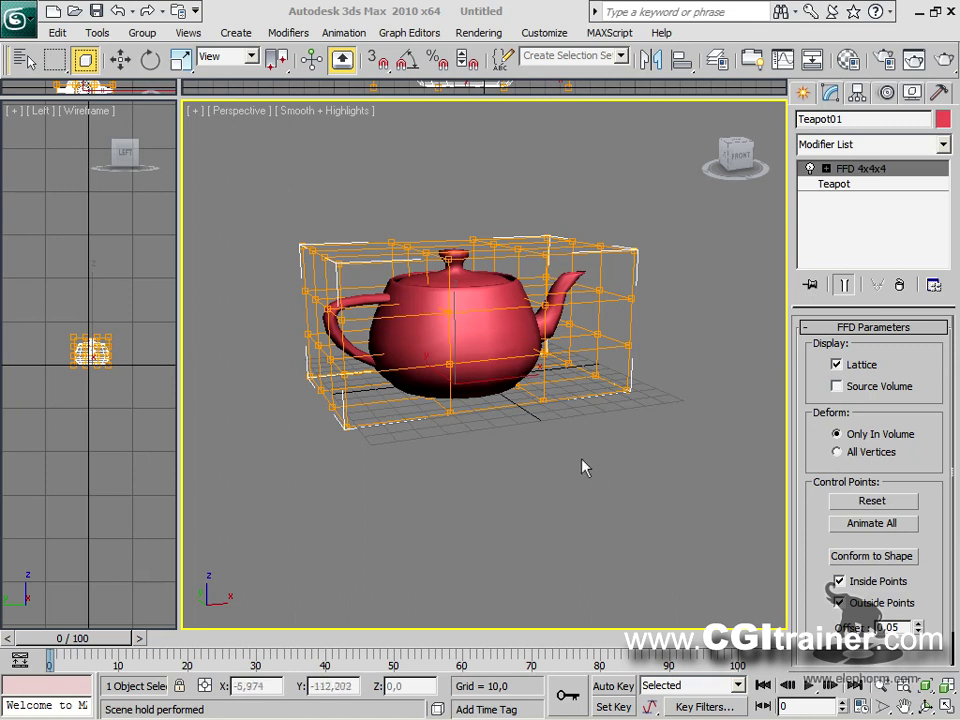
Step: Conform the teapot's FFD 4x4x4 lattice to its shape, inspect the fit, and reset the control points
alt+middle_drag(632, 448, 606, 448)
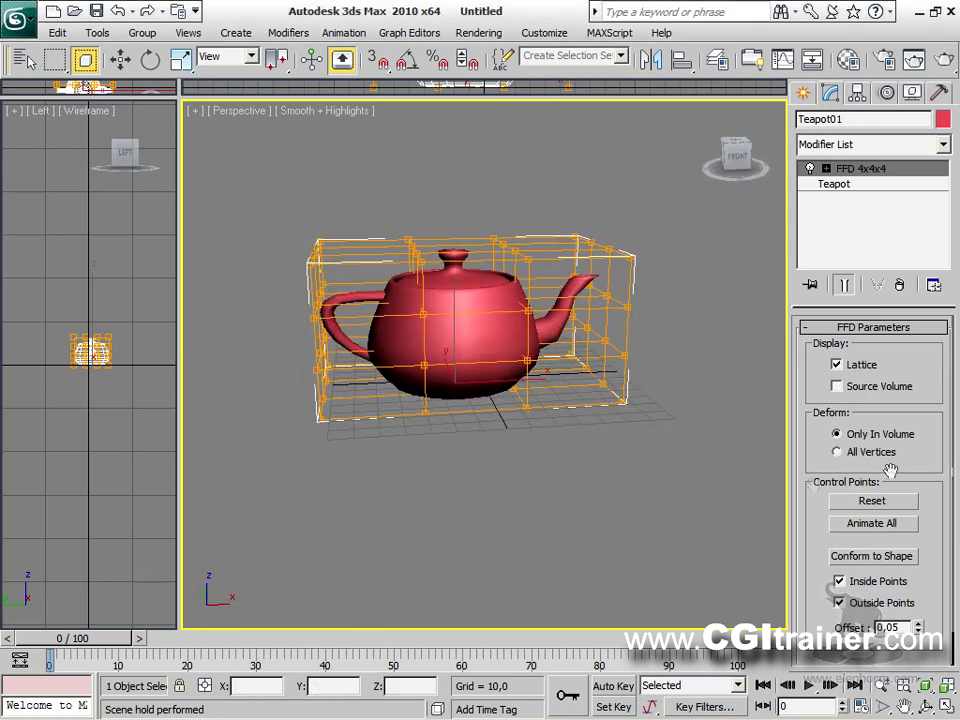
click(868, 556)
alt+middle_drag(625, 373, 613, 303)
alt+middle_drag(670, 427, 630, 403)
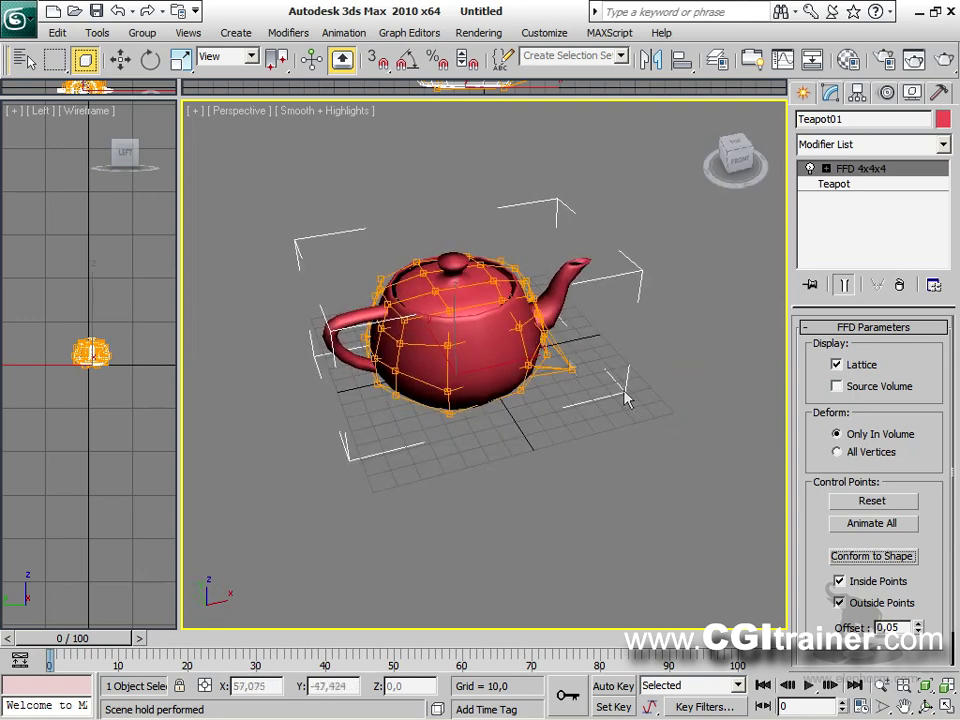
alt+middle_drag(630, 422, 650, 390)
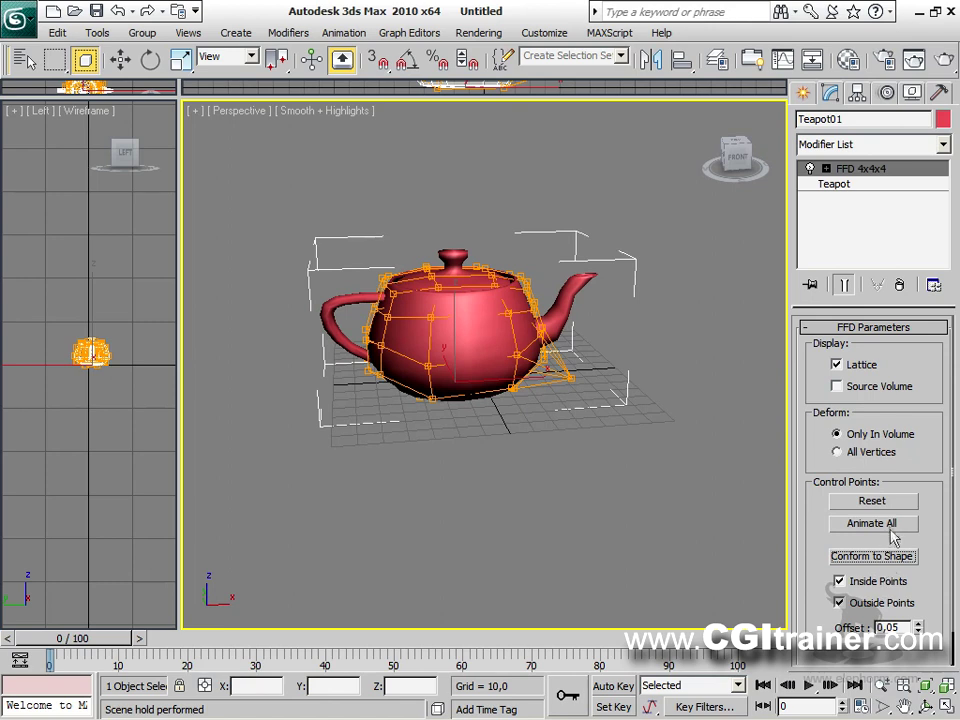
click(885, 501)
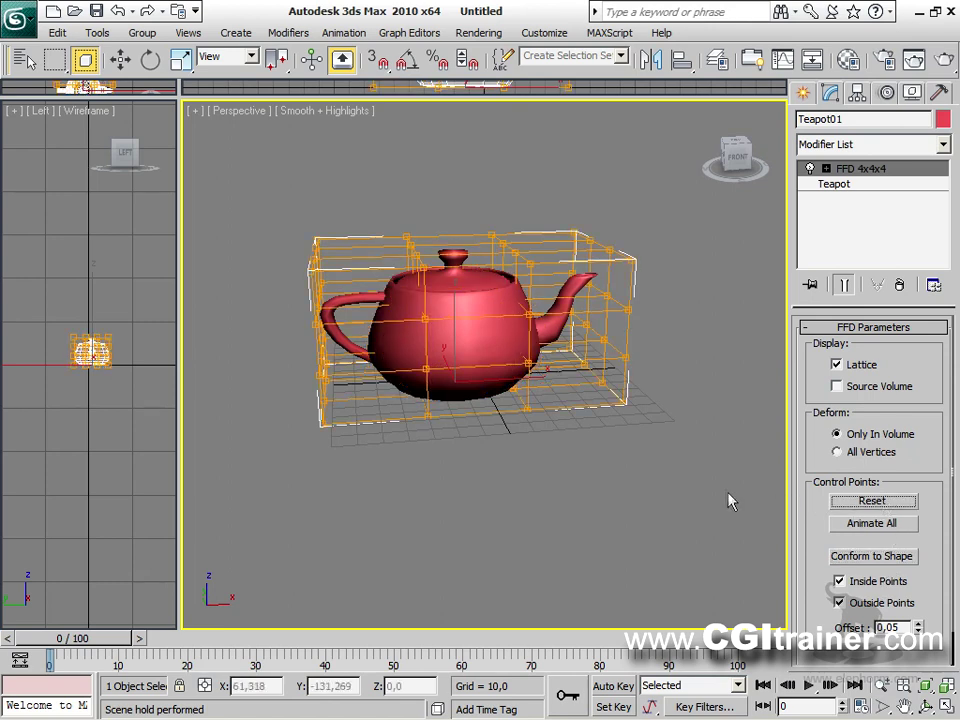
alt+middle_drag(662, 444, 690, 463)
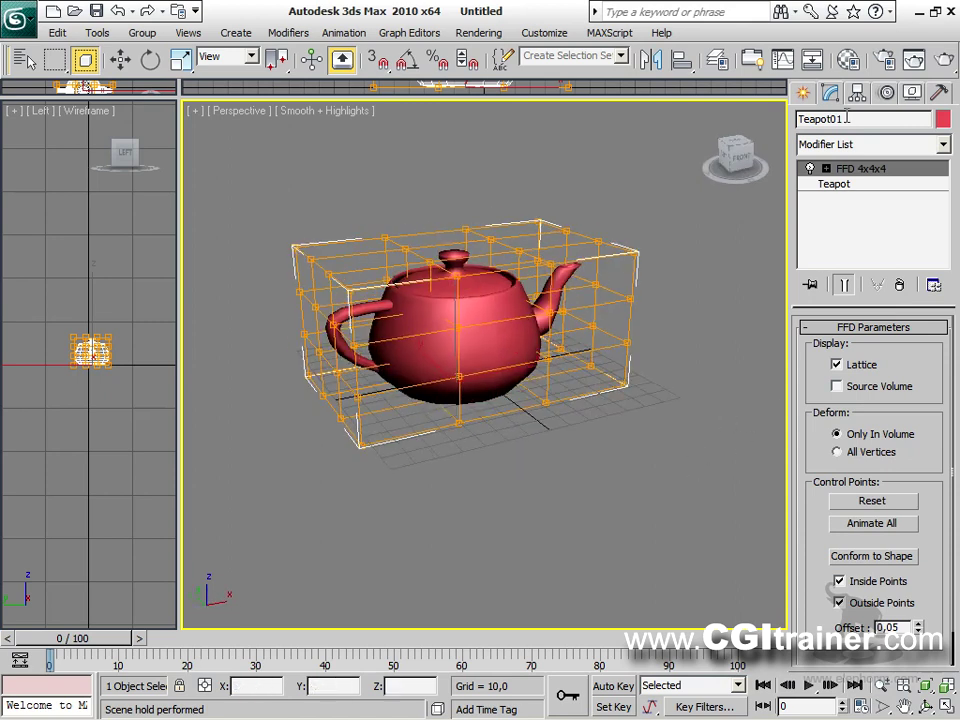
Step: Enter the Set Volume level of the teapot's FFD 4x4x4 and conform the lattice to the shape
click(826, 168)
click(866, 213)
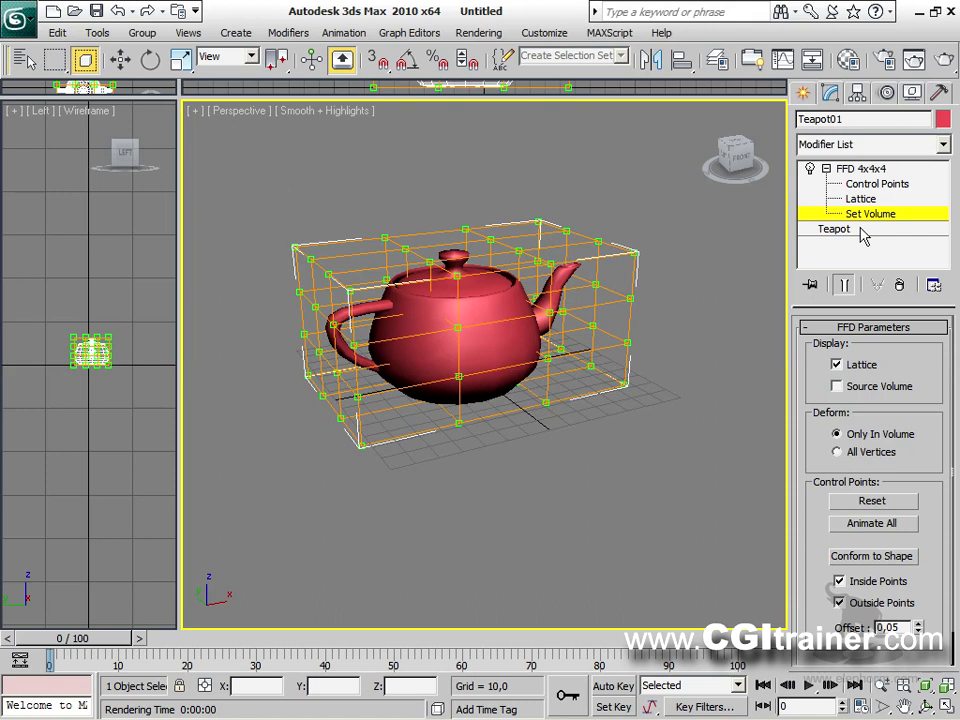
alt+middle_drag(744, 364, 536, 516)
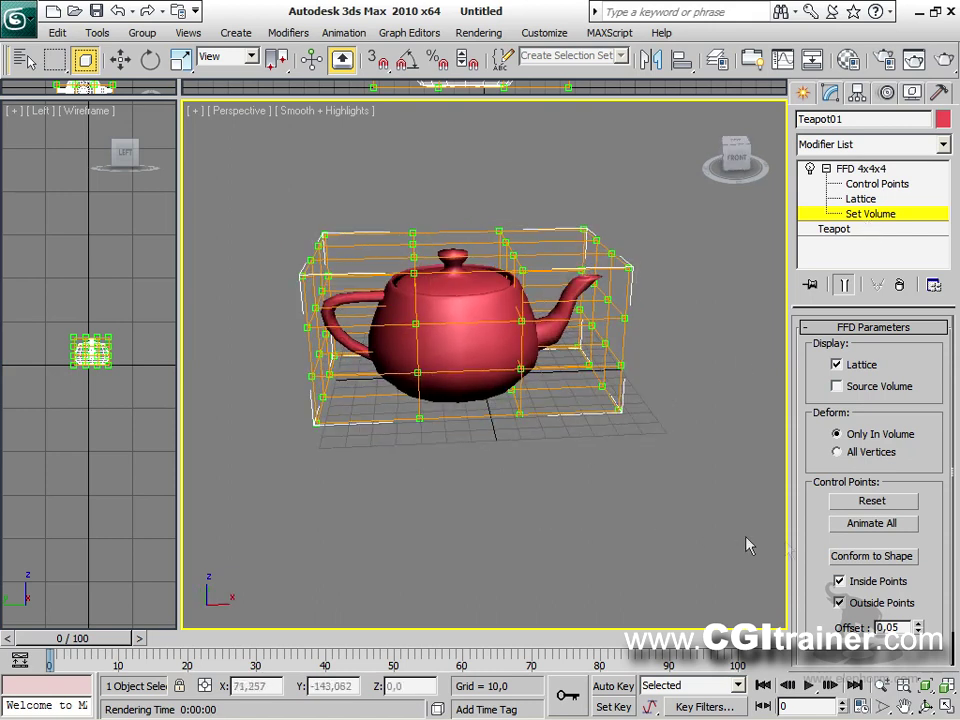
click(874, 557)
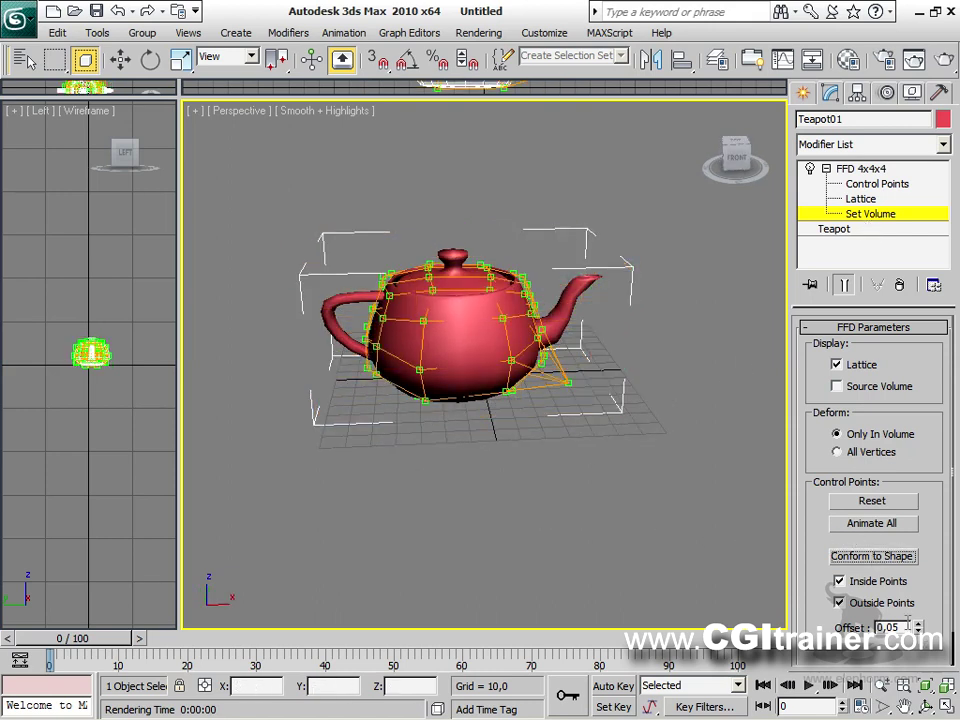
Step: Set the conform offset to 0,2, reset the lattice, and conform it to the teapot's shape again
drag(918, 630, 918, 442)
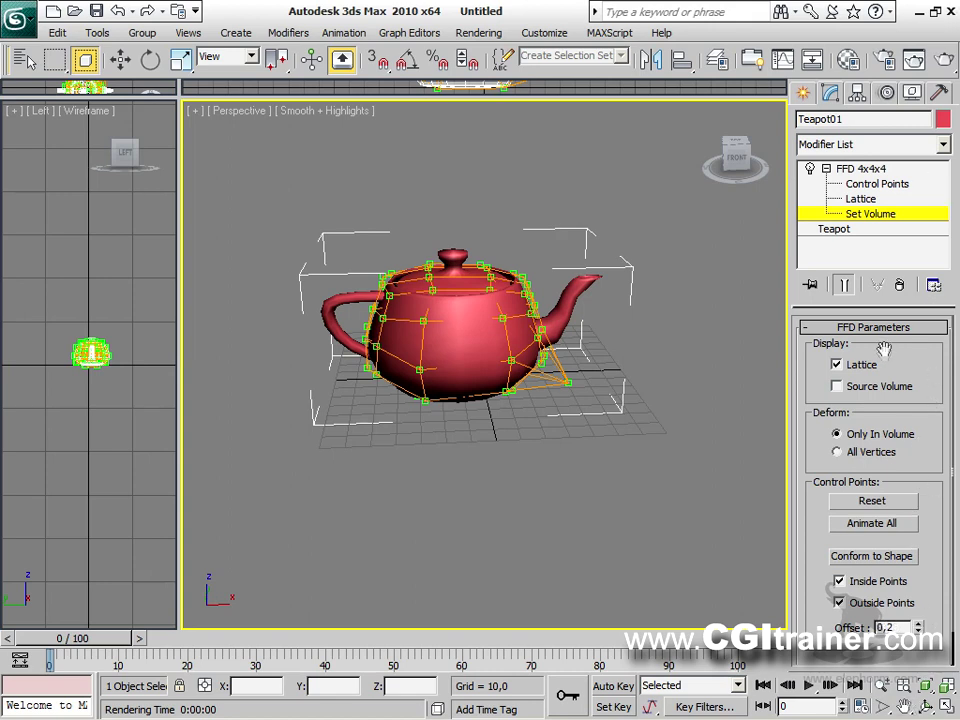
click(893, 503)
click(905, 556)
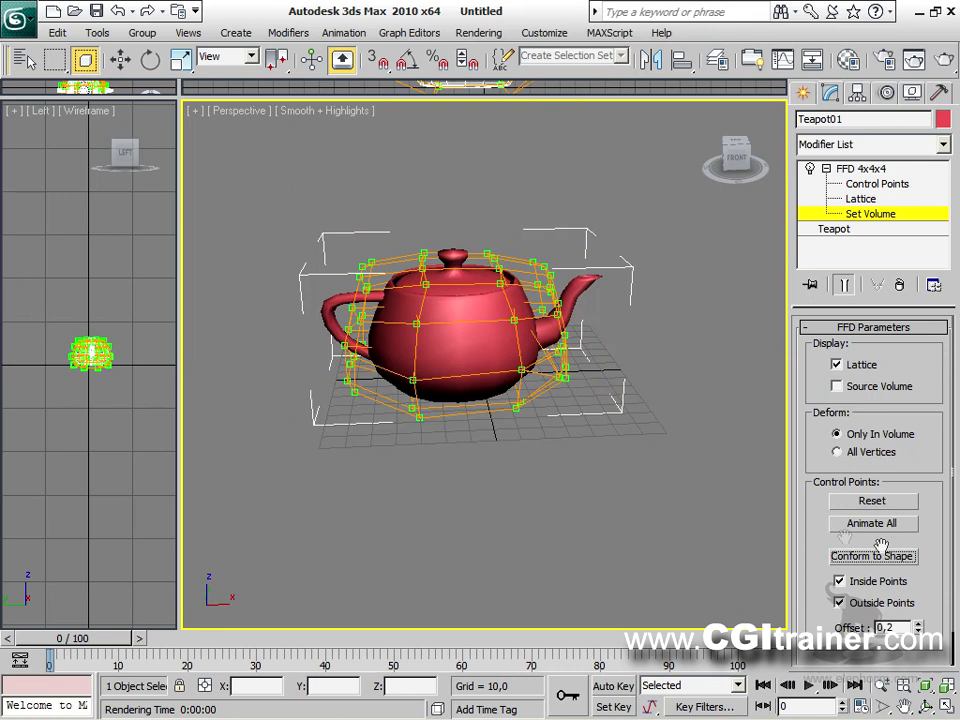
alt+middle_drag(458, 318, 549, 249)
alt+middle_drag(606, 360, 561, 387)
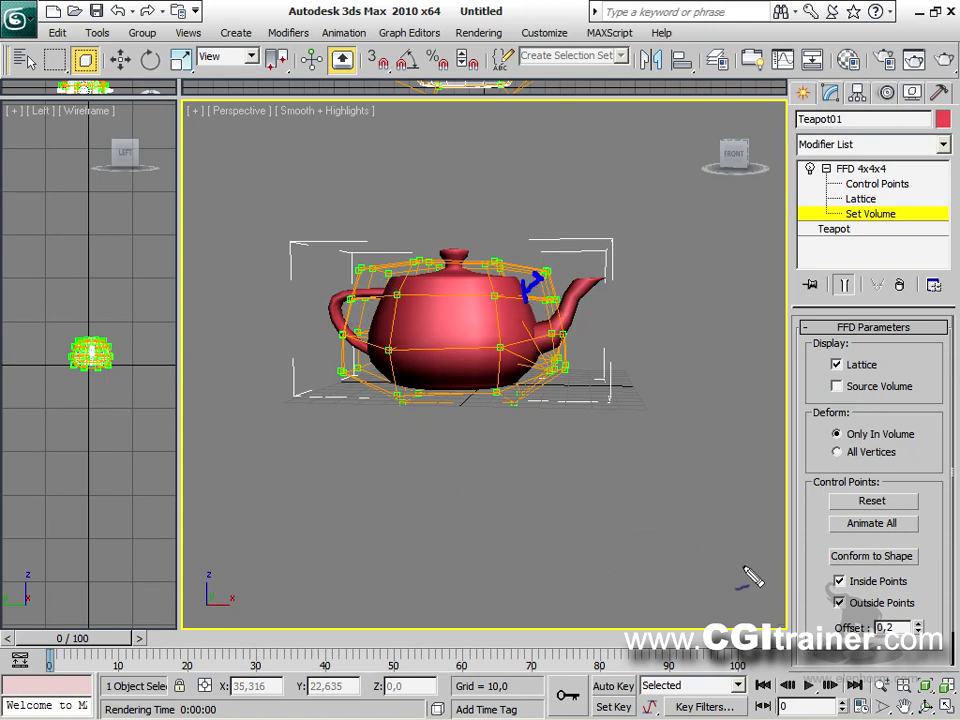
mouse_move(560, 343)
mouse_down()
mouse_move(610, 268)
mouse_move(590, 268)
mouse_up()
drag(300, 262, 305, 288)
click(304, 306)
drag(452, 188, 461, 210)
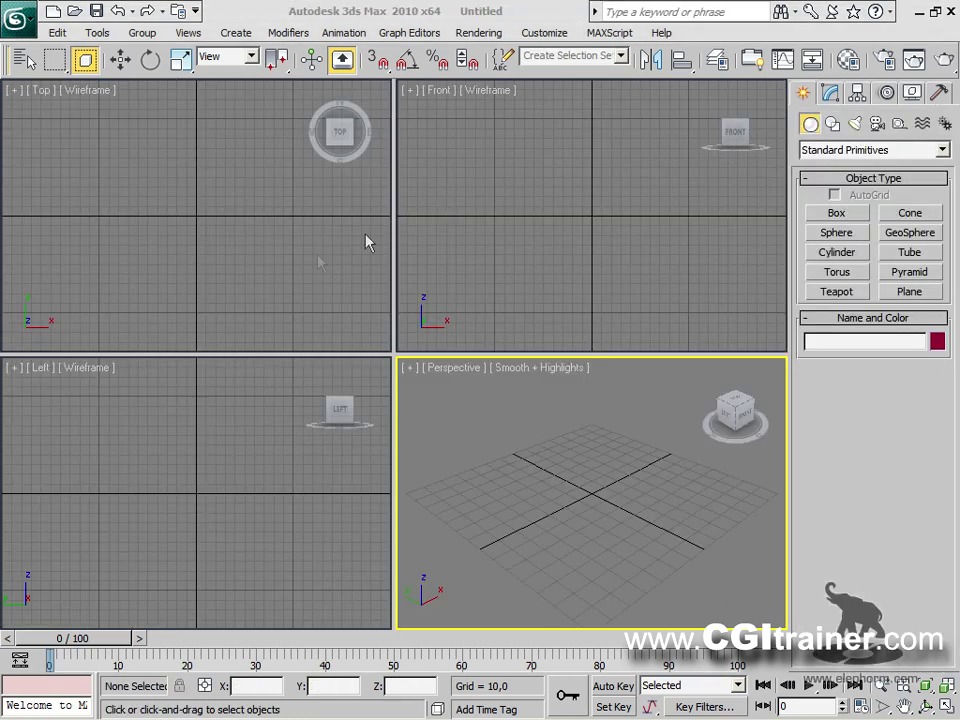
click(288, 32)
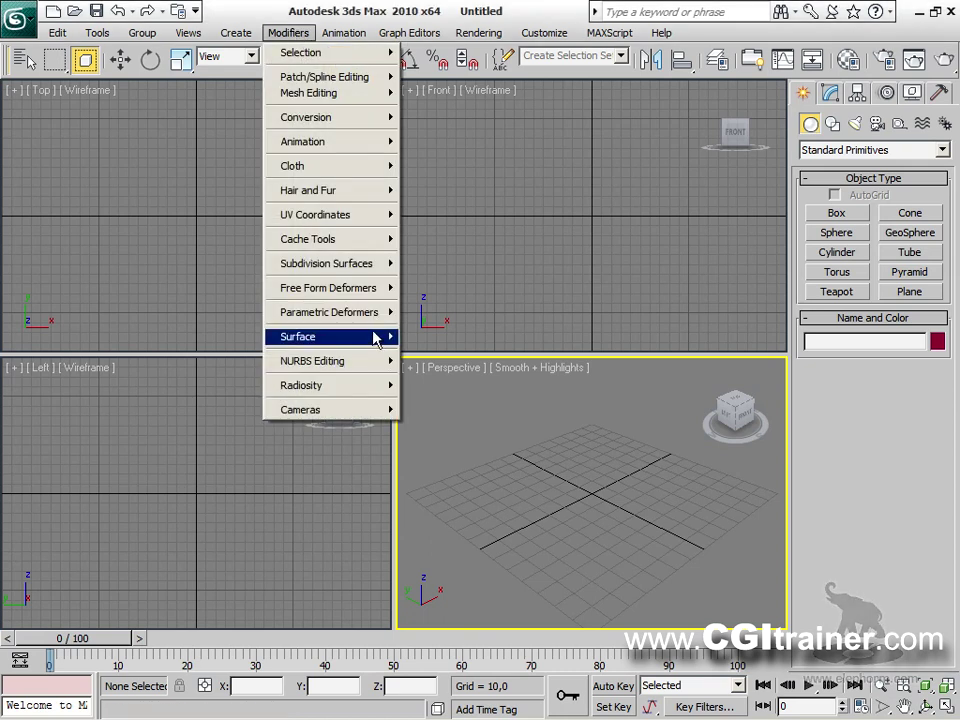
mouse_move(372, 318)
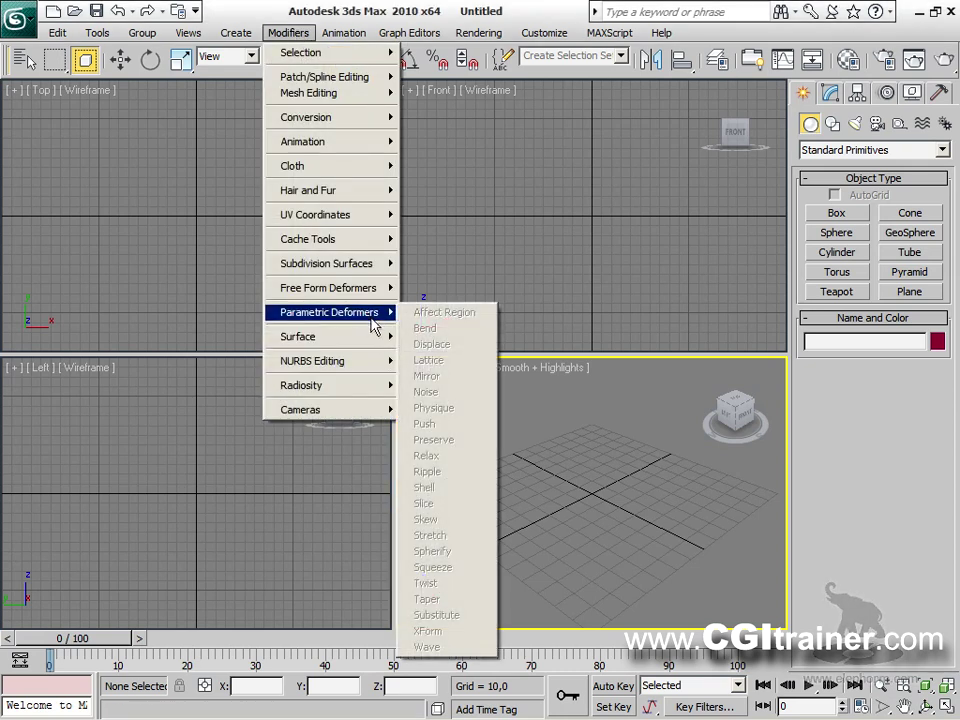
mouse_move(395, 296)
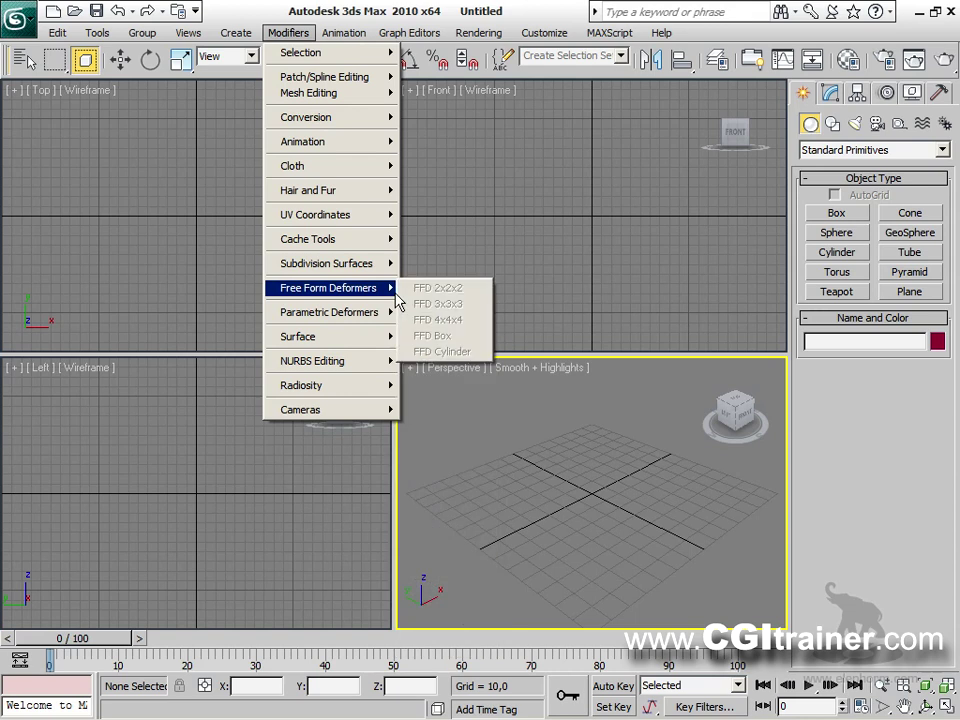
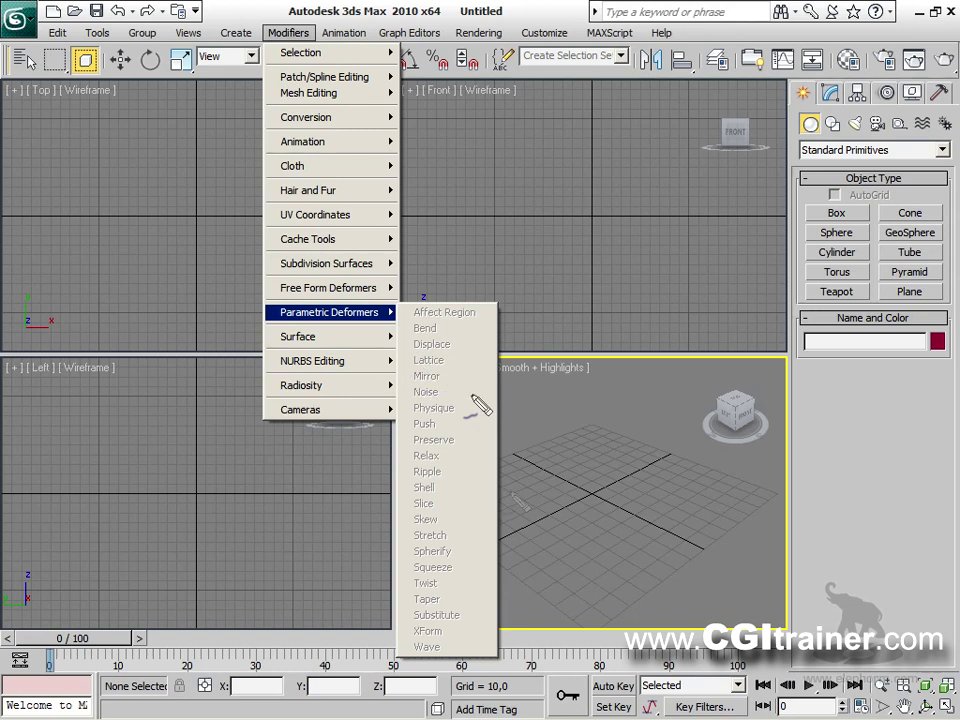
mouse_move(612, 496)
mouse_down()
mouse_move(564, 484)
mouse_move(556, 502)
mouse_move(612, 494)
mouse_move(608, 346)
mouse_move(588, 340)
mouse_move(538, 352)
mouse_move(606, 353)
mouse_move(542, 370)
mouse_move(537, 353)
mouse_move(541, 492)
mouse_up()
mouse_move(654, 489)
mouse_down()
mouse_move(664, 399)
mouse_move(681, 375)
mouse_move(740, 361)
mouse_move(738, 388)
mouse_move(754, 389)
mouse_move(746, 374)
mouse_move(753, 400)
mouse_move(720, 405)
mouse_move(718, 495)
mouse_move(690, 522)
mouse_move(660, 496)
mouse_up()
mouse_move(530, 441)
mouse_down()
mouse_move(622, 440)
mouse_move(538, 404)
mouse_up()
drag(643, 451, 729, 448)
drag(686, 374, 656, 432)
drag(708, 510, 722, 512)
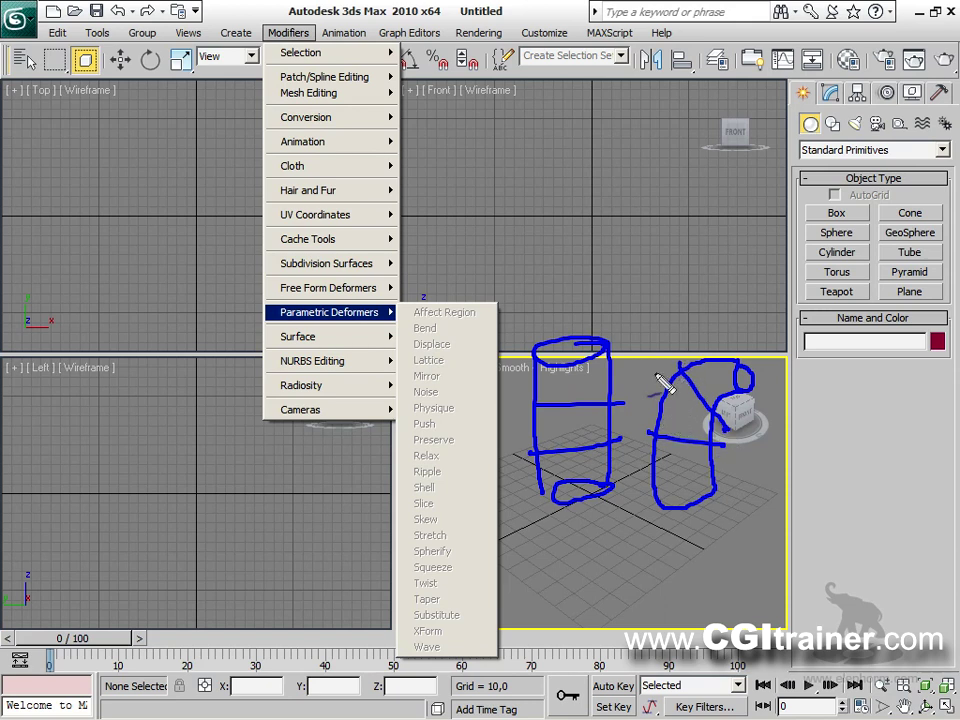
mouse_move(242, 318)
mouse_down()
mouse_move(262, 312)
mouse_move(252, 318)
mouse_up()
drag(449, 352, 469, 326)
mouse_move(461, 356)
mouse_down()
mouse_move(471, 350)
mouse_move(467, 403)
mouse_up()
drag(461, 432, 464, 429)
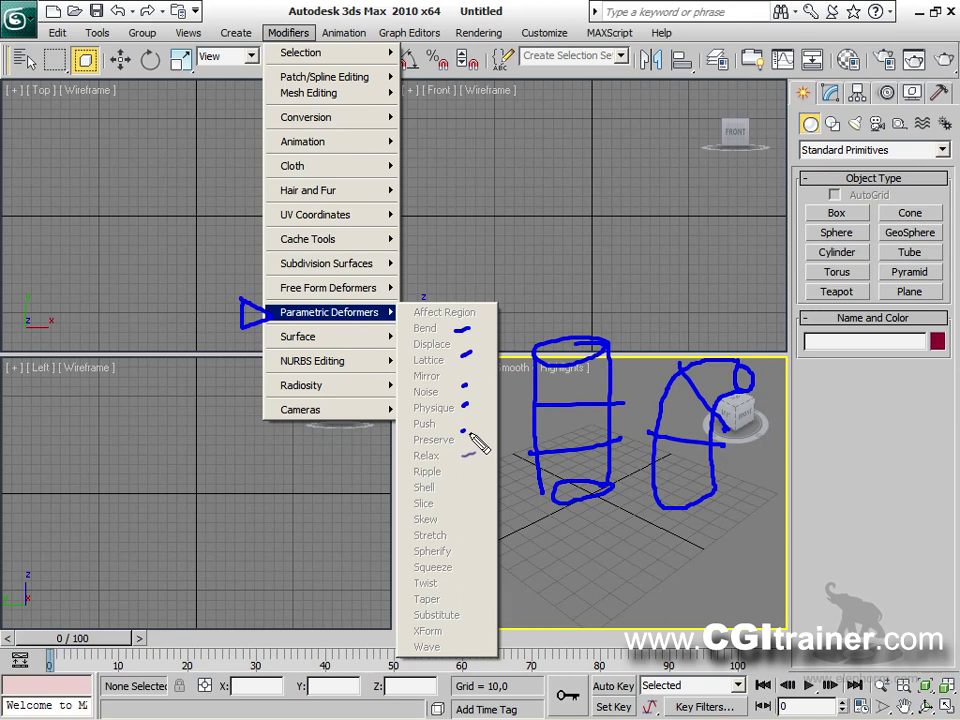
key(Escape)
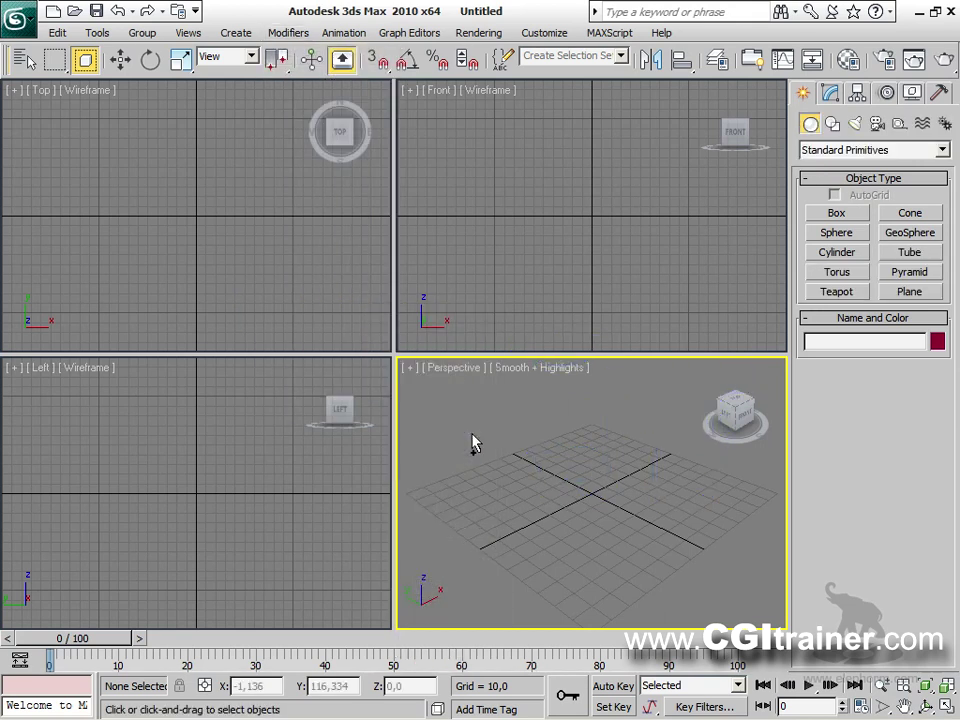
Step: Create a cylinder at the grid centre with a radius of about 19,7 and a height of about 98,9 in the Perspective view
click(837, 252)
drag(585, 493, 620, 497)
click(574, 553)
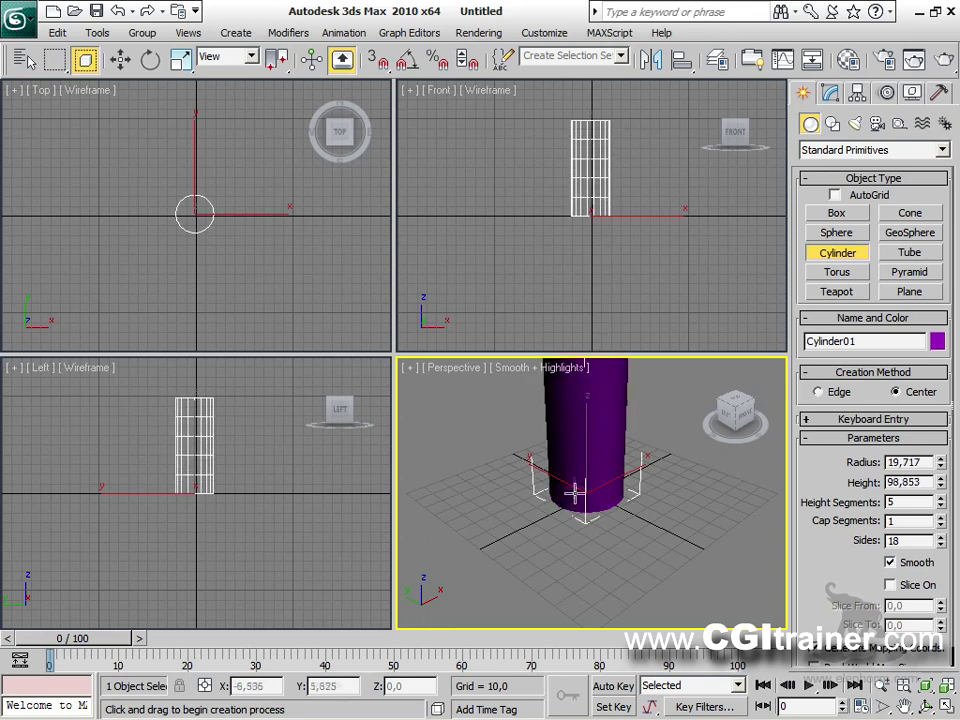
middle_drag(574, 553, 564, 564)
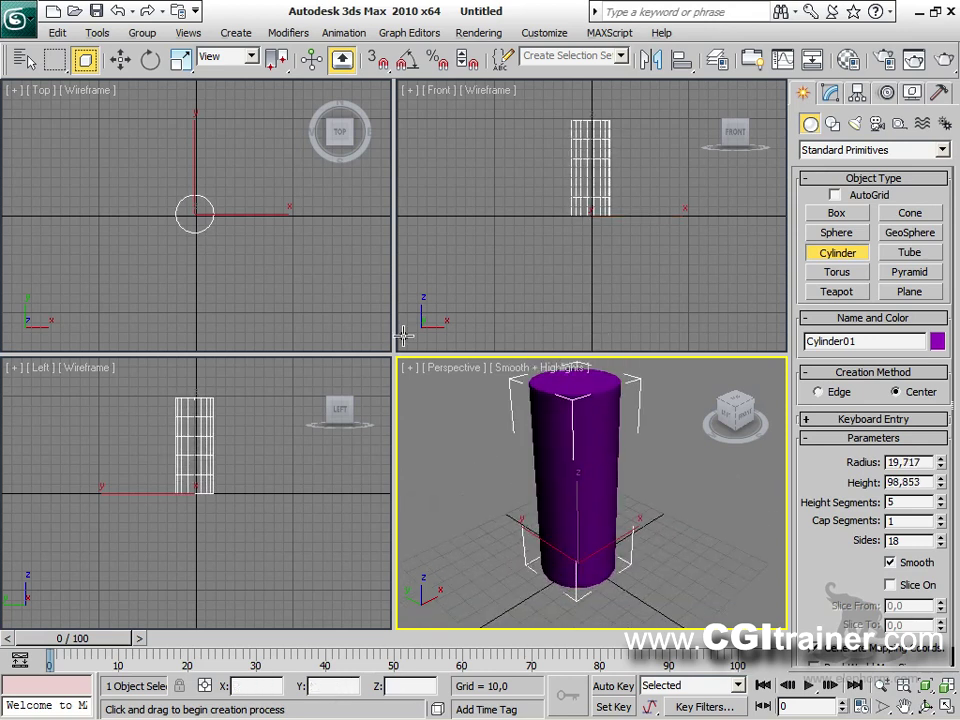
key(alt+w)
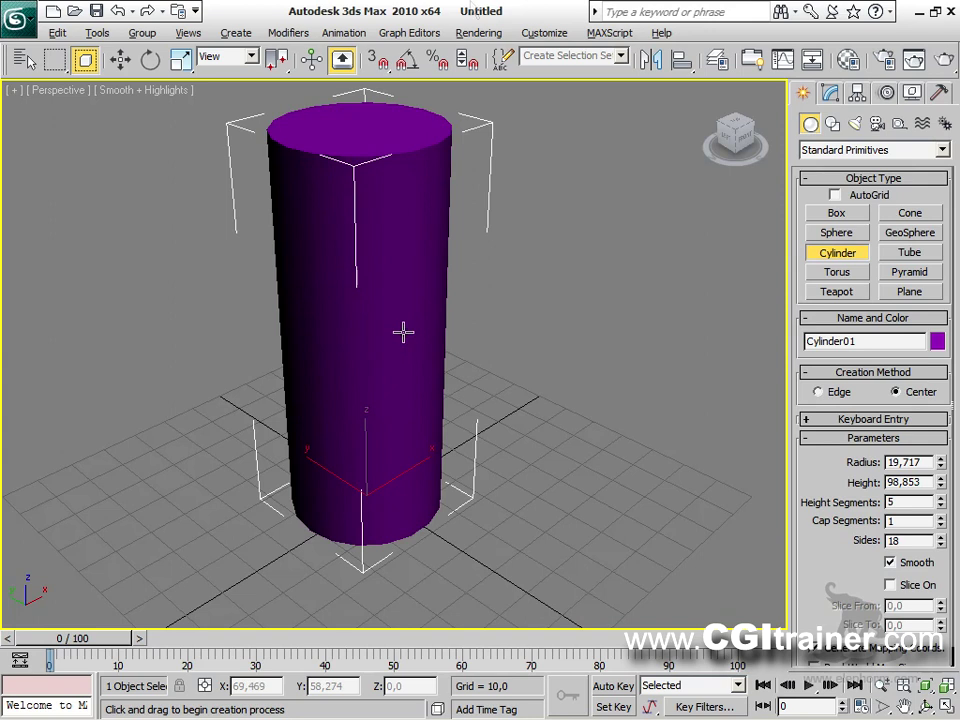
Step: Apply a Bend modifier to the cylinder and set the bend angle to 82,5
click(288, 33)
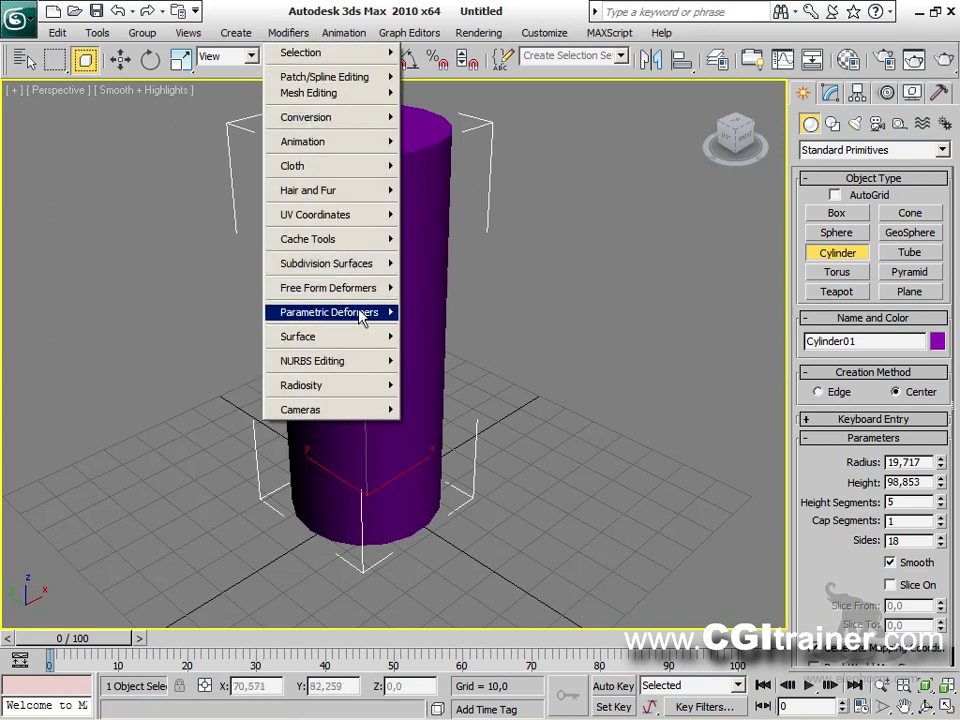
click(452, 328)
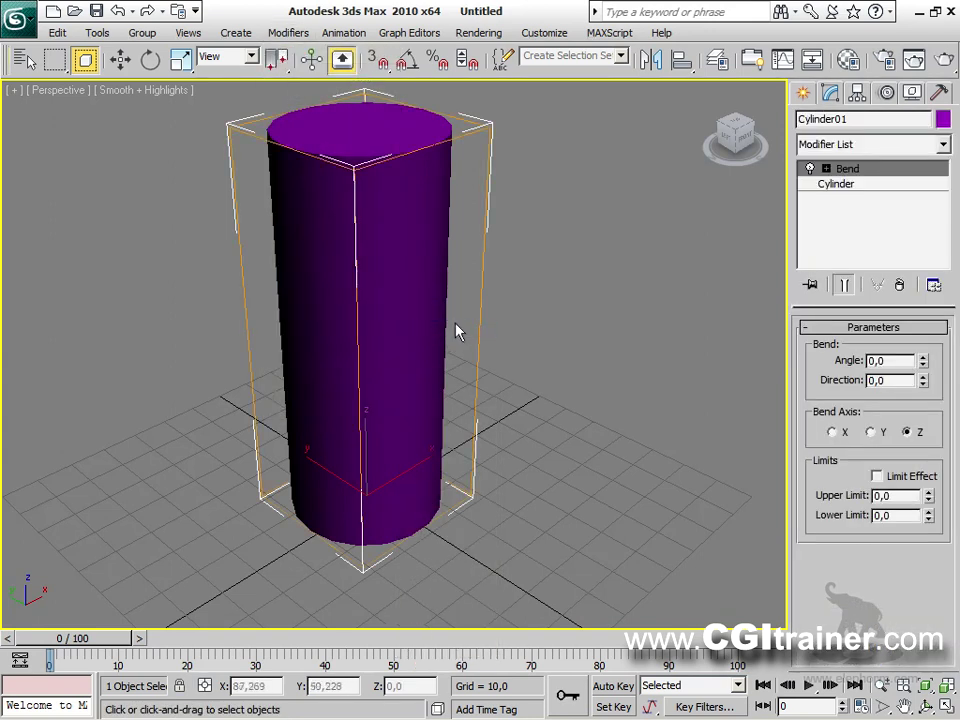
drag(924, 366, 880, 342)
Step: Try a bend direction of -21,0 and the X and Y bend axes, return to Z, and set the direction to 0,5
drag(924, 387, 848, 428)
click(833, 432)
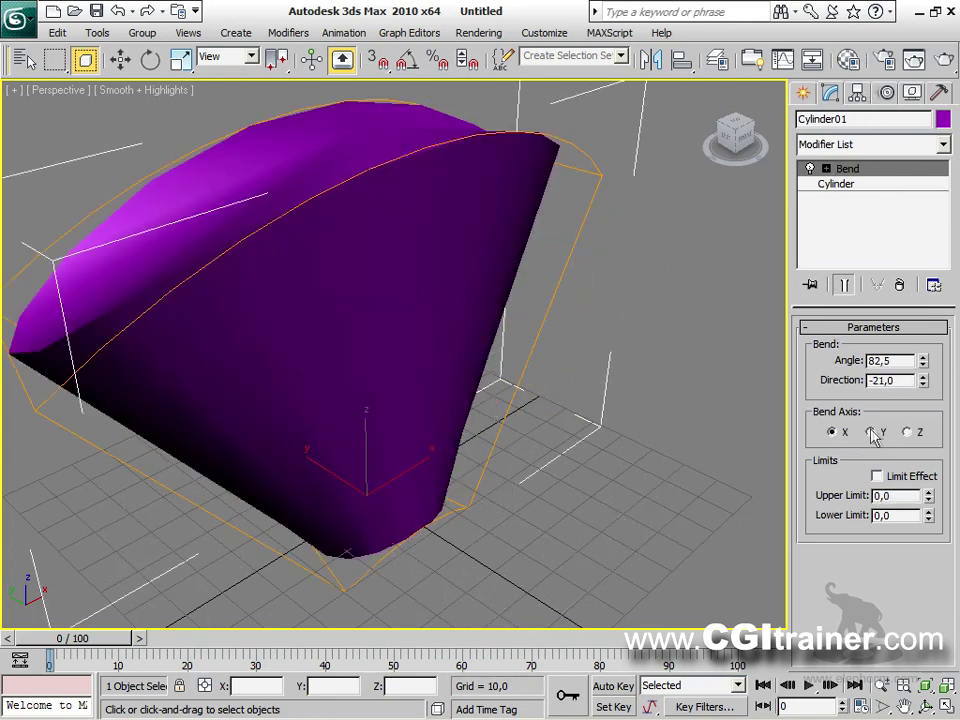
click(871, 432)
click(908, 432)
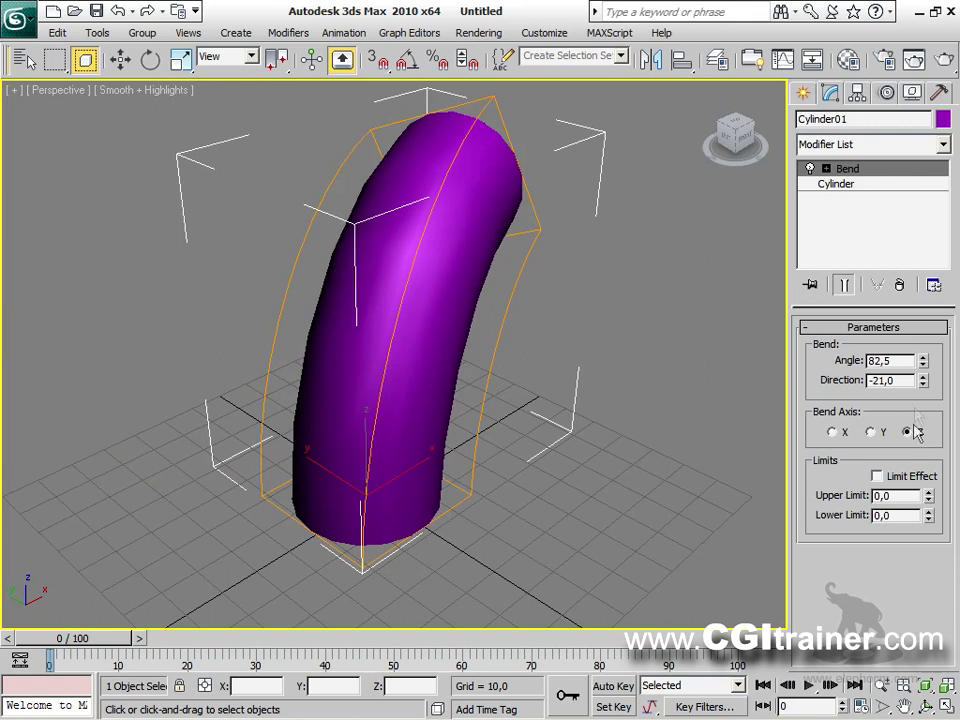
drag(923, 390, 900, 340)
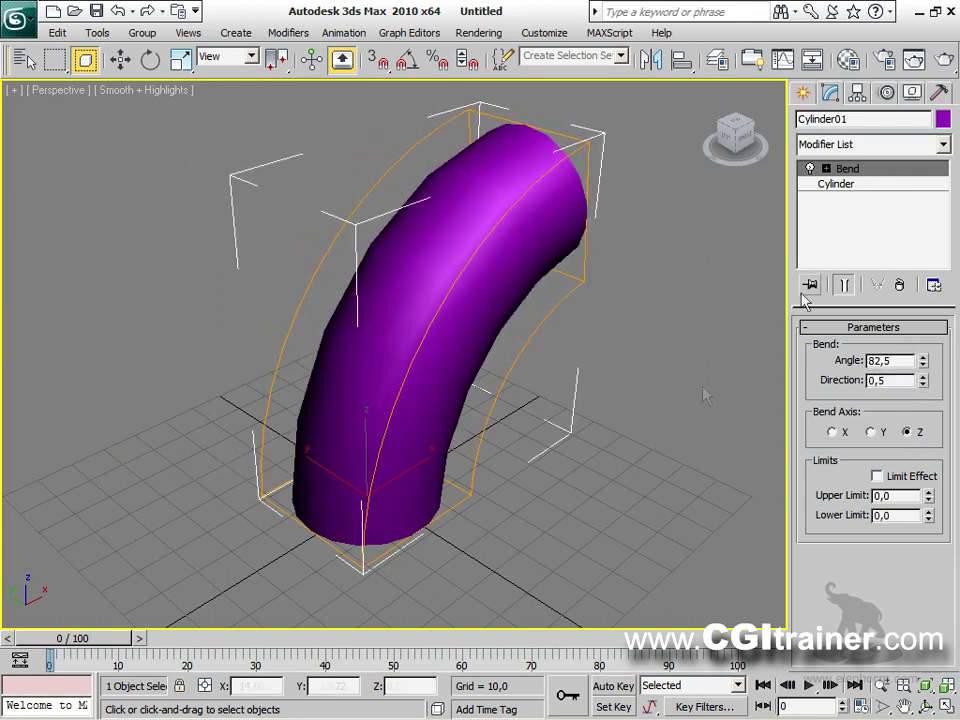
Step: Try moving the Bend modifier's gizmo upward along the cylinder
alt+middle_drag(395, 428, 430, 370)
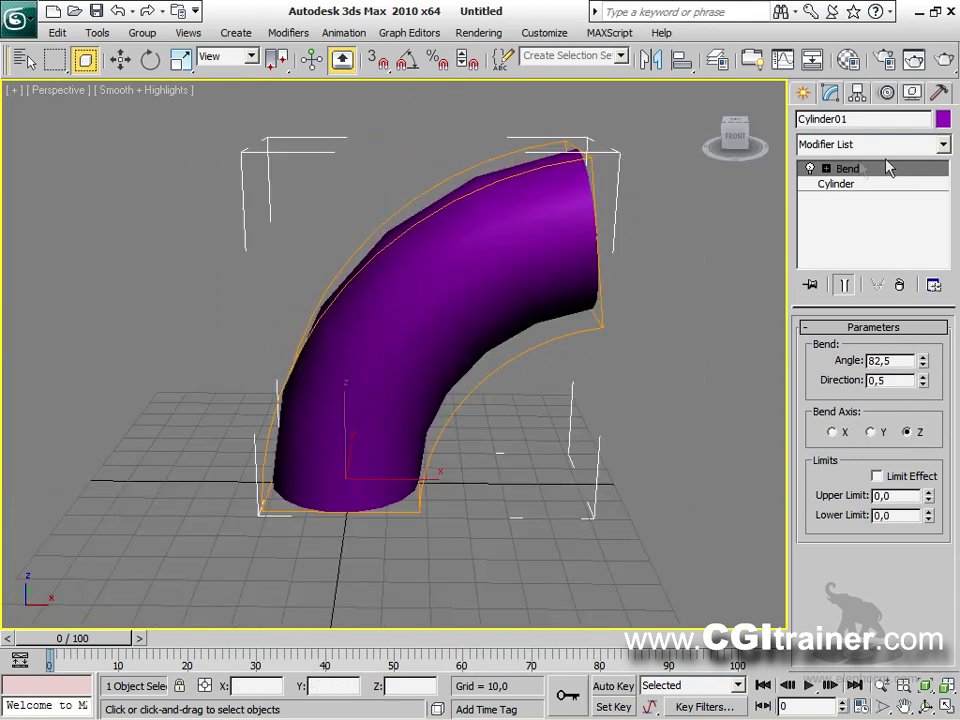
click(826, 169)
click(858, 184)
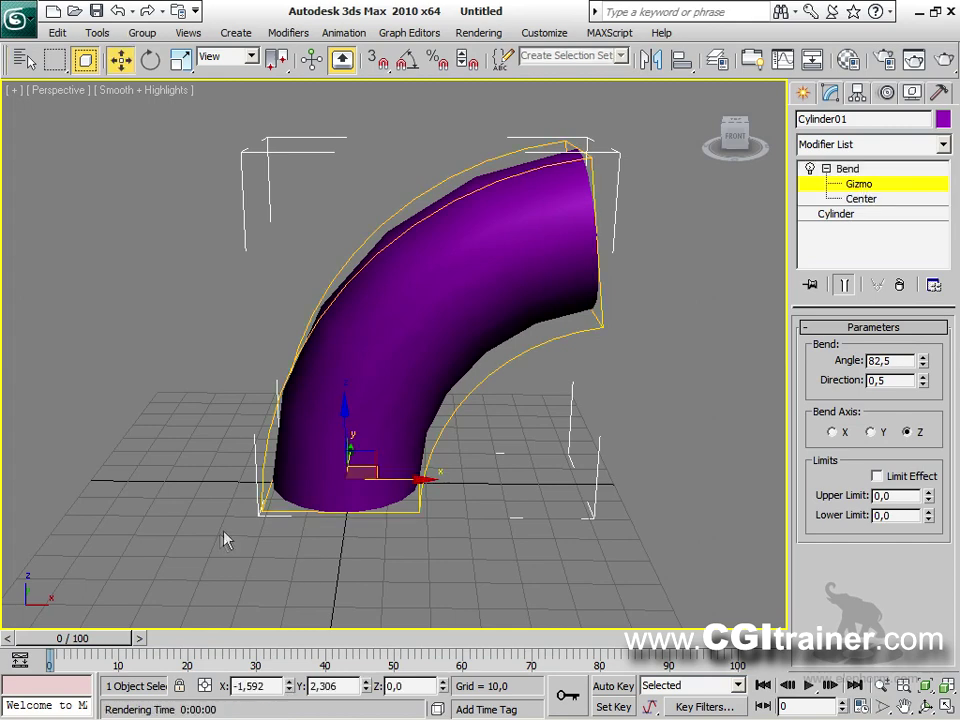
drag(360, 461, 379, 390)
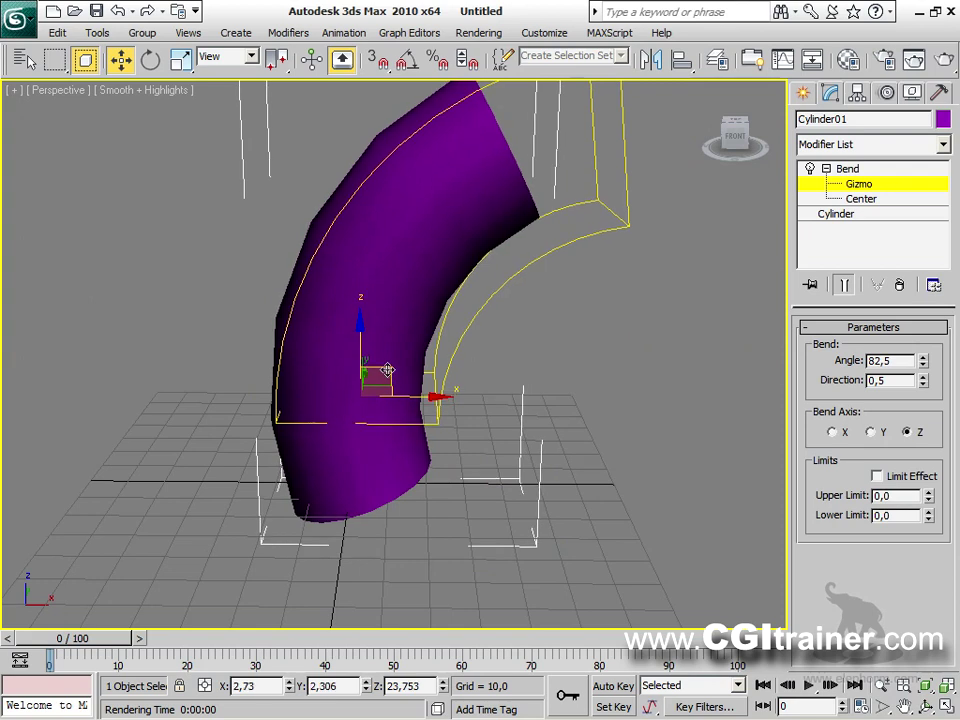
right_click(379, 390)
Step: Enter the Bend's Center level and enable Limit Effect with an upper limit of 78,24 and a lower limit of -29,13
click(860, 198)
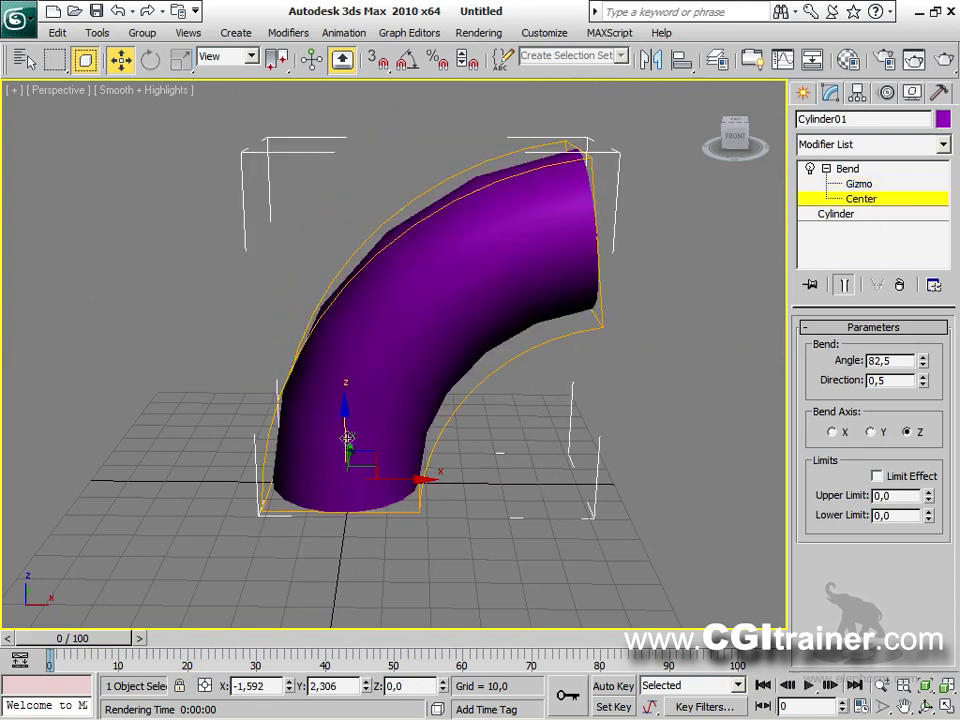
mouse_move(364, 459)
mouse_down()
mouse_move(467, 251)
mouse_move(460, 243)
mouse_move(339, 377)
mouse_move(362, 508)
mouse_move(370, 466)
mouse_up()
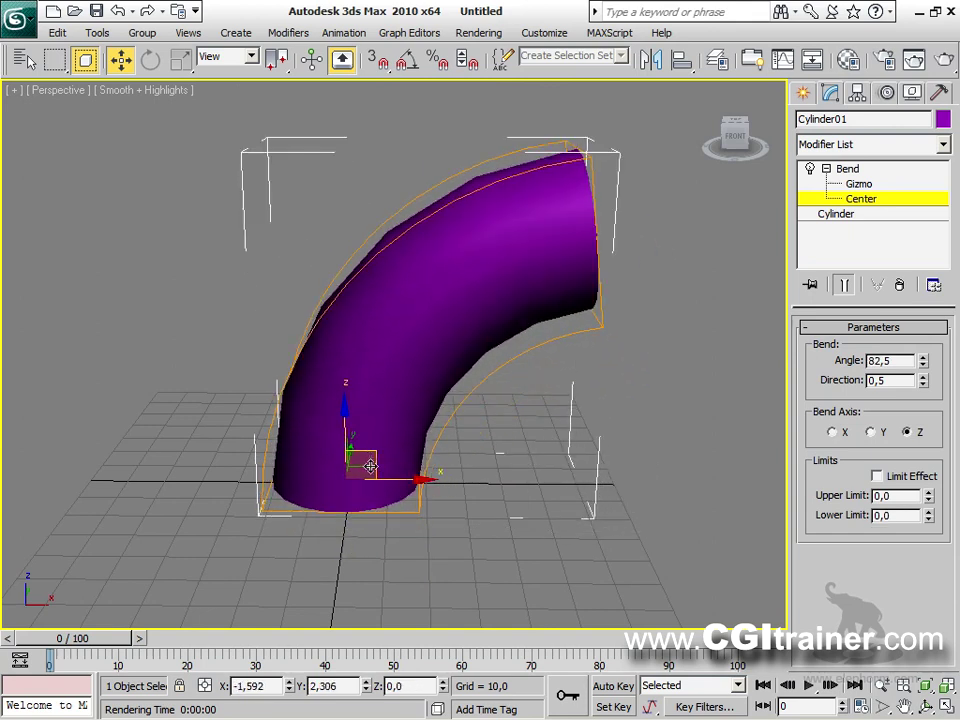
click(877, 477)
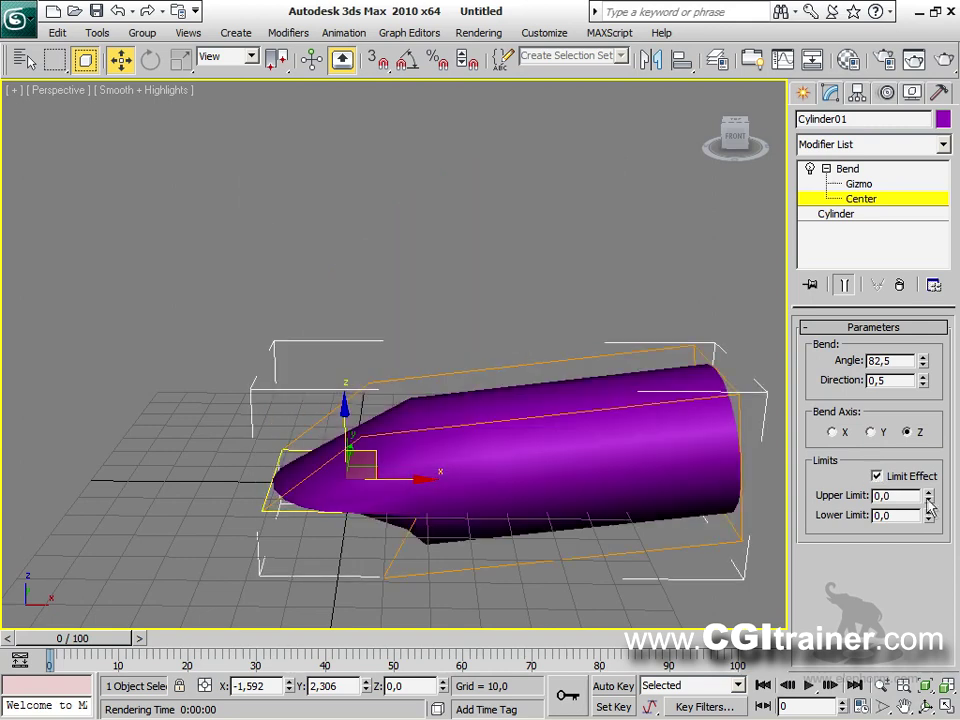
drag(929, 500, 929, 461)
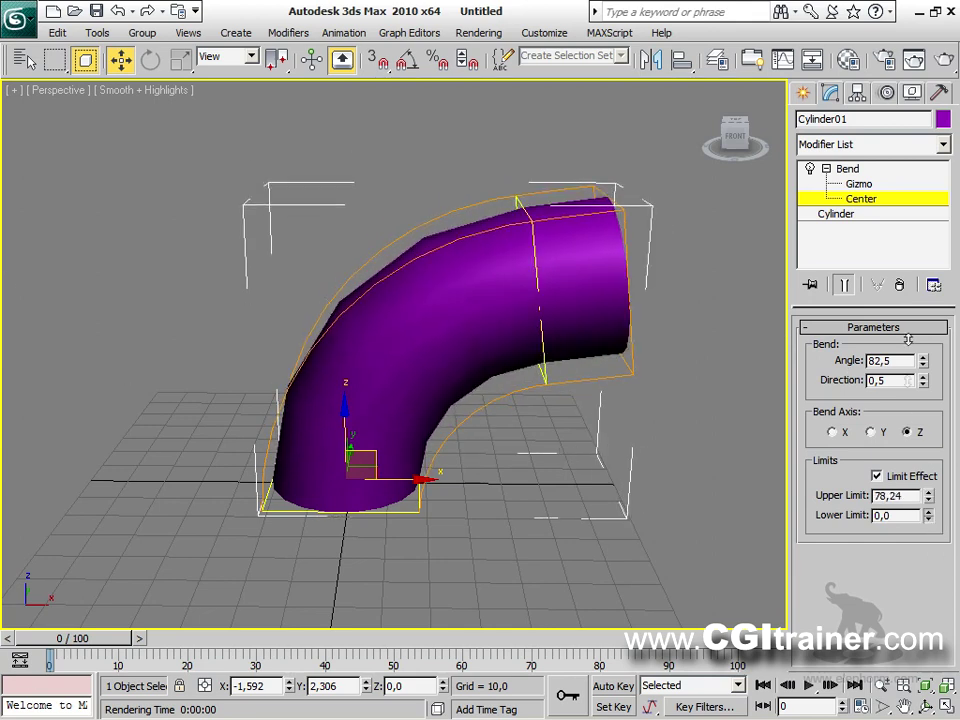
drag(929, 515, 929, 570)
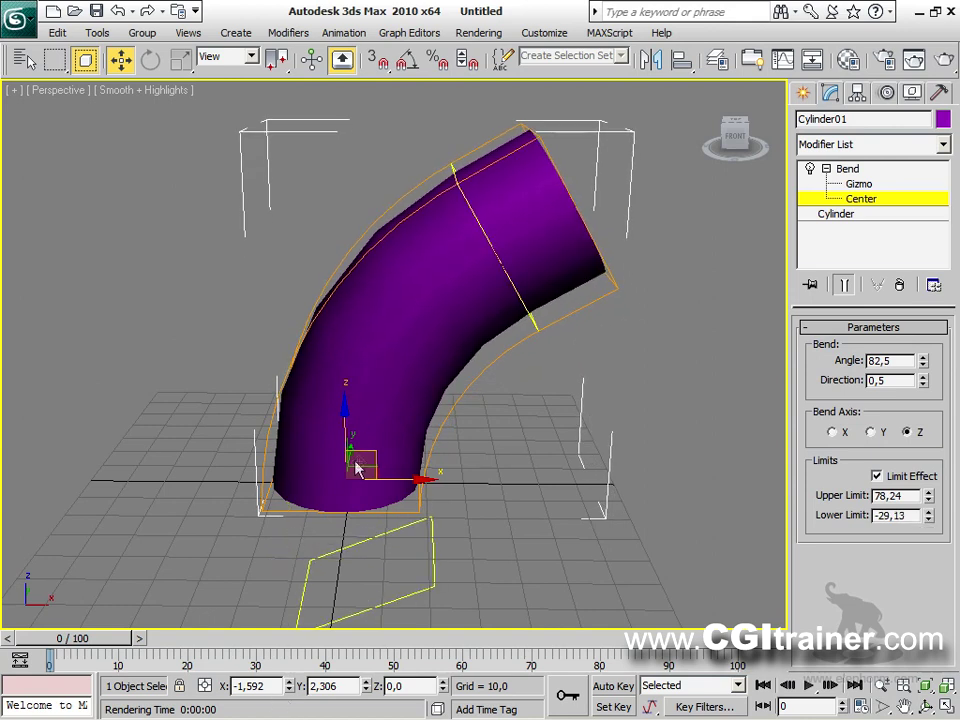
Step: Raise the bend center along Z to about 31,5 and set the lower limit to 0,0, upper limit to 55,55 and angle to 102,5
drag(349, 422, 348, 318)
drag(932, 520, 889, 383)
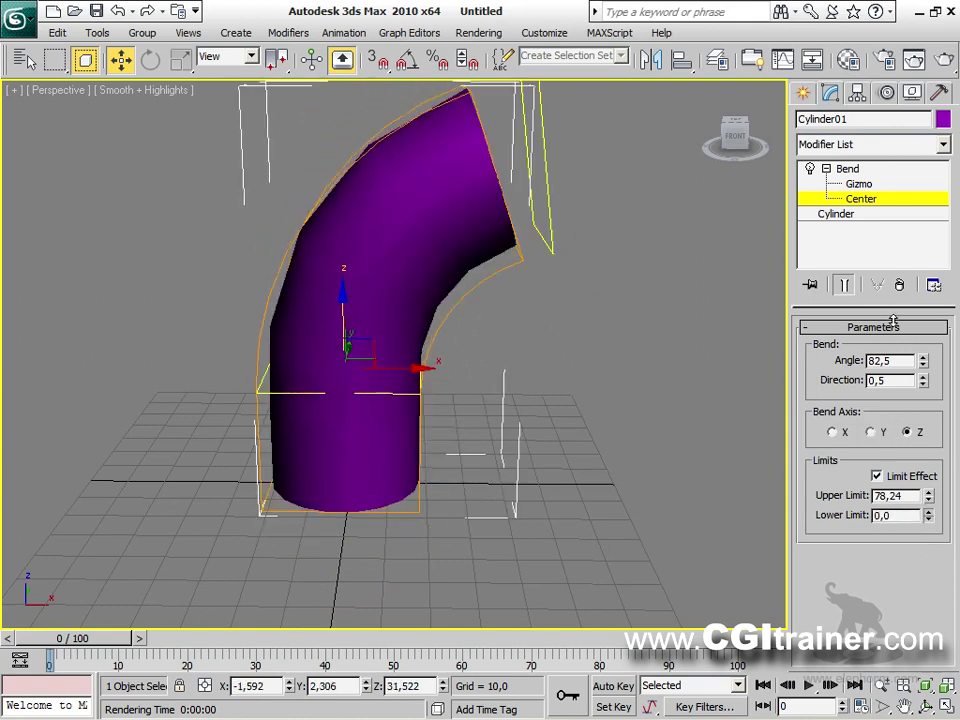
drag(928, 495, 921, 520)
drag(922, 363, 918, 321)
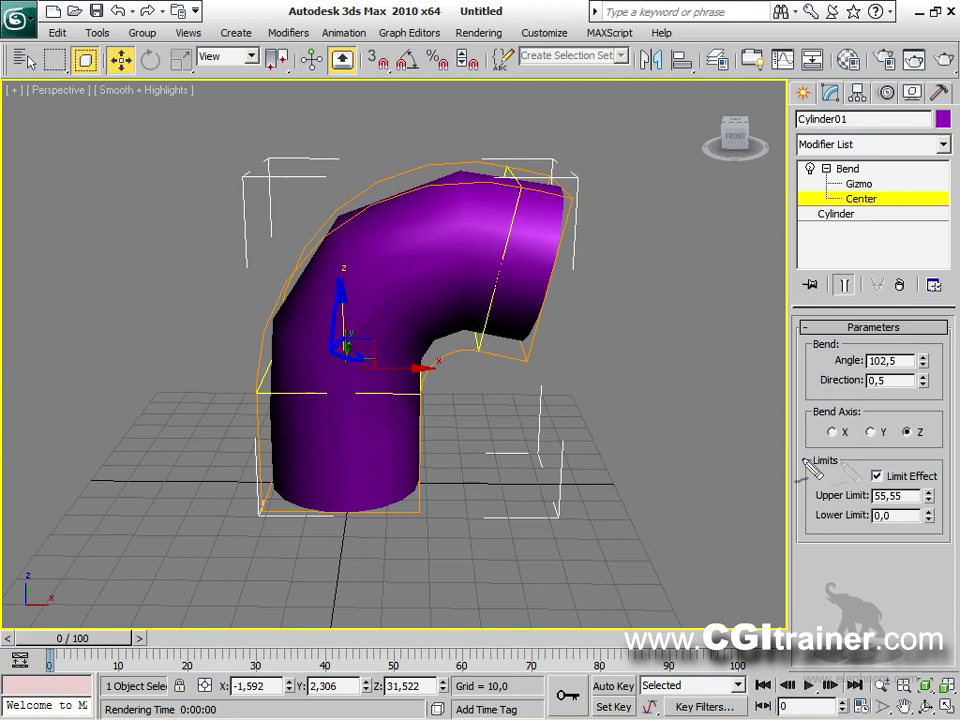
mouse_move(270, 356)
mouse_down()
mouse_move(260, 393)
mouse_move(416, 401)
mouse_move(414, 363)
mouse_move(303, 356)
mouse_up()
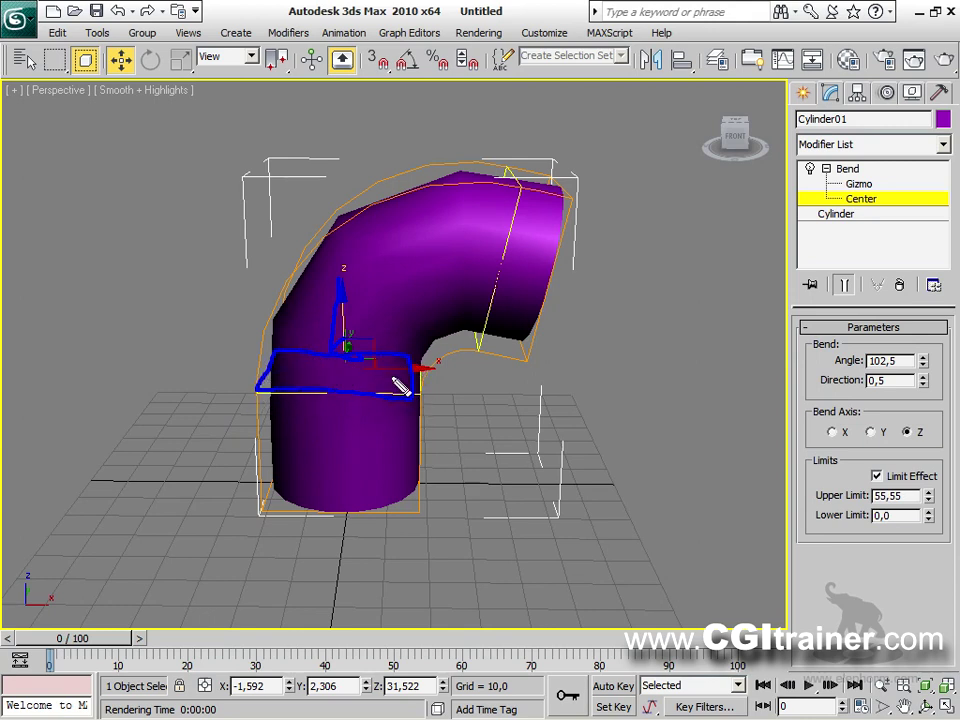
drag(489, 392, 396, 386)
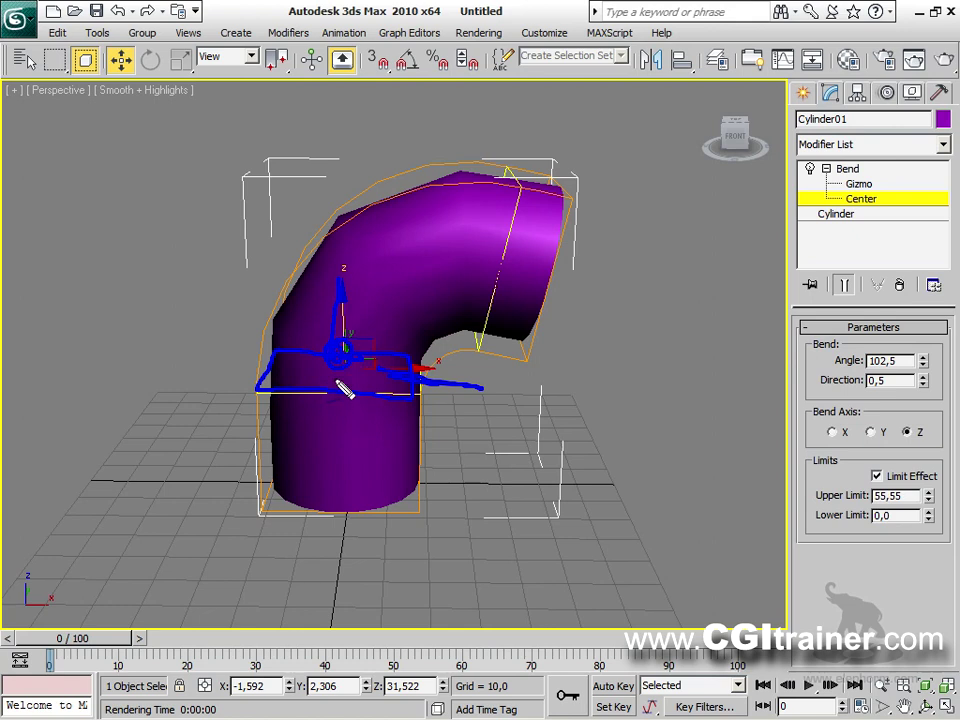
drag(471, 347, 494, 196)
mouse_move(354, 339)
mouse_down()
mouse_move(387, 266)
mouse_move(442, 244)
mouse_move(436, 224)
mouse_move(436, 272)
mouse_up()
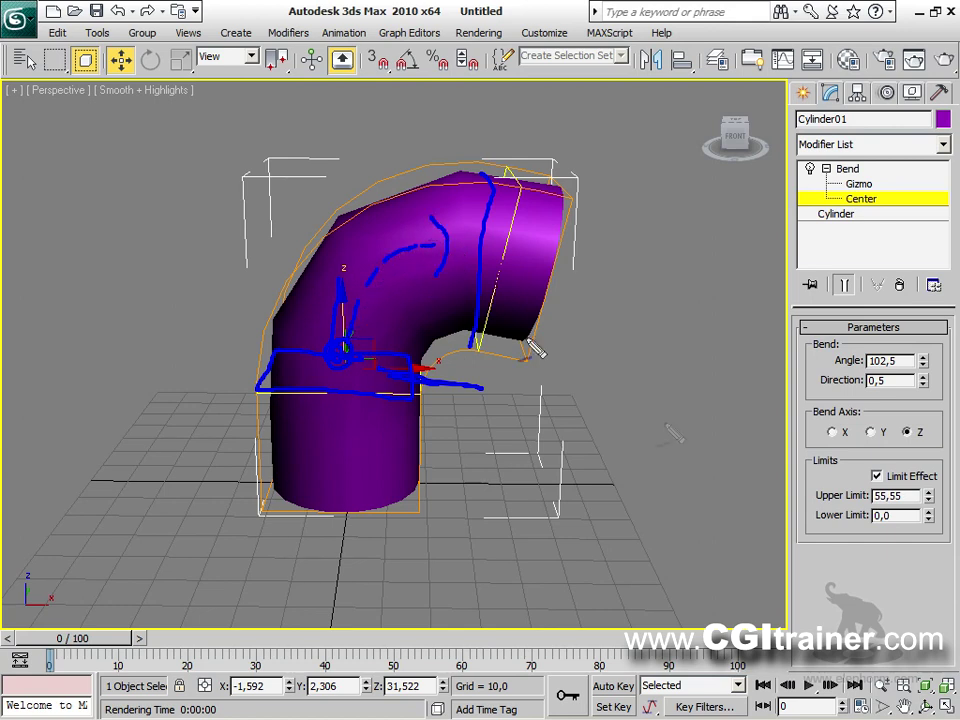
mouse_move(762, 503)
mouse_down()
mouse_move(809, 494)
mouse_move(805, 520)
mouse_up()
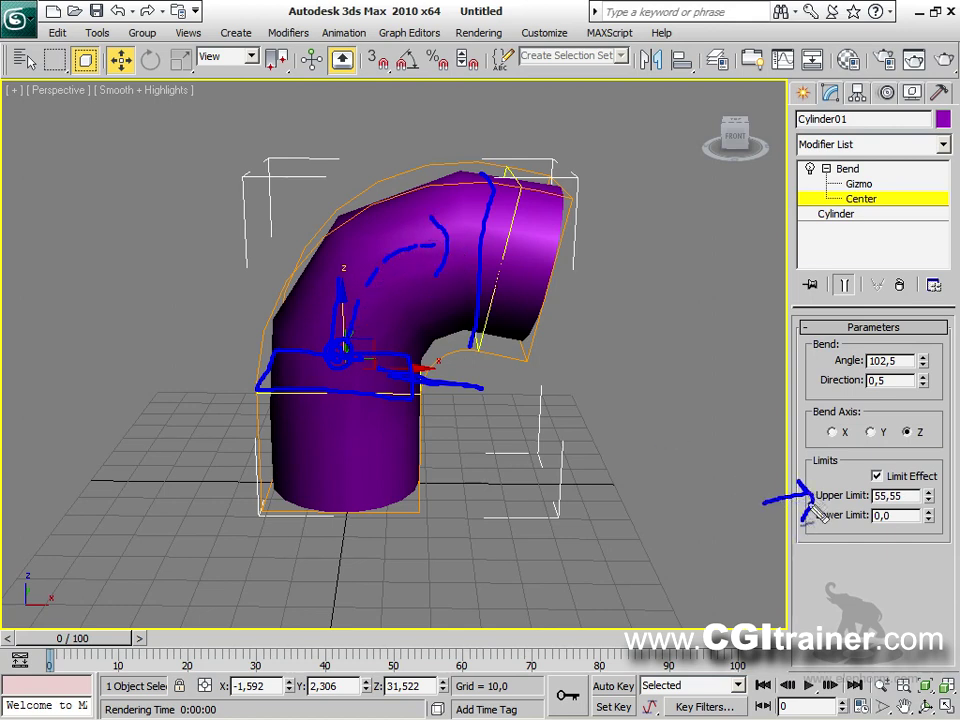
drag(783, 354, 840, 368)
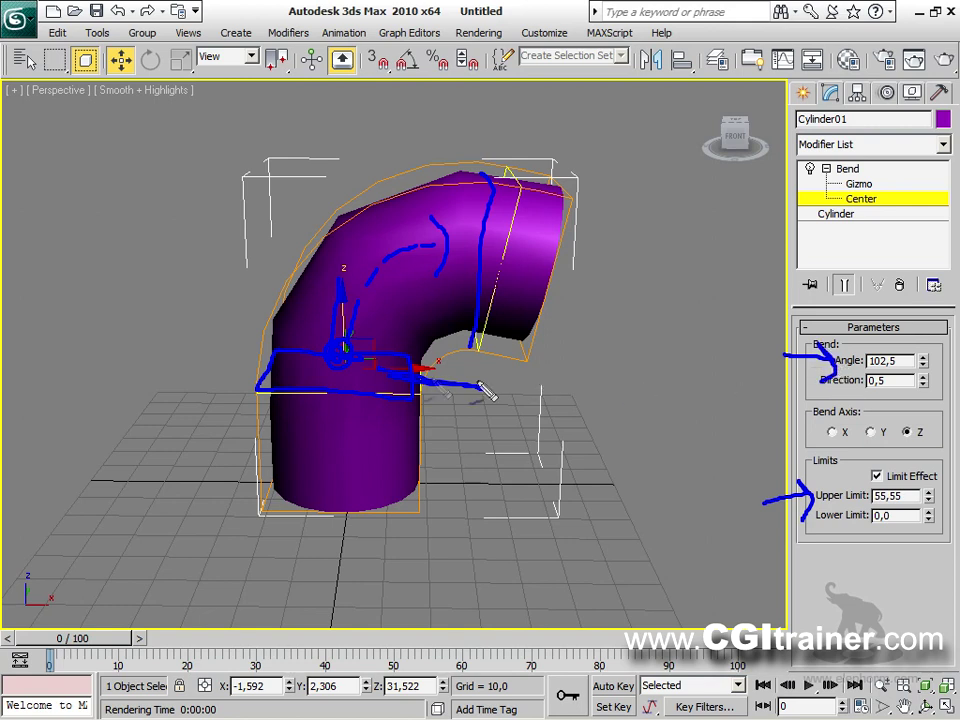
drag(250, 286, 495, 448)
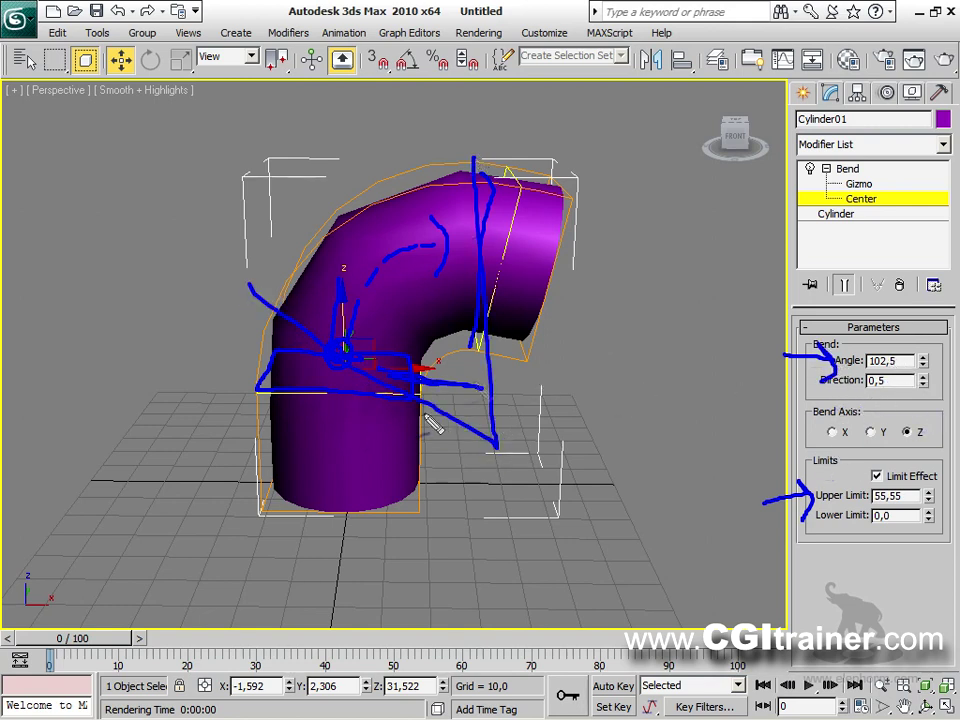
mouse_move(542, 262)
mouse_down()
mouse_move(615, 288)
mouse_move(611, 255)
mouse_move(633, 282)
mouse_move(605, 322)
mouse_up()
mouse_move(330, 245)
mouse_down()
mouse_move(285, 150)
mouse_move(278, 180)
mouse_up()
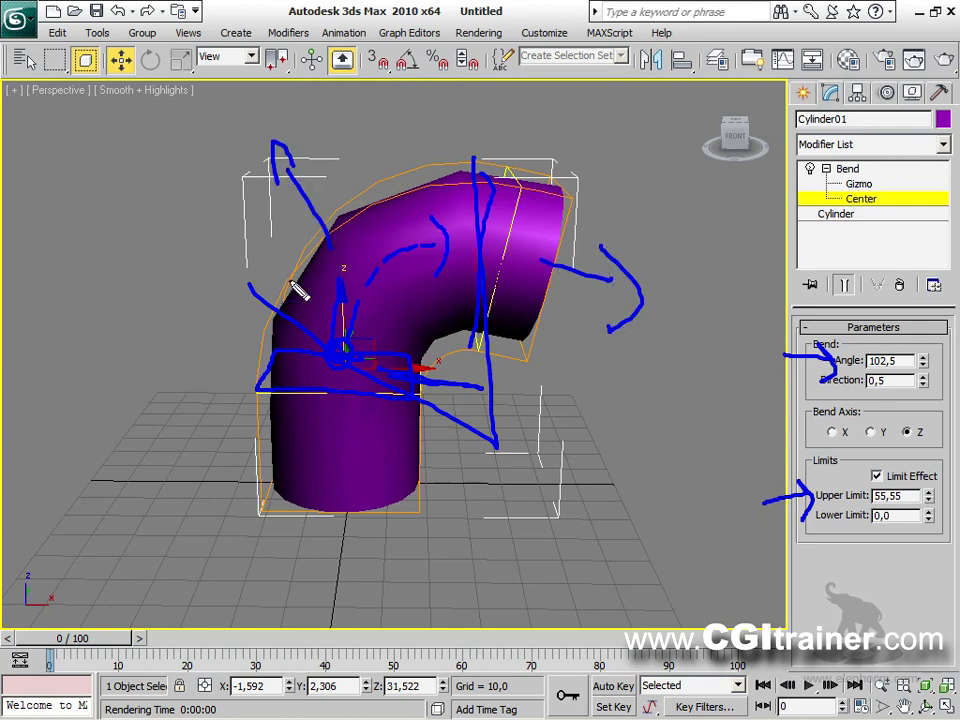
key(Escape)
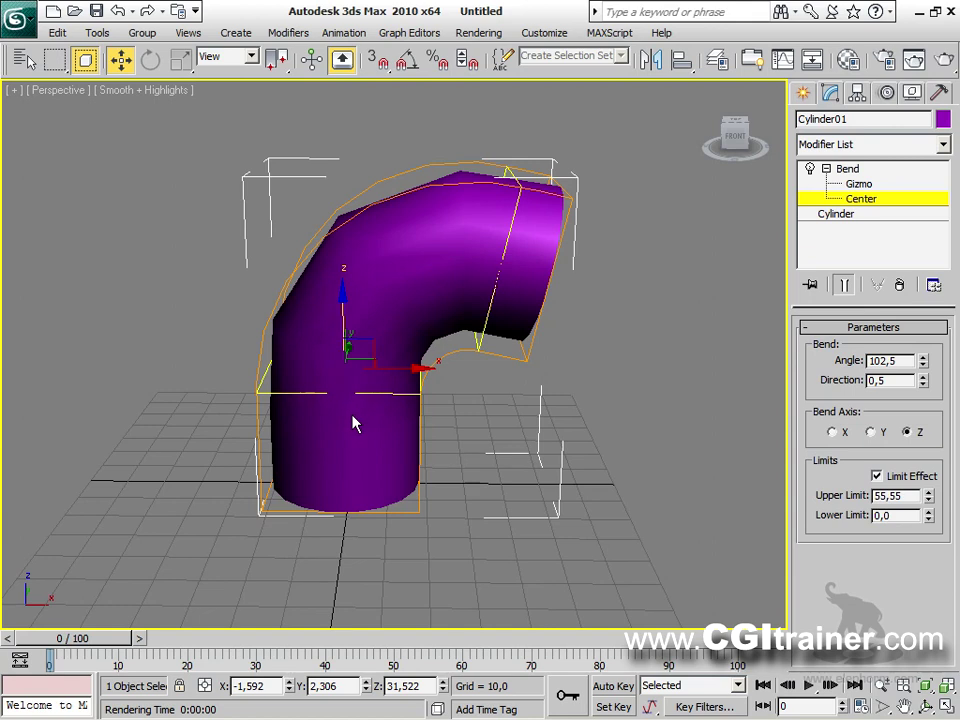
Step: Reset the scene without saving the changes
click(18, 16)
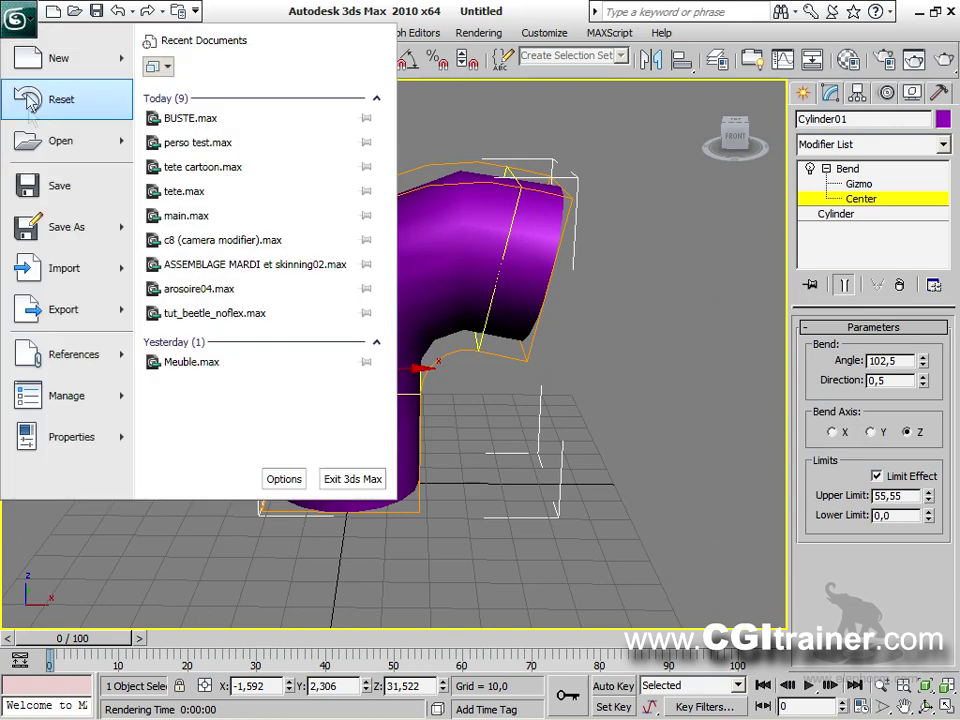
click(28, 99)
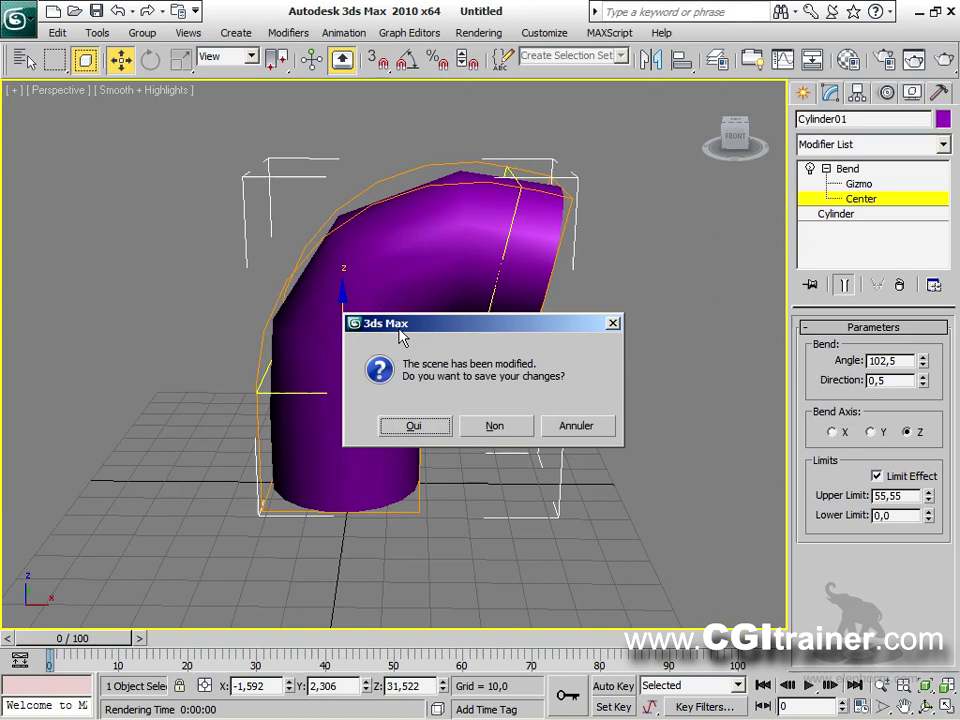
click(490, 427)
click(440, 405)
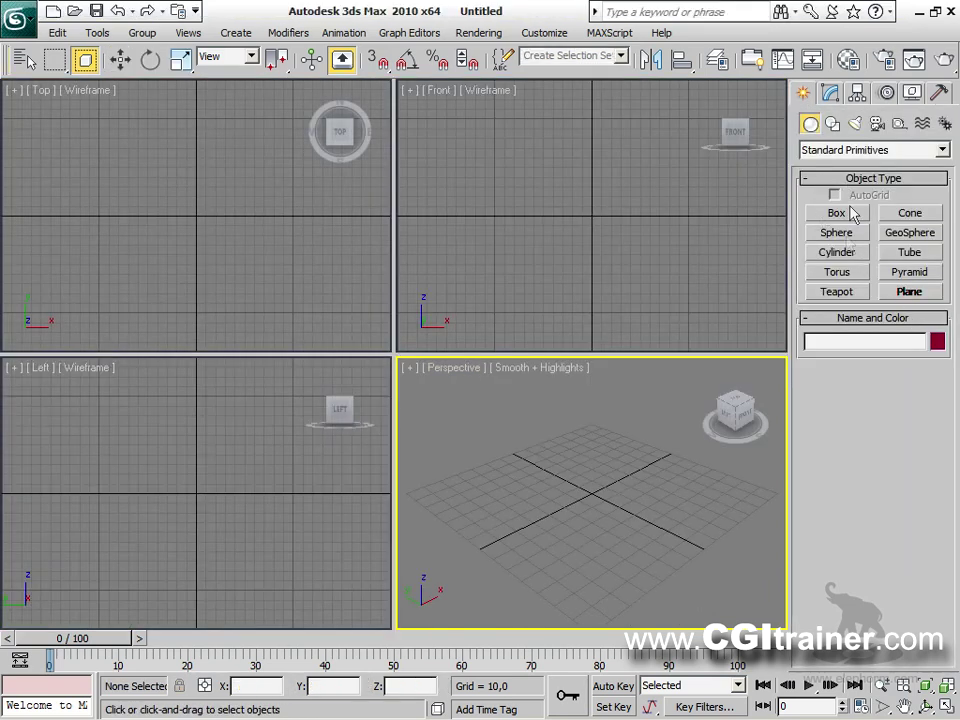
Step: Create a teapot with a radius of about 33,4 near the grid centre in the Perspective view
click(837, 292)
mouse_move(598, 492)
mouse_down()
mouse_move(640, 472)
mouse_move(605, 475)
mouse_up()
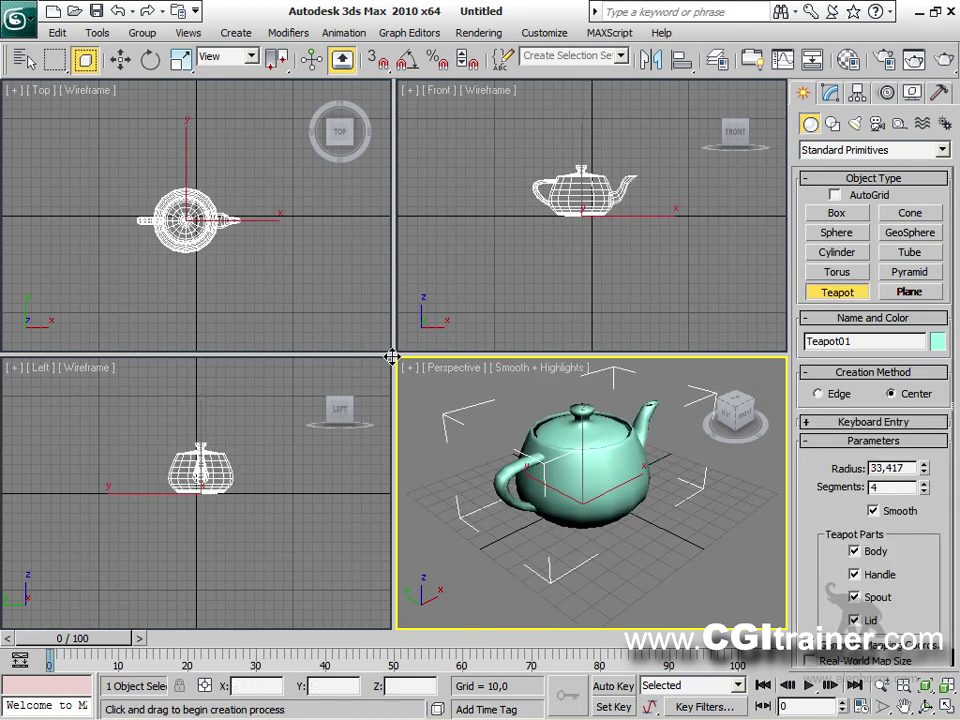
key(alt+w)
middle_drag(523, 256, 339, 279)
Step: Convert the teapot to an Editable Poly and show its sub-object levels in the modifier stack
right_click(328, 388)
right_click(326, 362)
mouse_move(400, 535)
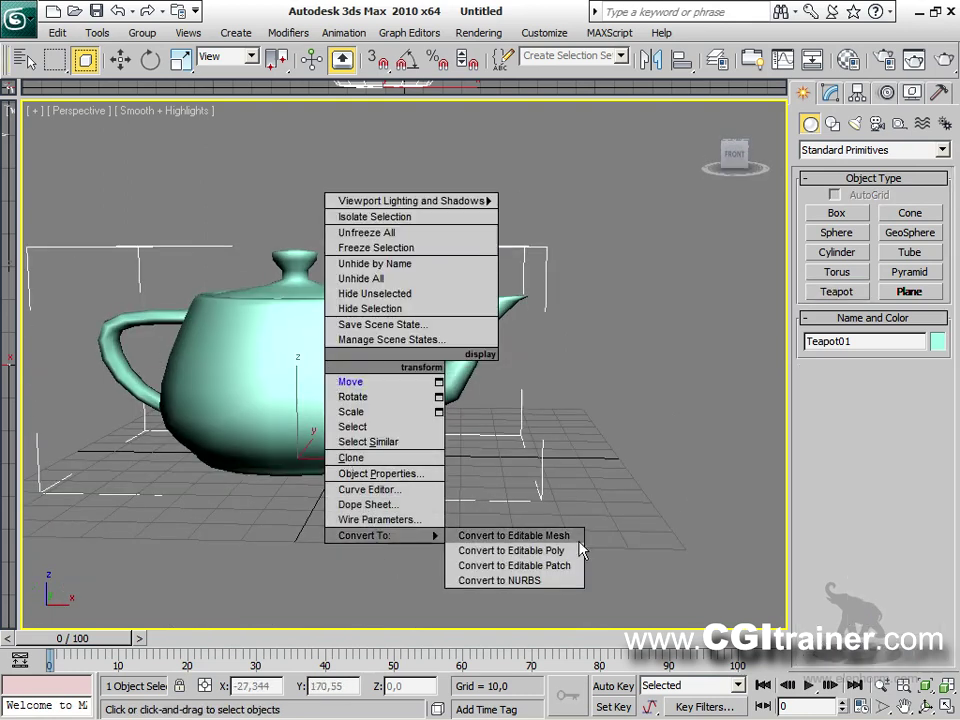
click(575, 551)
click(808, 169)
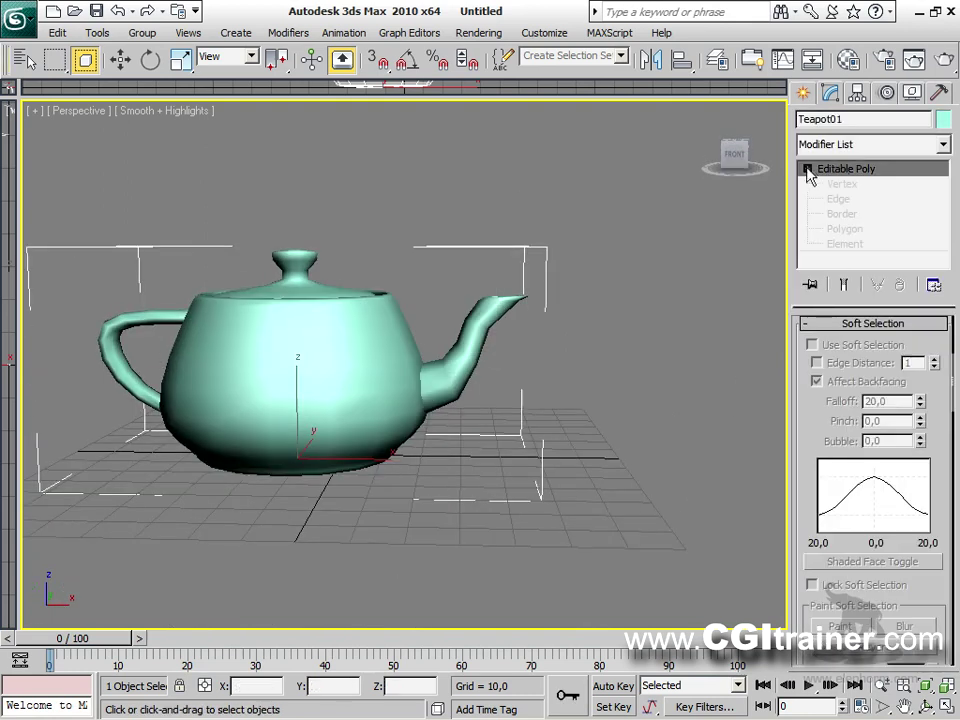
Step: Select the spout-tip vertices and enable soft selection with a falloff of 27,4
click(842, 184)
drag(597, 330, 471, 257)
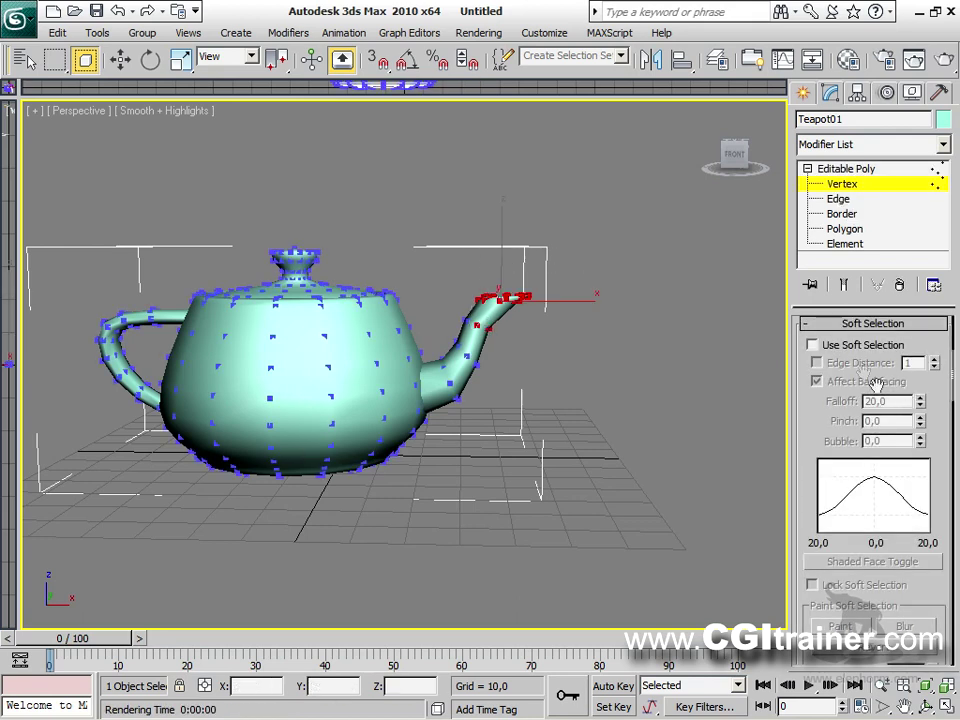
click(812, 344)
mouse_move(921, 400)
mouse_down()
mouse_move(918, 362)
mouse_move(912, 390)
mouse_move(912, 380)
mouse_up()
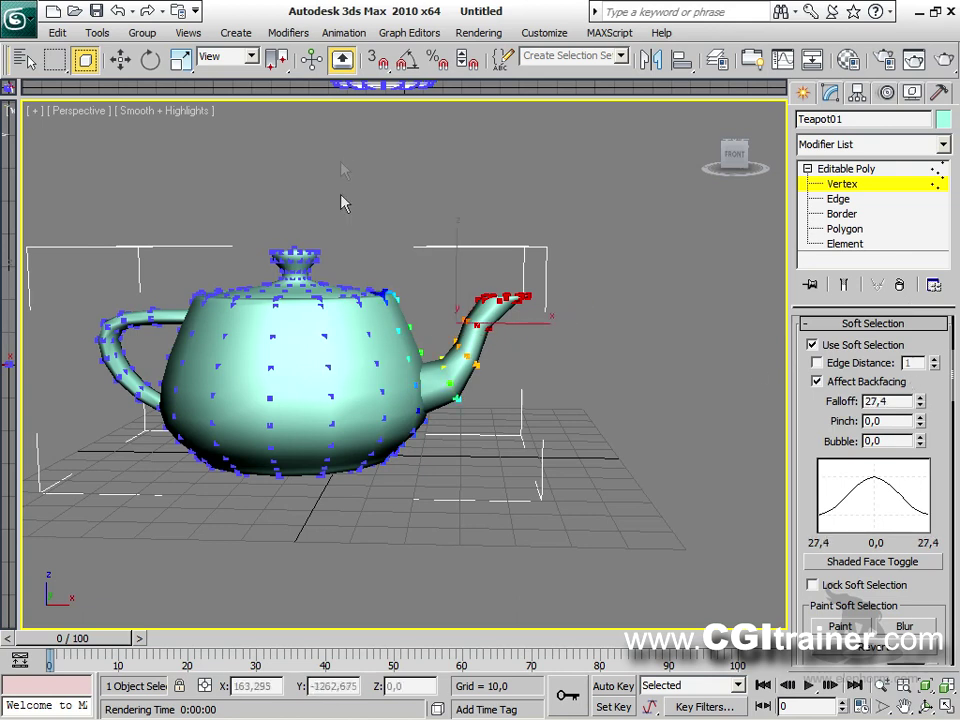
Step: Apply a Bend modifier to the soft-selected spout vertices and set its angle to 11,5
click(288, 33)
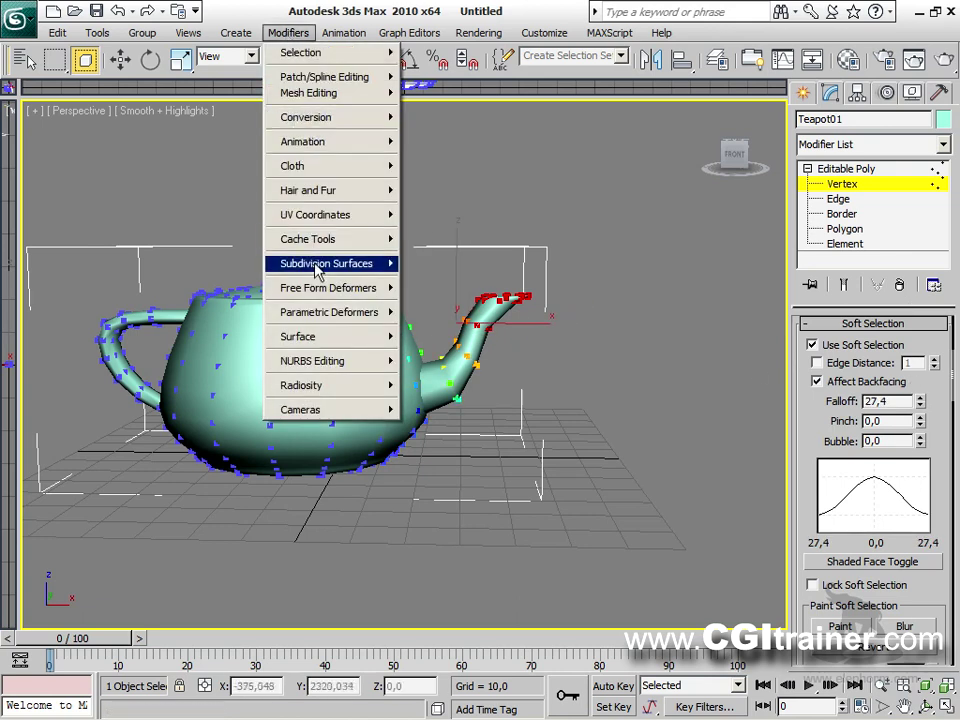
mouse_move(316, 291)
mouse_move(336, 316)
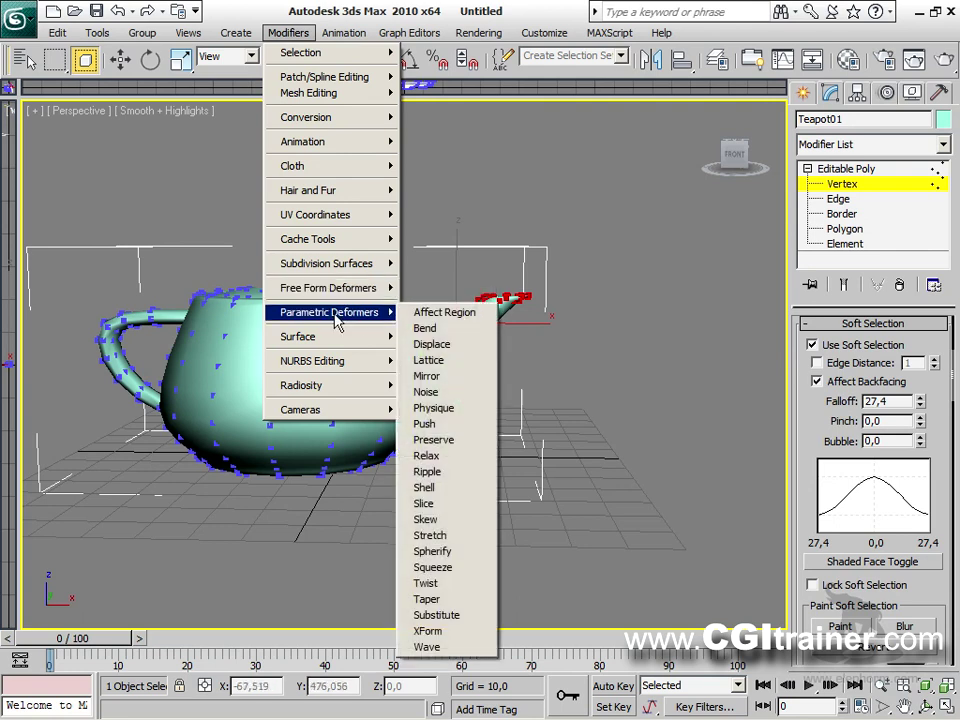
click(426, 330)
drag(923, 368, 874, 345)
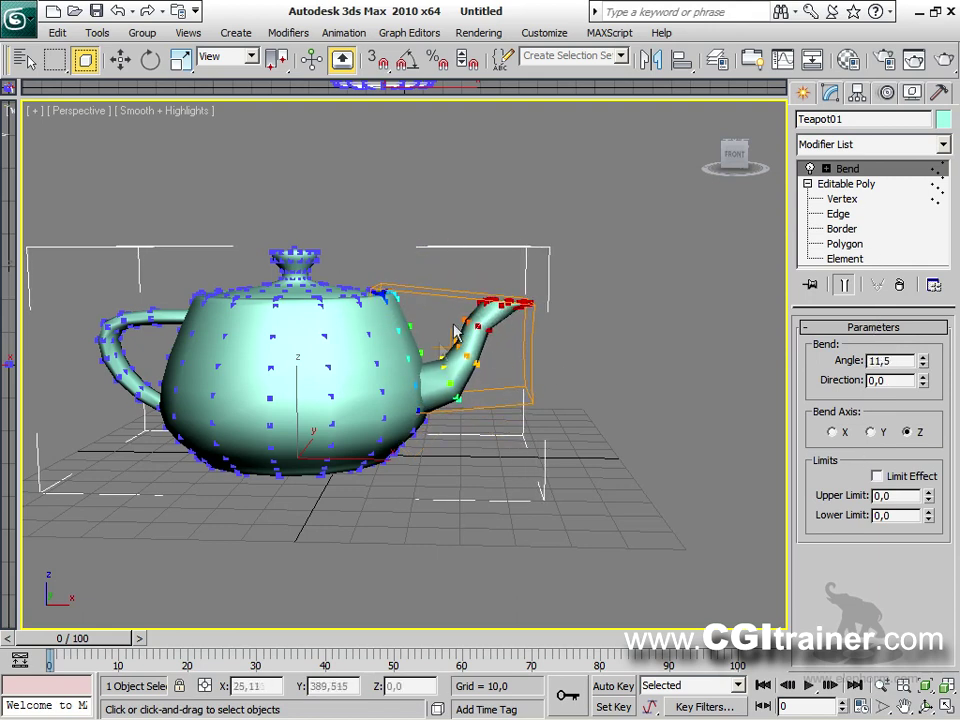
Step: Move the bend center to the base of the spout, at about X 21,7 and Z 17,3
click(825, 170)
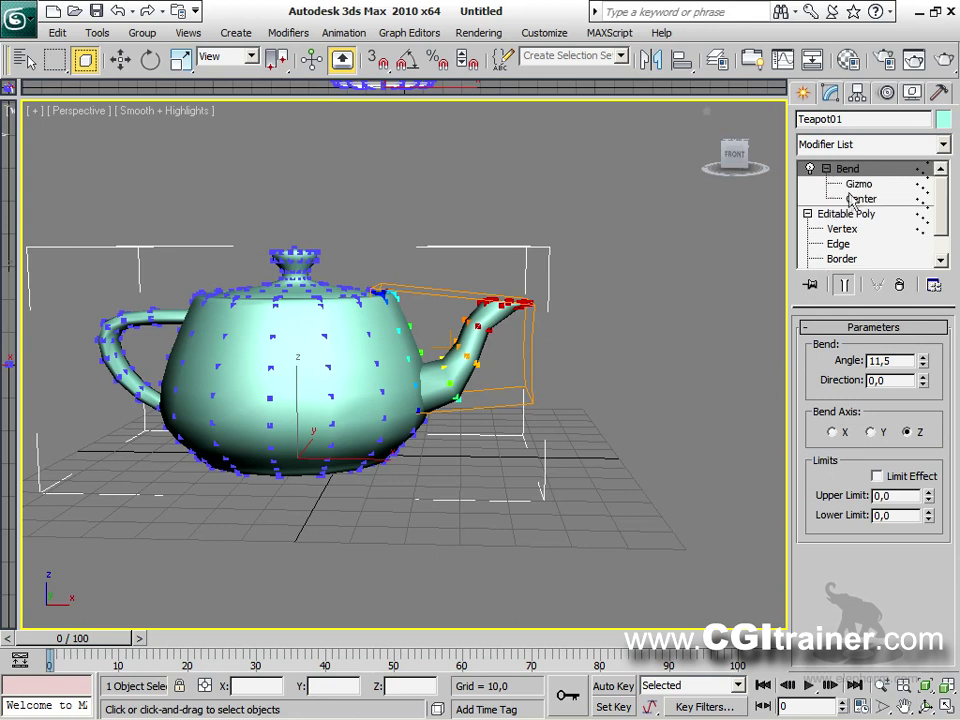
click(855, 199)
key(w)
drag(472, 352, 446, 375)
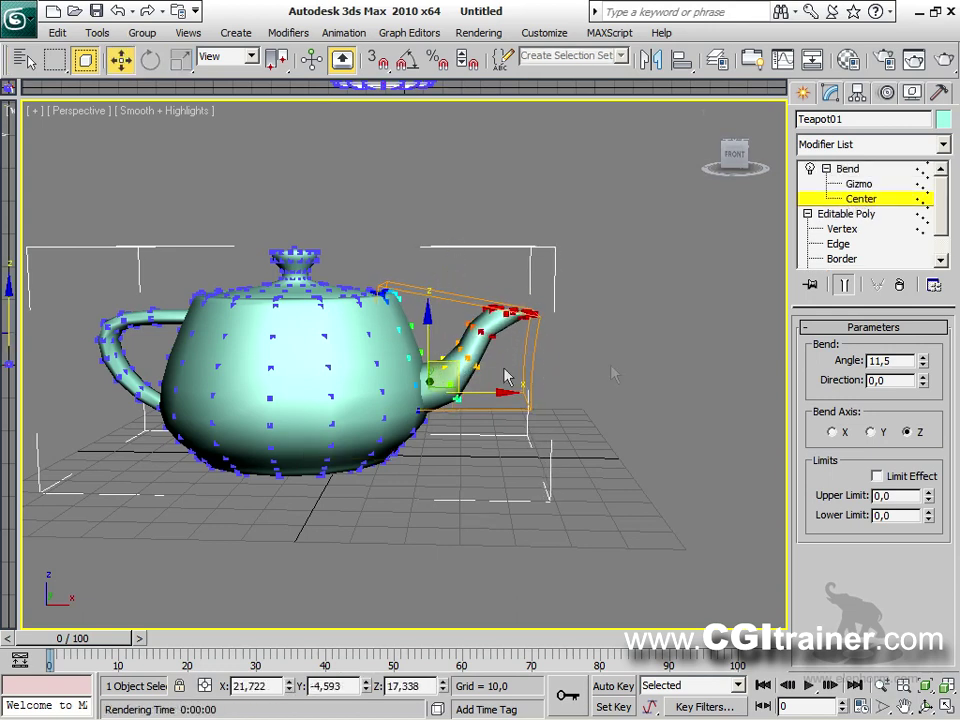
Step: Test a 40,0 bend on the Y axis, switch the bend axis to X, and set the angle to 2,0
drag(924, 366, 890, 405)
click(872, 432)
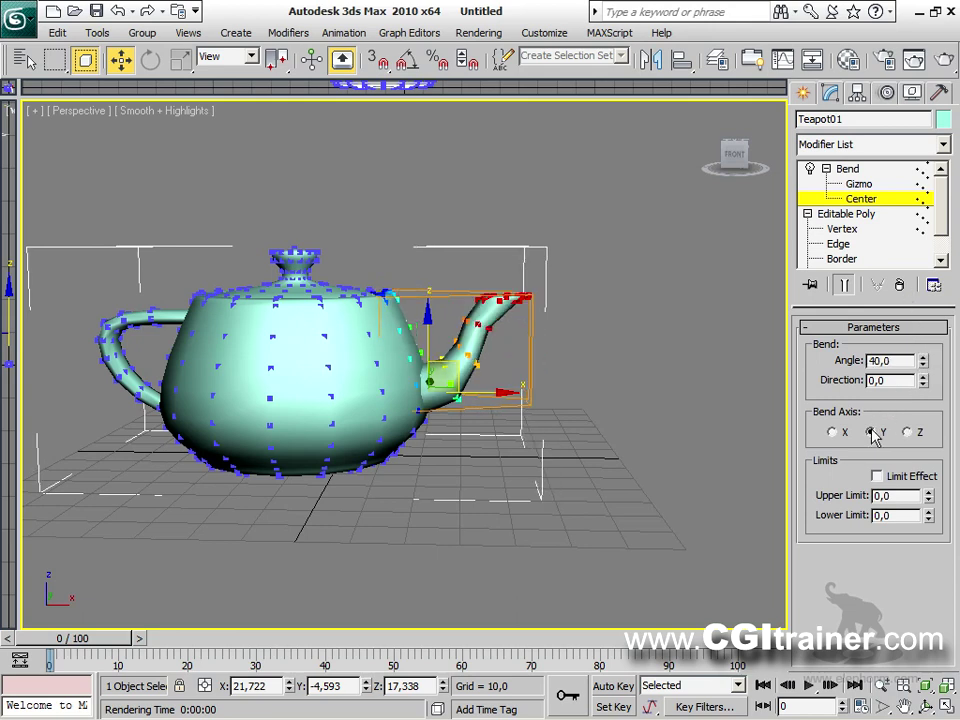
alt+middle_drag(676, 421, 546, 454)
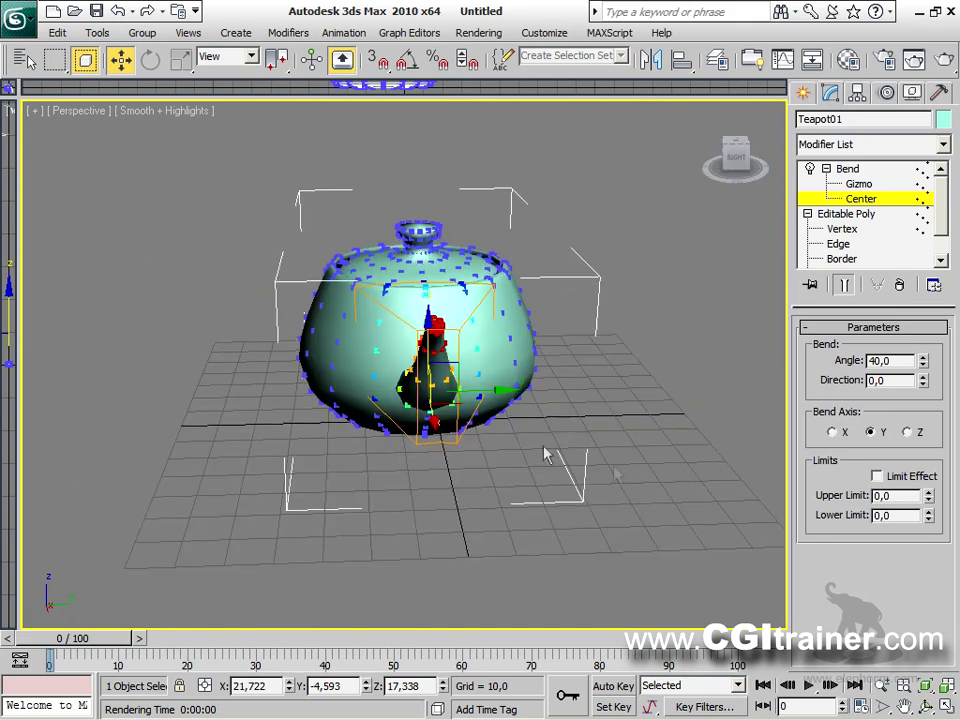
click(832, 432)
alt+middle_drag(570, 400, 752, 368)
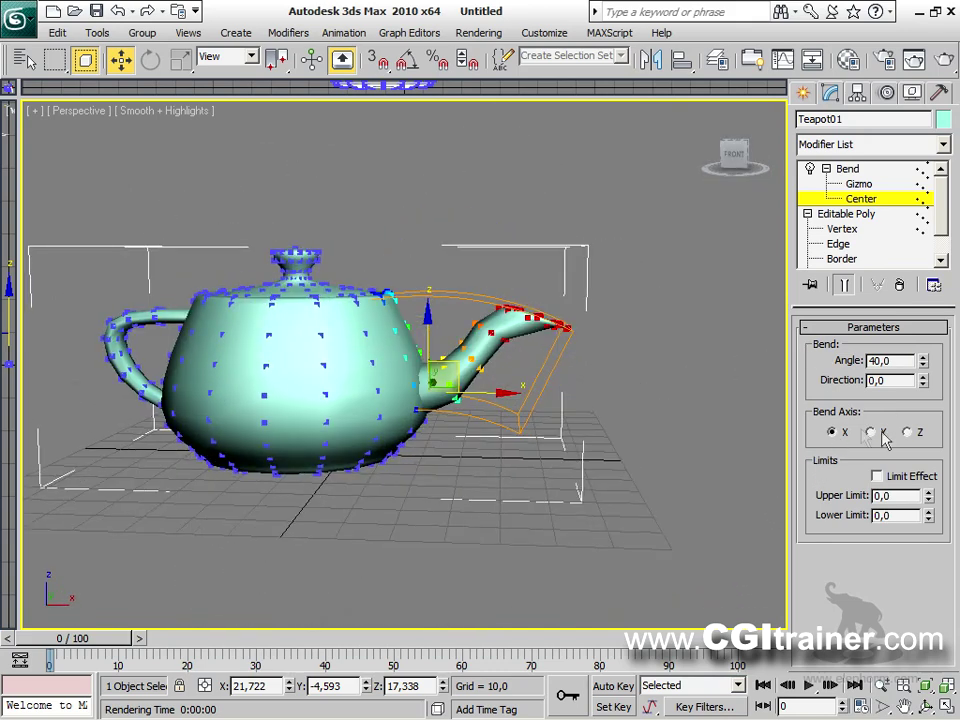
drag(923, 363, 917, 393)
Step: Rotate the bend gizmo so that it follows the slope of the spout
click(857, 186)
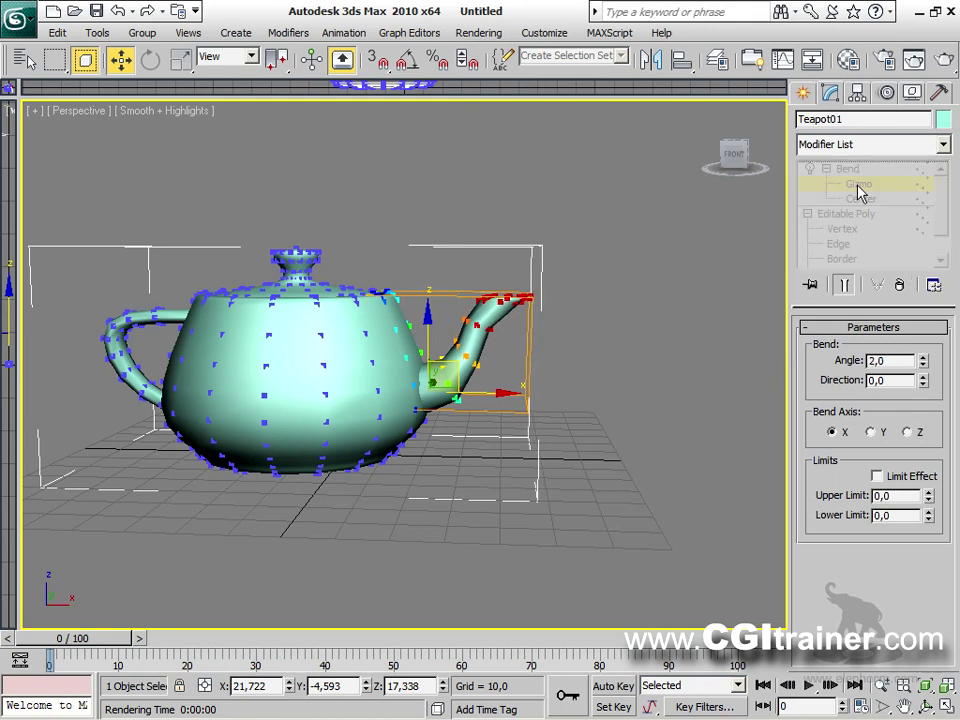
right_click(478, 376)
click(506, 413)
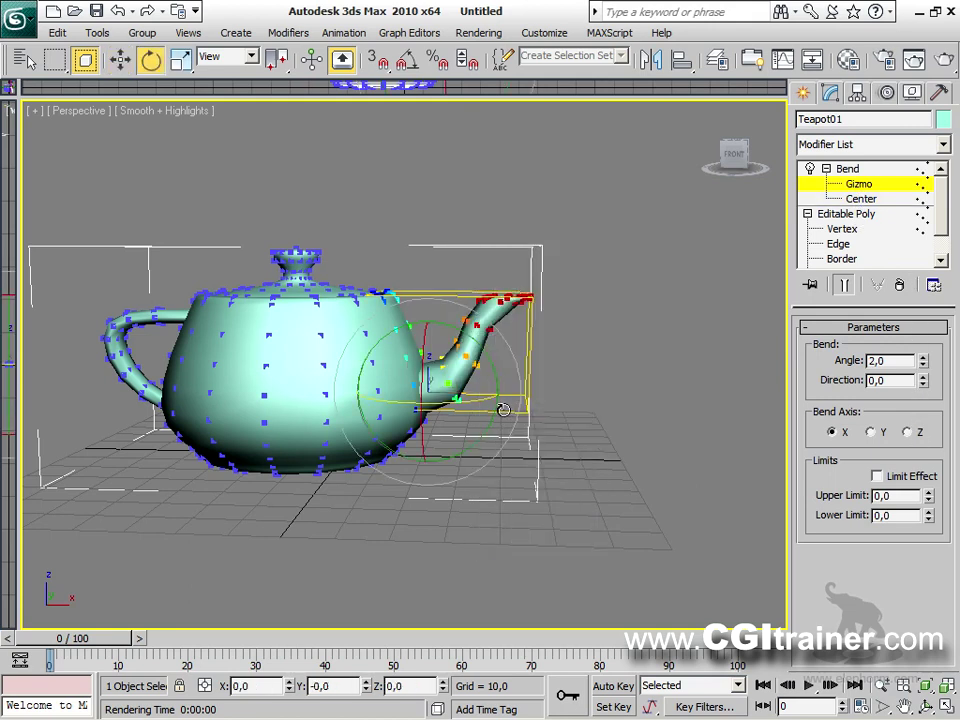
drag(489, 424, 484, 398)
right_click(450, 366)
click(474, 388)
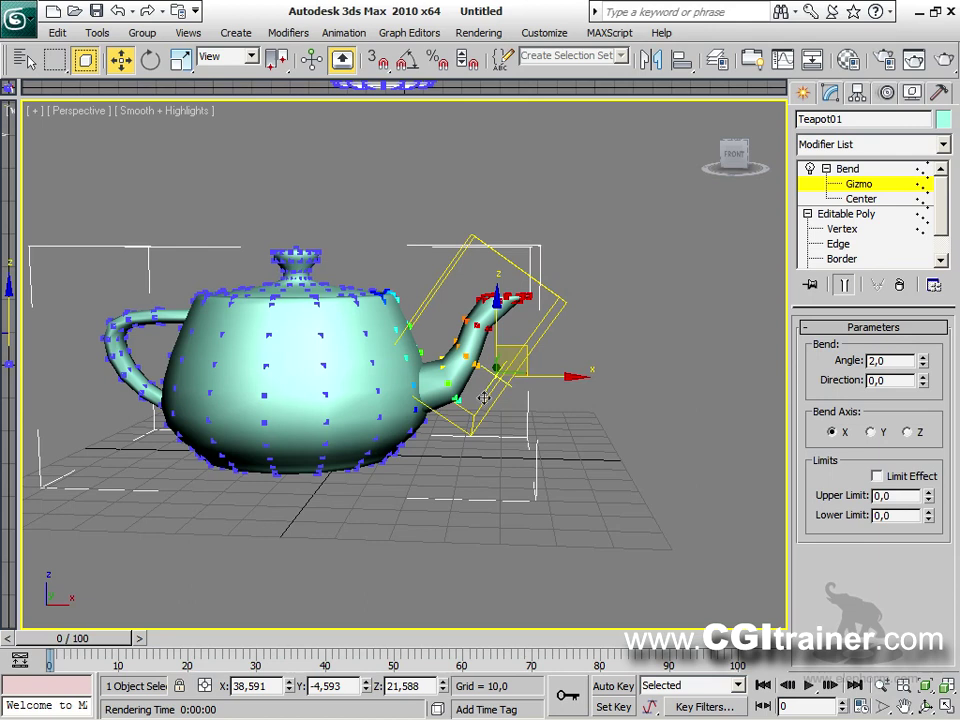
Step: Move the bend center back to the spout base, at about X 21,5 and Z 16,2, and set the angle to 116,5
click(861, 198)
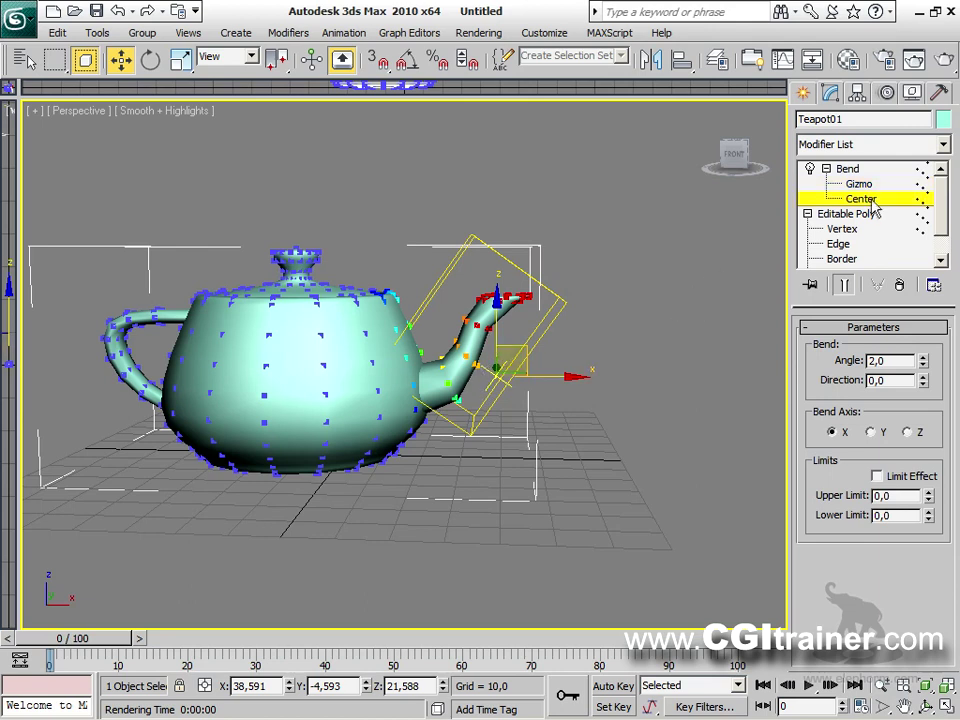
drag(525, 344, 452, 368)
drag(923, 360, 860, 188)
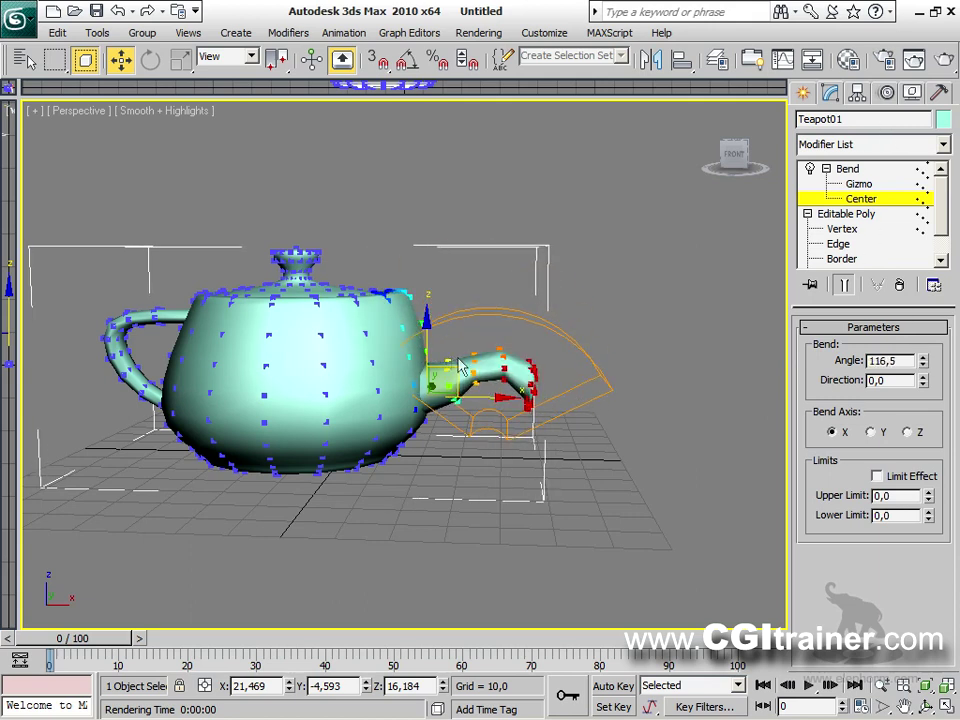
Step: Return to the Editable Poly vertices, show the end result, and raise the soft selection falloff to 37,538
click(838, 230)
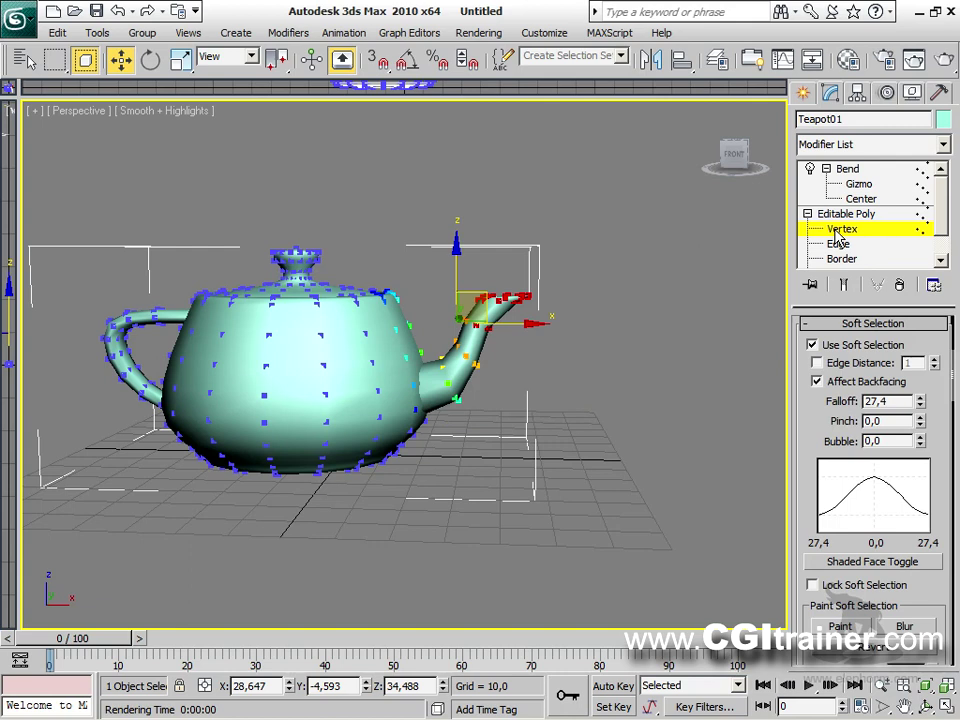
click(849, 285)
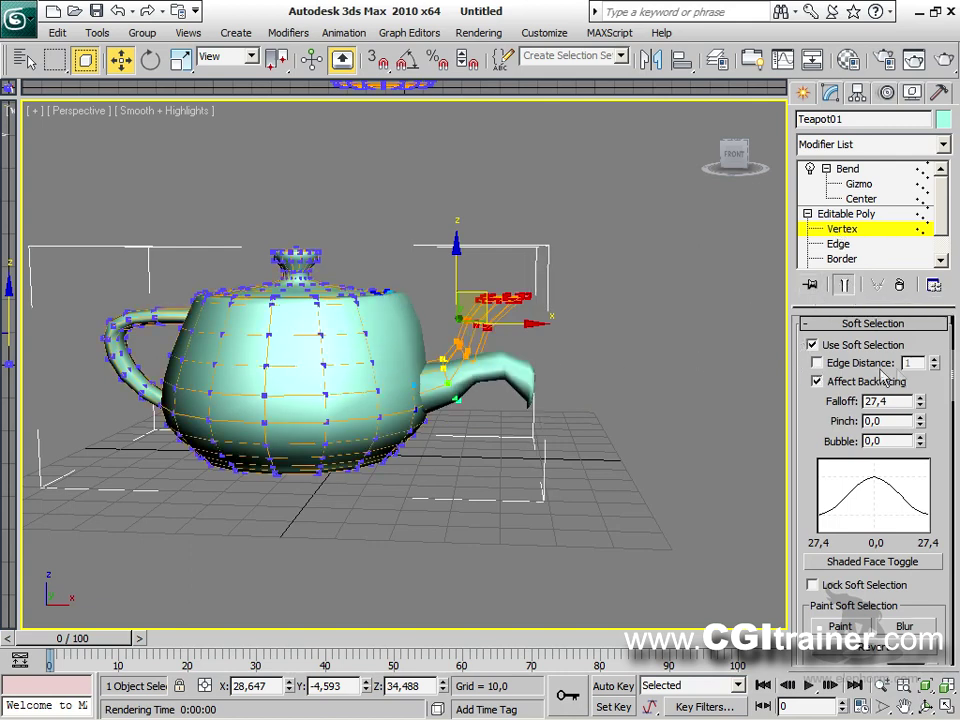
drag(921, 405, 907, 364)
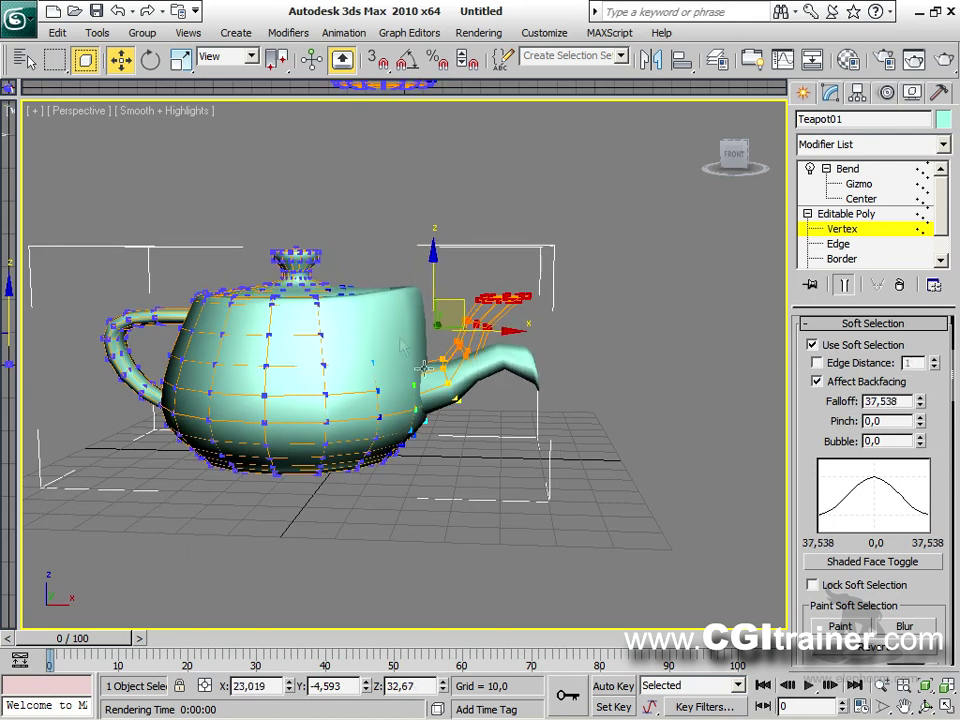
Step: Try the bend on the lid knob vertices, reselect the spout vertices, and return to the Bend modifier level
drag(255, 210, 325, 262)
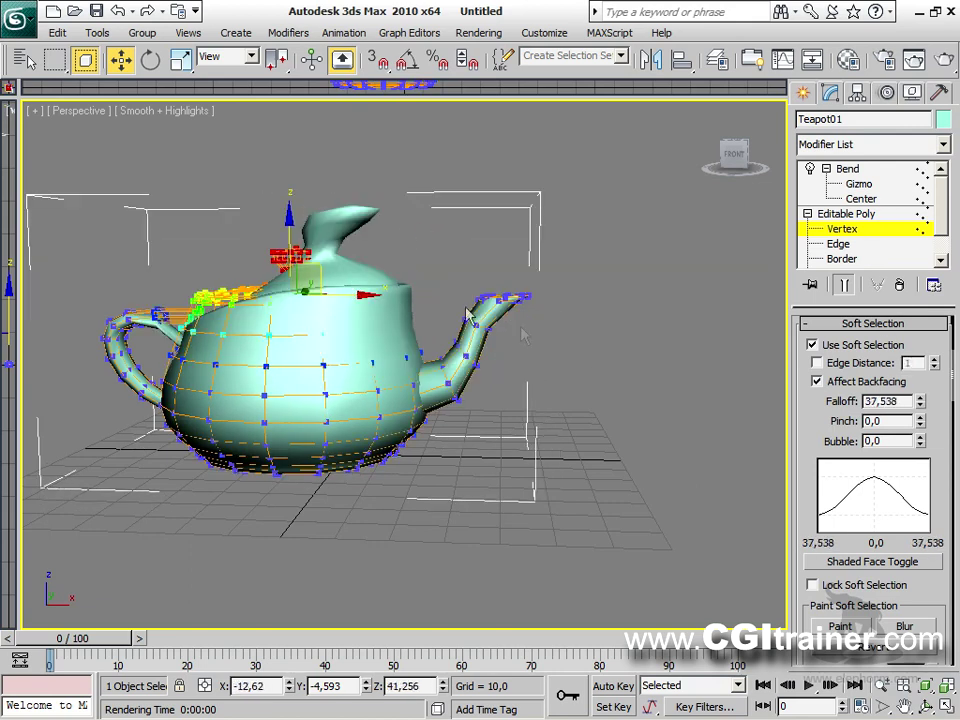
drag(465, 258, 574, 358)
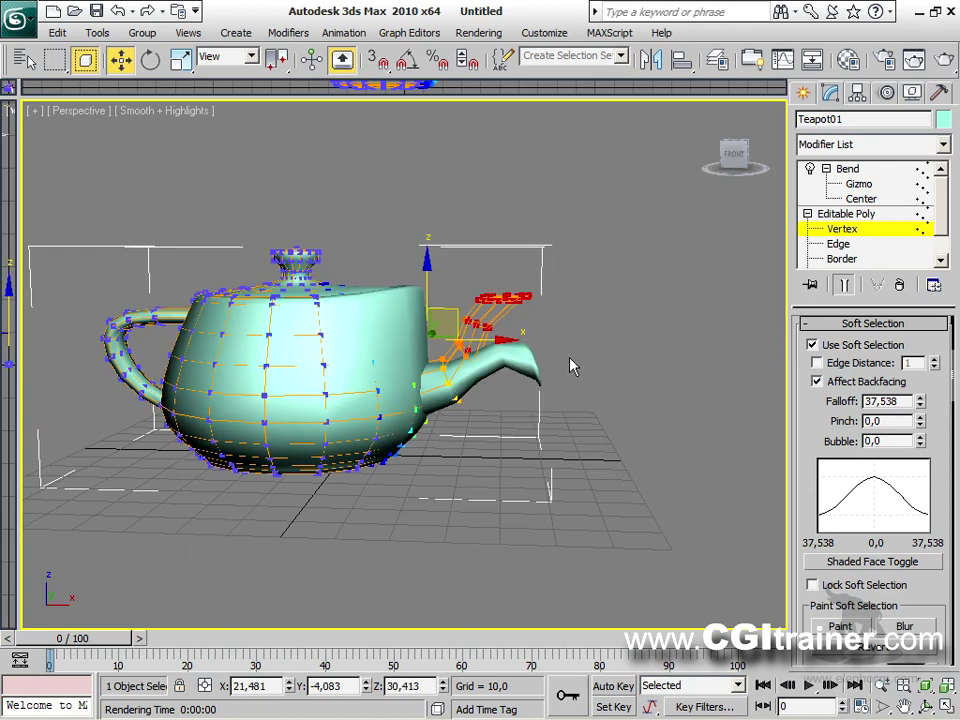
click(853, 170)
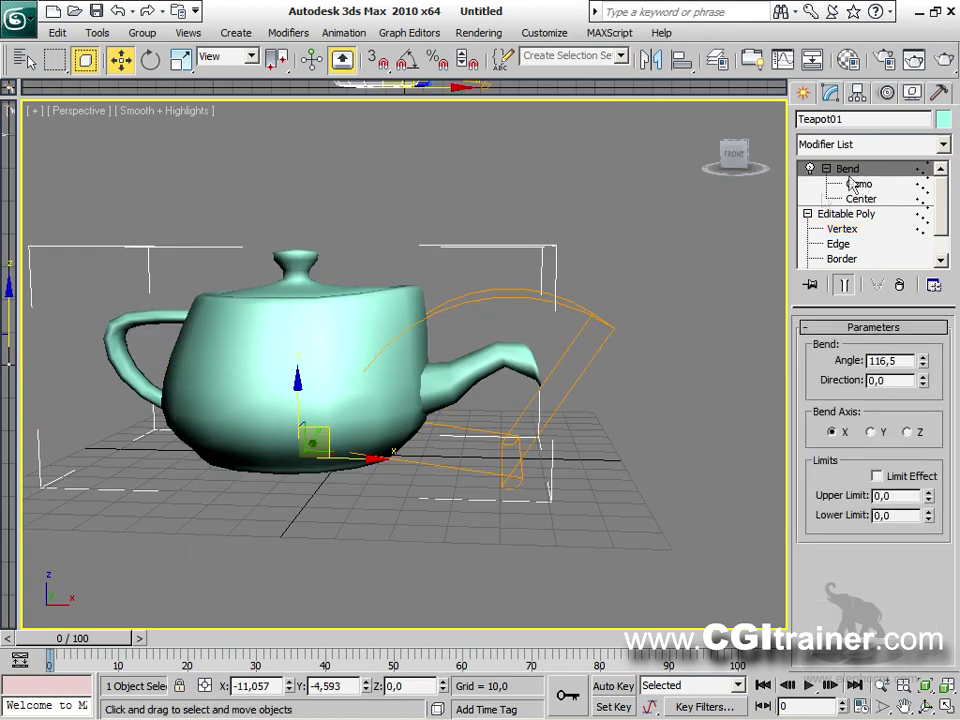
alt+middle_drag(716, 316, 760, 345)
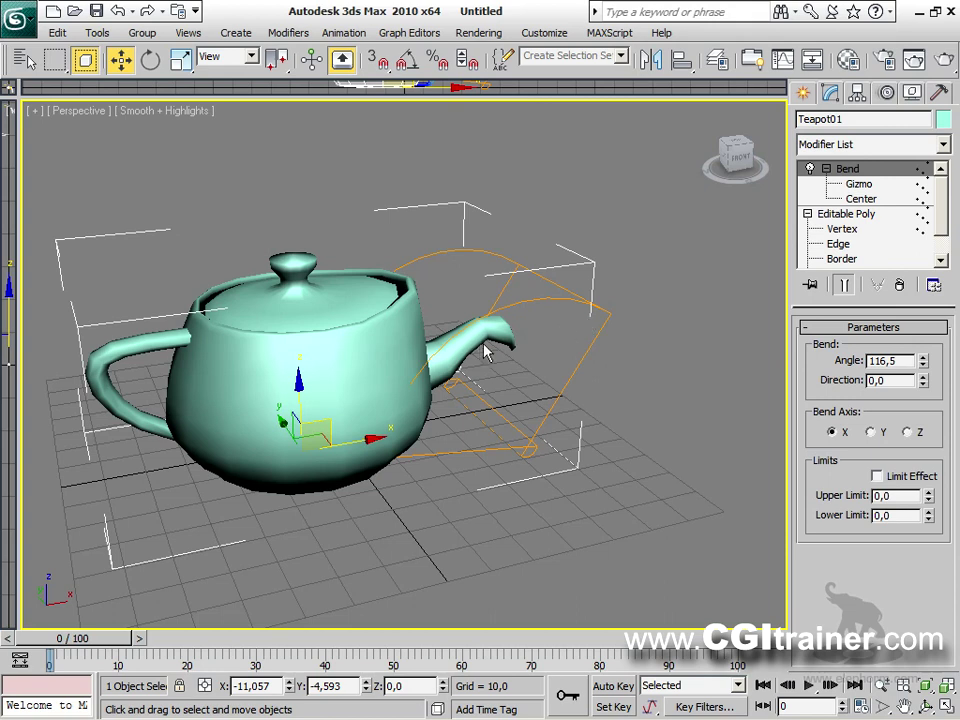
click(288, 32)
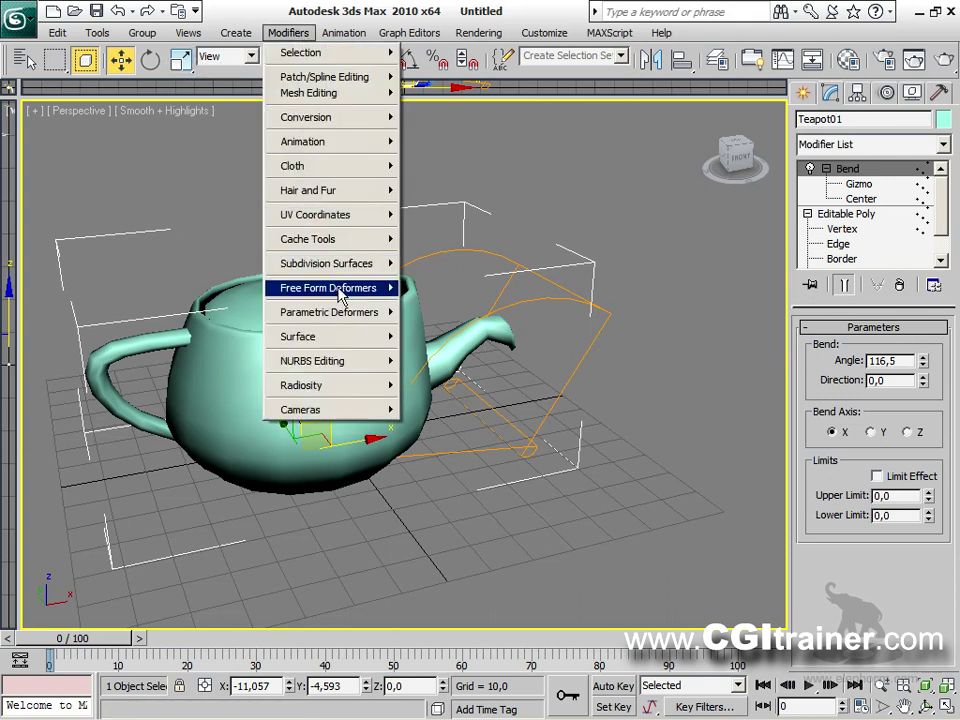
mouse_move(357, 318)
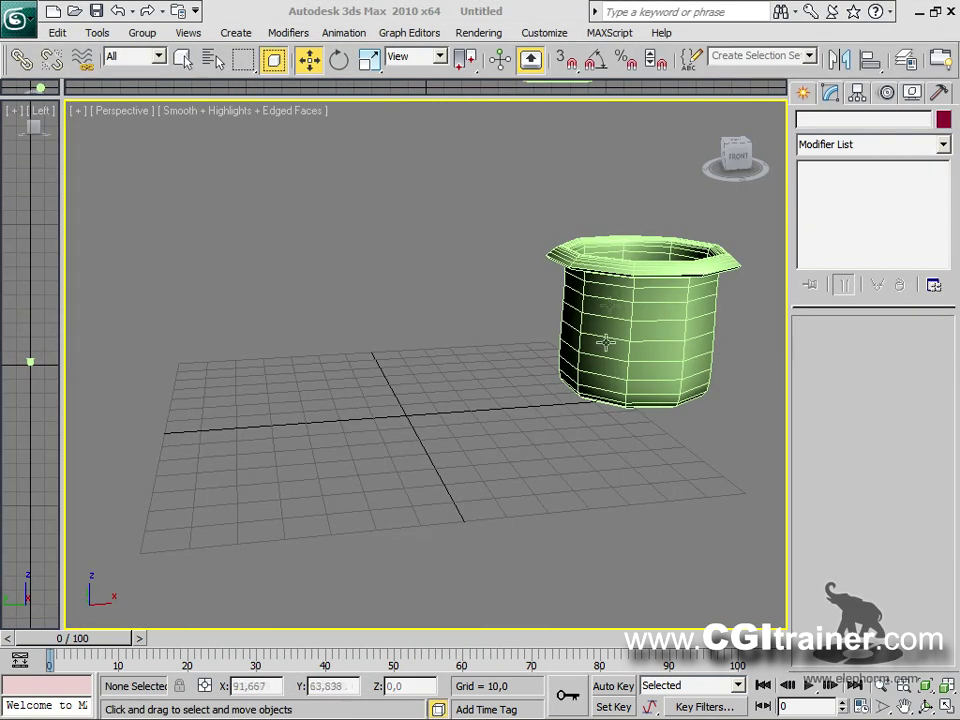
Step: Select the lathed pot and compare its underlying Line profile, with the end result hidden, to the Lathe level
click(657, 397)
middle_drag(657, 397, 547, 412)
click(833, 186)
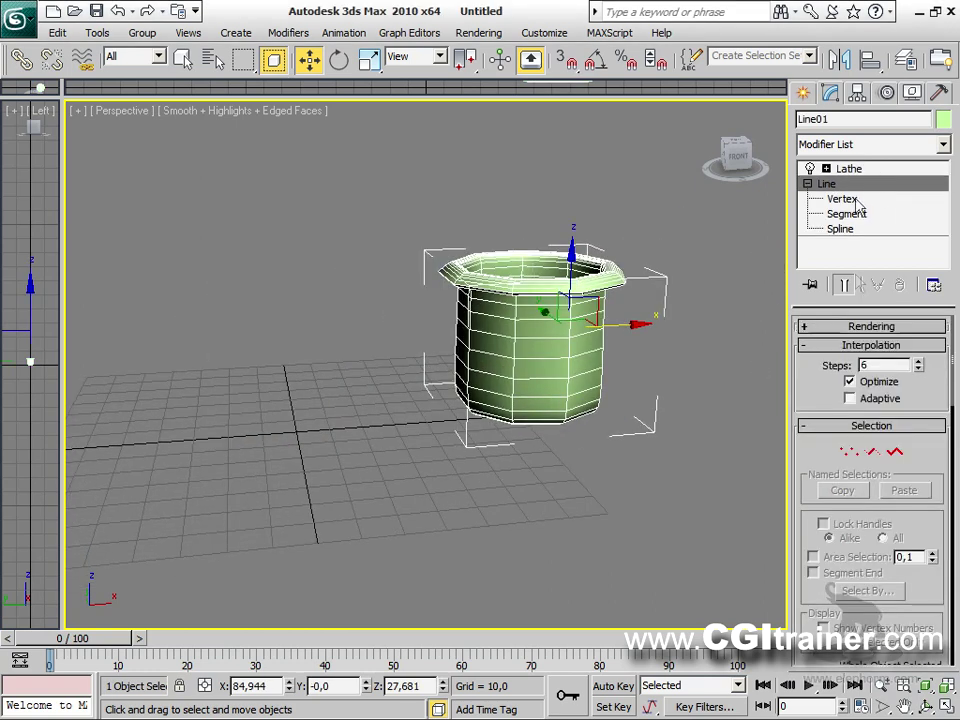
click(845, 286)
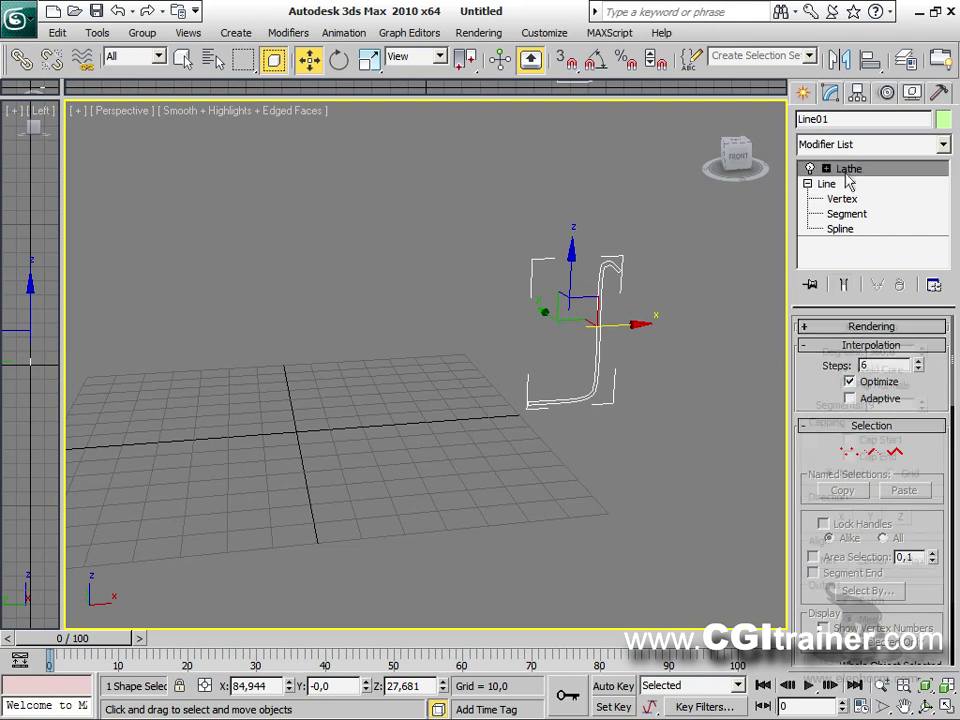
click(848, 170)
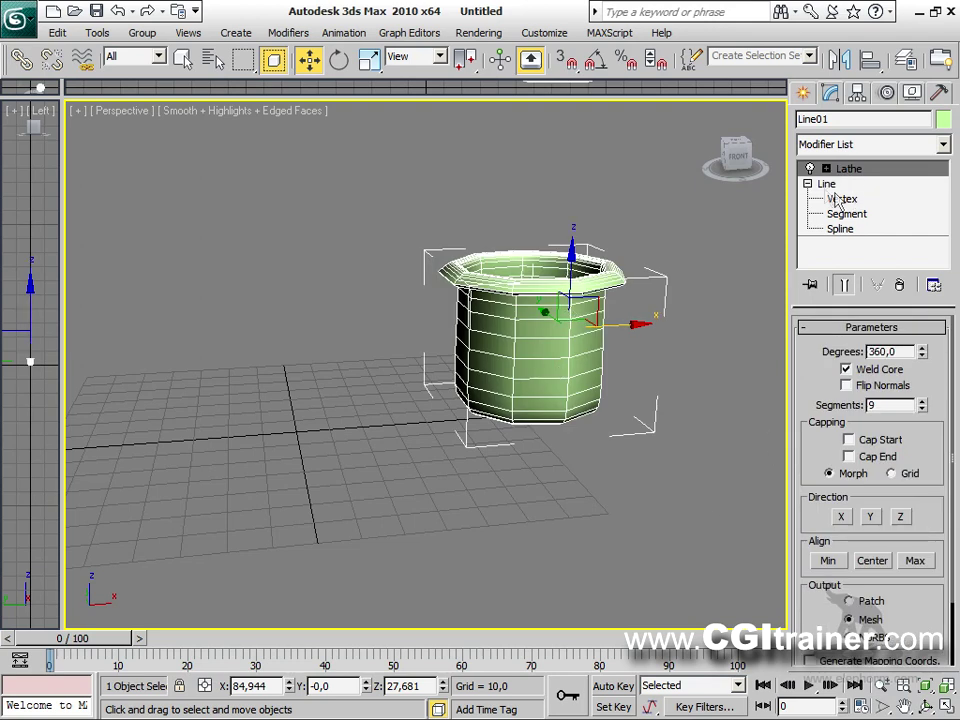
Step: Set the interpolation steps of the pot's Line profile to 2
click(866, 186)
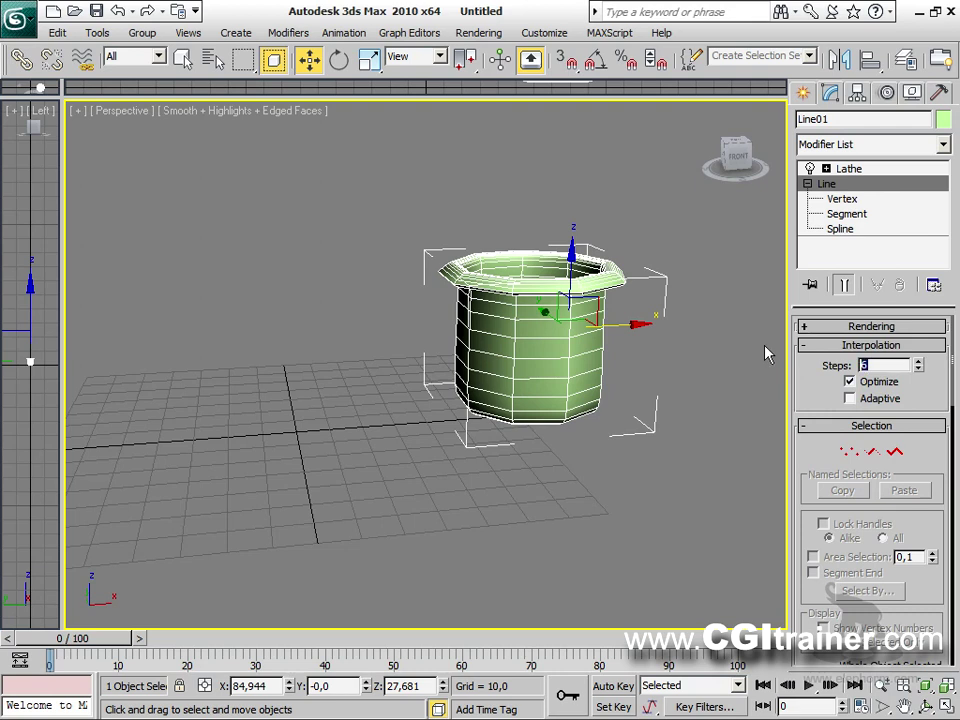
text(2)
key(Return)
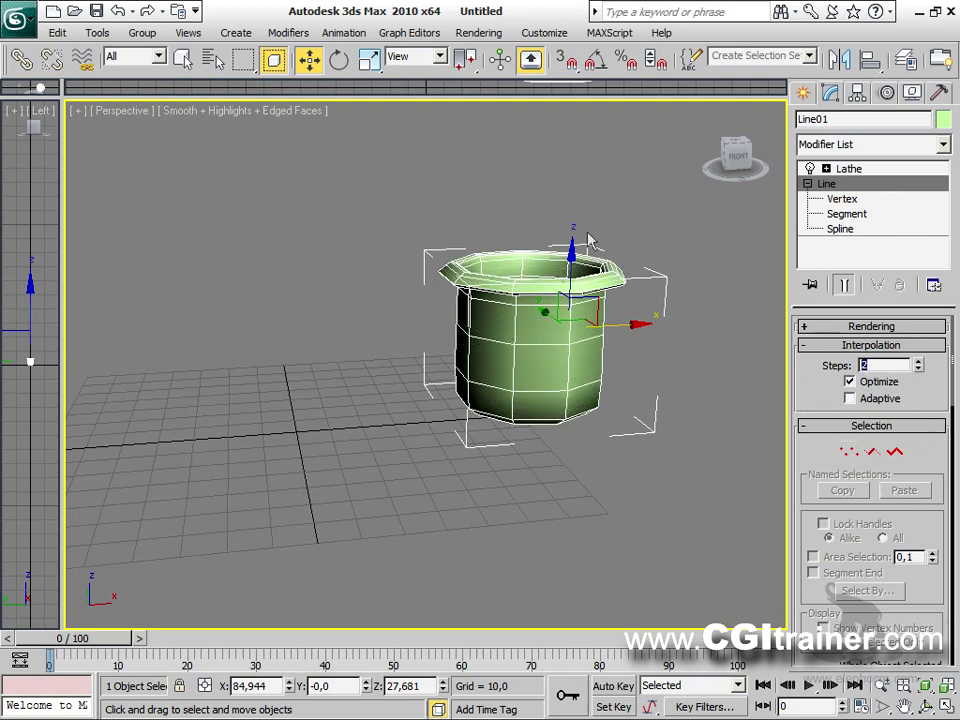
middle_drag(274, 261, 326, 264)
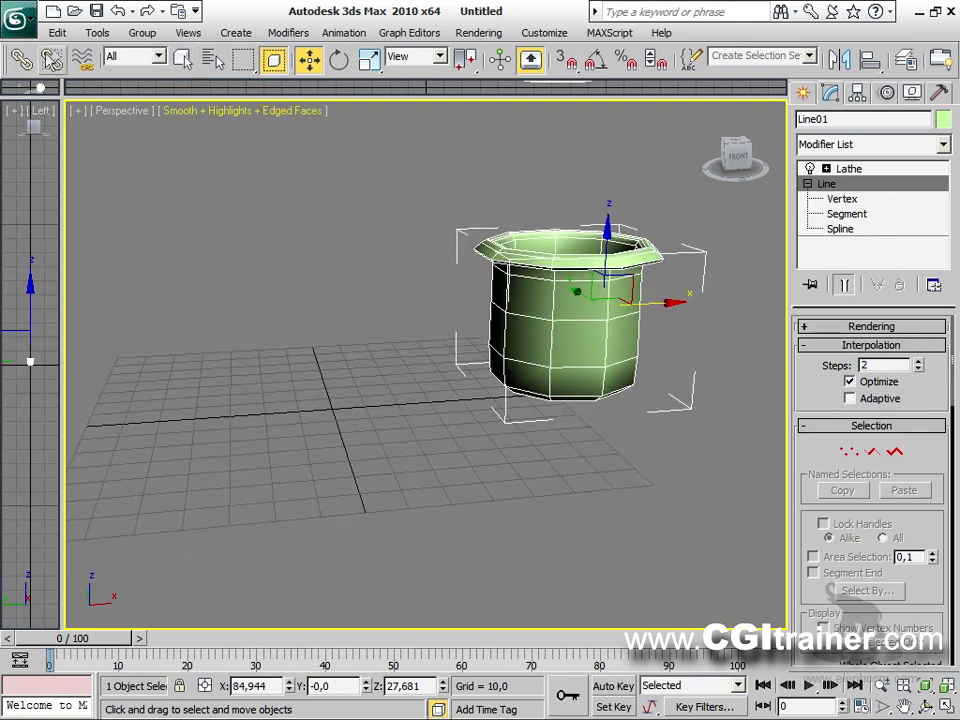
Step: With the Transform Toolbox, center the pot's pivot, align it to the minimum in Z, and center the pot at the origin
click(57, 32)
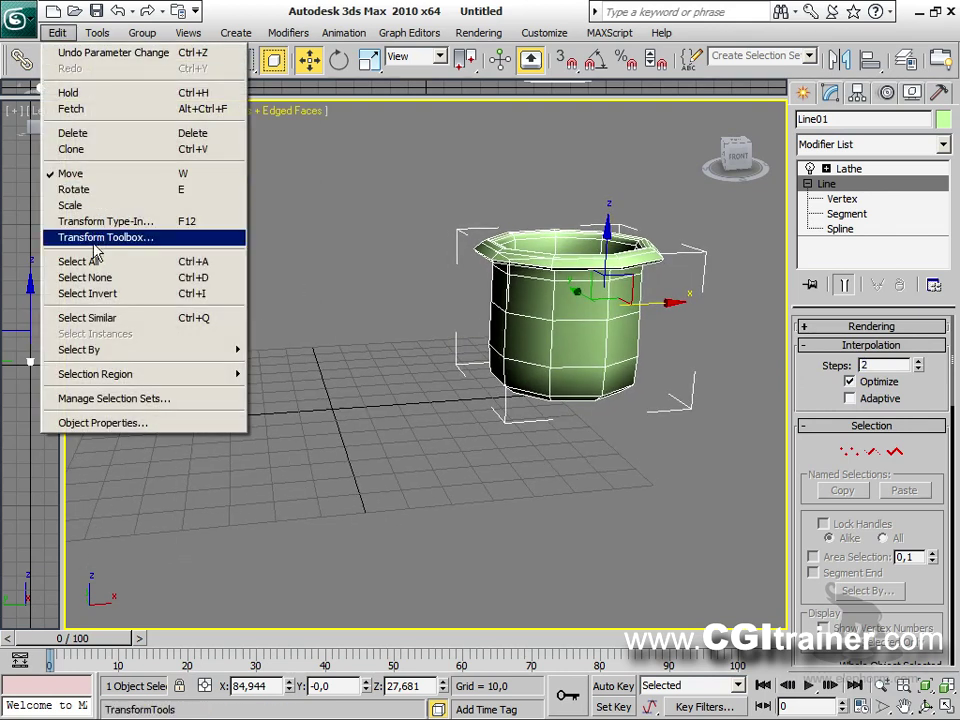
click(112, 238)
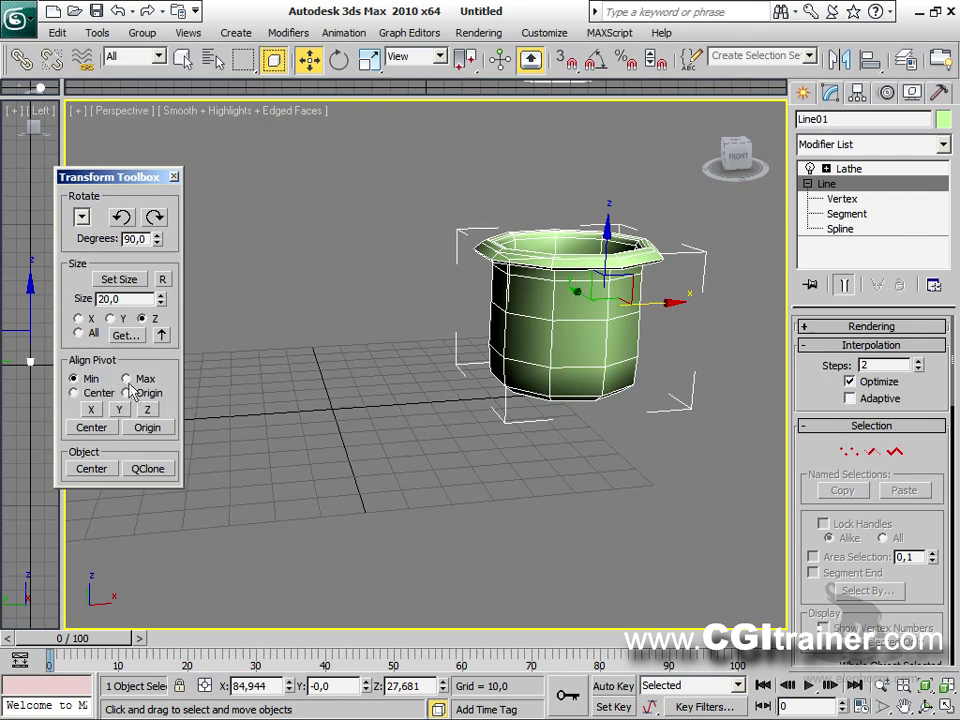
click(97, 428)
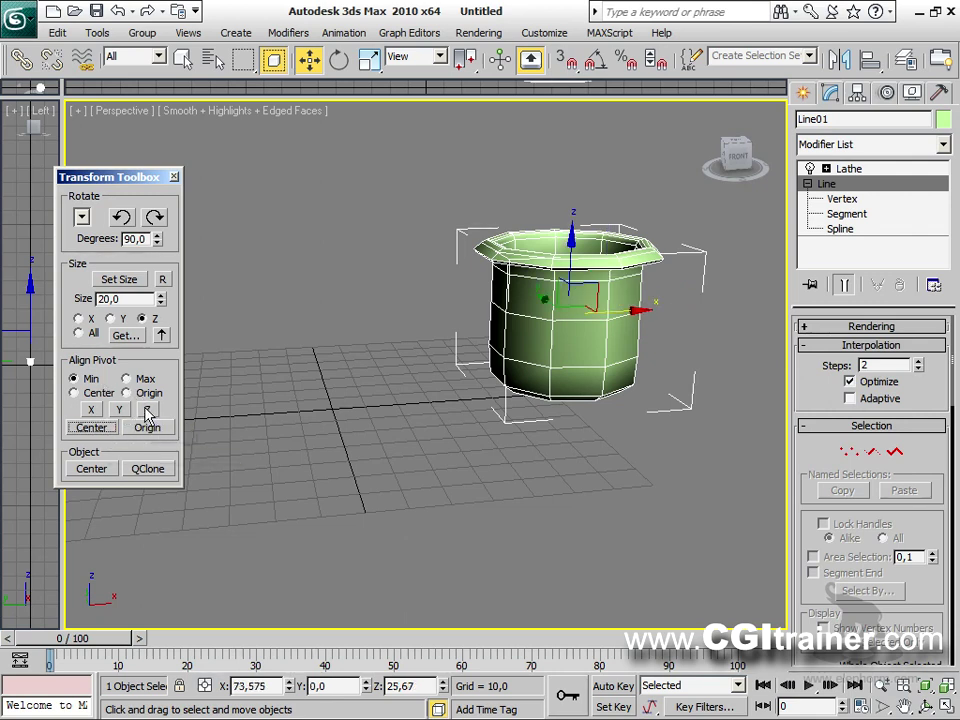
click(147, 411)
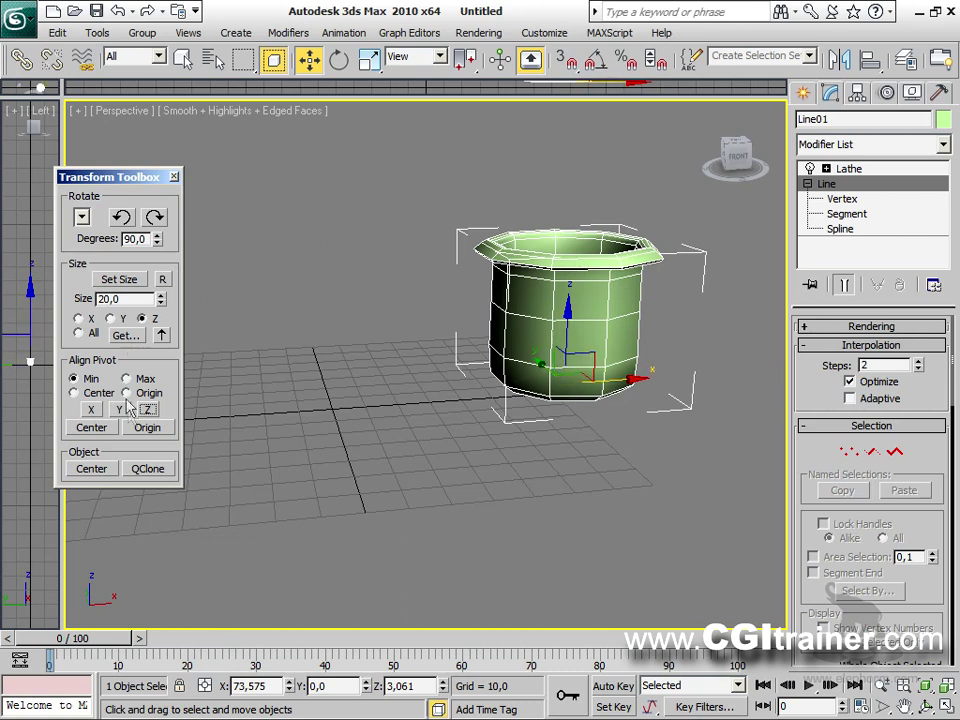
click(90, 468)
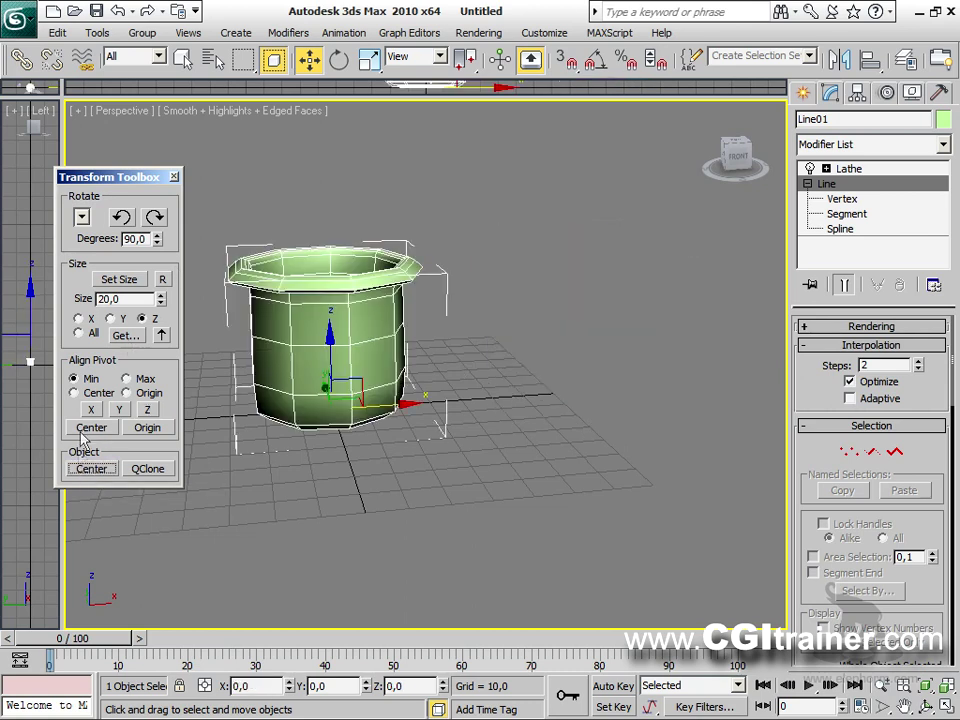
Step: Close the Transform Toolbox, frame the pot, and maximize the Perspective viewport
click(174, 180)
middle_drag(356, 454, 444, 466)
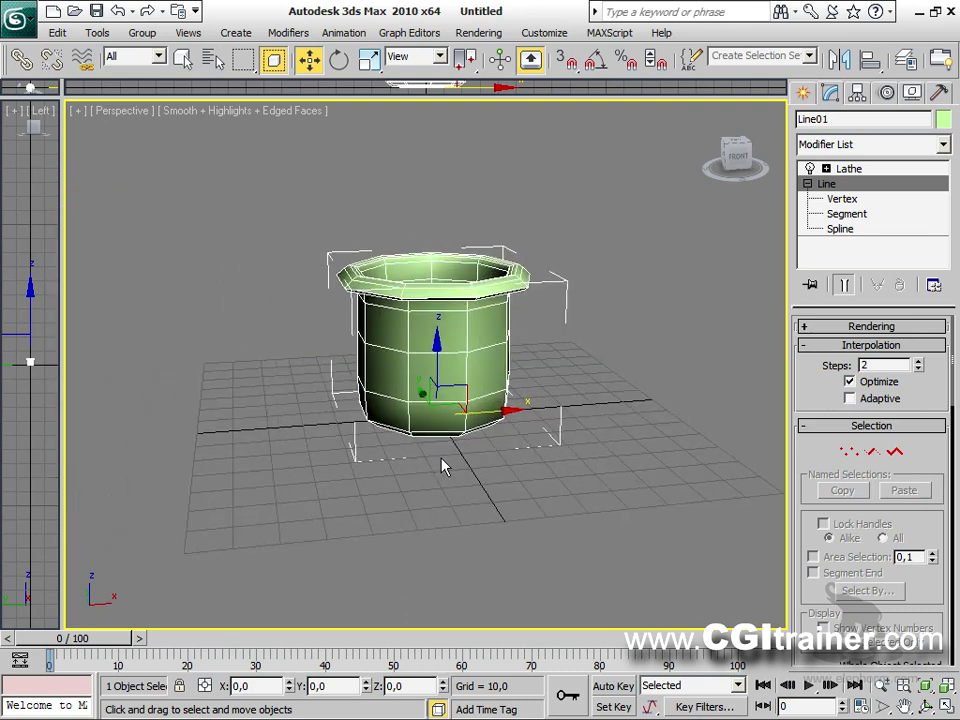
key(z)
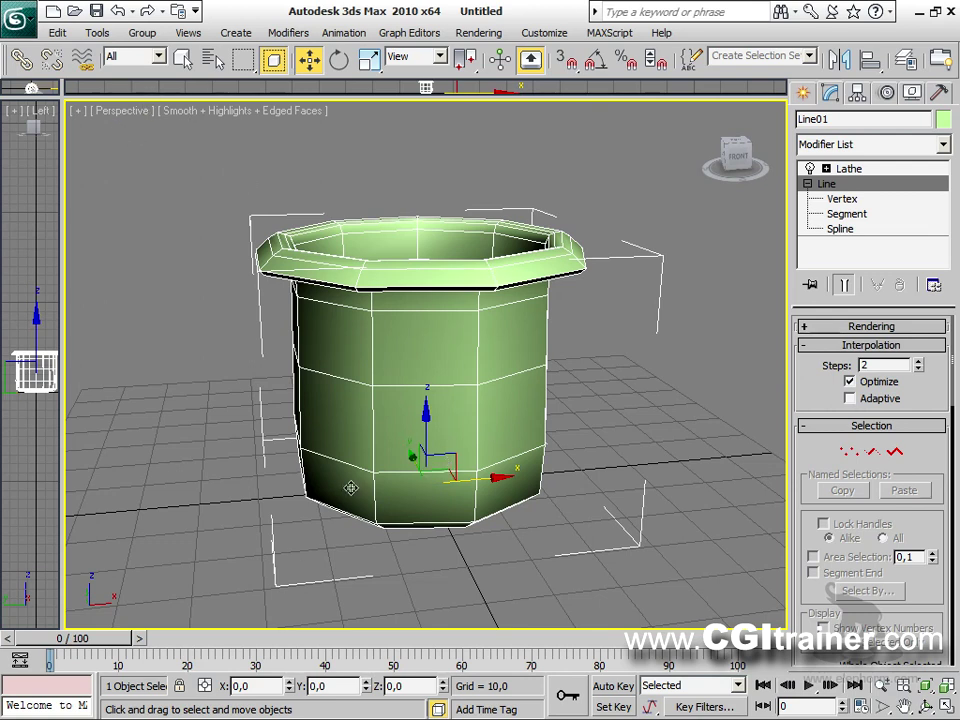
key(alt+w)
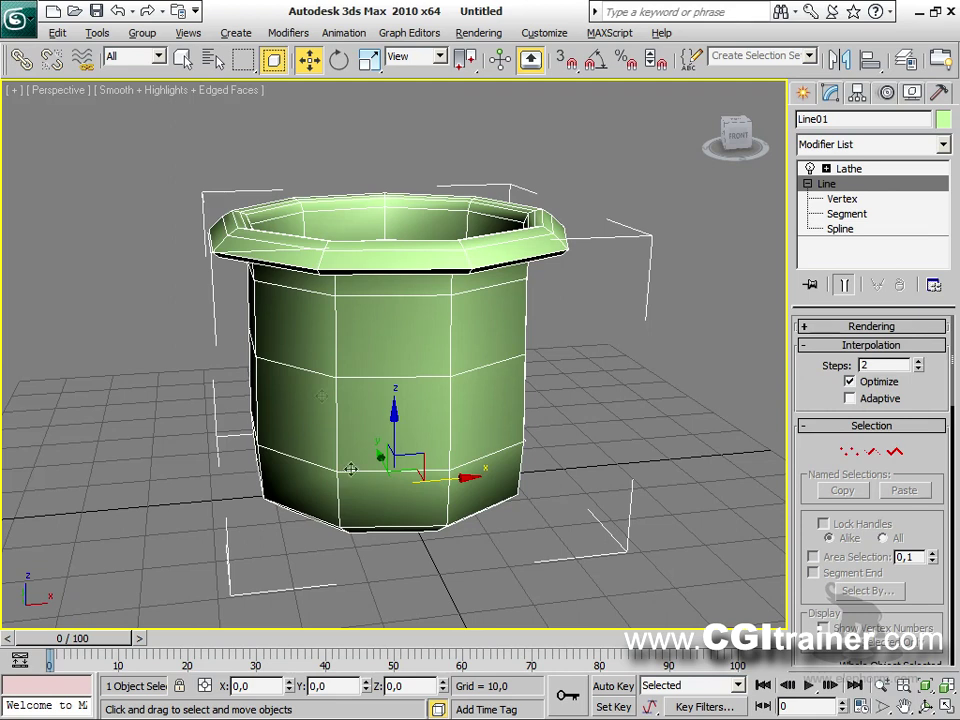
Step: Add an Edit Poly modifier on top of the pot's Lathe modifier
click(862, 168)
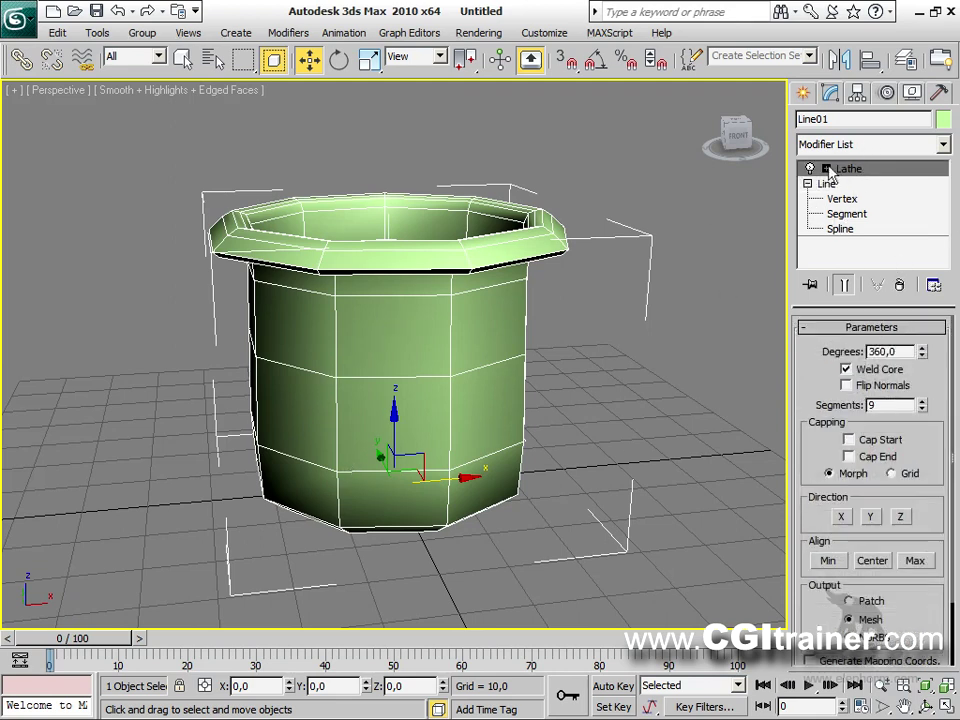
click(288, 32)
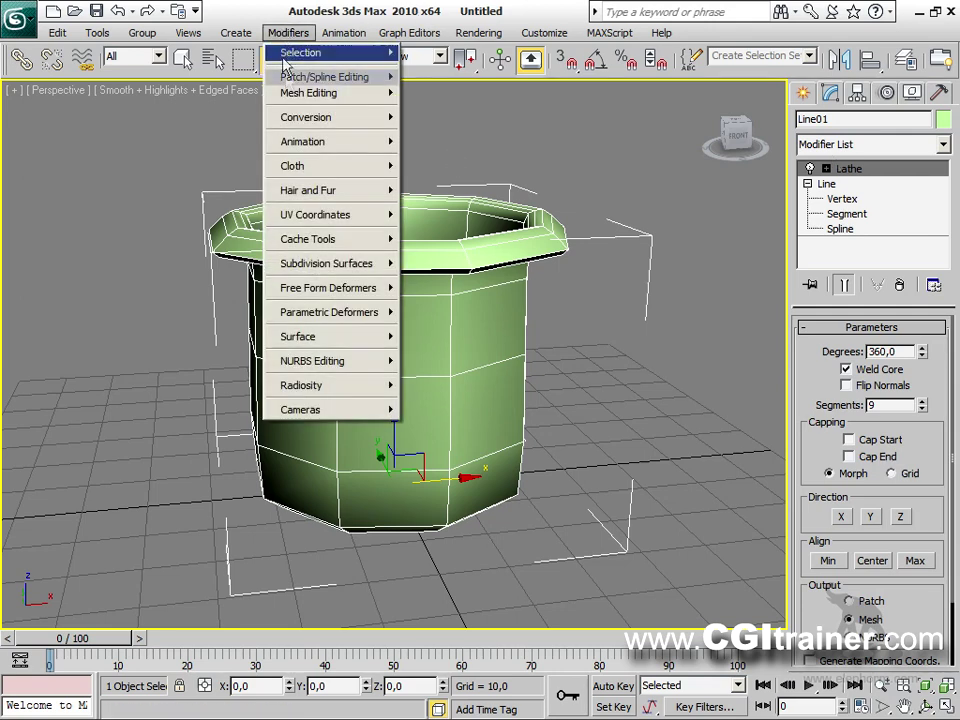
mouse_move(293, 95)
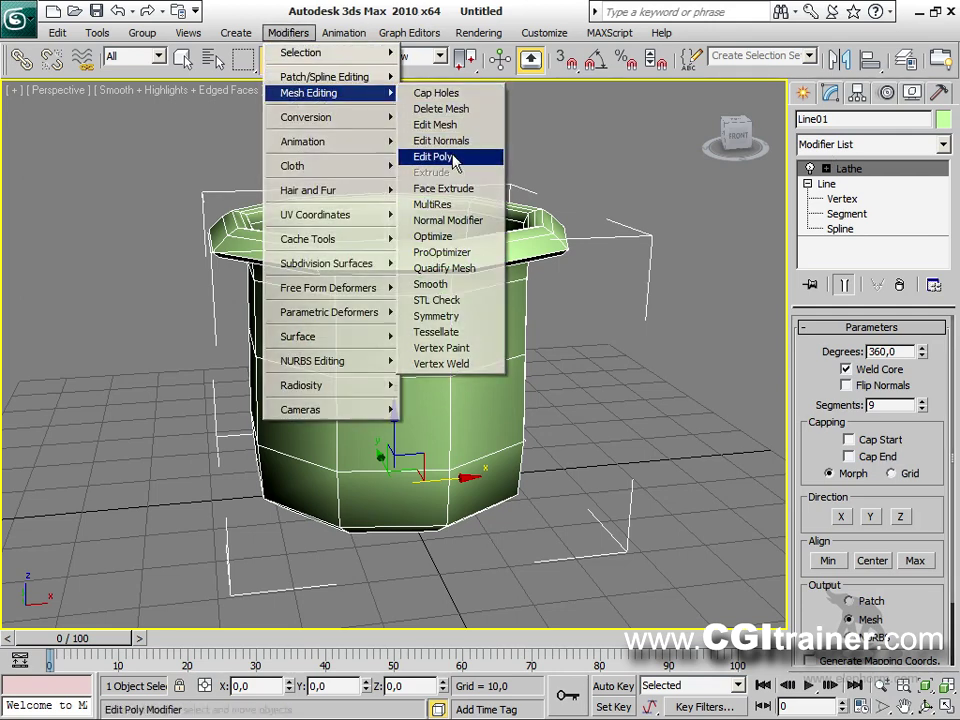
click(425, 157)
Step: Select one side polygon just below the pot's rim and extrude it three times as a group with a height of 34,09
click(892, 473)
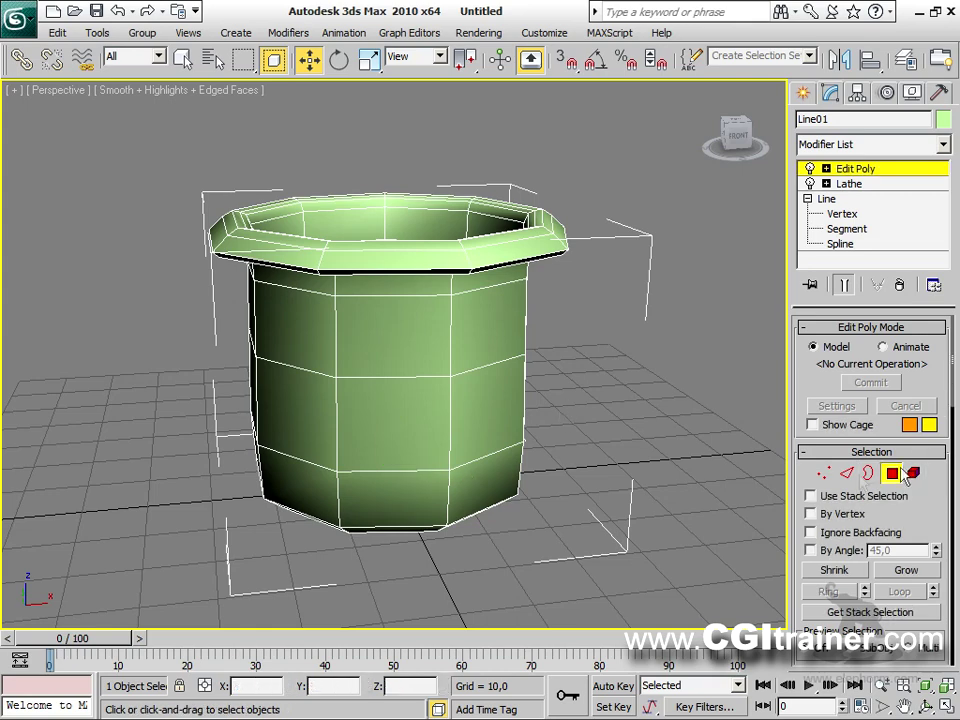
alt+middle_drag(681, 441, 540, 408)
click(478, 383)
alt+middle_drag(478, 383, 575, 394)
right_click(462, 380)
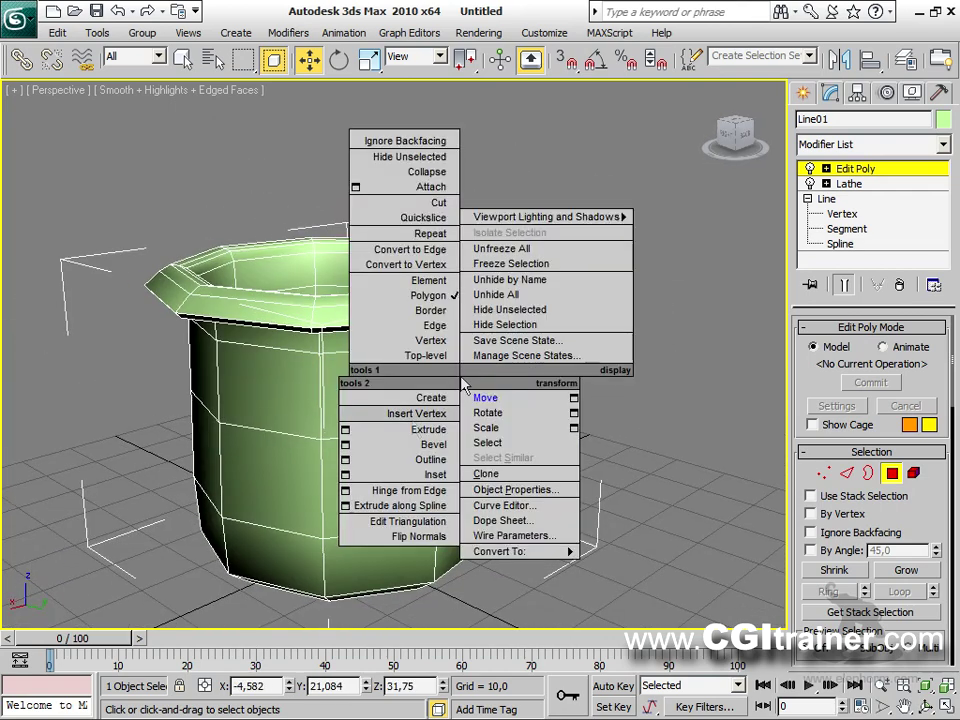
click(346, 430)
drag(468, 313, 243, 250)
drag(343, 282, 435, 604)
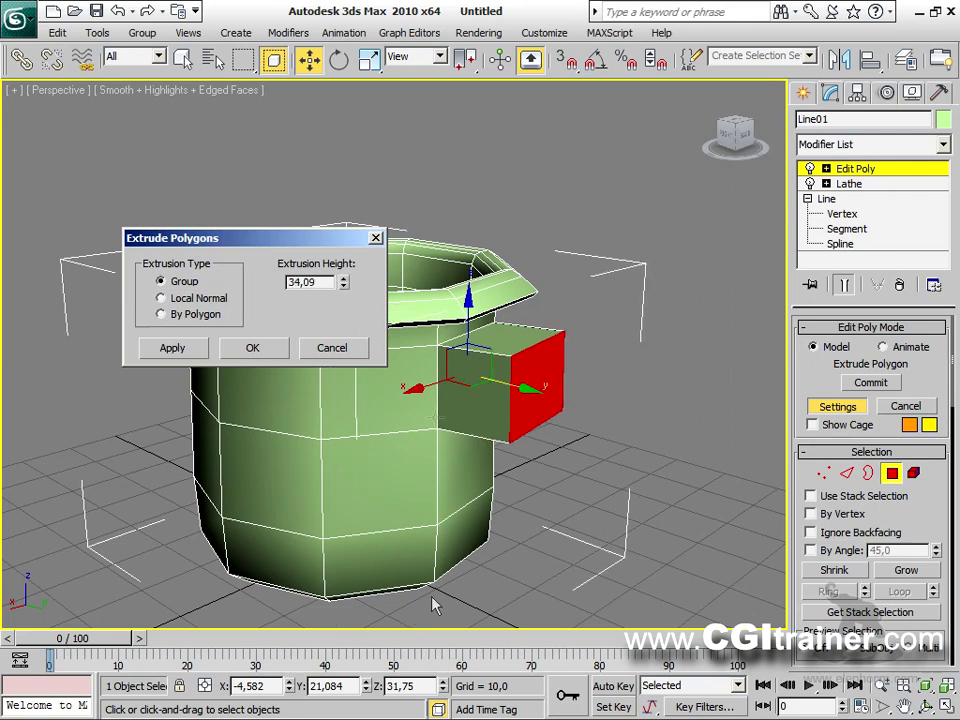
click(173, 348)
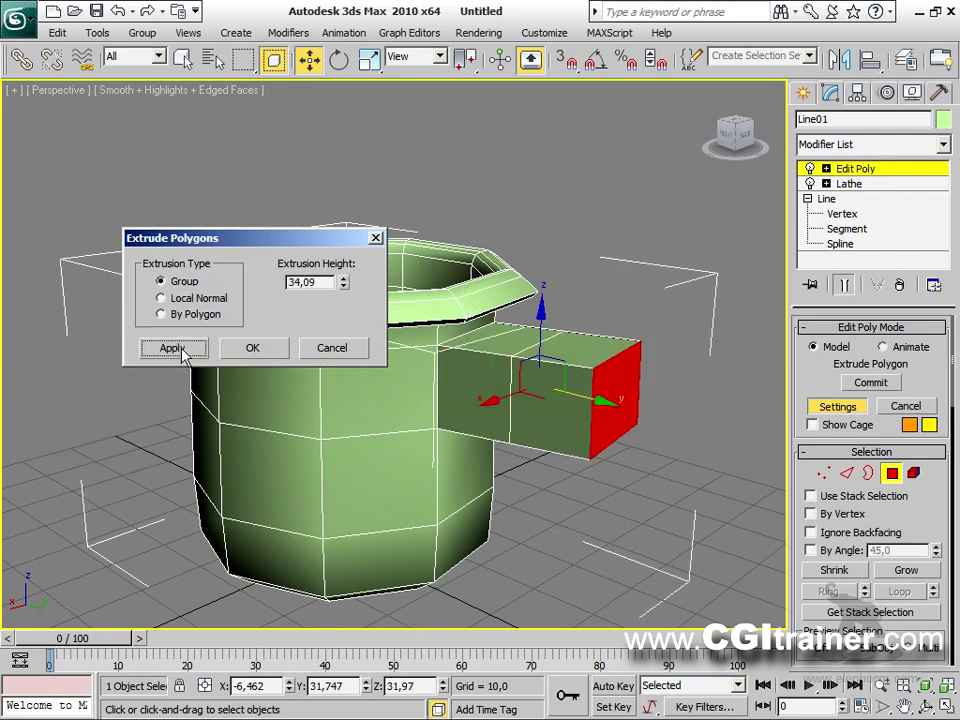
click(173, 348)
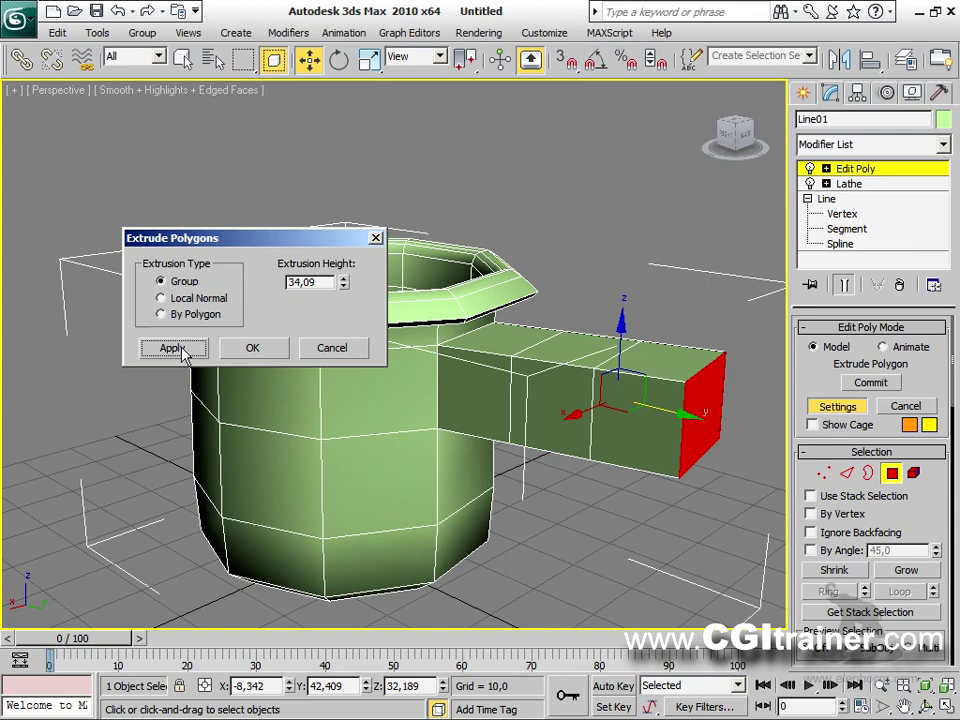
click(258, 356)
Step: At vertex level, select all vertices of the extruded arm except those attached to the pot wall
alt+middle_drag(354, 418, 638, 398)
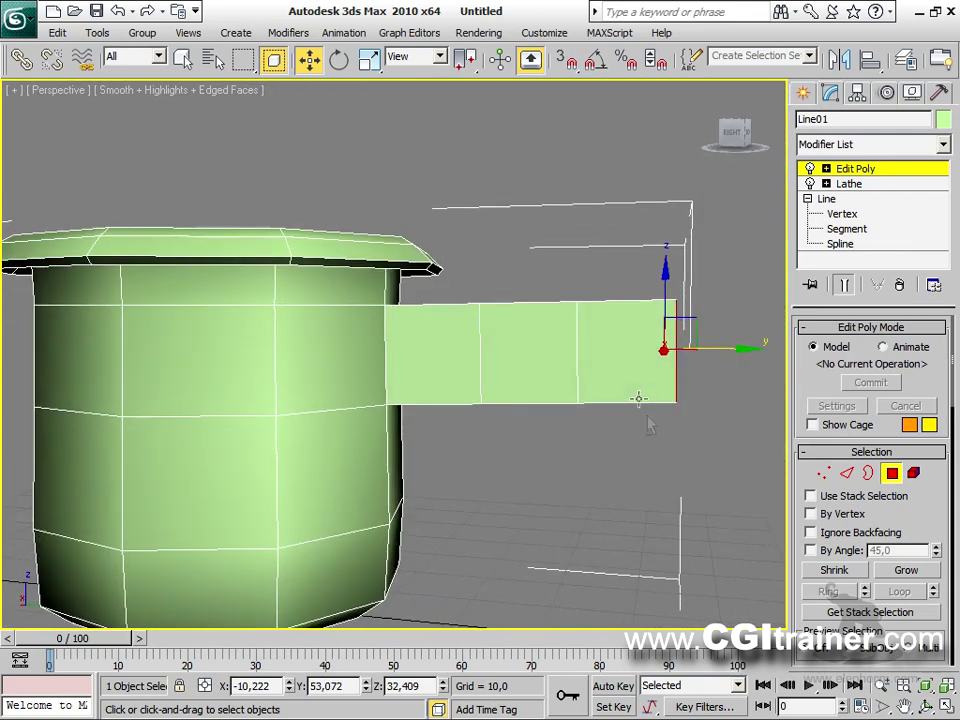
click(823, 473)
drag(709, 445, 463, 291)
alt+middle_drag(563, 497, 583, 473)
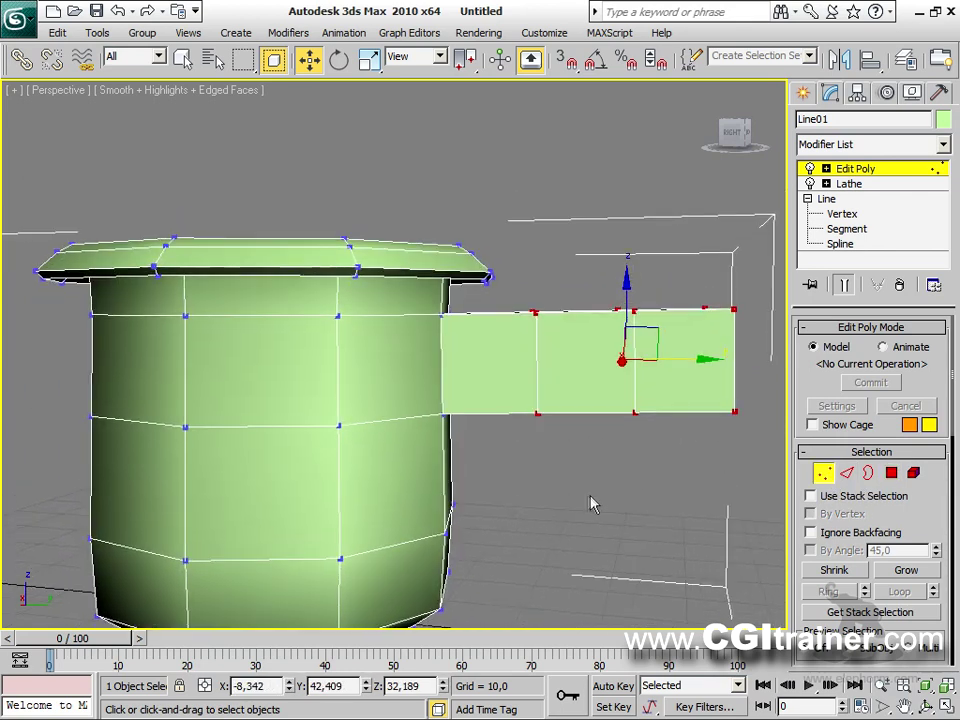
Step: Apply a Bend modifier to the selected arm vertices and set its angle to 80,5
click(288, 32)
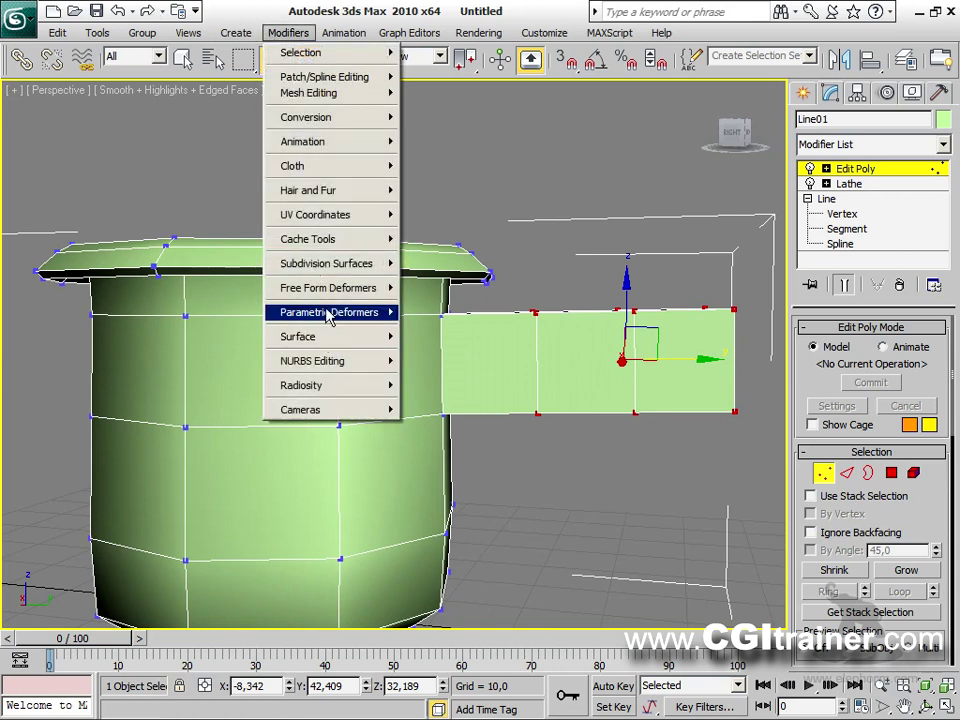
mouse_move(333, 313)
click(425, 327)
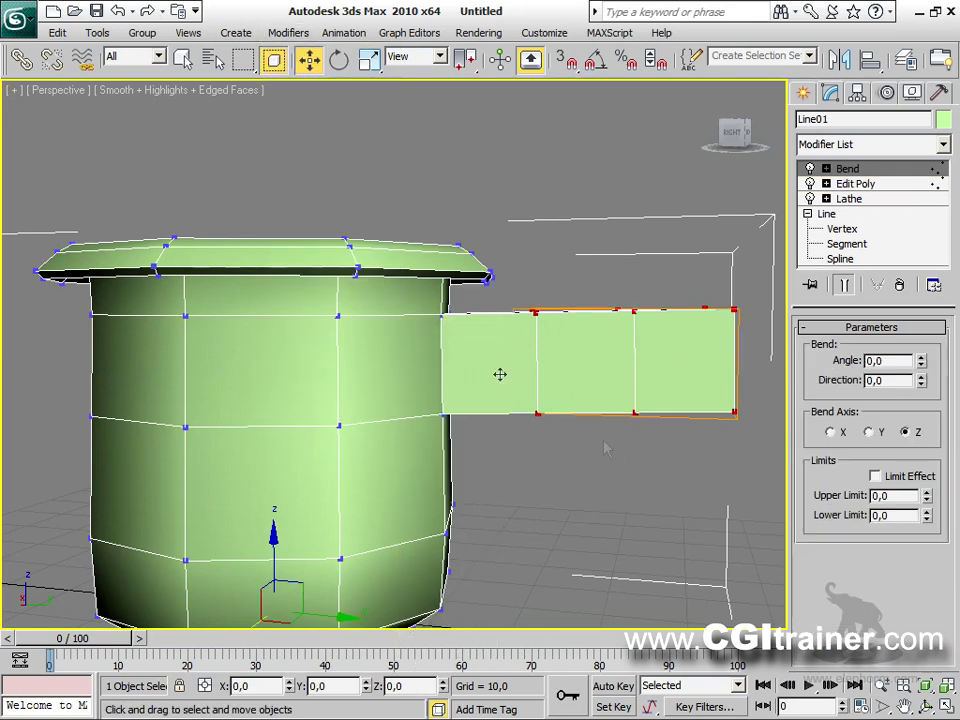
drag(920, 366, 918, 326)
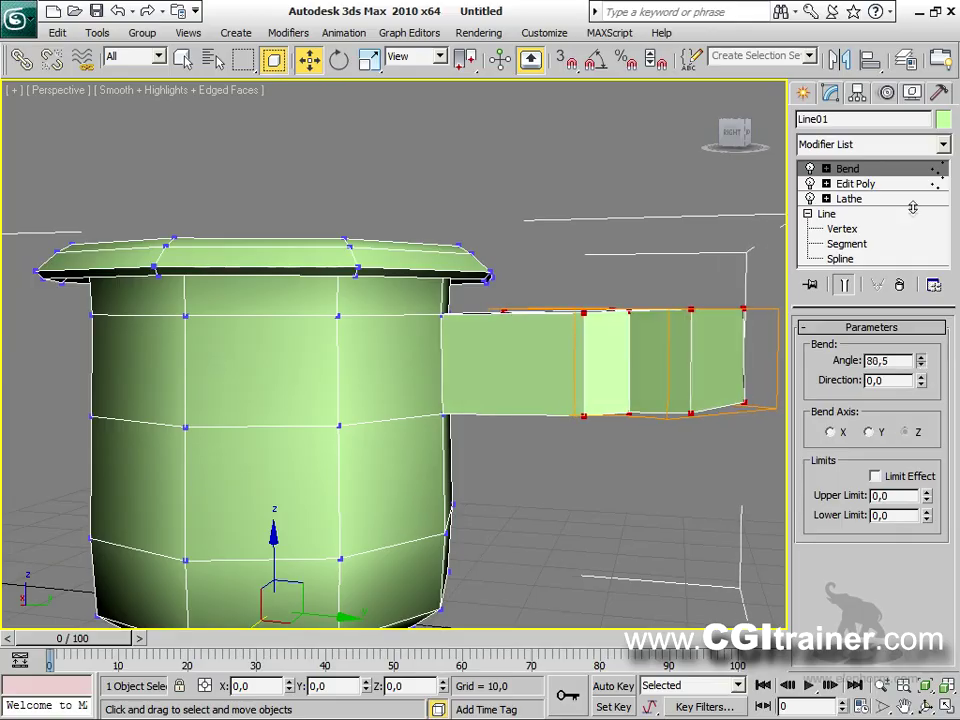
Step: Try the X and Y bend axes on the arm, comparing them with Z, and return the bend axis to Z
alt+middle_drag(757, 354, 634, 382)
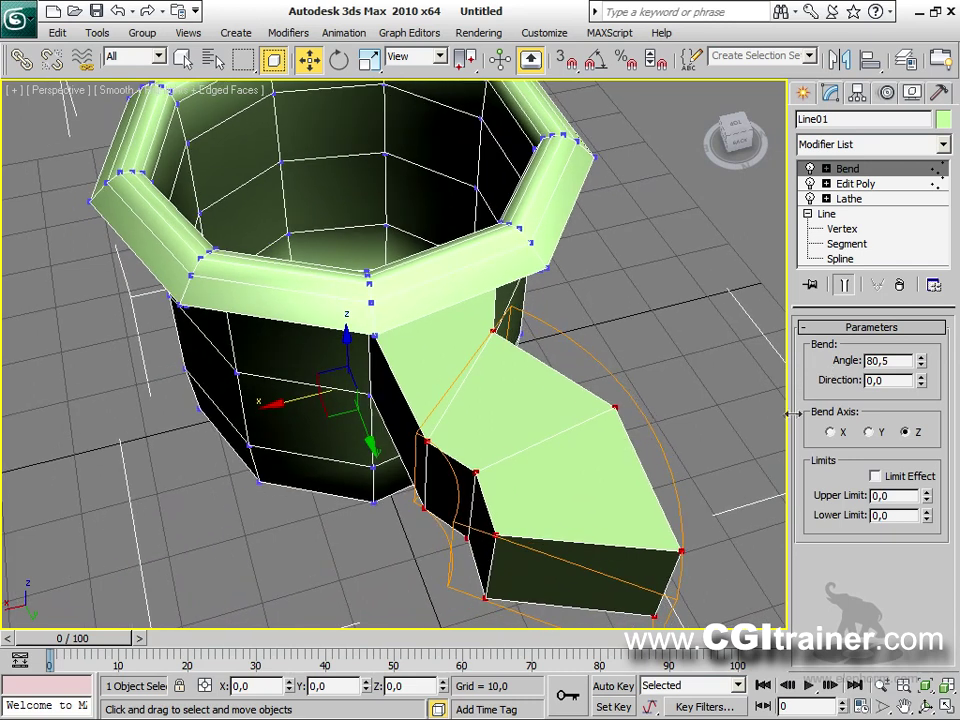
click(831, 432)
click(868, 432)
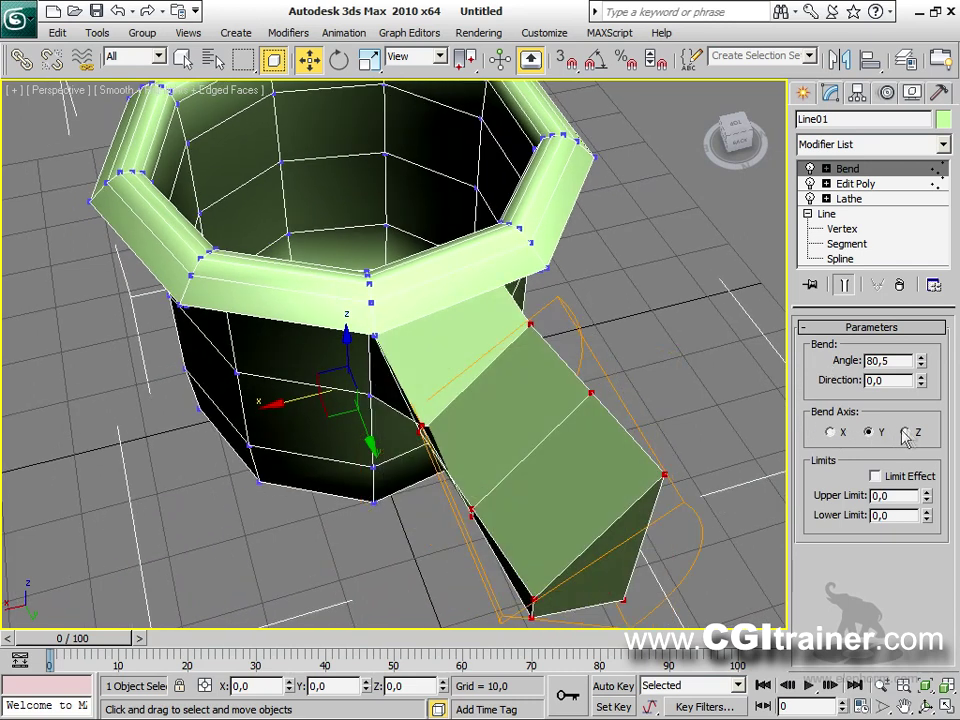
click(905, 432)
click(846, 433)
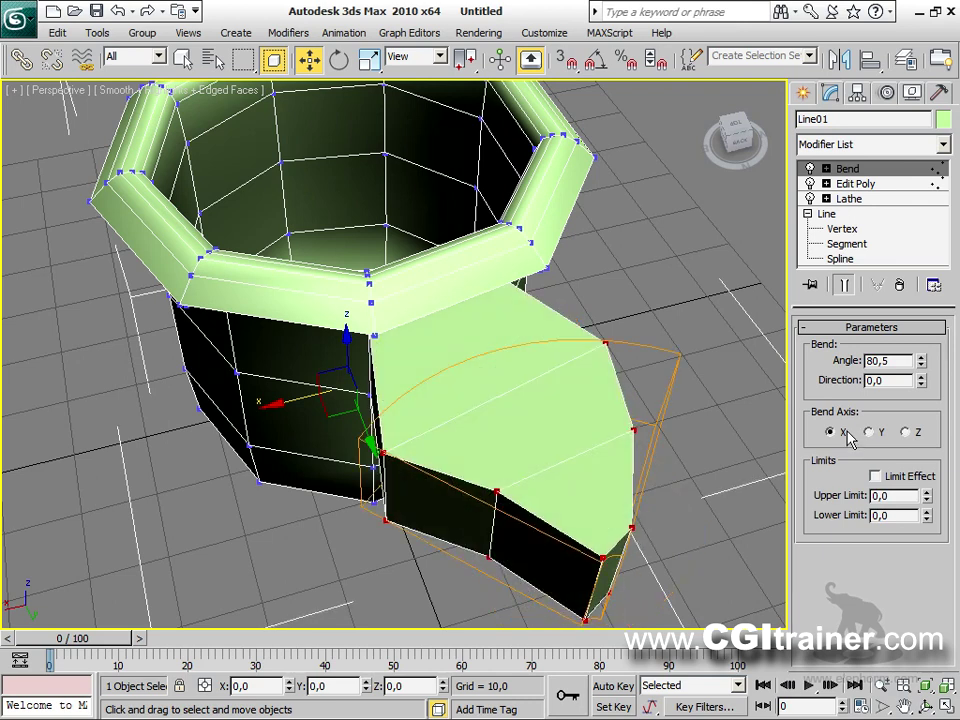
click(905, 432)
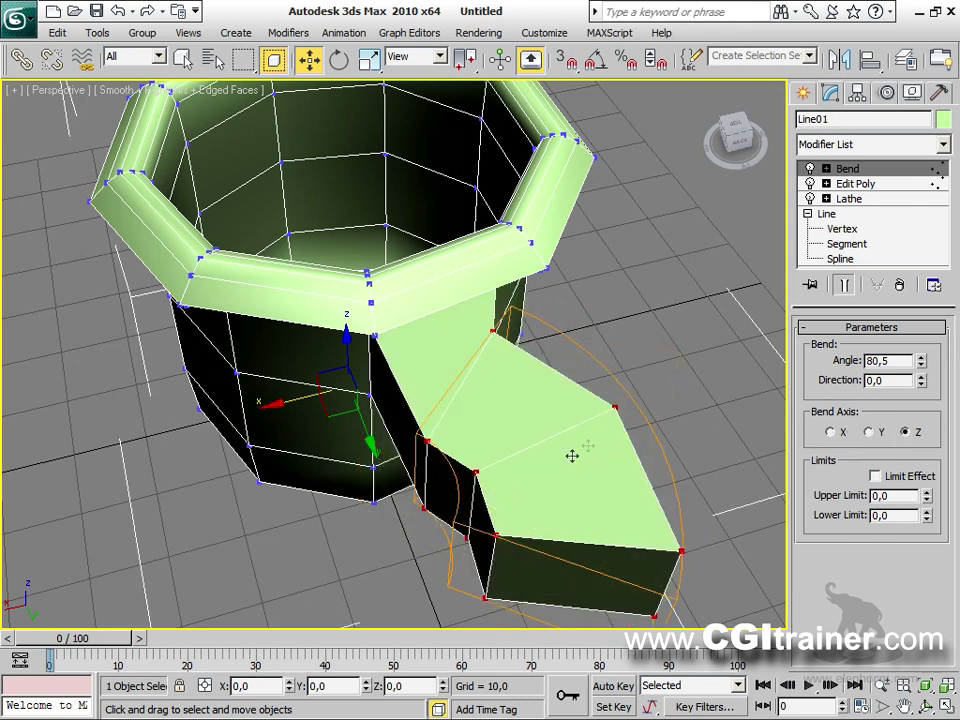
click(830, 432)
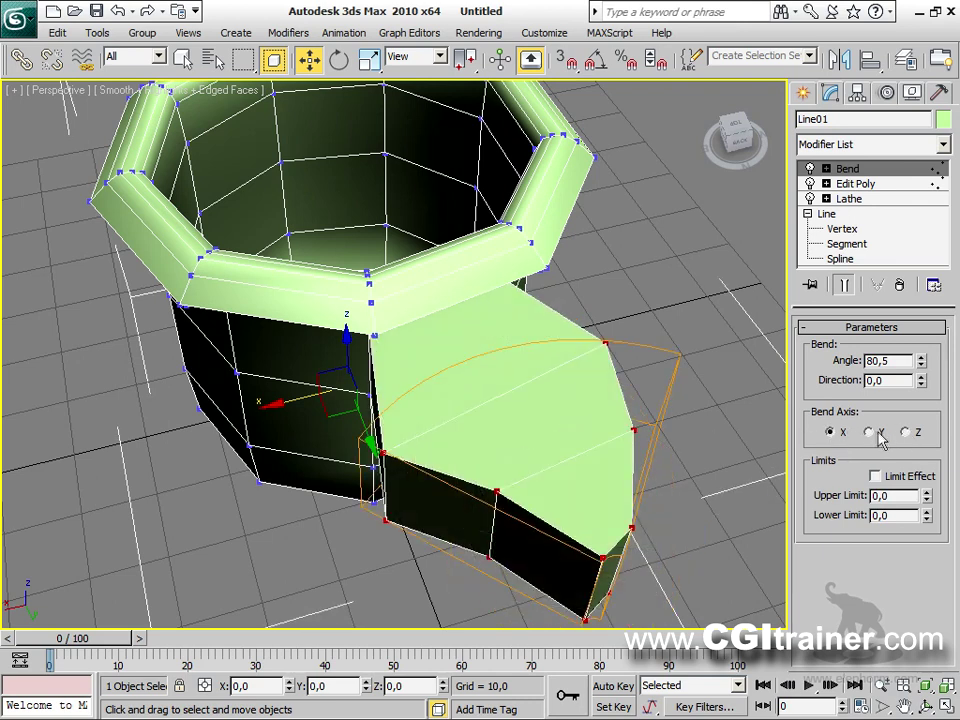
click(870, 433)
alt+middle_drag(753, 437, 672, 366)
click(906, 432)
Step: Set the Bend direction to 90 so the arm bends downward
alt+middle_drag(606, 379, 738, 390)
drag(925, 385, 893, 189)
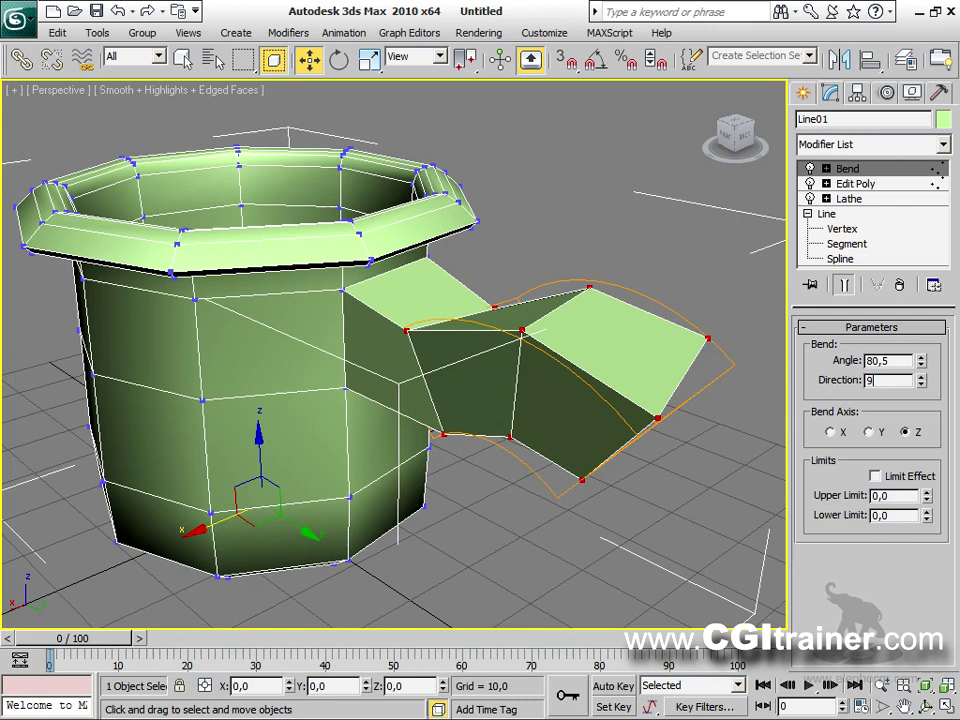
key(Return)
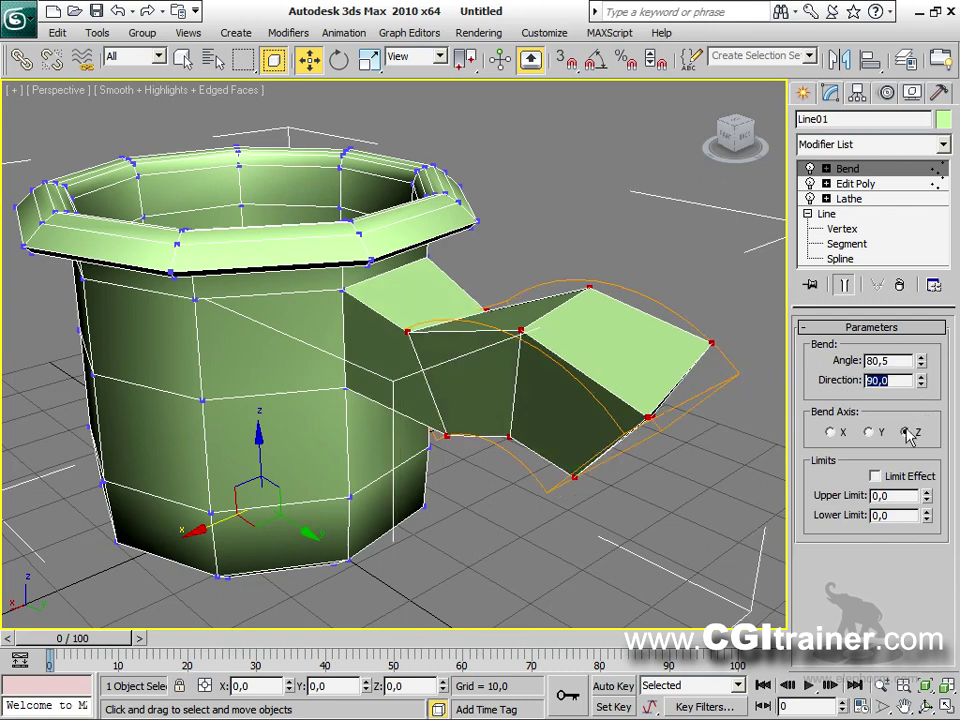
Step: Move the Bend modifier's center along Y toward the pot, to about Y 30,5, checking the arm in wireframe
alt+middle_drag(727, 472, 665, 395)
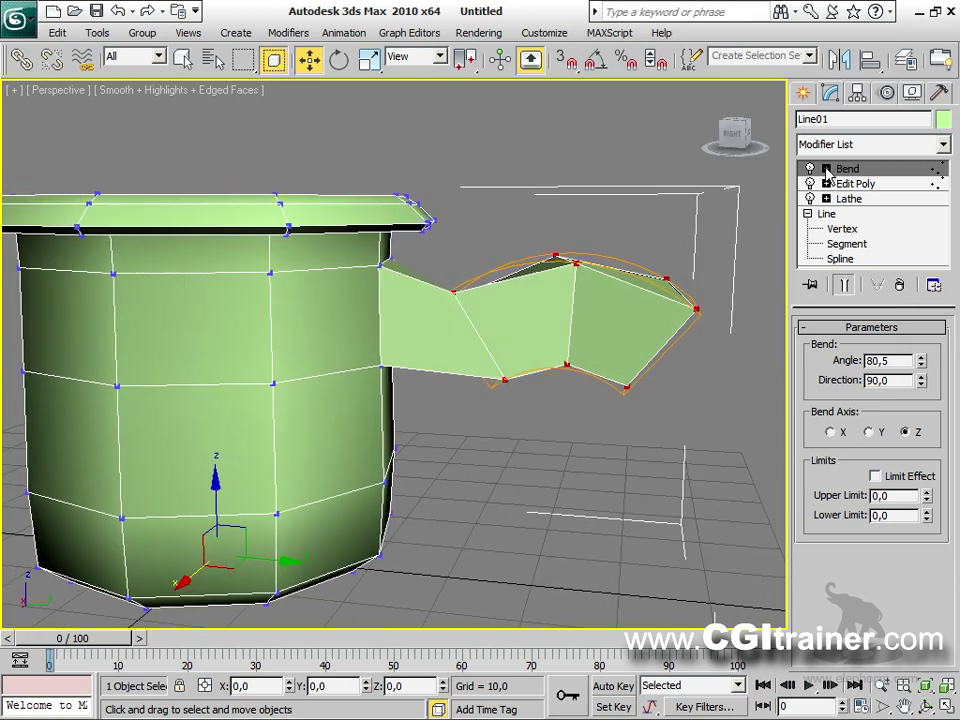
click(826, 169)
click(862, 199)
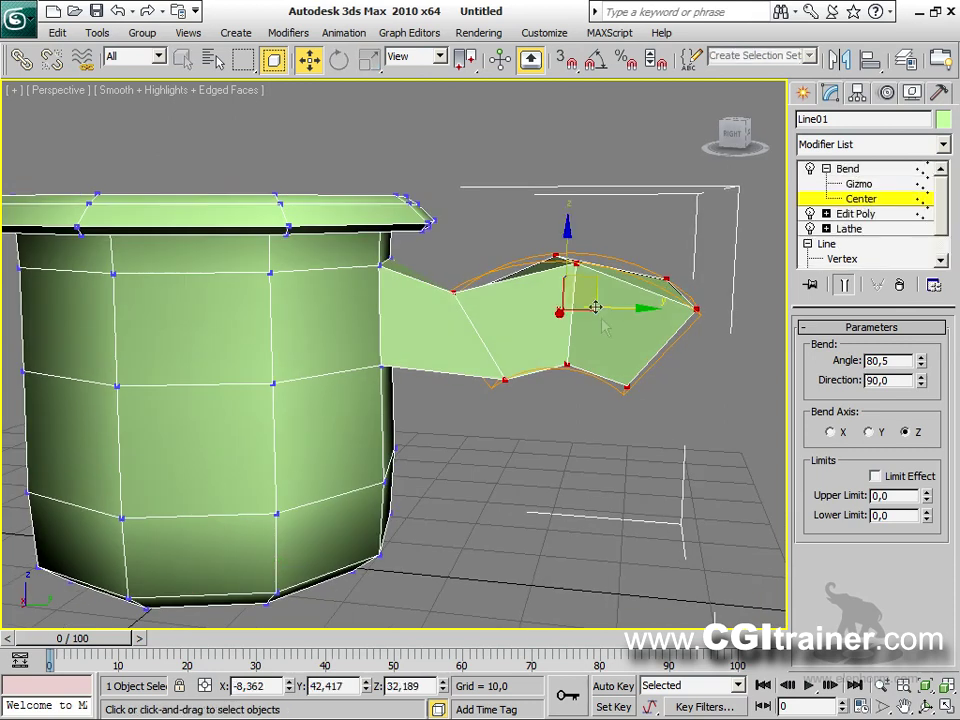
key(F3)
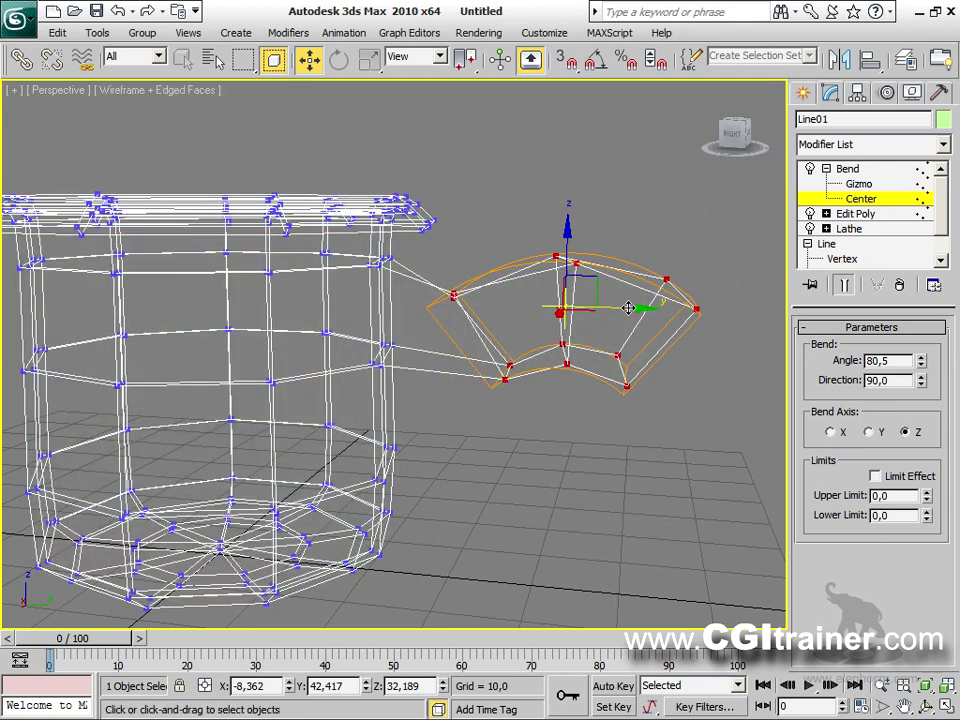
drag(627, 309, 532, 306)
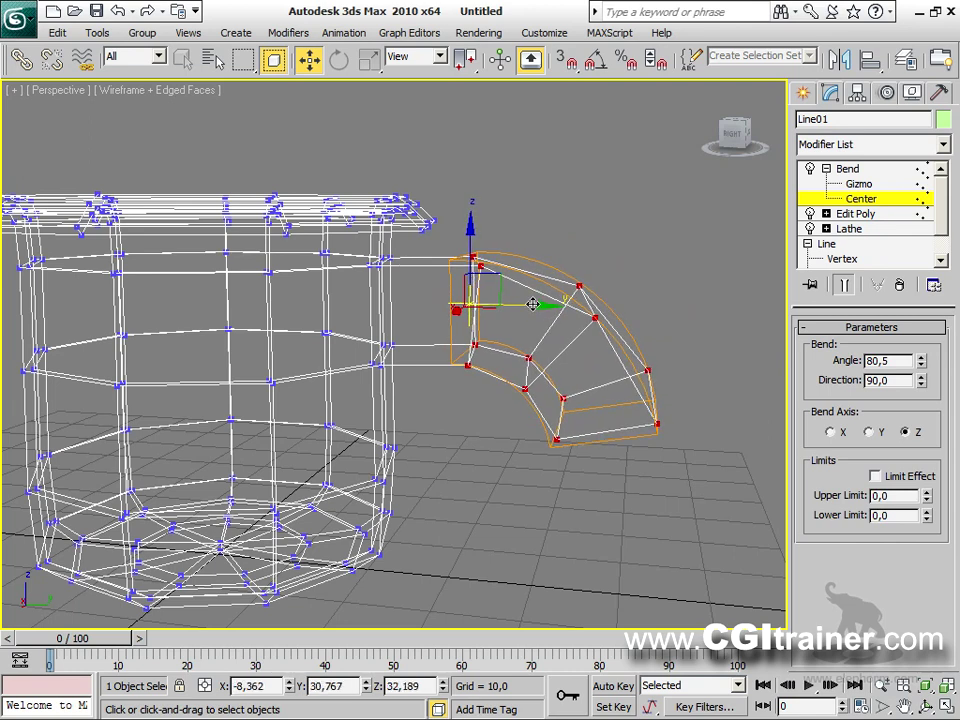
key(F3)
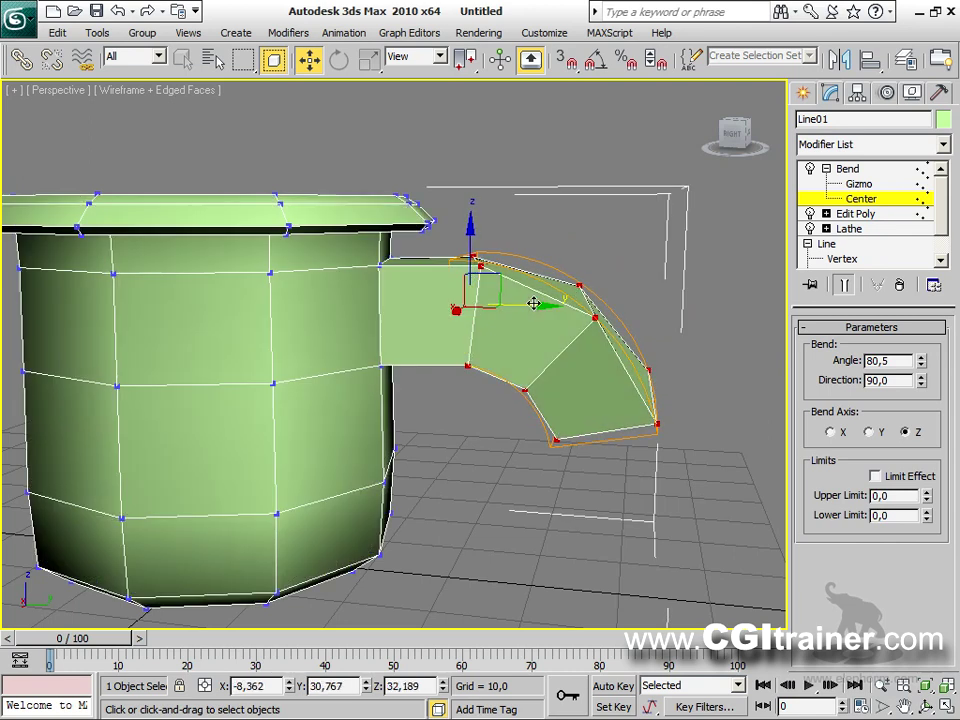
drag(533, 307, 537, 333)
Step: Adjust the arm's Bend to an angle of 92 and a direction of 92,5
alt+middle_drag(666, 370, 485, 402)
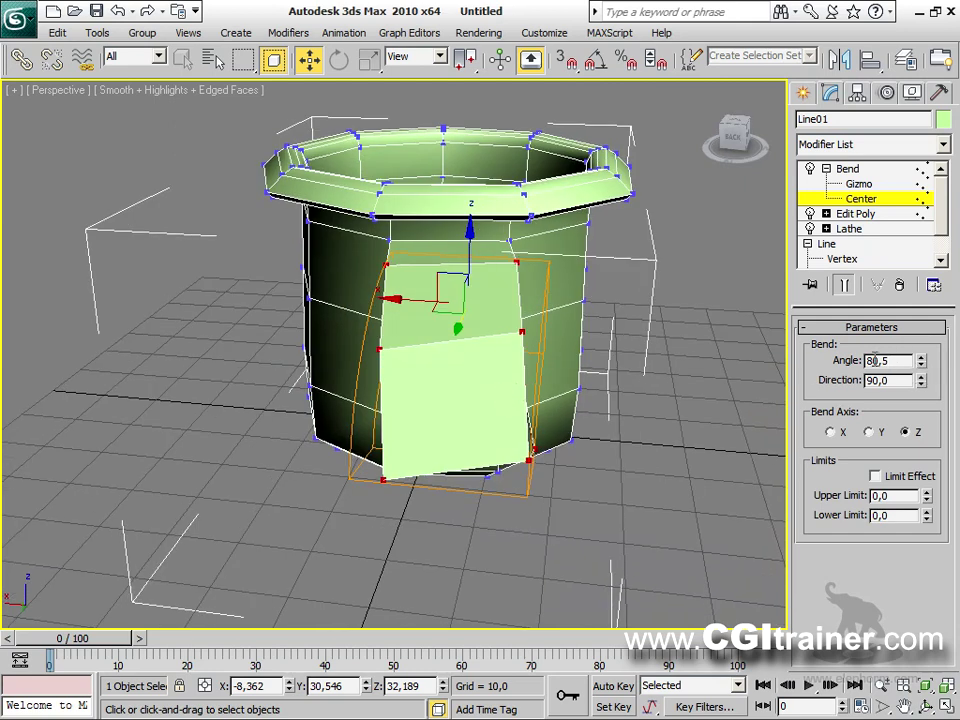
mouse_move(927, 362)
mouse_down()
mouse_move(925, 352)
mouse_move(920, 378)
mouse_up()
alt+middle_drag(522, 315, 518, 408)
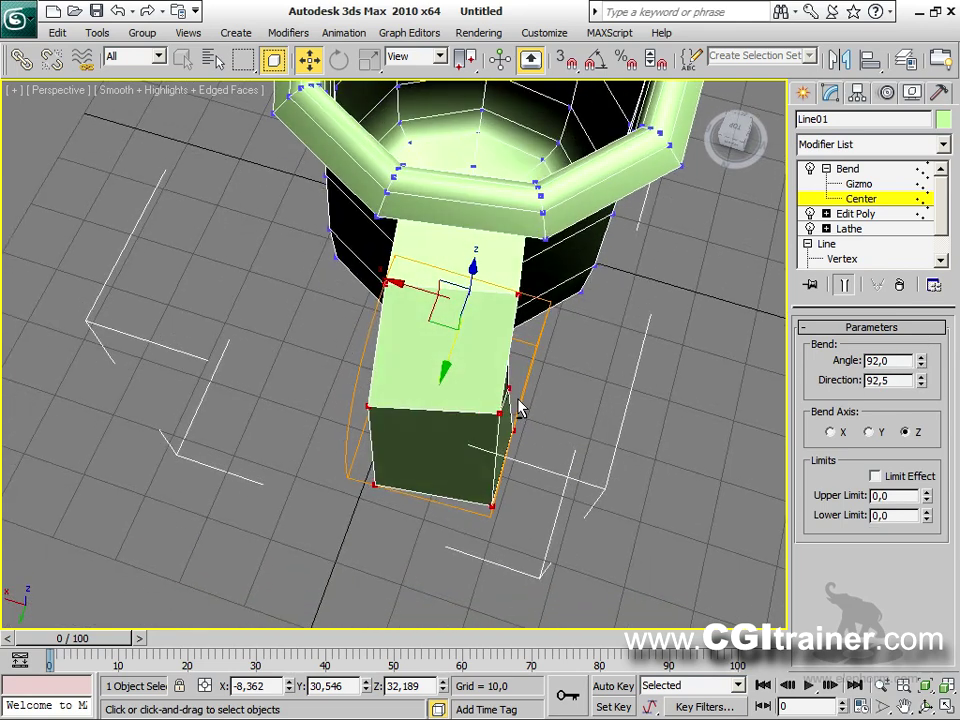
Step: Rotate the Bend gizmo slightly to straighten the arm's sideways skew, and set the bend direction to 90
click(893, 184)
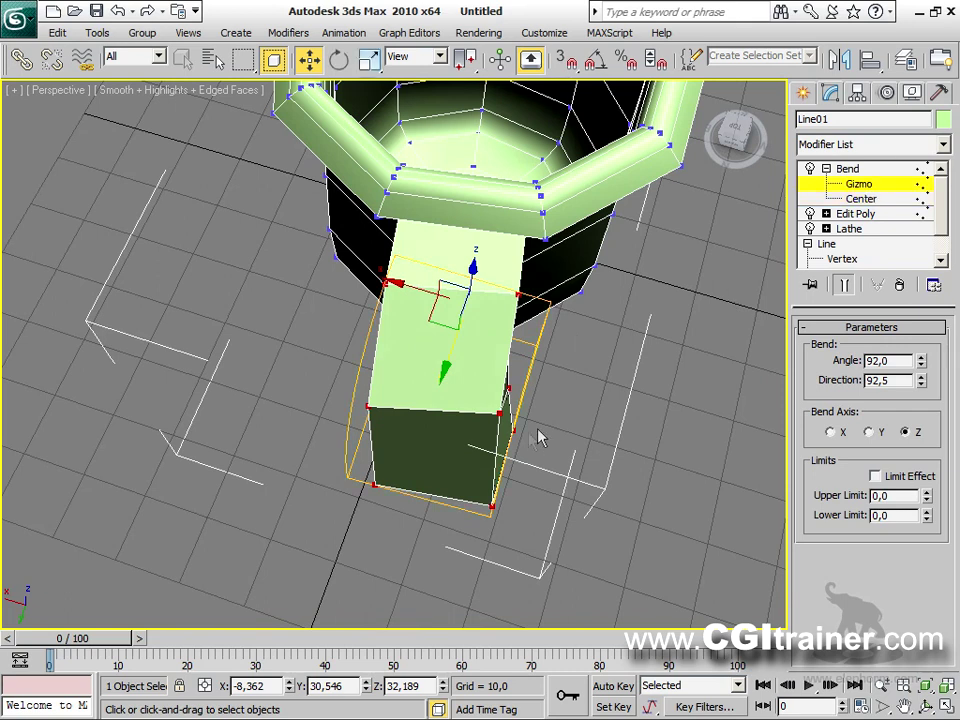
right_click(476, 370)
click(499, 390)
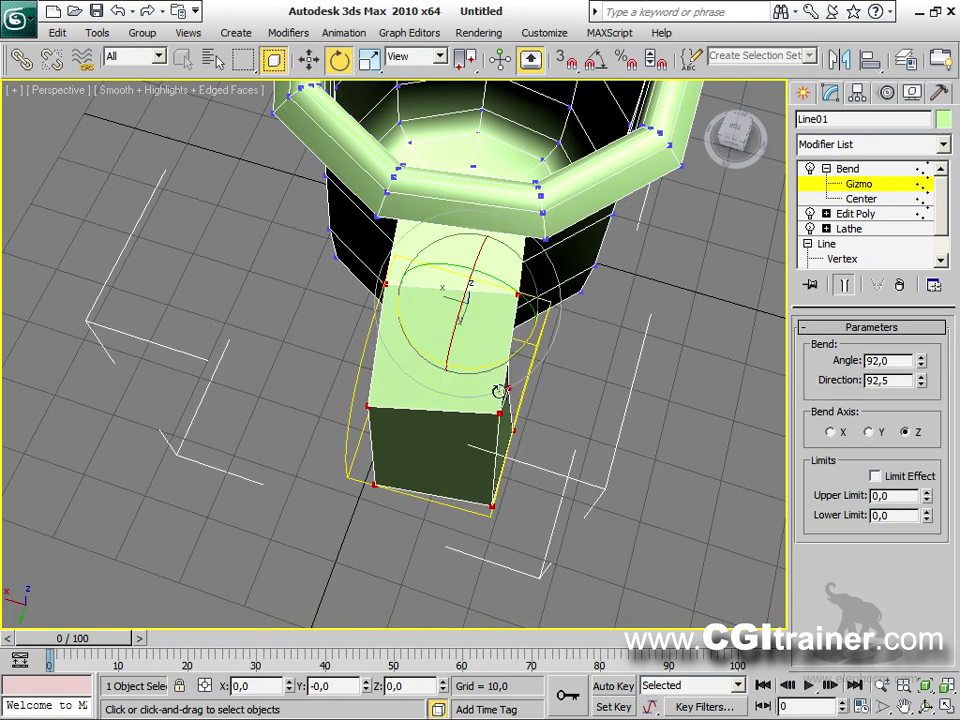
drag(483, 367, 499, 366)
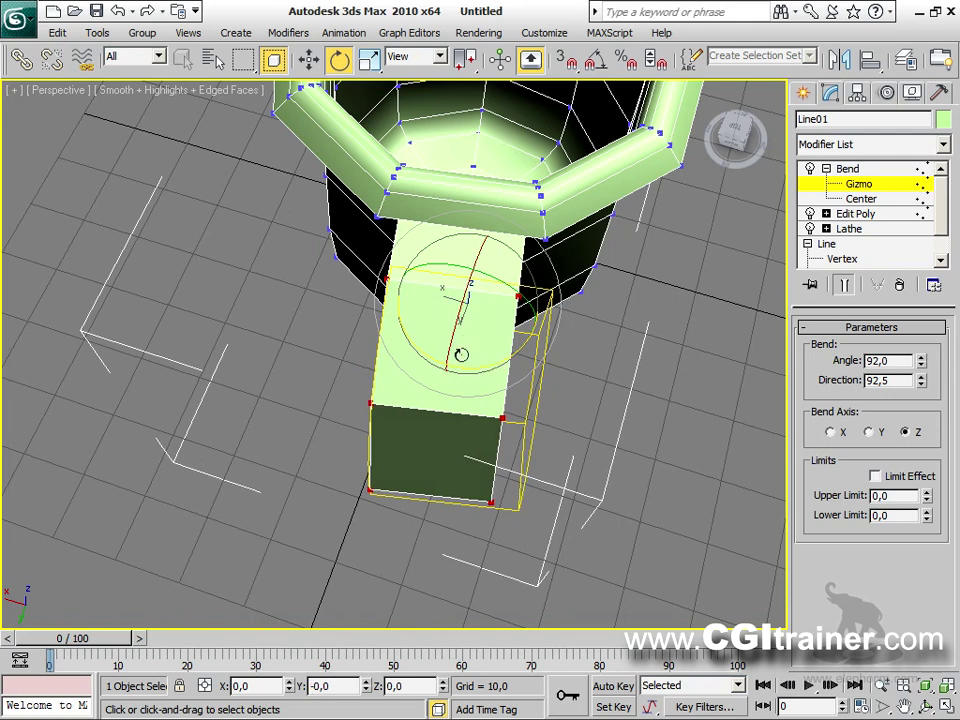
mouse_move(490, 367)
mouse_down()
mouse_move(474, 356)
mouse_move(490, 358)
mouse_up()
mouse_move(480, 369)
alt+middle_down()
mouse_move(658, 268)
mouse_move(527, 169)
mouse_move(461, 156)
mouse_move(457, 349)
mouse_move(469, 371)
alt+middle_up()
mouse_move(469, 371)
mouse_down()
mouse_move(536, 339)
mouse_move(473, 357)
mouse_up()
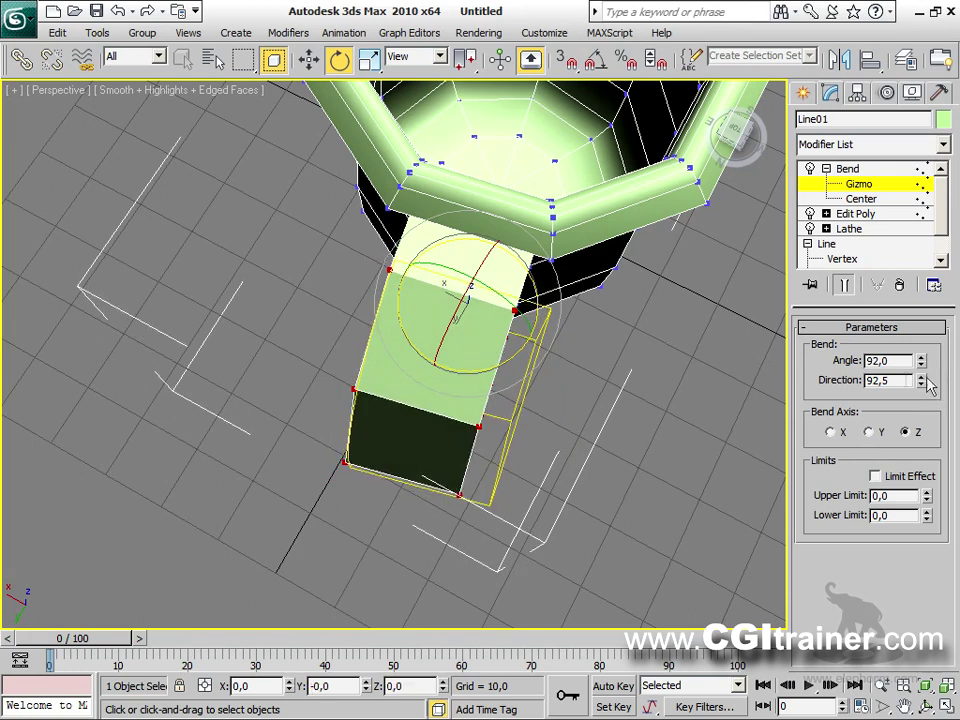
text(90)
key(Return)
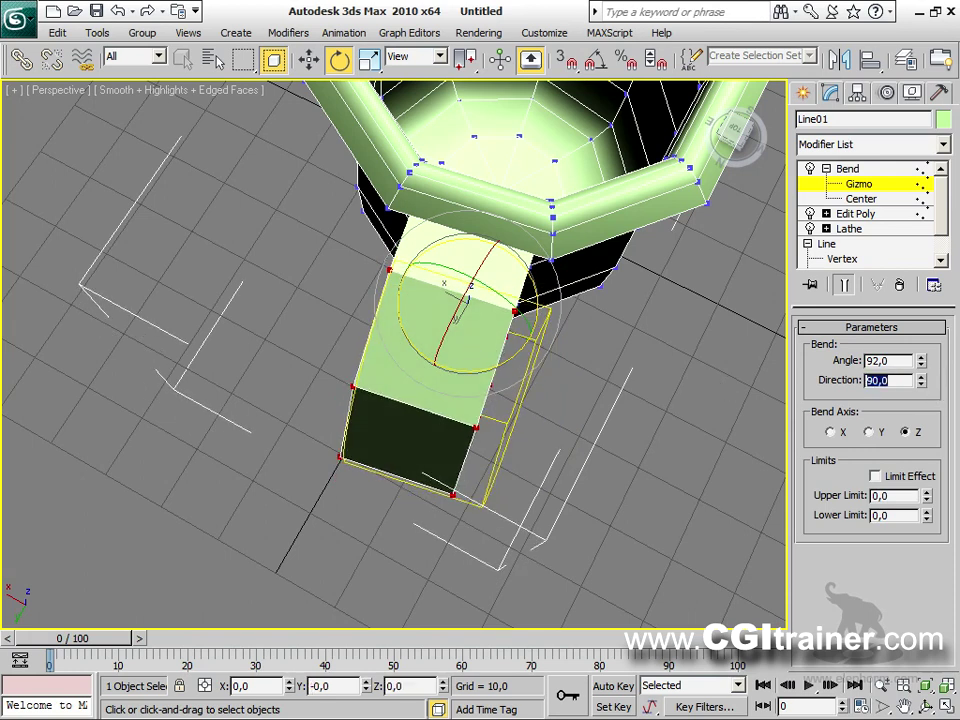
Step: Increase the arm's Bend angle to 147,5 so its free end curls back toward the pot
alt+middle_drag(668, 342, 742, 289)
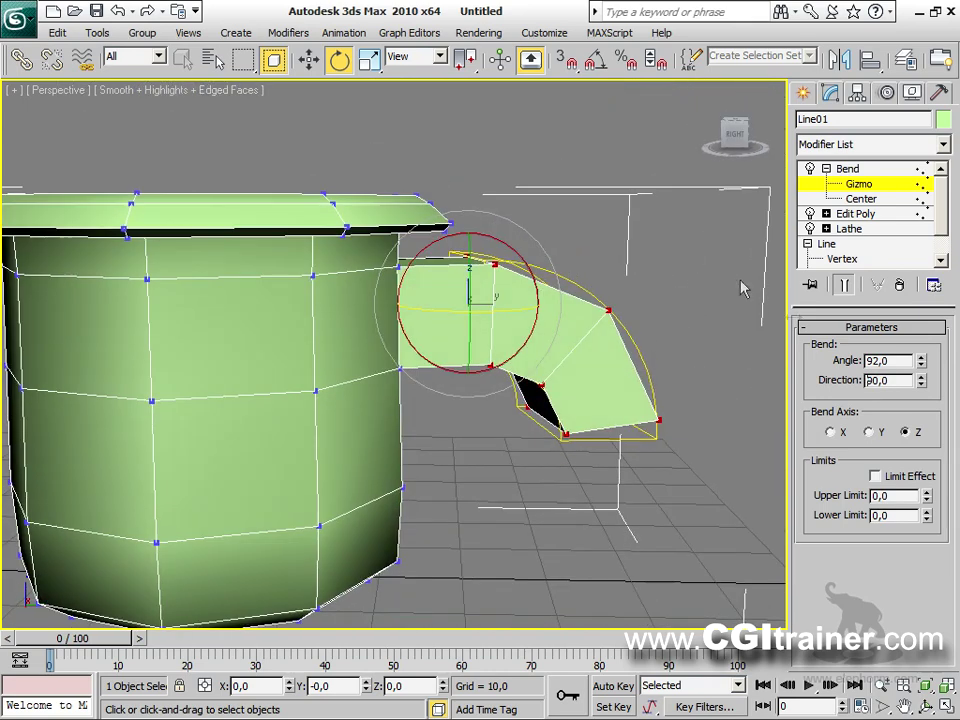
drag(925, 362, 899, 258)
alt+middle_drag(401, 461, 581, 392)
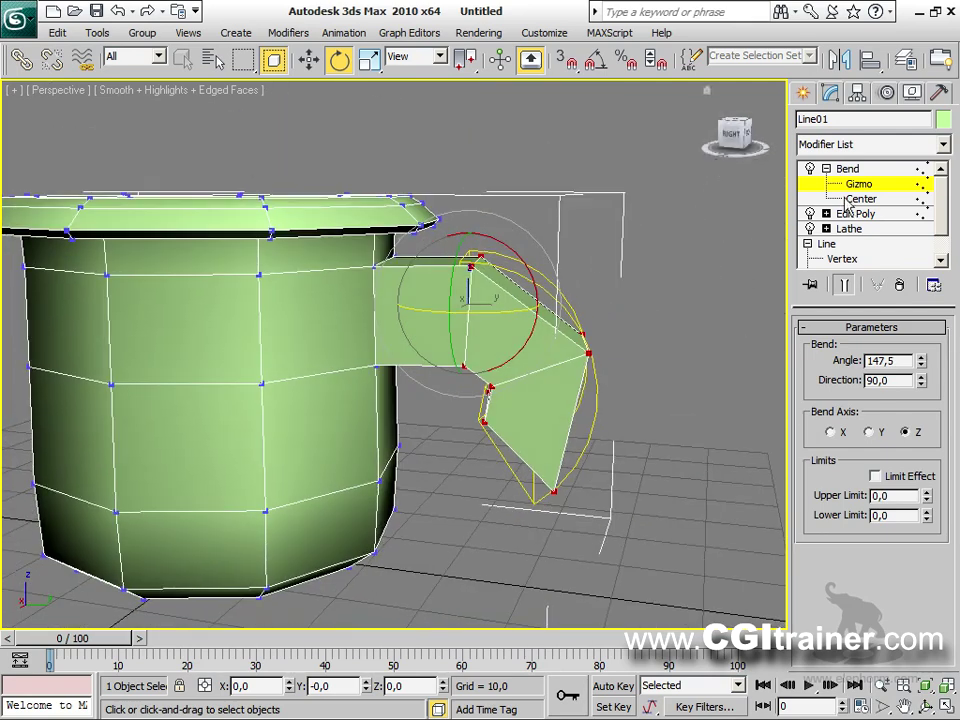
Step: Move the Bend gizmo toward the pot and slightly down, to about Y 23 and Z 30,2
right_click(455, 267)
click(500, 290)
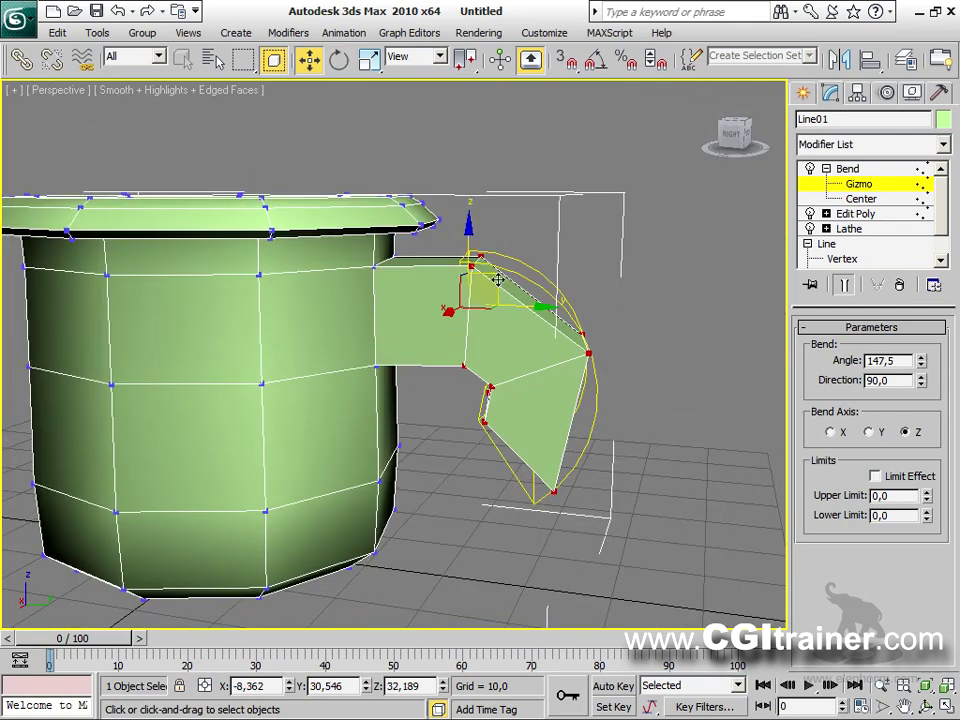
drag(498, 295, 443, 294)
alt+middle_drag(443, 294, 572, 328)
alt+middle_drag(489, 356, 580, 320)
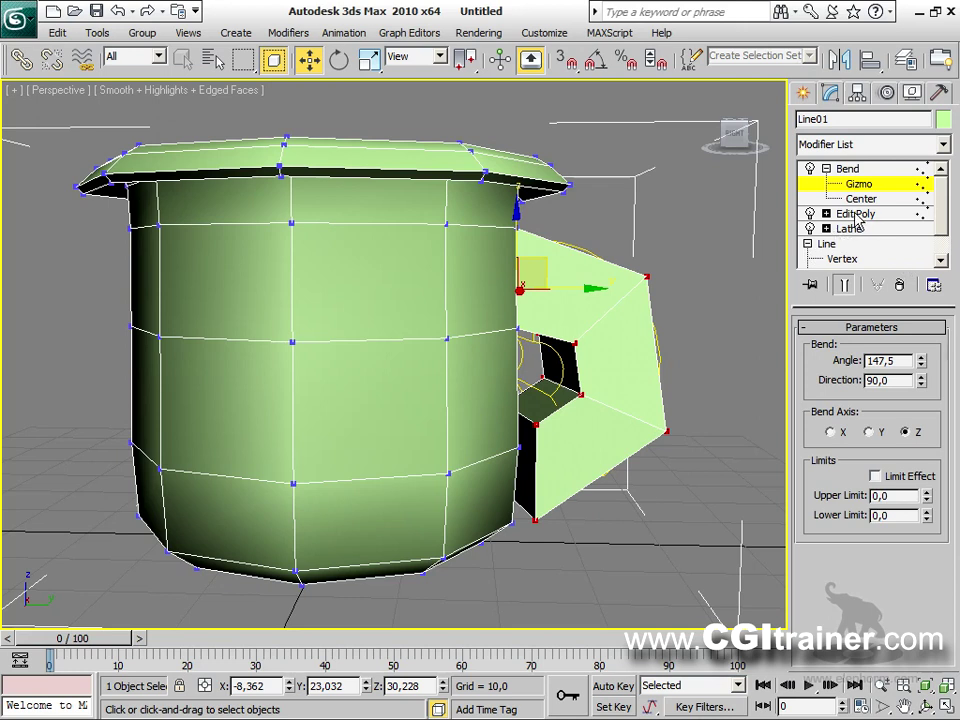
Step: Add a second Edit Poly modifier and place it above Bend in the modifier stack
click(853, 213)
right_click(853, 213)
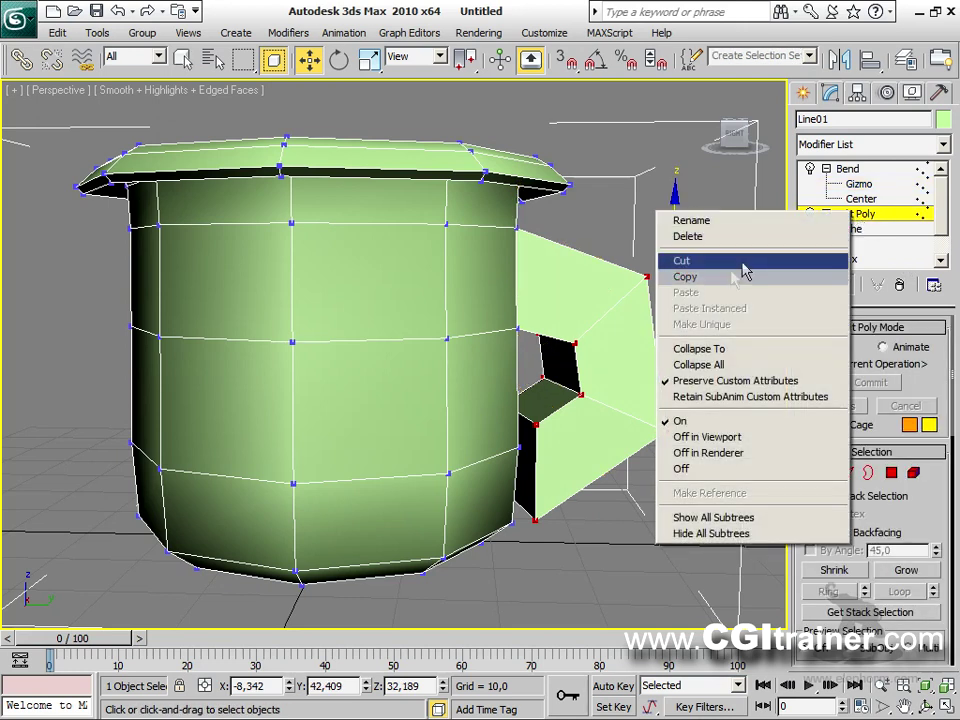
click(940, 215)
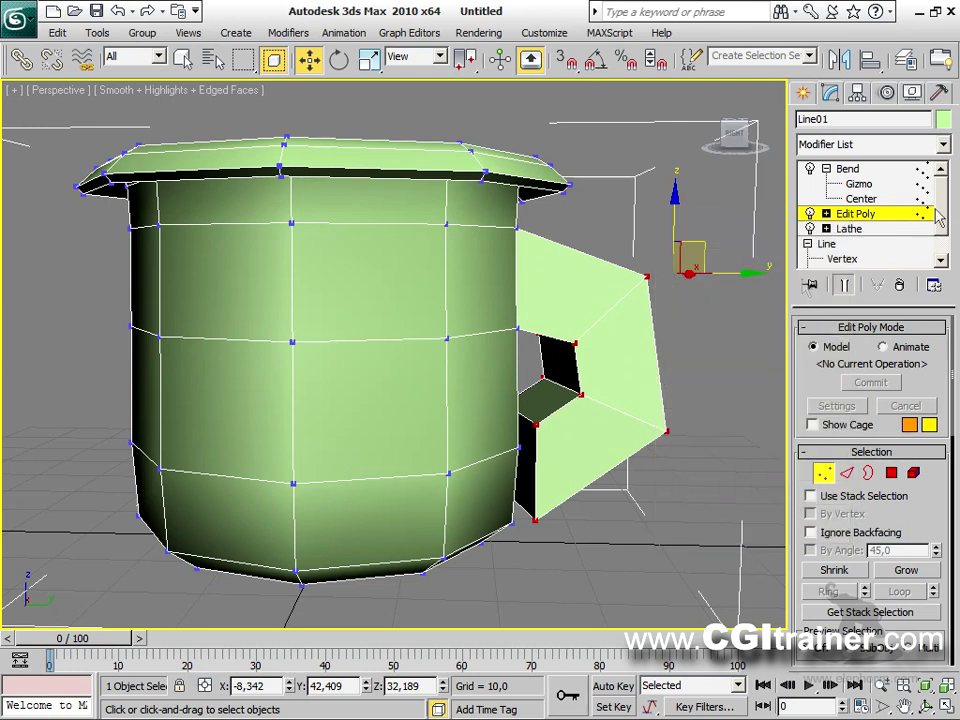
click(288, 32)
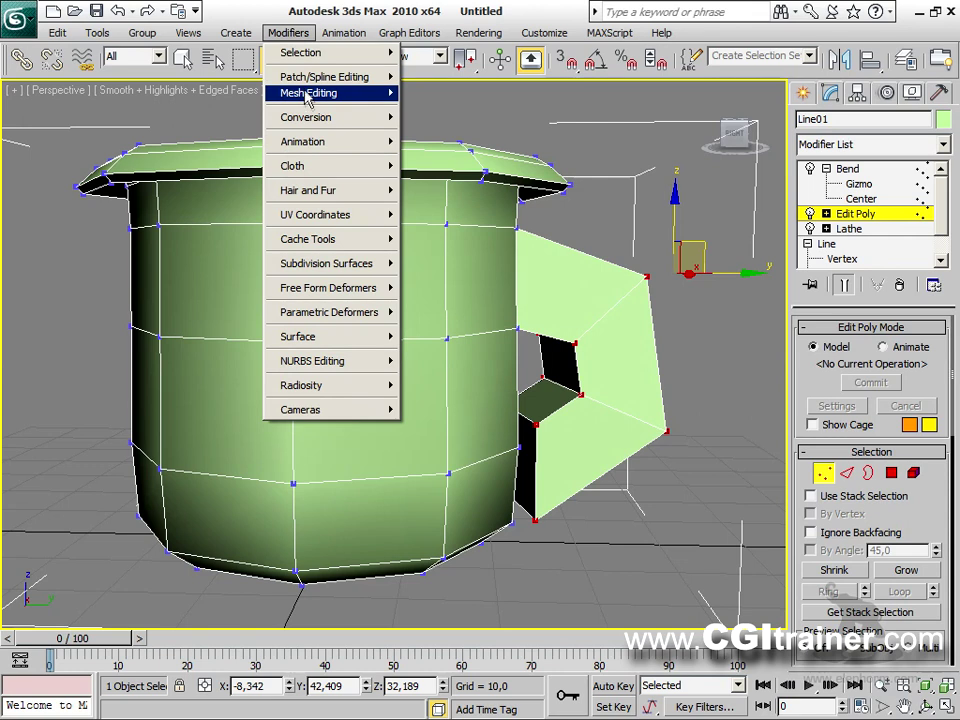
mouse_move(308, 96)
click(430, 156)
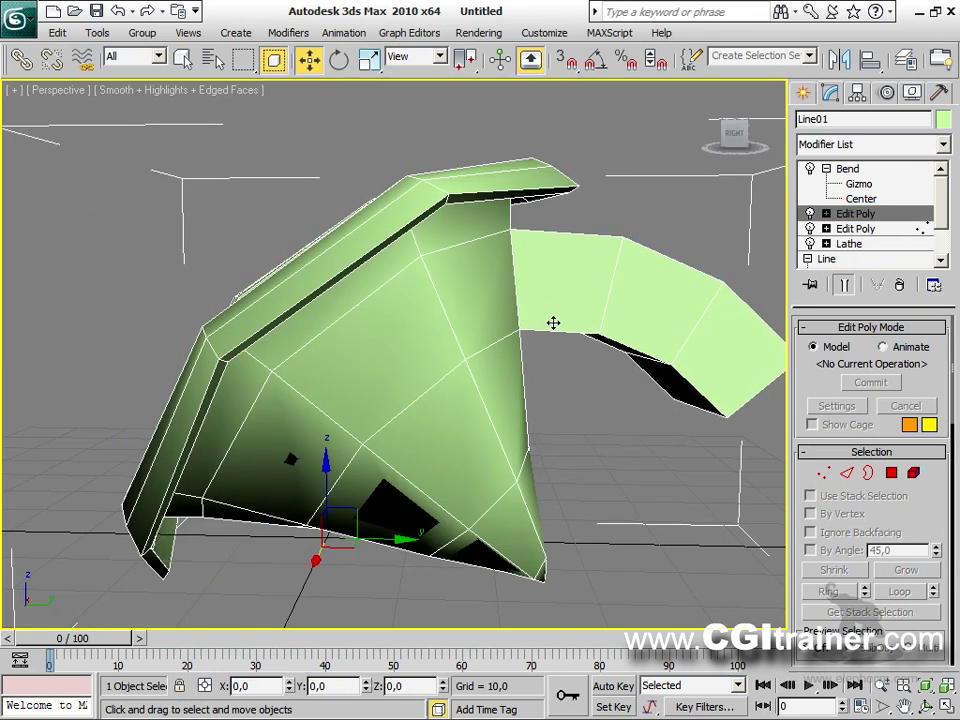
drag(860, 213, 858, 170)
Step: Delete the polygons where the handle's lower end meets the pot wall, using the upper Edit Poly
click(891, 473)
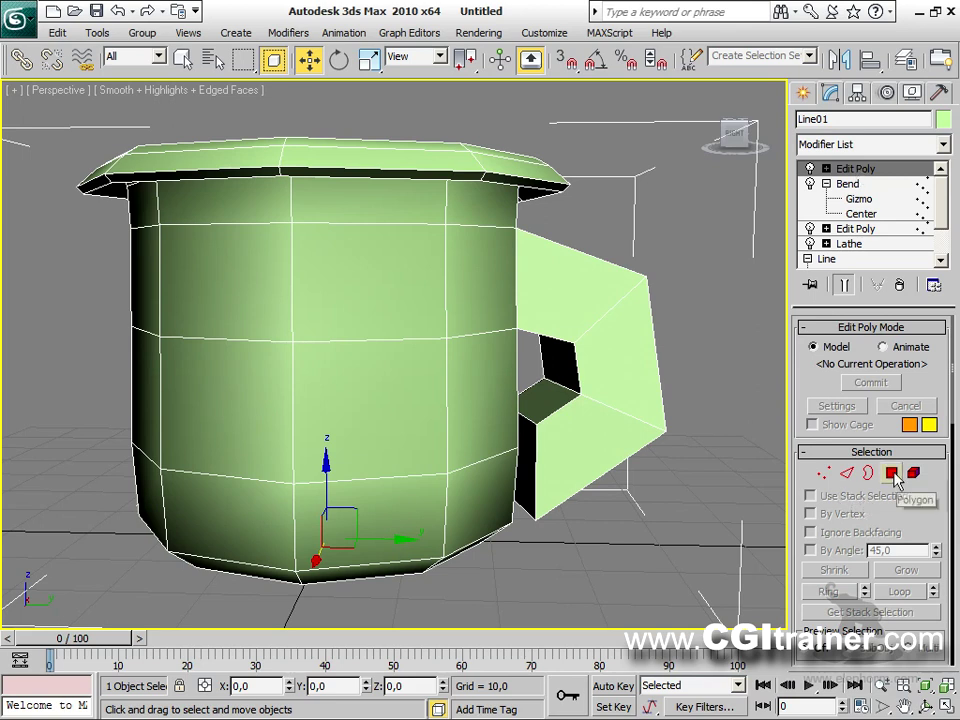
click(530, 465)
alt+middle_drag(562, 496, 493, 496)
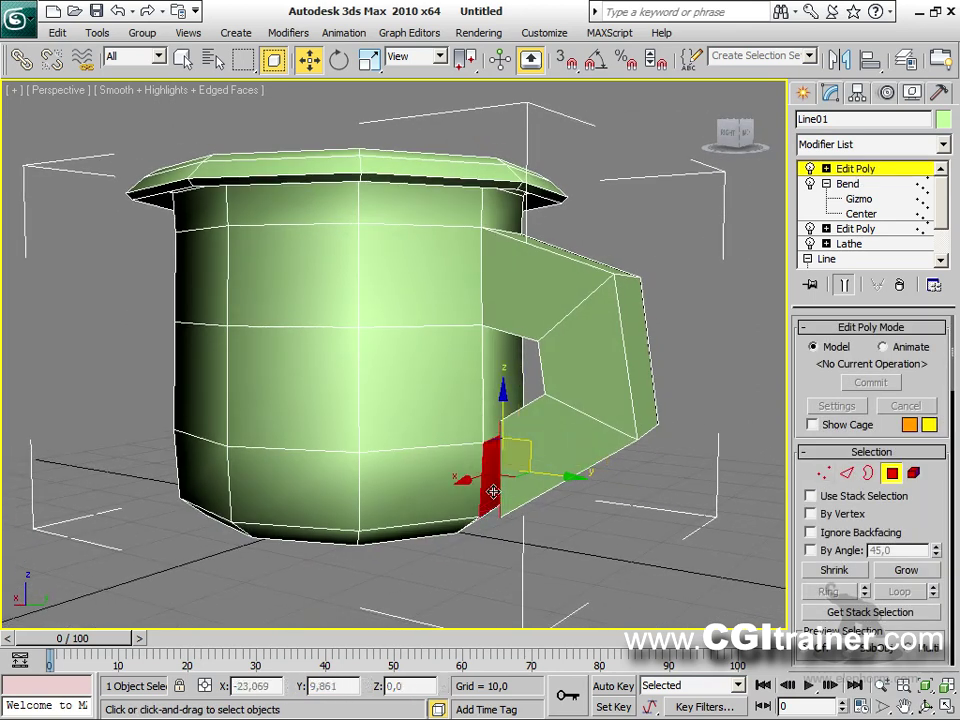
key(Delete)
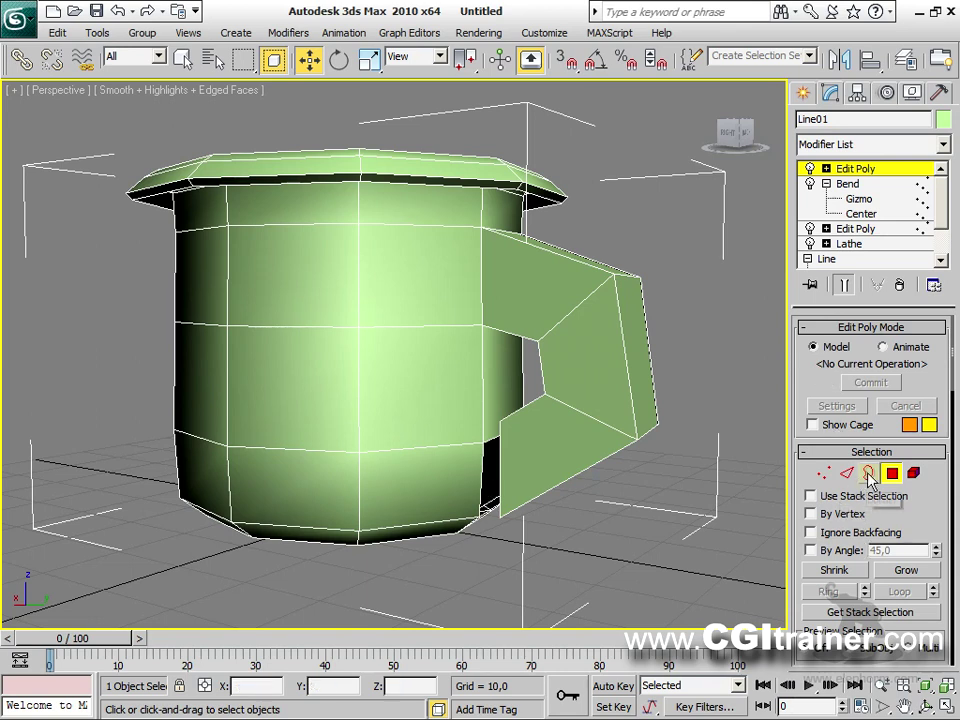
Step: Select the open border at the handle's lower end and scale it down slightly
click(868, 473)
alt+middle_drag(508, 484, 540, 455)
click(526, 438)
right_click(524, 430)
click(549, 481)
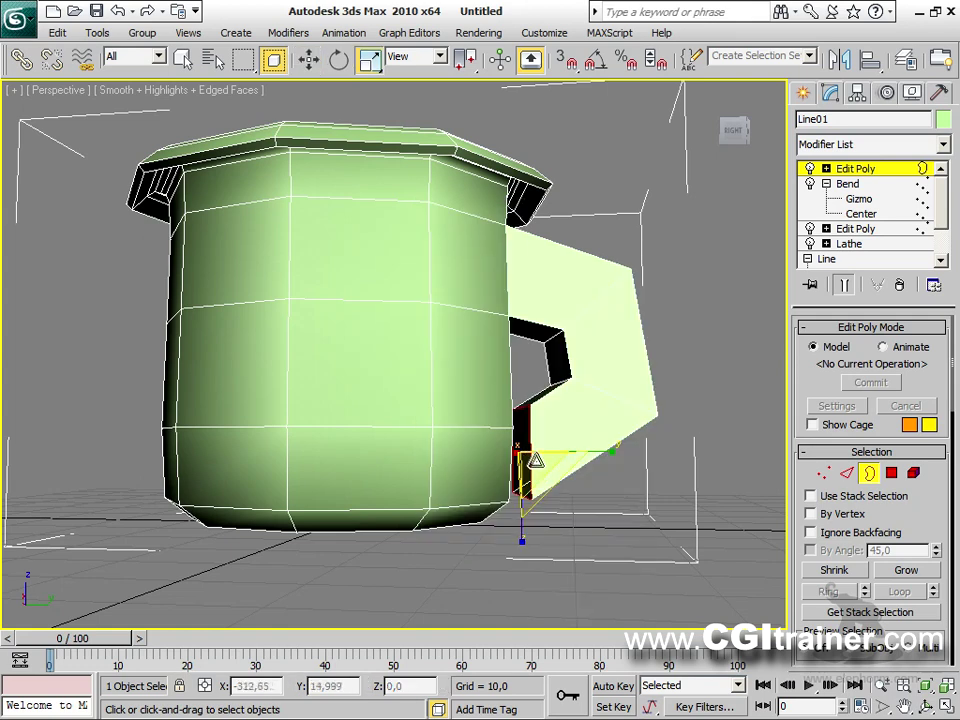
drag(536, 461, 526, 500)
alt+middle_drag(526, 500, 568, 499)
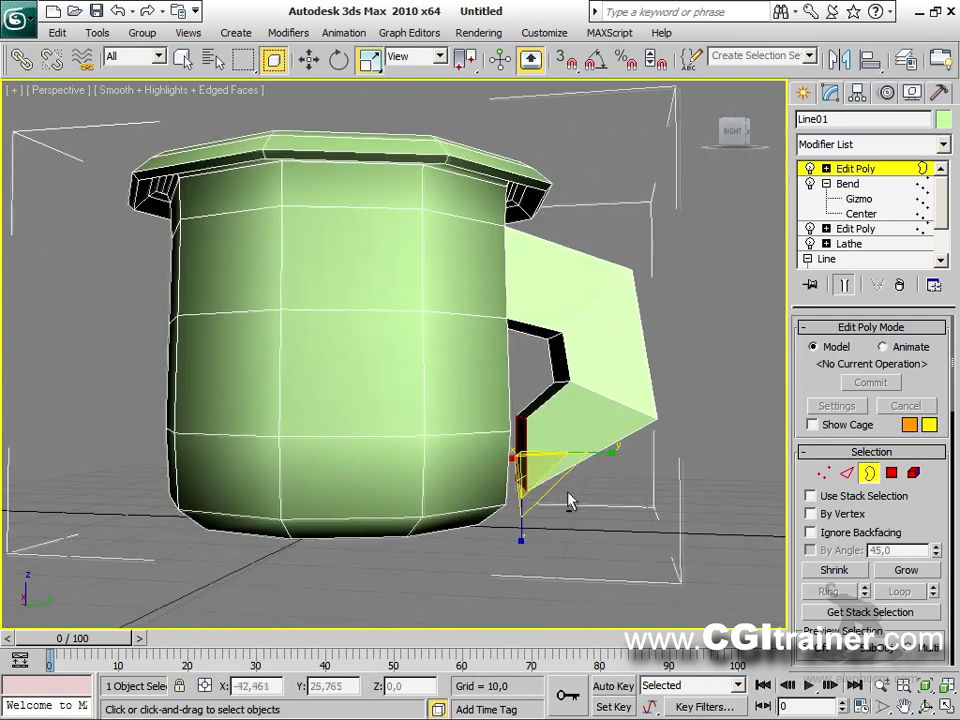
Step: Bridge the handle's open border to the opening in the pot wall with 1 segment and Smooth 45
right_click(520, 460)
click(545, 479)
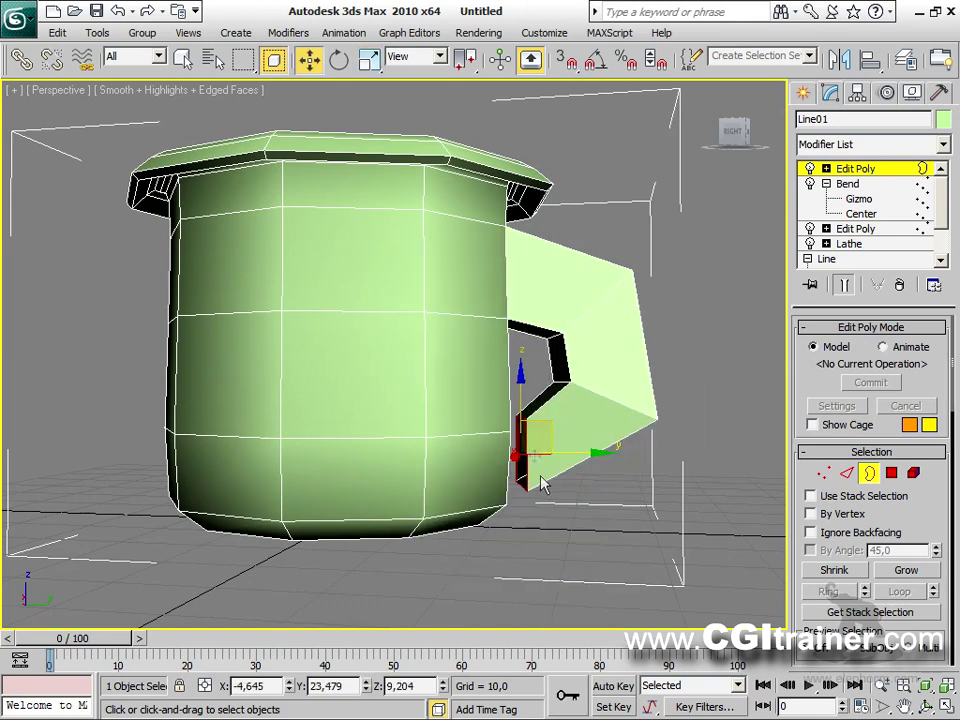
alt+middle_drag(505, 480, 540, 492)
scroll(931, 540, down, 5)
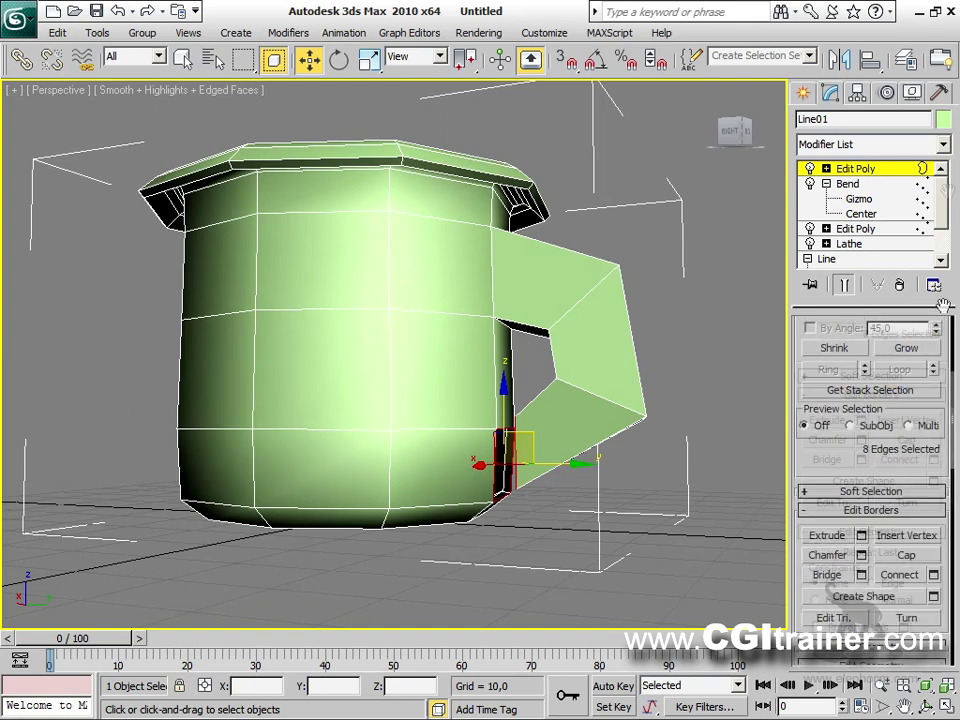
click(861, 378)
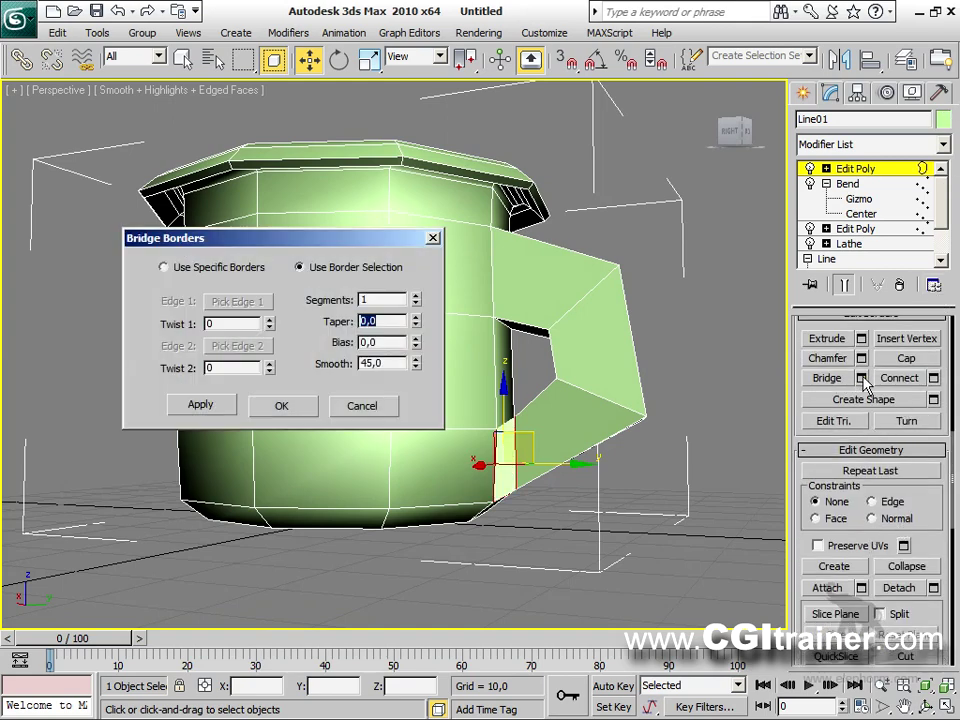
alt+middle_drag(632, 454, 610, 428)
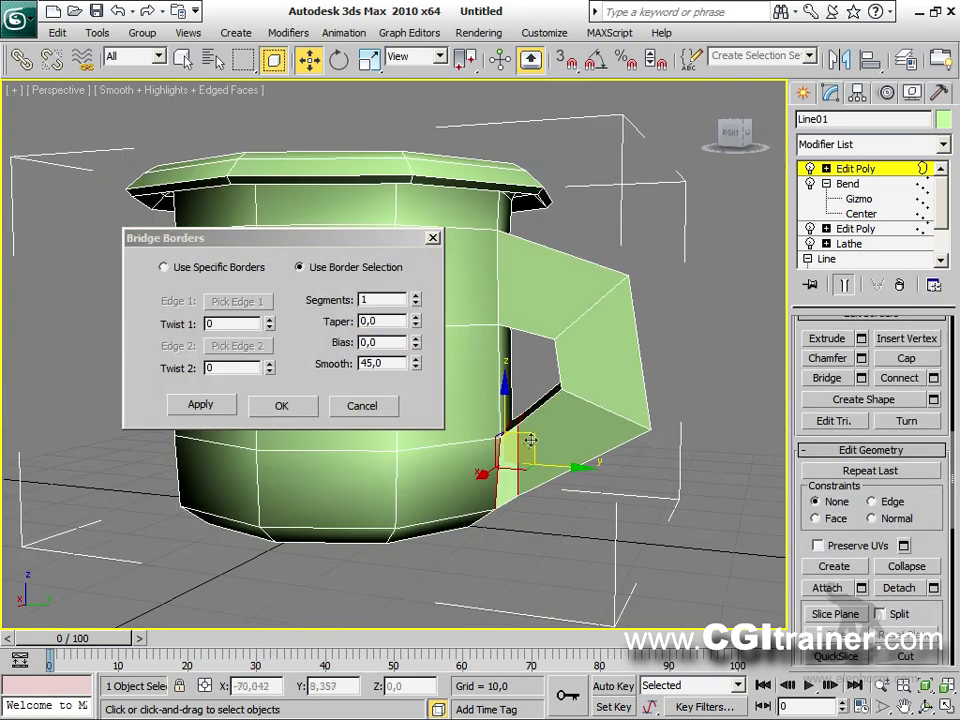
click(295, 406)
alt+middle_drag(499, 502, 560, 470)
Step: Return to the Bend modifier and reduce its angle to 118,5 to open up the handle's curve
click(857, 185)
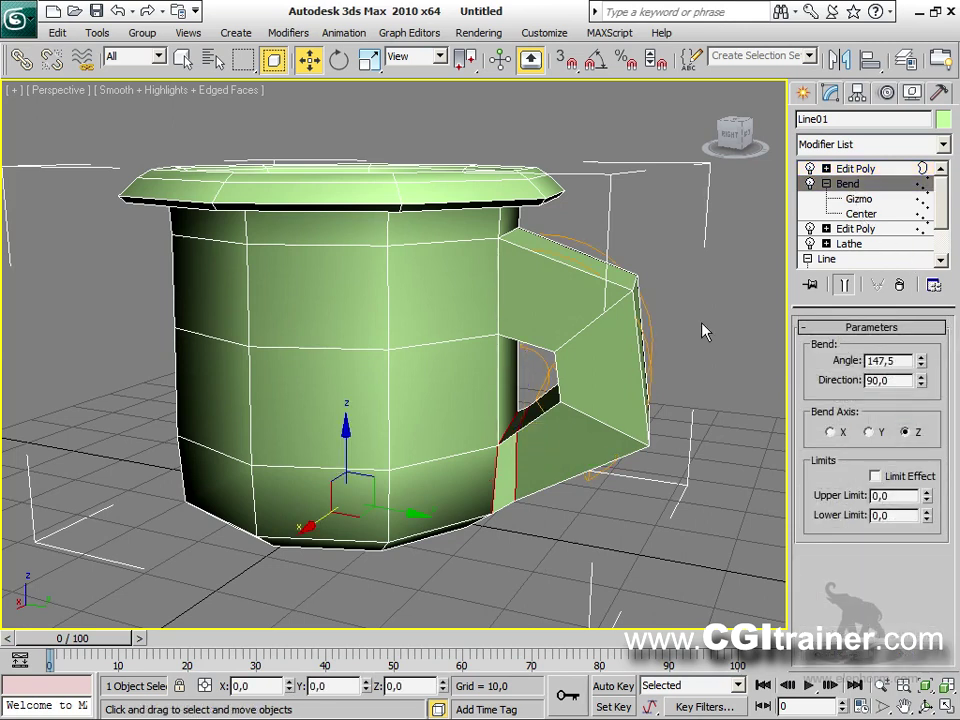
drag(922, 367, 922, 413)
alt+middle_drag(639, 465, 640, 400)
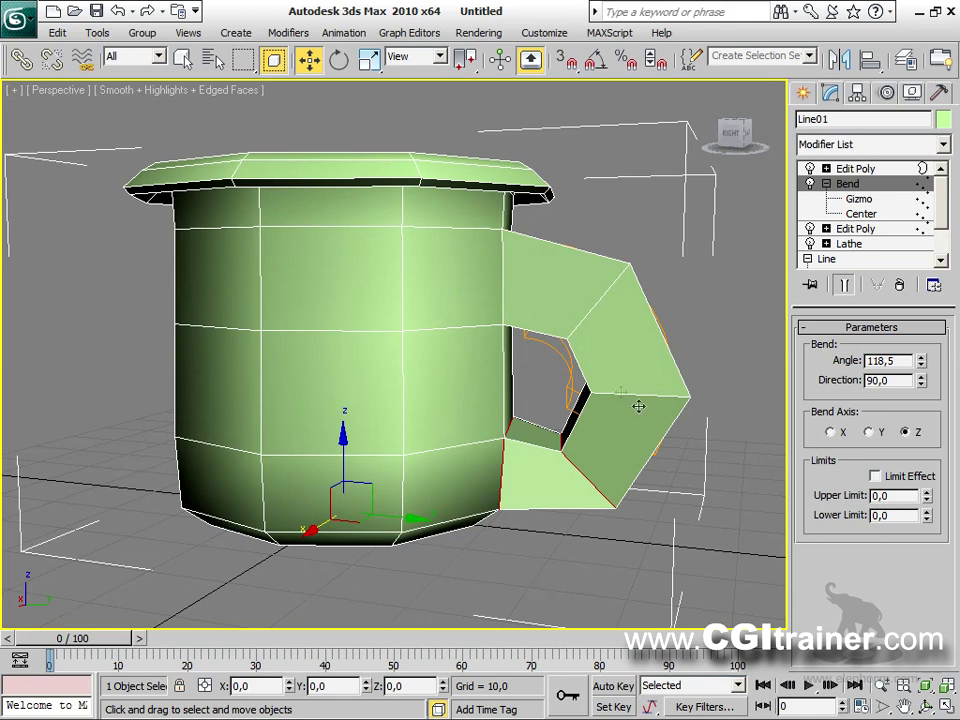
Step: Move the Bend gizmo slightly out and up, to about Y 24 and Z 32,5, to reshape the bridged handle
click(859, 199)
mouse_move(557, 270)
mouse_down()
mouse_move(555, 244)
mouse_move(564, 250)
mouse_up()
alt+middle_drag(564, 250, 716, 503)
scroll(684, 461, down, 3)
scroll(684, 461, up, 2)
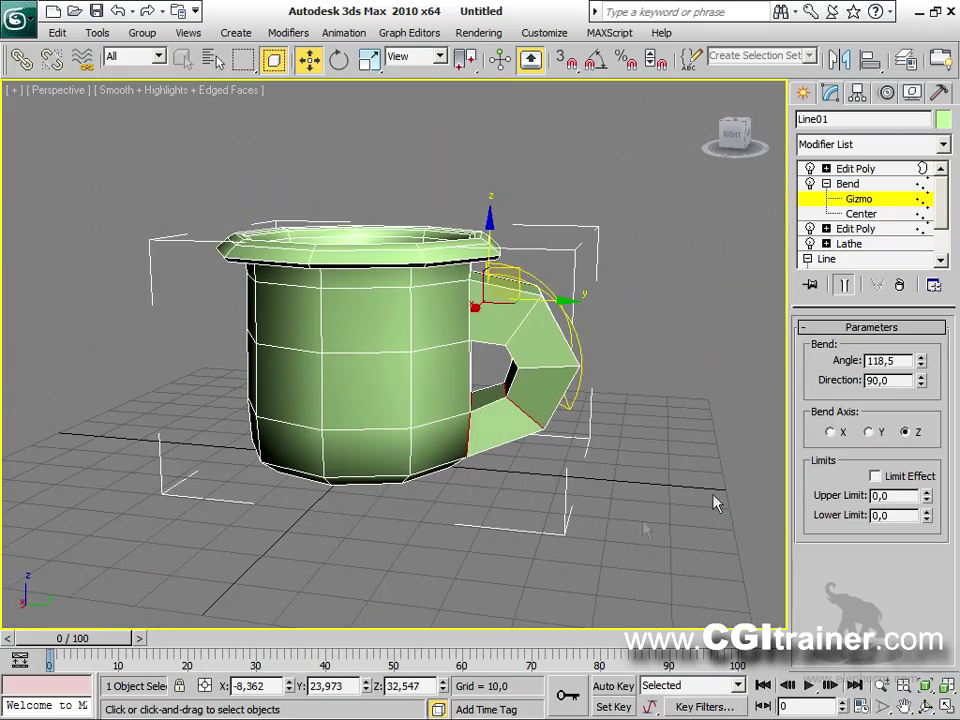
Step: Apply a TurboSmooth modifier on top of the upper Edit Poly and set its iterations to 2
click(887, 170)
click(298, 36)
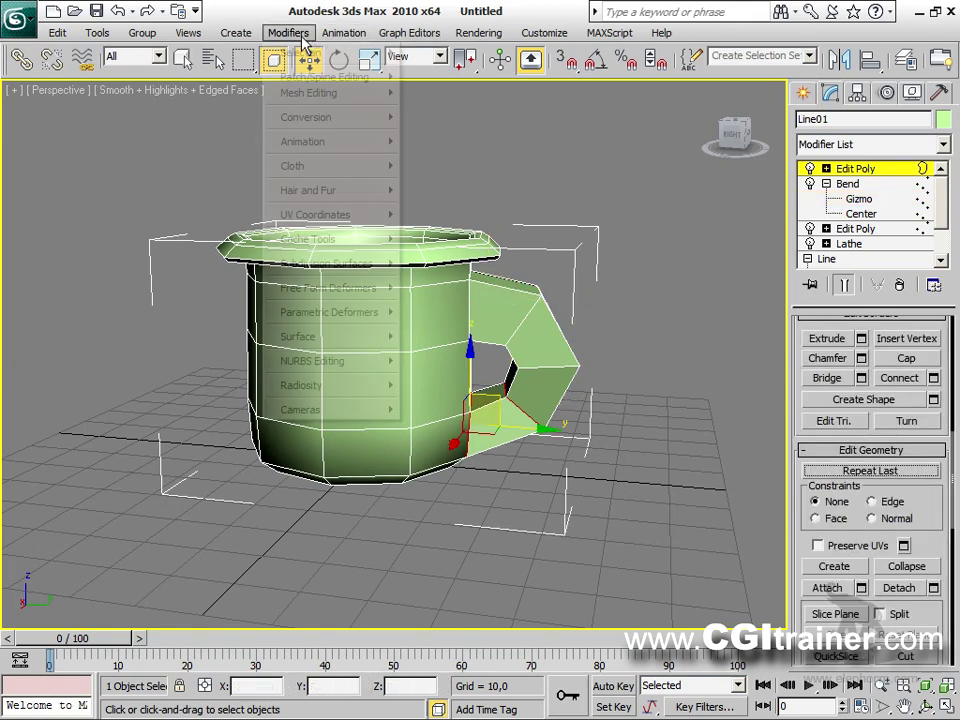
mouse_move(336, 263)
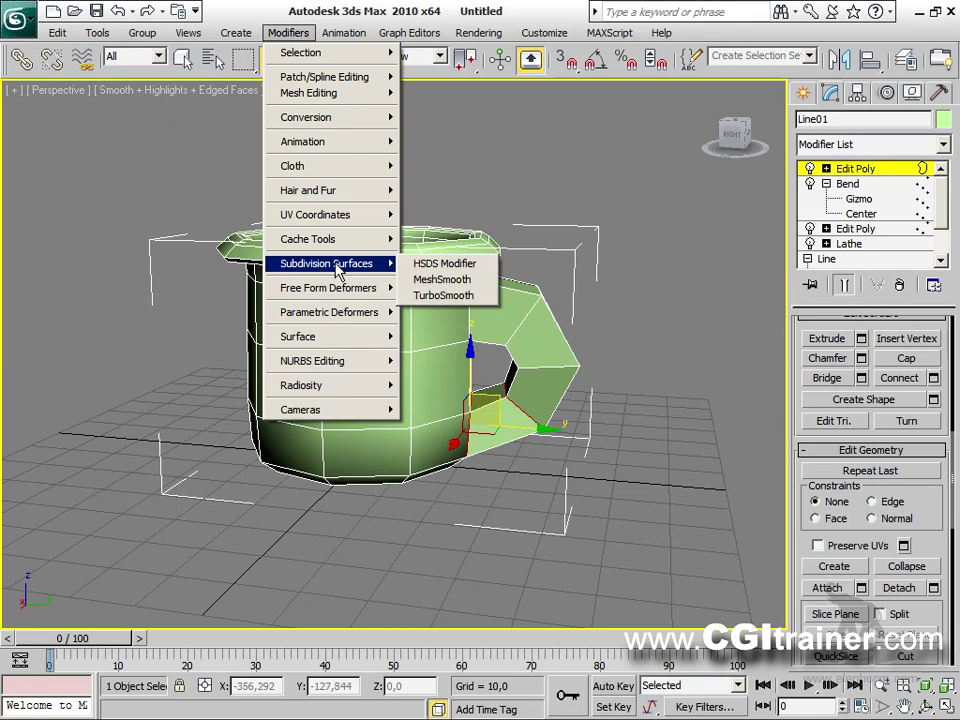
click(425, 296)
click(933, 354)
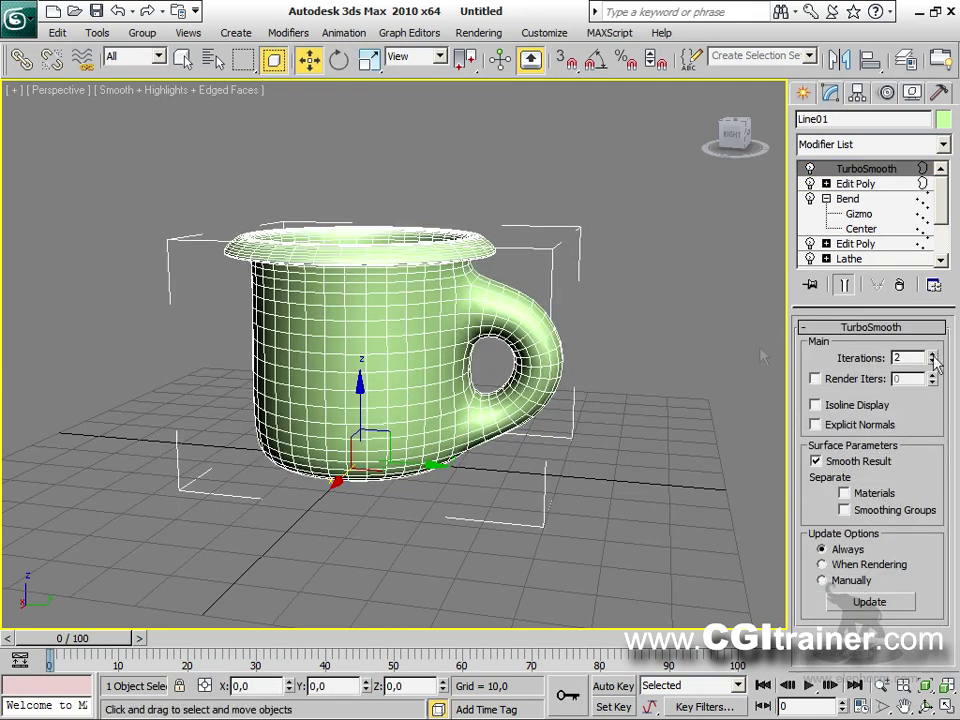
alt+middle_drag(608, 440, 705, 410)
Step: Enlarge the modifier stack display and turn off edged faces on the smoothed mug
drag(887, 305, 887, 518)
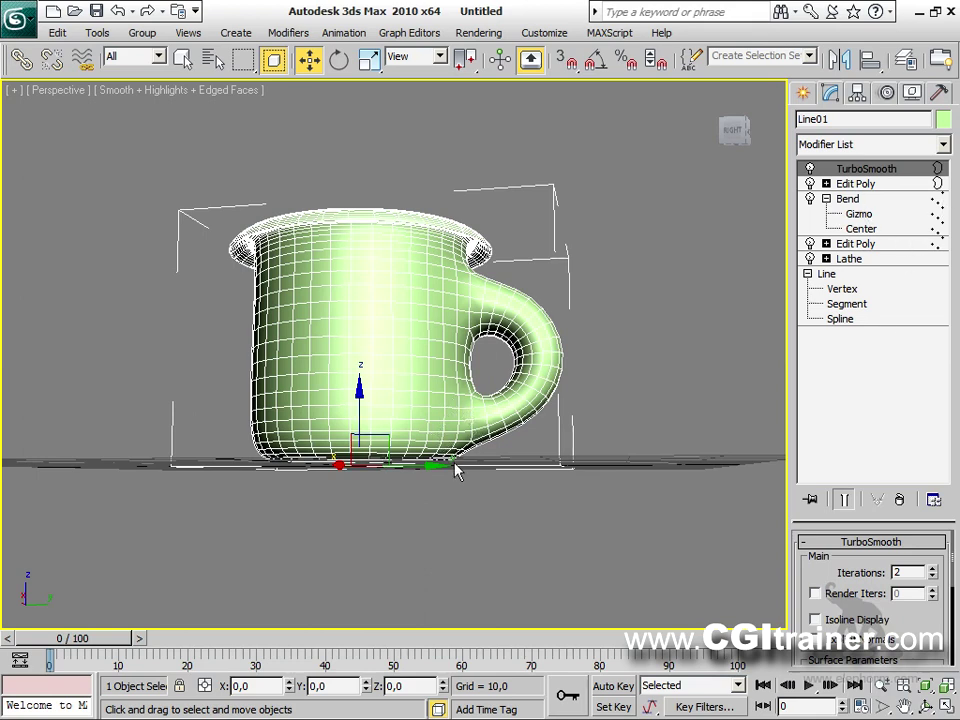
key(F4)
alt+middle_drag(495, 448, 476, 500)
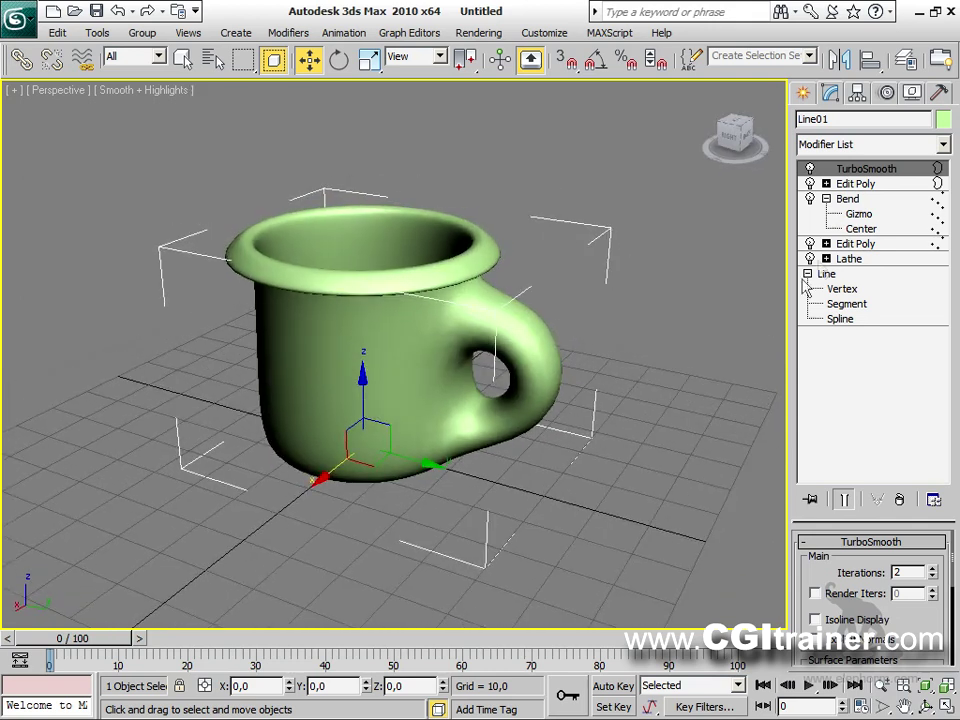
Step: Move the Bend gizmo beneath TurboSmooth to about Y 22,7 and Z 31,2 to refine the smoothed handle
click(861, 215)
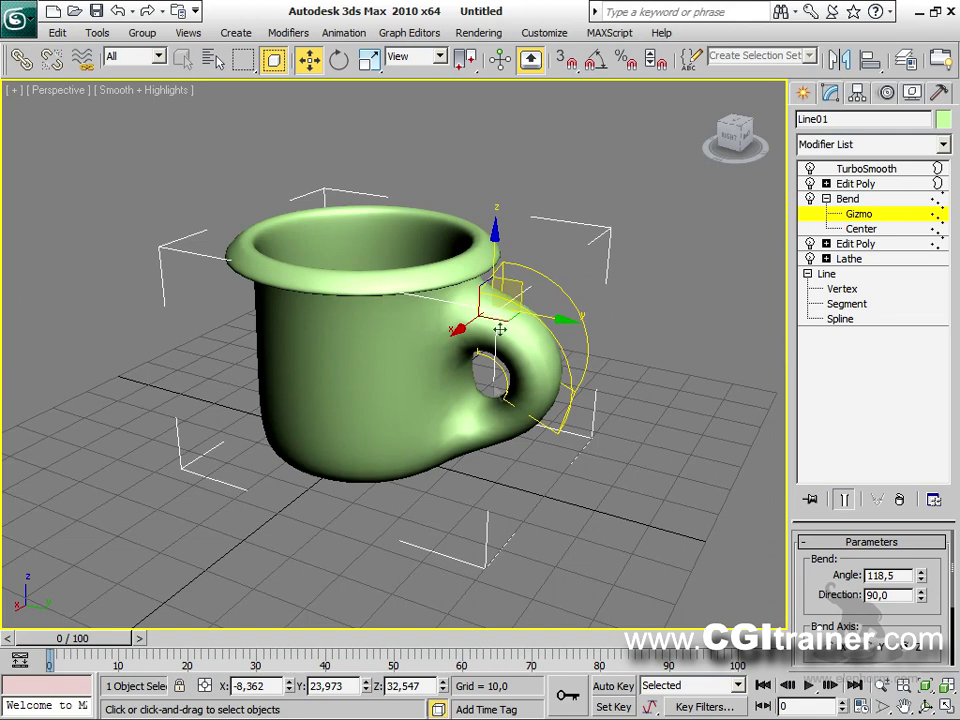
alt+middle_drag(518, 430, 518, 270)
mouse_move(523, 282)
mouse_down()
mouse_move(556, 271)
mouse_move(516, 281)
mouse_move(529, 317)
mouse_move(497, 334)
mouse_move(524, 306)
mouse_move(506, 286)
mouse_up()
alt+middle_drag(649, 401, 608, 511)
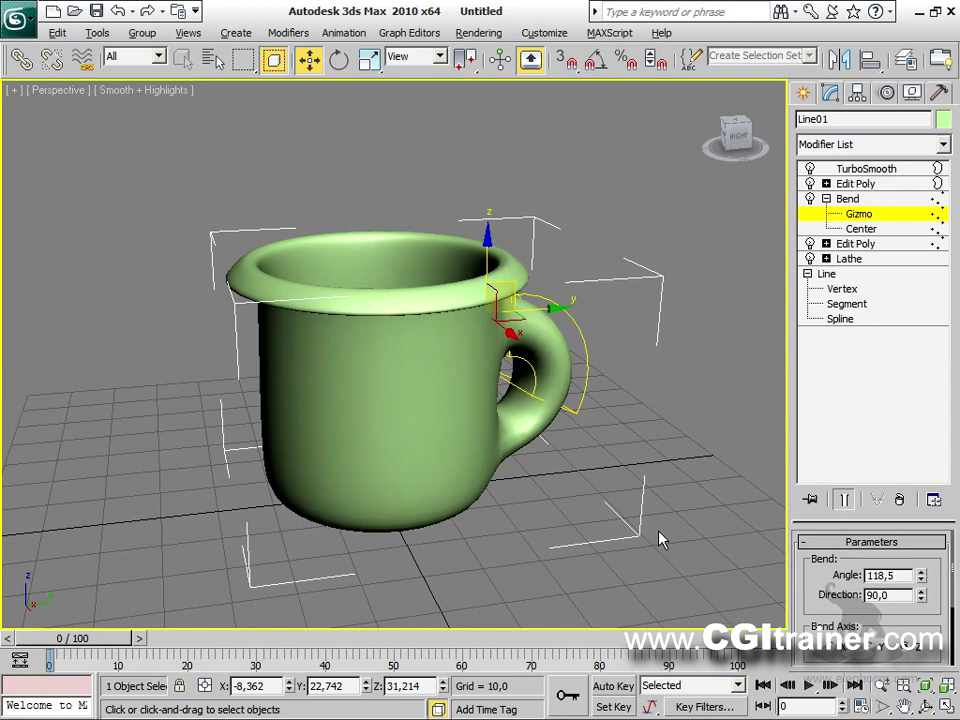
Step: Switch to Windows Photo Gallery to view the rendered still life of the pot and jug, and return to 3ds Max
key(alt+Tab)
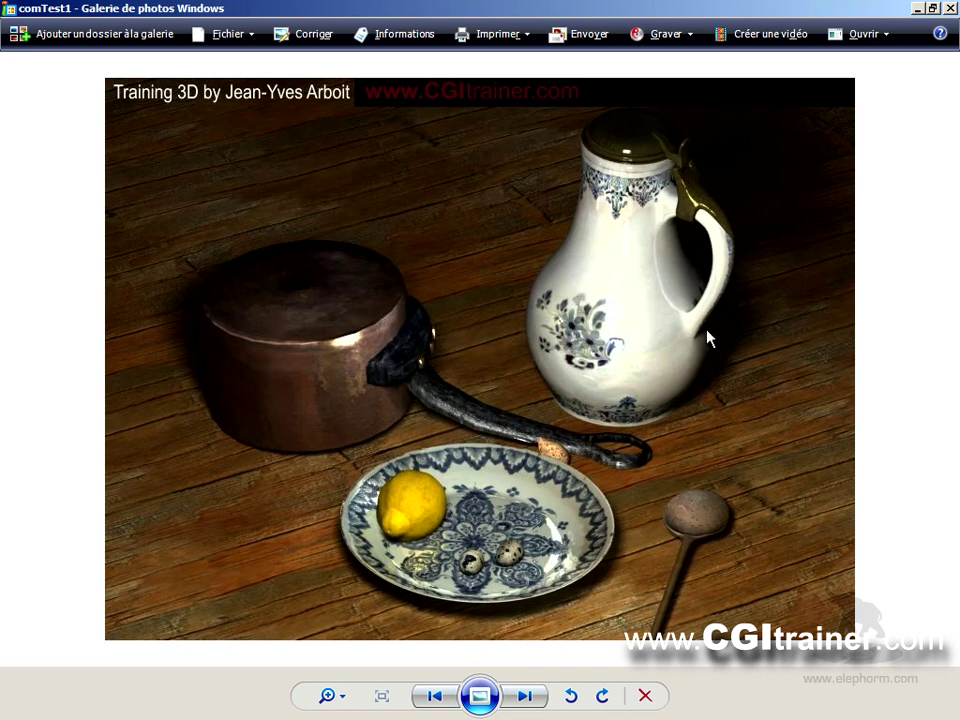
key(alt+Tab)
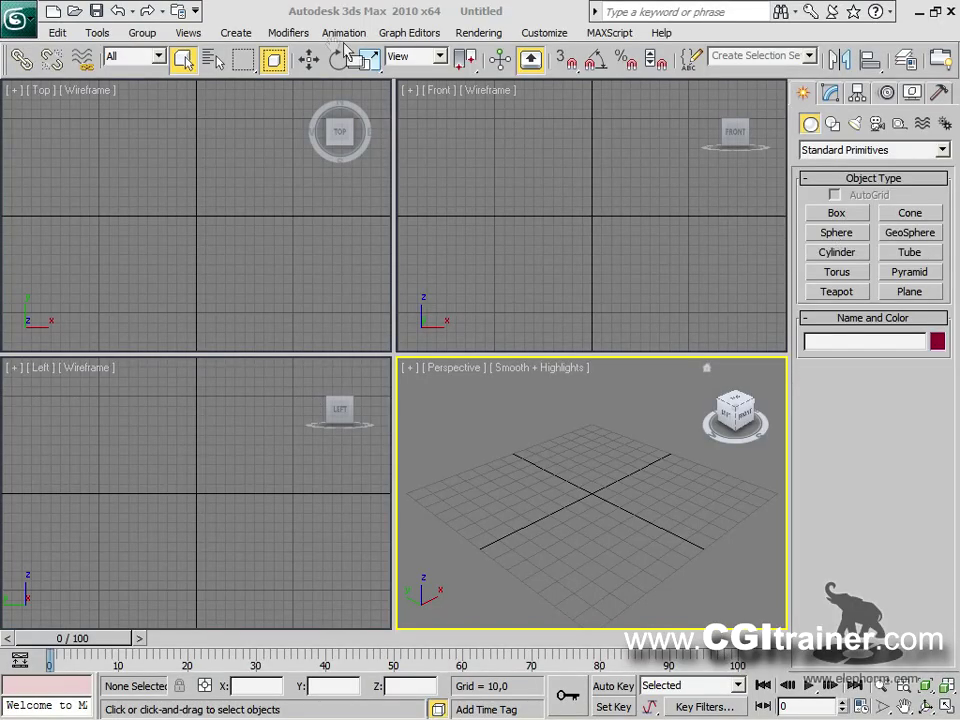
Step: Examine the Ripple and Wave entries among the parametric deformers, and close the list
click(288, 32)
mouse_move(349, 315)
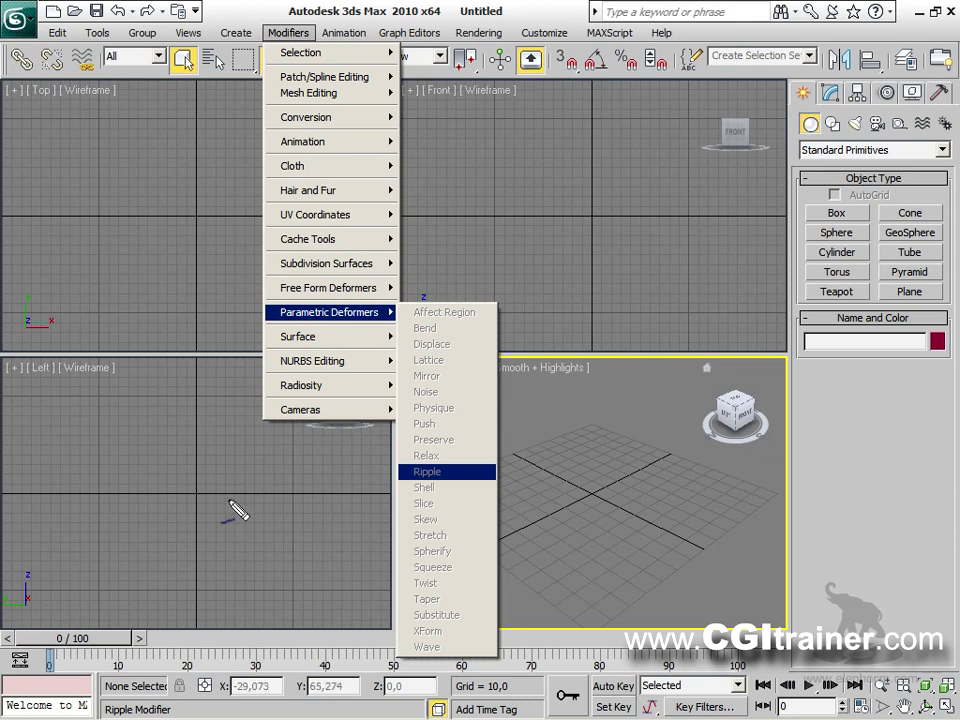
mouse_move(370, 476)
mouse_down()
mouse_move(408, 472)
mouse_move(397, 483)
mouse_up()
drag(378, 624, 398, 656)
mouse_move(463, 647)
mouse_down()
mouse_move(484, 636)
mouse_move(542, 635)
mouse_up()
drag(480, 501, 492, 497)
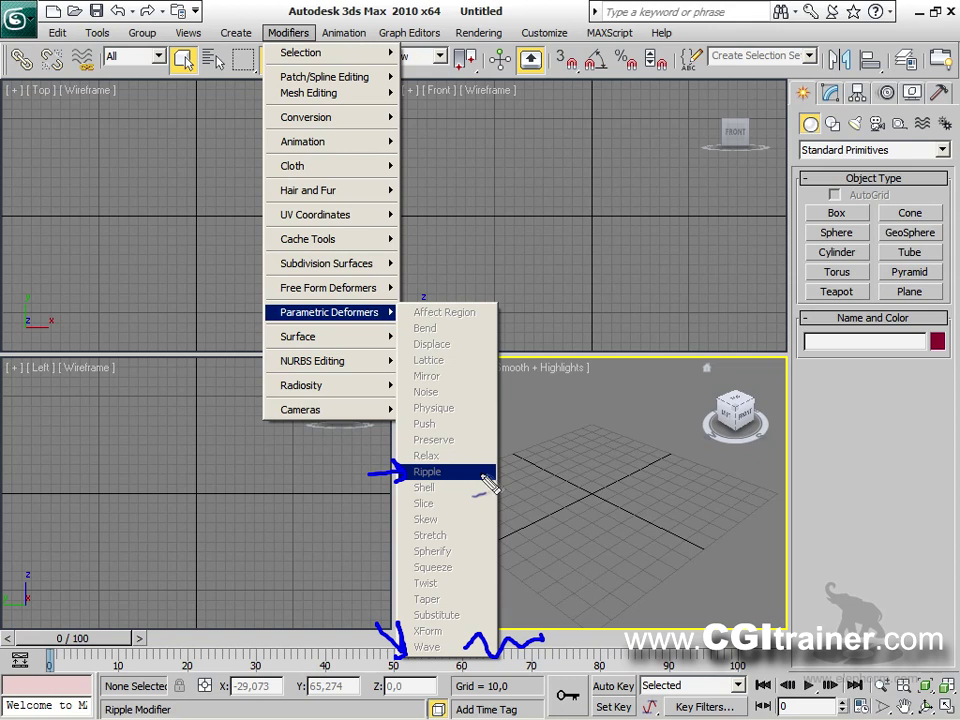
mouse_move(578, 462)
mouse_down()
mouse_move(559, 509)
mouse_move(611, 485)
mouse_move(568, 487)
mouse_up()
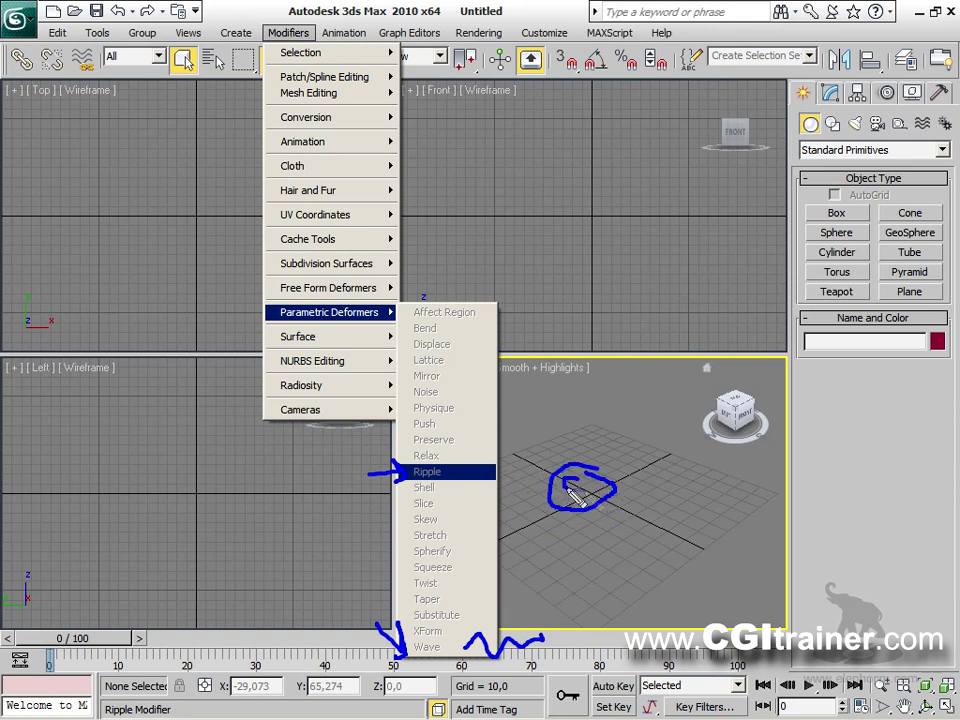
mouse_move(573, 383)
mouse_down()
mouse_move(578, 500)
mouse_move(622, 423)
mouse_up()
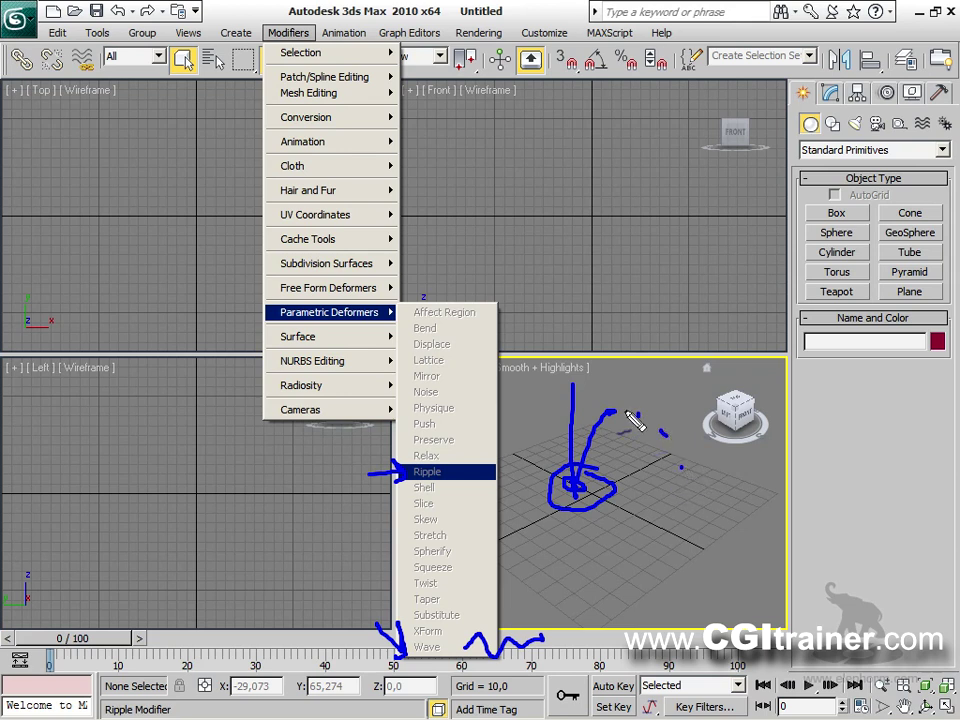
key(Escape)
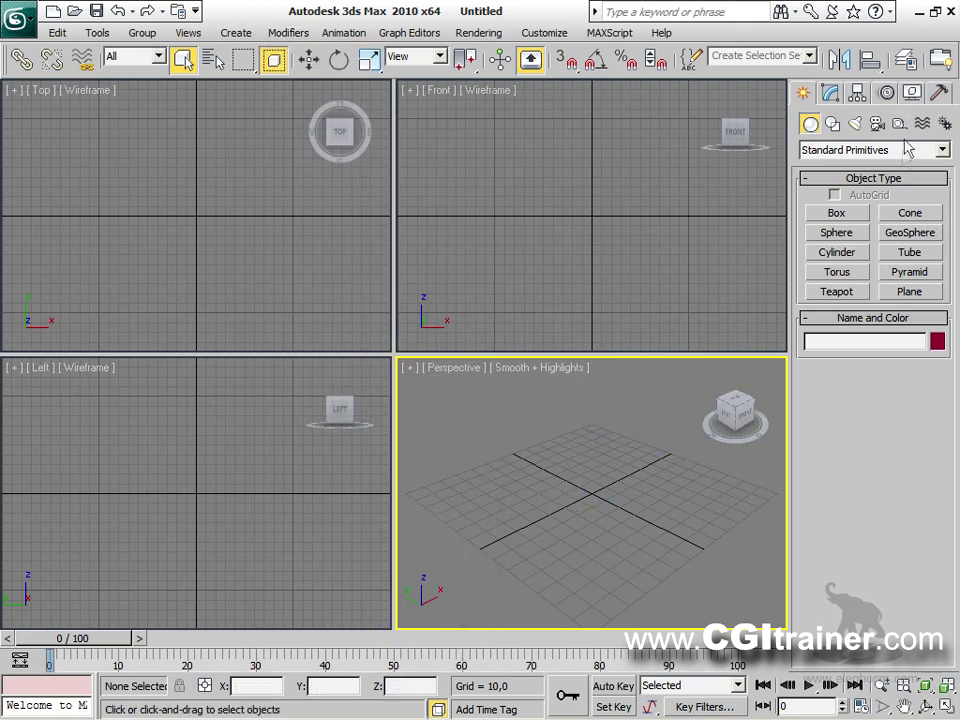
Step: Create a ground plane about 152,168 long and 154,39 wide in the Perspective view, with 20 length and 20 width segments
click(908, 291)
drag(420, 495, 780, 486)
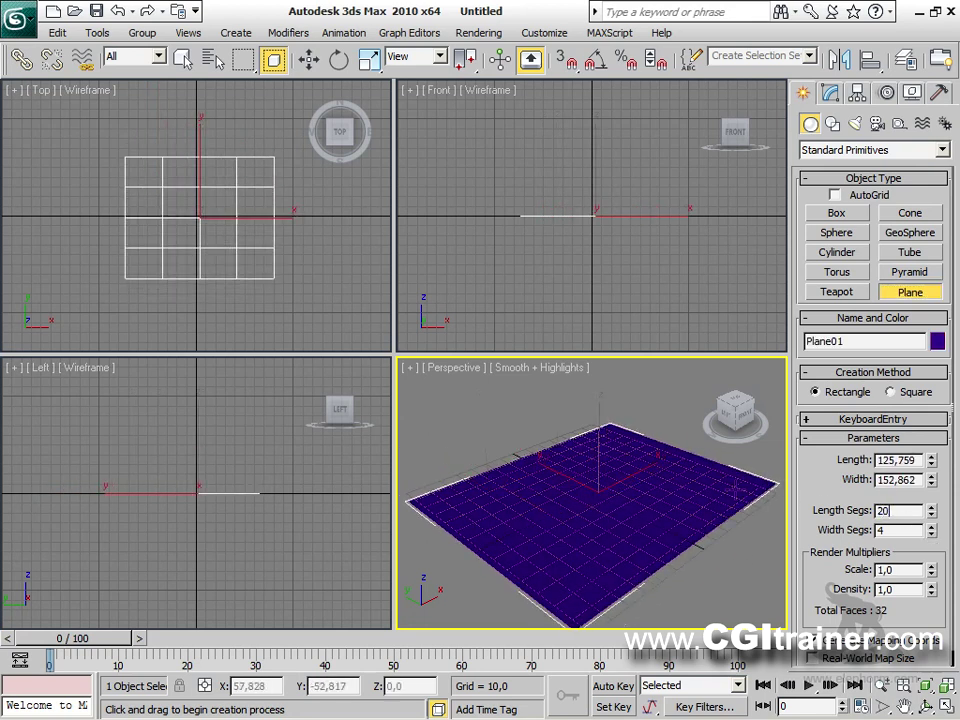
key(Tab)
text(20)
key(Return)
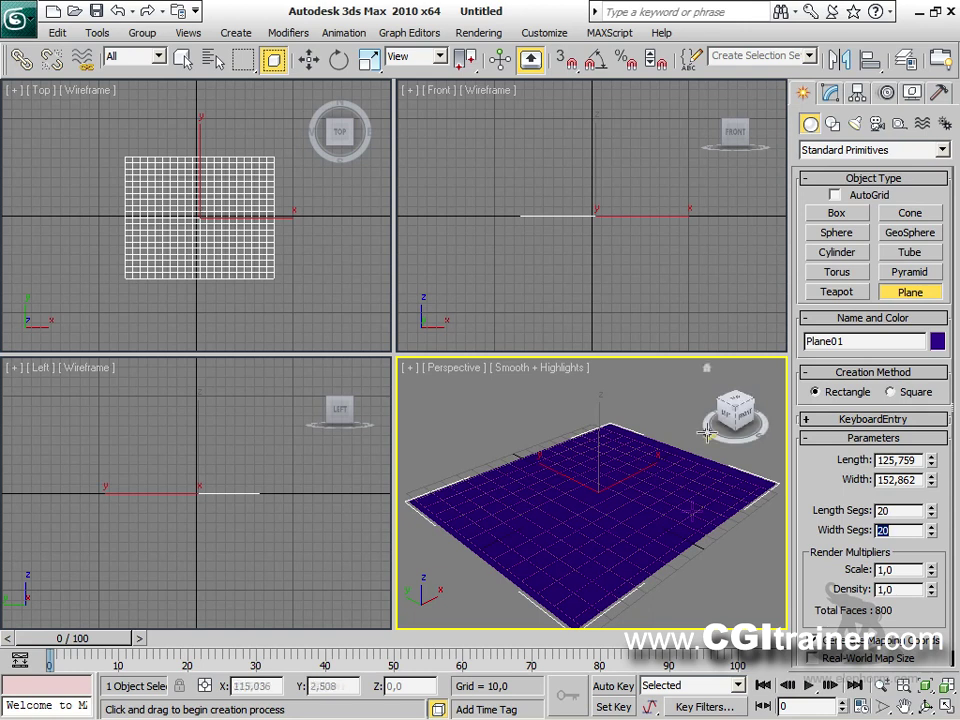
mouse_move(933, 460)
mouse_down()
mouse_move(932, 440)
mouse_move(932, 455)
mouse_up()
click(932, 480)
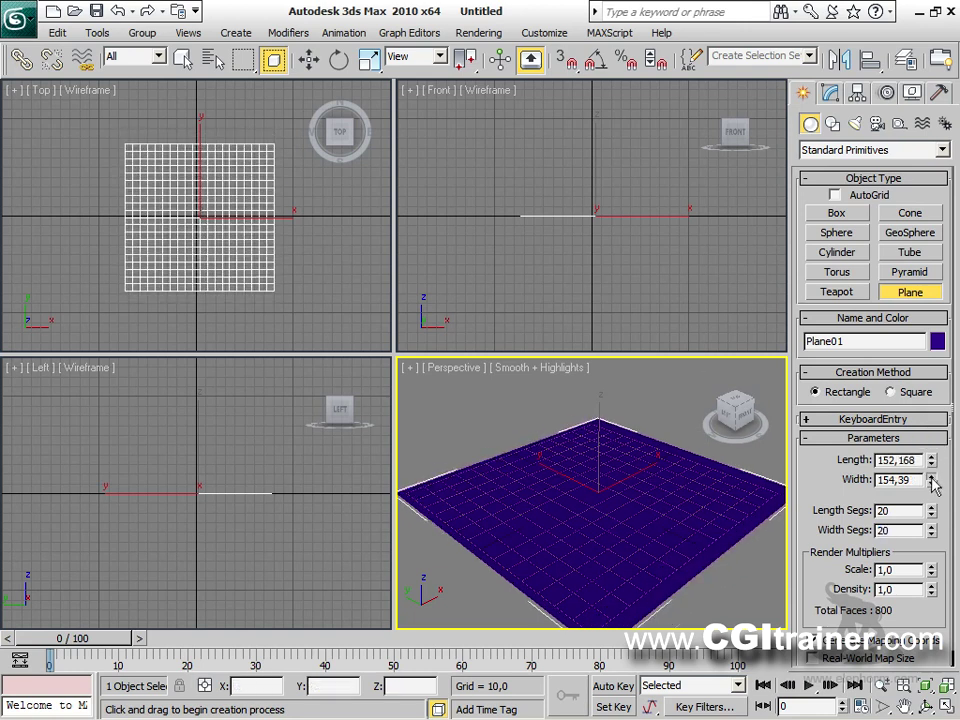
Step: Create an upright cylinder near the plane's far-left area with radius about 3,128 and height about 45,4
click(841, 253)
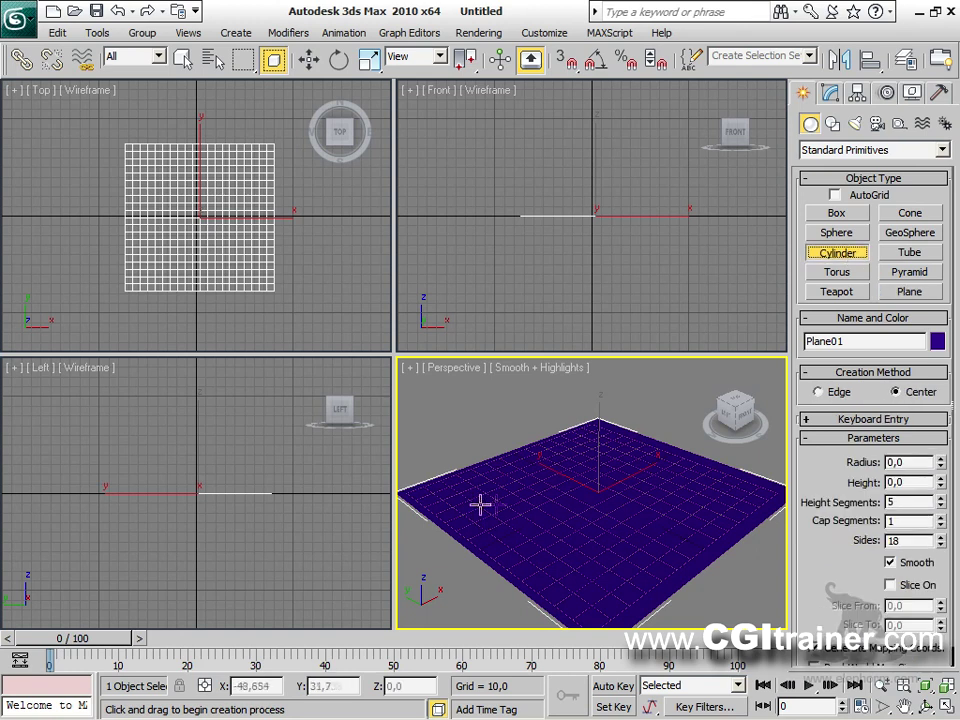
drag(491, 503, 493, 506)
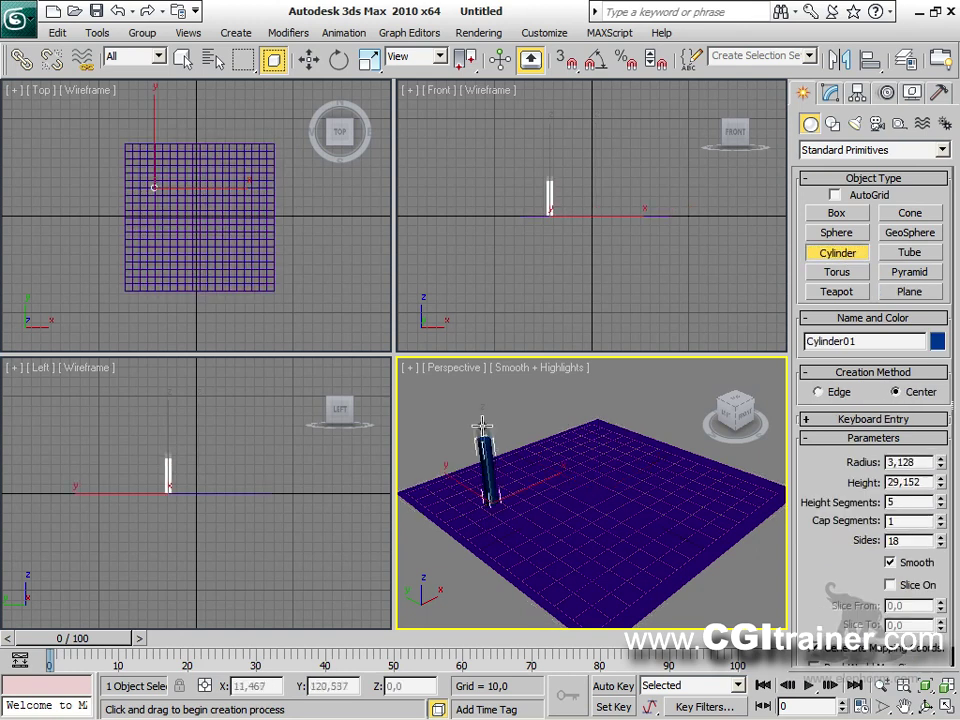
right_click(478, 428)
Step: Clone the cylinder once as an instance along Y, placed at about Y -2,823
click(490, 448)
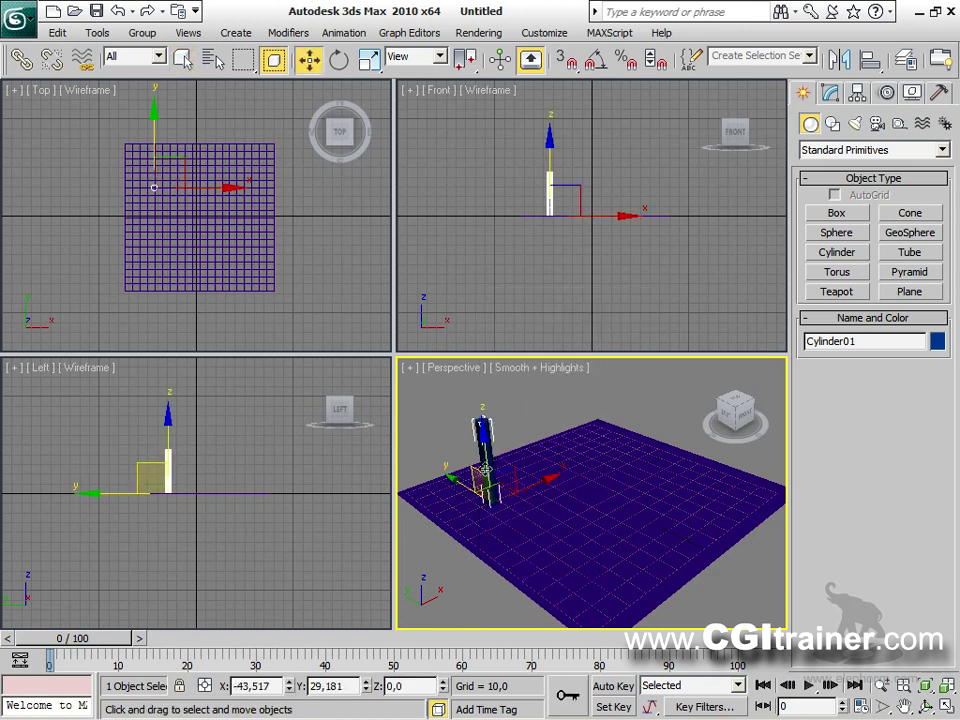
mouse_move(468, 487)
shift+mouse_down()
mouse_move(525, 510)
mouse_move(531, 503)
shift+mouse_up()
click(426, 331)
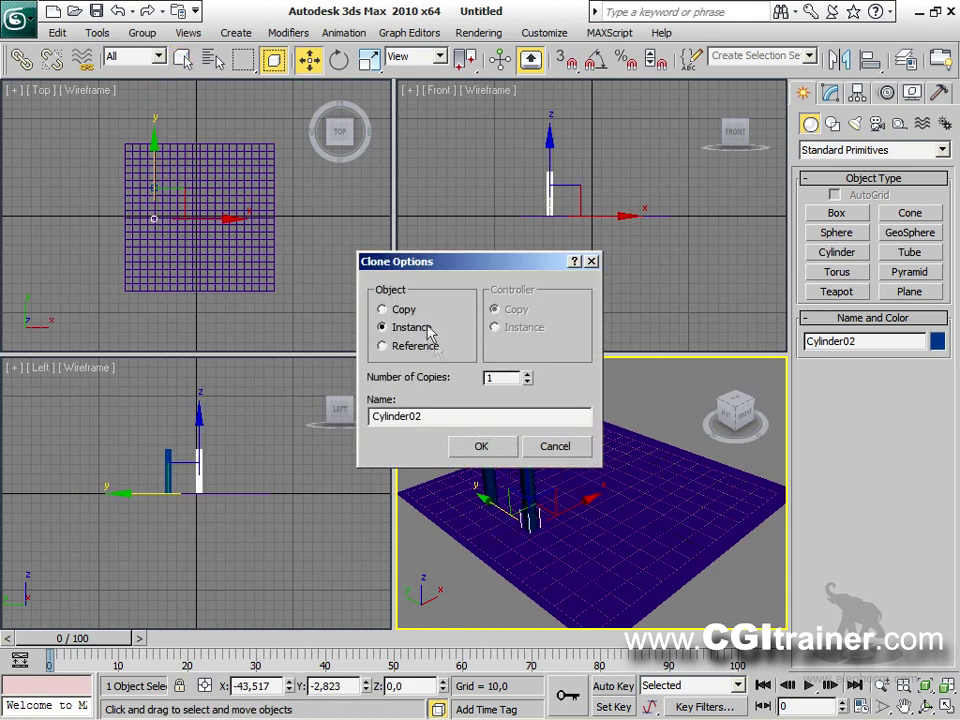
click(482, 444)
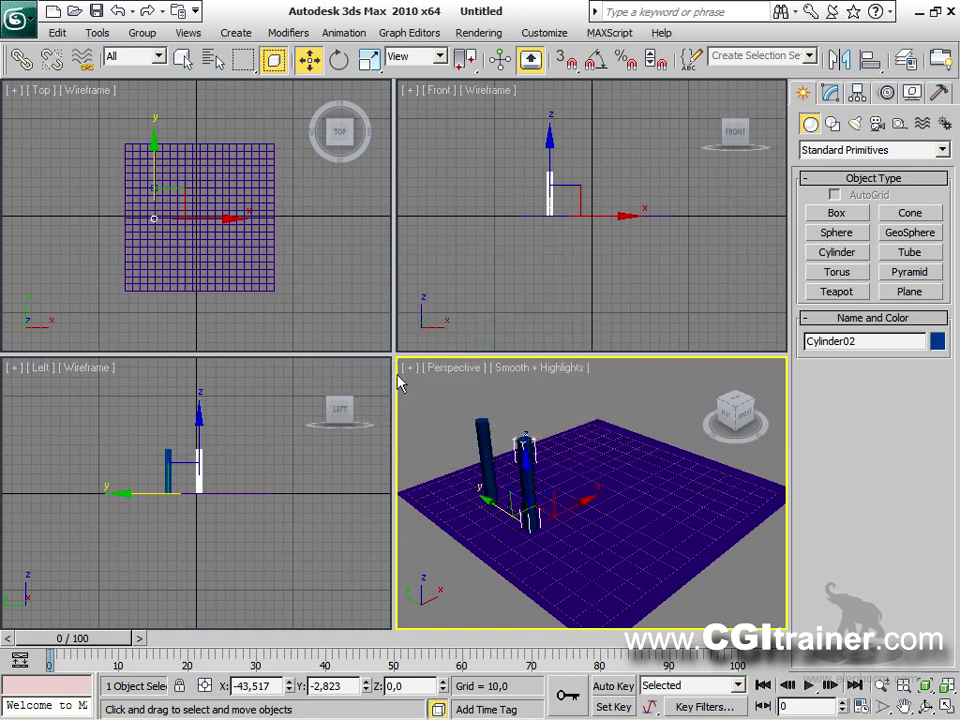
Step: Maximize the Perspective view without grid, show edged faces, and set the instanced cylinders' height segments to 1
key(alt+w)
key(g)
key(F4)
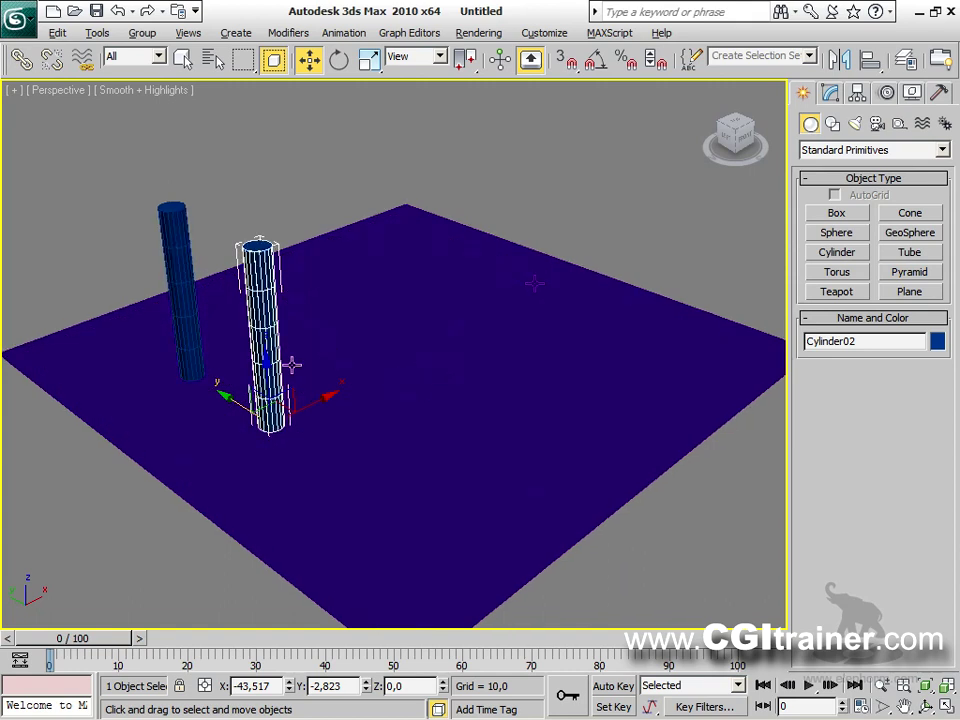
click(830, 92)
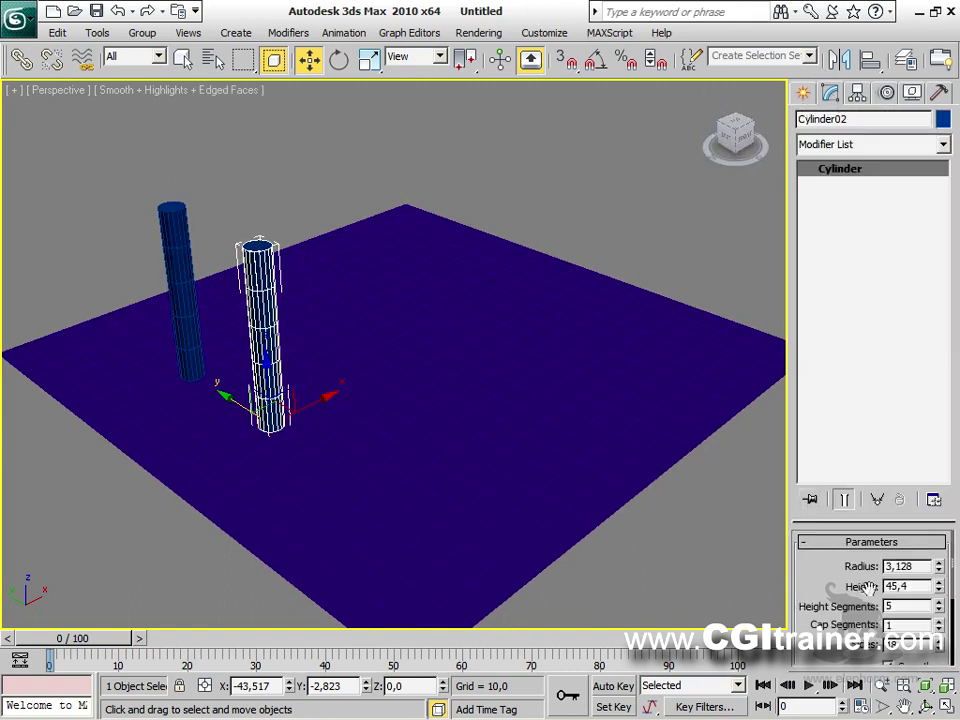
drag(824, 520, 824, 298)
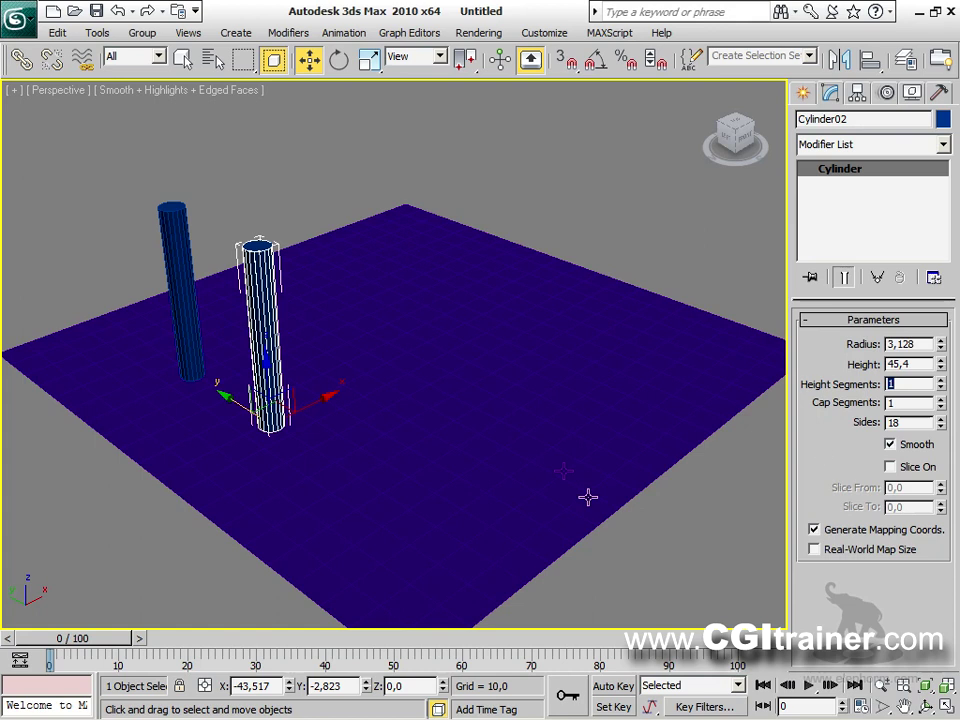
Step: Create a thin flat box beside the two cylinders and raise it to about Z 45,555 as a deck on top of them
click(803, 92)
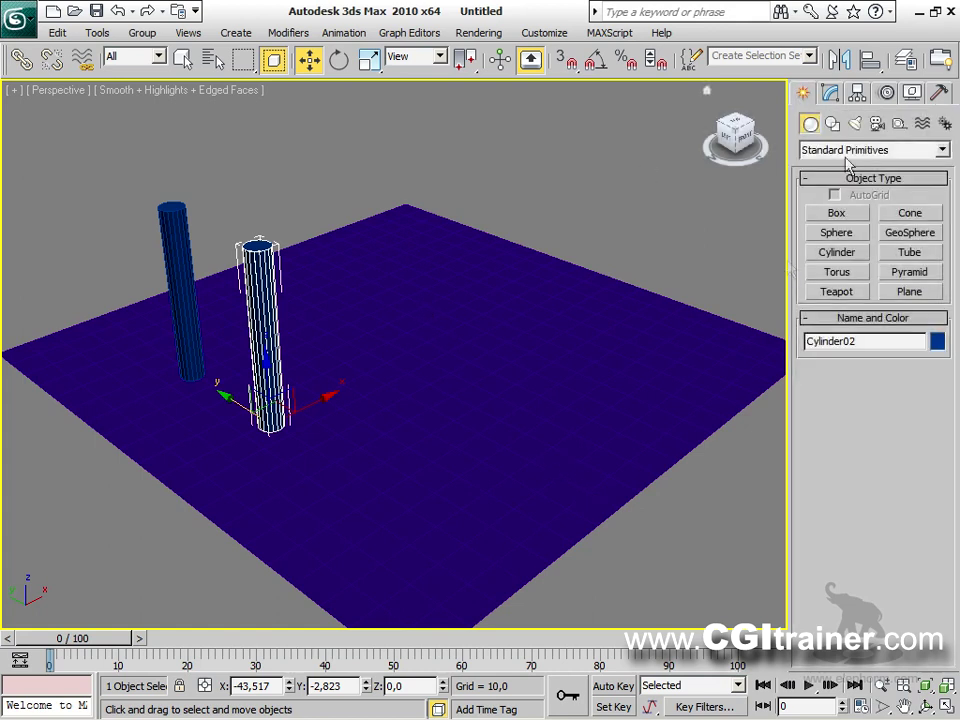
click(836, 214)
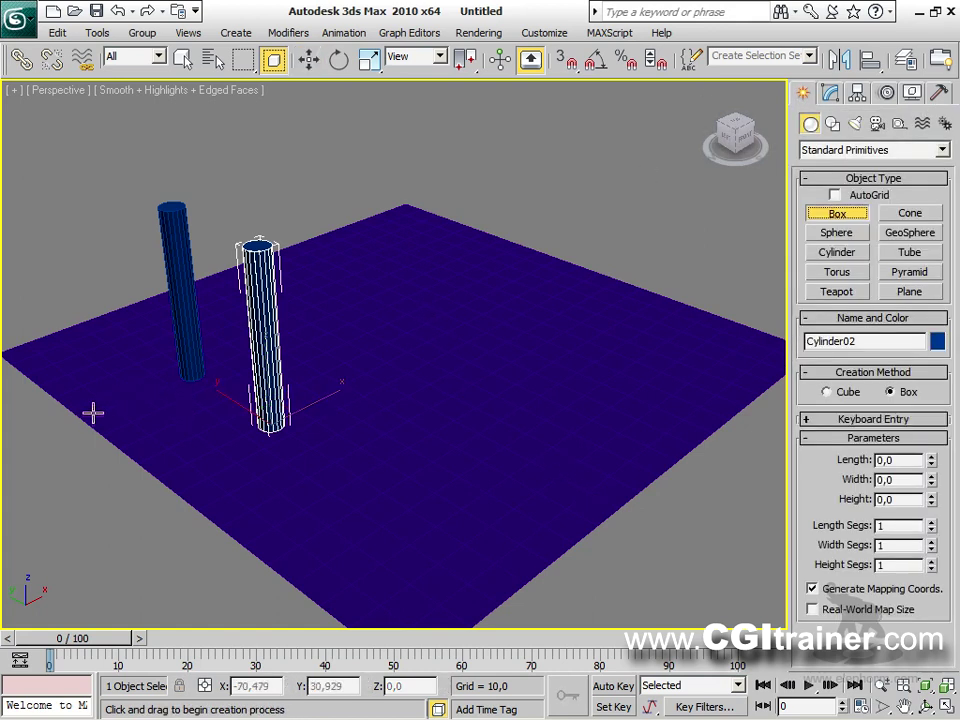
drag(61, 445, 299, 427)
click(298, 425)
key(w)
drag(175, 387, 139, 207)
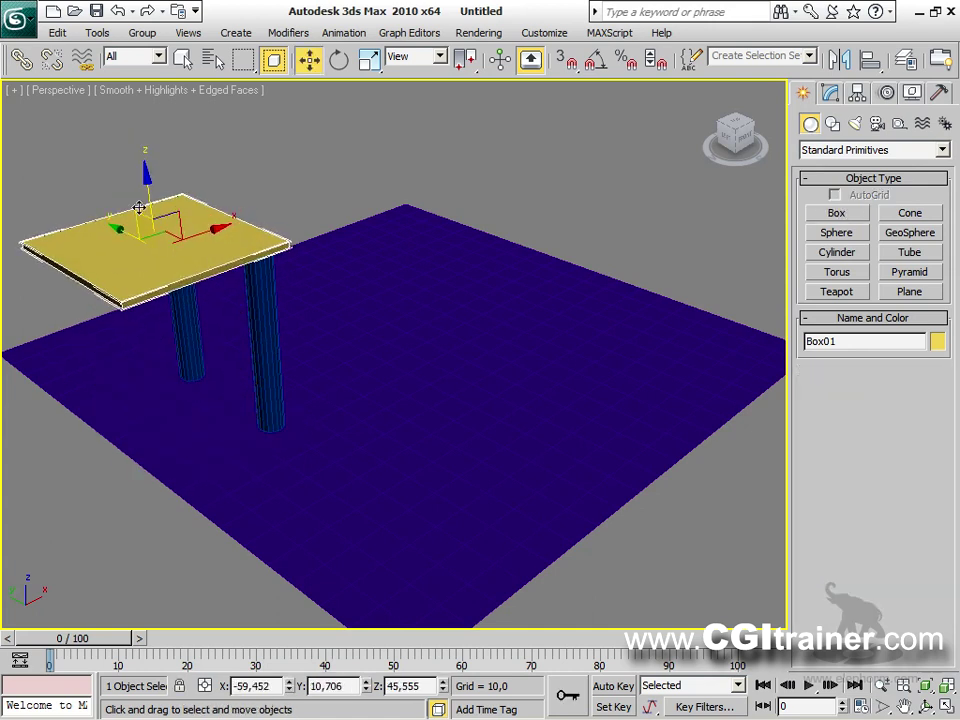
Step: Turn off edged faces and apply a Ripple modifier to the ground plane with Amplitude 1 about 4,35 and Amplitude 2 about 7,6
click(342, 278)
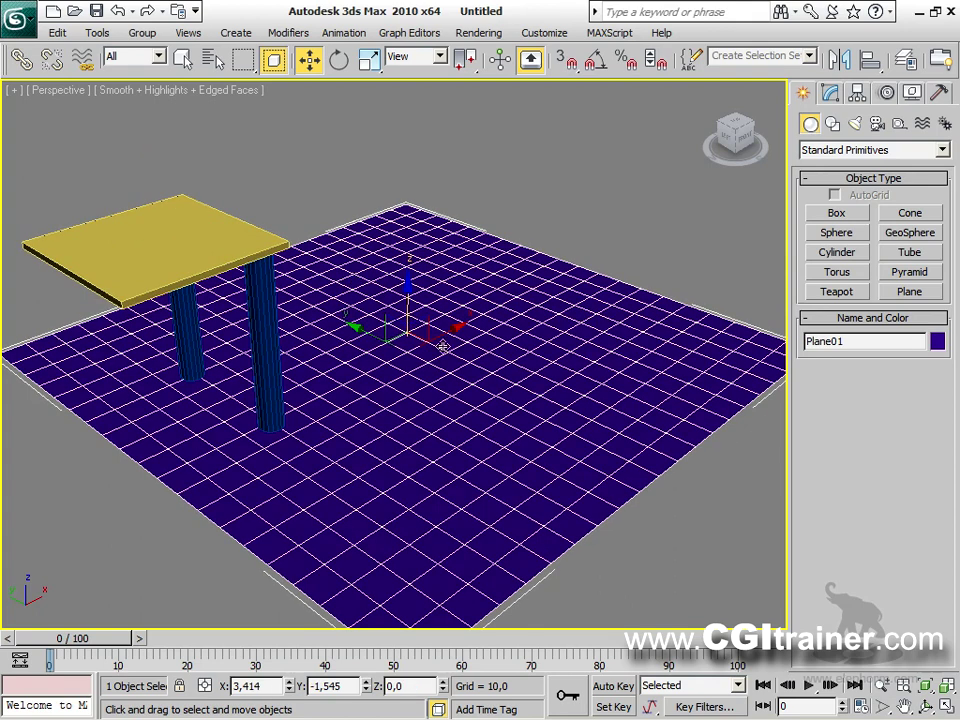
key(F4)
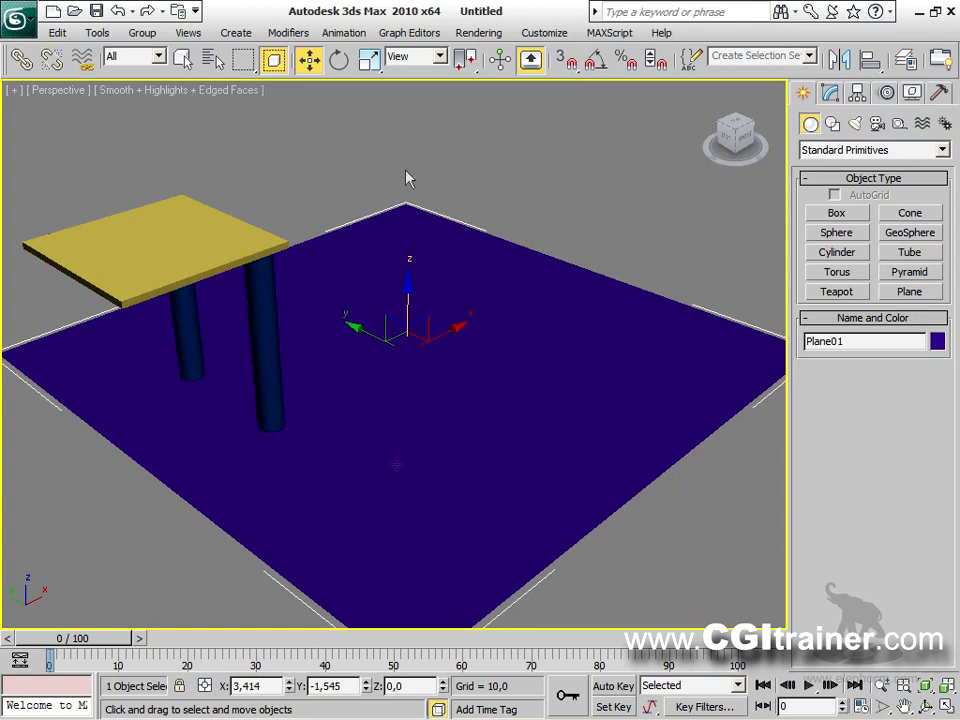
mouse_move(452, 380)
alt+middle_down()
mouse_move(461, 377)
mouse_move(443, 366)
mouse_move(447, 379)
alt+middle_up()
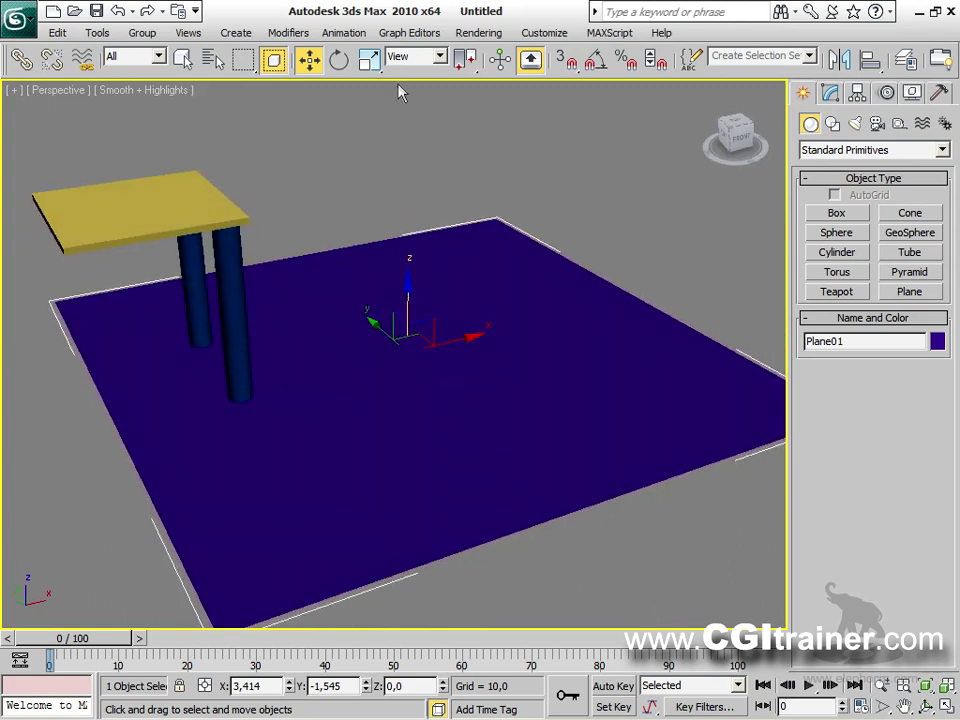
click(290, 33)
mouse_move(305, 311)
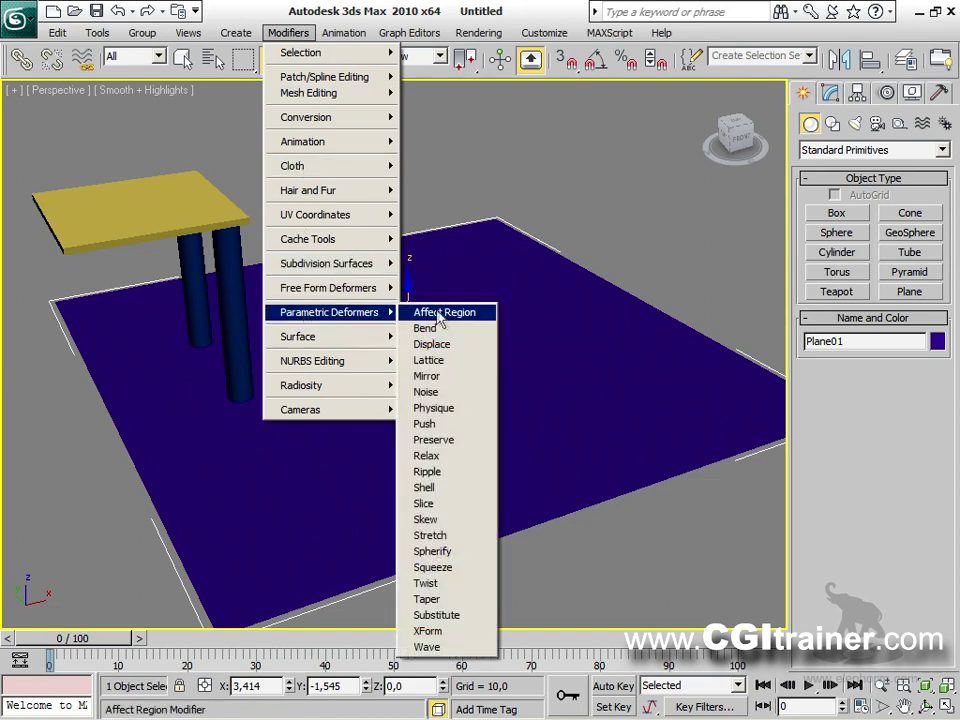
click(435, 471)
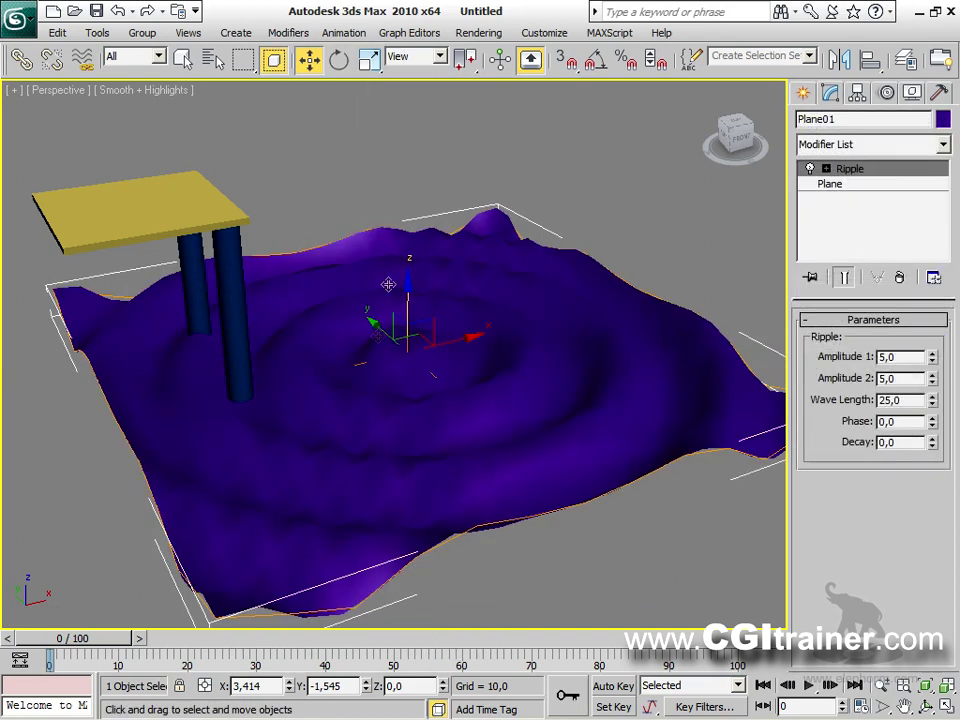
drag(932, 357, 920, 331)
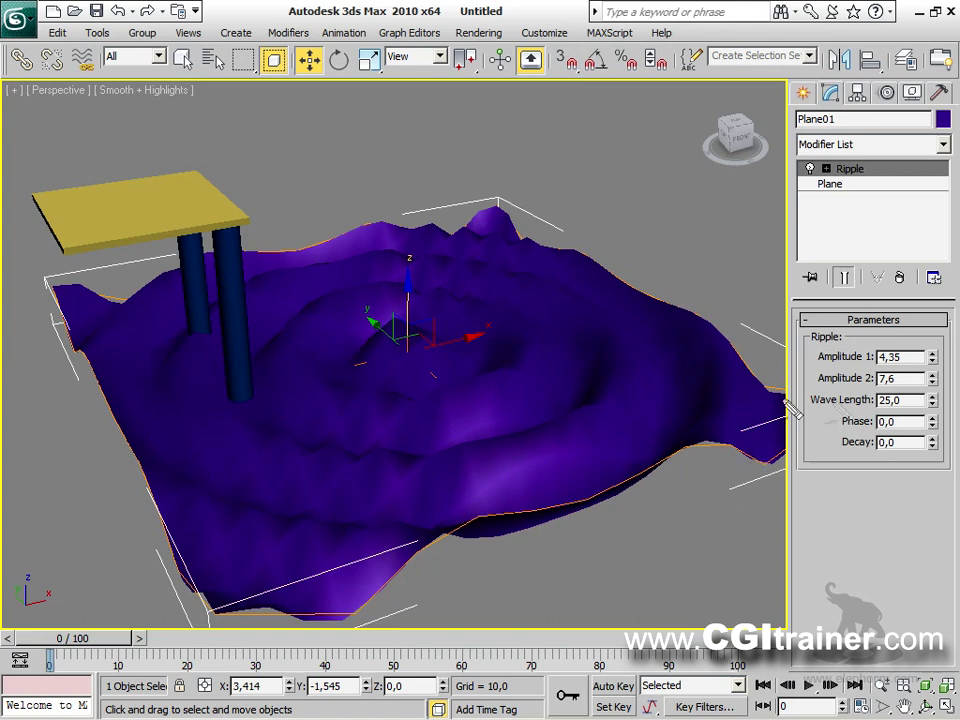
mouse_move(497, 430)
mouse_down()
mouse_move(623, 520)
mouse_move(607, 475)
mouse_move(652, 582)
mouse_move(585, 578)
mouse_up()
mouse_move(612, 283)
mouse_down()
mouse_move(653, 270)
mouse_move(591, 251)
mouse_move(673, 269)
mouse_move(635, 323)
mouse_up()
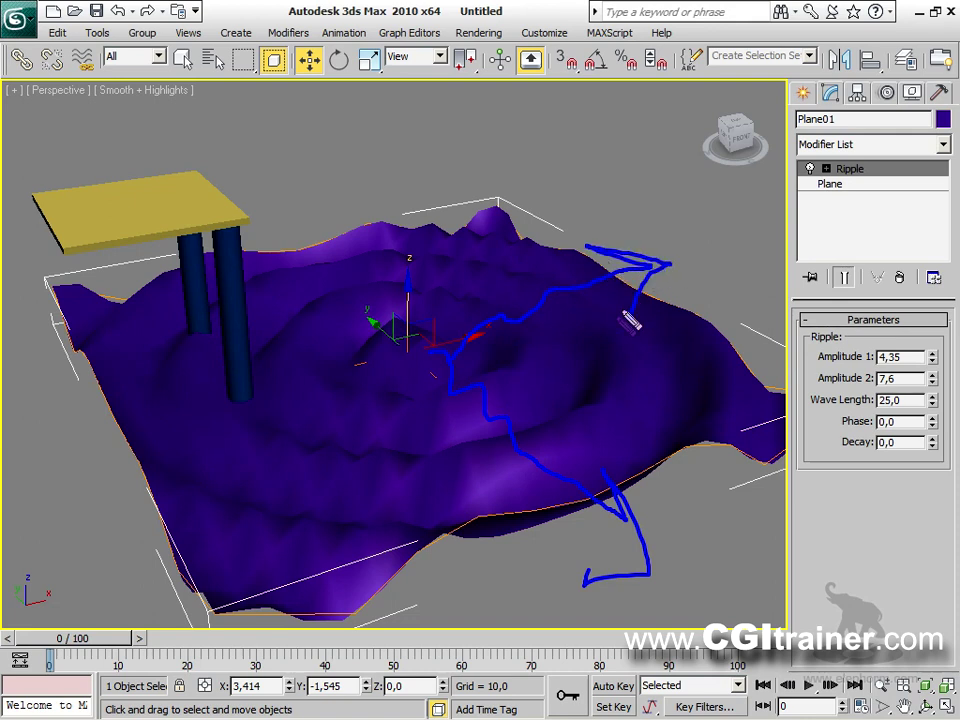
key(Escape)
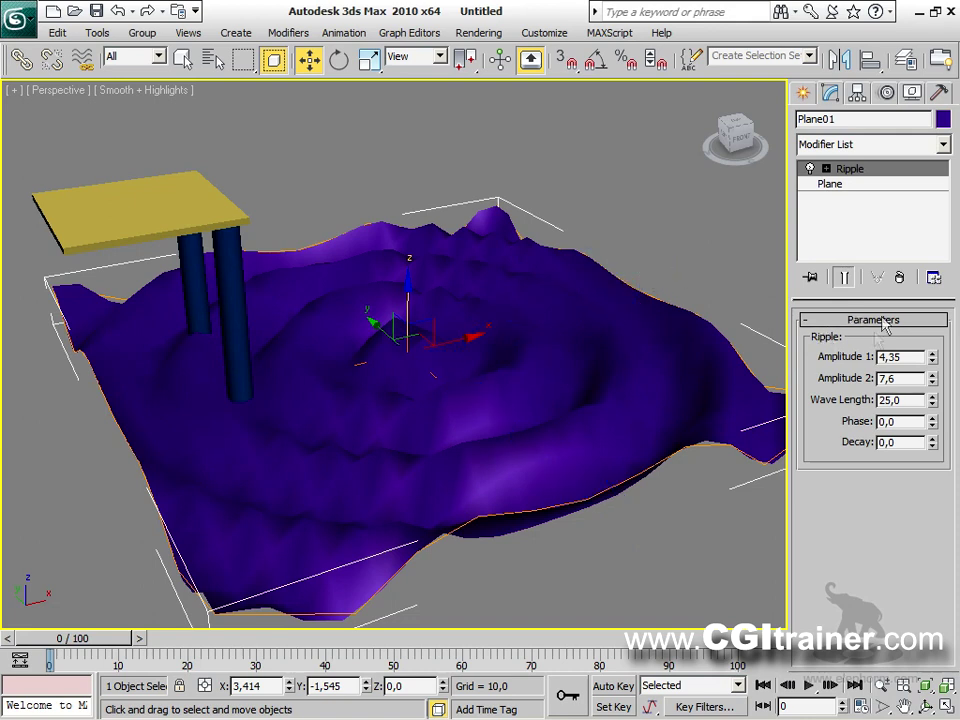
Step: Set the Ripple's Amplitude 1 to about 0,609, Wave Length to 24,25, Phase to -0,4 and Decay to 0,037
mouse_move(932, 358)
mouse_down()
mouse_move(932, 290)
mouse_move(932, 365)
mouse_up()
drag(867, 423, 880, 443)
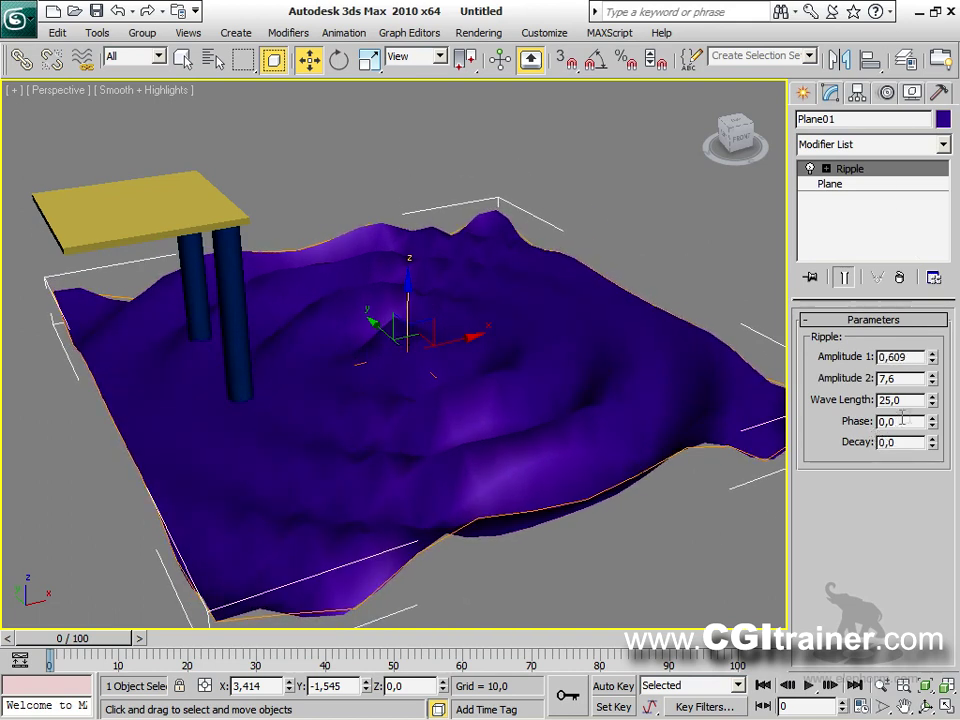
mouse_move(933, 402)
mouse_down()
mouse_move(933, 365)
mouse_move(933, 438)
mouse_move(929, 396)
mouse_move(926, 404)
mouse_up()
mouse_move(932, 422)
mouse_down()
mouse_move(933, 378)
mouse_move(933, 460)
mouse_move(938, 431)
mouse_up()
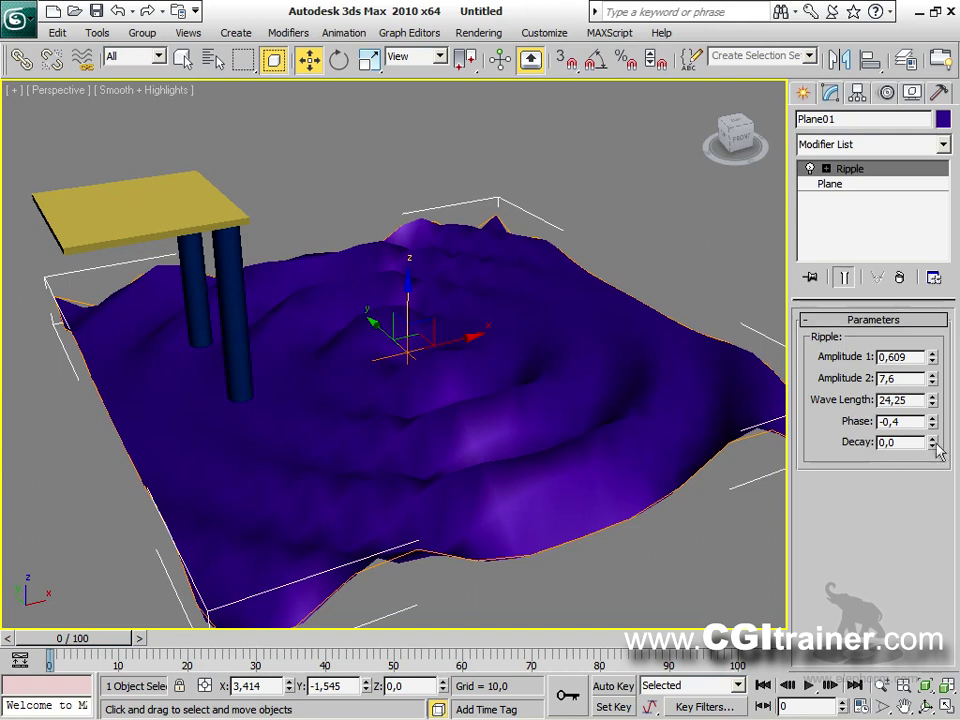
drag(931, 453, 918, 403)
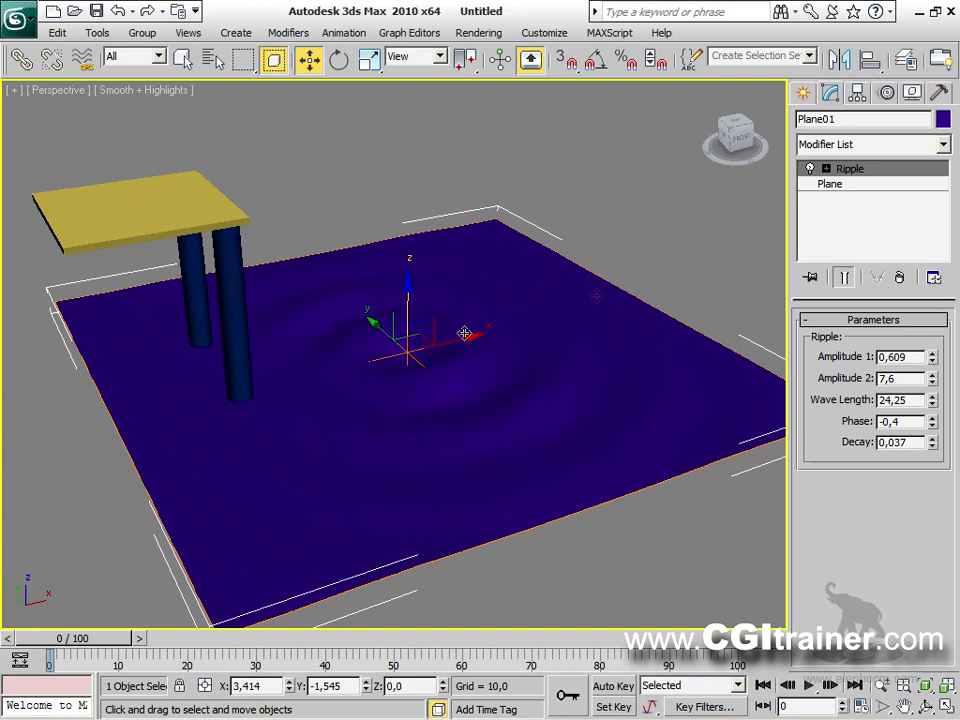
Step: Align the Ripple's Center to the front cylinder, and set Amplitude 1 to about 0,689 and Wave Length to 18,43
click(825, 168)
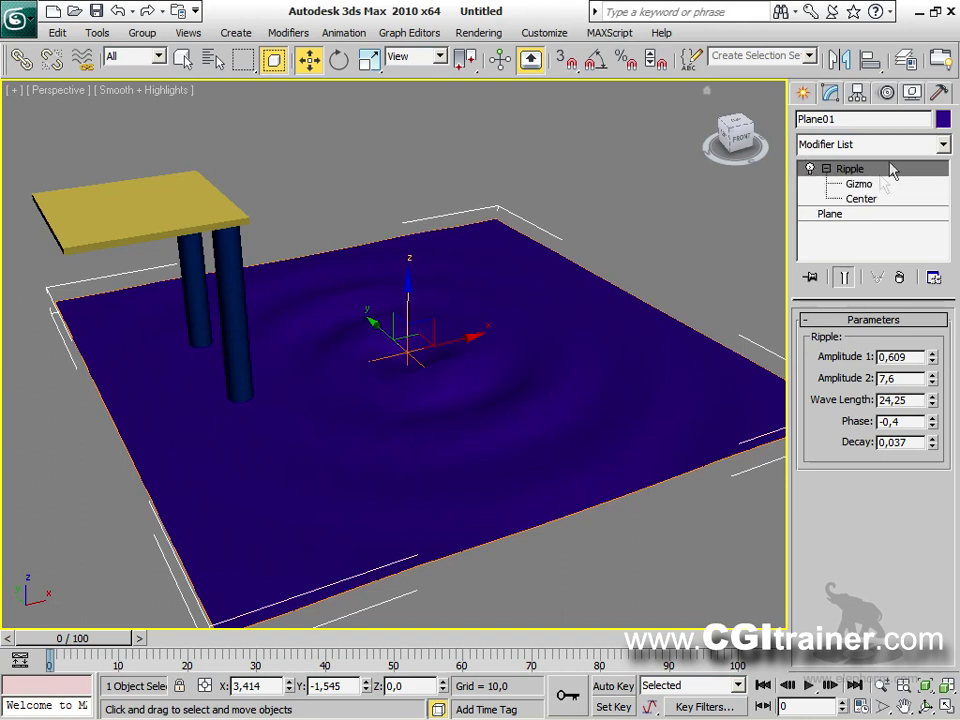
click(859, 184)
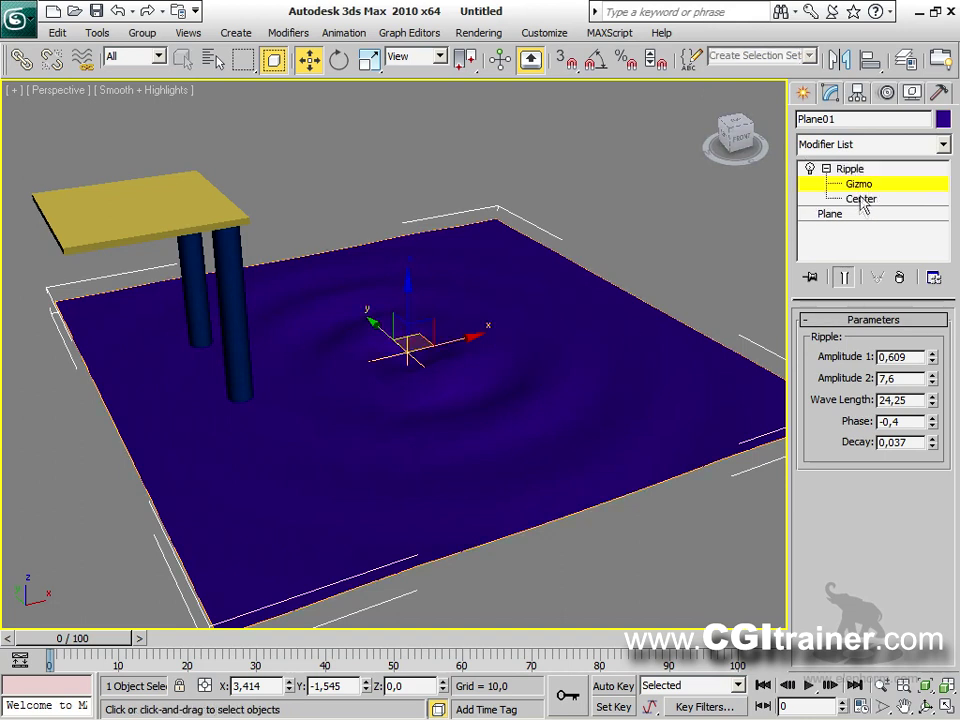
click(860, 199)
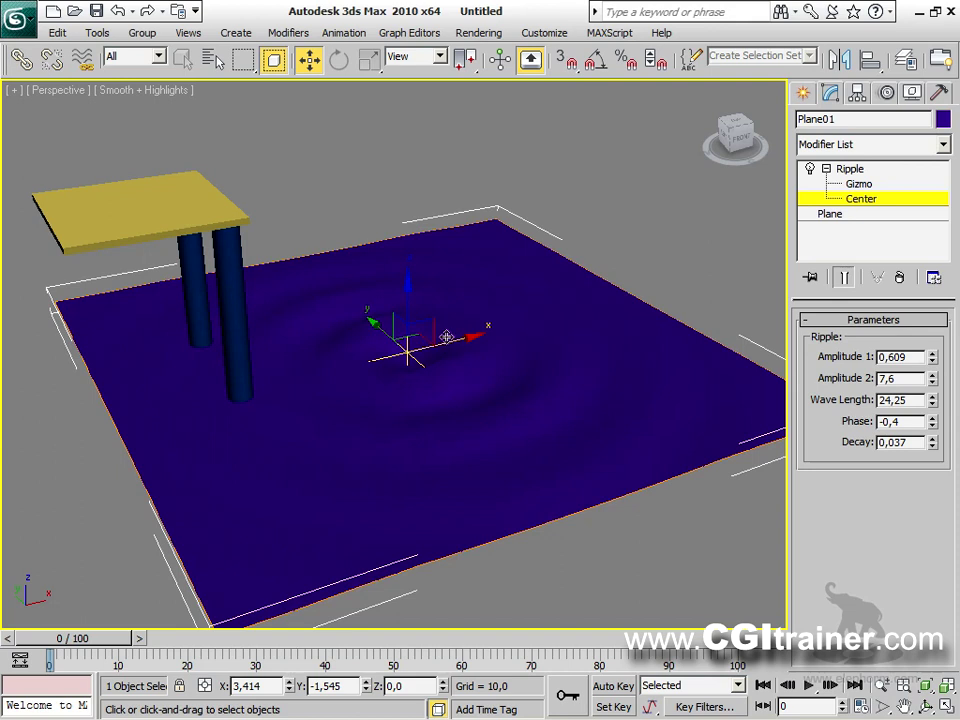
drag(869, 62, 870, 120)
click(232, 263)
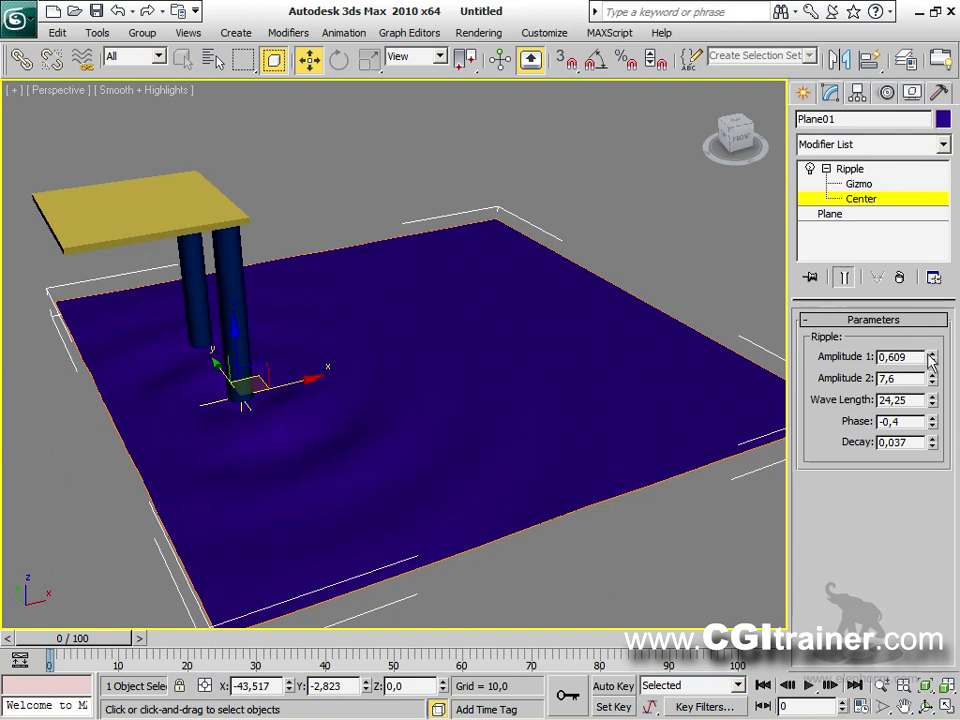
click(852, 169)
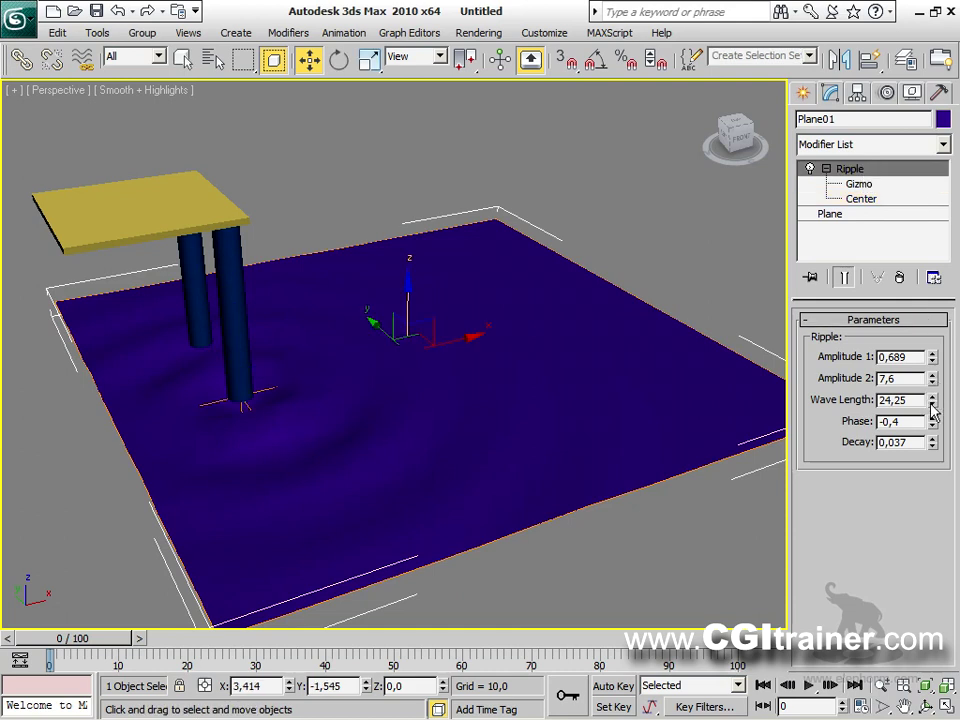
mouse_move(933, 404)
mouse_down()
mouse_move(933, 392)
mouse_move(933, 445)
mouse_move(933, 424)
mouse_up()
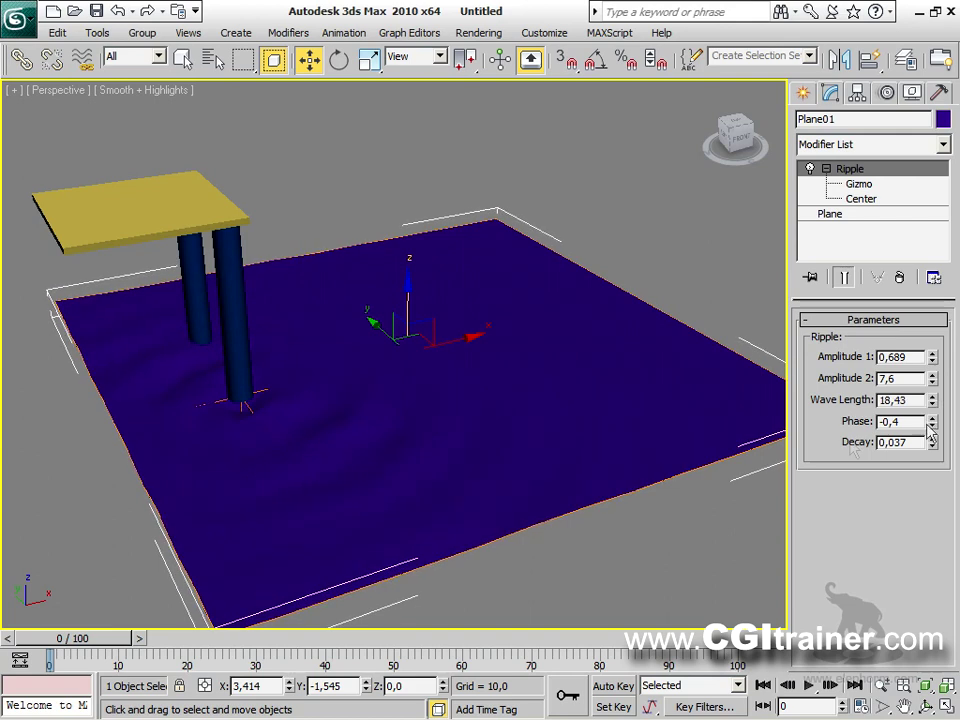
Step: Copy the Ripple modifier and paste the copy above it in the plane's modifier stack
right_click(845, 178)
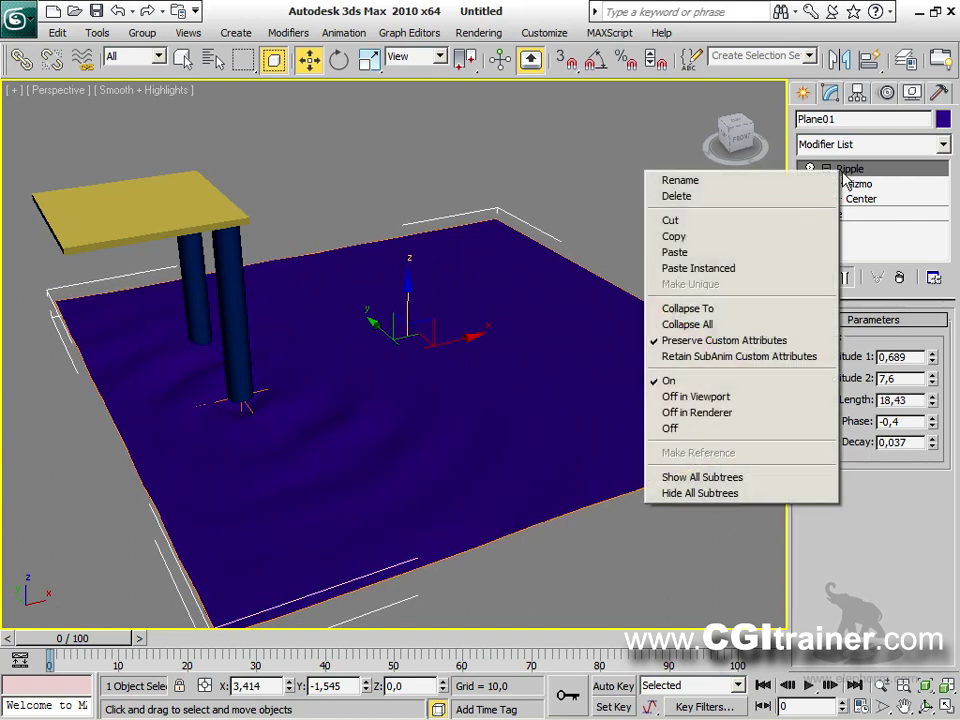
click(697, 243)
right_click(812, 168)
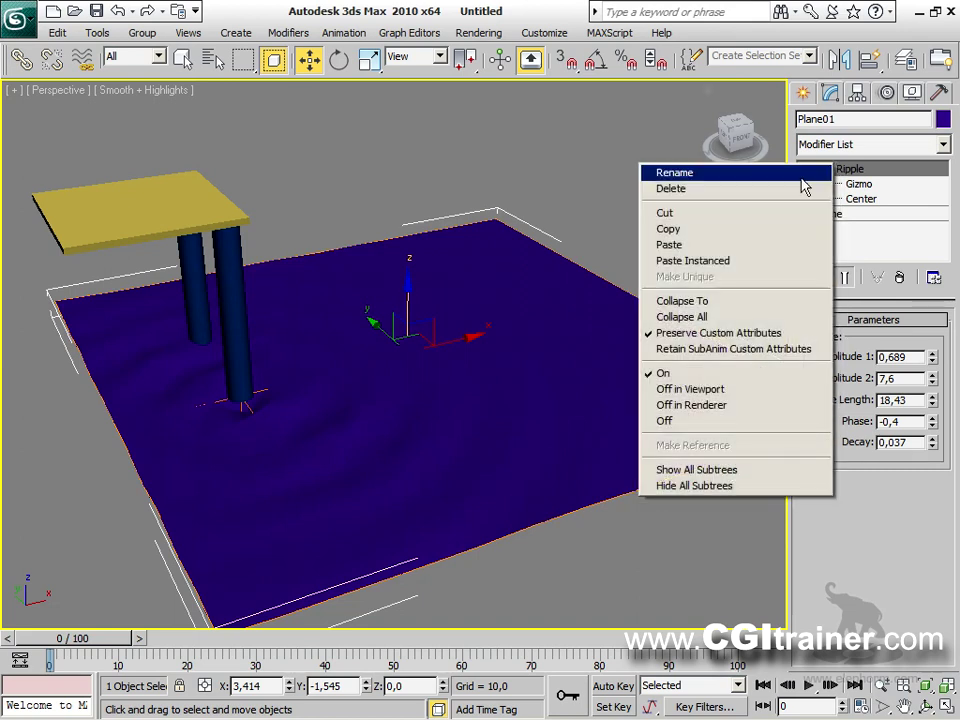
click(702, 248)
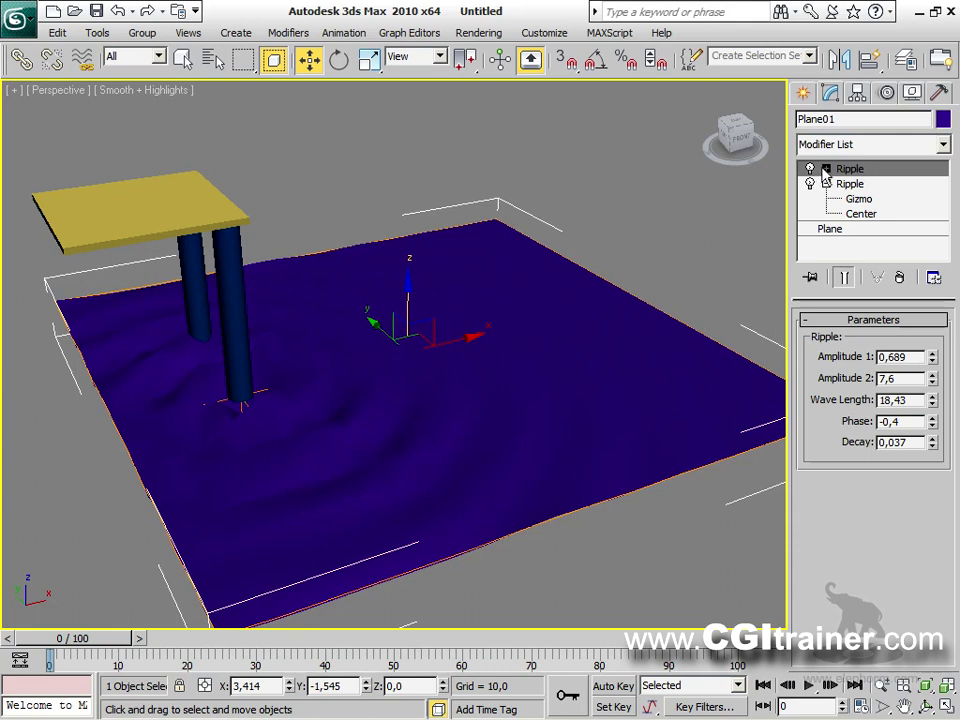
Step: Align the copied upper Ripple's Center to the rear cylinder
click(826, 168)
click(858, 199)
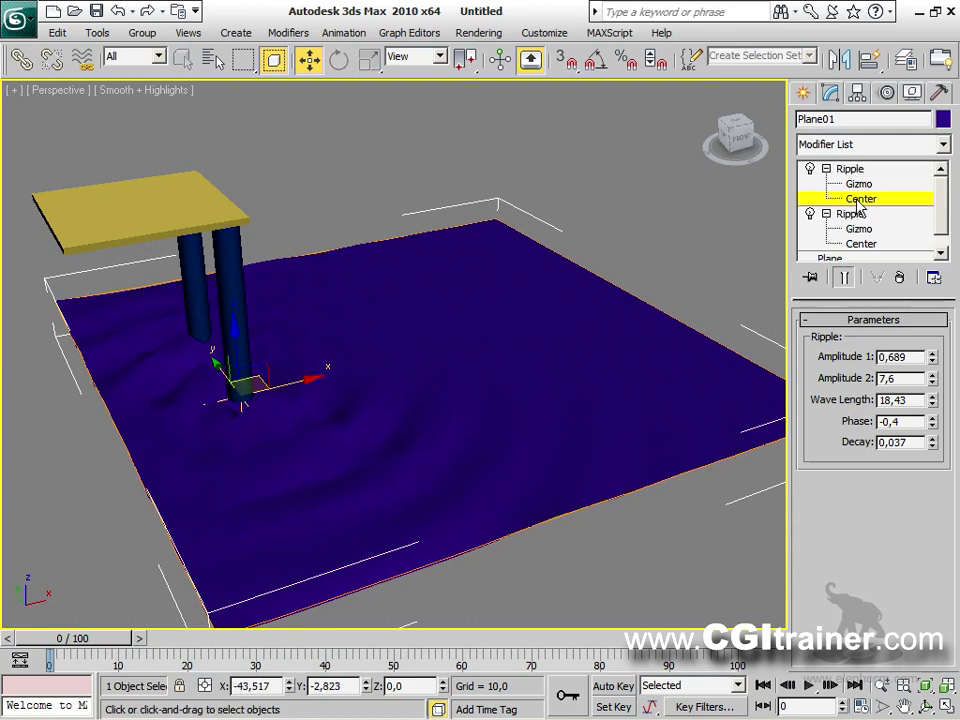
click(868, 60)
click(190, 258)
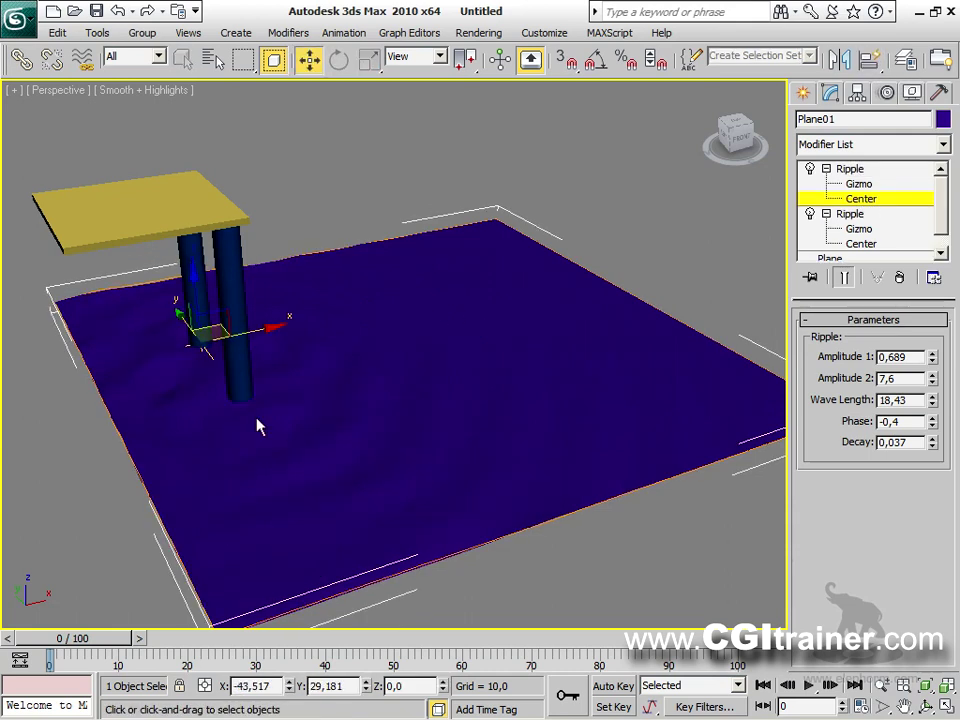
click(850, 168)
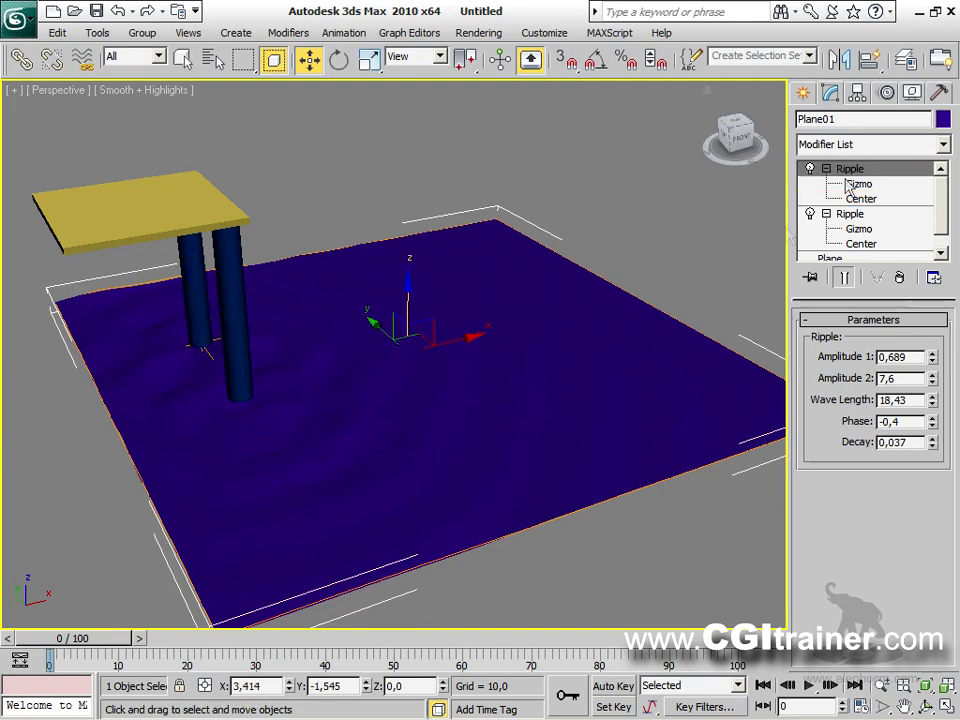
alt+middle_drag(585, 336, 563, 369)
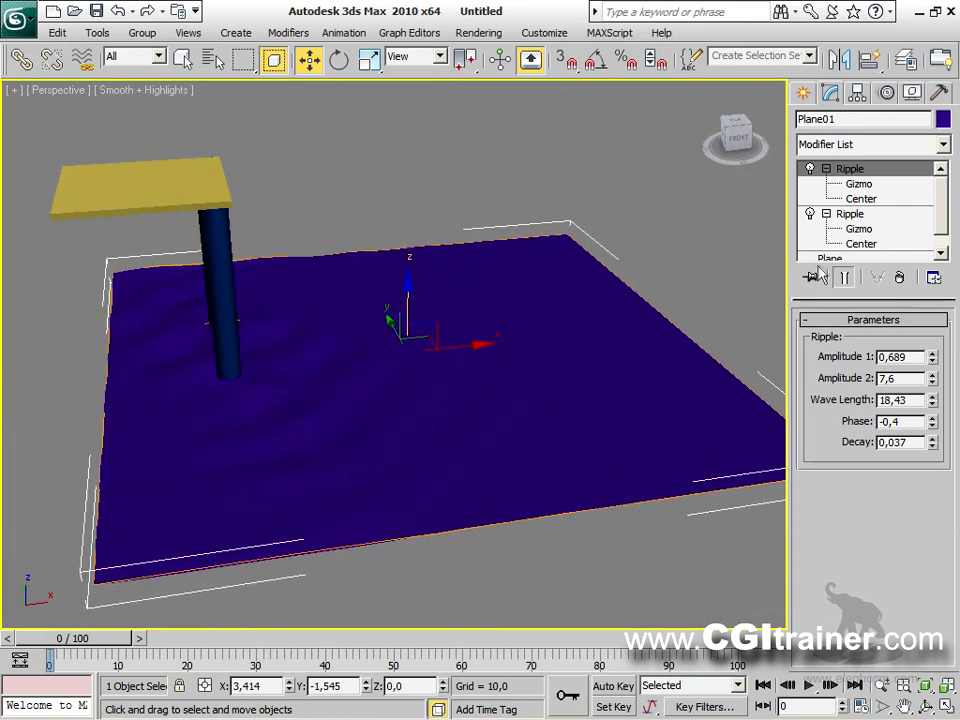
Step: Add a TurboSmooth modifier on top of the plane's two Ripples and set its Iterations to 2
mouse_move(939, 208)
mouse_down()
mouse_move(945, 231)
mouse_move(940, 202)
mouse_up()
click(288, 32)
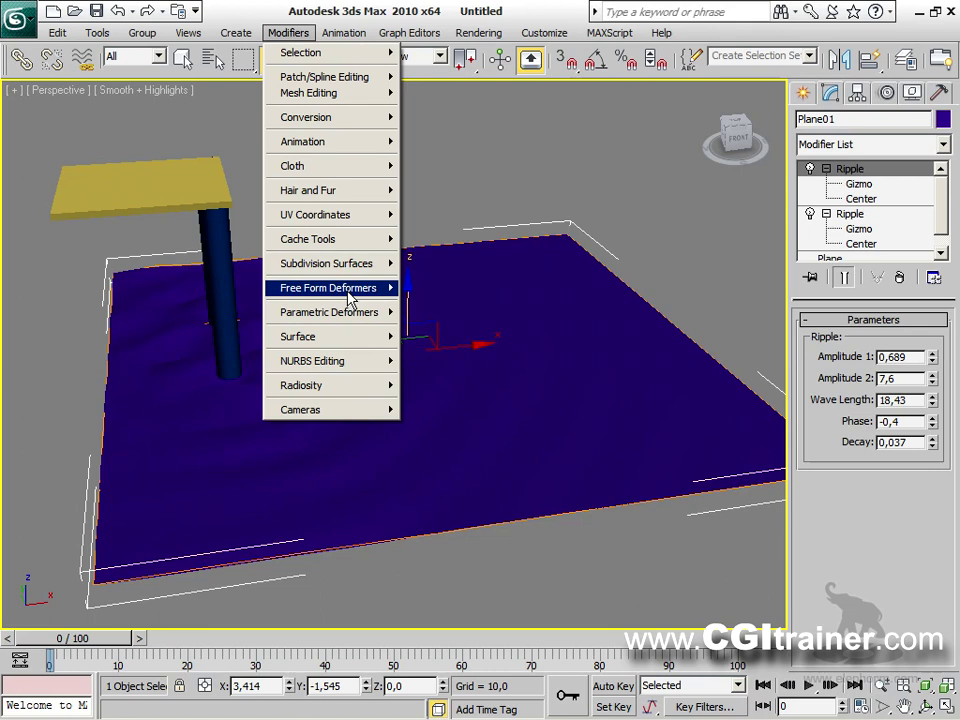
mouse_move(350, 265)
click(430, 296)
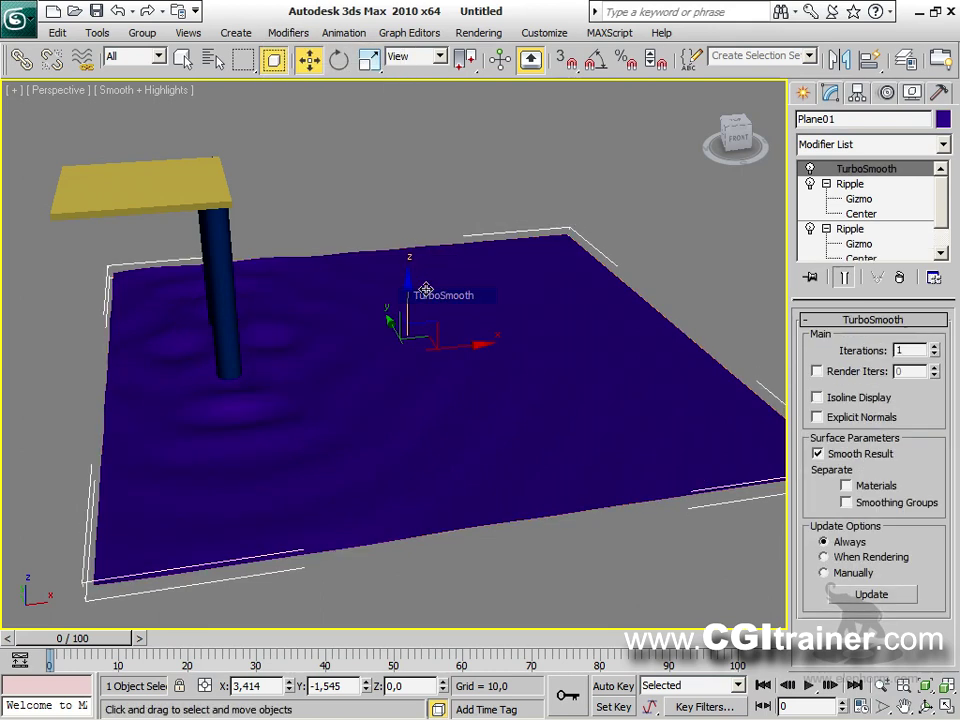
click(935, 346)
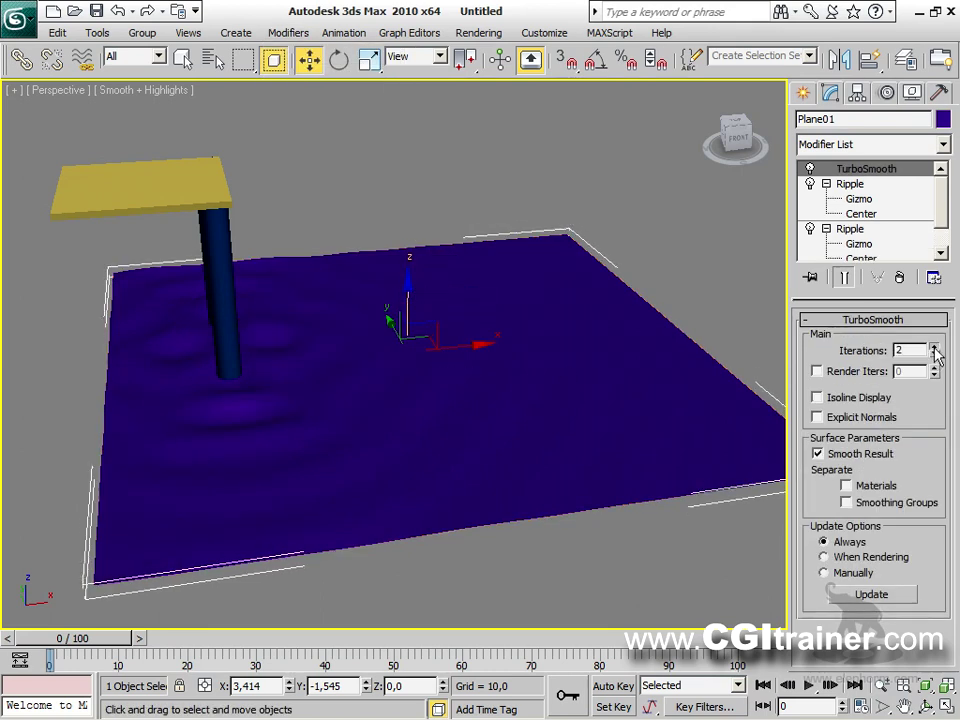
alt+middle_drag(566, 343, 486, 388)
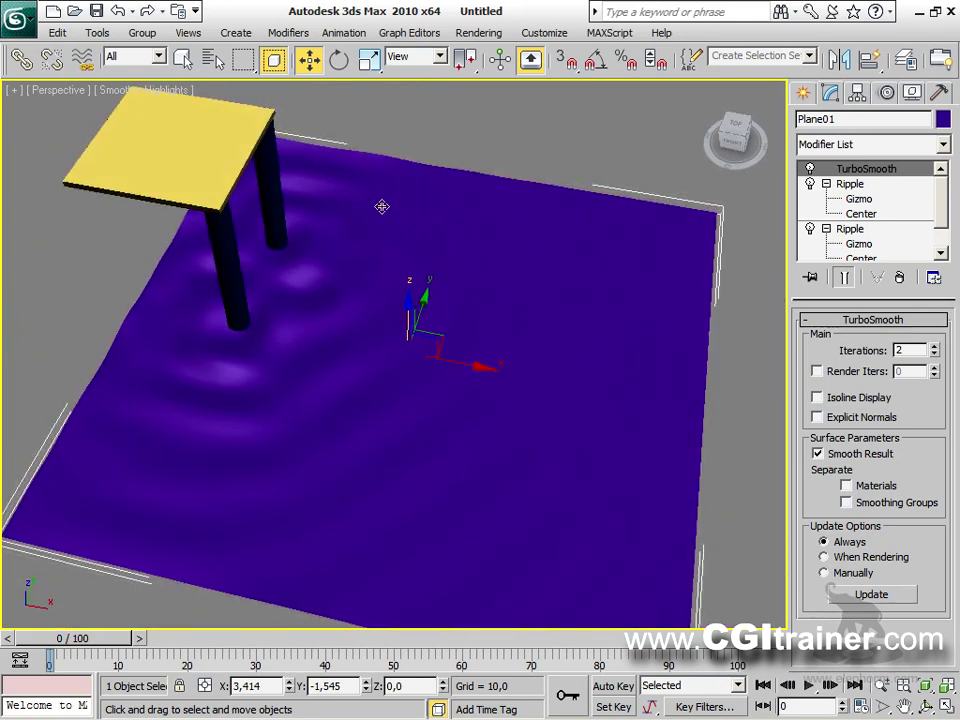
Step: Apply a Wave modifier to the plane with Amplitude 1 about 0,35, Amplitude 2 -3,9, Wave Length 42, Phase 2,4 and Decay 0,046
click(287, 32)
mouse_move(337, 318)
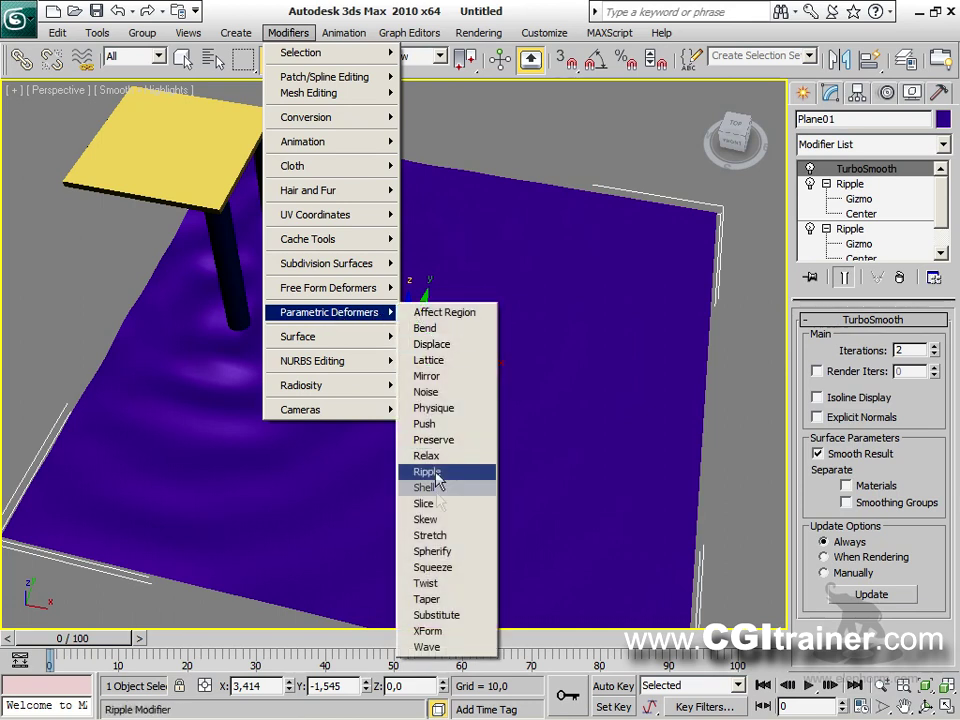
click(428, 647)
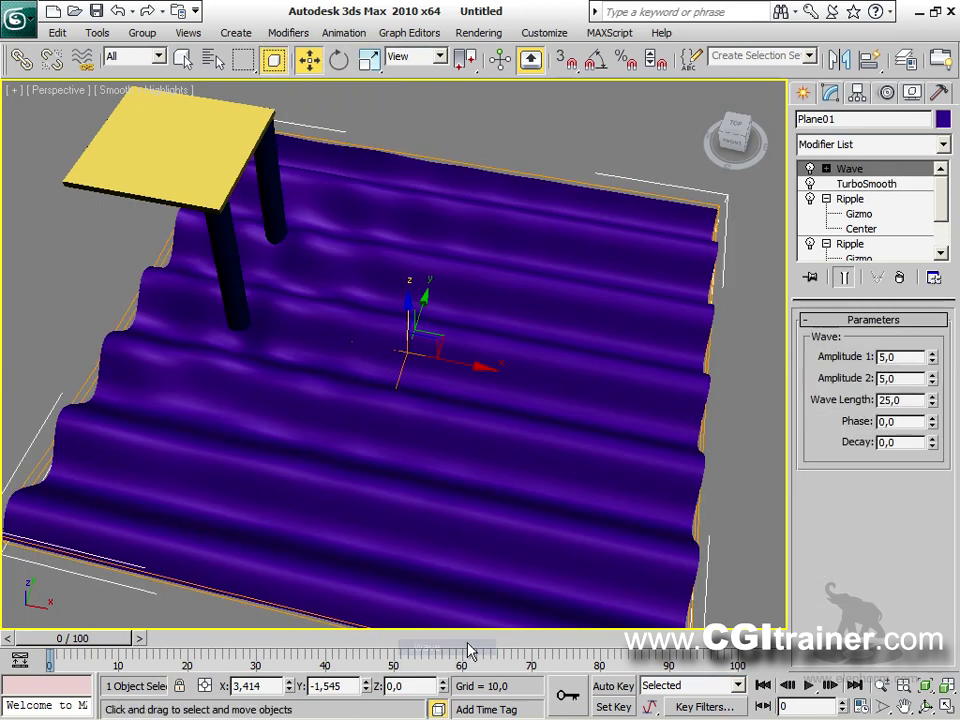
scroll(496, 361, down, 5)
alt+middle_drag(496, 361, 810, 496)
drag(933, 360, 913, 434)
drag(933, 381, 903, 341)
drag(932, 421, 890, 401)
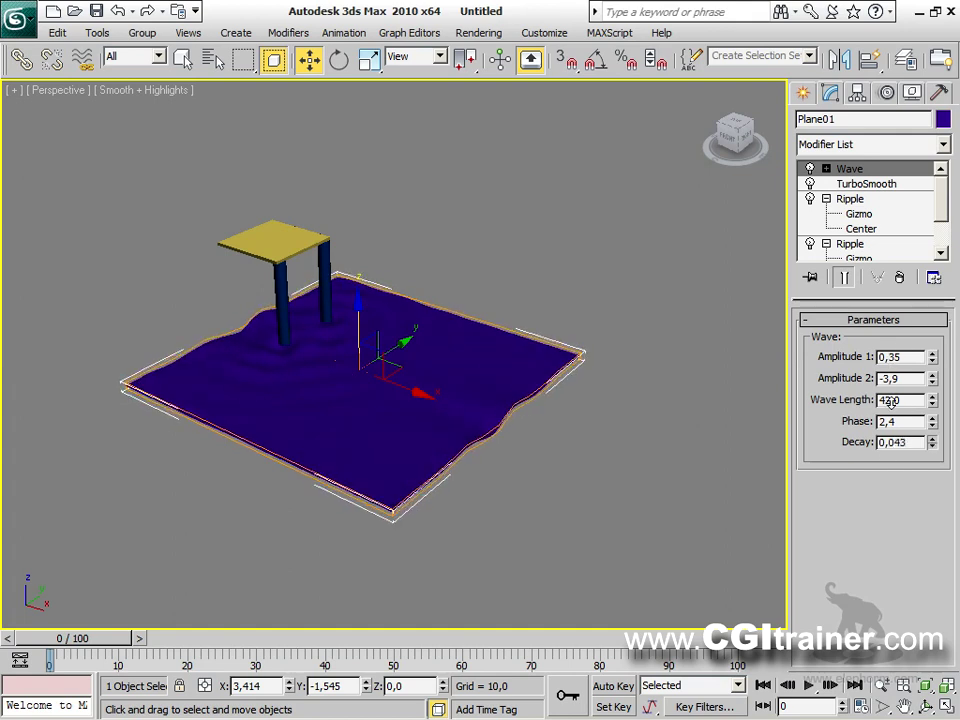
Step: Set the Wave's Amplitude 1 to about -0,85, Wave Length to 24,78, Phase to 6,8 and Decay to 0,049
scroll(511, 401, up, 5)
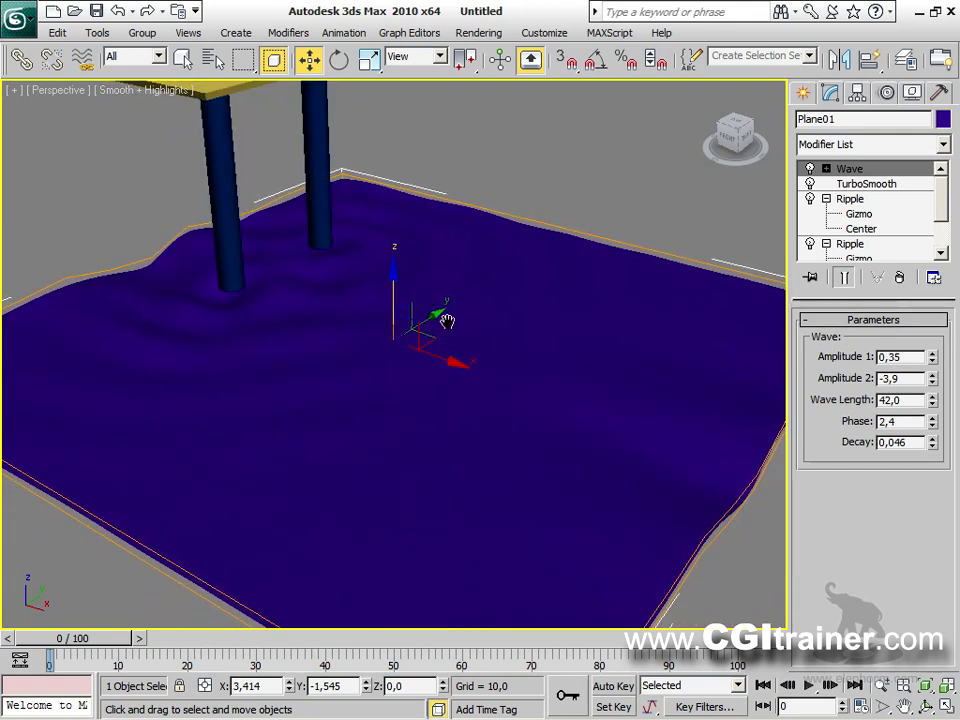
scroll(443, 333, down, 3)
scroll(443, 333, down, 3)
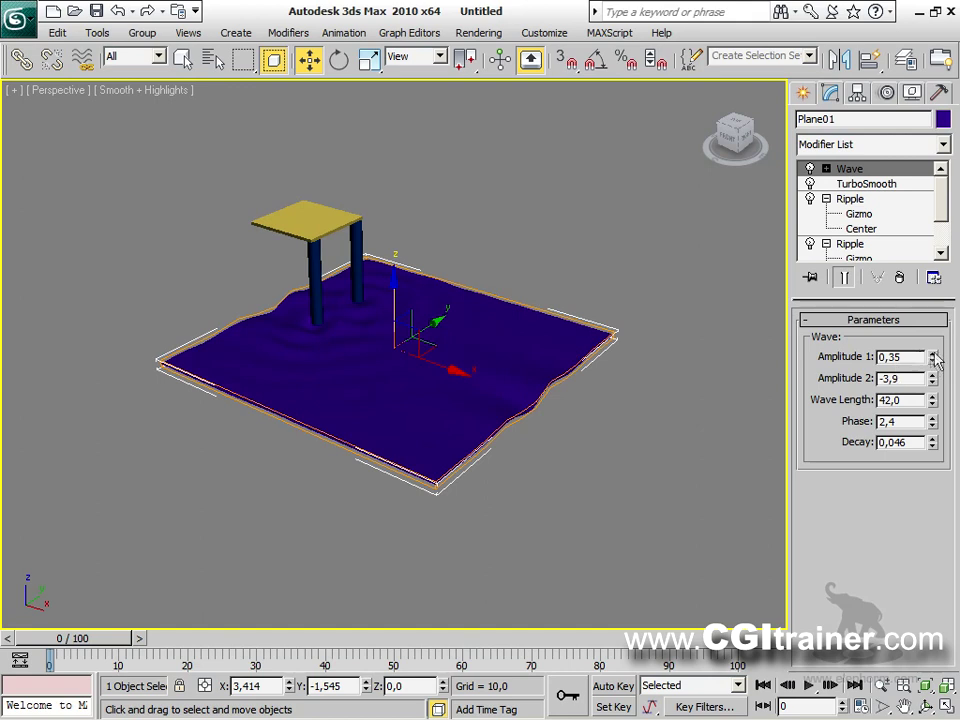
drag(933, 398, 923, 320)
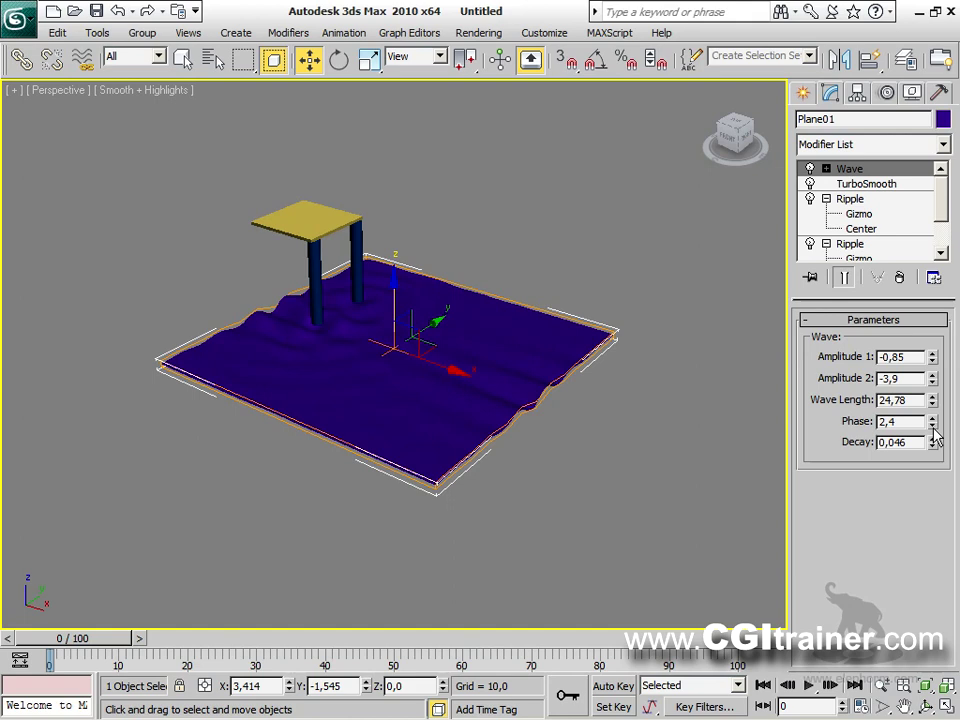
drag(929, 403, 925, 380)
drag(933, 445, 922, 343)
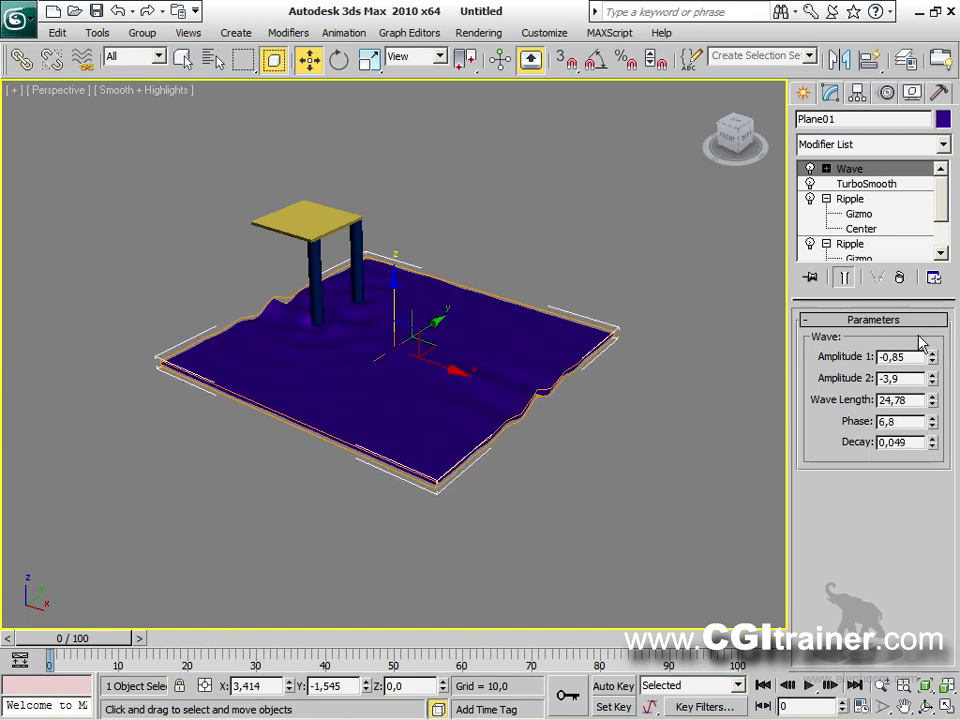
Step: Move the Wave's Gizmo along X to about 12,9 and rotate it about 112 degrees around Z
click(828, 170)
click(858, 186)
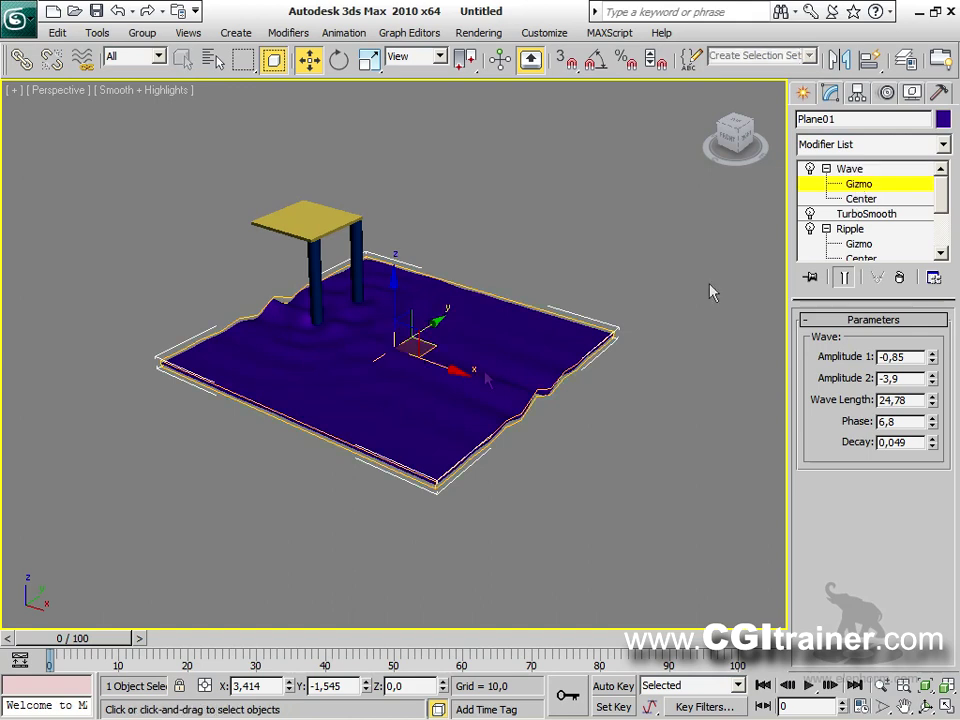
drag(435, 363, 628, 389)
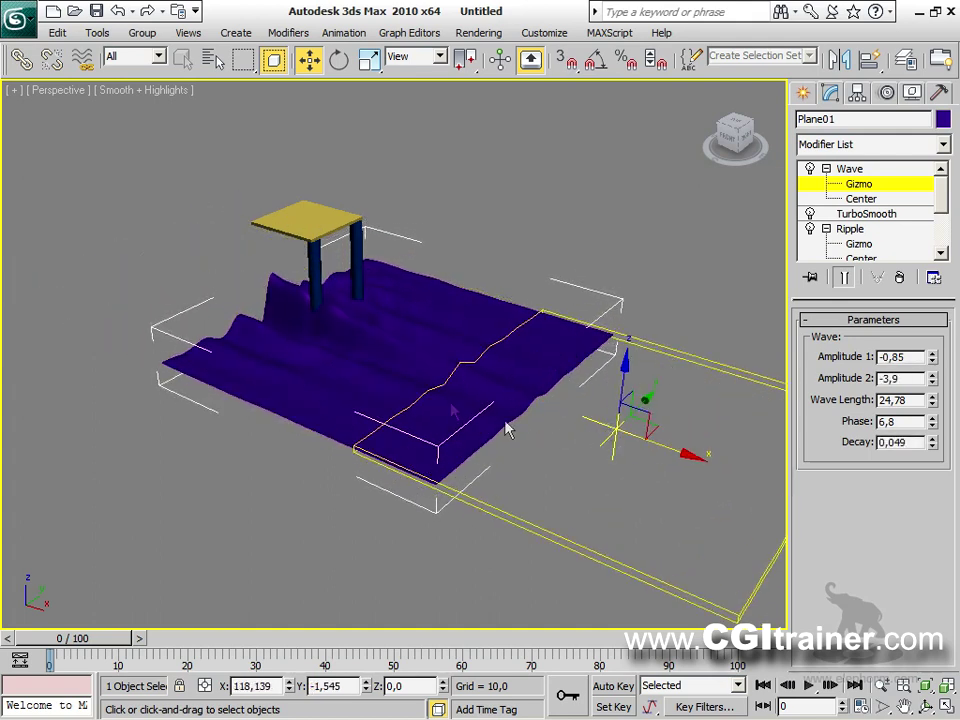
drag(671, 451, 455, 348)
right_click(455, 348)
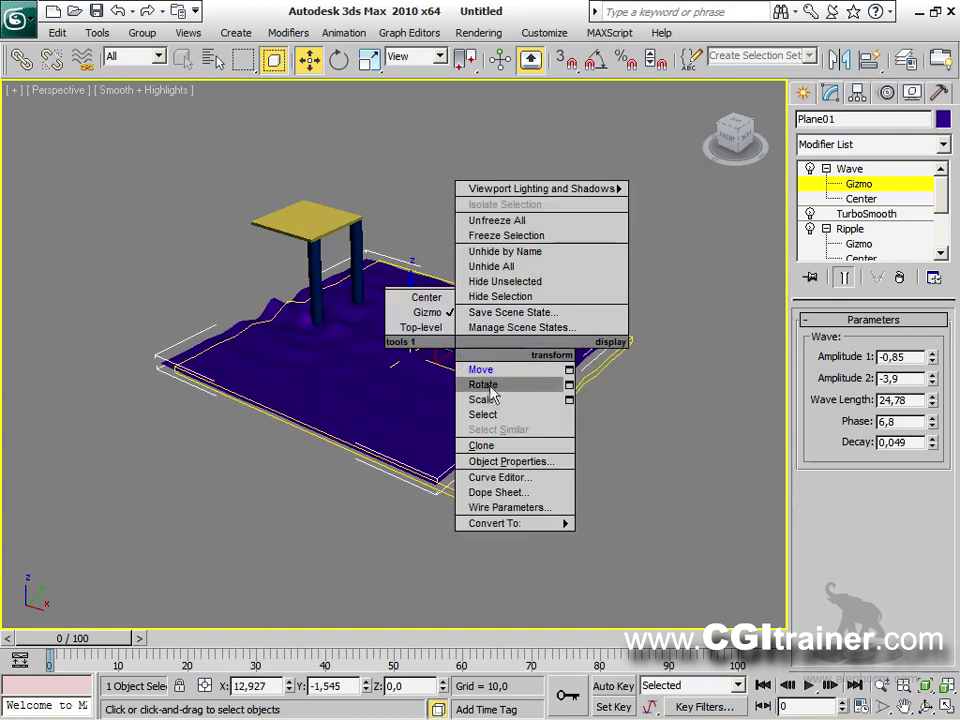
click(483, 384)
drag(421, 387, 625, 332)
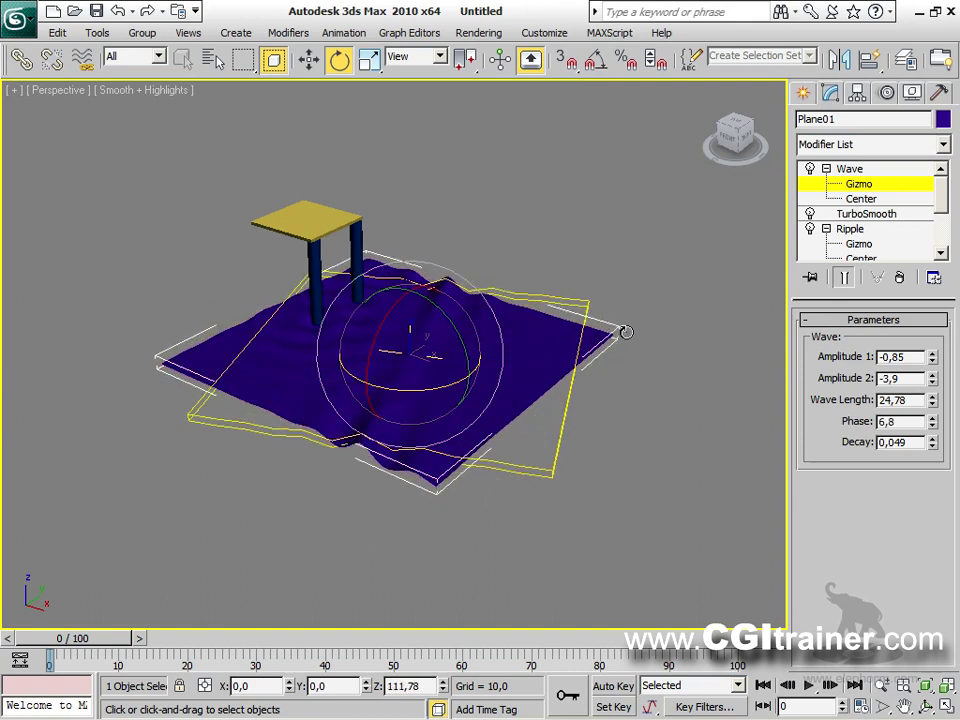
Step: Move the rotated Wave Gizmo to about X 45,7 and Y 28,9, toward the plane's far side from the deck
right_click(441, 376)
click(452, 381)
drag(482, 377, 539, 345)
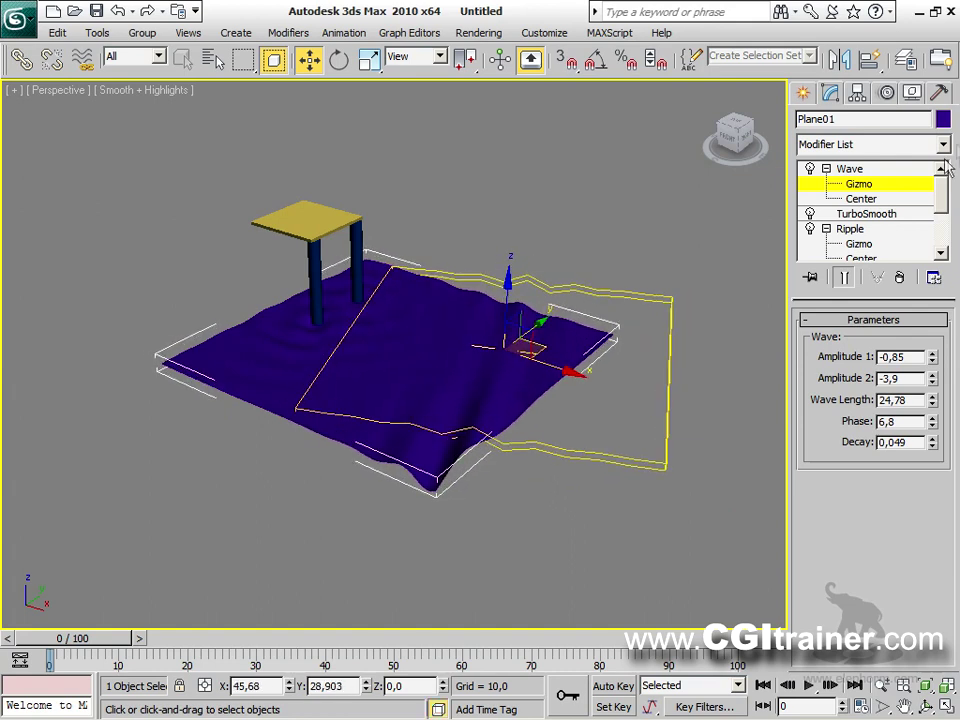
Step: Copy the Wave modifier and paste it as an instance above the original in the plane's stack
click(850, 168)
right_click(848, 170)
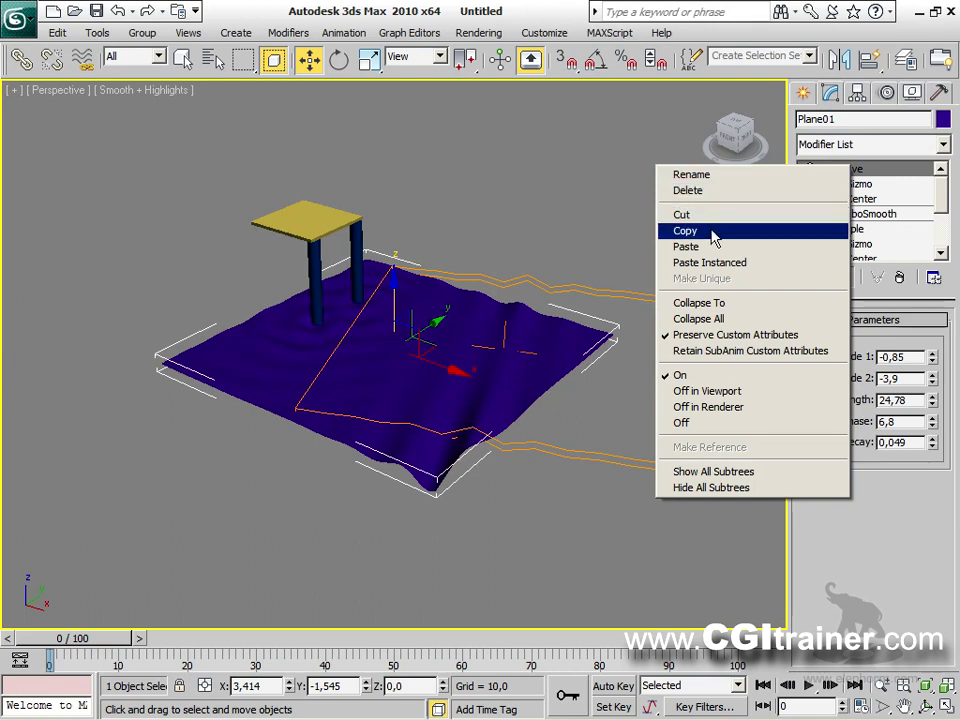
click(713, 233)
right_click(857, 177)
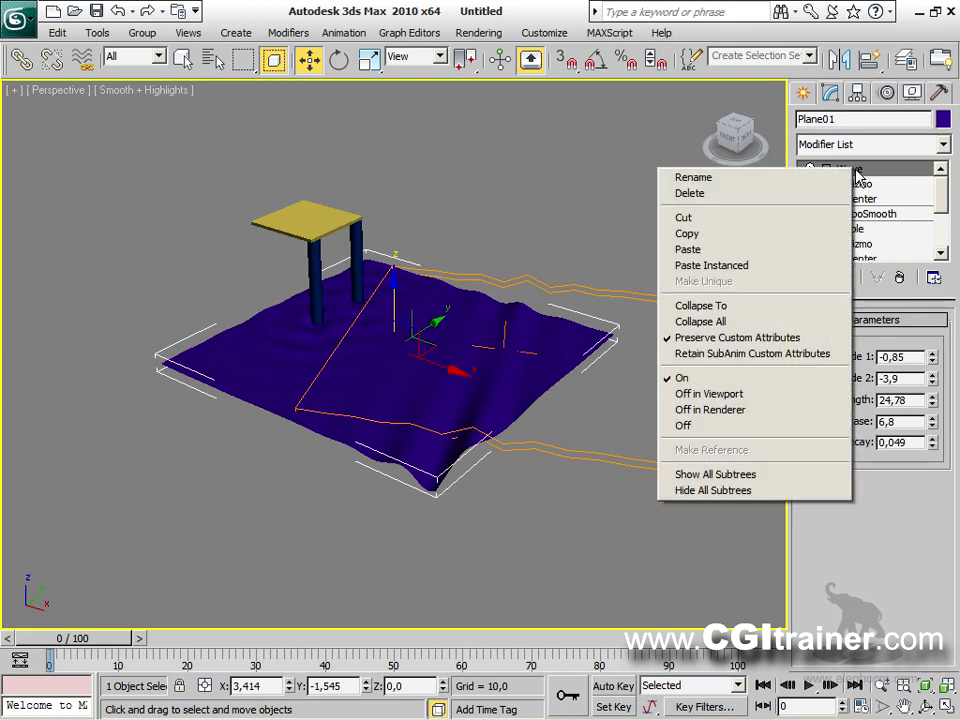
click(700, 266)
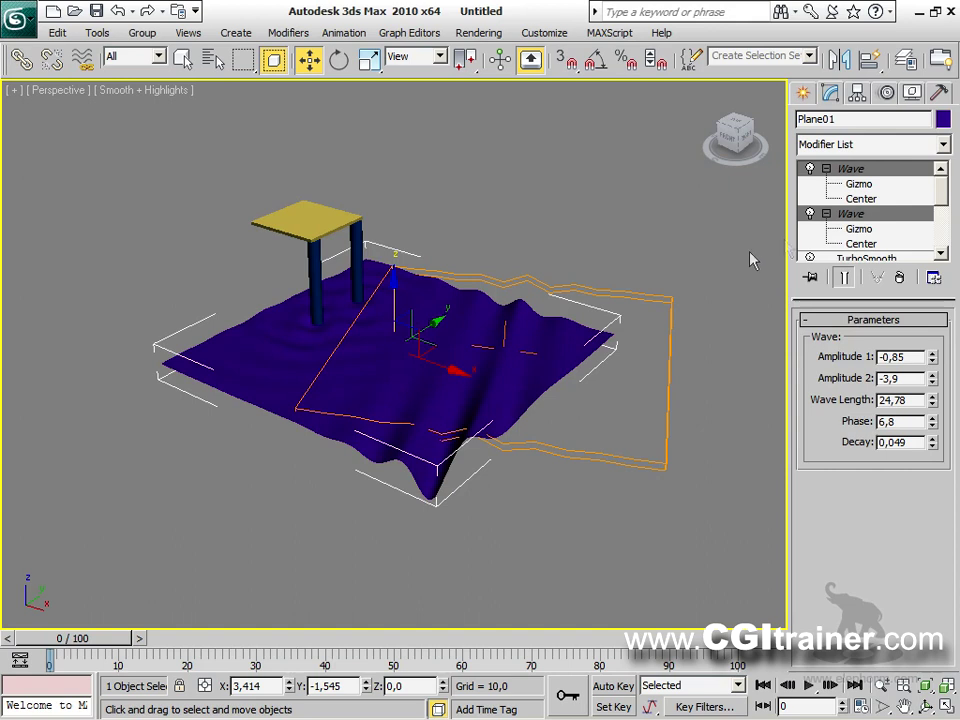
Step: Move the instanced upper Wave's Gizmo to about X 20,3 and set Amplitude 1 to about -1,9
click(859, 183)
drag(552, 364, 512, 362)
mouse_move(933, 358)
mouse_down()
mouse_move(935, 430)
mouse_move(933, 345)
mouse_up()
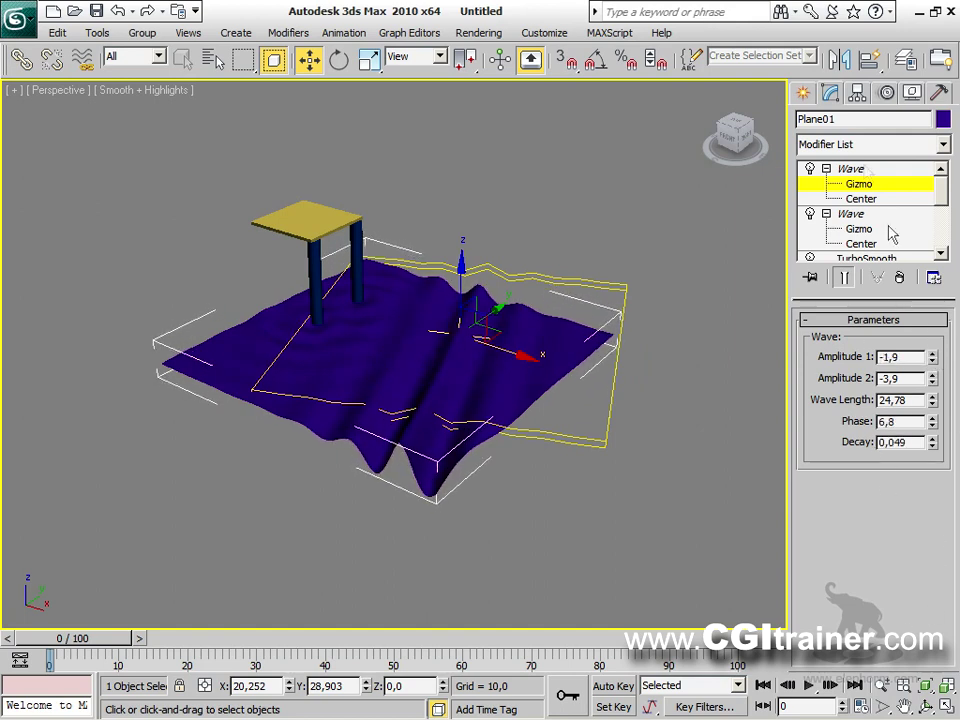
Step: Make the upper Wave unique and set Amplitude 1 to about -1,406, Amplitude 2 to 3,12 and Wave Length to 36,427
click(856, 171)
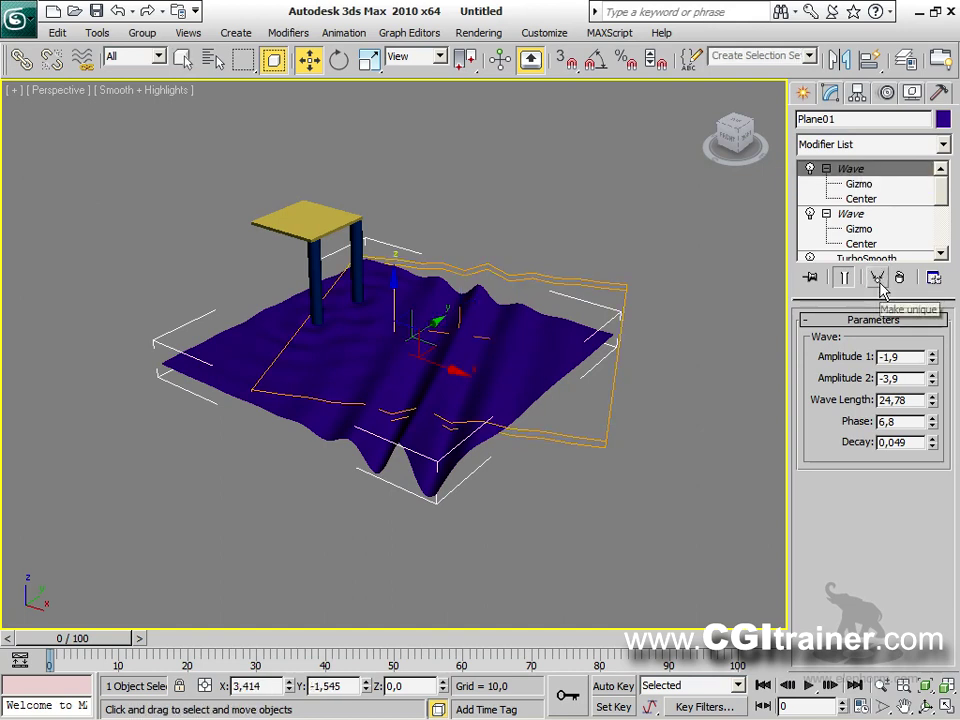
click(878, 278)
drag(934, 361, 934, 395)
Step: Move the upper Wave's Gizmo to about X 19,9 and Y -9,6, and rotate it about -22,6 degrees around Z
click(826, 168)
click(858, 184)
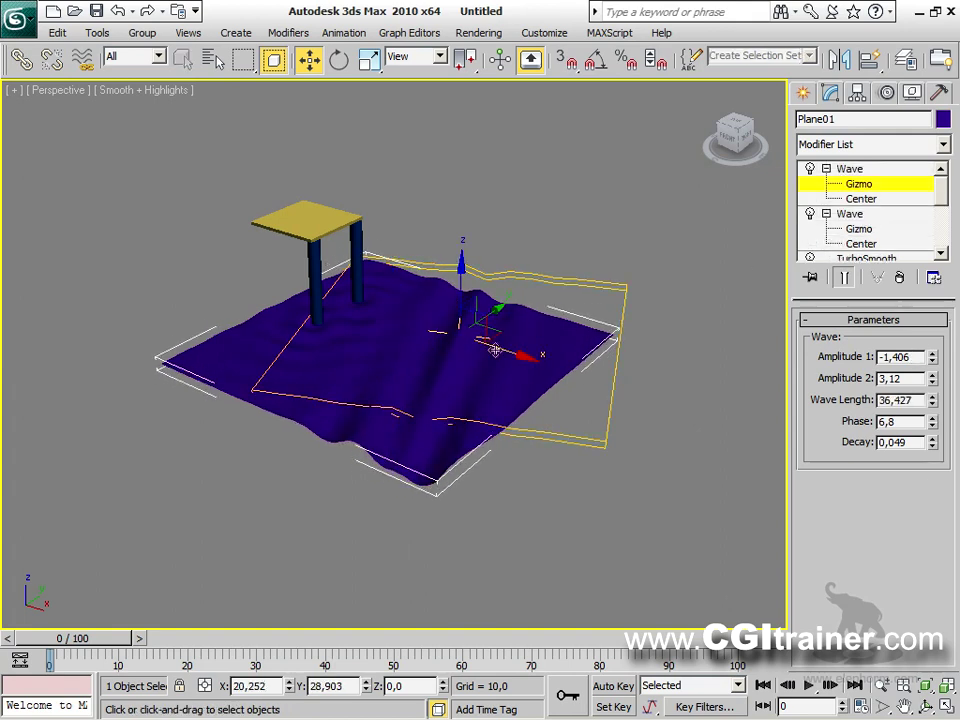
drag(494, 337, 470, 382)
right_click(456, 356)
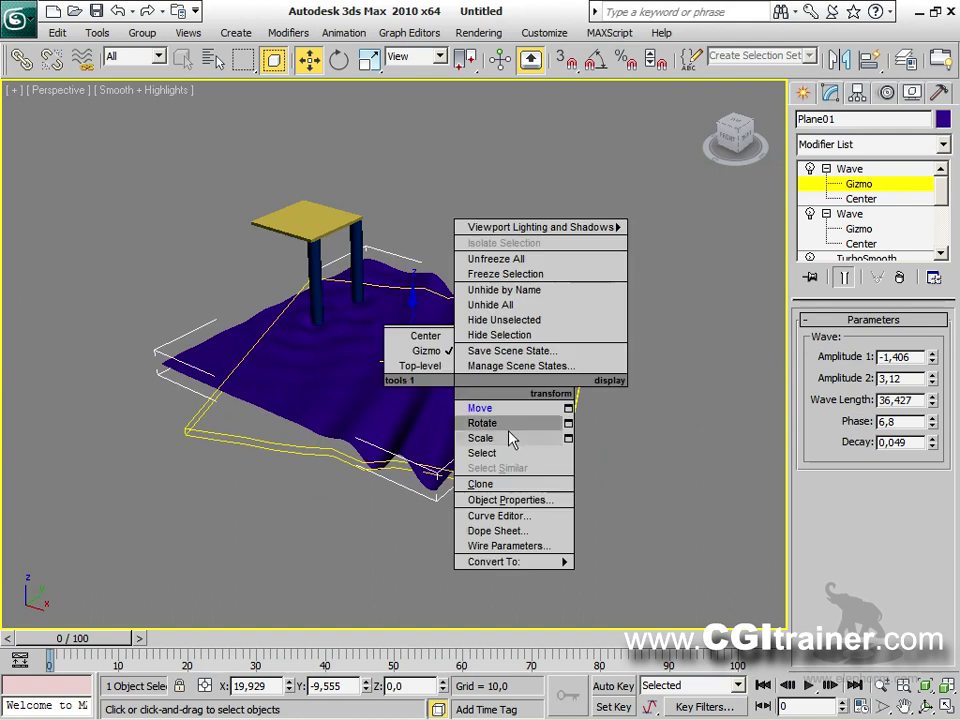
click(482, 422)
drag(325, 298, 393, 414)
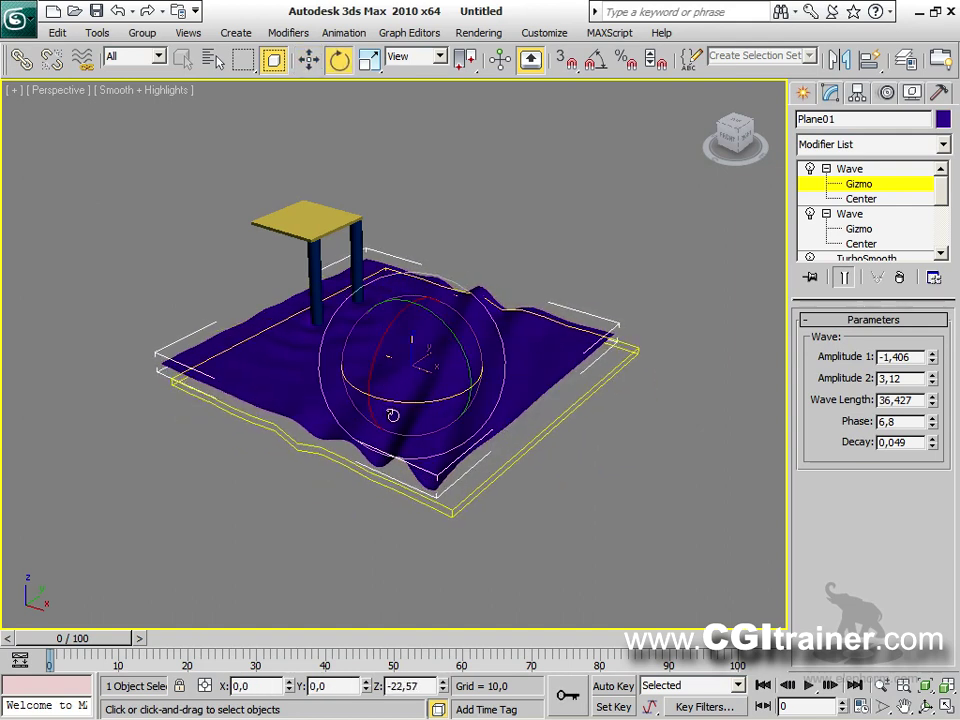
Step: Set the lower Wave's Amplitude 1 to about 1,045 and Amplitude 2 to -0,546, and inspect the water surface
click(860, 230)
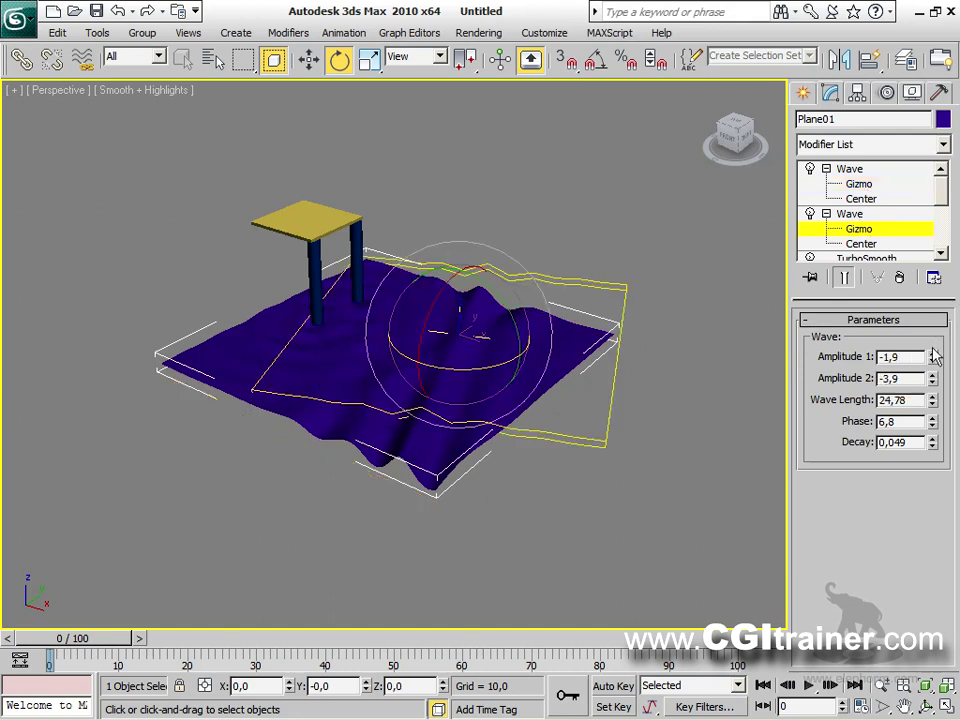
drag(930, 365, 928, 299)
alt+middle_drag(490, 383, 404, 341)
alt+middle_drag(451, 434, 379, 484)
scroll(404, 540, up, 6)
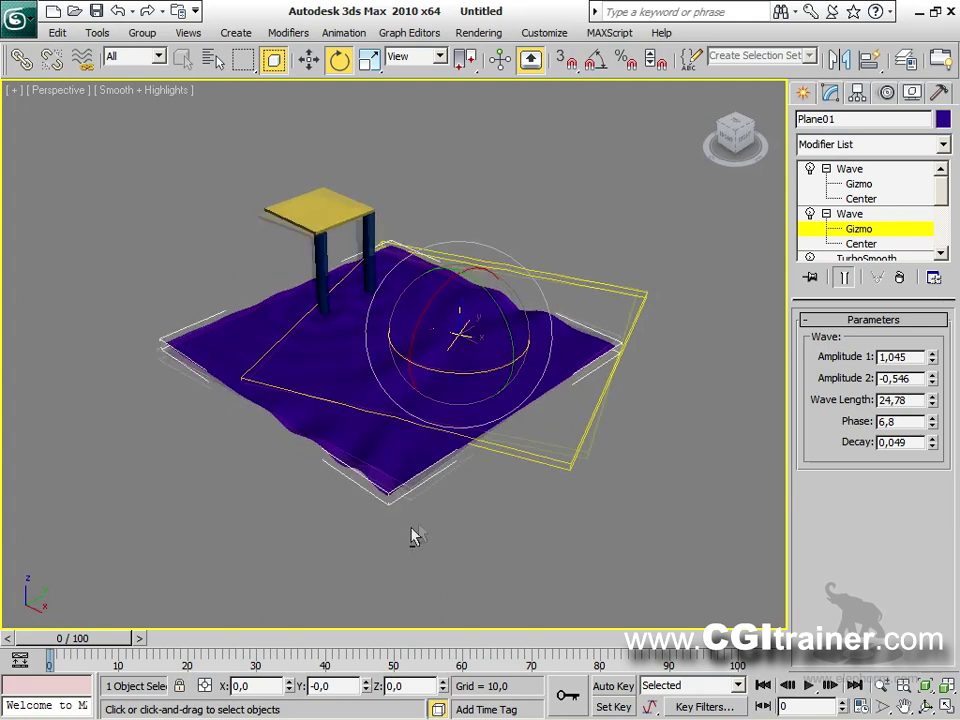
alt+middle_drag(400, 400, 407, 505)
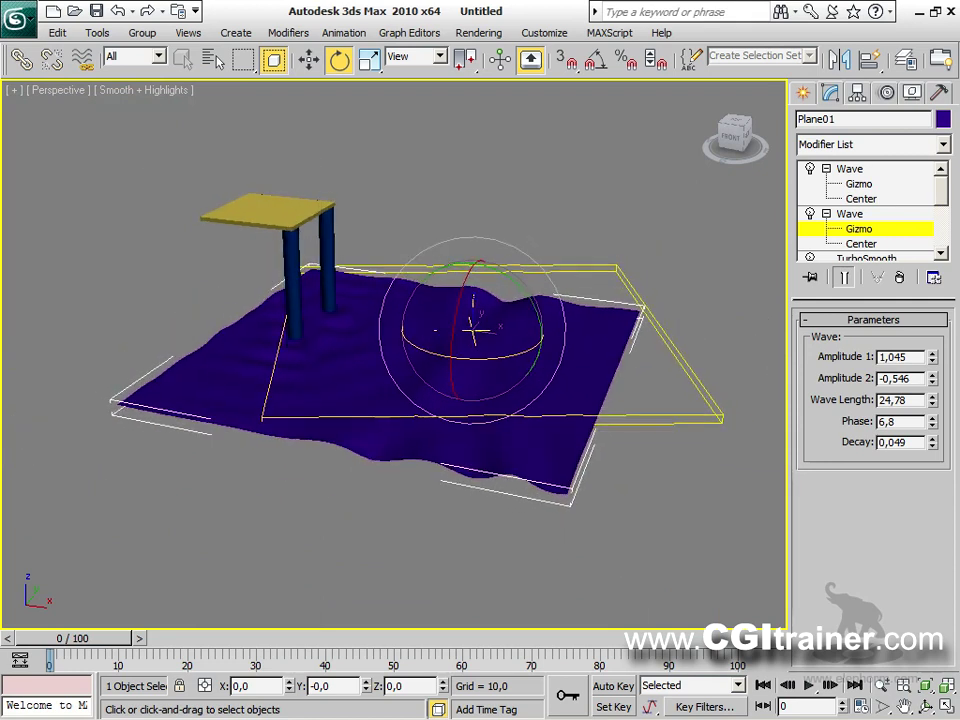
Step: With Auto Key on at frame 100, move the lower Wave's Gizmo along X to about -99, past the deck, and select the upper Wave
click(613, 686)
drag(87, 648, 757, 675)
key(e)
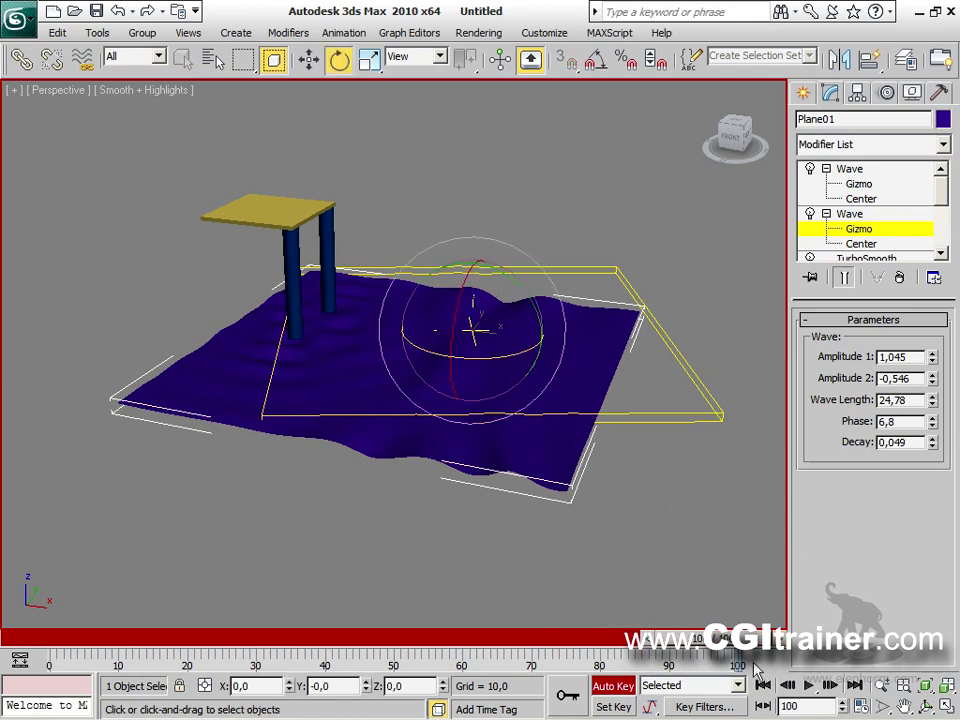
right_click(478, 333)
click(441, 345)
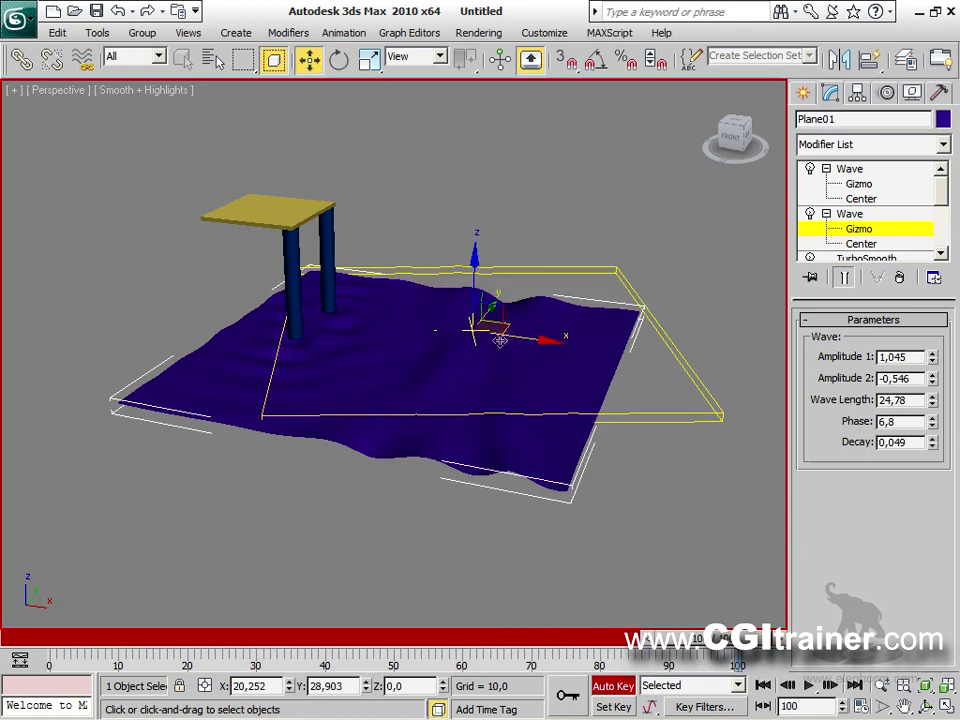
drag(528, 338, 250, 296)
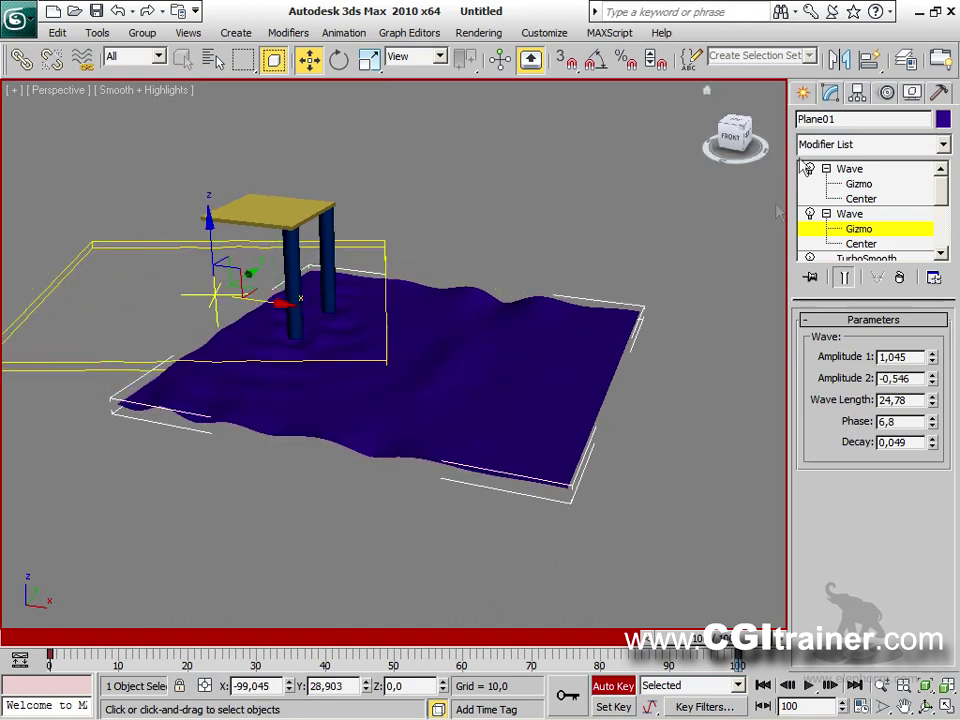
click(849, 169)
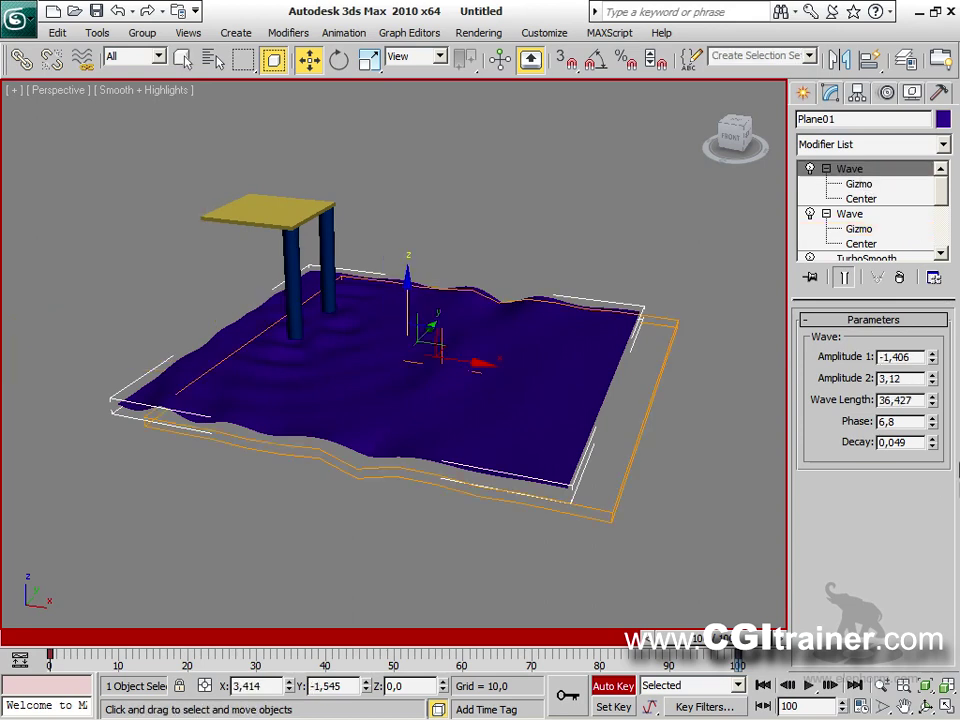
Step: At frame 100 with Auto Key on, set the upper Wave's Phase to about 3,5 and adjust the upper Ripple's Phase
drag(931, 430, 935, 458)
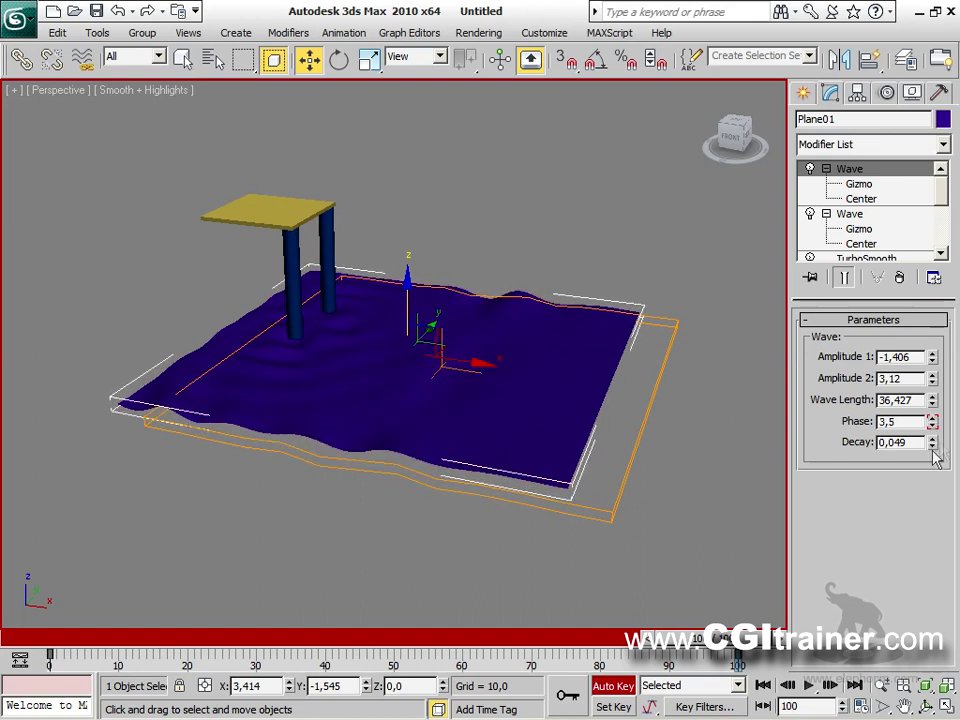
drag(943, 193, 944, 236)
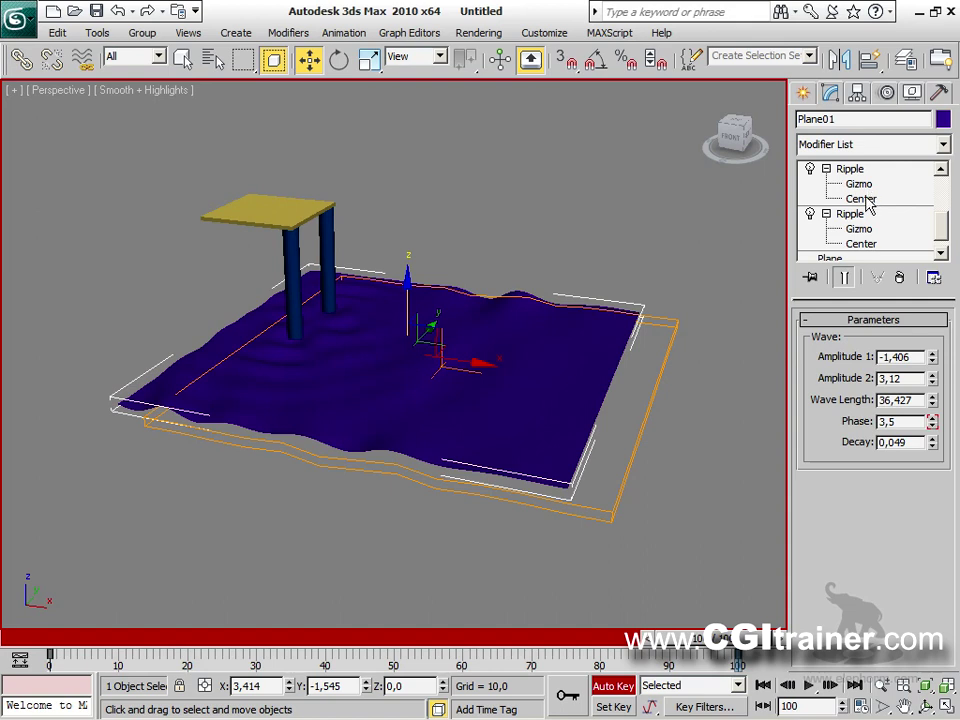
click(850, 168)
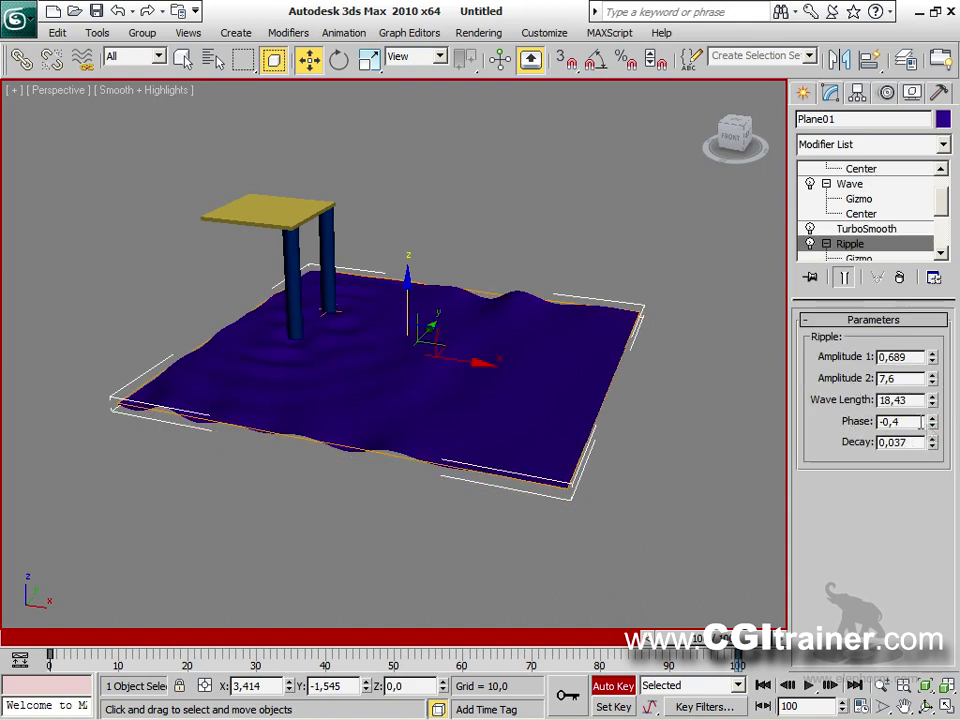
drag(935, 428, 934, 408)
Step: Set the lower Ripple's Phase to 1,6 at frame 100, return to frame 0 and turn off Auto Key
drag(941, 207, 852, 225)
click(850, 214)
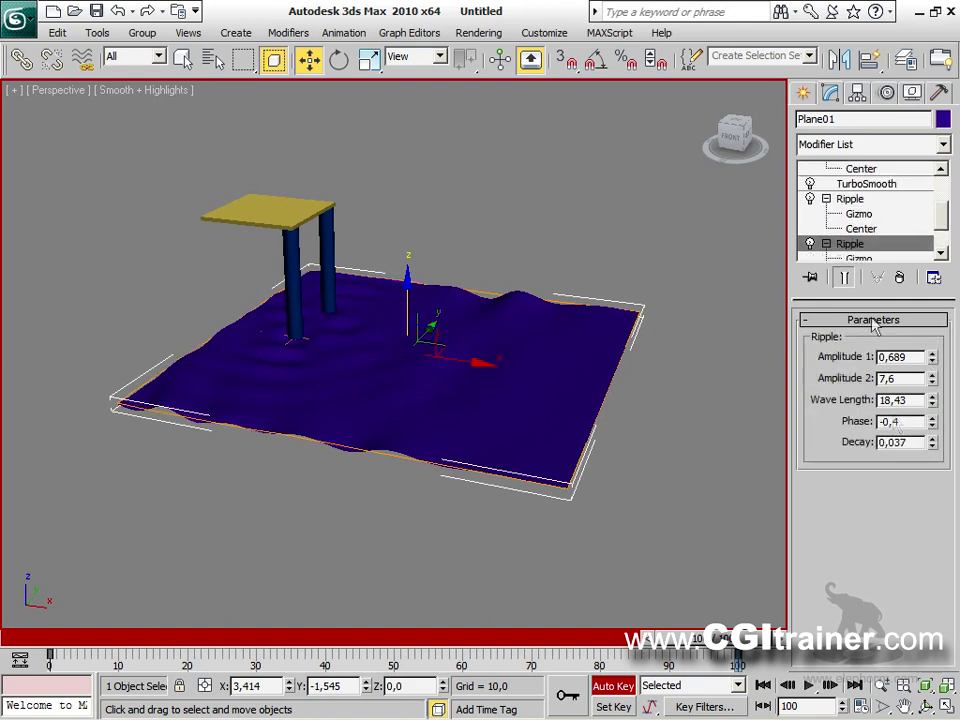
text(1,6)
click(931, 419)
click(931, 426)
drag(690, 638, 12, 570)
key(w)
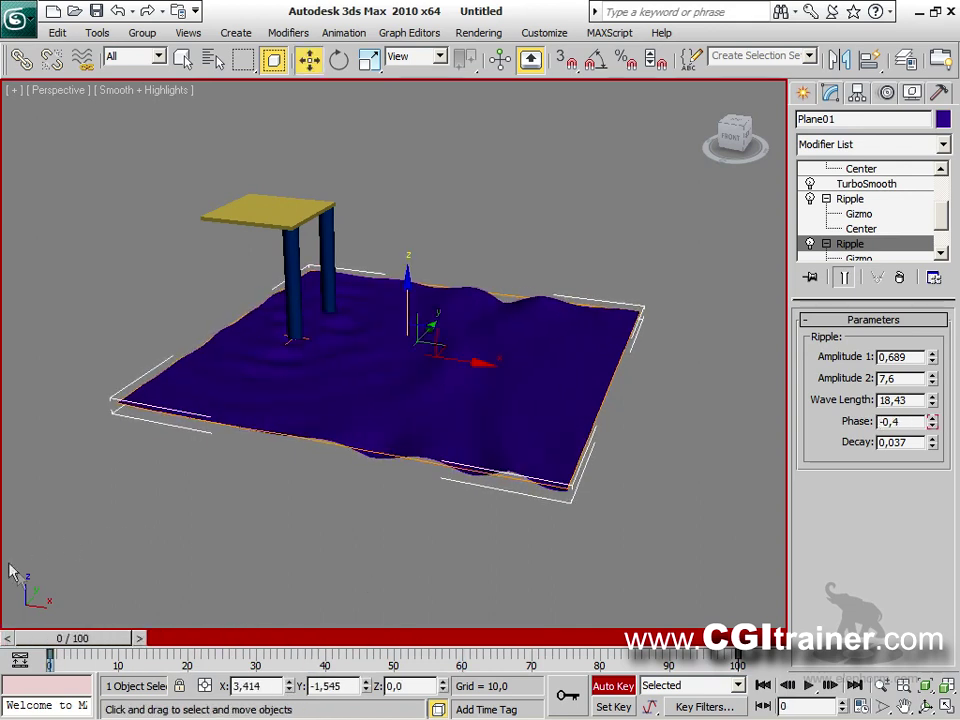
click(612, 686)
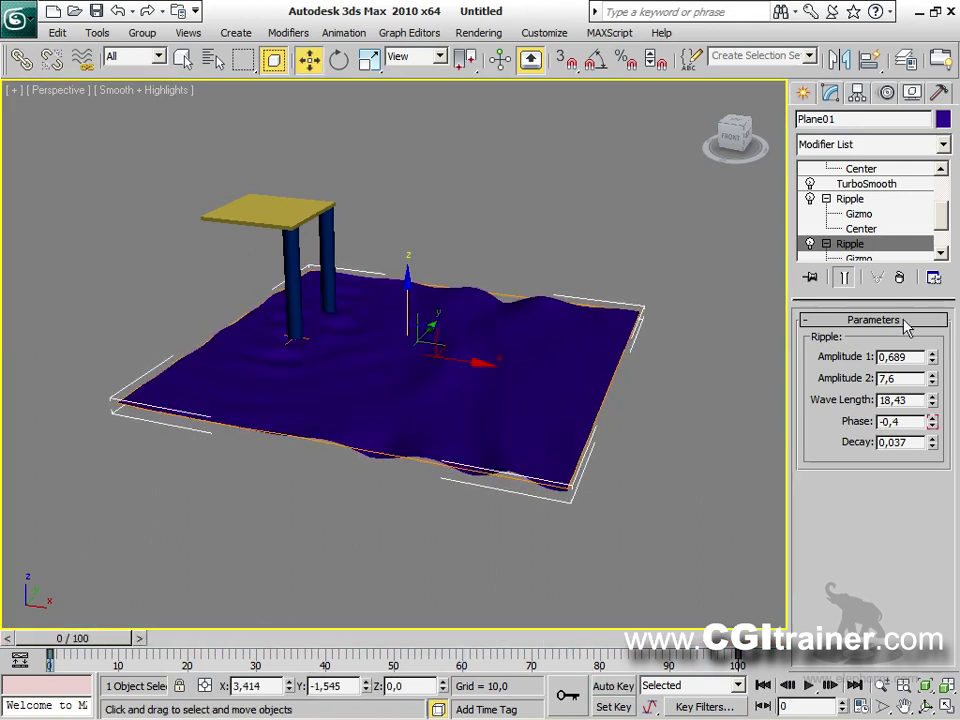
Step: Enlarge the modifier stack area and move TurboSmooth above both Wave modifiers
drag(905, 298, 905, 428)
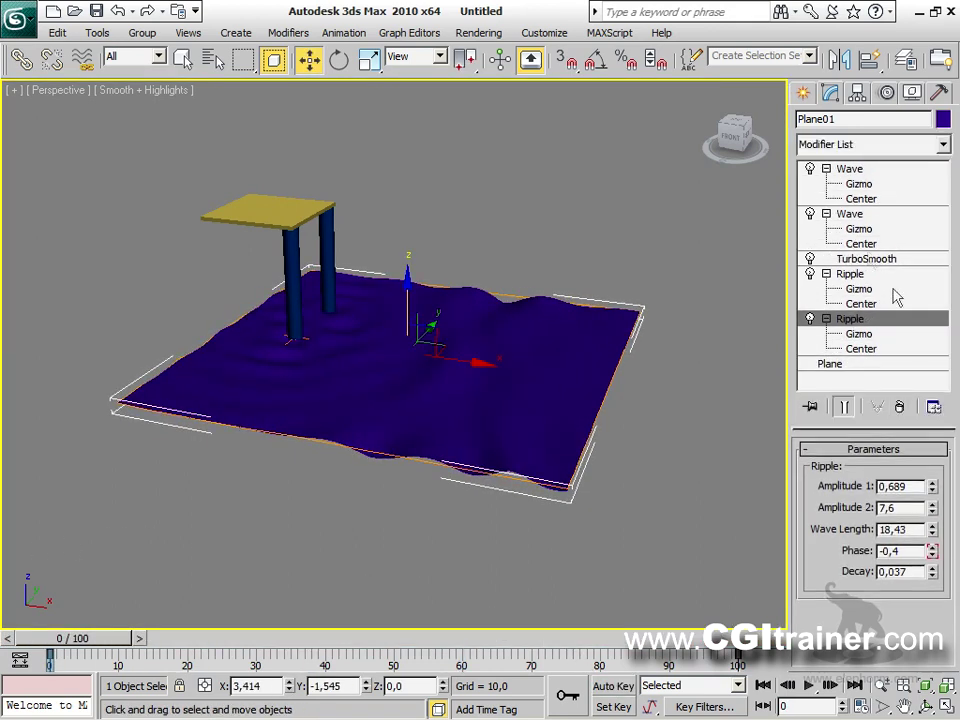
click(866, 259)
drag(873, 262, 870, 183)
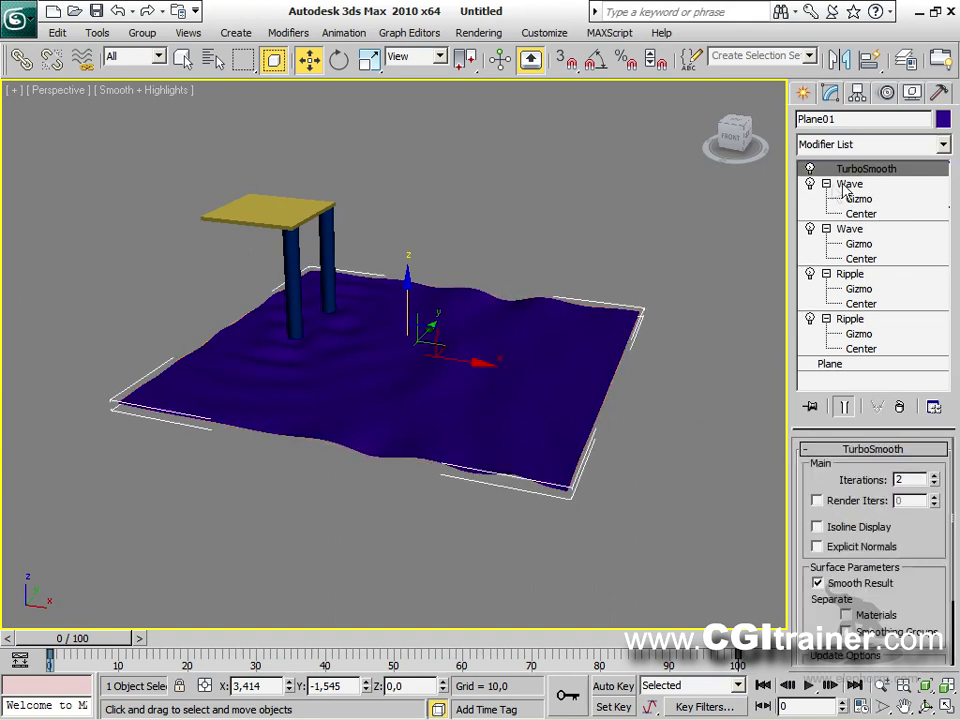
Step: Collapse the sub-levels of both Wave and both Ripple modifiers in the stack
click(826, 184)
click(826, 199)
click(826, 214)
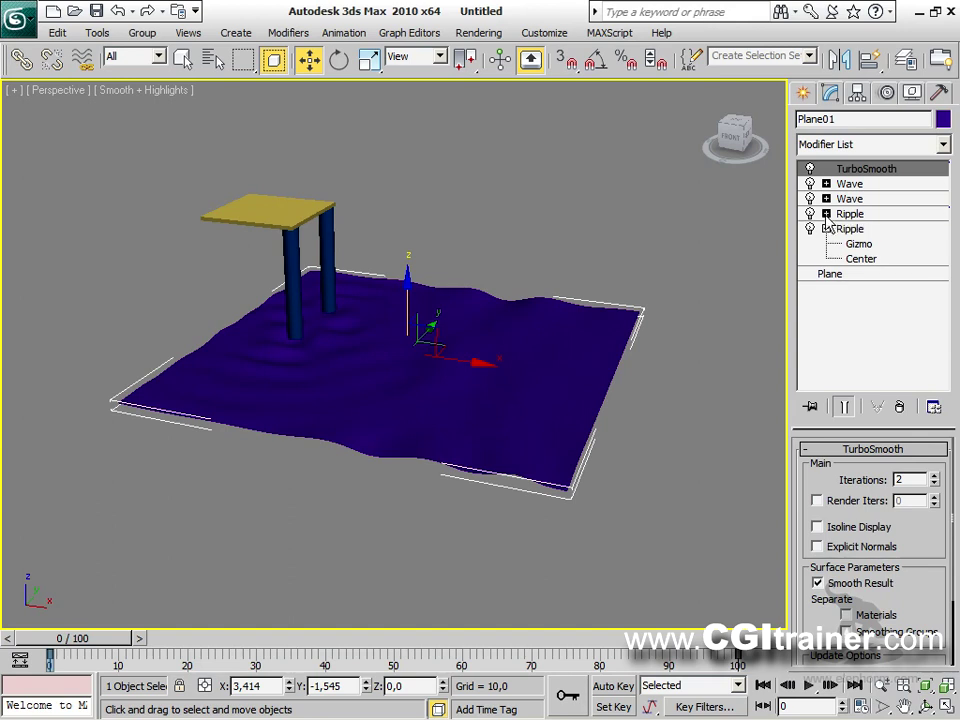
click(826, 229)
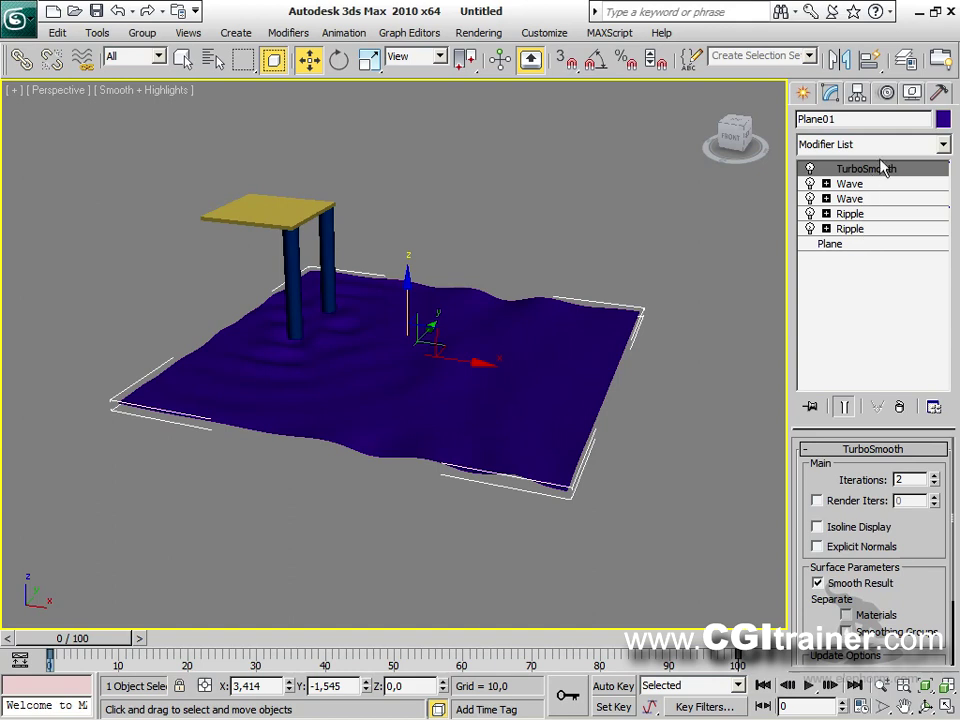
Step: Rename the upper Wave modifier as vague
click(849, 185)
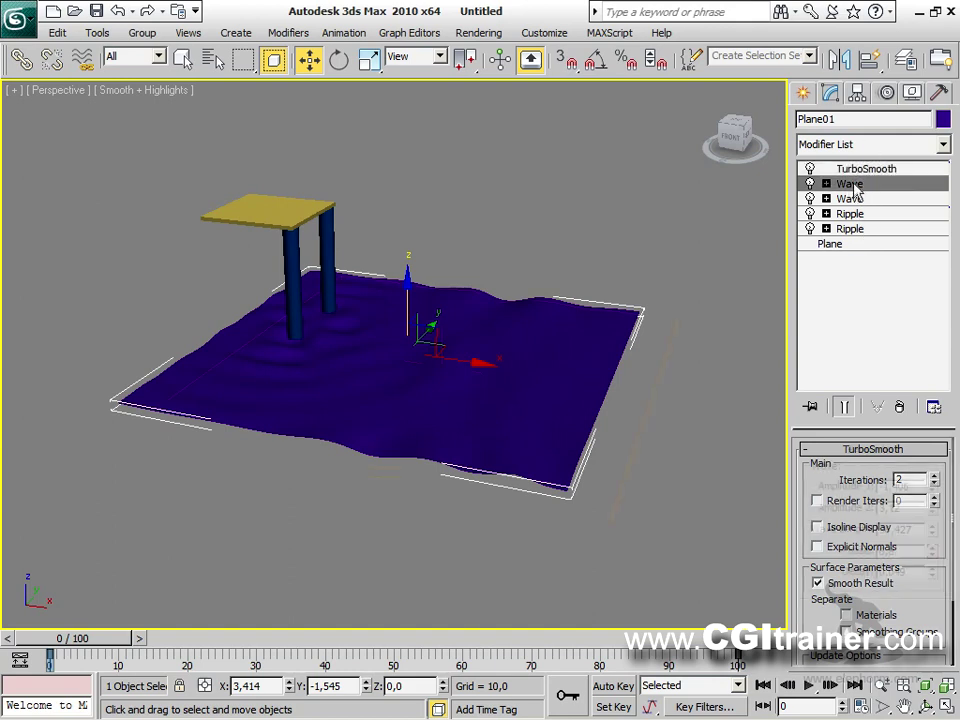
right_click(853, 184)
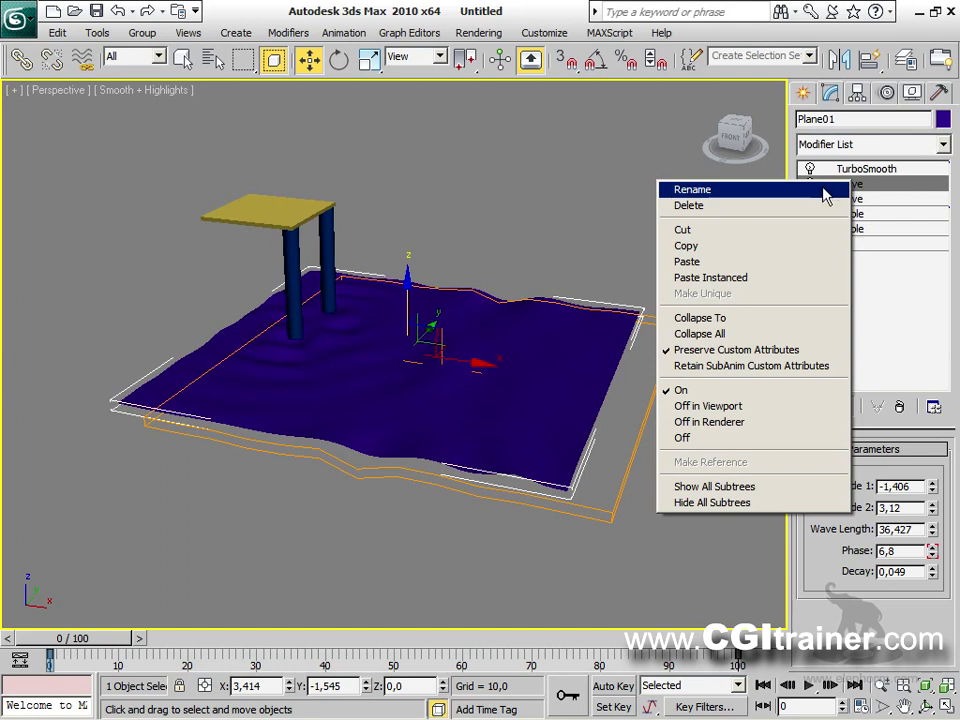
click(825, 190)
text(vague)
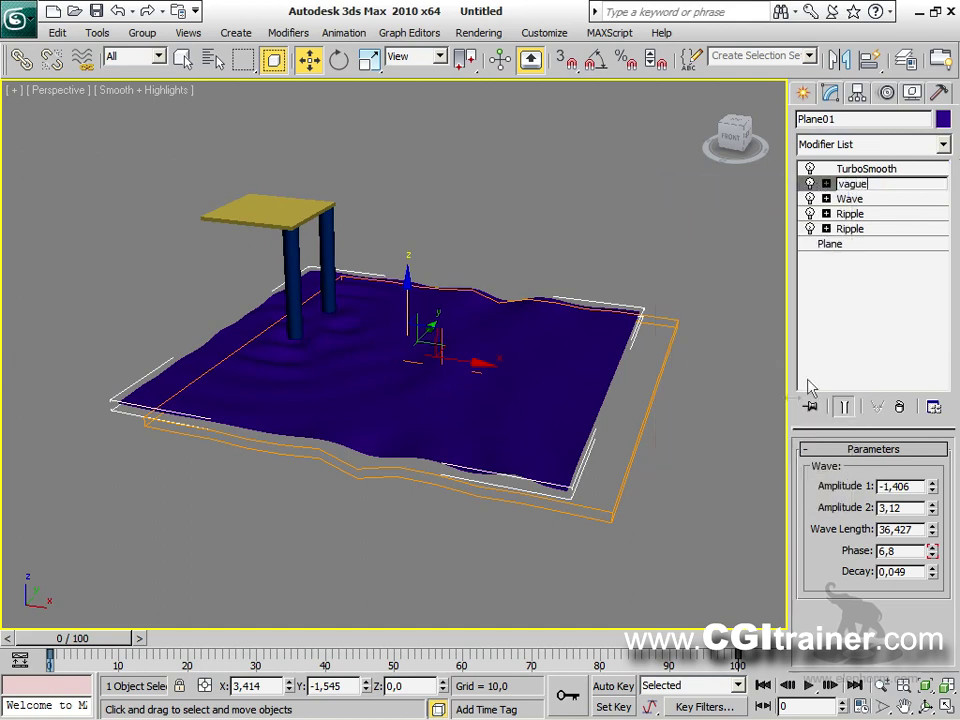
key(Return)
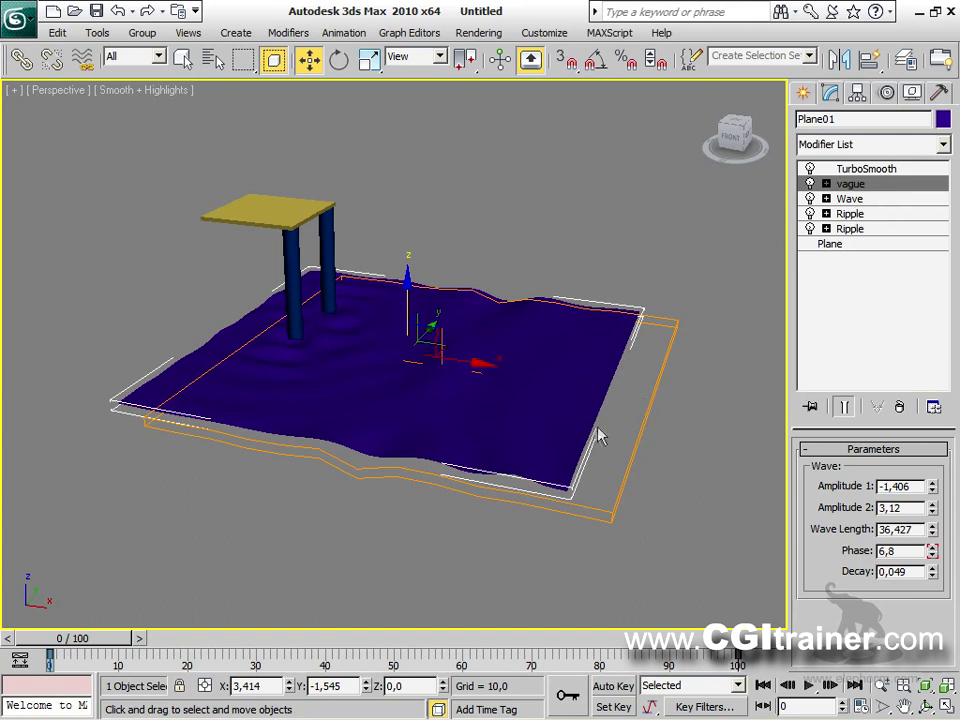
Step: Deselect the plane, play the water animation and examine it around the deck from another angle
click(660, 527)
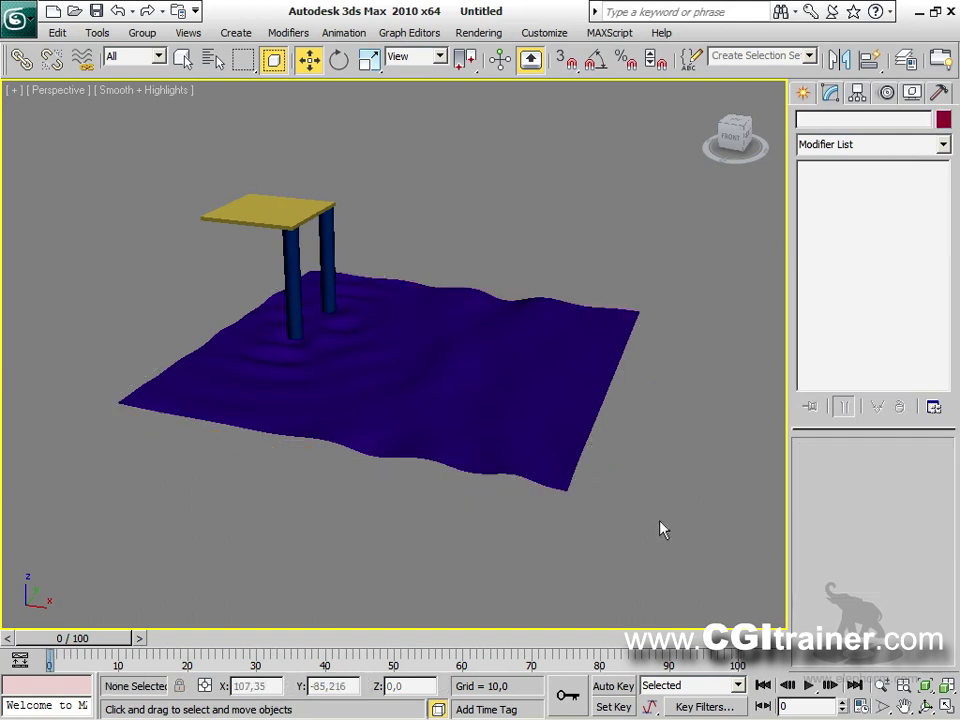
click(808, 685)
alt+middle_drag(739, 568, 638, 545)
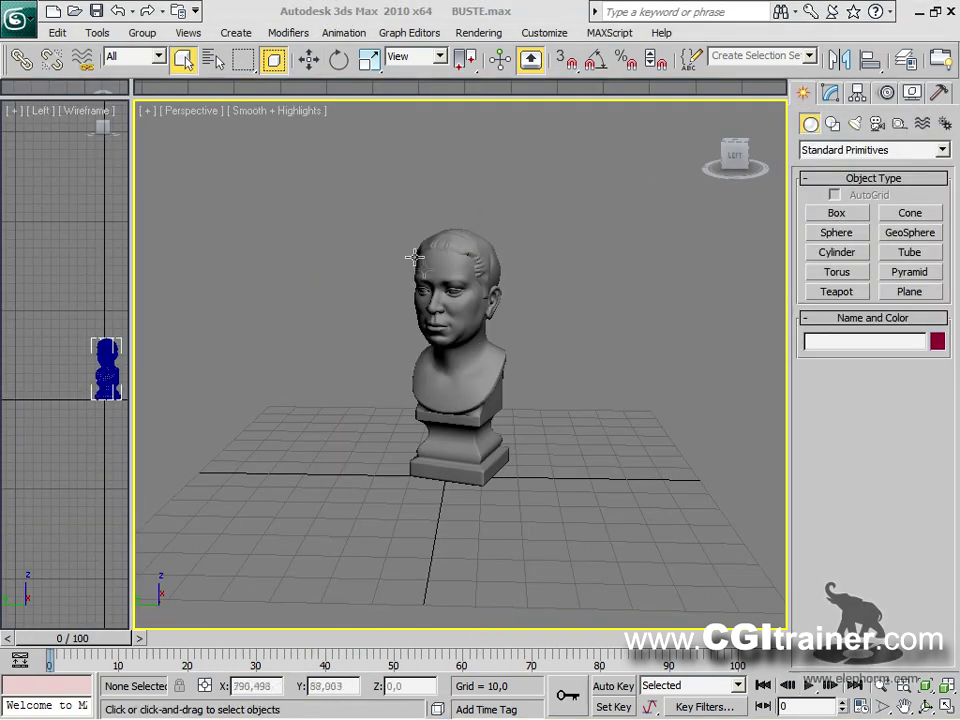
click(288, 33)
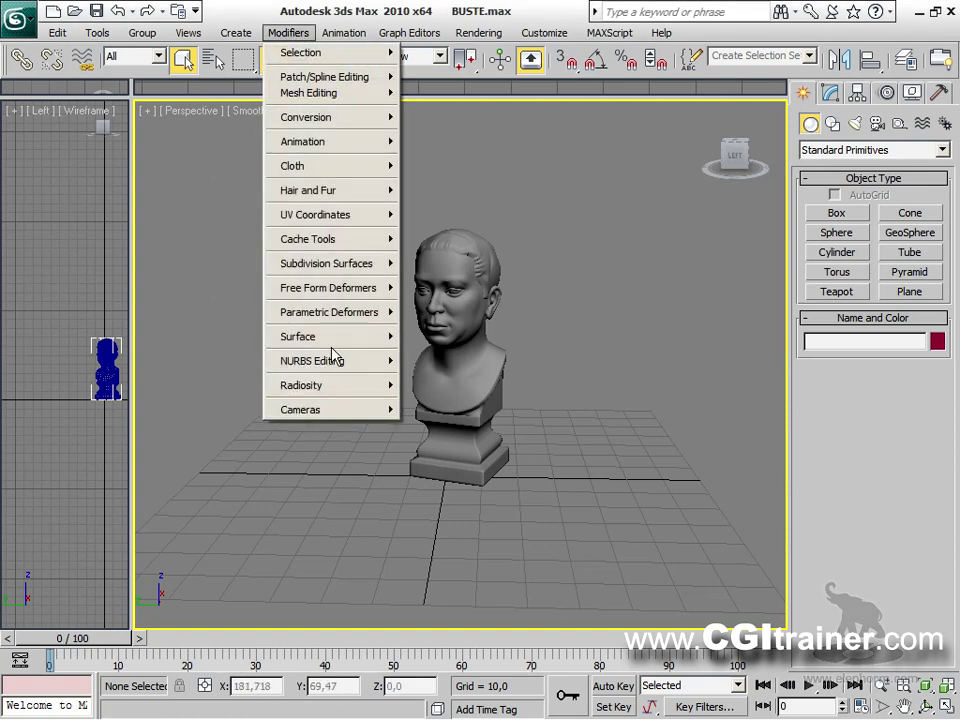
mouse_move(345, 314)
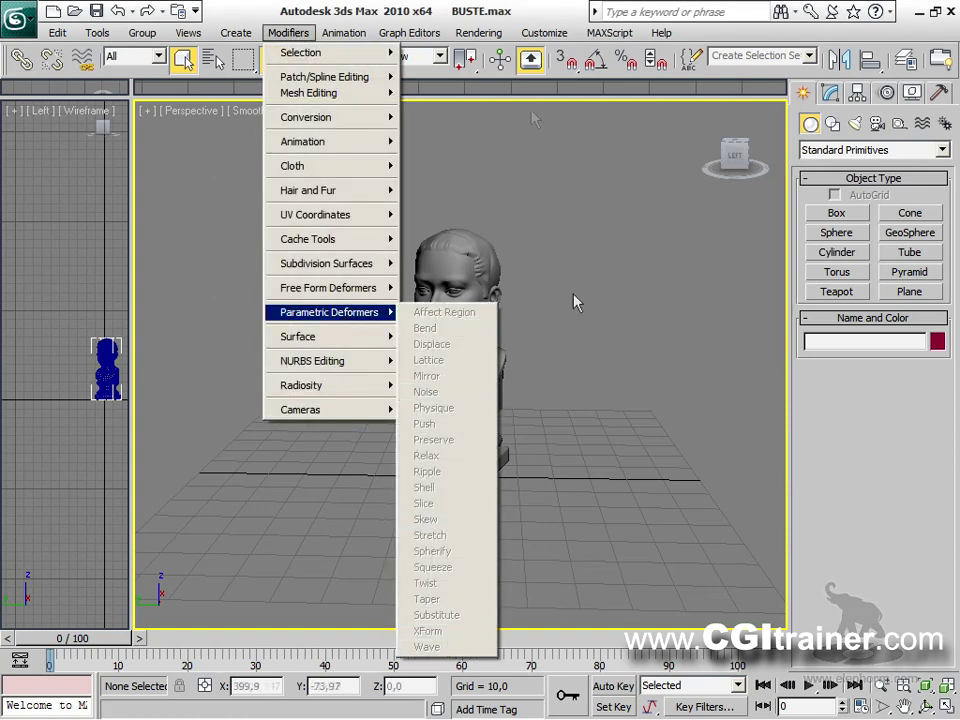
click(484, 210)
Step: Select the bust and, at Vertex level of its Editable Poly, select the vertices of the head and neck down to the shoulders
click(462, 245)
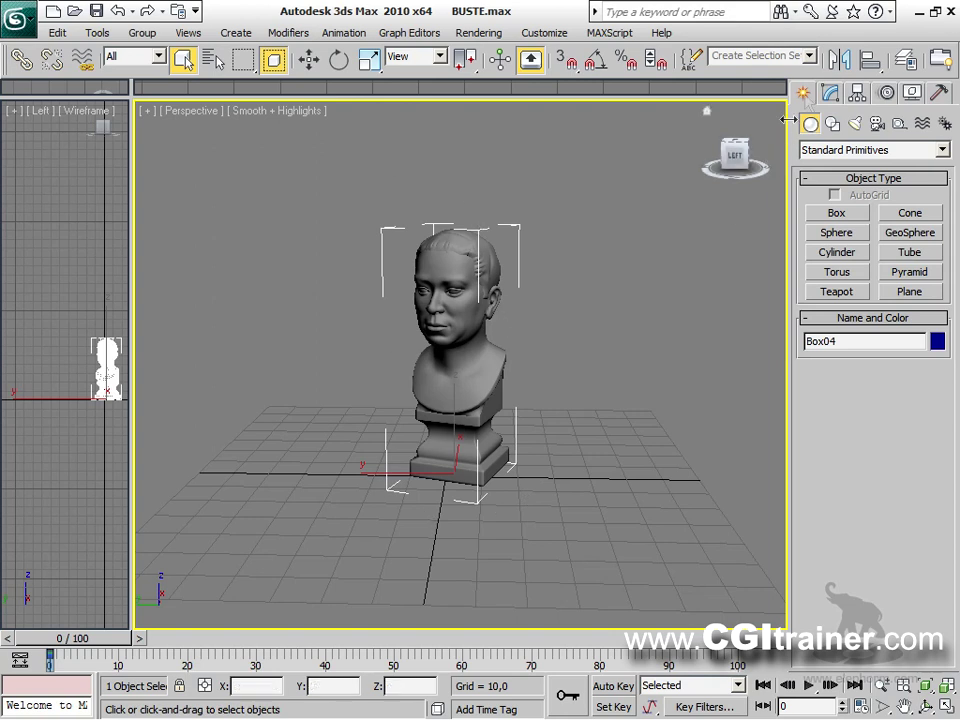
click(829, 93)
click(823, 302)
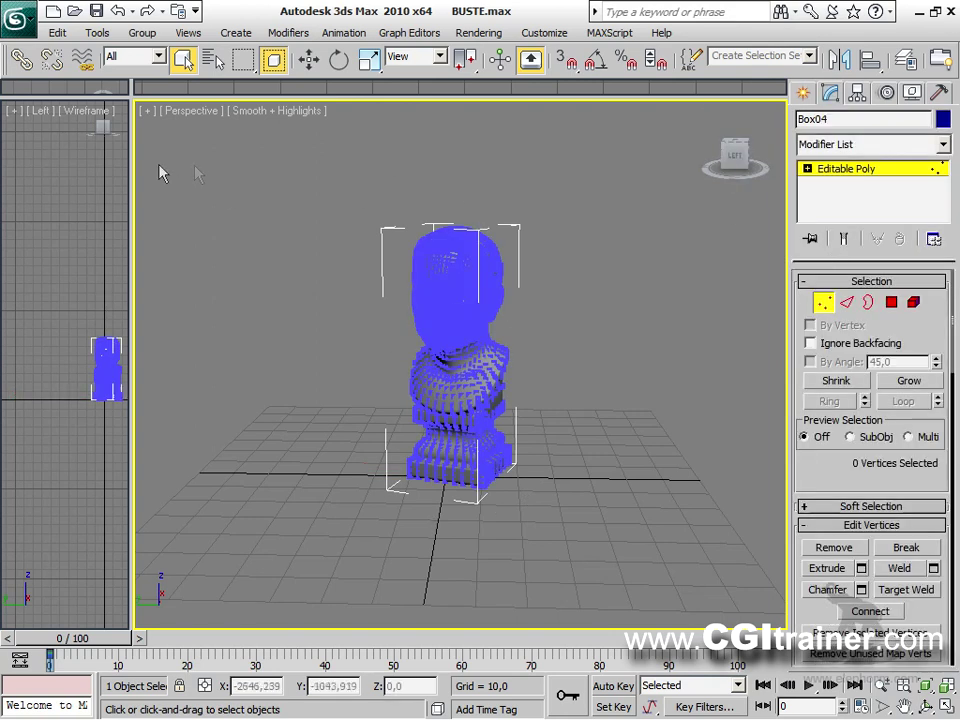
drag(377, 175, 538, 377)
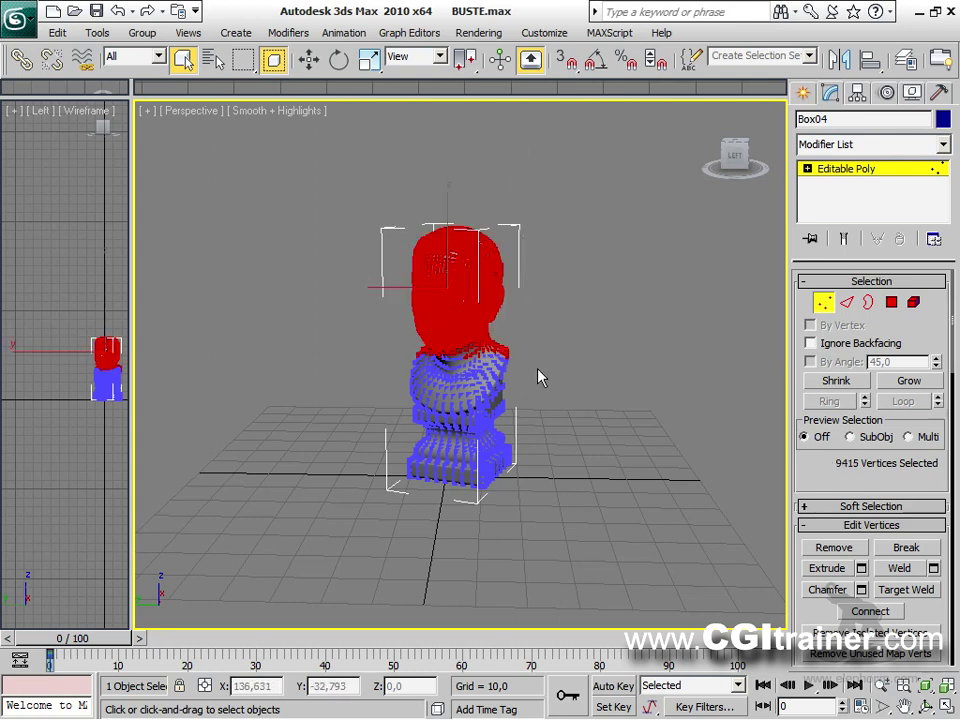
Step: Apply a parametric deformer modifier to the bust's selected head vertices
click(288, 32)
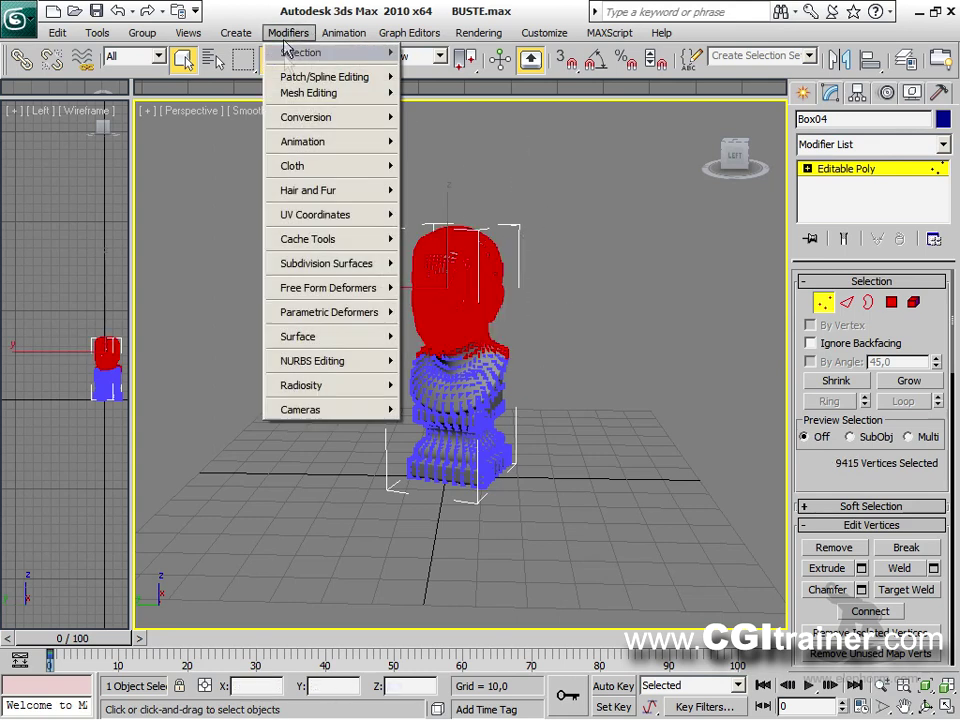
mouse_move(330, 316)
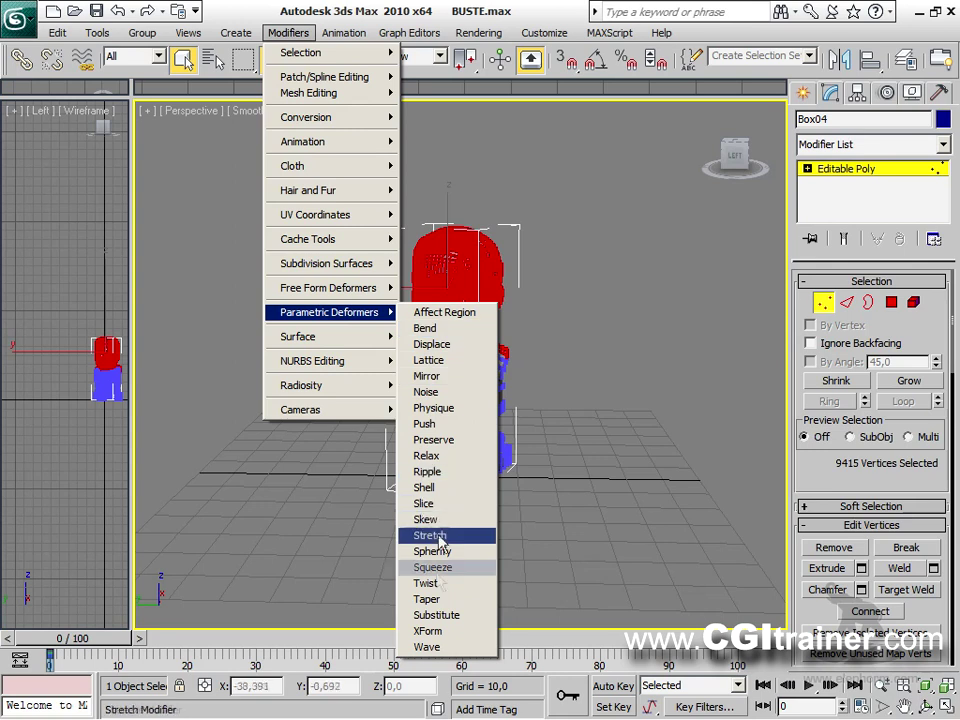
Step: Apply an XForm modifier to the selected head vertices of the bust
click(444, 633)
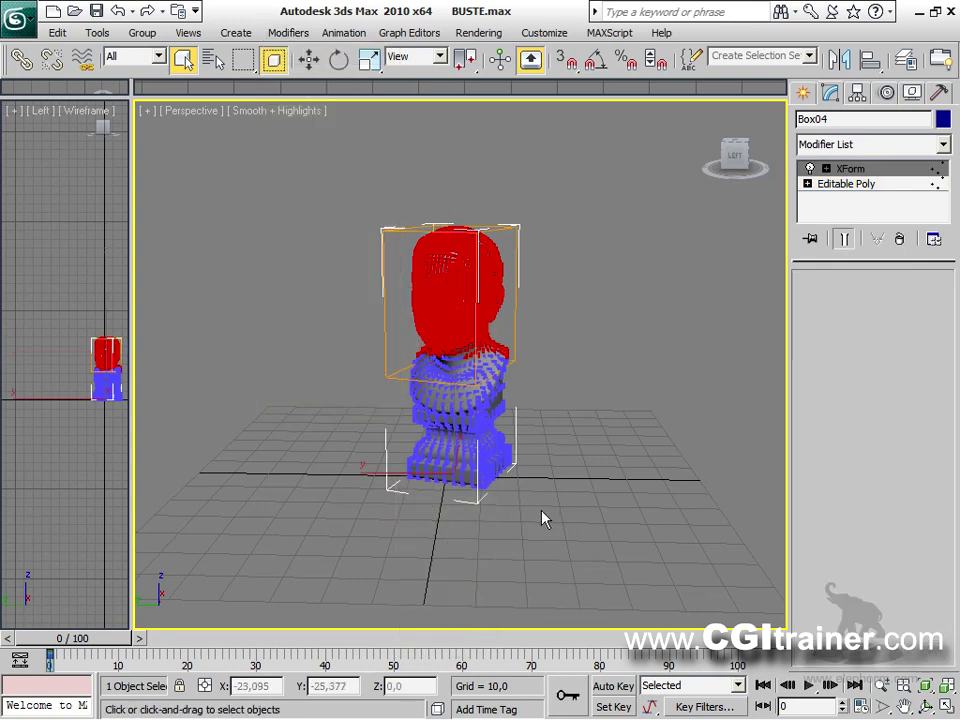
alt+middle_drag(560, 440, 376, 385)
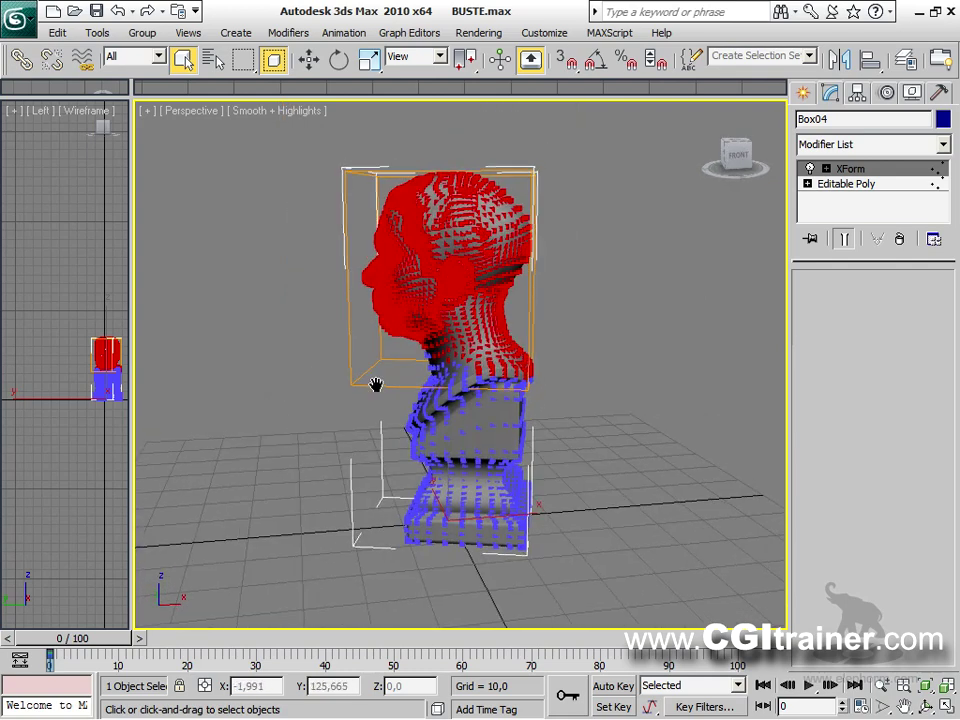
Step: Try moving the head and neck with the XForm modifier's gizmo
click(826, 168)
click(862, 184)
key(w)
drag(493, 202, 493, 258)
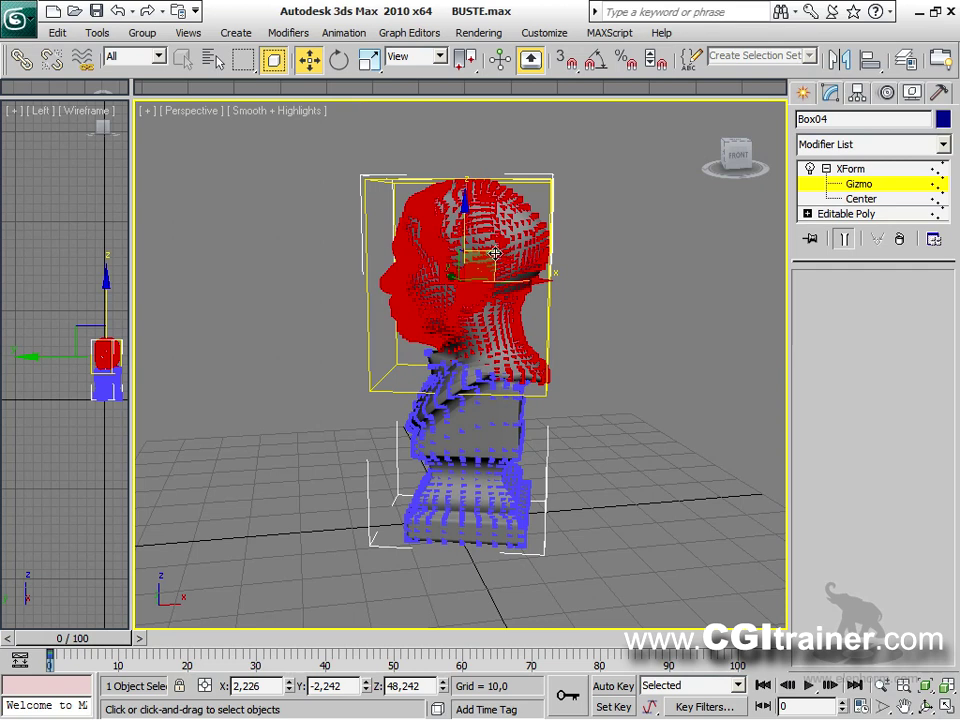
Step: Move the XForm center to the gizmo's lower front corner below the chin and try rotating the head about it
drag(495, 253, 383, 354)
click(861, 199)
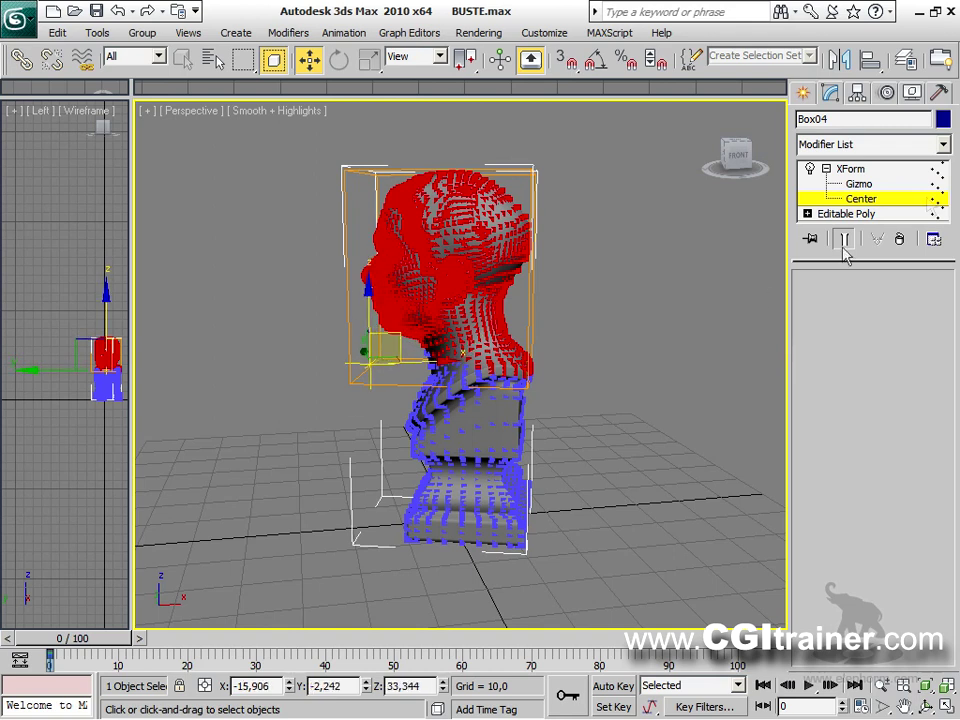
click(866, 185)
right_click(471, 302)
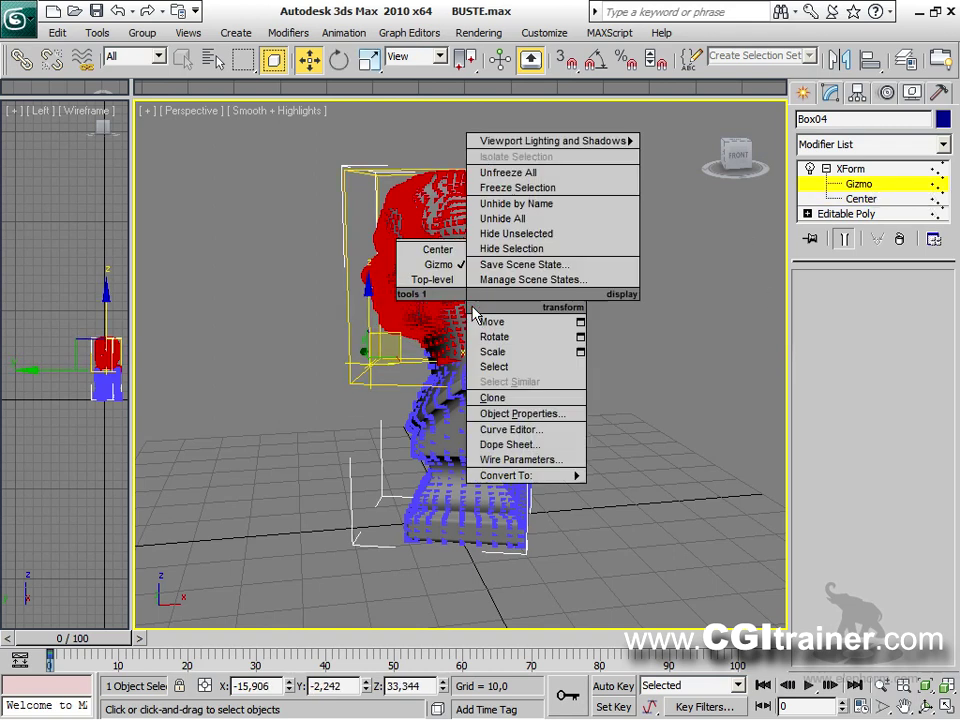
click(500, 336)
drag(421, 330, 408, 303)
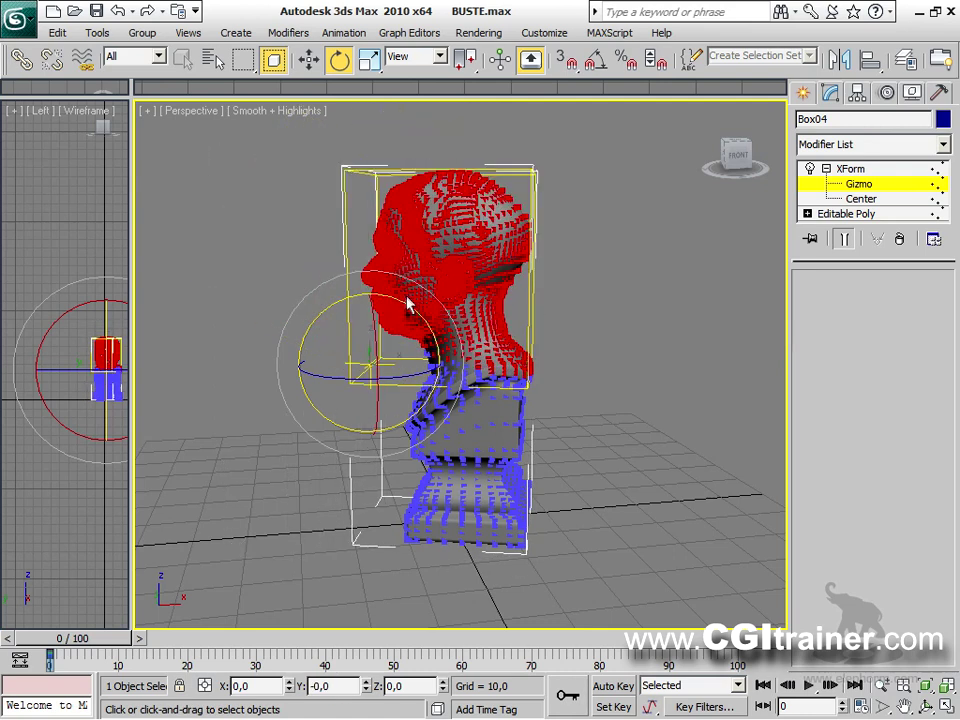
Step: Move the XForm center into the upper neck, at about X 0.8 and Z 42.2
click(861, 199)
key(w)
drag(400, 337, 510, 325)
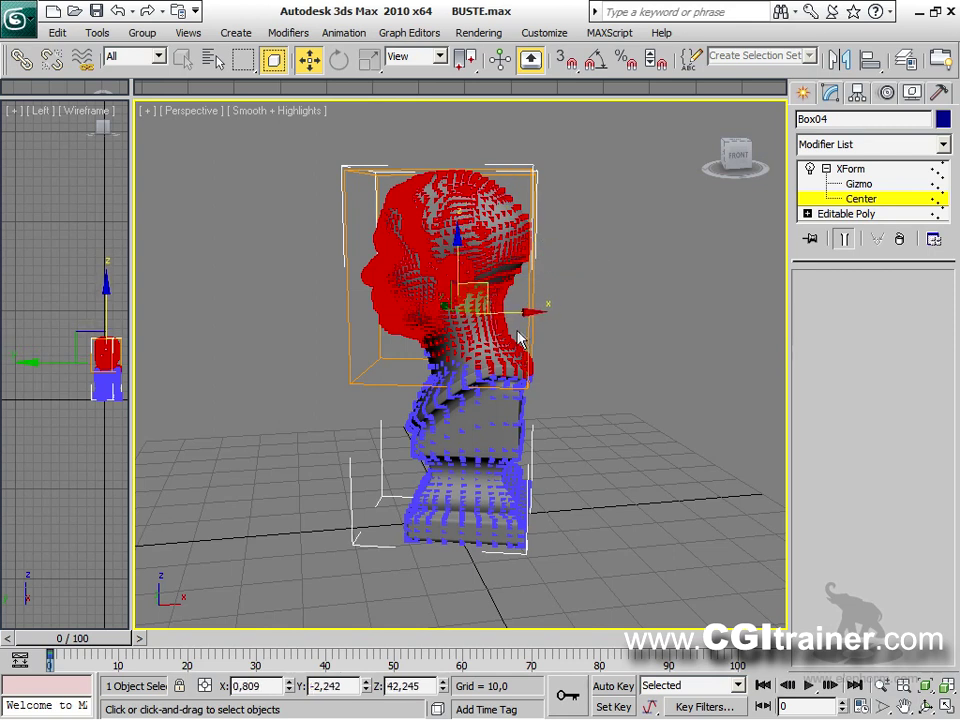
Step: Expand the Editable Poly's sub-object levels in the stack and rotate the XForm gizmo to tilt the head backward
drag(870, 261, 870, 425)
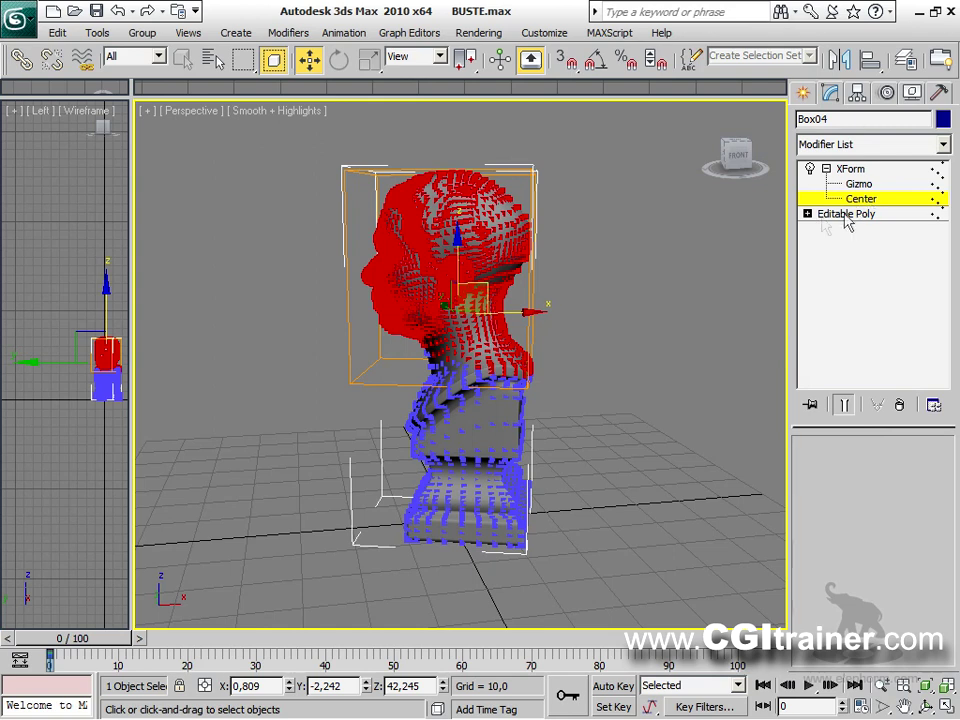
click(808, 214)
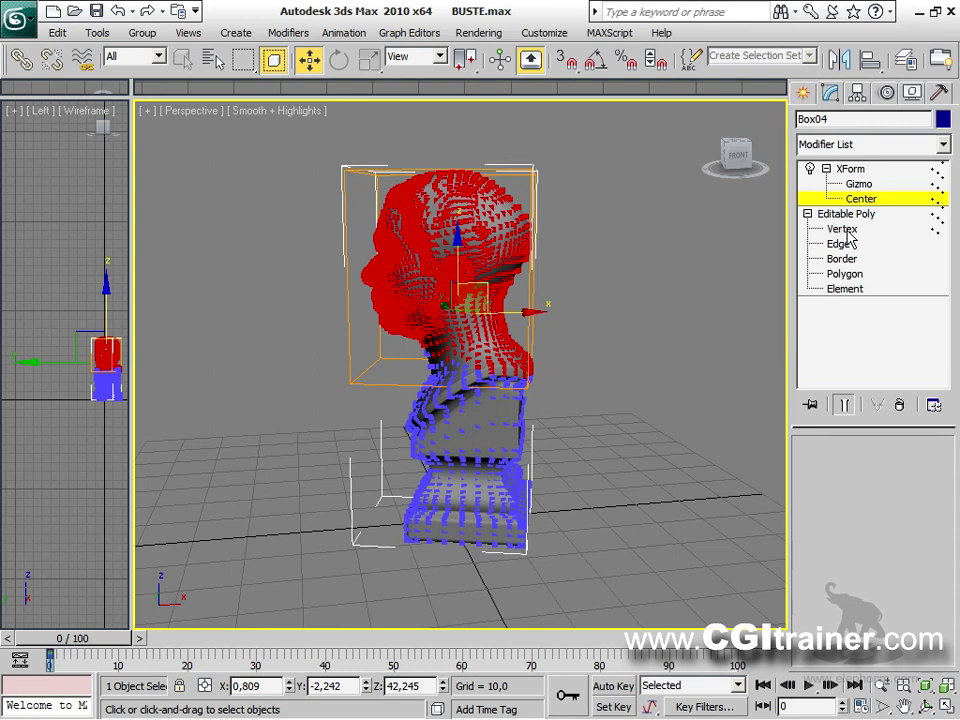
click(858, 184)
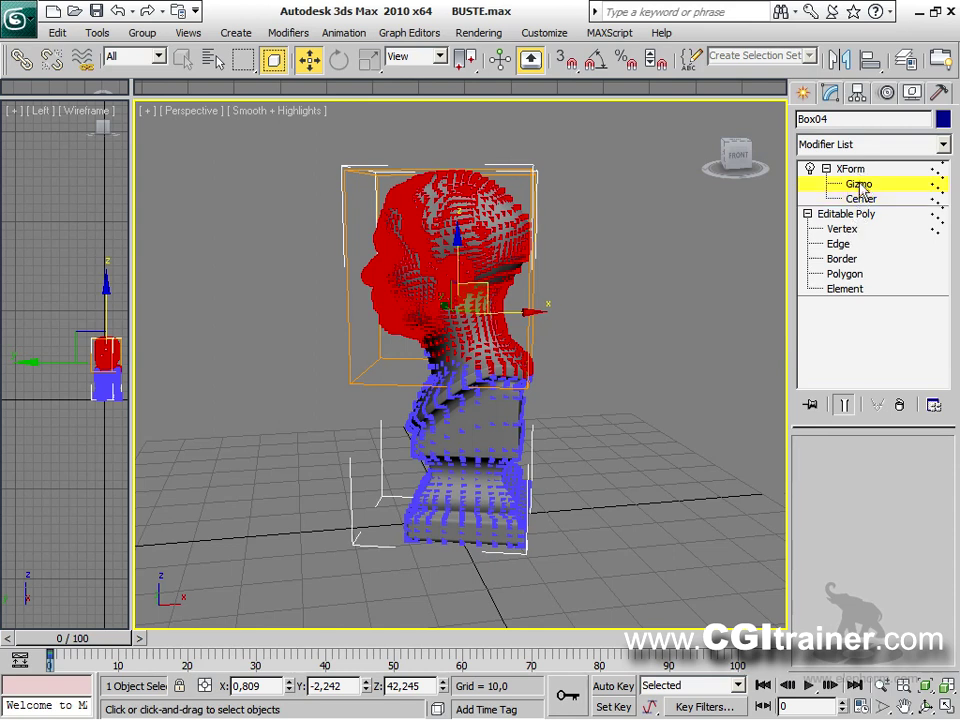
right_click(482, 283)
click(510, 318)
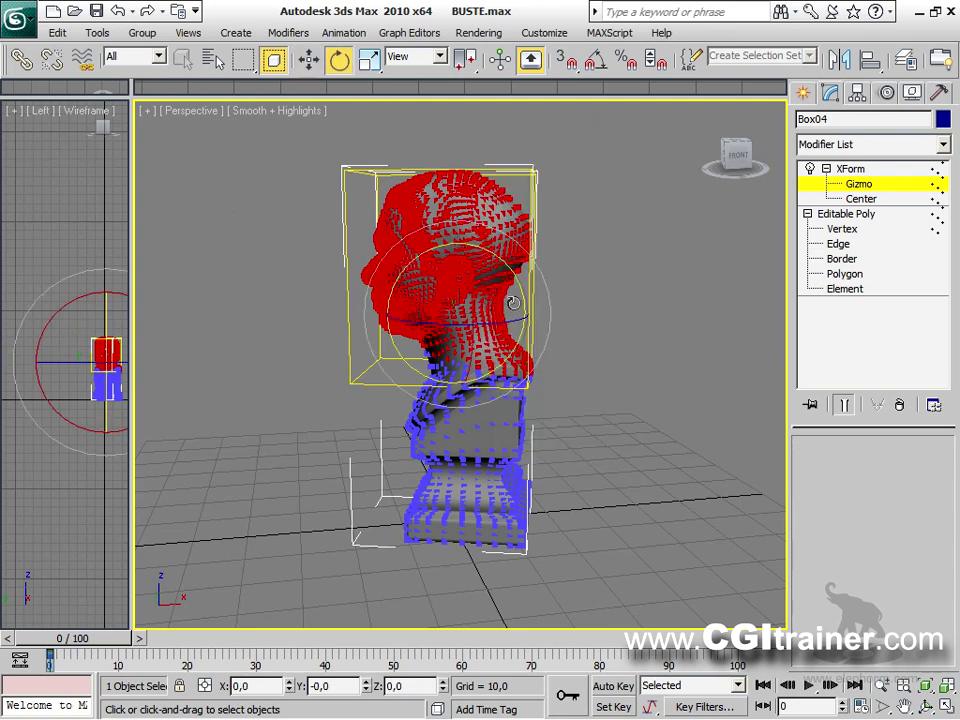
drag(521, 287, 543, 335)
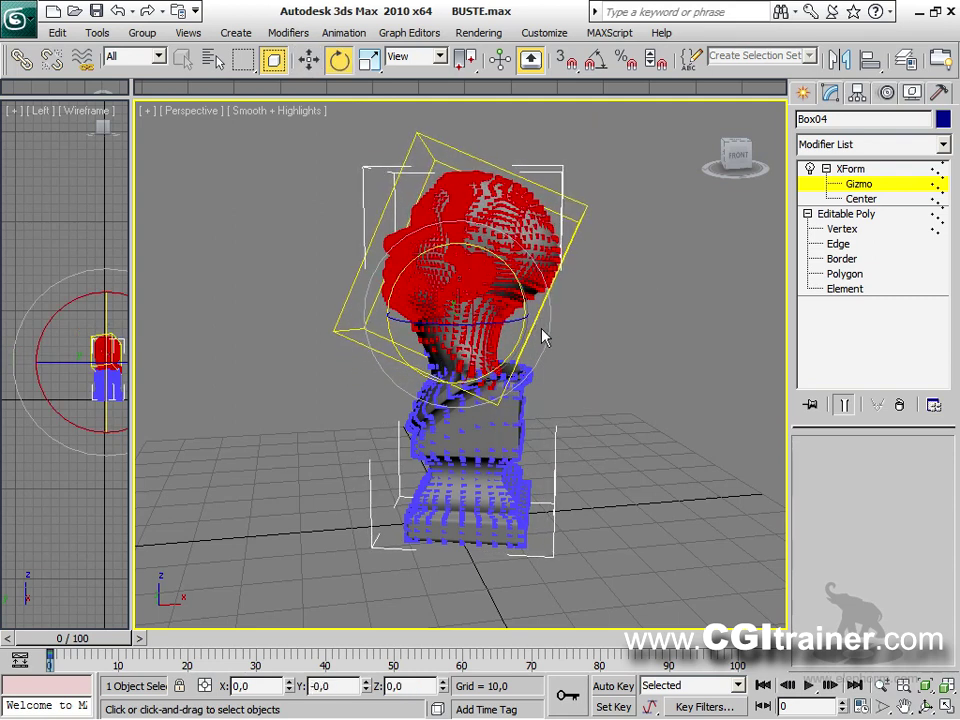
Step: Return to the Editable Poly's vertex level and show the end result of the modifier stack
click(848, 230)
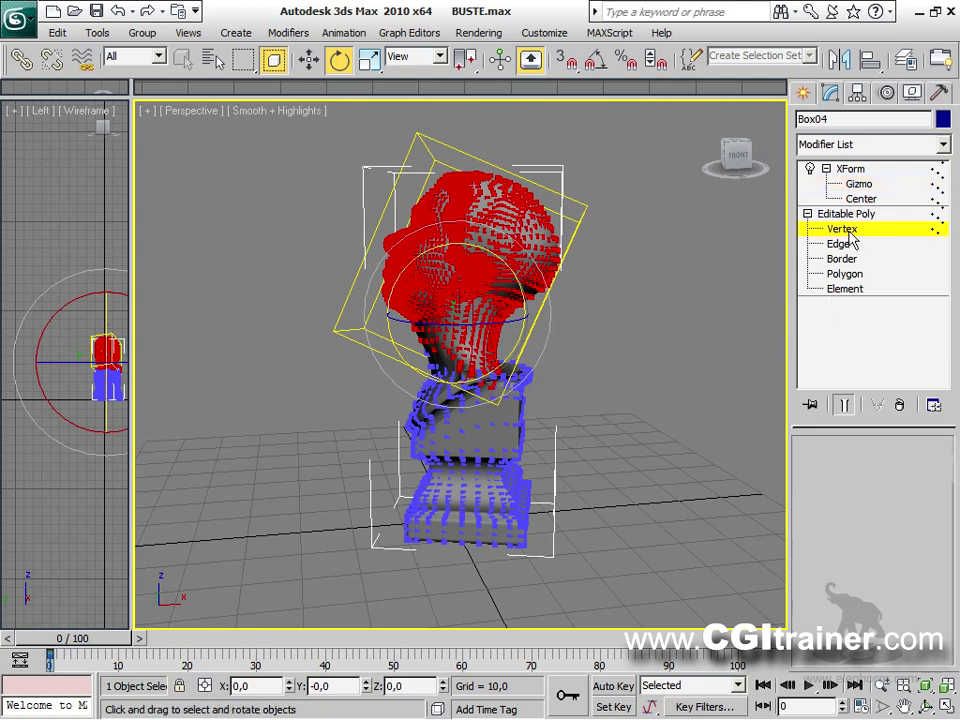
click(844, 406)
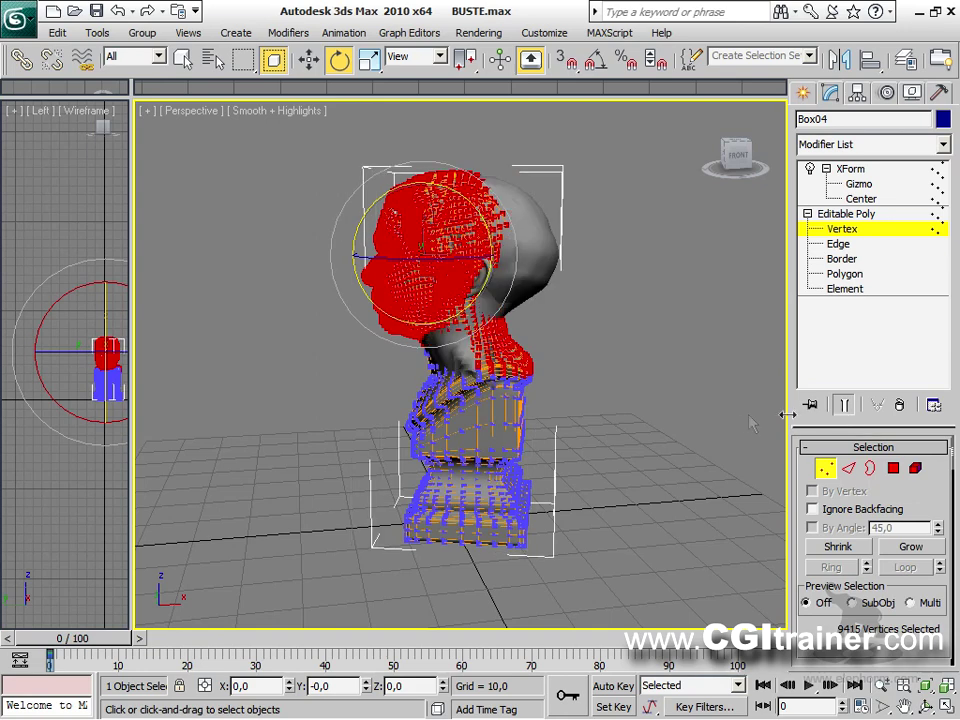
alt+middle_drag(478, 305, 492, 415)
alt+middle_drag(383, 400, 767, 446)
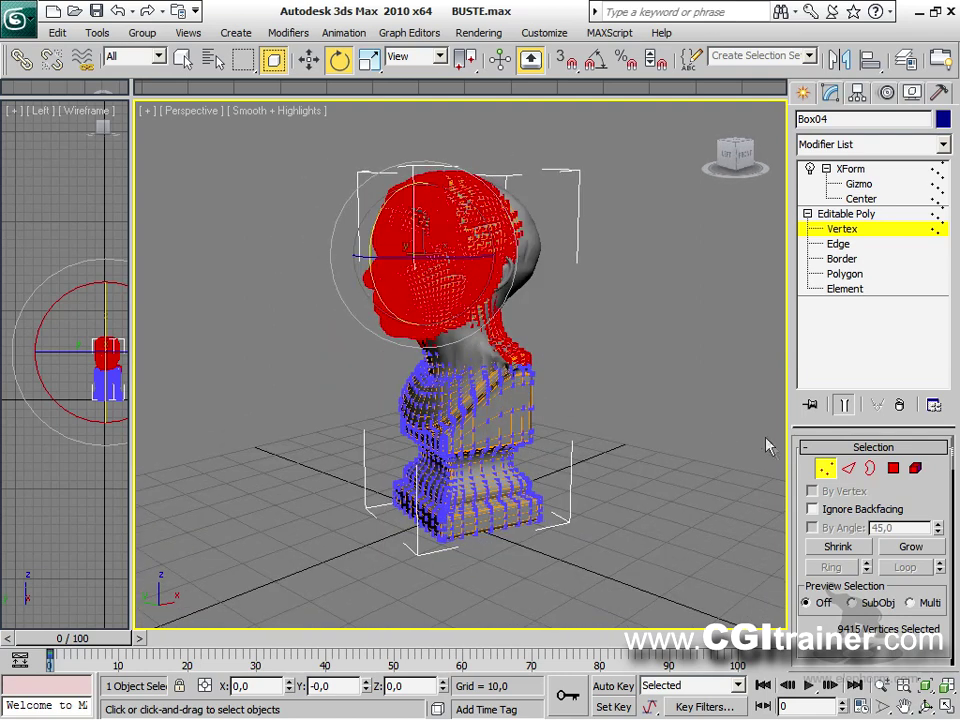
Step: Compare the bust with vertex editing off, at the XForm level and at the Editable Poly vertex level
click(825, 468)
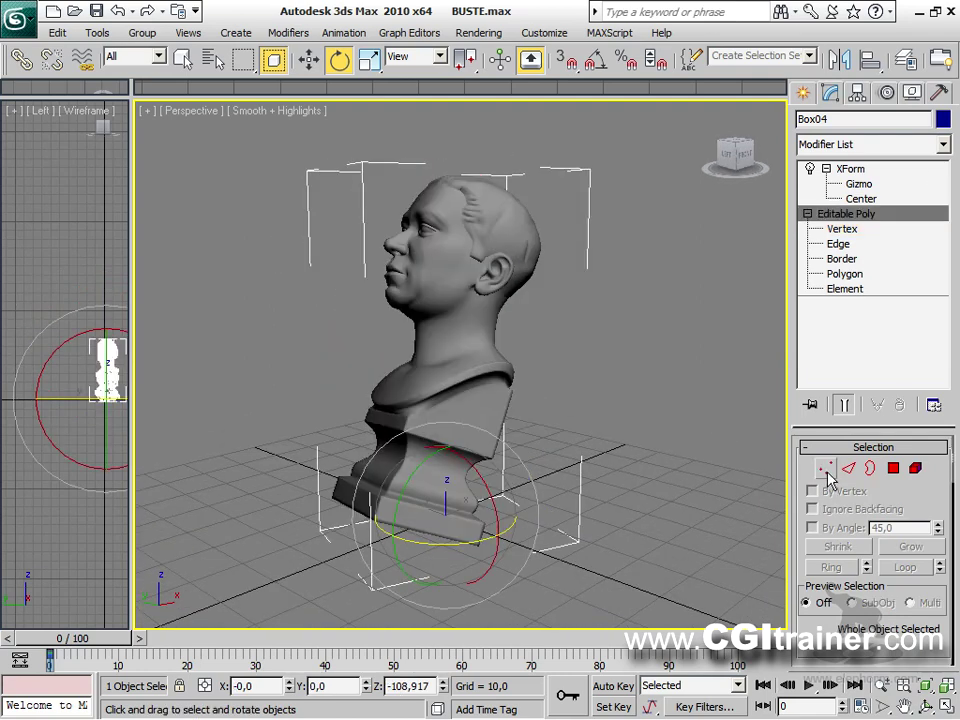
click(826, 469)
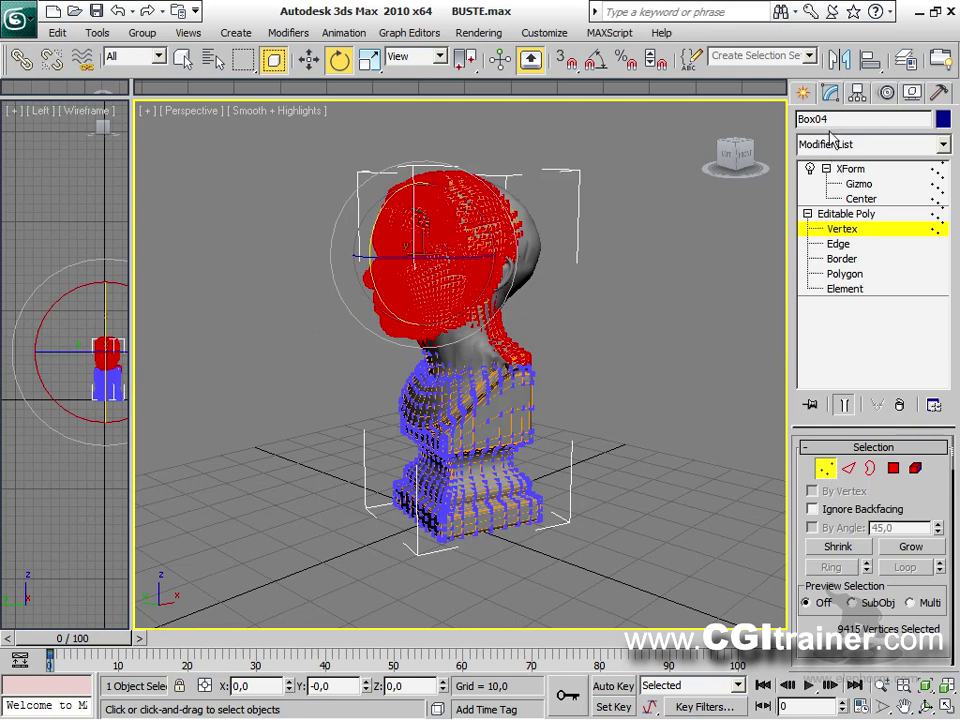
click(849, 169)
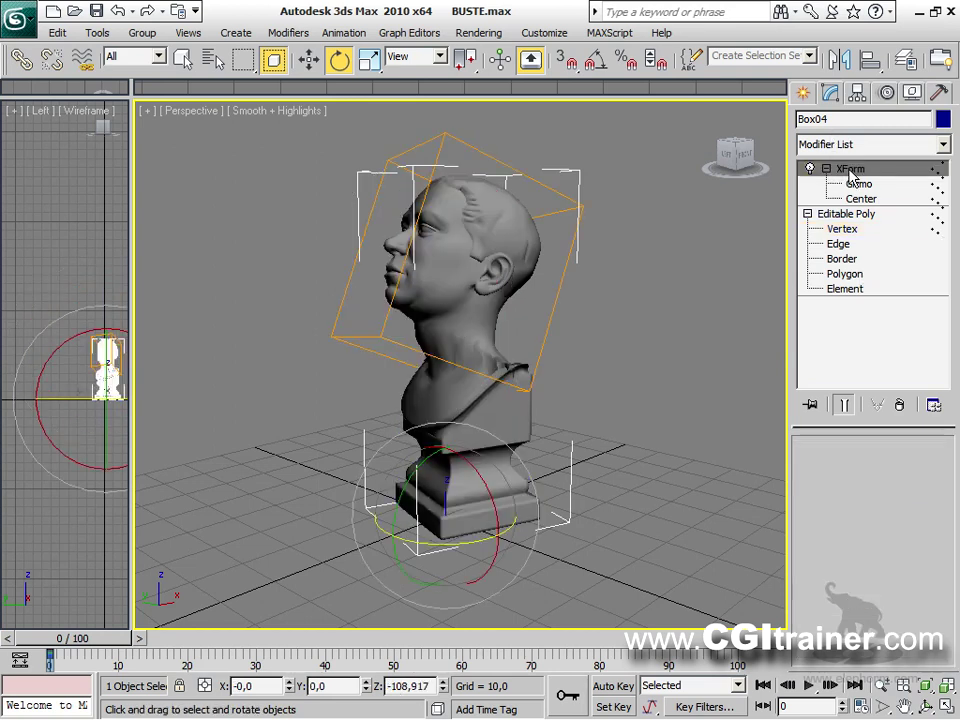
click(843, 229)
alt+middle_drag(672, 277, 568, 317)
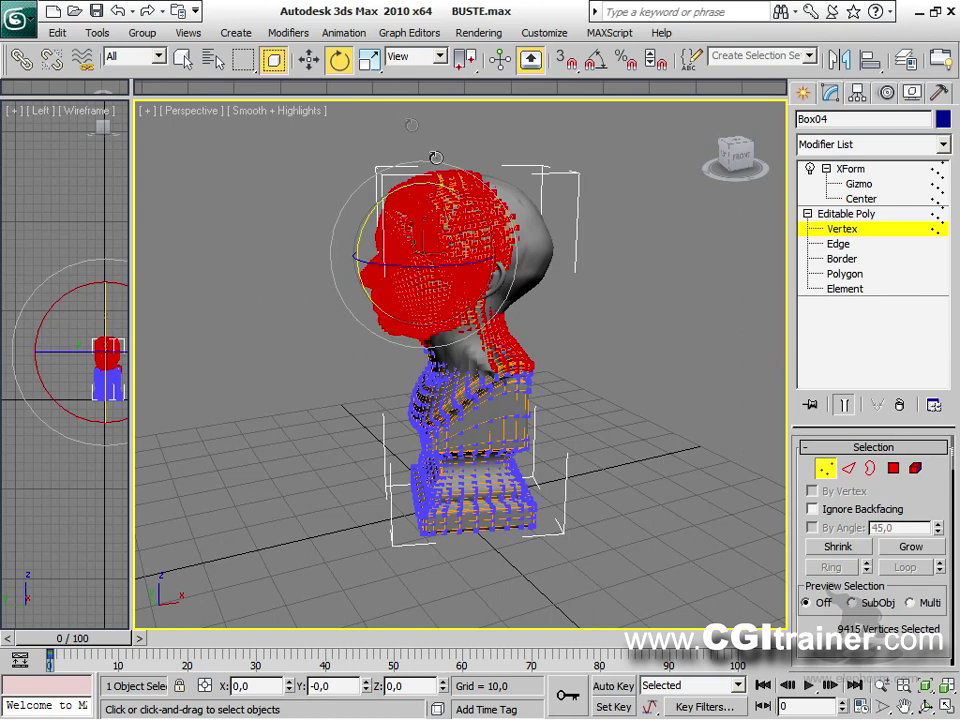
Step: Reduce the size of the vertex dots in the viewport preferences
click(546, 33)
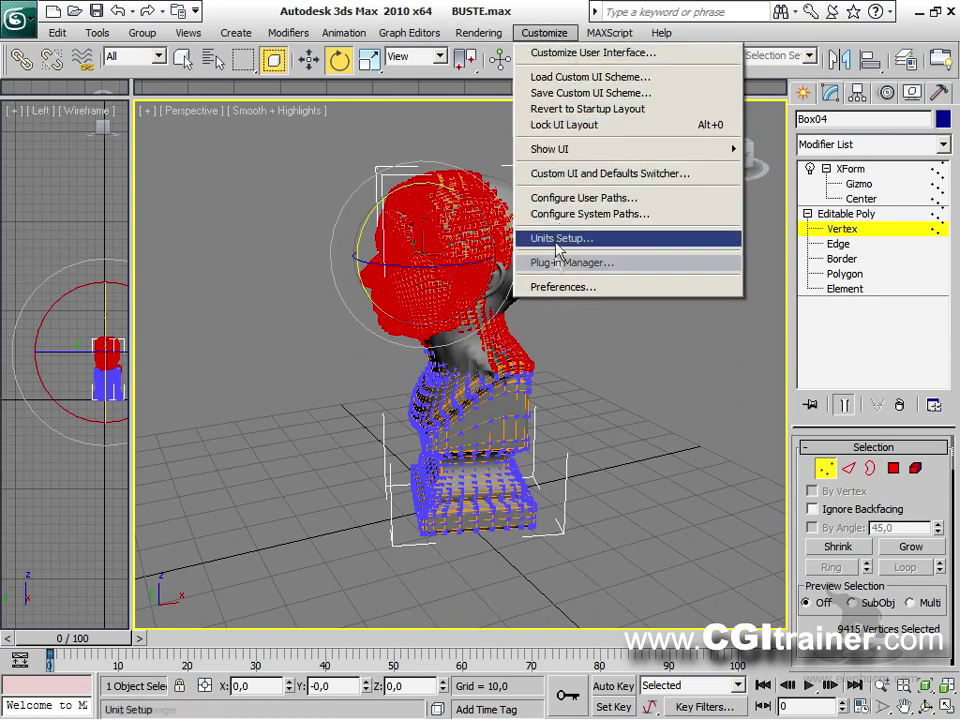
click(561, 285)
click(405, 162)
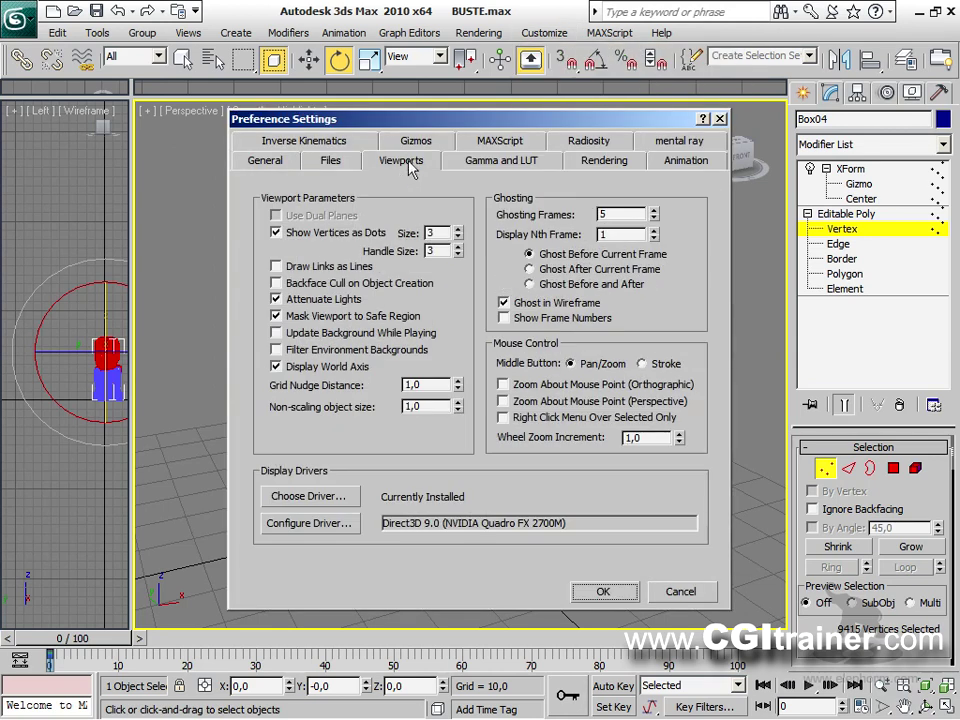
click(458, 236)
click(603, 591)
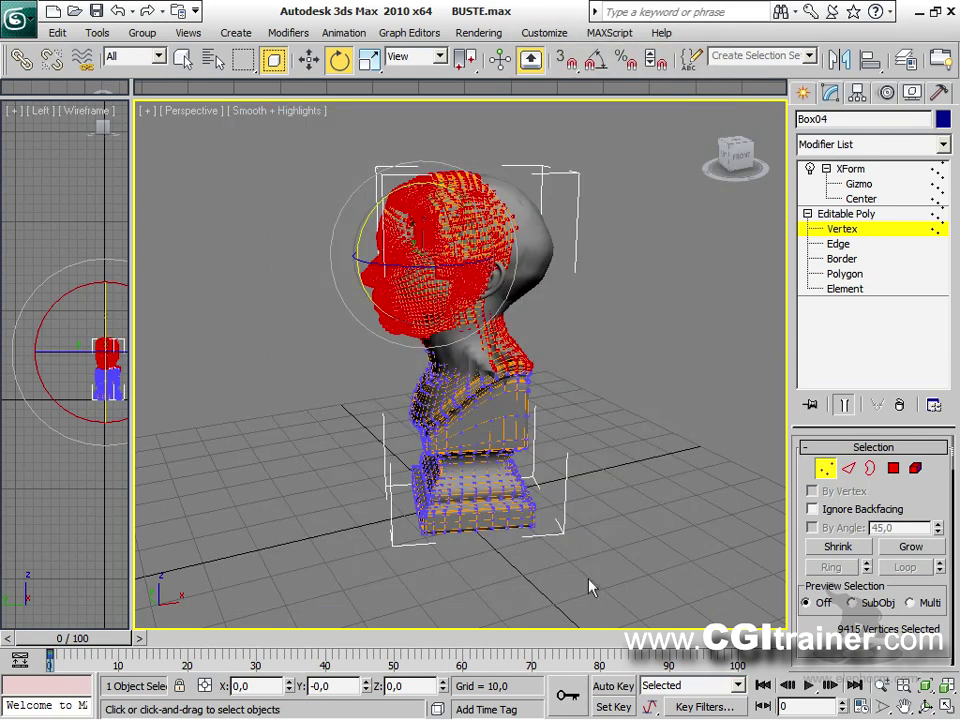
Step: Examine the deformed neck and collar mesh around the edge of the vertex selection
alt+middle_drag(575, 348, 621, 372)
scroll(555, 381, up, 6)
alt+middle_drag(488, 356, 412, 373)
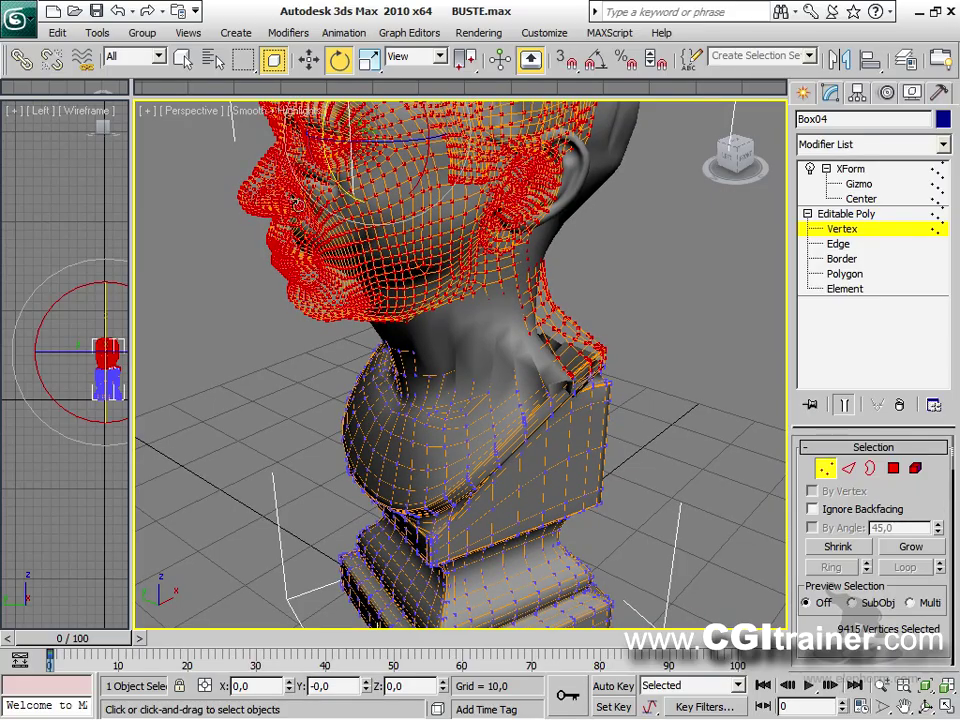
scroll(502, 250, down, 6)
alt+middle_drag(502, 250, 470, 255)
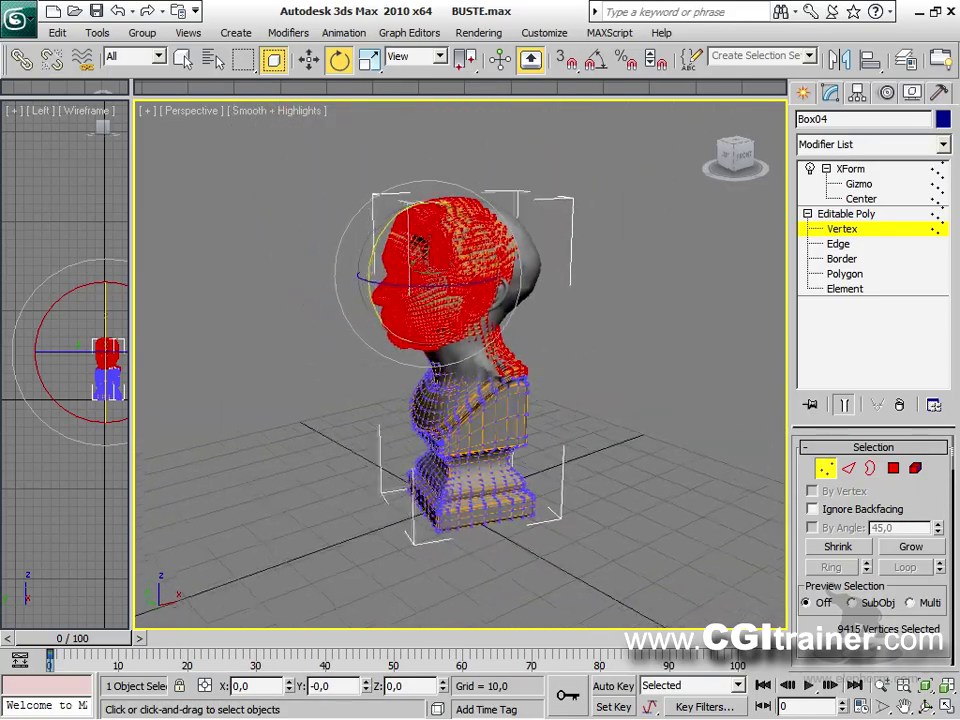
scroll(470, 255, up, 6)
scroll(497, 249, up, 4)
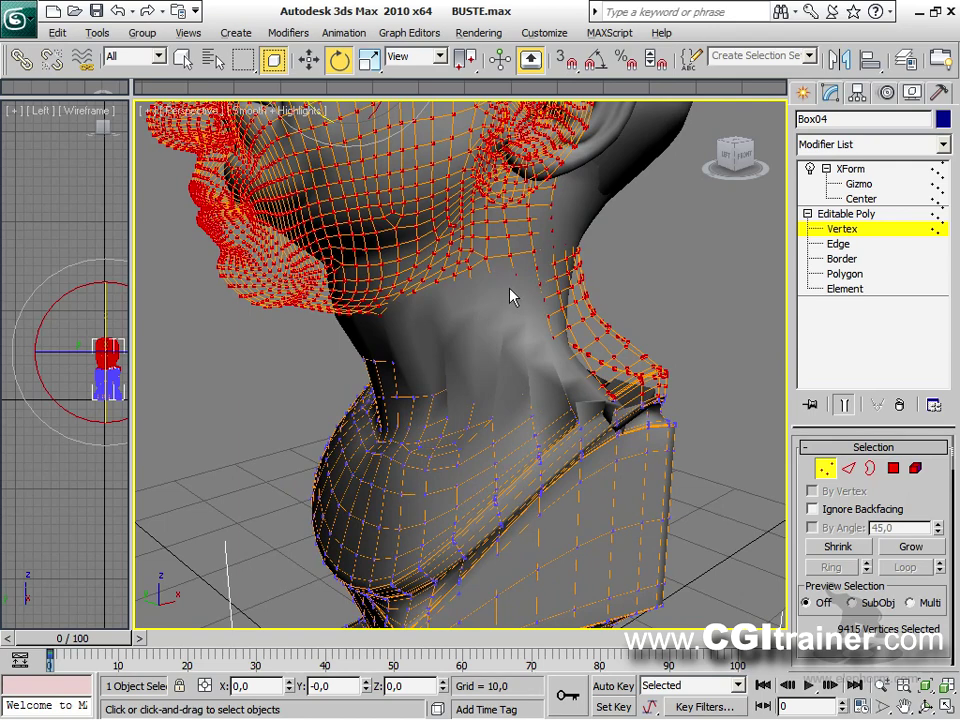
scroll(476, 289, up, 3)
alt+middle_drag(477, 289, 460, 288)
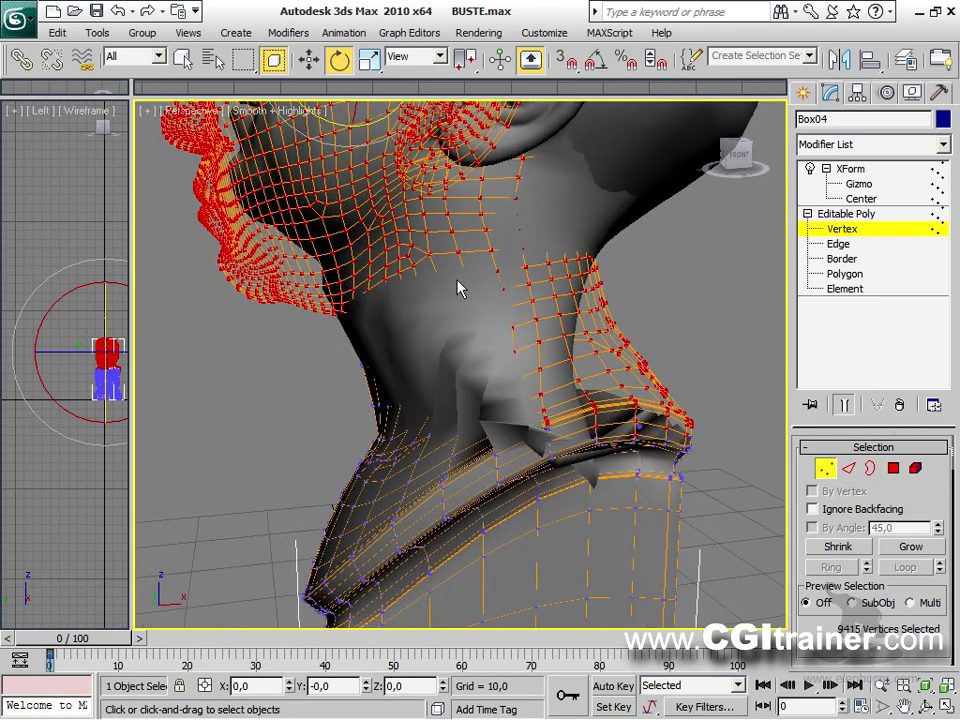
Step: Maximize the perspective viewport and remove the vertices at the back base of the neck from the selection
key(alt+w)
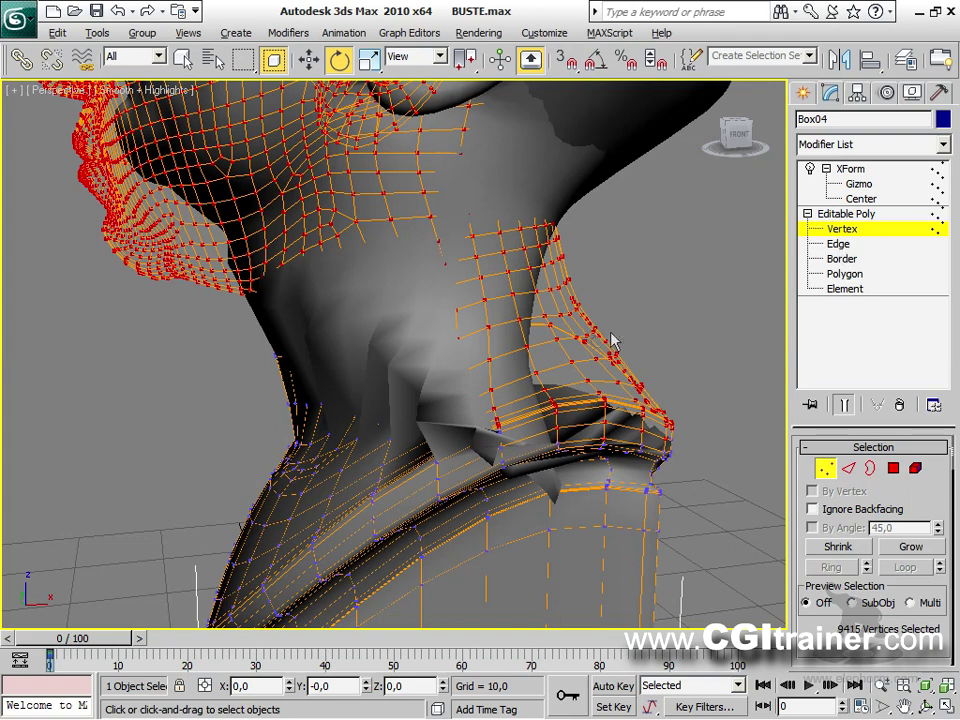
scroll(528, 320, down, 6)
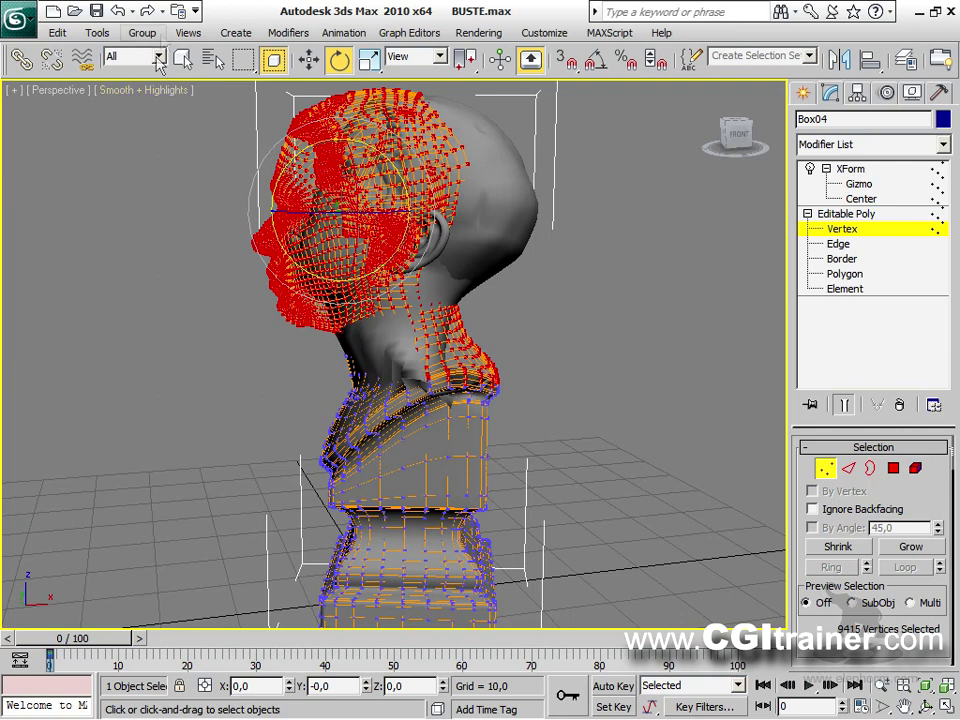
drag(243, 92, 516, 341)
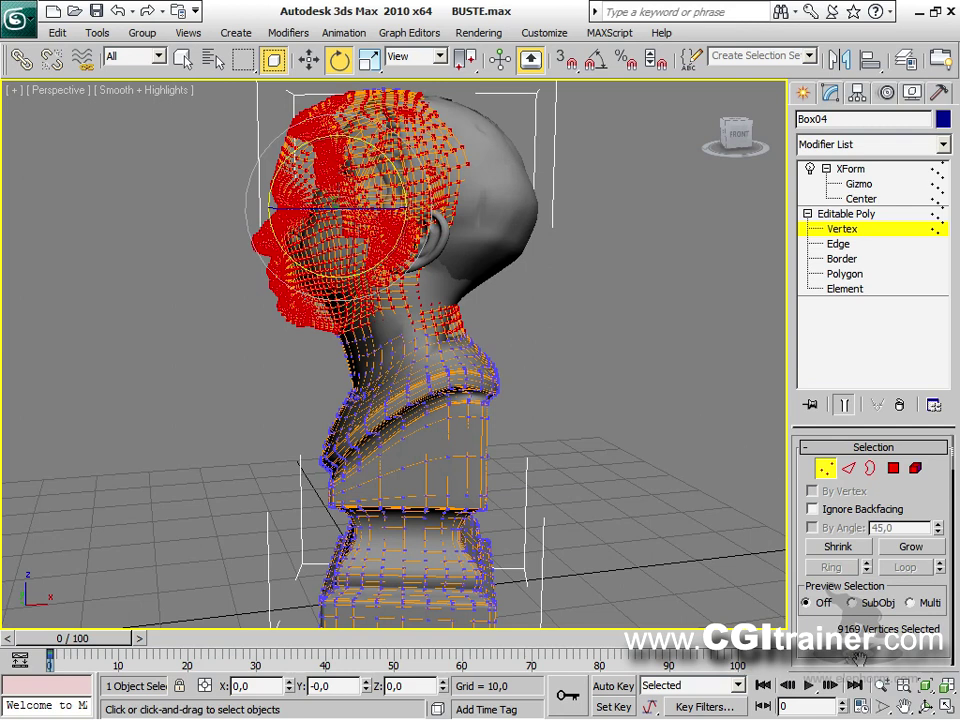
Step: Enable soft selection for the vertices and set its falloff to 0
scroll(858, 655, down, 5)
click(810, 490)
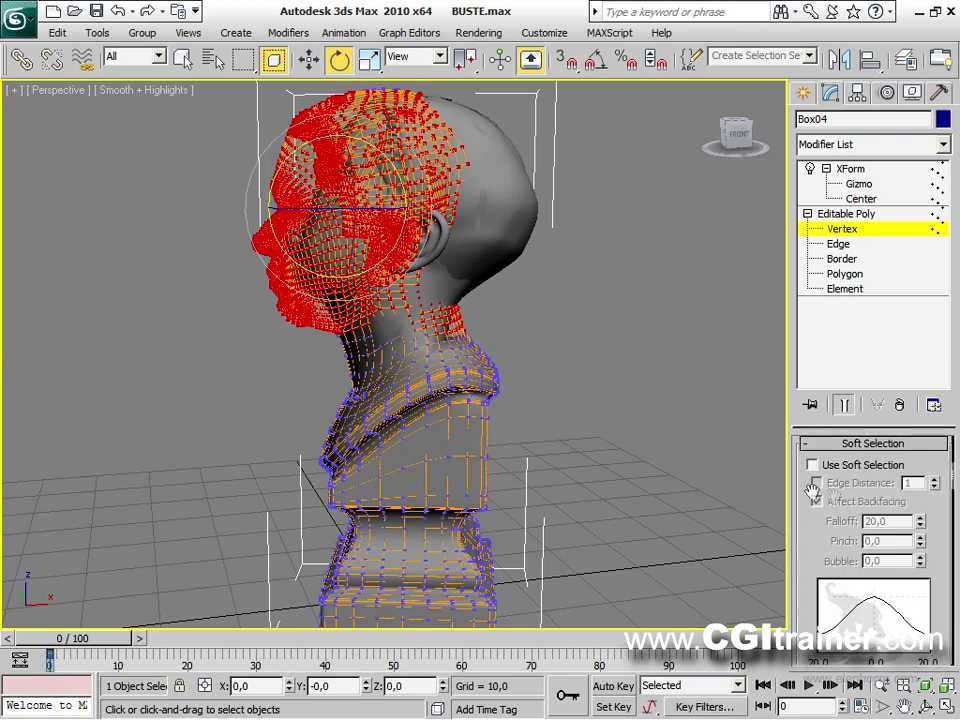
click(812, 465)
drag(921, 521, 616, 455)
alt+middle_drag(650, 383, 507, 378)
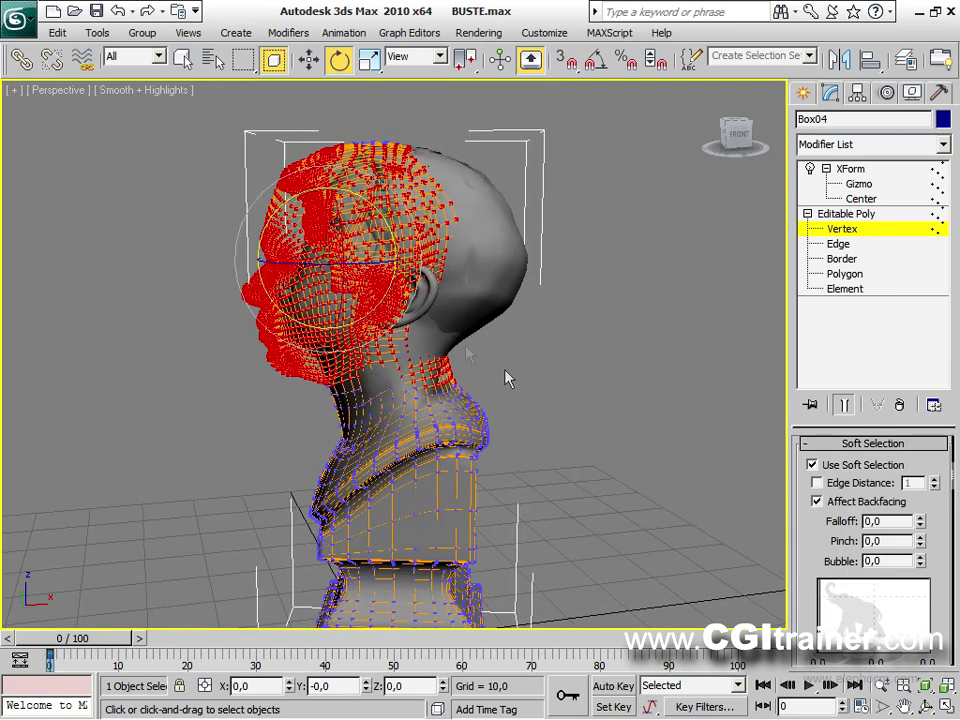
Step: Switch to a freehand selection region and select only the upper head vertices, from the brows upward
drag(243, 59, 243, 178)
mouse_move(252, 110)
mouse_down()
mouse_move(408, 98)
mouse_move(455, 183)
mouse_move(230, 209)
mouse_up()
alt+middle_drag(230, 209, 219, 231)
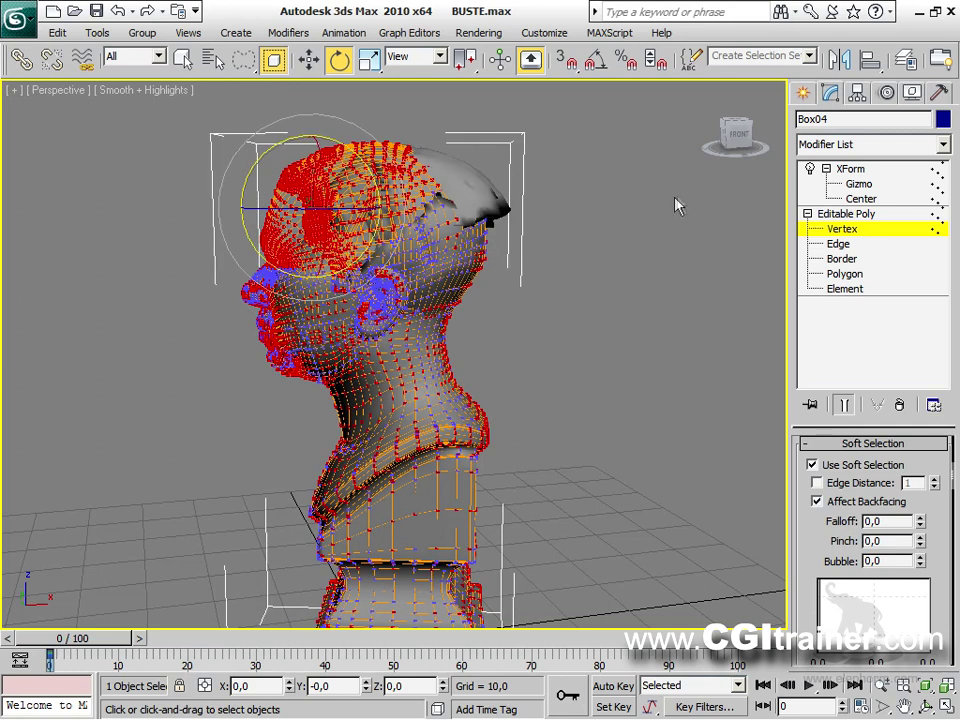
Step: Check the bust at the XForm level, then return to vertex level and turn off the end result display
click(860, 171)
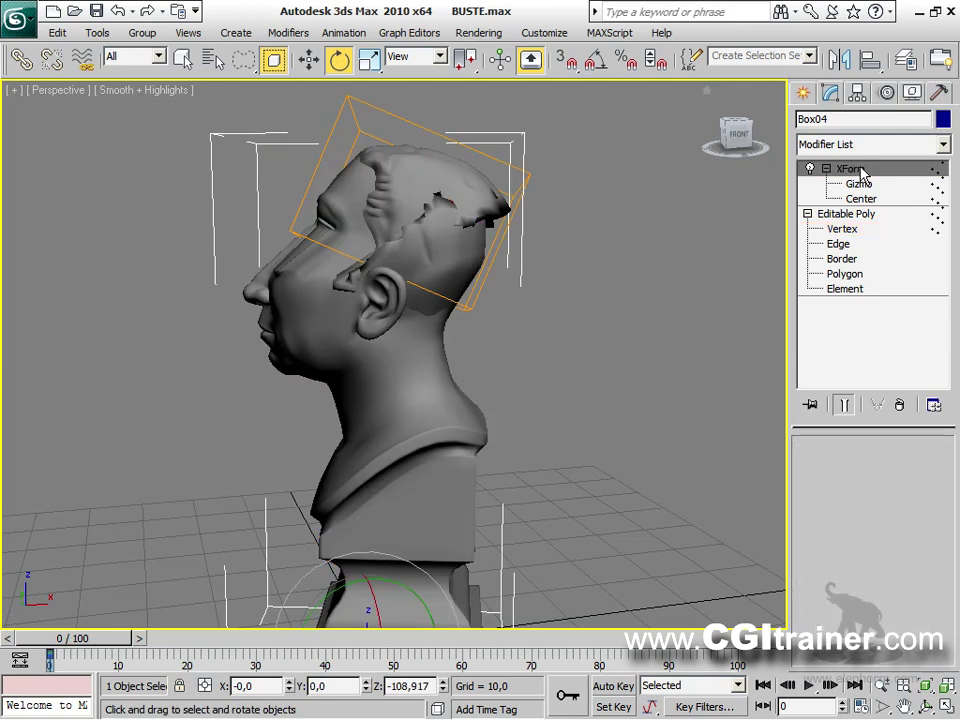
click(842, 232)
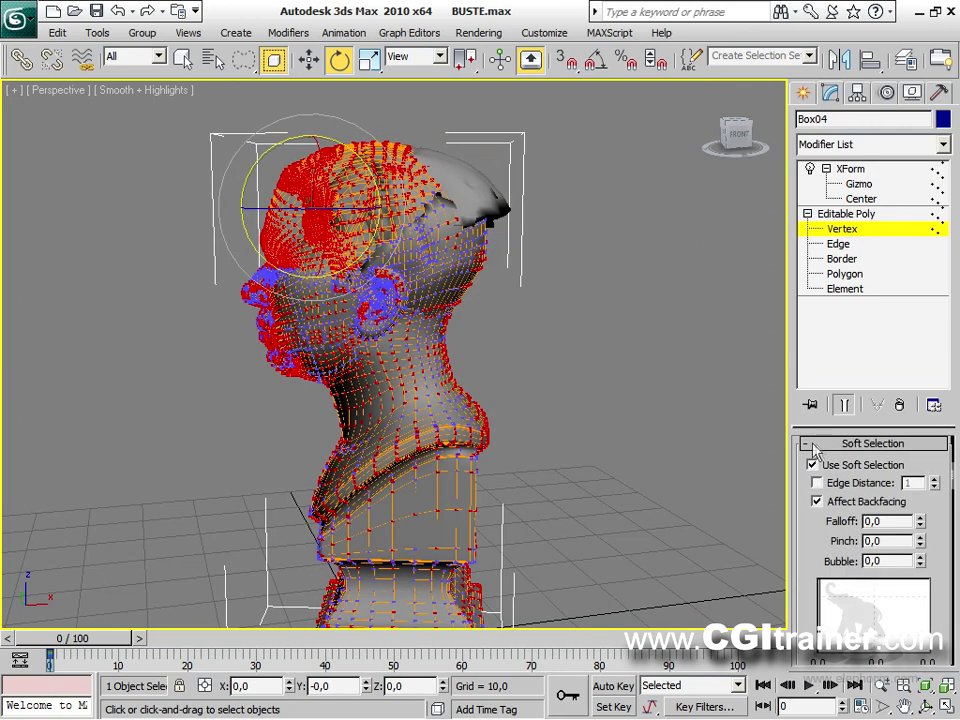
click(845, 406)
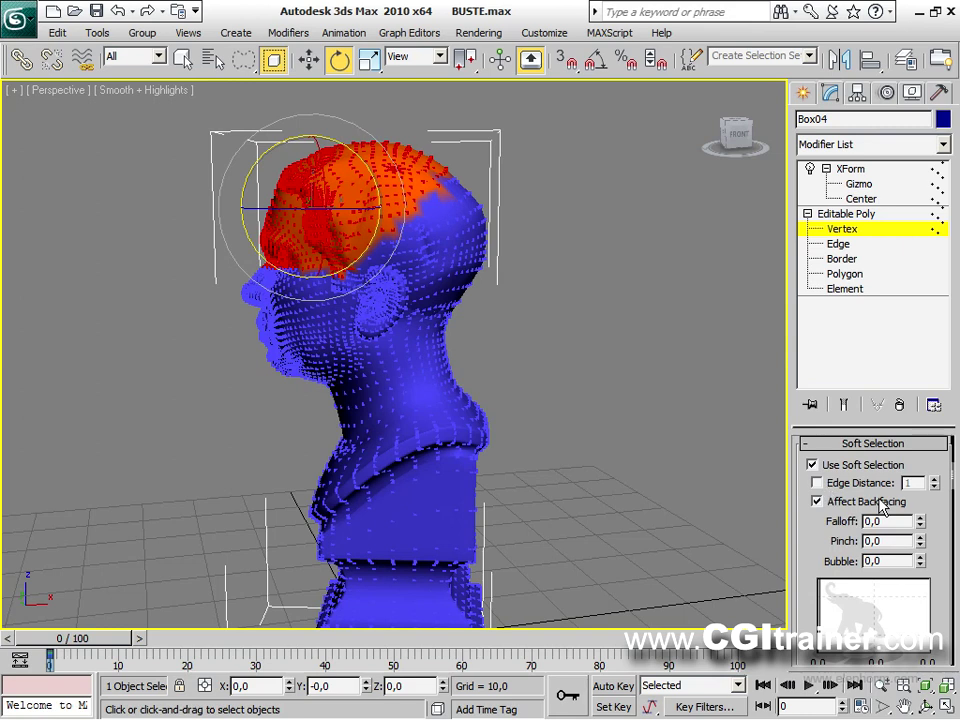
Step: Set the soft selection falloff to 158,66, then show the end result and check the bust at the XForm level
drag(922, 521, 4, 382)
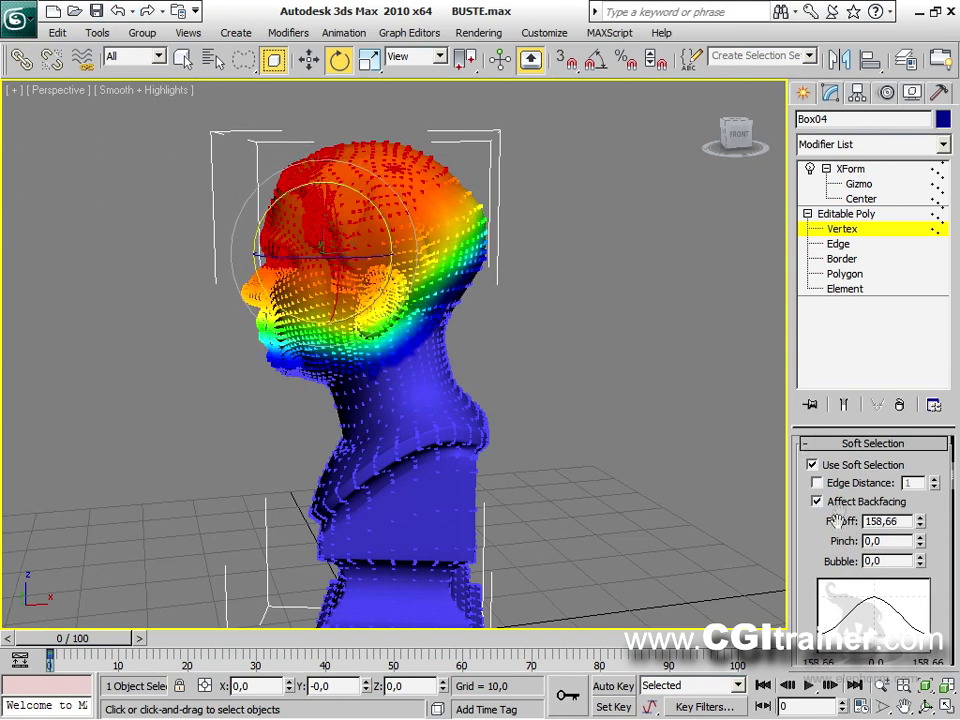
click(843, 404)
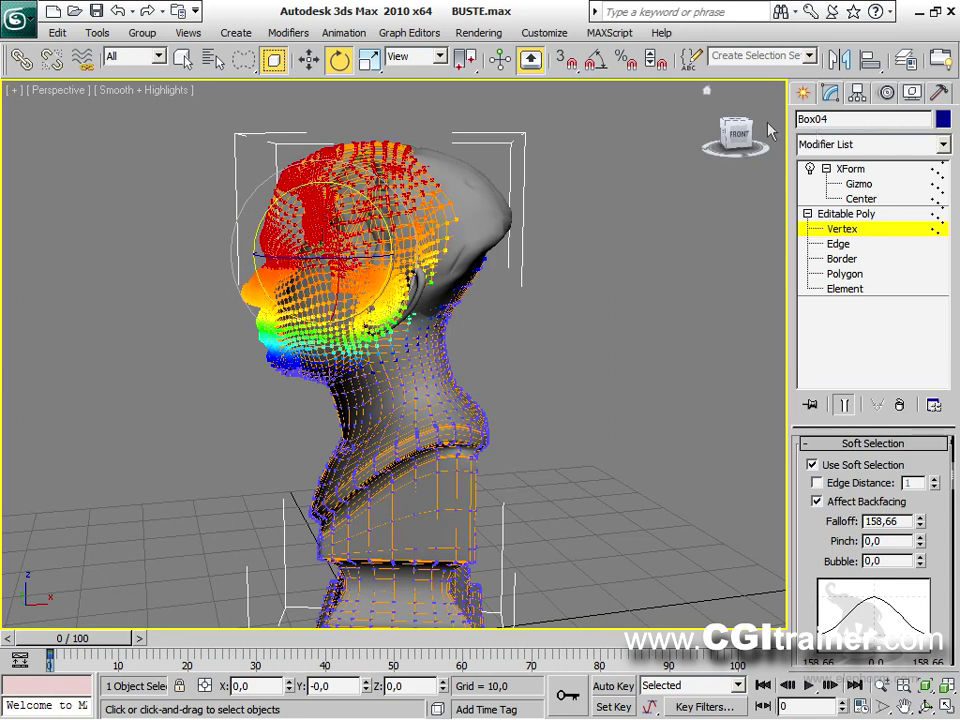
click(864, 172)
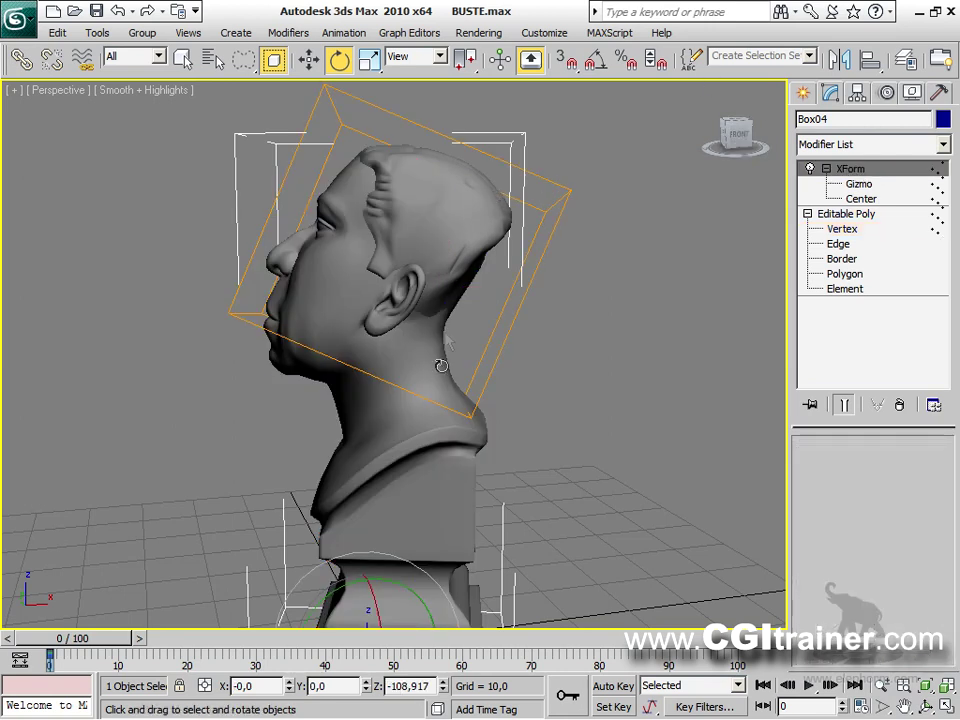
mouse_move(432, 338)
alt+middle_down()
mouse_move(476, 360)
mouse_move(589, 360)
mouse_move(645, 330)
mouse_move(617, 253)
mouse_move(500, 290)
mouse_move(423, 349)
alt+middle_up()
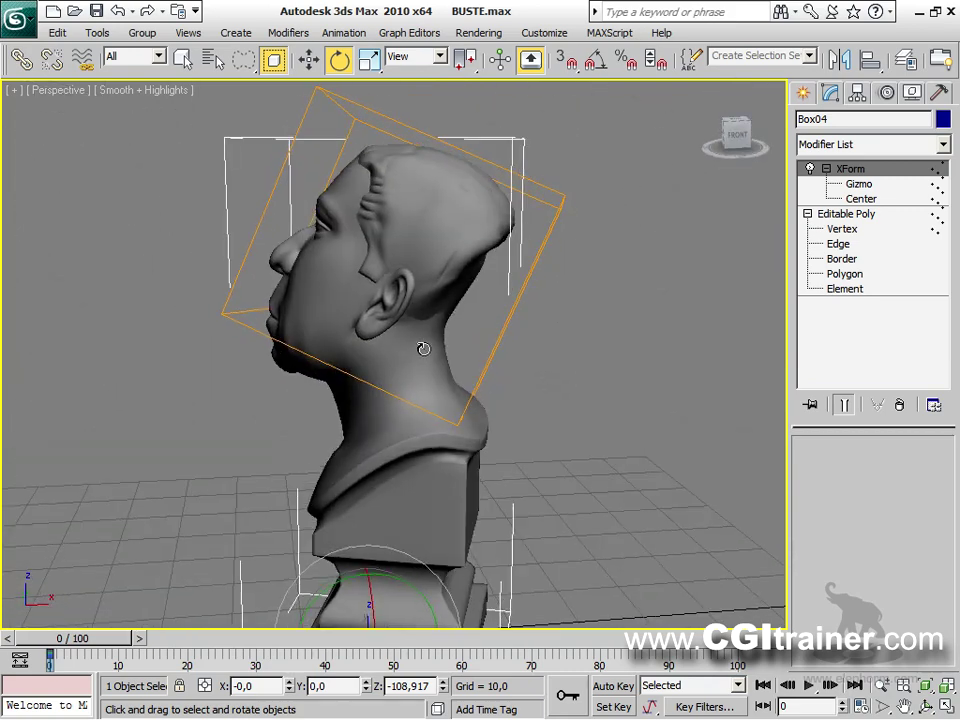
Step: At vertex level with the end result off, paint soft selection over the mouth, jaw, ear and upper neck using brush size 13,5
click(848, 229)
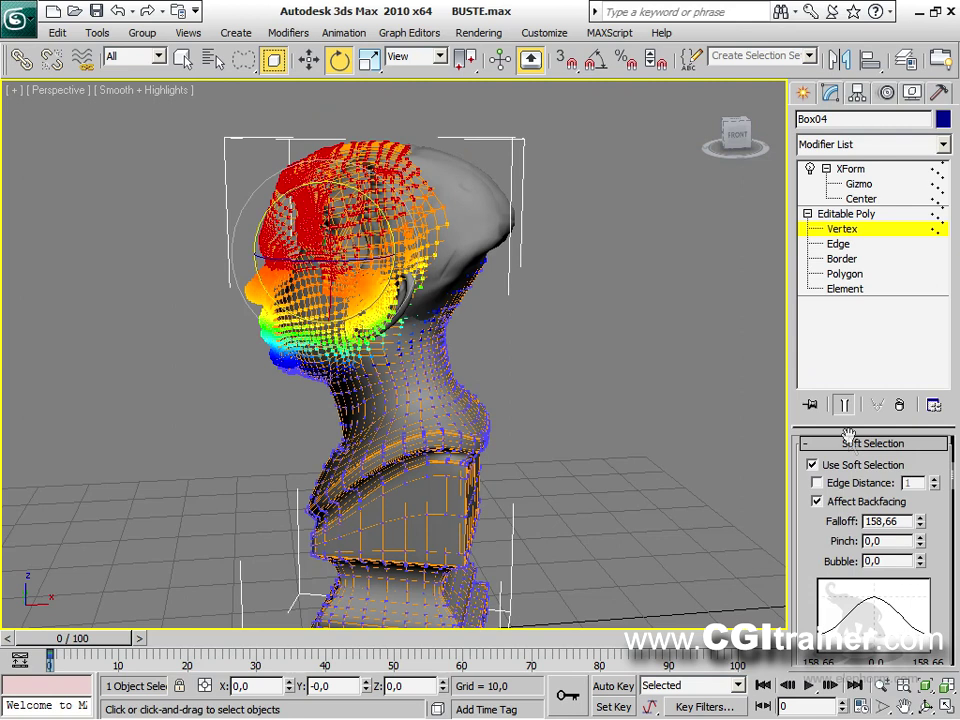
click(845, 405)
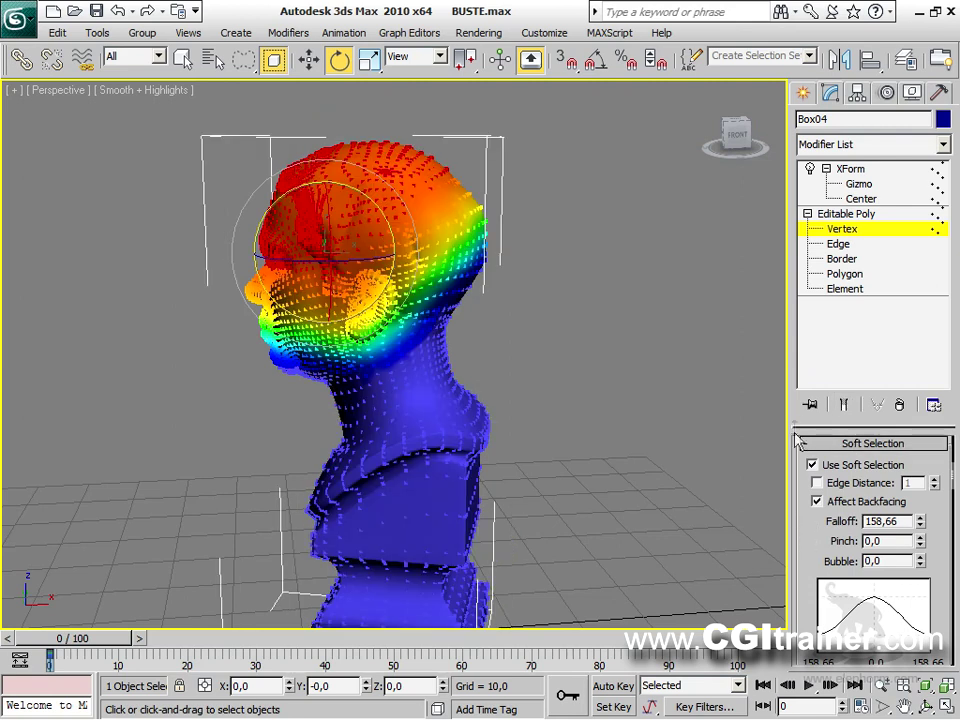
scroll(802, 469, down, 5)
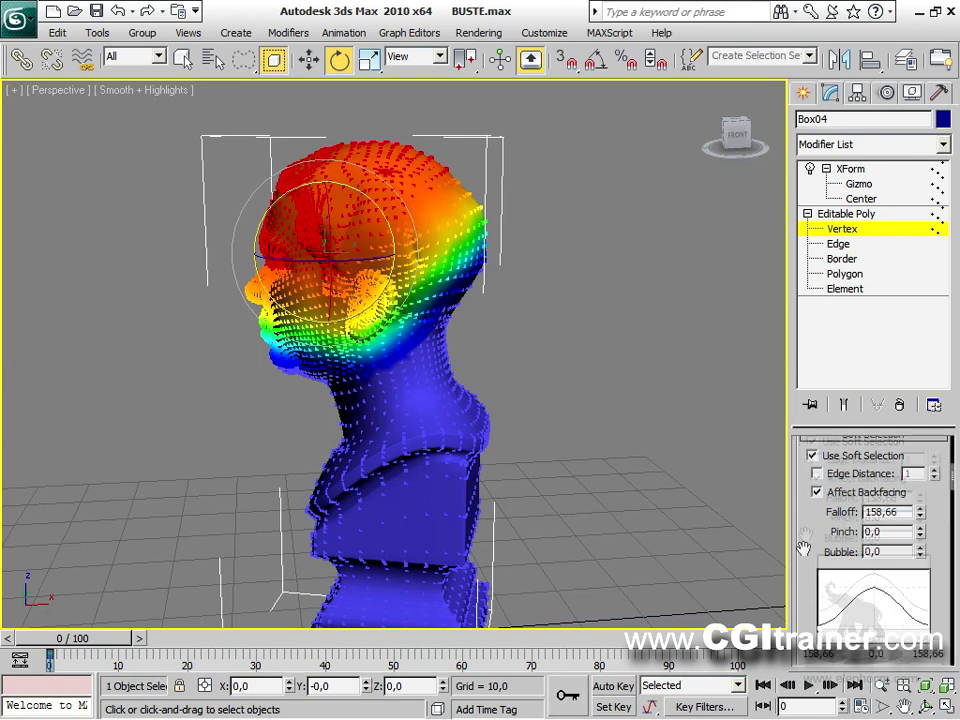
click(832, 510)
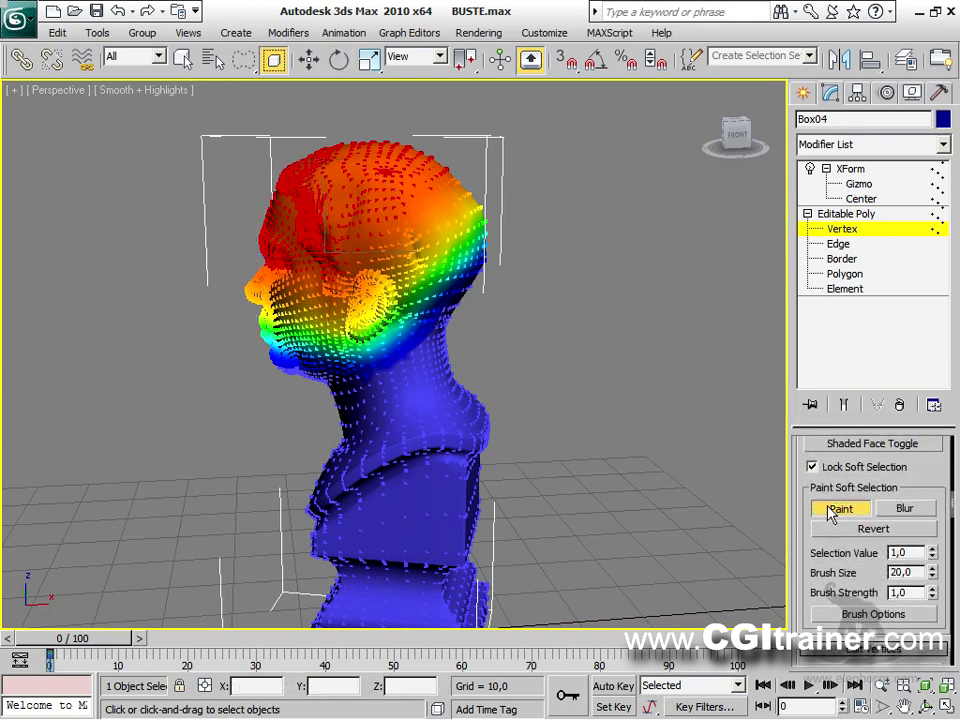
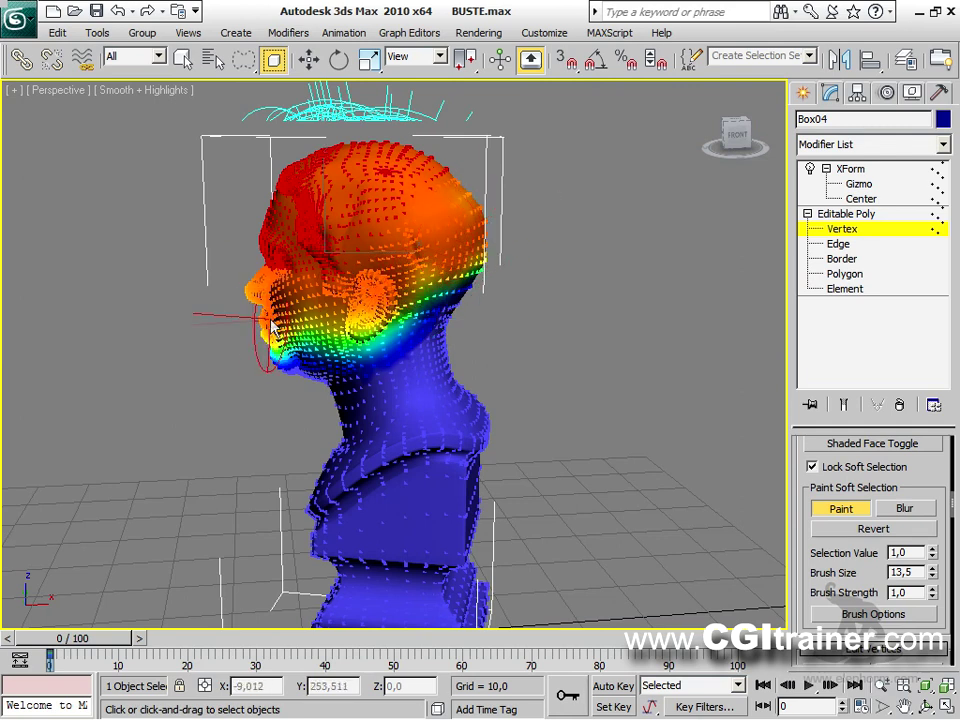
drag(300, 338, 362, 302)
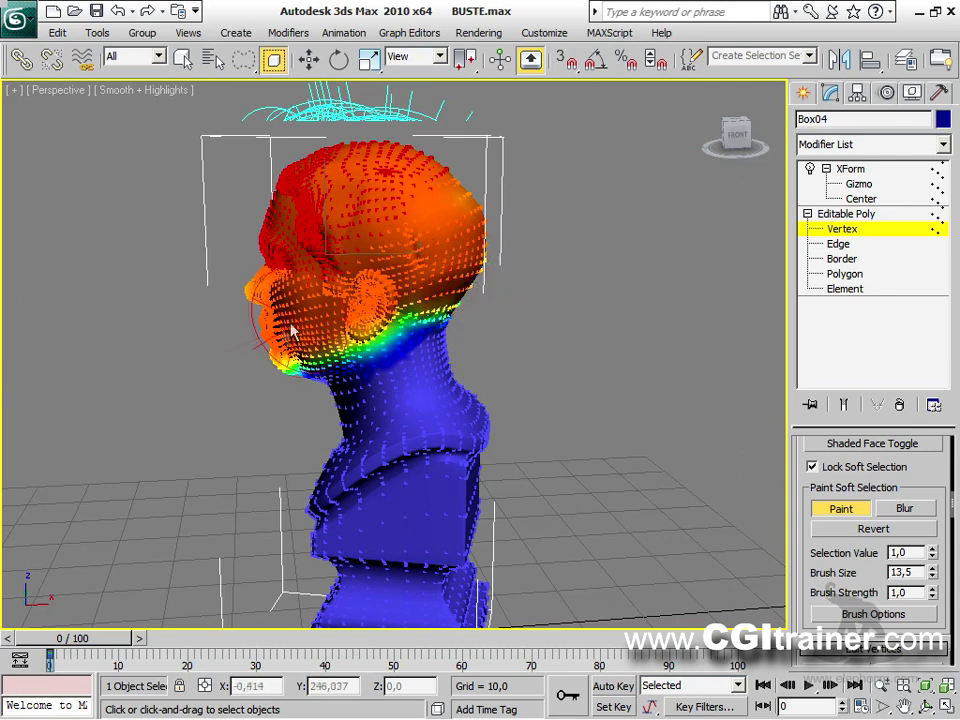
mouse_move(312, 343)
mouse_down()
mouse_move(343, 317)
mouse_move(372, 356)
mouse_move(393, 266)
mouse_move(392, 305)
mouse_move(420, 283)
mouse_up()
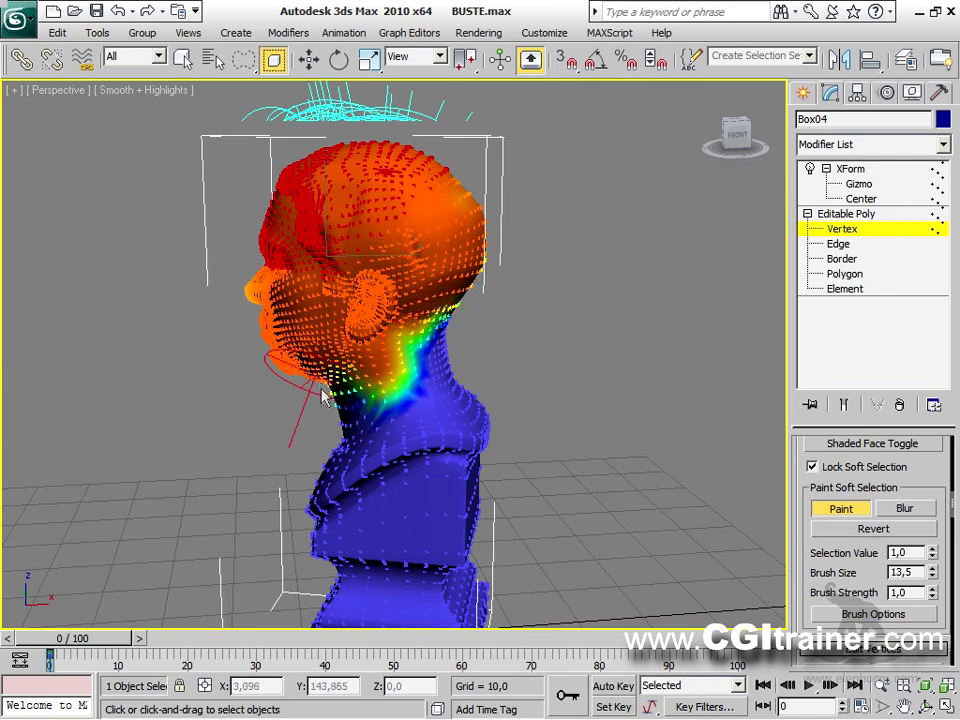
Step: Extend the painted soft selection over the throat and the opposite side of the face and neck
mouse_move(328, 393)
alt+middle_down()
mouse_move(381, 349)
mouse_move(531, 306)
mouse_move(372, 420)
alt+middle_up()
drag(333, 375, 328, 392)
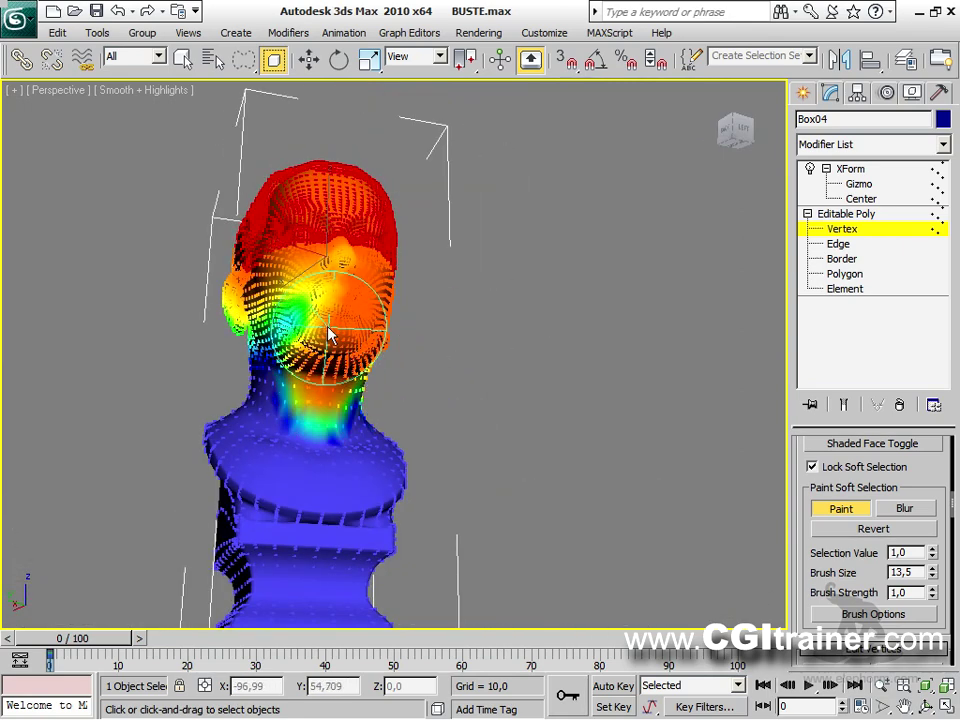
drag(329, 333, 281, 320)
alt+middle_drag(290, 310, 414, 345)
mouse_move(414, 345)
mouse_down()
mouse_move(360, 364)
mouse_move(270, 291)
mouse_move(190, 290)
mouse_move(230, 298)
mouse_move(260, 334)
mouse_up()
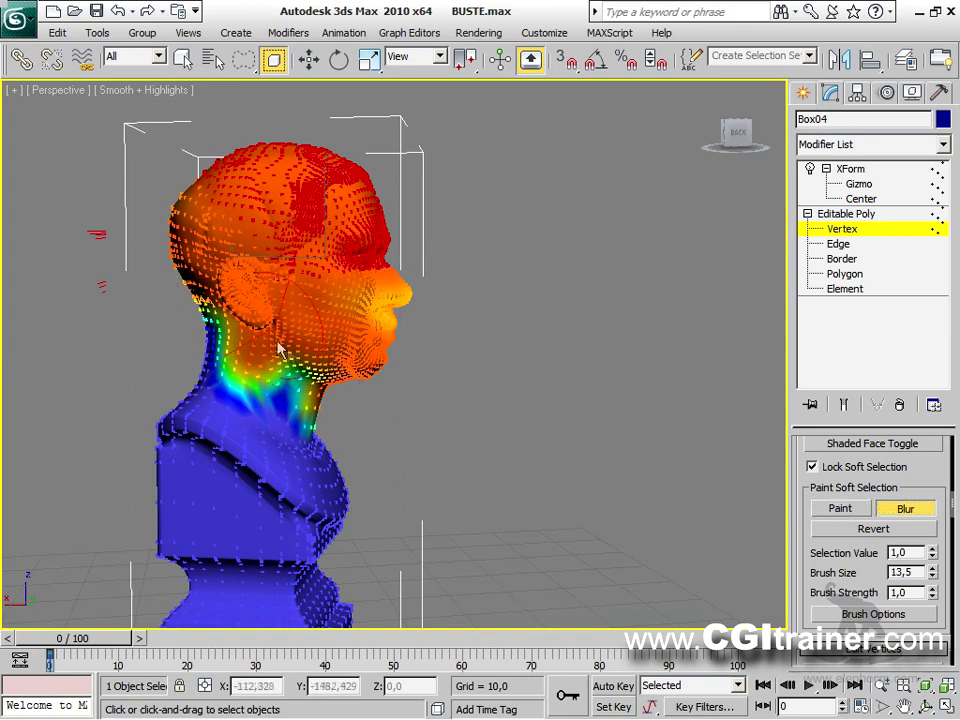
Step: Blur the painted soft selection around the jaw and neck on both sides of the bust
drag(278, 347, 318, 384)
mouse_move(377, 388)
alt+middle_down()
mouse_move(392, 403)
mouse_move(96, 392)
alt+middle_up()
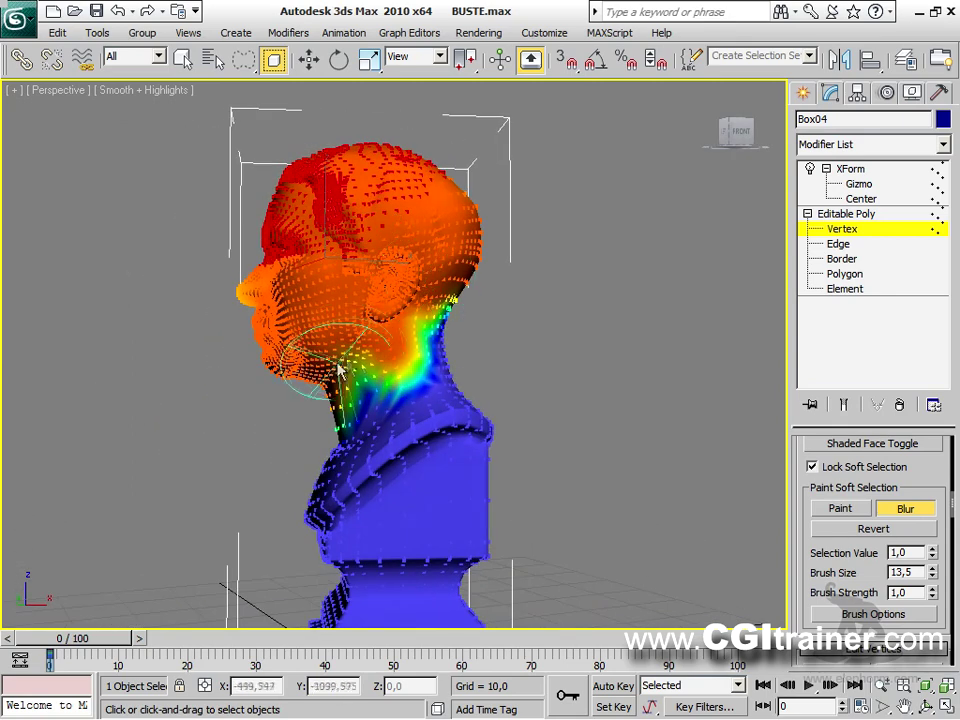
drag(338, 370, 344, 378)
alt+middle_drag(527, 345, 603, 385)
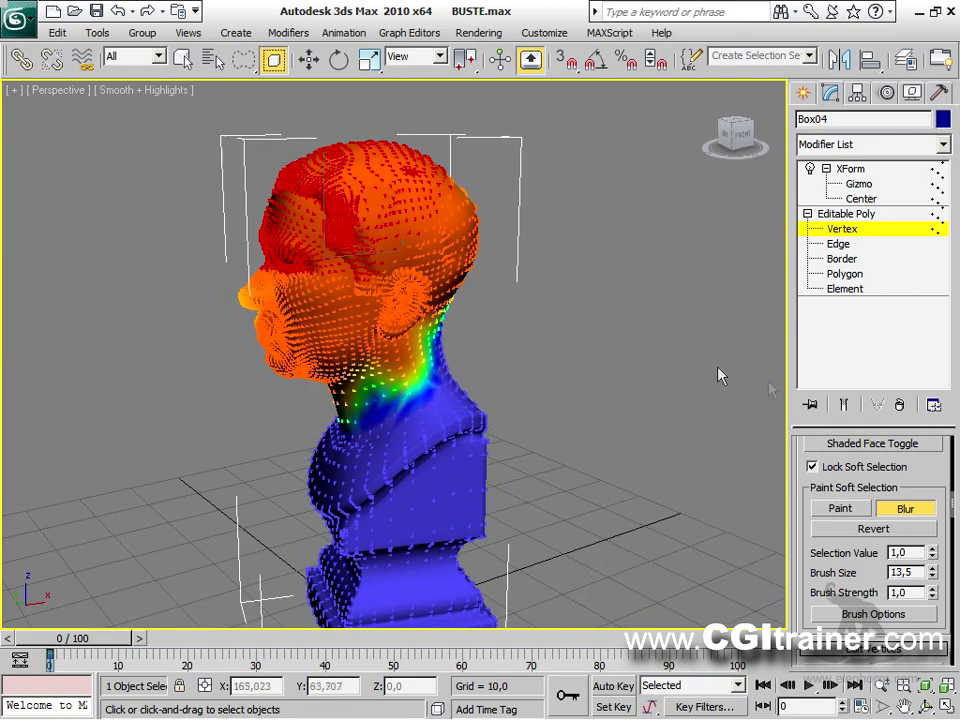
Step: Rotate the XForm gizmo to bring the backward-tilted head upright
click(850, 169)
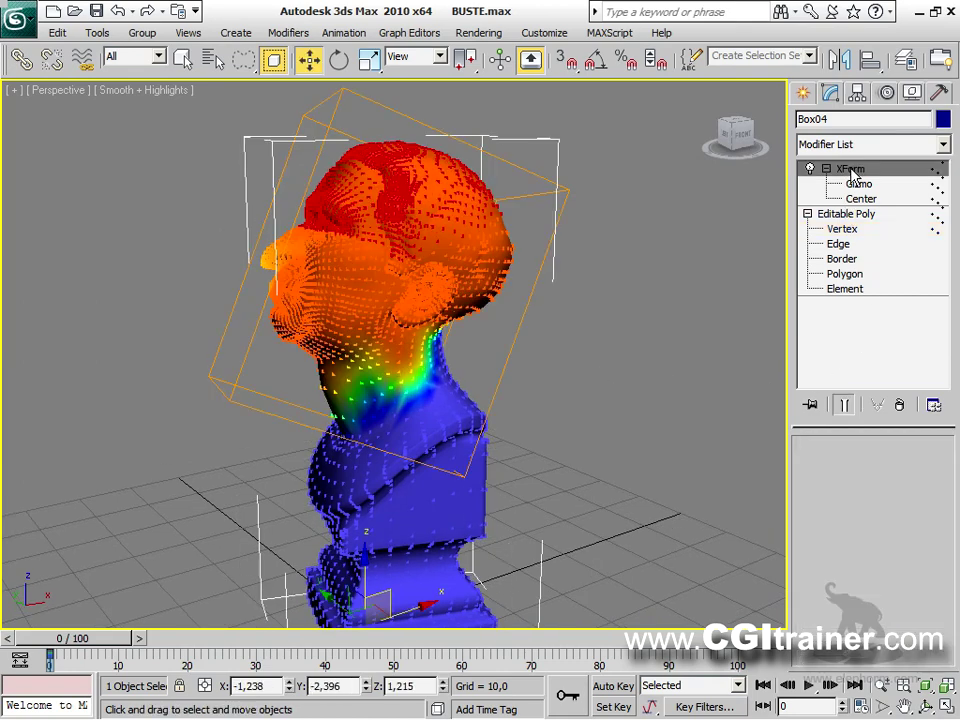
alt+middle_drag(615, 393, 570, 395)
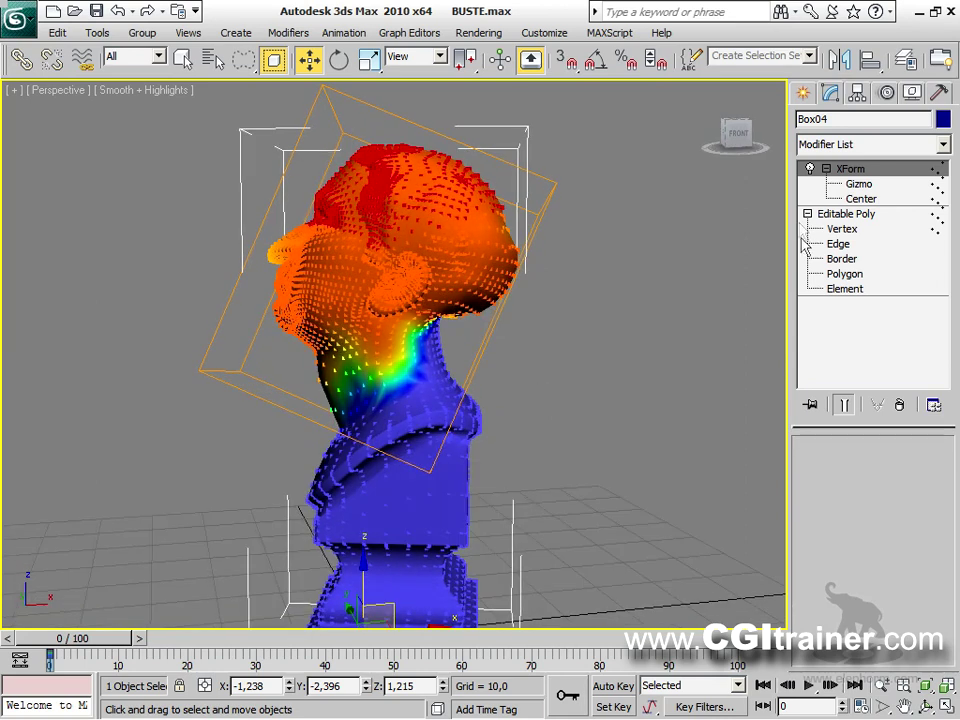
click(859, 184)
right_click(476, 338)
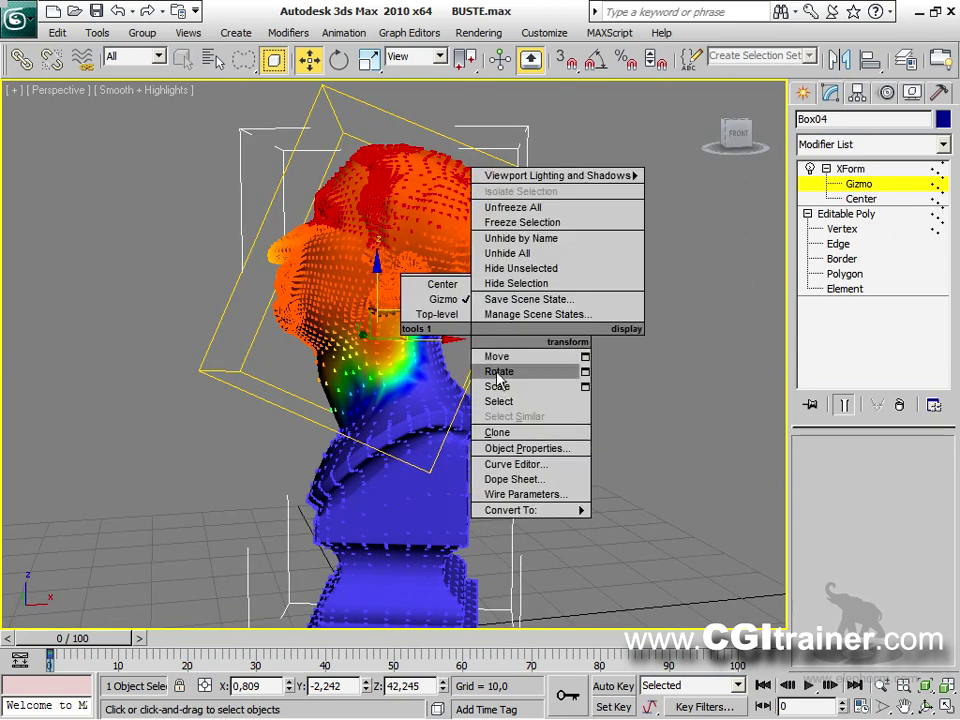
click(499, 371)
drag(439, 319, 428, 272)
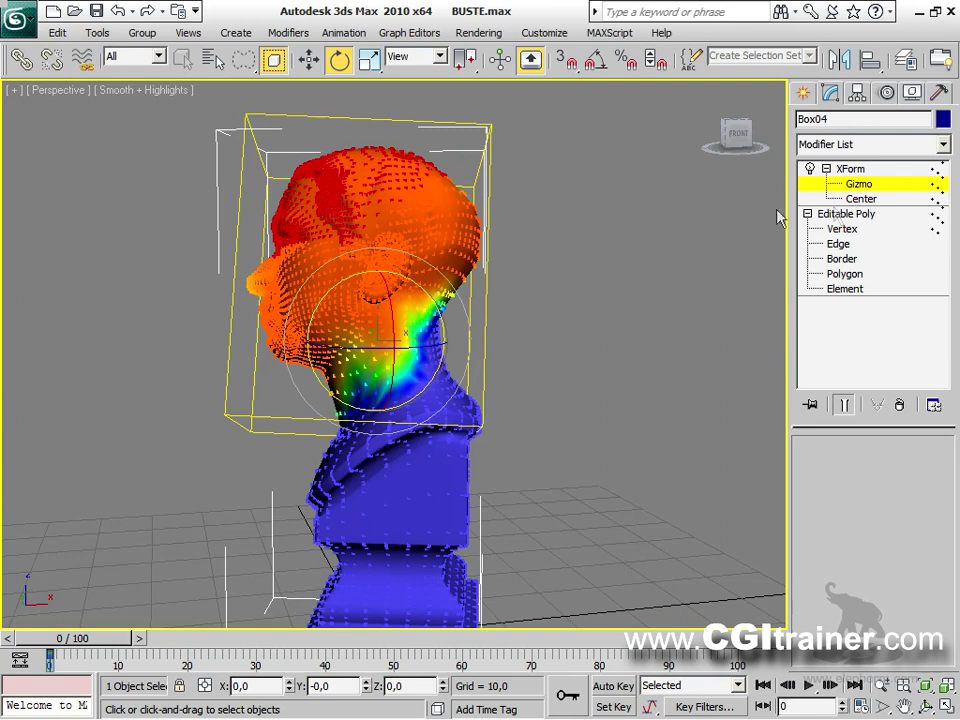
Step: Return to the Editable Poly vertices and paint the soft selection further down the back of the neck
click(846, 230)
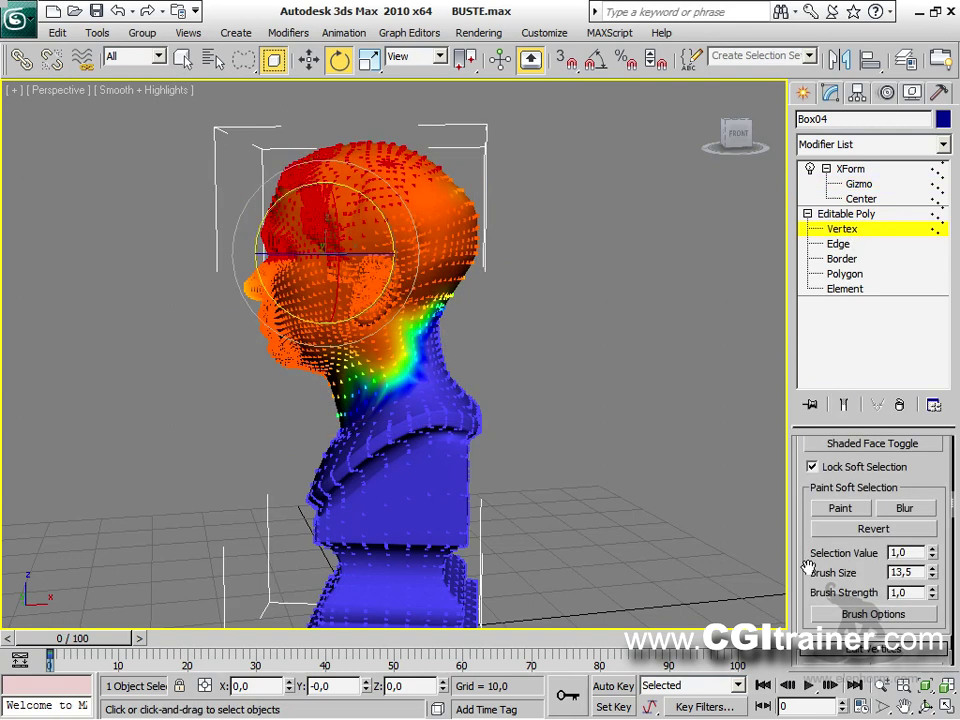
drag(803, 555, 805, 565)
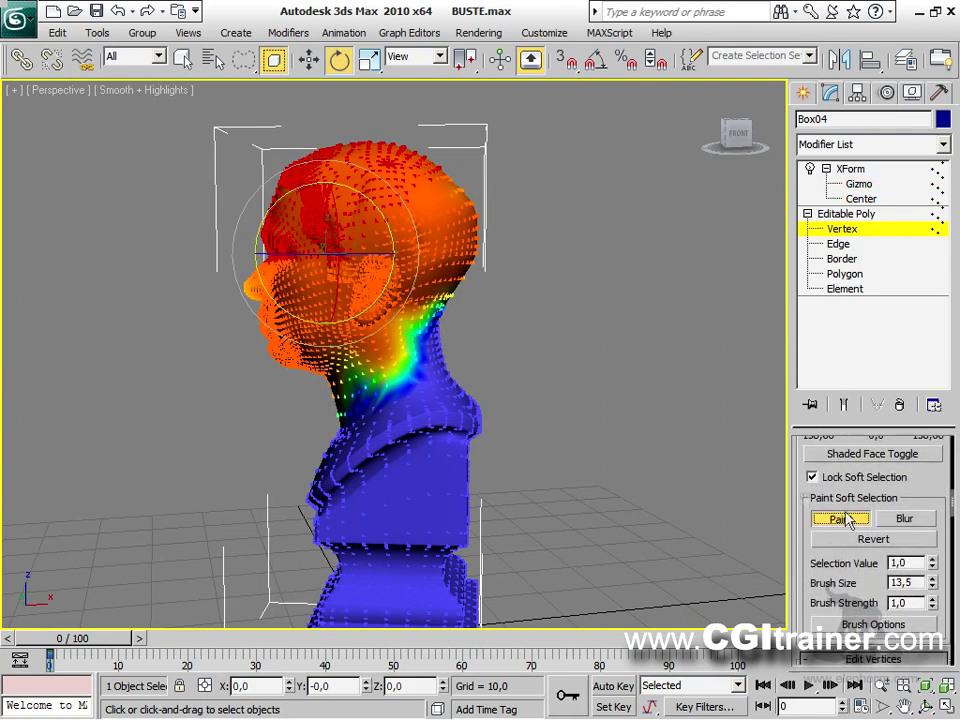
click(848, 519)
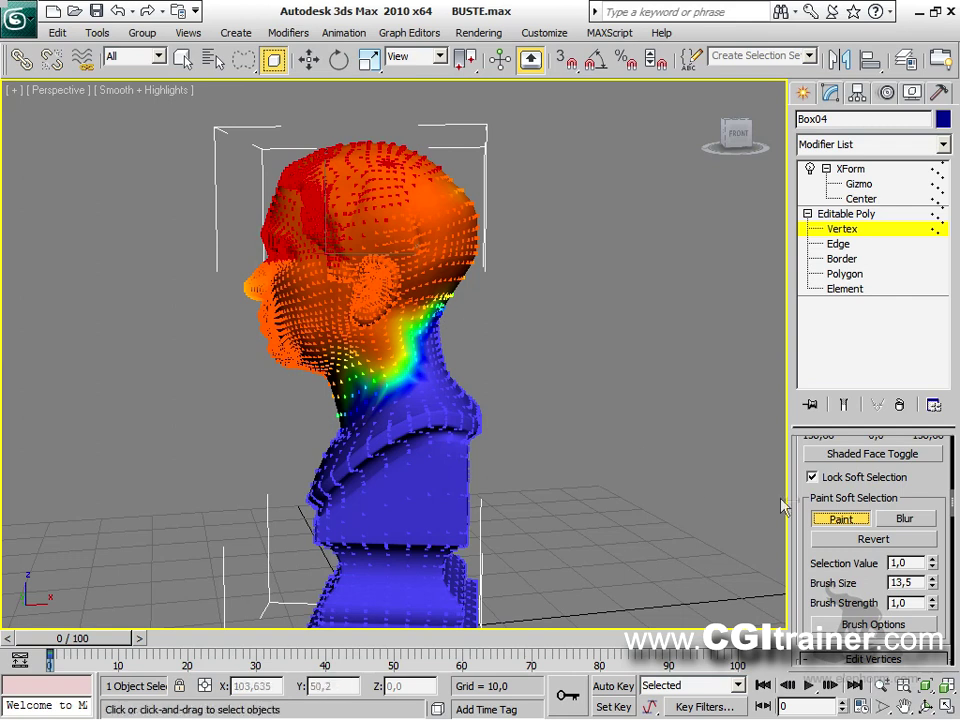
scroll(800, 540, up, 5)
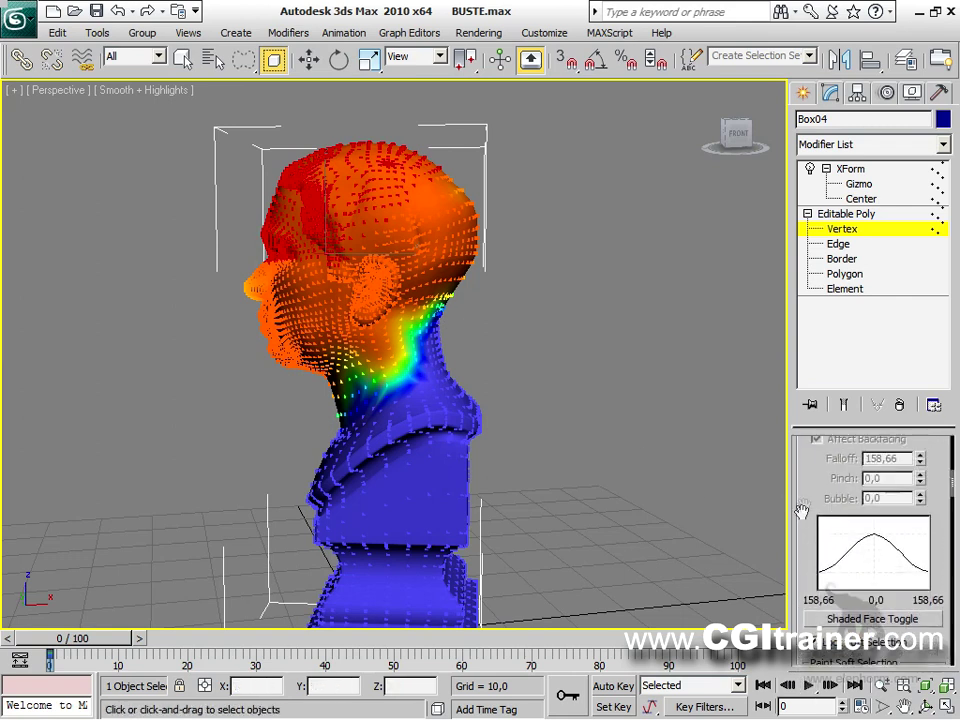
drag(803, 610, 800, 510)
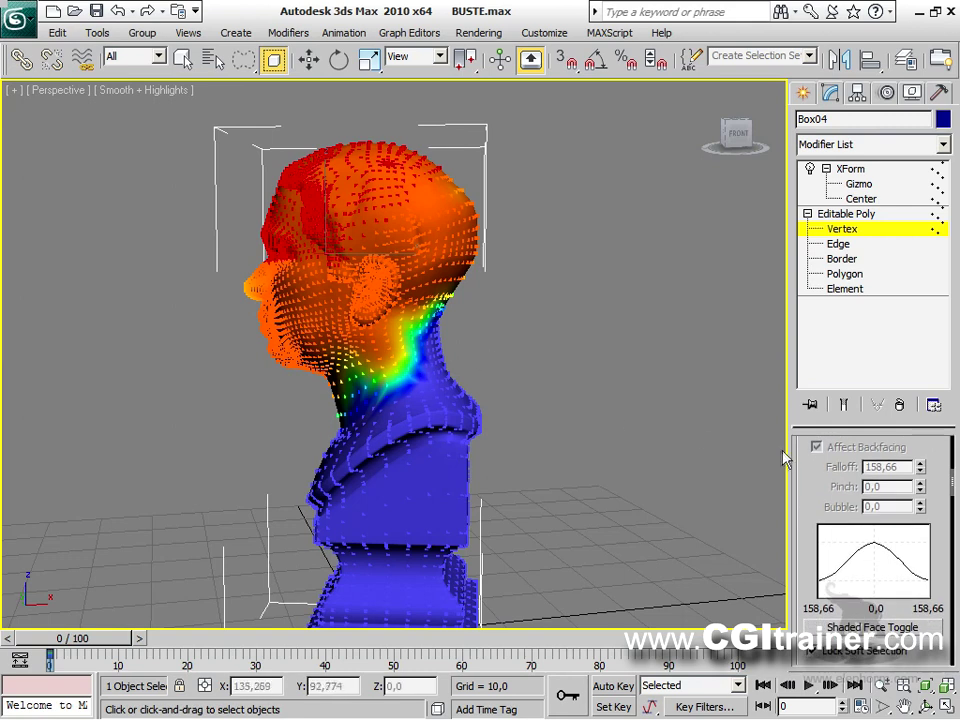
drag(803, 474, 803, 657)
drag(436, 298, 442, 305)
alt+middle_drag(427, 313, 296, 318)
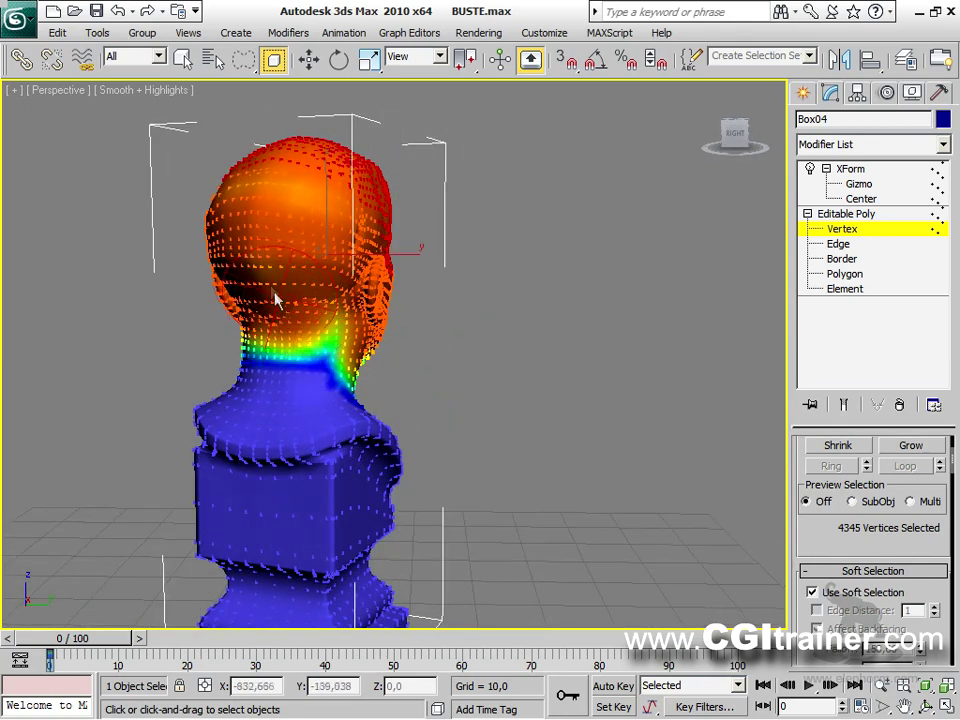
alt+middle_drag(311, 274, 570, 277)
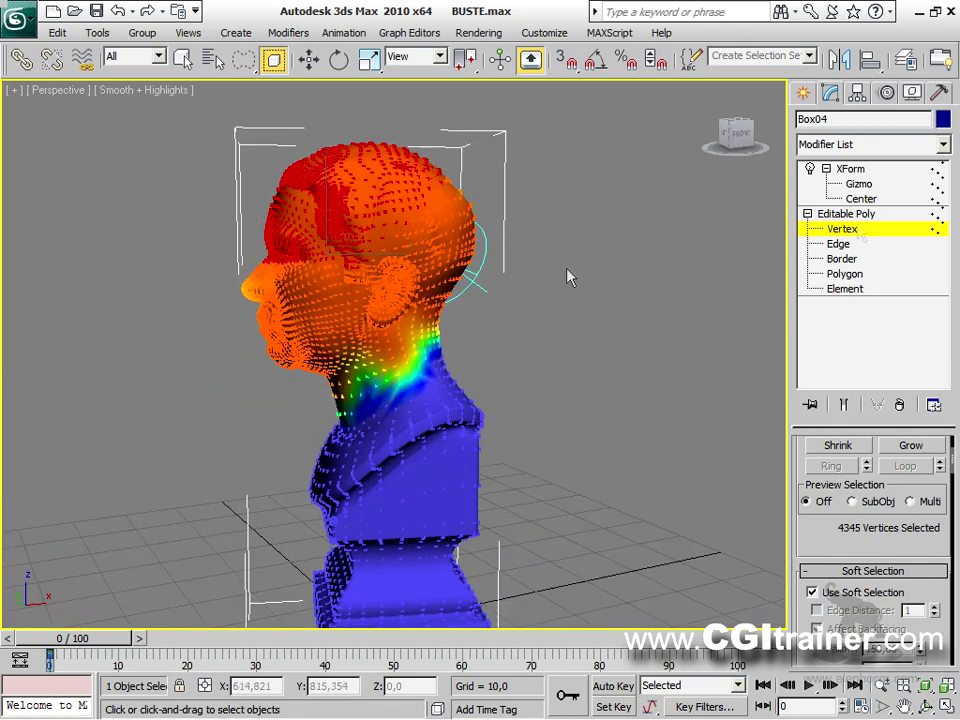
Step: Rotate the XForm gizmo again to tilt the head forward and back from the side view
click(858, 171)
key(w)
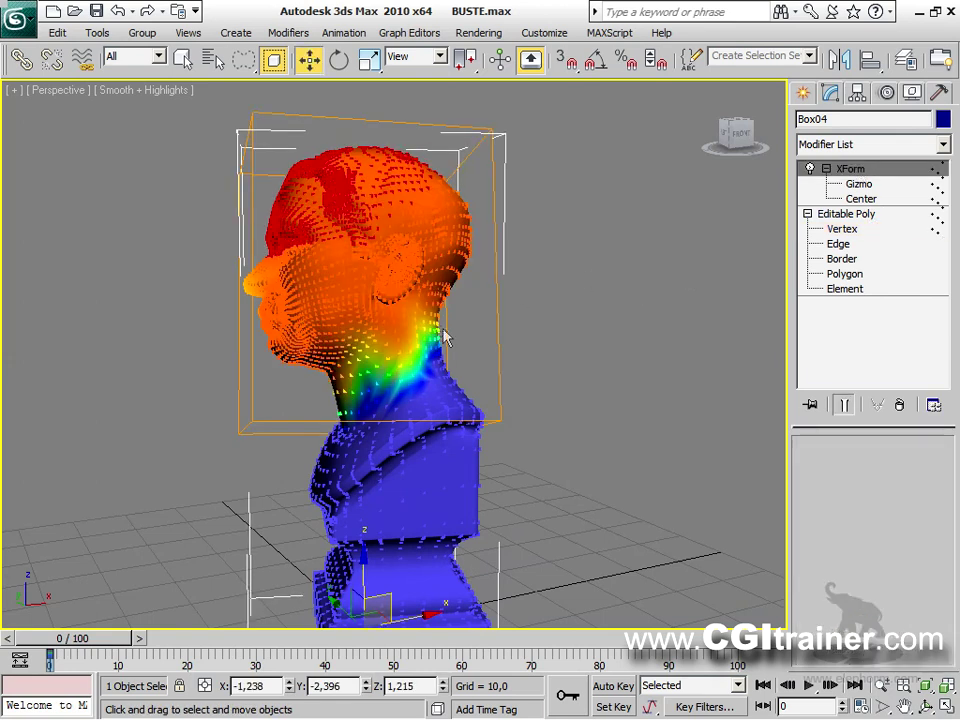
right_click(542, 291)
click(567, 331)
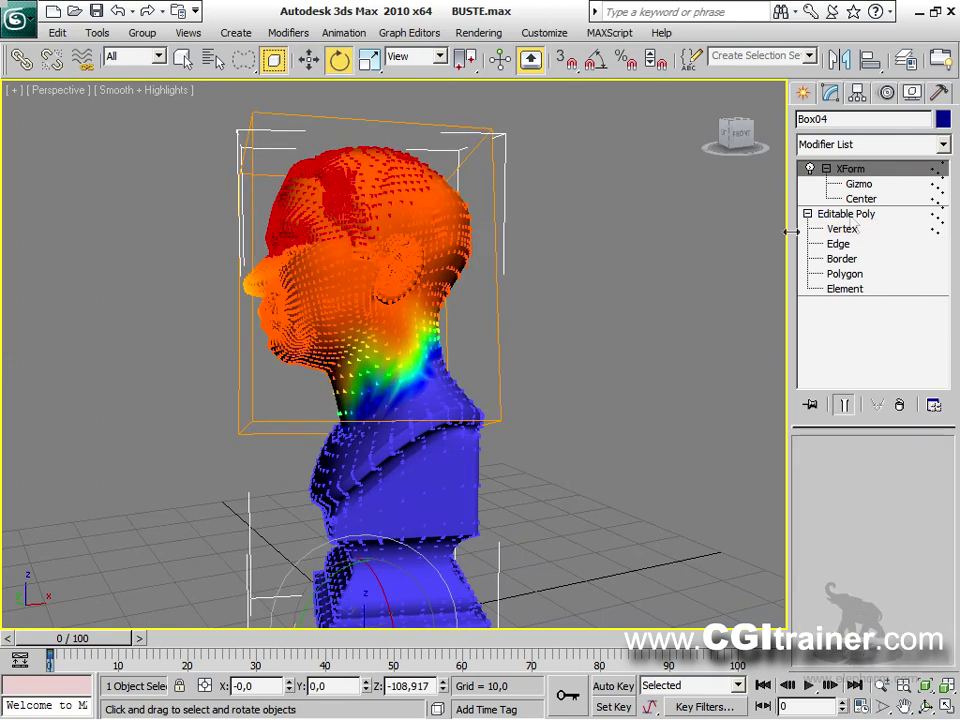
click(858, 186)
drag(340, 287, 415, 289)
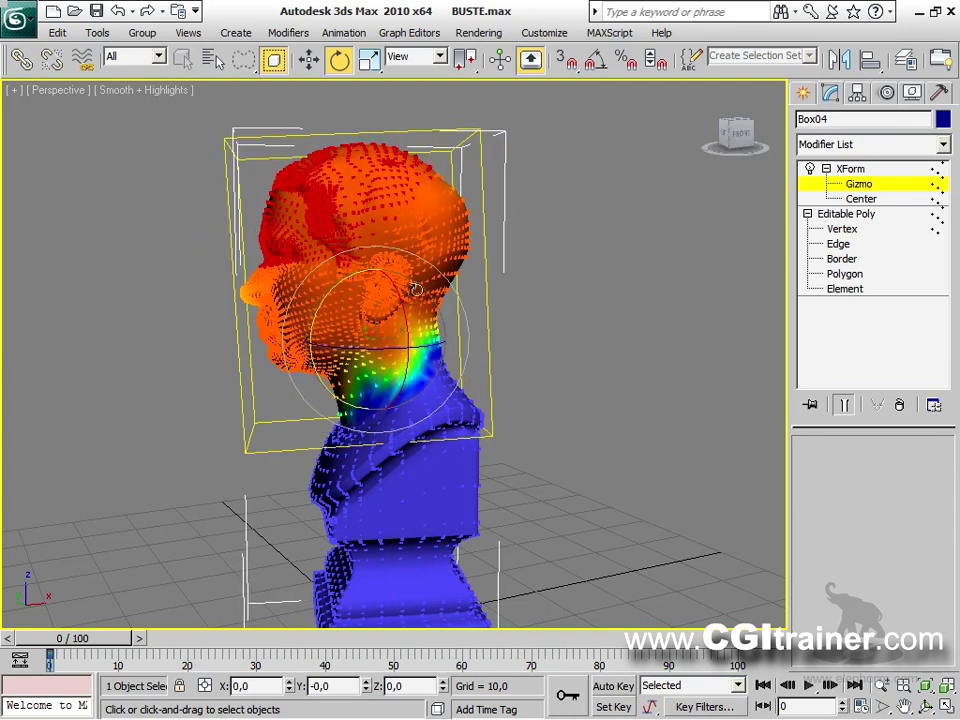
drag(348, 281, 385, 268)
Step: Rotate the XForm gizmo from the front view, leaving the head turned to one side
alt+middle_drag(385, 268, 461, 308)
drag(420, 290, 439, 302)
alt+middle_drag(439, 302, 452, 330)
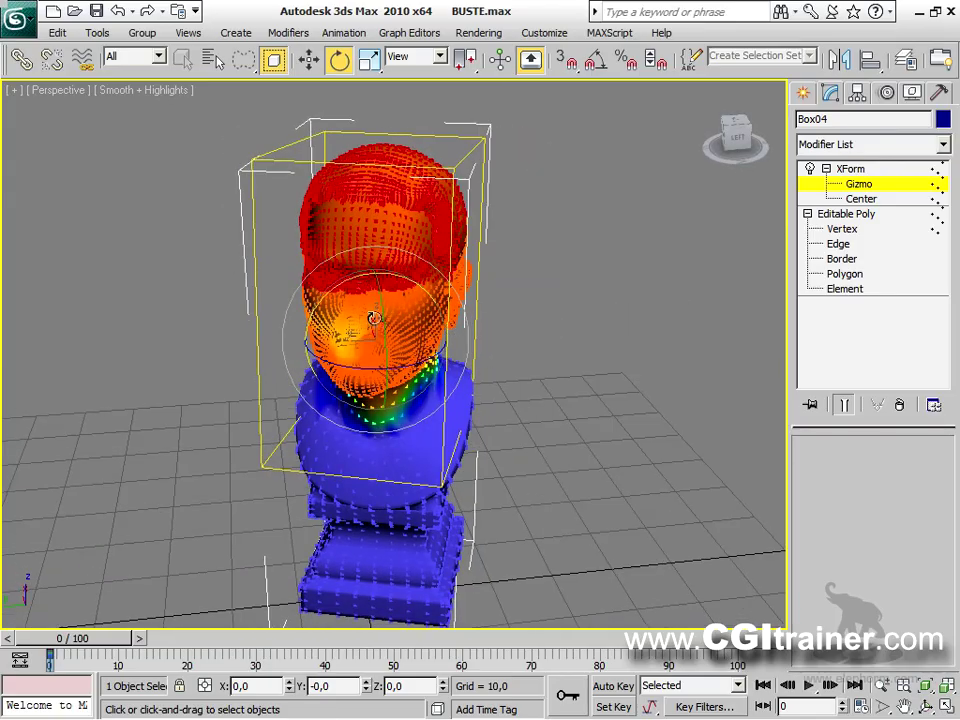
drag(381, 318, 383, 323)
mouse_move(503, 328)
alt+middle_down()
mouse_move(470, 326)
mouse_move(536, 317)
mouse_move(519, 315)
alt+middle_up()
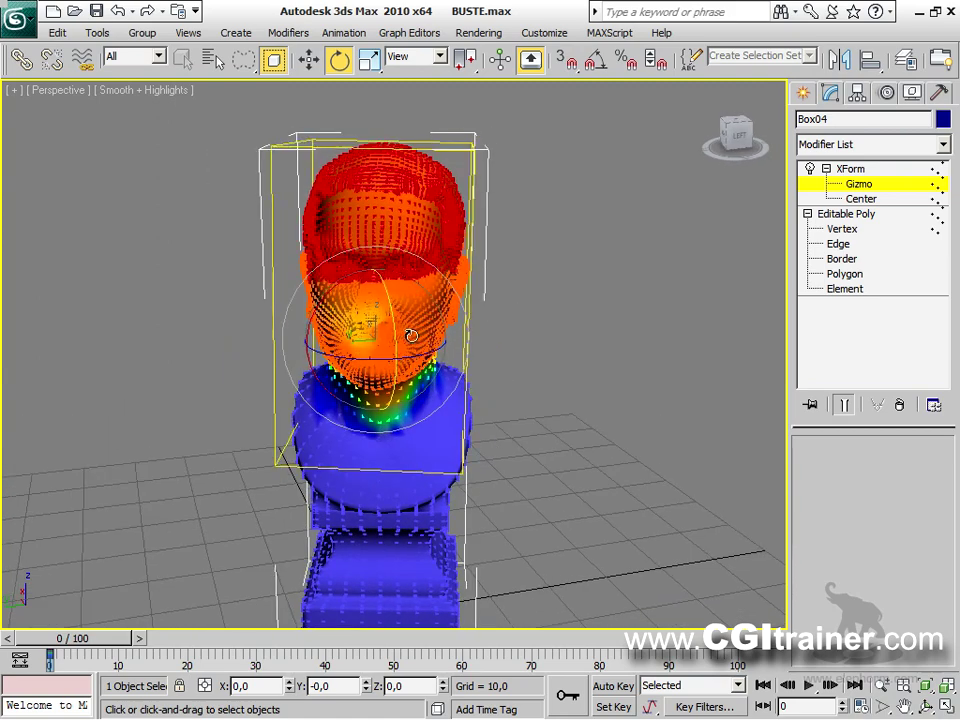
drag(415, 355, 415, 312)
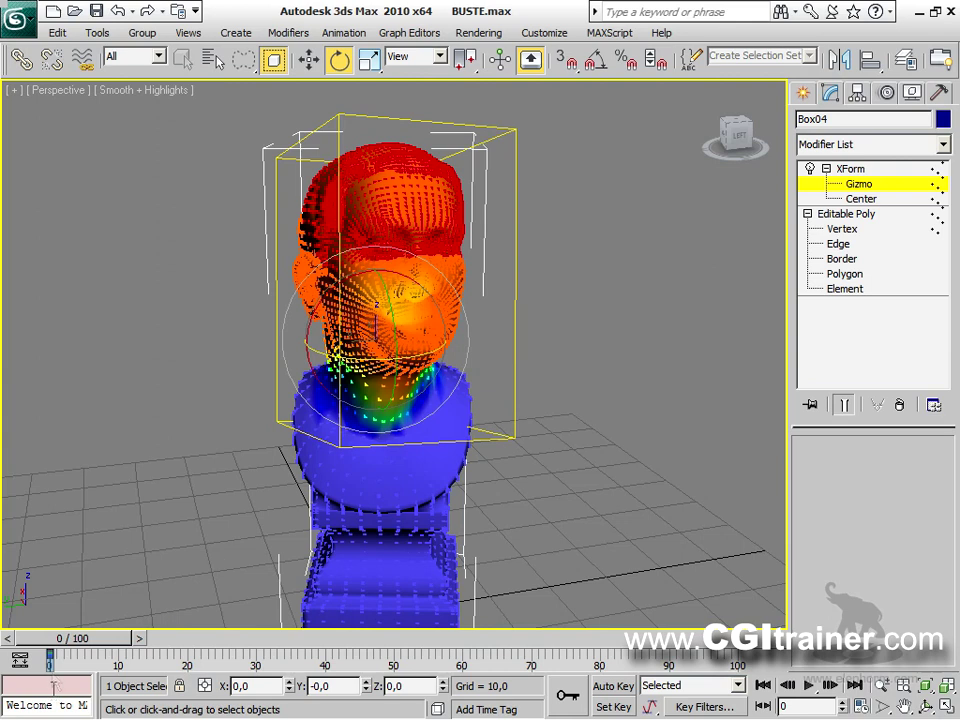
Step: Turn on Auto Key and rotate the XForm gizmo at frames 24 and 49 to animate the head turning
key(q)
drag(88, 640, 247, 642)
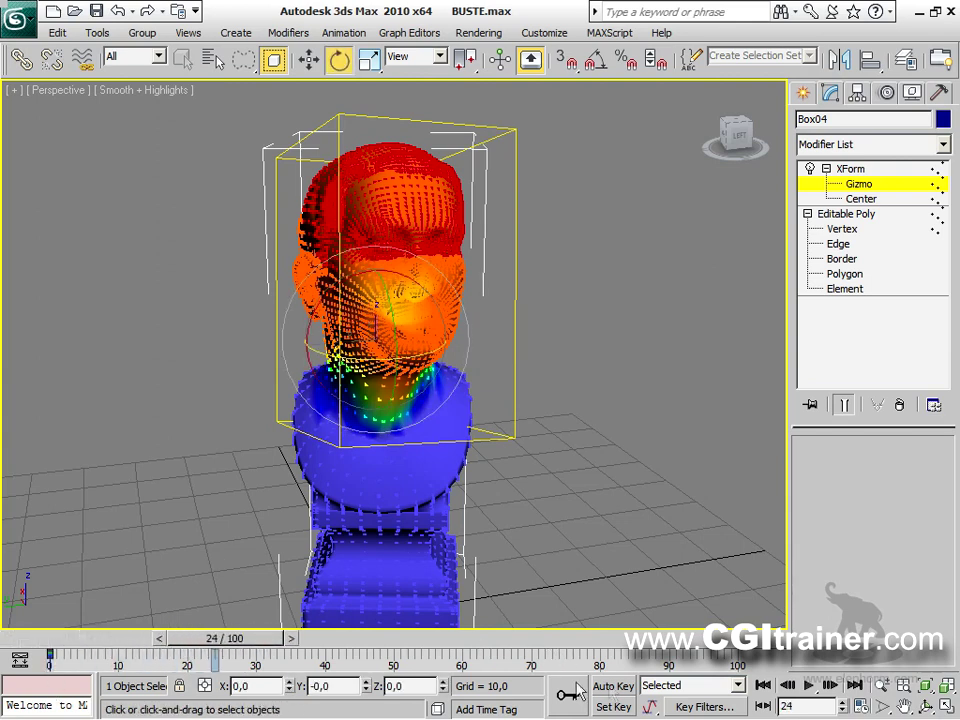
key(n)
drag(409, 360, 300, 512)
drag(257, 640, 383, 640)
drag(358, 300, 338, 326)
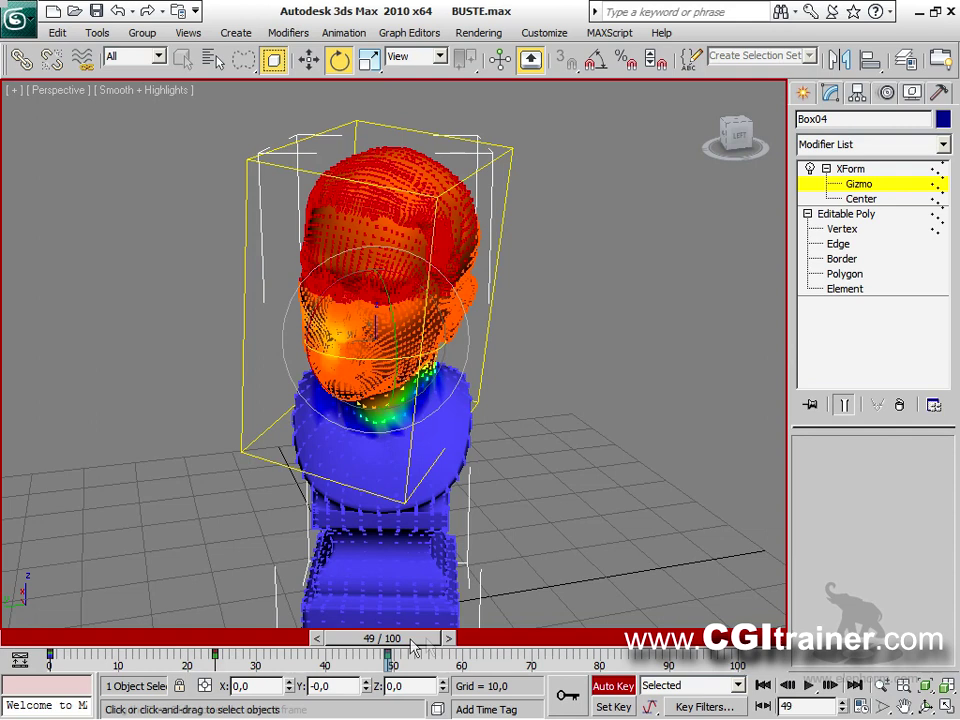
Step: Rotate the XForm gizmo at frame 60 to key another head pose, then advance to frame 68
drag(412, 640, 455, 640)
drag(418, 323, 404, 293)
drag(455, 640, 505, 640)
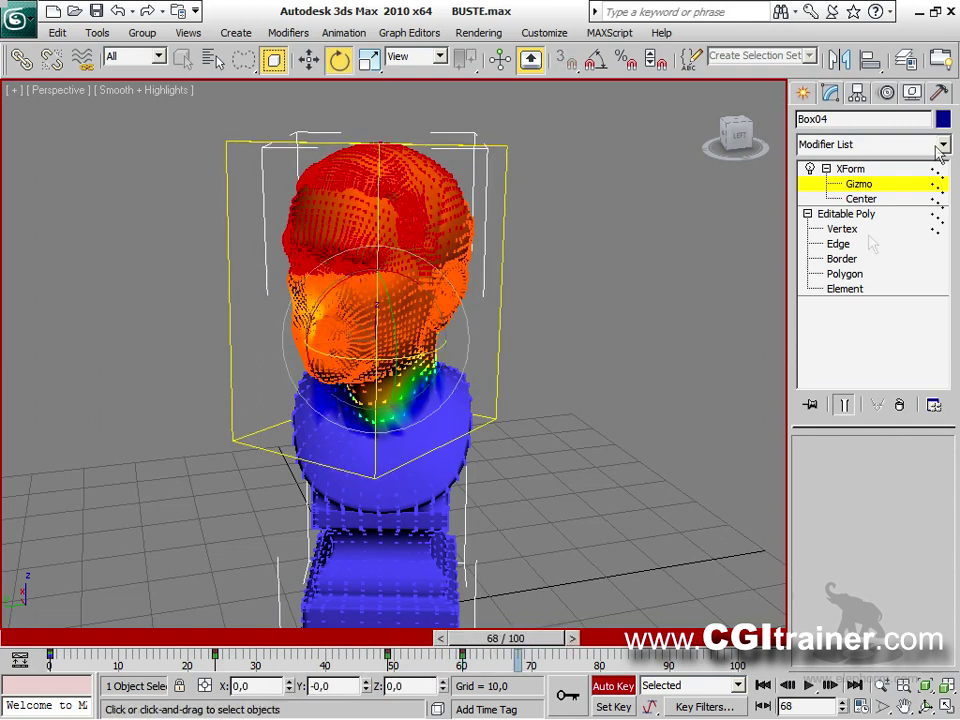
Step: Rotate the XForm gizmo at frame 68 to key a further head turn and tilt, then return to frame 0
drag(340, 360, 427, 358)
drag(410, 312, 424, 321)
drag(525, 650, 45, 600)
key(e)
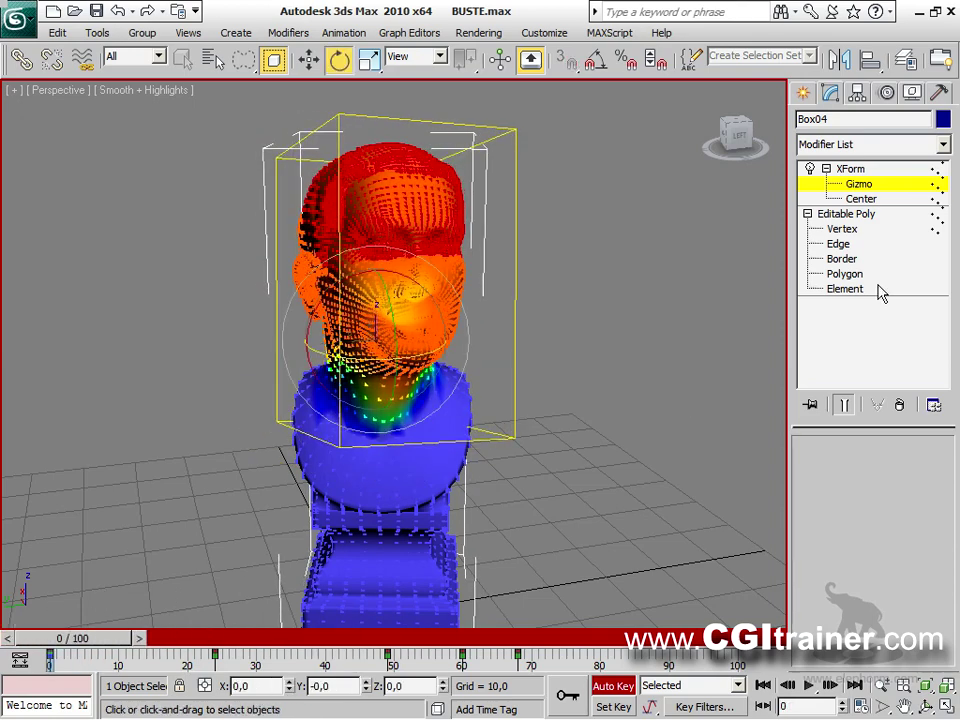
Step: Leave the gizmo level, turn off Auto Key, deselect the bust and scrub the timeline to check the head animation
click(849, 171)
click(616, 686)
click(632, 465)
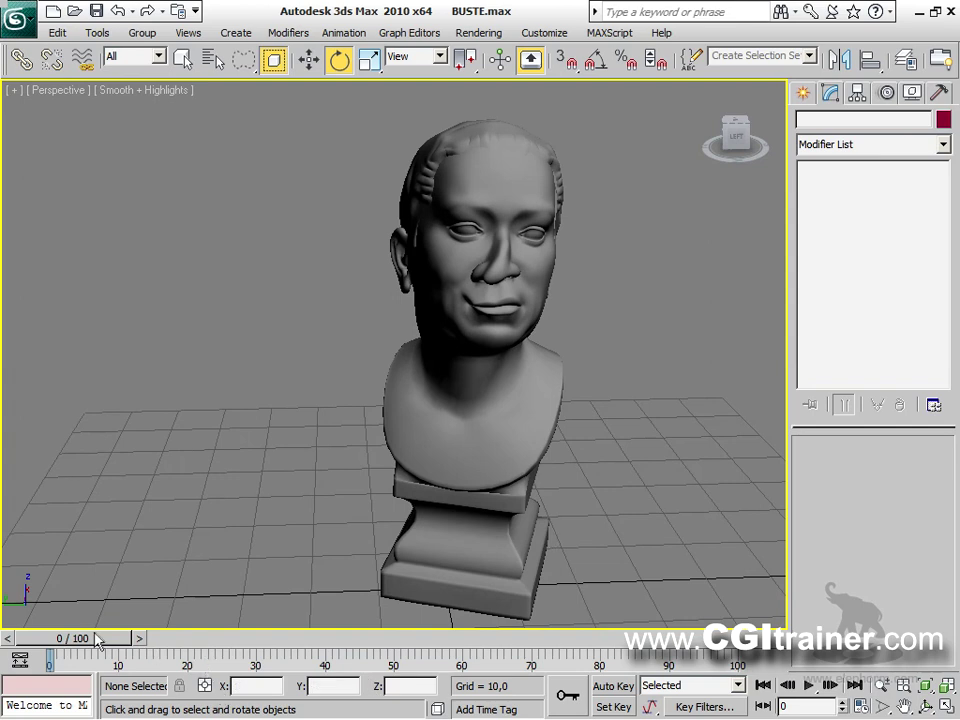
drag(97, 641, 45, 645)
key(e)
Step: Paint soft selection at value 1,0 over the bust's nose and mouth vertices, then return to the XForm modifier
alt+middle_drag(495, 343, 538, 331)
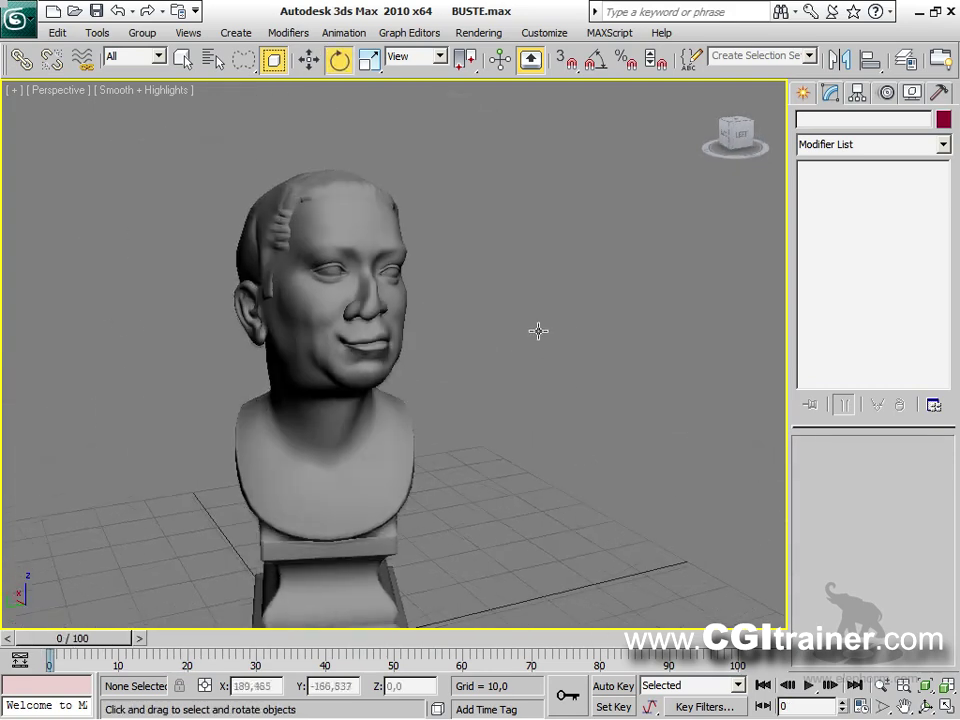
scroll(407, 467, up, 5)
middle_drag(407, 467, 362, 390)
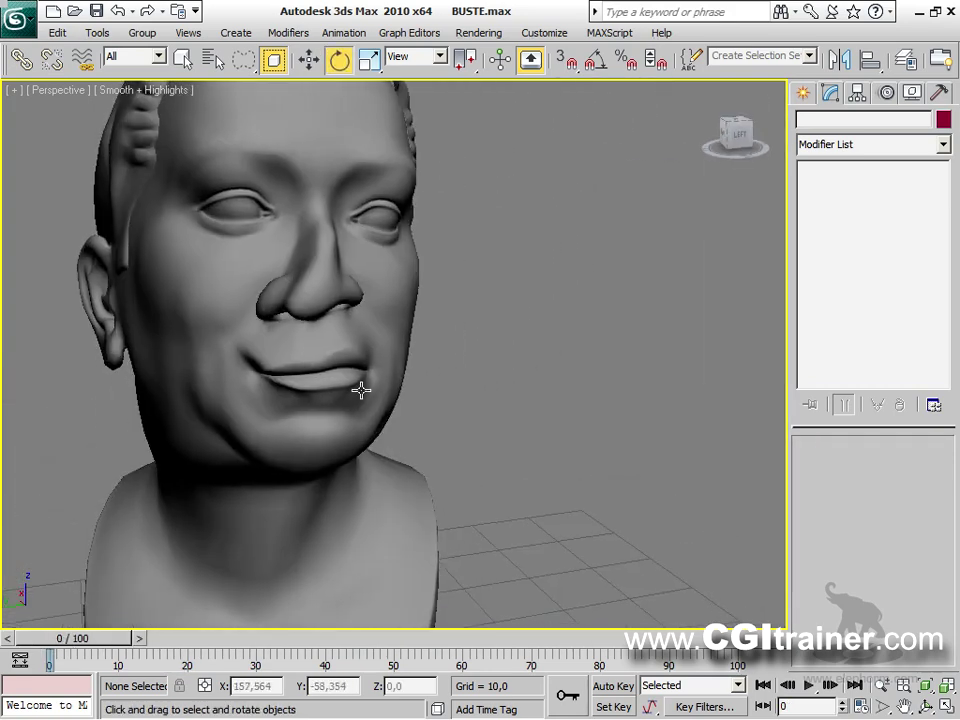
click(417, 280)
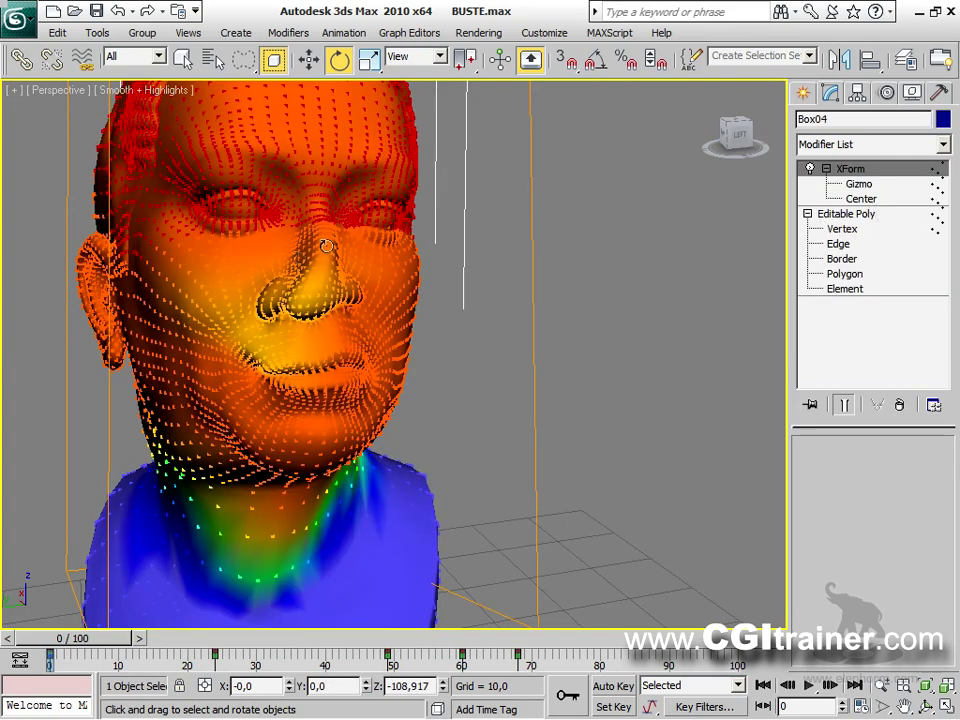
alt+middle_drag(331, 364, 451, 322)
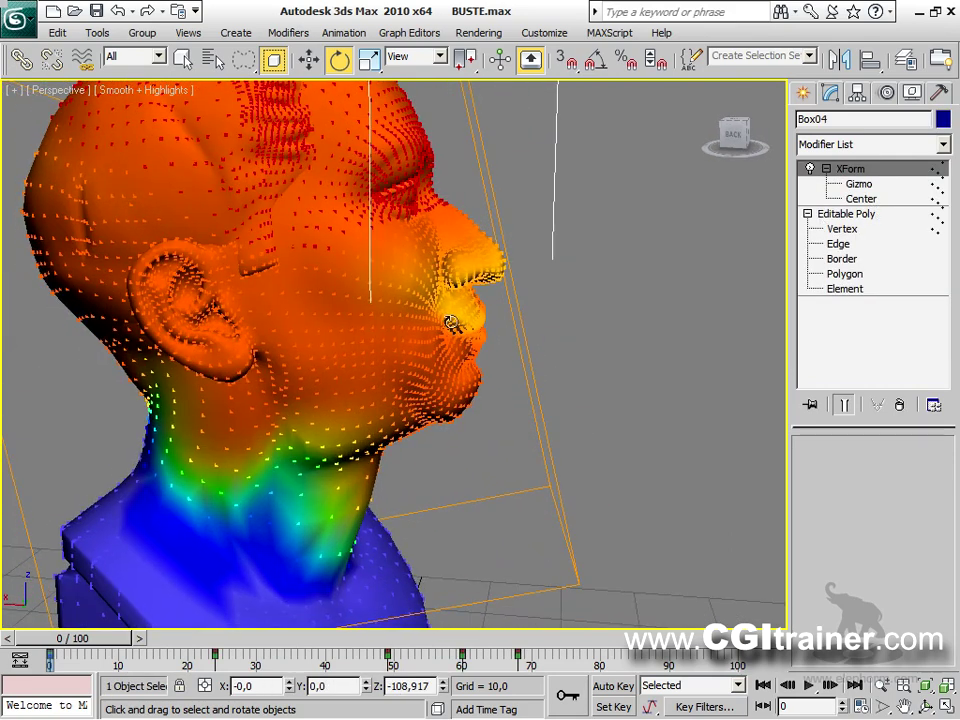
click(838, 232)
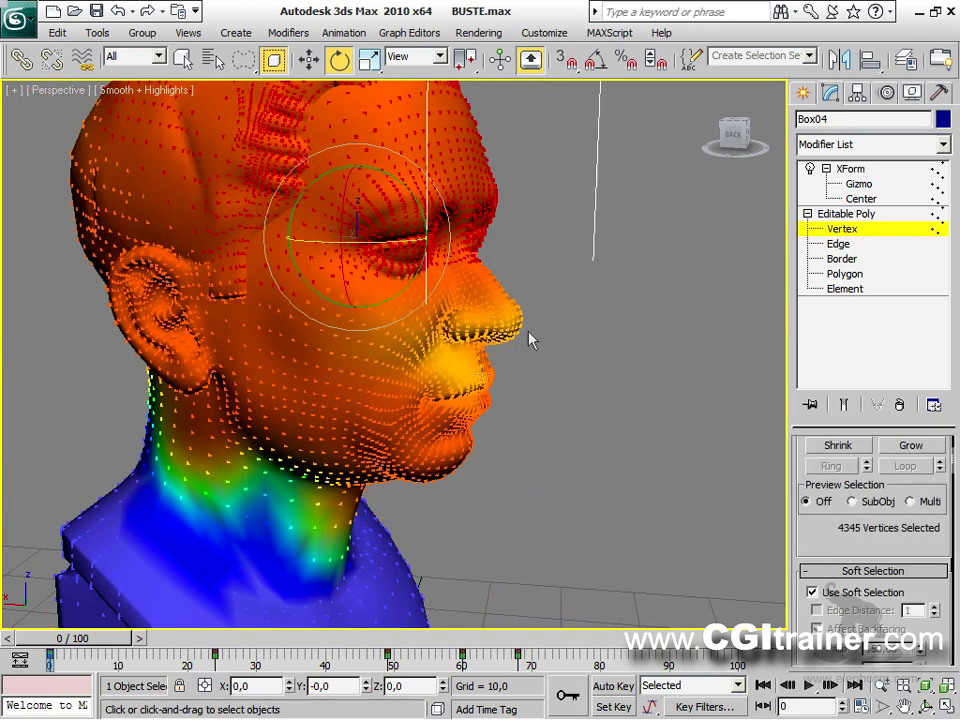
scroll(789, 535, down, 5)
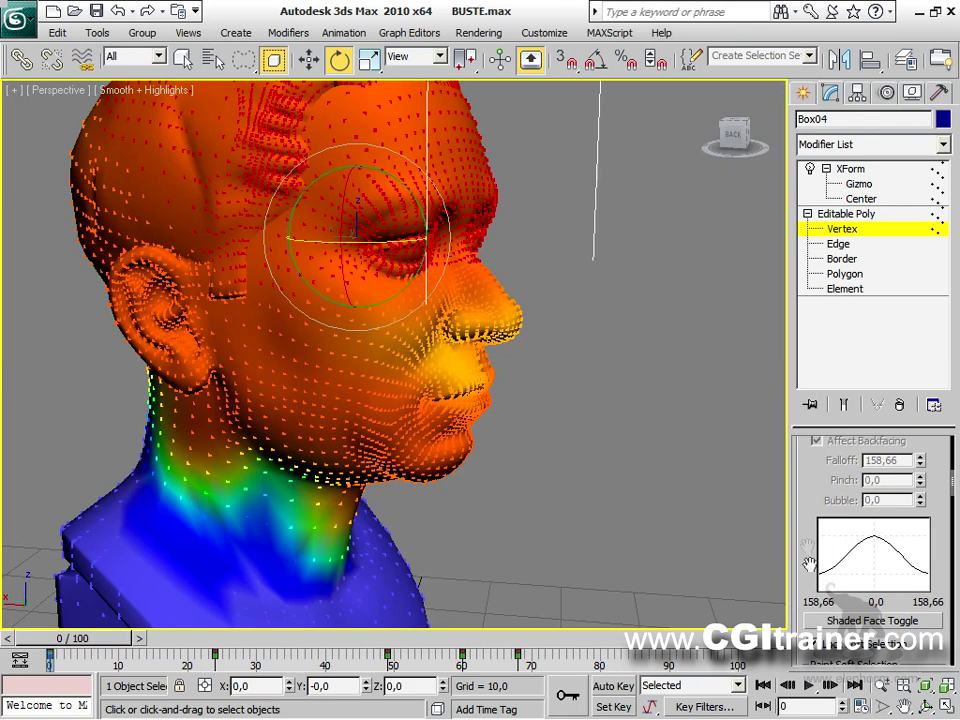
scroll(809, 562, down, 3)
click(838, 617)
mouse_move(456, 386)
mouse_down()
mouse_move(497, 326)
mouse_move(523, 321)
mouse_move(463, 303)
mouse_move(461, 340)
mouse_move(489, 236)
mouse_move(504, 356)
mouse_move(506, 330)
mouse_up()
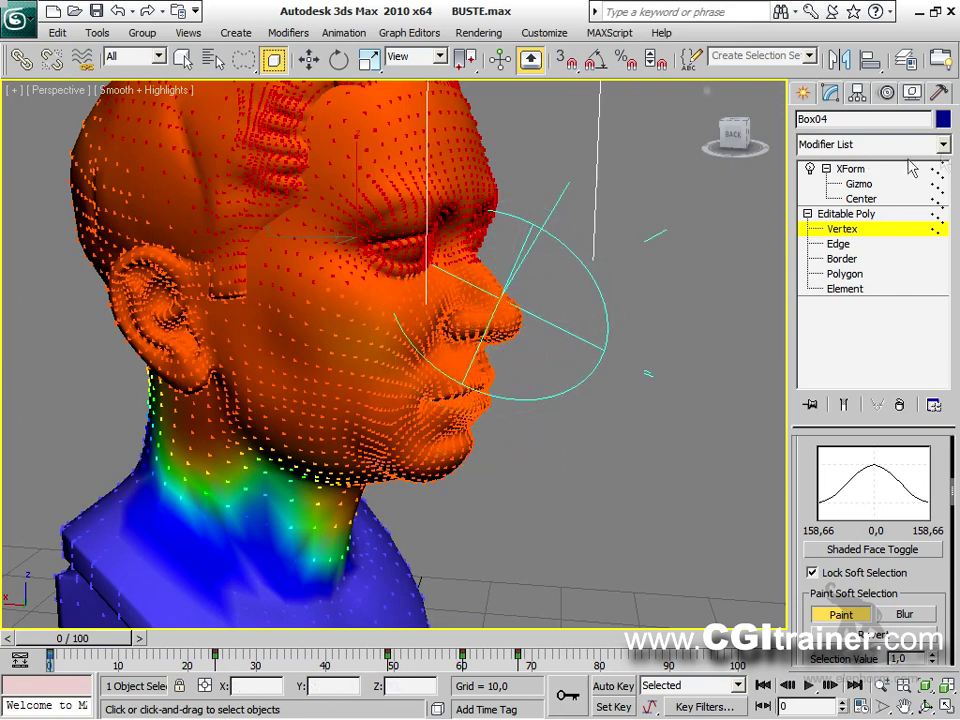
click(858, 169)
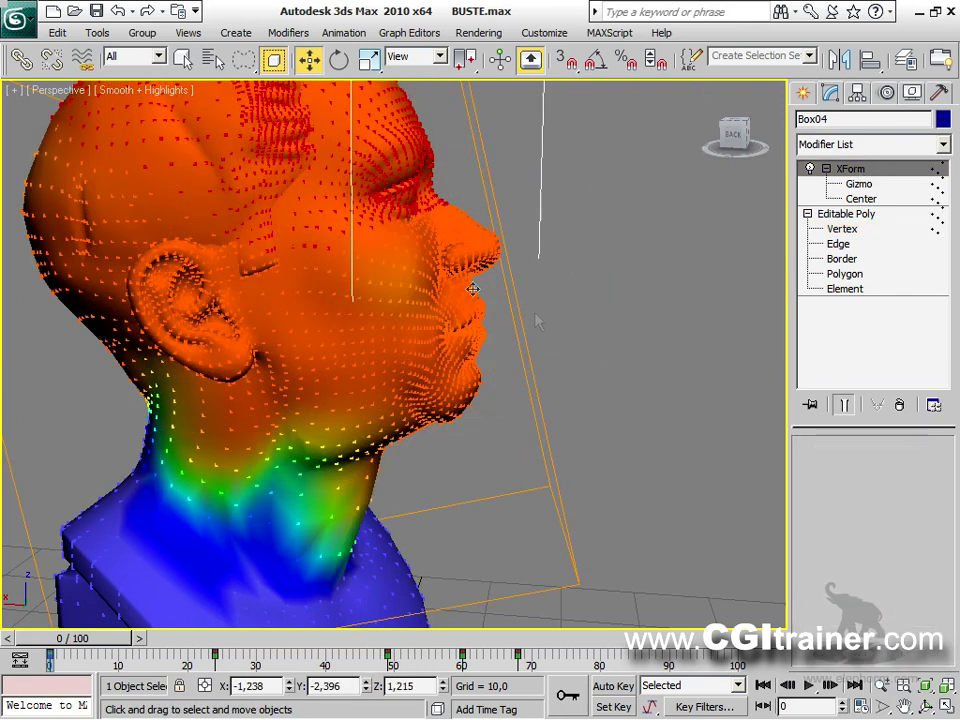
Step: Deselect the bust and review the head animation from different angles by scrubbing and playing it
right_click(619, 270)
click(581, 326)
click(617, 319)
alt+middle_drag(587, 386, 438, 412)
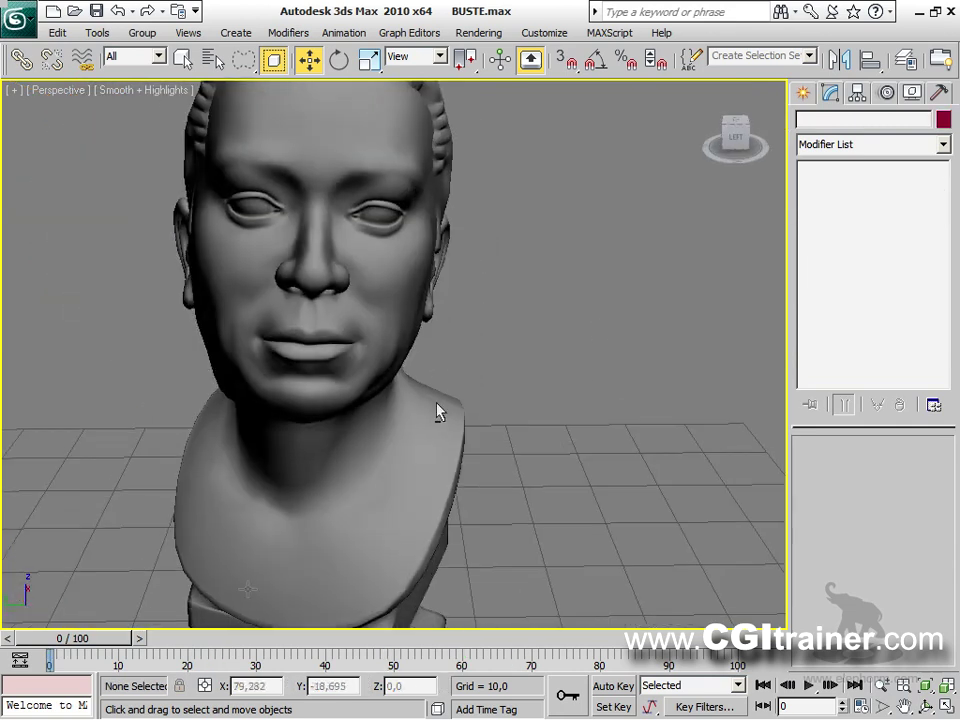
drag(115, 648, 96, 615)
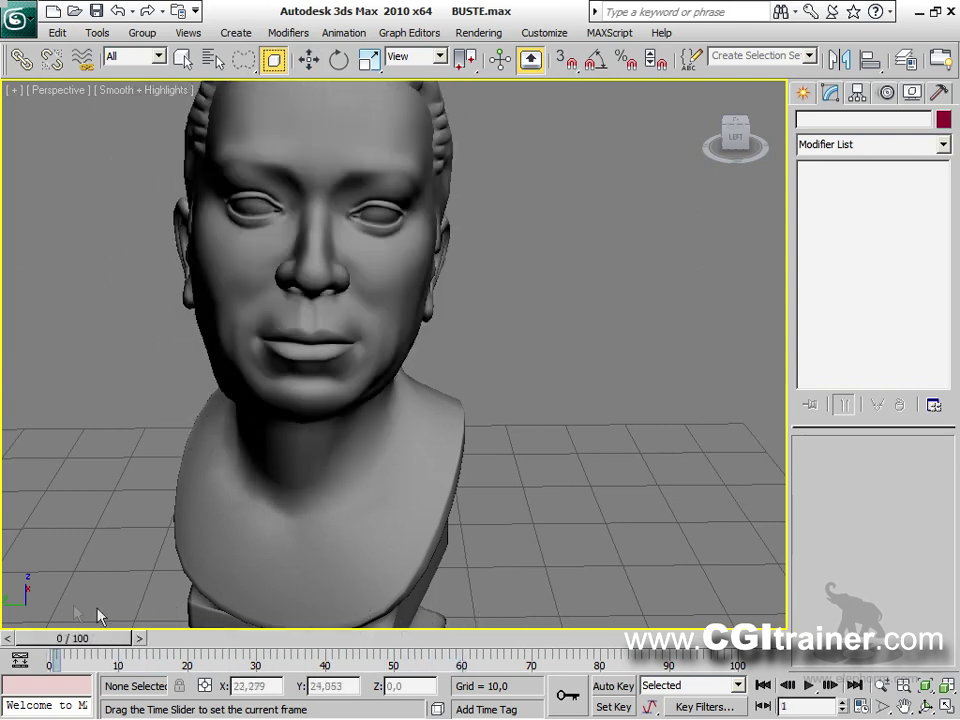
key(w)
scroll(610, 342, down, 4)
alt+middle_drag(610, 342, 590, 350)
middle_drag(430, 380, 530, 320)
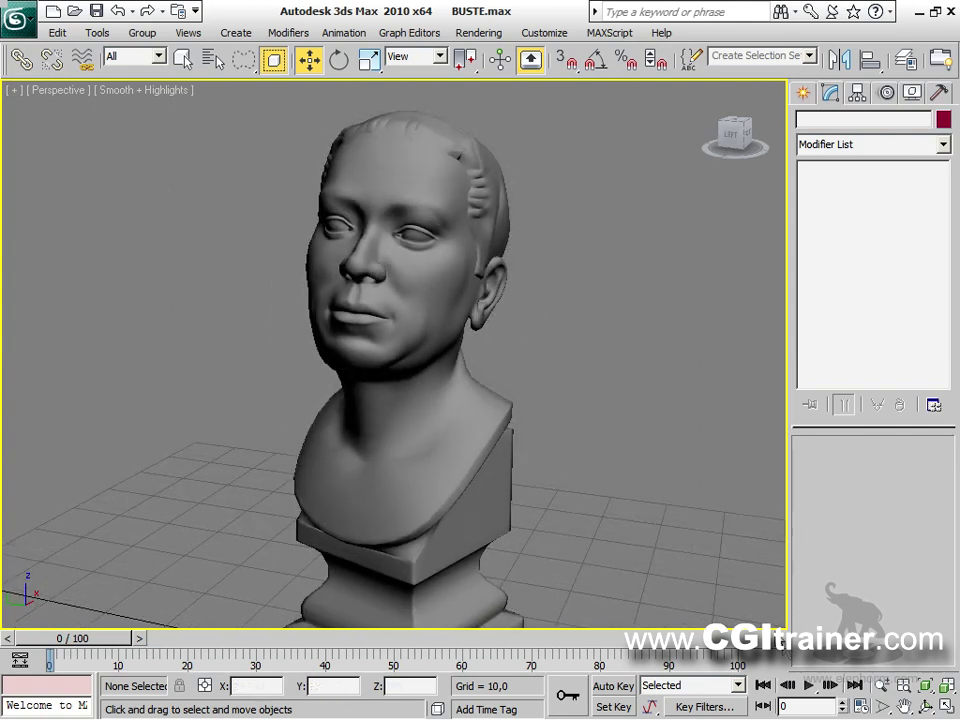
click(807, 685)
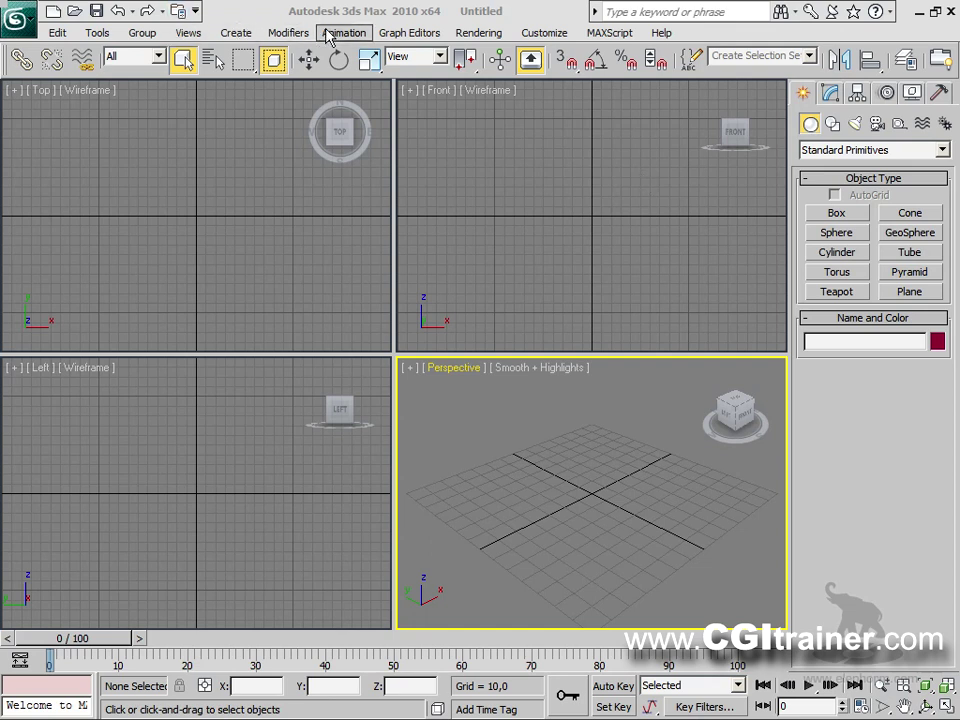
Step: Look through the parametric deformers, then create a teapot with a radius of about 28 in the Perspective view
click(275, 35)
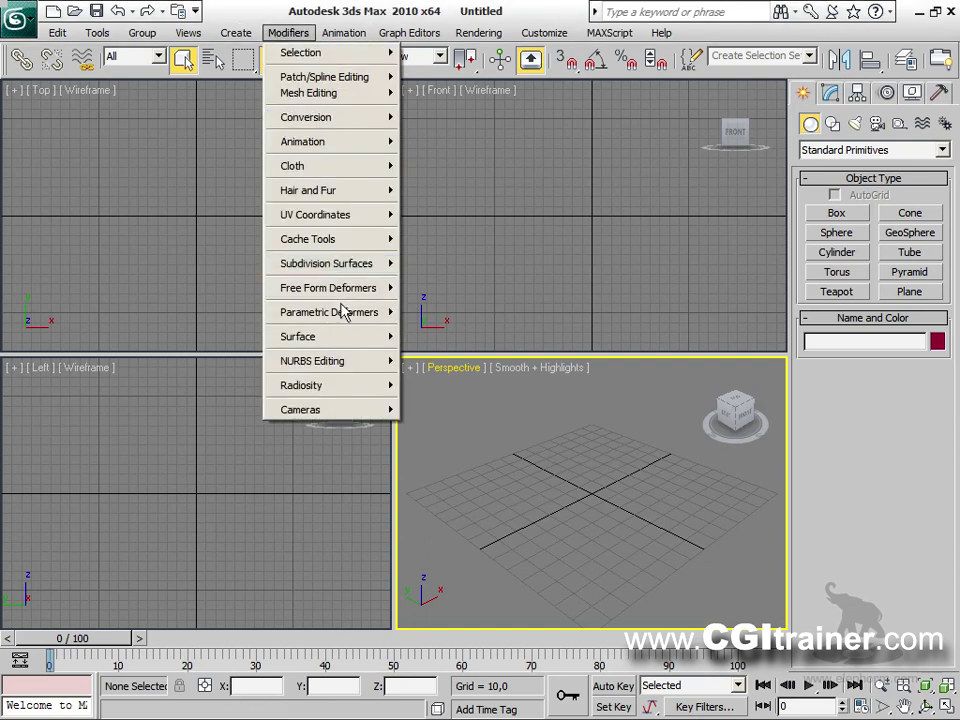
mouse_move(342, 312)
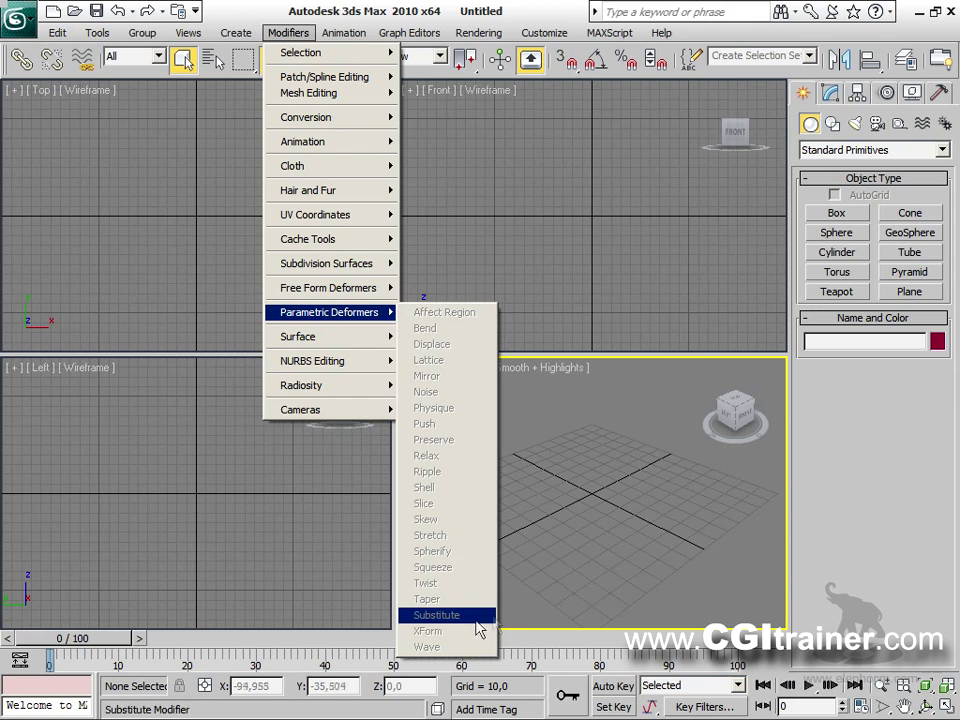
click(838, 292)
drag(633, 526, 660, 497)
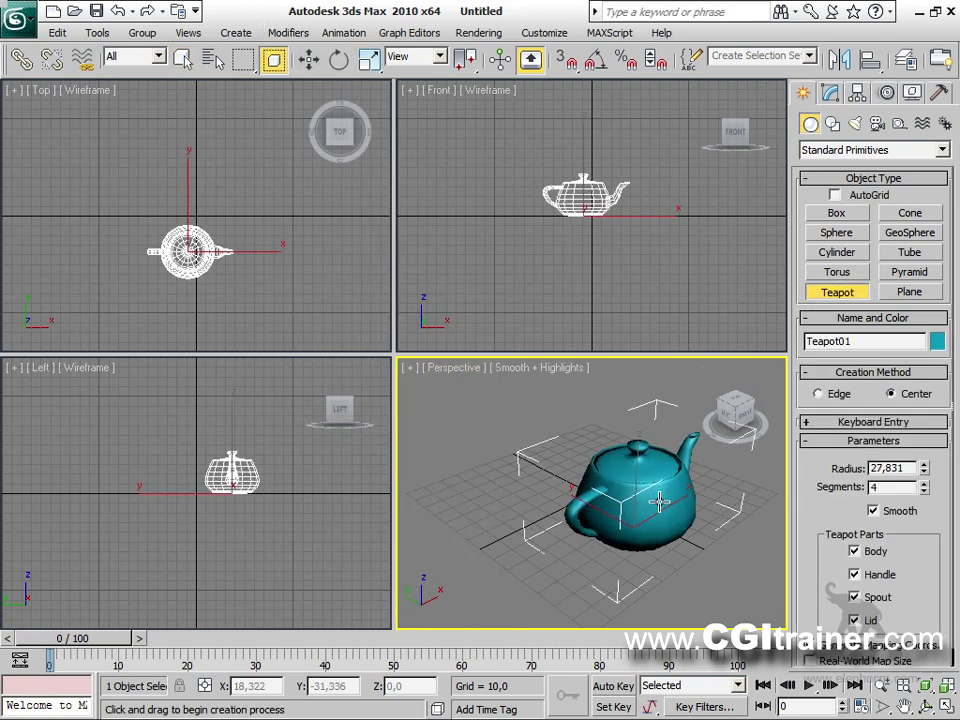
Step: Create a box behind the teapot, about 49 long, 65 wide and 44 high
click(838, 213)
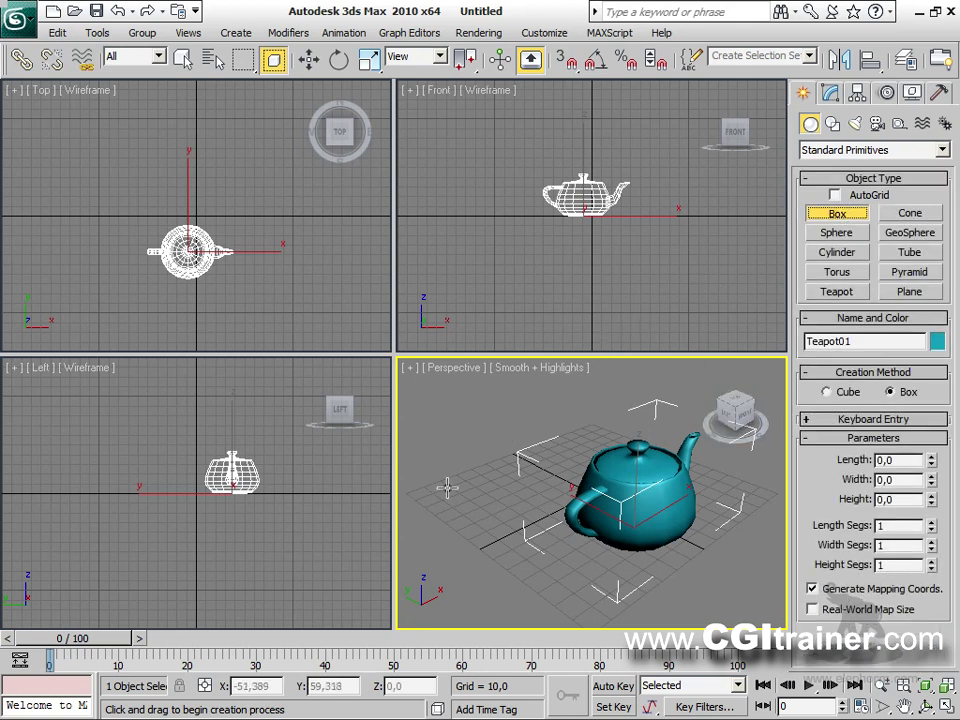
drag(465, 467, 605, 455)
click(594, 372)
right_click(594, 372)
Step: Apply the Substitute modifier to the teapot and pick the pink box as its substitute scene object
click(615, 480)
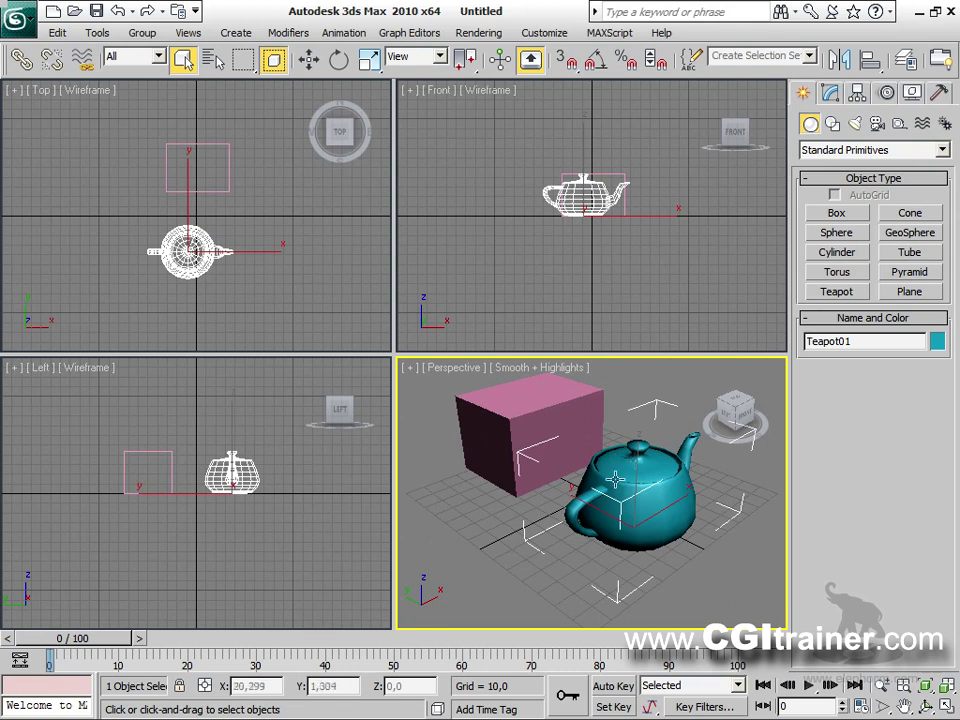
click(294, 34)
mouse_move(318, 314)
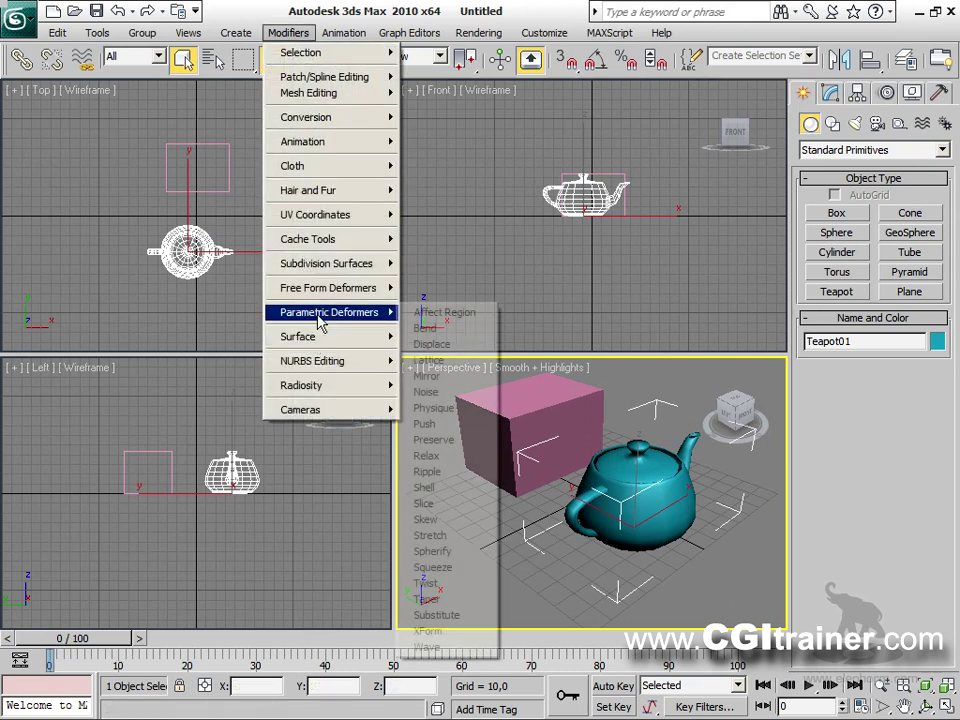
click(466, 616)
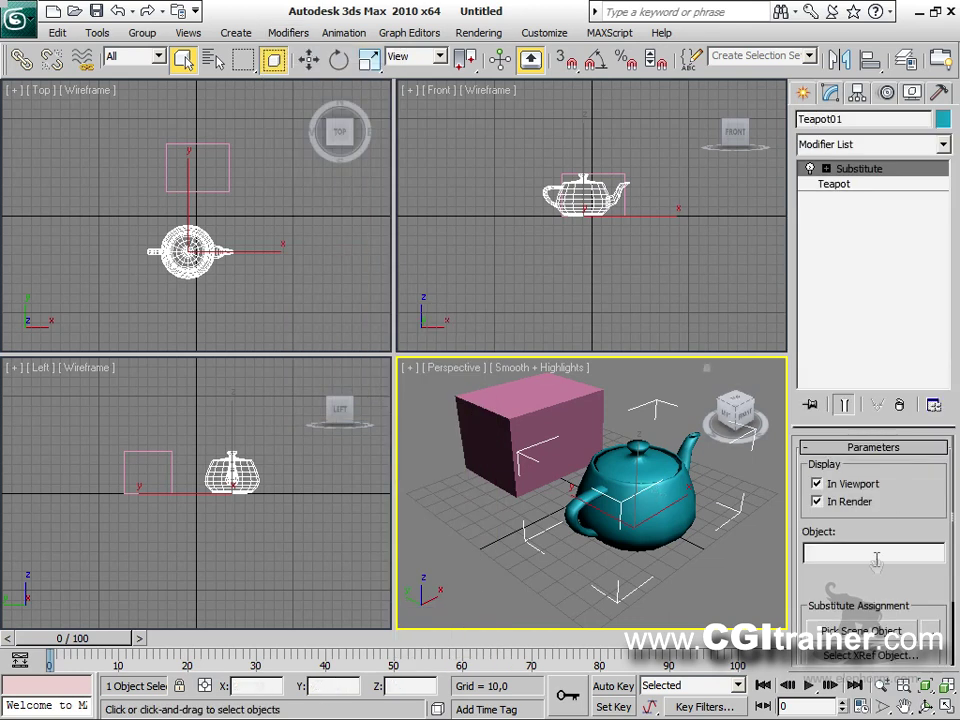
scroll(877, 569, down, 3)
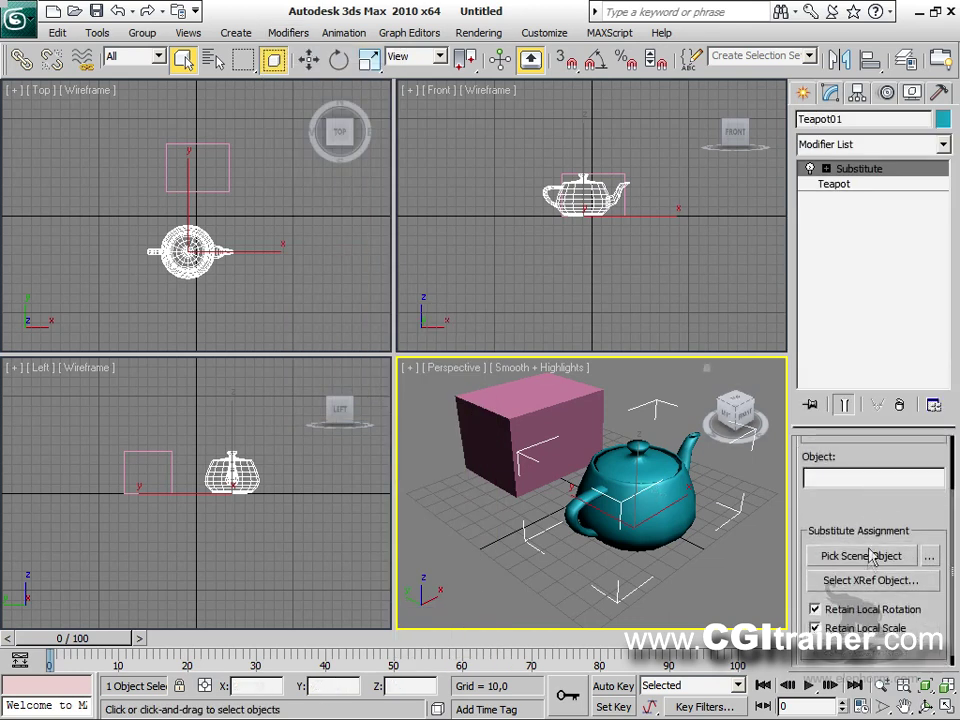
click(553, 407)
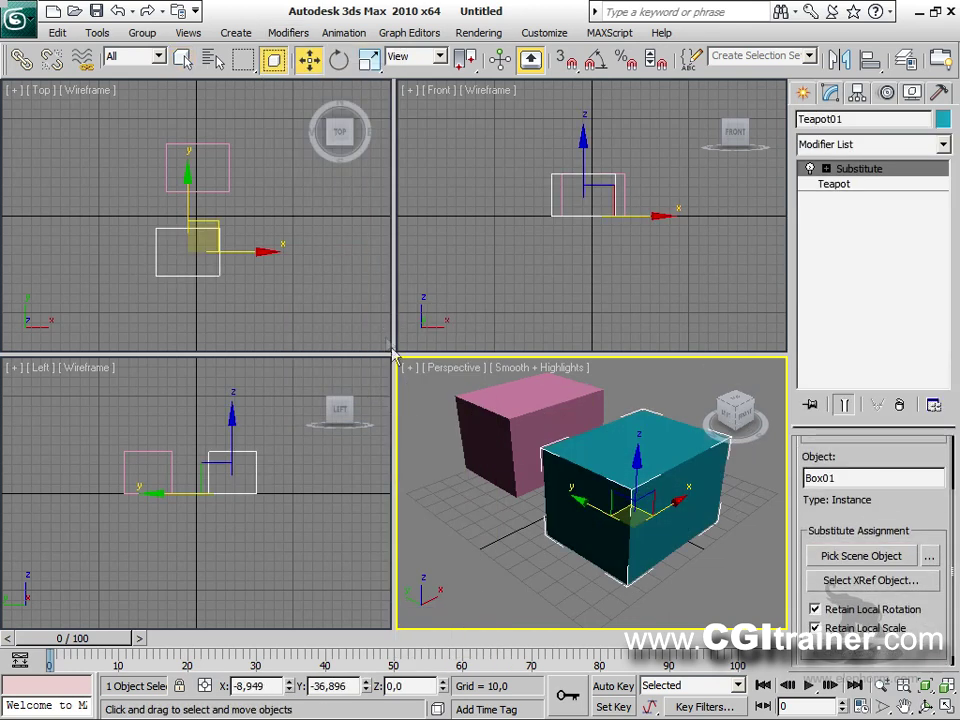
Step: Maximize the Perspective view and activate the Substitute modifier's Substitute Object level
key(alt+w)
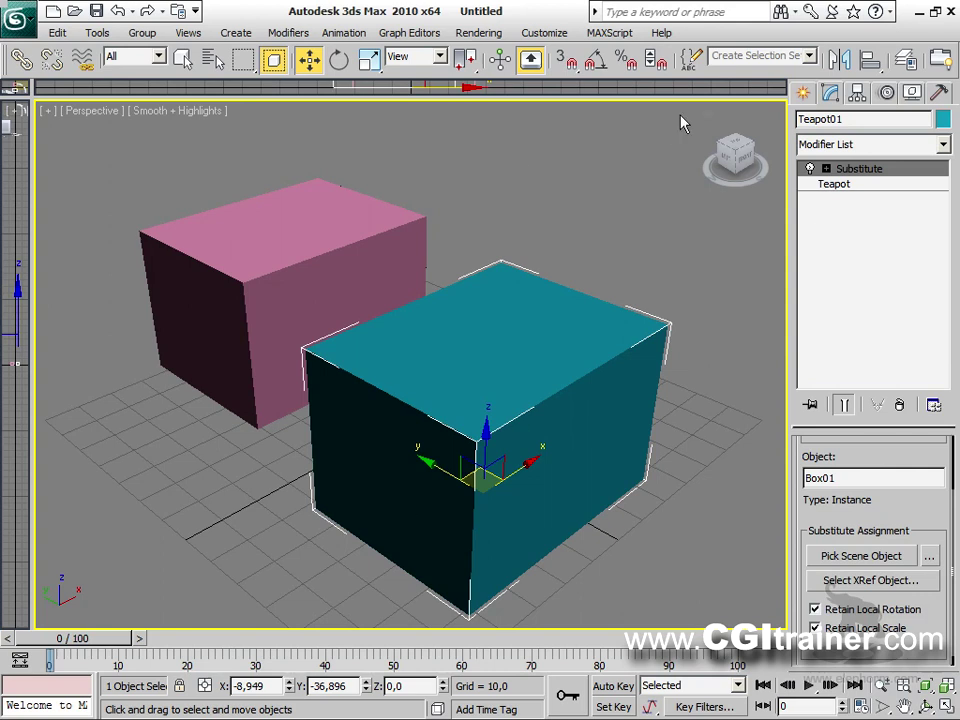
click(826, 169)
click(870, 190)
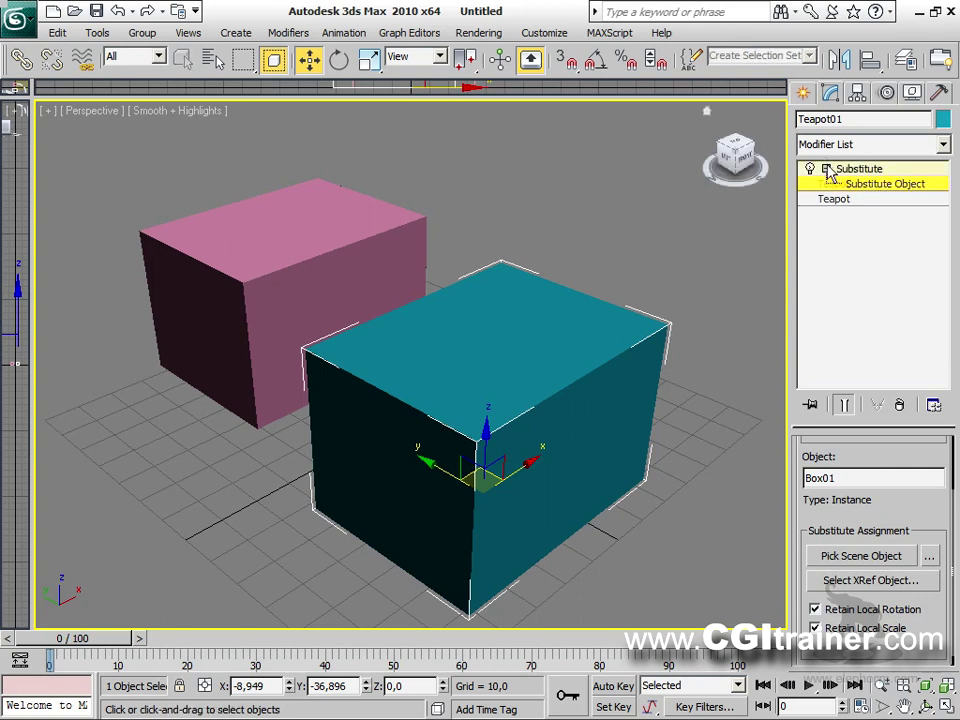
click(826, 168)
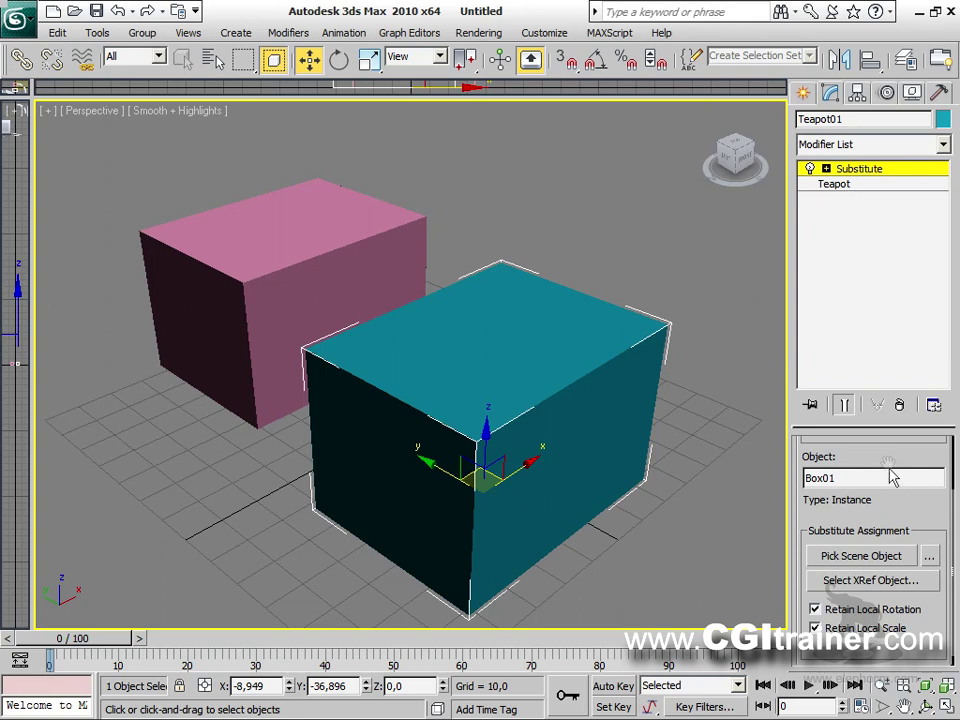
Step: Render the view, turn off the Substitute modifier's In Render display, render again and close the render window
scroll(893, 477, up, 3)
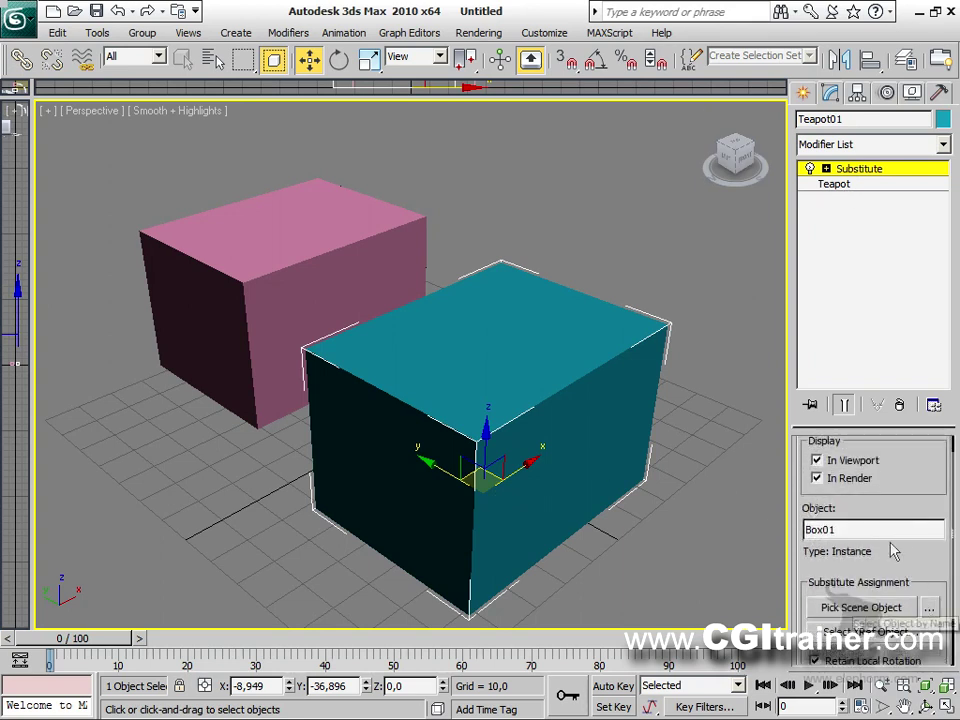
key(shift+q)
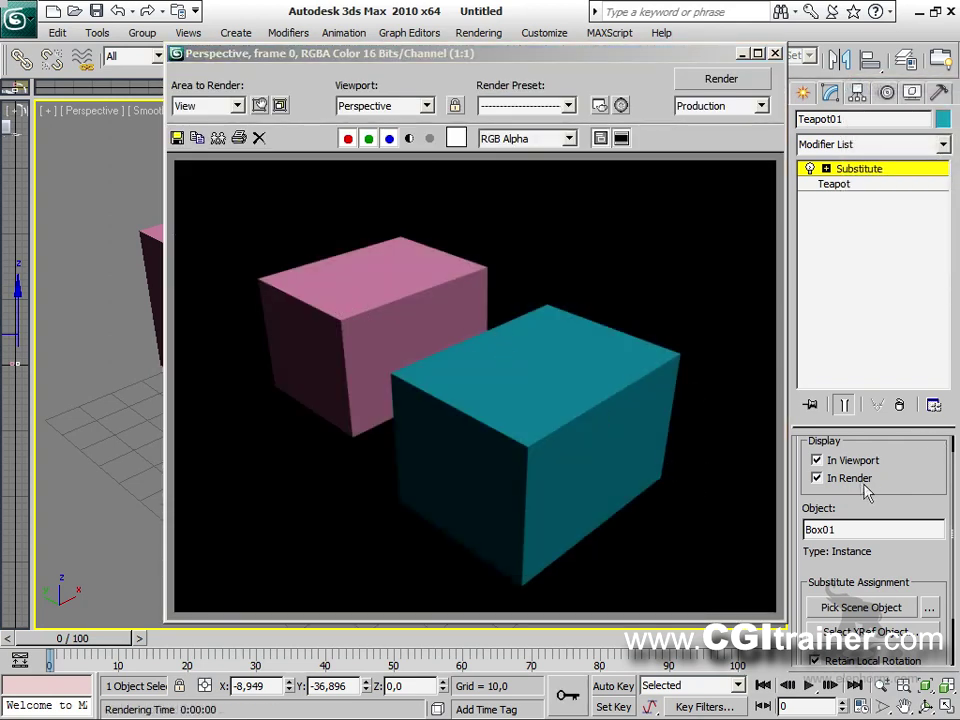
click(851, 479)
key(shift+q)
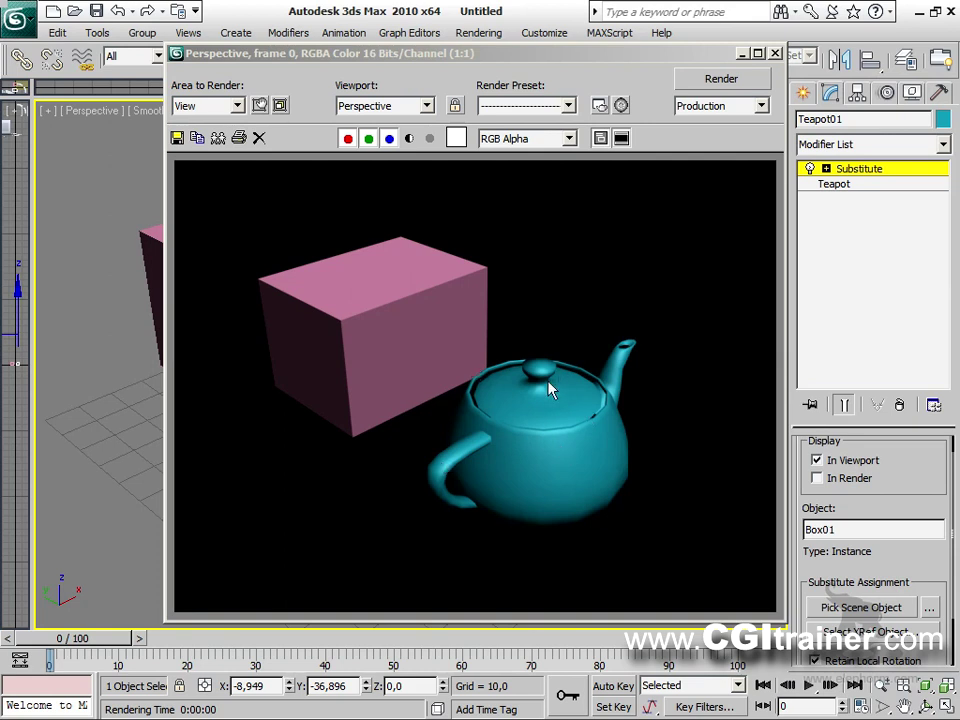
click(776, 54)
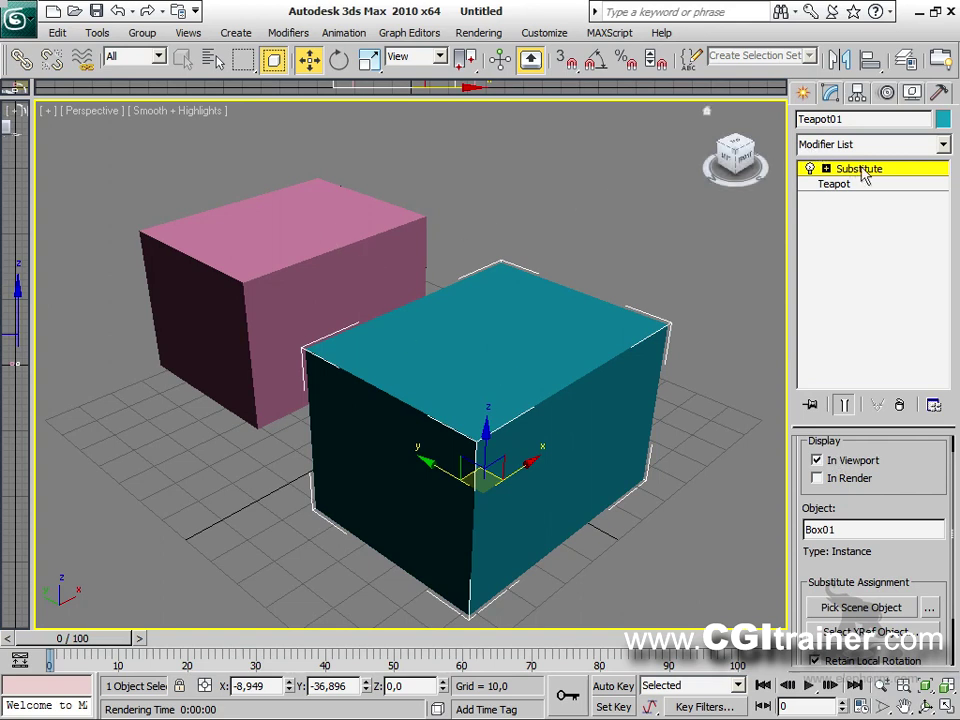
Step: Hide the original pink box and select the substituted teapot
click(797, 241)
right_click(279, 264)
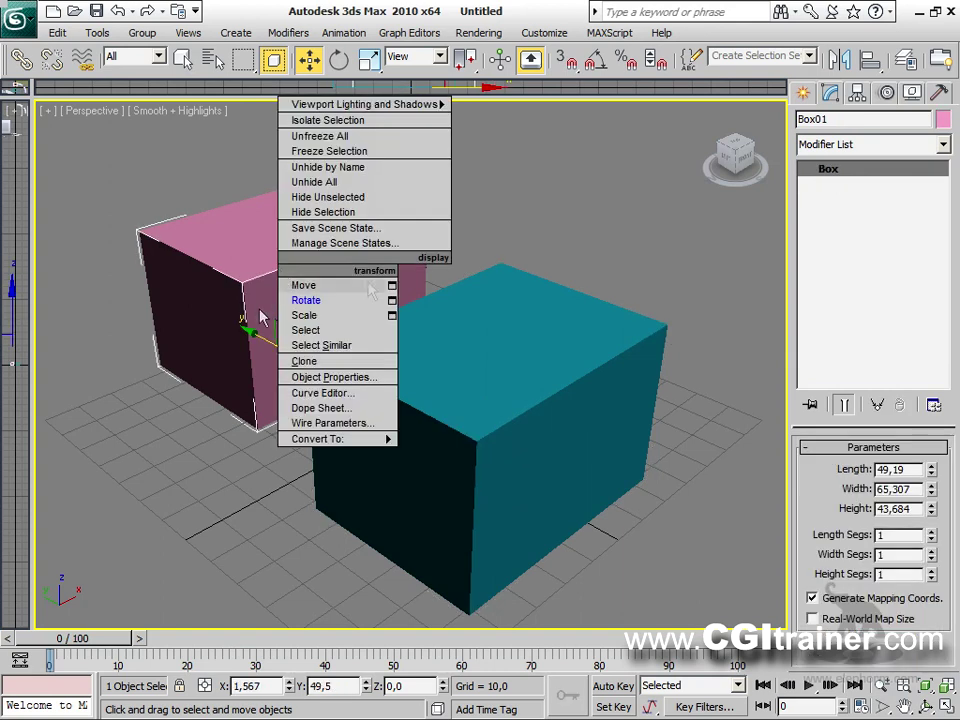
click(356, 212)
click(454, 381)
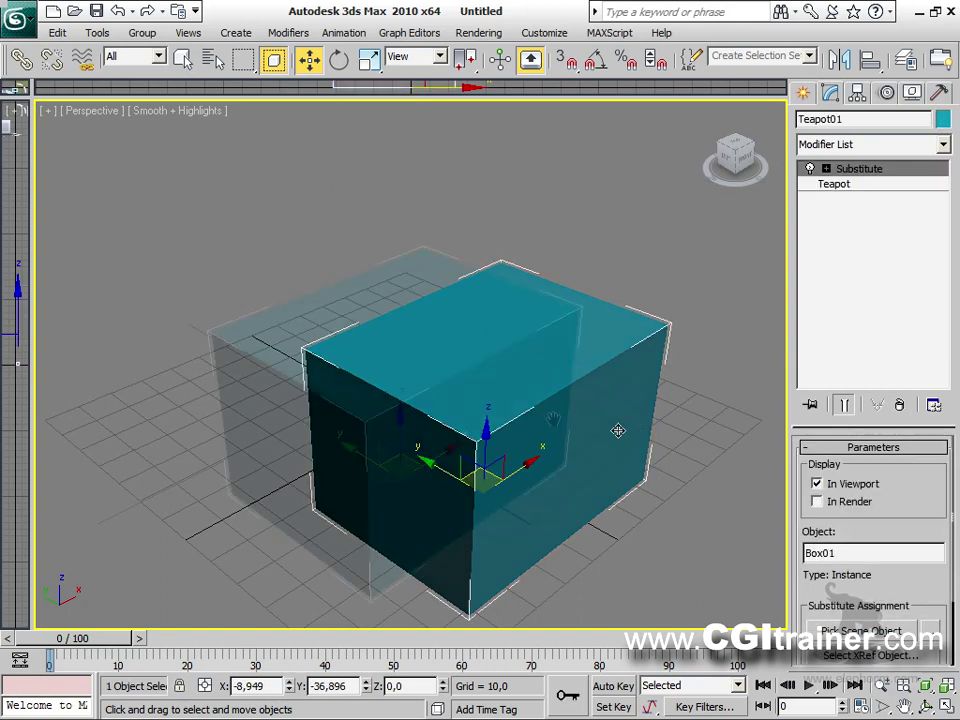
Step: Turn on Auto Key and move the substituted teapot along X at frame 51, then scrub back to frame 30
middle_drag(619, 431, 430, 446)
scroll(431, 450, down, 5)
drag(67, 650, 398, 637)
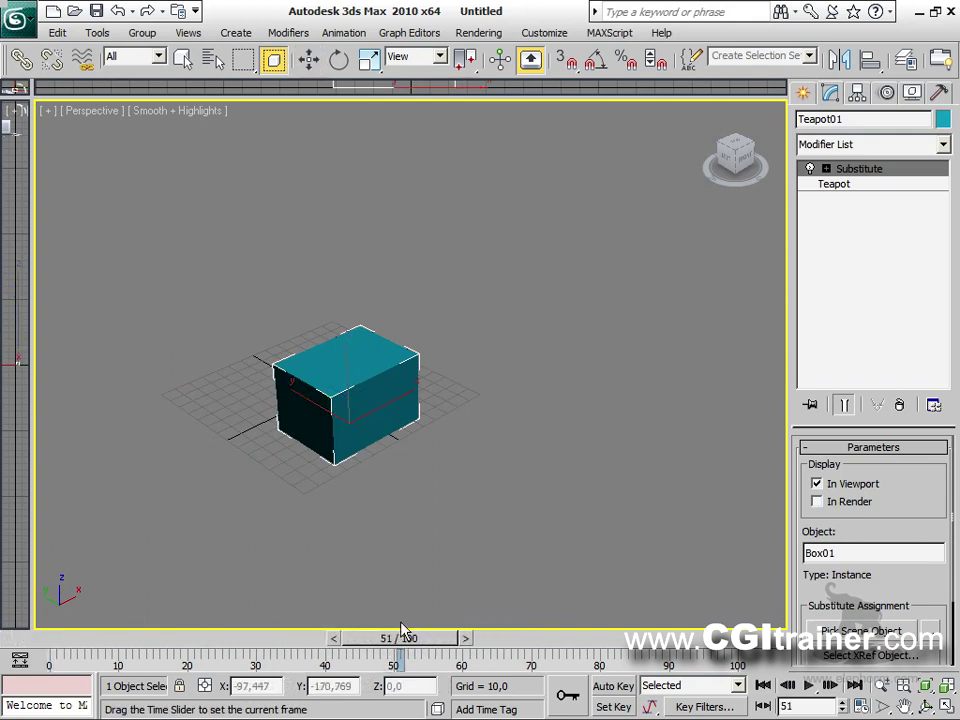
click(592, 686)
drag(372, 398, 612, 288)
drag(398, 637, 264, 637)
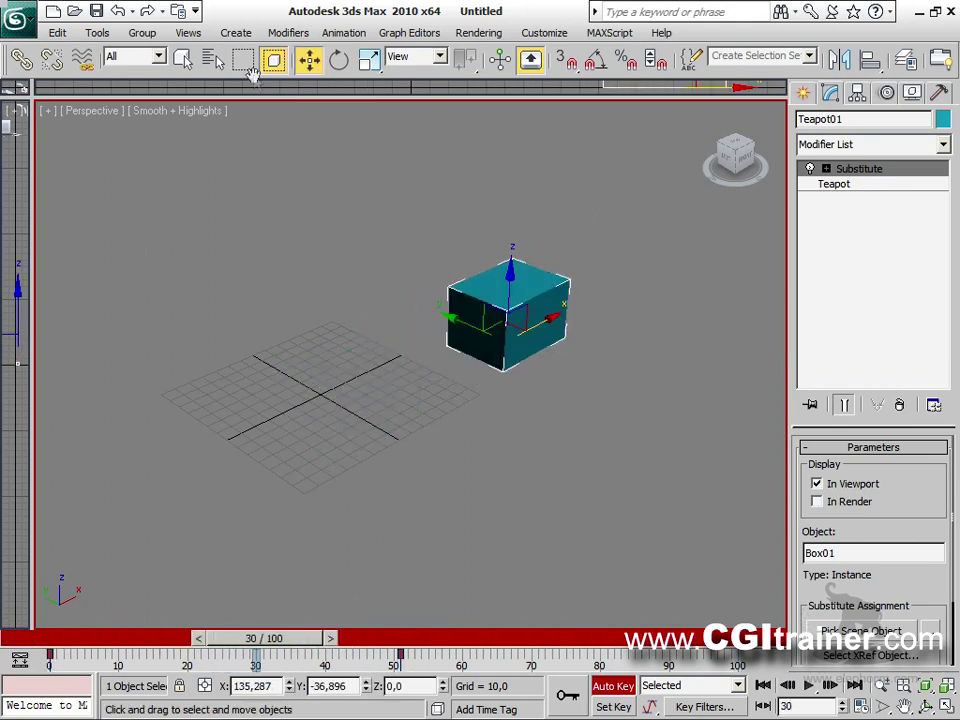
Step: Add a Bend modifier to the substituted teapot, keying Angle 54 at frame 30 and Direction 88 at frame 60
click(288, 32)
mouse_move(344, 316)
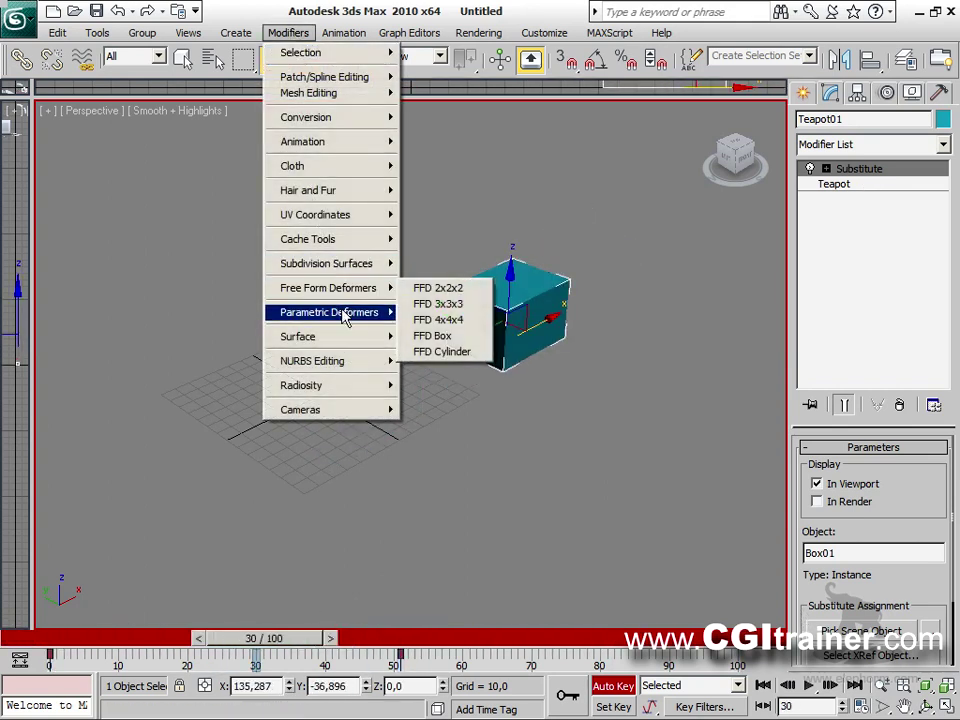
click(445, 328)
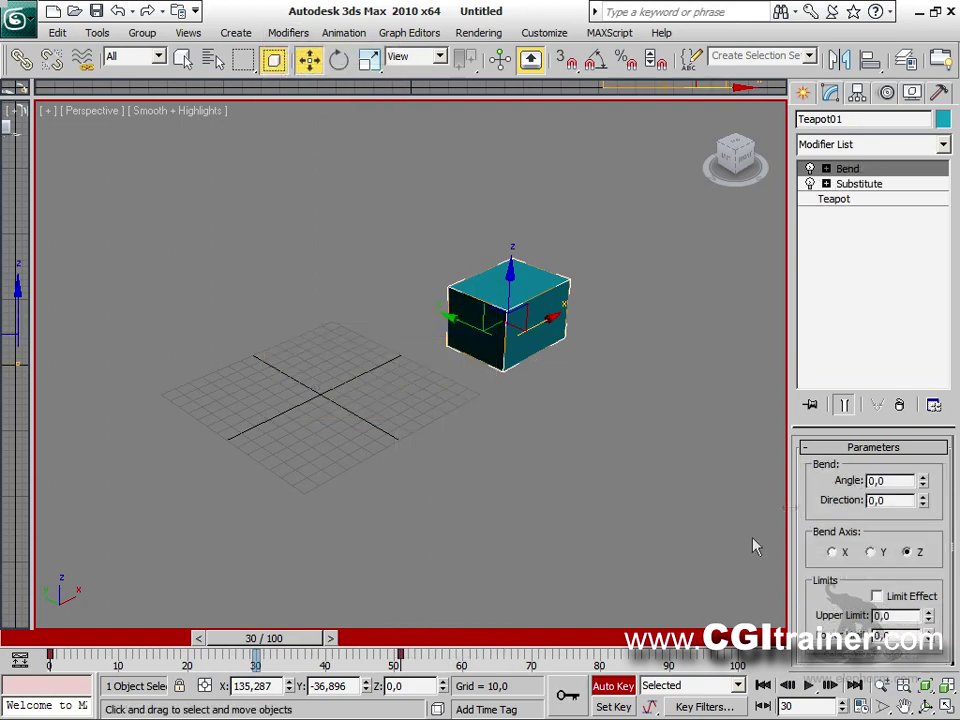
drag(927, 485, 855, 407)
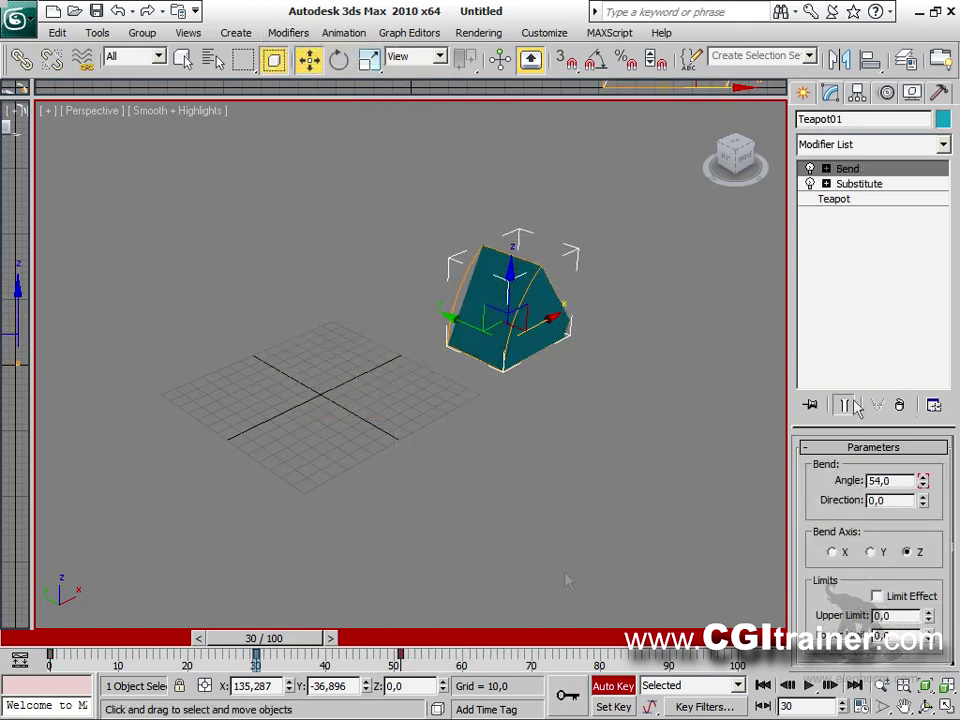
drag(281, 638, 476, 638)
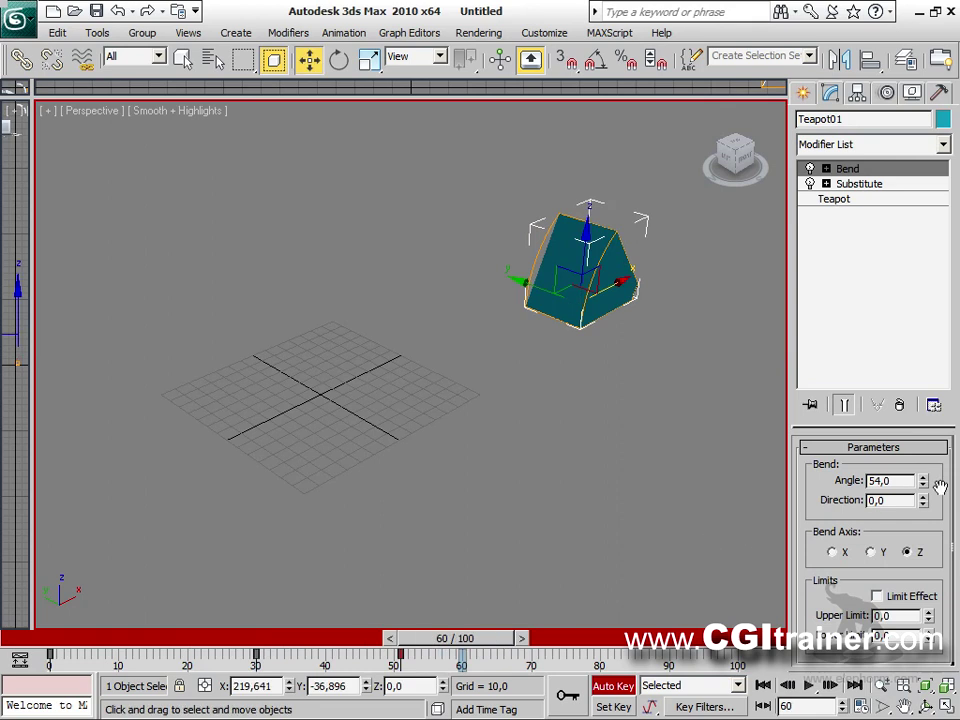
drag(930, 505, 893, 347)
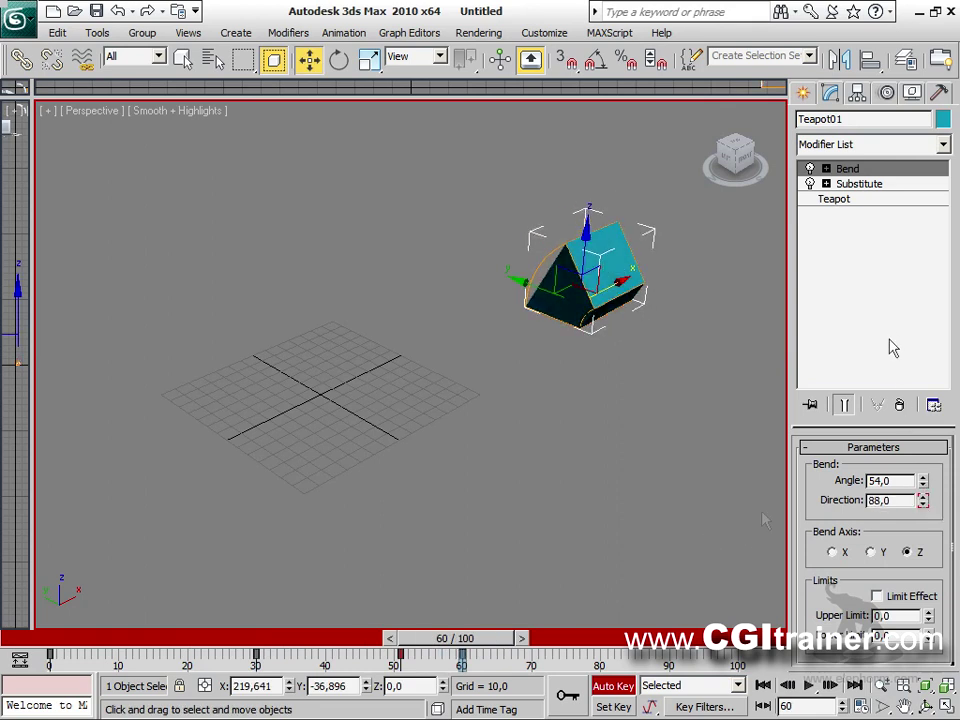
Step: Scrub the animation back to frame 0, render the Perspective view, then turn off Auto Key and close the render window
drag(503, 648, 300, 601)
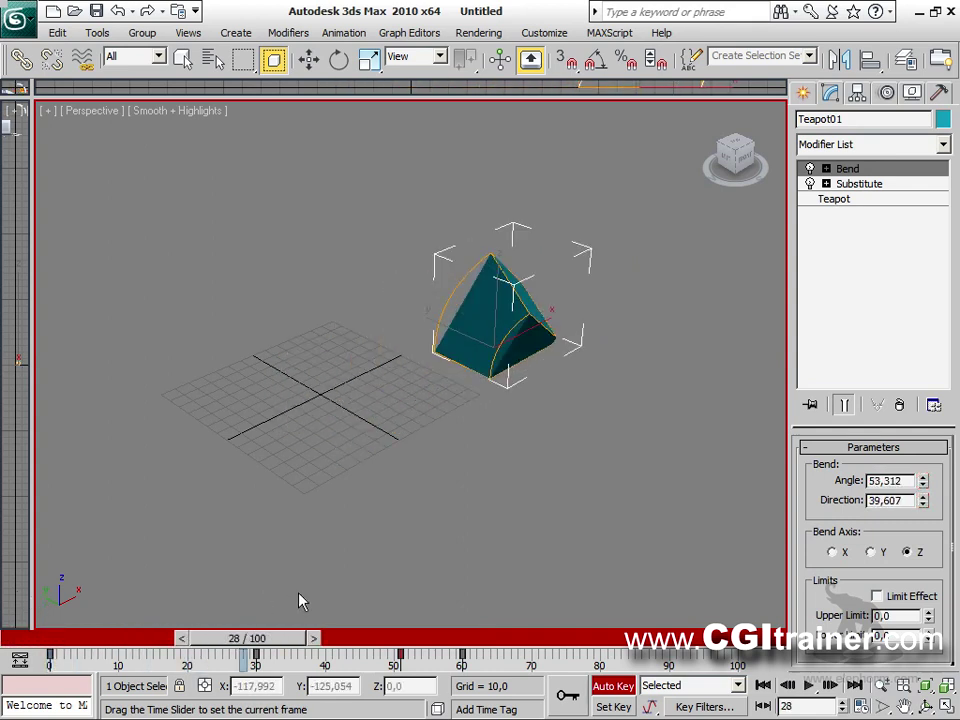
key(shift+q)
drag(468, 605, 65, 668)
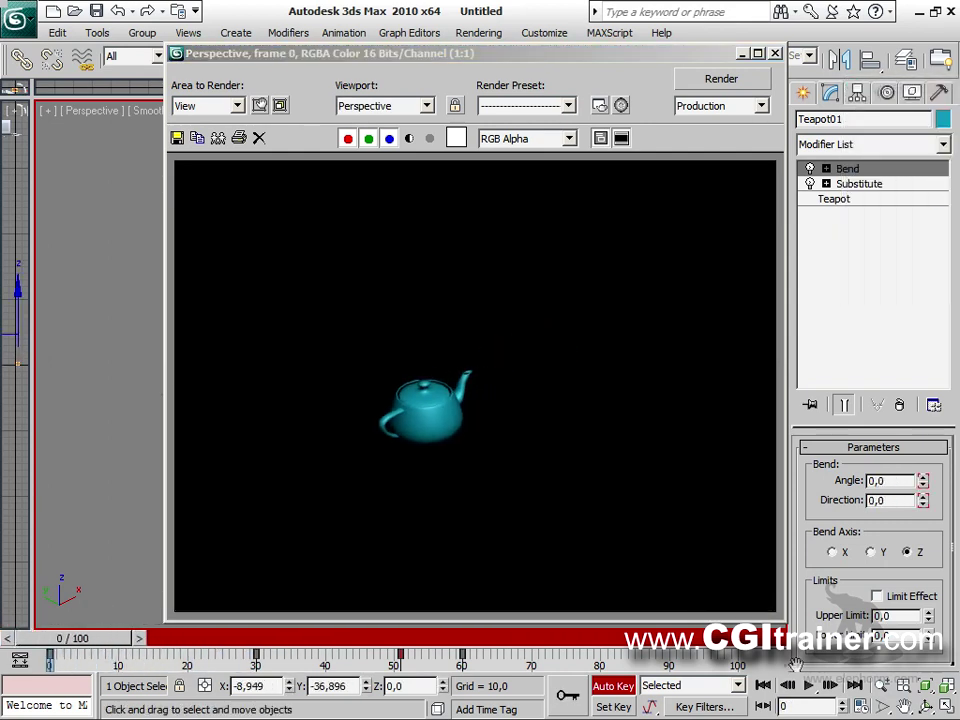
click(613, 686)
click(775, 53)
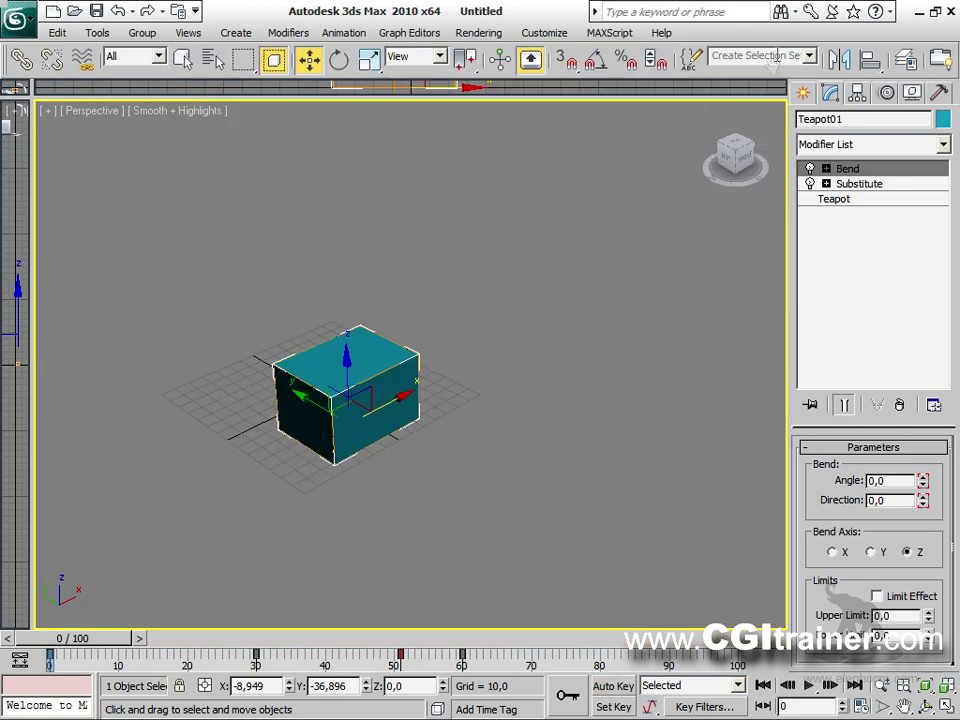
mouse_move(489, 431)
alt+middle_down()
mouse_move(471, 441)
mouse_move(470, 433)
alt+middle_up()
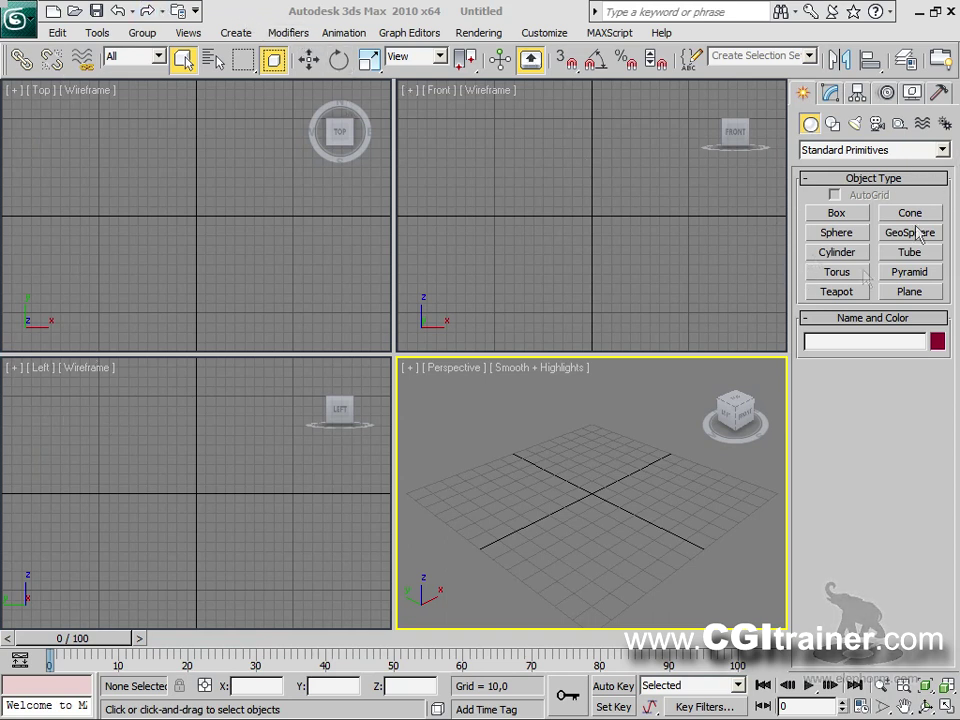
Step: Create a cylinder about 26 in radius and 175 high at the Perspective grid centre, and maximize that view
click(841, 253)
drag(591, 489, 638, 492)
click(566, 465)
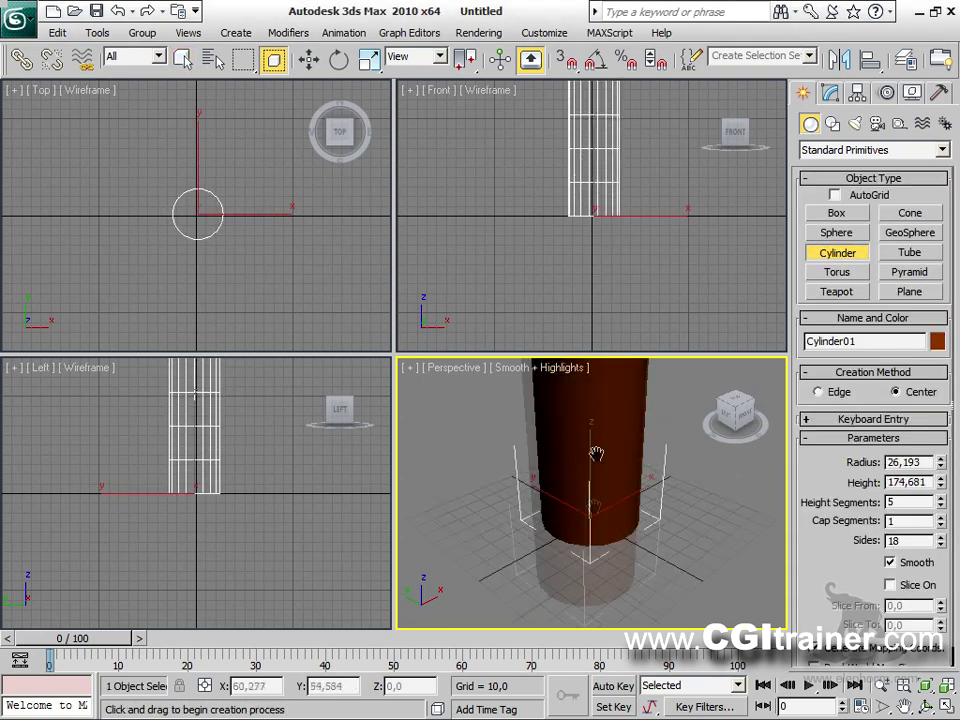
scroll(591, 516, down, 4)
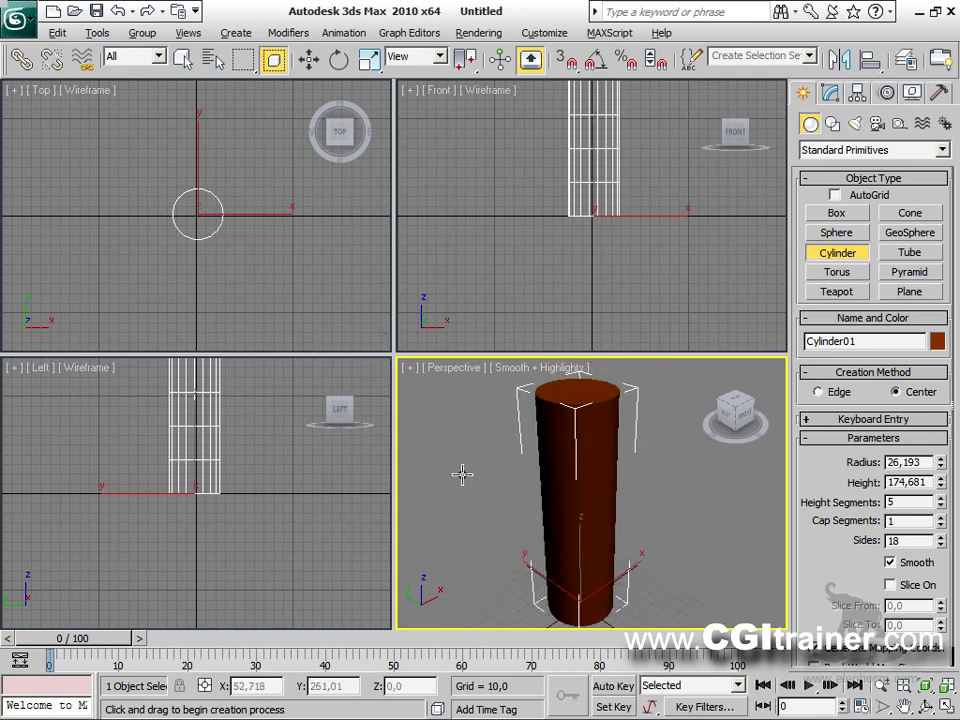
key(alt+w)
scroll(462, 430, up, 2)
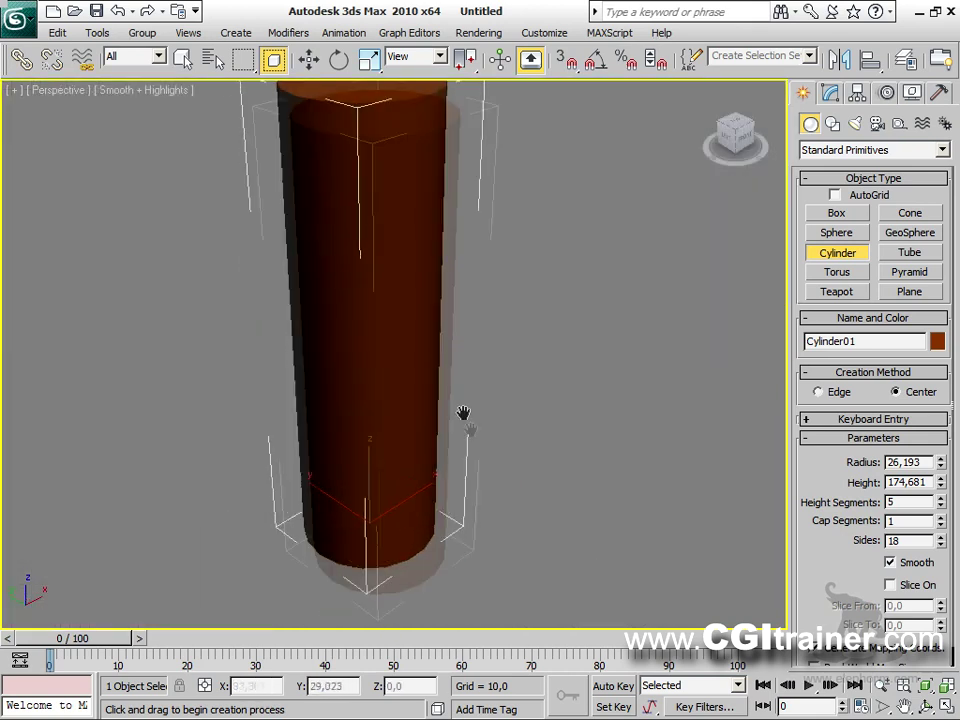
scroll(470, 425, down, 4)
Step: Apply a Taper modifier to the cylinder and set its Amount to 0,53
click(286, 33)
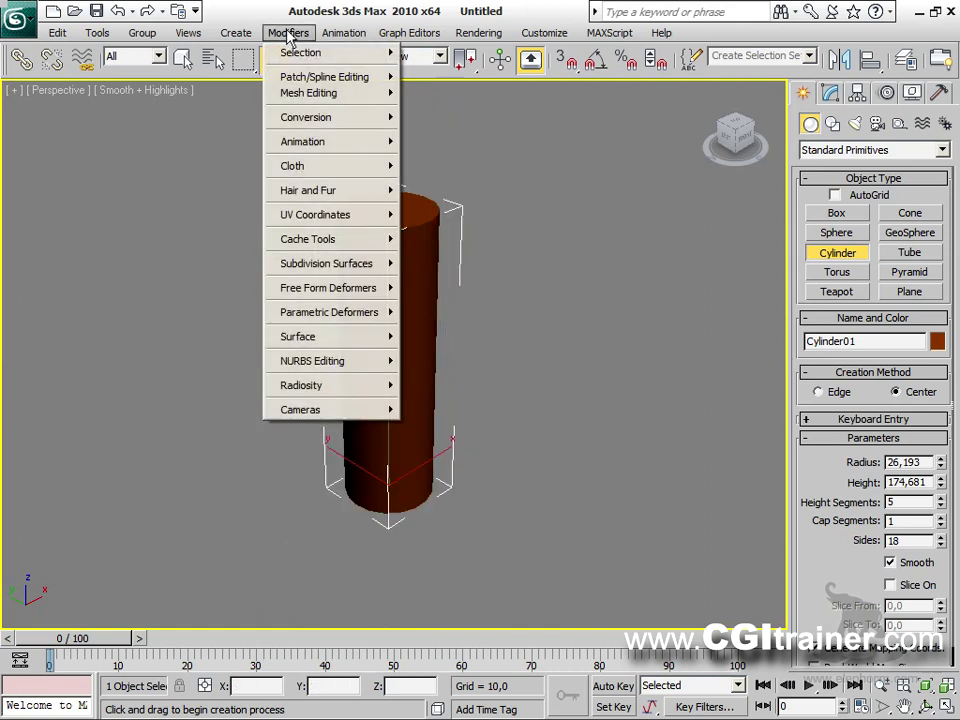
mouse_move(388, 314)
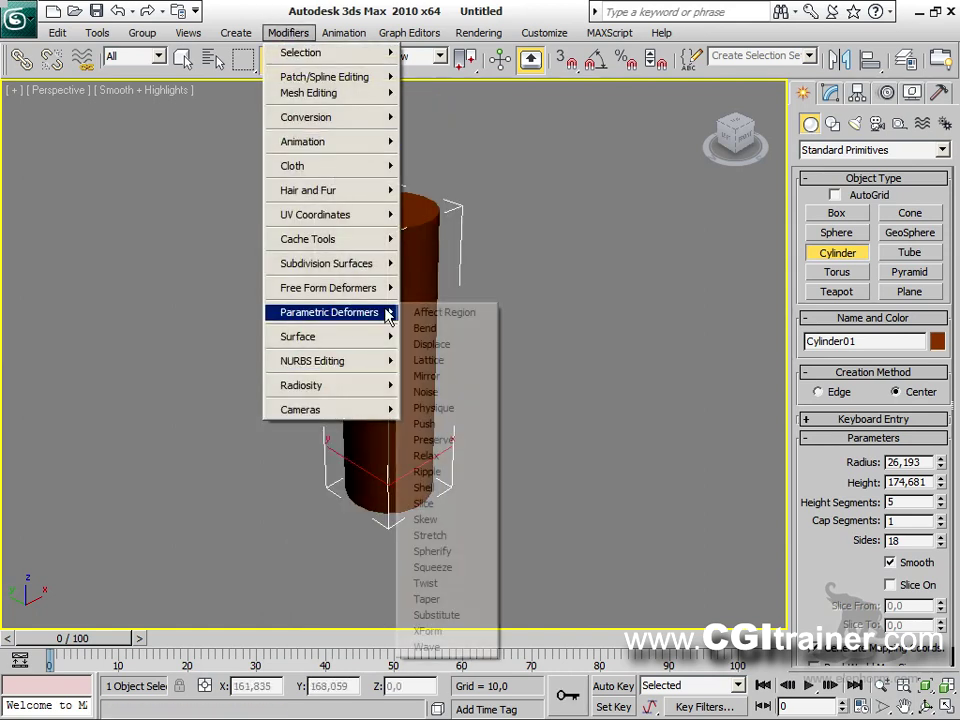
click(468, 603)
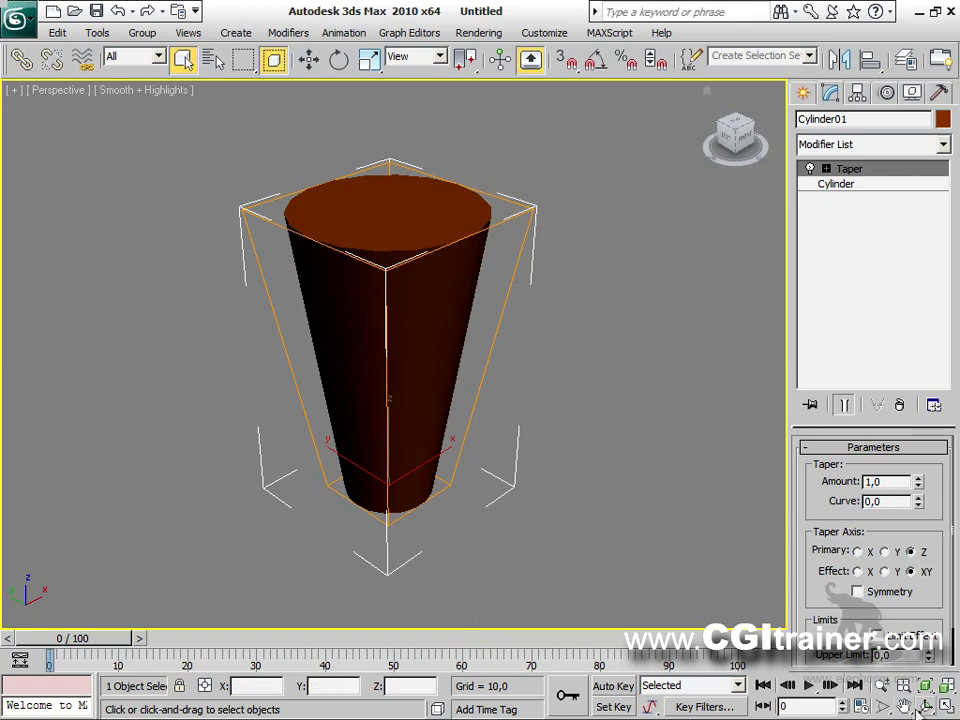
mouse_move(918, 481)
mouse_down()
mouse_move(923, 365)
mouse_move(925, 662)
mouse_move(925, 388)
mouse_move(932, 646)
mouse_move(941, 540)
mouse_move(939, 590)
mouse_move(932, 397)
mouse_move(933, 560)
mouse_move(919, 459)
mouse_up()
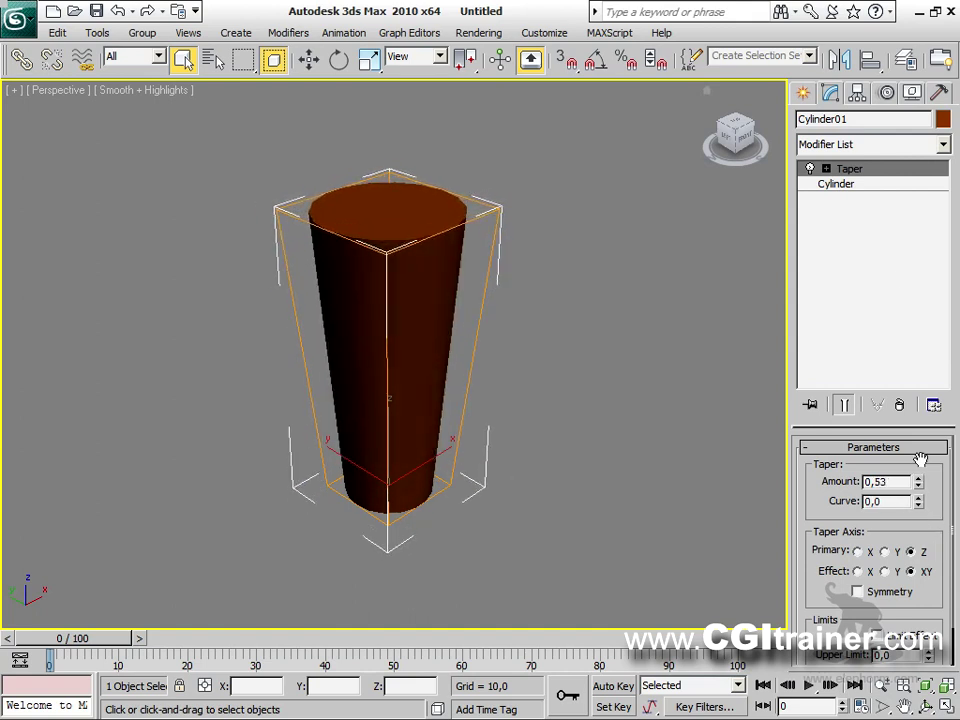
Step: Activate the Taper's Gizmo level and set the Amount to -0,89 and the Curve to -1,45
click(848, 172)
click(826, 169)
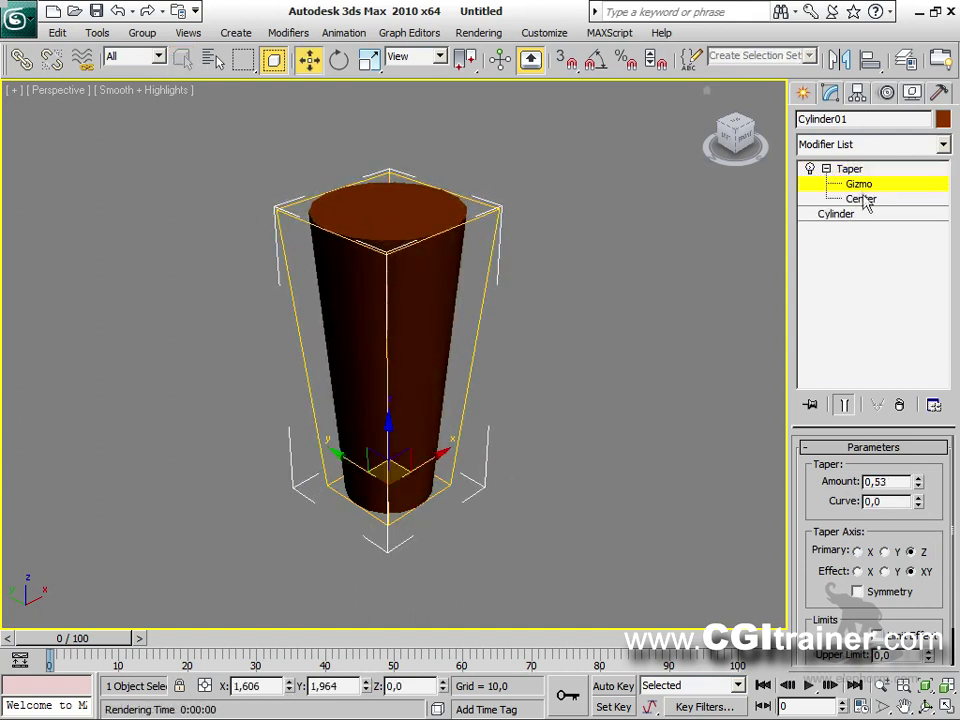
click(826, 169)
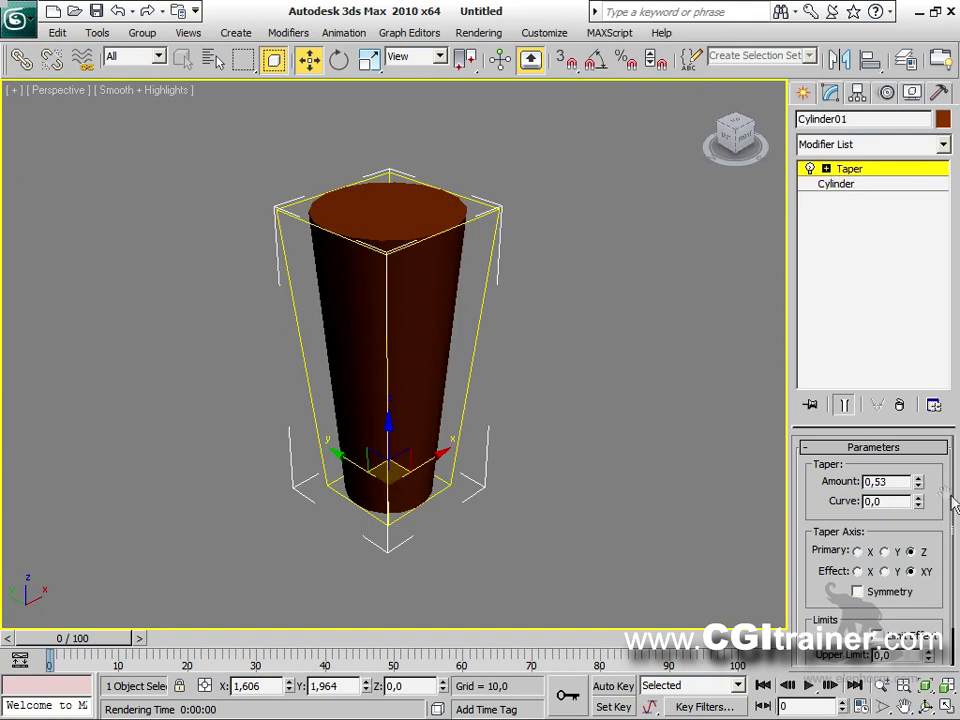
drag(918, 490, 915, 619)
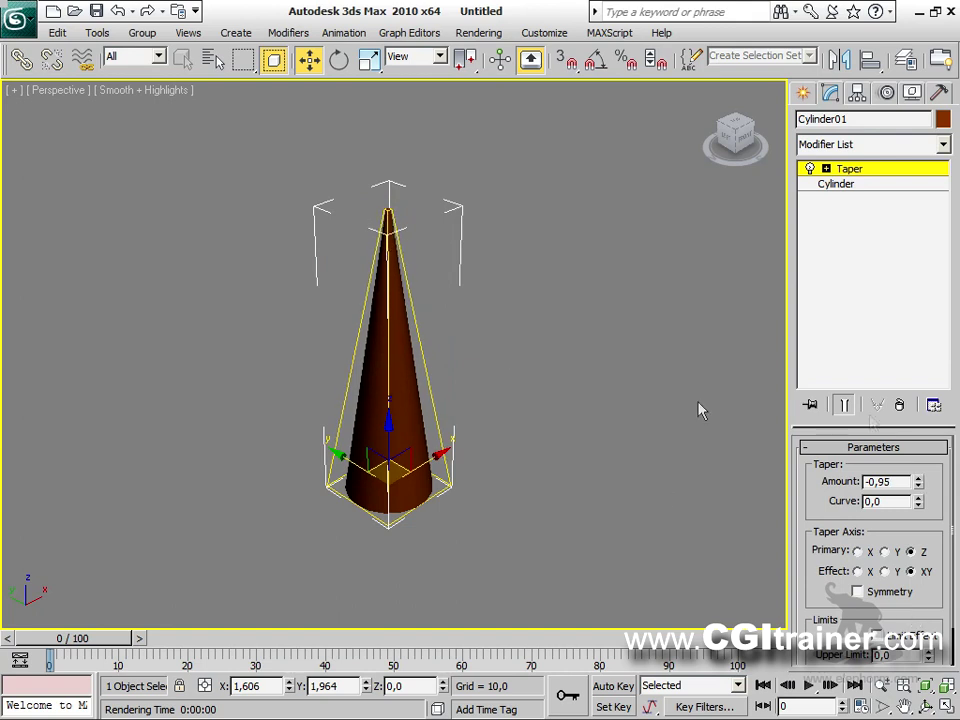
drag(920, 490, 820, 537)
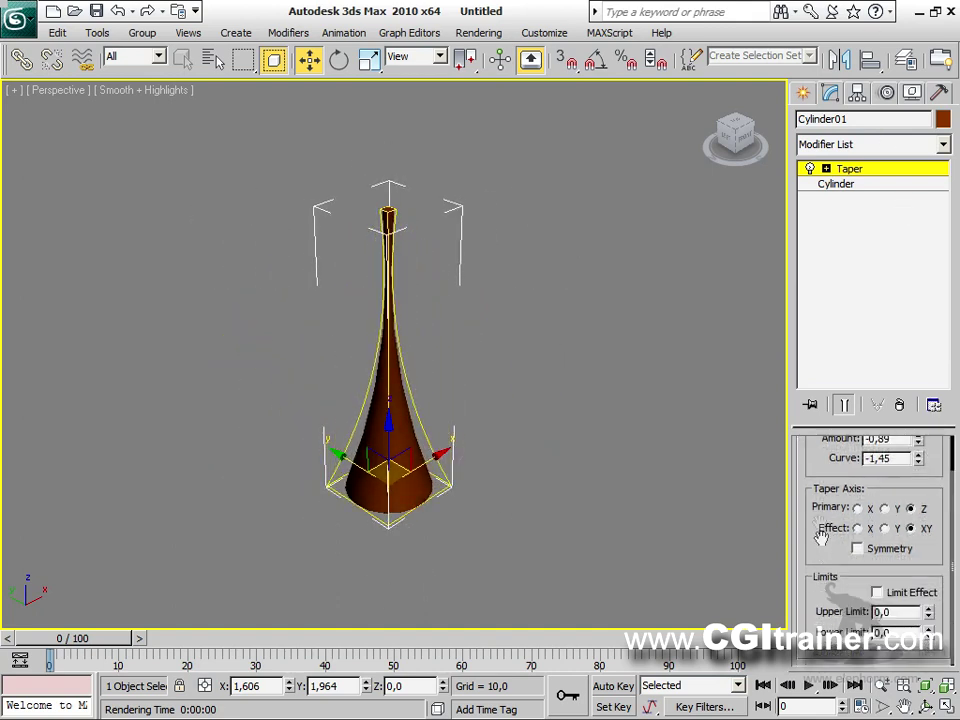
Step: Try the Taper's Effect axis on X and Y, and return it to XY
click(870, 530)
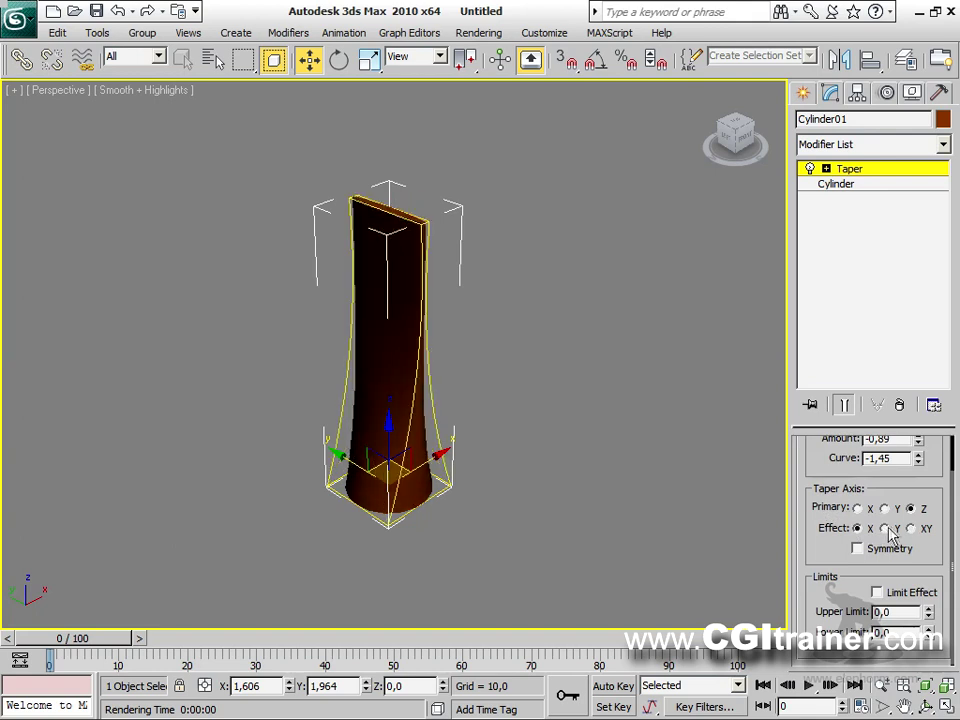
click(911, 529)
click(894, 532)
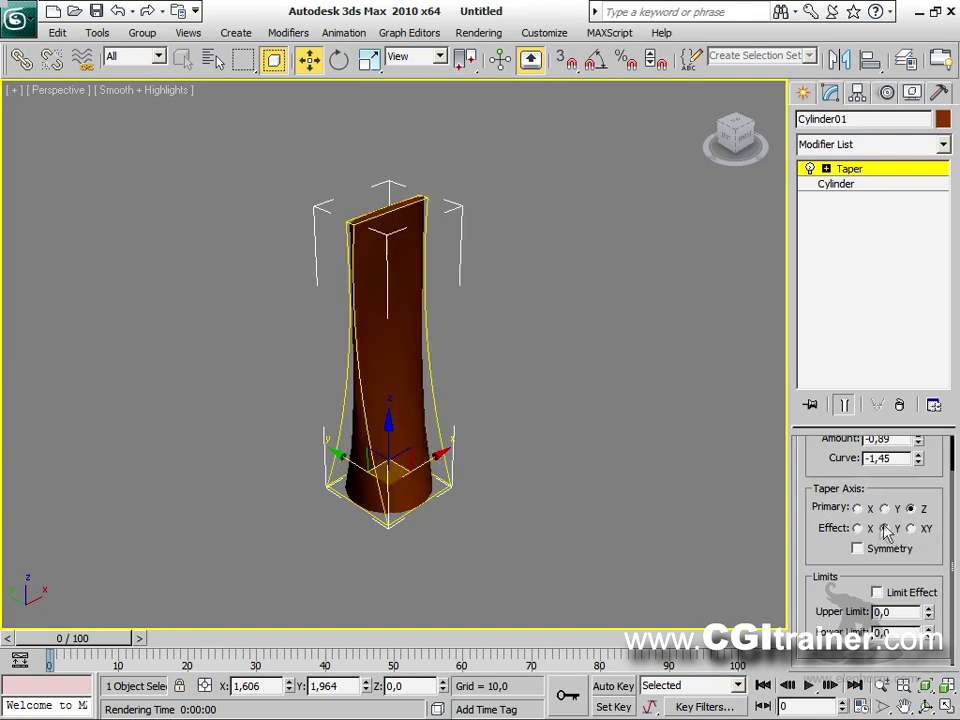
click(870, 530)
click(886, 530)
click(910, 529)
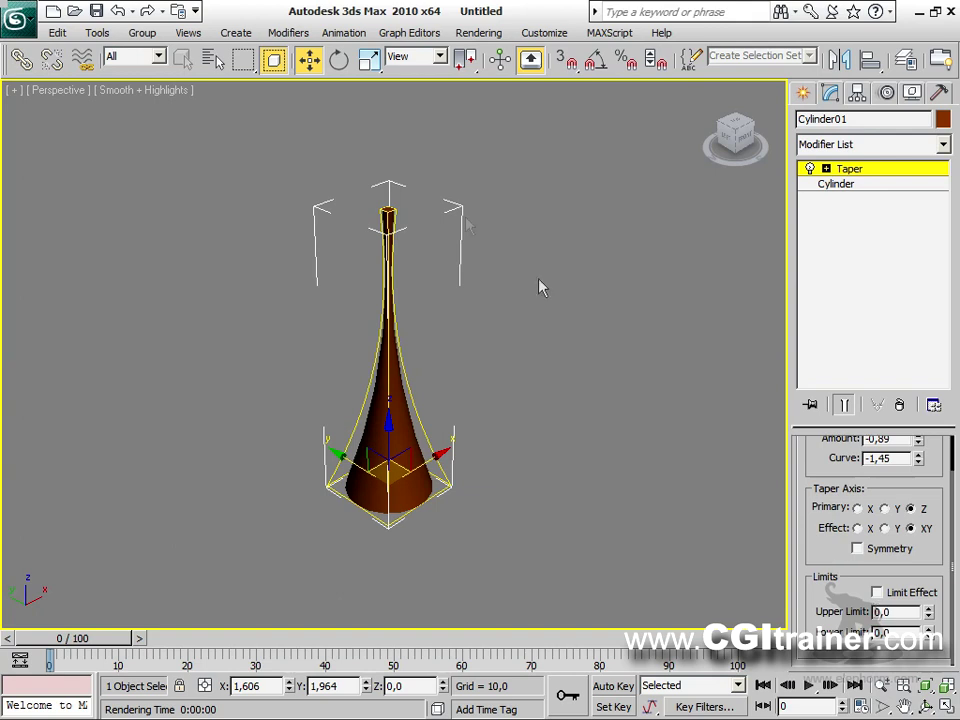
Step: Add a Bend modifier above the Taper and set its Angle to 146
click(288, 32)
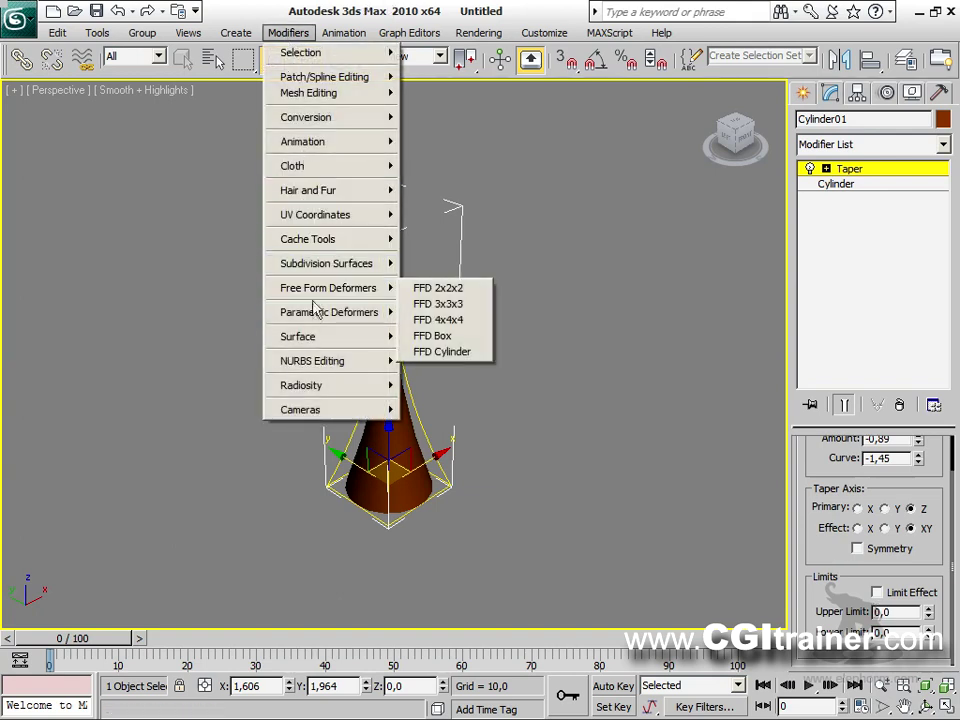
mouse_move(316, 314)
click(463, 332)
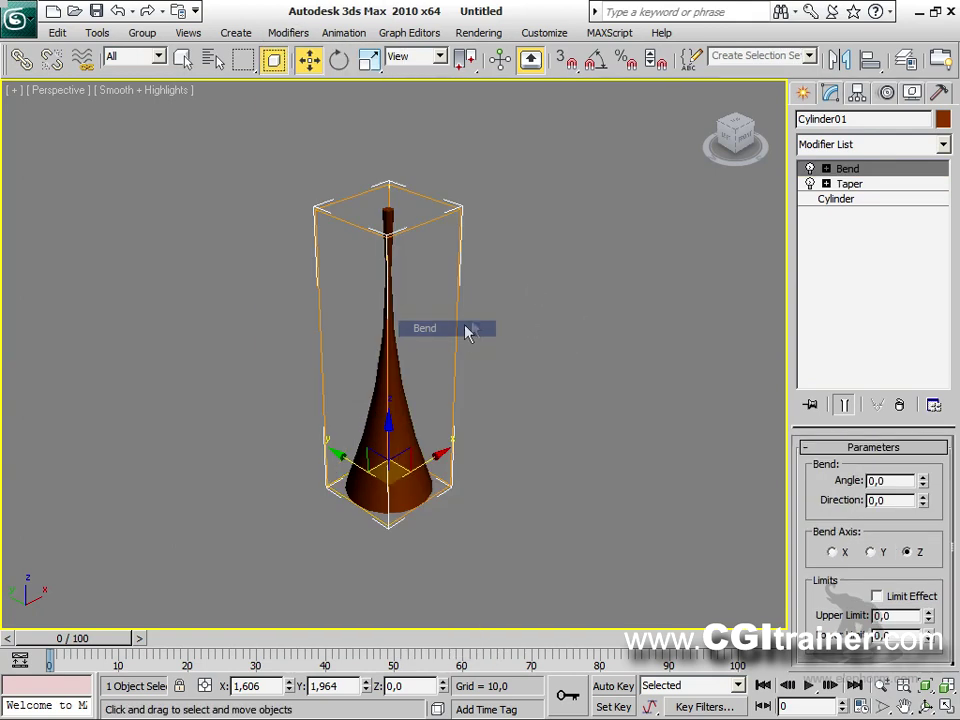
drag(922, 480, 889, 206)
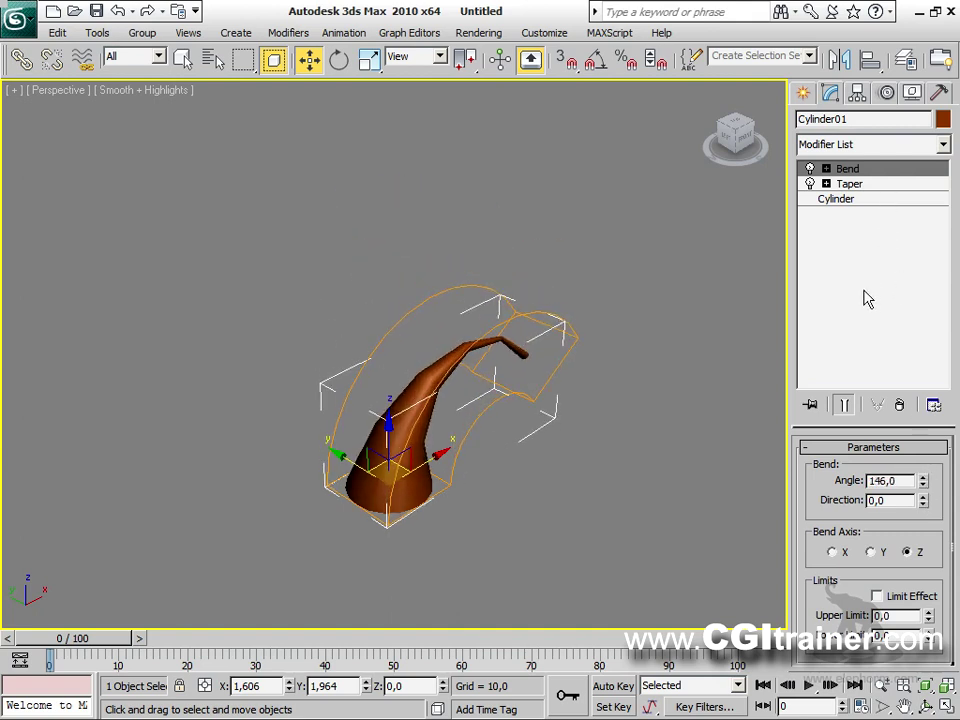
Step: Set the base cylinder's Height Segments to 20 and go through the Taper and Bend levels of the modifier stack
click(840, 199)
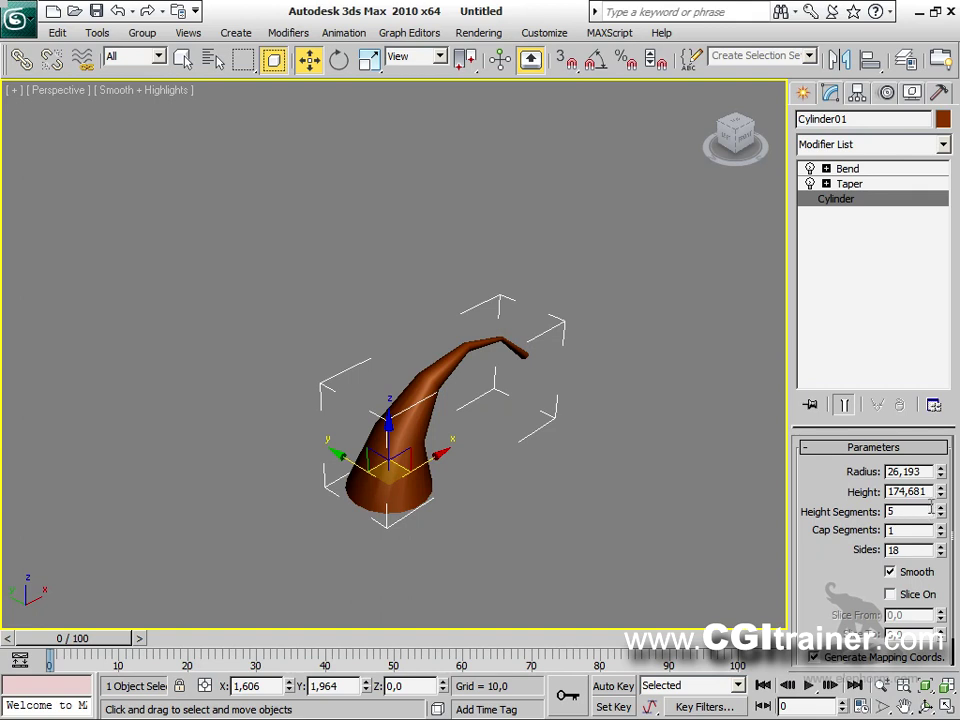
drag(941, 514, 930, 366)
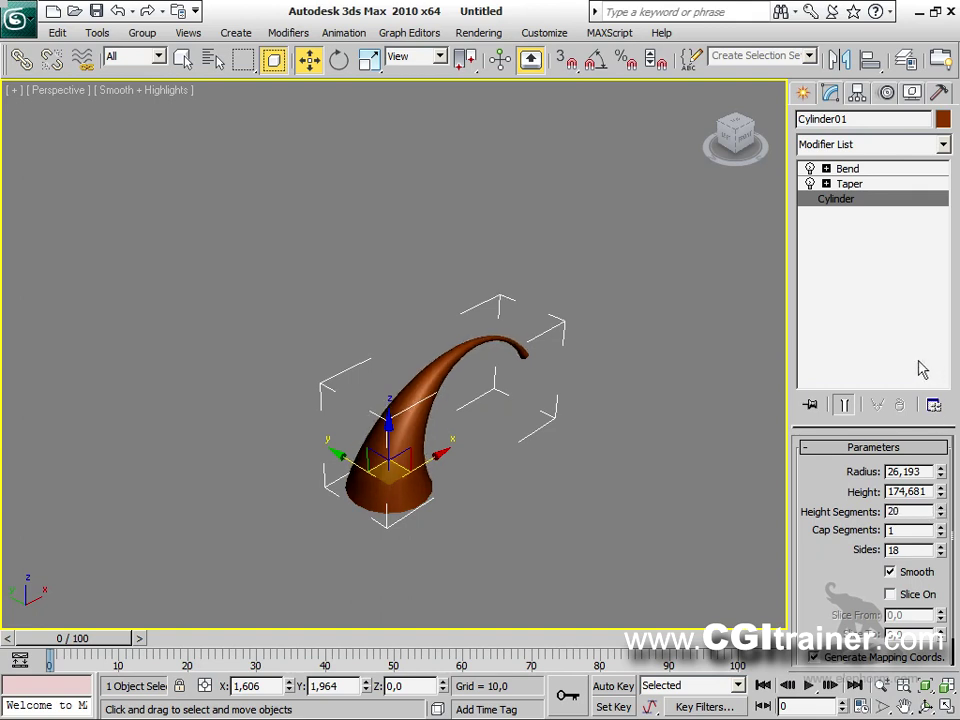
click(864, 170)
click(864, 185)
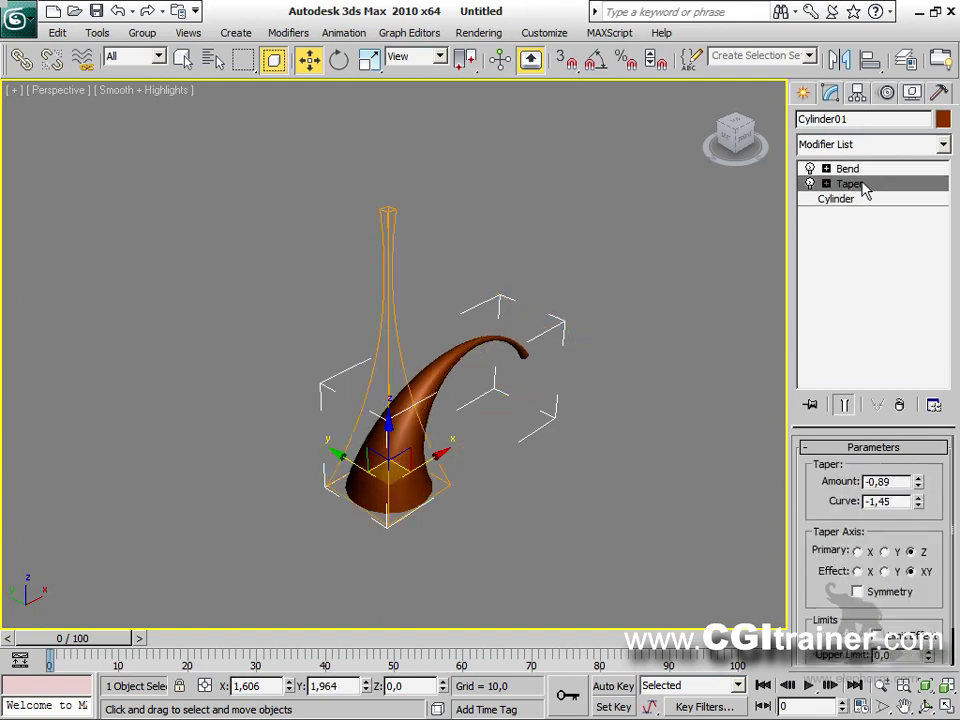
click(866, 169)
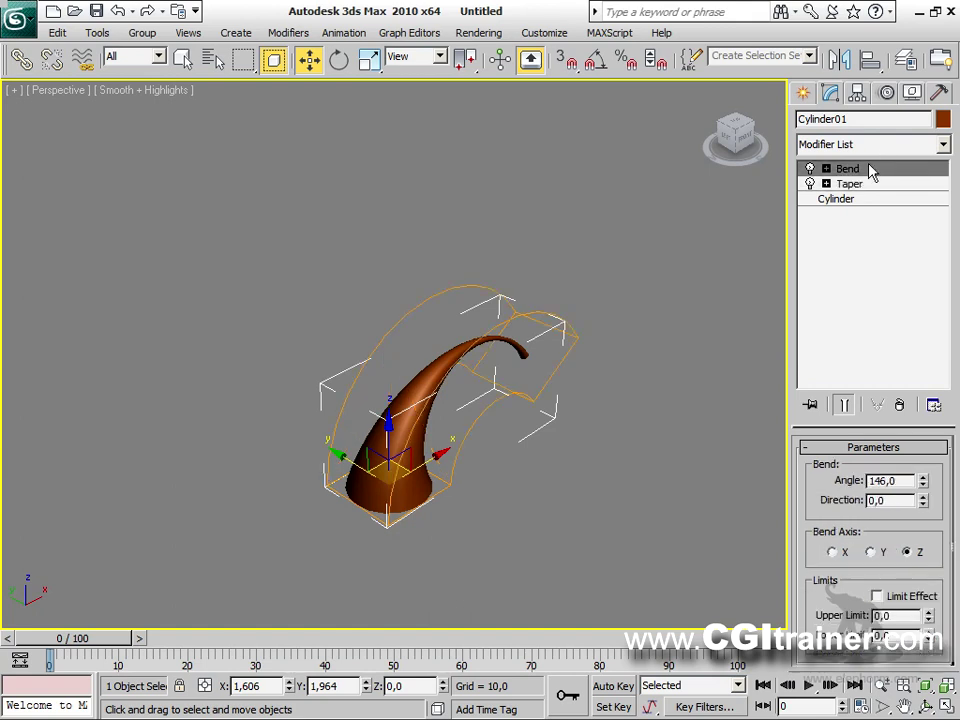
Step: Move the Bend modifier below the Taper in the stack and restore it above the Taper
alt+middle_drag(613, 343, 546, 321)
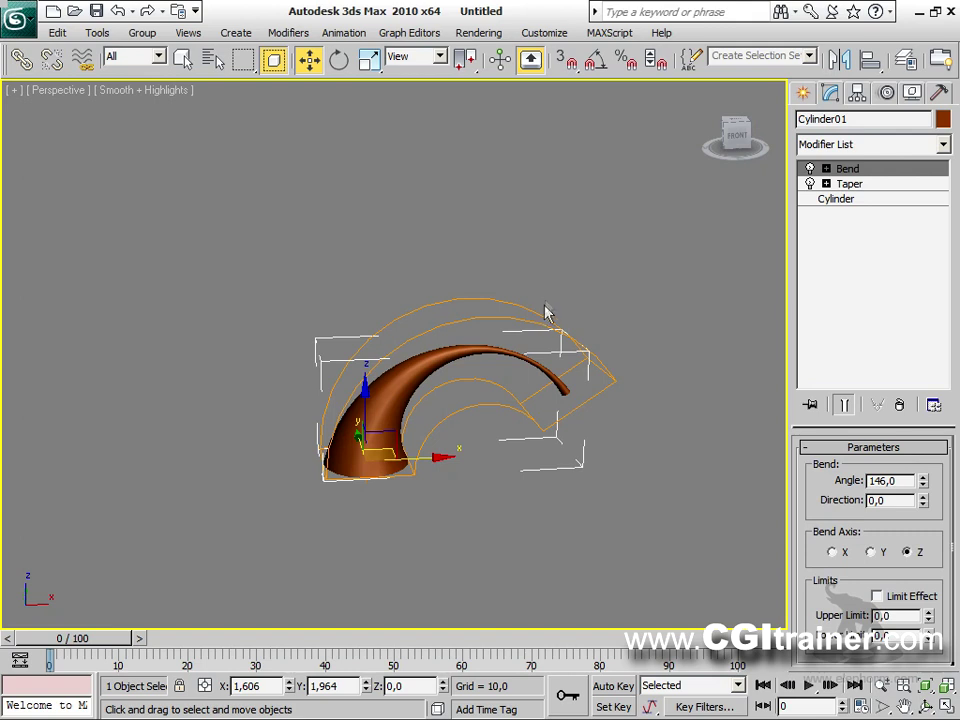
mouse_move(858, 174)
mouse_down()
mouse_move(866, 197)
mouse_move(856, 198)
mouse_up()
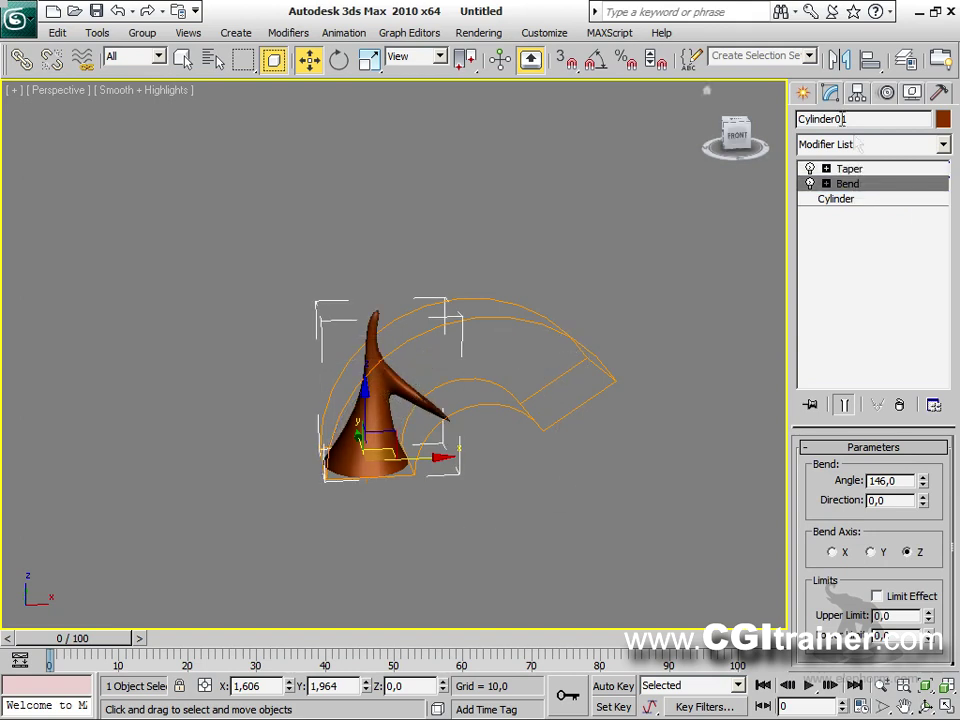
drag(853, 188, 848, 166)
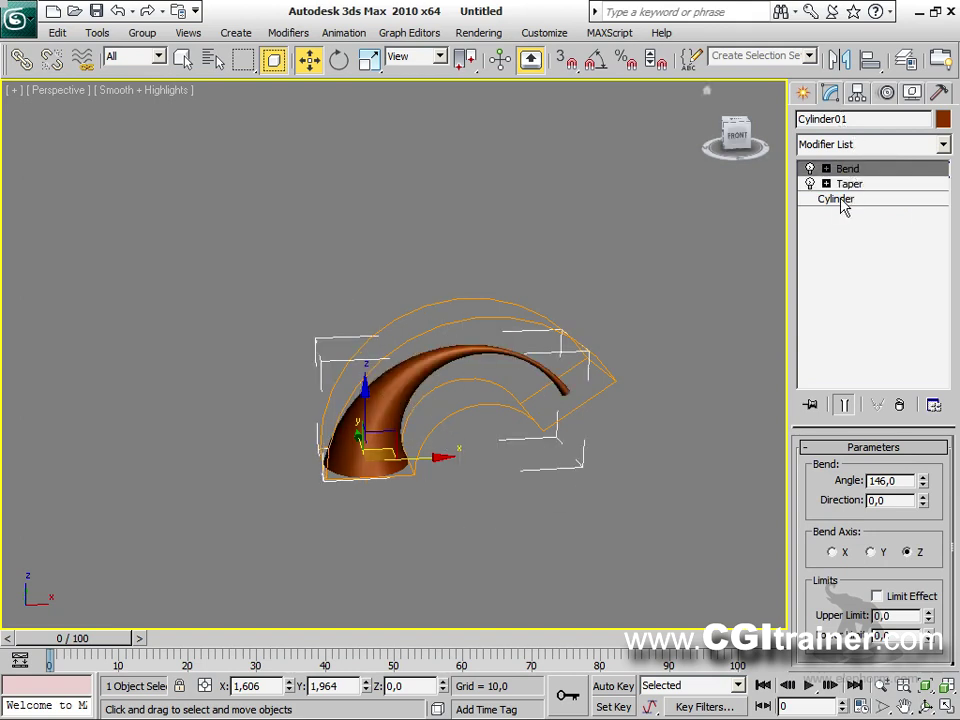
Step: Delete the Bend and Taper modifiers from the cylinder's stack
click(900, 404)
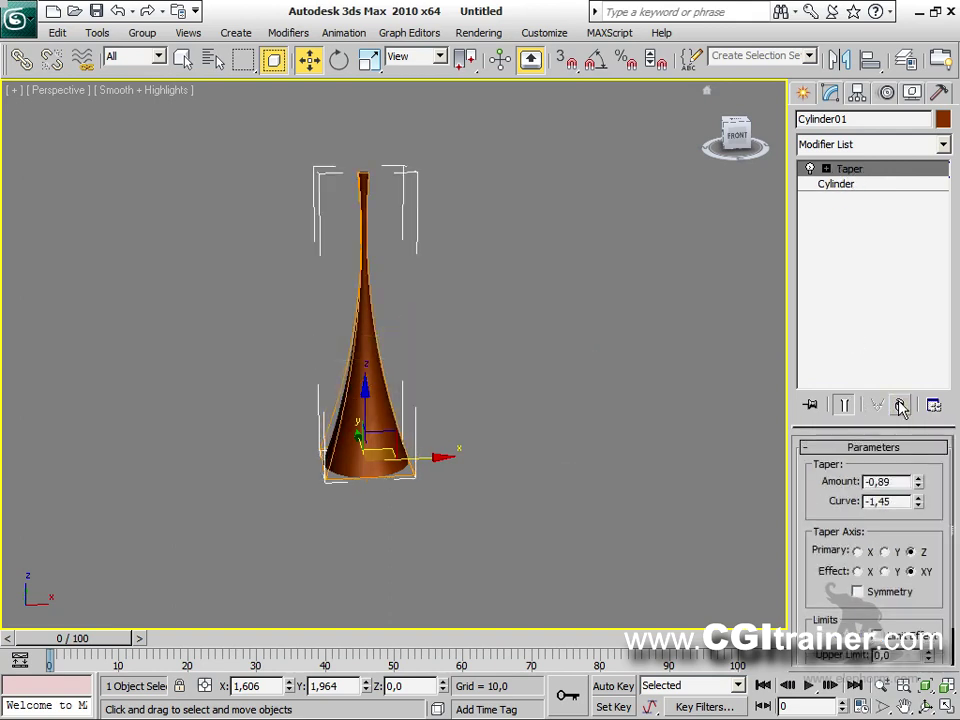
click(900, 404)
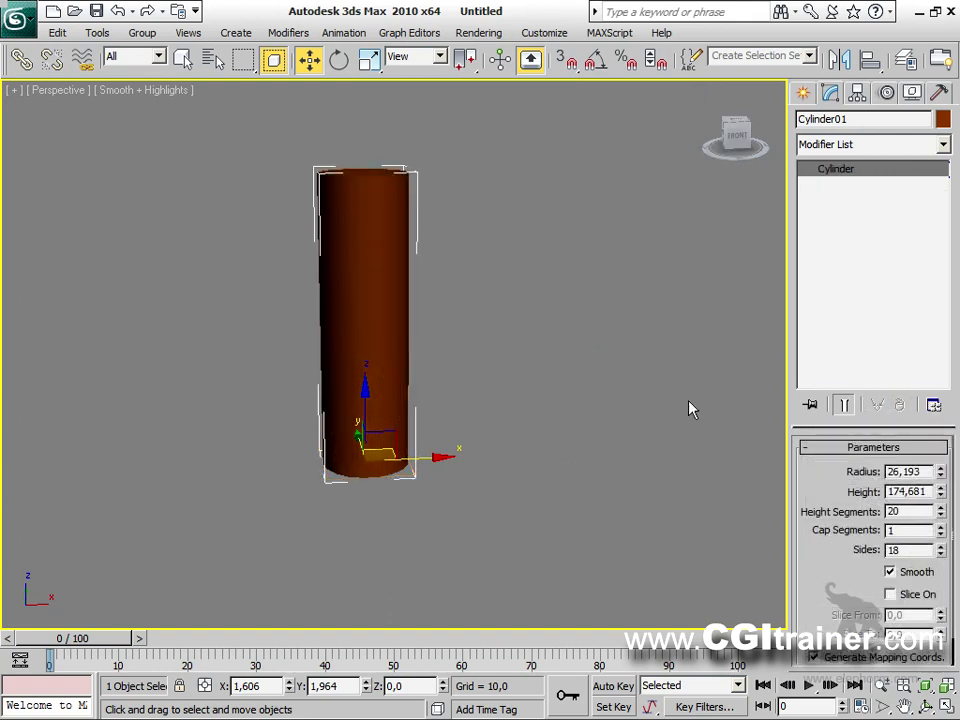
Step: Add a Bend modifier to the cylinder and set its Angle to 178
click(288, 32)
mouse_move(333, 314)
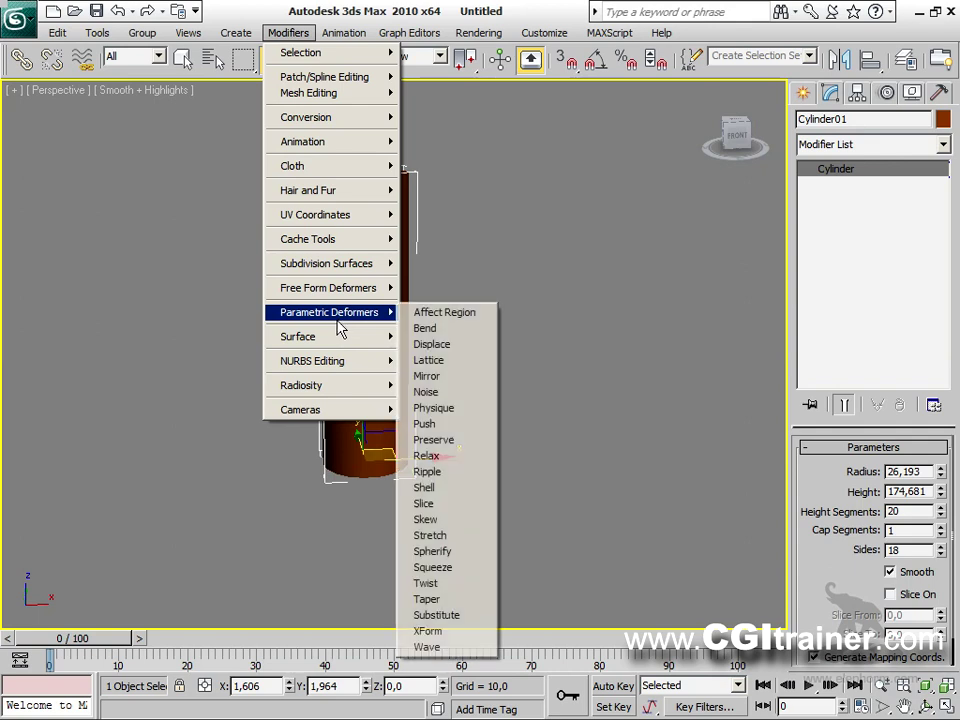
click(427, 329)
drag(922, 487, 912, 144)
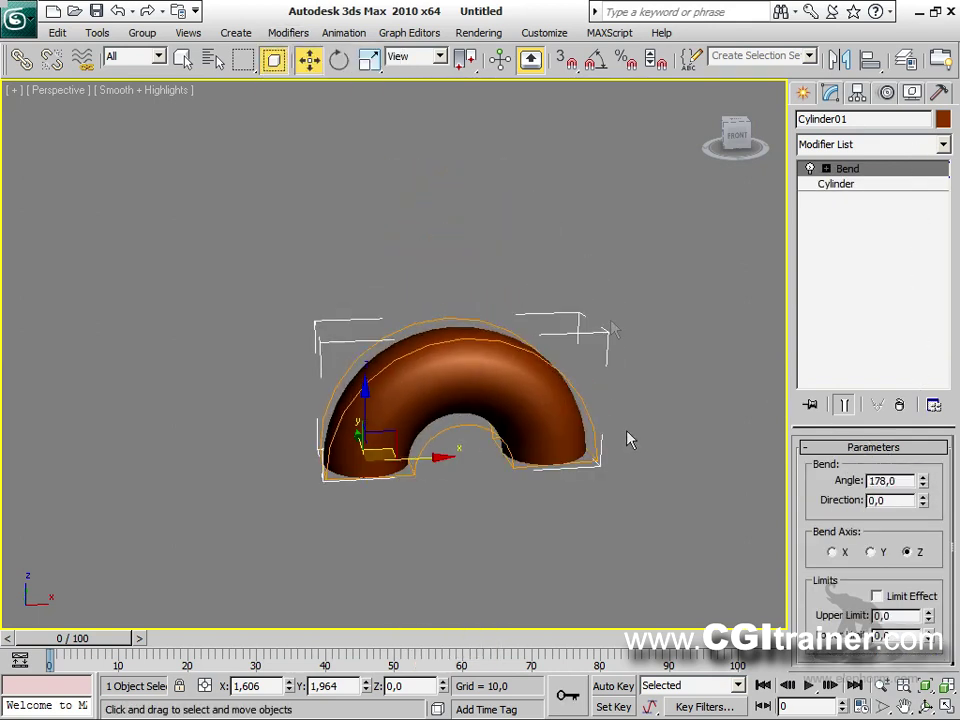
Step: Add a Taper modifier above the Bend and set its Amount to -0.96
click(288, 32)
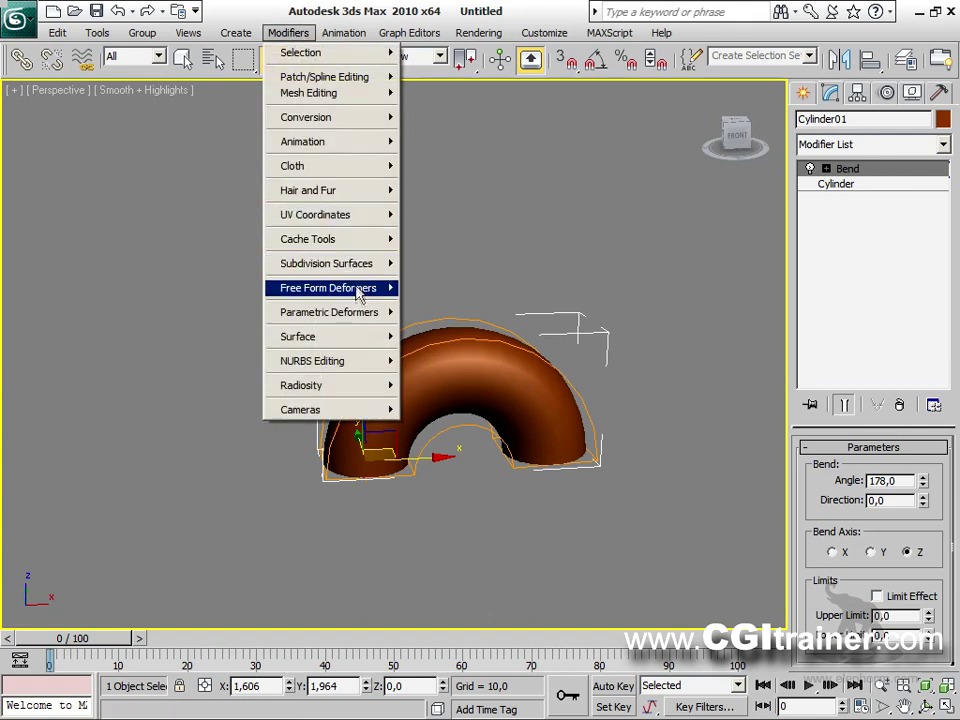
mouse_move(418, 312)
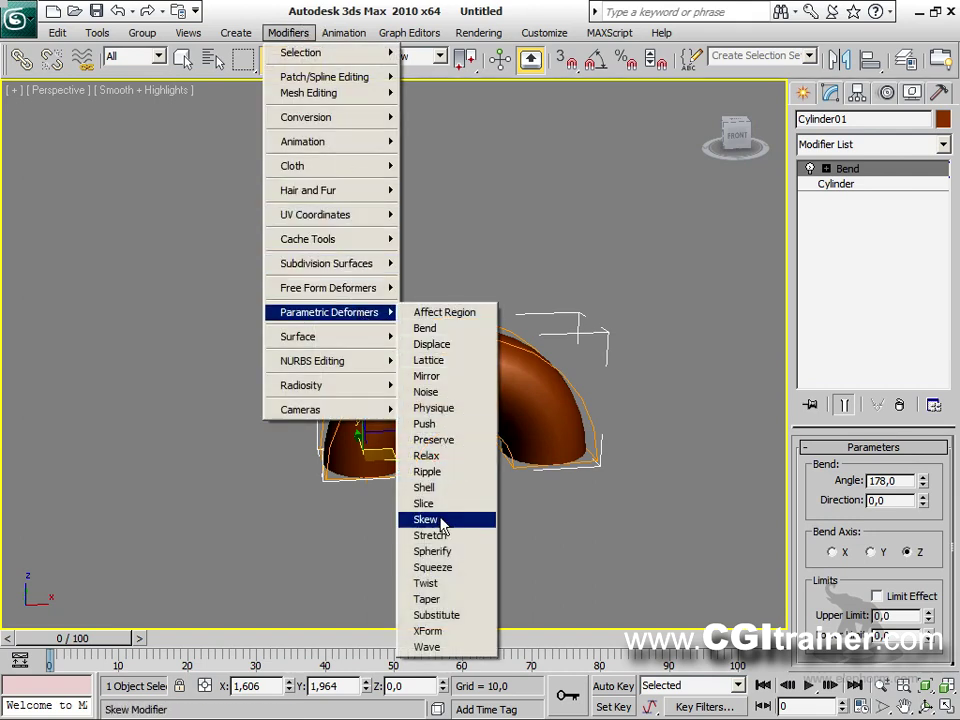
click(430, 599)
drag(916, 494, 917, 498)
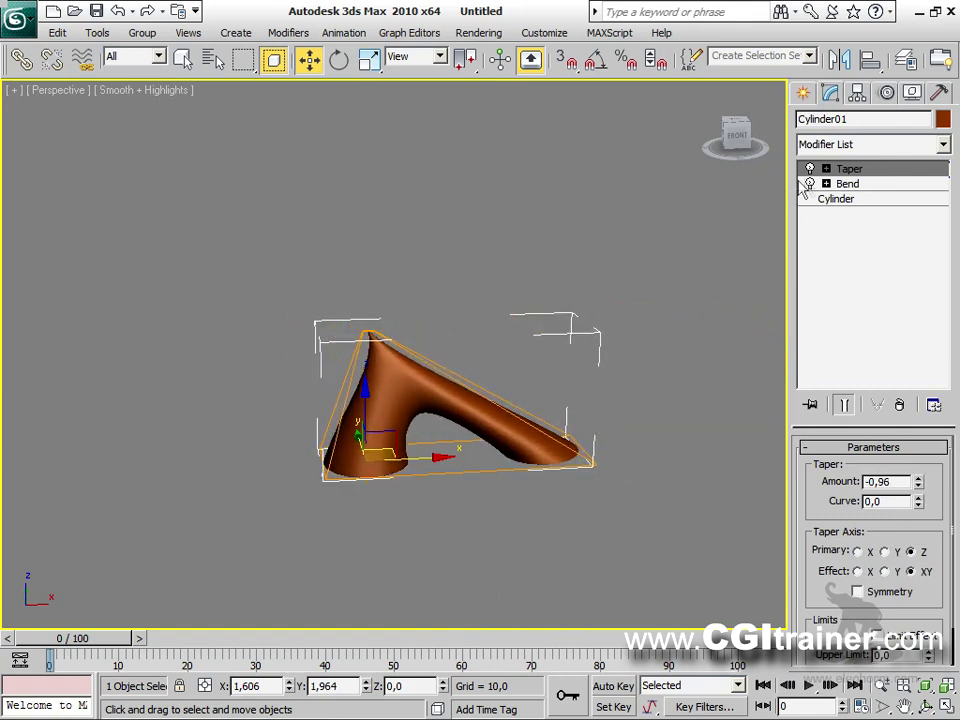
Step: Move the Taper modifier below the Bend in the stack, and restore it above the Bend
drag(873, 180, 874, 199)
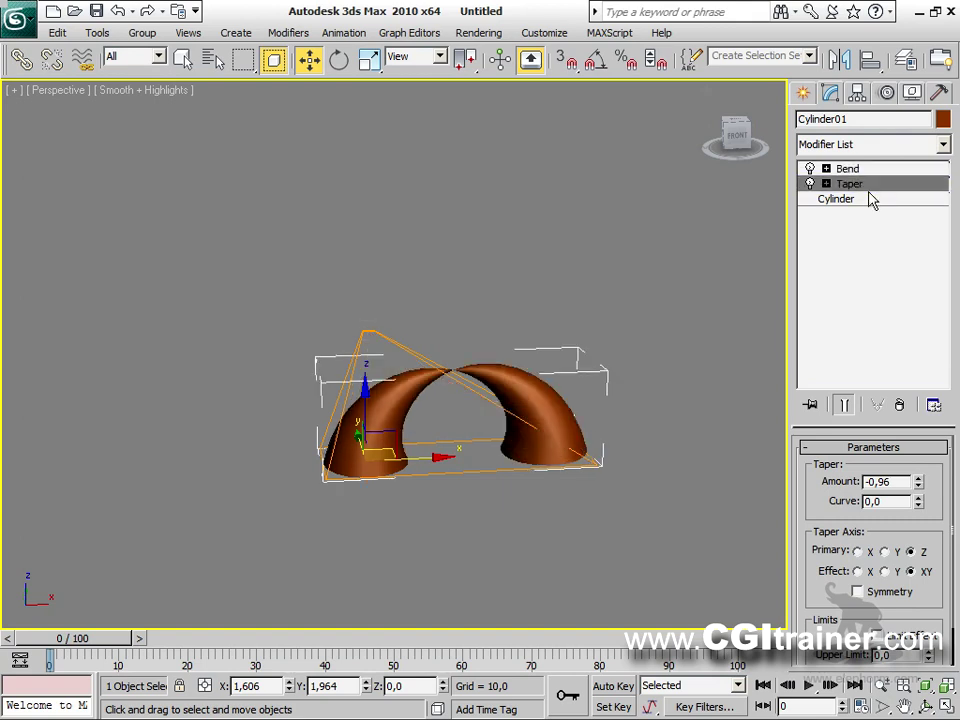
drag(870, 172, 868, 198)
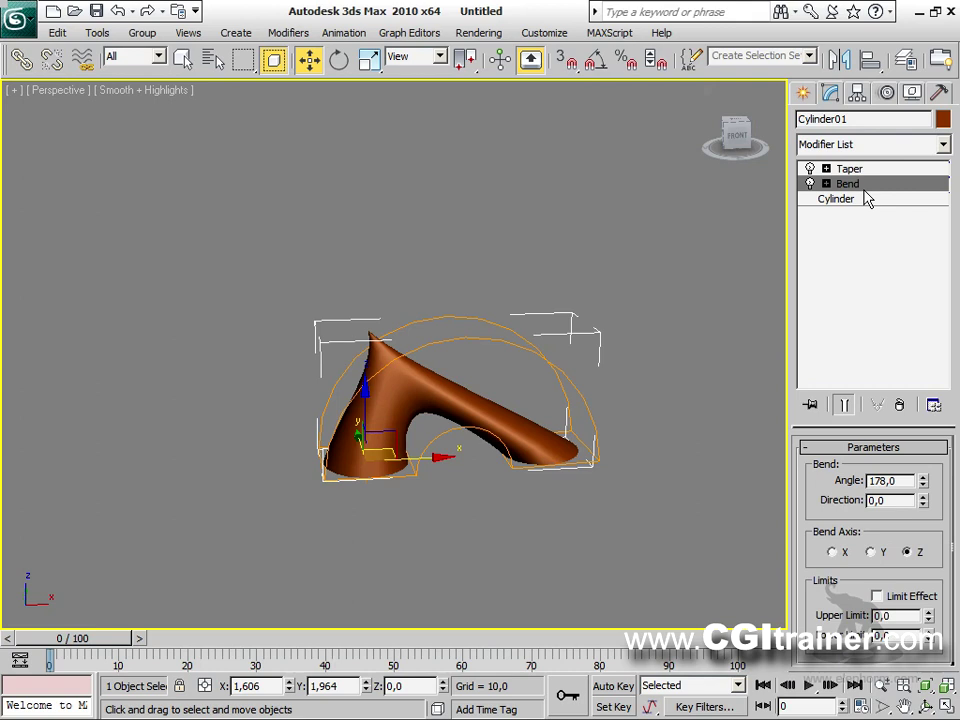
middle_drag(661, 515, 600, 469)
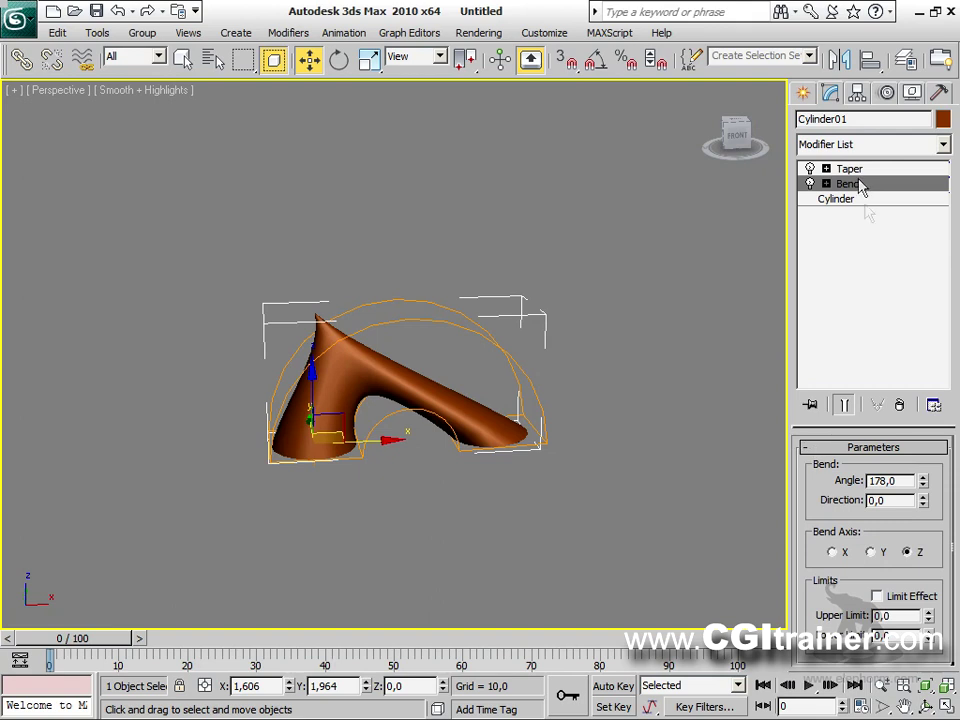
Step: Delete the Bend modifier, change the Taper Amount to -0.45, and delete the Taper from the cylinder's stack
click(898, 408)
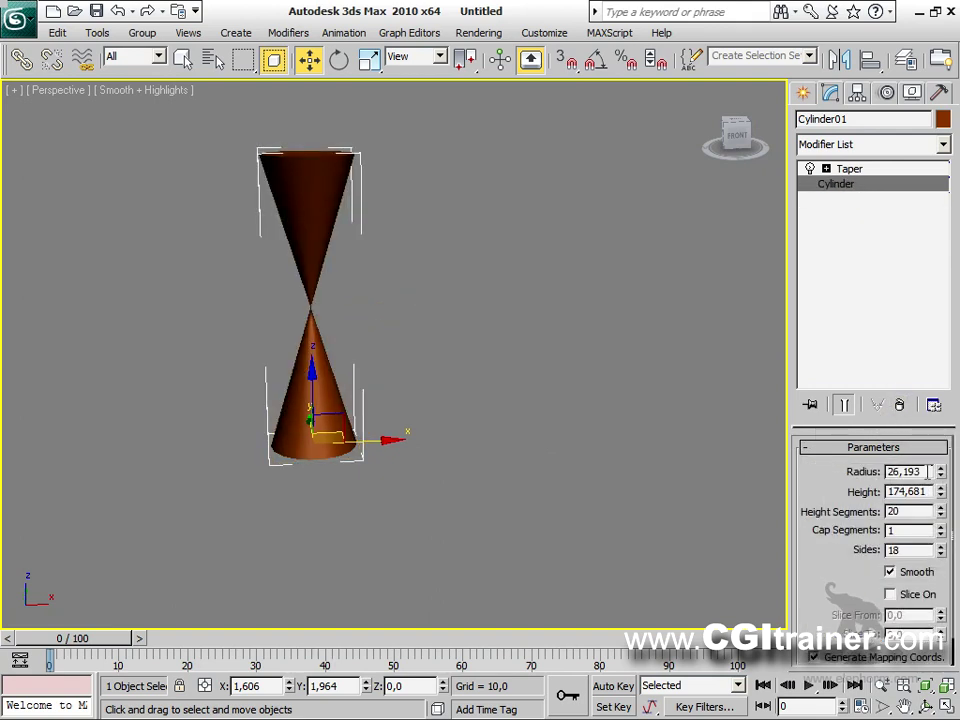
click(850, 168)
drag(918, 481, 912, 443)
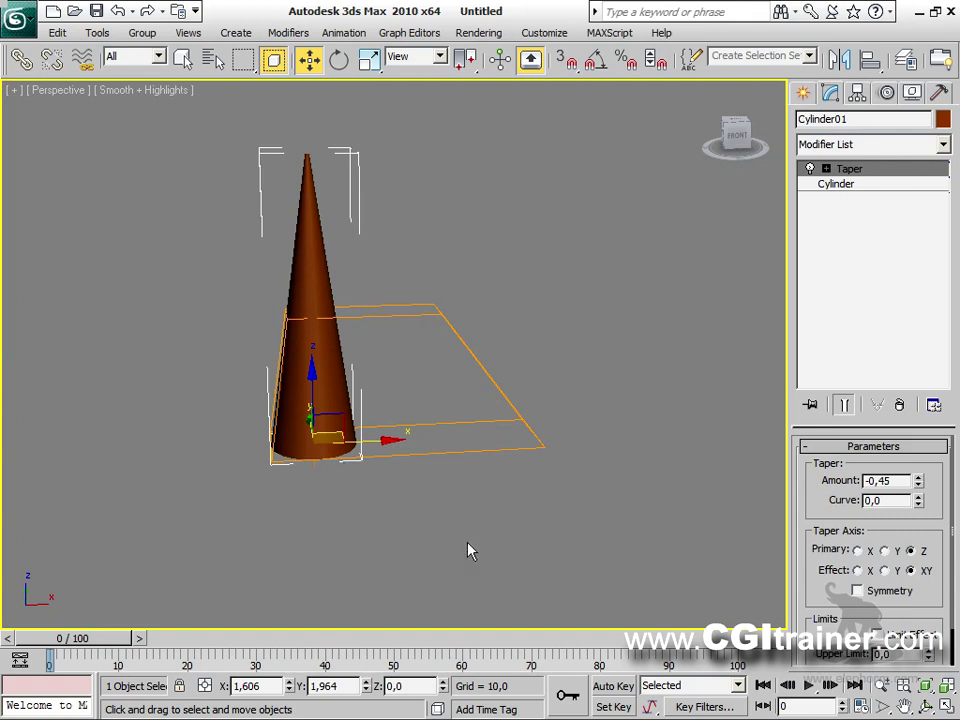
click(899, 404)
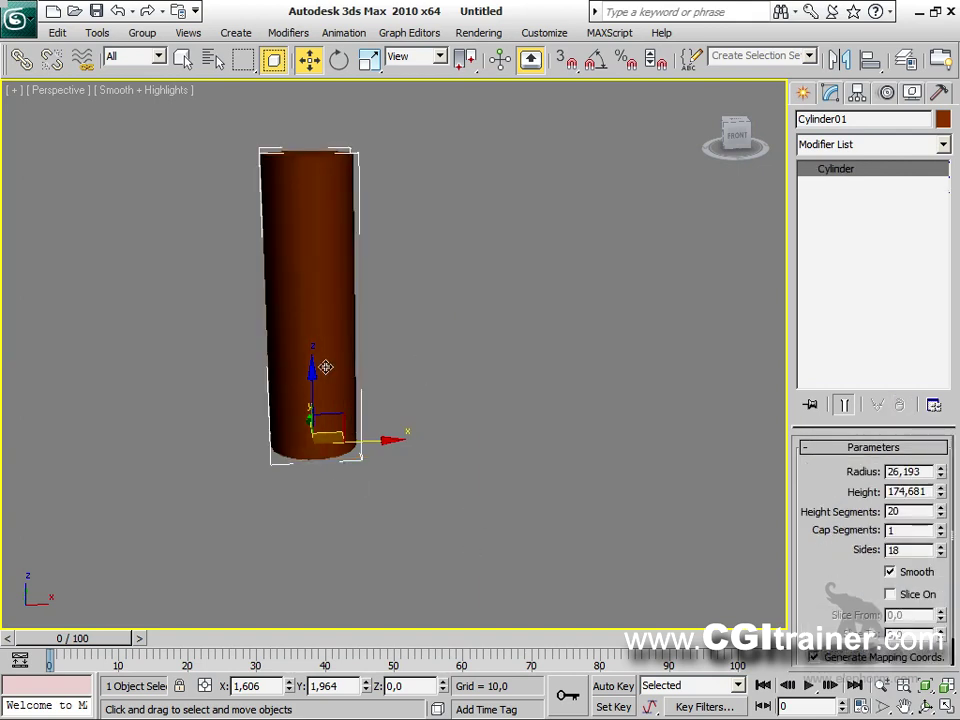
Step: Add a Taper modifier to the bare cylinder and set its Amount to -0.96
click(281, 33)
mouse_move(318, 315)
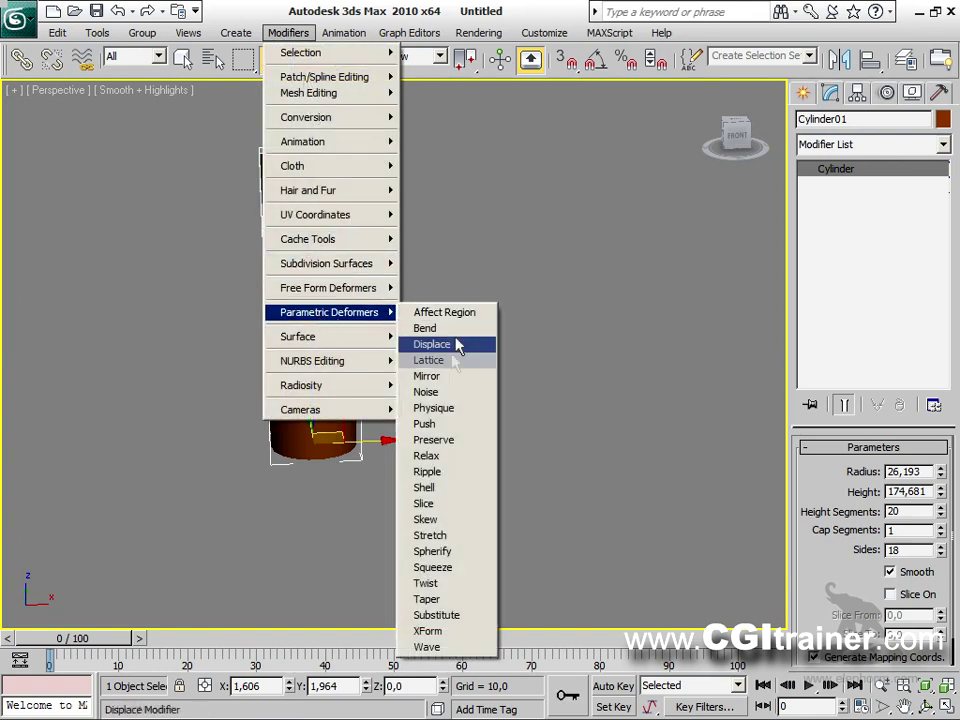
click(430, 600)
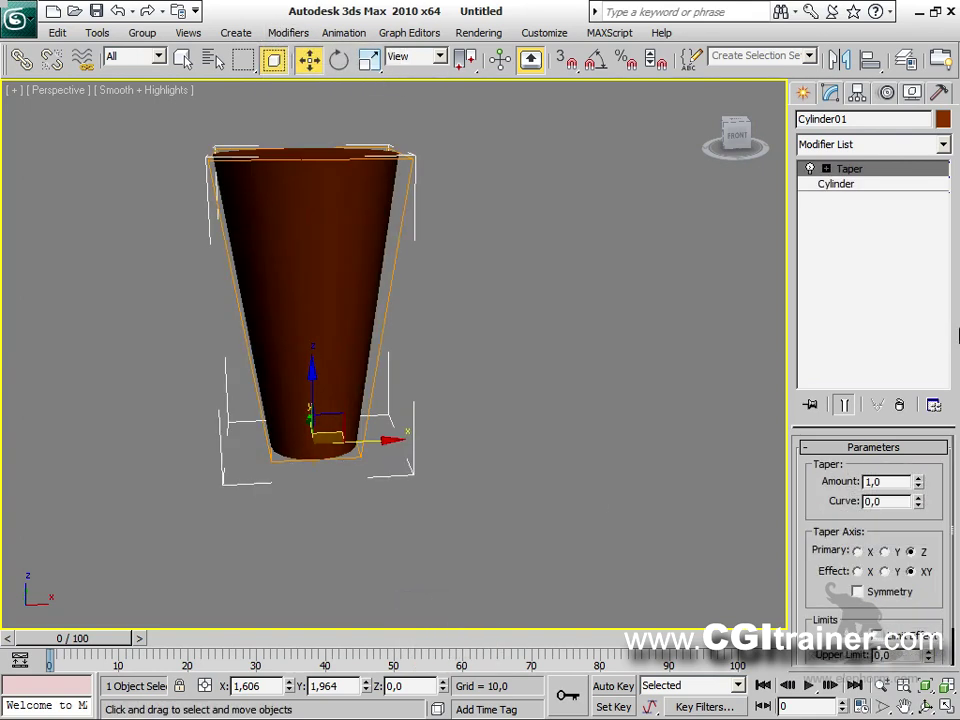
drag(918, 484, 911, 652)
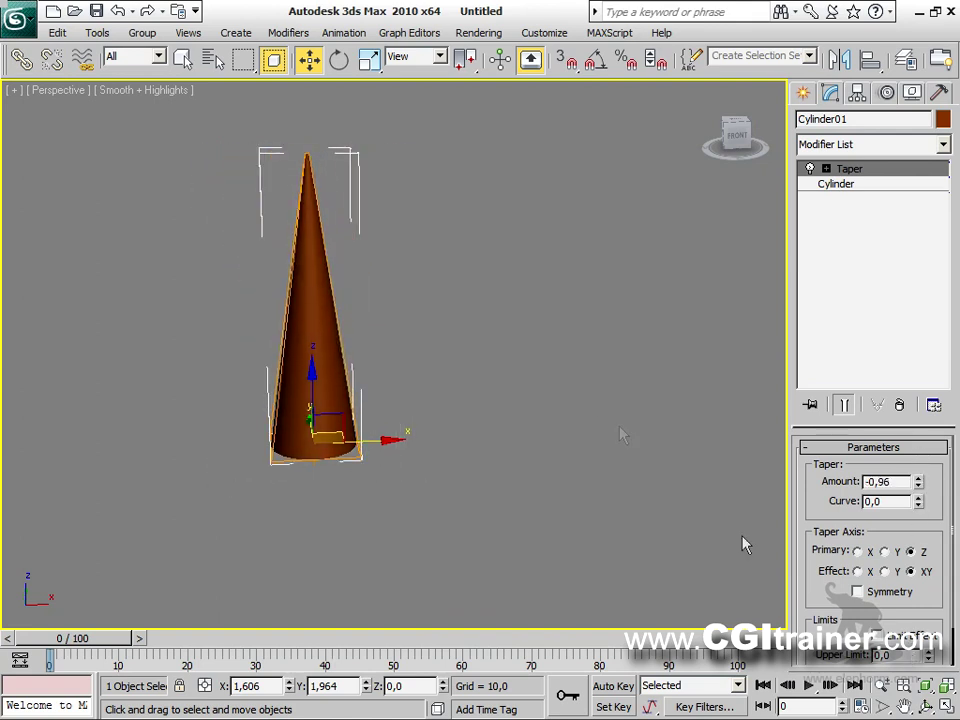
Step: Add a Bend modifier above the Taper and adjust its Angle and Direction
click(288, 32)
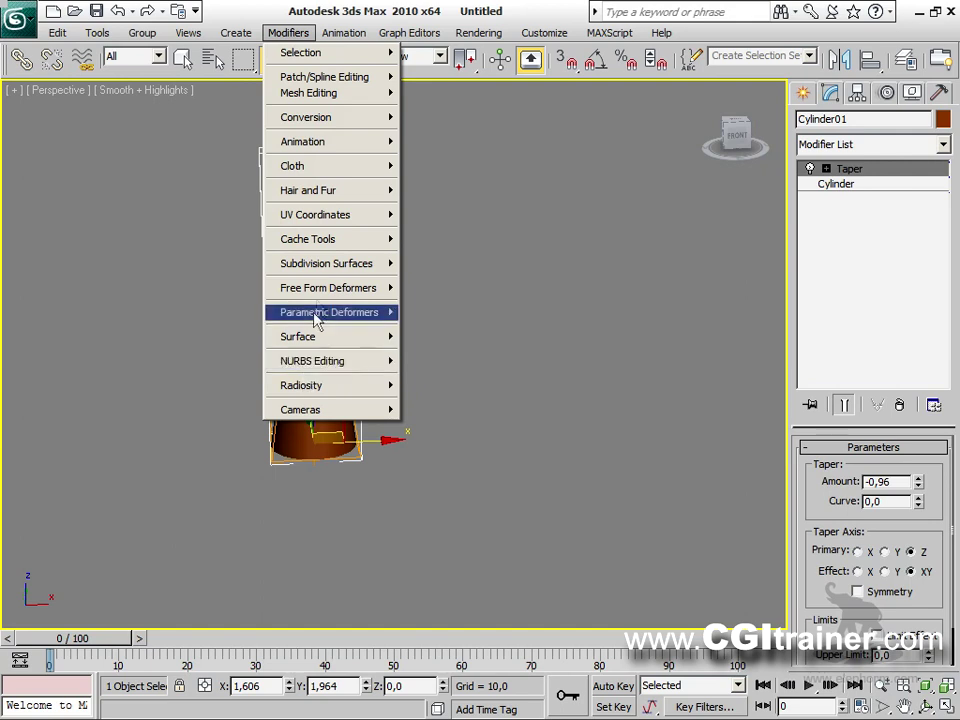
mouse_move(329, 316)
click(476, 331)
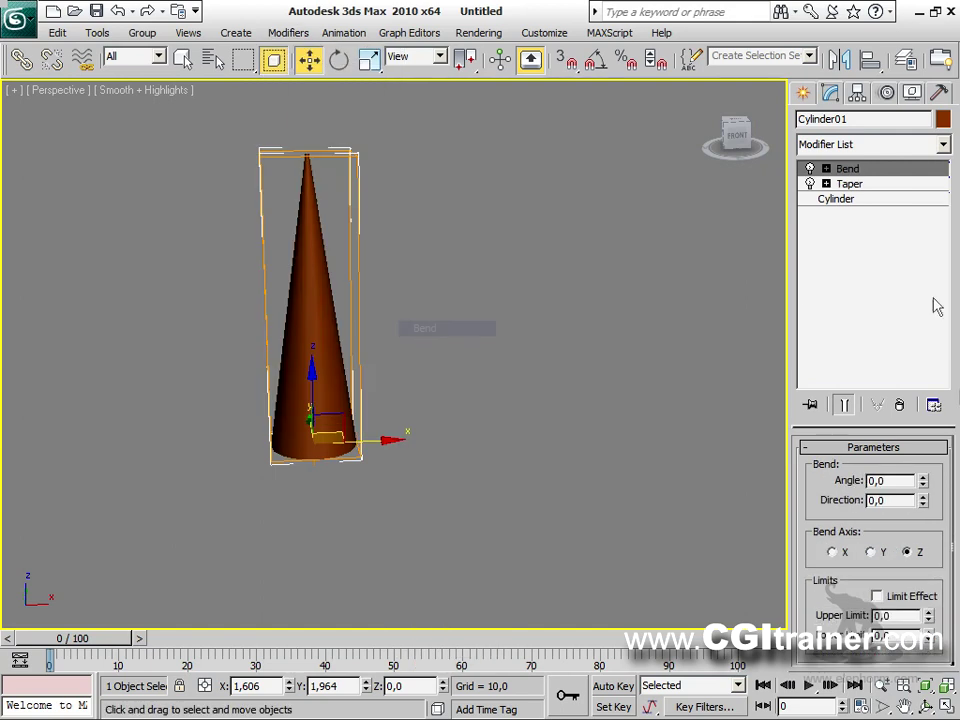
drag(926, 485, 926, 266)
drag(926, 514, 834, 655)
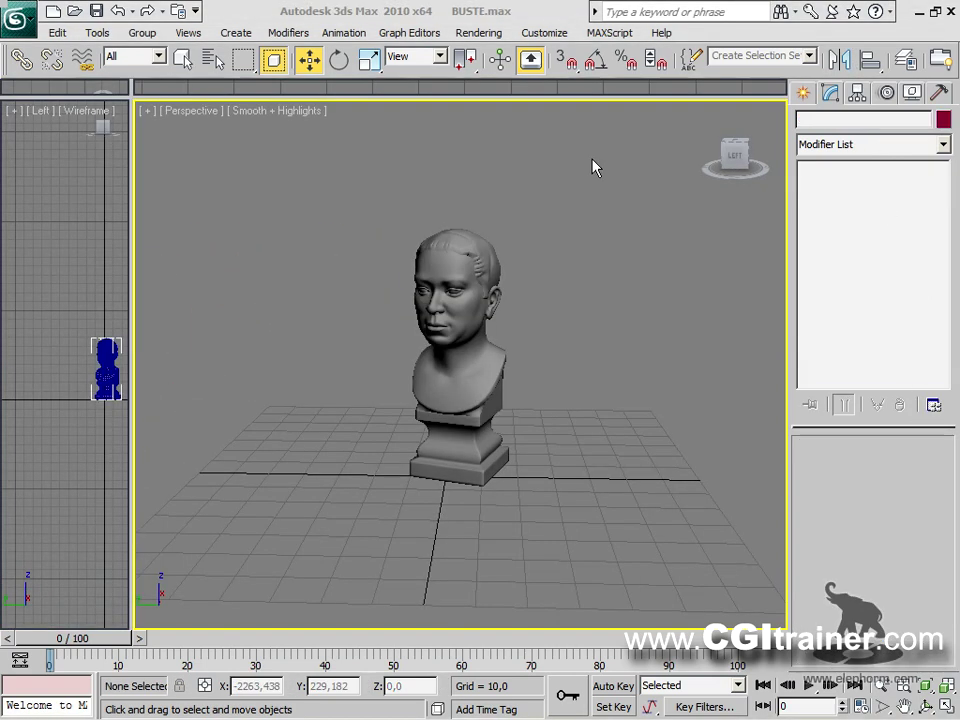
Step: Add a Twist modifier to the bust and vary its Angle in both directions around the Z axis
click(502, 430)
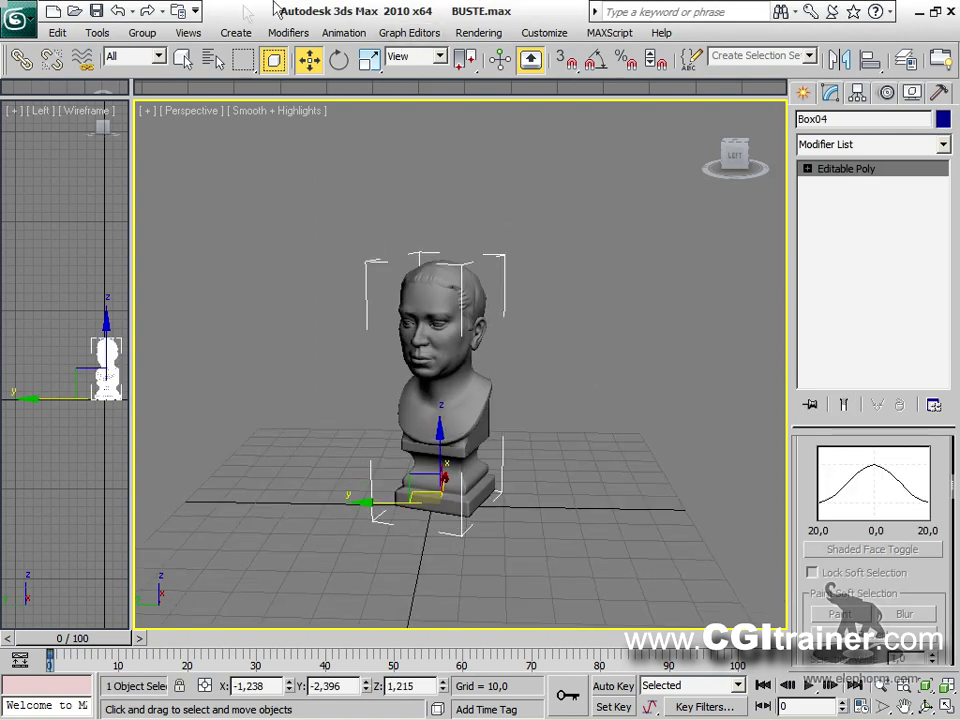
click(288, 32)
mouse_move(330, 313)
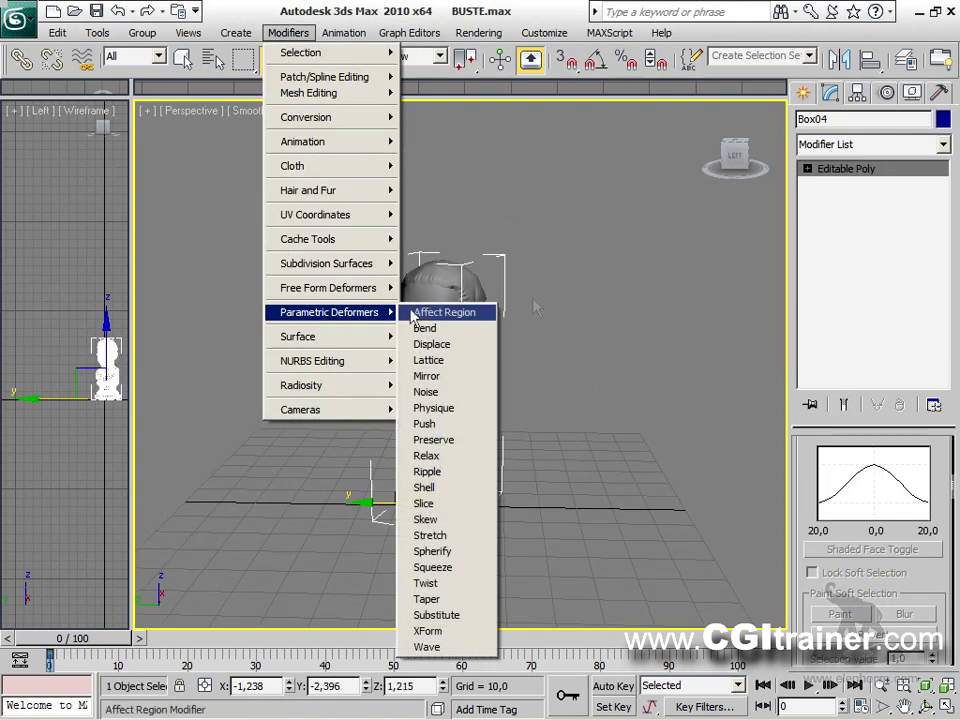
click(452, 587)
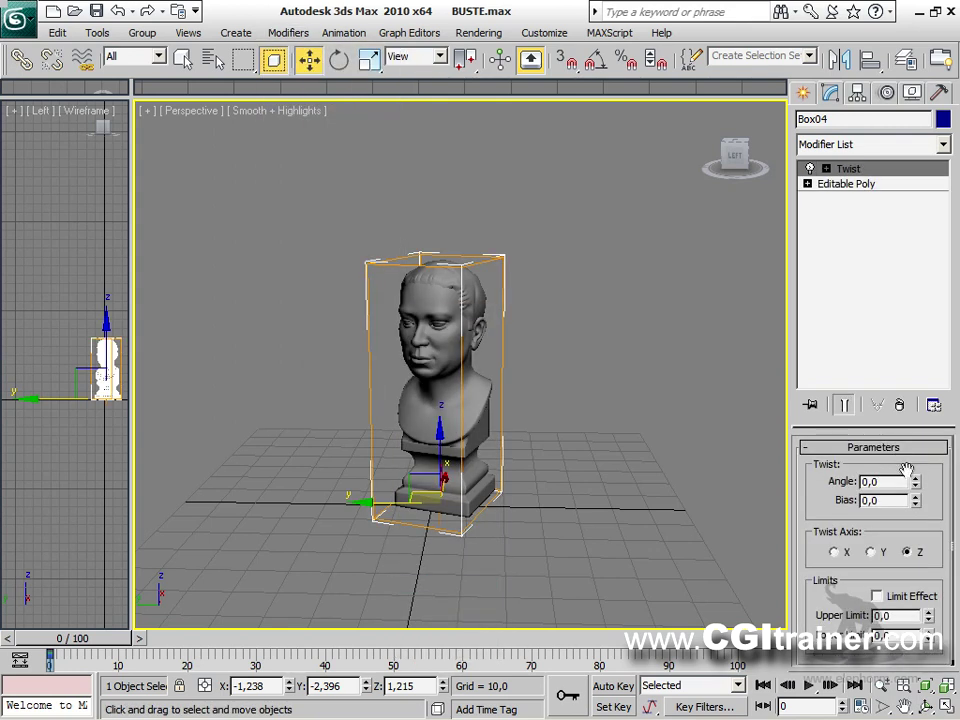
drag(917, 489, 911, 338)
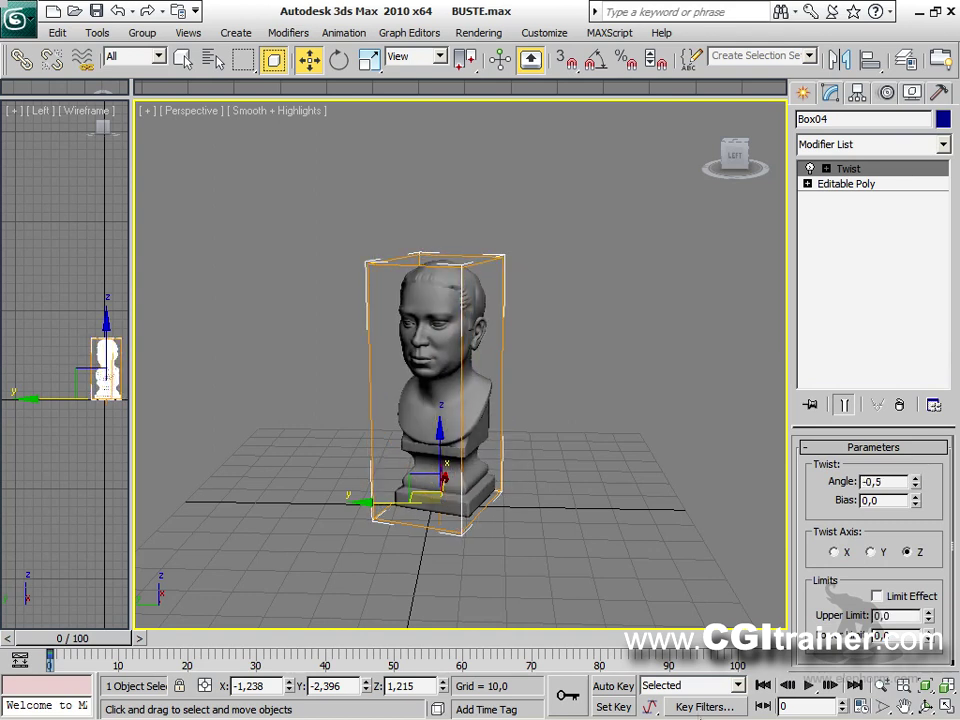
drag(918, 486, 918, 635)
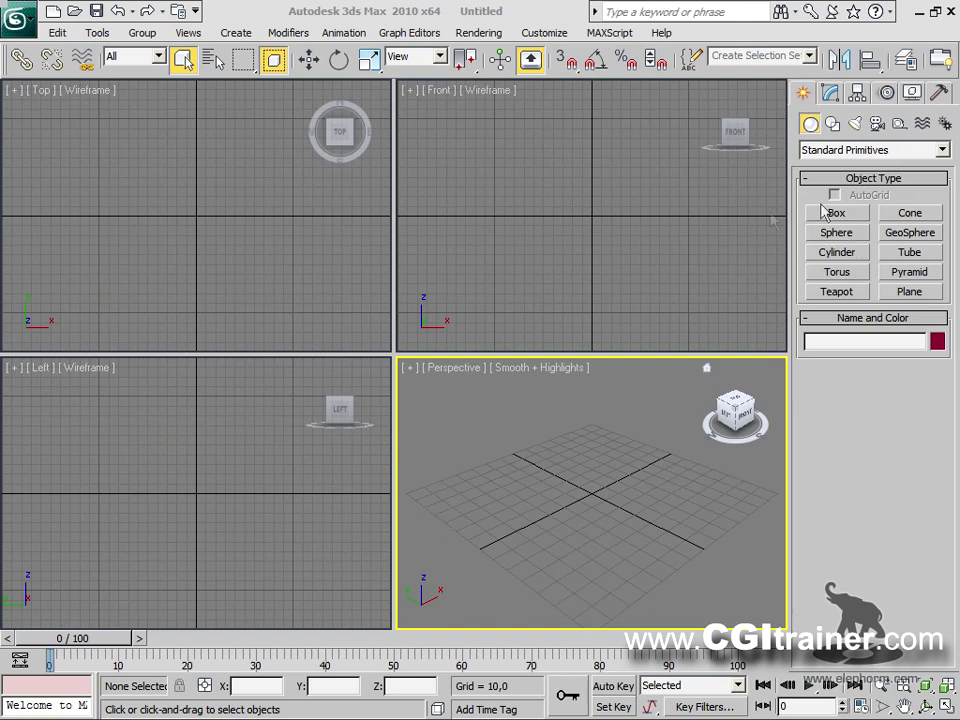
Step: Create a ChamferBox in the Perspective view, about 92.7 long, 57.8 wide and 52.4 high with a fillet of about 4
click(826, 157)
click(835, 168)
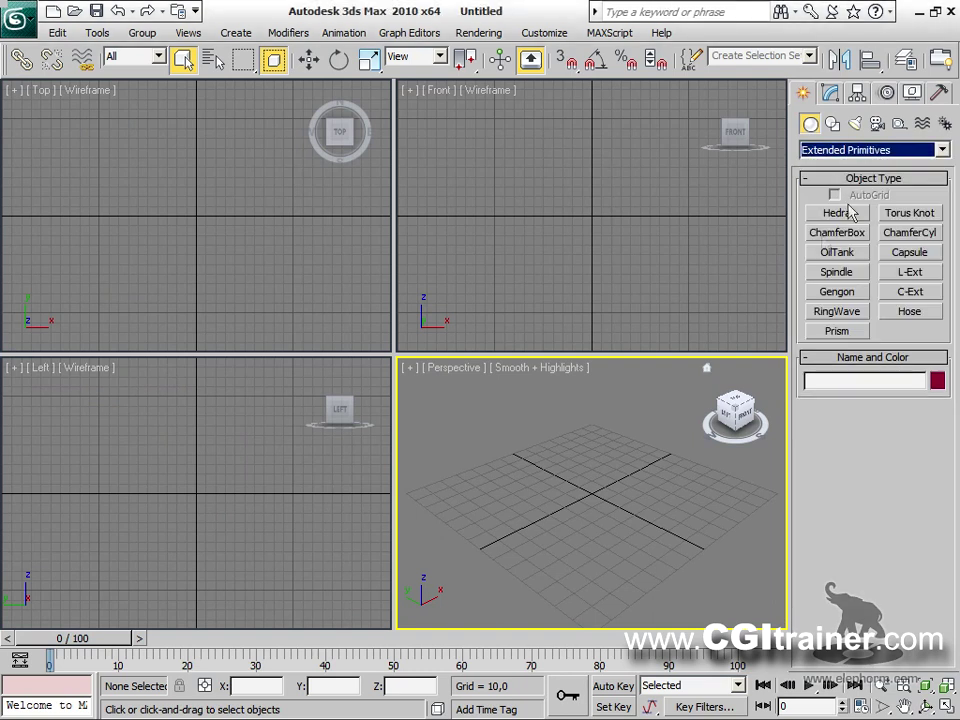
click(831, 233)
drag(470, 492, 672, 515)
click(660, 445)
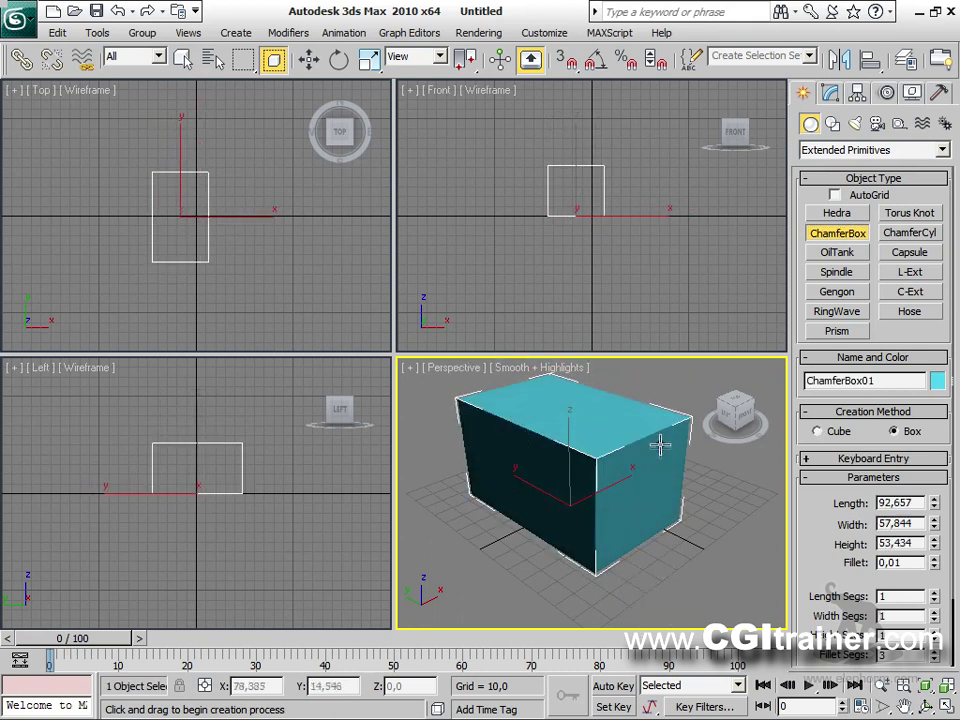
click(664, 447)
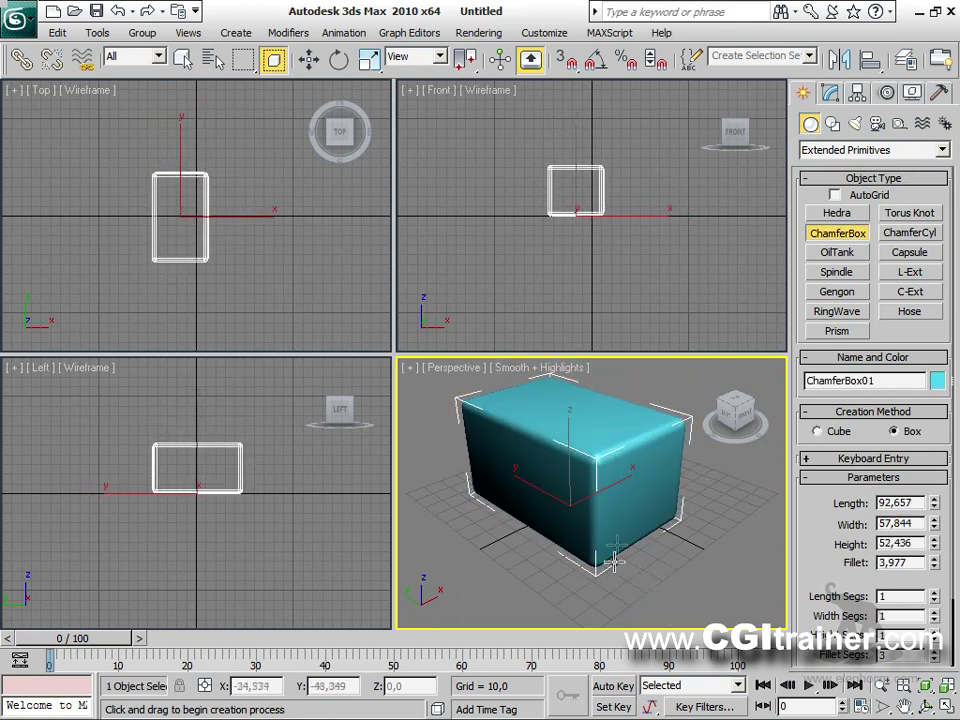
Step: Show edged faces, set the chamfer box to 10 length, 10 width and 8 height segments, and maximize the Perspective view
key(F4)
drag(934, 600, 931, 538)
drag(936, 637, 935, 612)
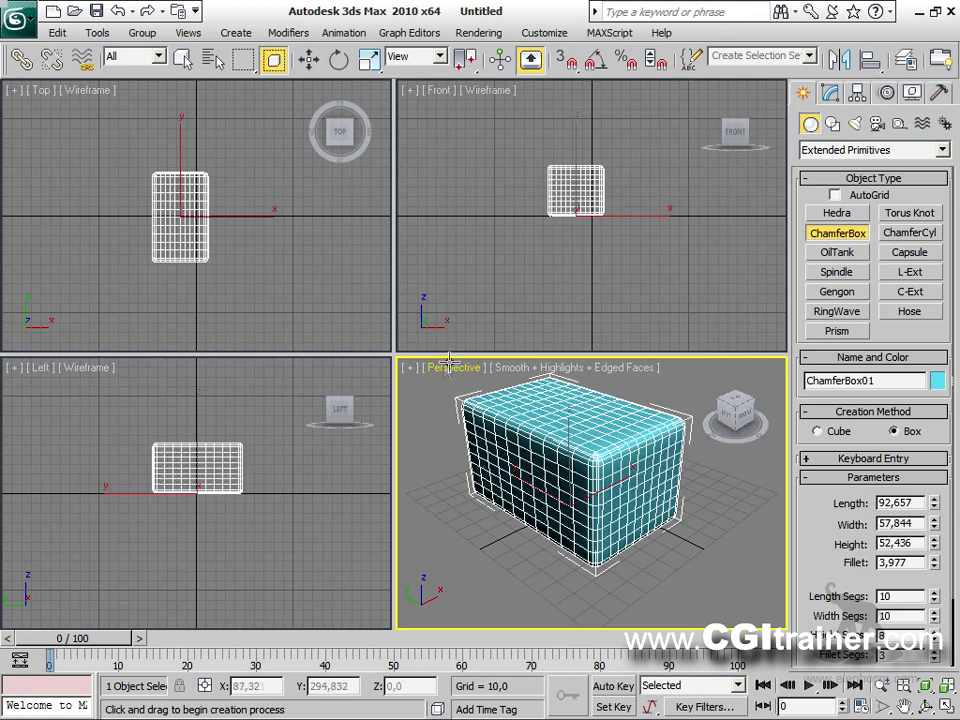
key(alt+w)
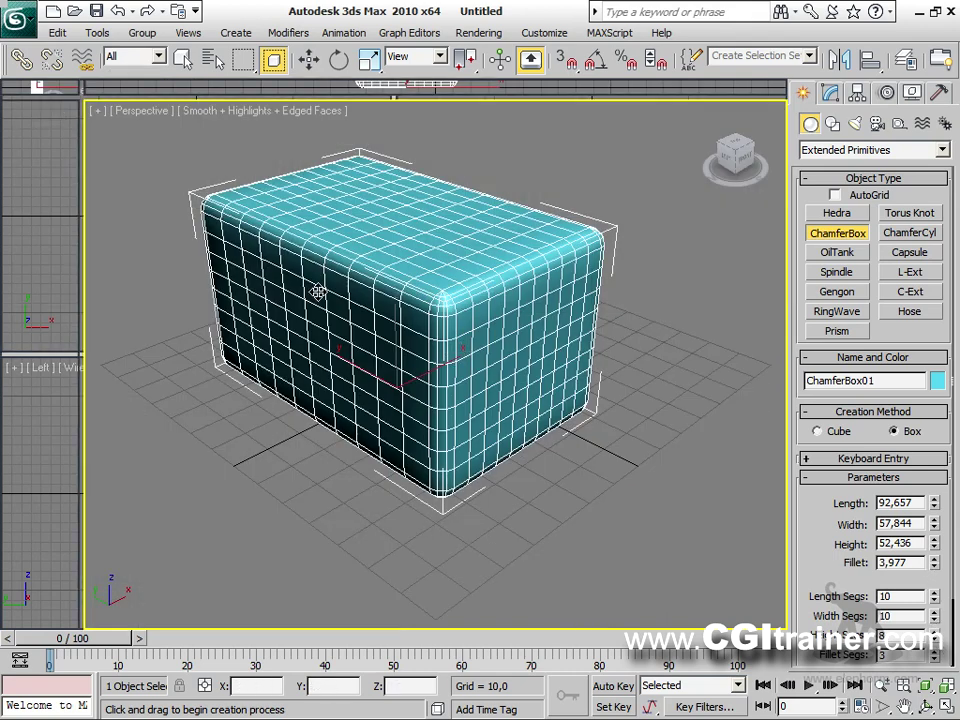
Step: Clone the chamfer box along the X axis as 2 independent copies, forming a row of boxes
right_click(378, 406)
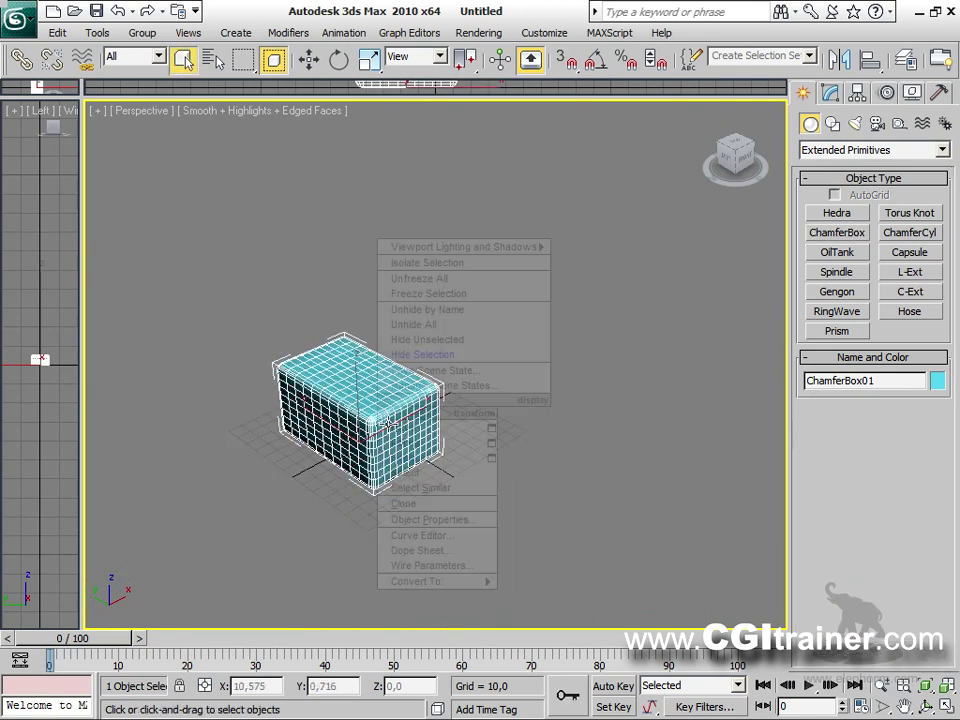
click(407, 427)
shift+drag(400, 422, 510, 345)
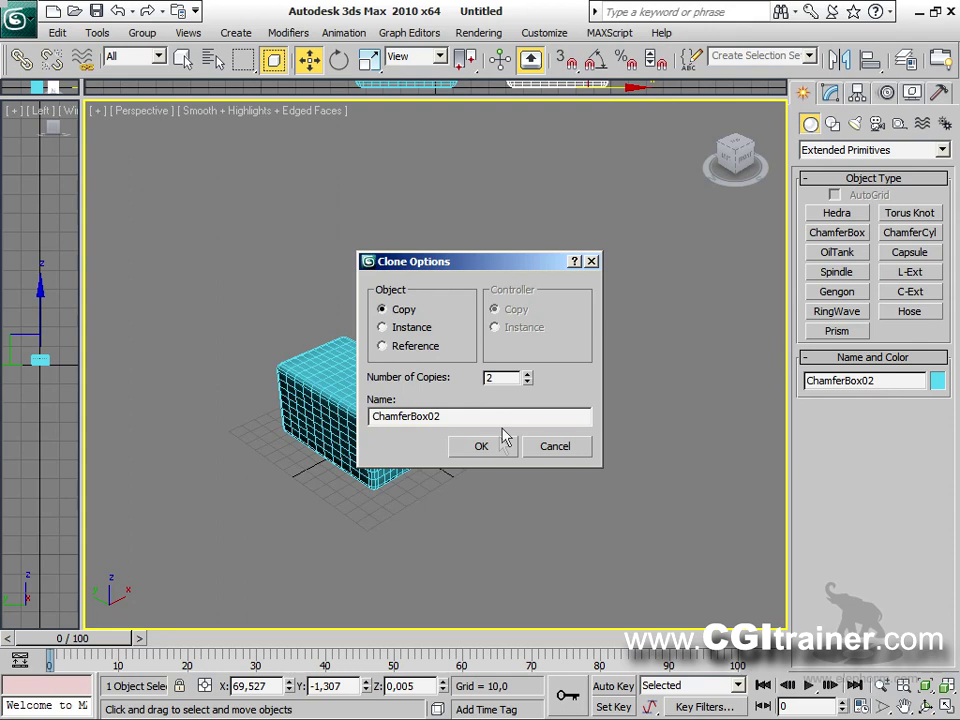
click(505, 440)
Step: Add a Squeeze modifier to the original chamfer box and set Axial Bulge Amount to -0.4 and Curve to 3.25
click(418, 372)
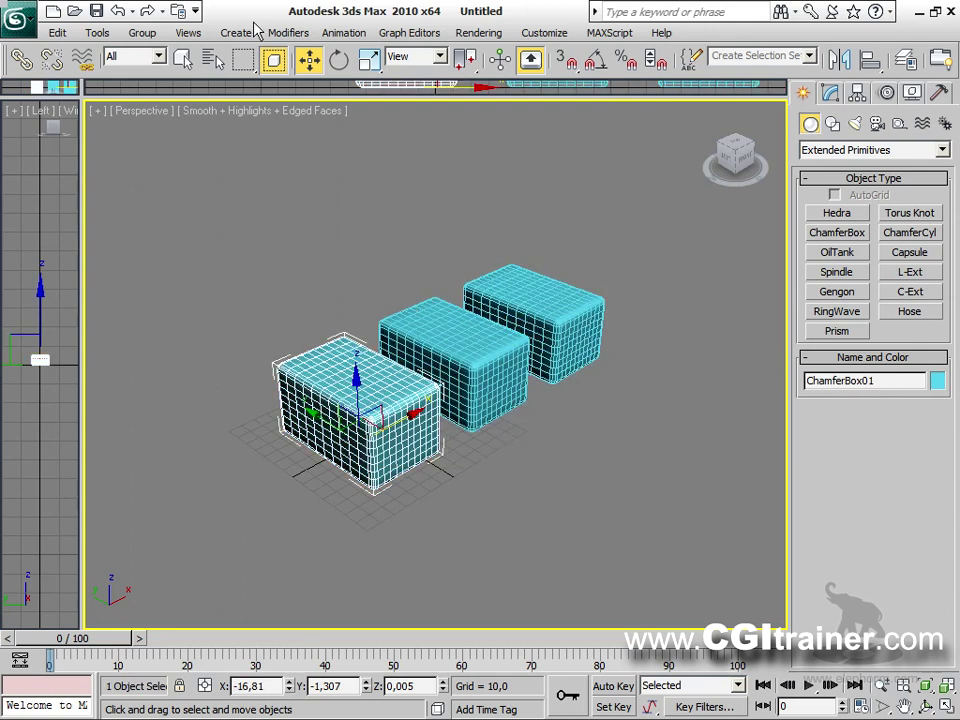
click(288, 32)
mouse_move(252, 314)
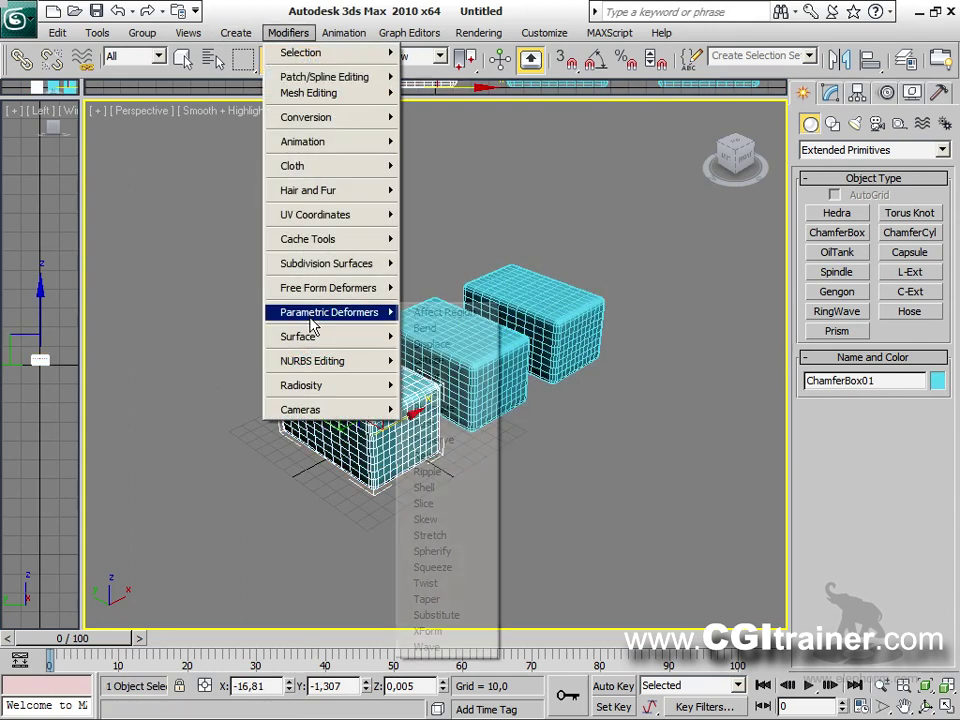
click(458, 572)
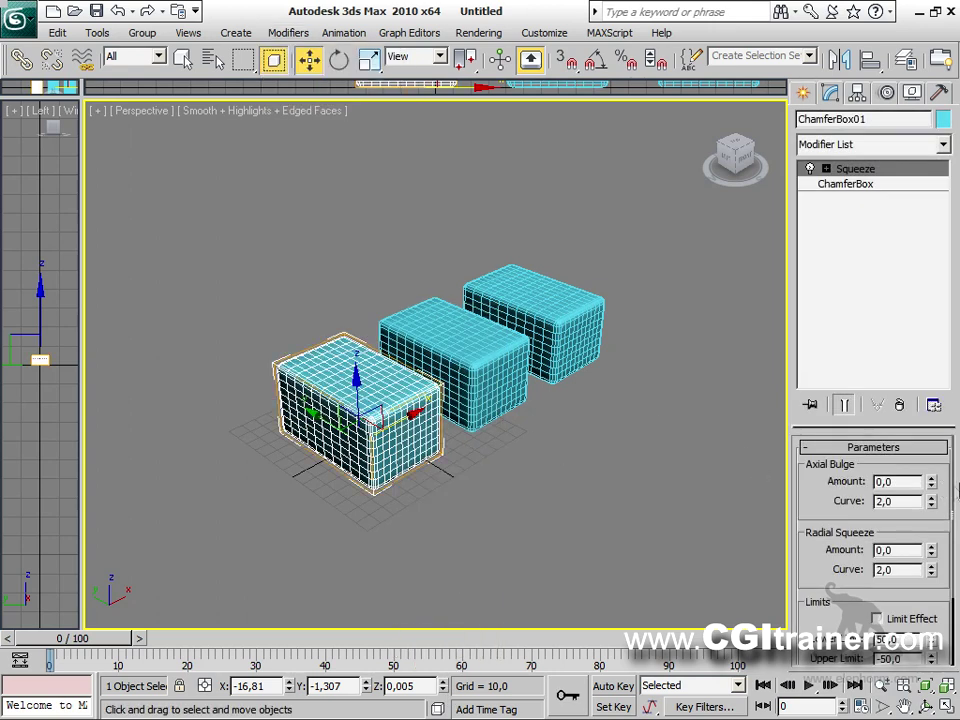
drag(932, 482, 482, 450)
middle_drag(482, 450, 405, 399)
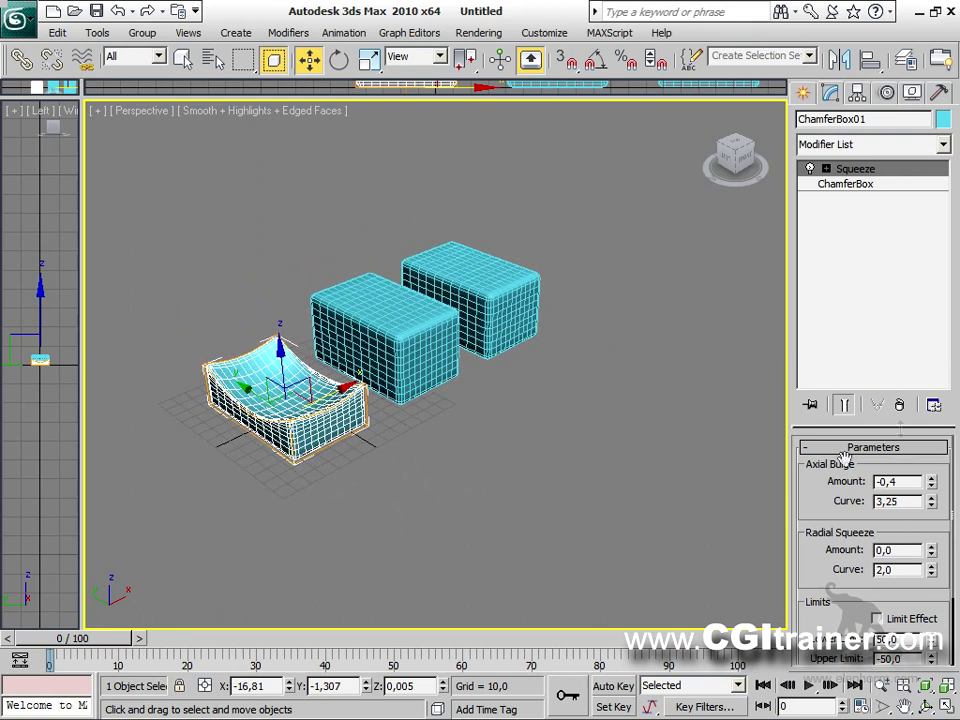
Step: Copy the Squeeze modifier from the first box to the second, and instance the second box's Squeeze onto the third
drag(856, 174, 424, 318)
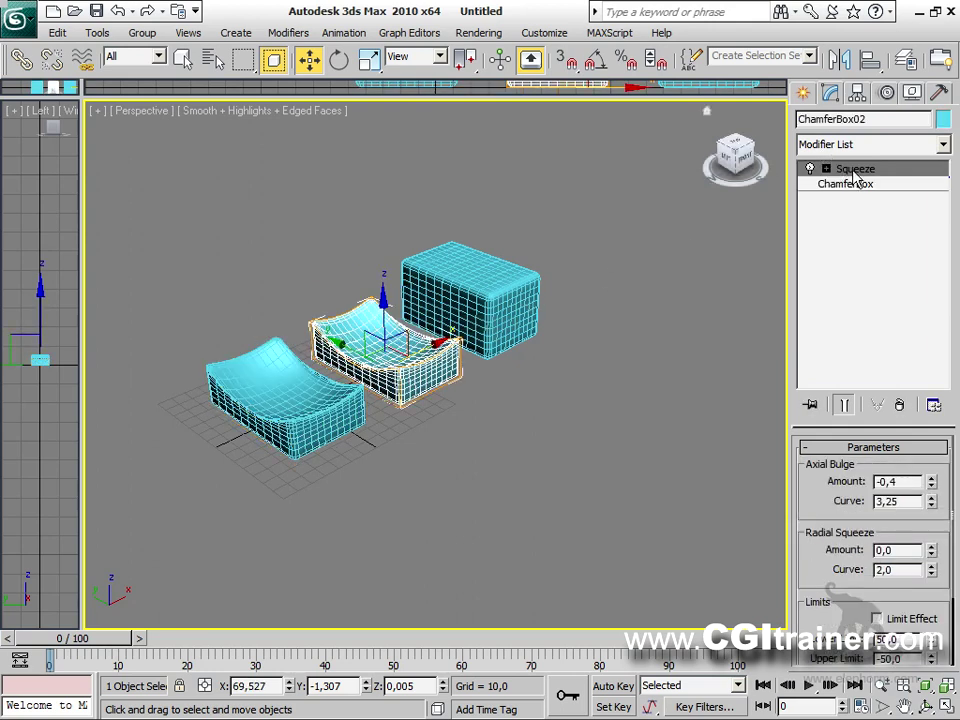
drag(848, 177, 480, 306)
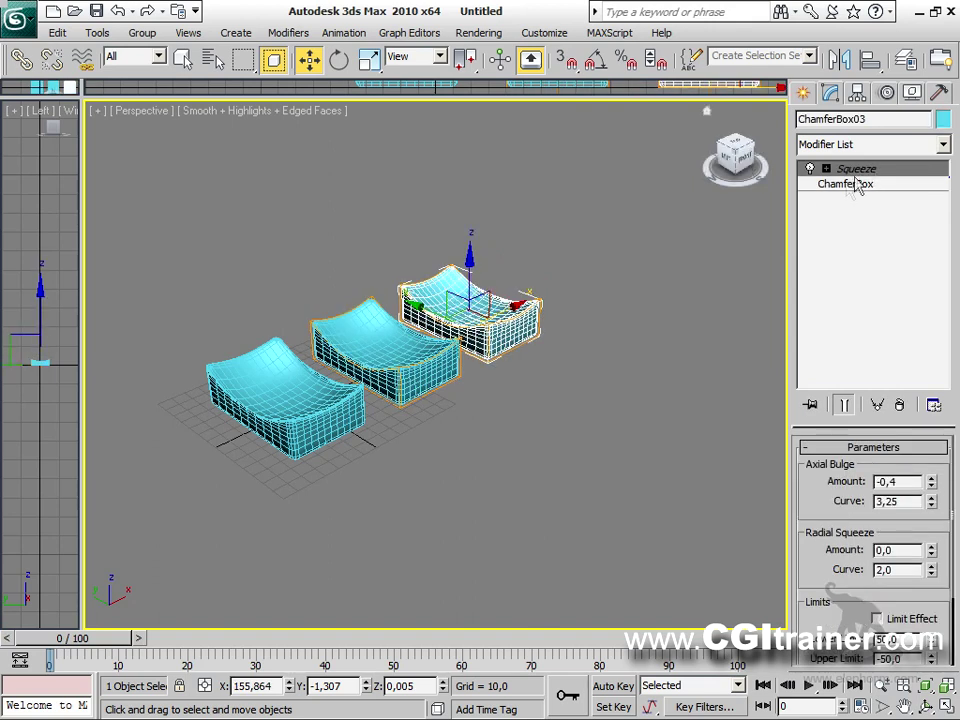
Step: Set the Axial Bulge Curve of the third chamfer box's instanced Squeeze modifier to 1.17 and vary its Amount
drag(933, 487, 901, 472)
drag(932, 504, 645, 515)
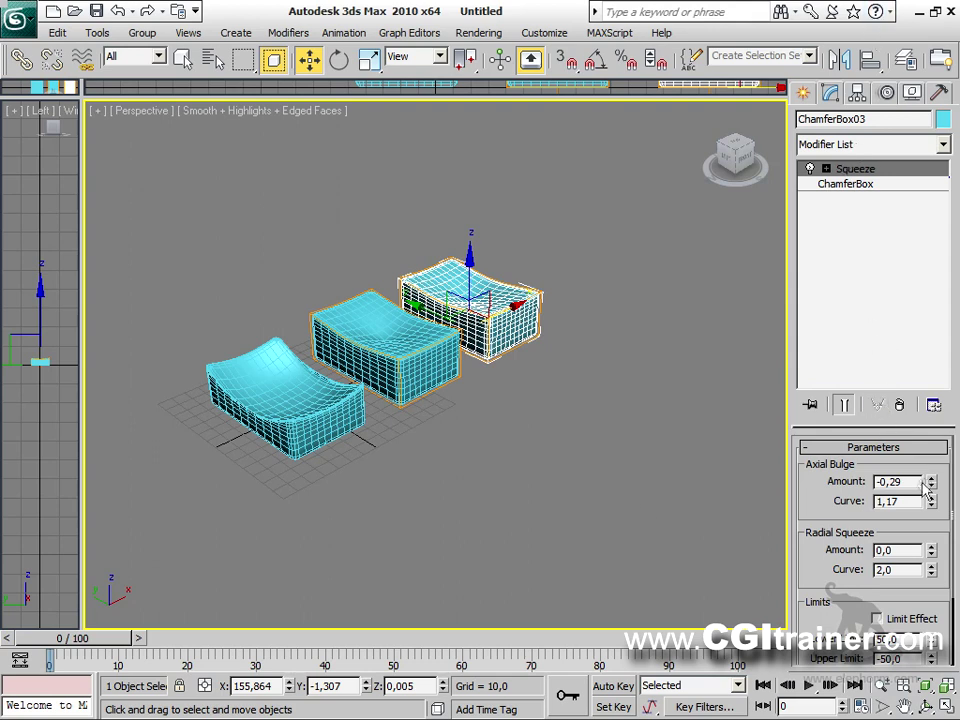
mouse_move(933, 487)
mouse_down()
mouse_move(932, 450)
mouse_move(922, 478)
mouse_move(928, 505)
mouse_up()
mouse_move(705, 467)
alt+middle_down()
mouse_move(703, 476)
mouse_move(596, 489)
mouse_move(583, 431)
mouse_move(709, 446)
alt+middle_up()
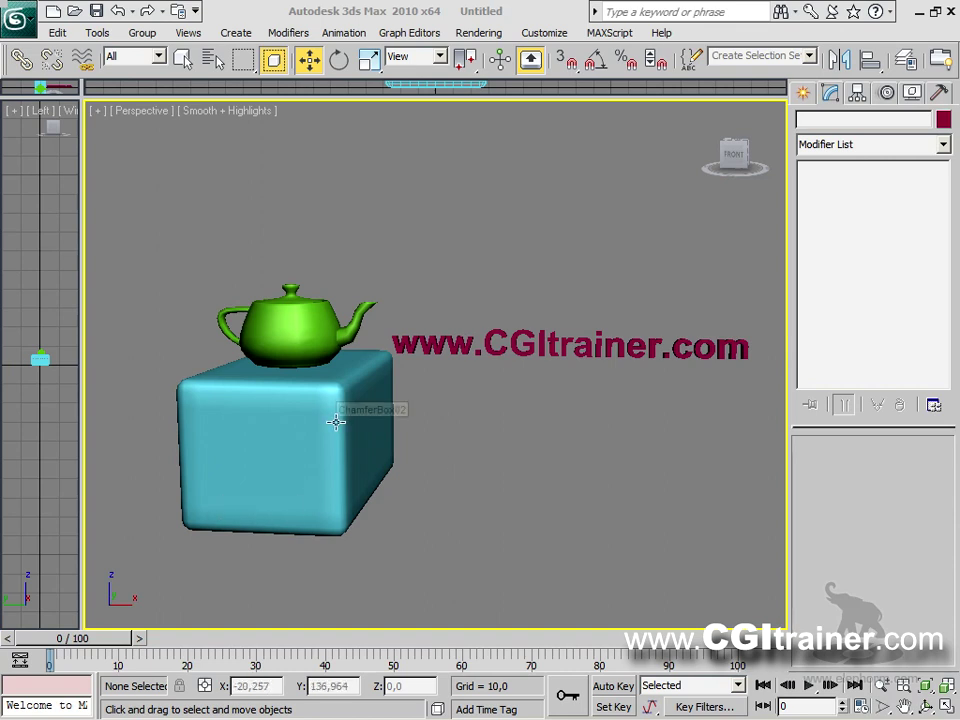
Step: Add a Spherify modifier to the green teapot and set its Percent to 0
click(300, 325)
click(288, 33)
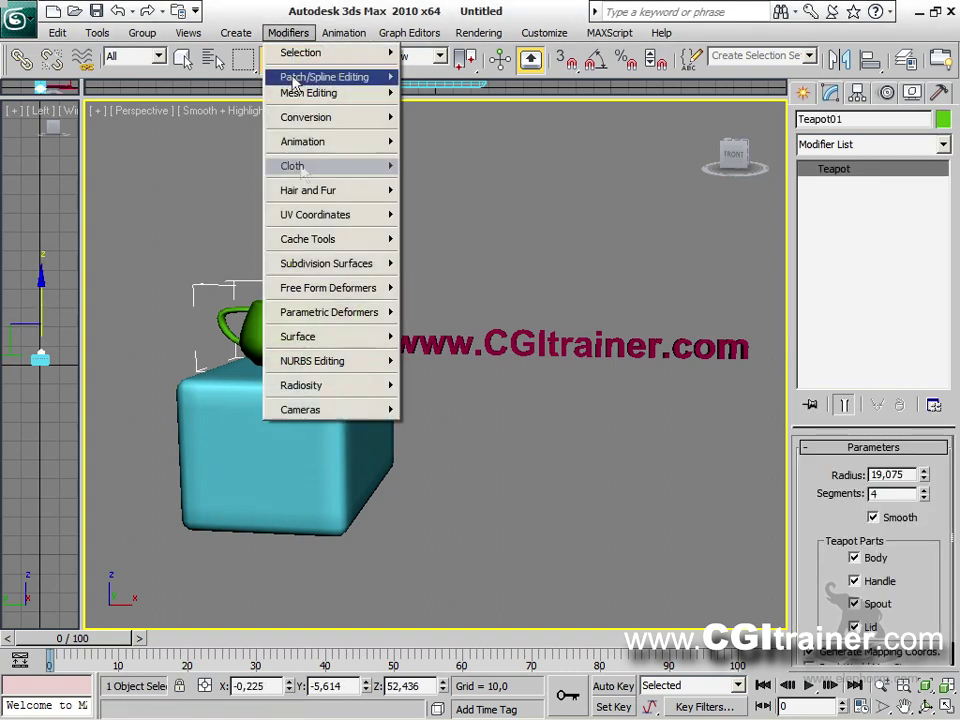
mouse_move(321, 312)
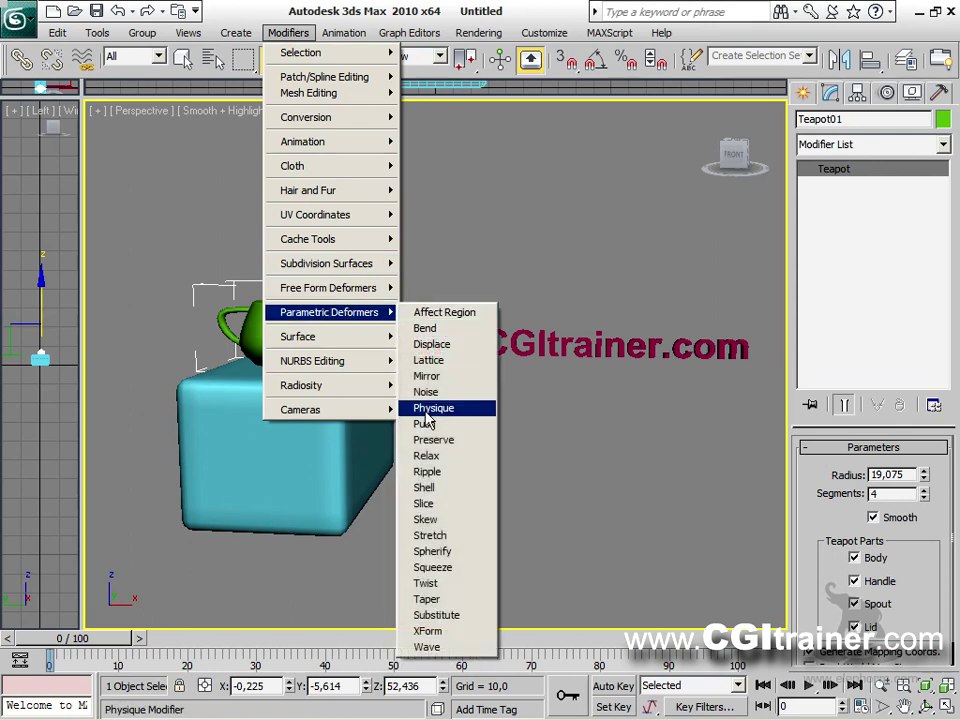
click(460, 551)
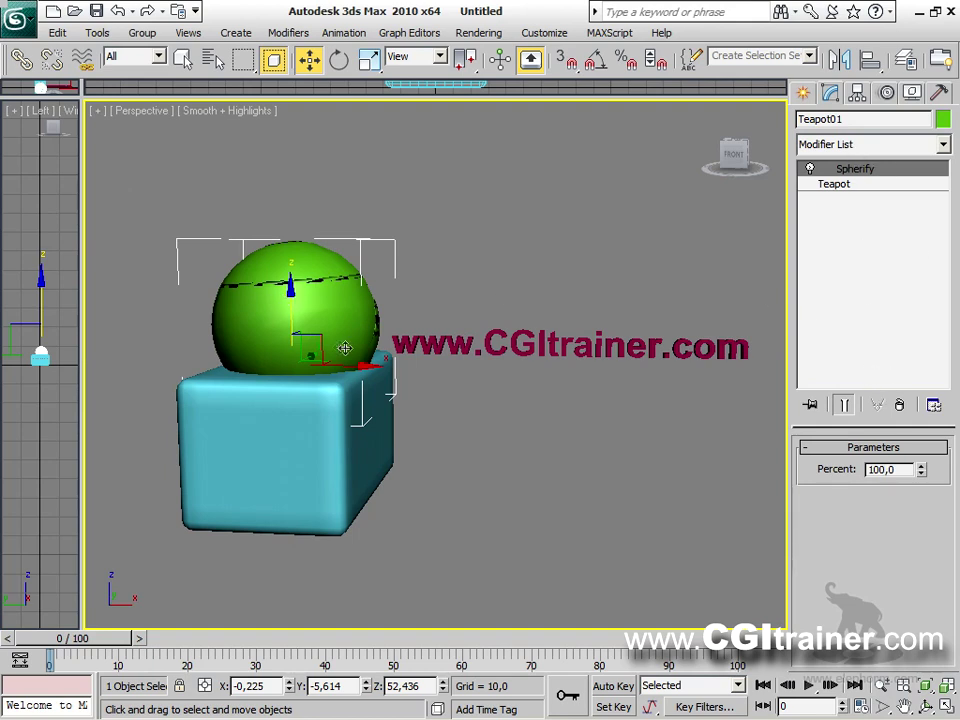
drag(922, 482, 895, 617)
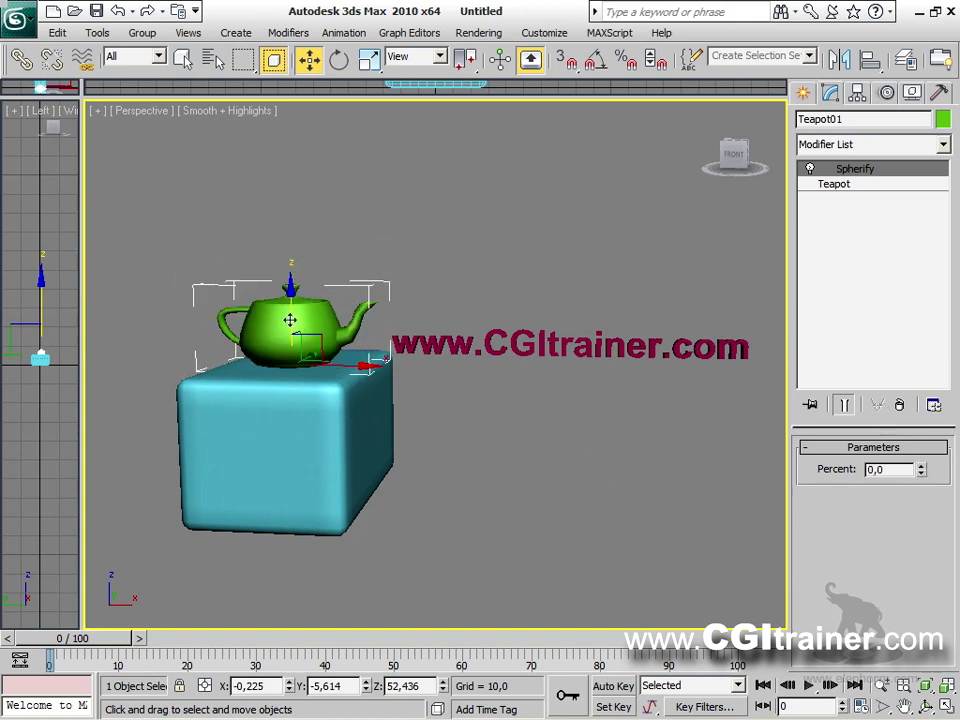
Step: Move the teapot beside the chamfer box and, with Auto Key on at frame 57, raise its Spherify Percent
drag(290, 311, 555, 347)
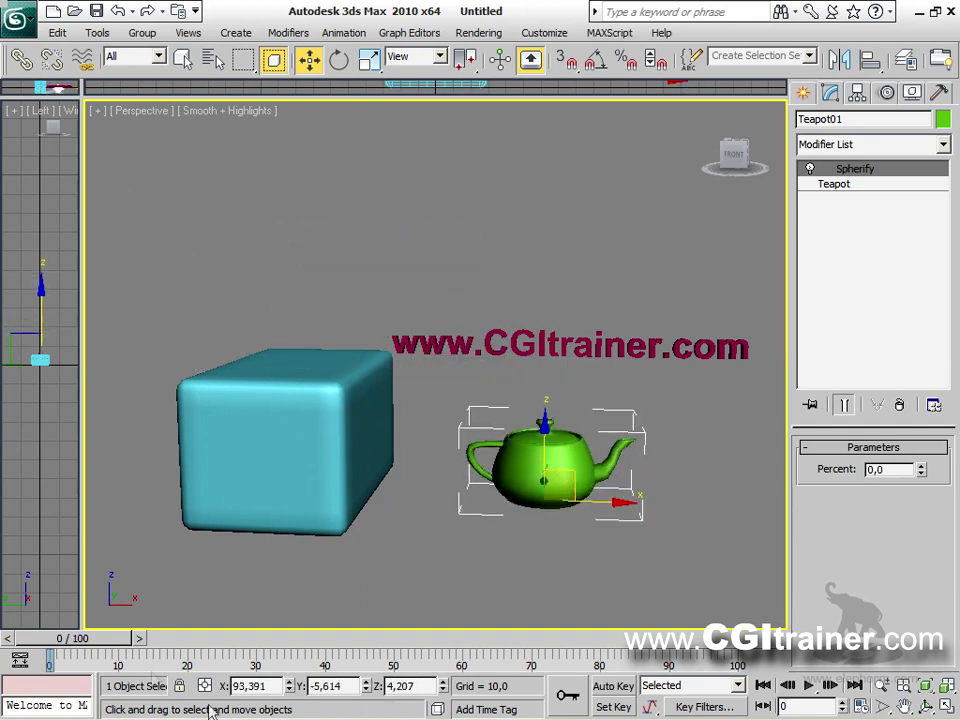
drag(105, 638, 470, 632)
key(n)
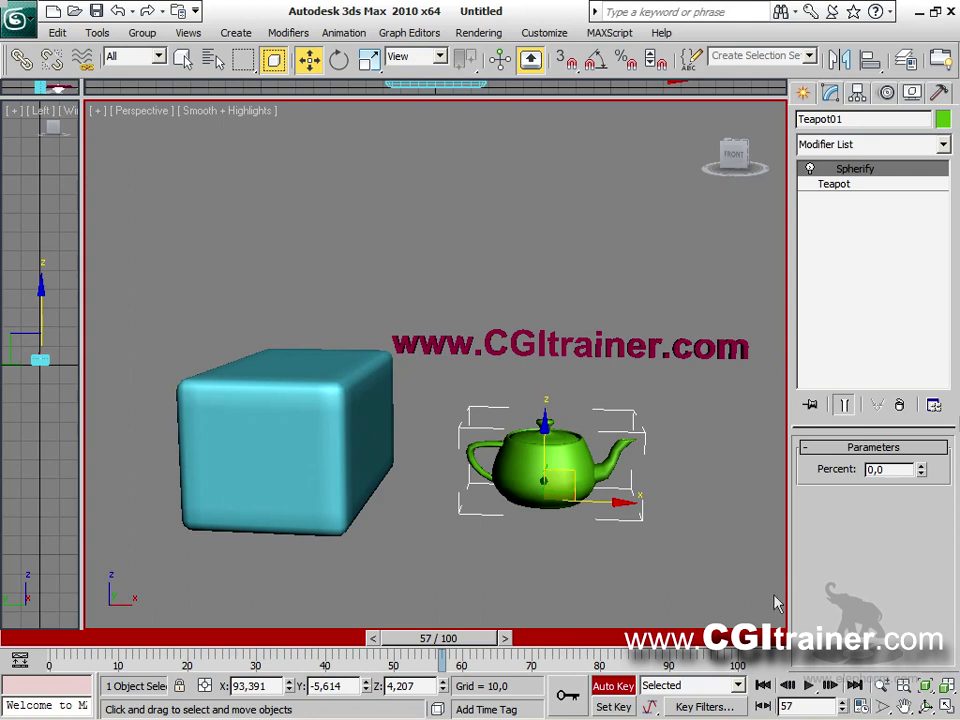
drag(919, 468, 875, 271)
drag(490, 652, 10, 640)
Step: Add a Spherify modifier to the chamfer box and, with Auto Key on, animate its Percent down to the box shape
click(343, 389)
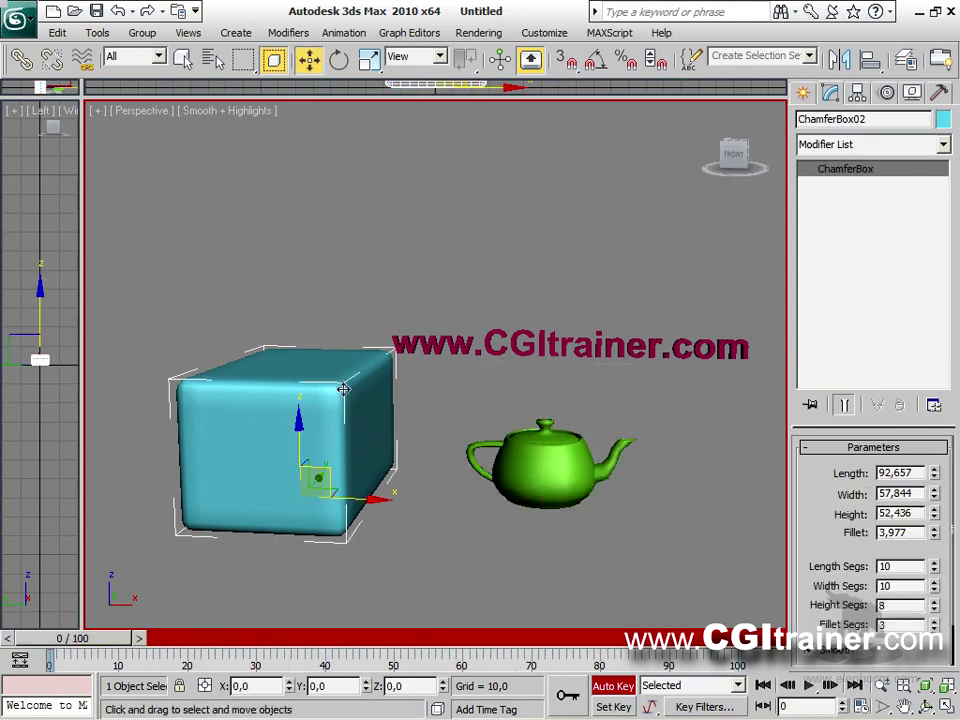
click(280, 34)
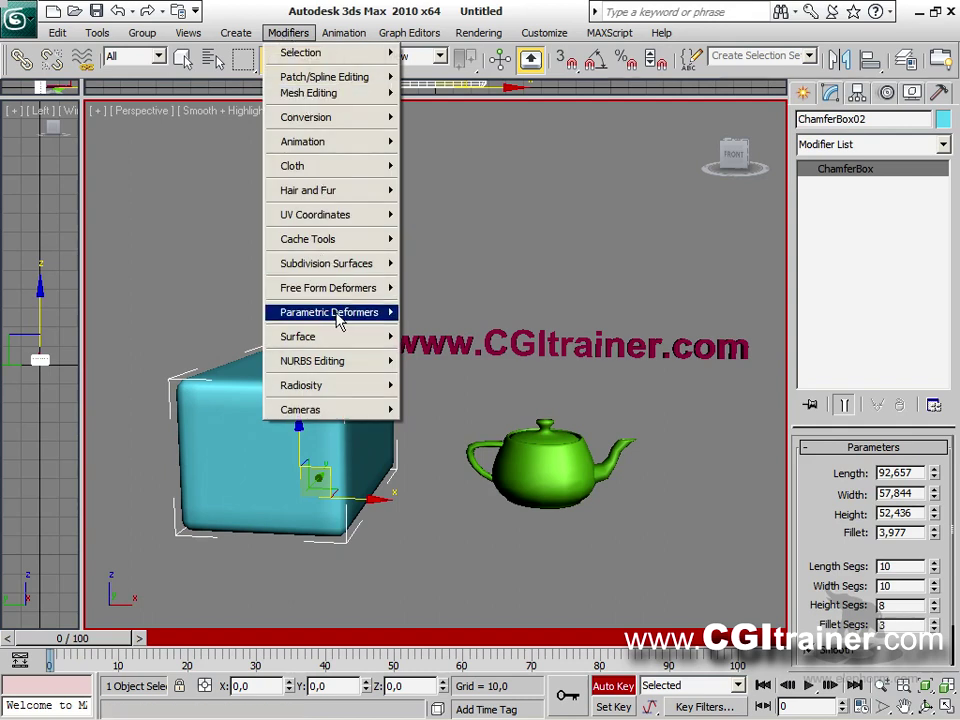
mouse_move(392, 313)
click(432, 551)
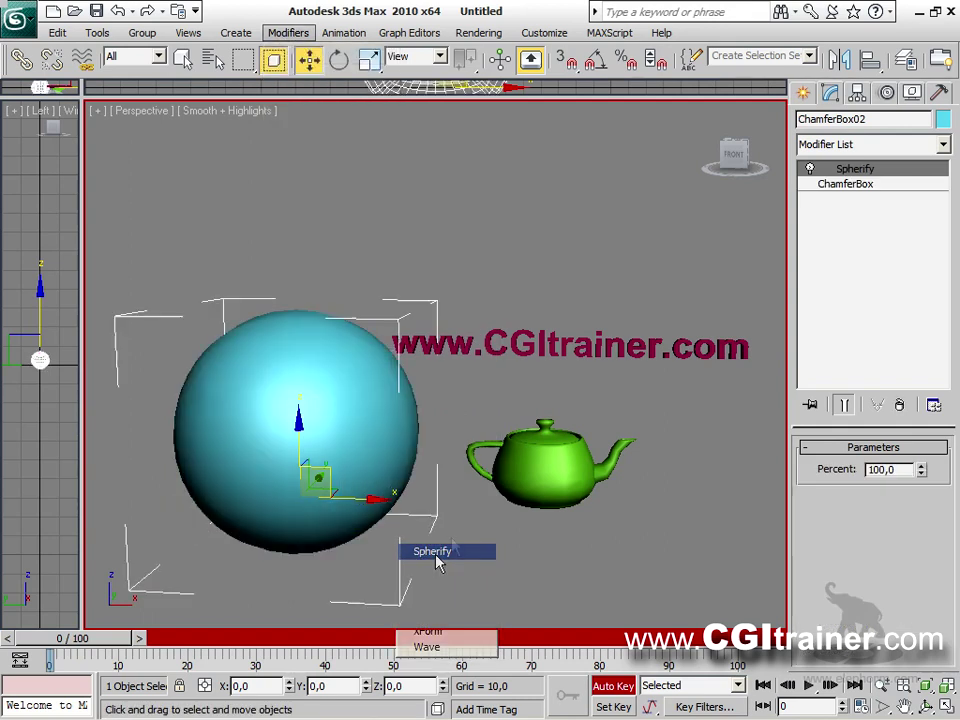
drag(117, 642, 437, 638)
drag(912, 476, 916, 632)
drag(435, 650, 645, 536)
key(w)
Step: Turn off Auto Key and add a Spherify modifier to the extruded text
click(640, 350)
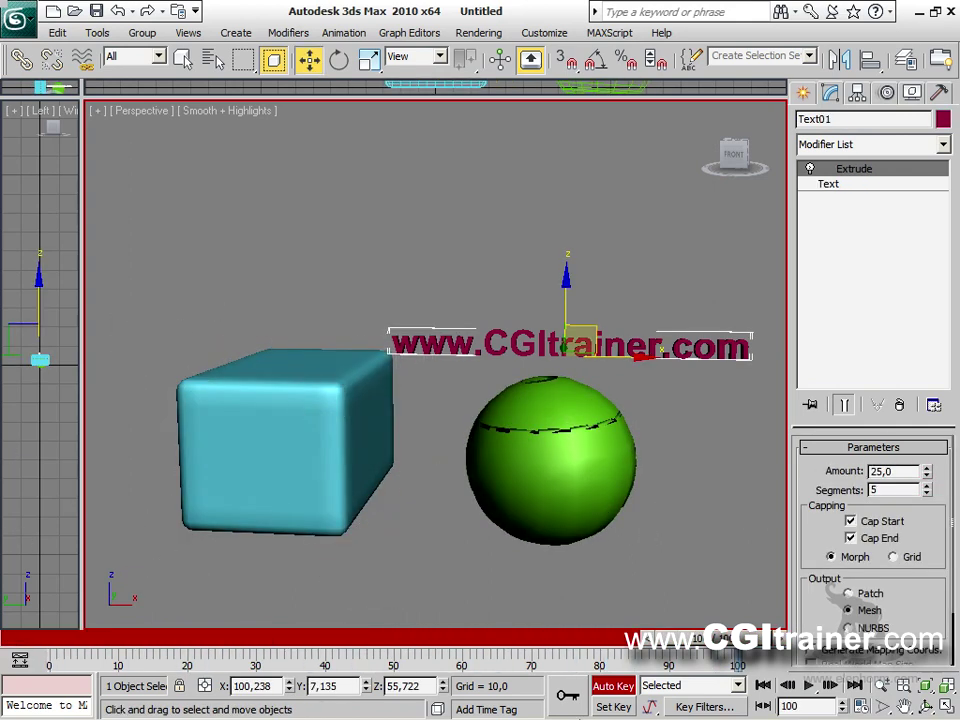
click(610, 686)
click(288, 33)
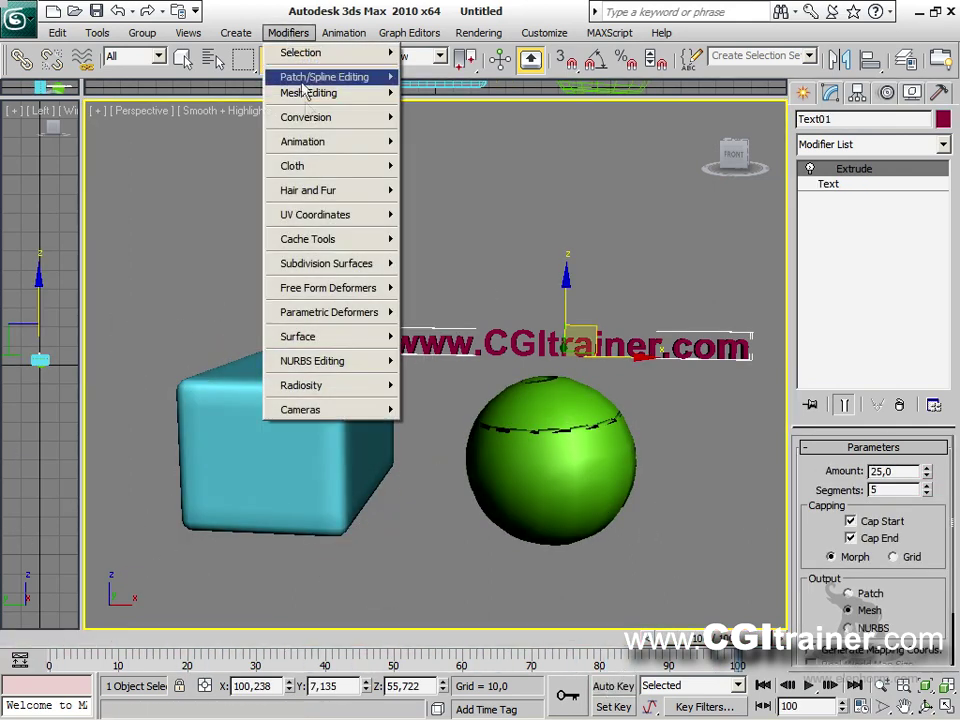
mouse_move(318, 313)
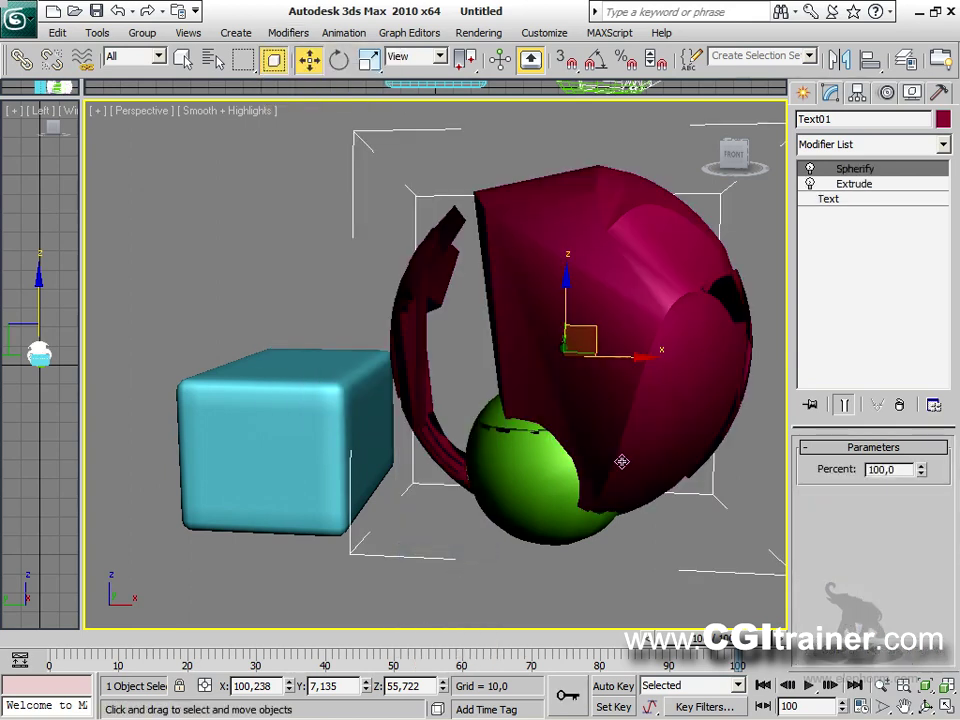
Step: Set the text's Spherify Percent to 0 and move the text above the box and the spherified teapot
drag(920, 469, 889, 437)
mouse_move(679, 379)
alt+middle_down()
mouse_move(626, 456)
mouse_move(508, 450)
mouse_move(500, 398)
mouse_move(508, 349)
mouse_move(649, 431)
mouse_move(693, 385)
alt+middle_up()
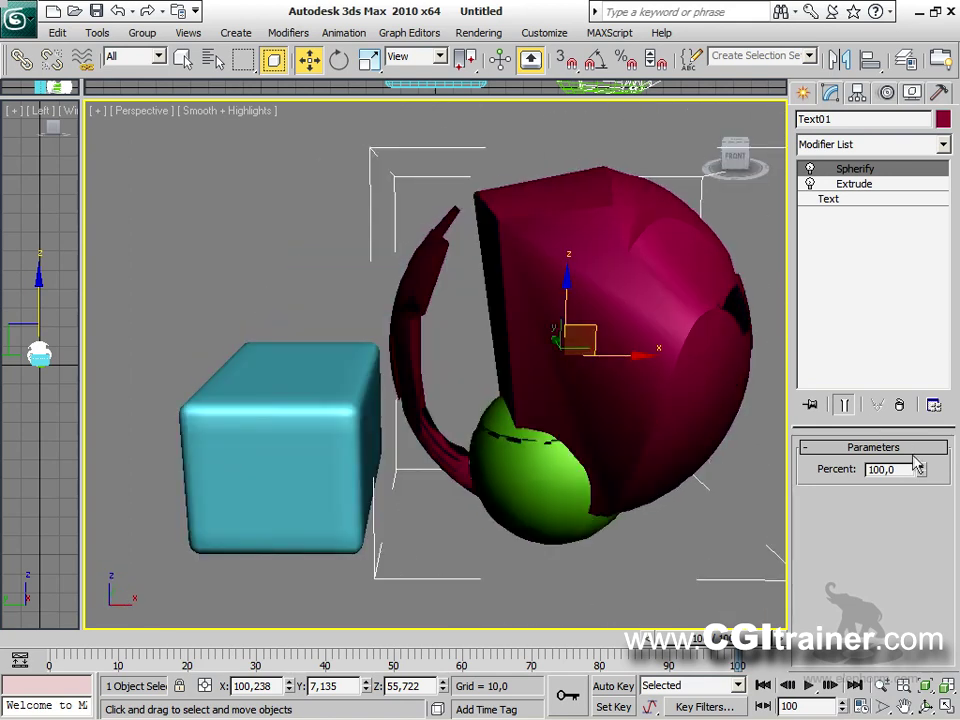
drag(921, 473, 874, 553)
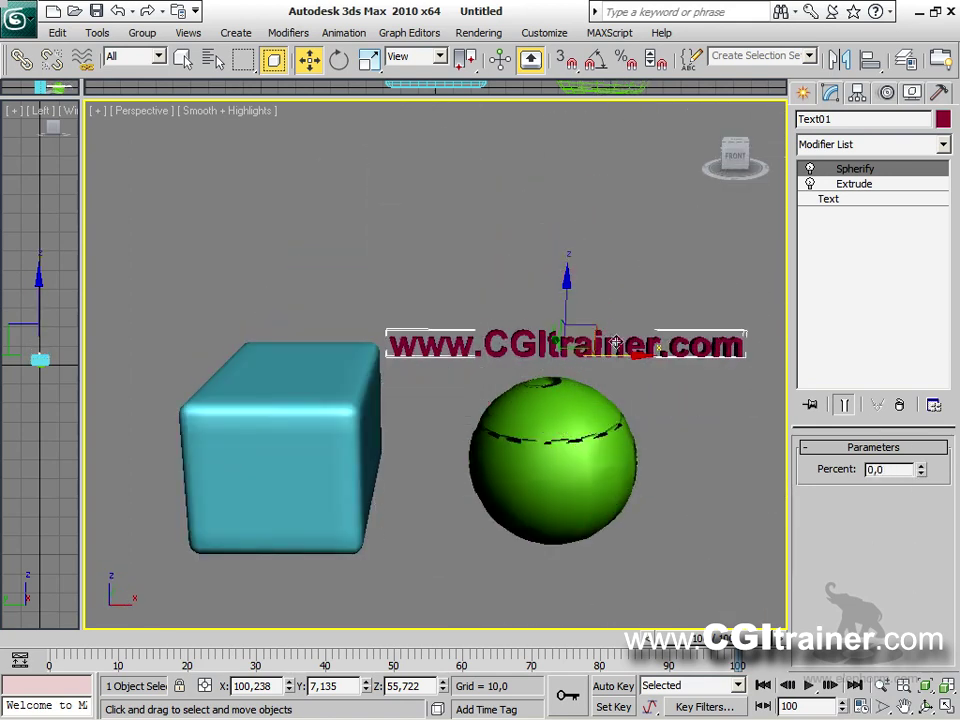
drag(590, 329, 489, 238)
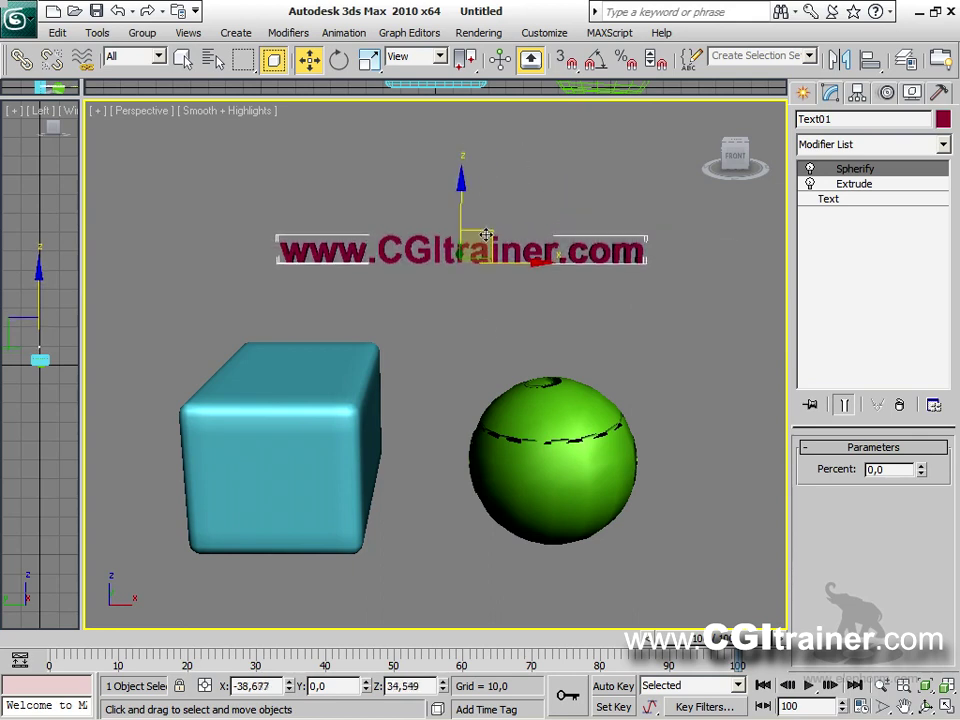
click(454, 501)
alt+middle_drag(608, 517, 666, 446)
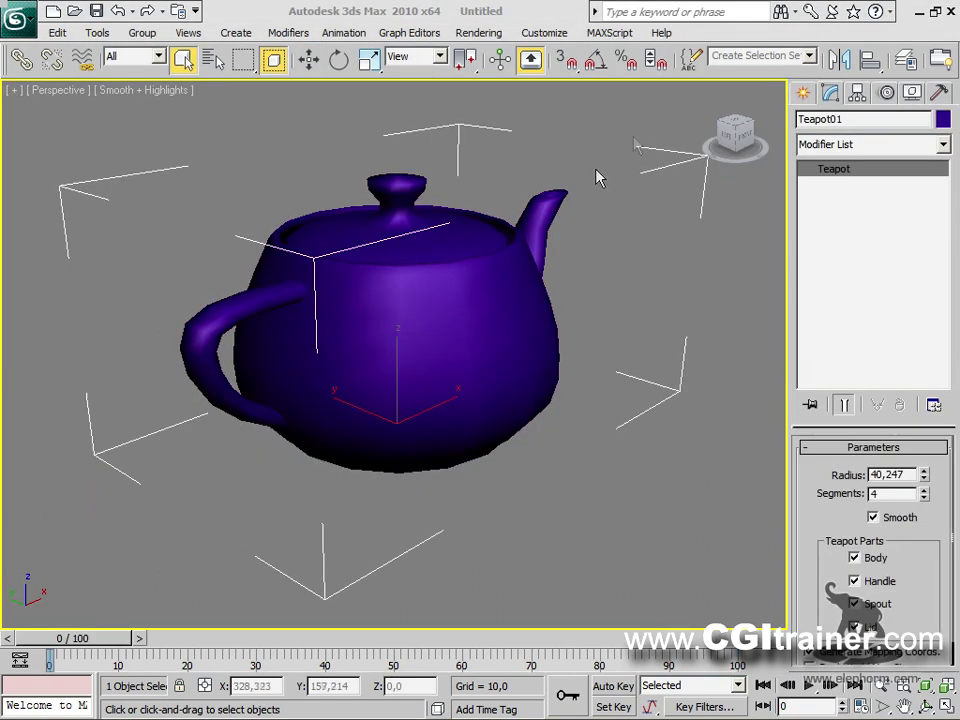
Step: Try a Stretch modifier with varying Stretch amounts on the purple teapot and remove it from the stack
click(287, 32)
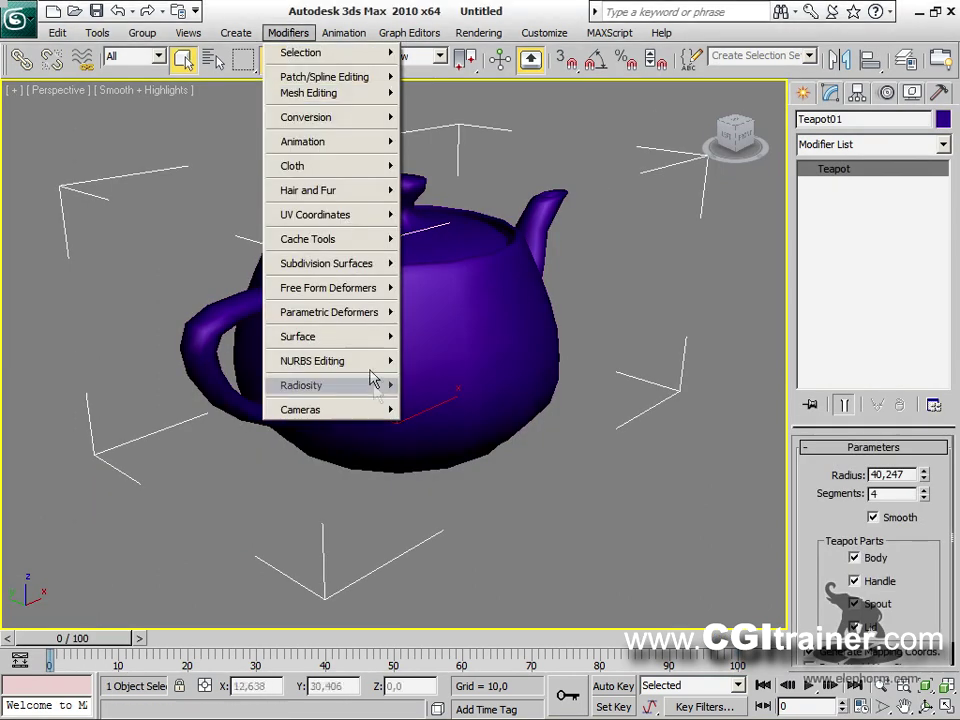
mouse_move(376, 316)
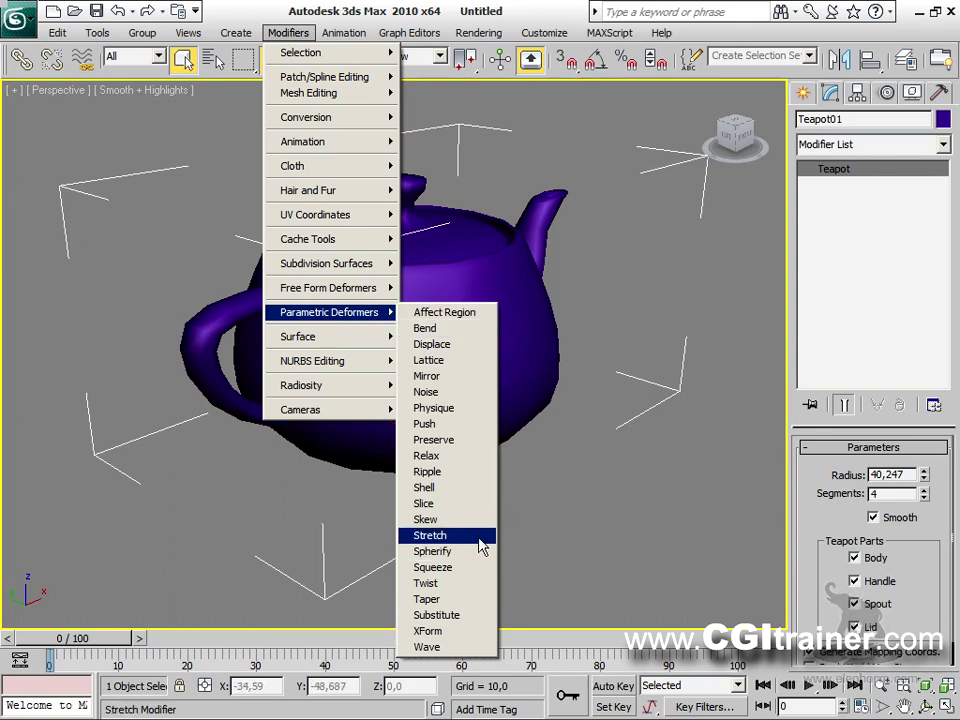
click(482, 545)
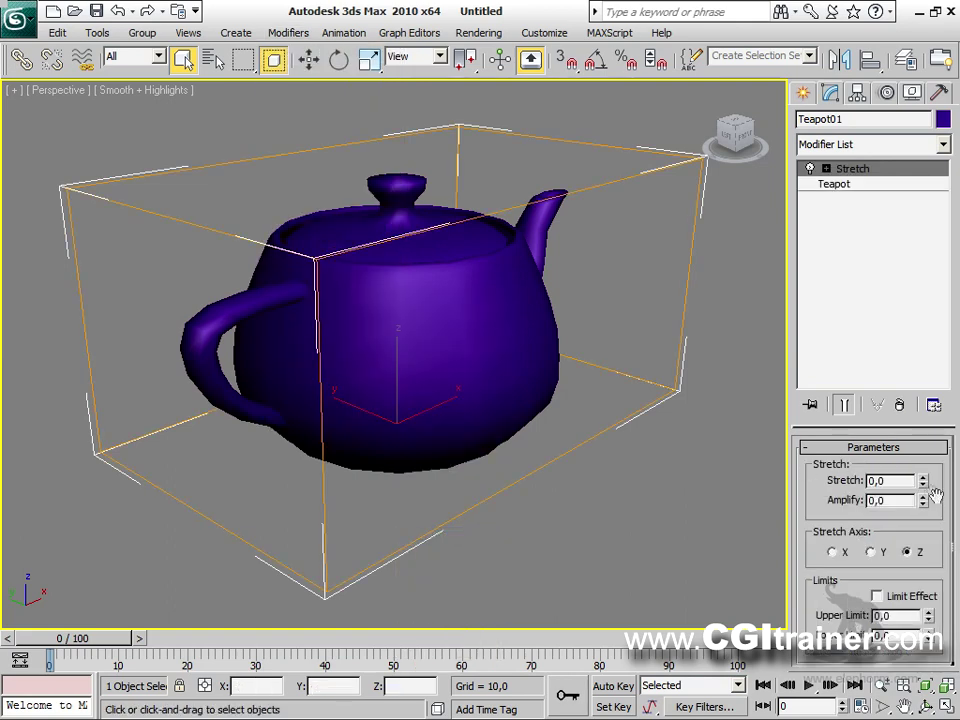
drag(924, 485, 898, 478)
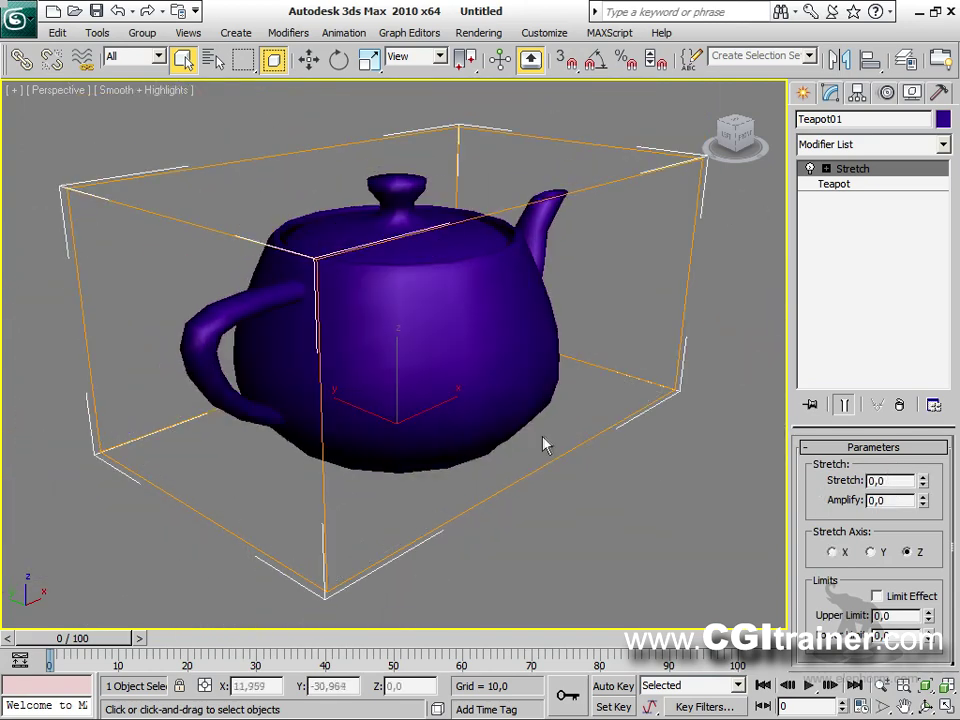
click(900, 405)
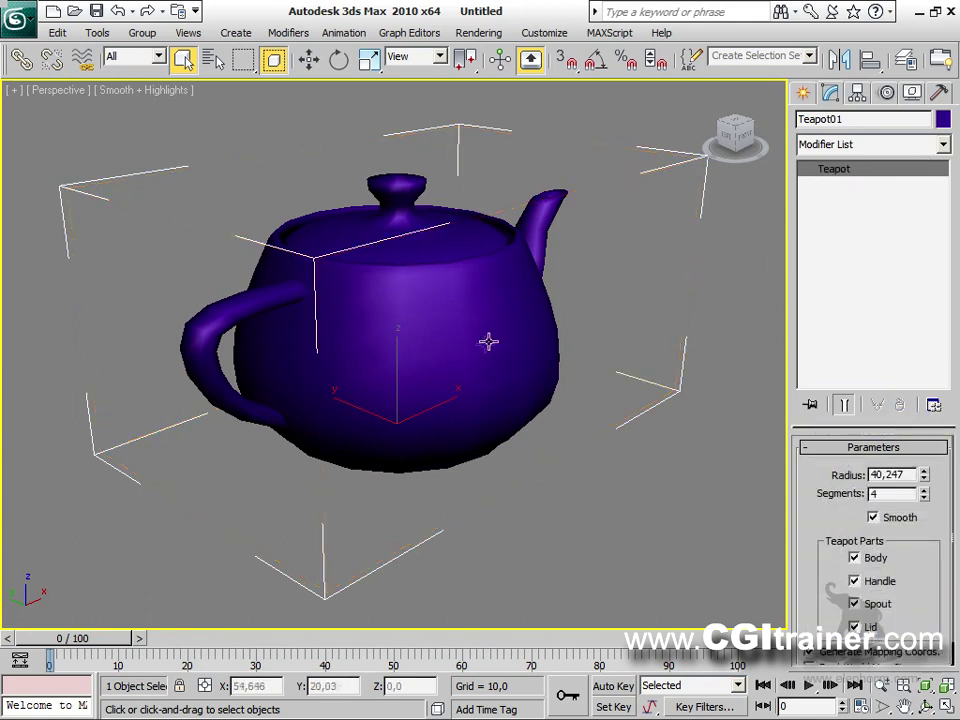
Step: Squash the teapot along its Z axis to about 86.6%, widening X and Y to about 115.5%
middle_drag(488, 342, 360, 231)
drag(370, 65, 370, 148)
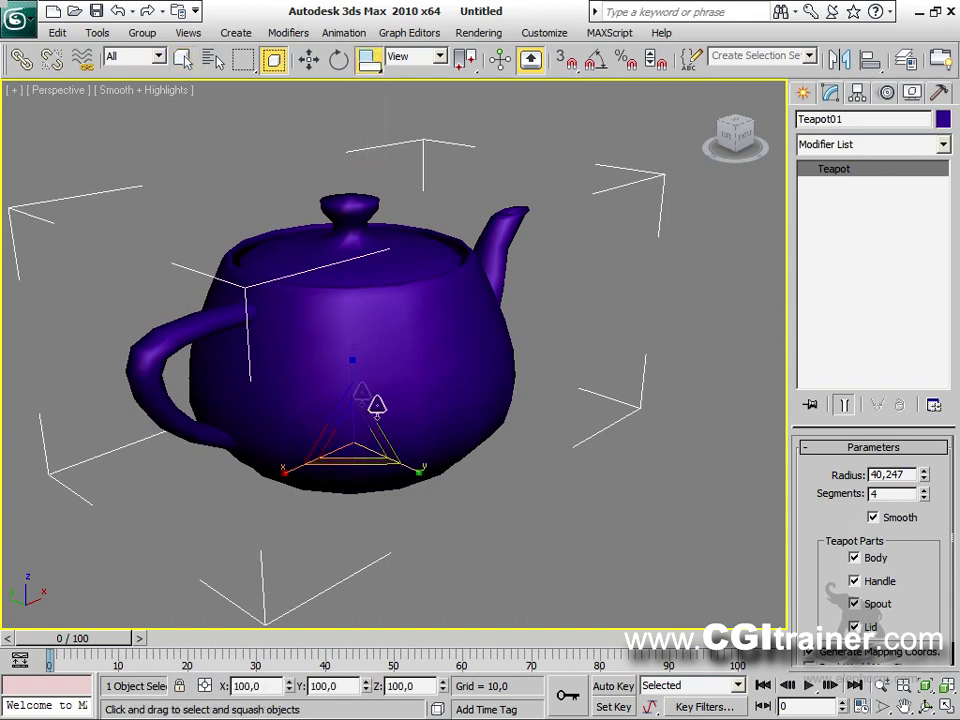
mouse_move(349, 369)
mouse_down()
mouse_move(348, 340)
mouse_move(356, 388)
mouse_move(343, 296)
mouse_move(343, 404)
mouse_move(354, 374)
mouse_up()
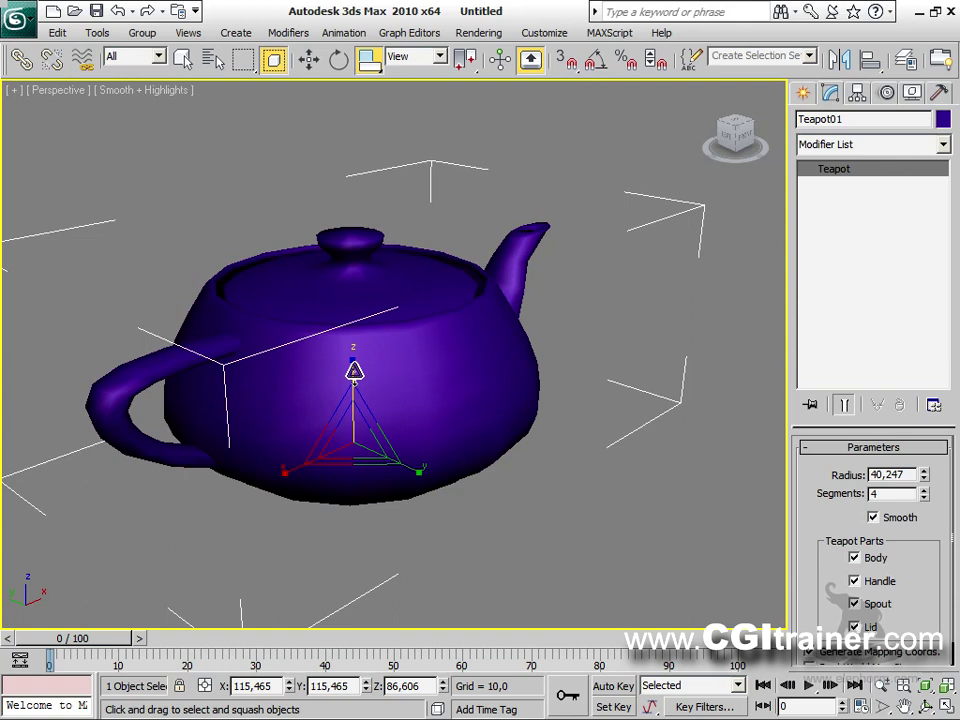
Step: Reset the scene without saving the changes
click(18, 18)
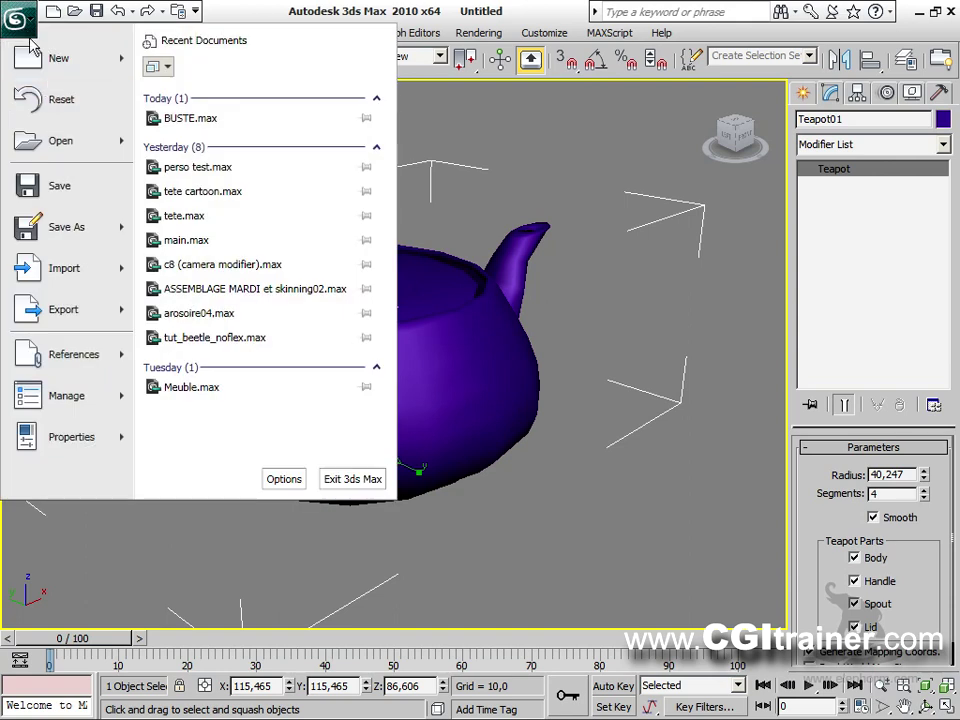
click(58, 99)
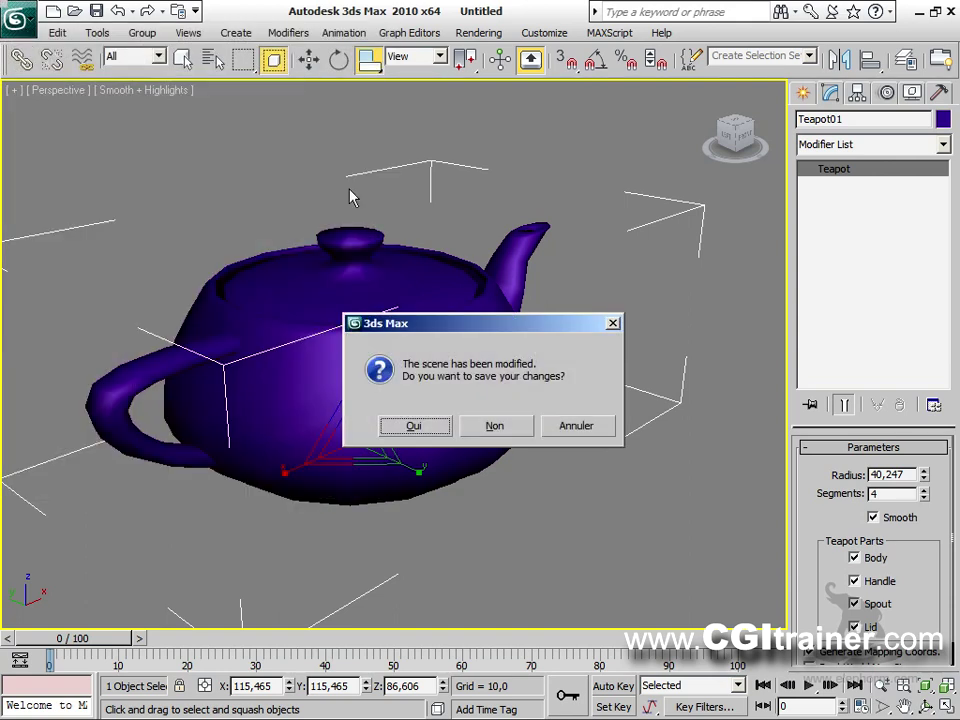
click(512, 432)
click(452, 398)
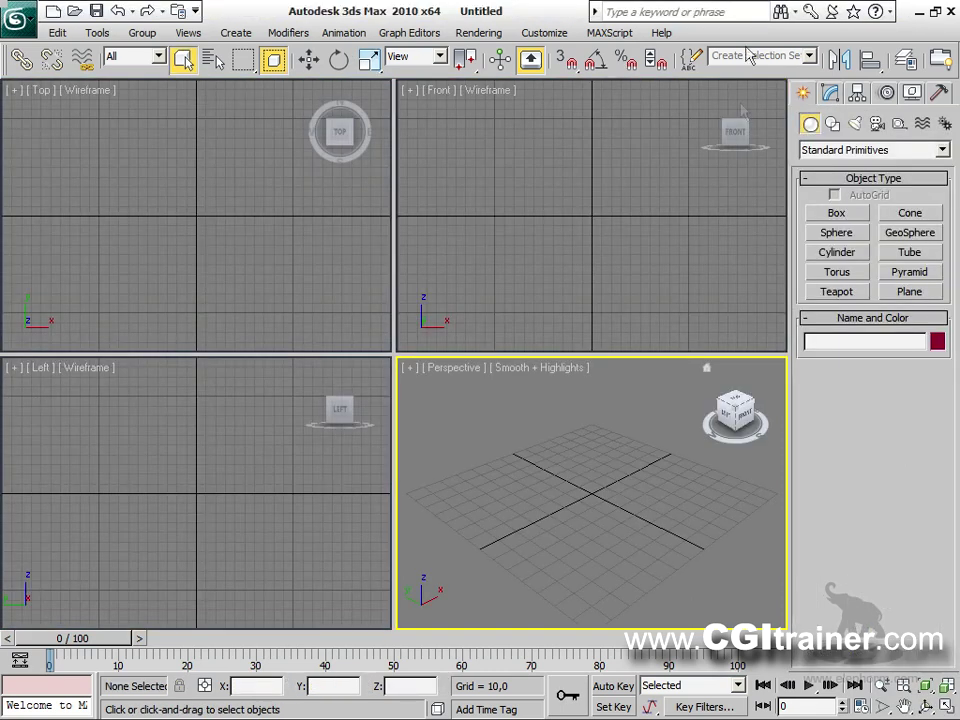
Step: Create a sphere with a radius of about 26.3 and Base To Pivot on in the Perspective view
click(843, 236)
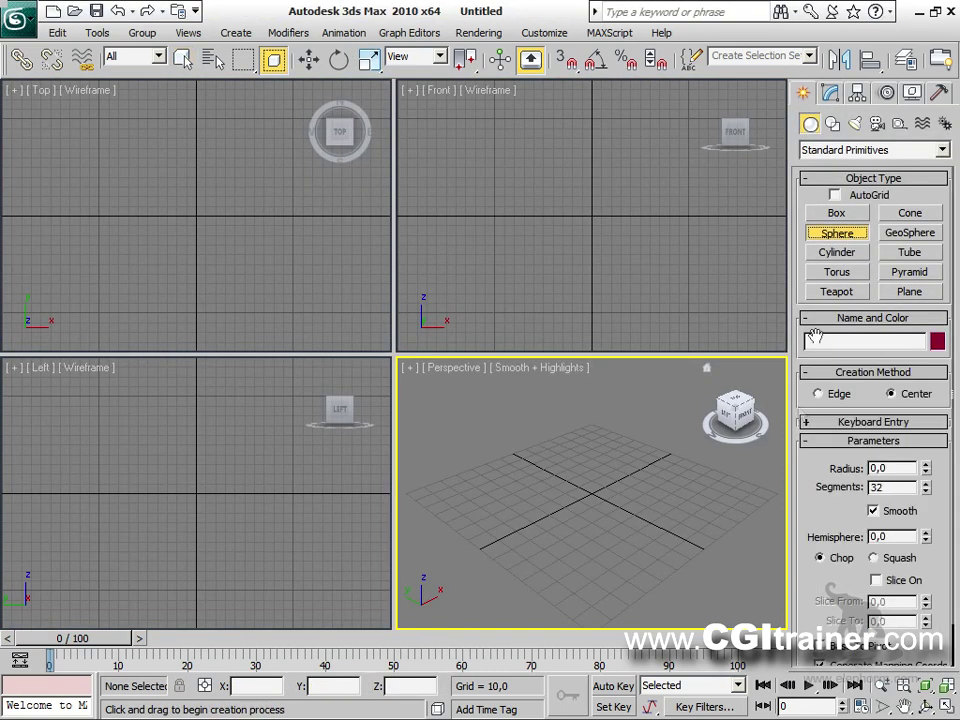
scroll(824, 530, down, 2)
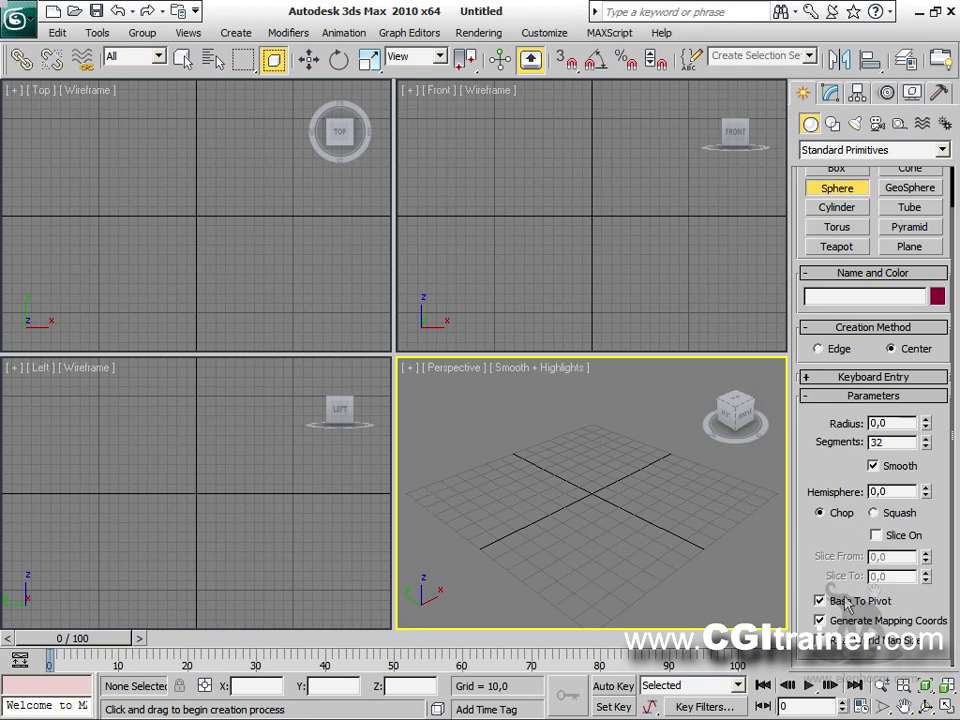
mouse_move(547, 515)
mouse_down()
mouse_move(551, 474)
mouse_move(549, 493)
mouse_up()
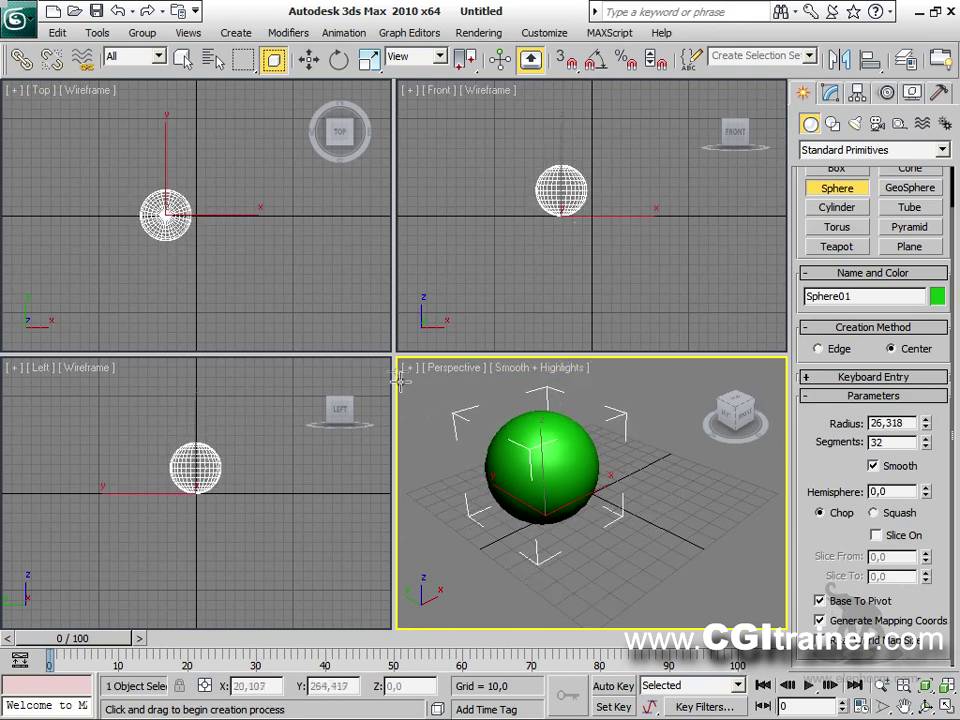
Step: Enlarge the Front view and add a Stretch modifier to the sphere
drag(395, 352, 20, 590)
middle_drag(270, 456, 66, 511)
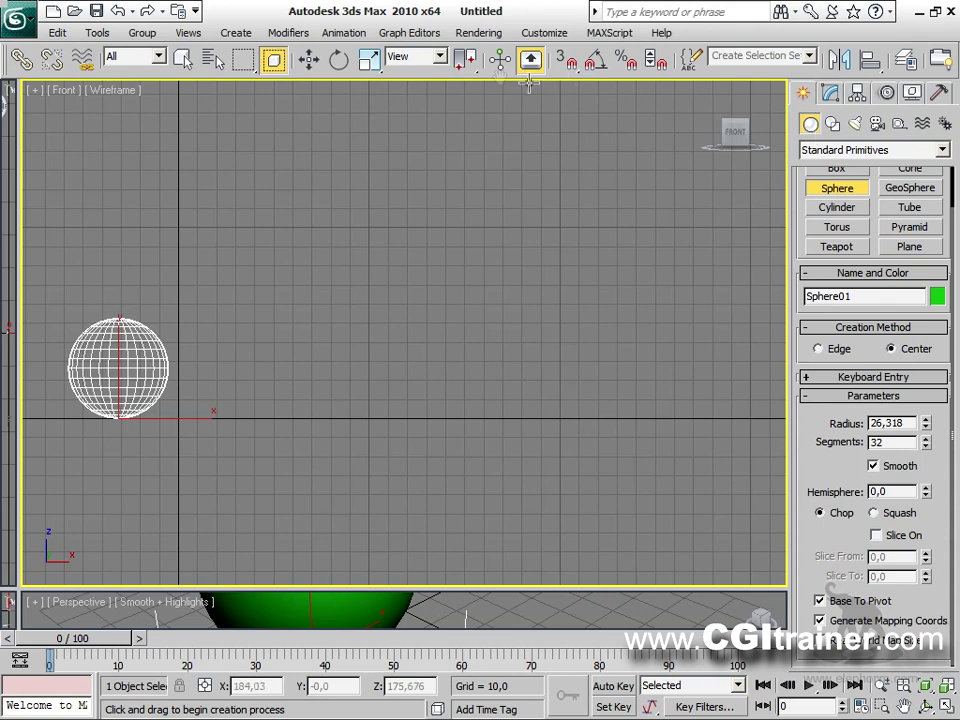
click(288, 32)
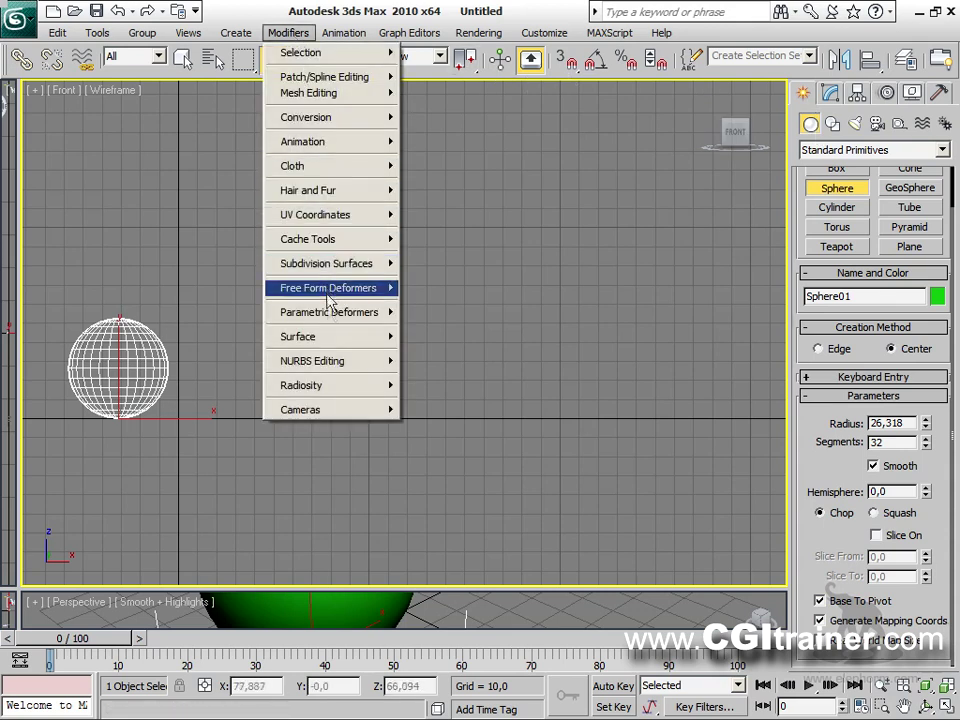
mouse_move(331, 318)
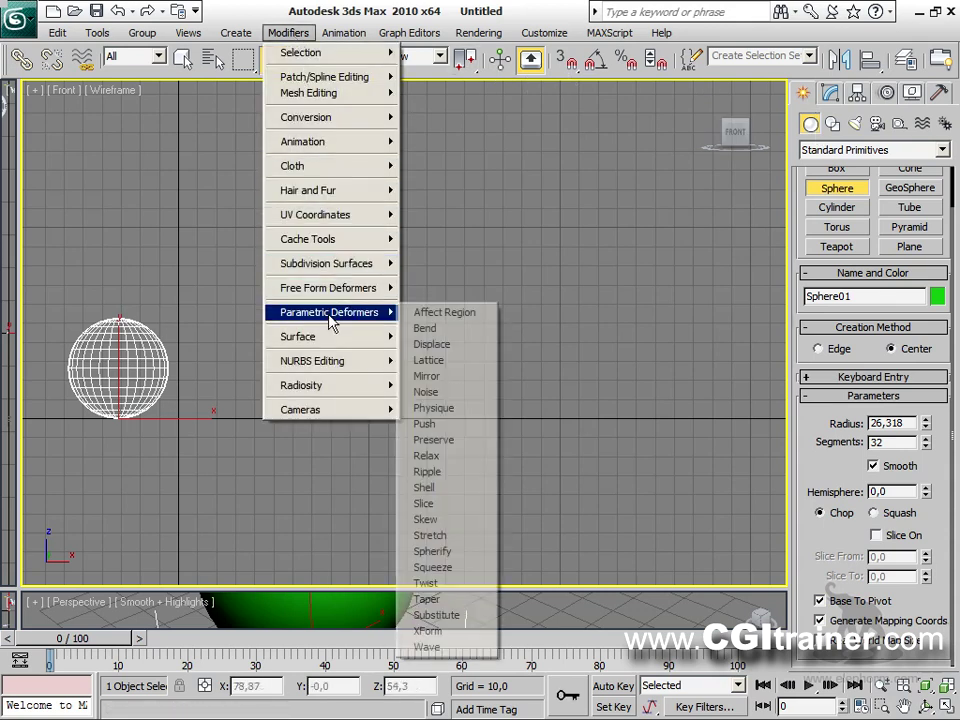
click(483, 541)
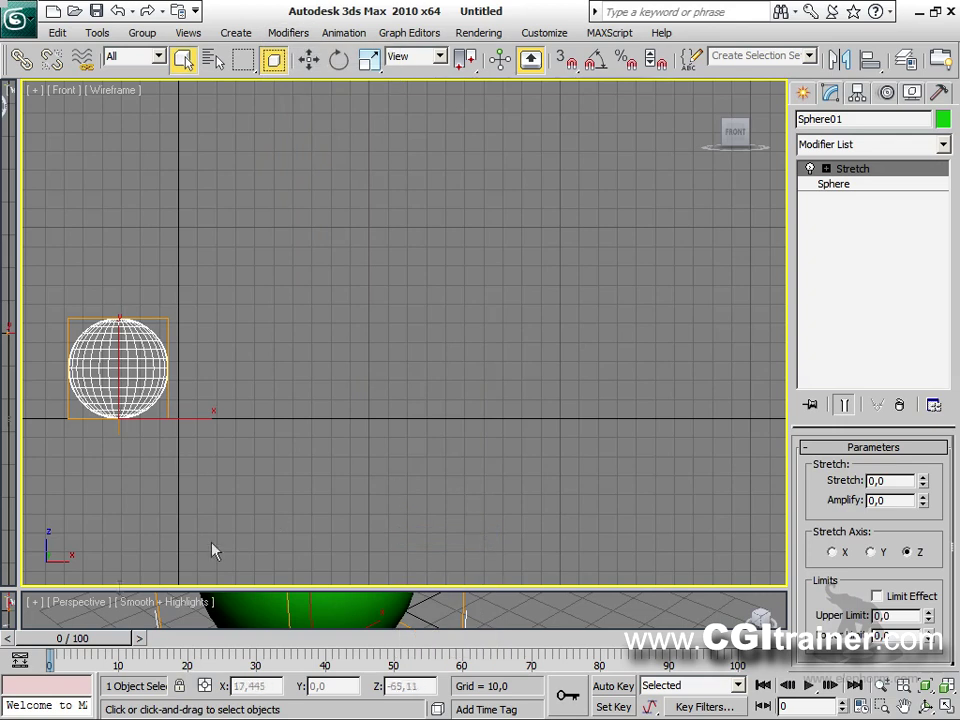
Step: With Auto Key on, animate the sphere's first hop in the Front view: raised at frame 20, landing near X 80 at frame 40
click(612, 686)
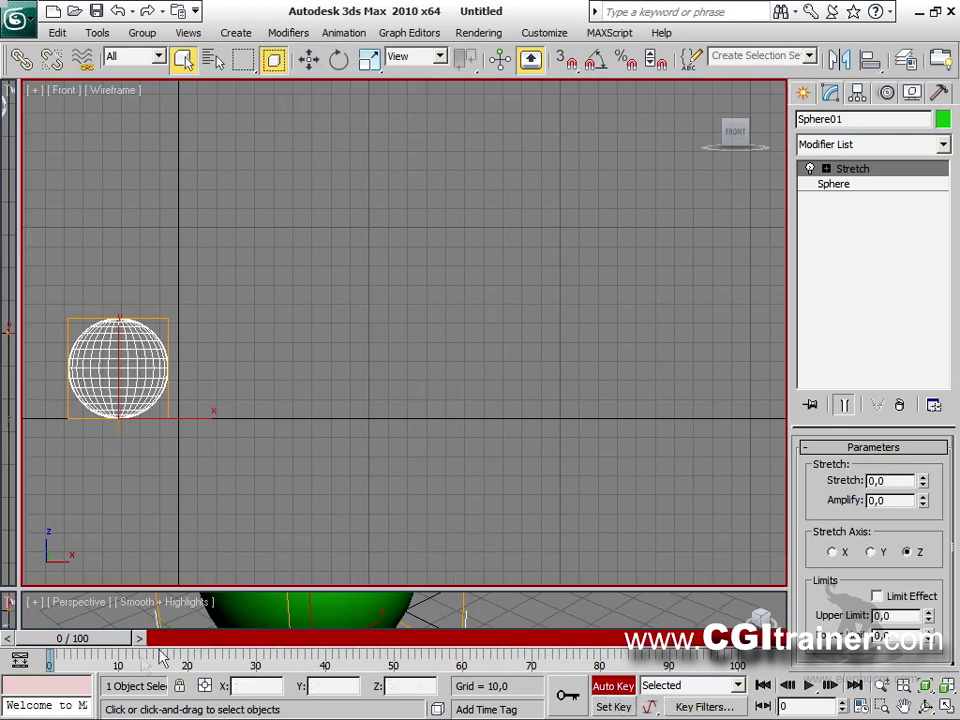
drag(98, 640, 228, 632)
right_click(256, 447)
click(268, 470)
drag(137, 387, 267, 270)
drag(218, 630, 347, 628)
drag(285, 273, 365, 393)
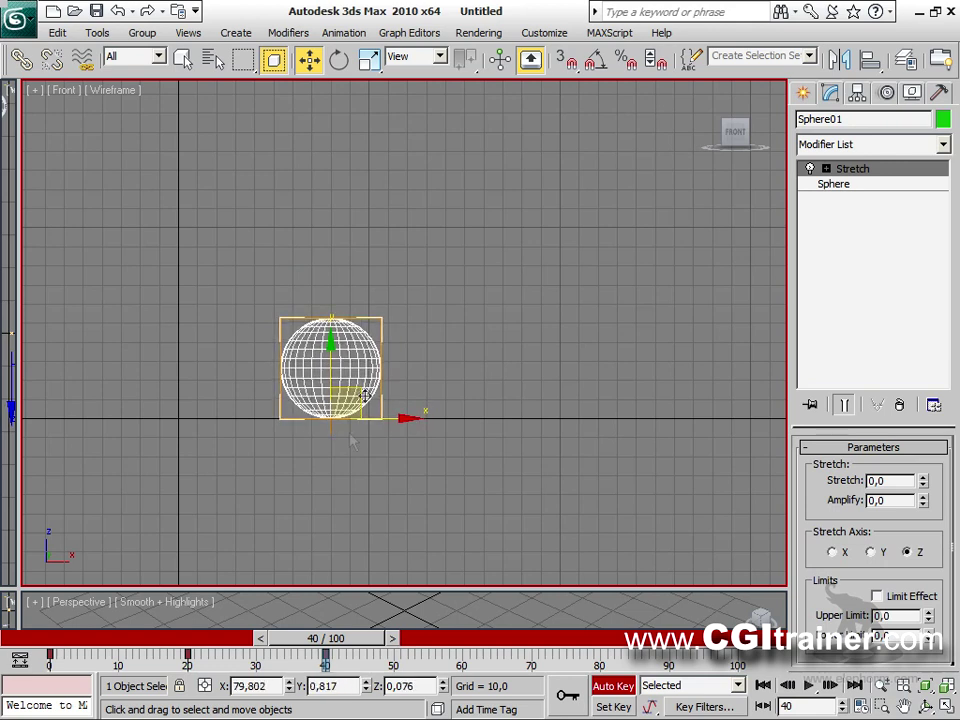
Step: Animate the sphere's second hop: raised at frame 60 and back on the ground near X 201 at frame 80
drag(345, 640, 478, 638)
key(ctrl+d)
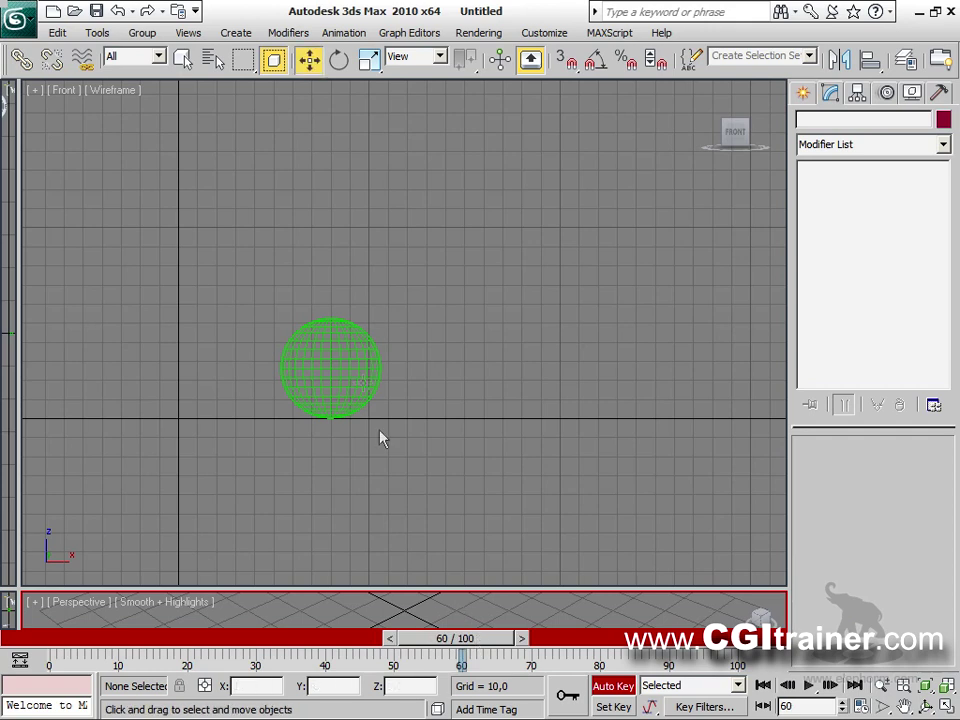
click(363, 373)
drag(361, 389, 496, 275)
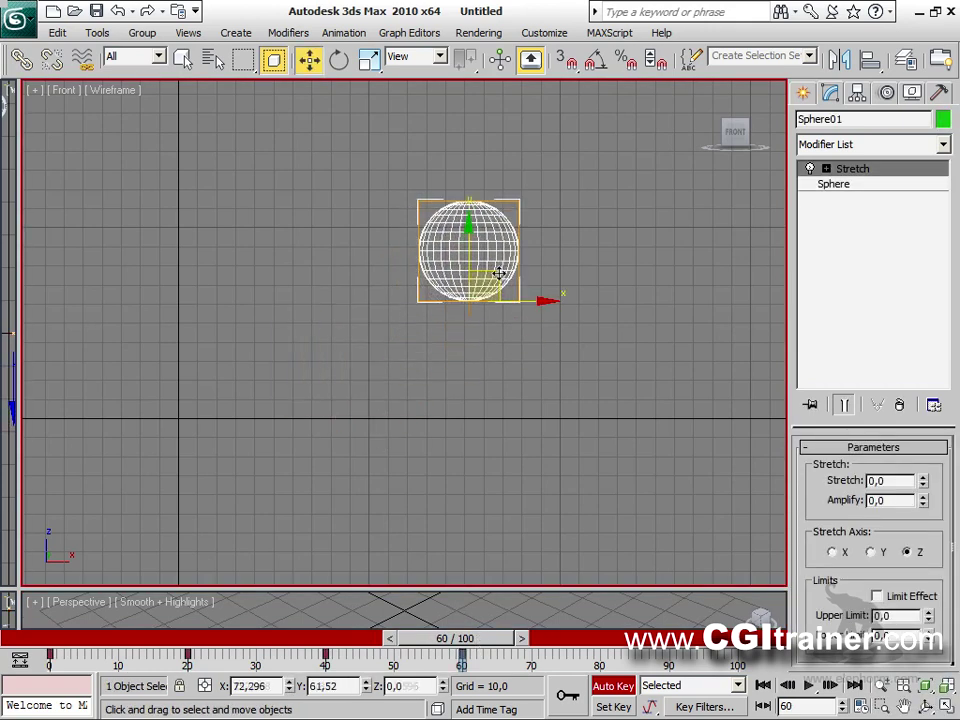
drag(470, 651, 586, 637)
key(w)
drag(509, 278, 596, 390)
Step: Hold both landings by copying the frame 40 key to frame 43 and the frame 80 key to frame 83
drag(584, 638, 5, 600)
drag(95, 580, 380, 588)
key(w)
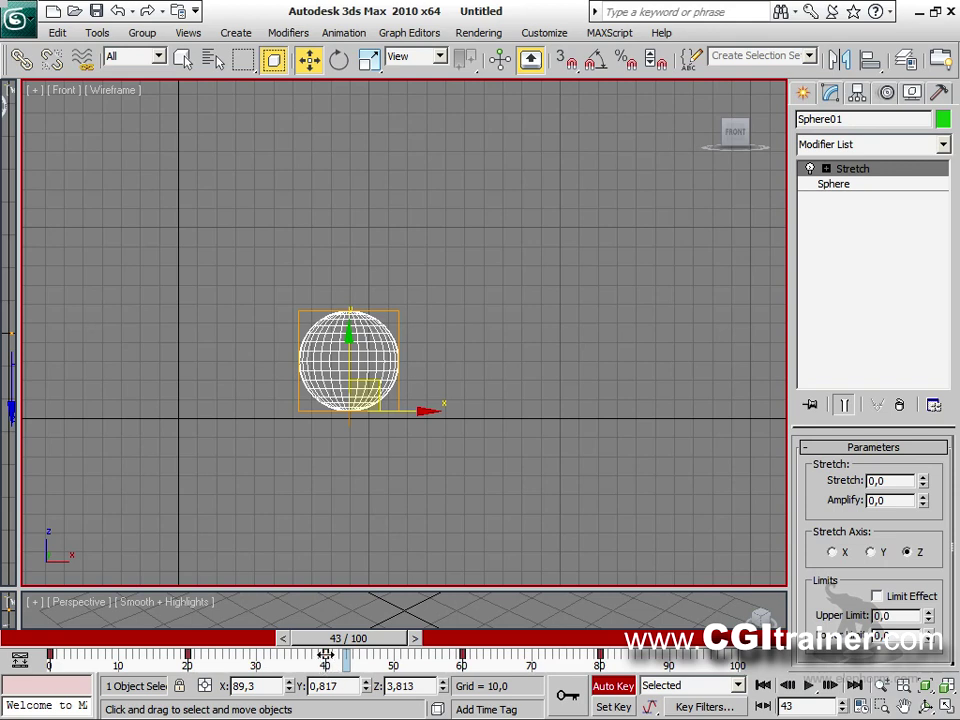
shift+drag(324, 653, 578, 622)
key(w)
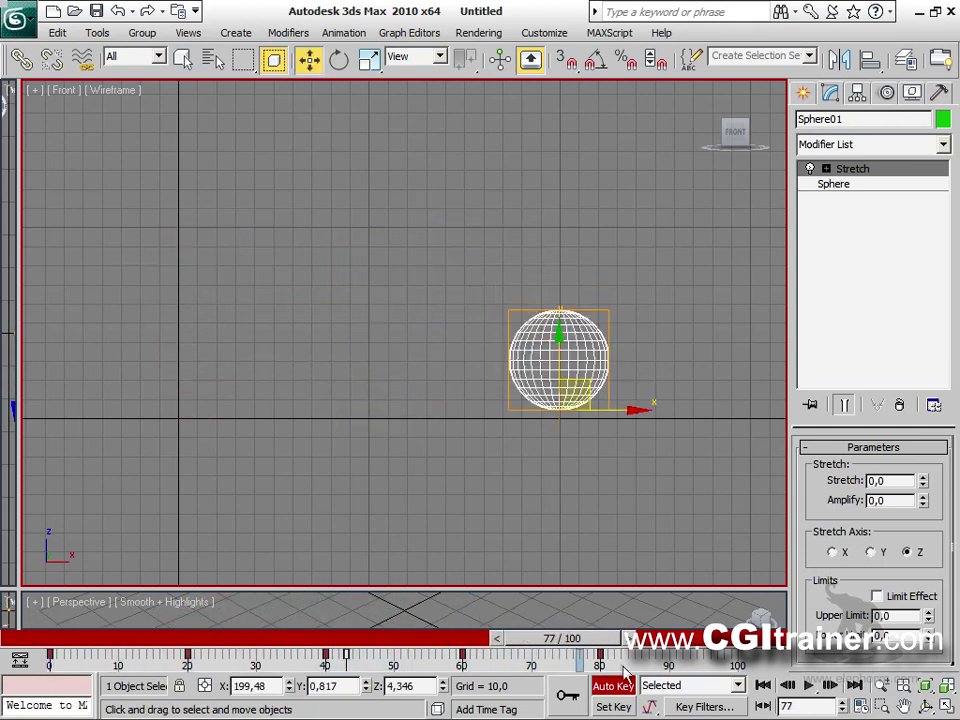
shift+drag(600, 660, 621, 655)
Step: Key the sphere raised and further along X at frame 100, and preview the jumps by scrubbing back to frame 0
drag(562, 638, 735, 638)
key(w)
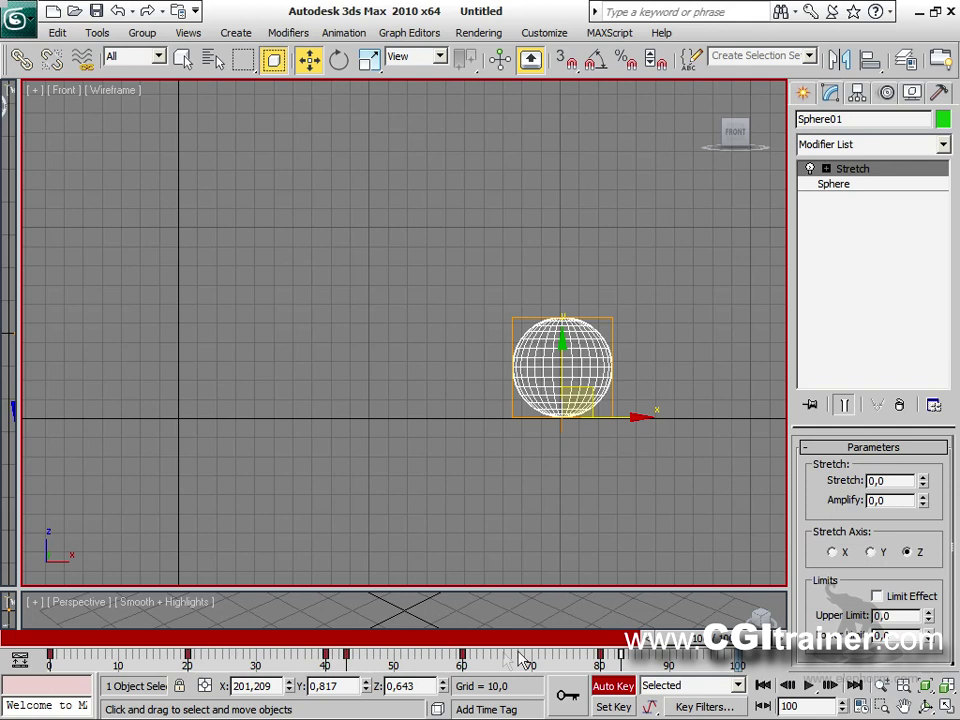
drag(597, 423, 708, 303)
key(q)
drag(723, 647, 74, 495)
key(w)
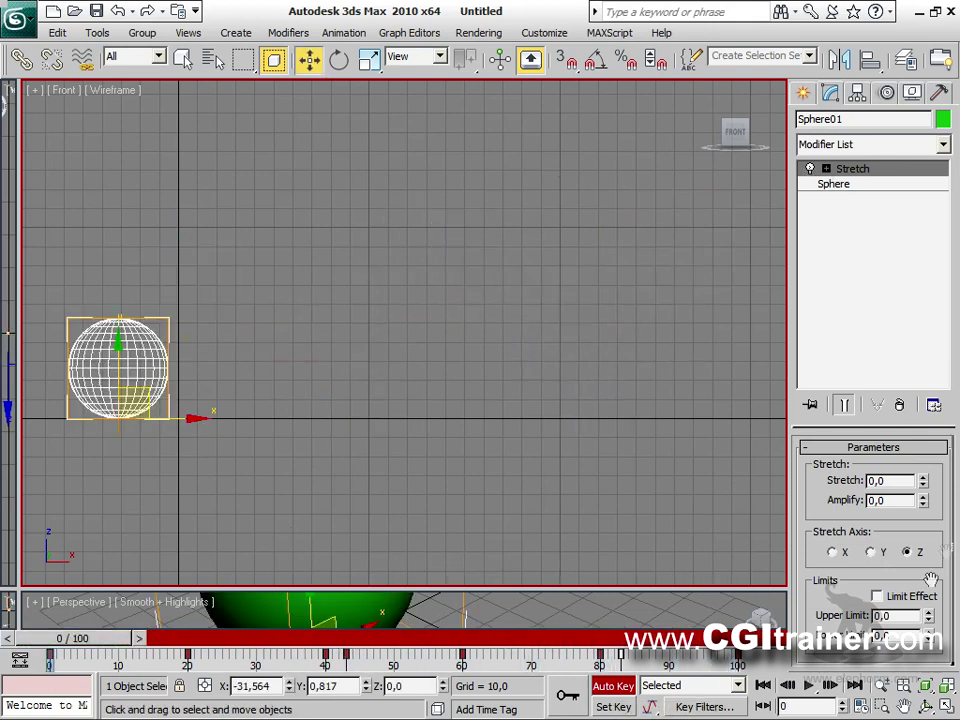
Step: At frame 7, key a Stretch of about 0.2 and tilt the sphere forward about 10.6 degrees
drag(74, 645, 112, 637)
key(w)
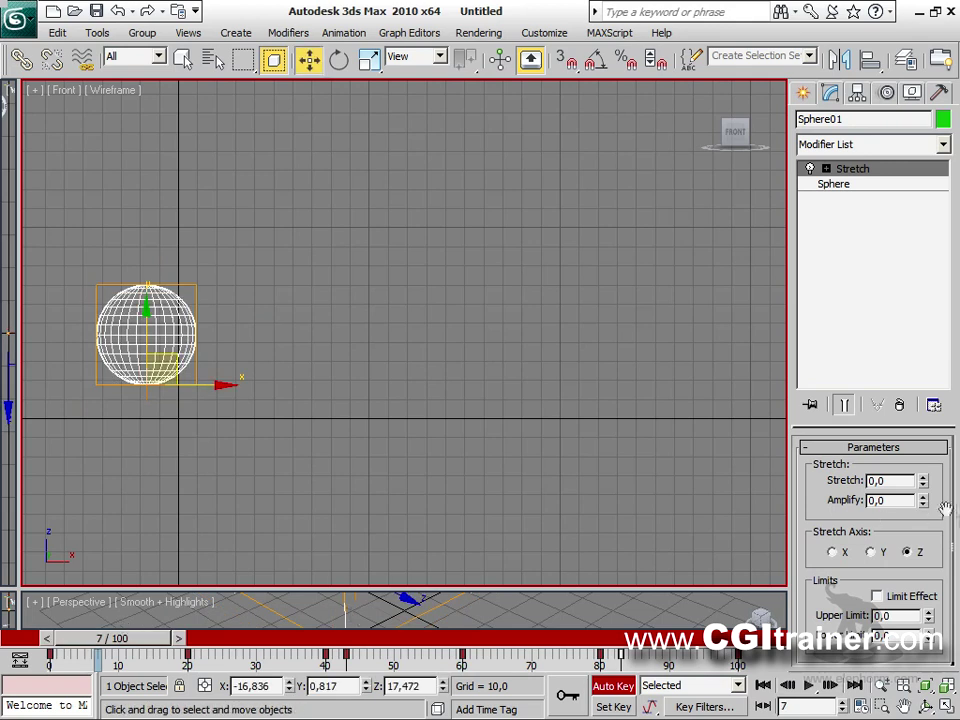
drag(922, 482, 922, 481)
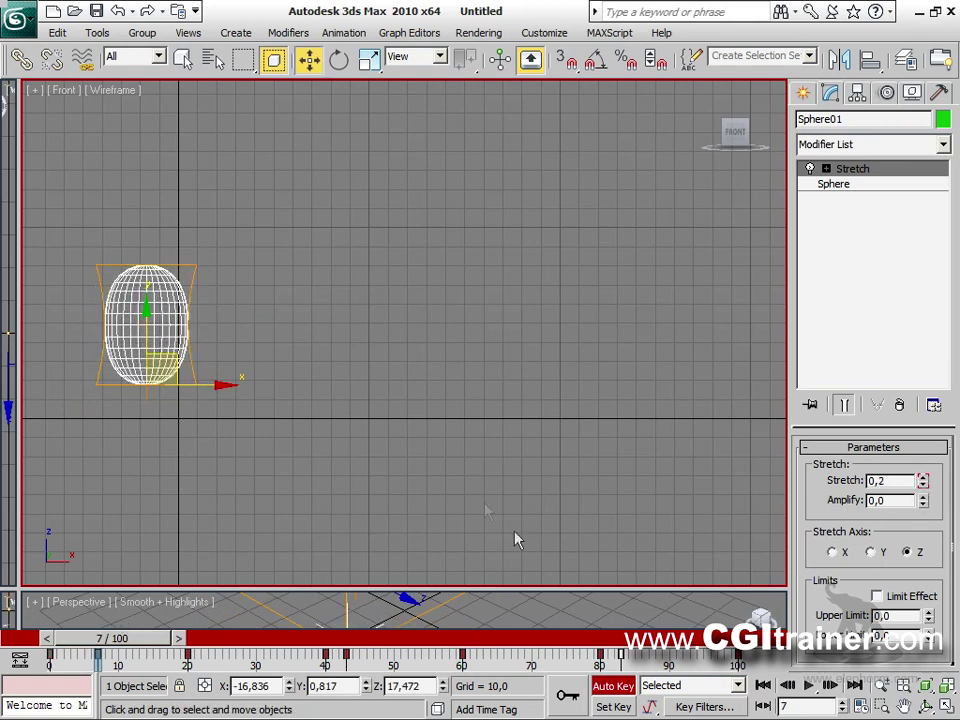
right_click(135, 348)
click(135, 385)
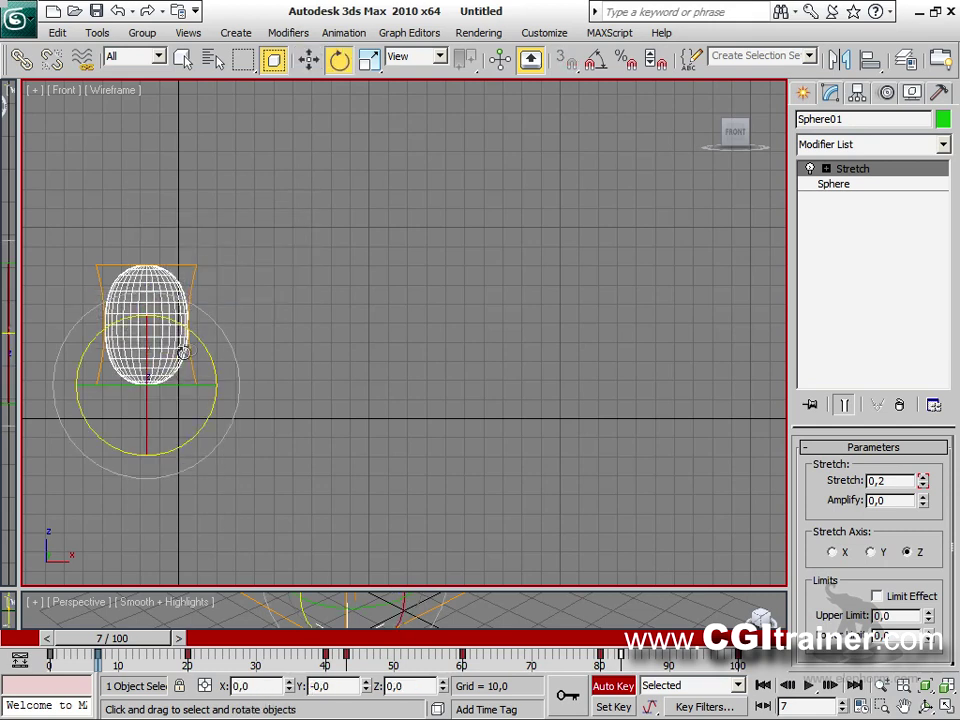
drag(203, 344, 285, 462)
Step: At frame 40, tilt the sphere back to about -11 degrees and reset its Stretch to 0
drag(112, 638, 355, 600)
key(e)
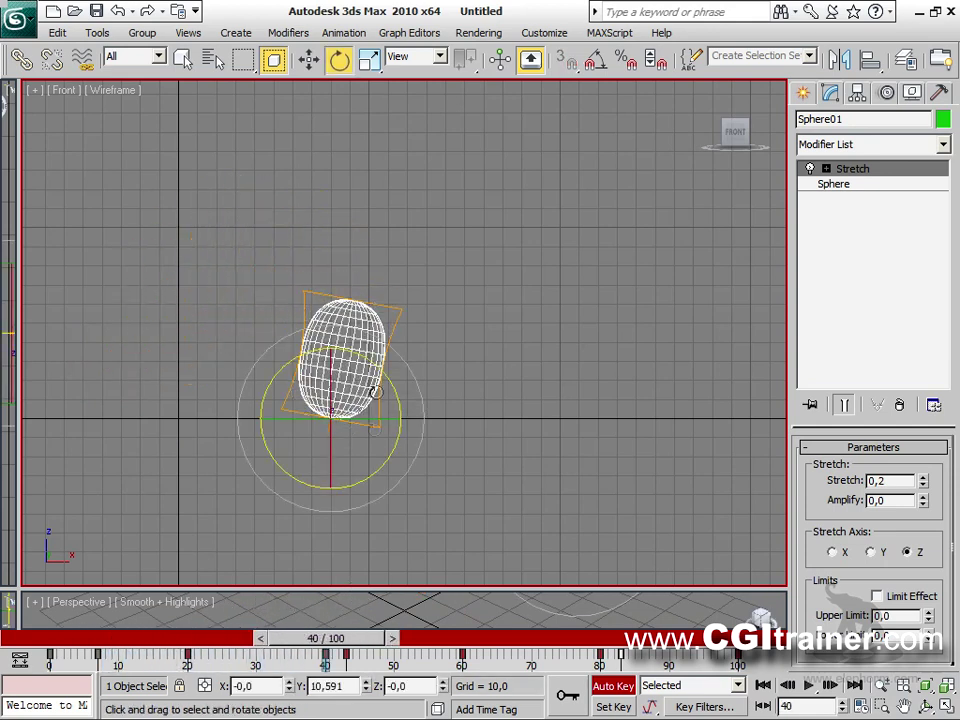
drag(398, 401, 348, 640)
click(923, 479)
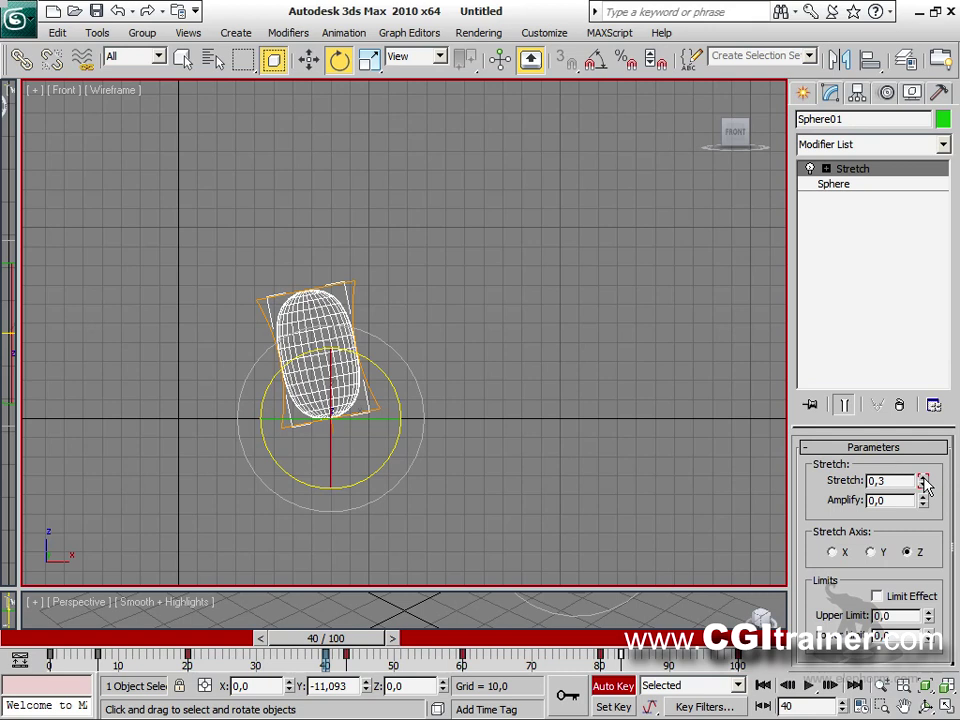
drag(925, 490, 925, 484)
right_click(925, 484)
Step: Flatten the sphere at frame 43 with a Stretch of about -0.3 and scrub back to check the landing
drag(378, 640, 389, 643)
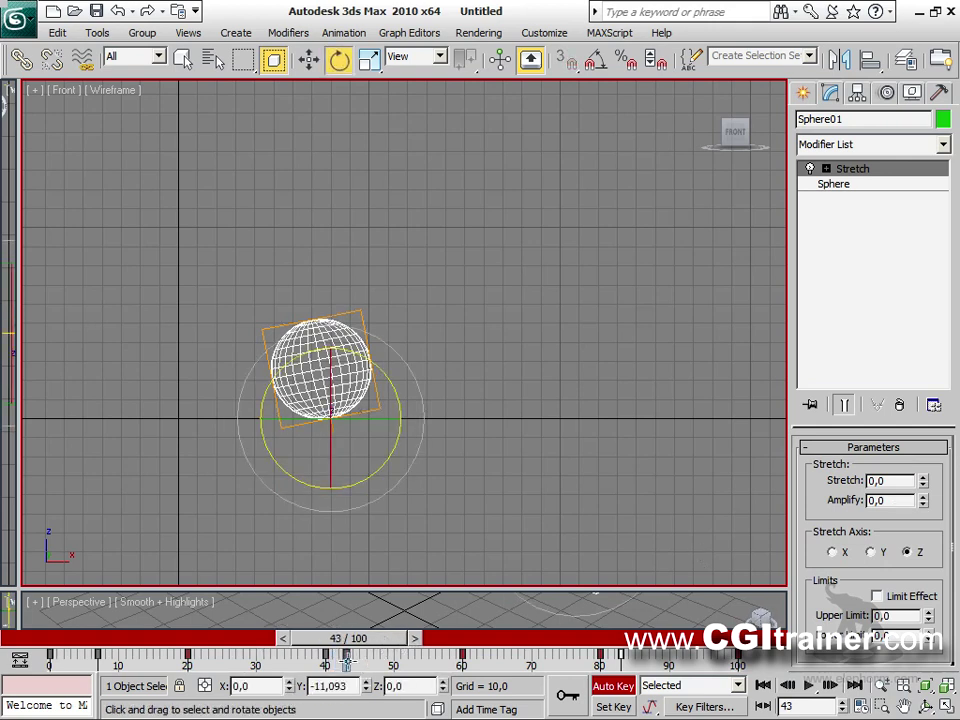
drag(925, 482, 922, 479)
drag(400, 648, 172, 638)
Step: At frame 46, key a Stretch of about 0.3 and tilt the sphere forward to about 15 degrees
drag(85, 628, 416, 634)
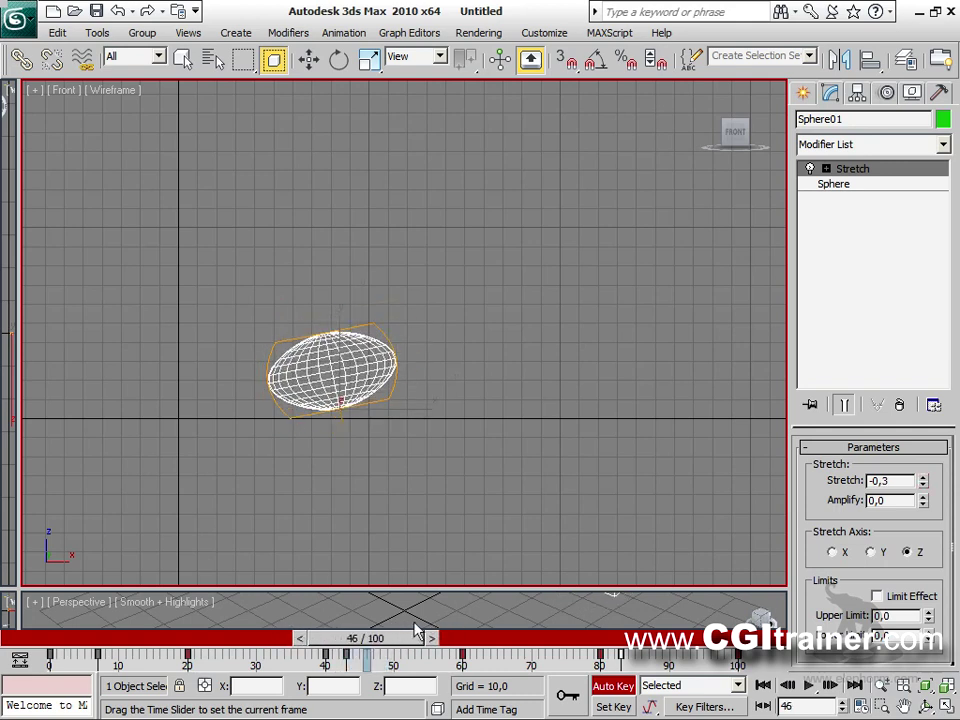
key(e)
drag(928, 489, 920, 472)
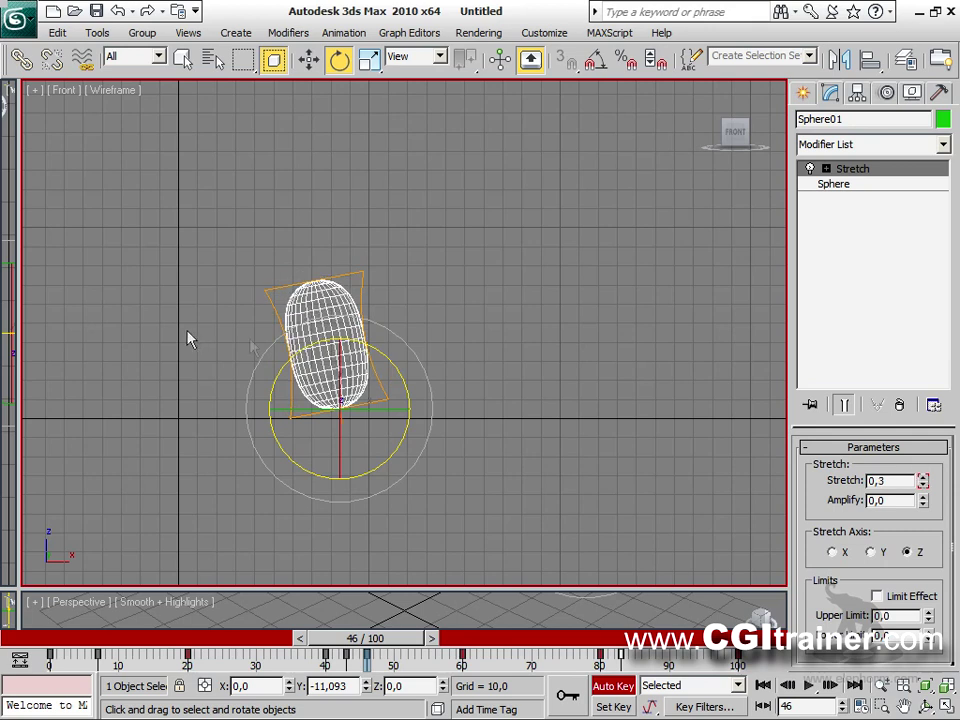
drag(397, 371, 418, 518)
Step: At frame 80, tilt the sphere back to about -23 degrees and reset its Stretch to 0
drag(390, 643, 609, 583)
key(e)
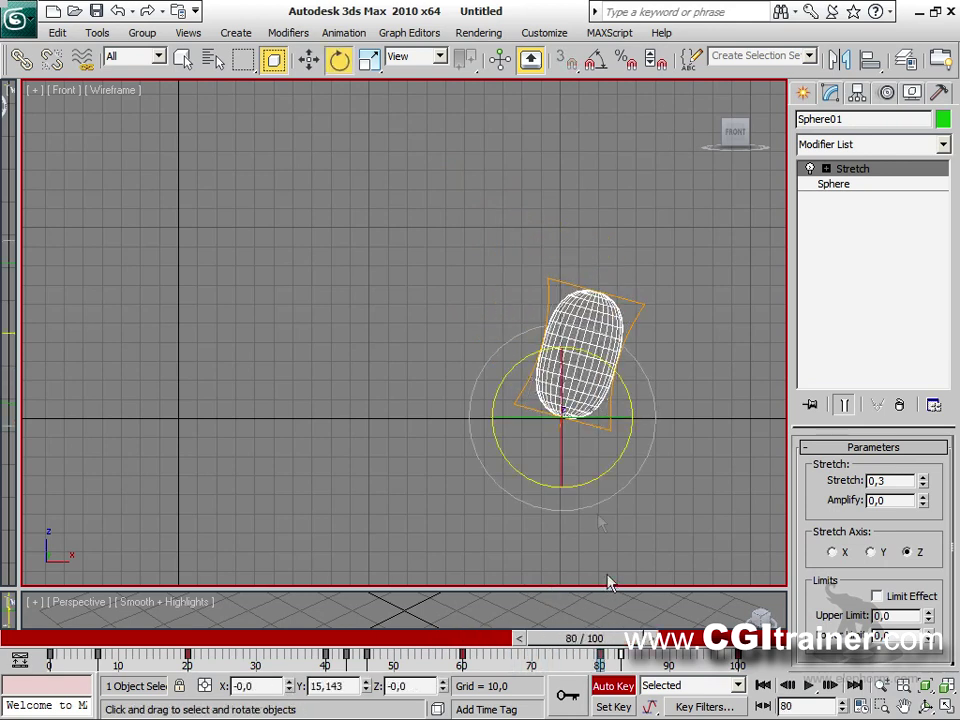
drag(627, 404, 618, 348)
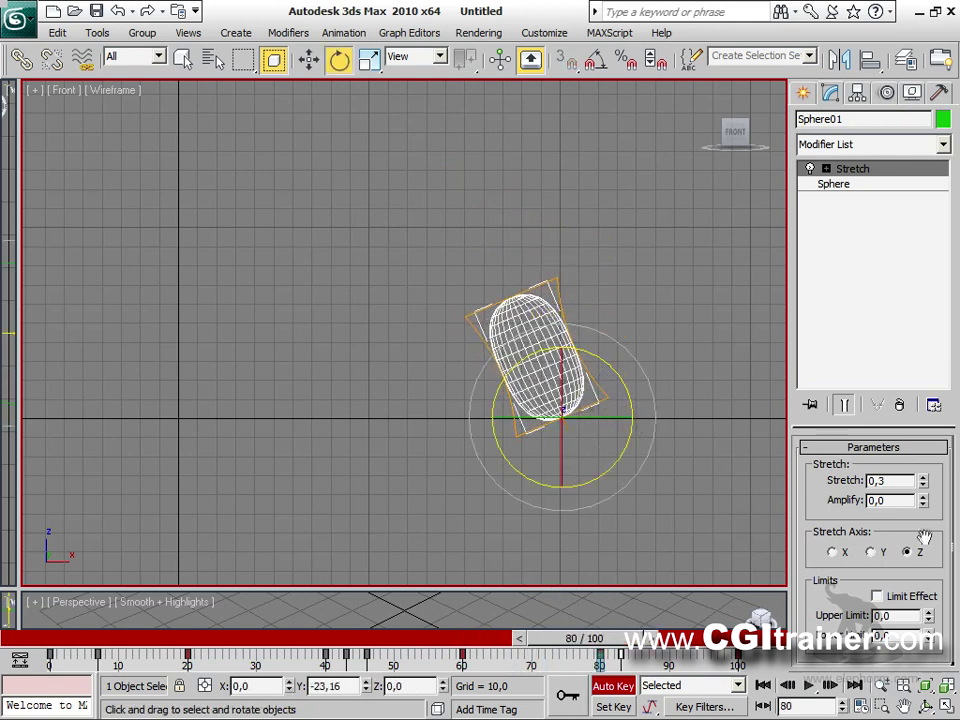
drag(925, 488, 925, 492)
right_click(925, 482)
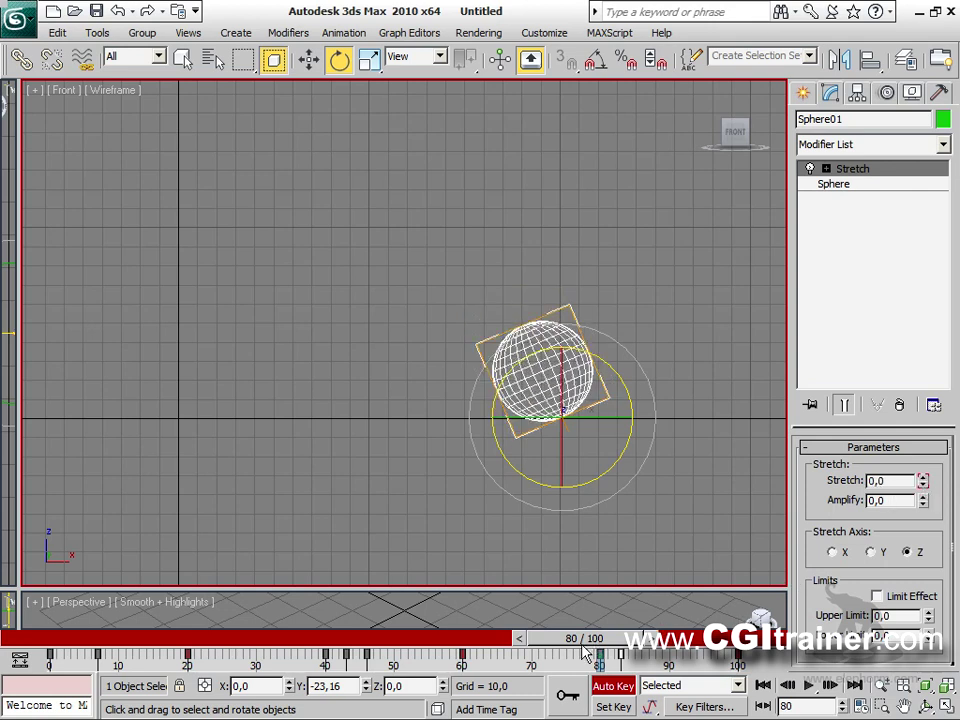
Step: At frame 83, flatten the sphere with a Stretch of about -0.5 and tilt it forward to about 13.4 degrees
drag(584, 646, 605, 645)
drag(922, 489, 922, 495)
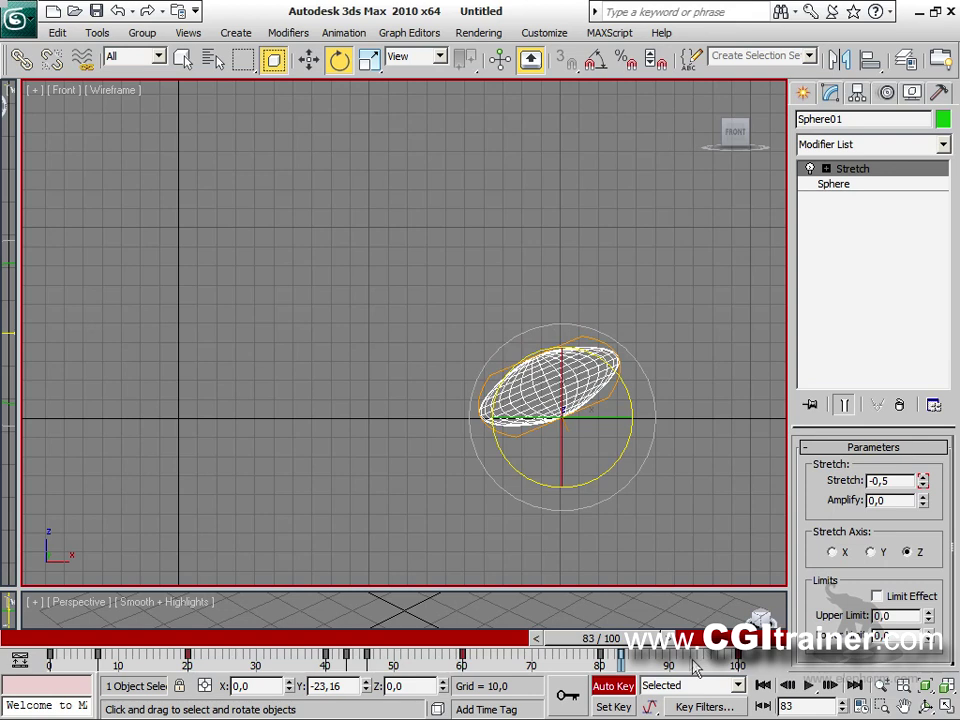
key(q)
mouse_move(620, 640)
mouse_down()
mouse_move(633, 640)
mouse_move(620, 640)
mouse_up()
key(e)
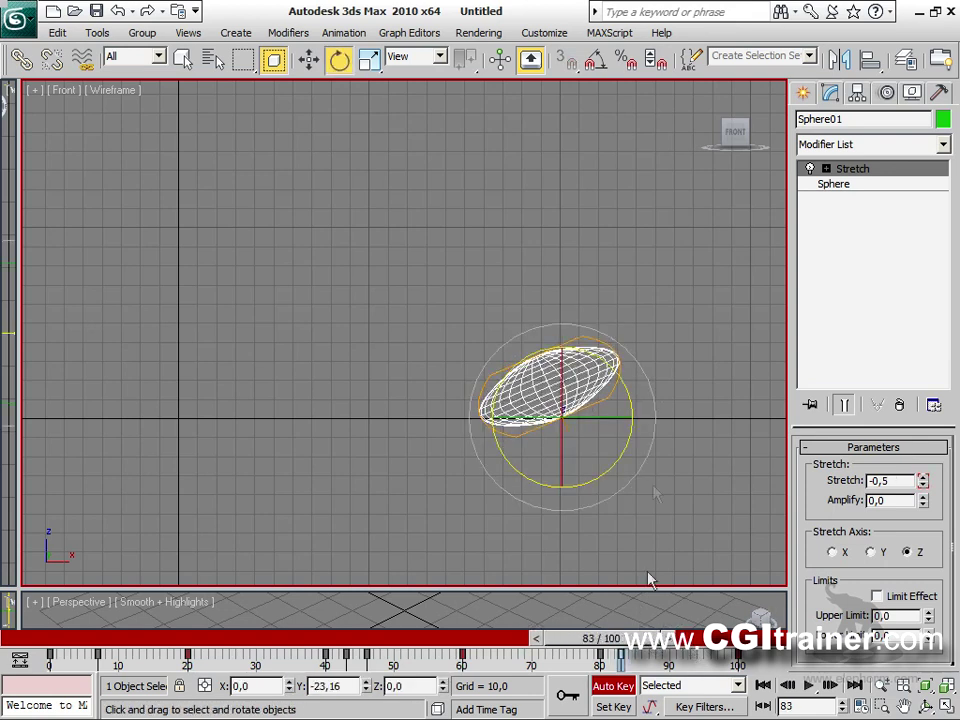
drag(615, 369, 625, 551)
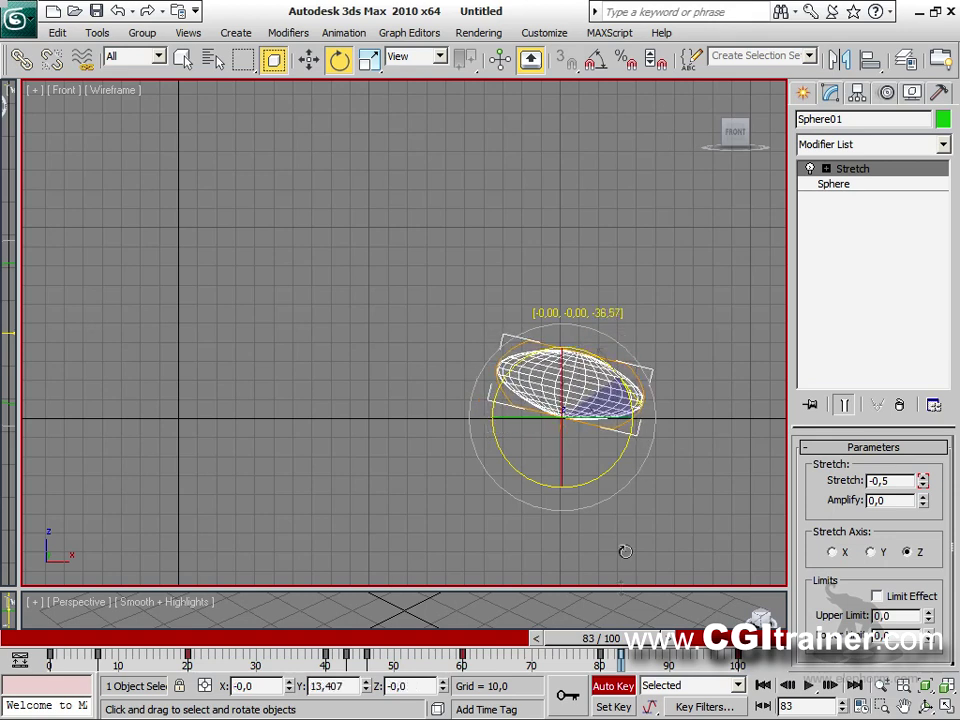
Step: Key a Stretch of about 0.2 at frame 94 and preview the squash-and-stretch animation
drag(620, 640, 692, 640)
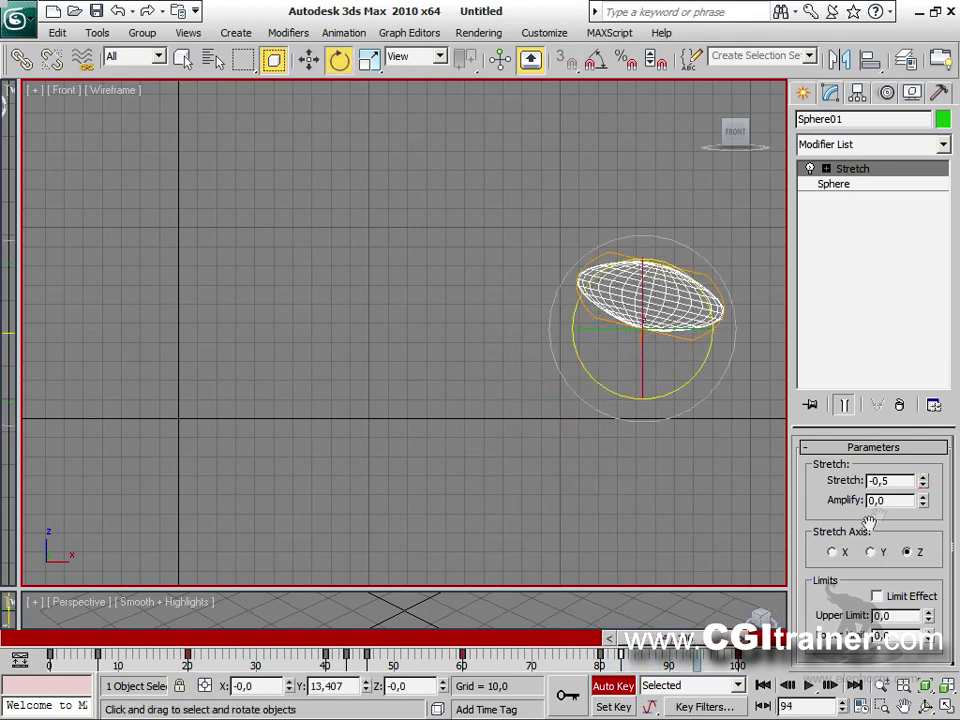
drag(925, 485, 925, 445)
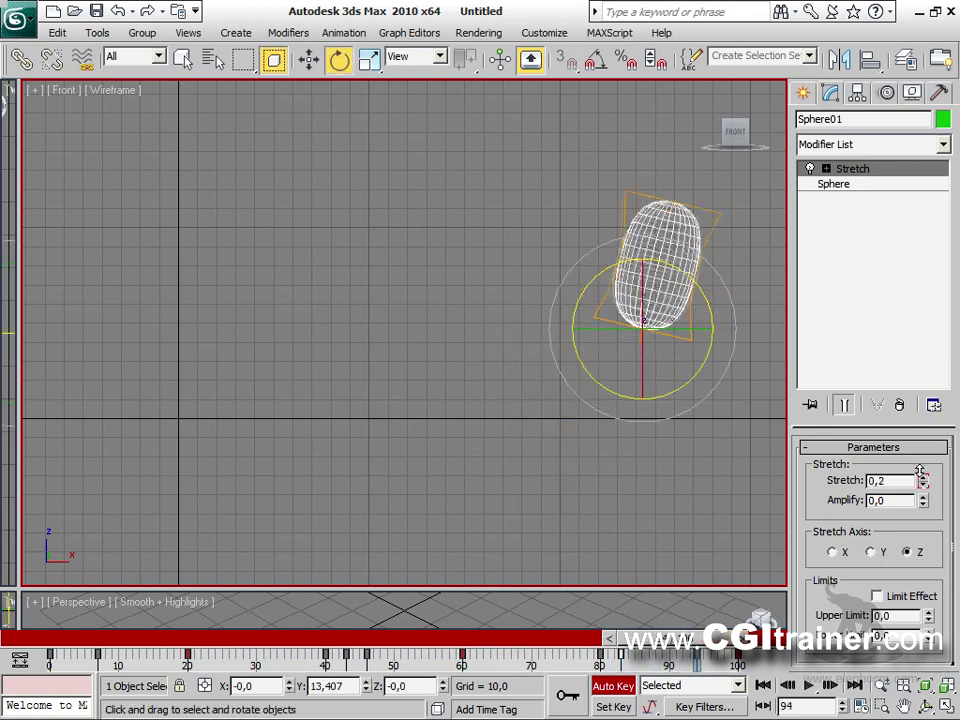
drag(690, 640, 68, 610)
key(e)
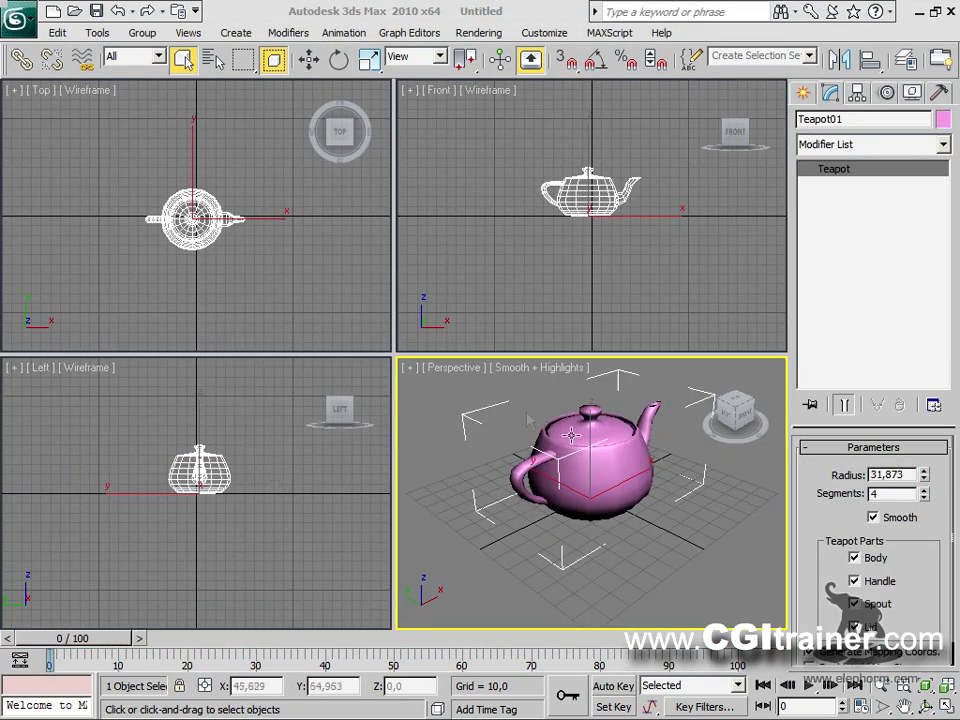
Step: Add a Skew modifier to the teapot with an Amount of about -26.5 and a Direction of about 58.5
click(289, 33)
mouse_move(375, 312)
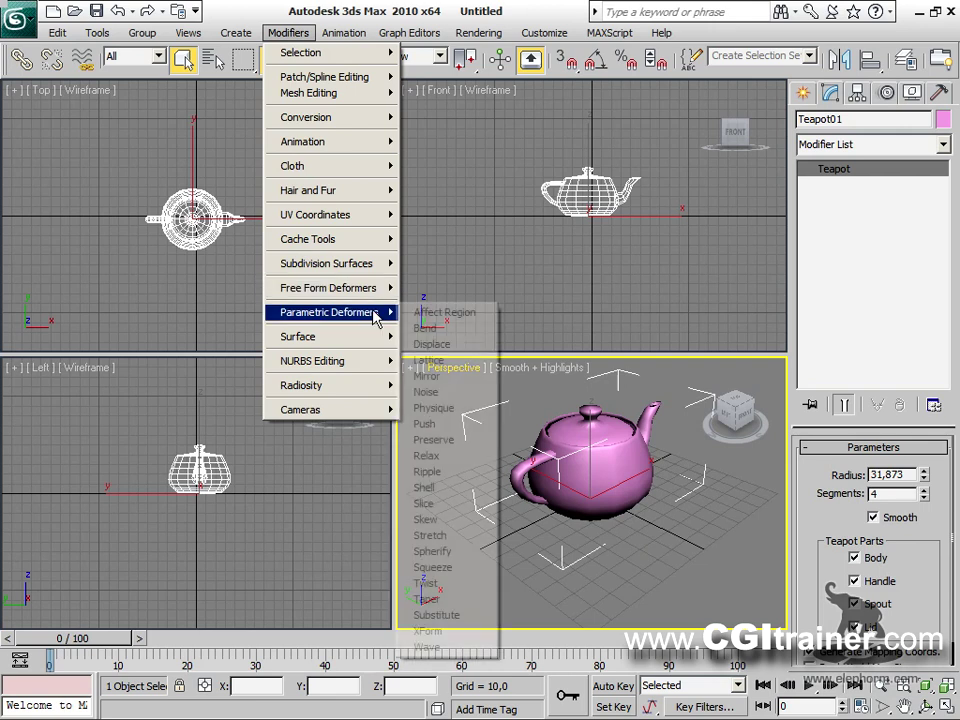
click(467, 522)
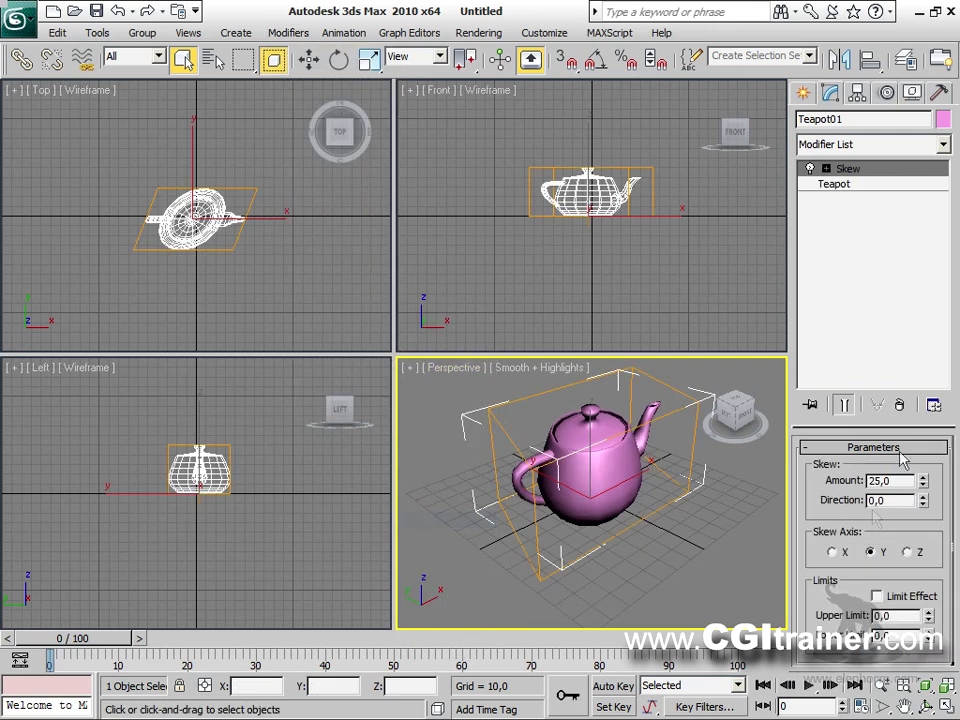
drag(927, 486, 915, 580)
drag(924, 503, 812, 208)
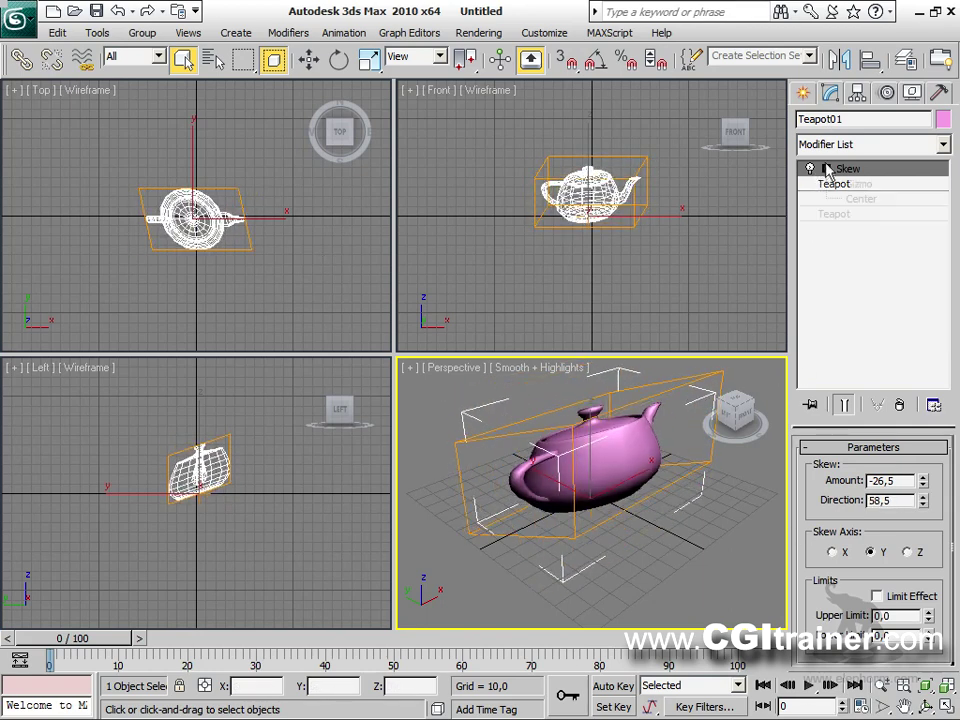
Step: Insert an Edit Poly modifier between the teapot's base object and its Skew modifier
click(865, 197)
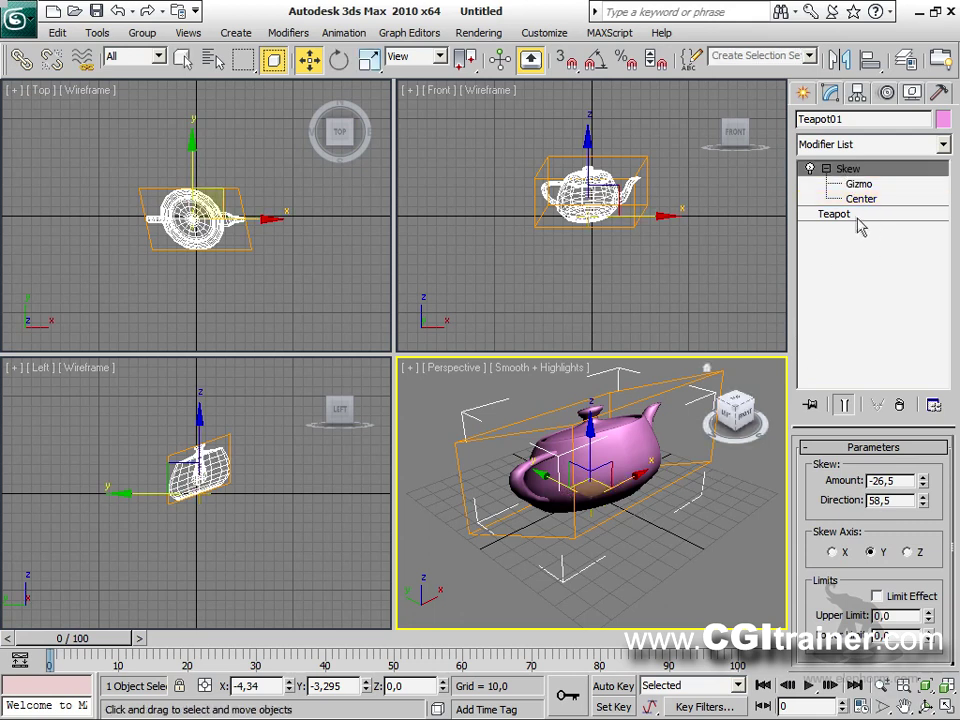
click(800, 215)
click(288, 32)
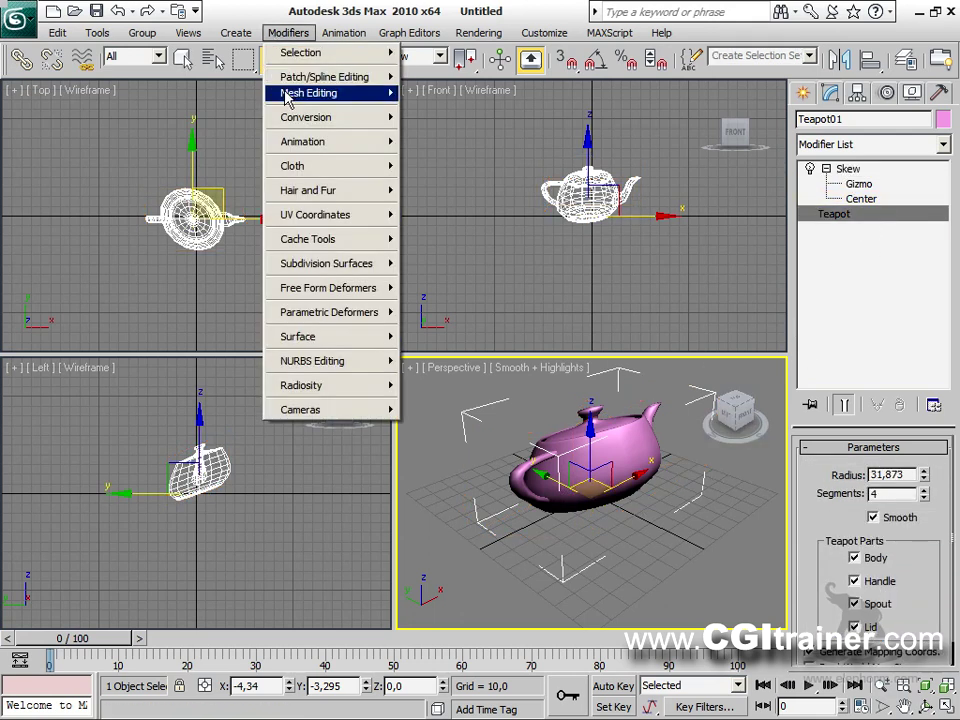
mouse_move(287, 95)
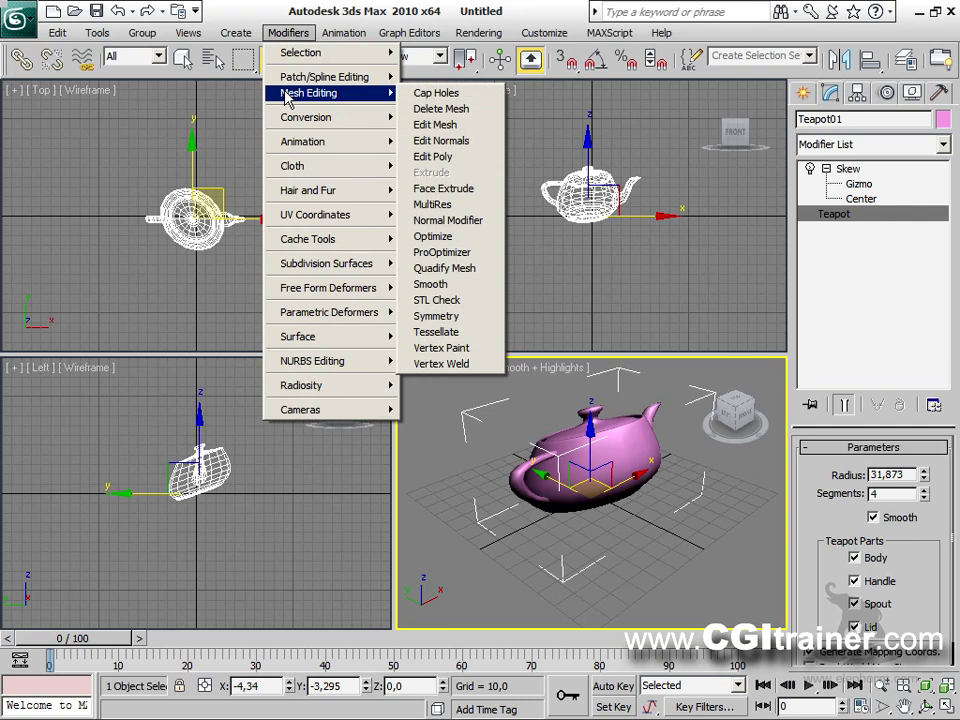
click(476, 157)
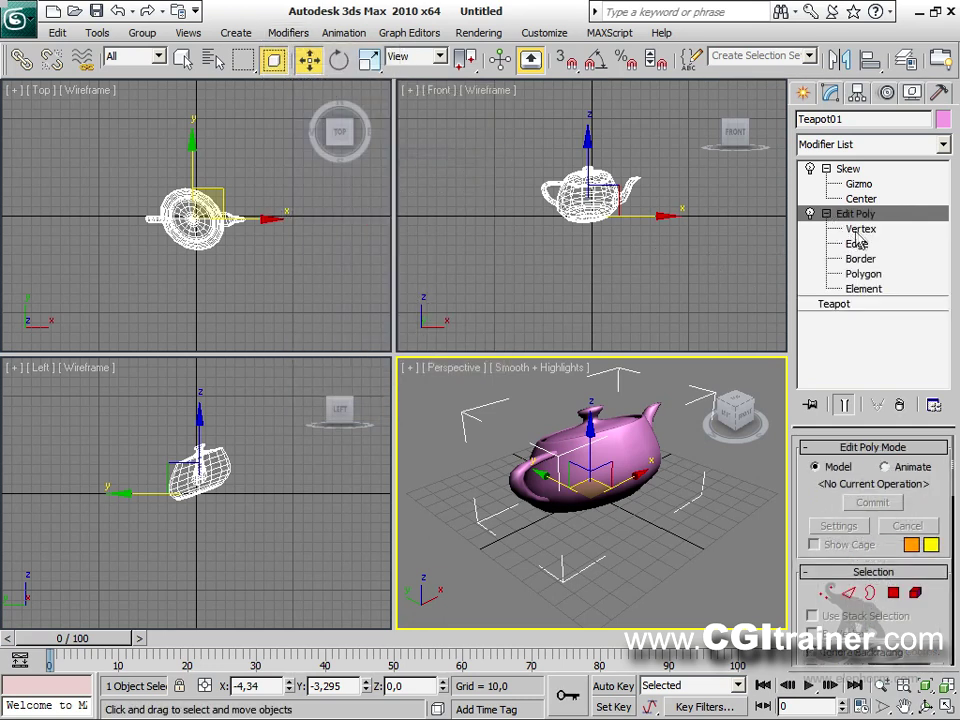
Step: Select the vertices of the teapot's upper half at the Edit Poly vertex level
click(857, 230)
drag(527, 140, 657, 203)
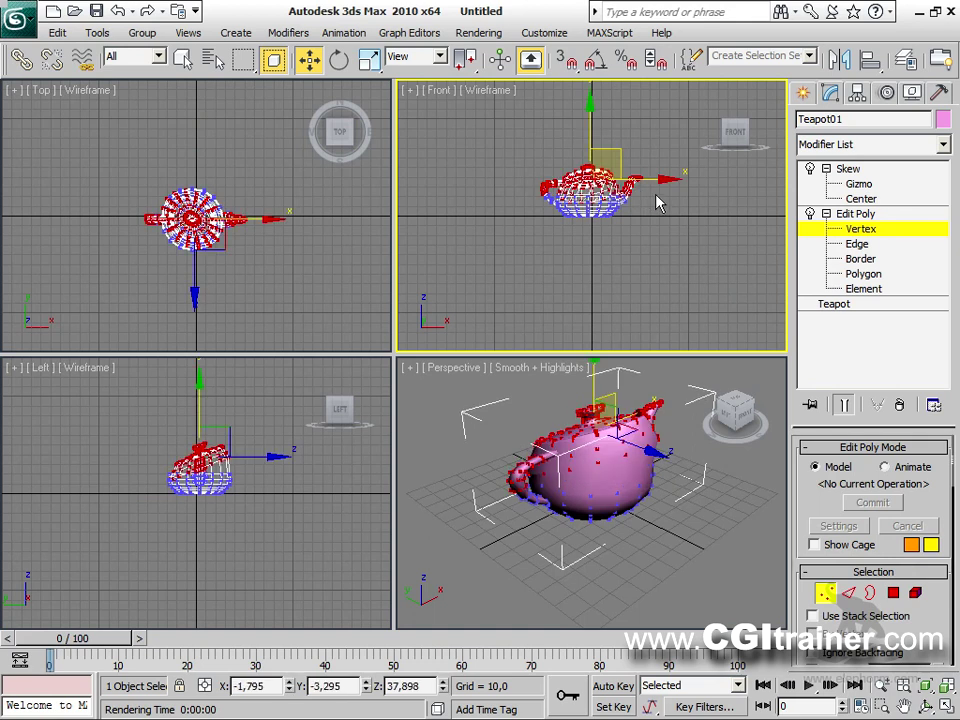
alt+middle_drag(638, 478, 723, 456)
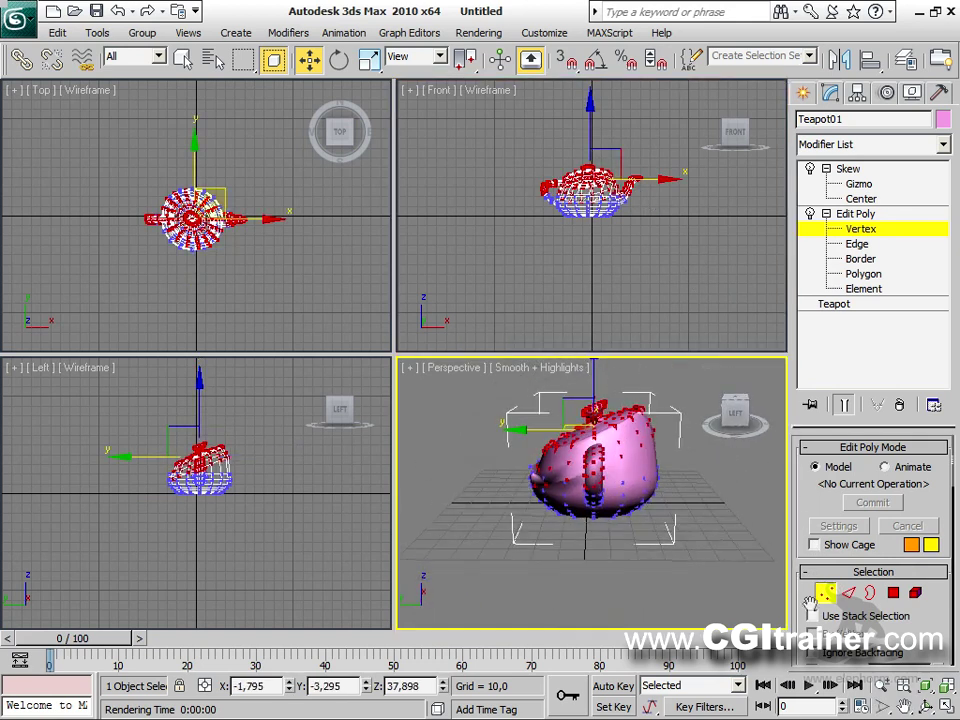
Step: Enable Soft Selection for the selected teapot vertices and set the Falloff to about 25.8
drag(915, 636, 924, 268)
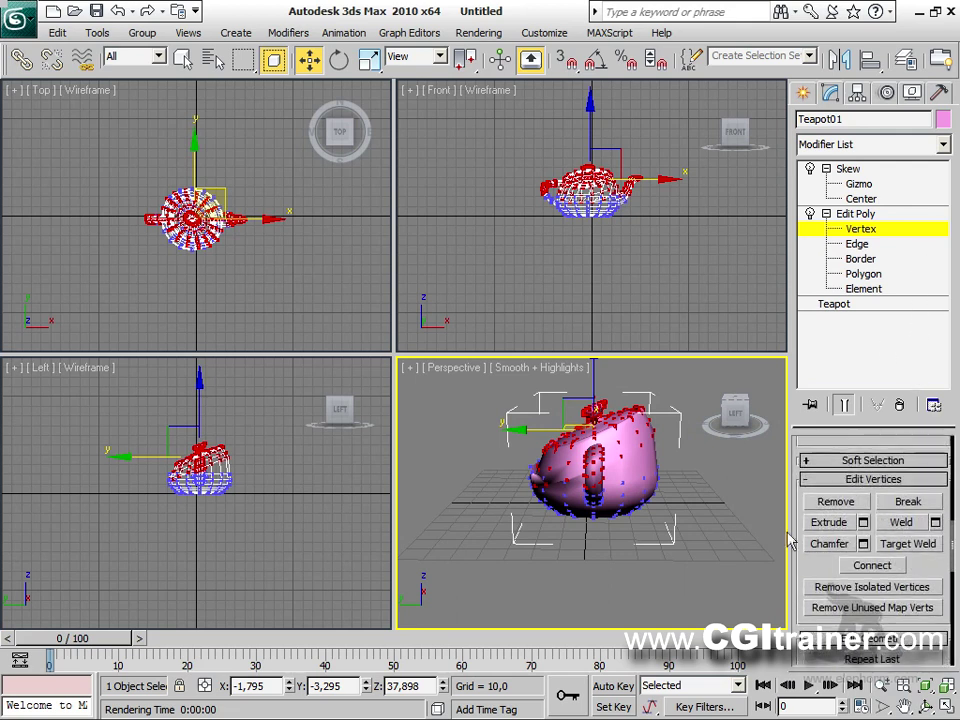
click(812, 462)
click(846, 466)
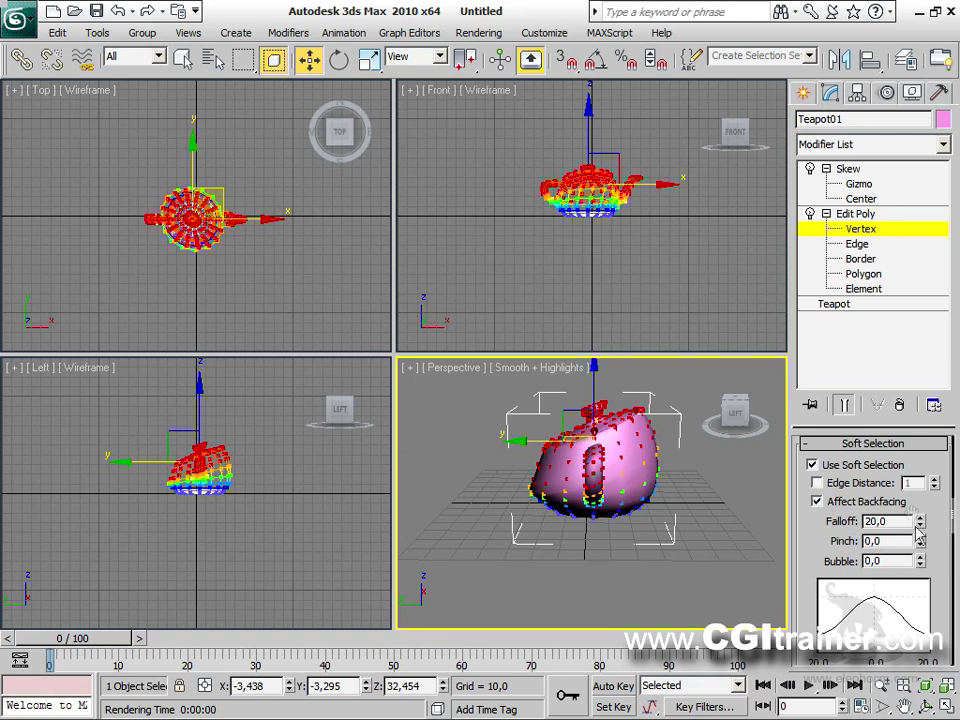
drag(922, 527, 918, 492)
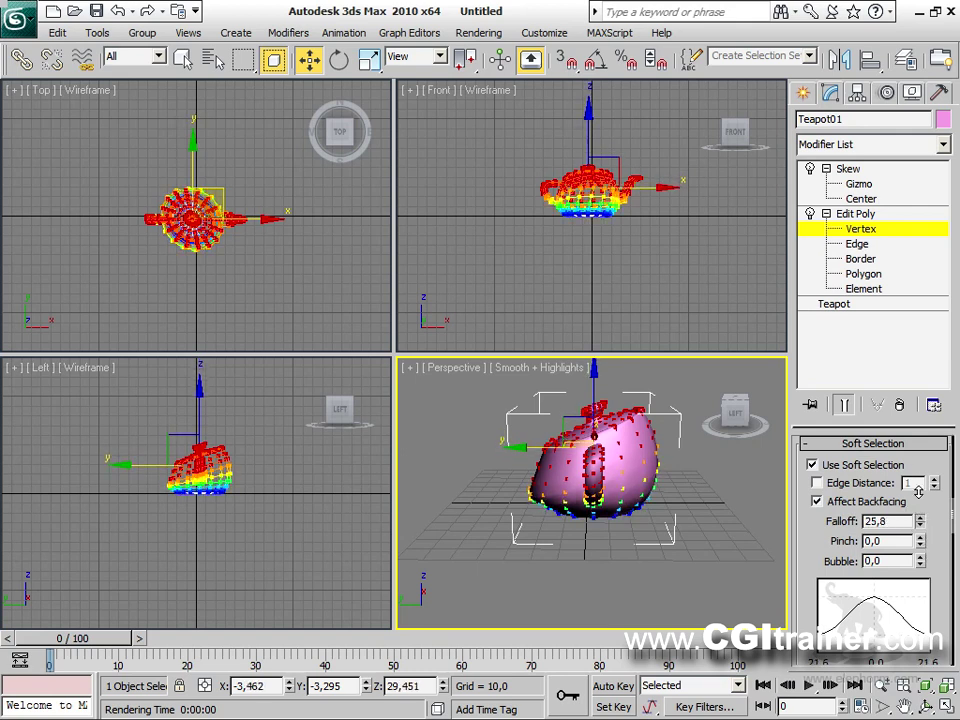
alt+middle_drag(683, 515, 780, 214)
Step: With Auto Key on at frame 100, animate the Skew Direction to about 862.5, turn Auto Key off and deselect the teapot
click(848, 168)
drag(922, 500, 916, 136)
drag(556, 3, 575, 566)
key(End)
key(n)
drag(695, 680, 668, 550)
click(856, 182)
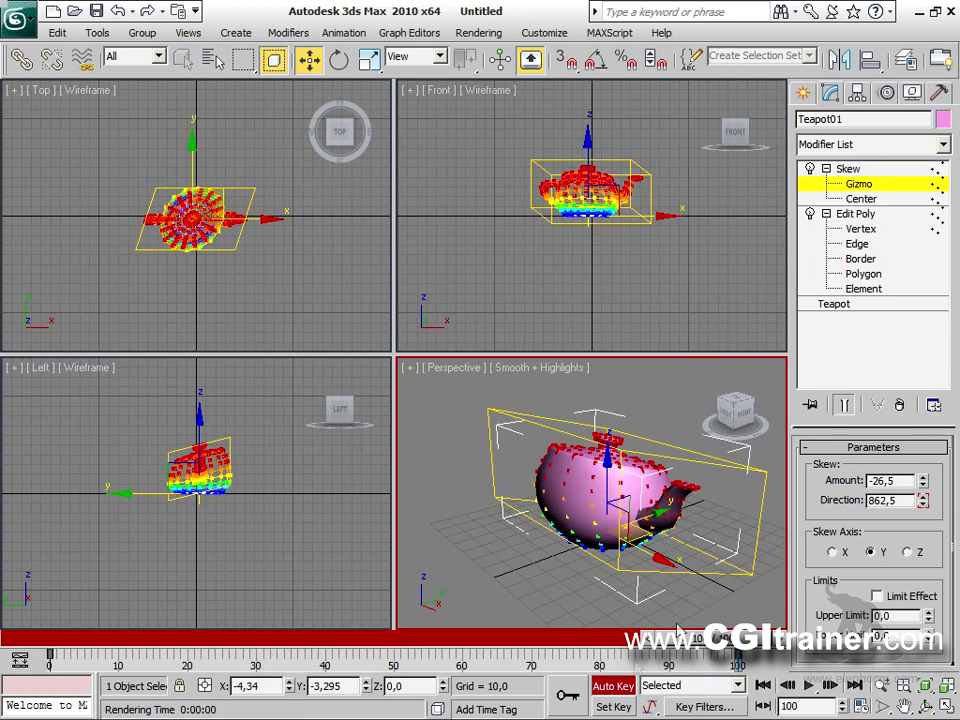
click(620, 686)
right_click(538, 577)
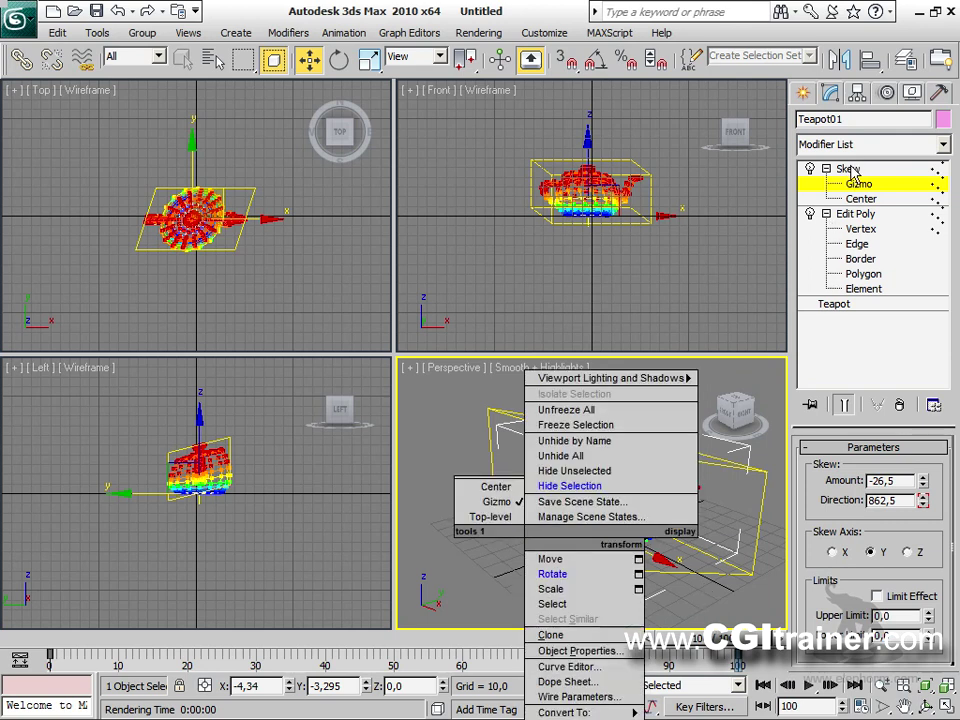
click(852, 184)
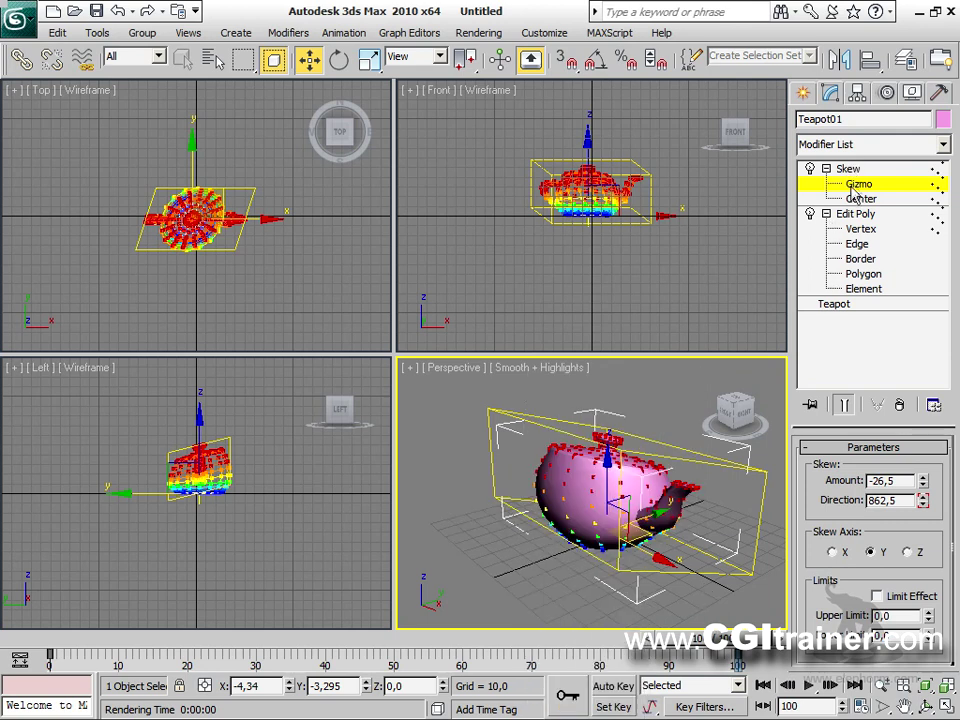
click(487, 510)
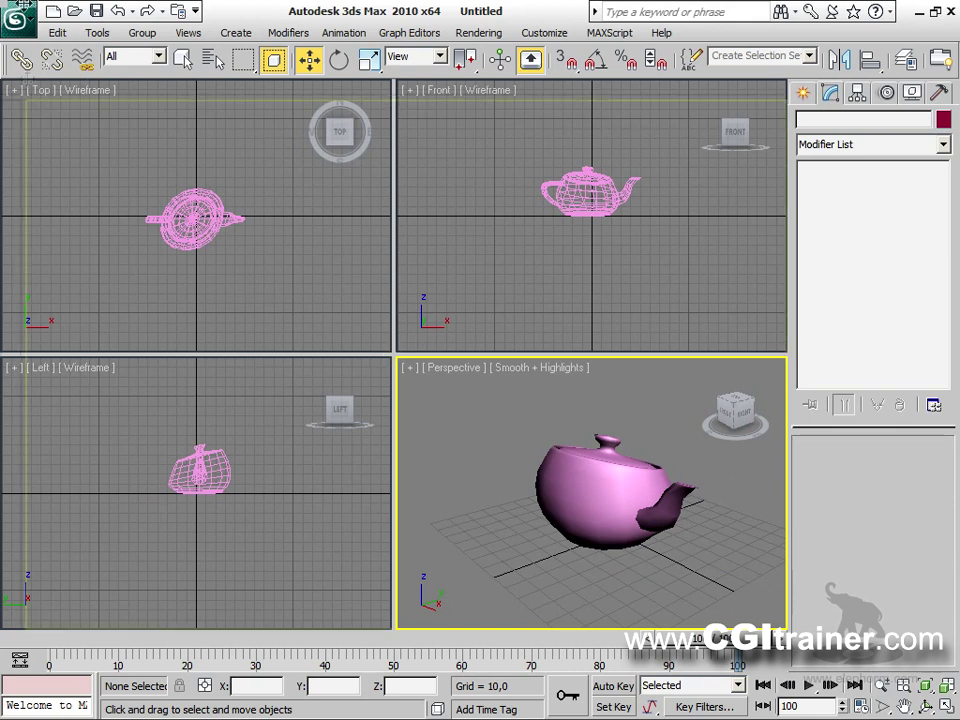
Step: Maximize the perspective view and play back the teapot's skew animation while viewing it from several angles
key(alt+w)
alt+middle_drag(388, 347, 490, 352)
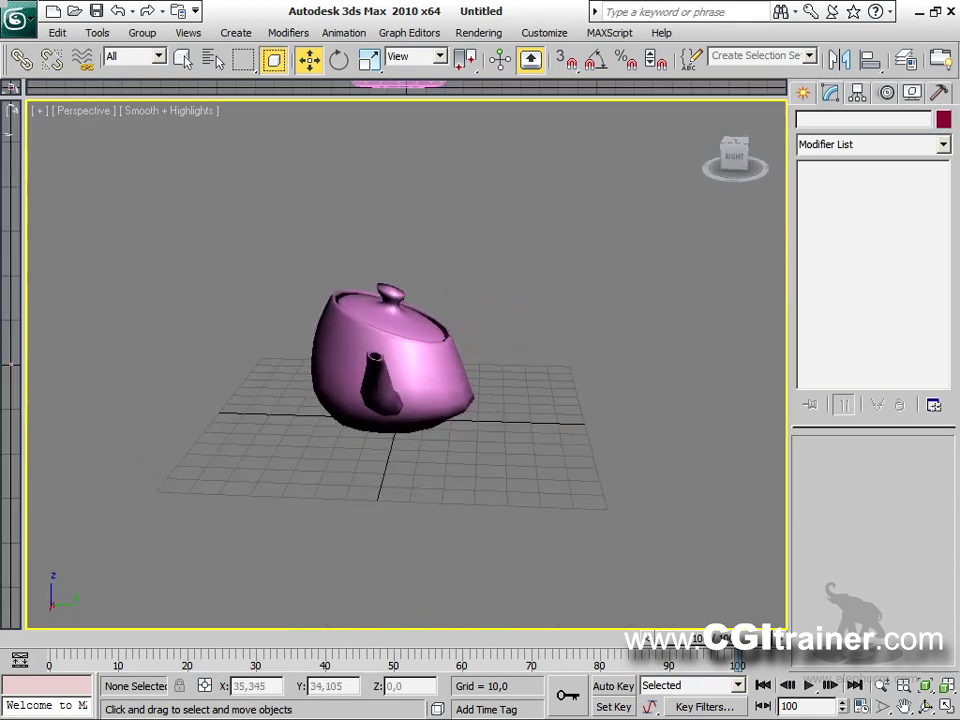
click(808, 690)
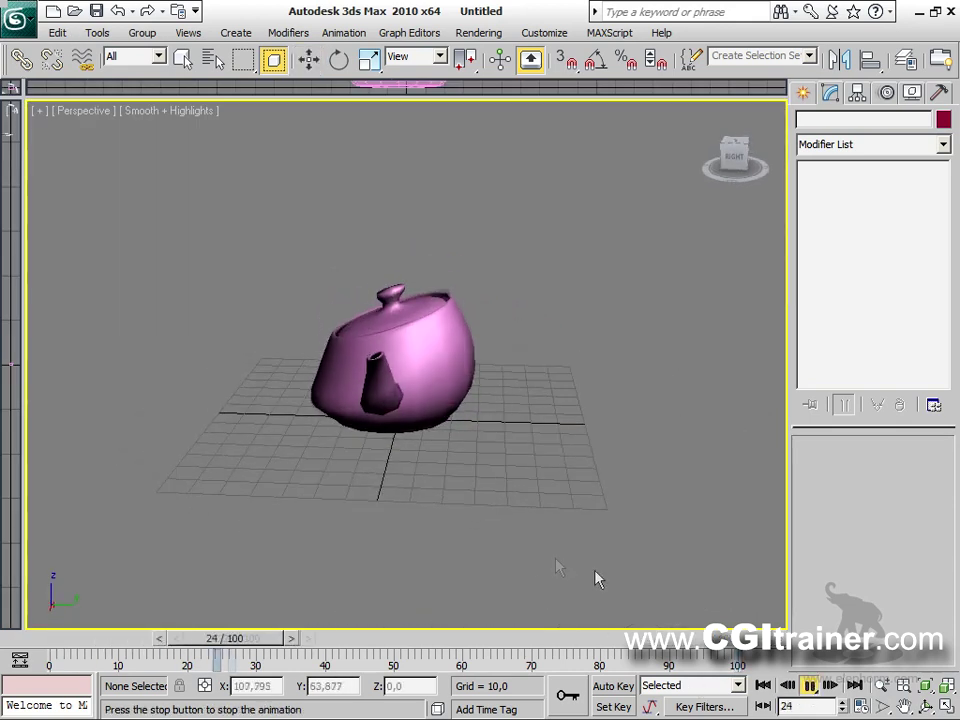
alt+middle_drag(407, 536, 478, 551)
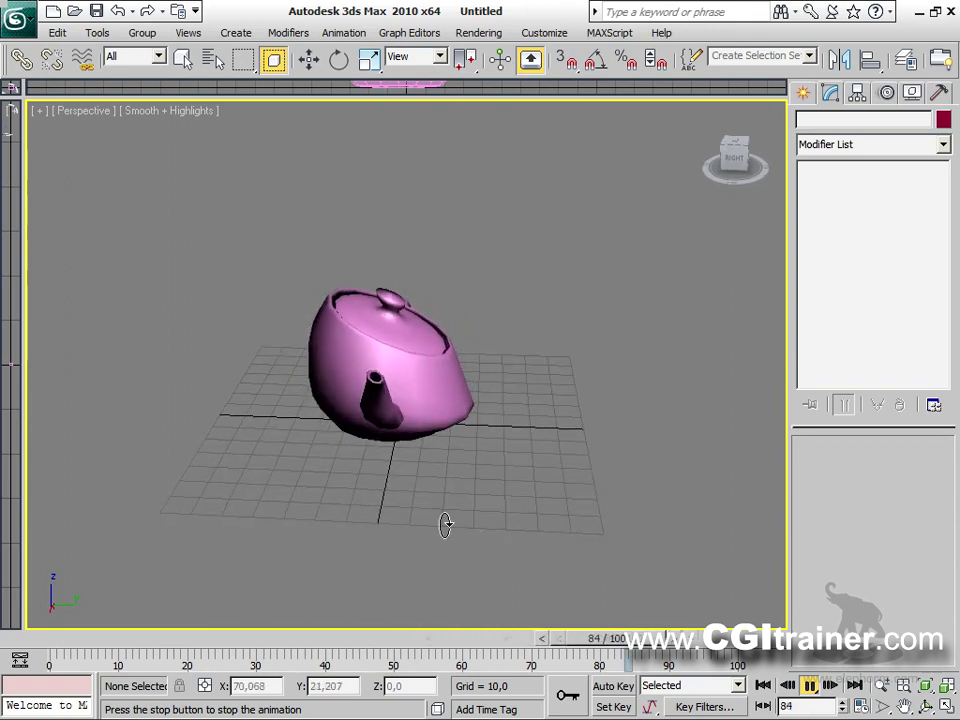
right_click(448, 522)
click(462, 542)
alt+middle_drag(418, 548, 500, 580)
click(812, 688)
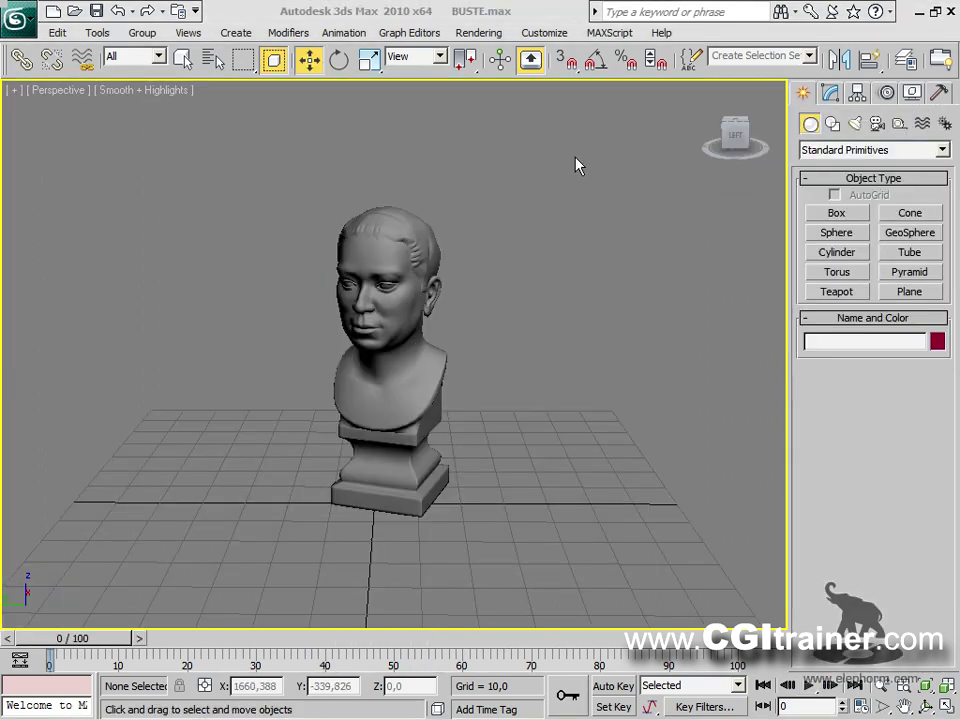
Step: Add a Slice modifier to the bust and raise its slice plane to a Z height of about 34.1
click(428, 237)
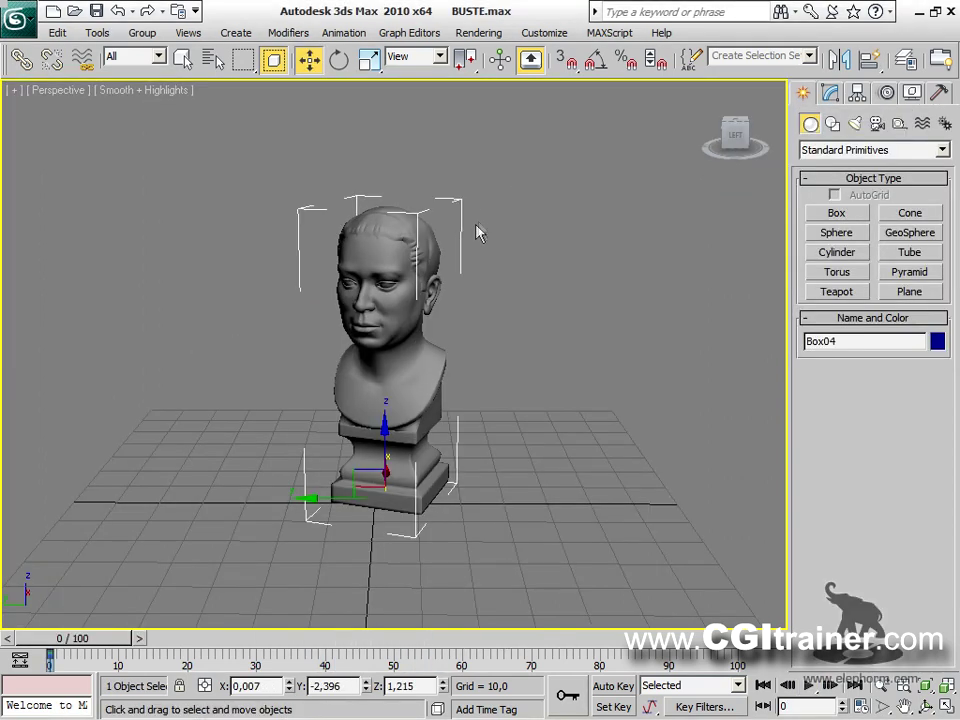
click(287, 33)
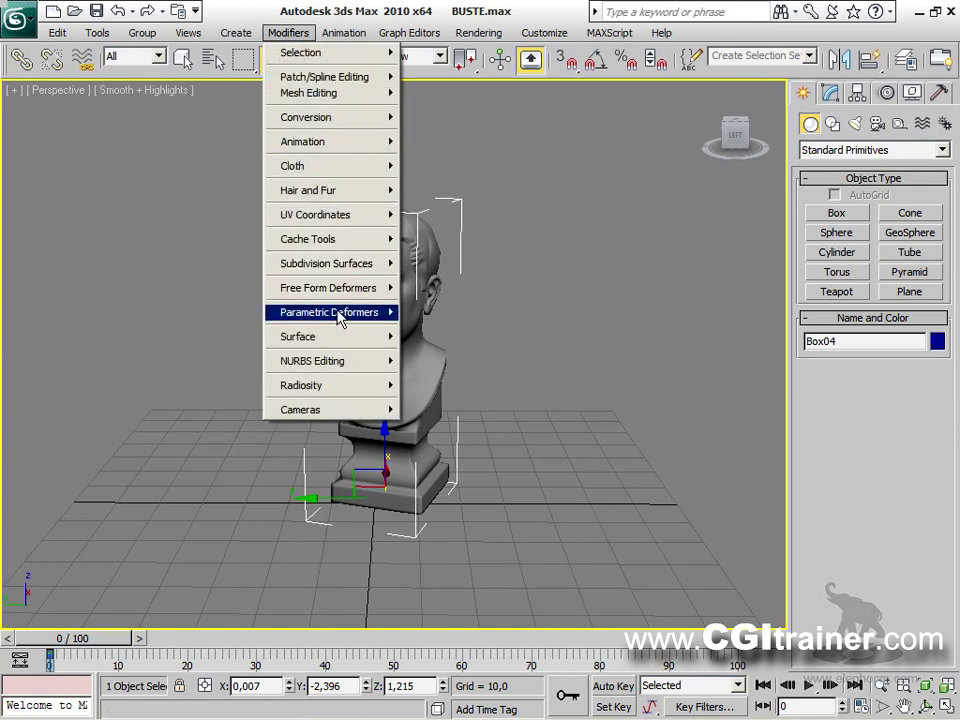
mouse_move(390, 314)
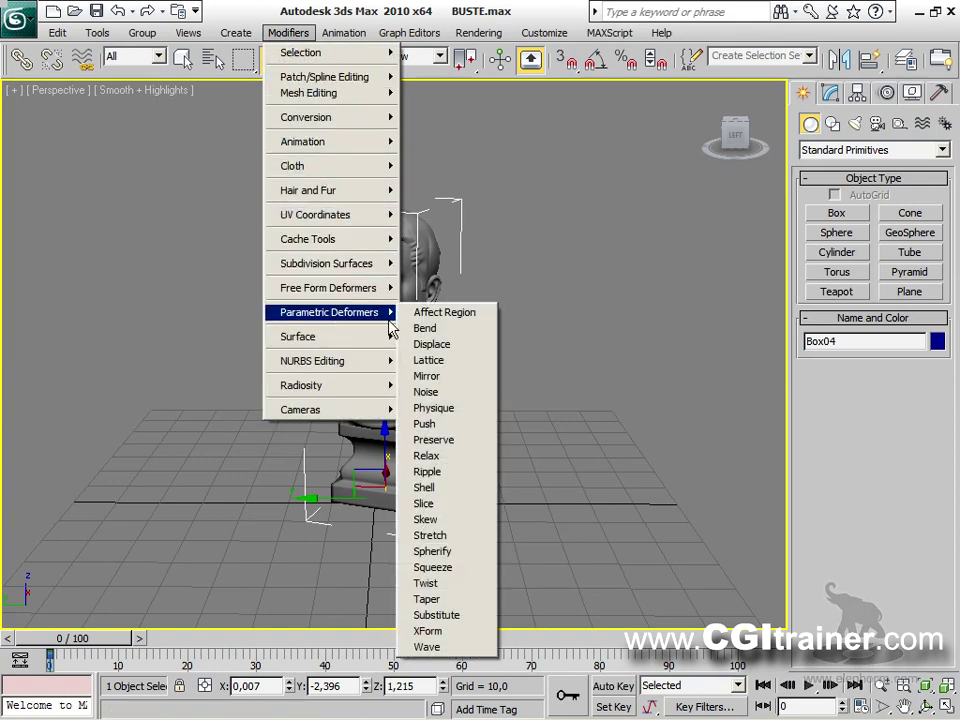
click(424, 503)
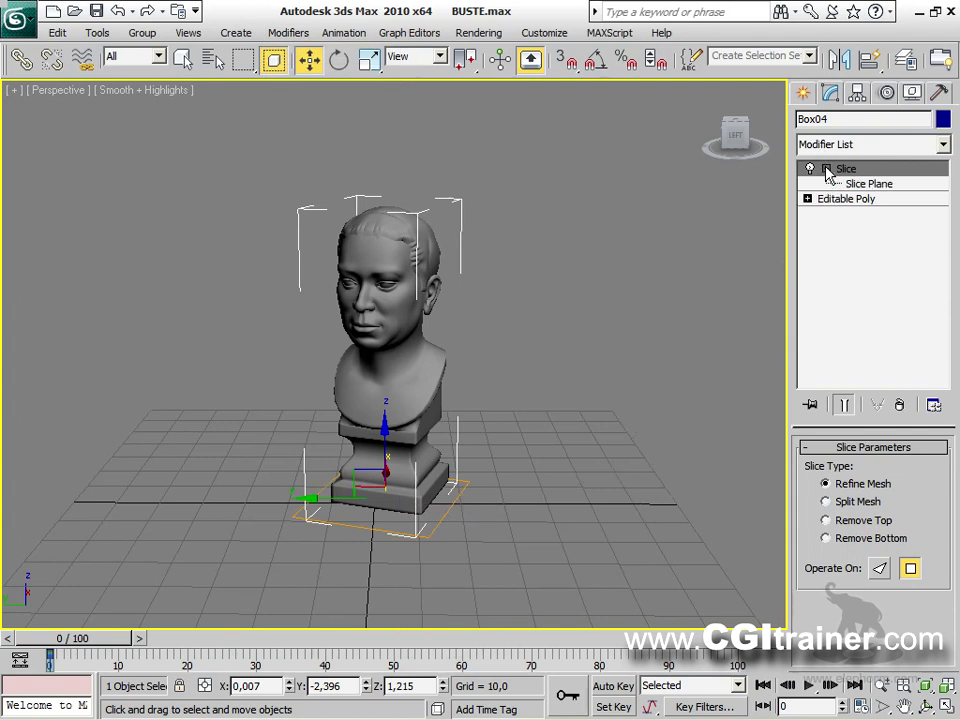
click(855, 184)
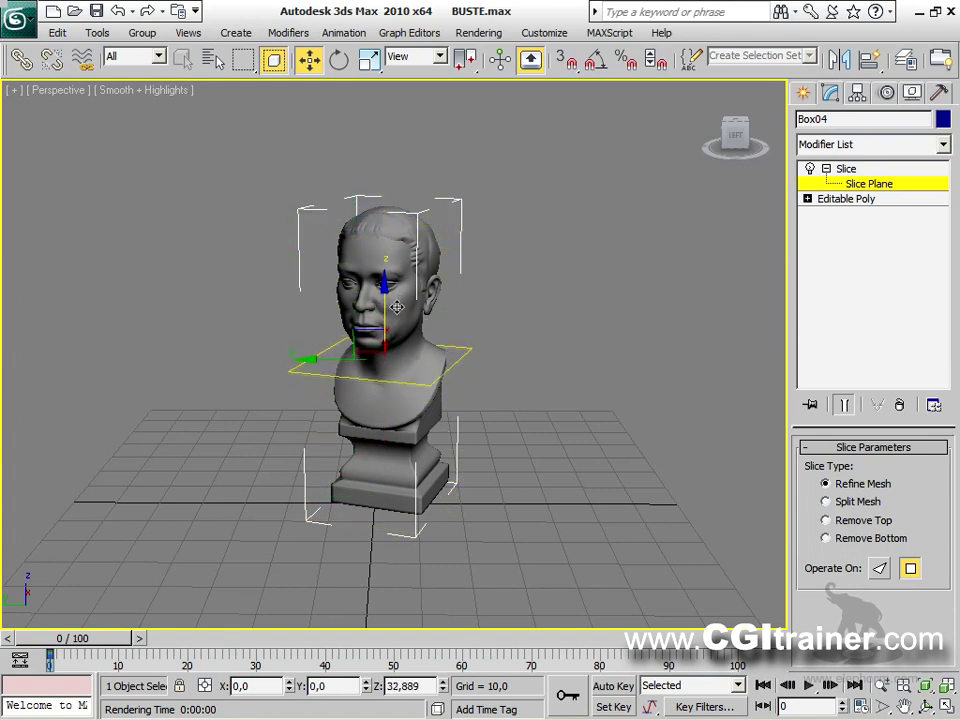
Step: Display edged faces on the bust and reposition the slice plane through the chest at a Z height of about 25.8
key(F4)
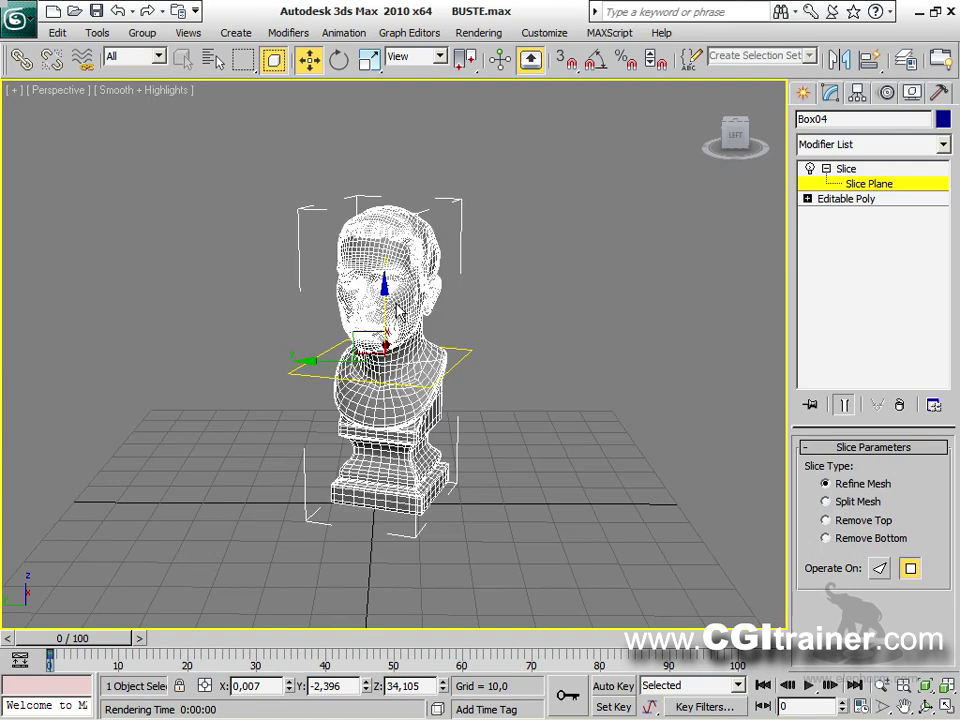
key(F4)
scroll(440, 432, up, 6)
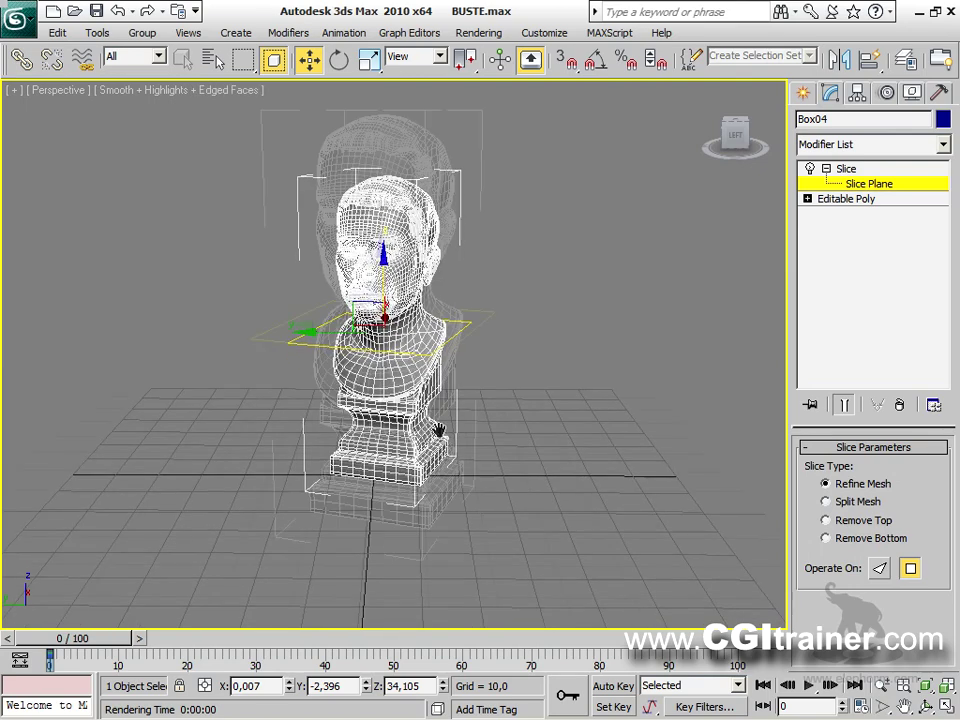
drag(367, 225, 301, 375)
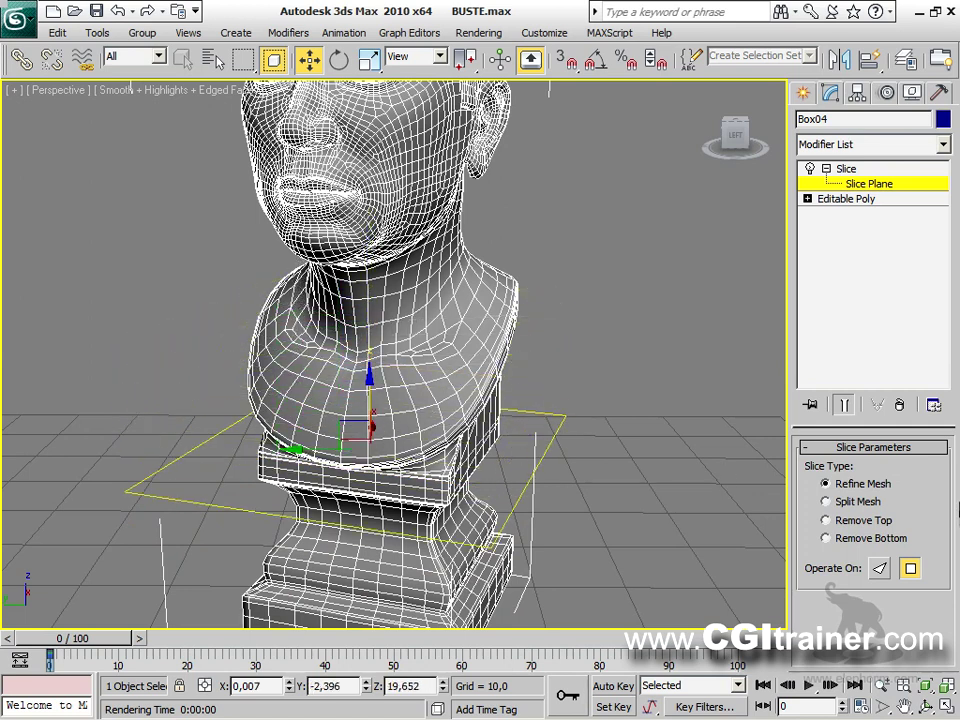
drag(367, 398, 366, 334)
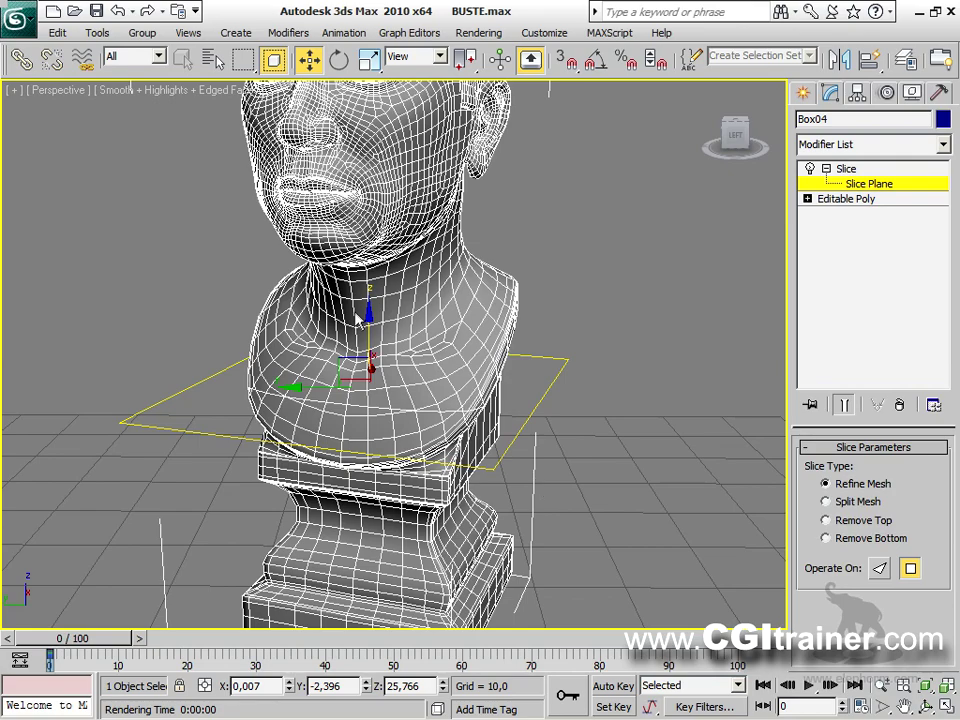
Step: Try the Remove Top slice type on the bust, followed by Remove Bottom
middle_drag(363, 330, 530, 553)
click(826, 520)
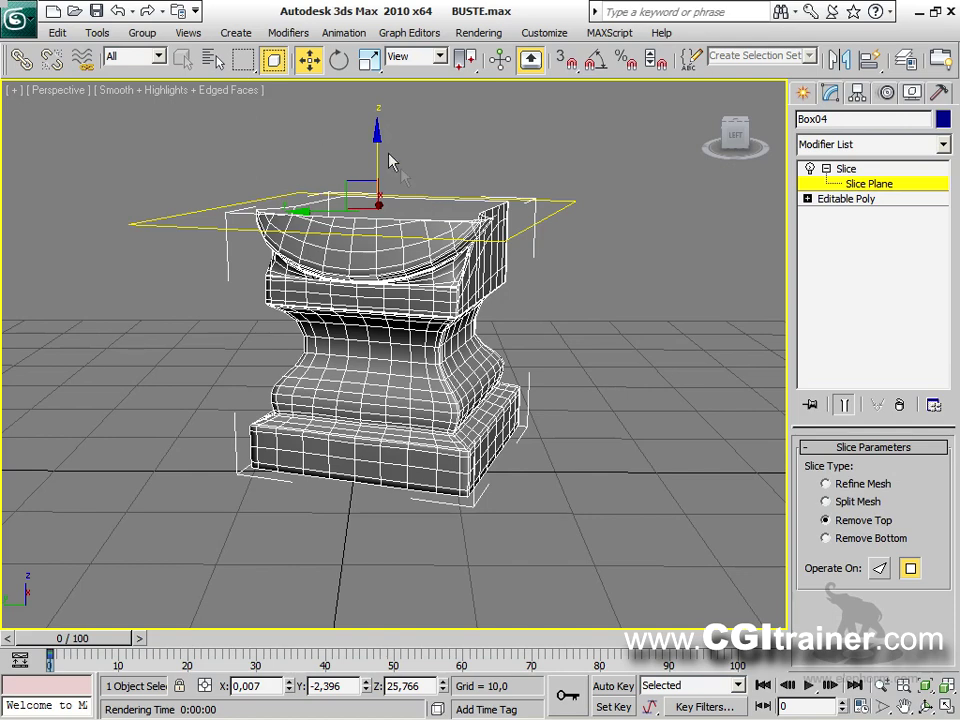
click(857, 540)
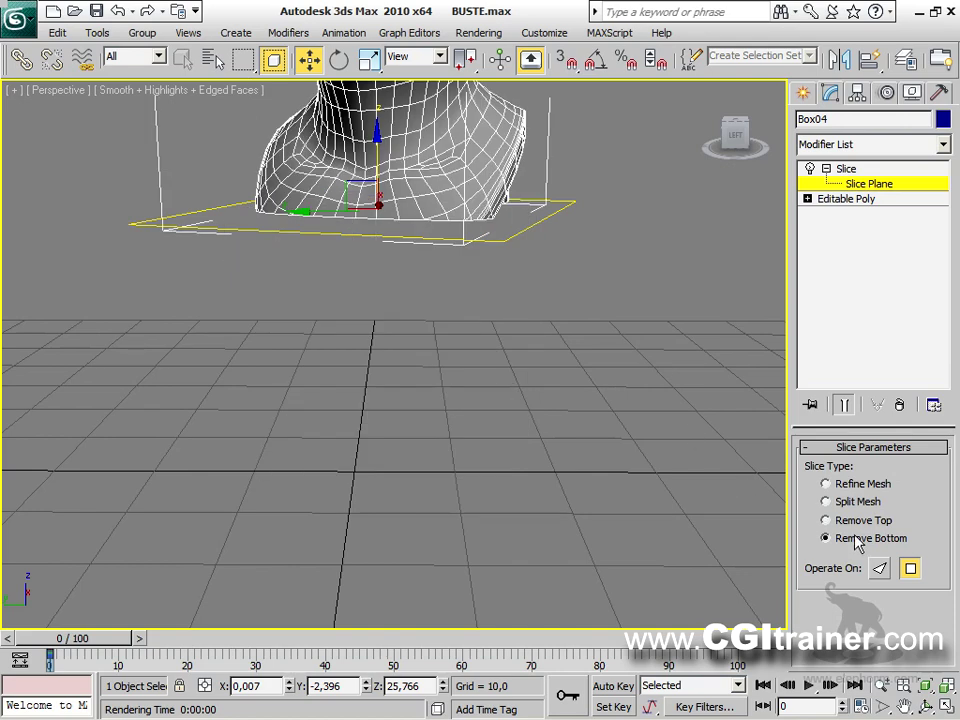
Step: Lower the slice plane beneath the pedestal, to a Z height of about -3.4, with Remove Bottom active
middle_drag(497, 369, 519, 516)
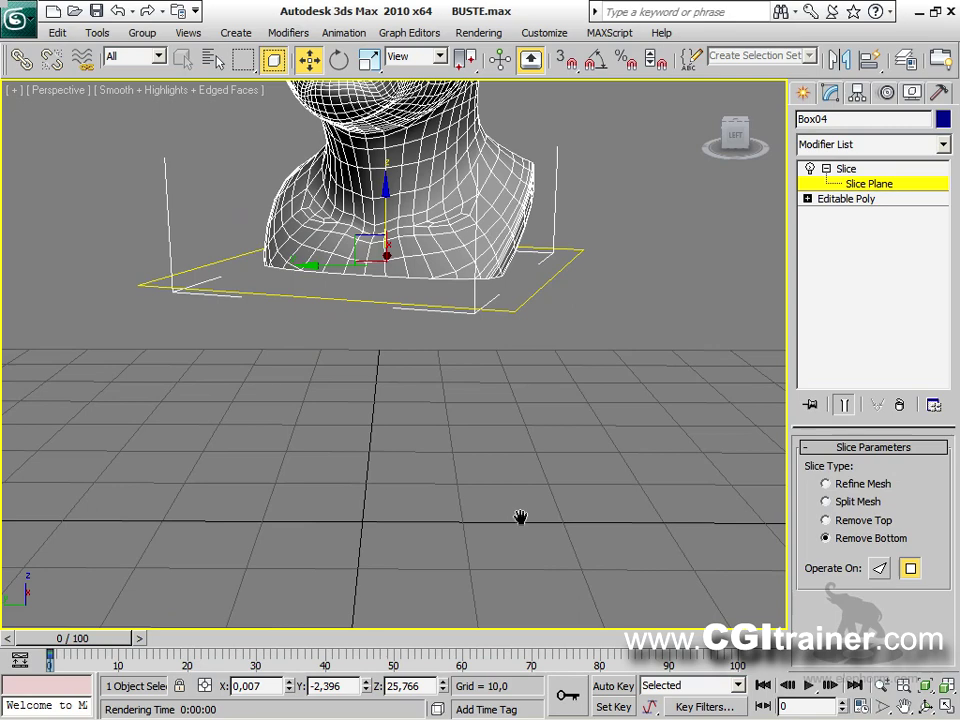
scroll(519, 460, down, 6)
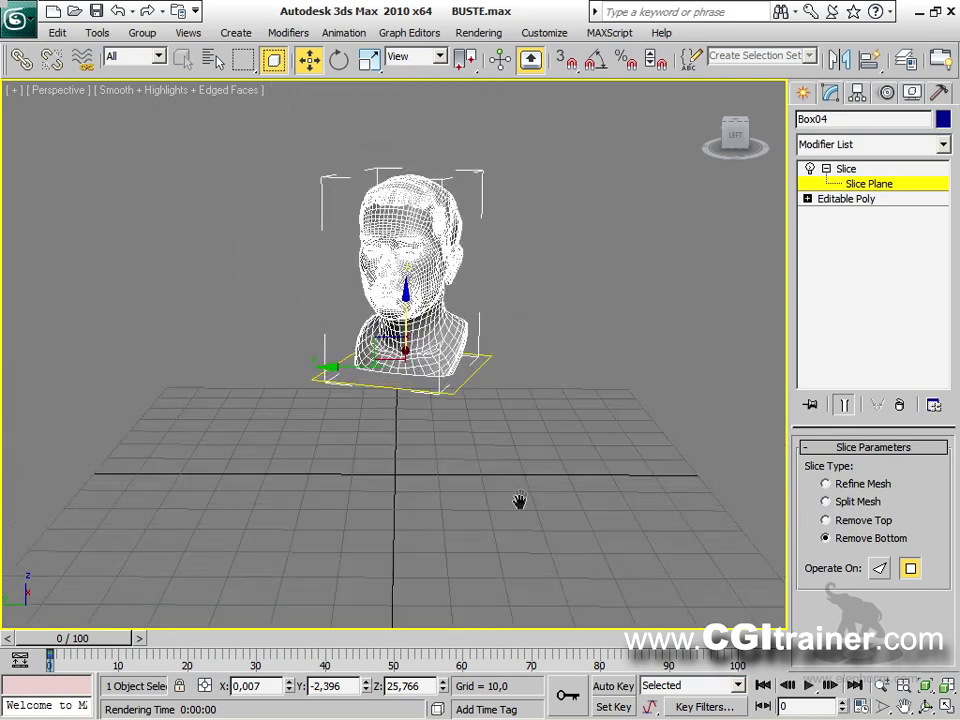
drag(410, 302, 422, 276)
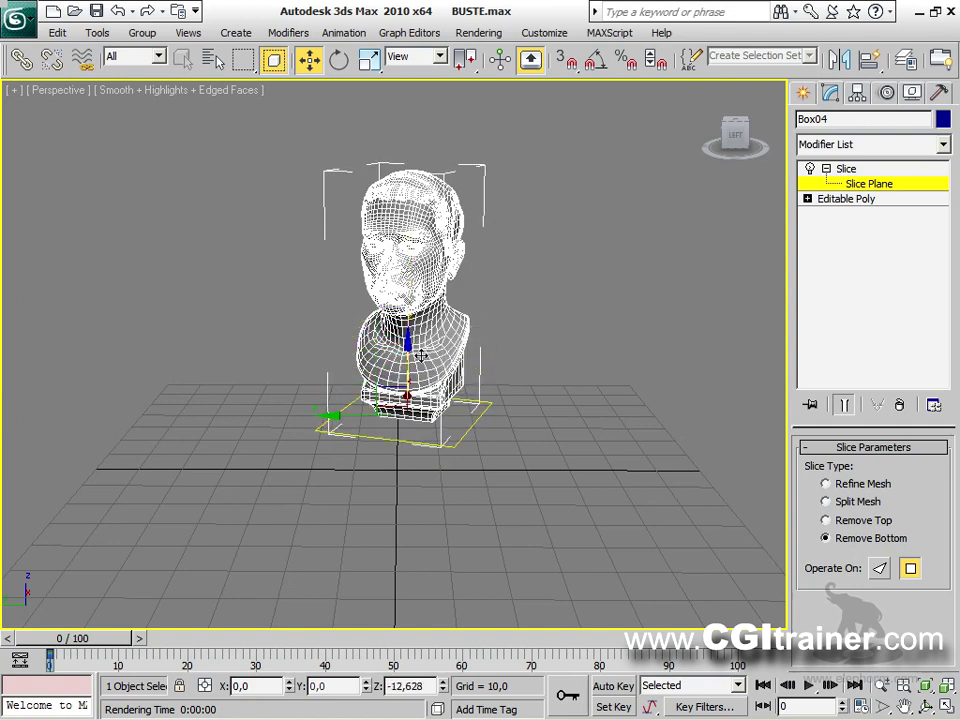
drag(421, 355, 415, 405)
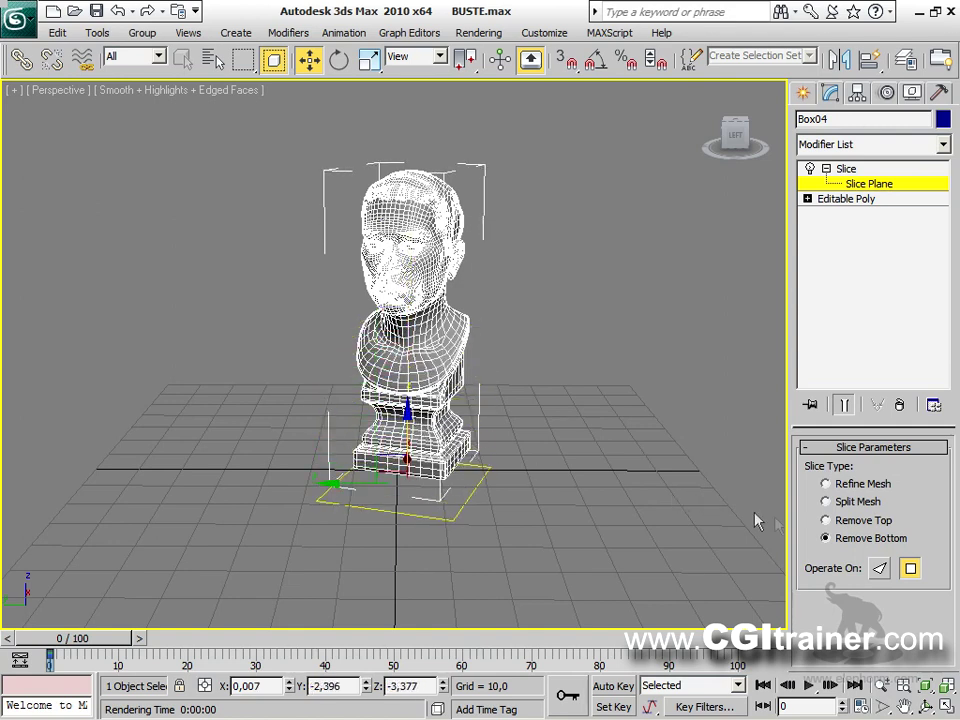
Step: Switch the slice type to Remove Top and raise the slice plane to the neck, at a Z height of about 37.7
scroll(568, 414, up, 8)
middle_drag(568, 414, 517, 269)
scroll(460, 440, up, 2)
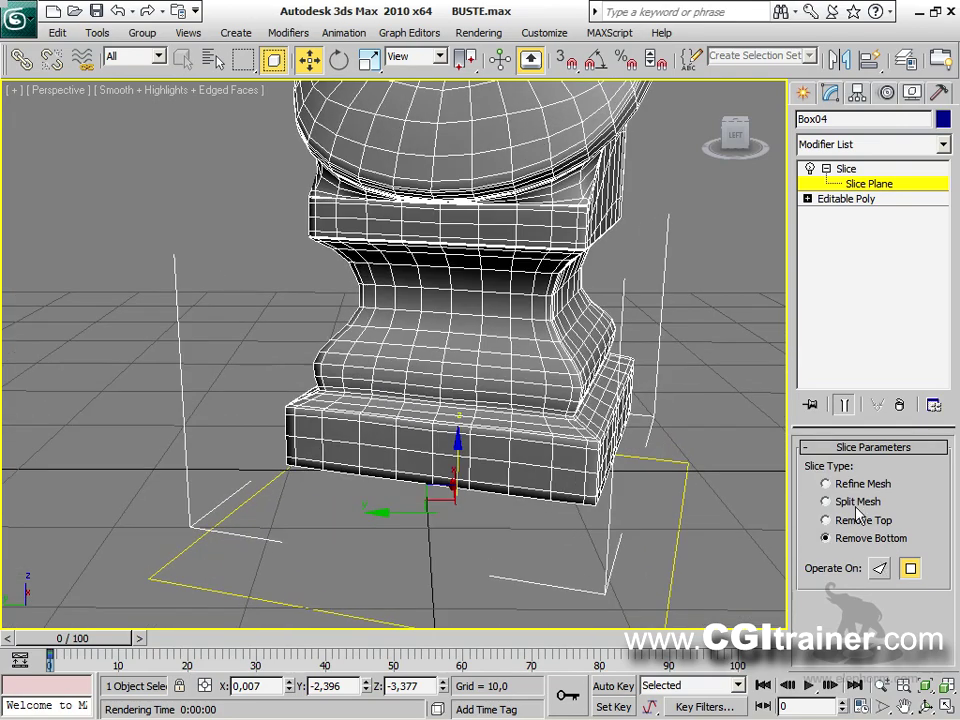
click(857, 525)
drag(456, 459, 425, 8)
middle_drag(441, 267, 428, 433)
drag(464, 90, 460, 22)
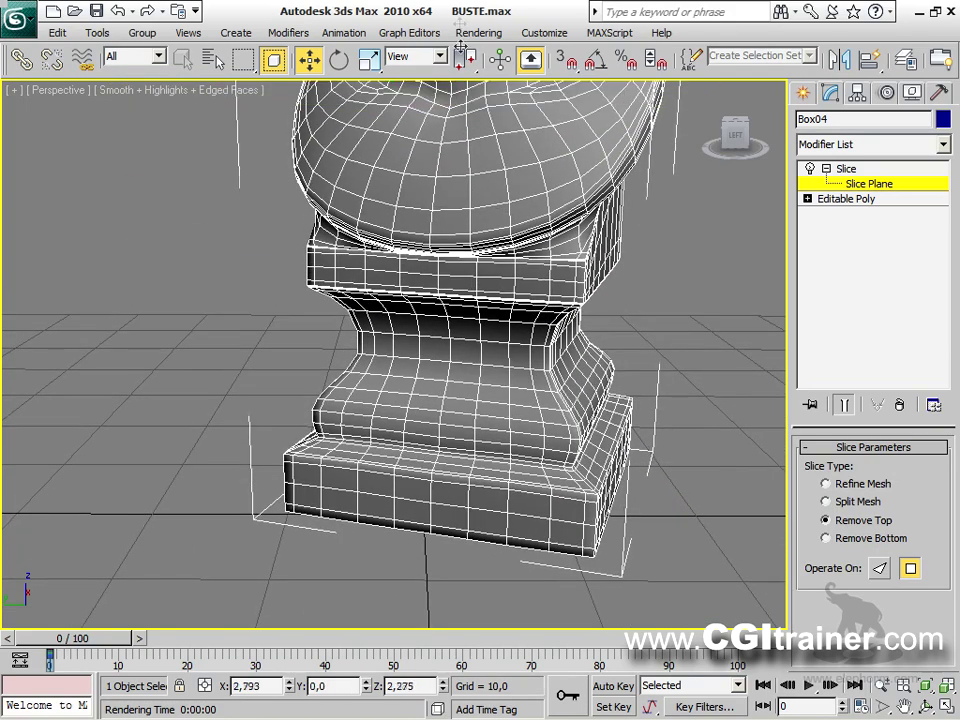
Step: Raise the slice plane in stages to just below the crown of the head, at a Z height of about 64.6
middle_drag(430, 358, 435, 272)
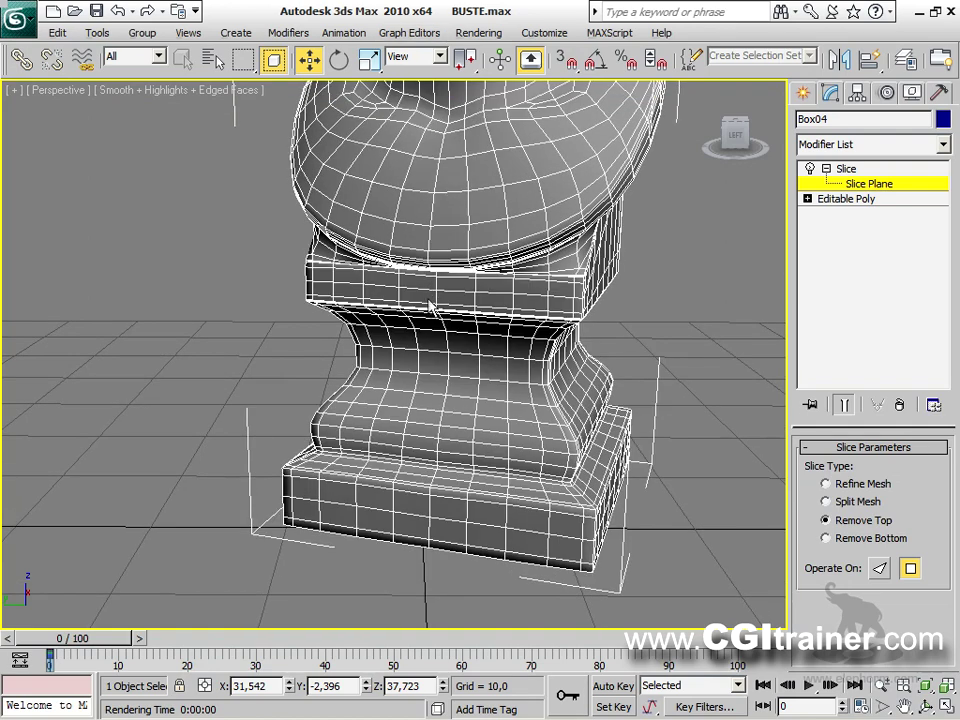
scroll(432, 307, down, 5)
middle_drag(430, 352, 428, 381)
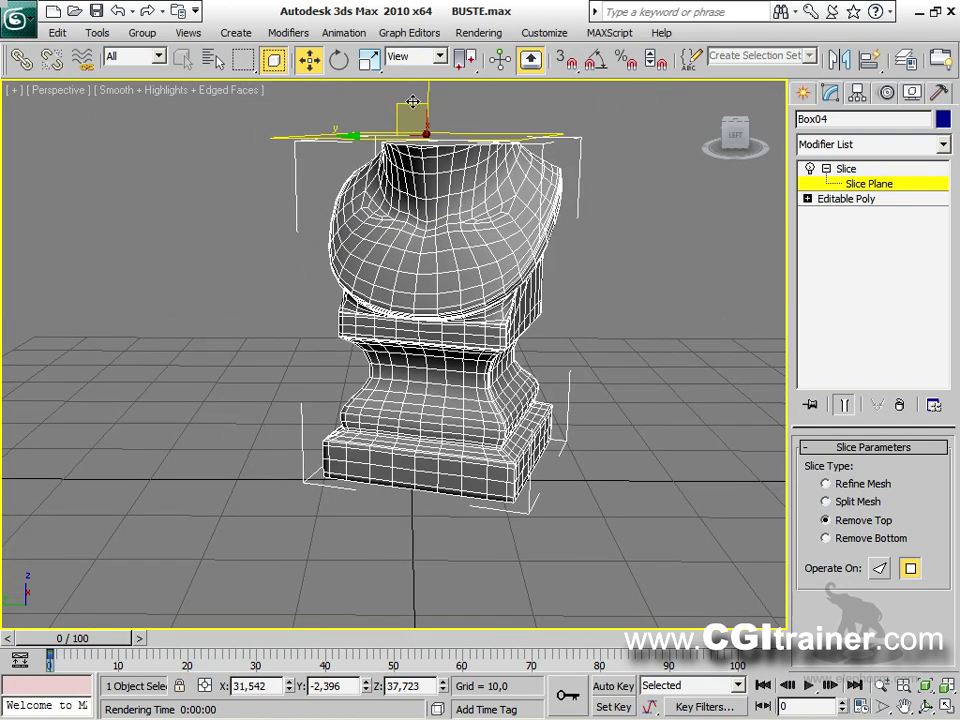
drag(427, 101, 437, 44)
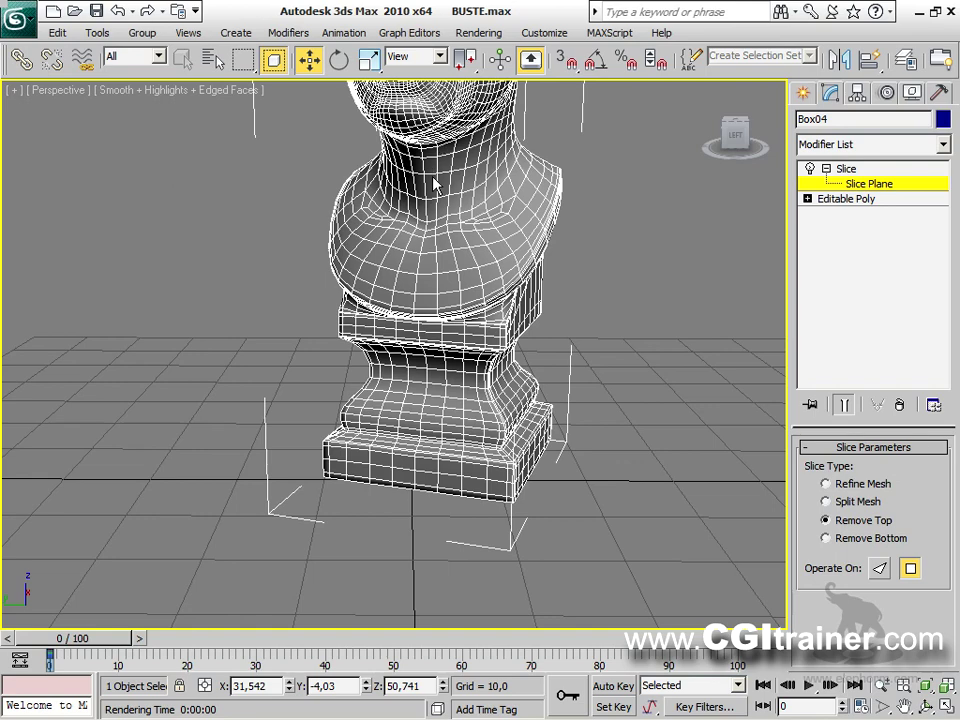
scroll(433, 183, down, 2)
alt+middle_drag(429, 190, 428, 218)
key(shift+z)
drag(402, 91, 381, 4)
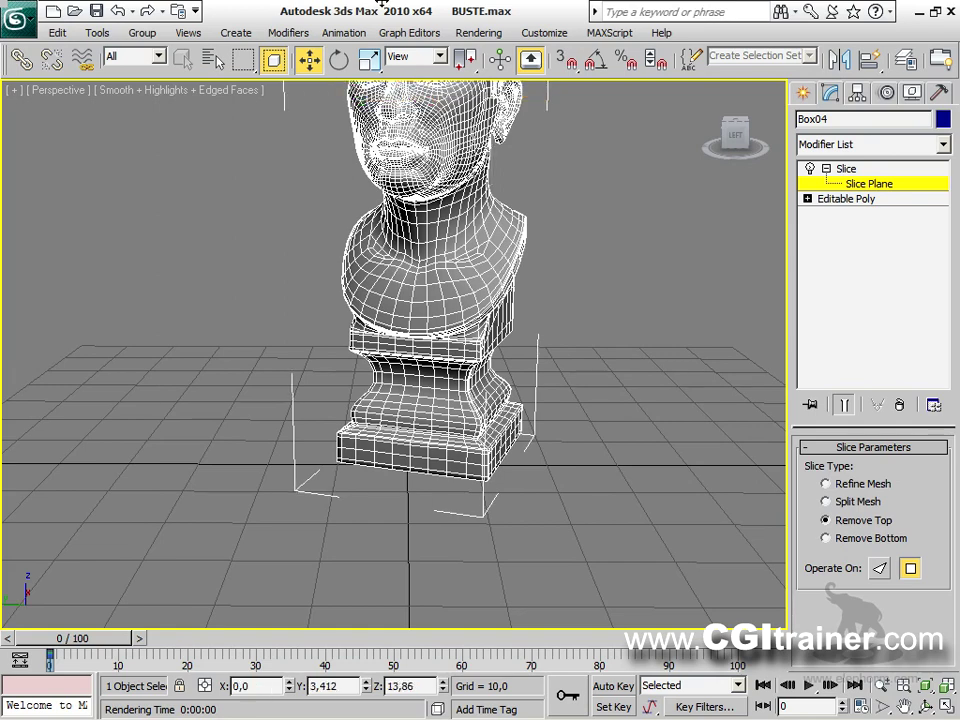
middle_drag(406, 195, 432, 398)
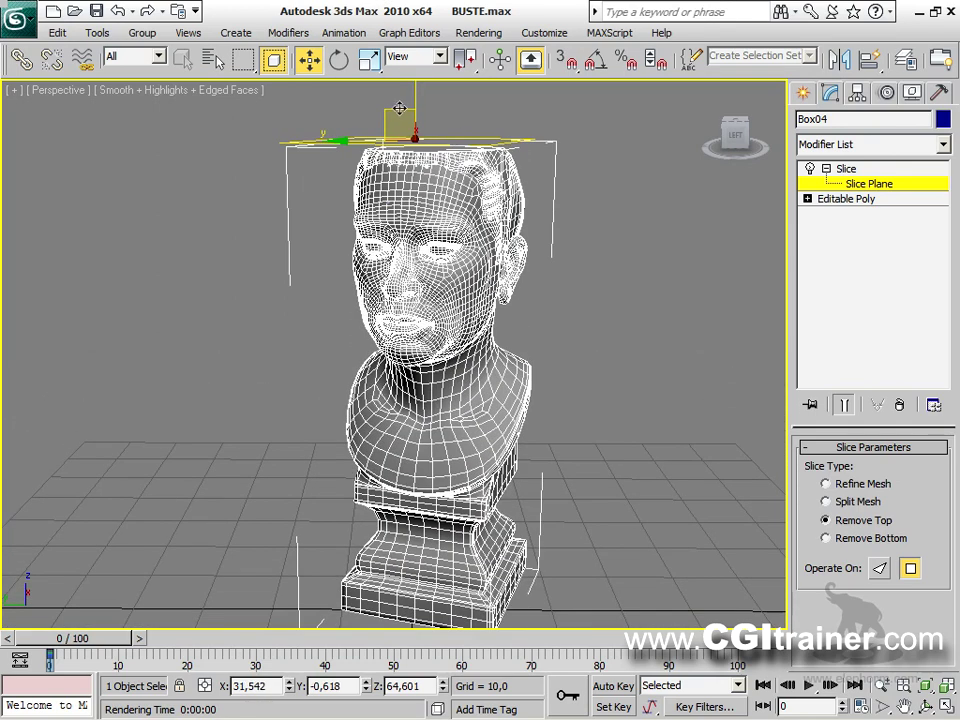
Step: Raise the slice plane clear above the crown of the head, at a Z height of about 71.9
drag(410, 104, 410, 57)
alt+middle_drag(429, 72, 466, 200)
drag(460, 154, 255, 164)
drag(203, 207, 214, 218)
alt+middle_drag(230, 222, 405, 268)
drag(188, 278, 125, 280)
middle_drag(431, 302, 543, 269)
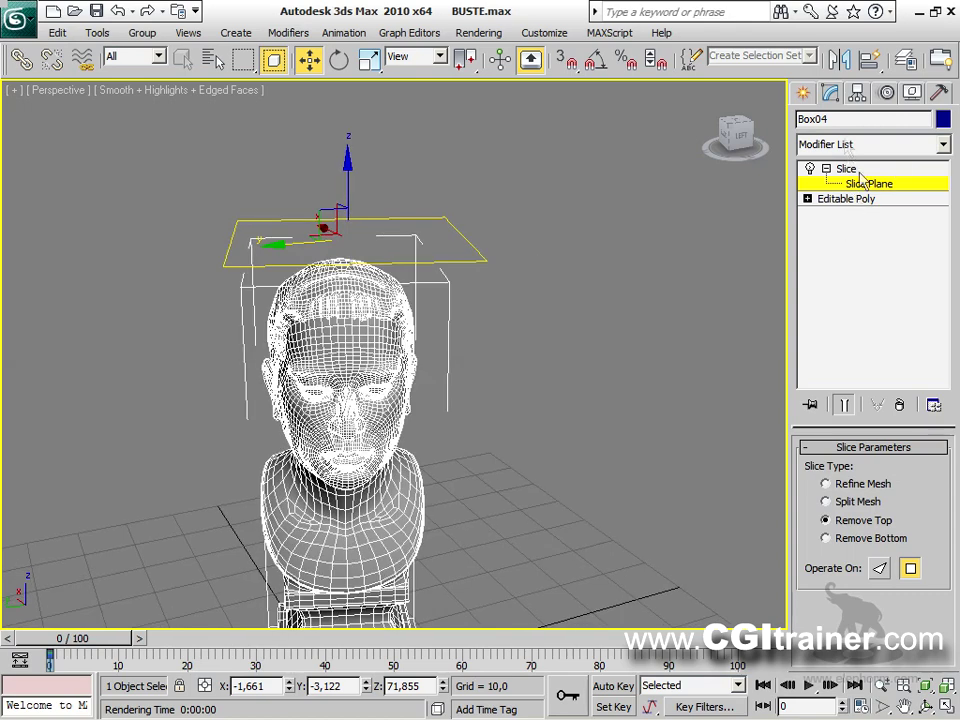
Step: Turn off the edged-faces display so the bust shows plain smooth shading, and inspect it in profile
alt+middle_drag(399, 300, 550, 383)
alt+middle_drag(460, 410, 180, 403)
key(F4)
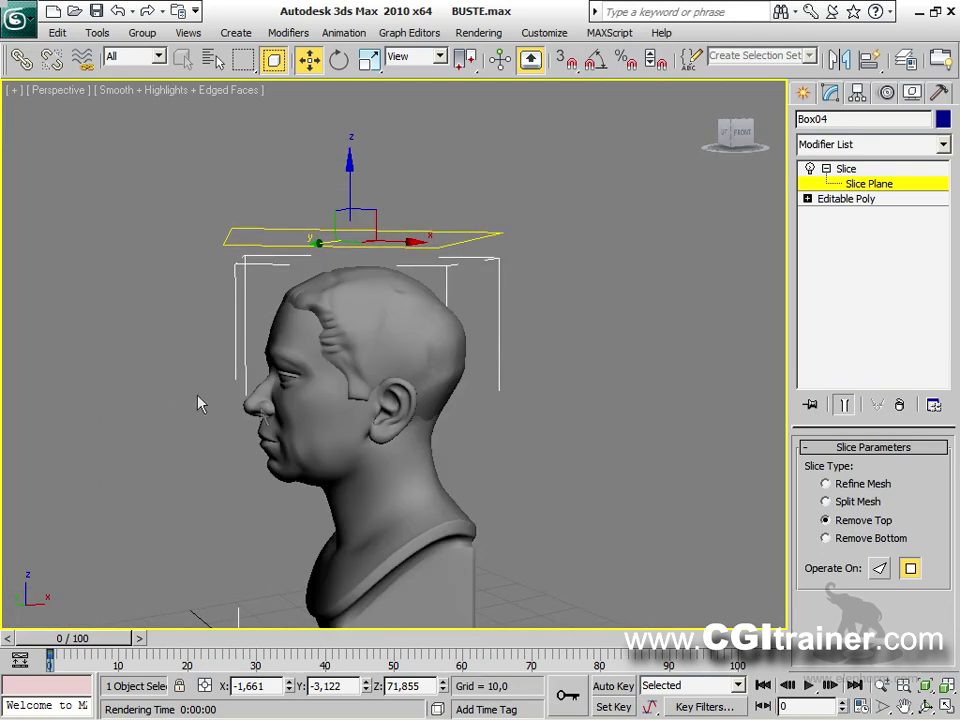
alt+middle_drag(335, 425, 551, 401)
alt+middle_drag(360, 424, 514, 326)
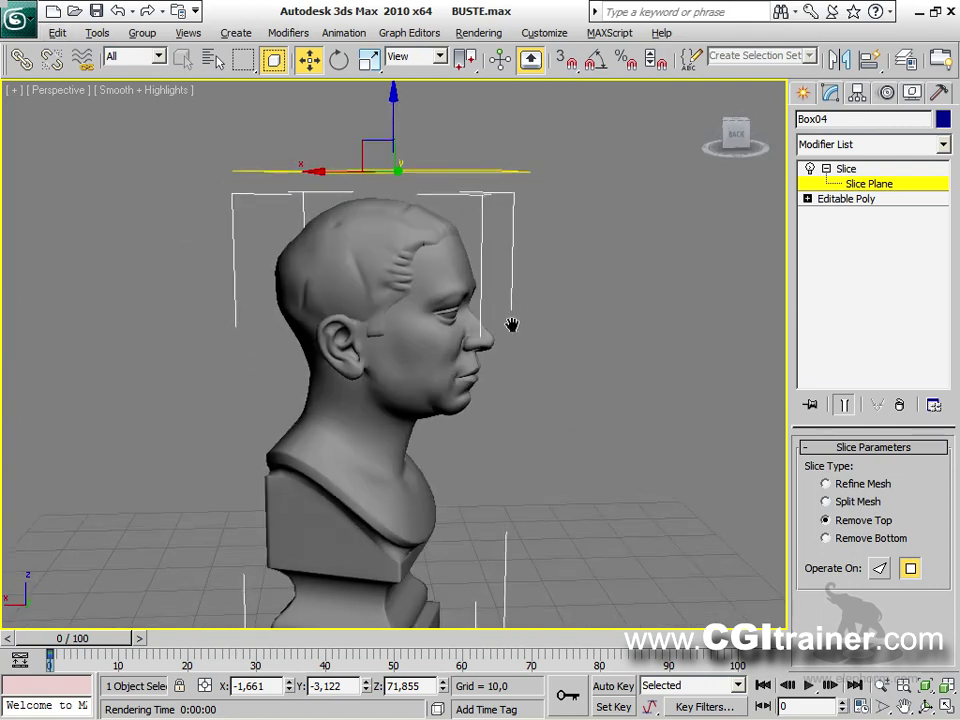
Step: Lower the slice plane to eye level, at a Z height of about 54.9, to reveal the teapot inside the head
drag(392, 112, 390, 139)
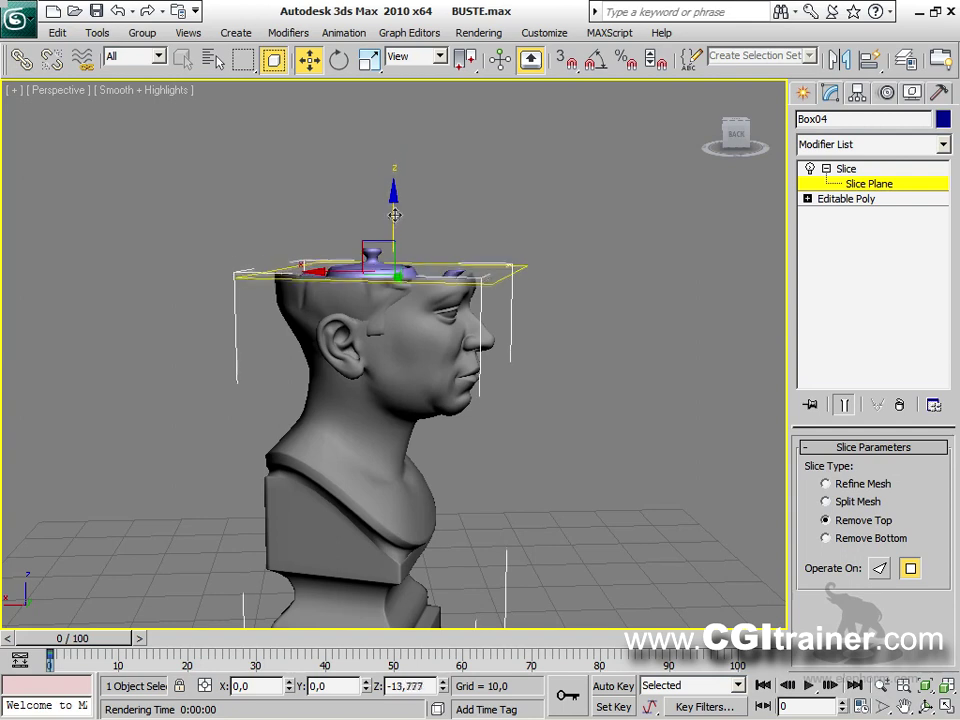
drag(391, 259, 395, 232)
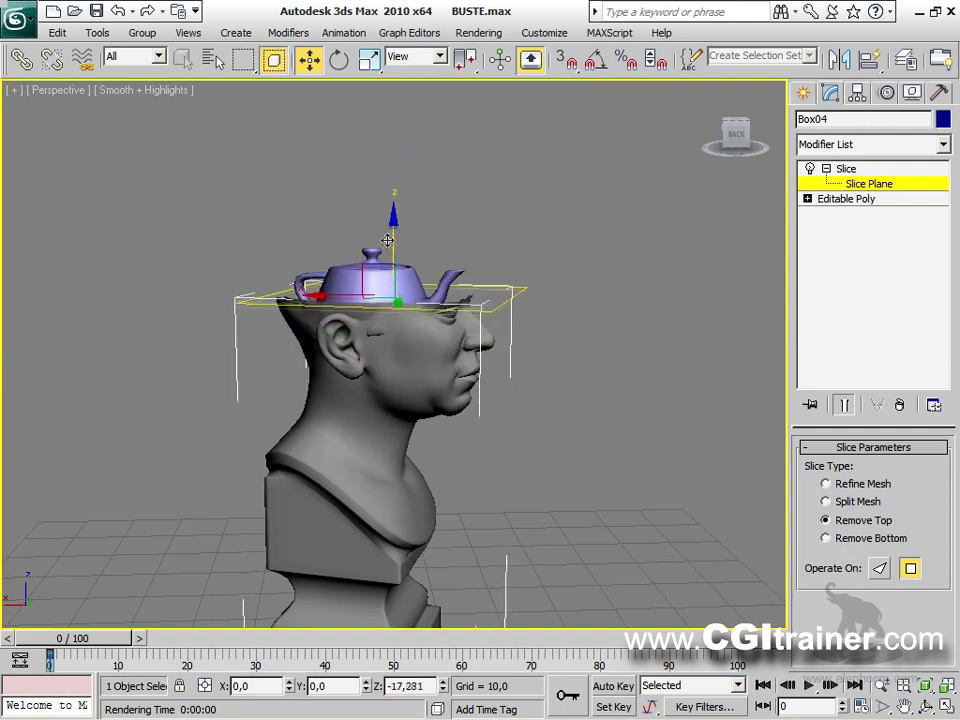
alt+middle_drag(430, 367, 445, 210)
mouse_move(449, 201)
mouse_down()
mouse_move(435, 343)
mouse_move(444, 461)
mouse_move(435, 261)
mouse_move(447, 75)
mouse_move(449, 193)
mouse_up()
alt+middle_drag(527, 418, 327, 418)
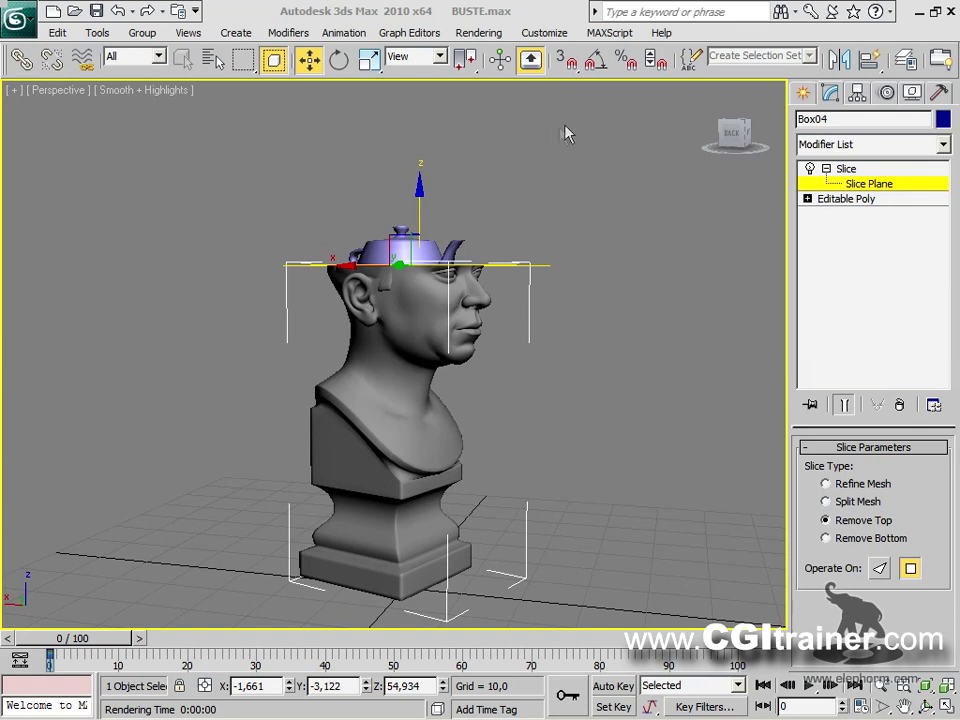
Step: Lower the slice plane to the neck, at a Z height of about 39.7, and flip it around its Y axis to keep only the head
drag(419, 190, 414, 280)
right_click(440, 352)
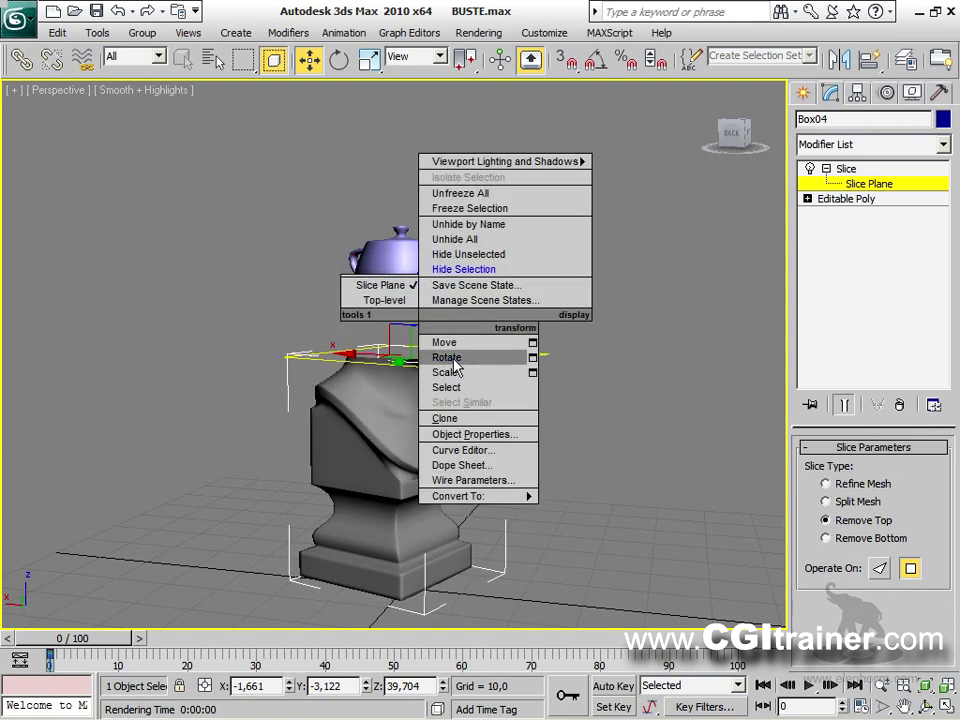
click(447, 357)
drag(480, 326, 420, 36)
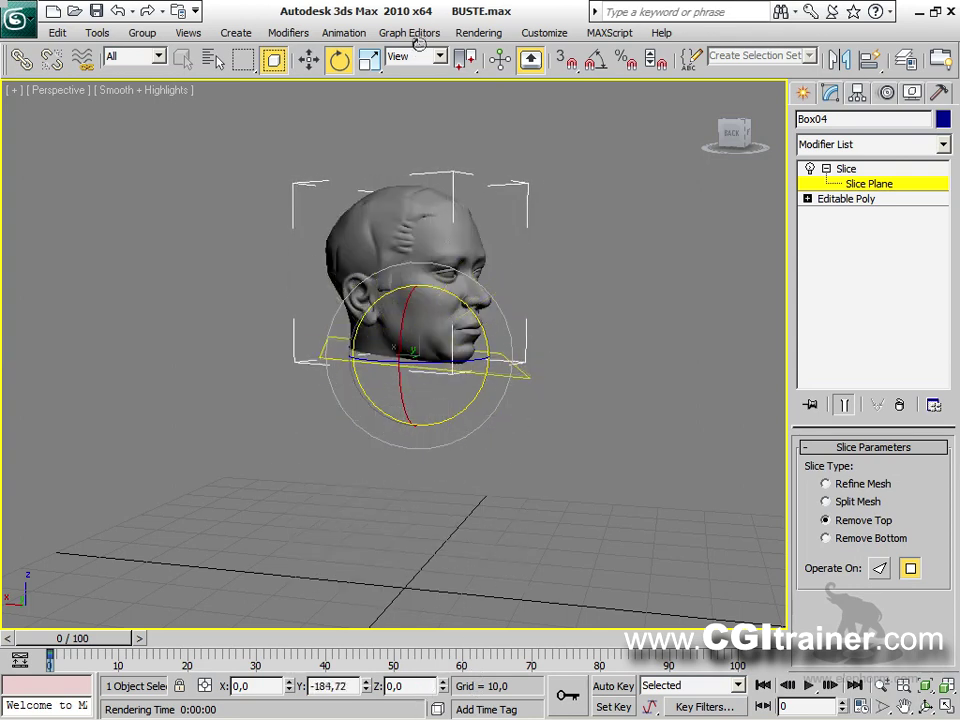
alt+middle_drag(470, 316, 297, 362)
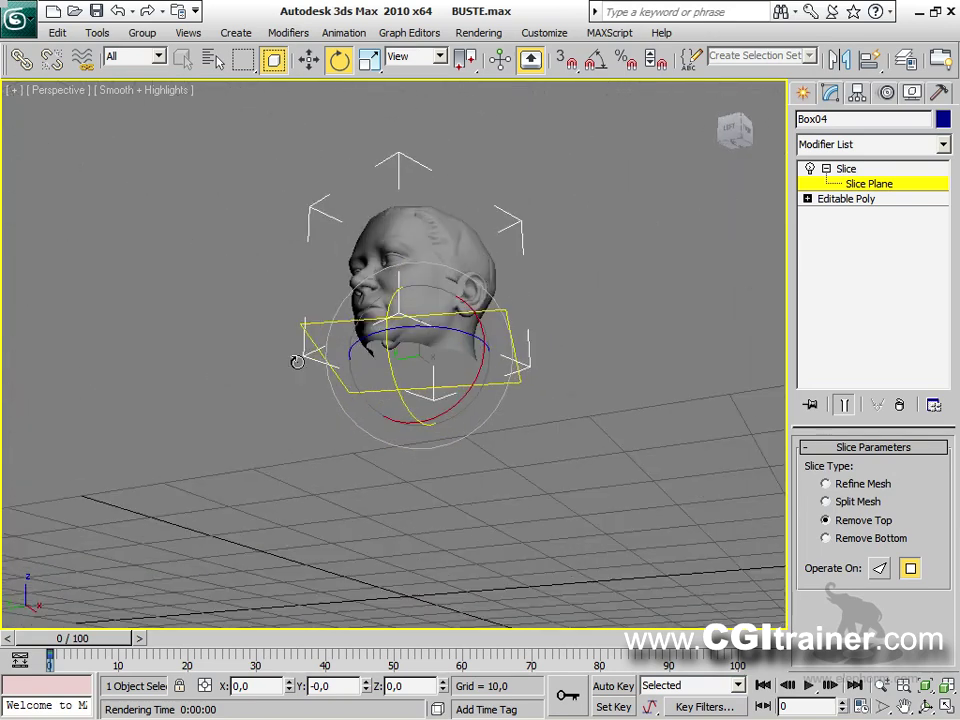
Step: Hide the grid and move the slice plane down to the base of the neck, at a Z height of 33.5
key(g)
alt+middle_drag(485, 386, 613, 381)
right_click(430, 305)
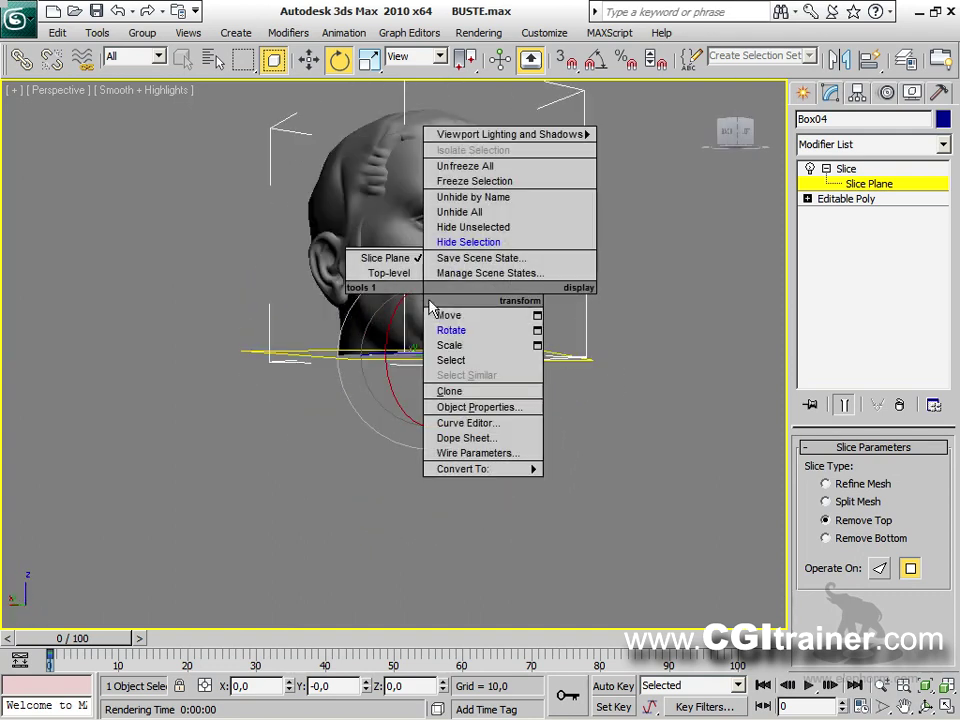
click(447, 315)
drag(427, 289, 426, 318)
alt+middle_drag(426, 318, 565, 374)
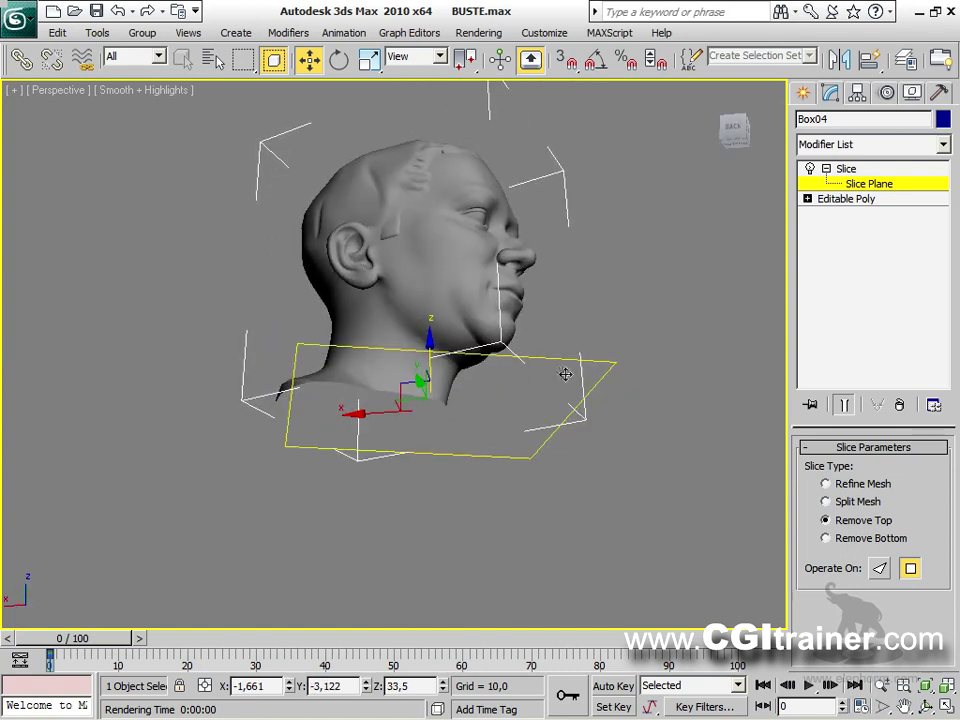
Step: Add a Cap Holes modifier above Slice to close the open cut at the neck
click(299, 33)
mouse_move(284, 94)
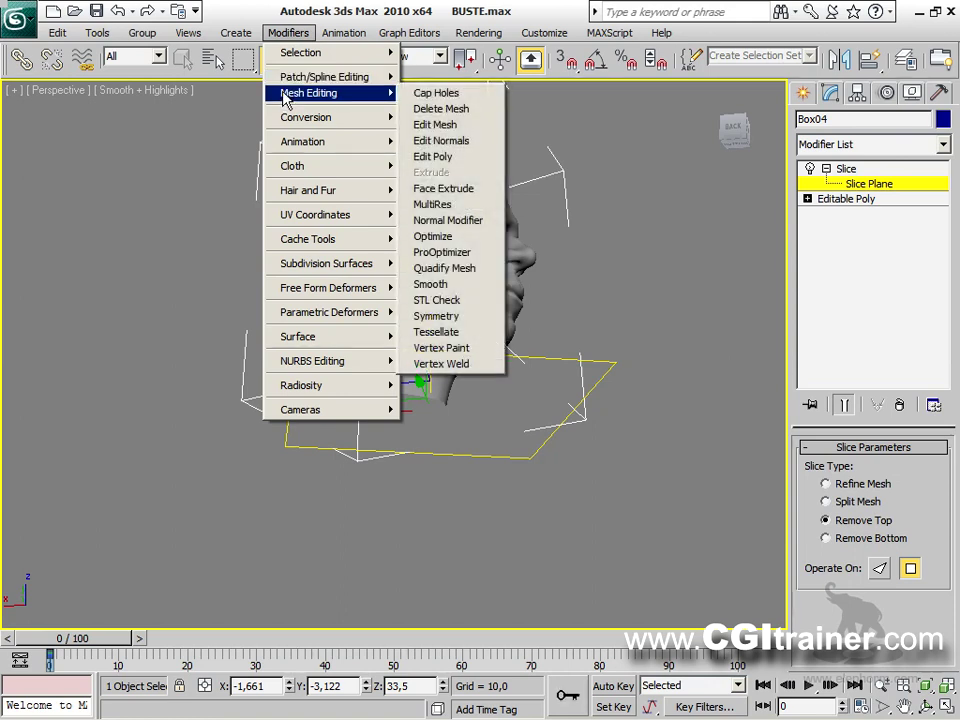
click(483, 96)
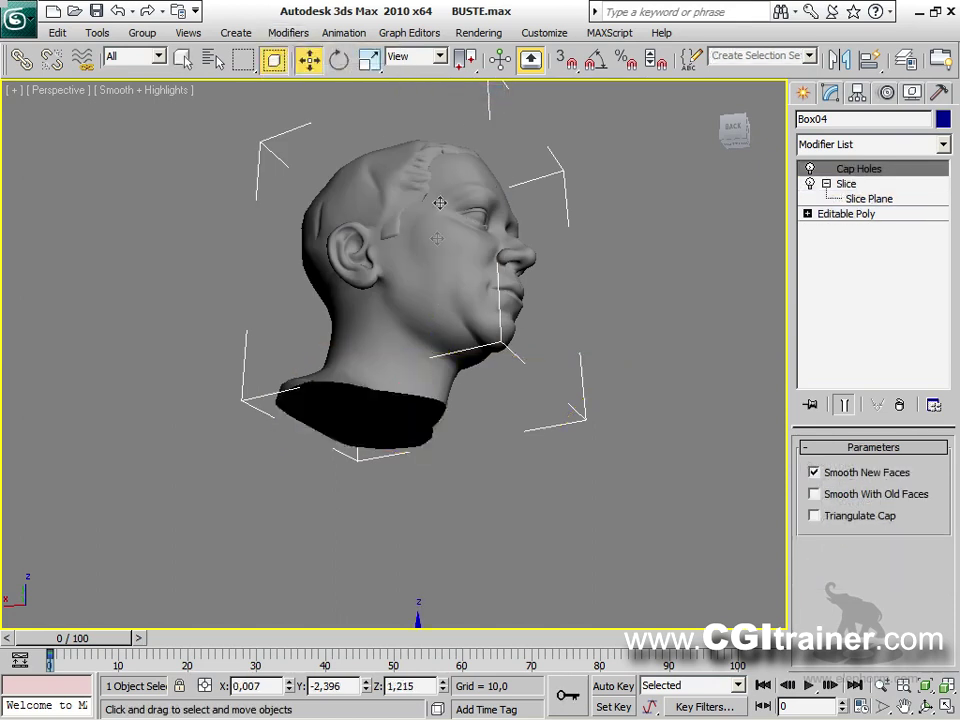
alt+middle_drag(463, 335, 542, 349)
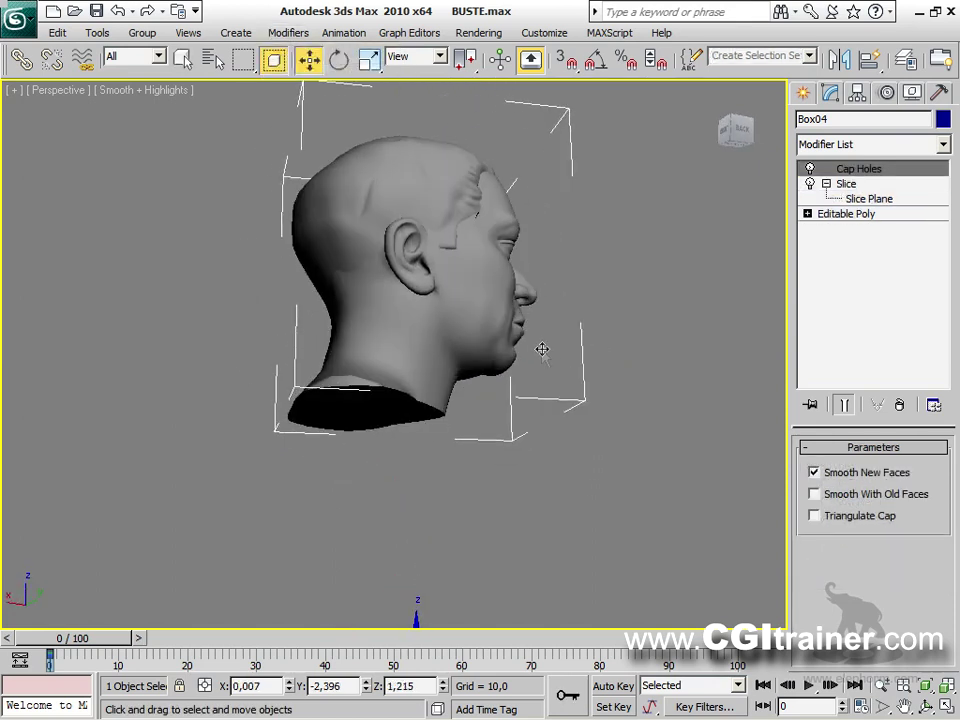
Step: Move the slice plane beneath the Cap Holes modifier down to the chest and tilt it slightly
click(866, 199)
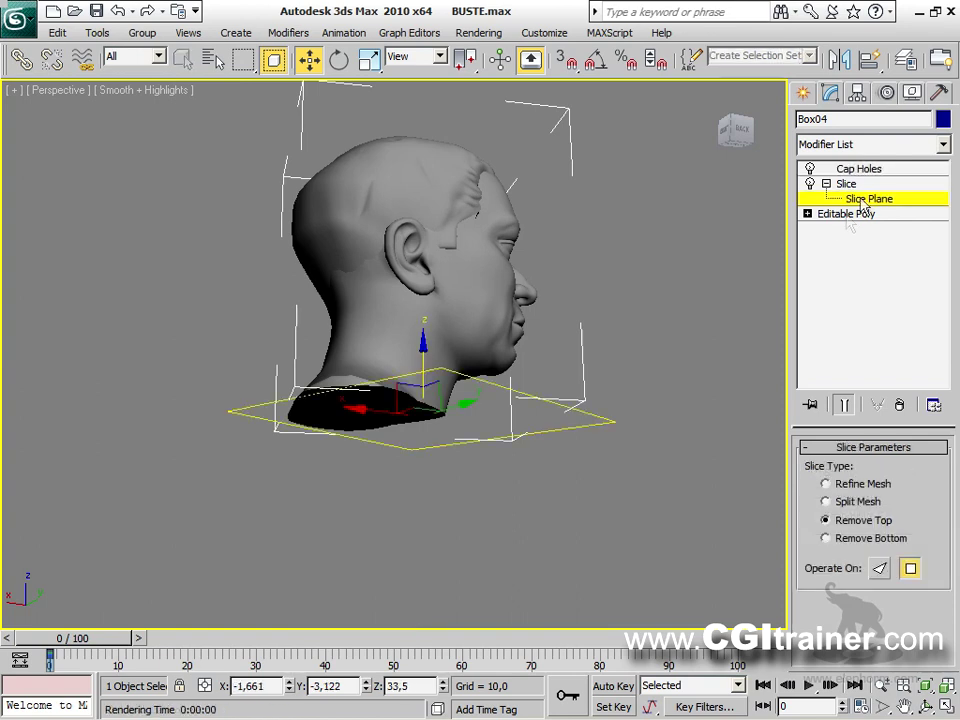
drag(421, 345, 426, 390)
alt+middle_drag(426, 390, 350, 370)
right_click(378, 348)
click(408, 388)
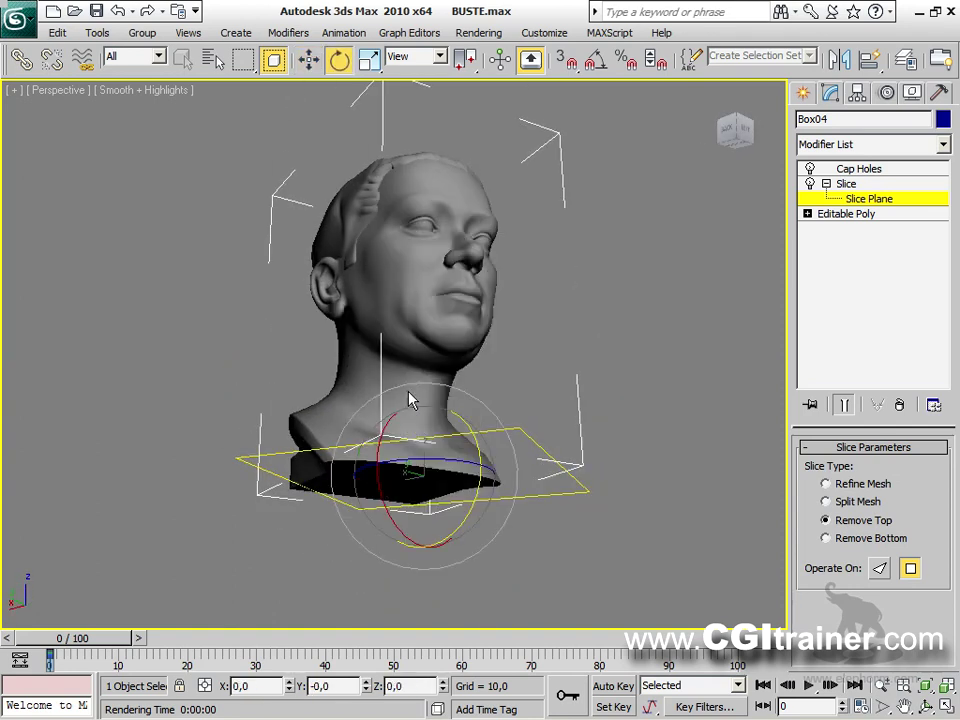
drag(478, 440, 459, 463)
alt+middle_drag(462, 450, 482, 402)
Step: Convert the sliced and capped bust to an Editable Poly
right_click(420, 274)
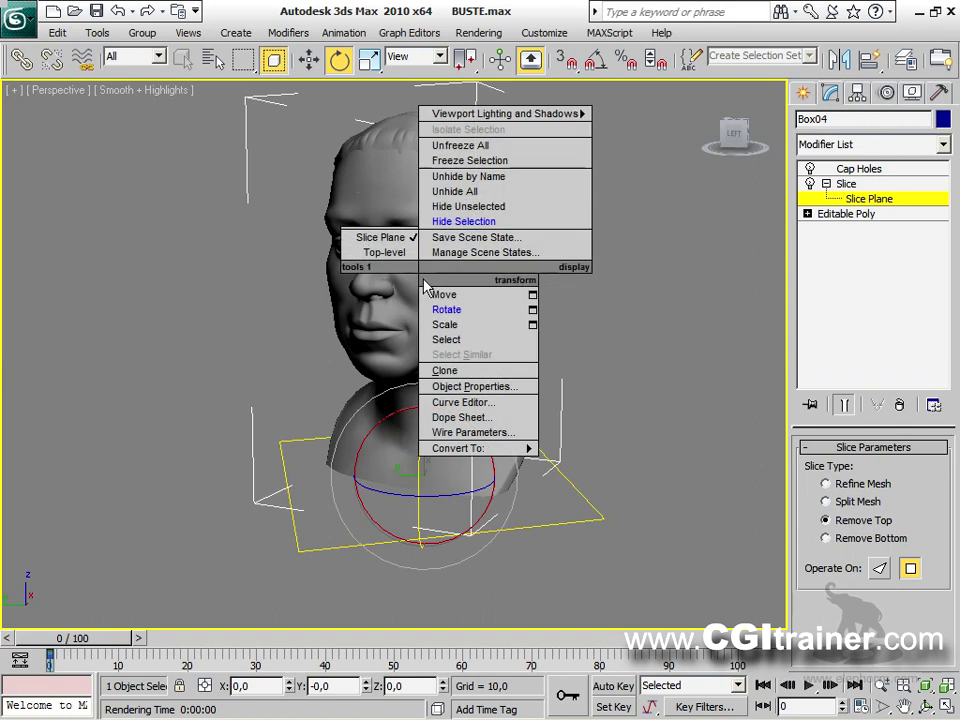
mouse_move(485, 456)
click(585, 465)
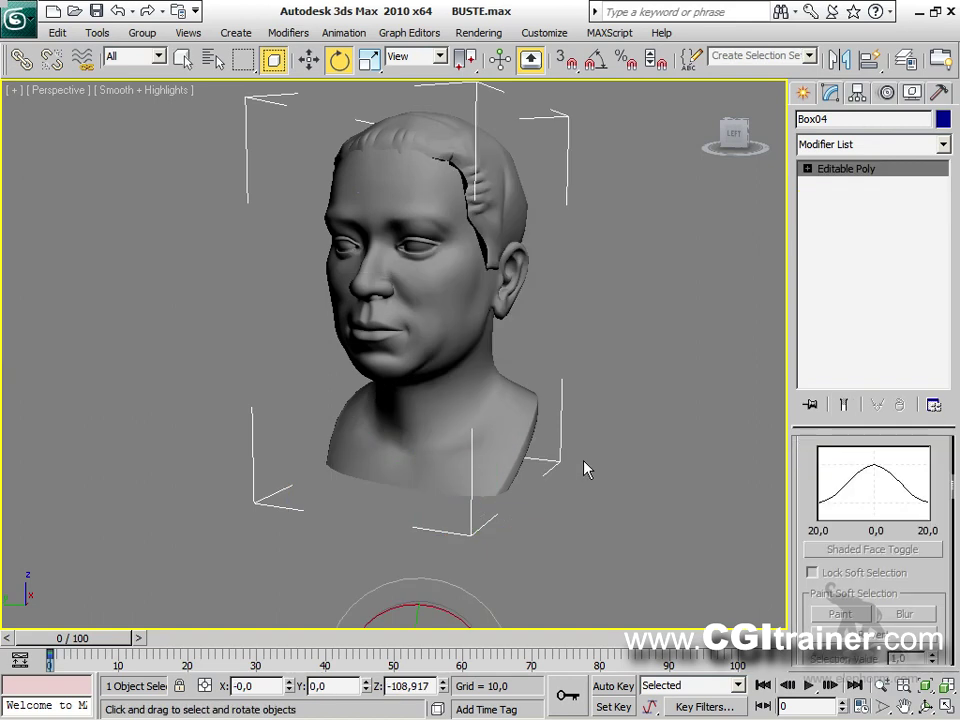
alt+middle_drag(467, 339, 530, 320)
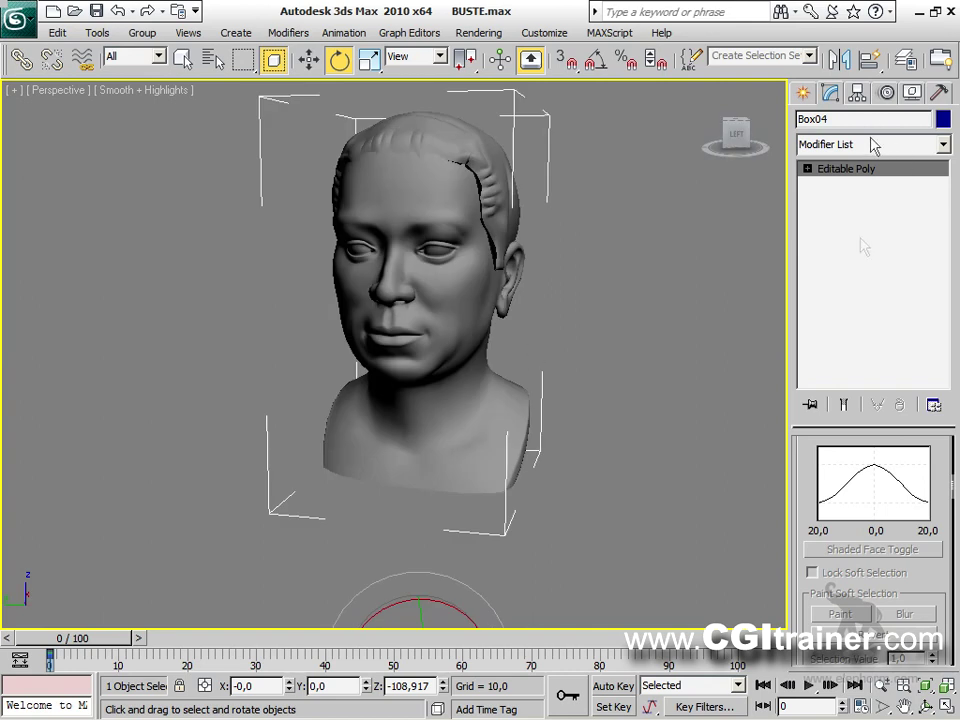
Step: Try moving the converted bust along its Z axis and undo the move
right_click(390, 295)
click(405, 307)
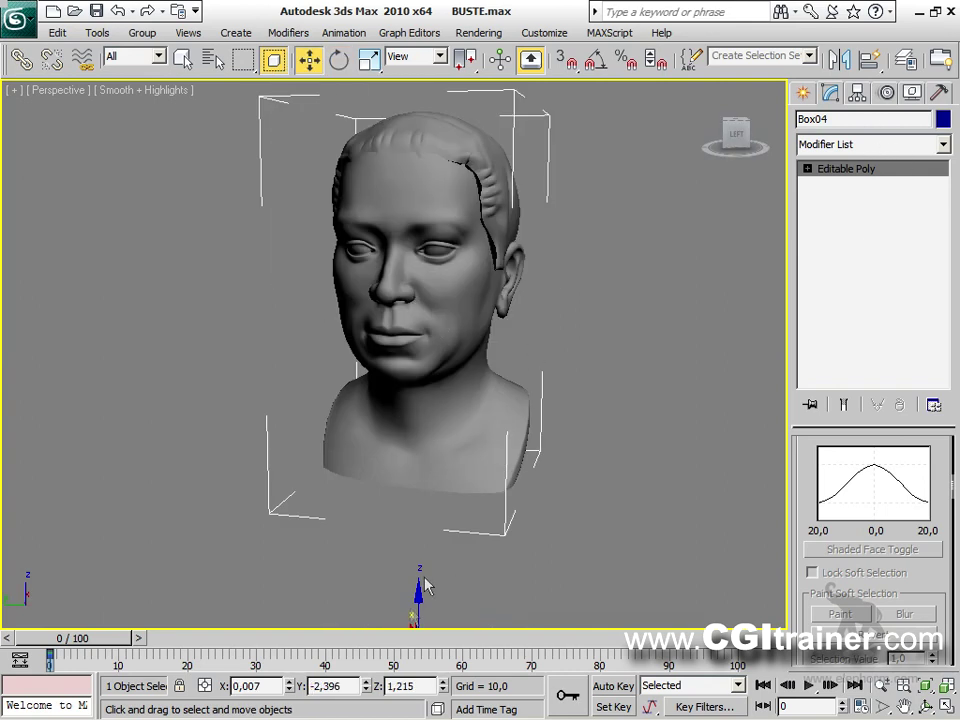
drag(418, 600, 367, 311)
key(ctrl+z)
scroll(498, 388, down, 4)
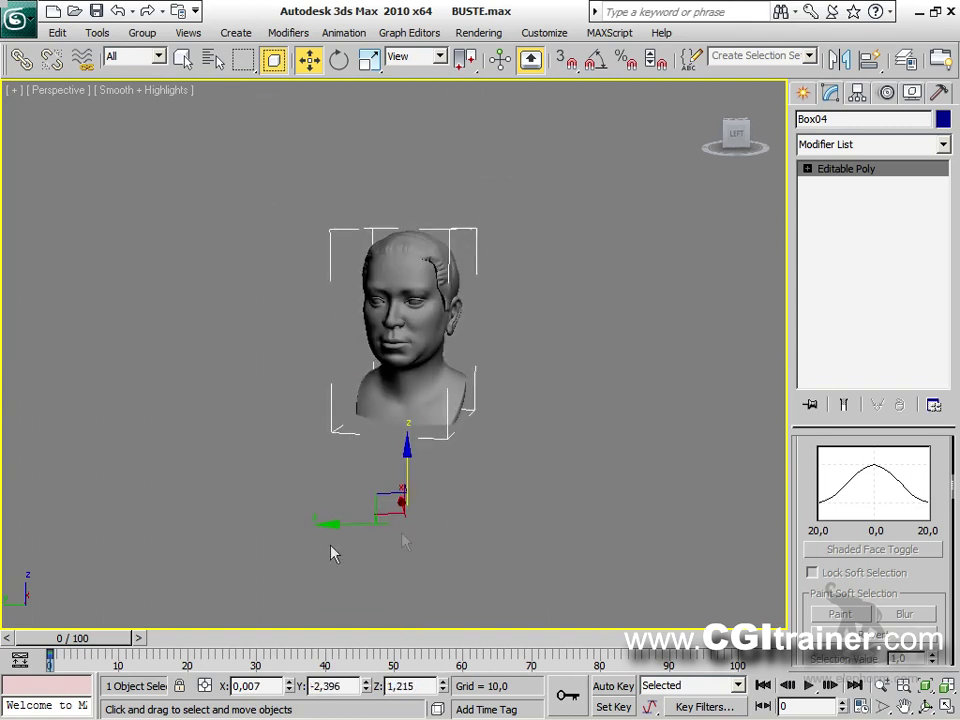
alt+middle_drag(338, 507, 388, 527)
alt+middle_drag(349, 435, 240, 333)
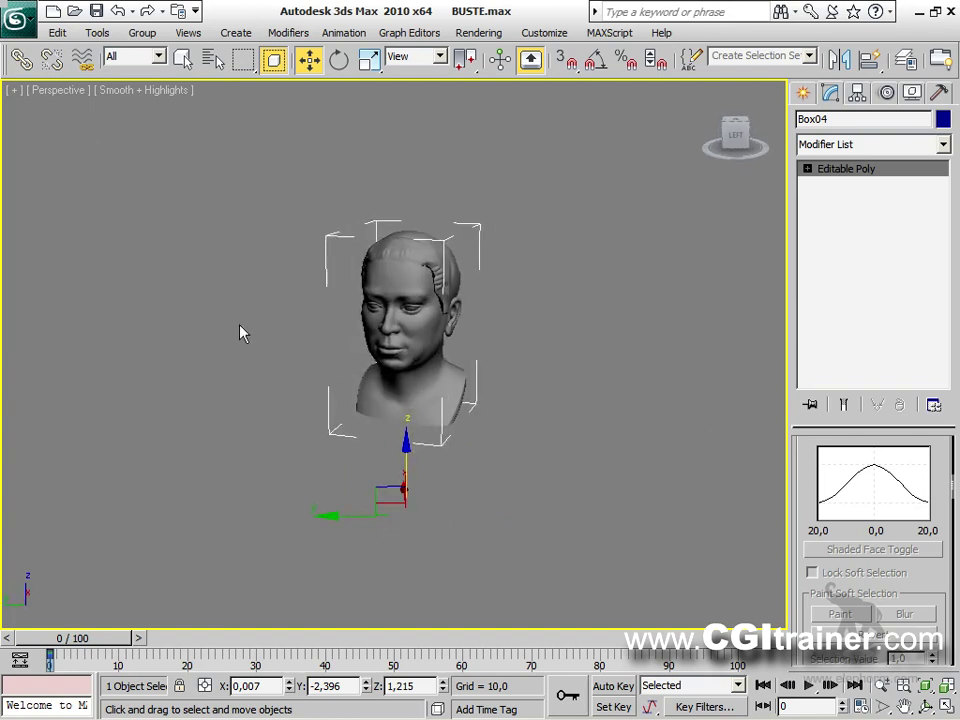
Step: Affecting only the pivot, center it on the bust and align it to the object, and leave pivot editing
click(95, 38)
mouse_move(55, 40)
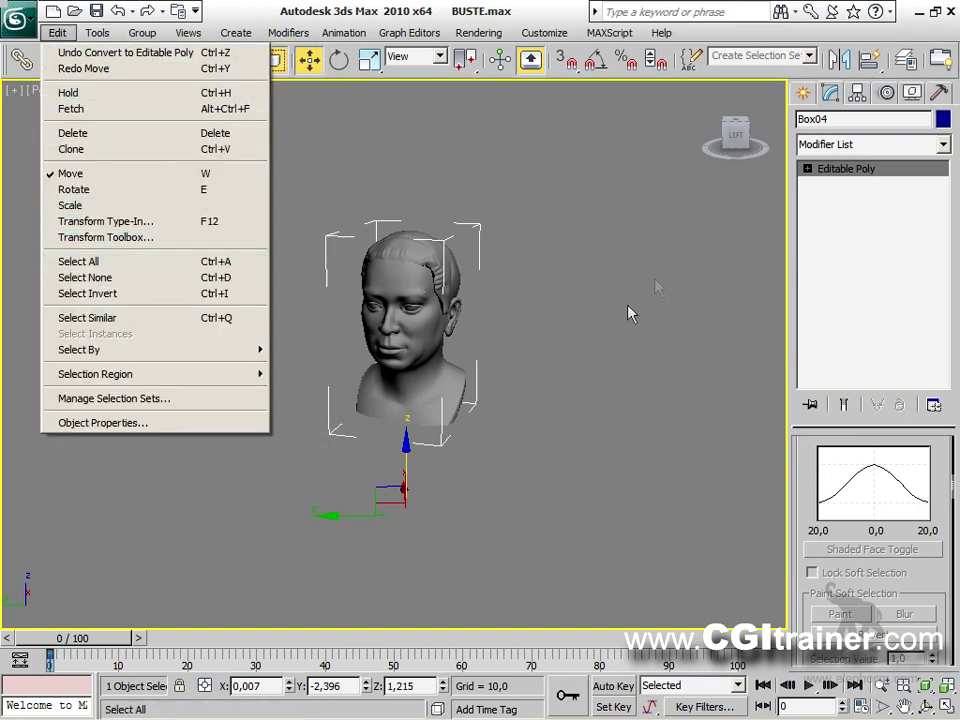
click(857, 93)
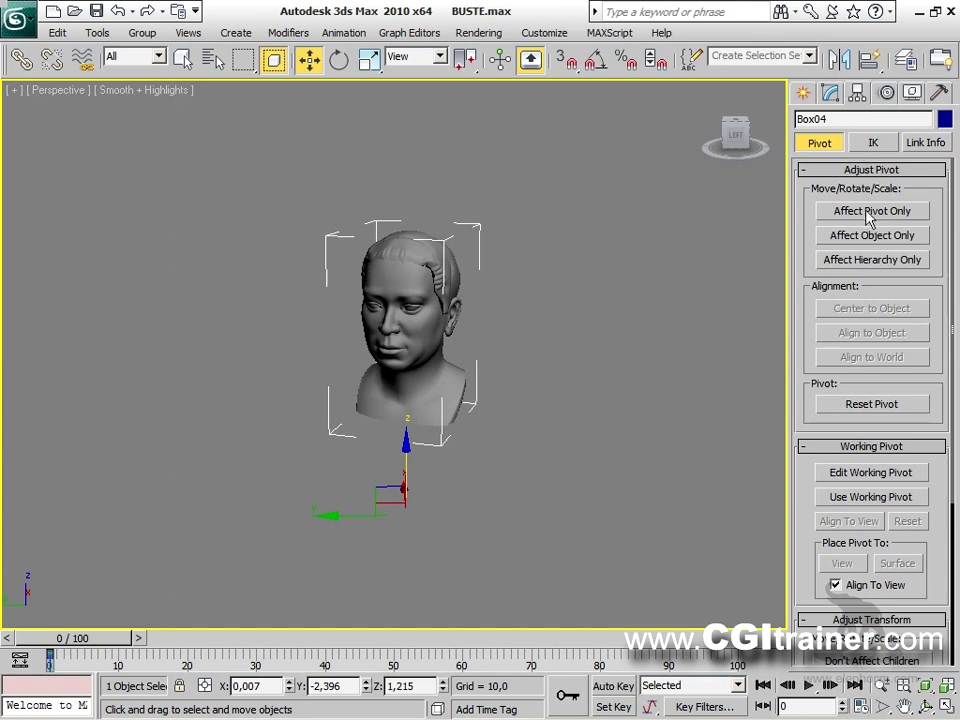
click(870, 212)
click(879, 311)
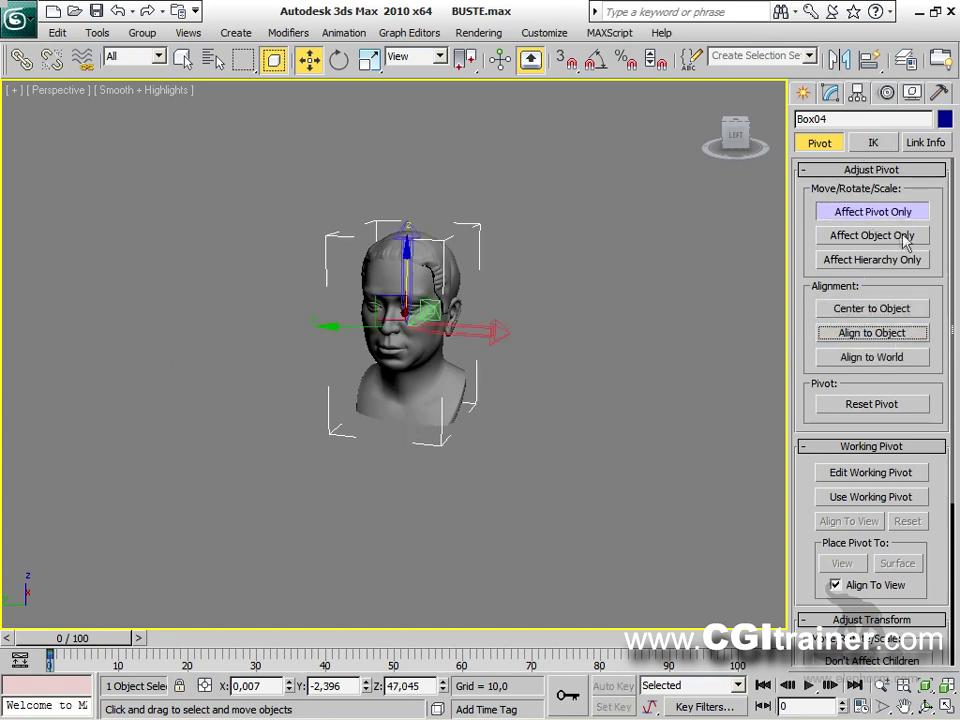
click(889, 208)
alt+middle_drag(452, 316, 409, 321)
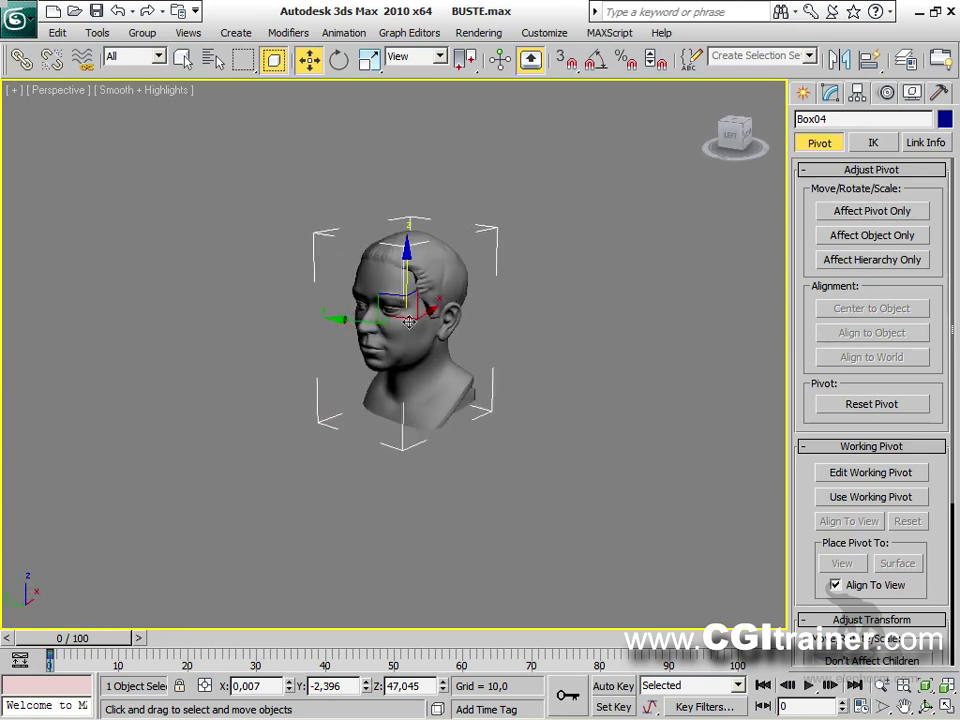
Step: Open the Transform Toolbox and align the bust's pivot to the Z minimum, followed by the Z maximum
click(58, 33)
click(80, 236)
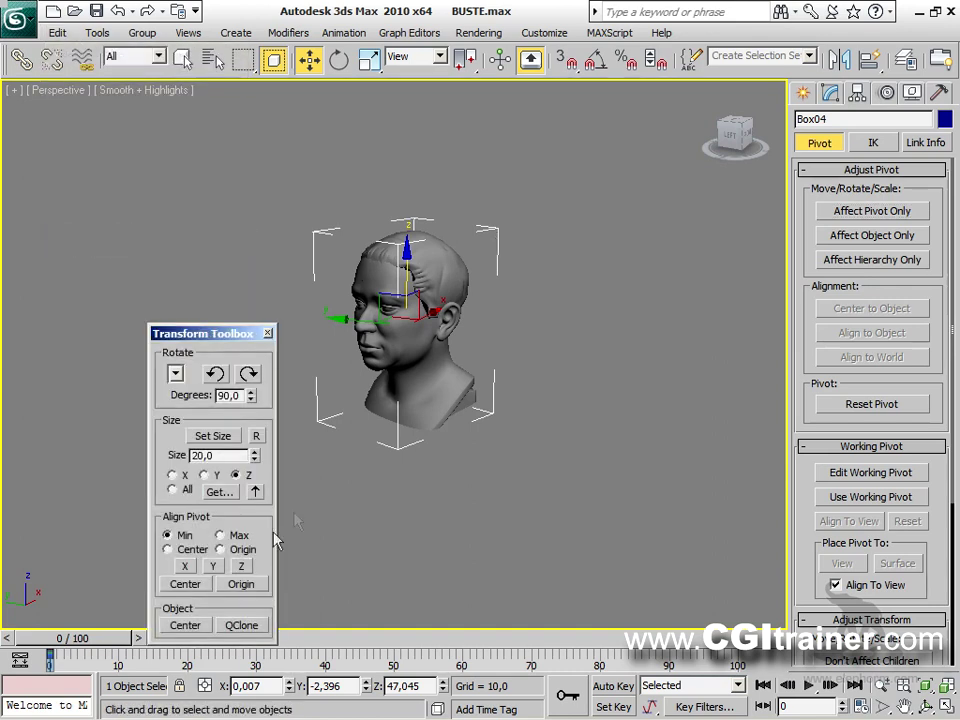
drag(218, 344, 178, 146)
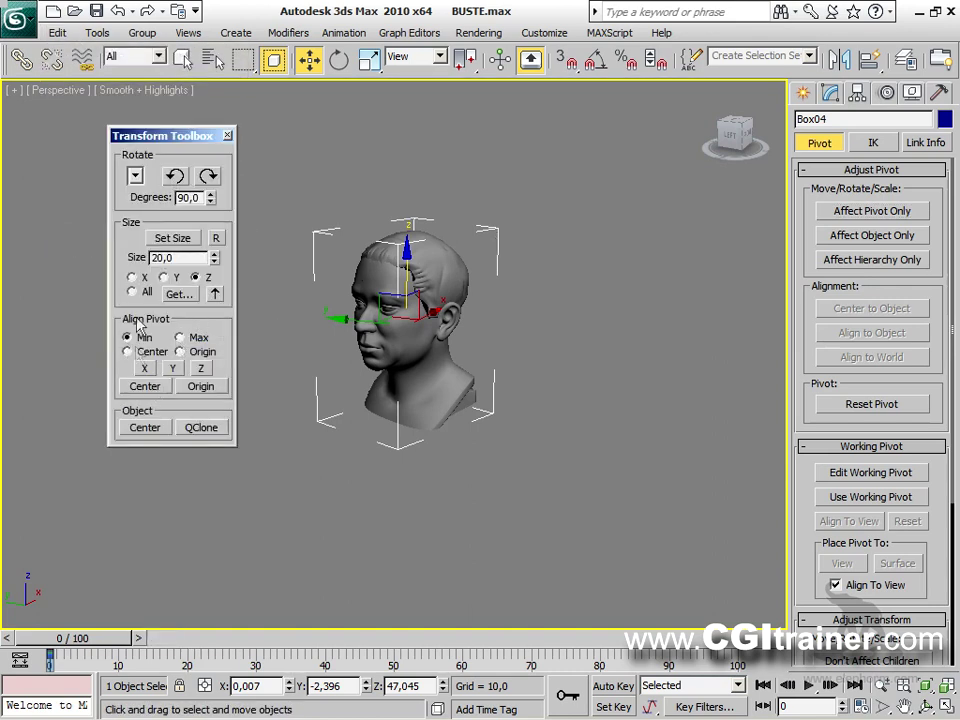
click(199, 369)
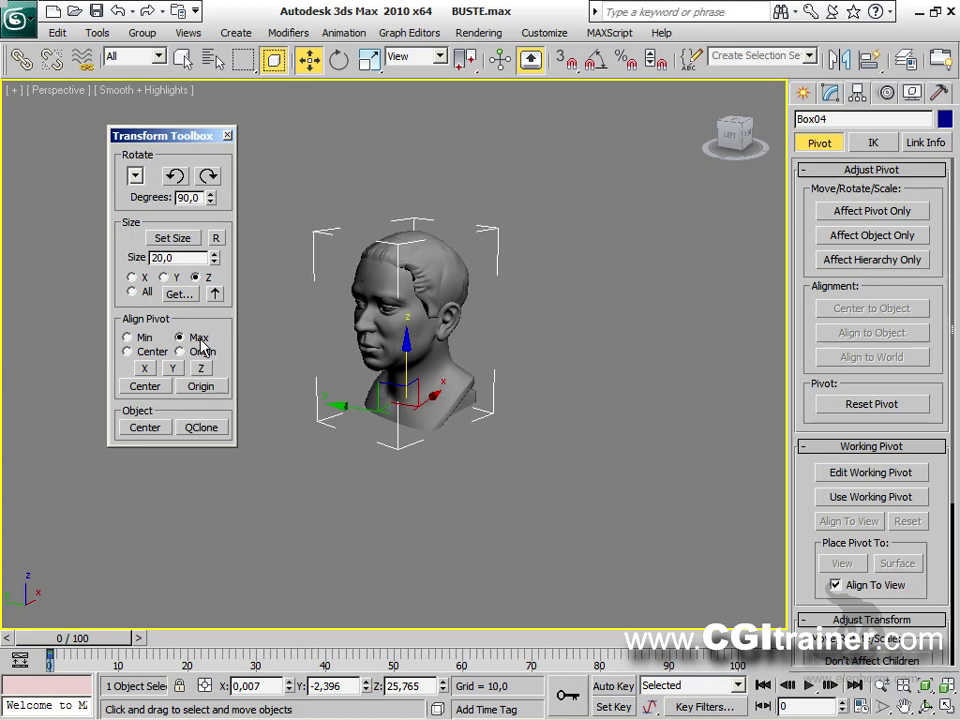
click(198, 369)
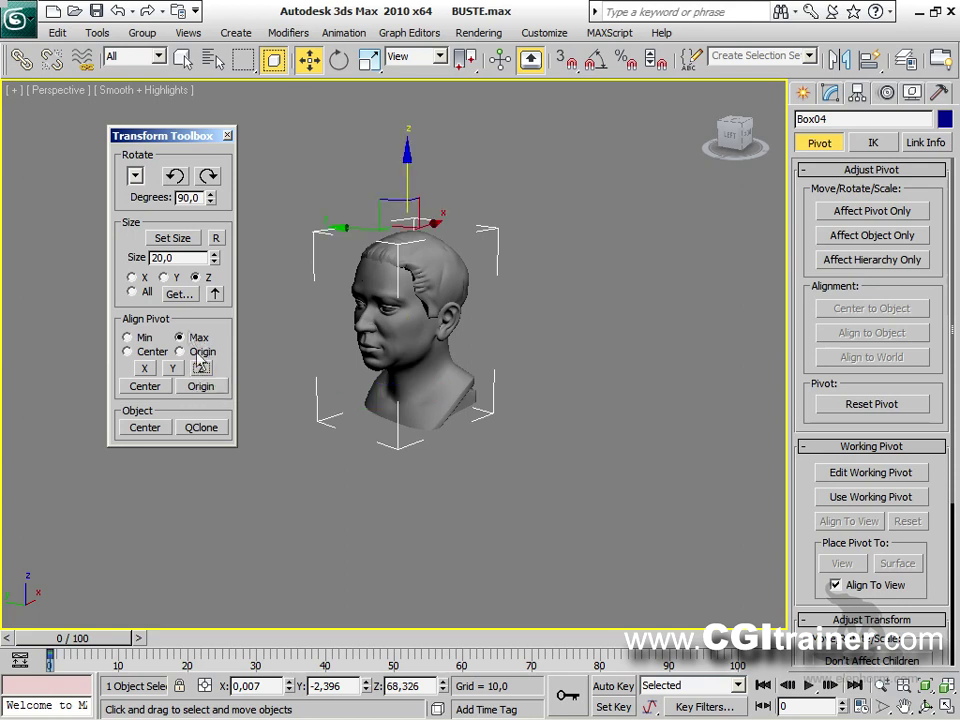
click(201, 370)
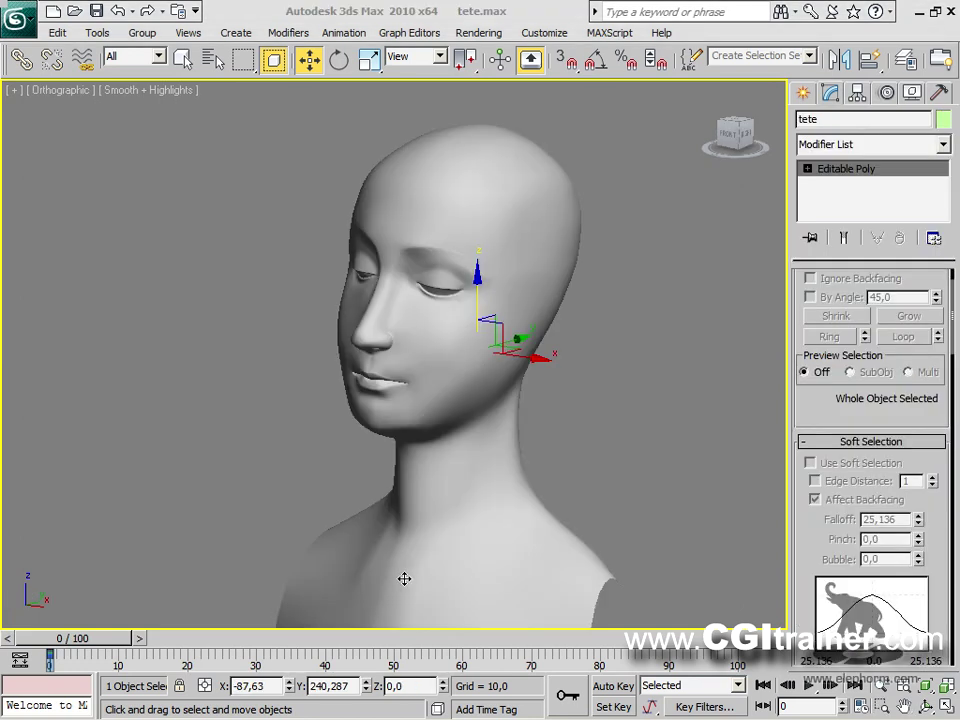
Step: Apply the Shell parametric deformer to the open head-and-shoulders mesh and view it from the side
alt+middle_drag(383, 368, 582, 456)
scroll(537, 400, down, 5)
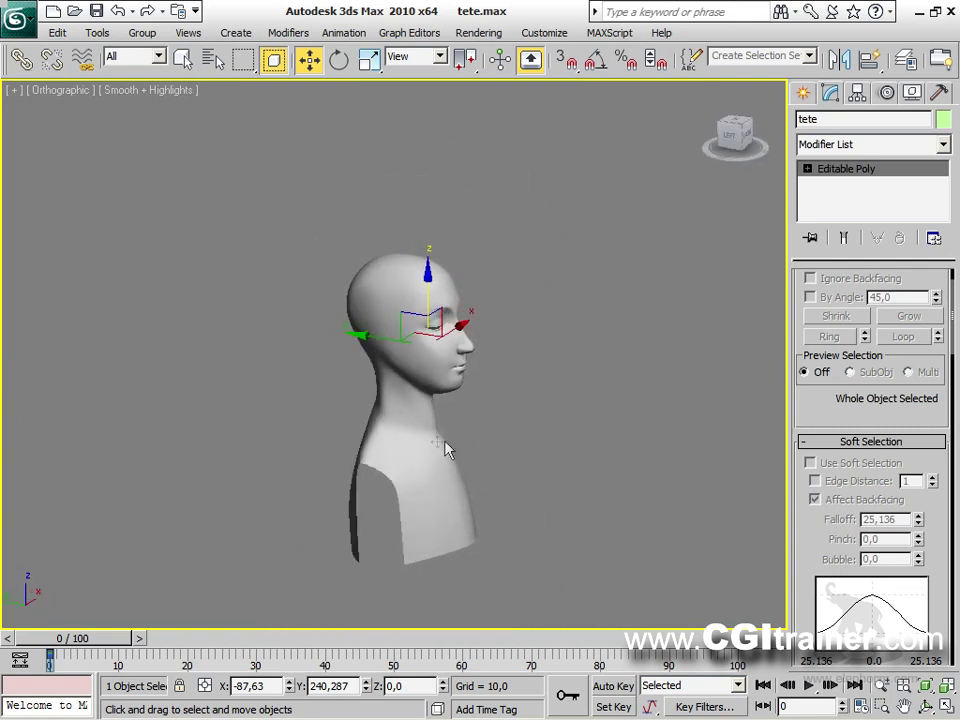
click(288, 32)
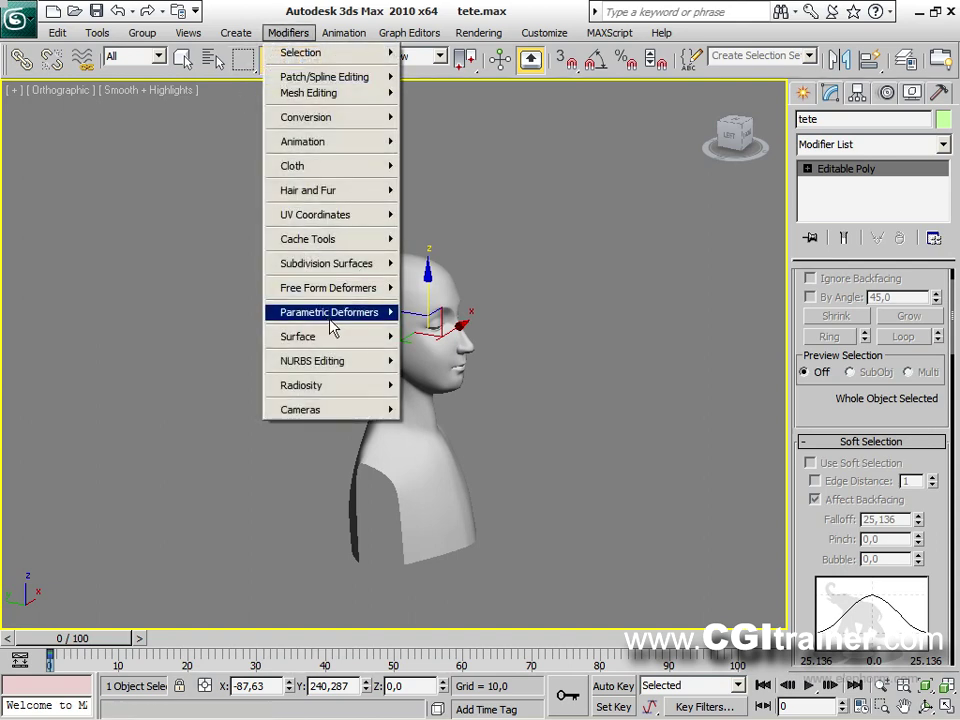
mouse_move(330, 316)
click(472, 488)
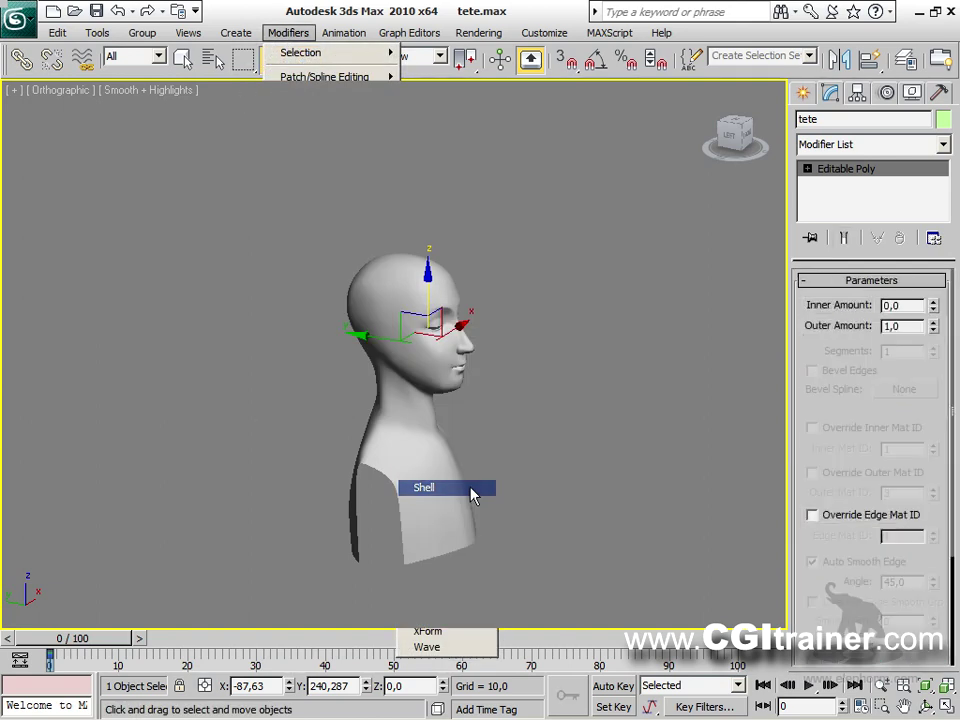
alt+middle_drag(504, 484, 553, 448)
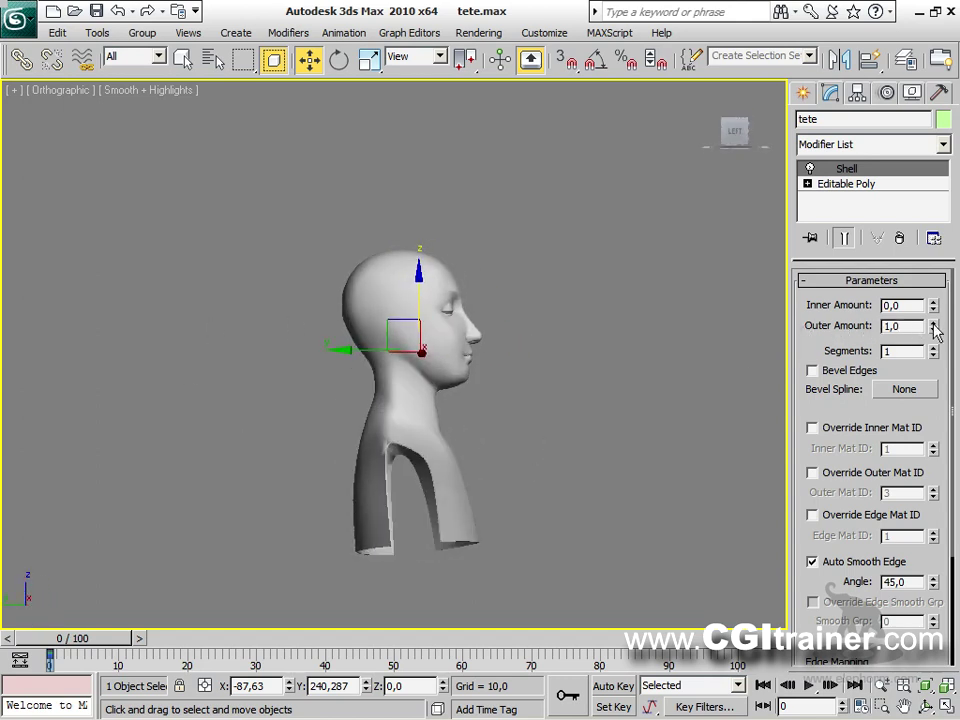
Step: Set the Shell's outer amount to 0 and its inner amount to 1.73, examining the thickness at the open underside
drag(932, 325, 916, 472)
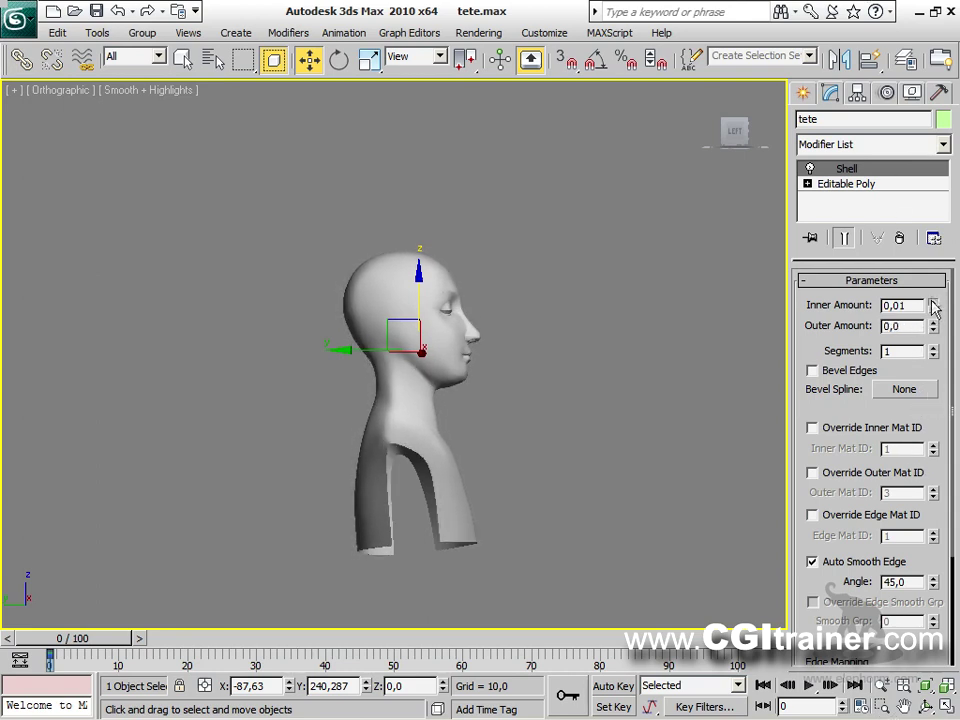
drag(932, 305, 885, 328)
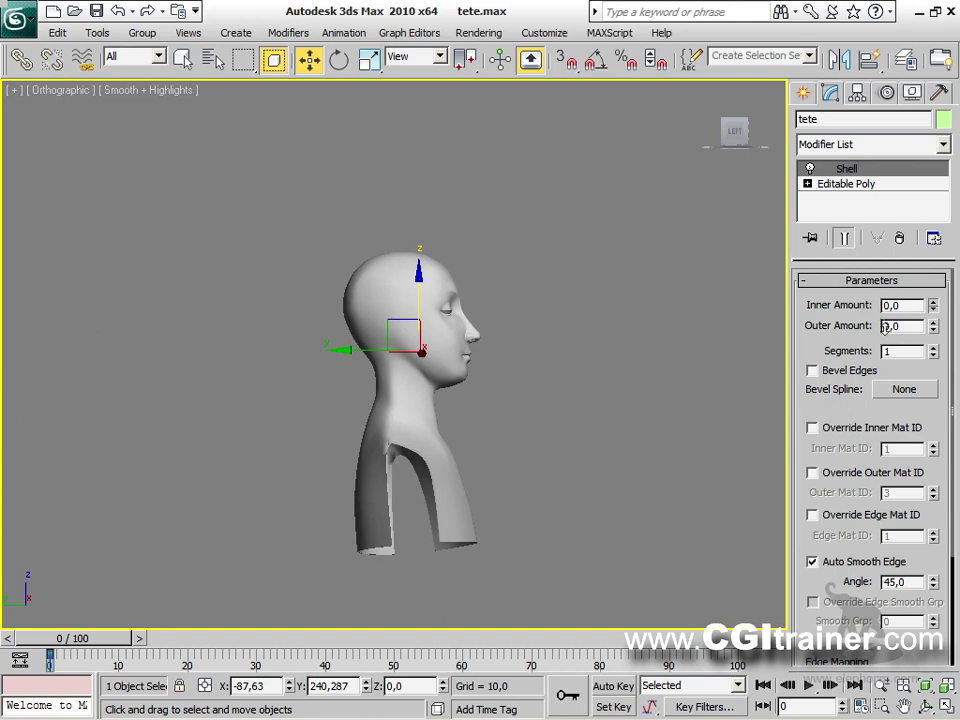
alt+middle_drag(575, 512, 567, 363)
scroll(474, 364, up, 6)
scroll(514, 369, down, 5)
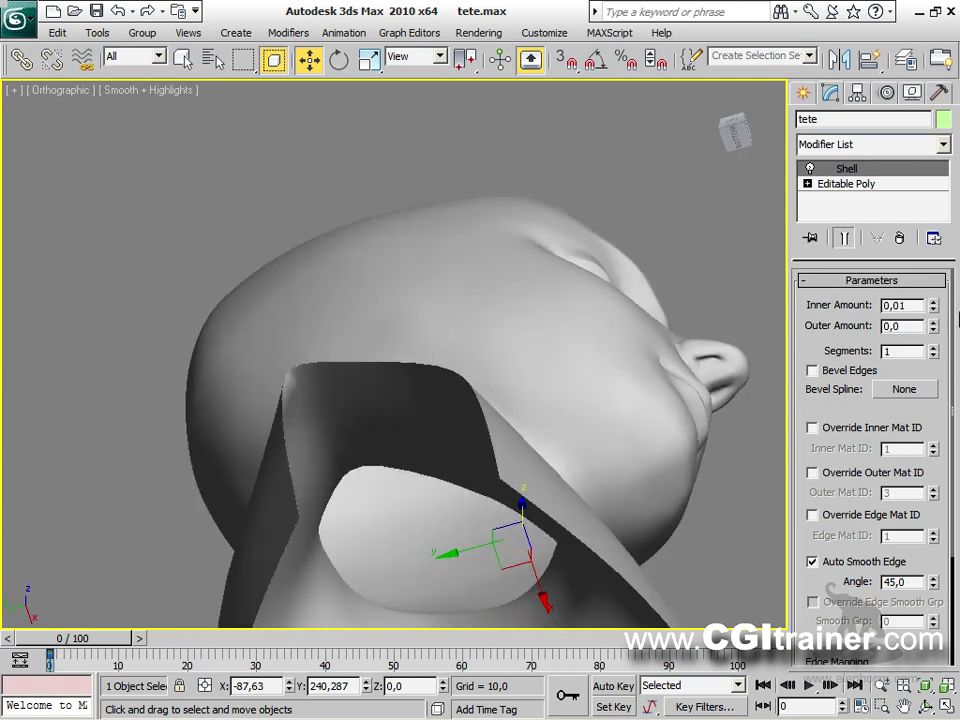
mouse_move(932, 305)
mouse_down()
mouse_move(932, 150)
mouse_move(884, 712)
mouse_move(905, 120)
mouse_move(917, 287)
mouse_move(932, 312)
mouse_move(932, 285)
mouse_move(928, 313)
mouse_up()
drag(928, 256, 928, 195)
alt+middle_drag(720, 300, 412, 424)
scroll(430, 470, down, 4)
alt+middle_drag(485, 440, 444, 403)
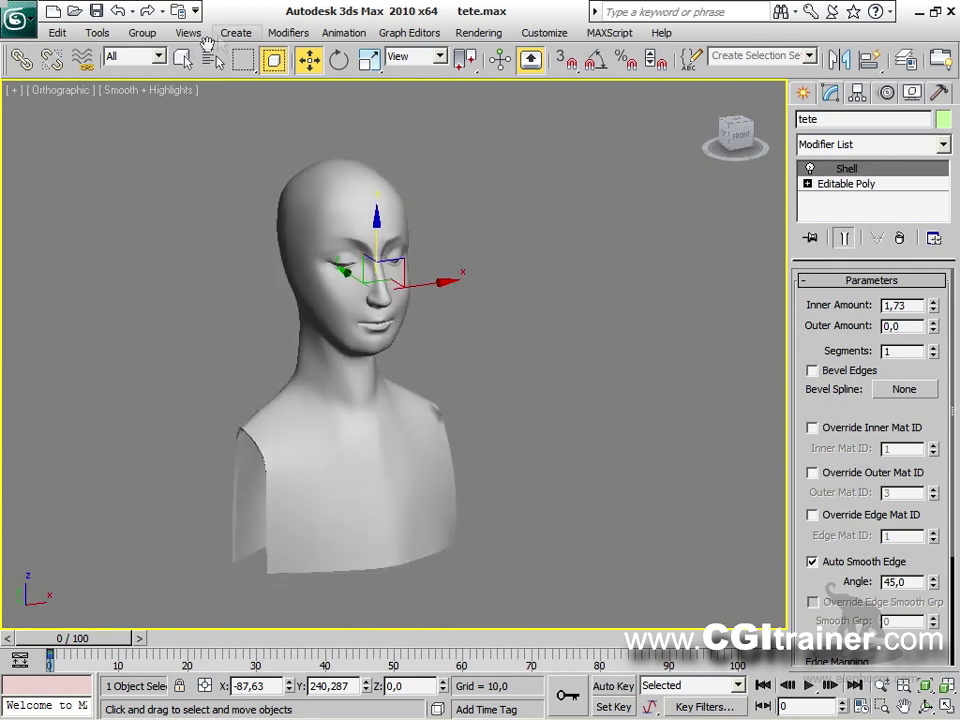
Step: Add a Slice modifier set to Remove Top, placed beneath Shell in the modifier stack
click(287, 33)
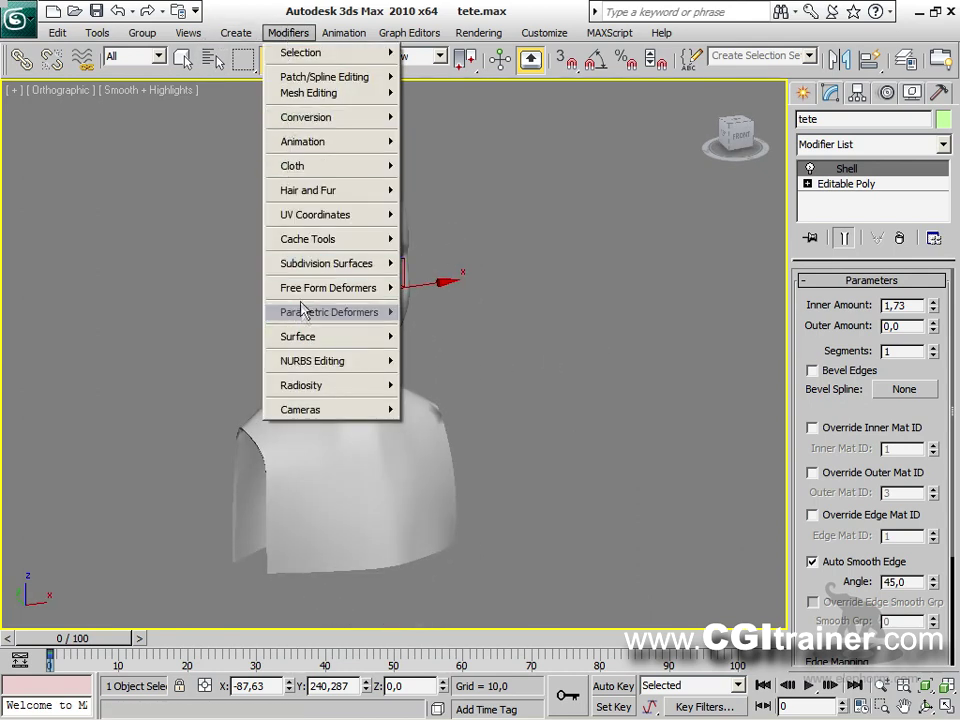
mouse_move(310, 315)
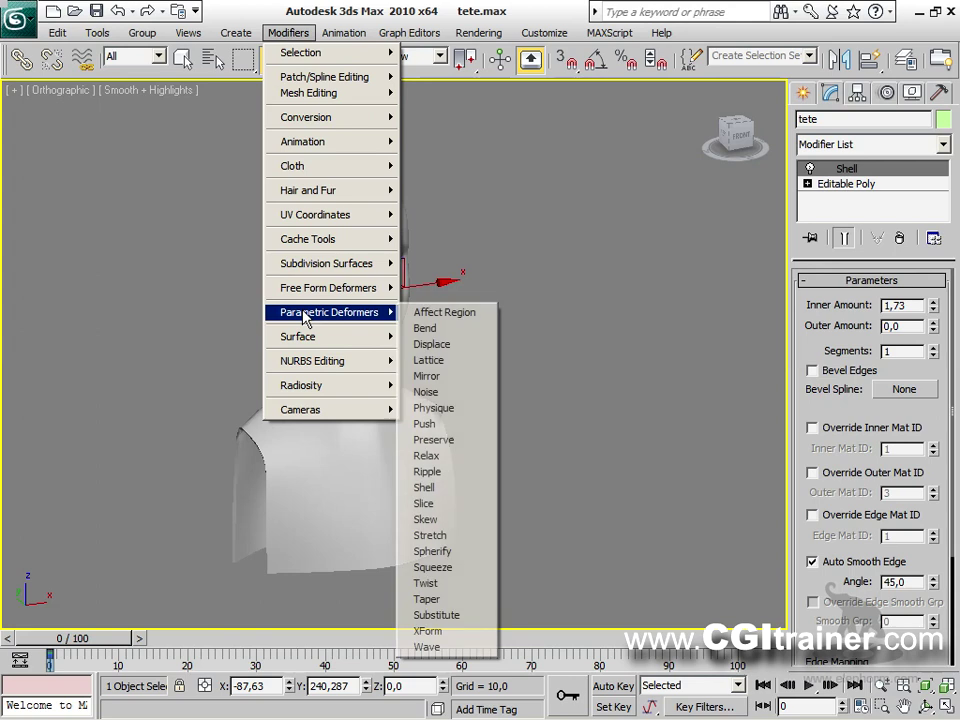
click(452, 515)
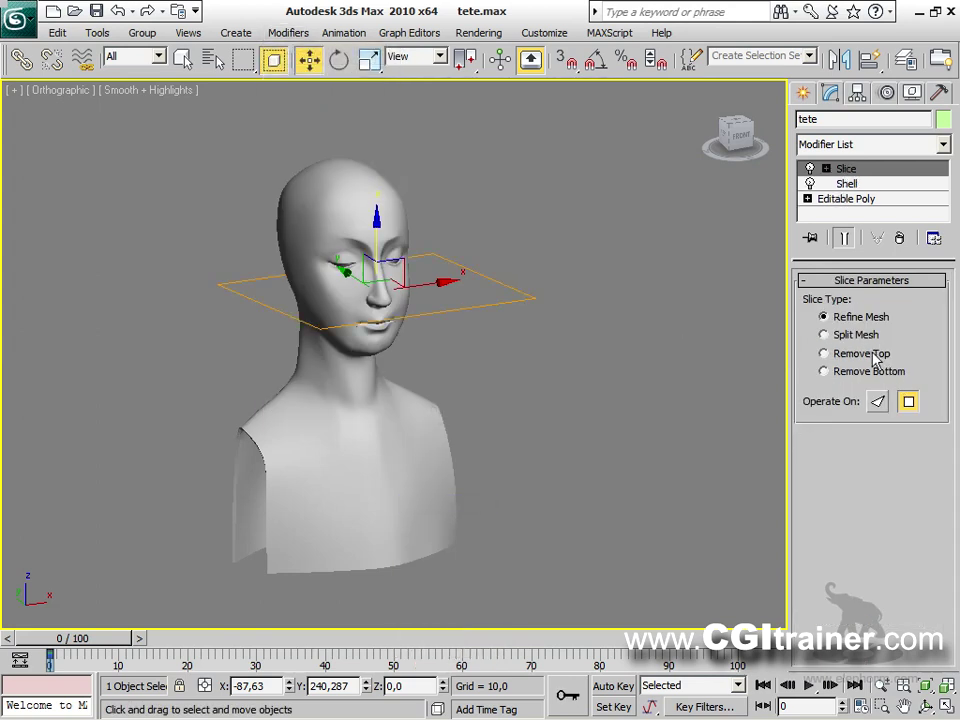
alt+middle_drag(499, 279, 574, 339)
drag(848, 186, 846, 168)
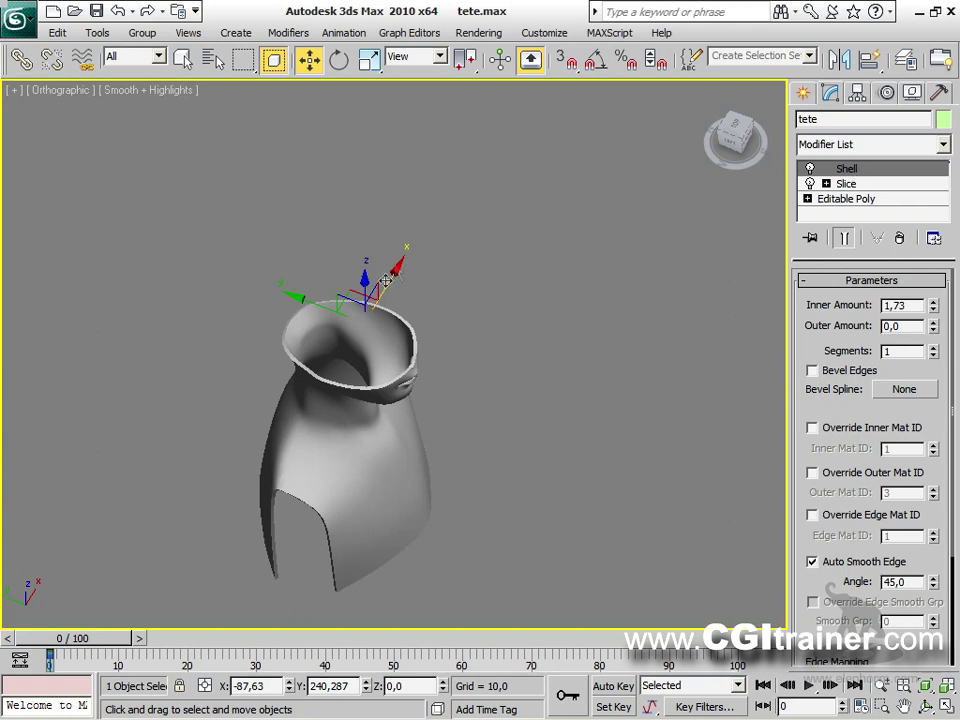
Step: Move the slice plane along Z so that it cuts the head around nose level
click(828, 184)
click(842, 198)
drag(368, 287, 334, 265)
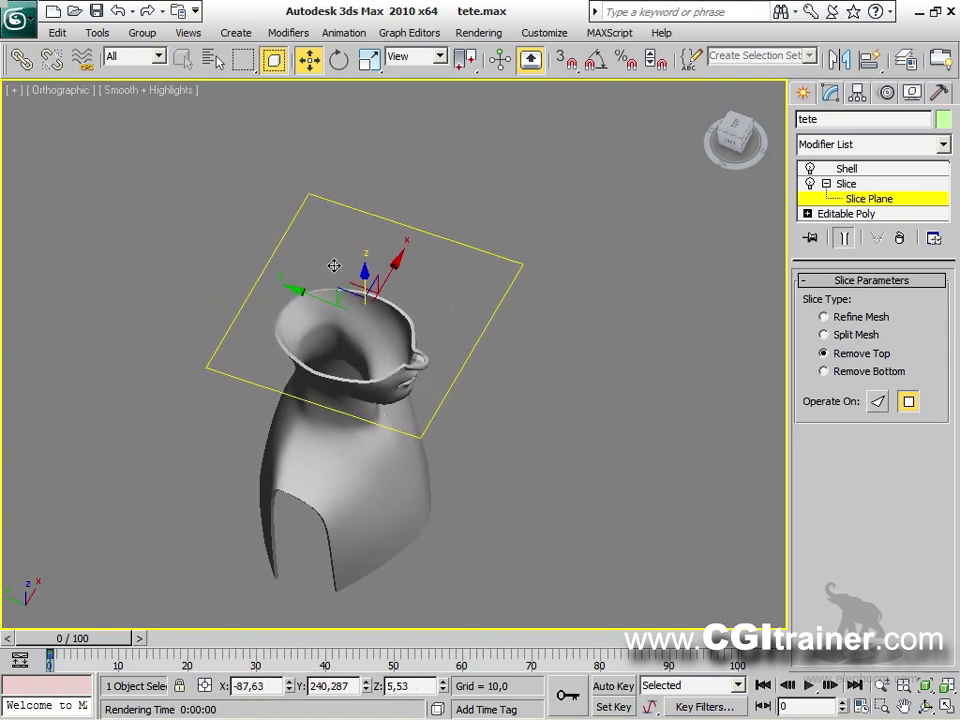
Step: Convert the sliced, shelled head to an Editable Poly and inspect the cut around the nose and mouth
right_click(314, 418)
mouse_move(420, 592)
click(480, 666)
alt+middle_drag(546, 439, 488, 222)
scroll(420, 390, up, 5)
scroll(420, 300, up, 2)
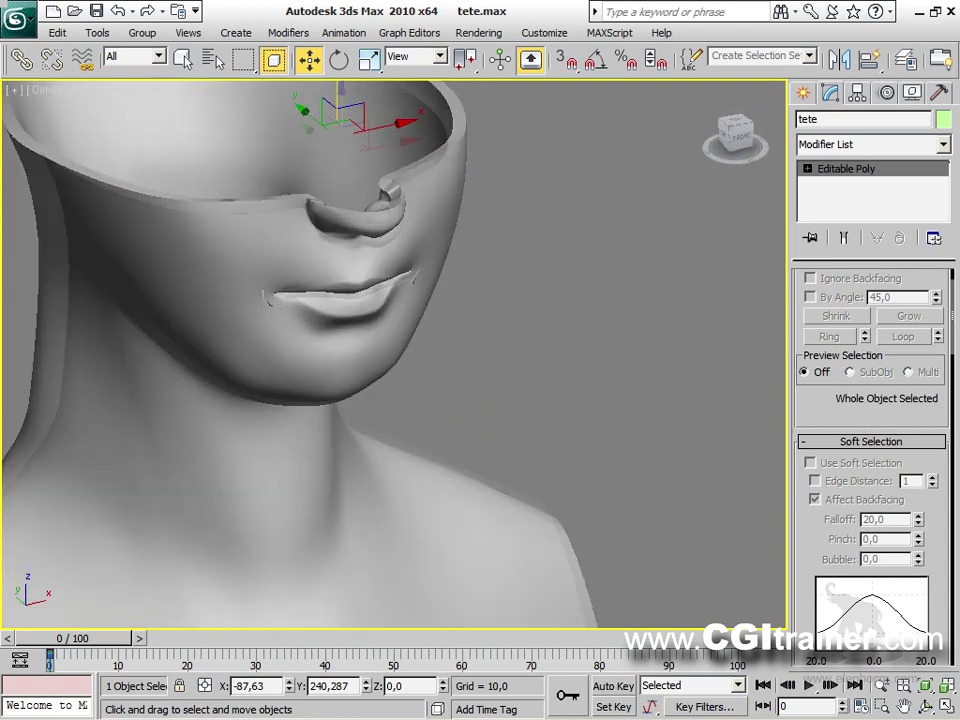
scroll(550, 330, down, 4)
scroll(550, 330, up, 2)
middle_drag(551, 328, 640, 340)
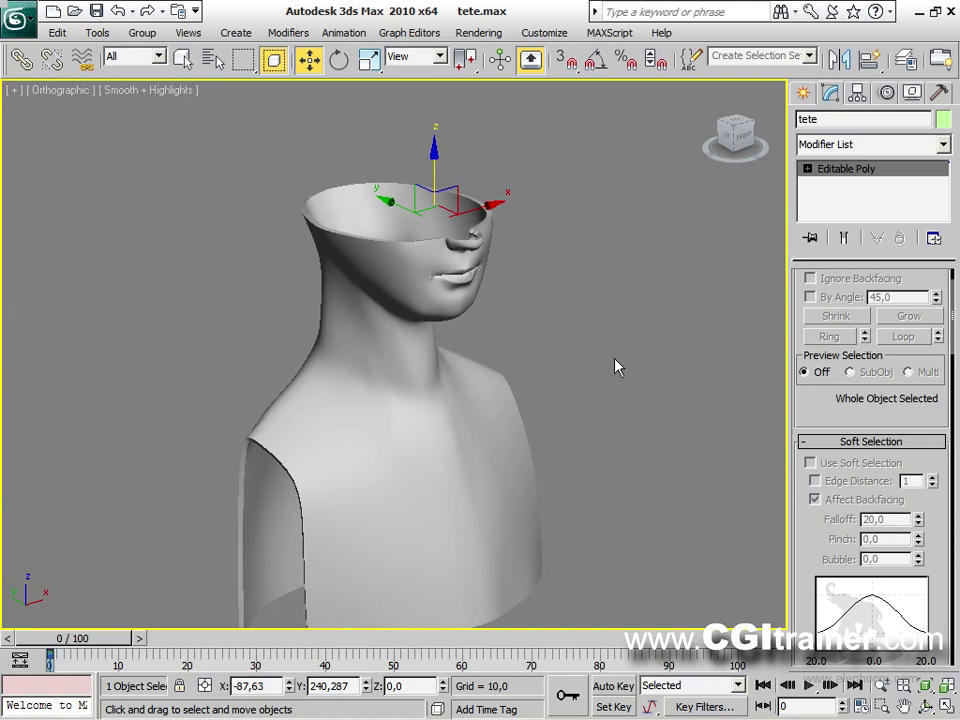
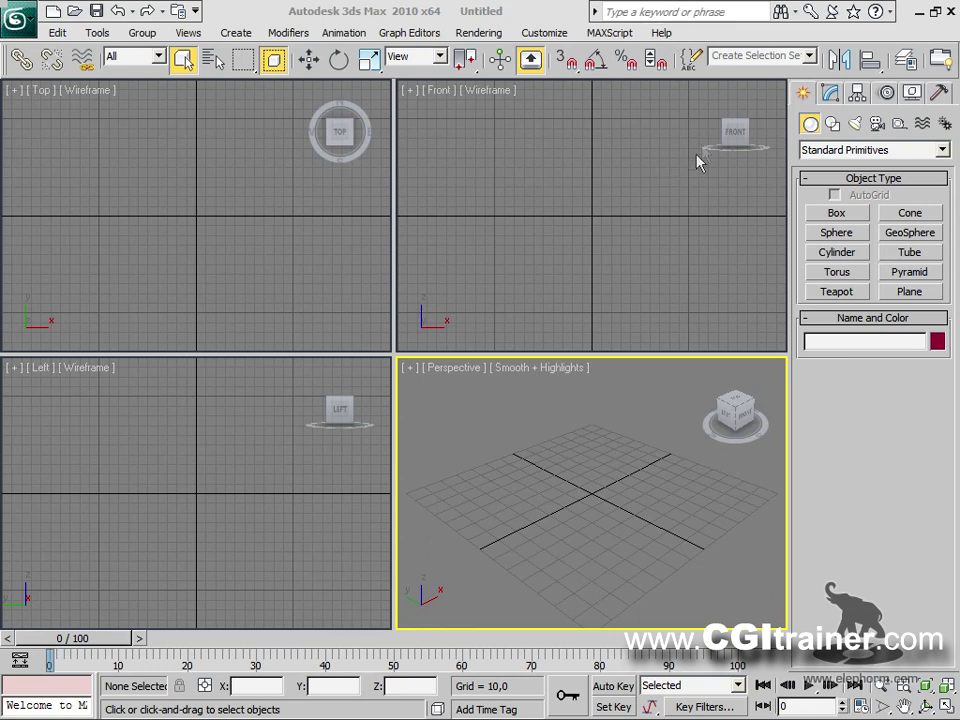
Step: Draw a three-point curved cup profile with the Line spline in the Front view
click(833, 123)
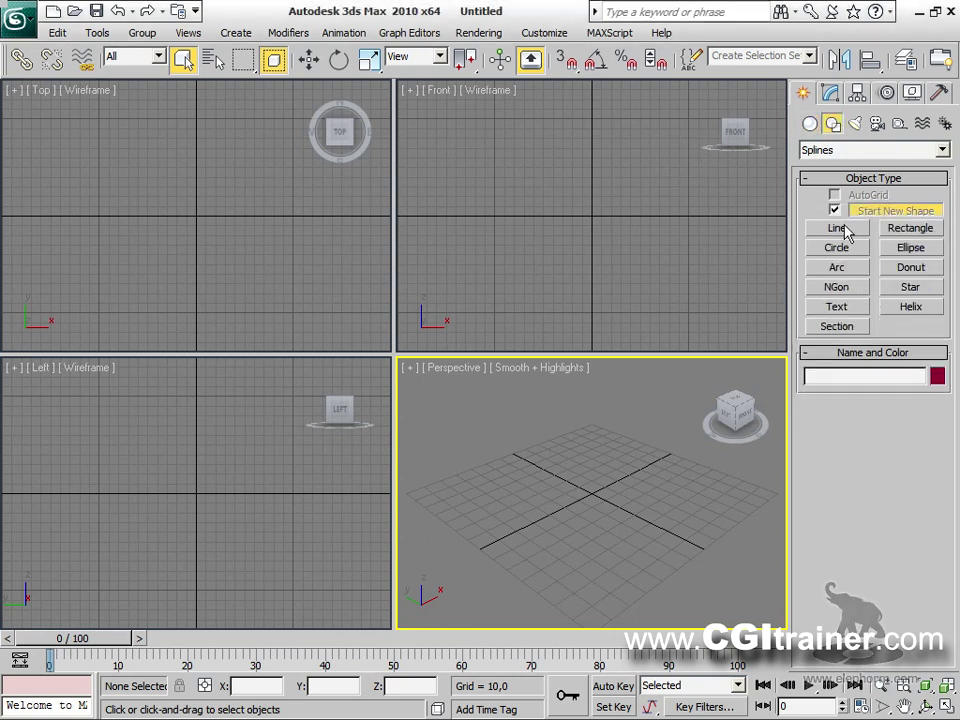
click(837, 228)
click(637, 124)
click(641, 268)
click(559, 305)
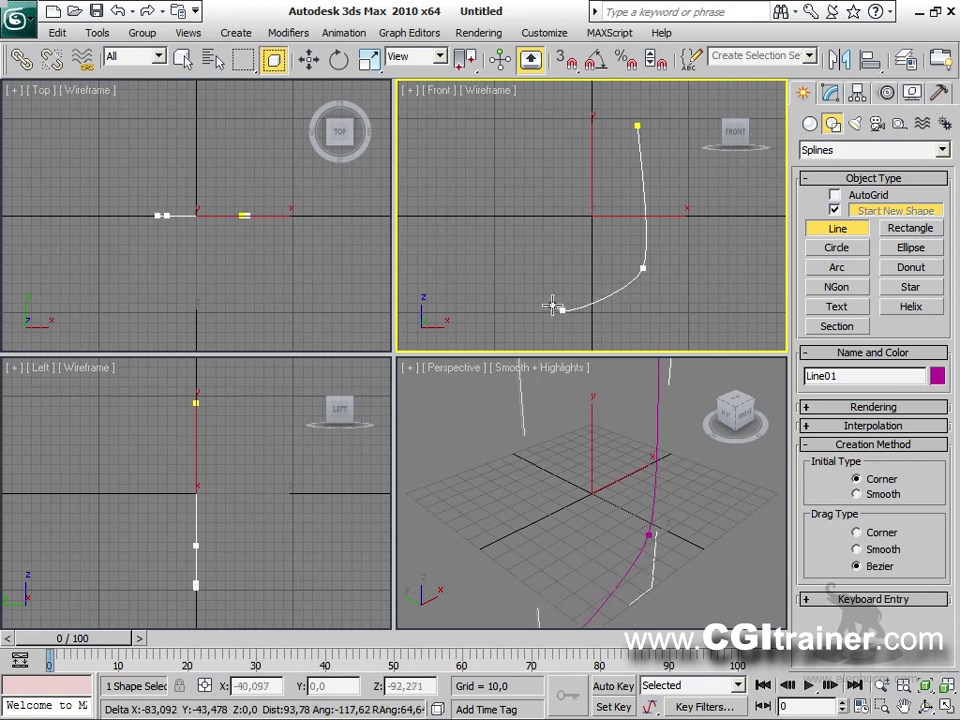
right_click(555, 303)
Step: Draw a small arrowhead-shaped line beside the upper end of the cup profile and end line creation
middle_drag(555, 303, 591, 231)
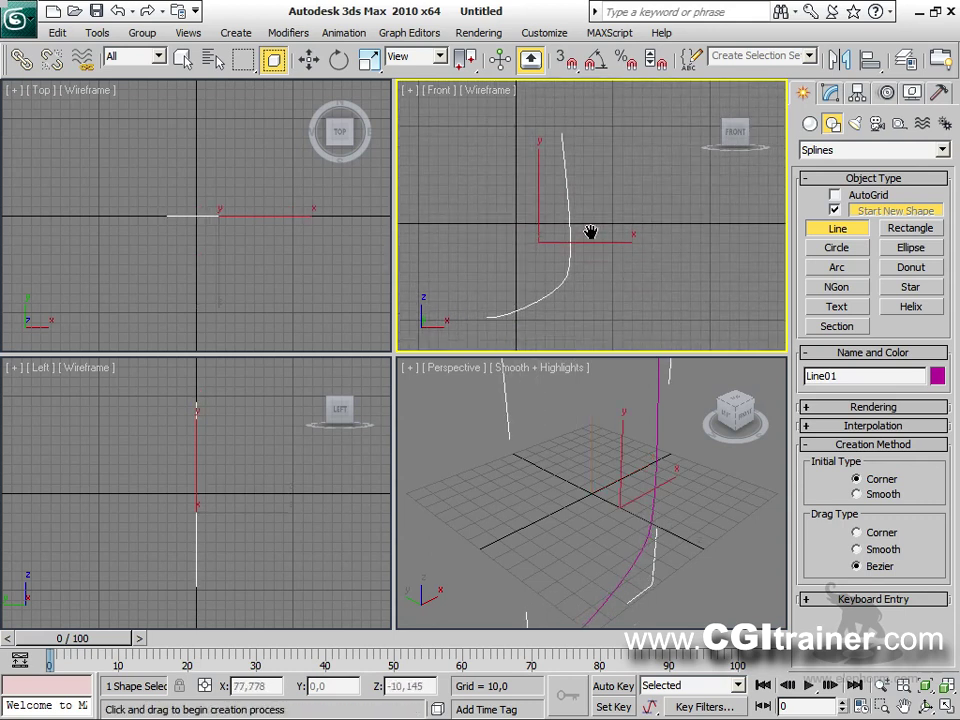
middle_drag(609, 185, 609, 290)
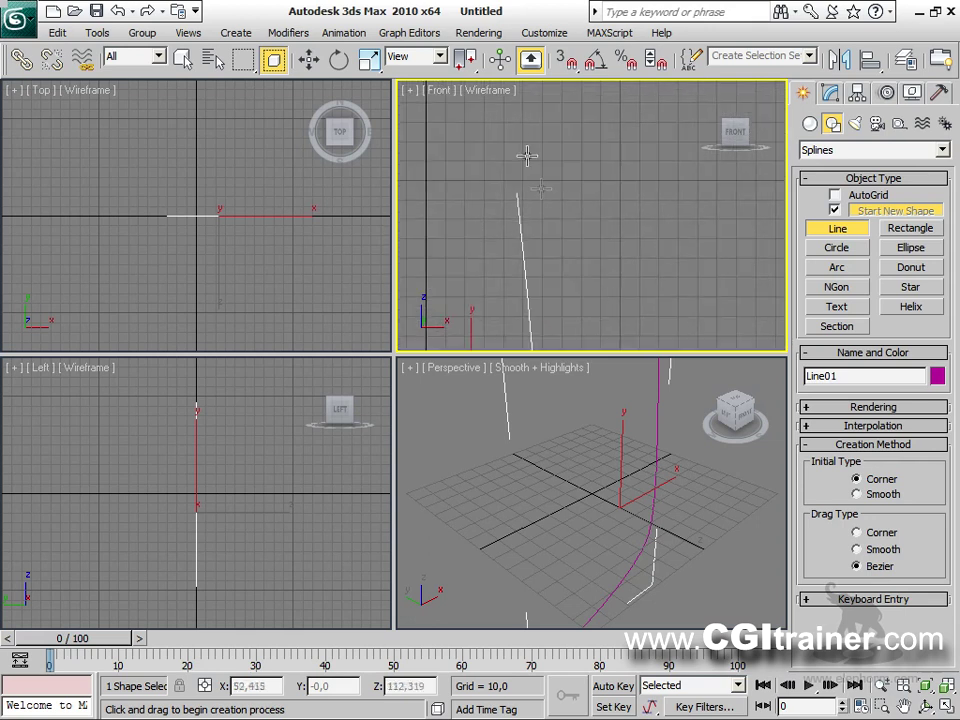
drag(606, 147, 609, 188)
right_click(606, 142)
scroll(626, 198, down, 3)
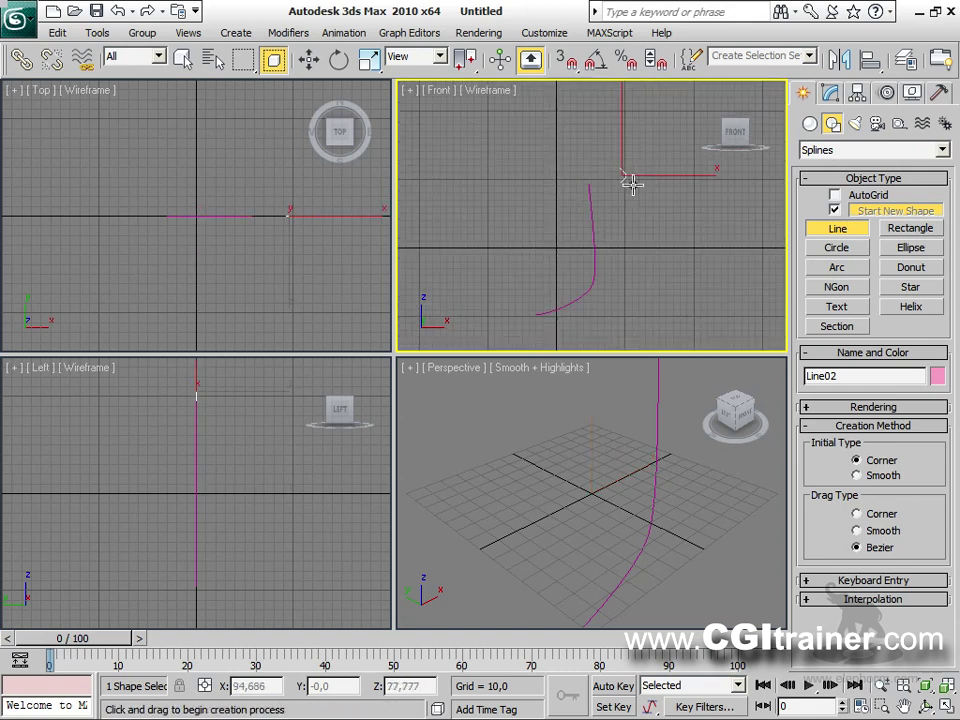
right_click(614, 268)
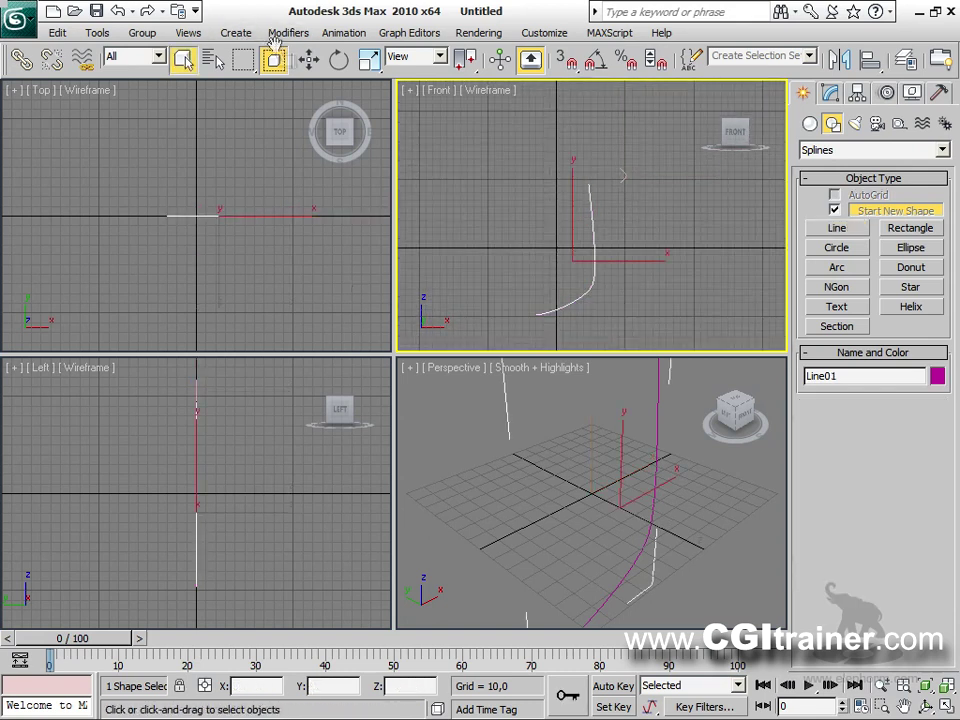
Step: Apply Lathe to the cup profile, aligned to Min with Weld Core and Flip Normals enabled
click(272, 38)
mouse_move(302, 80)
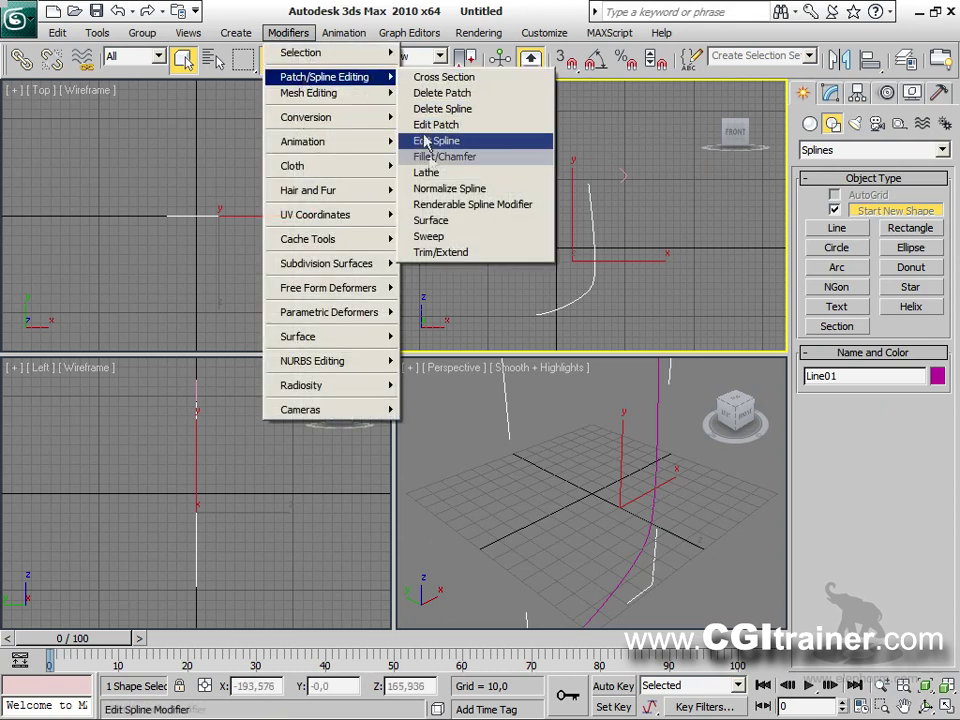
click(463, 173)
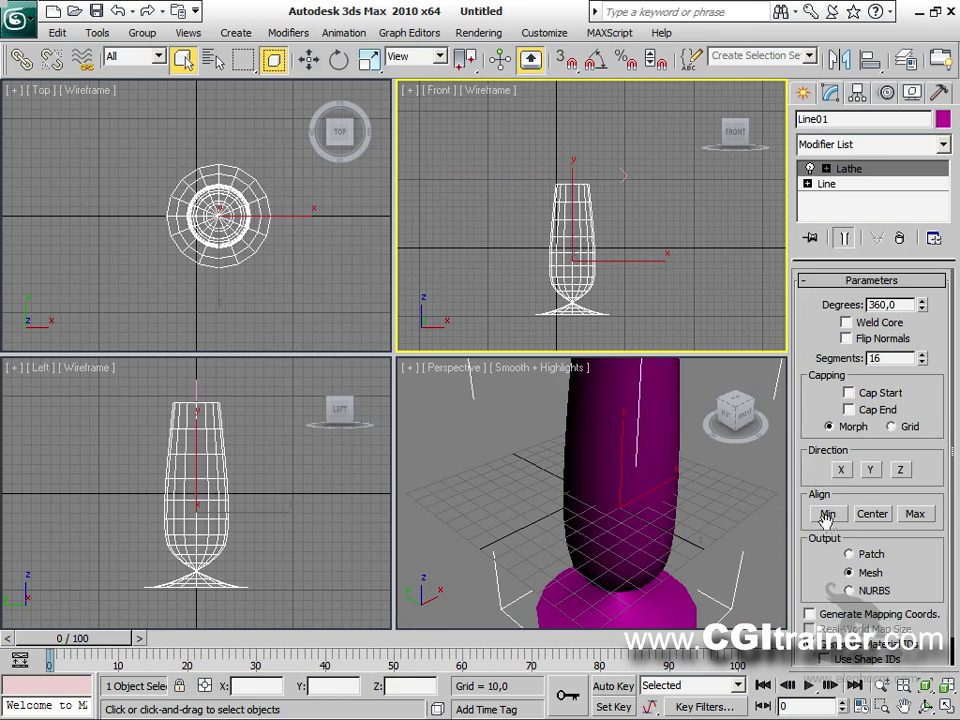
click(827, 514)
click(847, 338)
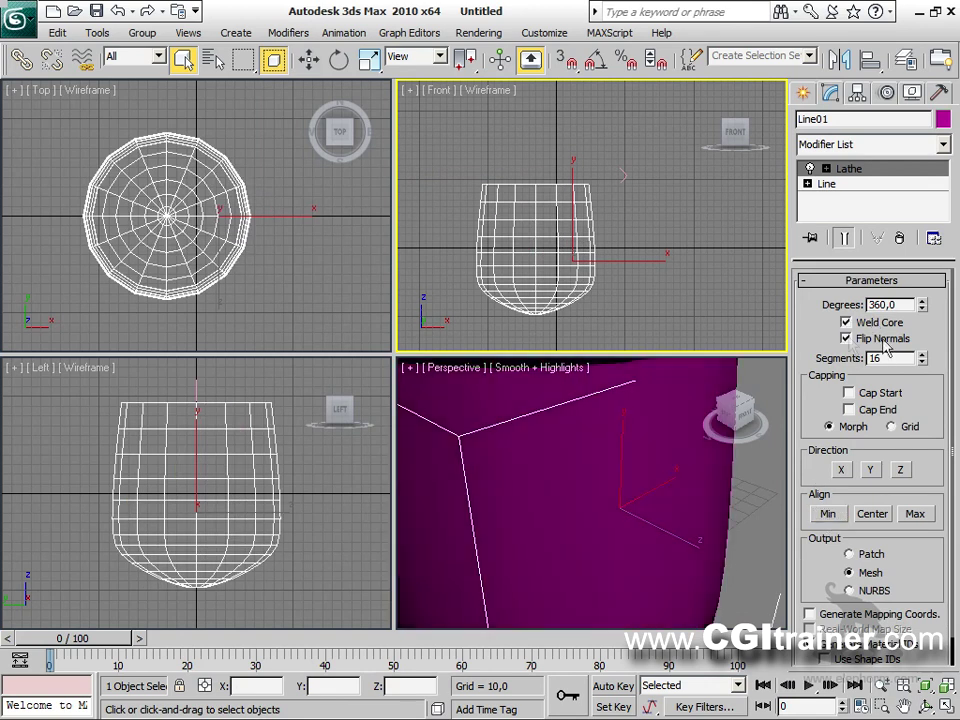
Step: Enlarge the Perspective viewport and frame the whole lathed cup from slightly above
drag(394, 357, 21, 172)
middle_drag(242, 390, 435, 477)
scroll(347, 480, down, 8)
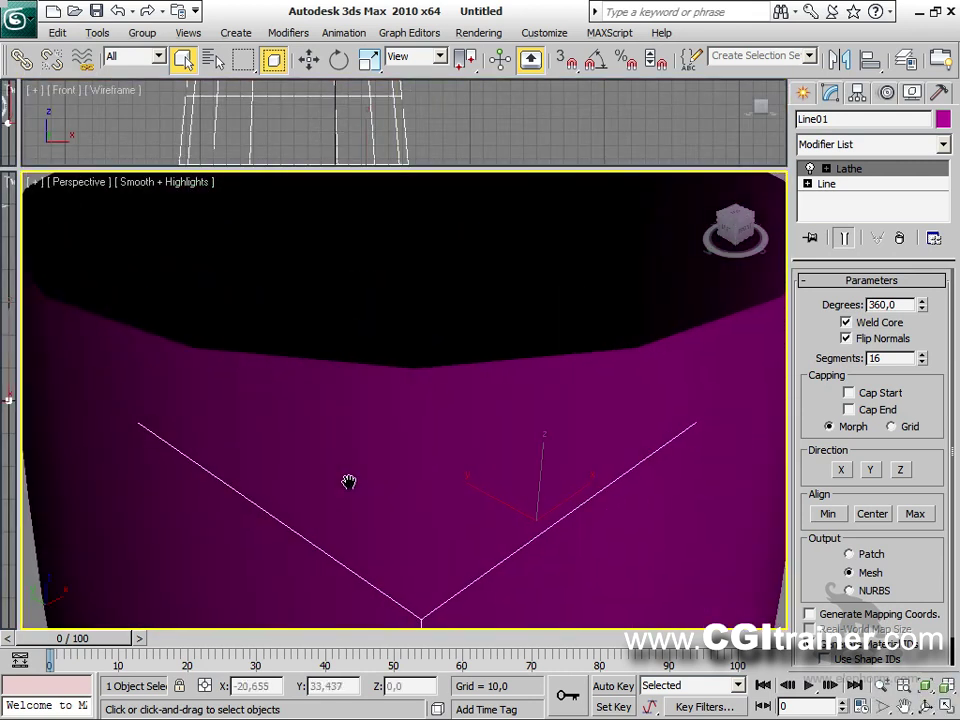
alt+middle_drag(347, 480, 242, 163)
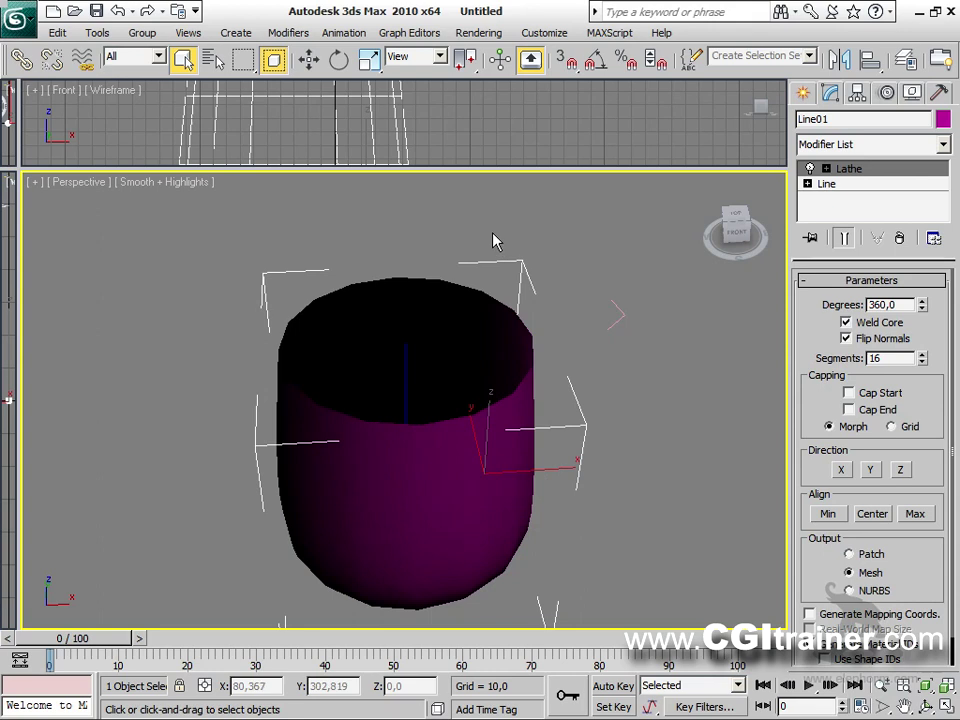
Step: Apply the Shell parametric deformer to the cup with an outer amount of 17.68
click(295, 33)
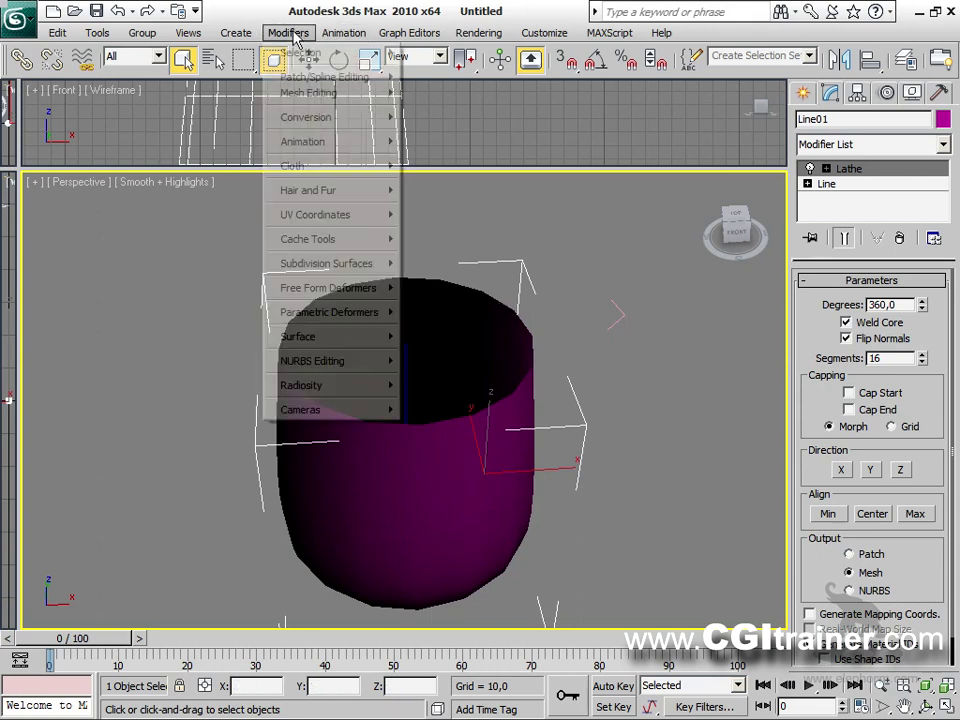
mouse_move(347, 314)
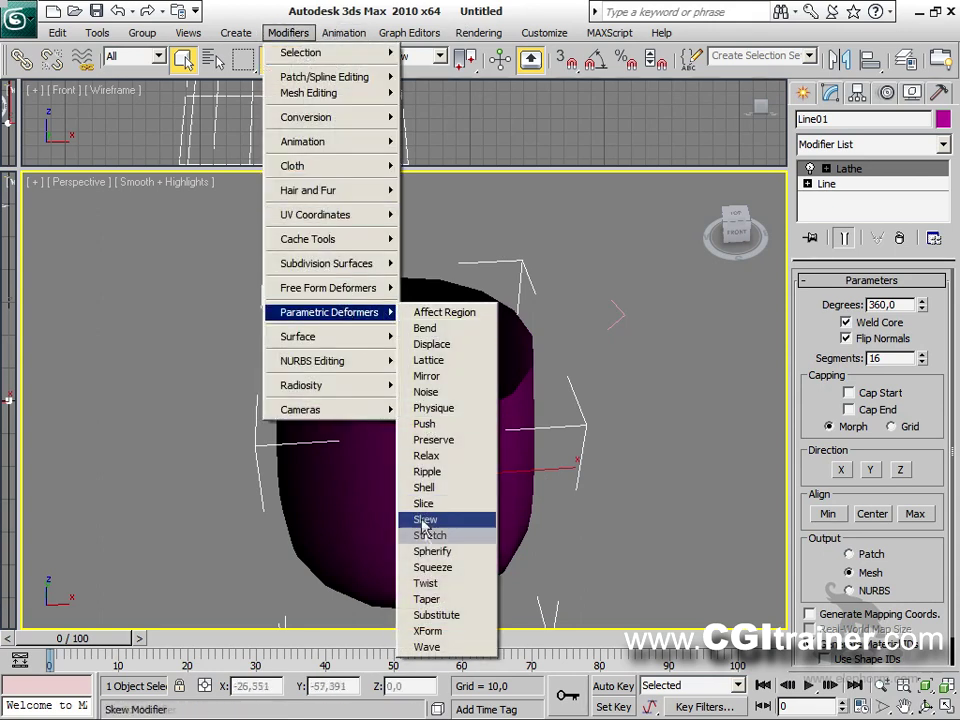
click(447, 490)
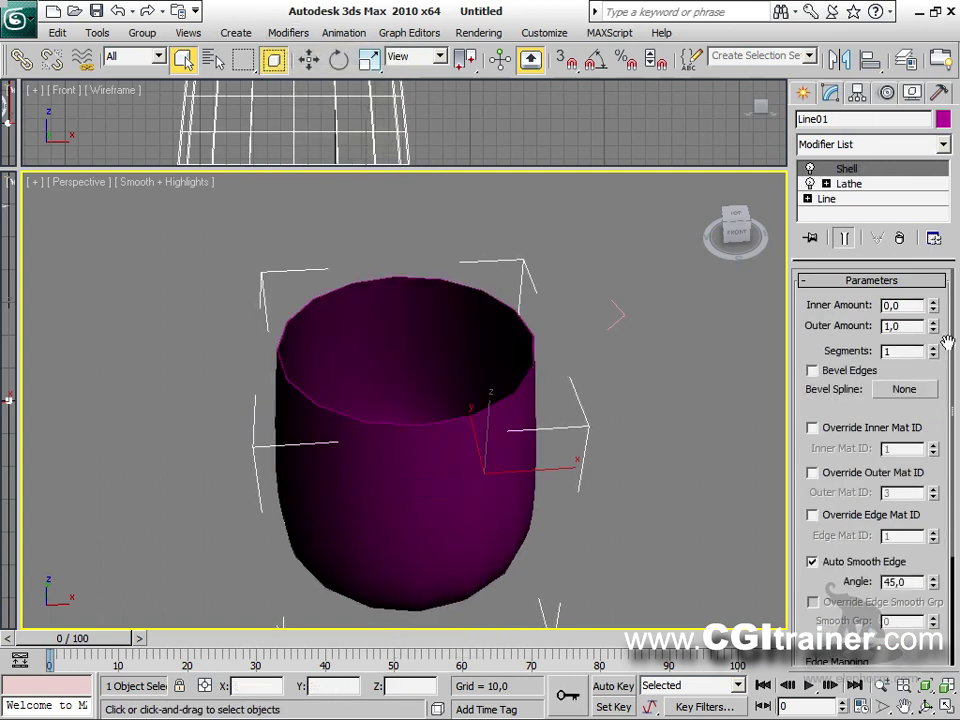
drag(936, 326, 739, 175)
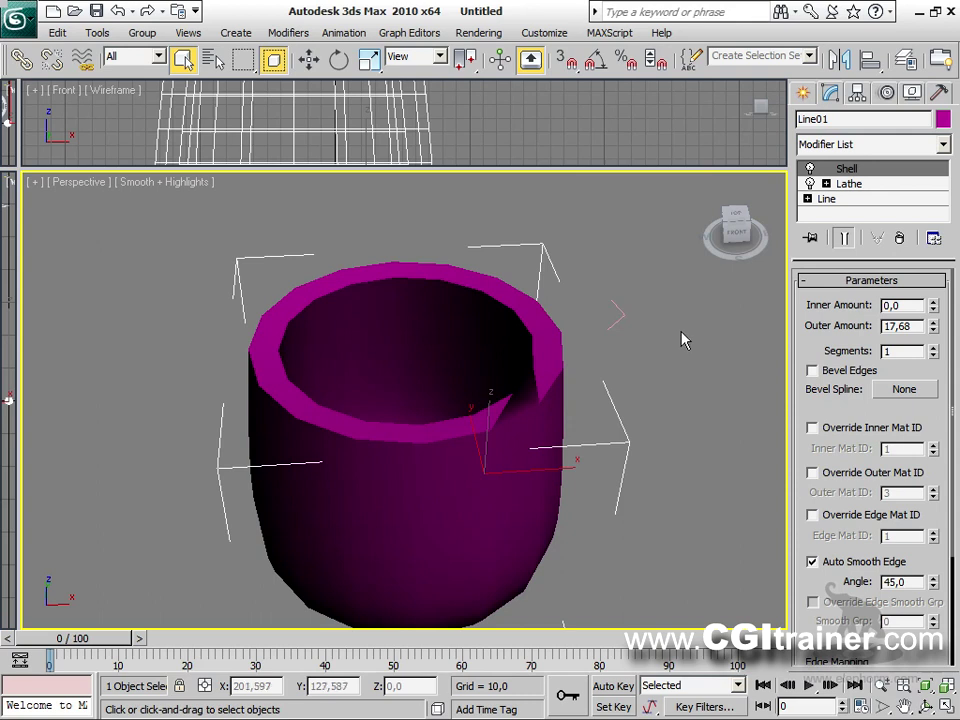
Step: Display edged faces and set the Shell's segments to 3, followed by 2
key(F4)
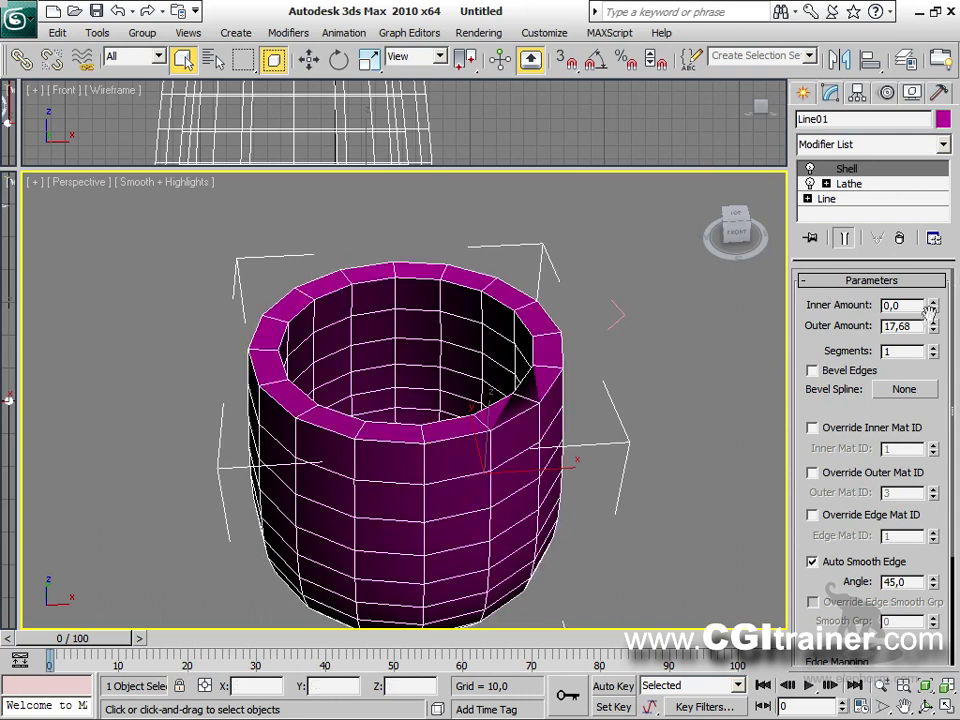
click(933, 346)
click(933, 346)
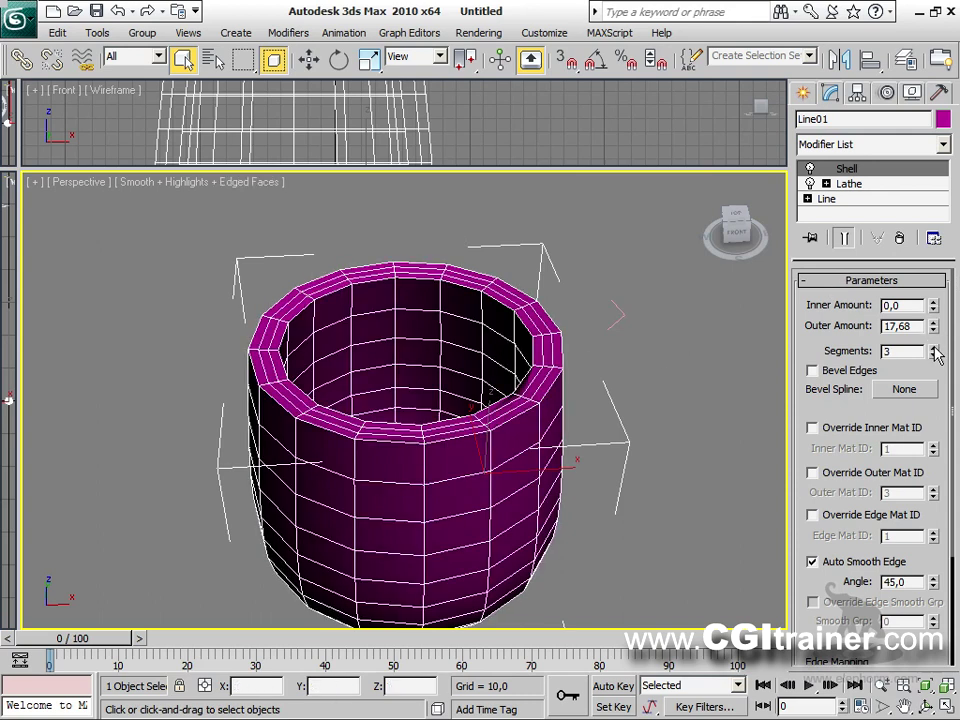
click(933, 355)
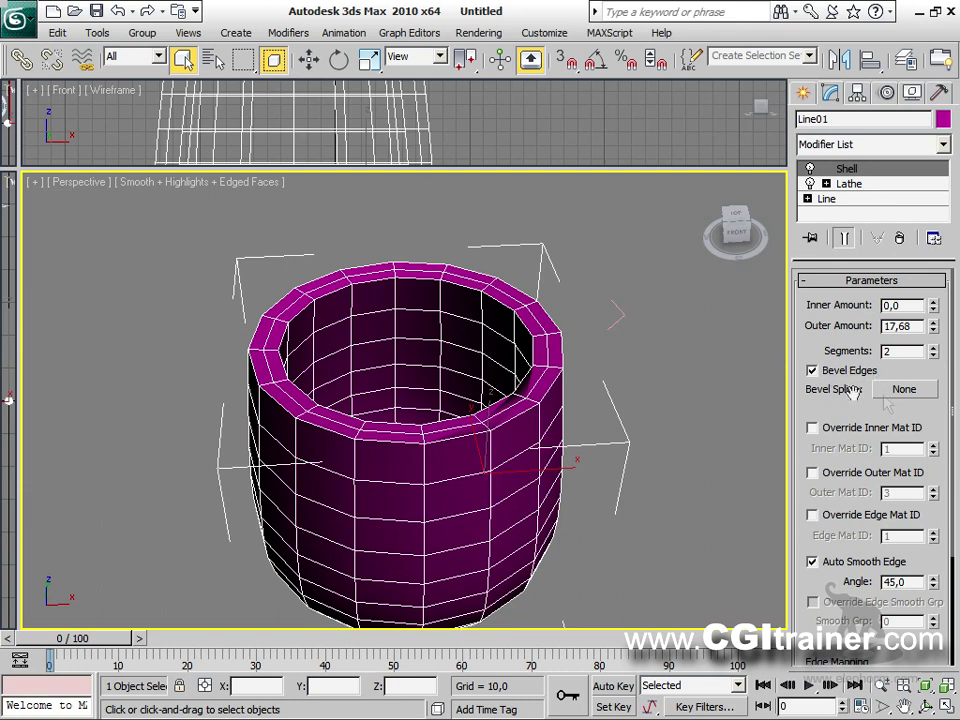
Step: Enable Bevel Edges with the small arrowhead-shaped line as bevel spline and set the segments to 1
click(902, 389)
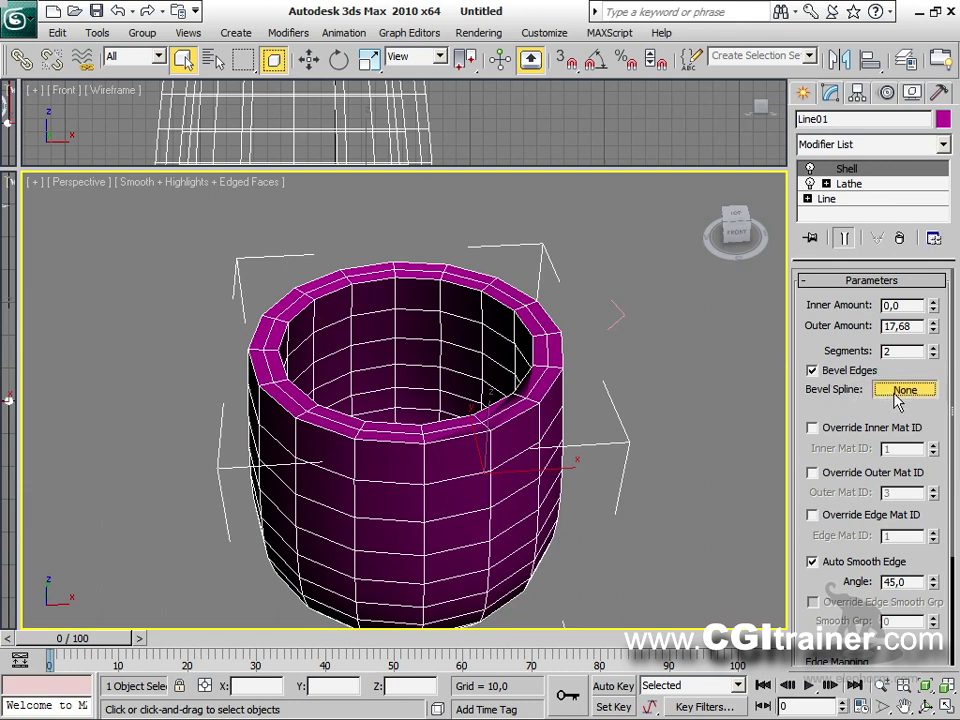
click(619, 309)
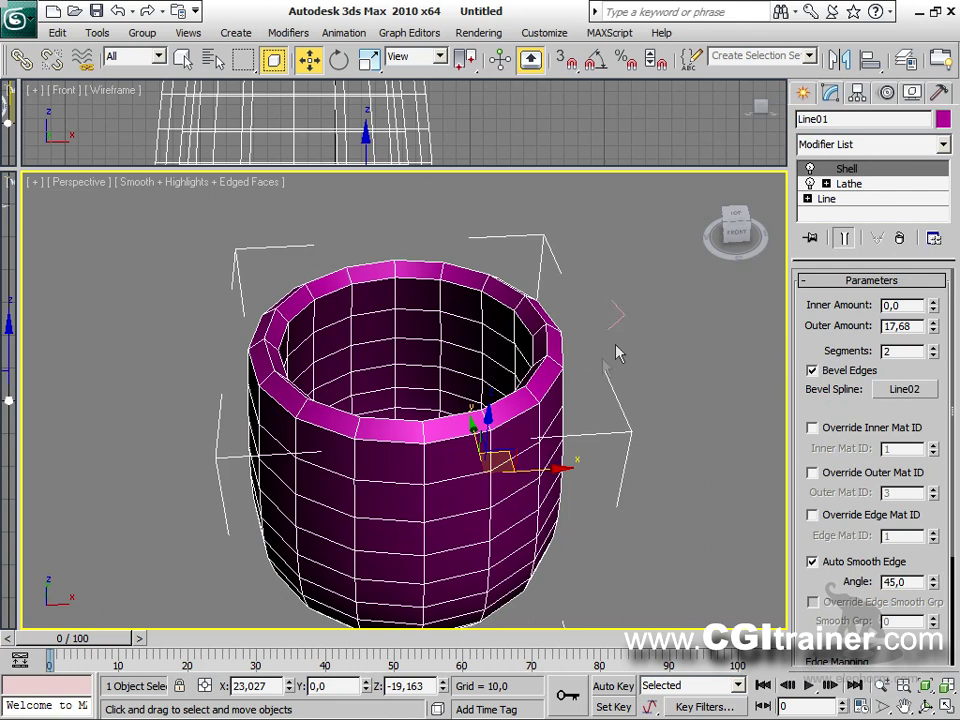
click(933, 346)
middle_drag(626, 343, 550, 343)
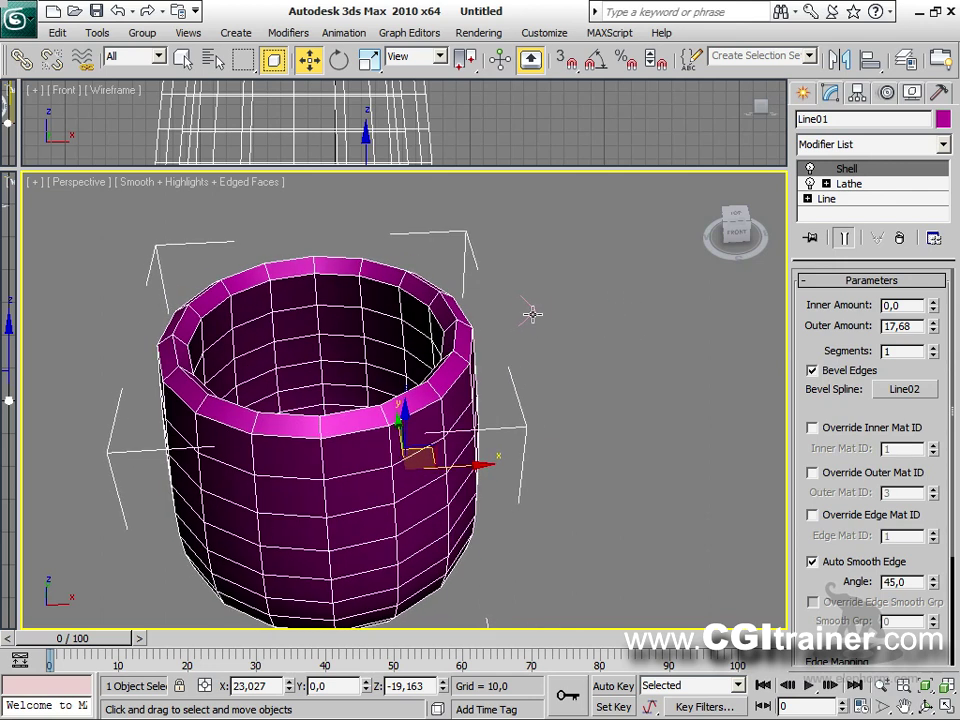
Step: Fillet the middle vertex of the arrowhead-shaped bevel spline into a rounded arc, and return to the Line object level
click(532, 314)
click(808, 170)
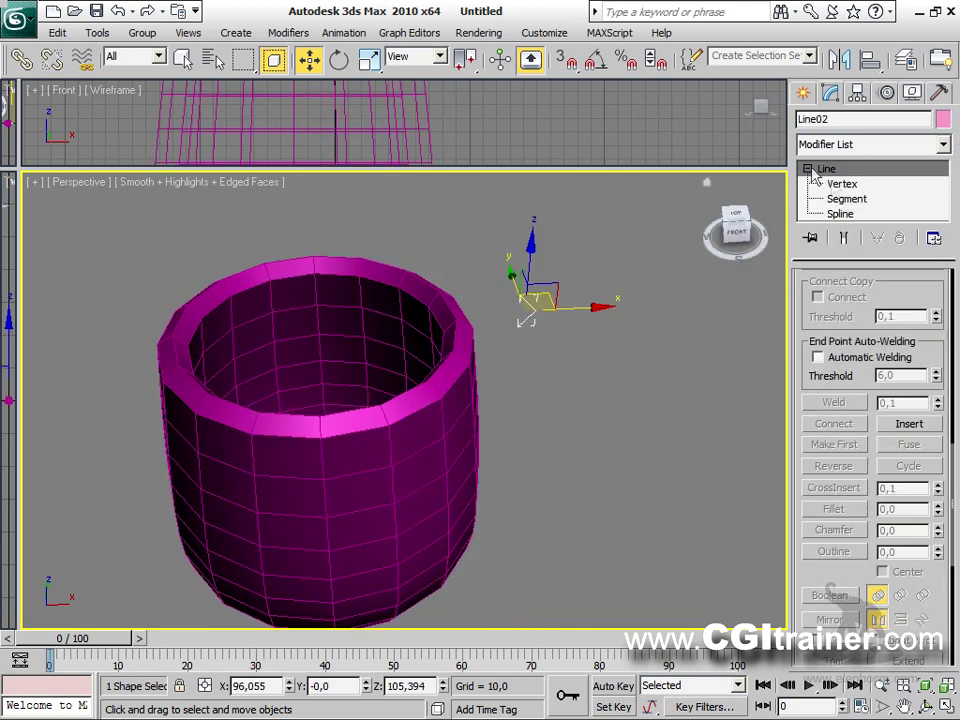
click(842, 184)
drag(565, 333, 525, 295)
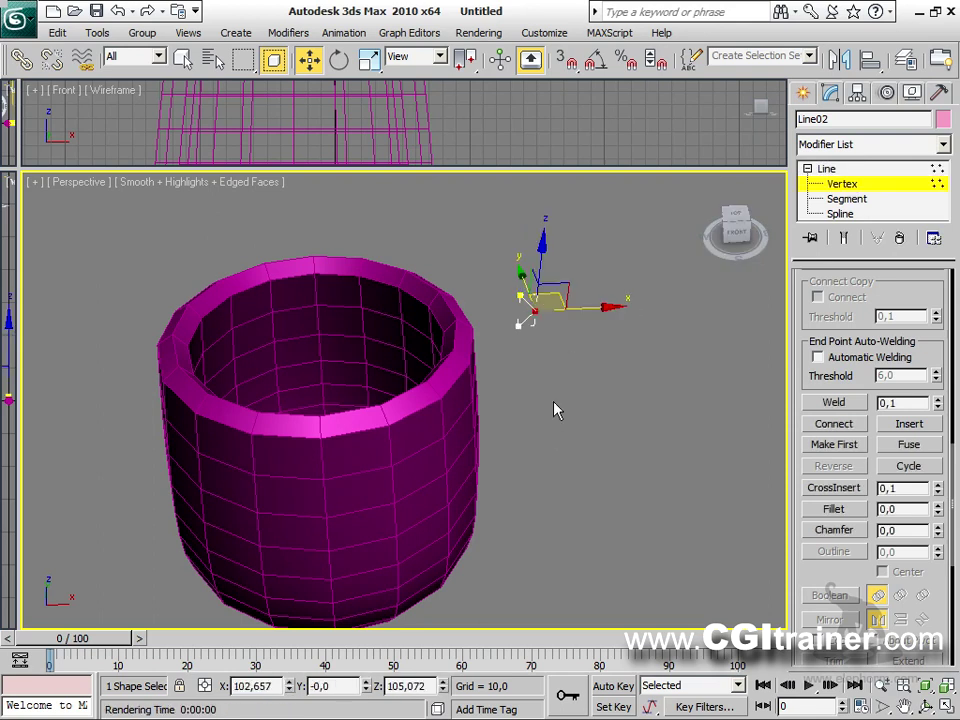
click(834, 509)
click(938, 505)
drag(938, 510, 938, 495)
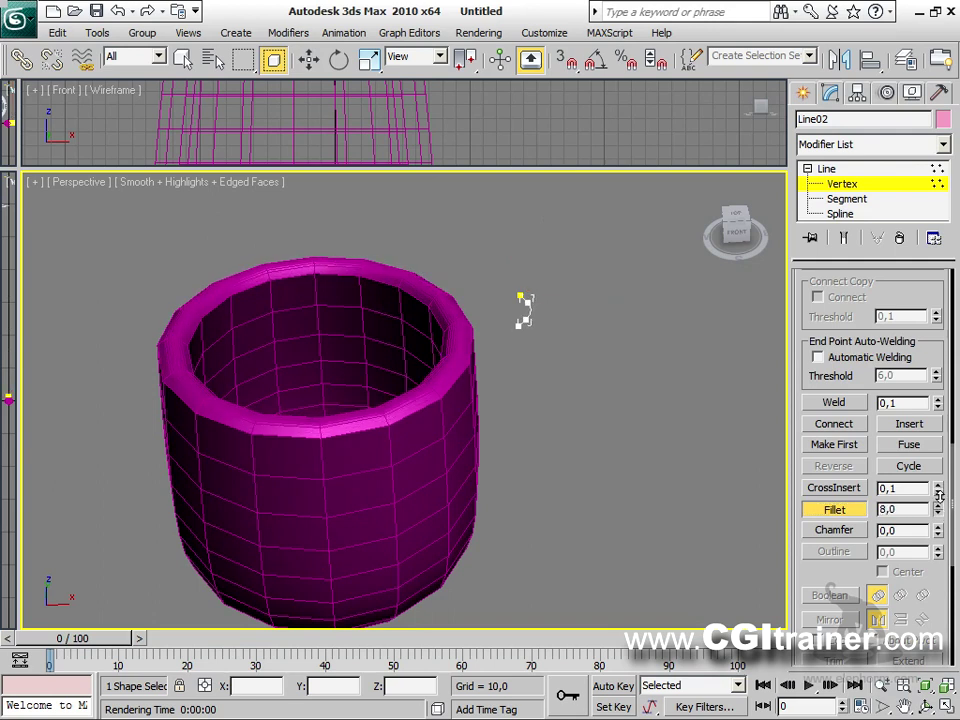
right_click(476, 397)
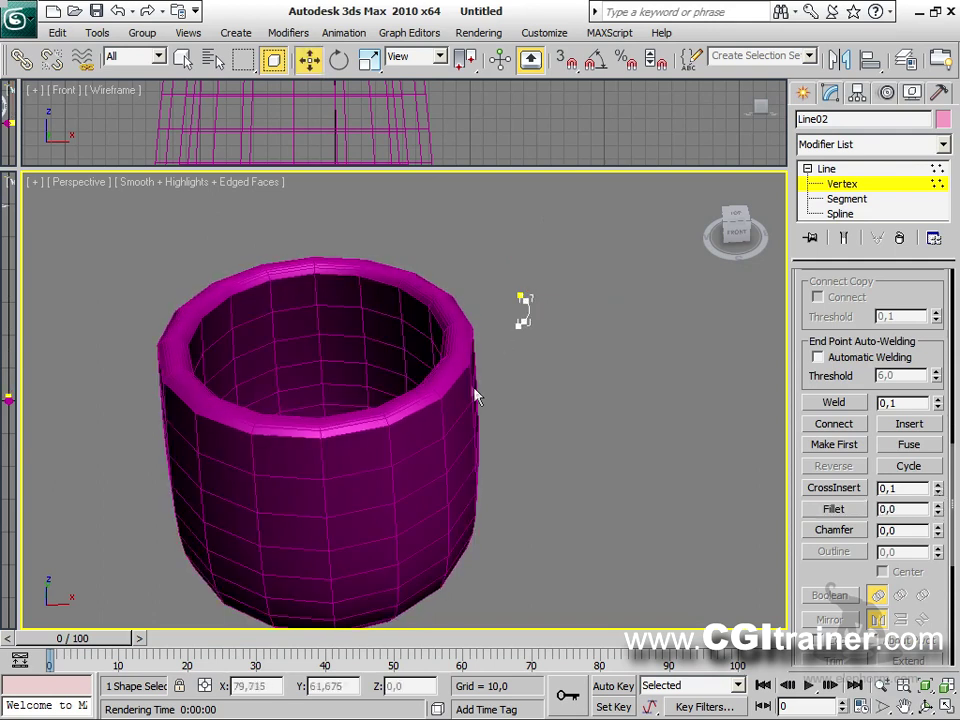
click(826, 169)
Step: Set the bevel spline's interpolation steps to 4 and select the cup to inspect its rounded rim
click(380, 489)
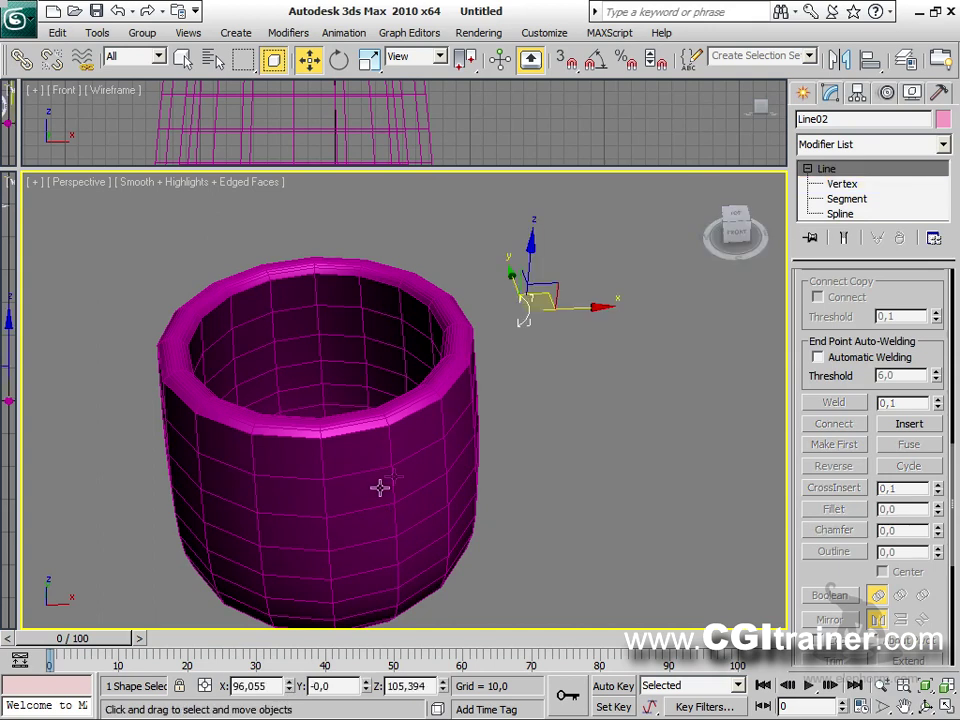
click(525, 312)
scroll(917, 285, up, 5)
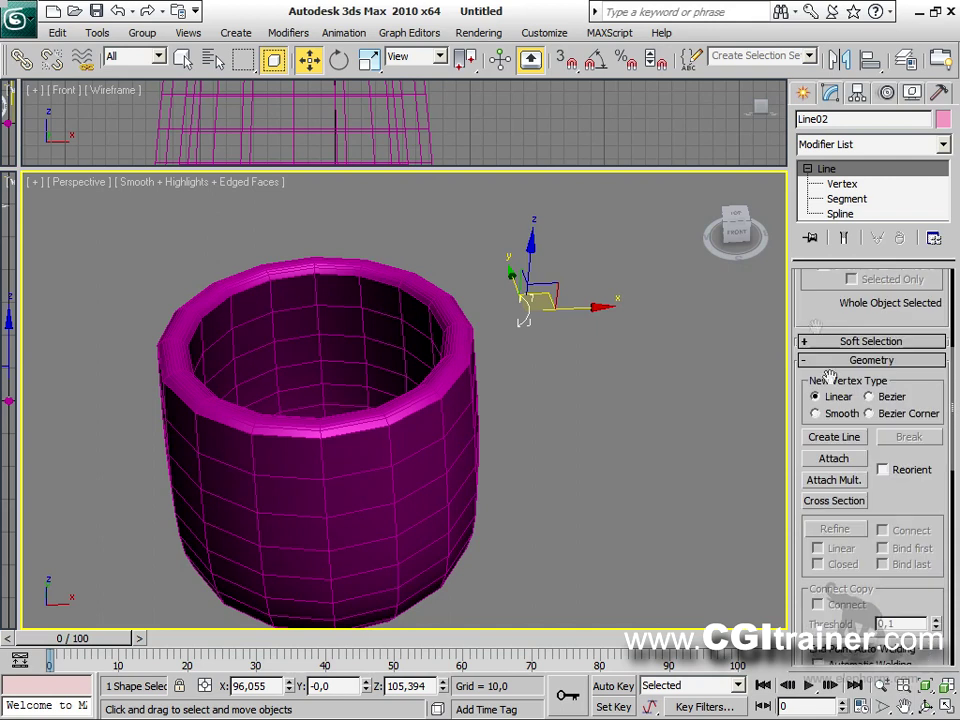
scroll(807, 298, up, 3)
click(807, 295)
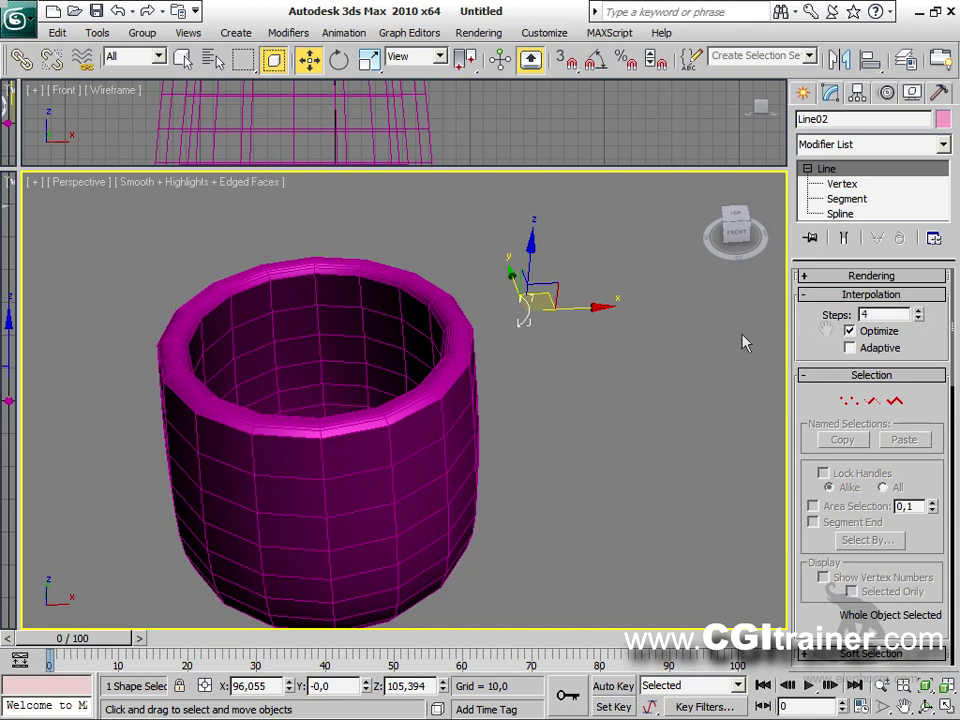
click(697, 354)
click(456, 360)
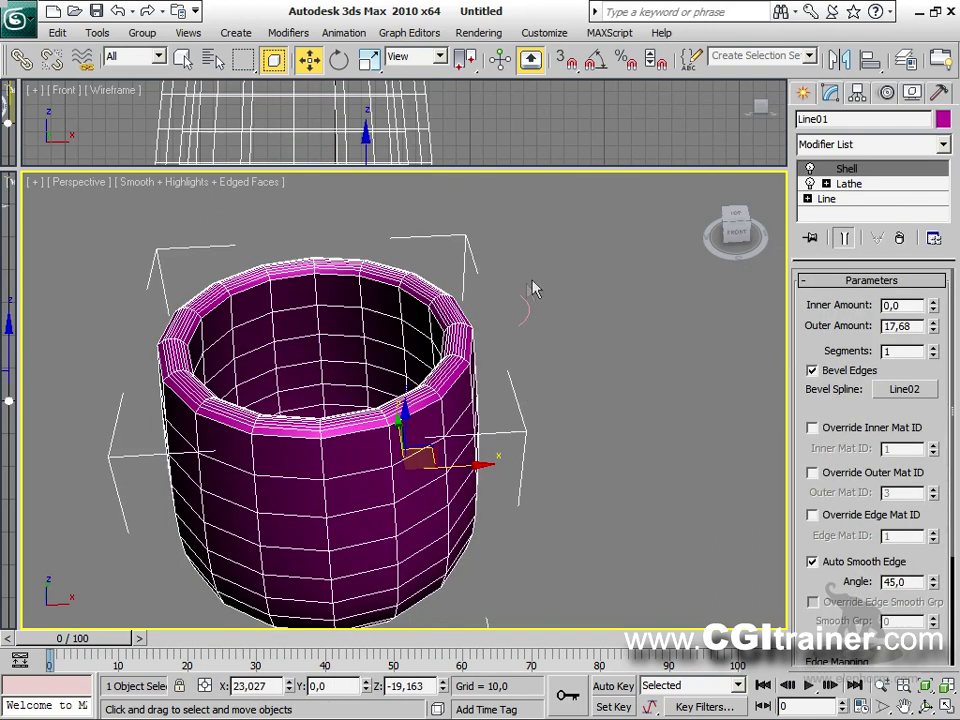
Step: Try rotating the bevel spline within its own plane beside the cup, and select the spline again
click(528, 308)
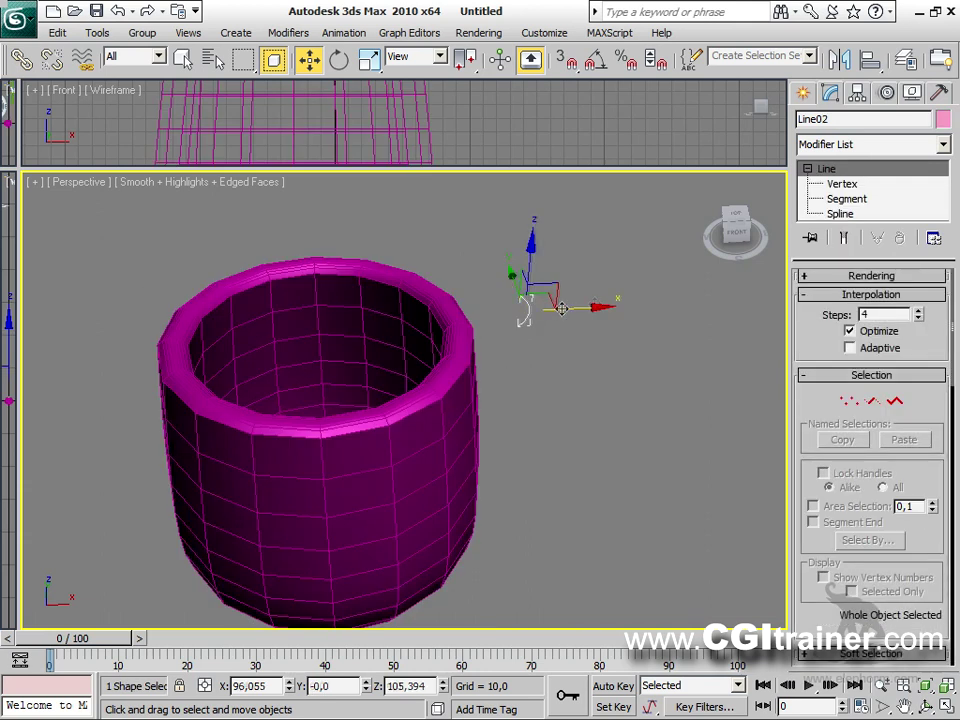
right_click(572, 296)
click(596, 330)
drag(521, 246, 484, 259)
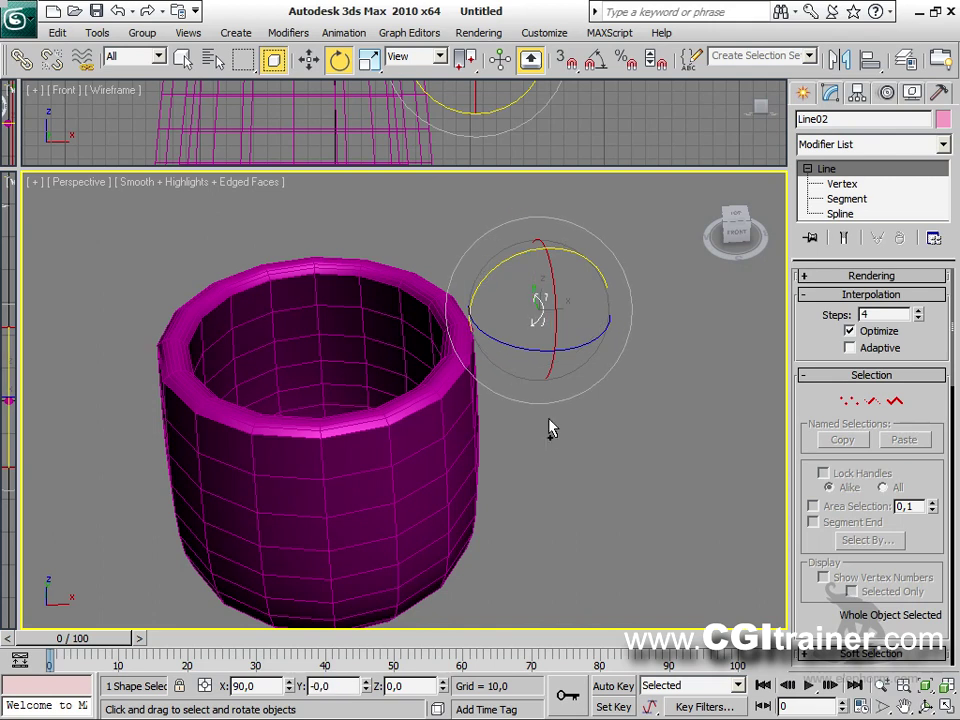
click(588, 415)
click(538, 302)
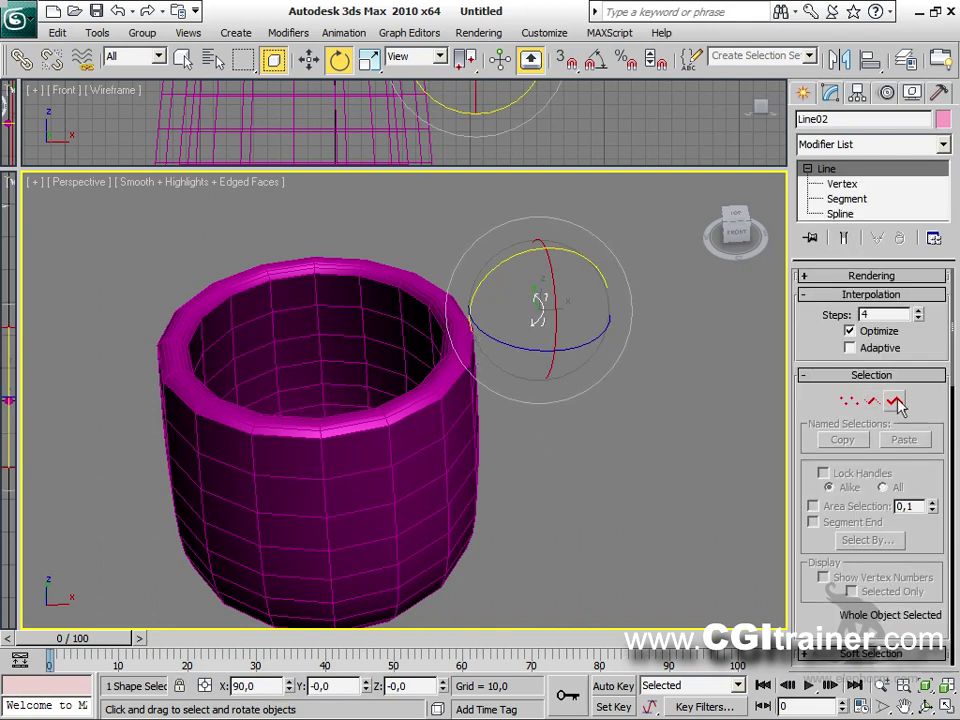
Step: Select the whole bevel curve at Spline sub-object level, and return to the object level
click(897, 402)
drag(624, 403, 498, 212)
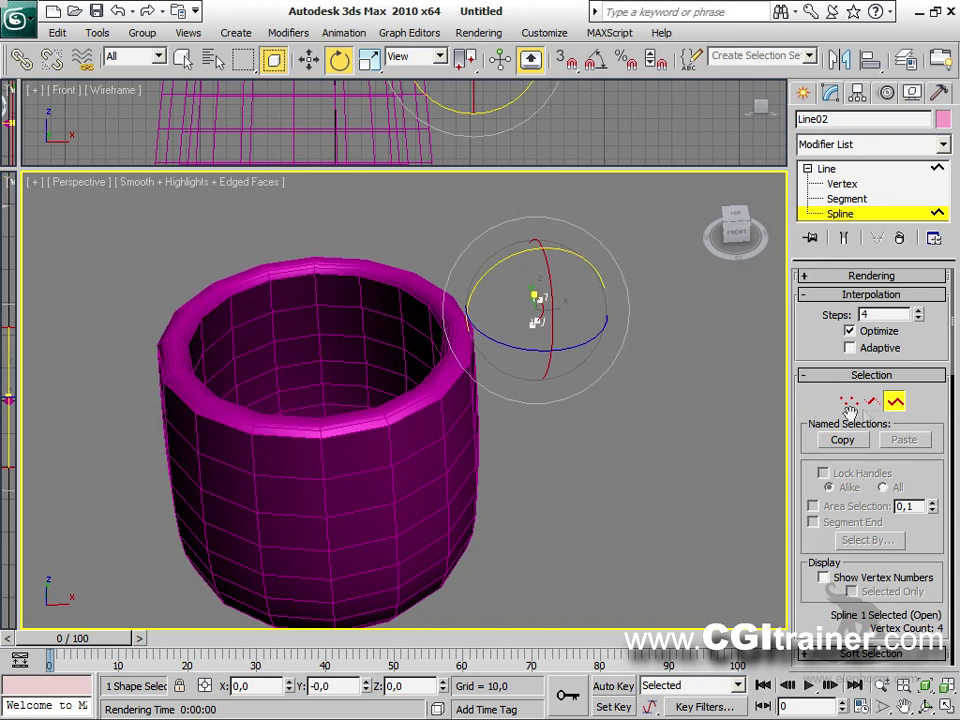
key(ctrl+b)
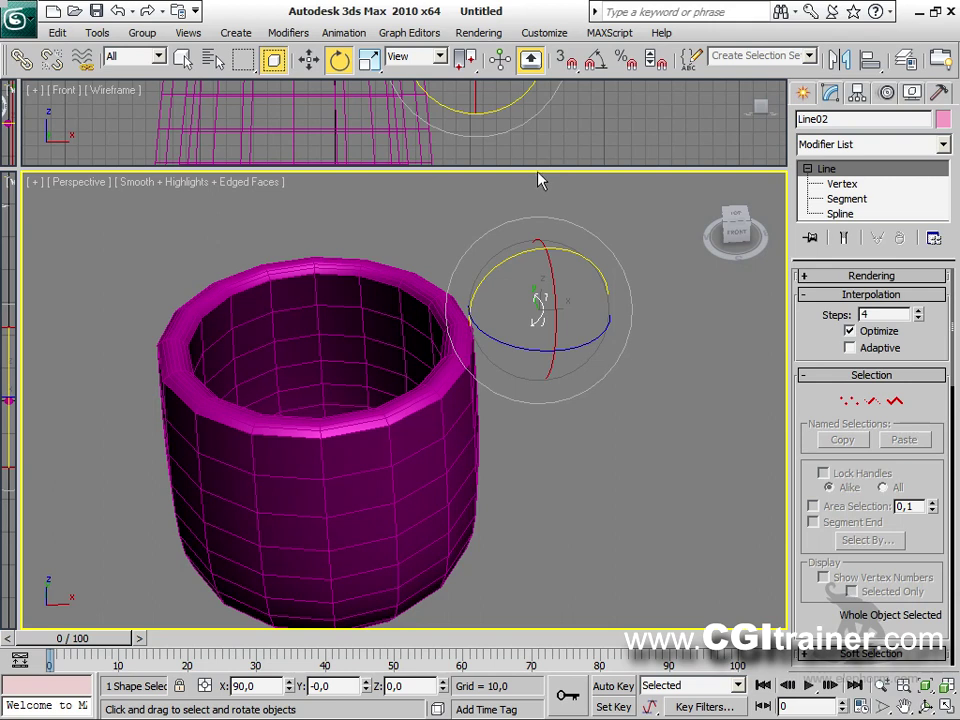
Step: Enlarge the Front viewport, frame the cup together with the bevel spline, and clear the selection
drag(536, 169, 555, 585)
middle_drag(553, 469, 590, 357)
click(590, 357)
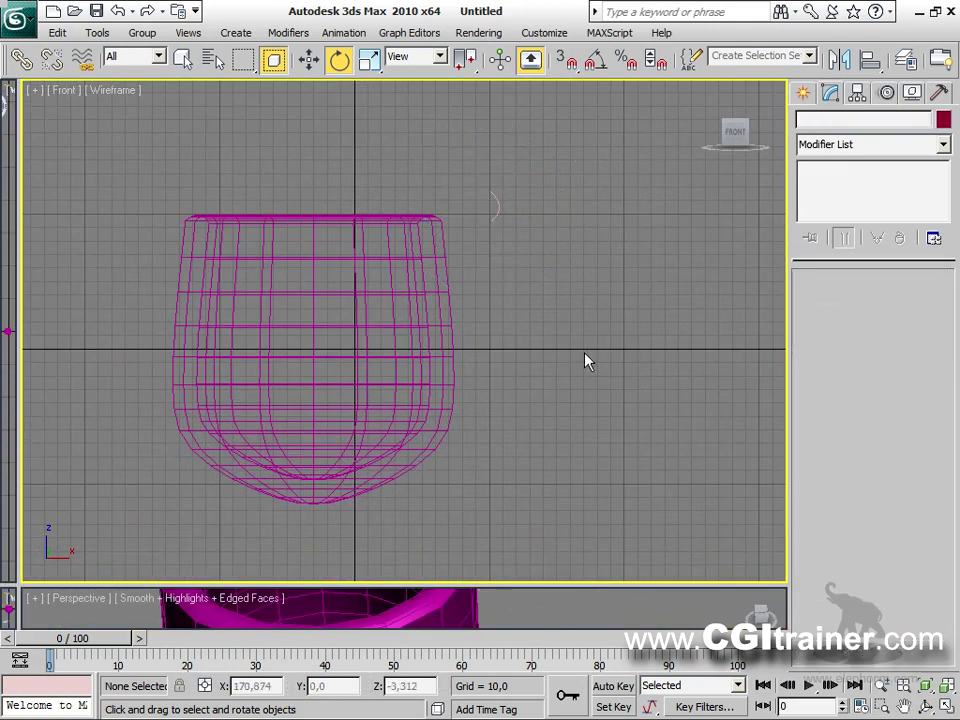
click(440, 216)
click(449, 275)
click(453, 362)
click(341, 505)
right_click(341, 505)
click(472, 160)
click(499, 200)
click(468, 238)
right_click(468, 238)
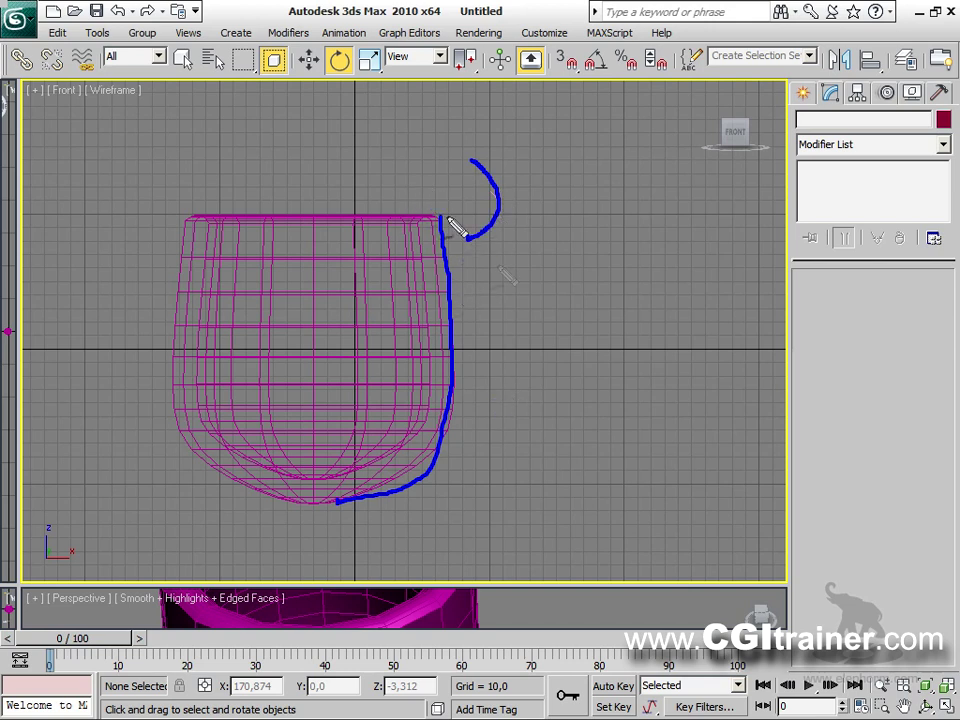
key(Escape)
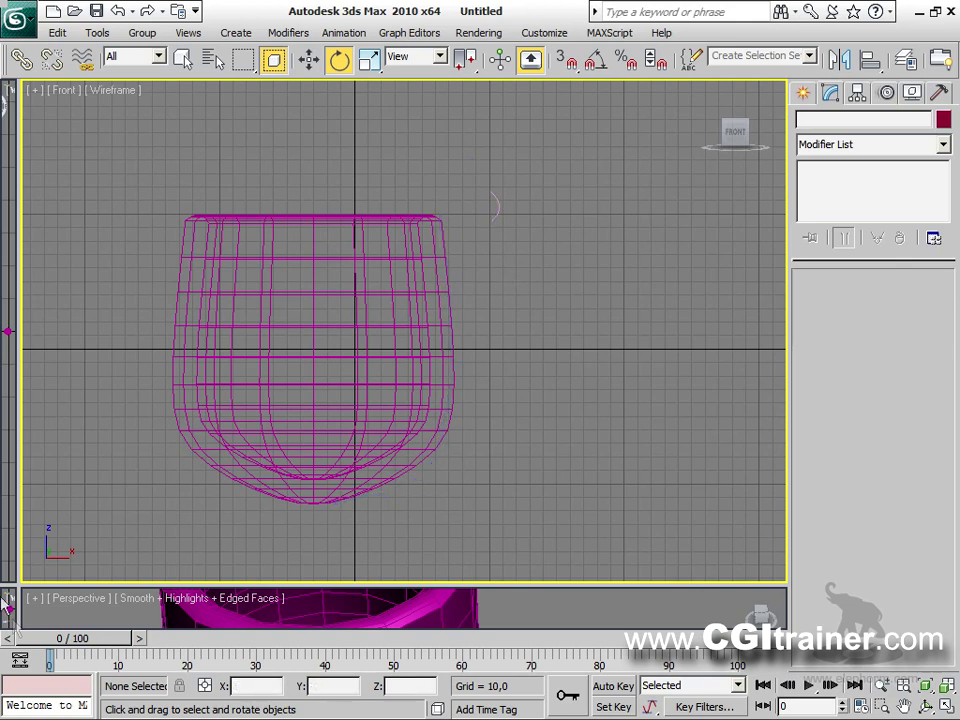
Step: Enlarge the Perspective viewport again and select the cup to show its lower Shell parameters
drag(20, 575, 64, 97)
click(443, 337)
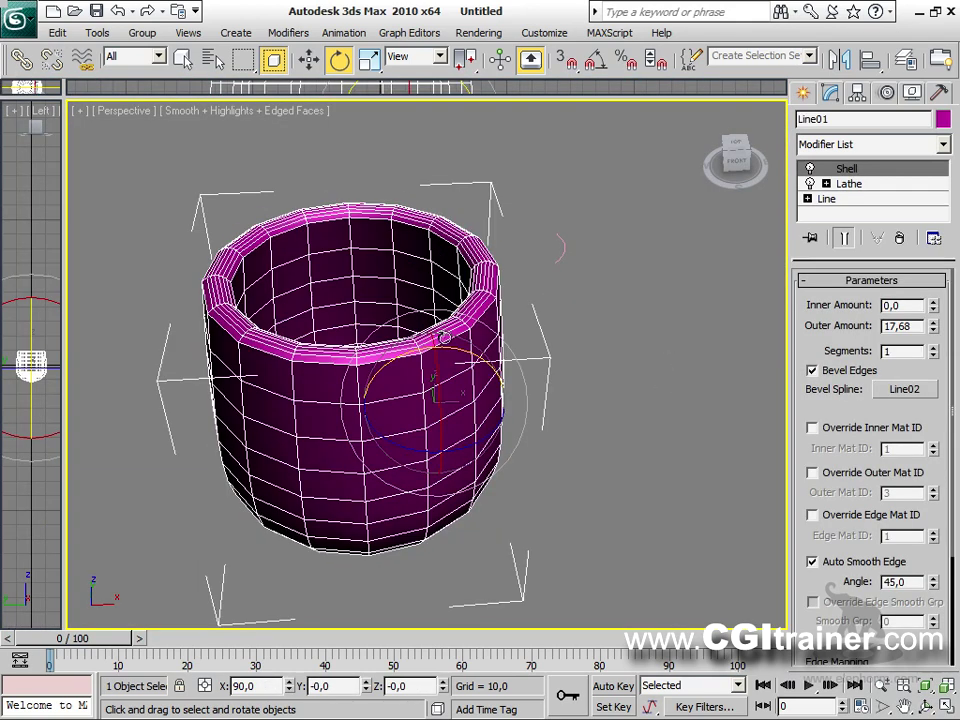
scroll(866, 515, down, 5)
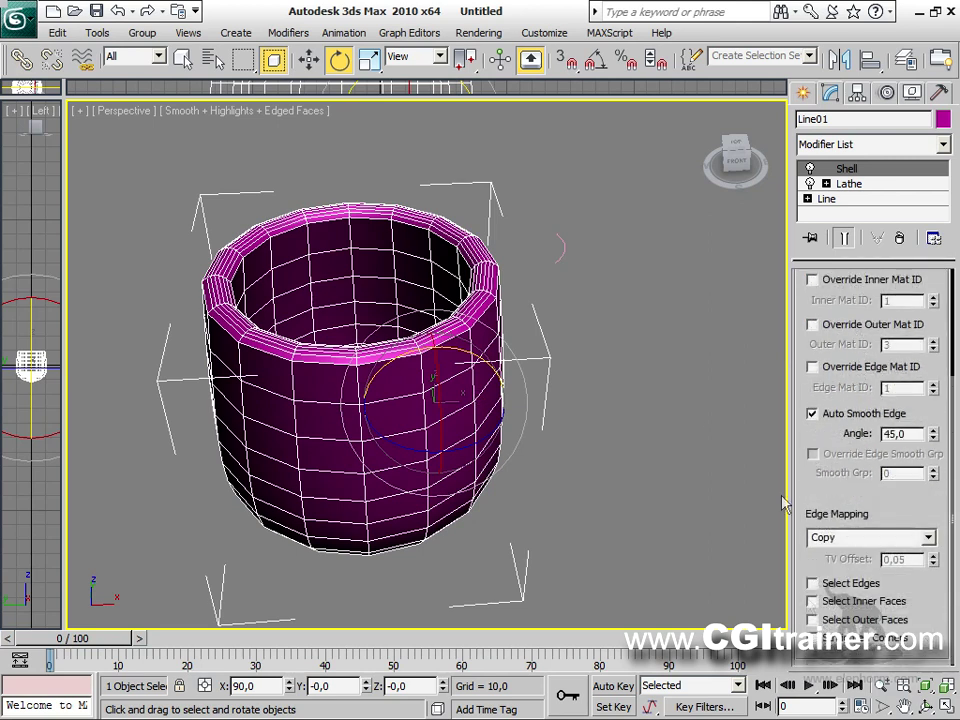
Step: Toggle the Shell's Select Edges, Select Inner Faces, Select Outer Faces and Straighten Corners options on and off to compare their effects
click(860, 588)
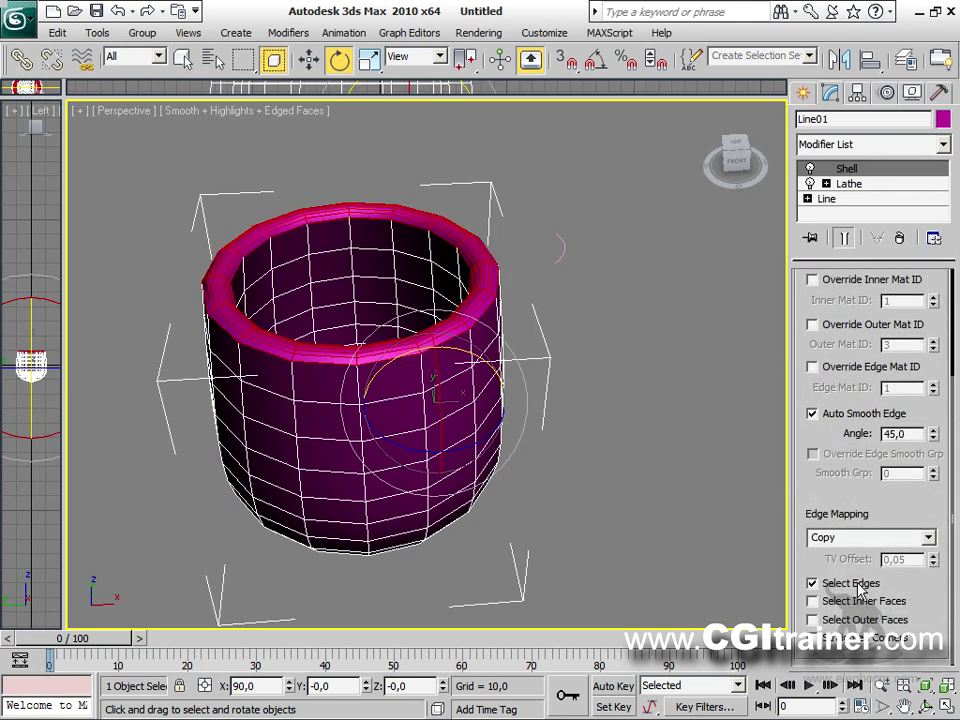
click(858, 588)
click(858, 588)
click(858, 588)
click(860, 603)
click(862, 606)
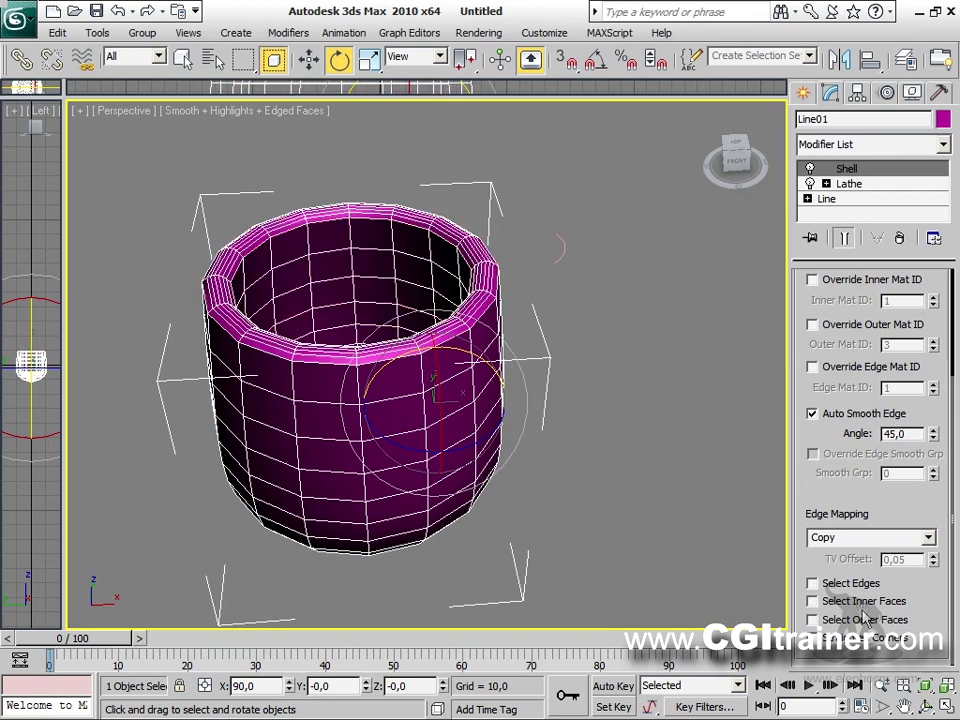
click(862, 621)
click(862, 621)
click(857, 650)
click(857, 650)
Step: Toggle the Shell's Override Inner Mat ID option on and off
drag(799, 324, 799, 366)
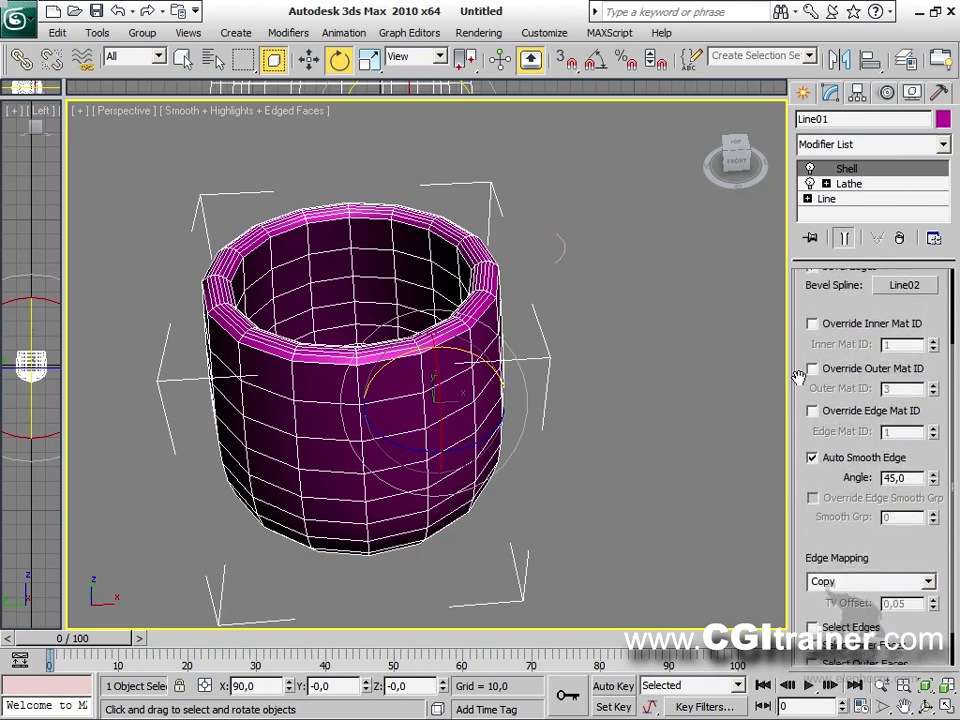
click(814, 321)
click(814, 321)
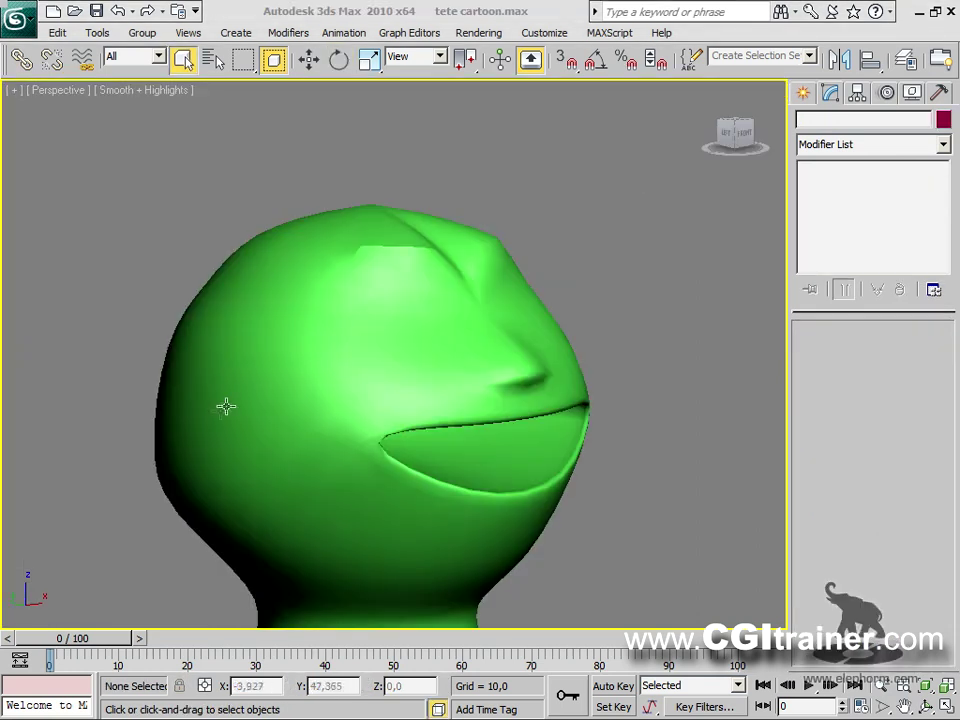
Step: Select the green cartoon head and turn off its NURMS smoothing to show the low-poly cage
click(484, 334)
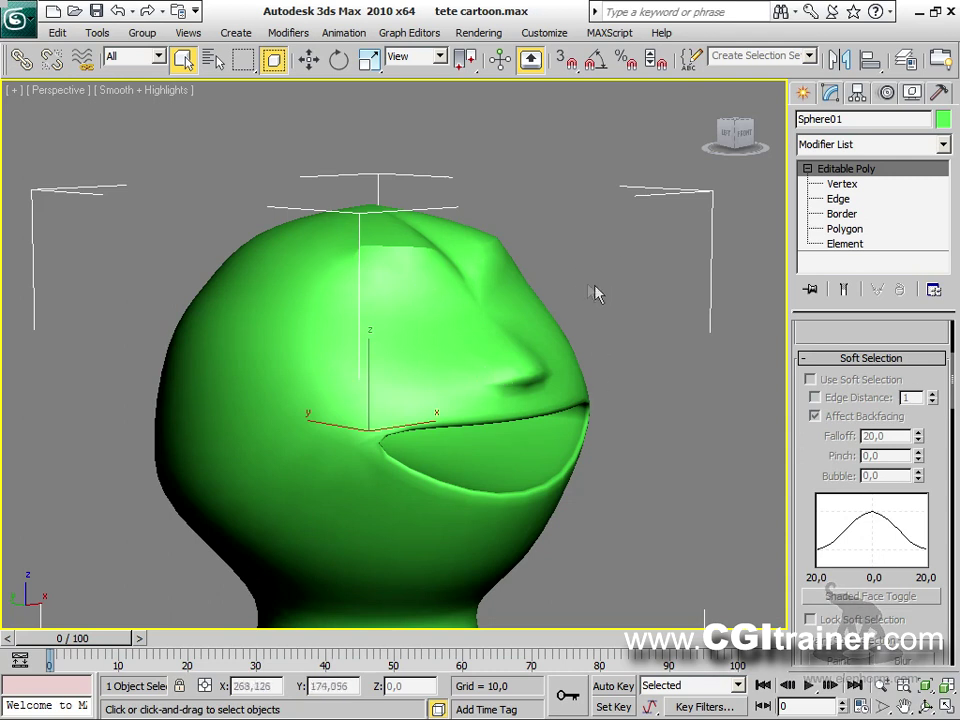
right_click(413, 331)
click(369, 130)
right_click(290, 548)
click(255, 333)
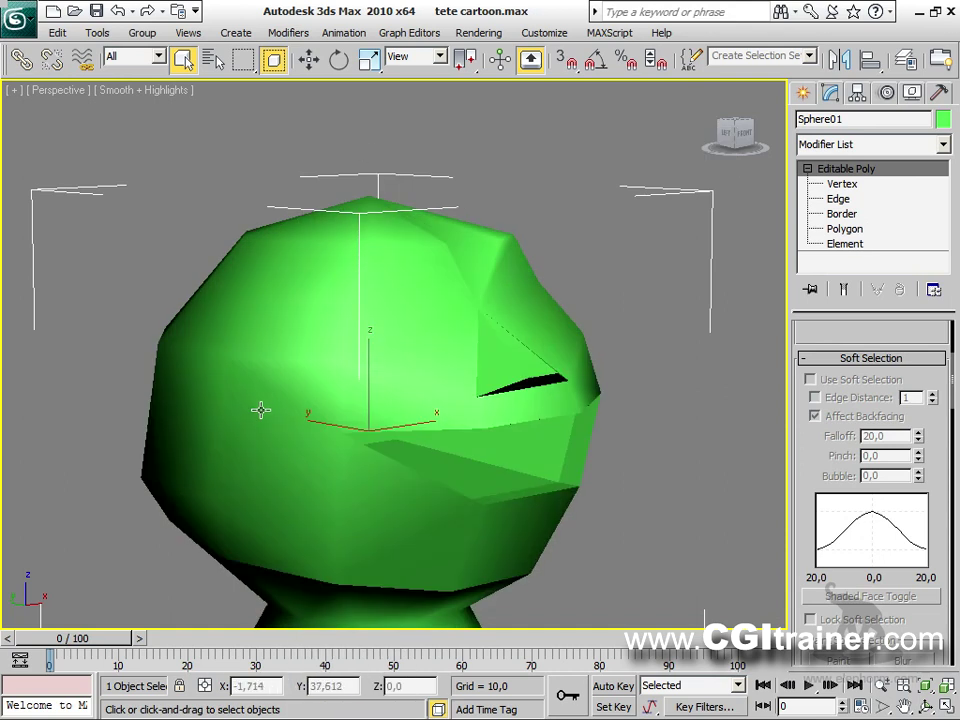
Step: Display edged faces and select the head's polygons around the eyes, from the temple across the brow to the opposite side of the face
click(843, 228)
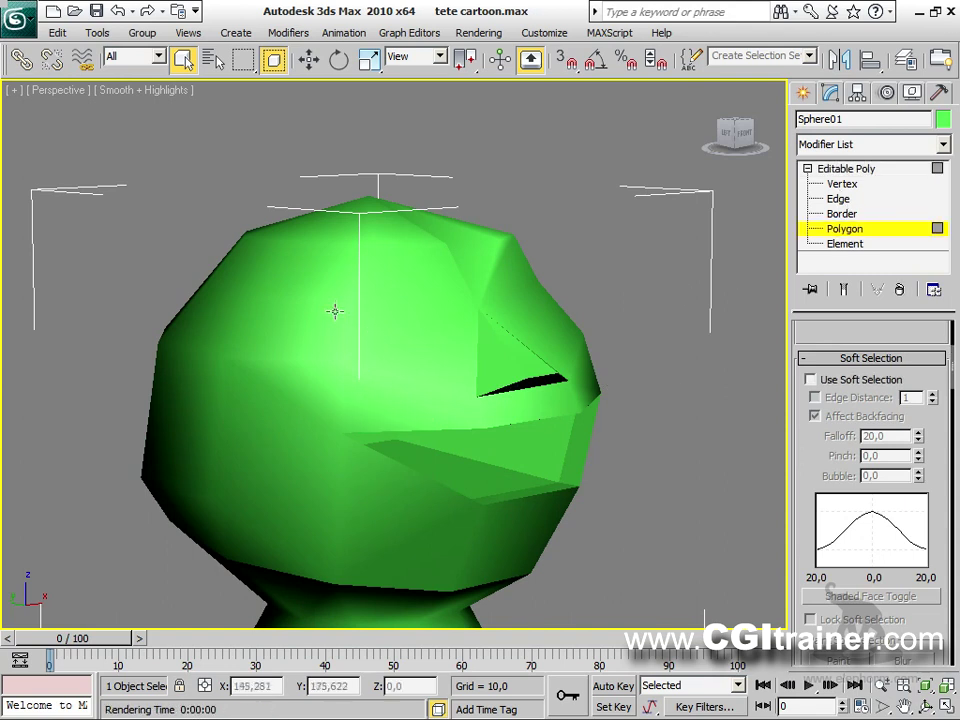
key(F4)
click(540, 325)
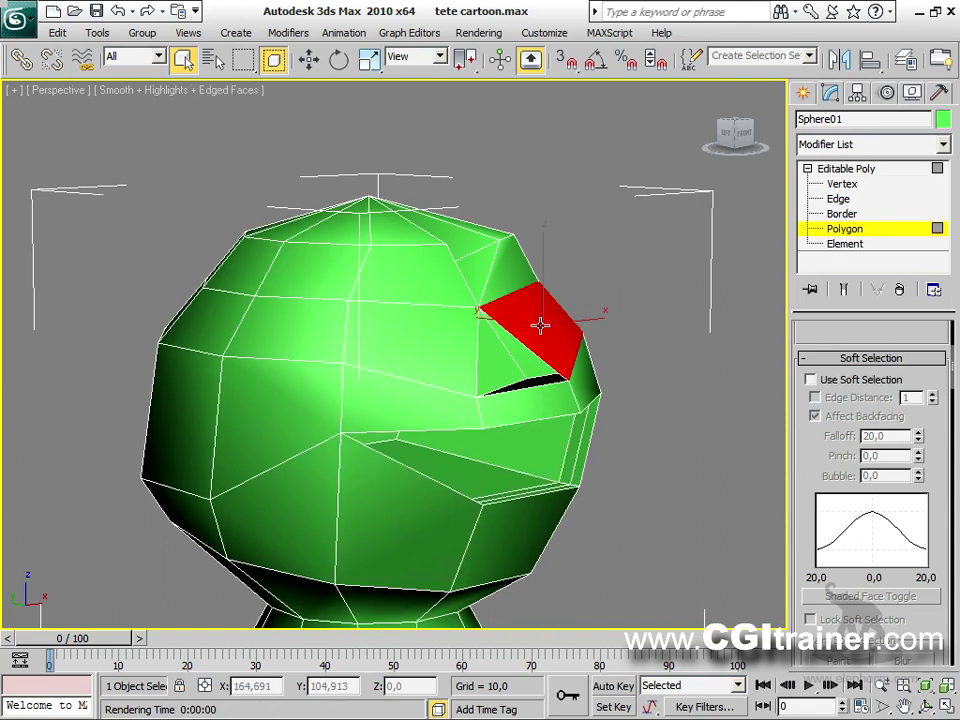
ctrl+click(430, 340)
alt+middle_drag(431, 339, 320, 308)
alt+middle_drag(365, 262, 483, 388)
ctrl+click(506, 285)
alt+middle_drag(589, 369, 680, 336)
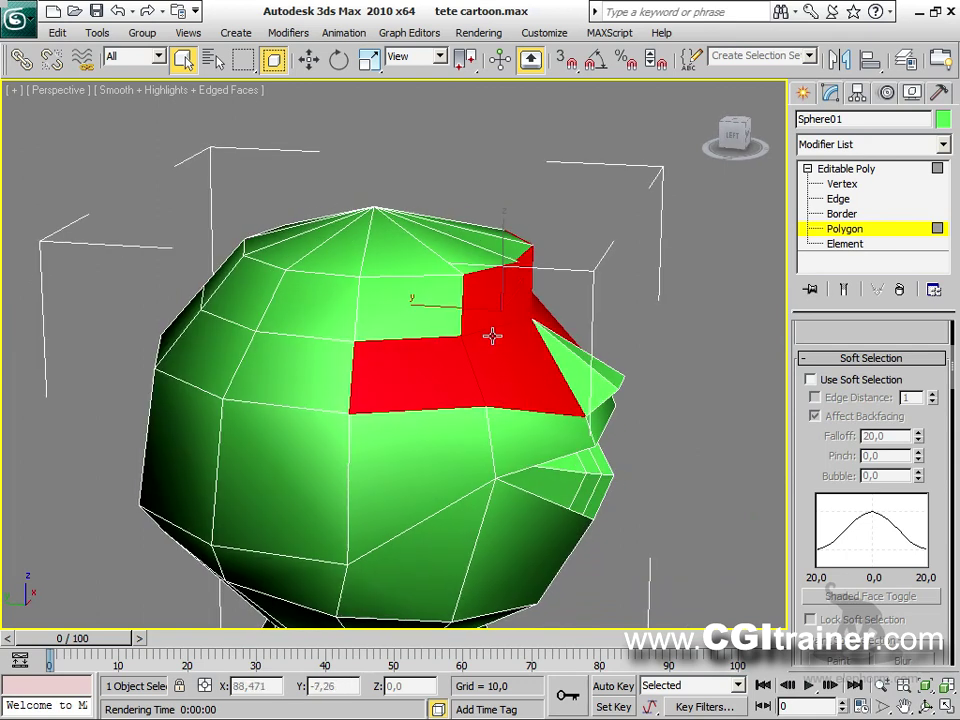
Step: Clone the selected eye-band polygons forward along Y as a separate object named masque
key(w)
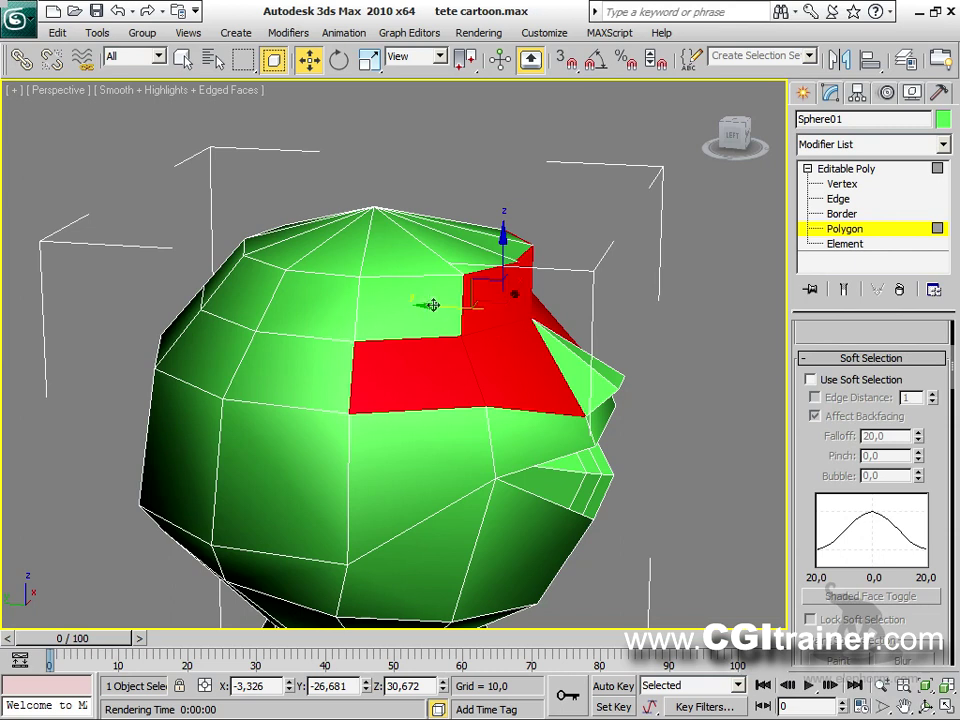
mouse_move(435, 302)
mouse_down()
mouse_move(586, 293)
mouse_move(505, 294)
mouse_up()
click(392, 355)
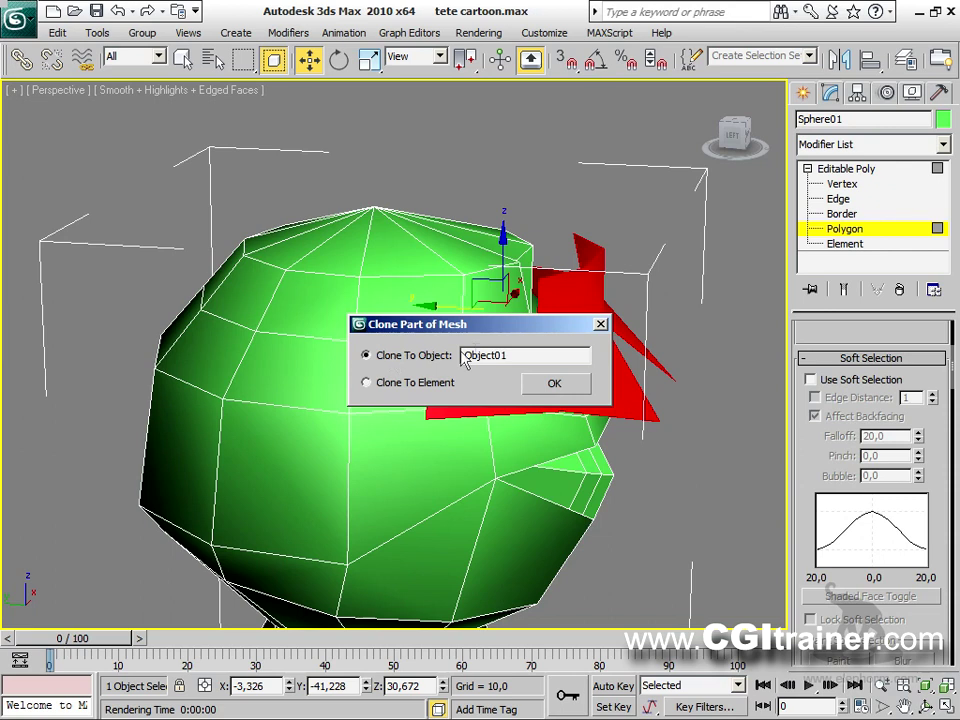
drag(511, 353, 425, 357)
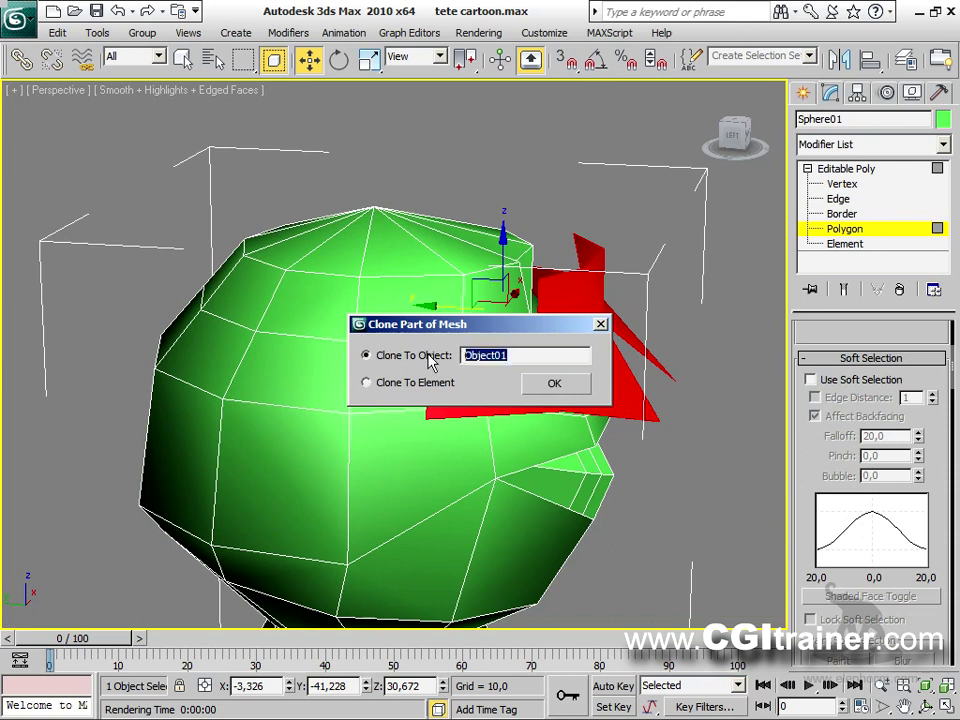
text(masque)
key(Return)
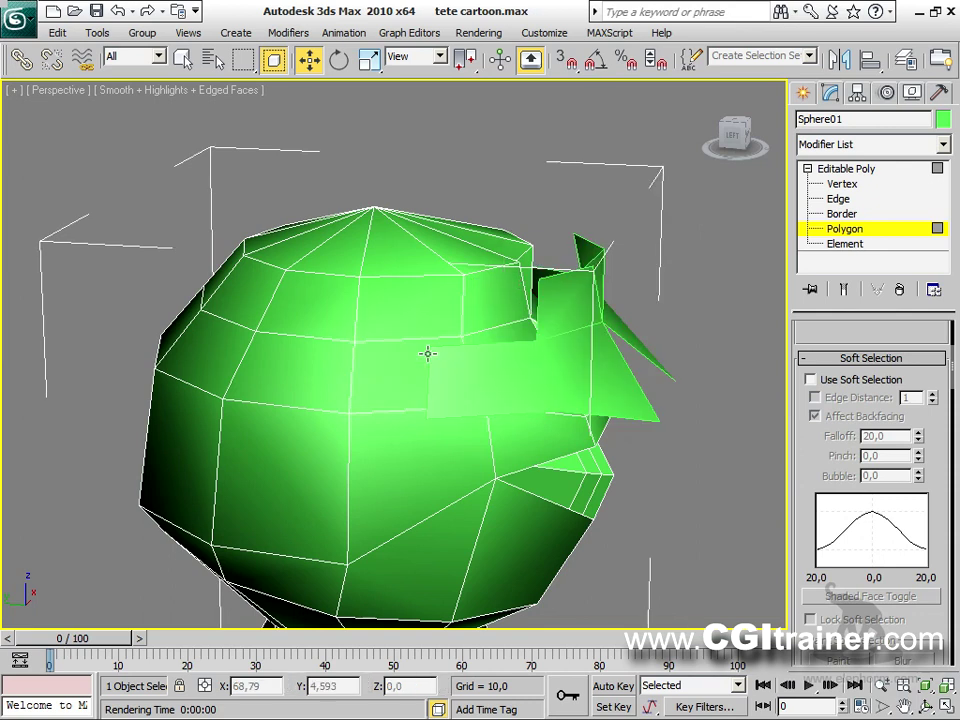
Step: Leave polygon editing on the head and turn on NURMS smoothing for it
click(857, 170)
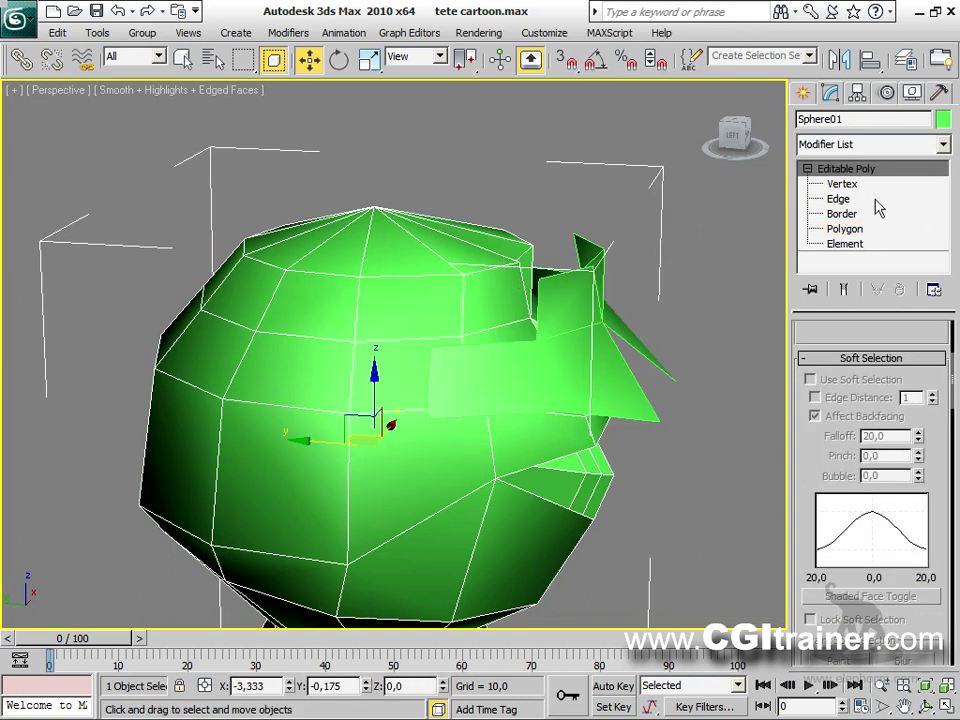
right_click(303, 341)
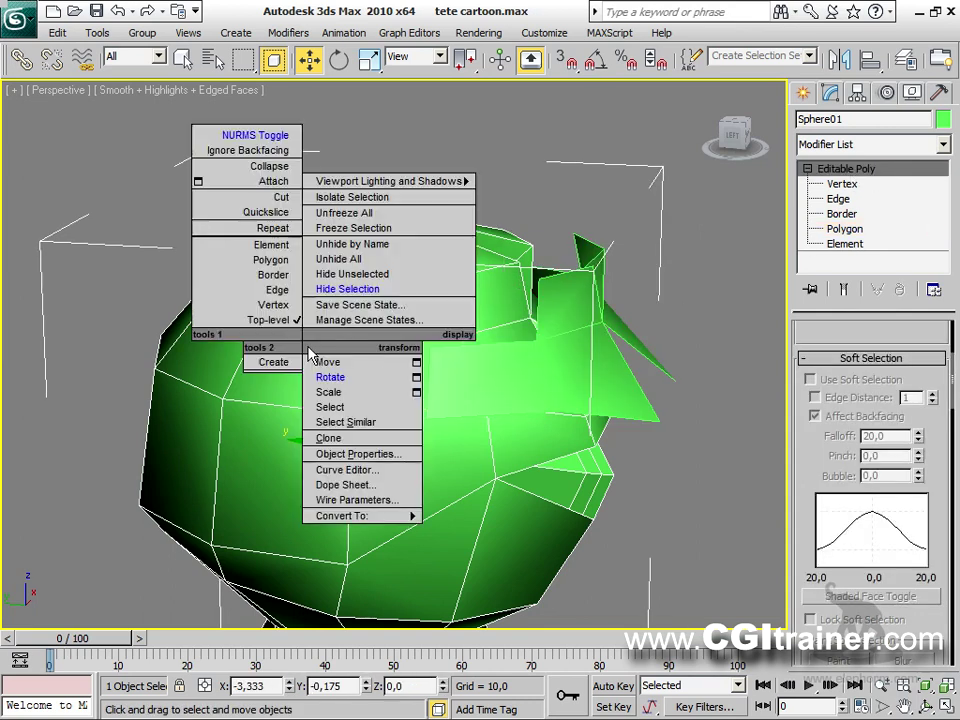
click(282, 137)
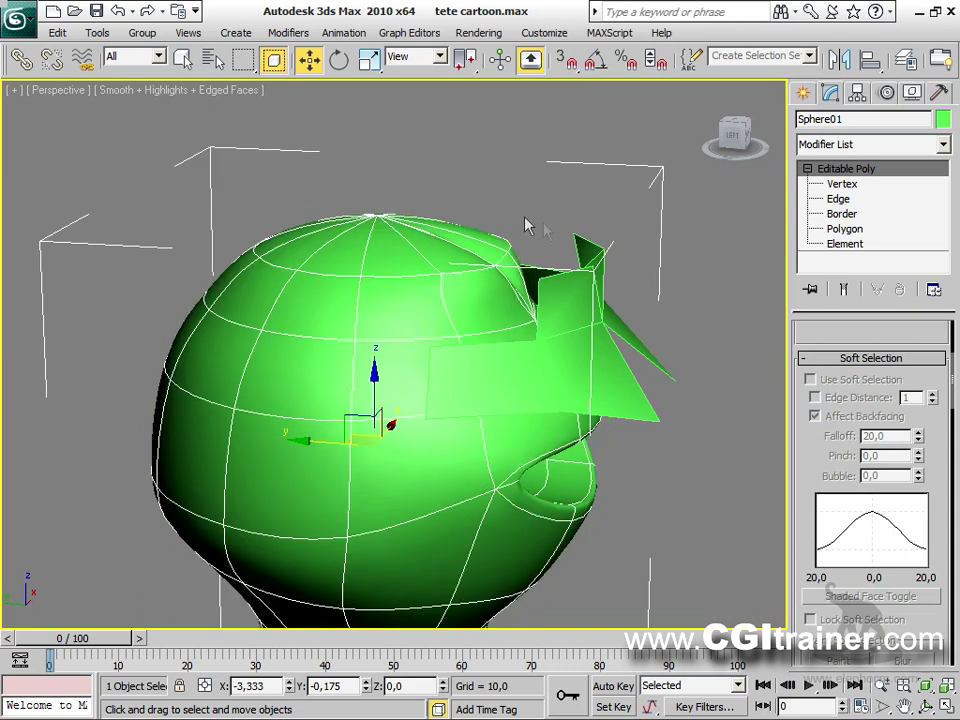
Step: Add a Shell modifier to the masque object with an inner amount of 2,08 and an outer amount of 0
click(632, 349)
click(630, 342)
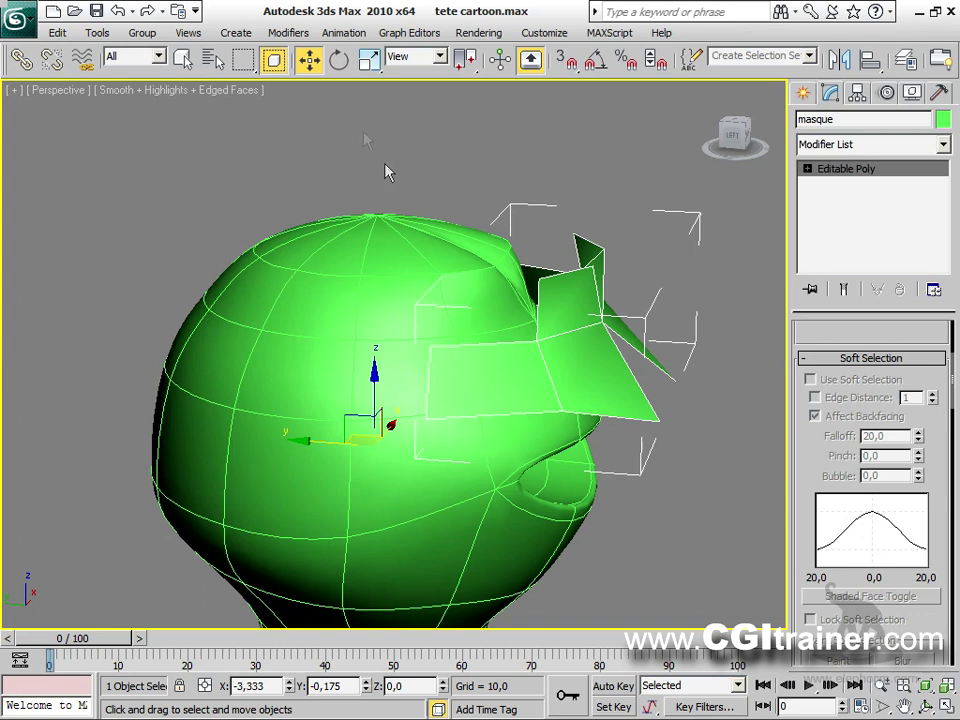
click(288, 32)
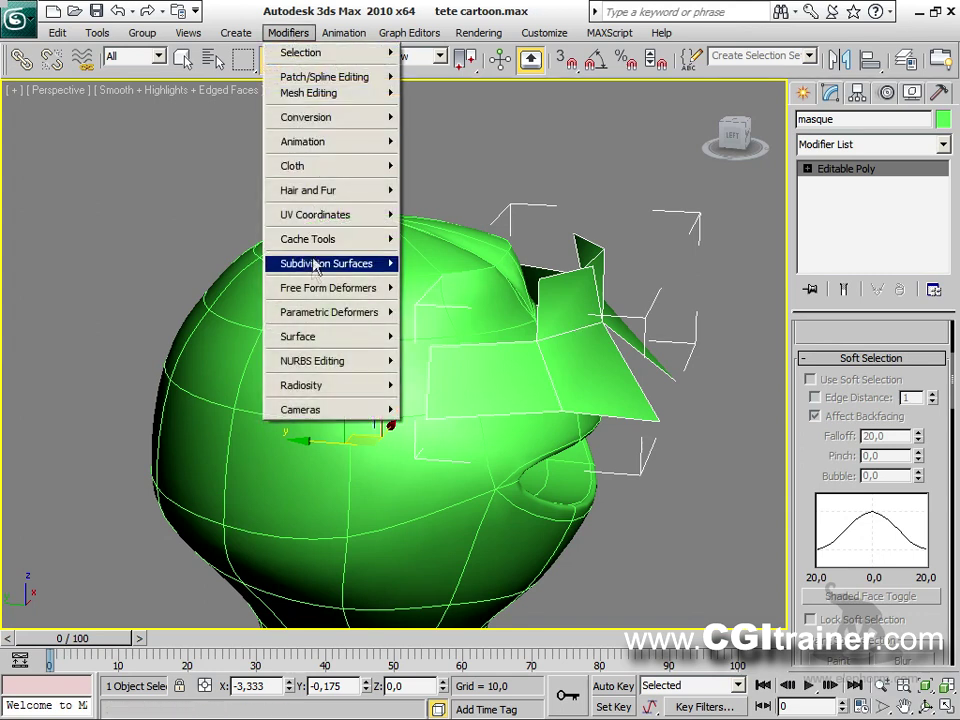
mouse_move(318, 313)
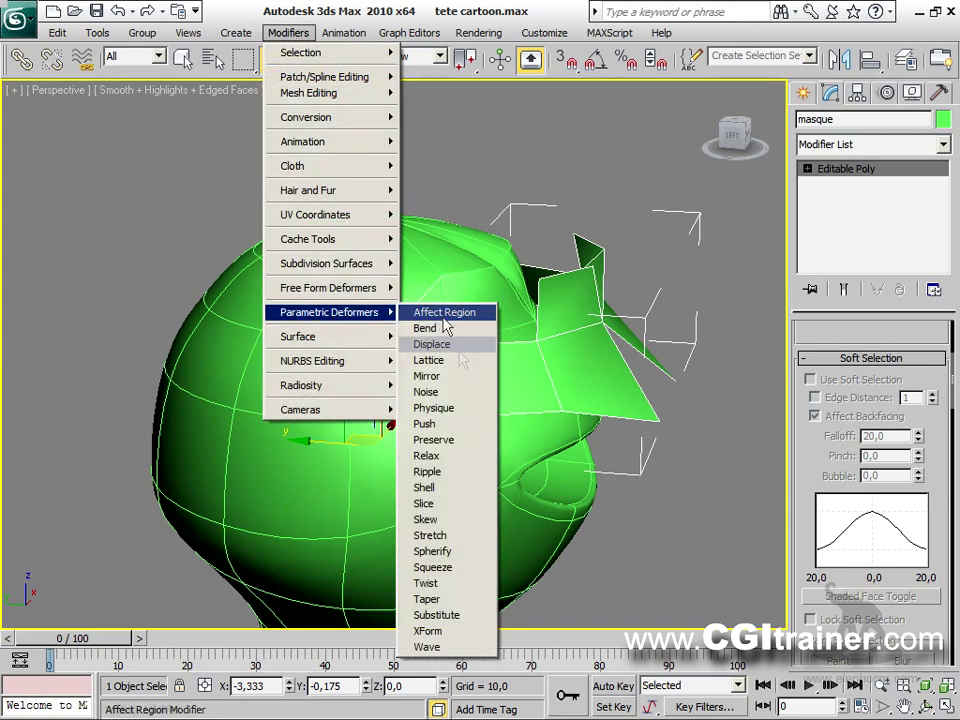
click(440, 487)
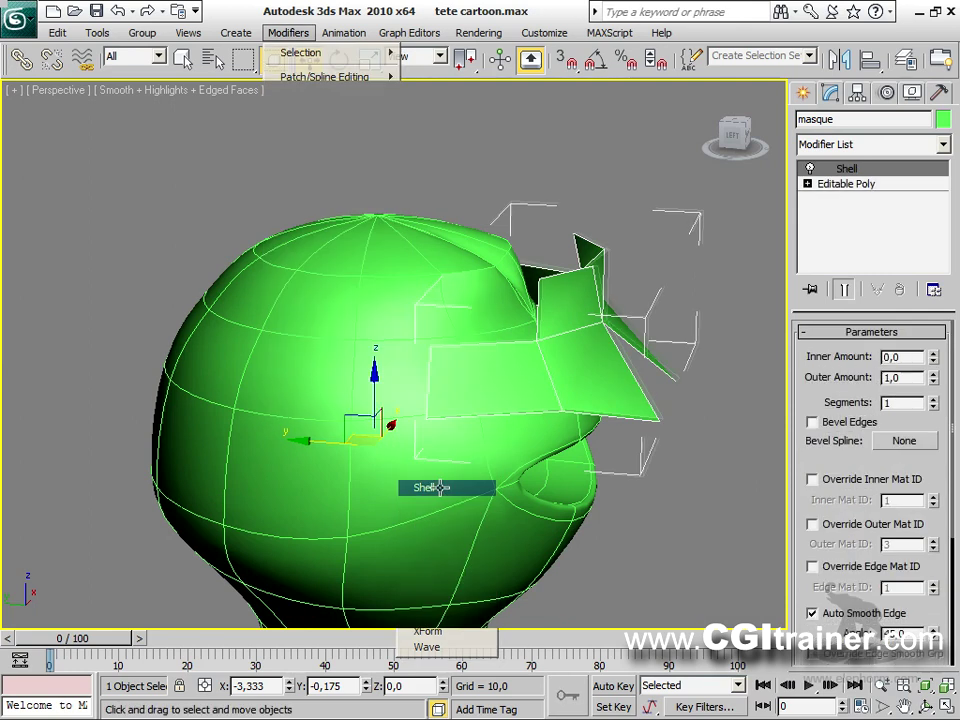
drag(932, 377, 914, 502)
drag(933, 357, 923, 160)
Step: Turn on NURMS smoothing for the mask's base Editable Poly and return to its Shell level
alt+middle_drag(485, 255, 612, 316)
click(876, 186)
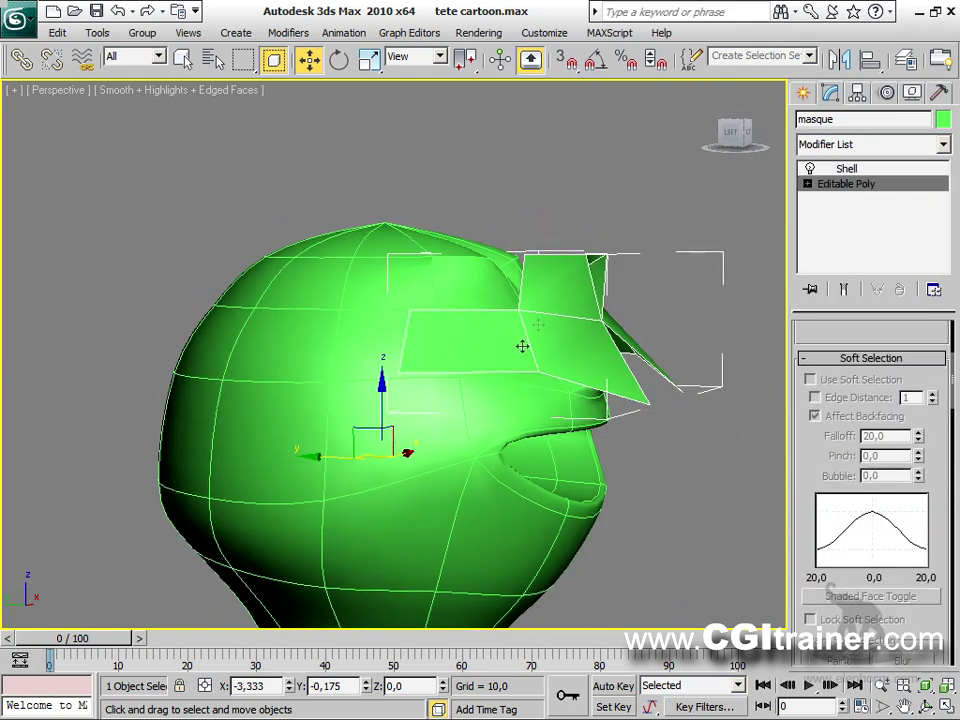
right_click(533, 319)
click(505, 119)
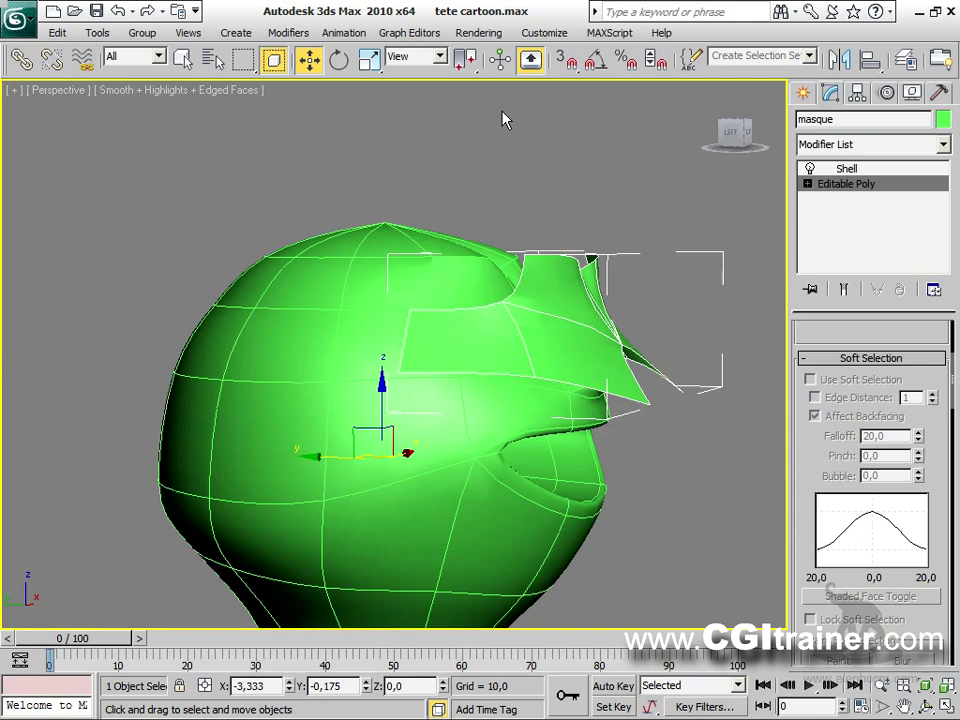
alt+middle_drag(621, 344, 620, 370)
click(868, 170)
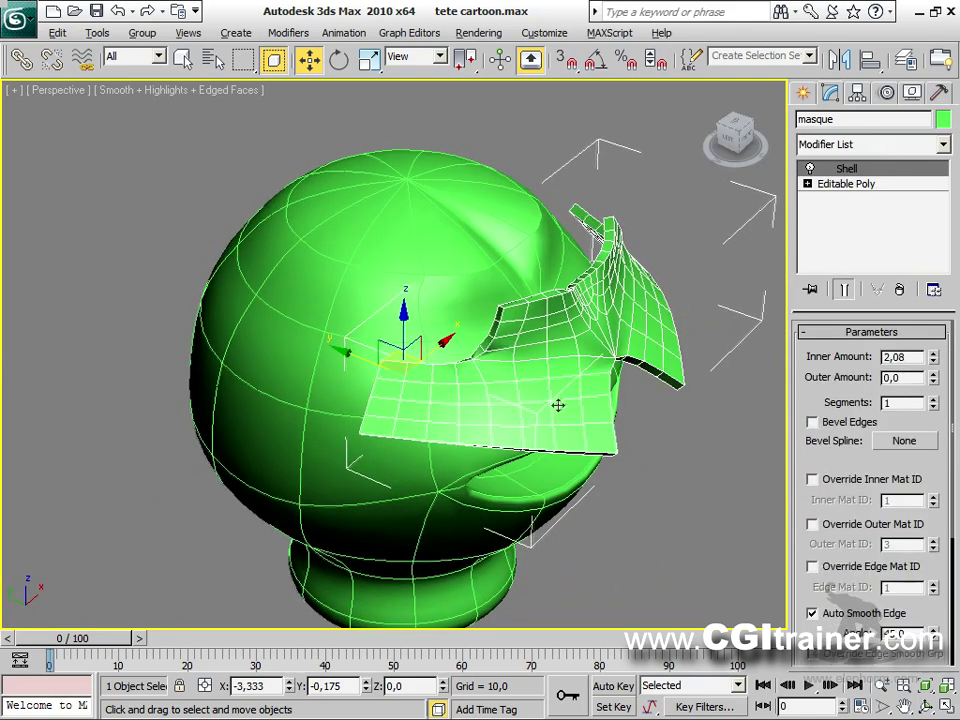
Step: Hide the edged faces in the viewport and set the mask's object color to black
scroll(559, 386, up, 3)
scroll(559, 386, down, 3)
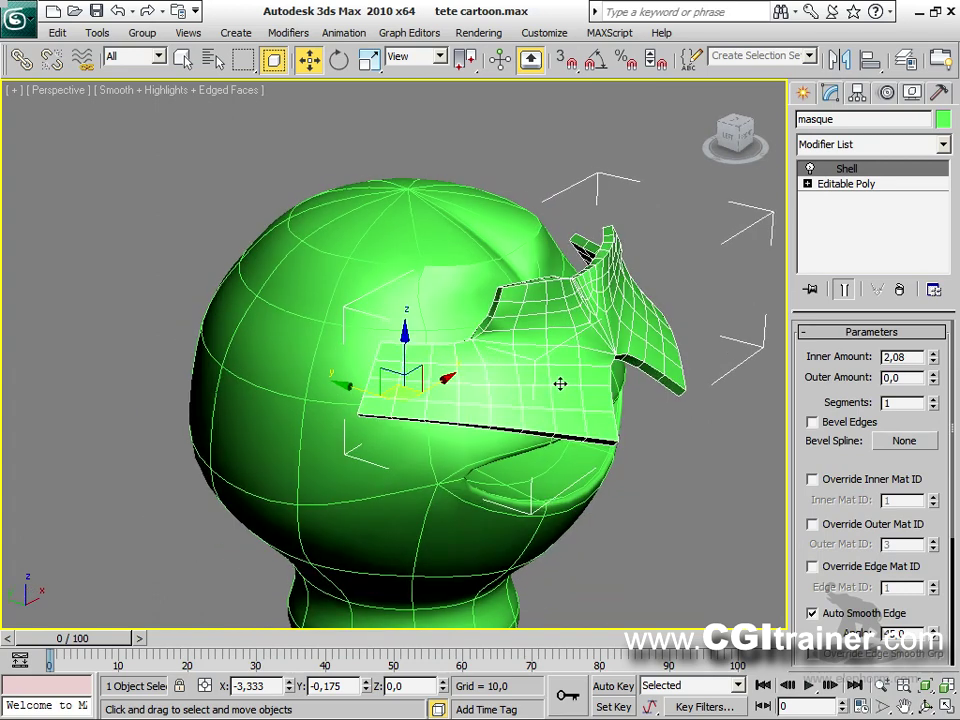
key(F4)
alt+middle_drag(632, 470, 678, 452)
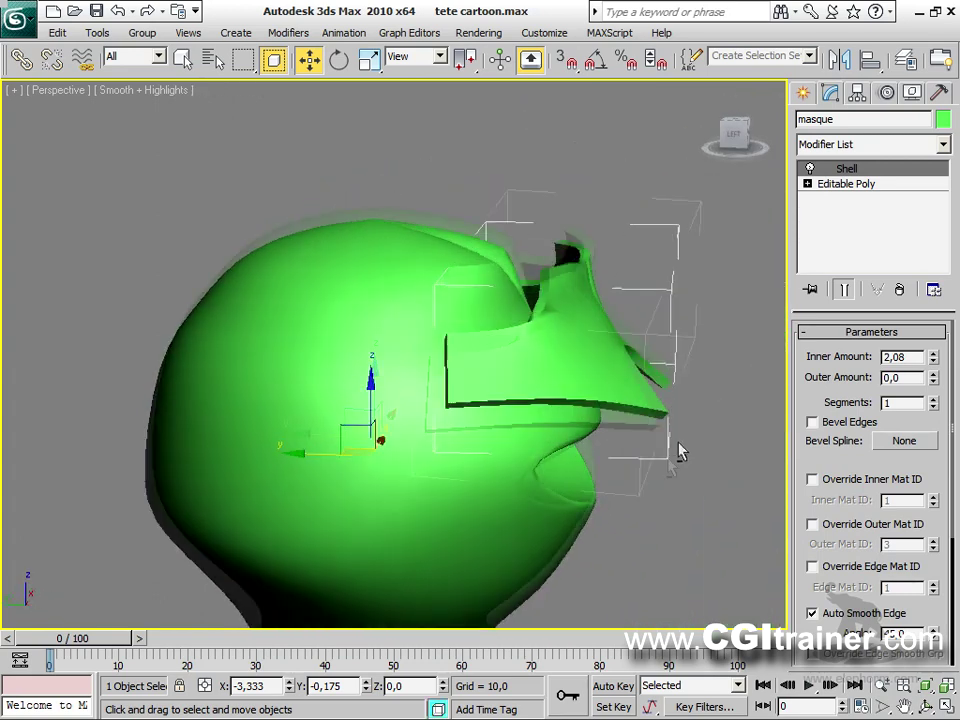
click(943, 120)
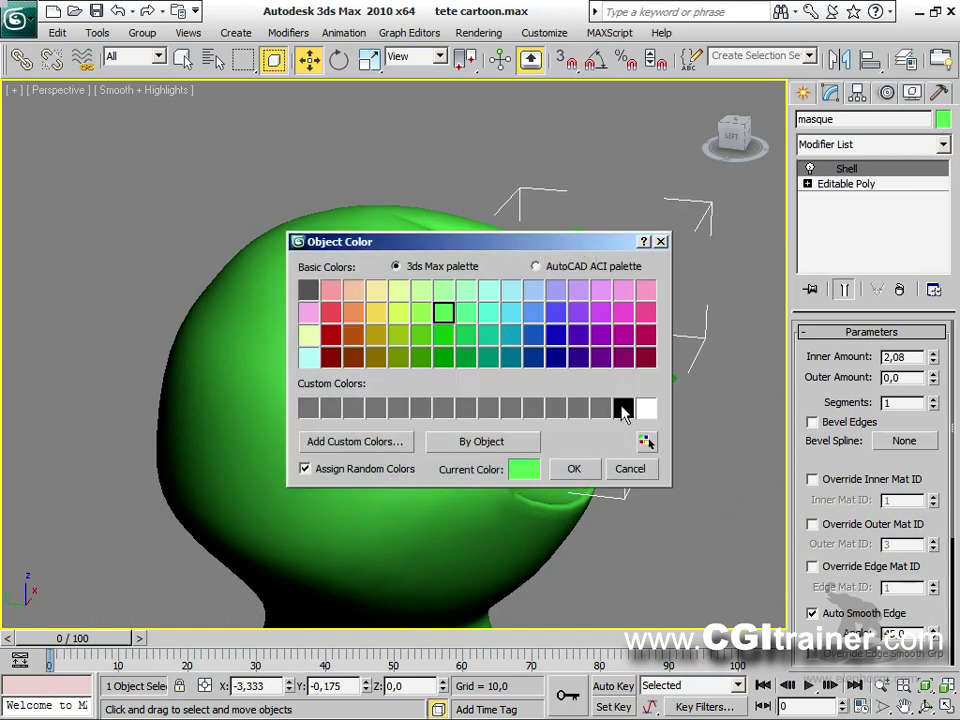
click(568, 469)
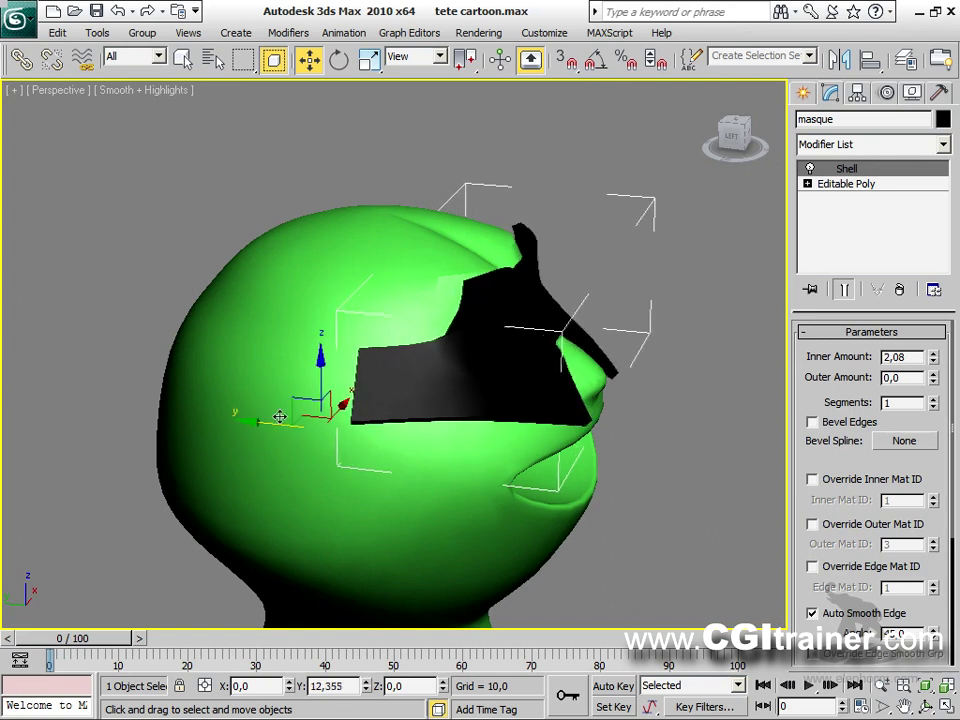
Step: Move the mask along the Y axis to about 10,17 so it fits against the face
alt+middle_drag(338, 425, 382, 430)
alt+middle_drag(267, 452, 397, 394)
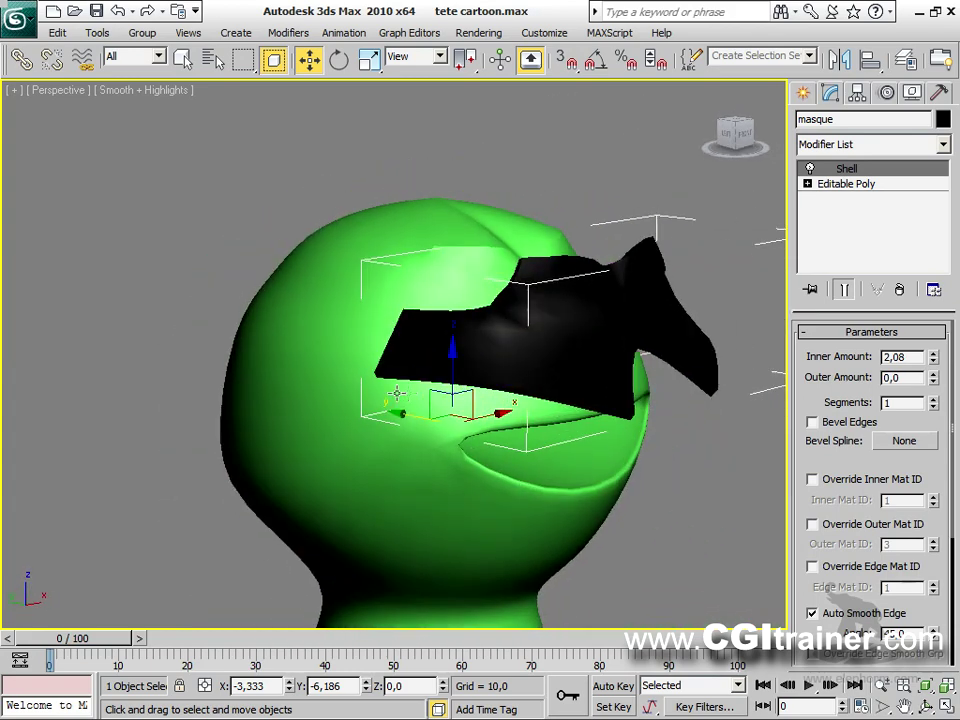
drag(409, 424, 350, 403)
alt+middle_drag(499, 390, 560, 500)
scroll(440, 394, up, 5)
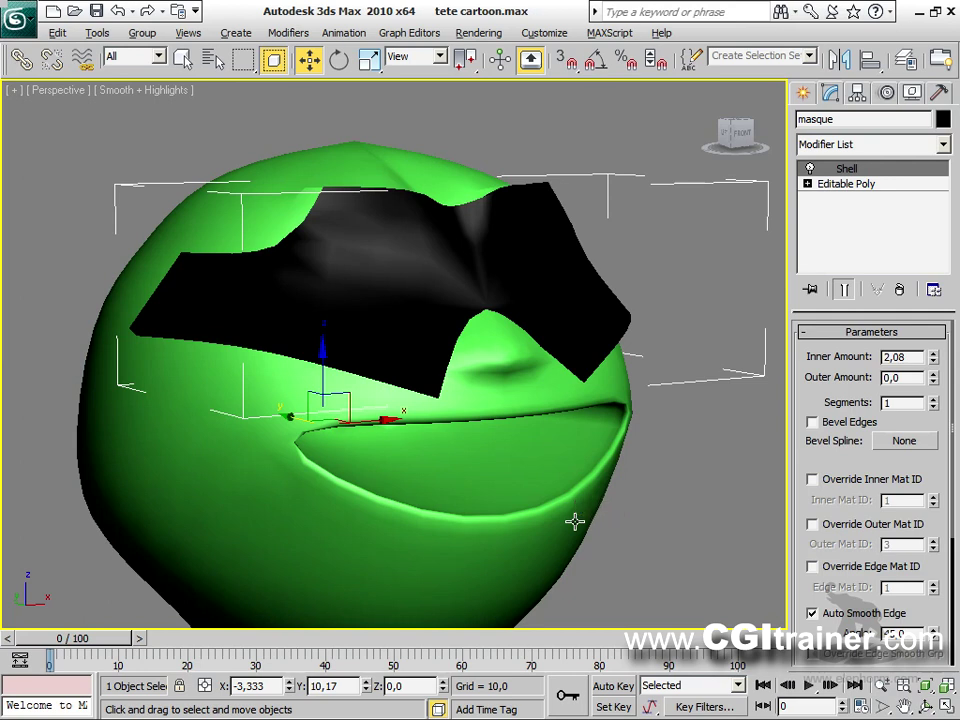
Step: Switch to the Windows photo gallery to view the comTest1 image and return to 3ds Max
key(alt+Tab)
key(alt+Tab)
key(alt+Tab)
key(alt+Tab)
key(alt+Tab)
key(alt+Tab)
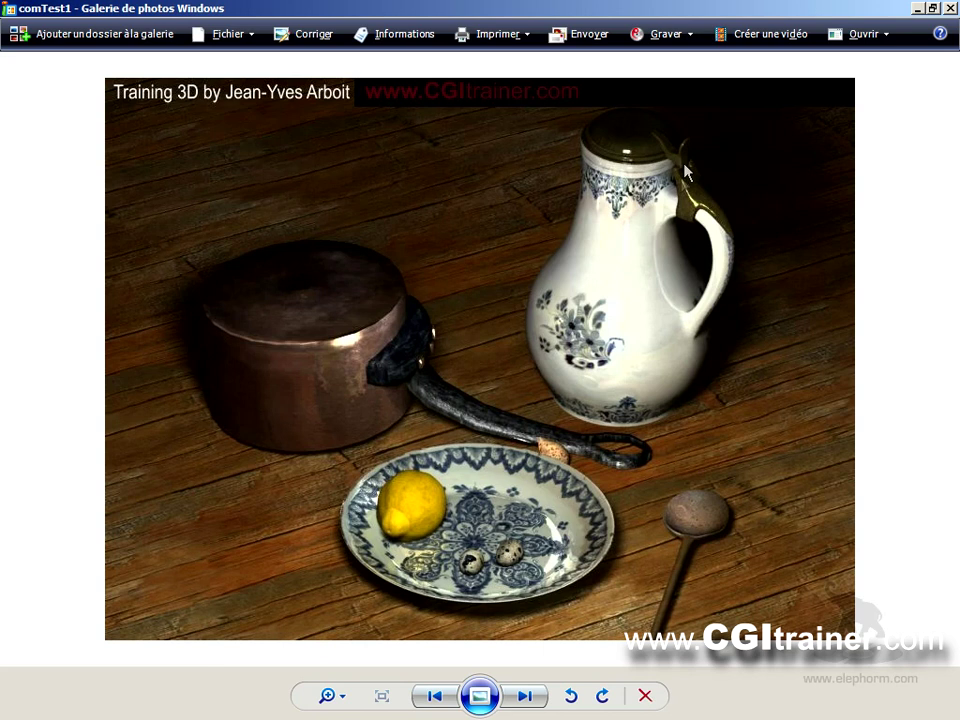
key(alt+Tab)
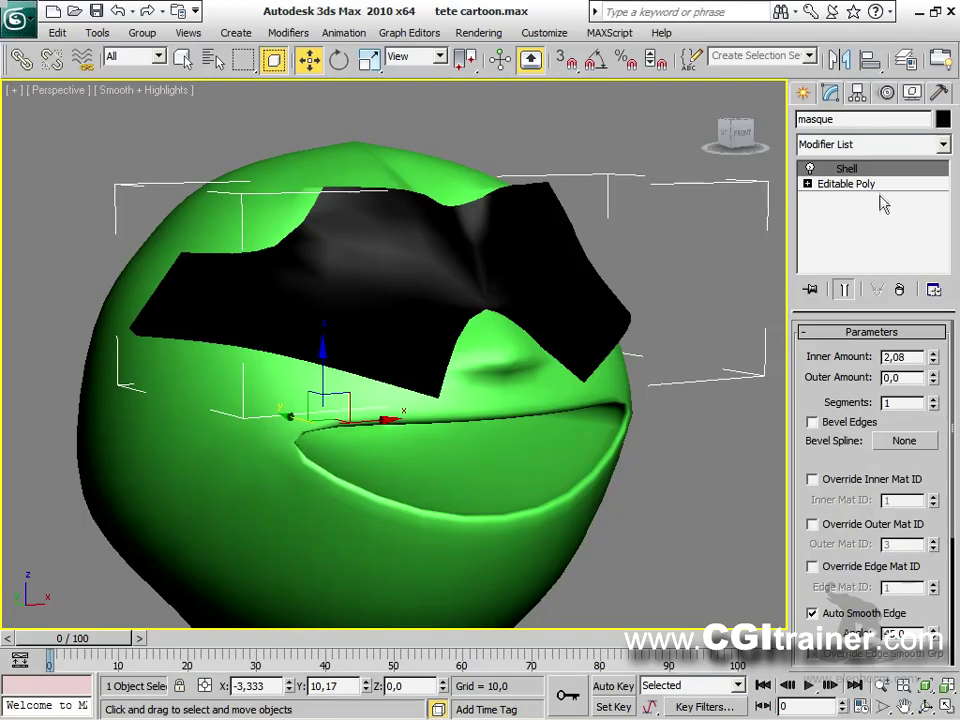
Step: Show edged faces again and set the mask's Shell inner amount to 2,17
click(855, 184)
alt+middle_drag(591, 281, 767, 315)
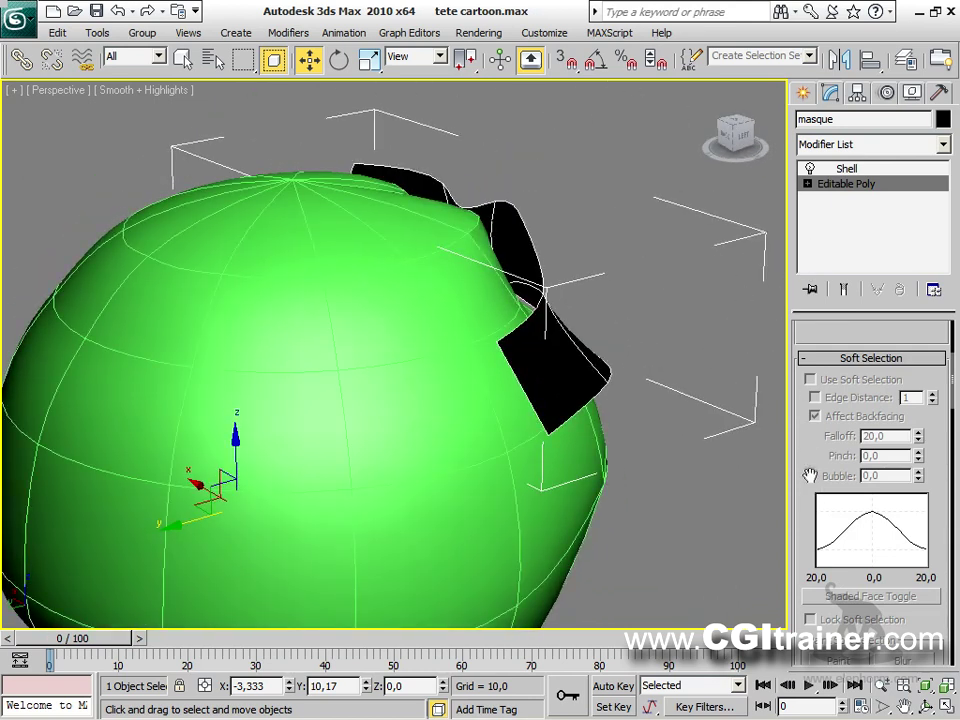
key(F4)
alt+middle_drag(628, 407, 673, 388)
key(Page_Up)
alt+middle_drag(716, 356, 566, 258)
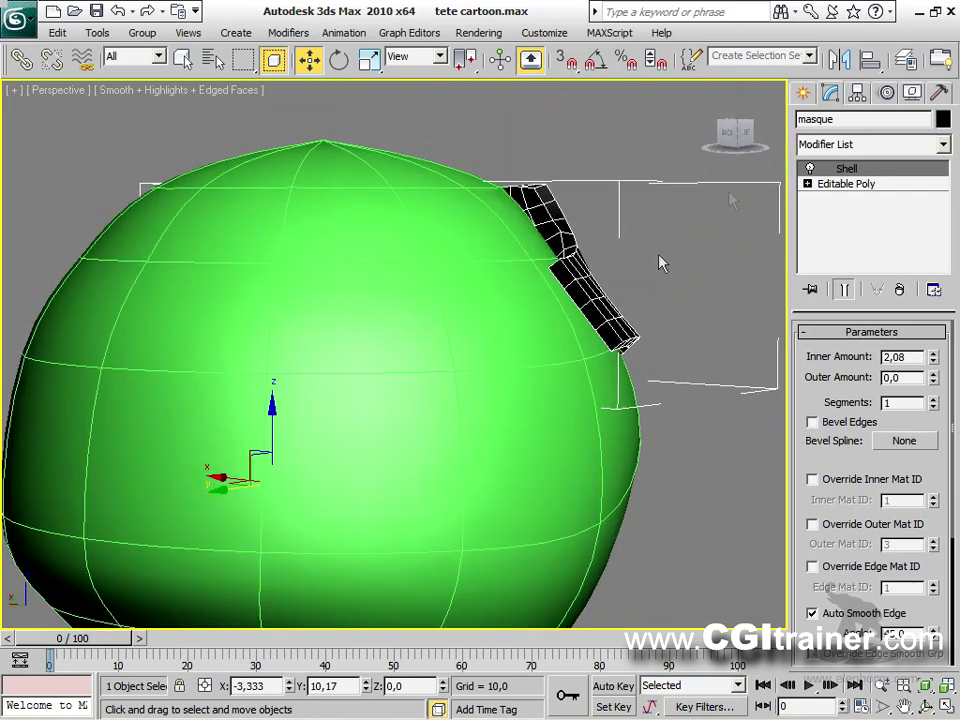
drag(935, 362, 384, 281)
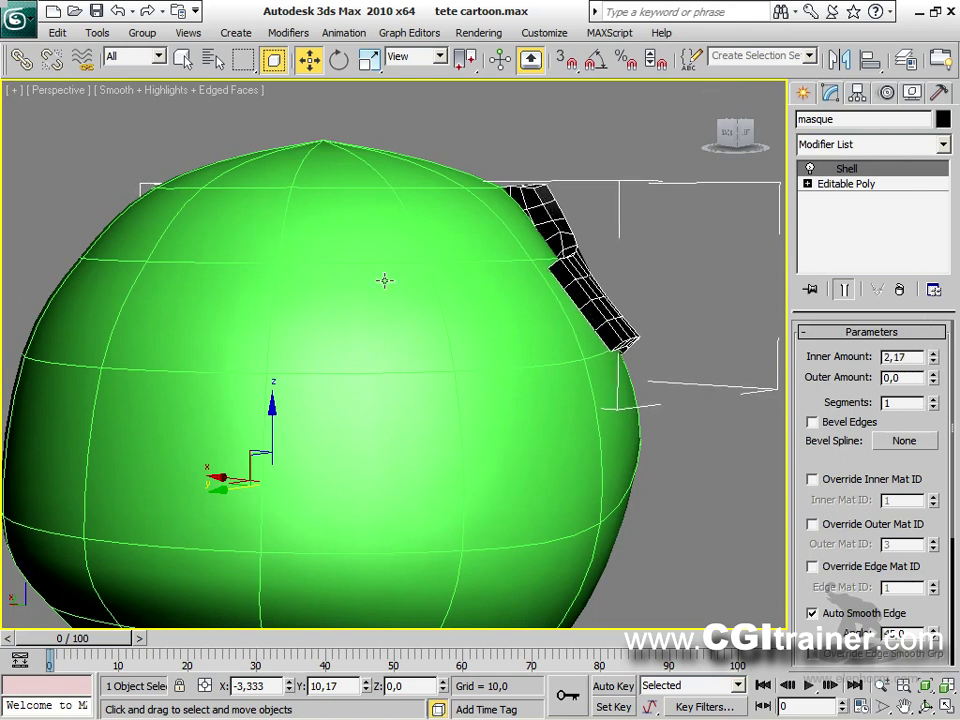
Step: Add an Edit Poly modifier above the mask's Shell and select the middle polygons on its side end
click(288, 32)
mouse_move(306, 100)
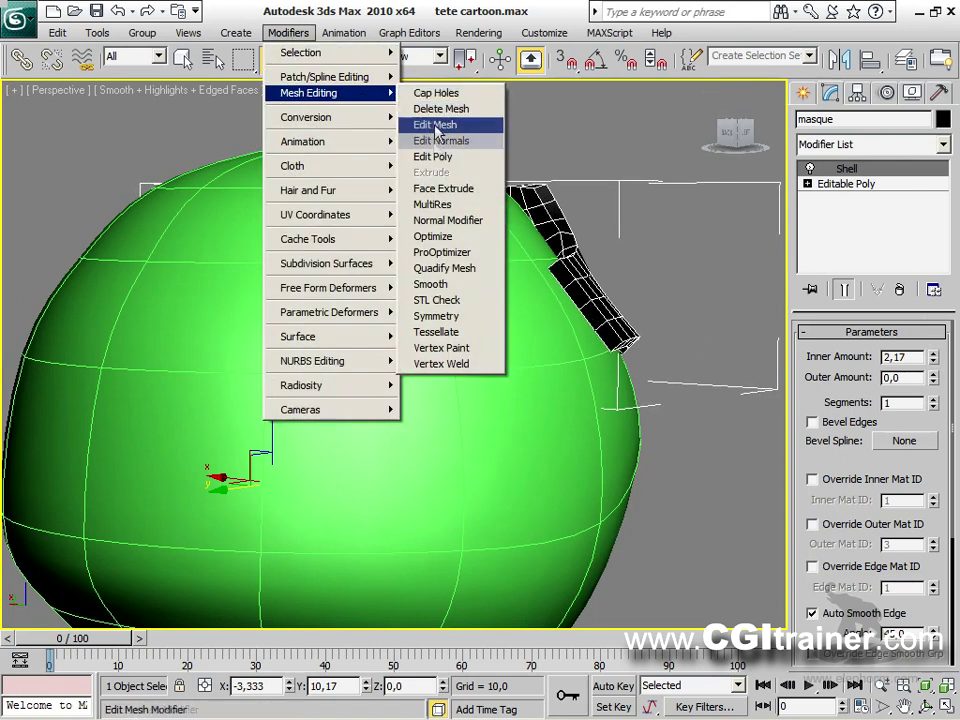
click(432, 156)
click(826, 168)
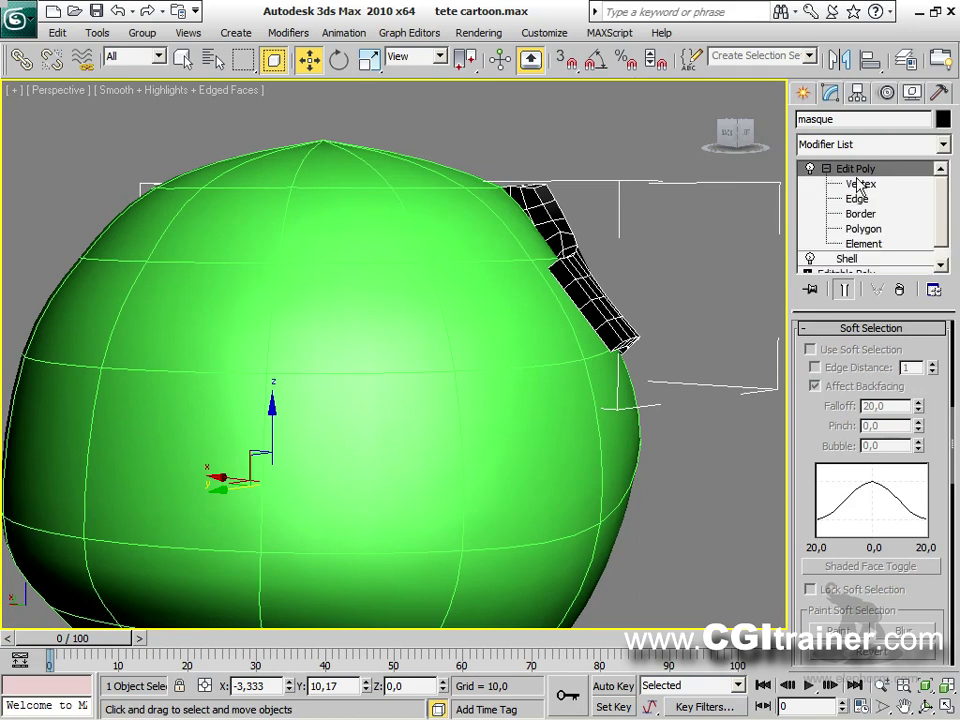
click(863, 229)
click(580, 292)
ctrl+click(584, 300)
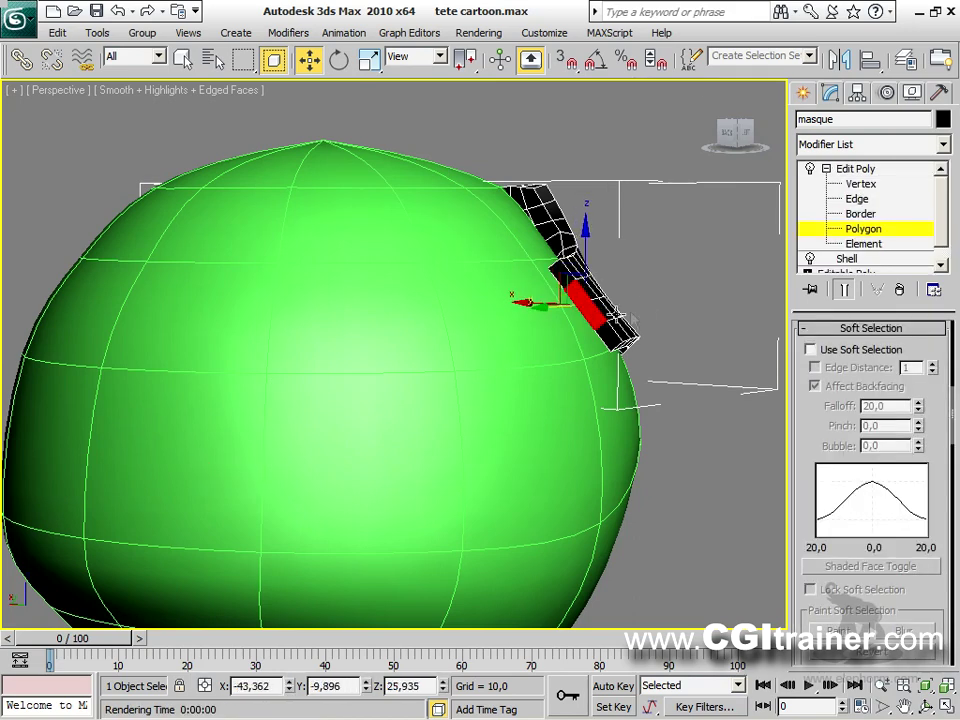
Step: Extrude the selected end polygons outward to form long straps at both sides of the mask
key(z)
alt+middle_drag(326, 321, 791, 348)
scroll(31, 231, down, 5)
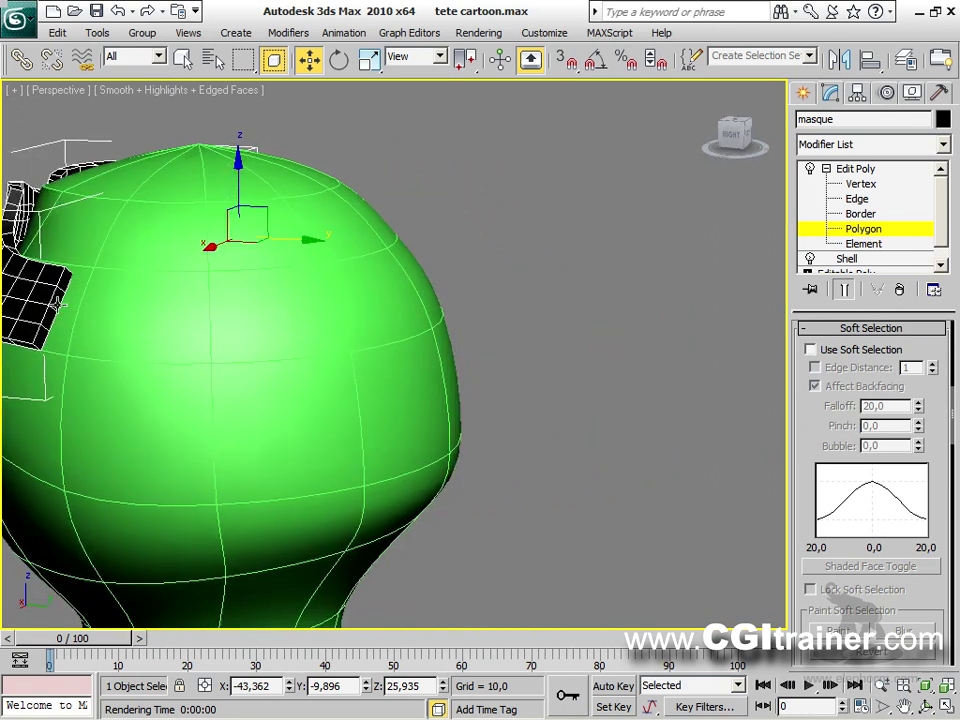
right_click(120, 310)
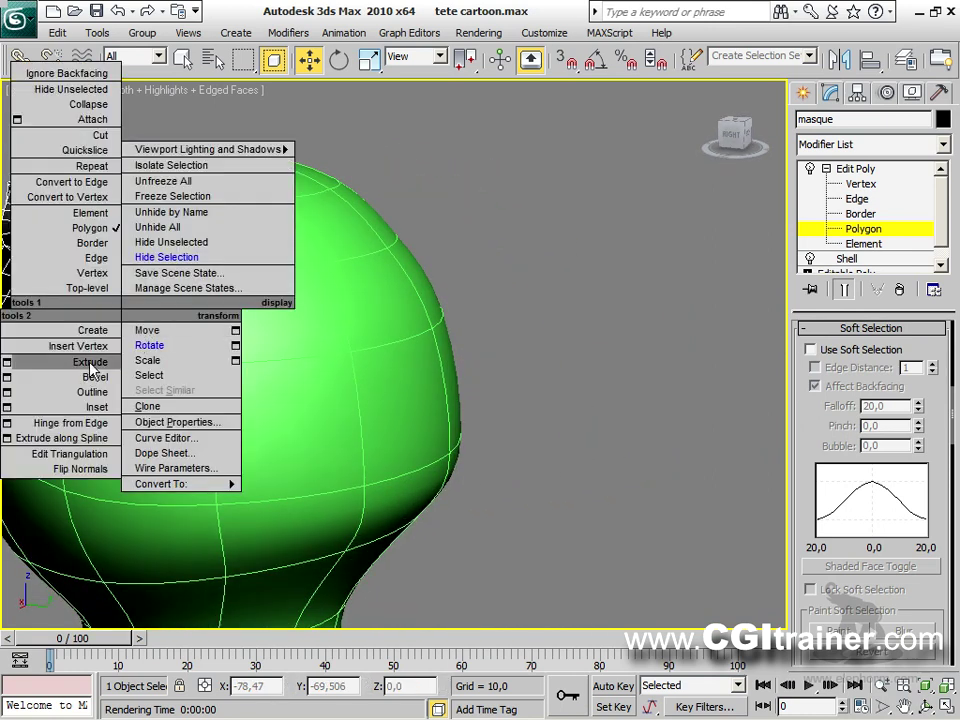
click(90, 365)
drag(52, 313, 150, 30)
alt+middle_drag(203, 237, 429, 242)
Step: Change the transform center used for scaling and scale the end polygons of the mask's two straps
key(w)
right_click(459, 265)
click(476, 299)
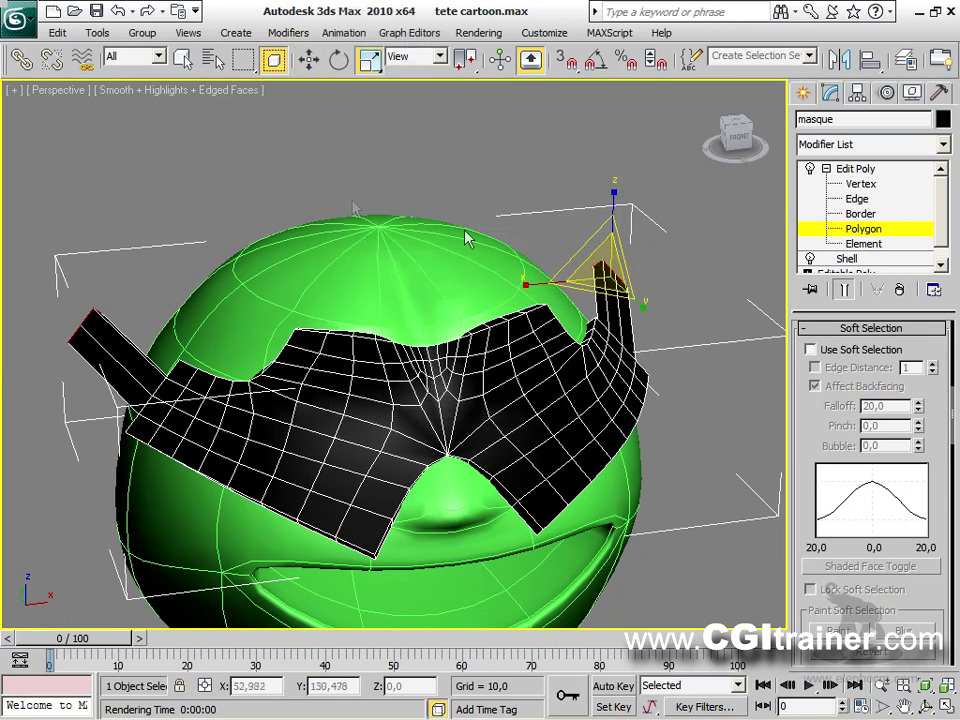
drag(466, 63, 470, 123)
drag(344, 298, 343, 321)
alt+middle_drag(343, 321, 390, 450)
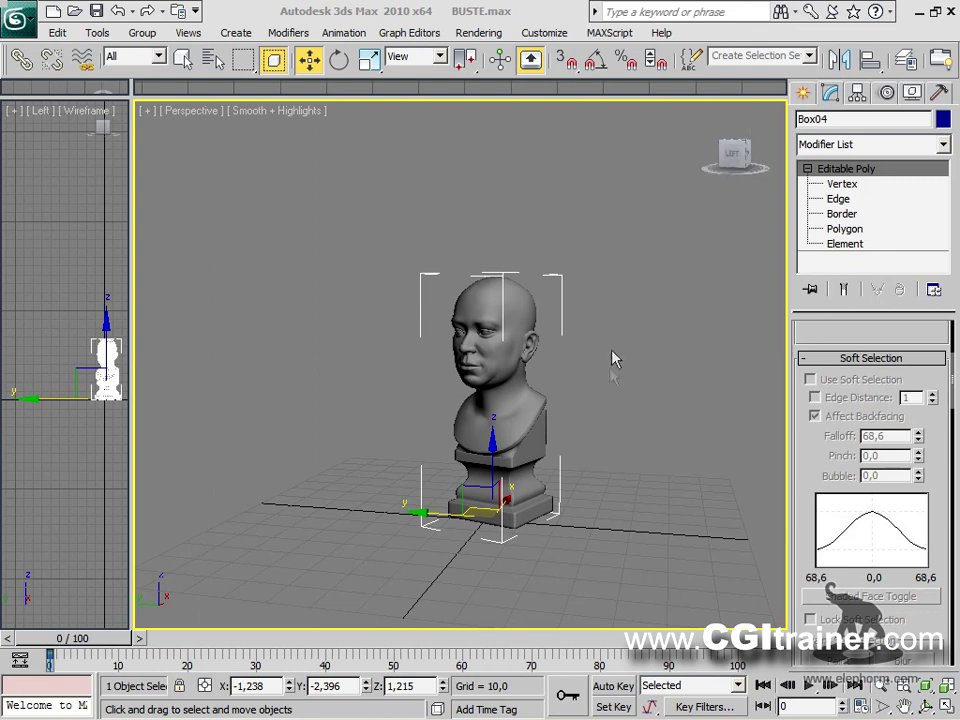
Step: Set the field of view of the bust scene's perspective viewport to 20
alt+middle_drag(528, 406, 535, 263)
scroll(658, 398, up, 5)
scroll(658, 398, up, 3)
scroll(590, 400, up, 4)
scroll(590, 400, down, 5)
scroll(660, 396, up, 3)
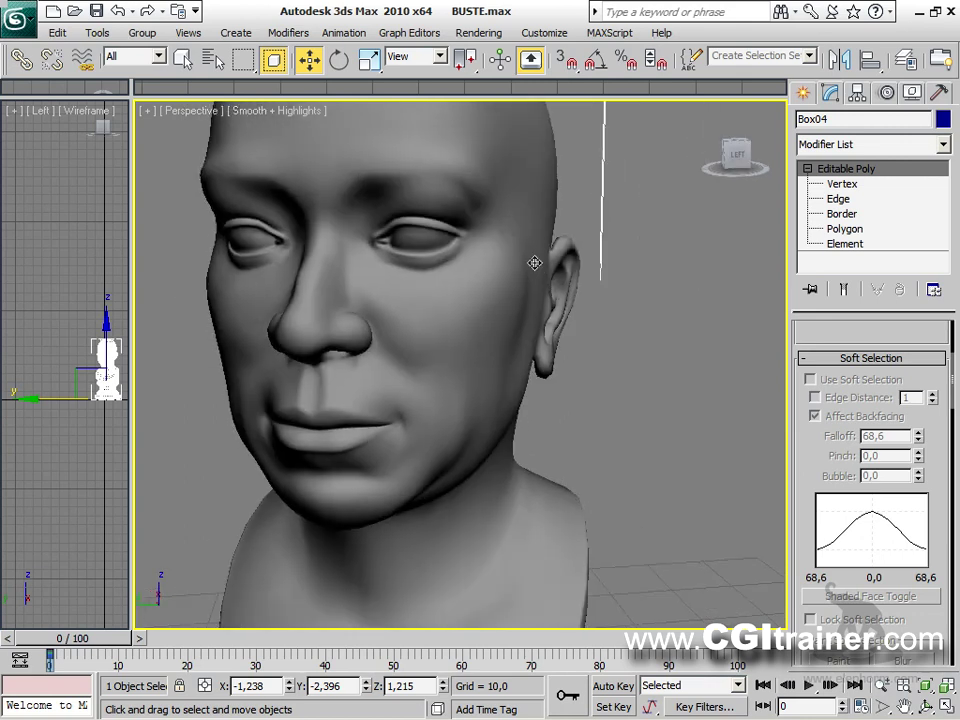
click(147, 114)
click(182, 274)
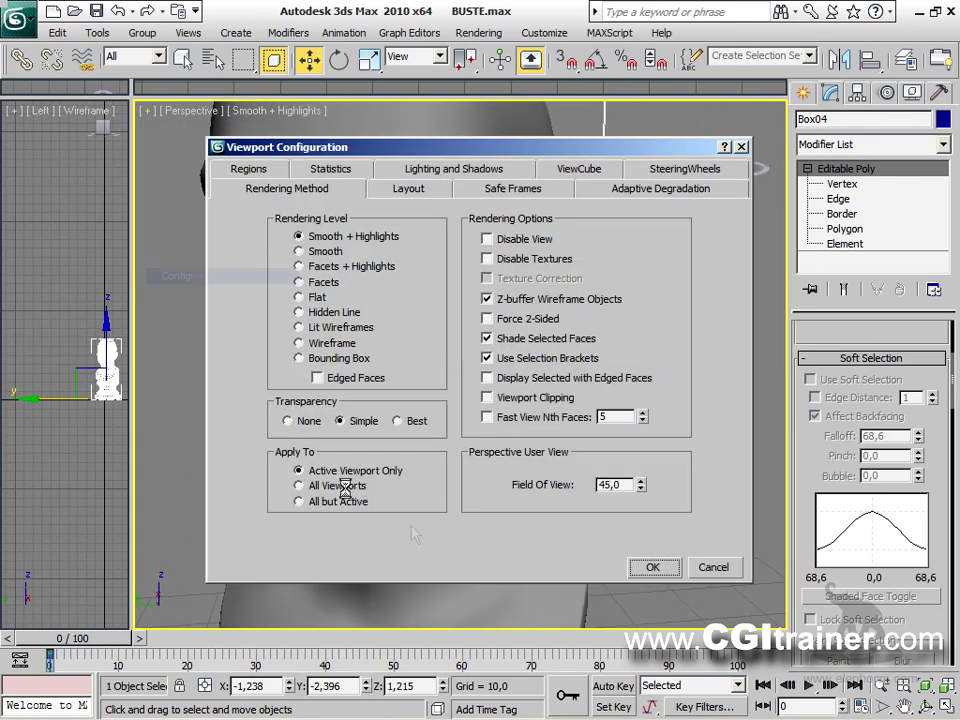
text(20)
key(Return)
click(668, 568)
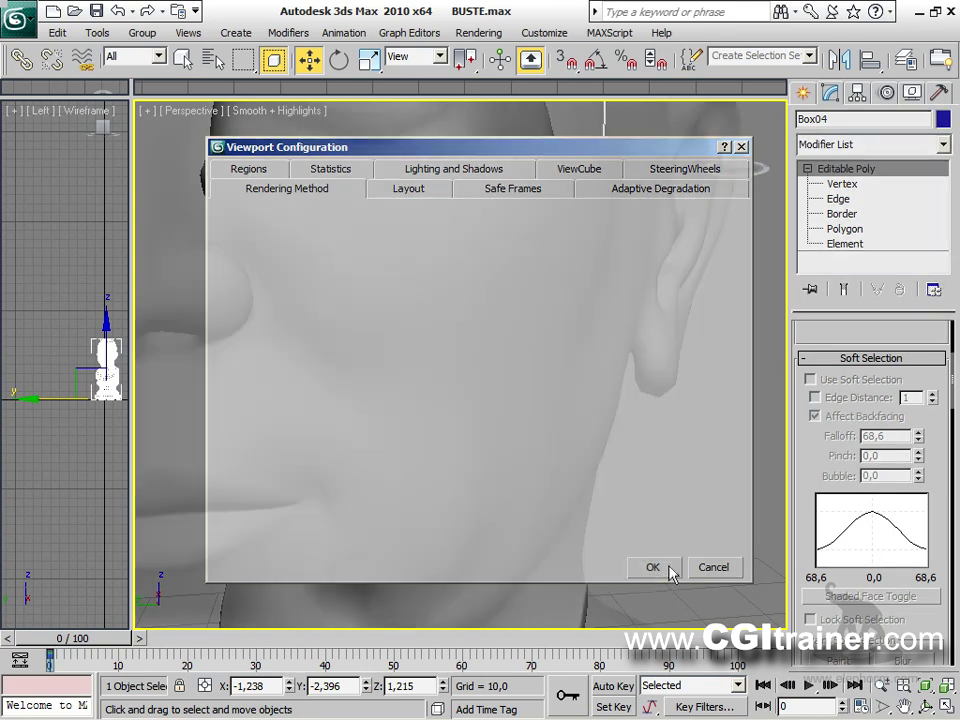
Step: Apply a Relax modifier to the bust with a Relax Value of 1,0 and 4 iterations
scroll(484, 334, down, 4)
alt+middle_drag(484, 334, 770, 334)
alt+middle_drag(700, 395, 620, 395)
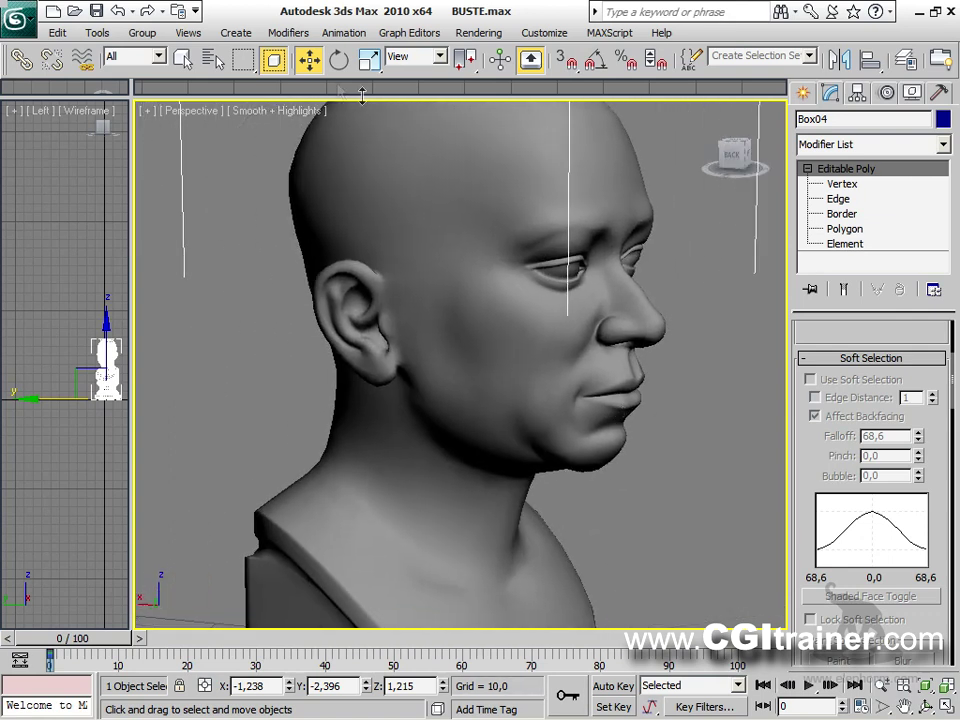
click(288, 32)
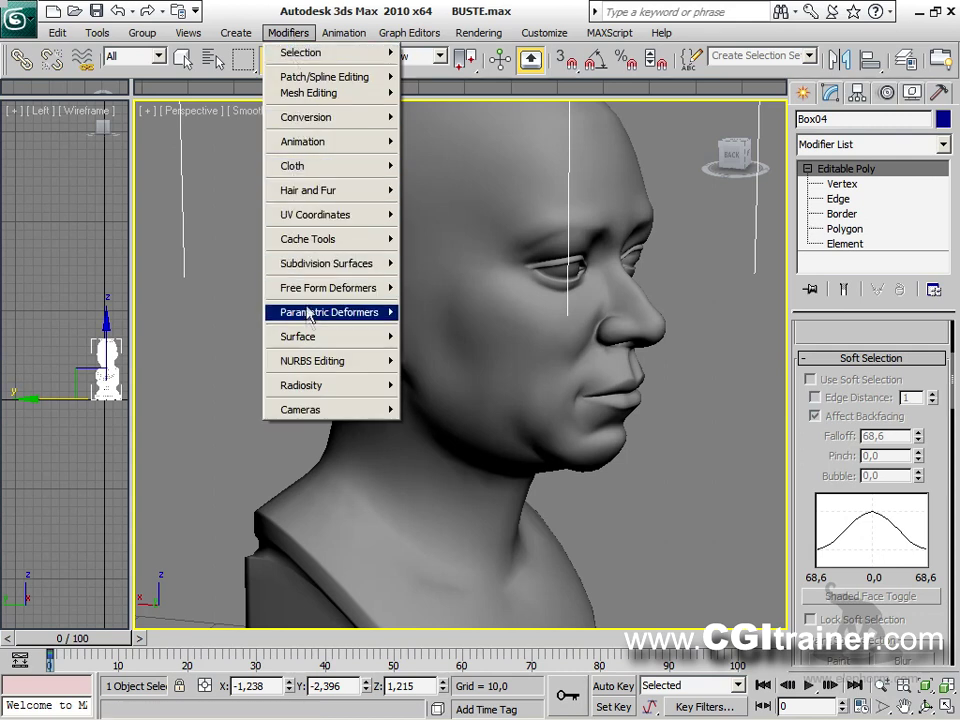
mouse_move(308, 320)
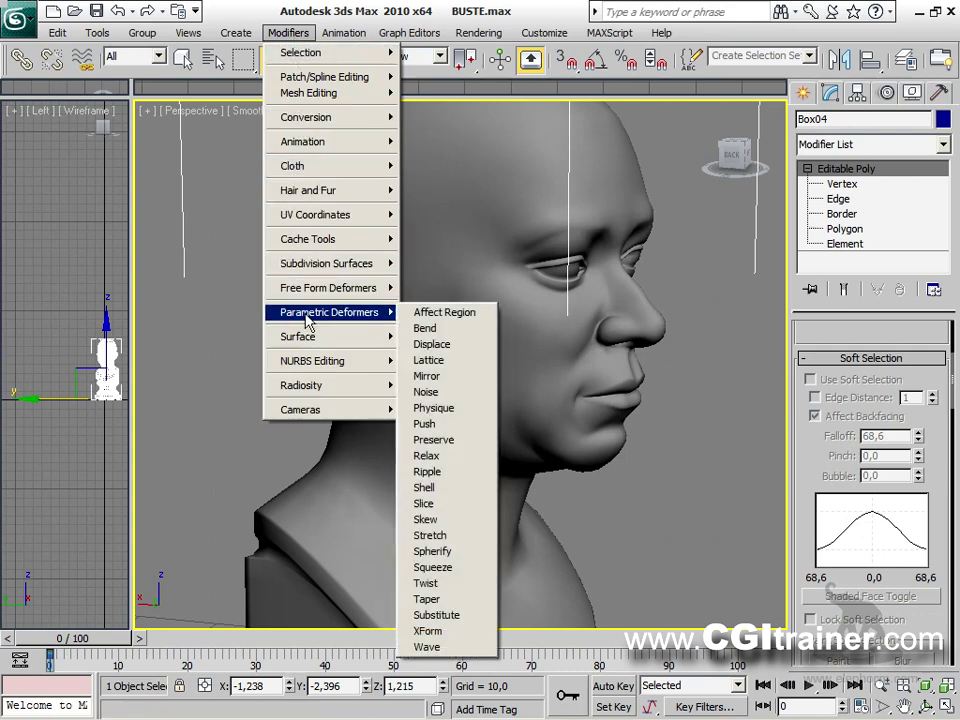
click(424, 455)
drag(938, 361, 934, 317)
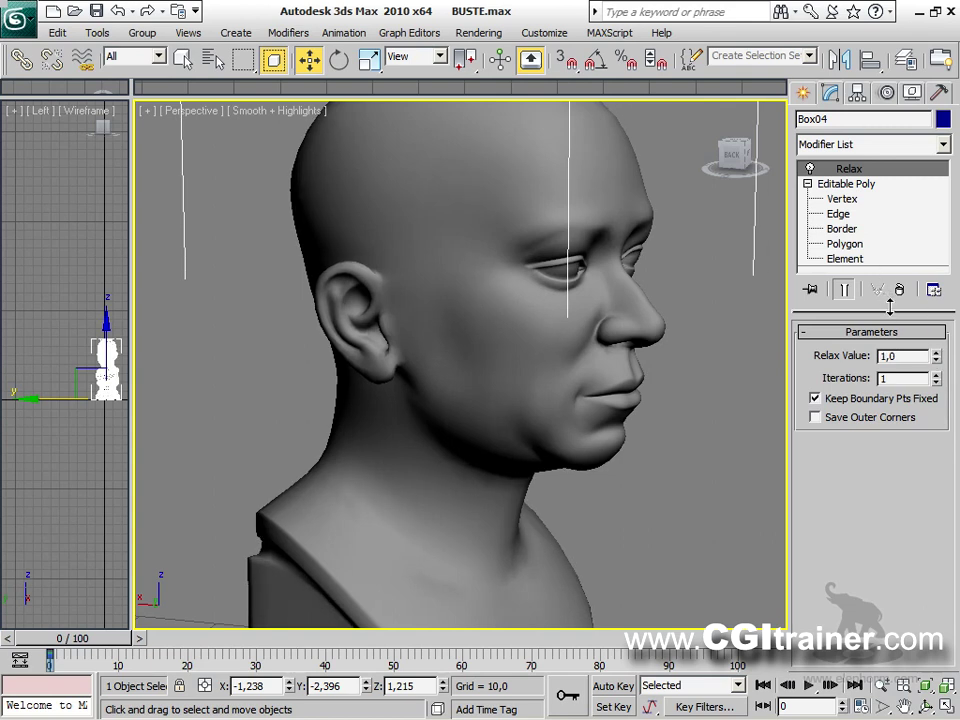
mouse_move(937, 378)
mouse_down()
mouse_move(928, 100)
mouse_move(939, 404)
mouse_move(938, 350)
mouse_move(940, 380)
mouse_up()
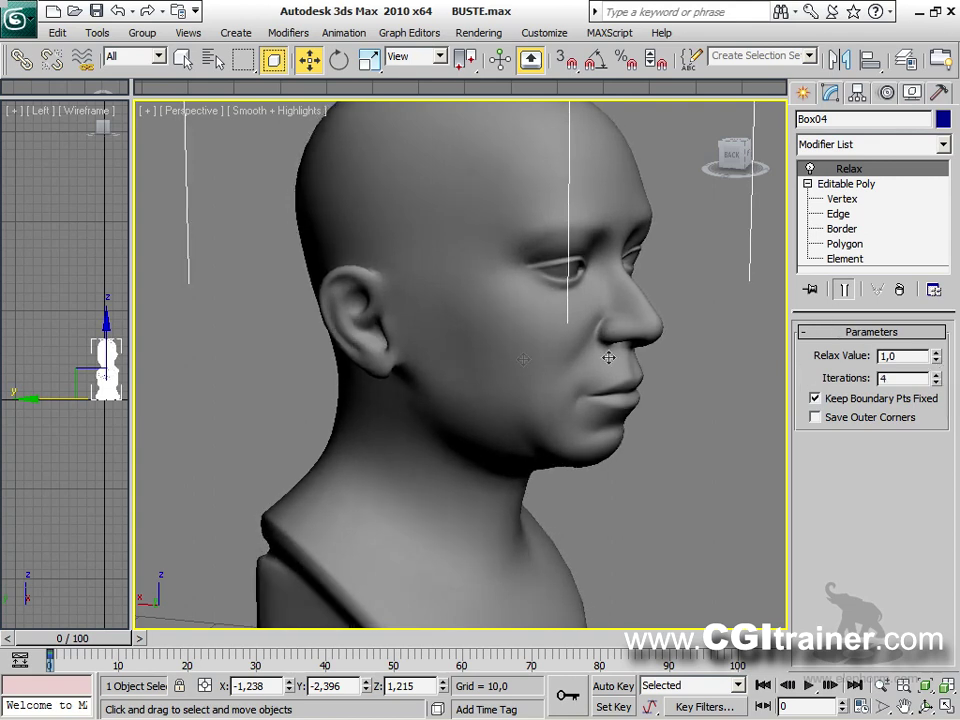
alt+middle_drag(512, 345, 391, 345)
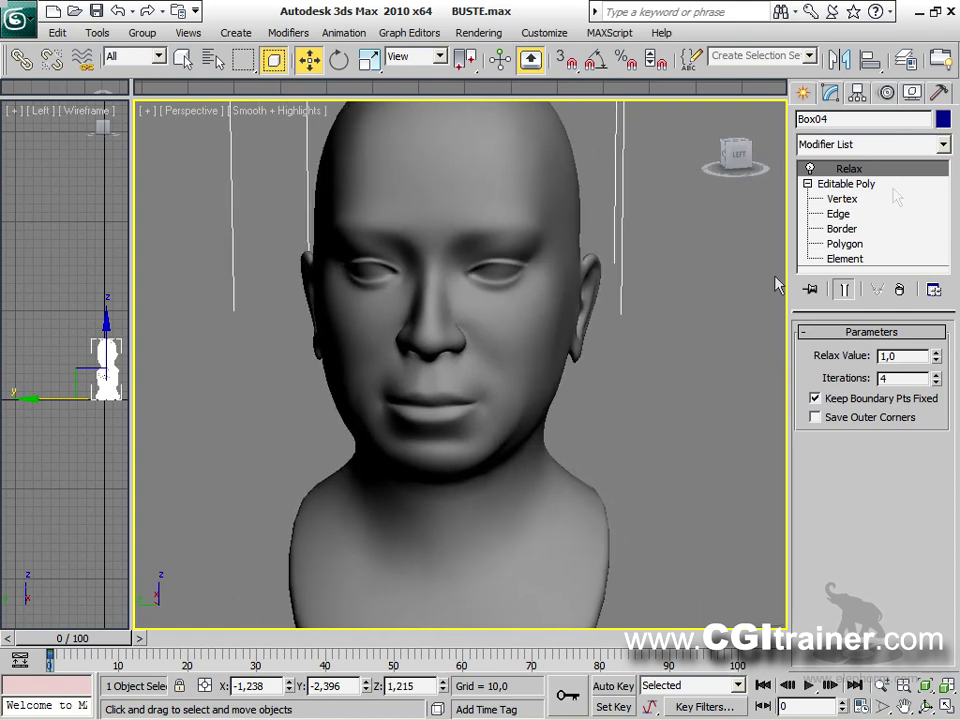
Step: Clear the bust's vertex selection below the Relax modifier and switch to the paint selection region with the Select tool
click(838, 199)
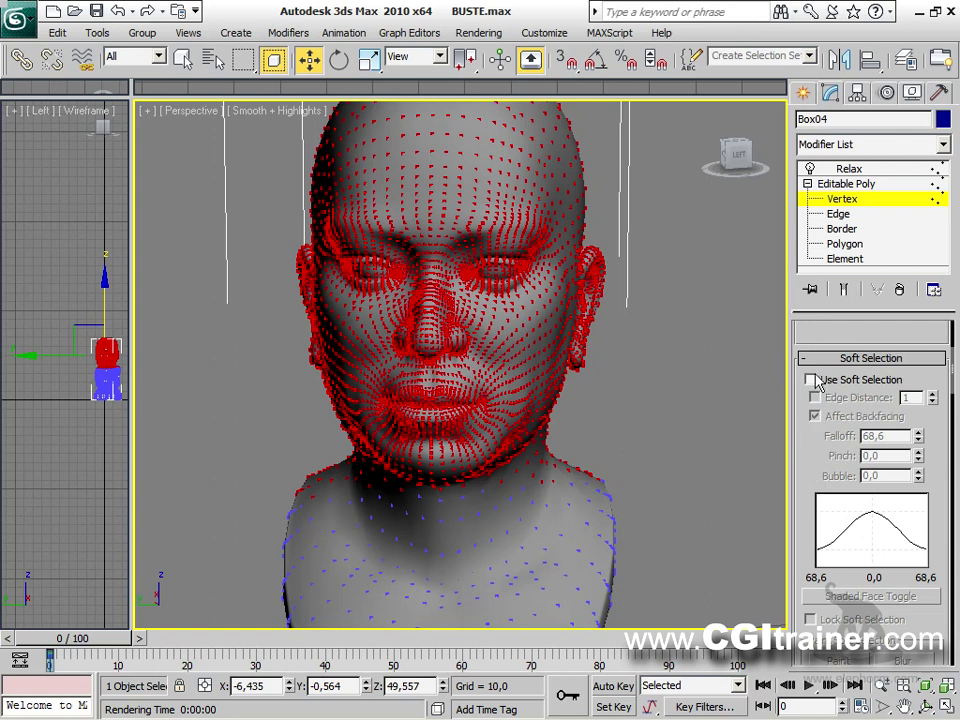
click(748, 439)
mouse_move(800, 455)
mouse_down()
mouse_move(815, 648)
mouse_move(830, 183)
mouse_up()
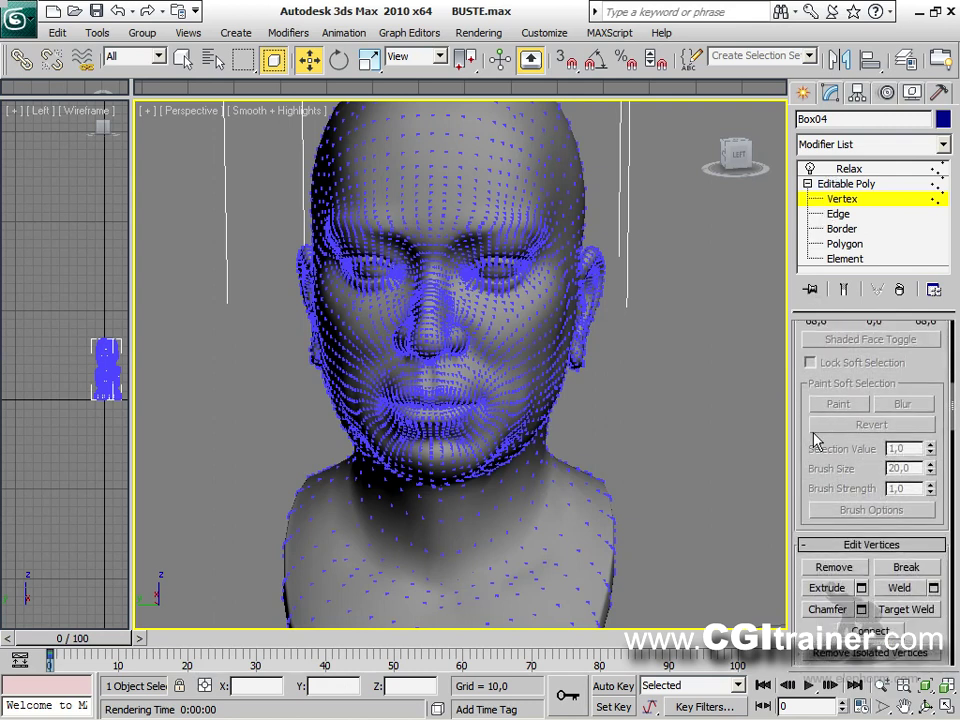
drag(240, 60, 243, 205)
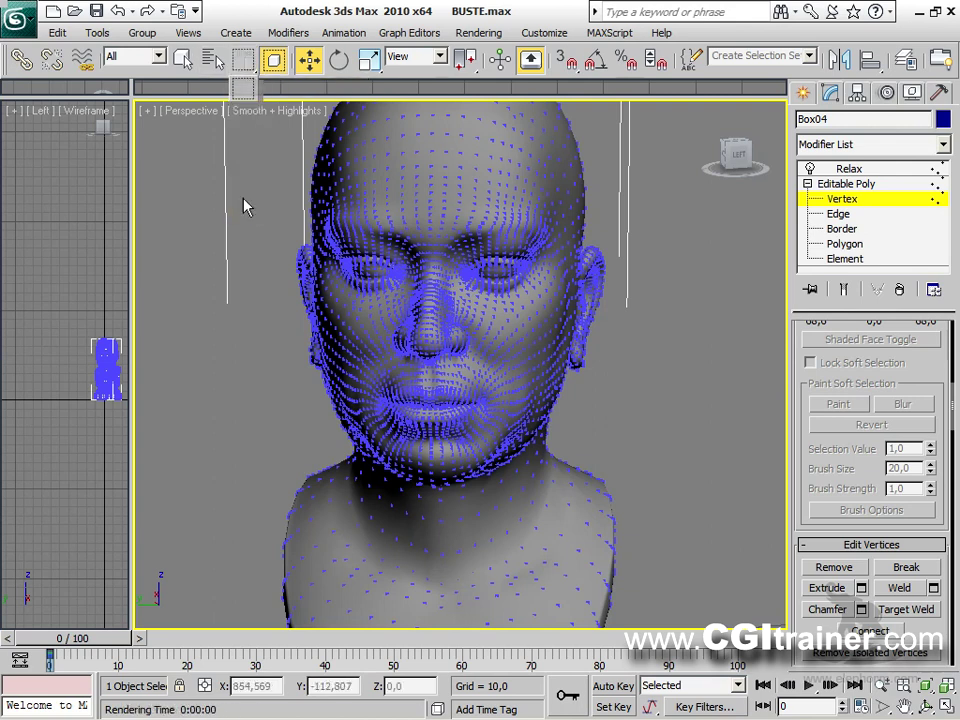
click(362, 213)
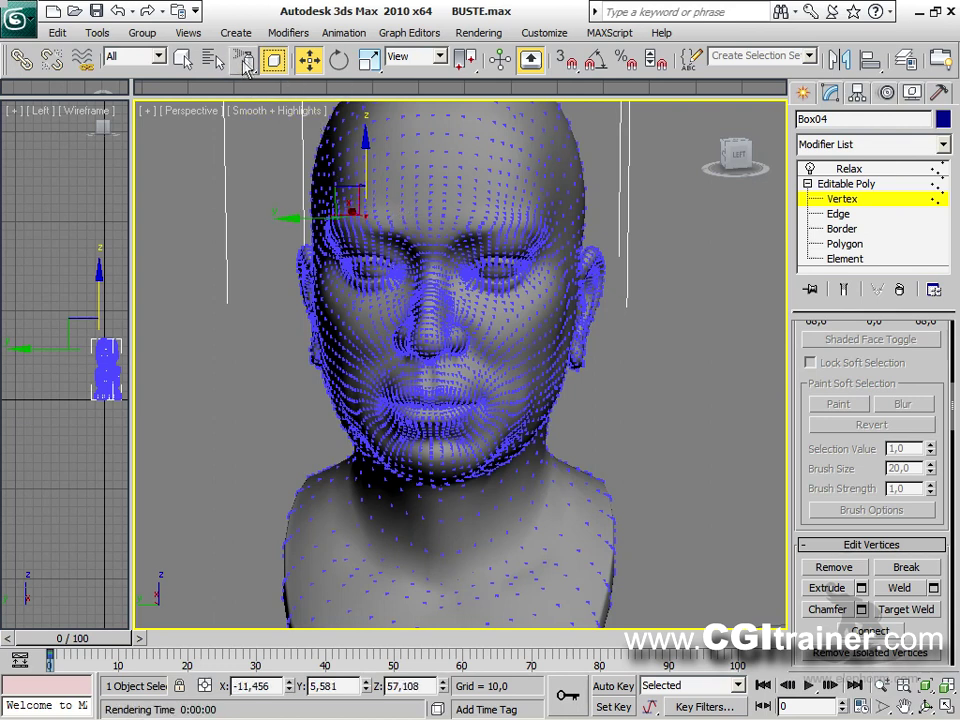
click(498, 213)
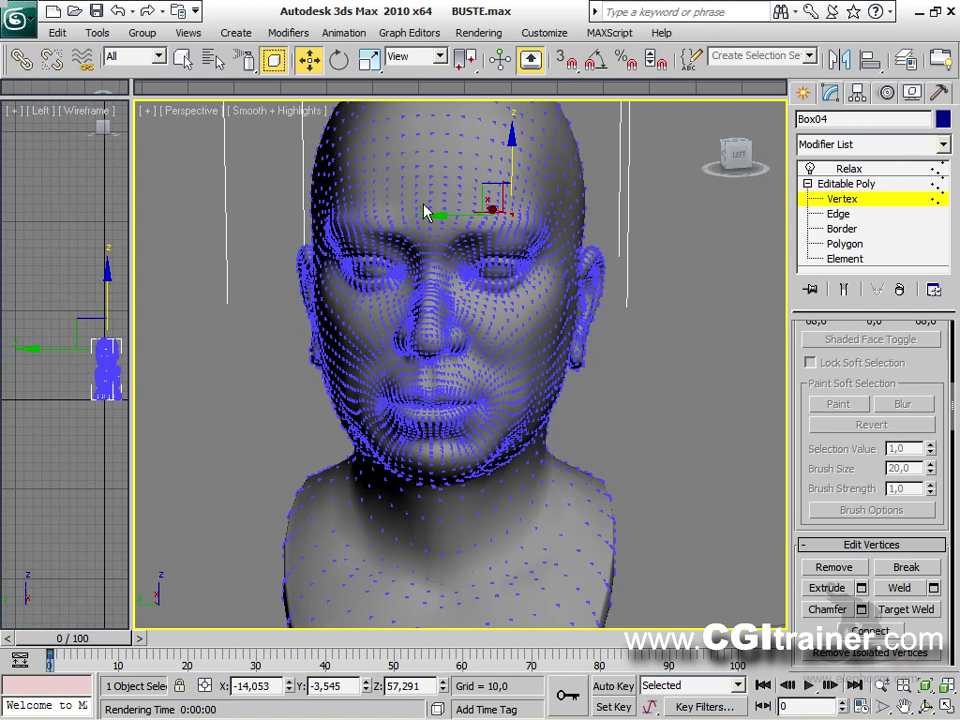
key(q)
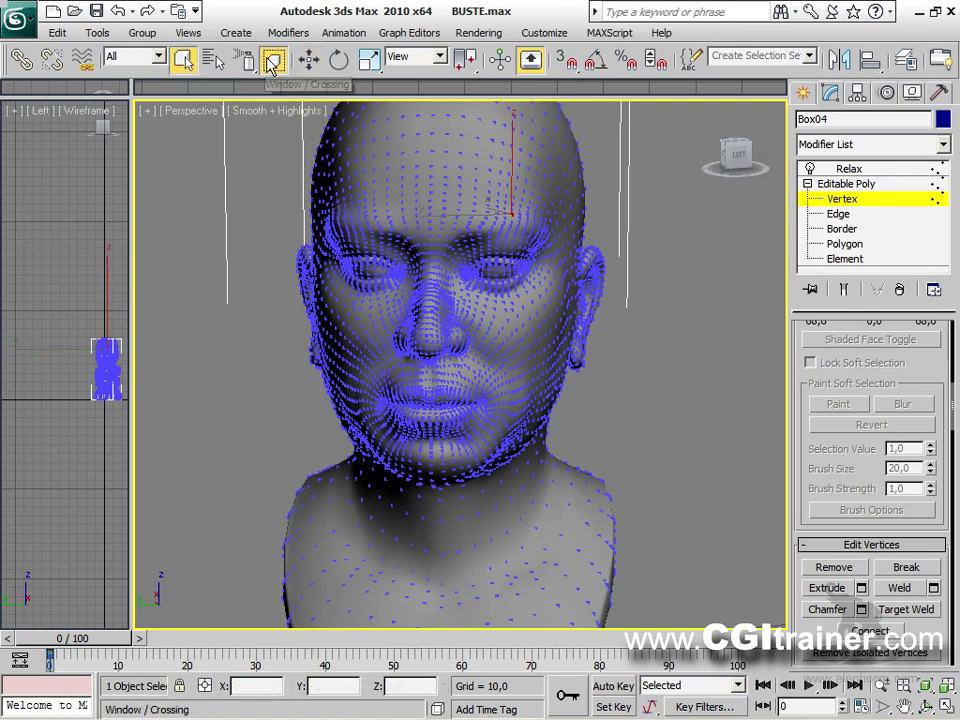
Step: Paint-select the vertices of the bust's upper face from the forehead to the nose and ears, with the end result shown
mouse_move(311, 195)
mouse_down()
mouse_move(334, 182)
mouse_move(450, 195)
mouse_move(415, 155)
mouse_move(439, 229)
mouse_move(328, 222)
mouse_up()
mouse_move(453, 210)
mouse_down()
mouse_move(538, 238)
mouse_move(515, 298)
mouse_move(462, 298)
mouse_up()
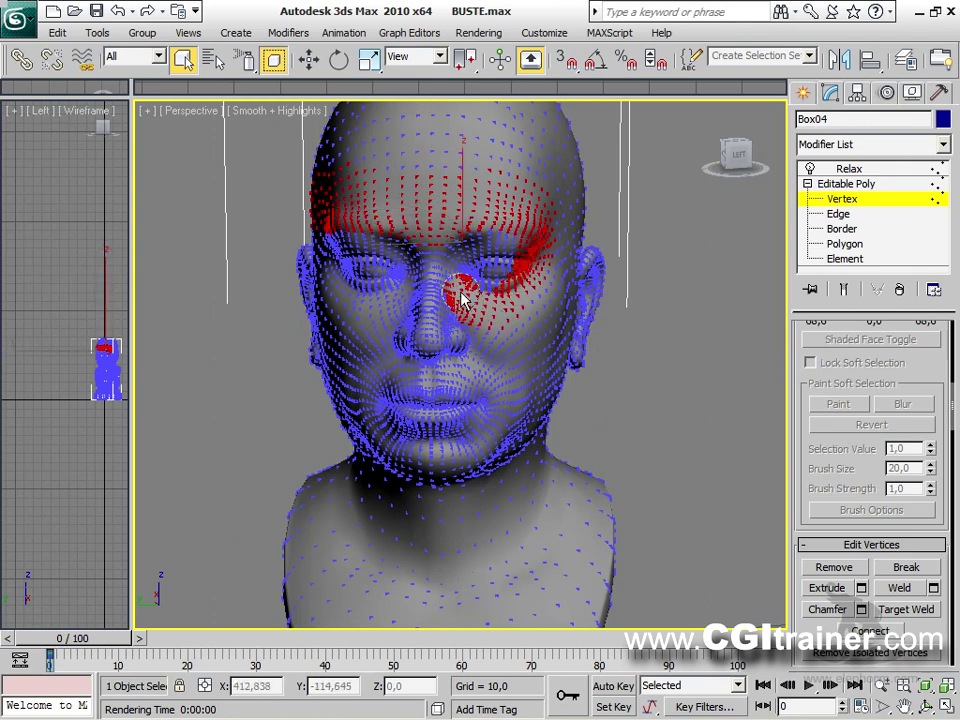
click(855, 170)
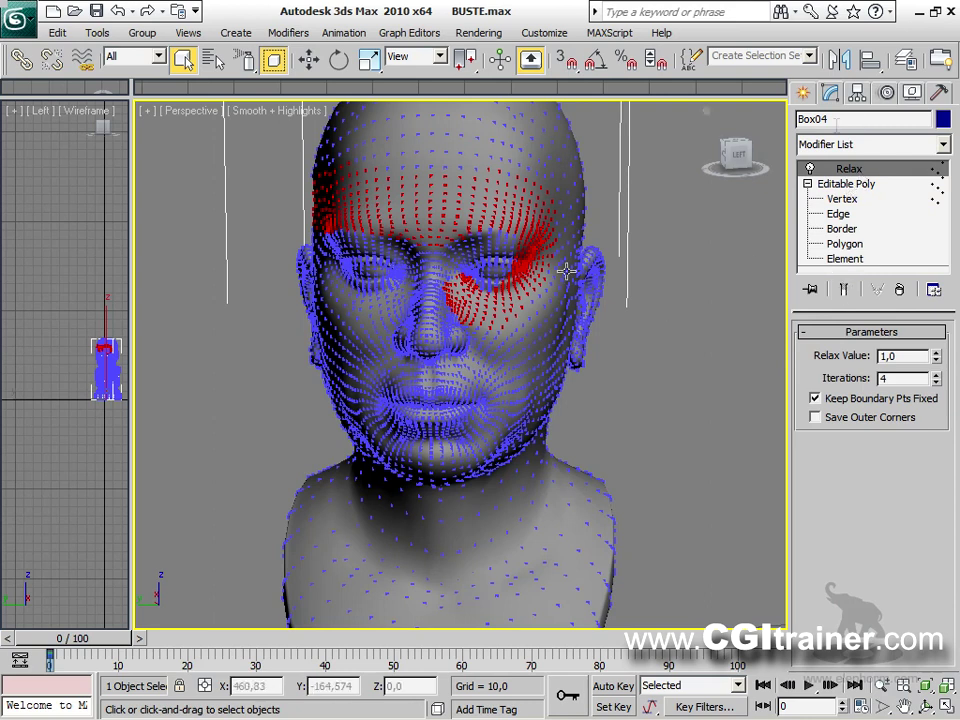
click(846, 202)
click(845, 289)
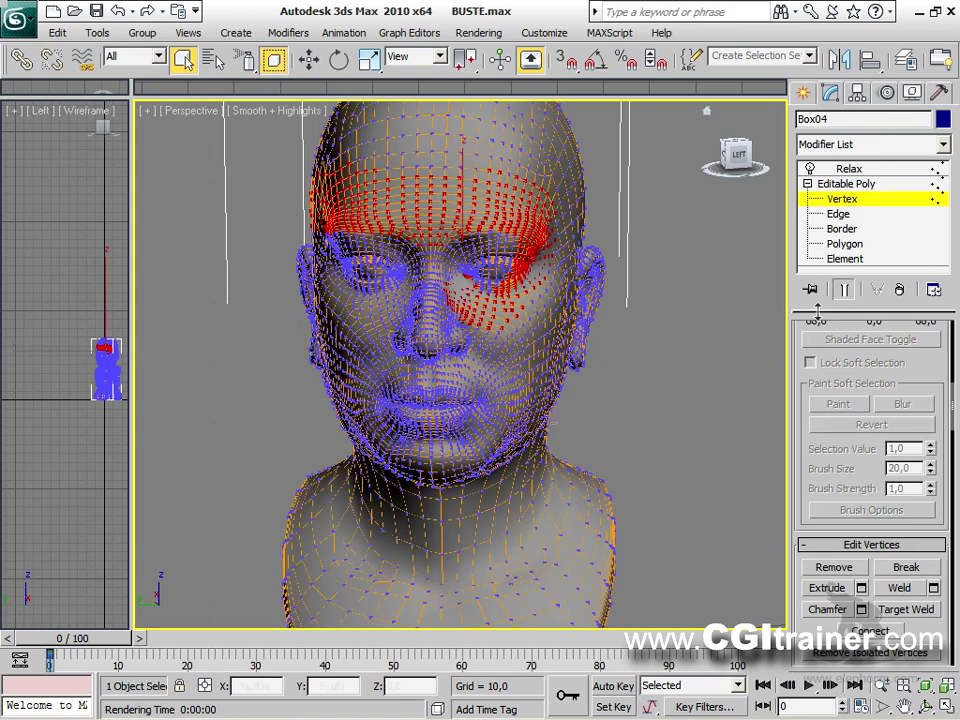
mouse_move(385, 272)
ctrl+mouse_down()
mouse_move(345, 245)
mouse_move(310, 268)
mouse_move(337, 313)
mouse_move(418, 345)
ctrl+mouse_up()
mouse_move(549, 300)
ctrl+mouse_down()
mouse_move(588, 285)
mouse_move(577, 350)
ctrl+mouse_up()
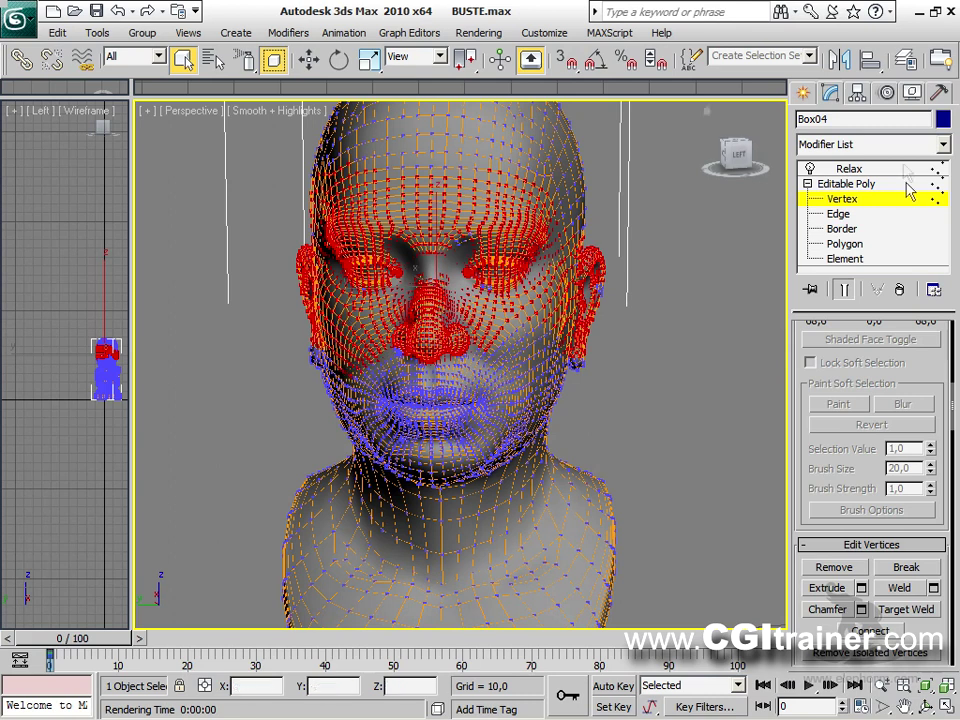
Step: Return to the Relax modifier and toggle its effect on and off to compare the bust's face from several angles
click(864, 170)
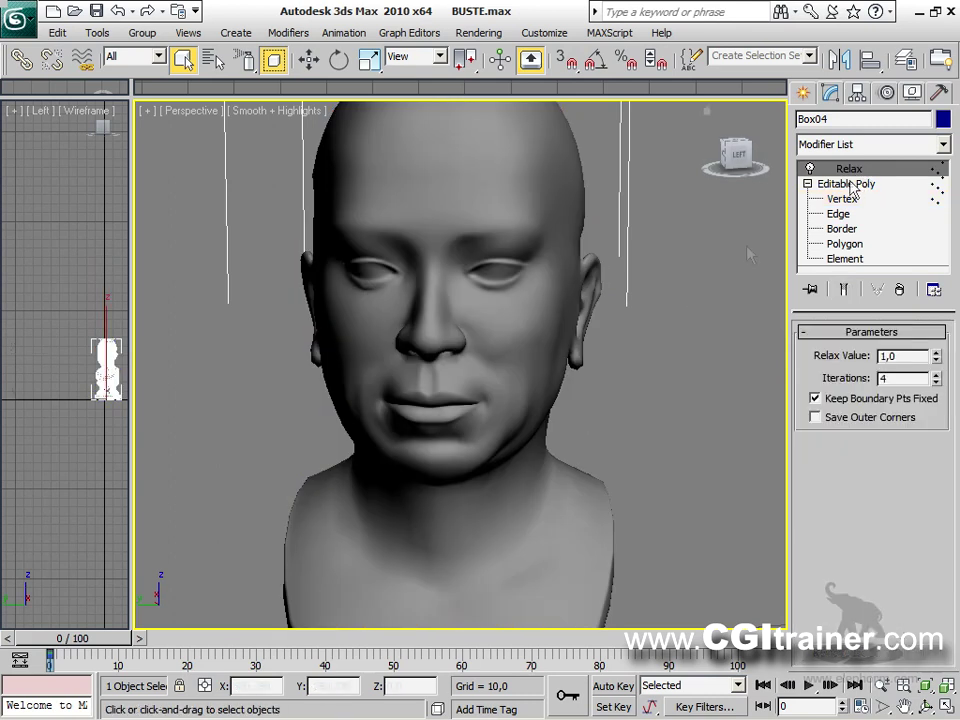
mouse_move(585, 296)
alt+middle_down()
mouse_move(696, 274)
mouse_move(729, 296)
mouse_move(537, 302)
mouse_move(589, 289)
alt+middle_up()
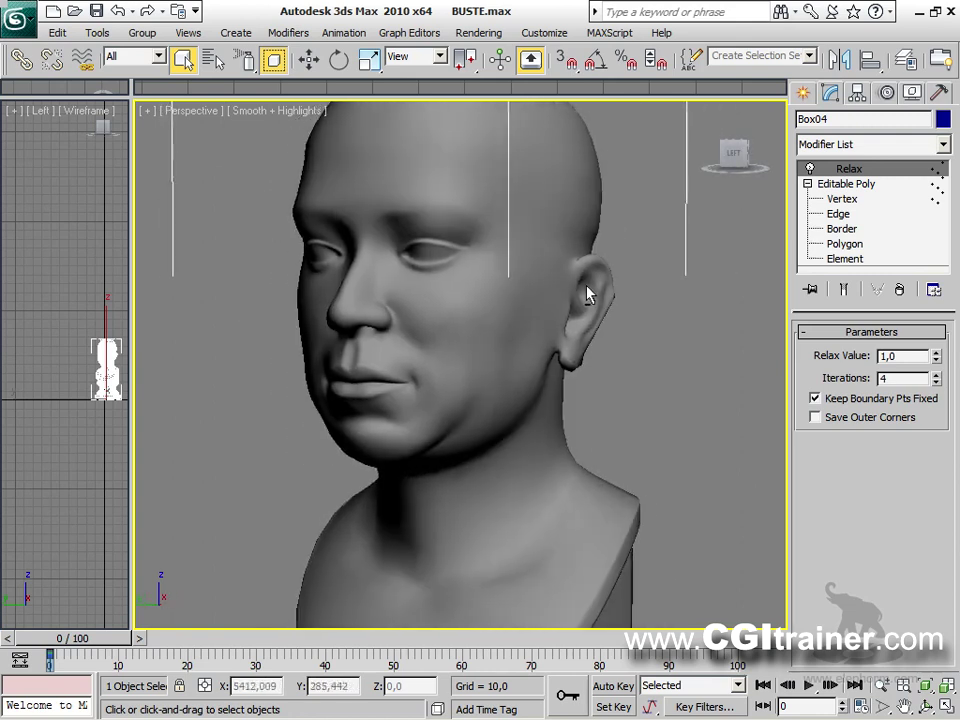
click(811, 168)
click(811, 168)
click(811, 168)
click(811, 168)
click(811, 168)
click(811, 168)
click(811, 168)
alt+middle_drag(546, 324, 552, 472)
scroll(643, 326, up, 2)
scroll(568, 476, up, 2)
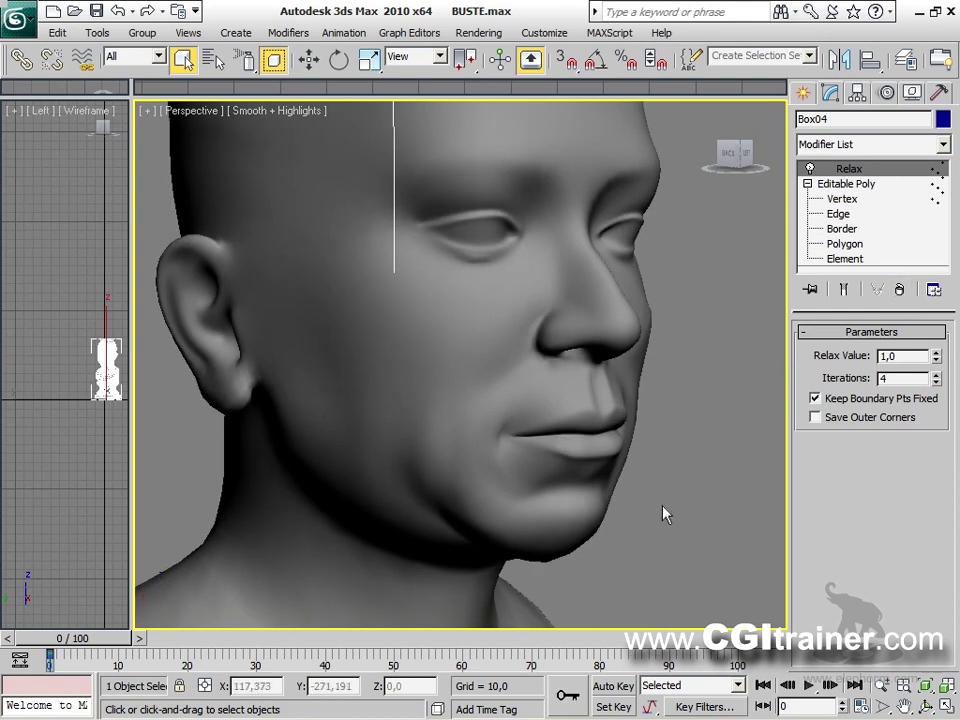
scroll(630, 390, down, 3)
mouse_move(632, 432)
alt+middle_down()
mouse_move(504, 431)
mouse_move(531, 414)
mouse_move(619, 426)
alt+middle_up()
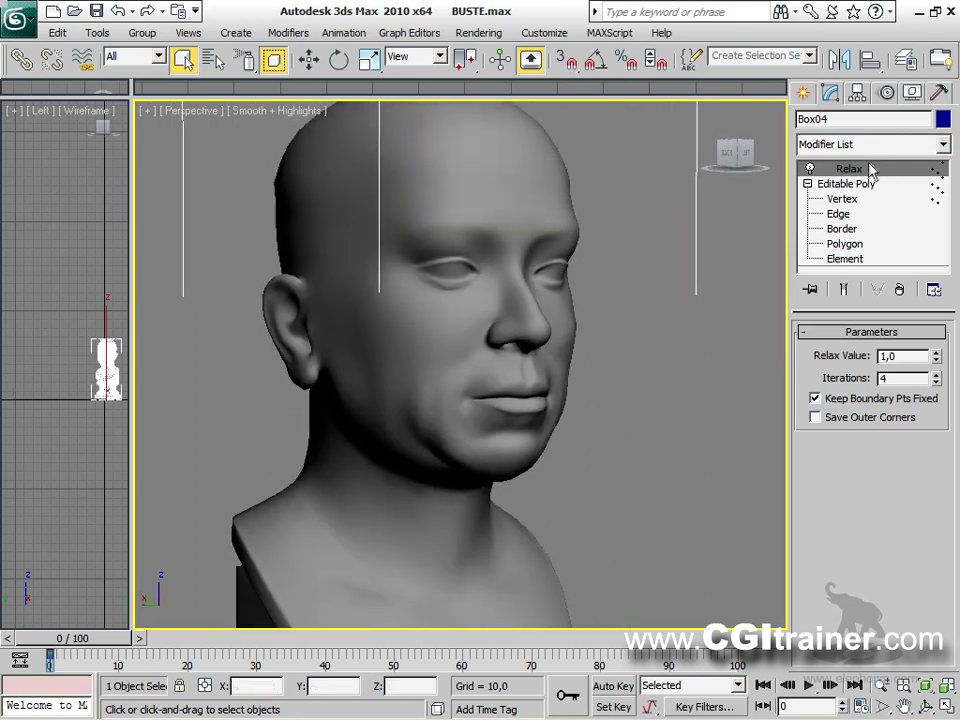
Step: Adjust the number of Relax iterations on the selected face area and inspect the face up close
mouse_move(937, 380)
mouse_down()
mouse_move(937, 345)
mouse_move(936, 411)
mouse_move(926, 355)
mouse_move(935, 390)
mouse_up()
click(937, 374)
click(937, 374)
alt+middle_drag(536, 368, 450, 358)
scroll(542, 369, up, 3)
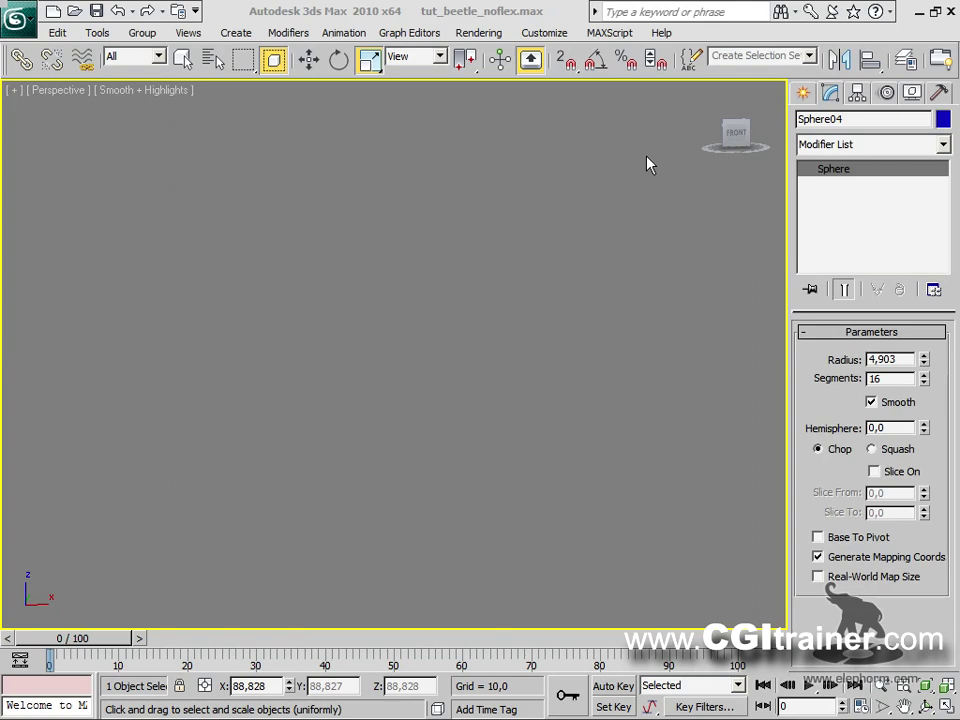
Step: In the beetle scene, select the head mesh and apply a Relax modifier to it
scroll(377, 420, down, 10)
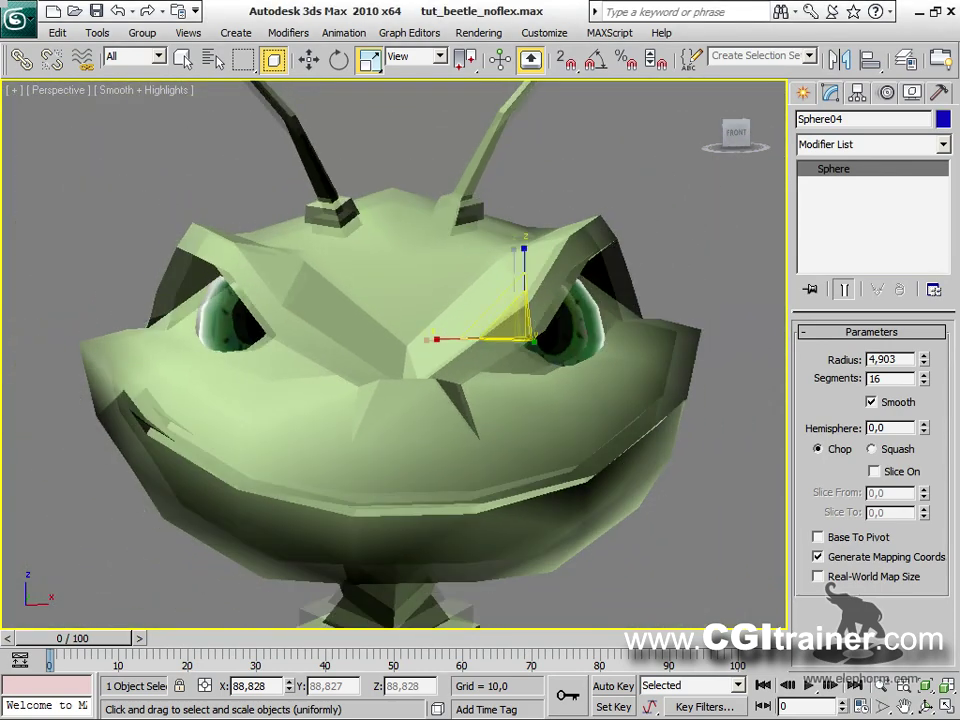
alt+middle_drag(400, 360, 510, 348)
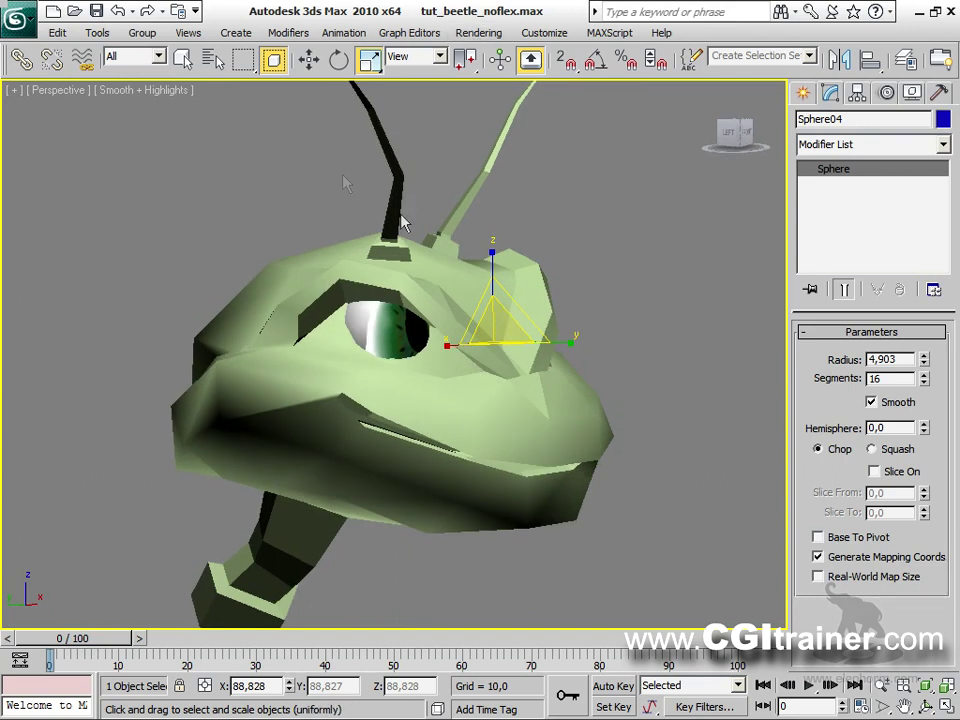
click(471, 421)
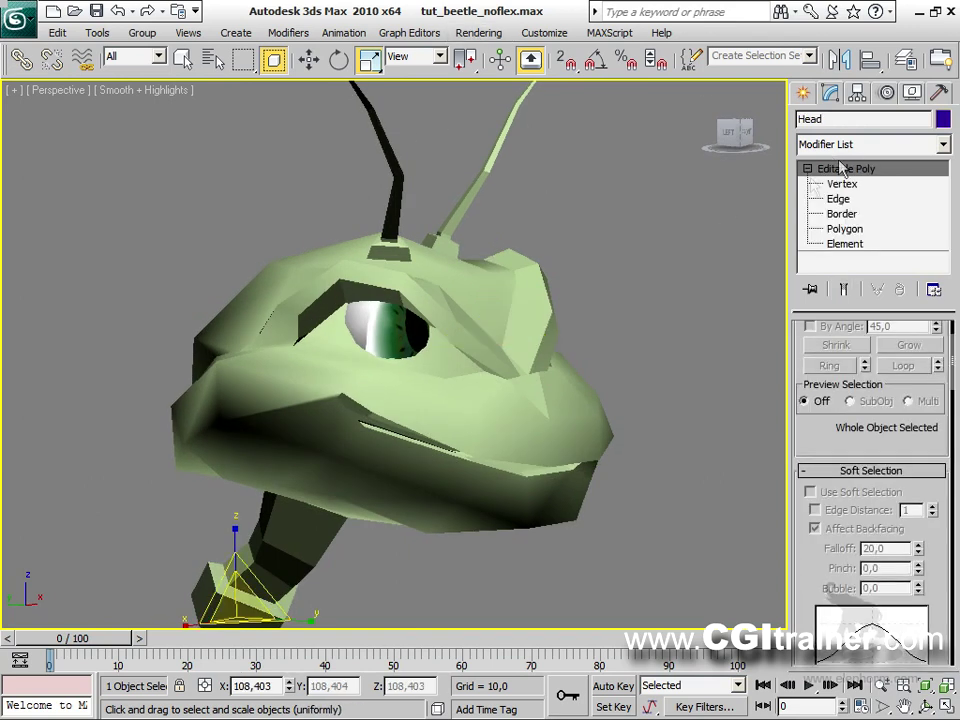
click(288, 32)
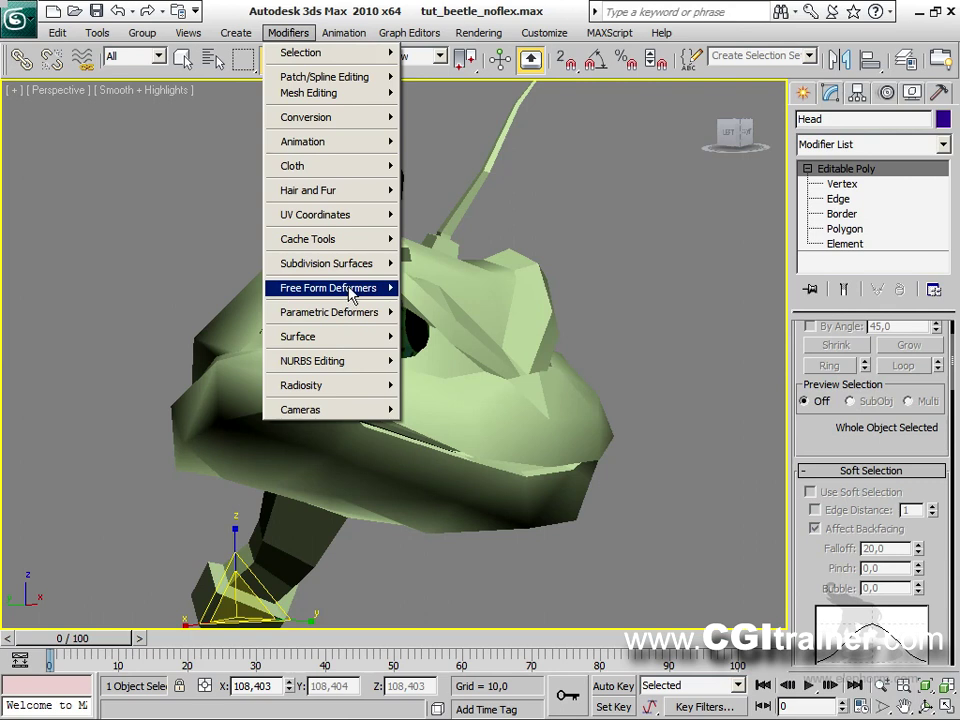
mouse_move(360, 328)
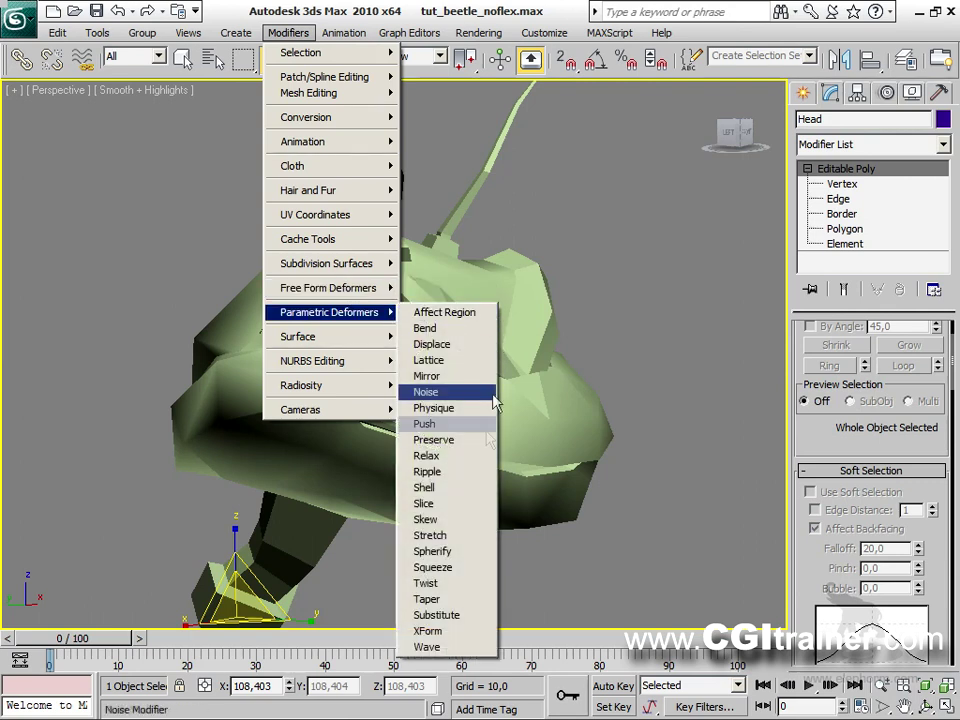
click(435, 456)
scroll(514, 375, down, 4)
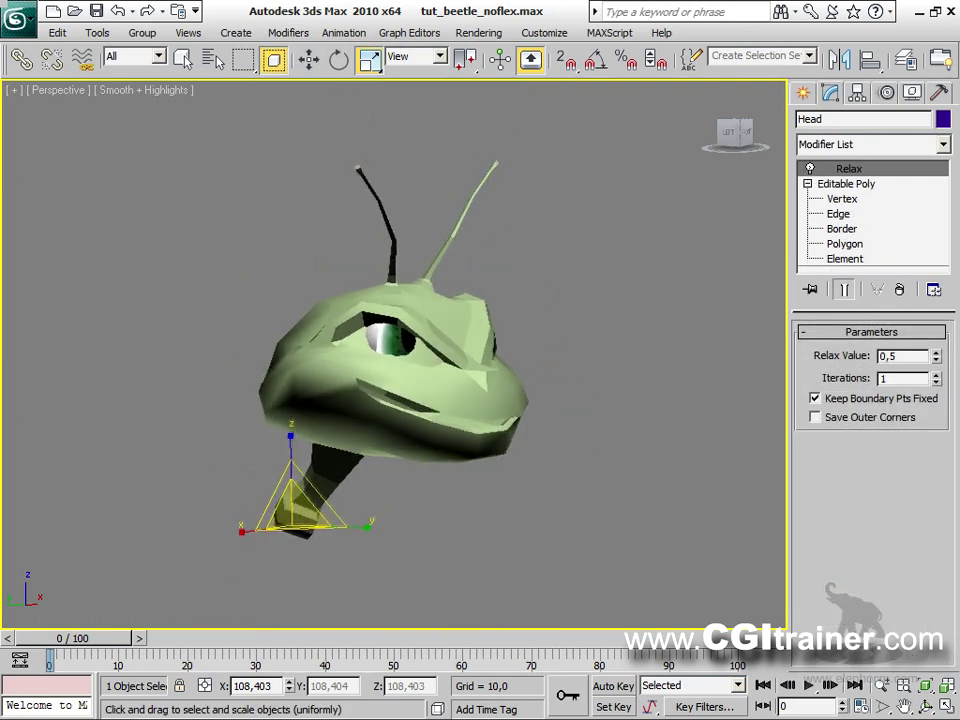
scroll(530, 557, down, 1)
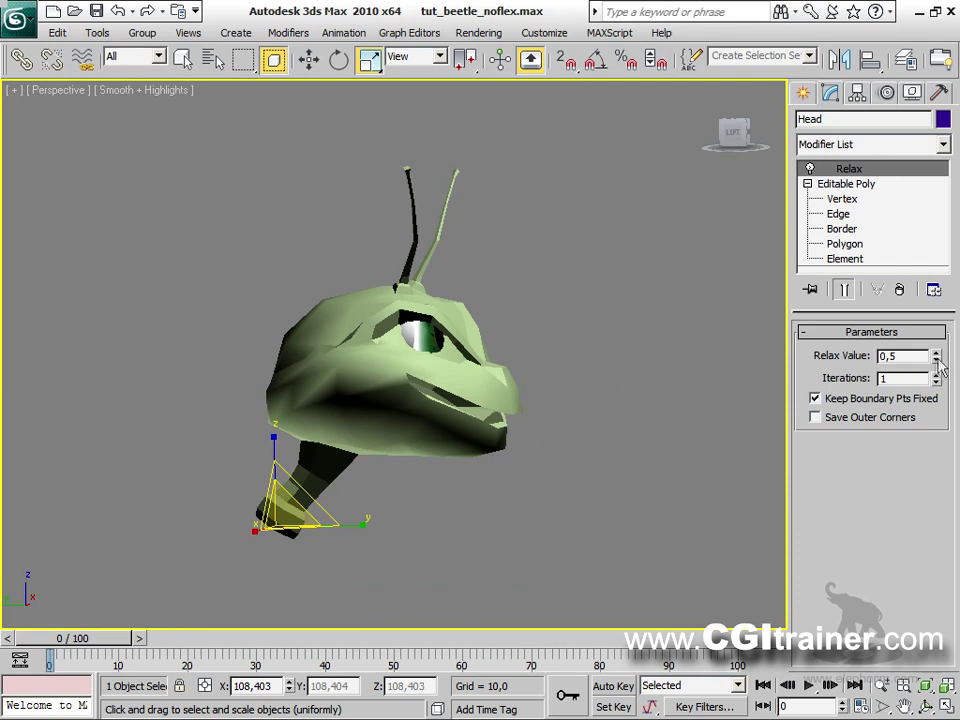
Step: Try 17 Relax iterations on the beetle's head and reduce them to 10
drag(937, 388, 941, 389)
alt+middle_drag(647, 433, 645, 403)
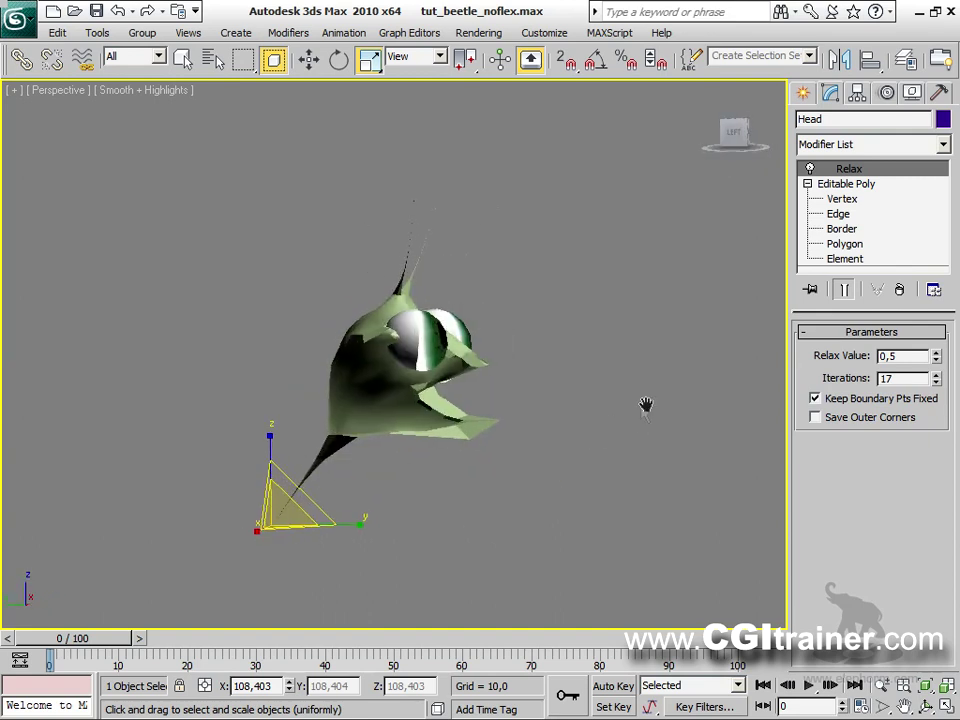
alt+middle_drag(600, 438, 785, 402)
drag(936, 379, 929, 393)
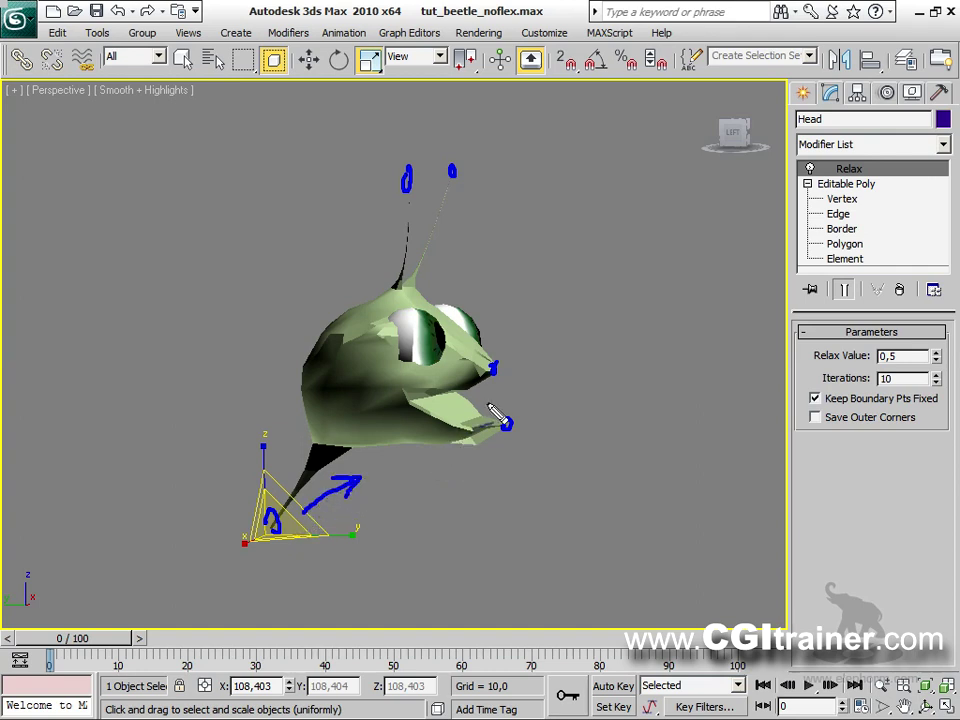
drag(340, 276, 293, 320)
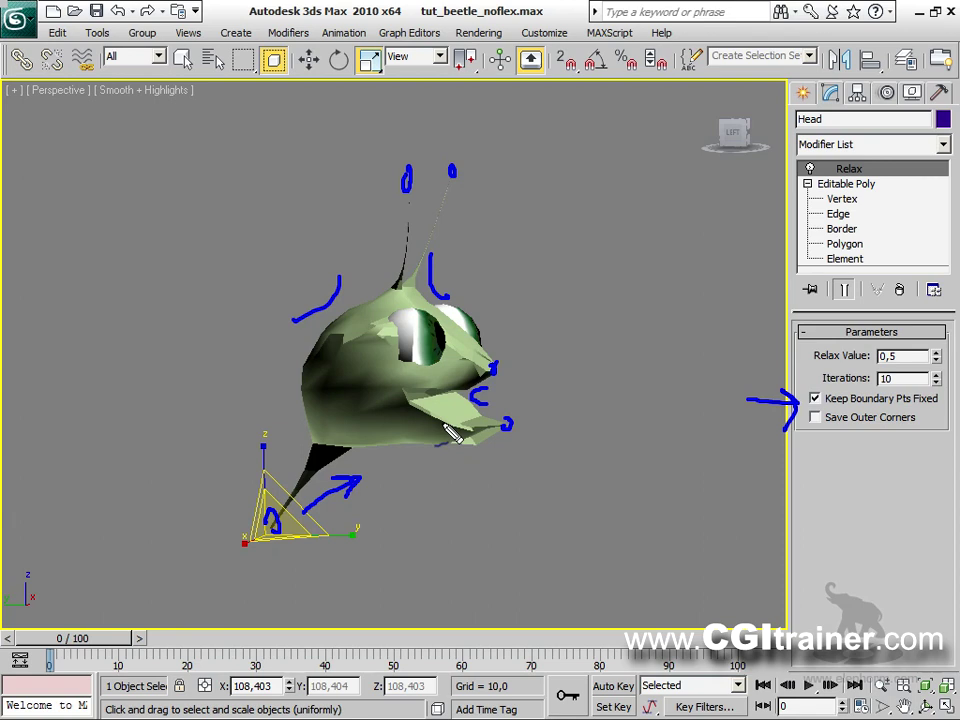
key(Escape)
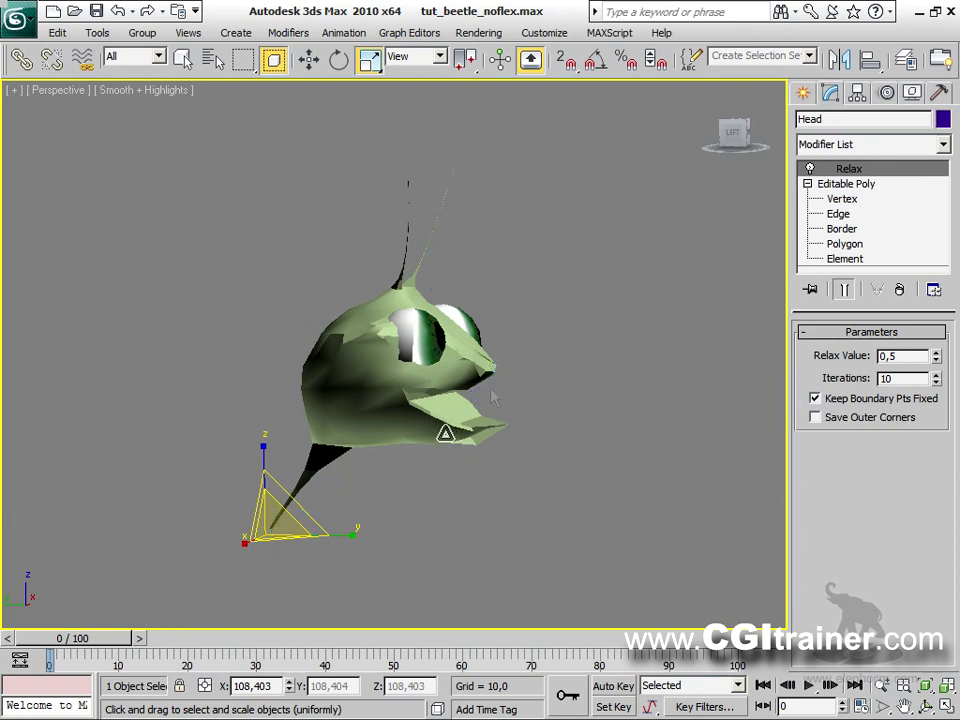
Step: Turn off Keep Boundary Pts Fixed on the head's Relax modifier and set Iterations to 1
click(815, 398)
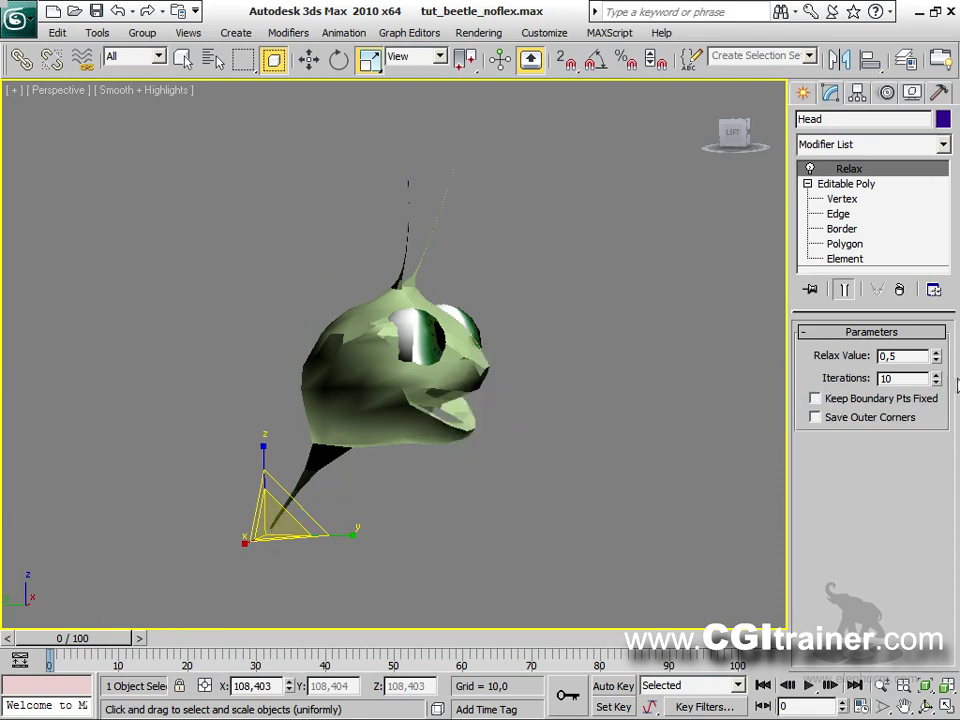
mouse_move(937, 382)
mouse_down()
mouse_move(937, 335)
mouse_move(937, 380)
mouse_up()
double_click(884, 378)
text(1)
key(Return)
Step: Test the head's relaxation at 4 iterations, restore it to 1, and turn on Save Outer Corners
text(4)
key(Return)
text(1)
key(Return)
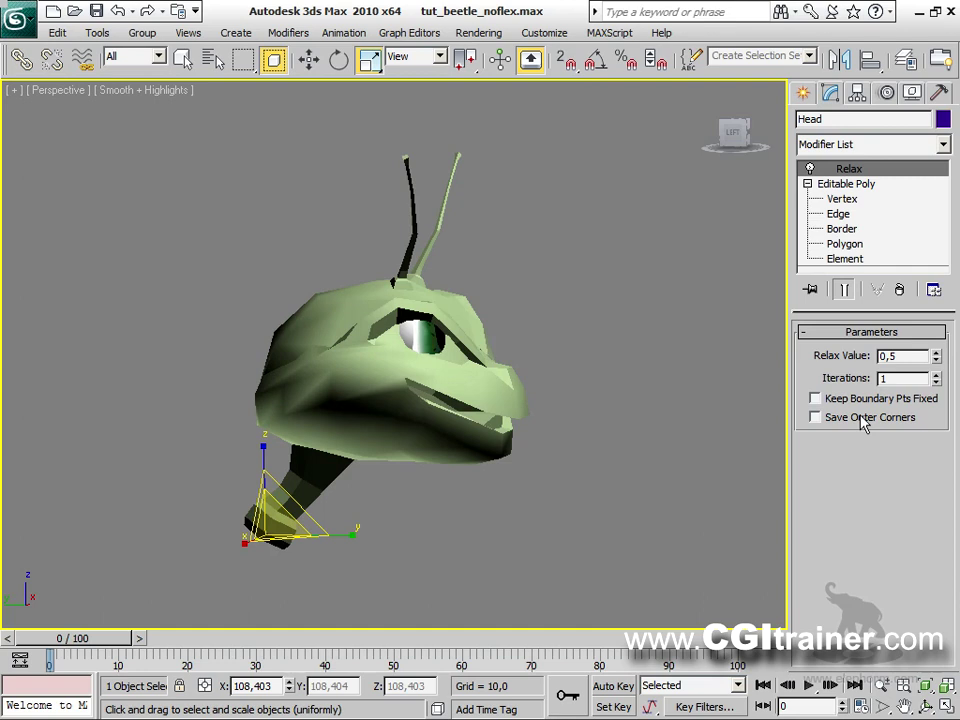
click(816, 417)
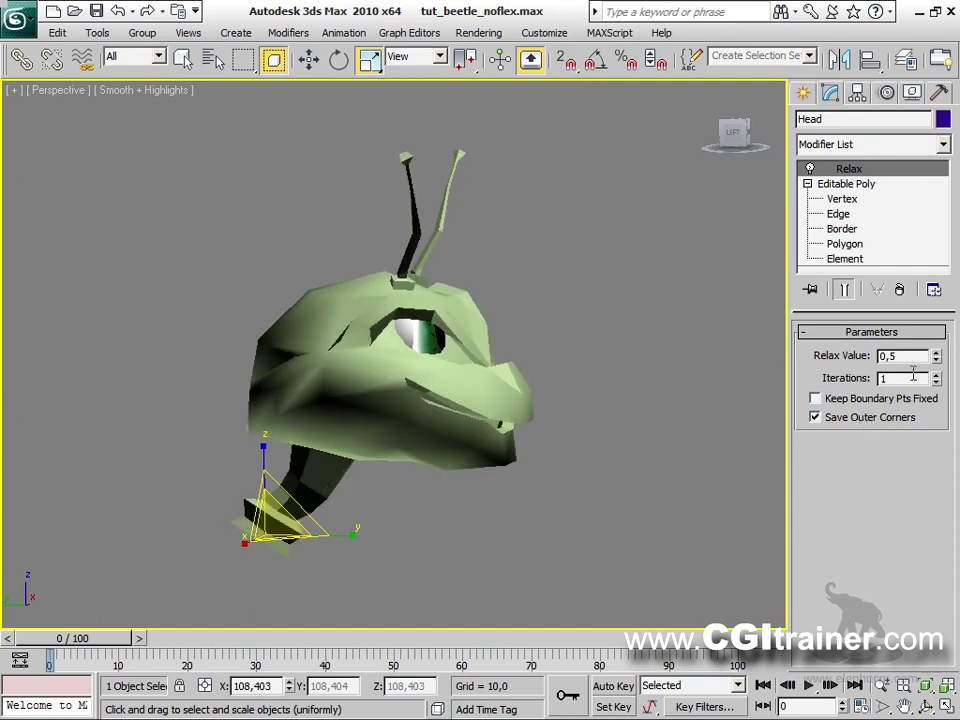
Step: Set the head's Relax iterations to 7 with Save Outer Corners off, and add a TurboSmooth modifier with 2 iterations
key(F4)
drag(937, 383, 936, 357)
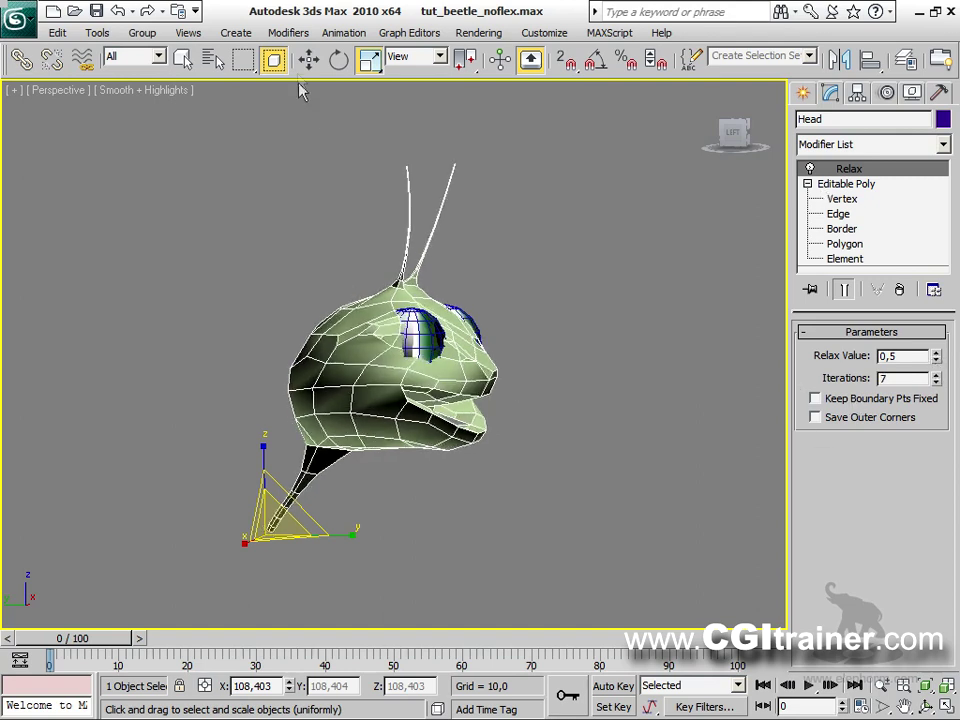
click(288, 33)
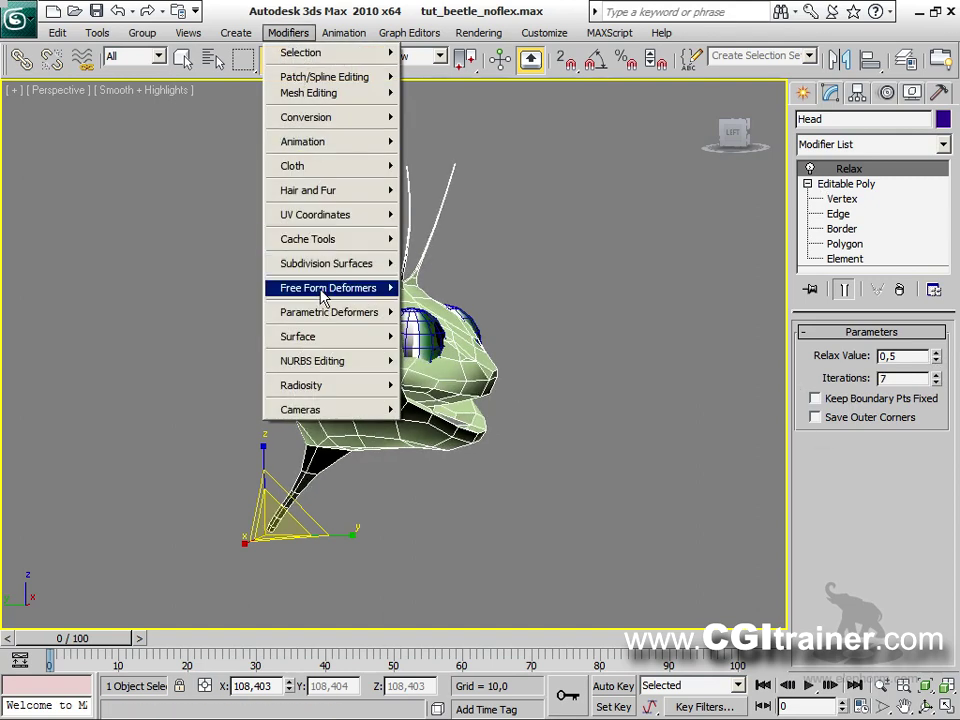
mouse_move(328, 289)
mouse_move(340, 263)
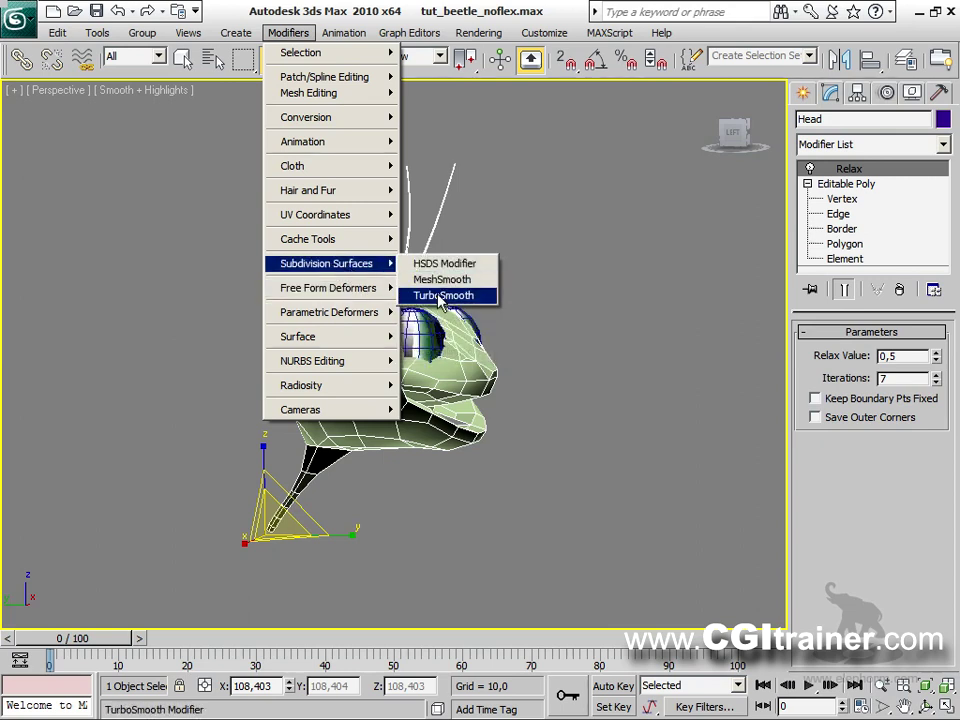
click(450, 294)
click(932, 358)
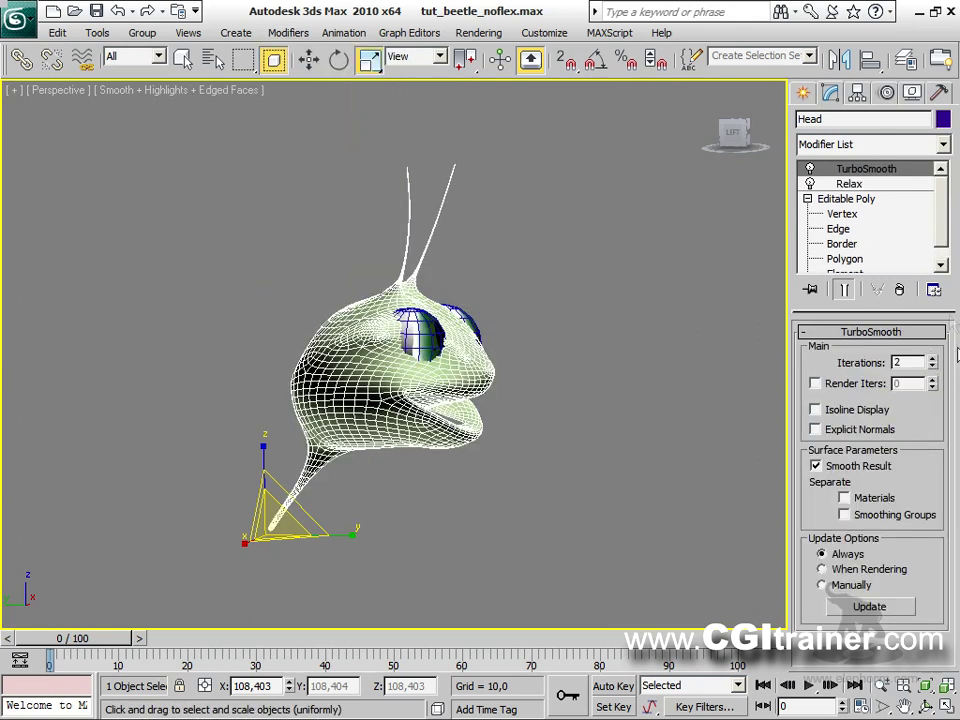
Step: At the base mesh's vertex level, show the end result, turn on soft selection, and test-select the front half's vertices before clearing them
click(845, 214)
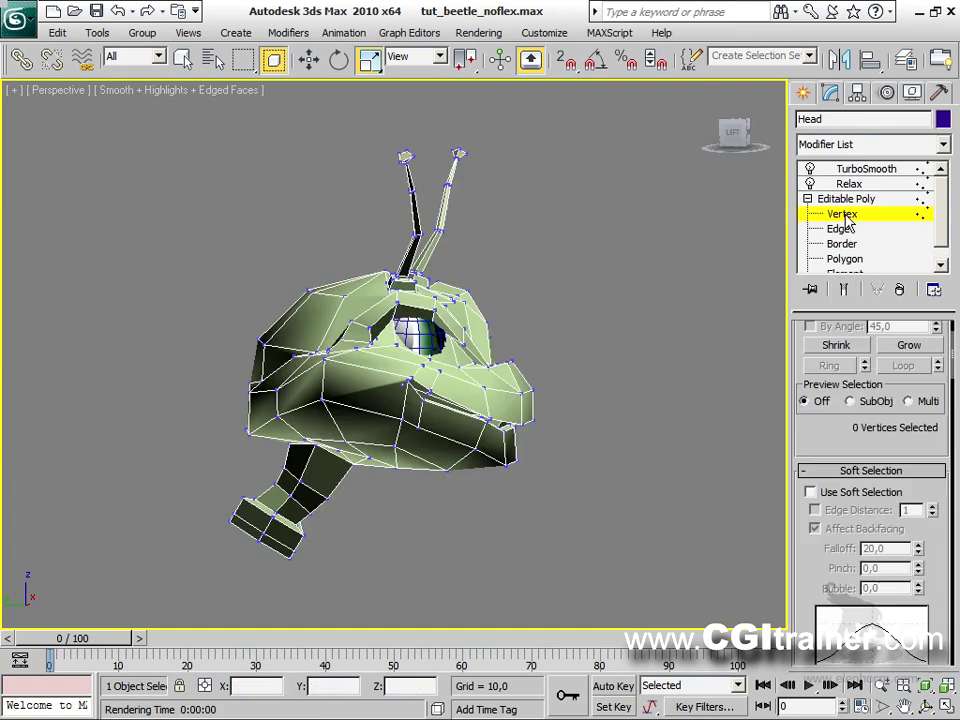
click(845, 290)
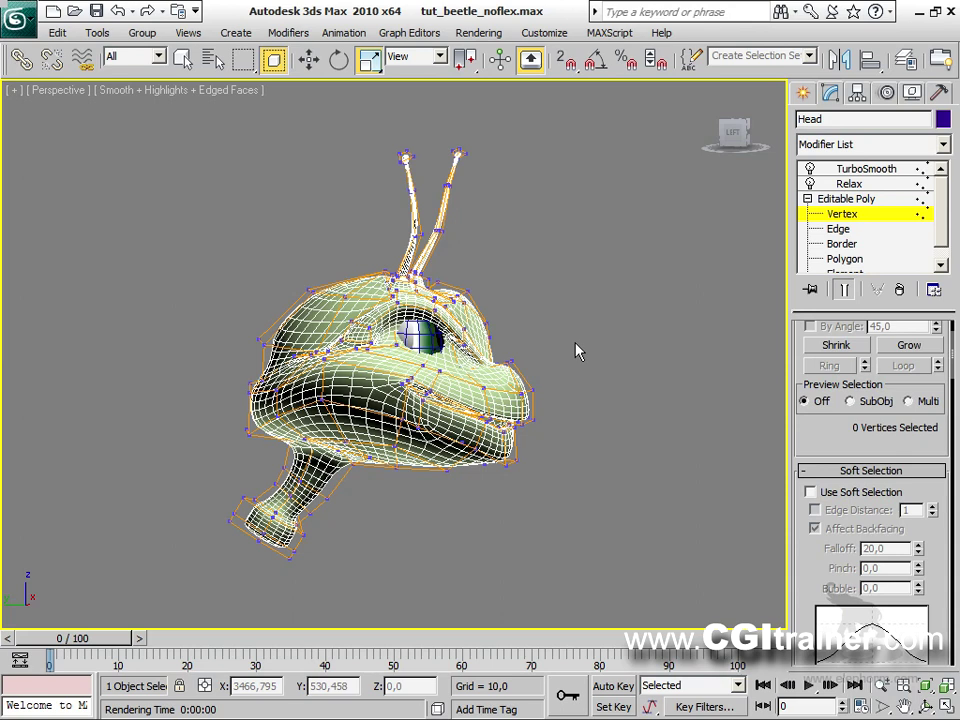
key(F4)
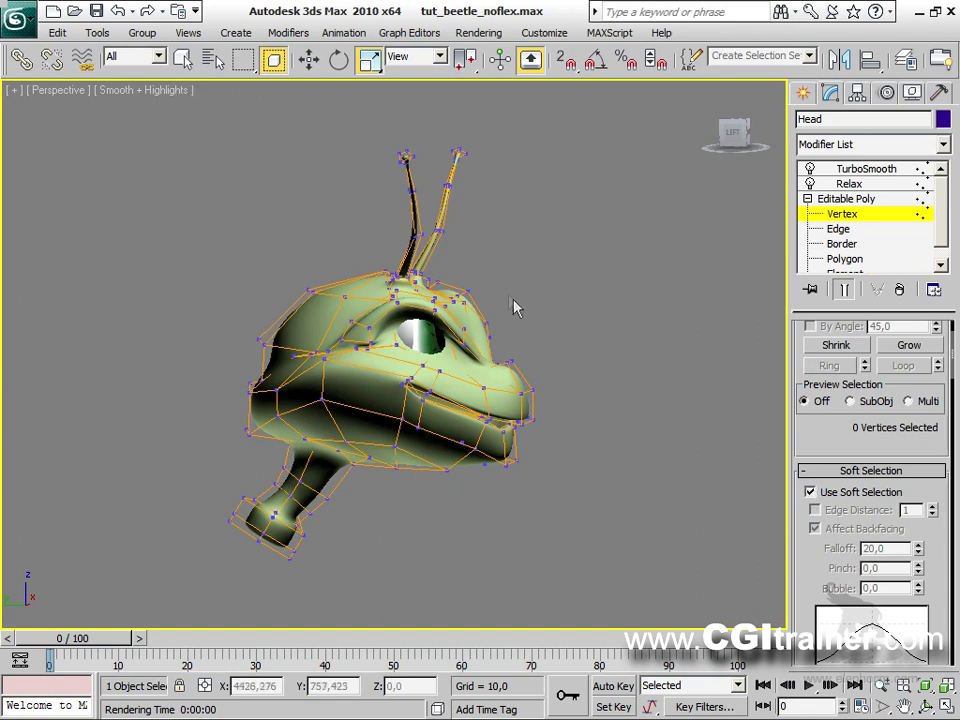
drag(512, 268, 512, 266)
drag(553, 317, 380, 508)
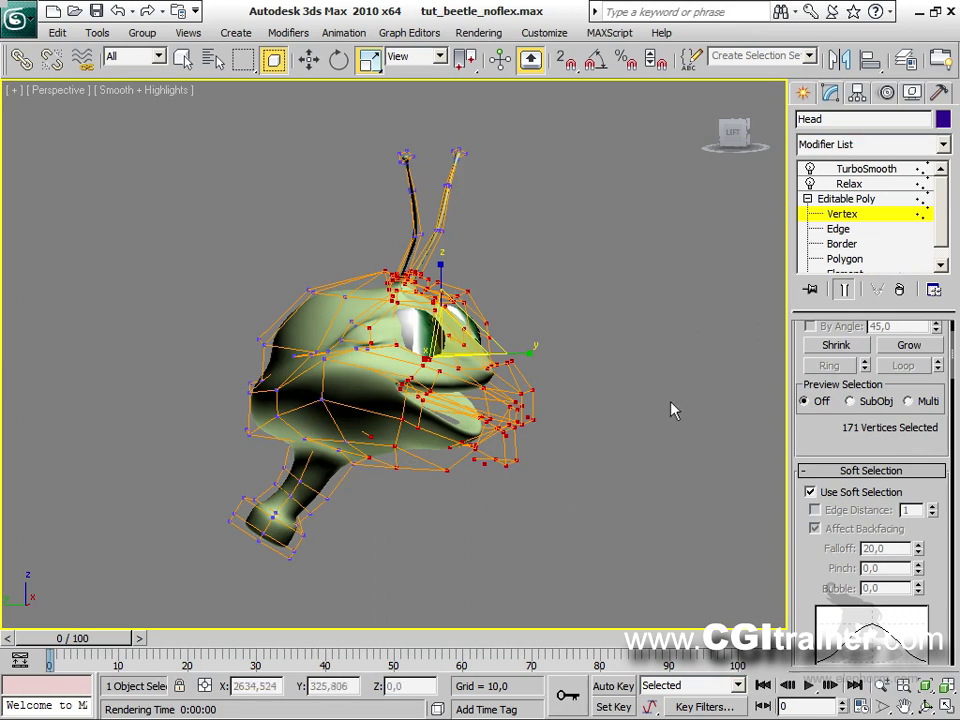
click(666, 446)
Step: Activate Paint Soft Selection for the head's vertices and adjust the brush to size 8,6 and strength 0,684
mouse_move(801, 555)
mouse_down()
mouse_move(821, 381)
mouse_move(823, 214)
mouse_up()
click(838, 427)
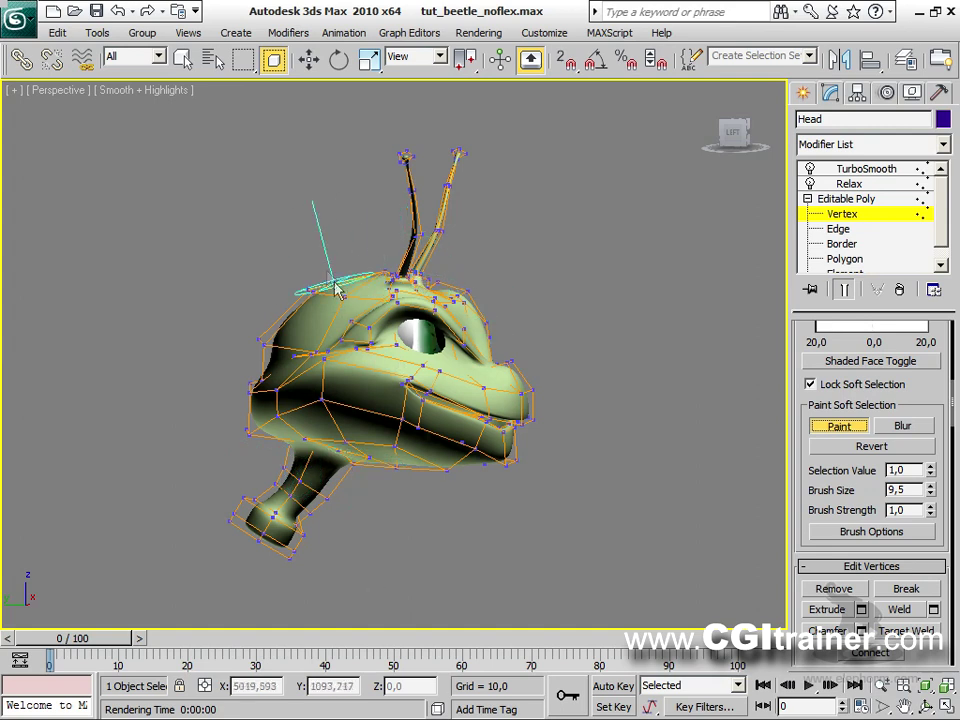
mouse_move(324, 308)
ctrl+shift+mouse_down()
mouse_move(324, 253)
mouse_move(323, 338)
mouse_move(324, 302)
mouse_move(332, 342)
mouse_move(332, 318)
ctrl+shift+mouse_up()
scroll(300, 396, up, 5)
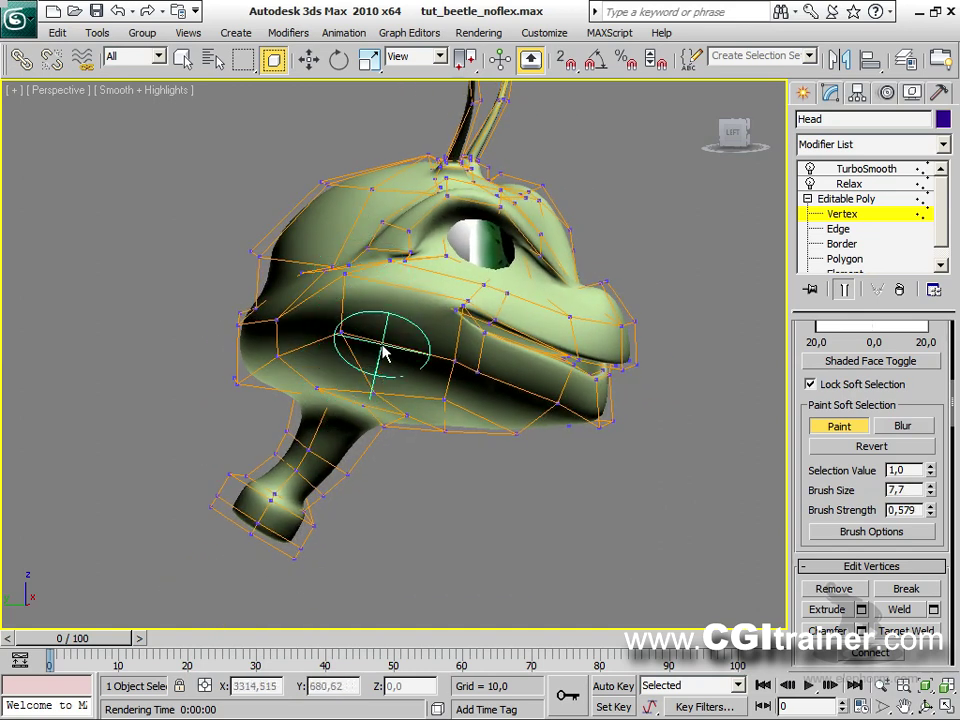
mouse_move(383, 343)
ctrl+shift+mouse_down()
mouse_move(381, 317)
mouse_move(377, 343)
ctrl+shift+mouse_up()
alt+shift+drag(621, 306, 620, 262)
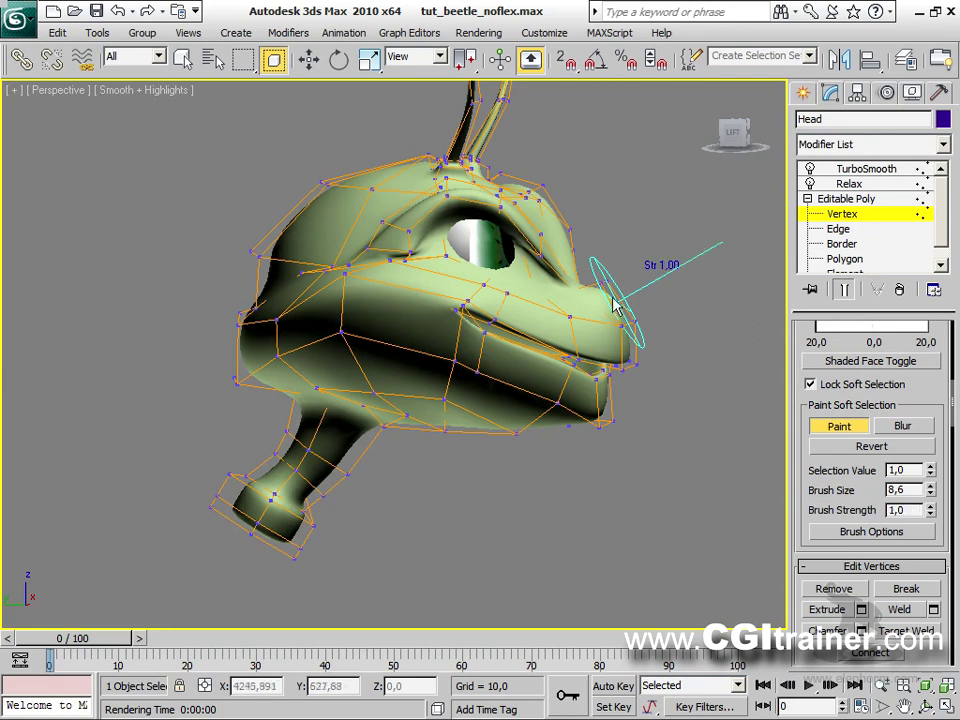
alt+shift+drag(617, 318, 615, 310)
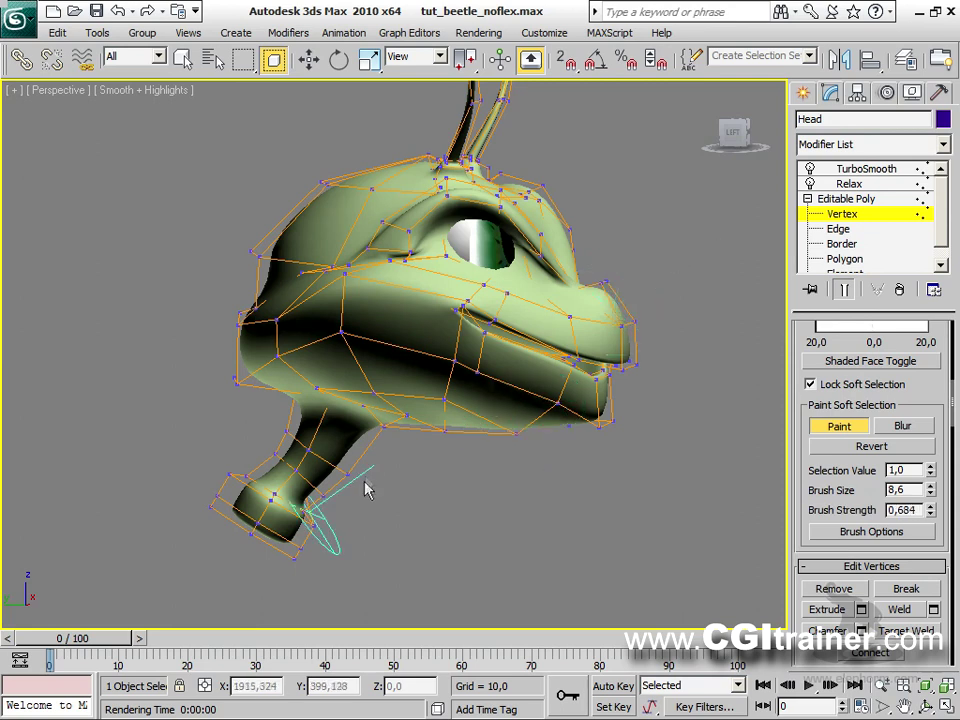
Step: Paint a soft selection over the beetle's neck, back of the head and antennae so Relax affects those areas
drag(375, 444, 333, 430)
alt+middle_drag(381, 454, 272, 459)
alt+middle_drag(489, 461, 350, 395)
mouse_move(398, 363)
alt+mouse_down()
mouse_move(400, 338)
mouse_move(321, 332)
mouse_move(332, 343)
alt+mouse_up()
mouse_move(396, 334)
alt+middle_down()
mouse_move(530, 340)
mouse_move(536, 467)
mouse_move(574, 386)
mouse_move(298, 525)
alt+middle_up()
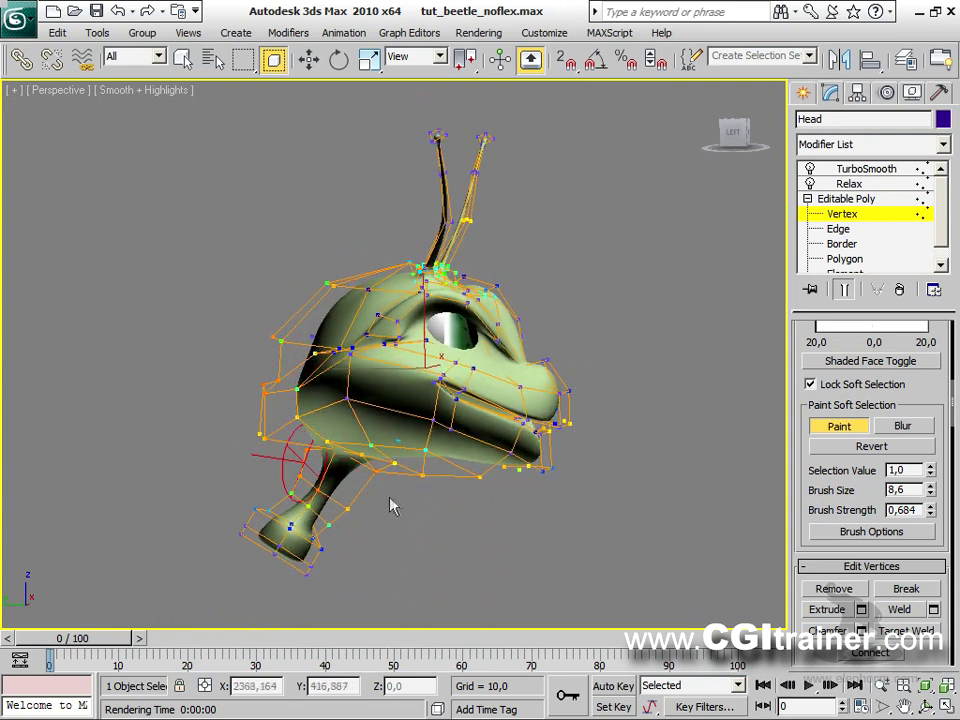
Step: Revert parts of the painted soft selection on the snout and back of the head with brush size 18,9 and strength 1,0
click(877, 448)
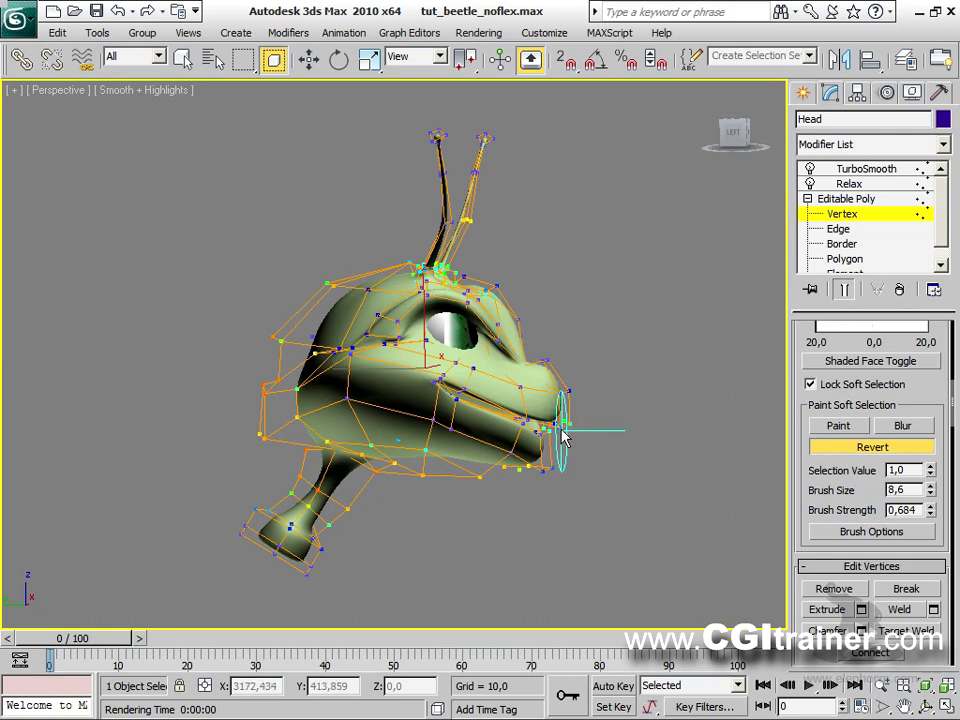
alt+shift+drag(563, 437, 569, 446)
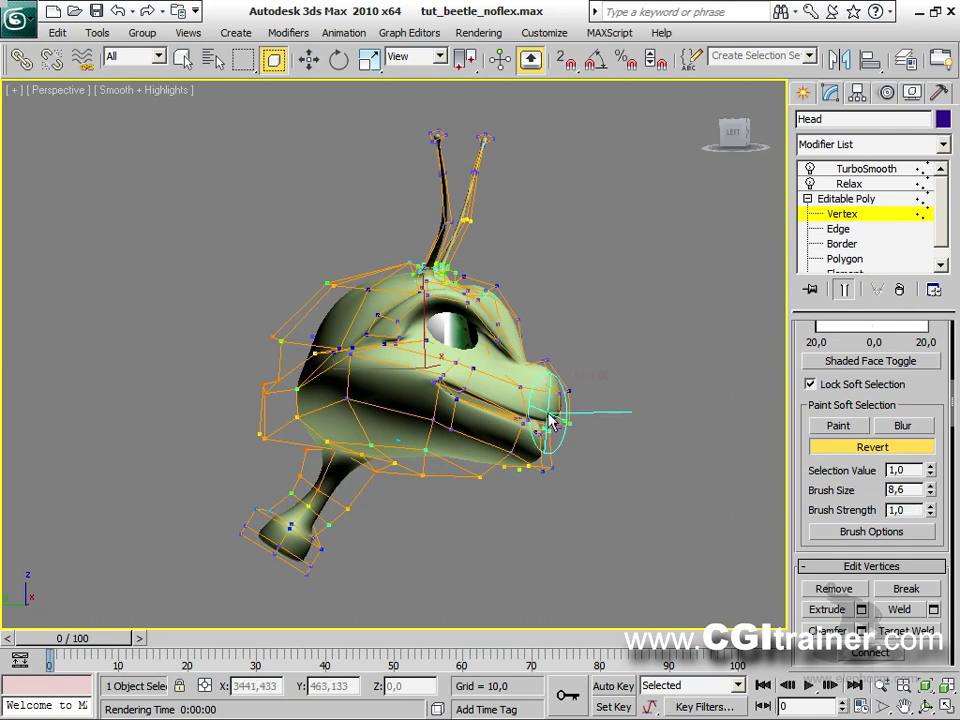
mouse_move(561, 433)
ctrl+shift+mouse_down()
mouse_move(579, 336)
mouse_move(572, 465)
mouse_move(510, 441)
ctrl+shift+mouse_up()
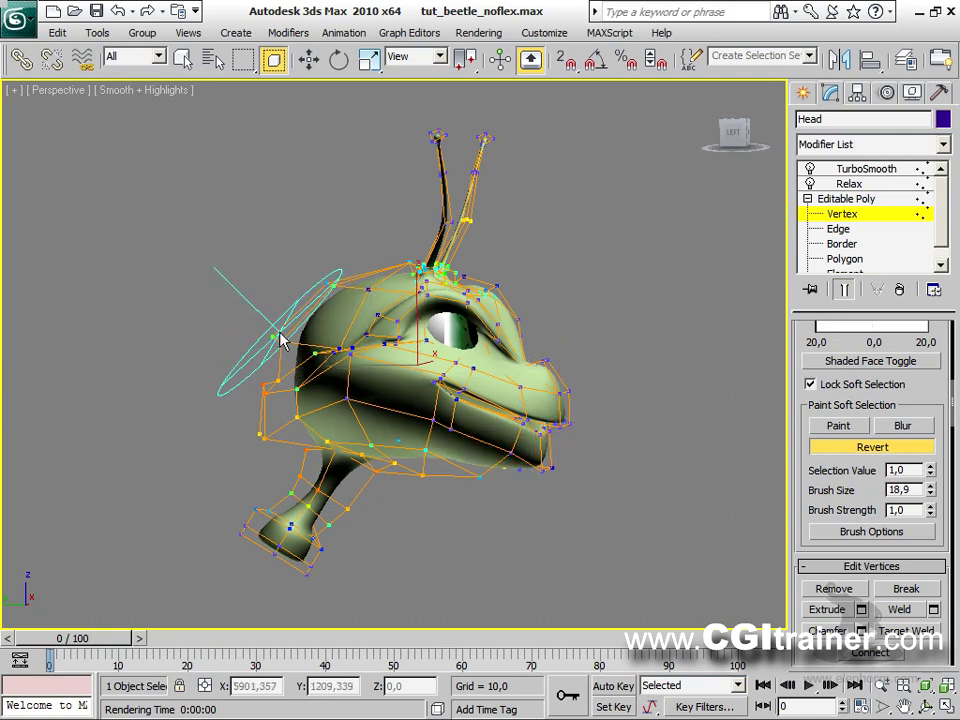
mouse_move(602, 407)
alt+middle_down()
mouse_move(508, 414)
mouse_move(587, 452)
mouse_move(740, 395)
mouse_move(765, 422)
alt+middle_up()
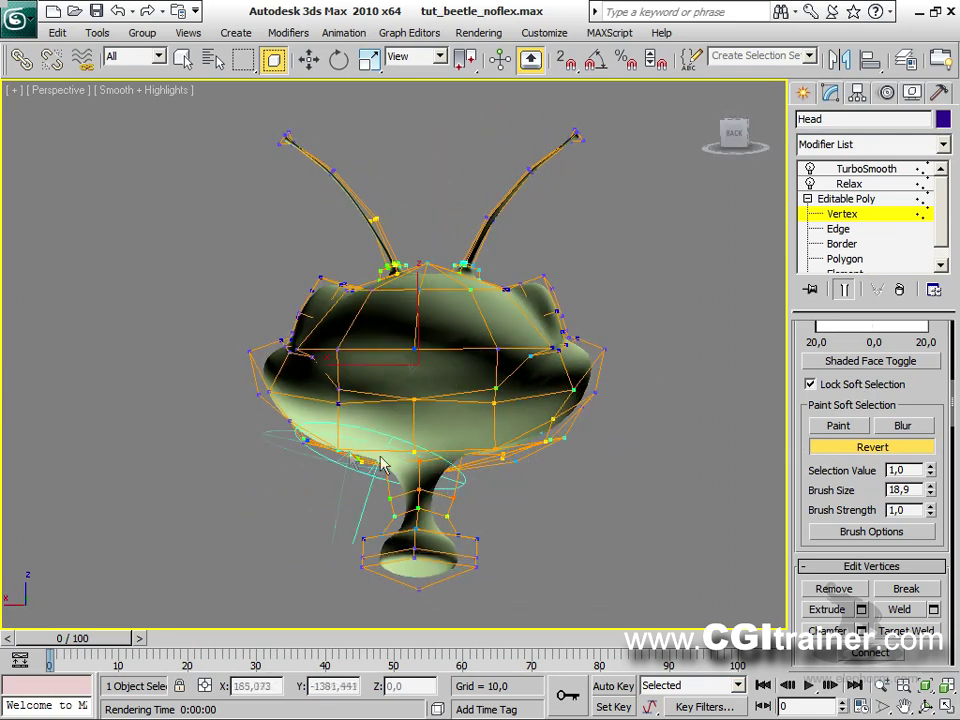
mouse_move(579, 392)
alt+middle_down()
mouse_move(403, 373)
mouse_move(491, 300)
mouse_move(343, 300)
mouse_move(405, 235)
mouse_move(501, 274)
mouse_move(545, 335)
alt+middle_up()
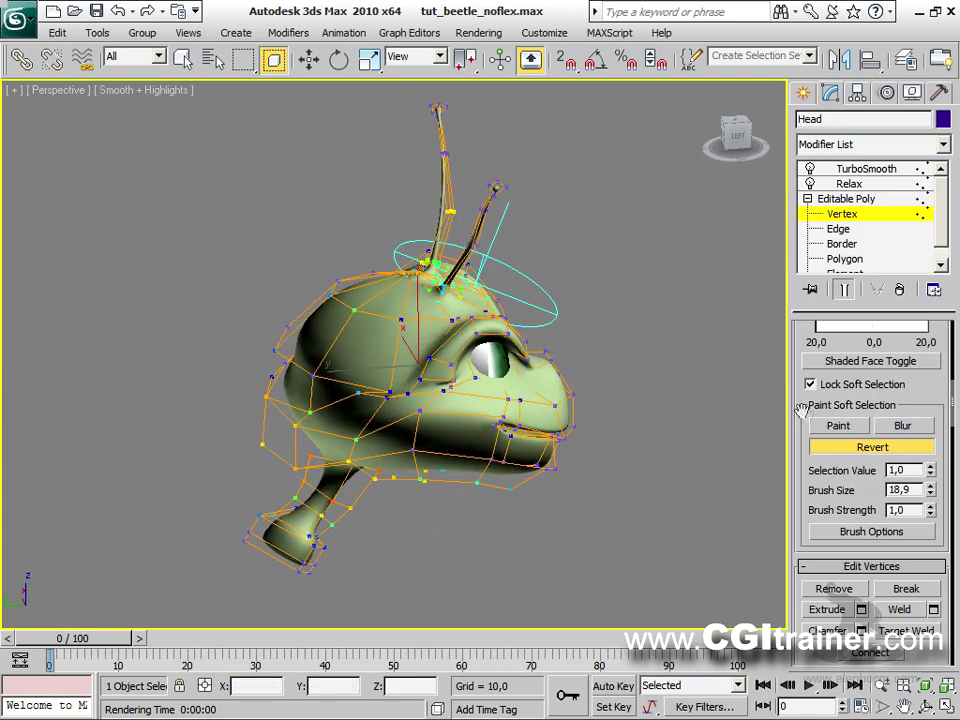
click(866, 169)
alt+middle_drag(605, 393, 313, 386)
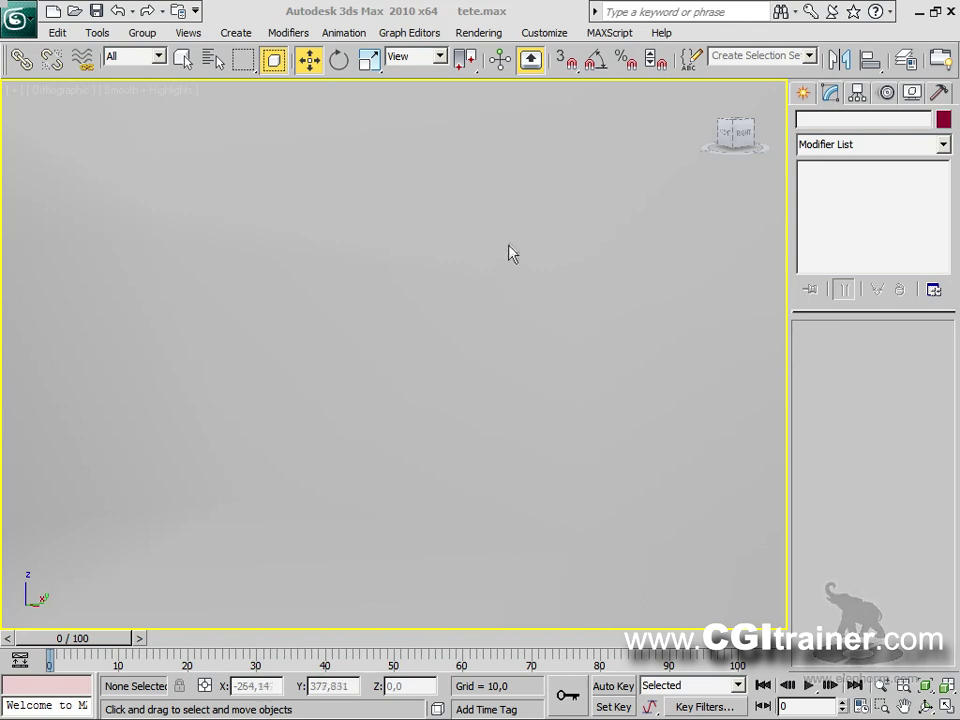
Step: In the tete.max scene, display edged faces in a perspective view and clone the head beside the original
scroll(511, 251, down, 10)
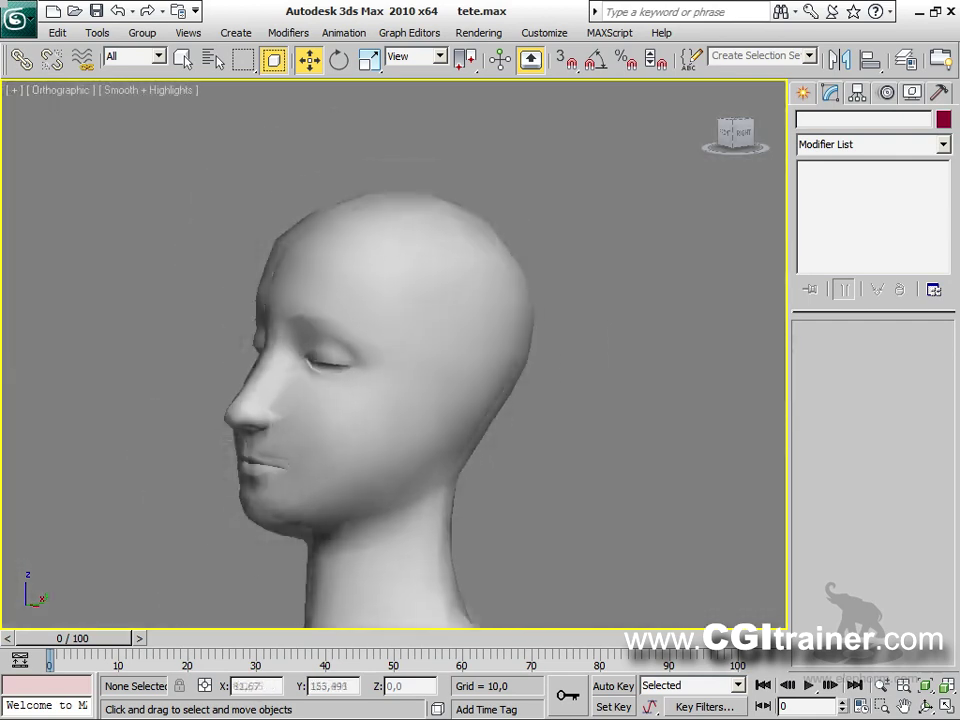
scroll(381, 350, up, 5)
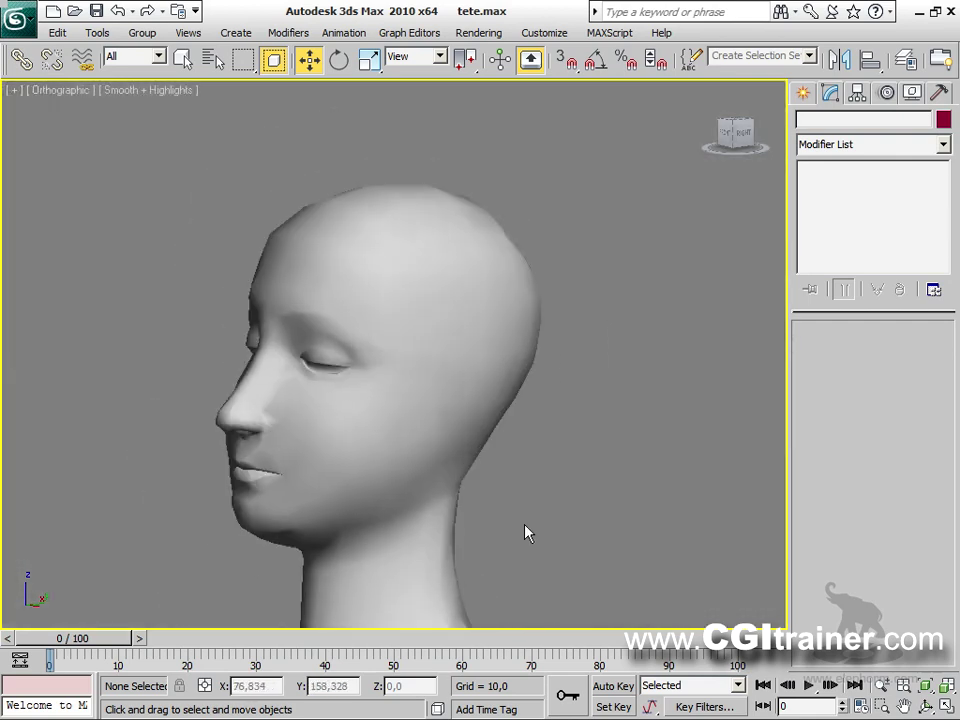
key(F4)
middle_drag(524, 354, 688, 351)
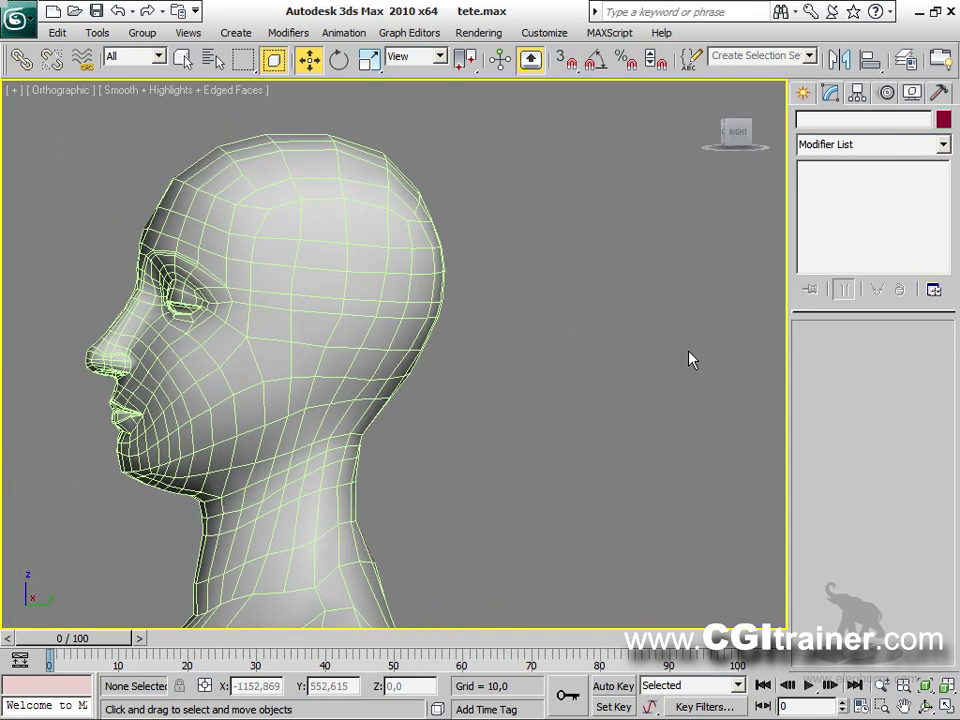
key(p)
click(345, 376)
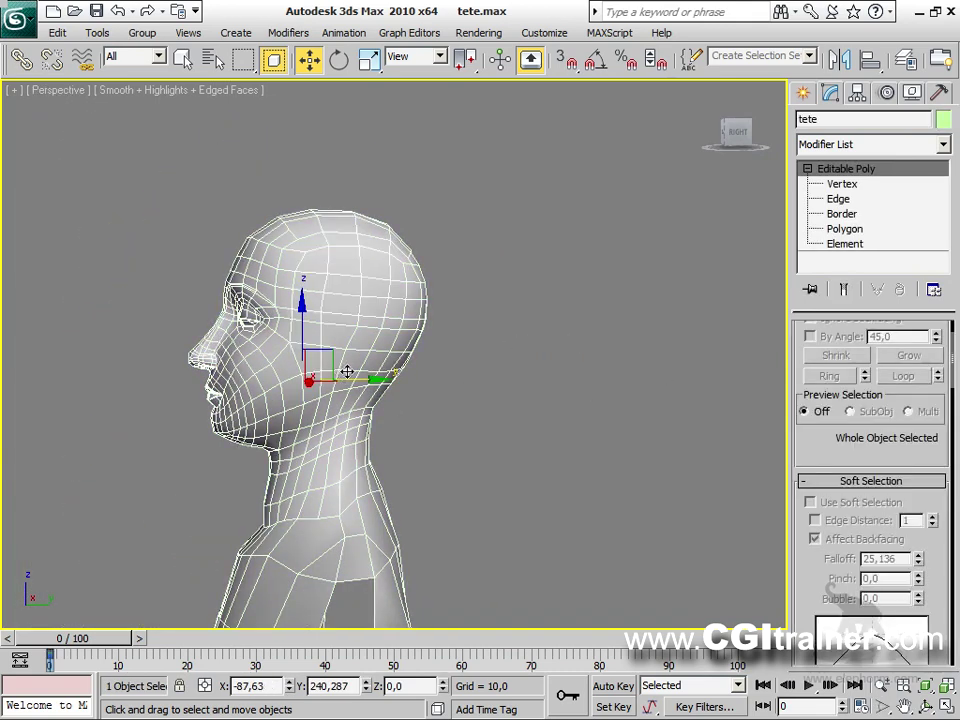
mouse_move(348, 372)
shift+mouse_down()
mouse_move(610, 372)
mouse_move(591, 370)
shift+mouse_up()
click(486, 449)
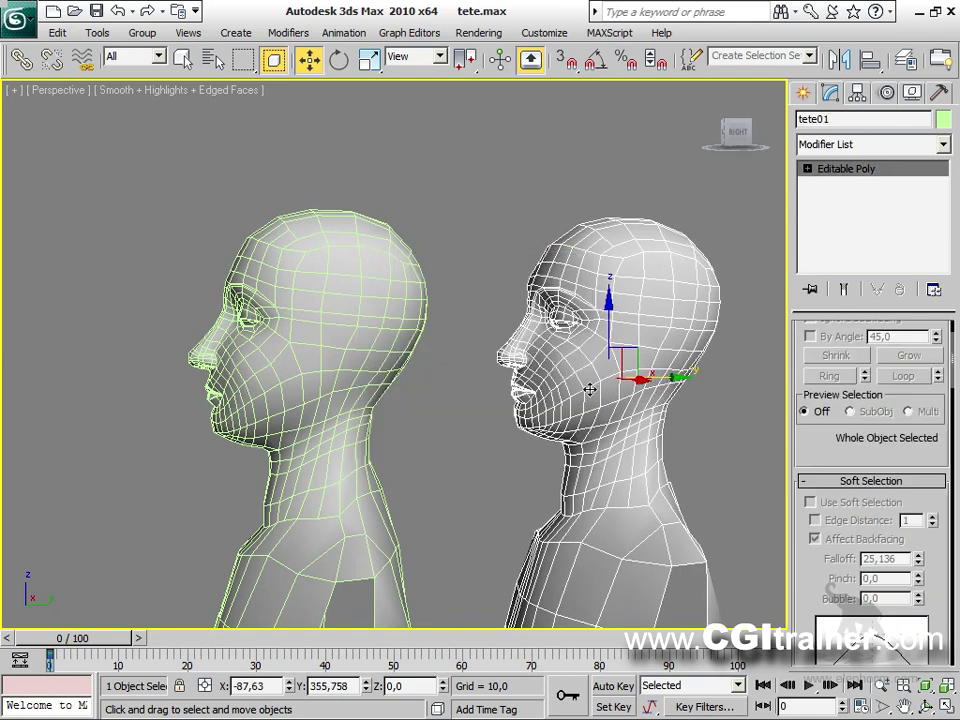
Step: Select the upper skull vertices of the copied head and raise them to about Z 99 to stretch the cranium
alt+middle_drag(586, 391, 481, 425)
click(807, 169)
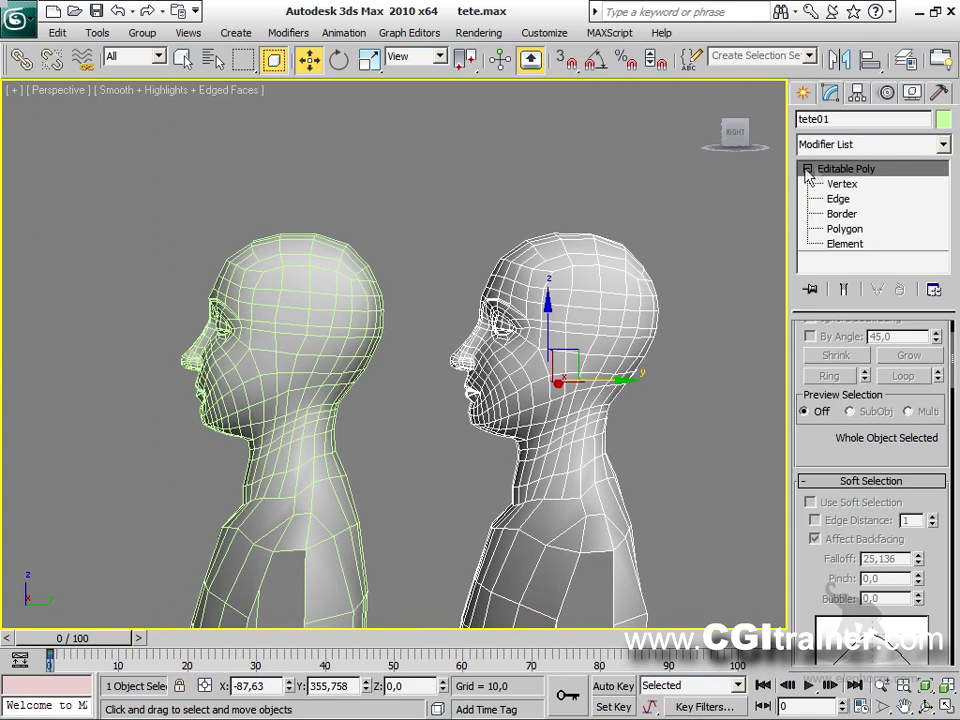
click(842, 185)
drag(453, 194, 697, 322)
drag(549, 230, 549, 80)
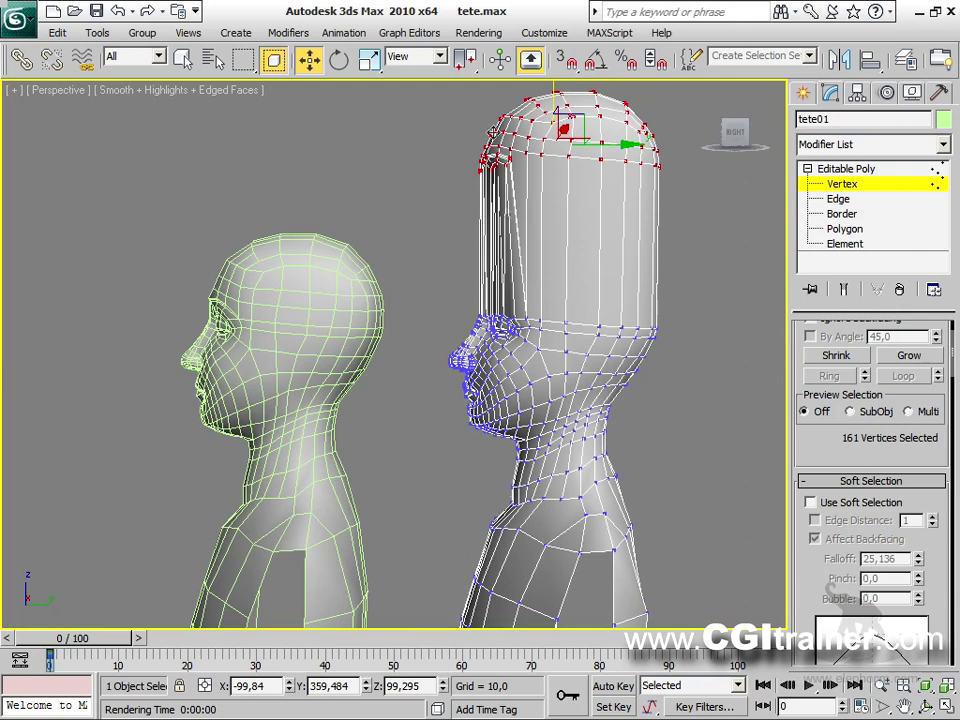
click(842, 169)
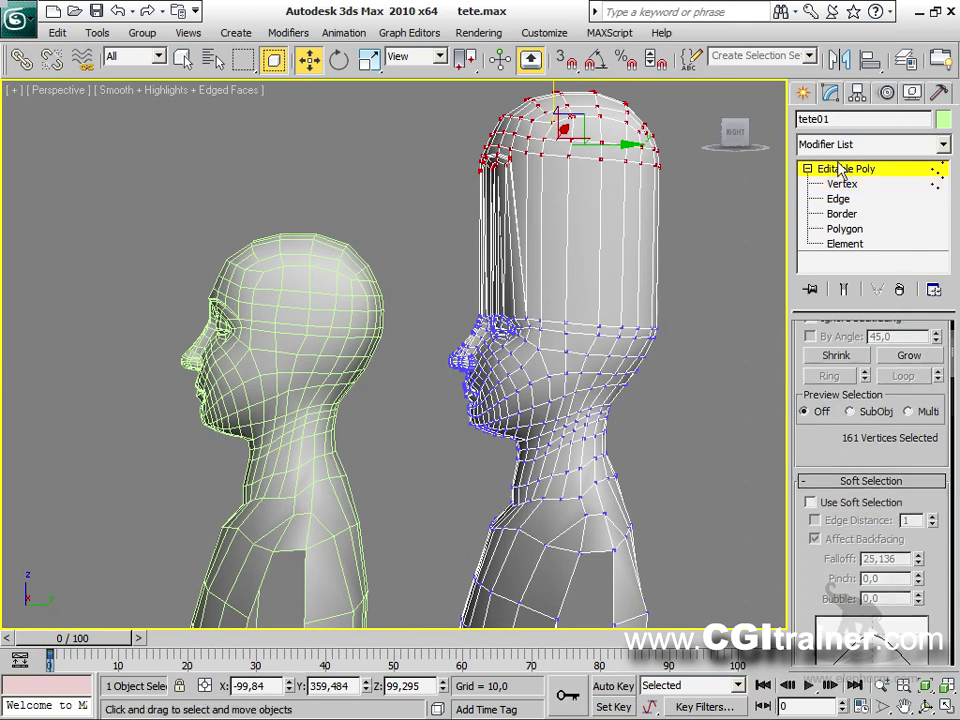
Step: Apply a Preserve modifier to the stretched head and pick the tete head as its original
click(288, 33)
mouse_move(314, 320)
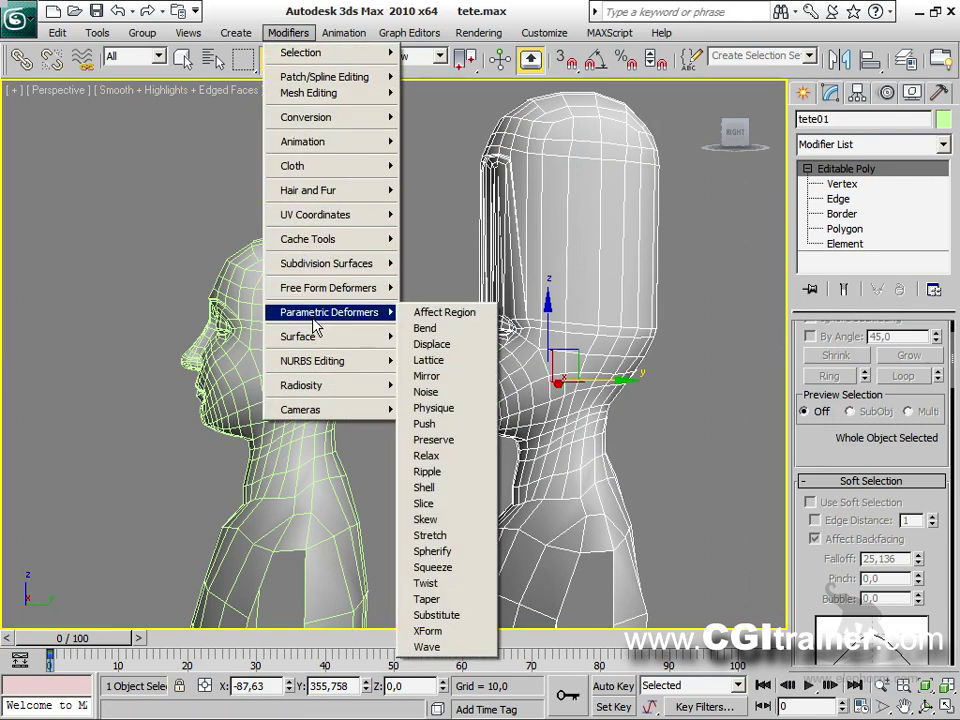
click(455, 440)
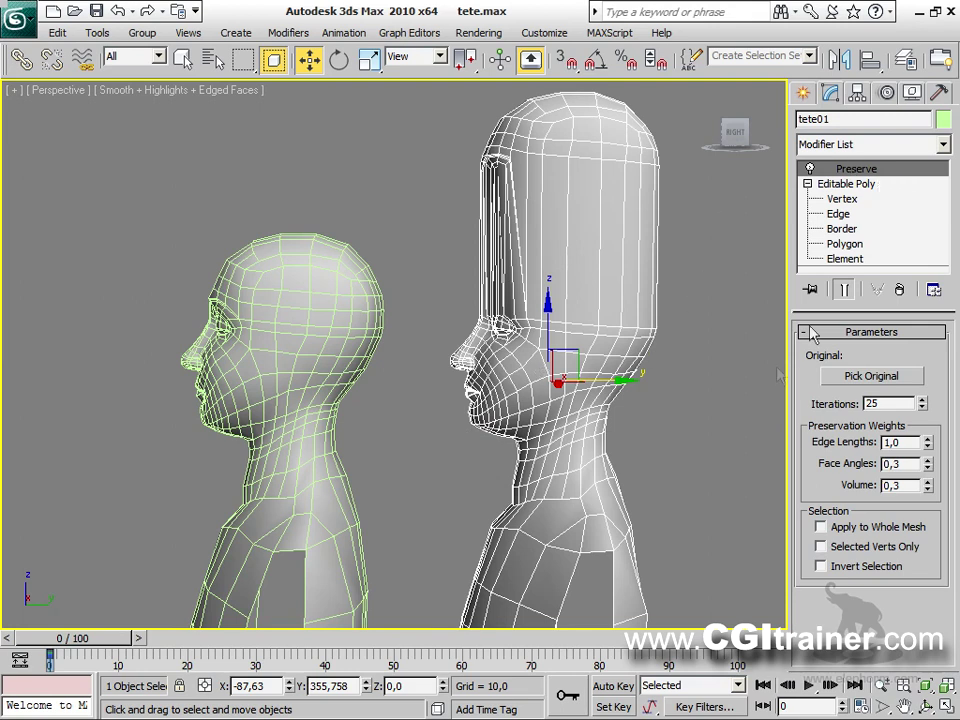
click(848, 379)
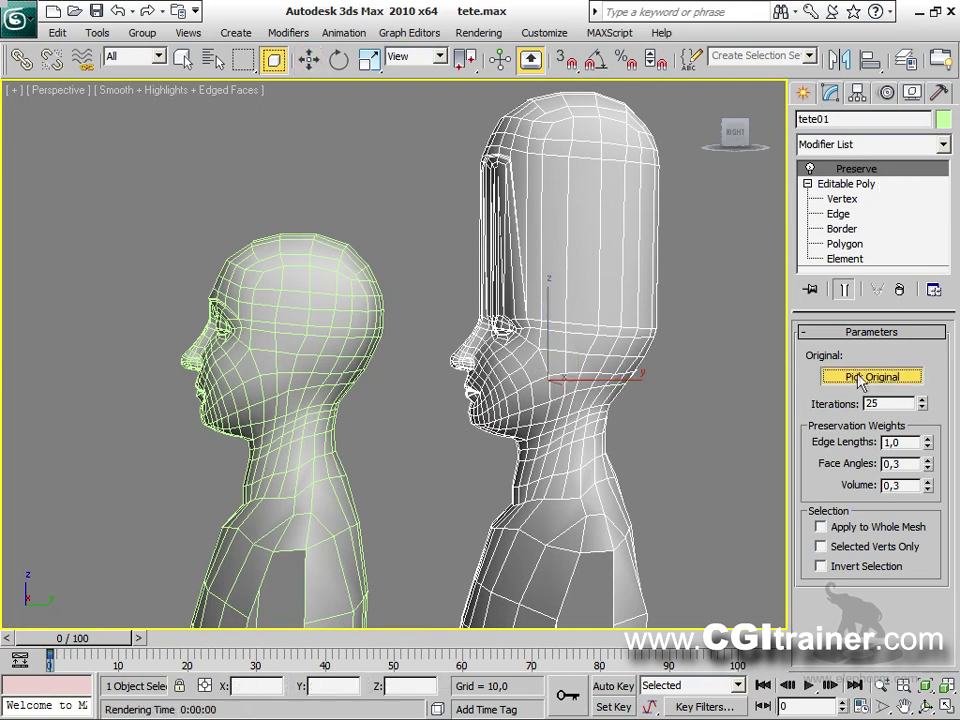
click(336, 337)
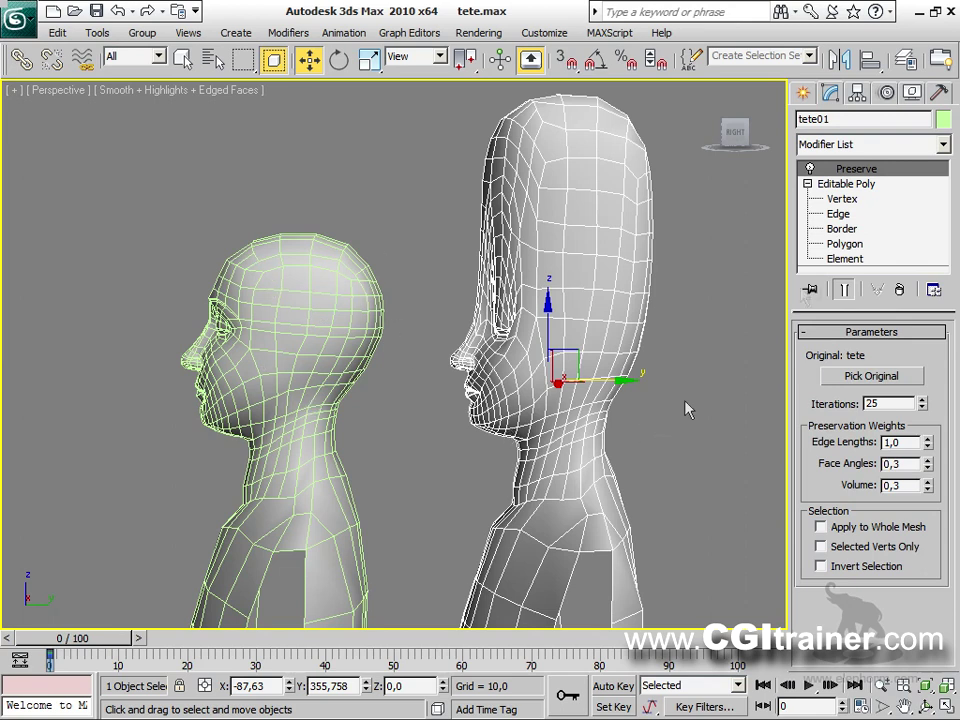
Step: Try the Preserve settings on the stretched head, setting Edge Lengths to 1,06 and keeping Selected Verts Only on with 25 iterations
drag(925, 407, 901, 400)
drag(931, 440, 926, 438)
click(875, 530)
click(875, 530)
click(873, 547)
click(873, 547)
click(873, 547)
click(873, 547)
click(873, 547)
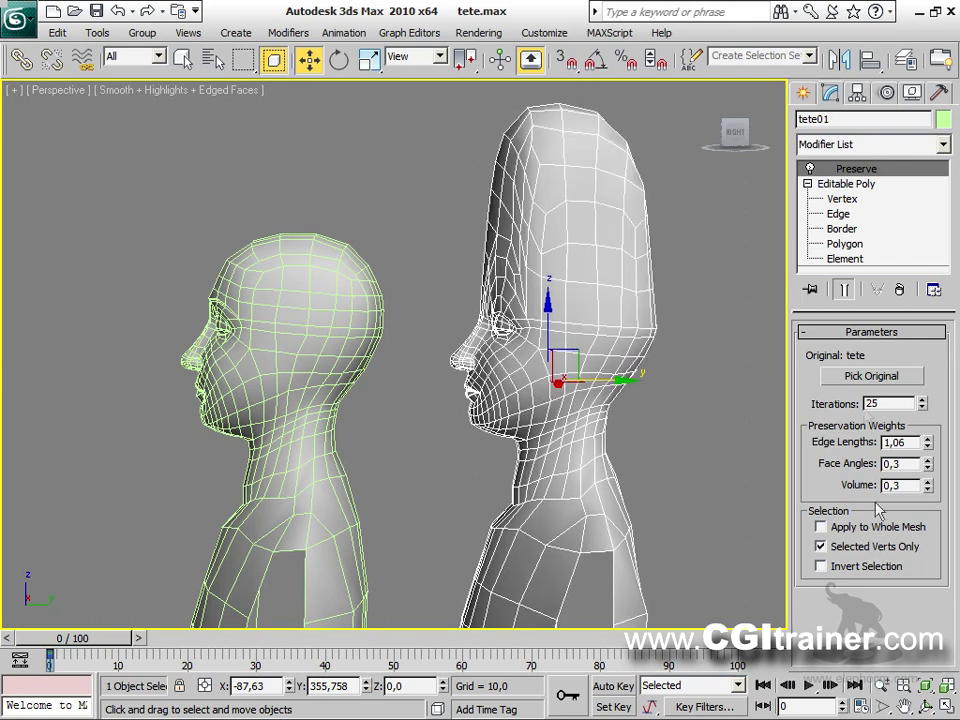
Step: Show the end result at vertex level and turn on soft selection with a falloff of 117,387 for the raised skull vertices
click(838, 201)
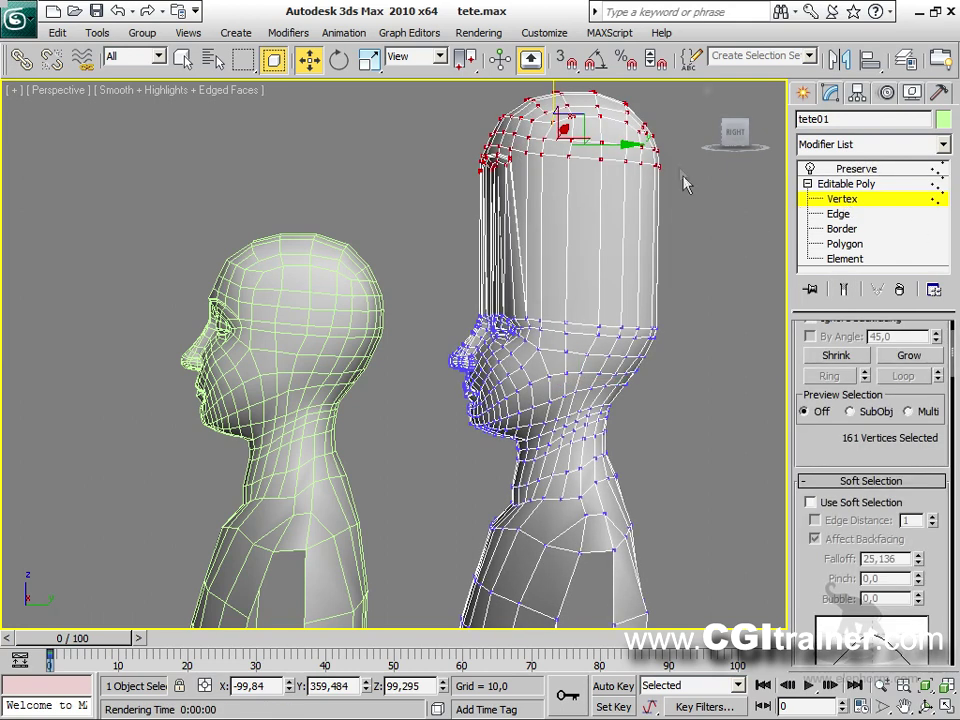
click(843, 289)
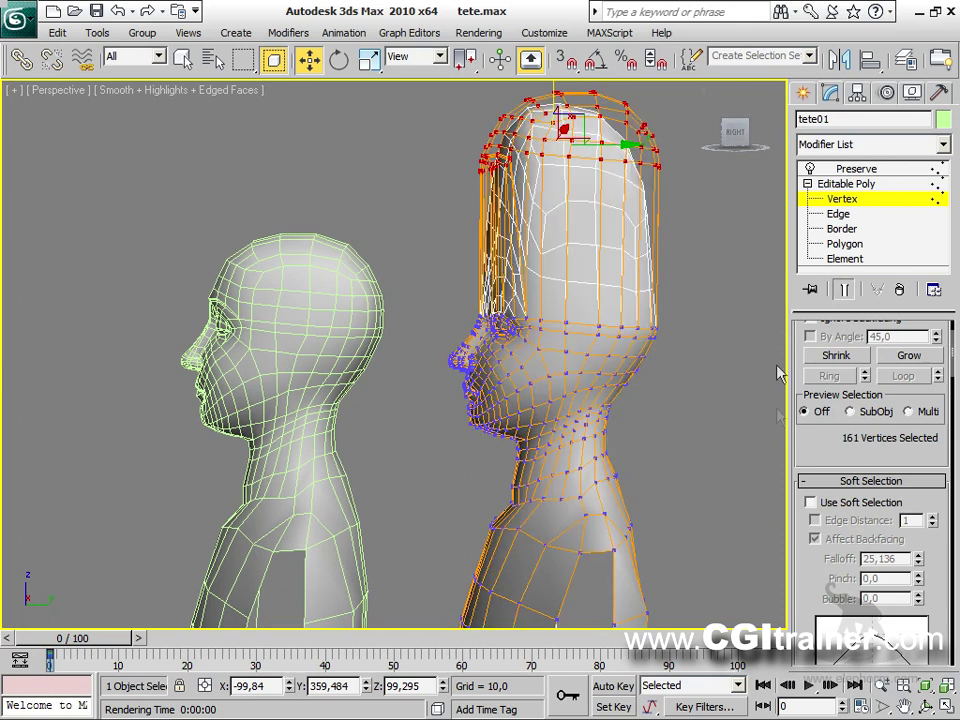
click(810, 502)
drag(918, 556, 852, 195)
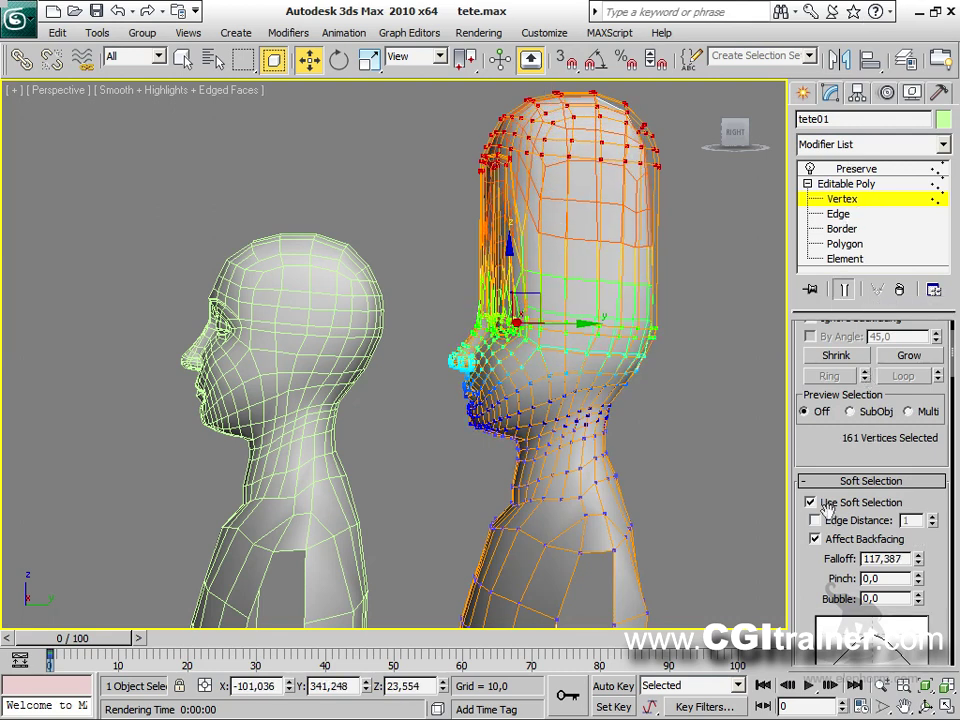
Step: Turn off soft selection on the stretched head's vertices and return to its Preserve modifier
click(829, 503)
click(846, 184)
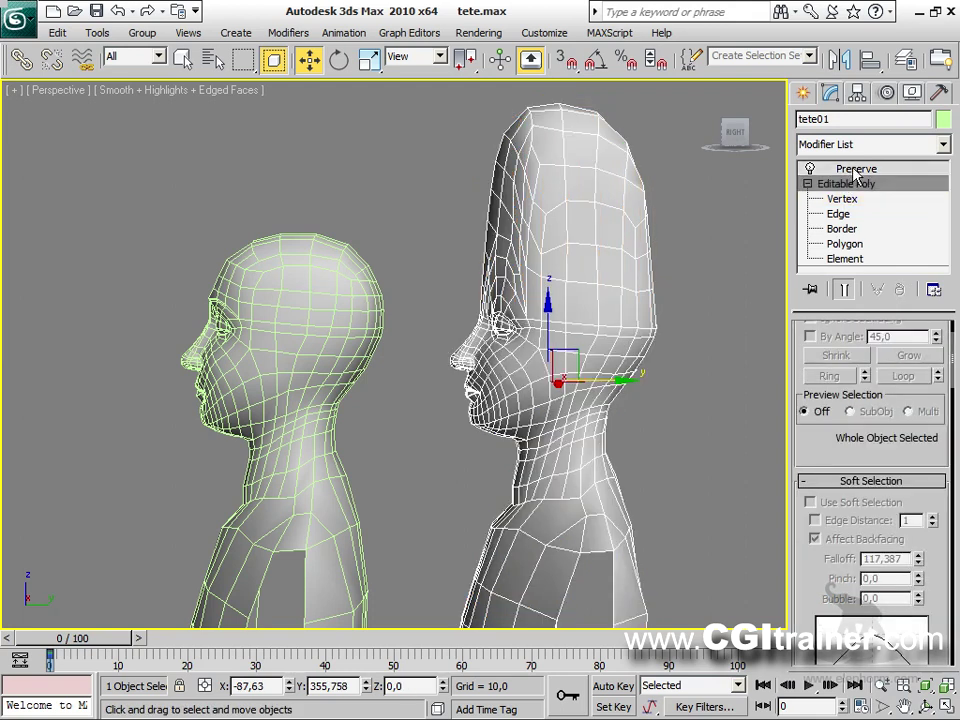
click(853, 168)
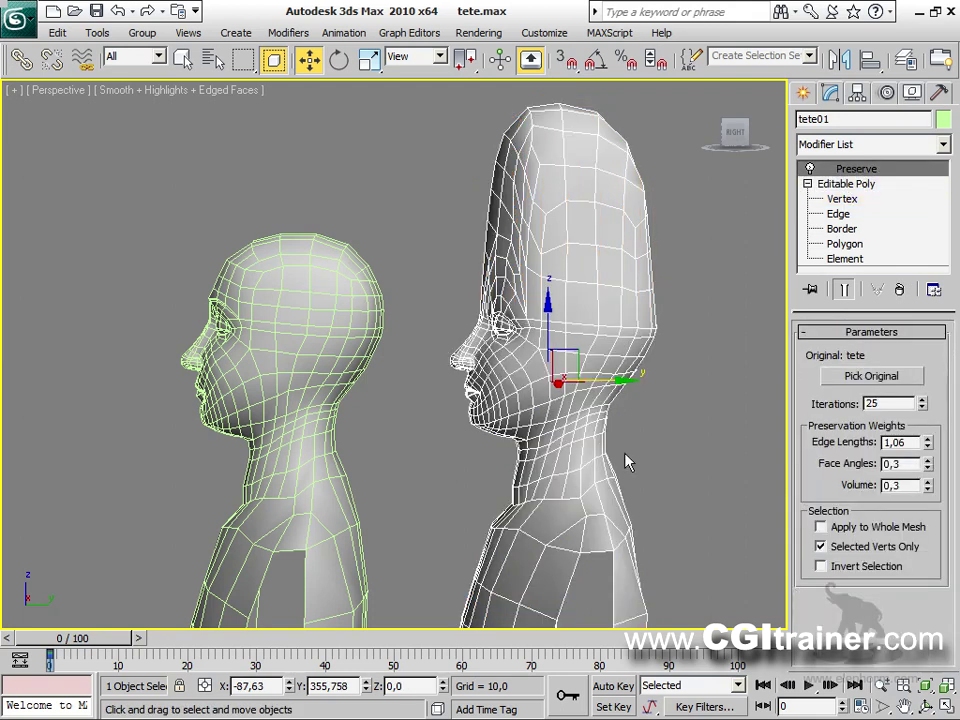
Step: Try Invert Selection in Preserve, turn off Selected Verts Only, and compare the head with the modifier disabled and enabled
click(821, 566)
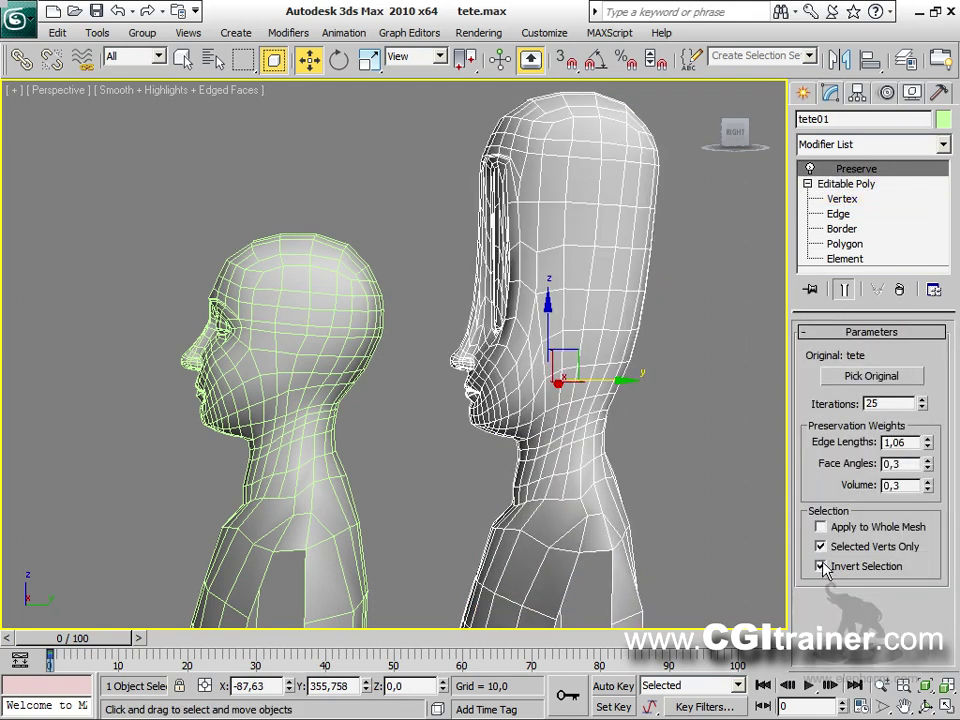
click(821, 566)
click(821, 546)
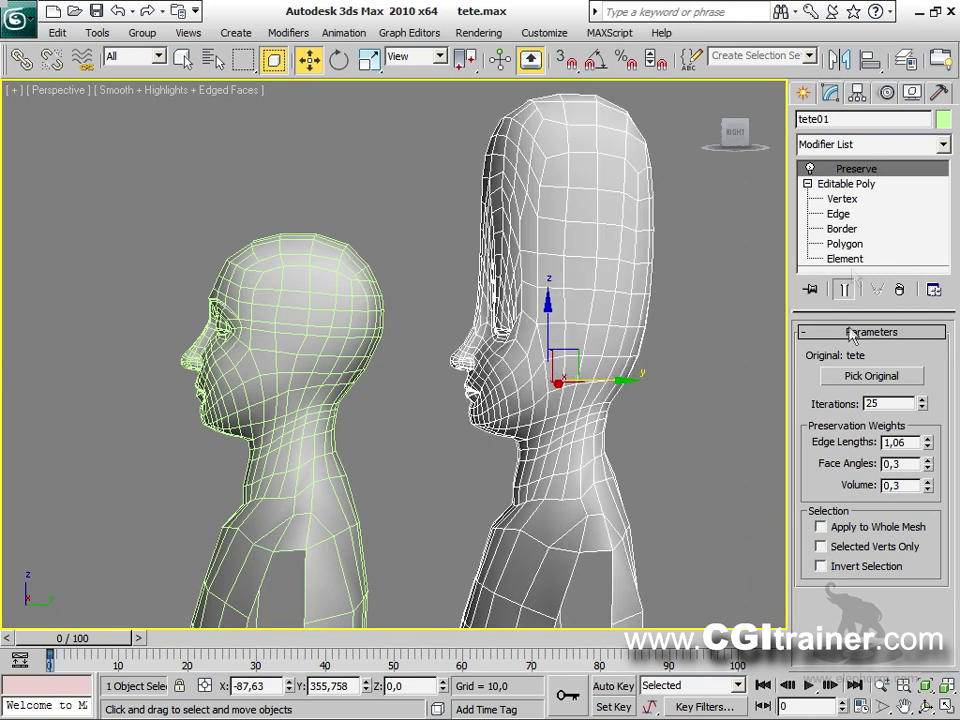
click(810, 169)
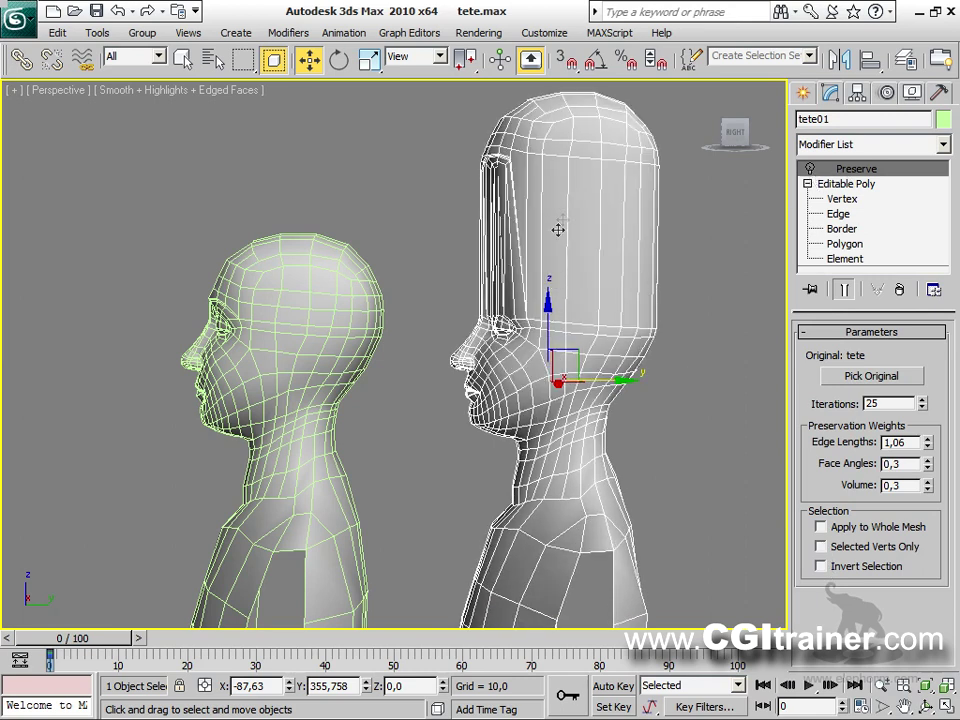
click(810, 169)
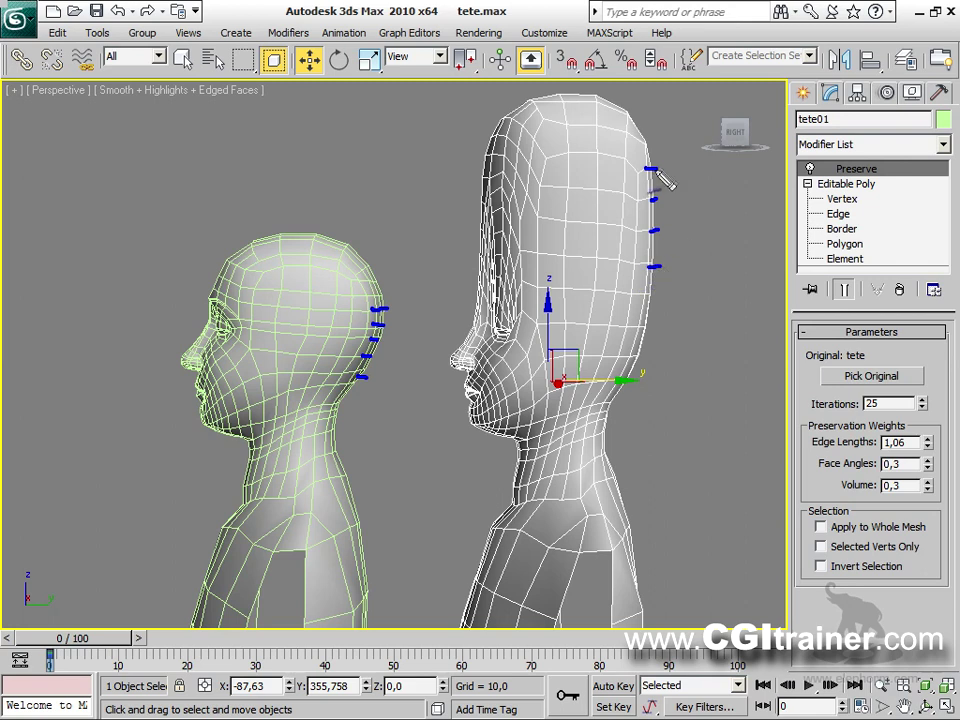
mouse_move(686, 183)
mouse_down()
mouse_move(424, 173)
mouse_move(447, 87)
mouse_up()
mouse_move(455, 181)
mouse_down()
mouse_move(449, 313)
mouse_move(430, 319)
mouse_move(500, 312)
mouse_move(626, 323)
mouse_up()
drag(640, 325, 660, 327)
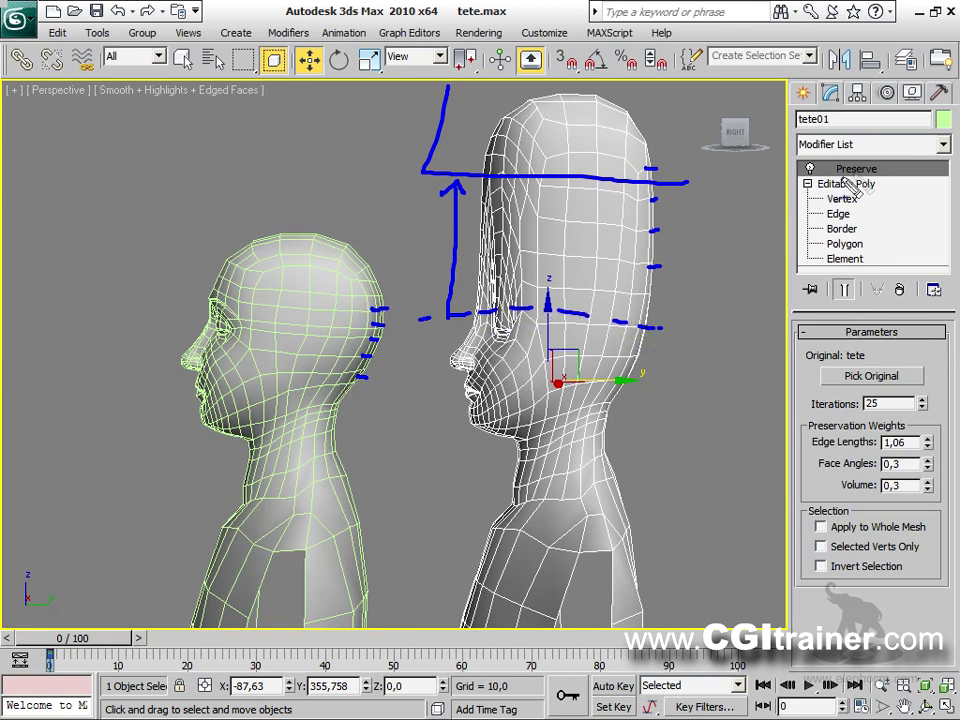
mouse_move(882, 160)
mouse_down()
mouse_move(793, 155)
mouse_move(787, 174)
mouse_move(878, 162)
mouse_up()
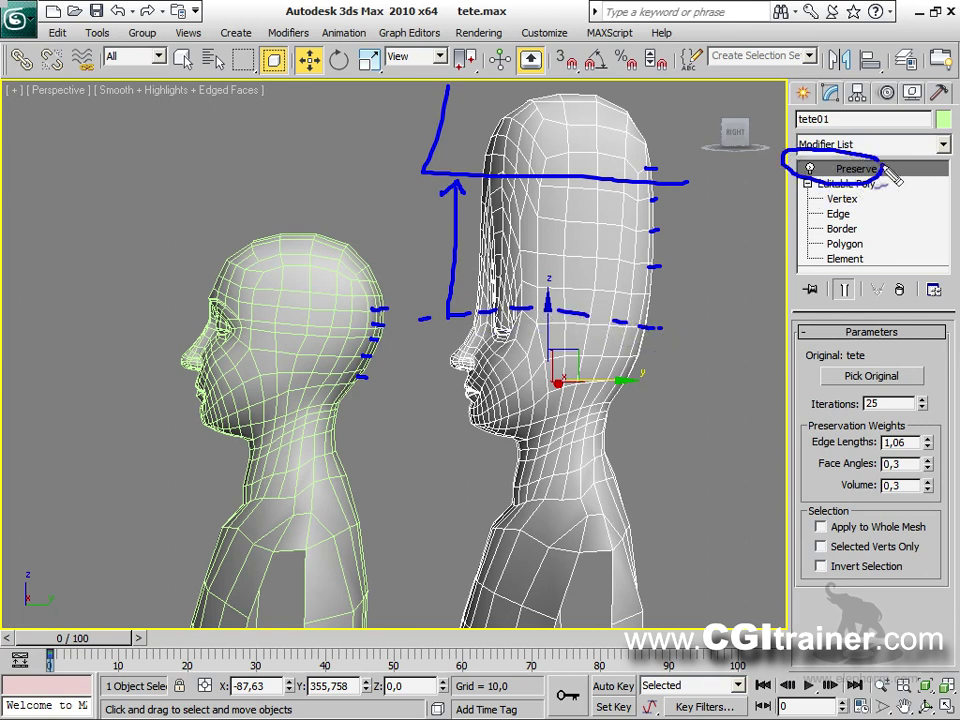
drag(779, 202, 789, 198)
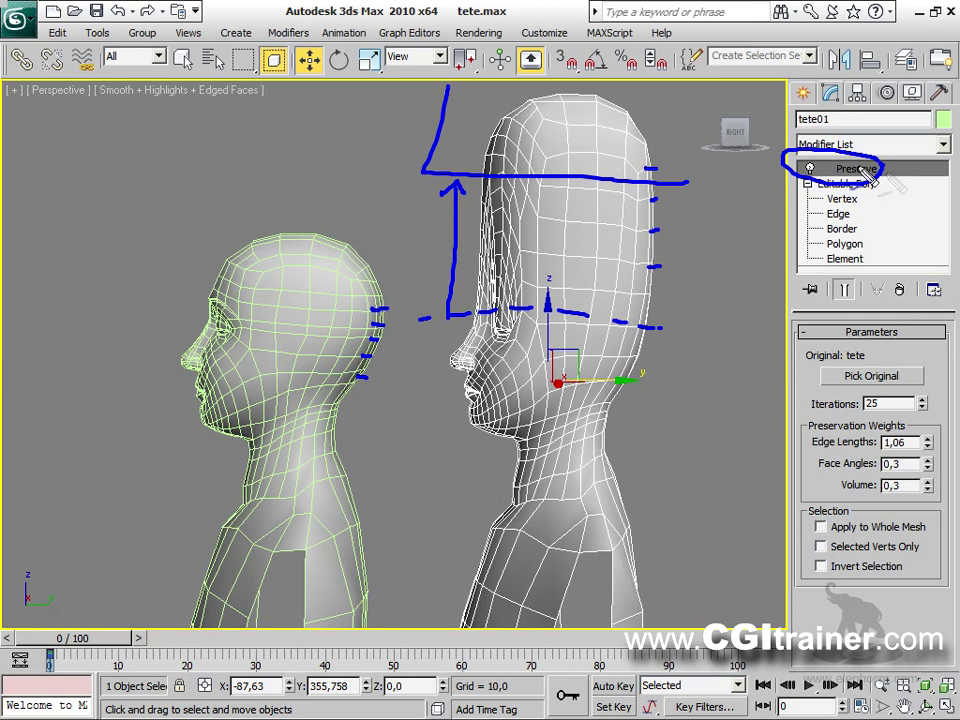
drag(890, 243, 872, 250)
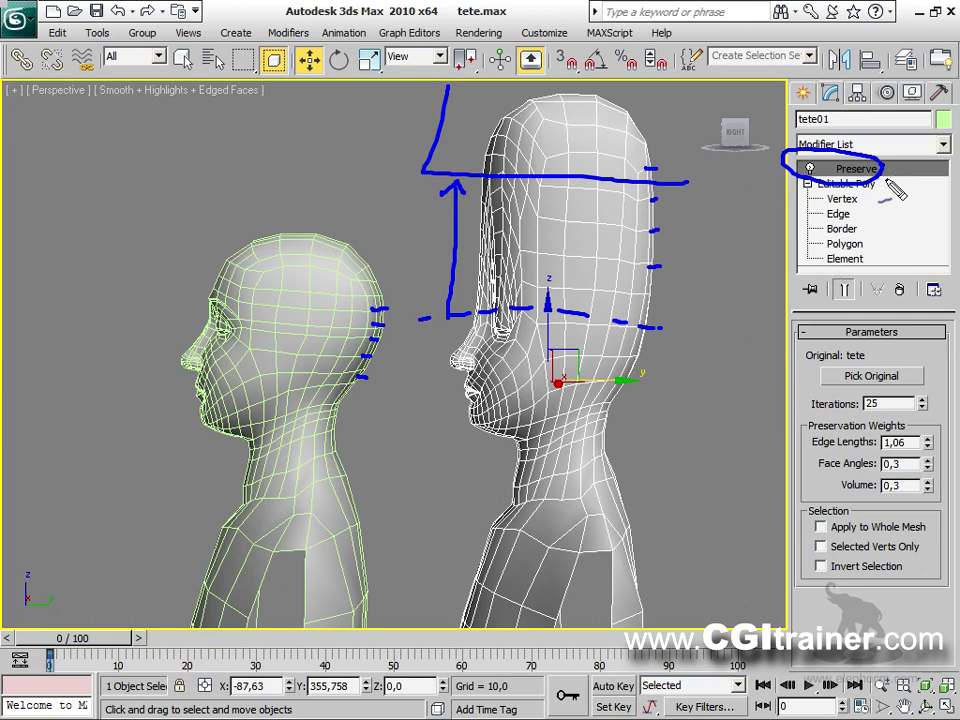
mouse_move(886, 183)
mouse_down()
mouse_move(894, 192)
mouse_move(876, 240)
mouse_up()
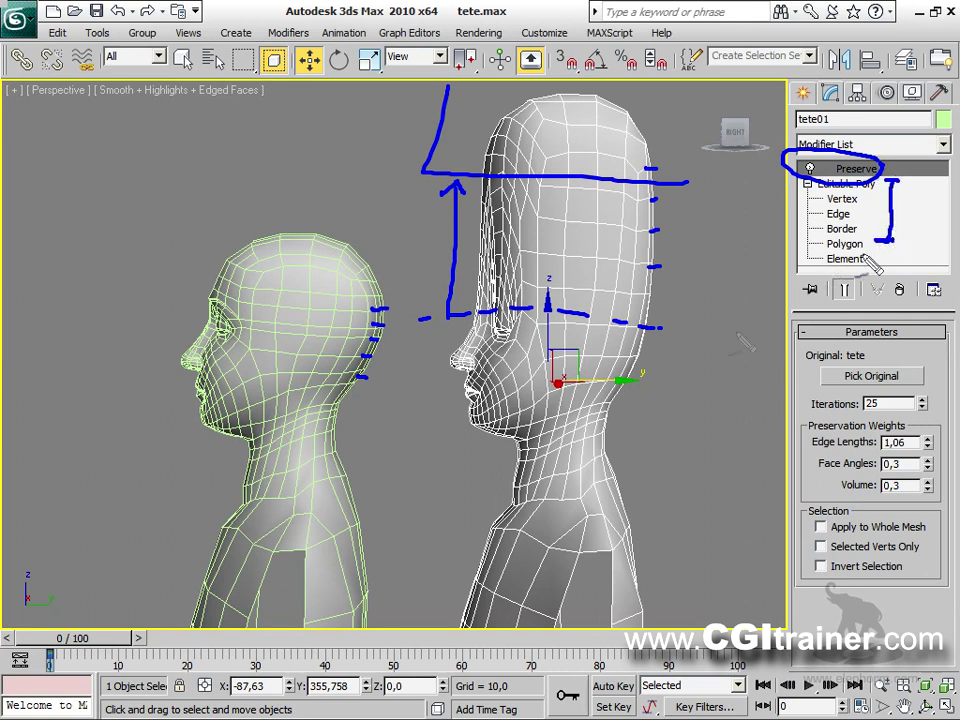
drag(663, 484, 671, 479)
key(Escape)
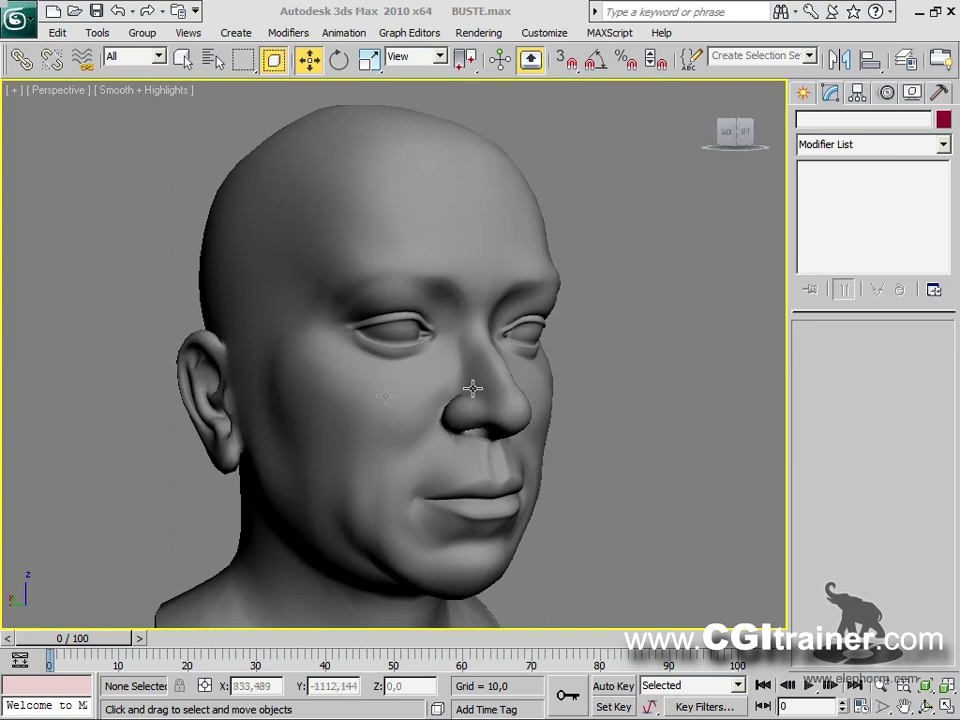
Step: Select the head in the BUSTE scene and apply a Push modifier with a Push Value of 8,88
click(407, 302)
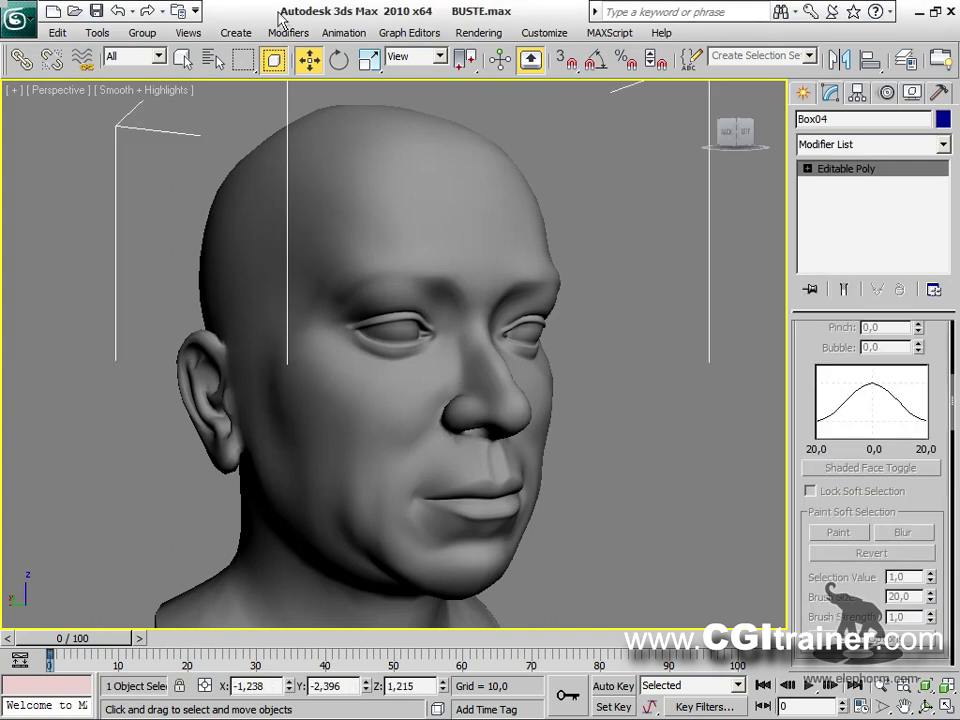
click(288, 32)
mouse_move(360, 312)
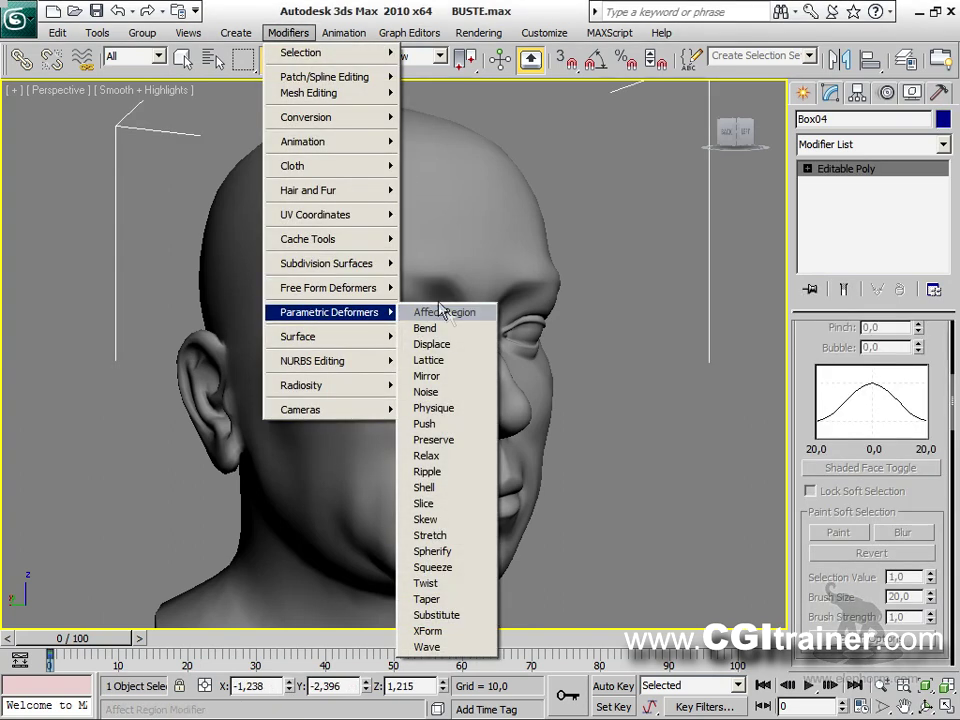
click(424, 423)
drag(935, 355, 729, 233)
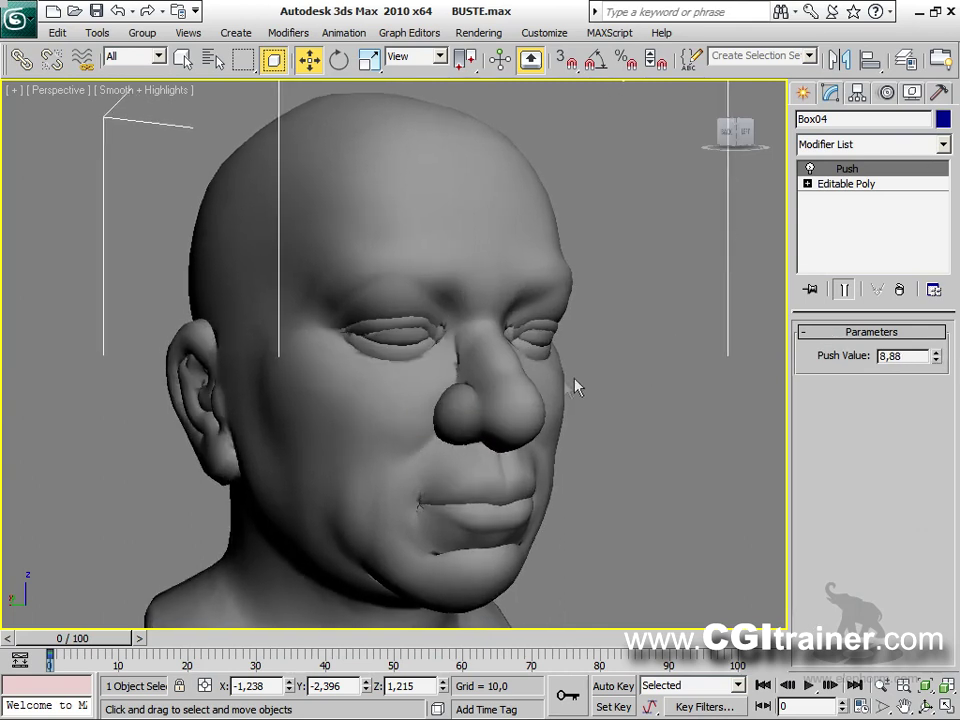
Step: Inspect the inflated face up close and raise the Push Value to 10,656
scroll(570, 388, down, 3)
scroll(570, 388, up, 5)
mouse_move(570, 388)
alt+middle_down()
mouse_move(480, 388)
mouse_move(560, 390)
alt+middle_up()
scroll(487, 295, down, 3)
scroll(487, 295, up, 3)
alt+middle_drag(430, 300, 687, 263)
drag(938, 360, 936, 333)
Step: Select the vertices around the eyes and nose in the Editable Poly and show the end result of the Push
click(845, 185)
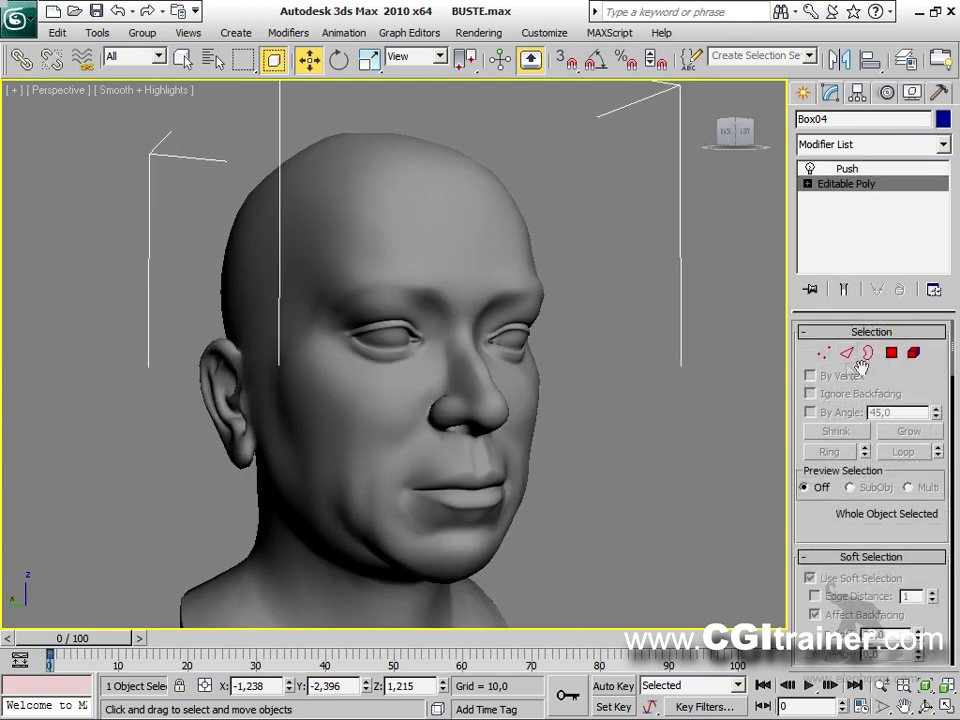
click(823, 352)
drag(574, 422, 409, 291)
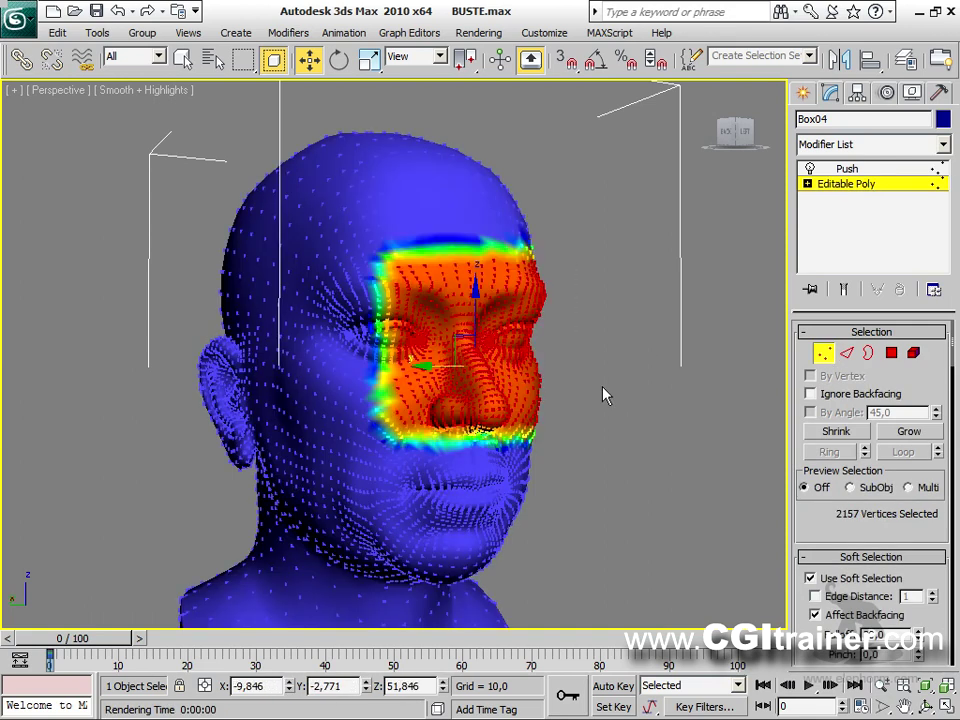
click(846, 289)
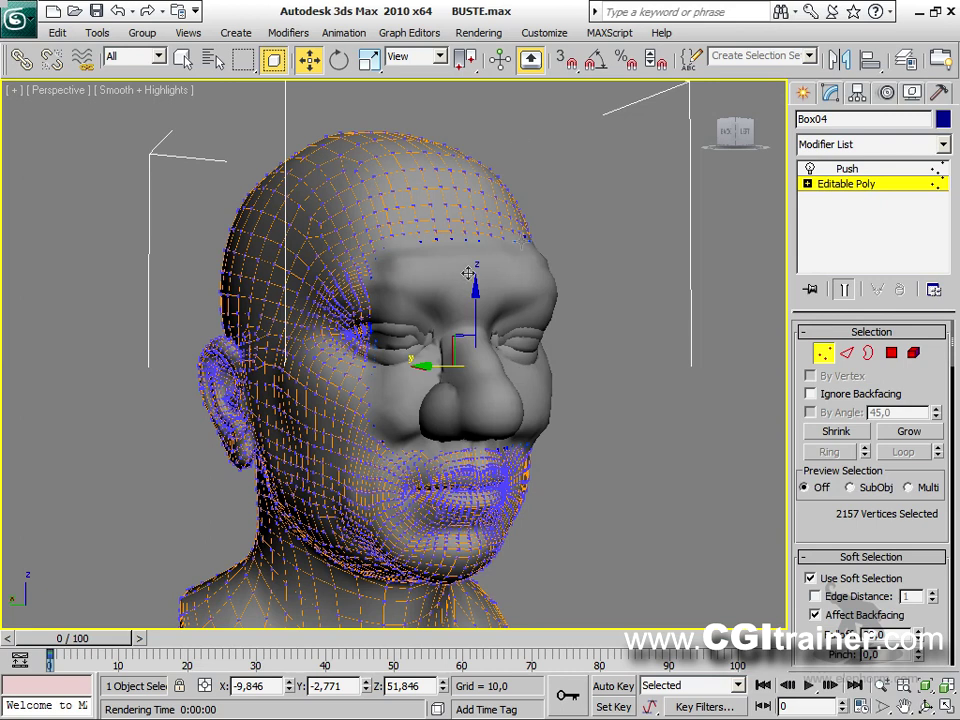
Step: Clear the vertex selection and paint a soft selection with brush size 6,5 over the brows, forehead, one cheek and part of the nose and mouth
click(823, 353)
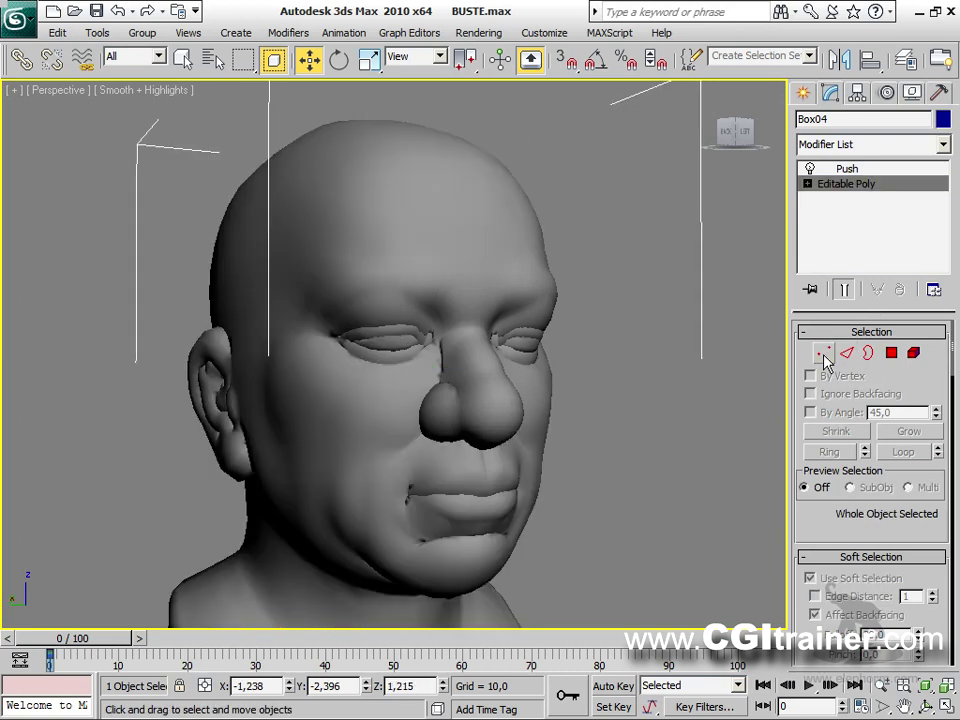
click(823, 353)
click(695, 415)
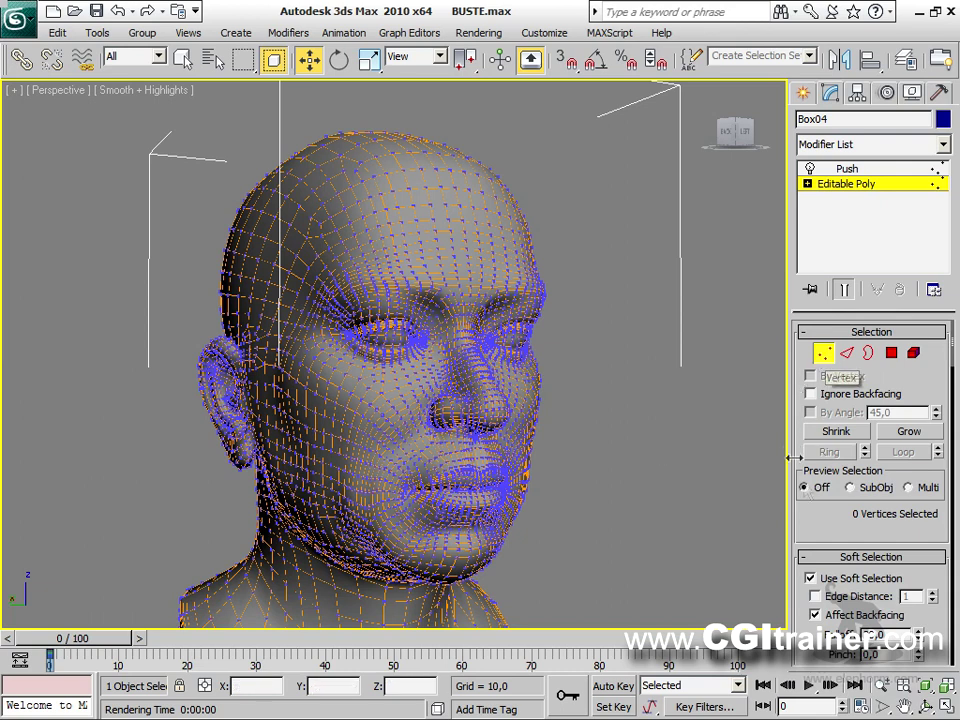
drag(820, 537, 821, 404)
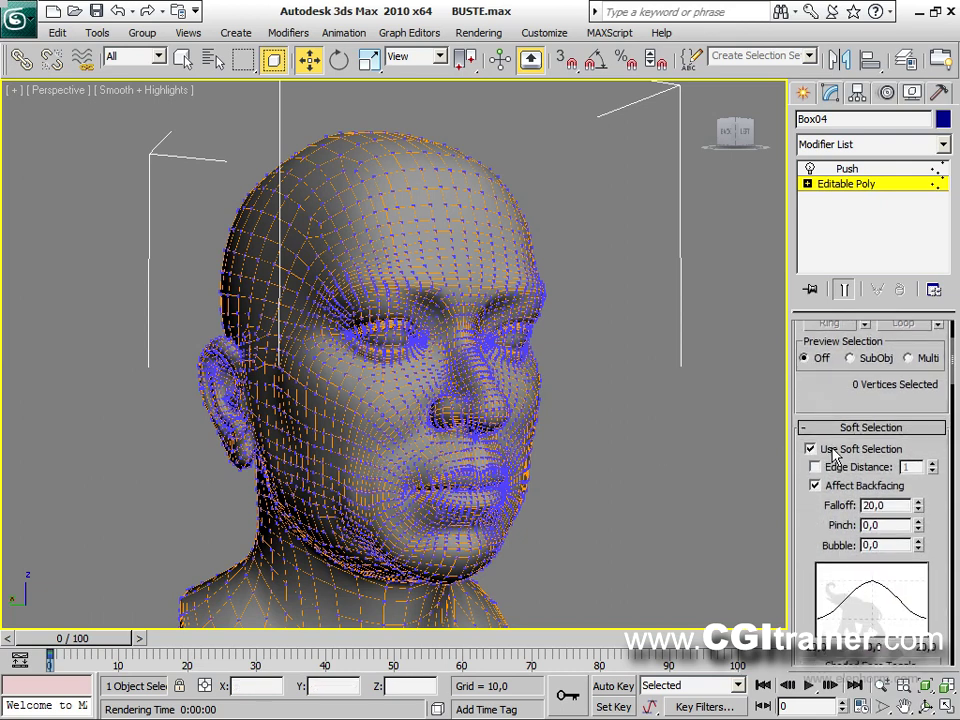
drag(810, 512, 815, 322)
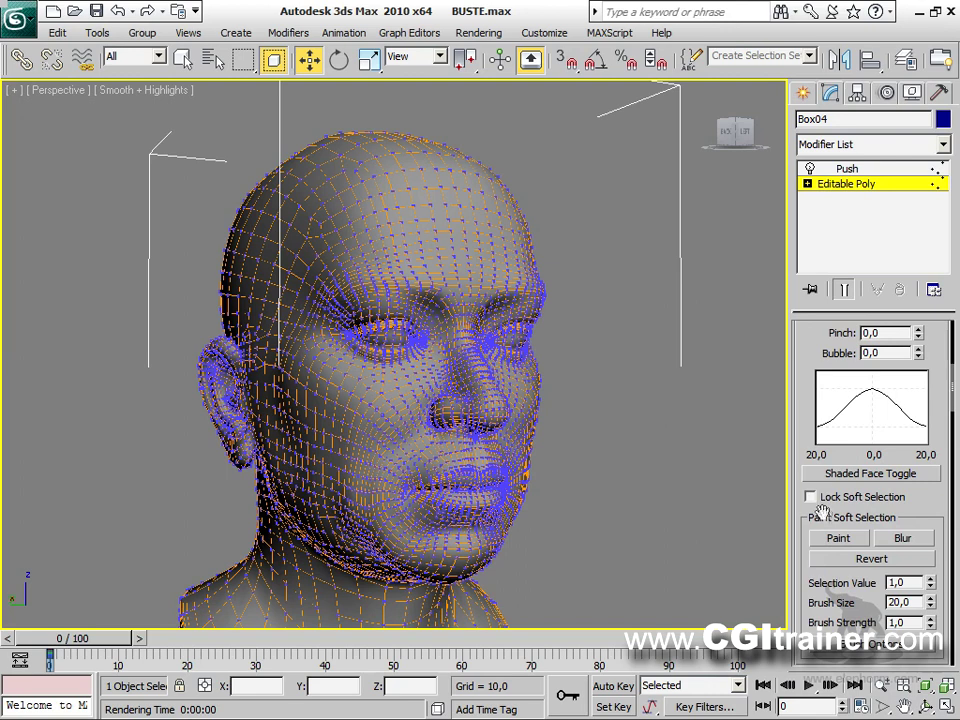
click(836, 541)
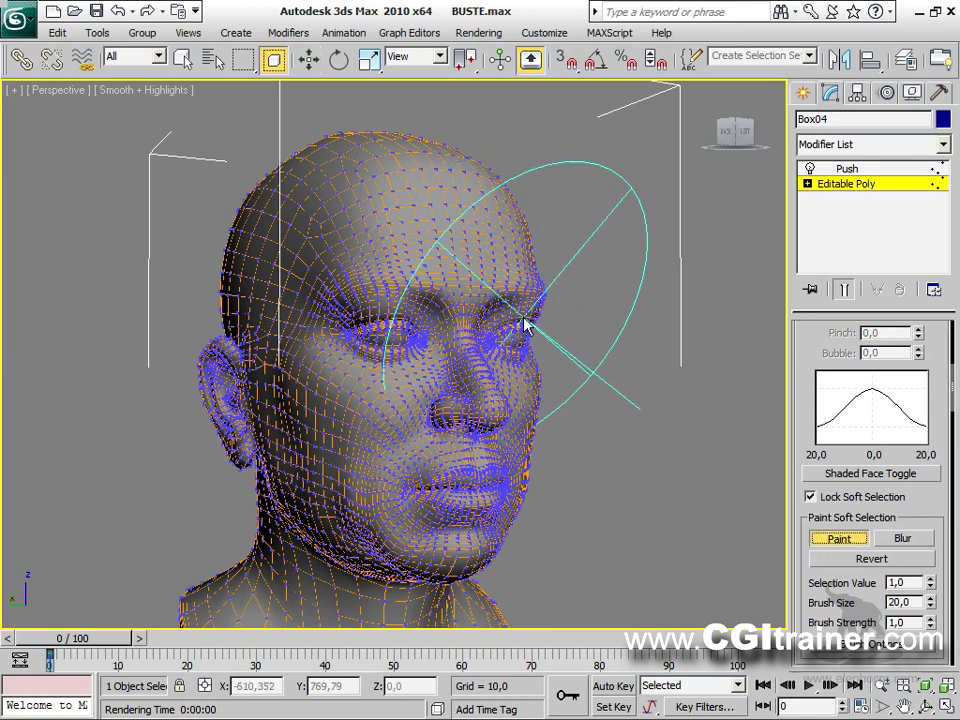
ctrl+shift+drag(524, 320, 527, 330)
mouse_move(538, 430)
ctrl+shift+mouse_down()
mouse_move(540, 452)
mouse_move(536, 315)
mouse_move(514, 300)
mouse_move(476, 317)
mouse_move(420, 311)
mouse_move(358, 335)
mouse_move(356, 371)
ctrl+shift+mouse_up()
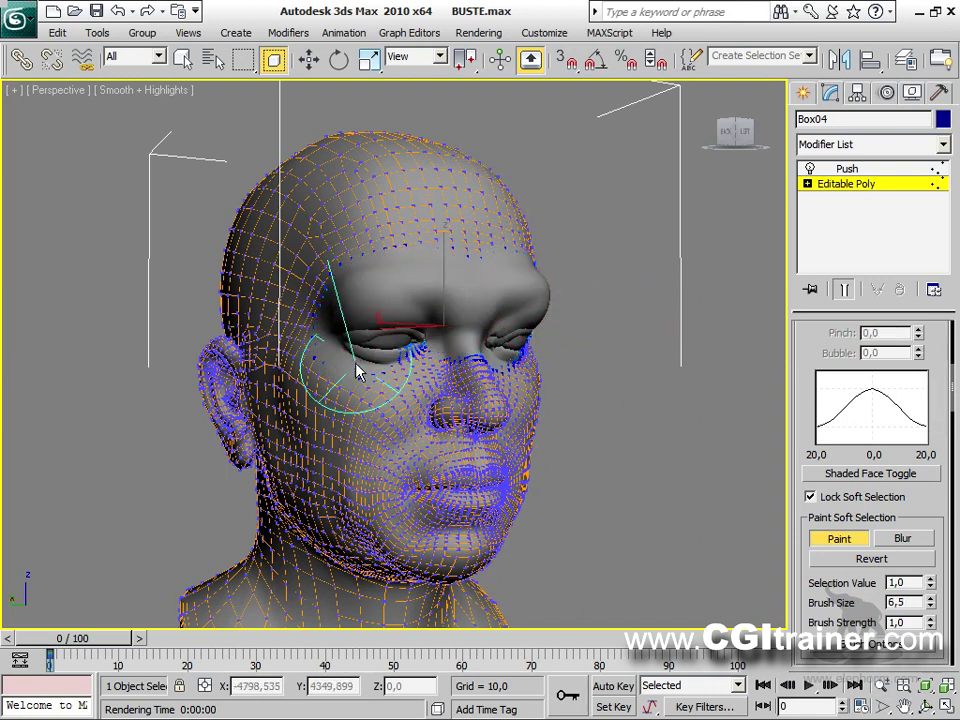
mouse_move(432, 420)
mouse_down()
mouse_move(386, 491)
mouse_move(410, 492)
mouse_move(453, 519)
mouse_move(393, 525)
mouse_move(363, 449)
mouse_move(428, 434)
mouse_move(615, 444)
mouse_move(438, 515)
mouse_move(344, 477)
mouse_move(290, 345)
mouse_move(294, 266)
mouse_move(309, 248)
mouse_move(309, 265)
mouse_move(317, 250)
mouse_move(275, 287)
mouse_move(275, 265)
mouse_move(296, 237)
mouse_move(364, 221)
mouse_up()
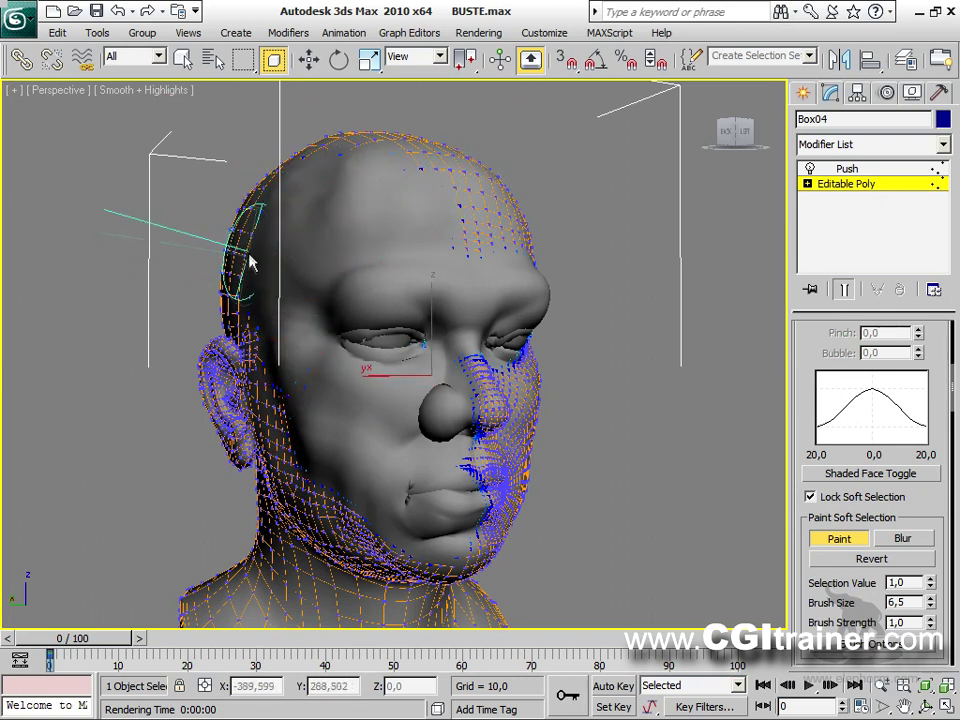
Step: Return to the Push modifier, view the painted deformation and set the Push Value to 0
click(846, 169)
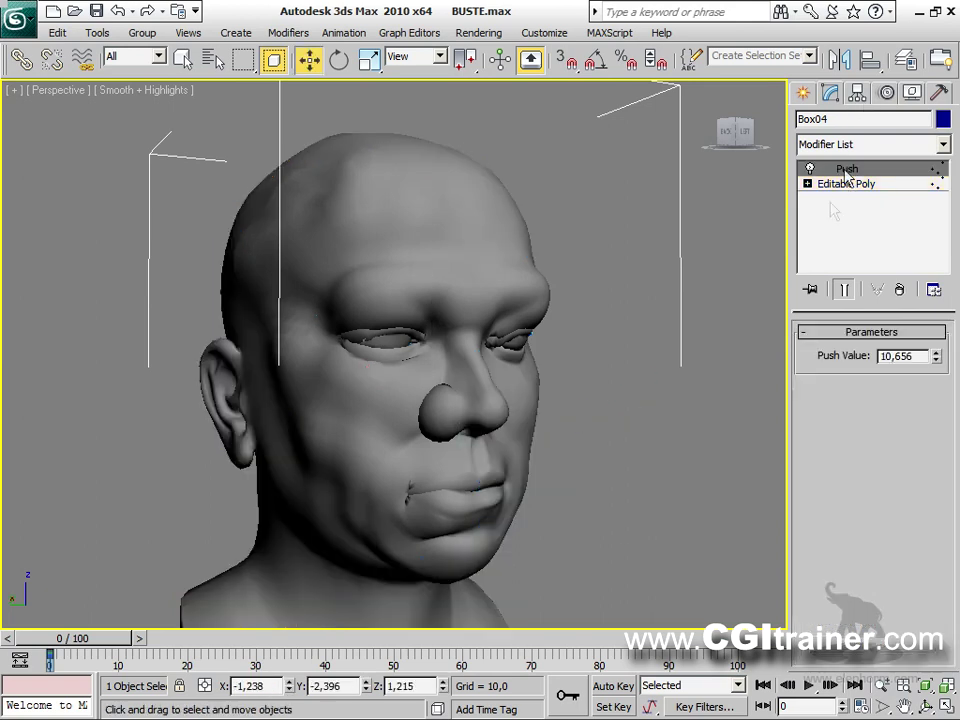
alt+middle_drag(596, 400, 617, 401)
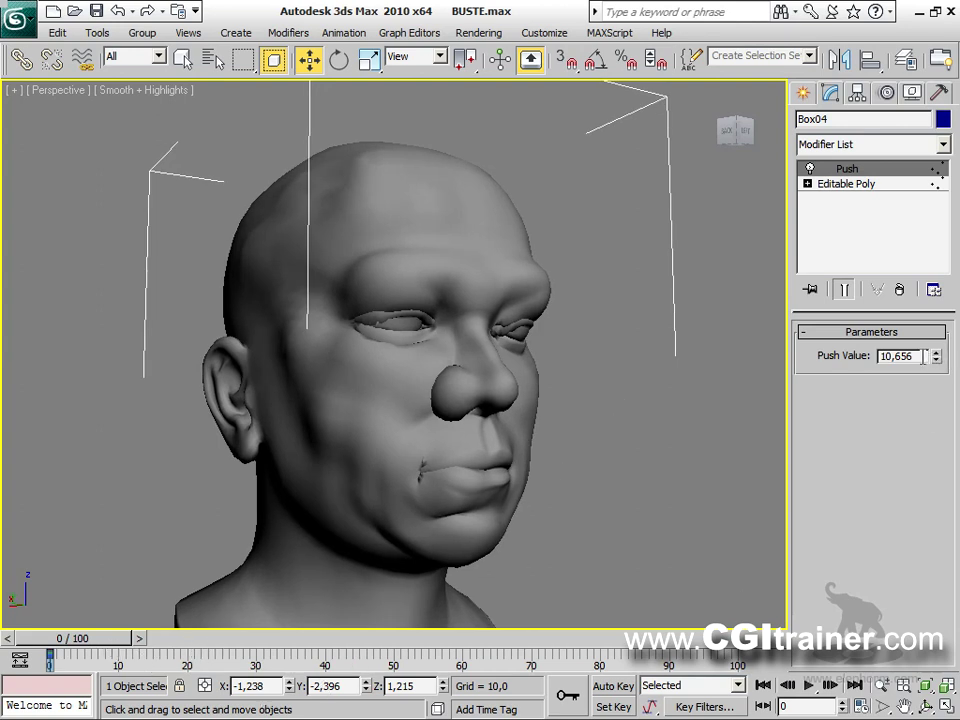
text(0)
key(Return)
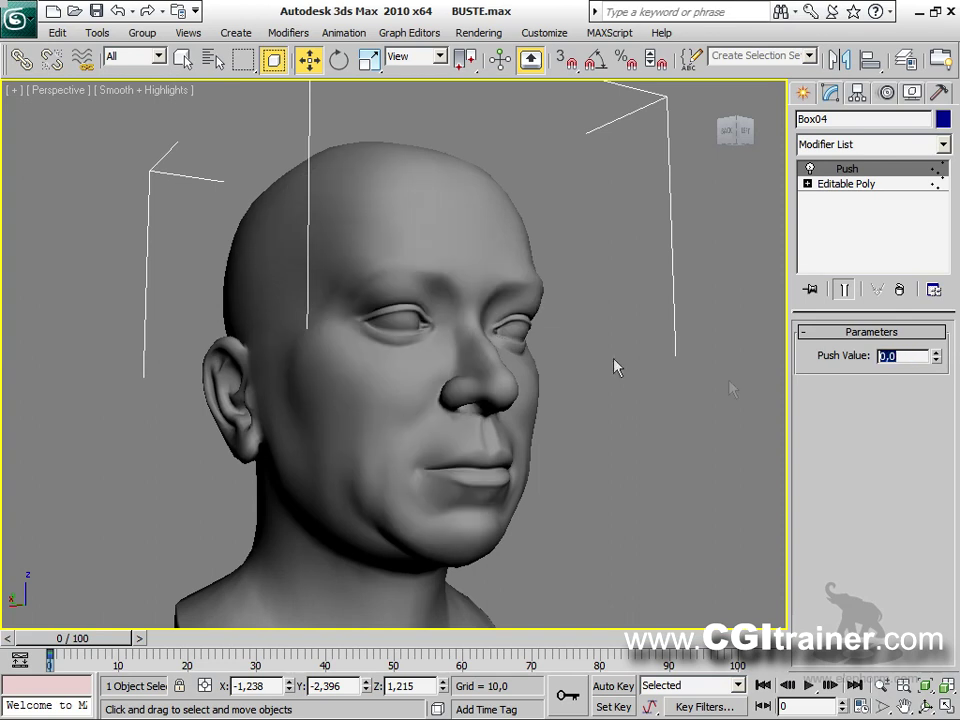
Step: Try a negative Push Value of -15,7 on the painted area and reset it to 0
drag(936, 359, 935, 297)
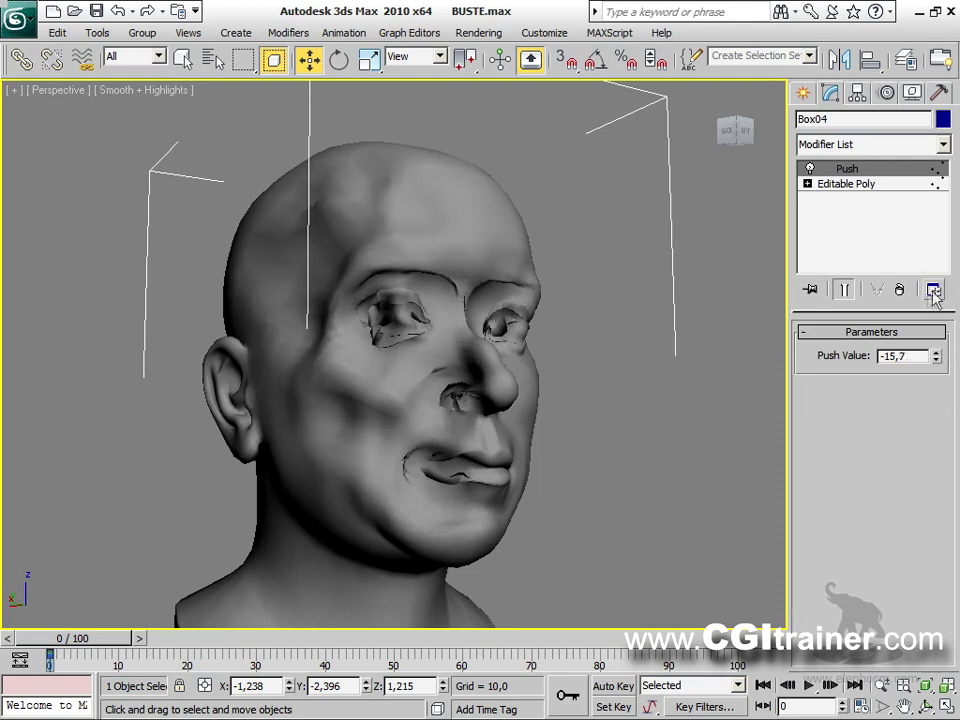
text(0)
key(Return)
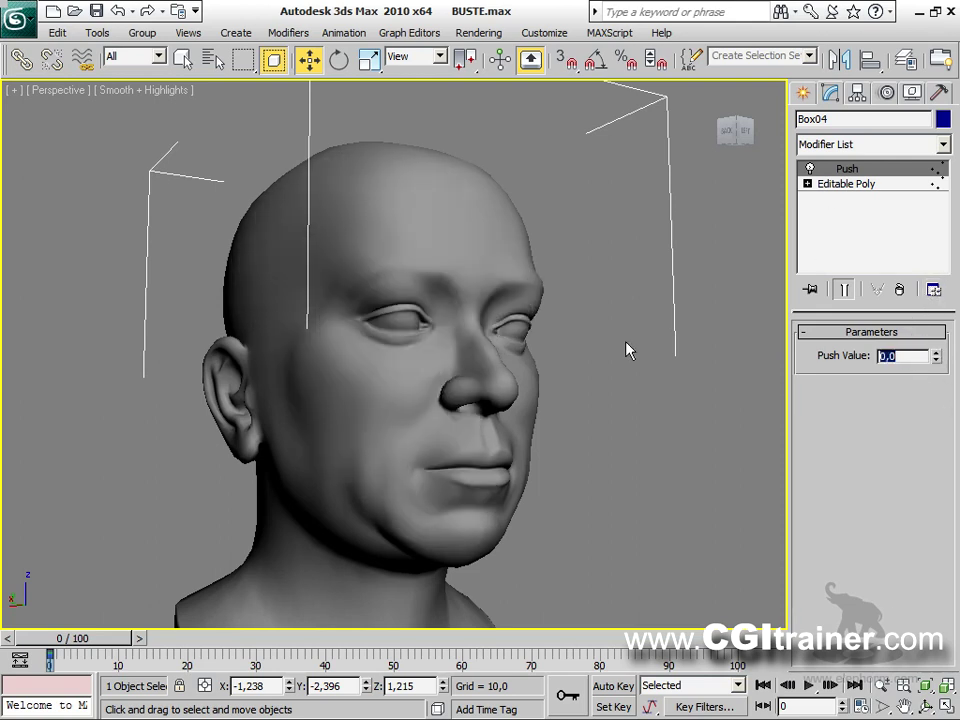
Step: Animate the Push Value to 8,03 at frame 45 with Auto Key and end the key recording
key(n)
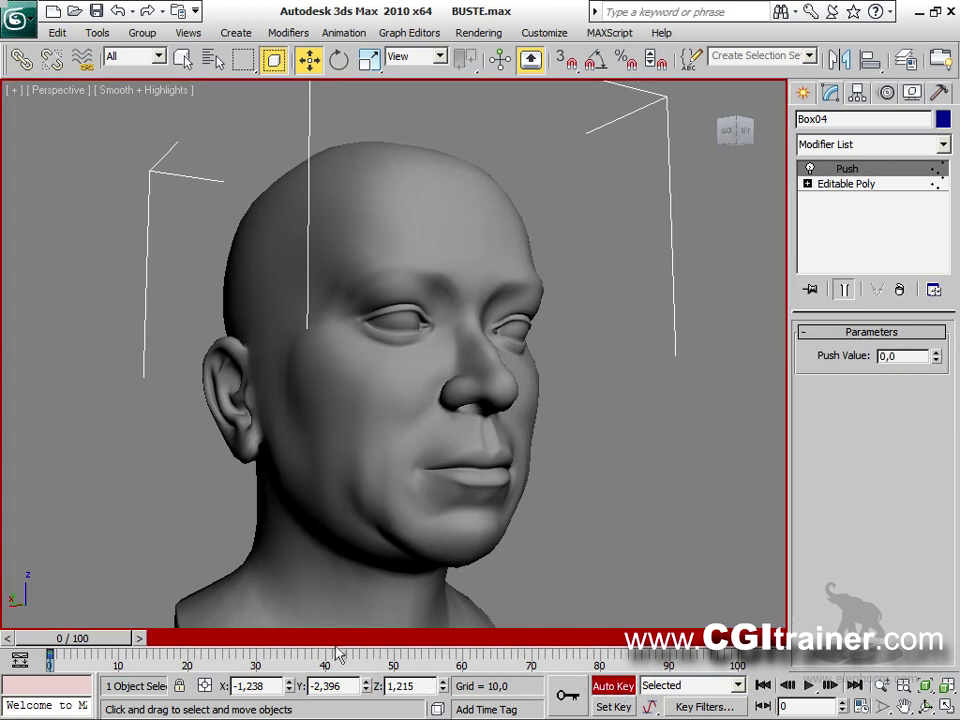
drag(338, 654, 362, 640)
click(938, 359)
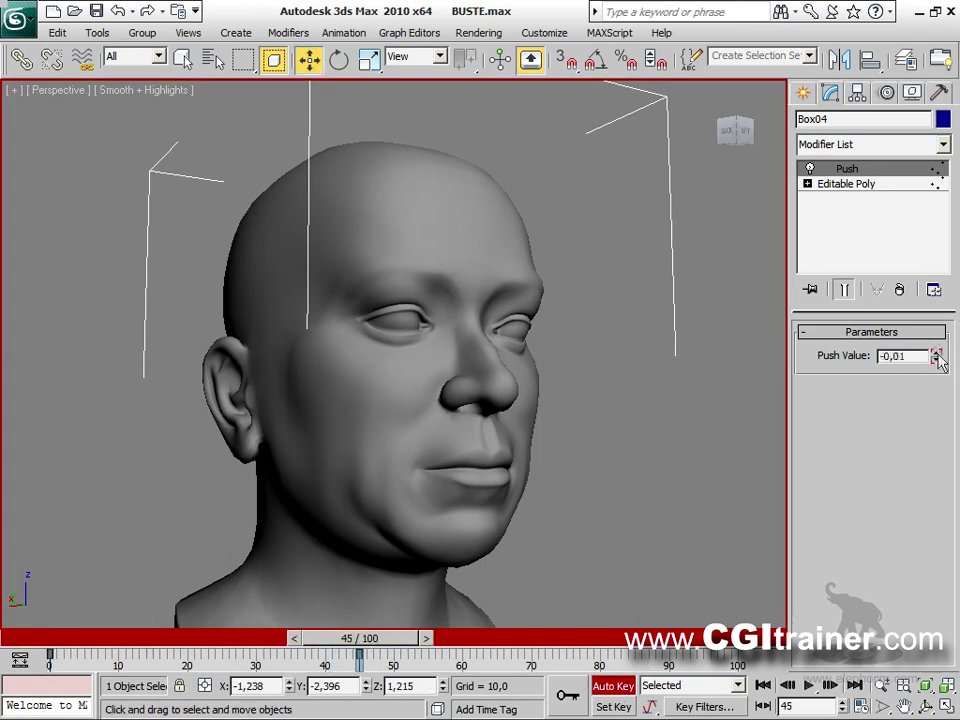
drag(934, 300, 872, 308)
click(628, 690)
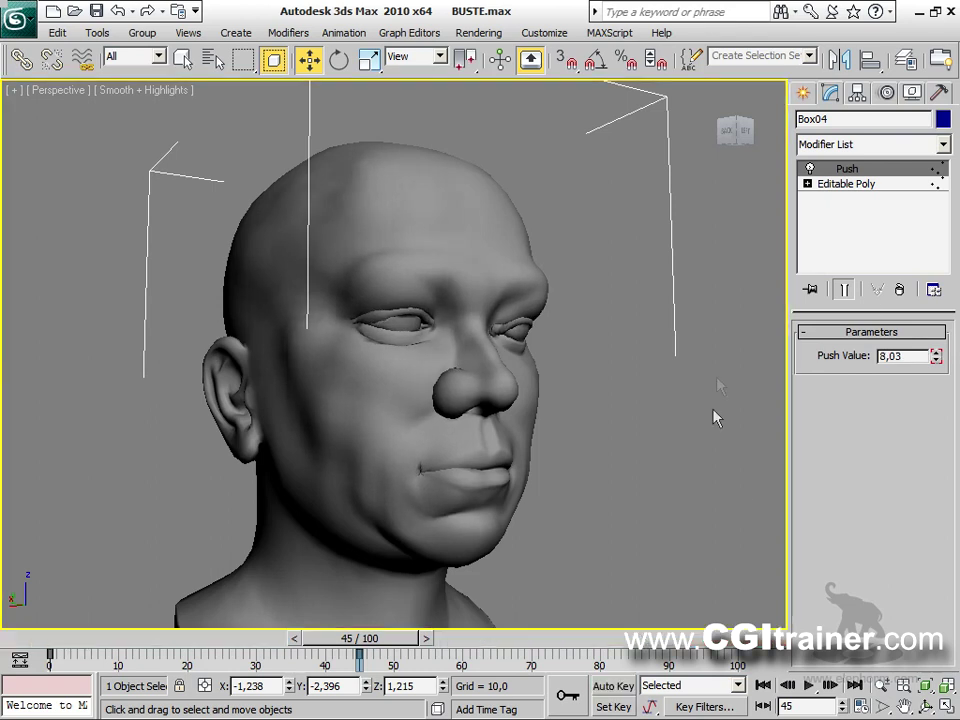
Step: Deselect the head, reframe it, and play the Push animation from the first frame
click(711, 388)
mouse_move(711, 388)
middle_down()
mouse_move(673, 391)
mouse_move(713, 383)
middle_up()
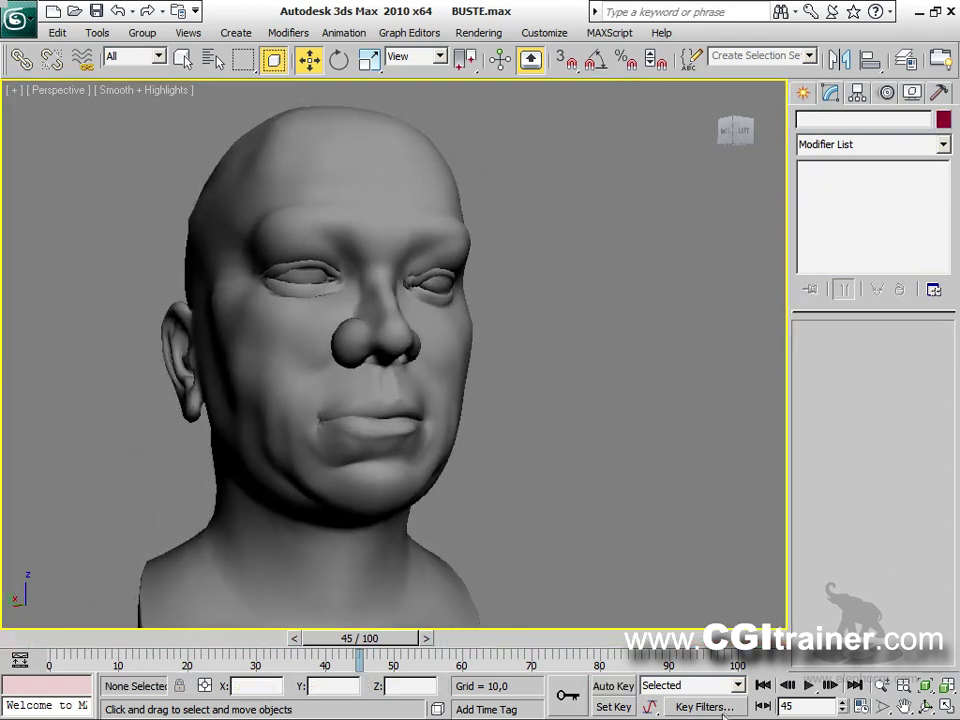
click(763, 684)
click(808, 685)
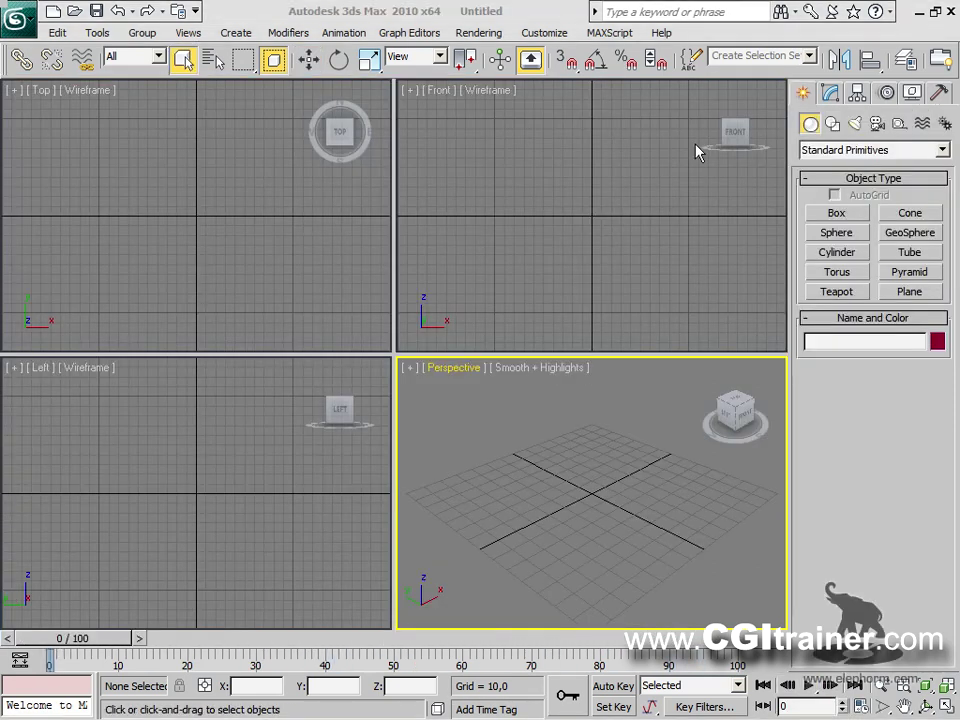
Step: Create a teapot with a radius of about 20 near the Perspective grid's centre and apply a Noise modifier to it
click(846, 292)
drag(570, 507, 588, 492)
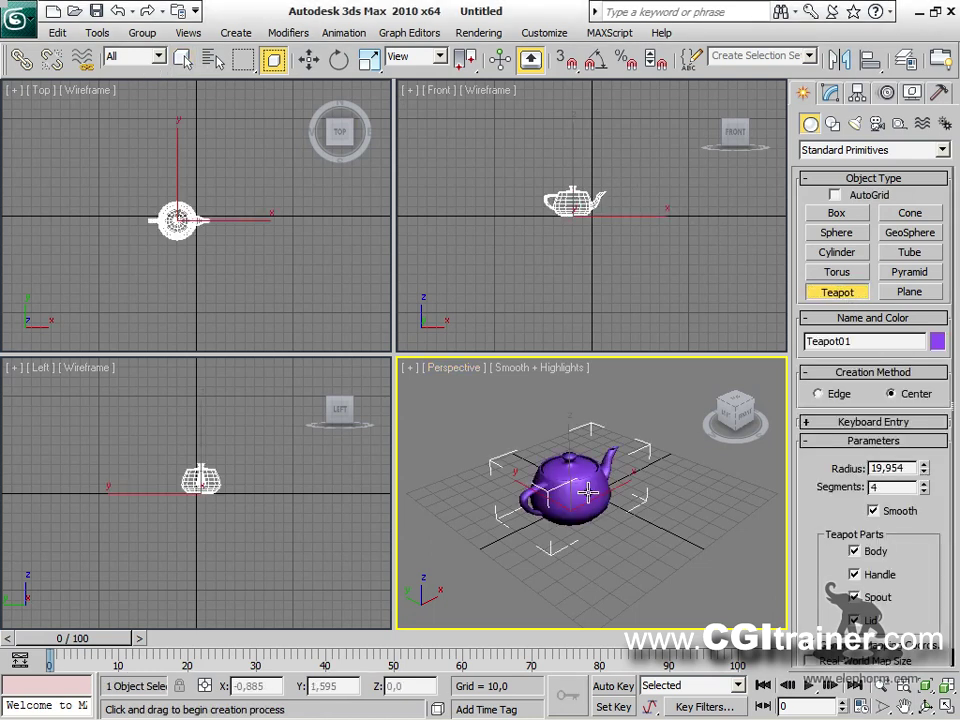
click(288, 32)
mouse_move(350, 314)
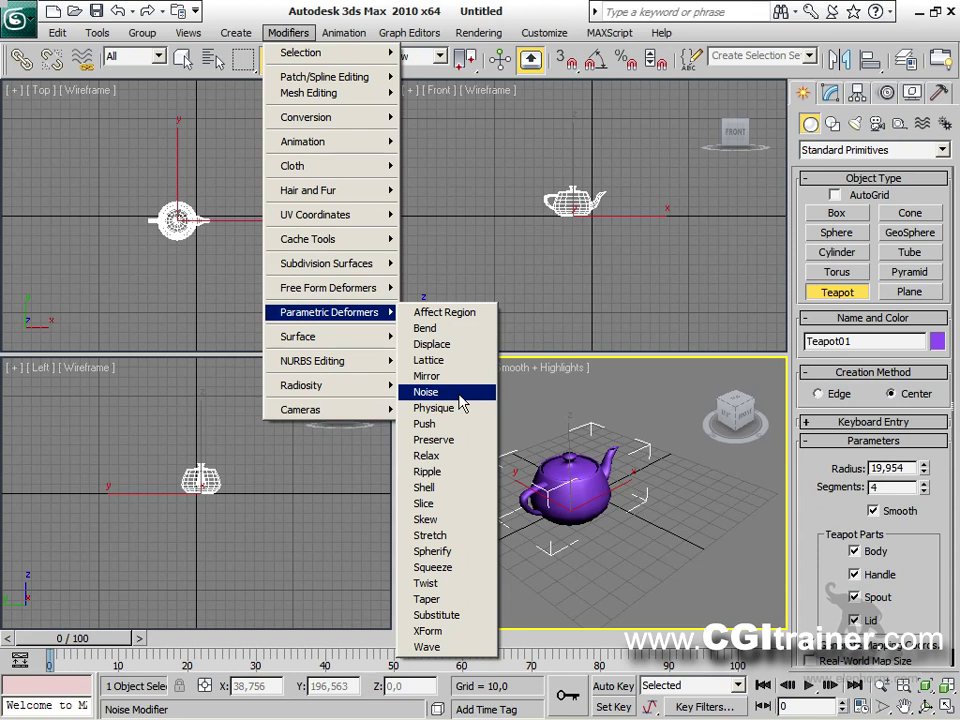
click(460, 396)
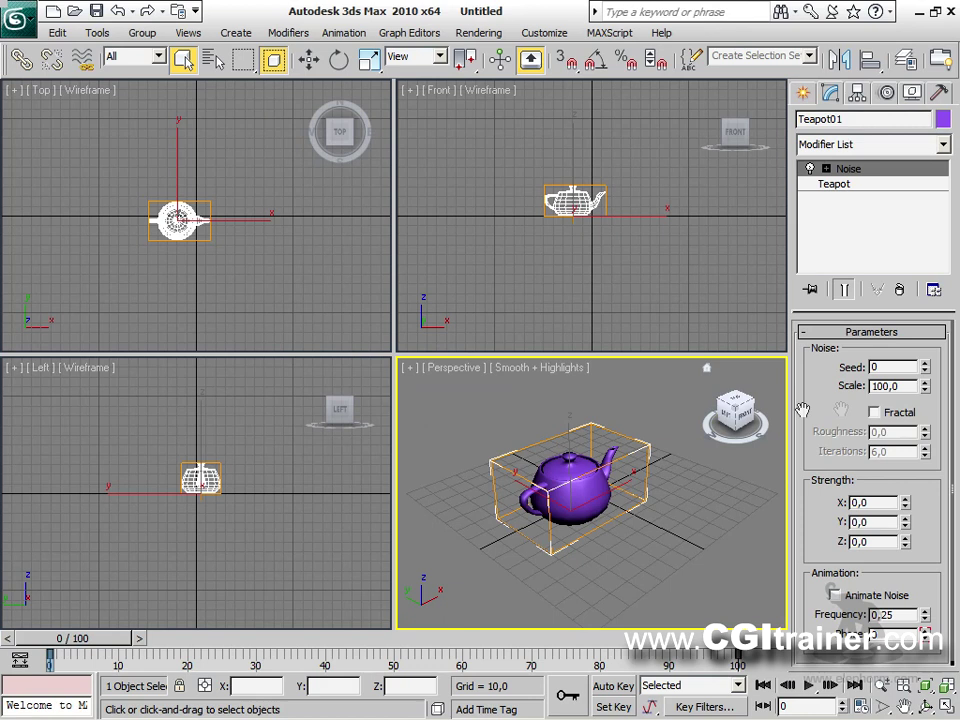
Step: Set the teapot's Noise Strength X to 100 and Scale to 19, with the Perspective view maximized and its grid hidden
drag(907, 512, 957, 515)
drag(957, 356, 862, 628)
text(1)
key(Return)
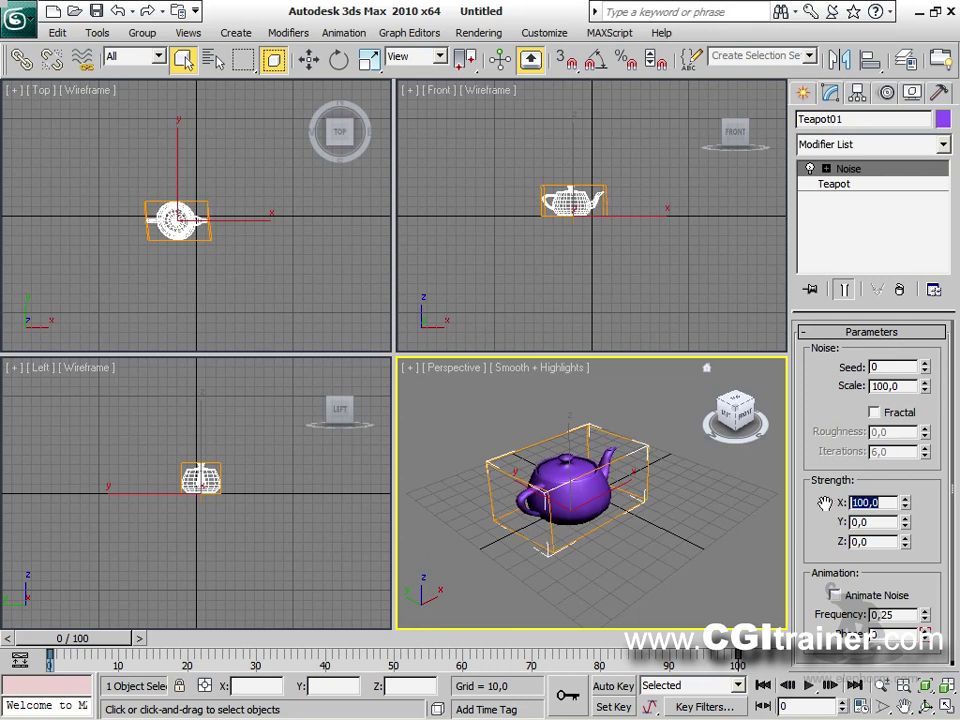
click(925, 383)
drag(927, 393, 930, 457)
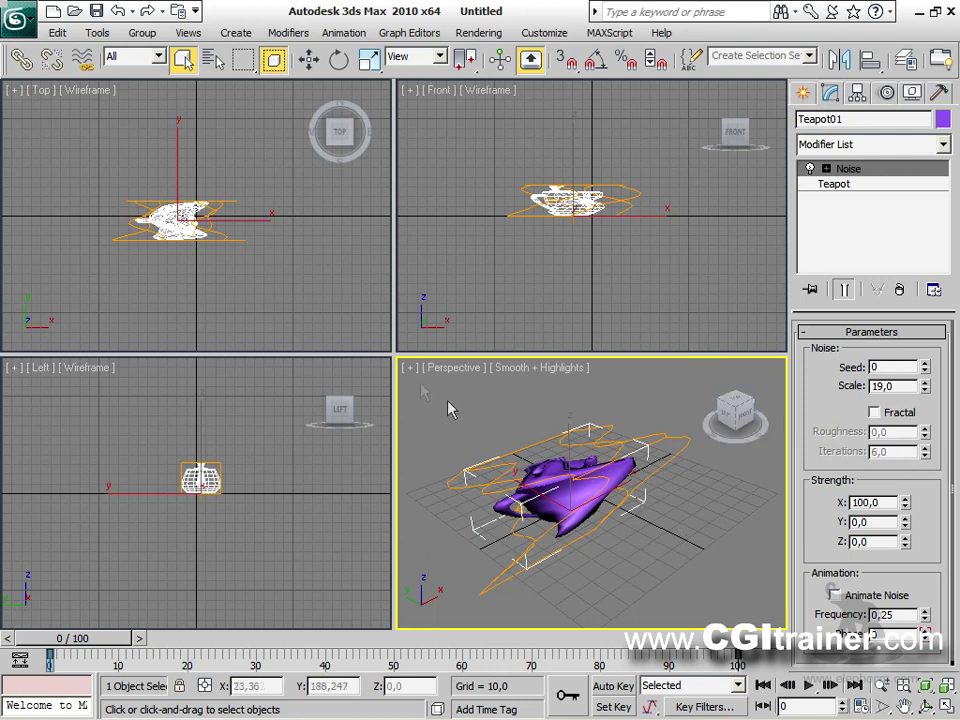
key(alt+w)
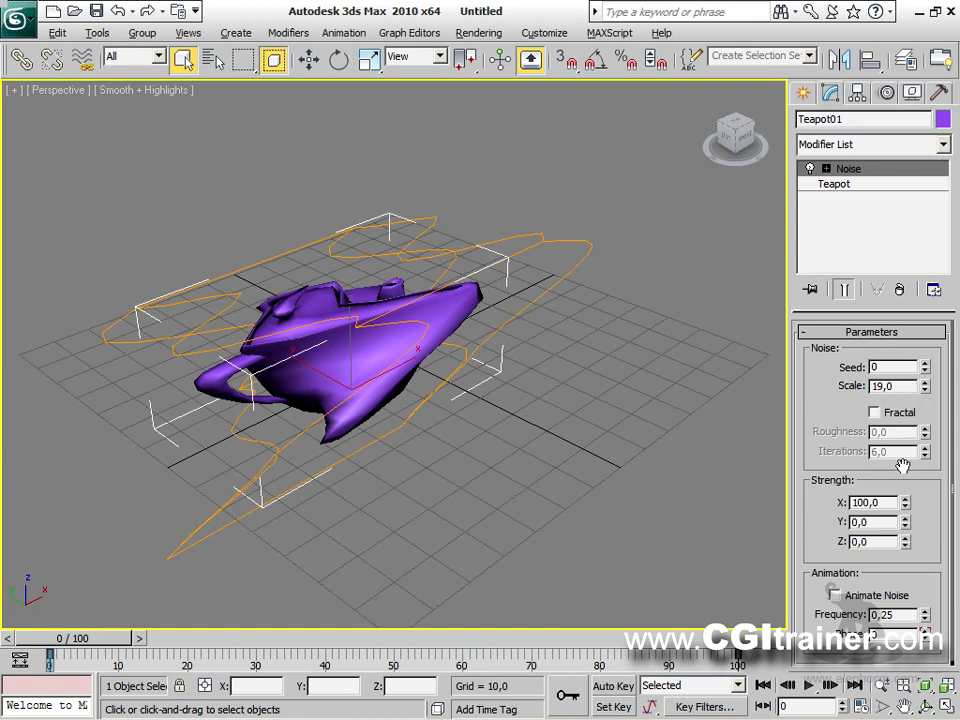
key(g)
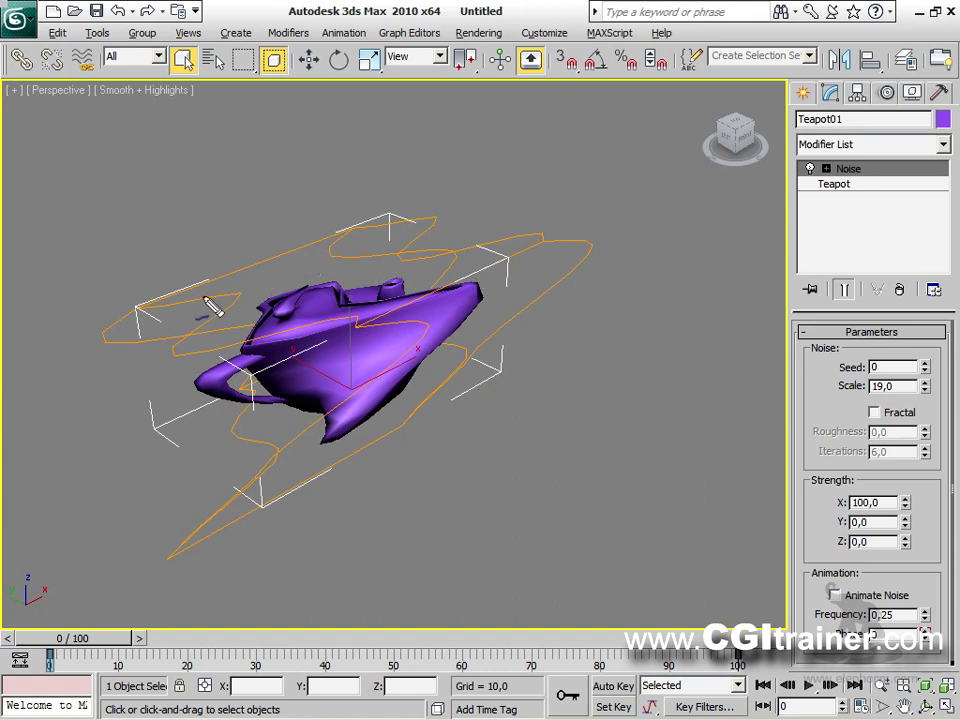
mouse_move(104, 336)
mouse_down()
mouse_move(452, 221)
mouse_move(495, 195)
mouse_move(485, 224)
mouse_up()
mouse_move(83, 323)
mouse_down()
mouse_move(66, 364)
mouse_move(96, 370)
mouse_up()
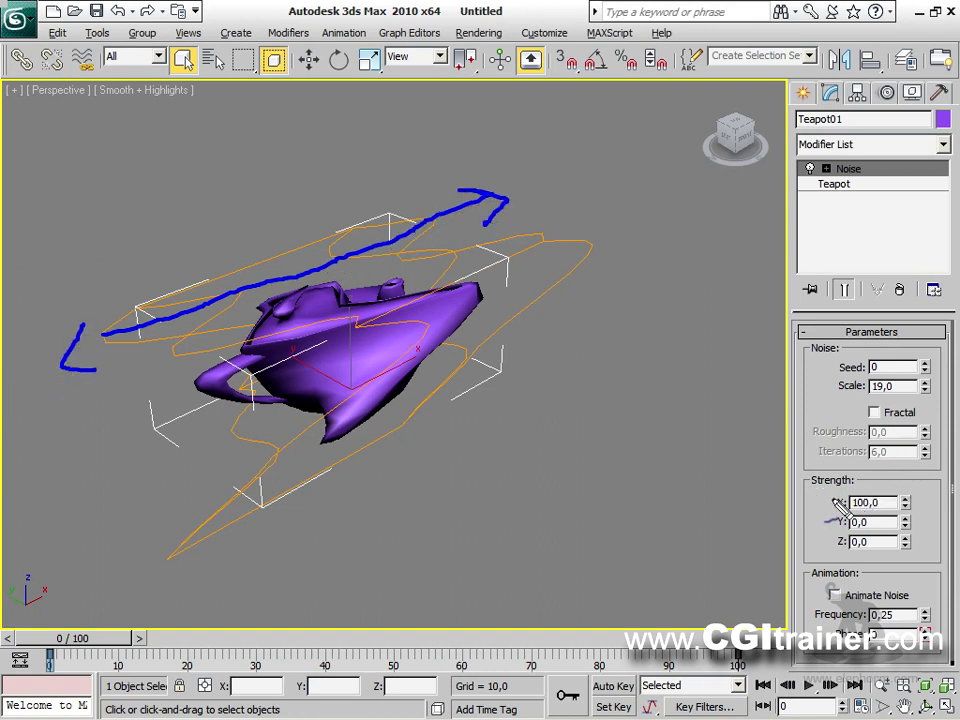
drag(833, 503, 821, 503)
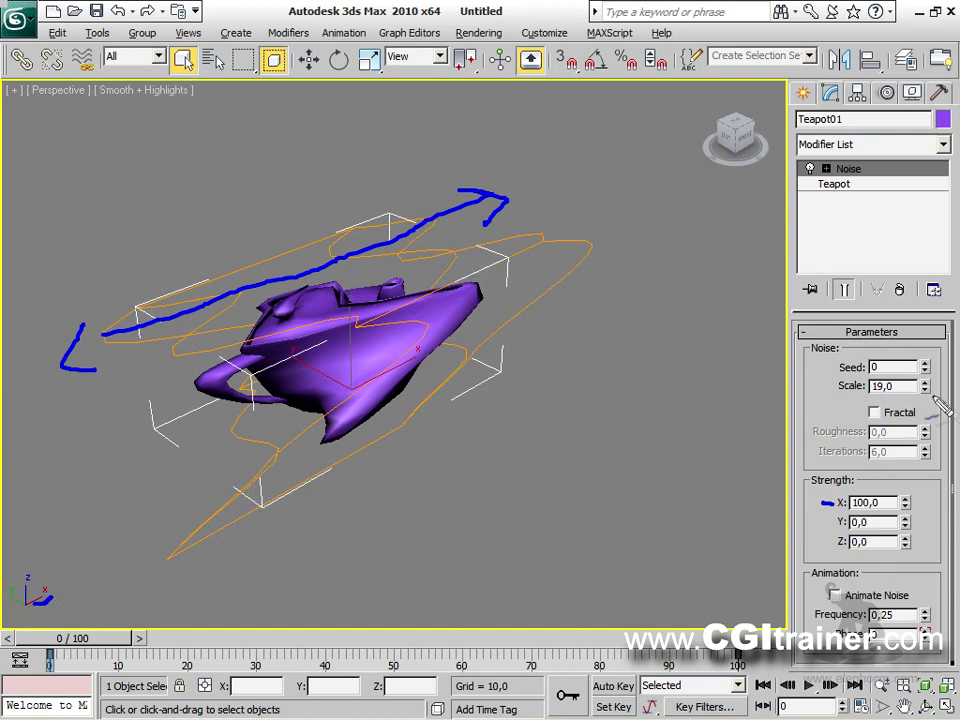
drag(809, 389, 824, 388)
mouse_move(617, 227)
mouse_down()
mouse_move(631, 220)
mouse_move(602, 216)
mouse_up()
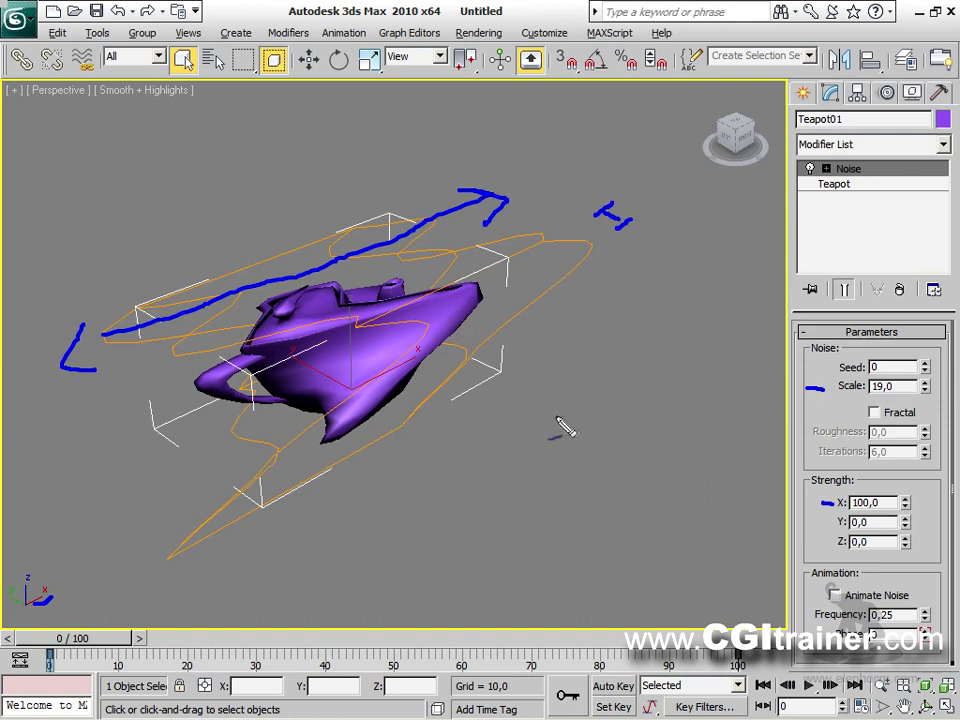
drag(540, 418, 550, 414)
key(Escape)
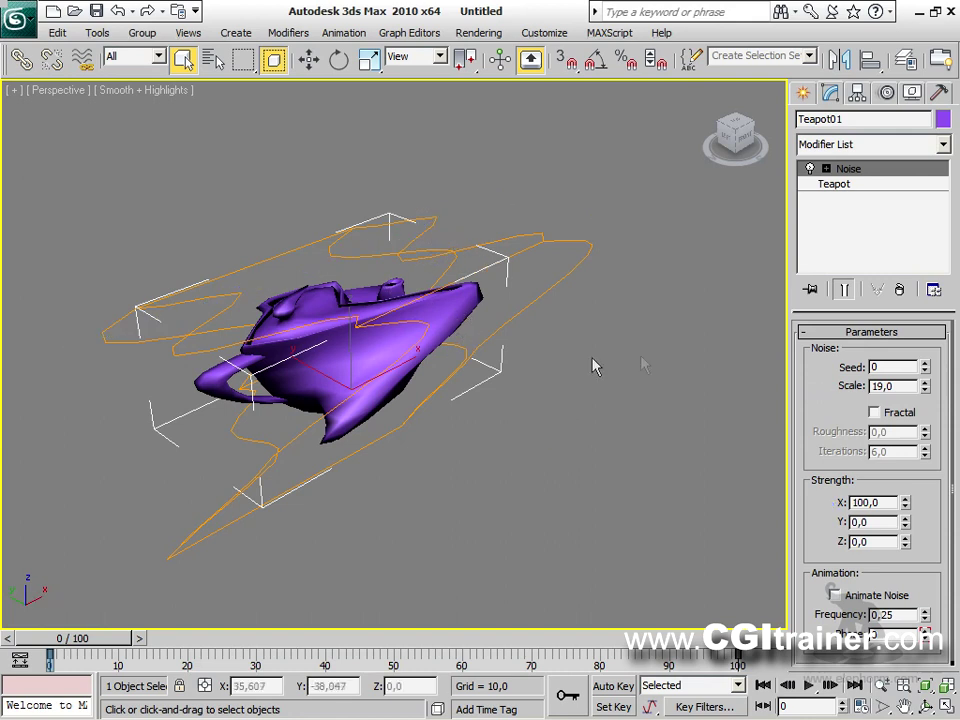
Step: Set the teapot's Noise Seed to 2 and its Strength to X 10, Y 19,53 and Z 5,36
drag(924, 365, 923, 352)
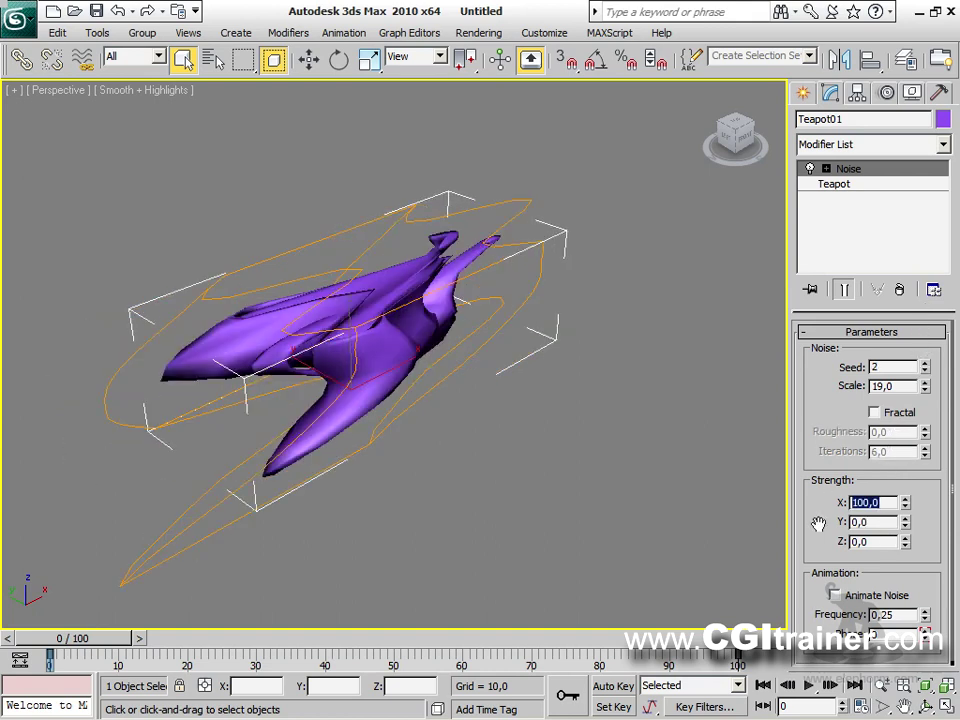
text(10)
key(Return)
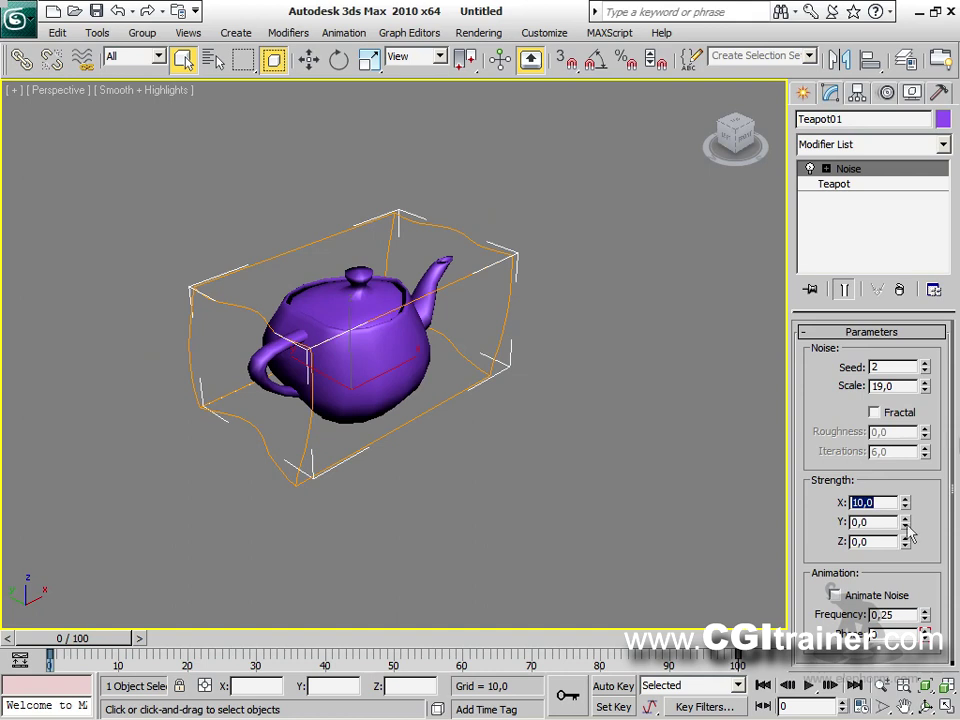
drag(905, 526, 905, 490)
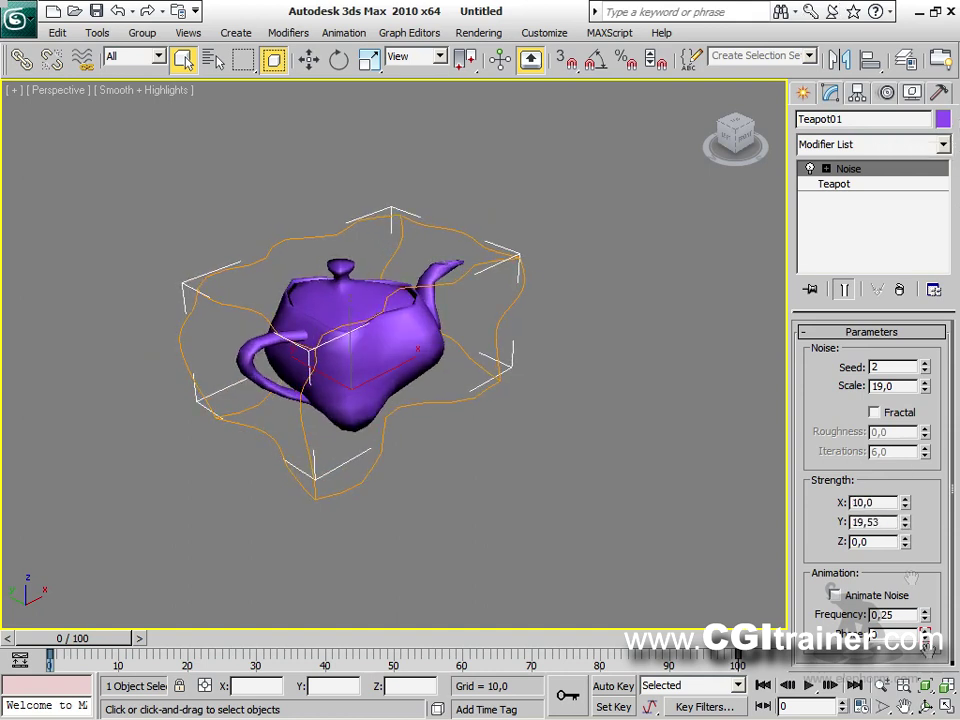
drag(905, 541, 905, 500)
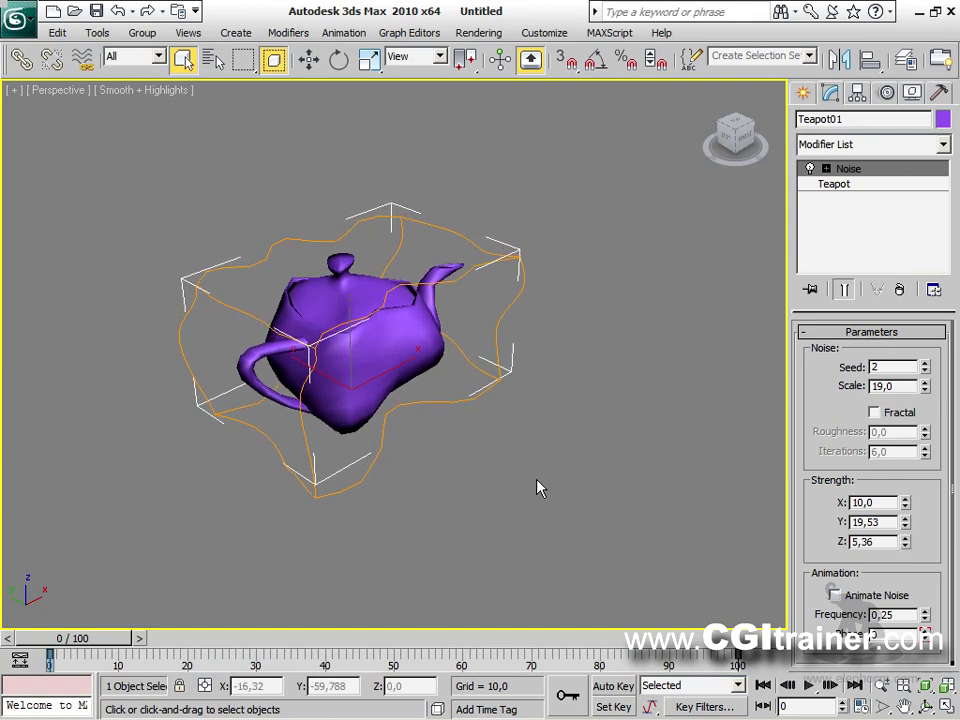
Step: Reset the scene without saving the changes
click(20, 18)
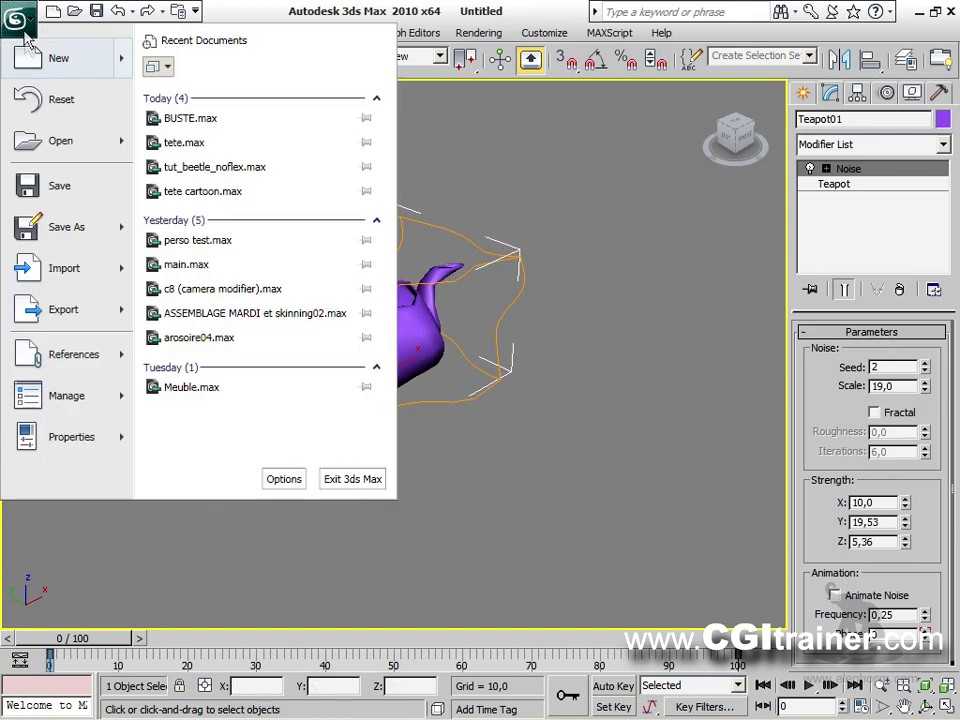
click(50, 102)
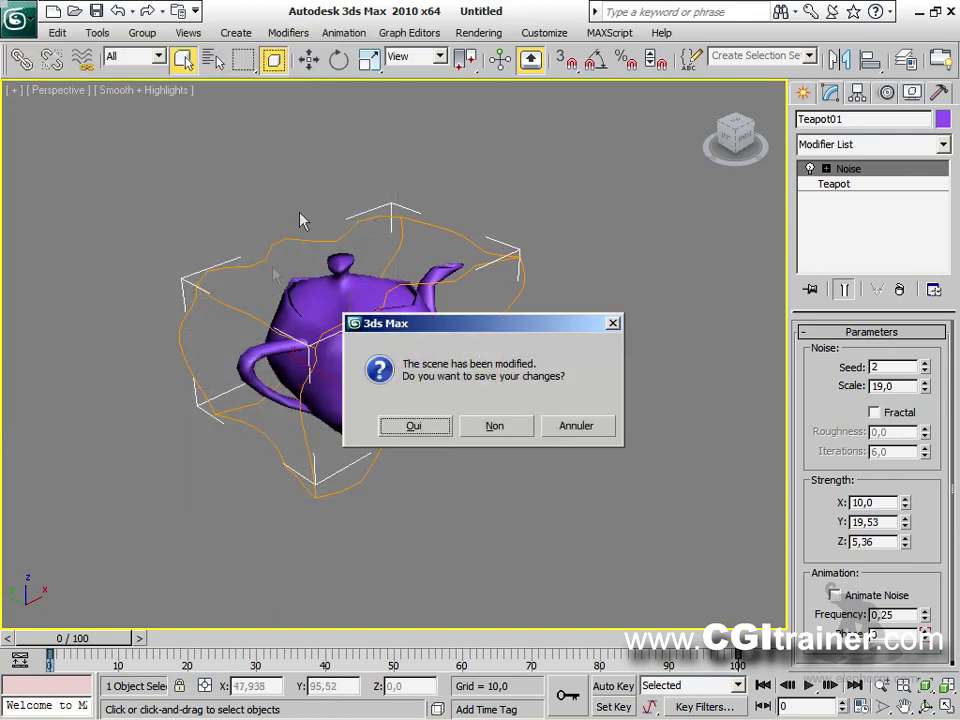
click(495, 423)
click(426, 397)
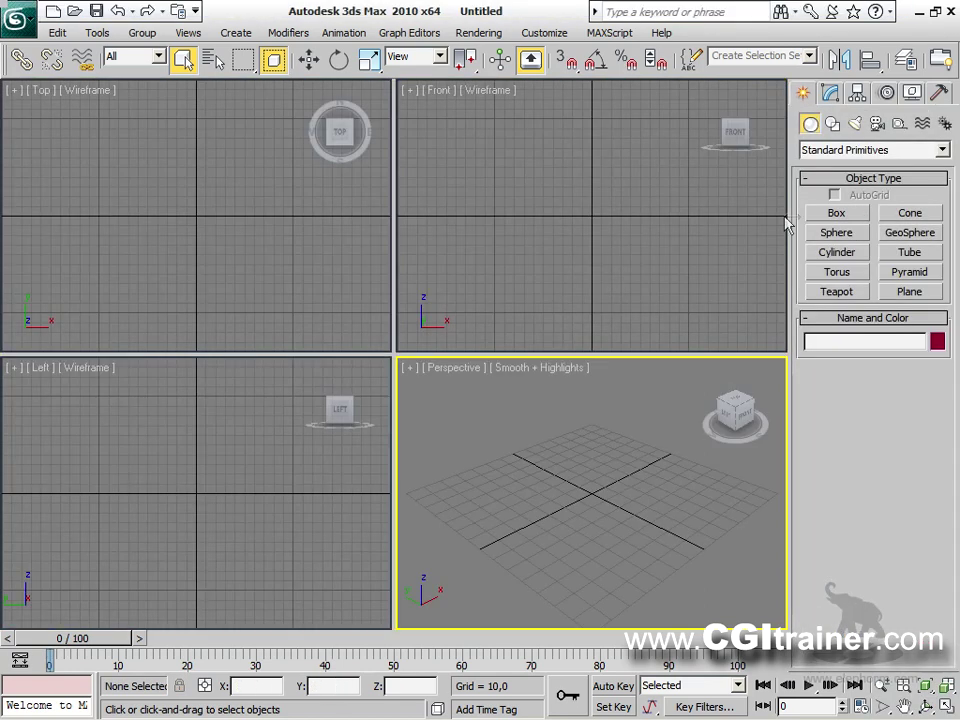
Step: Create a flat box about 113 × 112 × 17 with 17 length, 18 width and 5 height segments, and enlarge the Perspective view
click(837, 213)
drag(431, 495, 735, 493)
click(628, 452)
key(F4)
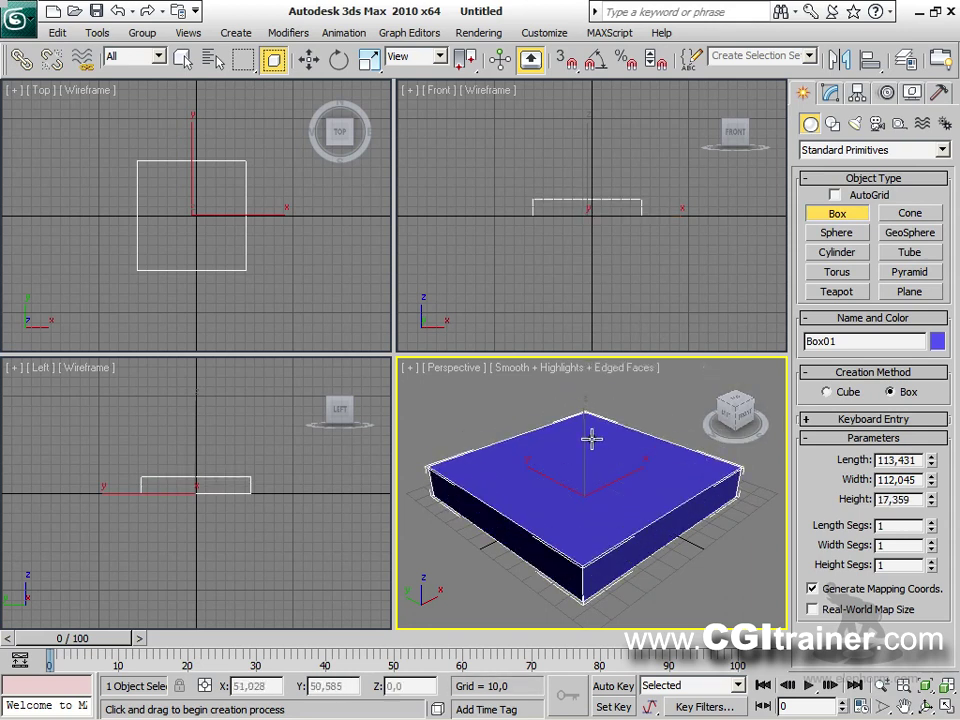
drag(930, 547, 931, 503)
drag(390, 354, 79, 97)
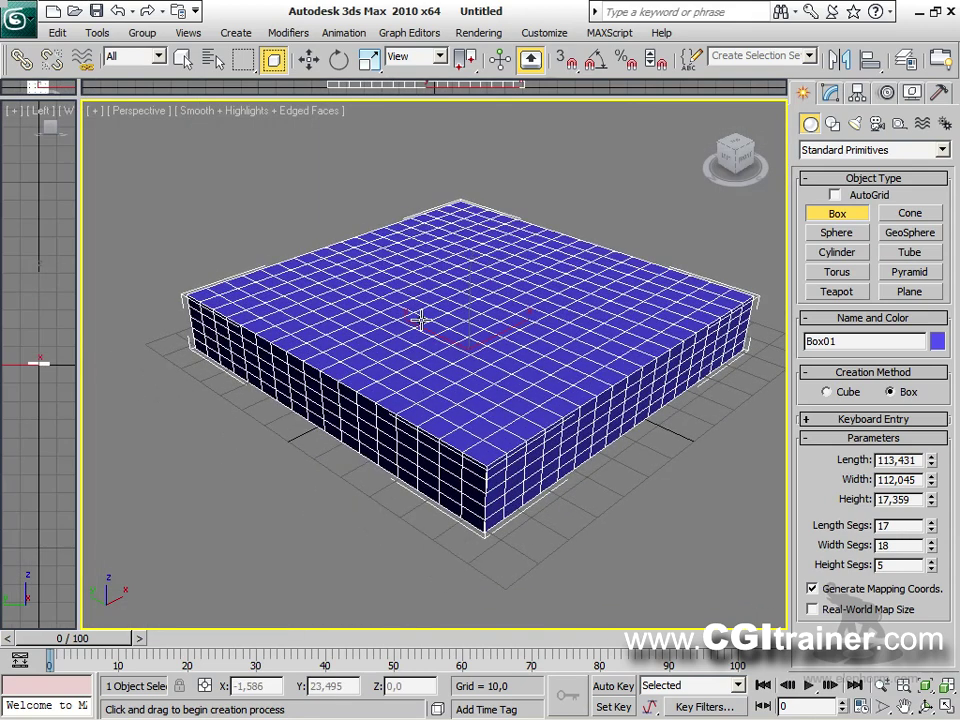
key(F4)
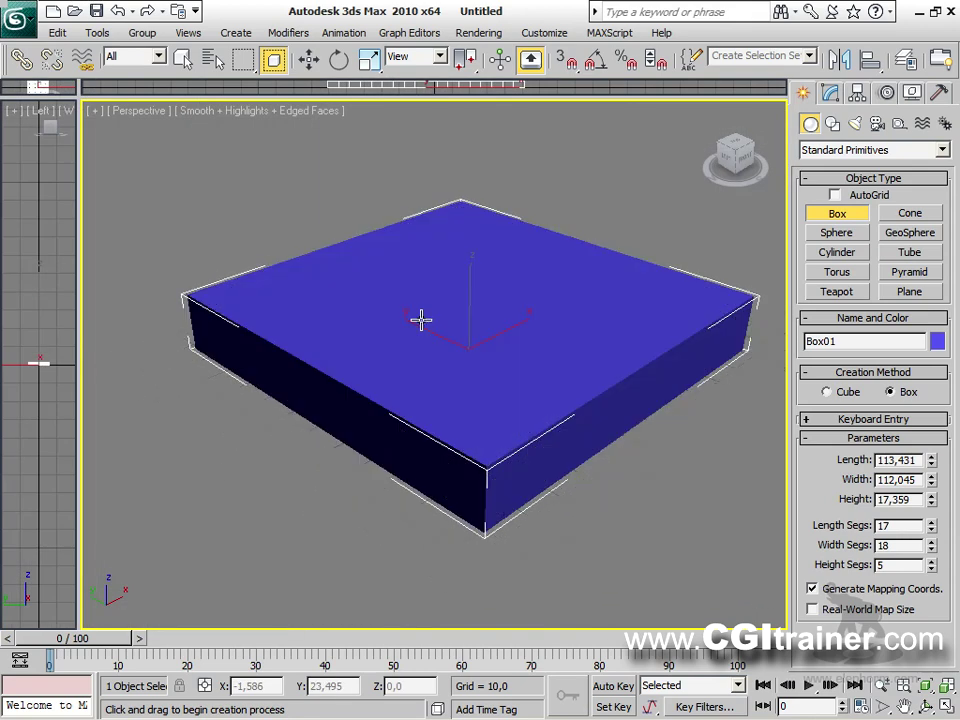
Step: Apply a Noise modifier to the box and set its Scale to 32
click(288, 32)
mouse_move(329, 314)
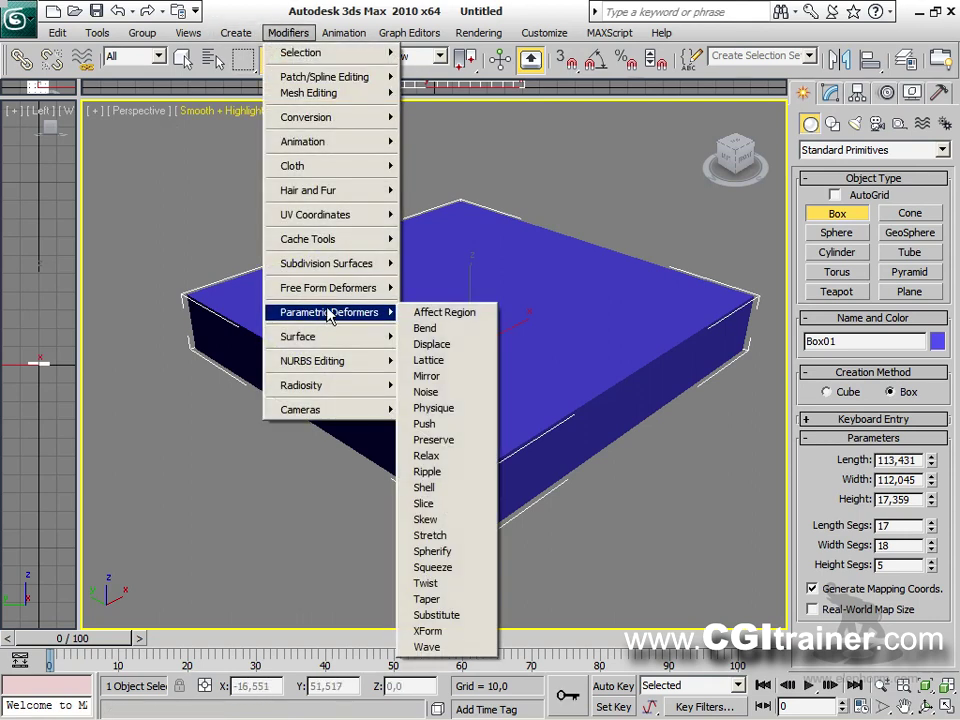
click(440, 393)
drag(924, 390, 924, 466)
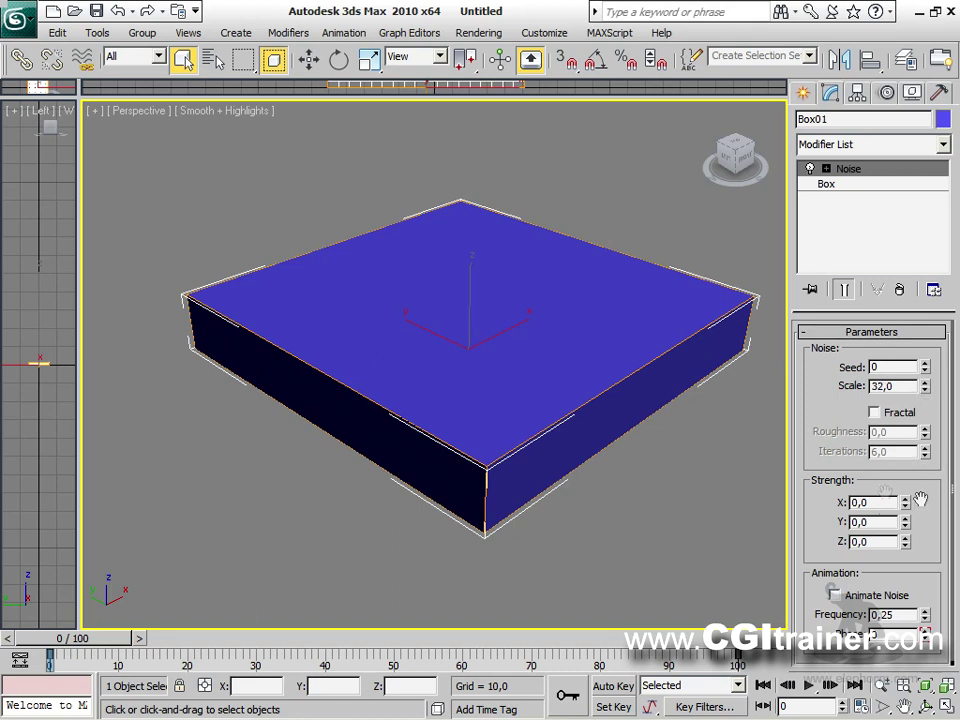
Step: Set the box's Noise Strength to Y 33,04 and X 32,19, trying Z at 12,13 before resetting it to 0
drag(905, 527, 848, 197)
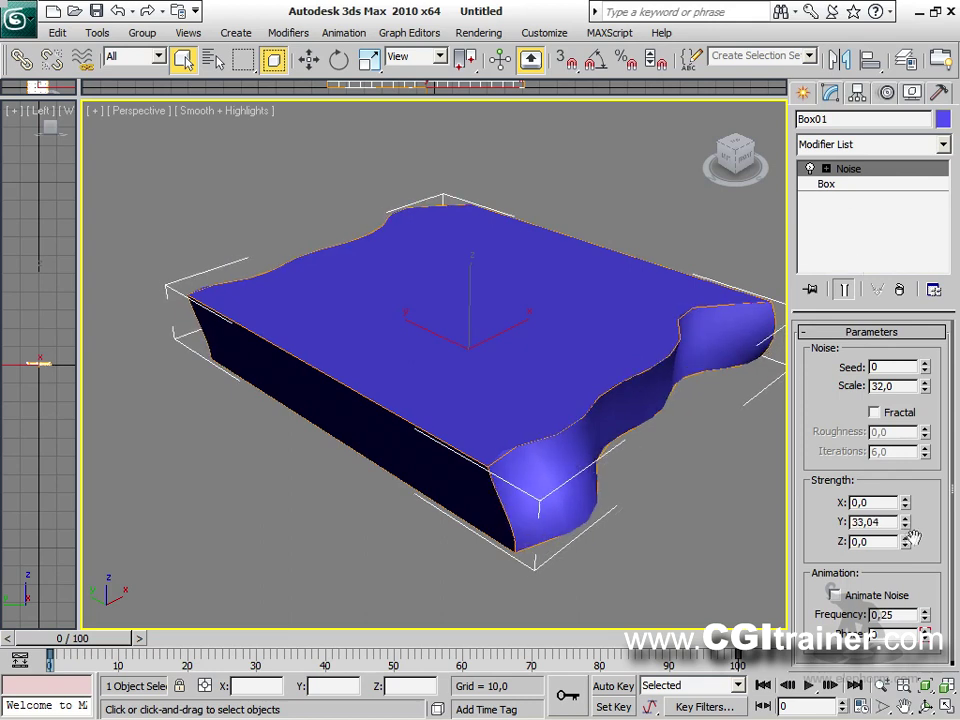
drag(905, 503, 953, 570)
drag(905, 541, 928, 114)
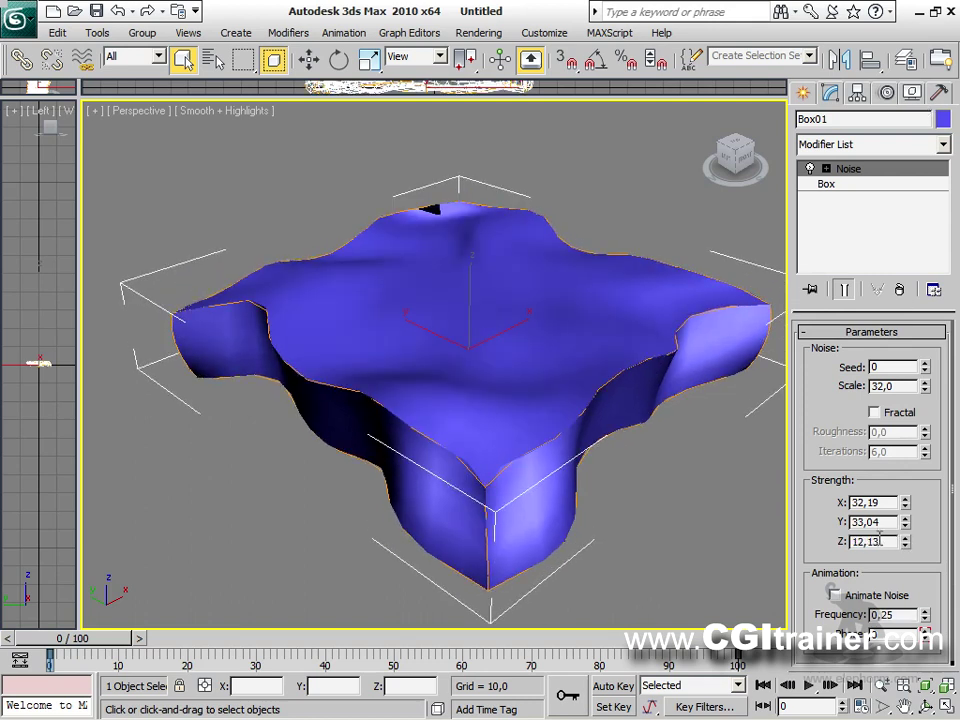
text(0)
key(Return)
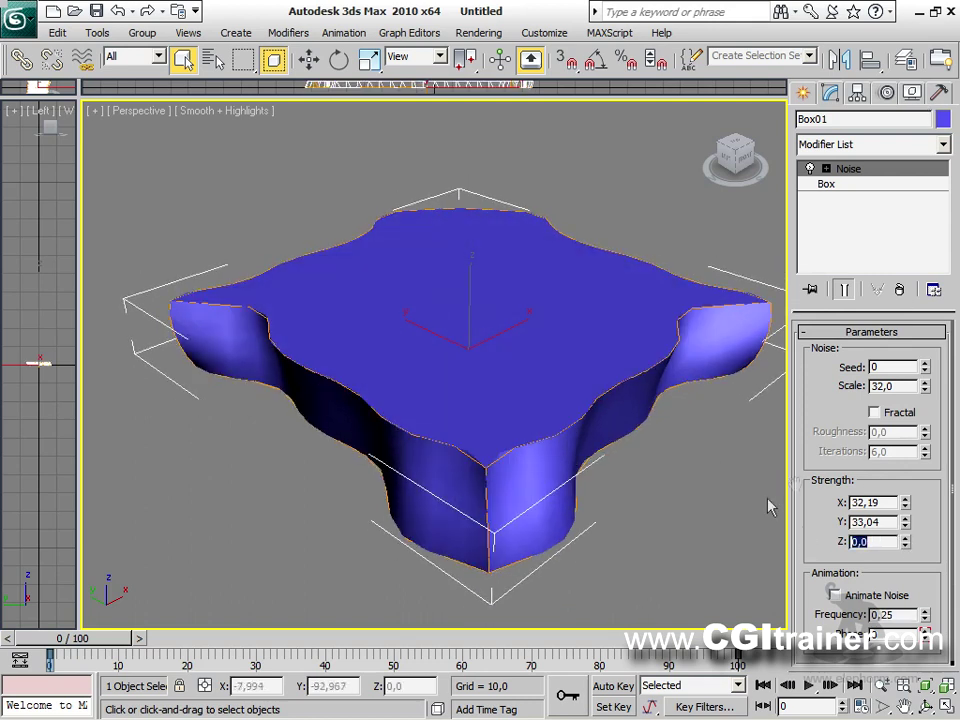
Step: Enable Fractal on the box's Noise modifier, with Iterations at 2,18 and Scale at 34,88
click(874, 412)
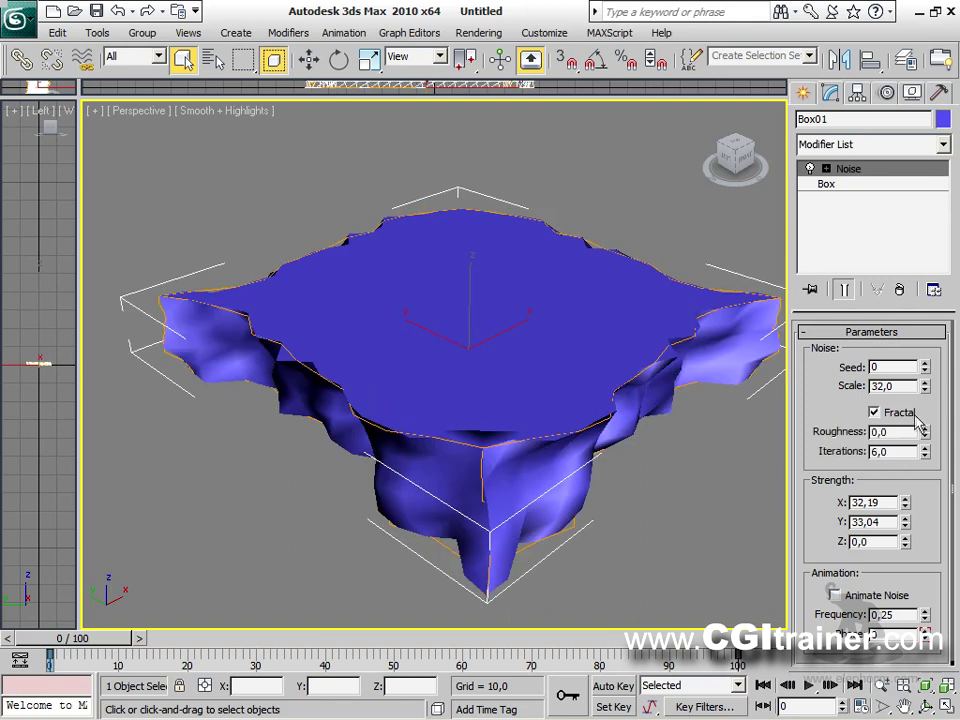
drag(925, 432, 917, 481)
drag(456, 320, 472, 283)
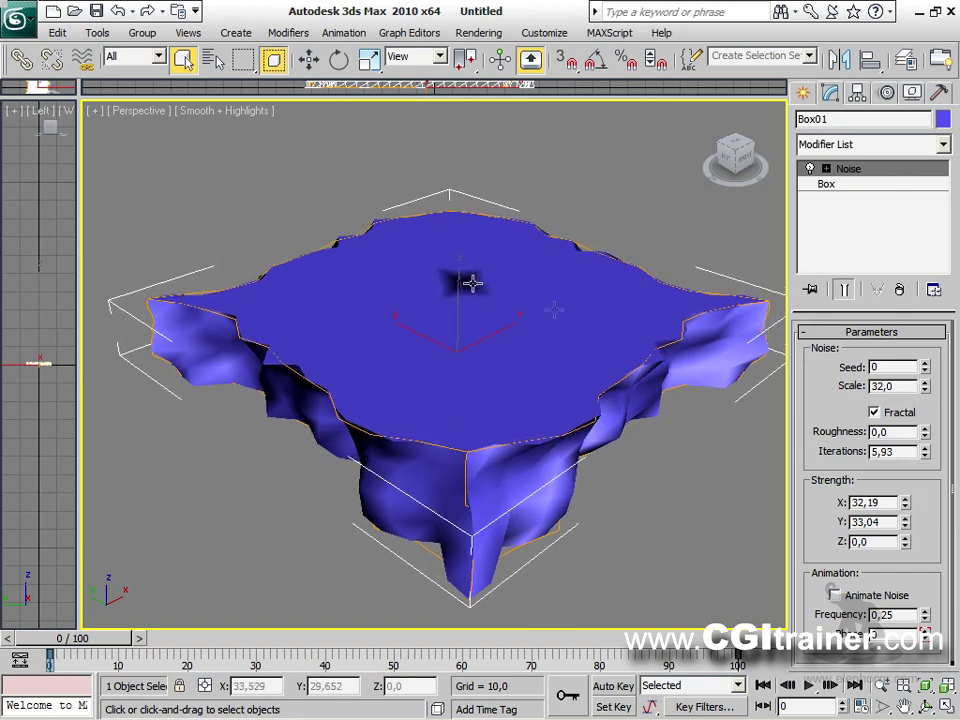
drag(930, 496, 928, 95)
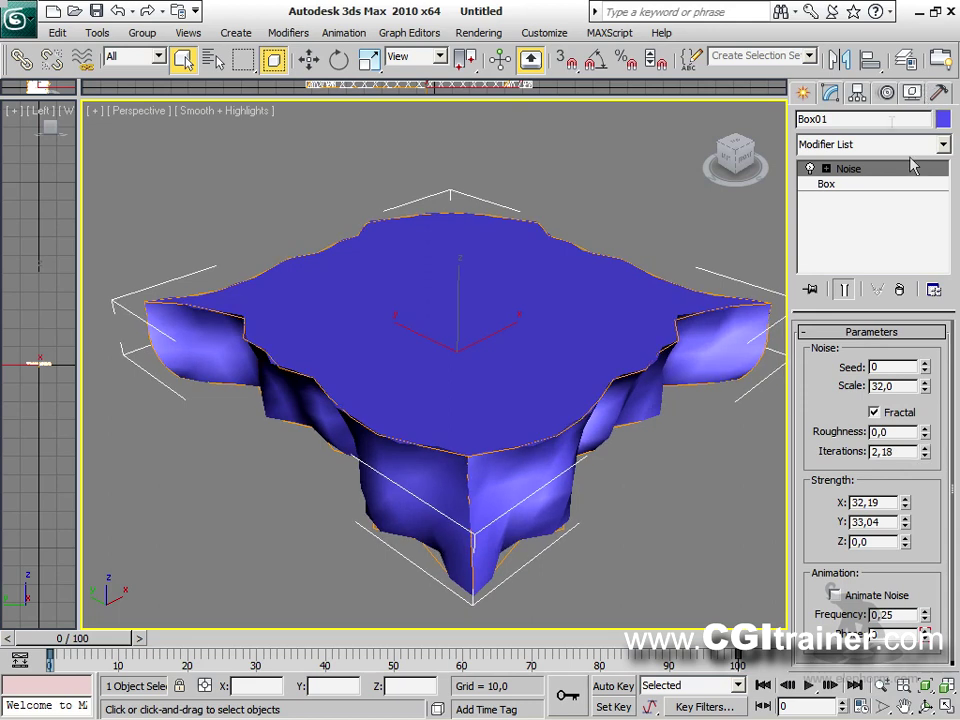
mouse_move(930, 388)
mouse_down()
mouse_move(930, 310)
mouse_move(922, 378)
mouse_up()
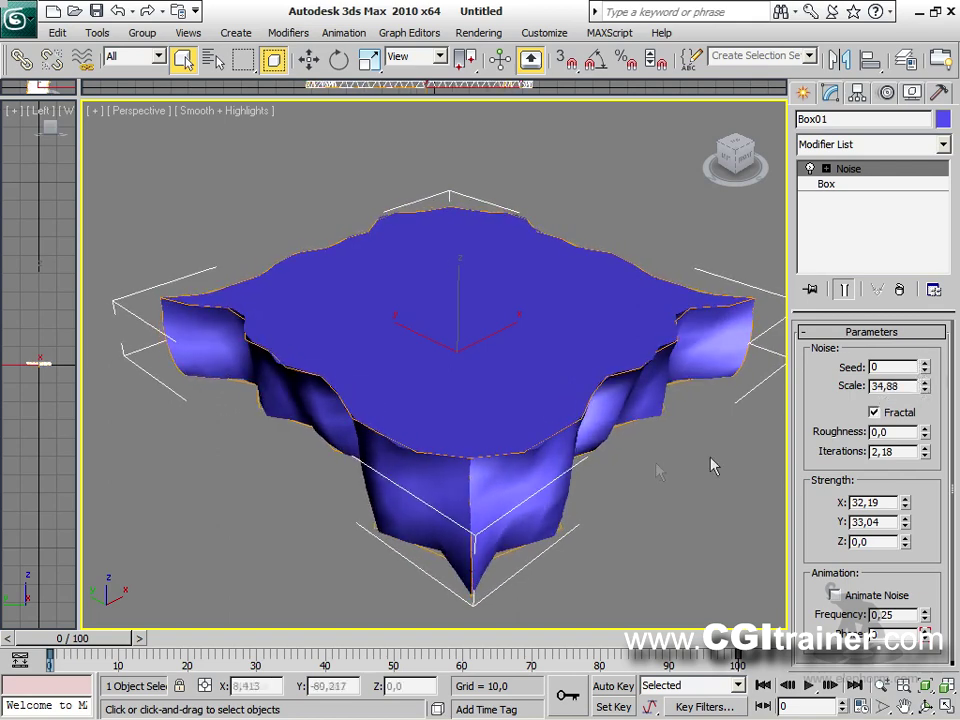
Step: Clone the noisy box upward along Z by about 18,7 as one independent copy
alt+middle_drag(639, 450, 496, 294)
right_click(496, 294)
click(516, 311)
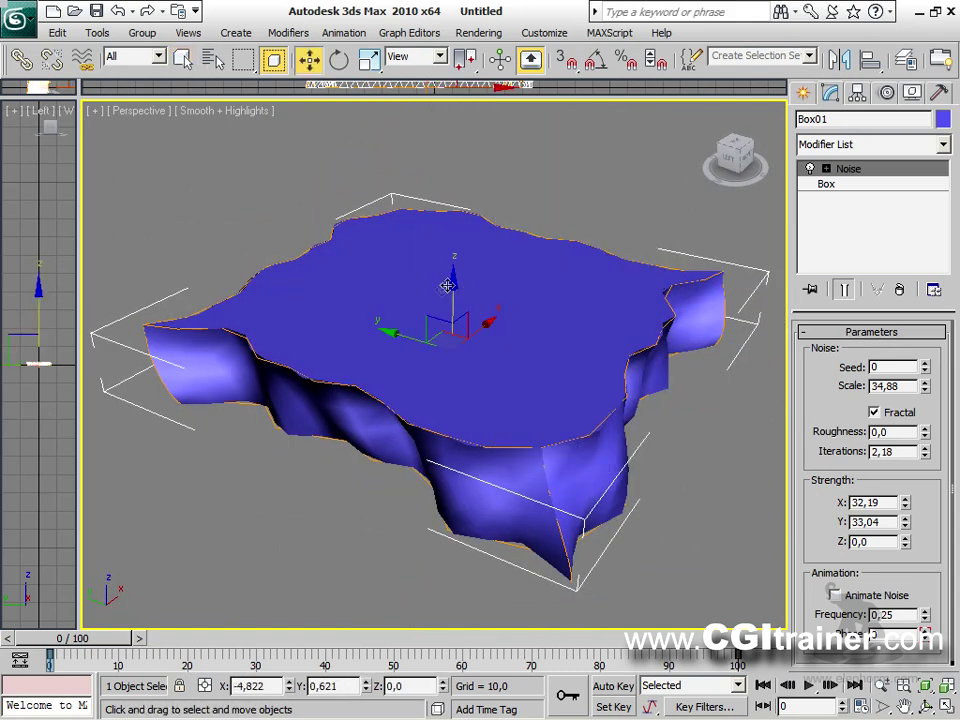
mouse_move(451, 295)
shift+mouse_down()
mouse_move(455, 231)
mouse_move(455, 240)
shift+mouse_up()
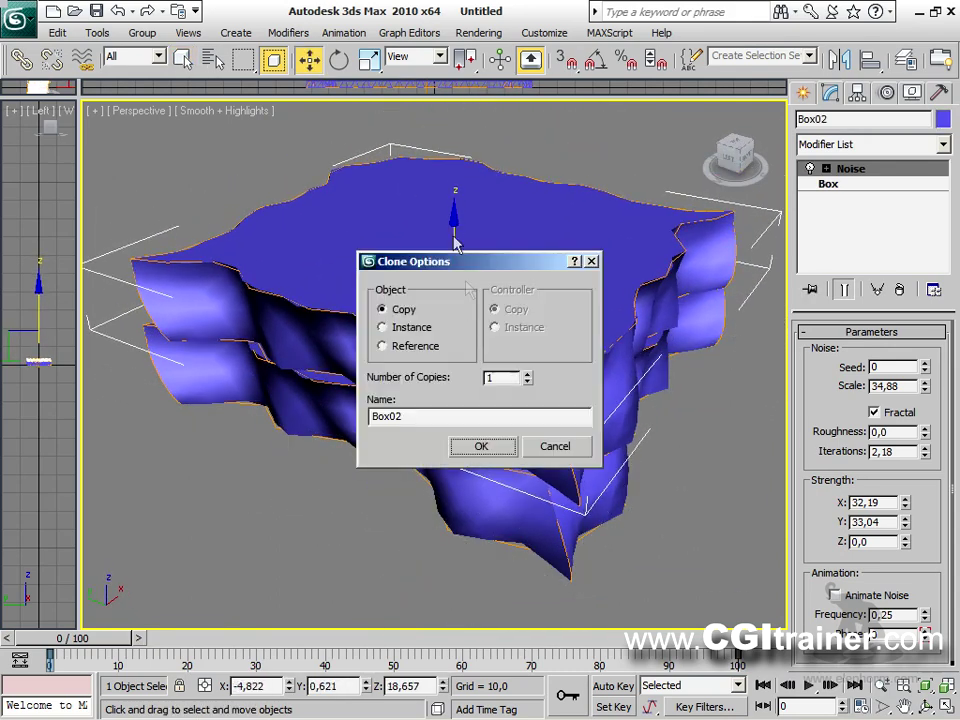
click(482, 447)
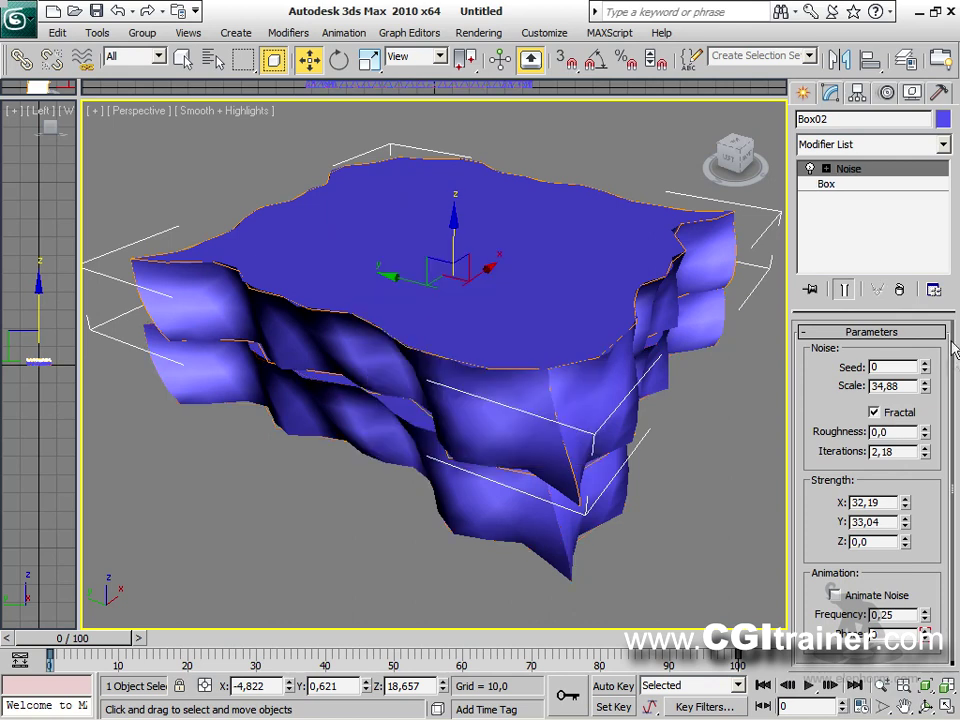
Step: Set the copied box's Noise Scale to 27,904, turn off Fractal, and raise the copy to a Z of about 35,1
drag(926, 397, 918, 414)
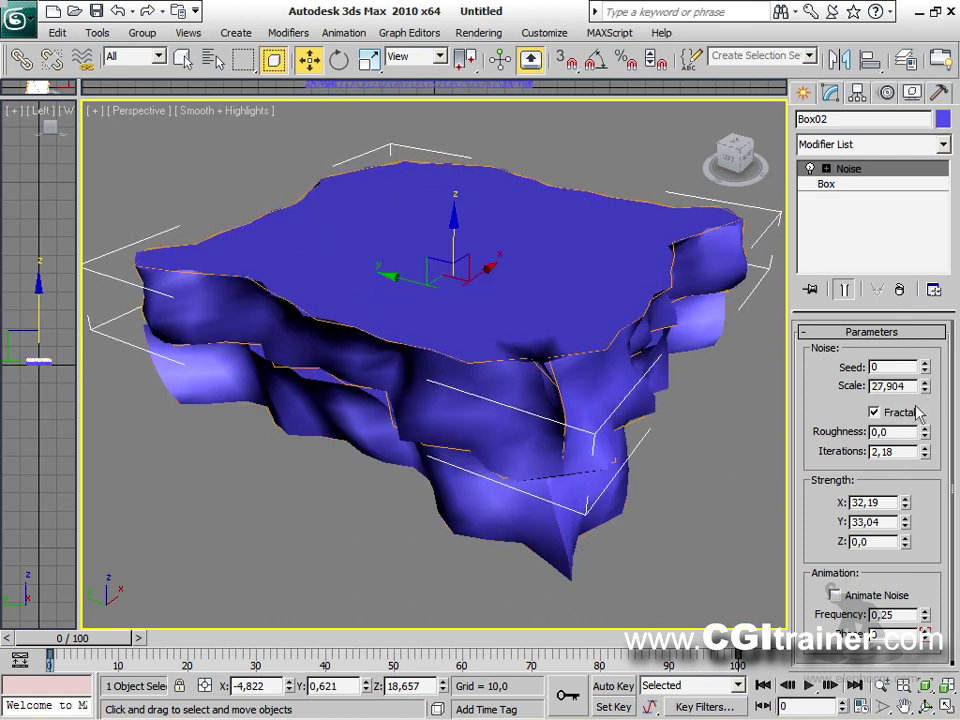
click(874, 412)
drag(521, 296, 456, 293)
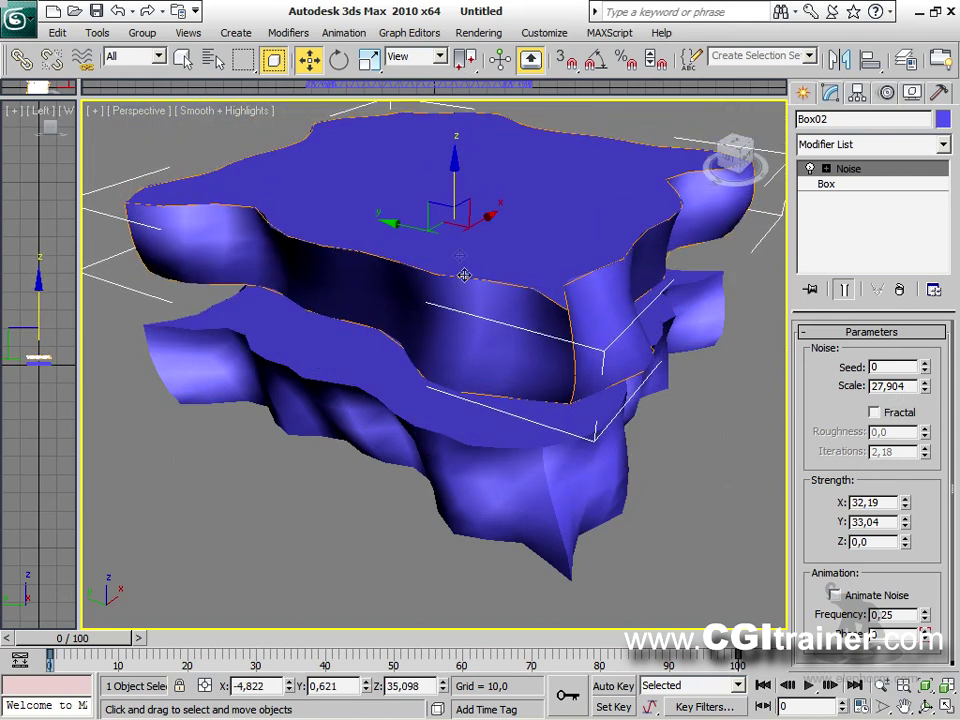
Step: Shift the copied box along Y to about -46 and tilt it about 19,2 degrees around X
alt+middle_drag(426, 232, 589, 272)
right_click(586, 265)
click(625, 300)
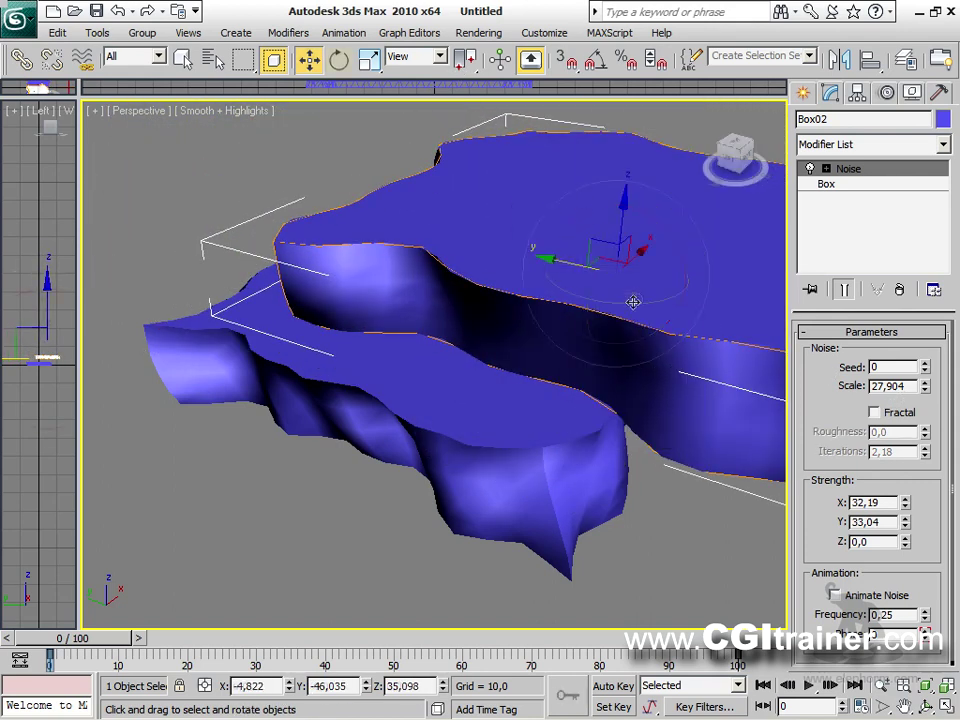
drag(680, 261, 598, 285)
Step: Lower the tilted box copy along Z to about 23,9, closer to the original box
right_click(595, 263)
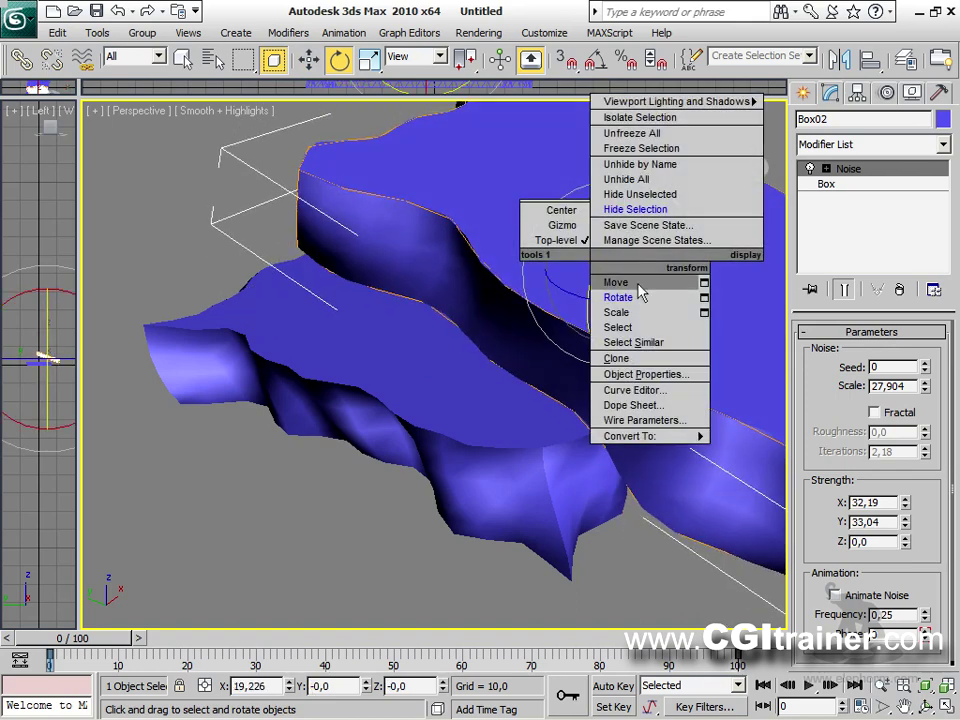
click(618, 281)
drag(618, 210, 618, 250)
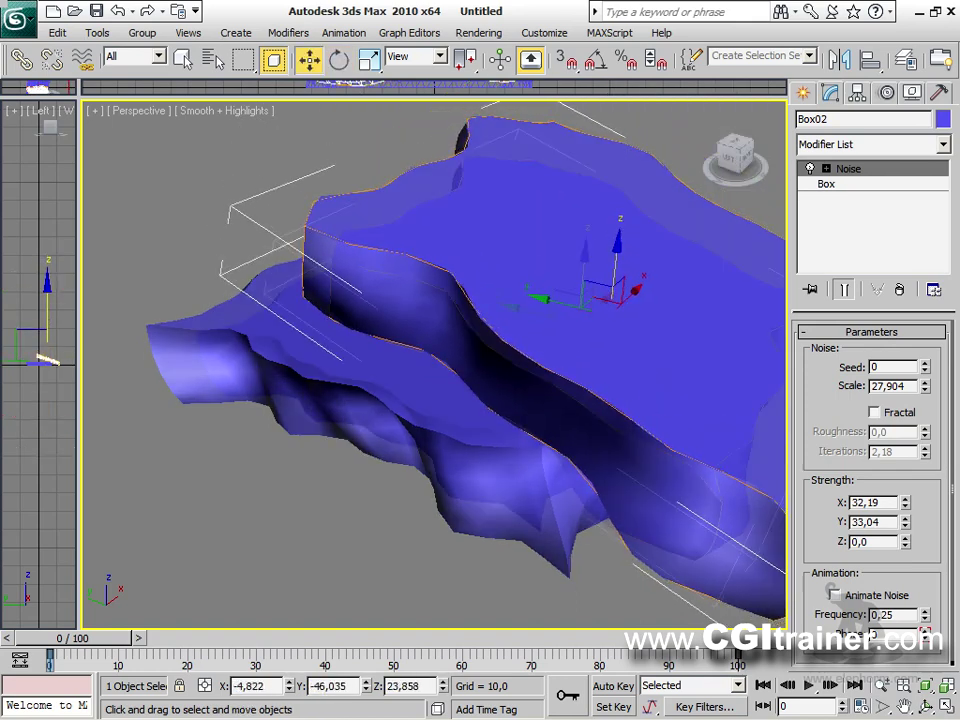
scroll(618, 250, down, 5)
mouse_move(618, 250)
alt+middle_down()
mouse_move(618, 200)
mouse_move(621, 252)
mouse_move(621, 225)
alt+middle_up()
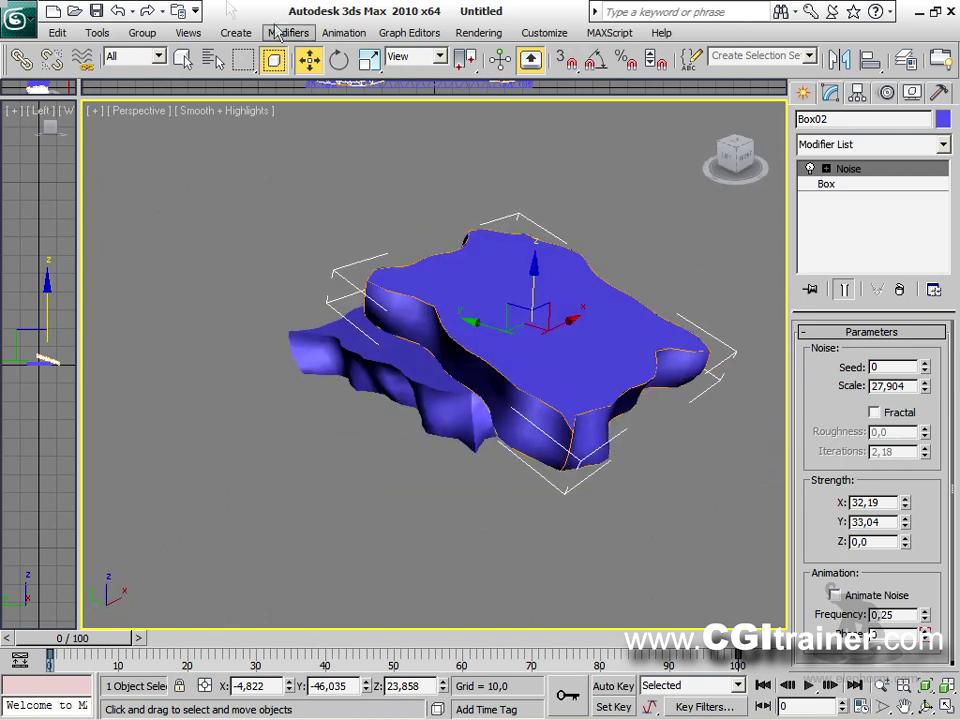
Step: Reset the scene without saving the changes
click(18, 18)
click(55, 95)
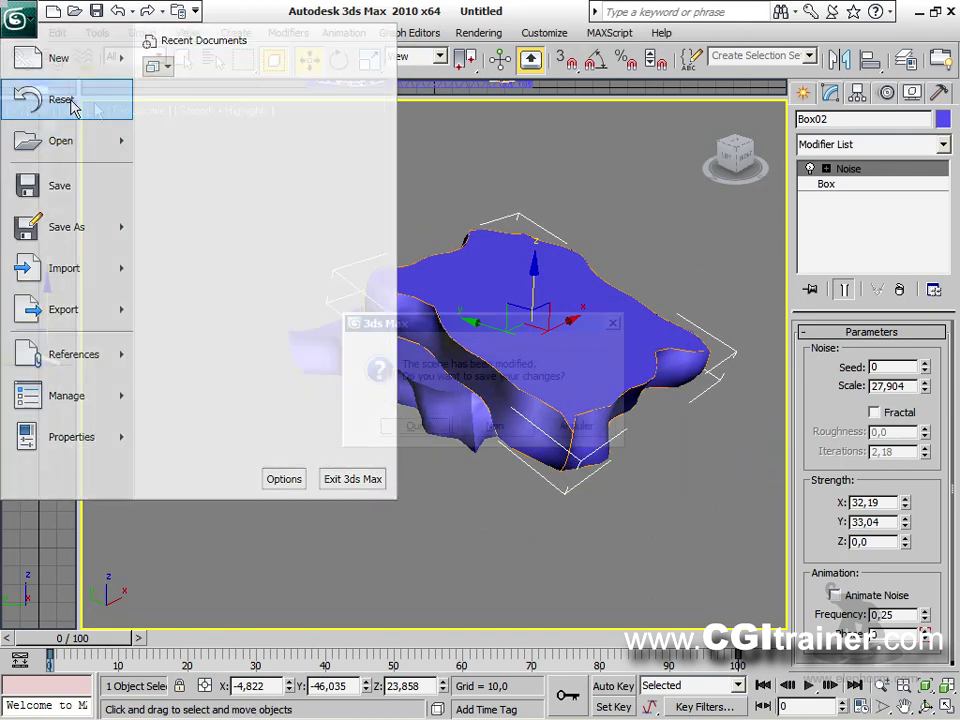
click(490, 422)
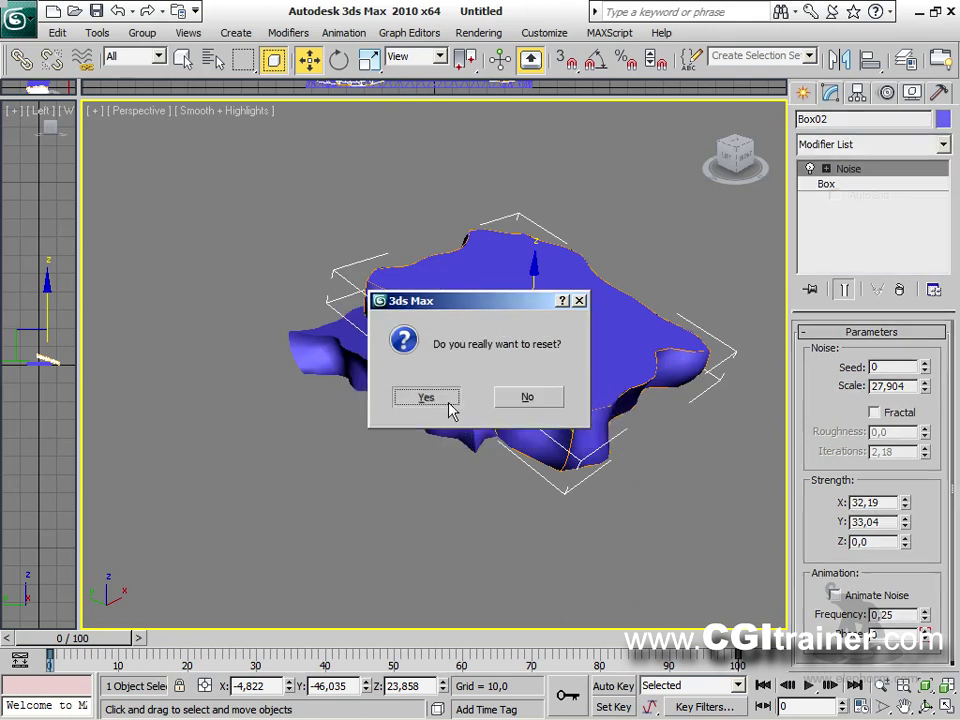
click(452, 405)
Step: Create a plane about 134,4 by 131,5 in the Perspective view with 20 length and 20 width segments
click(910, 292)
drag(420, 493, 776, 495)
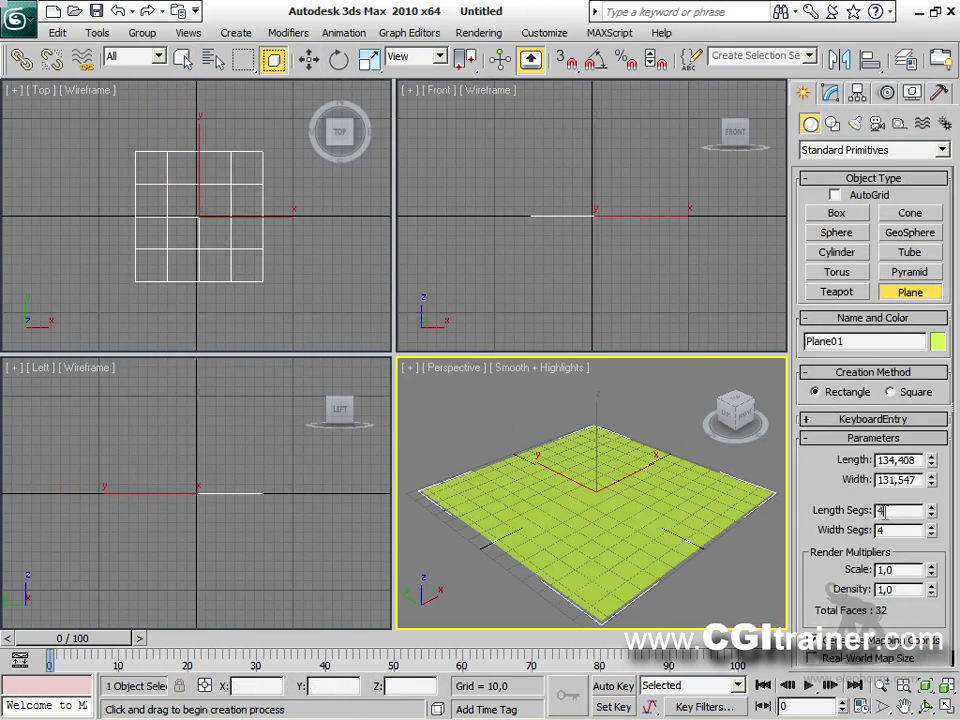
text(20)
key(Return)
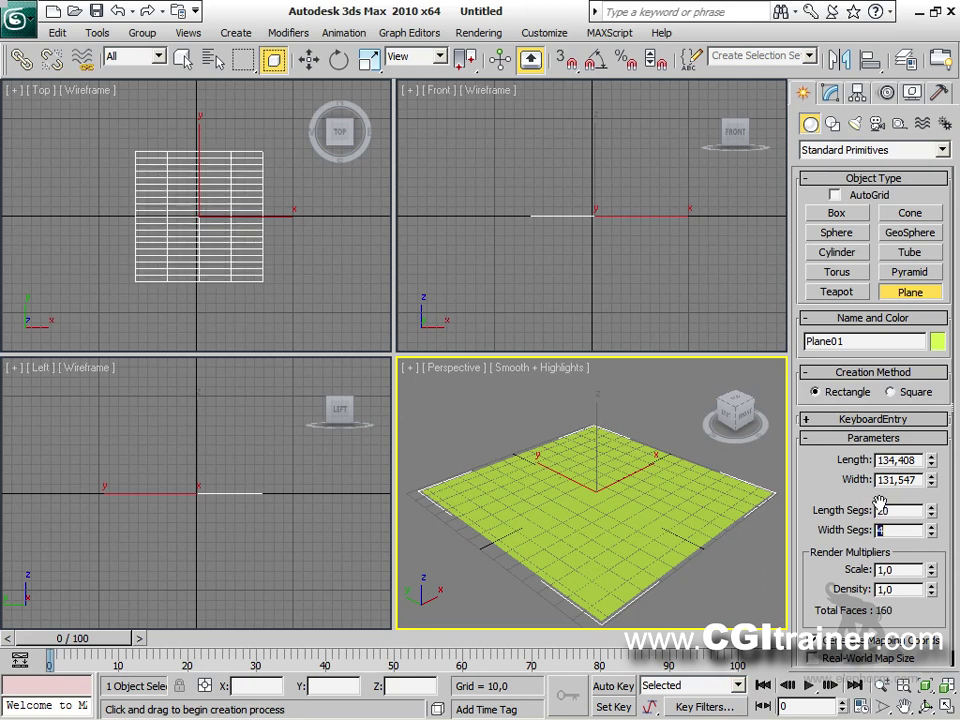
text(20)
key(Return)
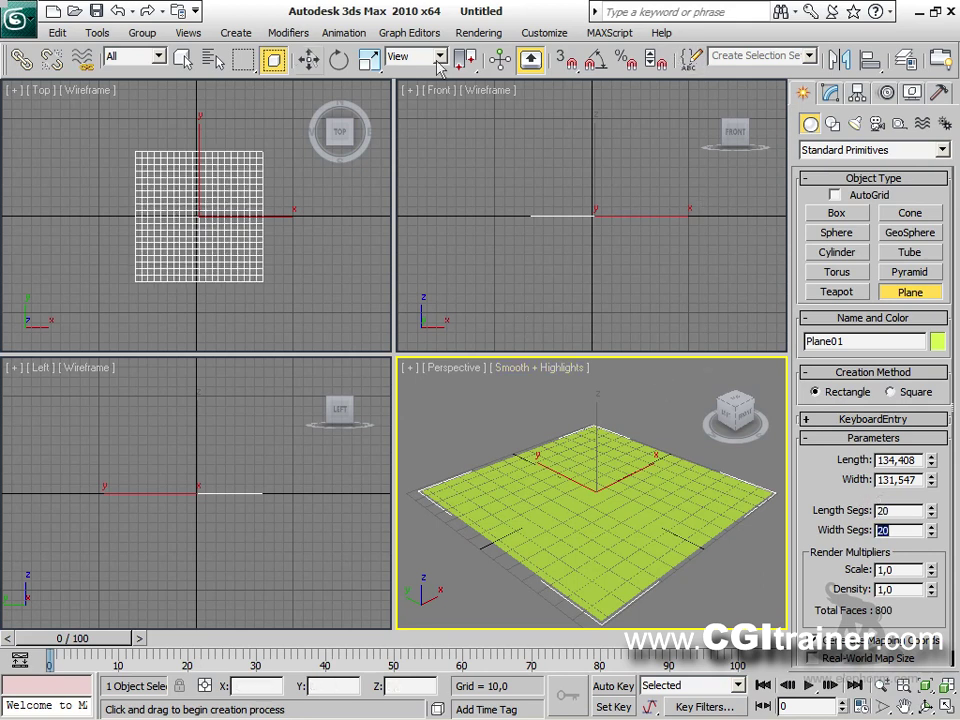
Step: Apply a Noise modifier to the plane with a Z Strength of 89,59
click(287, 34)
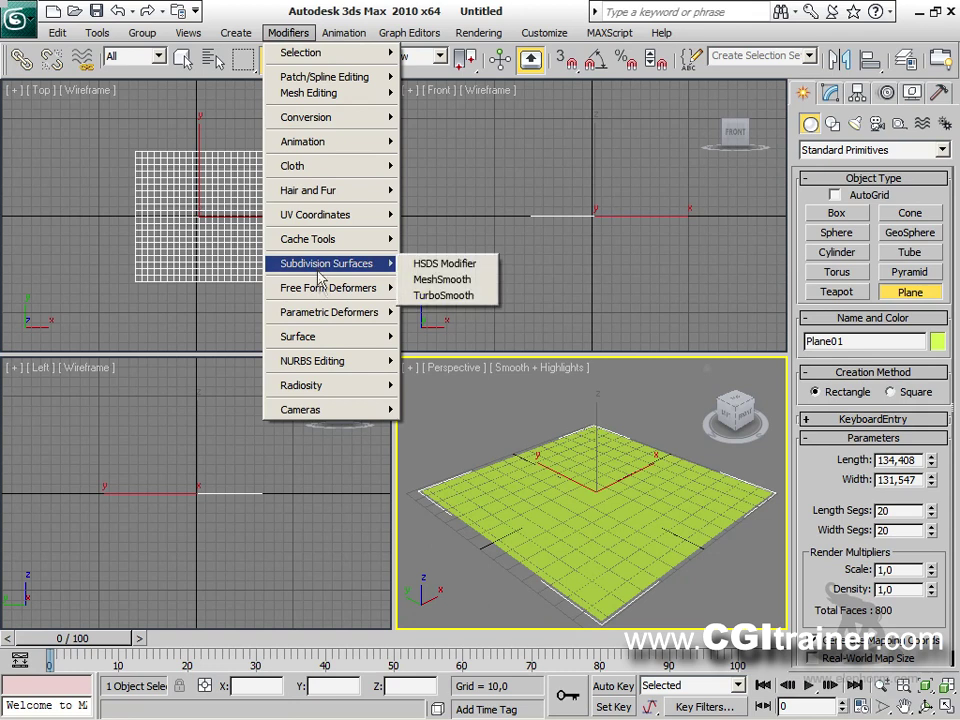
mouse_move(321, 312)
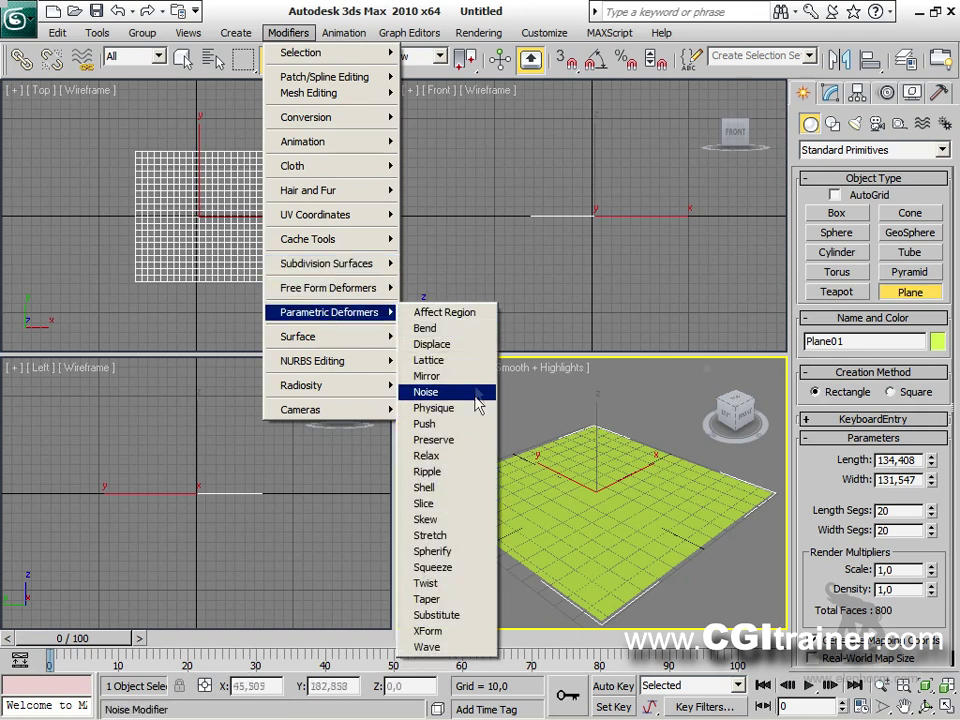
click(498, 393)
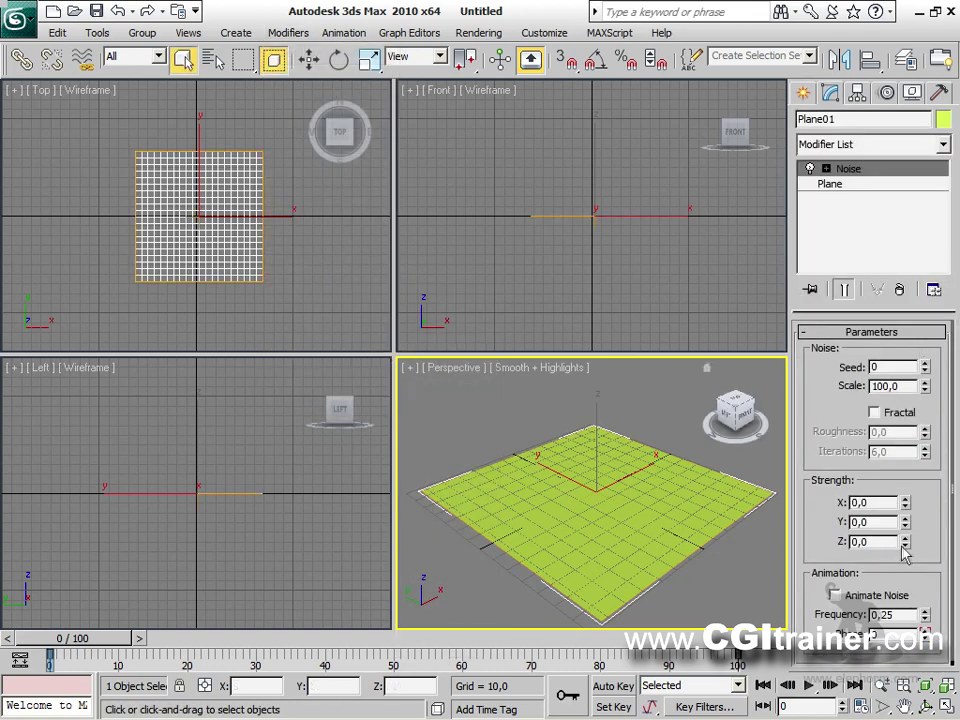
drag(925, 345, 680, 682)
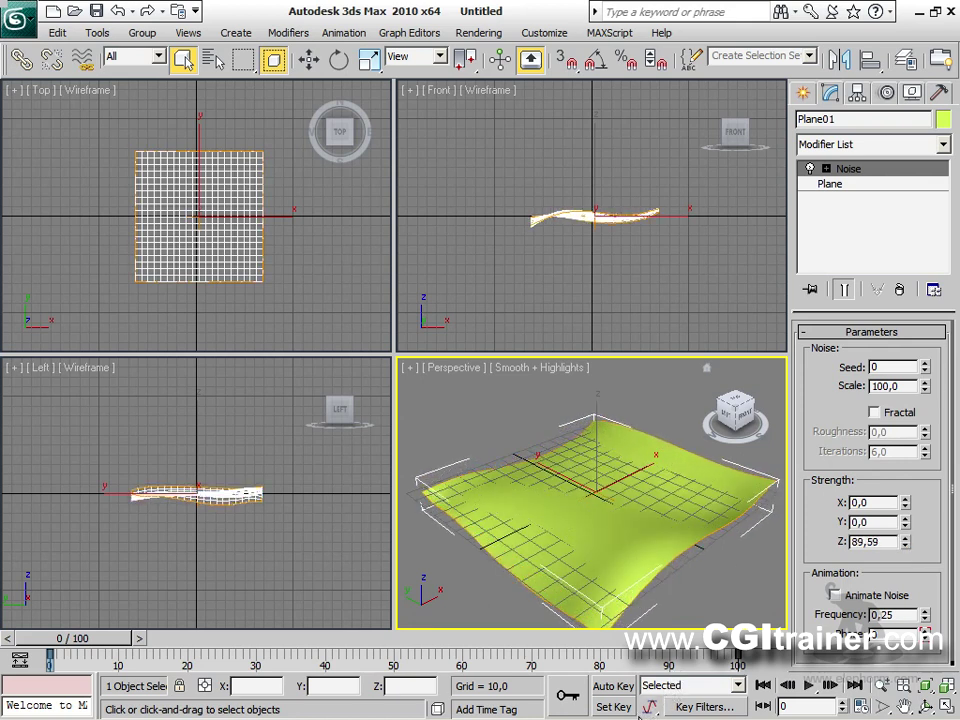
Step: Set the plane's Noise Scale to 30 and Z Strength to 30,461, with Animate Noise enabled
key(alt+w)
key(g)
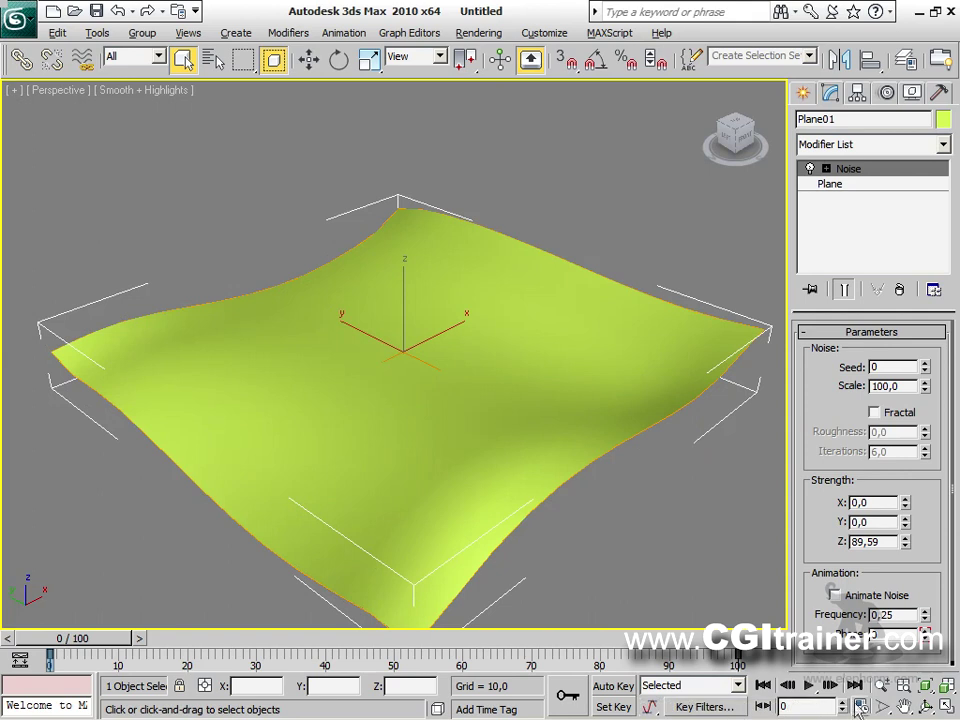
drag(925, 386, 927, 452)
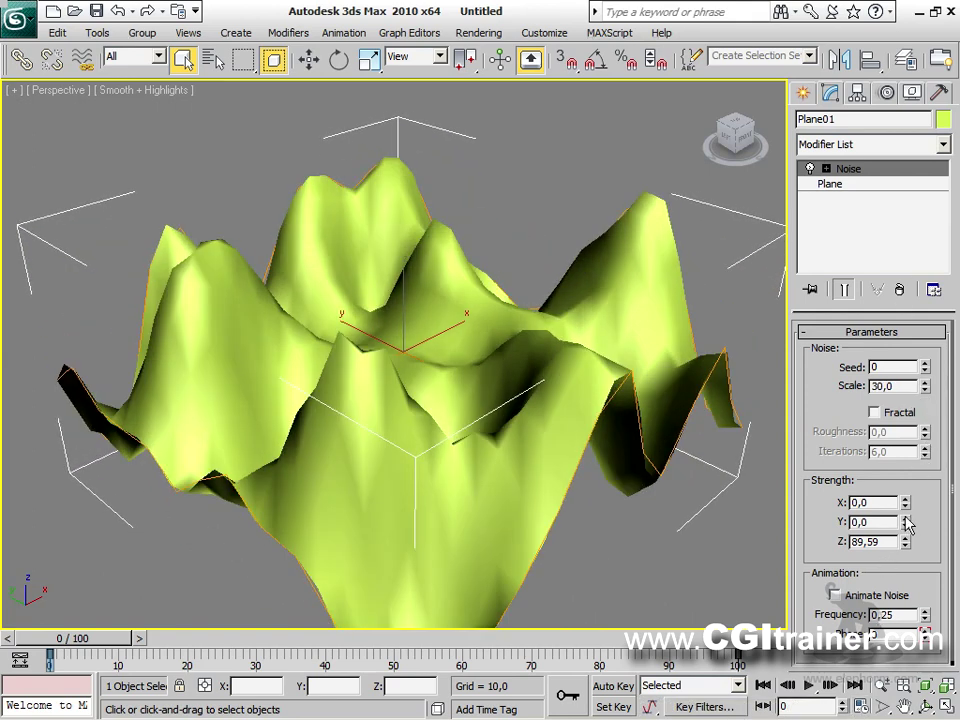
drag(904, 541, 900, 600)
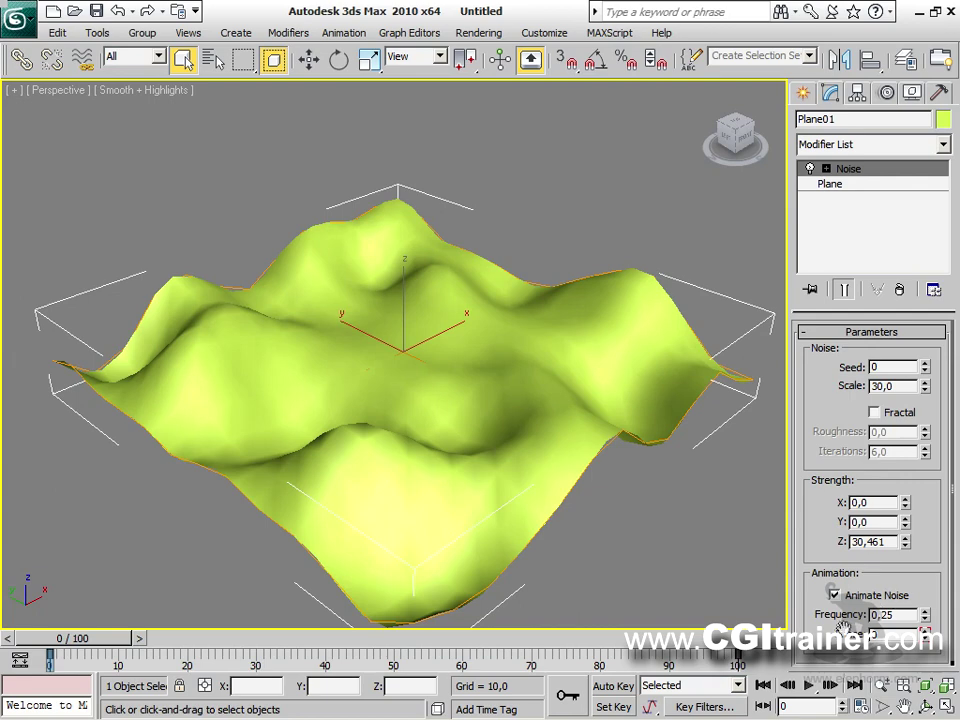
Step: Play the noise animation, trying Frequency 2,09 before setting it to 0,2, and set Z Strength to 13,098
click(812, 686)
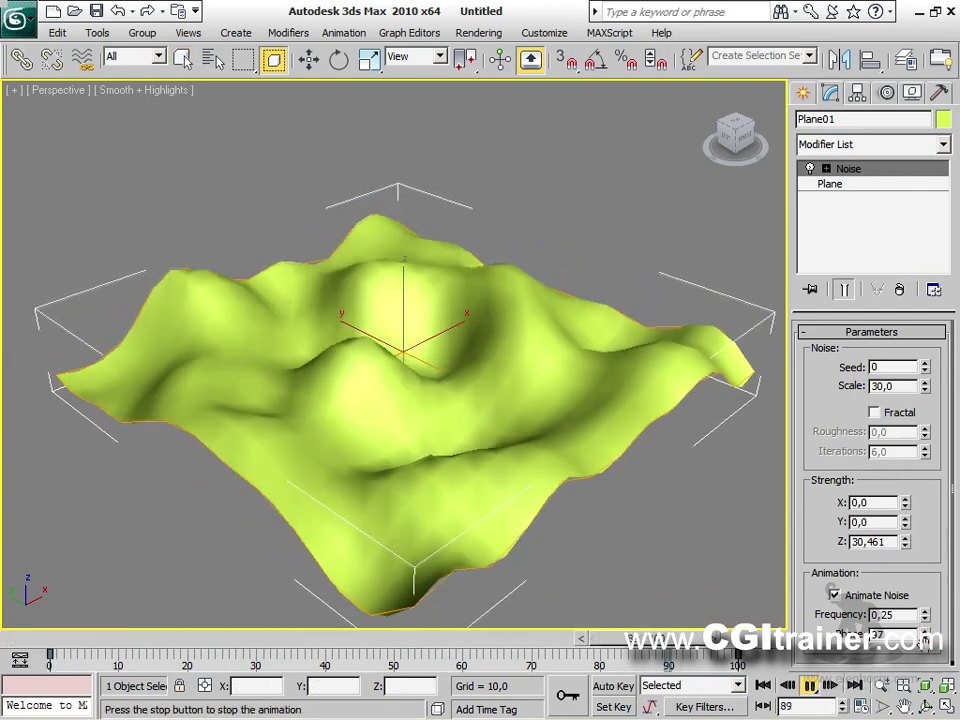
drag(928, 622, 930, 448)
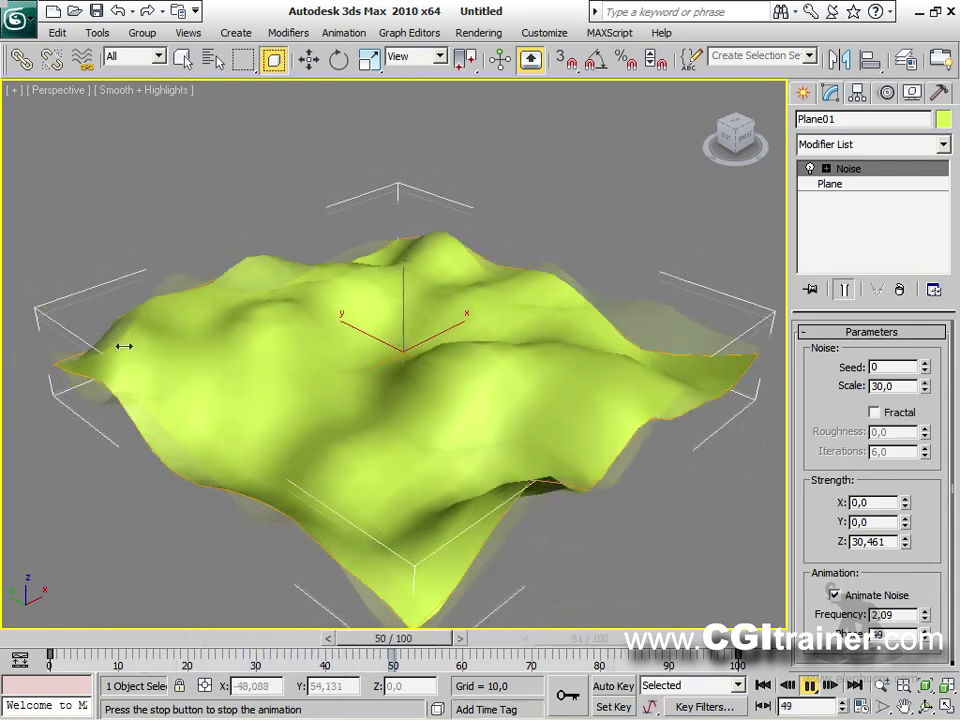
drag(928, 614, 905, 482)
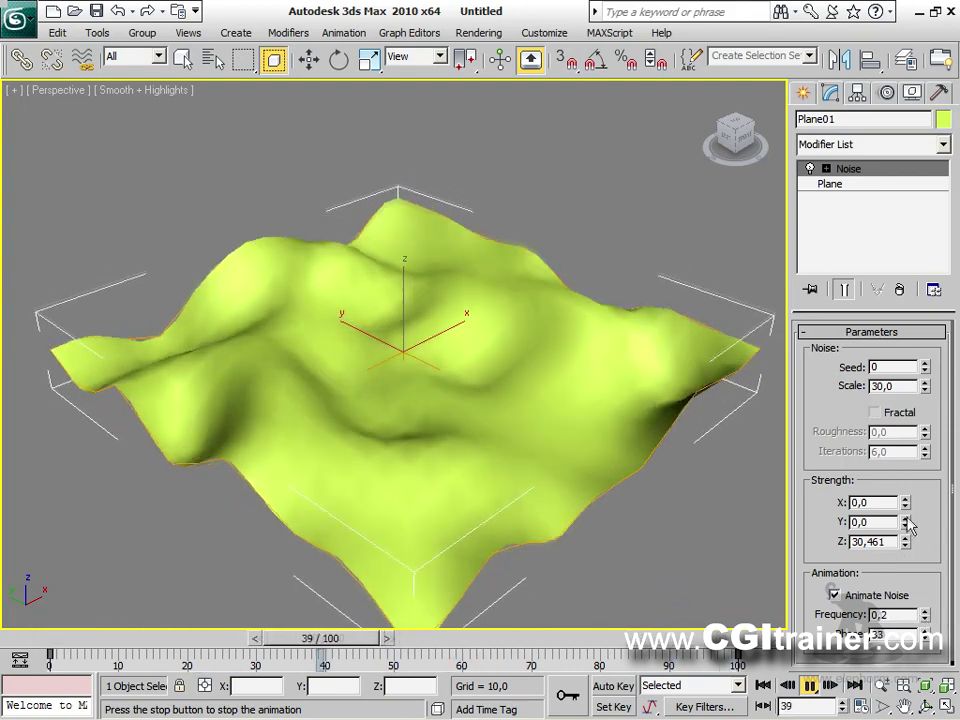
drag(905, 541, 903, 595)
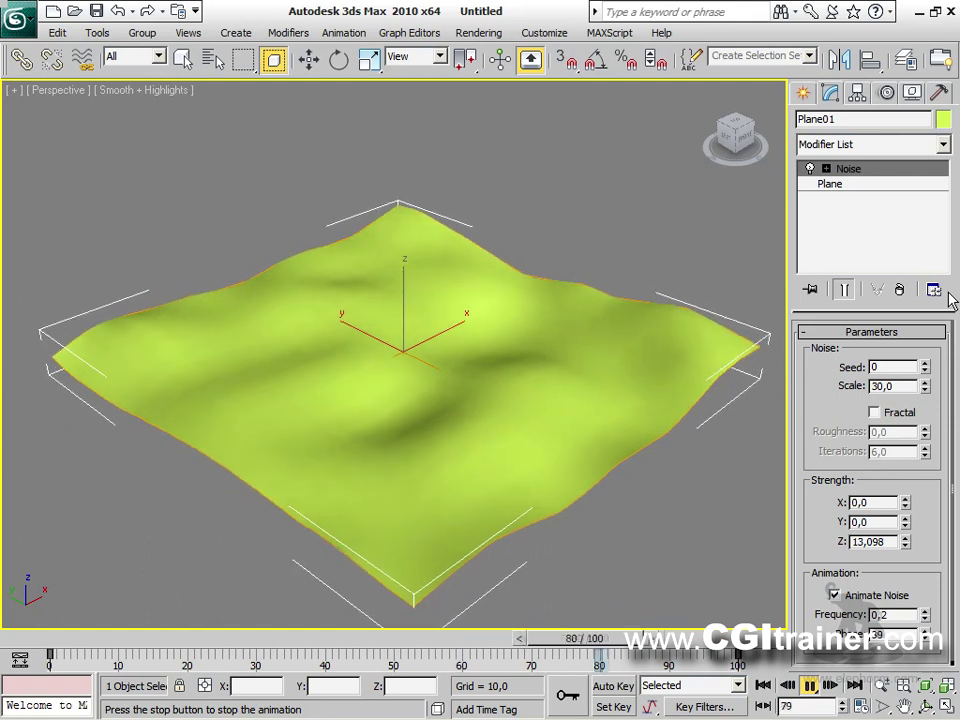
Step: Move the Noise modifier's Center toward the plane's near corner
click(826, 168)
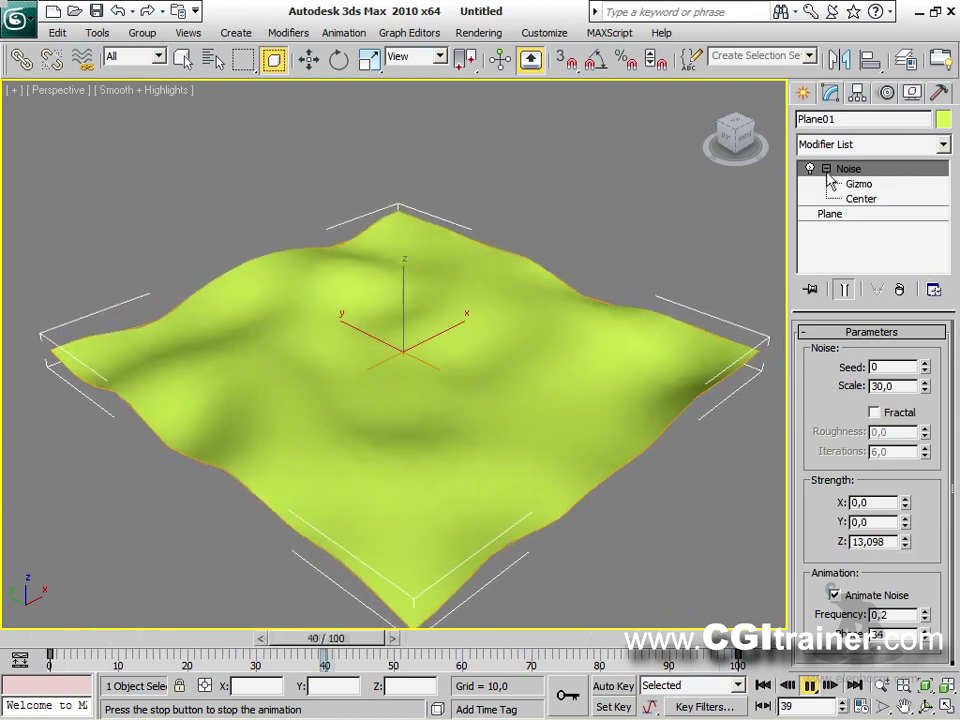
click(861, 199)
right_click(410, 343)
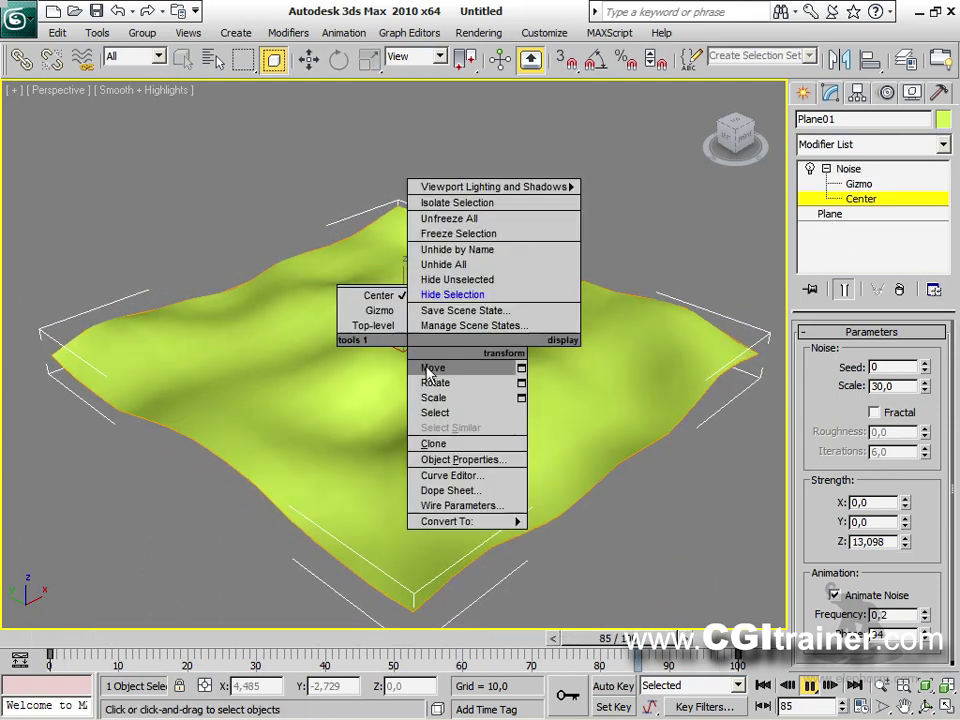
click(430, 369)
drag(420, 339, 422, 403)
Step: Animate the Noise Gizmo with Auto Key by moving it toward the plane's far corner at frame 100, and play the animation from frame 0
click(858, 184)
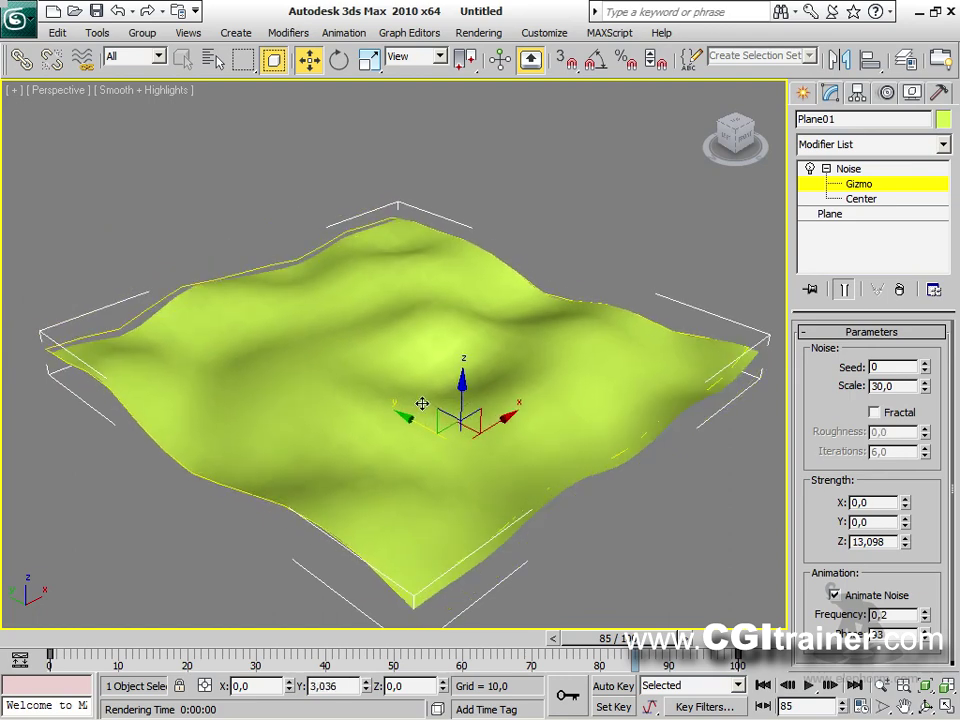
drag(587, 638, 702, 638)
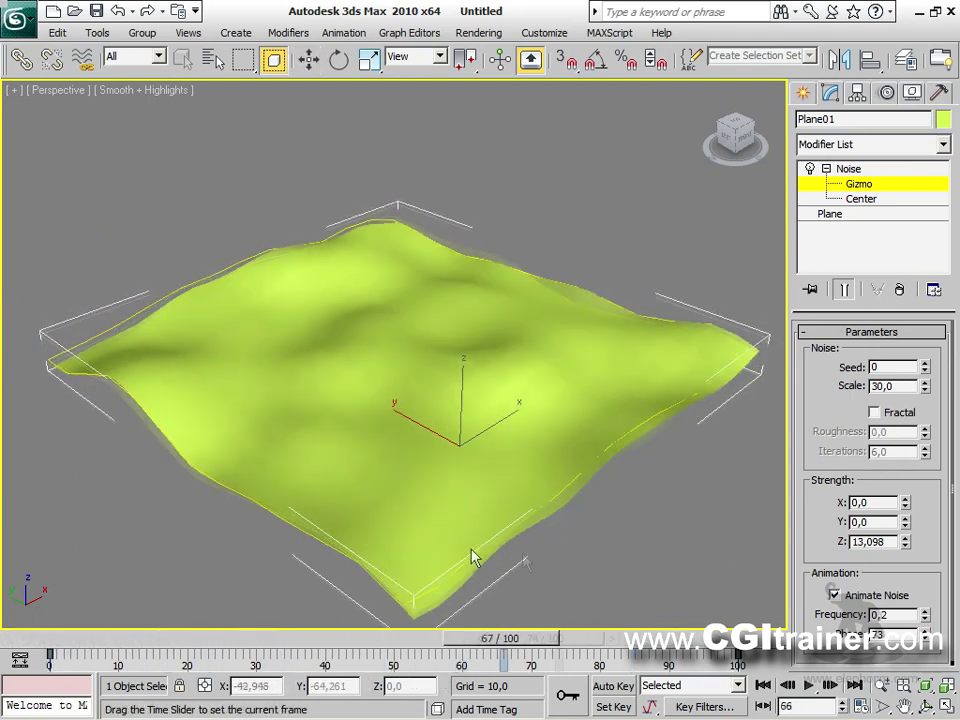
key(w)
click(628, 687)
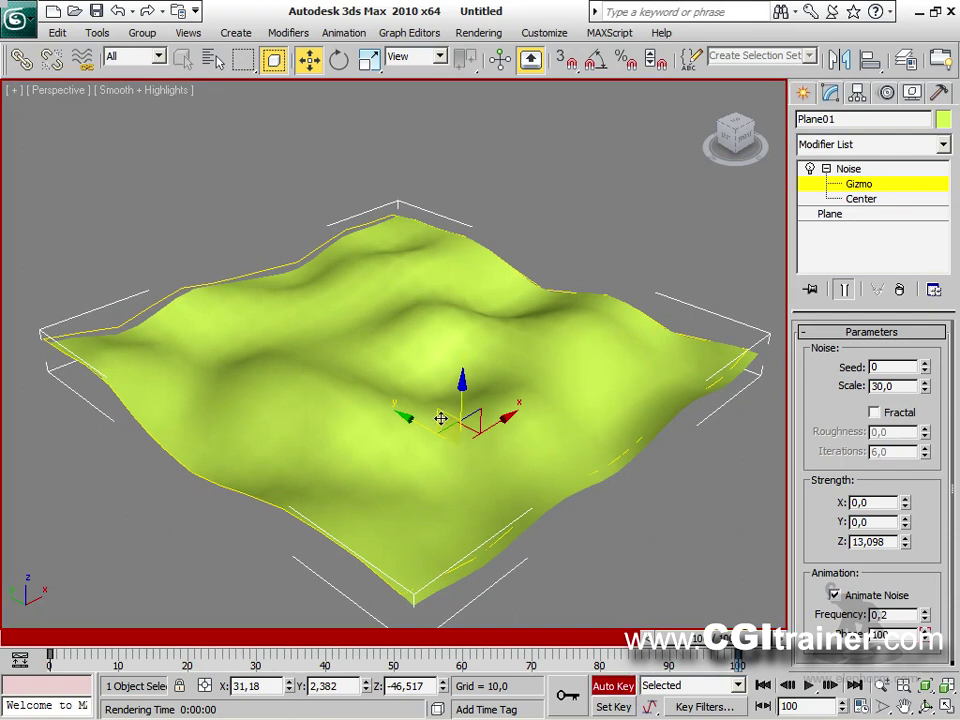
drag(452, 429, 447, 242)
drag(697, 645, 80, 507)
click(613, 686)
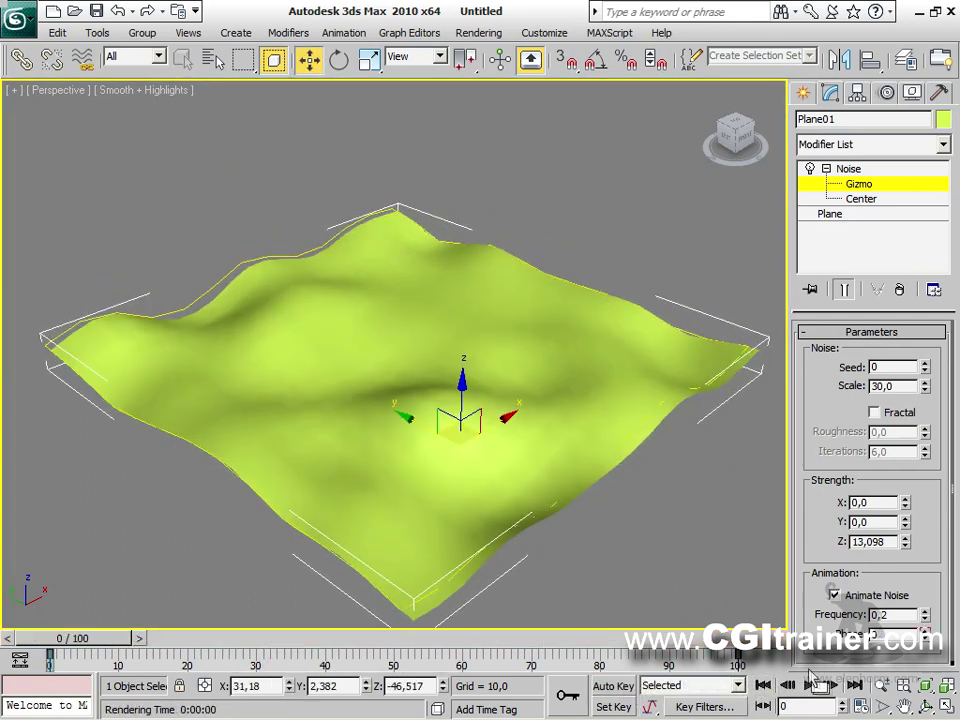
click(808, 686)
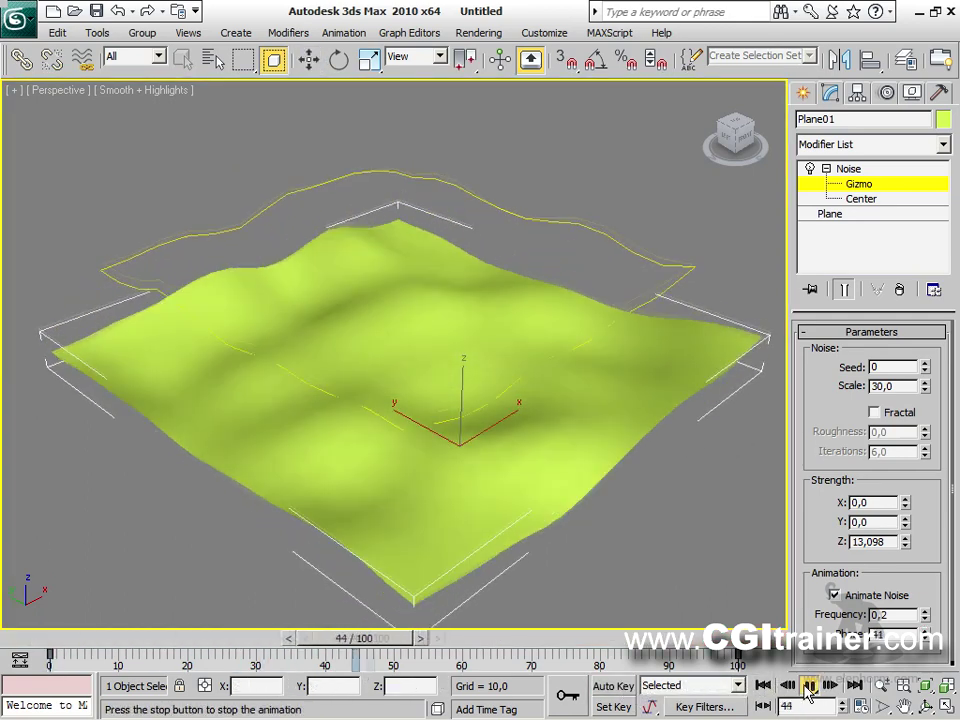
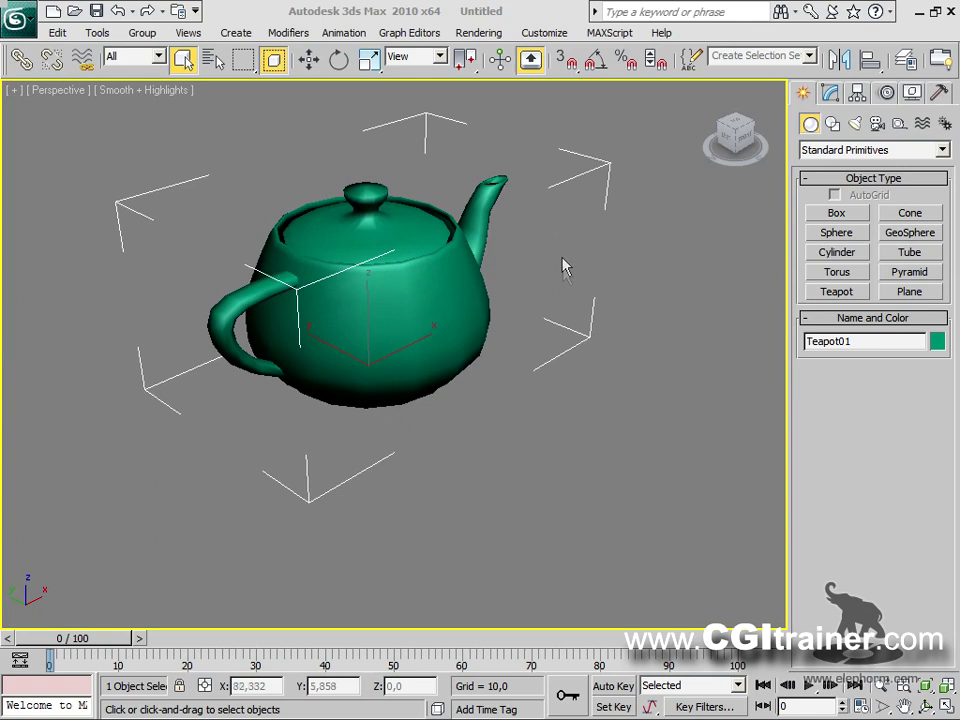
Step: Apply a Lattice modifier to the teapot
mouse_move(556, 383)
alt+middle_down()
mouse_move(504, 371)
mouse_move(521, 343)
mouse_move(560, 398)
alt+middle_up()
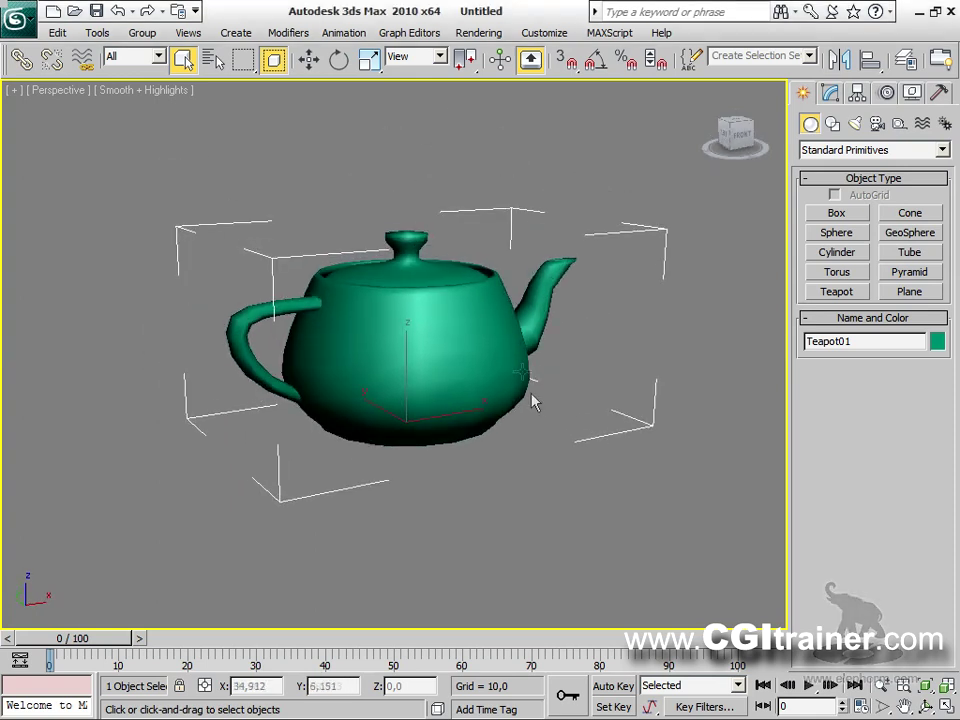
click(283, 33)
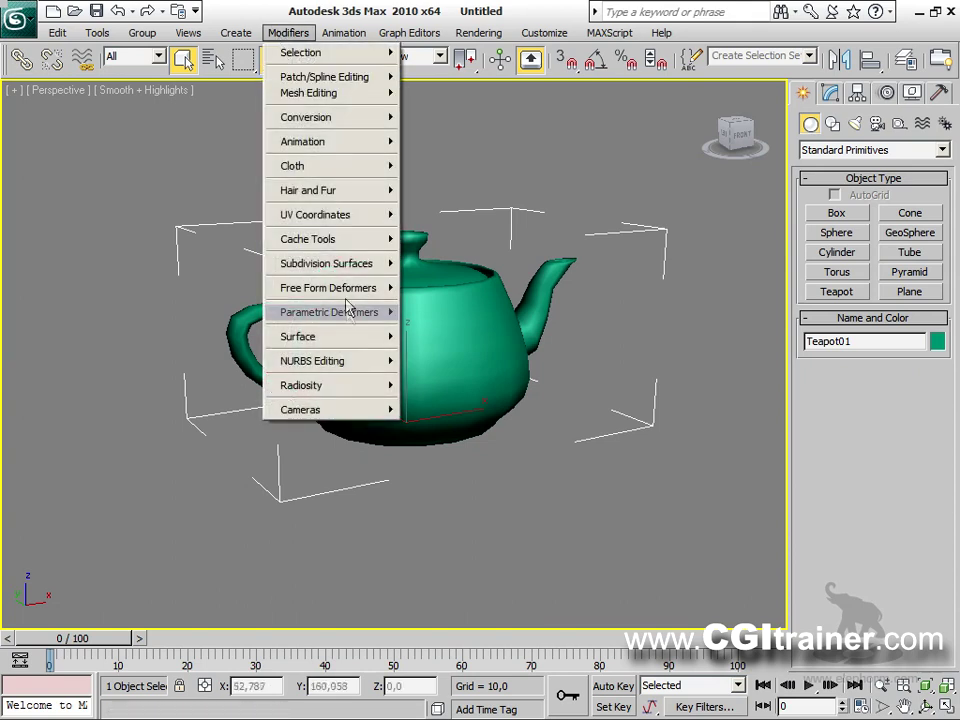
mouse_move(352, 313)
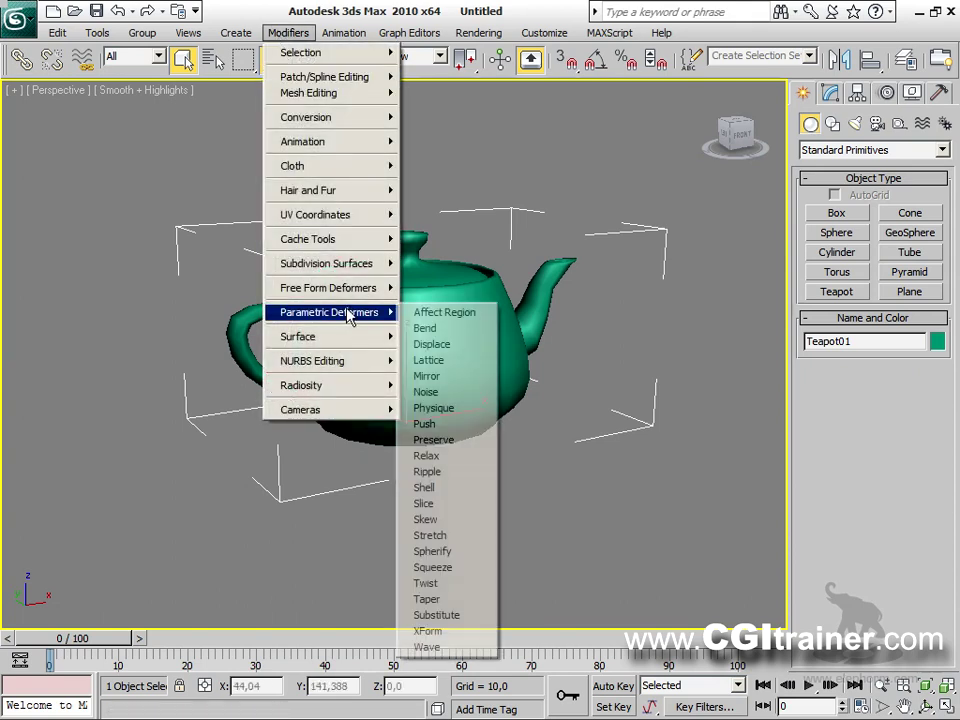
click(453, 360)
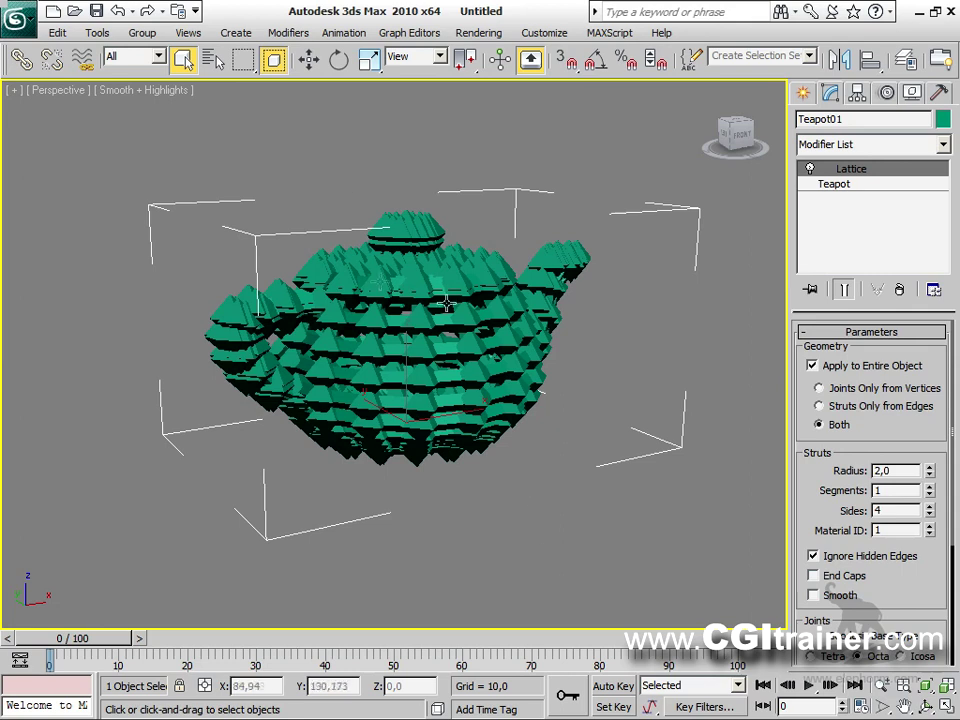
Step: Set the base teapot's Segments to 2 and return to the Lattice modifier's parameters
click(864, 185)
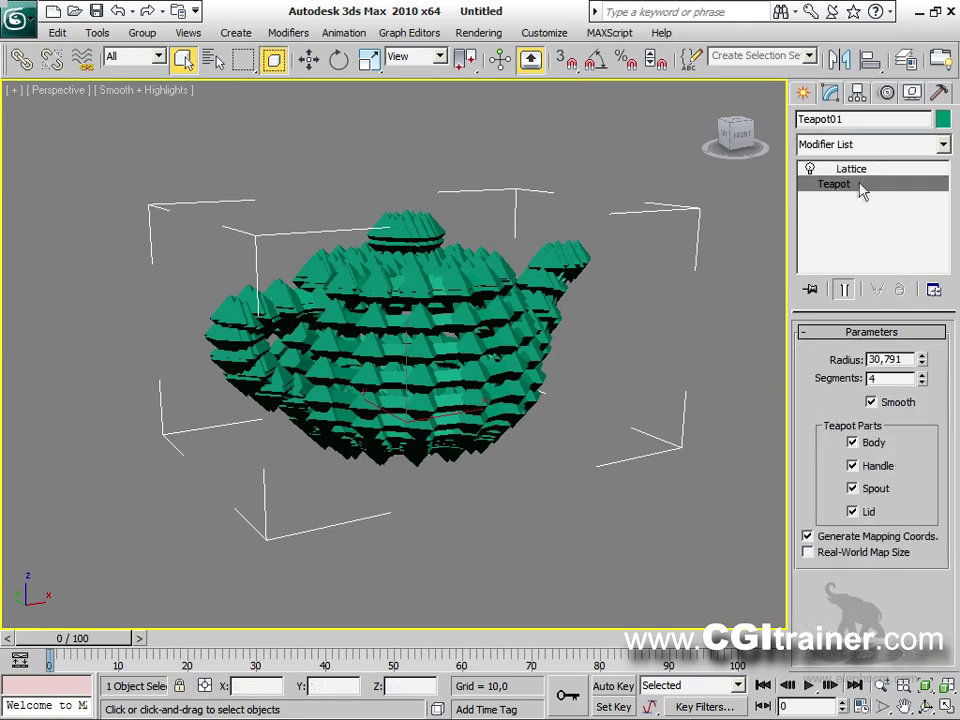
click(922, 382)
click(922, 382)
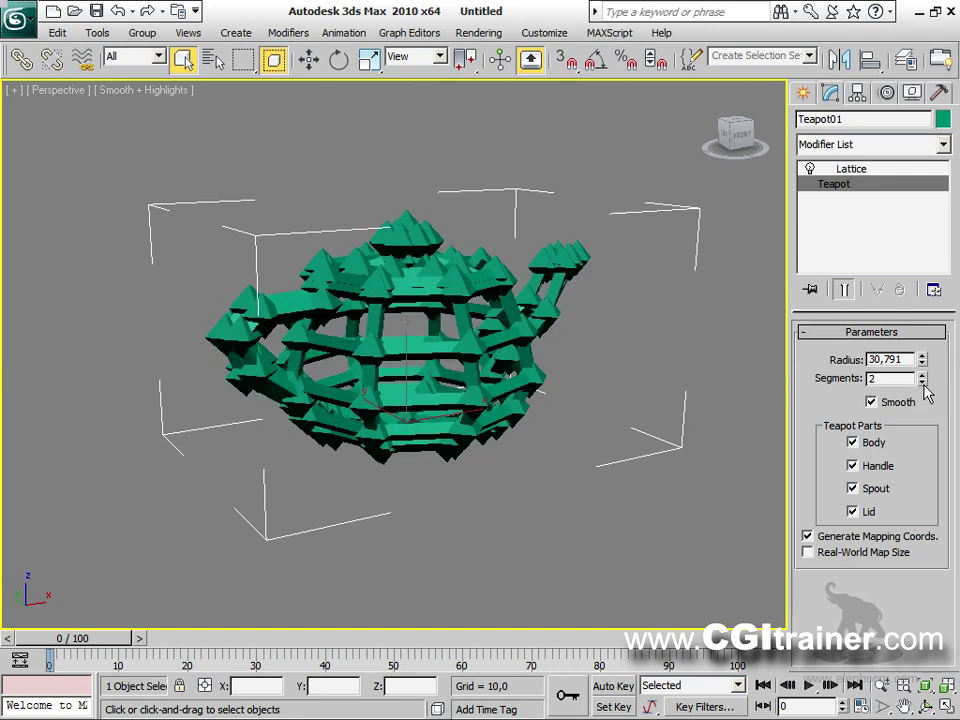
click(851, 169)
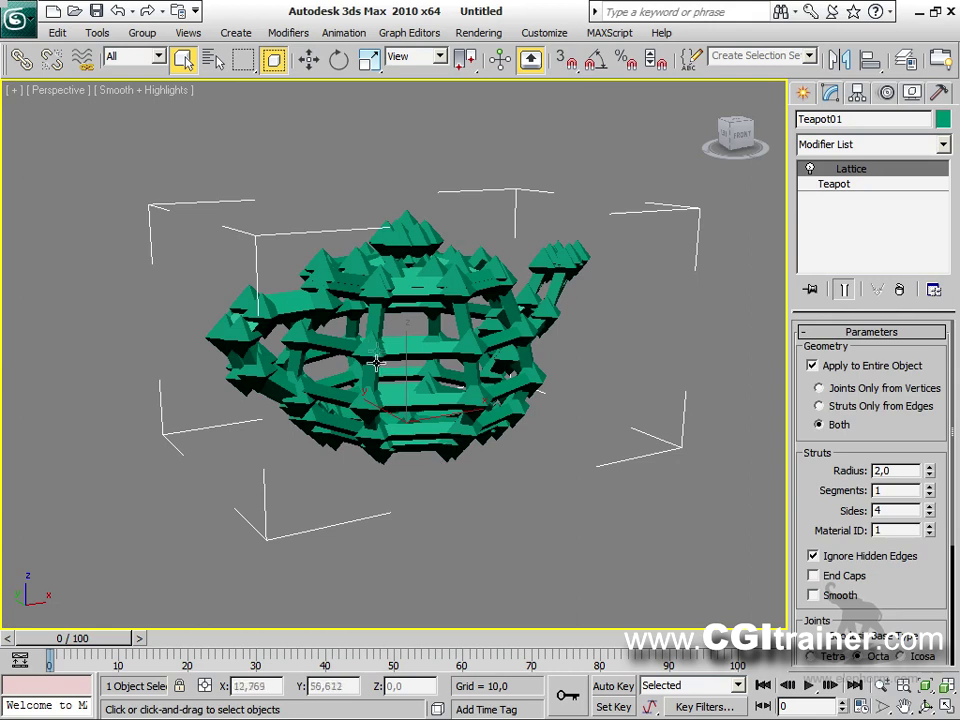
Step: Set the teapot lattice to Struts Only from Edges and raise the strut Segments to 4, with edged faces displayed
click(820, 388)
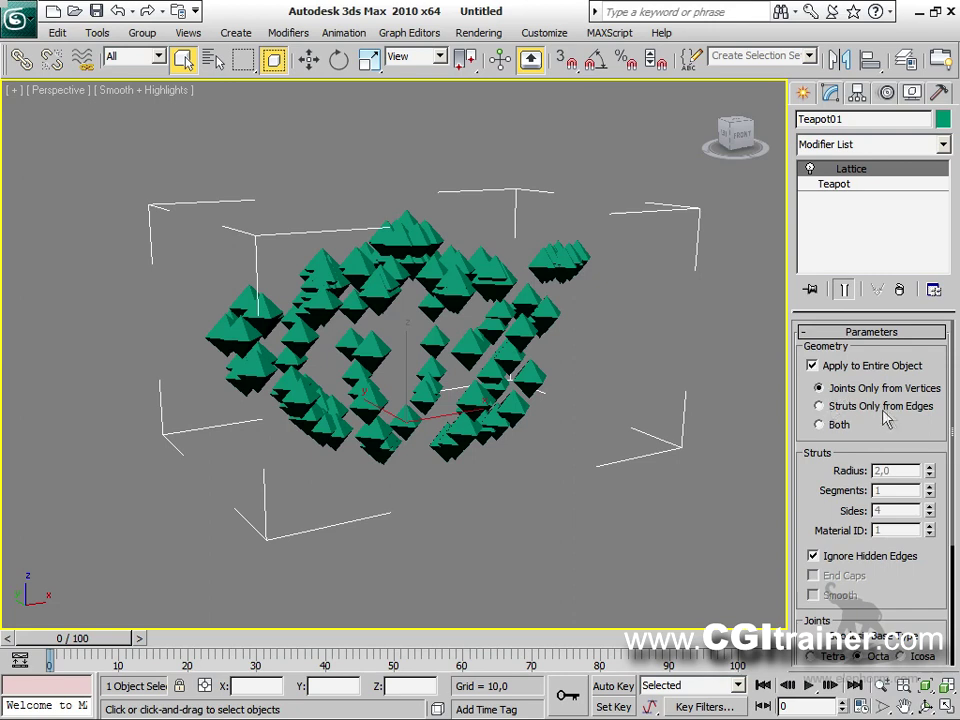
click(820, 406)
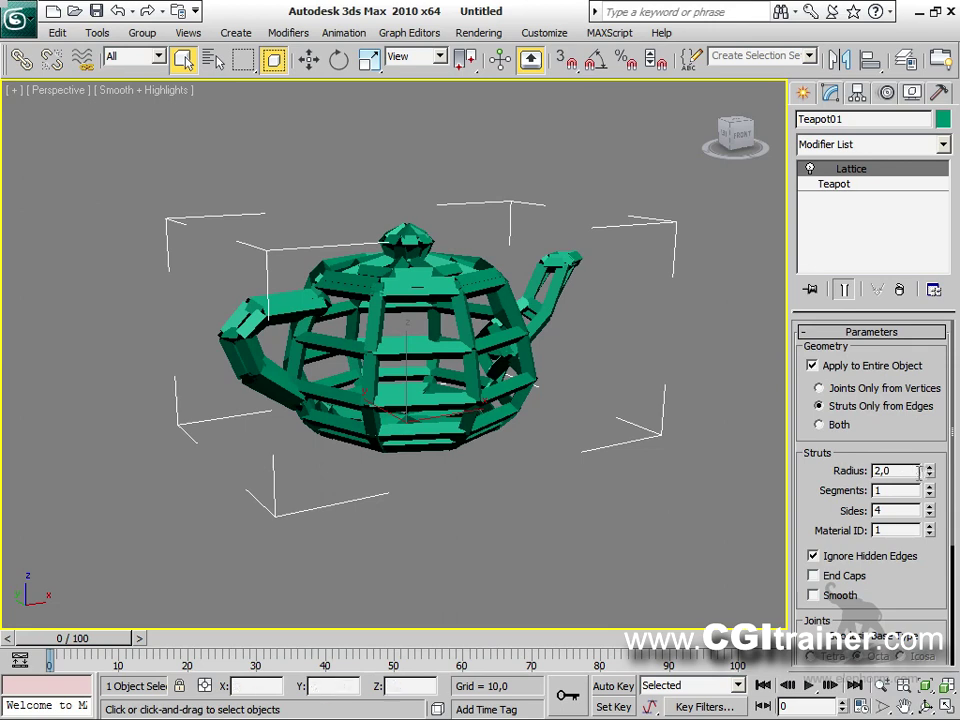
drag(930, 480, 930, 474)
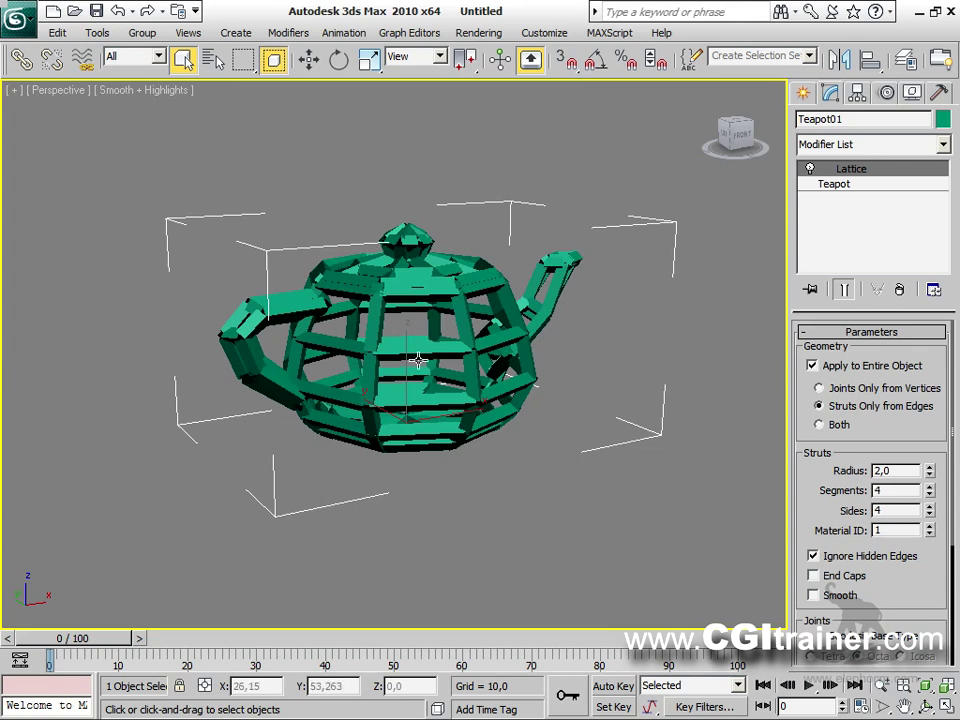
key(F4)
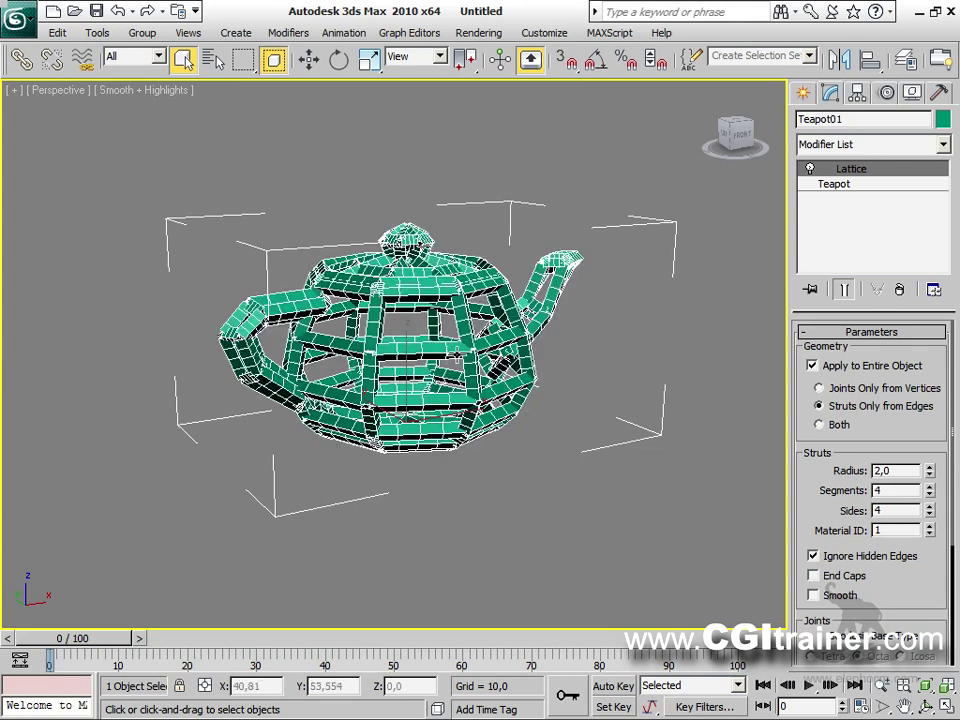
Step: Set the lattice struts to 1 segment and 10 sides
click(930, 494)
click(930, 494)
click(930, 494)
click(930, 507)
click(930, 507)
click(930, 507)
click(930, 507)
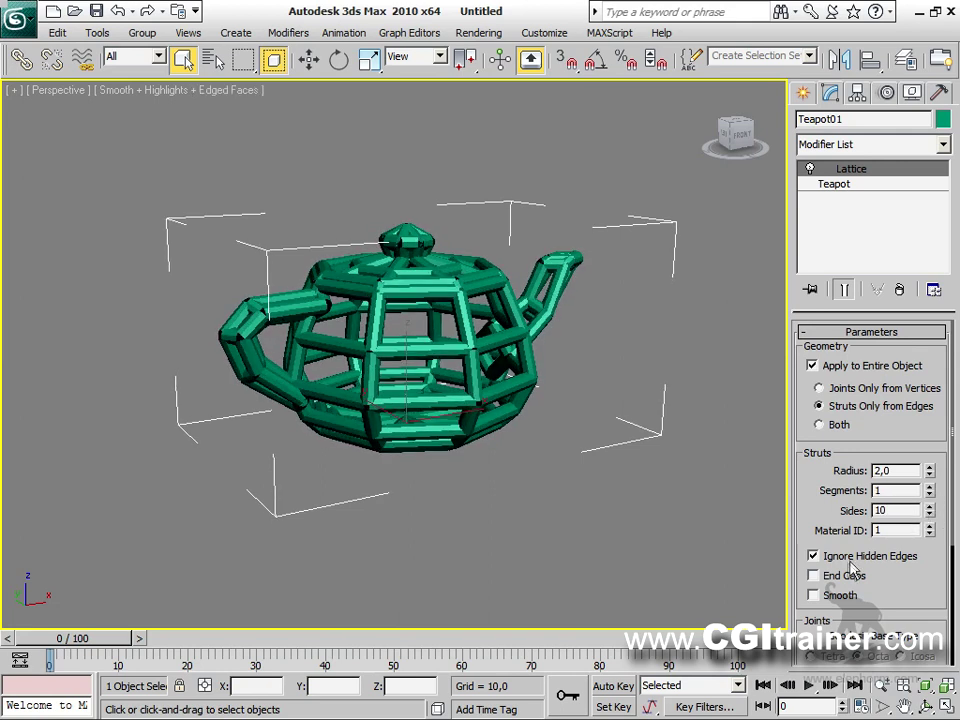
Step: Compare the lattice struts with and without Smooth, leaving Smooth enabled
click(844, 596)
click(844, 596)
click(844, 596)
click(844, 596)
click(844, 596)
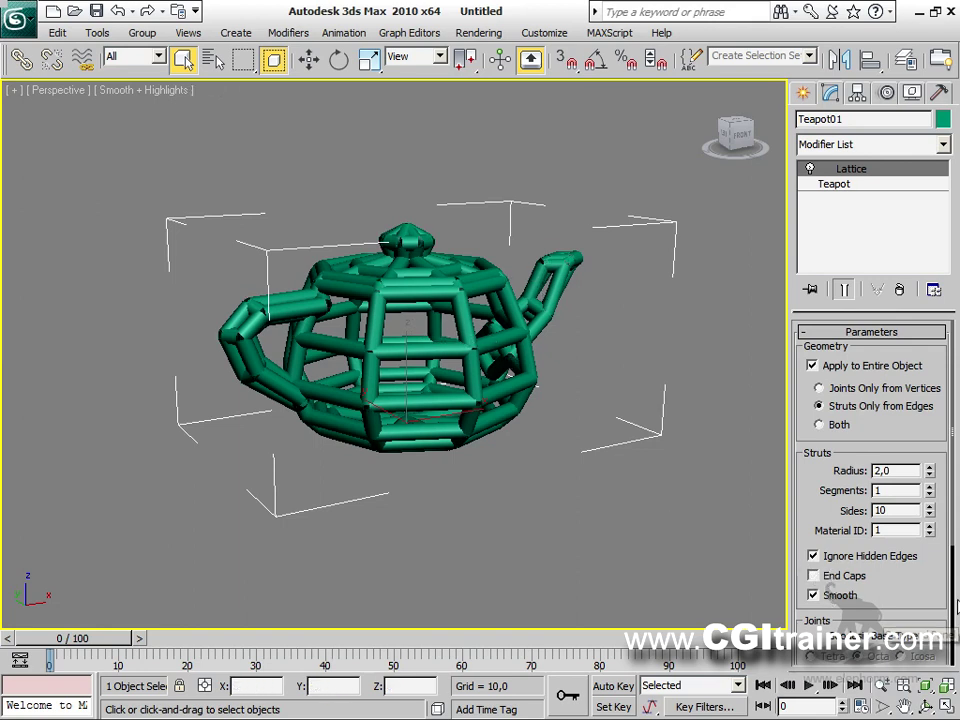
Step: Thin the teapot's lattice by setting the strut Sides to 5 and Radius to 0,5
click(929, 516)
click(929, 516)
click(929, 516)
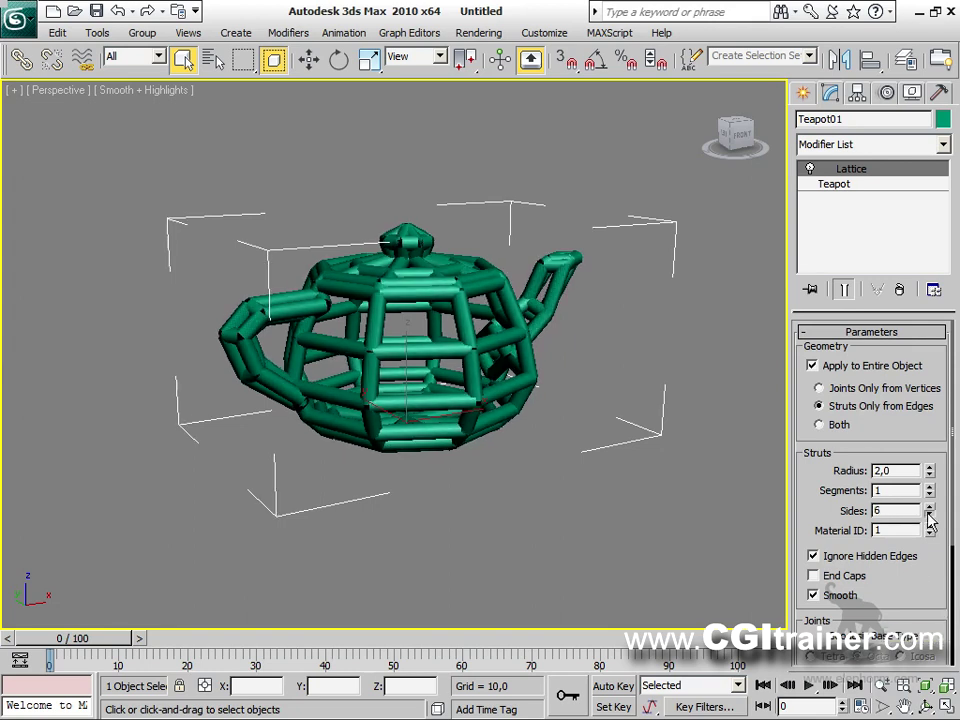
click(929, 516)
click(929, 516)
click(929, 507)
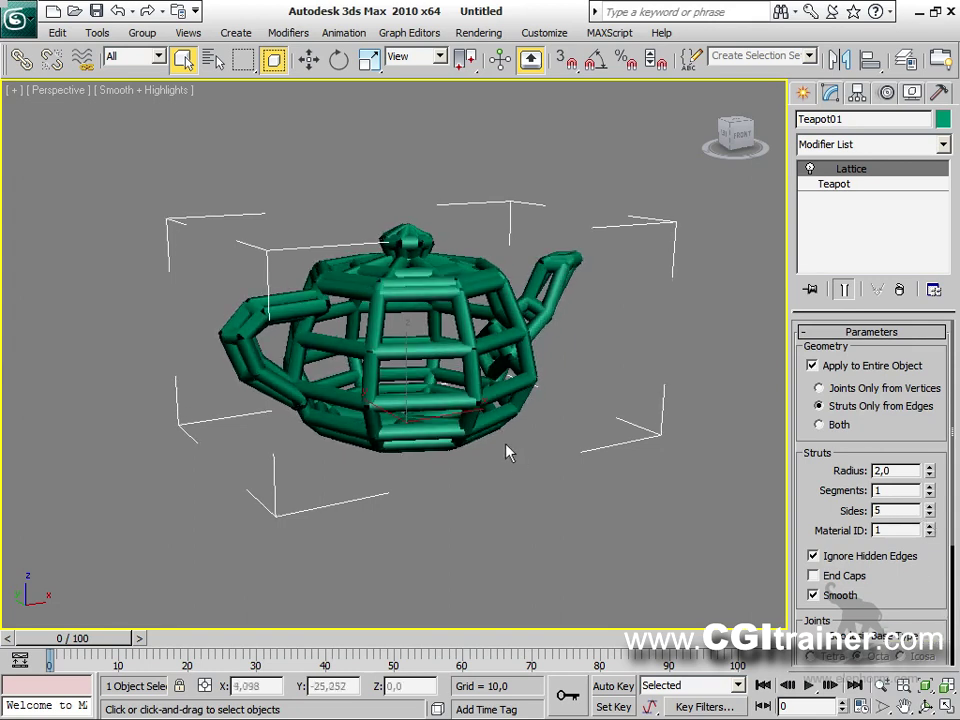
click(929, 475)
click(929, 475)
click(929, 475)
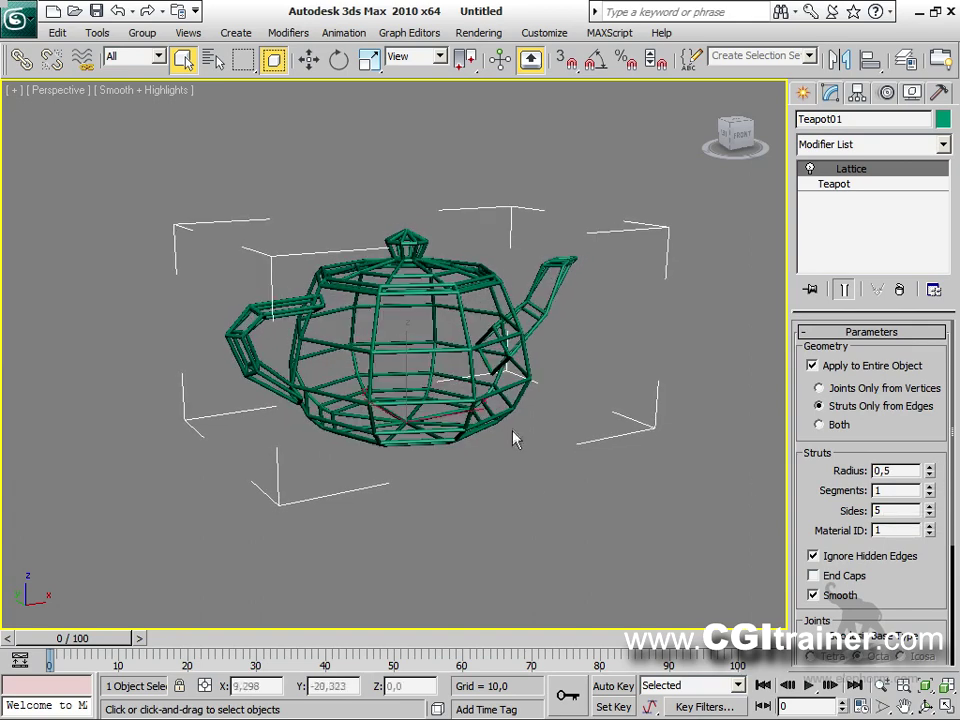
alt+middle_drag(527, 424, 541, 458)
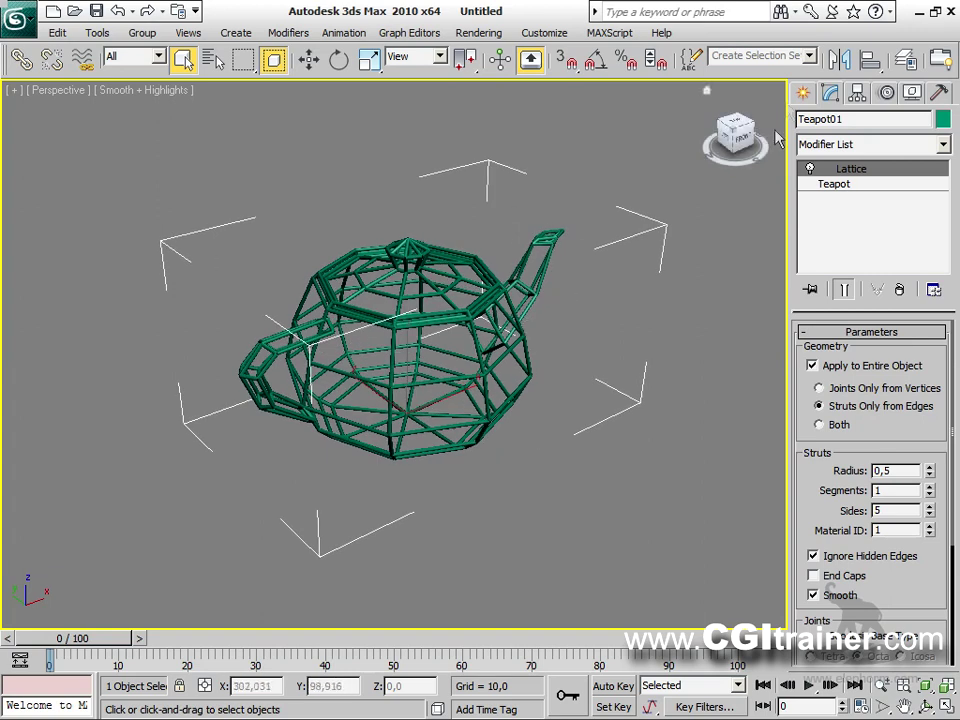
Step: Create a small sphere with a radius of about 7,11 beside the teapot's spout
click(804, 94)
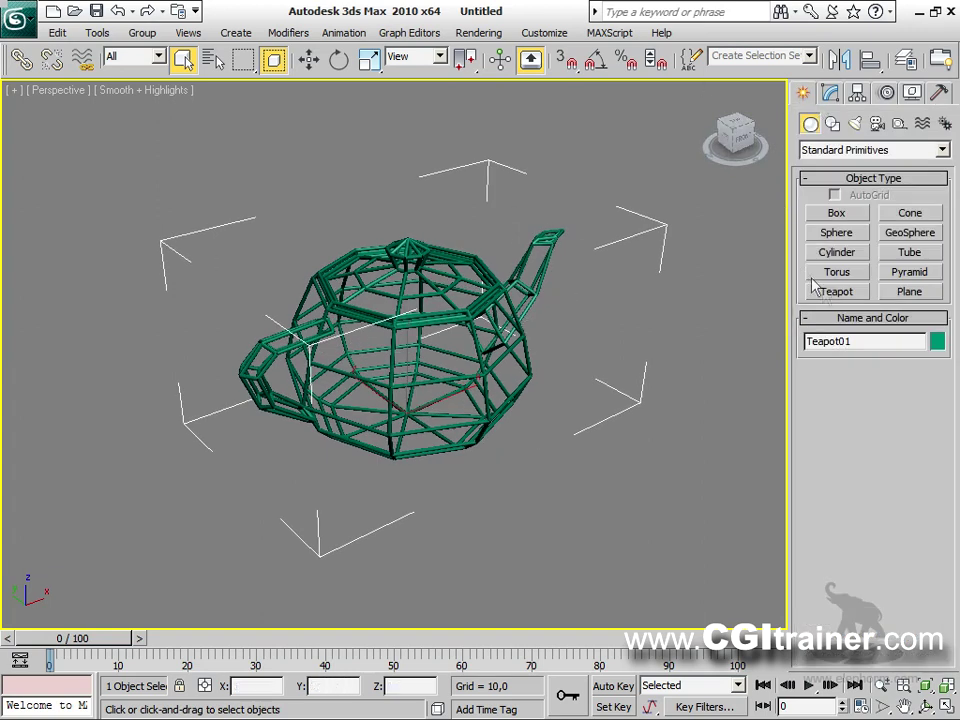
click(837, 233)
drag(650, 368, 677, 356)
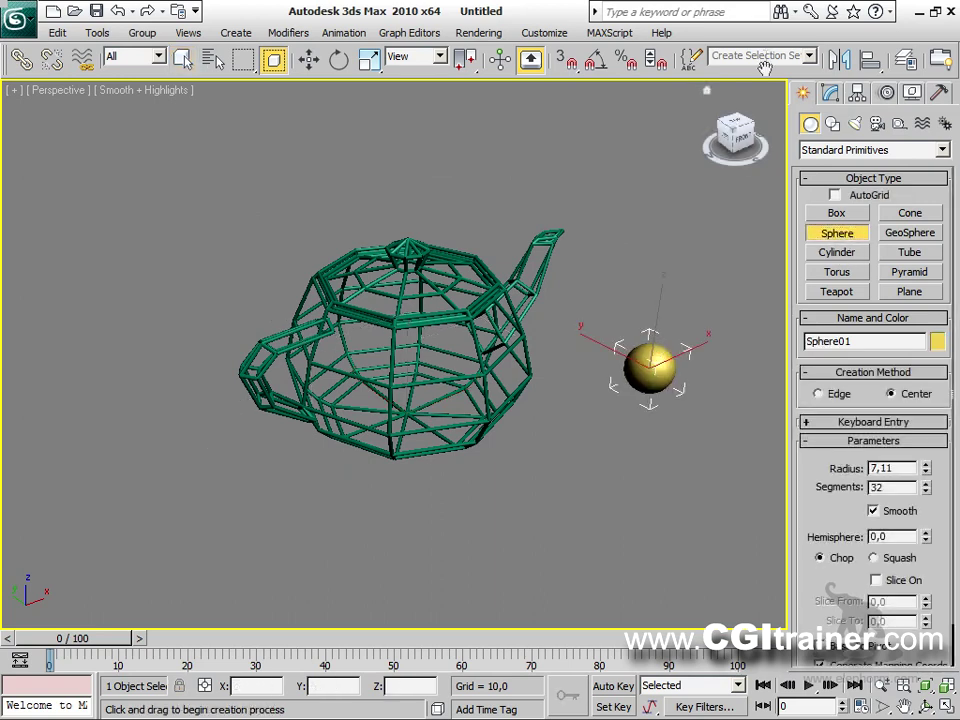
Step: Align the sphere to the teapot and position it inside the lattice cage
click(866, 60)
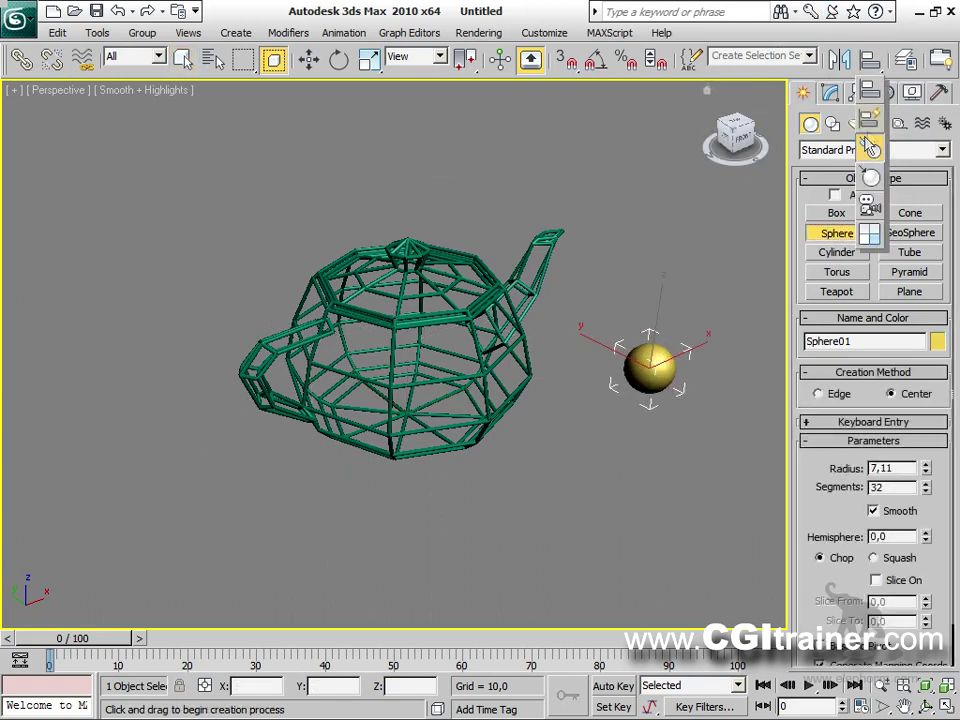
click(435, 318)
drag(441, 347, 403, 314)
alt+middle_drag(402, 314, 409, 496)
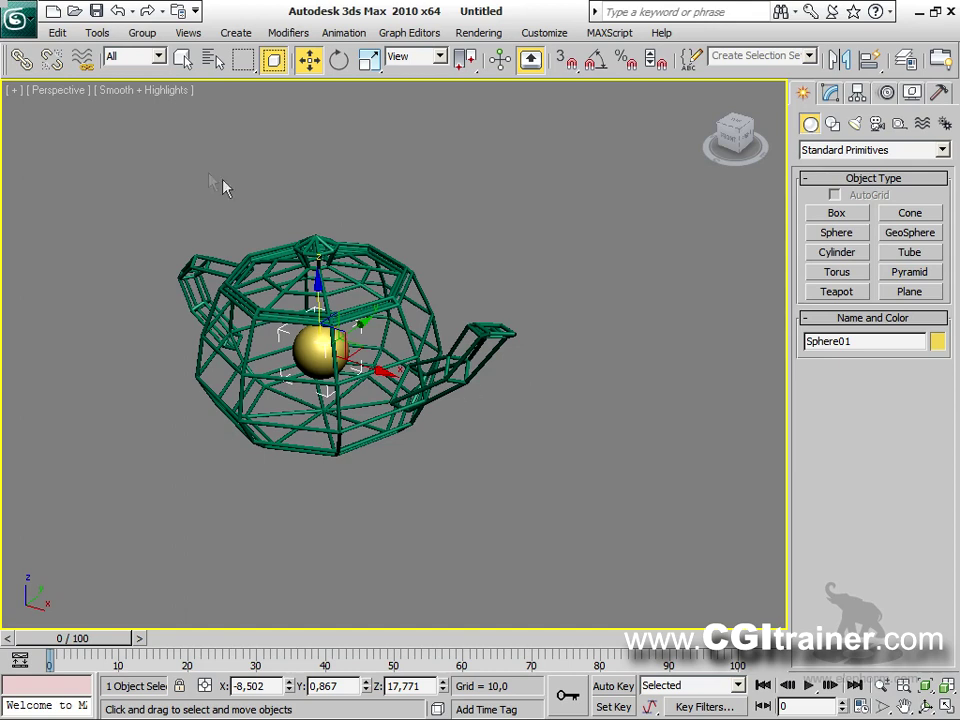
Step: Reset to a new empty scene
click(26, 22)
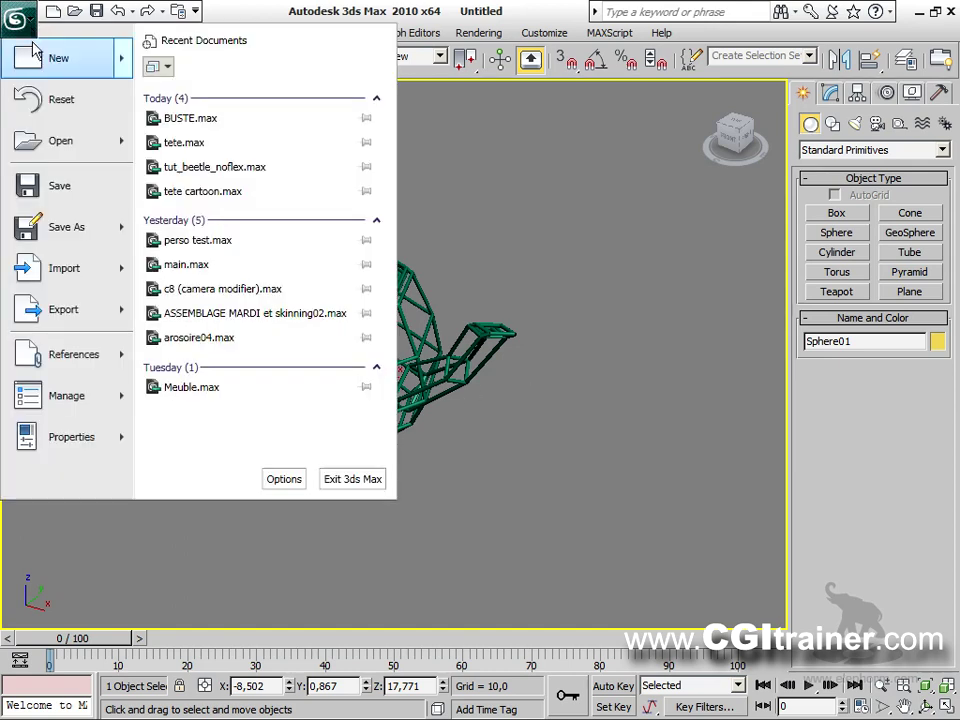
click(55, 100)
click(462, 424)
click(450, 398)
Step: Create a sphere of about 49,9 radius at the grid's centre, with Hemisphere set to 0,5 and Segments to 14
click(850, 235)
drag(592, 493, 777, 525)
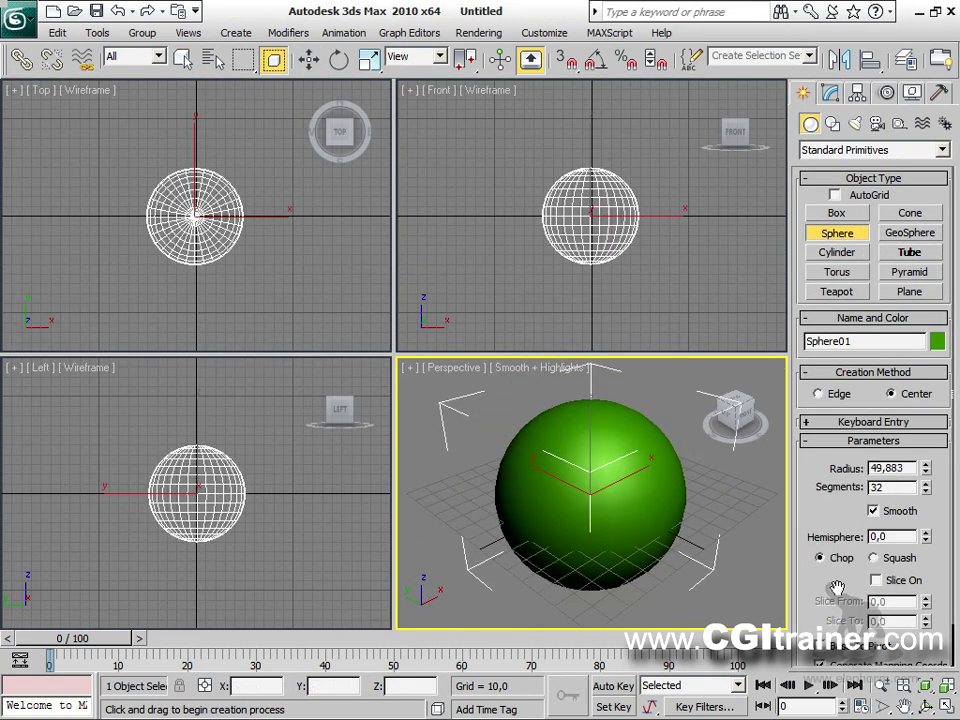
scroll(890, 494, down, 2)
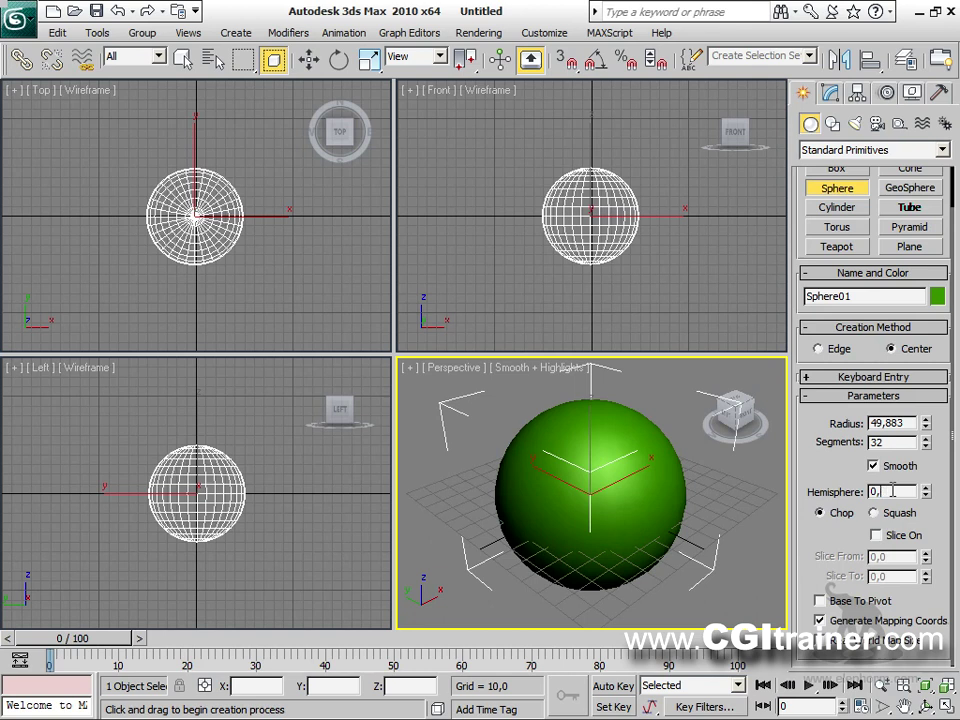
key(Return)
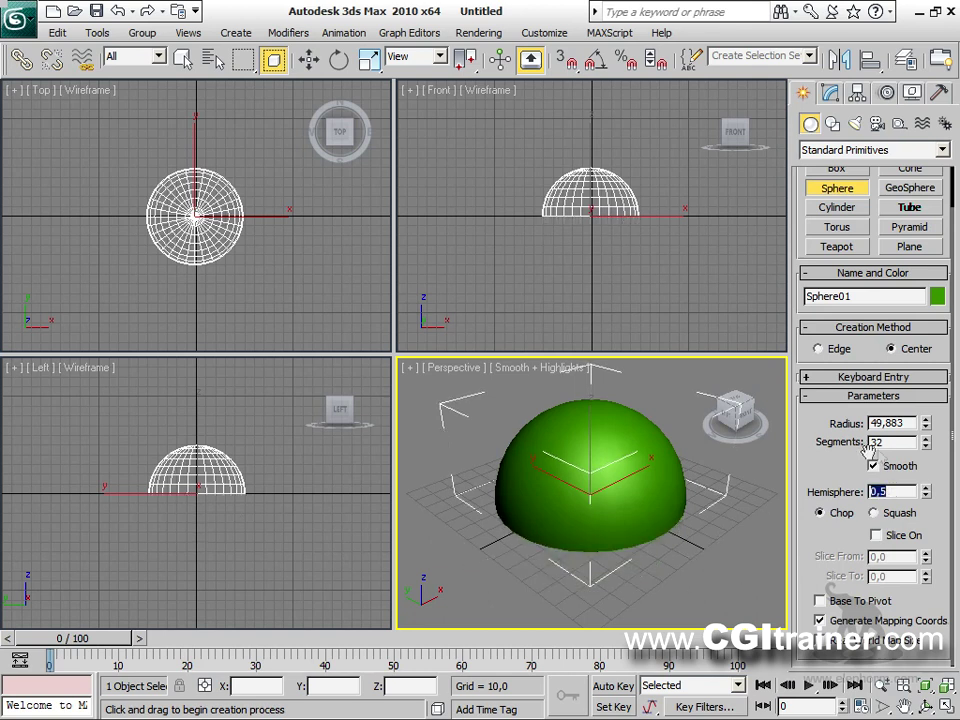
drag(927, 448, 922, 620)
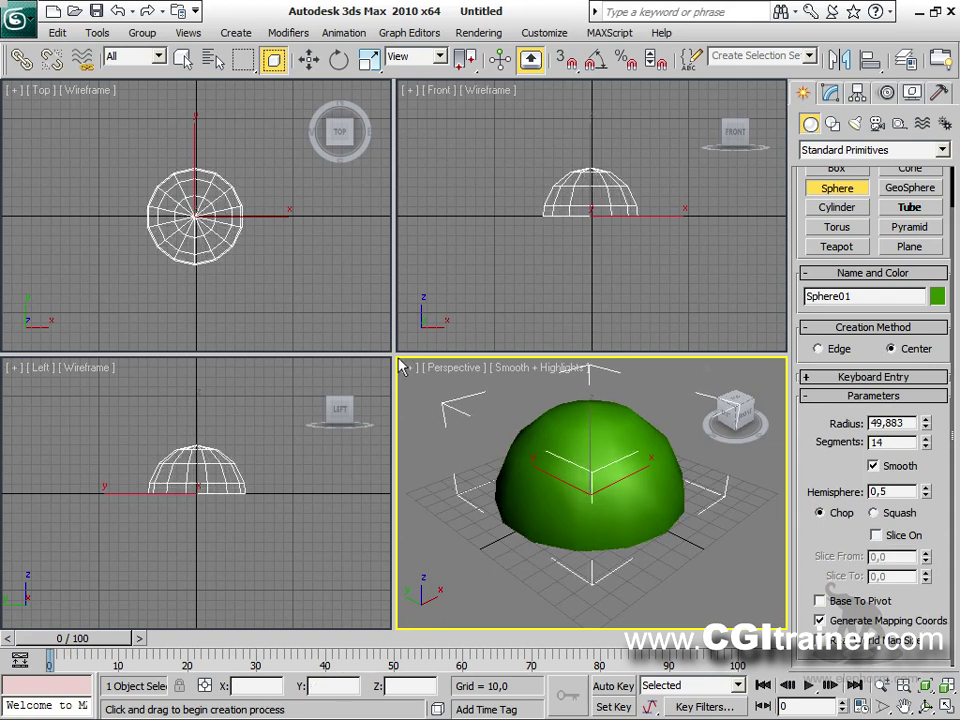
Step: Maximize the Perspective viewport and convert the hemisphere to an Editable Poly
key(alt+w)
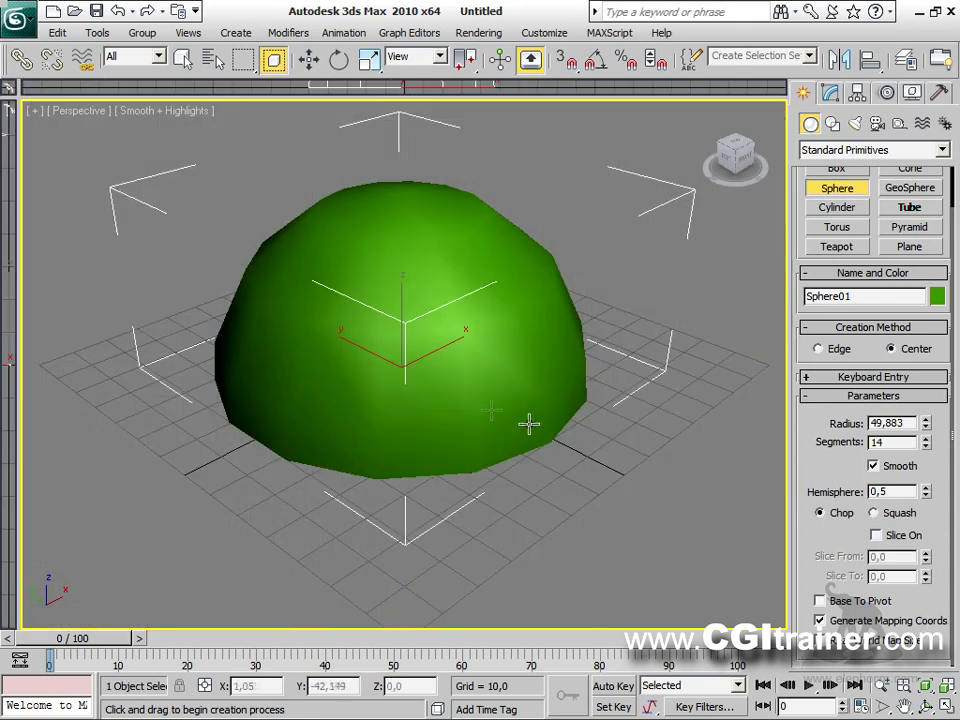
right_click(372, 307)
right_click(372, 307)
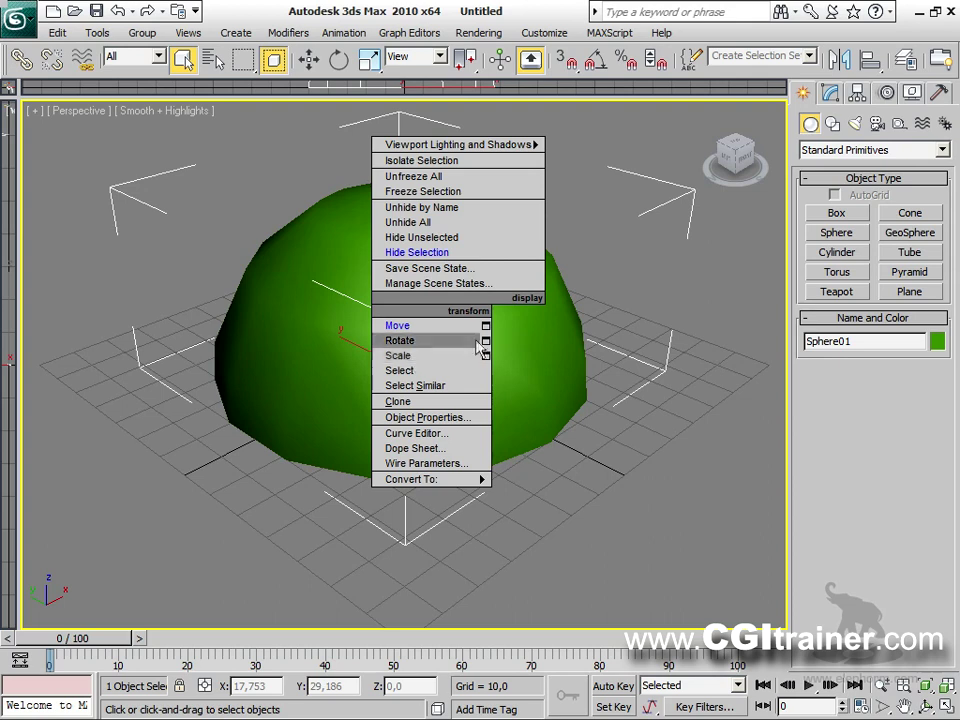
mouse_move(436, 482)
click(570, 494)
right_click(453, 358)
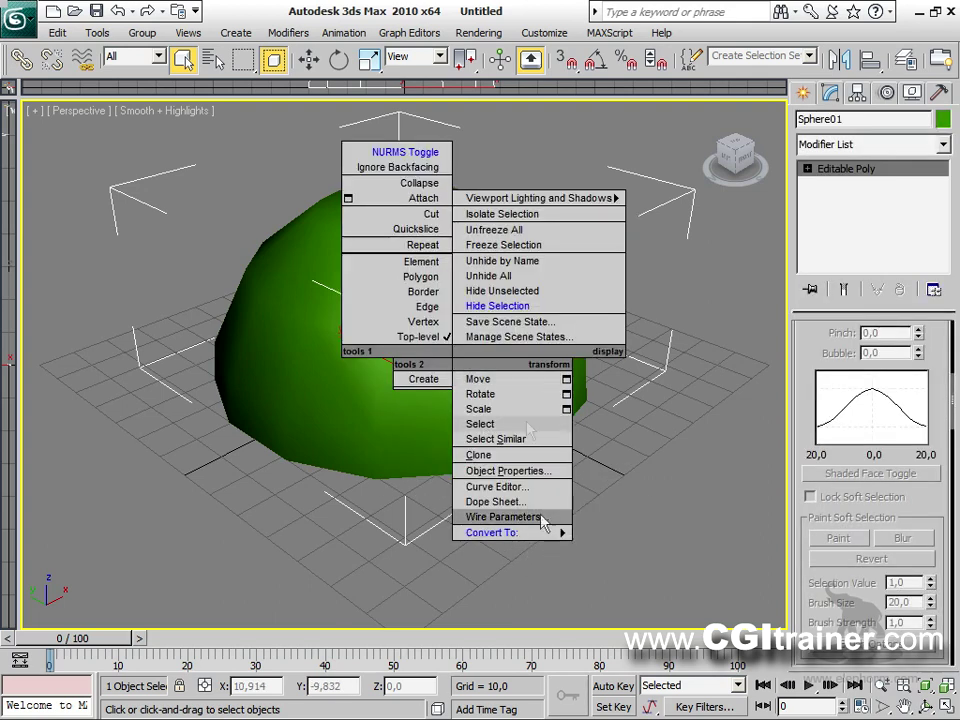
mouse_move(515, 534)
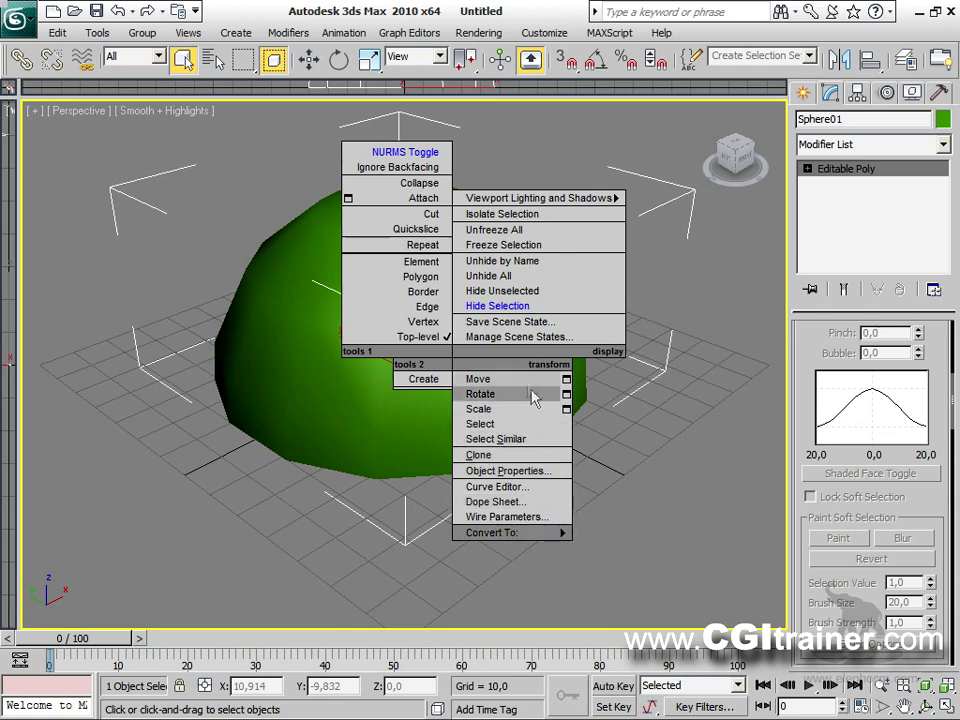
click(612, 398)
Step: Clone the hemisphere as one independent Copy, moved along the X axis to about X 92,6
right_click(456, 349)
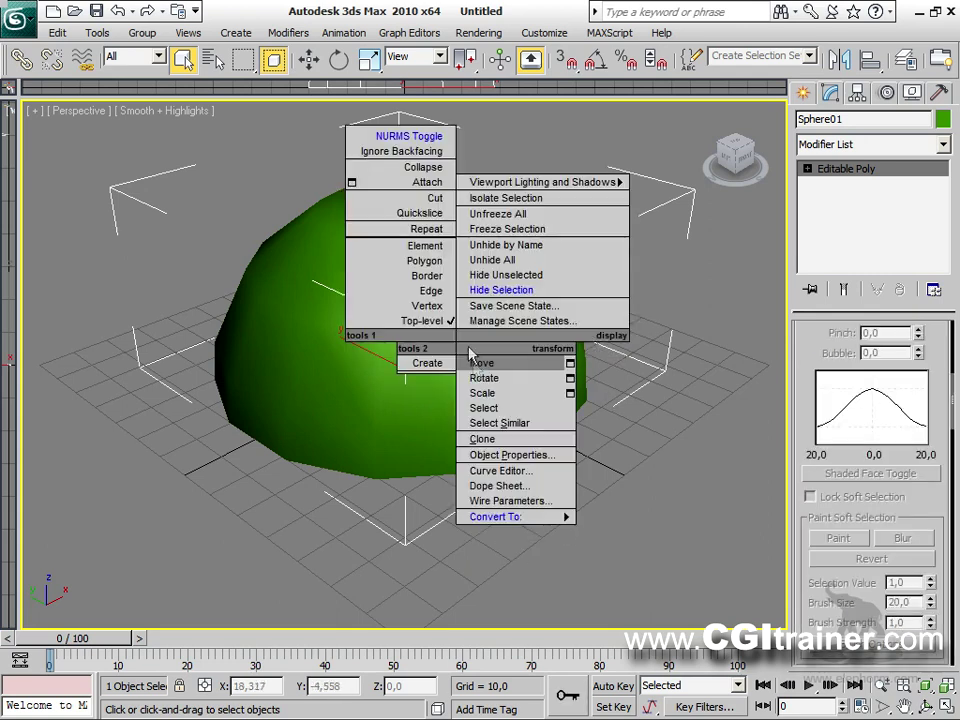
click(484, 365)
mouse_move(440, 350)
shift+mouse_down()
mouse_move(643, 236)
mouse_move(636, 252)
shift+mouse_up()
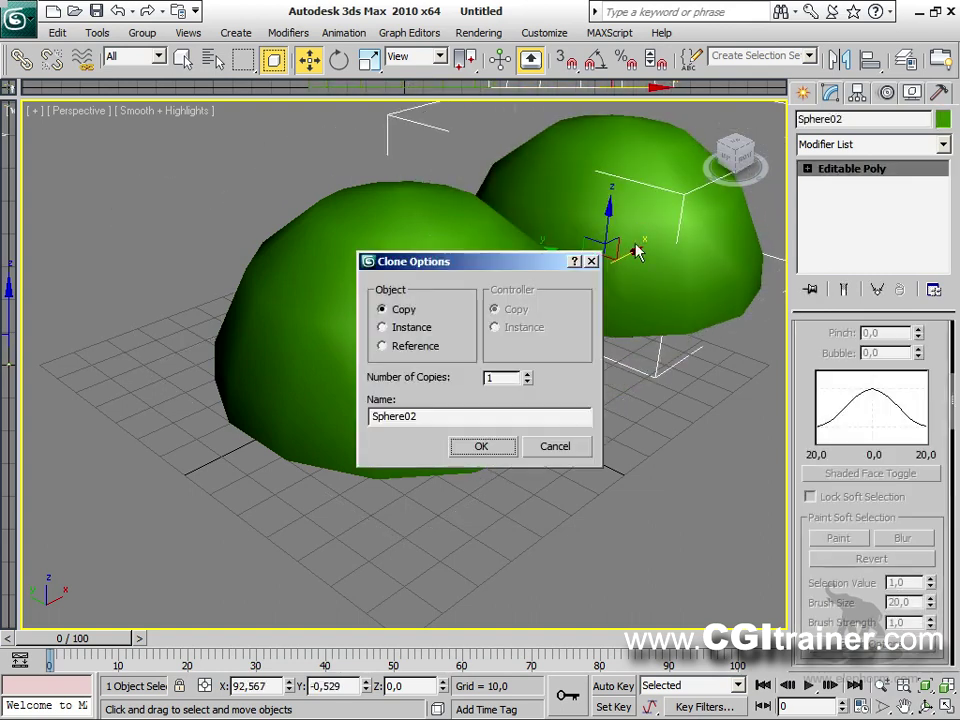
click(482, 447)
Step: Apply a Lattice modifier to the original hemisphere, using Struts Only from Edges and a strut Radius of 0,5
mouse_move(482, 455)
alt+middle_down()
mouse_move(471, 546)
mouse_move(516, 317)
alt+middle_up()
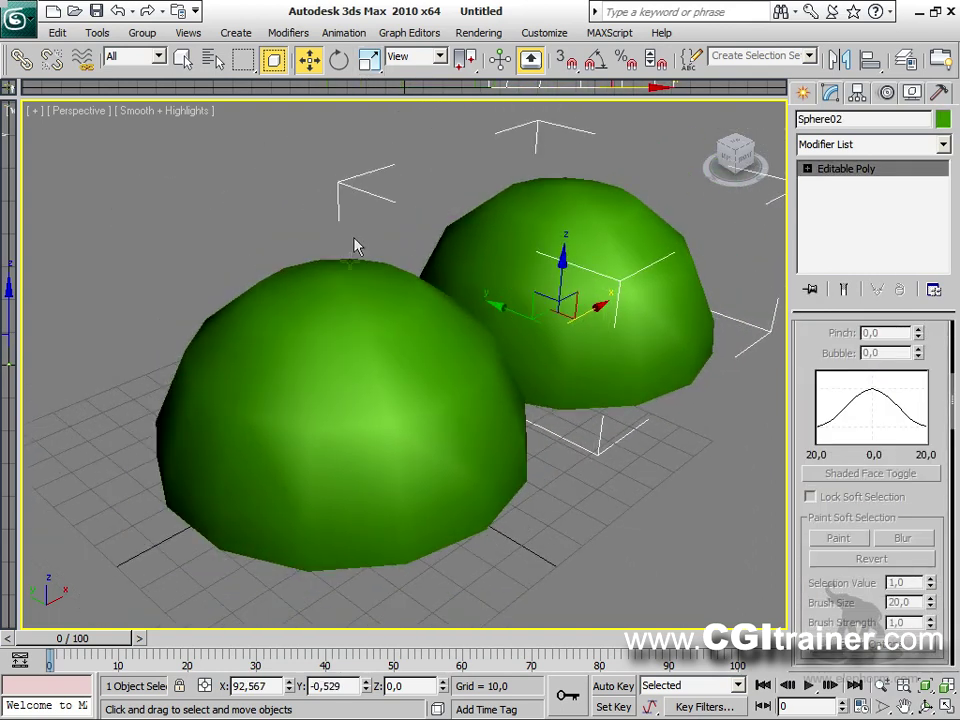
click(381, 283)
click(290, 33)
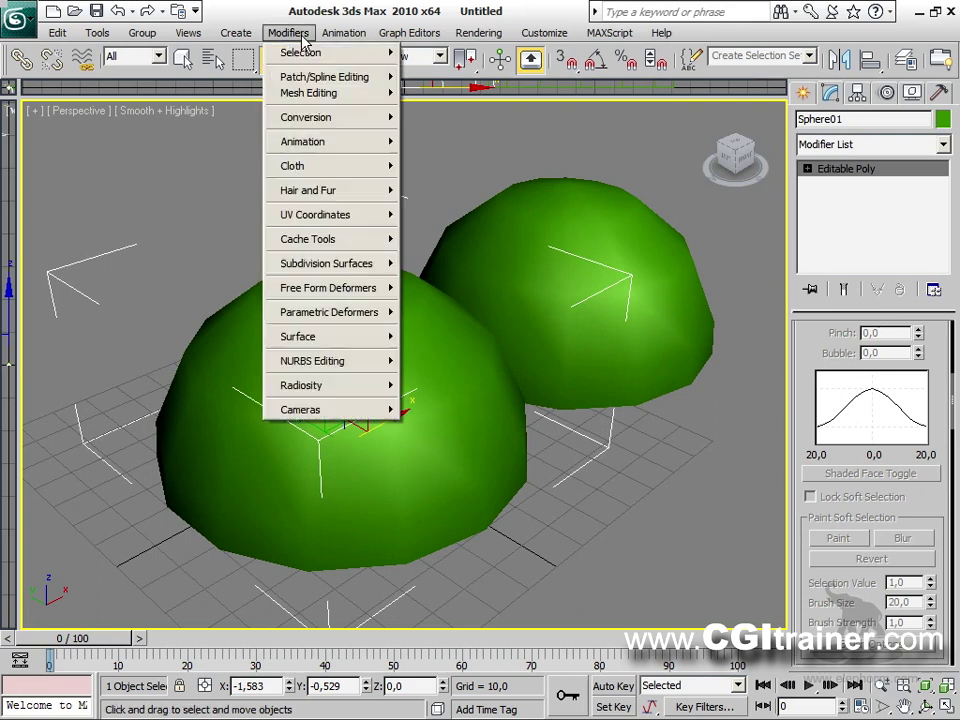
mouse_move(352, 327)
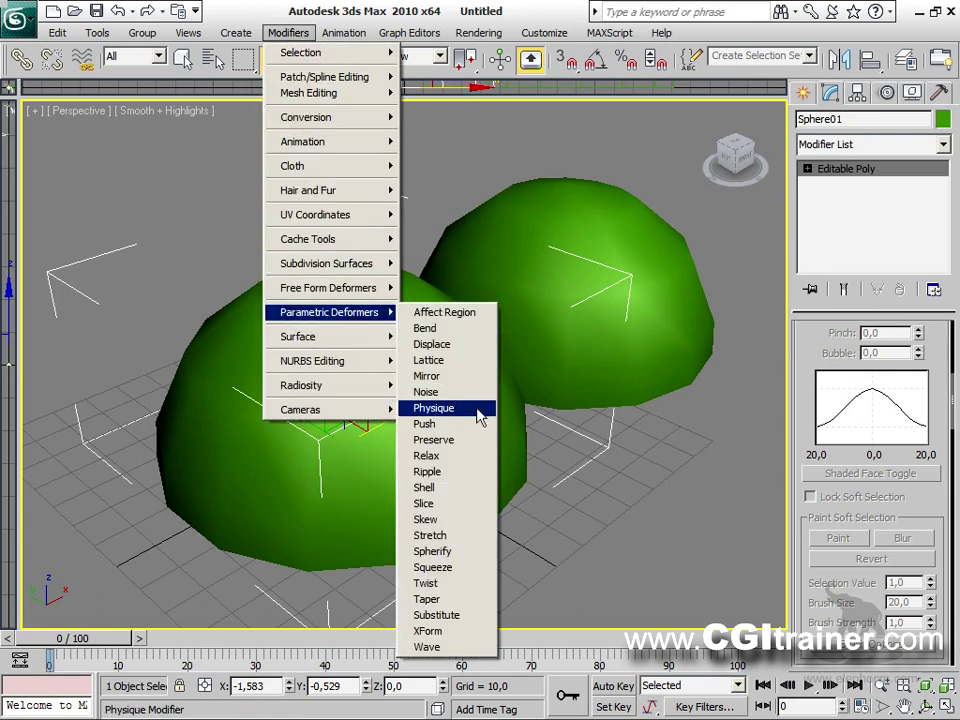
click(472, 362)
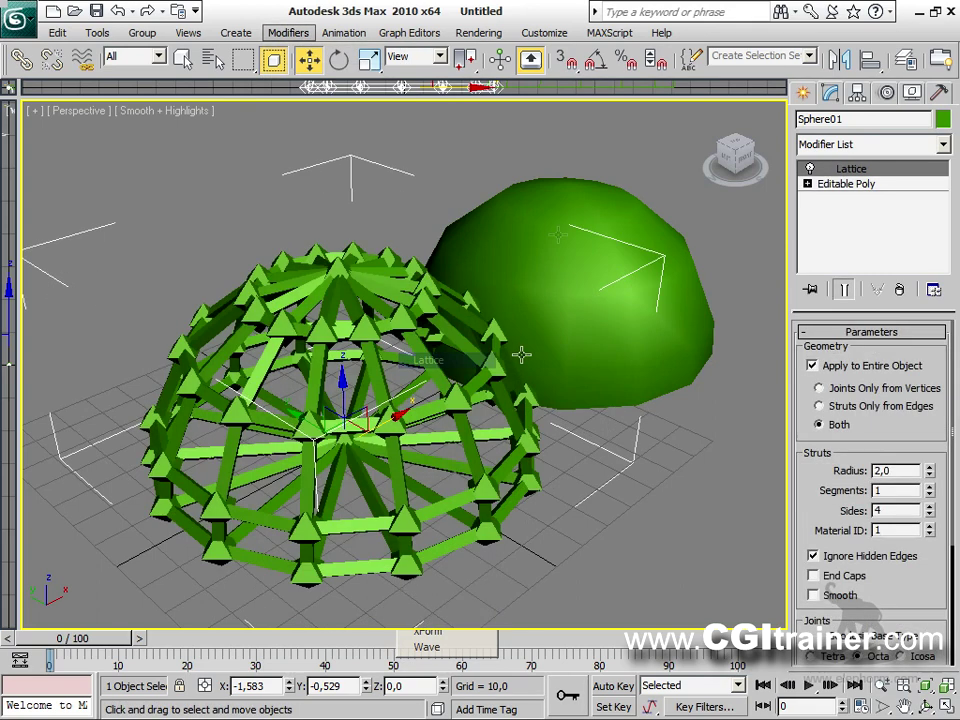
click(820, 406)
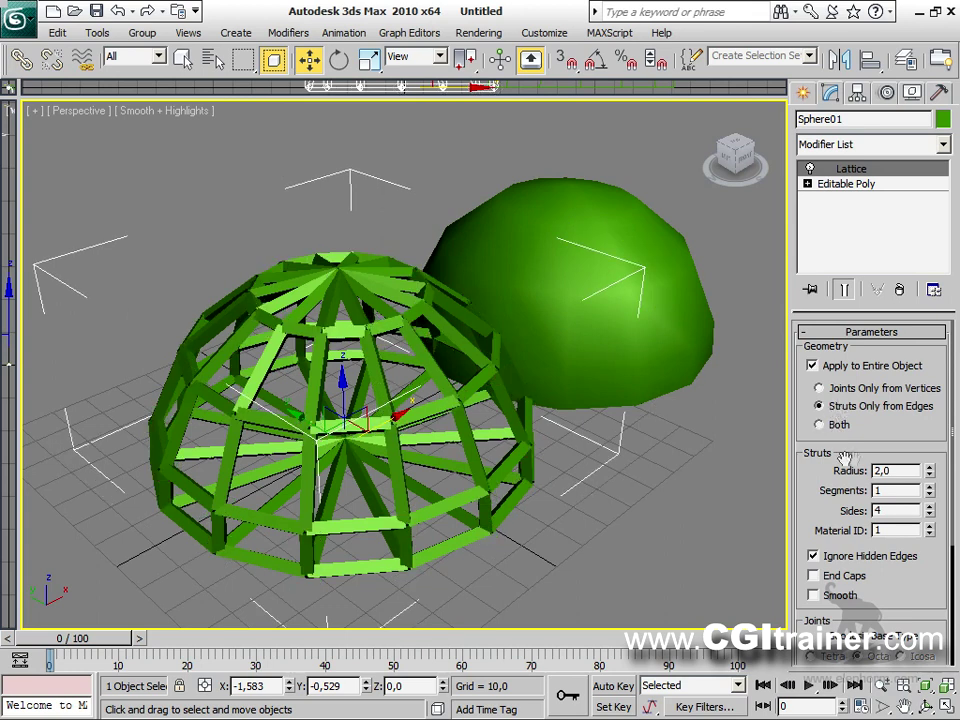
drag(930, 484, 931, 483)
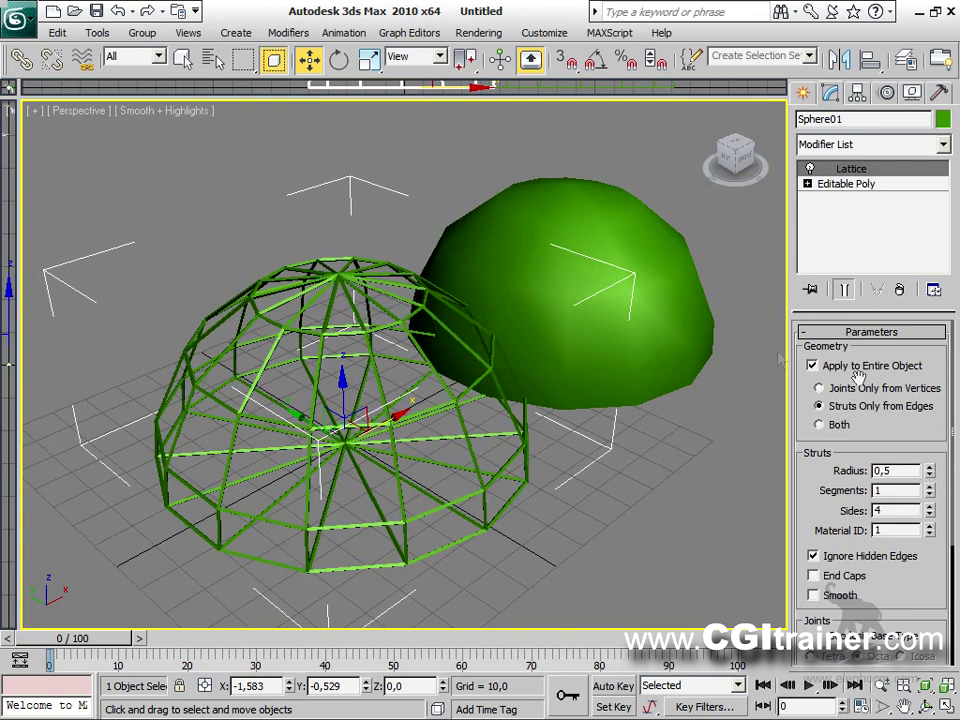
Step: Change the copied hemisphere's object color to dark blue
click(658, 259)
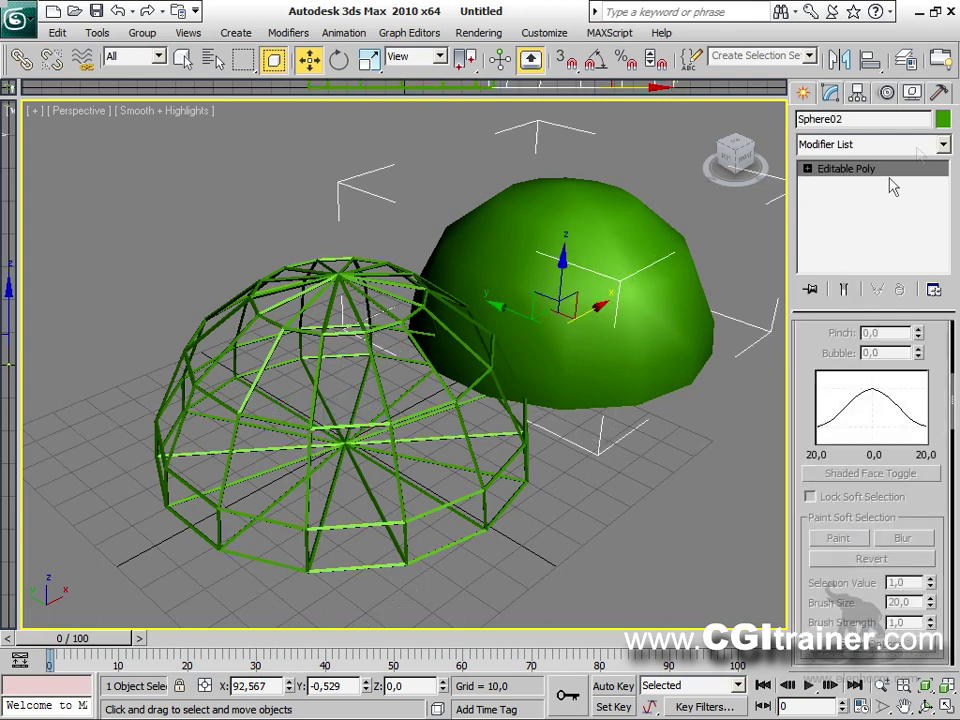
click(941, 120)
click(534, 358)
click(573, 468)
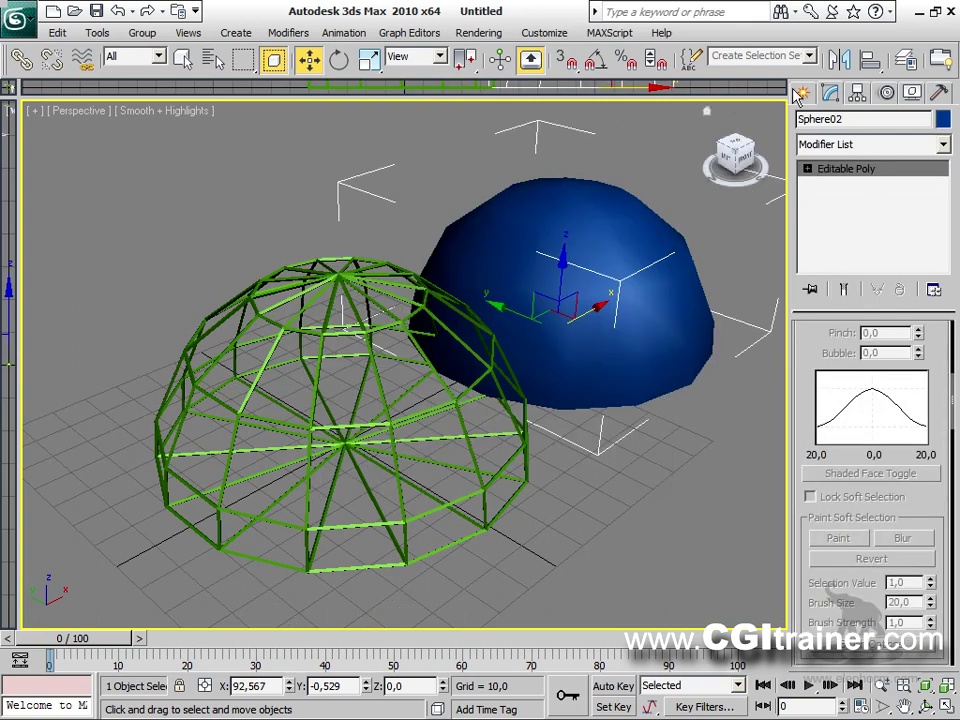
Step: Align the blue hemisphere to the green lattice hemisphere so the struts frame its surface
mouse_move(876, 62)
mouse_down()
mouse_move(868, 120)
mouse_move(868, 64)
mouse_up()
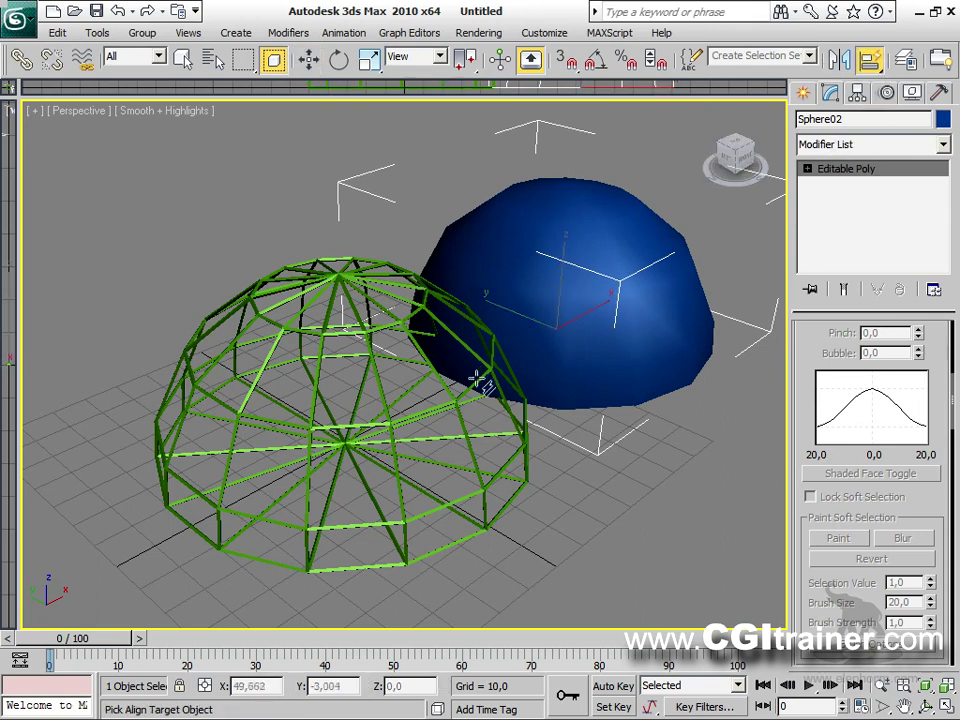
click(466, 430)
alt+middle_drag(568, 422, 369, 422)
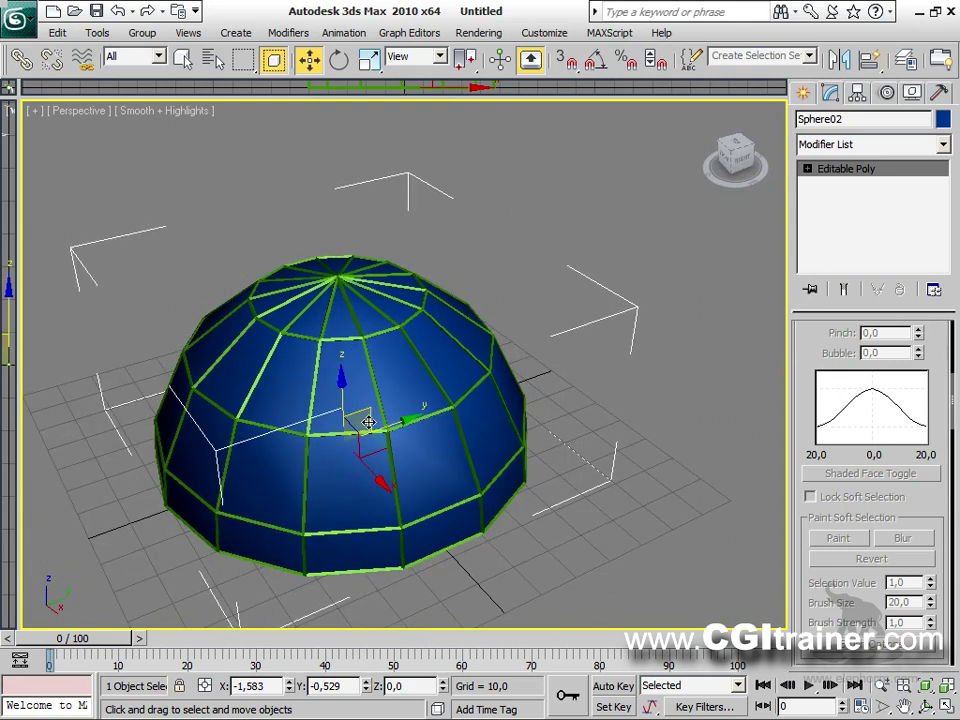
Step: Delete the blue hemisphere and select the remaining green lattice hemisphere
key(Delete)
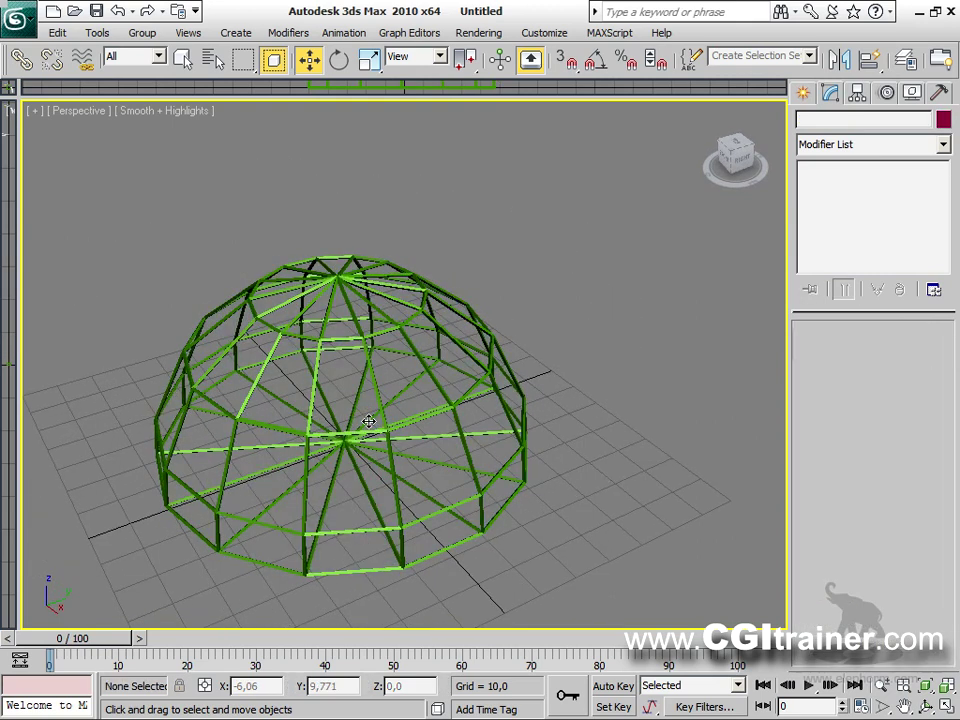
click(393, 332)
key(z)
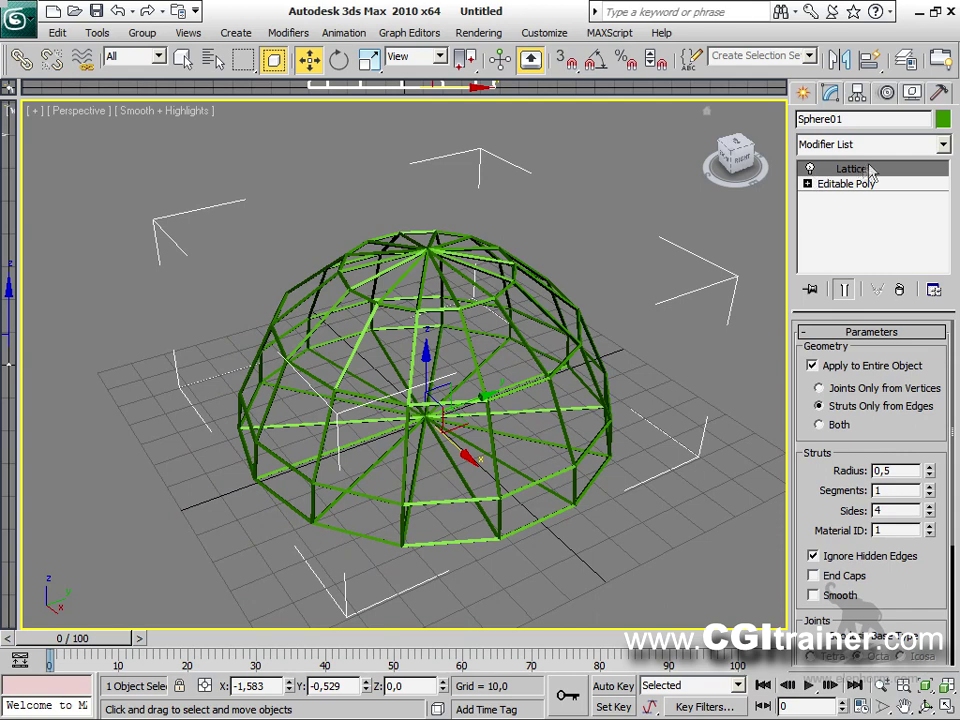
Step: Chamfer the apex vertex in the lattice hemisphere's Editable Poly level to make a round opening at the top
click(807, 184)
click(842, 199)
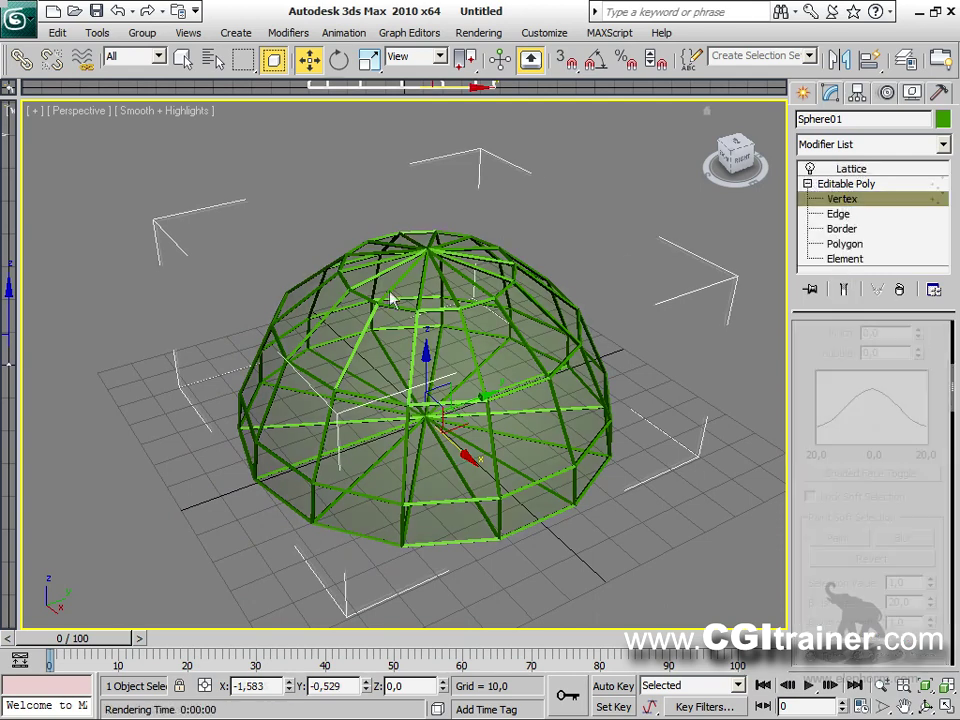
click(452, 253)
click(843, 289)
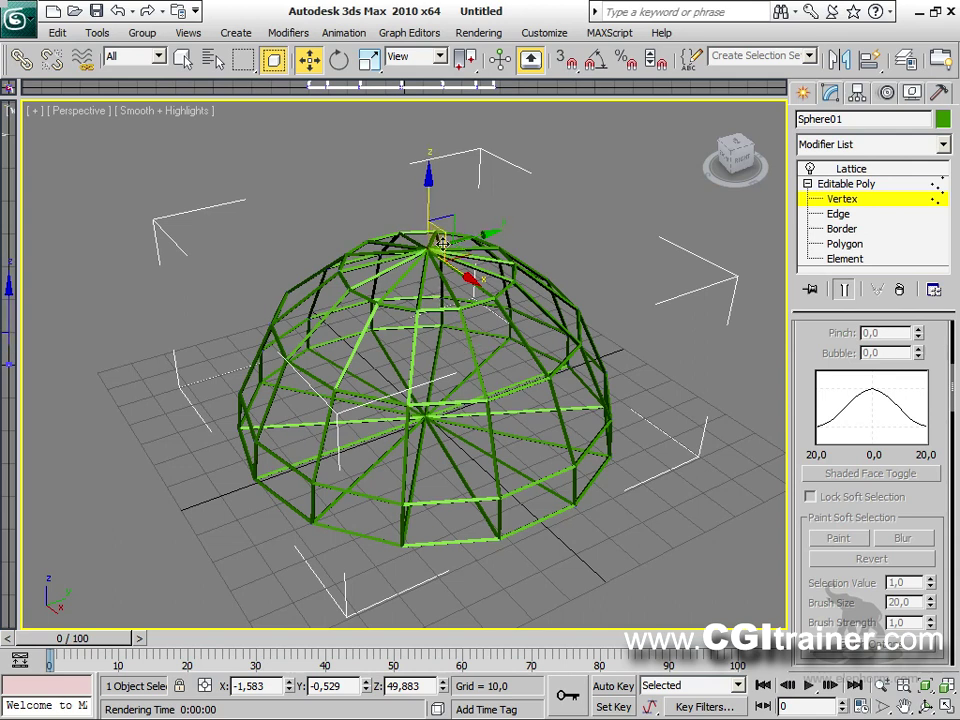
right_click(428, 268)
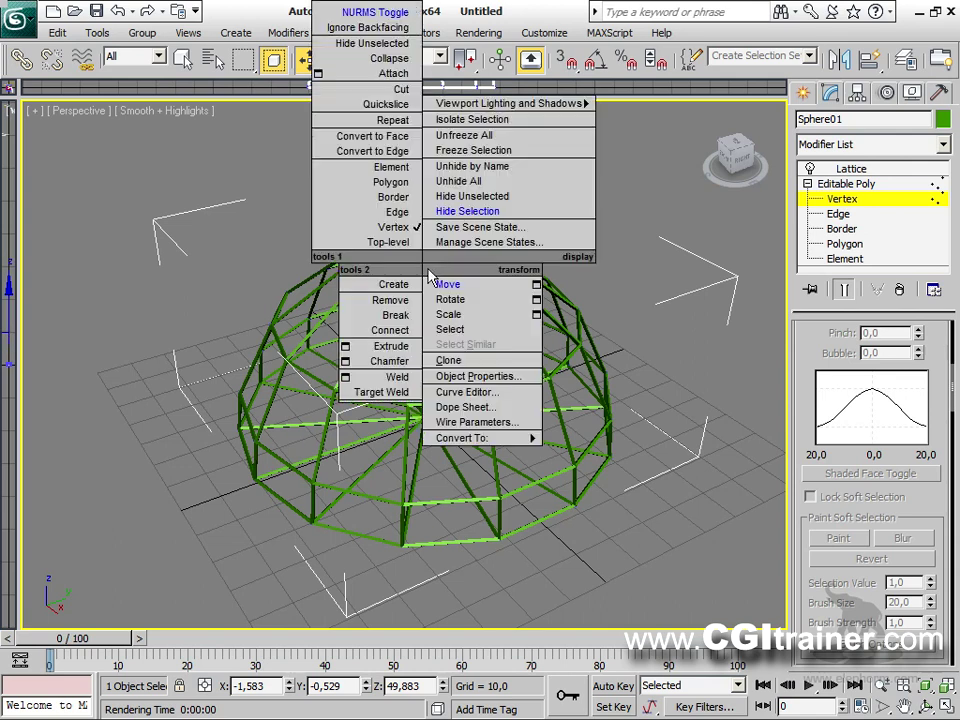
click(397, 364)
drag(428, 242, 454, 210)
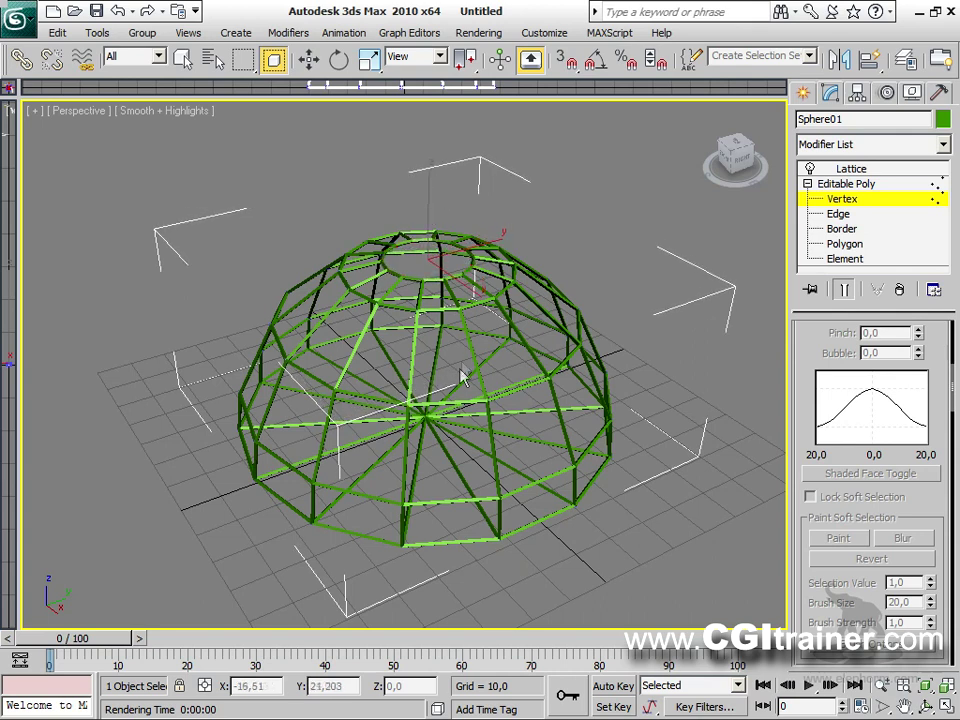
Step: Chamfer the centre vertex of the hemisphere's base out towards the rim, and return to the Editable Poly object level
drag(428, 418, 457, 218)
key(w)
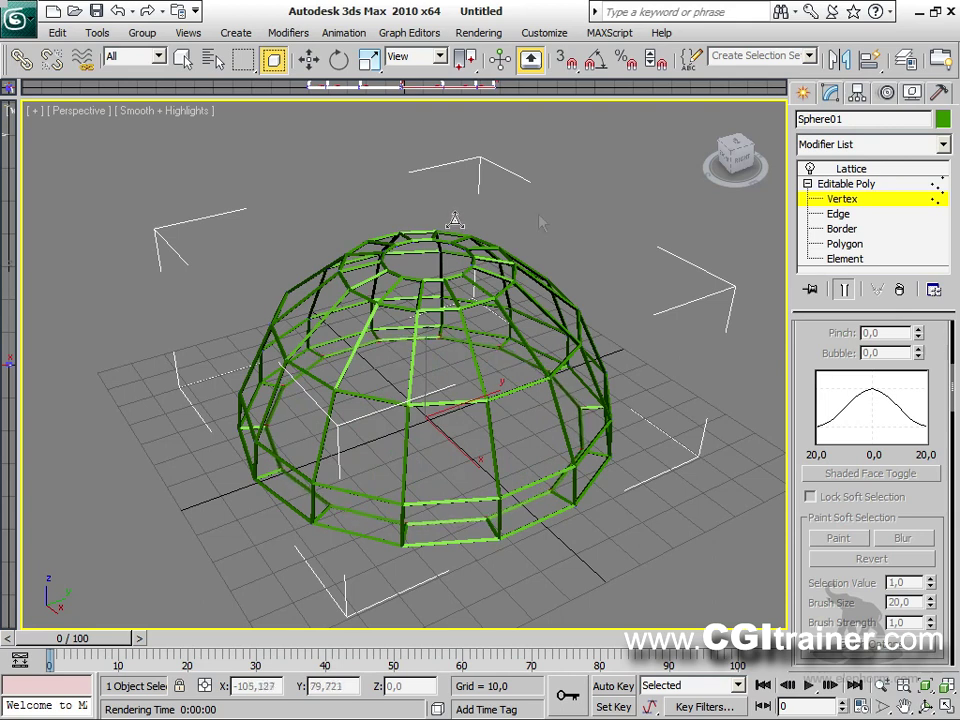
click(828, 186)
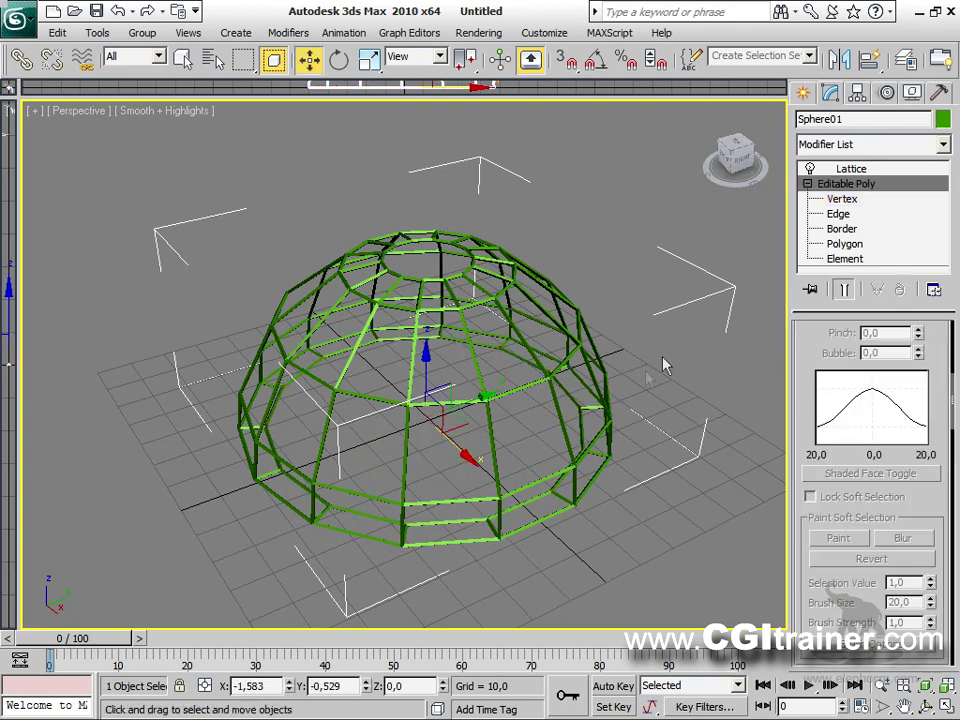
Step: Clone the lattice dome in place as an independent Copy and set the clone's object color to dark blue
right_click(444, 402)
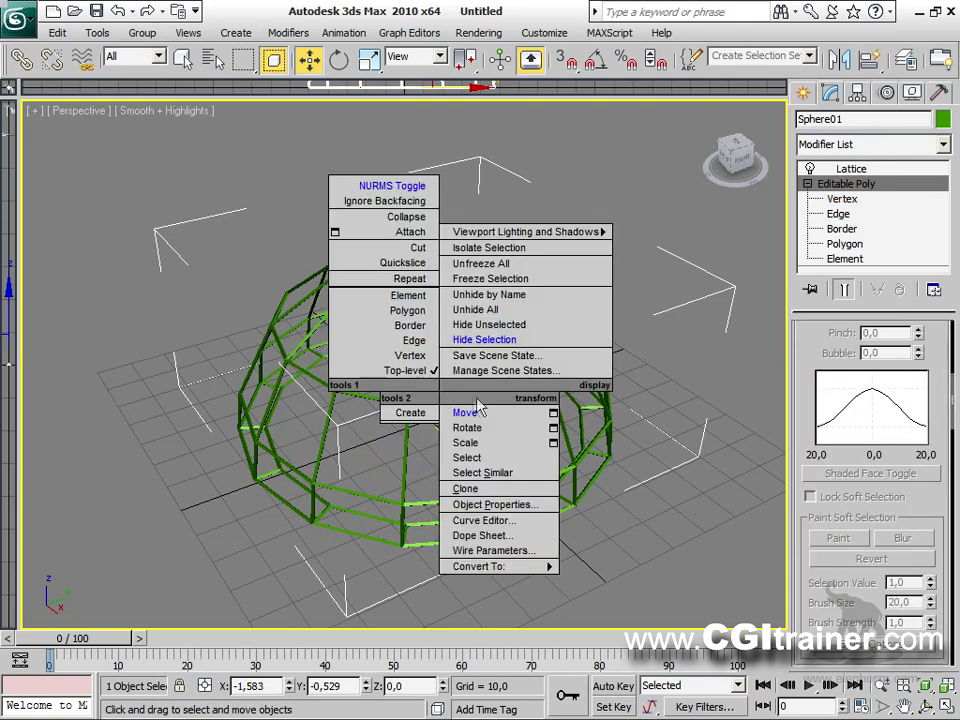
click(465, 488)
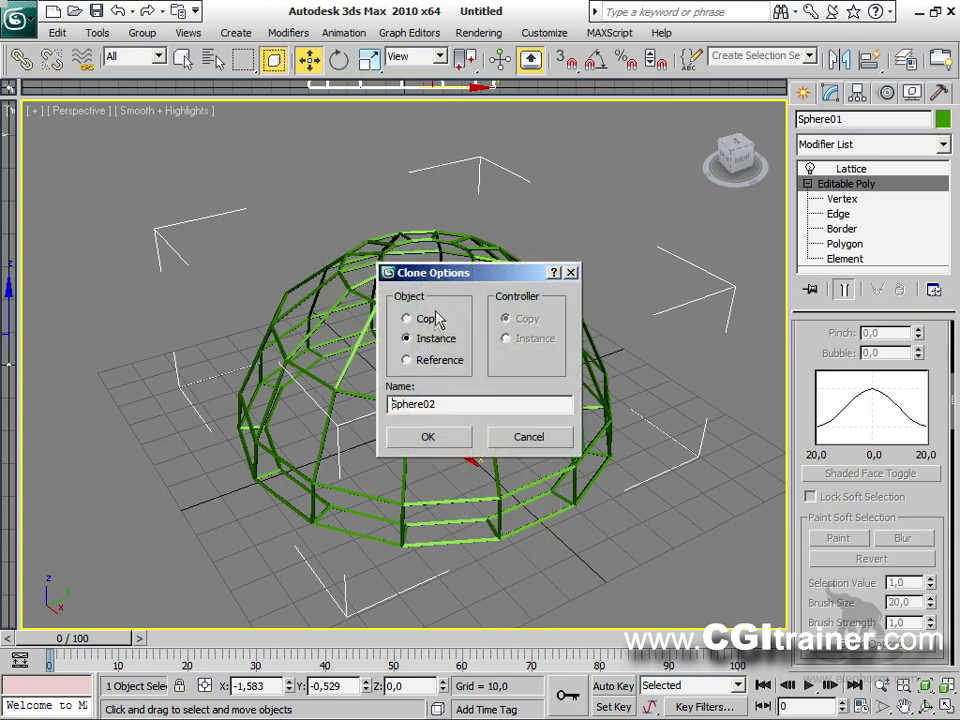
click(433, 438)
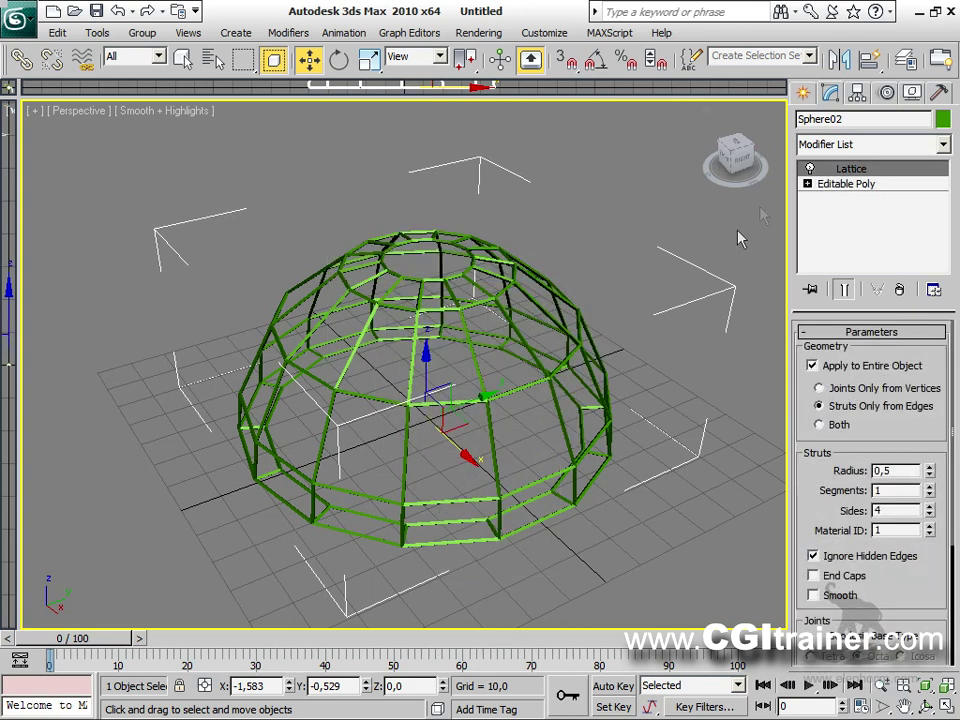
click(941, 120)
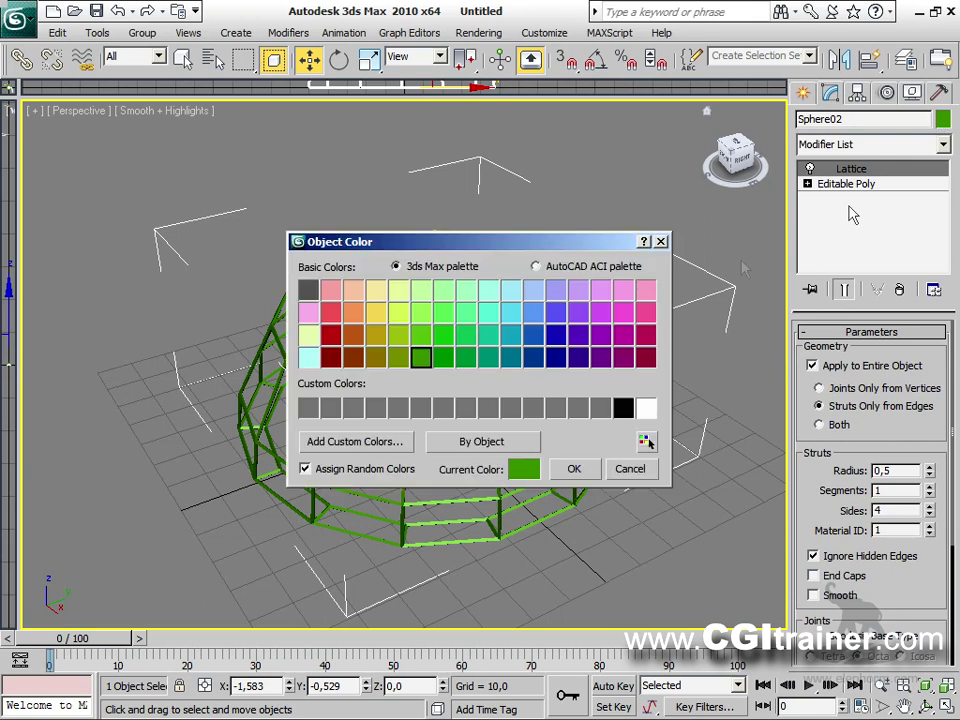
click(555, 356)
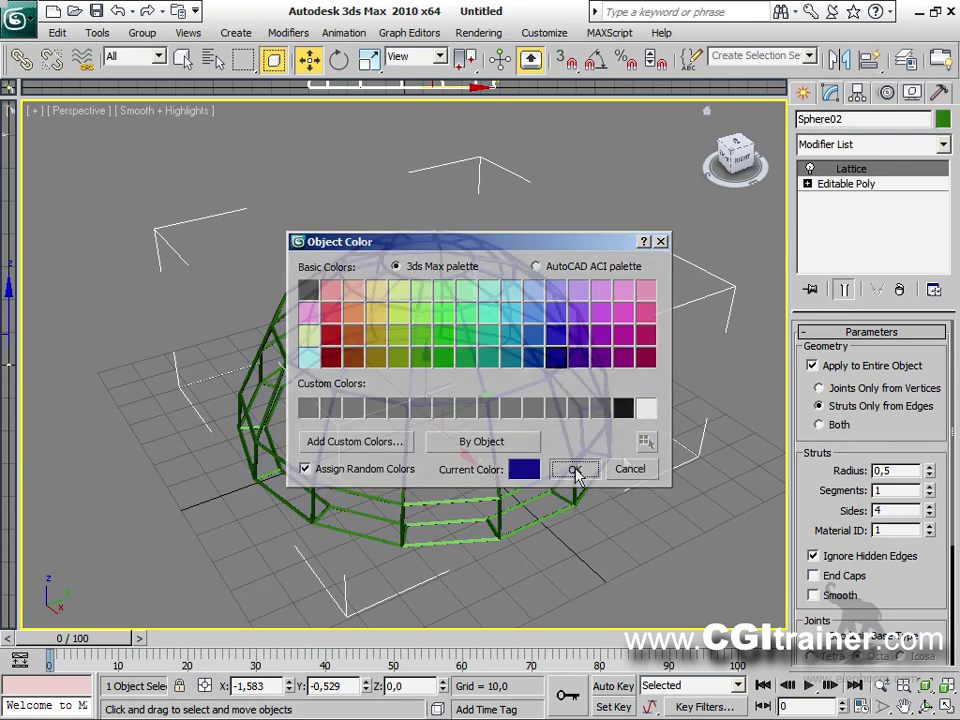
click(574, 467)
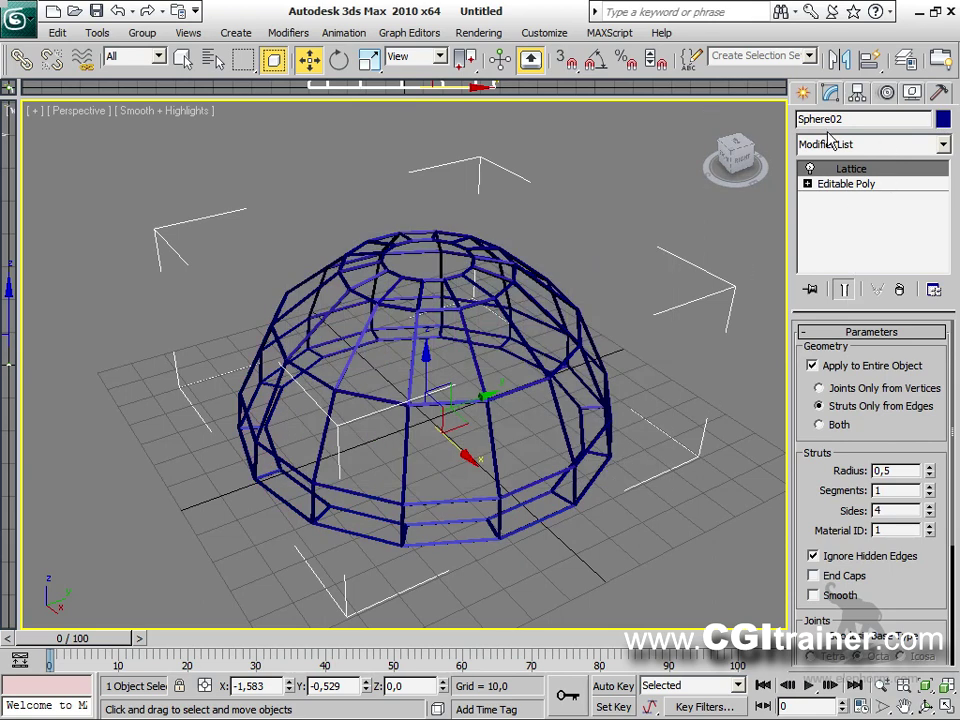
Step: Remove the Lattice modifier from the dark blue copy so it becomes a solid dome inside the green struts
click(898, 291)
alt+middle_drag(644, 491, 388, 523)
alt+middle_drag(390, 343, 345, 331)
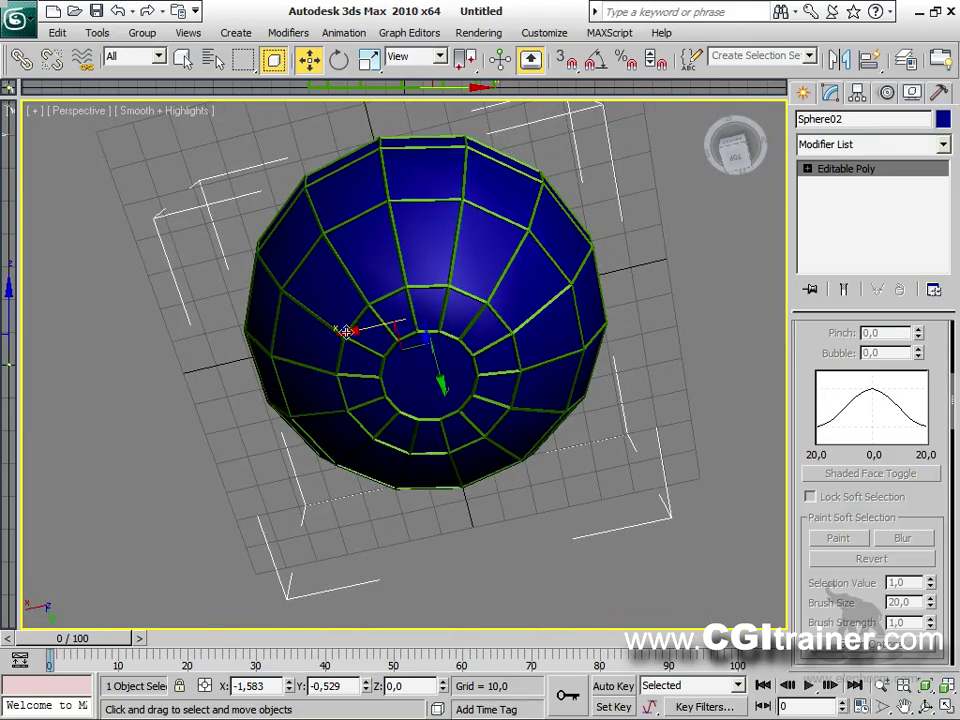
alt+middle_drag(568, 455, 531, 430)
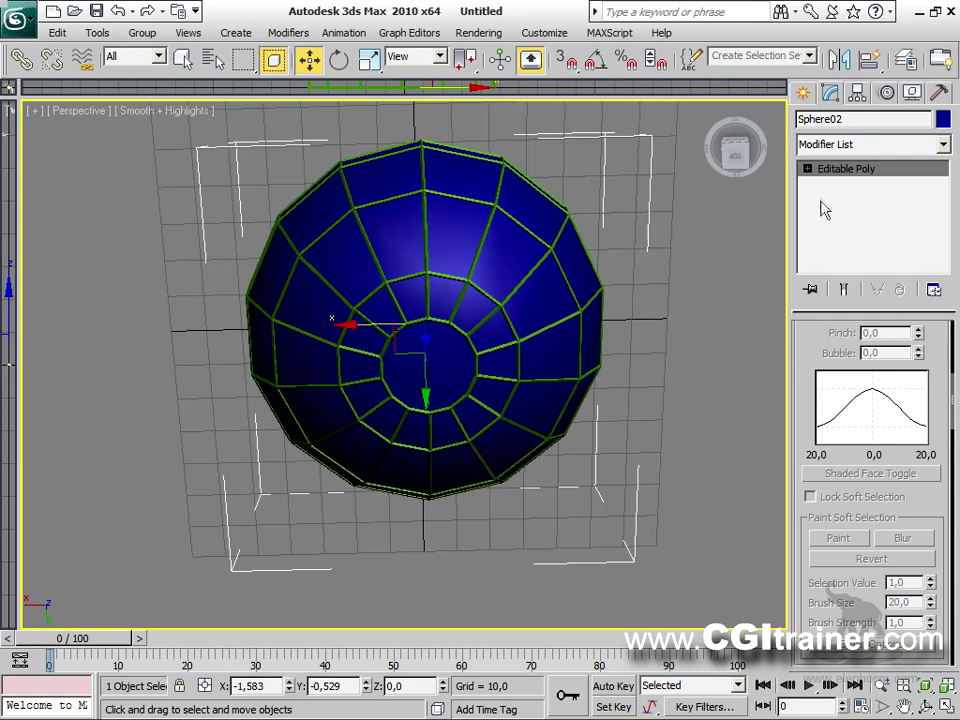
Step: Delete the polygons closing the blue dome's top and base openings, leaving it open at both ends
click(807, 168)
click(835, 243)
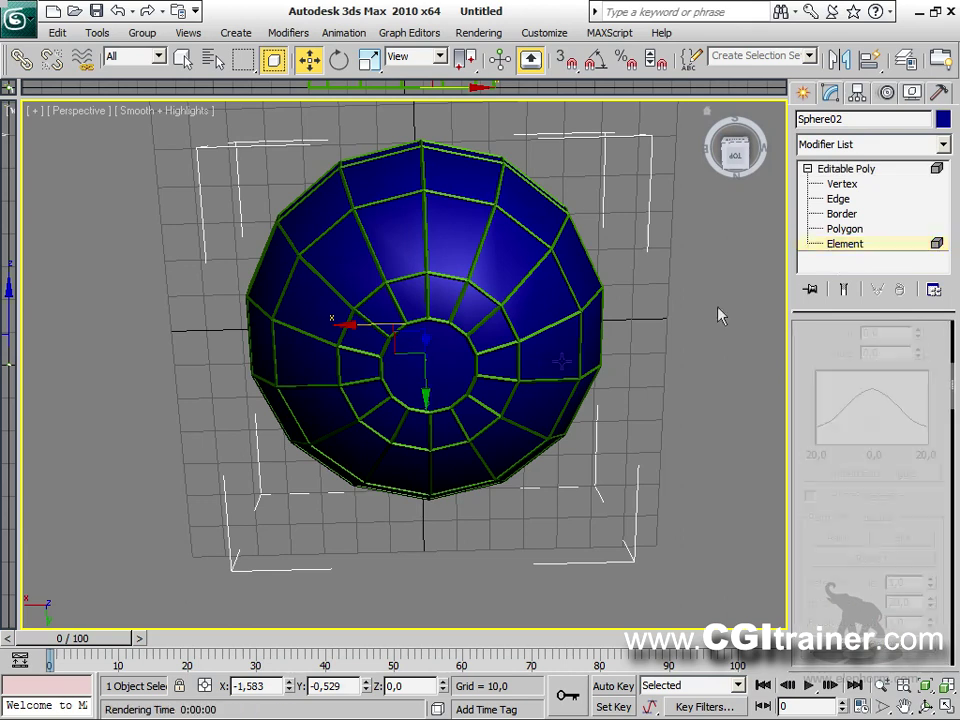
click(843, 228)
click(454, 381)
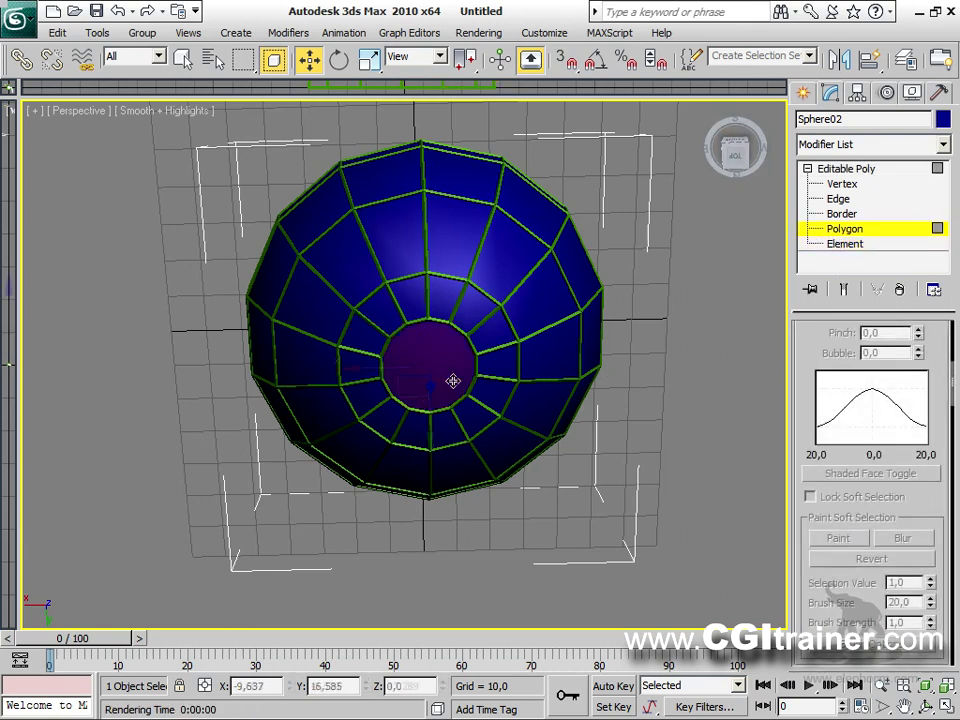
key(Delete)
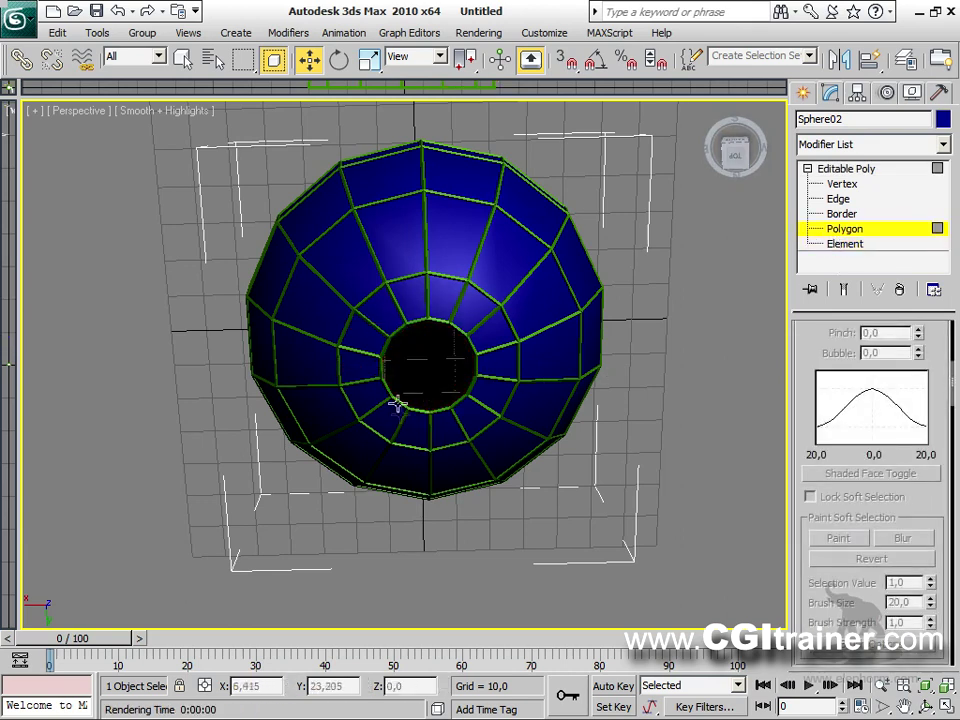
key(ctrl+z)
key(Delete)
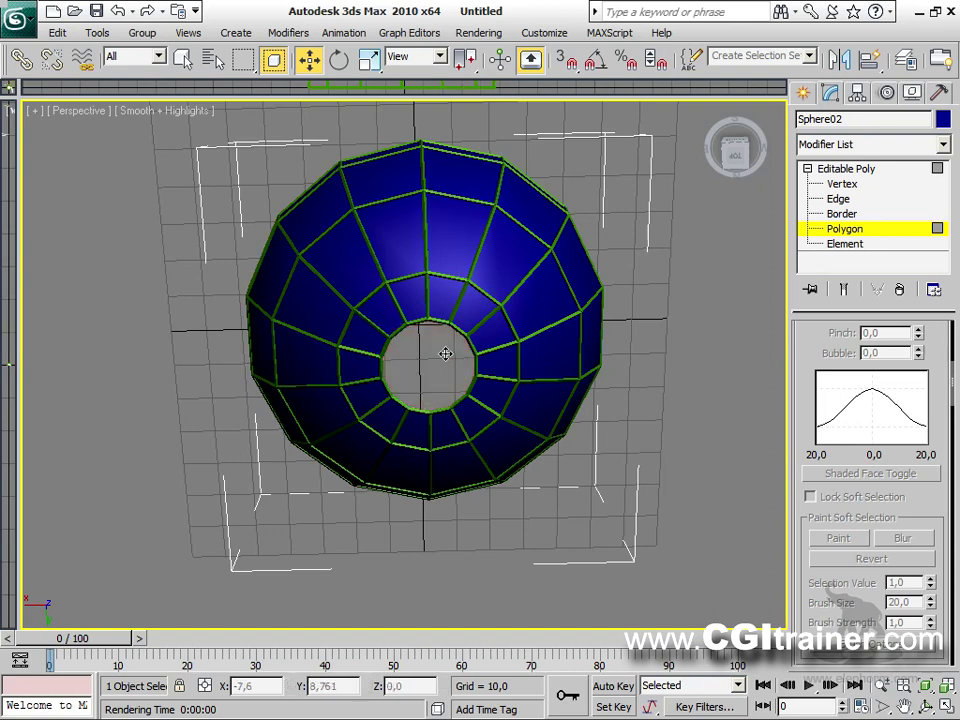
click(850, 168)
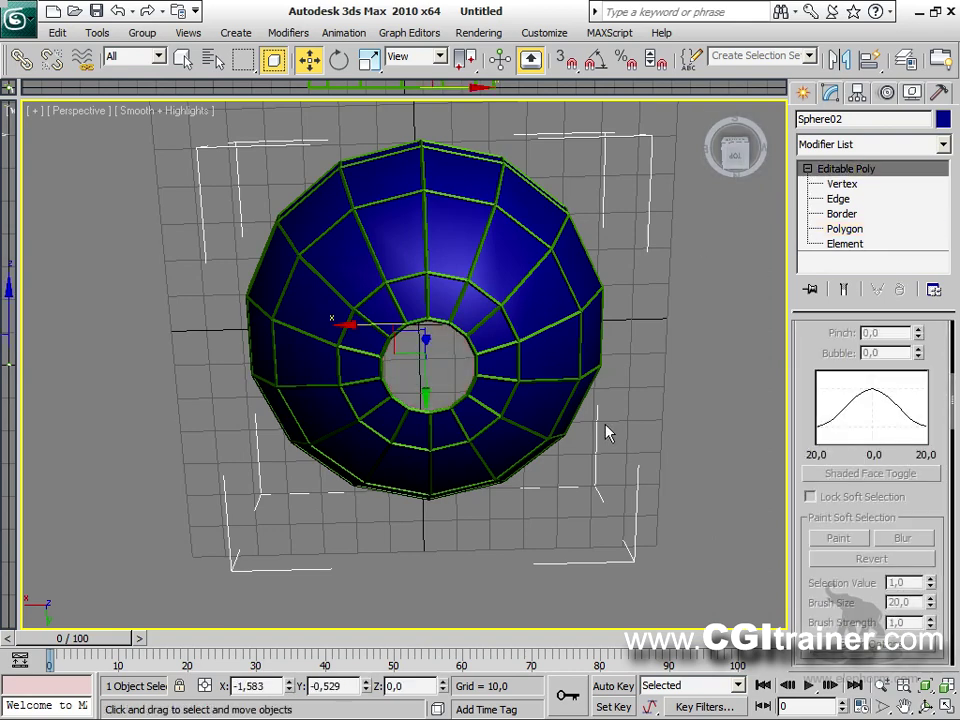
alt+middle_drag(536, 476, 392, 400)
alt+middle_drag(479, 372, 625, 568)
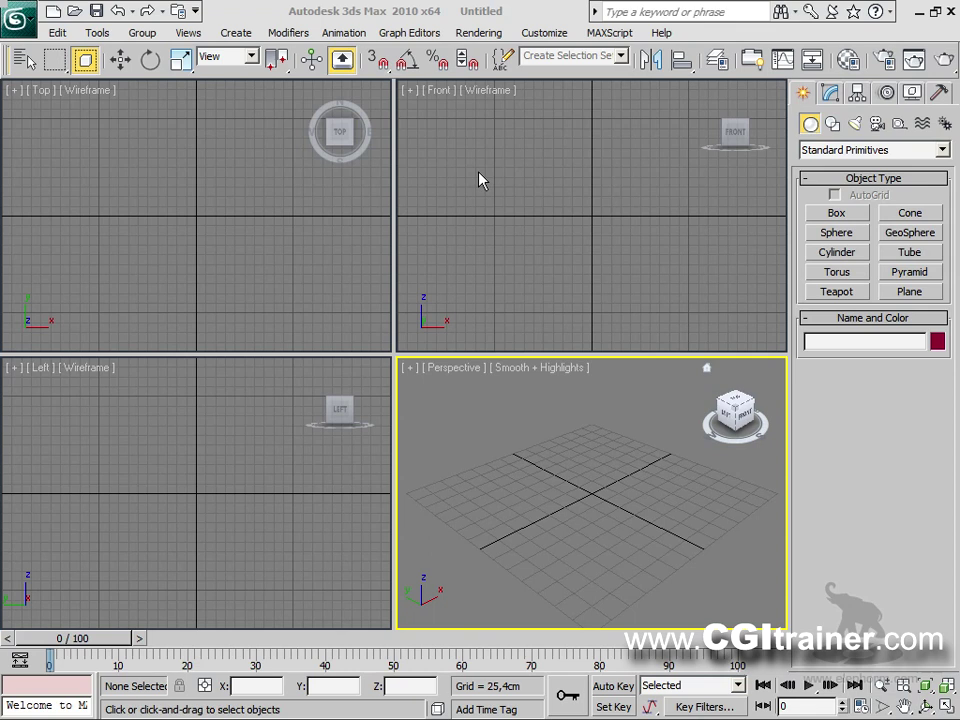
Step: Create a Plane about 350 by 350 cm in the empty scene's Perspective view, with the viewport maximized and the grid hidden
click(910, 291)
drag(420, 486, 778, 491)
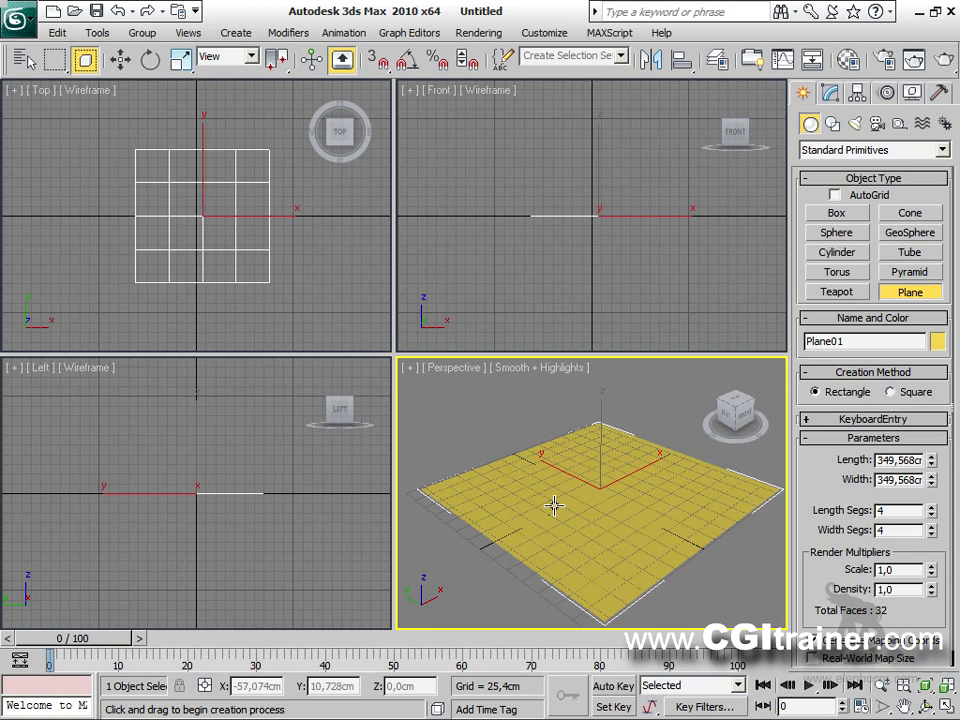
key(alt+w)
key(g)
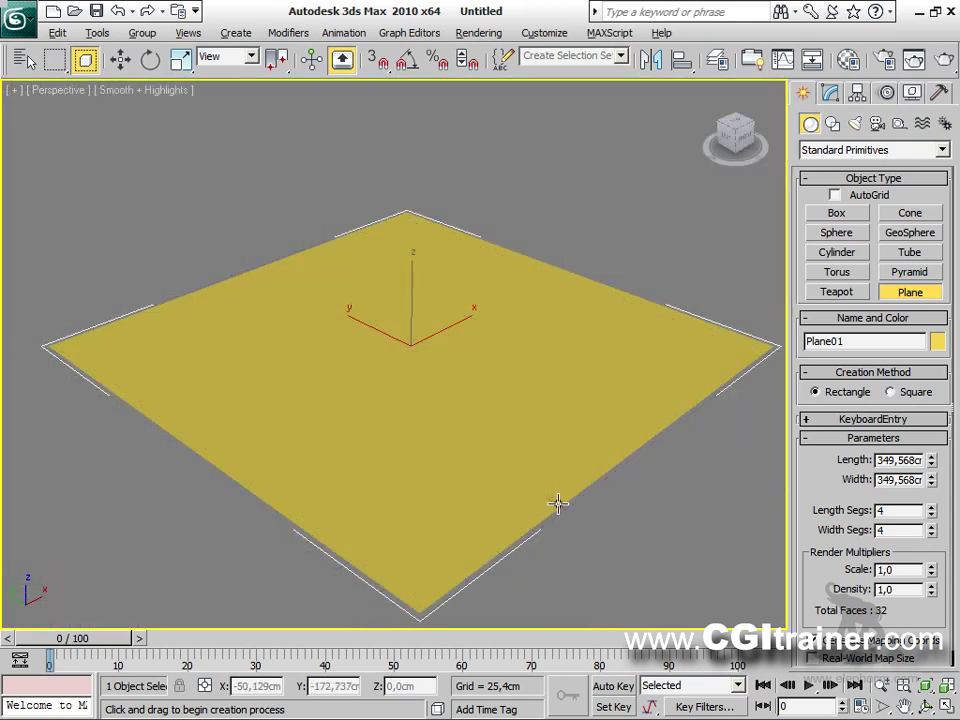
Step: Apply a Displace modifier to the plane and load JYA.jpg from the IMAGE folder as its Bitmap
click(307, 38)
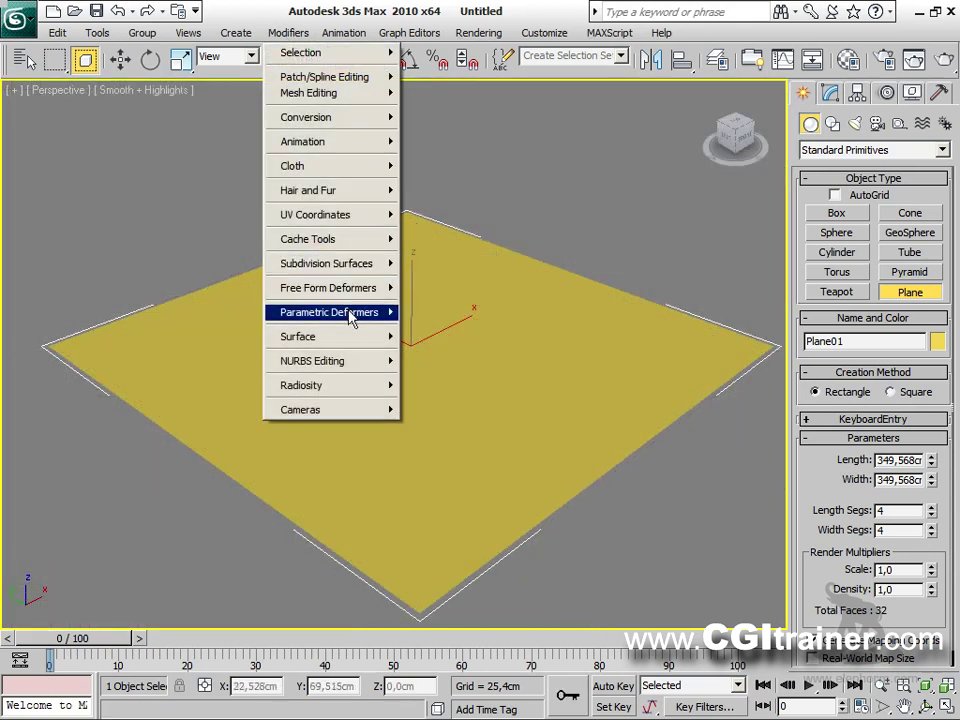
mouse_move(350, 318)
click(426, 401)
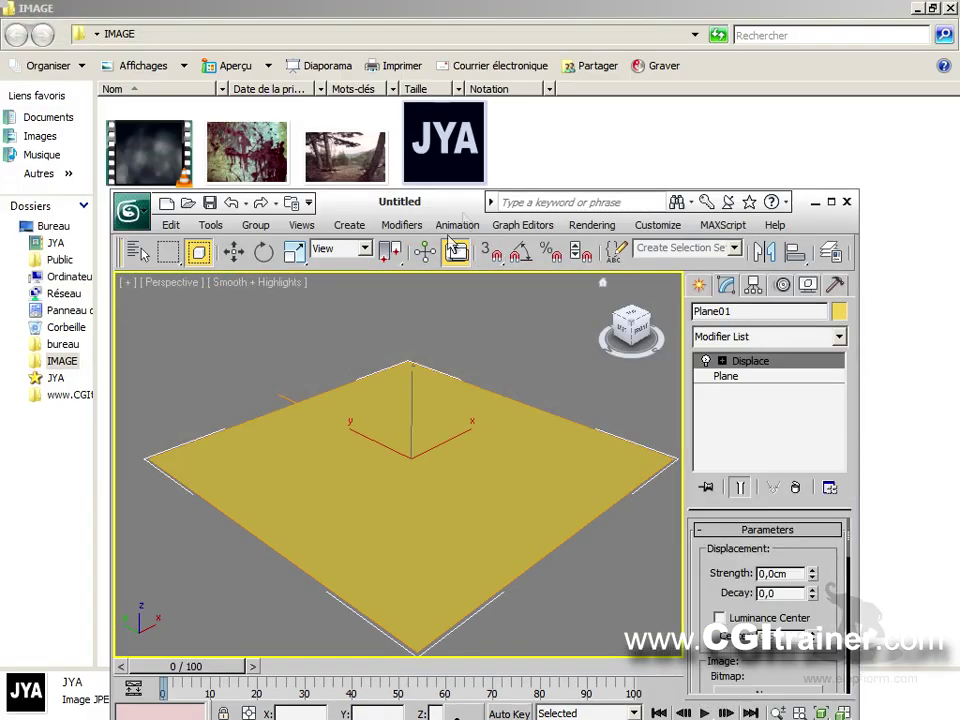
drag(463, 212, 438, 213)
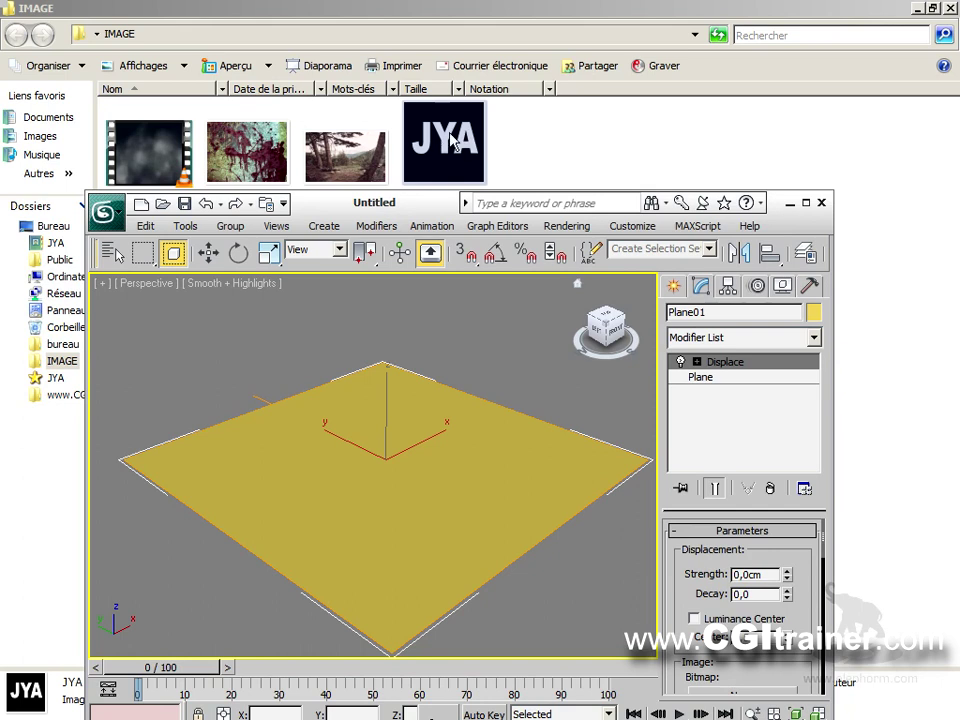
drag(438, 148, 730, 685)
click(806, 205)
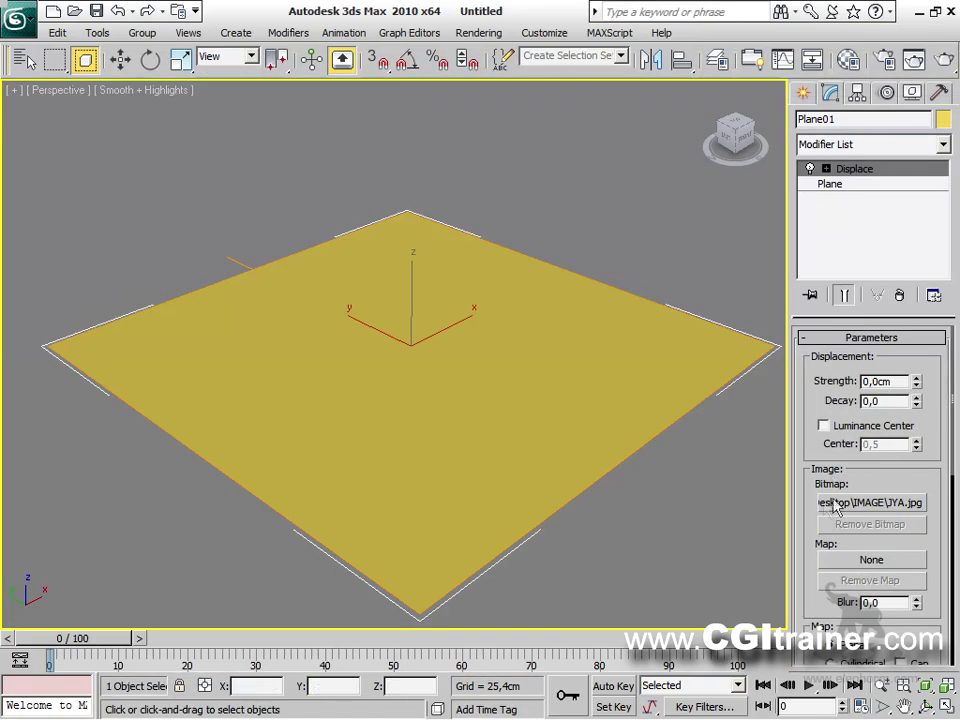
Step: Try a negative displacement Strength of about -32 cm on the plane, and settle on 28,393 cm
drag(916, 383, 579, 144)
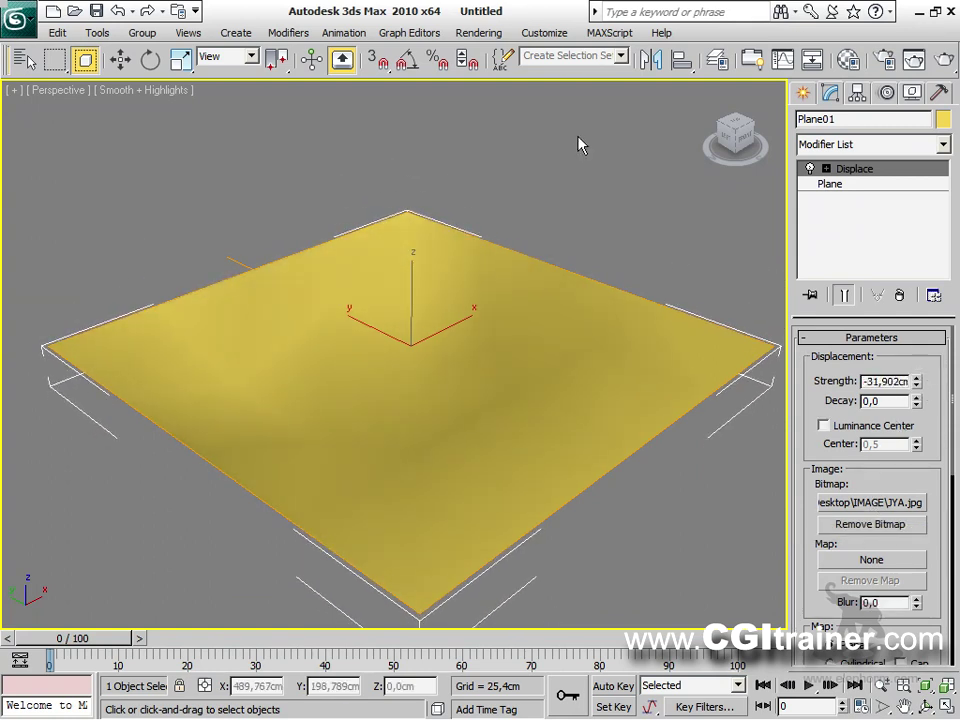
drag(916, 386, 785, 285)
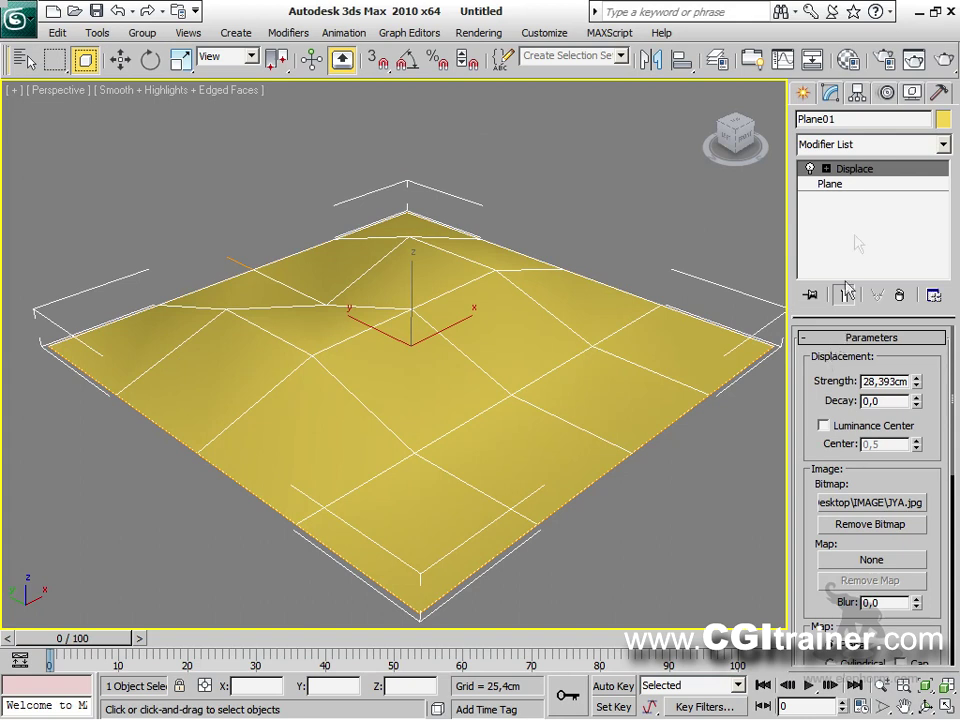
Step: Set the plane's Length Segs and Width Segs to 50 beneath the Displace modifier
click(859, 185)
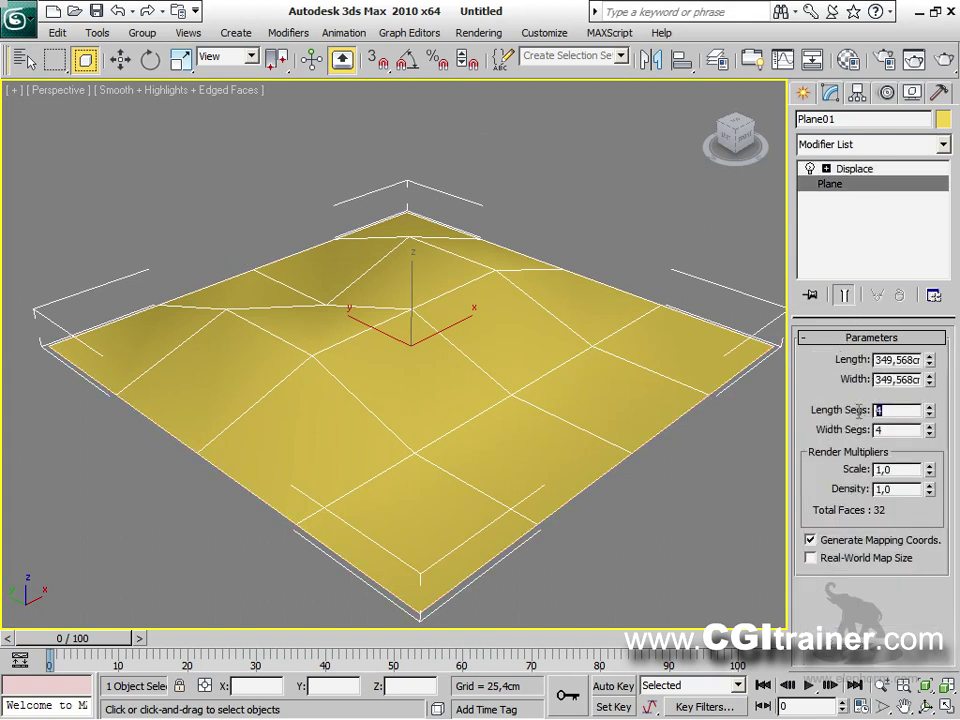
key(Return)
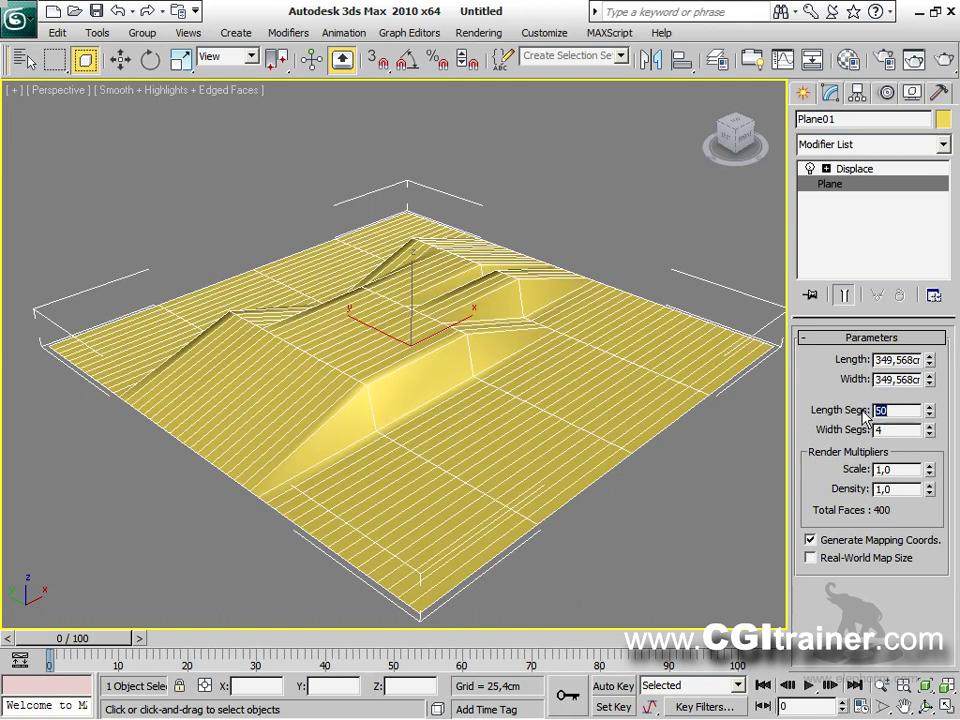
text(50)
key(Return)
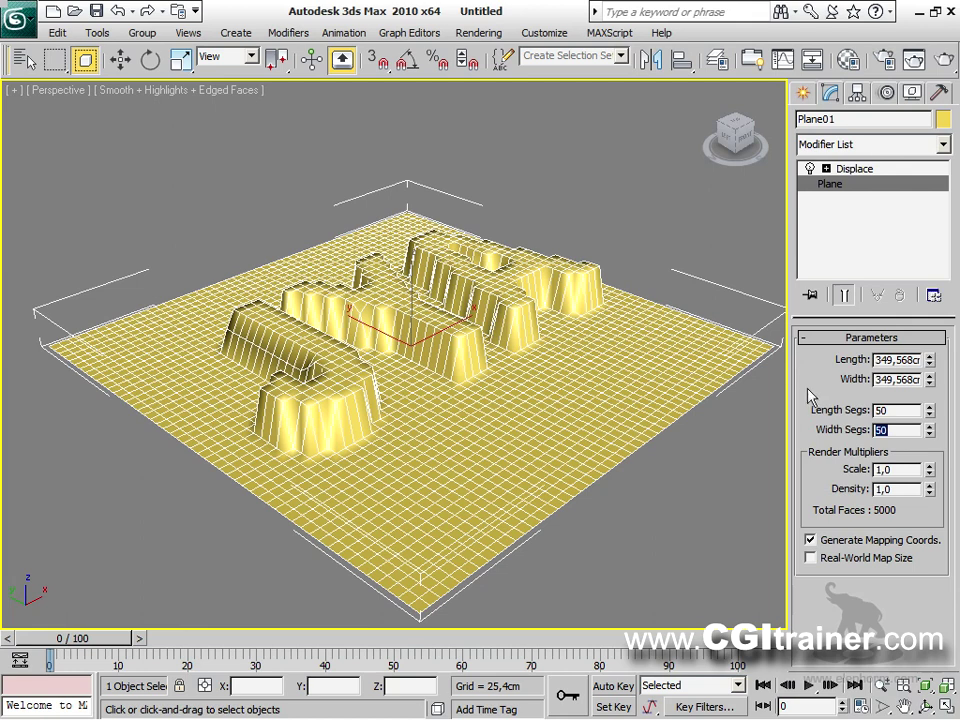
Step: Set the Displace modifier's image Blur to 5,85 to soften the raised letters
click(866, 172)
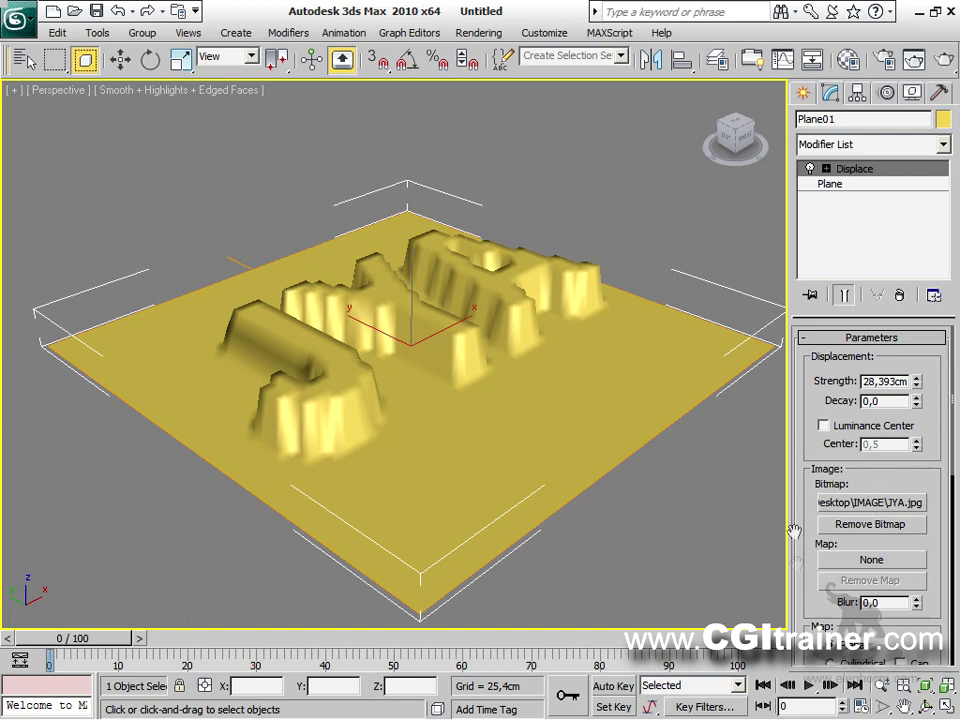
drag(915, 612, 790, 52)
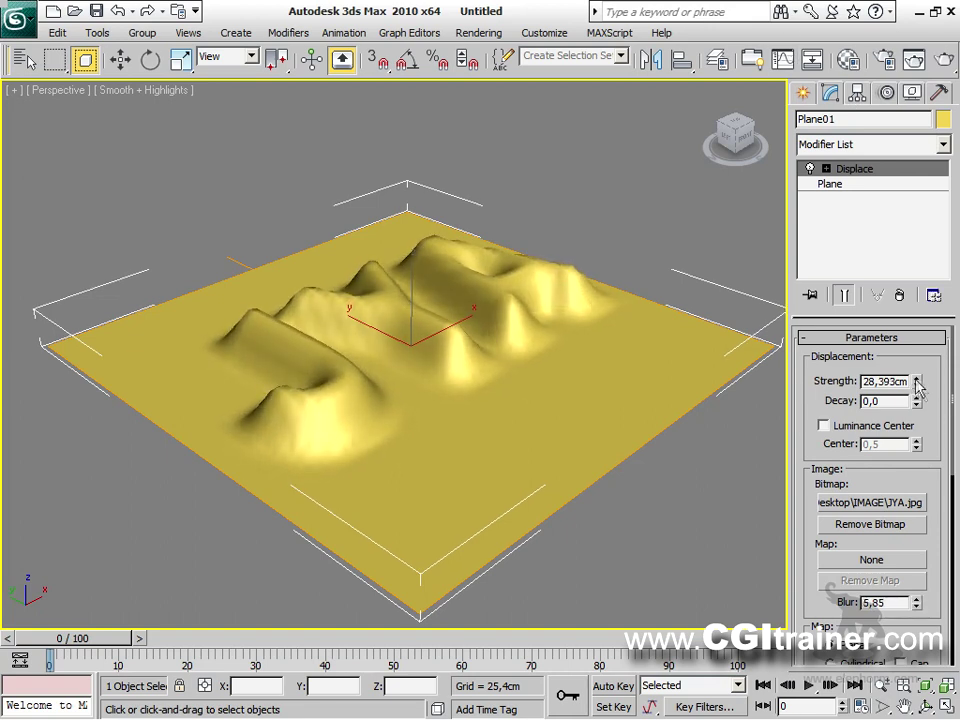
Step: Lower the Displace modifier's Strength to 19,875 cm
drag(918, 388, 694, 309)
alt+middle_drag(509, 297, 353, 405)
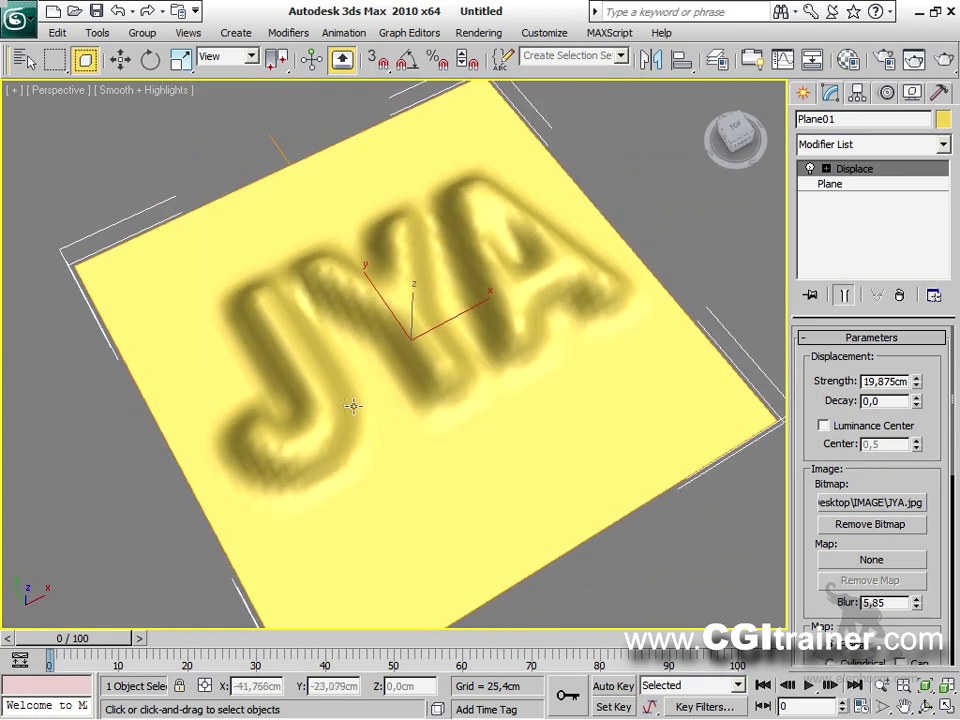
alt+middle_drag(405, 356, 391, 356)
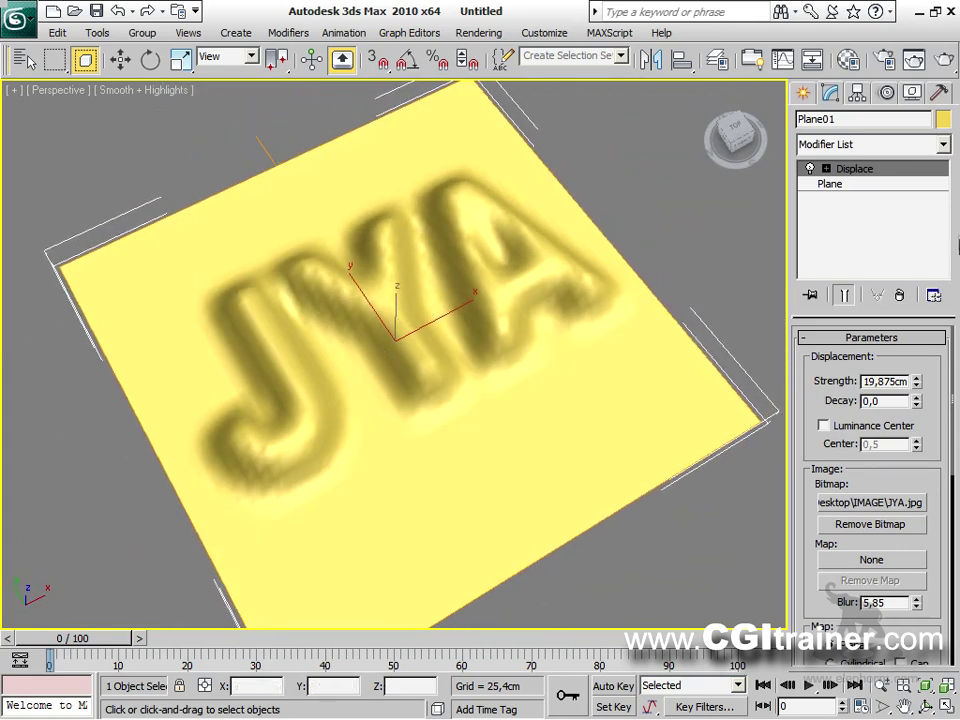
Step: Insert an Edit Poly modifier between the Plane base and the Displace modifier, and enter its Vertex level
click(870, 186)
click(288, 32)
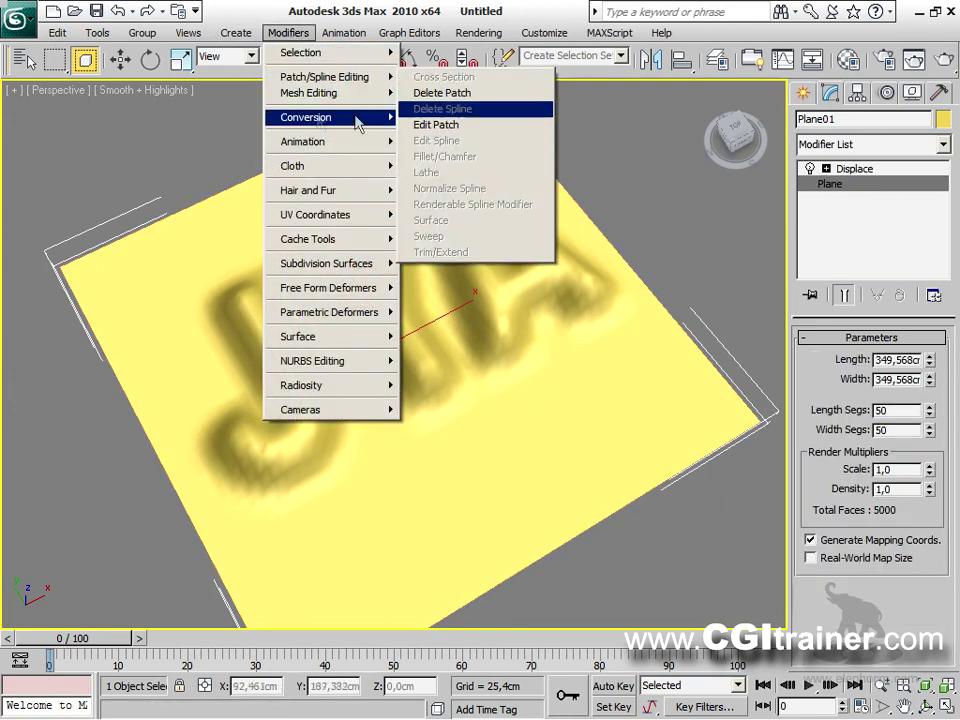
mouse_move(324, 107)
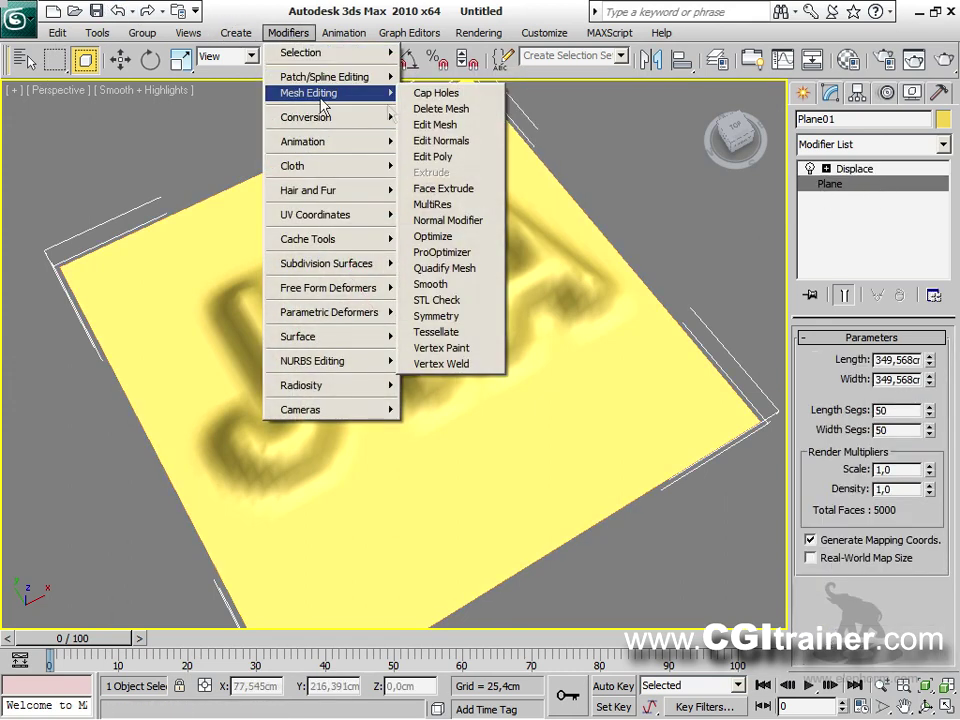
click(425, 155)
click(826, 184)
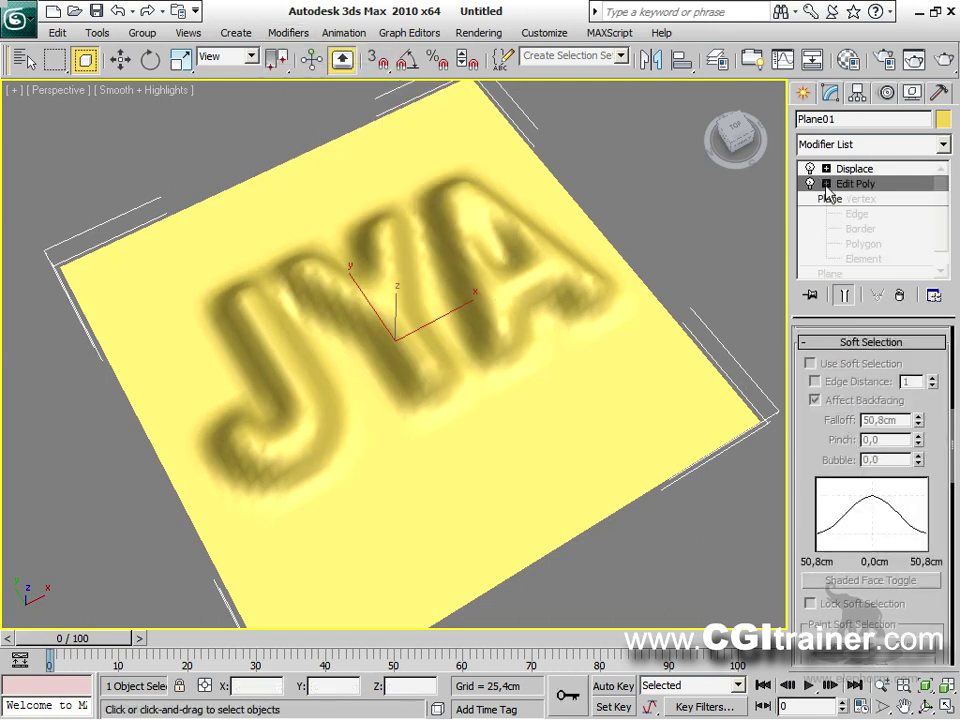
click(860, 199)
Step: Limit the displacement to selected vertices, trying a single vertex and two large regions, ending with one vertex near the plane's centre
click(401, 327)
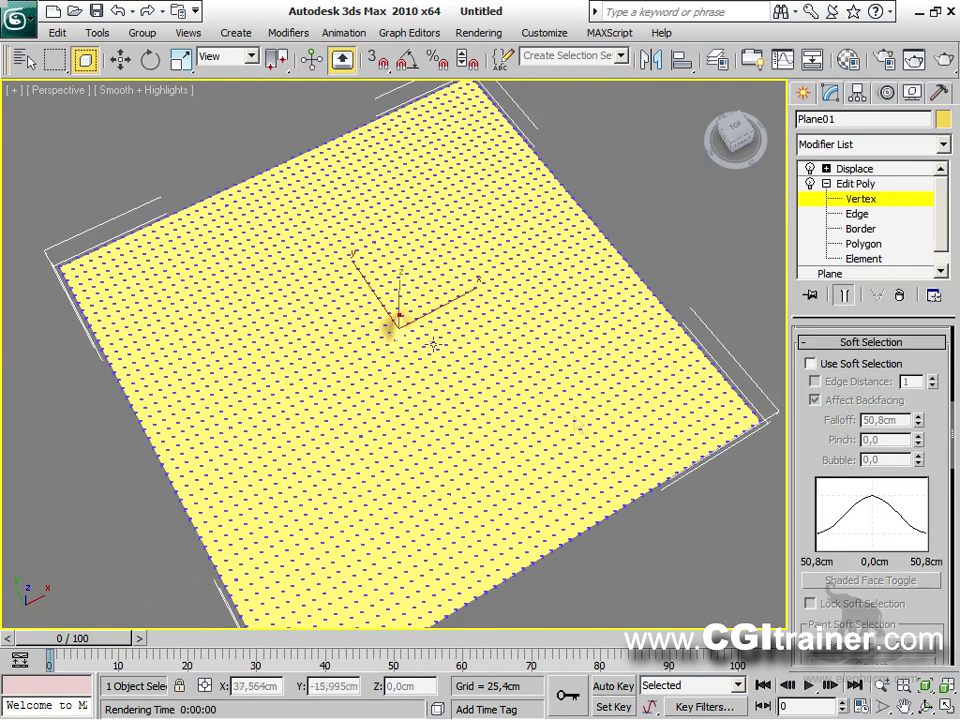
alt+middle_drag(485, 354, 499, 308)
drag(548, 230, 310, 385)
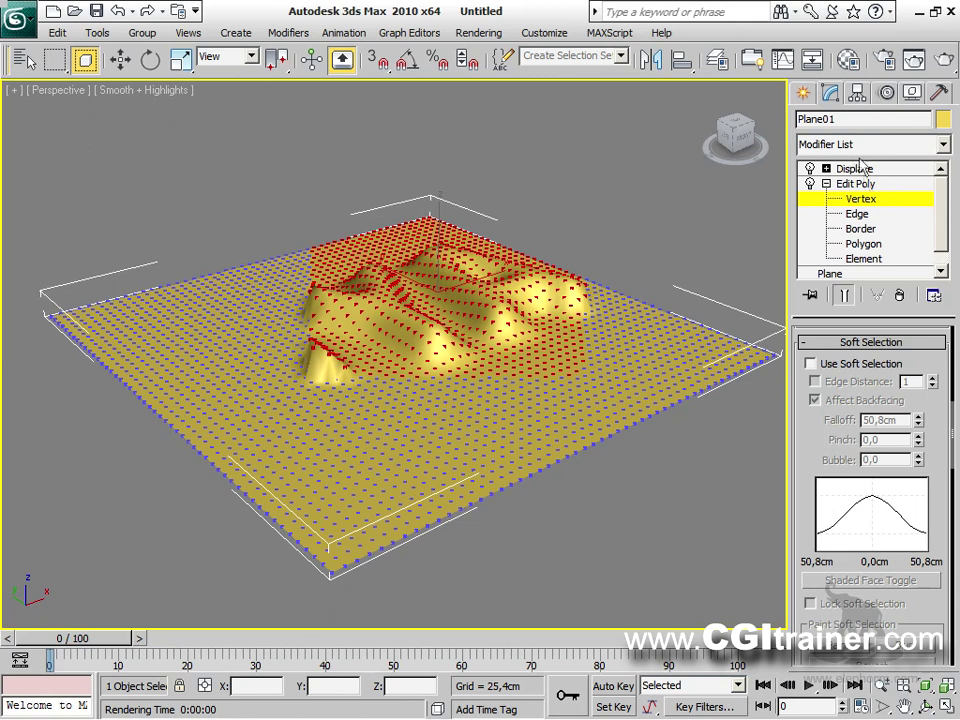
drag(600, 245, 160, 530)
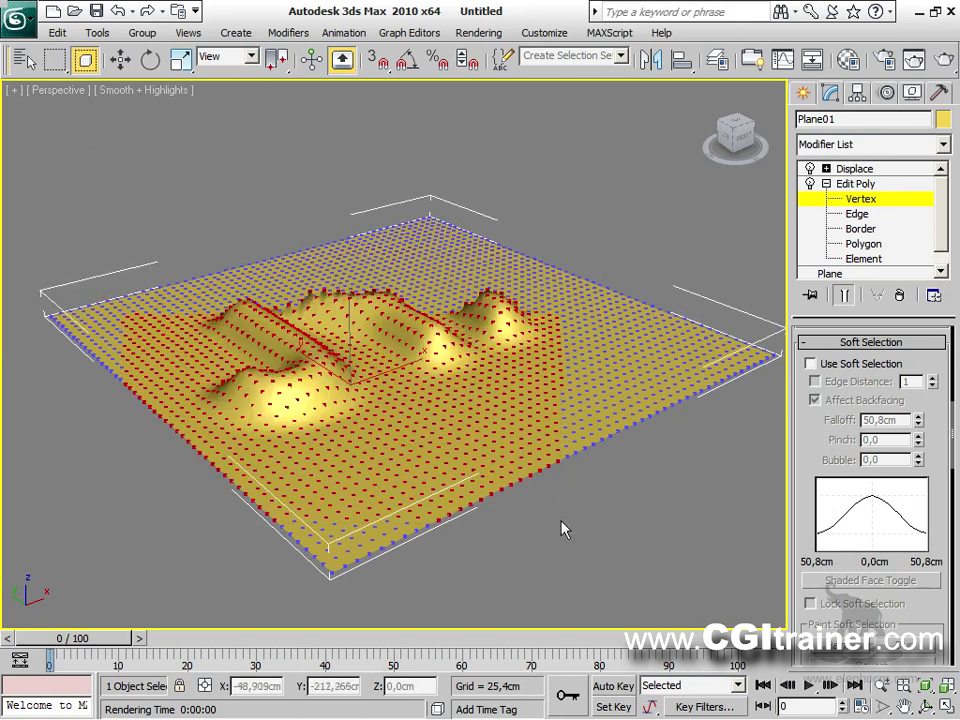
click(610, 210)
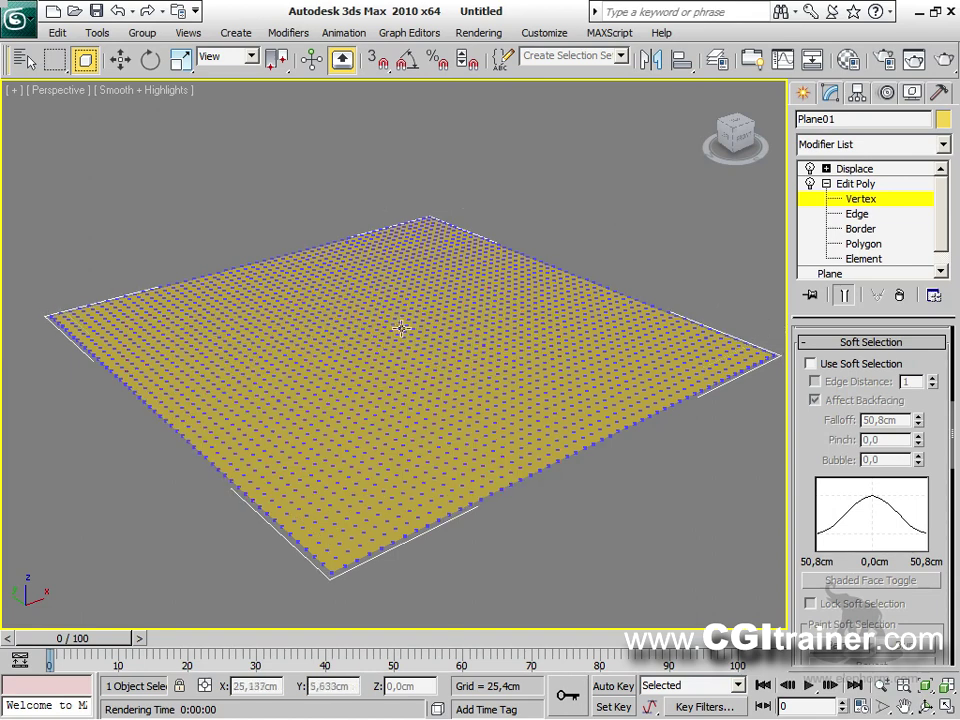
click(393, 325)
Step: Enable Use Soft Selection around the central vertex and raise its Falloff to 426,476 cm
alt+middle_drag(393, 325, 840, 425)
click(836, 365)
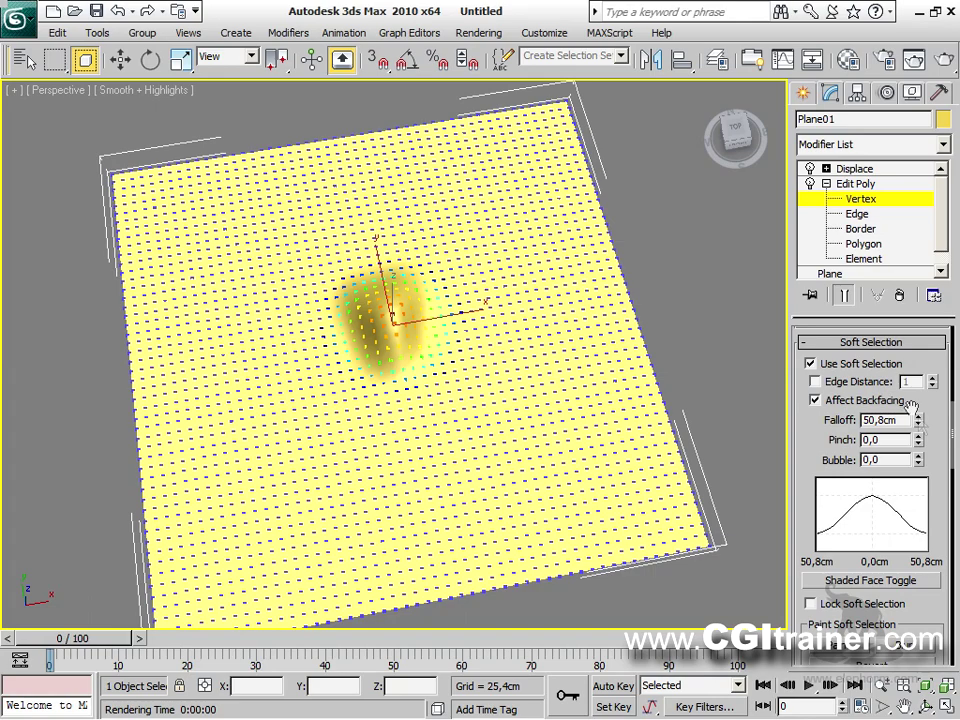
drag(920, 423, 920, 341)
alt+middle_drag(285, 465, 958, 535)
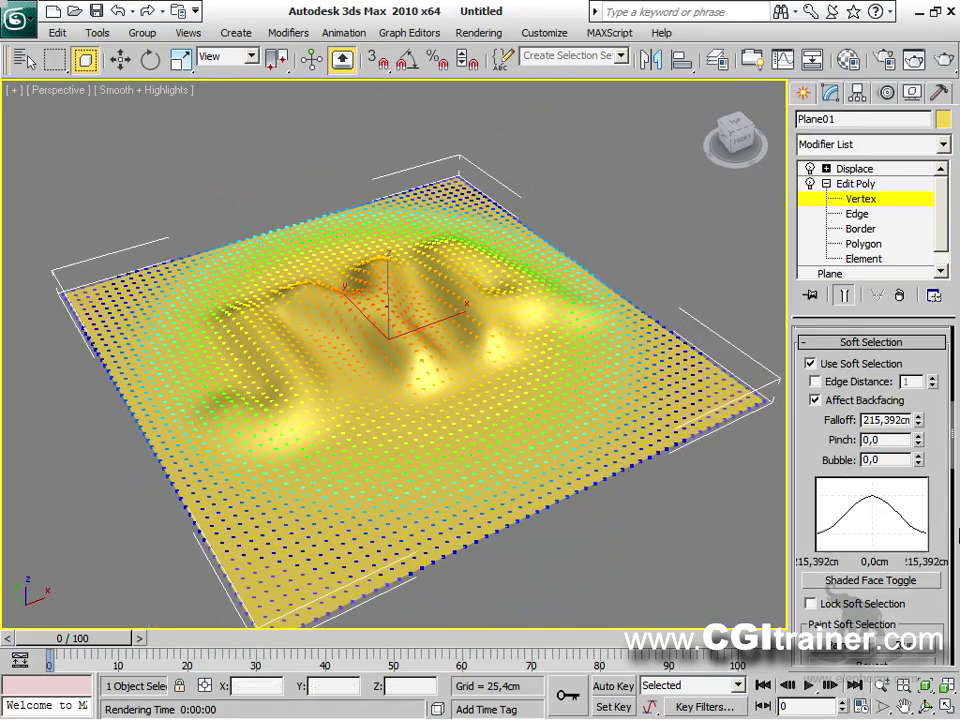
drag(920, 430, 845, 283)
Step: Remove the Edit Poly modifier from the stack and set the Displace modifier's image Blur to 0,0
click(852, 183)
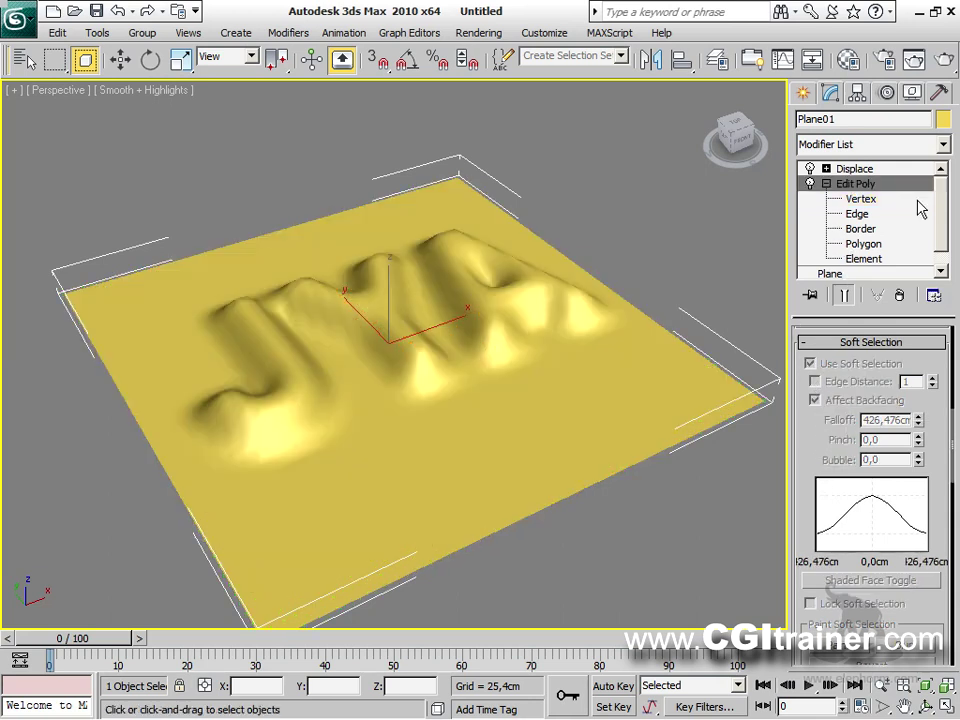
click(905, 296)
click(860, 170)
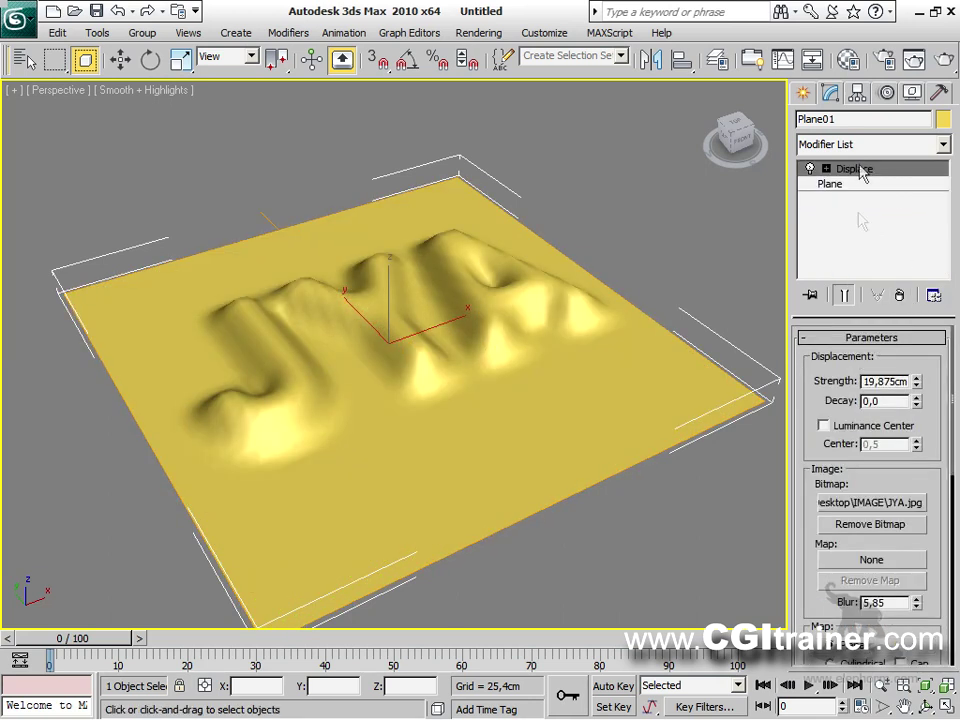
double_click(900, 602)
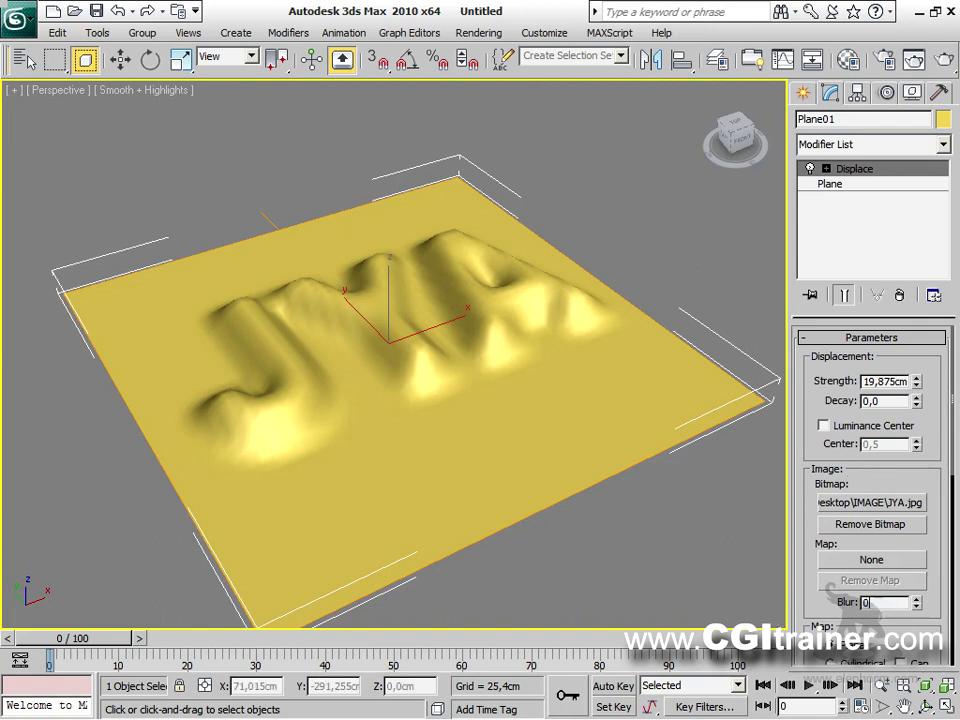
text(0)
key(Return)
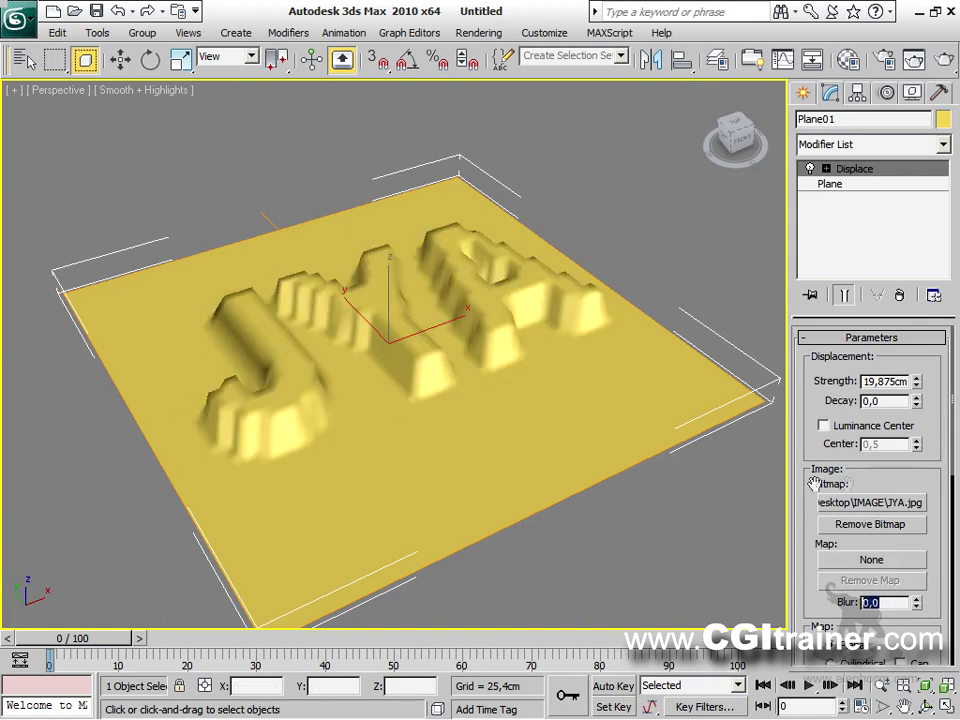
Step: Replace the Displace bitmap with cloud.avi from the IMAGE folder, listing All Formats to find it
click(848, 503)
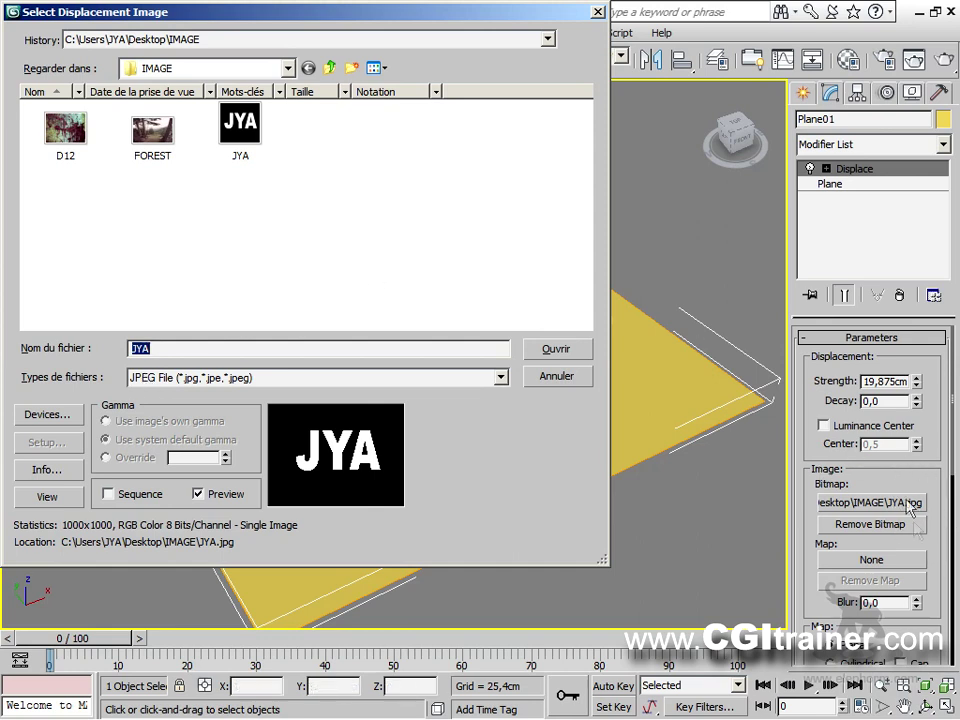
click(500, 377)
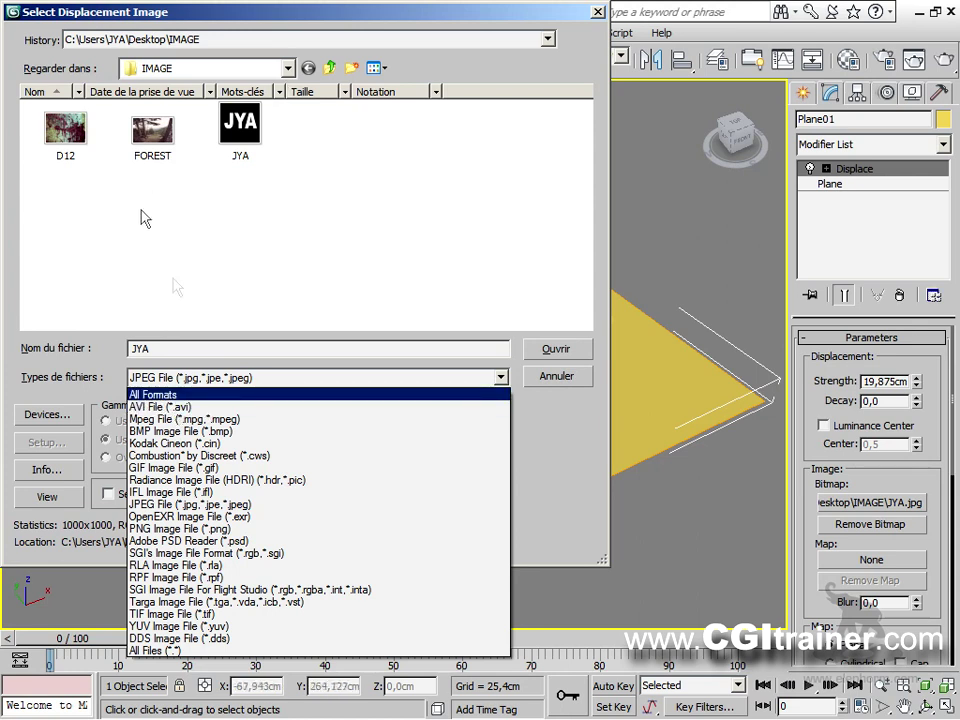
click(155, 394)
click(45, 148)
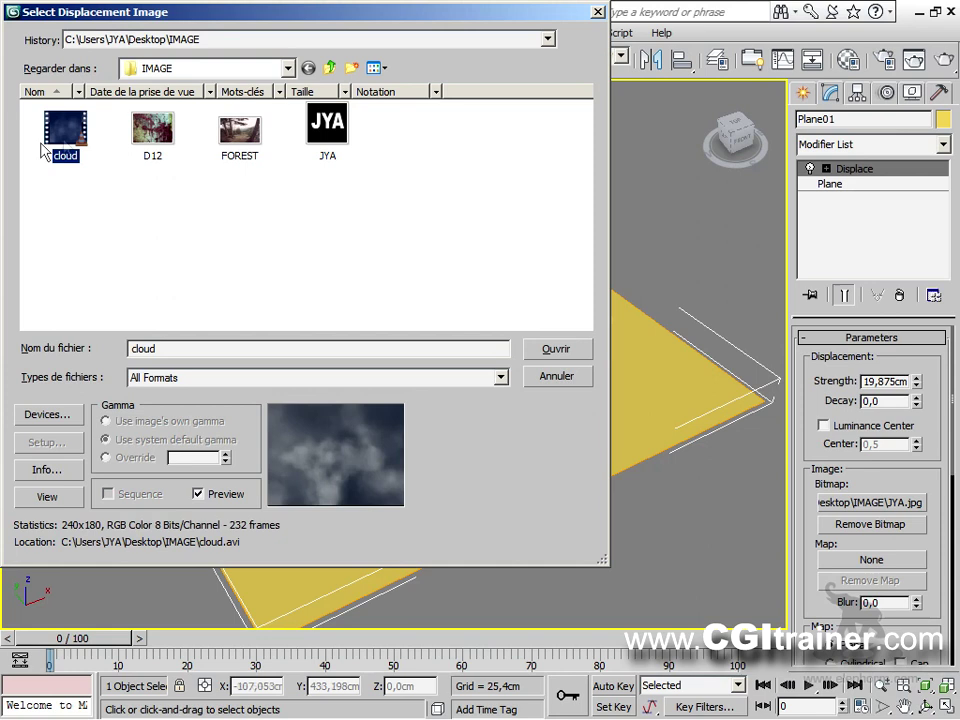
click(566, 352)
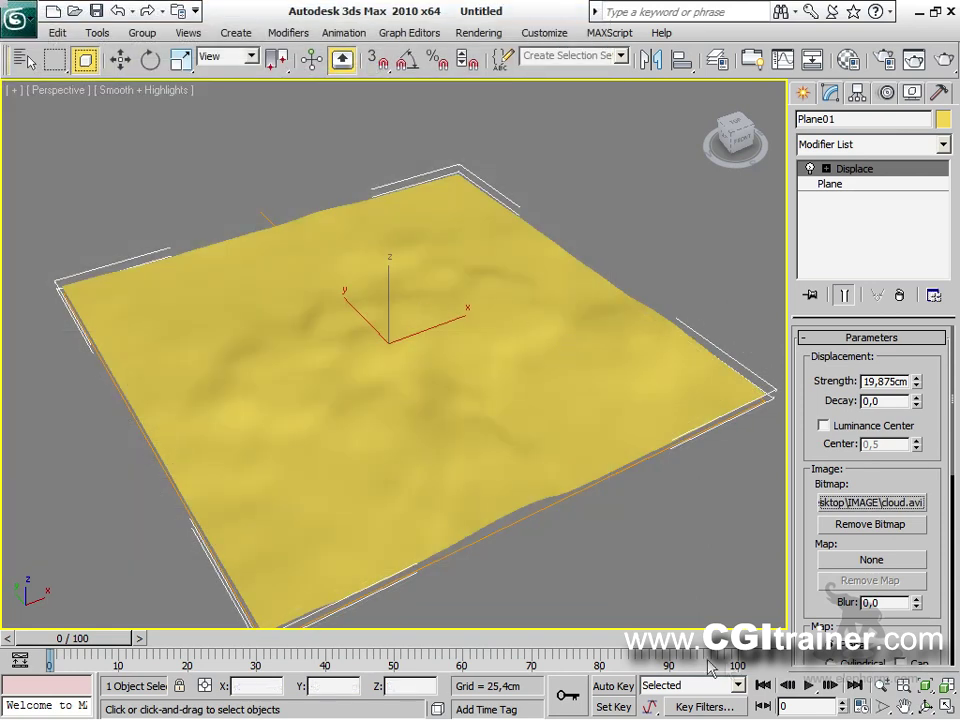
Step: Play the animated displacement while raising the Displace Strength to 120,046 cm, and stop the playback
click(828, 686)
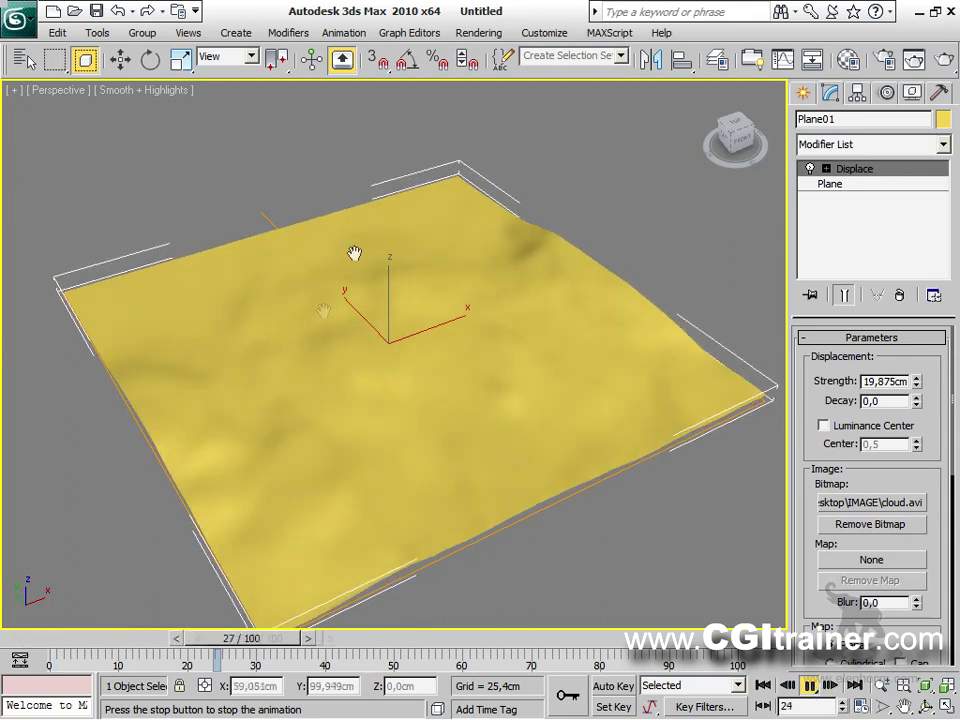
drag(916, 381, 910, 74)
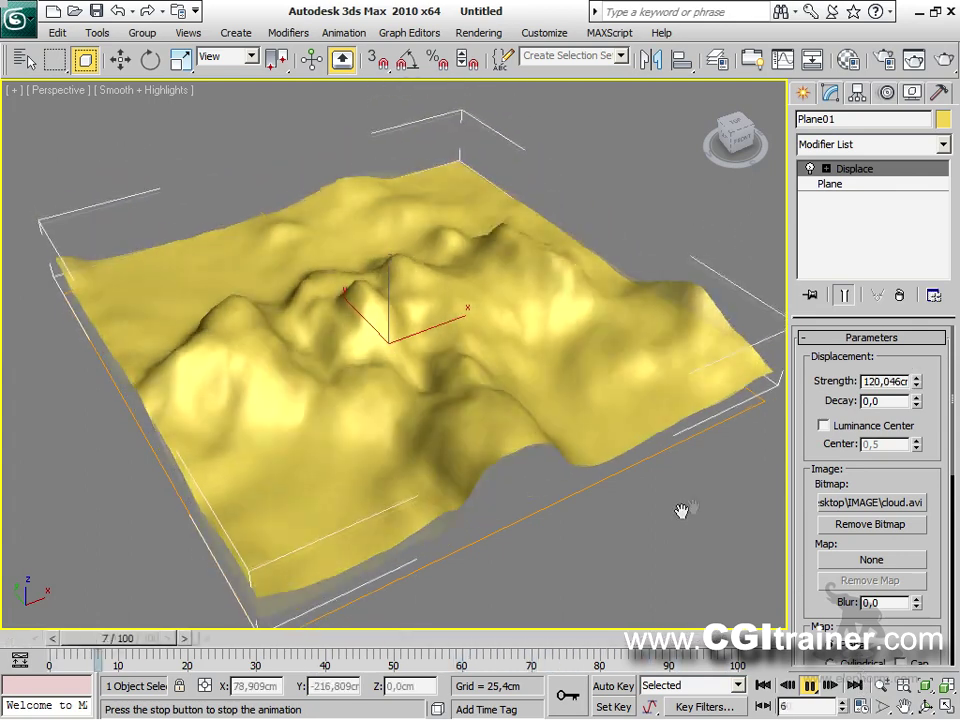
click(810, 685)
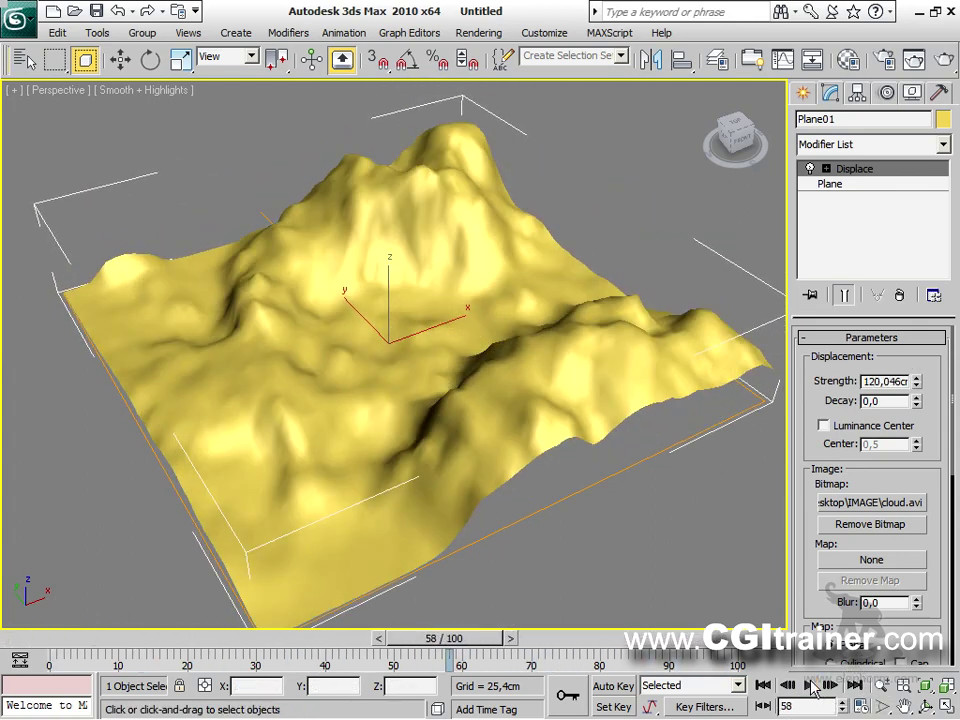
Step: Go to frame 47 and convert the displaced plane to an Editable Poly
drag(460, 640, 390, 640)
alt+middle_drag(475, 463, 546, 482)
right_click(453, 328)
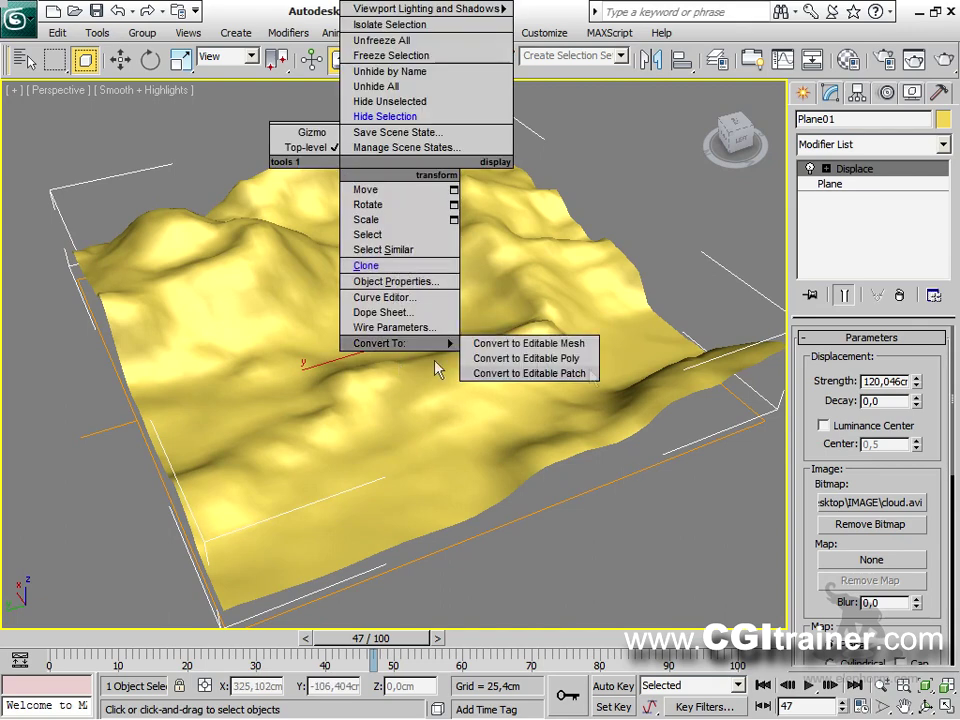
click(570, 365)
alt+middle_drag(604, 369, 409, 313)
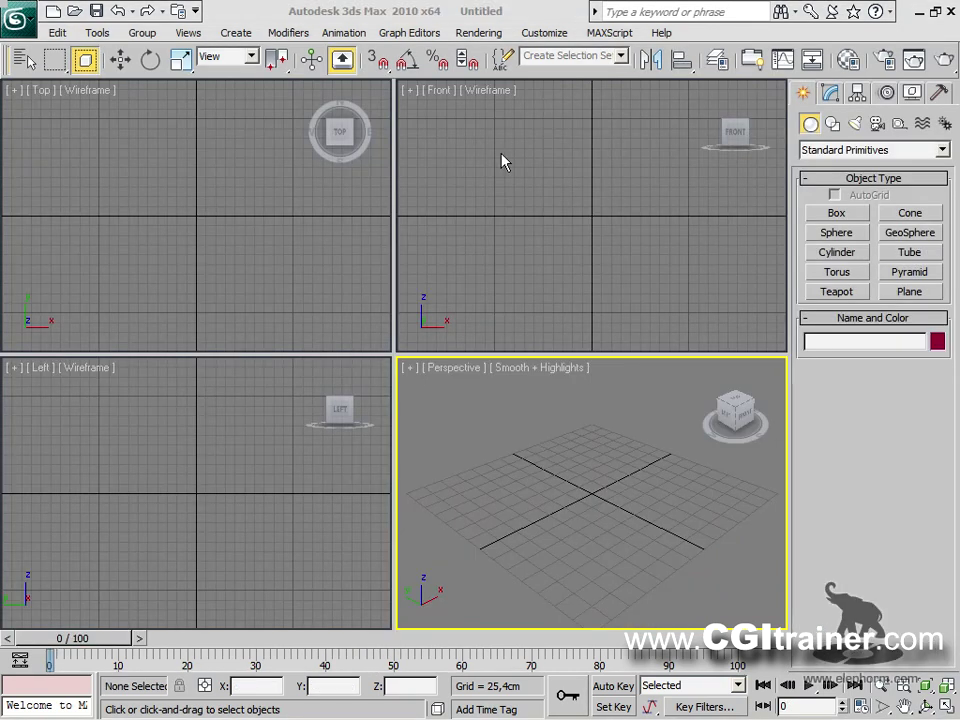
Step: Create a plane about 349 by 346 cm with 50 length and width segments, and maximize the Perspective view without its grid
click(909, 290)
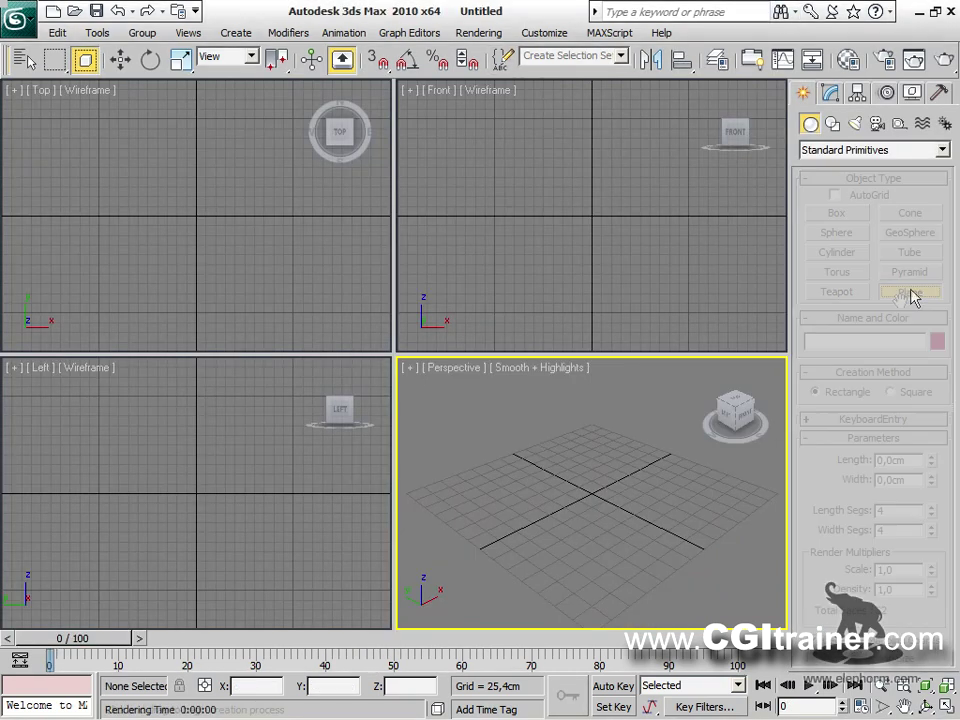
drag(417, 492, 778, 493)
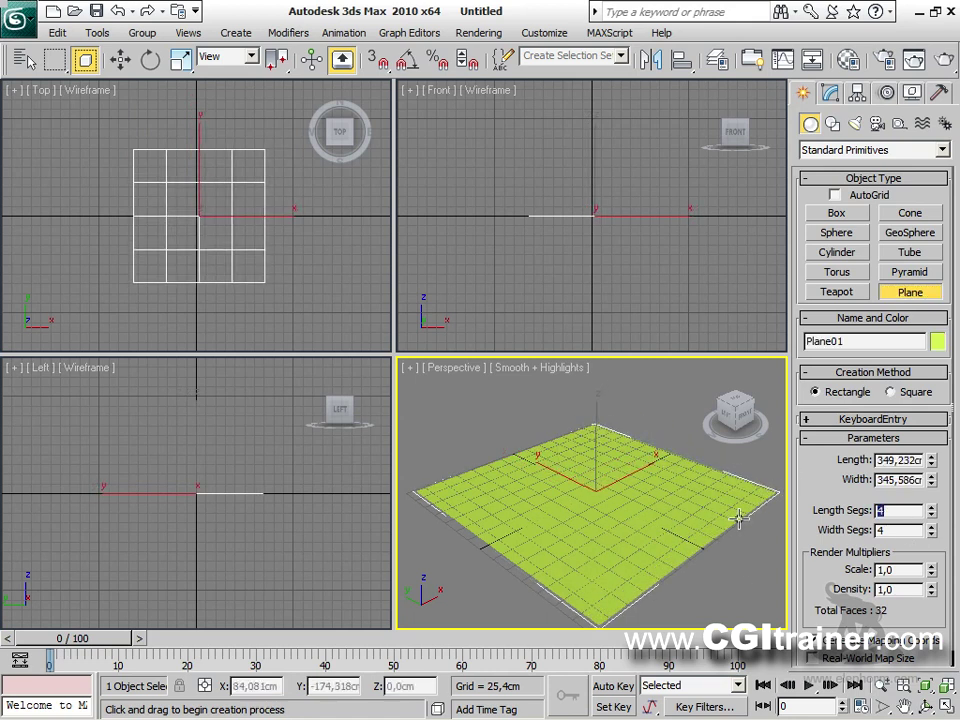
text(50)
key(Return)
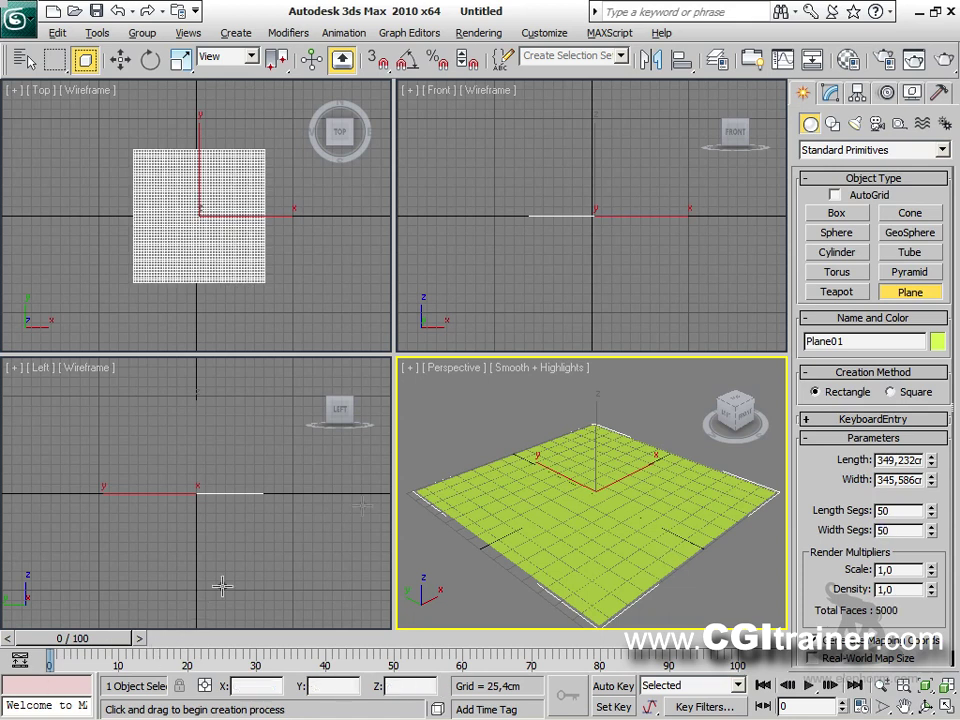
key(alt+w)
key(g)
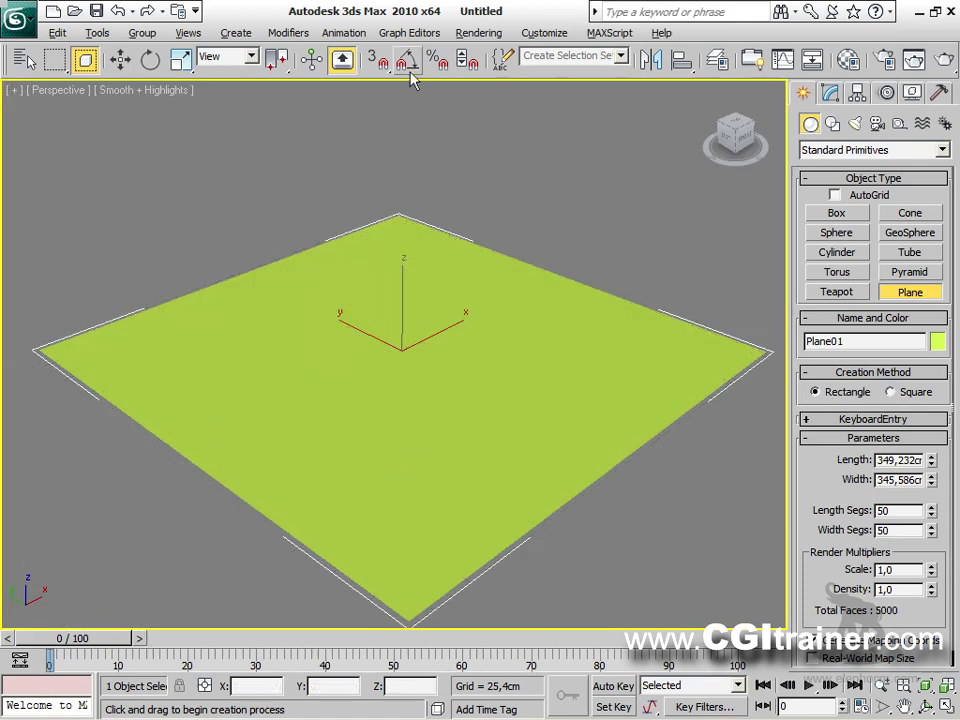
Step: Apply a Displace modifier to the plane and assign a Noise map as its Map
click(292, 32)
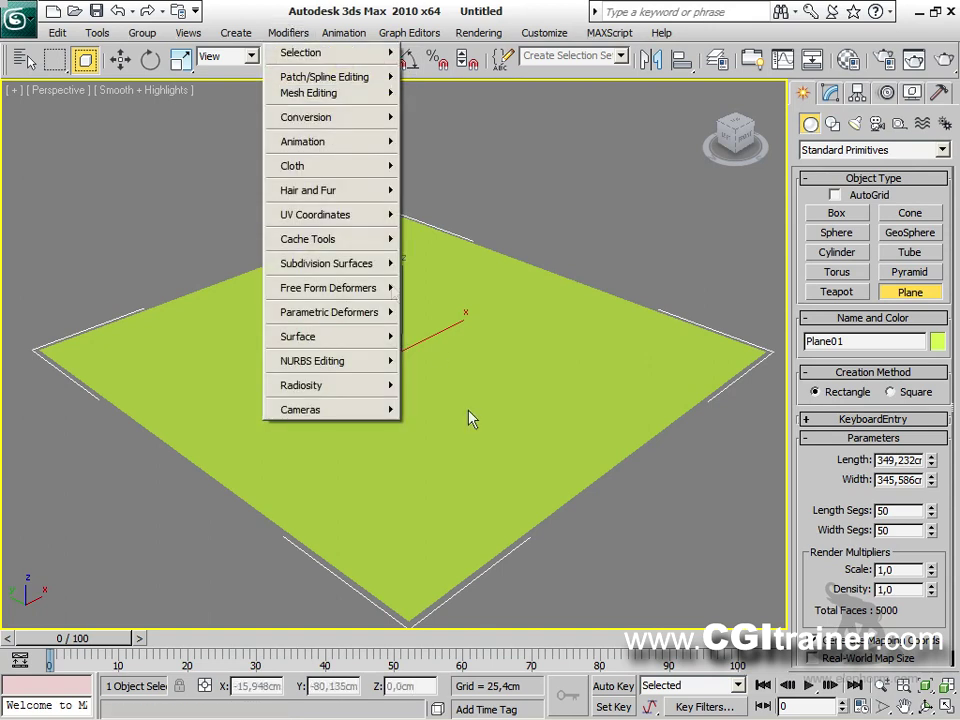
mouse_move(350, 289)
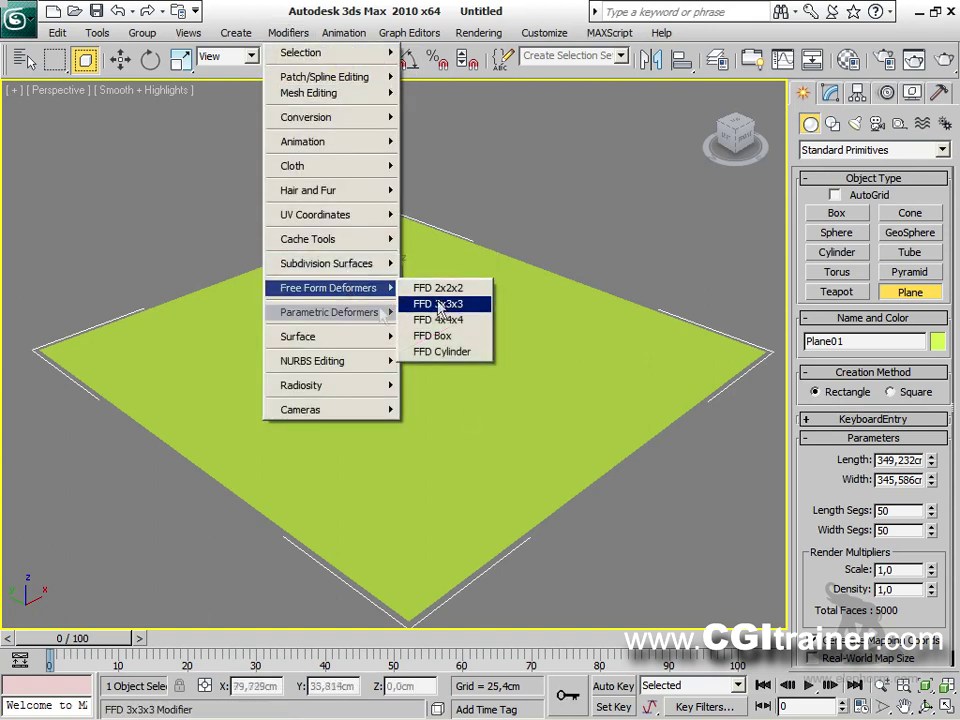
mouse_move(381, 313)
click(437, 342)
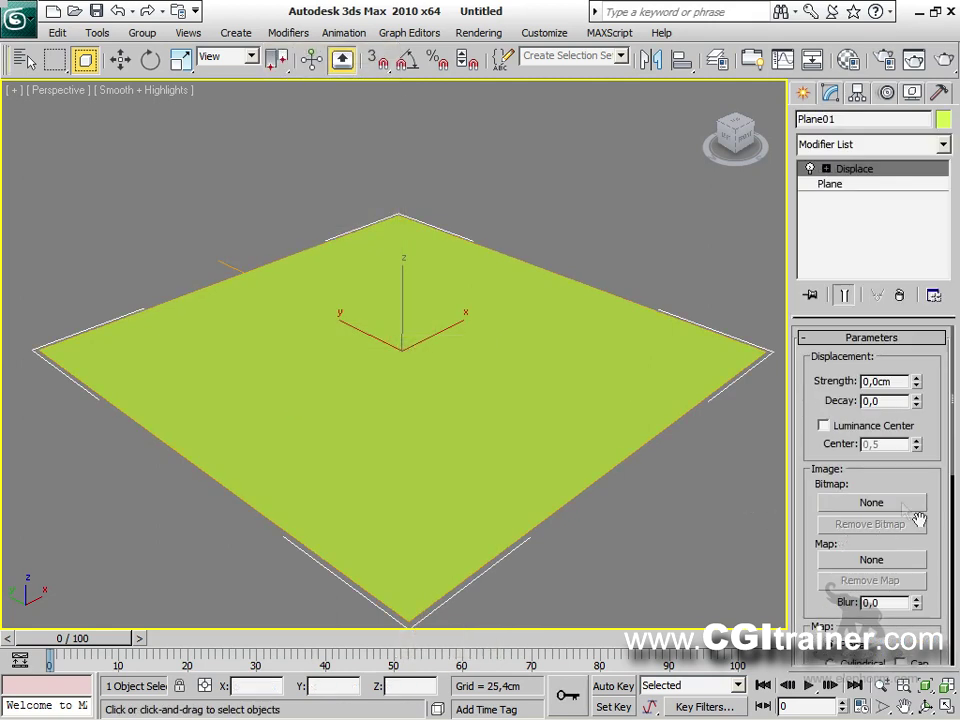
click(871, 560)
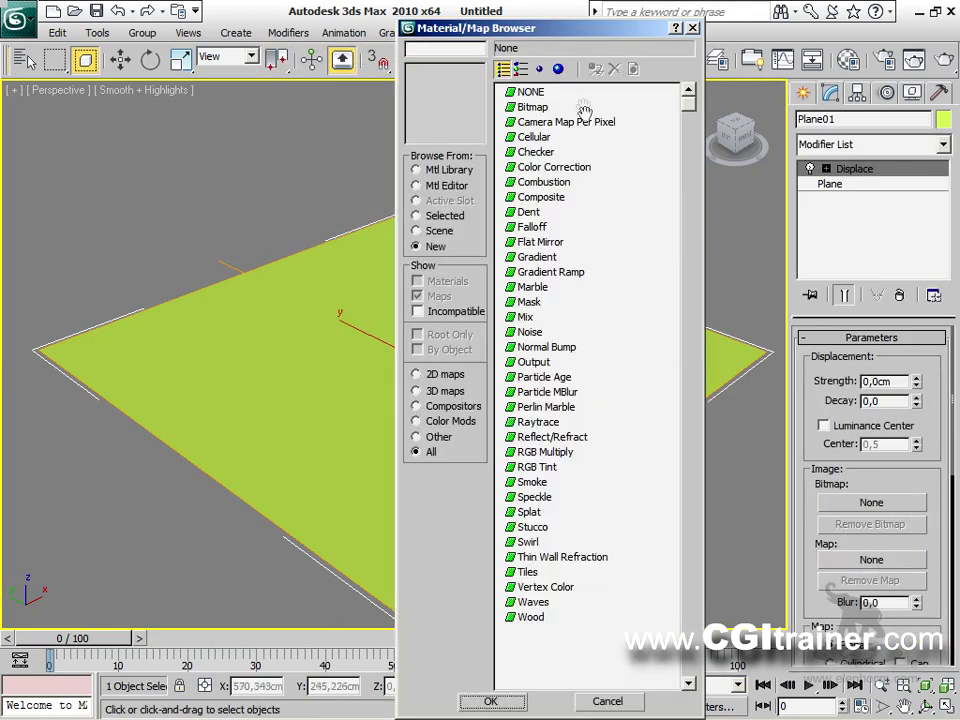
drag(596, 28, 280, 0)
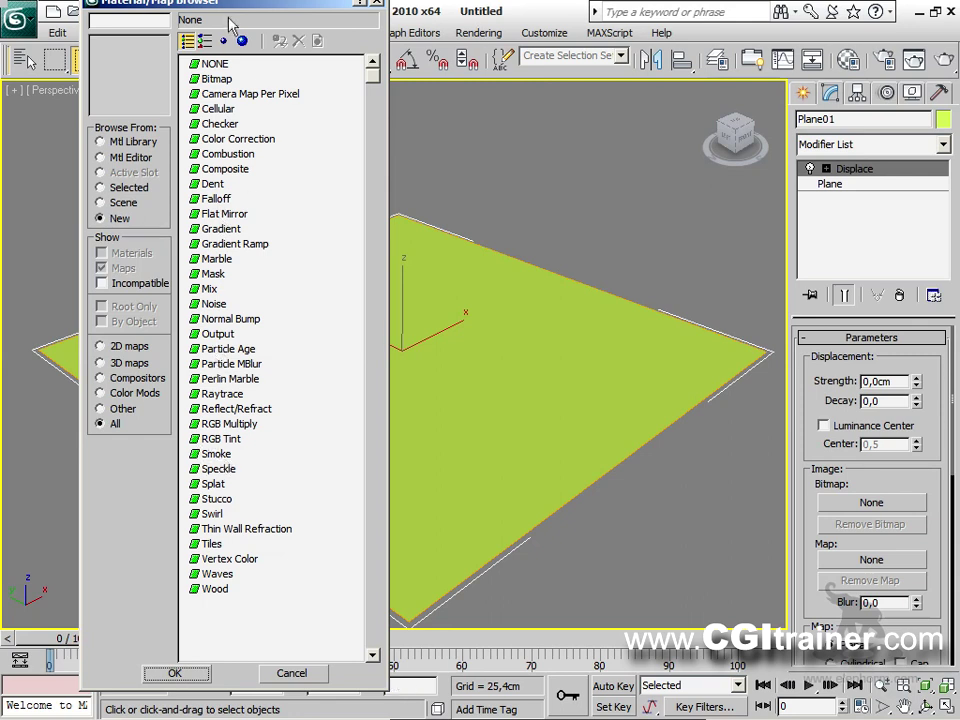
drag(235, 15, 390, 18)
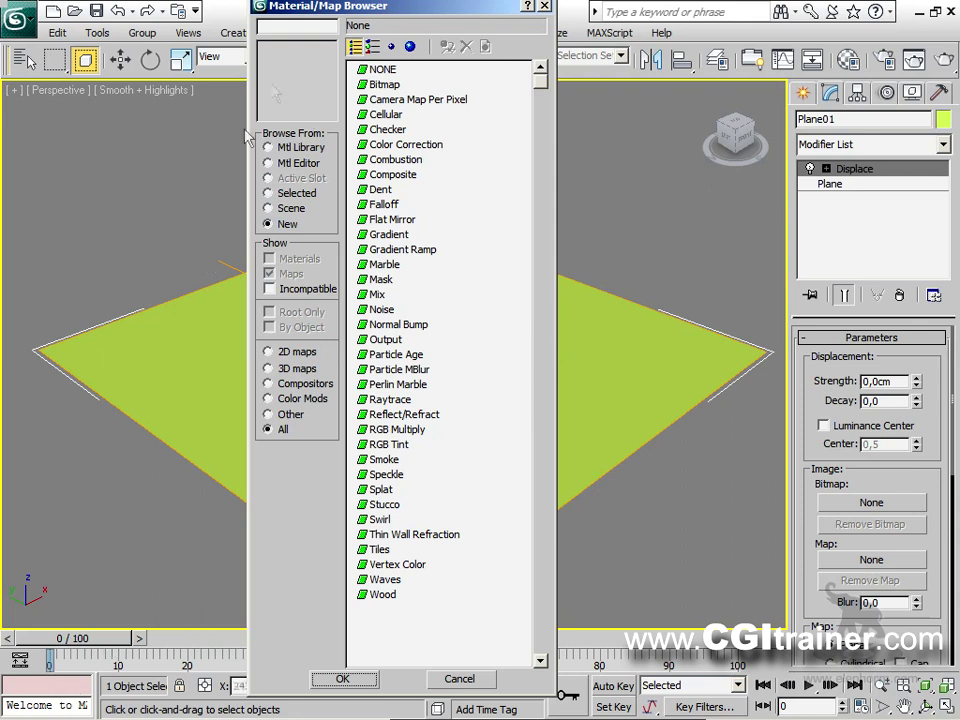
double_click(380, 312)
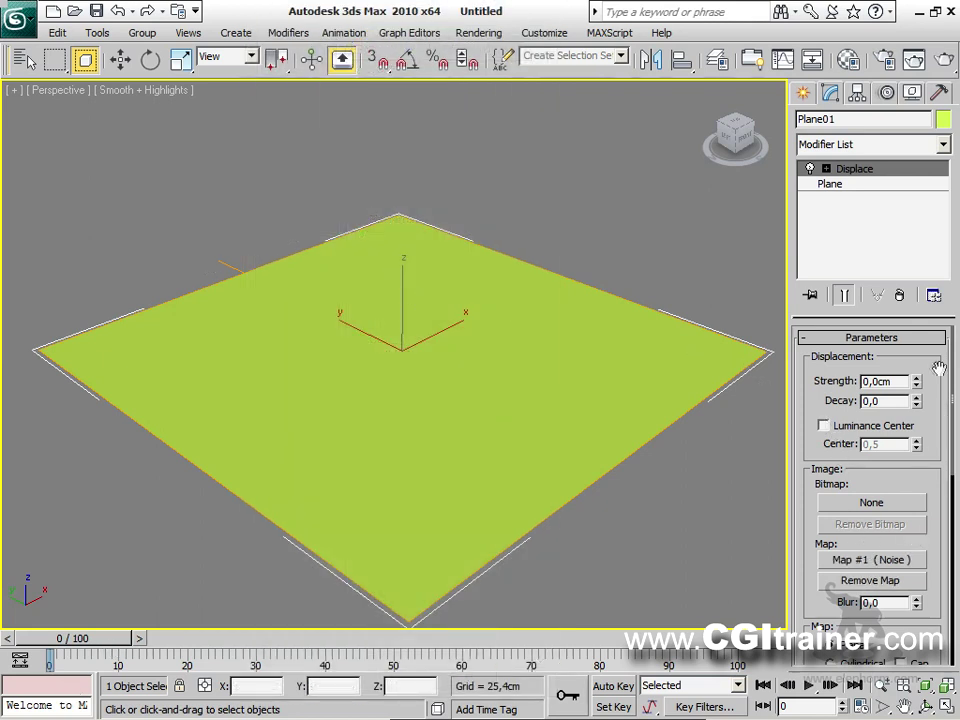
Step: Raise the Displace Strength to 51,003 cm and place an instance of its Noise map in the first Material Editor slot
drag(916, 386, 916, 270)
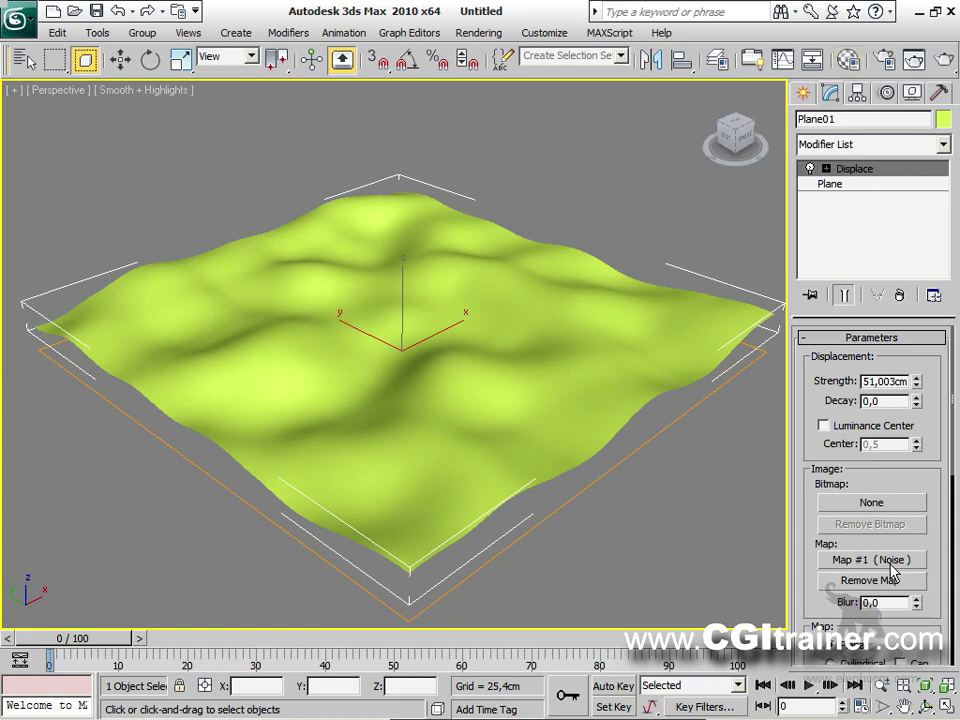
key(m)
drag(210, 237, 163, 14)
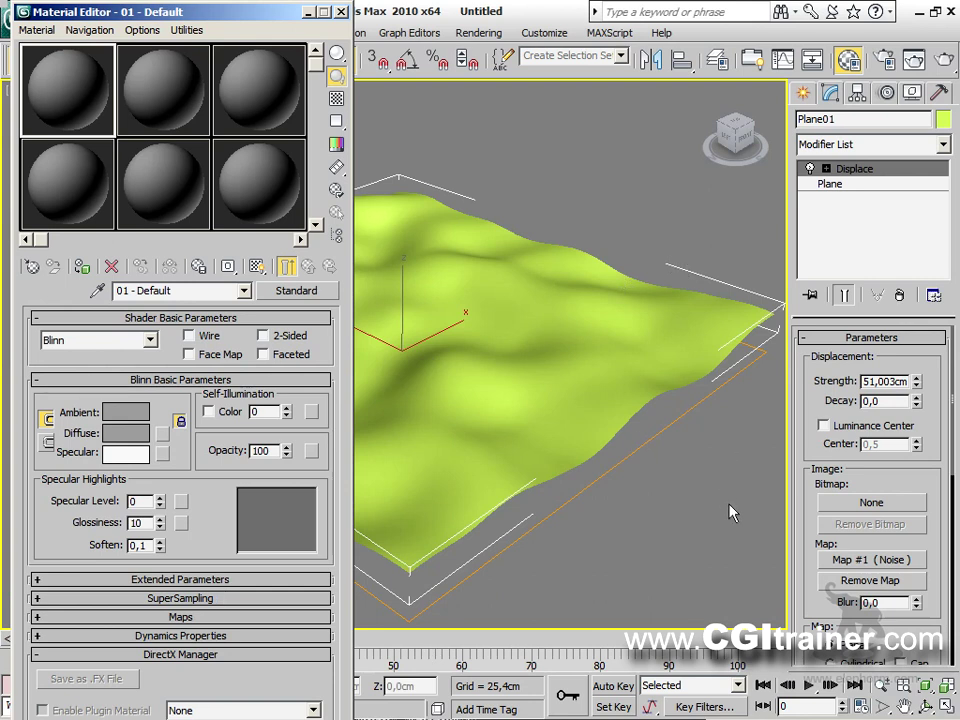
drag(855, 559, 74, 96)
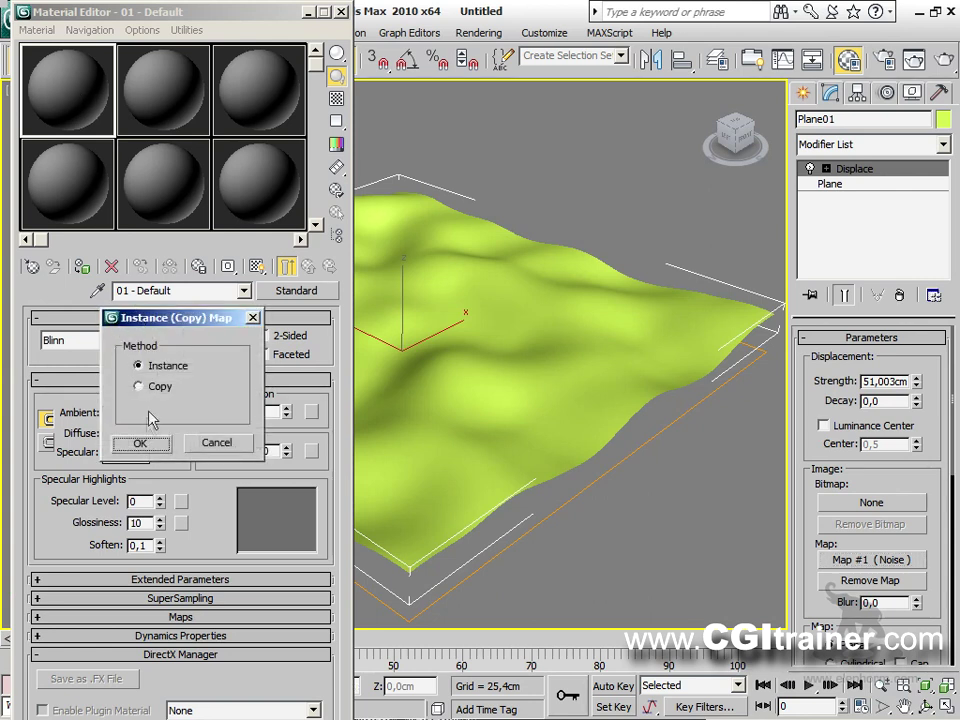
click(145, 443)
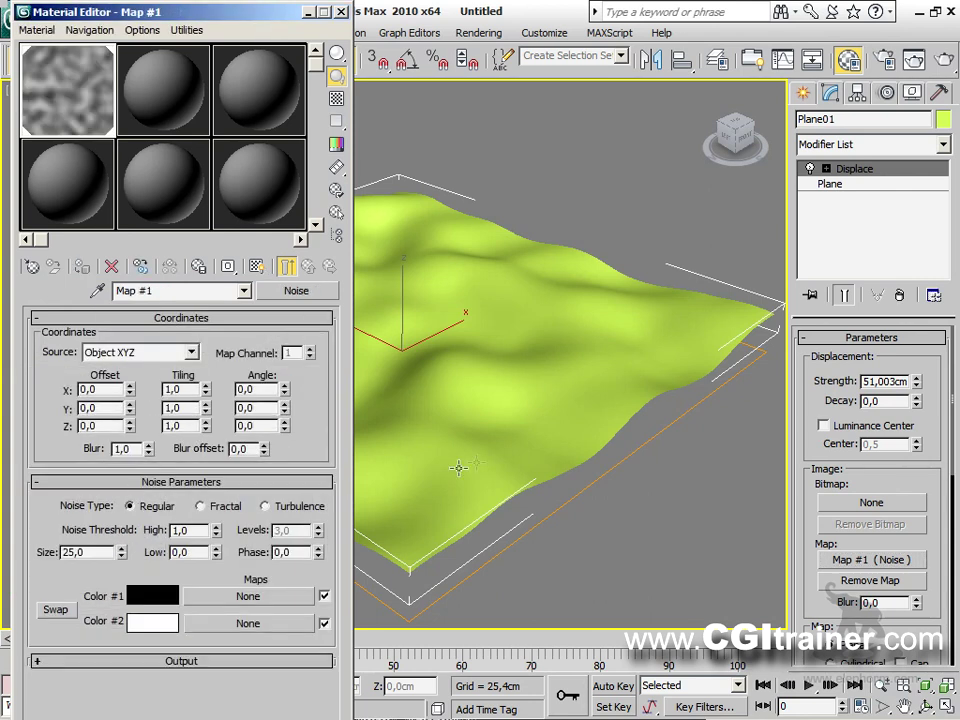
Step: Set the Noise map's Size to 16,0 and its Low noise threshold to 0,58
drag(121, 553, 133, 636)
drag(214, 549, 201, 451)
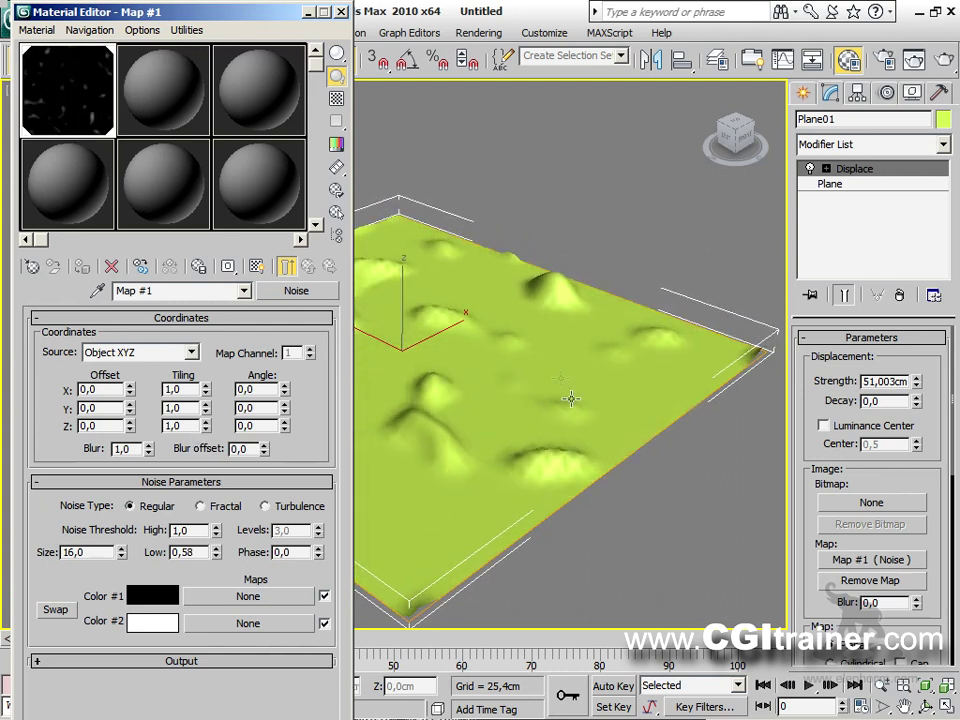
middle_drag(558, 403, 605, 434)
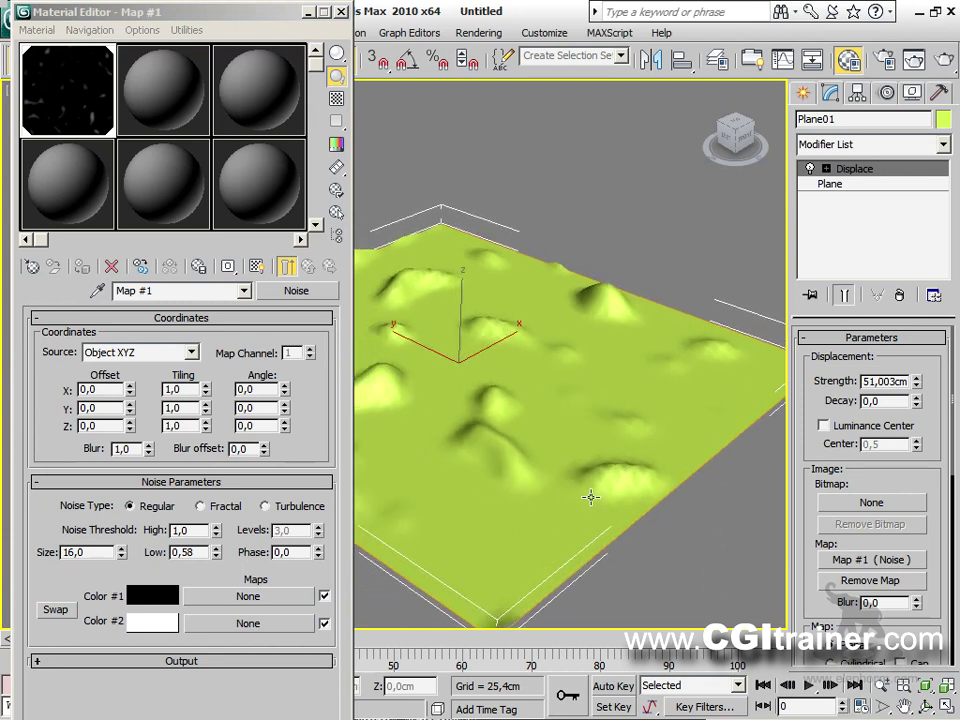
mouse_move(80, 108)
mouse_down()
mouse_move(75, 96)
mouse_move(525, 349)
mouse_move(508, 294)
mouse_move(548, 325)
mouse_move(797, 391)
mouse_move(759, 381)
mouse_move(806, 383)
mouse_move(797, 381)
mouse_up()
mouse_move(538, 204)
mouse_down()
mouse_move(547, 225)
mouse_move(545, 205)
mouse_up()
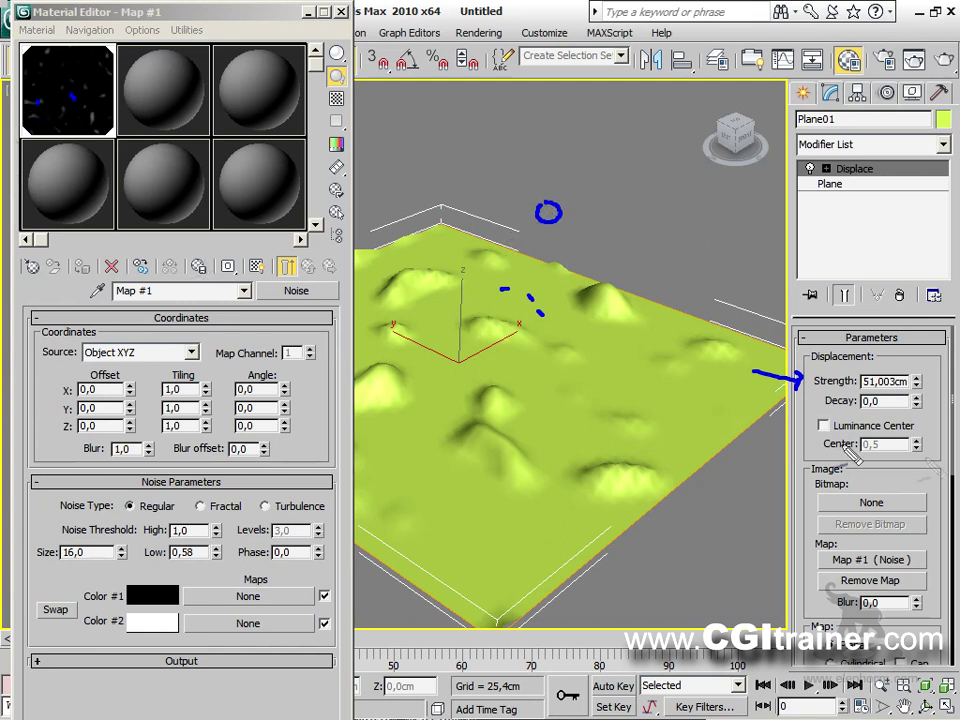
mouse_move(602, 287)
mouse_down()
mouse_move(680, 265)
mouse_move(740, 330)
mouse_move(862, 343)
mouse_move(928, 381)
mouse_move(923, 390)
mouse_move(852, 389)
mouse_move(913, 398)
mouse_move(913, 377)
mouse_move(856, 361)
mouse_up()
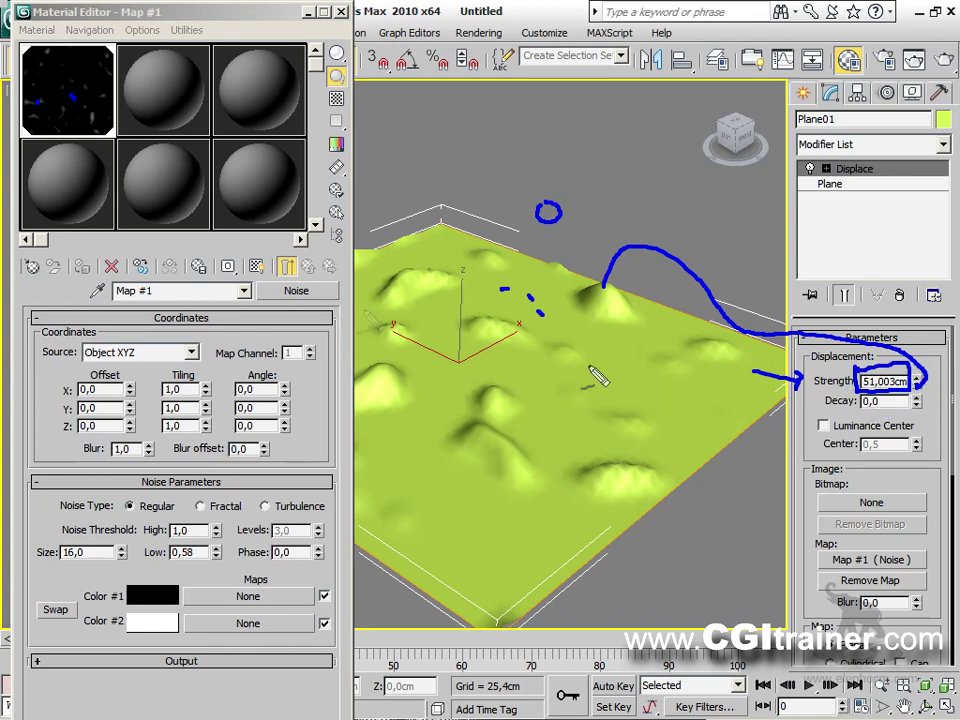
mouse_move(623, 291)
mouse_down()
mouse_move(674, 334)
mouse_move(664, 332)
mouse_up()
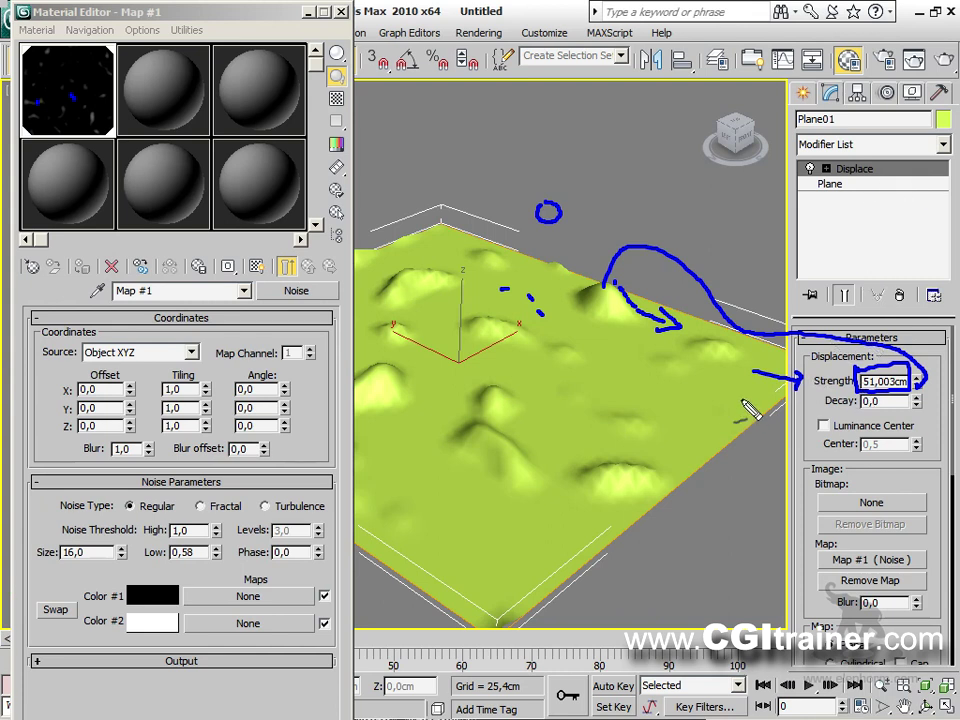
key(Escape)
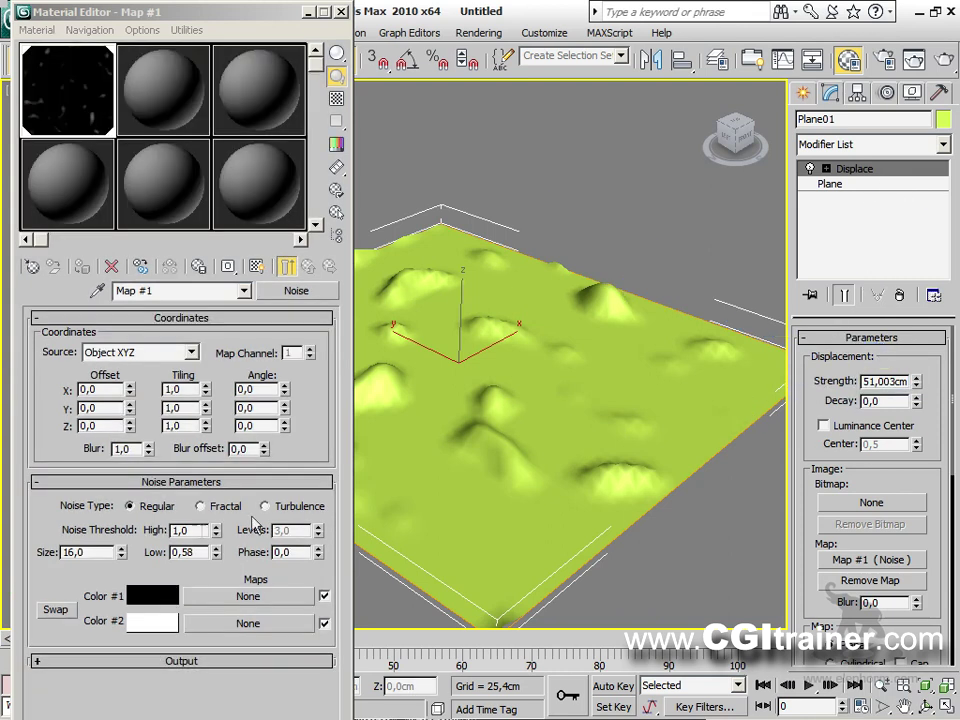
Step: Change the noise type to Fractal with a Low threshold of 0,605, and close the Material Editor
click(201, 506)
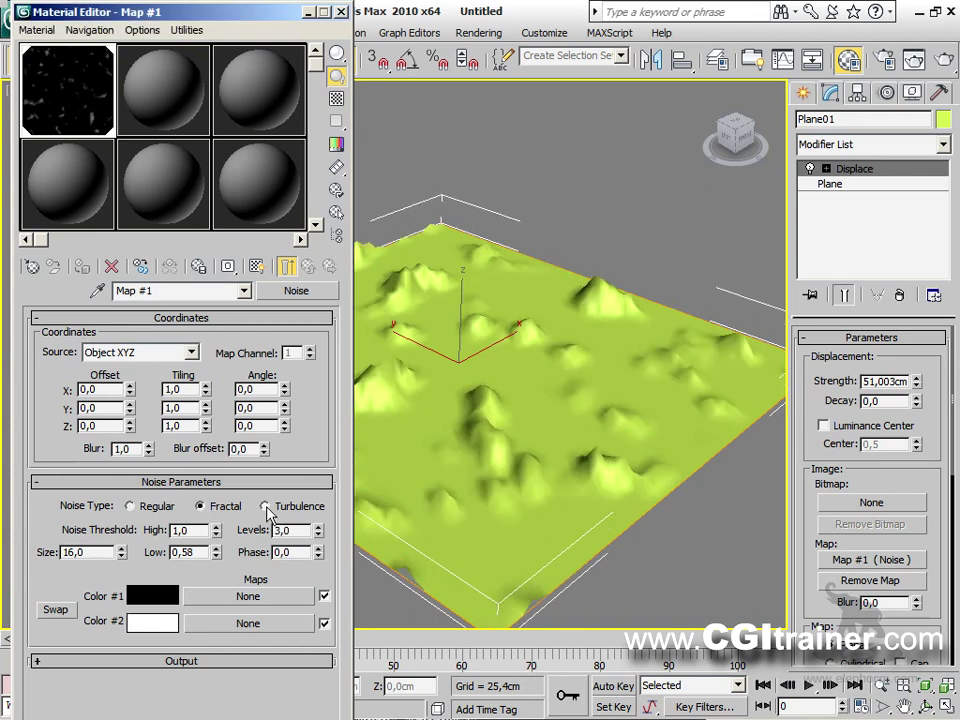
drag(210, 558, 230, 547)
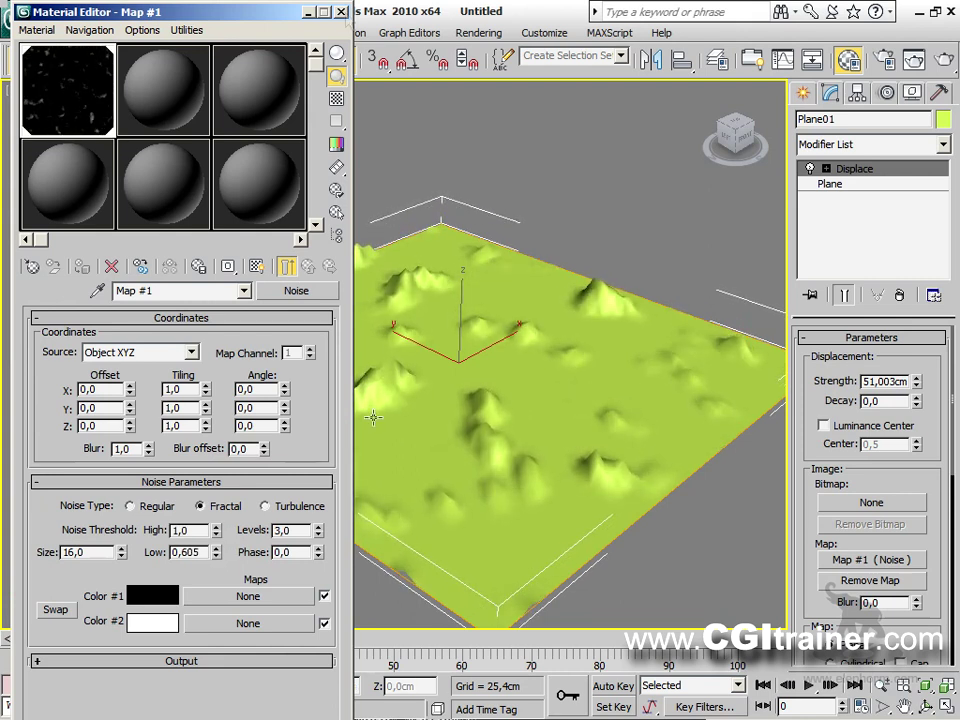
click(341, 12)
alt+middle_drag(553, 467, 462, 450)
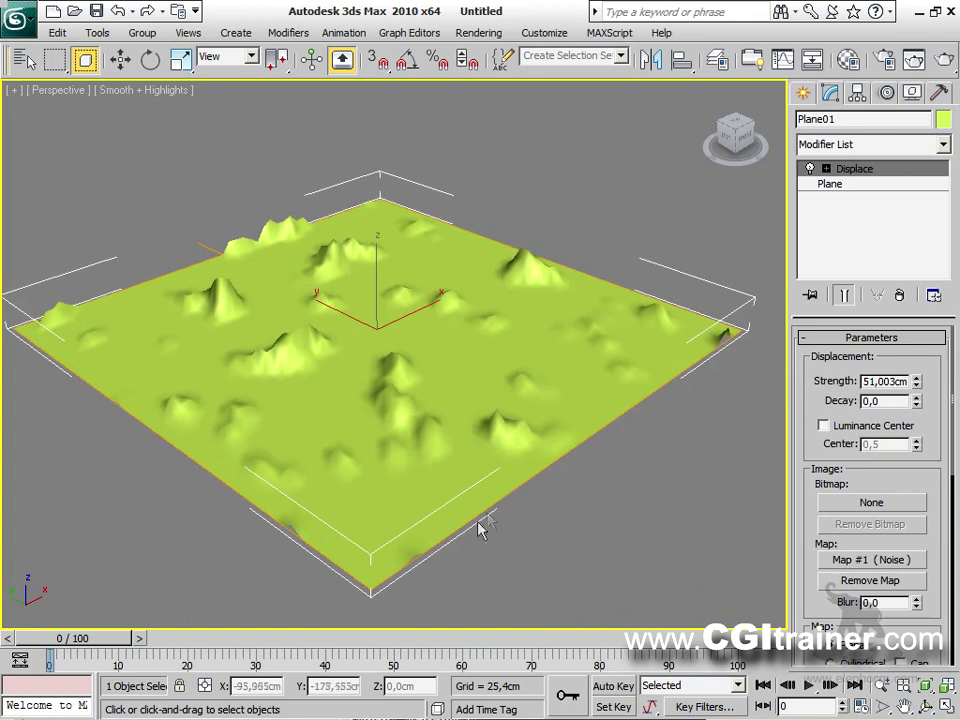
Step: Remove the Noise map from the Displace modifier and set its Strength to 59,674 cm
click(871, 561)
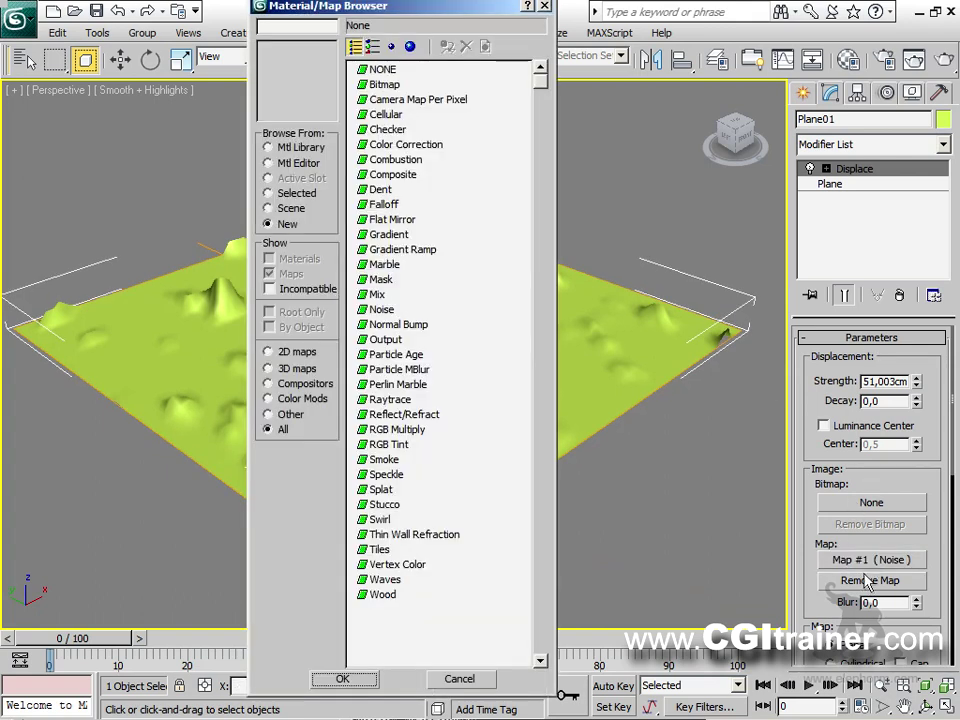
click(541, 8)
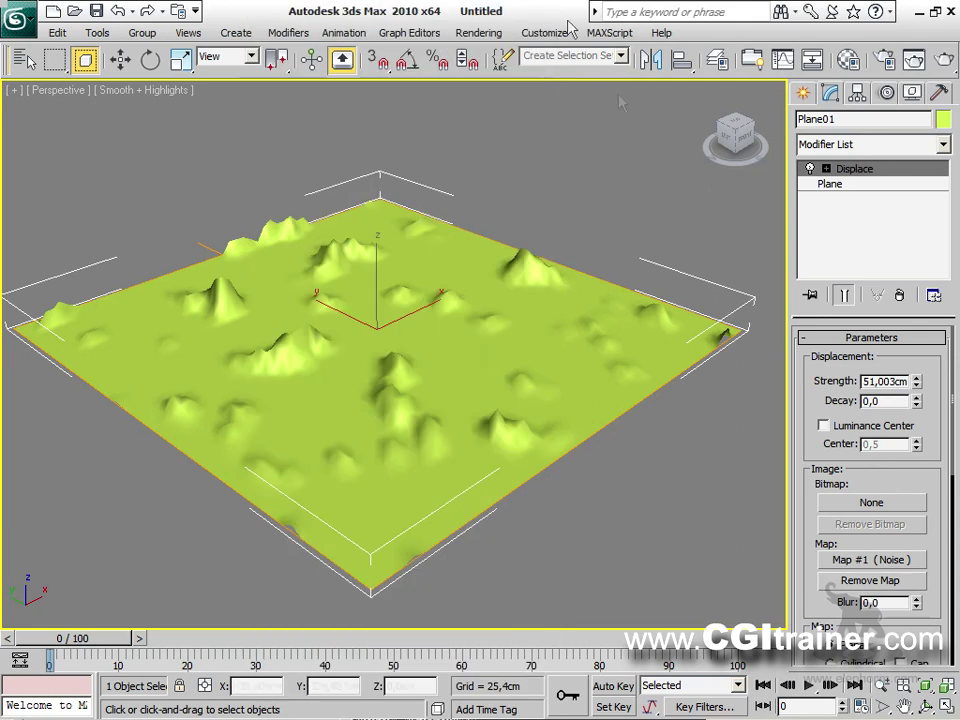
click(869, 580)
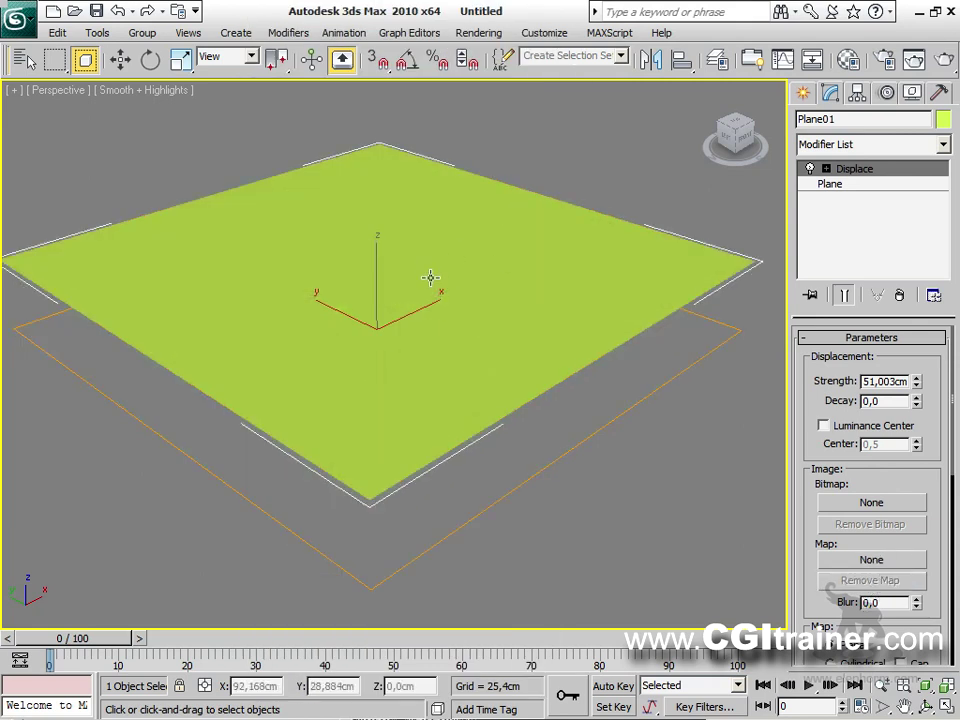
drag(918, 388, 864, 381)
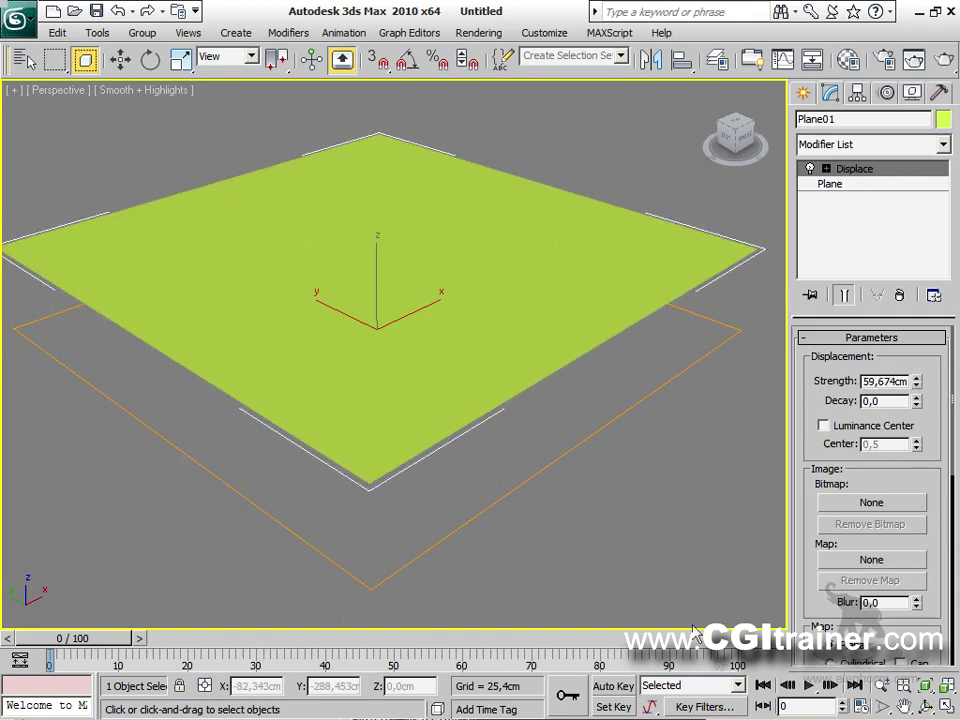
Step: Assign a Gradient map as the Displace modifier's Map and view the tilted plane from its side
click(848, 562)
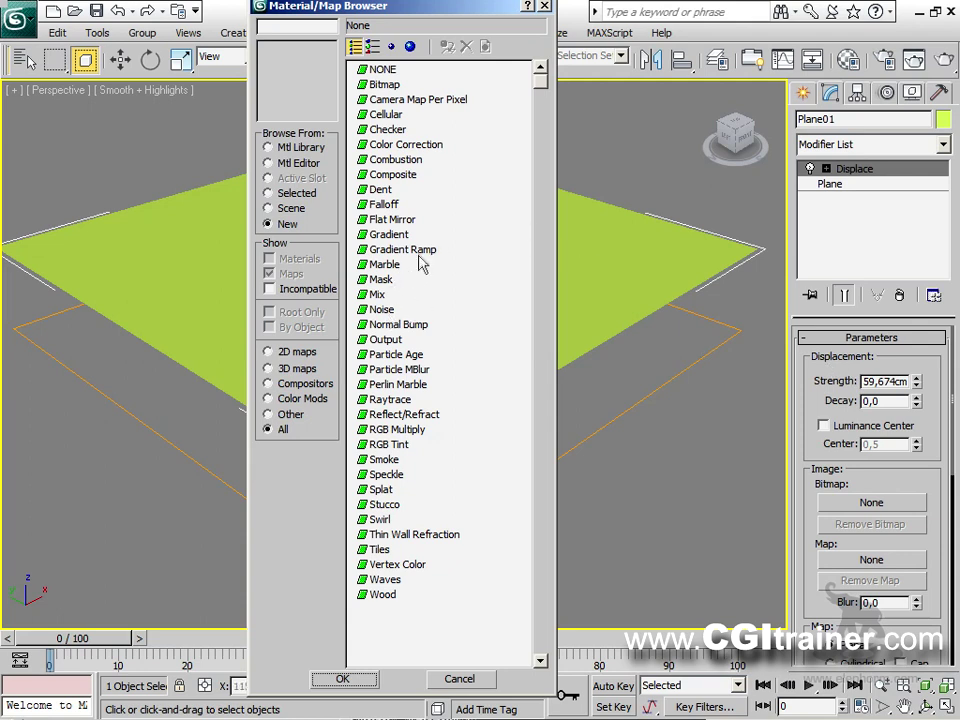
double_click(390, 234)
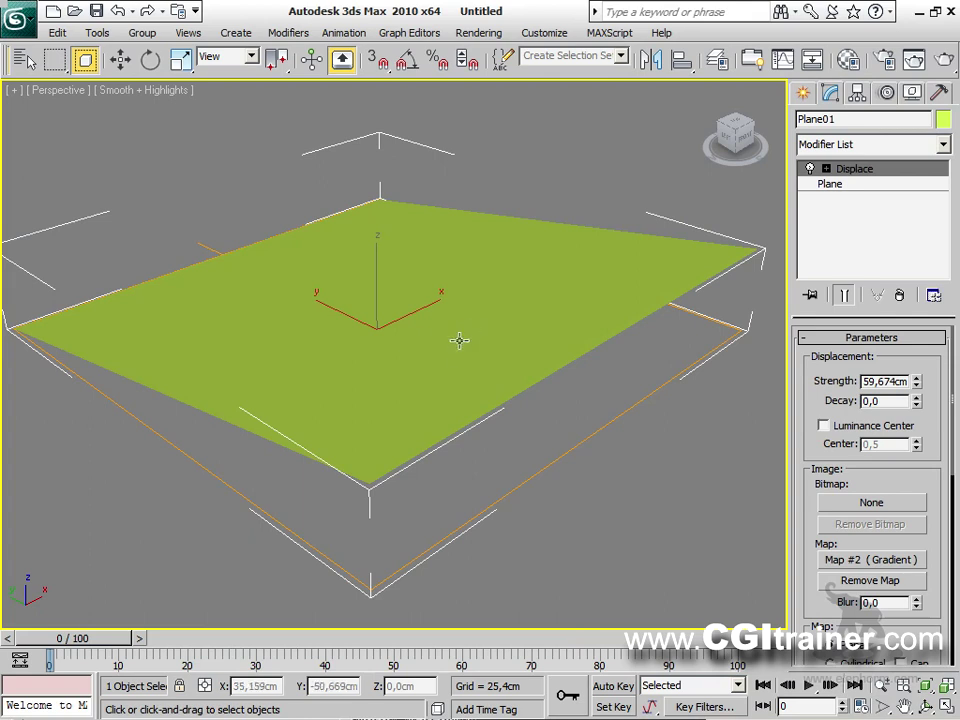
alt+middle_drag(431, 362, 84, 459)
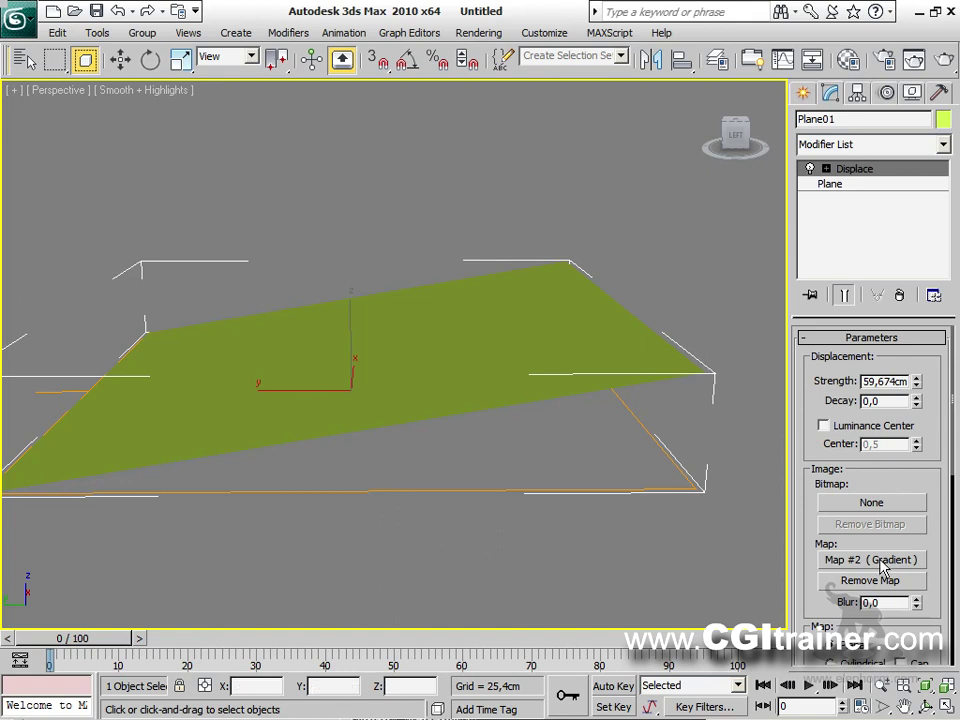
Step: Place an instance of the Displace modifier's Gradient map in the second Material Editor slot
key(m)
drag(882, 567, 163, 93)
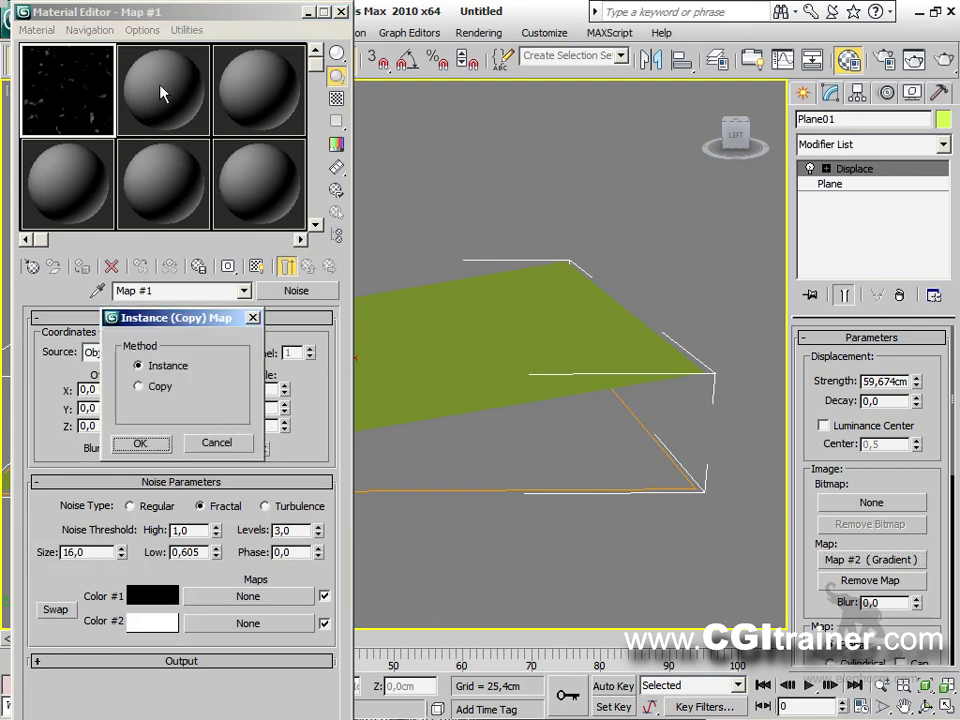
click(143, 442)
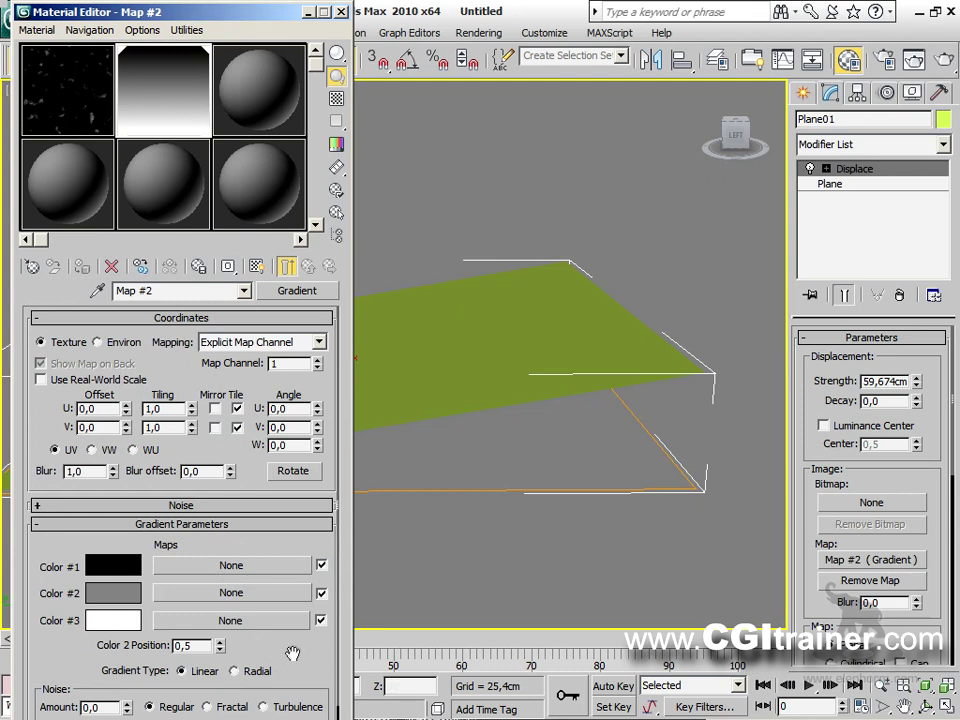
Step: Set the gradient type to Radial and copy the black Color #1 onto Color #2
scroll(295, 577, down, 2)
scroll(531, 392, up, 2)
scroll(544, 390, down, 4)
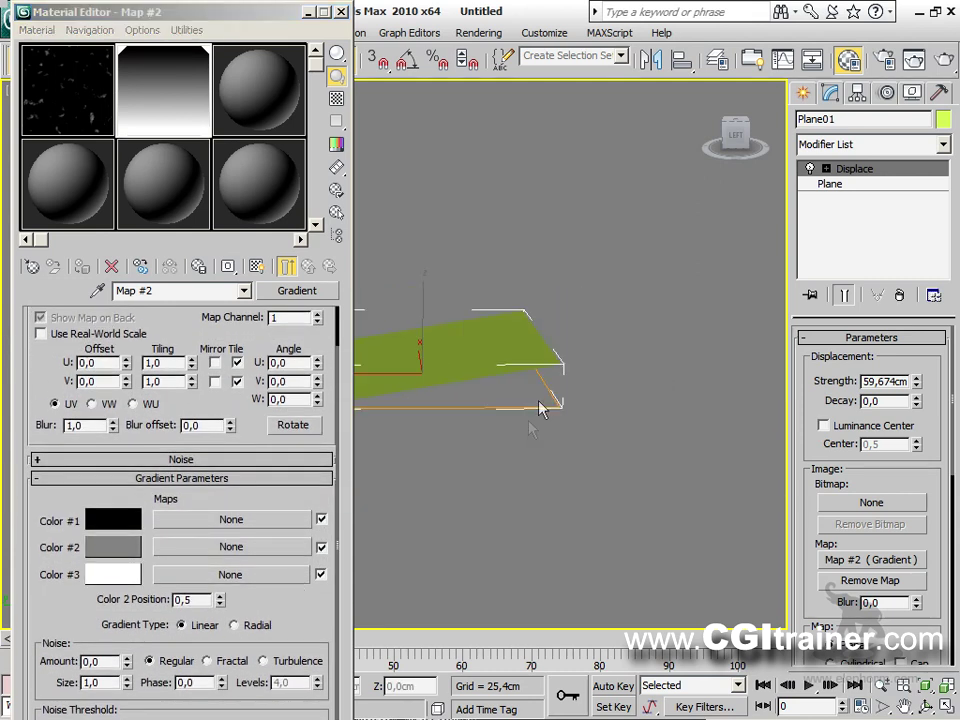
click(235, 625)
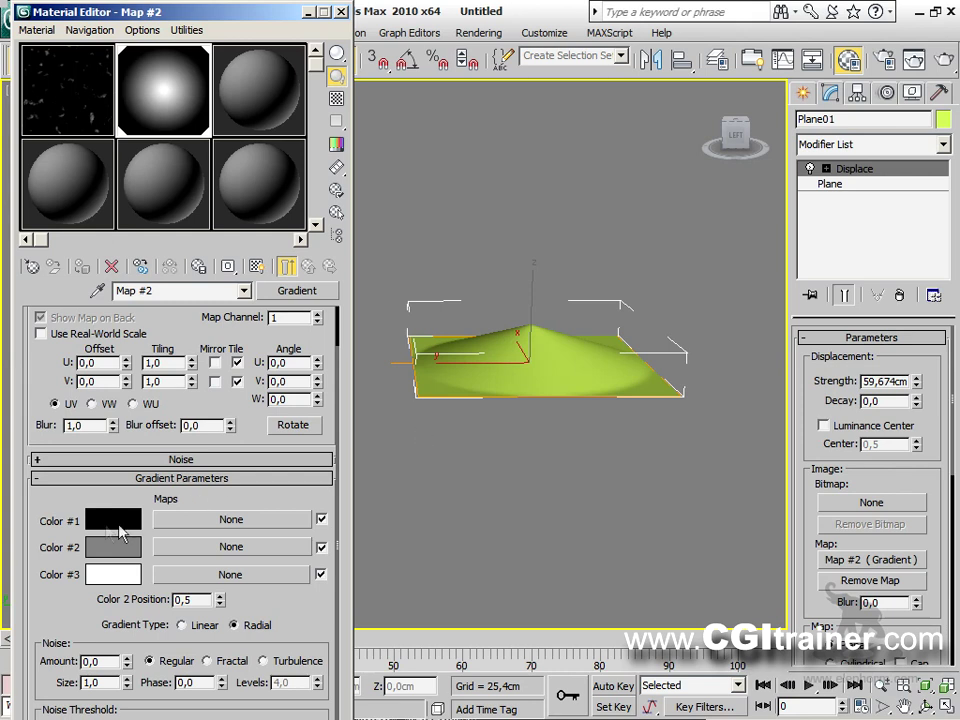
drag(107, 530, 111, 553)
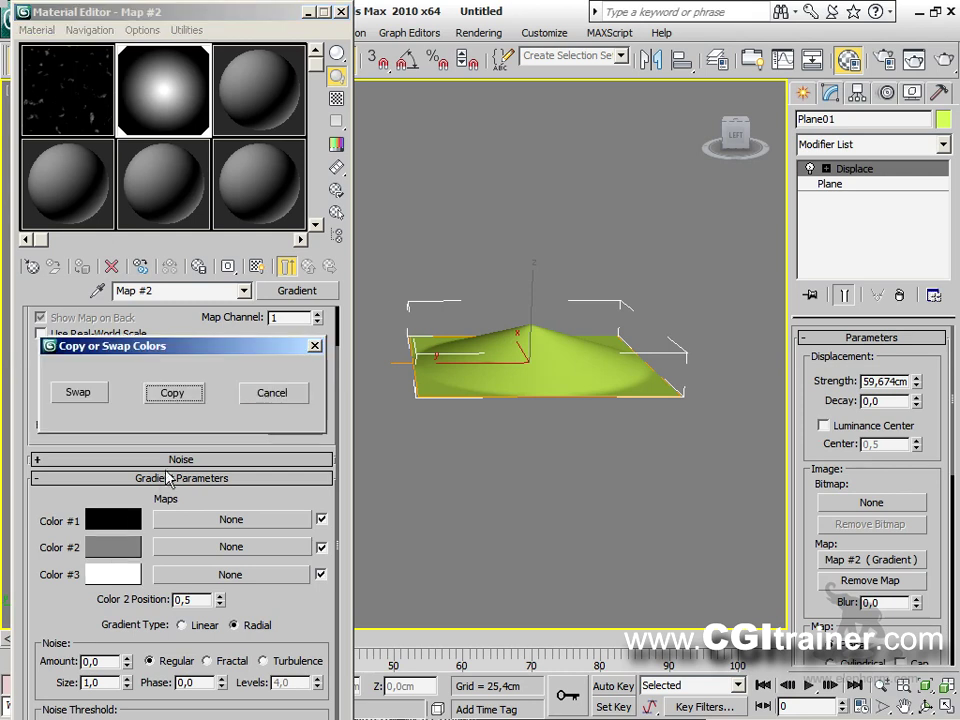
click(193, 396)
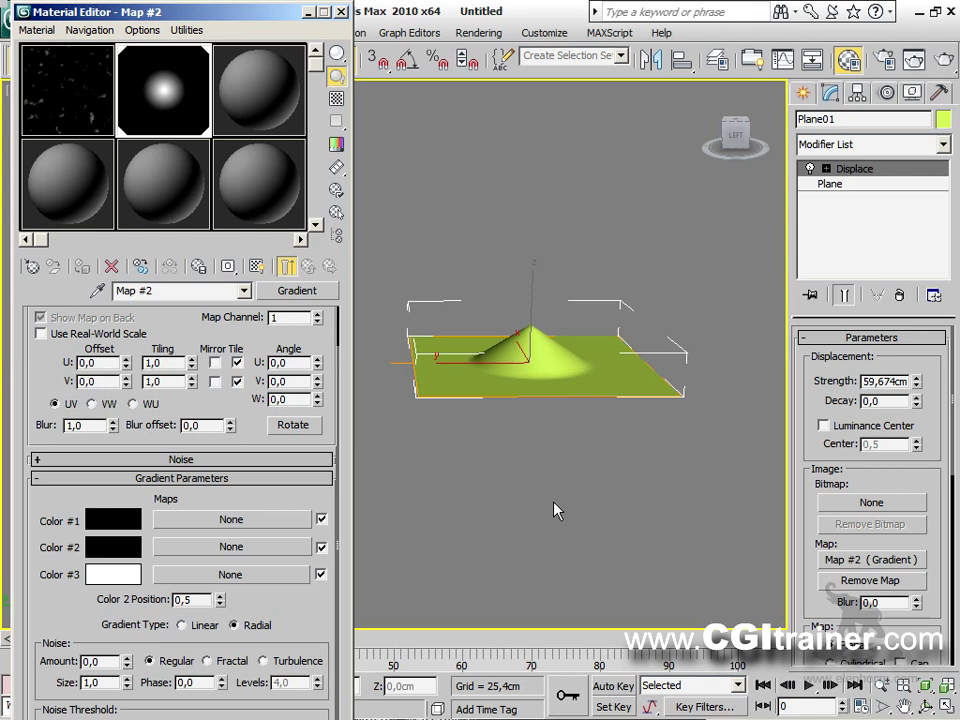
scroll(553, 505, up, 3)
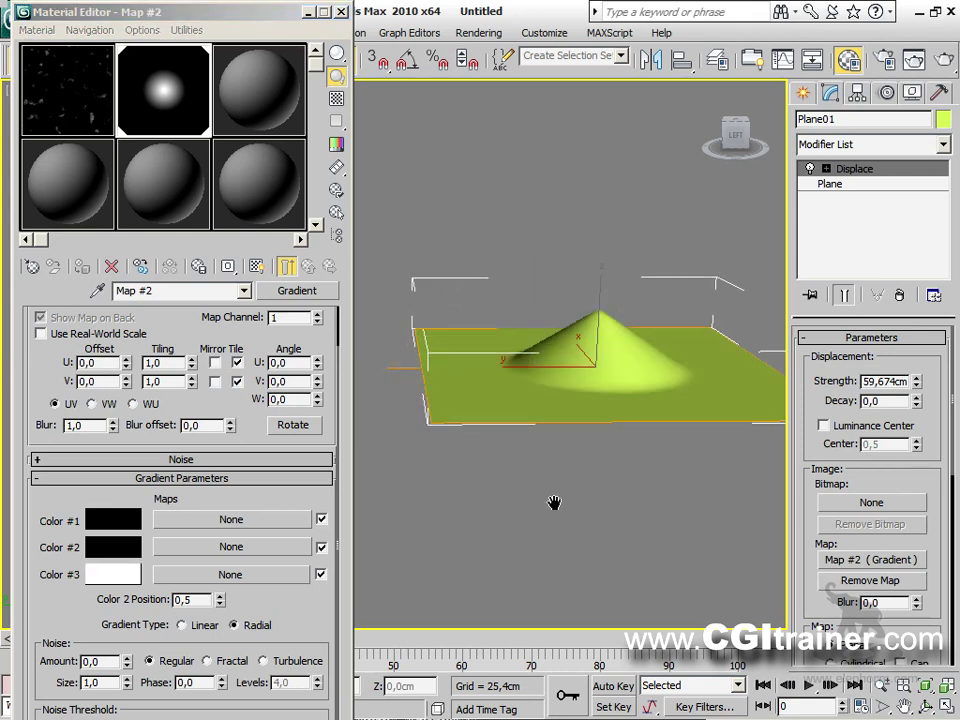
middle_drag(548, 510, 530, 501)
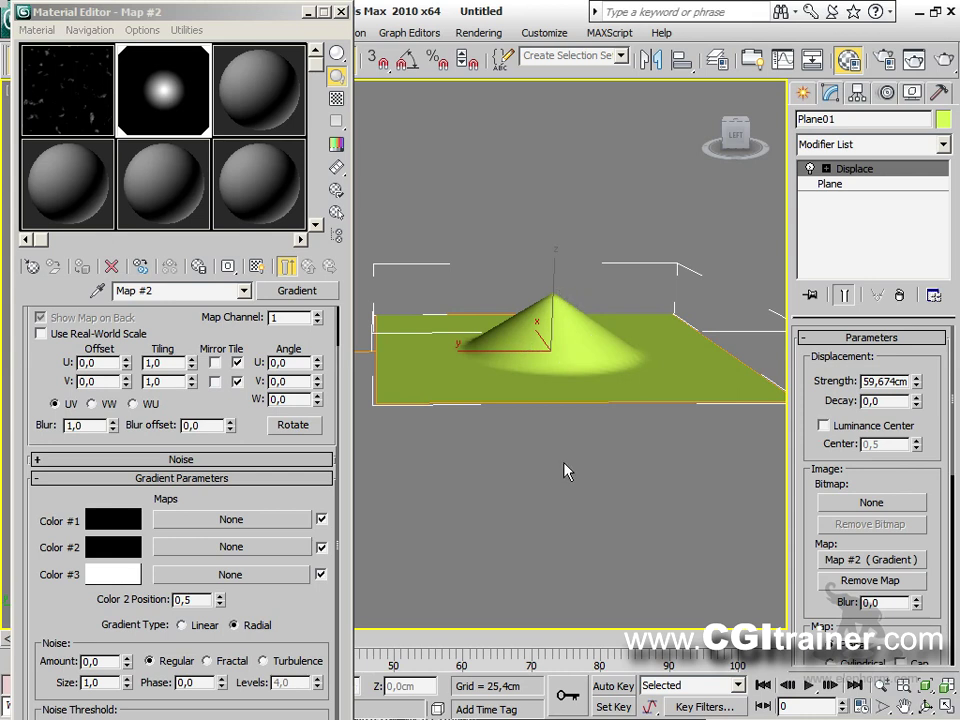
Step: Assign a Noise map to the gradient's Color #3, with Fractal type, Size 10,2 and Low threshold 0,275
click(265, 584)
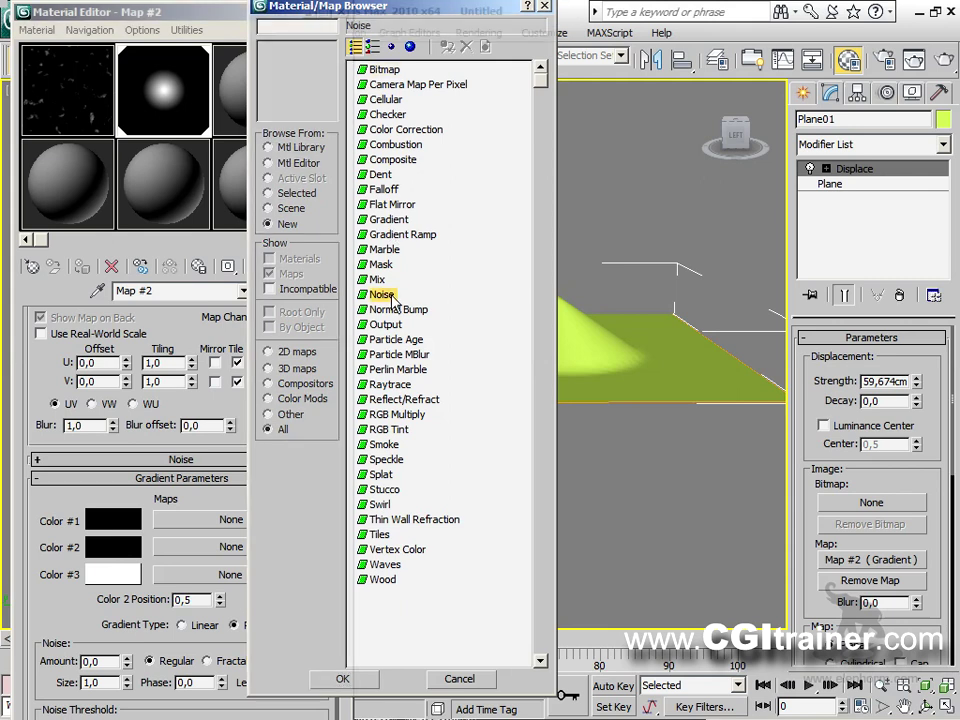
double_click(382, 295)
drag(123, 552, 123, 583)
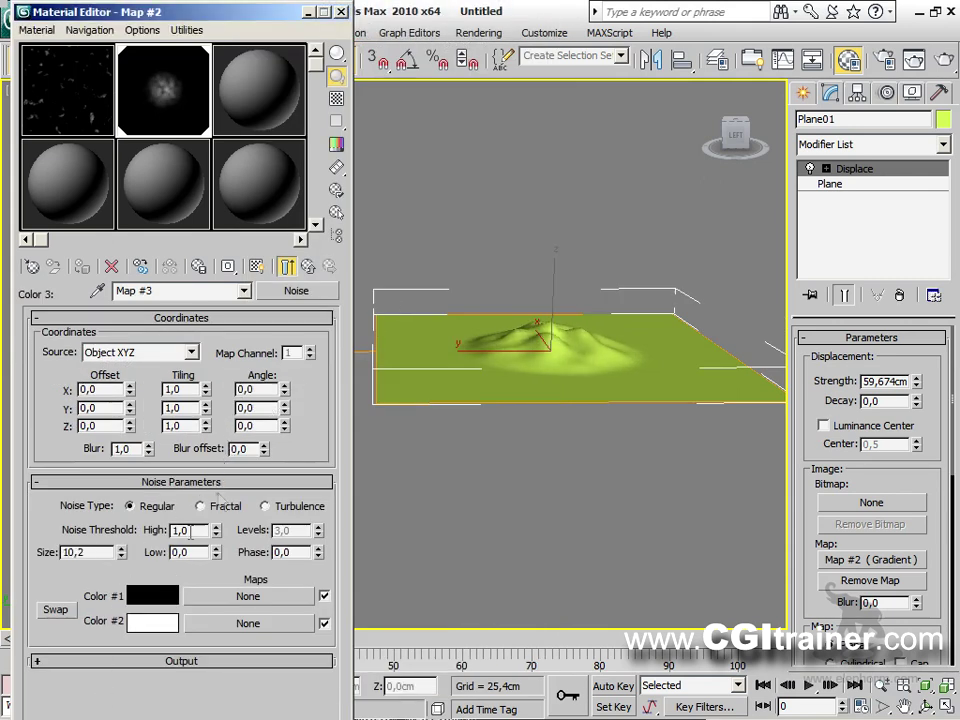
click(201, 506)
drag(216, 552, 214, 508)
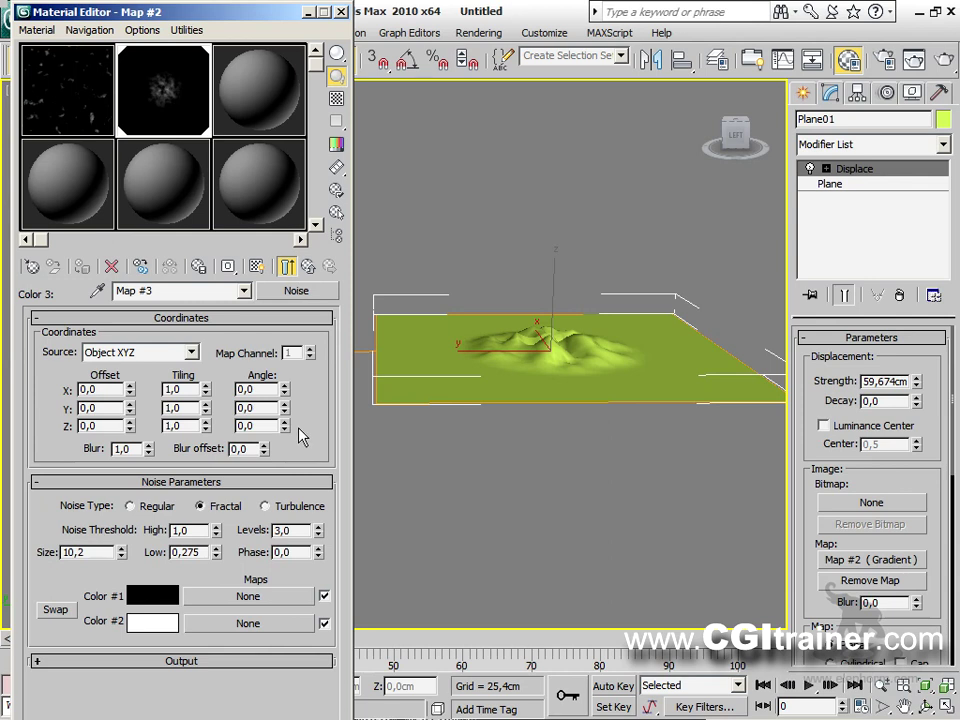
Step: Copy the Noise map from the gradient's Color #3 onto its Color #2 map slot as an independent copy
click(245, 290)
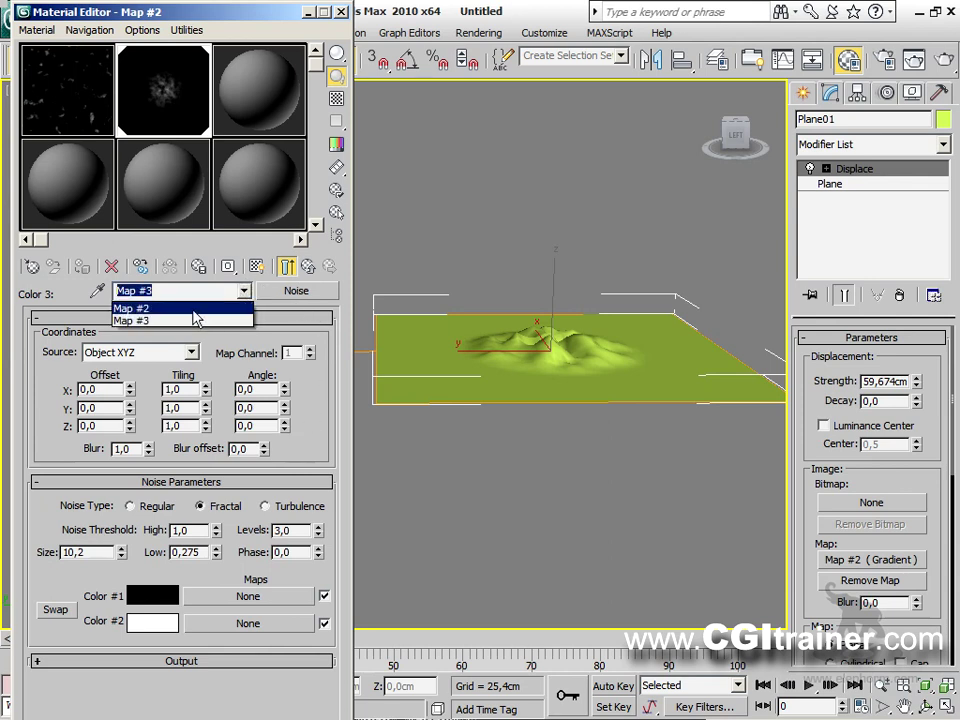
click(236, 277)
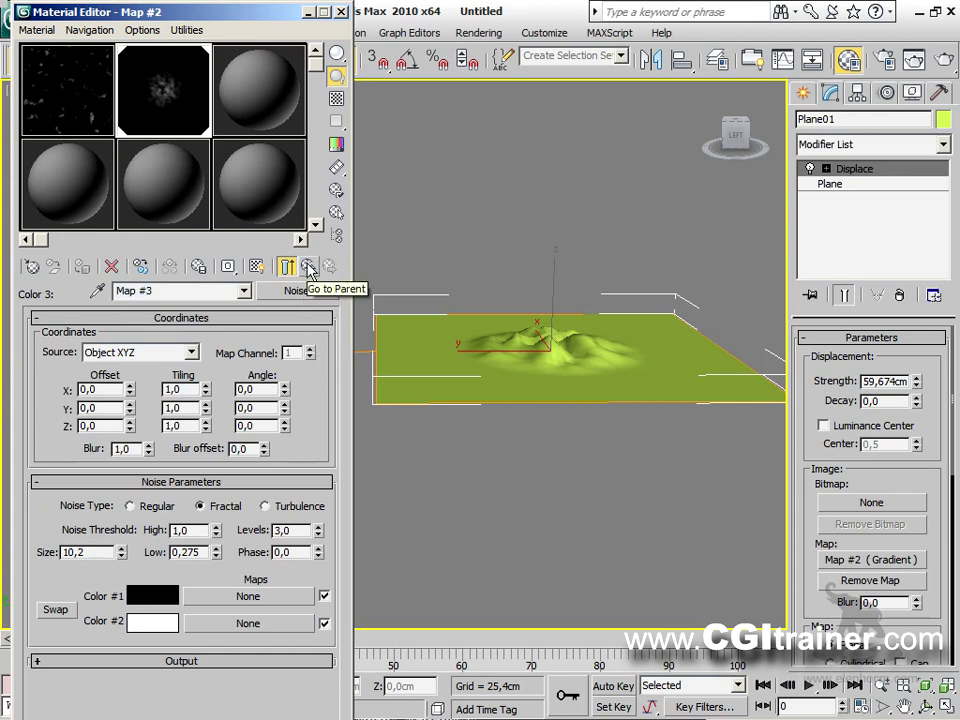
click(309, 271)
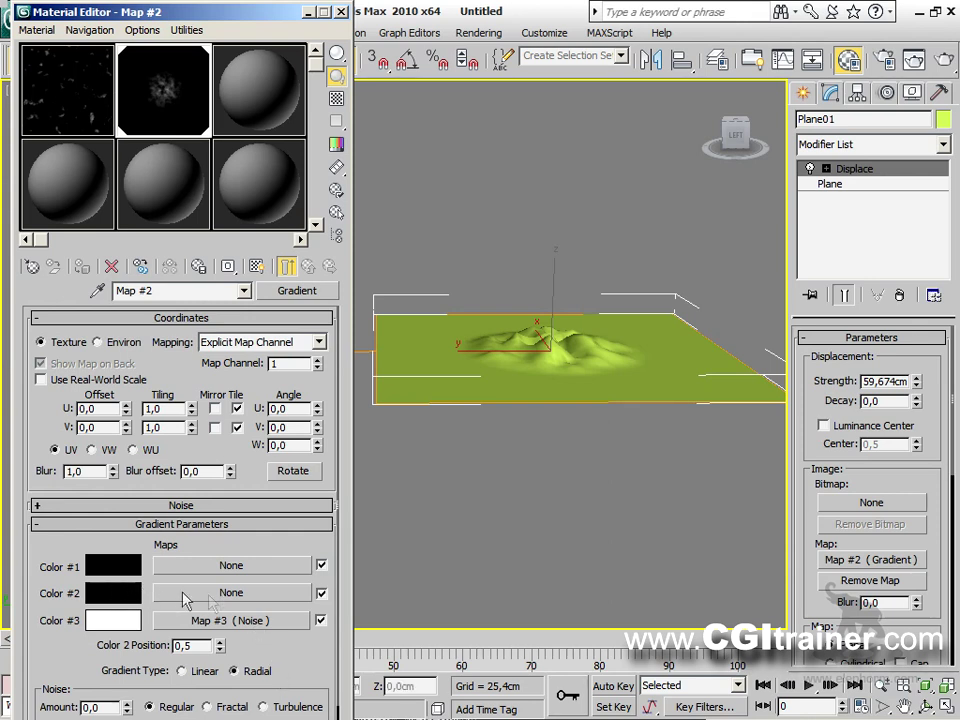
drag(250, 630, 257, 596)
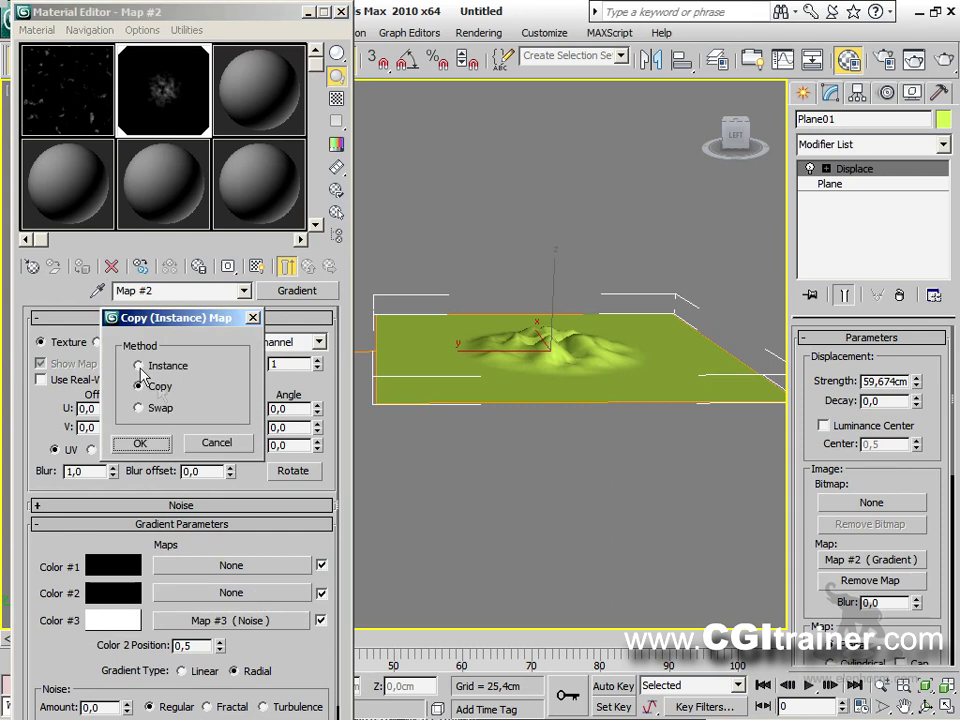
click(140, 443)
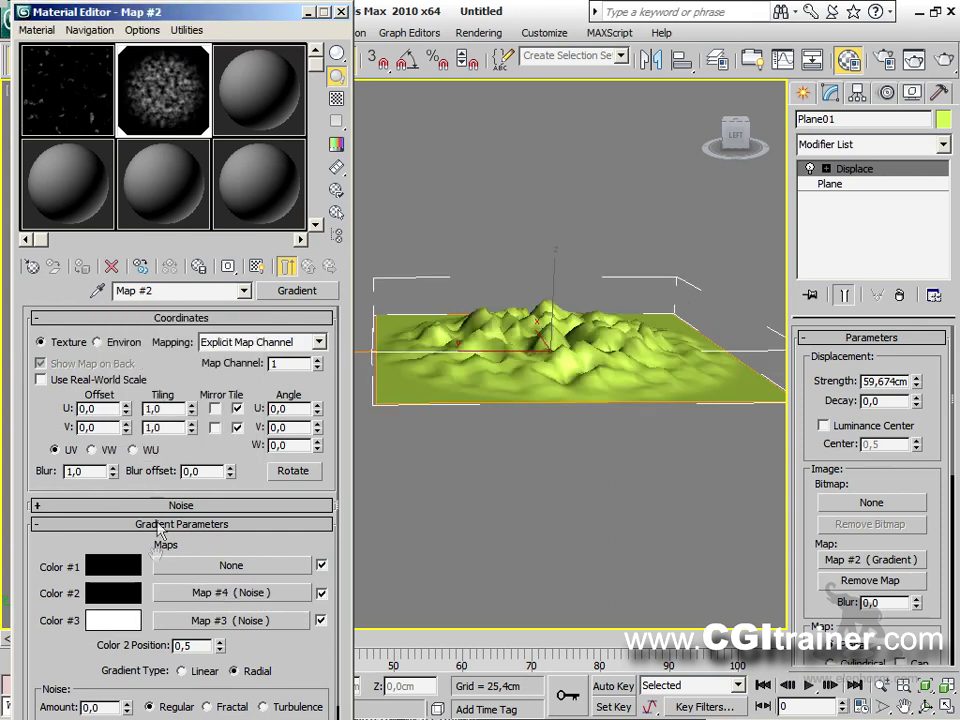
Step: Set the Color #2 Noise map's Size to 50,5 and raise the Displace Strength to 136,056cm
click(257, 594)
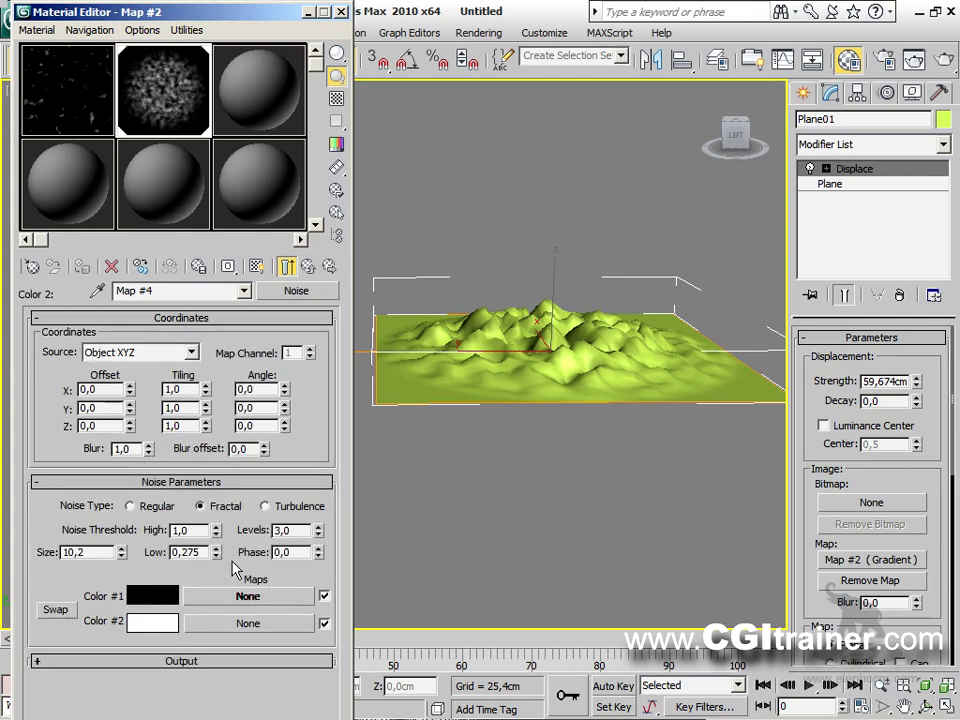
drag(217, 556, 217, 590)
drag(120, 552, 381, 265)
drag(922, 385, 846, 274)
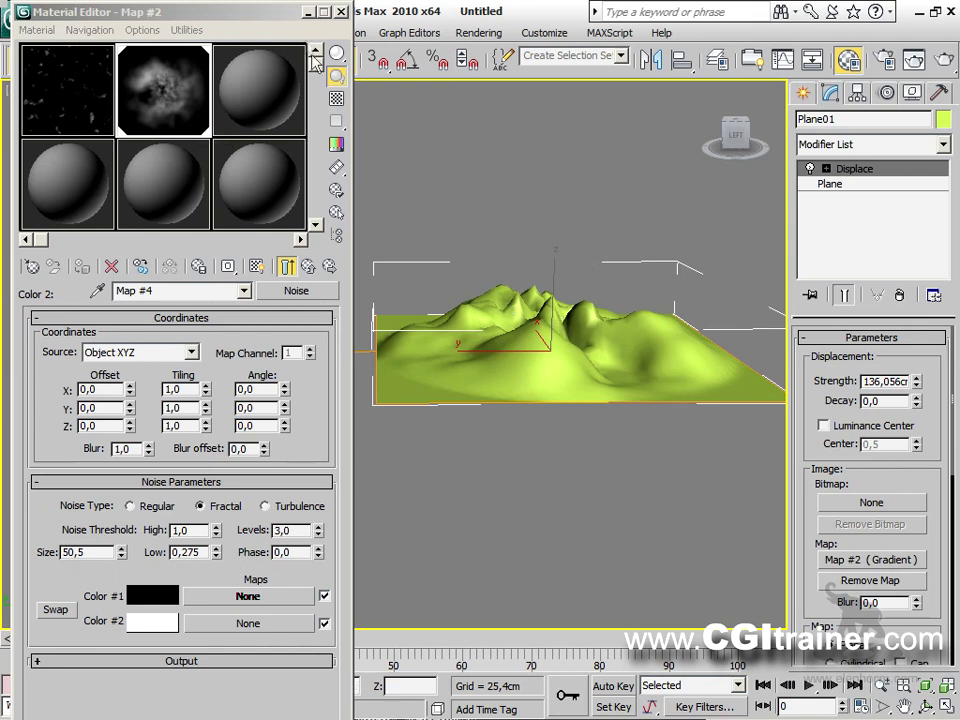
Step: Add a TurboSmooth modifier to the plane above Displace
drag(268, 22, 282, 115)
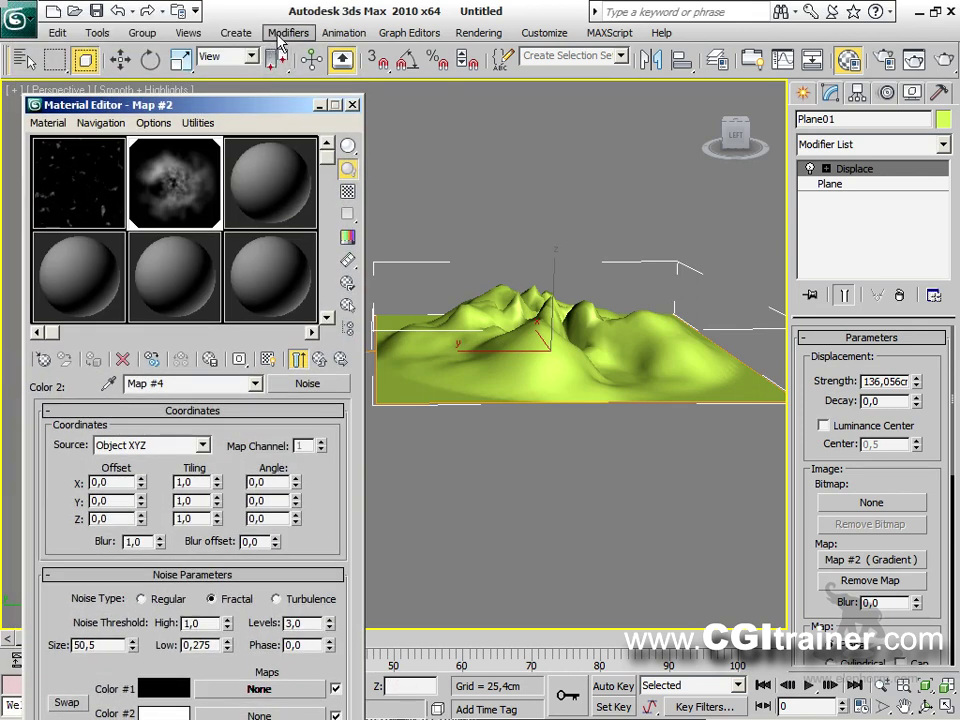
click(284, 33)
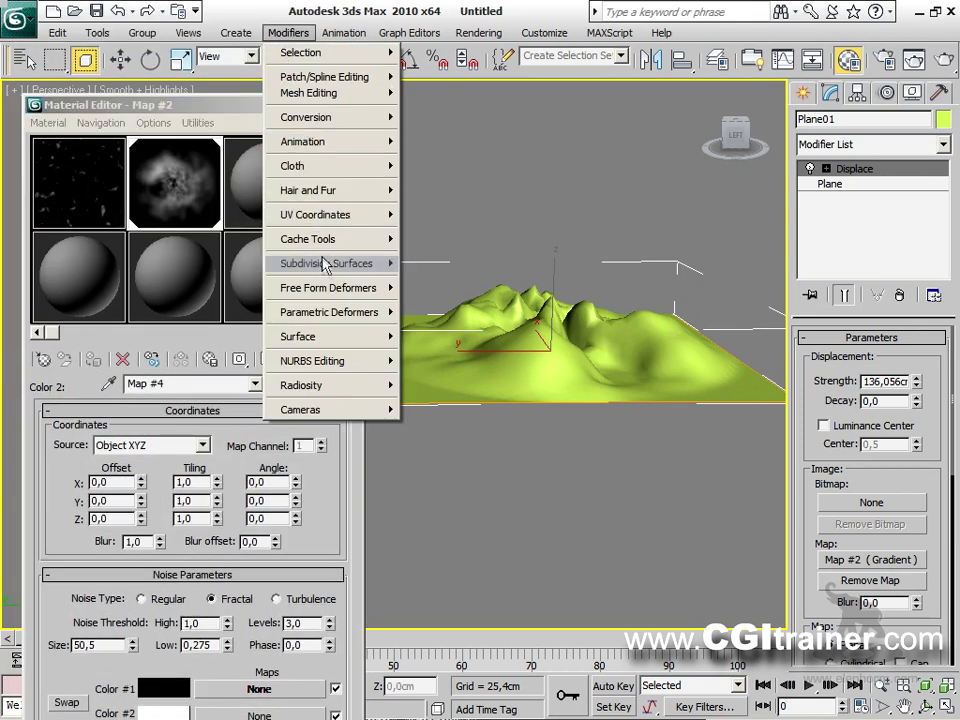
mouse_move(328, 268)
click(441, 295)
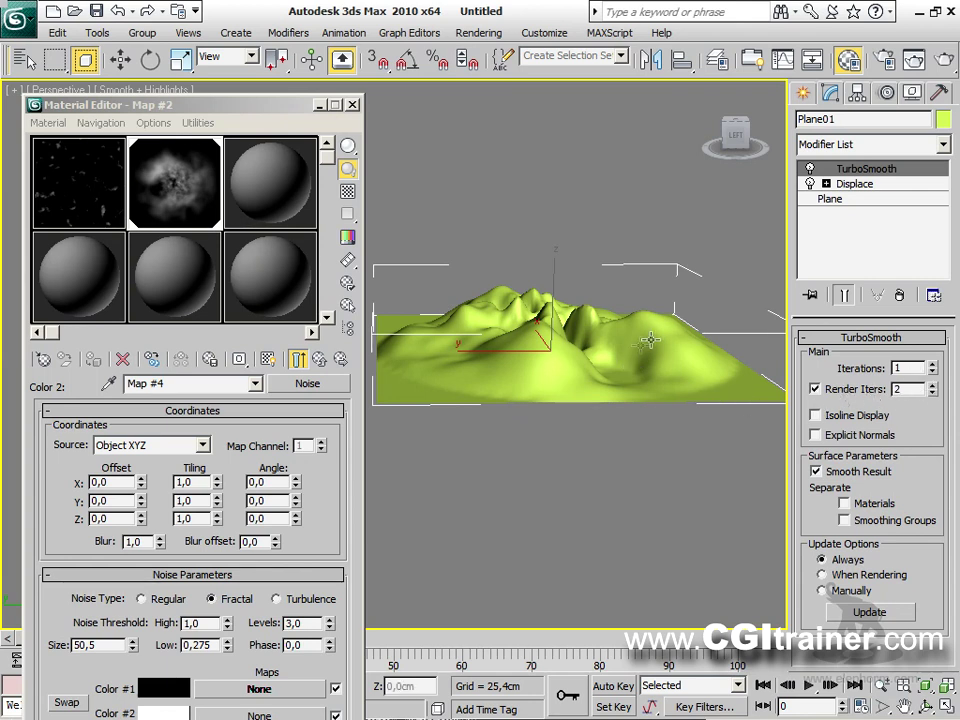
Step: Render the Perspective view from a higher angle to examine the smoothed terrain, and close the render
alt+middle_drag(643, 336, 626, 377)
key(shift+q)
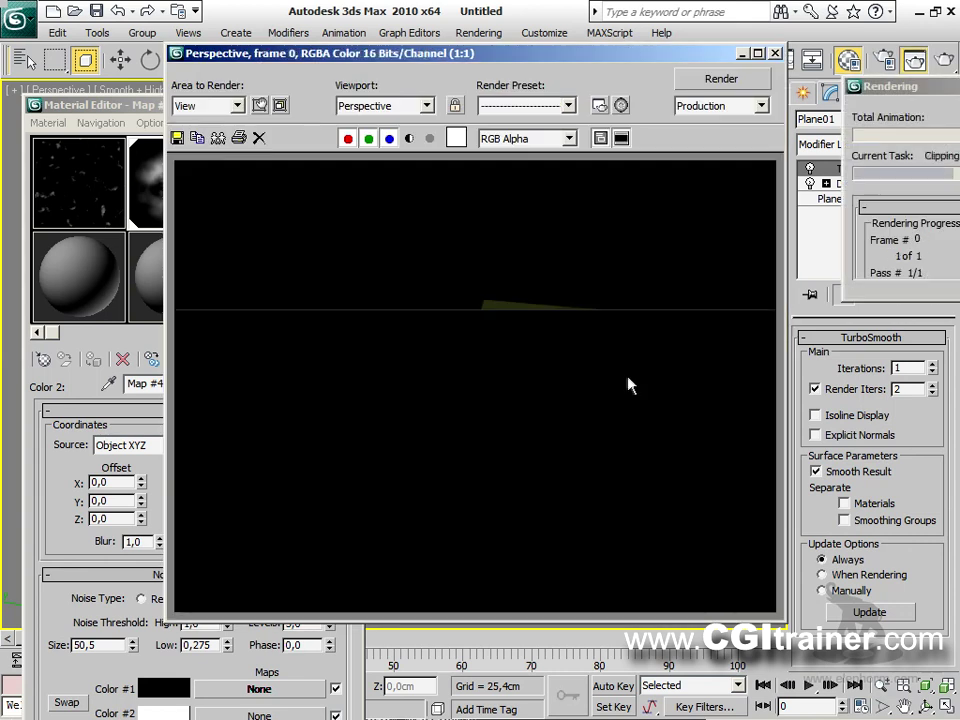
drag(310, 53, 423, 31)
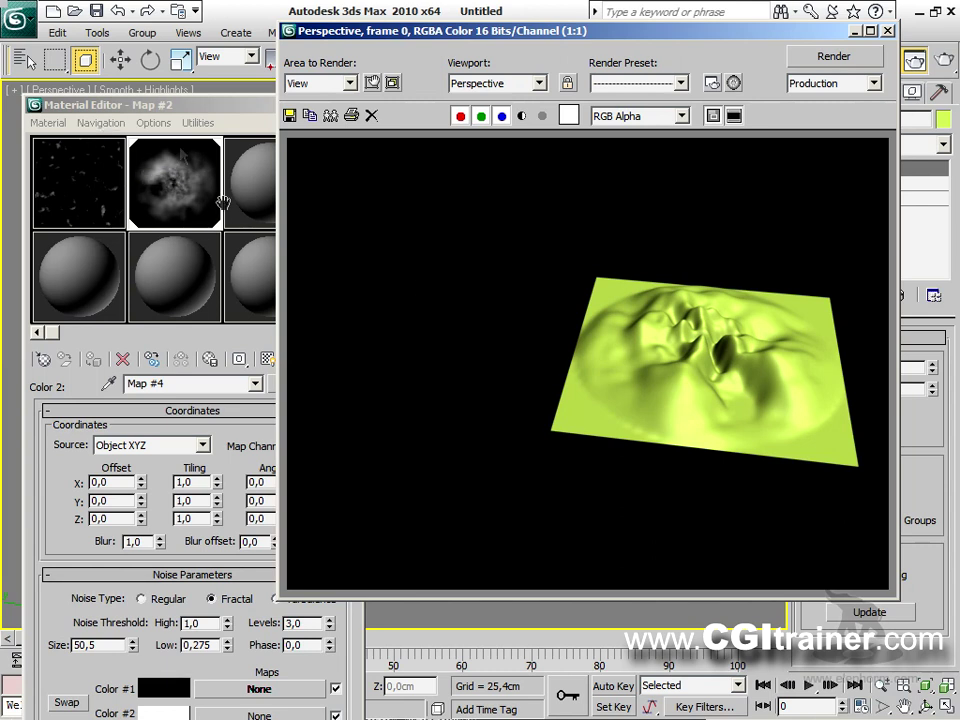
click(887, 32)
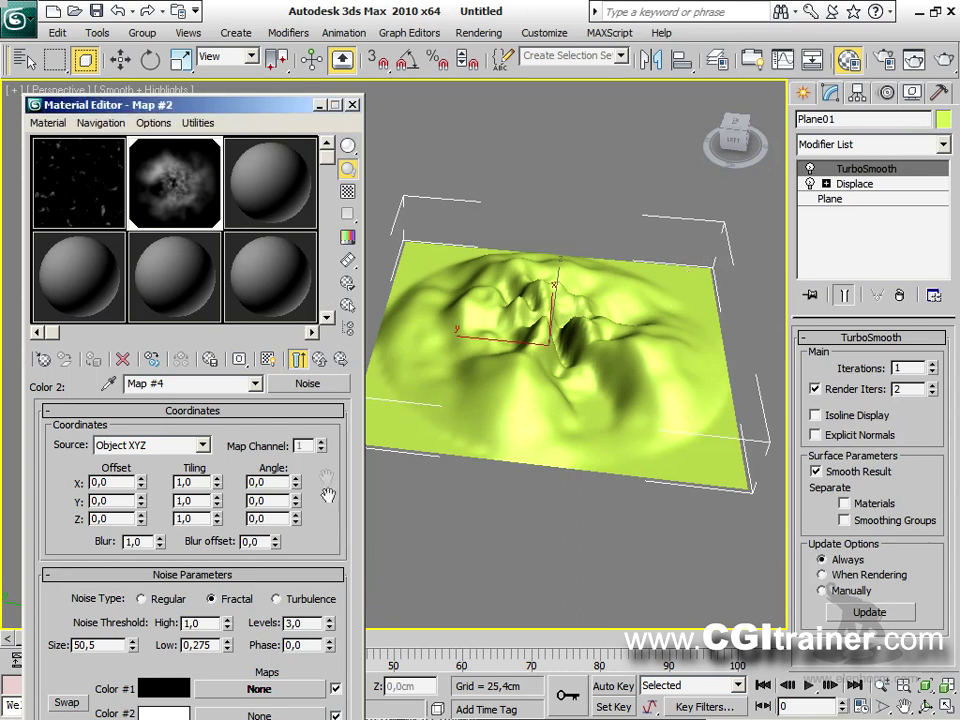
Step: Set the Color #2 Noise map's Size to 68,6, High threshold to 0,715 and Low threshold to about 0,609
drag(228, 645, 232, 592)
drag(133, 648, 143, 610)
drag(227, 645, 218, 606)
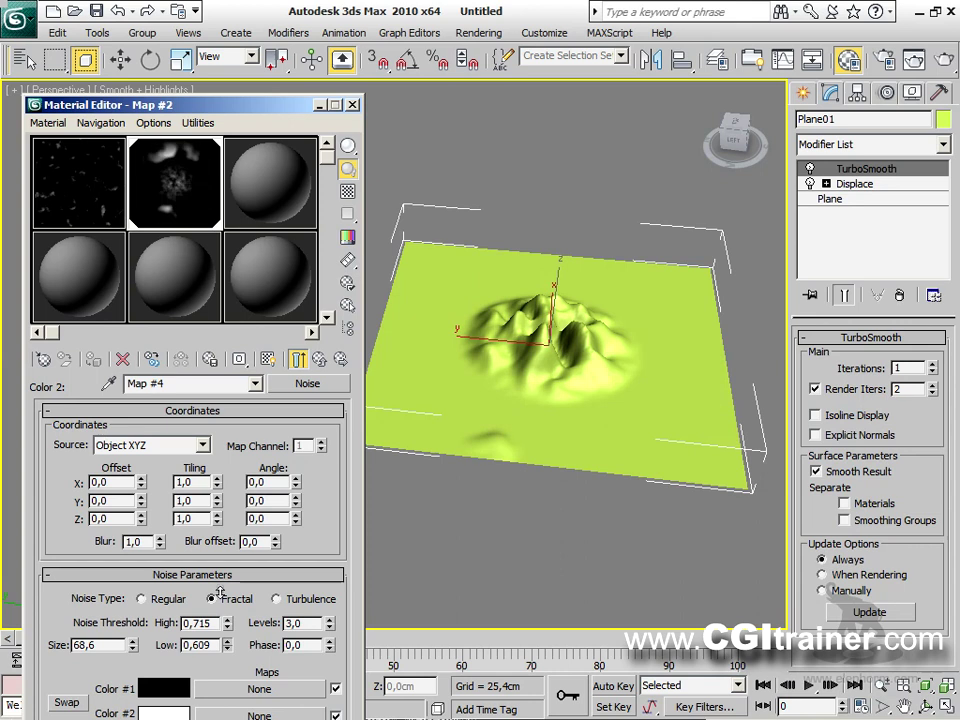
Step: Set the gradient's Color #3 Noise map to Size 4,8 with High threshold 0,876 and Low threshold 0,775
click(299, 359)
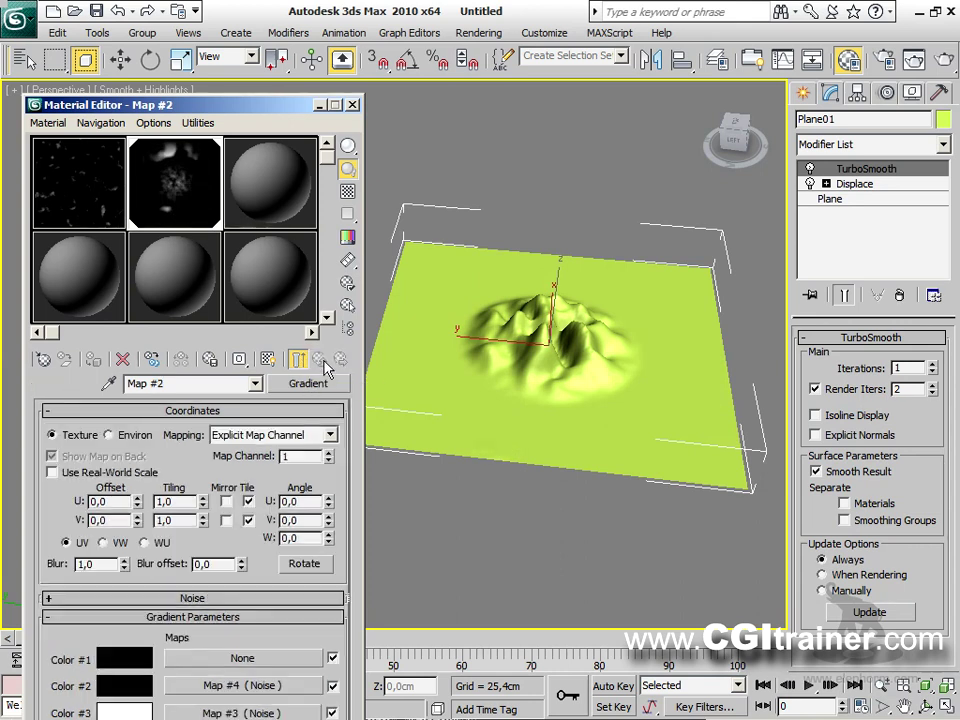
scroll(197, 420, down, 2)
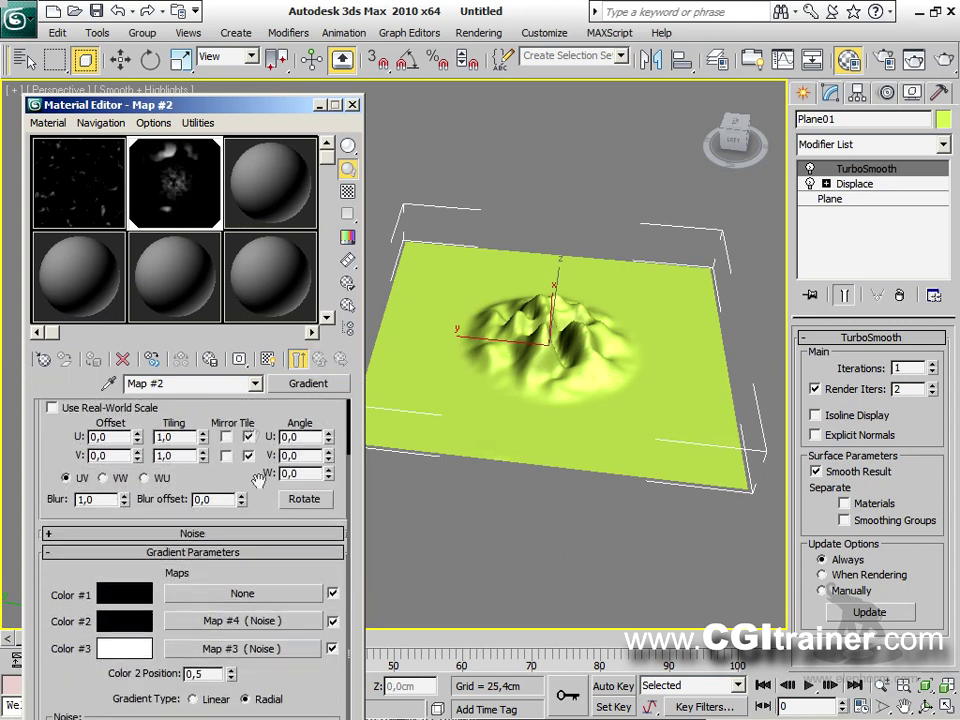
click(253, 649)
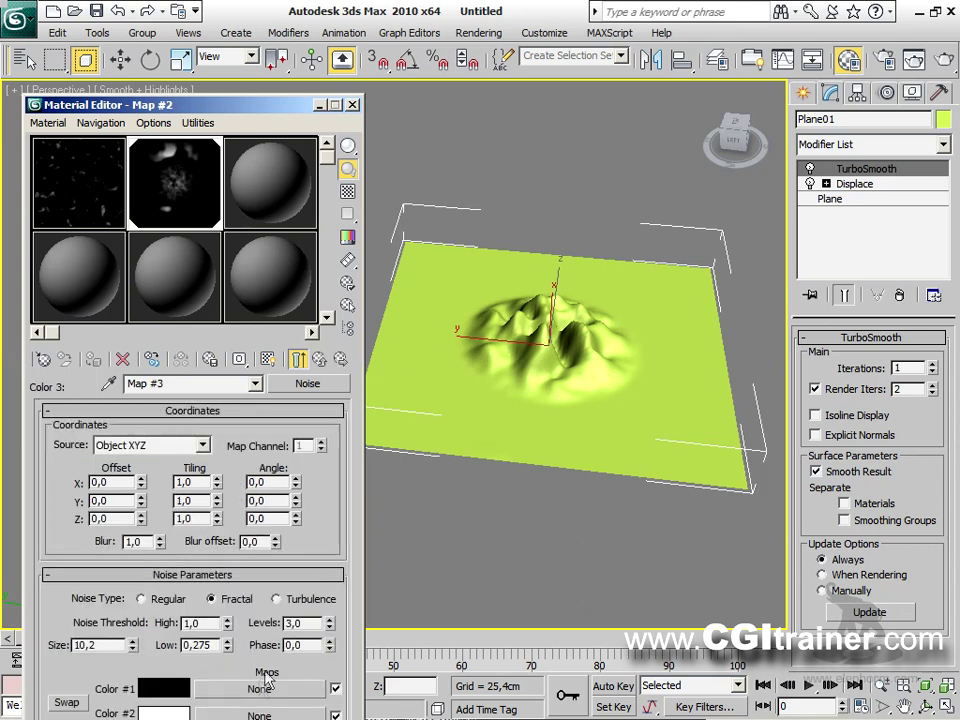
drag(228, 646, 131, 698)
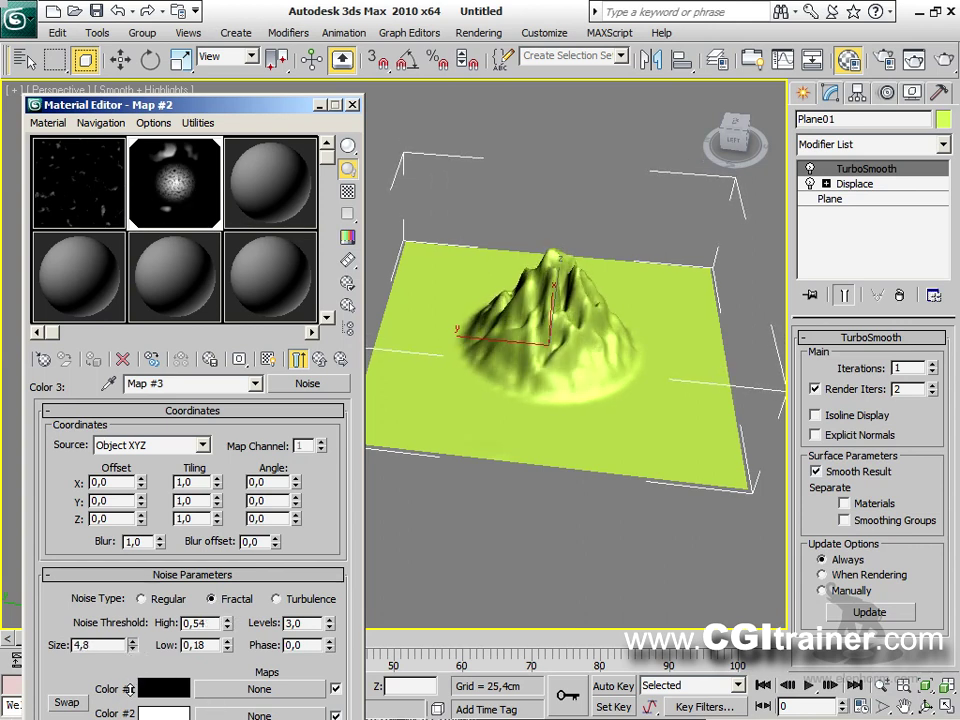
drag(263, 114, 268, 5)
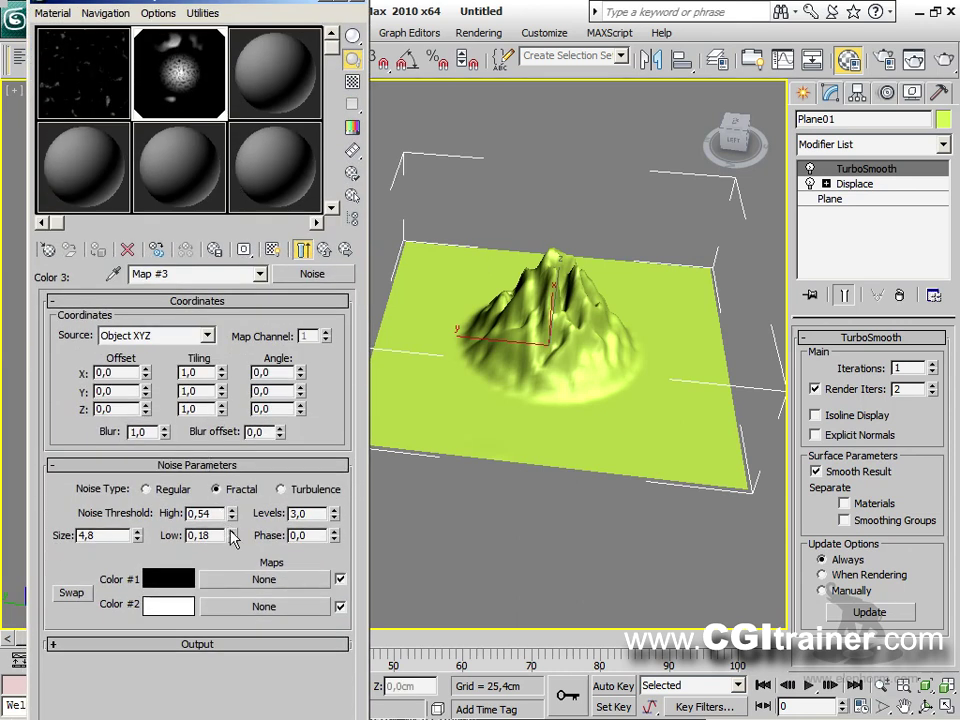
drag(231, 537, 210, 427)
Step: With Auto Key on at frame 81, key the Color #3 Noise thresholds at High 1,0 and Low 0,0
drag(450, 640, 607, 657)
click(614, 686)
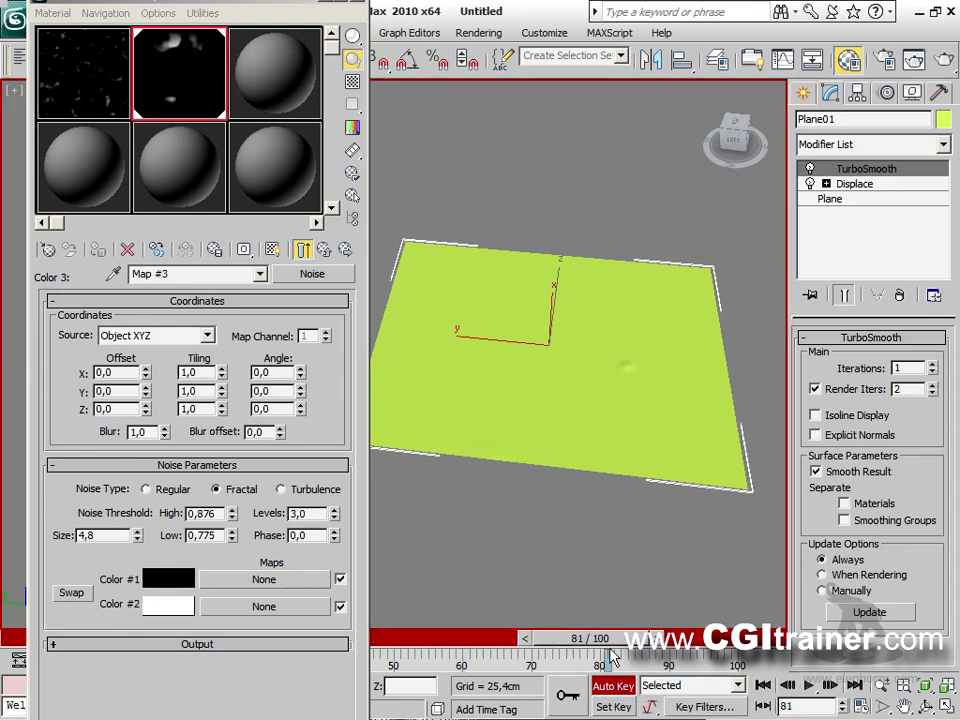
drag(230, 543, 210, 690)
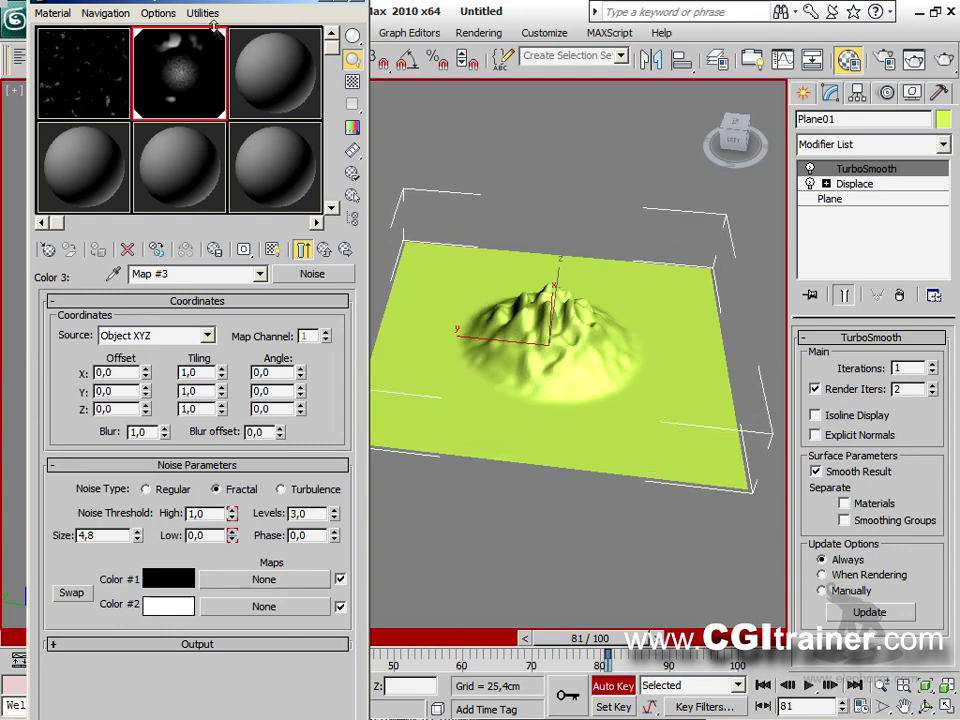
Step: Key the gradient's Color #2 Noise map at frame 81 with High threshold 0,665, Low threshold 0,214 and Size 44,8
click(318, 250)
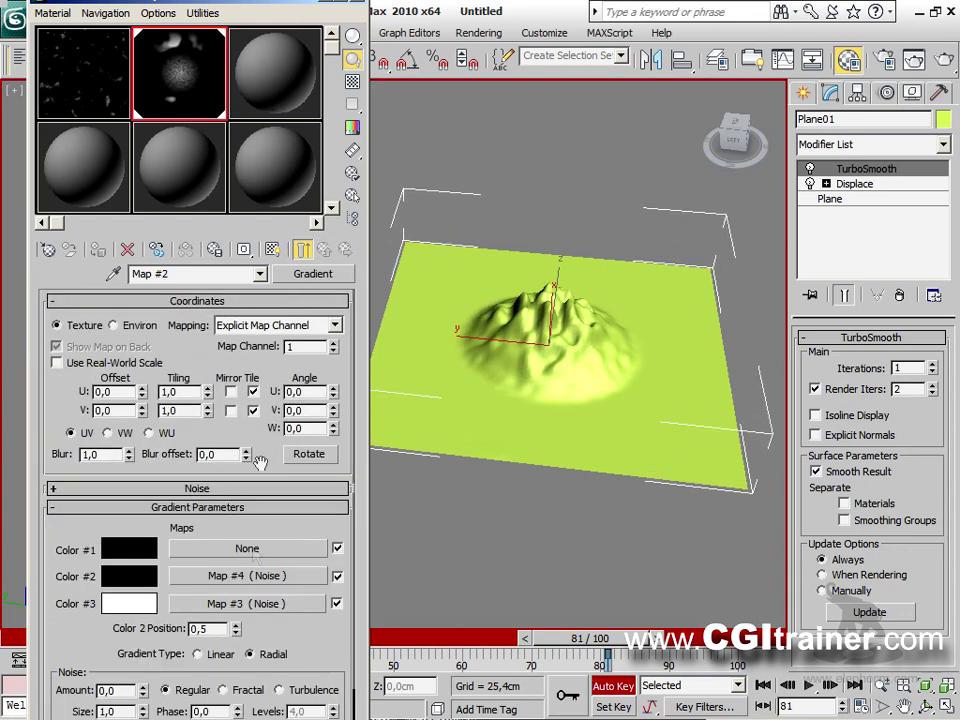
click(291, 582)
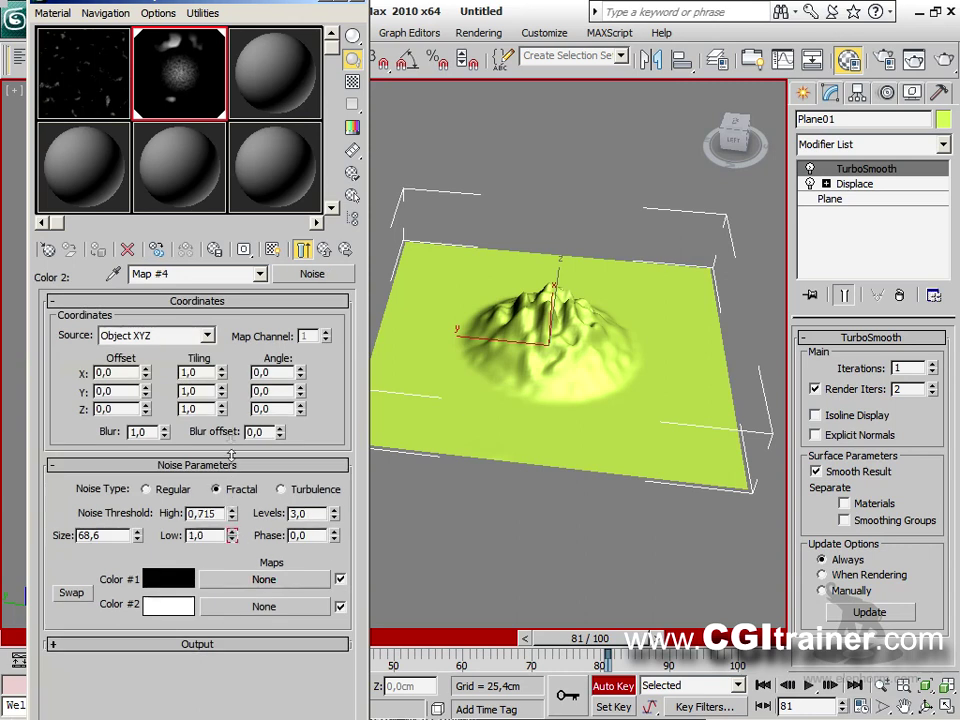
drag(232, 513, 232, 490)
mouse_move(232, 535)
mouse_down()
mouse_move(240, 628)
mouse_move(239, 611)
mouse_up()
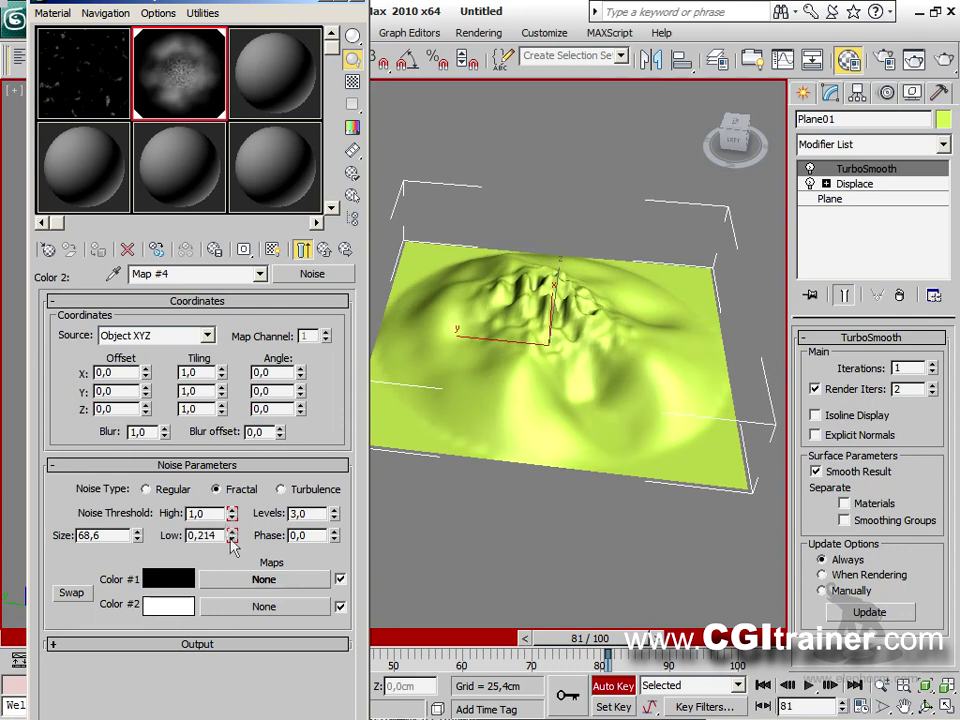
drag(232, 510, 236, 570)
drag(137, 536, 133, 59)
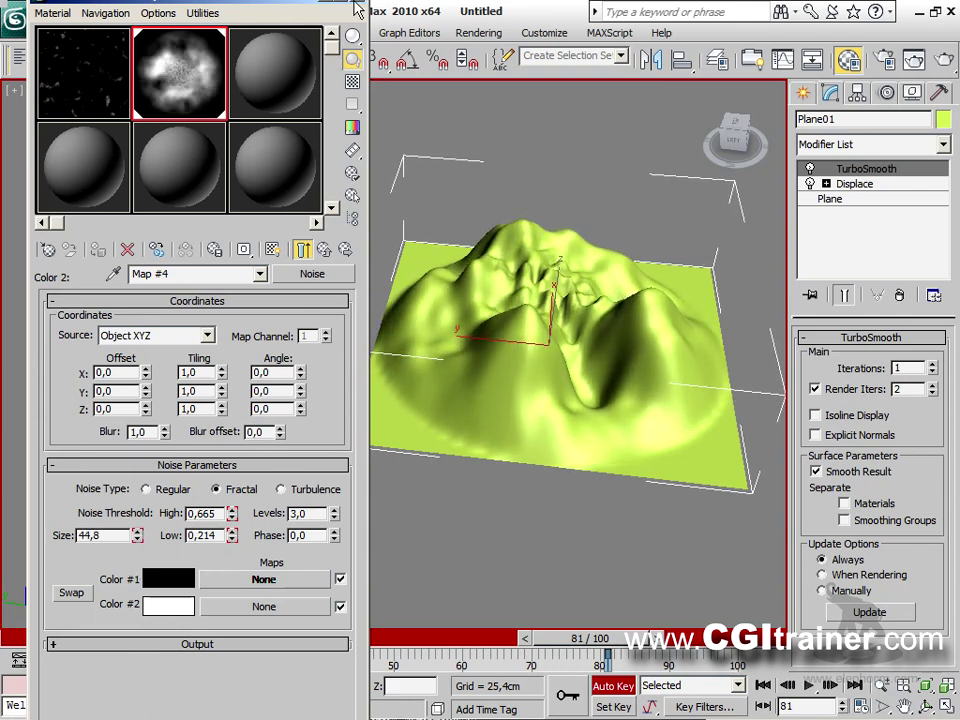
Step: Close the Material Editor, turn off Auto Key recording, and play the terrain animation from frame 0
click(360, 6)
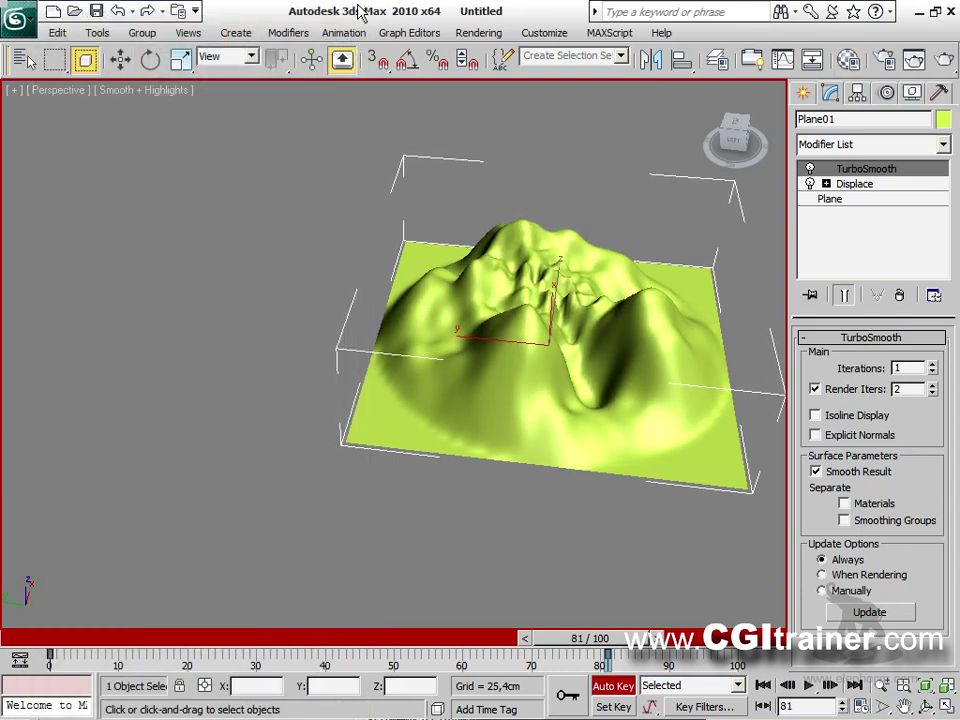
click(613, 685)
drag(622, 642, 60, 645)
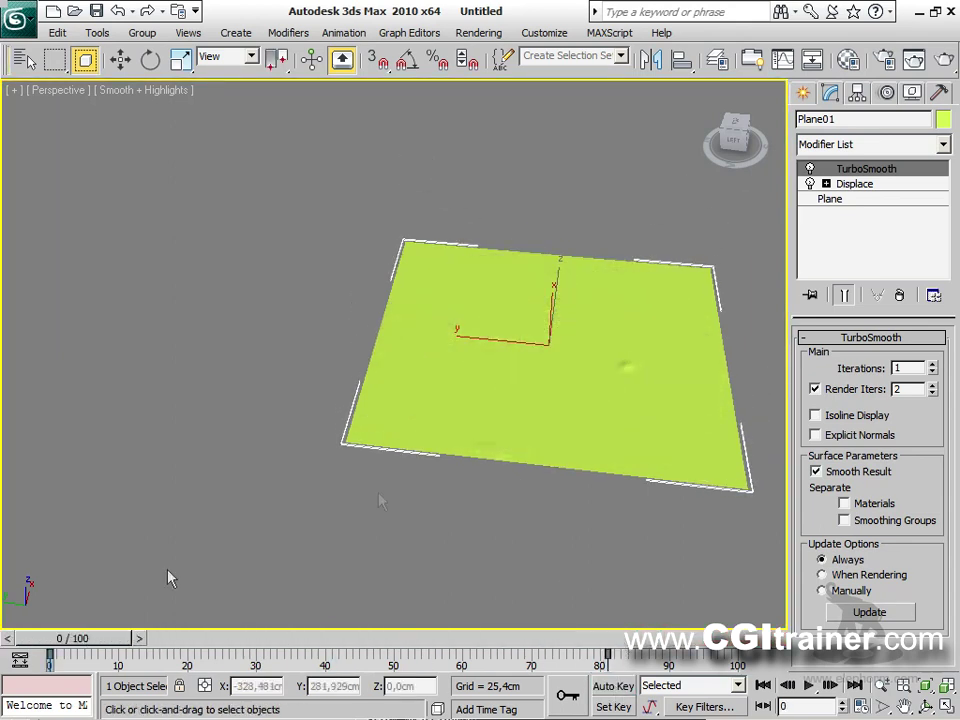
scroll(521, 356, up, 2)
alt+middle_drag(521, 356, 300, 185)
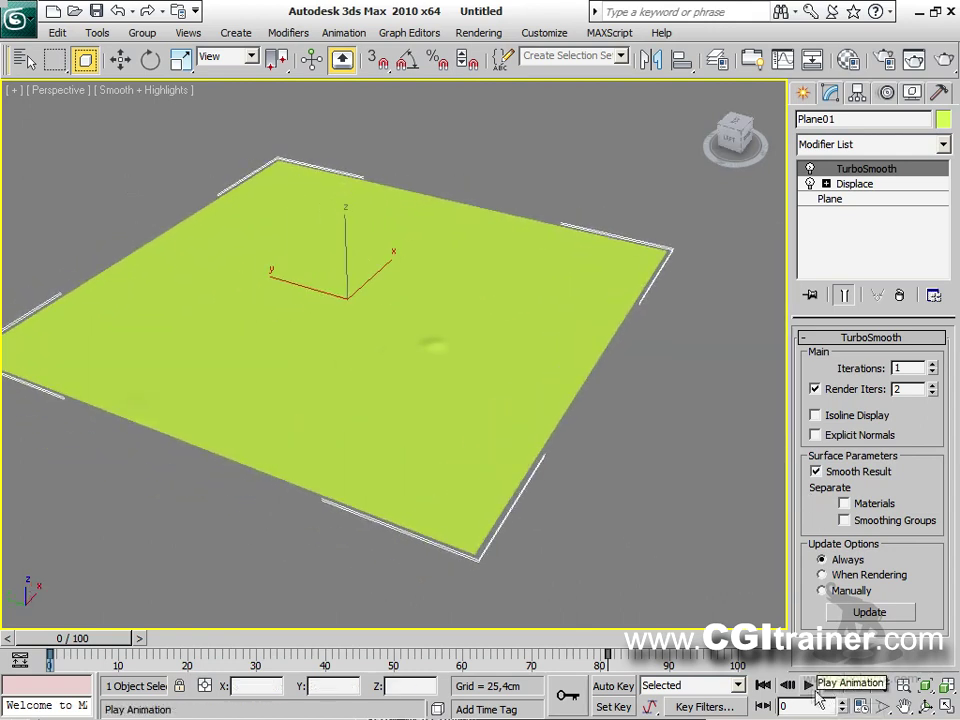
click(810, 688)
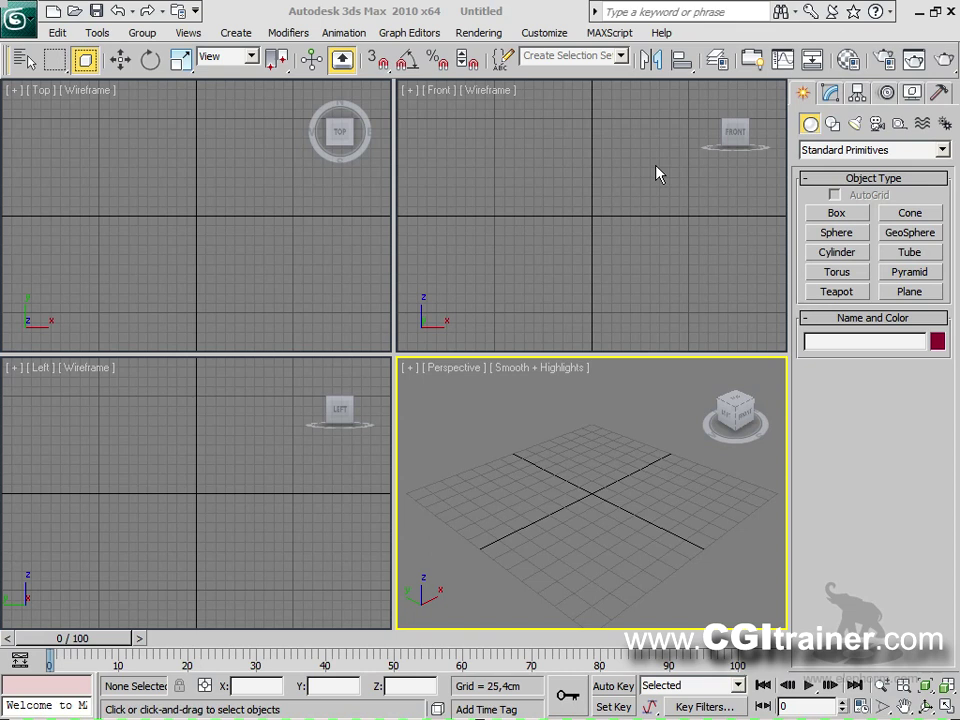
Step: Create a tube at the grid centre with radii of about 100 cm and 71 cm and a height of about 436 cm
click(900, 254)
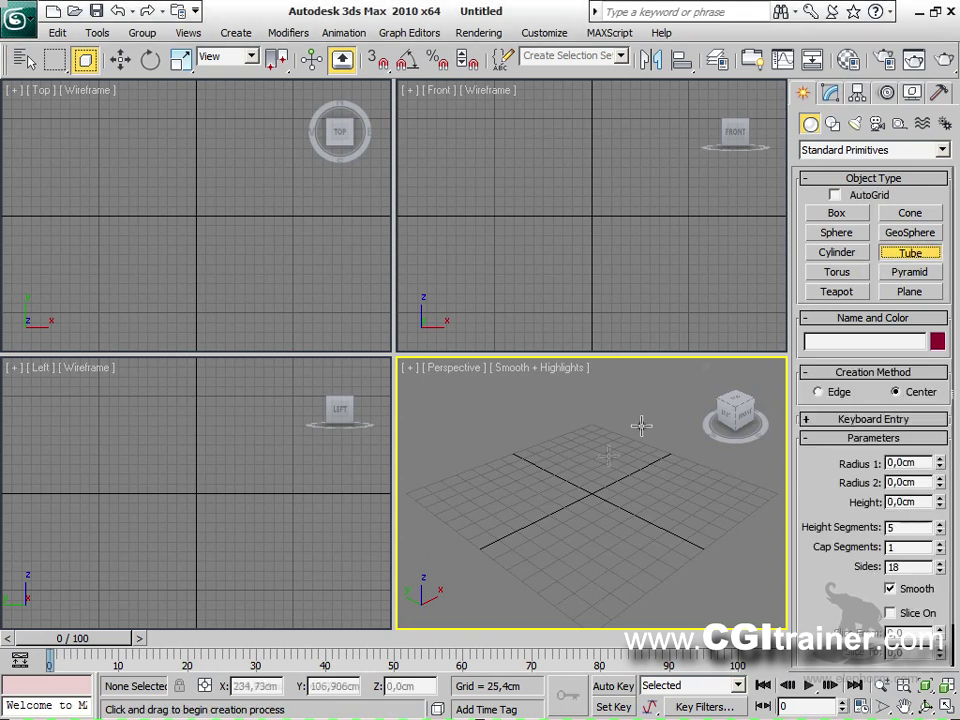
drag(594, 495, 632, 527)
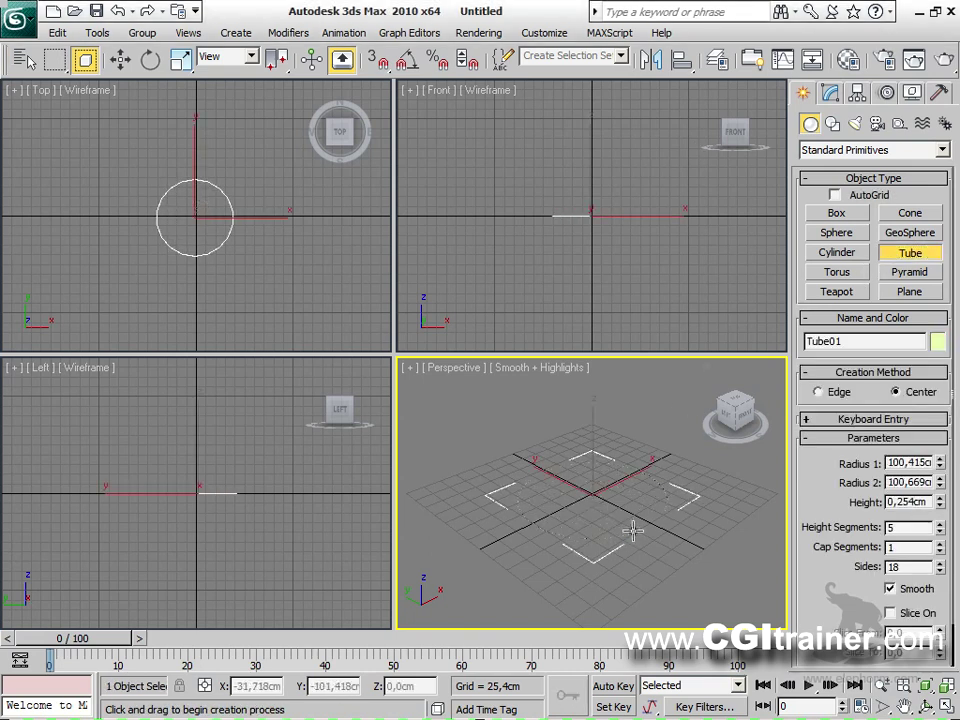
click(627, 517)
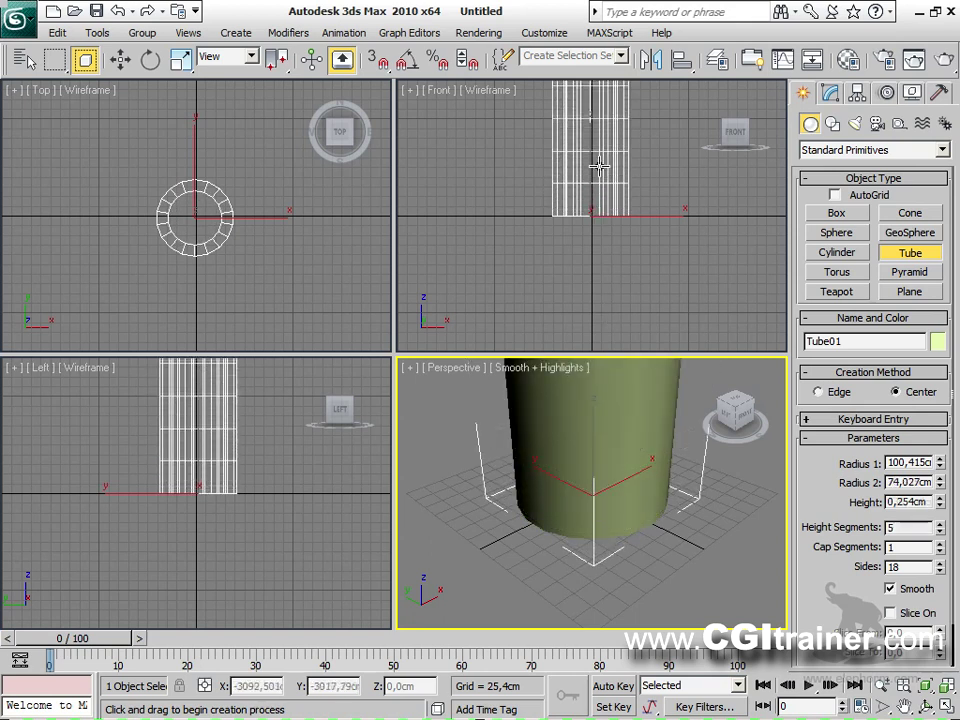
click(609, 401)
scroll(568, 510, up, 2)
scroll(568, 497, down, 4)
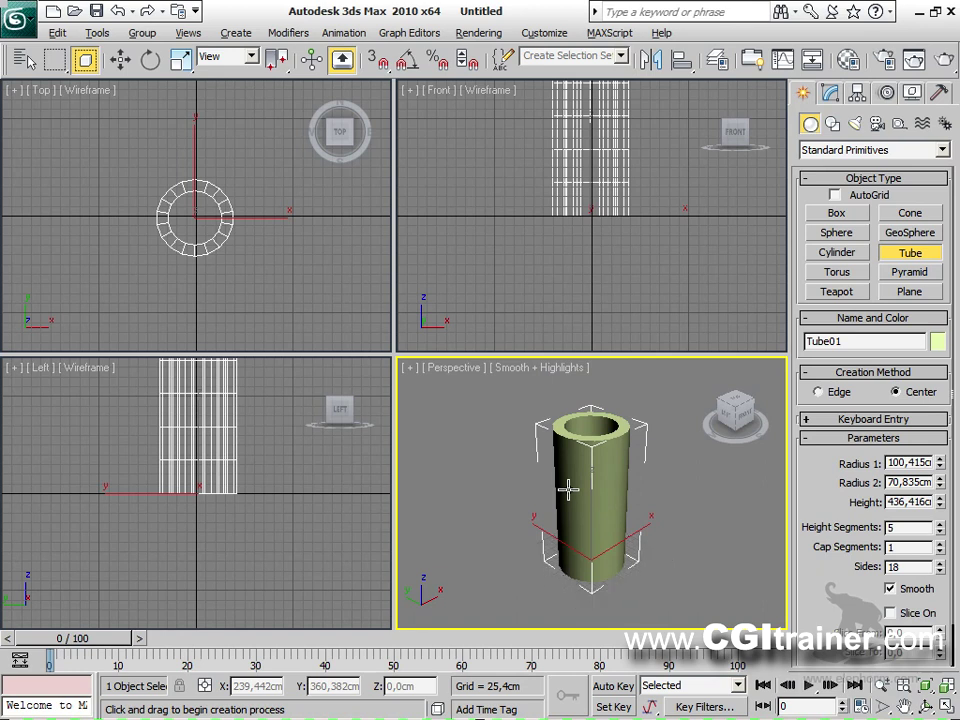
key(alt+w)
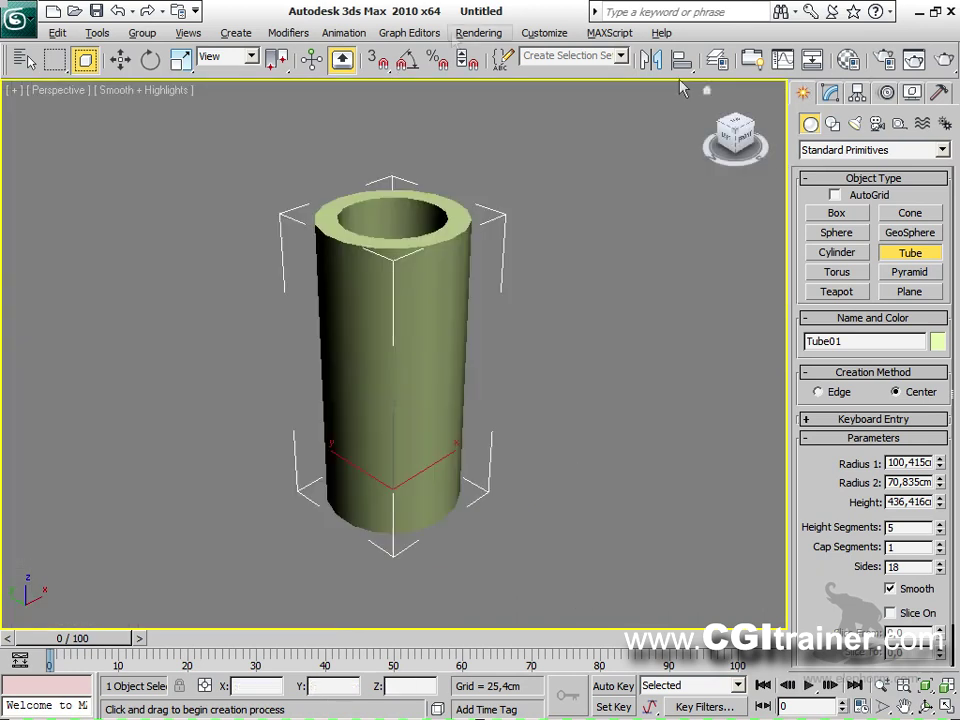
Step: Apply a Displace modifier to the tube and set its mapping type to Spherical
click(288, 32)
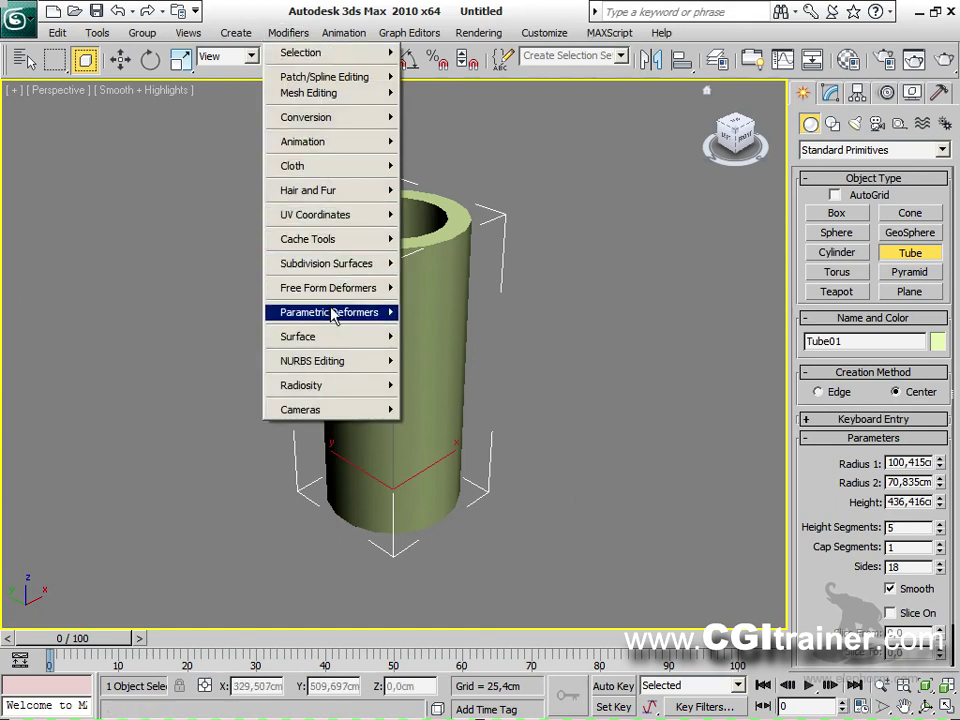
mouse_move(332, 312)
click(428, 344)
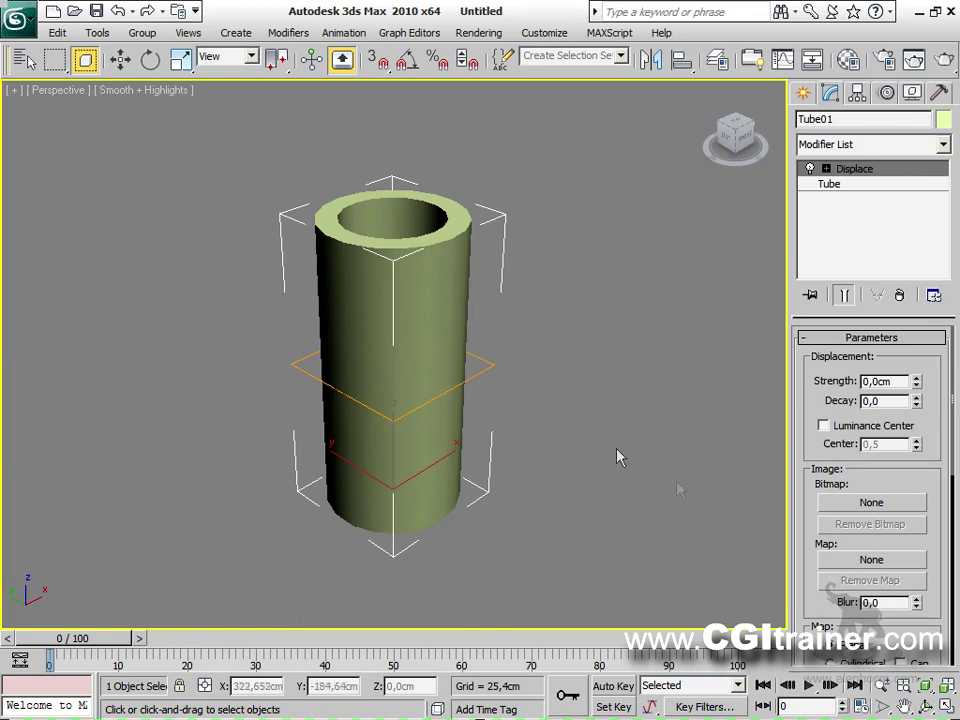
scroll(870, 500, down, 5)
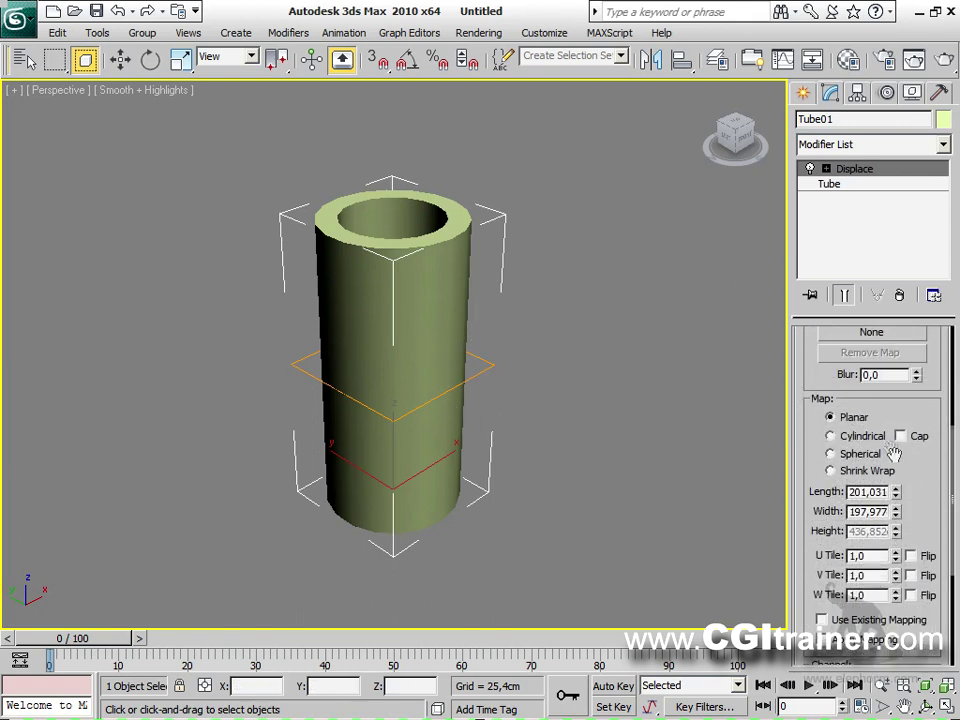
click(876, 439)
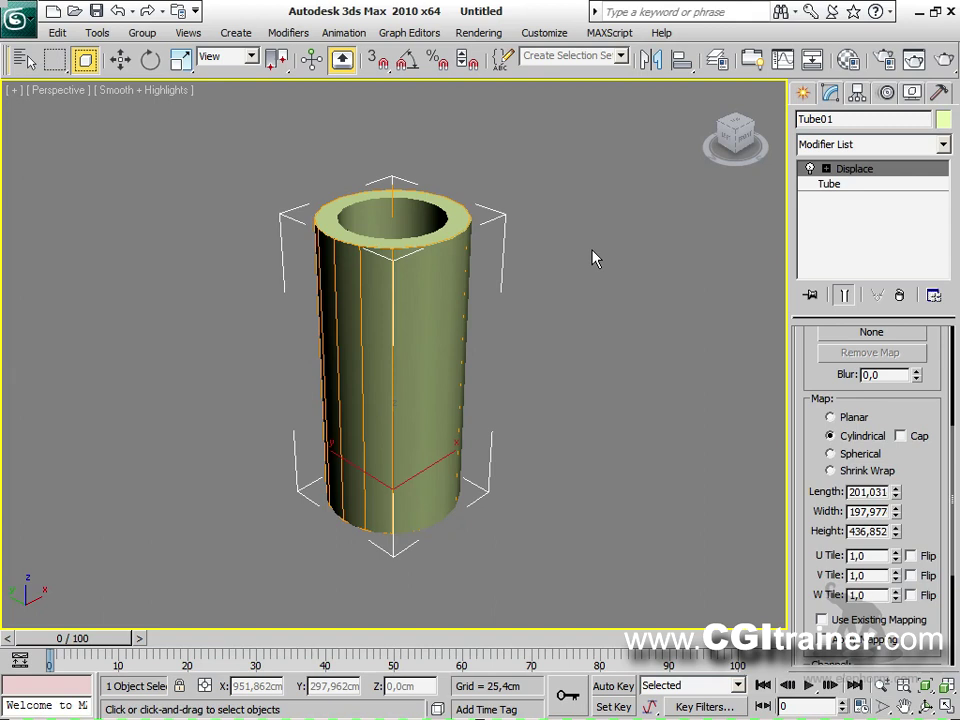
click(830, 453)
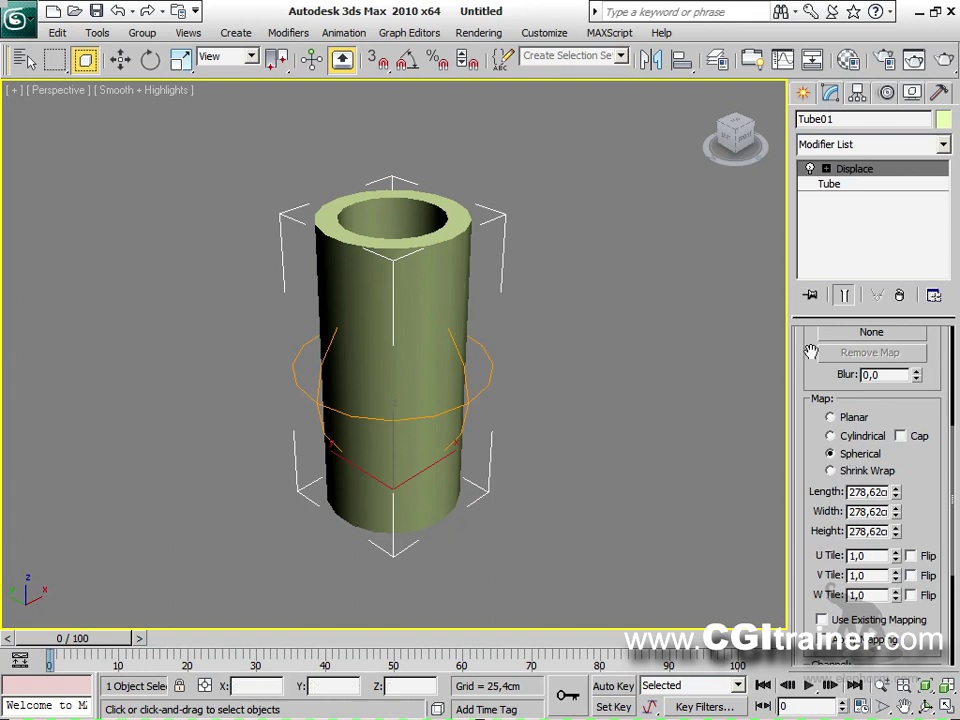
Step: Bulge the tube outward by setting the Displace strength to about 128.7 cm and the decay to about 1.545
scroll(850, 400, up, 5)
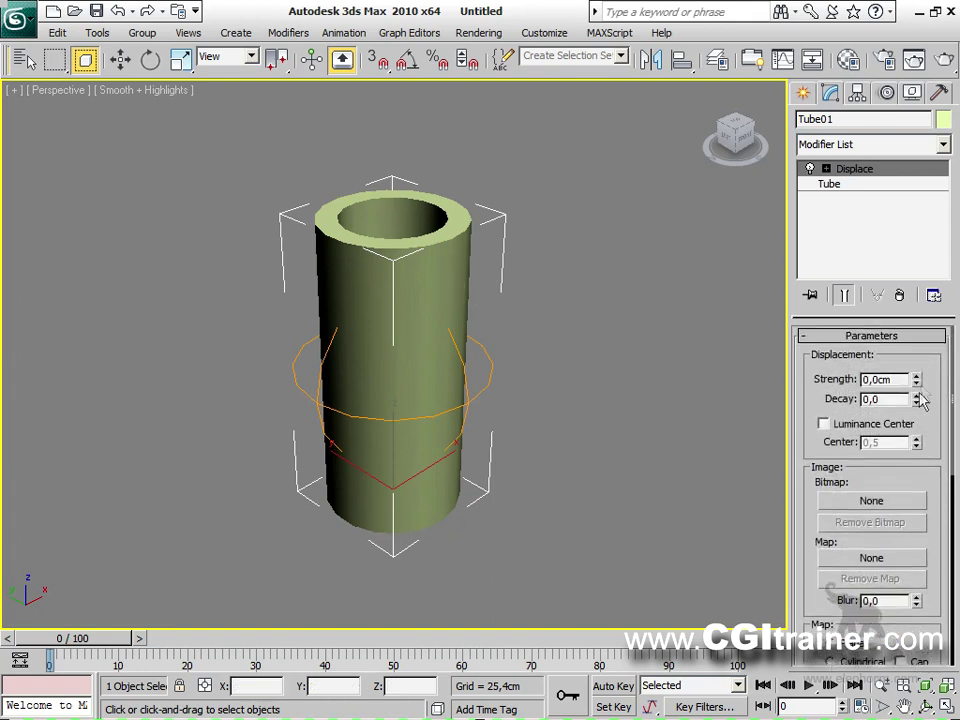
drag(918, 390, 918, 310)
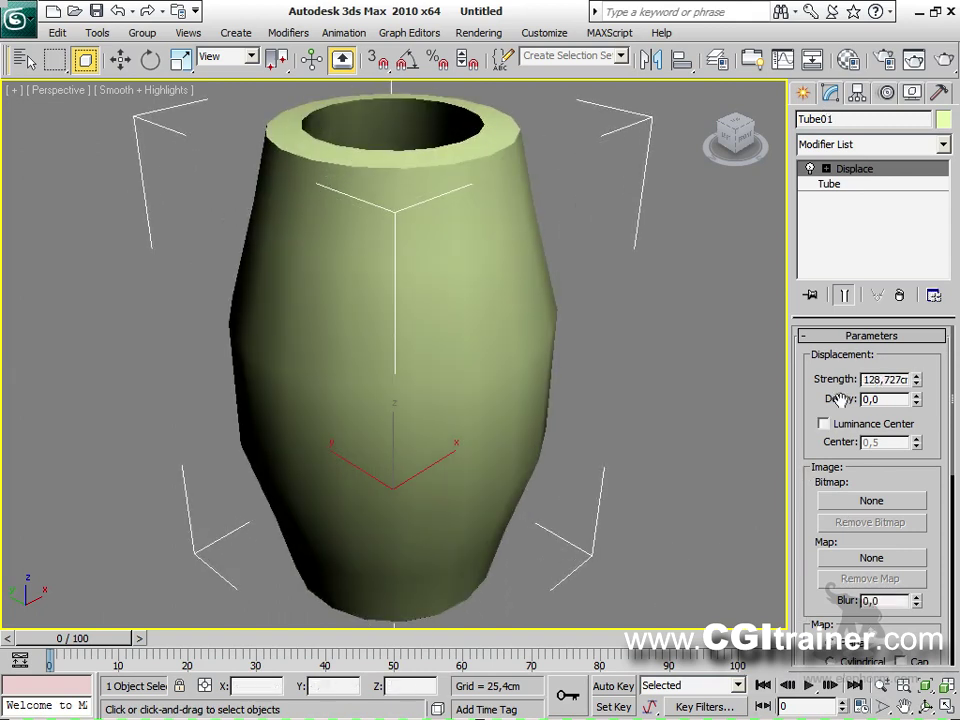
drag(915, 404, 917, 340)
drag(867, 152, 842, 109)
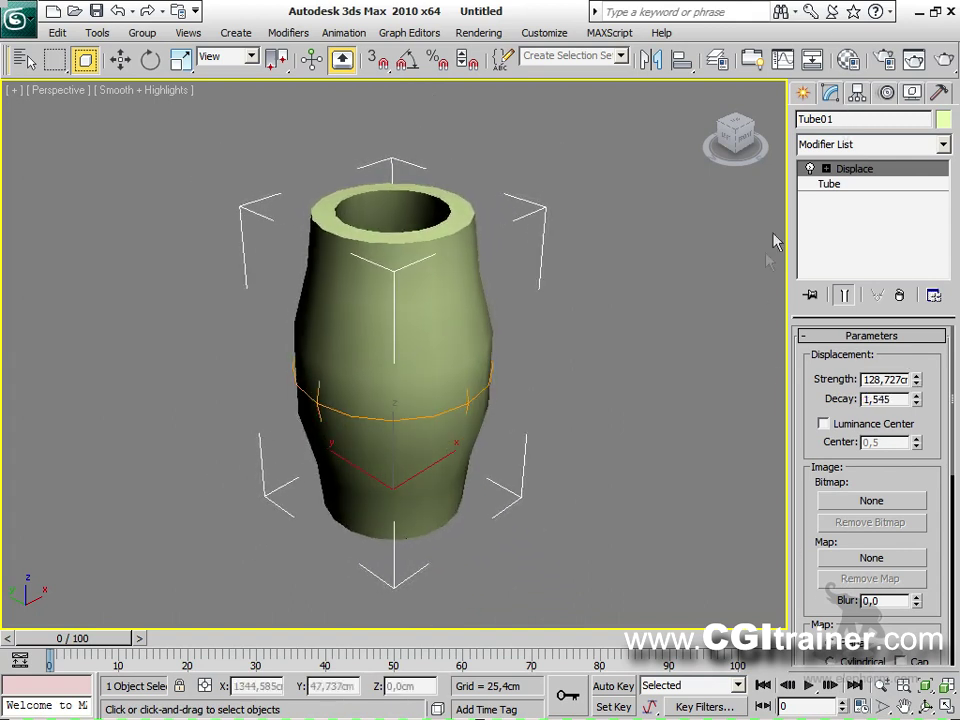
Step: Smooth the tube's bulge by setting its base geometry to 44 height segments and 24 sides, checking the wireframe edges
key(F4)
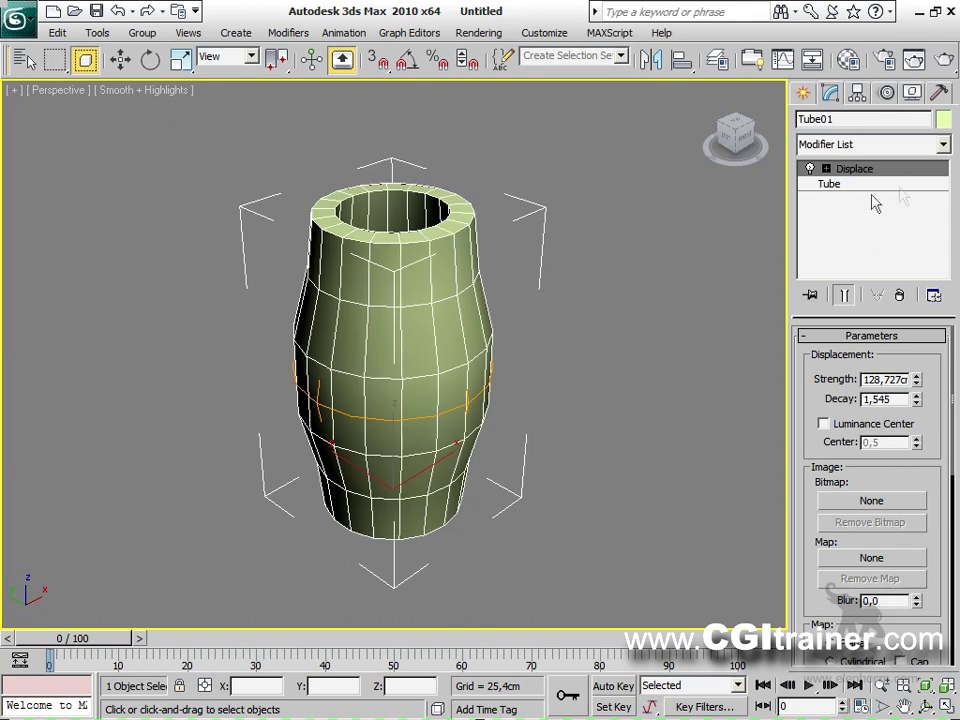
click(880, 186)
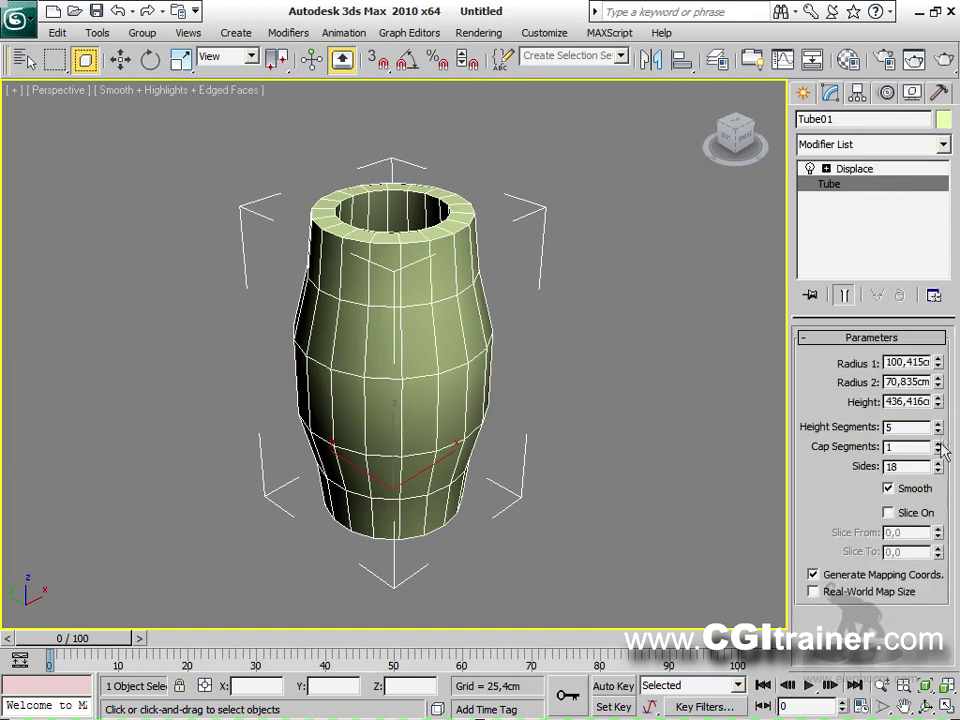
drag(940, 430, 940, 400)
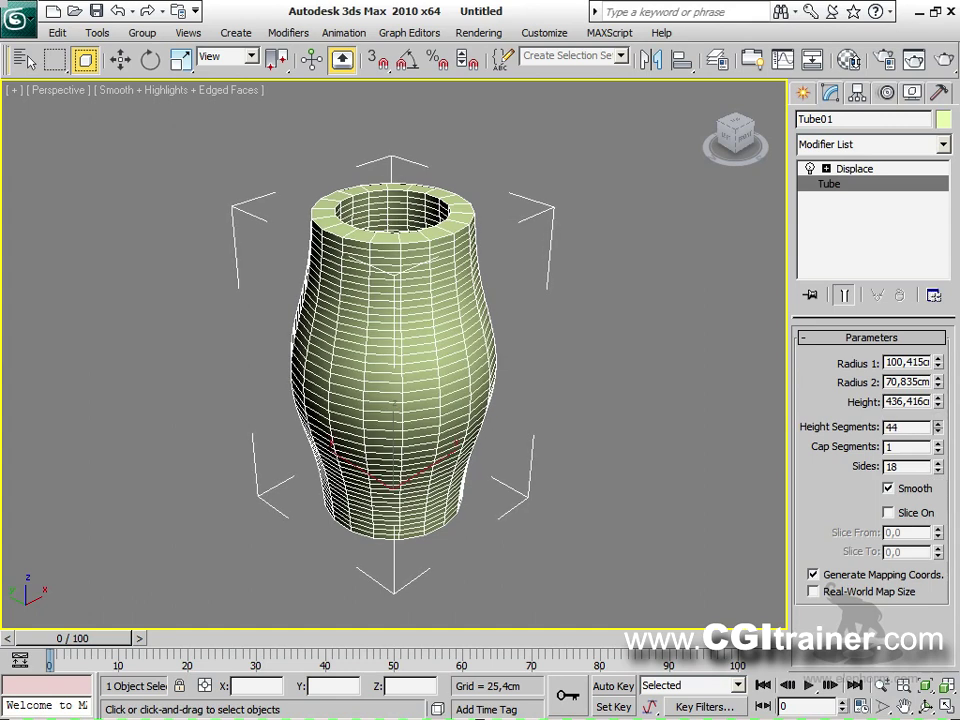
drag(940, 458, 940, 450)
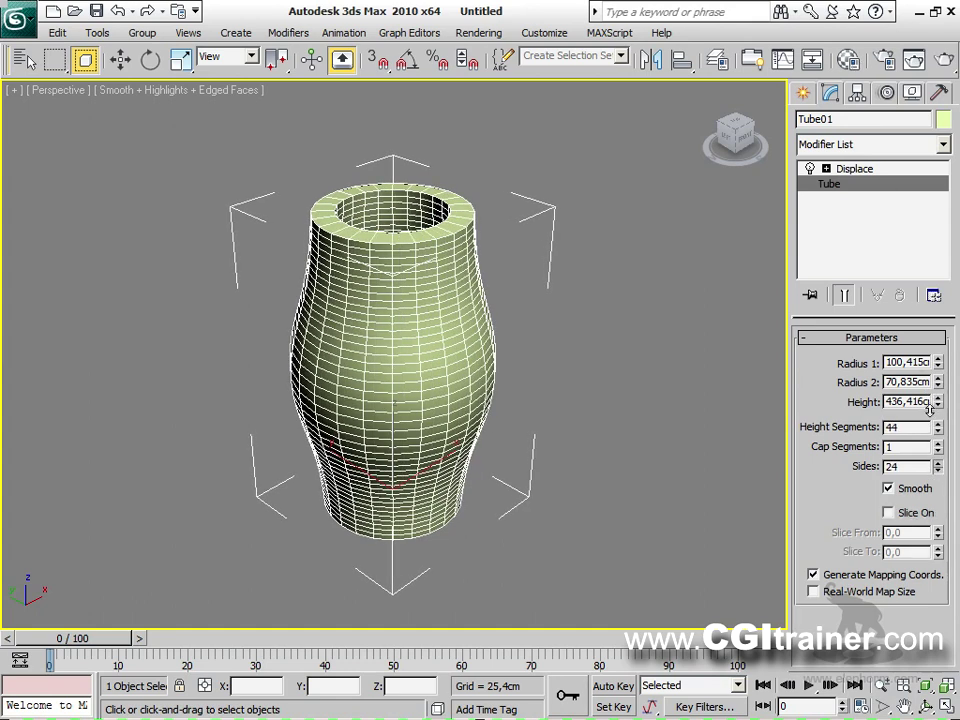
key(F4)
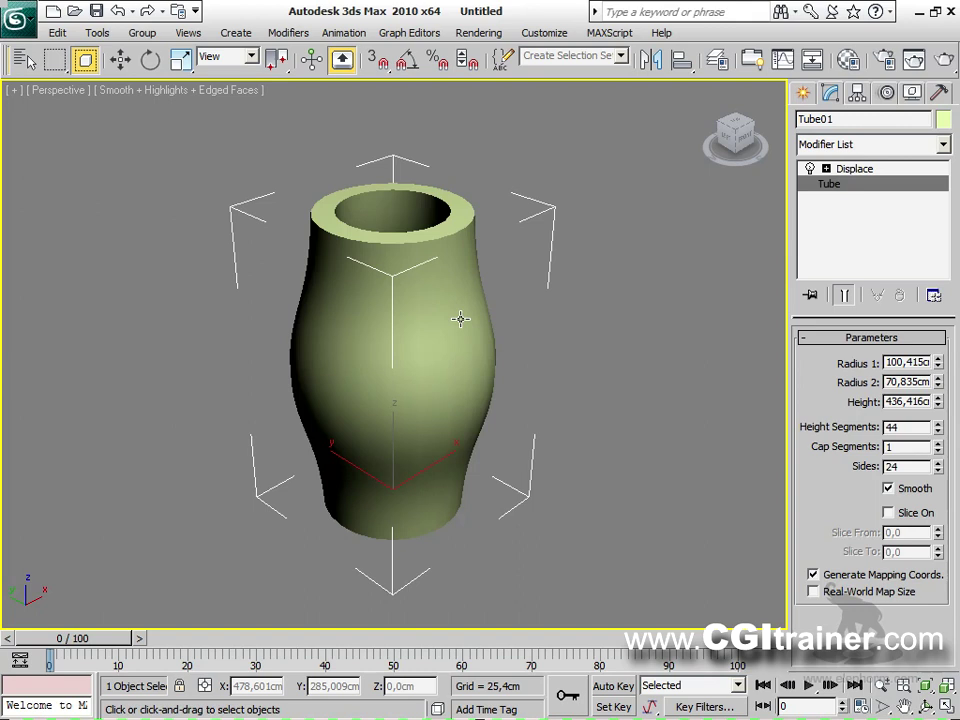
Step: Set the Displace strength to about 200.8 cm and decay to 1.875, and activate its gizmo for moving
click(845, 170)
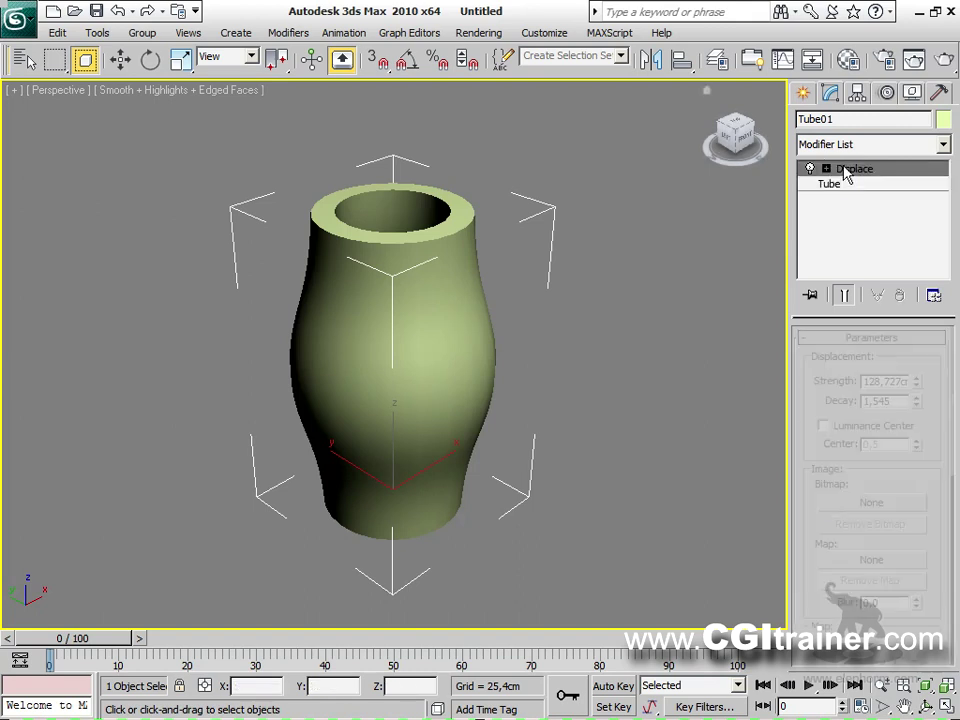
drag(917, 384, 862, 336)
click(826, 169)
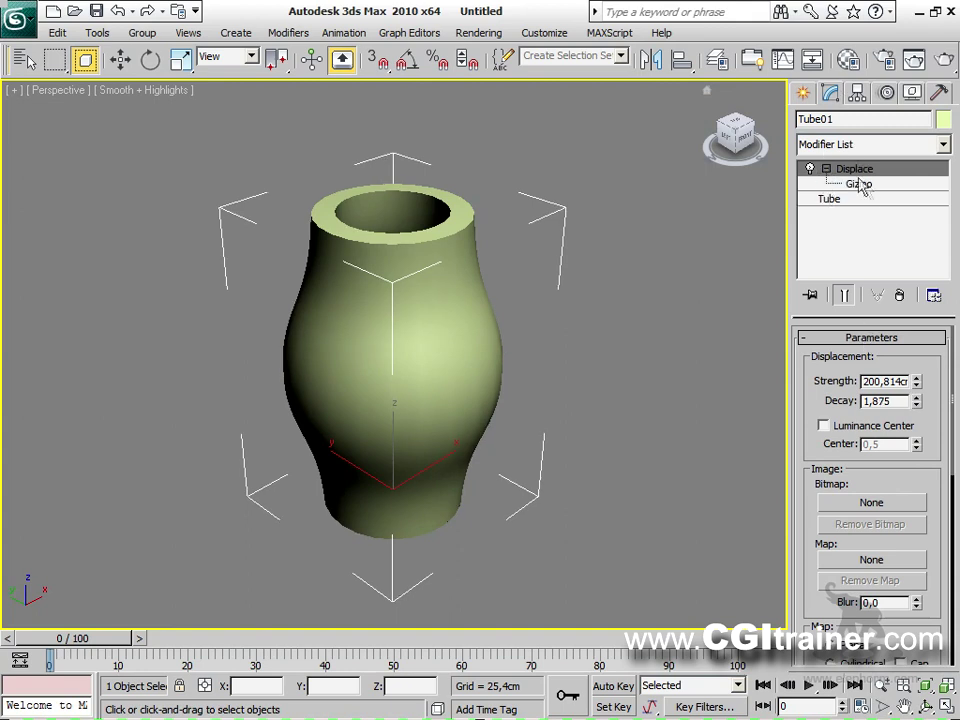
click(857, 184)
drag(392, 326, 424, 330)
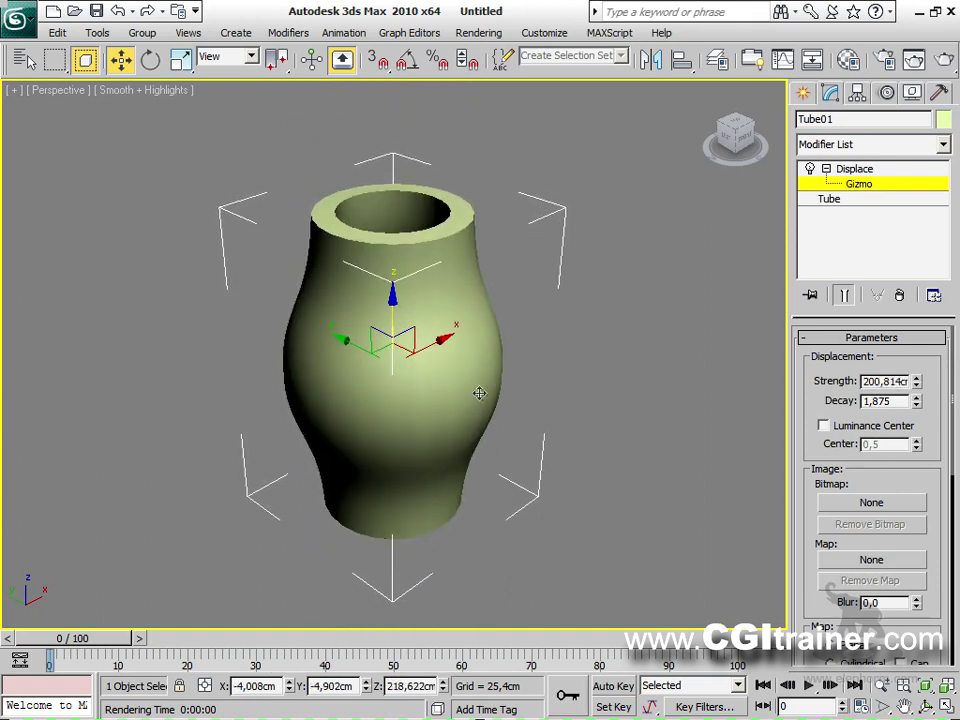
mouse_move(519, 427)
alt+middle_down()
mouse_move(467, 399)
mouse_move(512, 420)
alt+middle_up()
Step: Review the Displace modifier's image, mapping, tiling, channel and alignment parameters
drag(820, 604, 788, 447)
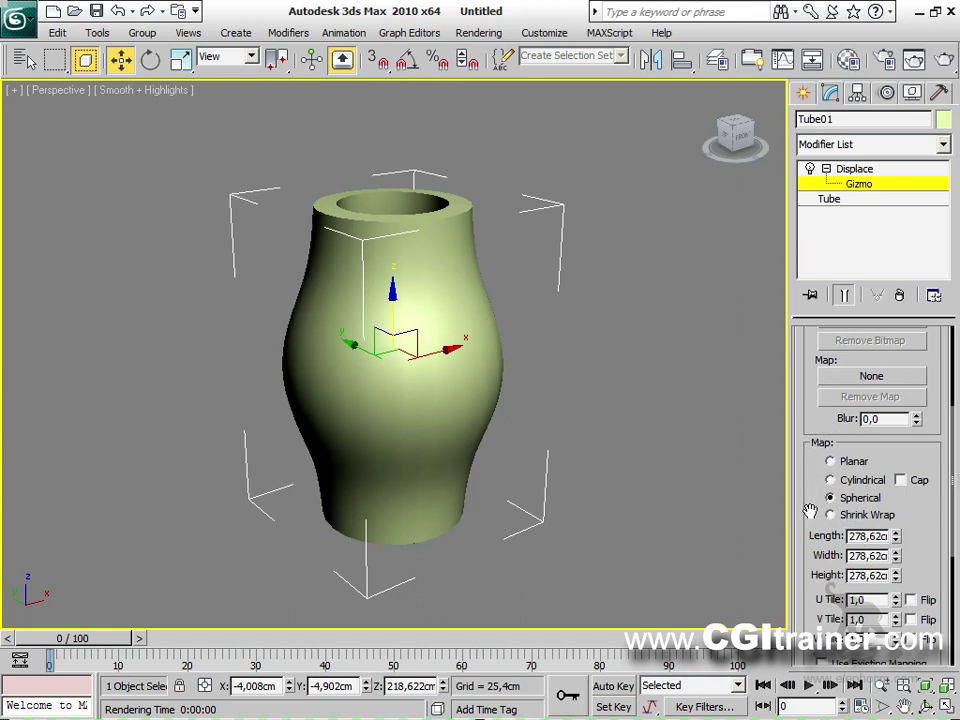
drag(810, 511, 805, 341)
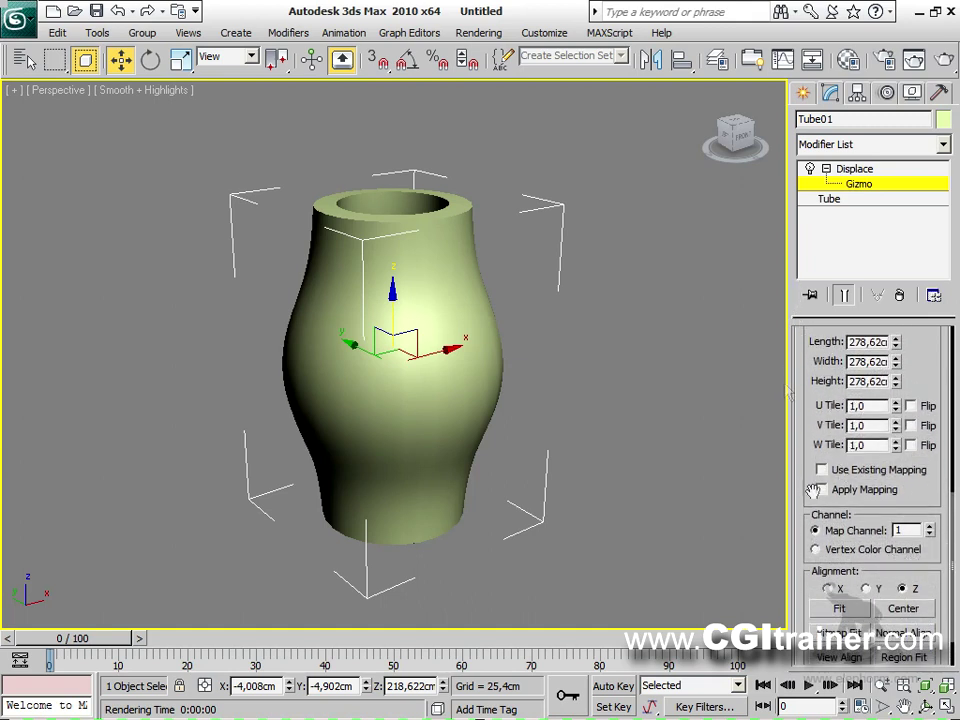
drag(807, 348, 828, 676)
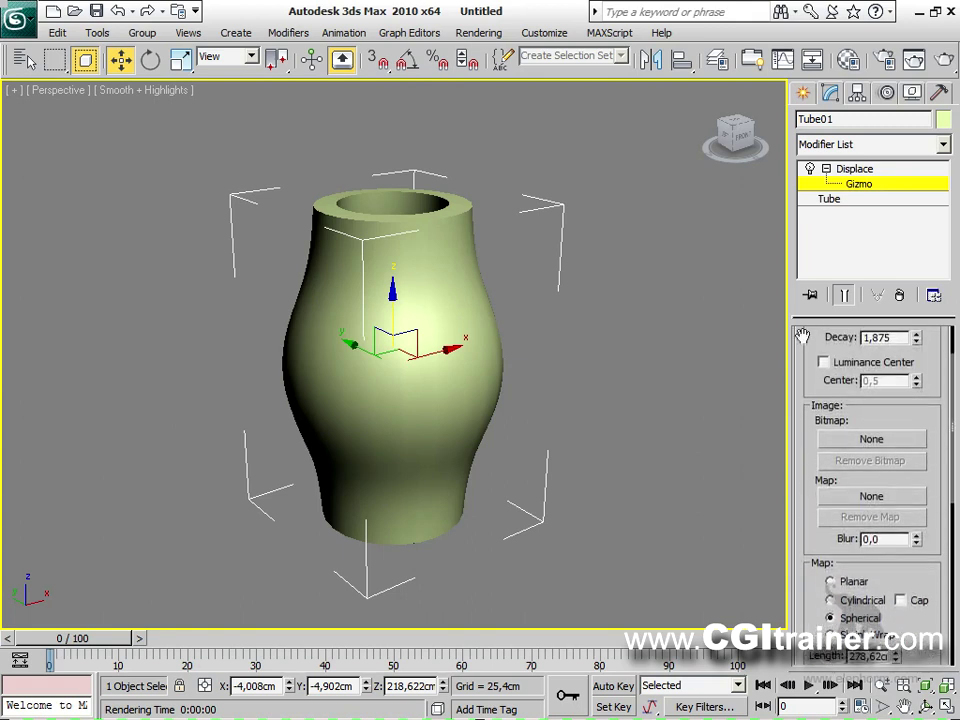
drag(812, 390, 815, 452)
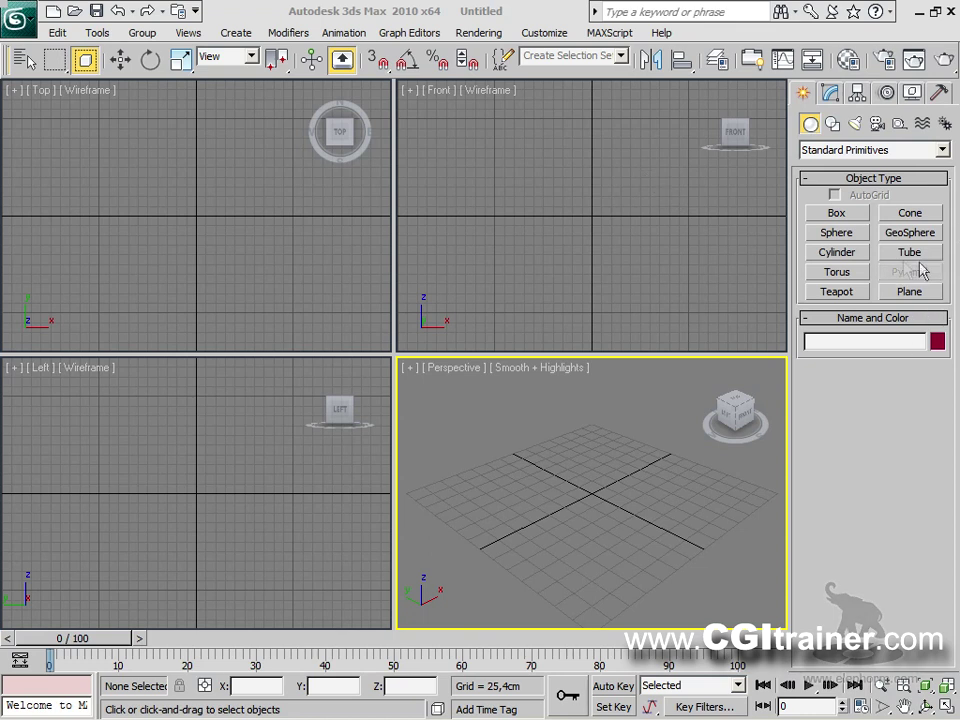
Step: Create a thin upright cylinder near the grid's front-left edge, about 7 cm in radius and 160 cm high
click(860, 252)
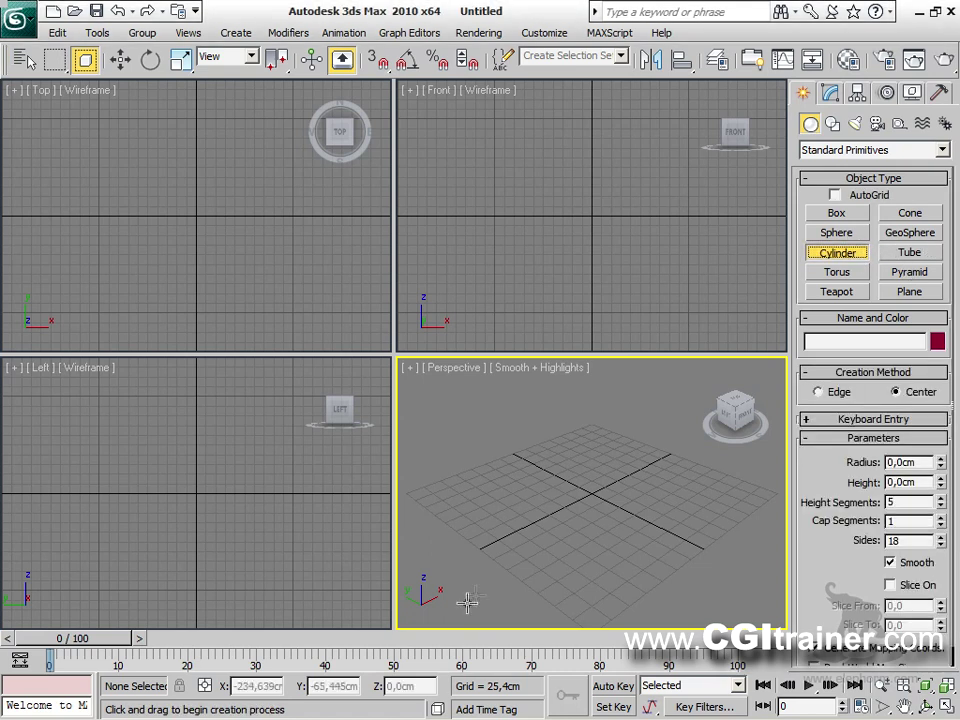
drag(507, 579, 506, 529)
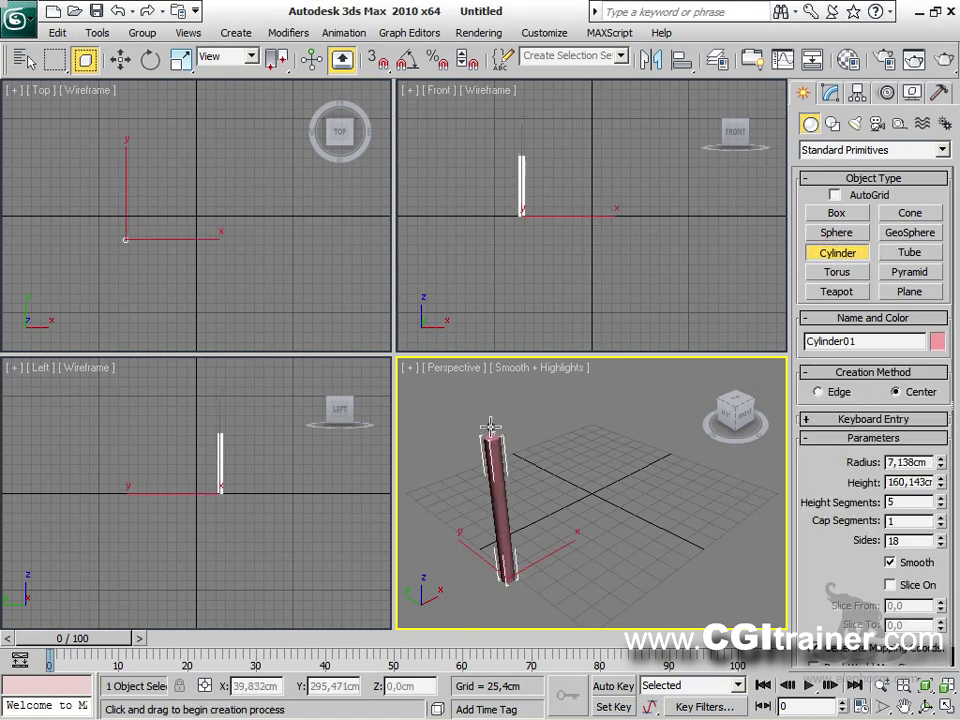
click(484, 589)
right_click(505, 538)
Step: Duplicate the cylinder along the Y axis as one independent copy, about 95 cm from the original
click(520, 553)
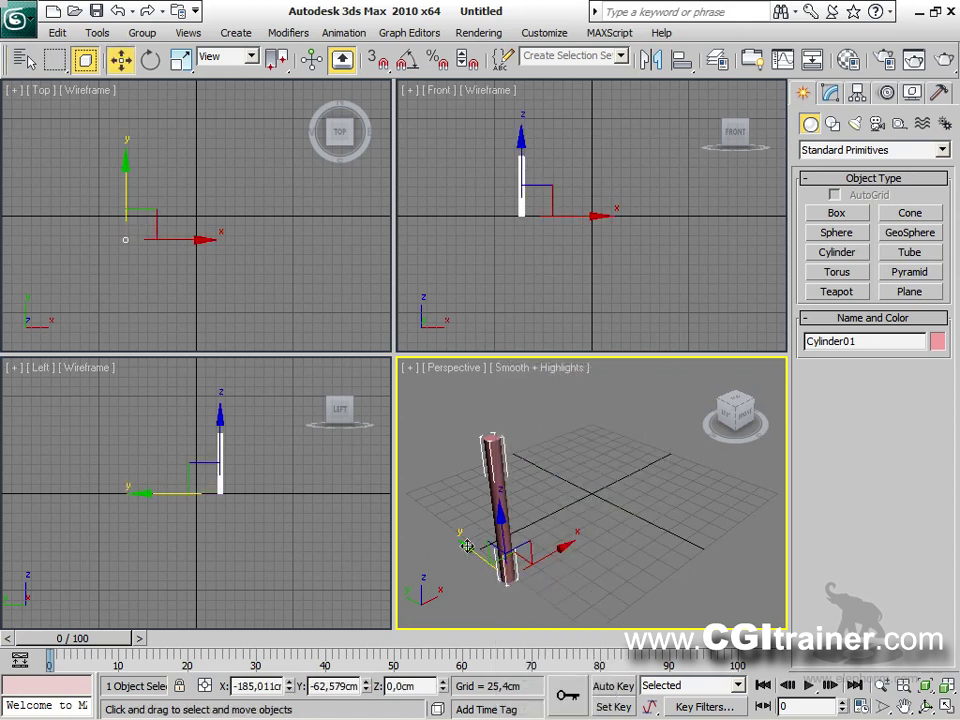
shift+drag(467, 551, 430, 514)
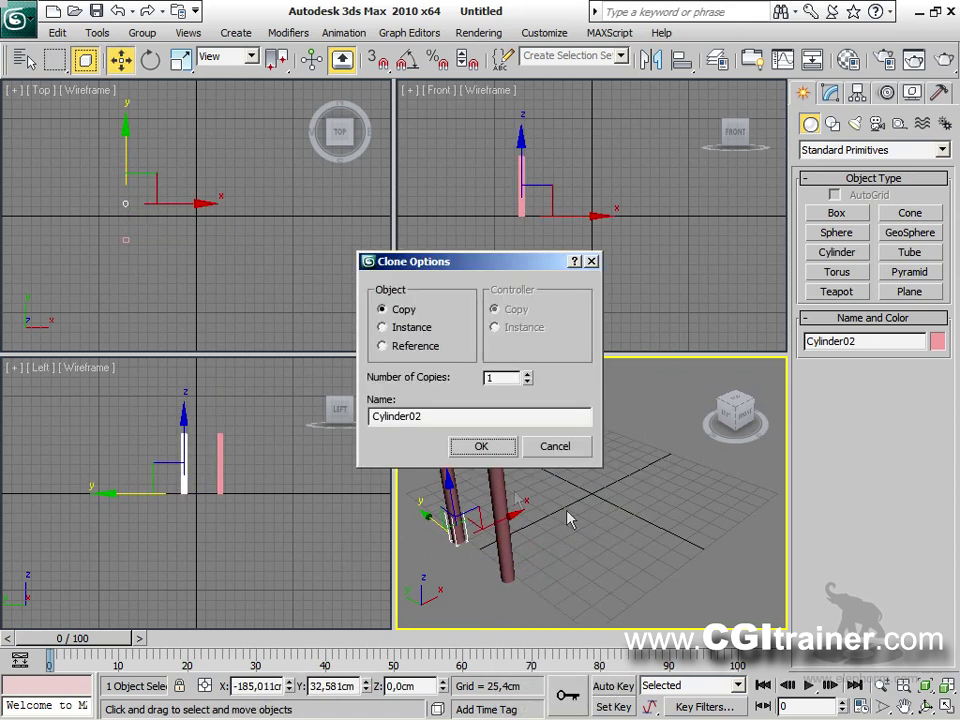
click(484, 445)
Step: Create a box opposite the two cylinders, about 331 cm long, 305 cm wide and 137 cm high
click(836, 213)
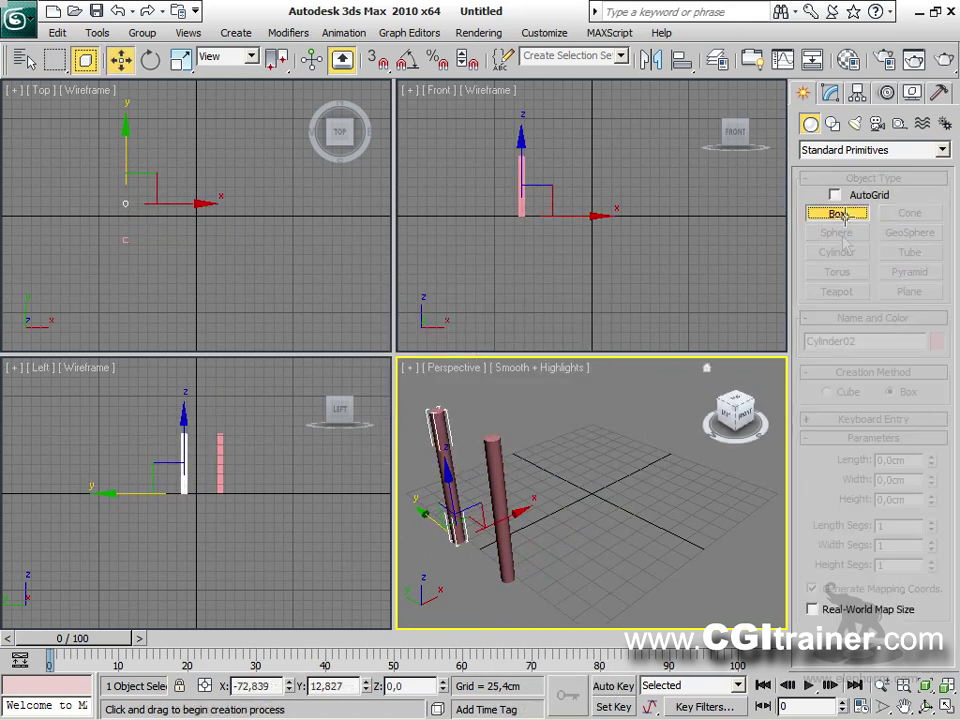
drag(599, 427, 852, 426)
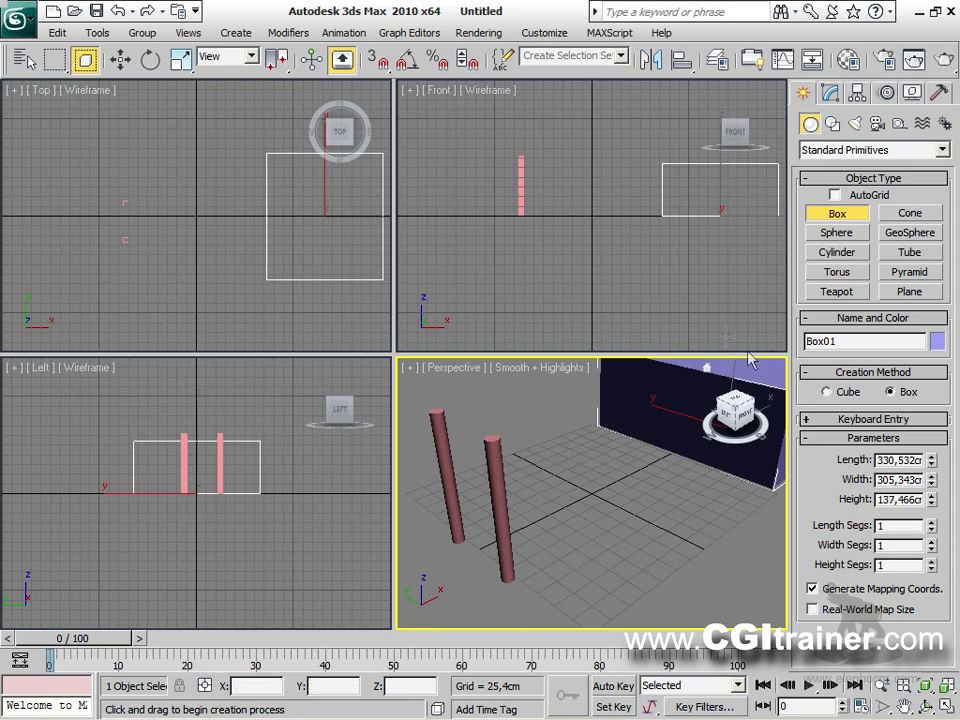
Step: Draw a two-point line in the Front view from the cylinders' top to the box's near upper edge
click(832, 123)
click(837, 228)
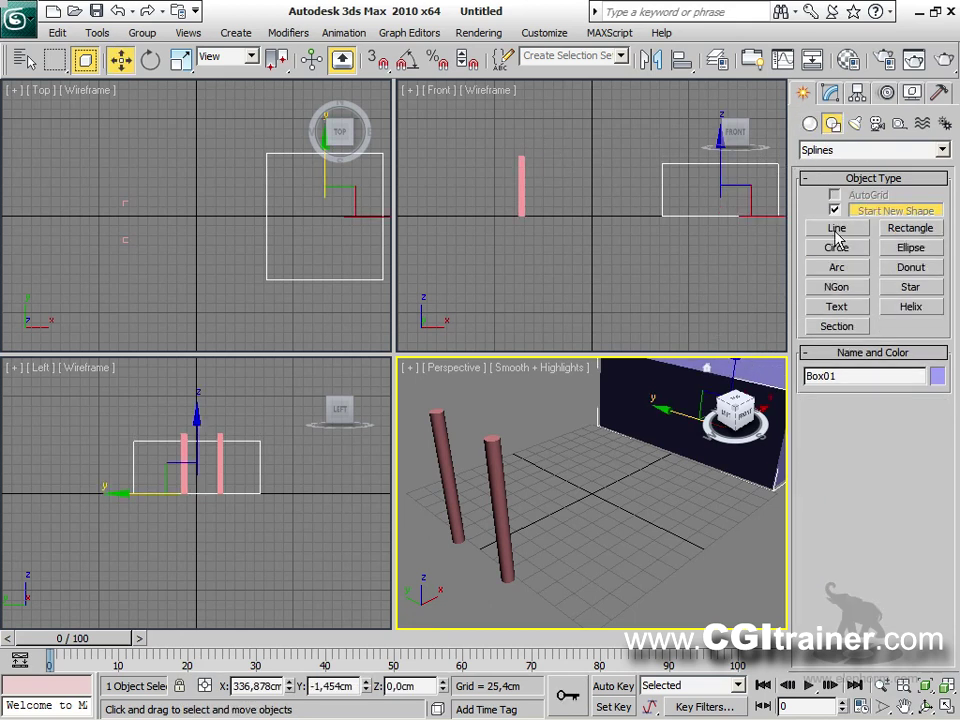
click(520, 157)
click(661, 160)
right_click(630, 193)
Step: Select both end vertices of the line and convert them to Bezier vertices
click(830, 92)
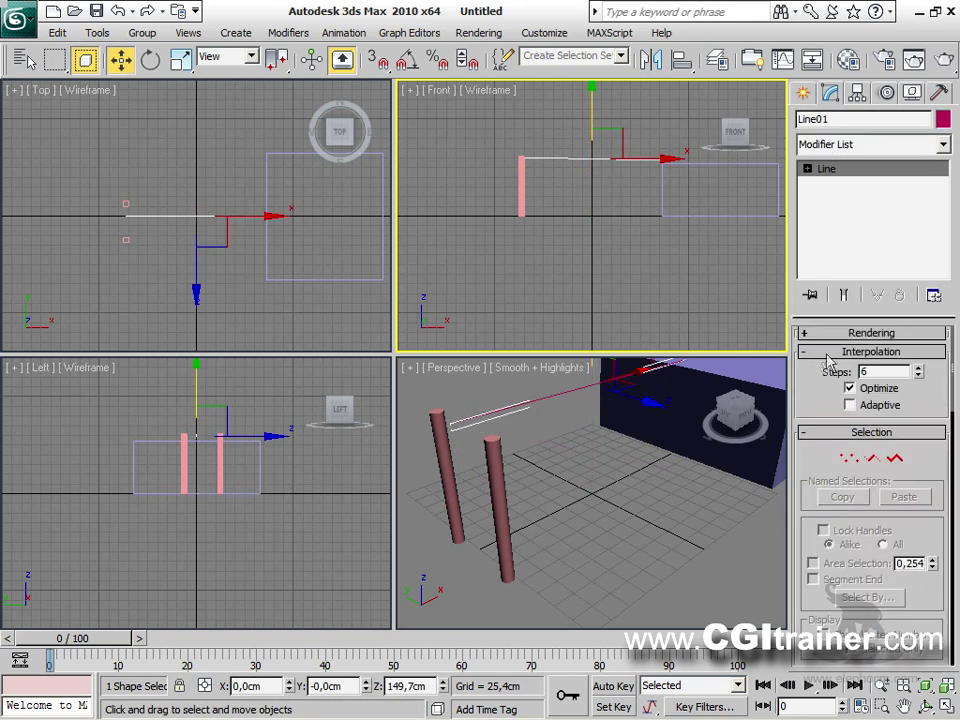
click(847, 459)
drag(489, 111, 669, 171)
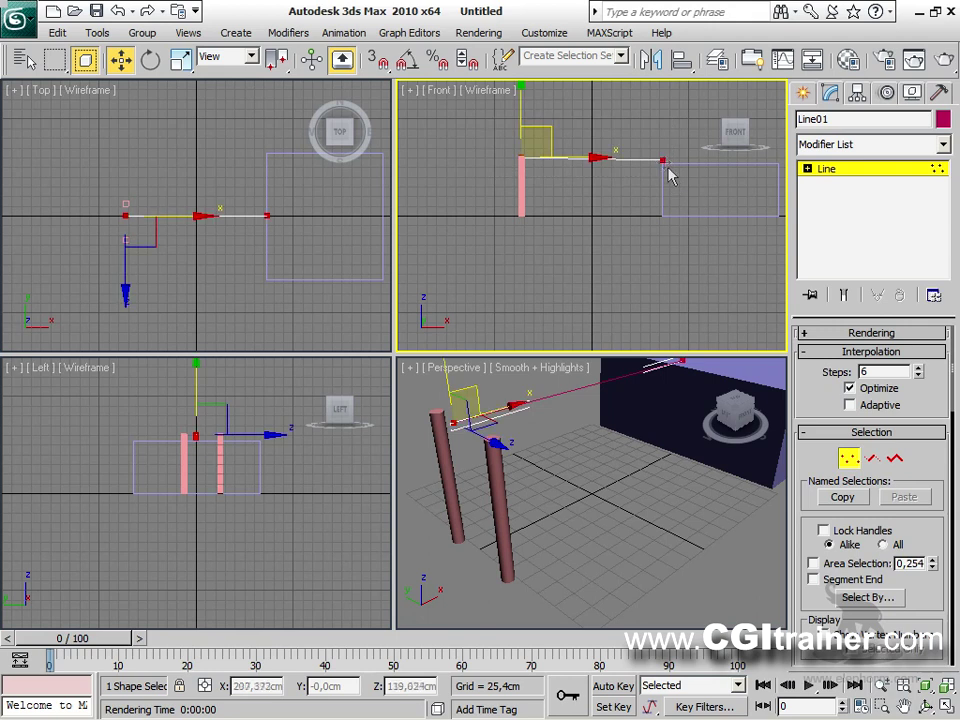
right_click(662, 240)
click(608, 92)
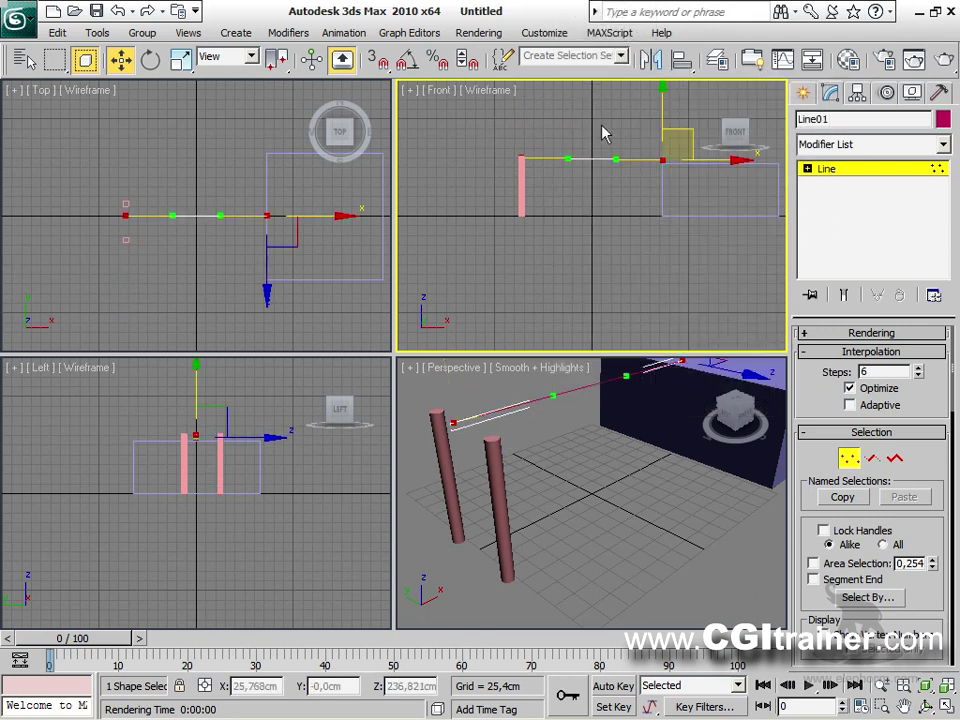
Step: Pull the Bezier handles of both vertices down so the line sags between the cylinders and the box, then leave vertex editing
drag(613, 158, 609, 208)
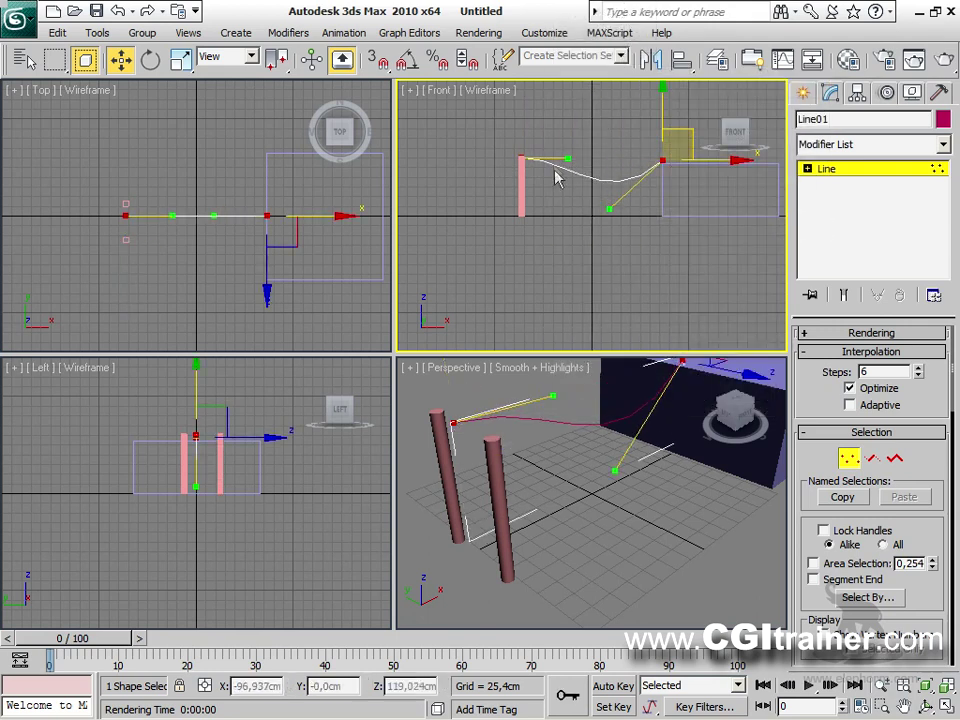
drag(564, 157, 563, 186)
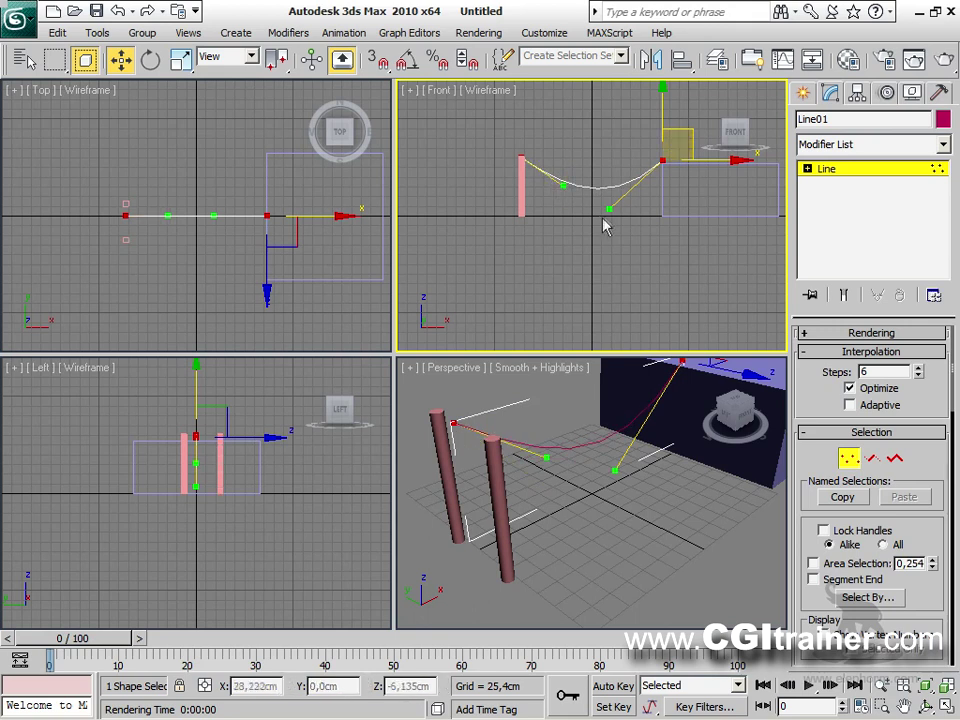
mouse_move(609, 212)
mouse_down()
mouse_move(636, 206)
mouse_move(621, 207)
mouse_up()
click(600, 475)
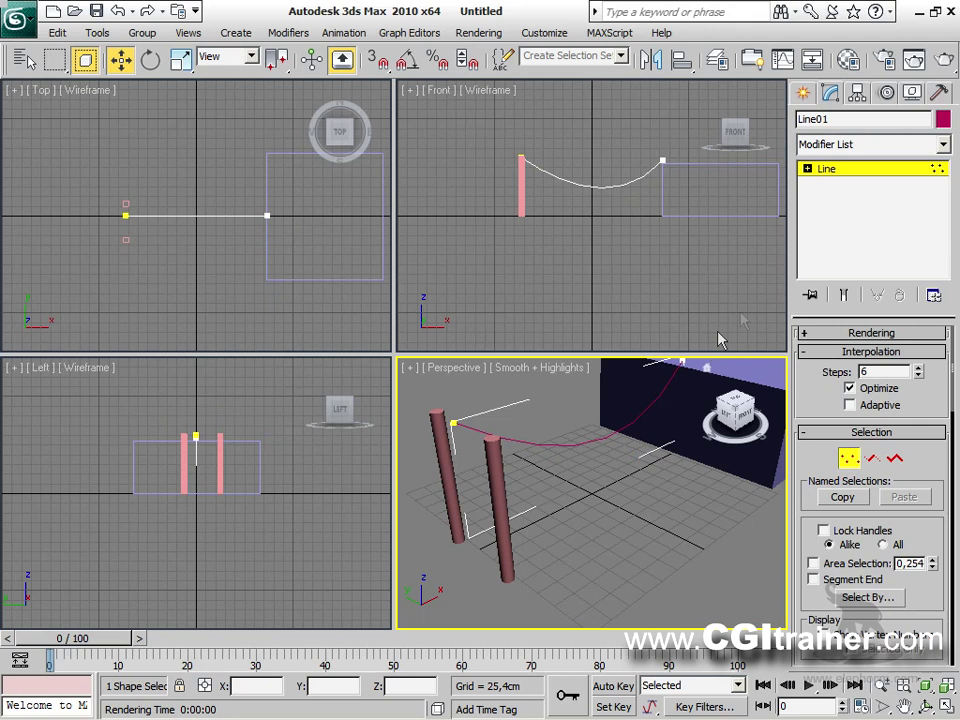
click(813, 172)
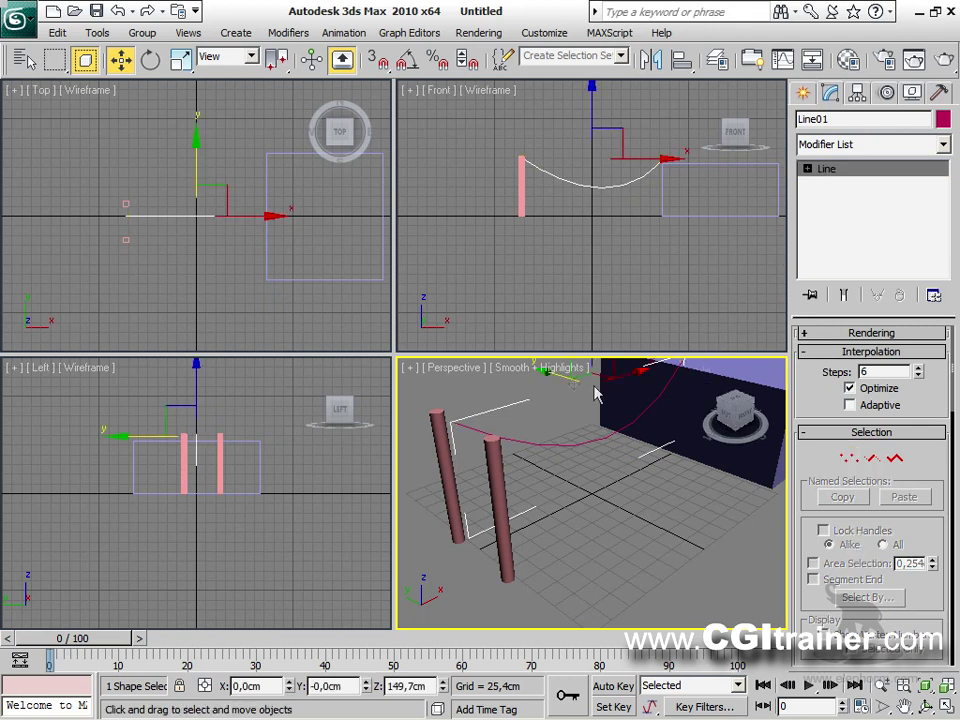
Step: Move the sagging line along the Y axis to about -17 cm so it runs between the two cylinders, and deselect it
click(551, 372)
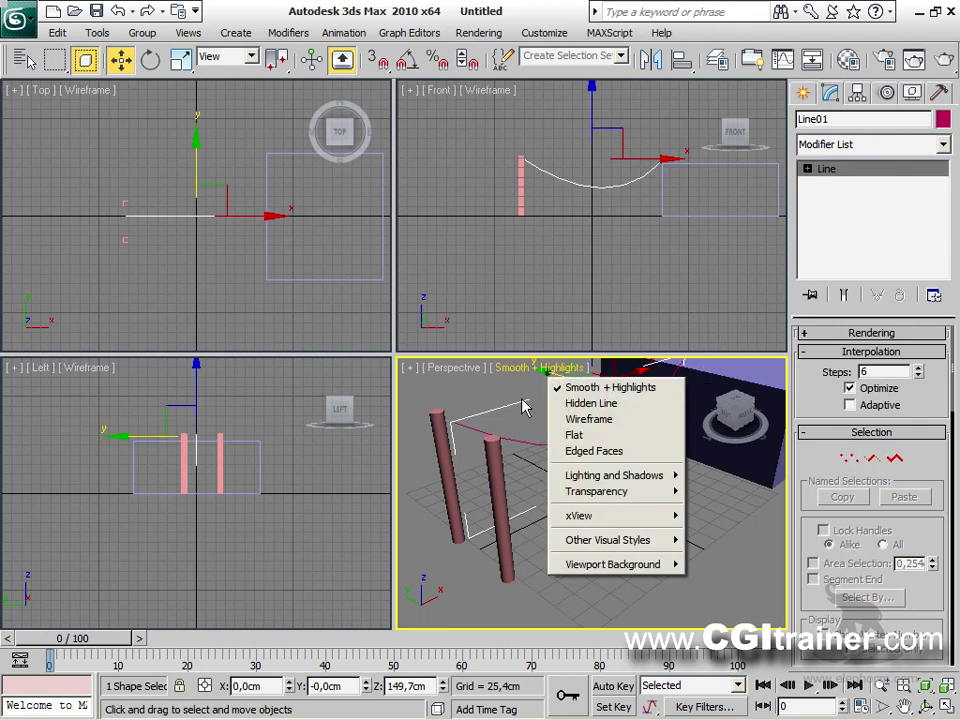
right_click(525, 402)
click(652, 452)
mouse_move(568, 383)
mouse_down()
mouse_move(574, 377)
mouse_move(561, 373)
mouse_up()
click(268, 272)
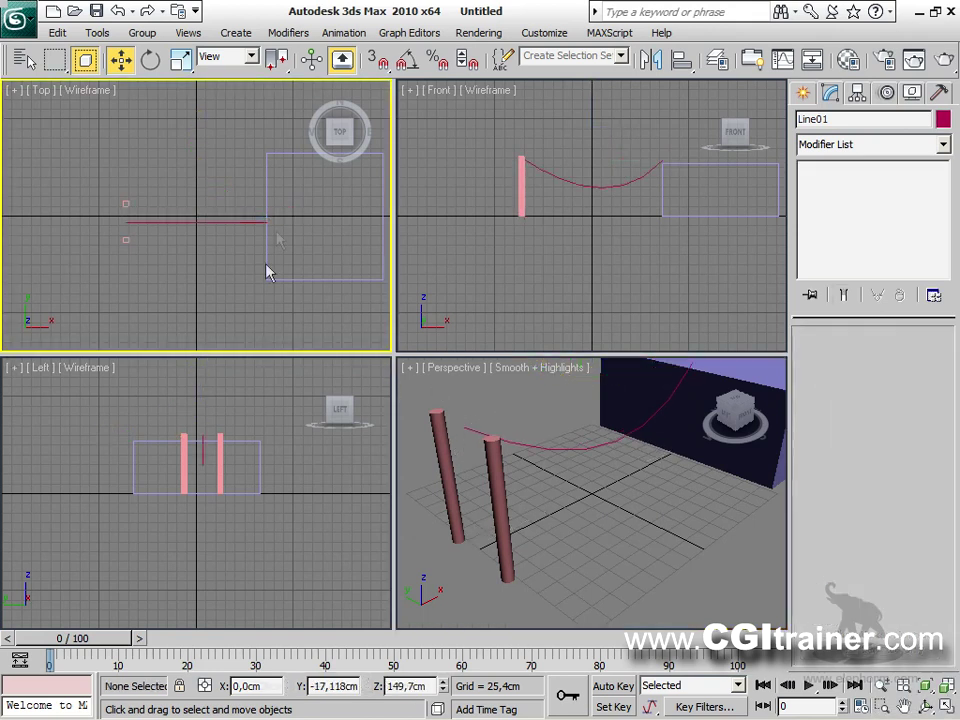
Step: Create a thin box with AutoGrid as a plank spanning the tops of the two cylinders
scroll(620, 543, down, 2)
scroll(611, 546, down, 3)
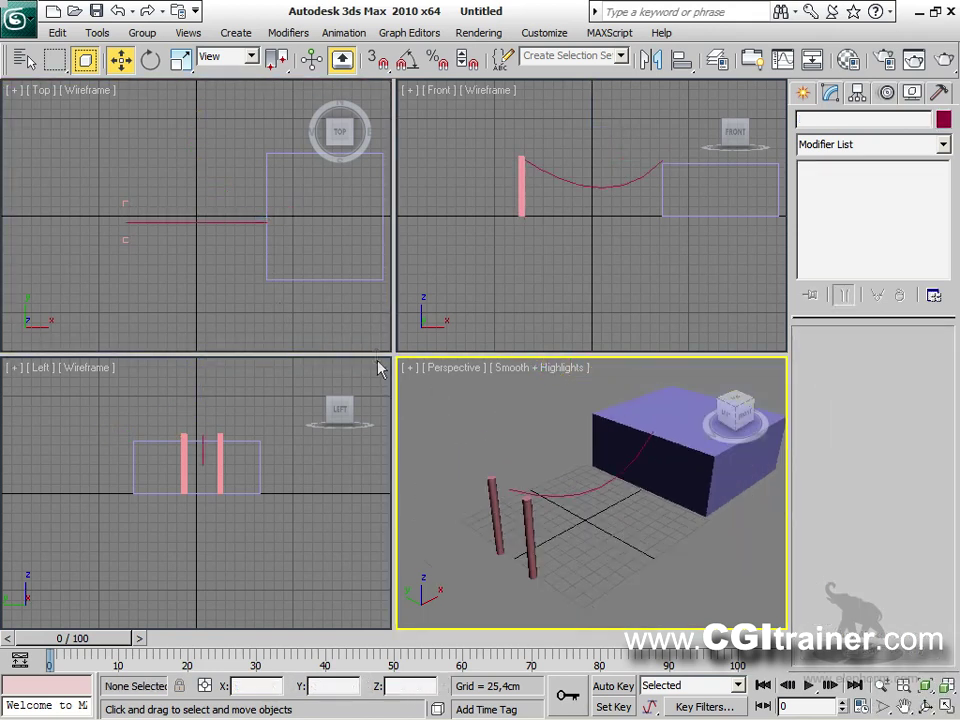
key(alt)
key(alt+w)
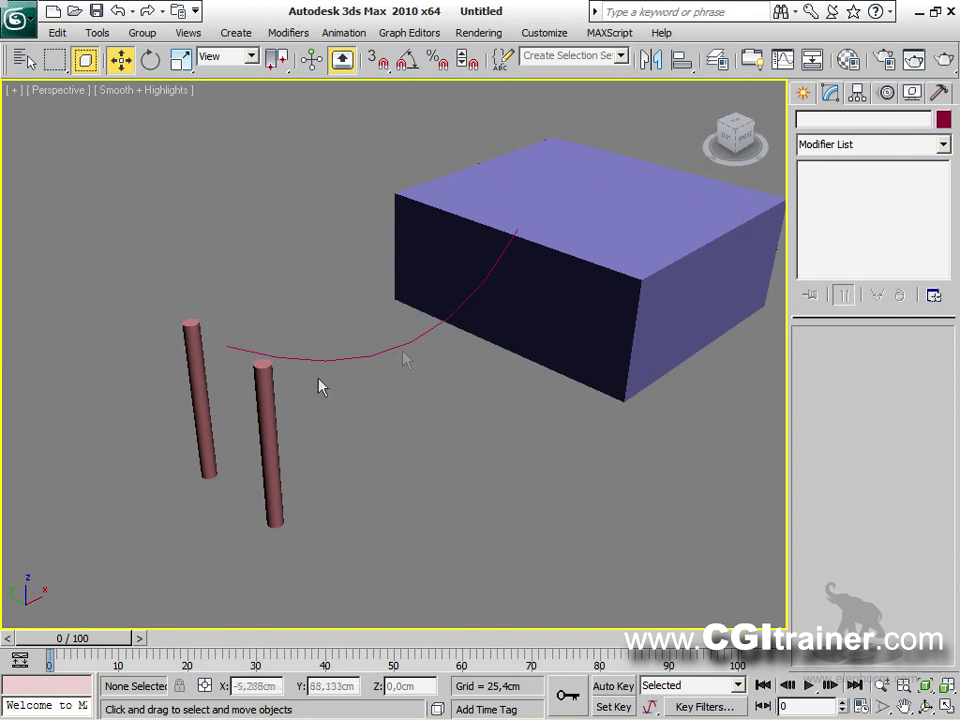
click(803, 93)
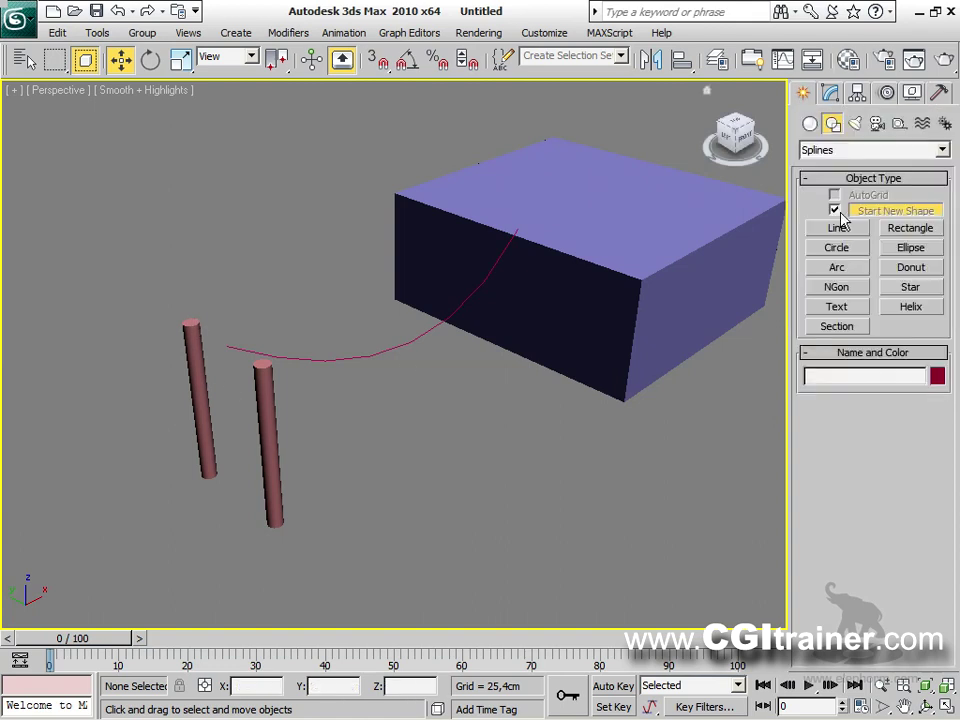
click(809, 124)
click(838, 214)
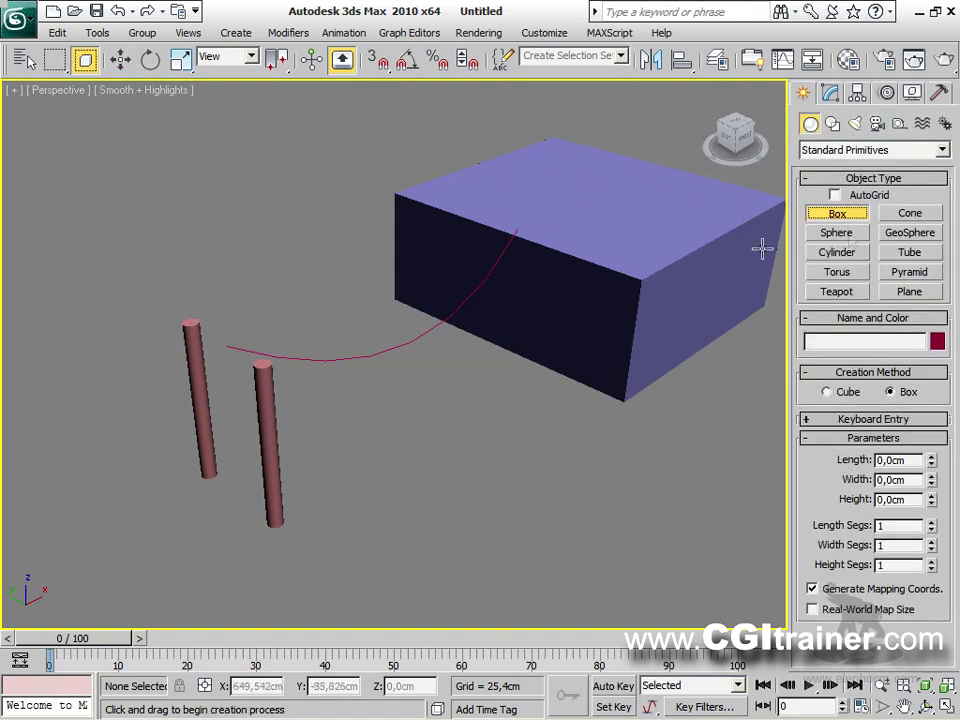
click(835, 195)
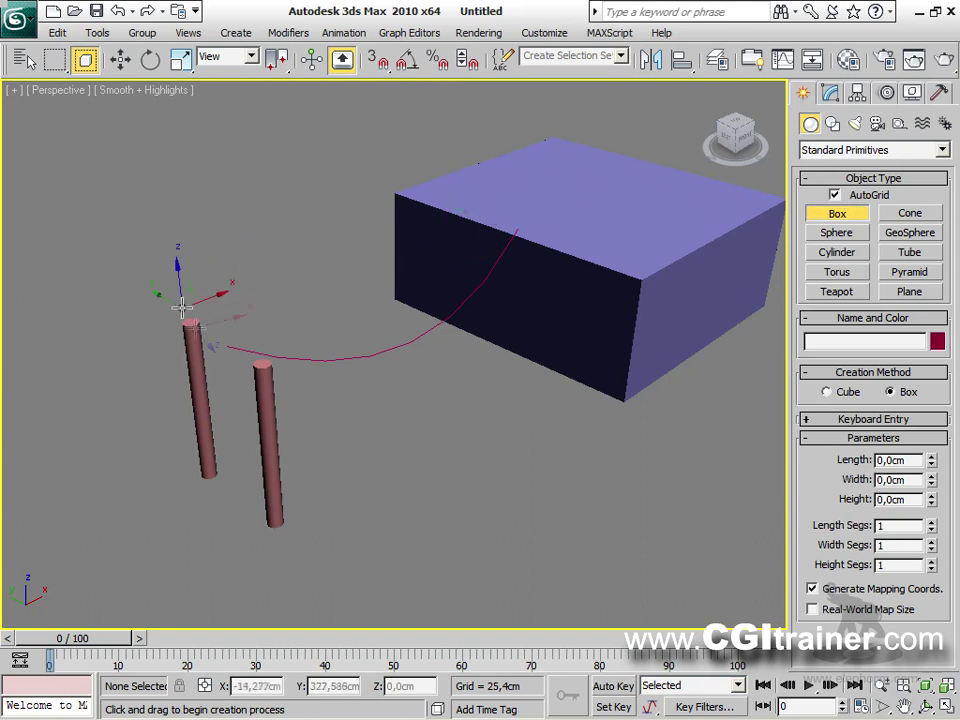
drag(189, 322, 271, 360)
click(276, 366)
key(w)
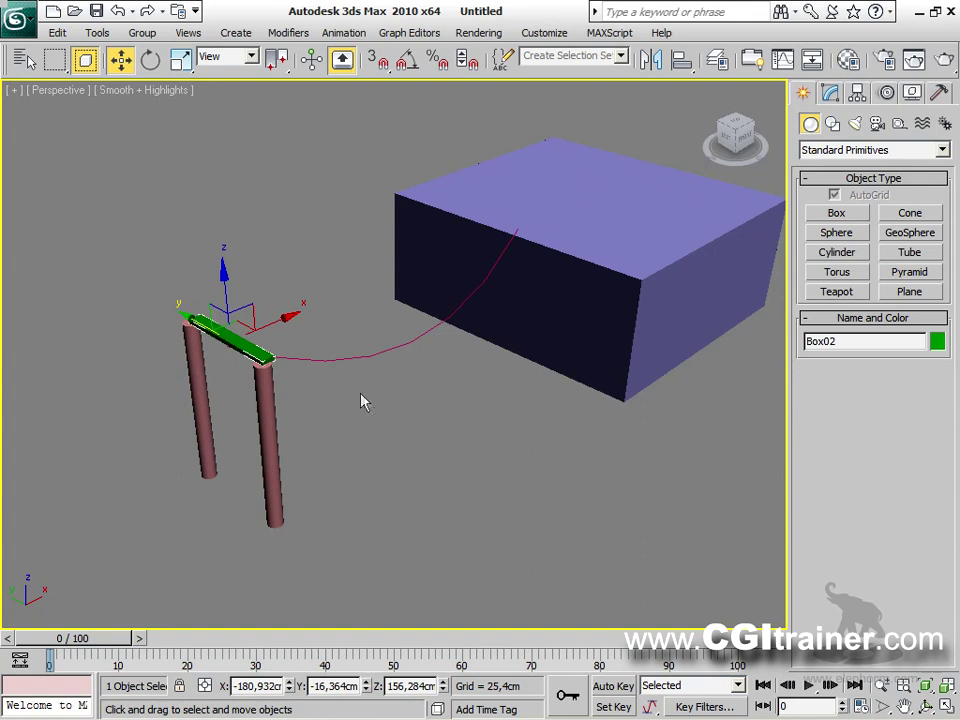
Step: Distribute instances of the plank along the sagging line with the Spacing Tool, using a count of 24
alt+middle_drag(448, 477, 358, 478)
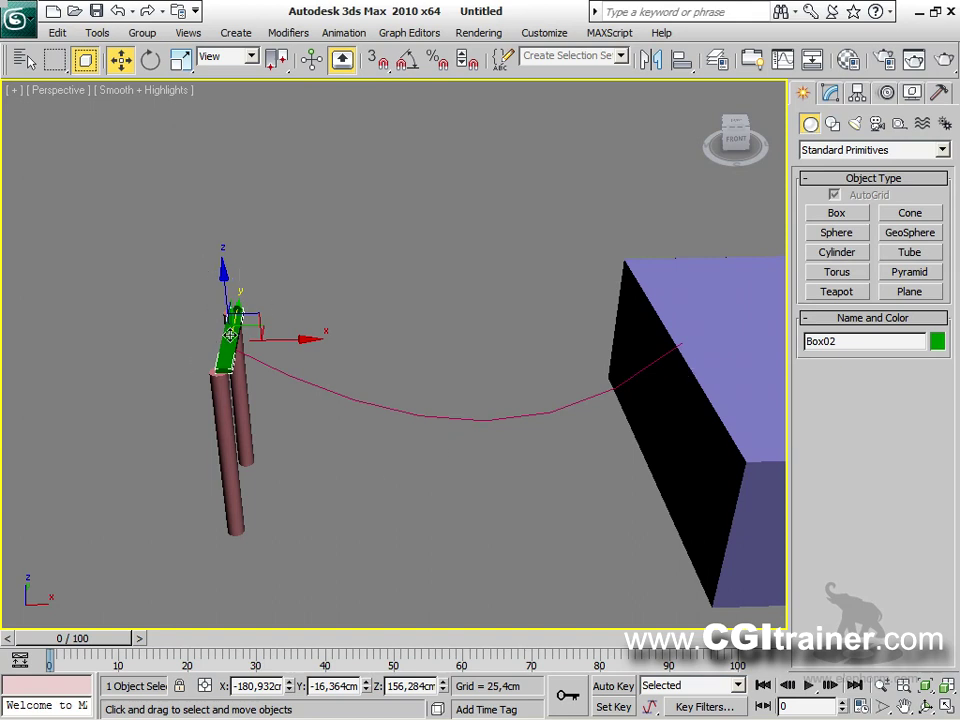
click(97, 33)
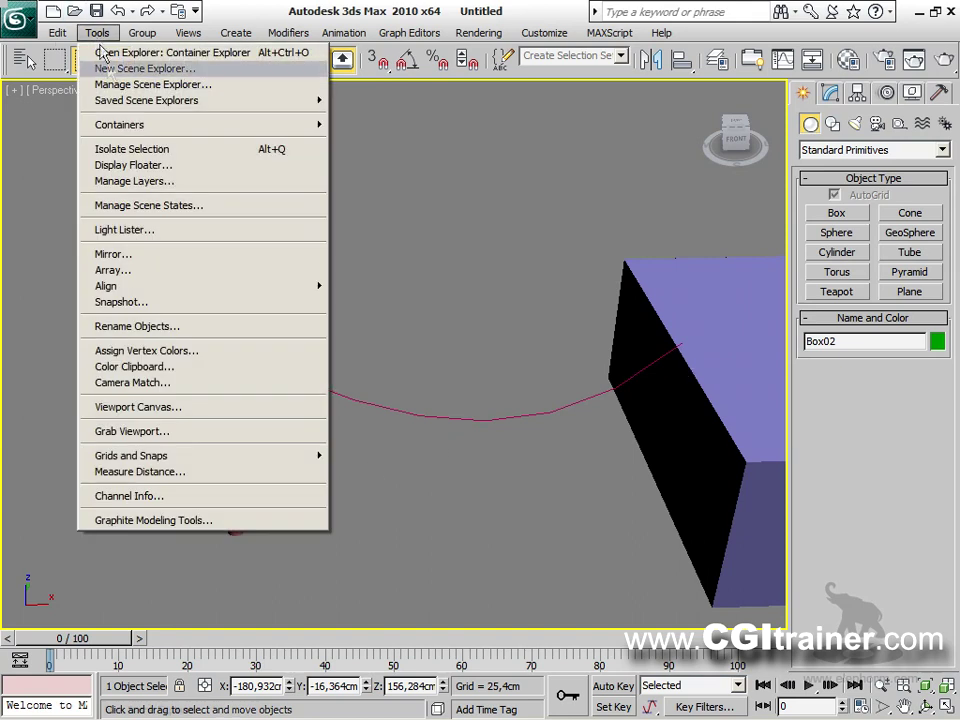
mouse_move(176, 294)
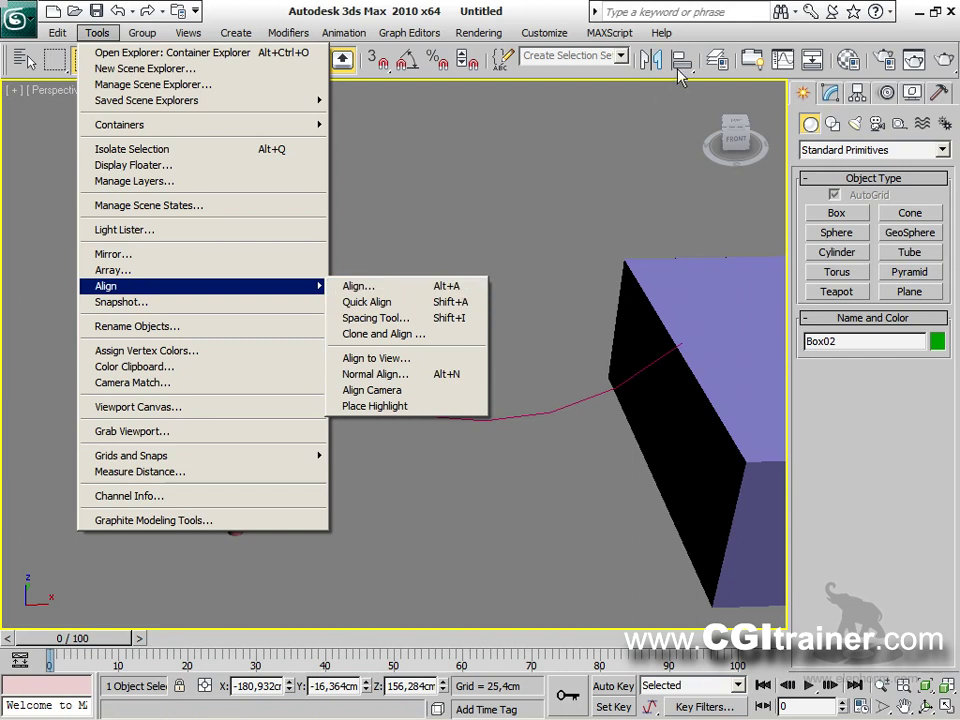
click(446, 320)
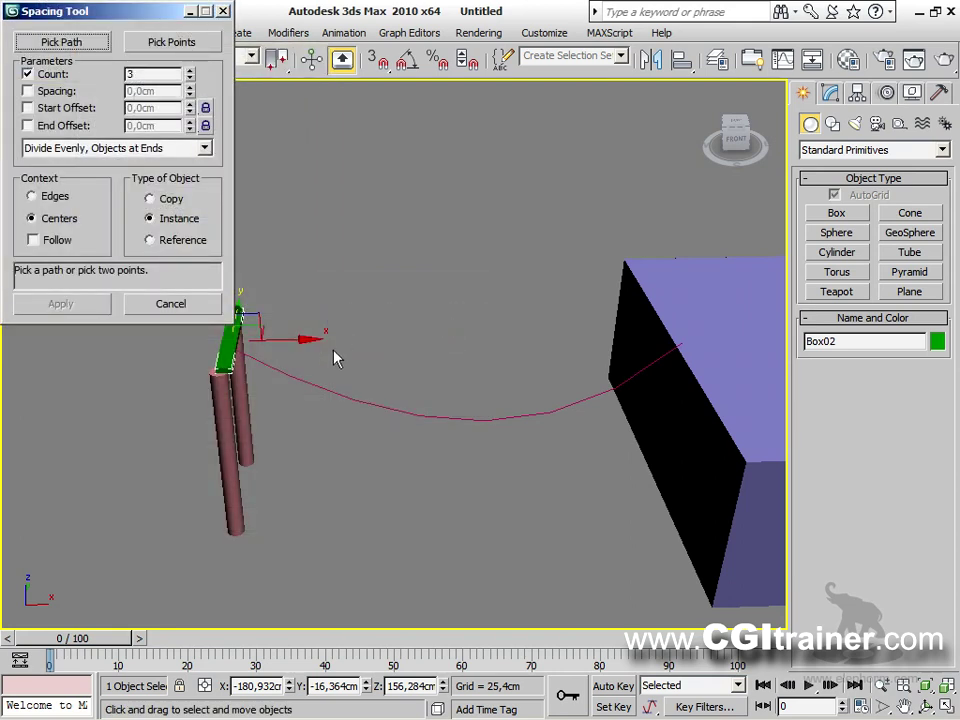
click(57, 47)
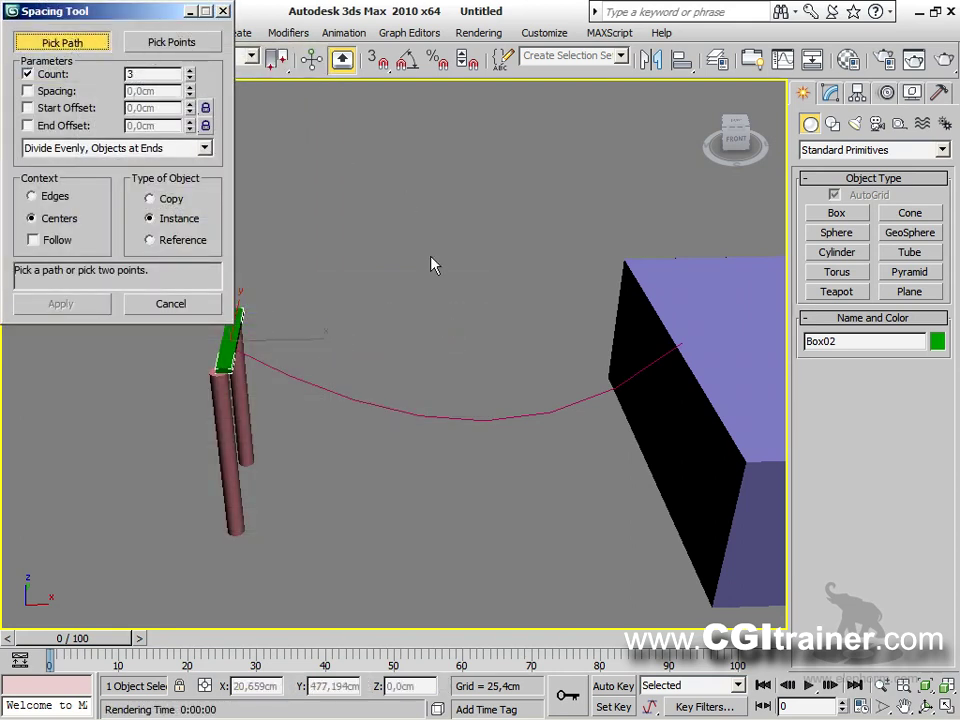
click(421, 416)
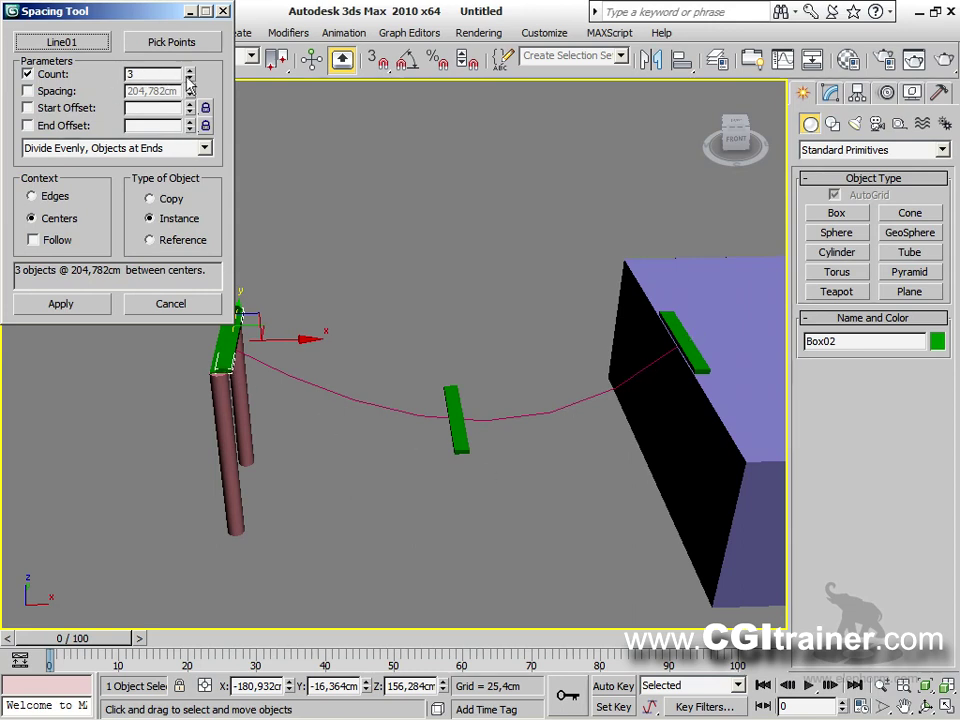
drag(191, 74, 190, 74)
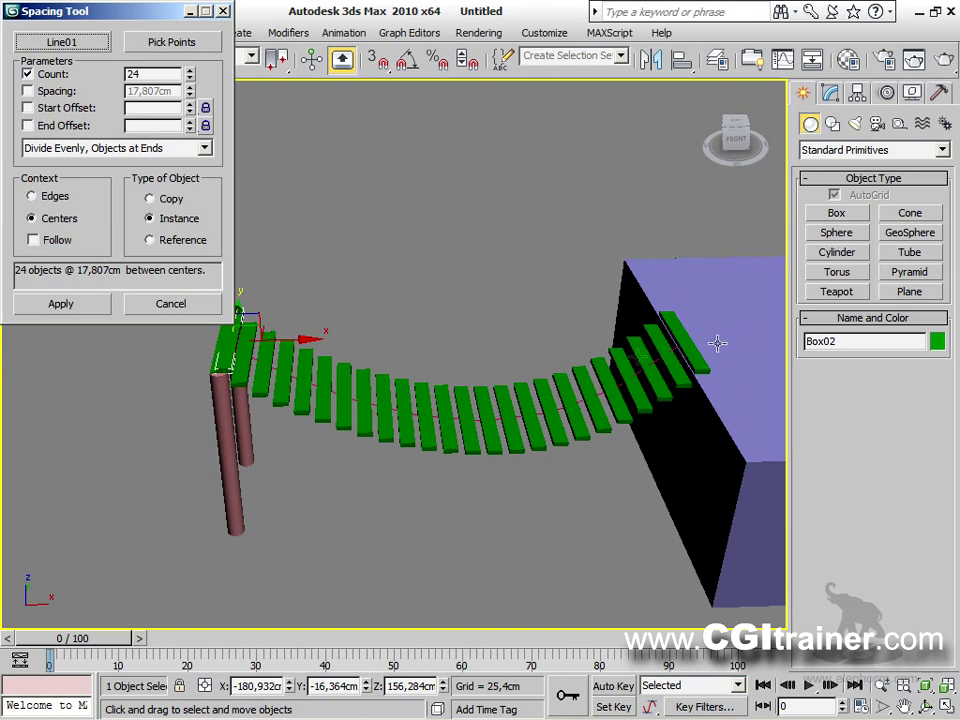
Step: Make the planks follow the path, with a start offset of 13.64 cm and an end offset of about 8.05 cm
click(48, 245)
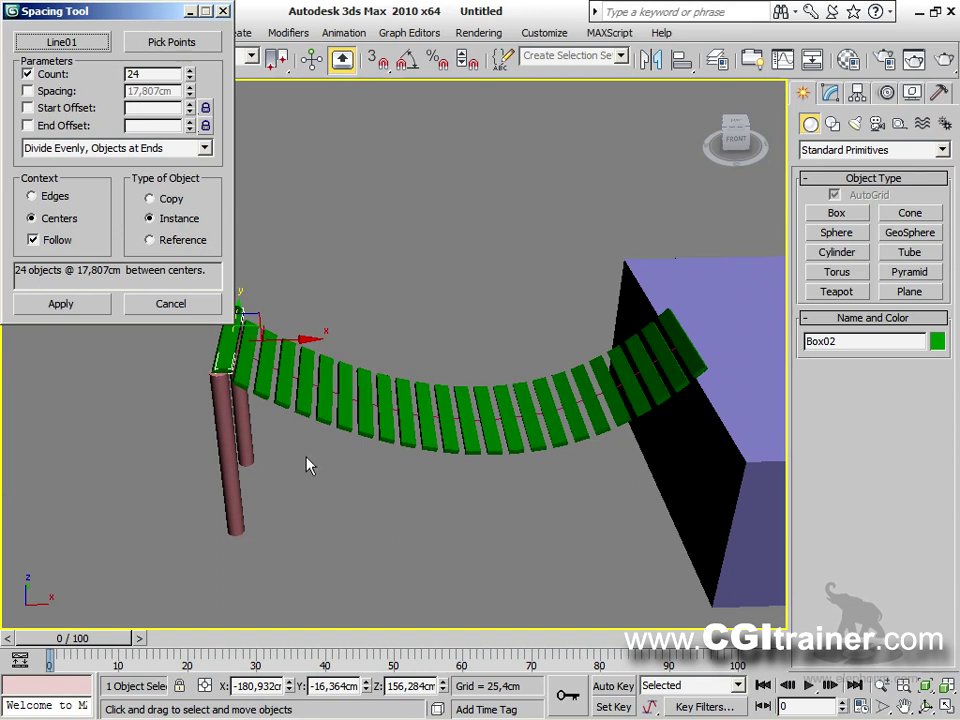
click(34, 106)
drag(190, 116, 231, 342)
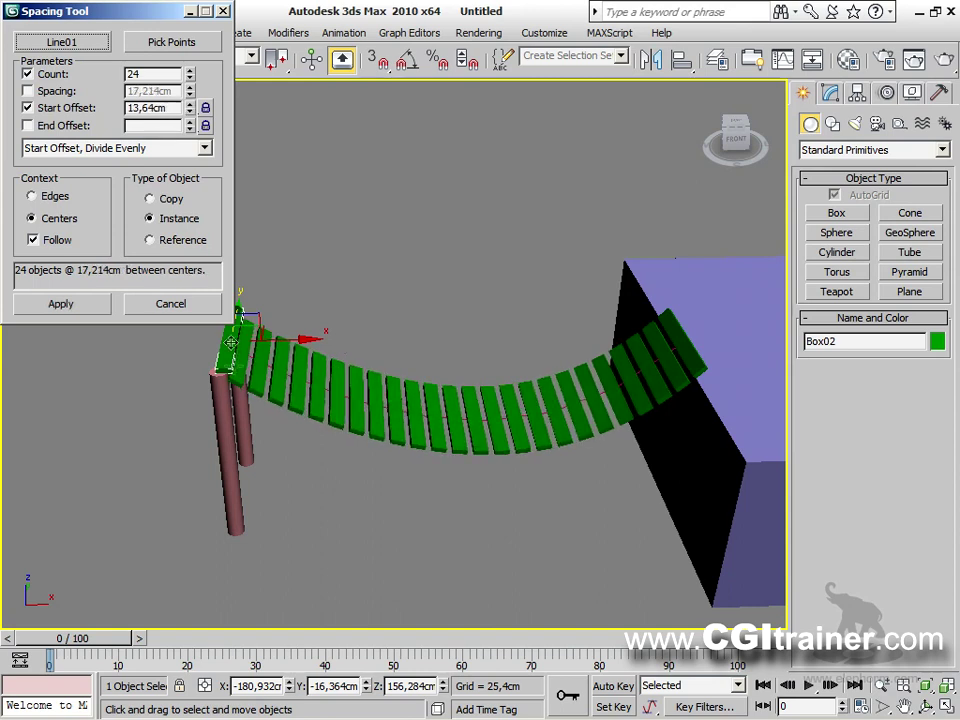
click(28, 125)
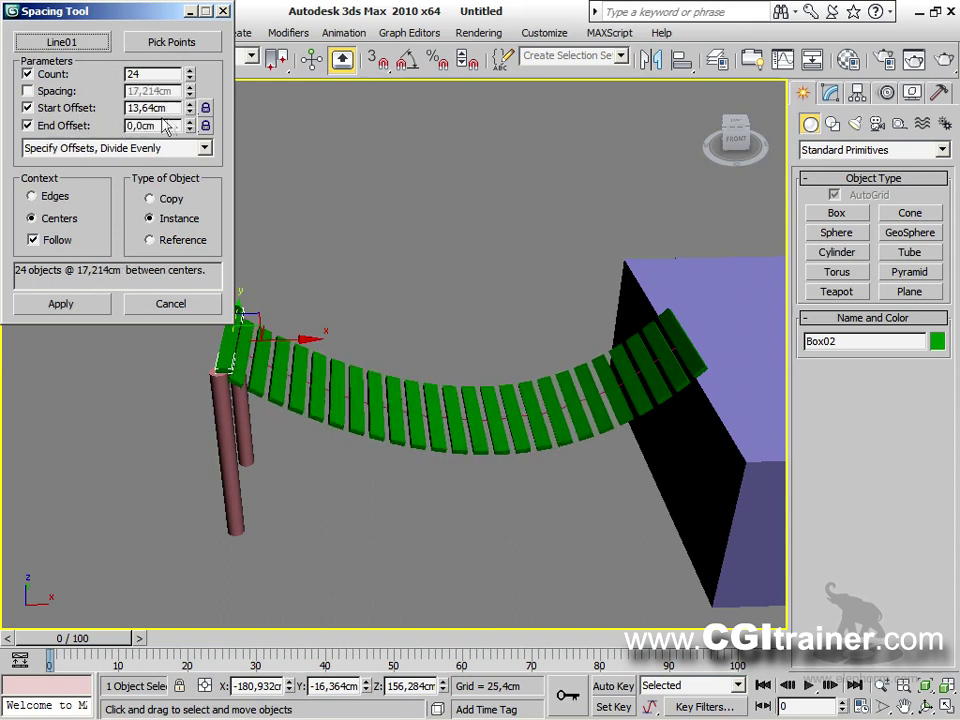
drag(190, 126, 620, 710)
drag(632, 204, 646, 536)
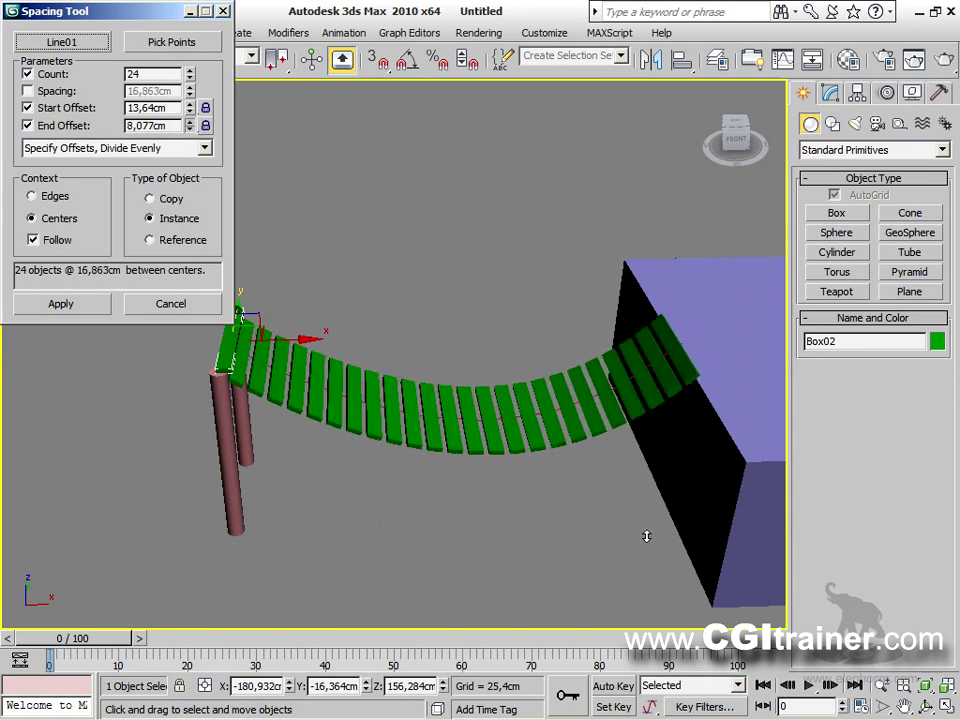
Step: Keep the Specify Offsets, Divide Evenly distribution, apply the plank spacing and close the Spacing Tool
click(196, 150)
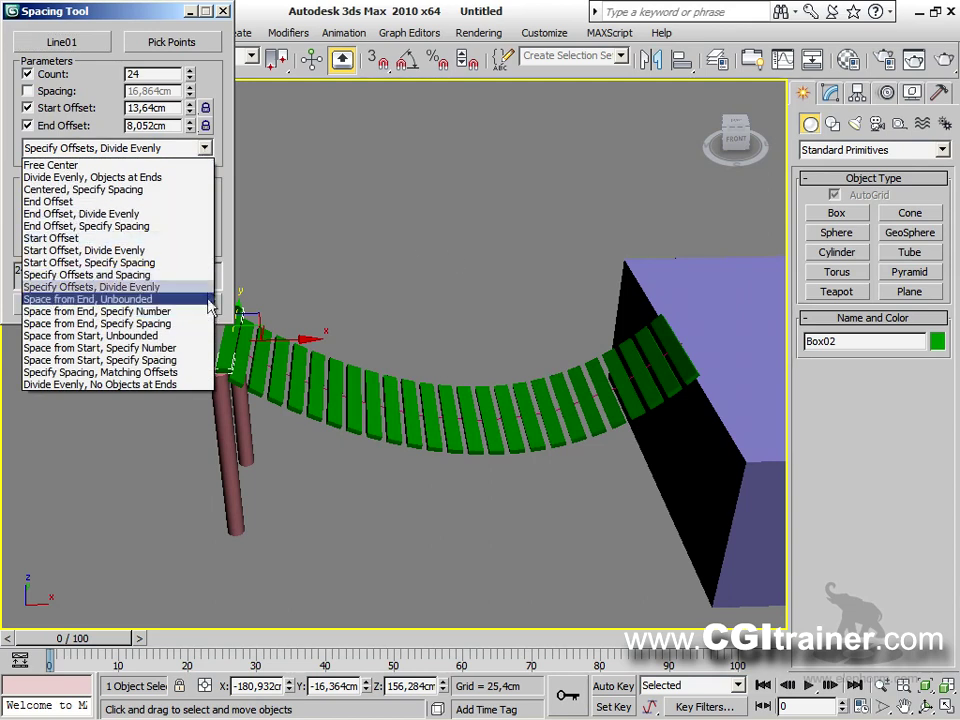
click(216, 297)
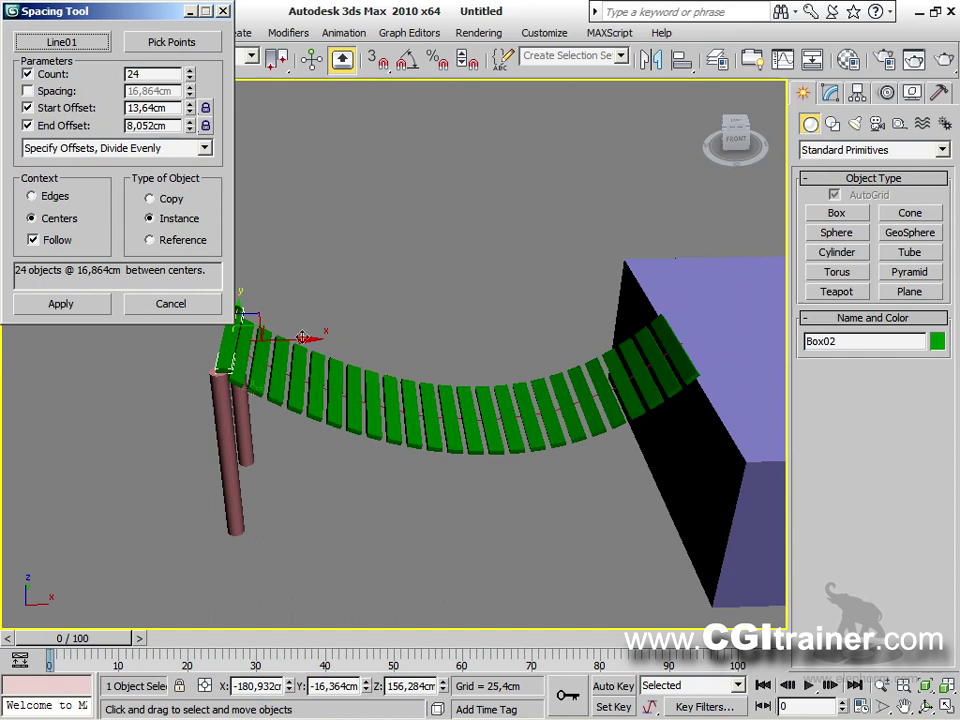
click(90, 314)
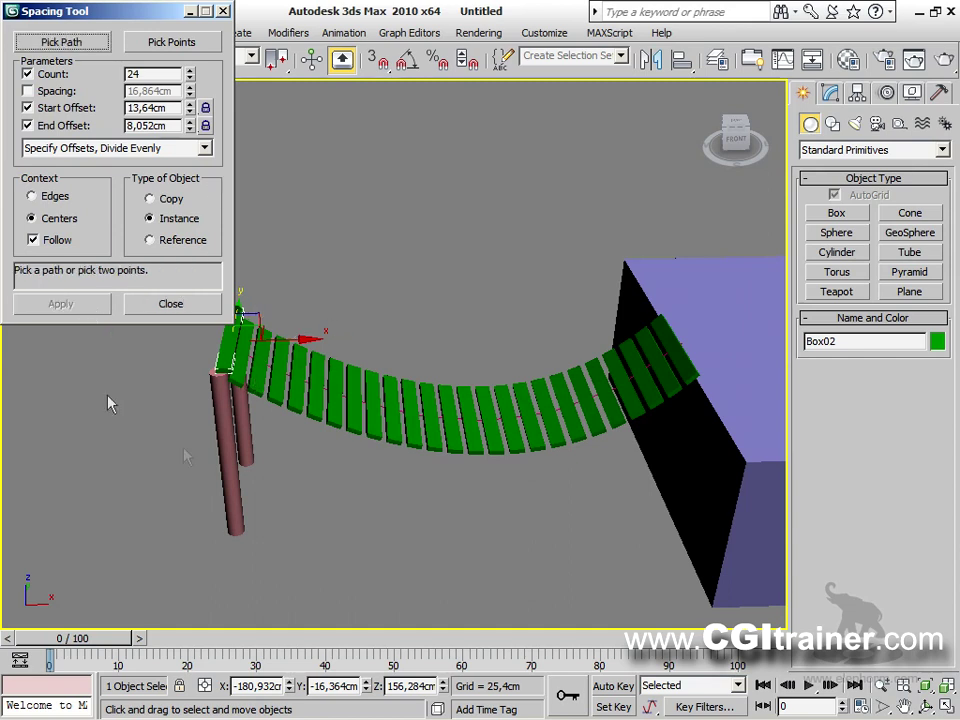
click(223, 11)
Step: Delete the original plank lying across the cylinder tops
click(223, 294)
click(232, 330)
drag(240, 325, 295, 338)
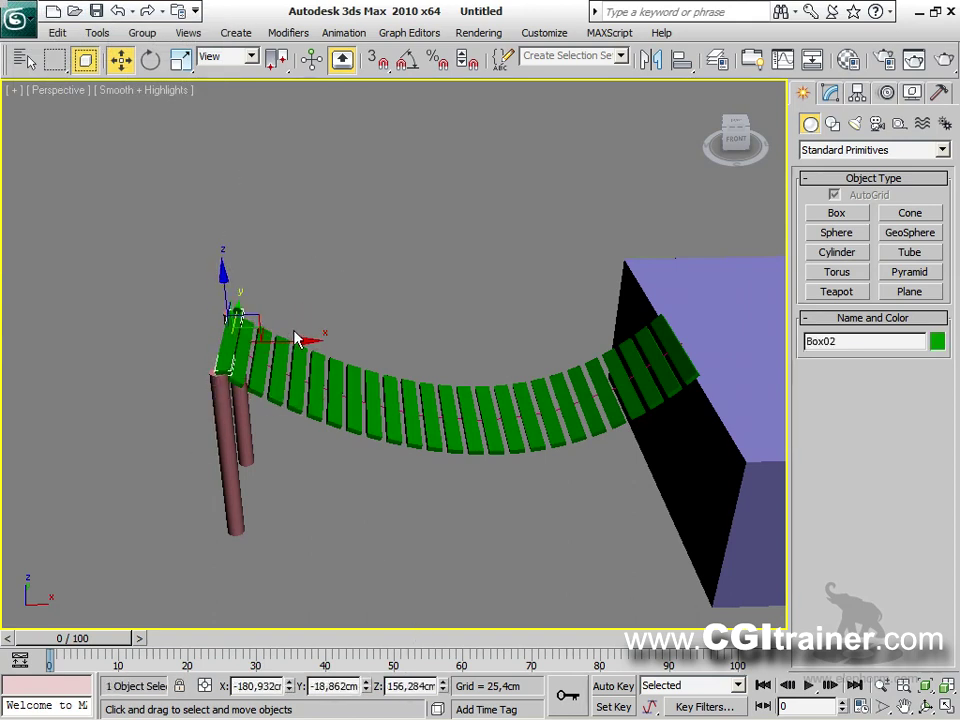
key(Delete)
alt+middle_drag(542, 343, 452, 345)
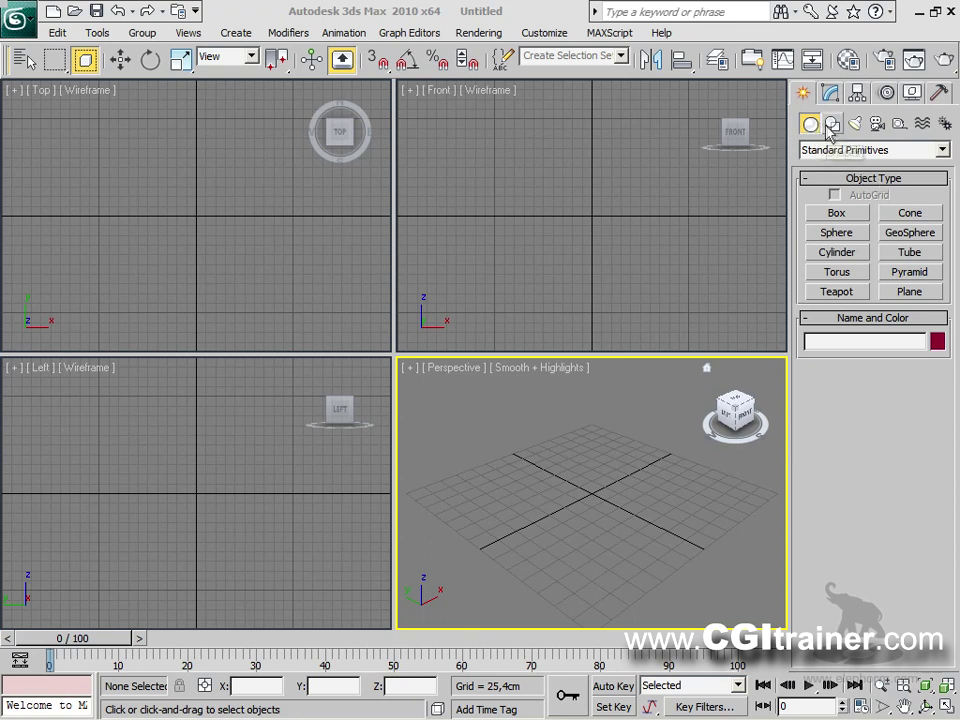
Step: Place a Point helper with a cross display on the grid of the empty scene, in front of the origin in the Perspective view
click(899, 125)
click(826, 272)
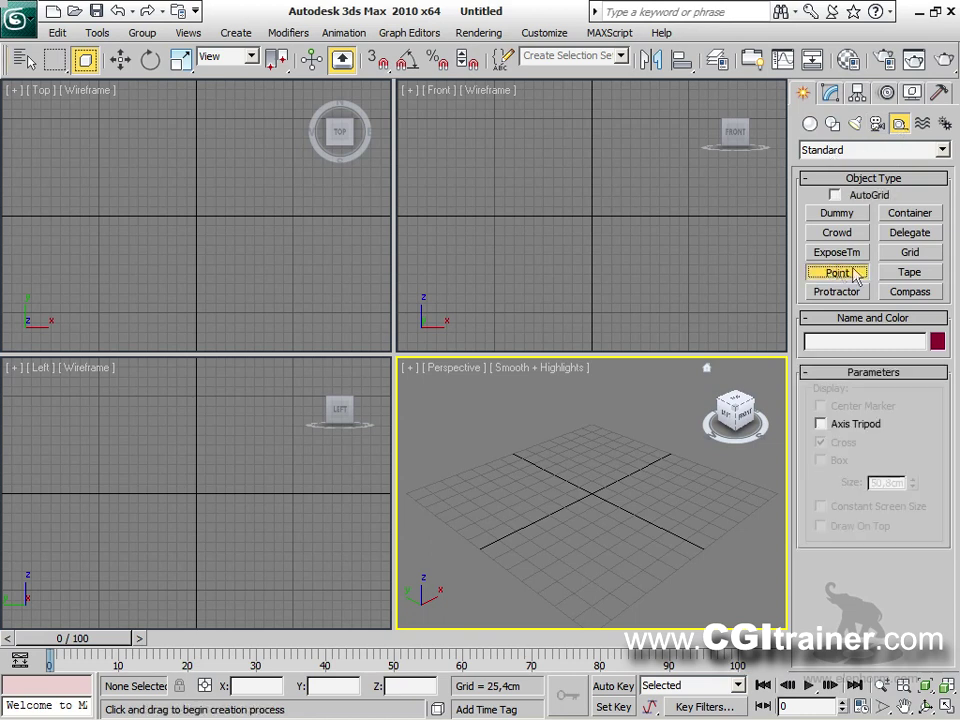
click(566, 540)
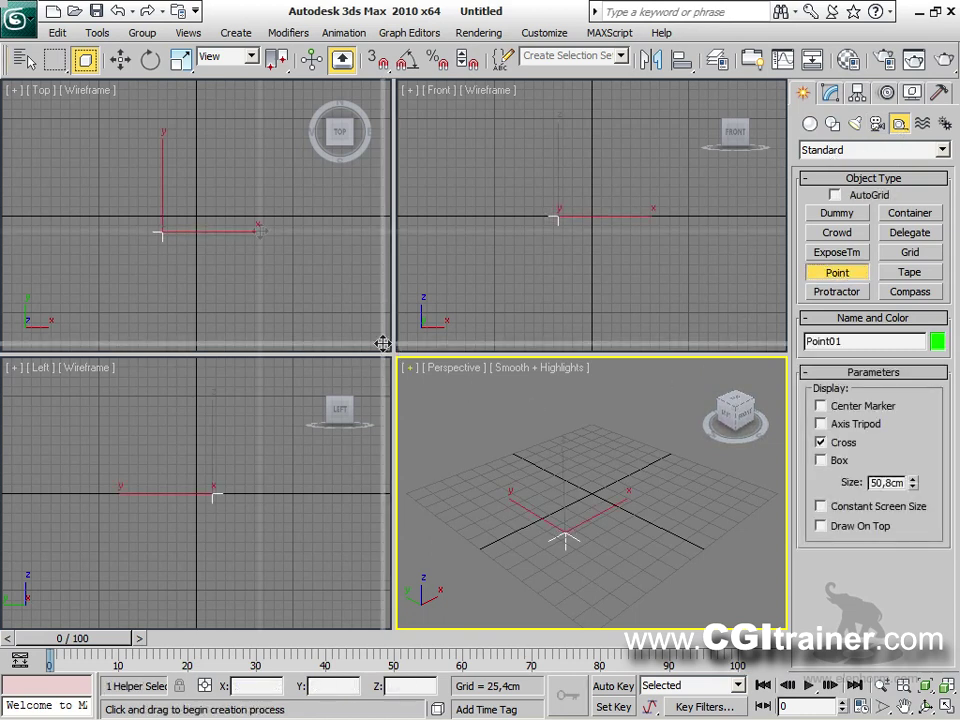
key(alt+w)
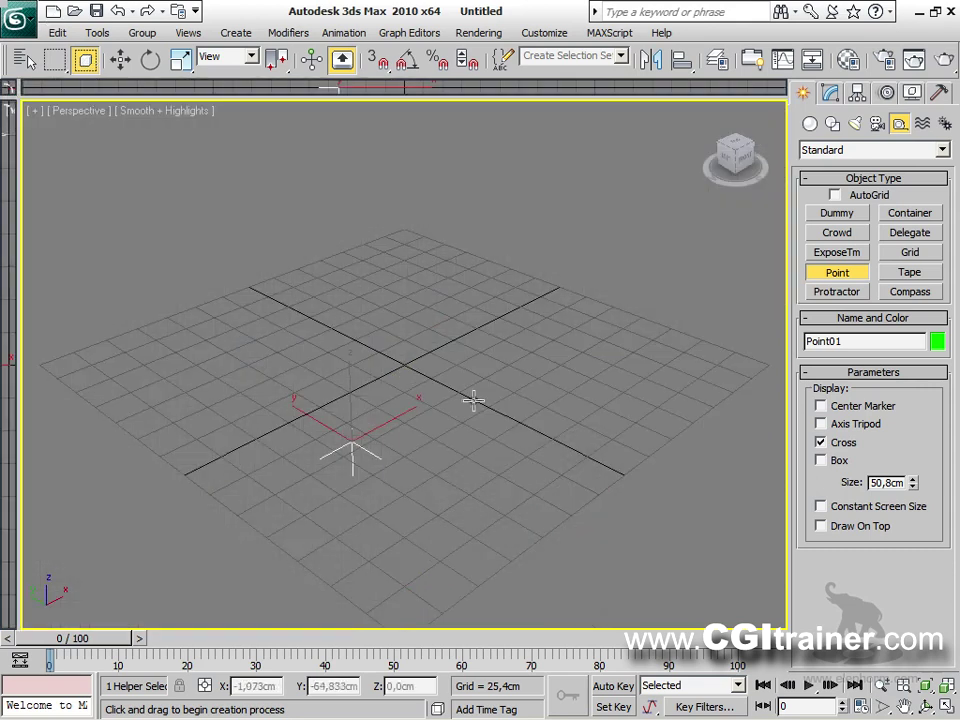
Step: Create a sphere behind the origin in the Perspective view and link it to the Point helper as its child
click(811, 123)
click(840, 230)
drag(360, 243, 411, 259)
drag(192, 64, 390, 64)
click(26, 60)
drag(315, 212, 358, 443)
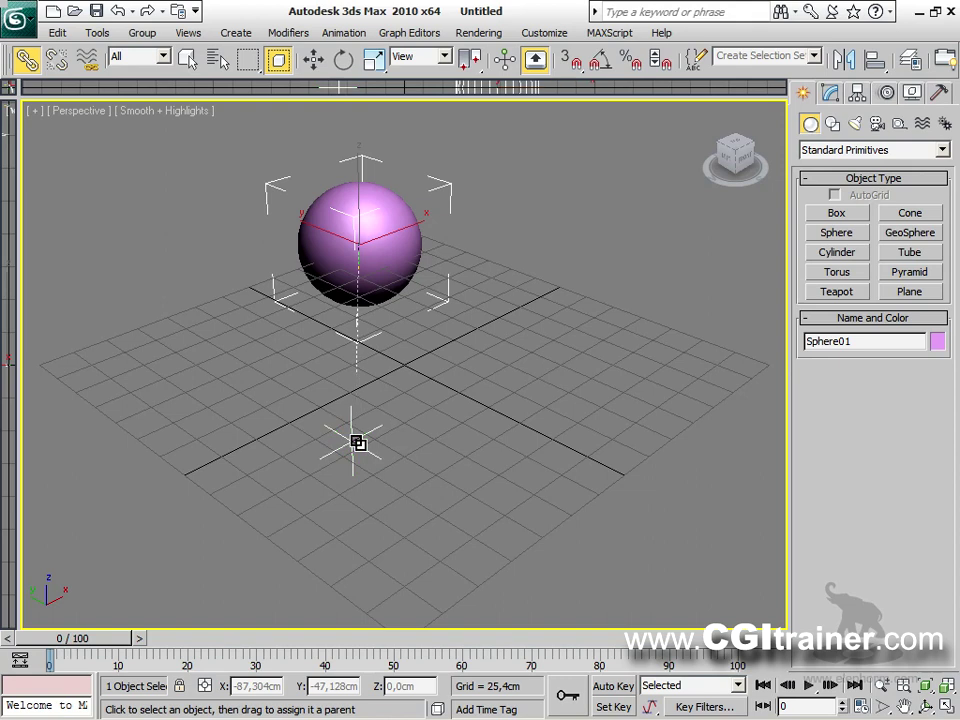
Step: Rotate the Point helper about 16.4 degrees around the Z axis
right_click(358, 443)
click(381, 471)
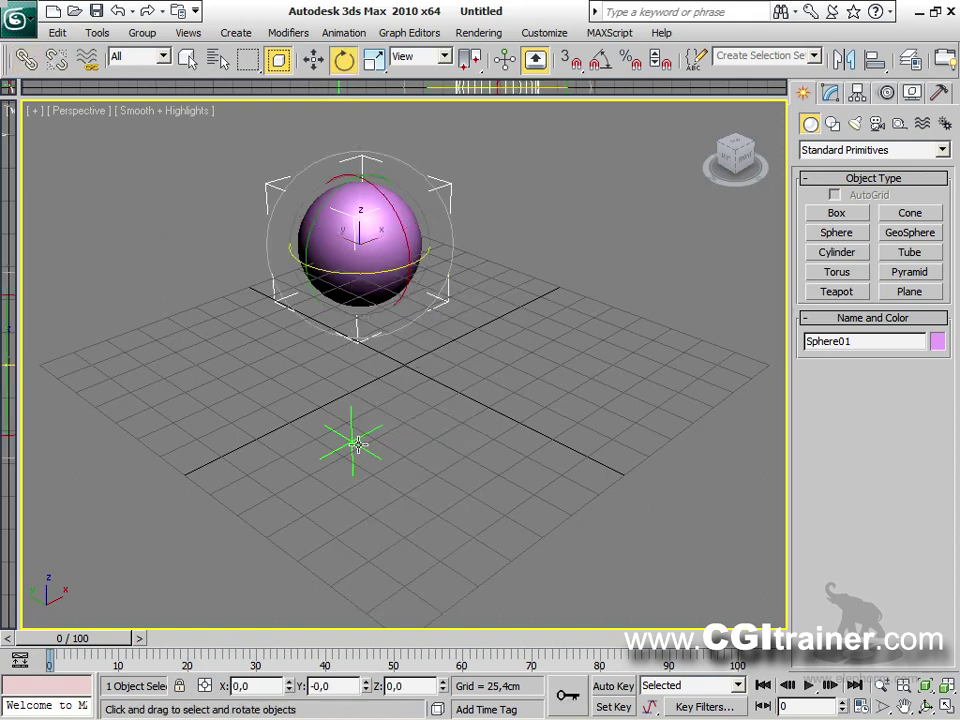
click(358, 445)
drag(363, 472, 401, 467)
Step: Test-render the Perspective view, close the render, and rotate the Point helper slightly further around several axes
key(shift+q)
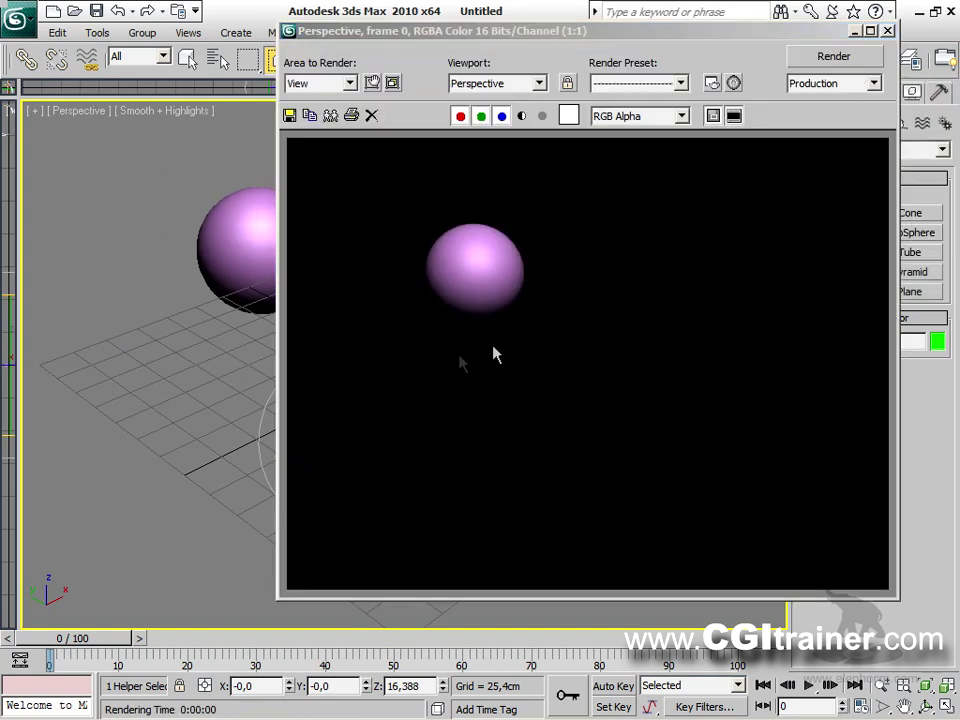
click(886, 32)
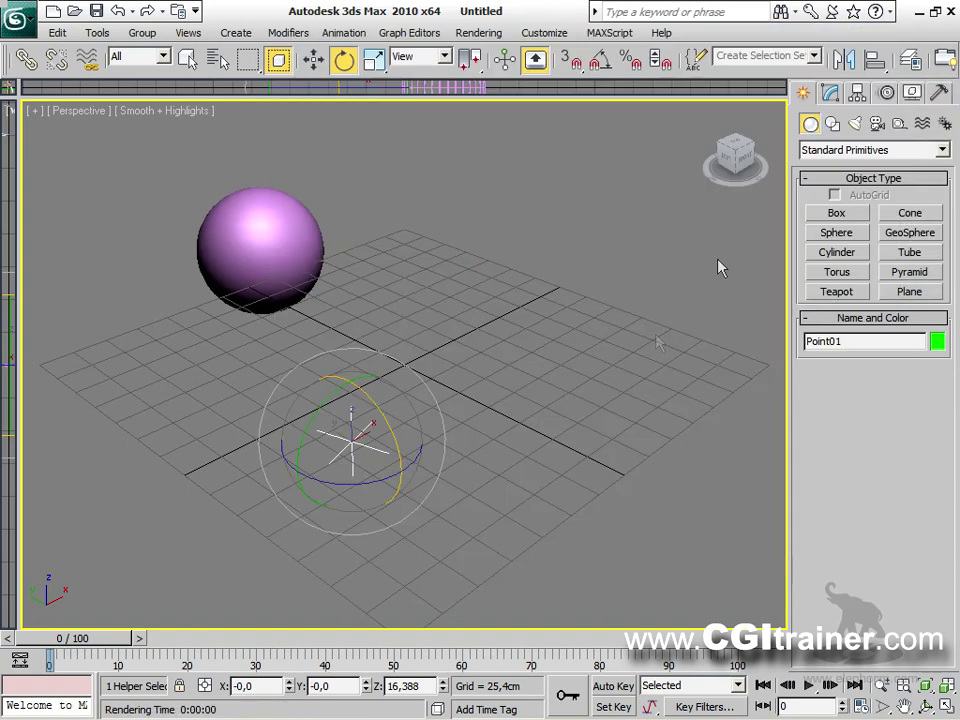
drag(372, 482, 372, 430)
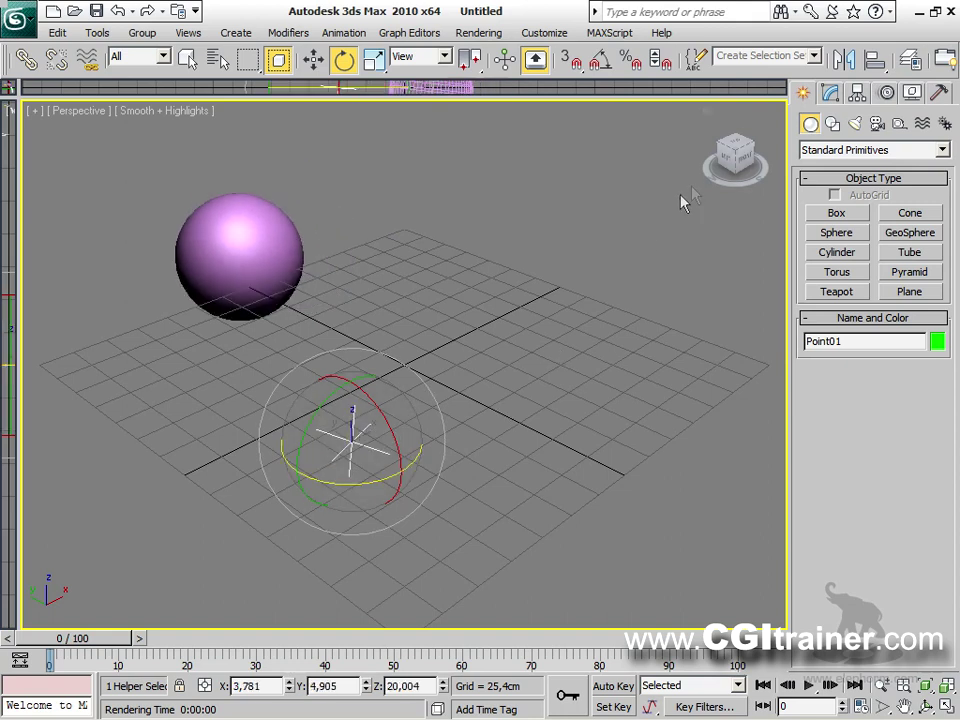
Step: Hide the viewport grid, and rotate the Point helper slightly with its display switched from Cross to Axis Tripod
click(830, 92)
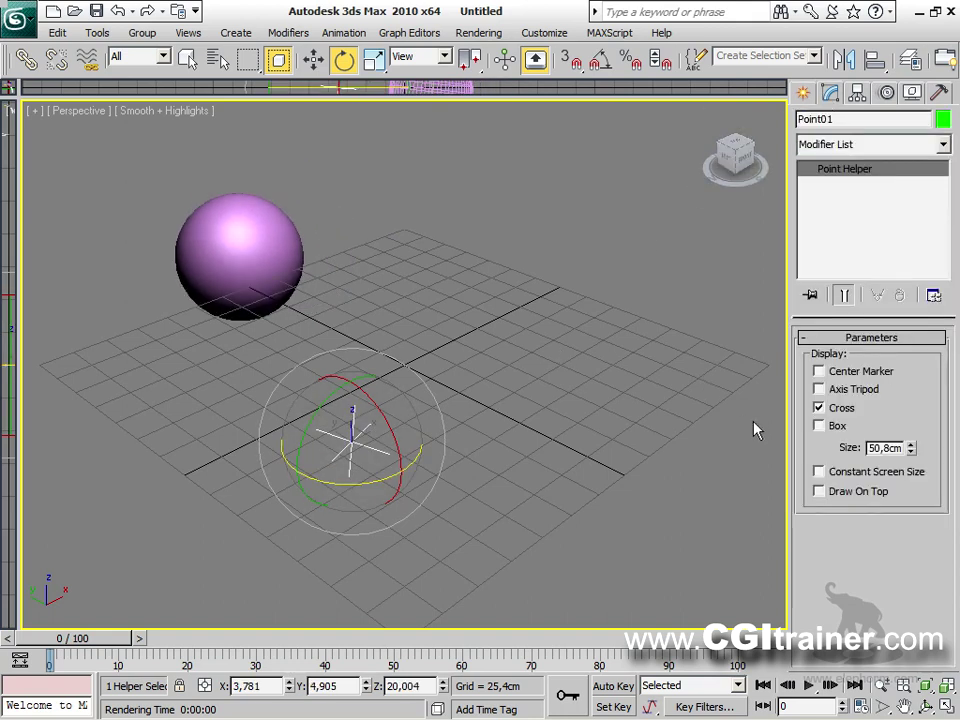
key(g)
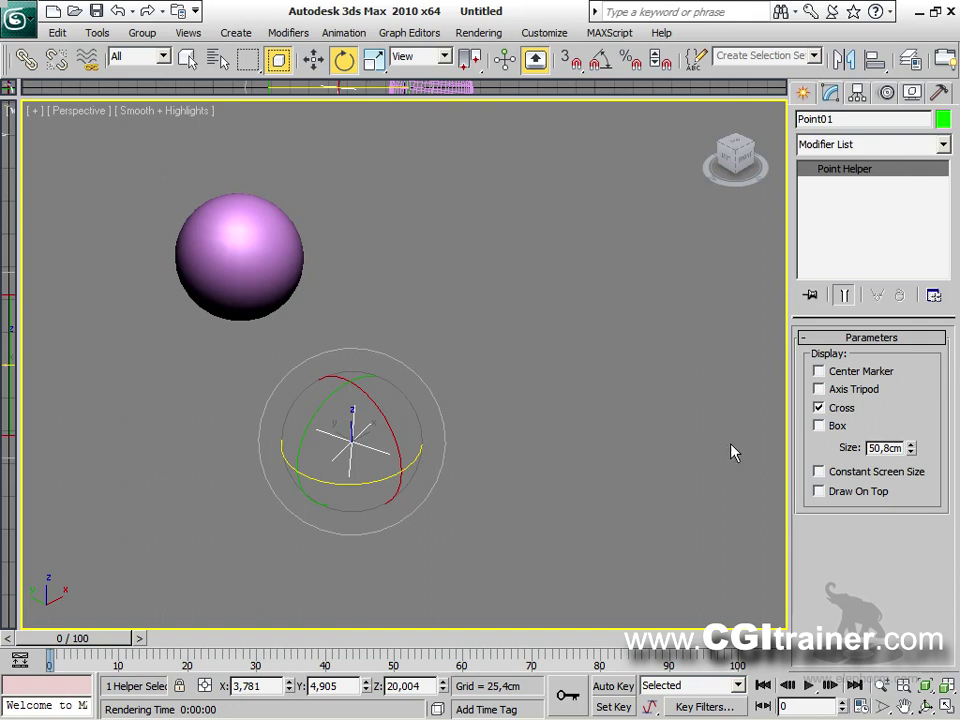
click(837, 427)
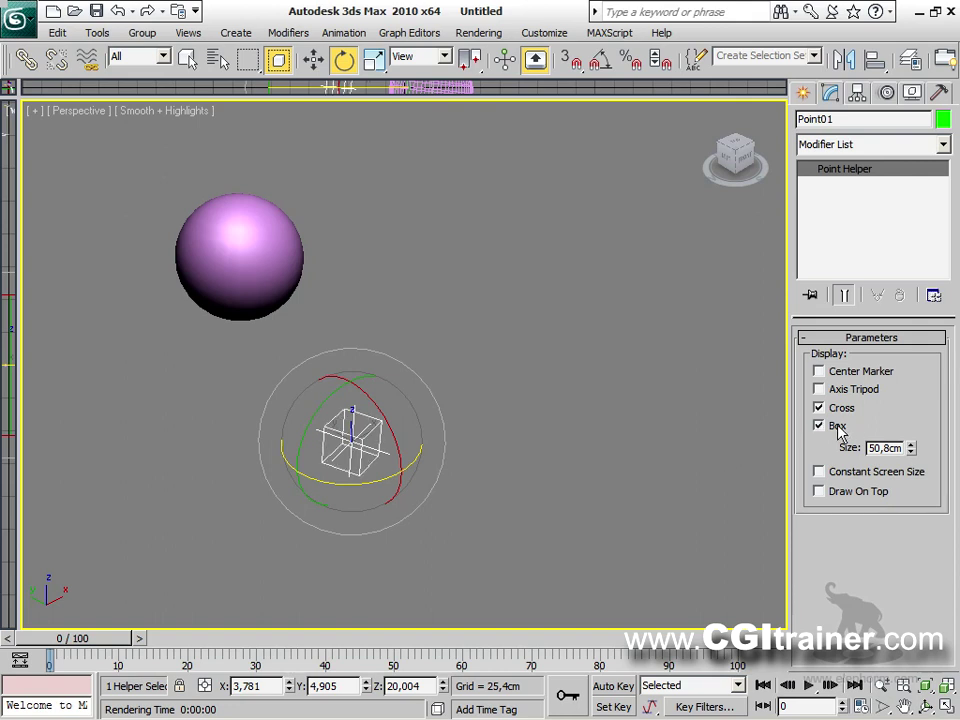
click(837, 427)
click(843, 410)
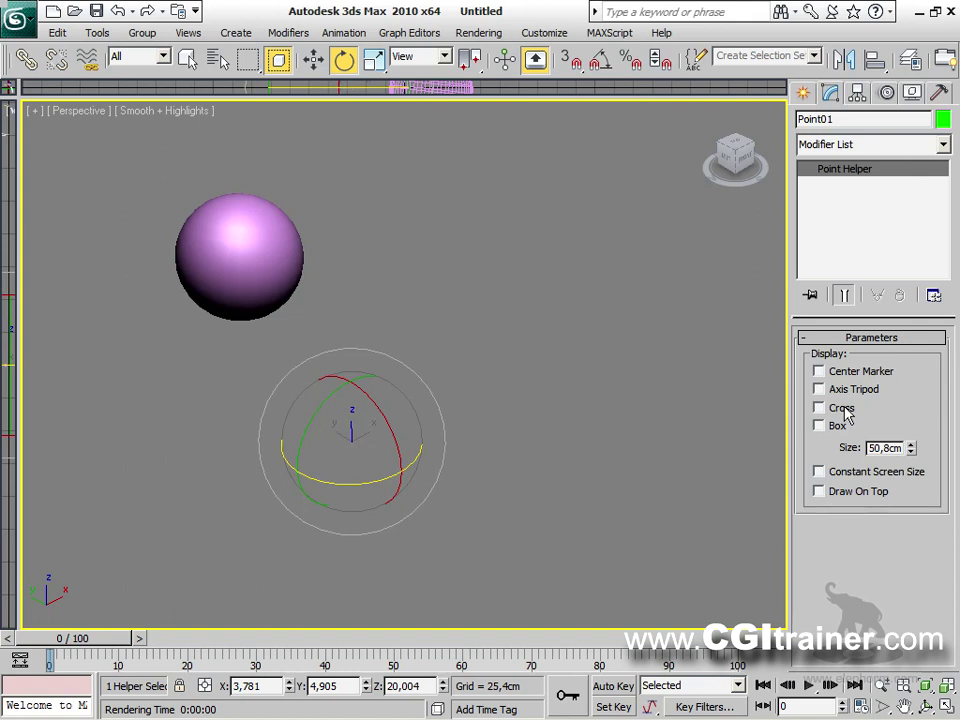
click(850, 397)
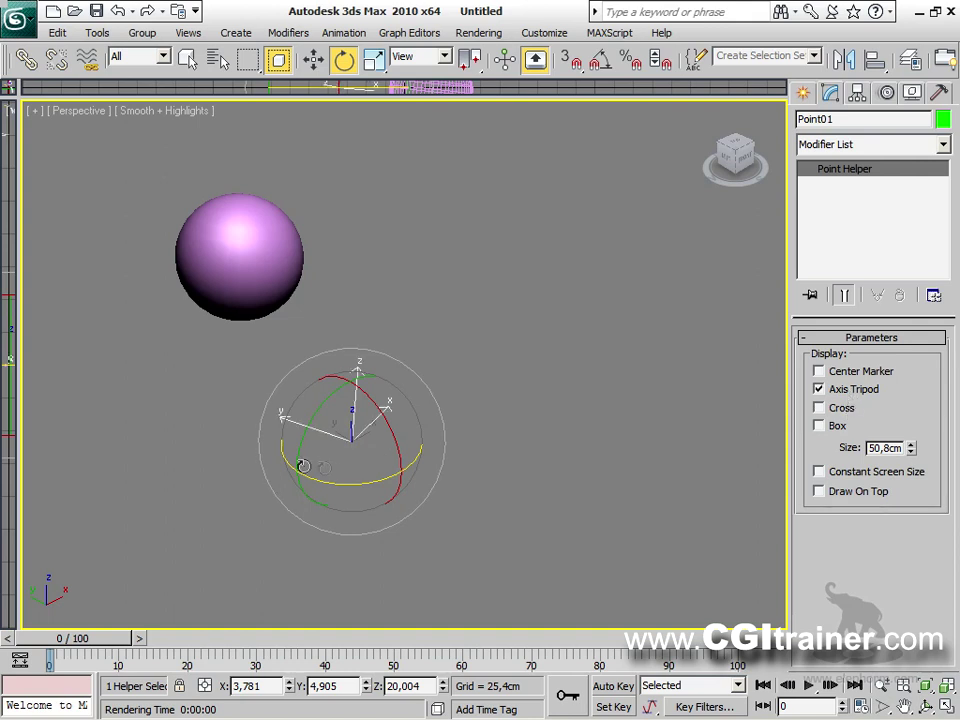
mouse_move(357, 473)
mouse_down()
mouse_move(321, 474)
mouse_move(328, 403)
mouse_move(369, 431)
mouse_move(339, 458)
mouse_move(385, 450)
mouse_up()
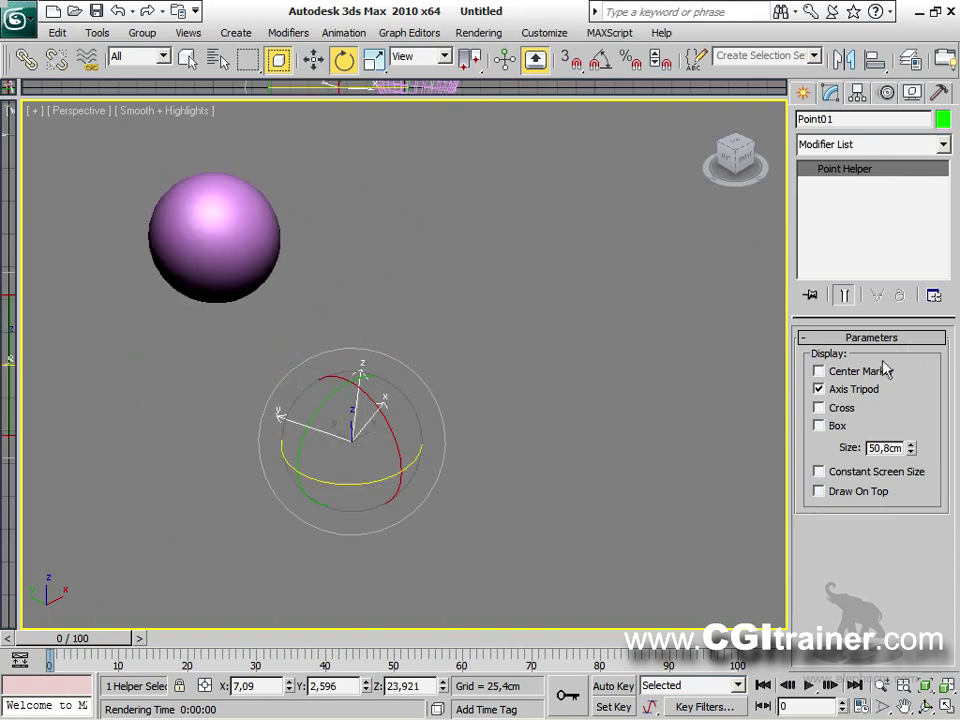
Step: Try the Center Marker, Box and Cross displays on the Point helper and return to Axis Tripod only
click(849, 396)
click(837, 427)
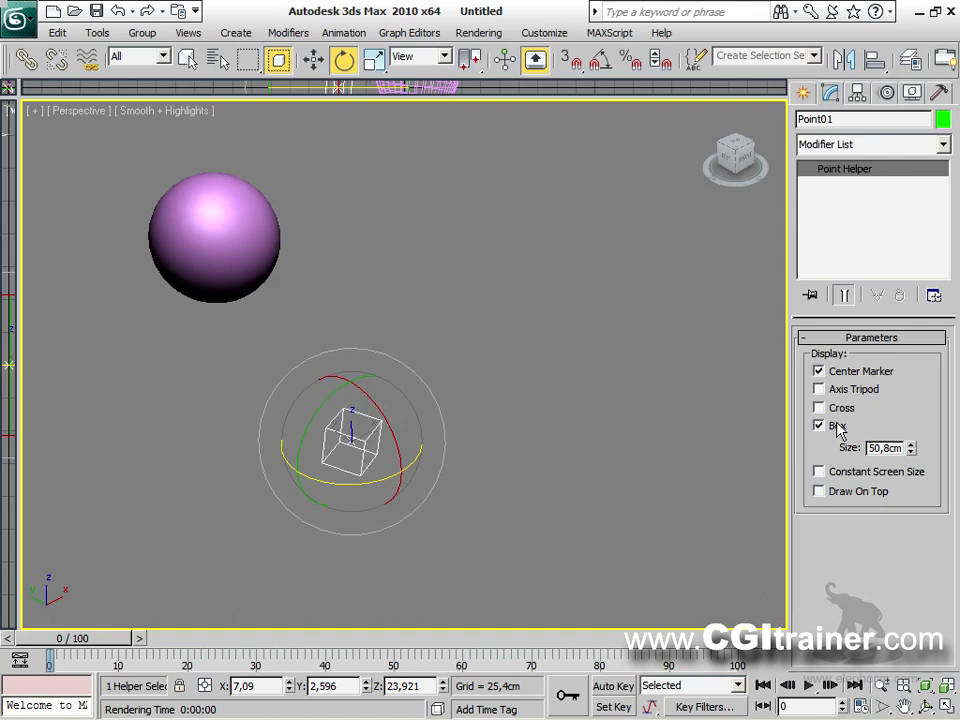
click(838, 429)
click(845, 410)
click(838, 427)
click(840, 408)
click(847, 390)
click(846, 372)
click(843, 428)
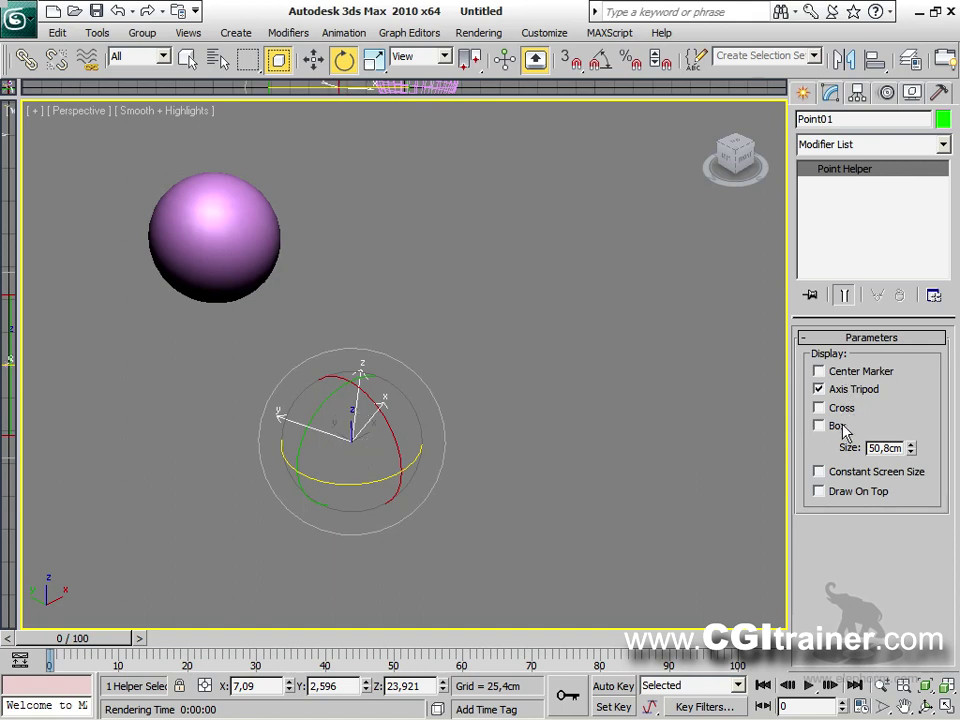
Step: Increase the Point helper's size to about 59.94 cm and scale it uniformly to about 114.5 percent
mouse_move(913, 450)
mouse_down()
mouse_move(914, 388)
mouse_move(918, 493)
mouse_move(915, 427)
mouse_move(915, 438)
mouse_move(905, 428)
mouse_up()
right_click(372, 440)
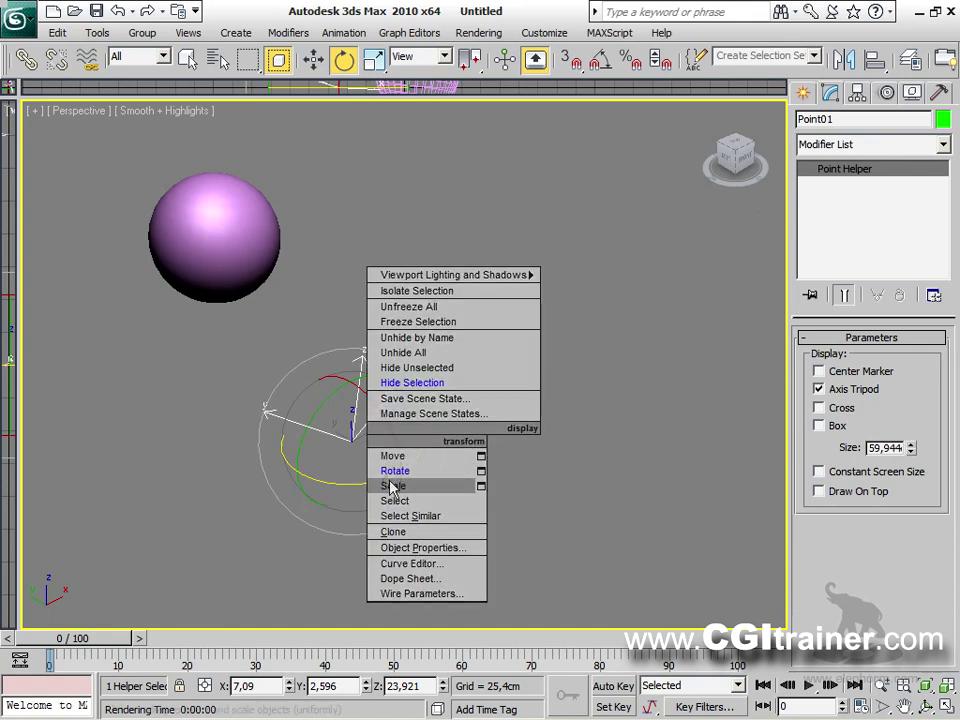
click(392, 484)
mouse_move(360, 446)
mouse_down()
mouse_move(357, 405)
mouse_move(357, 466)
mouse_up()
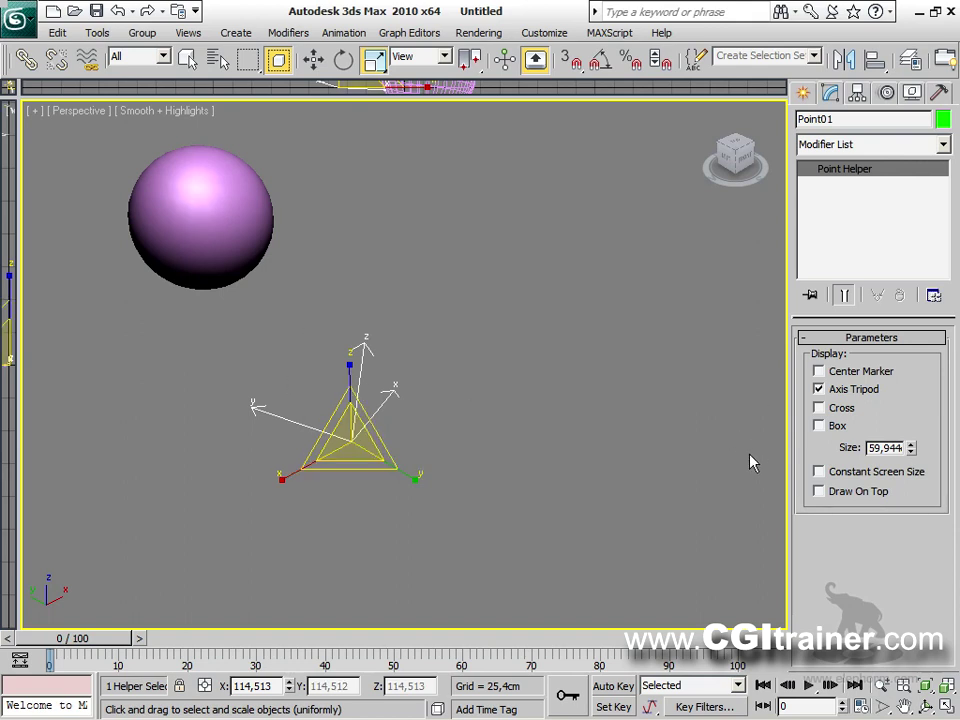
Step: Add the Box display to the Point helper and compare its appearance with Constant Screen Size on and off at different zoom levels
click(837, 474)
click(819, 425)
scroll(544, 489, down, 1)
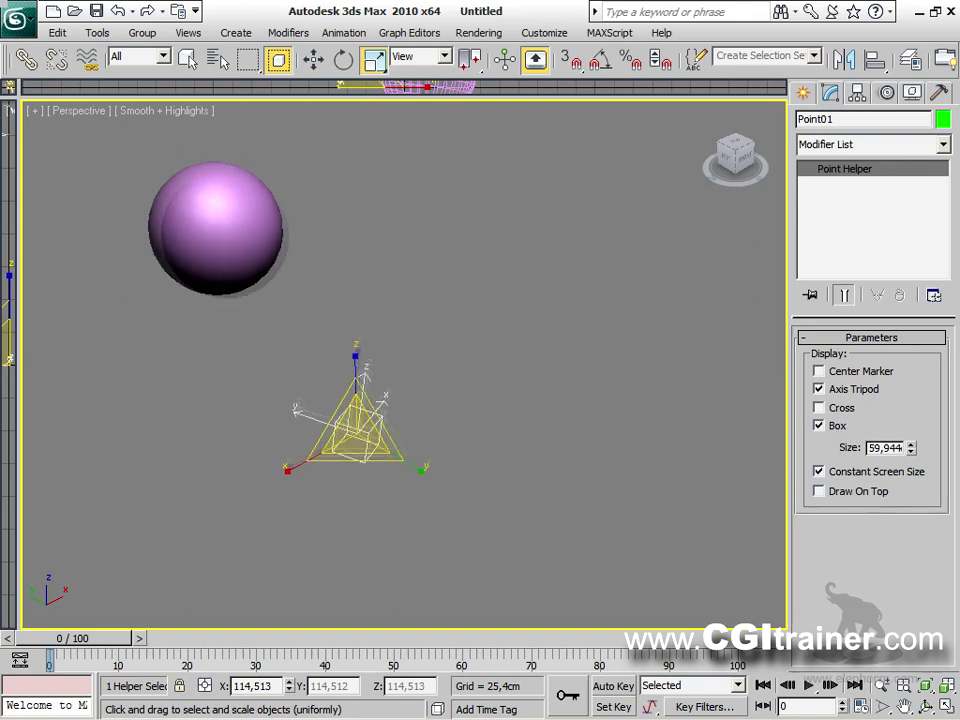
scroll(407, 361, down, 3)
scroll(407, 361, up, 4)
scroll(407, 361, down, 2)
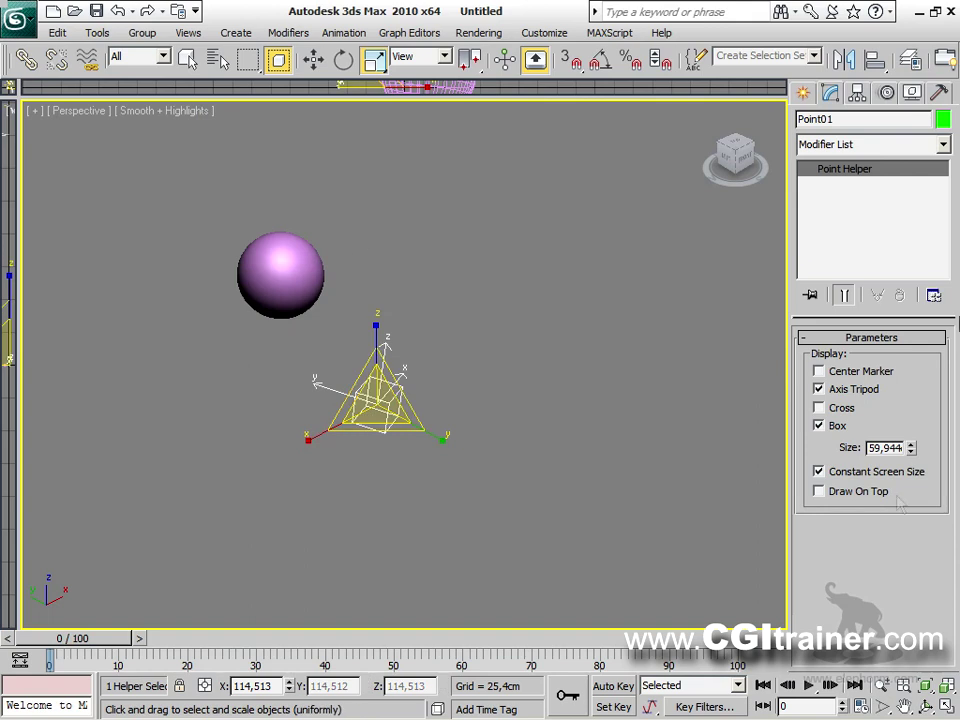
click(857, 476)
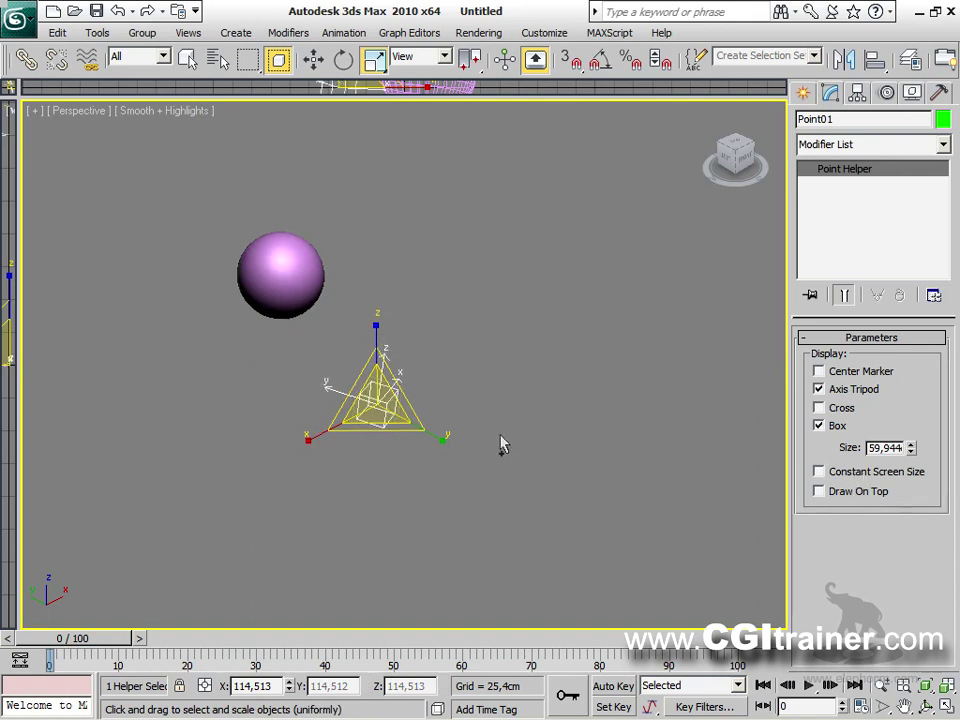
scroll(501, 446, down, 3)
scroll(410, 360, up, 4)
scroll(410, 360, down, 4)
scroll(410, 360, up, 5)
scroll(410, 360, down, 4)
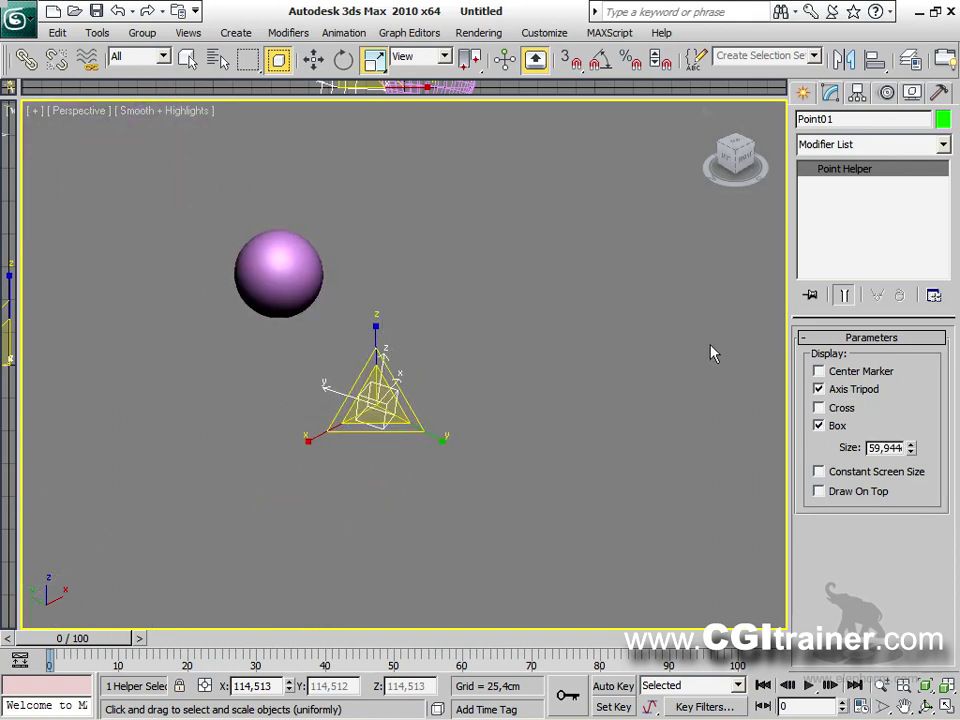
Step: Try the Draw On Top option on the Point helper and check it from different view angles
alt+middle_drag(656, 476, 866, 494)
click(858, 494)
click(858, 494)
click(859, 494)
alt+middle_drag(663, 492, 418, 493)
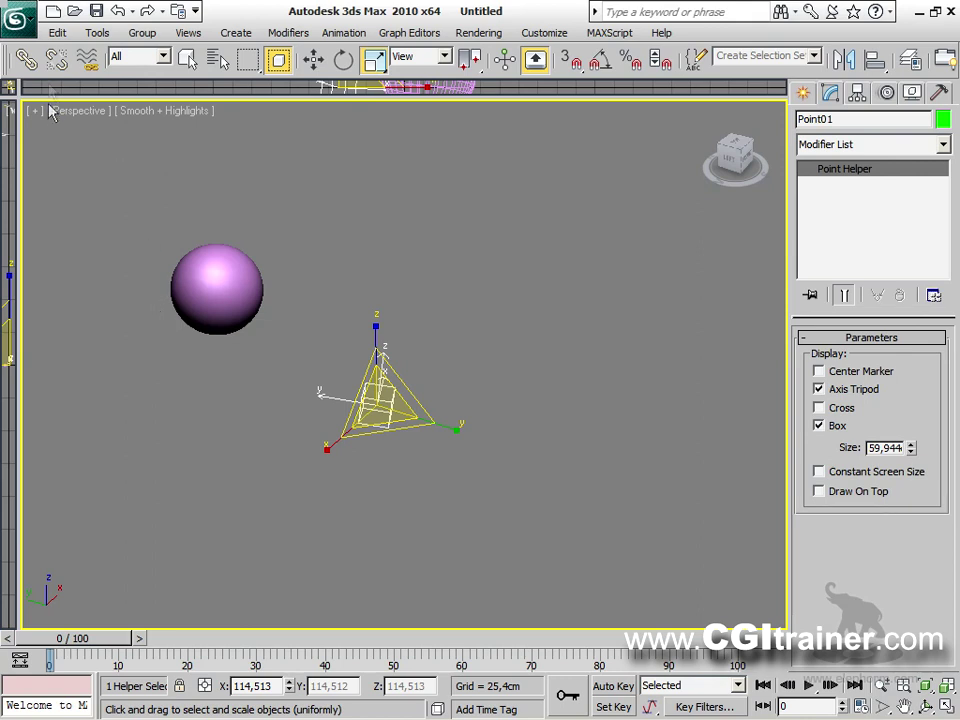
Step: Reset the scene without saving the changes
click(18, 17)
click(42, 101)
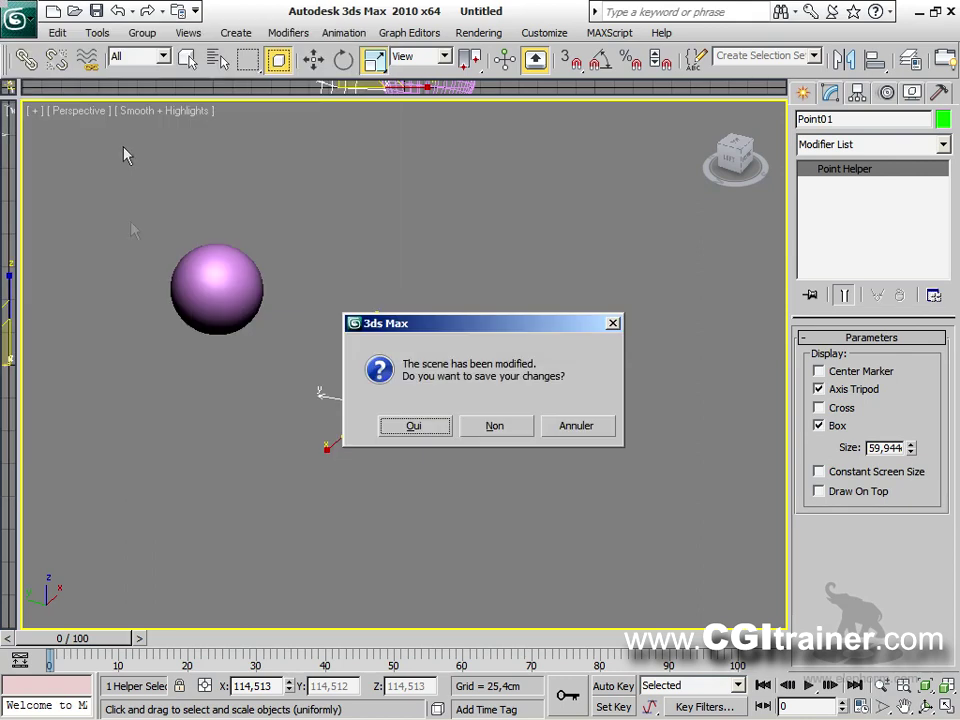
click(494, 427)
click(424, 396)
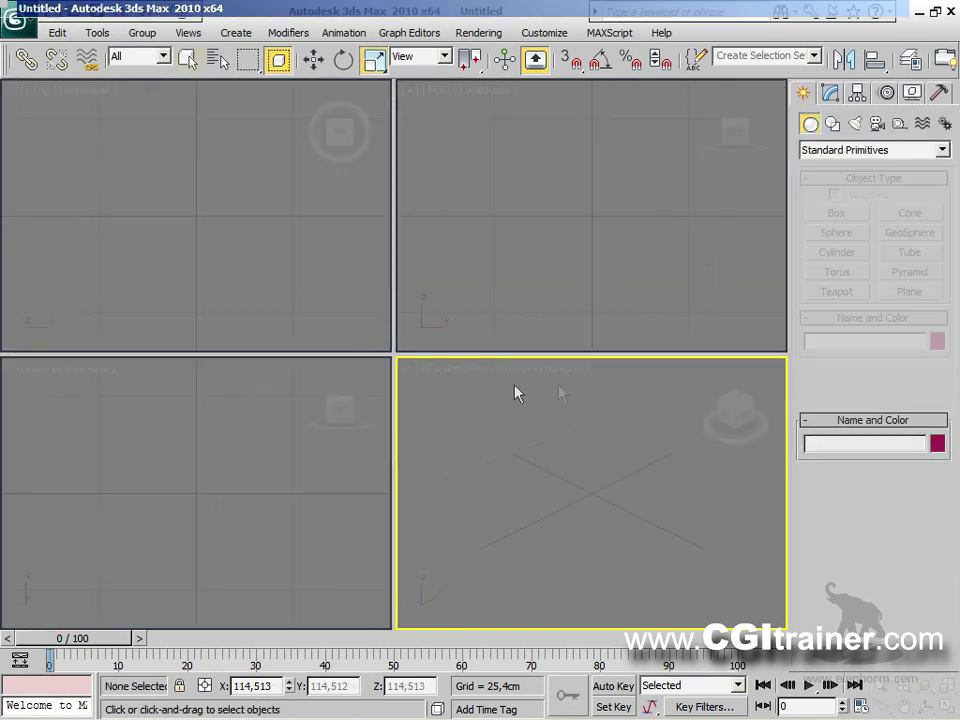
Step: Place a Point helper behind the origin in the Perspective view, displayed as Axis Tripod only, with a size of about 98.9 cm
click(899, 124)
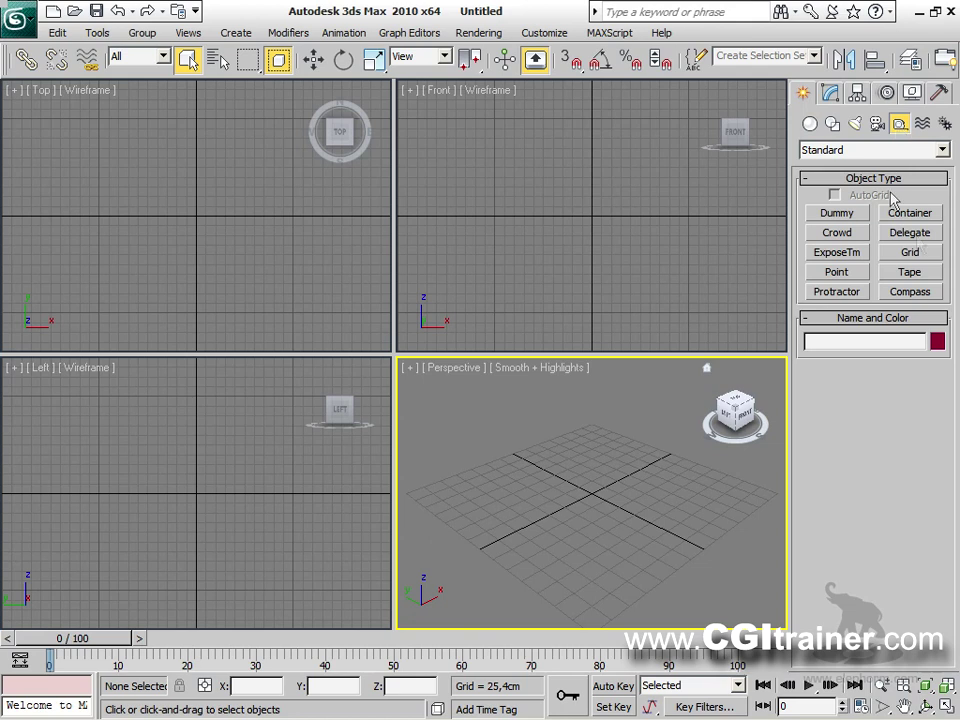
click(834, 272)
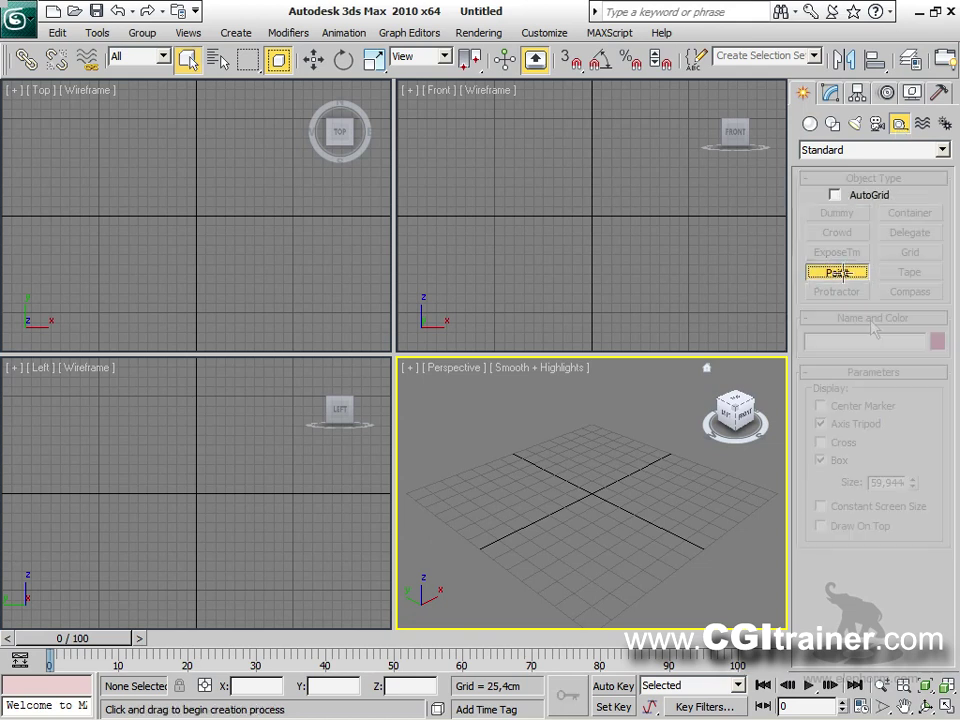
click(629, 470)
click(840, 460)
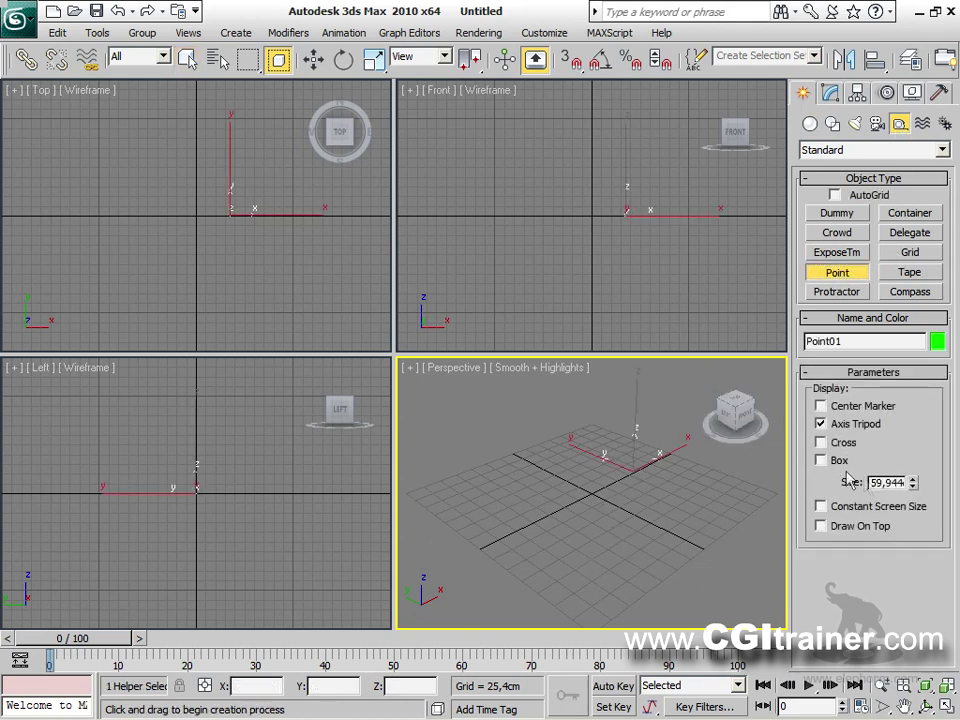
mouse_move(912, 488)
mouse_down()
mouse_move(912, 468)
mouse_move(912, 478)
mouse_up()
Step: Place two more Point helpers of the same size toward the front of the Perspective grid and finish creating helpers
click(619, 542)
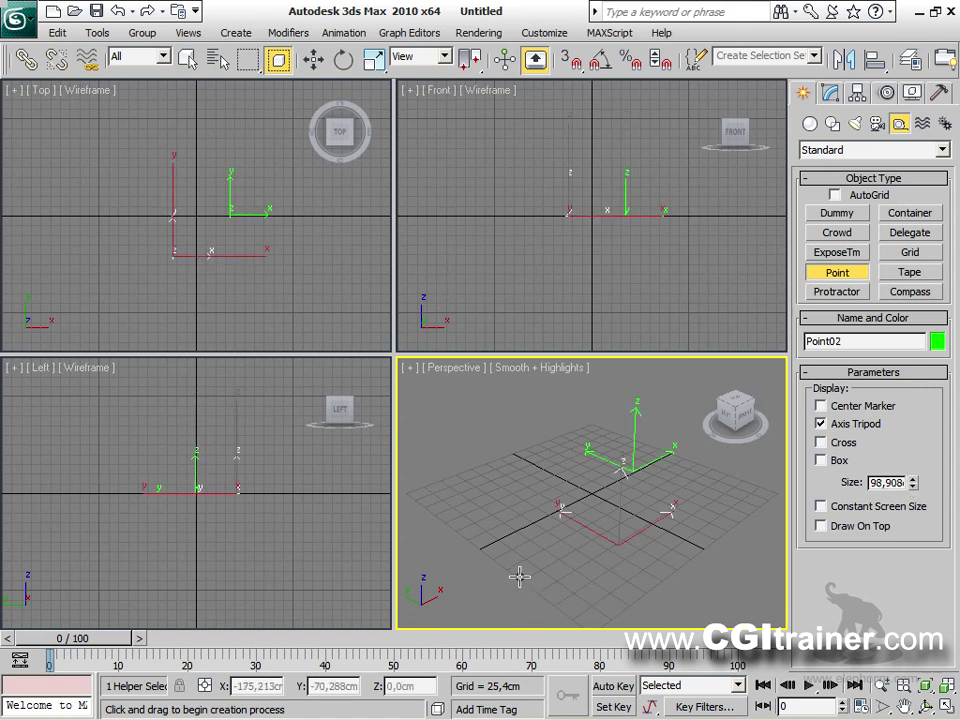
click(522, 570)
right_click(527, 564)
Step: Rotate the third Point helper about -40.9 degrees around Z, and tilt the first one freely around several axes
right_click(542, 557)
click(568, 592)
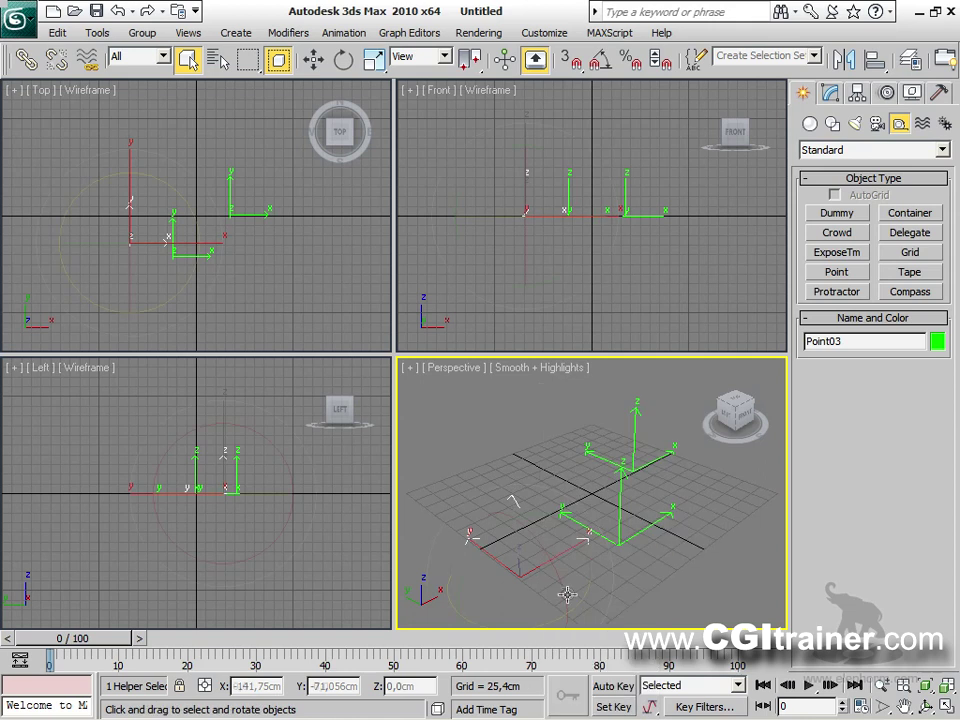
drag(568, 604, 490, 617)
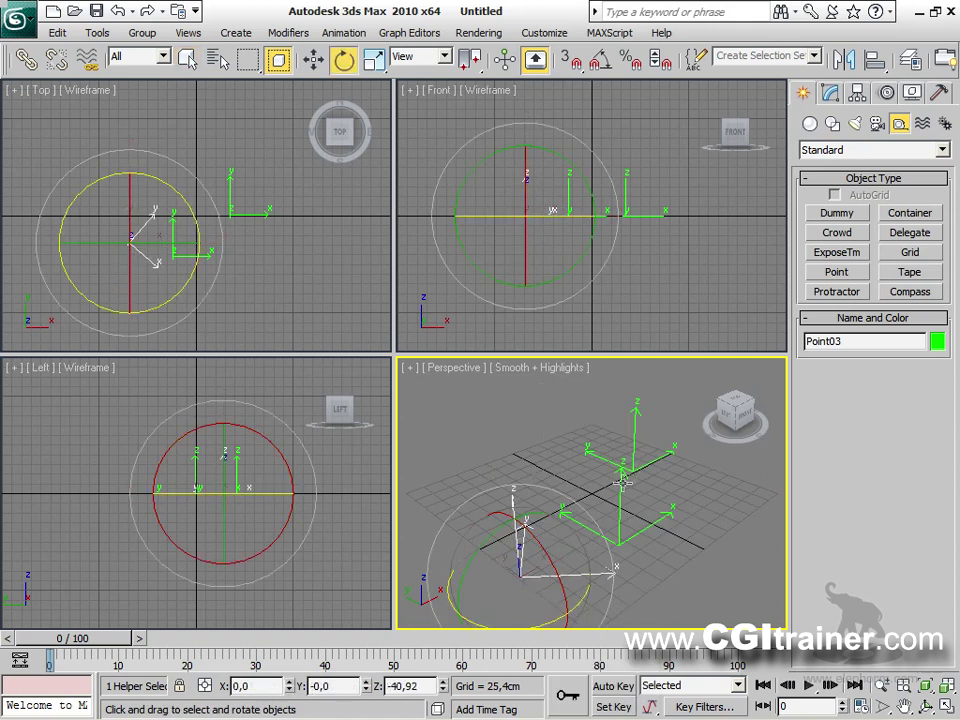
click(656, 457)
mouse_move(658, 452)
mouse_down()
mouse_move(643, 442)
mouse_move(630, 487)
mouse_move(760, 332)
mouse_up()
Step: Create a teapot with a radius of about 71.8 cm beside the helpers and show it in a maximized Perspective view without the grid
click(809, 123)
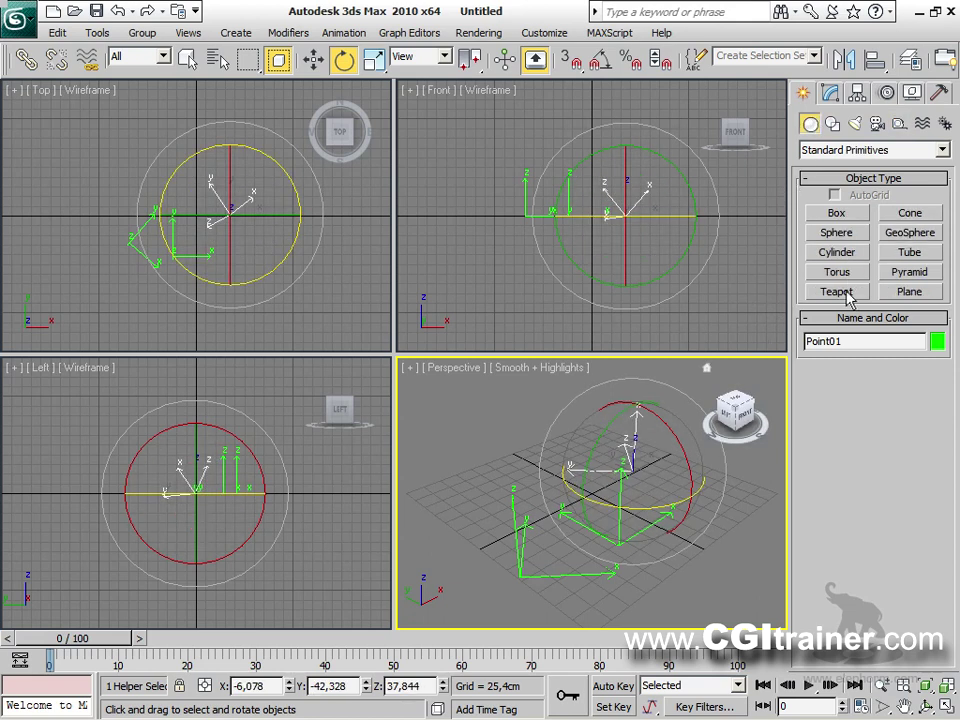
click(837, 292)
drag(470, 499, 418, 387)
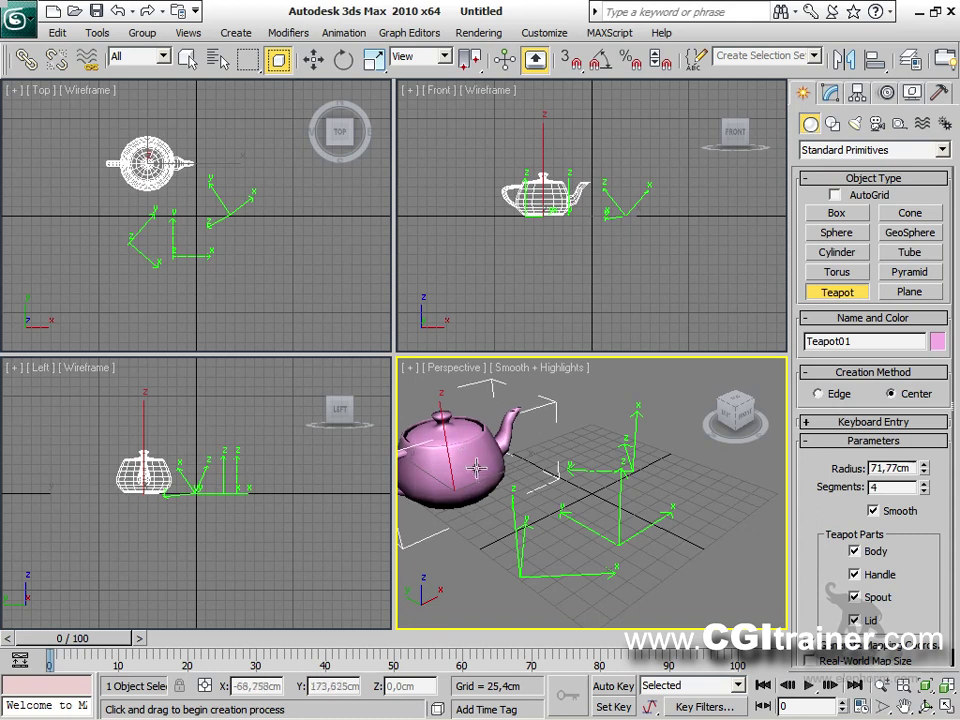
key(alt+w)
key(g)
alt+middle_drag(480, 481, 744, 625)
key(e)
scroll(656, 504, down, 3)
Step: Use the Spacing Tool with a count of 1 to place a teapot instance at the front Point helper by picking points
click(97, 32)
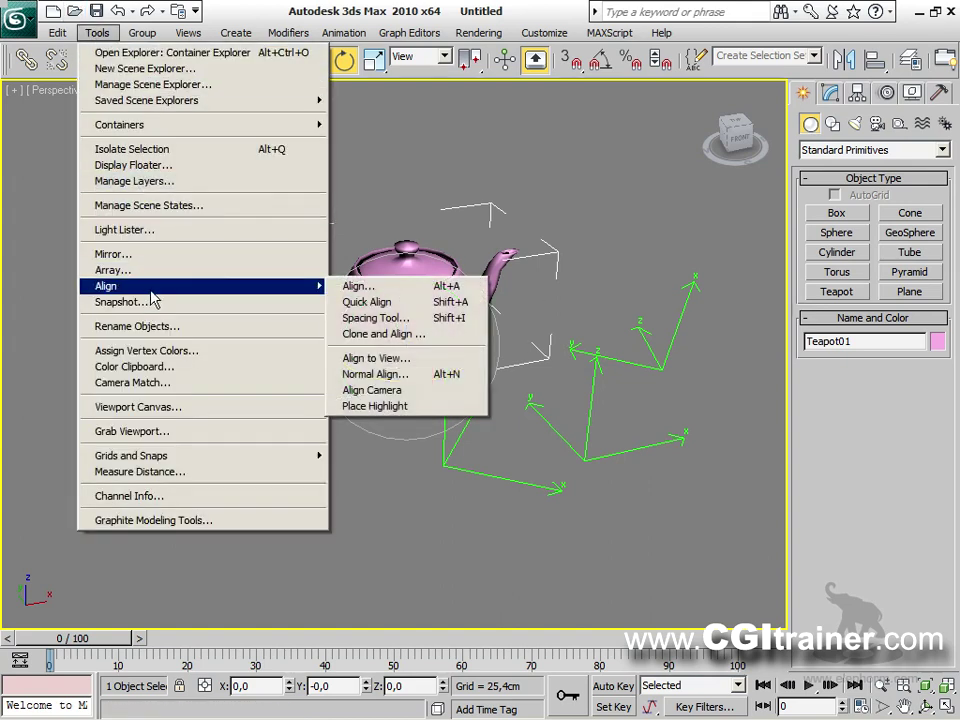
click(385, 318)
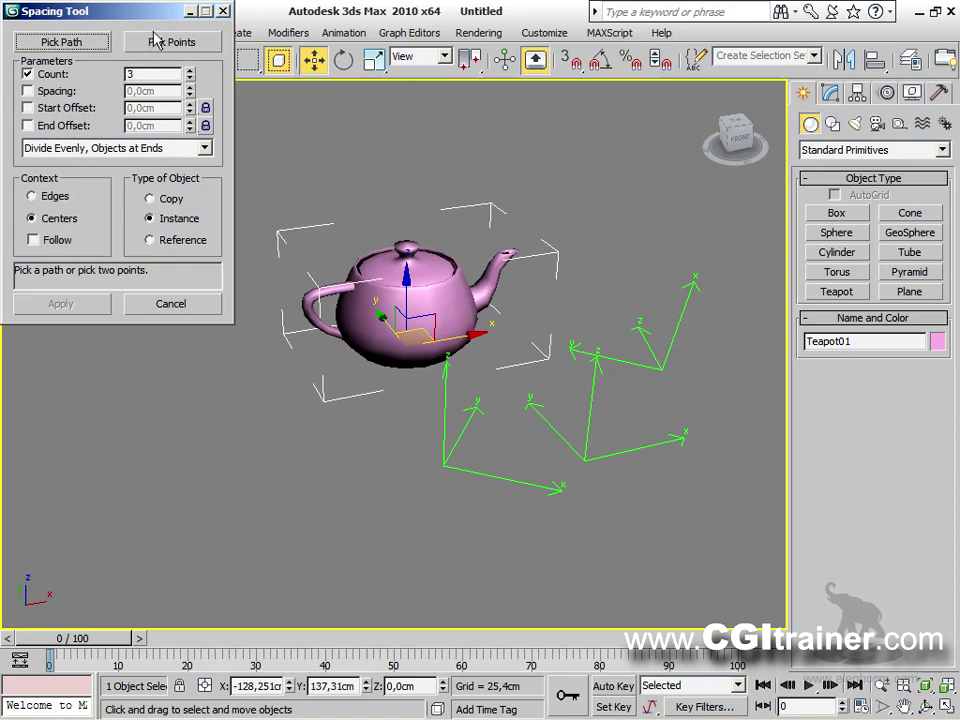
click(190, 71)
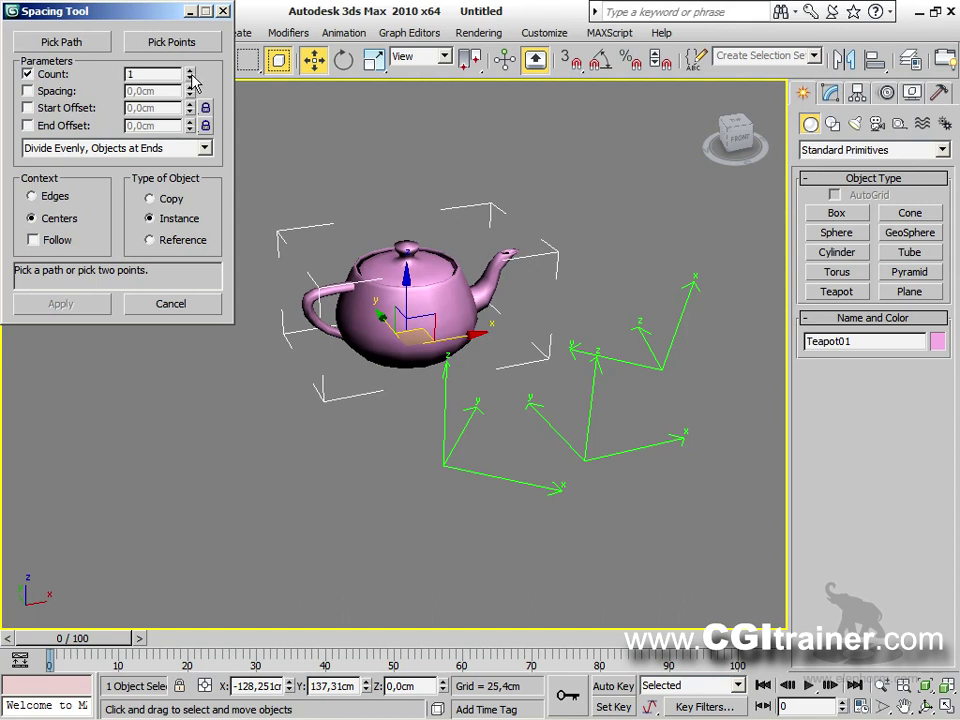
click(188, 42)
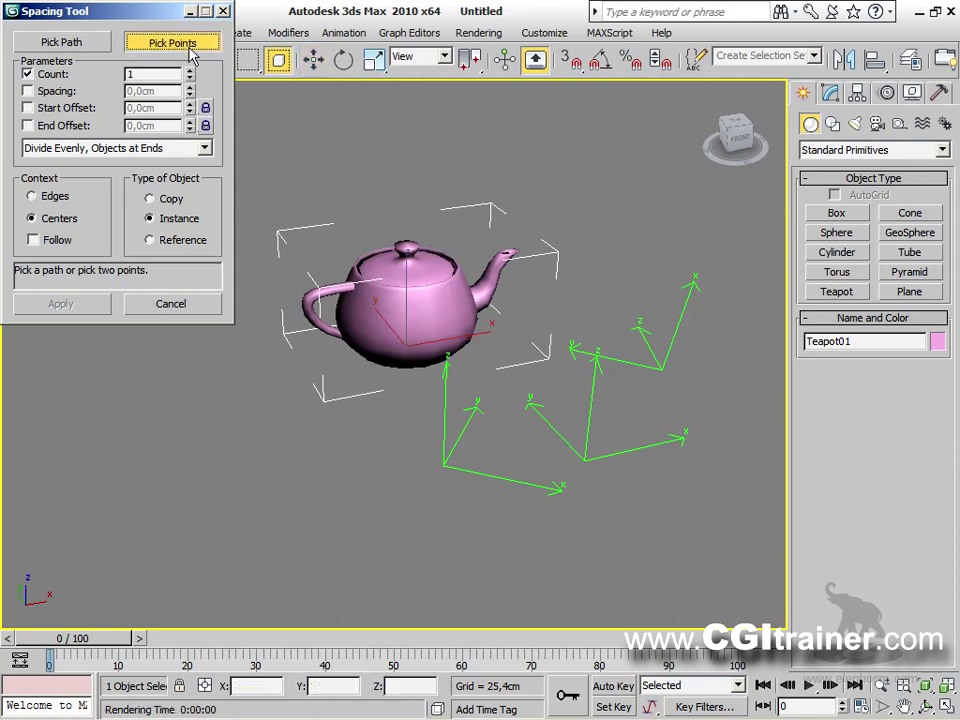
click(445, 469)
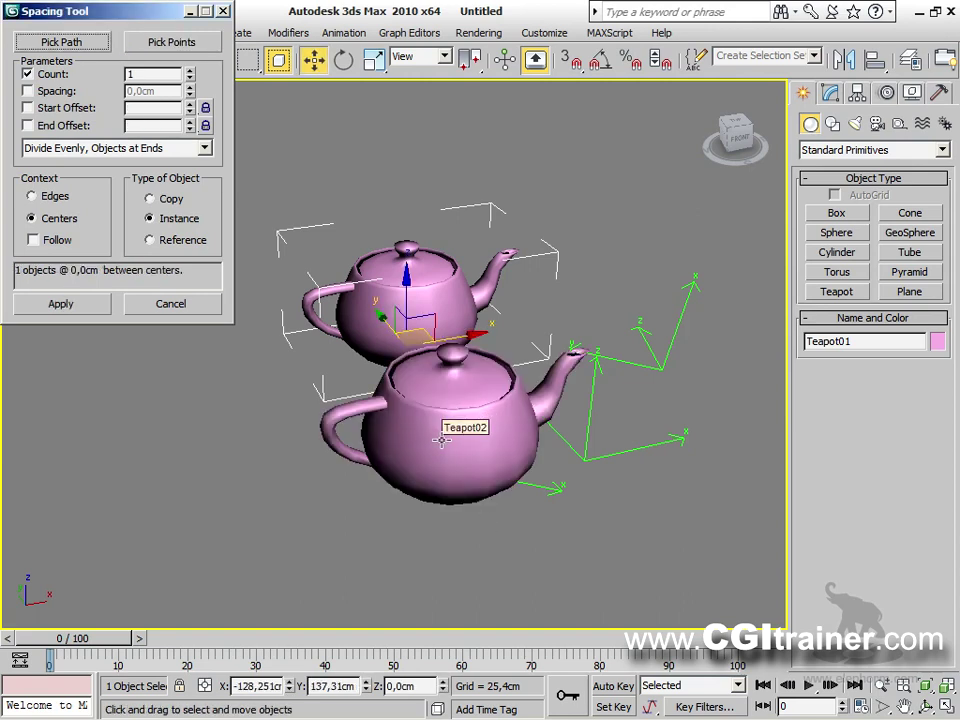
Step: Set the Spacing Tool to a count of 2 with 153,332 cm spacing, and turn on Follow
click(189, 72)
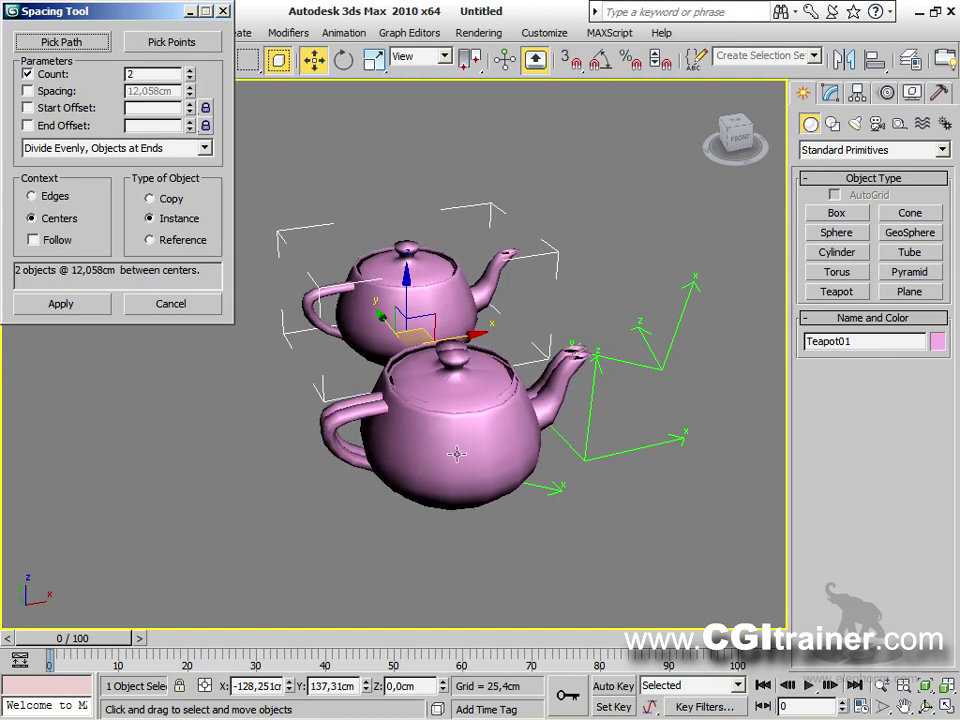
click(62, 92)
drag(190, 90, 387, 381)
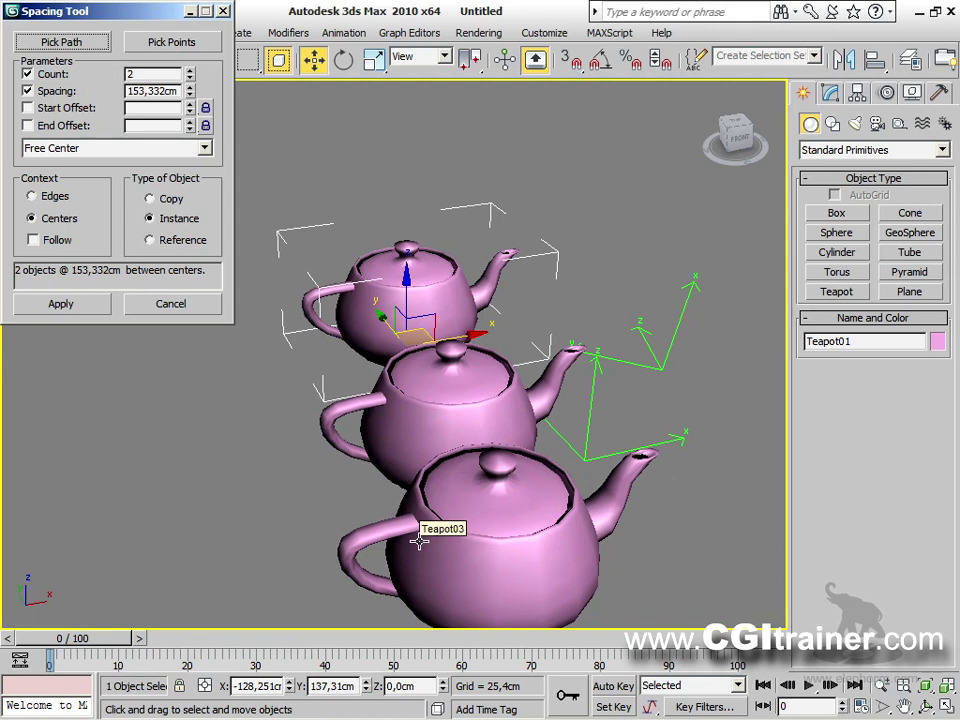
click(57, 245)
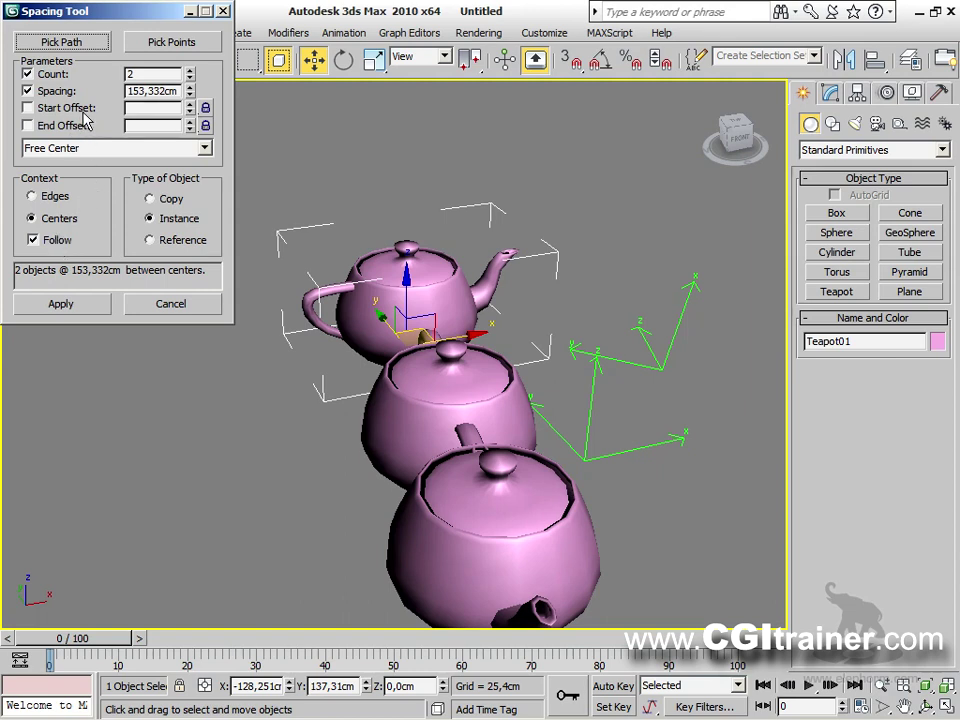
Step: Pick new spacing points at the Point helper whose X axis points away from the other two helpers
alt+middle_drag(430, 338, 482, 425)
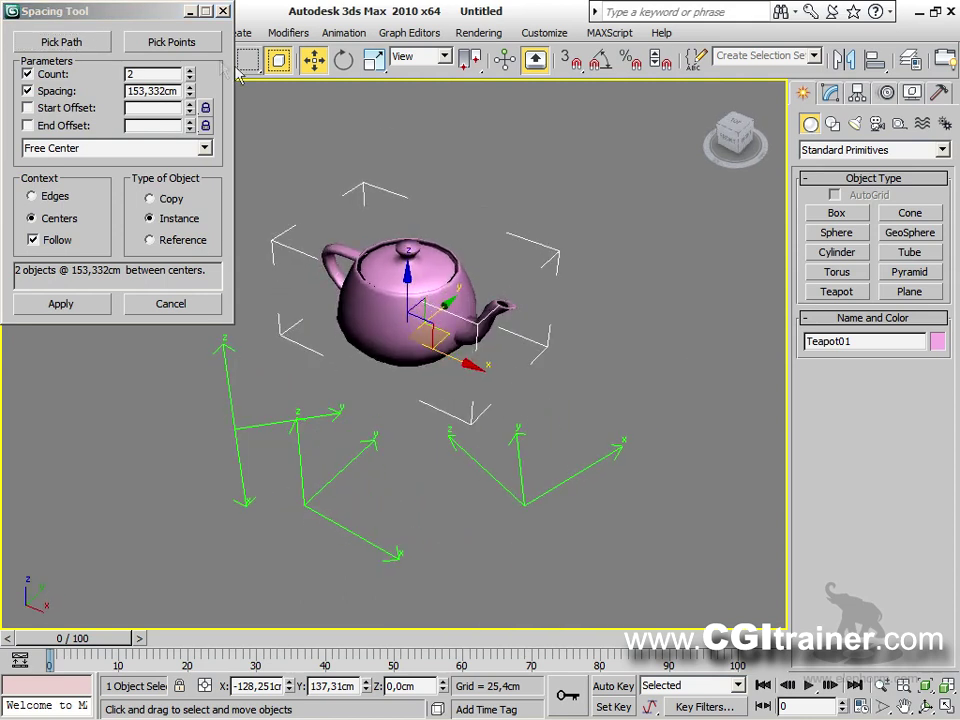
click(172, 43)
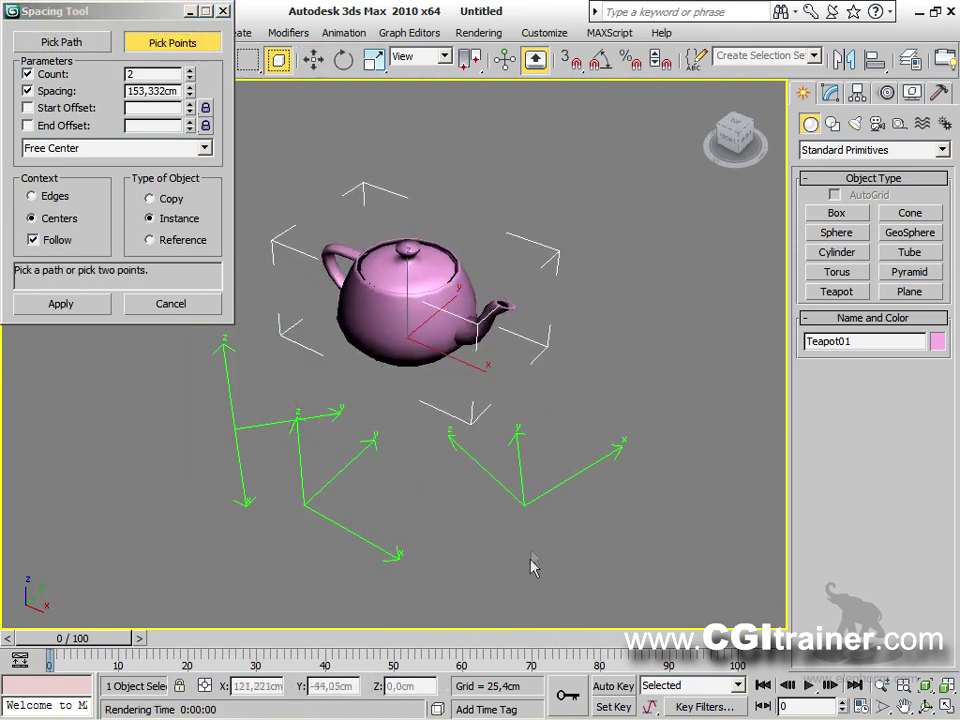
click(527, 507)
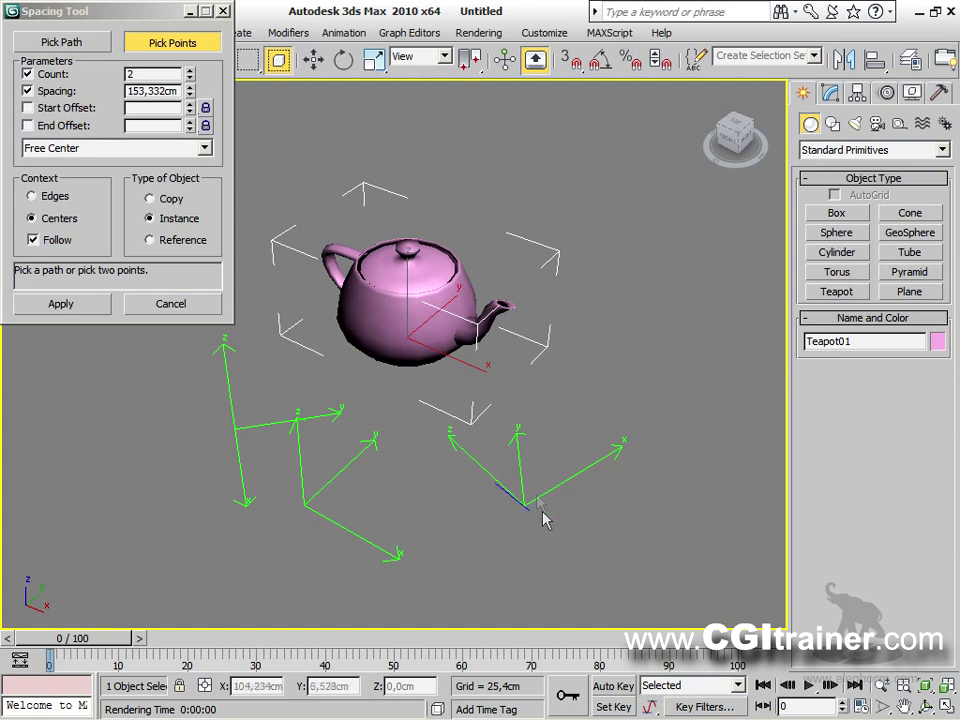
click(519, 508)
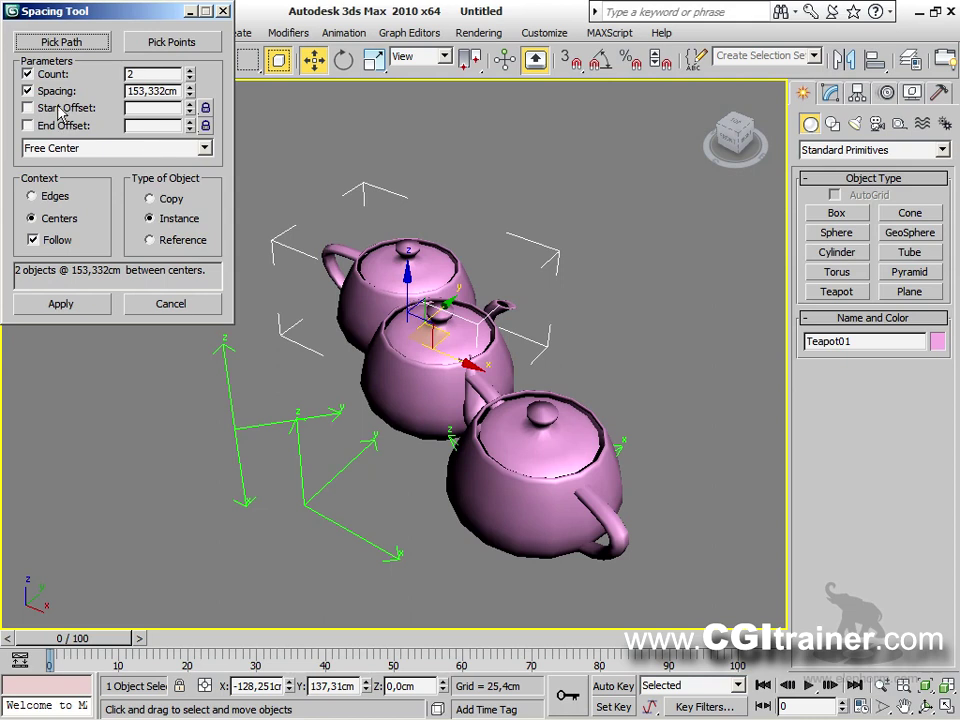
Step: Reduce the count to 1, use Centers without Follow, apply the teapot instance and close the Spacing Tool
click(190, 78)
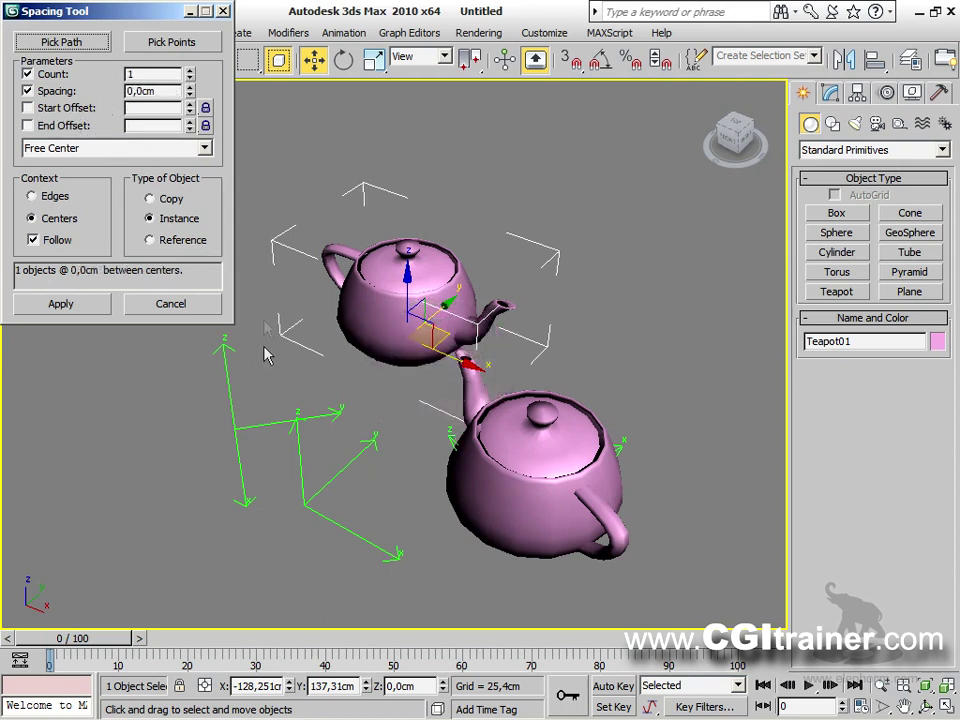
click(52, 200)
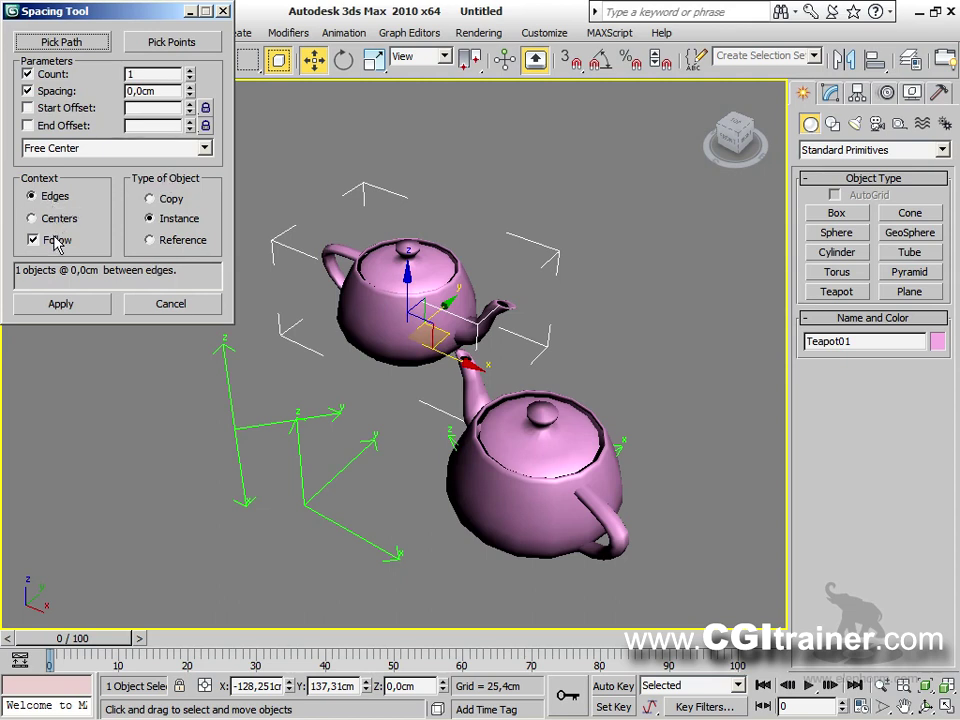
click(34, 240)
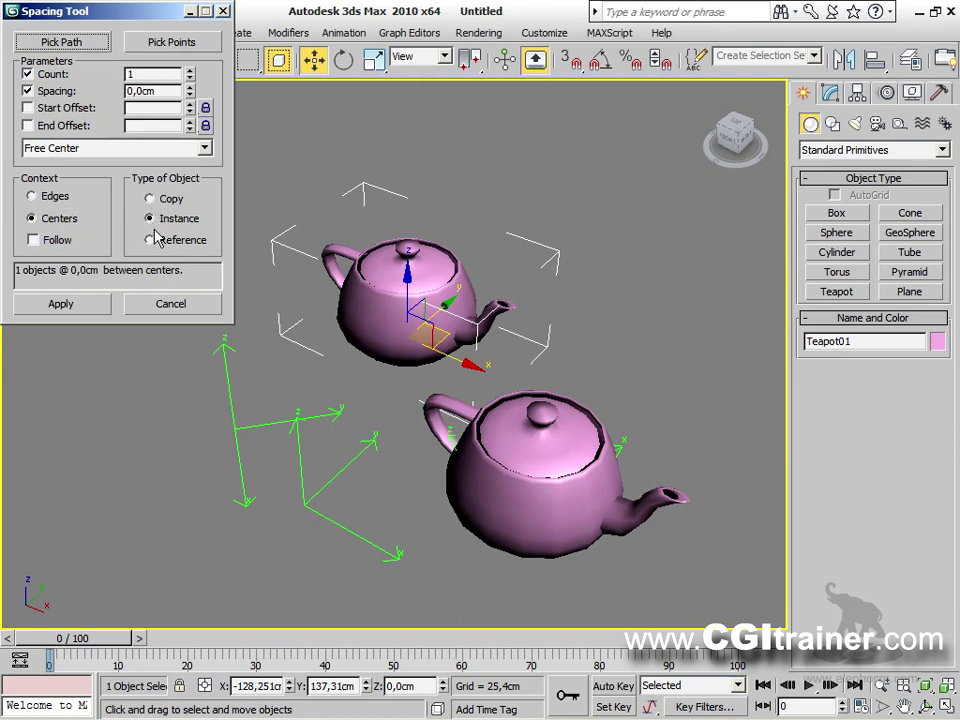
click(53, 305)
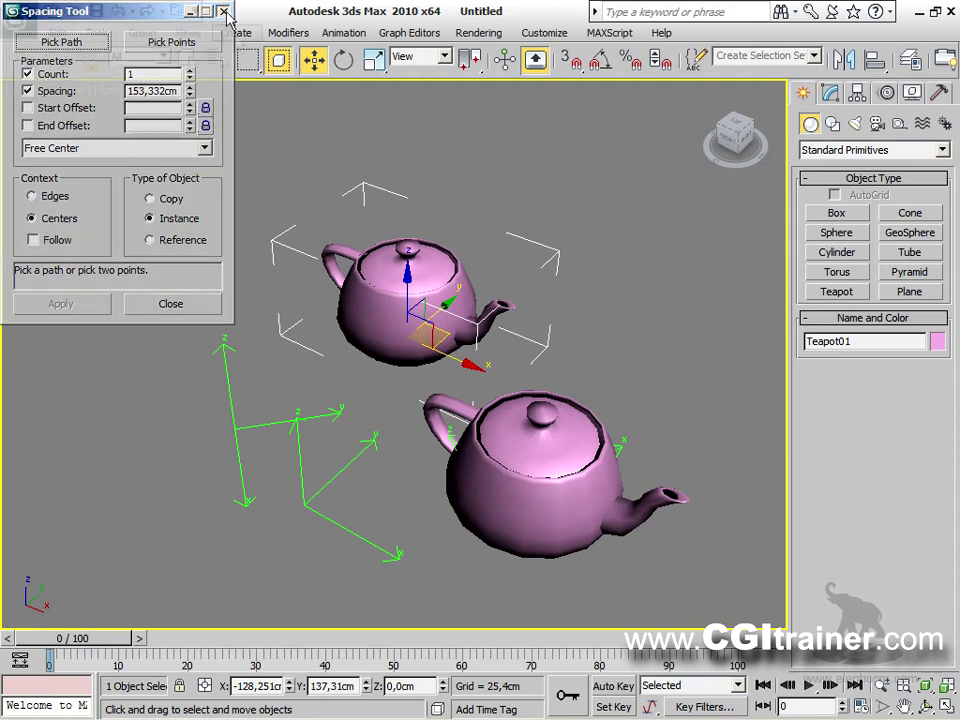
click(221, 11)
Step: Select the newly placed teapot instance, move it freely and deselect it
click(549, 494)
drag(556, 462, 705, 300)
click(598, 512)
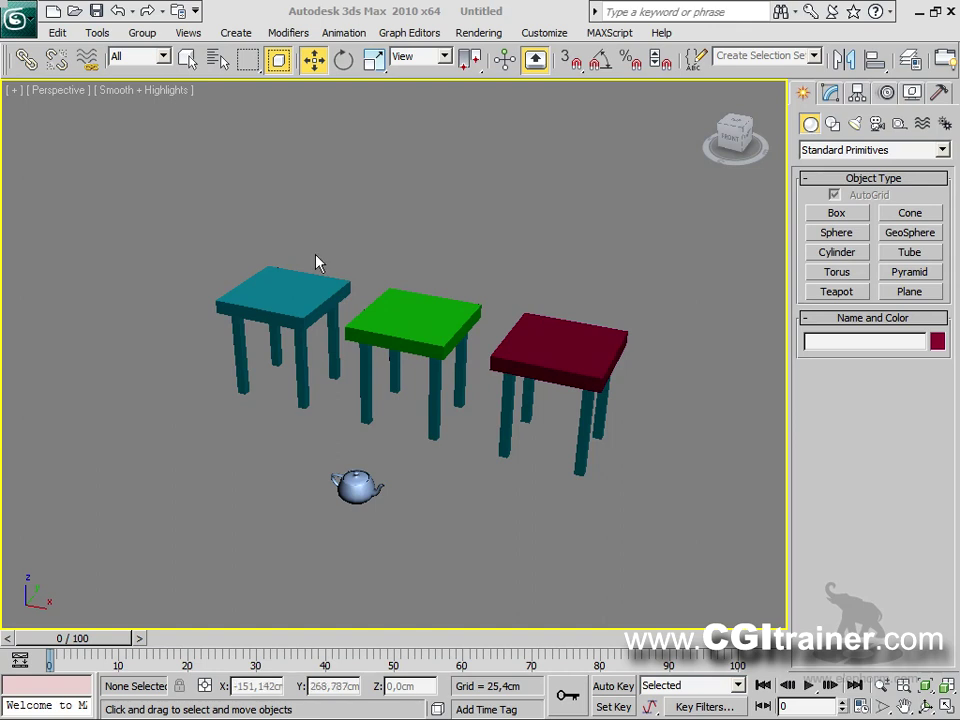
Step: Use Clone and Align on the small teapot to place copies on the teal, green and dark red tabletops
click(355, 497)
middle_drag(505, 578, 540, 574)
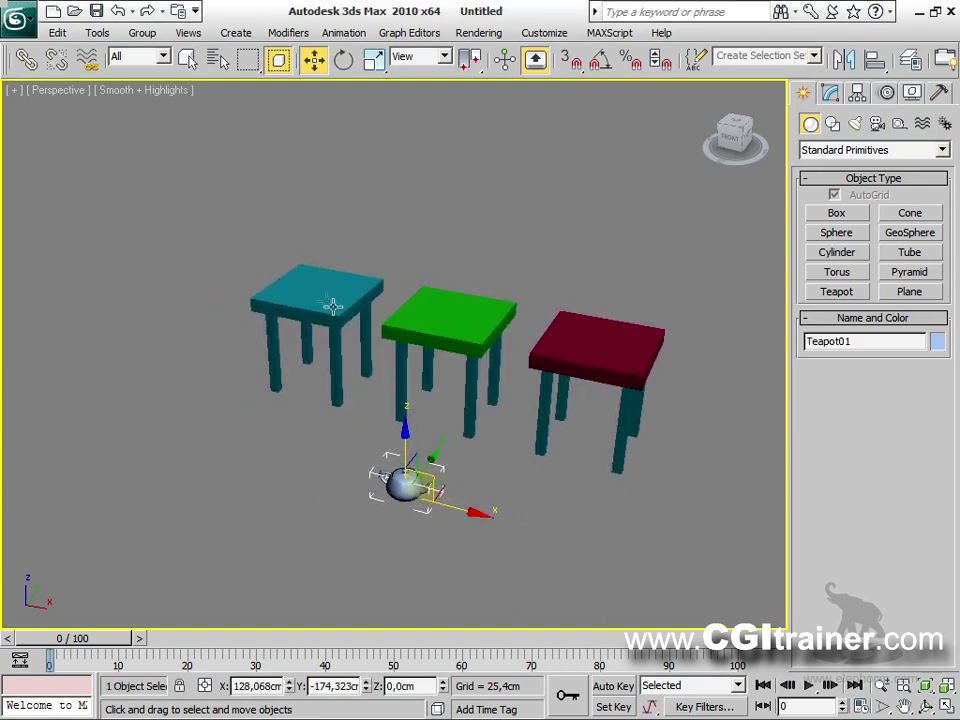
click(97, 32)
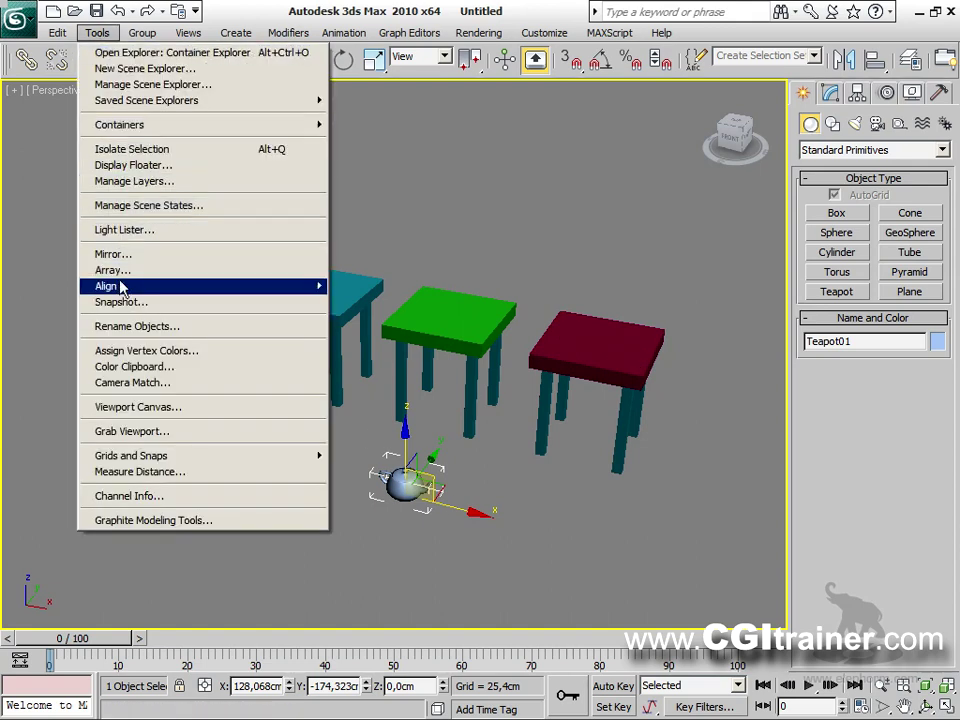
mouse_move(120, 286)
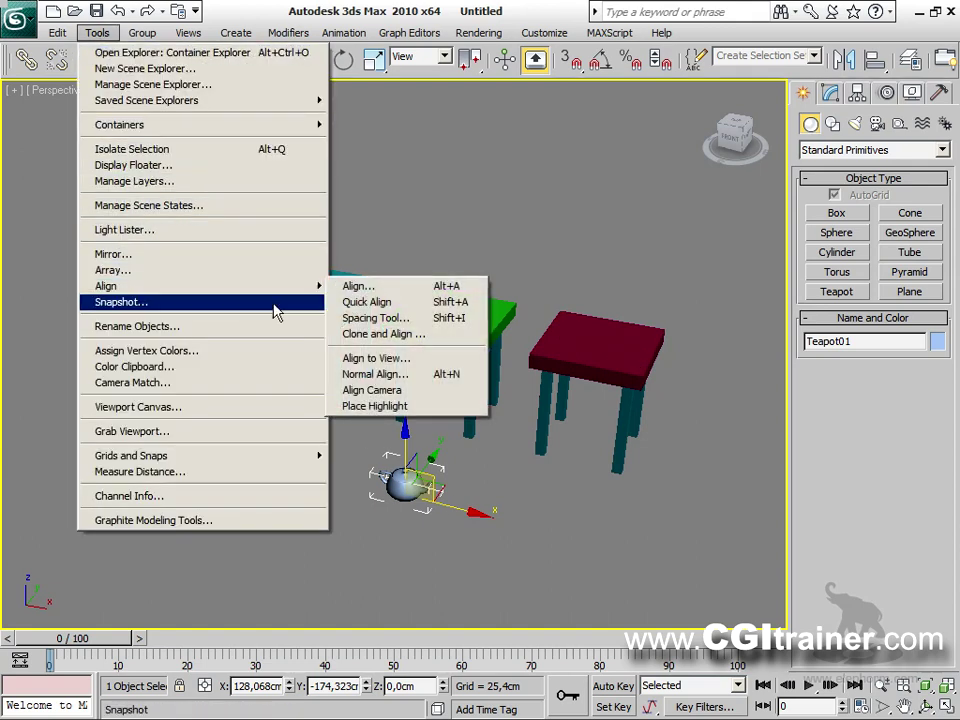
click(391, 343)
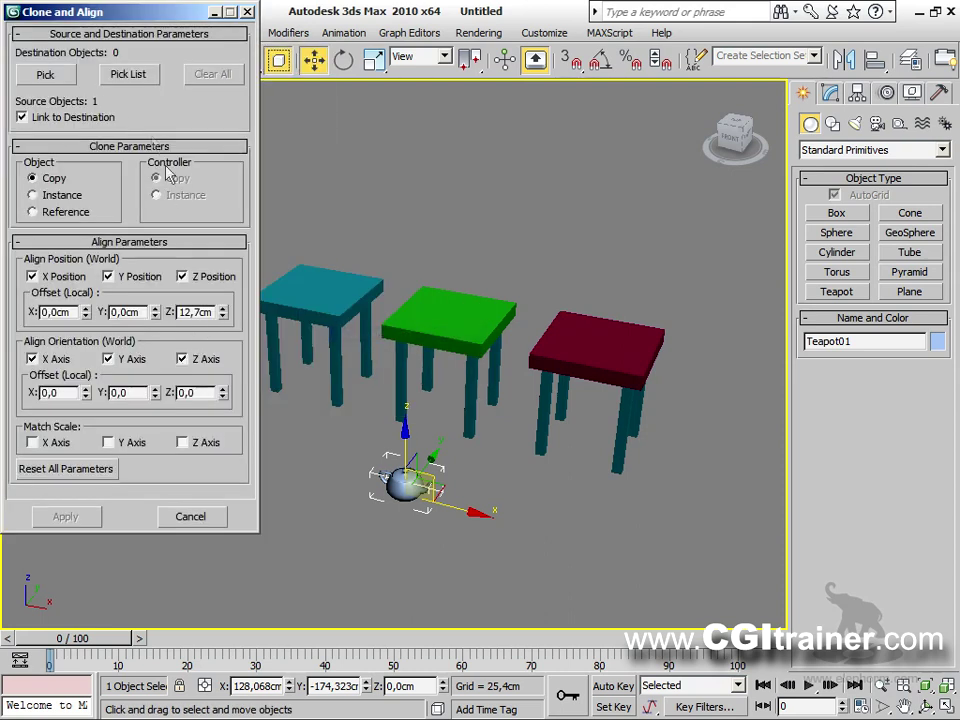
click(59, 79)
click(309, 279)
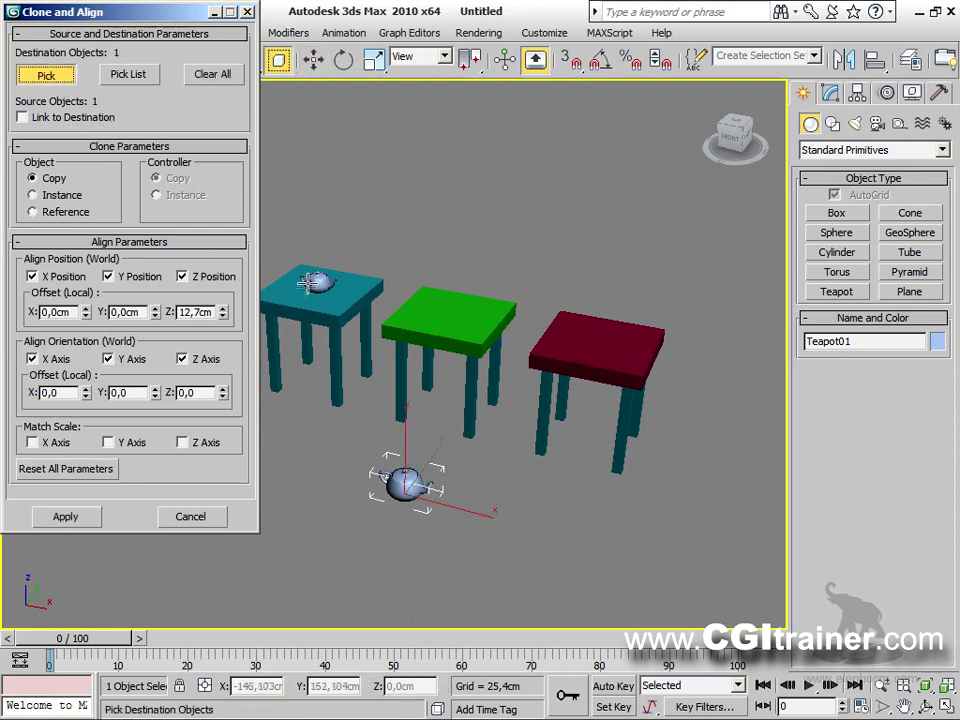
click(408, 313)
click(626, 358)
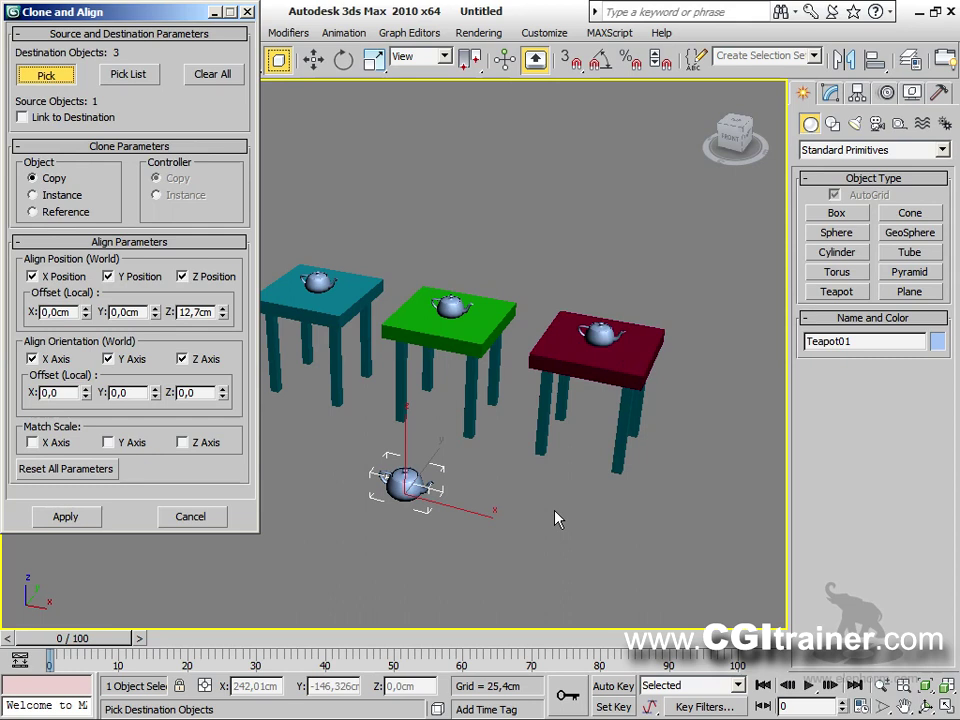
Step: Apply the teapot copies with a local Z offset of 12,7 cm and Link to Destination on, and close the dialog
mouse_move(222, 317)
mouse_down()
mouse_move(224, 274)
mouse_move(217, 330)
mouse_move(220, 312)
mouse_up()
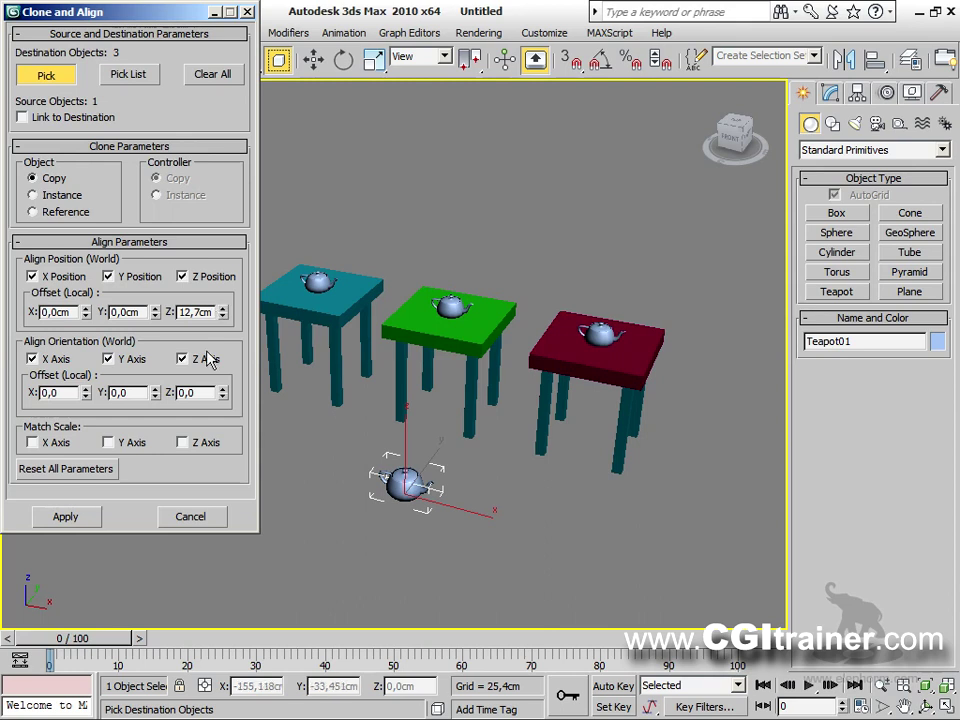
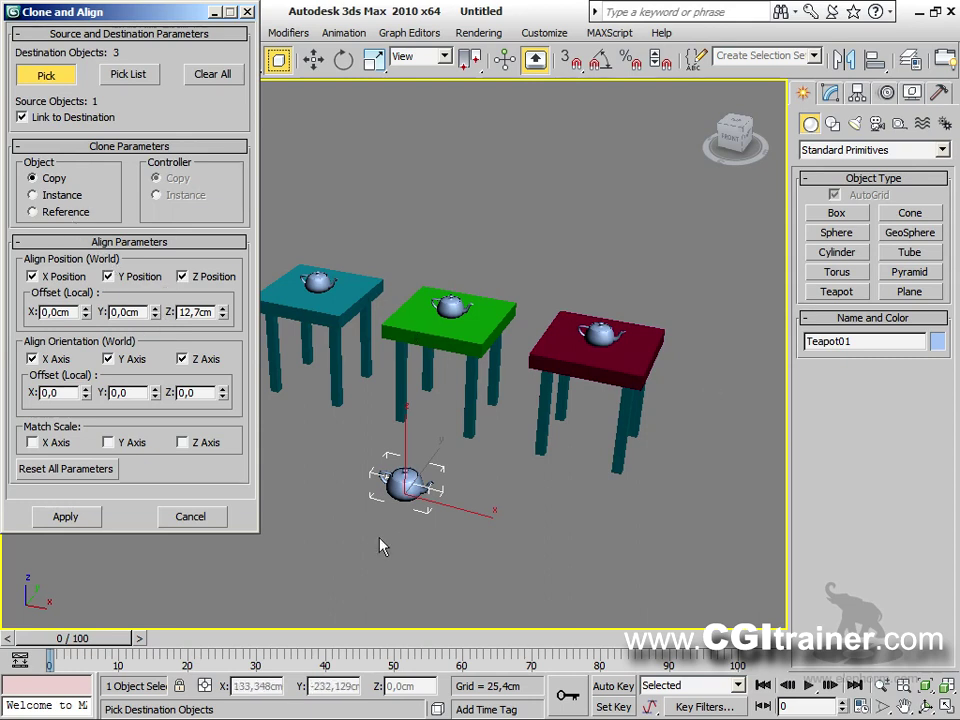
click(68, 516)
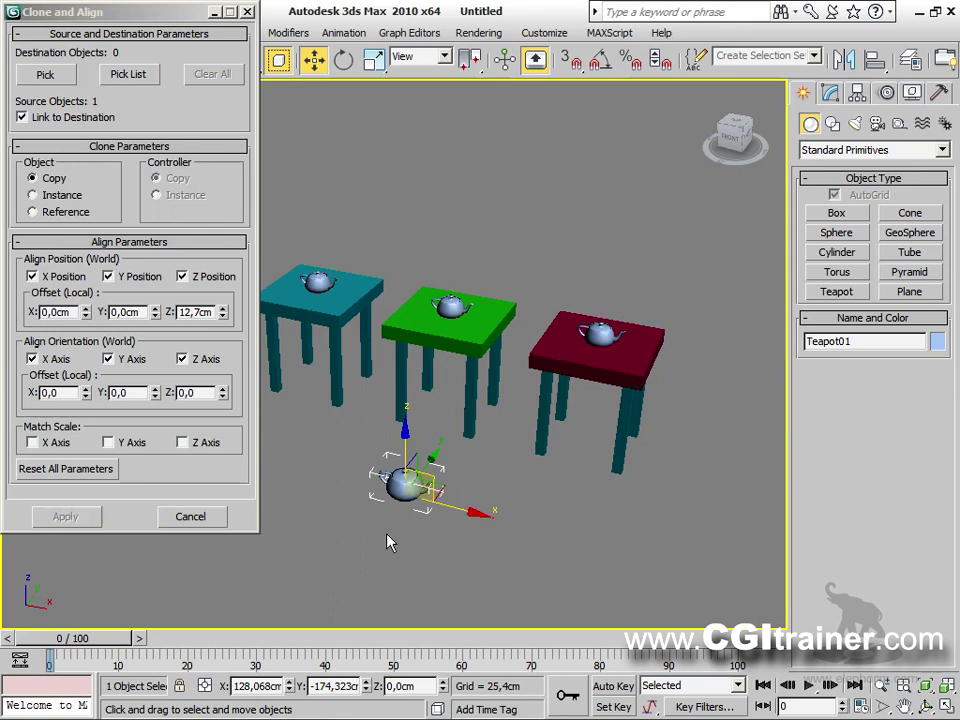
click(247, 12)
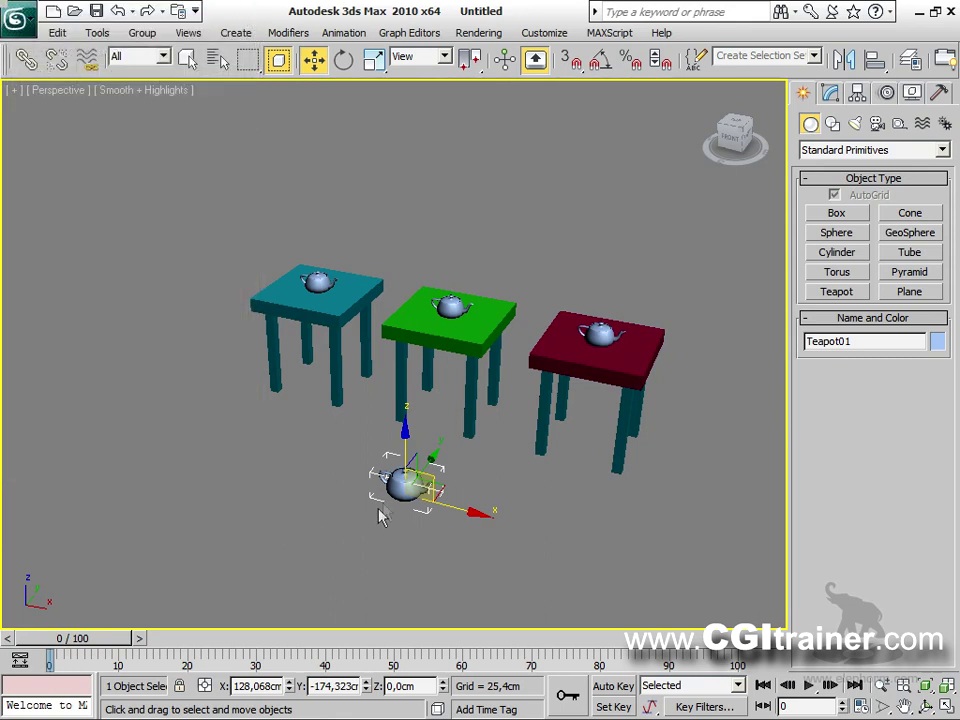
Step: Delete the original teapot and move the teal tabletop slightly to test the link with its teapot copy
key(Delete)
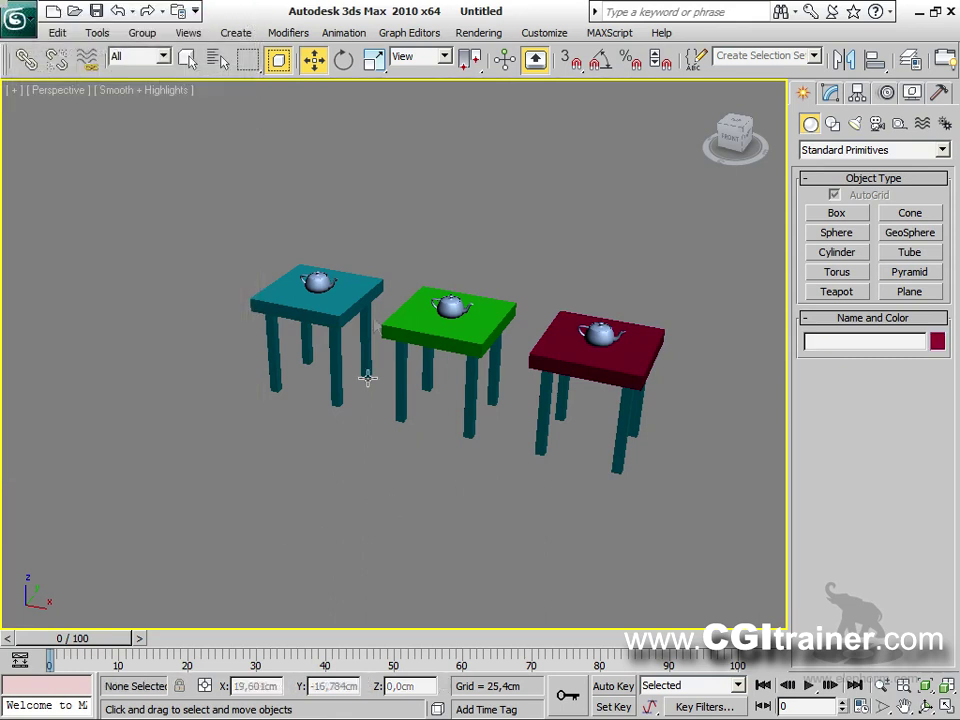
drag(361, 307, 360, 270)
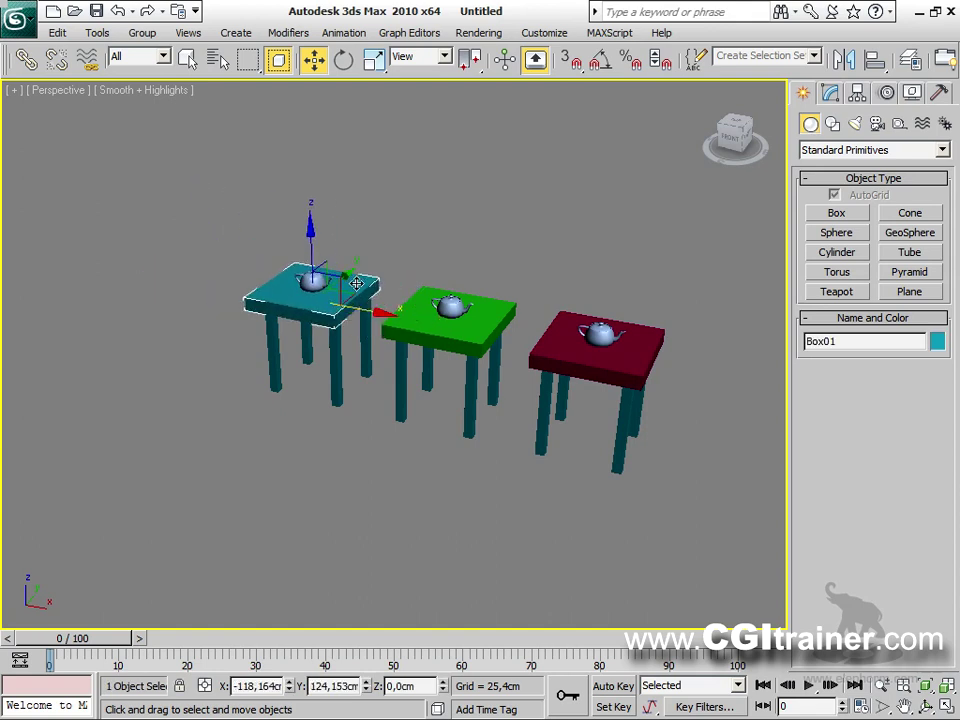
click(343, 495)
mouse_move(343, 495)
middle_down()
mouse_move(388, 491)
mouse_move(362, 503)
mouse_move(360, 484)
mouse_move(343, 482)
middle_up()
scroll(362, 503, up, 5)
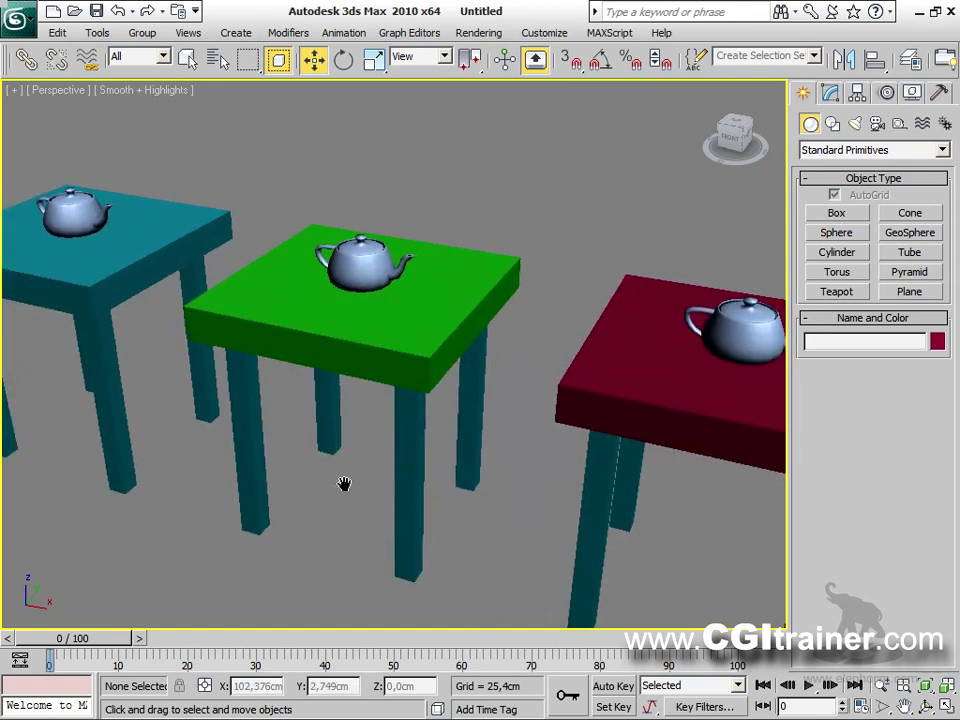
scroll(344, 484, down, 3)
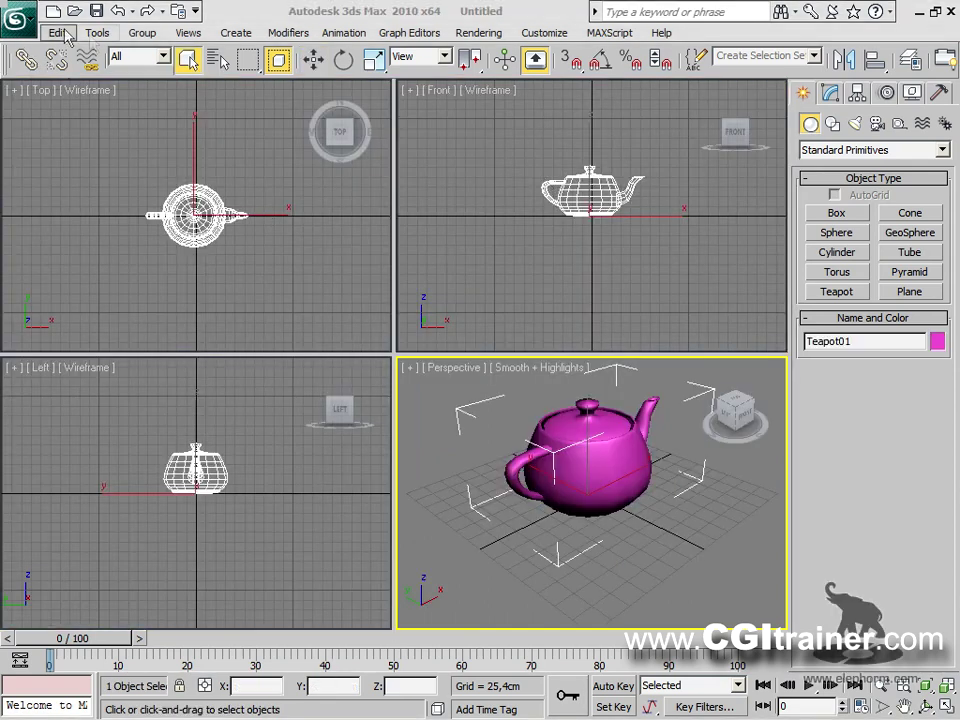
Step: Start Align to View for the selected teapot in the Perspective view and move the dialog clear of the model
click(97, 33)
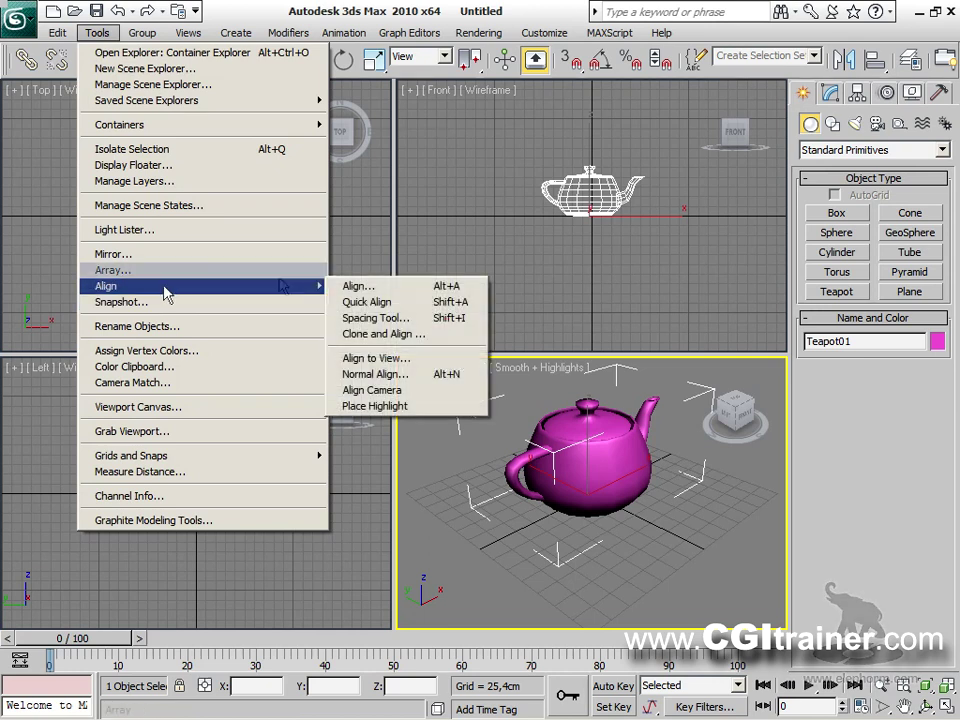
mouse_move(318, 286)
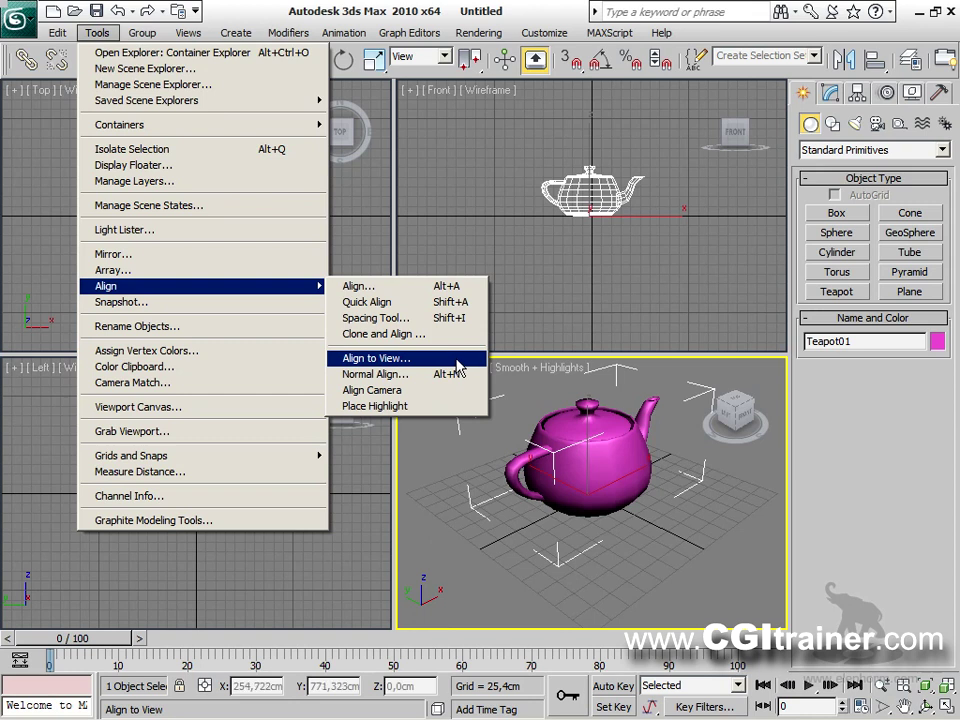
click(874, 62)
drag(874, 62, 875, 241)
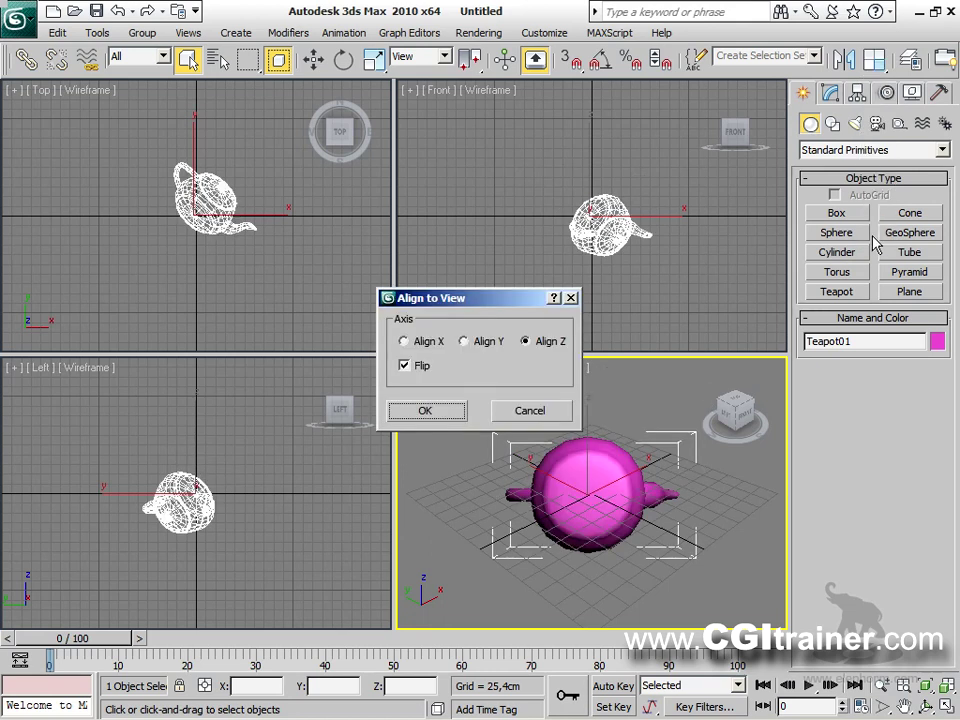
drag(497, 297, 455, 264)
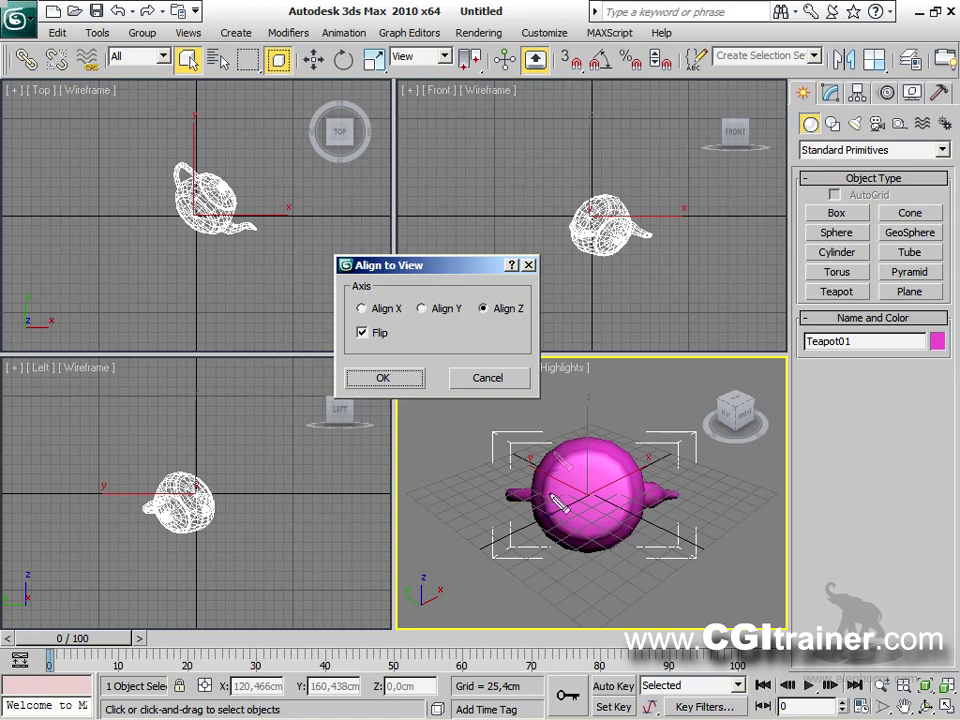
mouse_move(500, 110)
mouse_down()
mouse_move(478, 96)
mouse_move(466, 178)
mouse_move(482, 108)
mouse_move(472, 140)
mouse_move(468, 131)
mouse_move(494, 160)
mouse_move(500, 148)
mouse_move(494, 168)
mouse_up()
drag(641, 147, 564, 284)
mouse_move(576, 168)
mouse_down()
mouse_move(542, 160)
mouse_move(544, 187)
mouse_move(542, 160)
mouse_move(576, 158)
mouse_up()
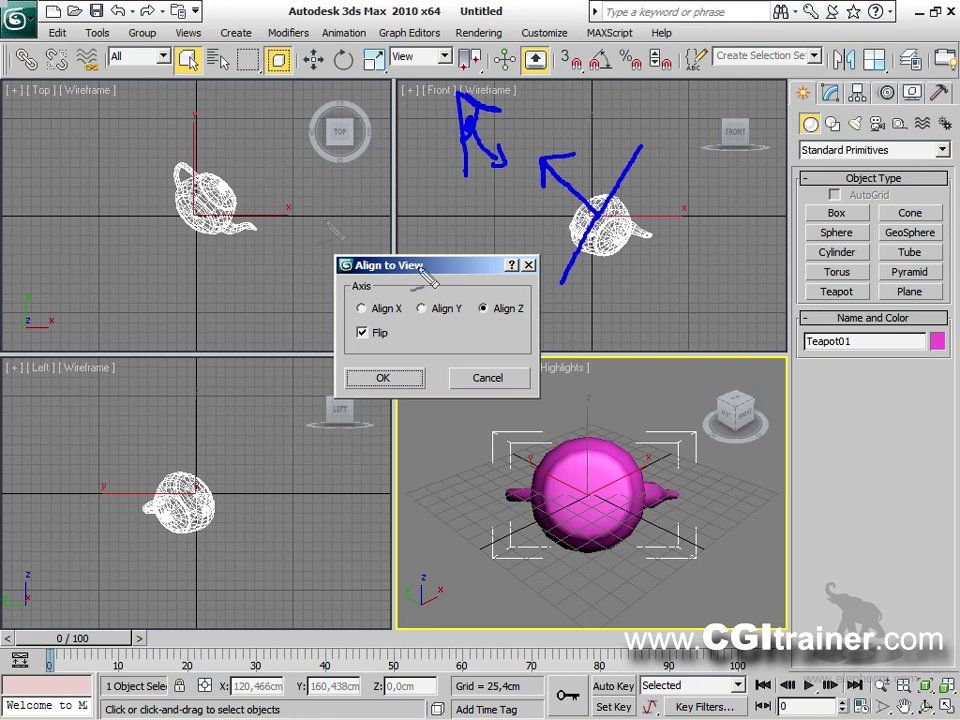
mouse_move(334, 237)
mouse_down()
mouse_move(340, 272)
mouse_move(435, 268)
mouse_move(409, 208)
mouse_move(324, 237)
mouse_up()
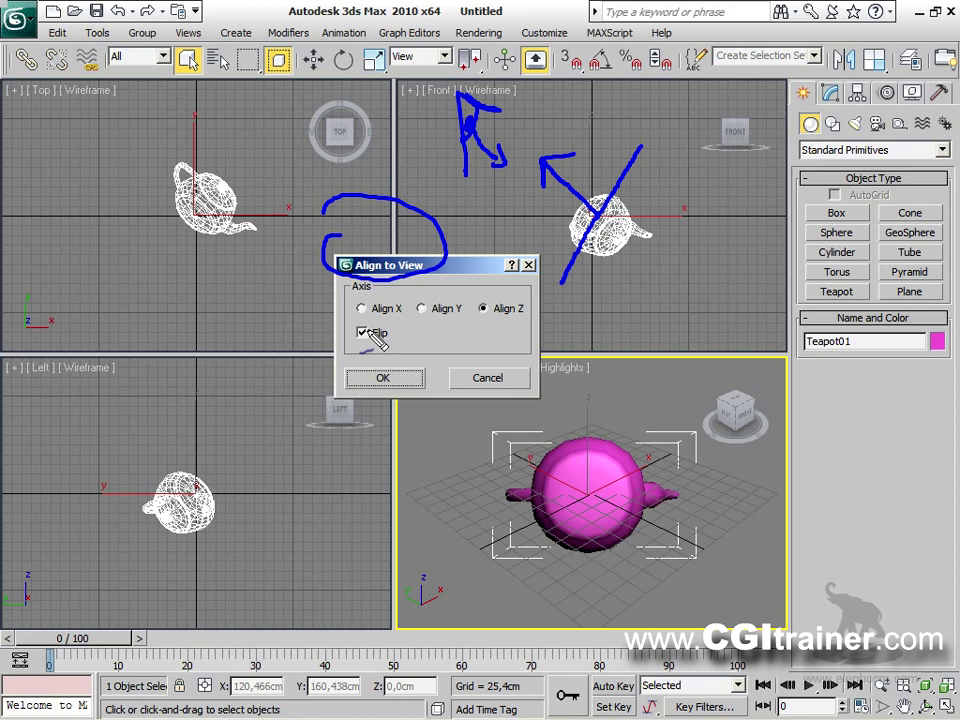
mouse_move(176, 193)
mouse_down()
mouse_move(175, 212)
mouse_move(206, 238)
mouse_move(176, 192)
mouse_move(212, 236)
mouse_move(234, 166)
mouse_move(219, 167)
mouse_move(235, 181)
mouse_up()
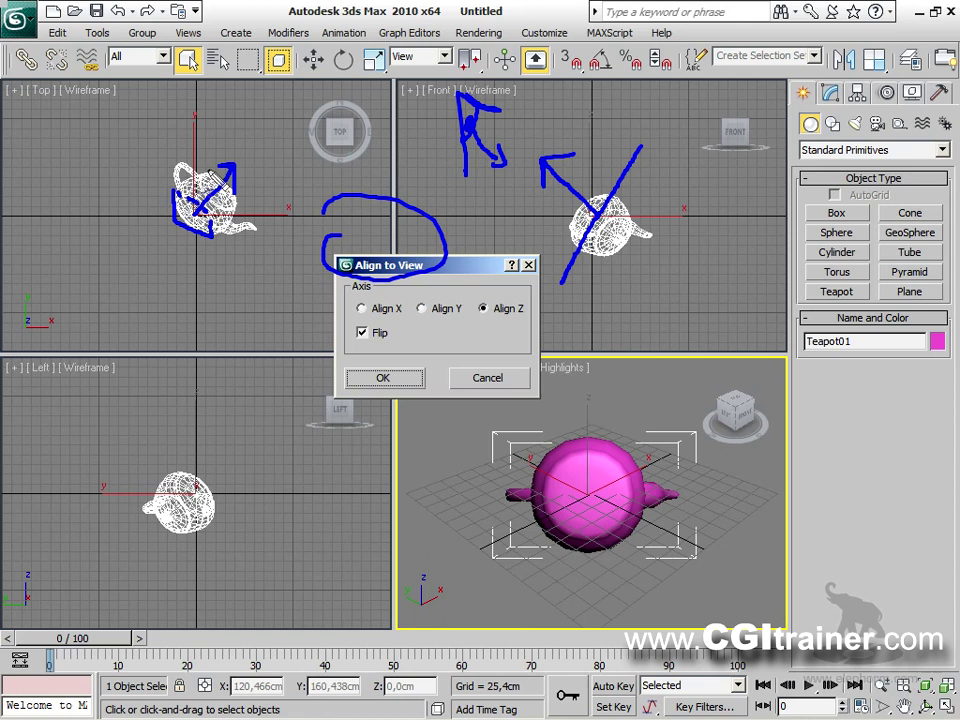
mouse_move(588, 200)
mouse_down()
mouse_move(658, 279)
mouse_move(660, 300)
mouse_move(640, 283)
mouse_up()
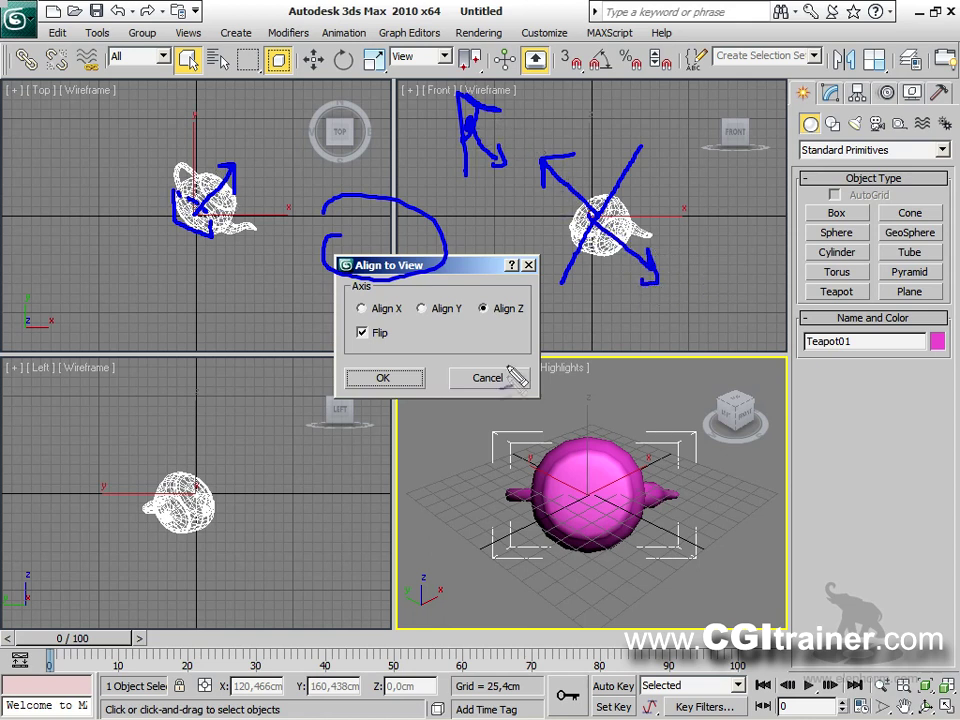
mouse_move(337, 318)
mouse_down()
mouse_move(401, 327)
mouse_move(397, 359)
mouse_move(339, 353)
mouse_move(339, 318)
mouse_up()
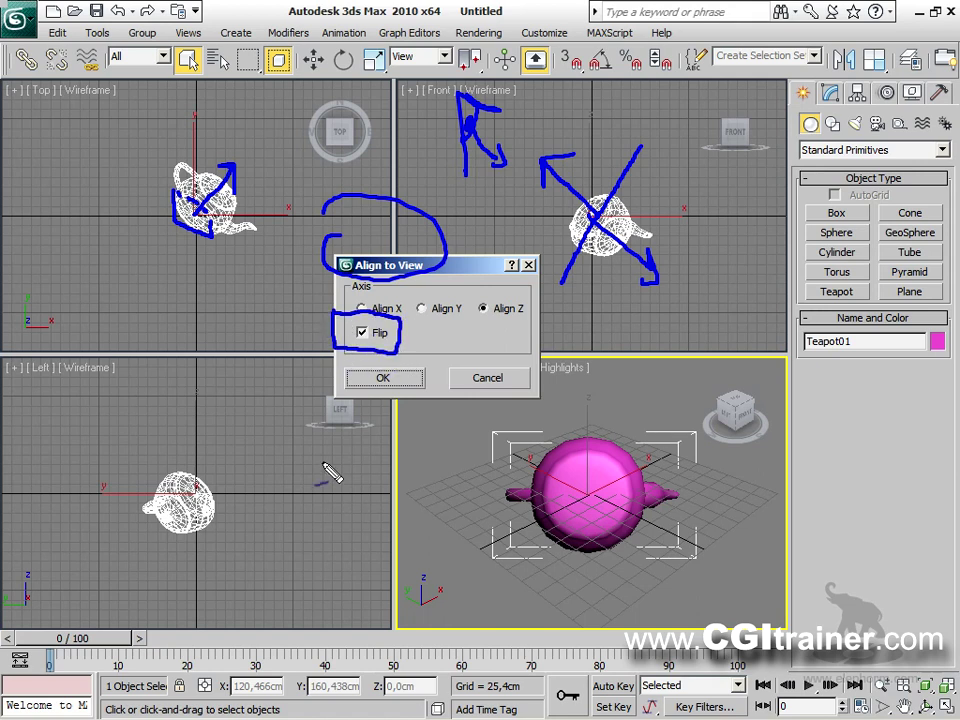
key(Escape)
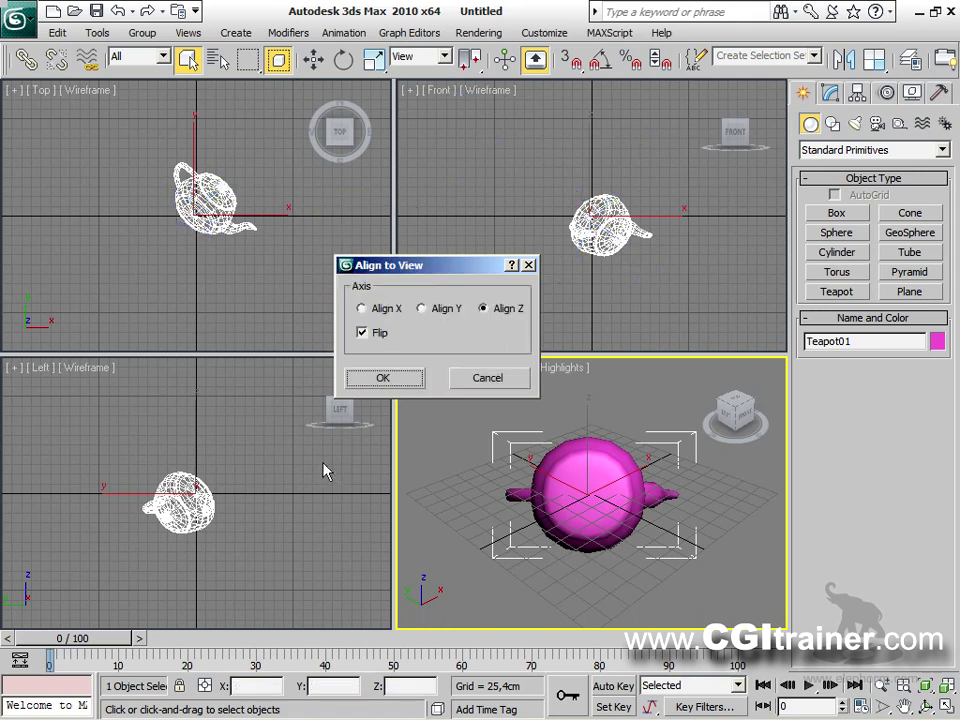
Step: Compare the teapot's Z, Y and X view alignments with and without Flip, and apply Align X without Flip
click(362, 333)
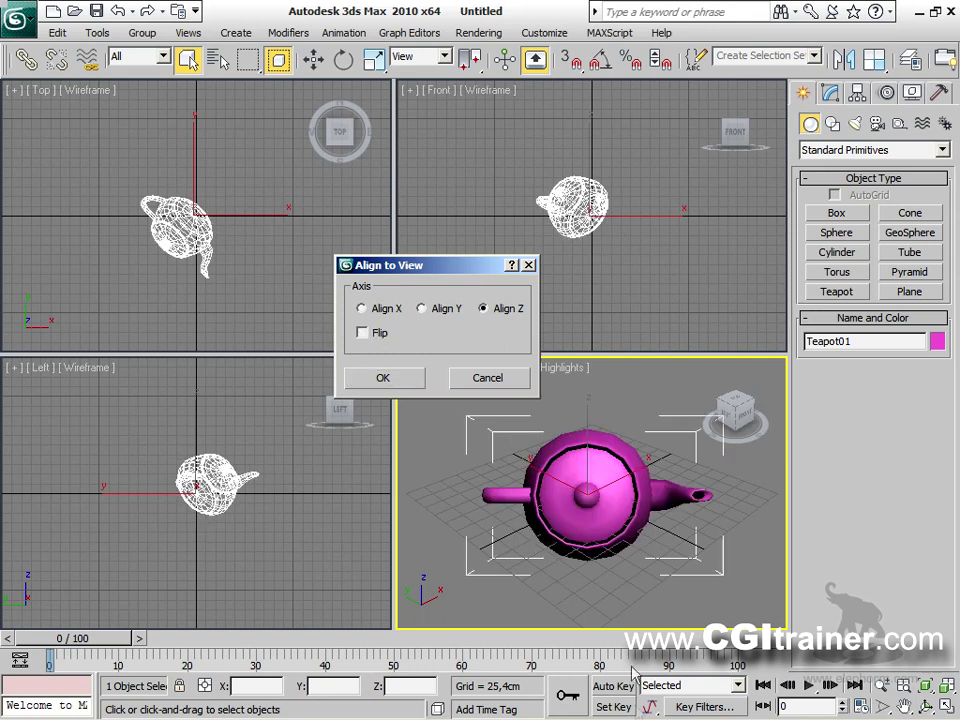
click(421, 308)
click(389, 311)
click(370, 336)
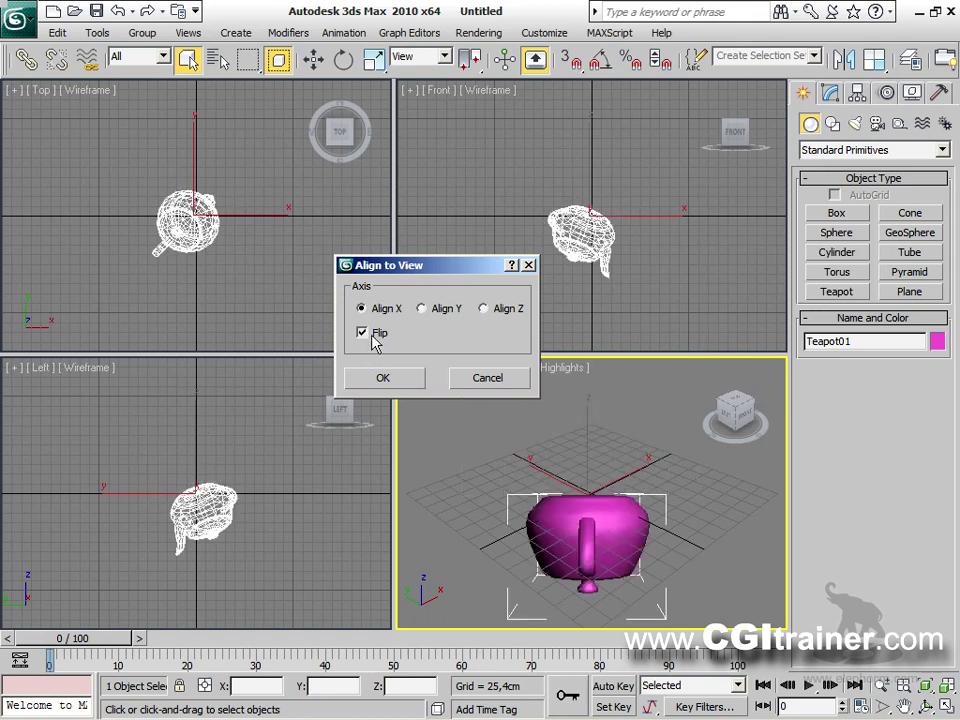
click(421, 309)
click(364, 334)
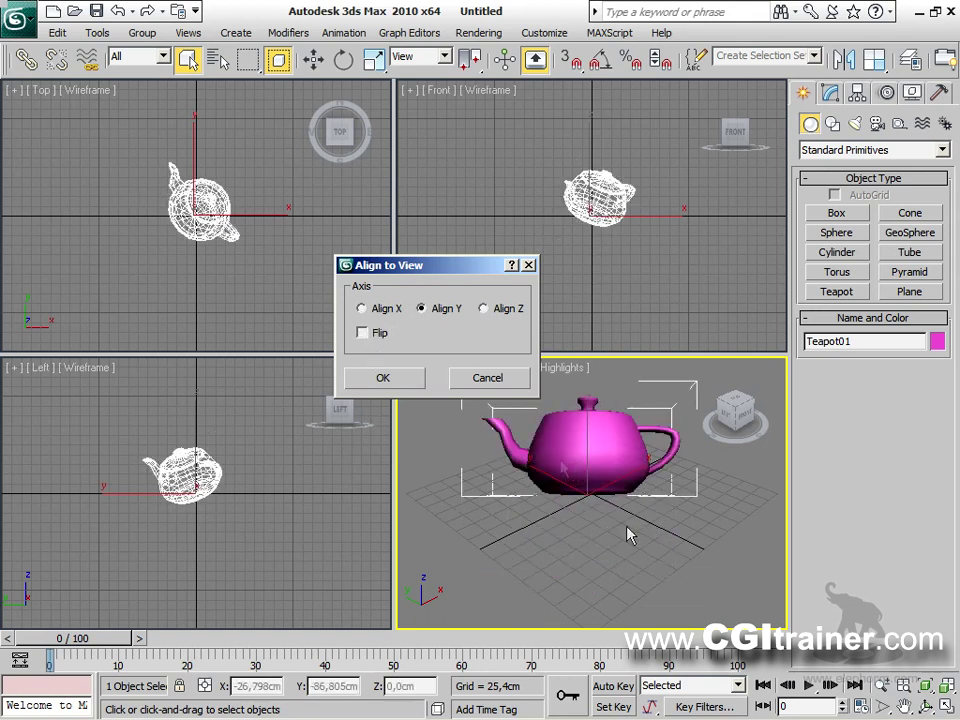
click(388, 310)
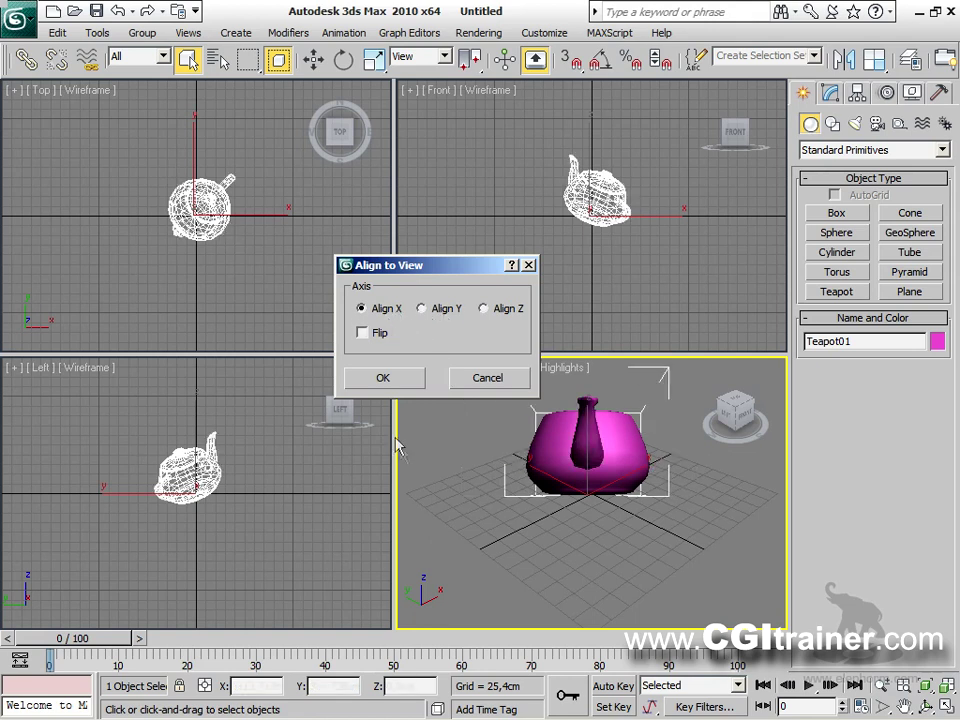
click(416, 385)
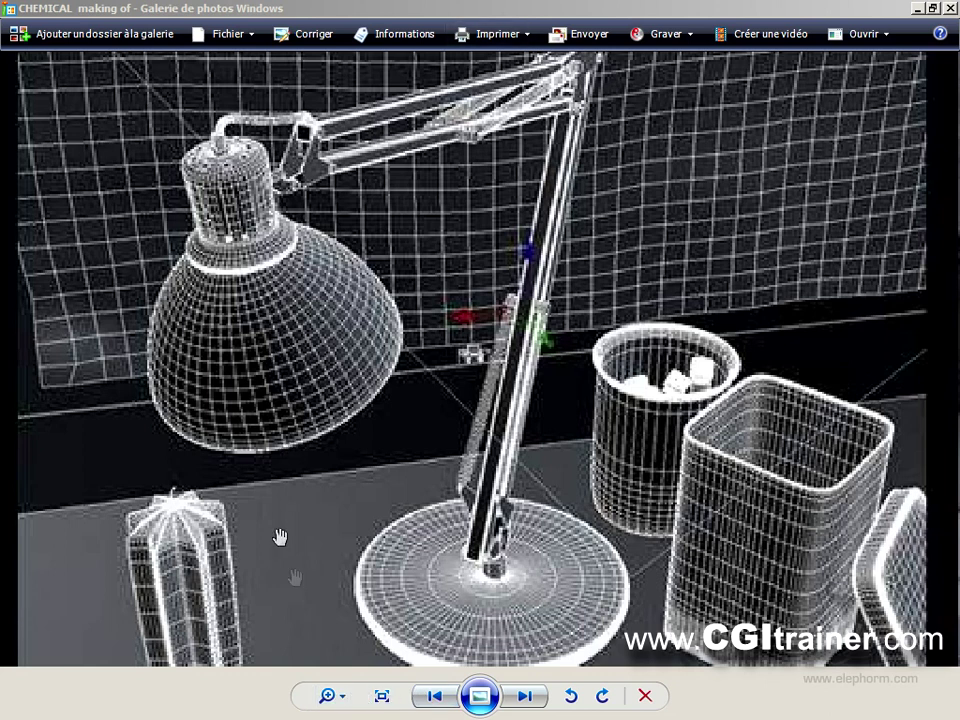
Step: In Windows Photo Gallery, view the whole CHEMICAL making of picture, open the Artisite picture and zoom in on its palette and bottles
click(341, 695)
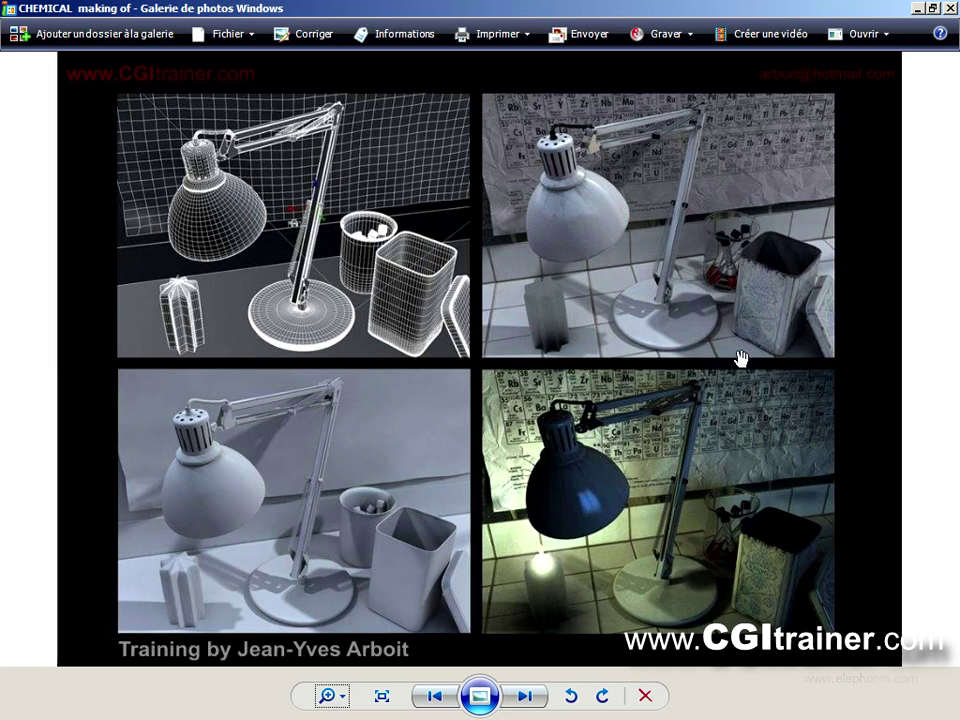
key(Right)
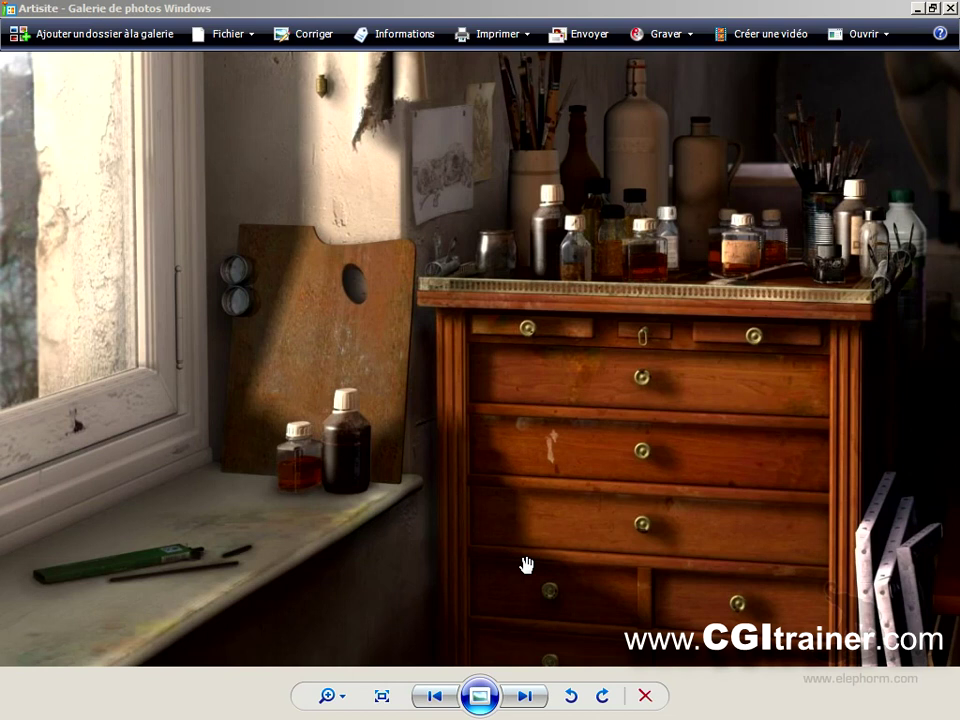
drag(407, 441, 420, 495)
click(345, 700)
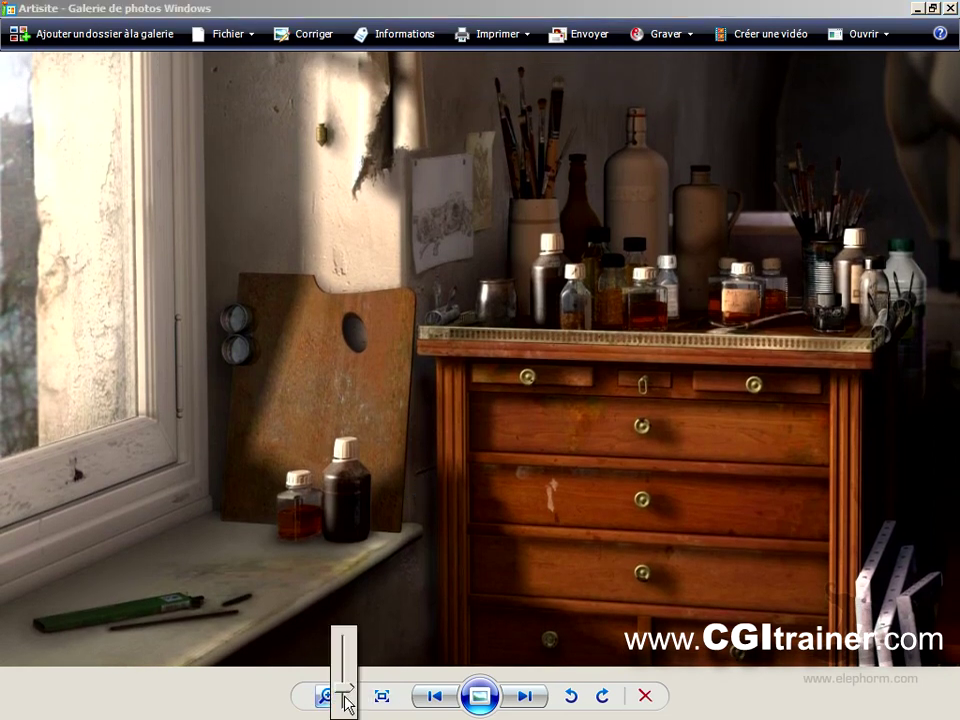
drag(345, 700, 347, 694)
drag(386, 561, 432, 418)
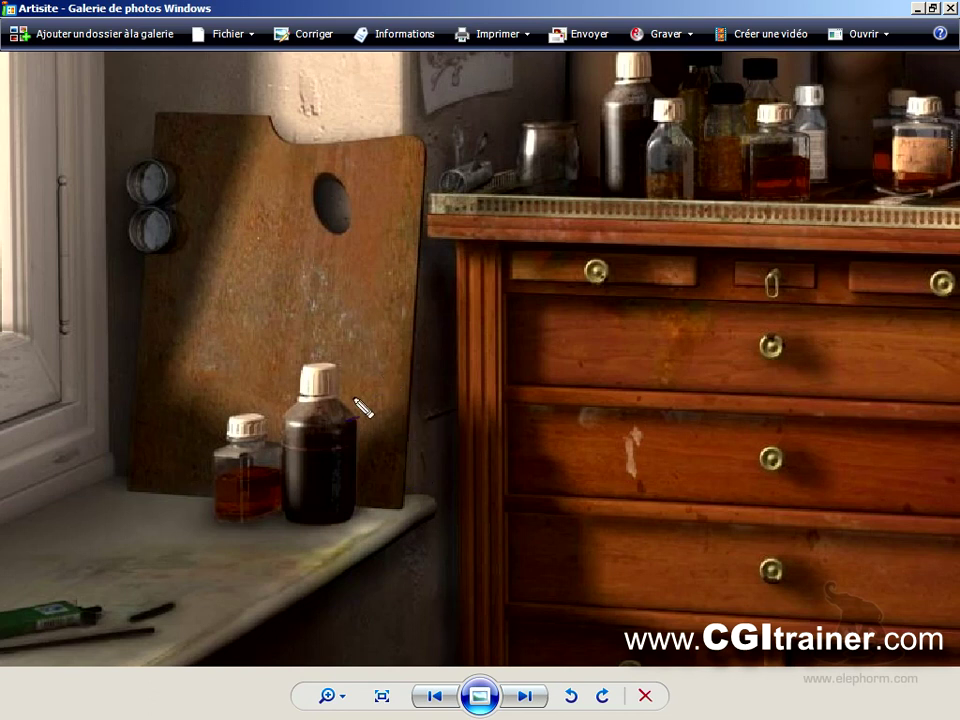
mouse_move(359, 425)
mouse_down()
mouse_move(348, 512)
mouse_move(331, 520)
mouse_up()
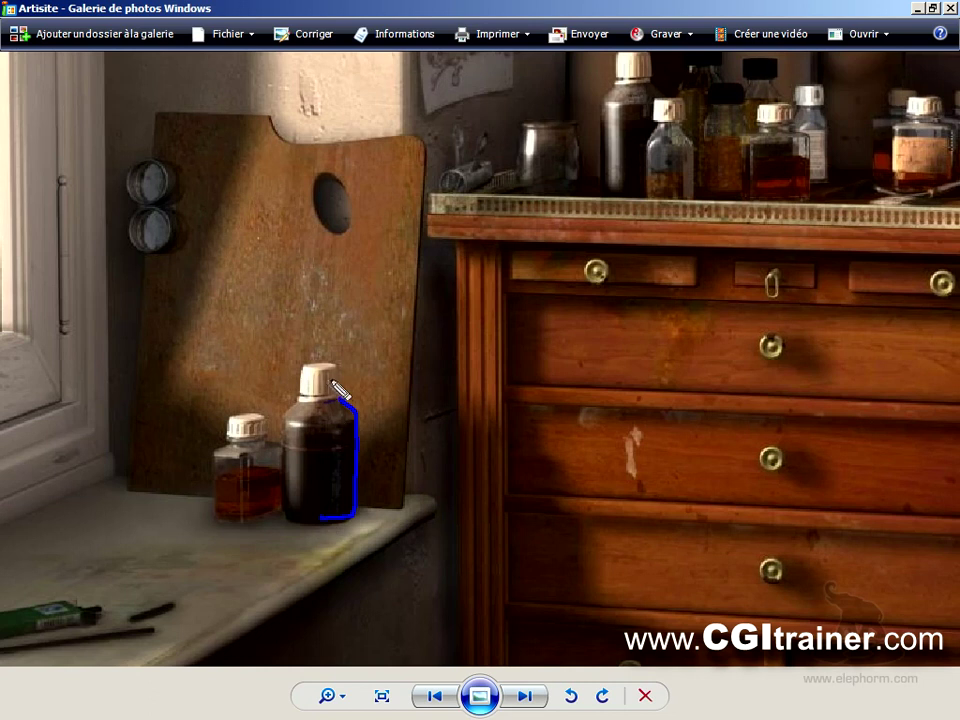
drag(305, 372, 330, 383)
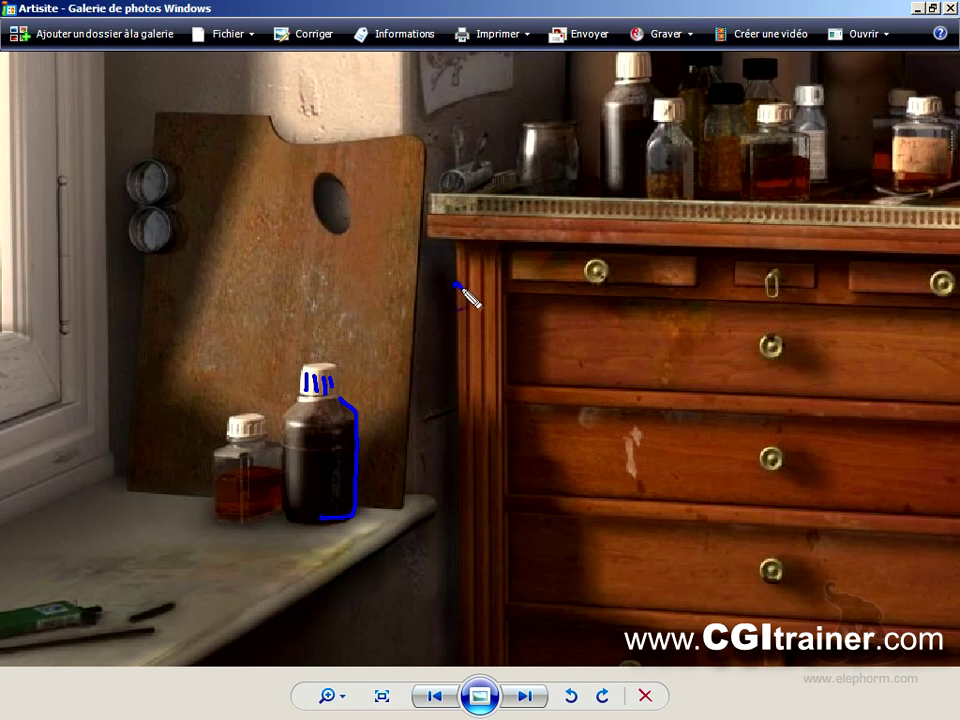
mouse_move(476, 298)
mouse_down()
mouse_move(507, 295)
mouse_move(483, 280)
mouse_move(487, 416)
mouse_move(492, 400)
mouse_up()
click(600, 276)
drag(324, 213, 331, 209)
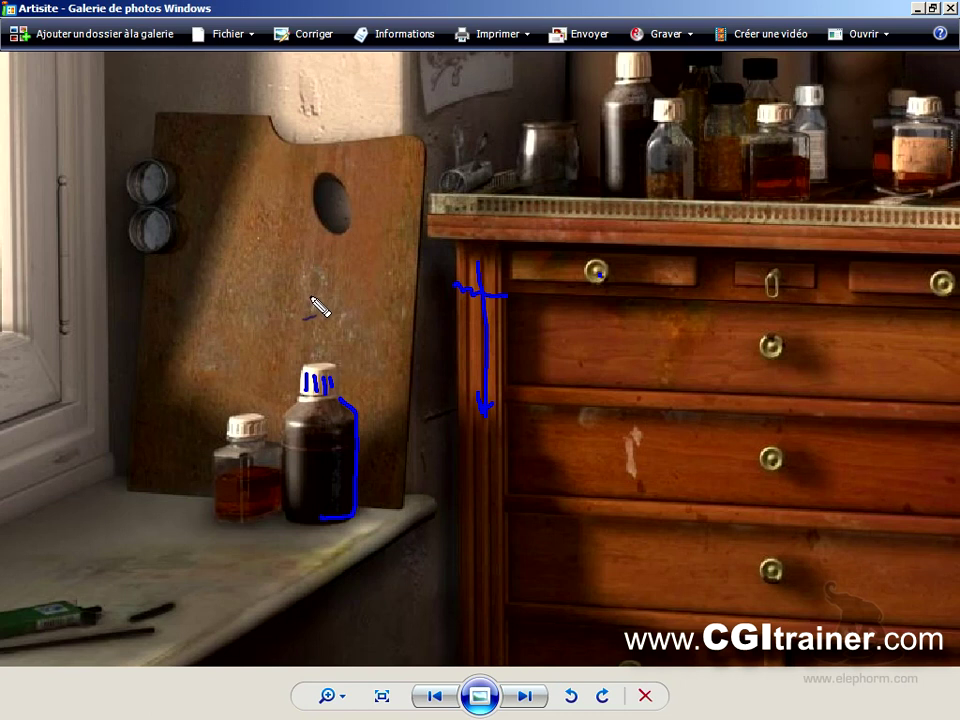
key(Escape)
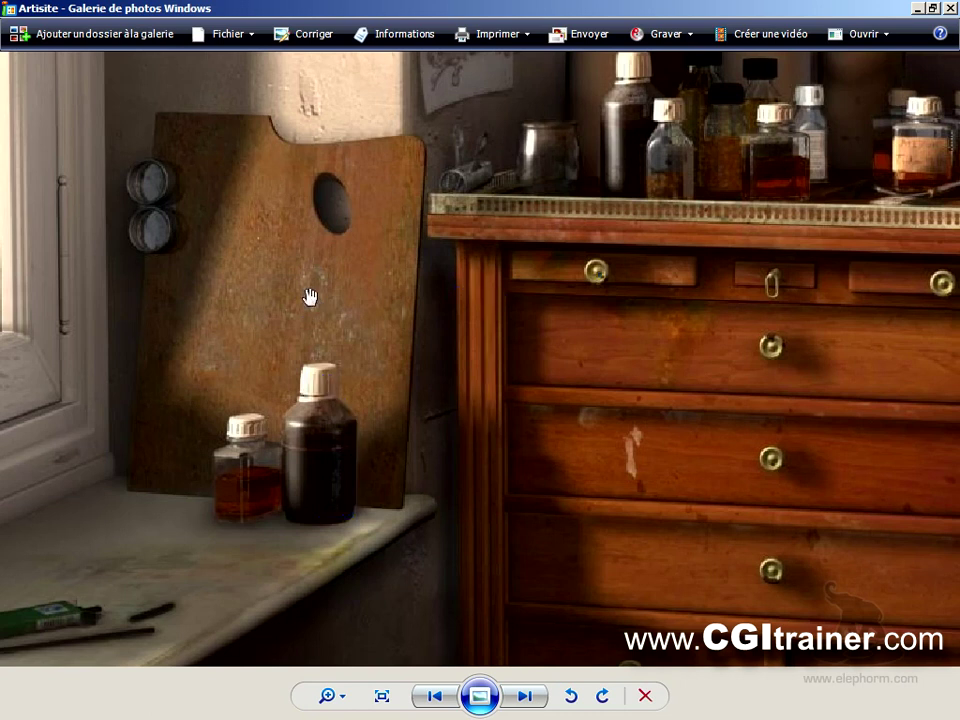
click(346, 701)
drag(346, 688, 352, 700)
drag(396, 540, 429, 356)
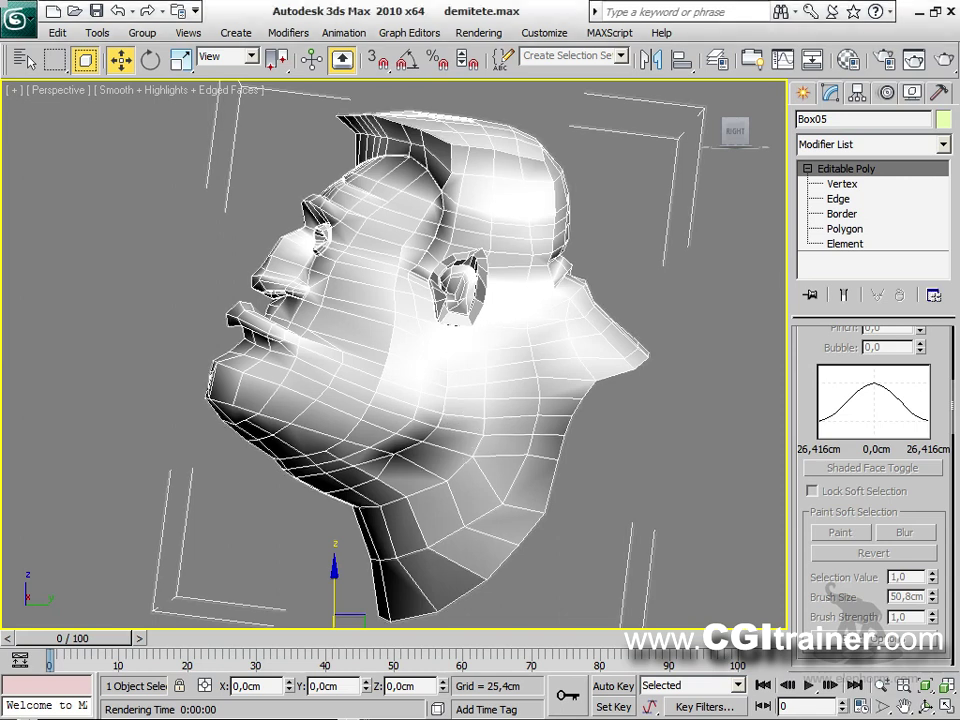
Step: Start the Mirror tool on the half head in demitete.max, compare the mirror axes from the front and choose X
scroll(469, 457, up, 3)
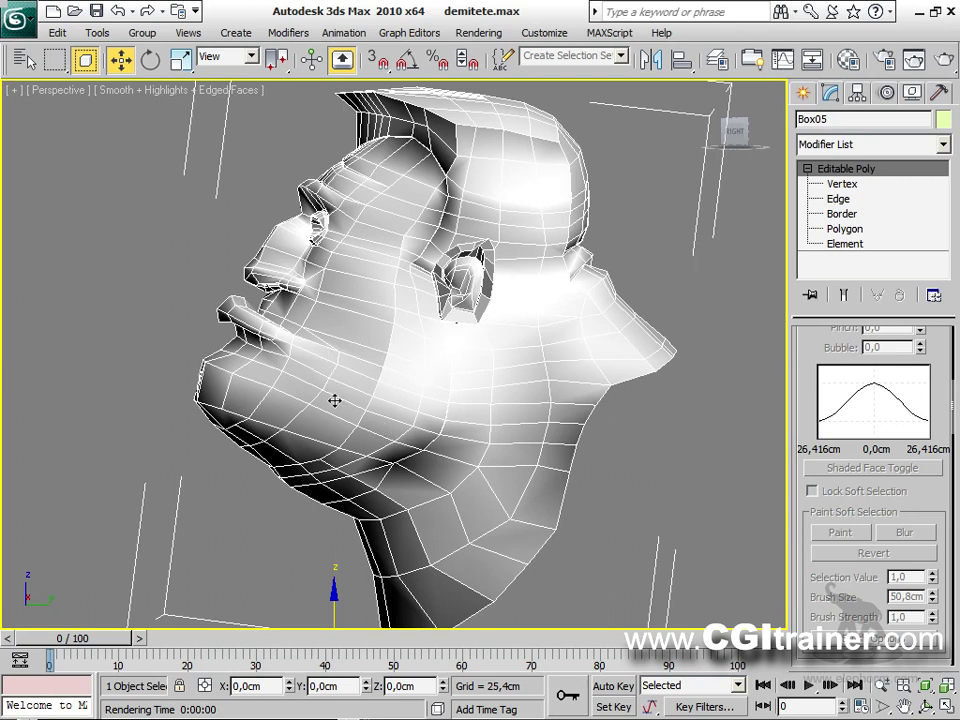
alt+middle_drag(333, 404, 725, 435)
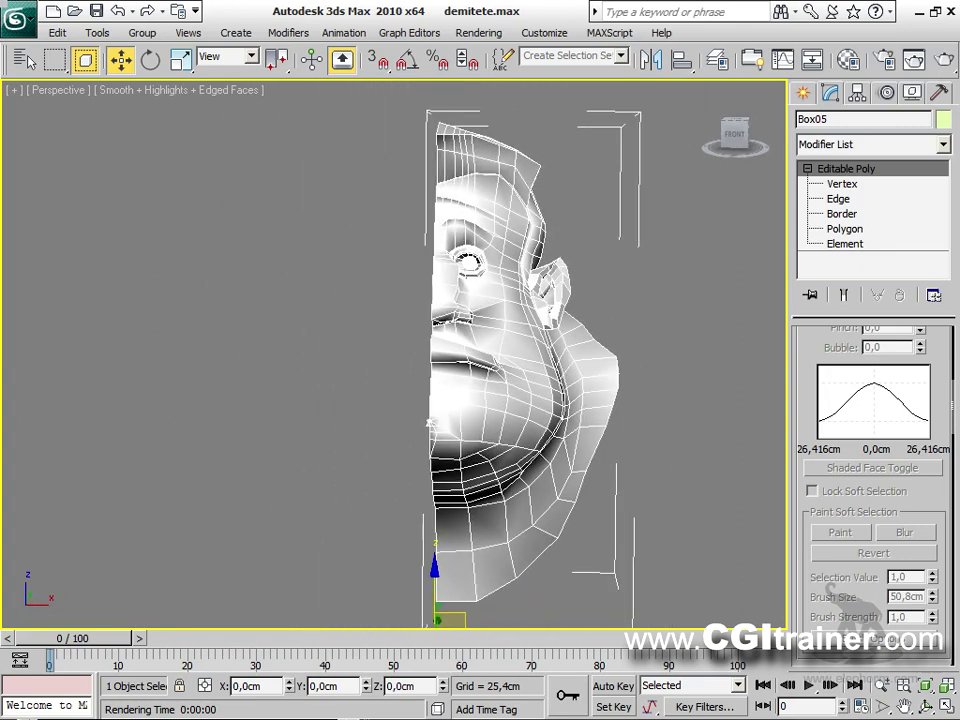
click(655, 65)
mouse_move(491, 208)
mouse_down()
mouse_move(255, 152)
mouse_move(228, 136)
mouse_up()
click(183, 200)
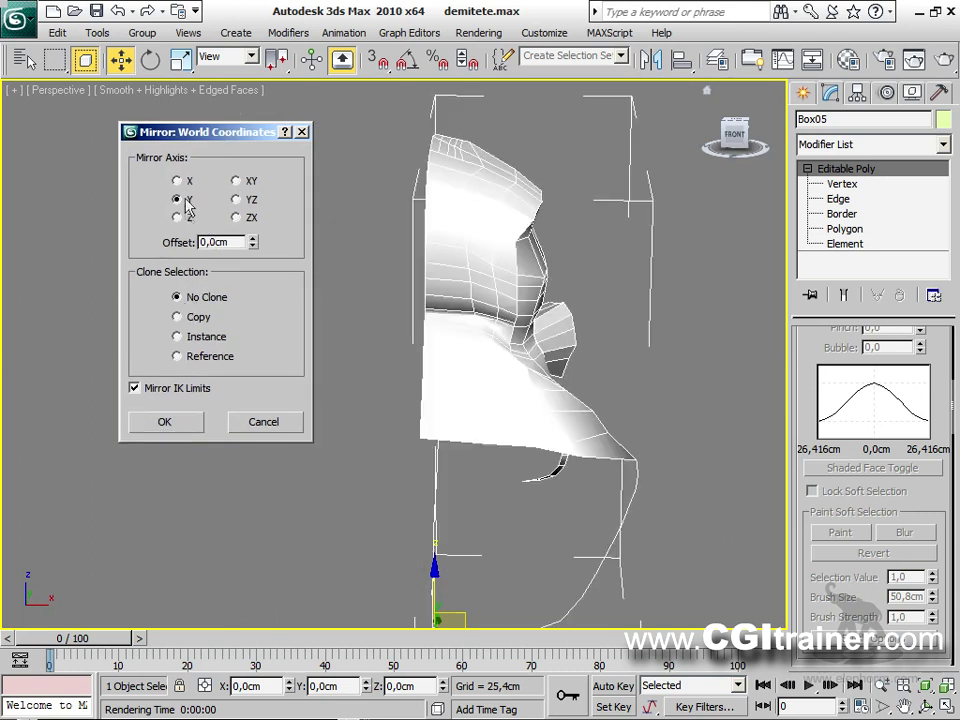
click(183, 217)
click(248, 184)
click(248, 199)
click(245, 217)
click(188, 184)
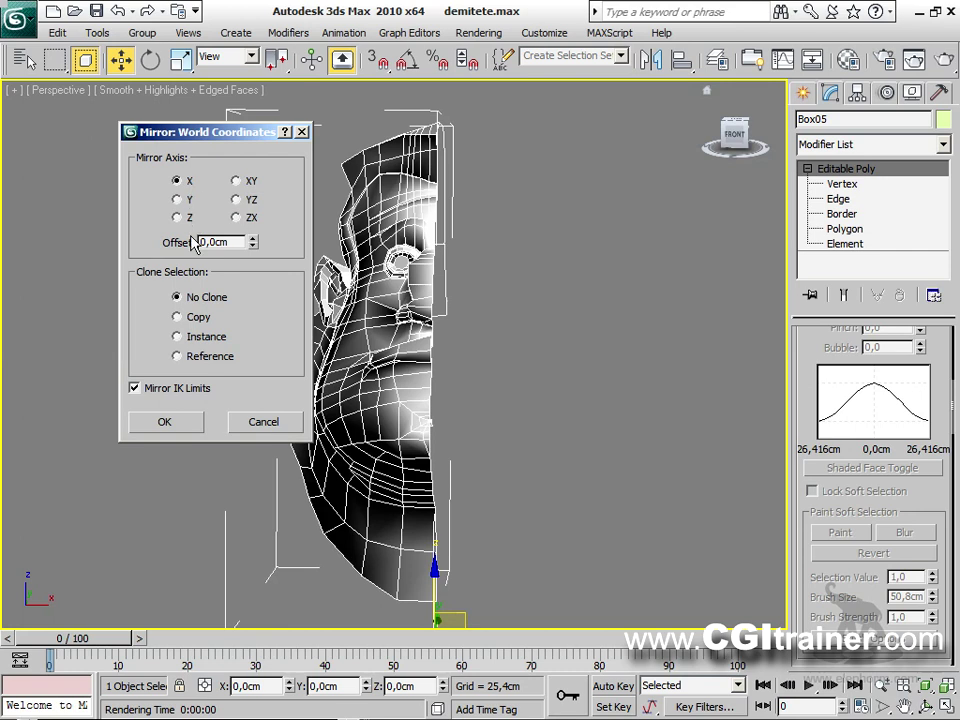
Step: Set the mirror to create an Instance, try a negative offset, reset the offset to 0 cm and apply the mirror
click(199, 318)
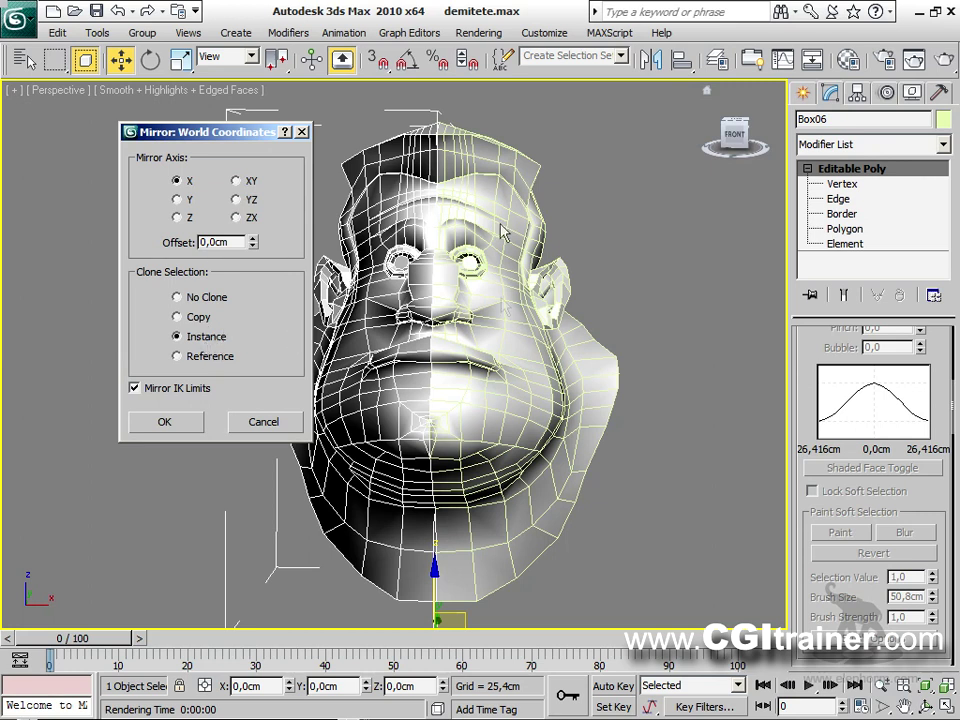
drag(253, 242, 268, 165)
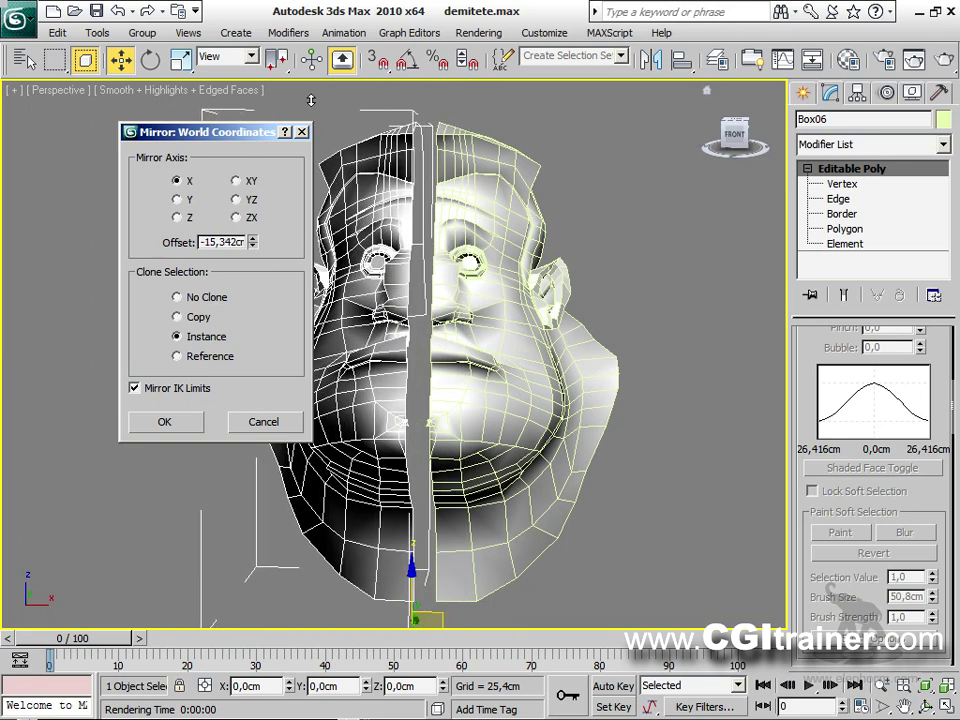
drag(199, 242, 312, 243)
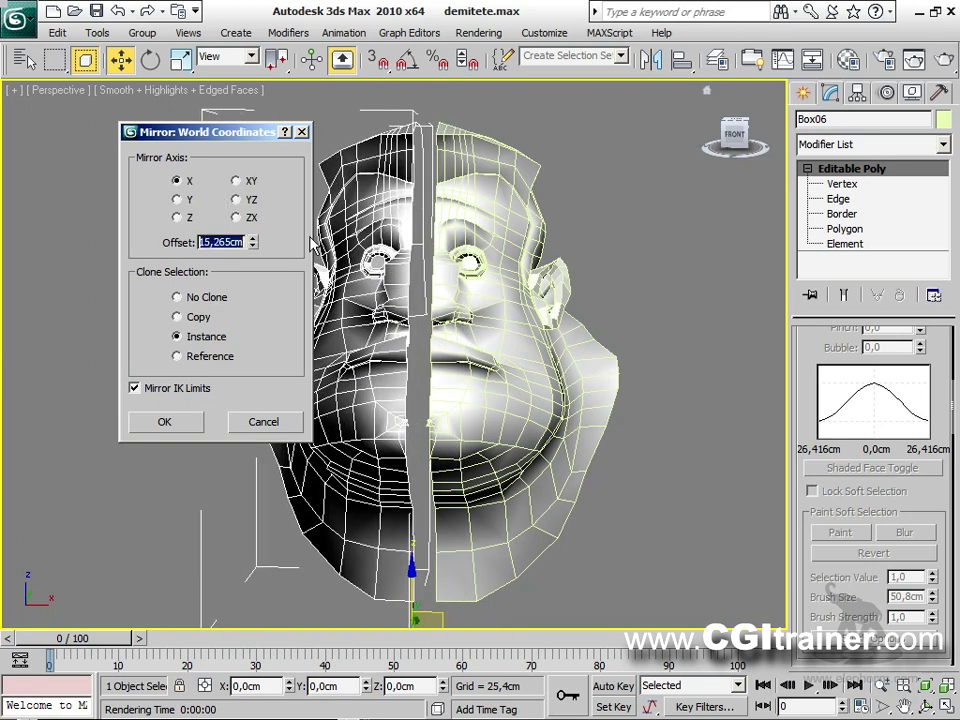
text(0)
key(Return)
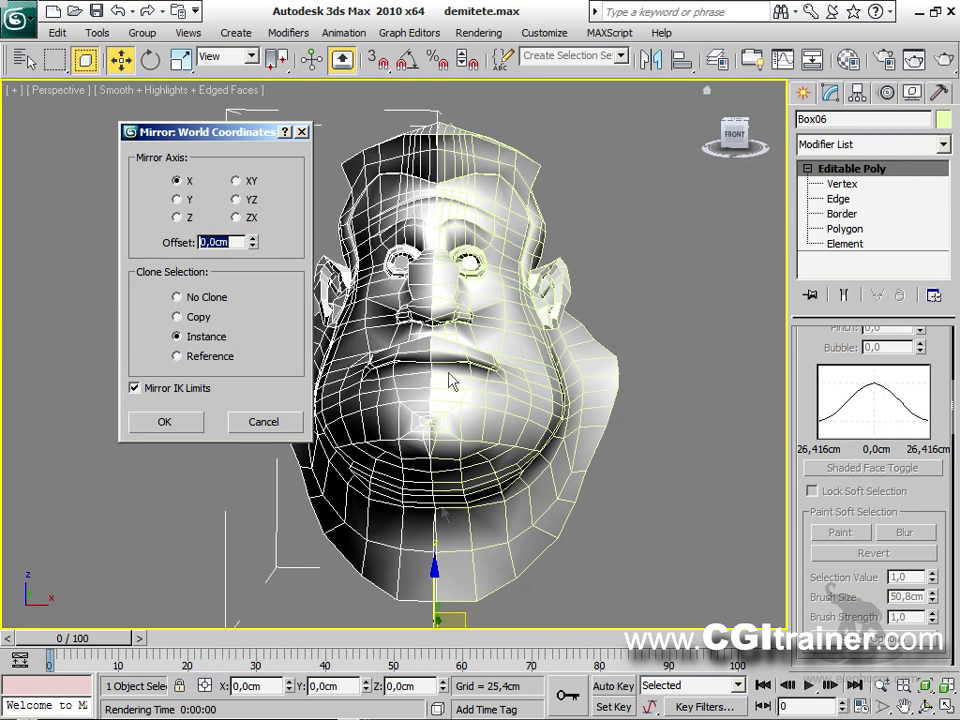
click(165, 422)
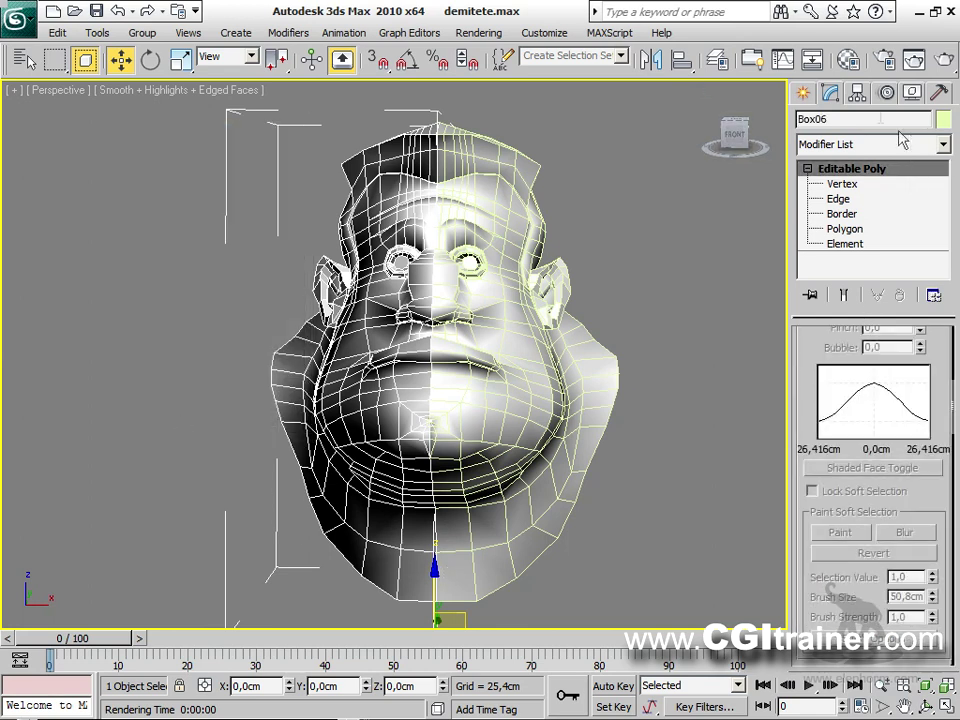
Step: Turn on Affect Pivot Only for the mirrored half head and center its pivot to the object
click(857, 92)
click(876, 212)
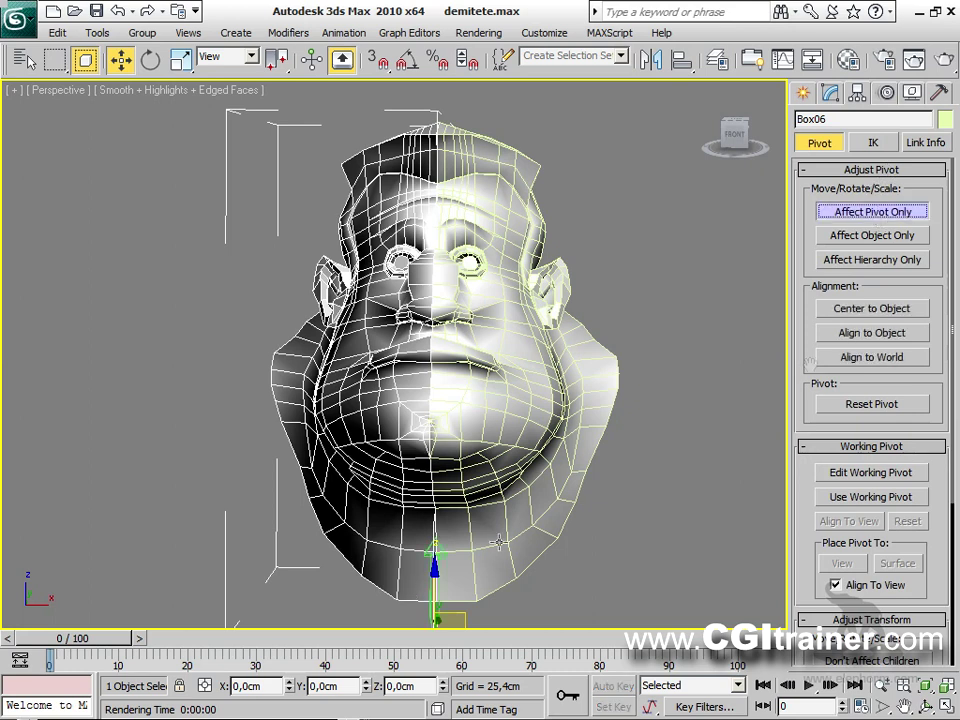
click(884, 310)
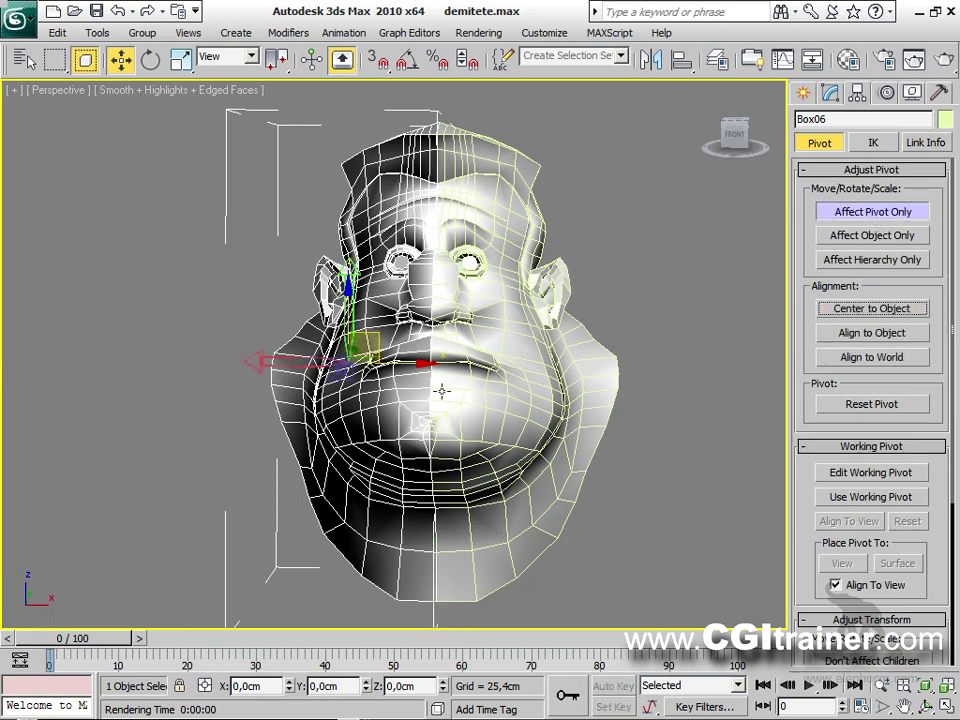
Step: Move the mirrored half head's pivot along X to the face seam, at about -6,04 cm, and turn off Affect Pivot Only
drag(413, 361, 494, 358)
click(846, 213)
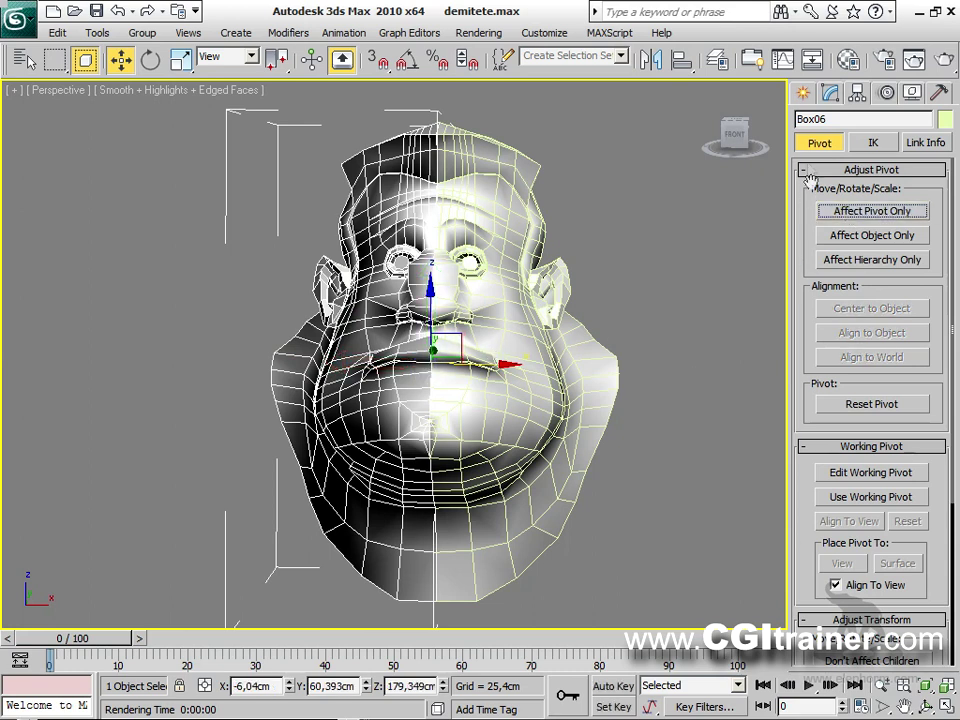
Step: In Vertex mode, select the upper ear vertices of the mirrored half head and try moving them
click(831, 94)
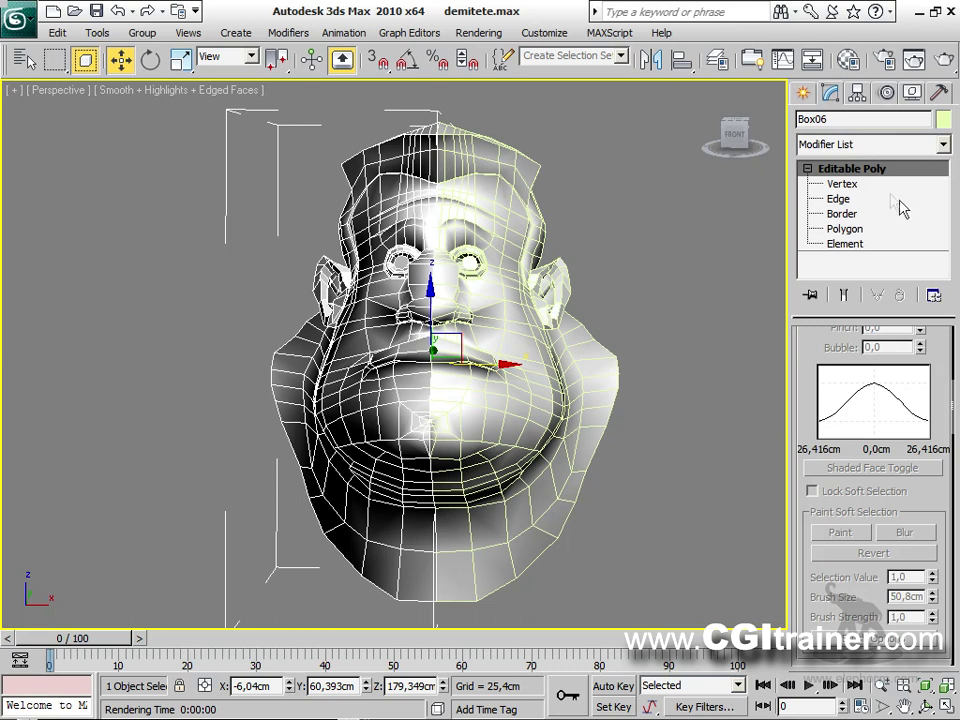
click(841, 186)
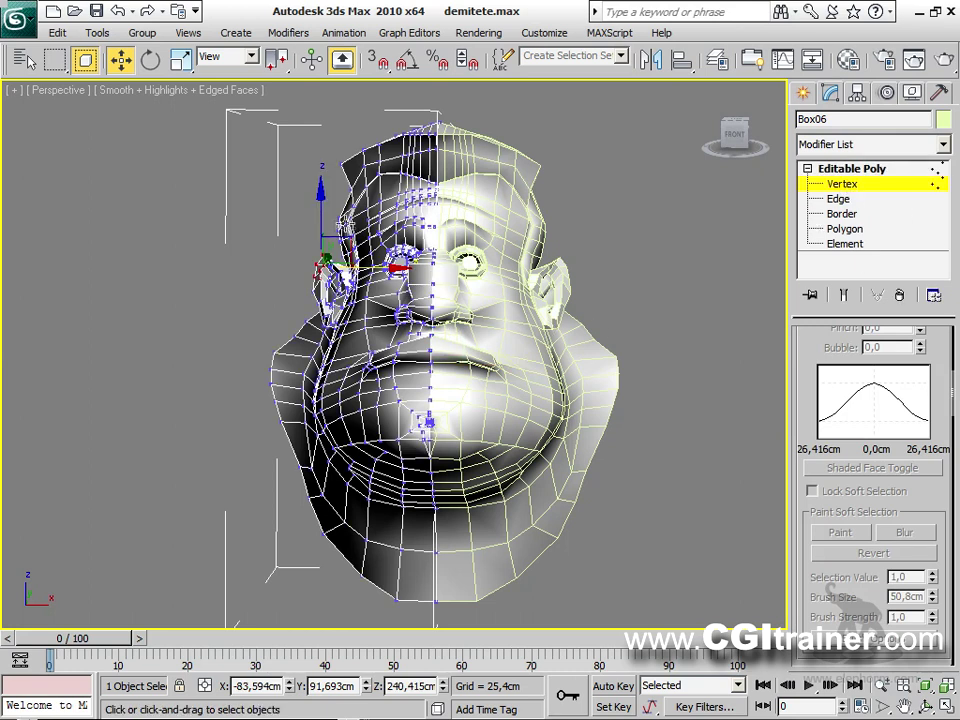
mouse_move(335, 255)
mouse_down()
mouse_move(333, 236)
mouse_move(345, 243)
mouse_move(324, 232)
mouse_move(349, 237)
mouse_move(341, 251)
mouse_move(319, 247)
mouse_up()
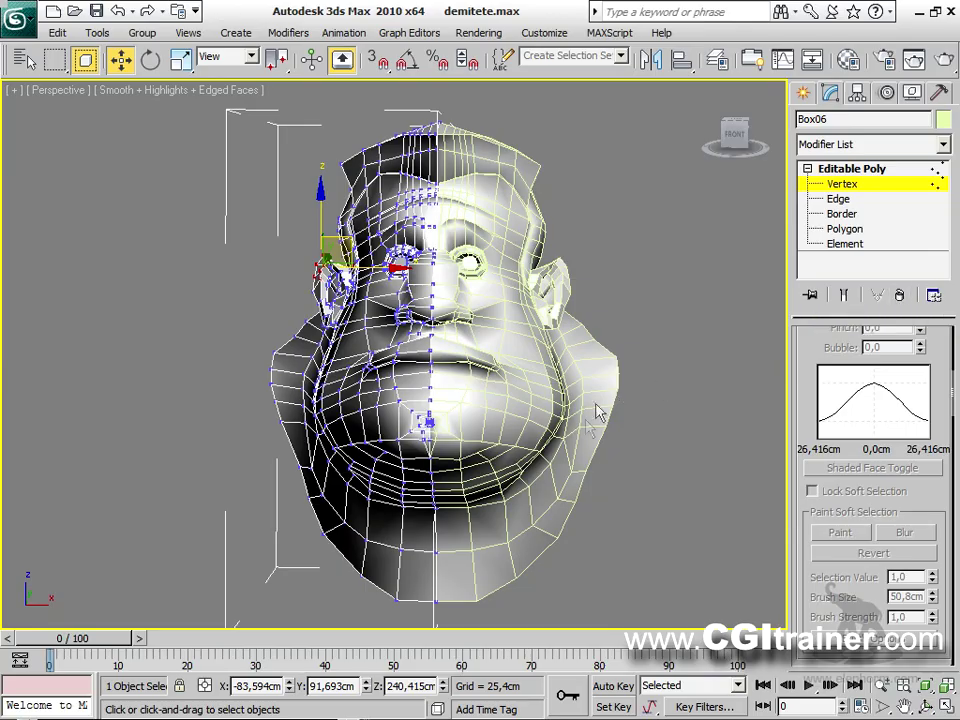
Step: Enable Soft Selection for the ear vertices, turn off Edge Distance and raise the Falloff to 40,681 cm
scroll(435, 322, up, 4)
alt+middle_drag(435, 322, 545, 336)
drag(805, 350, 808, 436)
click(812, 417)
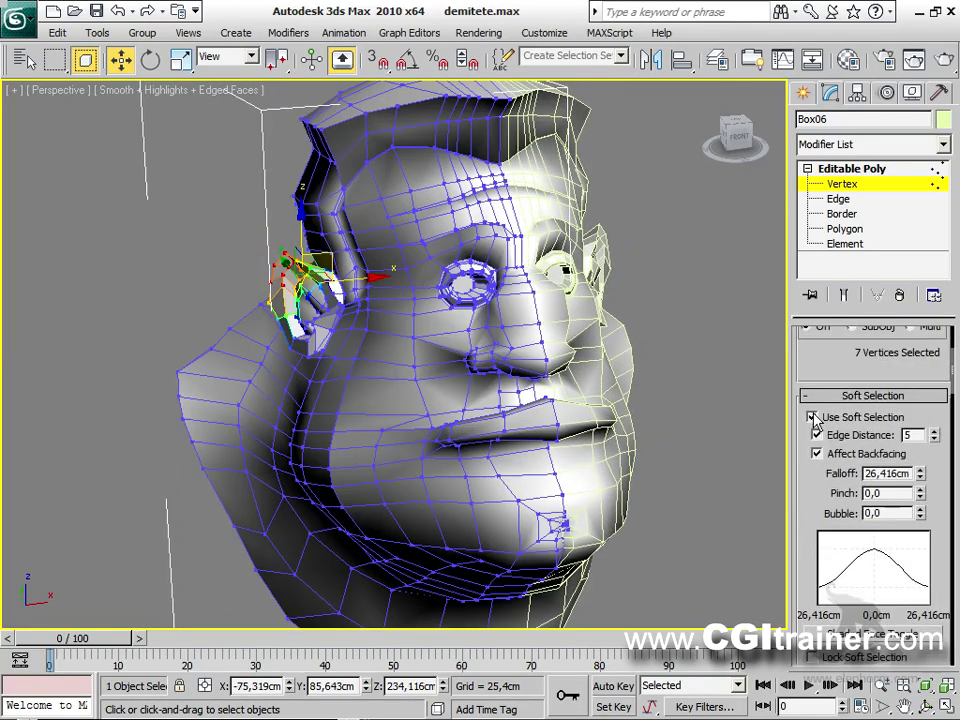
click(857, 445)
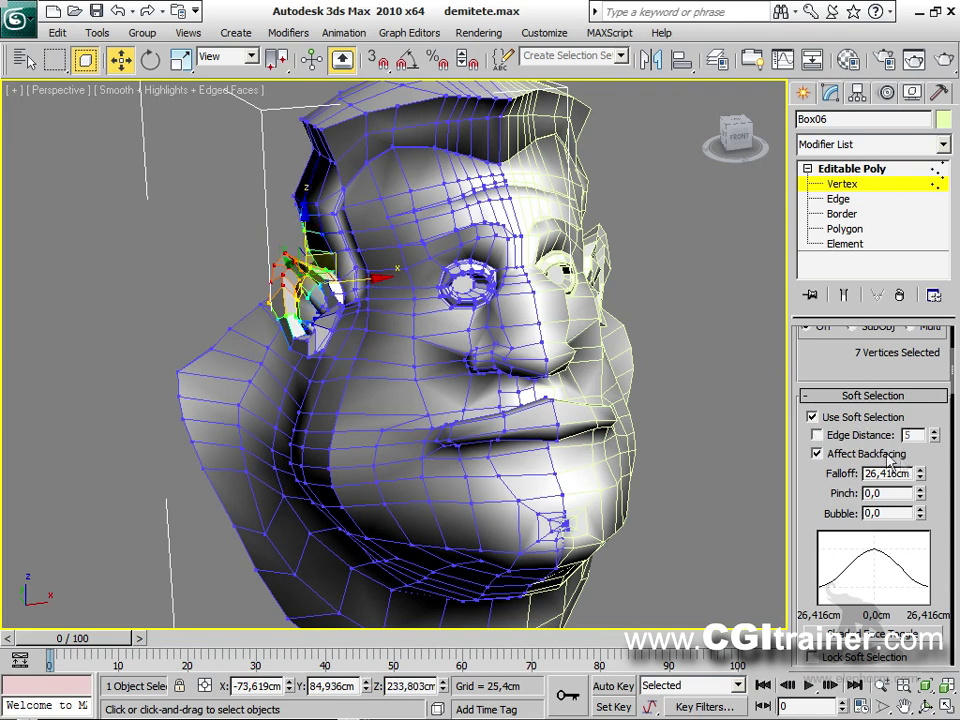
drag(919, 473, 913, 414)
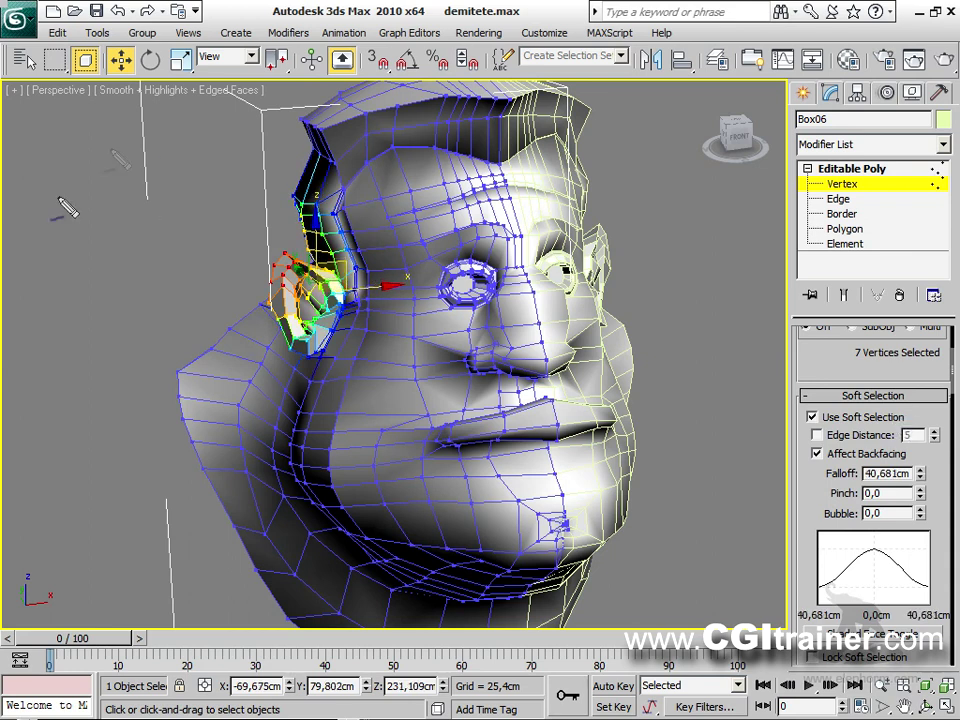
mouse_move(295, 277)
mouse_down()
mouse_move(283, 262)
mouse_move(295, 185)
mouse_move(235, 195)
mouse_move(262, 342)
mouse_move(275, 177)
mouse_up()
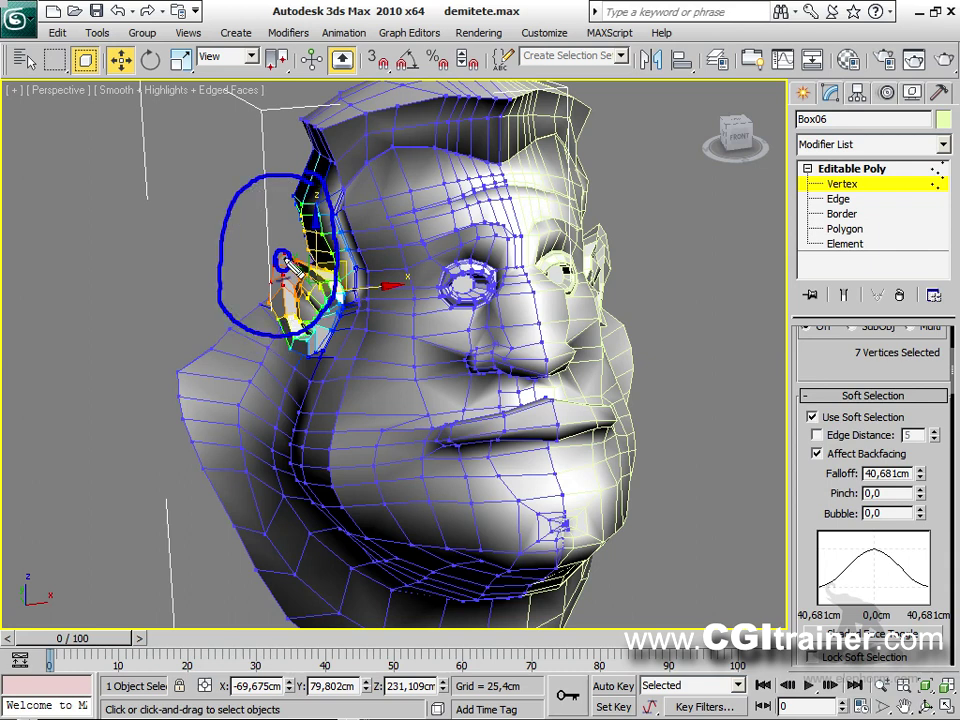
mouse_move(225, 157)
mouse_down()
mouse_move(277, 255)
mouse_move(184, 323)
mouse_up()
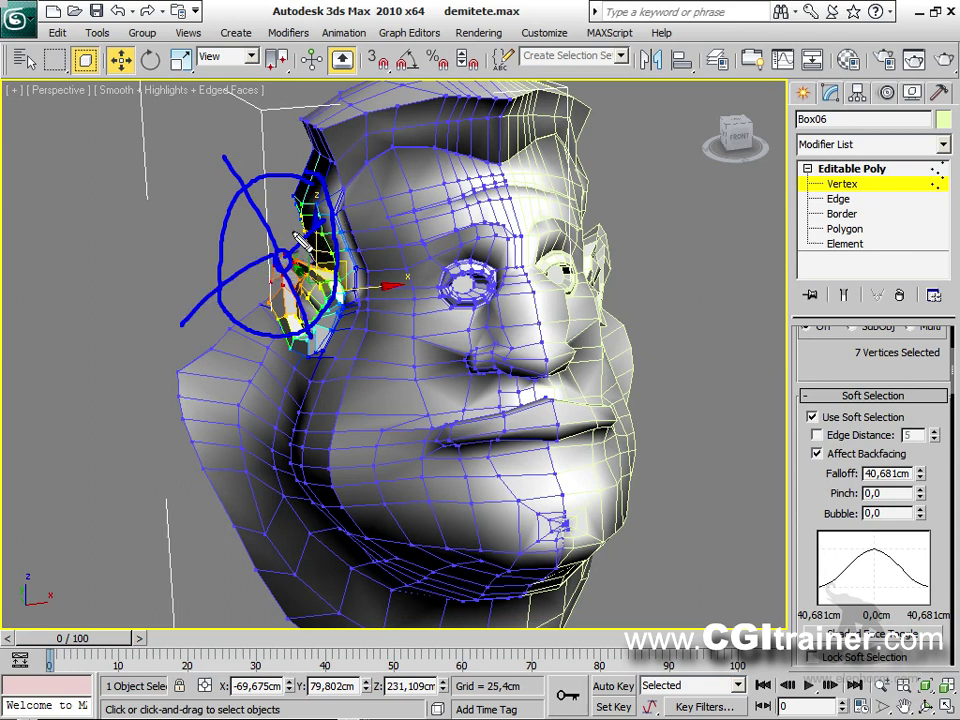
key(Escape)
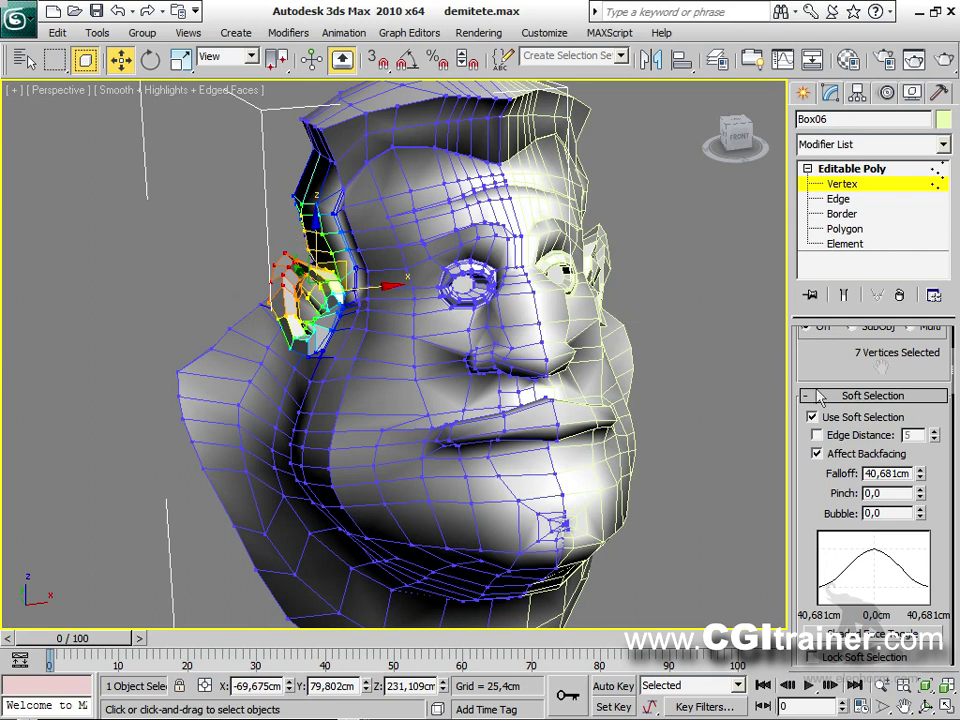
Step: Turn on Edge Distance at 7, set the Falloff to 36,206 cm and try moving the softly selected ear vertices
click(851, 437)
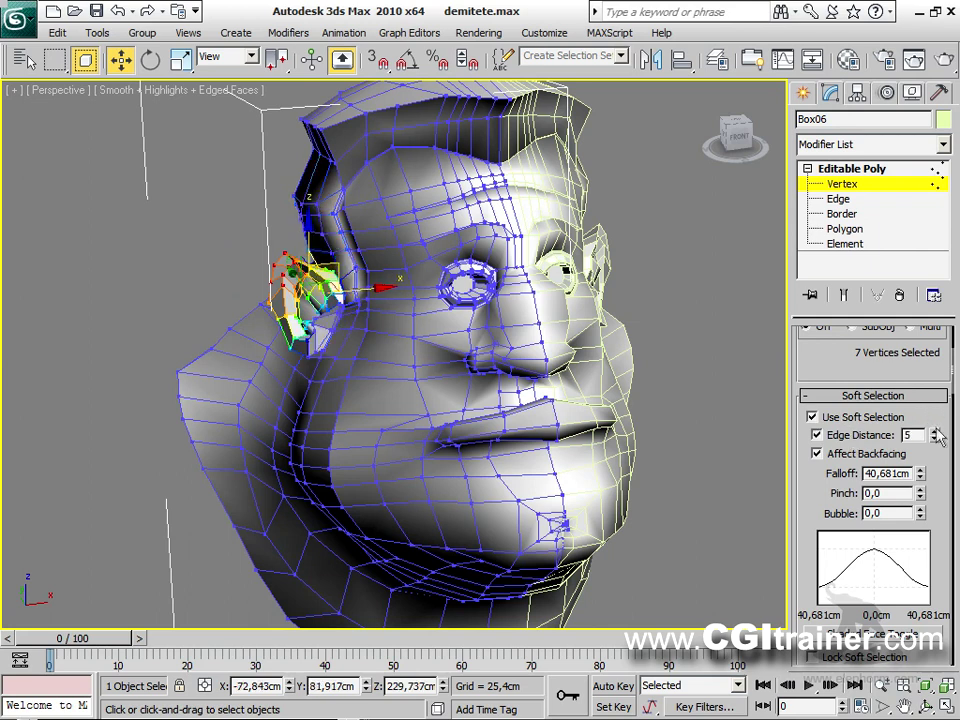
mouse_move(934, 436)
mouse_down()
mouse_move(934, 424)
mouse_move(934, 446)
mouse_move(934, 434)
mouse_up()
mouse_move(921, 480)
mouse_down()
mouse_move(921, 472)
mouse_move(919, 484)
mouse_up()
alt+middle_drag(424, 388, 392, 380)
drag(340, 270, 321, 254)
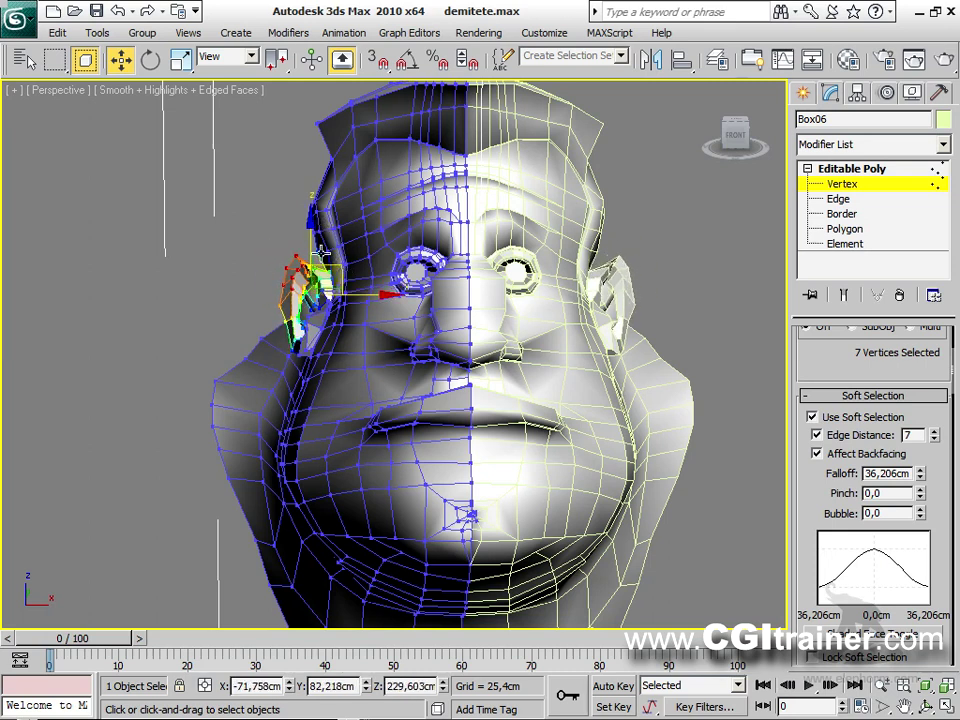
Step: Turn off Soft Selection, leave Vertex mode and delete the mirrored half head
click(848, 420)
click(690, 368)
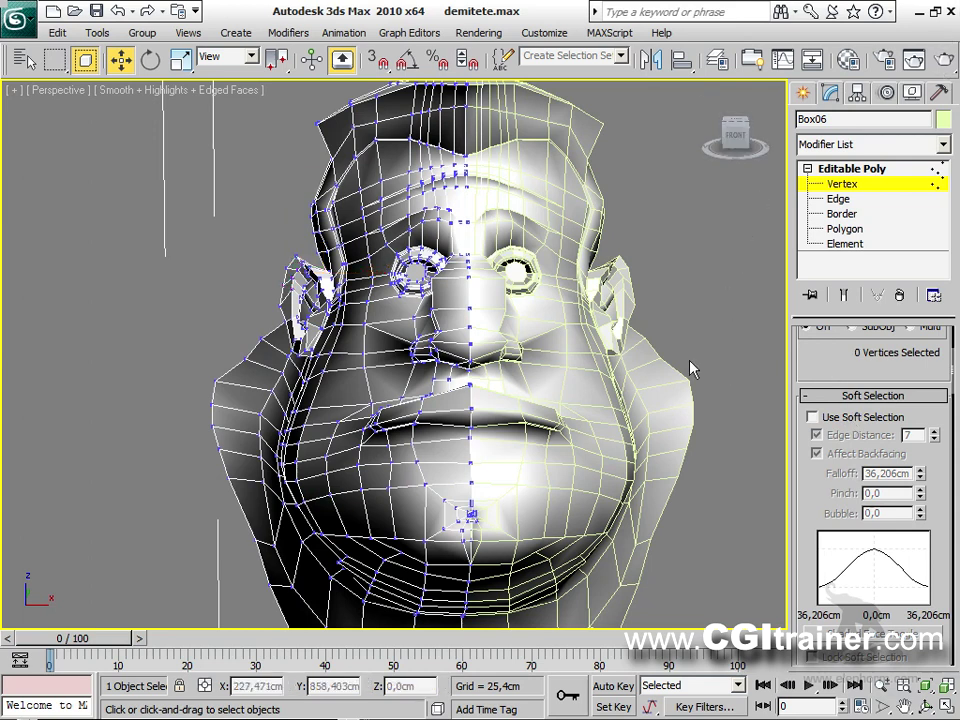
click(882, 168)
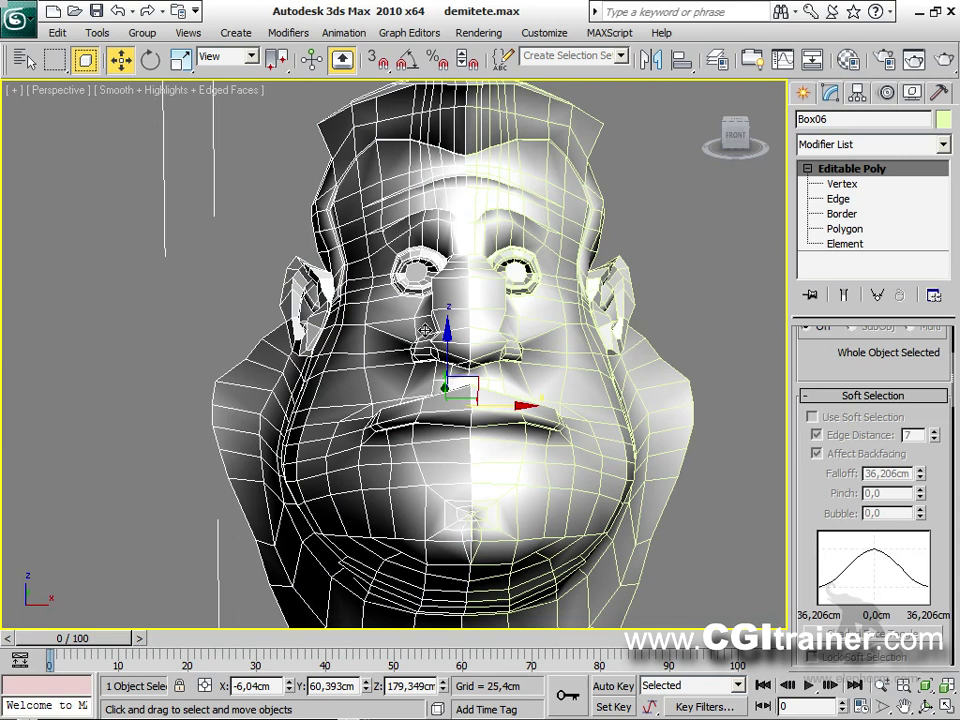
key(Delete)
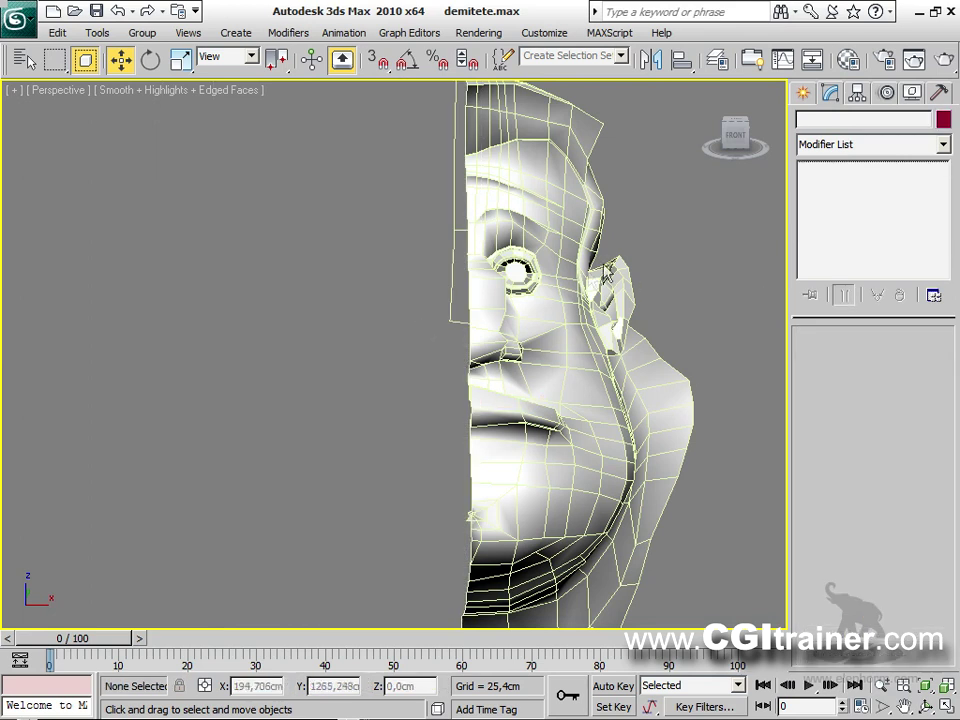
Step: Apply a Mirror modifier on the X axis to the remaining half head, with Copy on and the Offset at 0,0 cm
scroll(572, 254, down, 3)
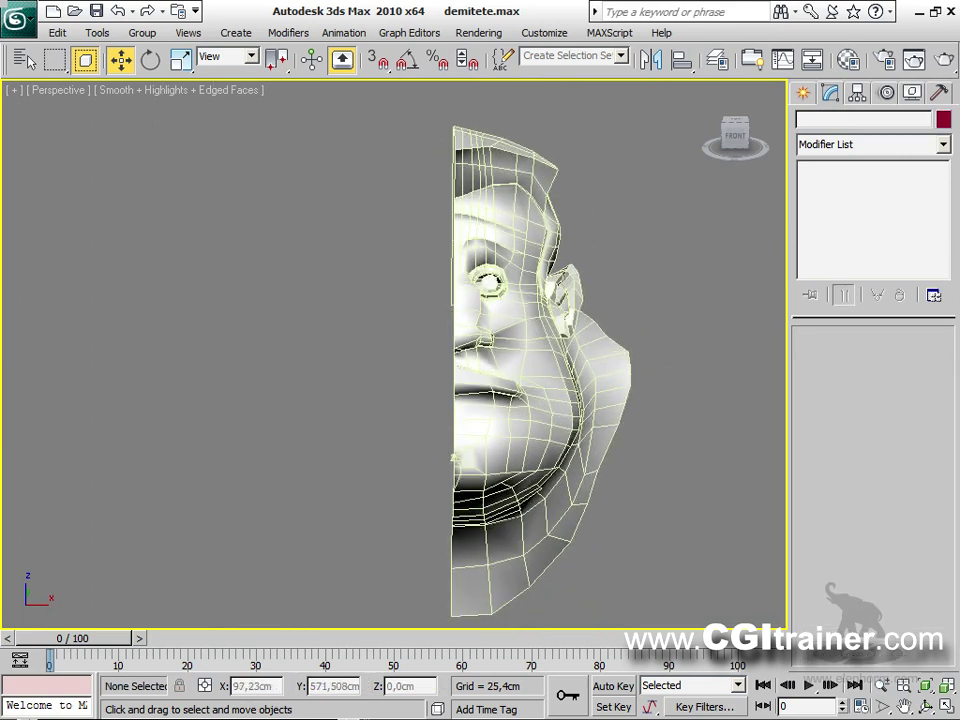
click(536, 221)
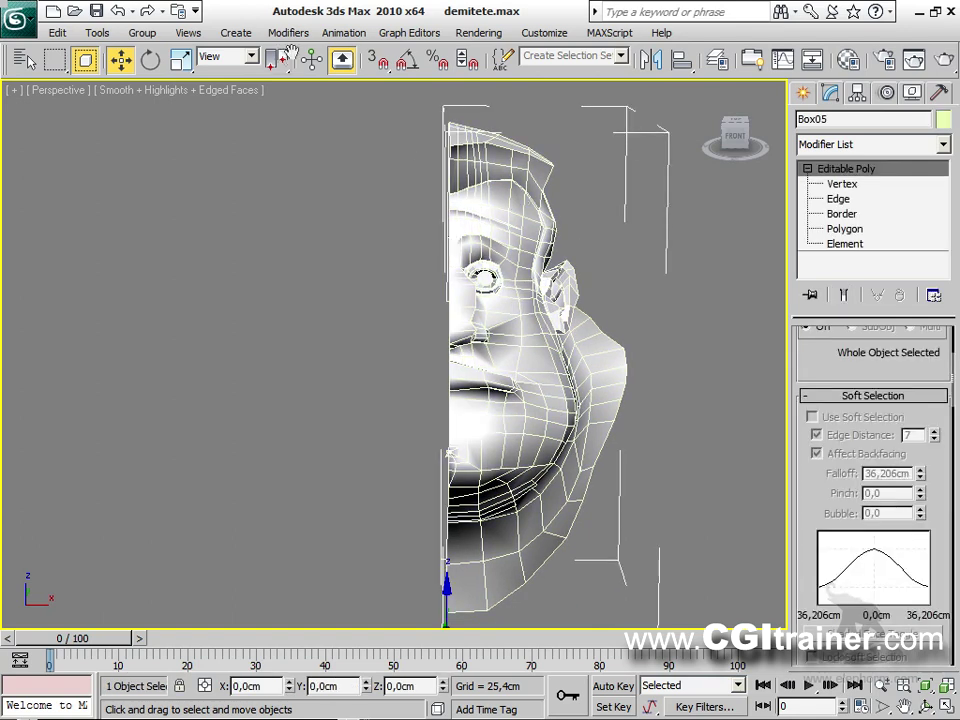
click(288, 33)
mouse_move(318, 324)
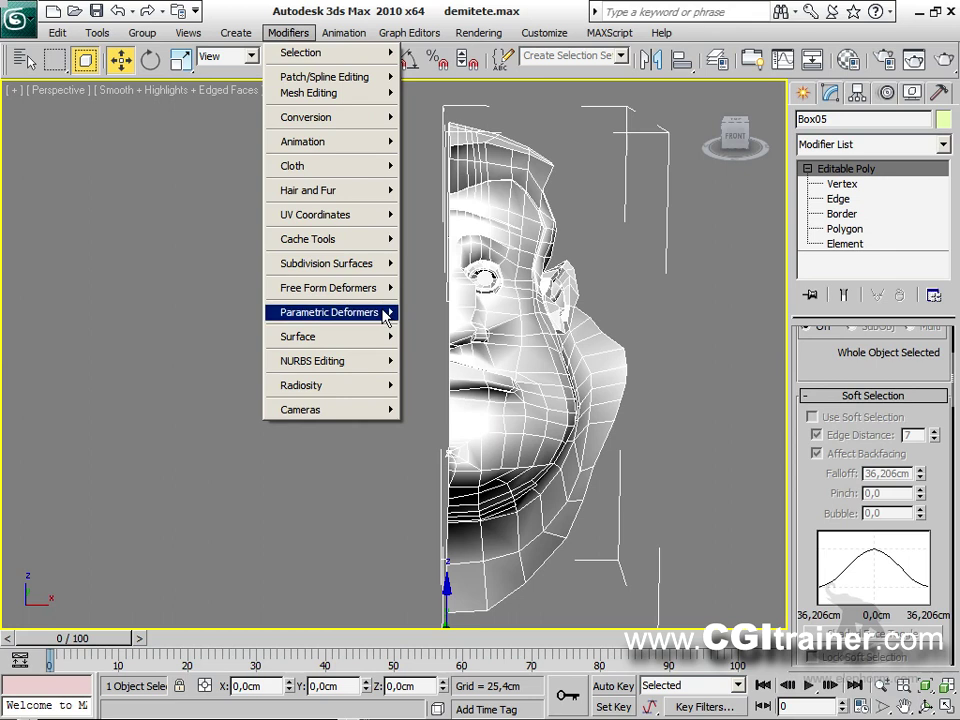
mouse_move(388, 313)
click(424, 373)
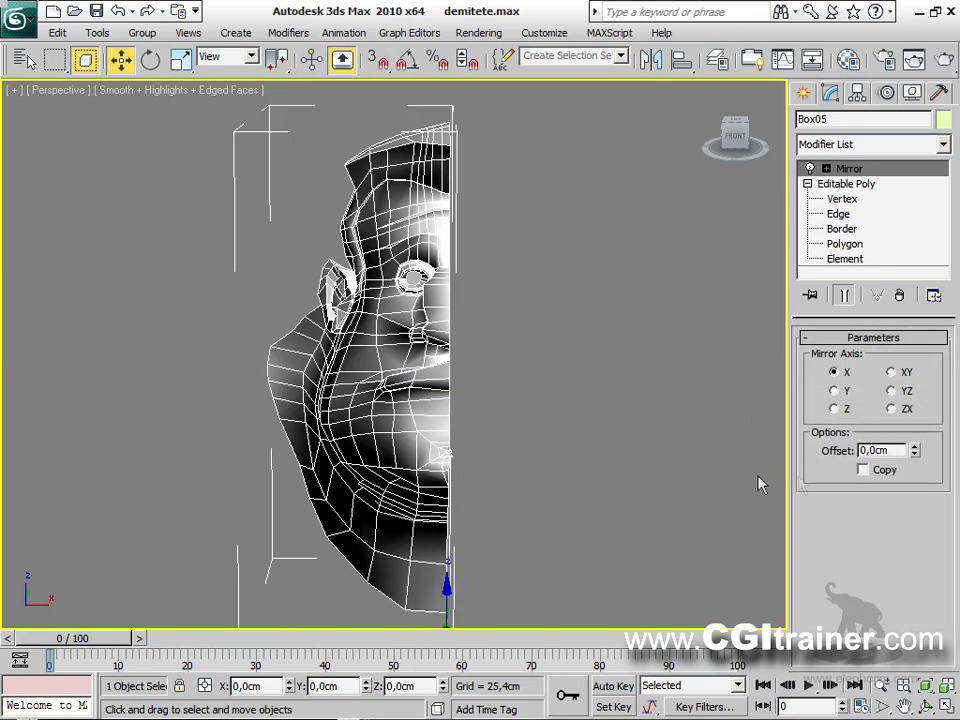
click(863, 469)
drag(914, 451, 843, 620)
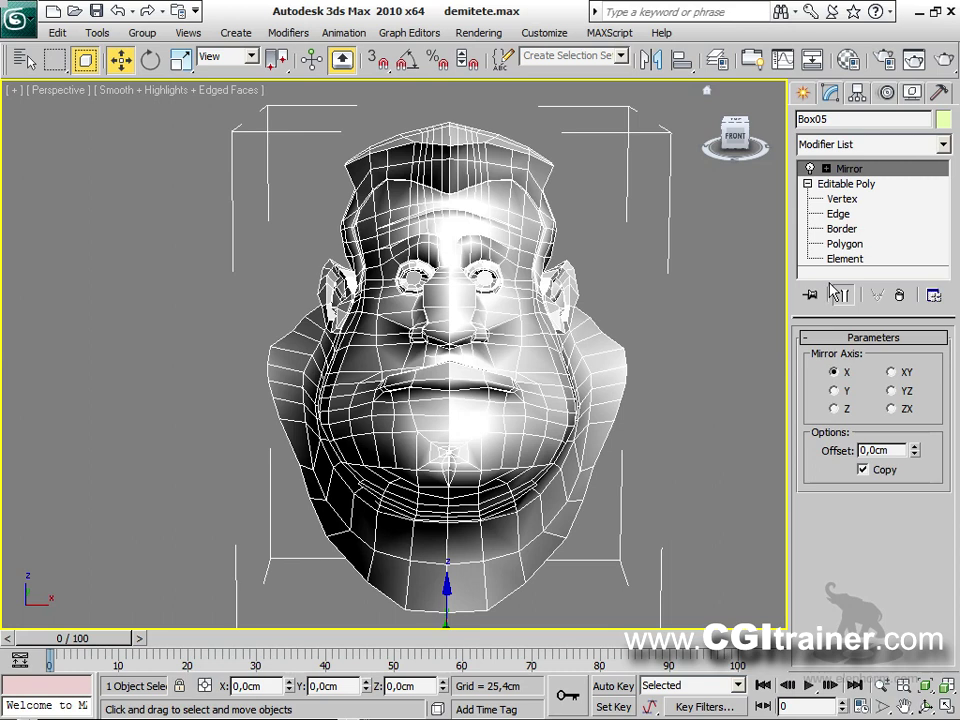
Step: Select a band of polygons across the eyes, nose and ear, then return to the Mirror modifier to mirror only that selection
click(843, 245)
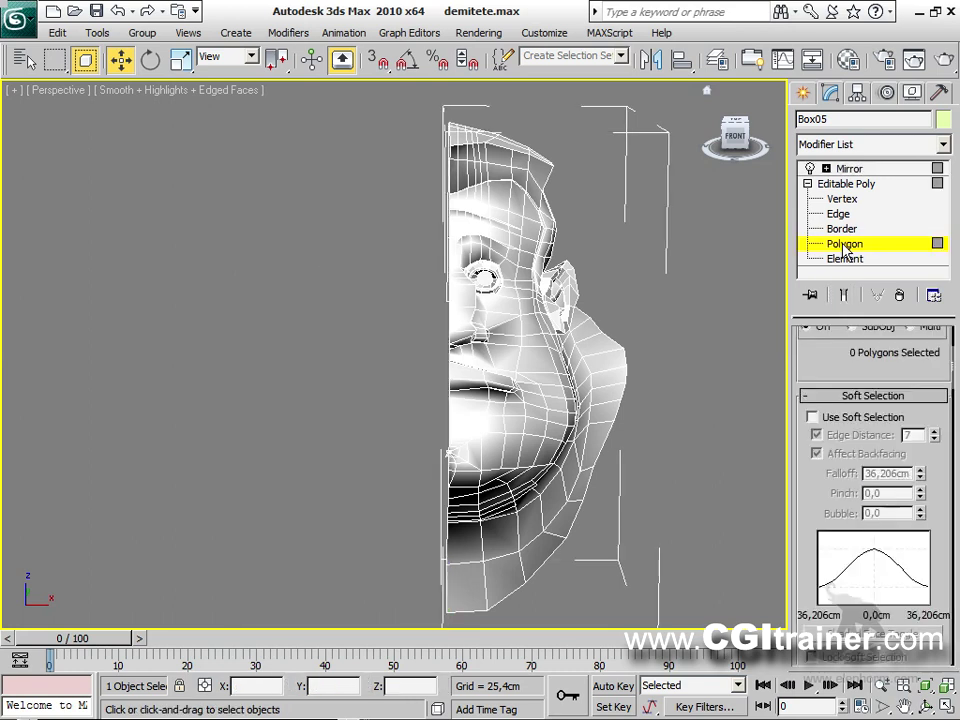
drag(666, 234, 370, 365)
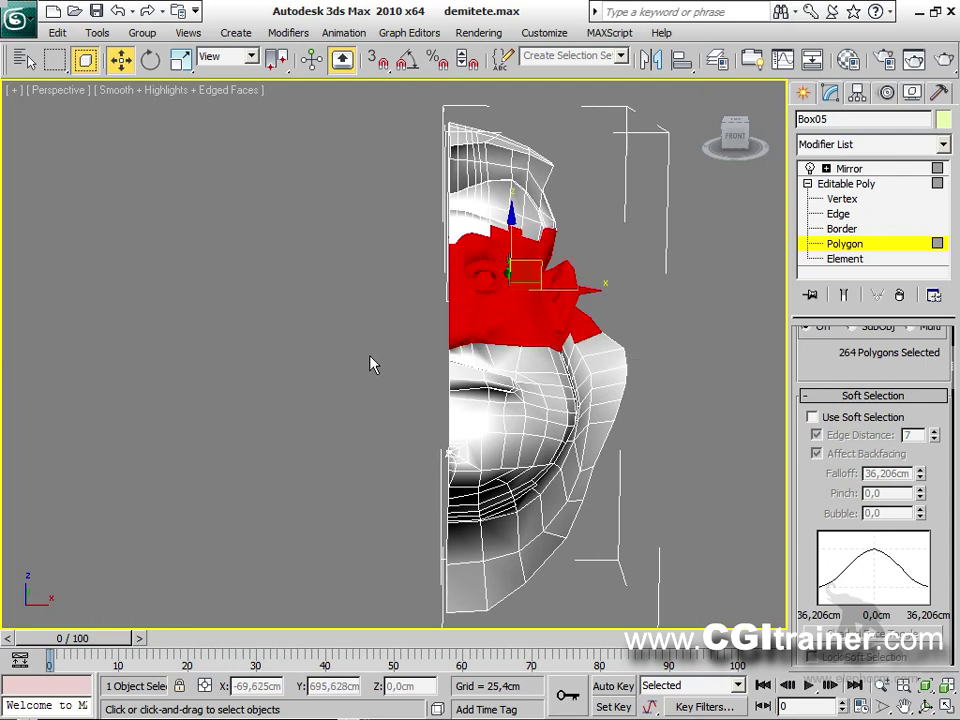
click(843, 295)
click(866, 170)
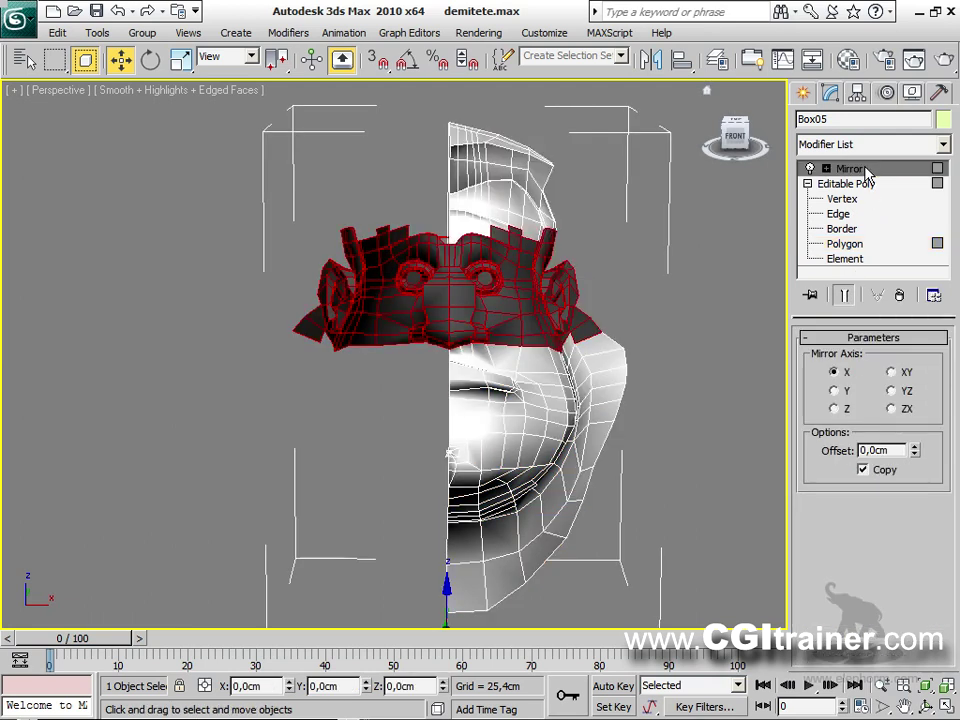
mouse_move(597, 357)
alt+middle_down()
mouse_move(249, 343)
mouse_move(656, 343)
mouse_move(598, 354)
mouse_move(594, 380)
alt+middle_up()
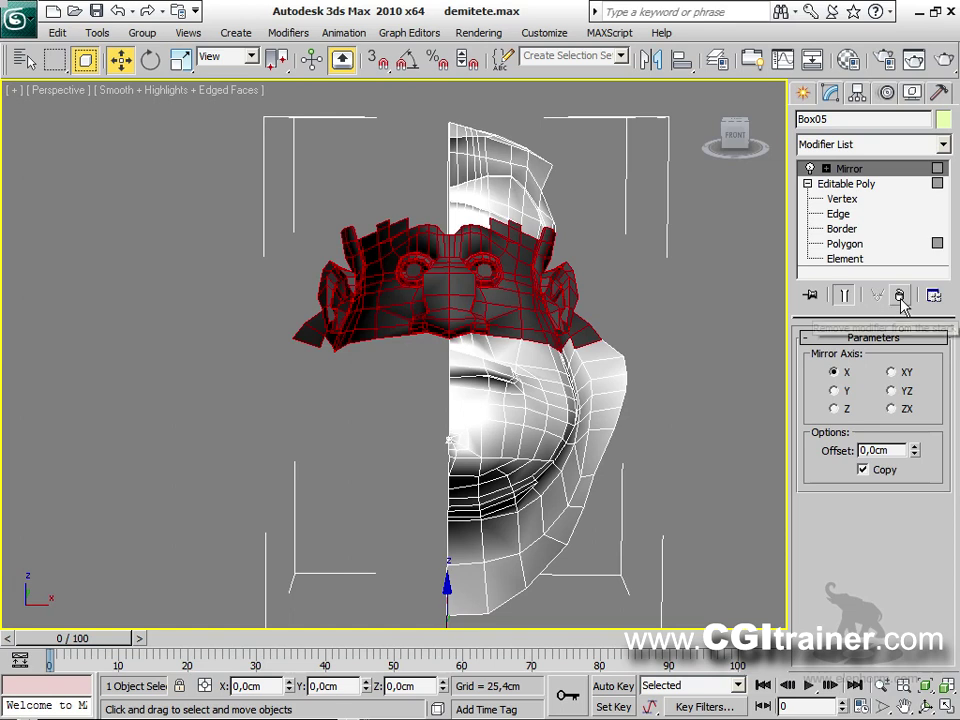
Step: Replace the Mirror modifier with a Symmetry modifier on the whole half head
click(899, 296)
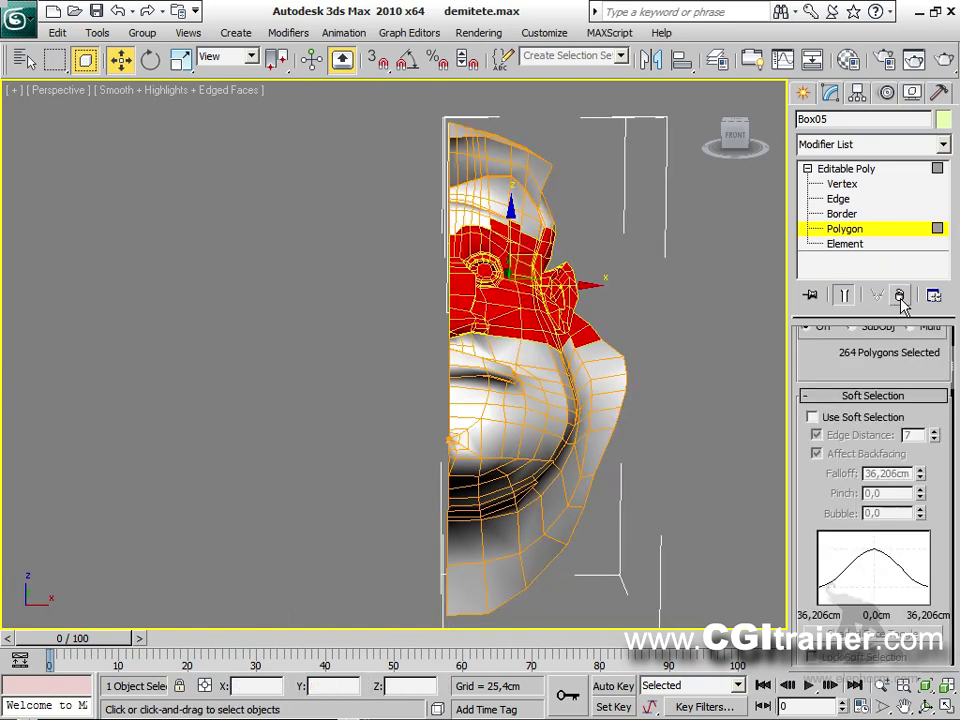
click(865, 170)
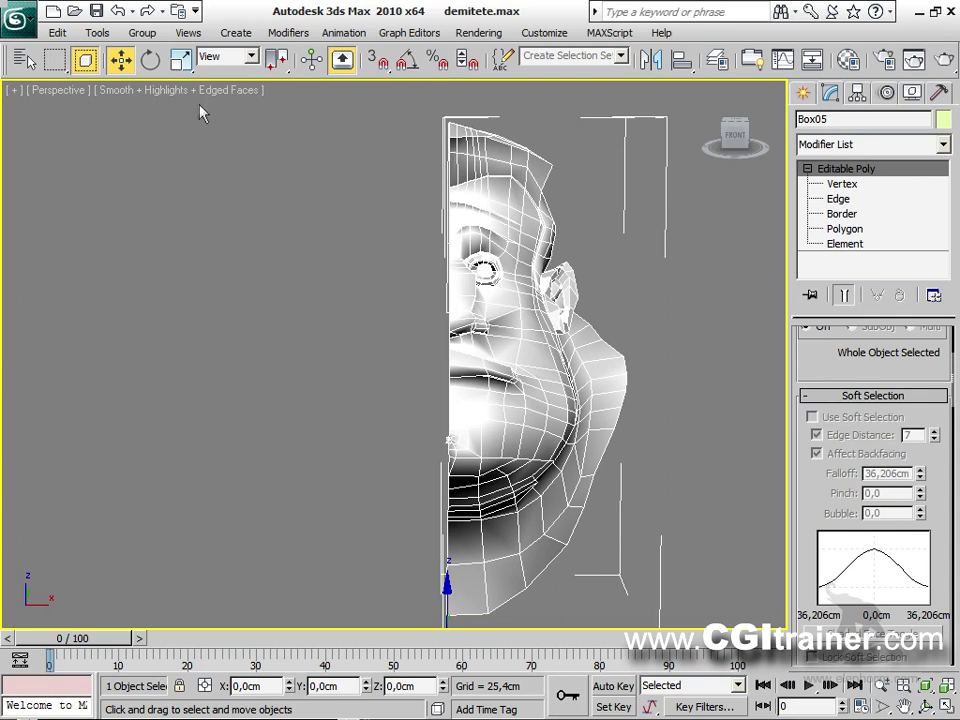
click(288, 34)
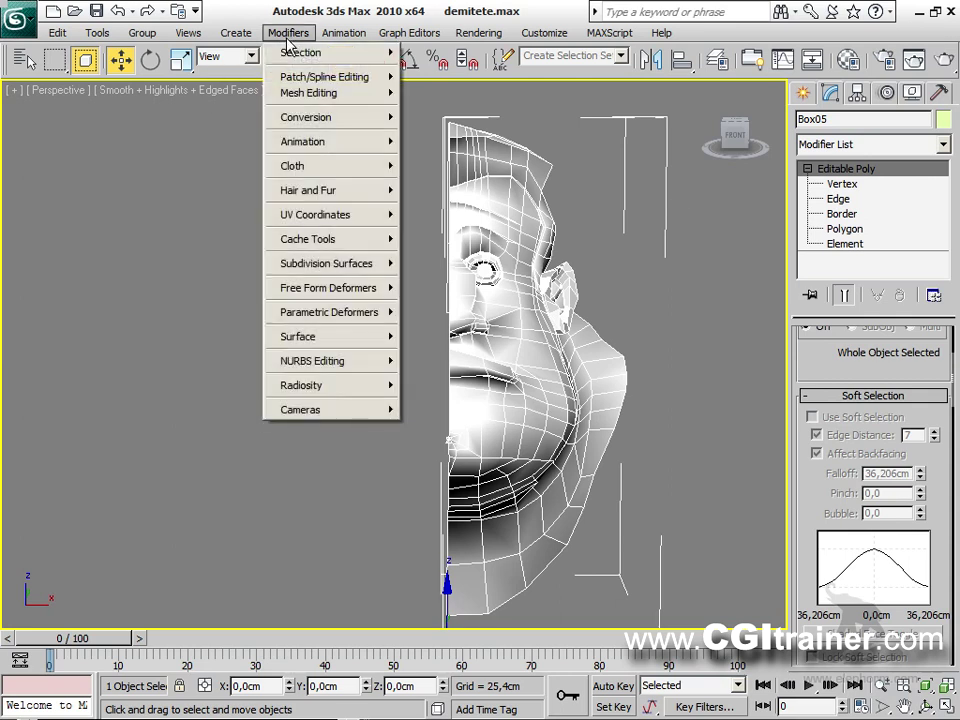
mouse_move(294, 98)
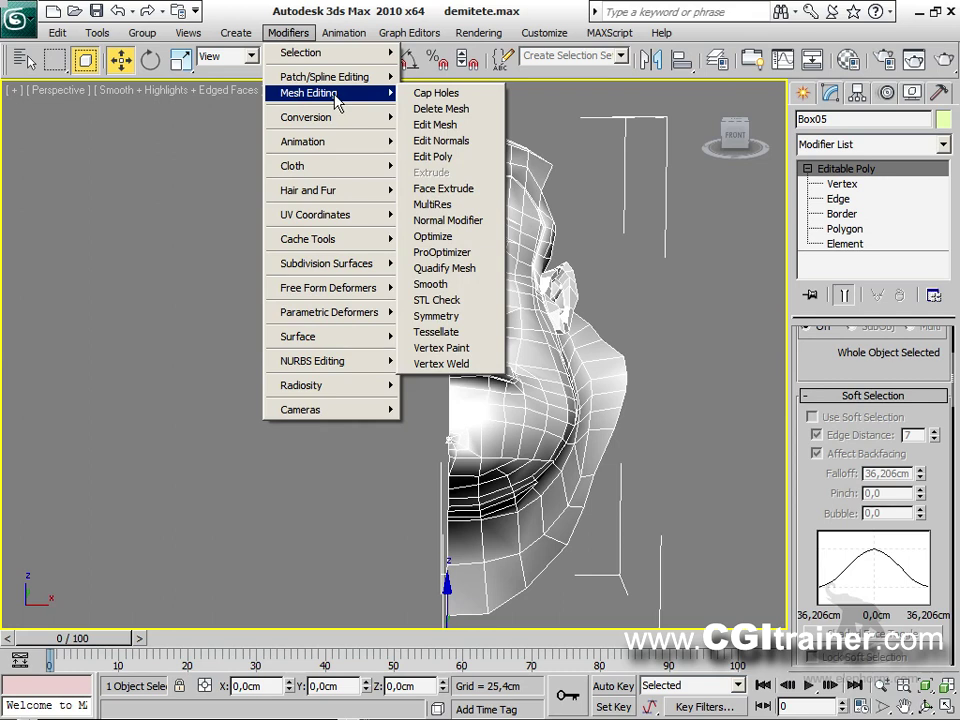
click(485, 318)
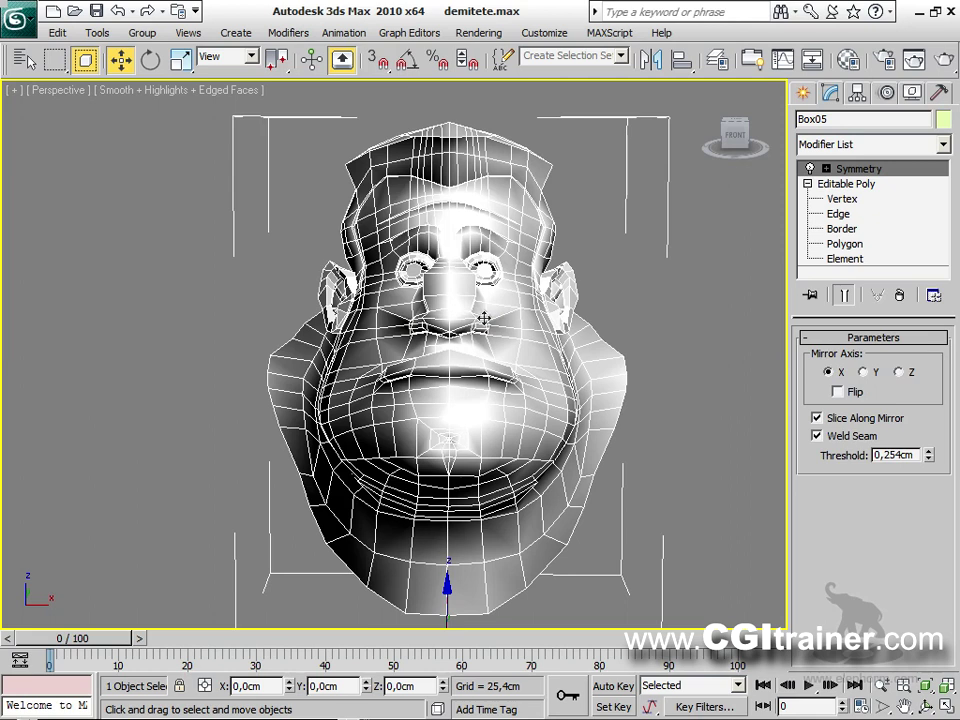
Step: Activate the Symmetry modifier's Mirror gizmo, compare the Y and Z mirror axes and choose X
click(827, 169)
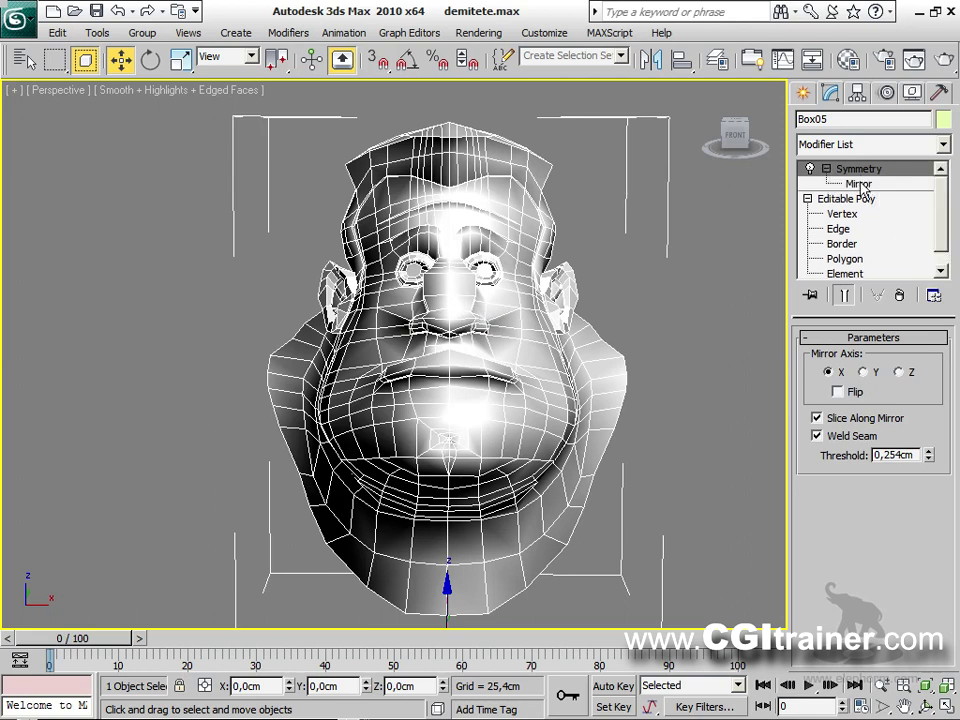
click(864, 184)
scroll(408, 443, down, 3)
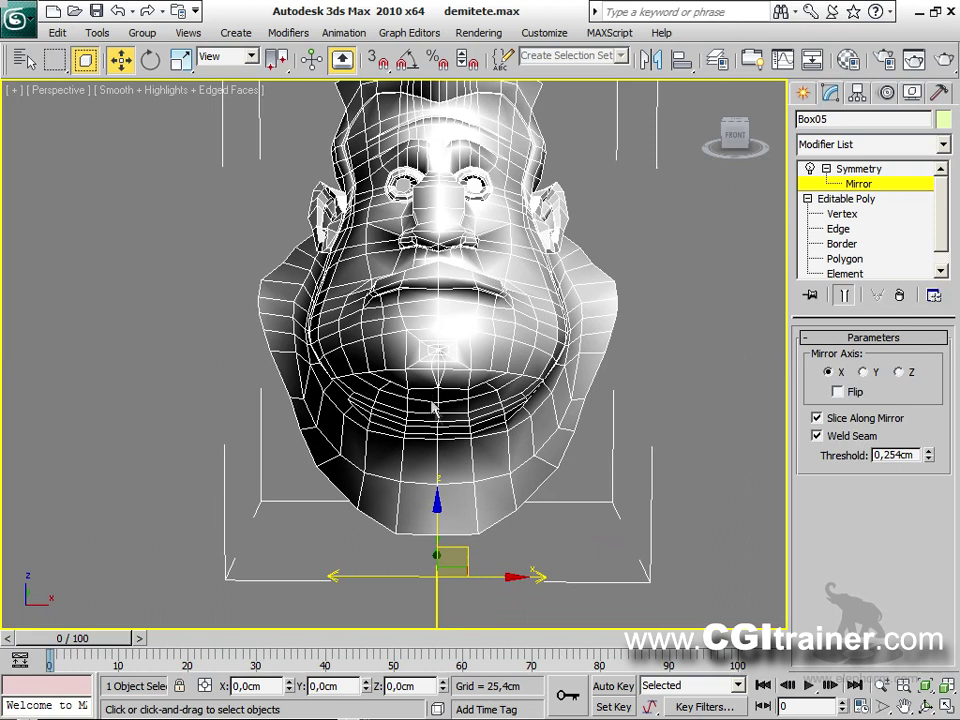
scroll(441, 430, down, 1)
alt+middle_drag(510, 534, 480, 537)
click(864, 372)
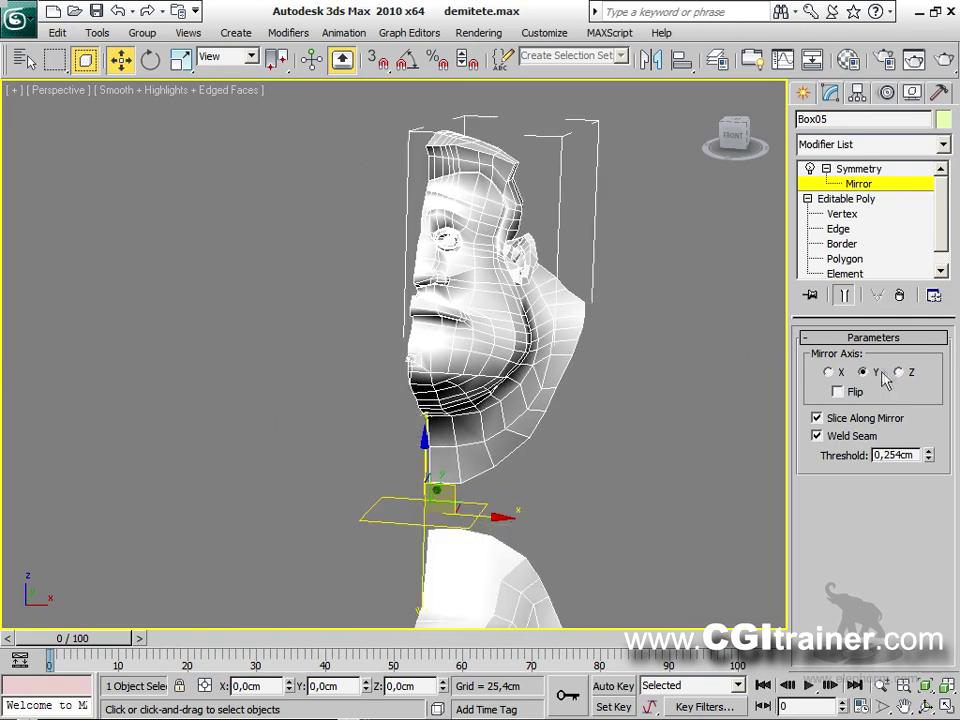
click(898, 372)
click(836, 376)
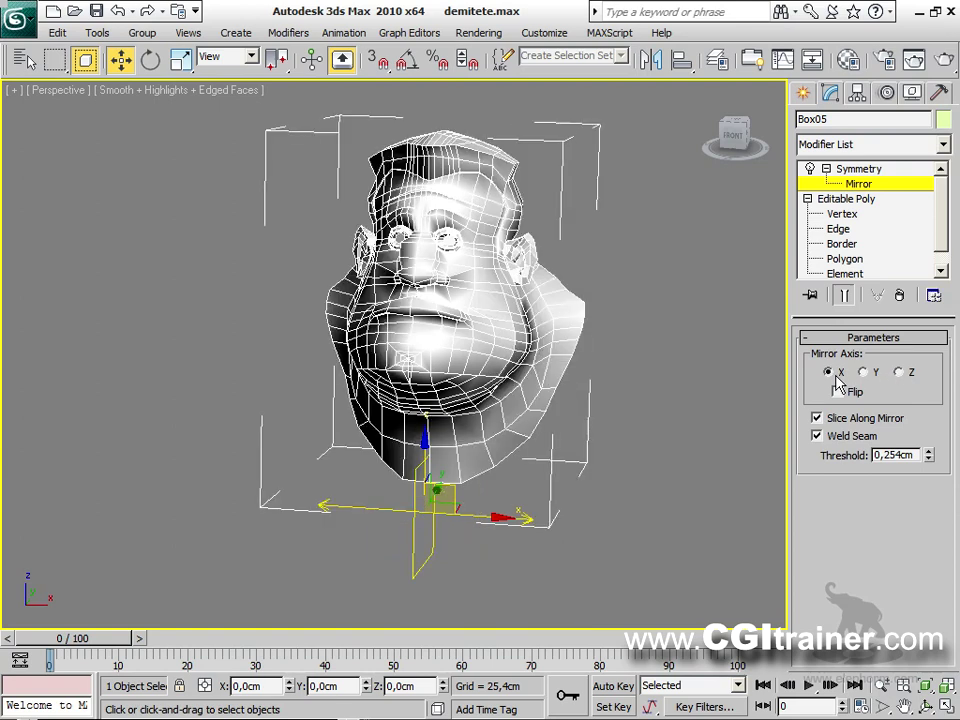
Step: Test Flip and shift the Symmetry gizmo along X, ending at about -5,154 cm with Flip off and the weld Threshold at 2,311 cm
click(837, 392)
click(837, 392)
drag(480, 512, 631, 504)
click(838, 392)
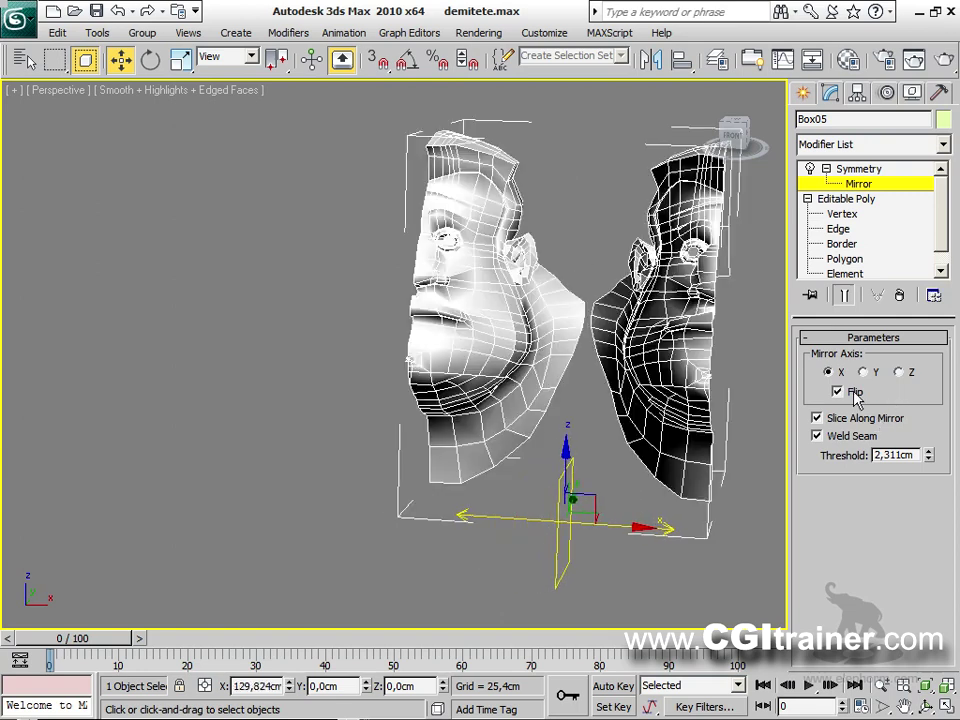
drag(625, 528, 480, 514)
click(838, 392)
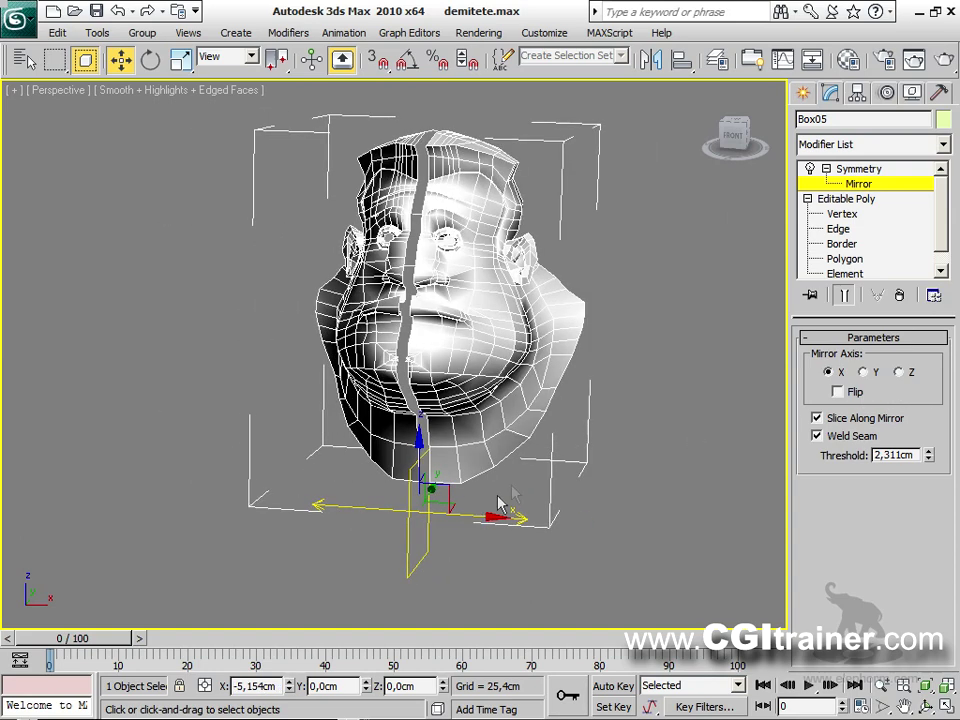
Step: Shift the Symmetry mirror gizmo along X to about -3,439 cm and lower the weld Threshold to 0,152 cm
scroll(504, 508, up, 2)
alt+middle_drag(504, 508, 504, 480)
alt+middle_drag(490, 560, 490, 585)
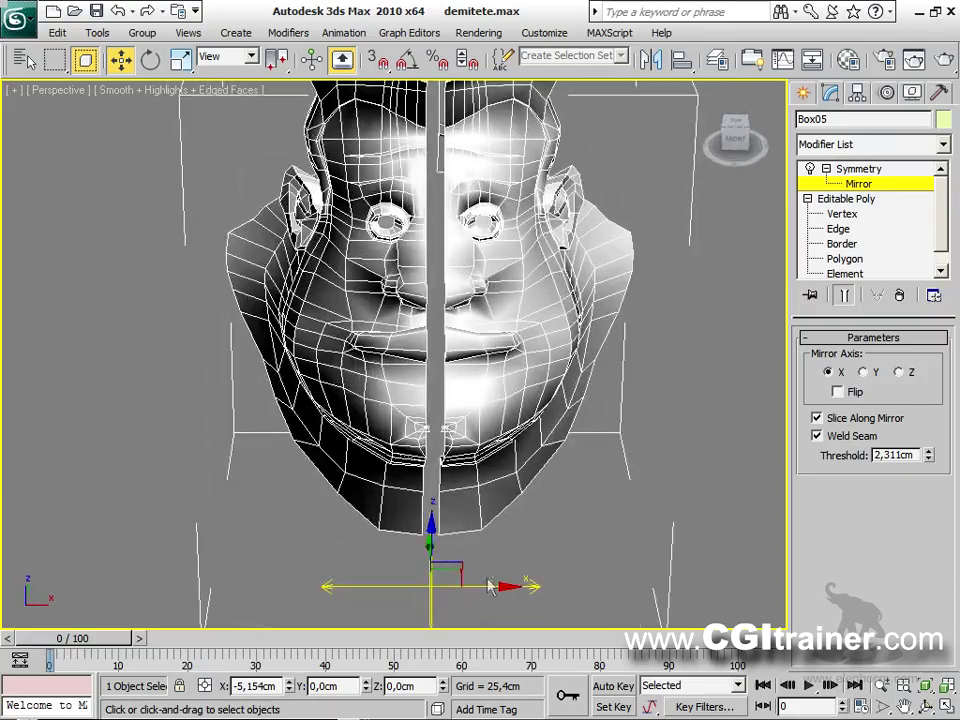
mouse_move(483, 588)
mouse_down()
mouse_move(496, 588)
mouse_move(485, 588)
mouse_up()
drag(924, 429, 911, 525)
drag(853, 344, 863, 510)
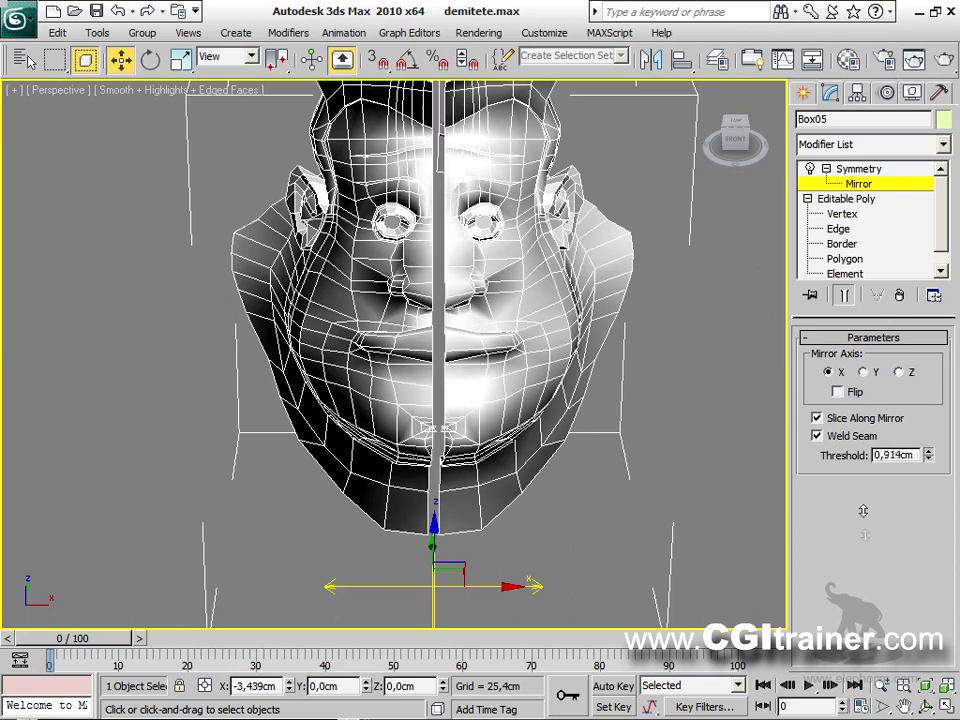
Step: Close the gap between the halves by moving the gizmo to about 0,034 cm on X and reducing the weld Threshold to 0,0 cm
drag(476, 587, 478, 588)
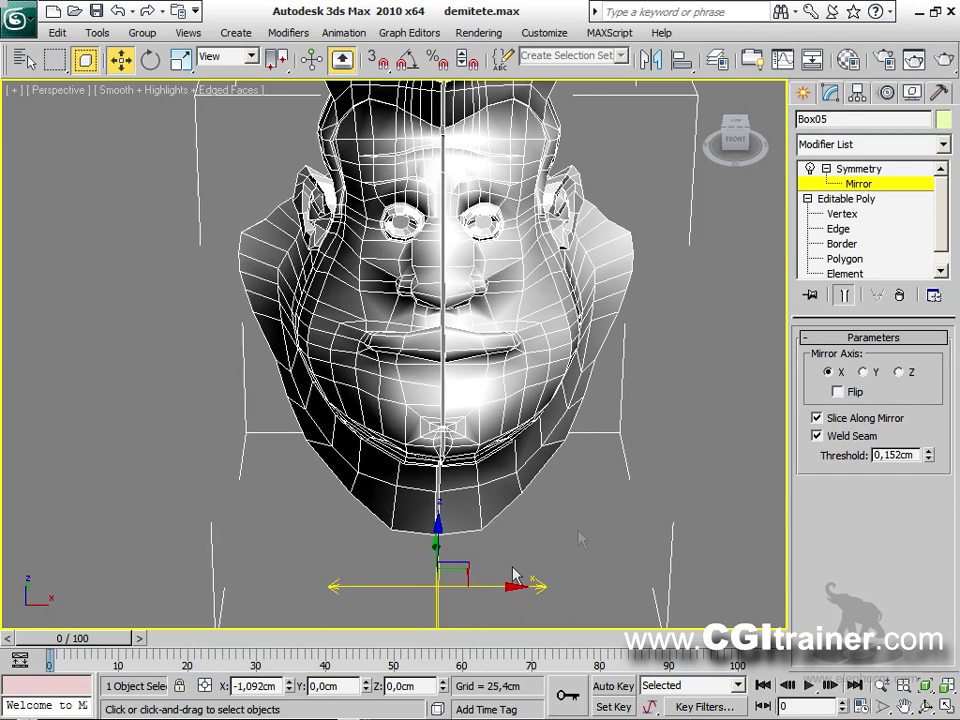
drag(929, 456, 921, 522)
mouse_move(474, 587)
mouse_down()
mouse_move(488, 586)
mouse_move(480, 584)
mouse_up()
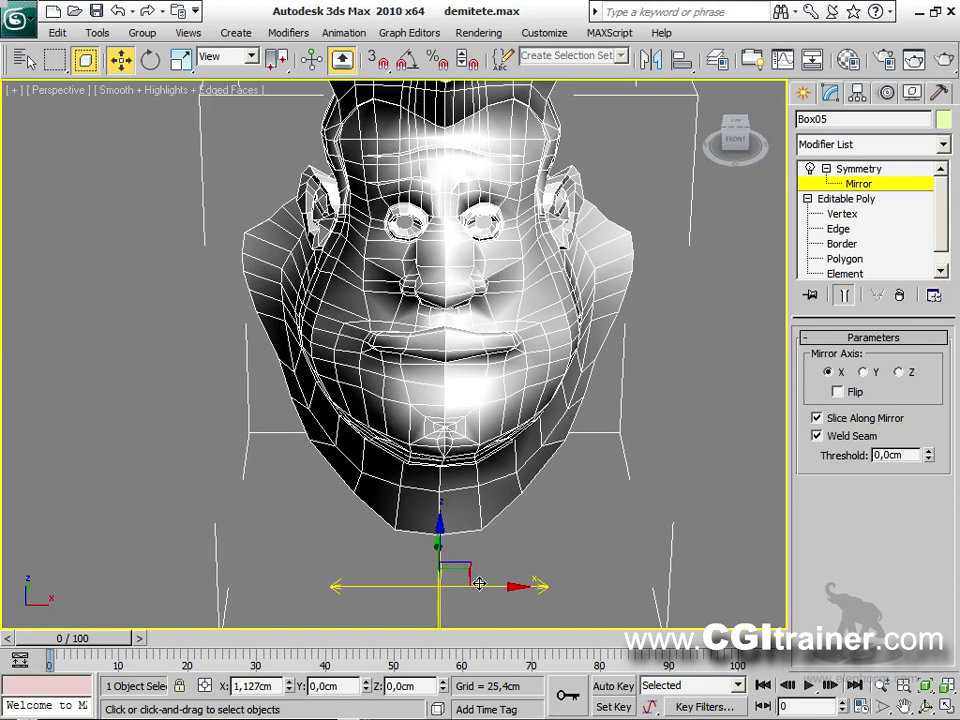
Step: Turn off the edged-faces display and convert the symmetrical head to an Editable Poly
alt+middle_drag(497, 560, 542, 493)
key(F4)
right_click(463, 311)
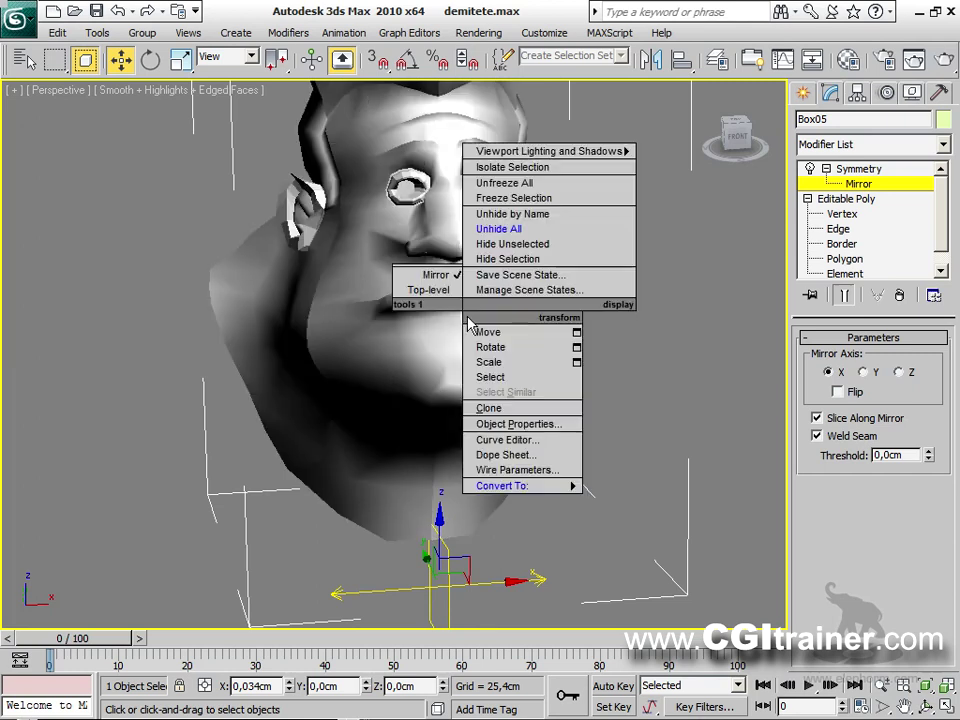
mouse_move(560, 485)
click(643, 501)
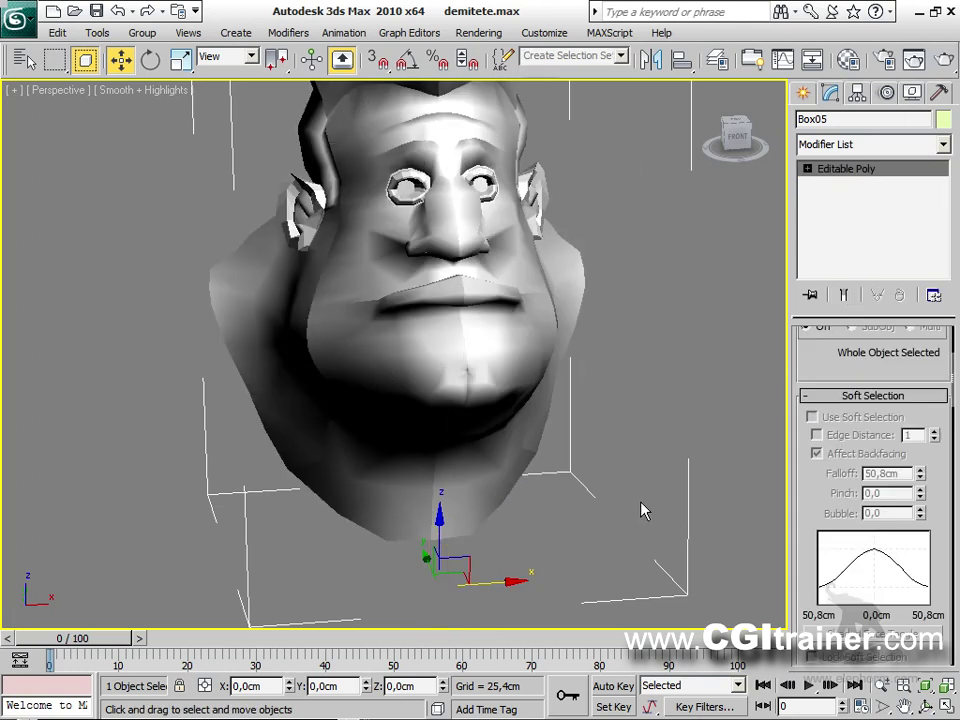
mouse_move(615, 443)
alt+middle_down()
mouse_move(520, 448)
mouse_move(650, 450)
mouse_move(600, 450)
alt+middle_up()
alt+middle_drag(590, 540, 622, 541)
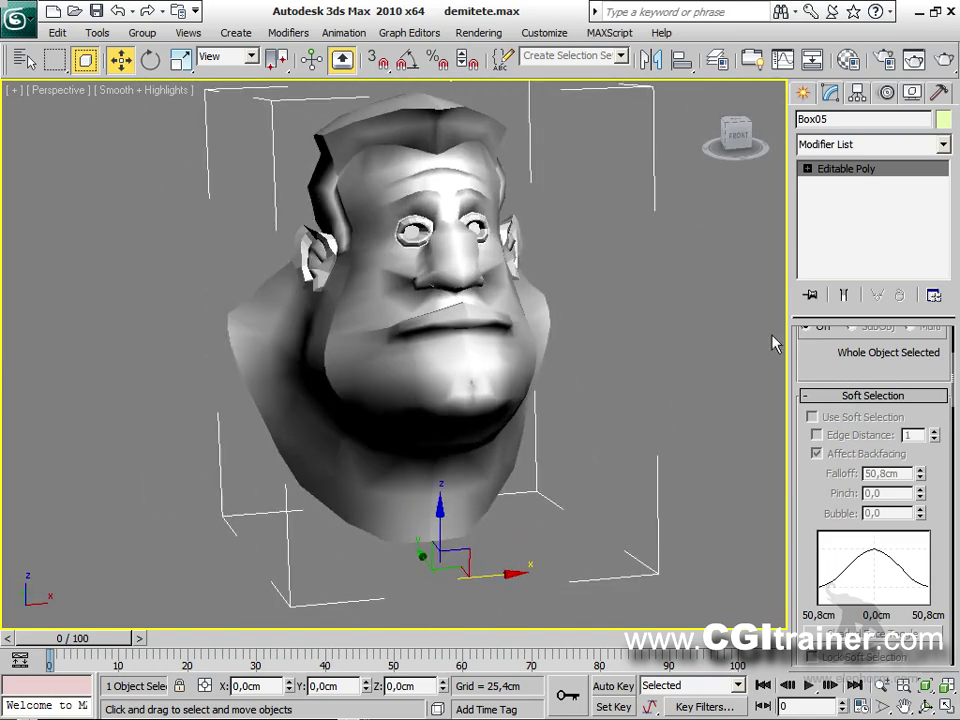
Step: Enter the Vertex level of the Editable Poly, enable Use Soft Selection and select a vertex beneath one eye
click(807, 169)
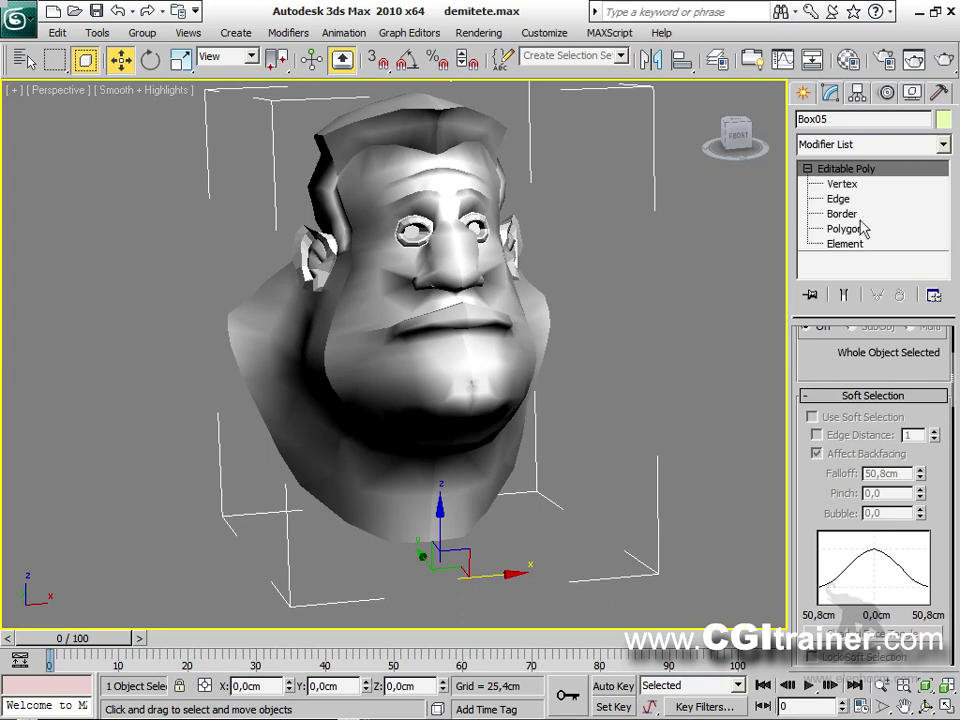
click(842, 184)
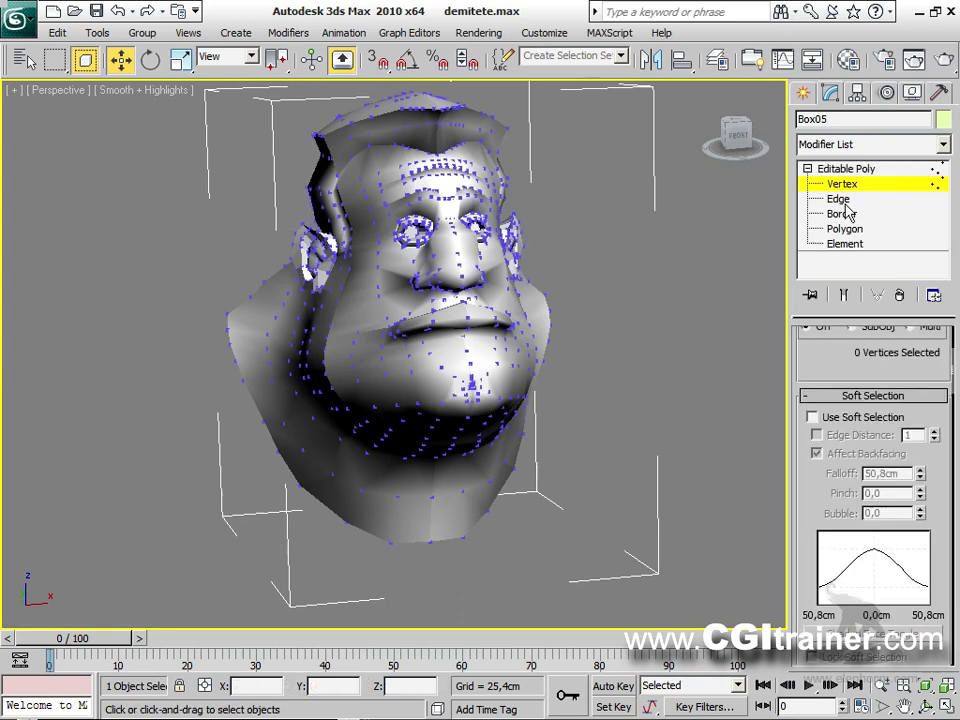
click(812, 417)
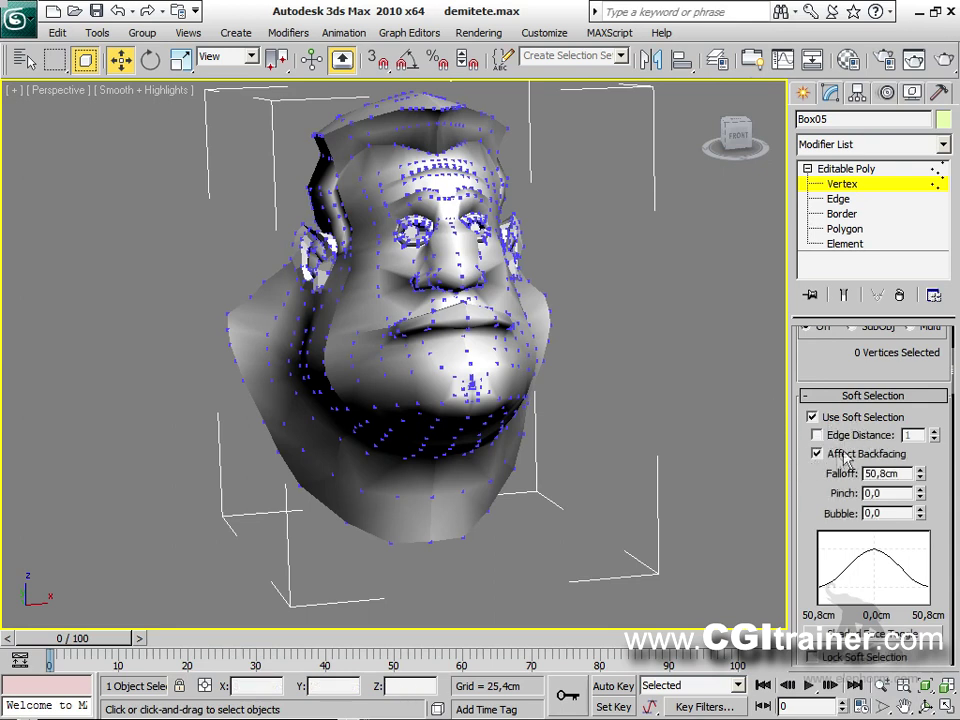
click(411, 261)
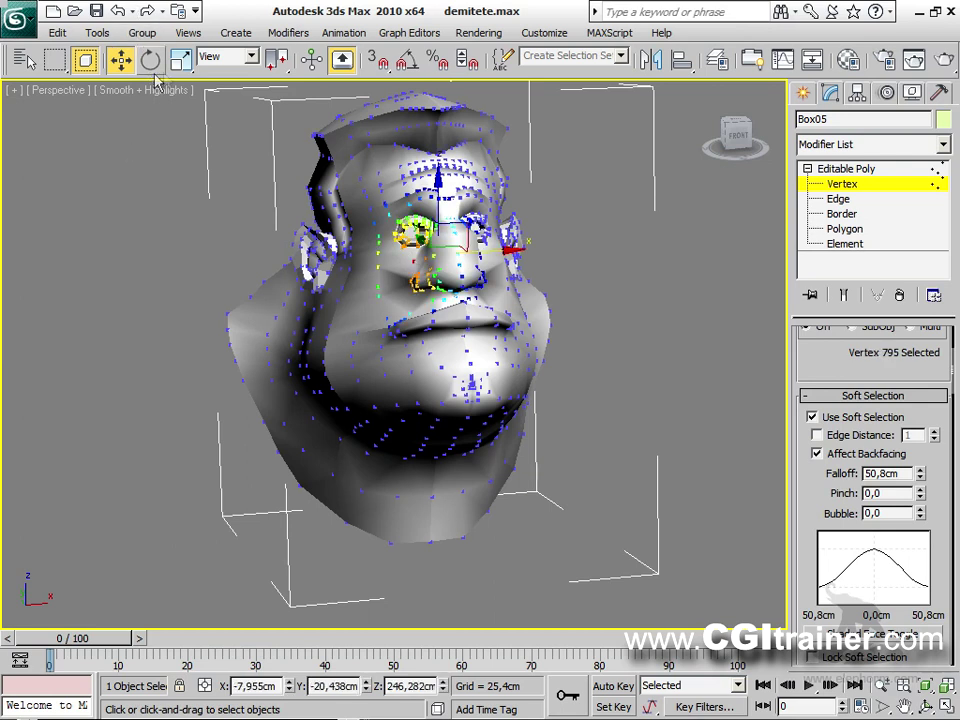
Step: Switch the selection region to Paint and try picking single vertices around each eye
mouse_move(95, 58)
mouse_down()
mouse_move(158, 66)
mouse_move(118, 72)
mouse_move(118, 160)
mouse_up()
scroll(544, 416, up, 3)
alt+middle_drag(544, 416, 450, 425)
scroll(500, 420, up, 2)
alt+middle_drag(350, 305, 495, 303)
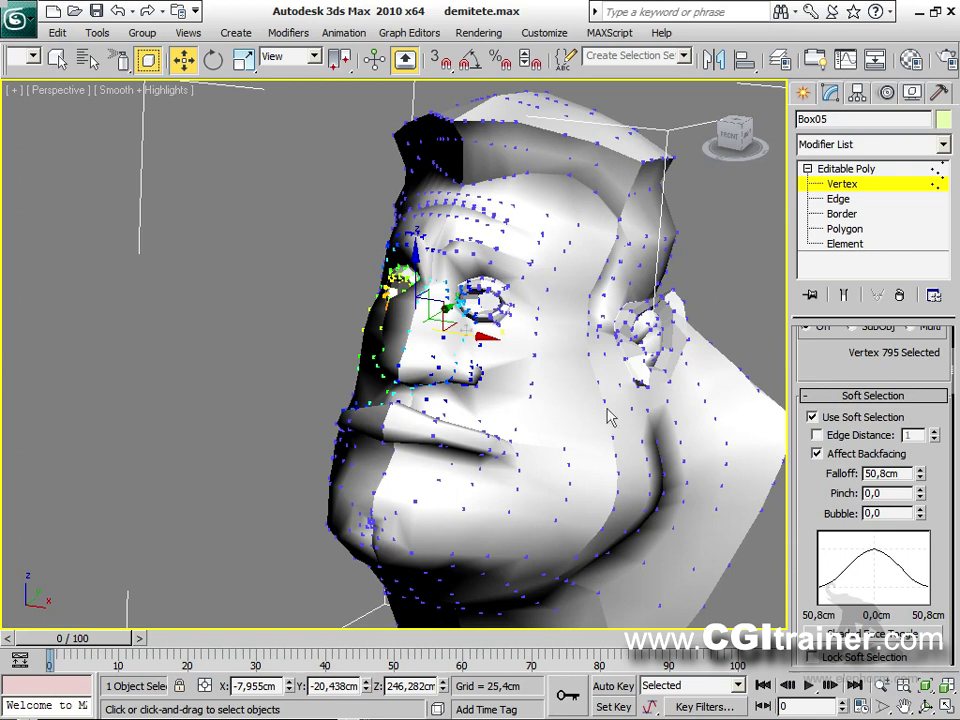
click(495, 301)
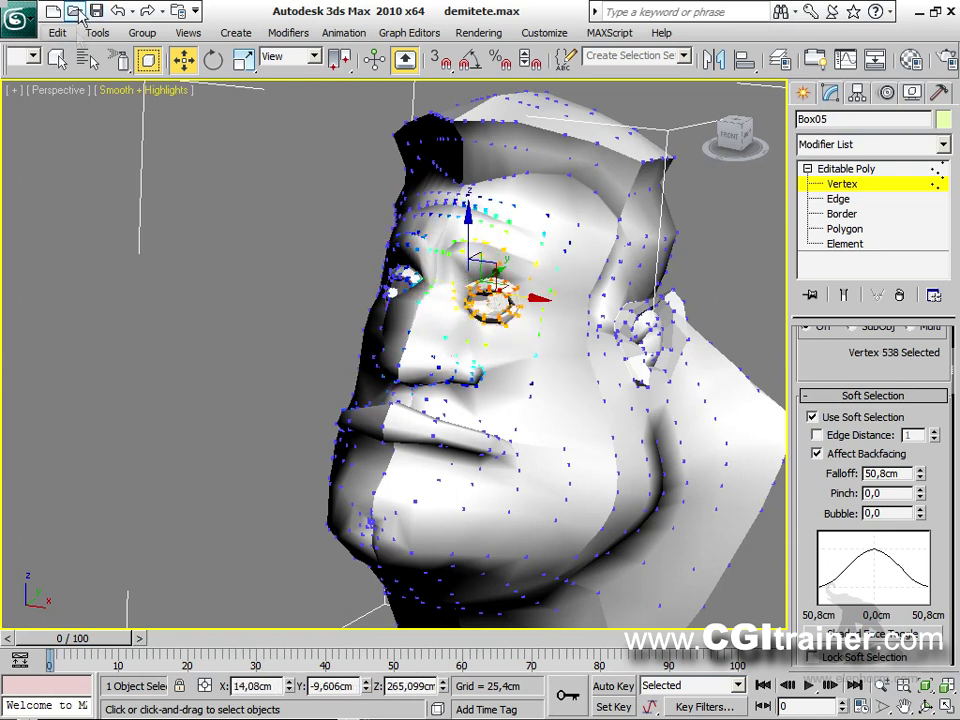
click(383, 273)
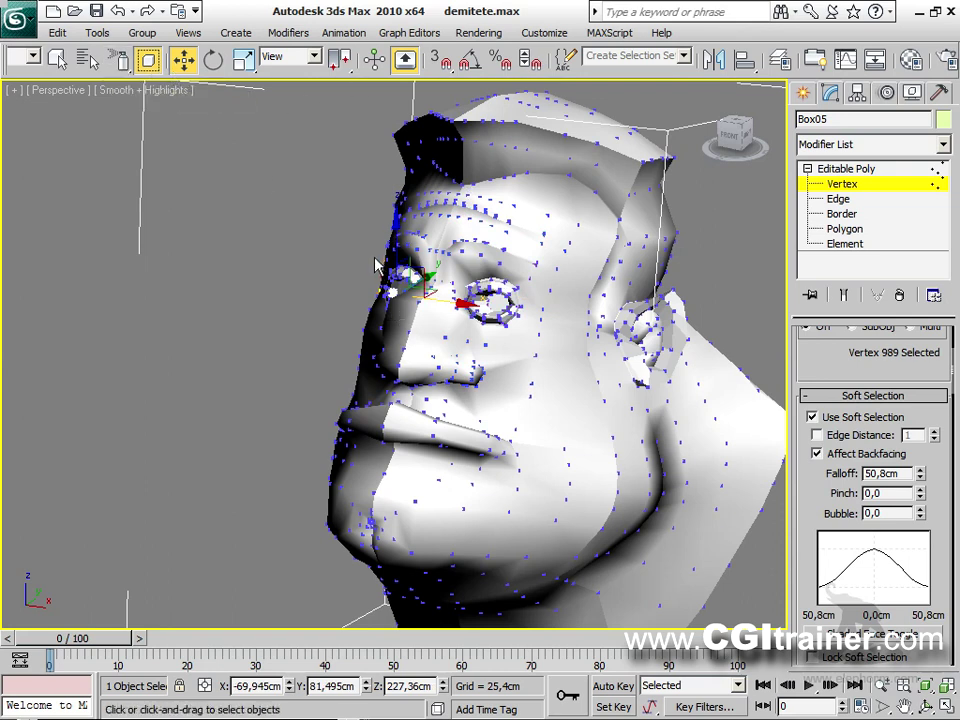
Step: Paint-select the vertices around one eye and practise switching between the Select and Move tools
key(q)
mouse_move(392, 278)
mouse_down()
mouse_move(405, 293)
mouse_move(497, 295)
mouse_move(474, 298)
mouse_move(522, 312)
mouse_move(480, 290)
mouse_up()
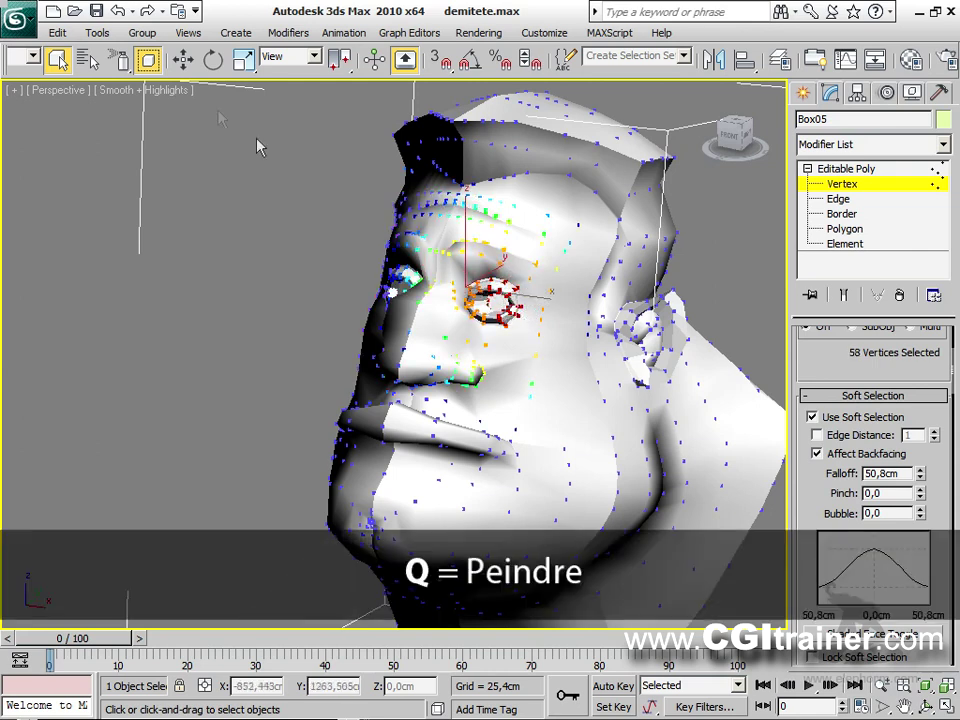
key(w)
click(512, 300)
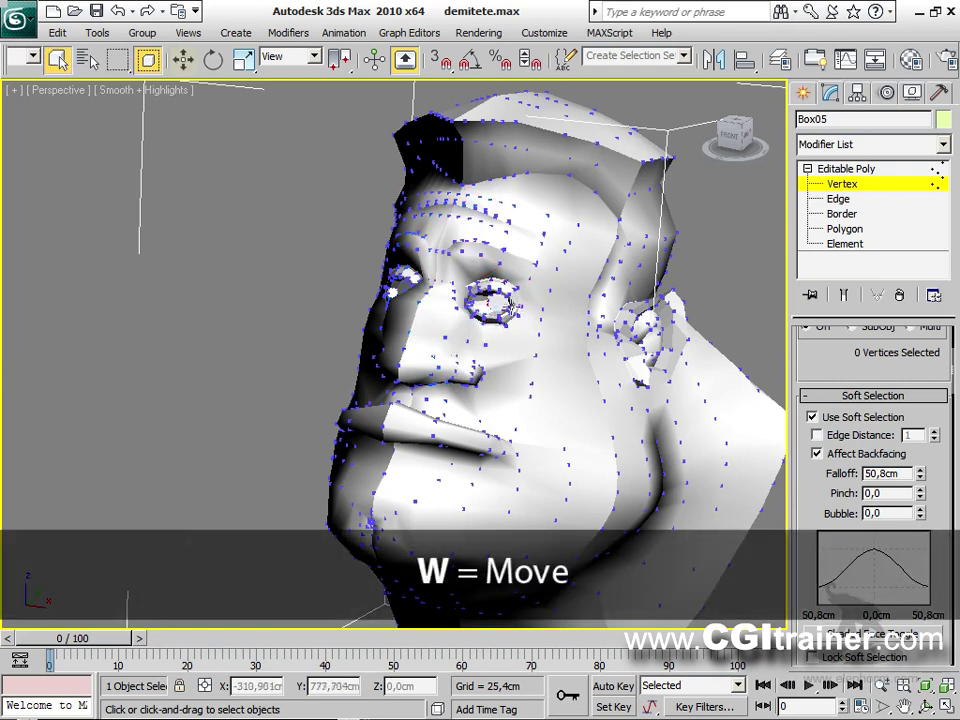
key(q)
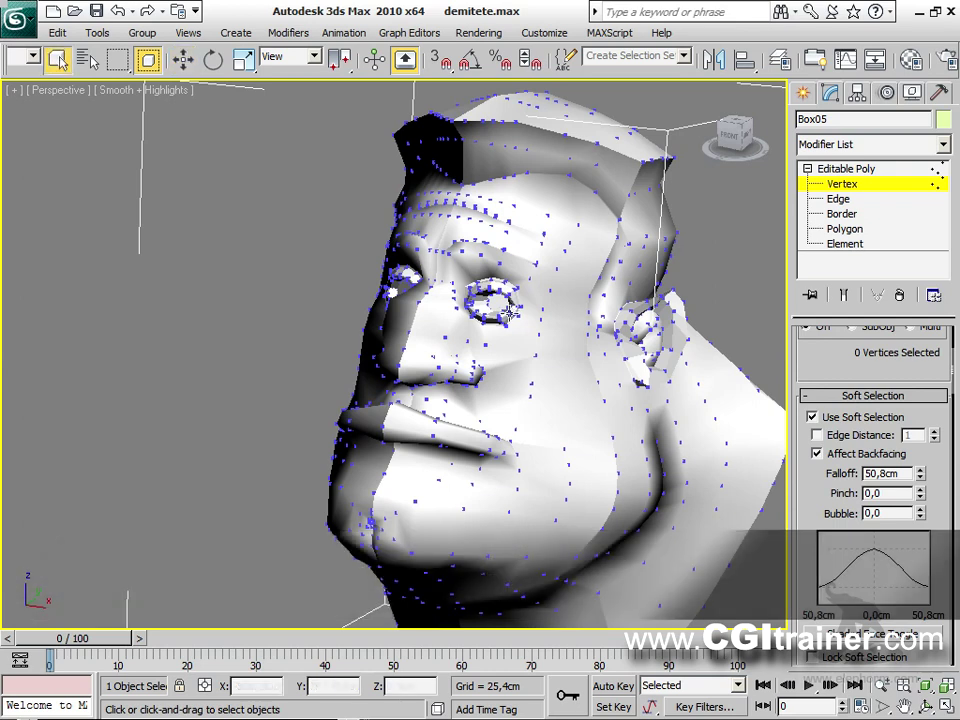
click(521, 317)
key(w)
click(511, 302)
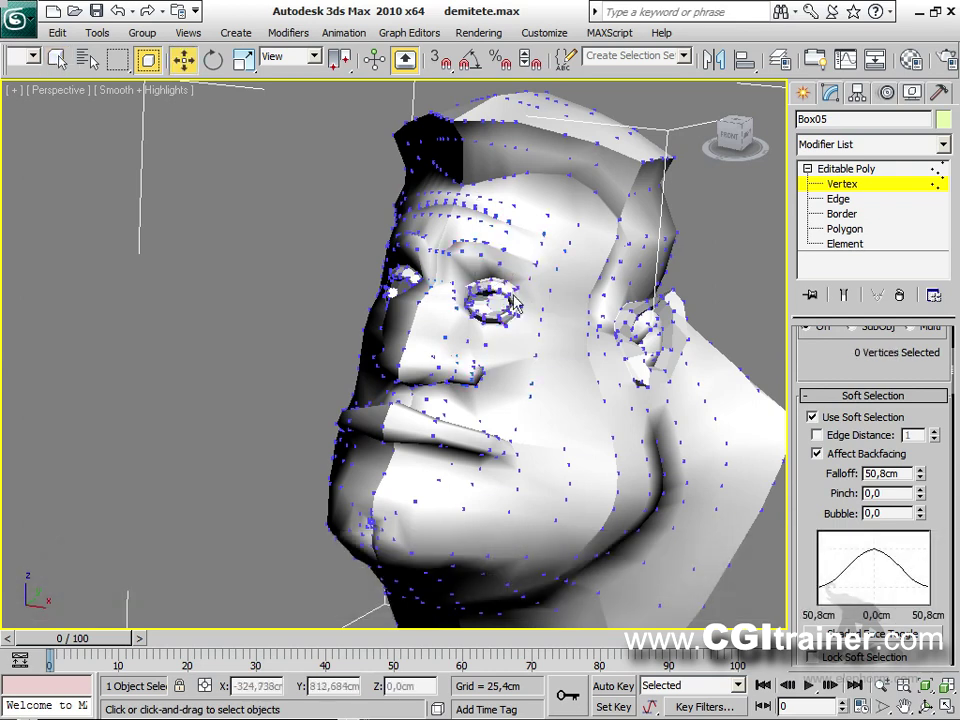
Step: Select a single vertex on the eye and reshape the eye area by moving it with soft selection
click(511, 302)
drag(505, 286, 508, 311)
alt+middle_drag(509, 311, 495, 257)
drag(477, 241, 477, 224)
alt+middle_drag(477, 224, 519, 287)
drag(502, 254, 506, 274)
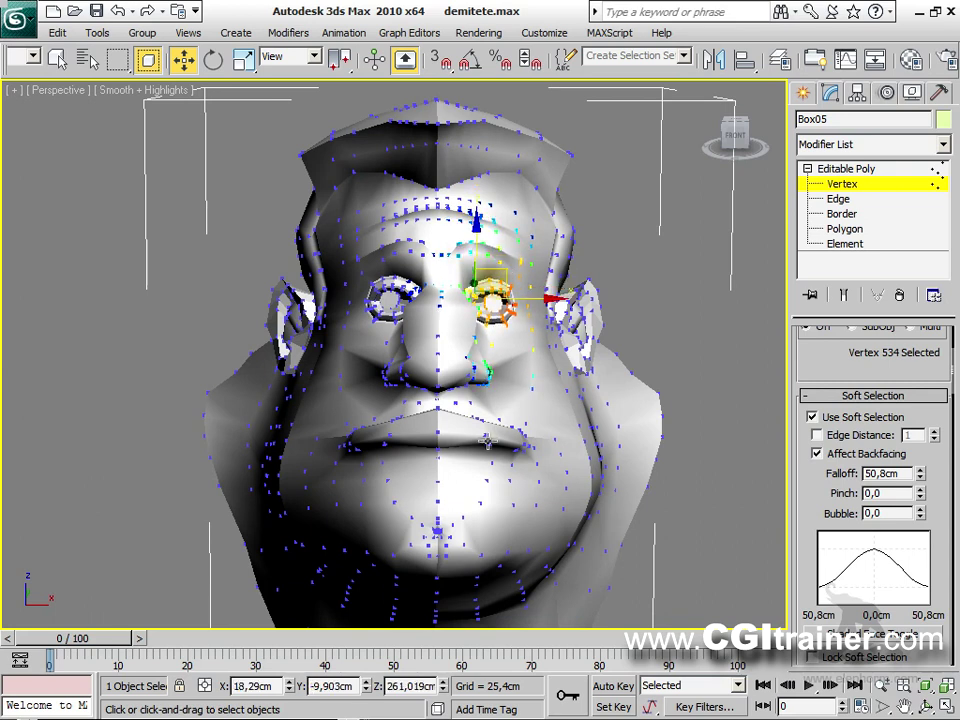
Step: Select two vertices at one corner of the mouth and move them slightly downward with soft selection
key(q)
click(525, 446)
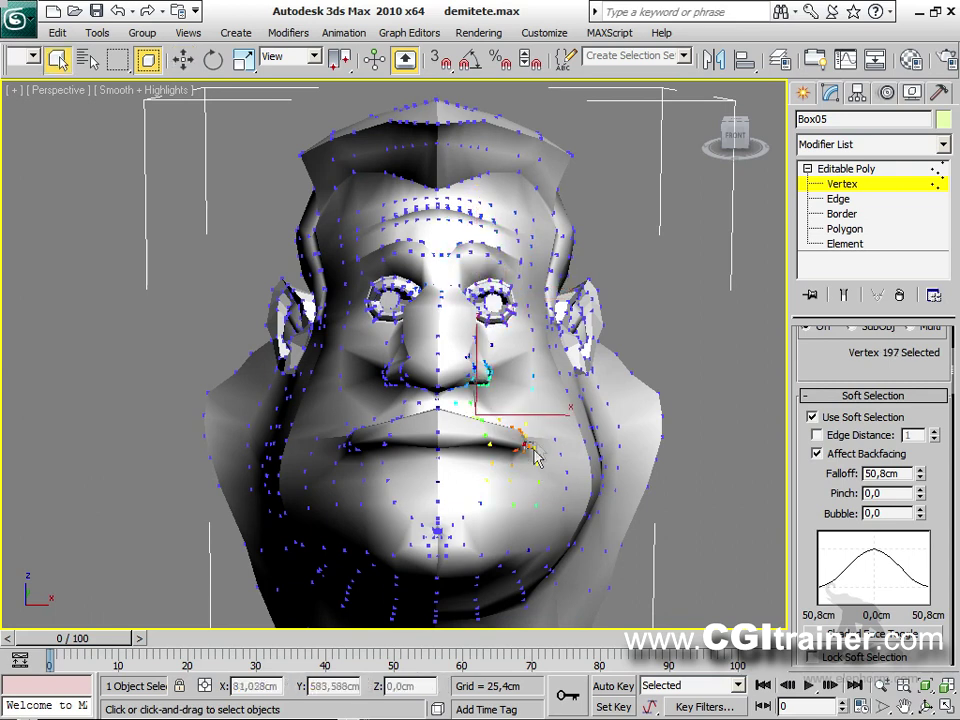
ctrl+click(551, 455)
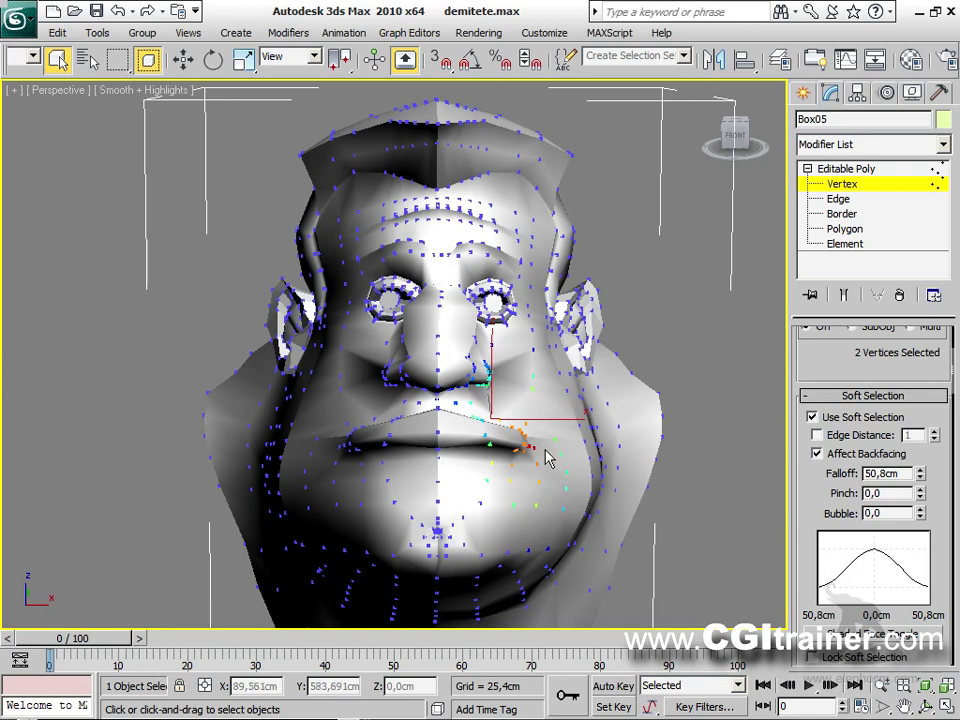
key(w)
drag(496, 371, 497, 372)
Step: Paint-select the vertices along one side of the jaw and move them downward with soft selection
drag(117, 57, 119, 205)
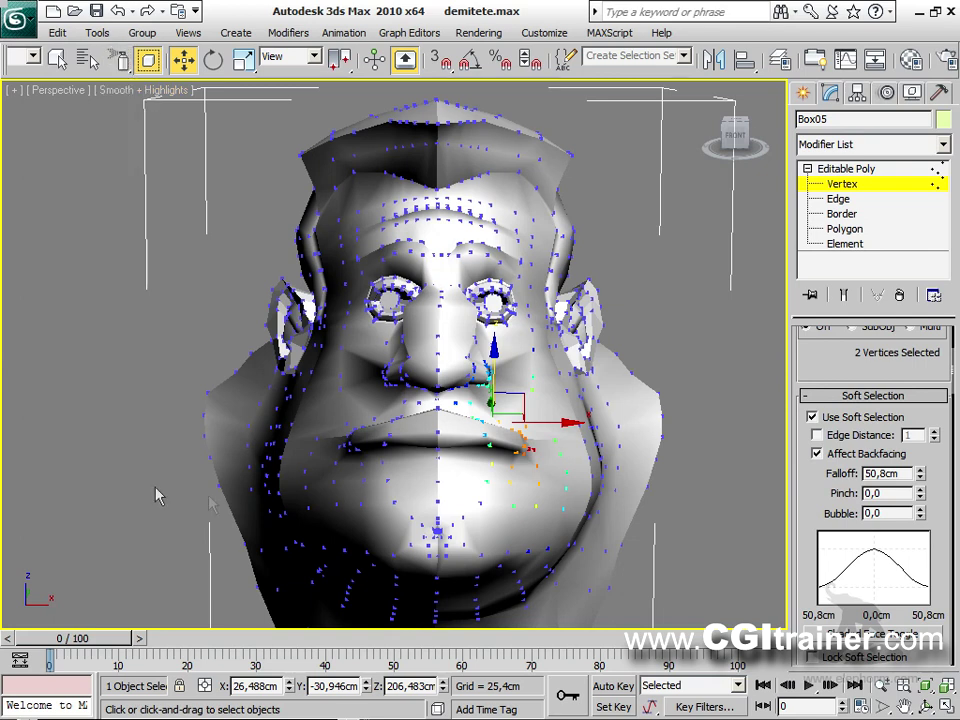
key(q)
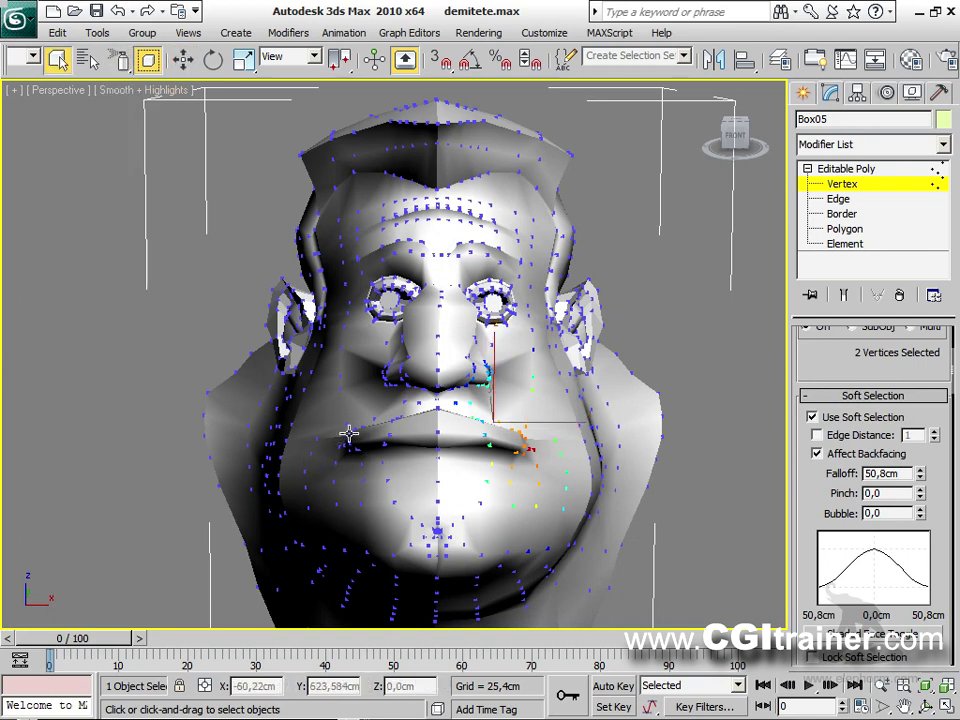
mouse_move(578, 330)
mouse_down()
mouse_move(587, 469)
mouse_move(579, 497)
mouse_move(588, 493)
mouse_up()
key(w)
drag(576, 378, 576, 403)
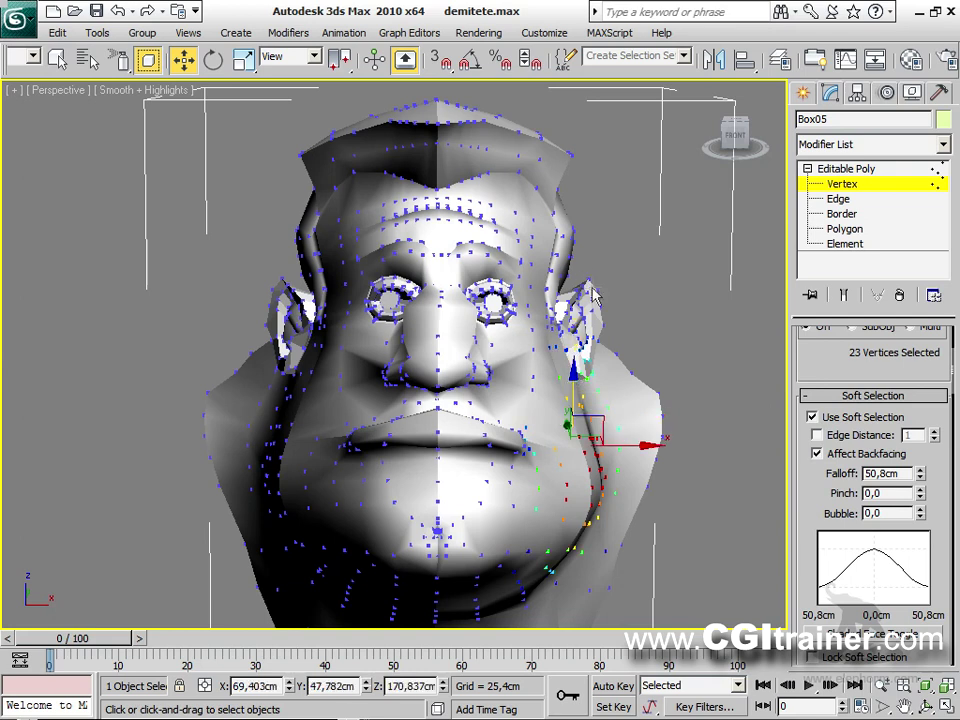
Step: Clear the jaw selection, raise the tip of the same side's ear with soft selection, and deselect its vertices
key(ctrl+d)
key(q)
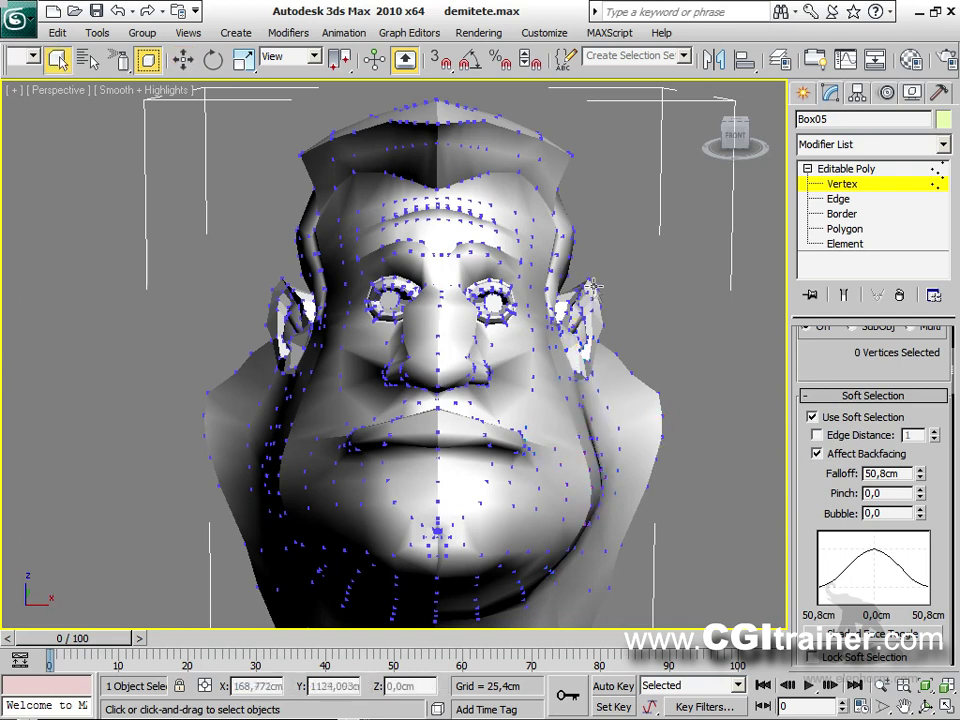
mouse_move(594, 289)
mouse_down()
mouse_move(598, 331)
mouse_move(590, 317)
mouse_move(607, 328)
mouse_move(567, 262)
mouse_move(573, 216)
mouse_move(592, 267)
mouse_up()
key(w)
key(ctrl+d)
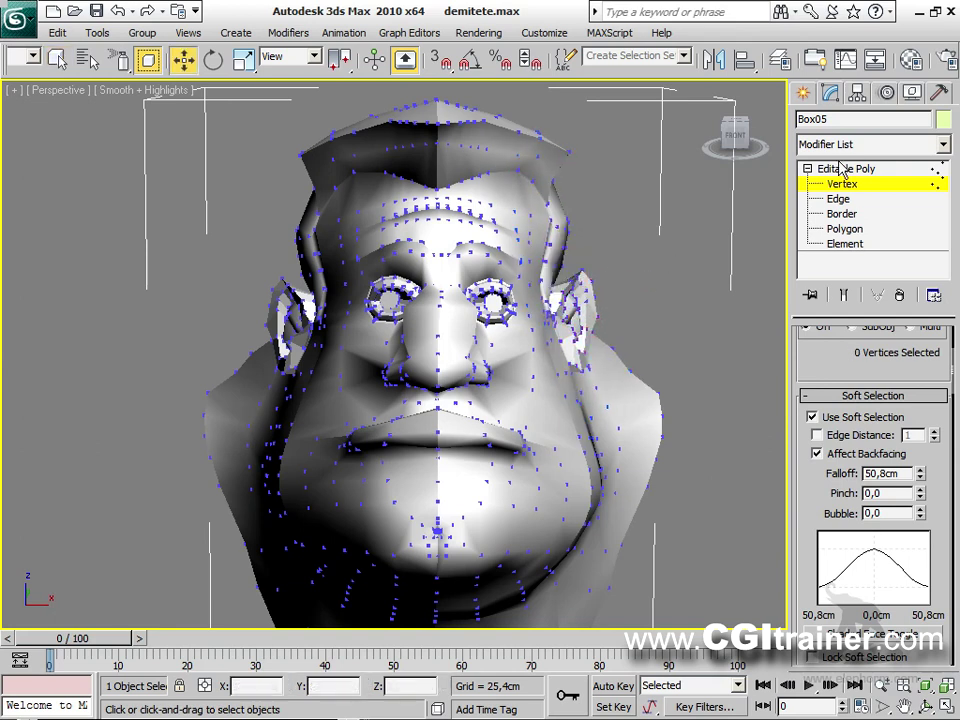
Step: Leave the Vertex level and enable Use NURMS Subdivision to smooth the whole head
click(843, 168)
alt+middle_drag(480, 360, 757, 400)
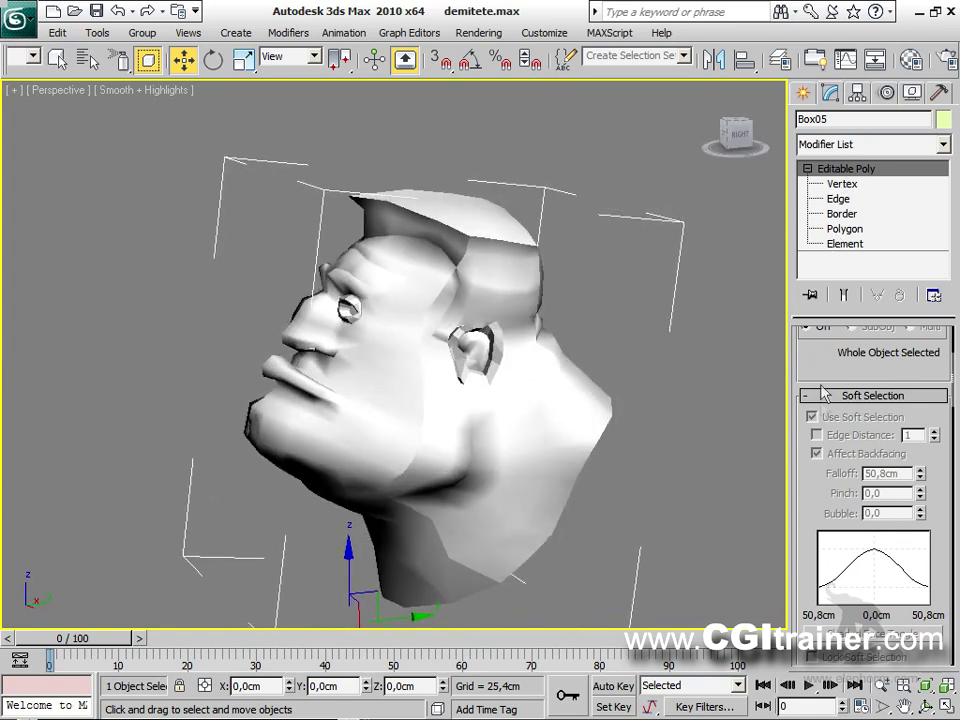
drag(817, 497, 843, 10)
scroll(815, 515, down, 6)
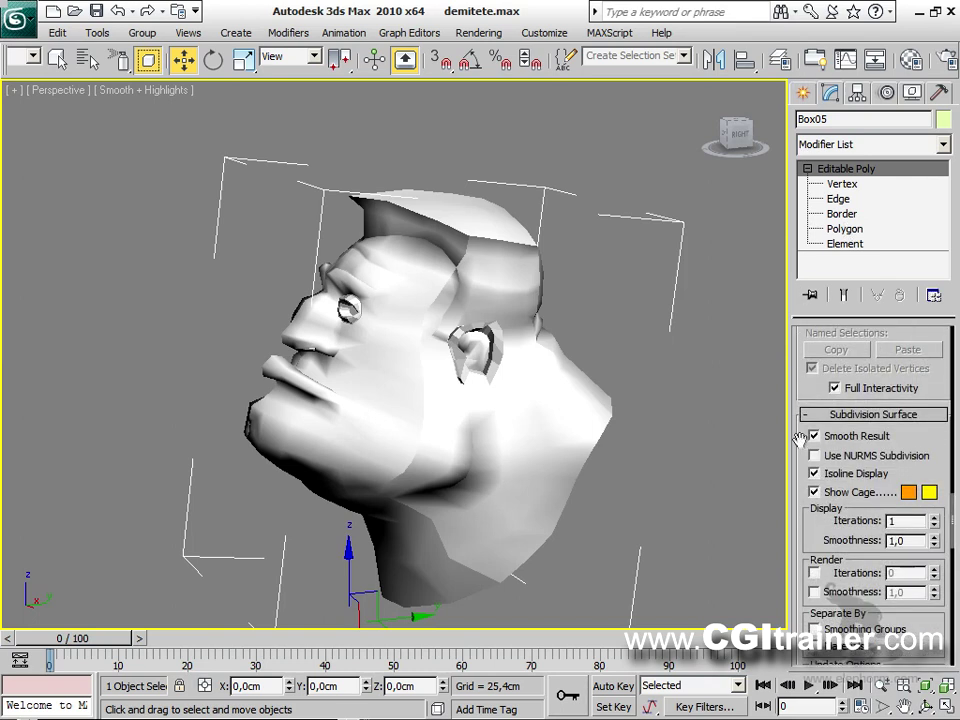
click(815, 455)
alt+middle_drag(736, 470, 782, 503)
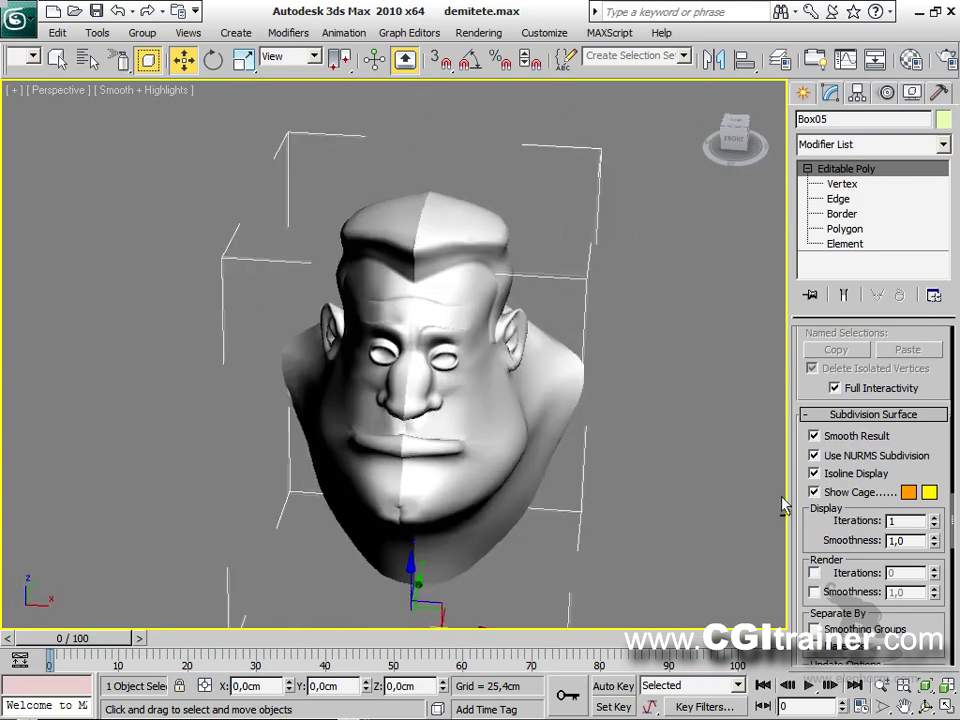
Step: Enter the Edge level, disable Use Soft Selection and toggle NURMS off to expose the selected centre seam edges
click(848, 202)
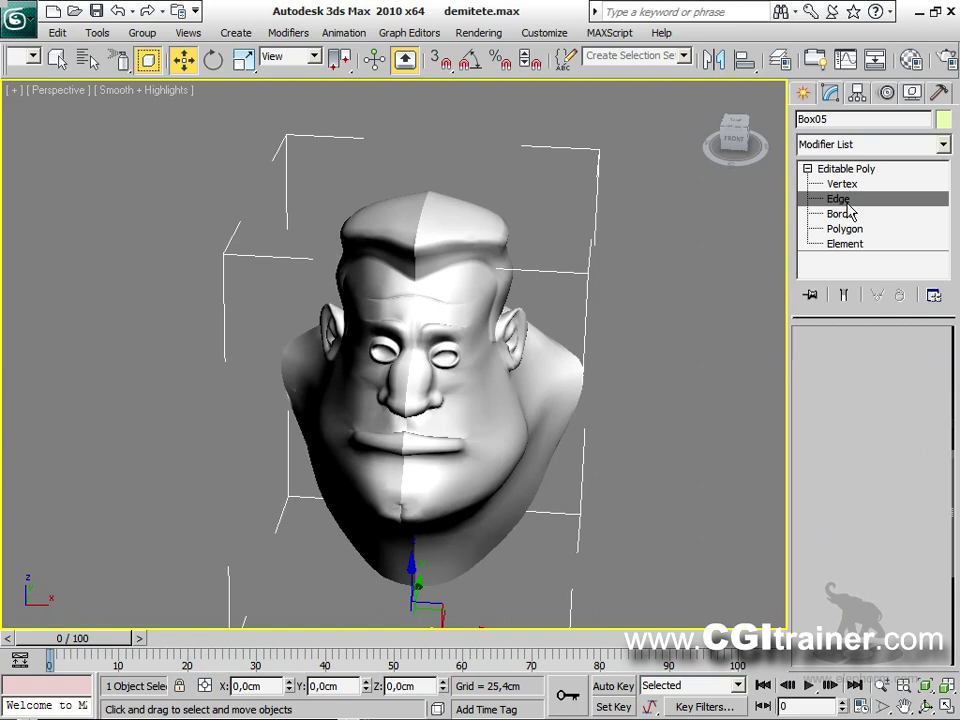
scroll(818, 342, up, 5)
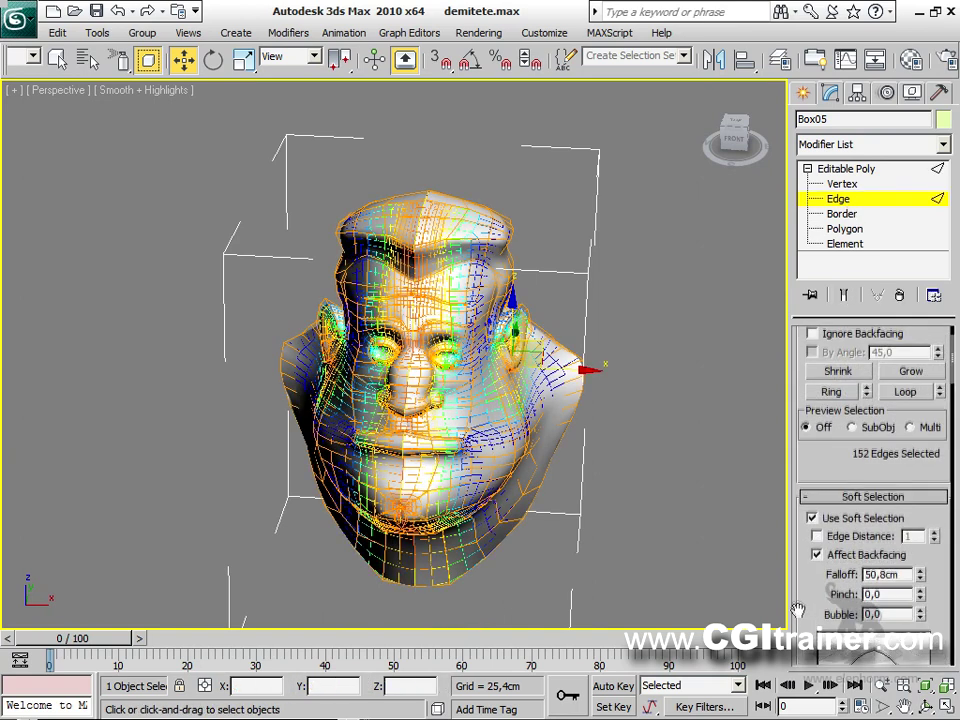
click(812, 516)
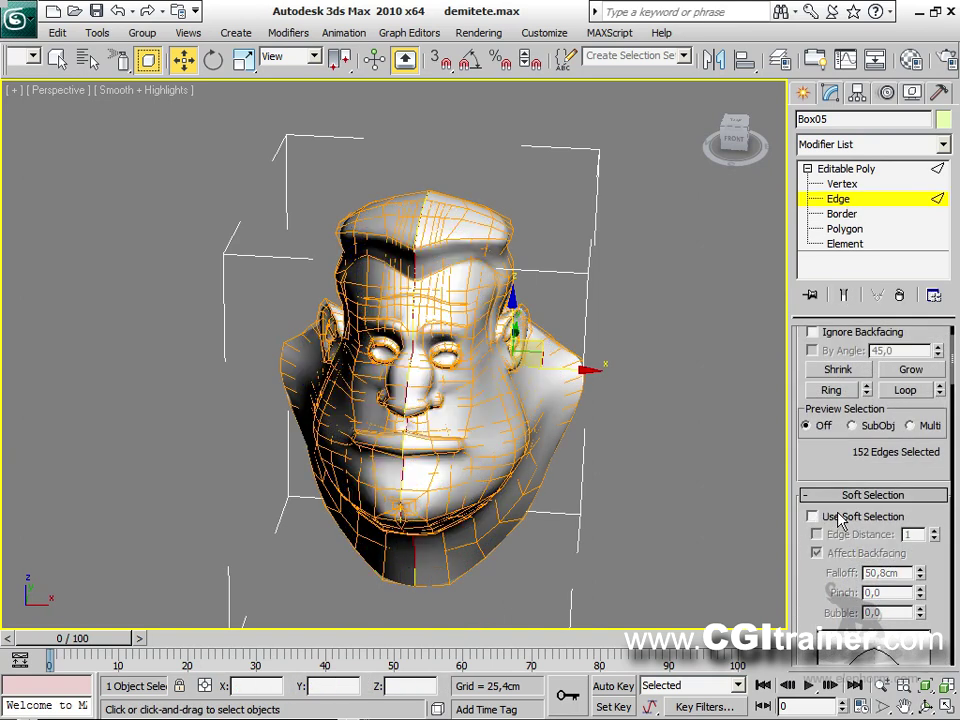
right_click(453, 297)
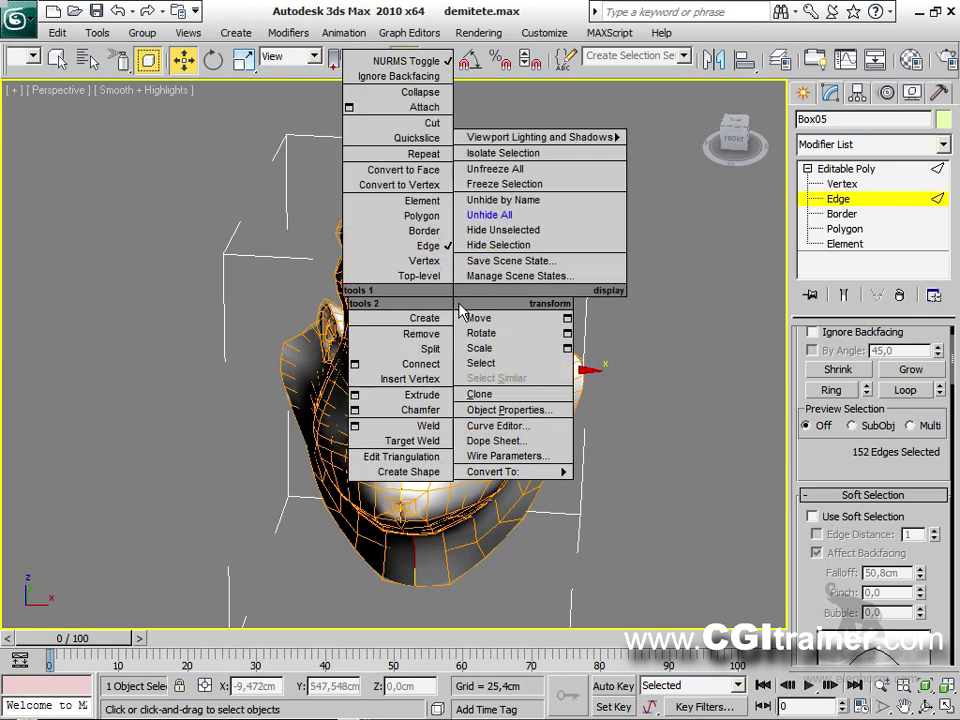
click(425, 62)
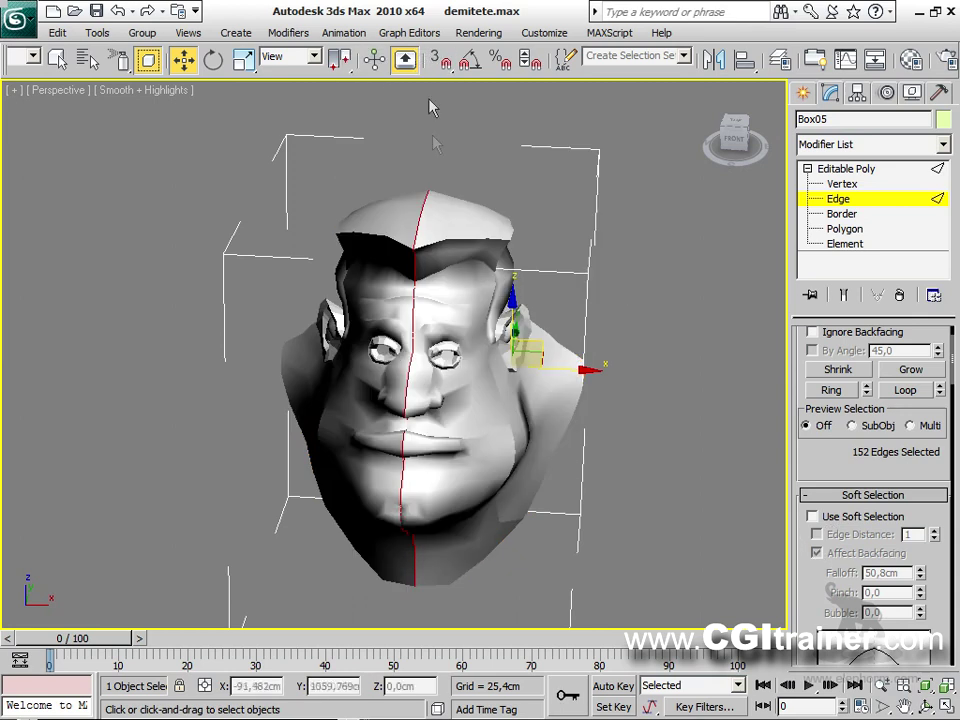
alt+middle_drag(527, 514, 806, 452)
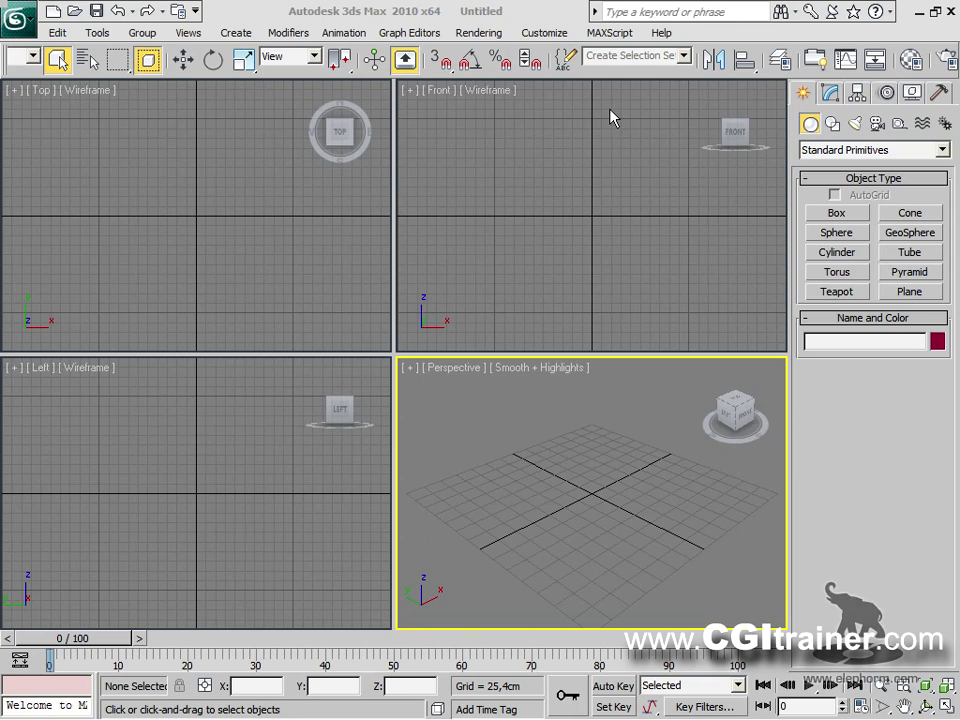
click(280, 35)
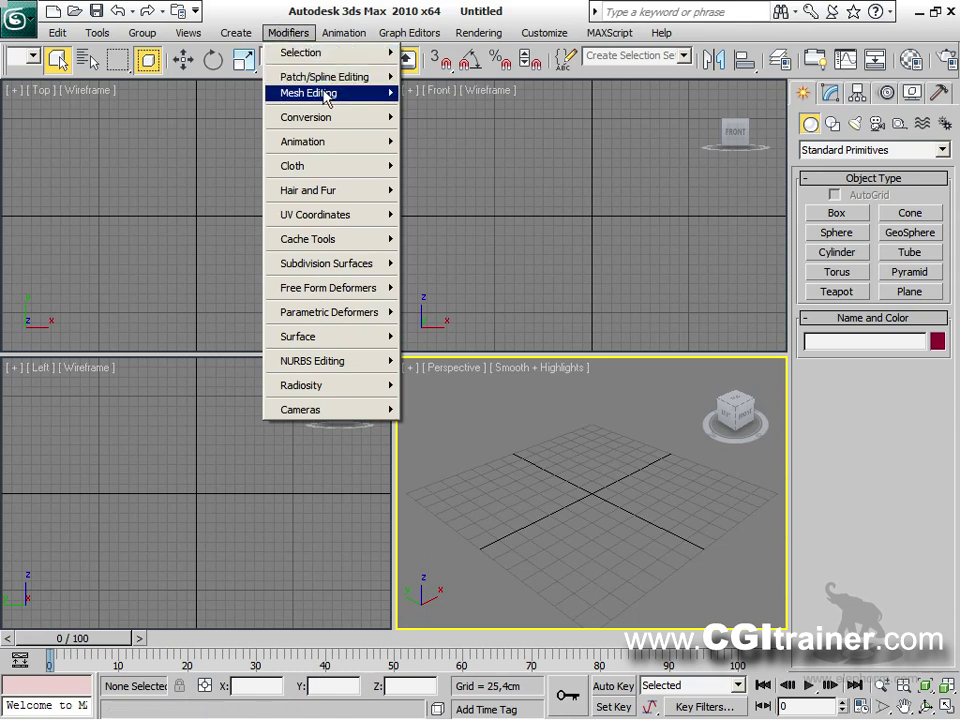
mouse_move(332, 94)
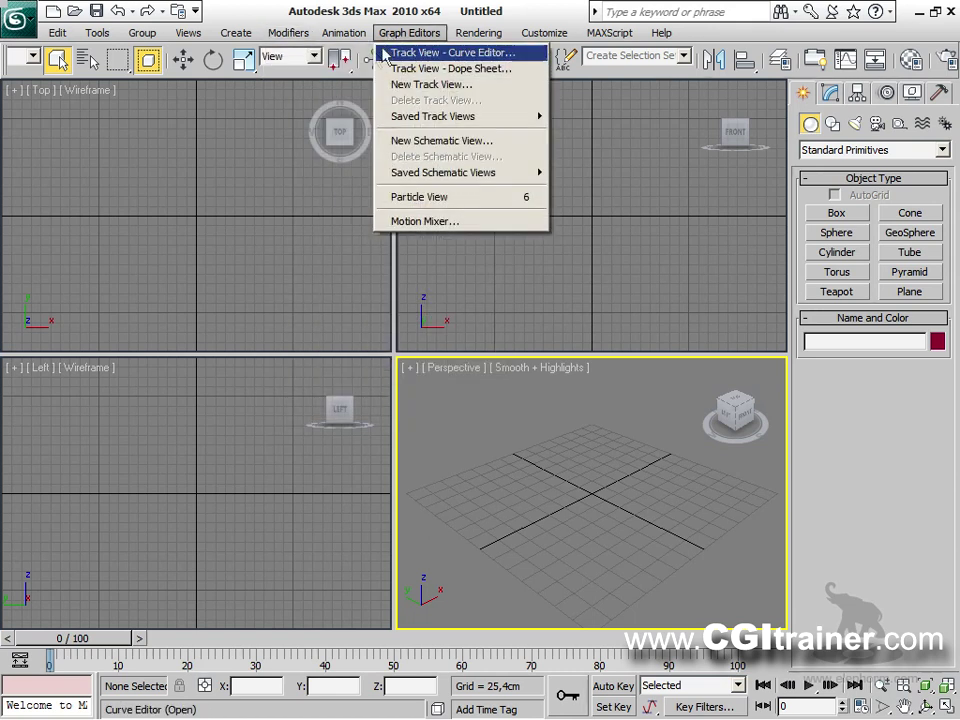
mouse_move(308, 58)
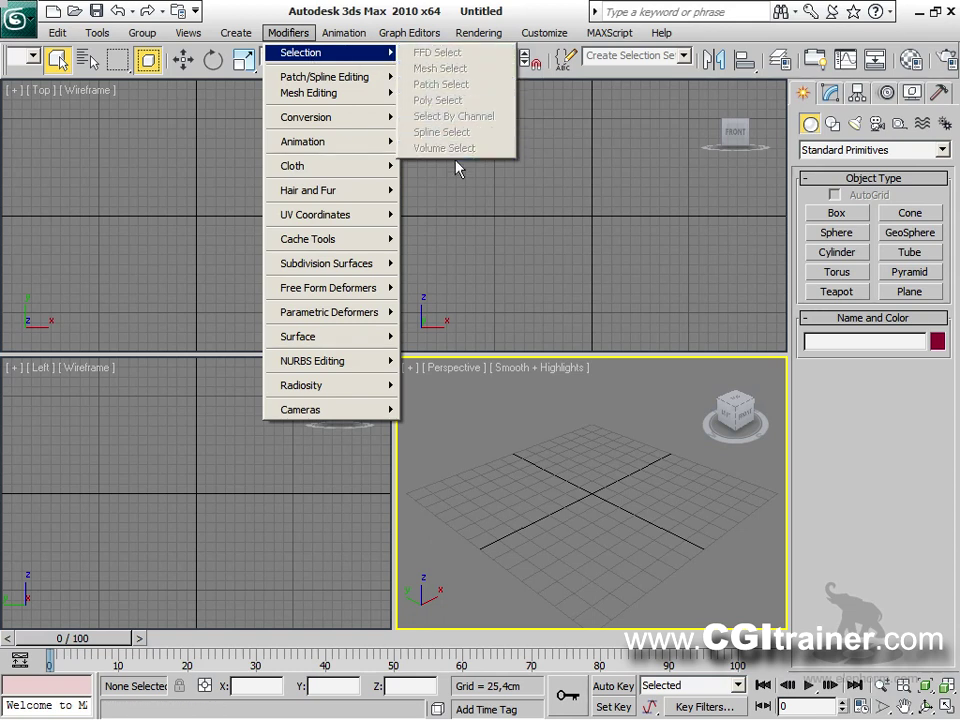
click(580, 450)
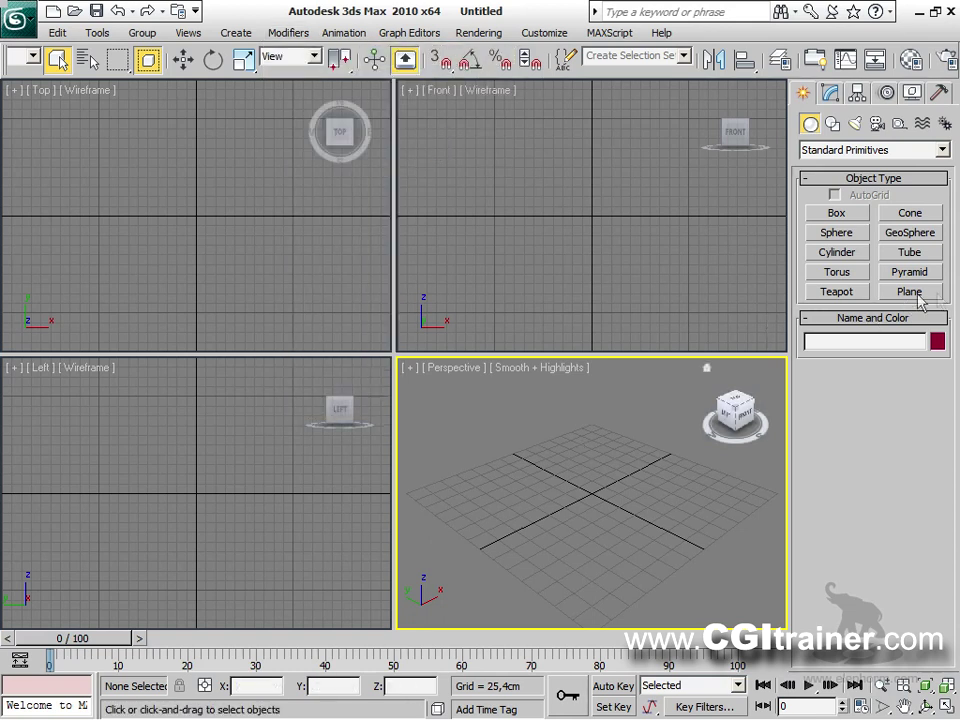
Step: Create a teapot with a radius of about 87 cm in the Perspective view and convert it to Editable Poly
click(849, 293)
drag(574, 510, 620, 462)
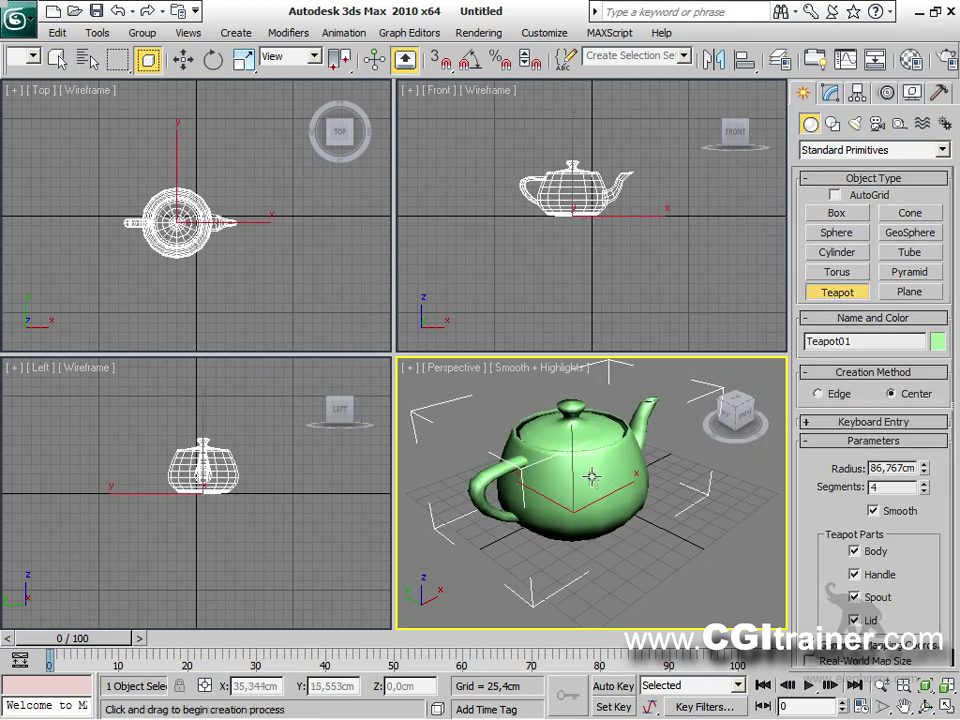
right_click(584, 458)
mouse_move(640, 631)
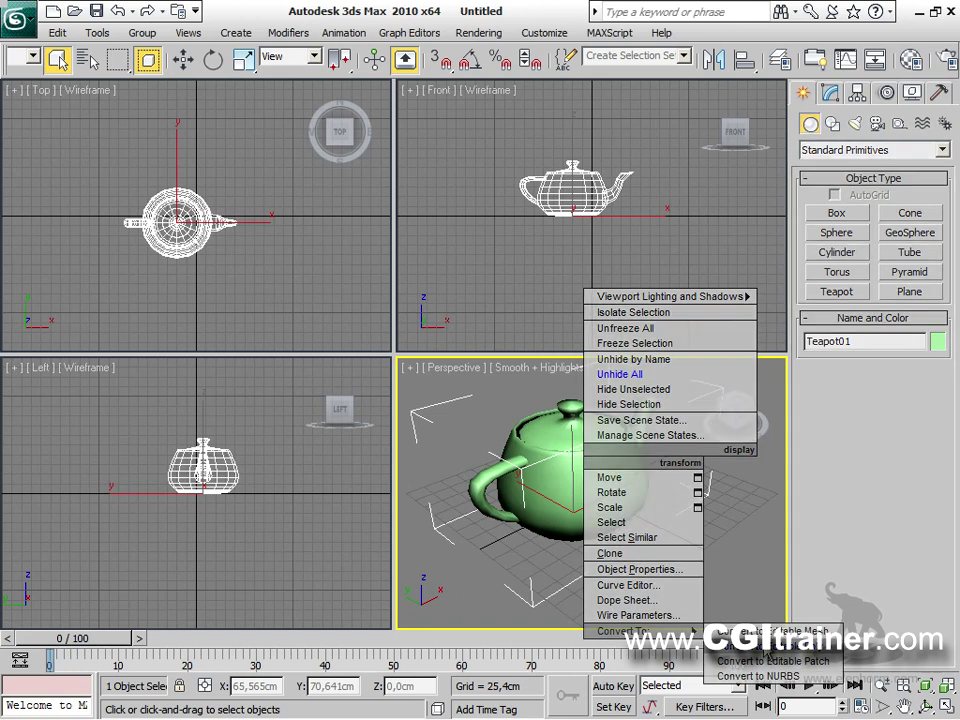
click(770, 646)
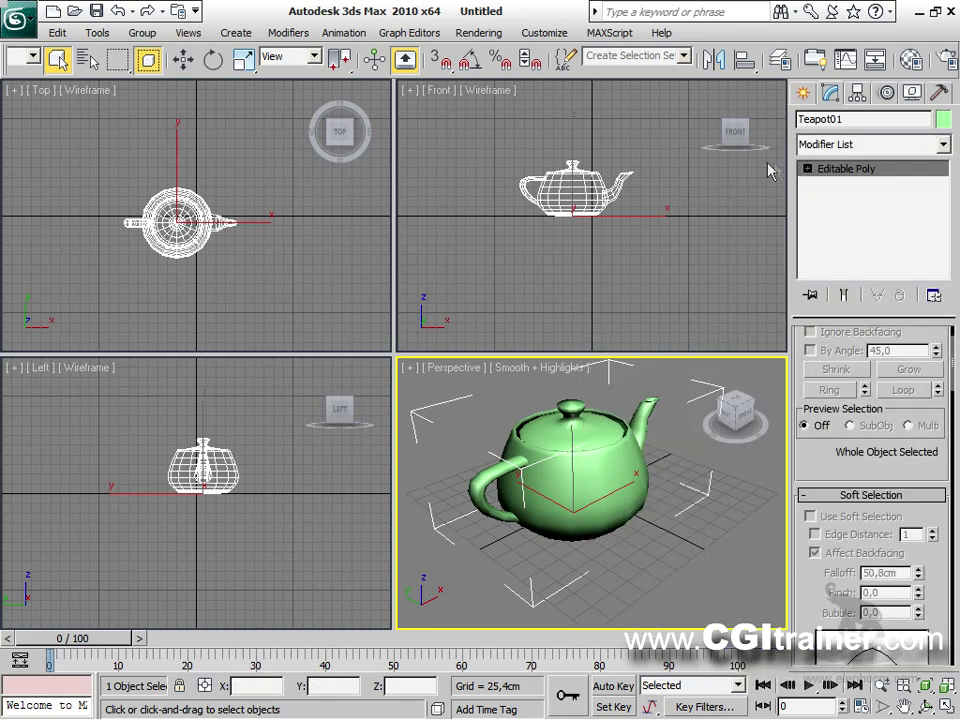
Step: Select the vertices of the teapot's upper half in the Front view and remove them with a Delete Mesh modifier
click(807, 168)
click(842, 184)
drag(486, 132, 664, 197)
click(290, 32)
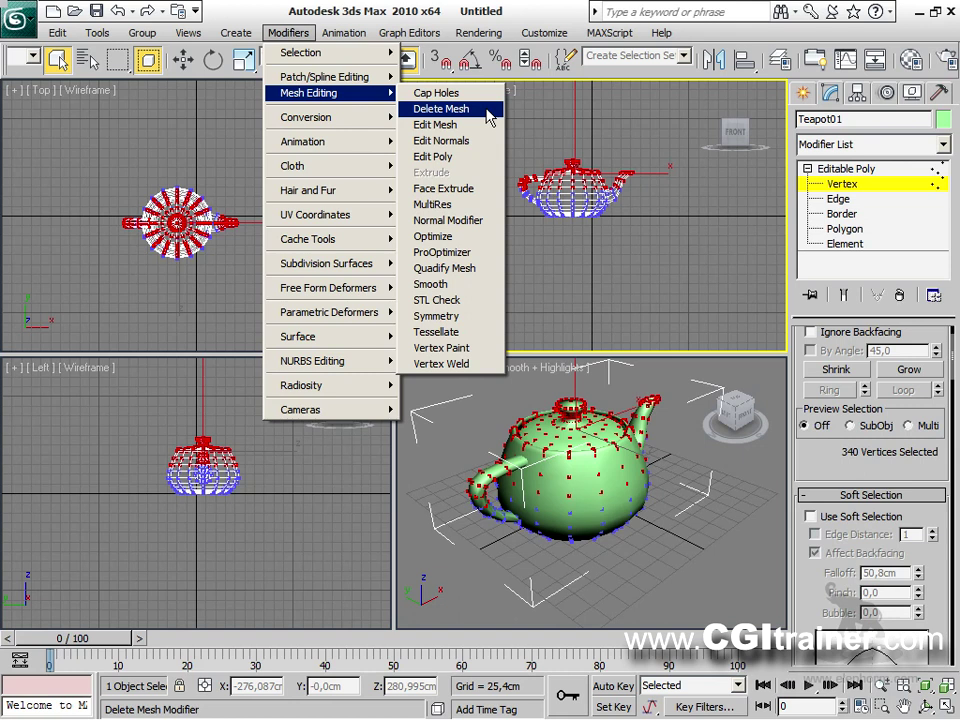
click(490, 116)
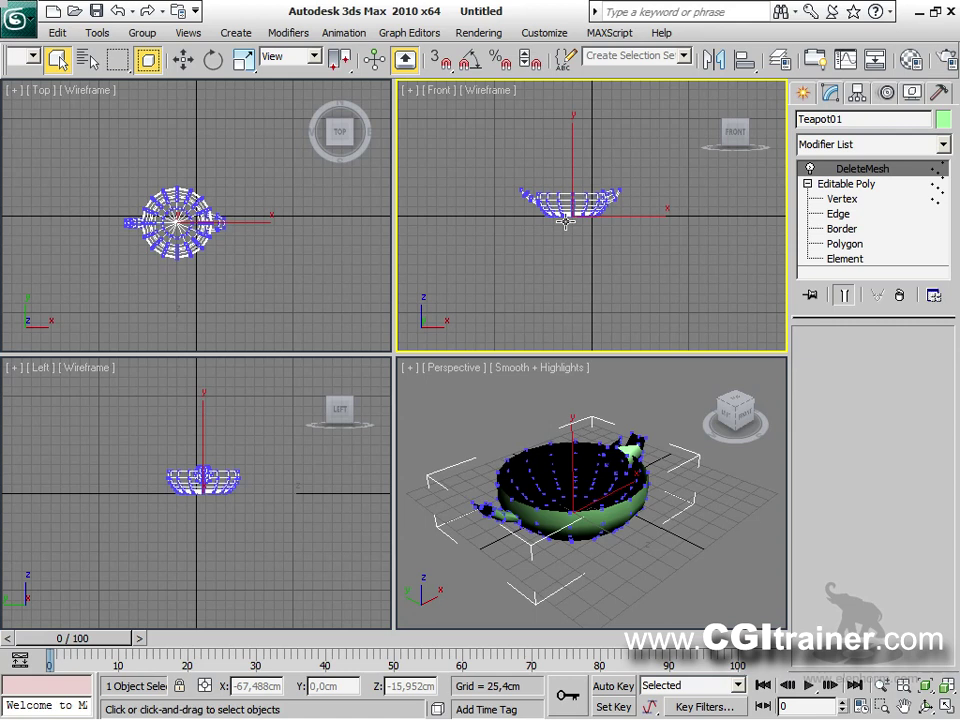
Step: Reset the scene without saving the teapot changes
click(20, 17)
click(47, 101)
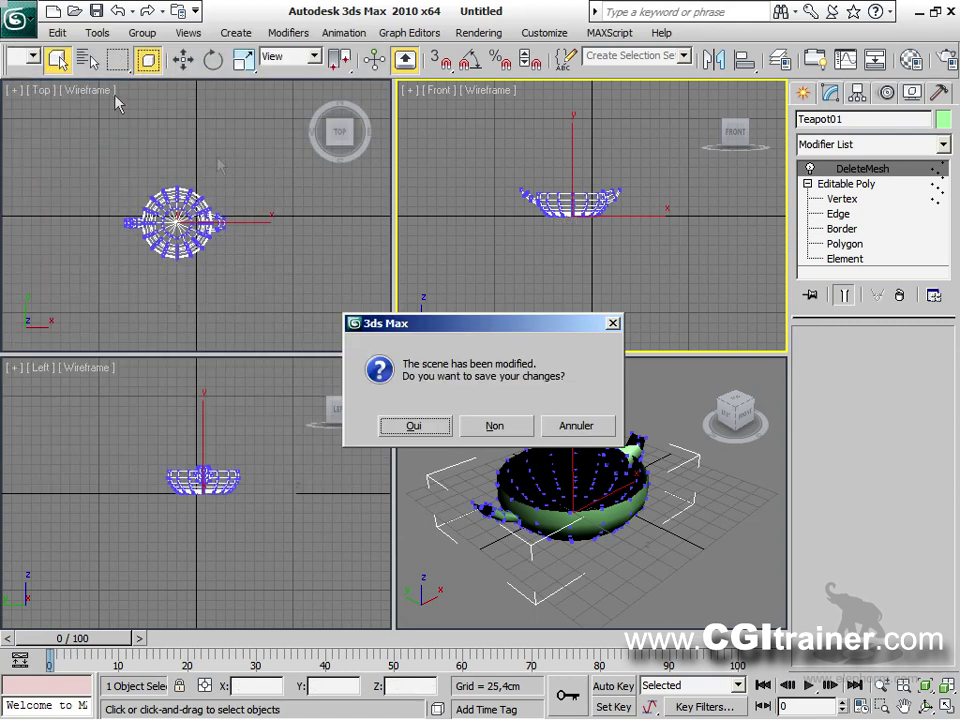
click(470, 426)
click(426, 396)
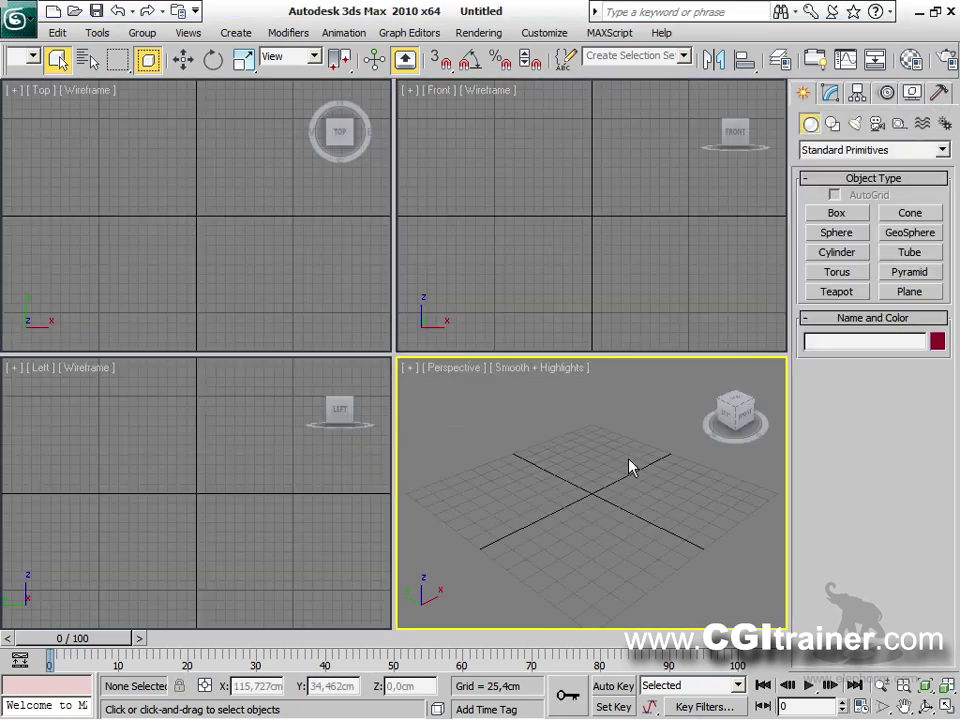
Step: Maximize the Front view and draw a plane about 531 cm long and 478 cm wide
click(510, 192)
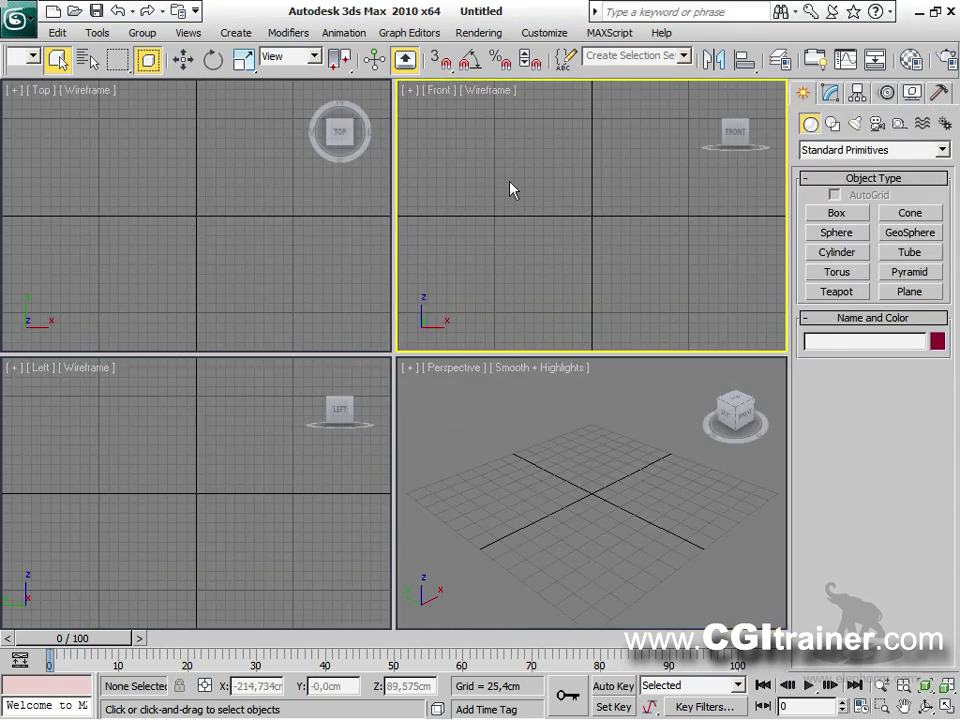
key(alt+w)
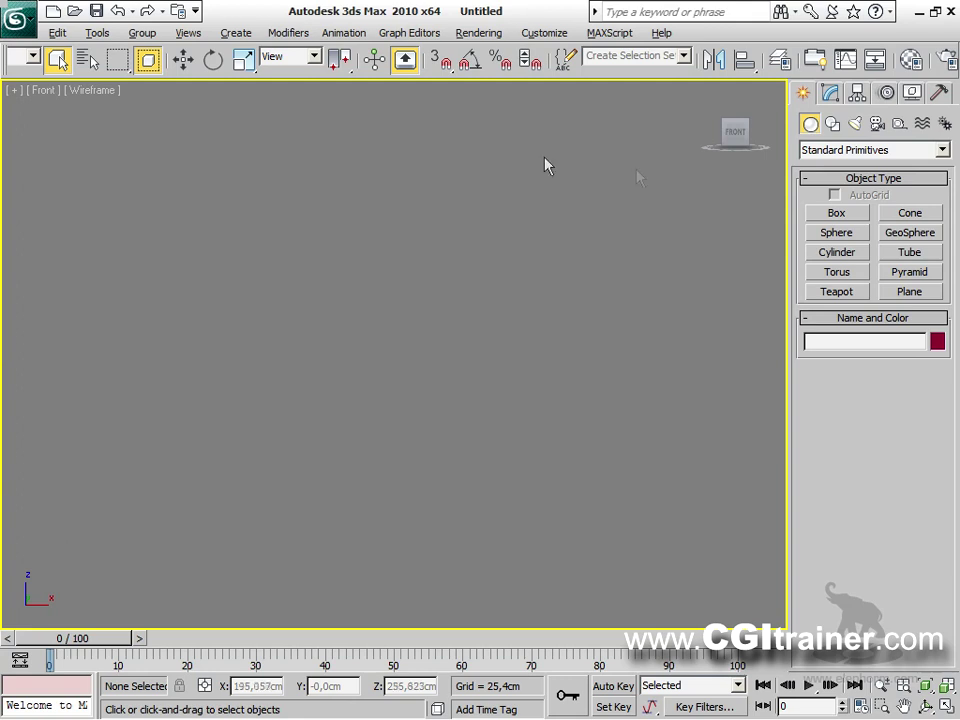
click(920, 292)
drag(283, 145, 652, 554)
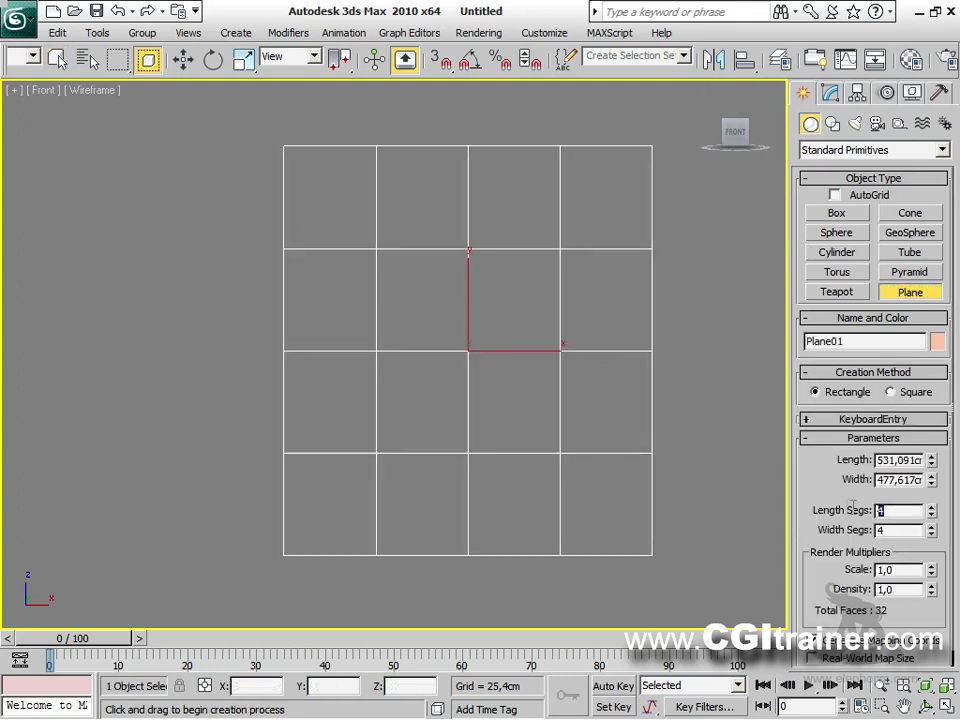
Step: Set both the length and width segments of the plane to 50
text(50)
key(Tab)
text(50)
key(Return)
middle_drag(581, 399, 503, 399)
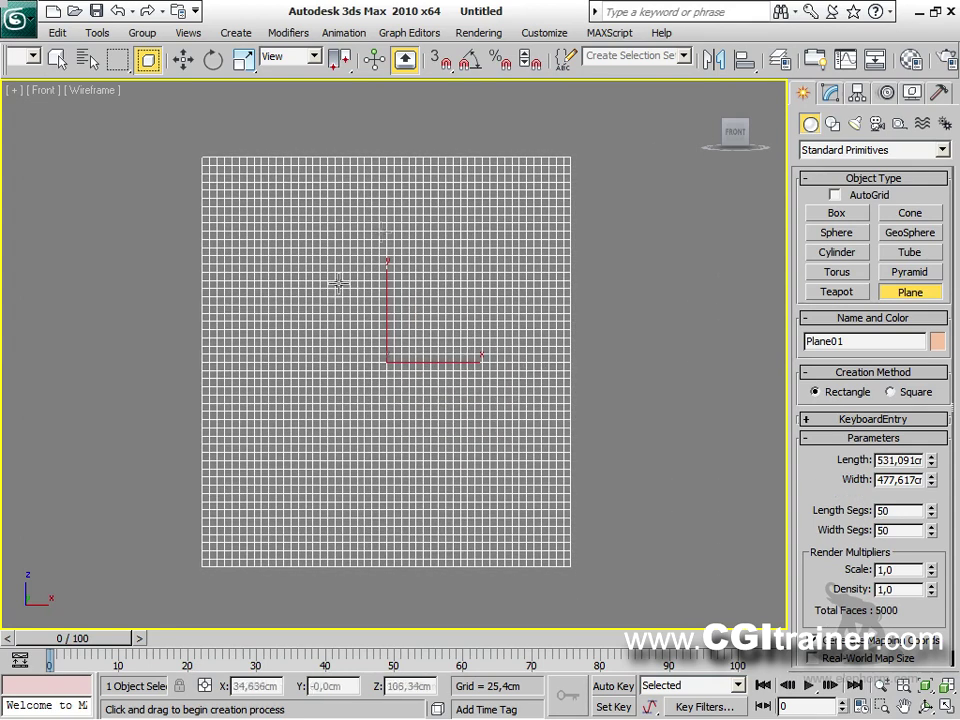
Step: Add a Volume Select modifier to the plane
click(290, 33)
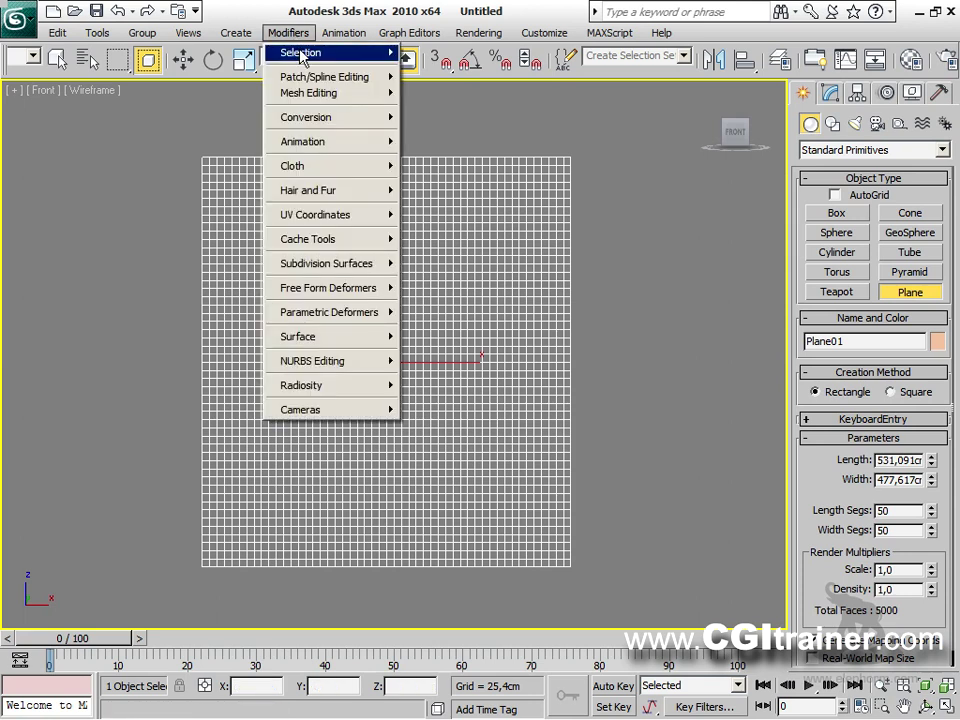
mouse_move(300, 53)
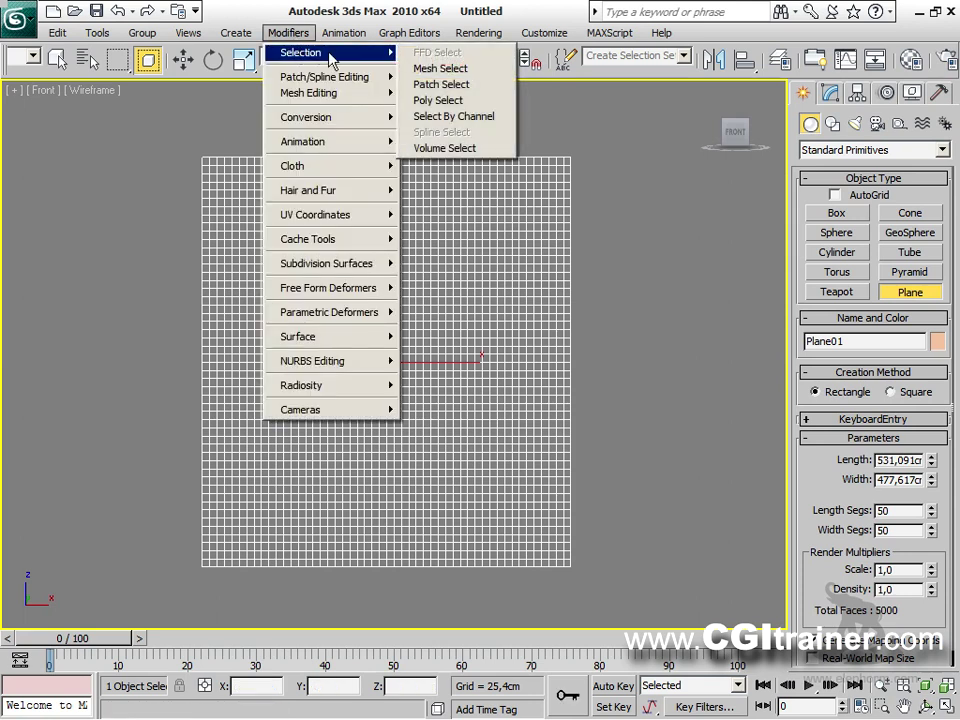
click(503, 150)
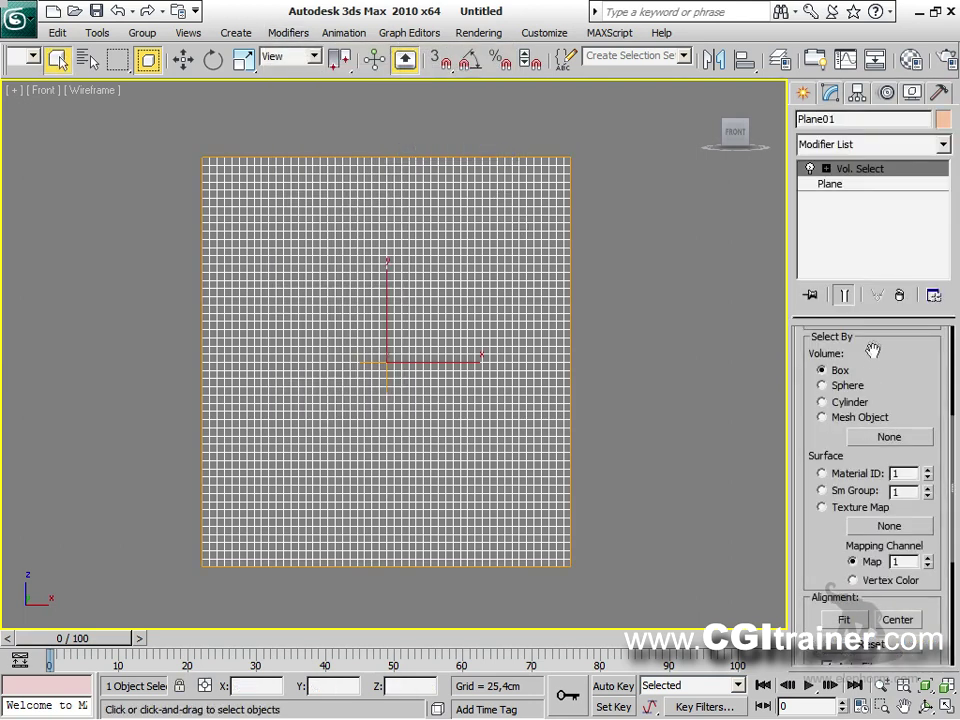
drag(870, 343, 882, 378)
scroll(882, 378, up, 5)
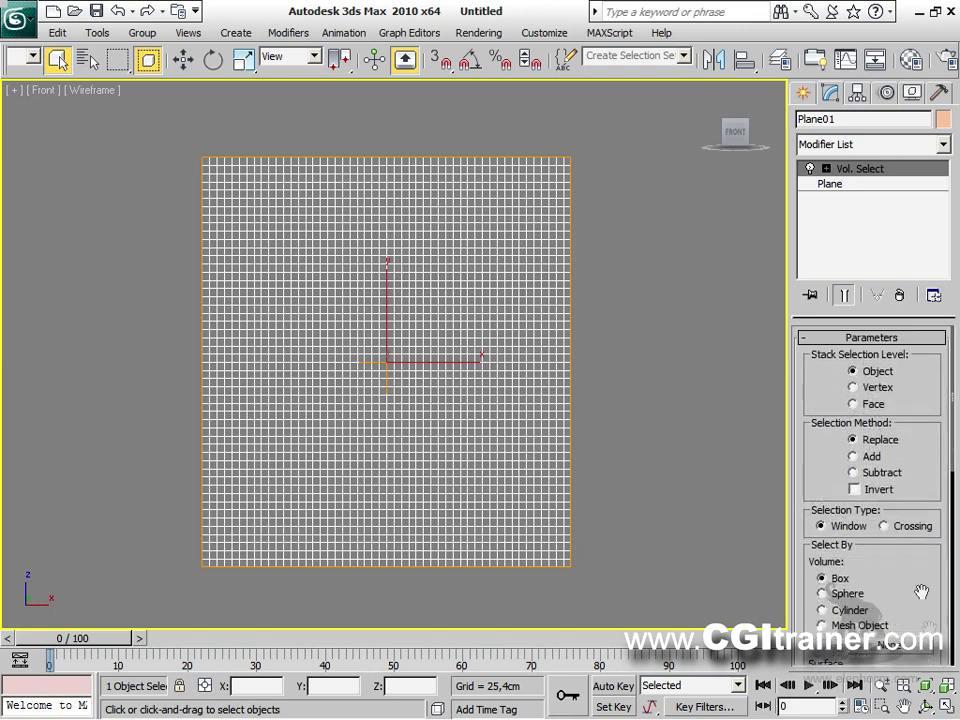
Step: Try the Face level for the volume selection, and settle on Vertex as the stack selection level
click(874, 386)
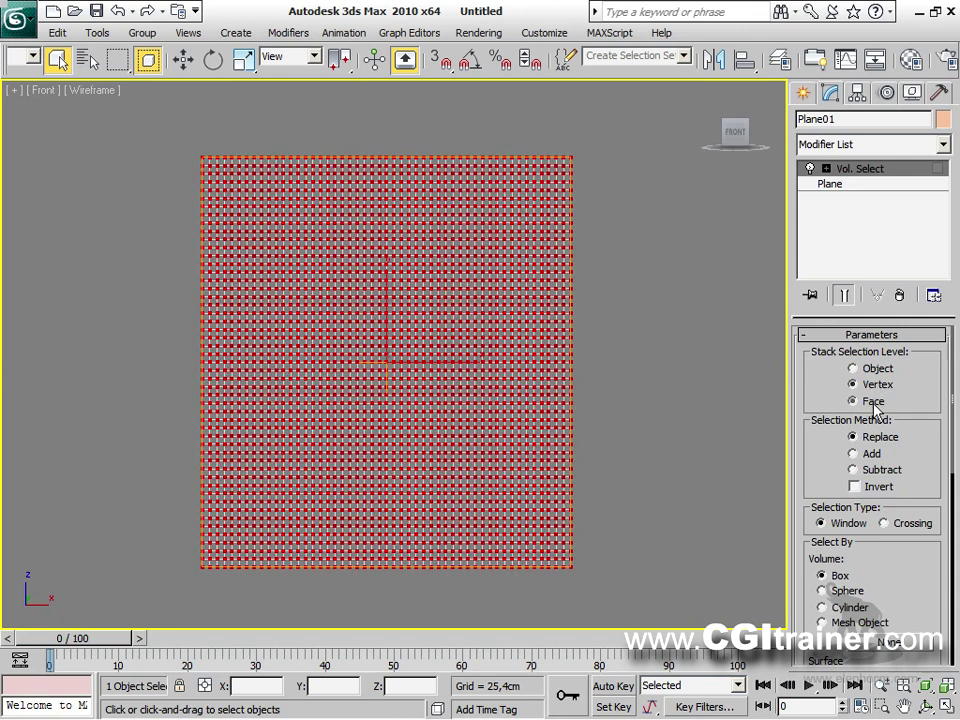
click(874, 402)
click(874, 386)
Step: Shrink the 3ds Max window and move it aside so the JYA image in the IMAGE folder is accessible
drag(905, 586, 886, 399)
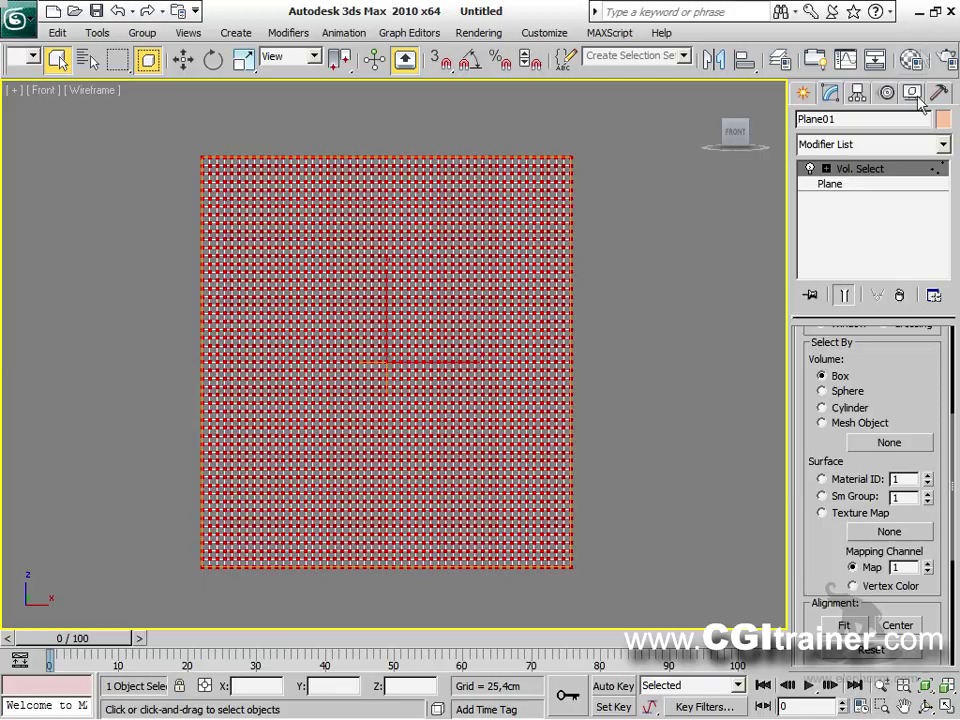
click(933, 12)
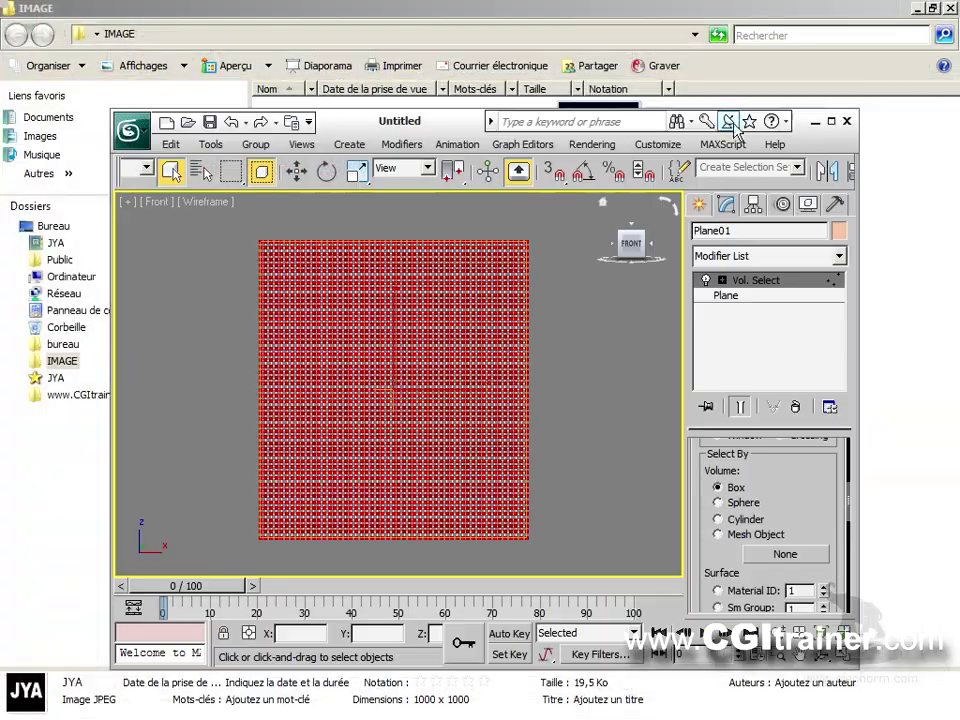
drag(463, 128, 140, 22)
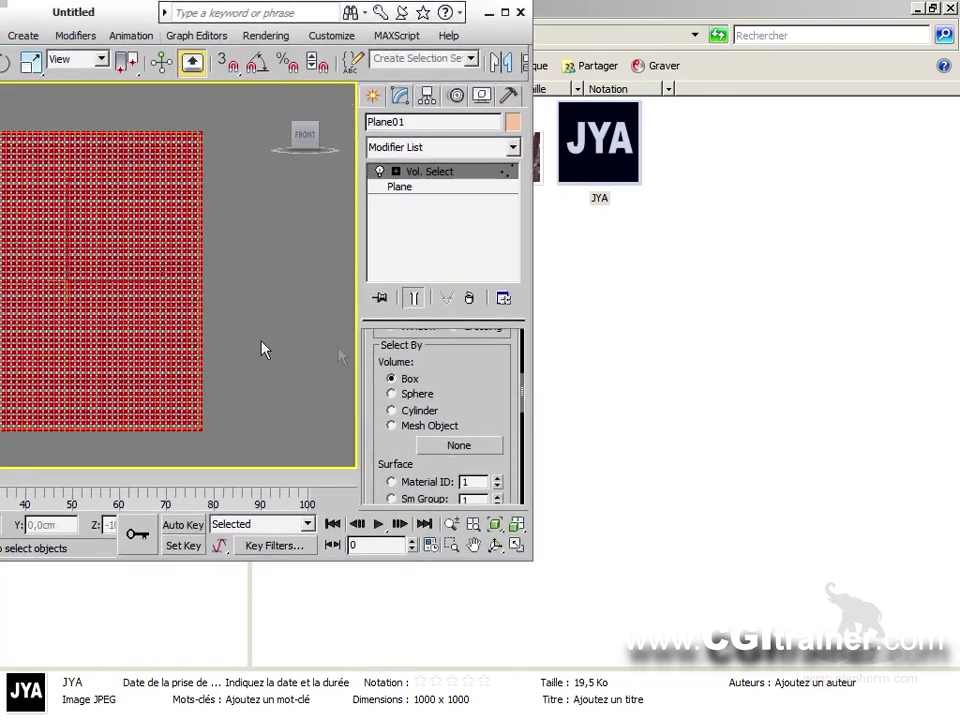
Step: Select the plane's vertices by Texture Map using the JYA image from the folder, and restore 3ds Max to full size
drag(480, 381, 474, 276)
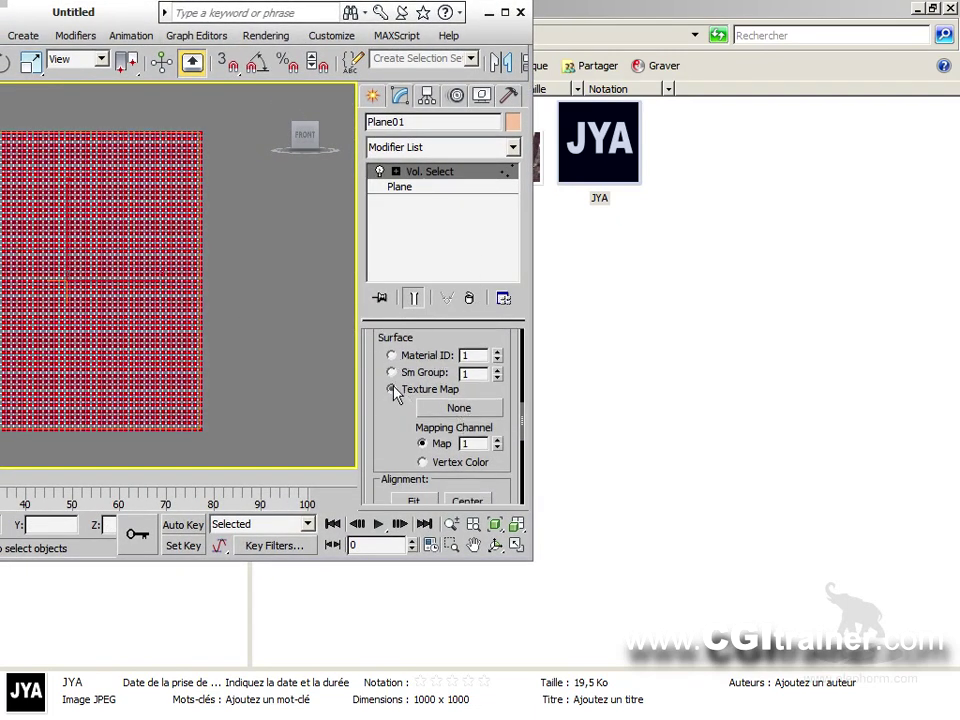
click(393, 390)
click(597, 147)
drag(597, 147, 528, 340)
drag(486, 400, 473, 415)
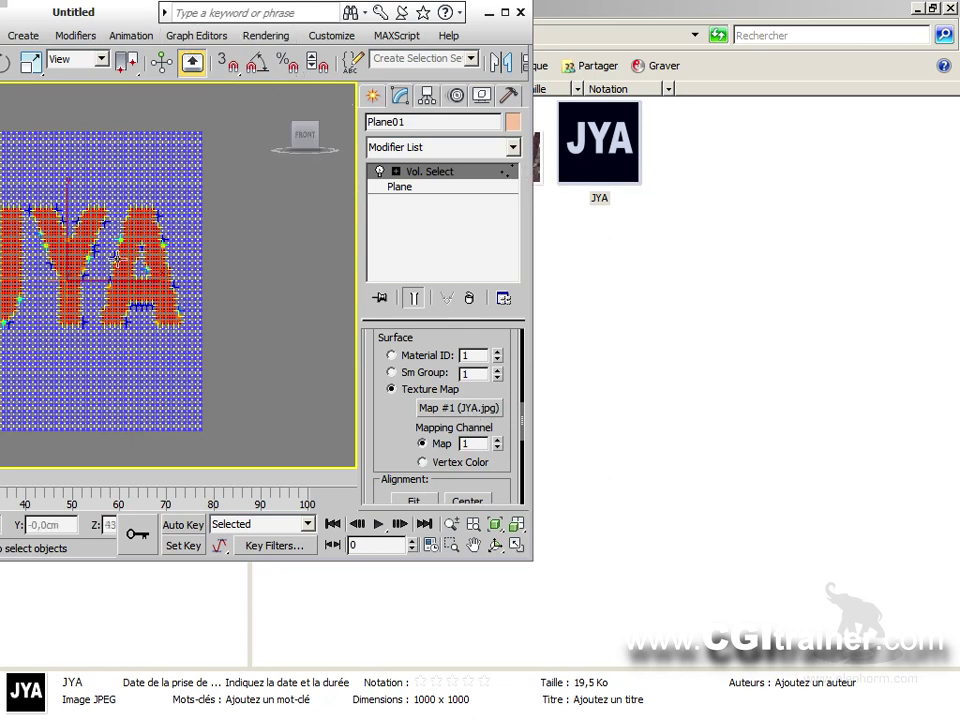
click(505, 13)
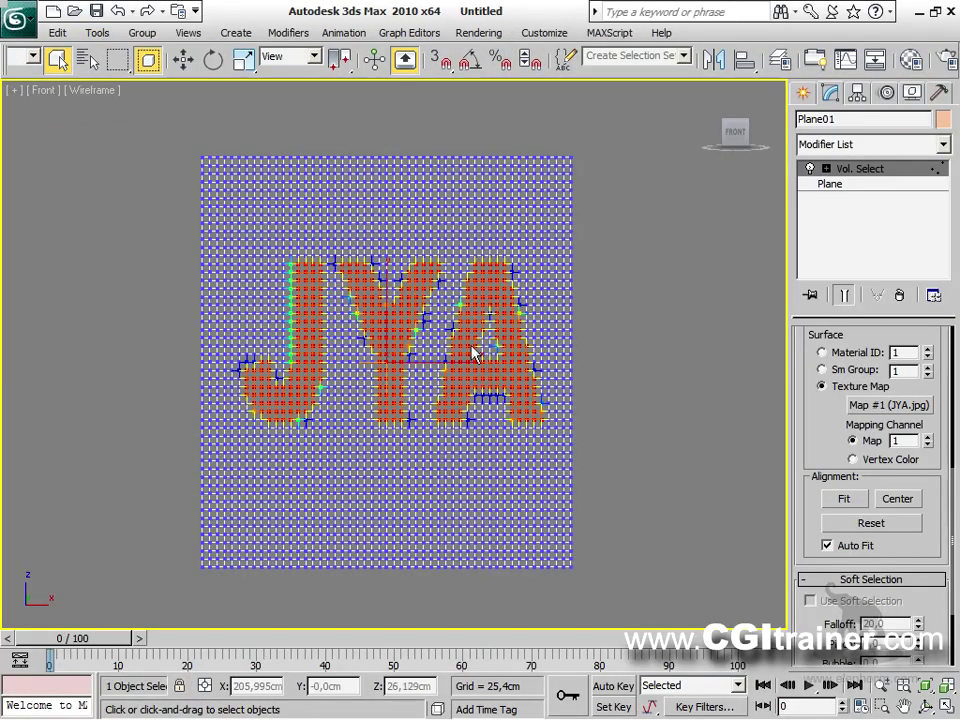
Step: Cut the JYA-shaped selection out of the plane with a Delete Mesh modifier and show it shaded in Perspective
click(289, 33)
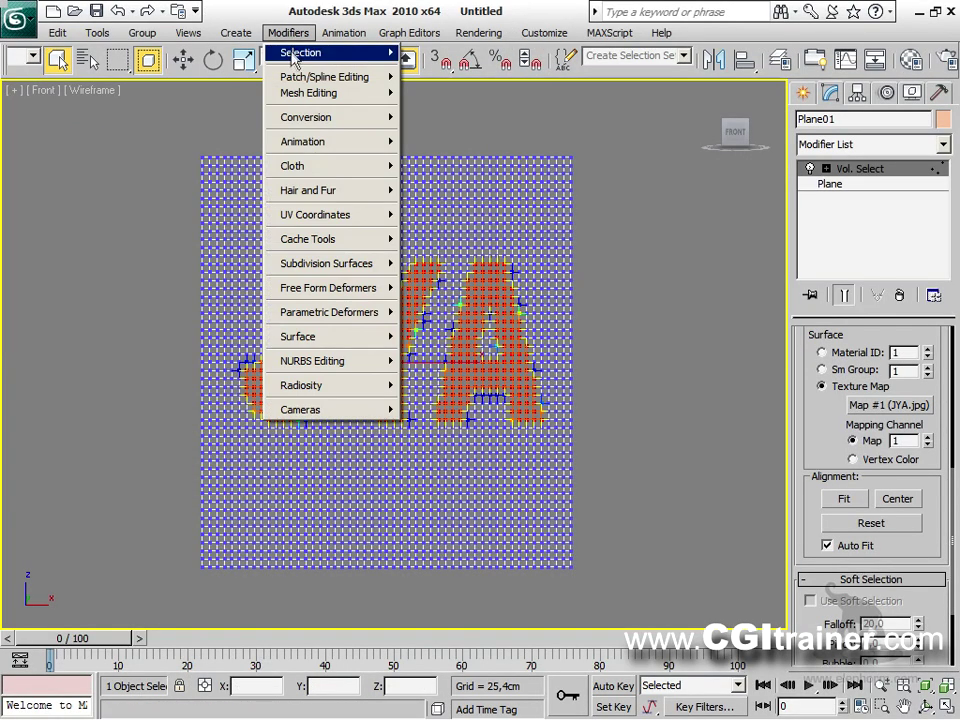
mouse_move(367, 100)
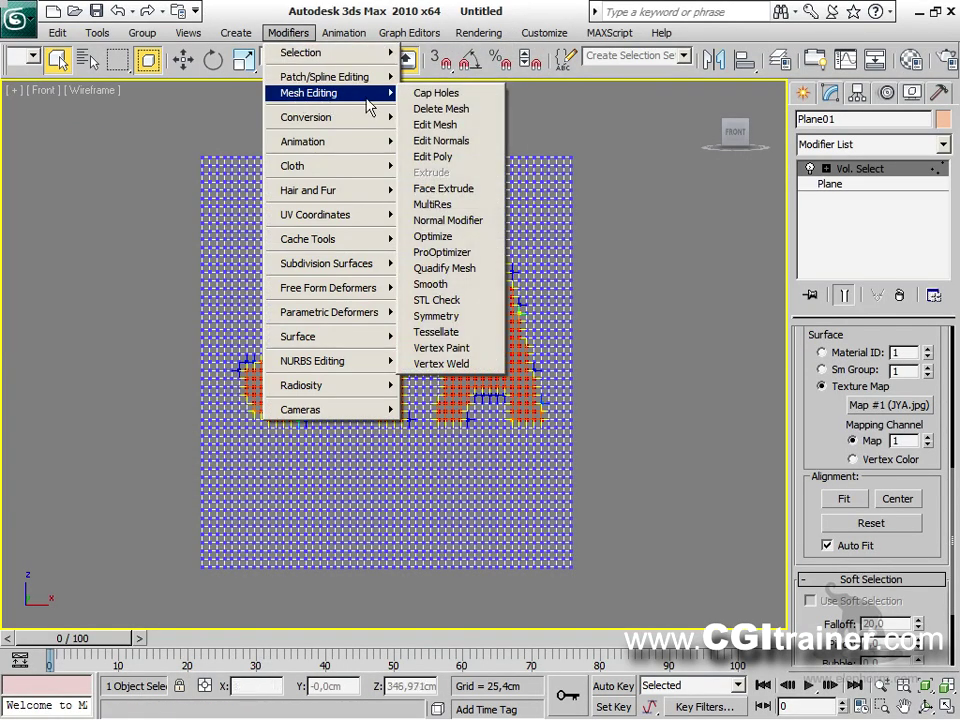
click(437, 109)
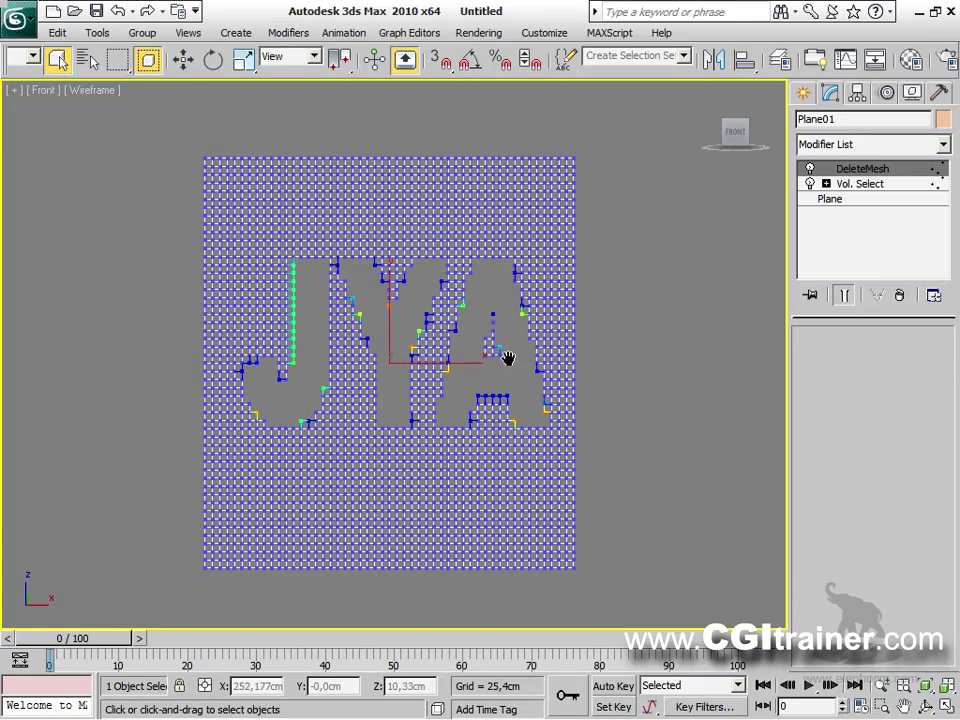
alt+middle_drag(510, 360, 510, 315)
key(p)
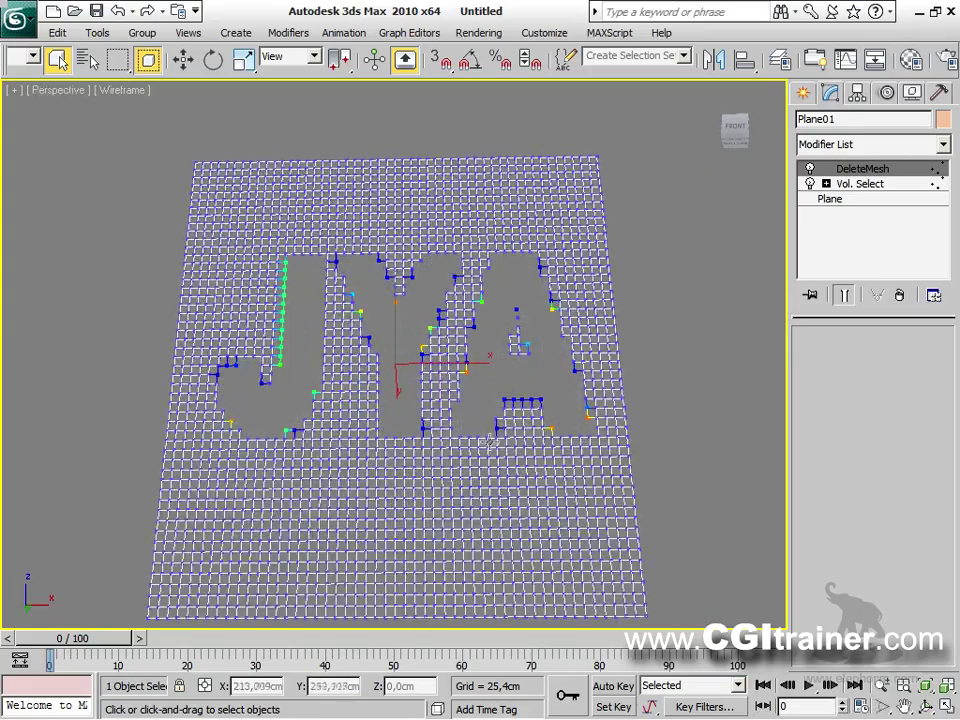
alt+middle_drag(470, 452, 469, 424)
key(F2)
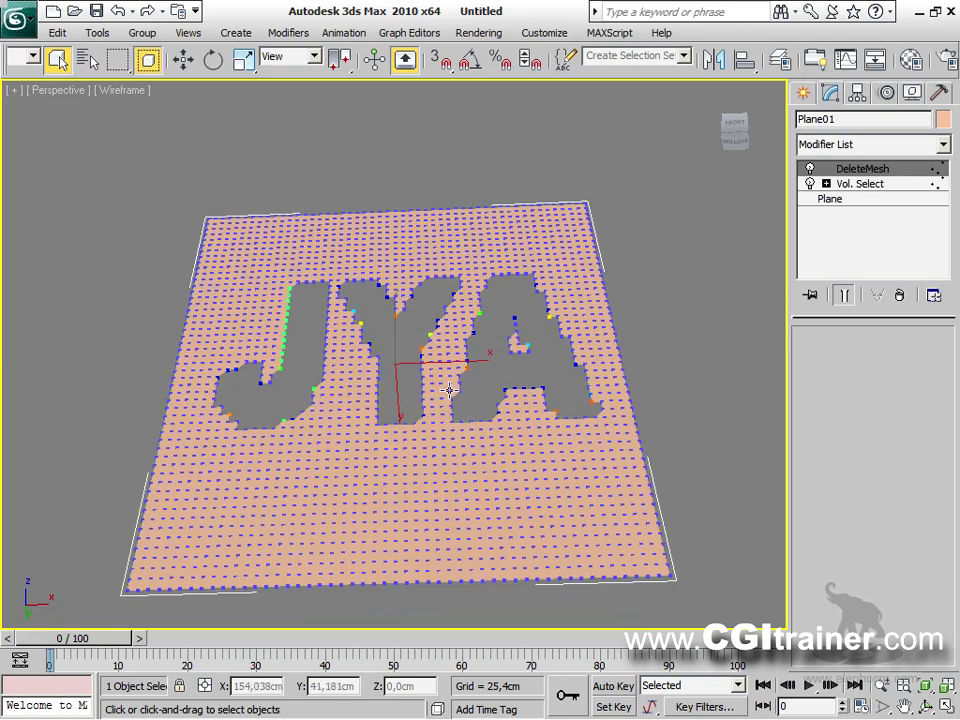
Step: Give the cut-out plane thickness with a Shell modifier, using an outer amount of about 13 cm and 2 segments
click(290, 33)
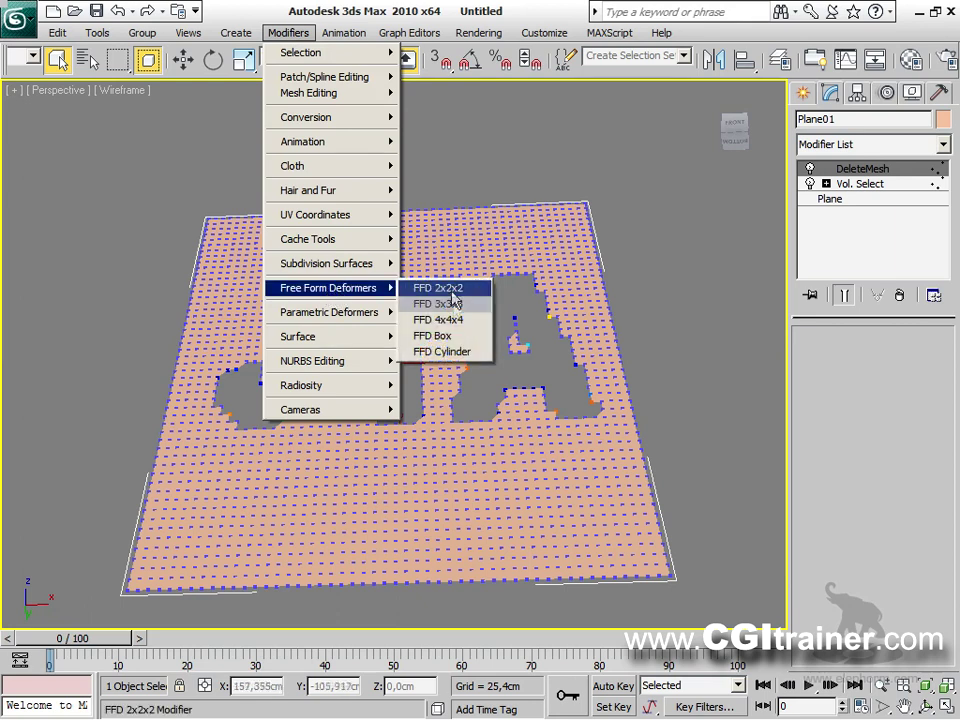
mouse_move(381, 313)
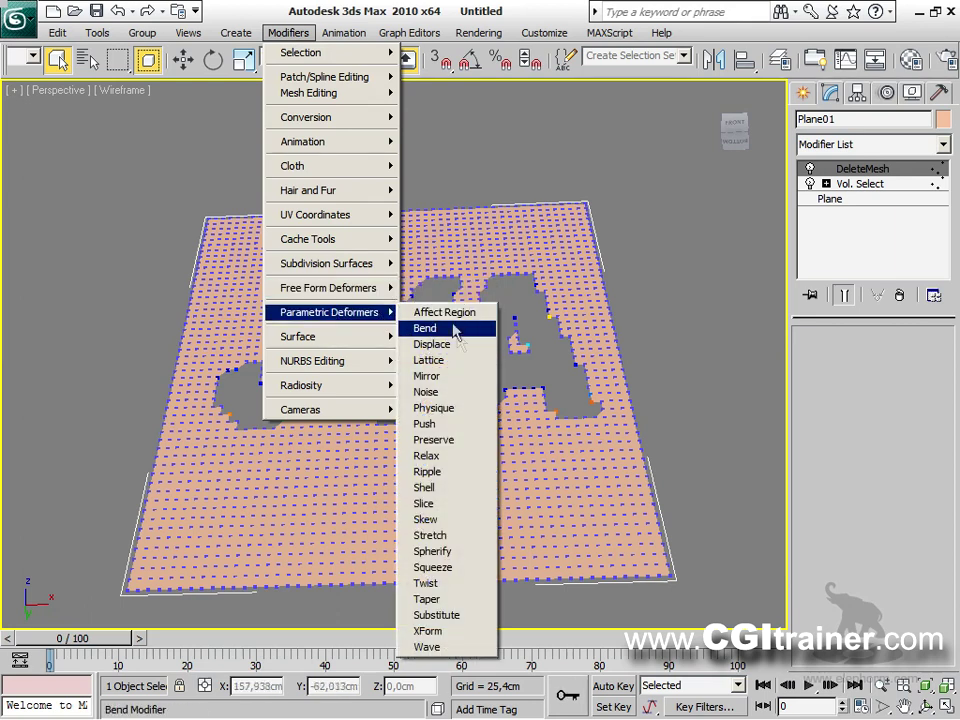
click(461, 490)
drag(933, 383, 929, 20)
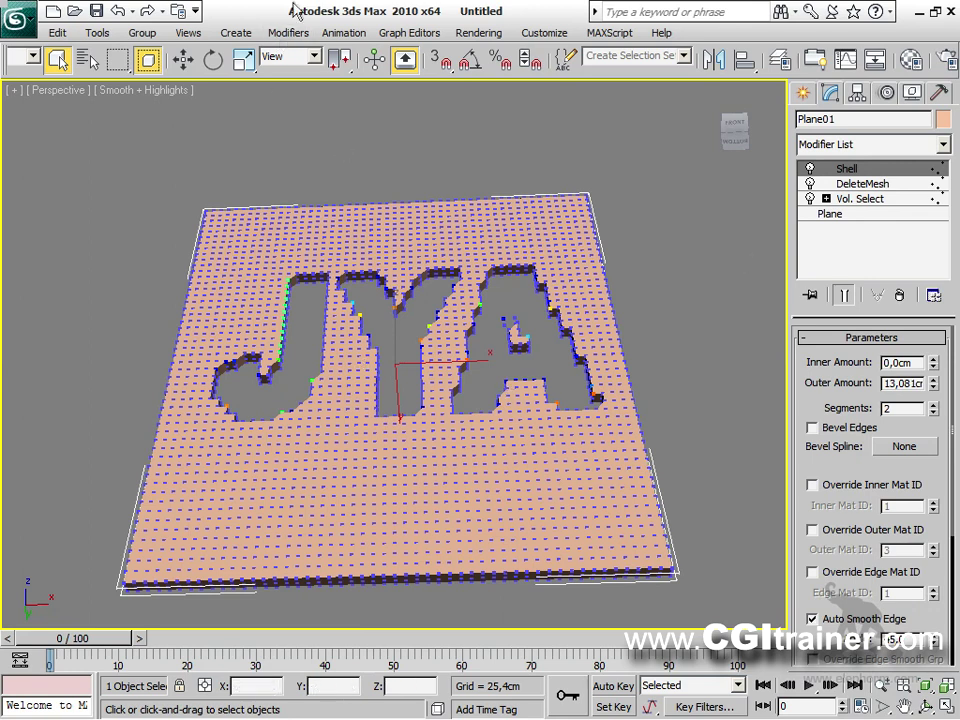
Step: Smooth the thickened JYA plane with a TurboSmooth modifier and check the result with the plane deselected
click(288, 32)
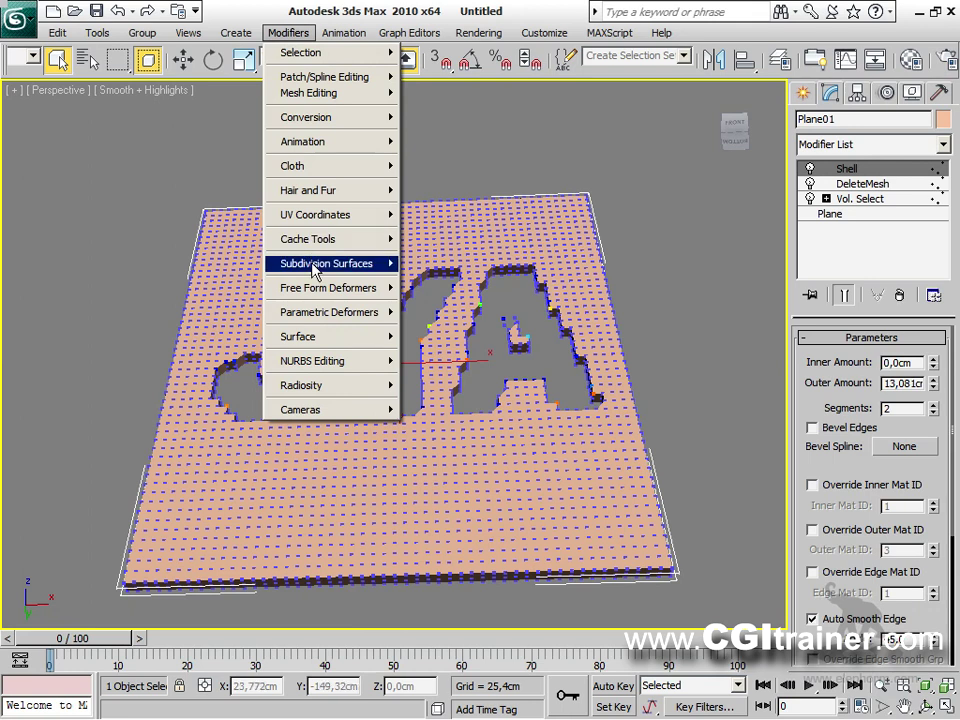
mouse_move(315, 268)
click(440, 294)
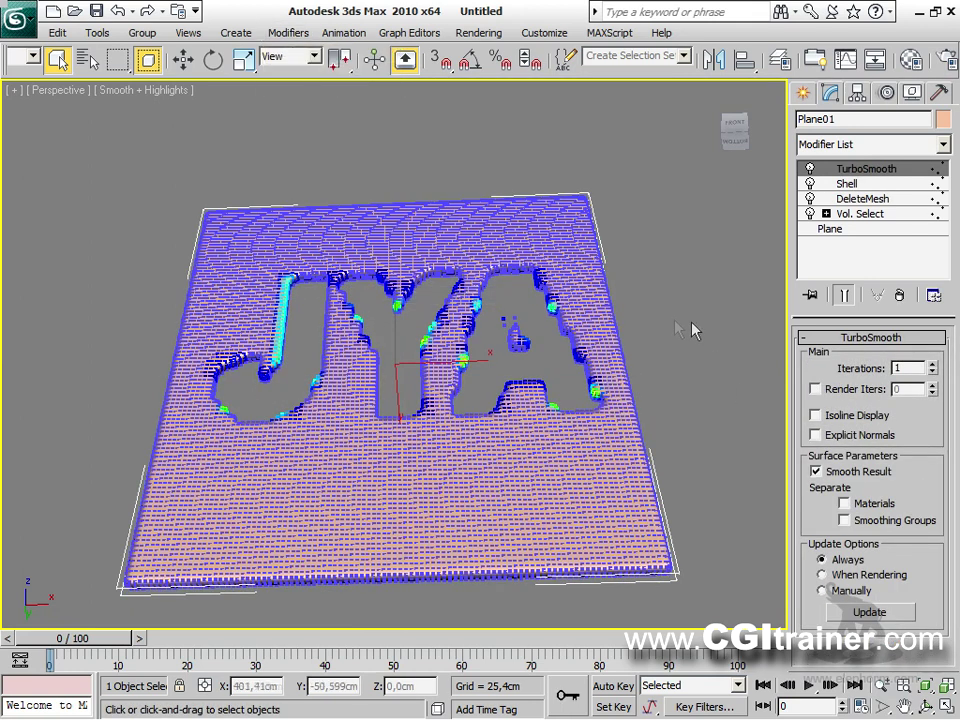
click(711, 274)
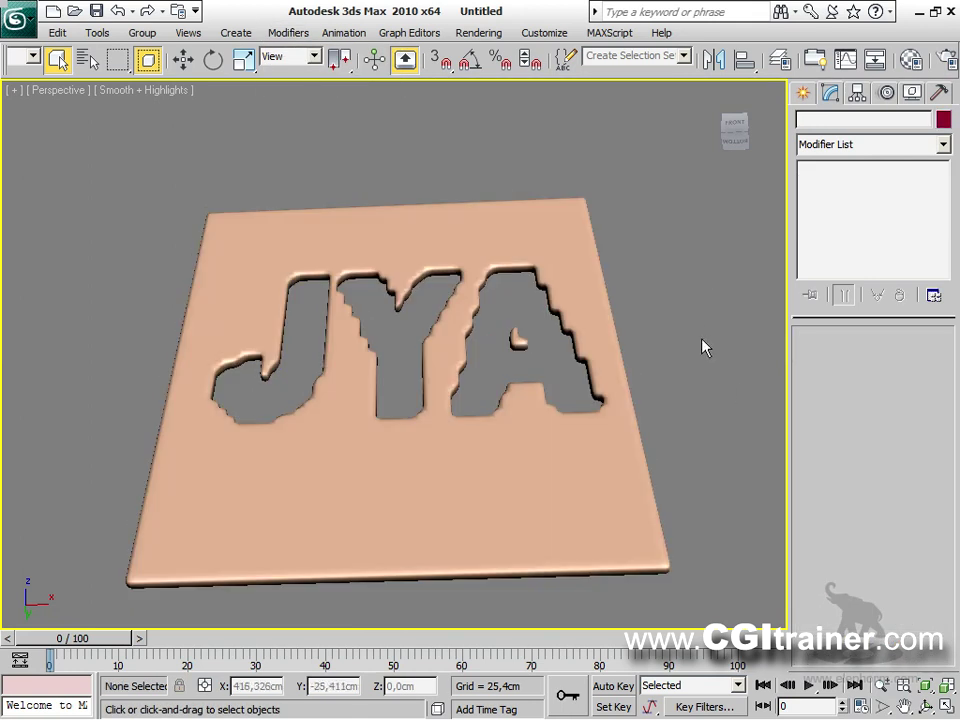
click(538, 244)
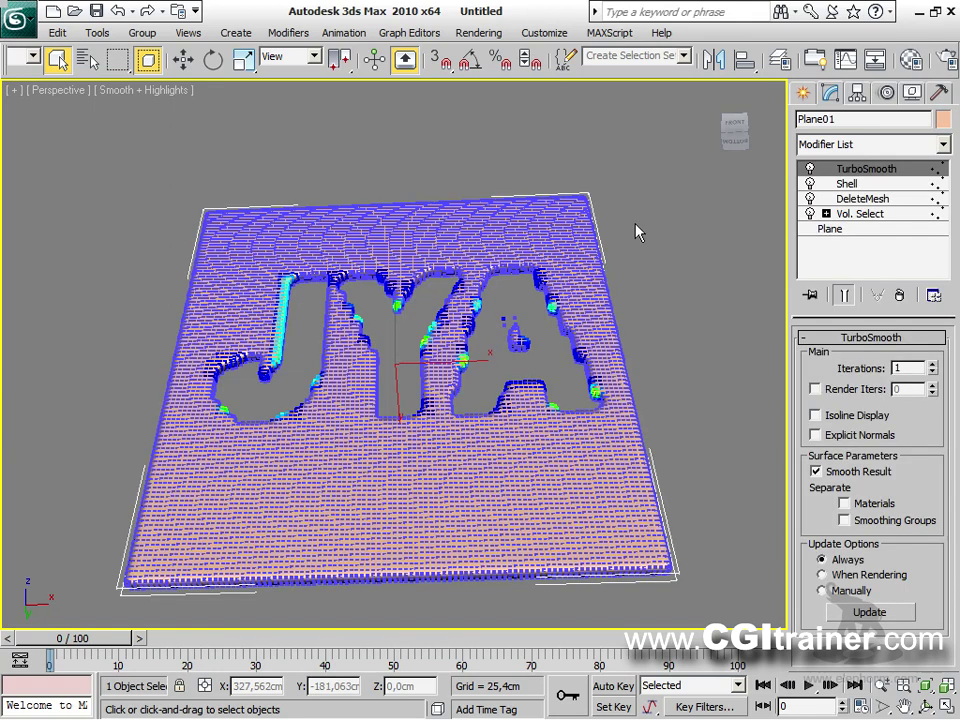
Step: Place the Volume Select modifier's JYA.jpg texture map as an instance in the first Material Editor slot
click(873, 219)
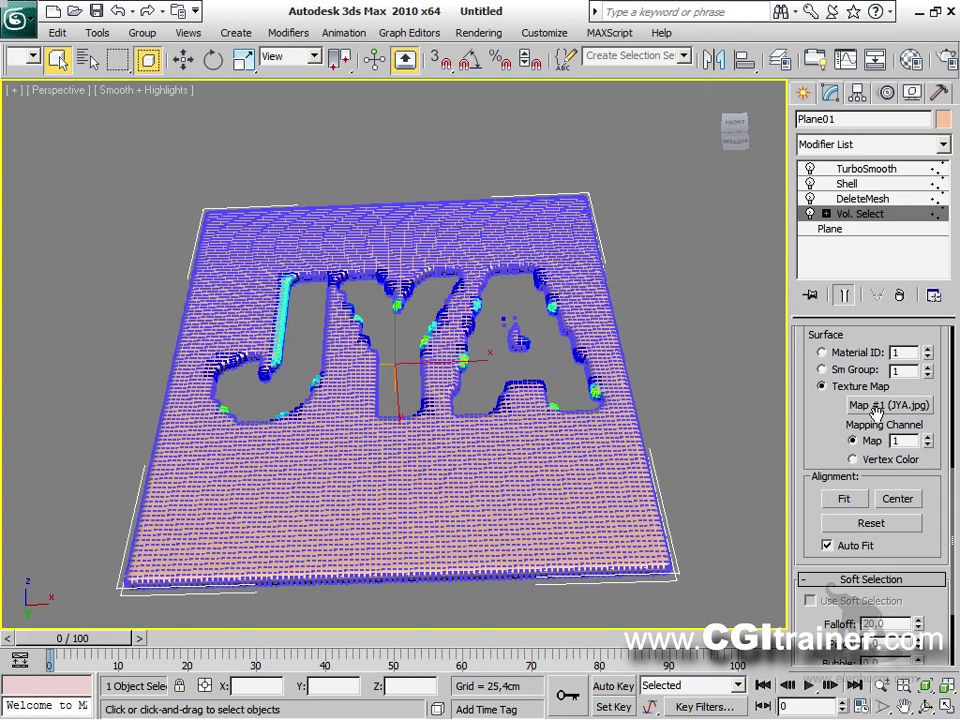
key(m)
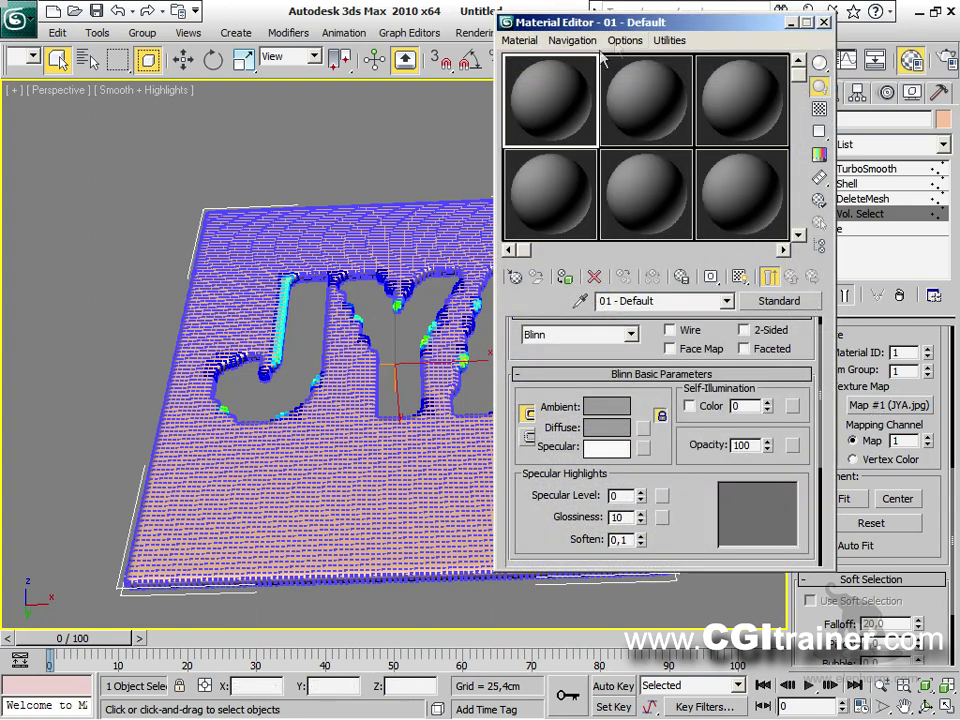
drag(640, 27, 365, 95)
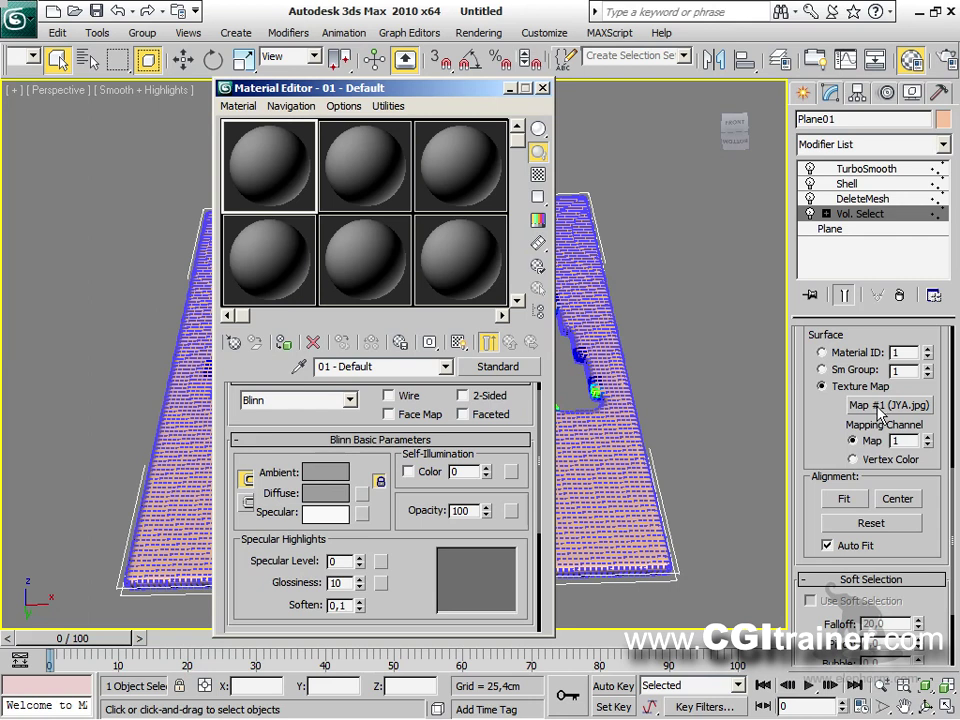
click(716, 249)
drag(410, 95, 620, 77)
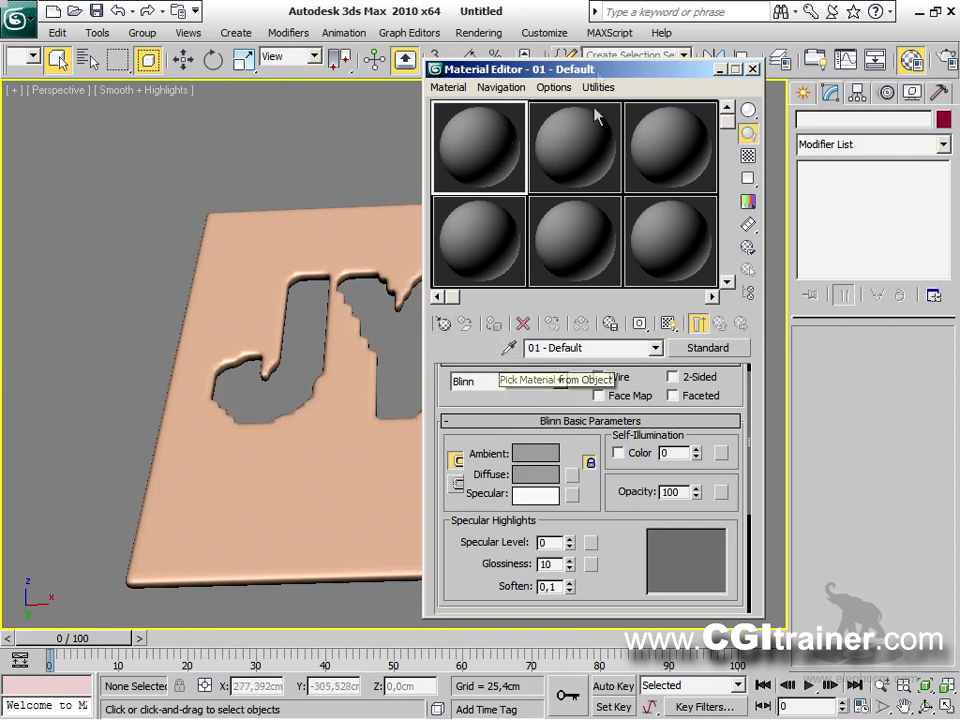
drag(720, 71, 384, 90)
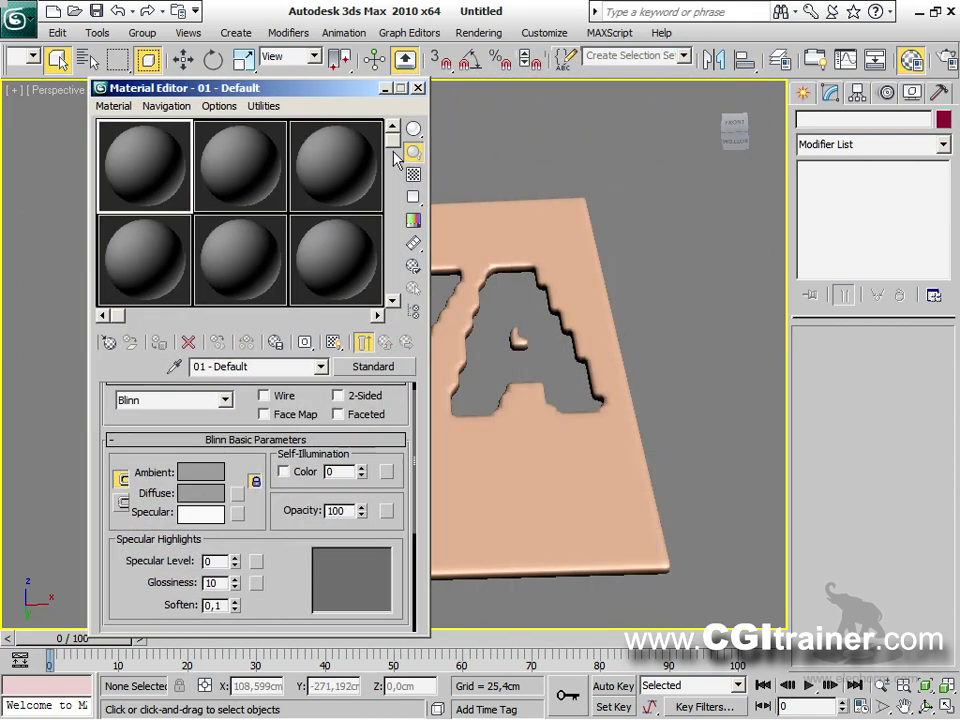
click(497, 221)
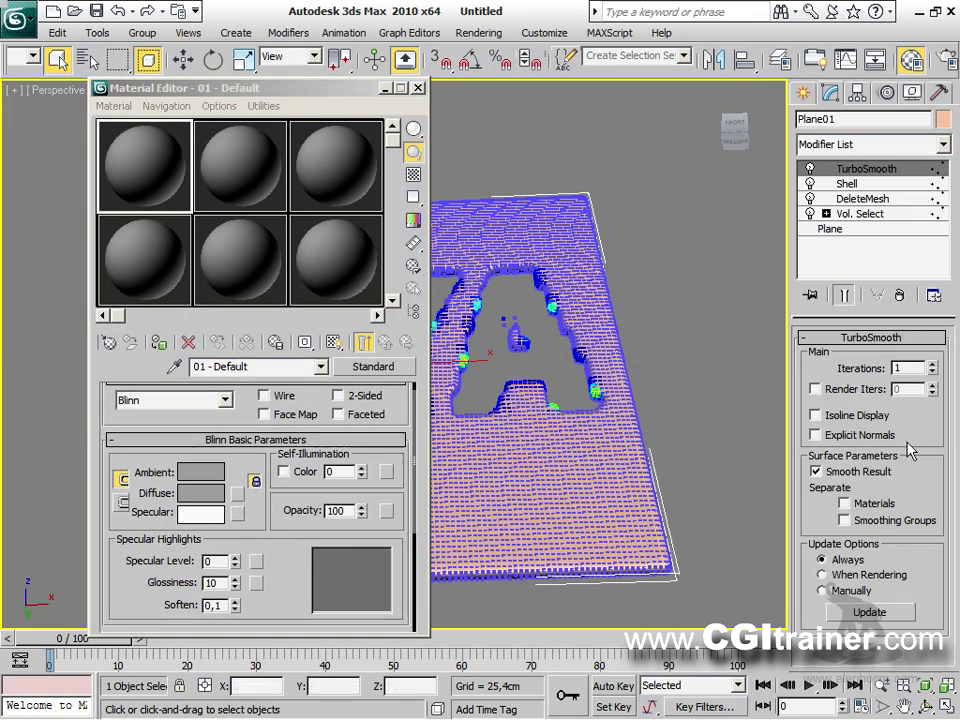
click(895, 213)
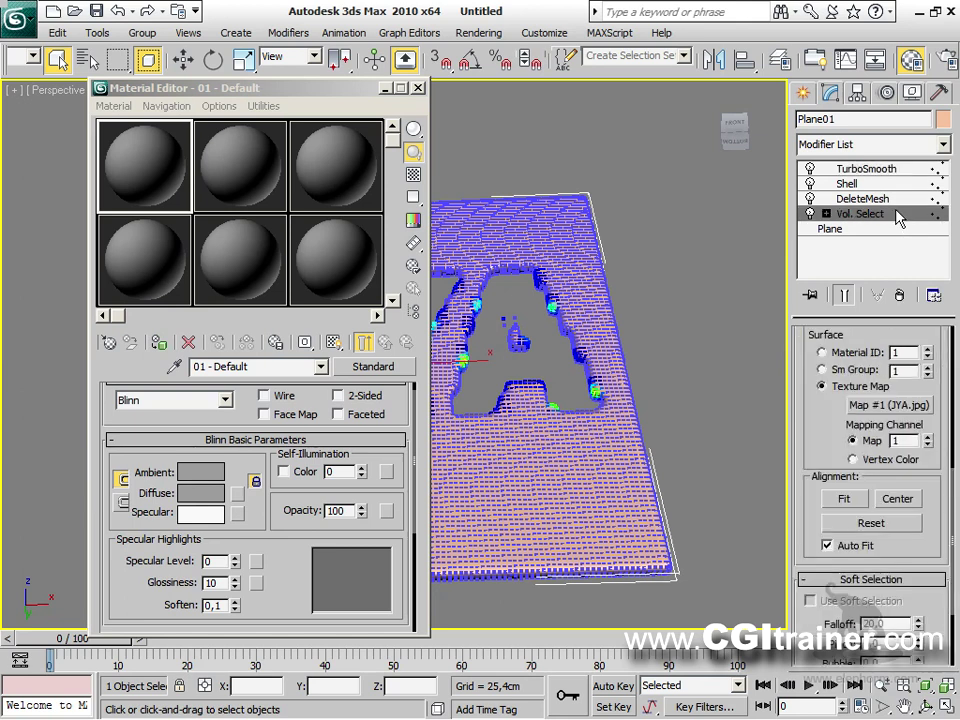
drag(900, 408, 158, 178)
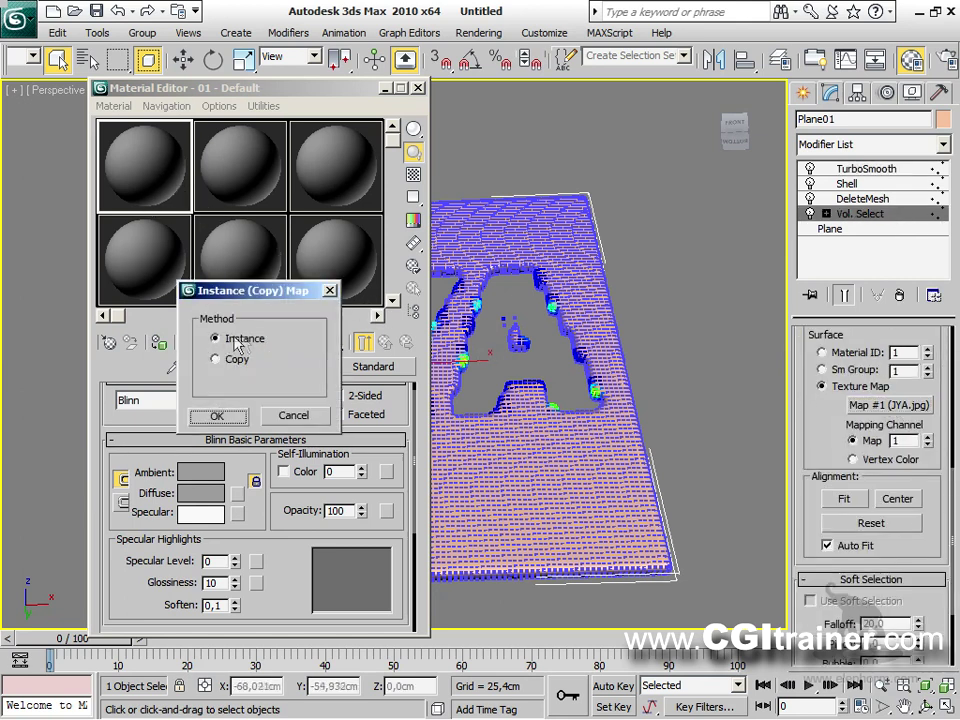
click(220, 416)
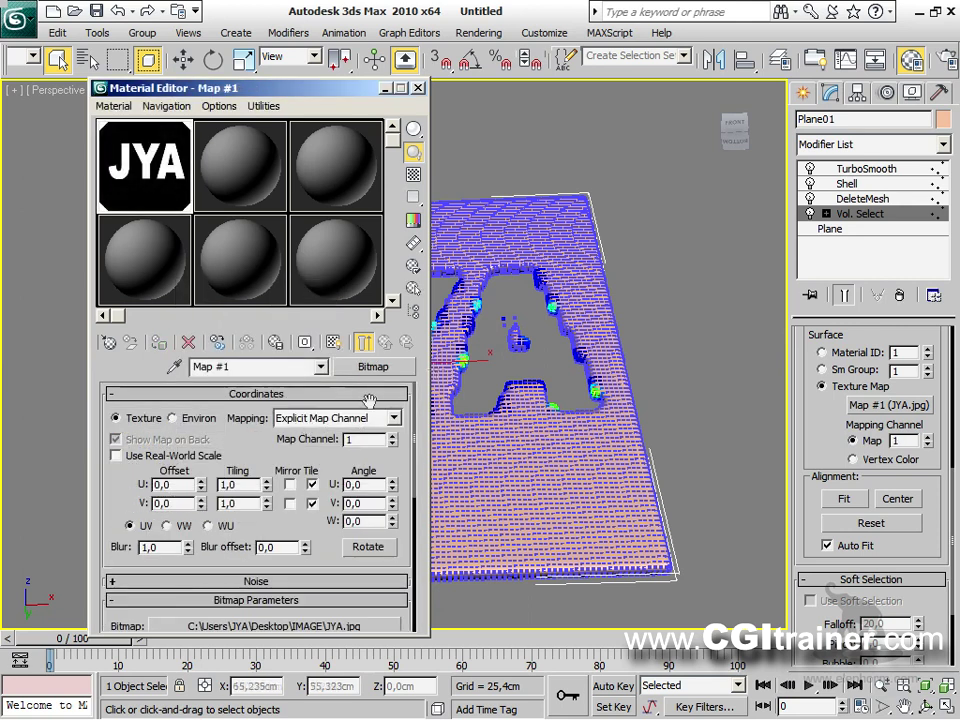
Step: Set the JYA map's Blur to about 72 with the plane in view beside the Material Editor
click(727, 241)
scroll(690, 275, down, 3)
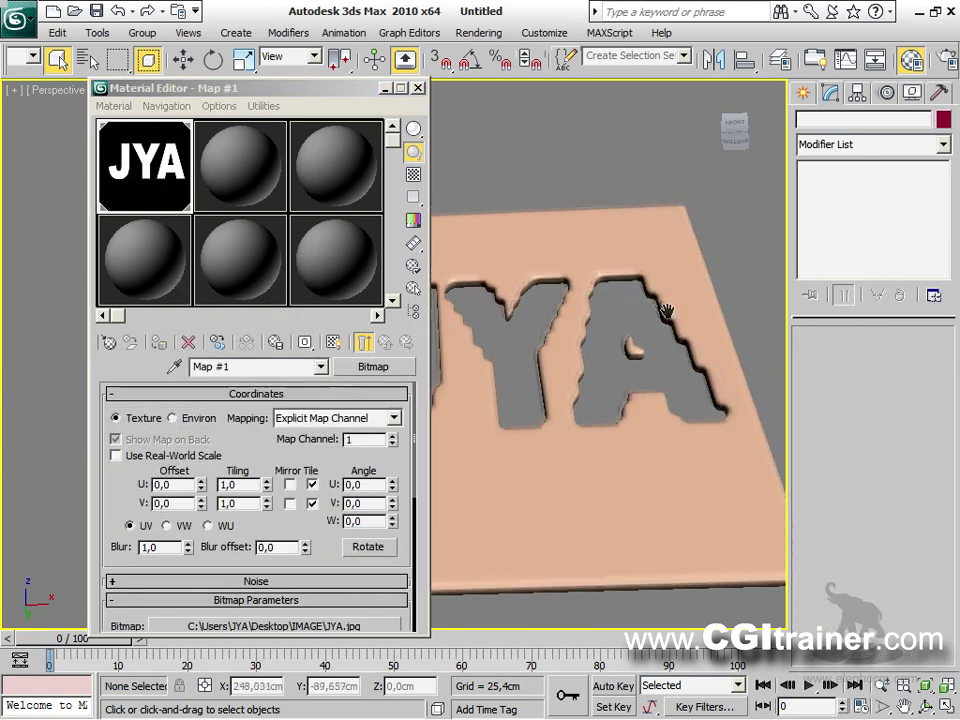
drag(259, 90, 183, 67)
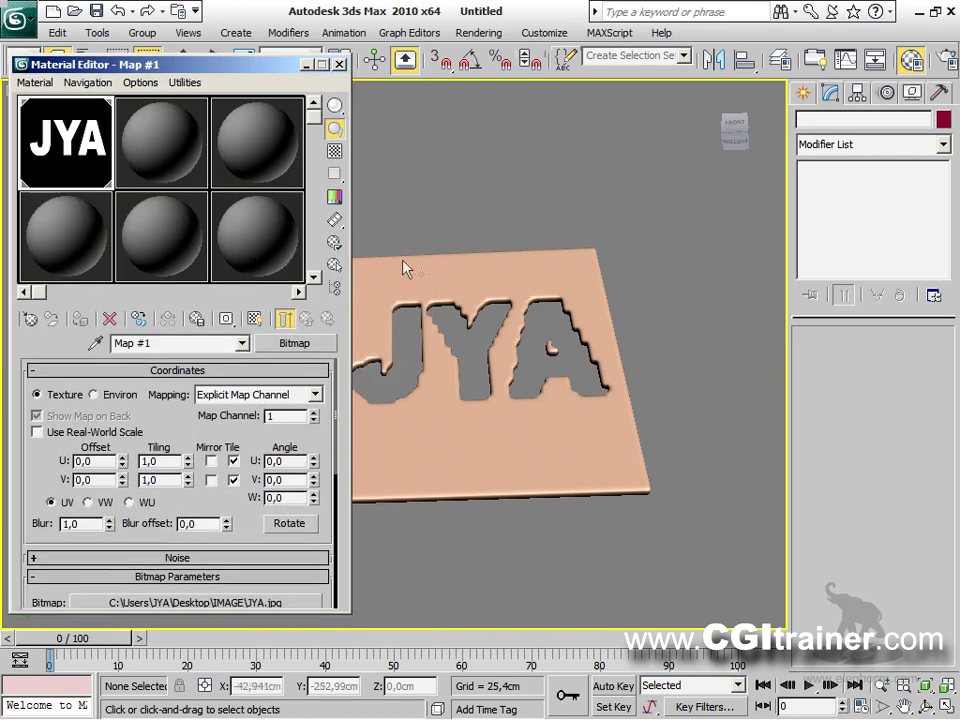
middle_drag(458, 276, 543, 236)
drag(125, 68, 151, 70)
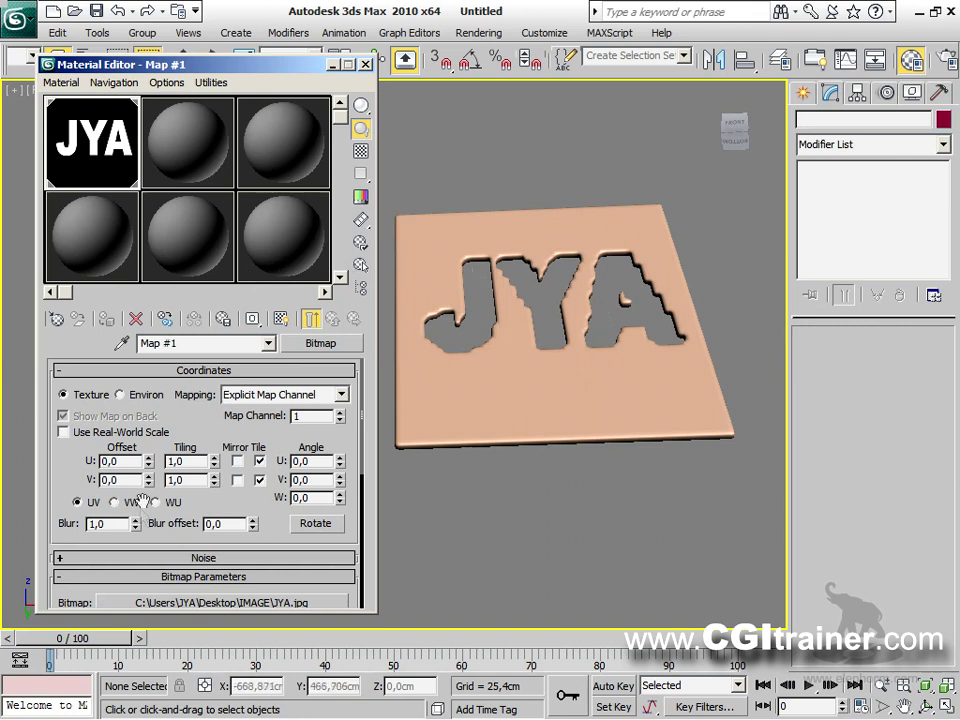
drag(134, 523, 310, 686)
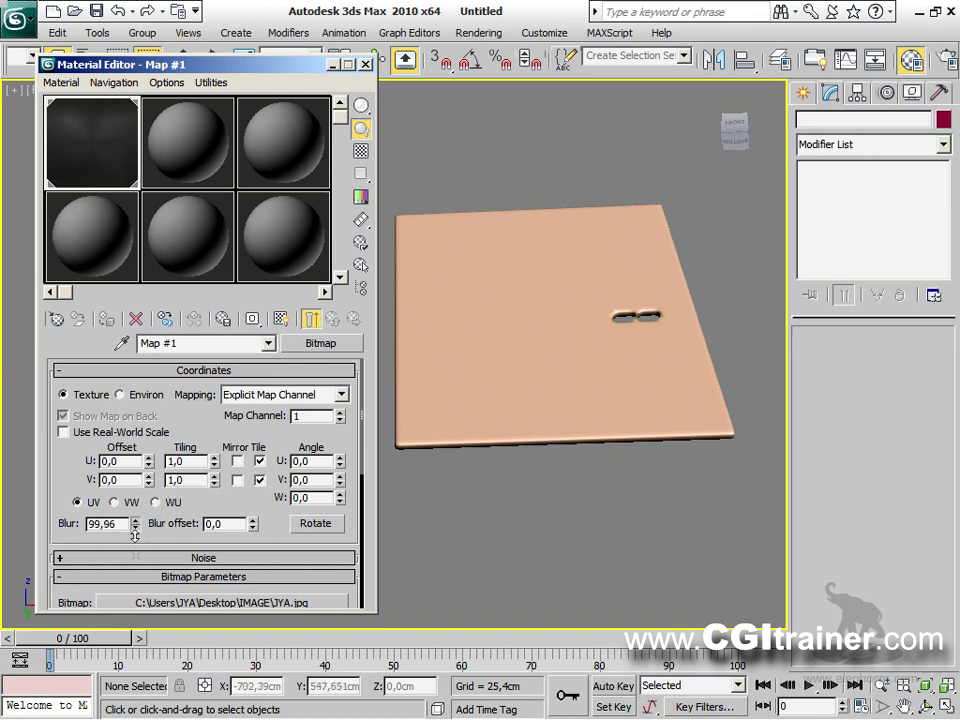
drag(210, 714, 513, 538)
drag(505, 316, 505, 310)
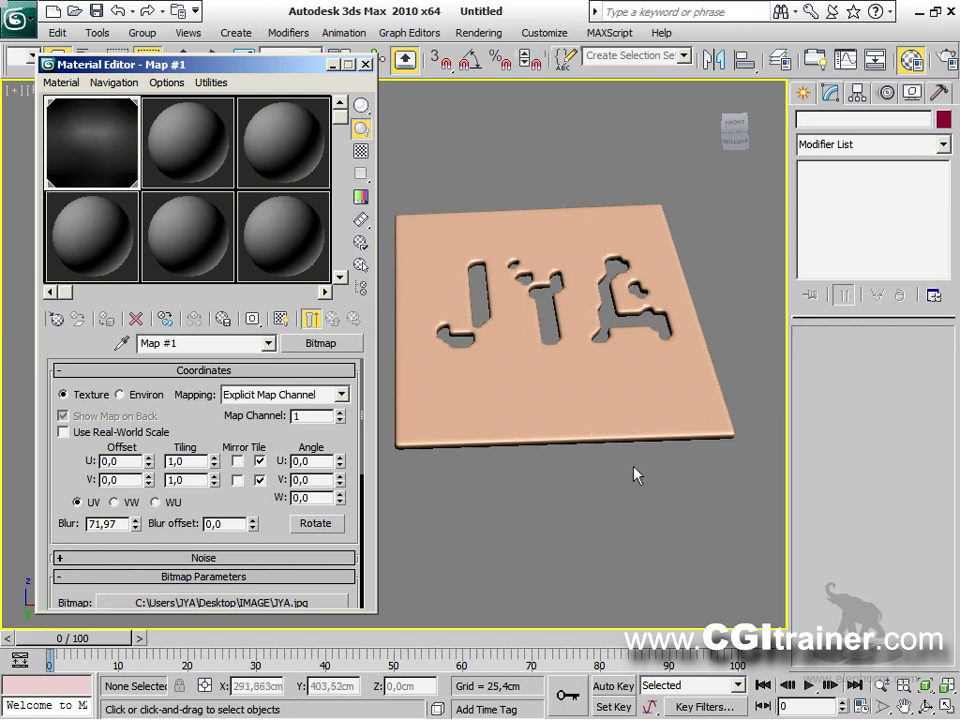
Step: Lower the JYA map's Blur to about 64 and keep varying it to reshape the letter cut-out
alt+middle_drag(619, 371, 560, 470)
drag(136, 521, 465, 565)
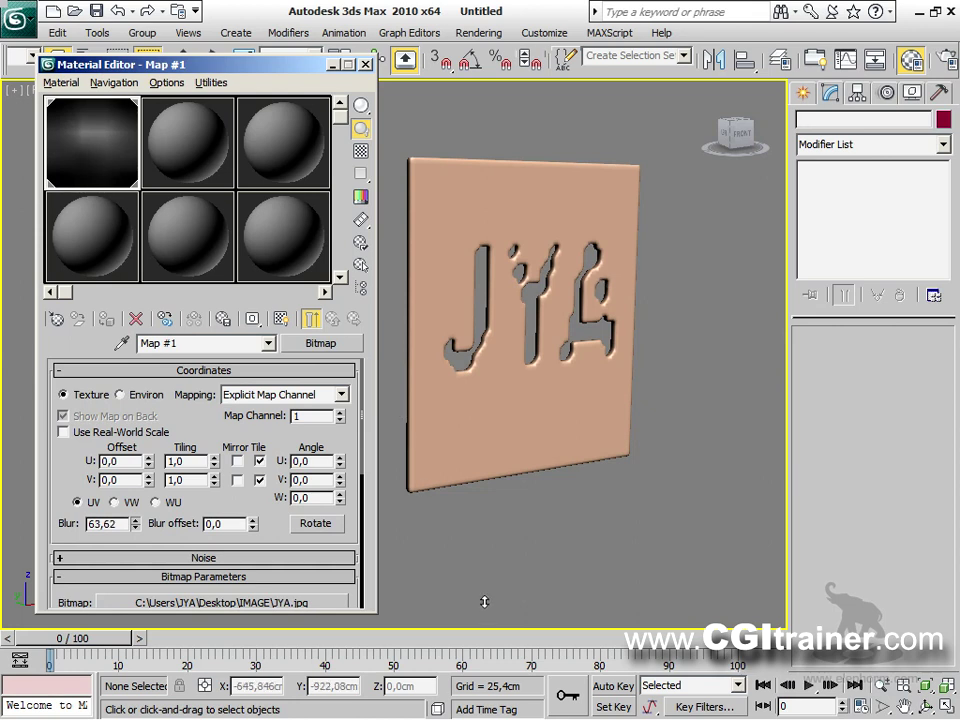
drag(738, 240, 744, 489)
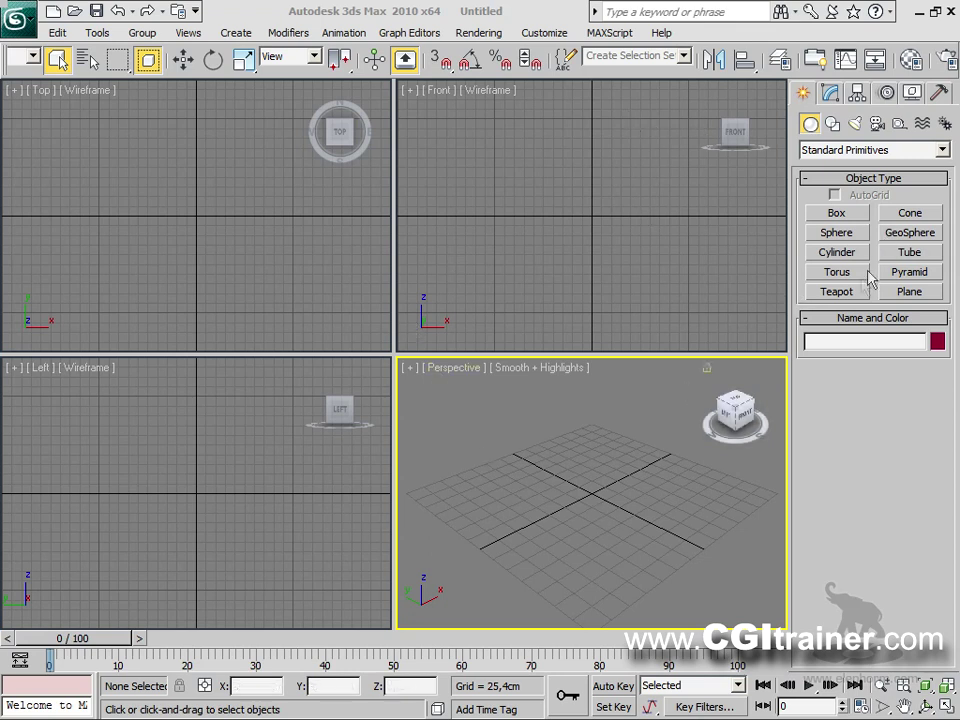
Step: Create a teapot with a radius of about 107 cm and show it in a maximized Perspective view without the grid
click(840, 292)
drag(583, 495, 366, 357)
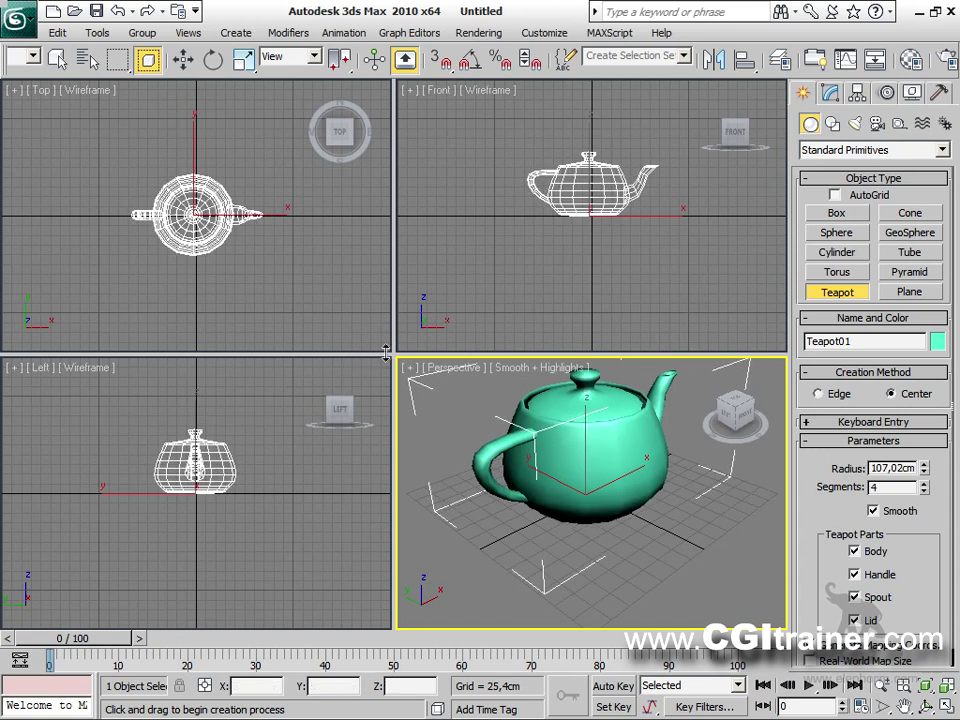
key(alt+w)
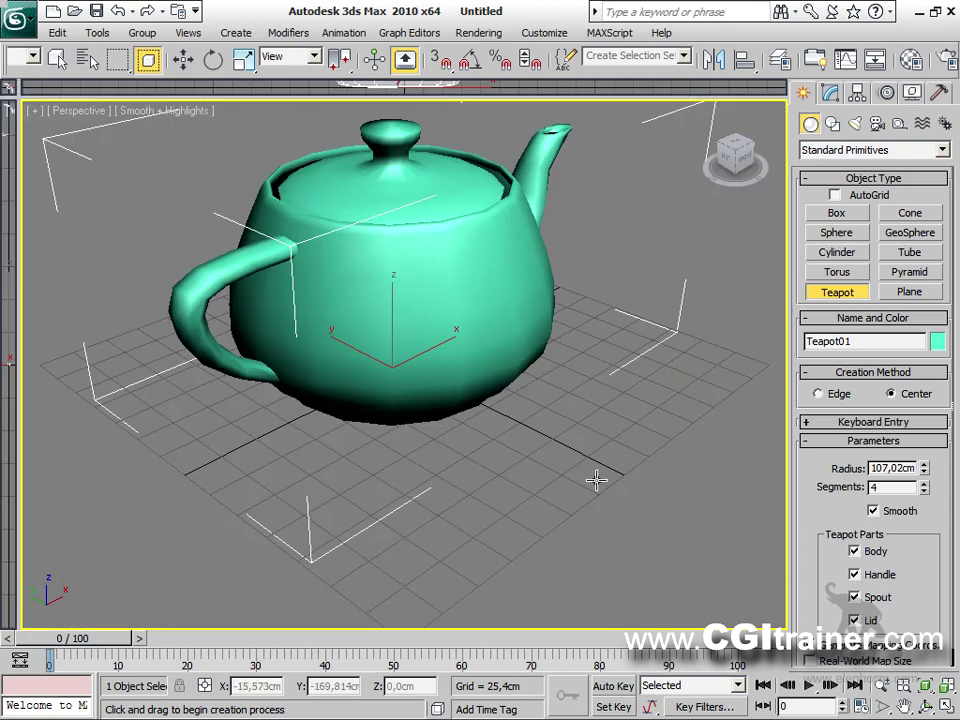
key(g)
scroll(551, 380, down, 3)
middle_drag(551, 380, 475, 563)
scroll(469, 557, up, 4)
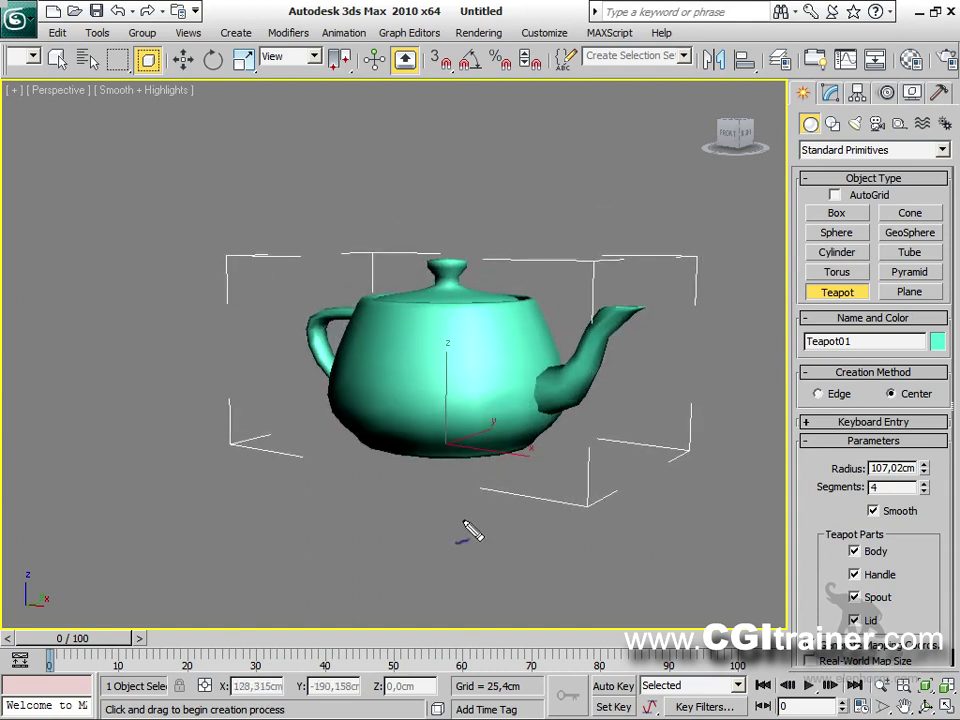
mouse_move(49, 117)
mouse_down()
mouse_move(146, 114)
mouse_move(46, 123)
mouse_move(71, 199)
mouse_up()
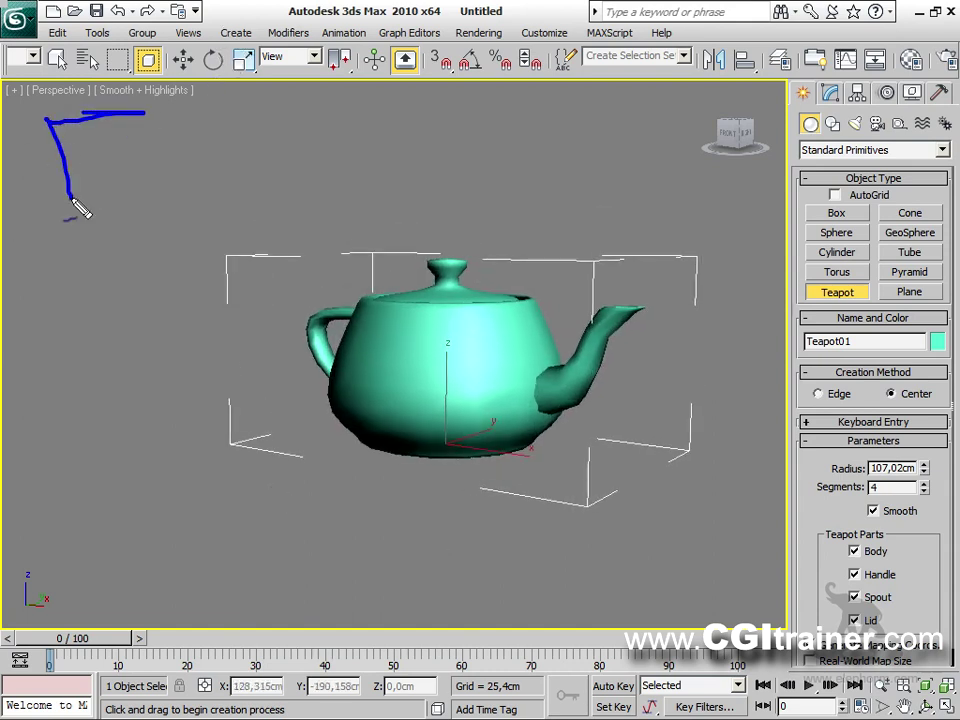
mouse_move(88, 126)
mouse_down()
mouse_move(63, 148)
mouse_move(73, 134)
mouse_move(116, 168)
mouse_move(110, 141)
mouse_move(101, 177)
mouse_up()
drag(356, 137, 366, 134)
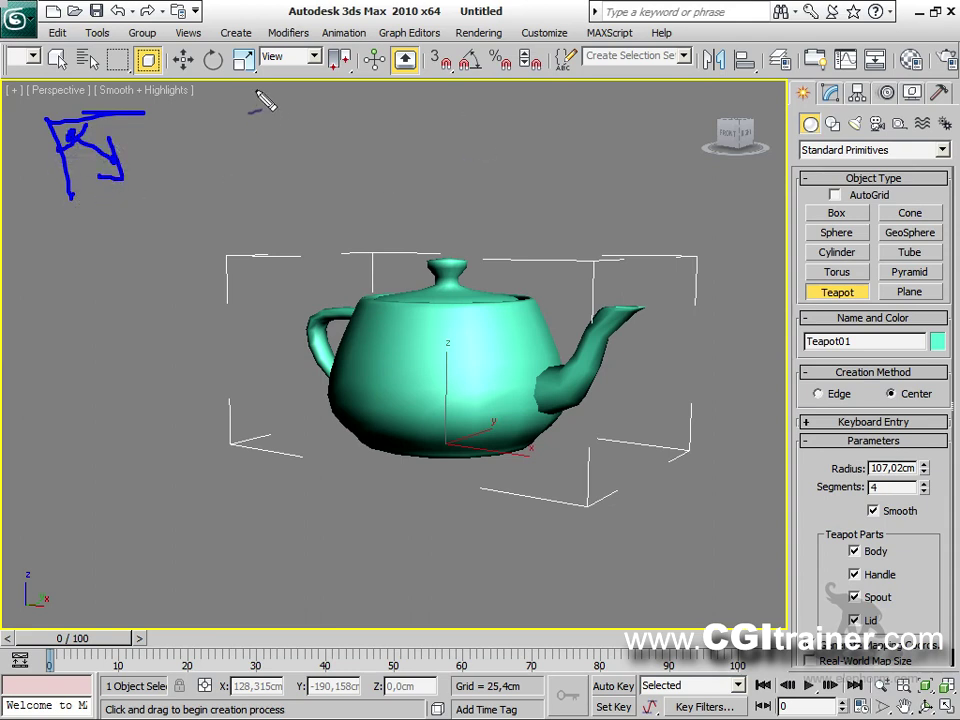
mouse_move(256, 92)
mouse_down()
mouse_move(314, 137)
mouse_move(364, 116)
mouse_up()
mouse_move(243, 128)
mouse_down()
mouse_move(245, 145)
mouse_move(315, 152)
mouse_up()
drag(340, 150, 347, 157)
drag(386, 121, 398, 131)
mouse_move(350, 183)
mouse_down()
mouse_move(410, 346)
mouse_move(200, 210)
mouse_move(168, 176)
mouse_move(172, 212)
mouse_move(187, 178)
mouse_up()
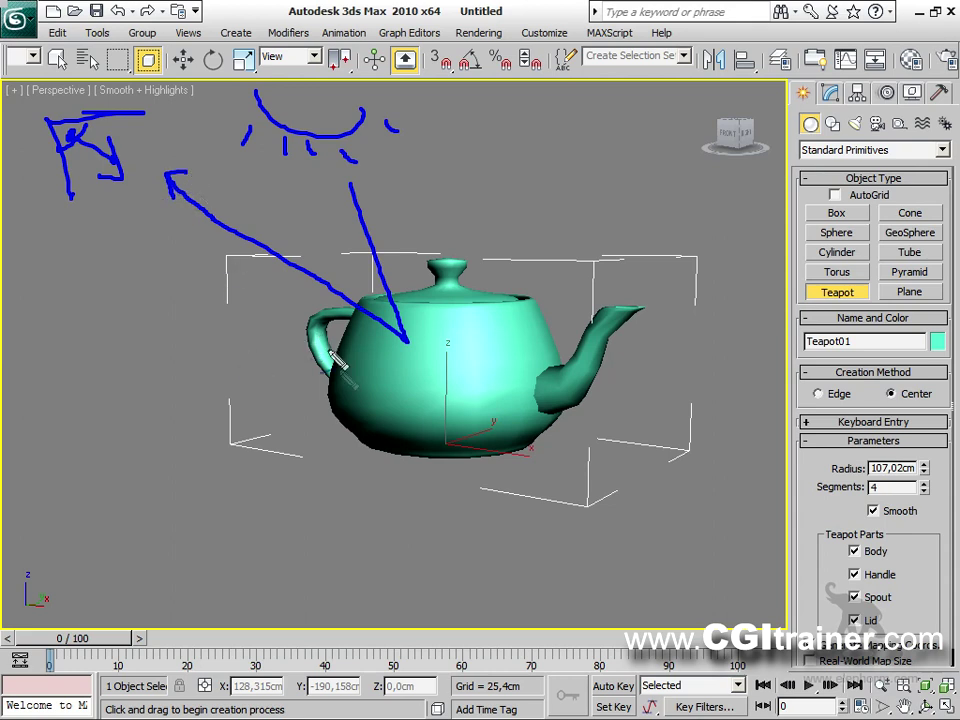
mouse_move(428, 340)
mouse_down()
mouse_move(452, 193)
mouse_move(457, 214)
mouse_up()
drag(447, 338, 506, 211)
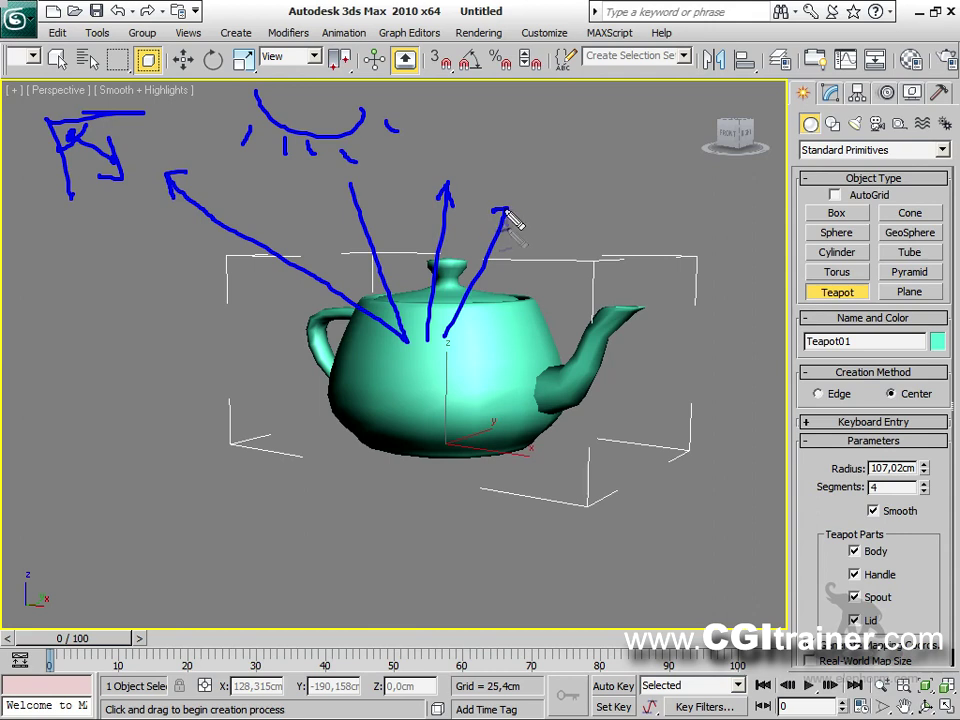
mouse_move(393, 325)
mouse_down()
mouse_move(399, 362)
mouse_move(410, 324)
mouse_move(399, 327)
mouse_move(409, 325)
mouse_move(399, 382)
mouse_move(420, 380)
mouse_move(429, 327)
mouse_move(420, 349)
mouse_move(437, 374)
mouse_move(452, 338)
mouse_up()
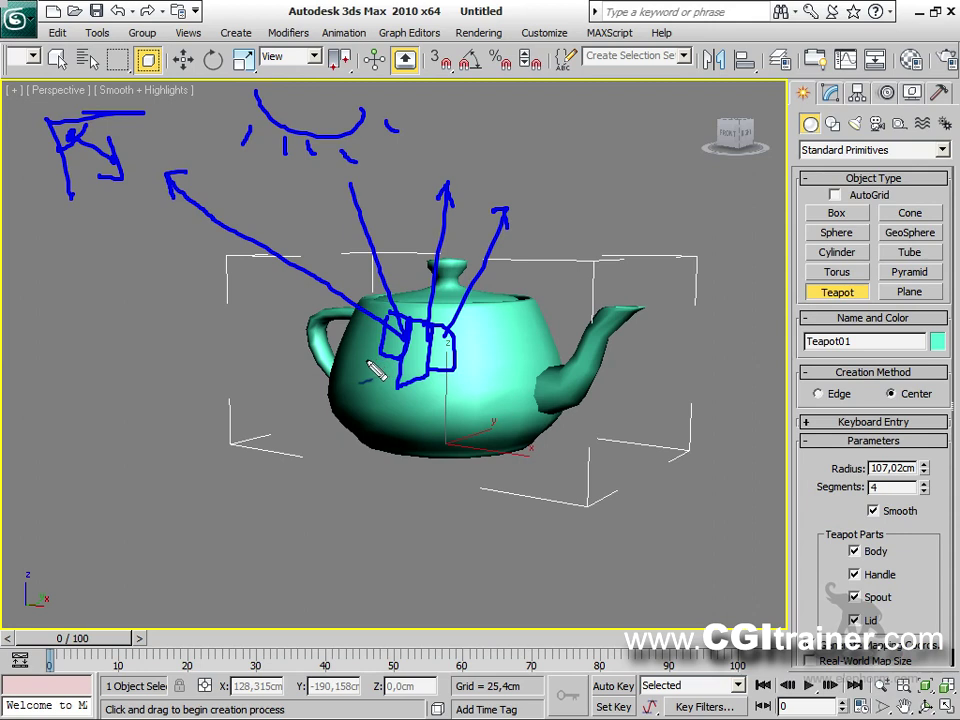
mouse_move(371, 352)
mouse_down()
mouse_move(438, 355)
mouse_move(469, 373)
mouse_up()
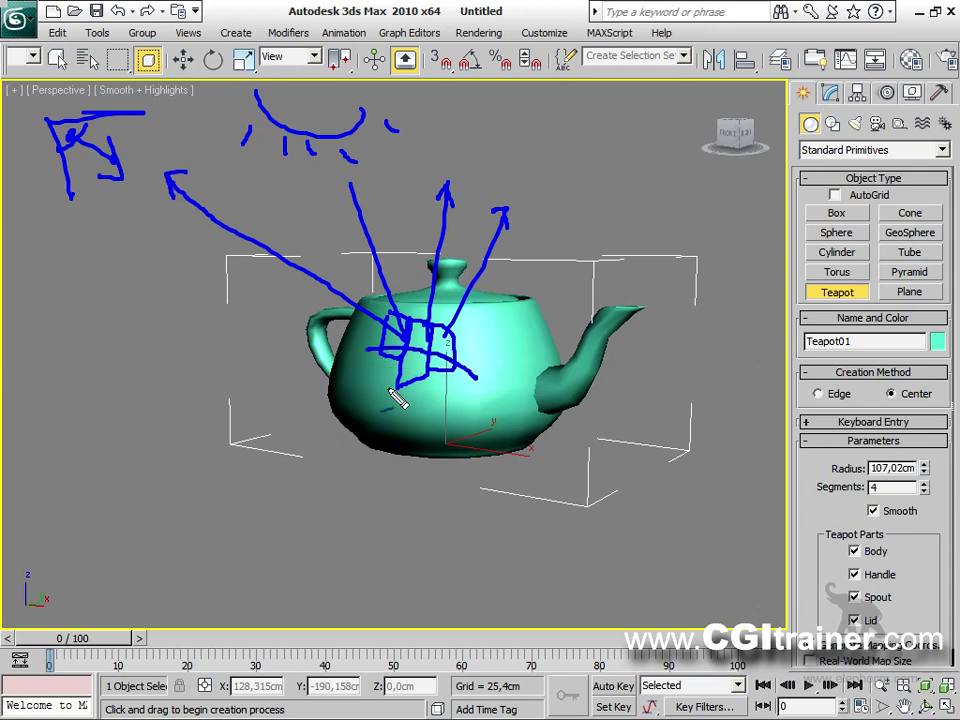
key(Escape)
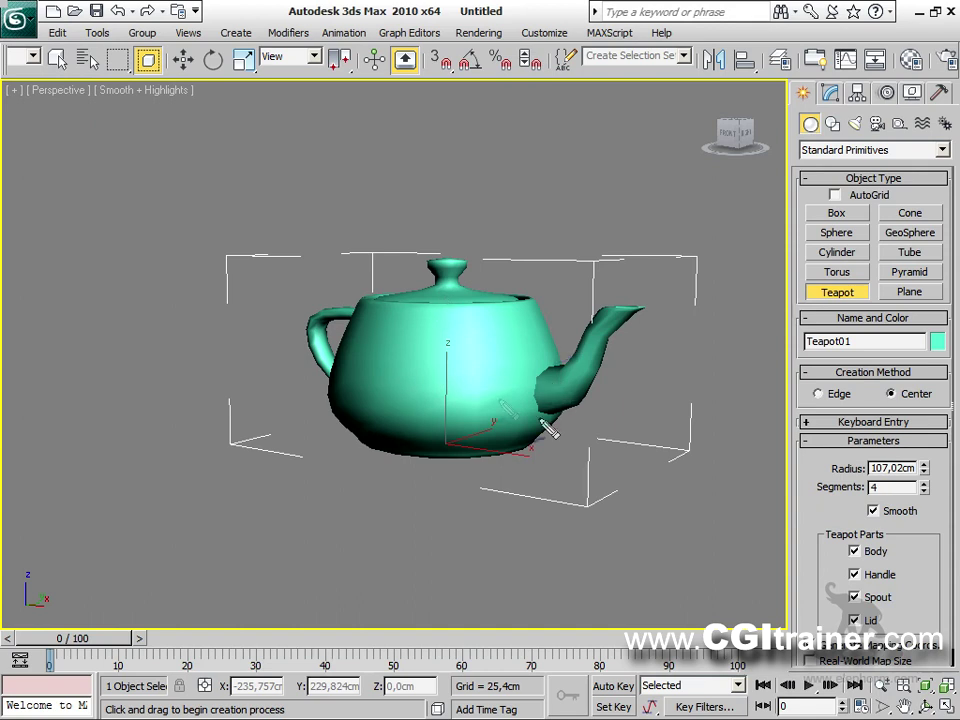
mouse_move(424, 337)
mouse_down()
mouse_move(420, 373)
mouse_move(465, 383)
mouse_move(470, 336)
mouse_move(424, 334)
mouse_up()
drag(425, 413, 436, 410)
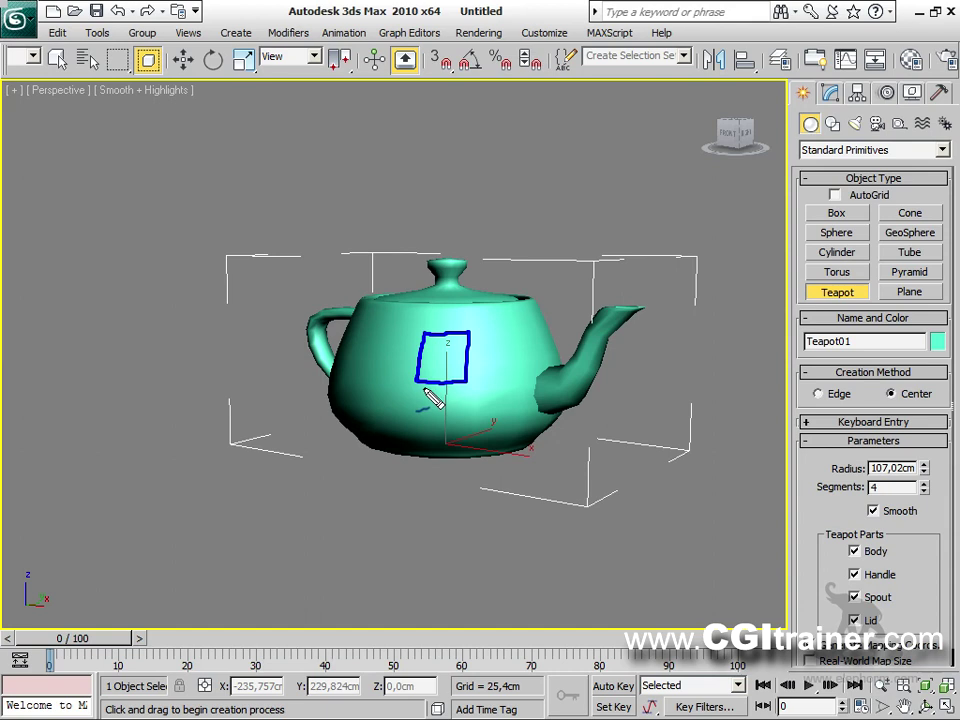
key(ctrl+z)
mouse_move(447, 359)
mouse_down()
mouse_move(480, 308)
mouse_move(487, 274)
mouse_move(498, 297)
mouse_up()
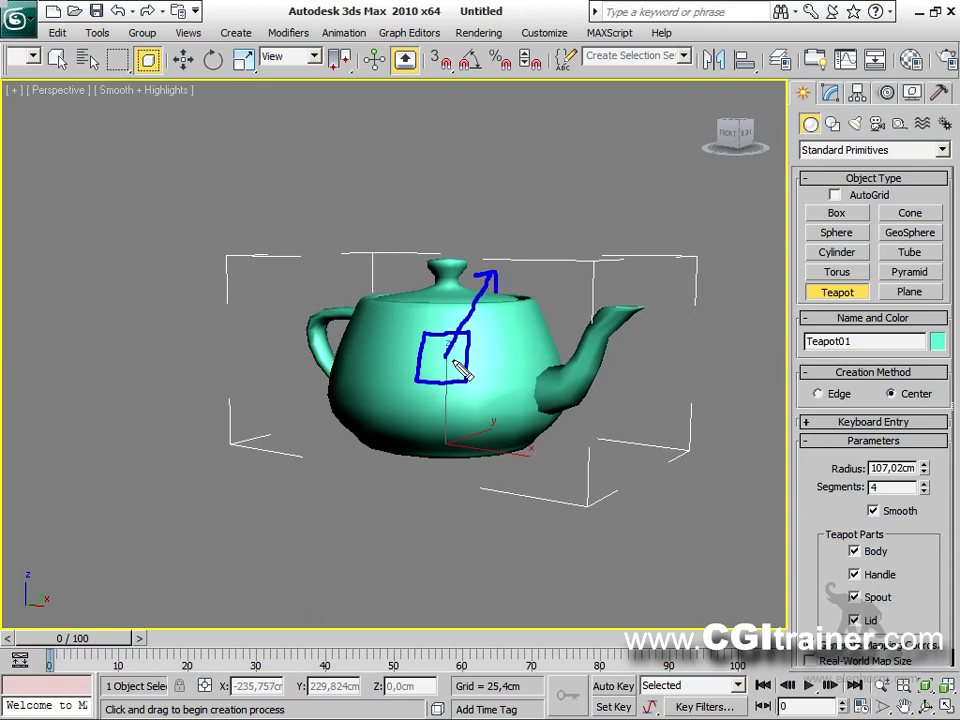
mouse_move(43, 214)
mouse_down()
mouse_move(26, 214)
mouse_move(85, 297)
mouse_up()
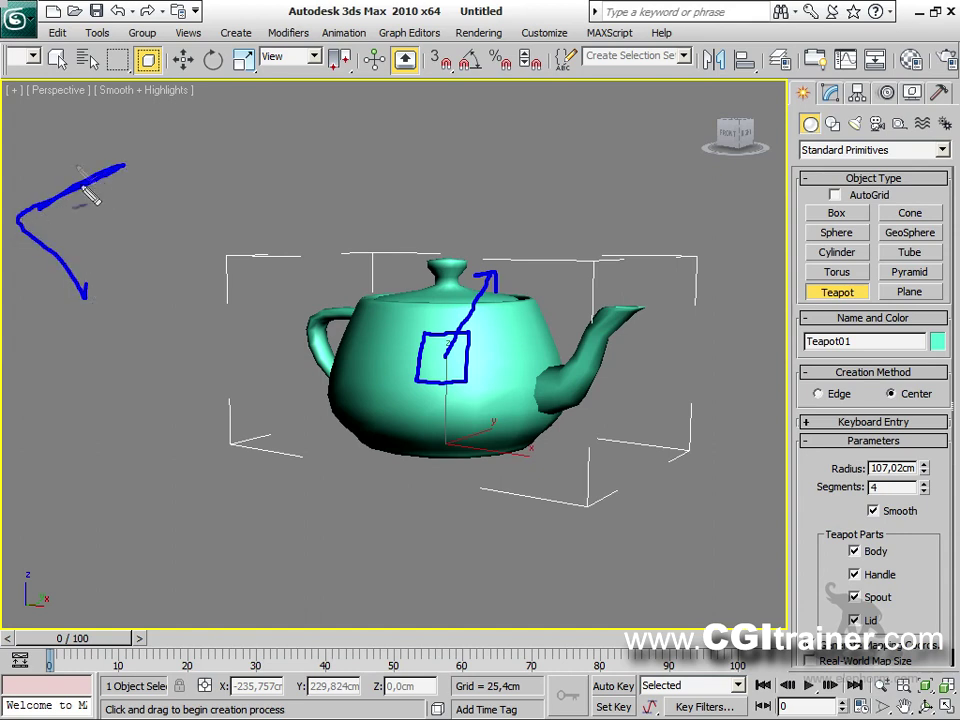
mouse_move(86, 198)
mouse_down()
mouse_move(67, 270)
mouse_move(76, 212)
mouse_move(70, 240)
mouse_move(88, 230)
mouse_move(140, 250)
mouse_move(140, 225)
mouse_move(131, 274)
mouse_up()
mouse_move(206, 93)
mouse_down()
mouse_move(220, 133)
mouse_move(320, 187)
mouse_move(362, 96)
mouse_up()
mouse_move(197, 140)
mouse_down()
mouse_move(193, 180)
mouse_move(222, 187)
mouse_move(262, 223)
mouse_up()
drag(303, 210, 326, 218)
drag(372, 212, 385, 207)
drag(396, 345, 404, 339)
click(403, 322)
click(395, 350)
drag(392, 412, 382, 416)
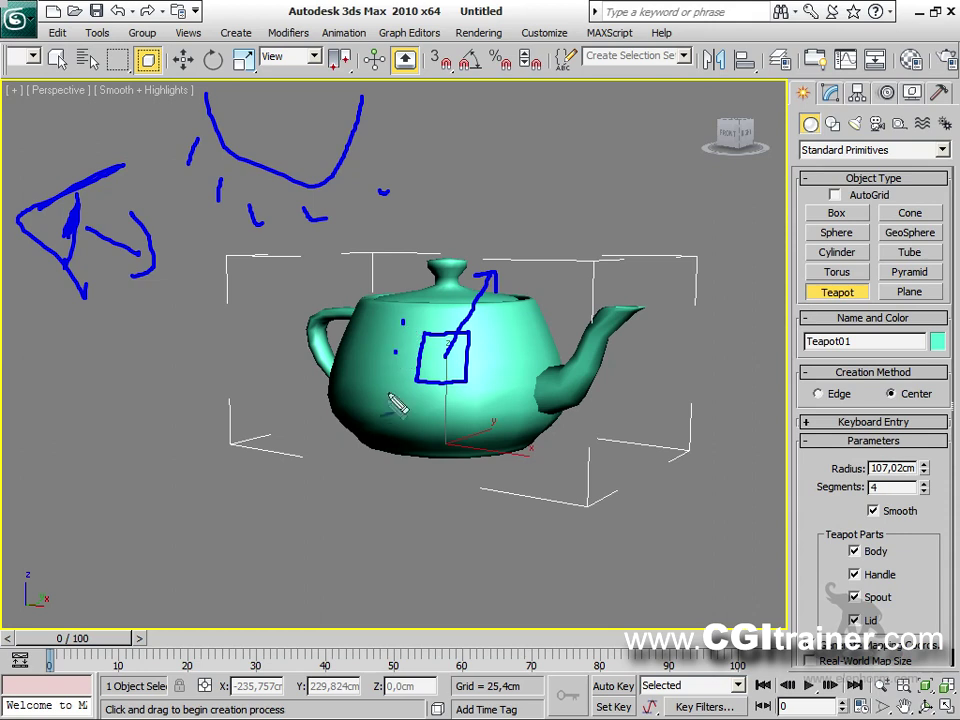
click(425, 407)
drag(469, 400, 486, 394)
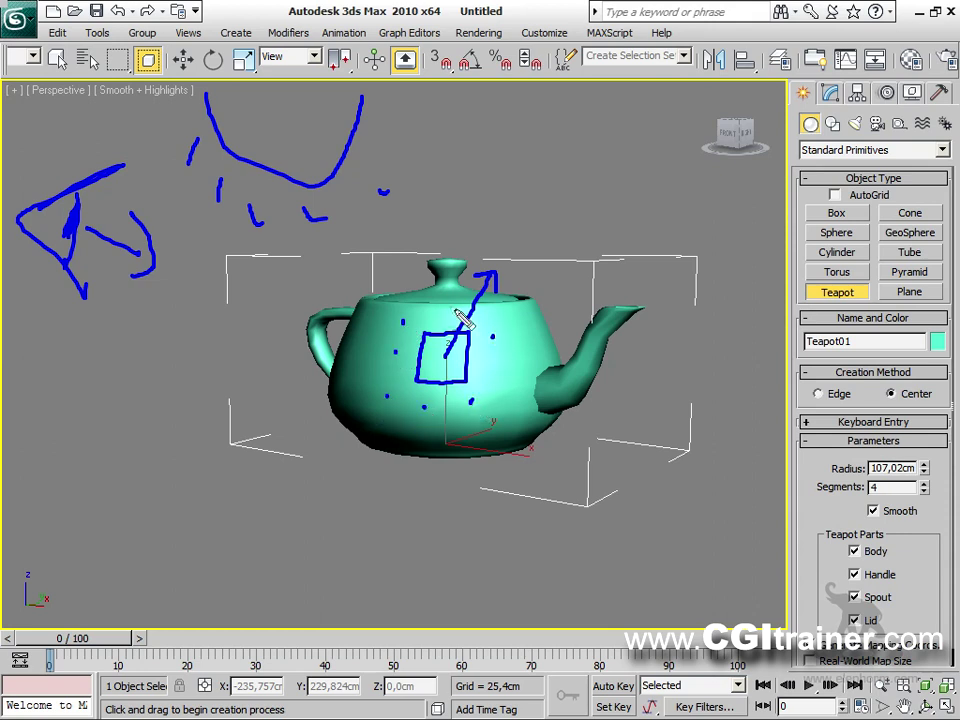
mouse_move(397, 350)
mouse_down()
mouse_move(193, 273)
mouse_move(228, 323)
mouse_move(202, 266)
mouse_move(243, 261)
mouse_up()
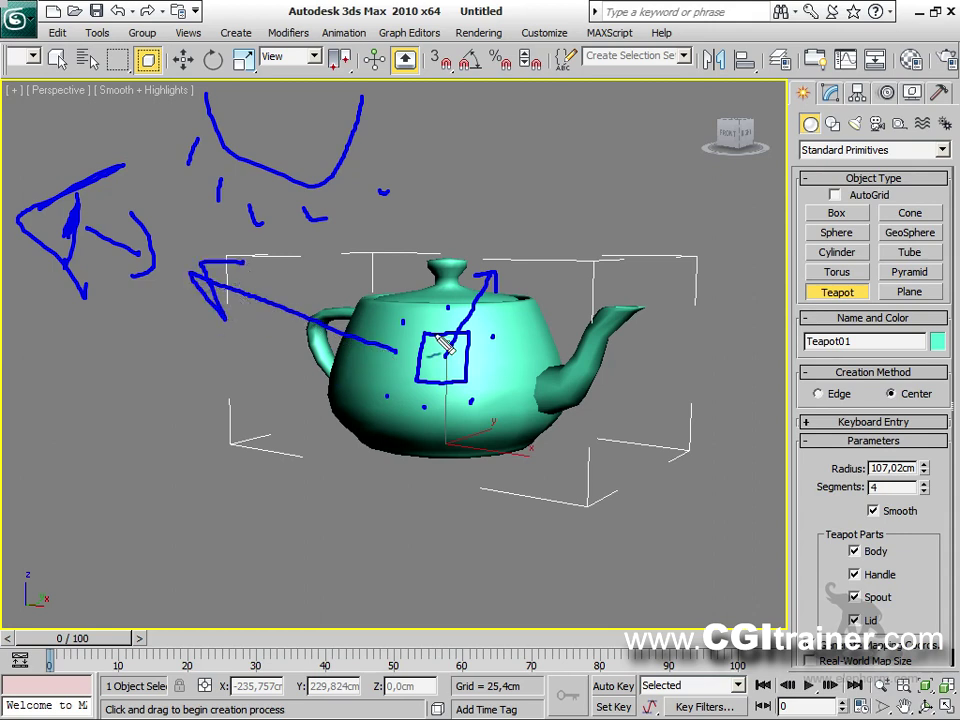
drag(441, 345, 430, 378)
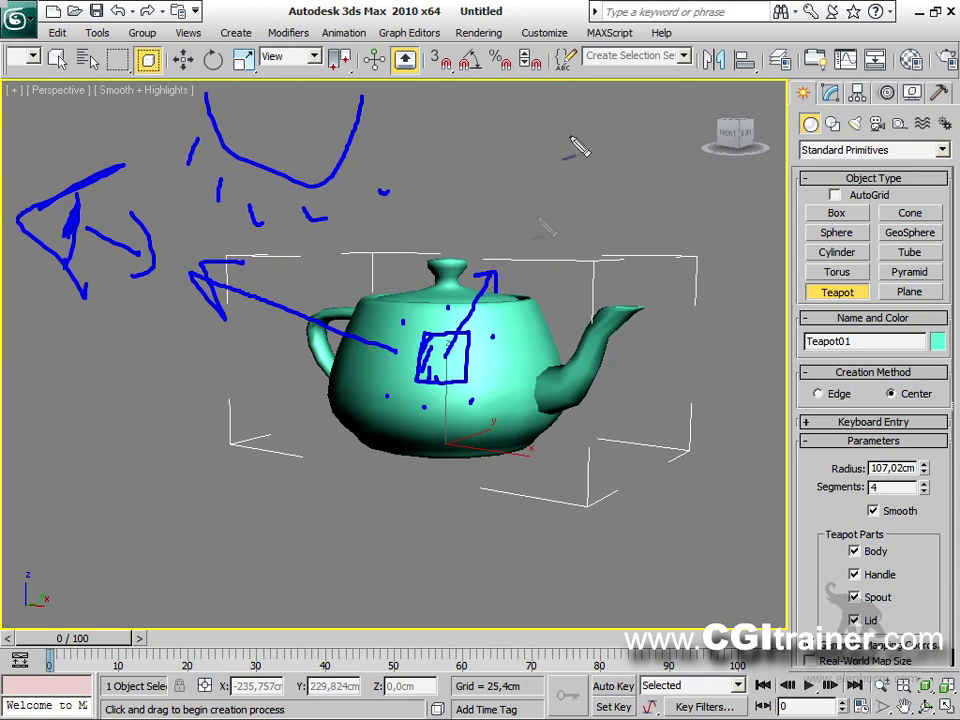
drag(440, 376, 502, 362)
mouse_move(516, 137)
mouse_down()
mouse_move(593, 105)
mouse_move(594, 185)
mouse_up()
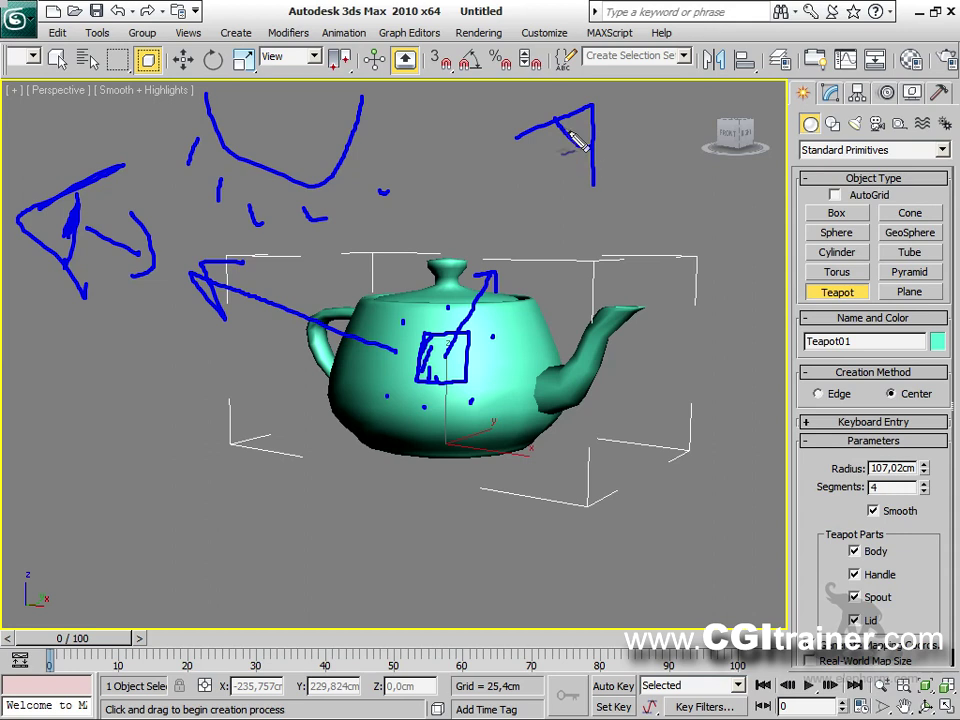
mouse_move(583, 148)
mouse_down()
mouse_move(549, 204)
mouse_move(561, 208)
mouse_up()
mouse_move(483, 335)
mouse_down()
mouse_move(492, 330)
mouse_move(474, 362)
mouse_up()
drag(463, 412, 474, 408)
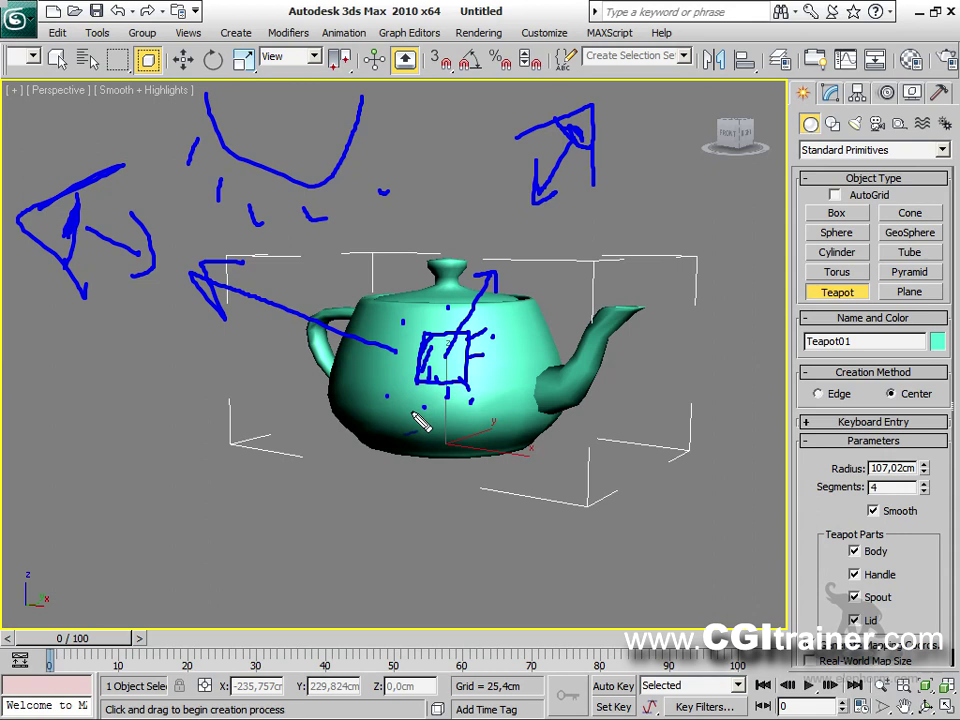
key(Escape)
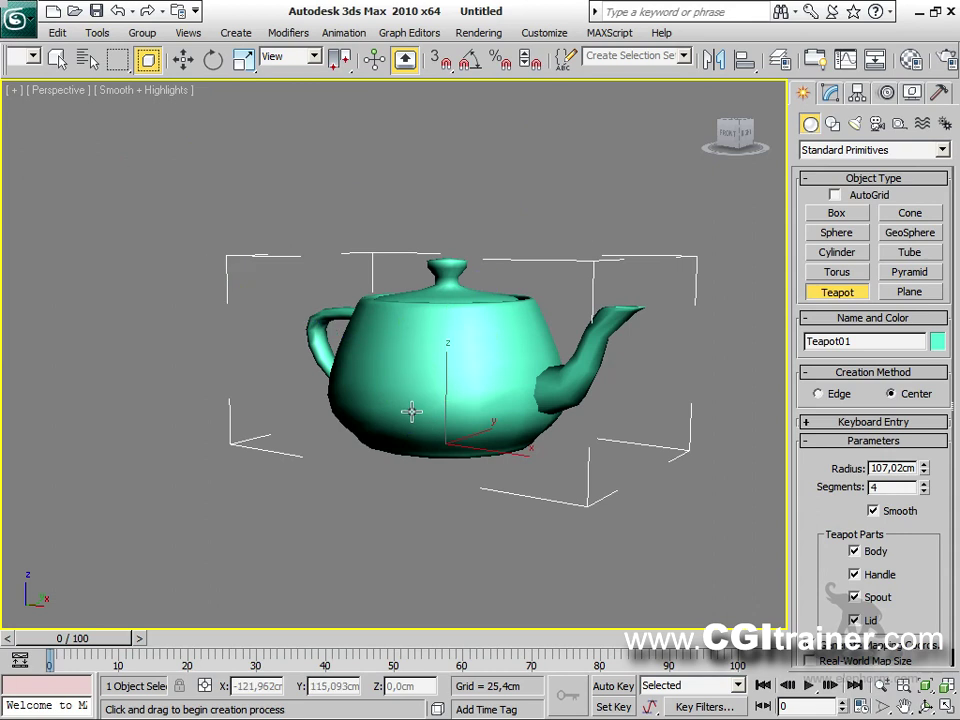
Step: Apply the Edit Normals modifier to the teapot and rotate one normal on its front by about -54 degrees around Z
click(289, 32)
mouse_move(336, 92)
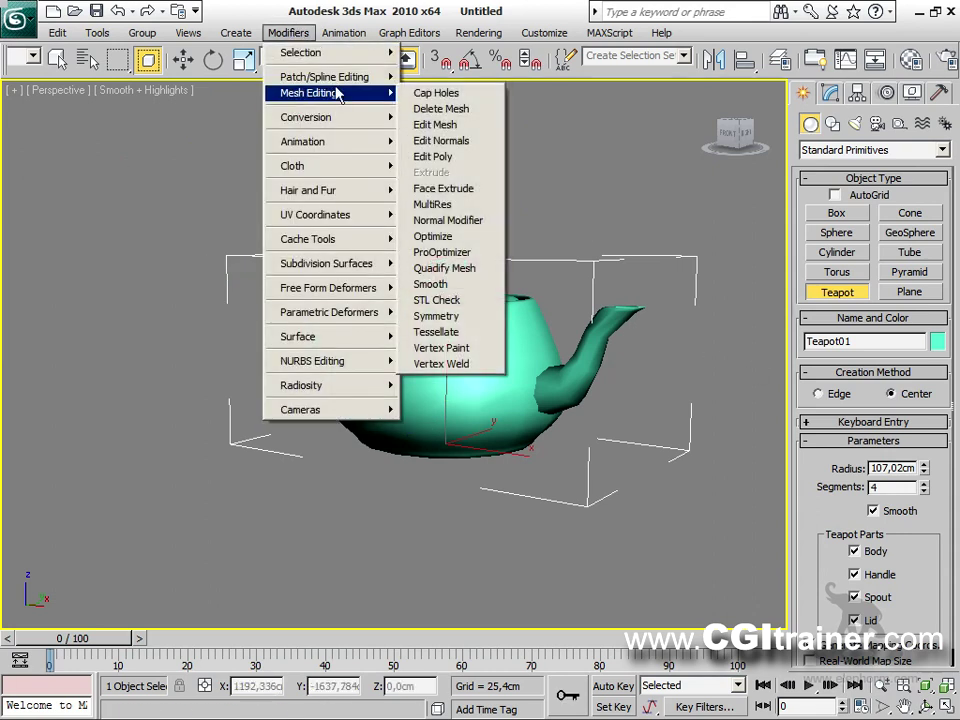
click(460, 141)
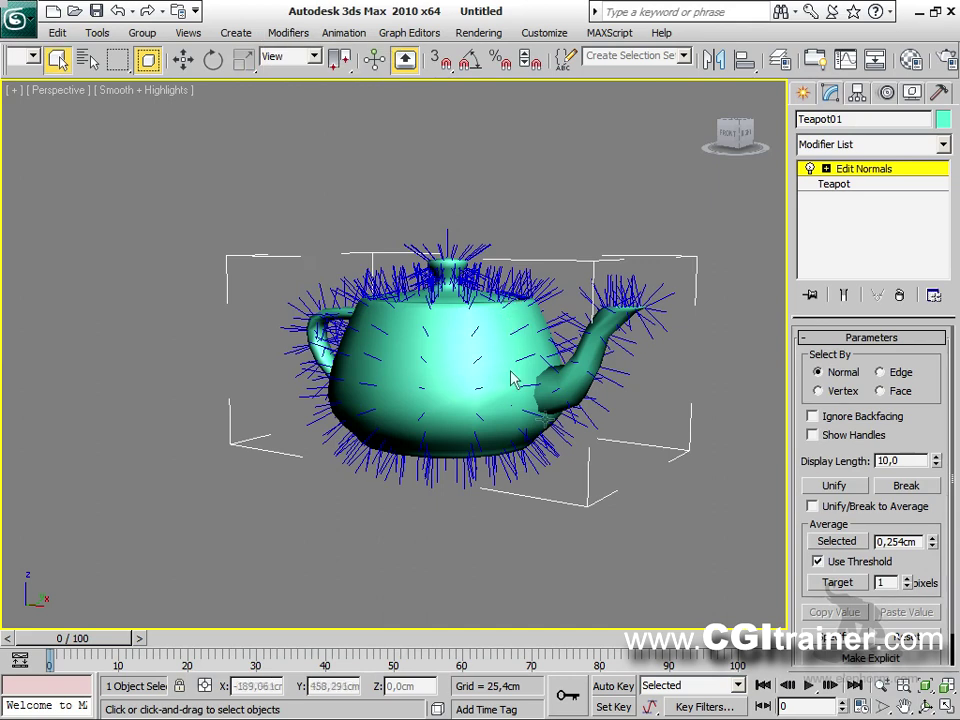
click(873, 444)
click(873, 444)
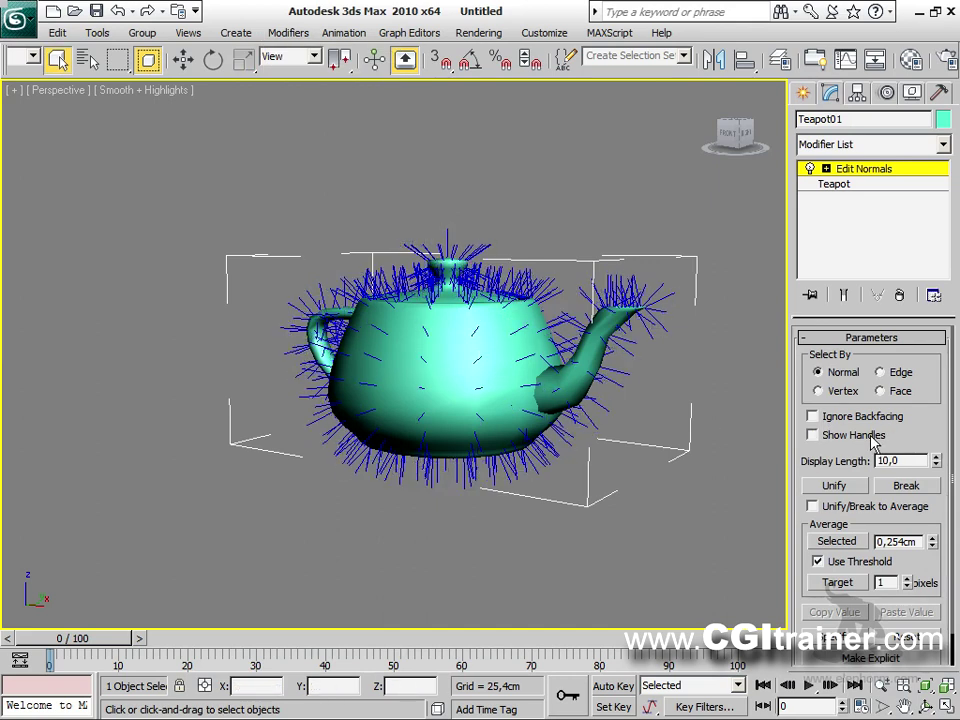
right_click(475, 359)
click(489, 388)
drag(508, 372, 405, 377)
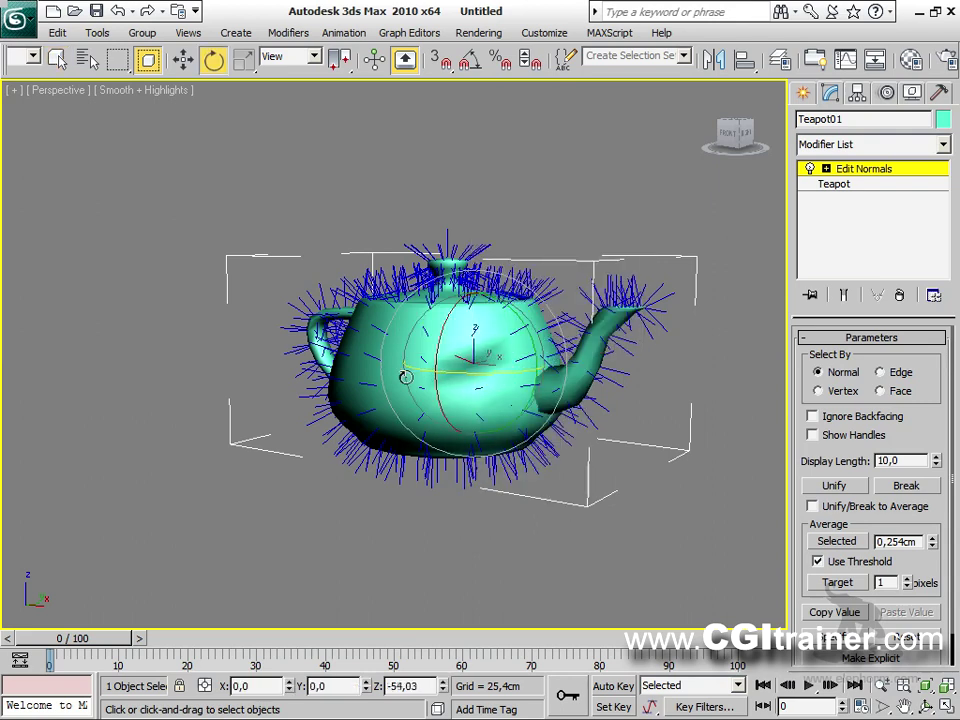
Step: Select all of the teapot's normals and unify them, leaving nothing selected at the end
click(472, 507)
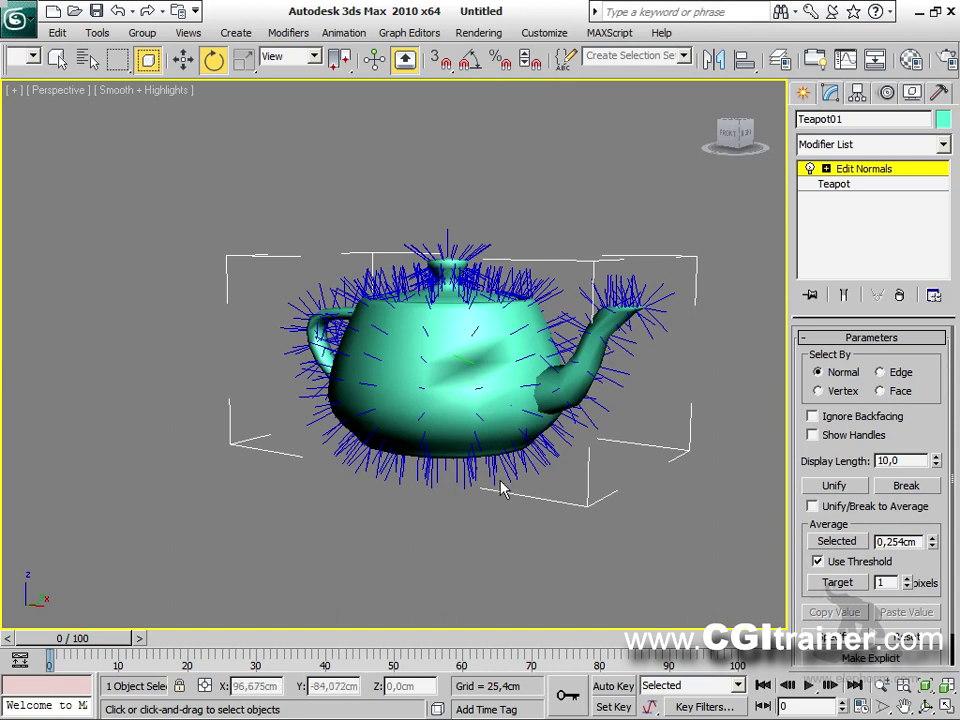
alt+middle_drag(443, 530, 535, 548)
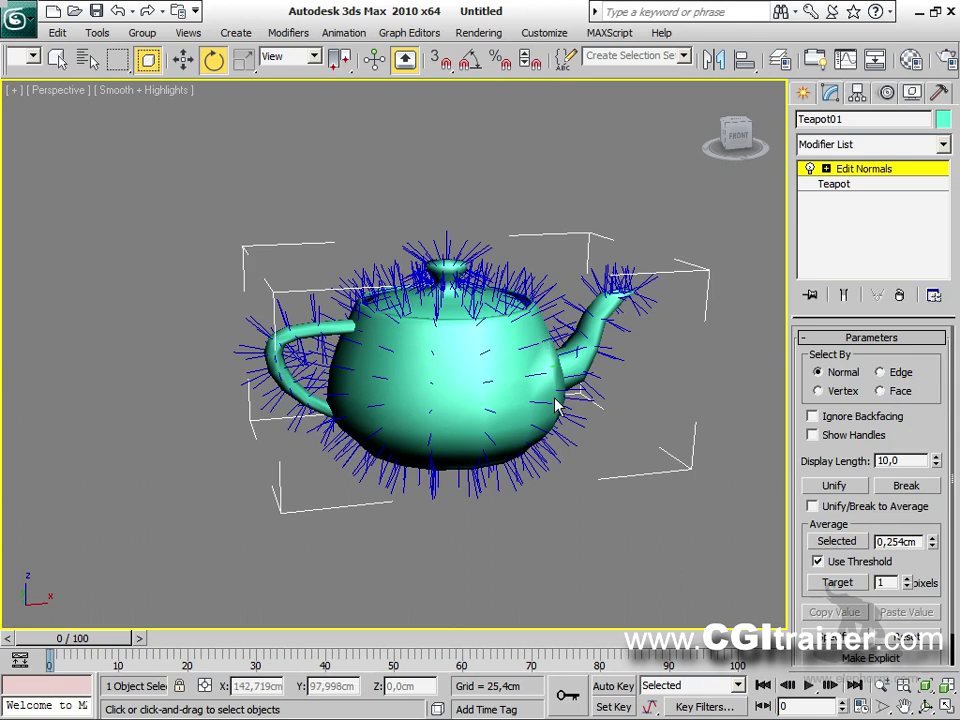
alt+middle_drag(596, 521, 469, 408)
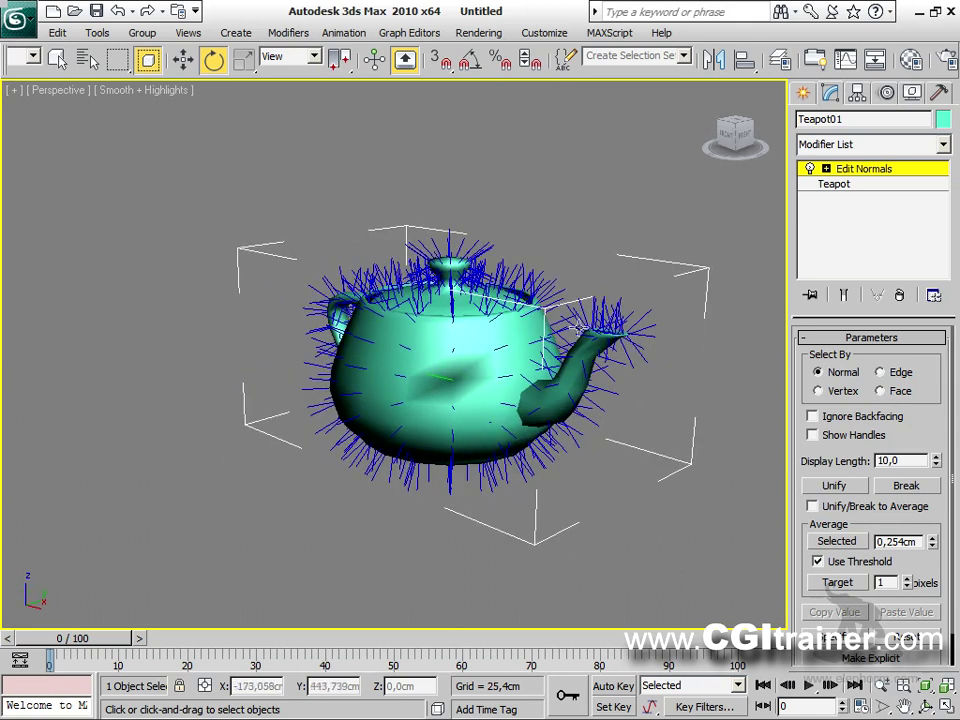
drag(714, 519, 279, 193)
click(856, 486)
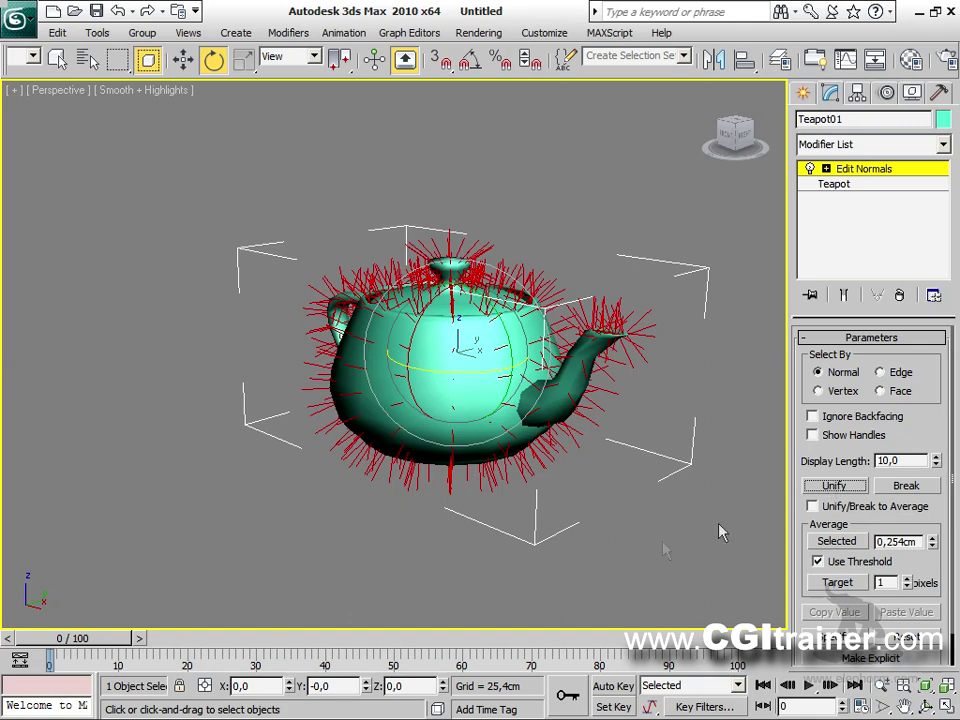
click(654, 536)
alt+middle_drag(658, 546, 681, 568)
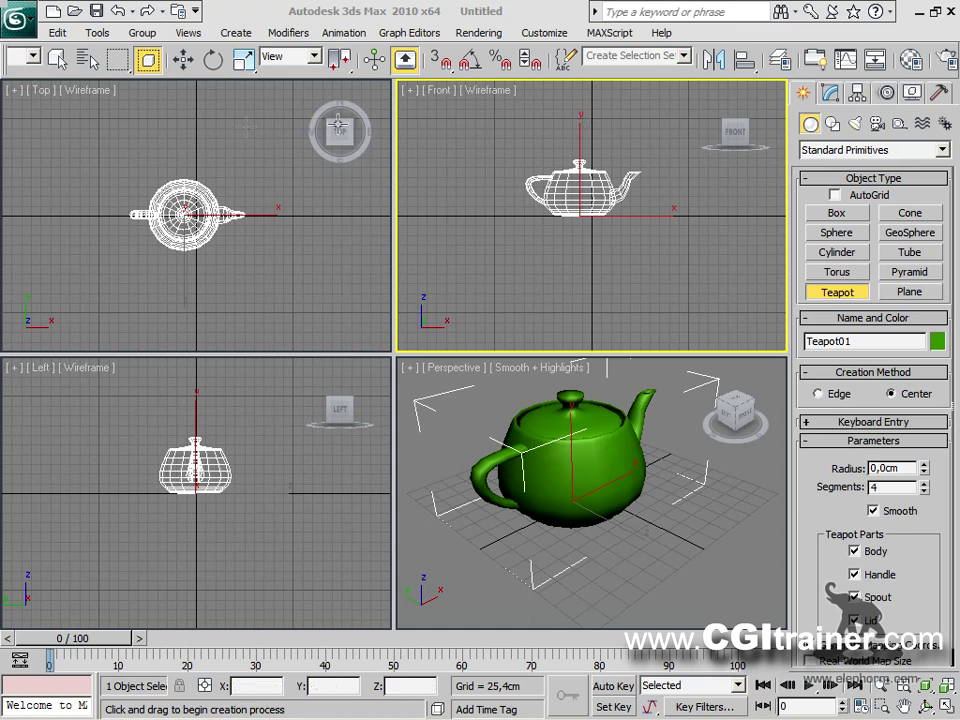
Step: Apply the Normal modifier to the green teapot and try Flip Normals on and off
click(287, 32)
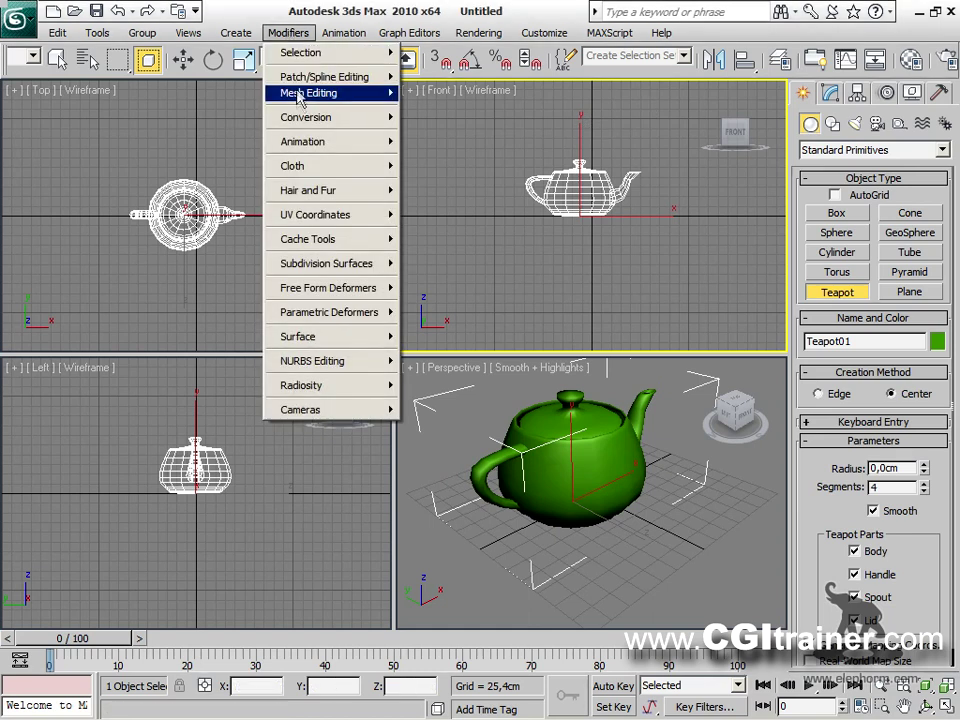
mouse_move(298, 97)
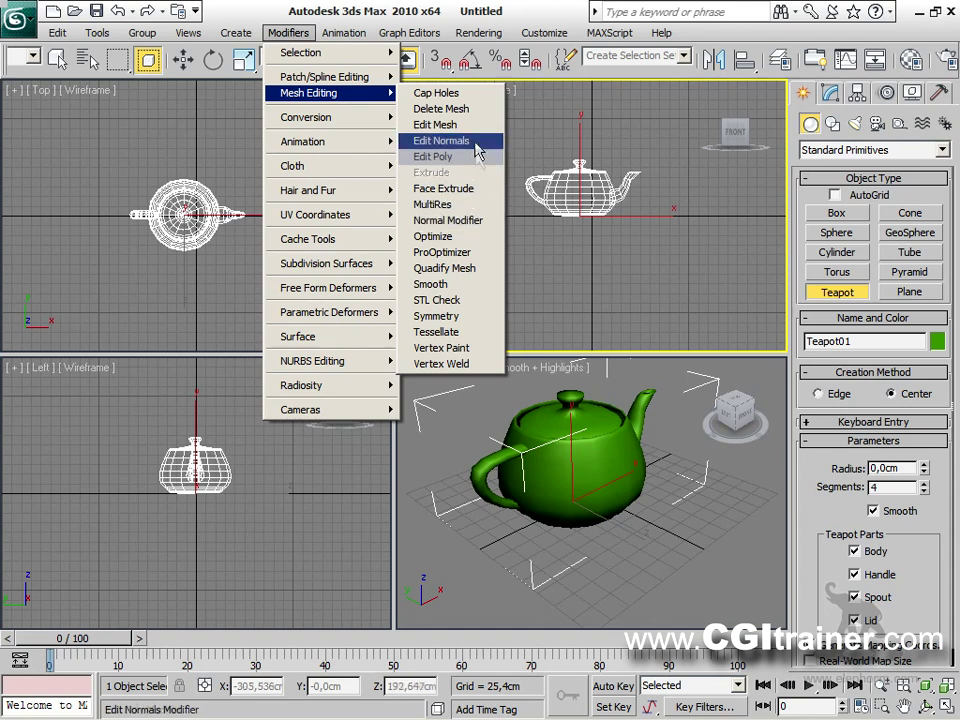
click(472, 224)
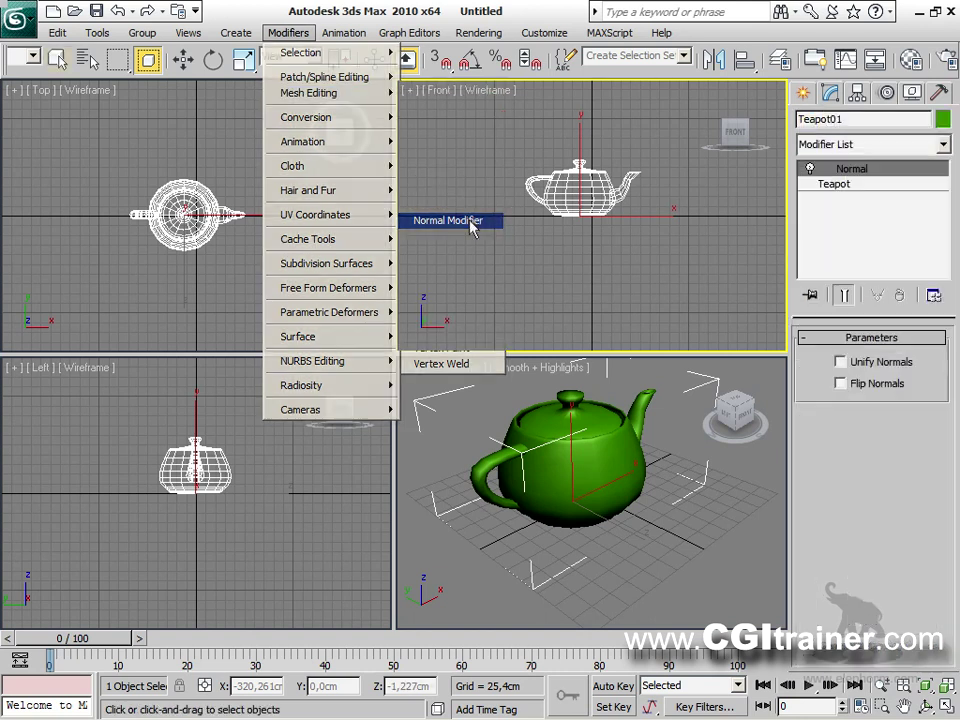
click(878, 386)
click(880, 388)
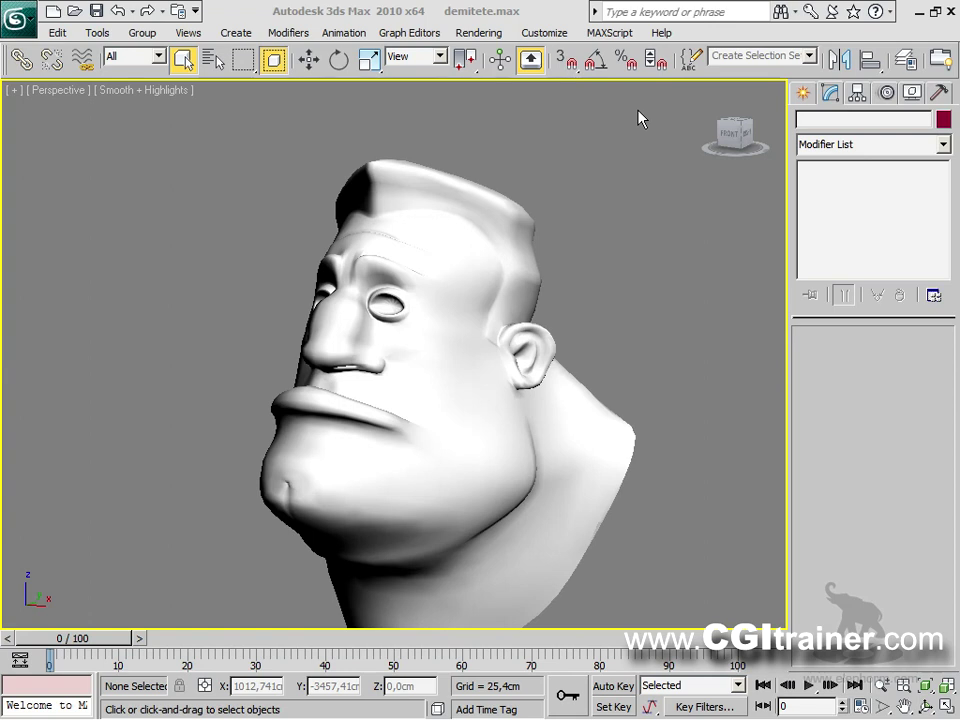
Step: Select the character head in demitete.max and display it as a wireframe with its edges
click(446, 270)
key(F4)
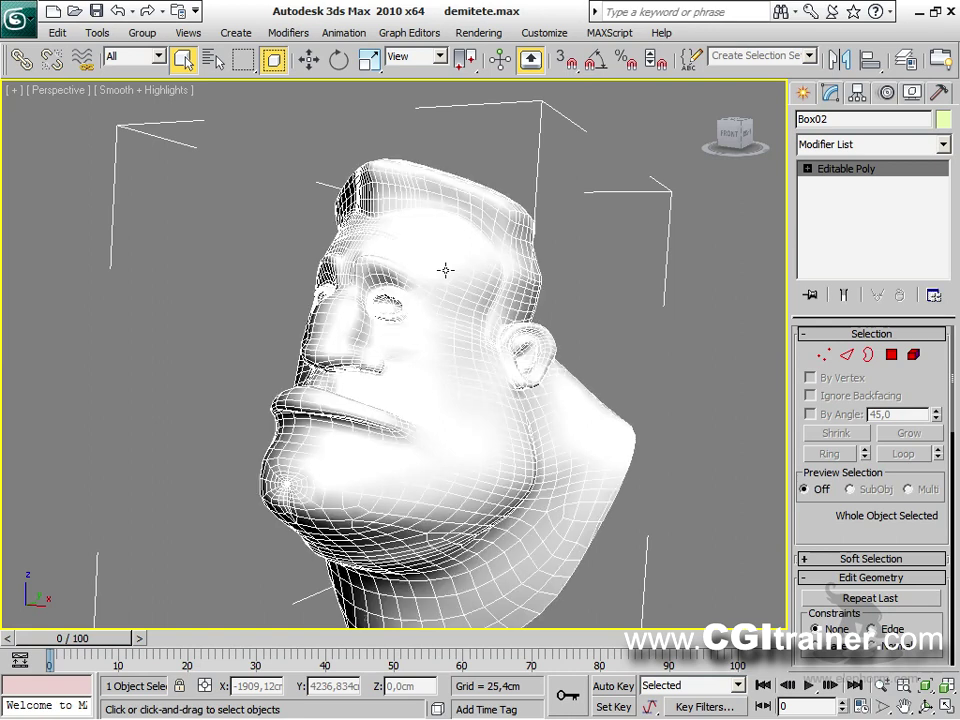
key(F3)
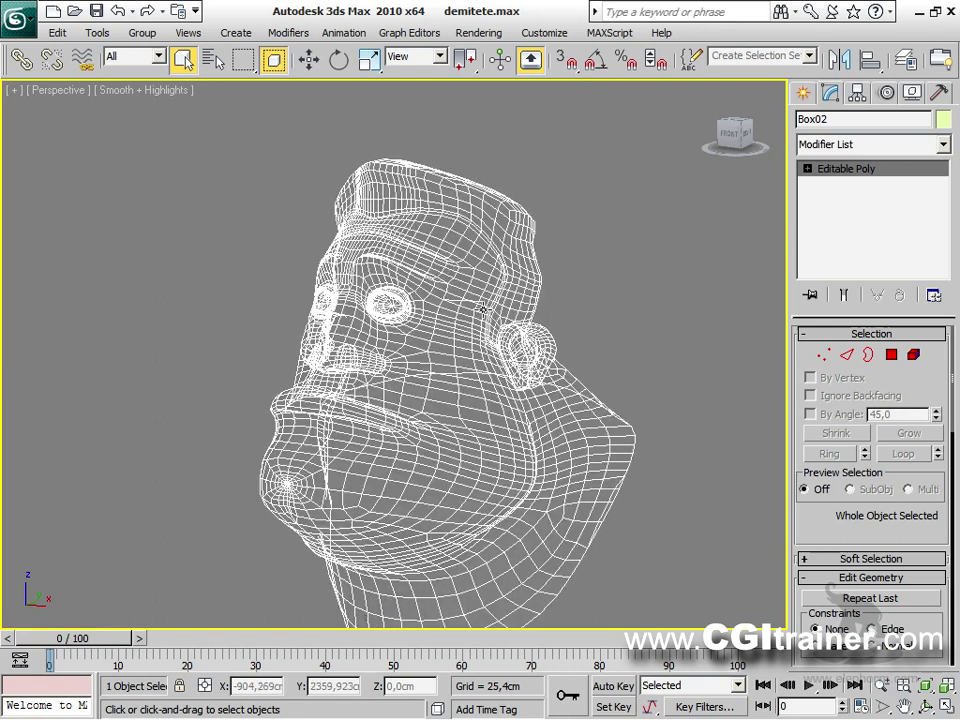
Step: Apply the MultiRes modifier to the head, generate it and reduce the vertex percentage to 46.36
click(305, 38)
mouse_move(315, 96)
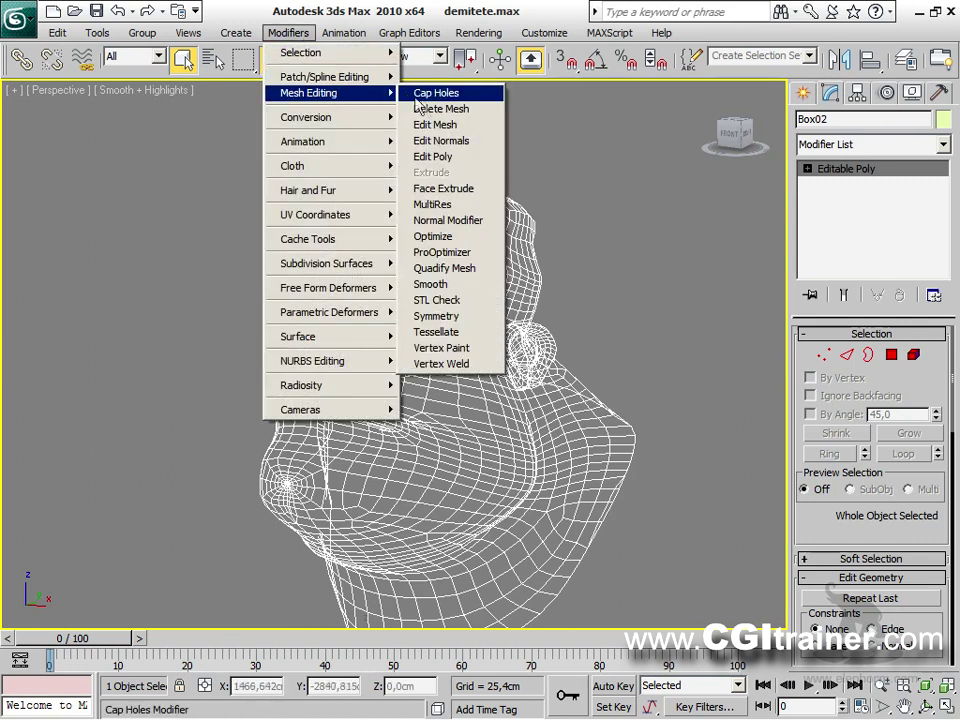
click(438, 205)
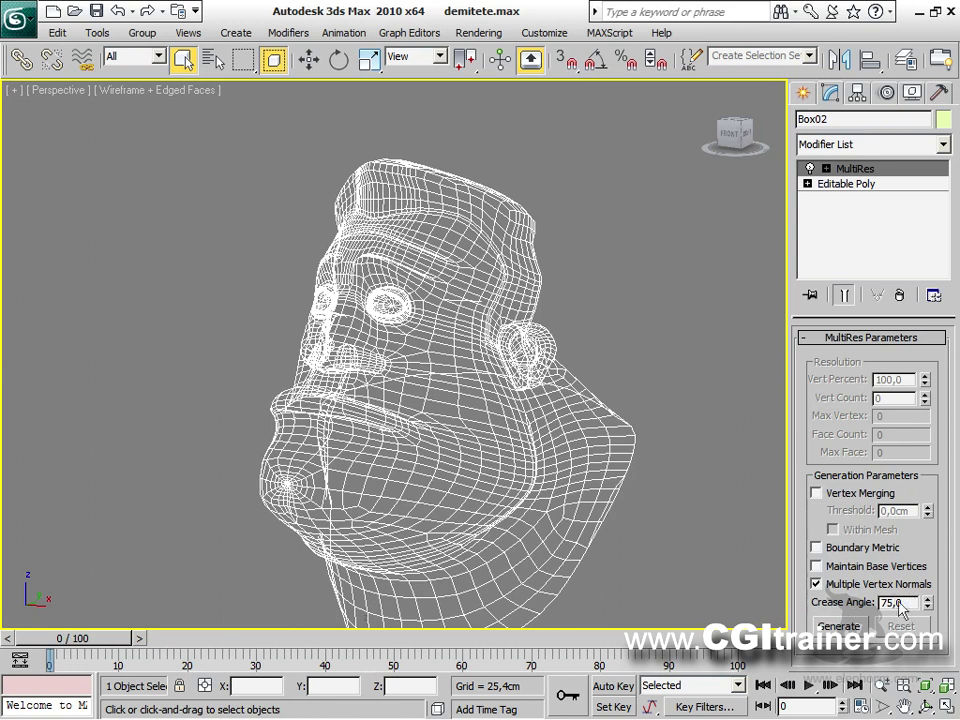
click(840, 626)
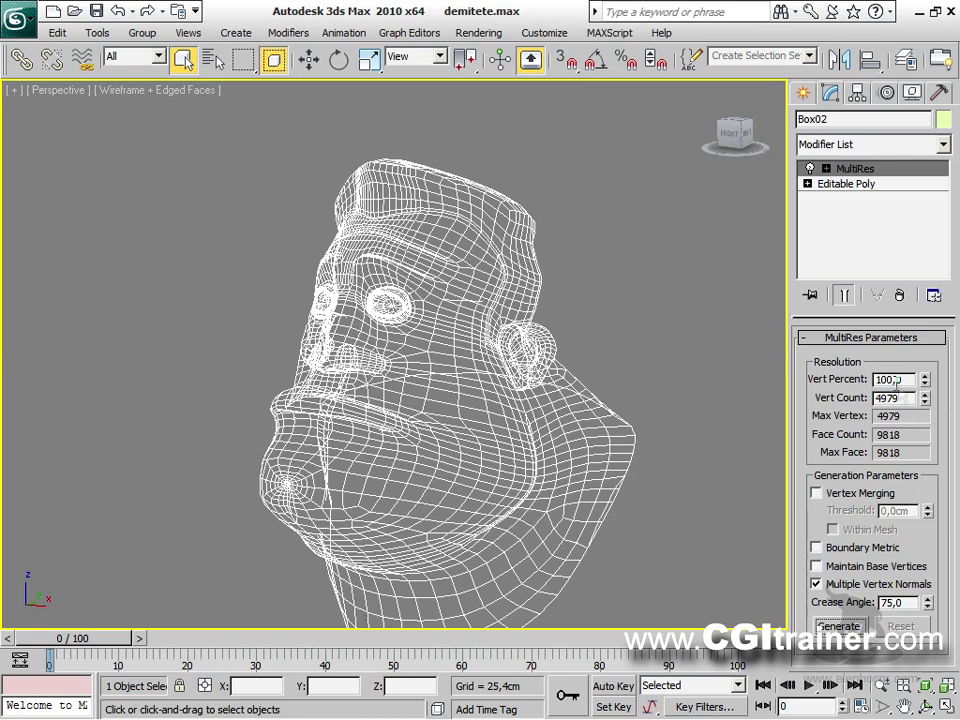
mouse_move(925, 398)
mouse_down()
mouse_move(929, 439)
mouse_move(929, 400)
mouse_move(929, 418)
mouse_up()
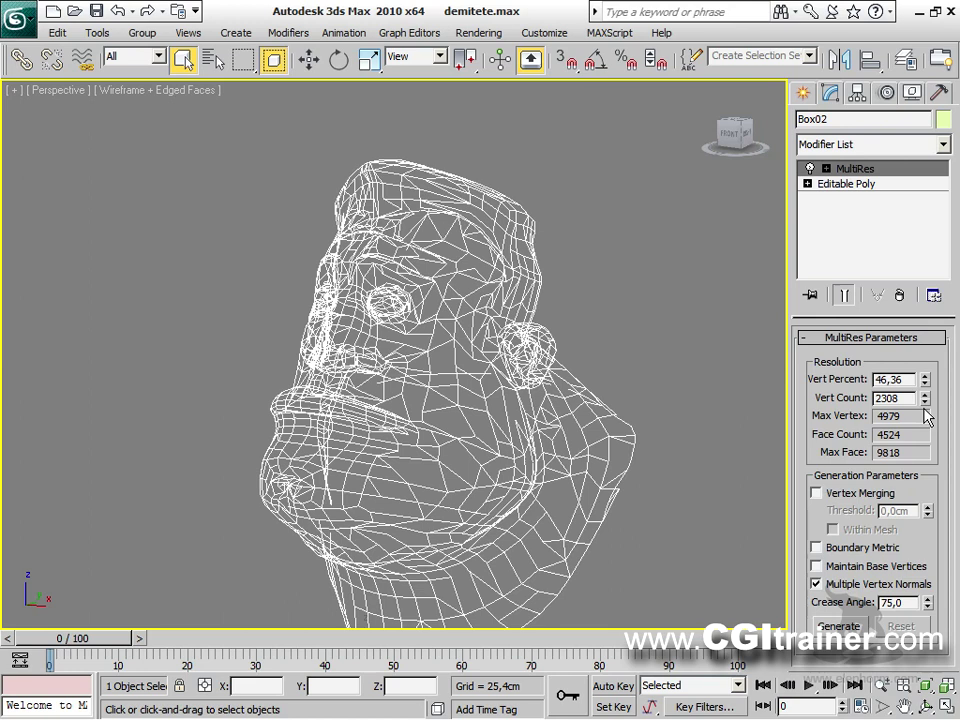
Step: Check the reduced head in shaded display, remove its MultiRes modifier and return to the wireframe display
key(F3)
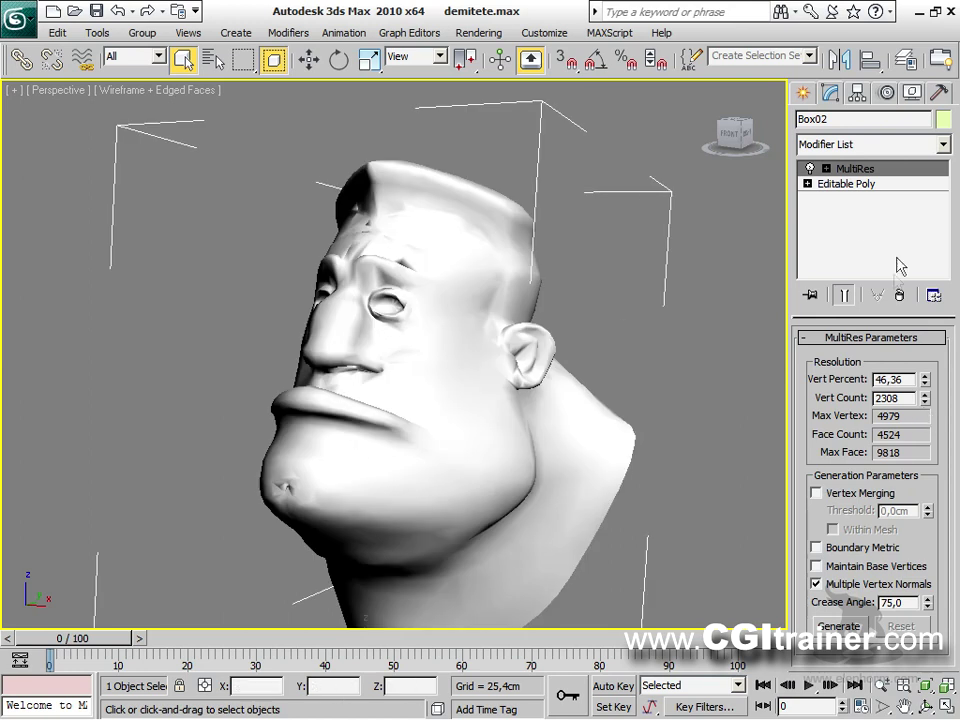
click(899, 295)
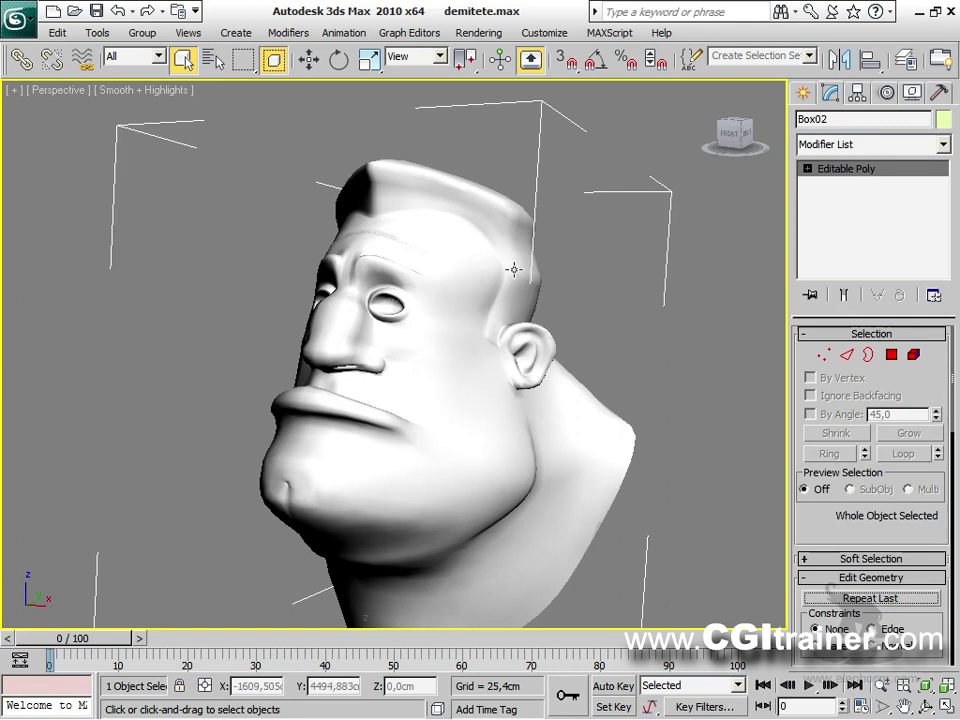
key(F4)
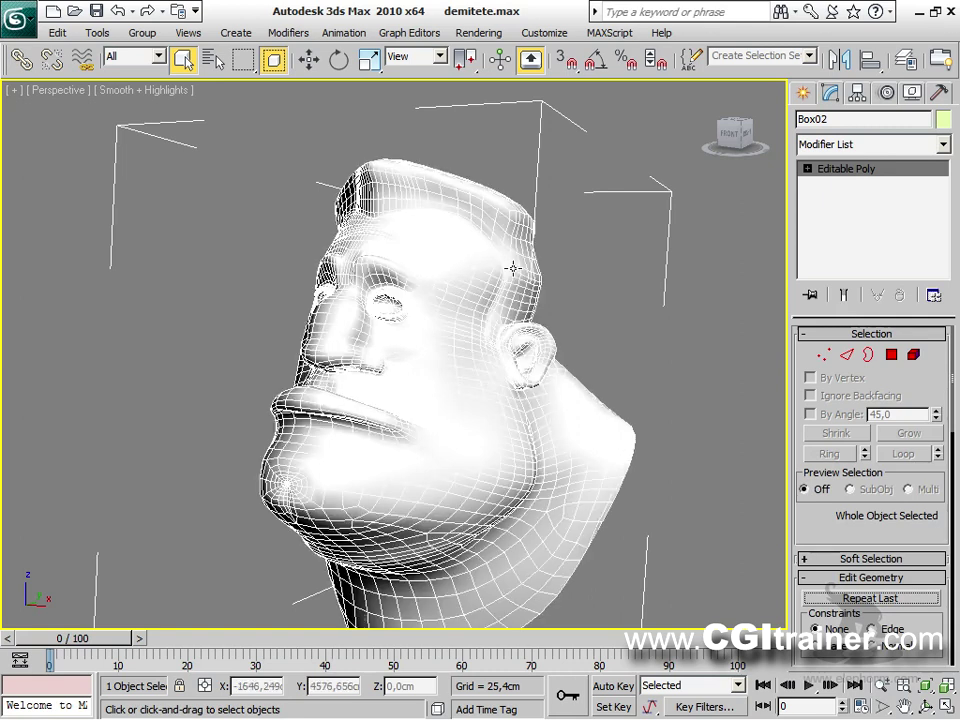
key(F3)
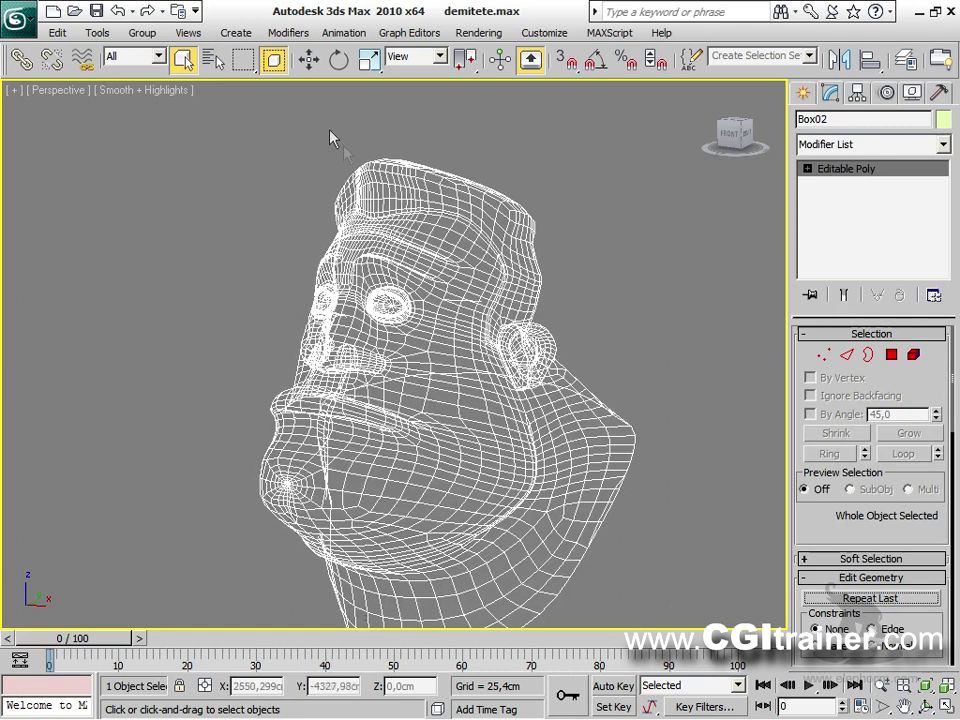
Step: Apply the Optimize modifier to the head with a face threshold of 2.2 and a bias of 0.49
click(287, 33)
mouse_move(336, 94)
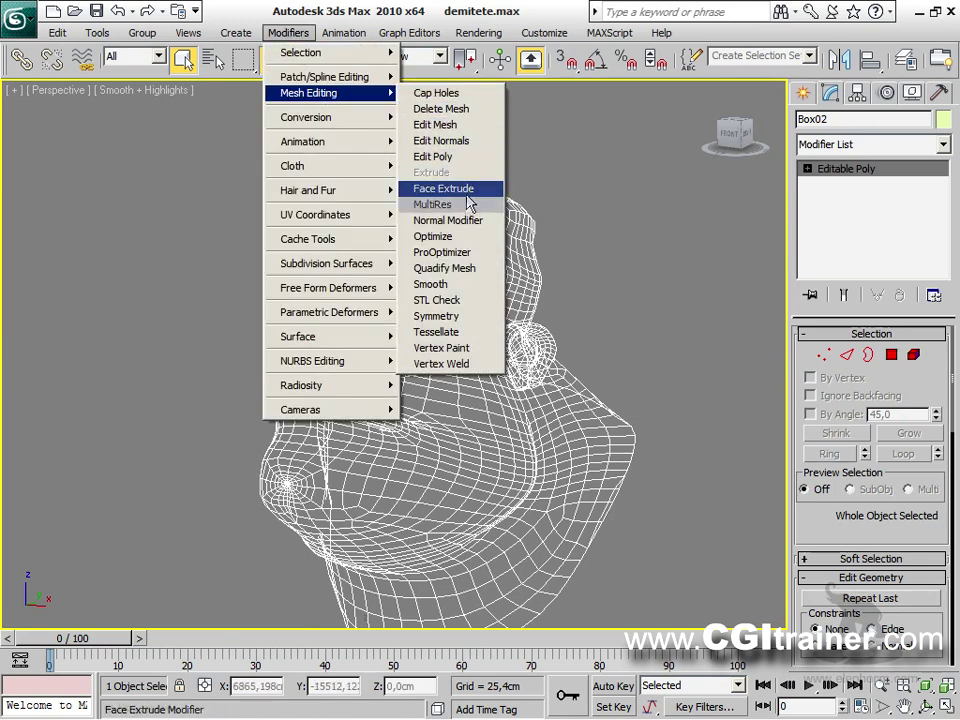
click(474, 238)
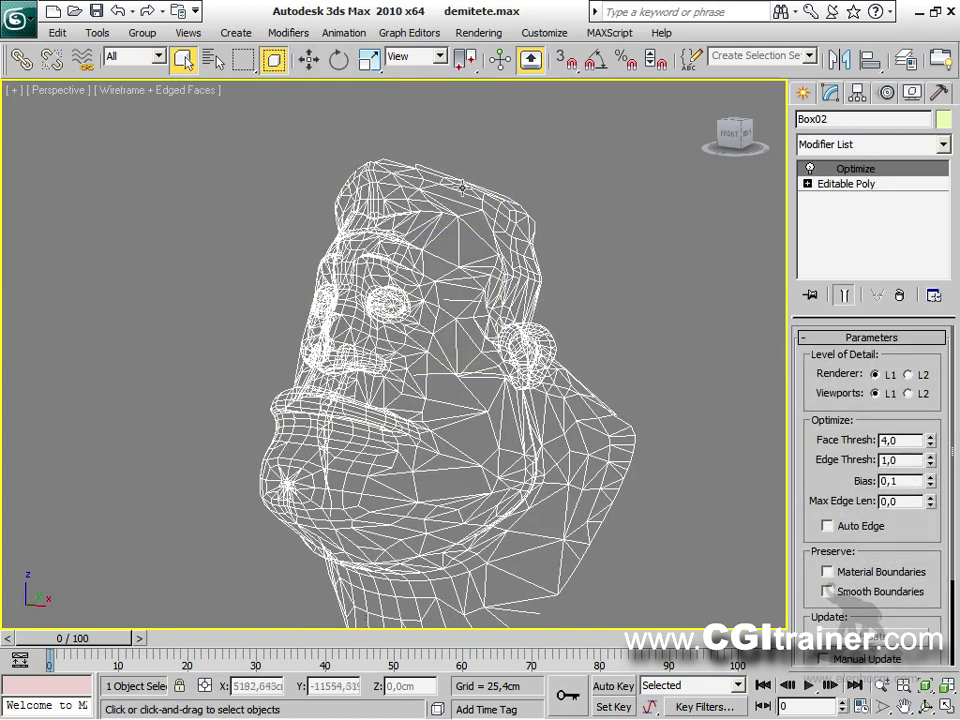
mouse_move(931, 437)
mouse_down()
mouse_move(933, 416)
mouse_move(934, 486)
mouse_move(932, 401)
mouse_move(930, 510)
mouse_move(926, 388)
mouse_move(937, 348)
mouse_move(934, 444)
mouse_up()
drag(934, 501, 929, 481)
right_click(929, 481)
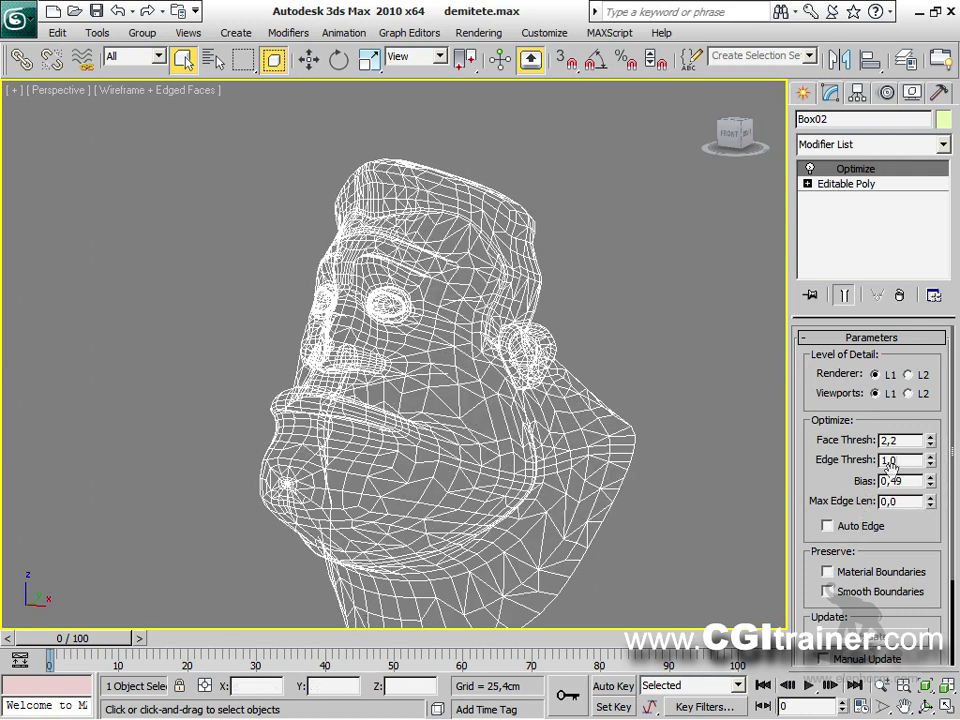
Step: Switch Optimize's renderer and viewport level of detail to L2 for comparison and back to L1
click(907, 374)
click(908, 393)
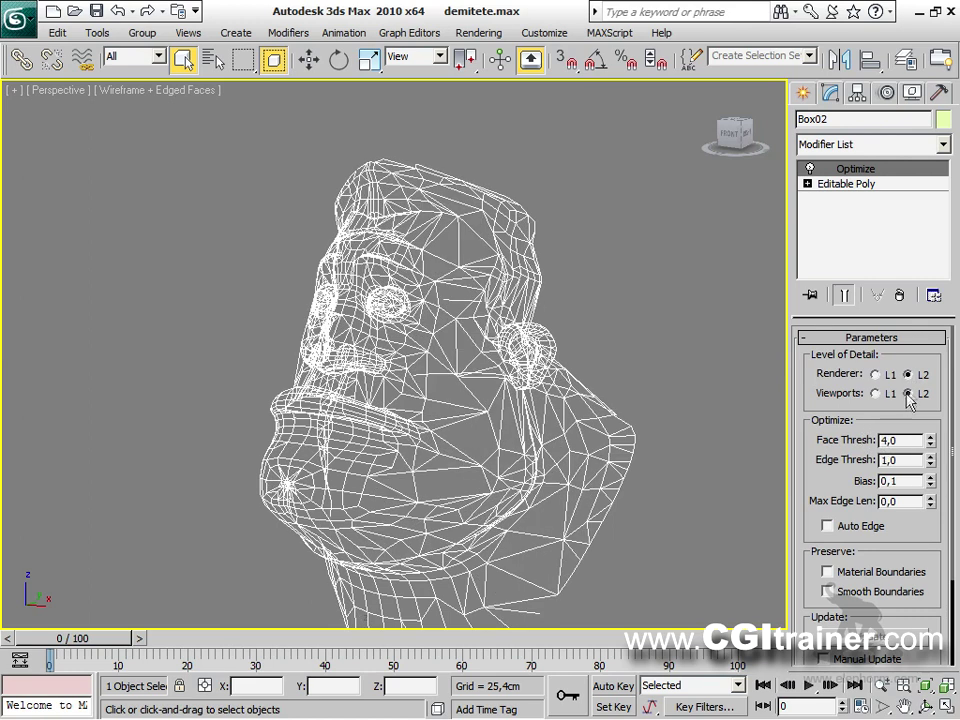
click(877, 375)
click(877, 394)
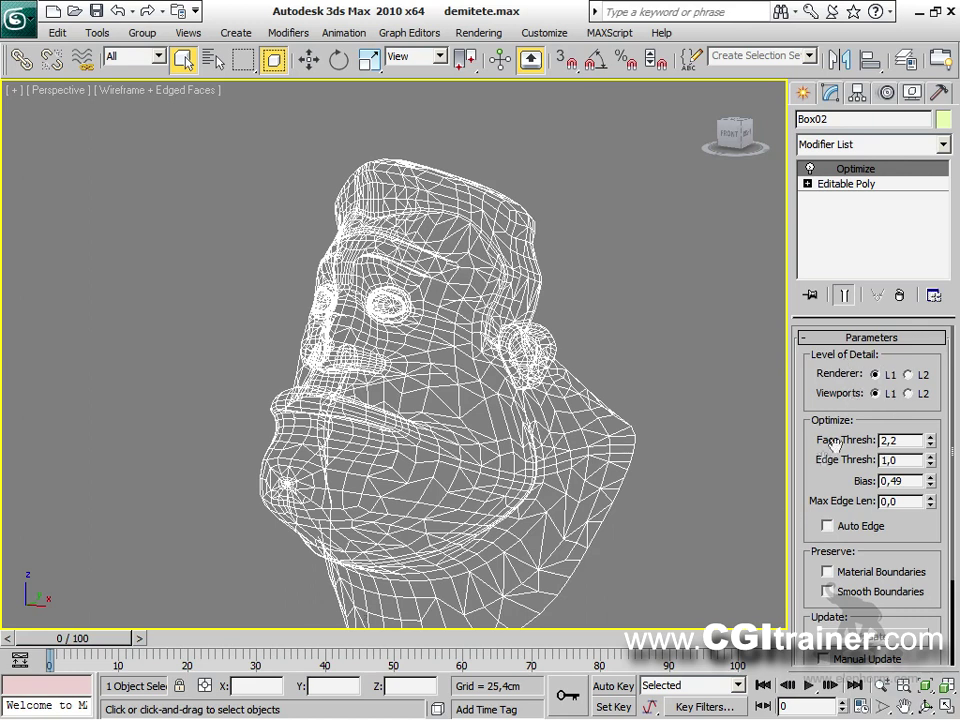
Step: Review the before and after vertex and face status and raise Optimize's face threshold to coarsen the head mesh
drag(806, 486, 810, 371)
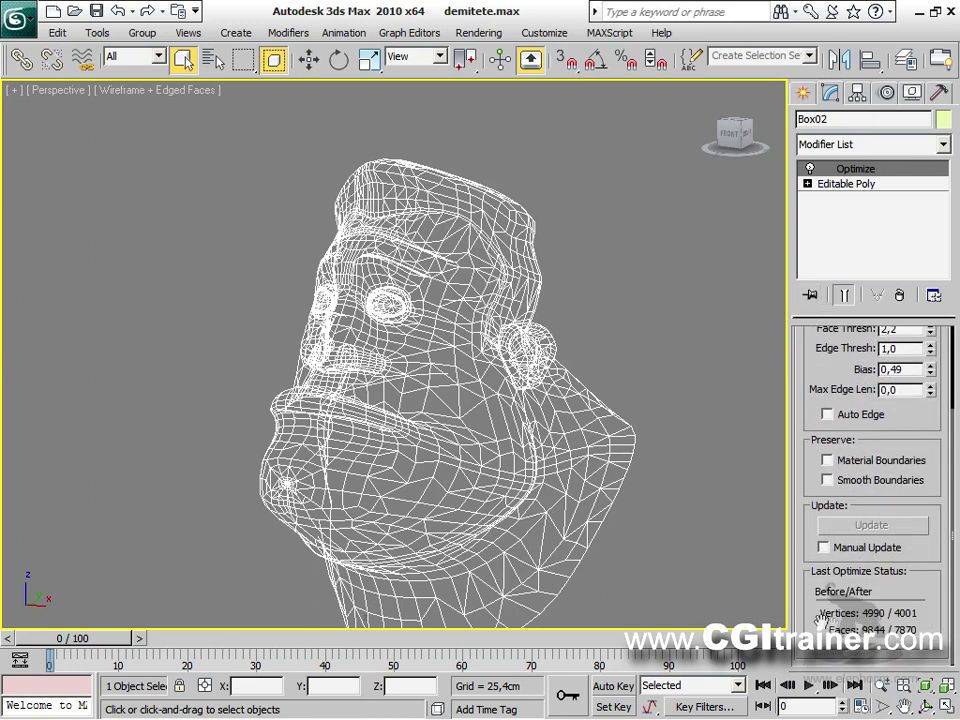
drag(824, 350, 822, 394)
mouse_move(929, 369)
mouse_down()
mouse_move(929, 347)
mouse_move(929, 380)
mouse_move(924, 365)
mouse_up()
Step: Create a cylinder beside the head, about 57.4 cm in radius and 329.4 cm high, with 23 height segments
middle_drag(522, 472, 342, 442)
click(803, 93)
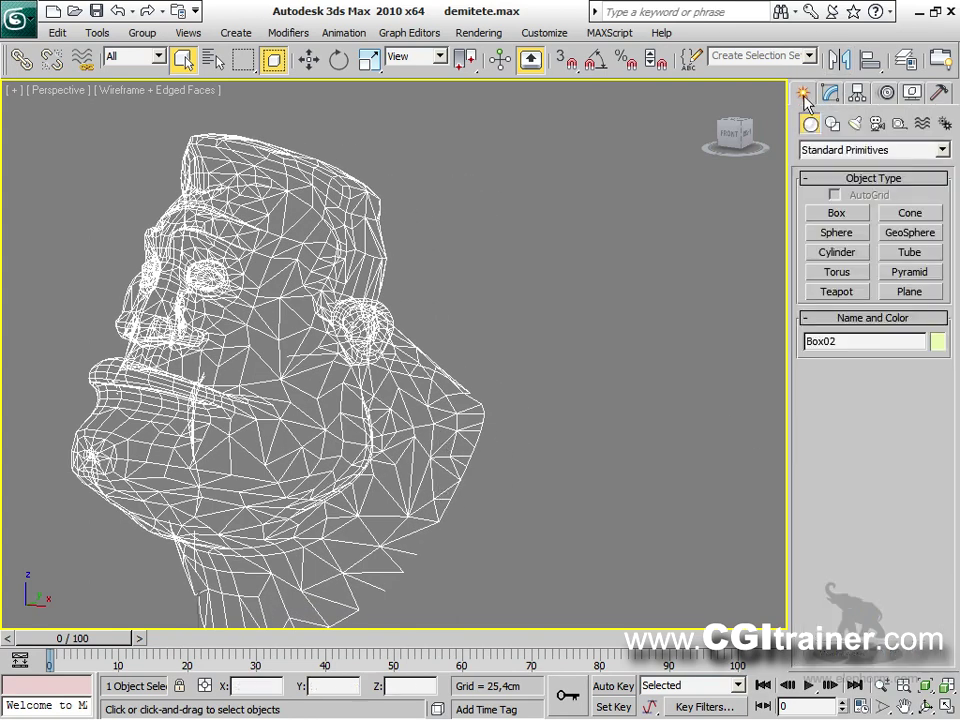
click(836, 258)
drag(560, 512, 605, 515)
click(597, 183)
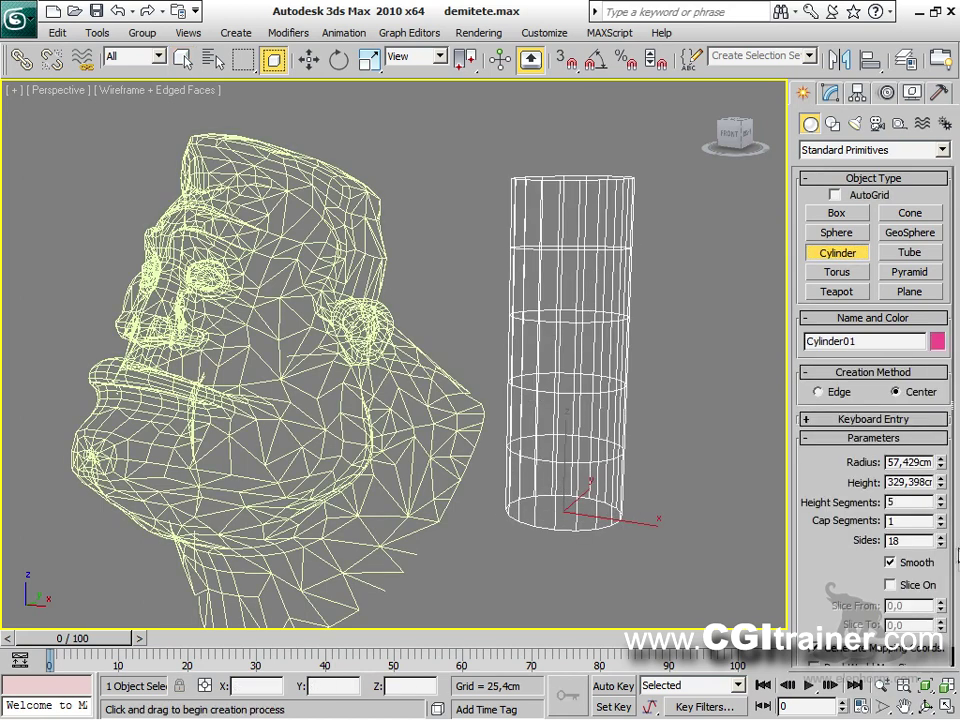
drag(940, 500, 882, 341)
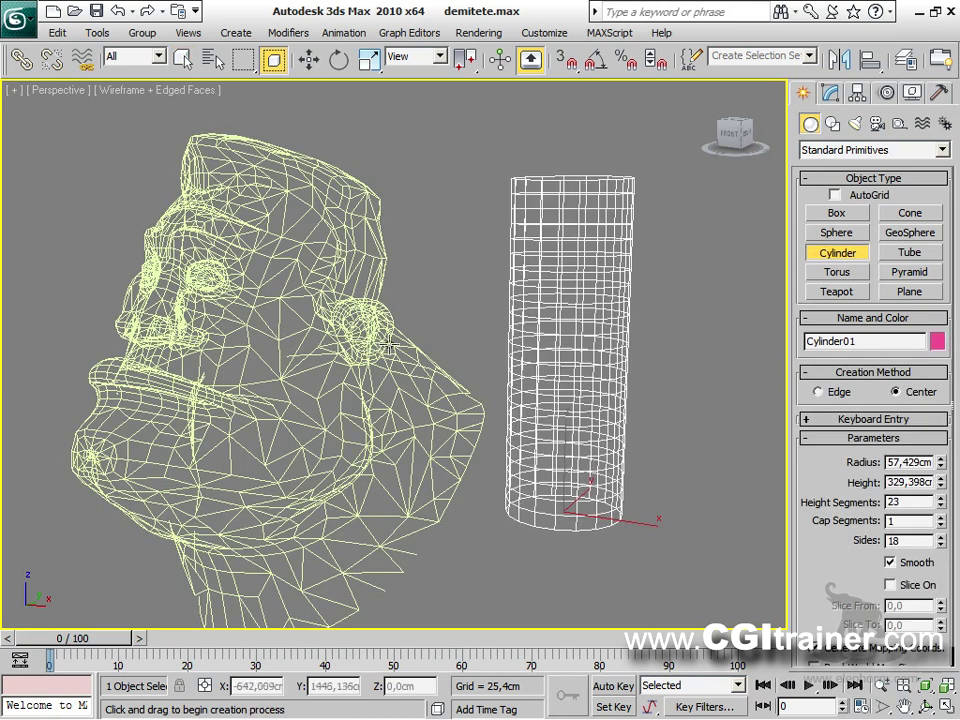
Step: Apply the Optimize modifier to the segmented cylinder
key(q)
click(465, 315)
click(614, 236)
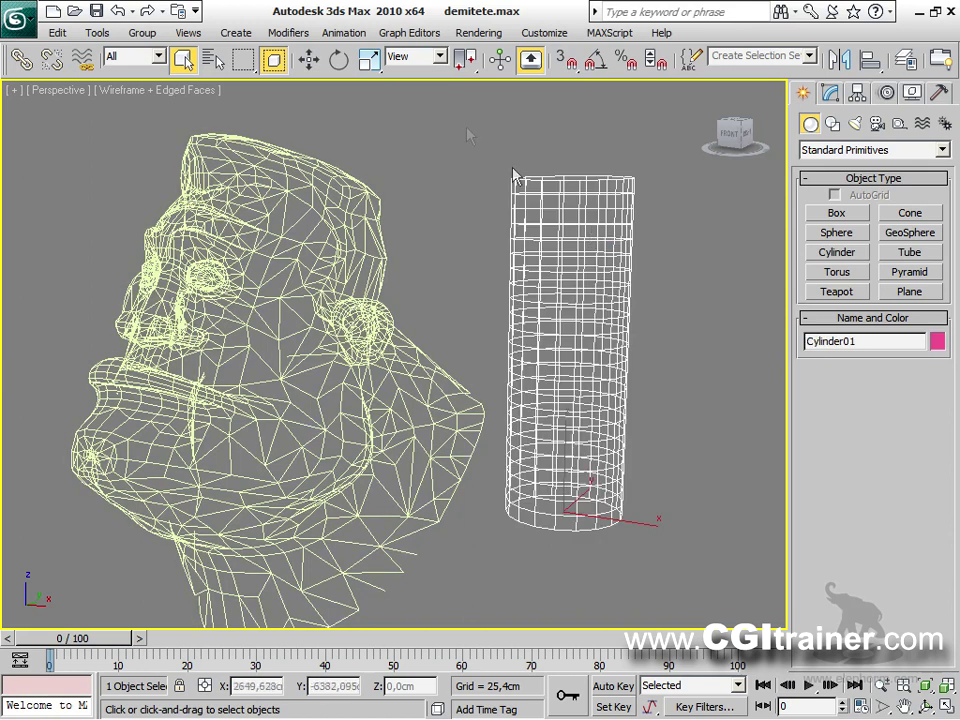
click(288, 32)
mouse_move(310, 95)
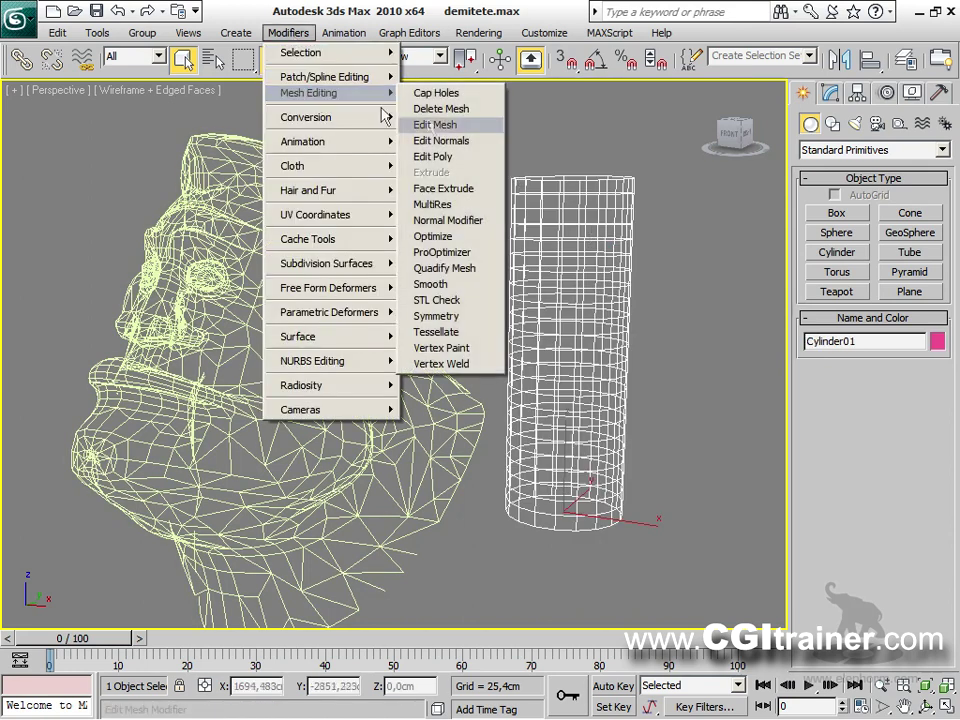
click(433, 237)
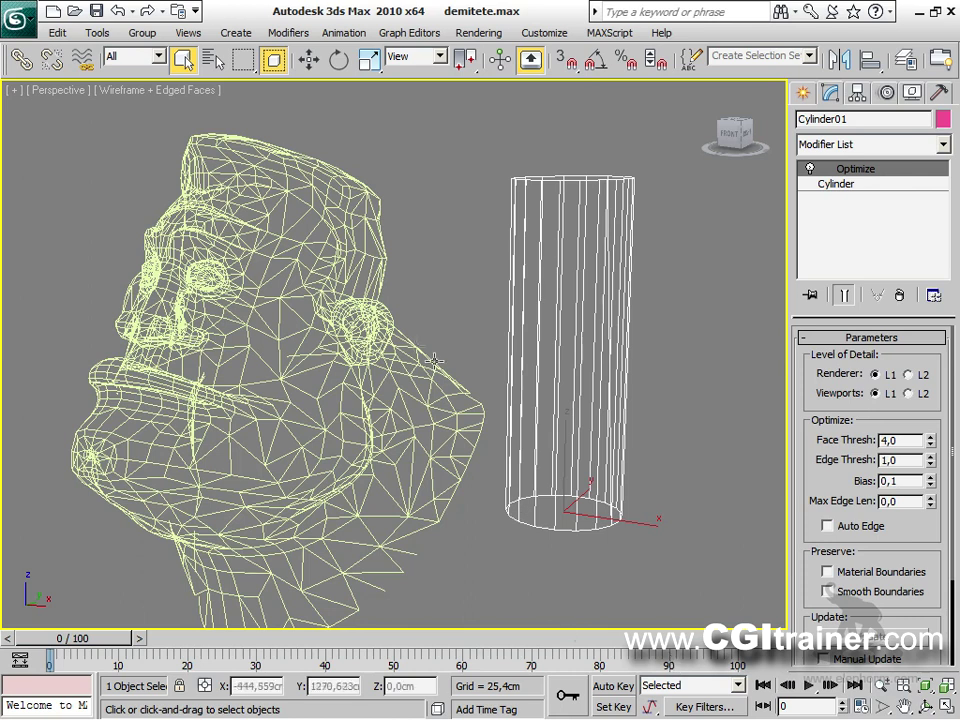
Step: Remove the Optimize modifier from the head and inspect its original mesh in shaded and wireframe display
click(382, 331)
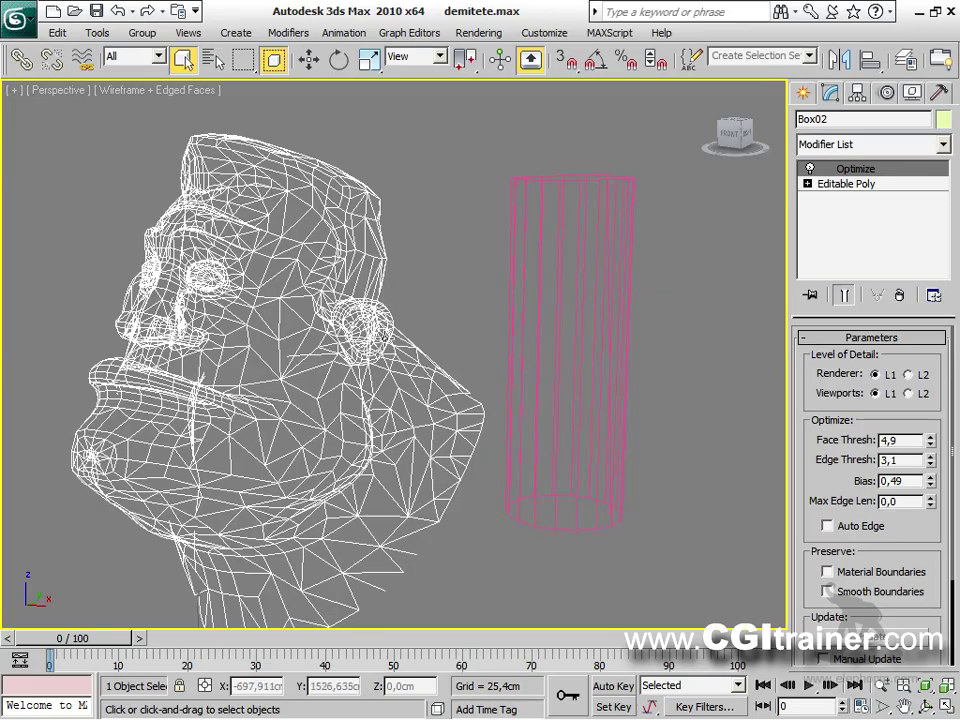
mouse_move(385, 337)
alt+middle_down()
mouse_move(476, 336)
mouse_move(373, 355)
alt+middle_up()
scroll(373, 355, down, 5)
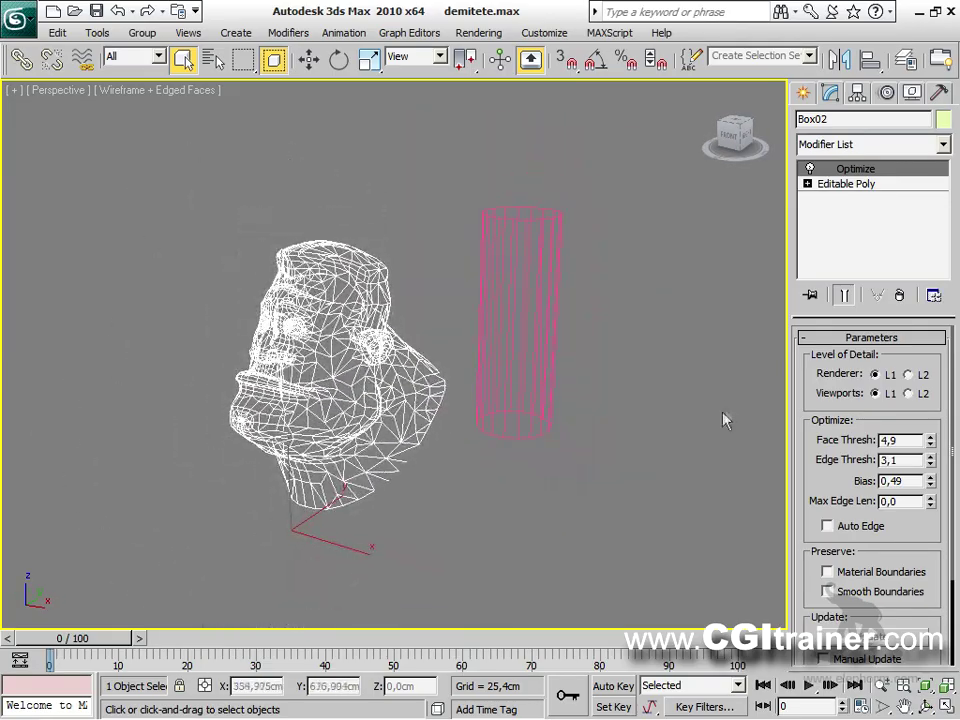
click(900, 295)
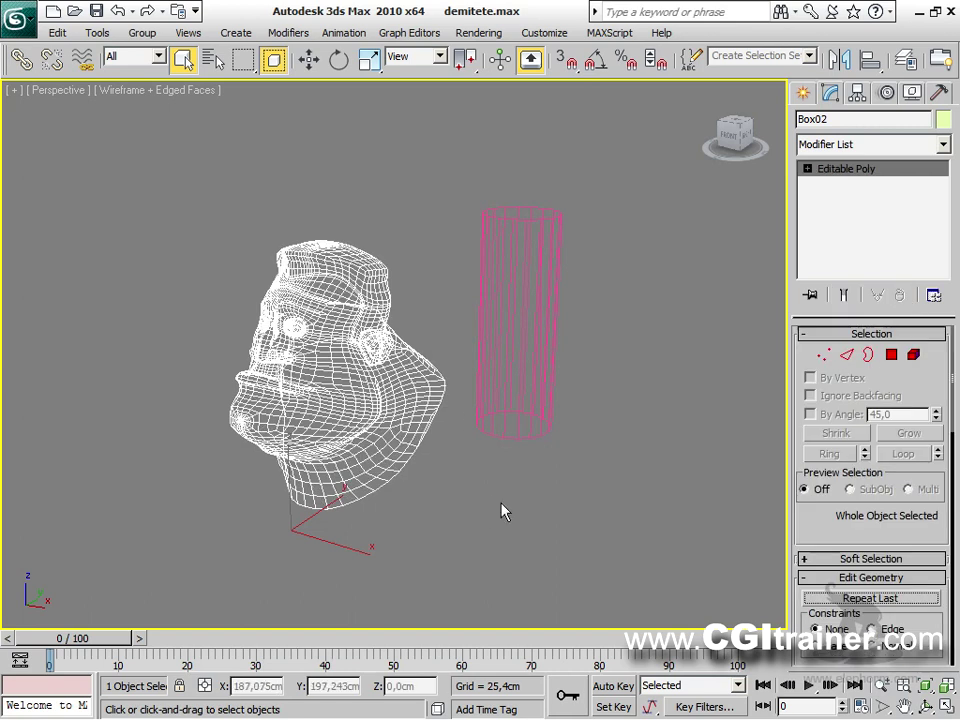
alt+middle_drag(474, 499, 429, 467)
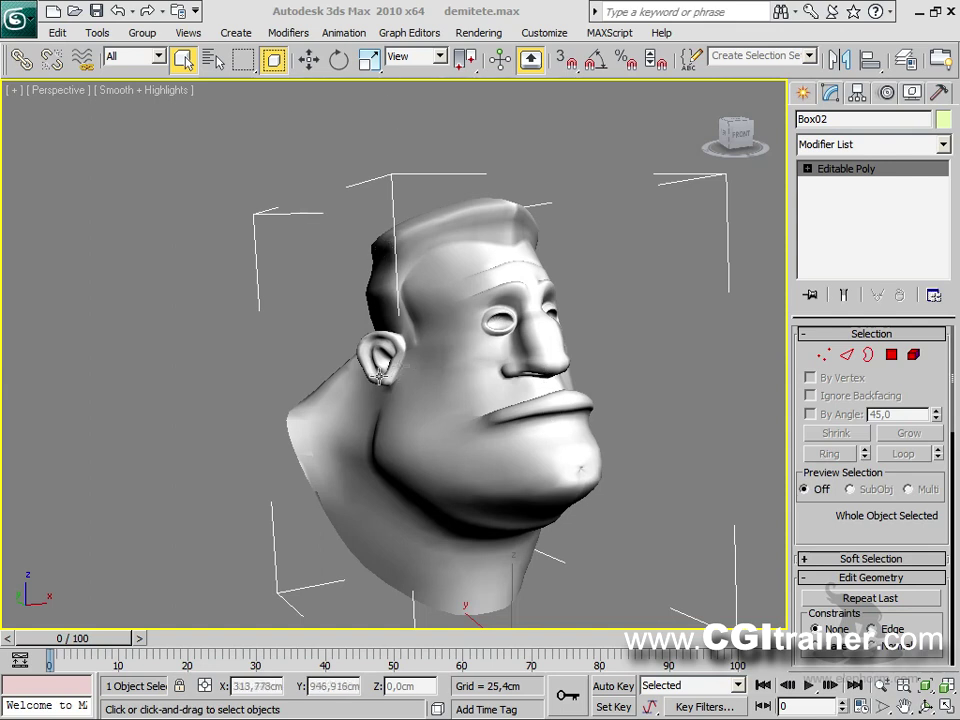
right_click(412, 362)
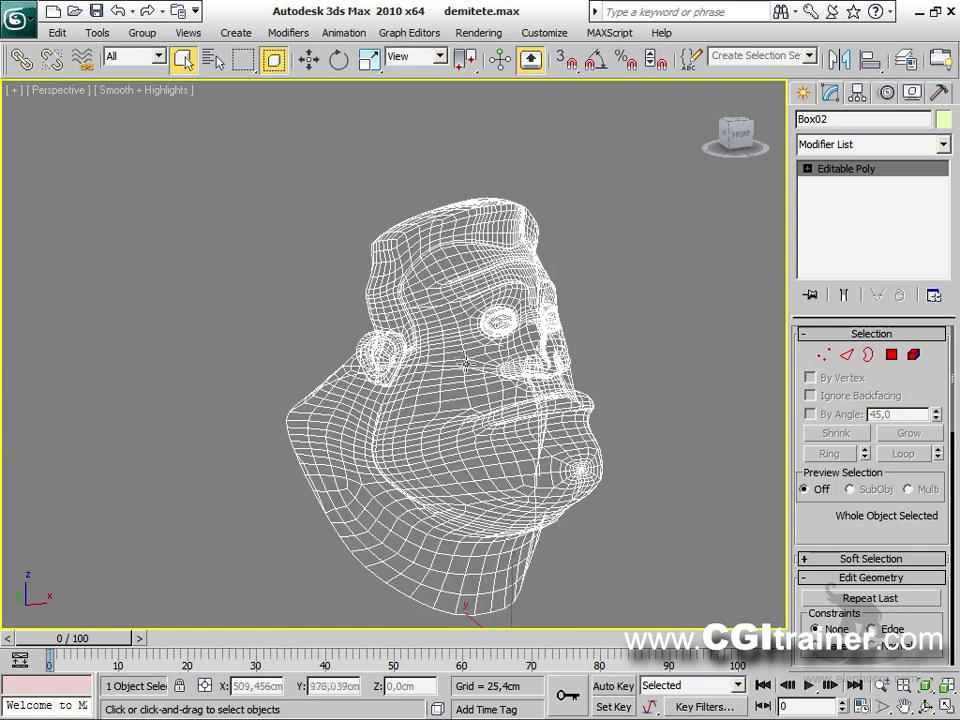
Step: Apply the ProOptimizer modifier to the head and calculate its optimization data
click(288, 33)
mouse_move(313, 100)
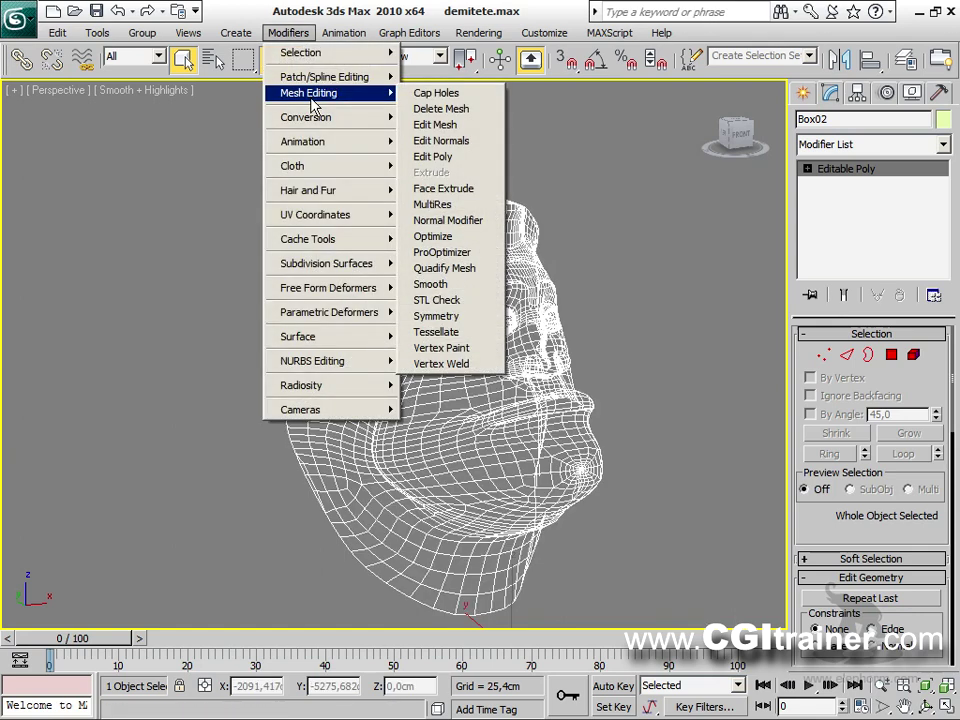
click(441, 252)
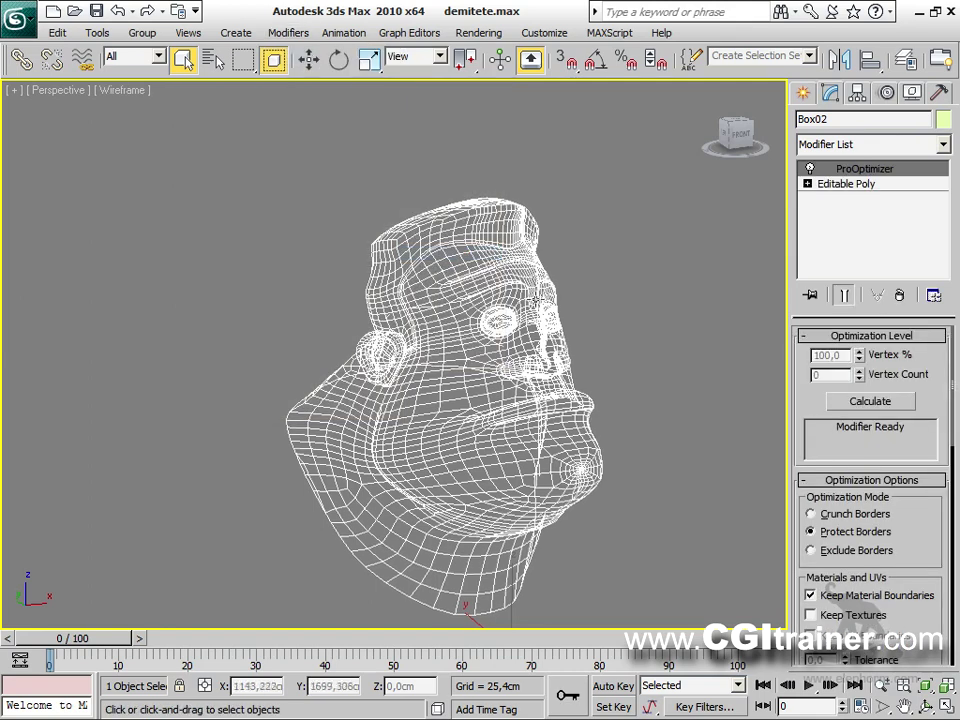
alt+middle_drag(480, 360, 596, 352)
click(910, 401)
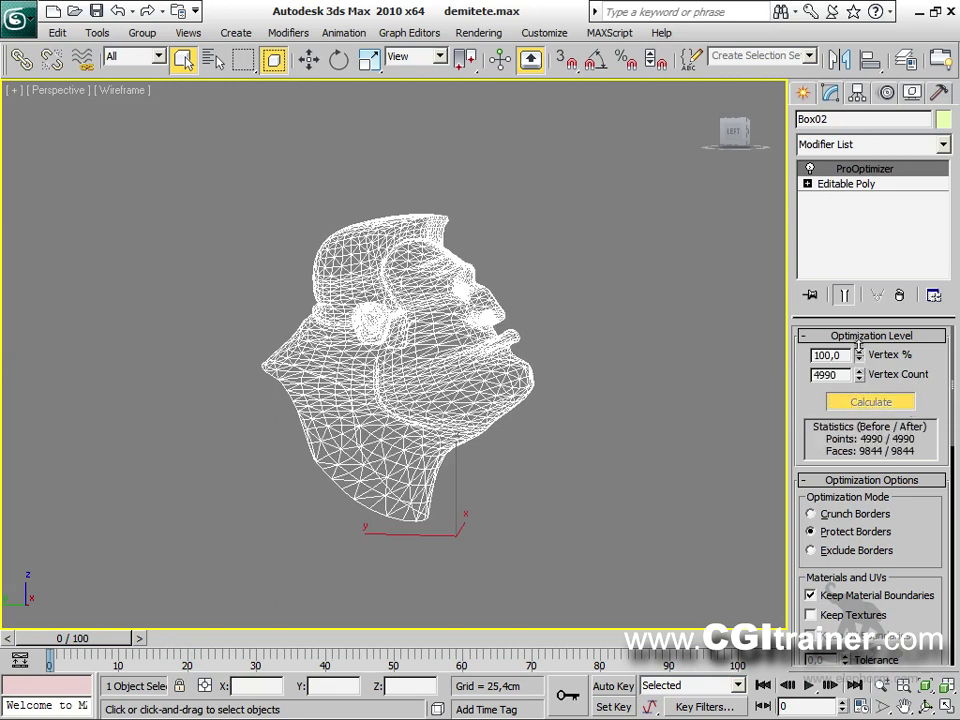
Step: Reduce the head with ProOptimizer to about 55.854 percent of its vertices and inspect the neck border
drag(858, 348, 862, 632)
alt+middle_drag(544, 465, 743, 193)
scroll(435, 392, up, 5)
drag(858, 370, 853, 598)
middle_drag(618, 458, 602, 315)
scroll(602, 315, down, 3)
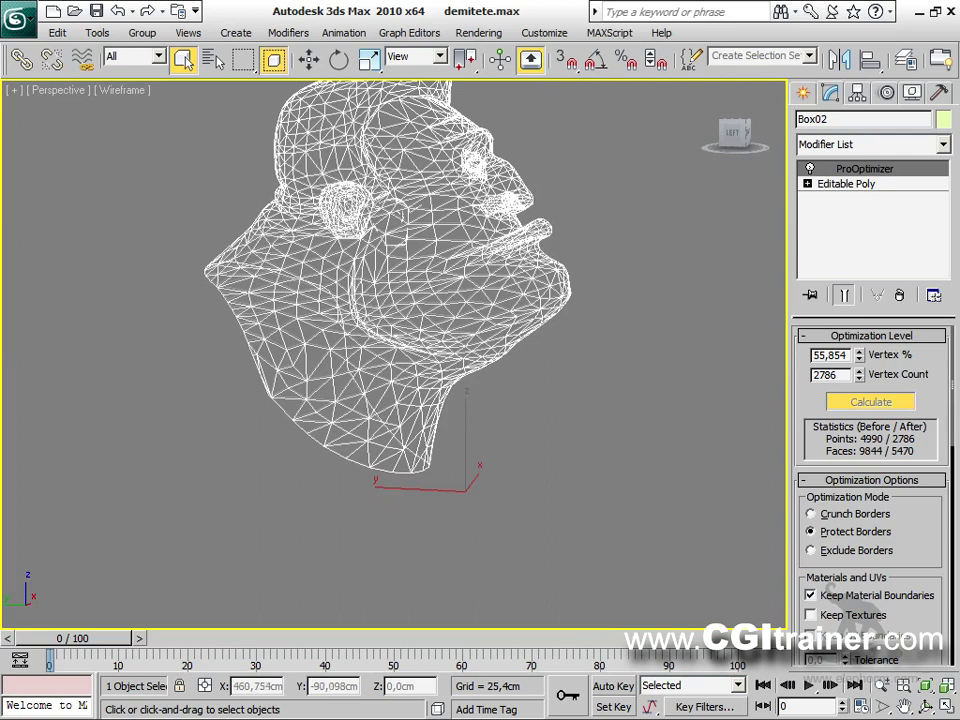
Step: Try ProOptimizer's Crunch Borders mode, recalculate the head and review the material, vertex color and normal options
click(811, 514)
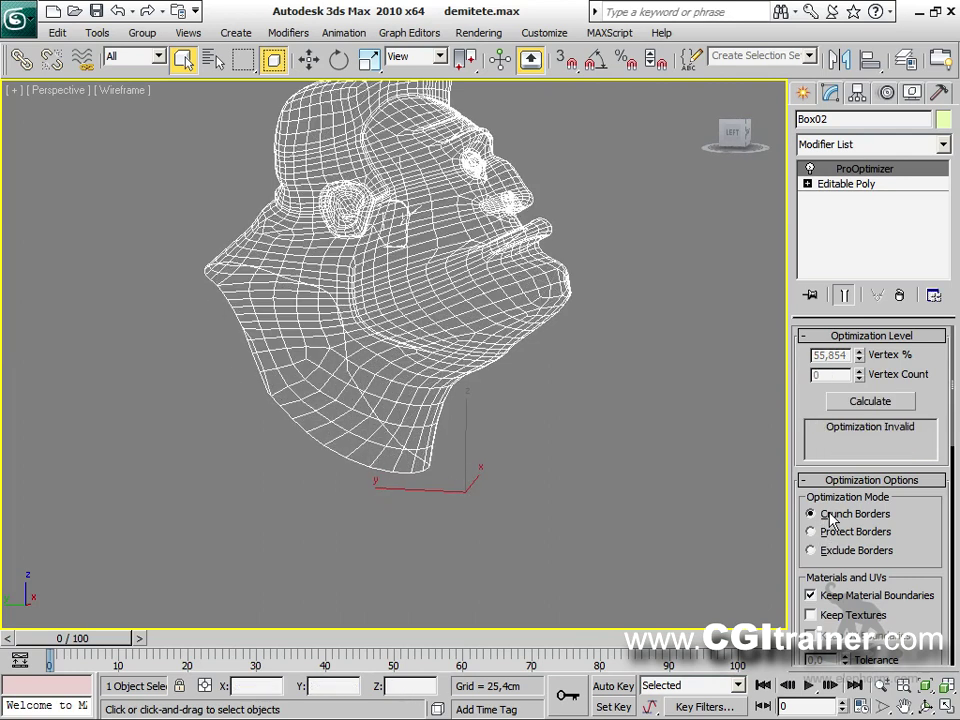
click(872, 404)
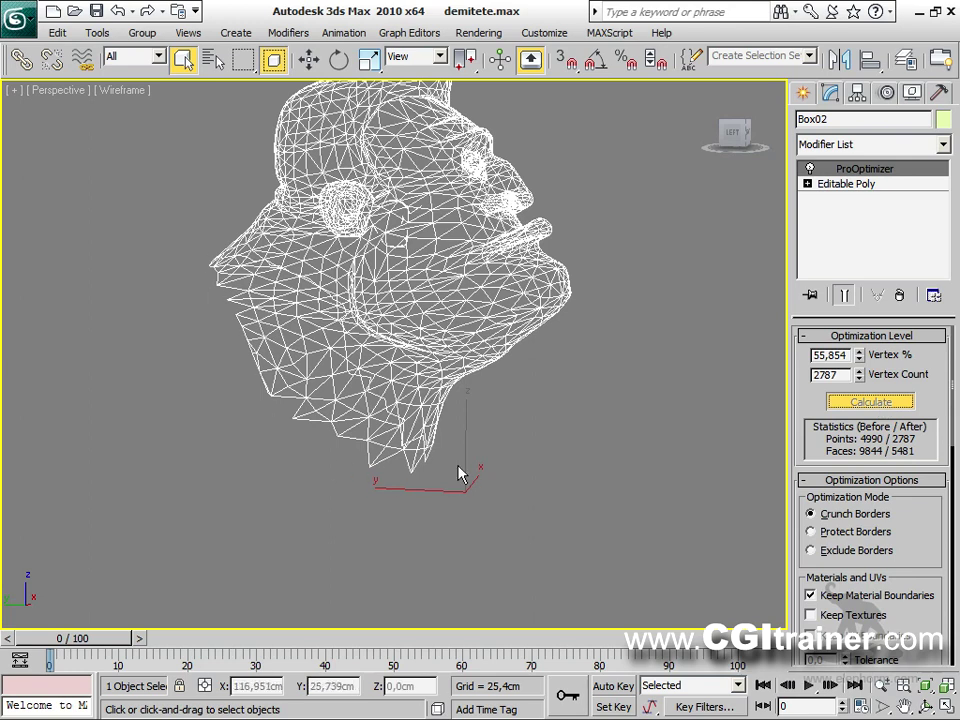
drag(910, 551, 917, 329)
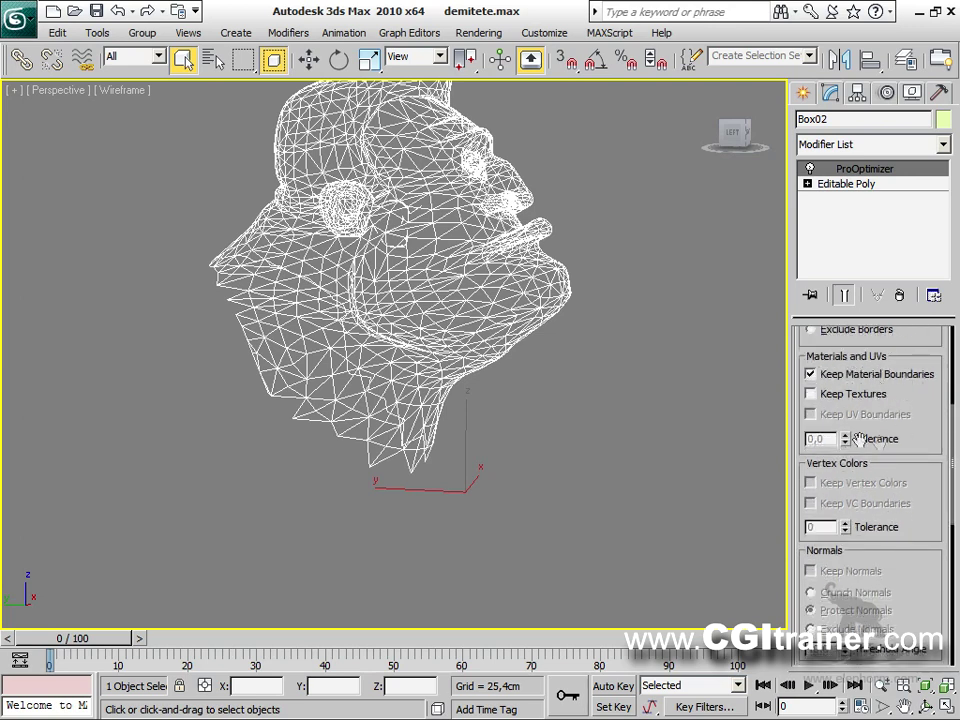
drag(896, 574, 911, 648)
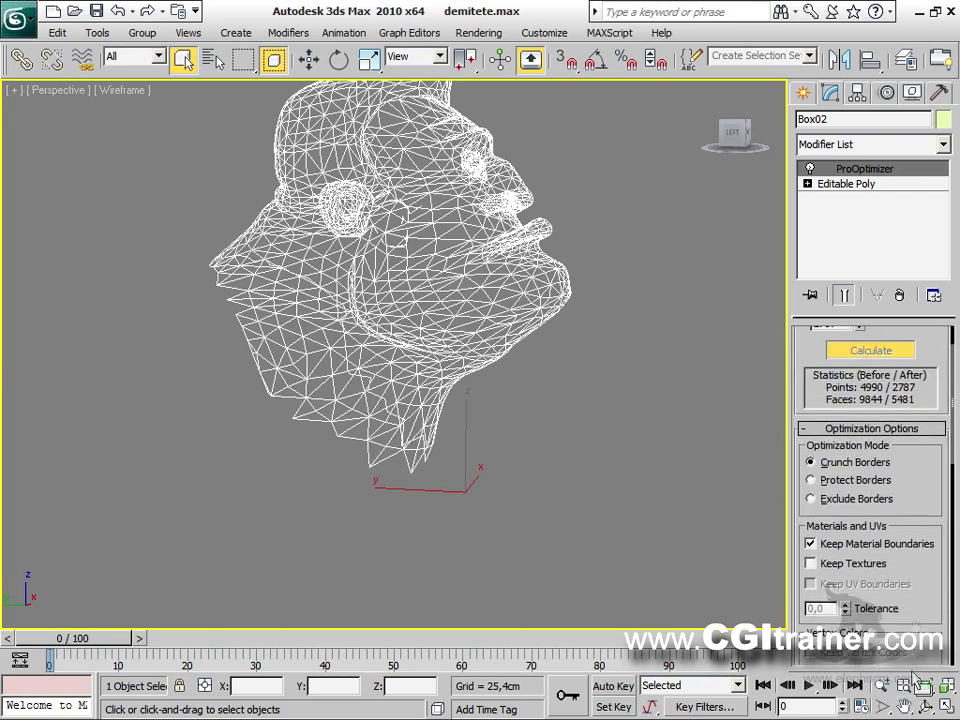
scroll(911, 480, up, 3)
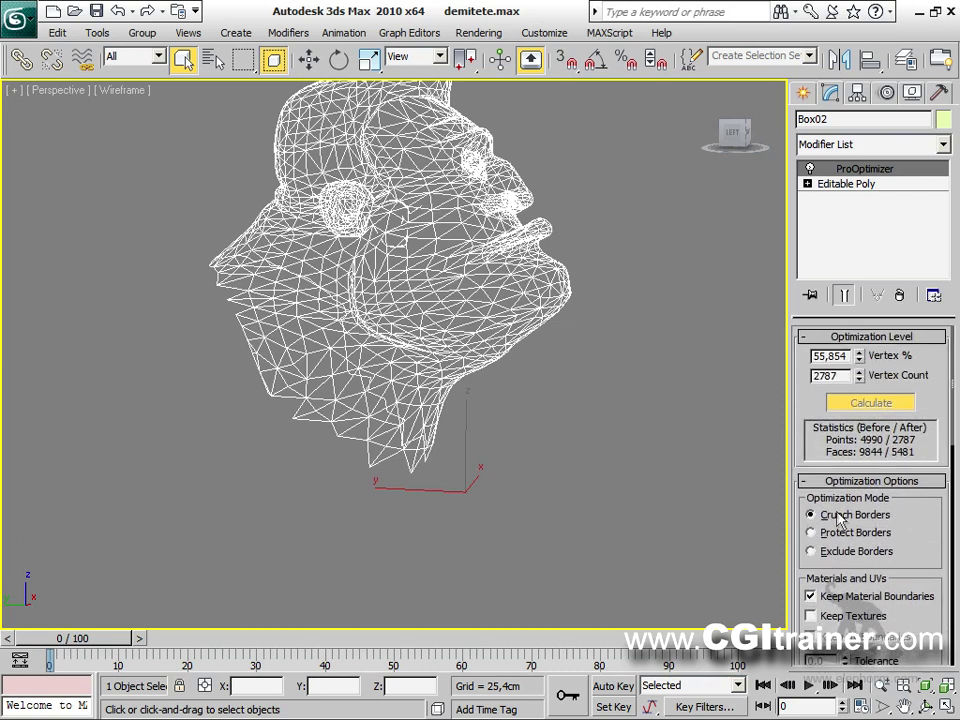
Step: Set ProOptimizer to Protect Borders, recalculate and reduce the head to about 40.754 percent of its vertices
click(812, 532)
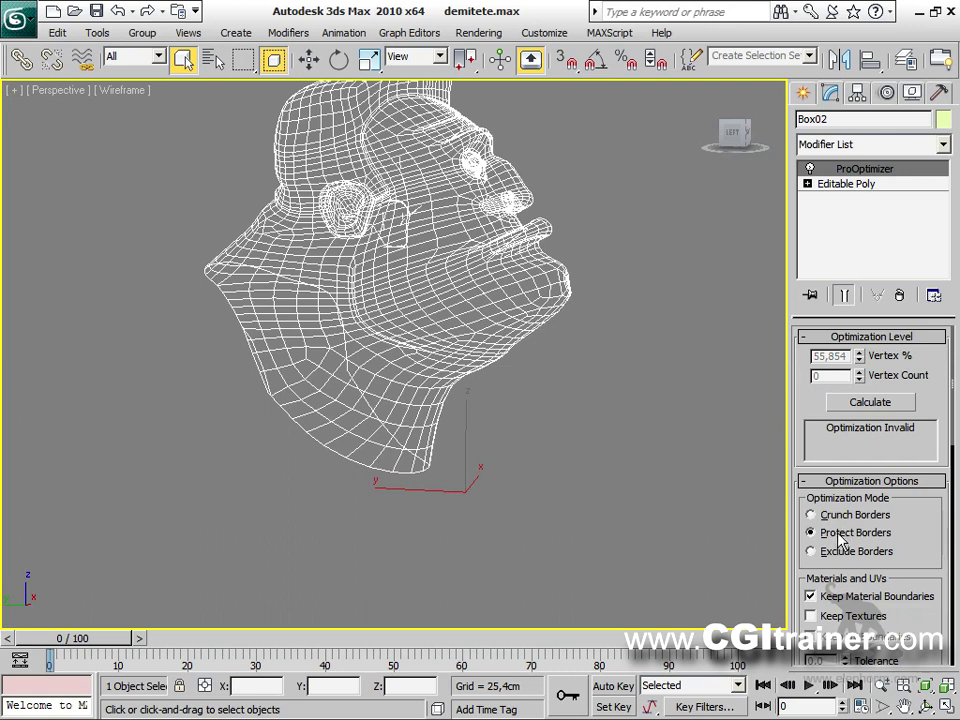
click(871, 402)
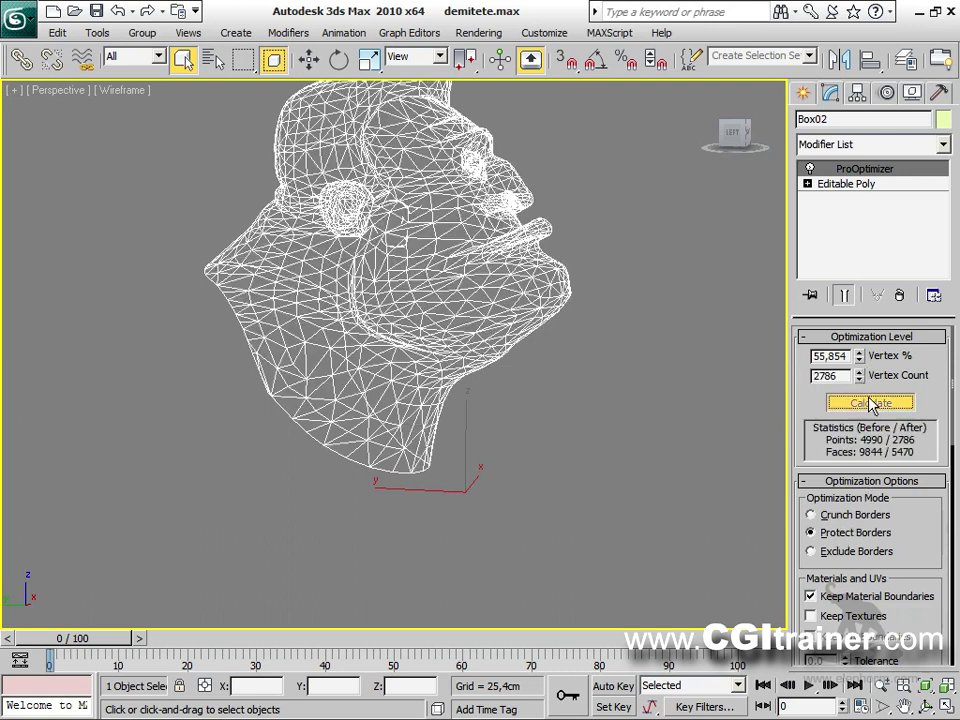
drag(858, 360, 750, 497)
alt+middle_drag(659, 407, 398, 492)
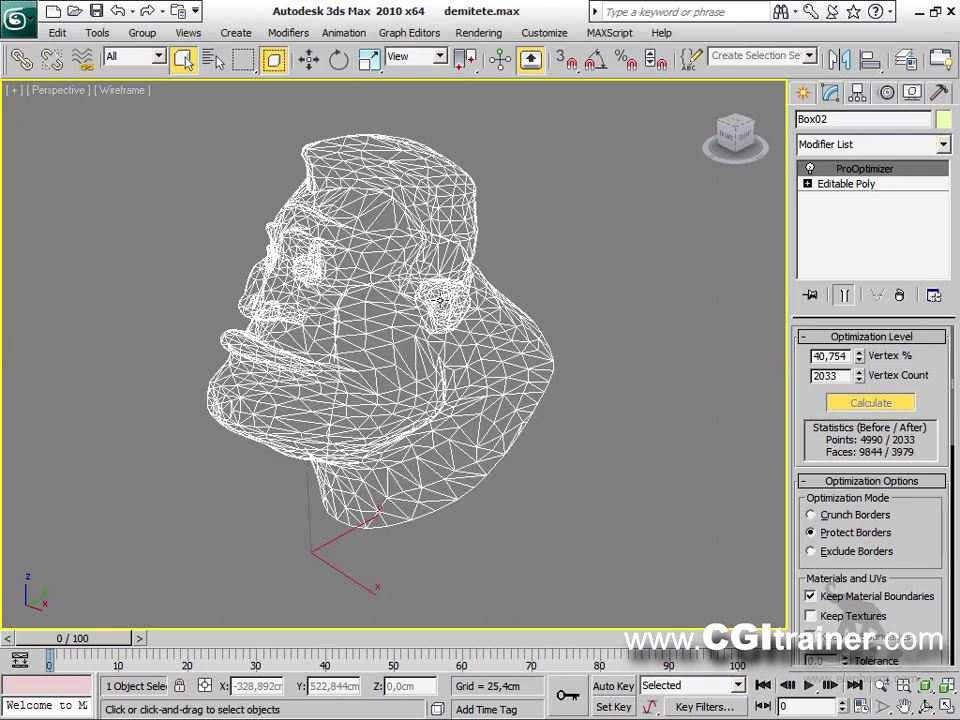
Step: Inspect the reduced head in shaded display with and without edged faces
key(F3)
key(F4)
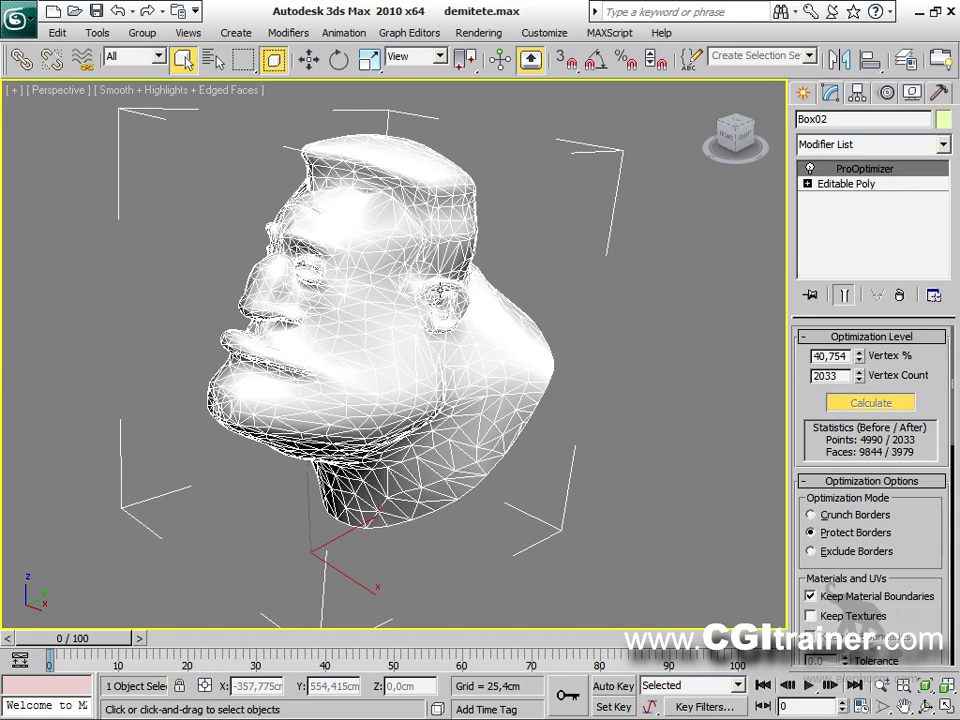
key(F4)
alt+middle_drag(438, 287, 553, 319)
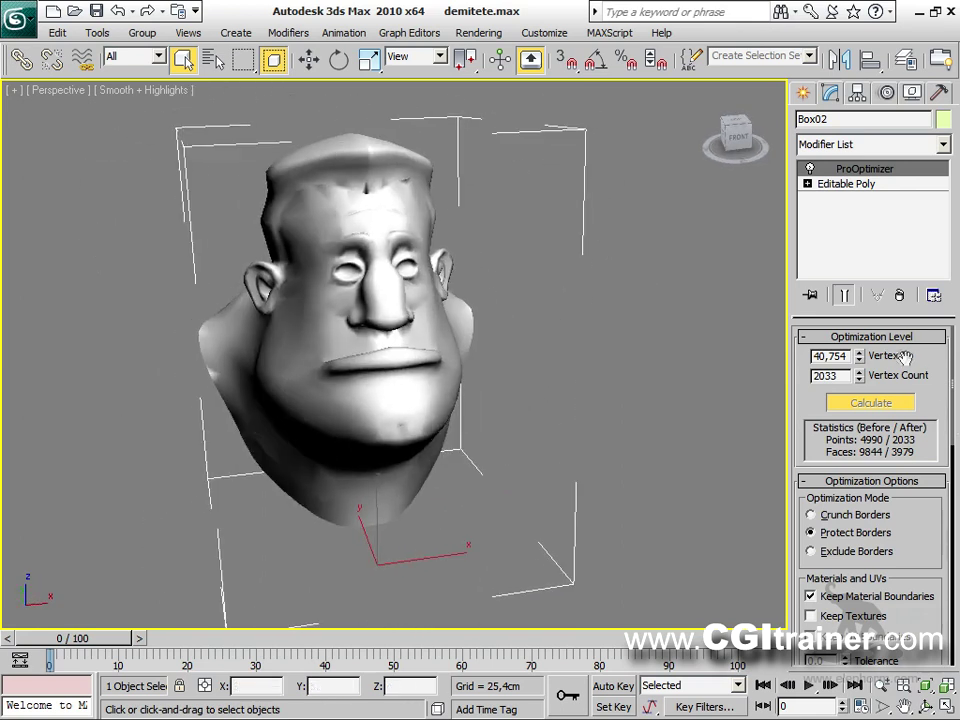
Step: Adjust ProOptimizer's vertex percentage again and check the shaded head from another angle
drag(859, 360, 859, 192)
drag(826, 665, 826, 658)
alt+middle_drag(510, 397, 636, 367)
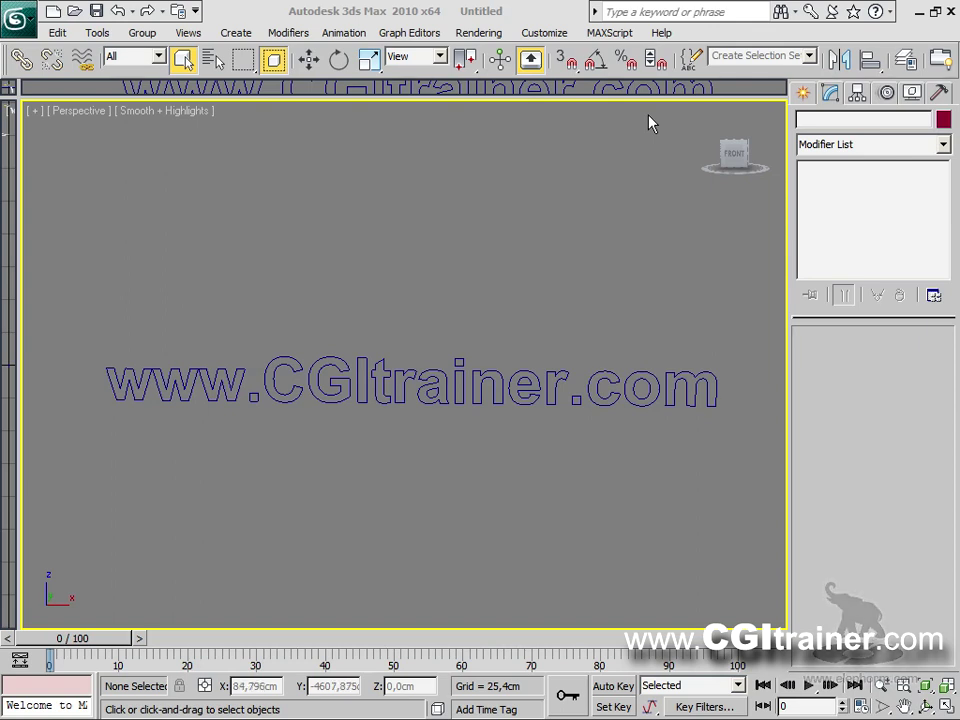
click(489, 390)
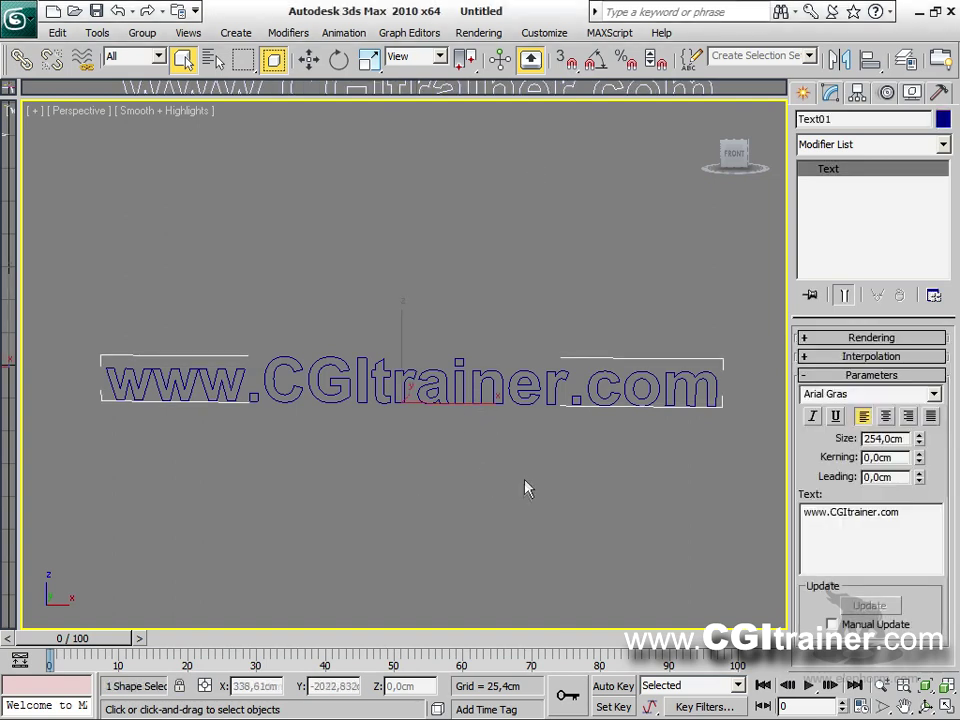
scroll(588, 222, up, 2)
scroll(588, 222, down, 1)
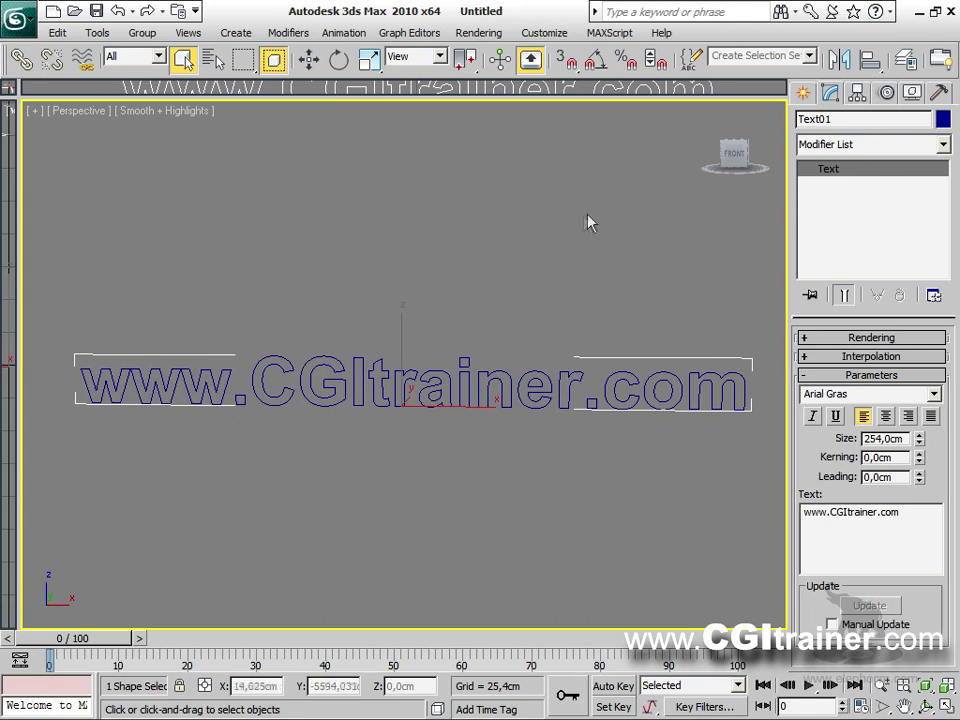
click(288, 32)
mouse_move(305, 96)
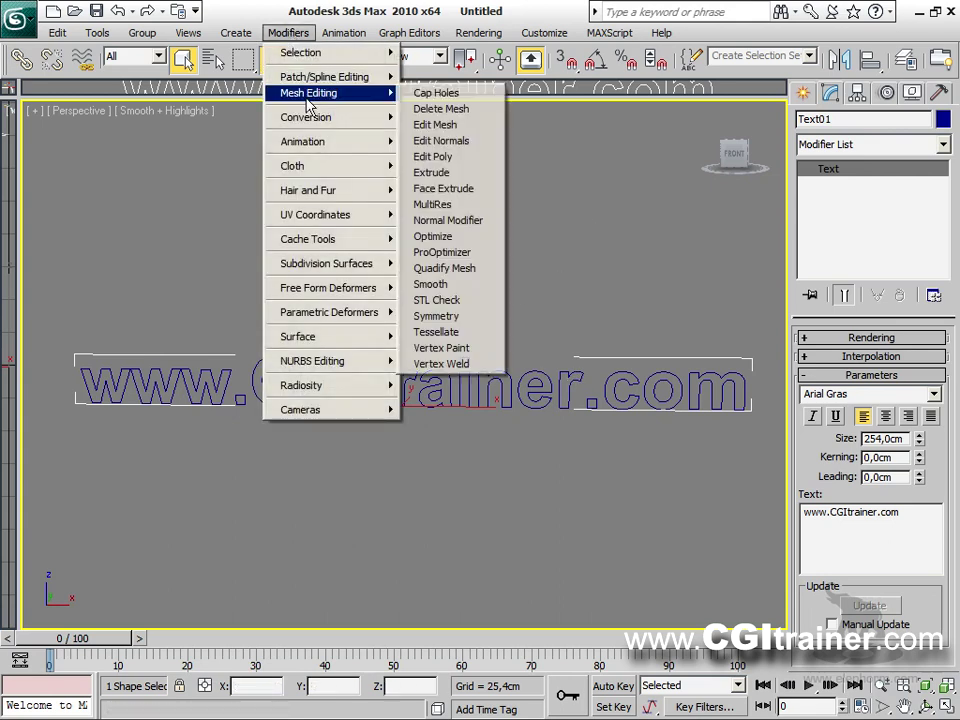
click(459, 176)
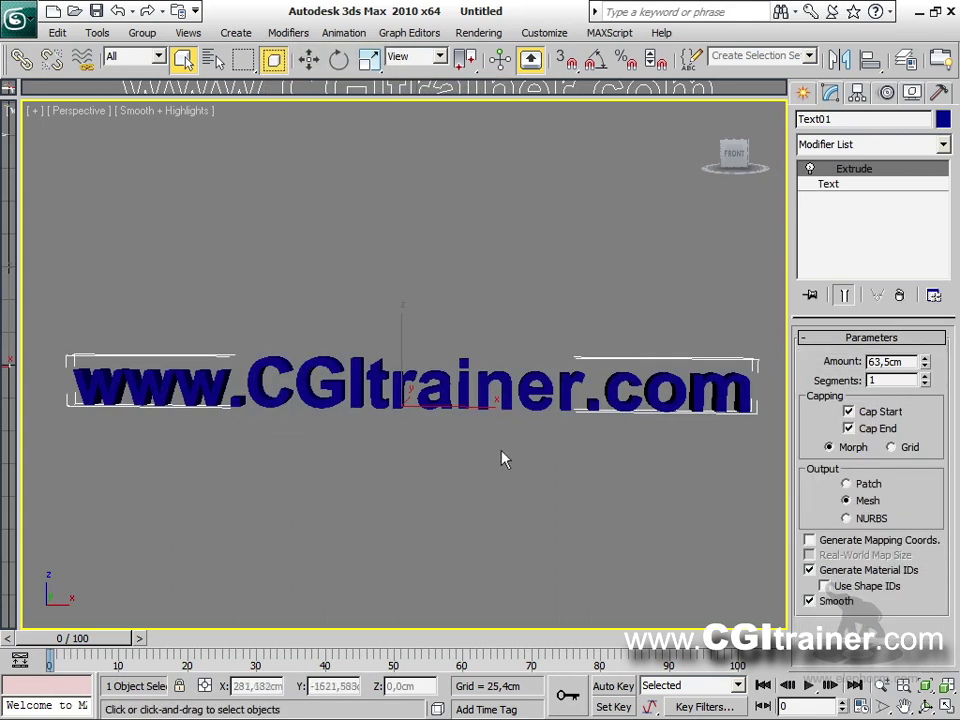
Step: Show edged faces on the extruded text and set its Extrude segments to 5
alt+middle_drag(510, 450, 447, 515)
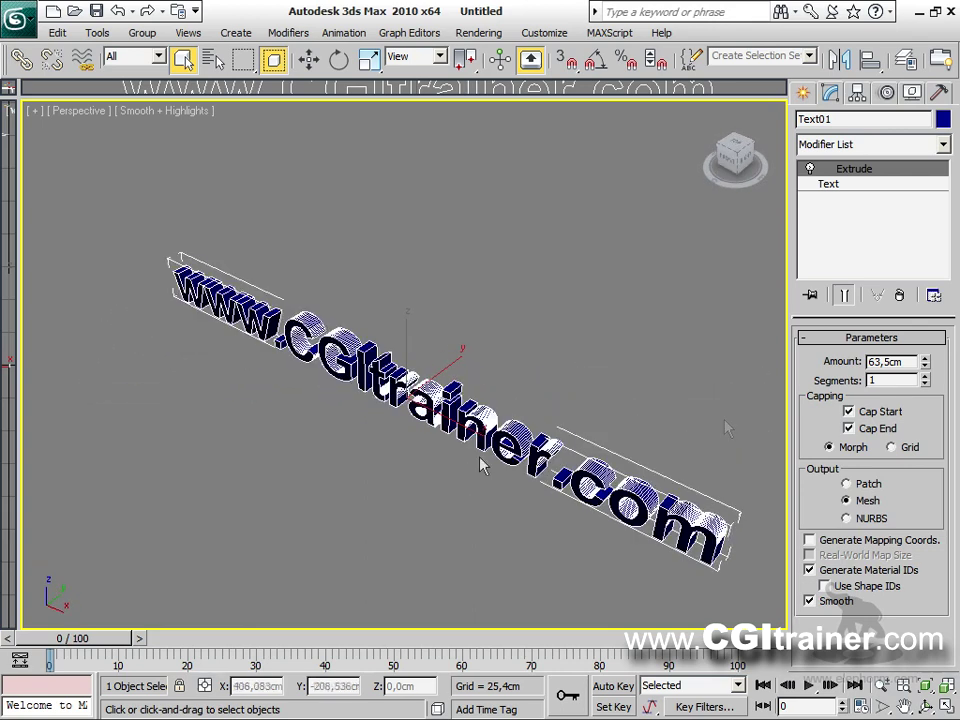
key(F4)
click(929, 379)
click(929, 379)
click(929, 379)
click(929, 379)
scroll(470, 400, up, 8)
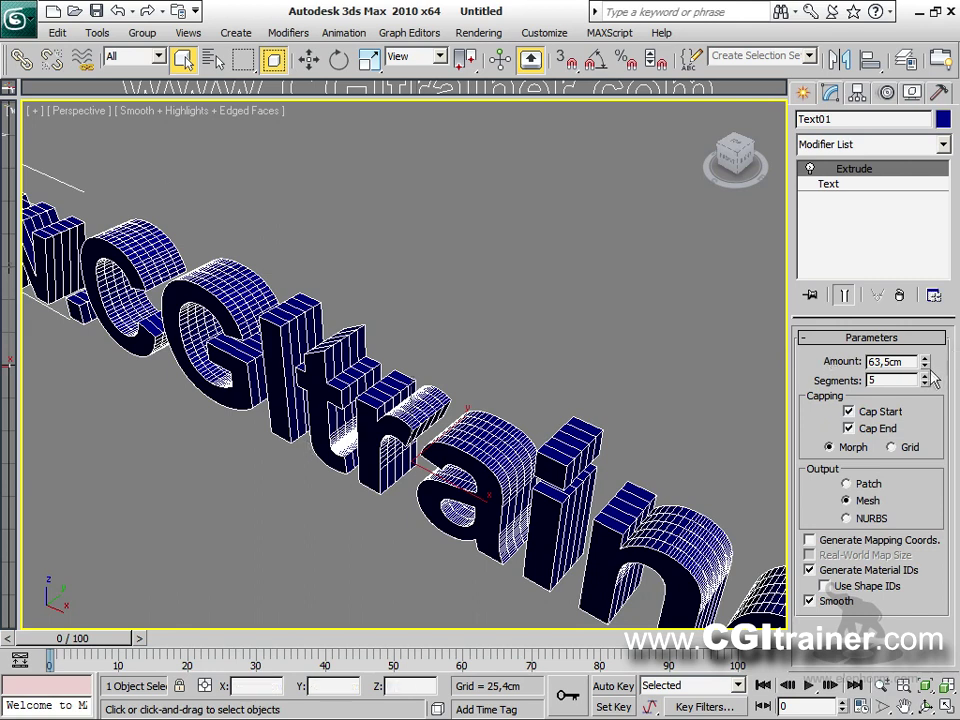
Step: Try a TurboSmooth modifier directly on the extruded text, and remove it from the modifier stack
click(288, 32)
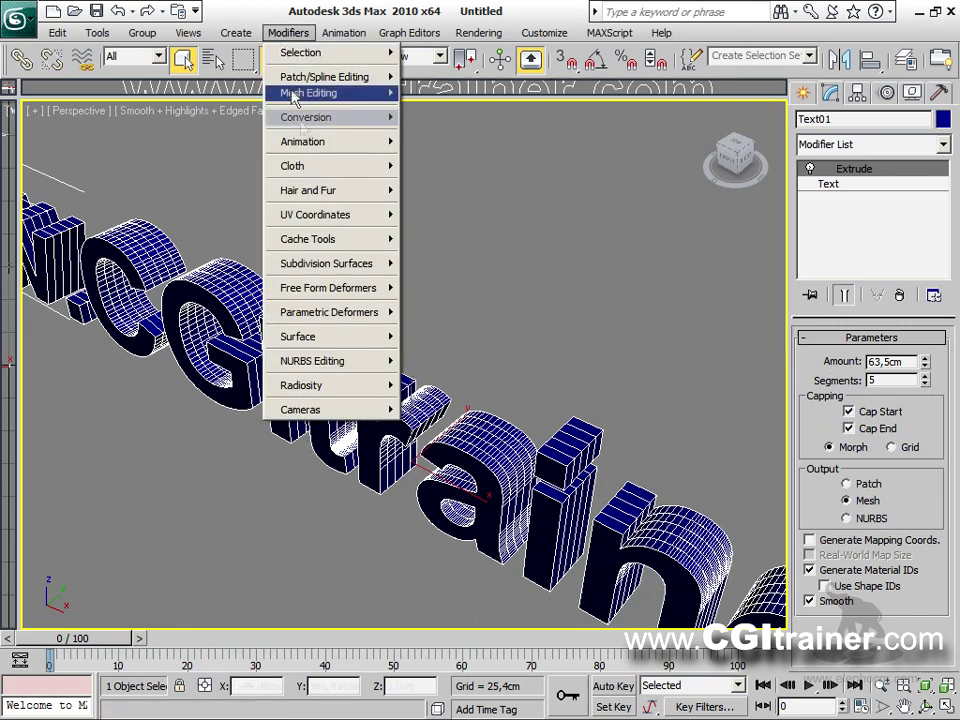
mouse_move(326, 262)
click(470, 298)
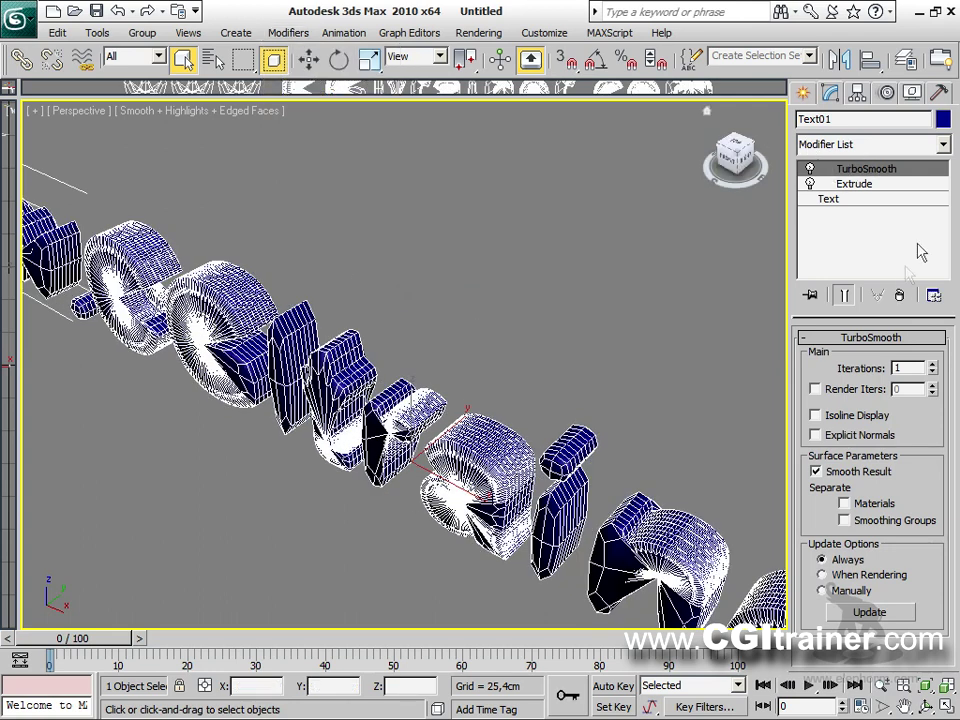
click(899, 297)
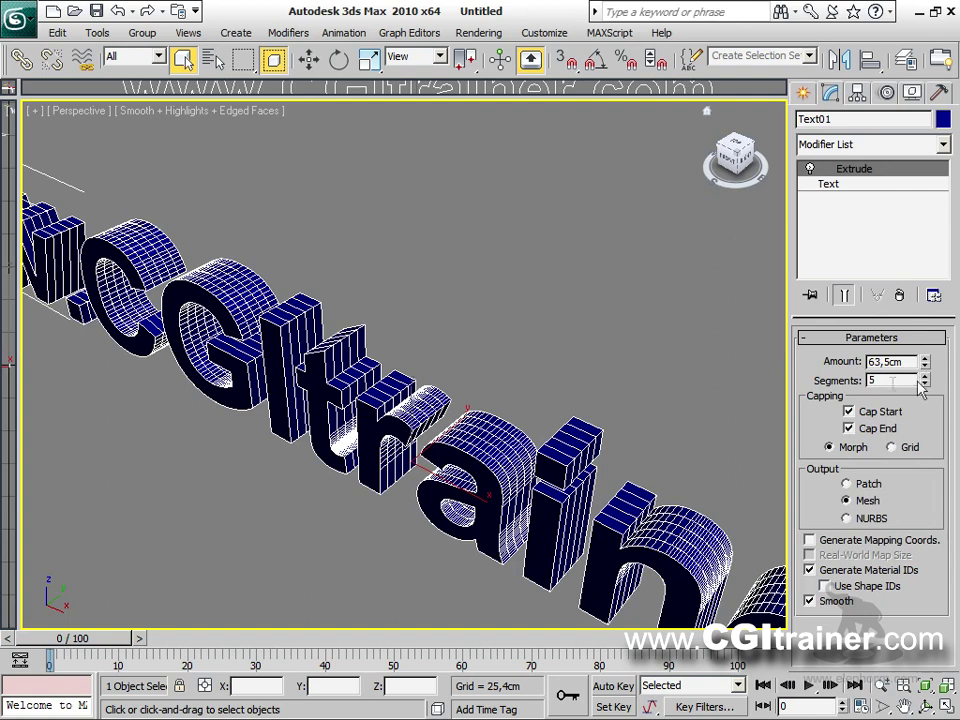
Step: Set the text's Extrude segments to 1 and apply a Quadify Mesh modifier on top of it
drag(925, 385, 925, 398)
alt+middle_drag(501, 364, 455, 392)
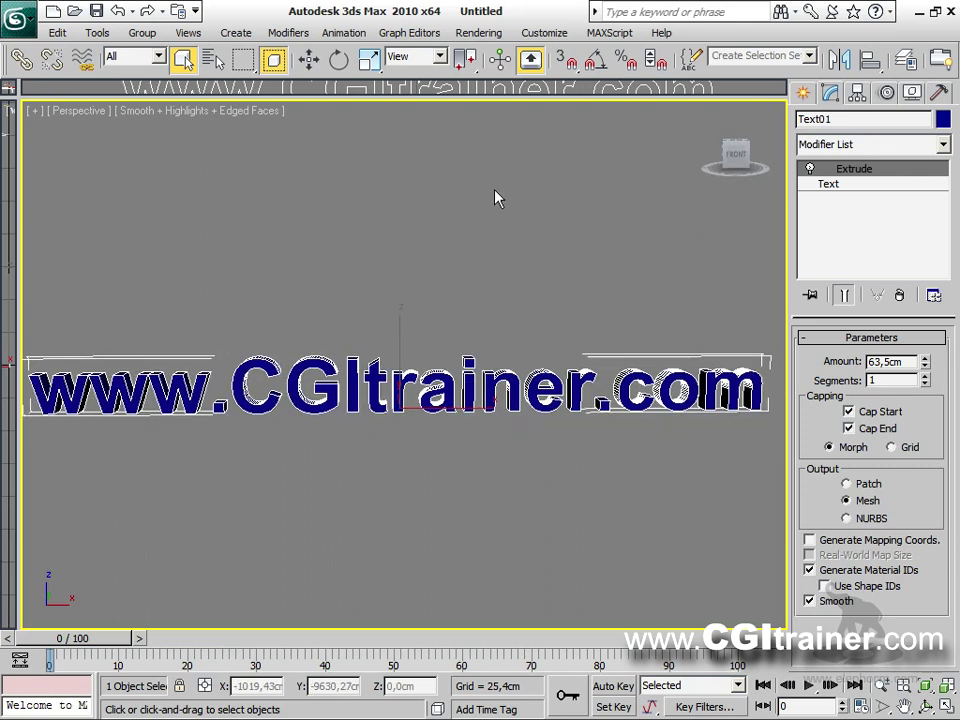
click(292, 40)
mouse_move(330, 93)
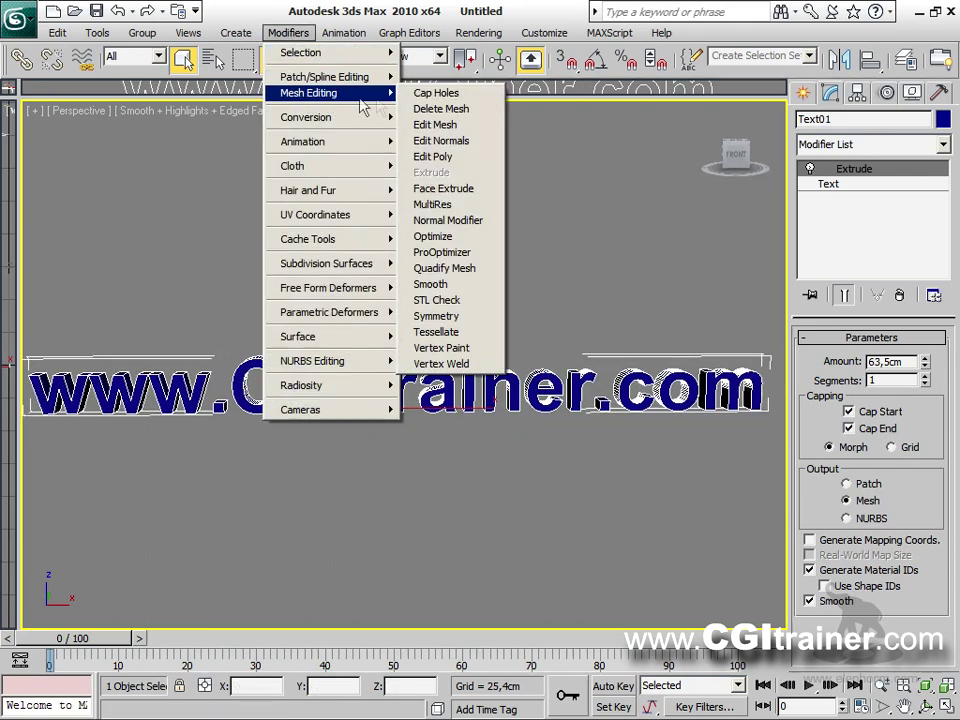
click(478, 278)
scroll(395, 404, up, 5)
alt+middle_drag(395, 404, 440, 510)
click(895, 367)
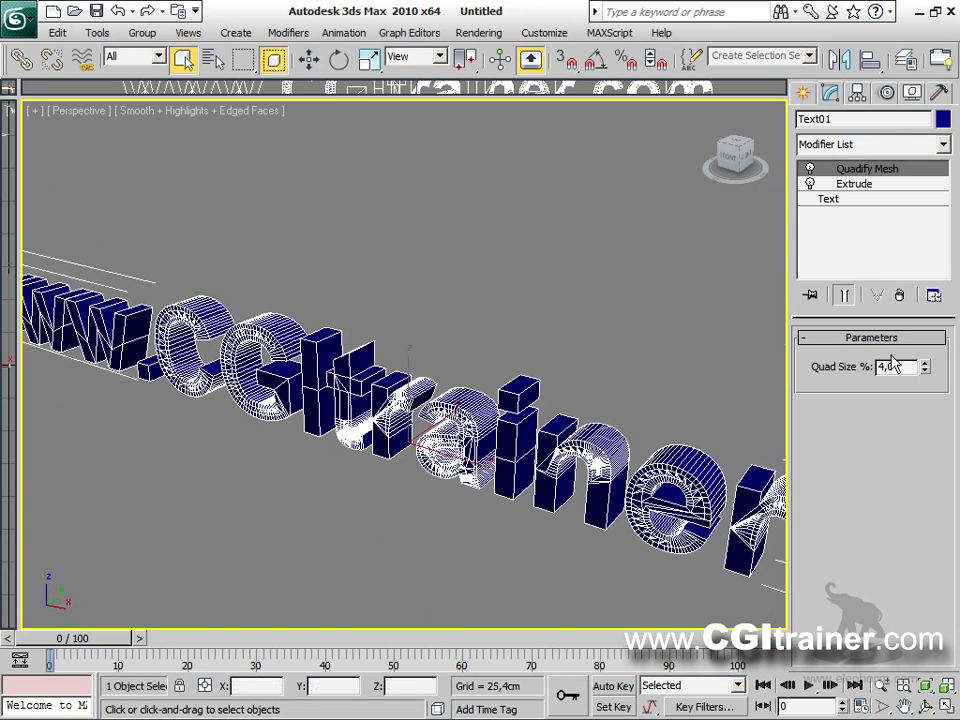
Step: Try raising the Extrude segments to 4 beneath the Quadify Mesh modifier
click(857, 185)
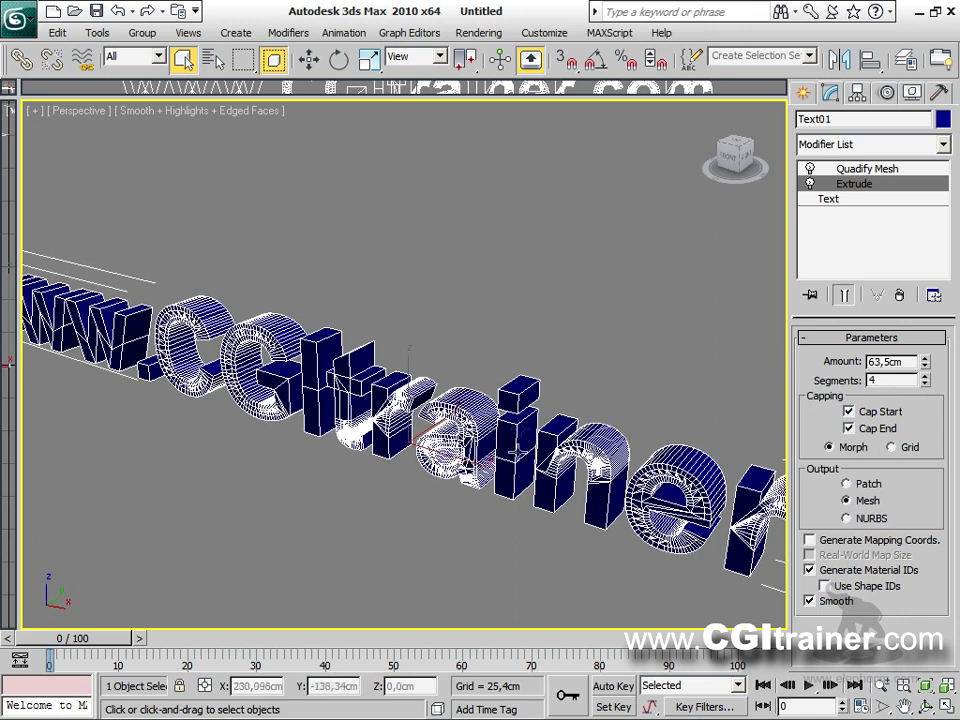
right_click(925, 386)
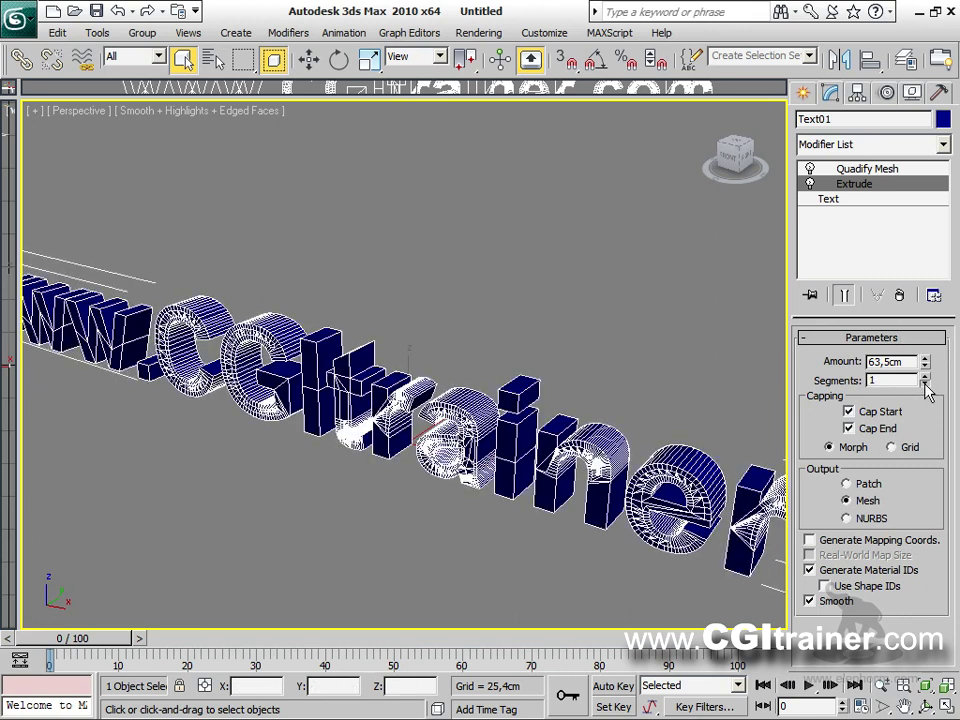
click(891, 170)
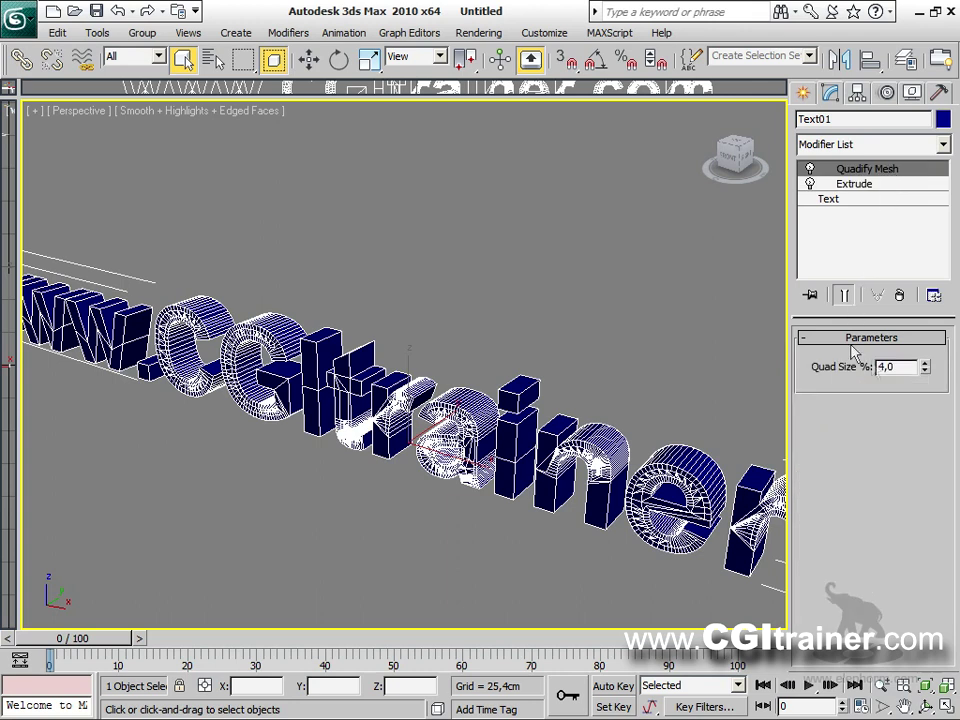
Step: Set the Quadify Mesh modifier's quad size to 2.0% for the text
drag(925, 320, 924, 270)
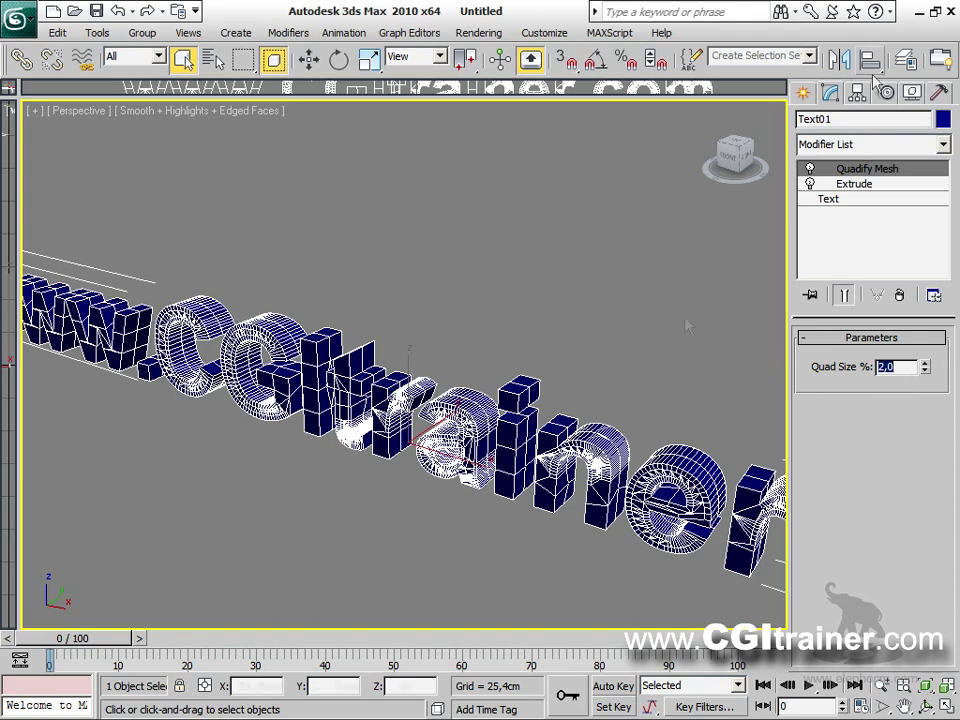
scroll(386, 343, down, 3)
alt+middle_drag(400, 380, 414, 332)
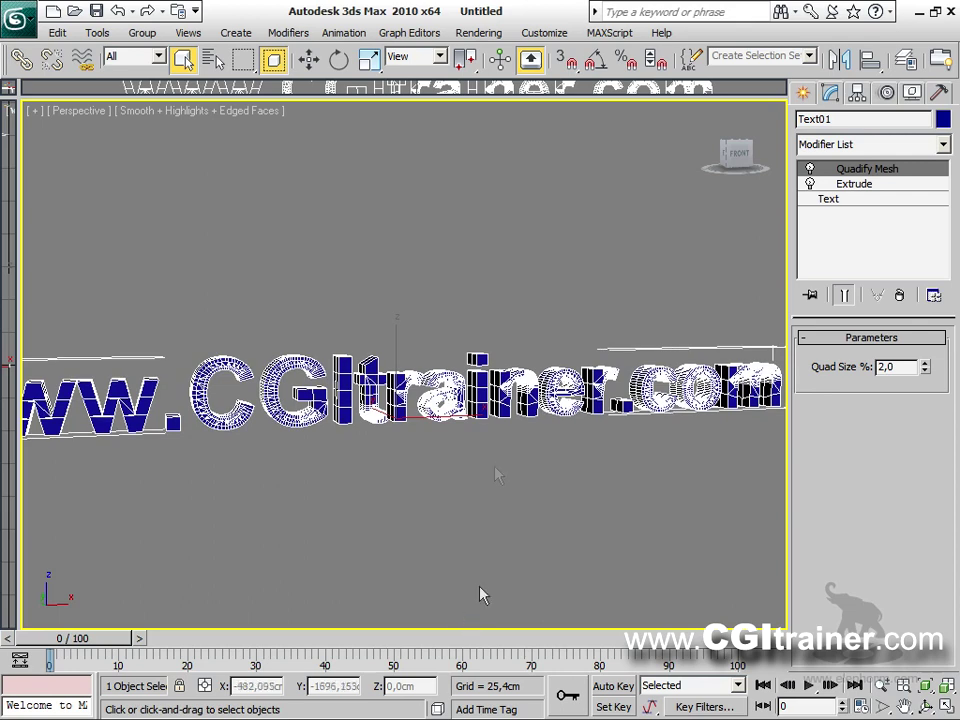
Step: Turn off the edged-faces display and apply a TurboSmooth modifier with 2 iterations to the quadified text
key(F4)
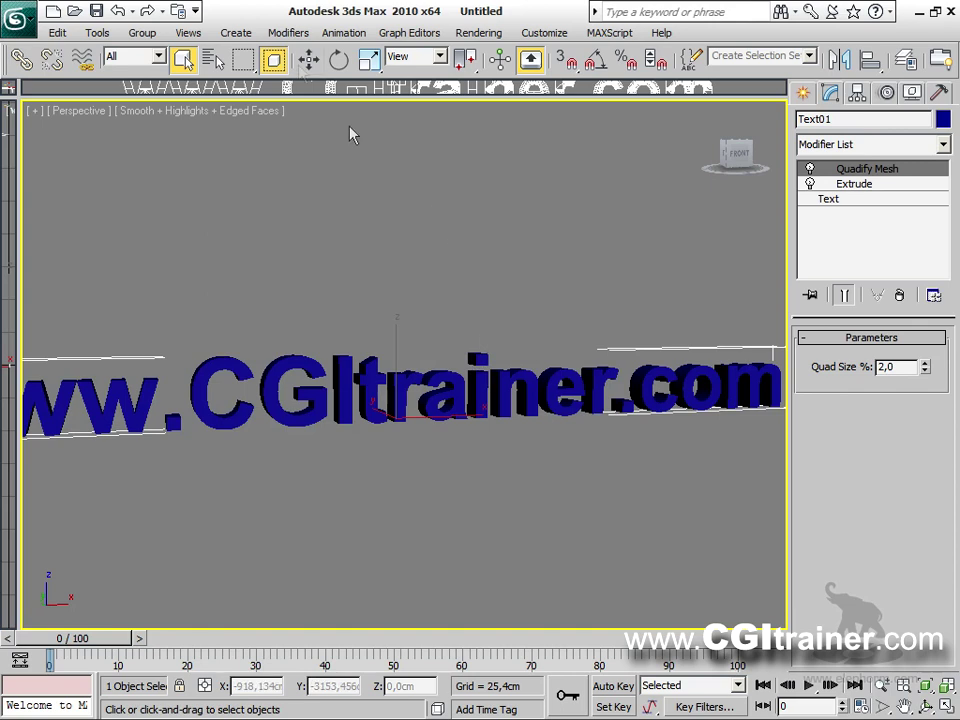
click(288, 32)
mouse_move(317, 272)
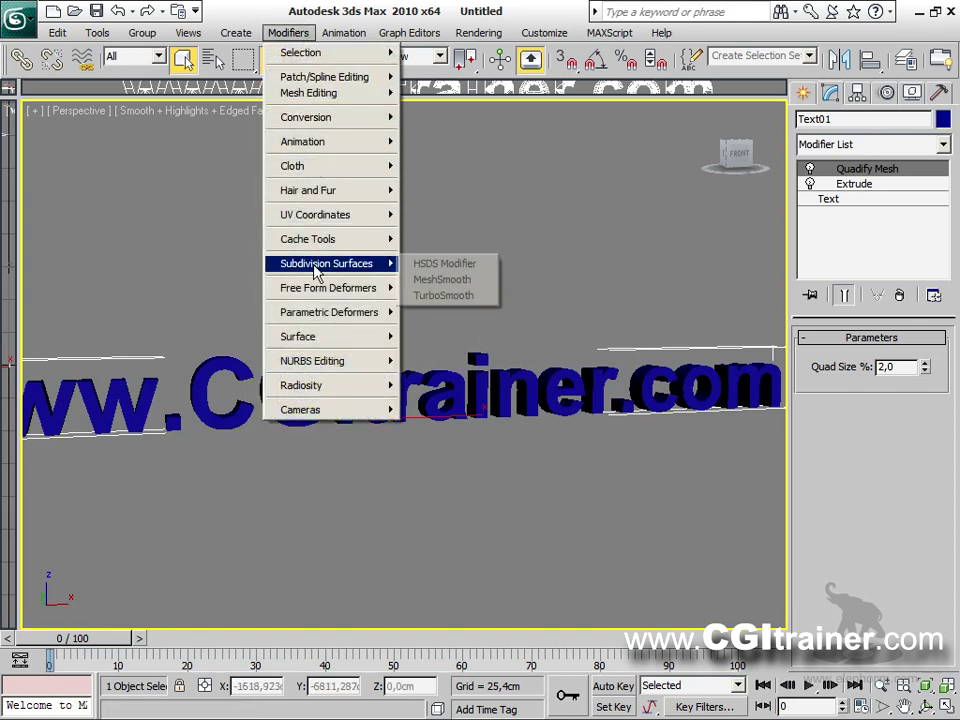
click(441, 295)
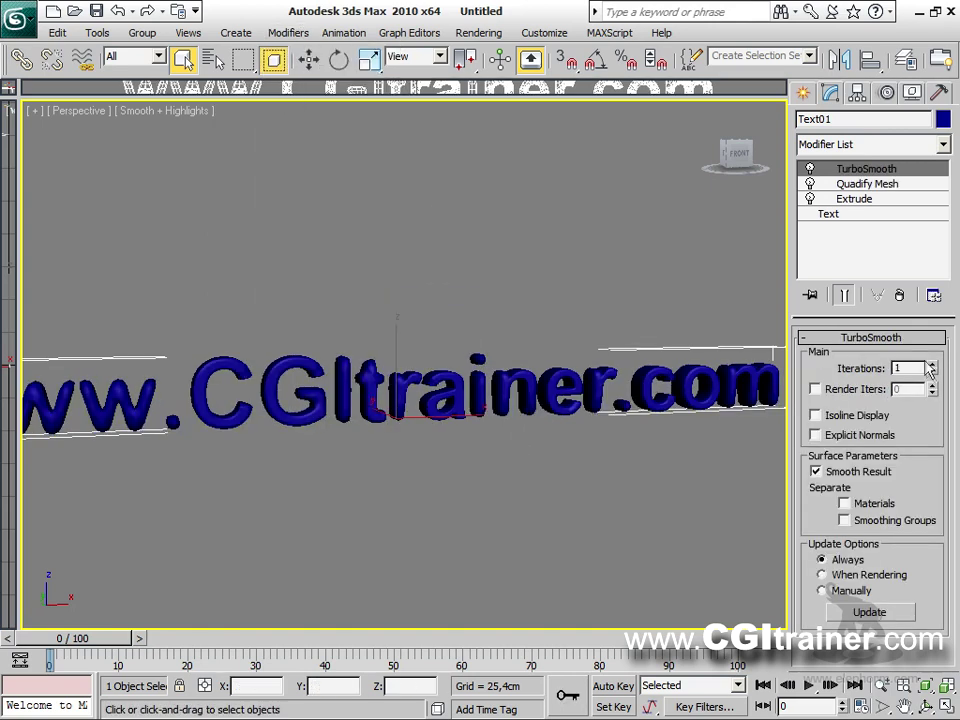
alt+middle_drag(697, 431, 621, 439)
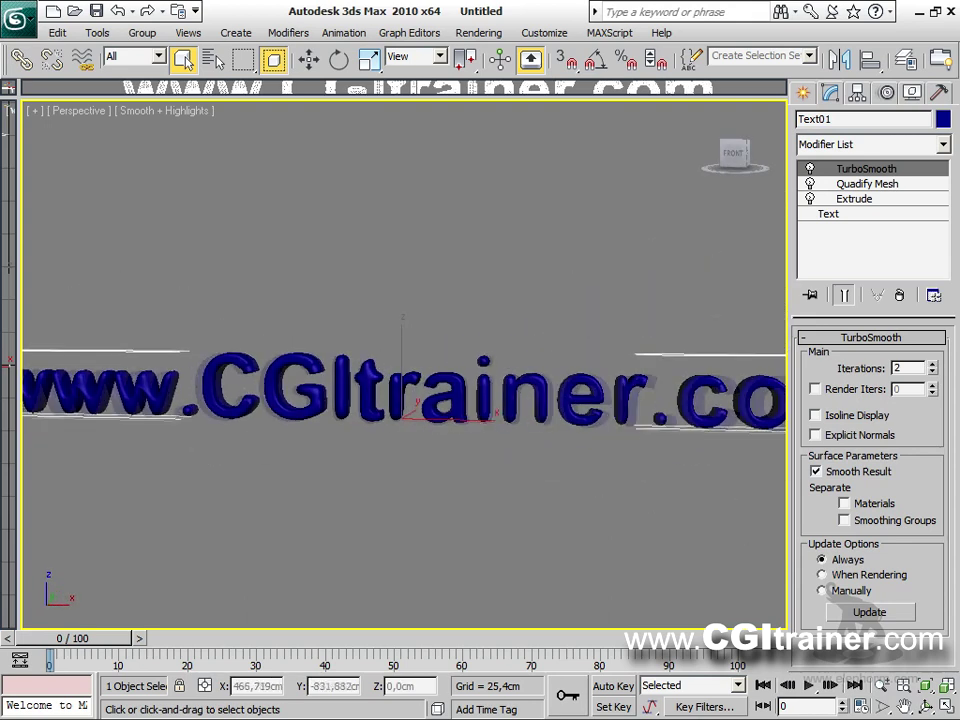
scroll(621, 439, up, 2)
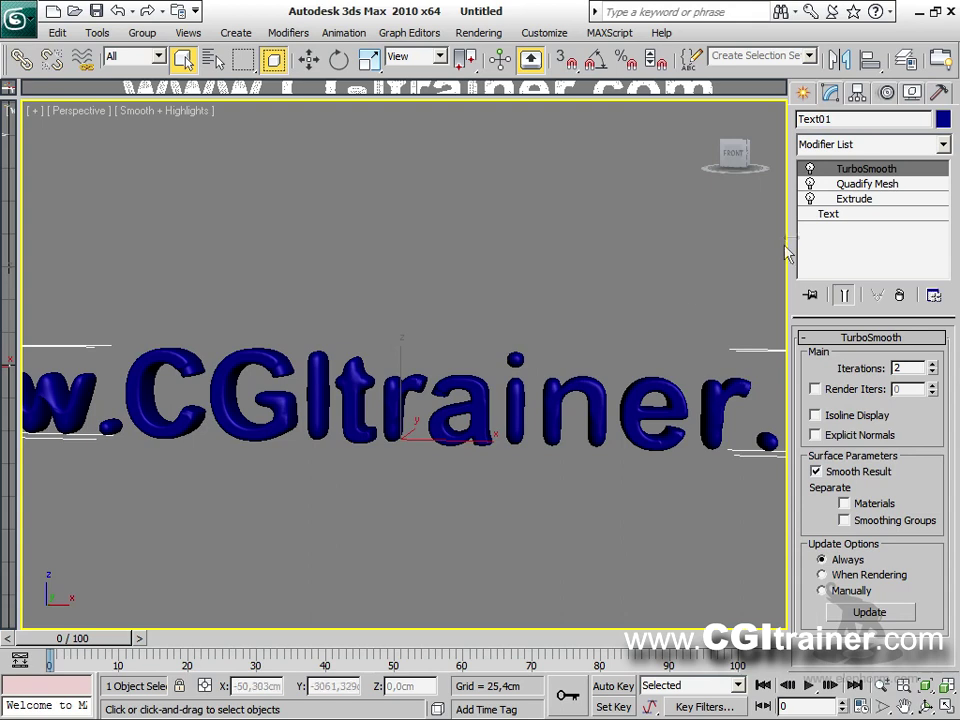
Step: Set the quad size of the text's Quadify Mesh modifier to 1% beneath TurboSmooth
click(886, 186)
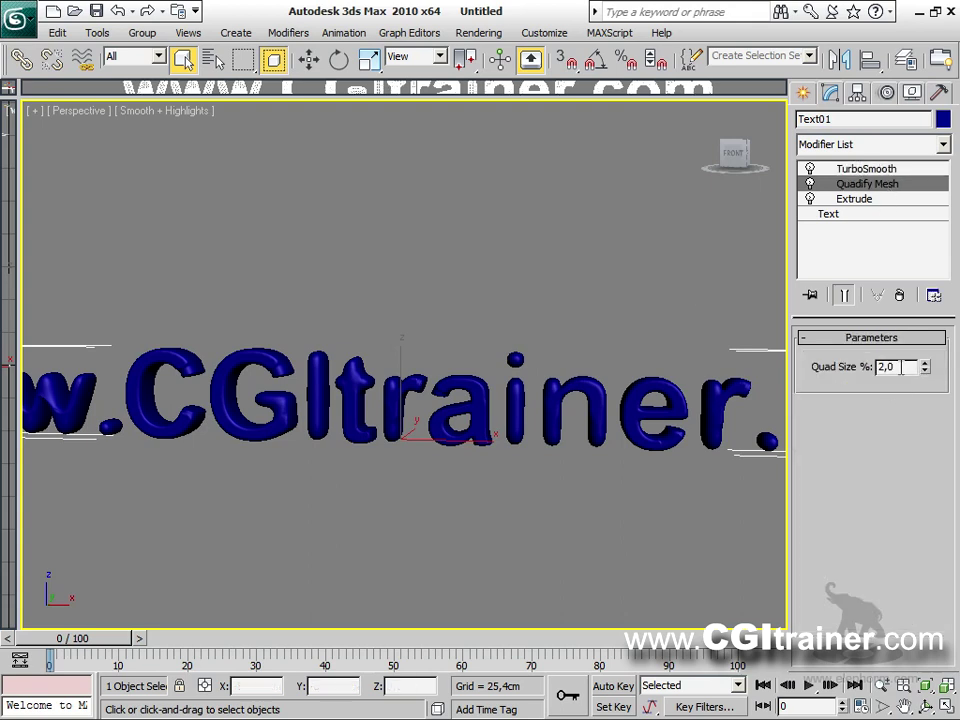
text(1)
key(Return)
alt+middle_drag(760, 380, 620, 400)
alt+middle_drag(400, 360, 800, 360)
alt+middle_drag(582, 305, 564, 345)
middle_drag(570, 452, 549, 459)
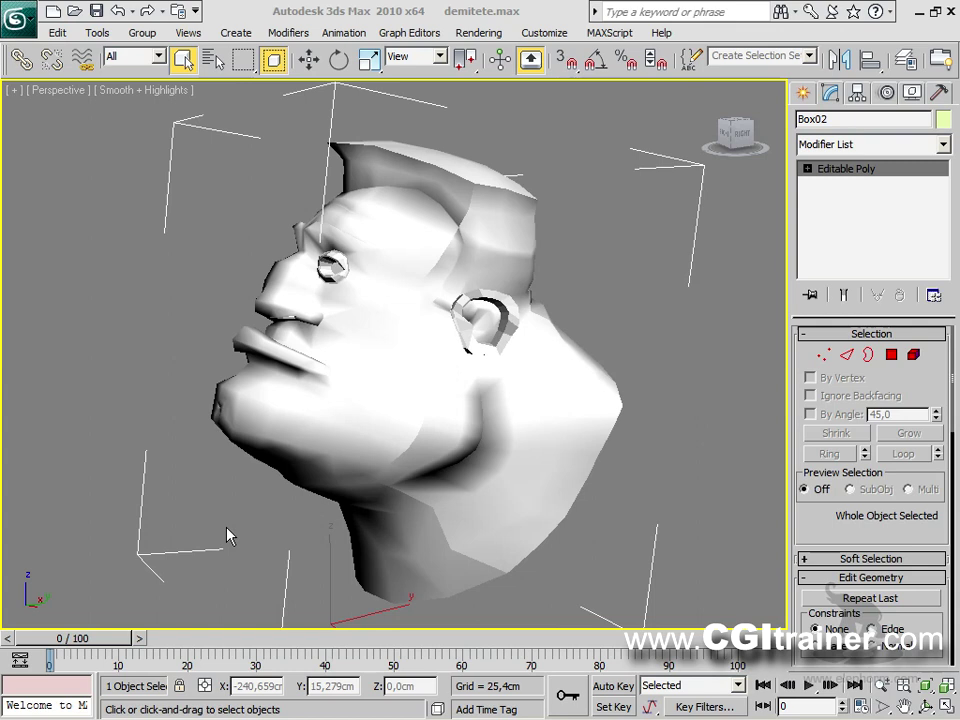
Step: Apply a Smooth modifier from the mesh editing modifiers to the head model
click(289, 33)
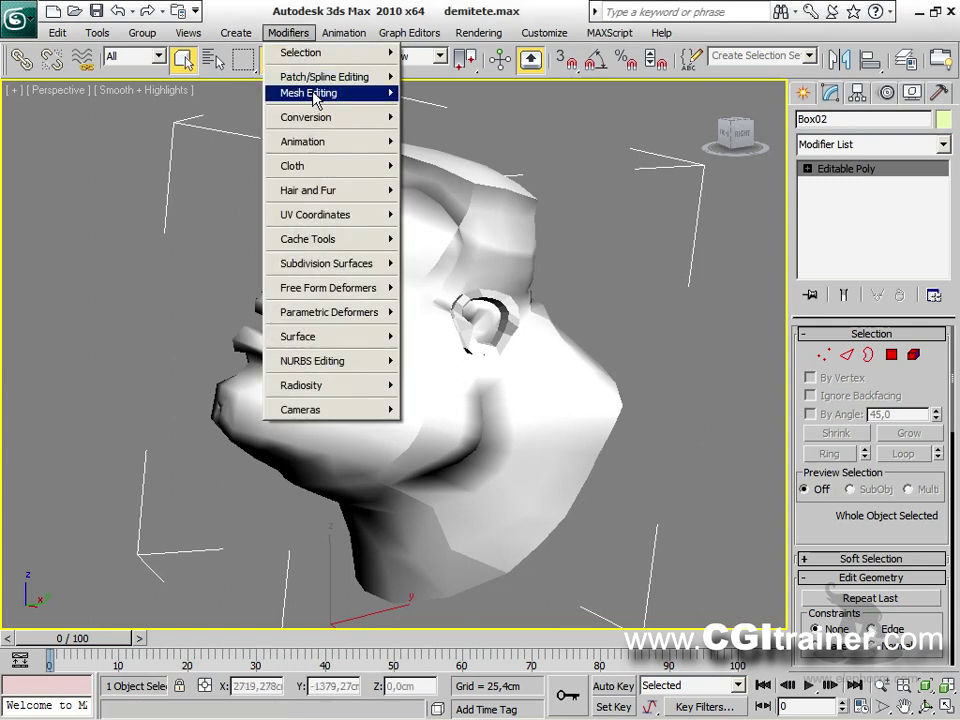
mouse_move(316, 96)
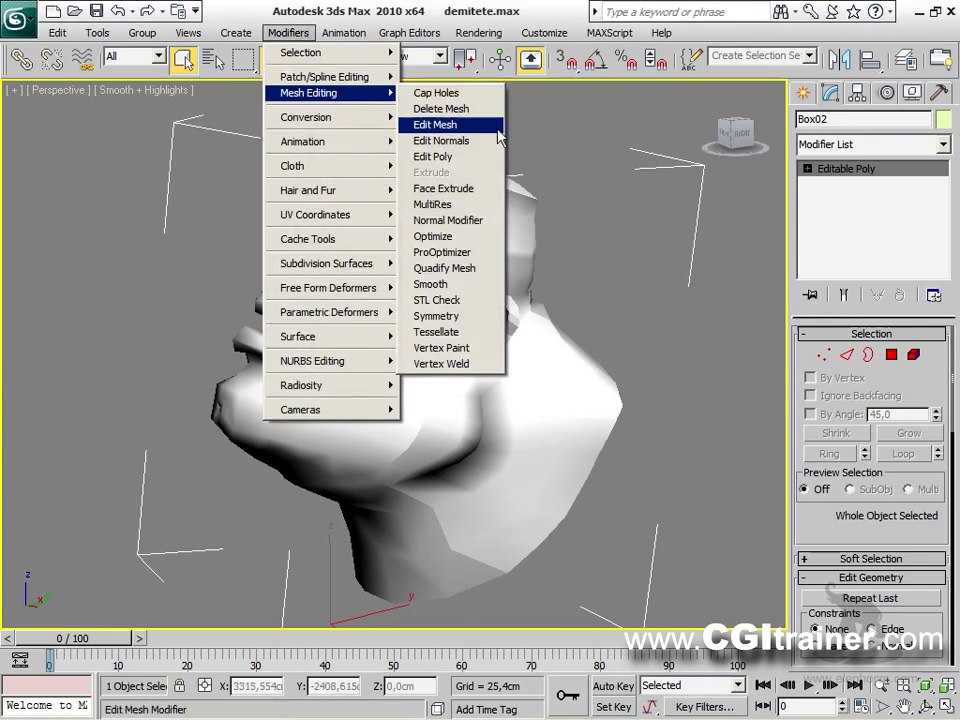
click(458, 287)
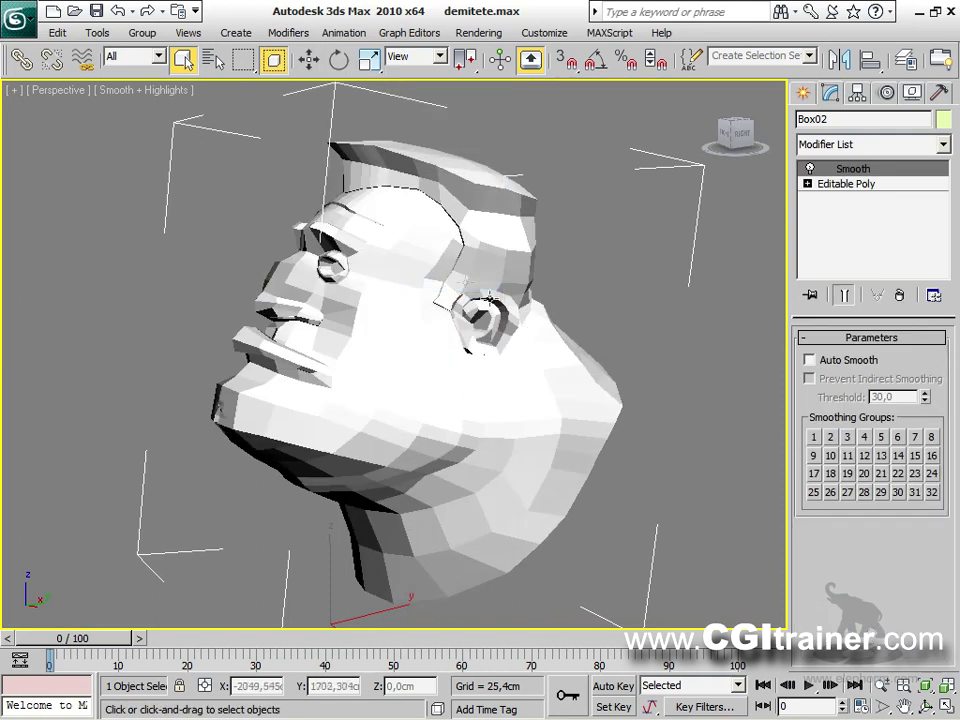
alt+middle_drag(525, 482, 498, 475)
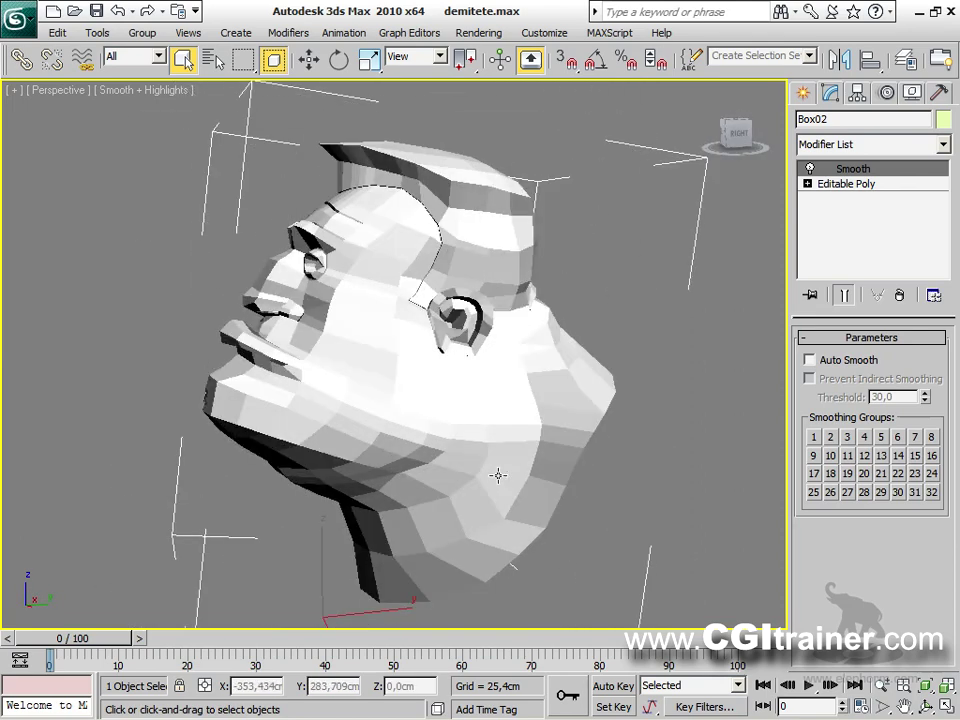
Step: Try smoothing groups 1, 2, 3, 4 and 6 on the head, and clear them all again
click(813, 437)
click(830, 437)
click(847, 437)
click(864, 437)
click(898, 437)
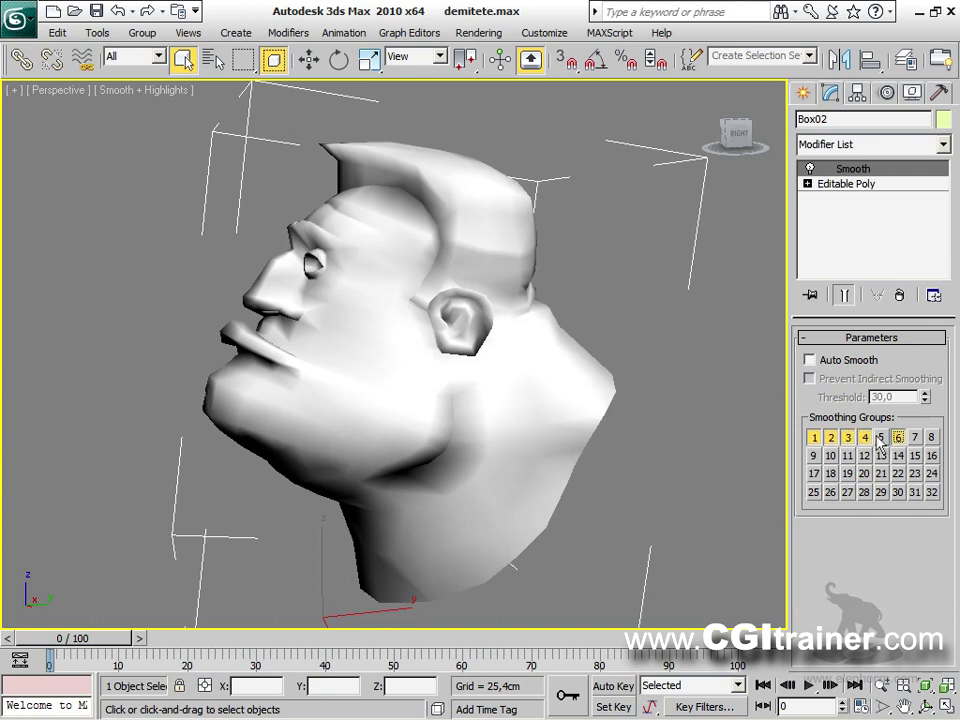
click(898, 437)
click(864, 437)
click(847, 437)
click(830, 437)
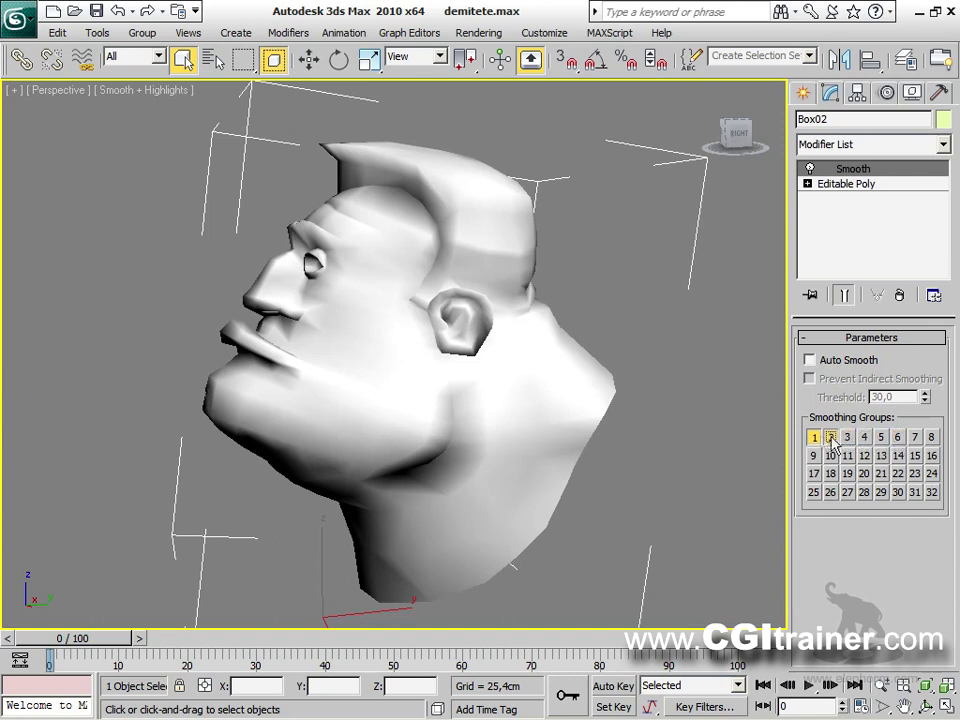
click(815, 437)
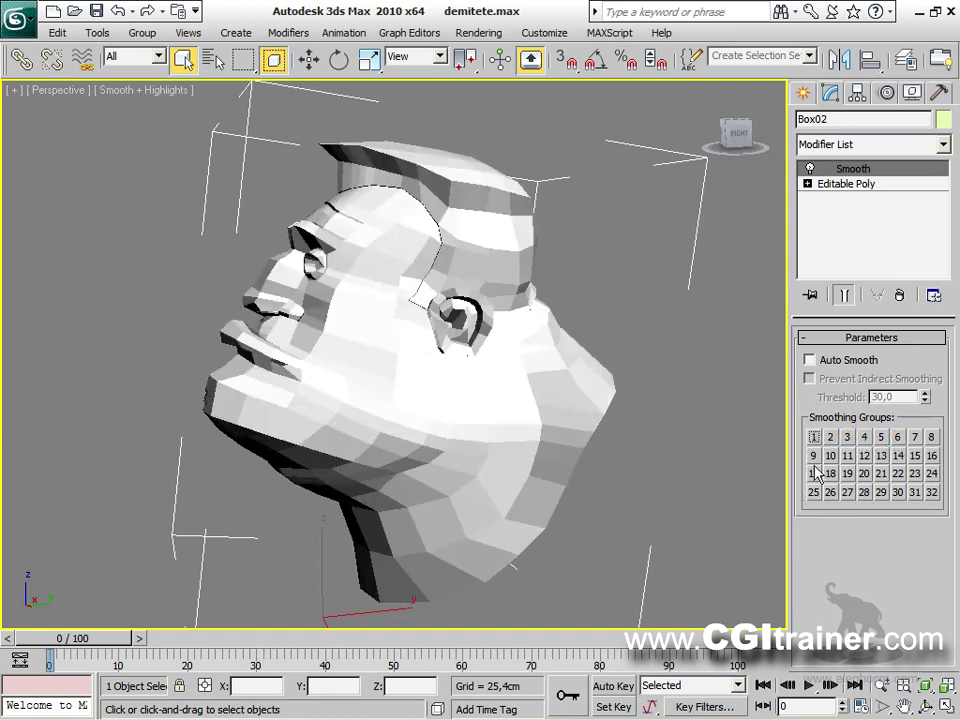
Step: Enable Auto Smooth in the head's Smooth modifier
click(843, 362)
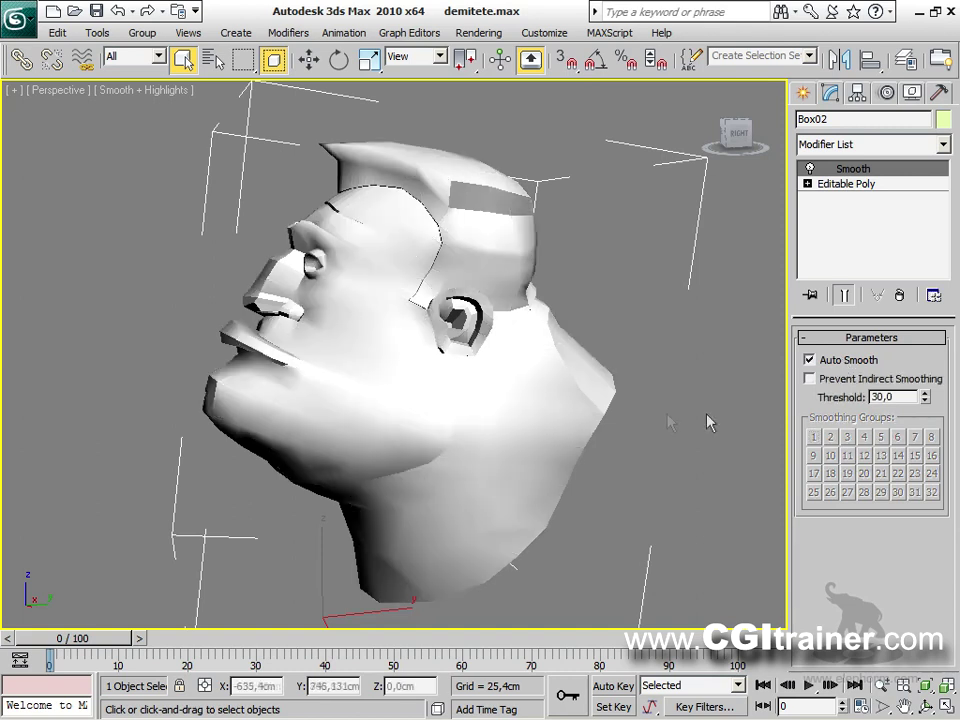
alt+middle_drag(717, 441, 669, 435)
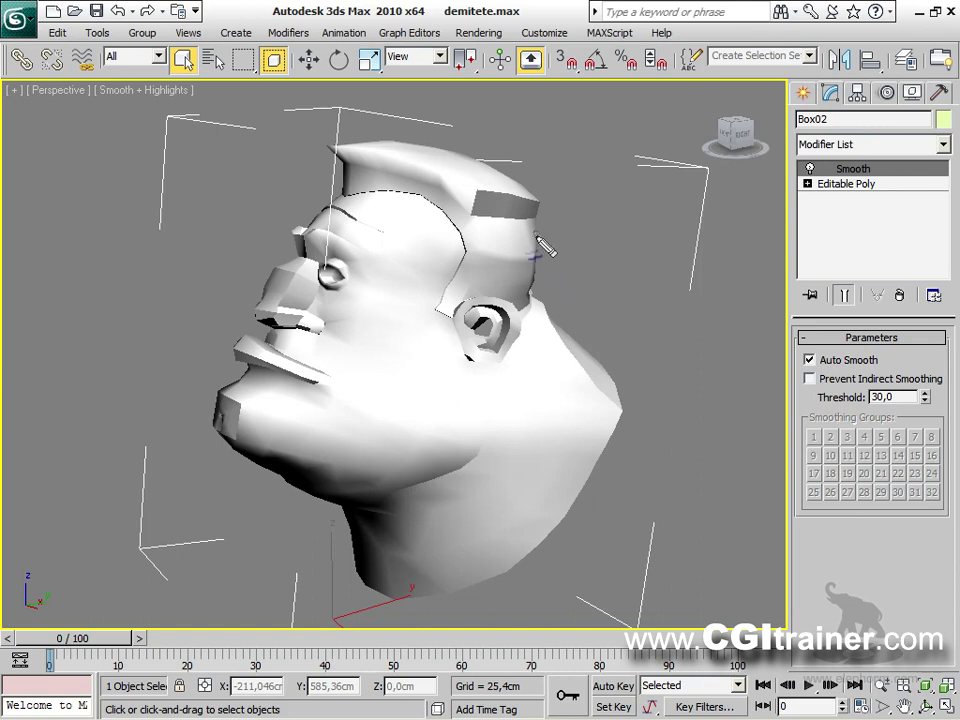
mouse_move(532, 240)
mouse_down()
mouse_move(553, 244)
mouse_move(525, 222)
mouse_move(545, 205)
mouse_move(566, 242)
mouse_move(553, 214)
mouse_move(563, 216)
mouse_up()
mouse_move(318, 342)
mouse_down()
mouse_move(319, 303)
mouse_move(361, 330)
mouse_move(333, 316)
mouse_move(295, 317)
mouse_move(318, 340)
mouse_move(343, 340)
mouse_move(272, 308)
mouse_move(285, 327)
mouse_move(277, 335)
mouse_move(298, 323)
mouse_move(260, 426)
mouse_up()
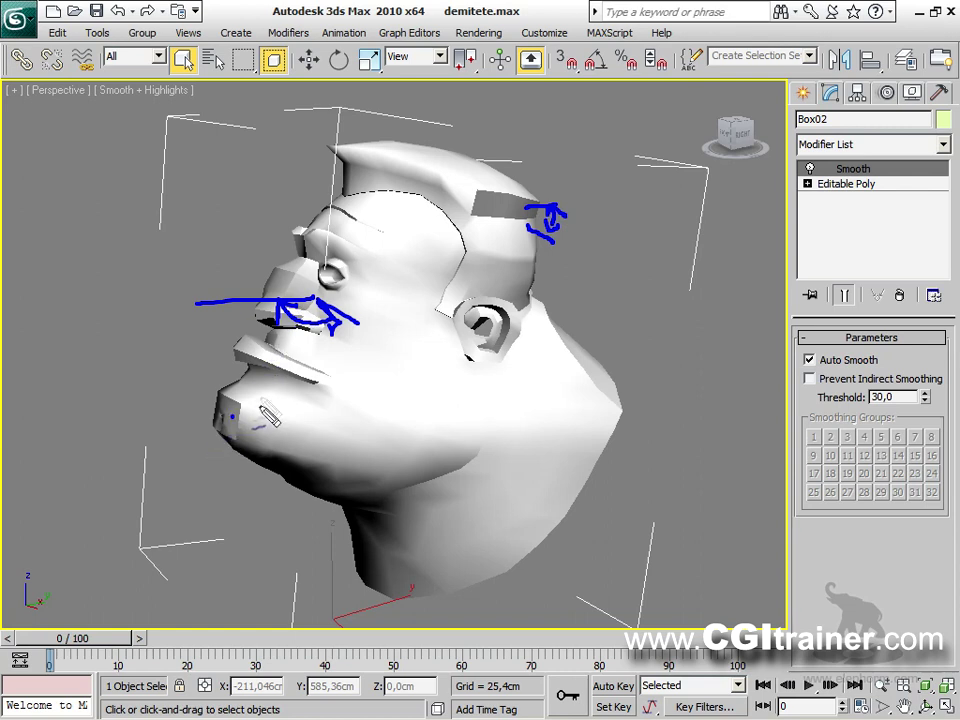
drag(212, 330, 245, 346)
drag(234, 337, 234, 388)
key(Escape)
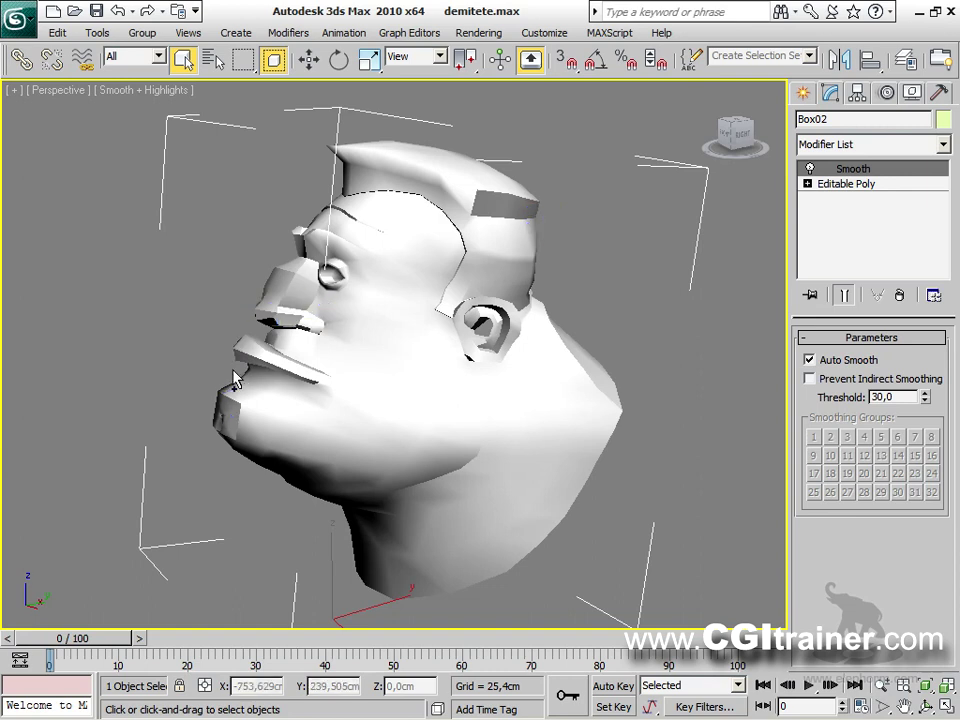
Step: Adjust the Auto Smooth threshold of the head's Smooth modifier to 70.5
click(925, 394)
drag(928, 400, 922, 279)
drag(692, 205, 692, 105)
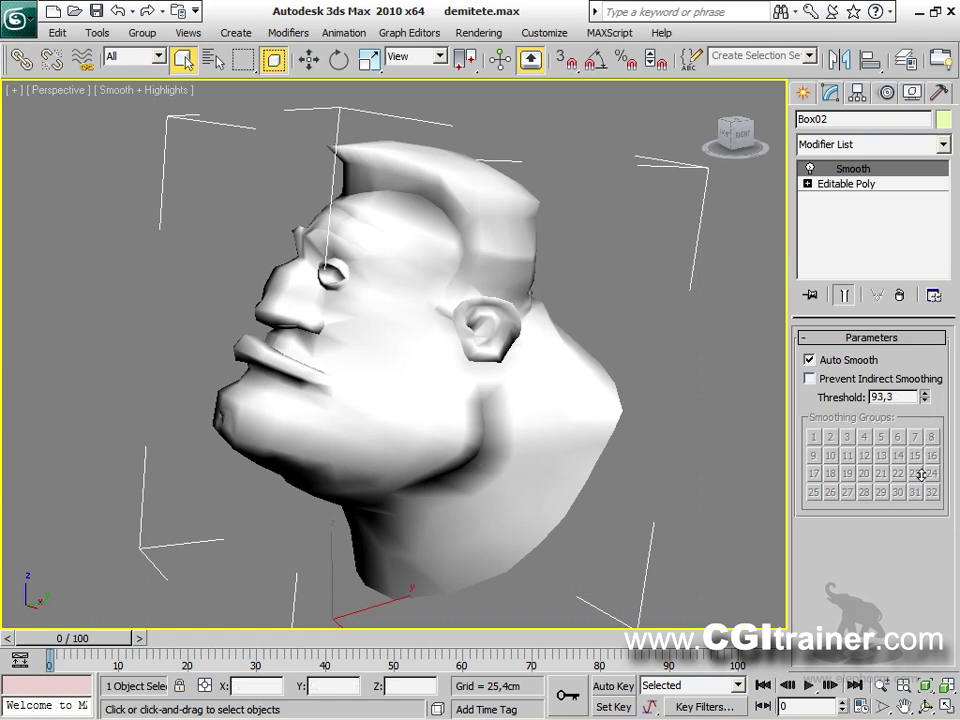
mouse_move(908, 546)
mouse_down()
mouse_move(678, 448)
mouse_move(670, 522)
mouse_up()
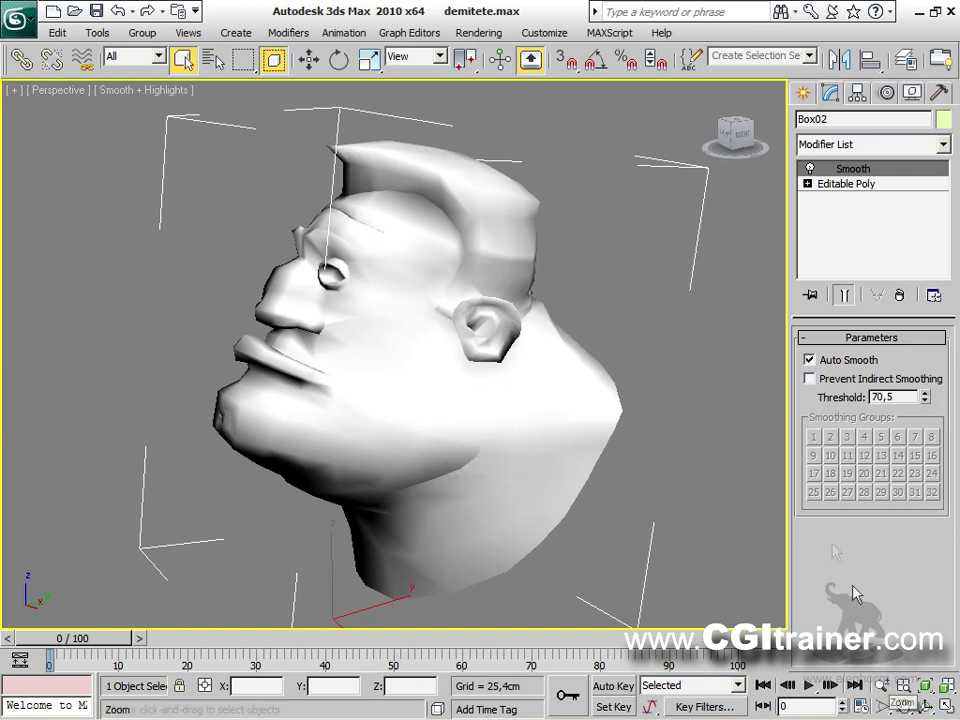
alt+middle_drag(562, 475, 521, 477)
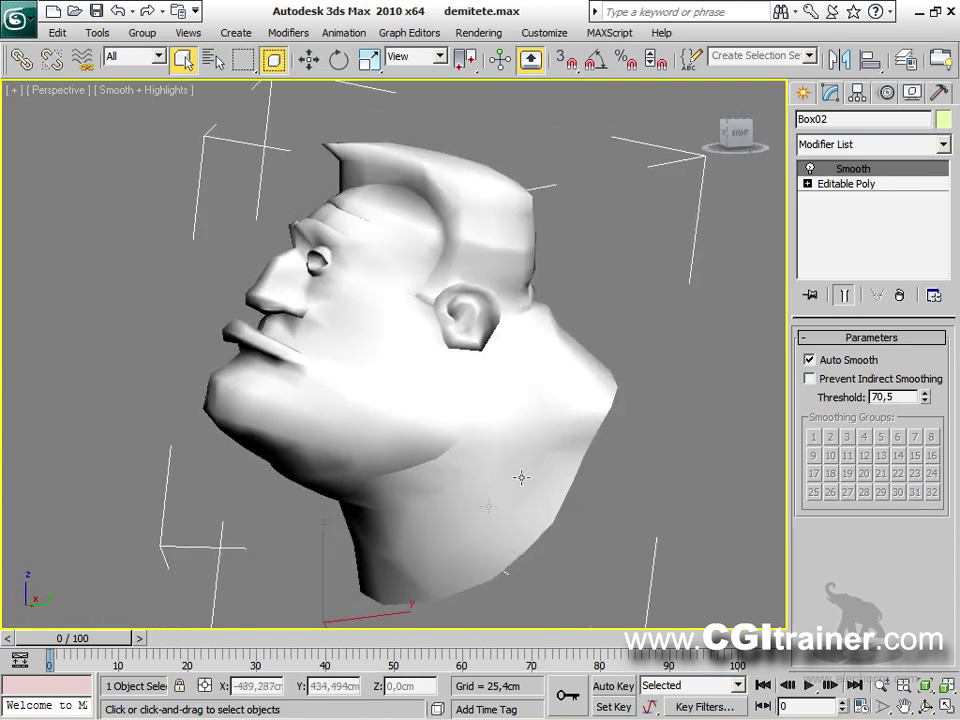
Step: Apply a TurboSmooth modifier with 2 iterations to the head above the Smooth modifier
click(290, 33)
mouse_move(347, 264)
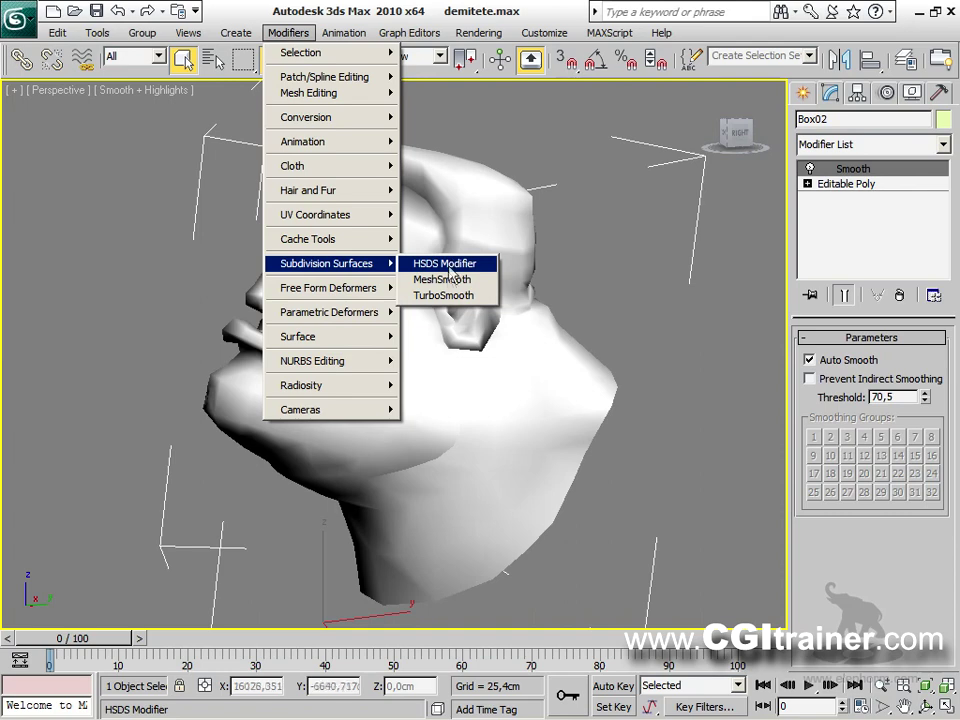
click(448, 296)
alt+middle_drag(462, 362, 525, 388)
click(932, 364)
alt+middle_drag(439, 390, 416, 348)
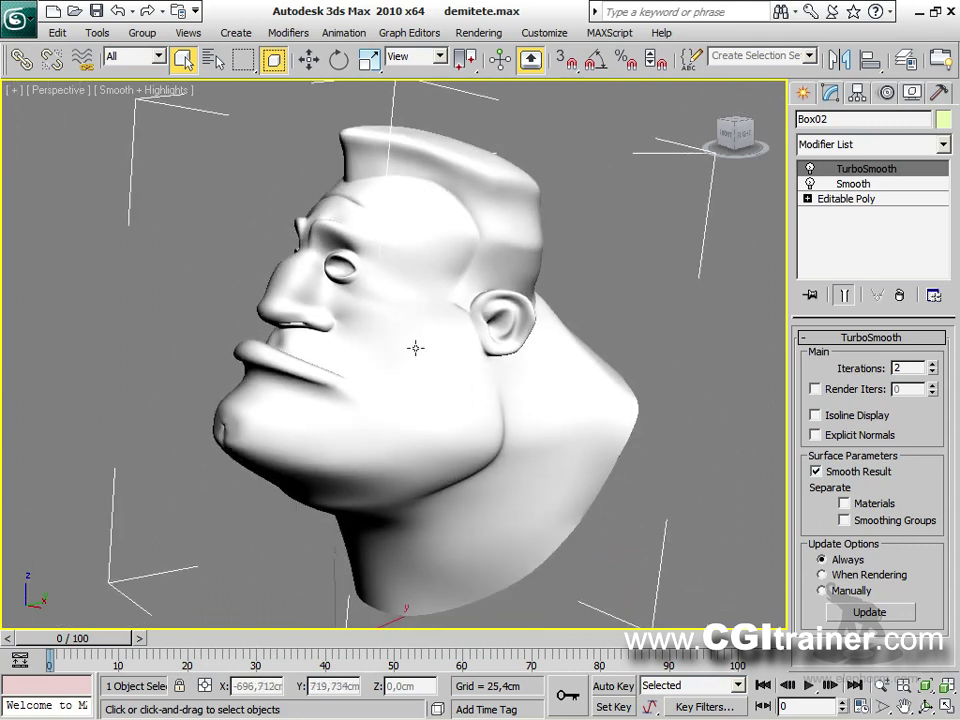
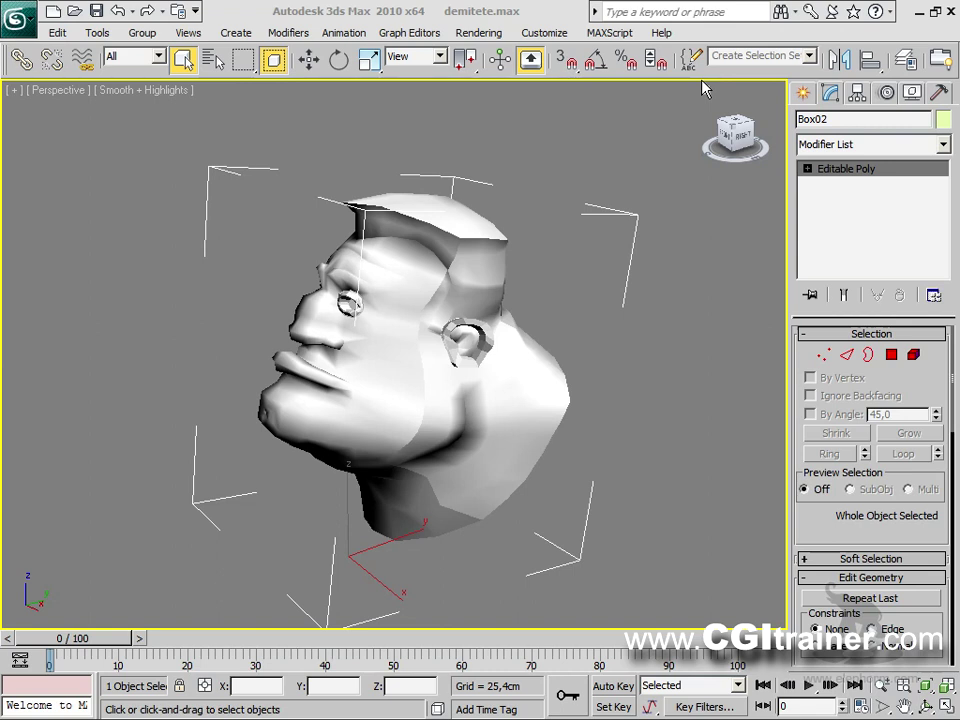
Step: Apply an STL Check modifier to the head and run the check for all error types
alt+middle_drag(380, 337, 403, 347)
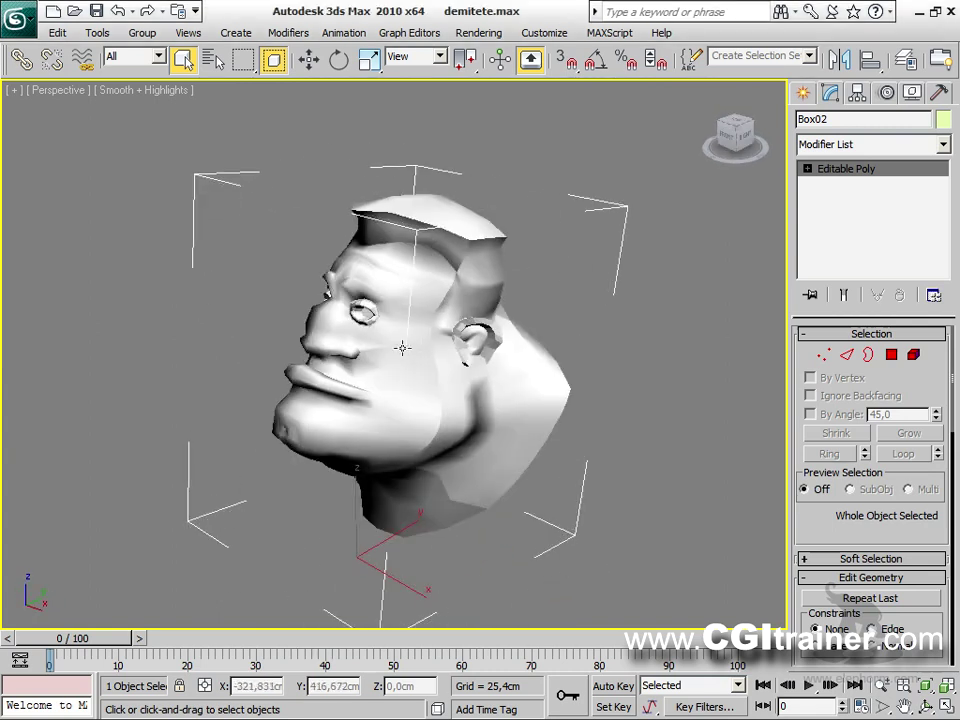
click(286, 38)
mouse_move(384, 98)
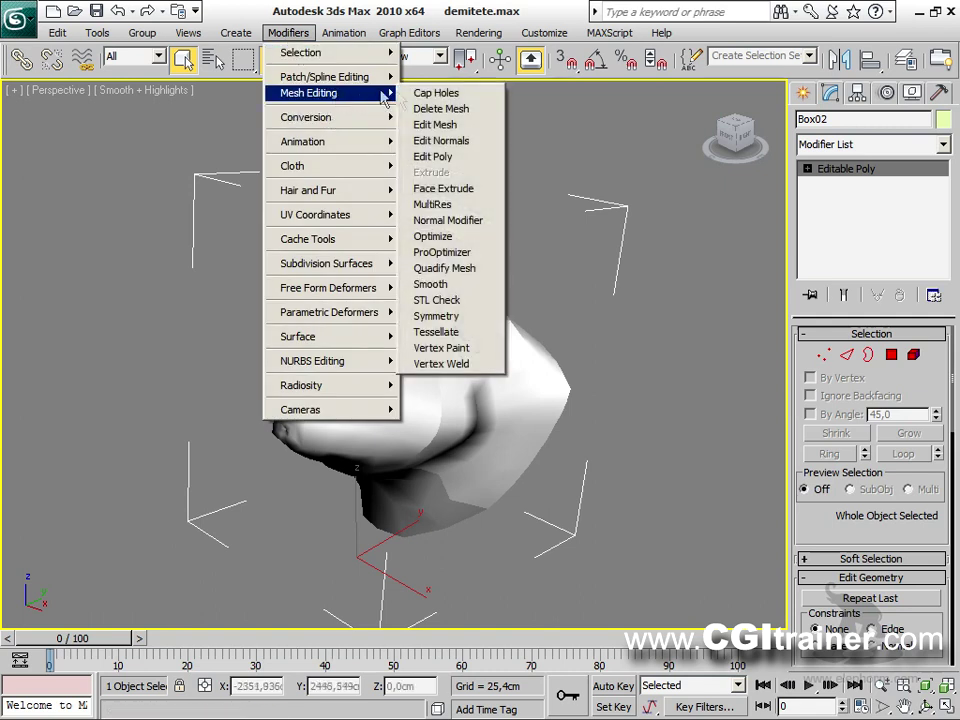
click(480, 301)
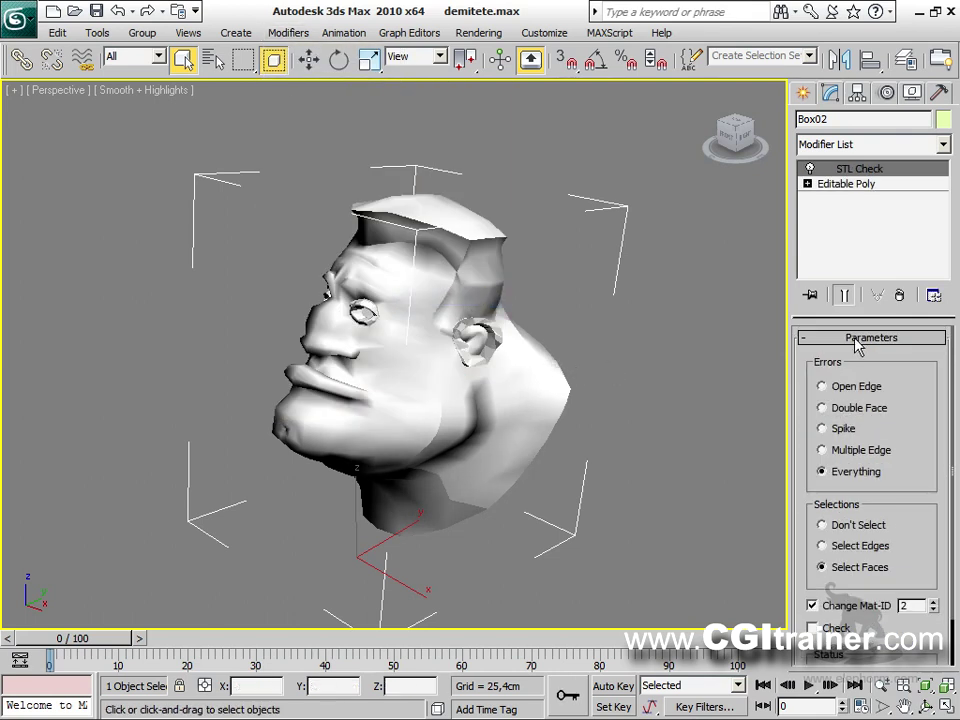
drag(897, 519, 884, 391)
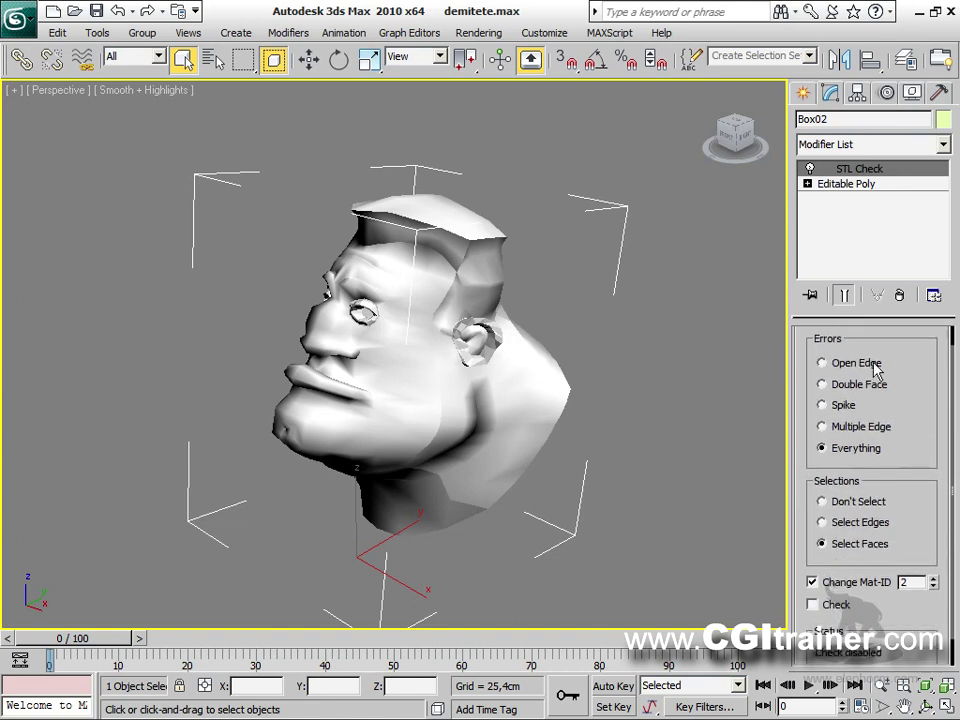
click(846, 406)
click(812, 605)
scroll(876, 530, down, 1)
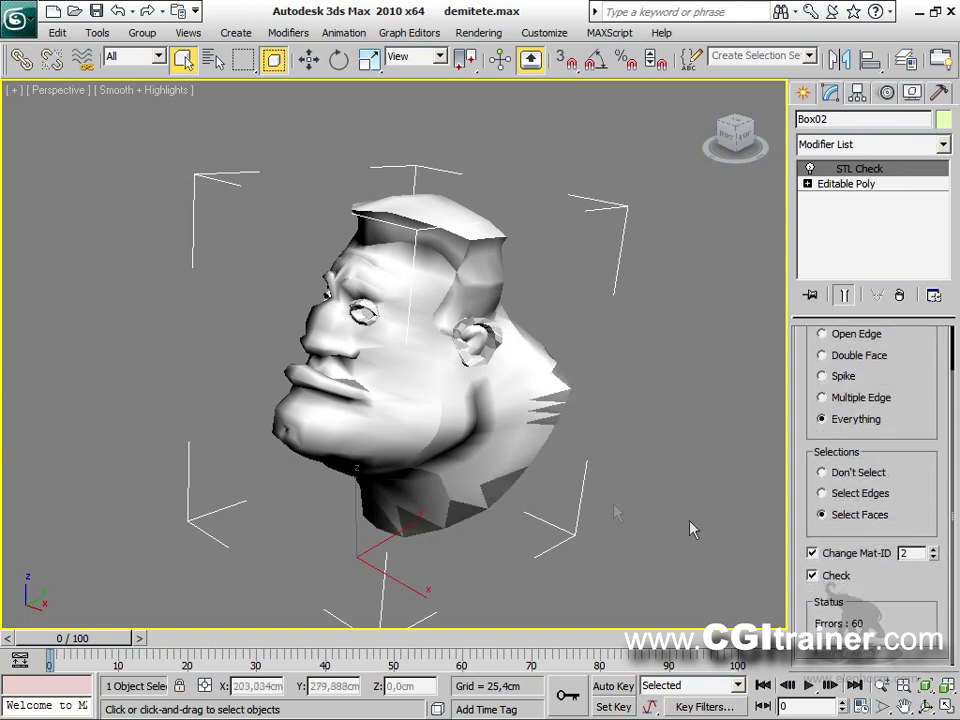
alt+middle_drag(602, 484, 566, 405)
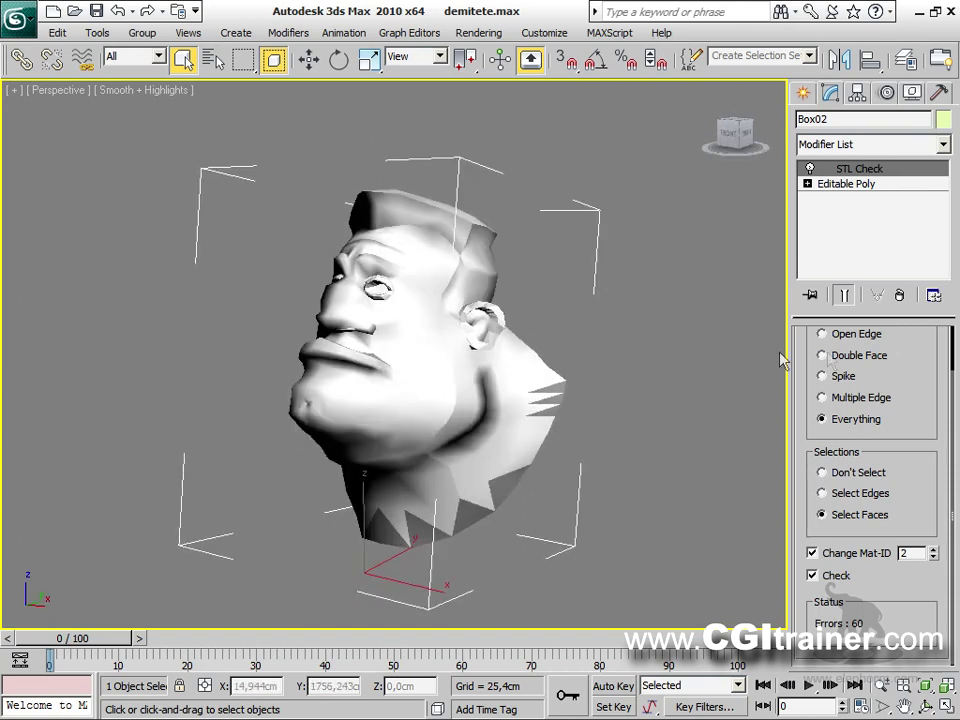
Step: Switch the head's STL Check from all errors to Multiple Edge and finally to Open Edge
click(843, 357)
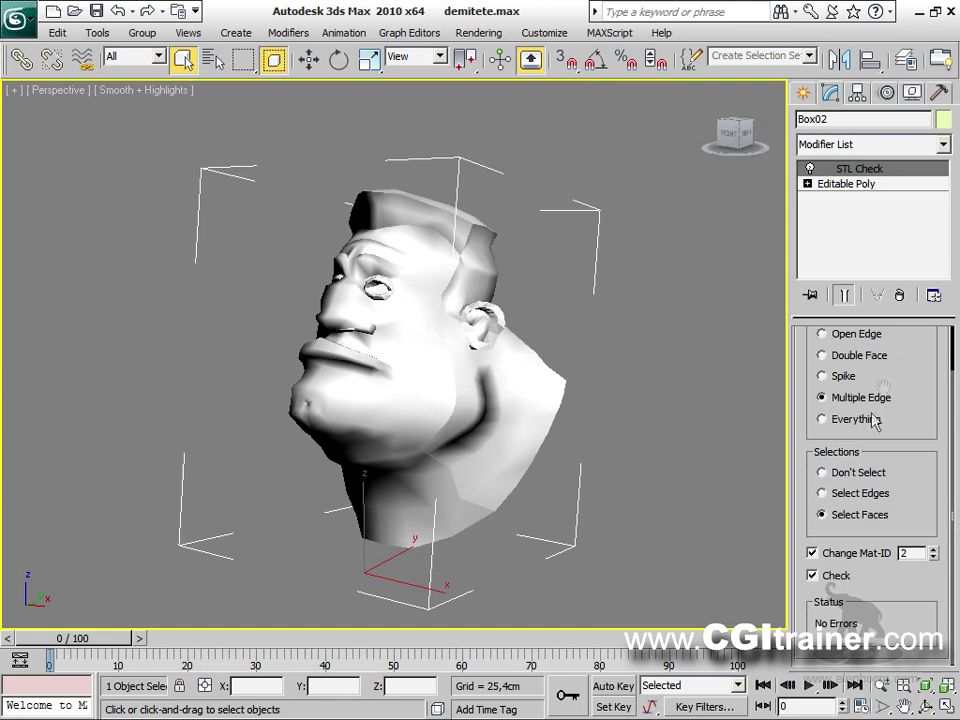
scroll(874, 400, up, 2)
click(870, 368)
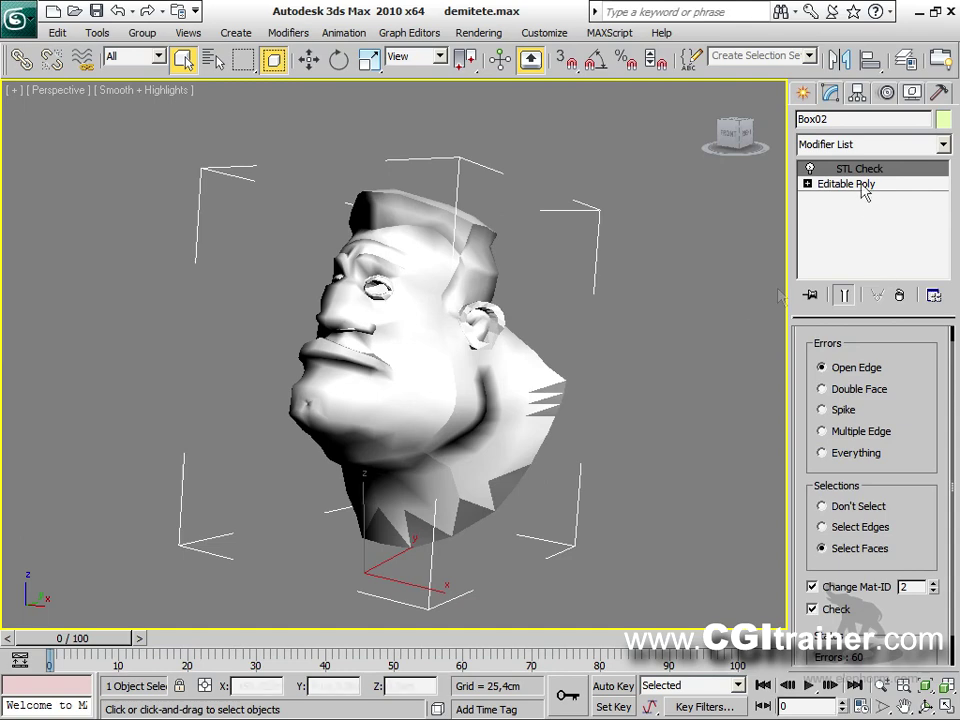
alt+middle_drag(606, 381, 530, 380)
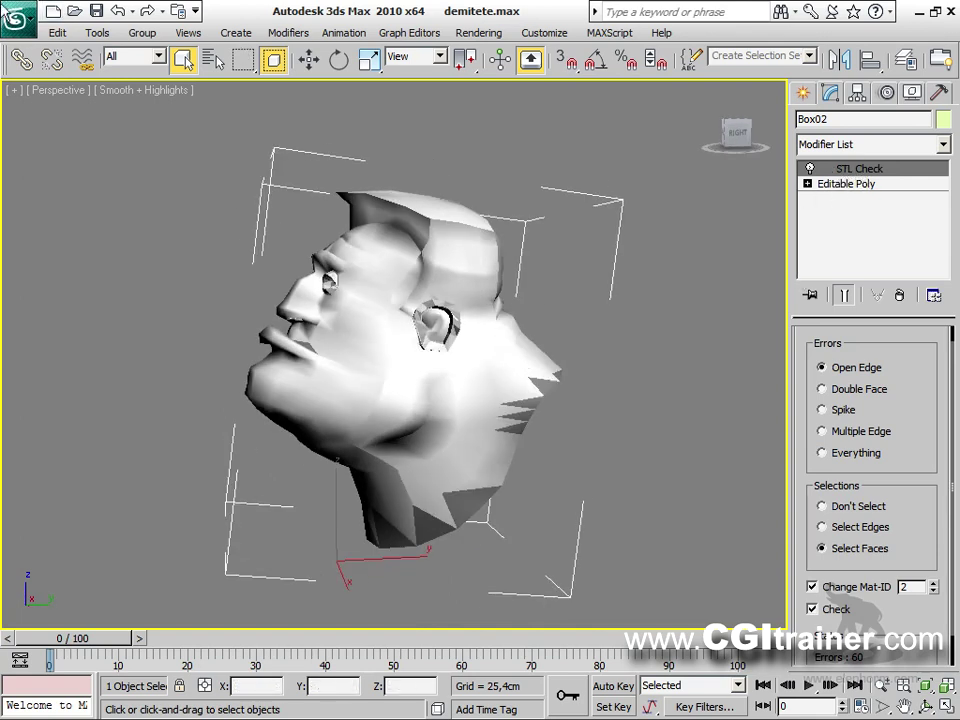
Step: Examine the list of importable file formats, and cancel without importing a file
click(18, 17)
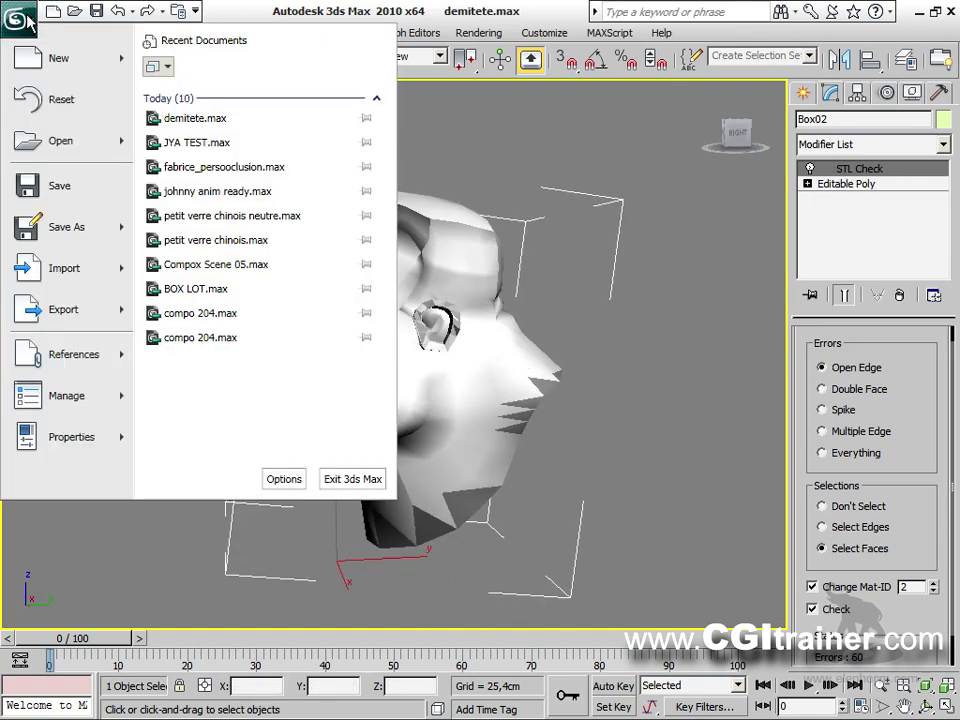
click(56, 266)
click(302, 546)
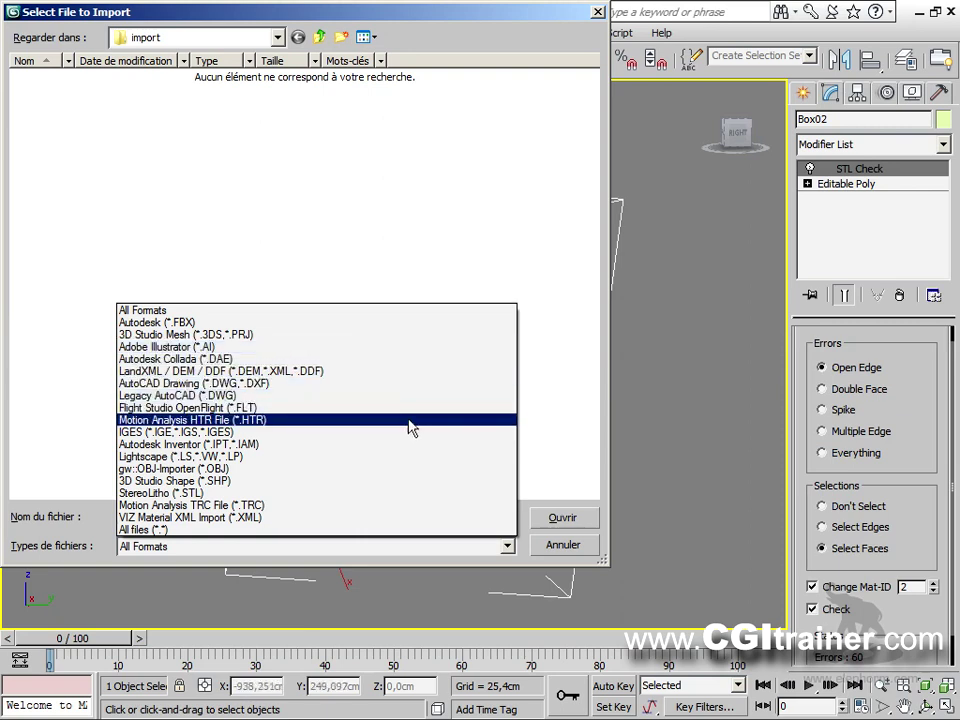
click(622, 526)
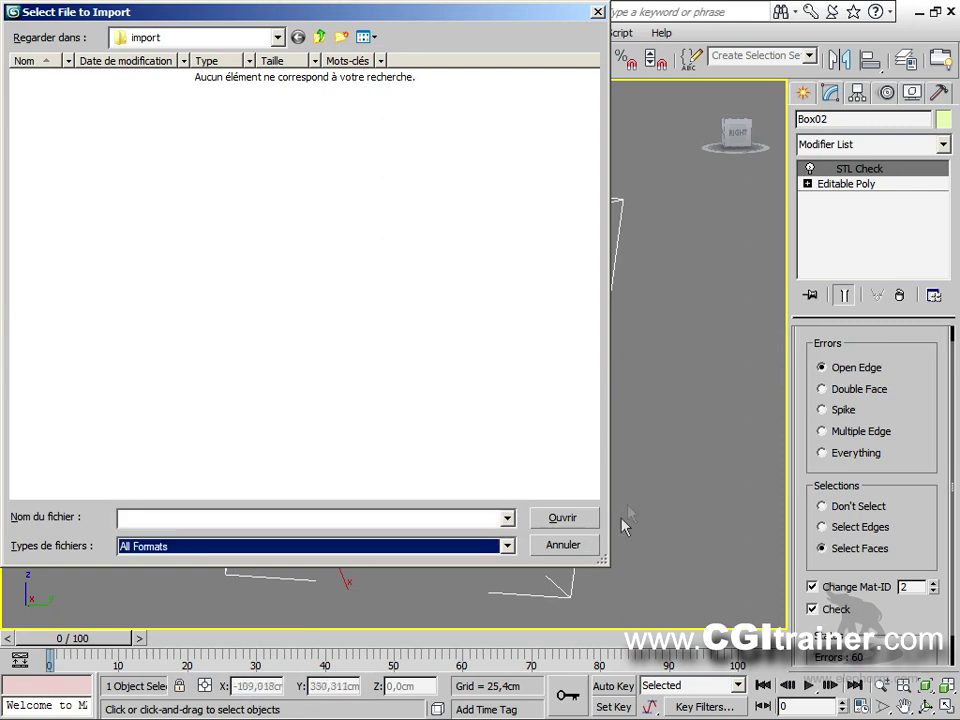
click(593, 546)
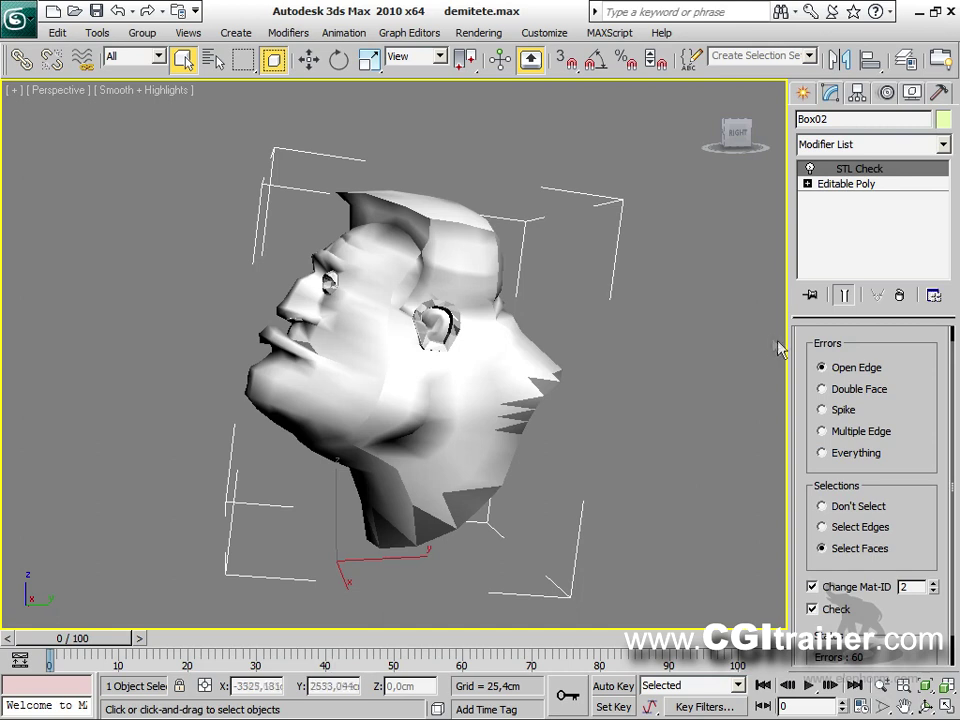
Step: Remove the STL Check modifier from the head
click(899, 292)
alt+middle_drag(423, 399, 651, 417)
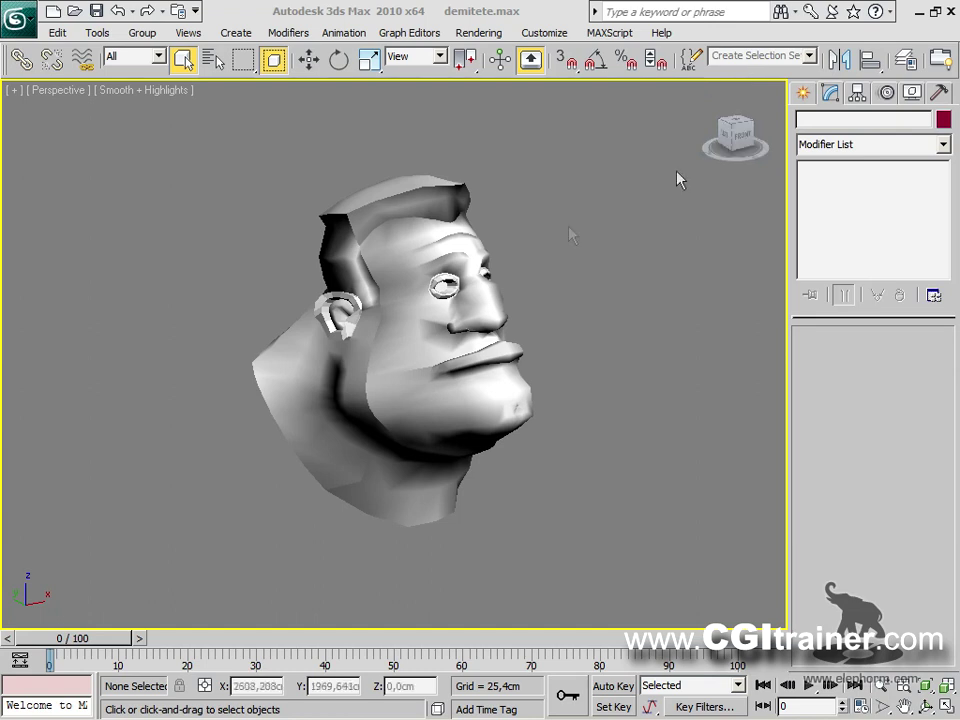
Step: Turn on the xView T-Vertices display in the Perspective viewport and select the head
click(184, 35)
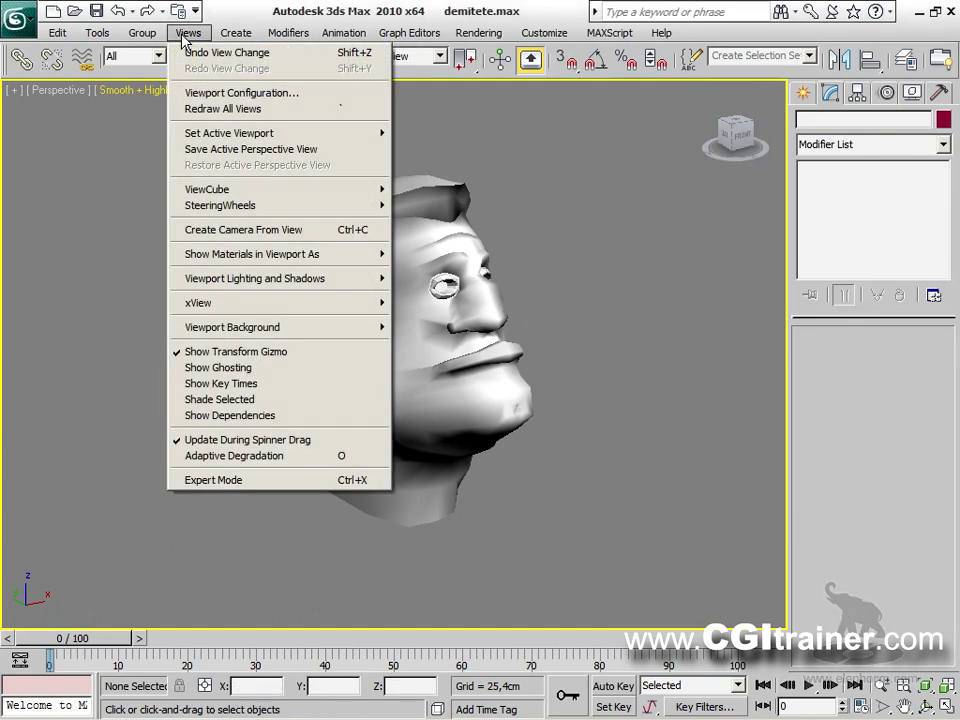
mouse_move(229, 312)
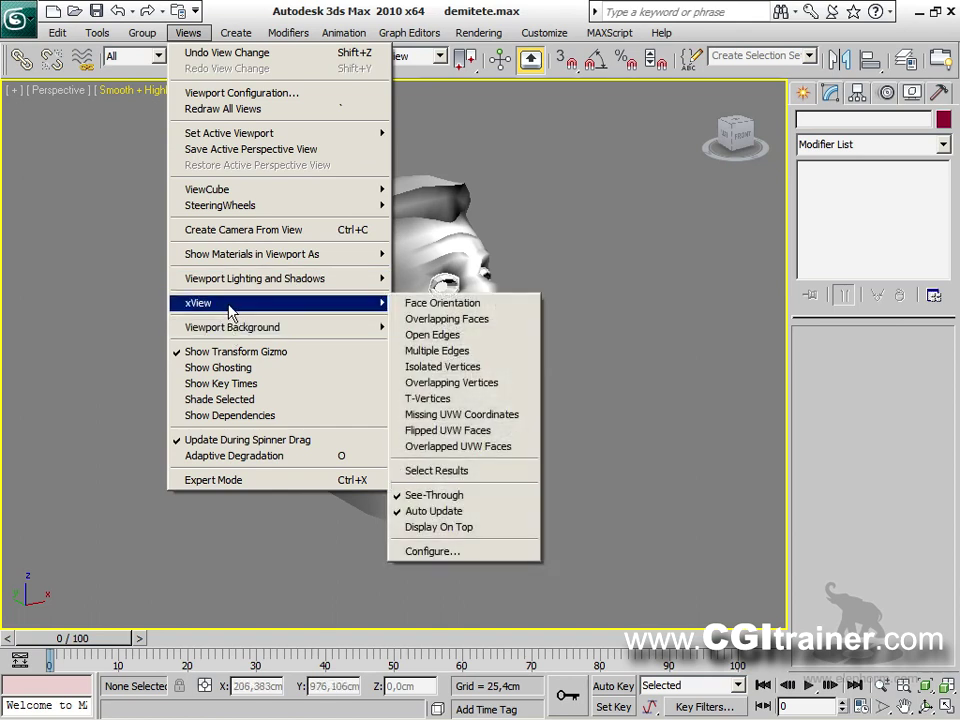
click(50, 135)
click(122, 92)
mouse_move(141, 242)
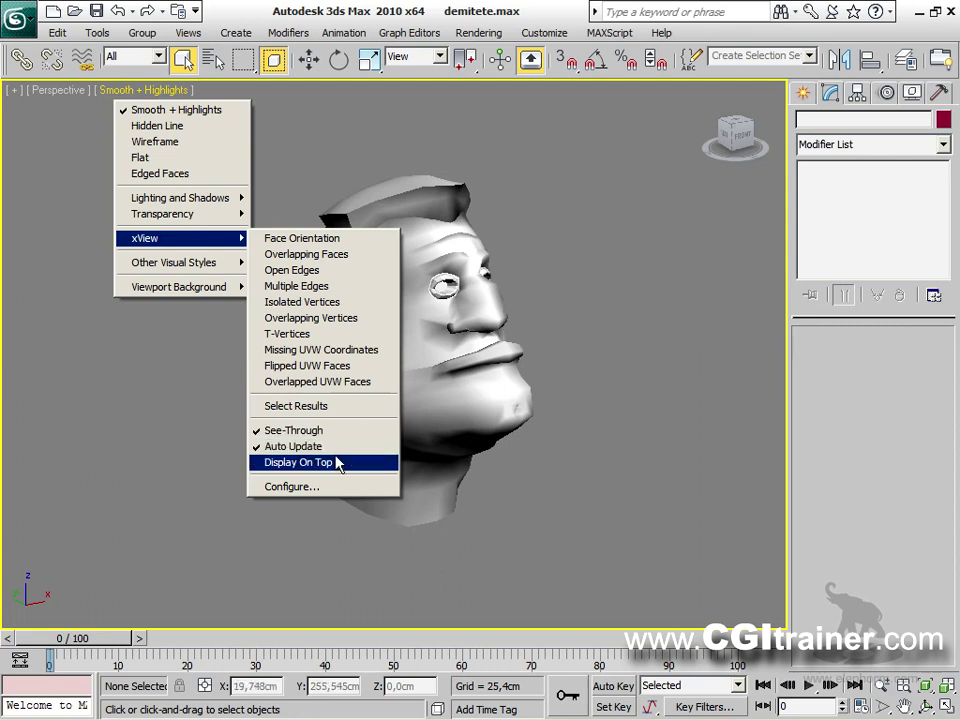
click(291, 334)
click(404, 338)
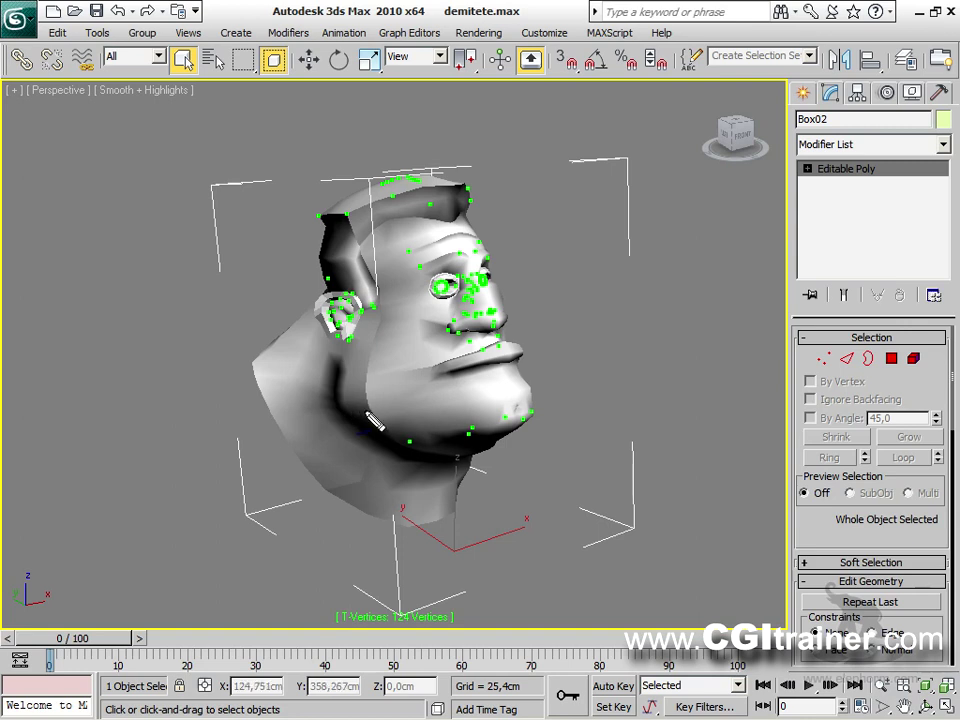
mouse_move(116, 197)
mouse_down()
mouse_move(106, 381)
mouse_move(235, 372)
mouse_move(243, 195)
mouse_move(103, 193)
mouse_up()
drag(241, 273, 392, 278)
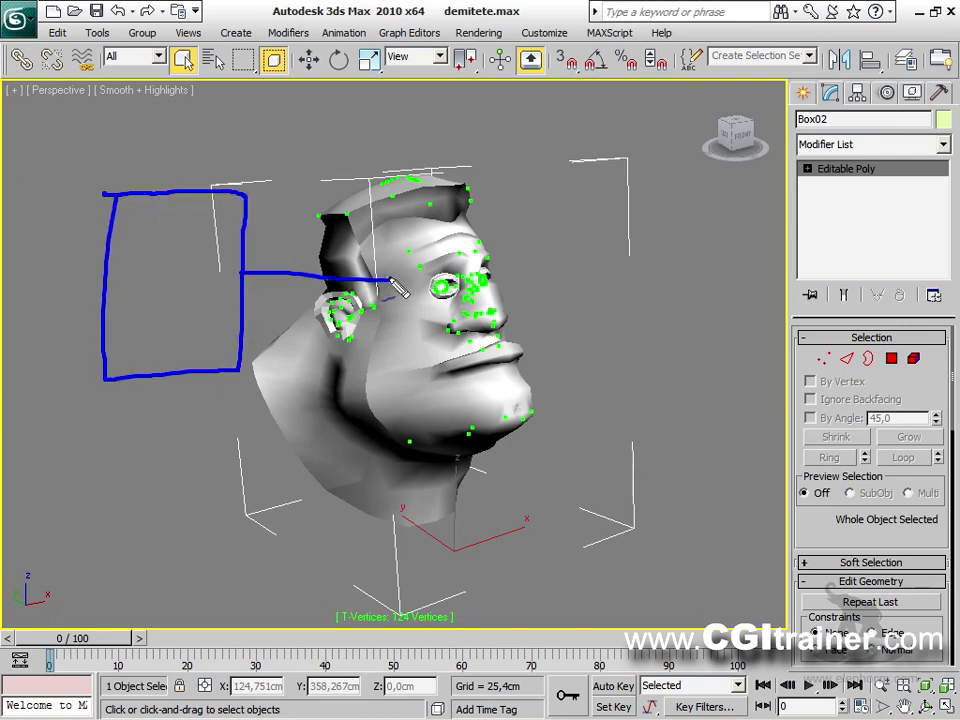
mouse_move(245, 196)
mouse_down()
mouse_move(375, 194)
mouse_move(385, 206)
mouse_move(385, 342)
mouse_move(238, 362)
mouse_move(246, 322)
mouse_move(242, 268)
mouse_up()
drag(150, 245, 154, 296)
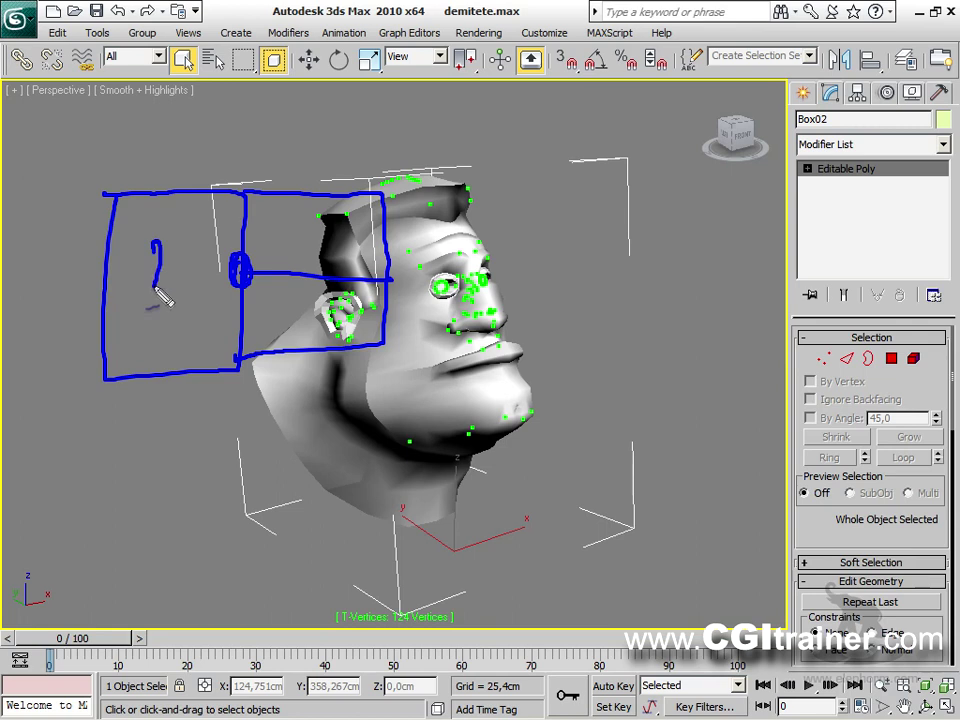
click(155, 314)
drag(240, 186, 252, 390)
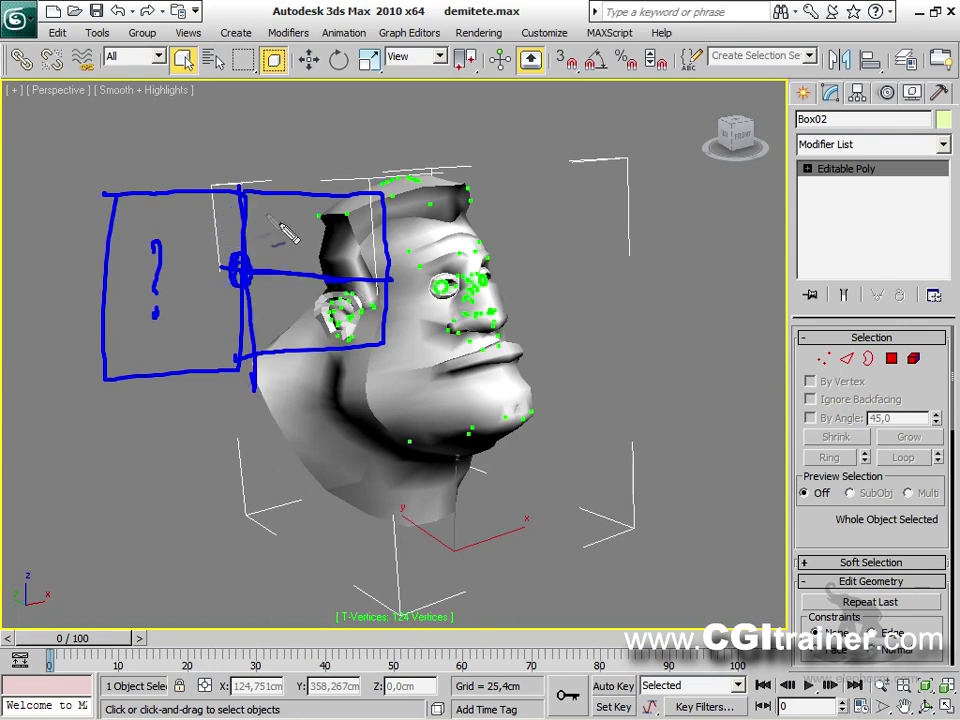
mouse_move(262, 196)
mouse_down()
mouse_move(263, 245)
mouse_move(392, 268)
mouse_move(340, 308)
mouse_move(274, 300)
mouse_move(312, 357)
mouse_up()
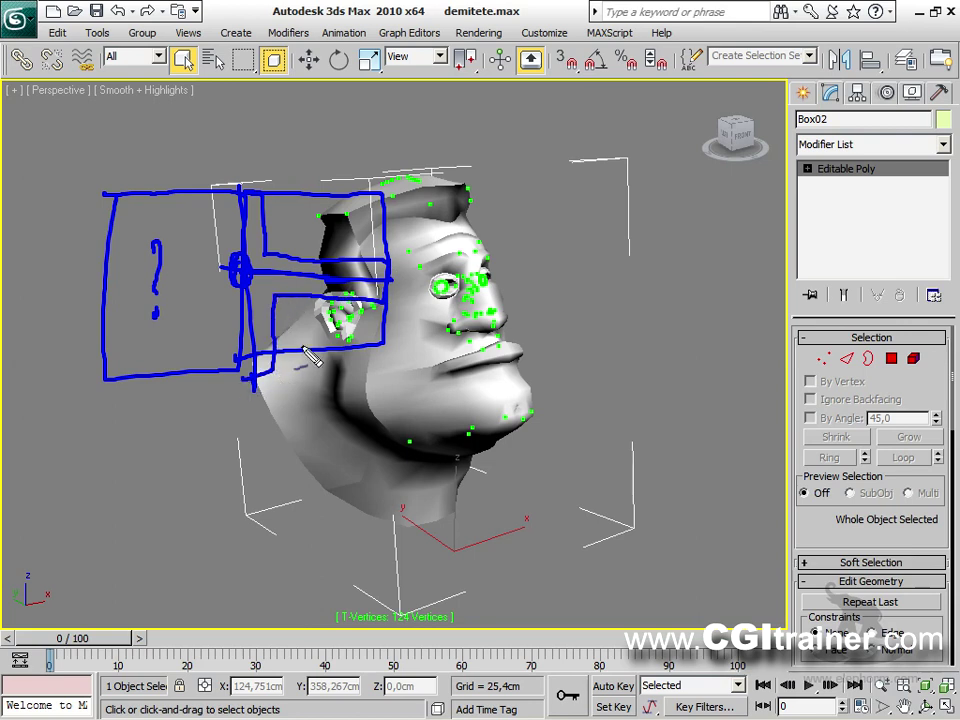
key(Escape)
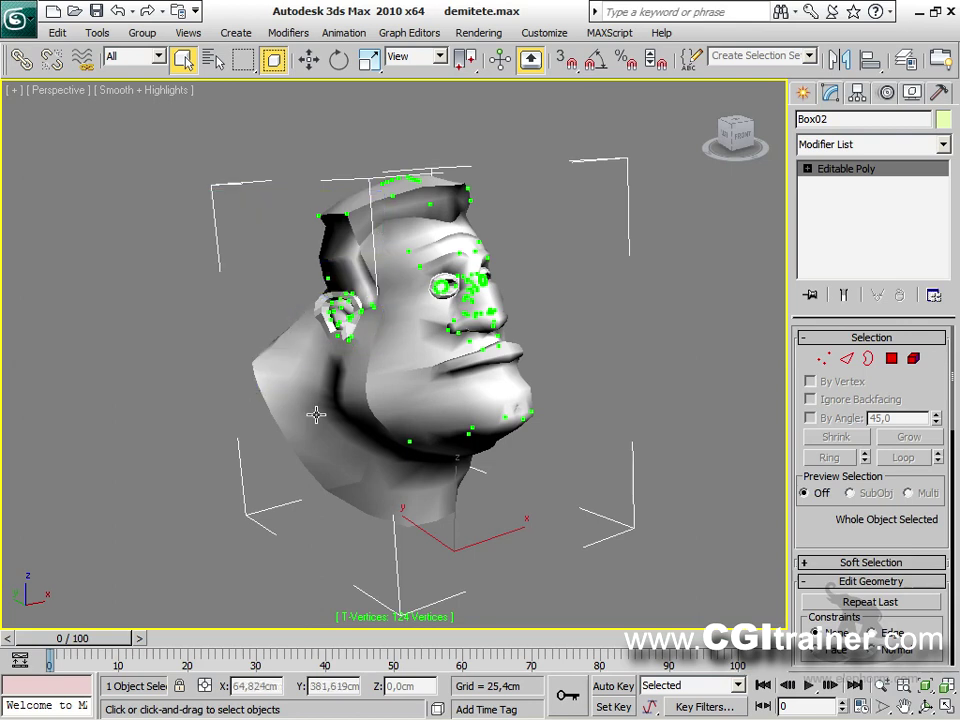
Step: Select all T-vertices reported by xView on the head and enter its Vertex level
click(373, 618)
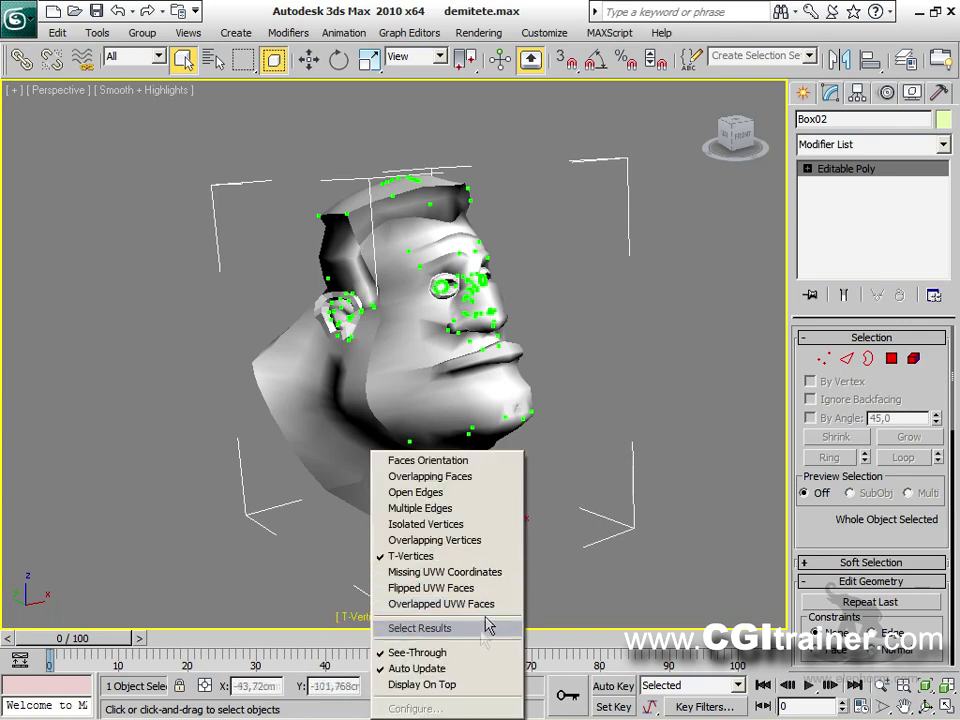
click(568, 563)
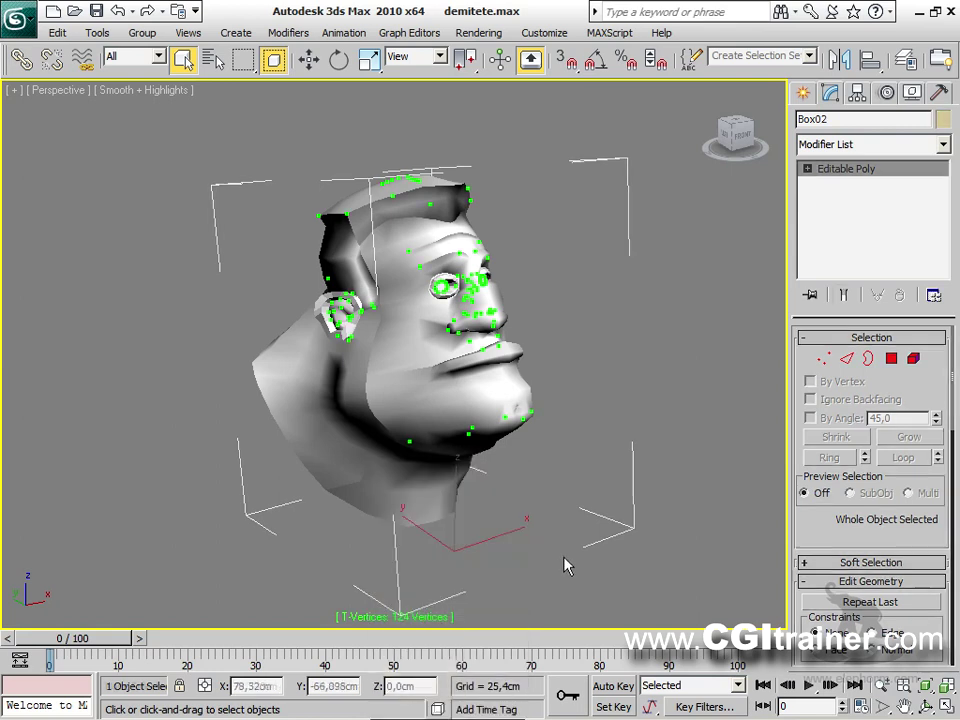
click(463, 428)
click(433, 619)
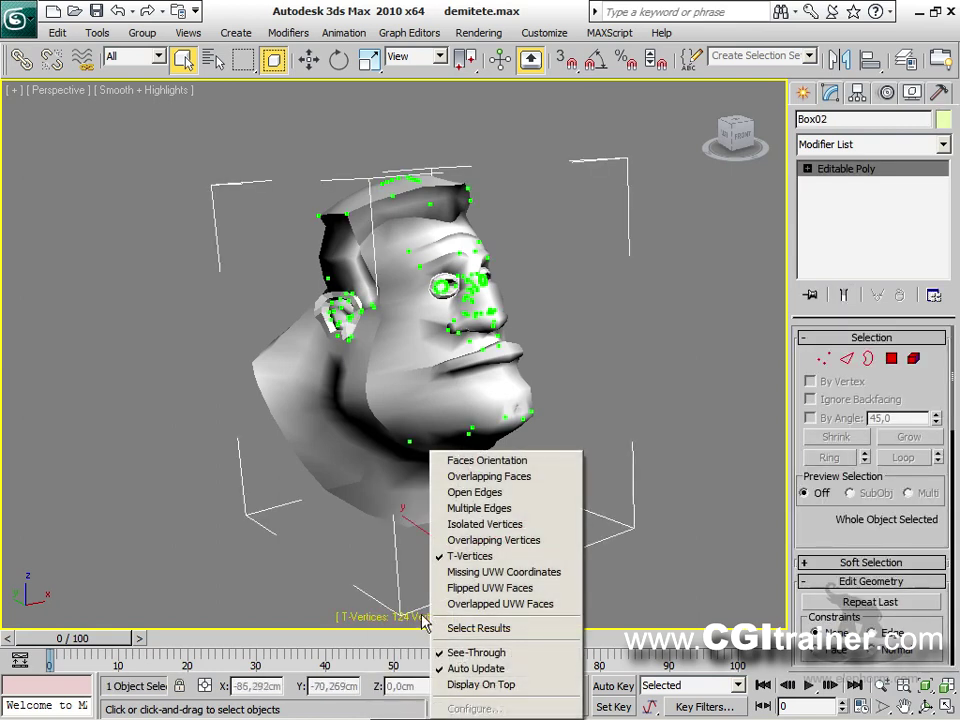
click(560, 339)
key(ctrl+z)
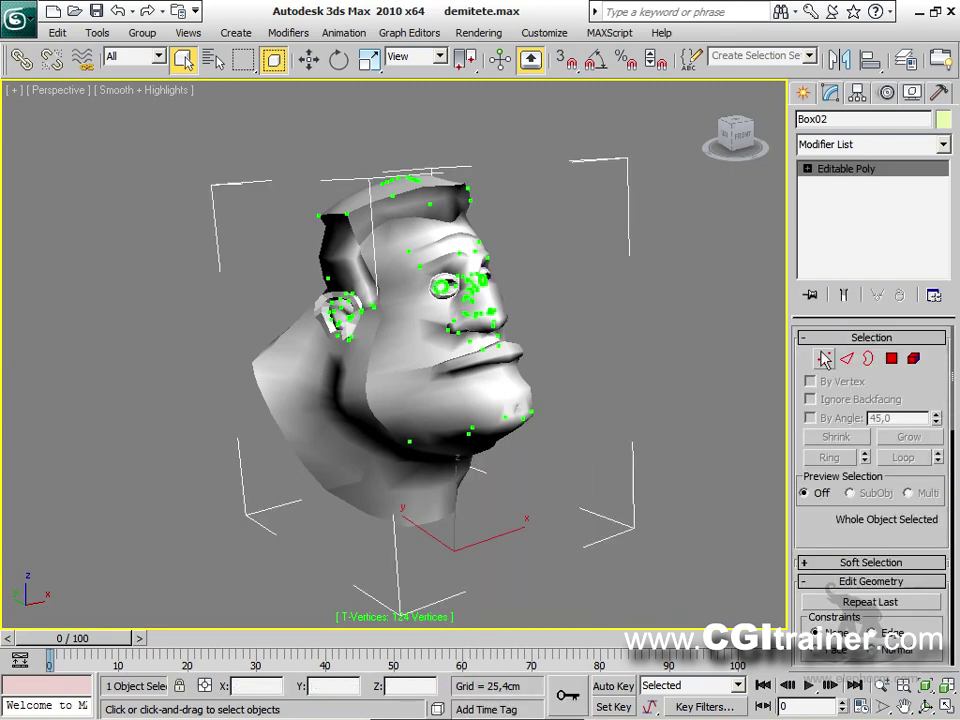
key(1)
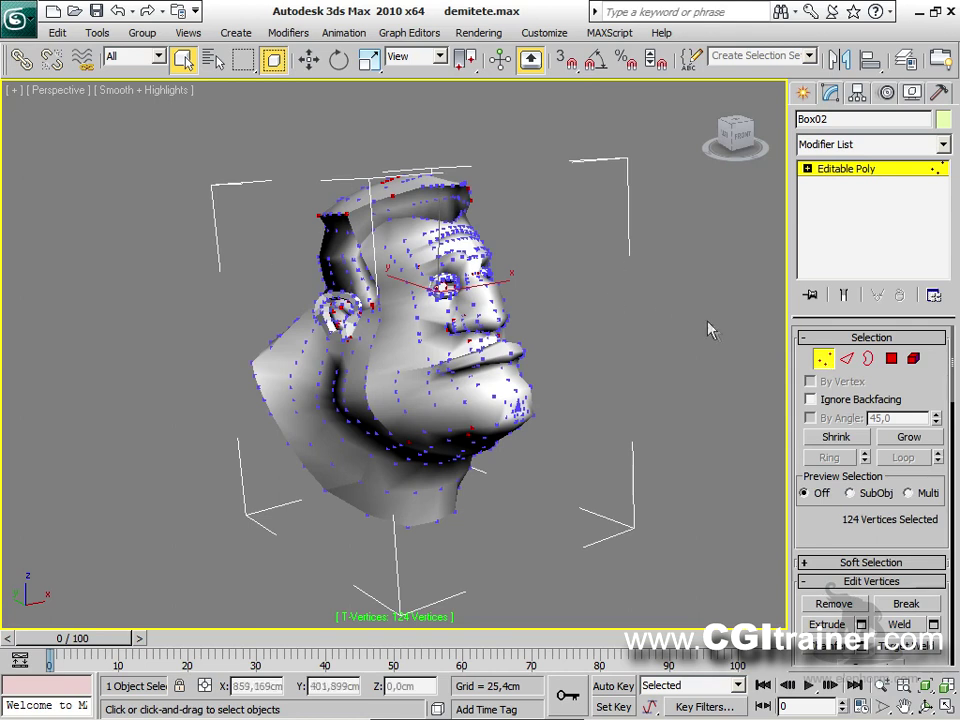
key(1)
right_click(445, 311)
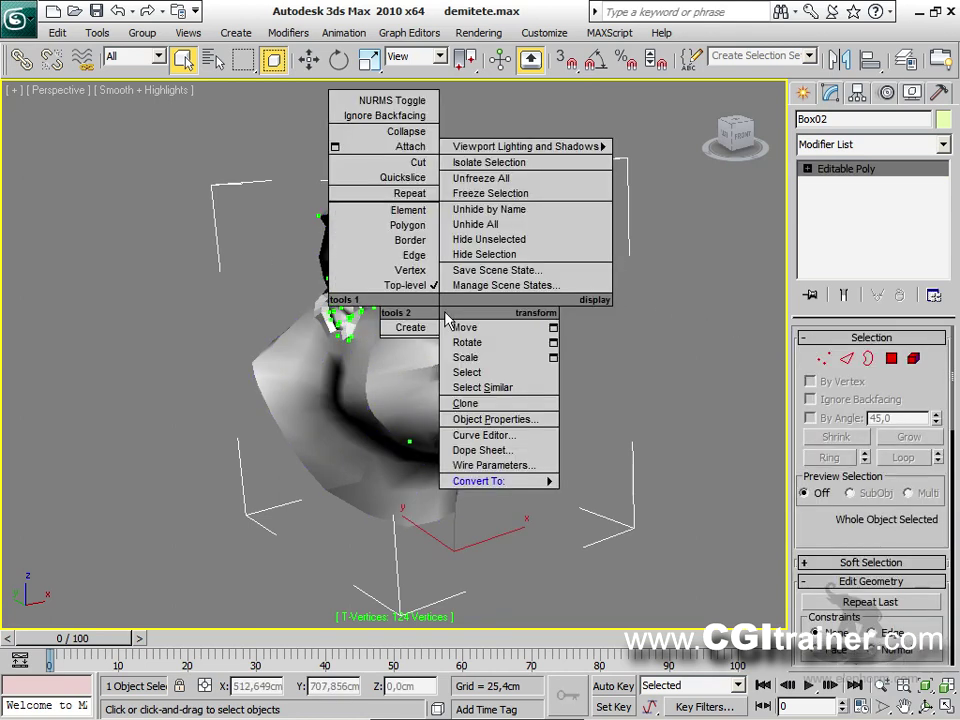
click(427, 624)
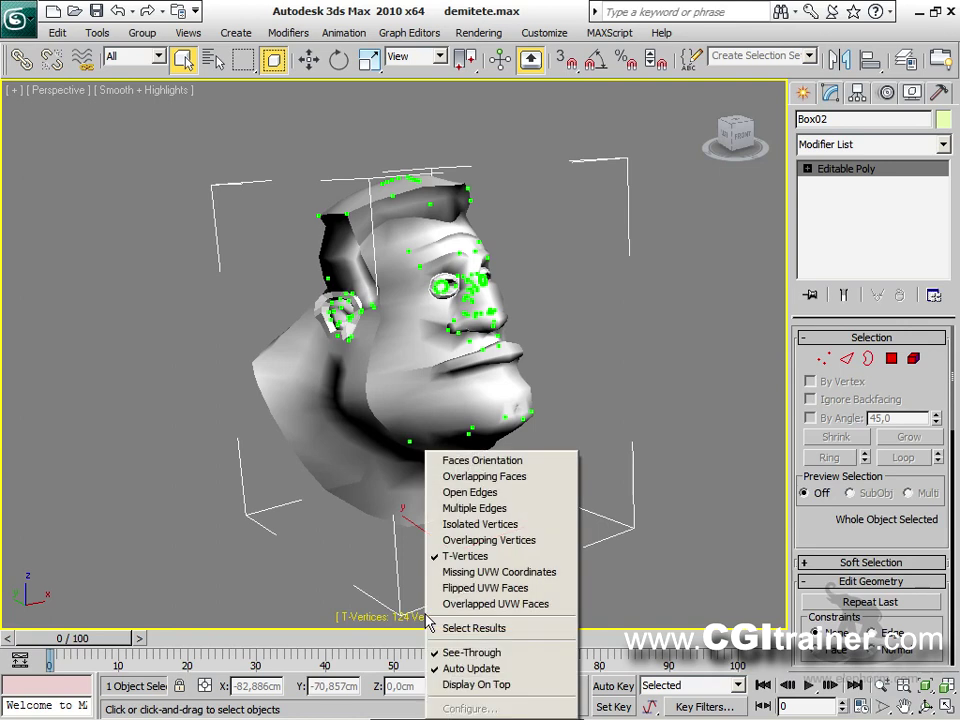
click(510, 628)
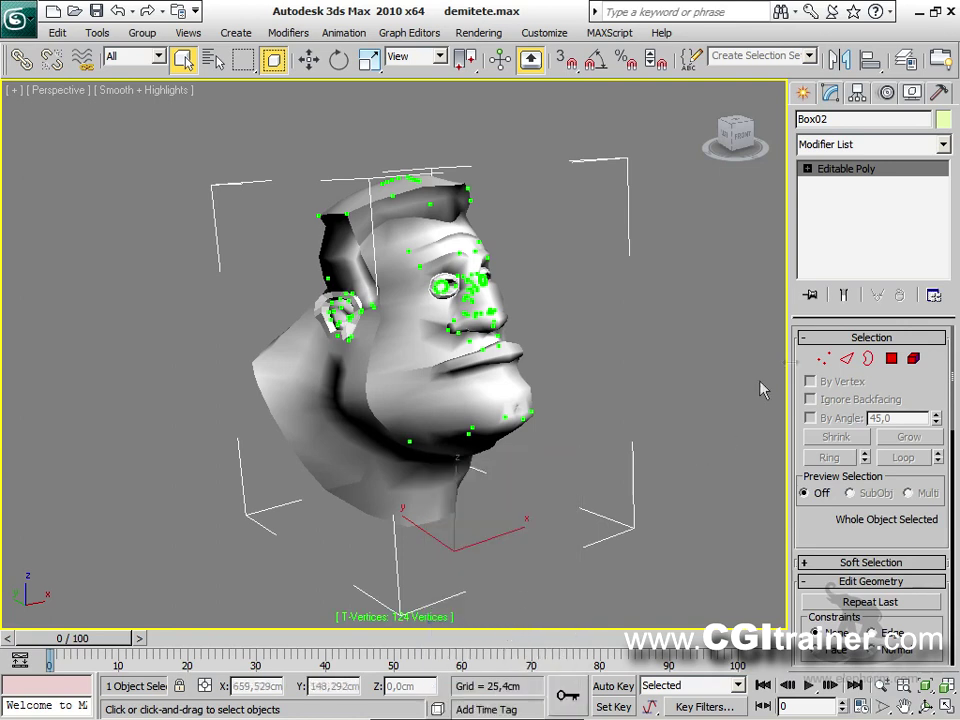
key(1)
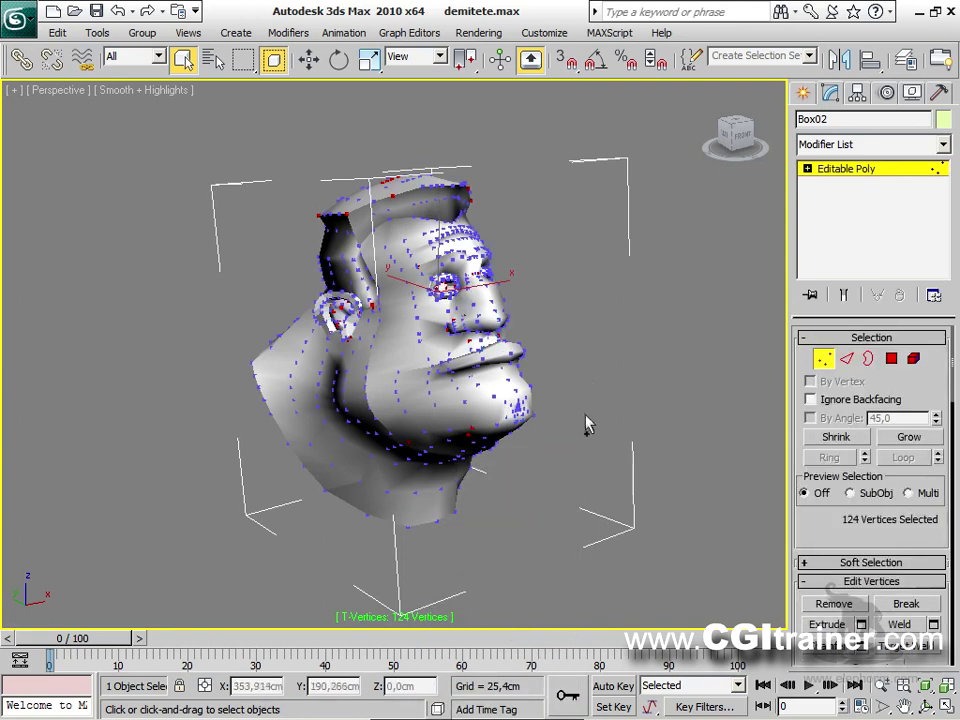
Step: Turn on edged faces for the head and examine the selected T-vertices around the ear
scroll(587, 425, up, 6)
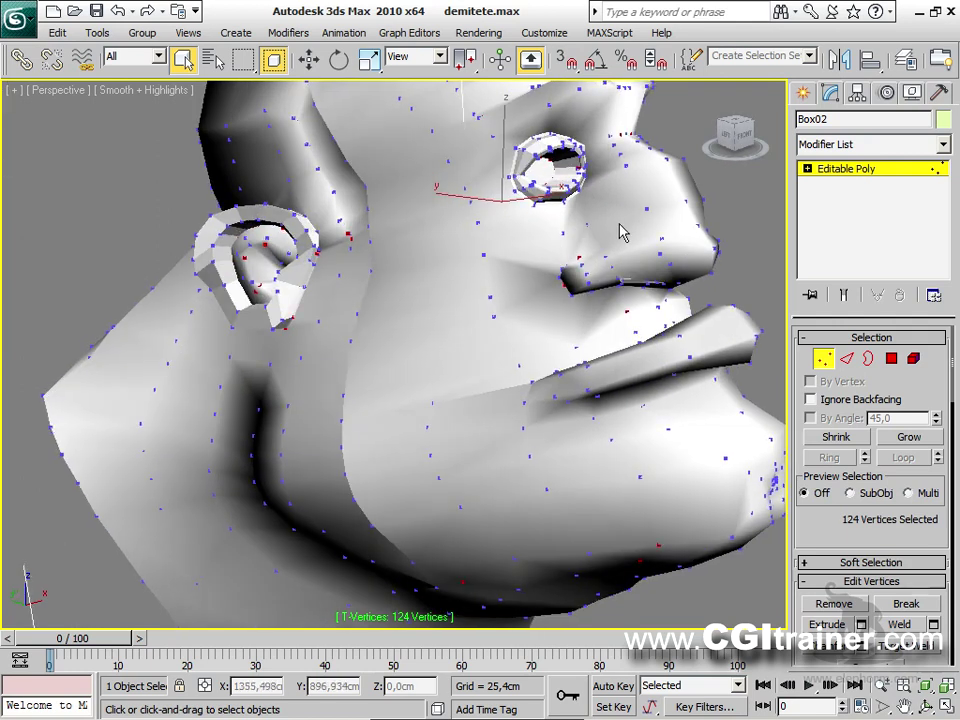
key(F4)
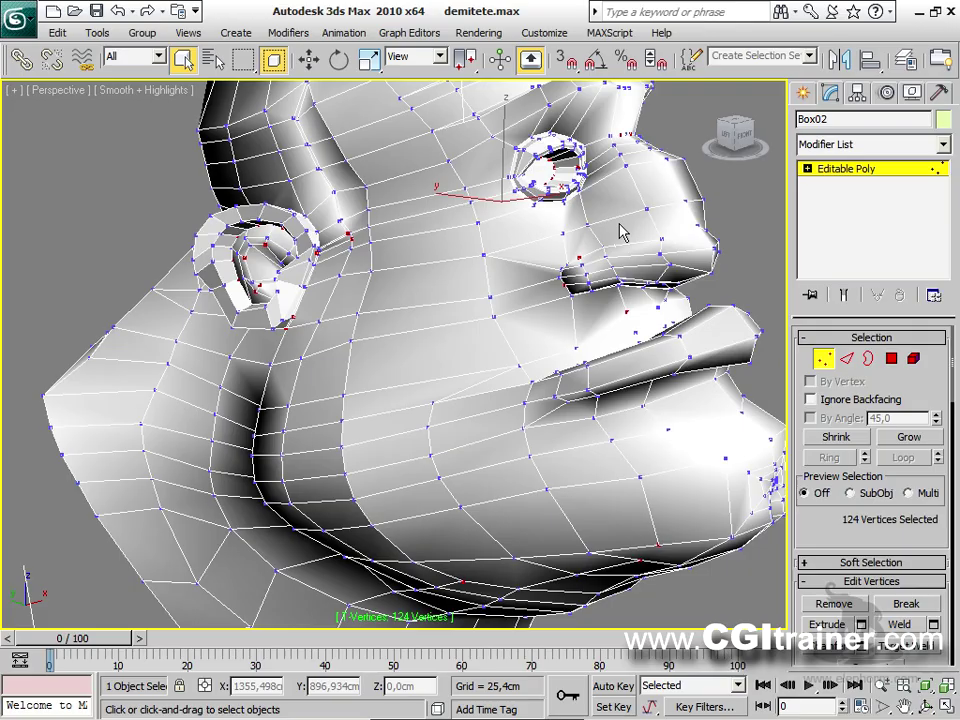
scroll(507, 333, up, 4)
middle_drag(507, 333, 521, 441)
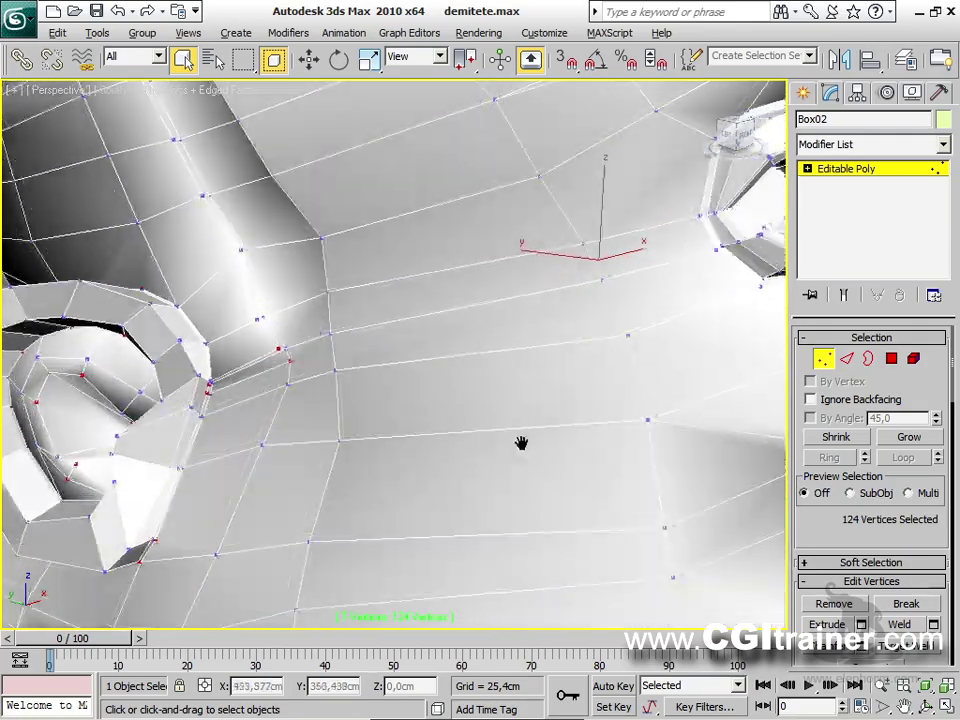
scroll(530, 440, up, 2)
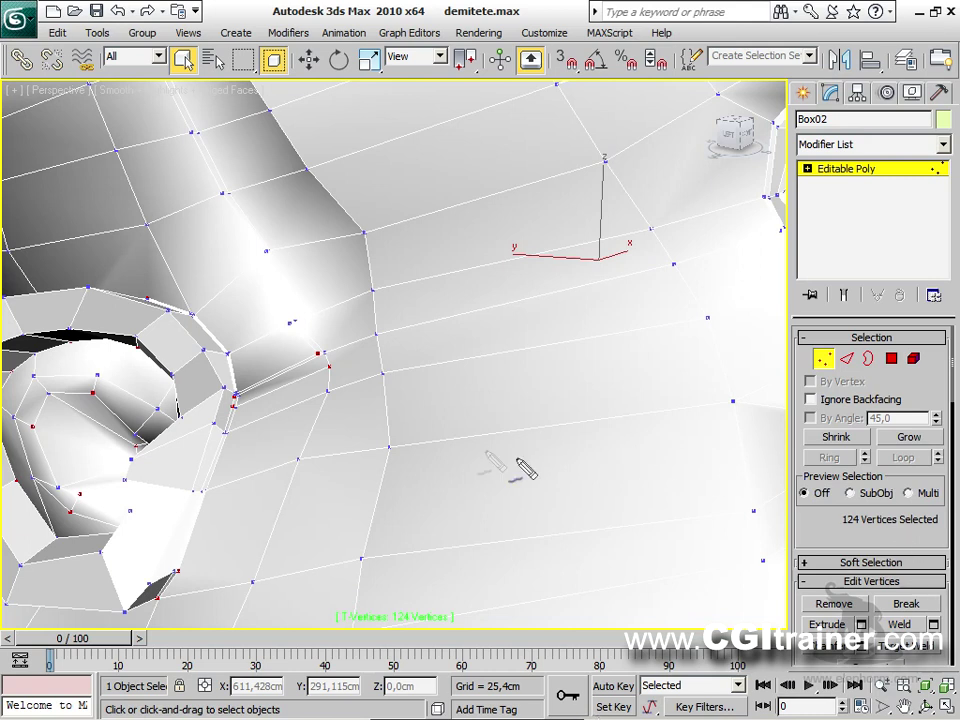
click(328, 365)
drag(352, 331, 355, 364)
click(354, 374)
drag(232, 396, 231, 407)
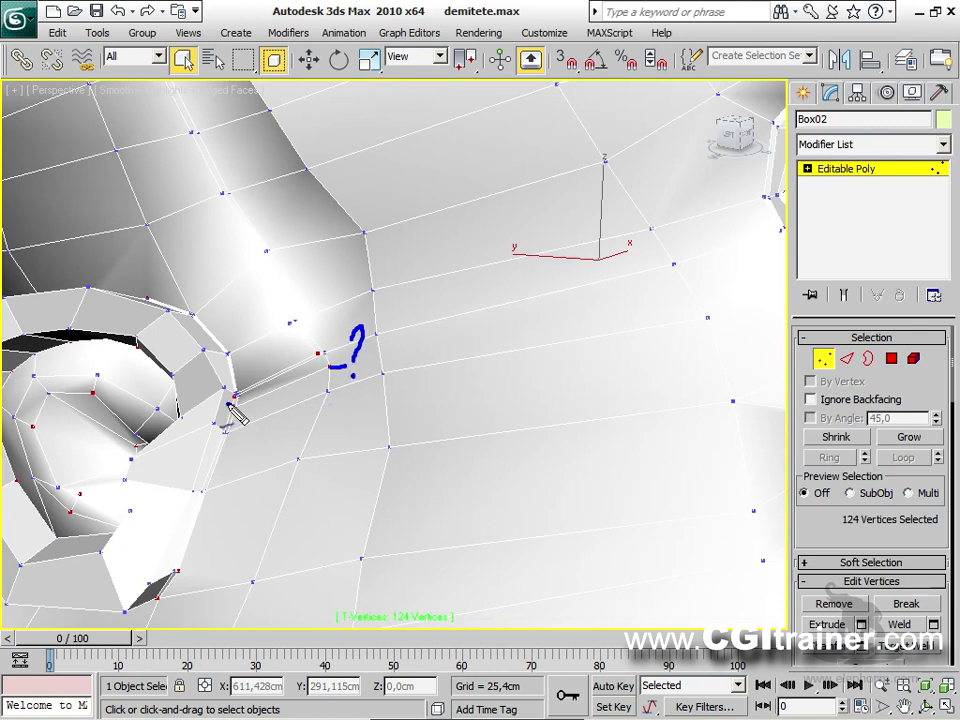
drag(91, 393, 95, 410)
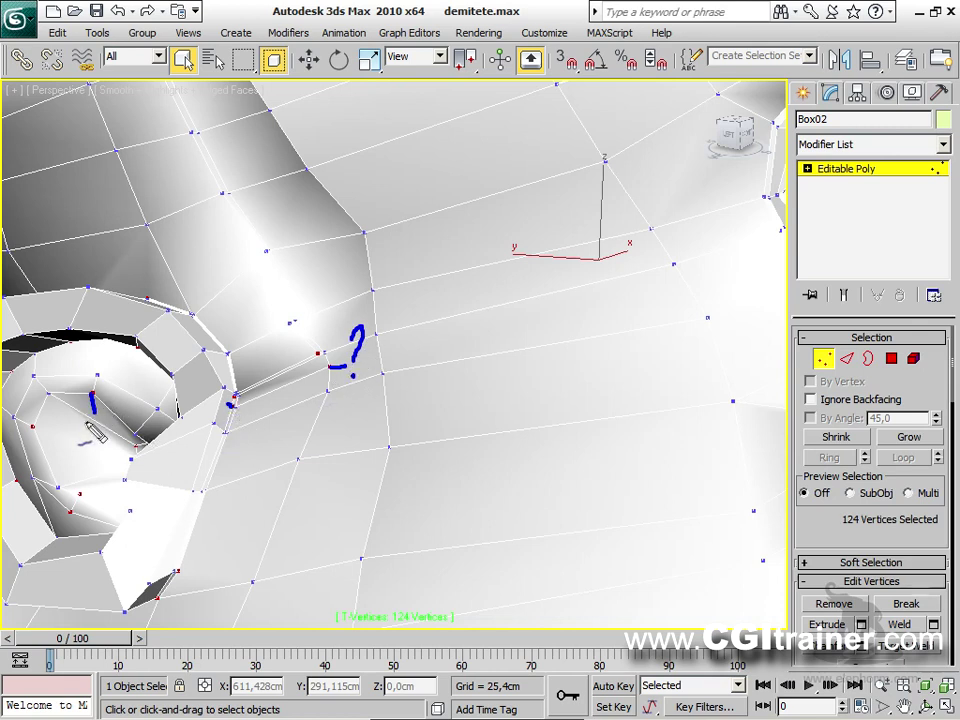
drag(36, 430, 122, 450)
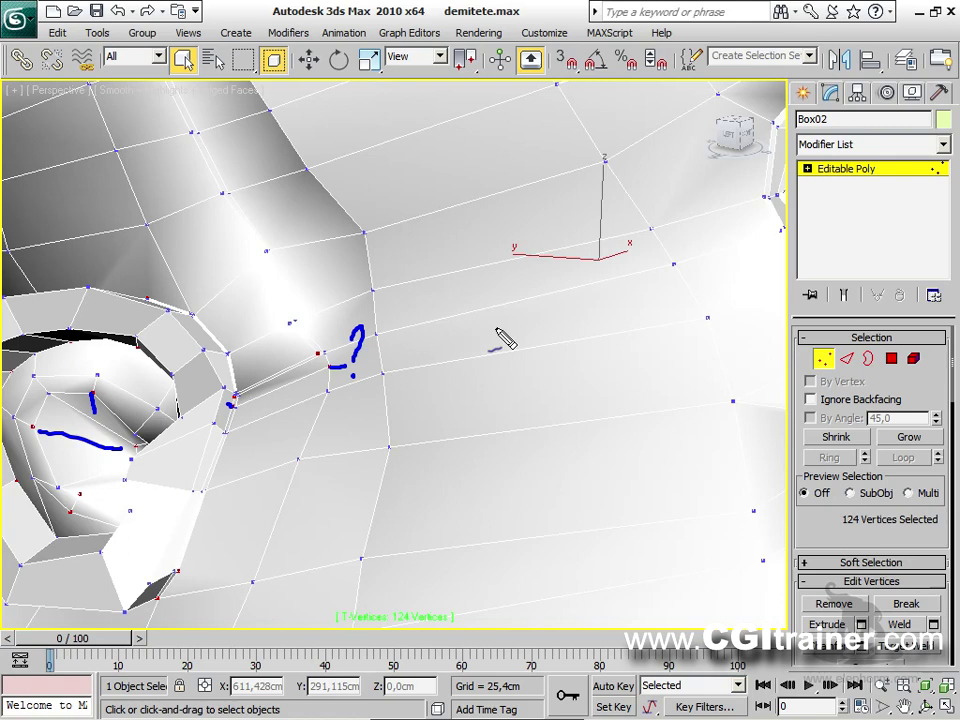
key(Escape)
Step: Review the available xView checks and clear the vertex selection, keeping the T-vertices highlighted on the head
scroll(418, 210, down, 10)
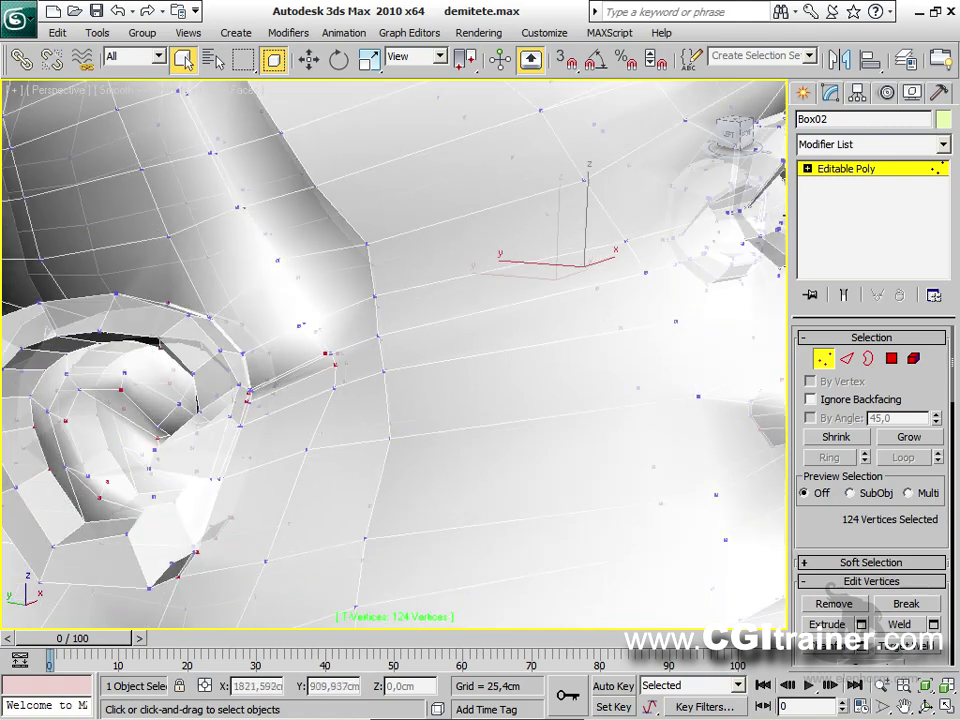
alt+middle_drag(400, 320, 312, 318)
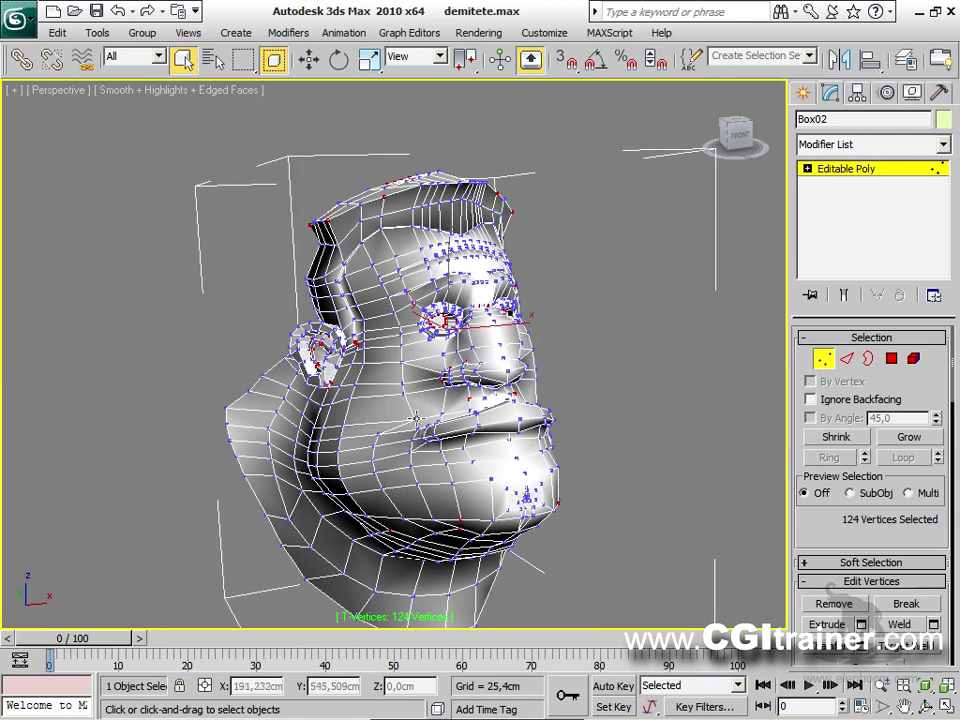
click(417, 620)
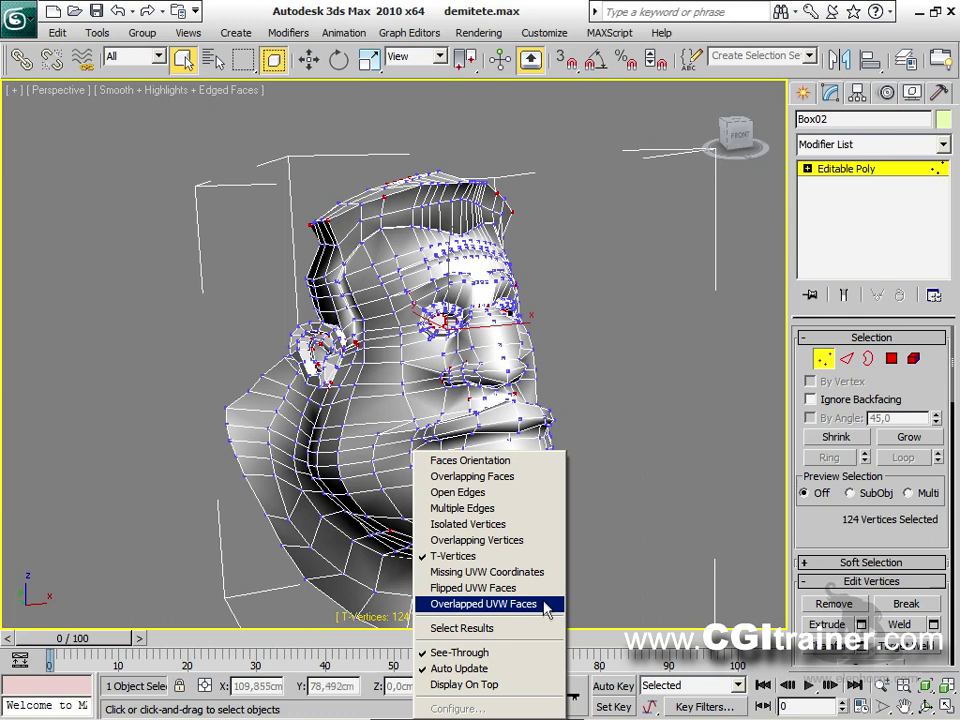
click(632, 448)
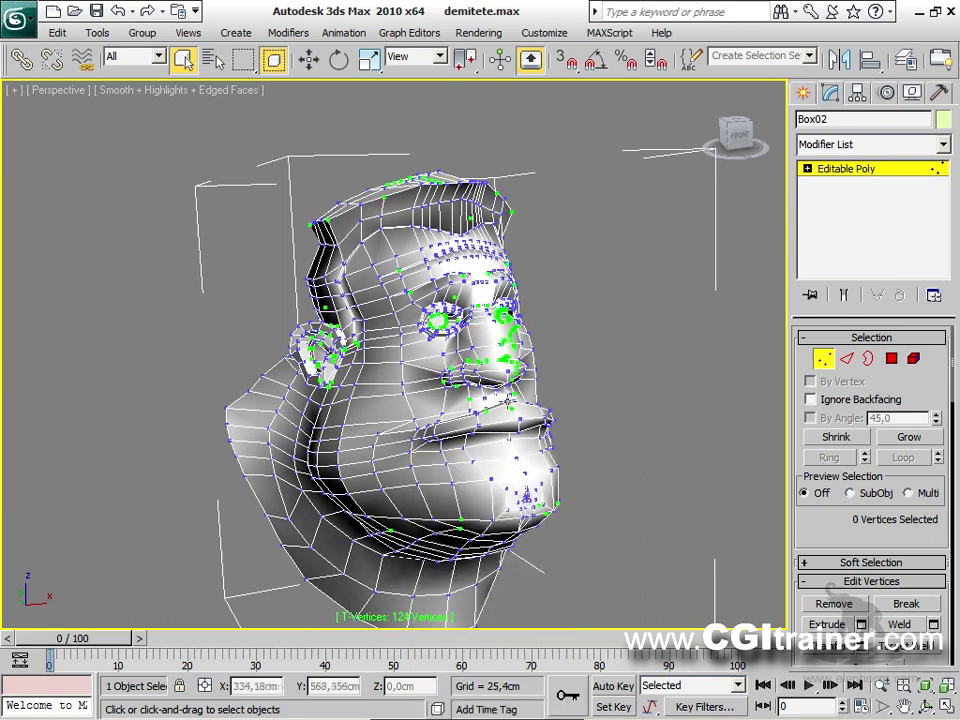
alt+middle_drag(510, 405, 365, 352)
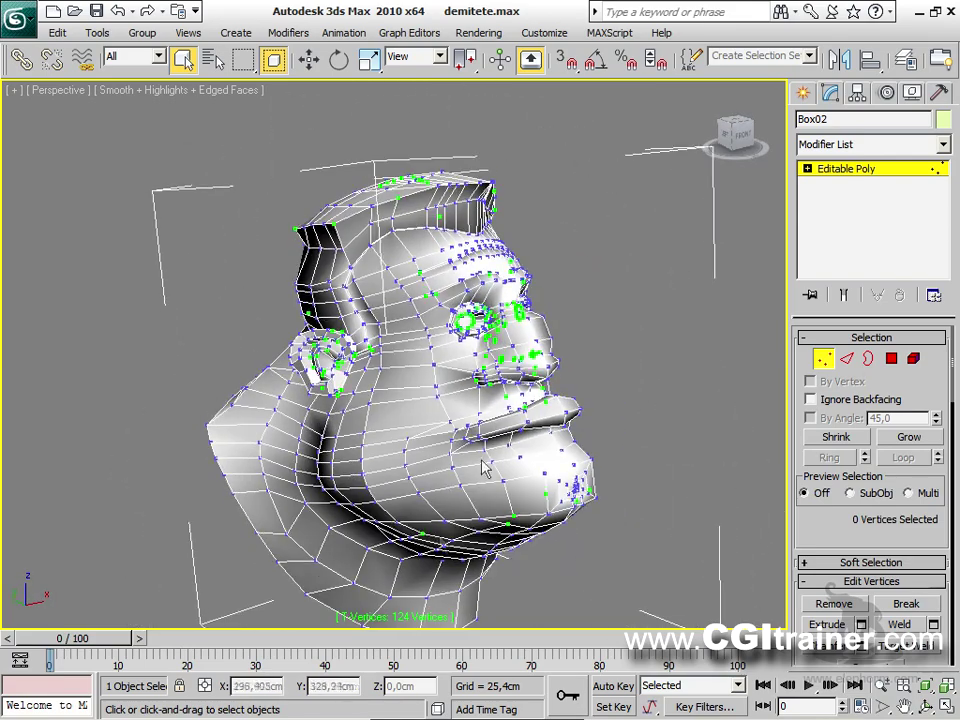
Step: Switch the xView check to Open Edges, examine the head's open borders, and enter its Edge level
click(443, 625)
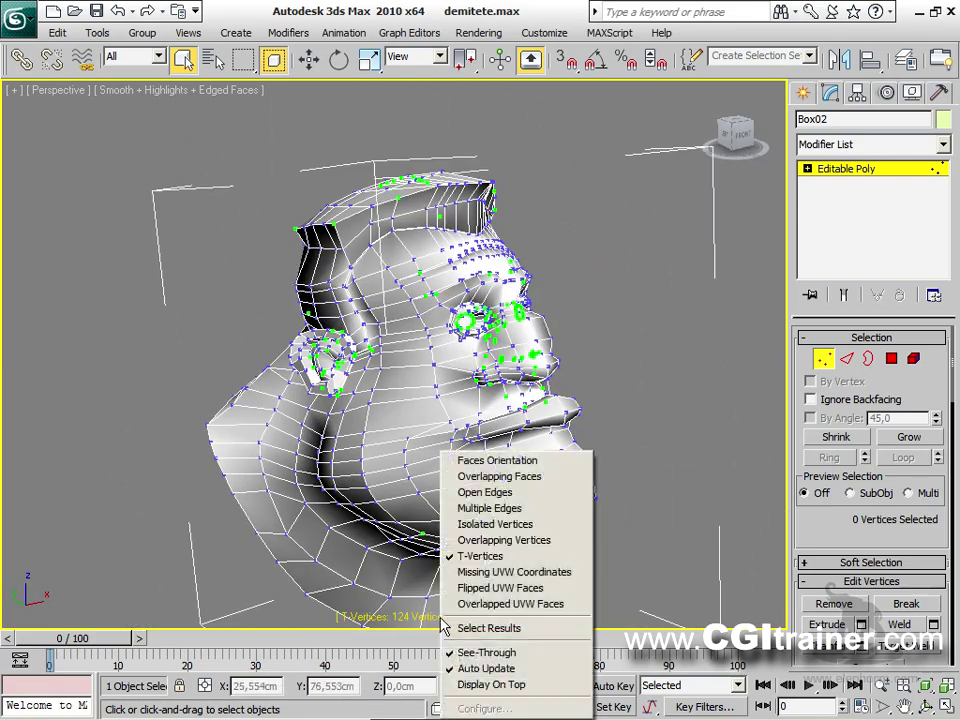
click(488, 493)
alt+middle_drag(600, 462, 620, 474)
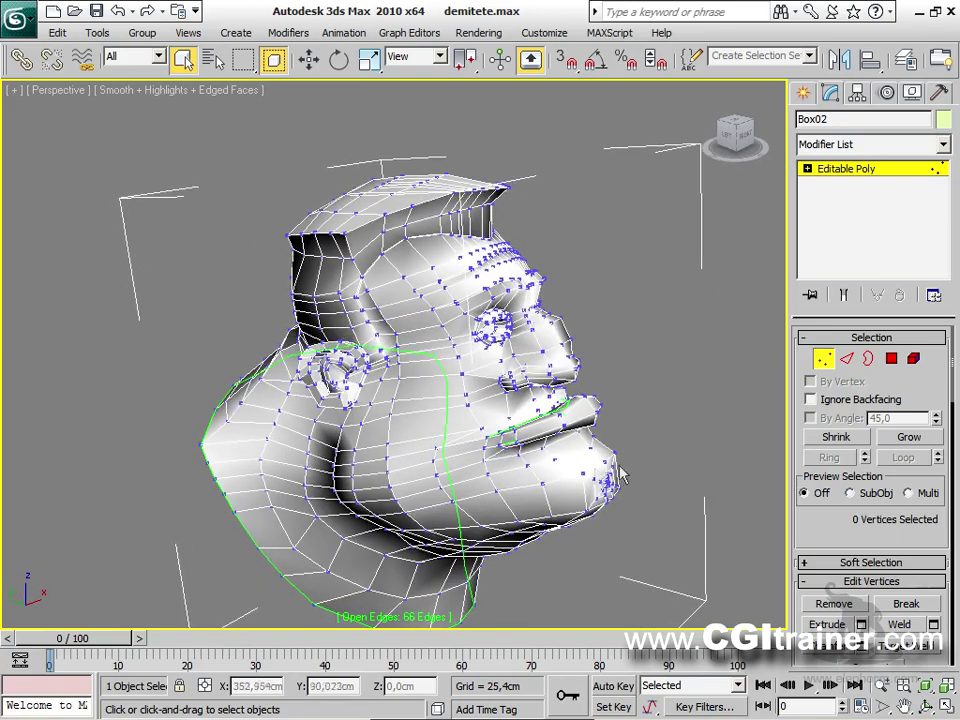
alt+middle_drag(553, 461, 570, 395)
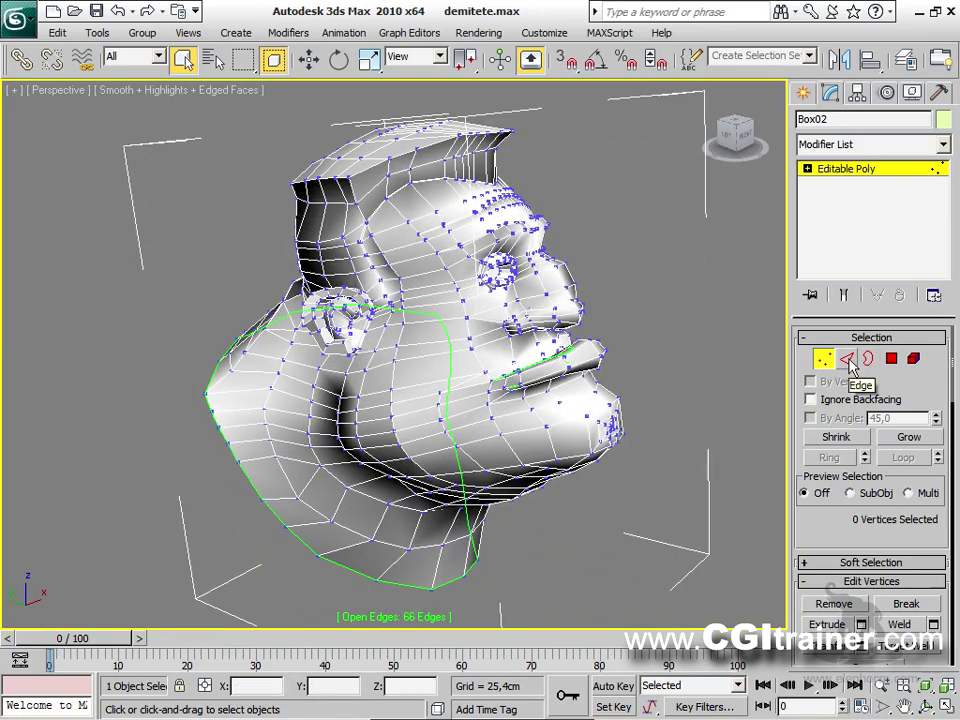
key(2)
alt+middle_drag(640, 432, 450, 376)
scroll(645, 447, down, 3)
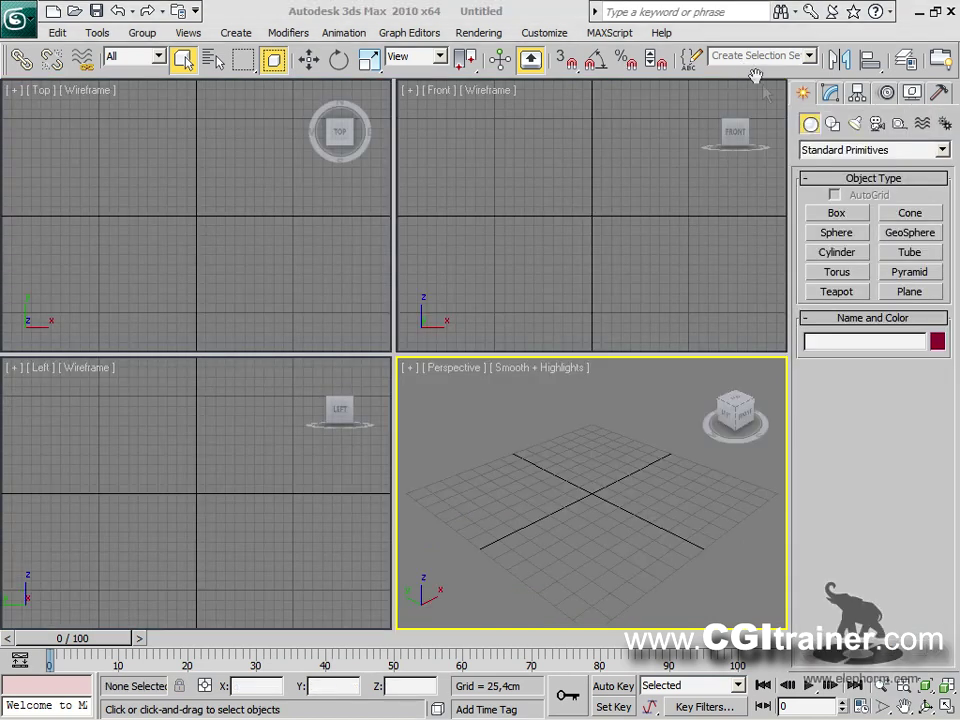
Step: Review the recent documents list and the file preferences that control the number of recent files
click(20, 17)
mouse_move(75, 145)
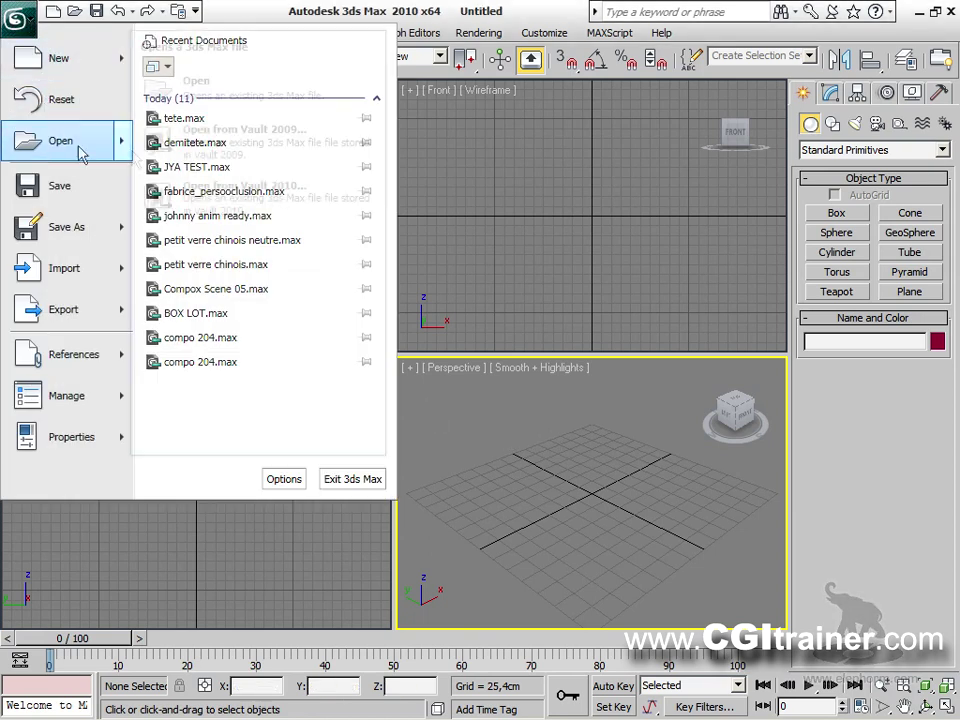
click(415, 474)
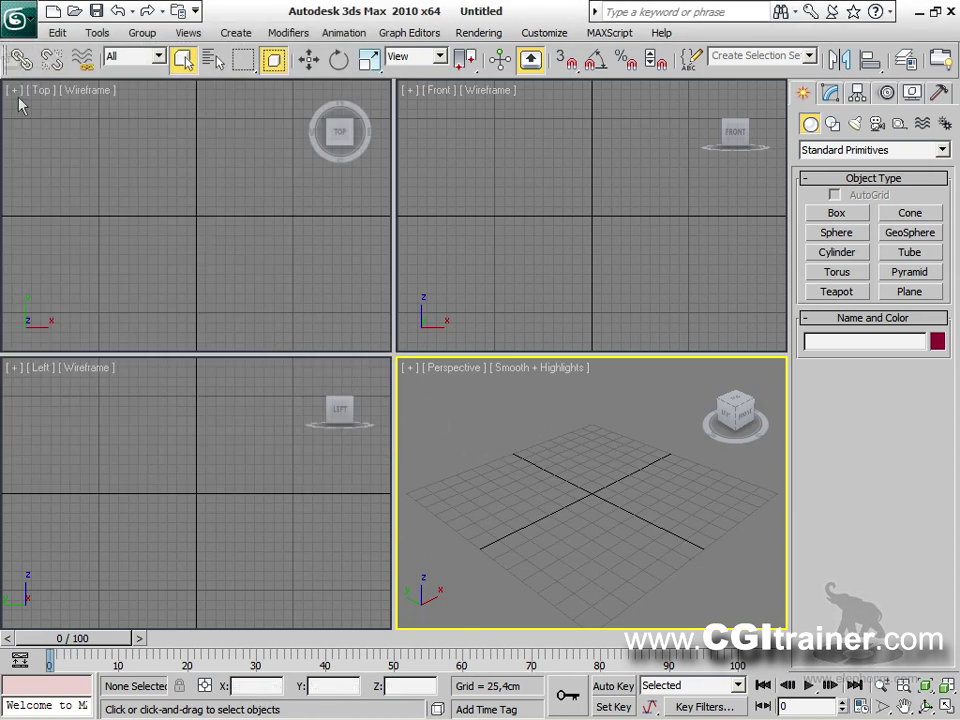
click(20, 17)
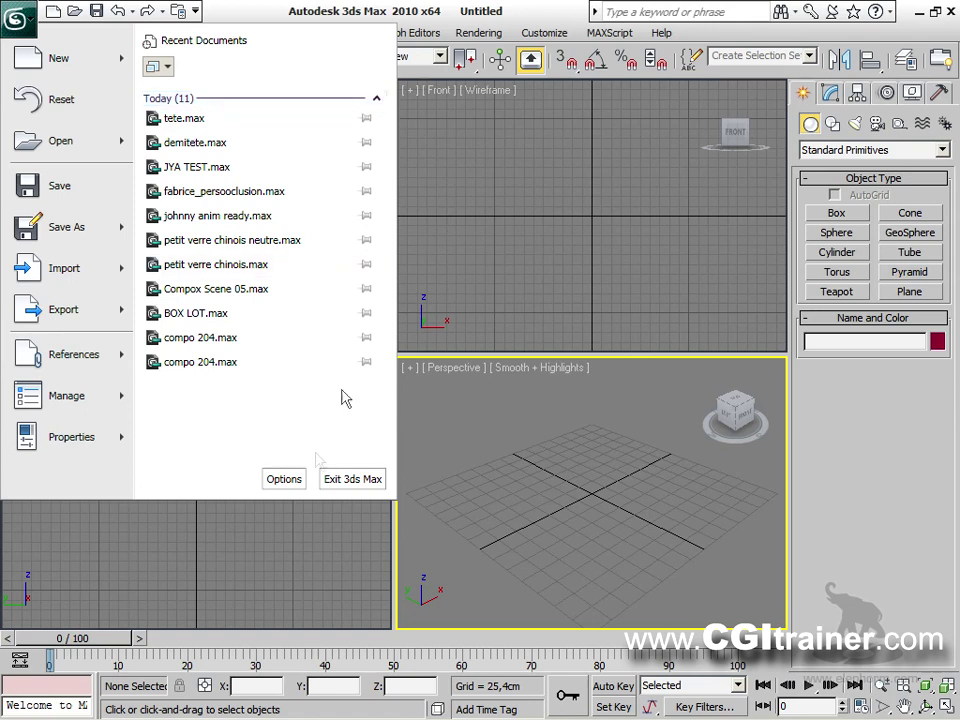
click(284, 479)
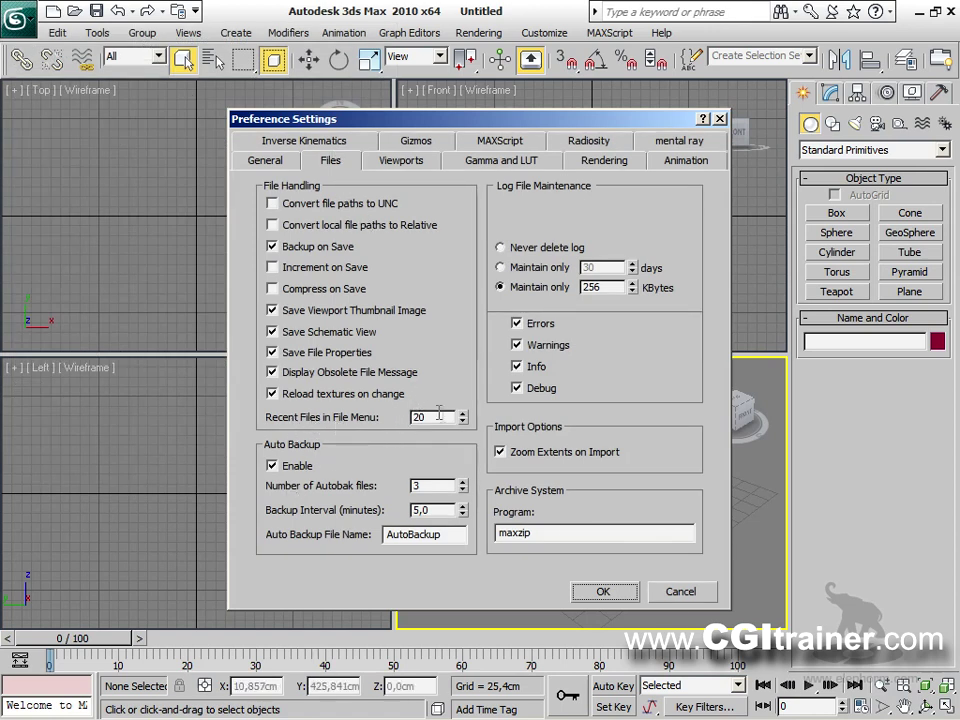
click(622, 593)
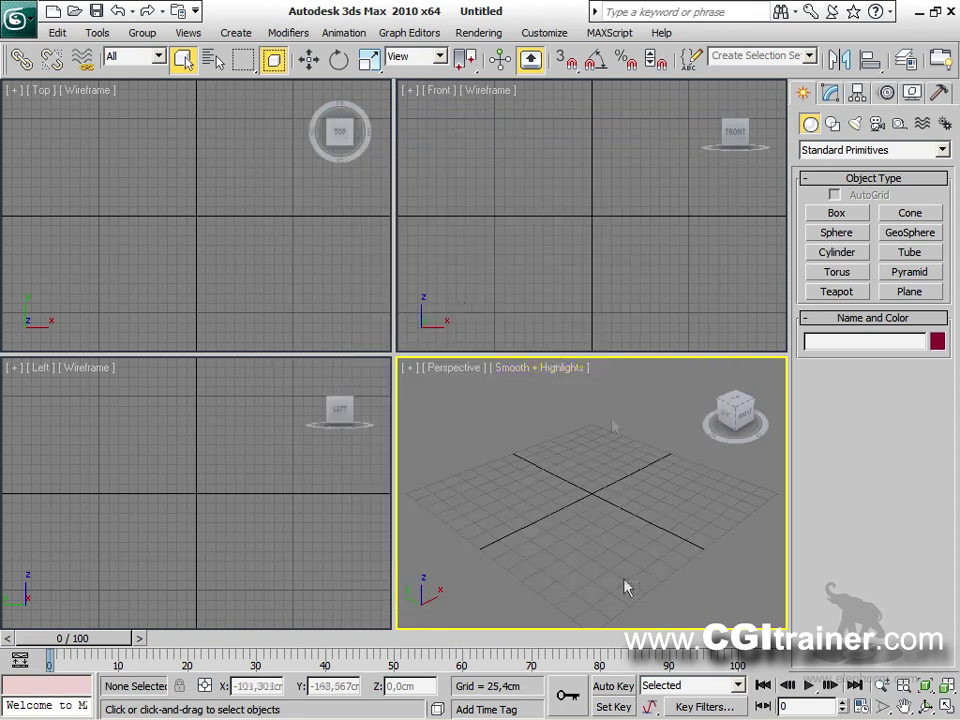
Step: Open the recent scene tete.max, select the head, and show its edged faces
click(33, 28)
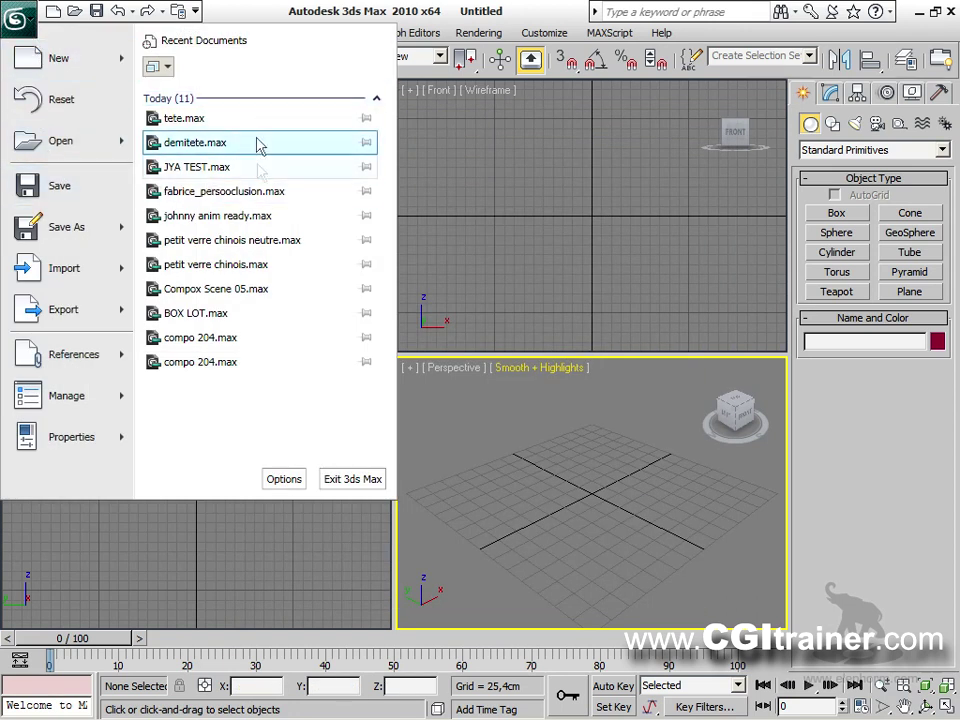
click(197, 121)
click(275, 329)
mouse_move(275, 329)
middle_down()
mouse_move(296, 347)
mouse_move(469, 386)
mouse_move(463, 364)
mouse_move(450, 390)
mouse_move(420, 390)
middle_up()
key(F4)
Step: Turn off NURMS subdivision on the head's Editable Poly
click(831, 92)
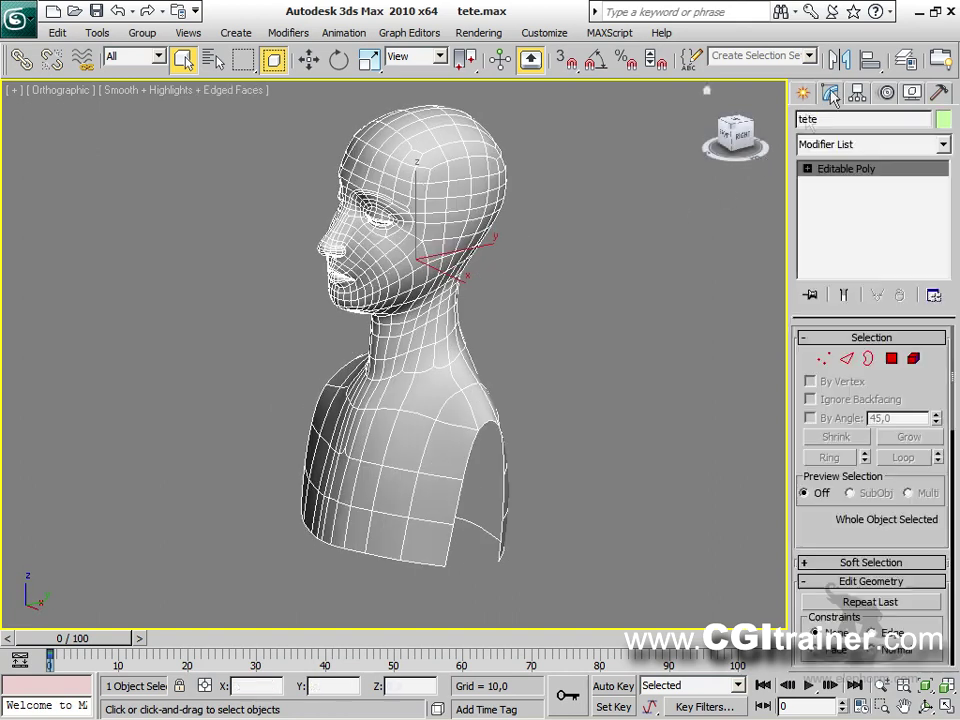
scroll(806, 480, down, 10)
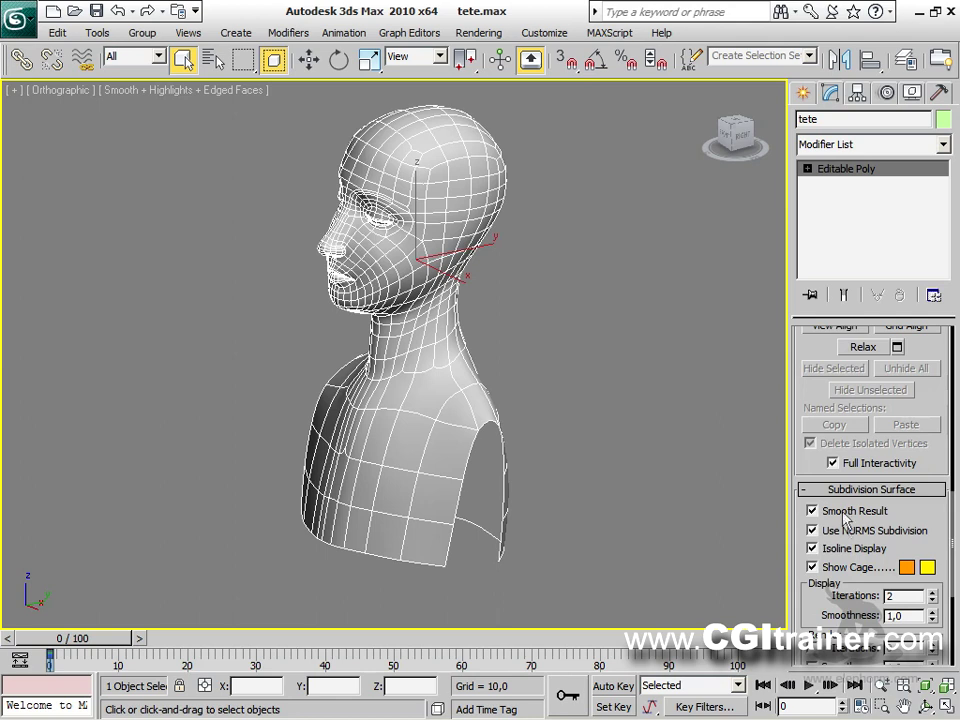
click(838, 530)
Step: Add a Tessellate modifier to the head and inspect the subdivided mesh
click(288, 32)
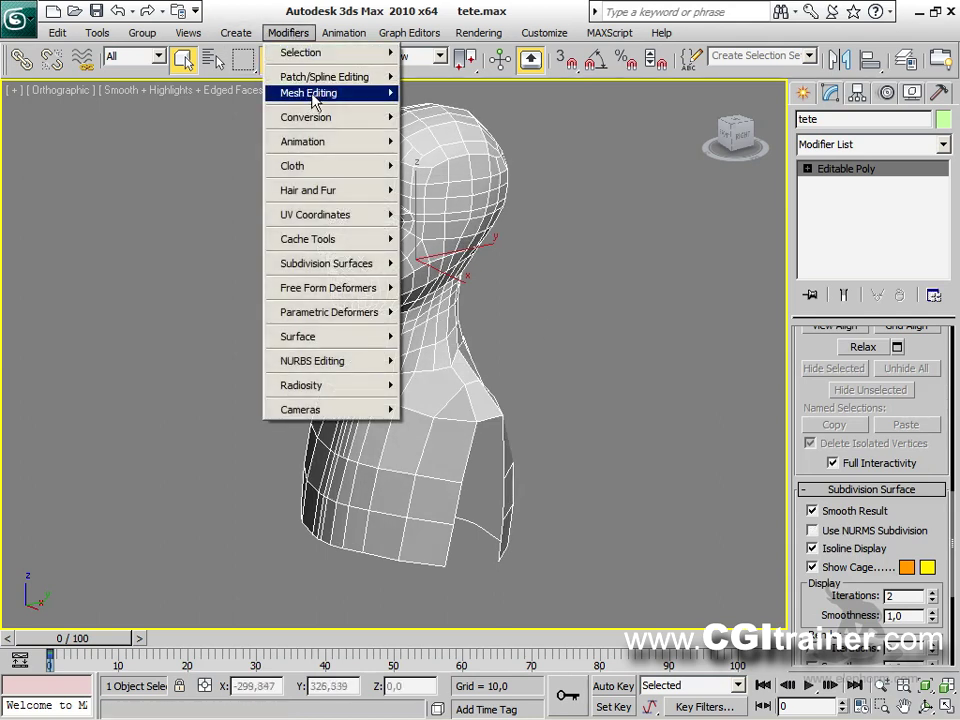
mouse_move(315, 101)
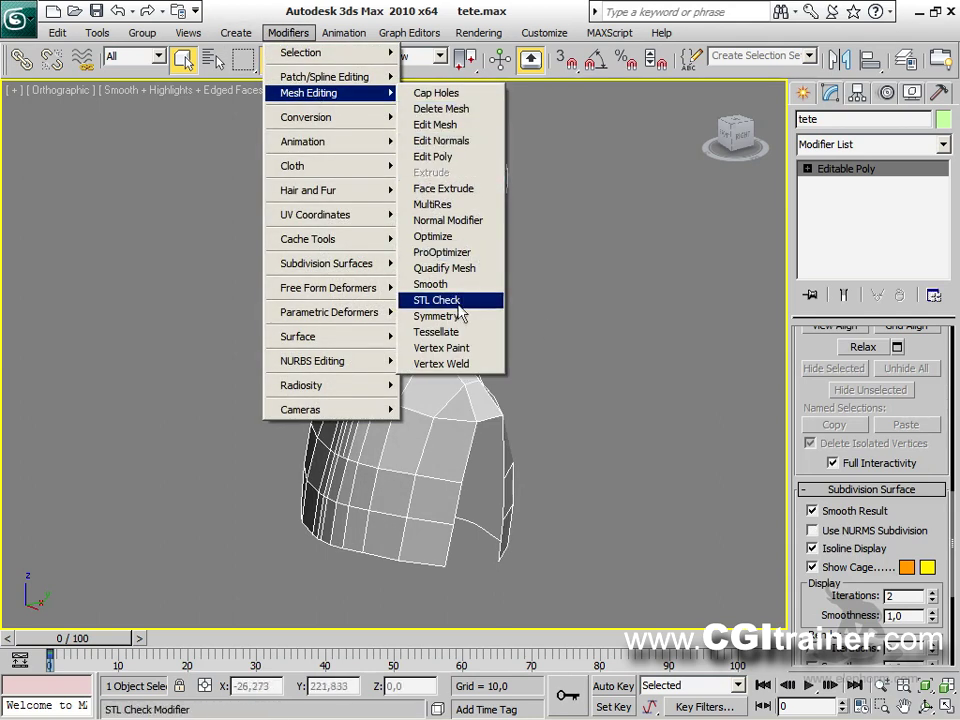
click(437, 332)
alt+middle_drag(467, 343, 579, 392)
scroll(627, 323, up, 5)
scroll(627, 323, down, 3)
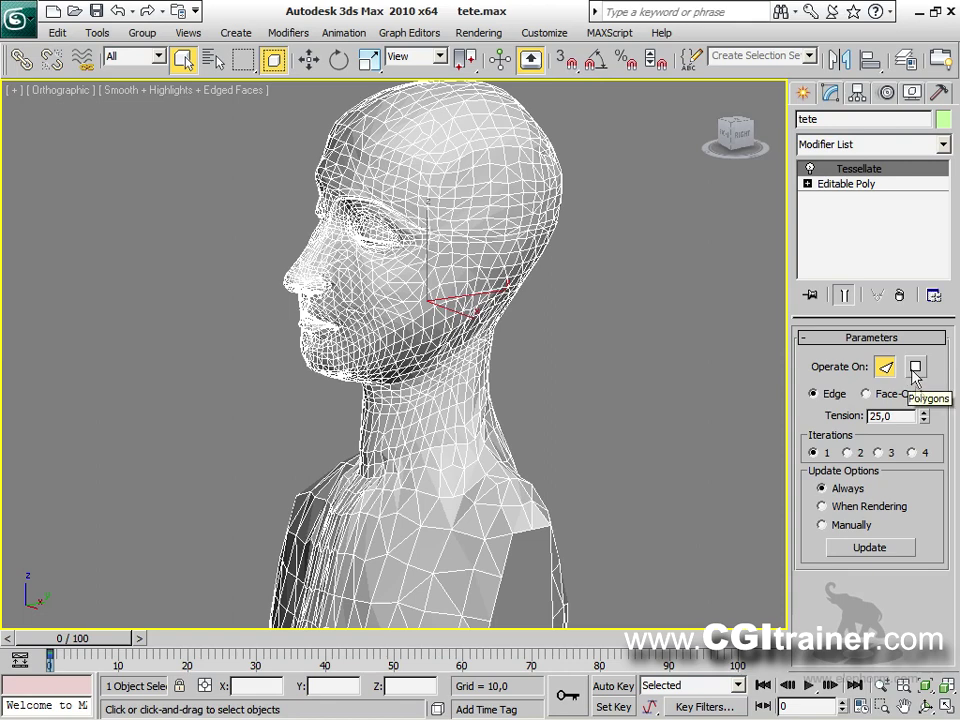
Step: Set Tessellate to operate on polygons by Edge with a tension of 13,3, comparing it with the Face-Center method
drag(924, 416, 881, 540)
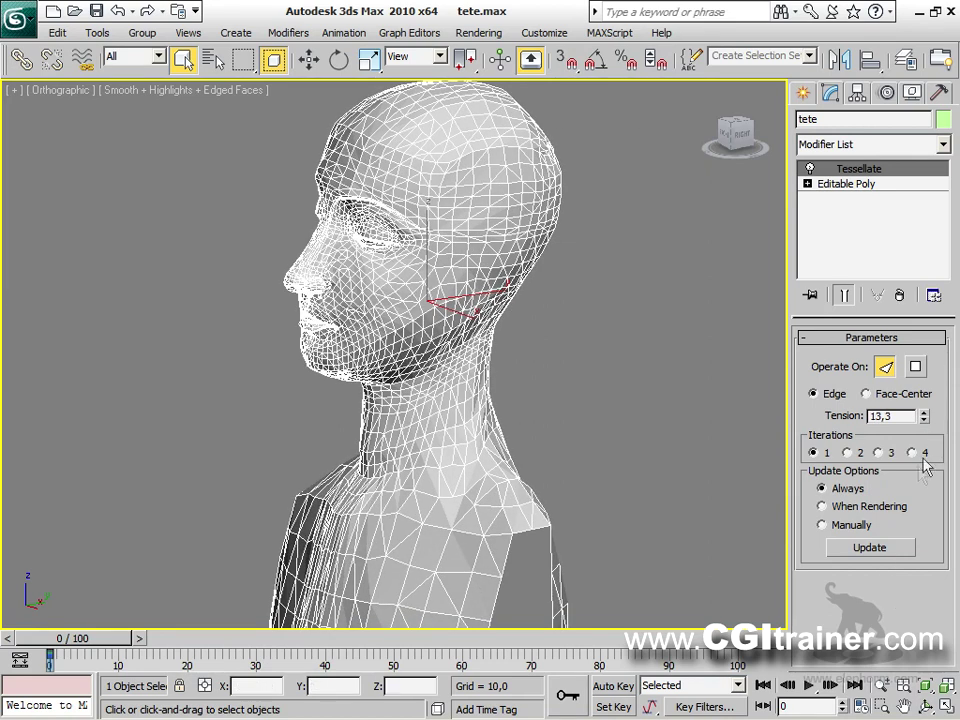
click(905, 396)
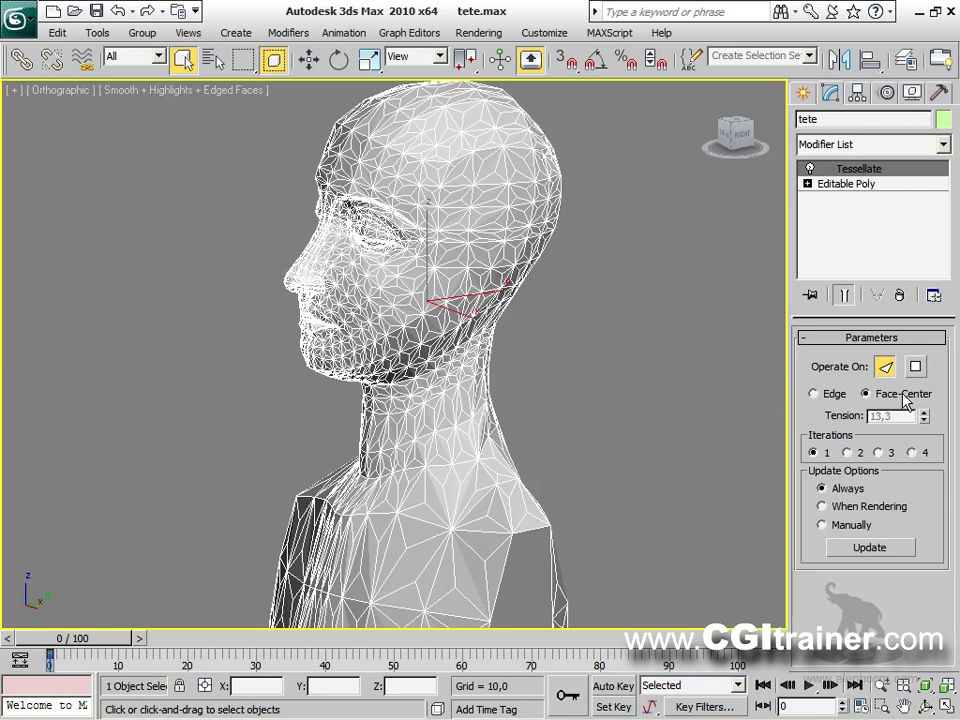
click(916, 367)
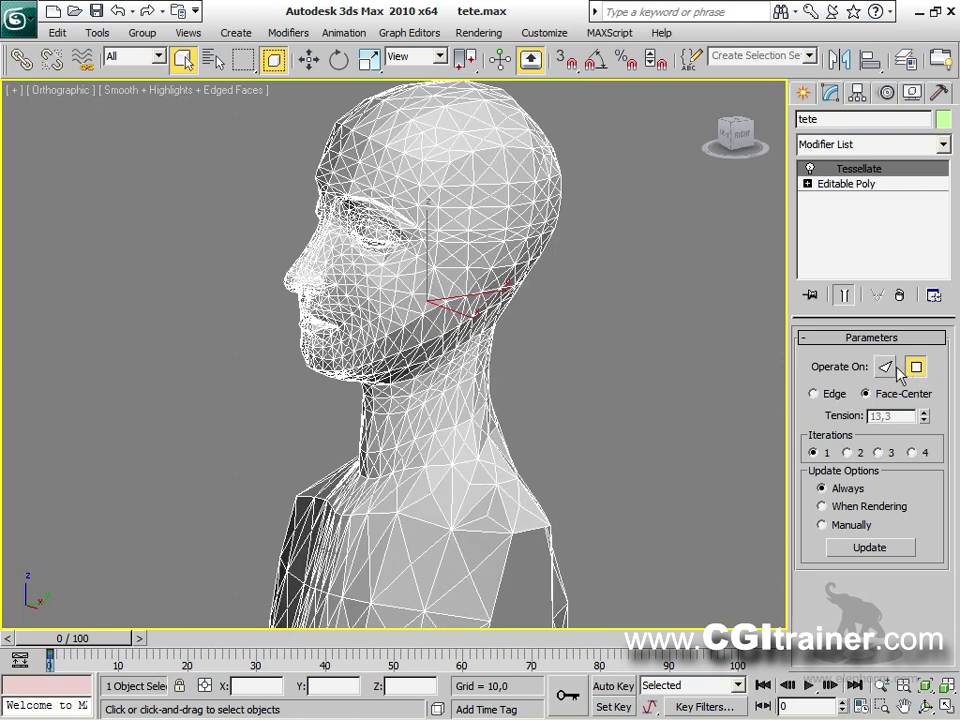
click(818, 394)
click(887, 396)
click(830, 394)
Step: Set the Tessellate iterations to 2 and inspect the mesh on the face
click(847, 454)
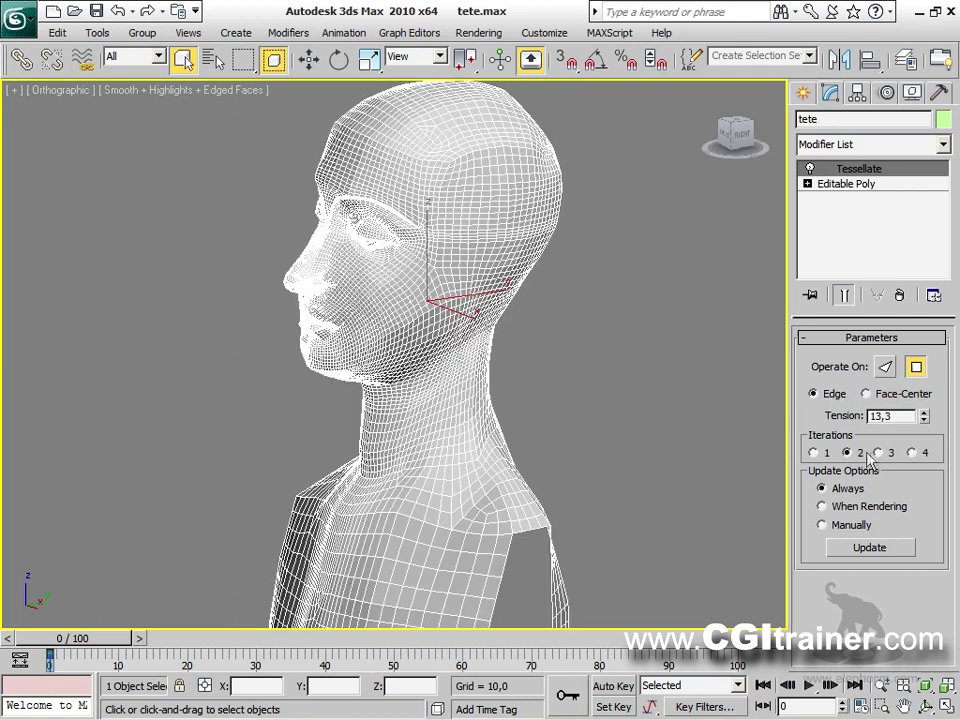
alt+middle_drag(493, 347, 502, 386)
scroll(602, 328, up, 3)
scroll(602, 328, down, 3)
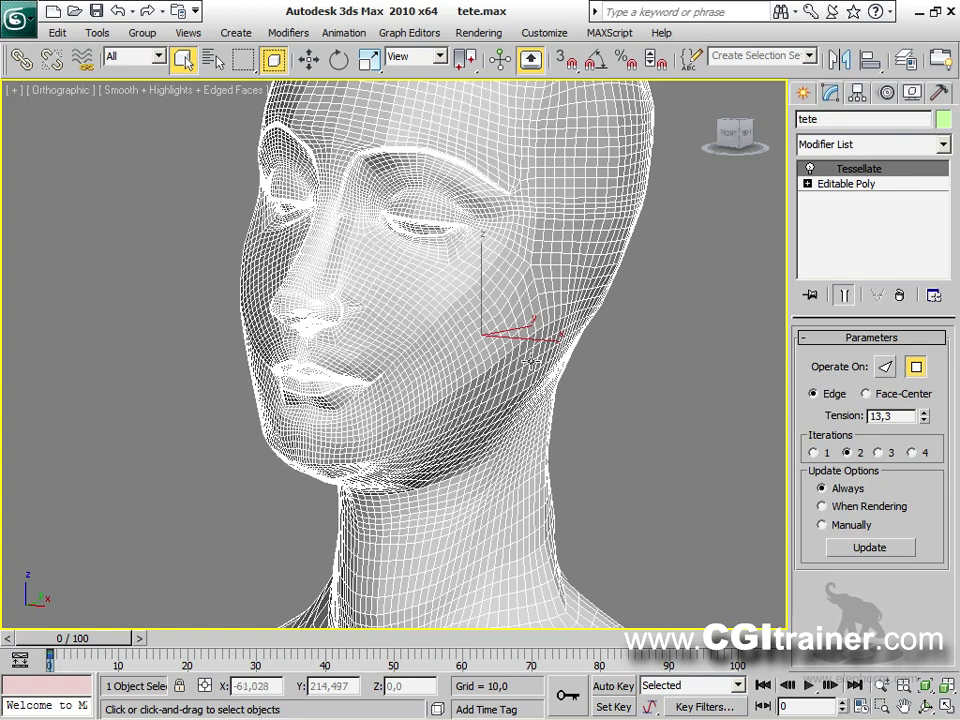
scroll(255, 253, down, 5)
scroll(300, 260, up, 5)
alt+middle_drag(255, 253, 310, 334)
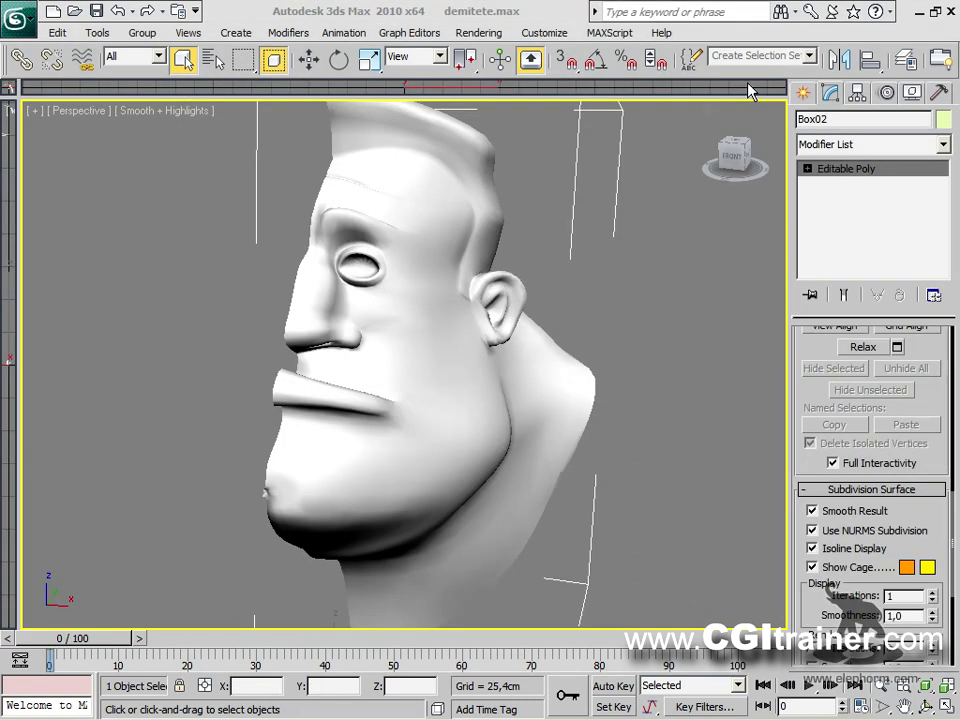
click(293, 33)
mouse_move(340, 103)
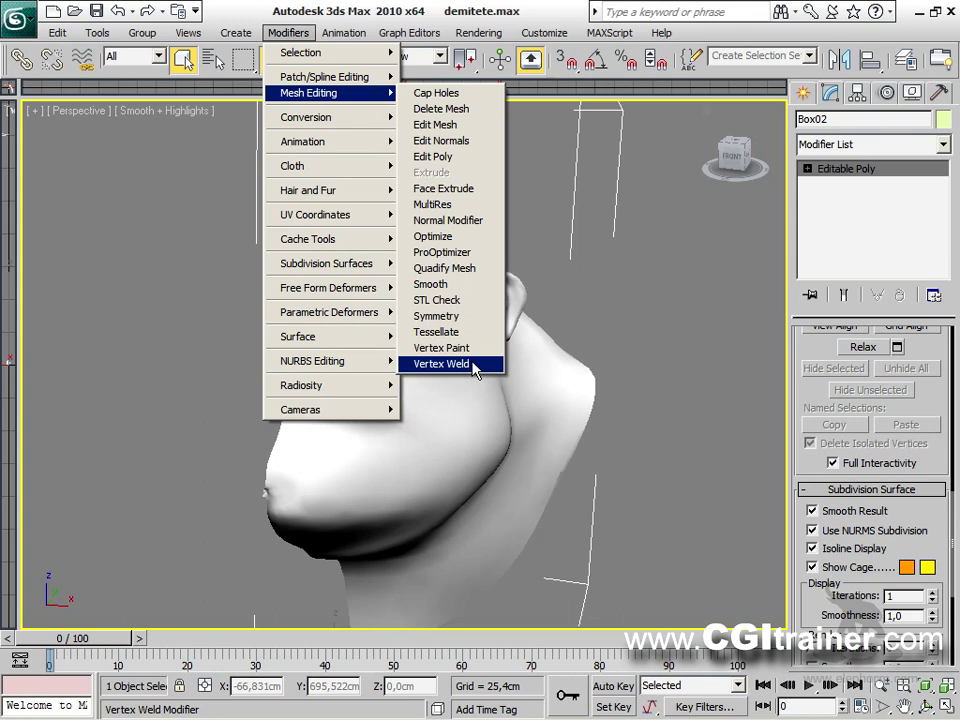
click(619, 320)
click(619, 320)
click(424, 197)
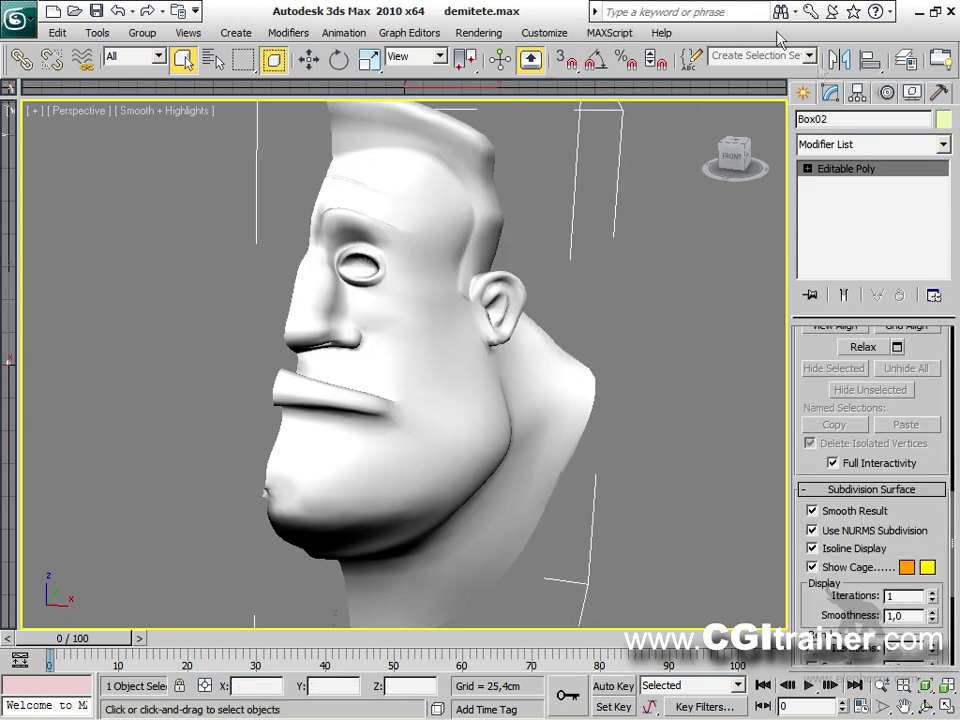
Step: Mirror the half head across the X axis as a copy with an offset of -1,295cm
click(839, 61)
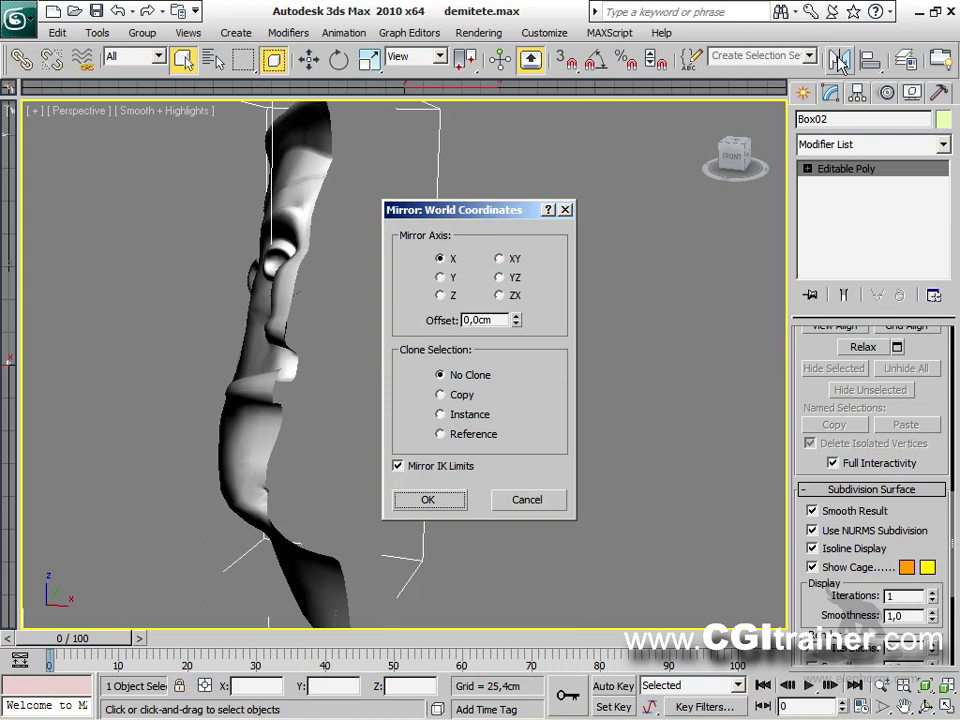
click(457, 396)
drag(517, 330, 506, 371)
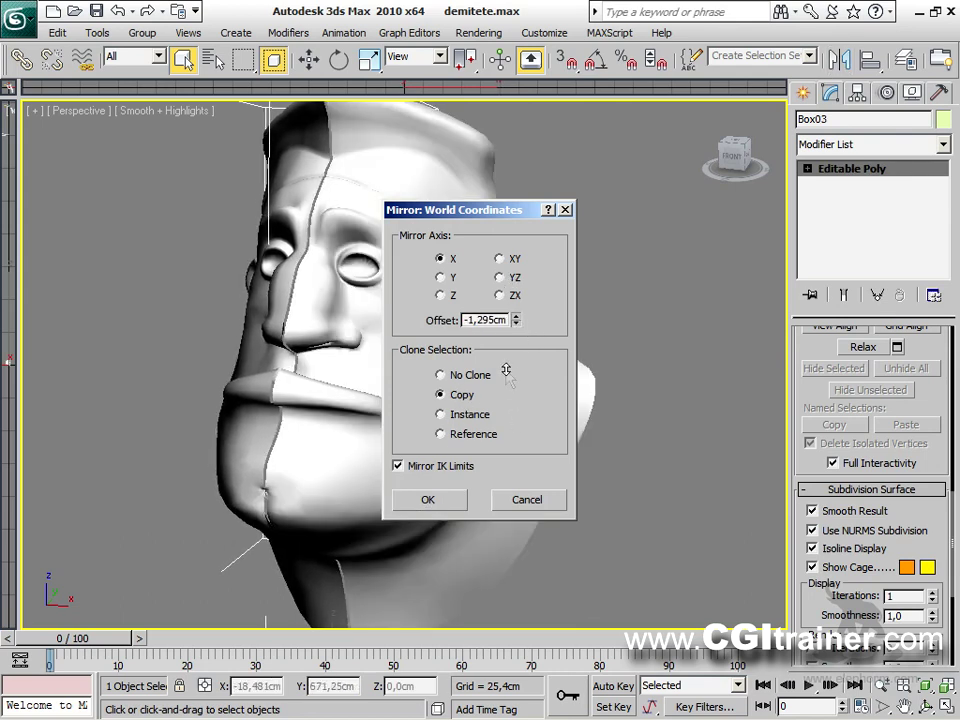
click(444, 506)
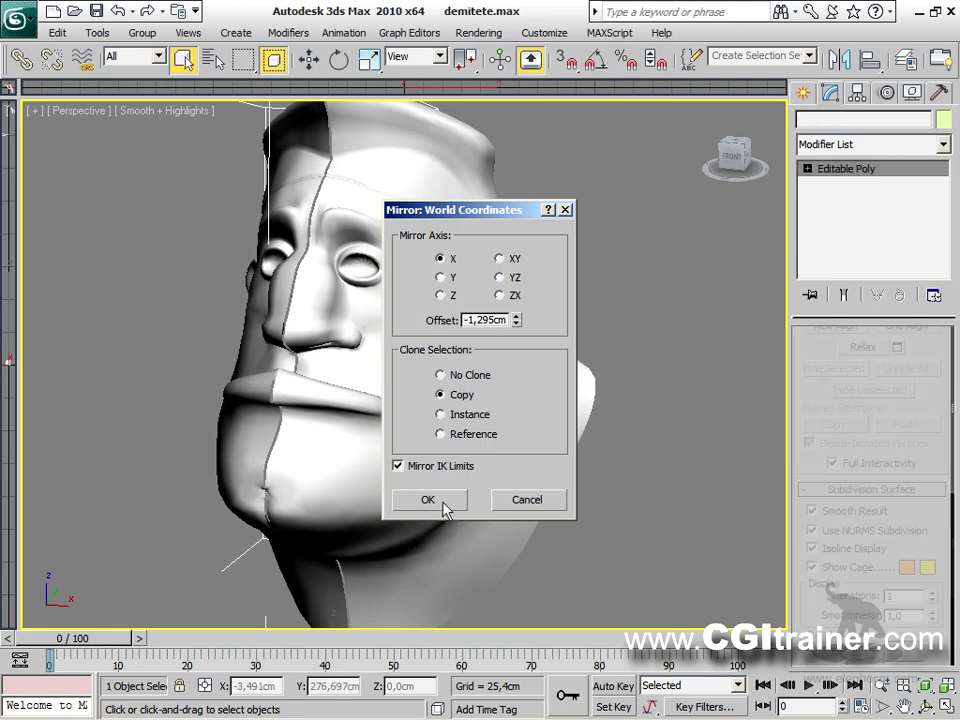
Step: Add a Vertex Weld modifier to the mirrored half and inspect the central seam of the head
alt+middle_drag(428, 404, 496, 442)
scroll(496, 442, up, 6)
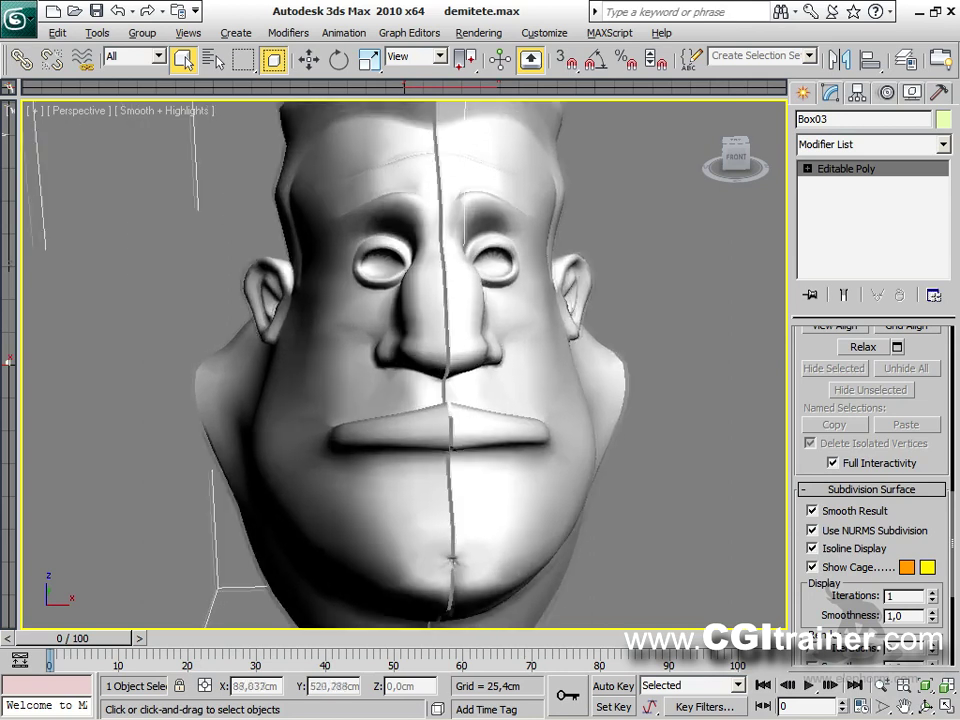
click(288, 32)
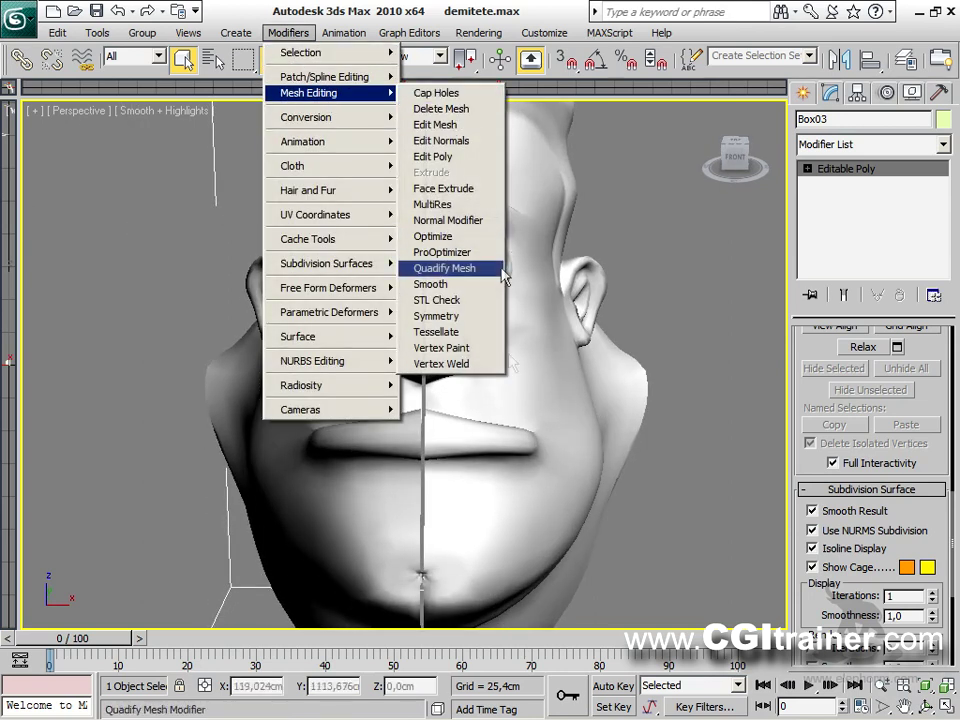
click(465, 366)
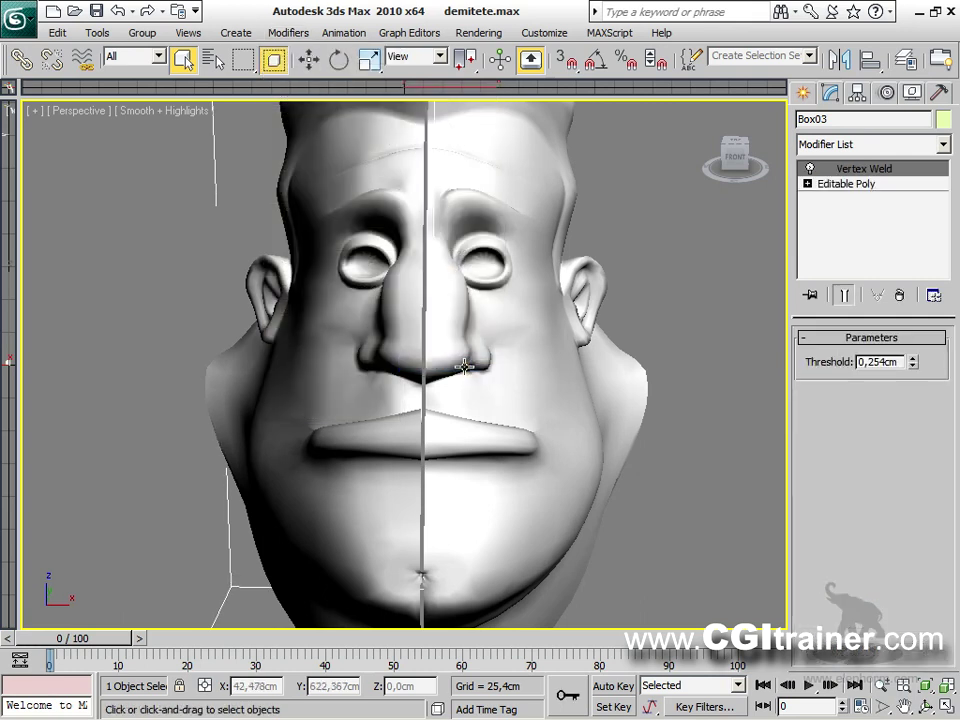
middle_drag(555, 445, 553, 452)
scroll(553, 452, down, 4)
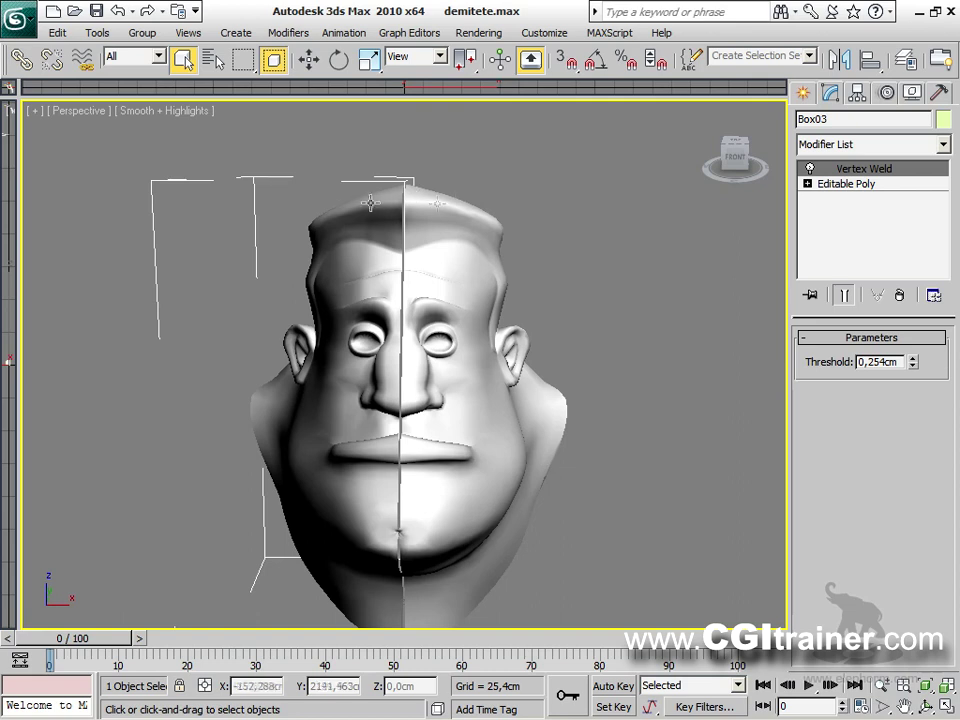
Step: Attach the other half of the head to the mirrored Editable Poly beneath the Vertex Weld modifier
right_click(876, 175)
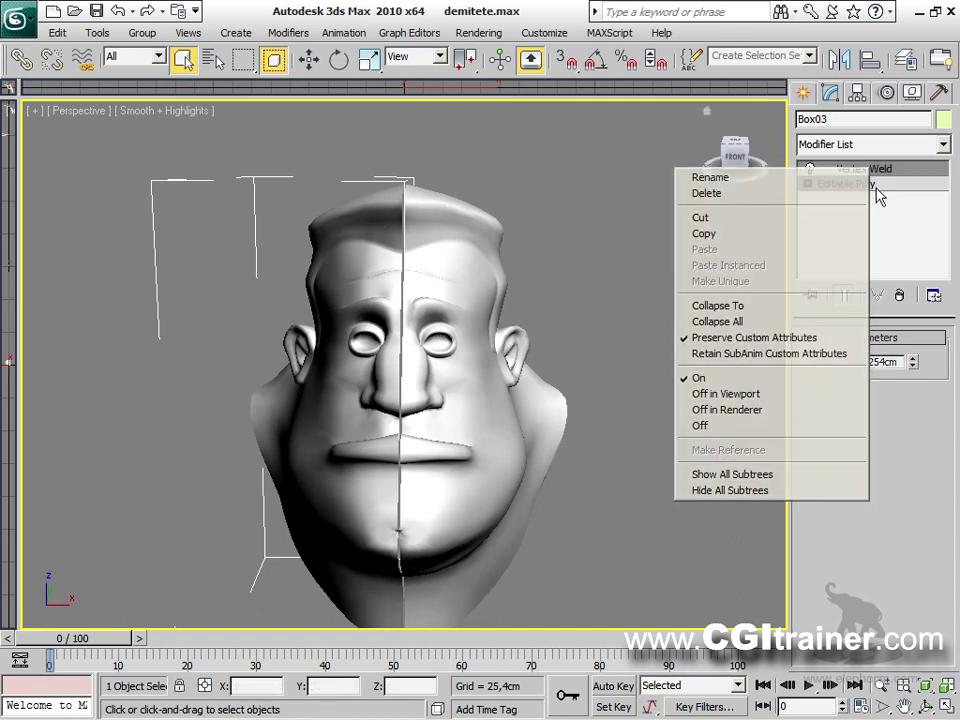
click(874, 190)
scroll(855, 460, up, 5)
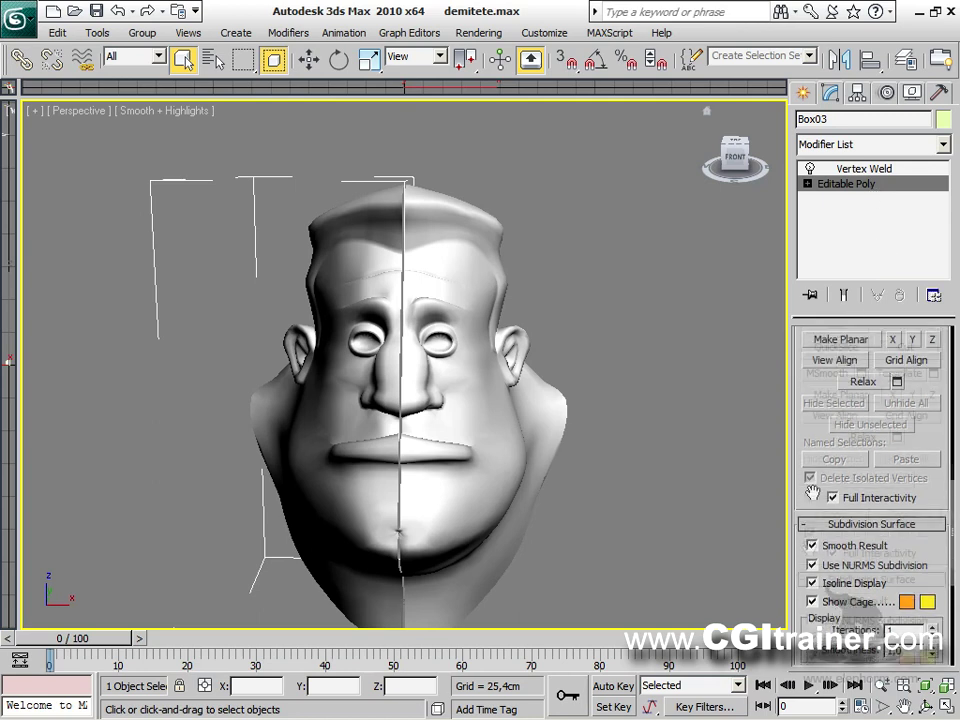
click(838, 449)
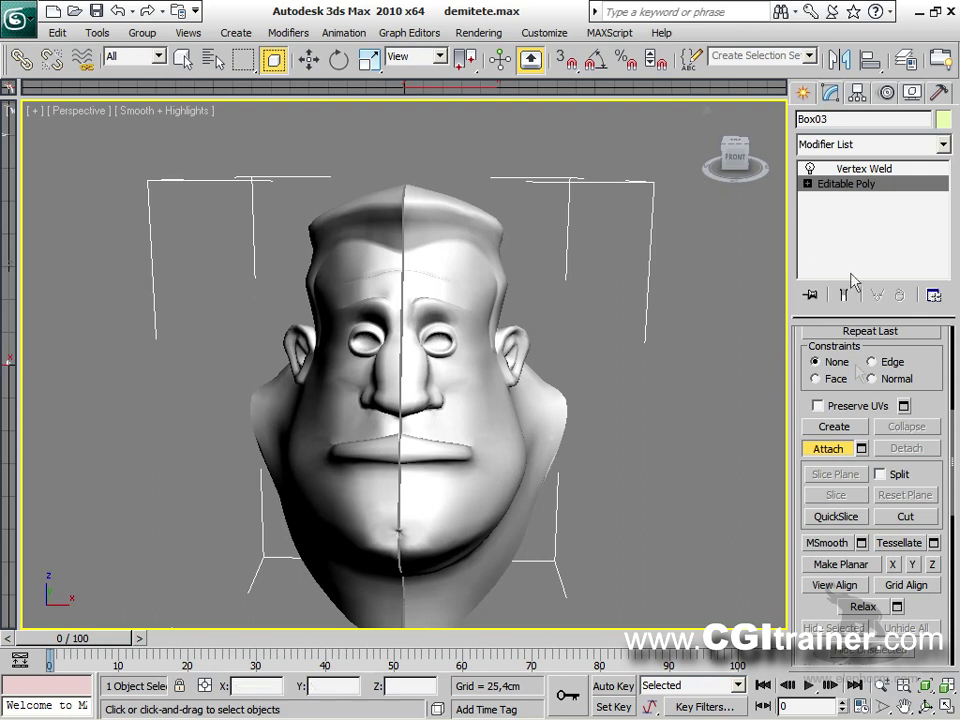
click(838, 449)
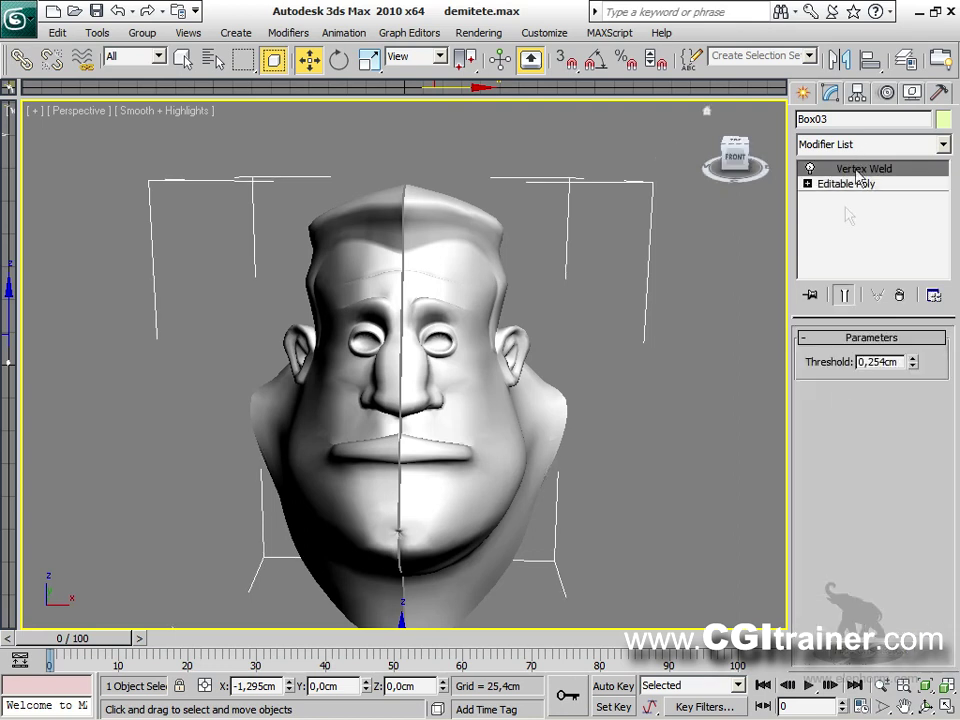
Step: Set the Vertex Weld threshold to 0,0cm and select the border running along the head's central seam
mouse_move(912, 368)
mouse_down()
mouse_move(906, 279)
mouse_move(909, 355)
mouse_up()
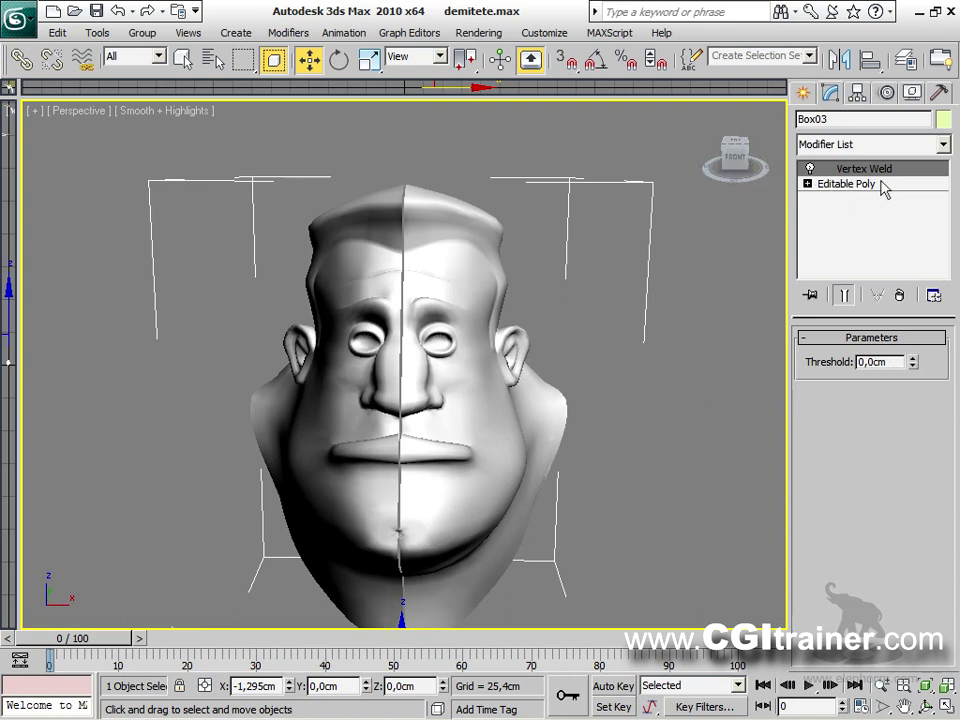
click(808, 184)
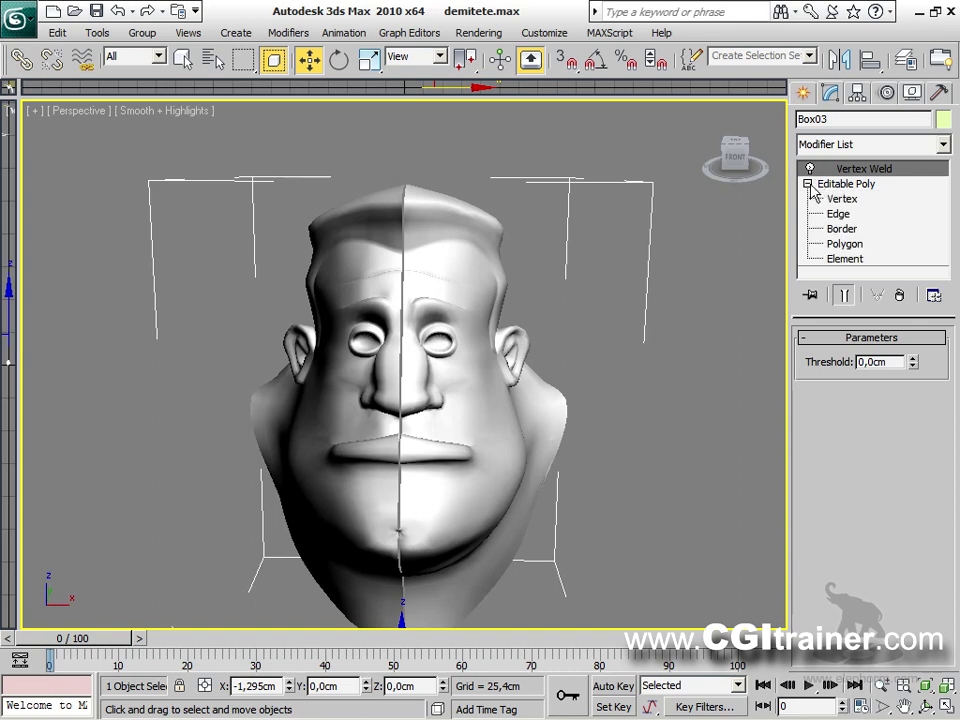
click(842, 229)
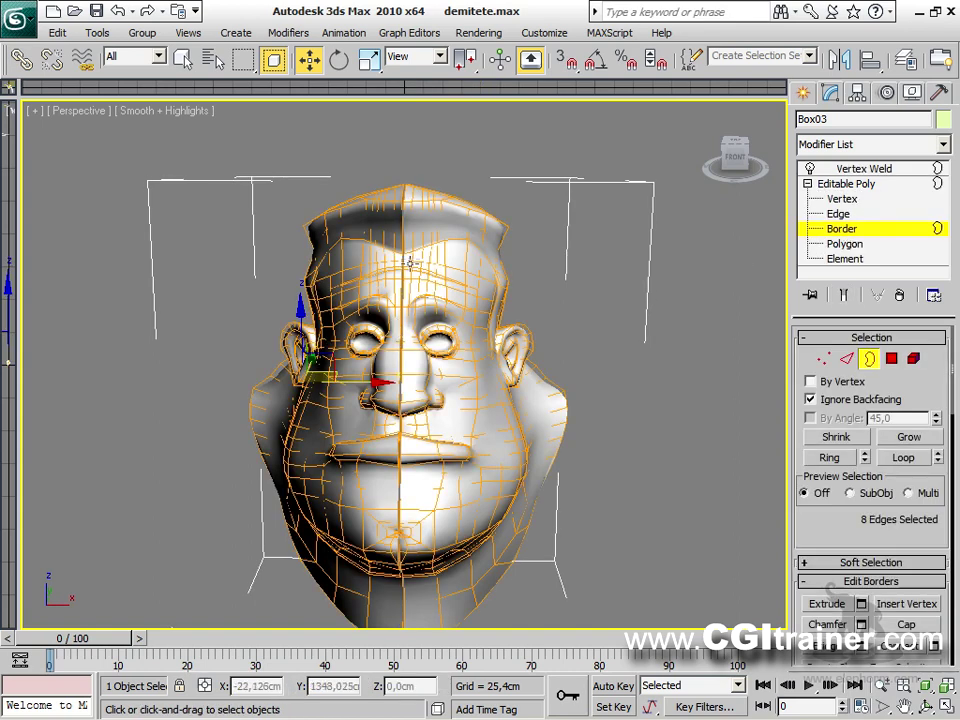
click(410, 256)
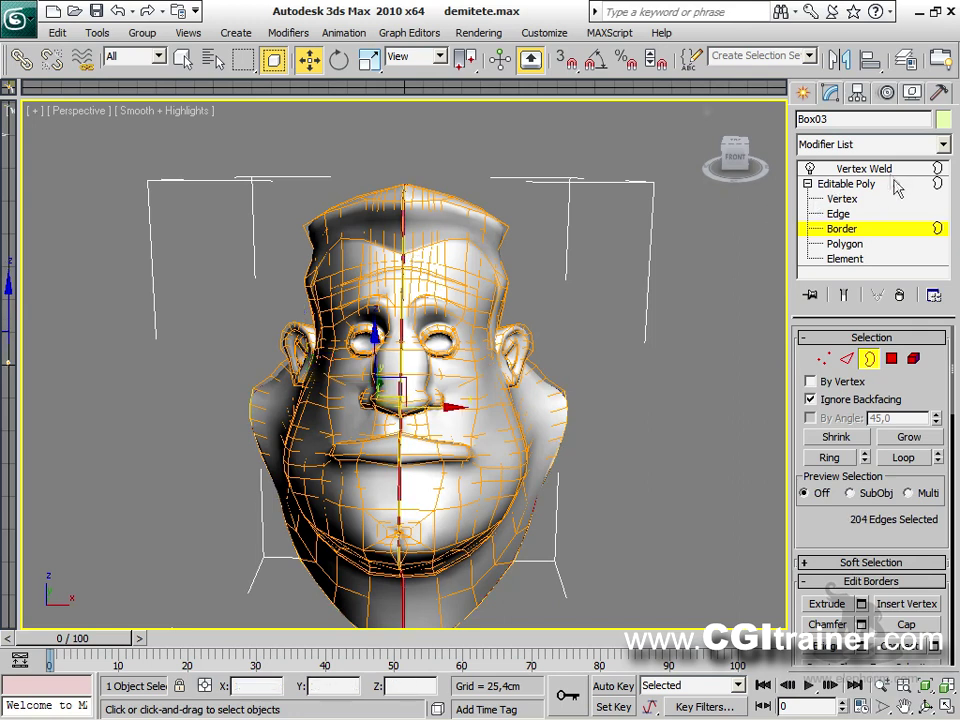
Step: Set the Vertex Weld threshold to 1,803cm to merge the two halves along the central seam
click(866, 169)
drag(912, 366, 896, 298)
alt+middle_drag(697, 330, 797, 366)
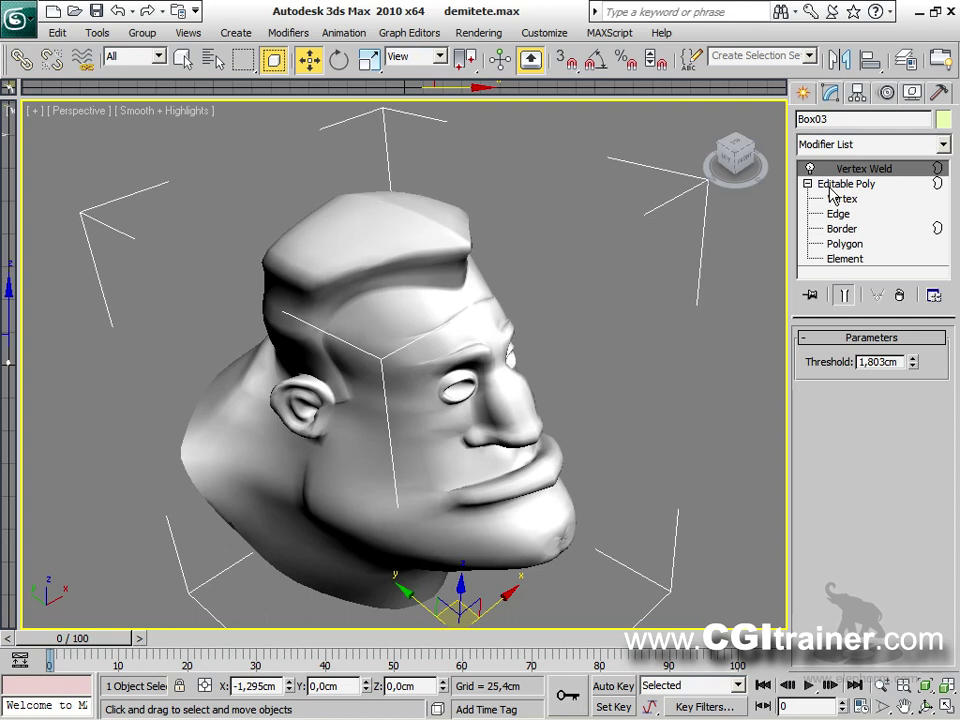
Step: Deselect the head and examine the welded seam from several angles
click(288, 32)
mouse_move(325, 78)
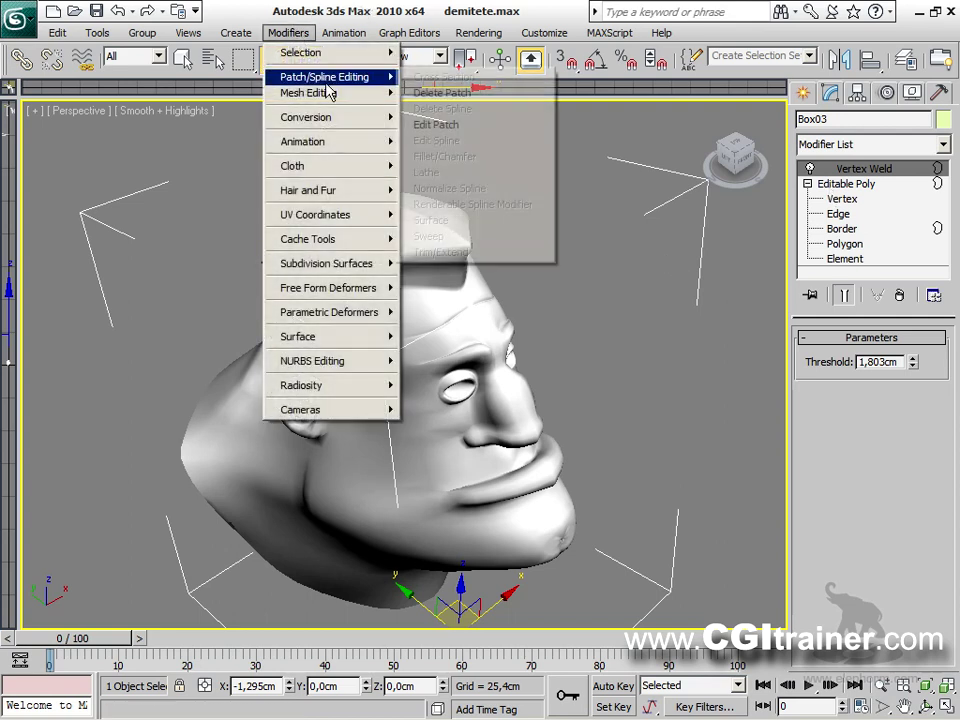
mouse_move(364, 93)
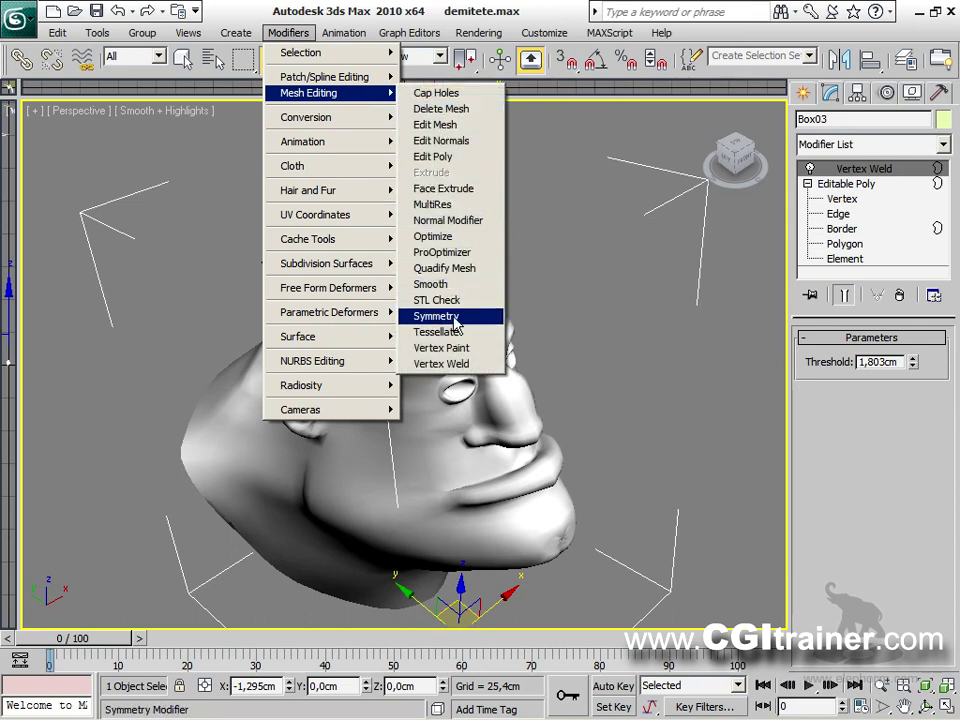
click(699, 400)
click(686, 386)
alt+middle_drag(643, 176, 630, 282)
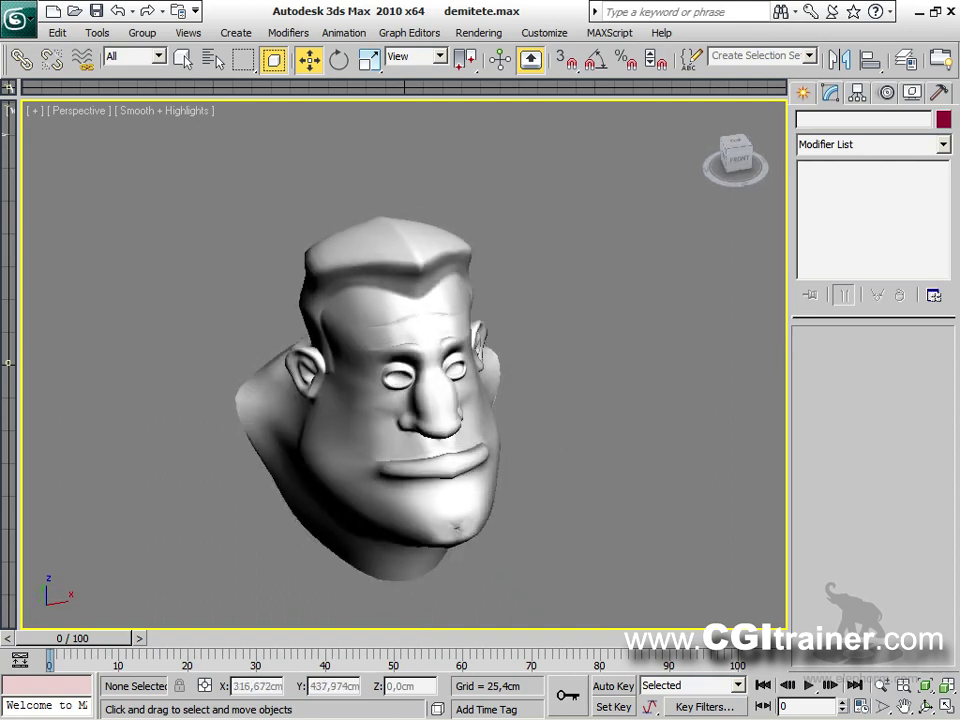
middle_drag(585, 347, 579, 323)
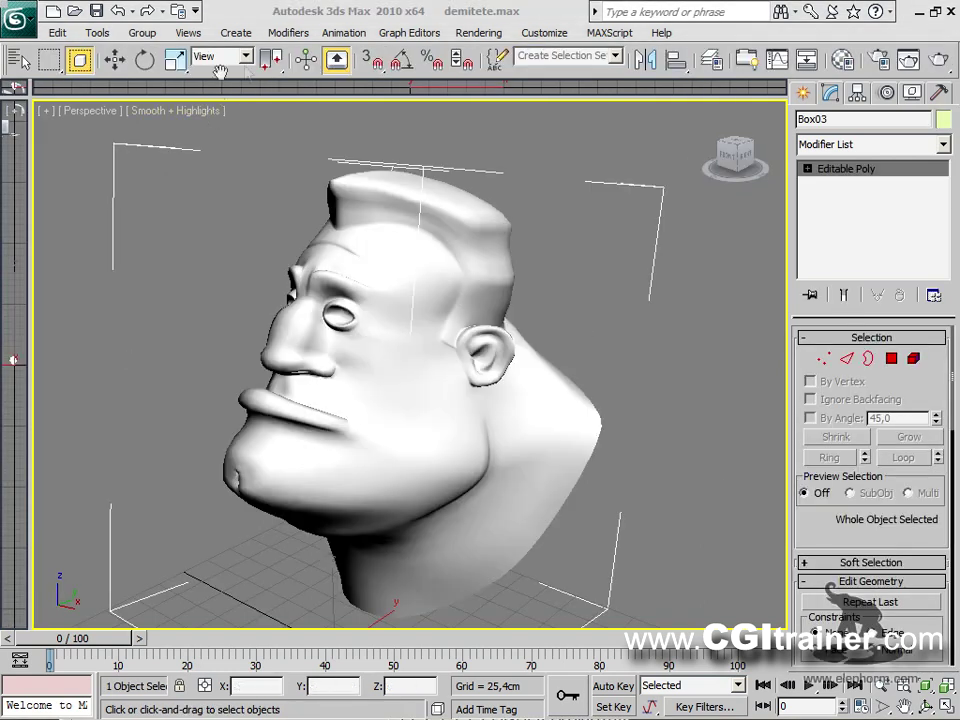
Step: Add a VertexPaint modifier to the head and paint a black eyebrow with a 25,4cm brush at 100 opacity
click(288, 33)
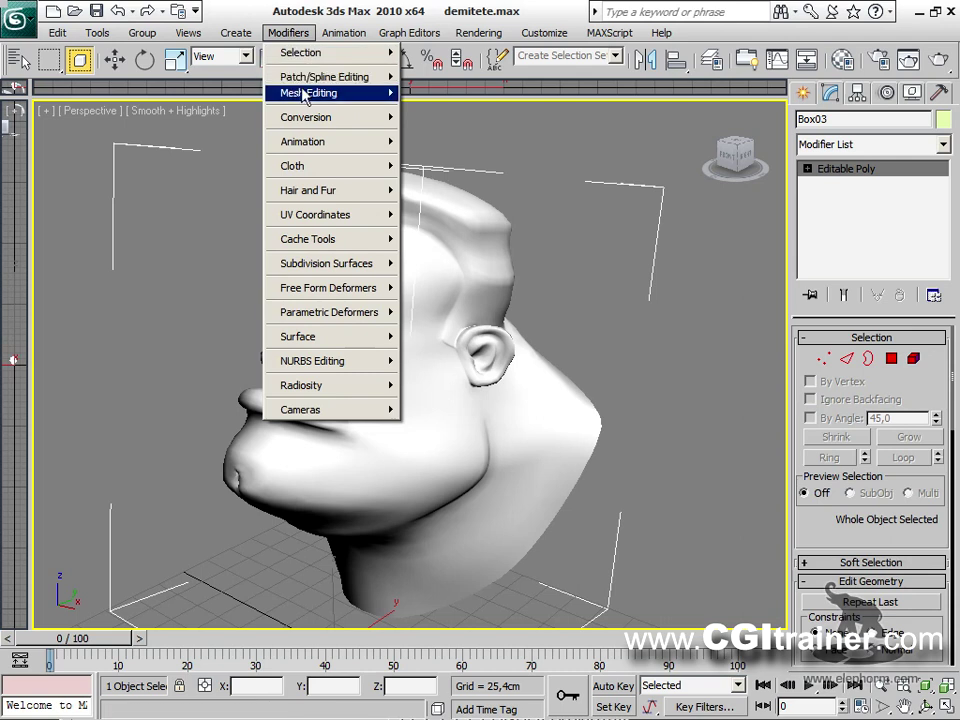
mouse_move(302, 94)
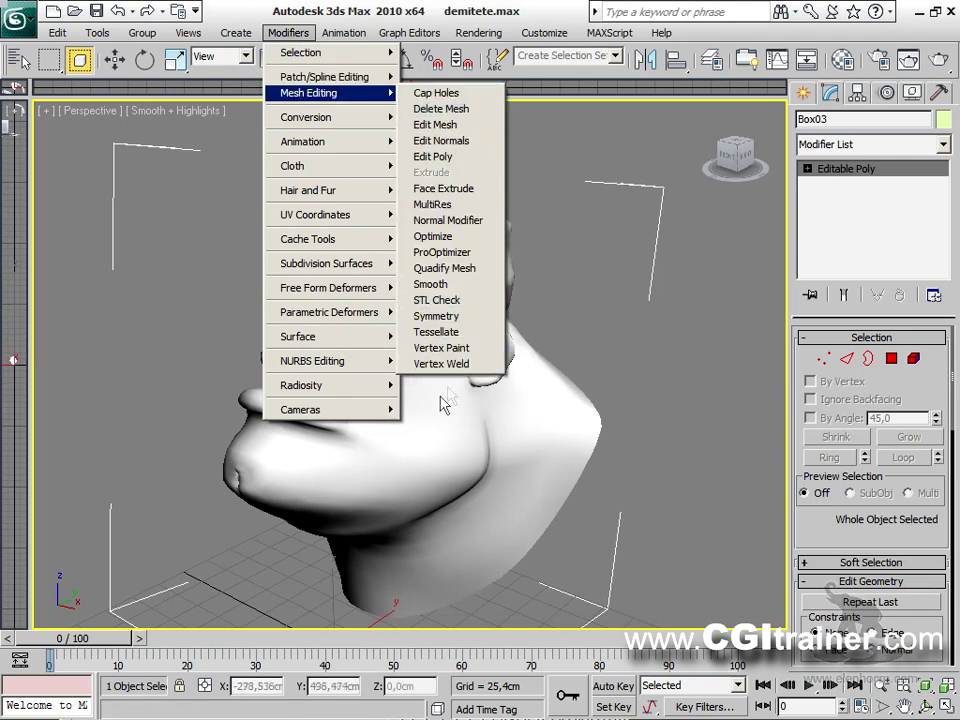
click(478, 350)
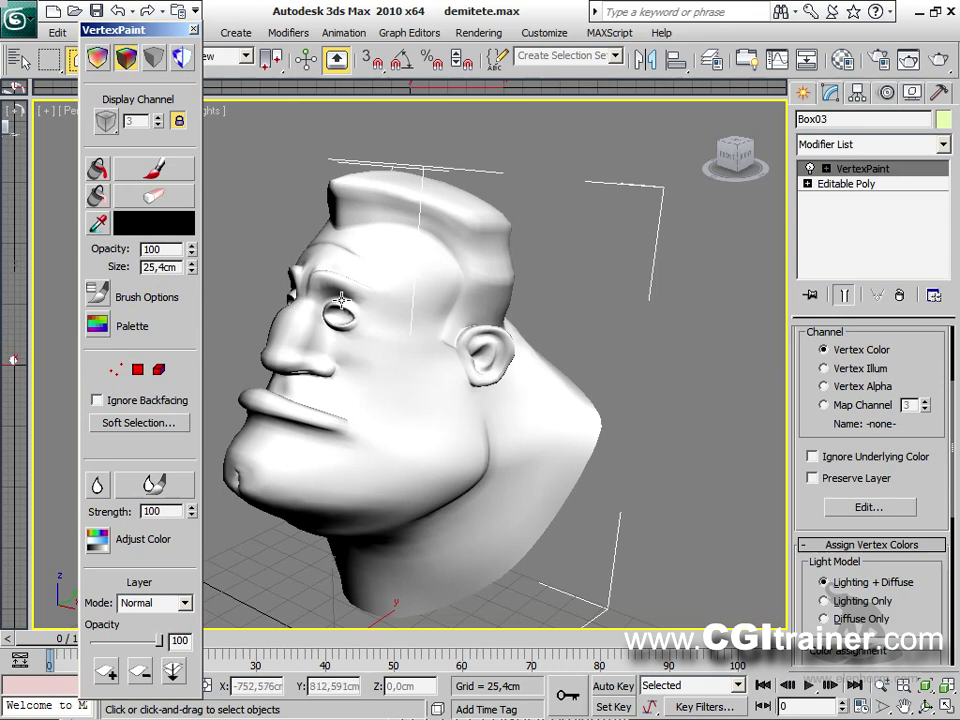
click(153, 168)
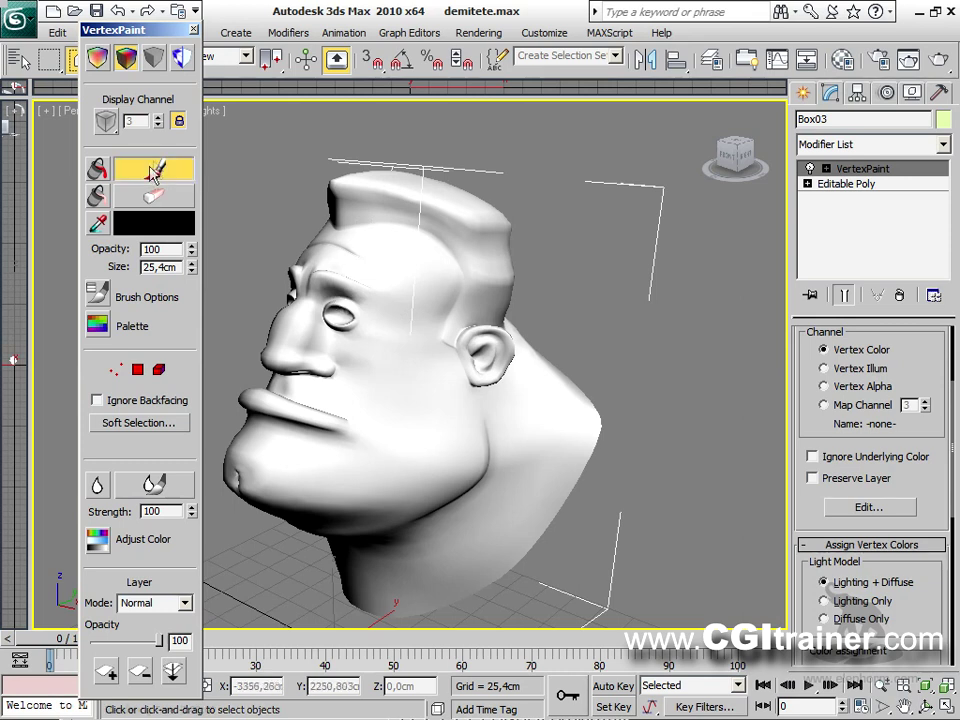
mouse_move(320, 290)
mouse_down()
mouse_move(387, 297)
mouse_move(415, 322)
mouse_move(388, 292)
mouse_move(319, 275)
mouse_move(362, 280)
mouse_move(410, 315)
mouse_move(376, 289)
mouse_move(313, 275)
mouse_move(405, 315)
mouse_up()
Step: Render the perspective view to check the painted eyebrow and set the VertexPaint channel to Map Channel 3
key(shift+q)
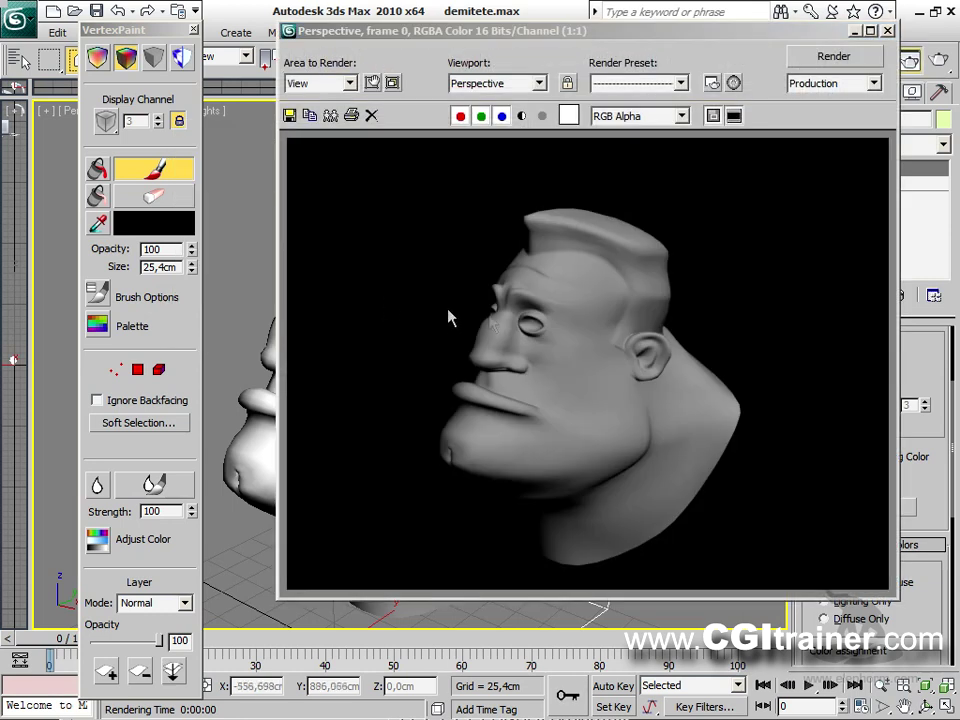
click(886, 31)
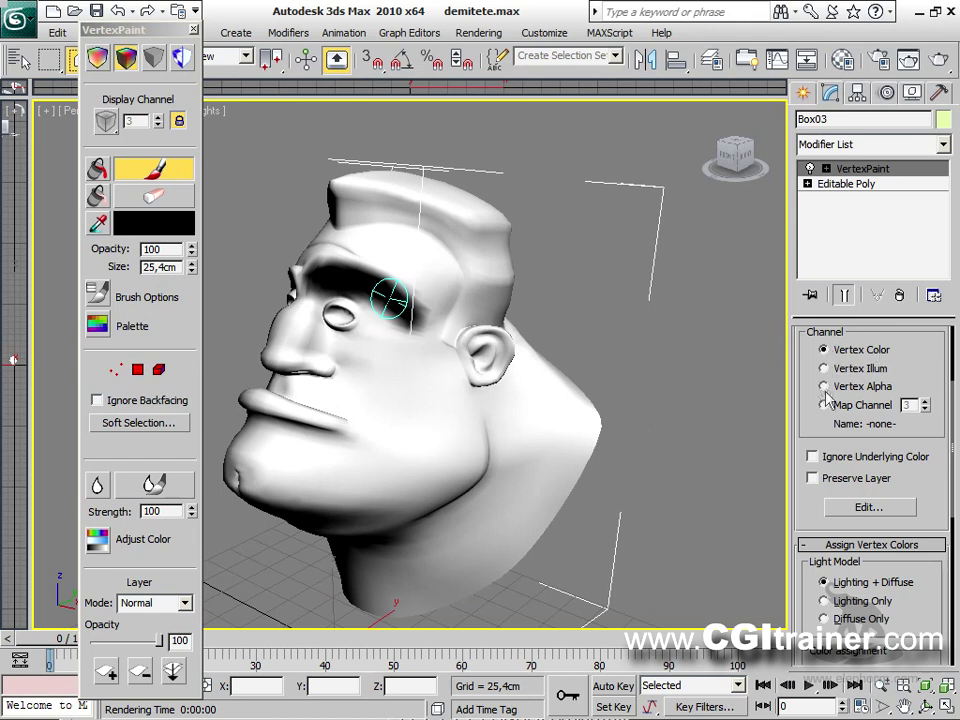
key(shift+q)
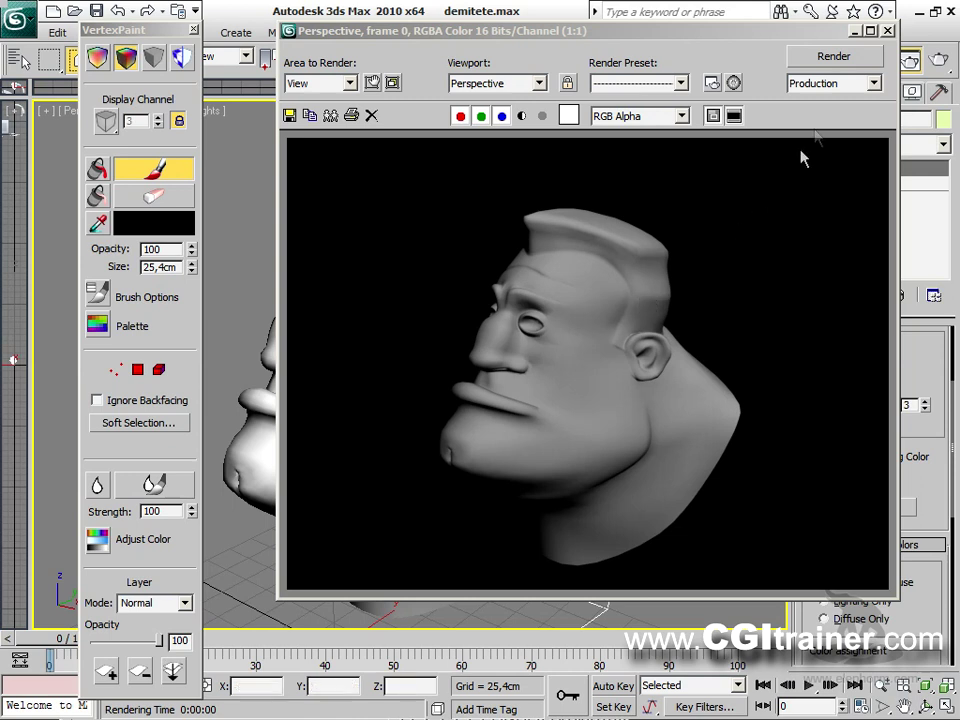
click(889, 33)
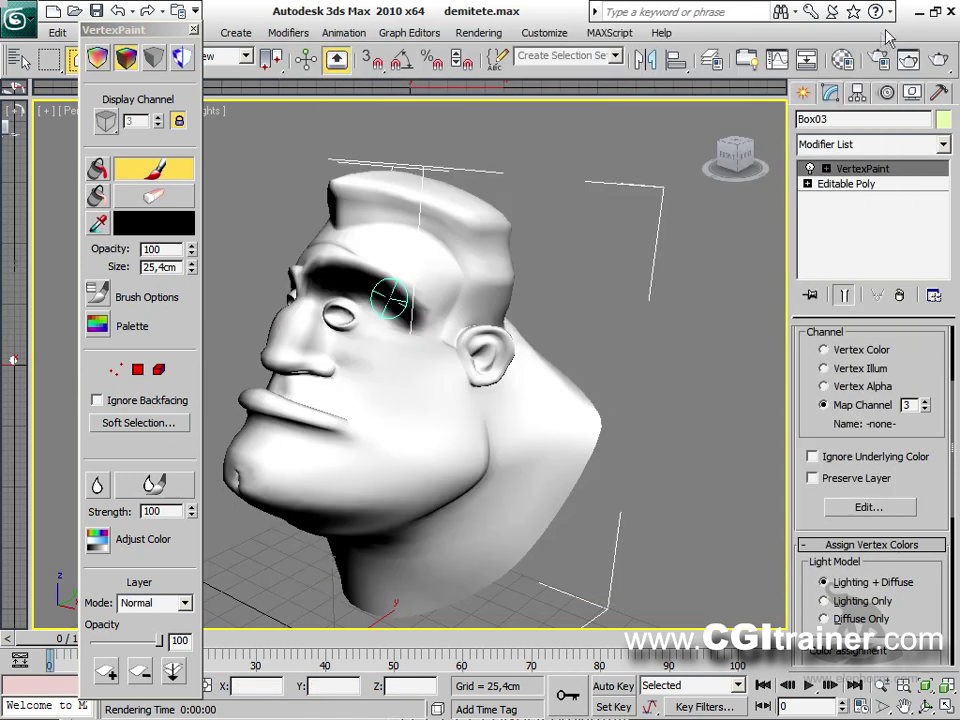
Step: Assign the 01 - Default material to the head and give its diffuse color a Vertex Color map
click(843, 62)
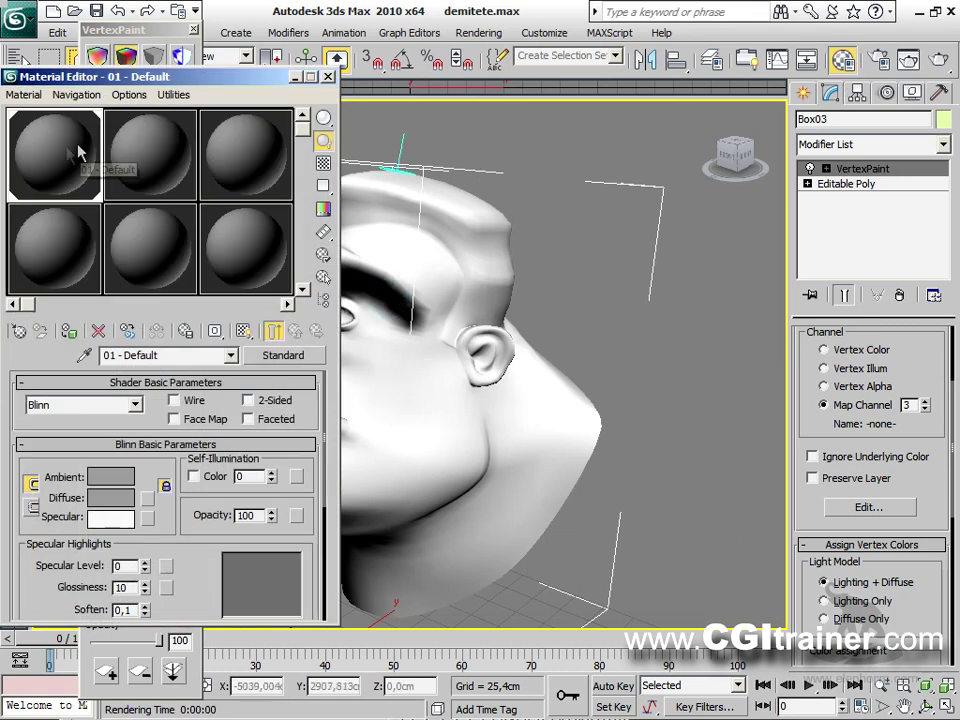
drag(302, 235, 366, 390)
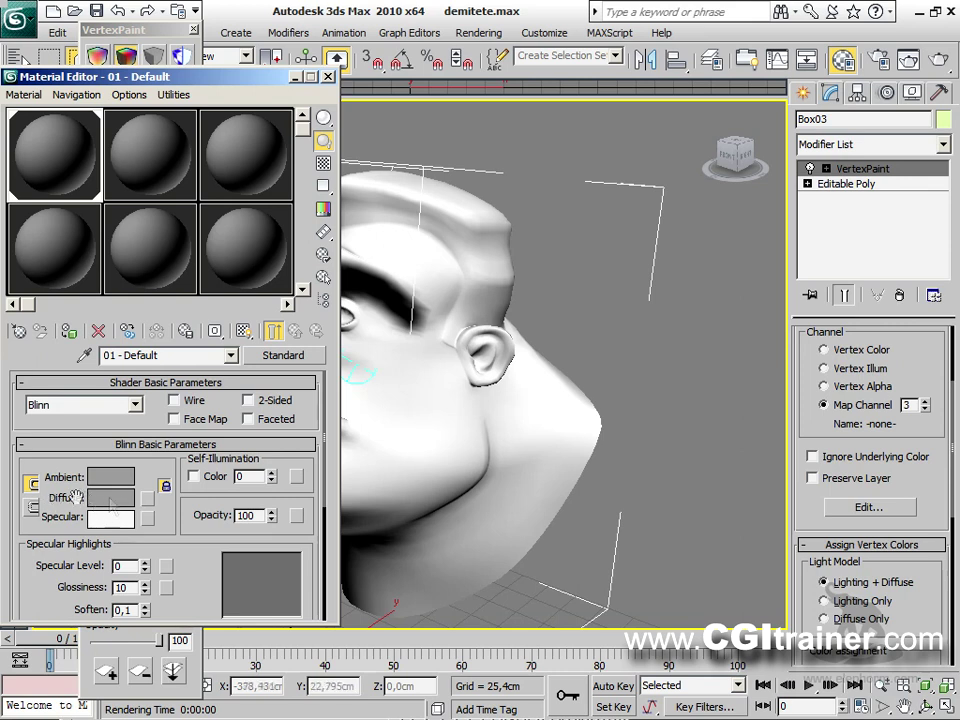
click(147, 500)
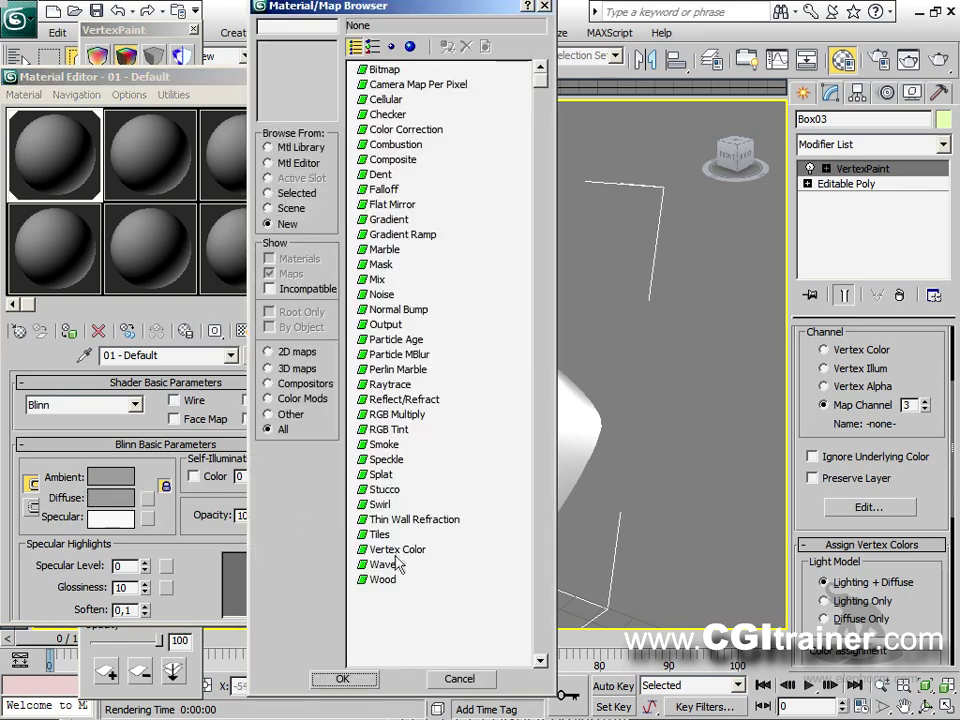
double_click(397, 552)
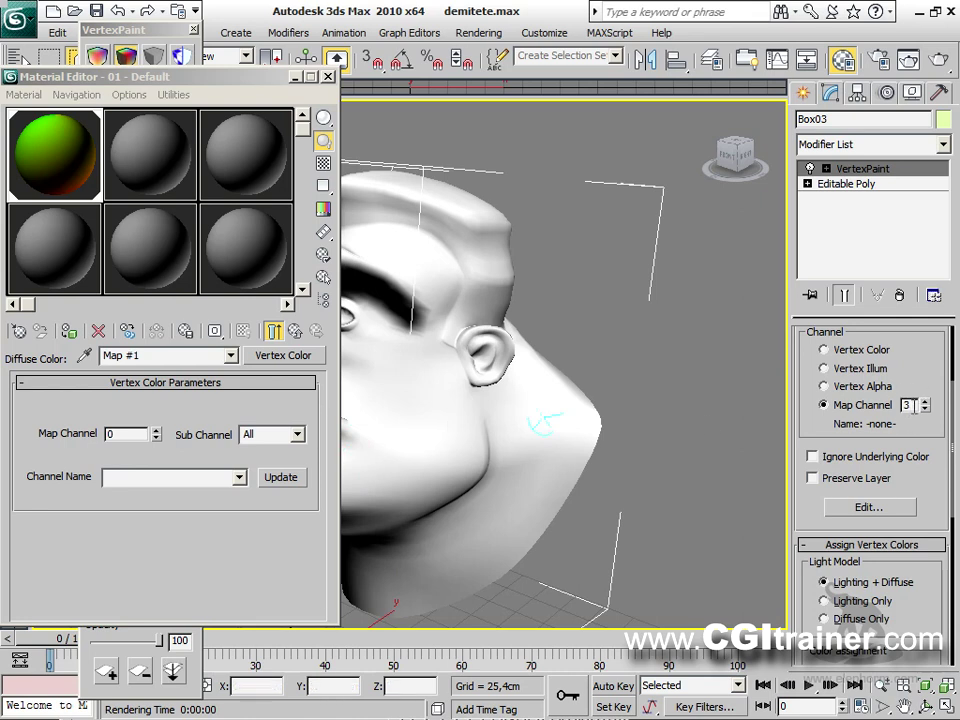
Step: Render the head with the Vertex Color map channel set to 3, and again with it set to 1
click(156, 430)
key(shift+q)
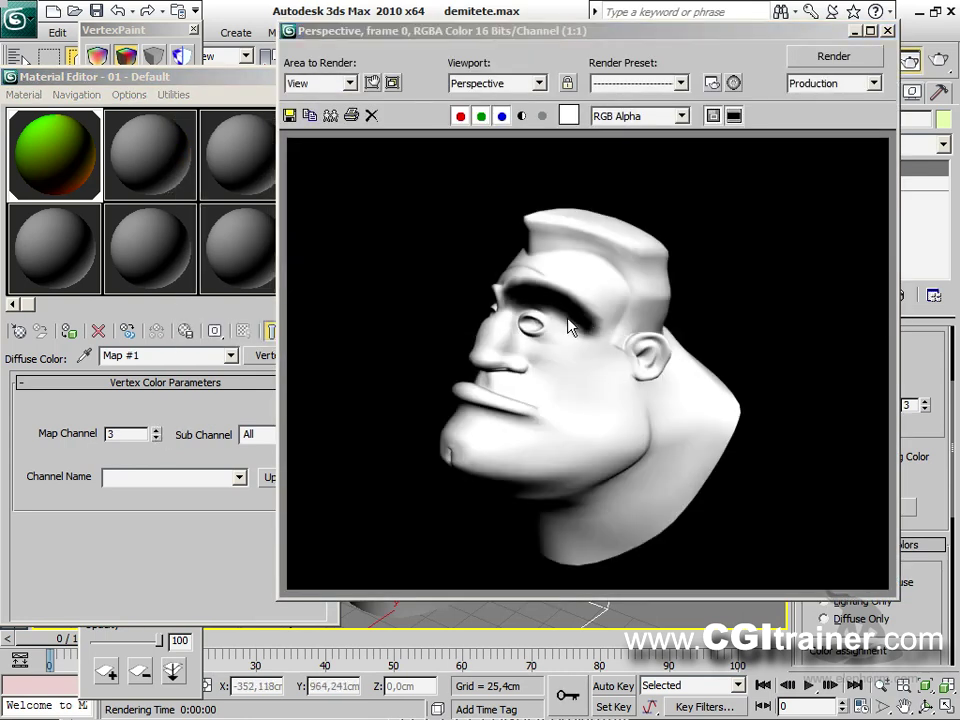
click(155, 438)
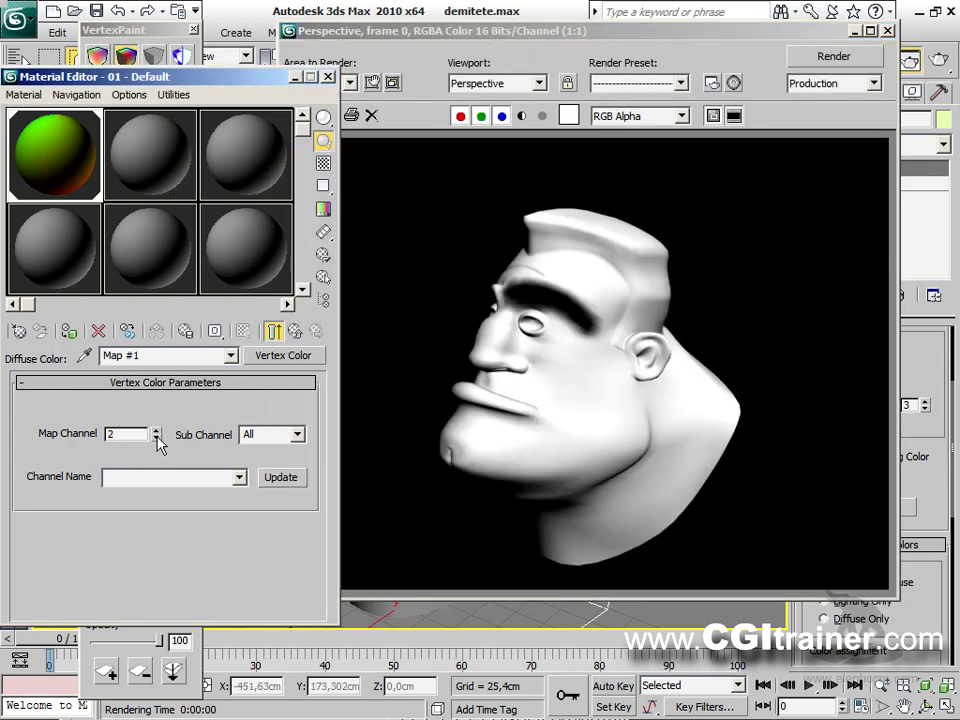
key(shift+q)
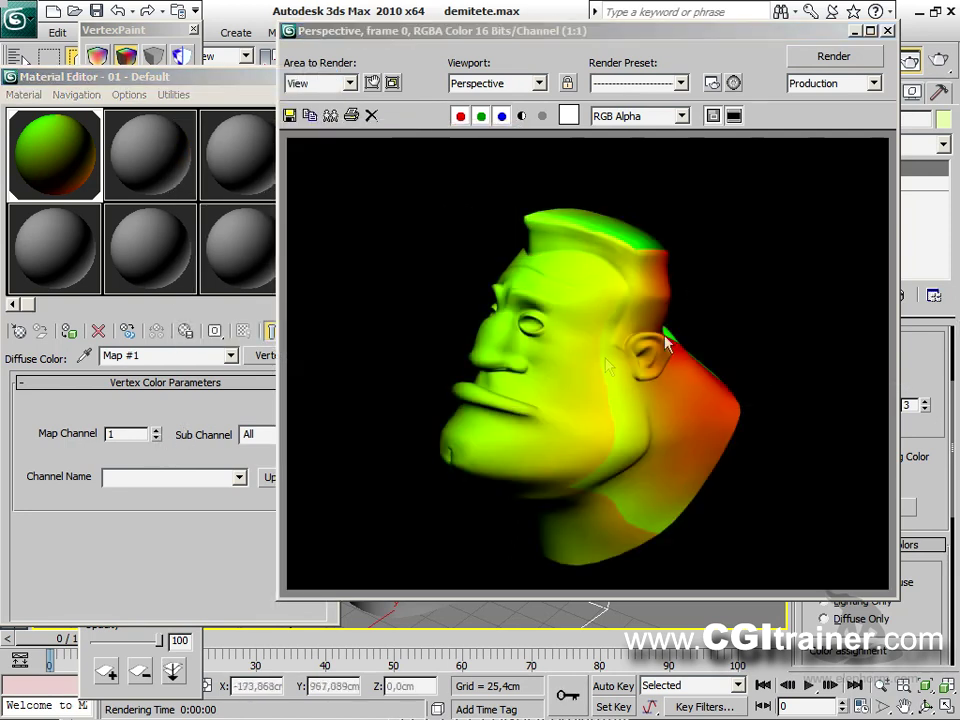
Step: Render the head with both VertexPaint and the Vertex Color map on channel 1, and again with both on channel 3
click(926, 409)
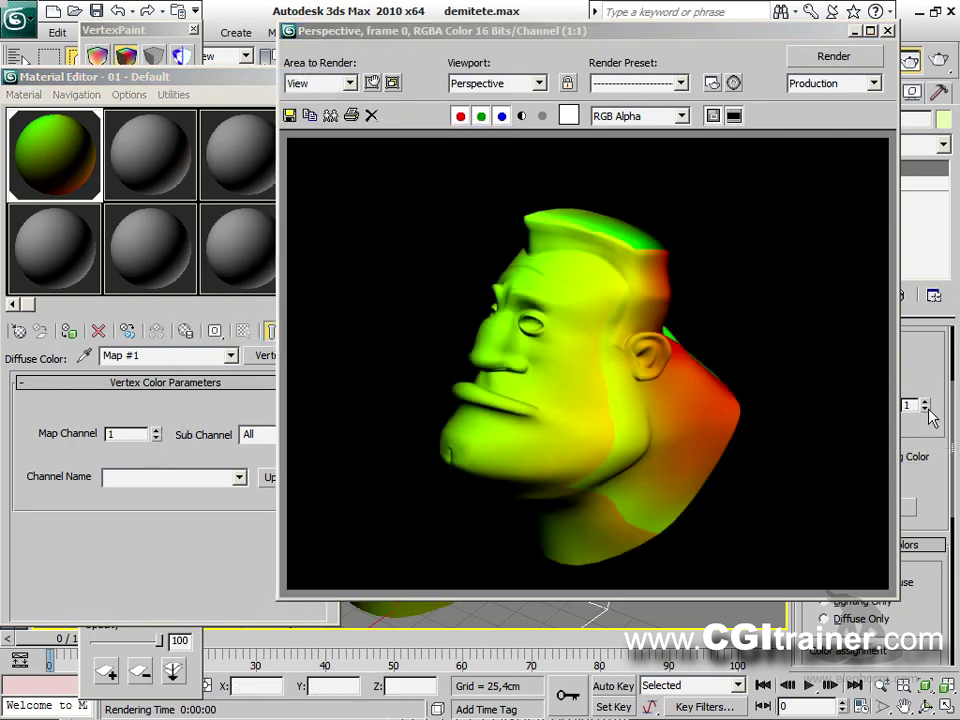
key(shift+q)
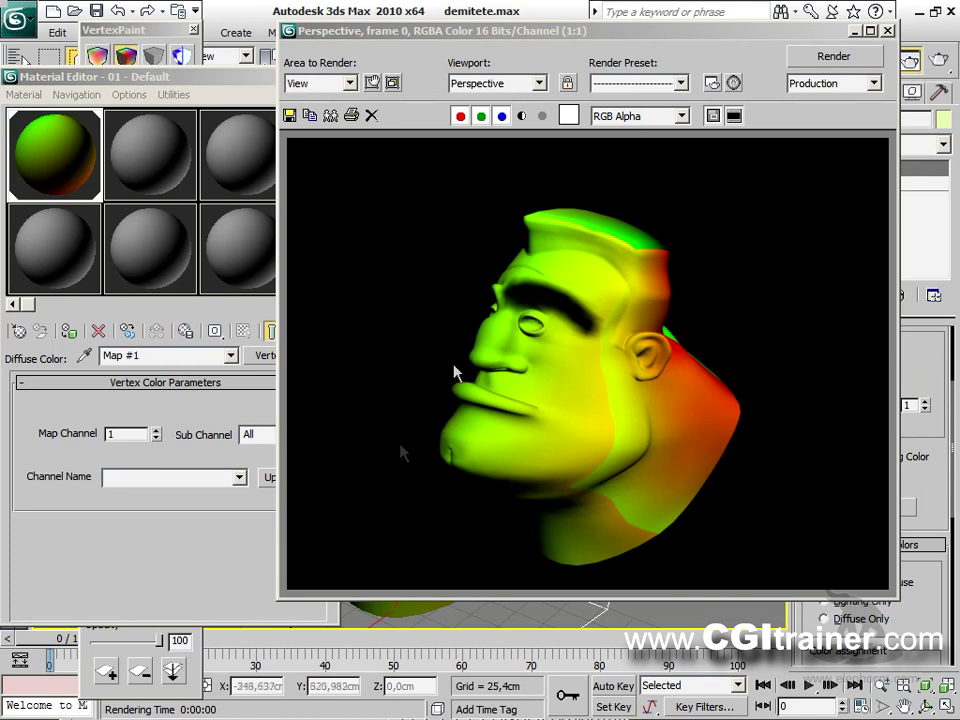
click(155, 430)
click(155, 430)
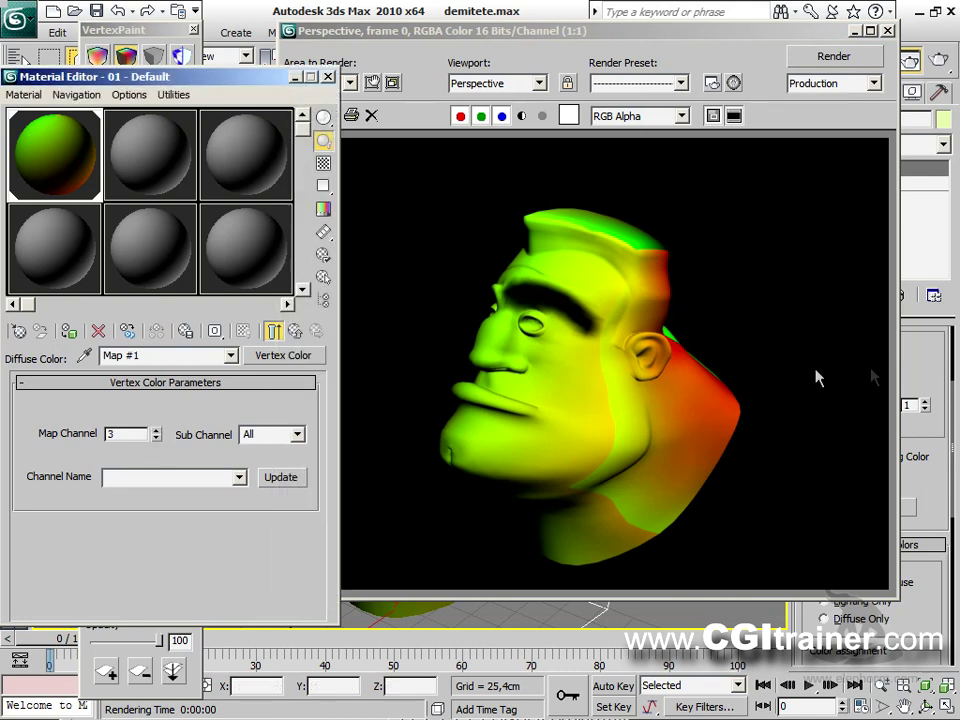
click(927, 401)
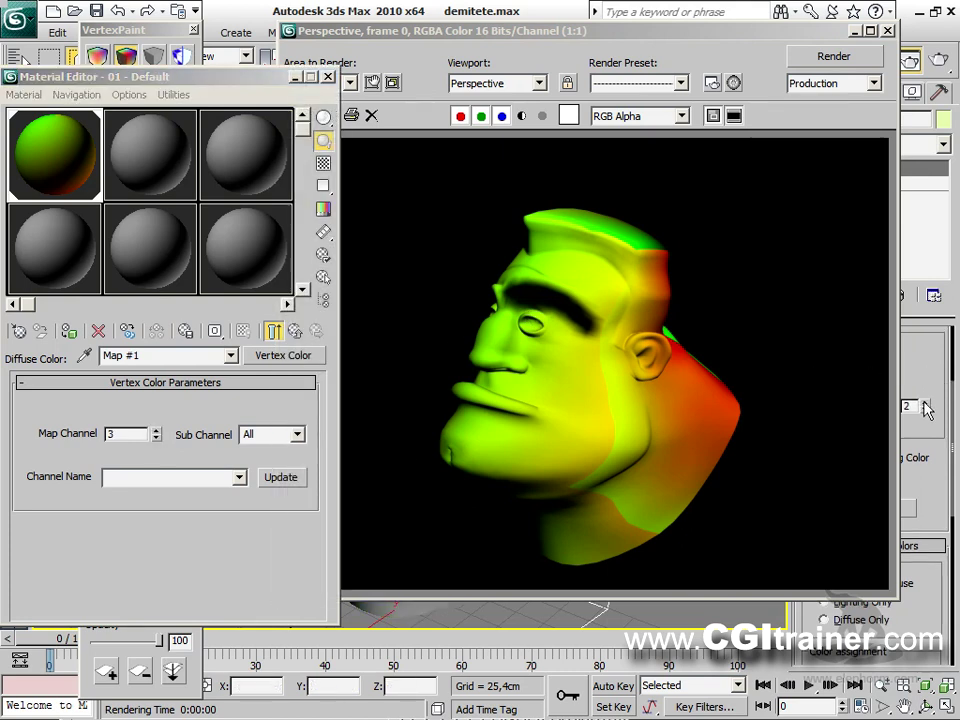
key(shift+q)
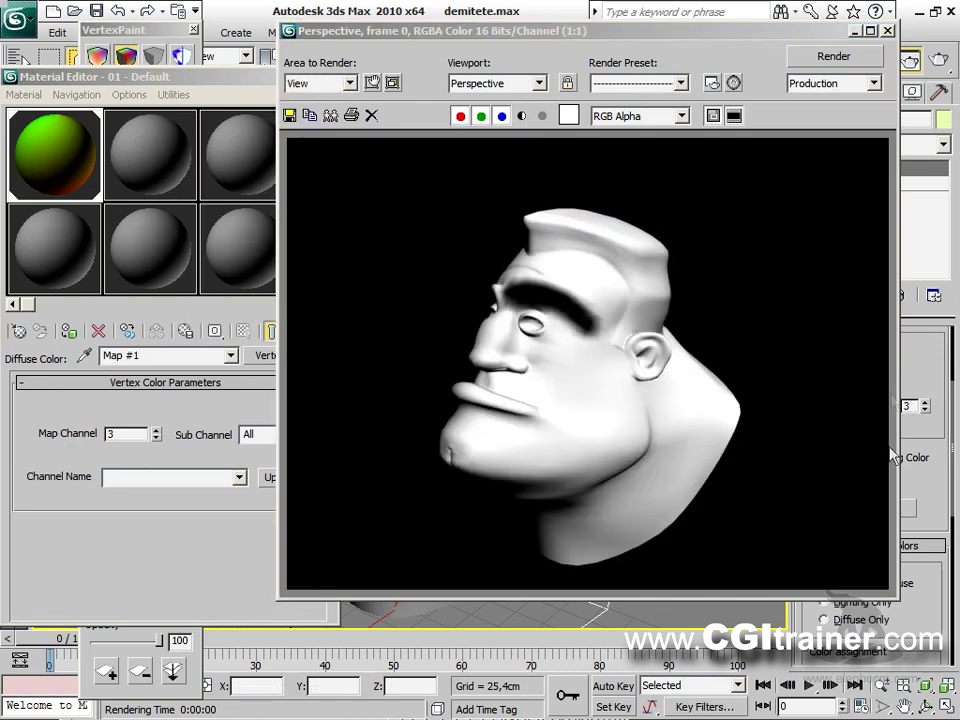
click(887, 31)
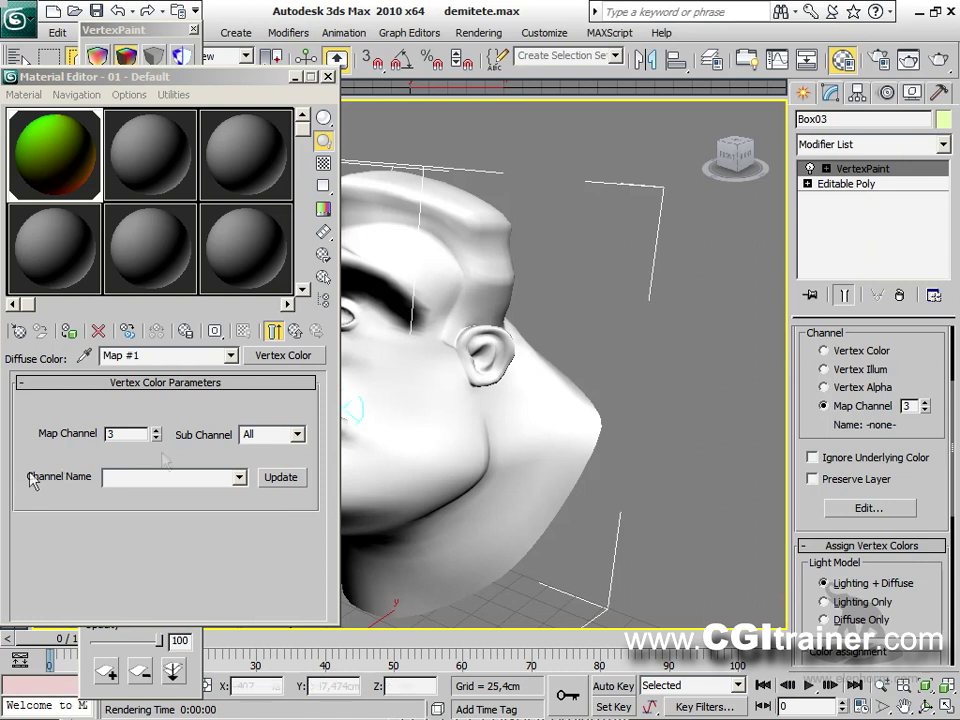
click(328, 79)
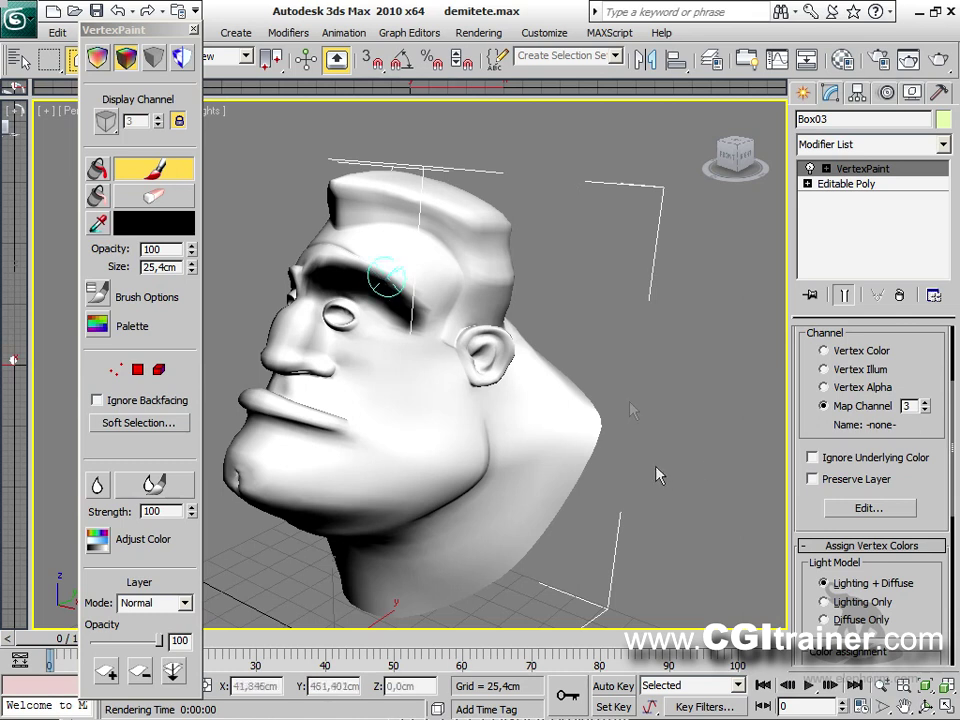
Step: Extend the black eyebrow with the paint brush and paint red (RGB 226, 64, 0) around the eye
mouse_move(300, 280)
mouse_down()
mouse_move(342, 279)
mouse_move(397, 307)
mouse_move(419, 333)
mouse_move(396, 297)
mouse_move(358, 272)
mouse_move(315, 285)
mouse_move(347, 275)
mouse_move(405, 325)
mouse_up()
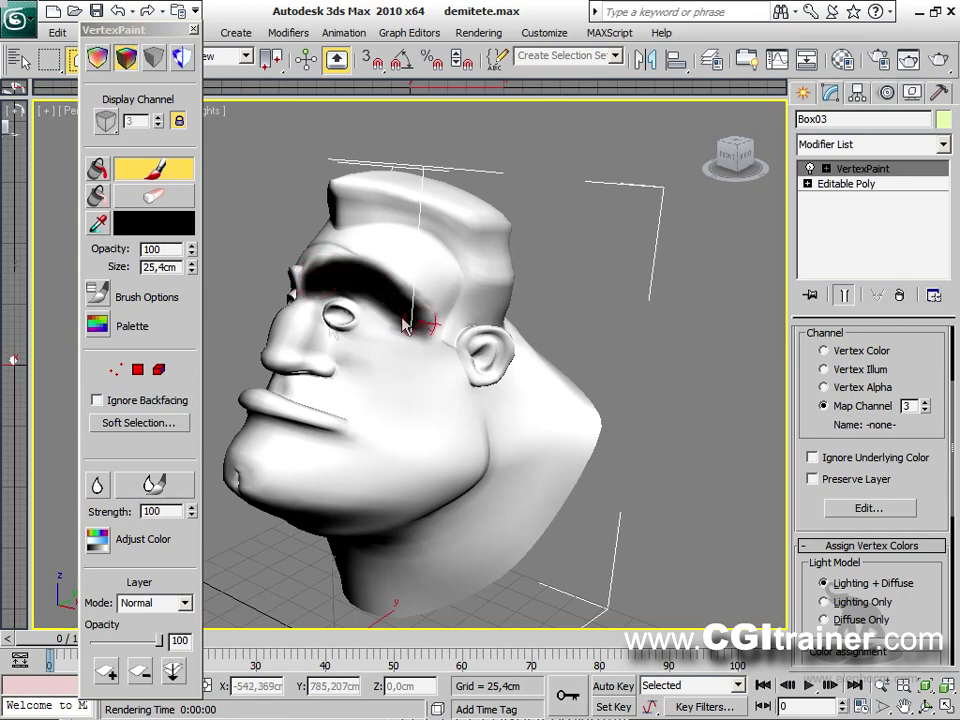
click(180, 222)
click(384, 131)
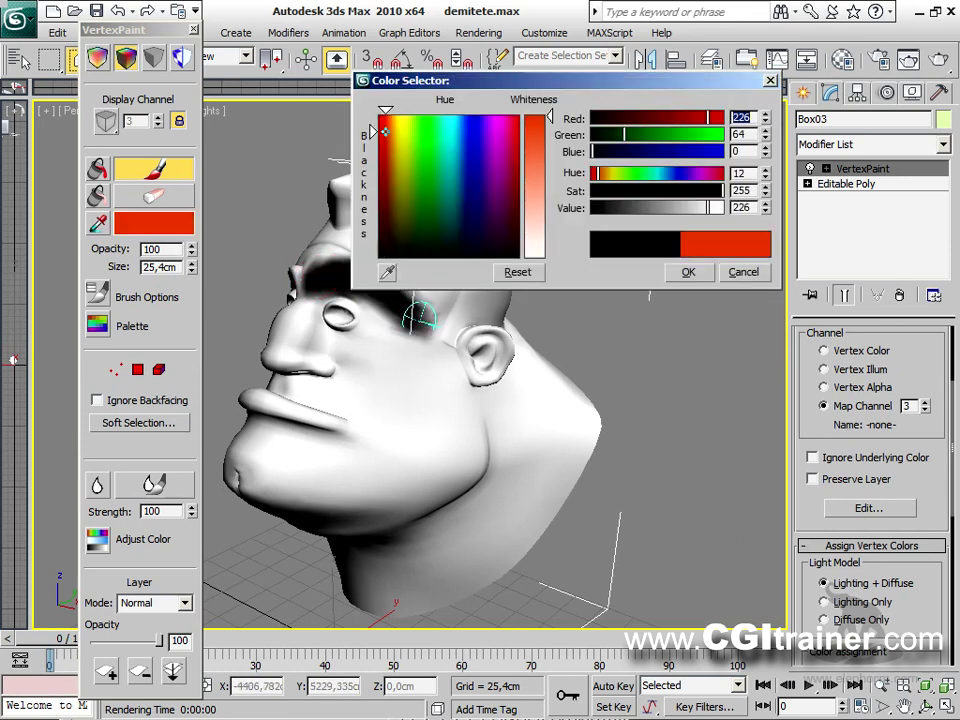
click(688, 272)
mouse_move(330, 298)
mouse_down()
mouse_move(321, 317)
mouse_move(360, 332)
mouse_move(350, 290)
mouse_move(394, 302)
mouse_up()
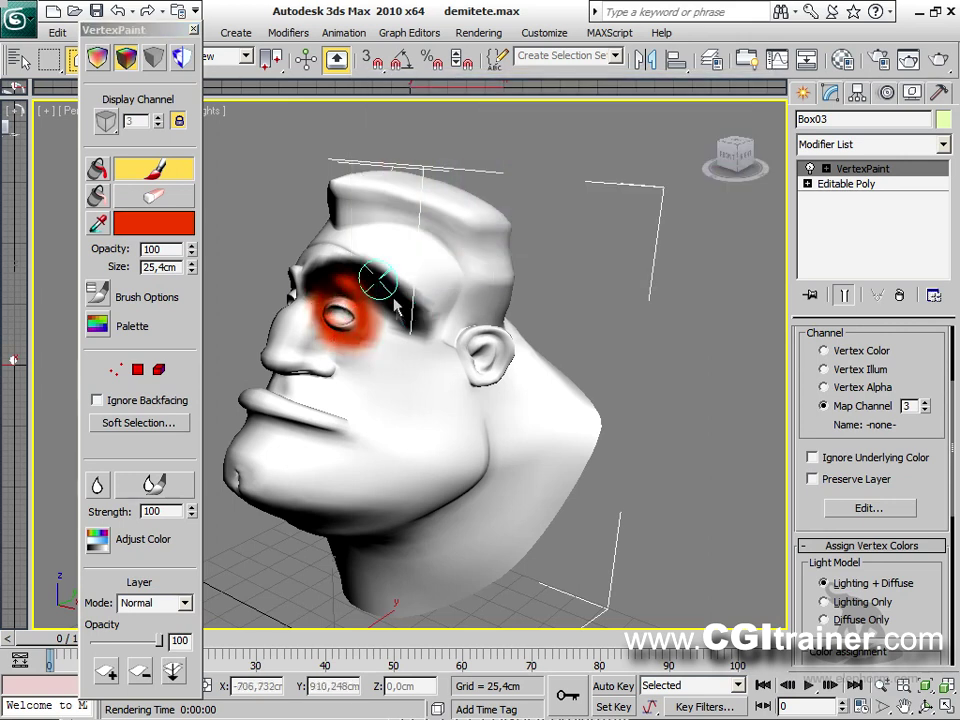
Step: Blend the red and black paint around the eye with the blur brush at strength 100 and render the head
click(150, 485)
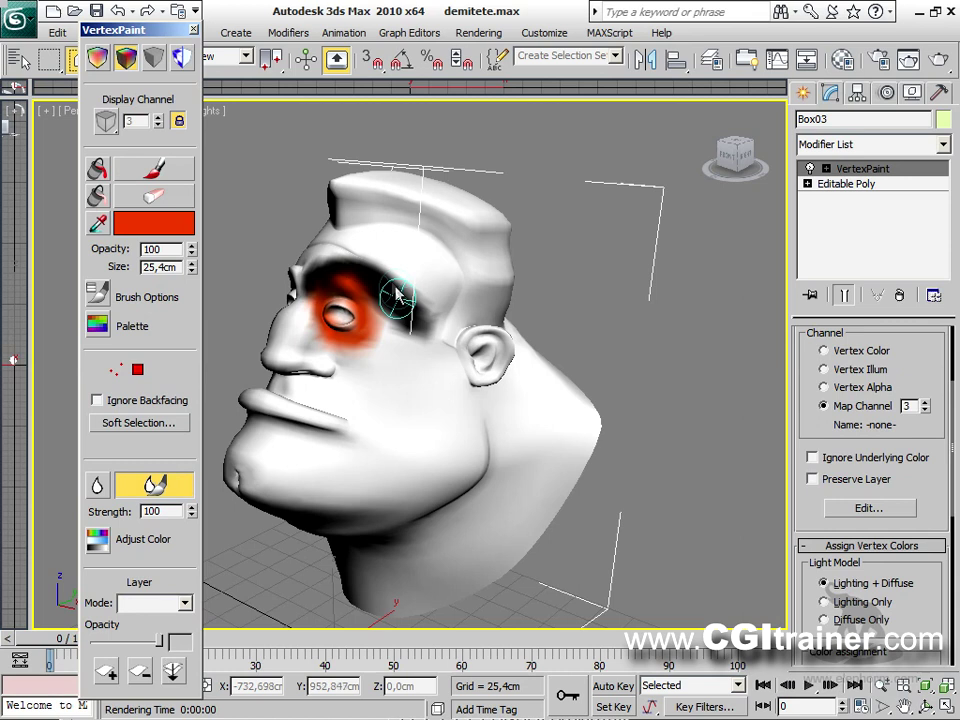
mouse_move(368, 292)
mouse_down()
mouse_move(320, 277)
mouse_move(305, 302)
mouse_move(325, 330)
mouse_move(308, 313)
mouse_move(370, 279)
mouse_move(351, 333)
mouse_move(378, 301)
mouse_move(352, 270)
mouse_move(315, 278)
mouse_move(386, 302)
mouse_move(348, 287)
mouse_up()
key(shift+q)
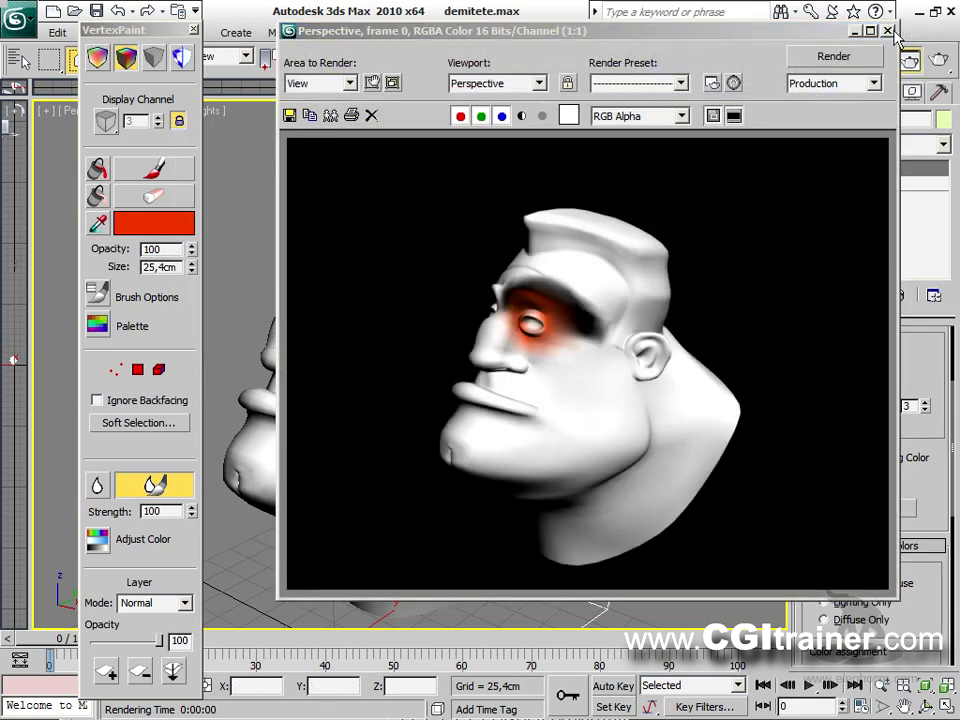
click(680, 14)
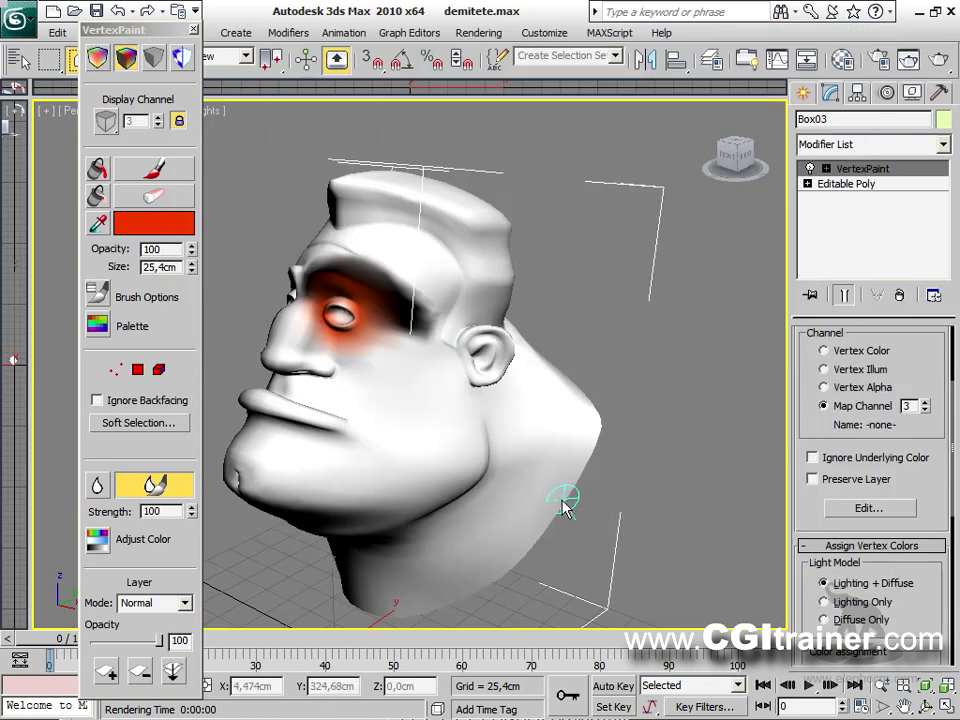
Step: Erase all paint from the head and fill the whole head with brown (RGB 141, 73, 0)
click(141, 221)
click(390, 179)
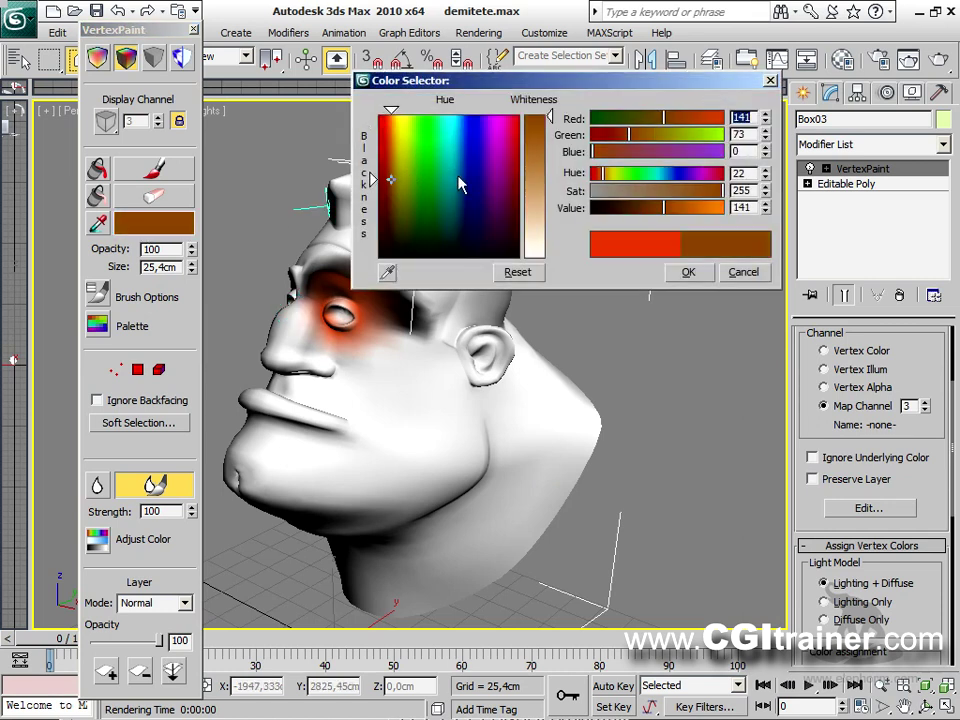
click(689, 272)
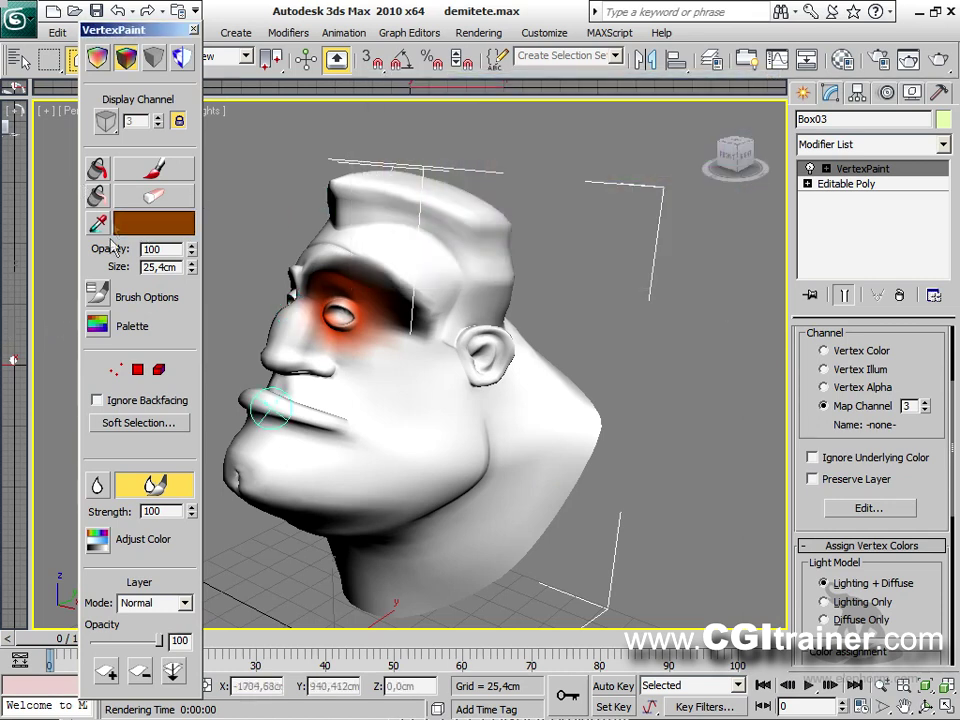
click(97, 194)
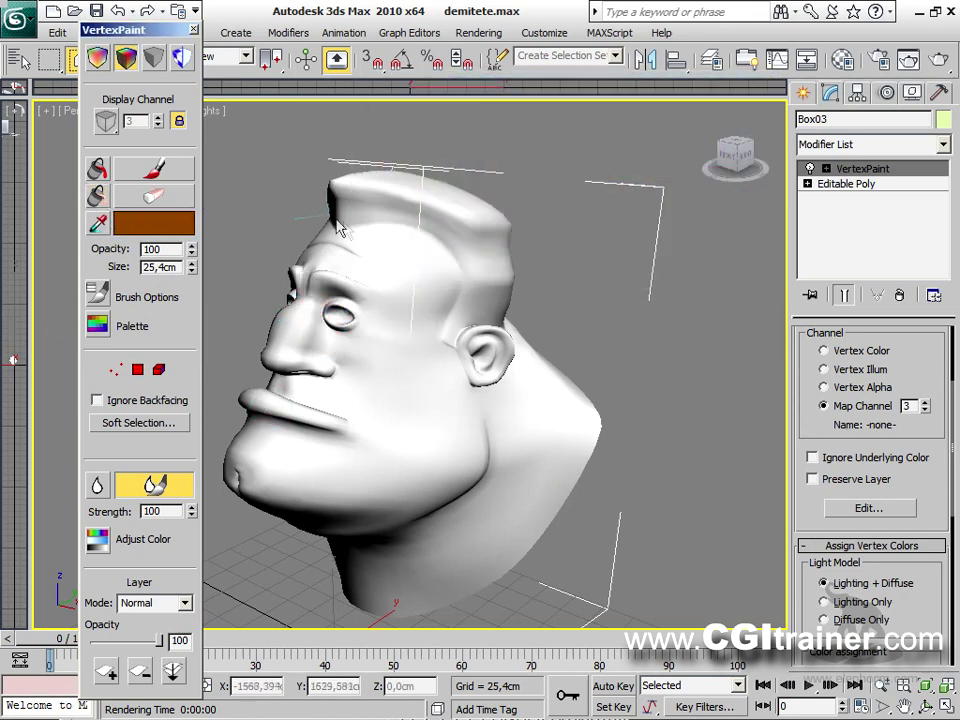
click(104, 171)
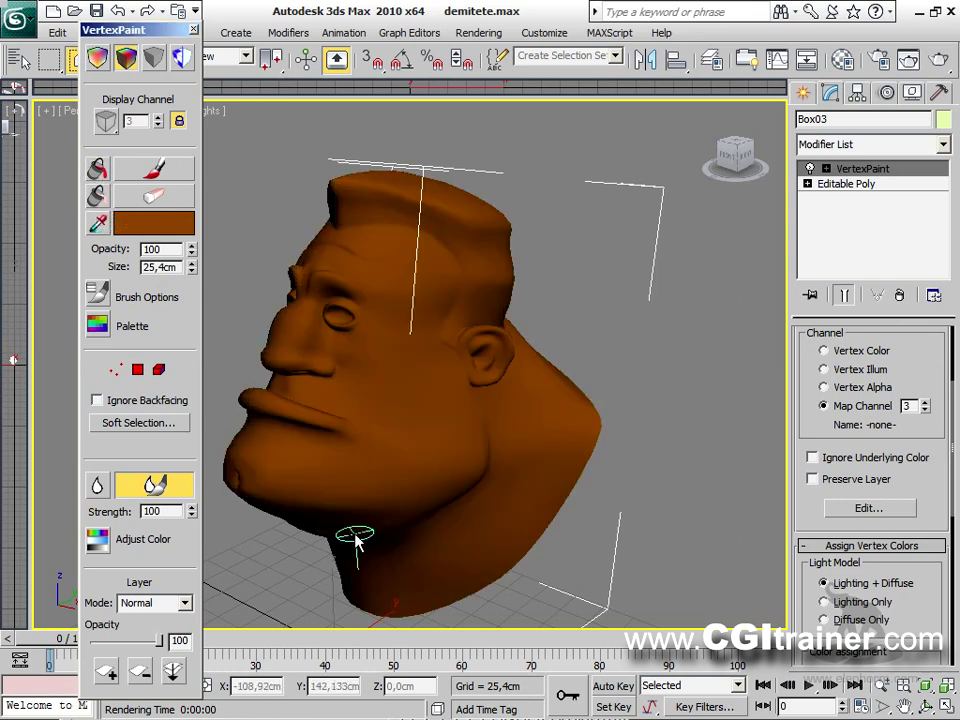
Step: Brighten the brown paint color to value 188 and refill the whole head with it
click(178, 222)
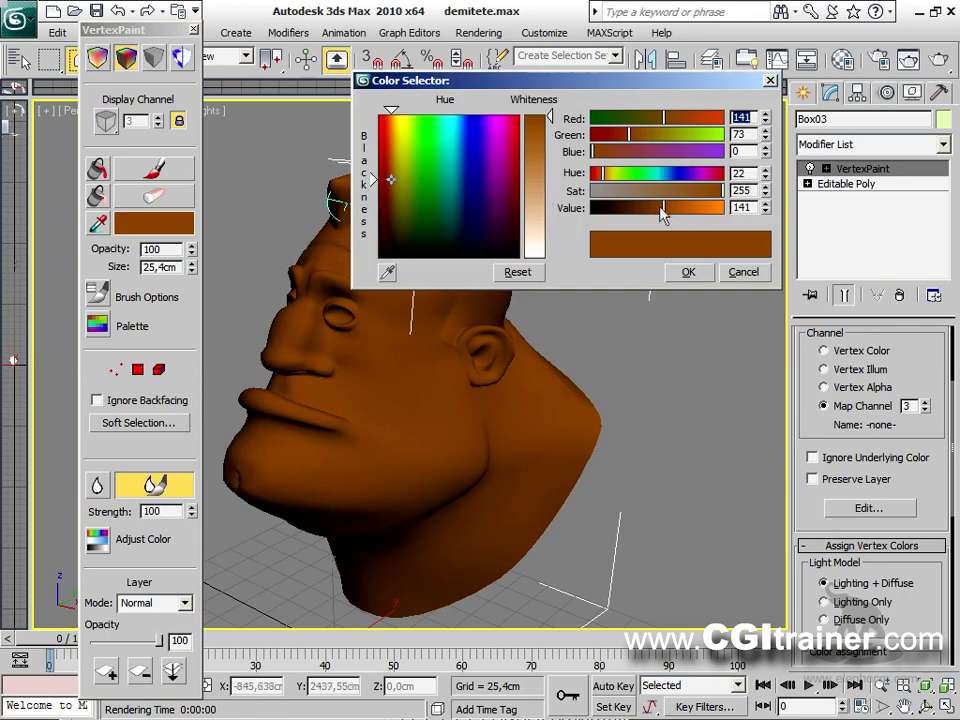
drag(662, 215, 688, 210)
click(688, 272)
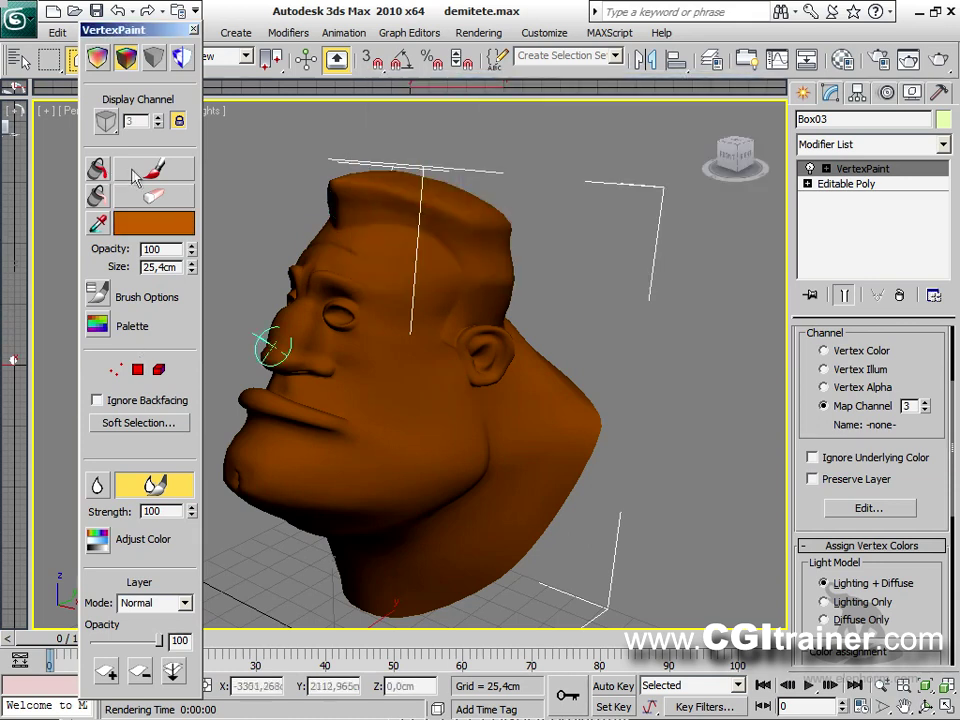
click(97, 173)
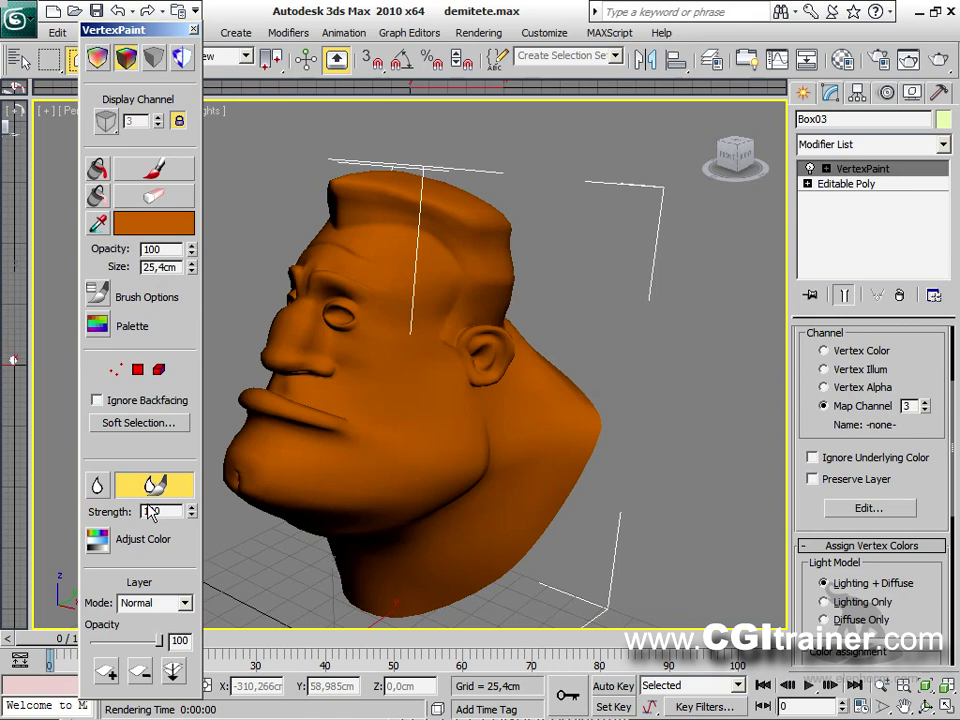
Step: Paint dark red (RGB 139, 33, 0) over the forehead and side of the face at 34 opacity, enlarging the brush to 60,452cm
click(156, 220)
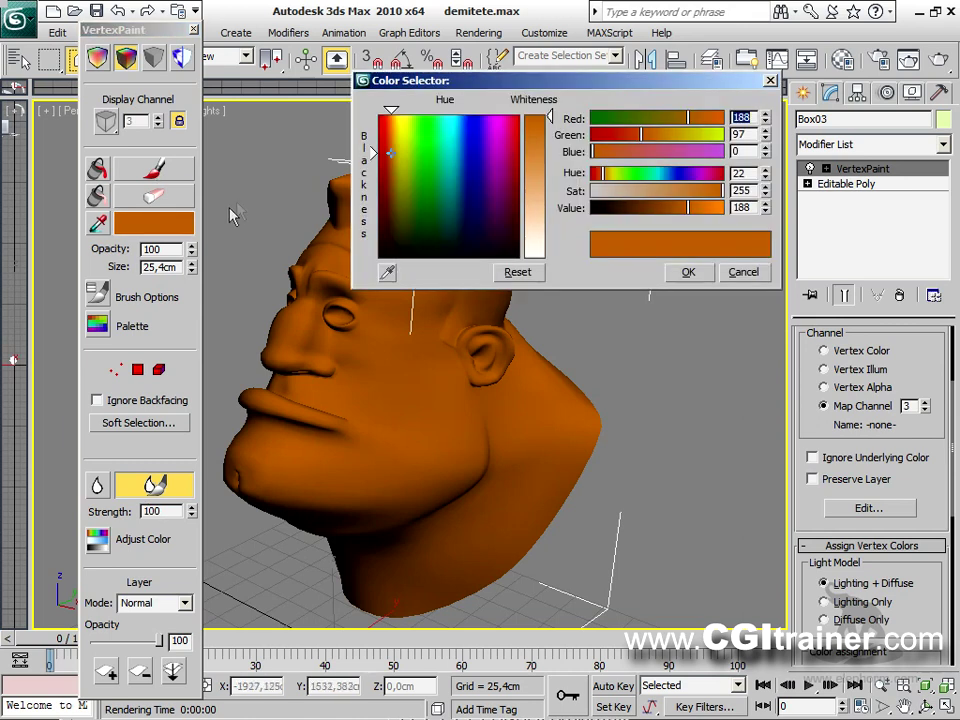
mouse_move(381, 177)
mouse_down()
mouse_move(364, 167)
mouse_move(364, 184)
mouse_up()
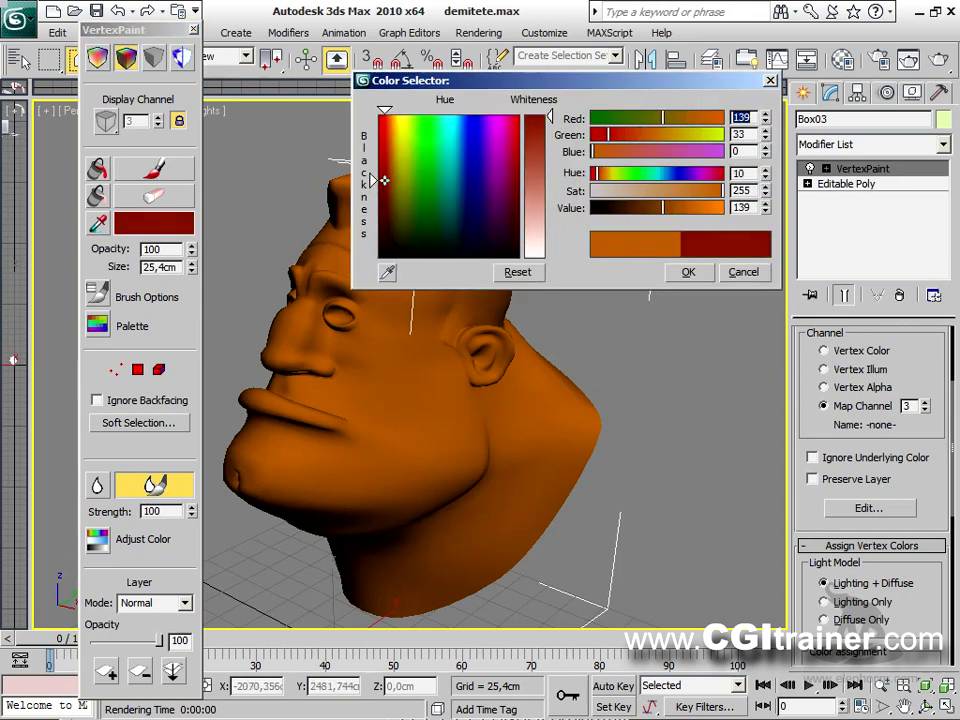
click(688, 272)
click(148, 168)
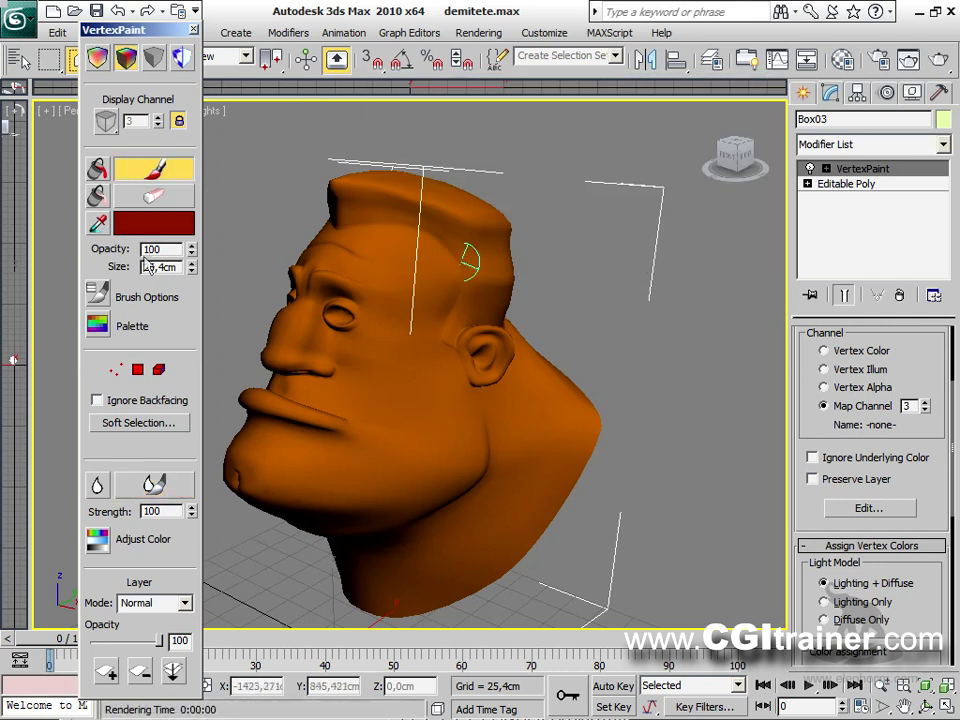
drag(190, 256, 190, 300)
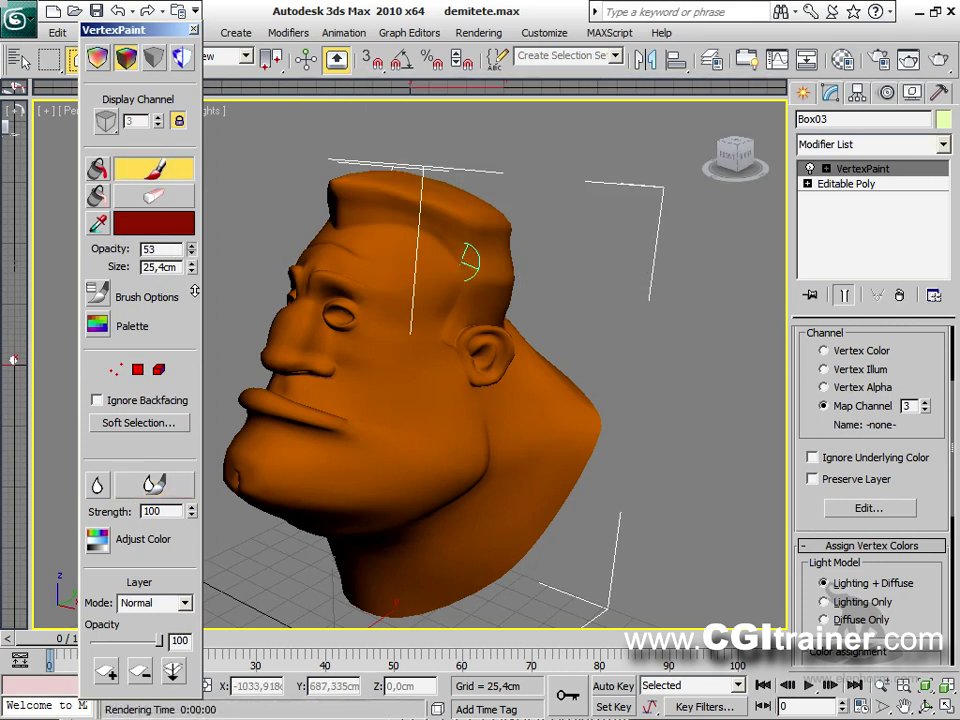
mouse_move(397, 308)
mouse_down()
mouse_move(324, 296)
mouse_move(379, 318)
mouse_move(341, 285)
mouse_move(358, 290)
mouse_move(386, 328)
mouse_move(439, 294)
mouse_move(449, 273)
mouse_move(290, 220)
mouse_move(458, 228)
mouse_up()
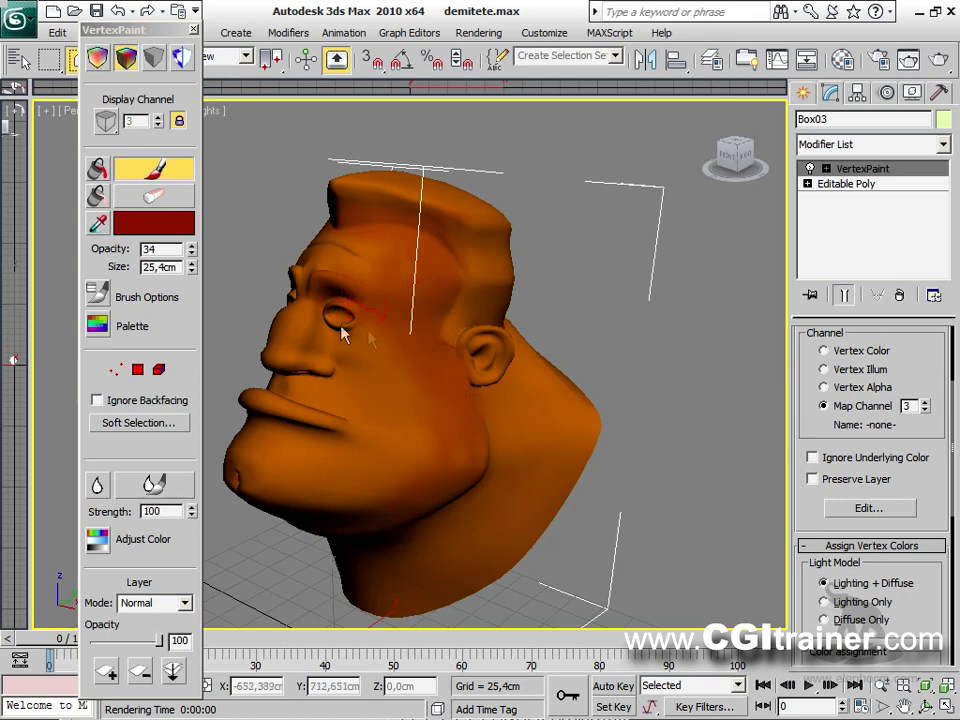
mouse_move(401, 358)
ctrl+shift+mouse_down()
mouse_move(420, 200)
mouse_move(430, 250)
mouse_move(347, 377)
ctrl+shift+mouse_up()
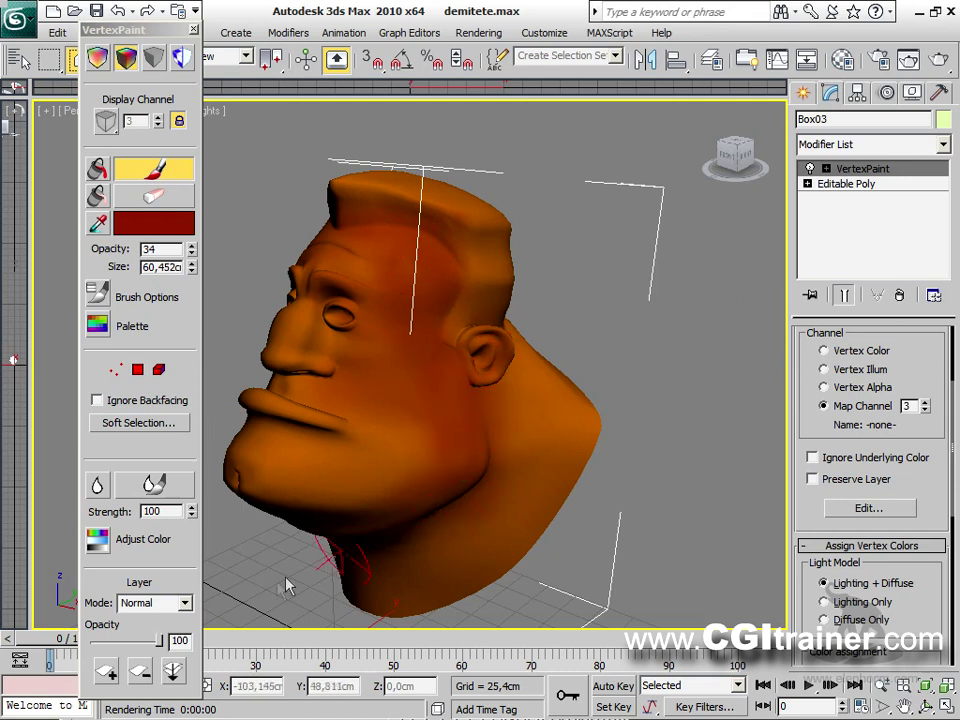
Step: Paint pale pink (RGB 237, 221, 216) highlights over the lips, nose and brow
click(179, 232)
drag(549, 125, 554, 240)
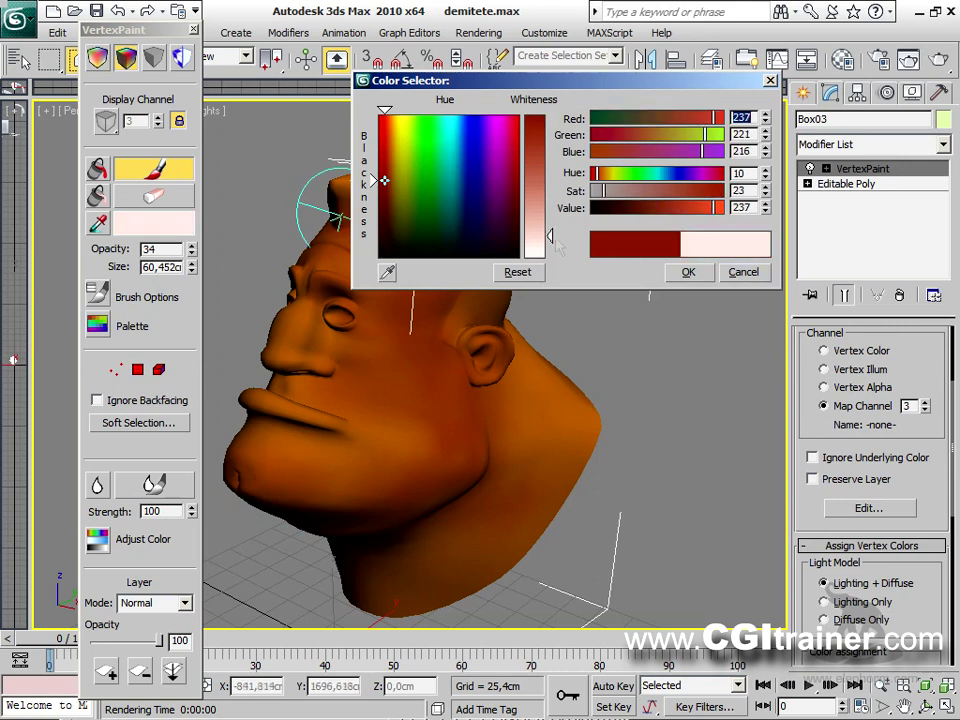
click(688, 272)
mouse_move(326, 399)
mouse_down()
mouse_move(265, 405)
mouse_move(278, 345)
mouse_move(303, 303)
mouse_move(310, 248)
mouse_up()
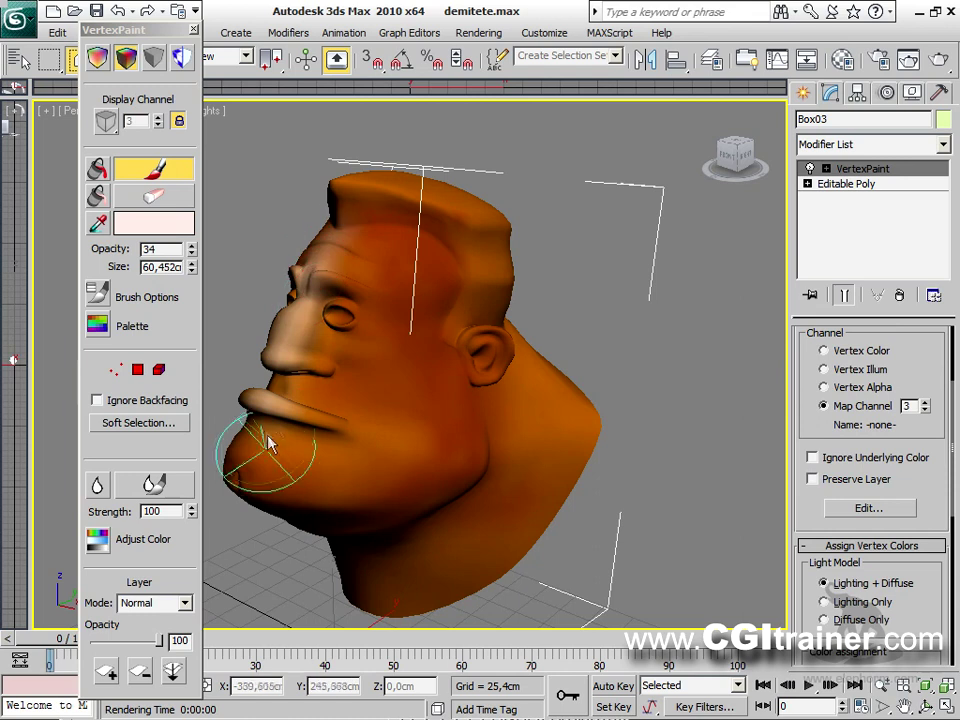
Step: Set the paint color to coral (RGB 246, 115, 74) and paint over the cheek, nose, forehead and mouth area
click(154, 222)
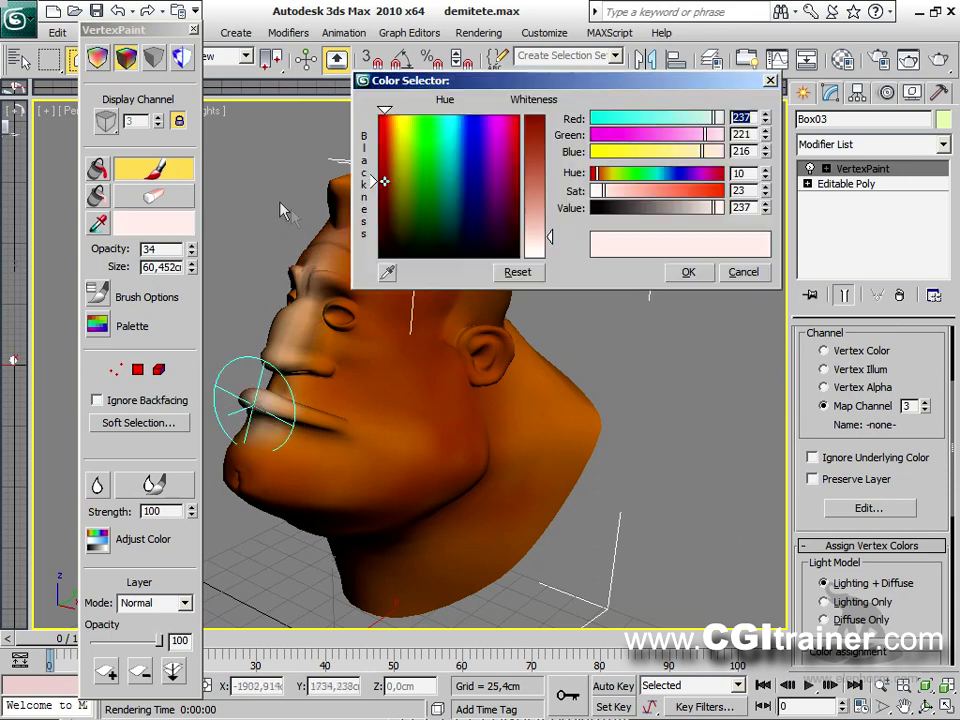
click(391, 123)
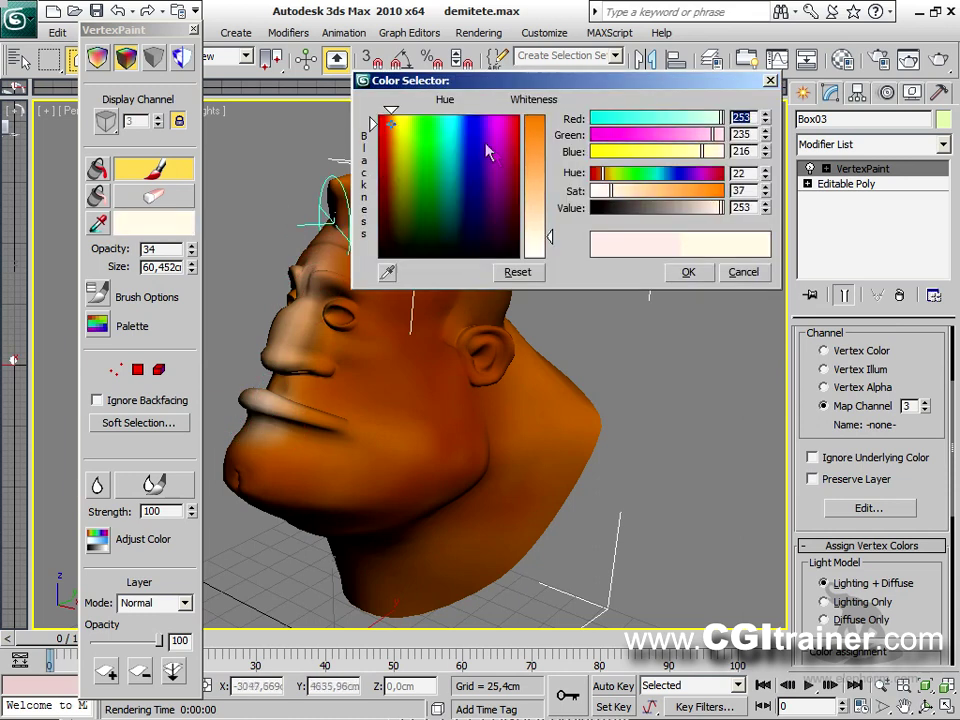
drag(534, 236, 515, 157)
drag(388, 130, 381, 126)
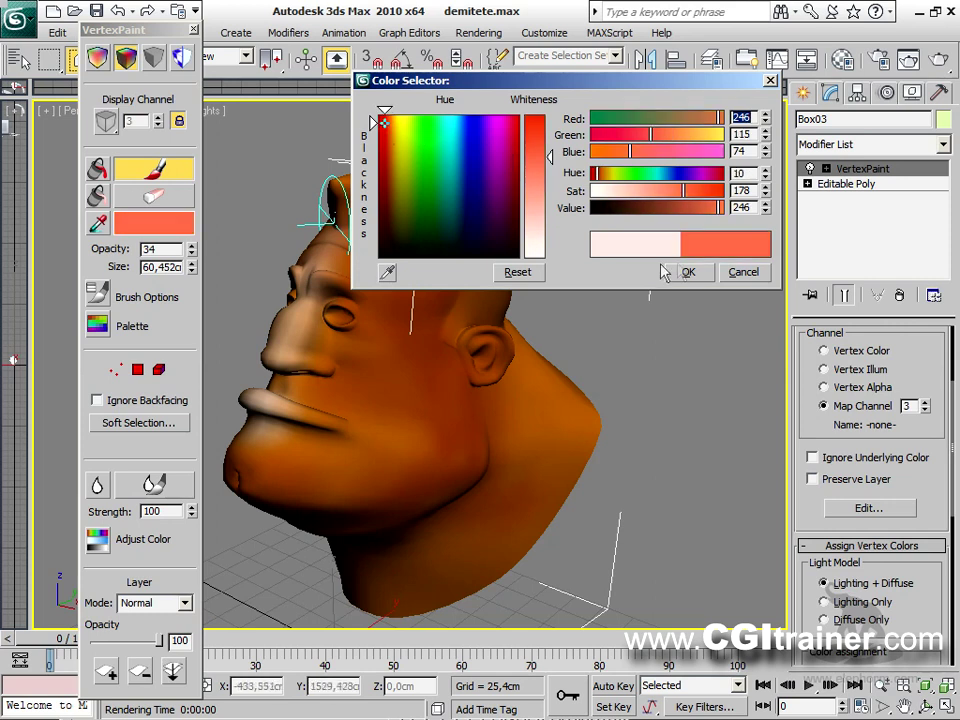
click(688, 272)
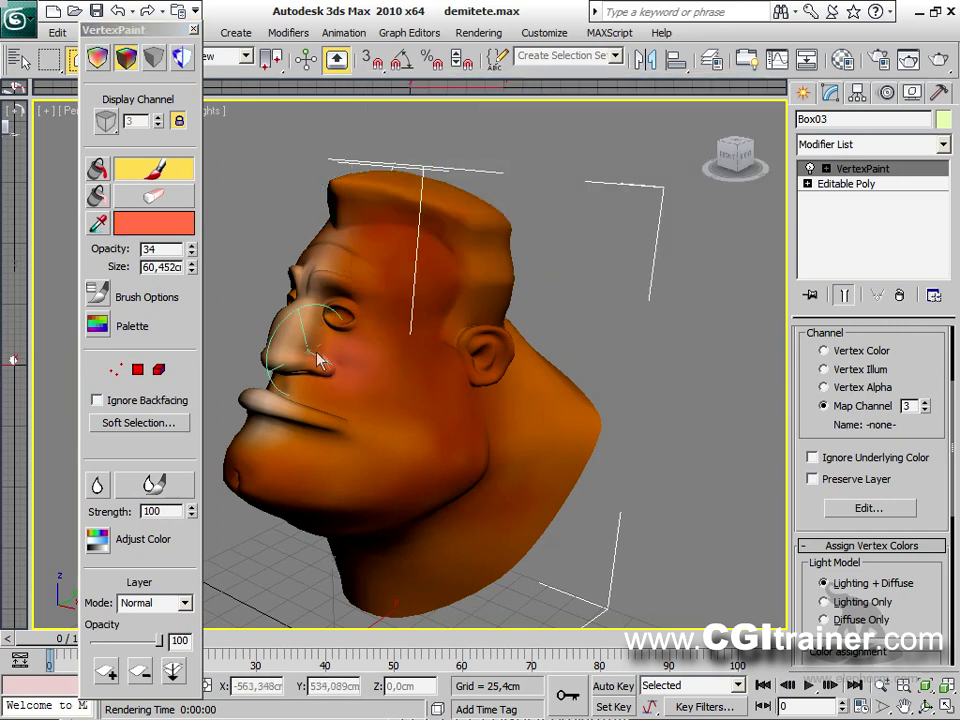
drag(318, 352, 358, 366)
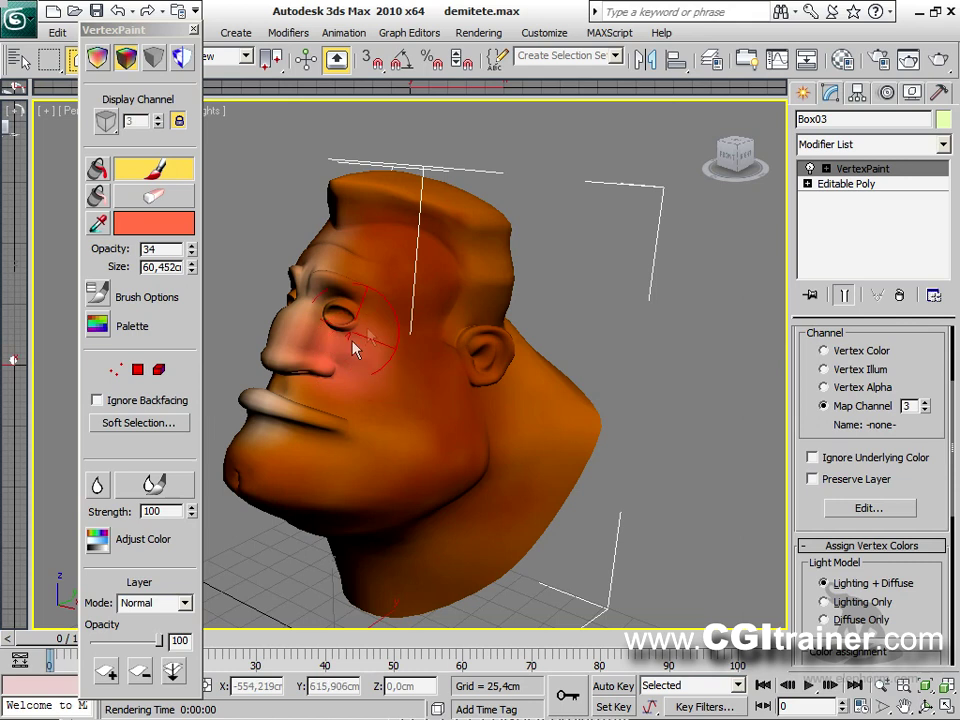
mouse_move(340, 270)
mouse_down()
mouse_move(359, 229)
mouse_move(346, 242)
mouse_move(364, 283)
mouse_up()
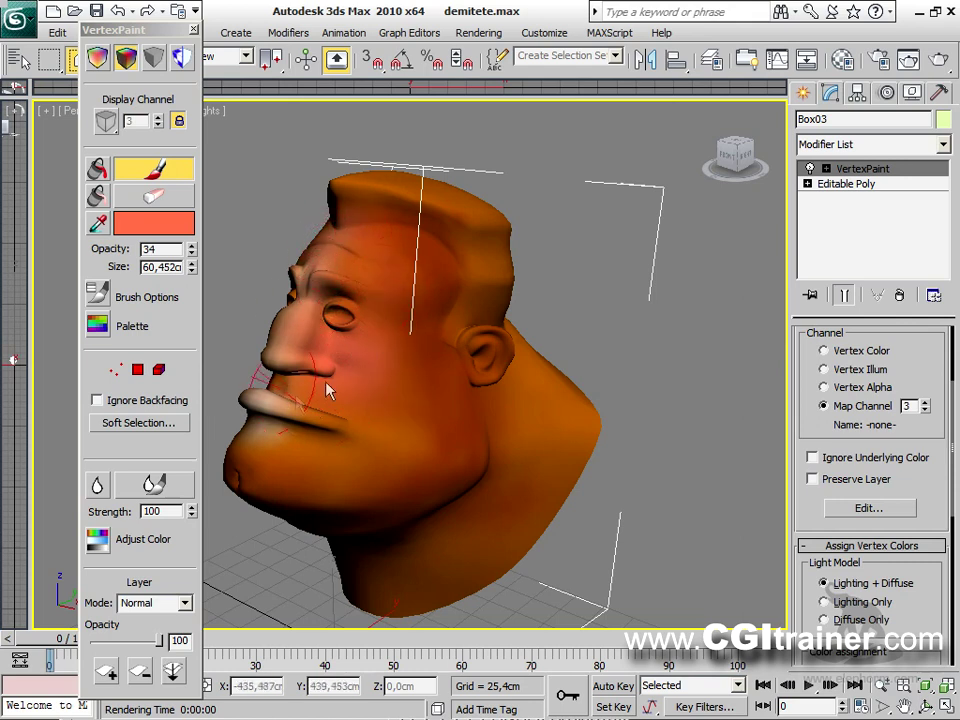
mouse_move(370, 418)
mouse_down()
mouse_move(264, 433)
mouse_move(264, 463)
mouse_move(290, 411)
mouse_move(300, 413)
mouse_move(249, 408)
mouse_move(329, 387)
mouse_up()
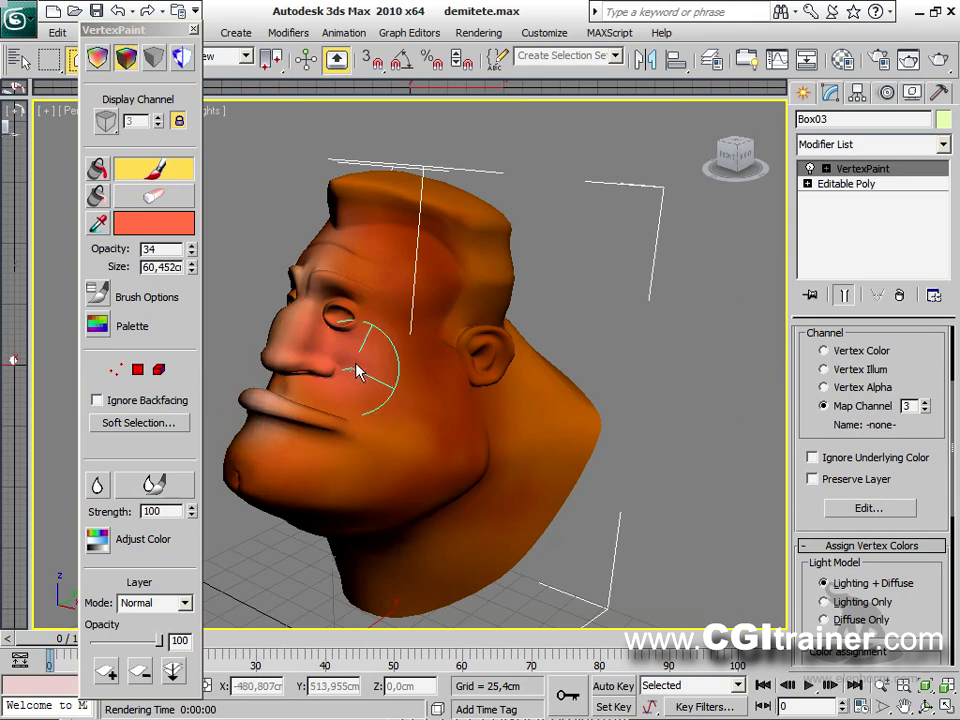
Step: Set the paint color to black, adjust the brush, and paint the hair down to the sideburn
click(165, 223)
drag(418, 210, 517, 256)
click(689, 273)
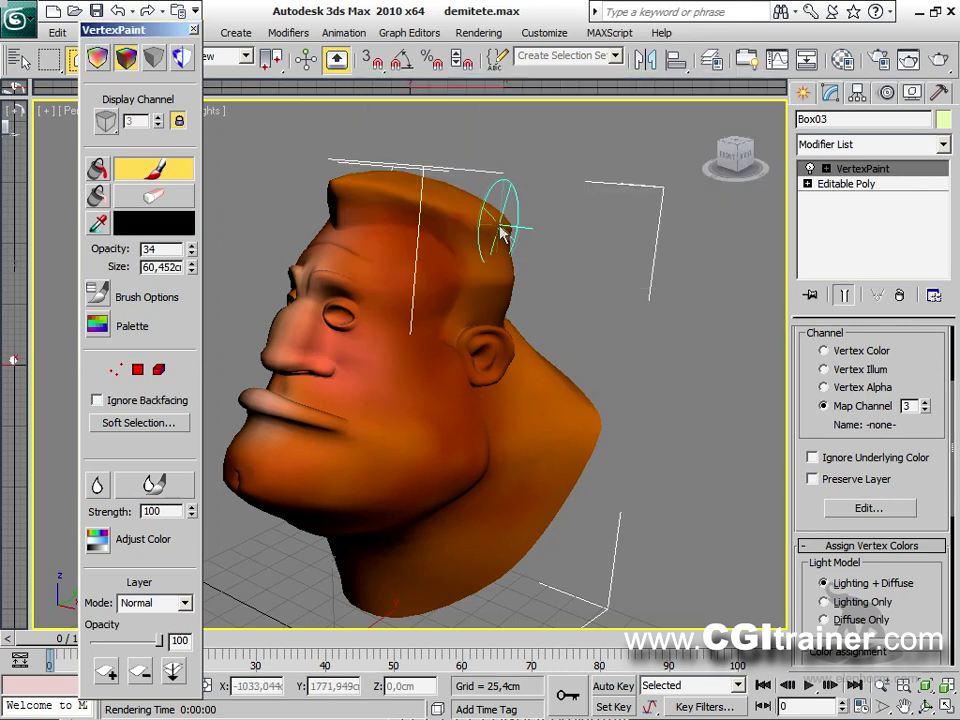
alt+shift+drag(376, 185, 376, 118)
mouse_move(372, 210)
ctrl+shift+mouse_down()
mouse_move(388, 285)
mouse_move(360, 253)
ctrl+shift+mouse_up()
mouse_move(334, 212)
mouse_down()
mouse_move(434, 222)
mouse_move(358, 210)
mouse_move(398, 210)
mouse_move(341, 197)
mouse_move(426, 217)
mouse_move(459, 258)
mouse_move(464, 333)
mouse_move(448, 326)
mouse_move(493, 287)
mouse_move(479, 300)
mouse_move(505, 313)
mouse_move(525, 293)
mouse_move(491, 234)
mouse_move(467, 226)
mouse_move(470, 263)
mouse_move(503, 267)
mouse_move(507, 218)
mouse_move(492, 204)
mouse_move(381, 183)
mouse_move(473, 210)
mouse_move(337, 188)
mouse_move(377, 178)
mouse_move(514, 228)
mouse_move(490, 237)
mouse_move(501, 266)
mouse_move(476, 216)
mouse_up()
Step: Set the paint color to white, with opacity 81 and brush size 10,414cm
click(160, 222)
drag(536, 180, 536, 257)
click(688, 272)
drag(191, 254, 191, 268)
ctrl+shift+drag(395, 310, 390, 349)
Step: Try painting white streaks on the hair above the ear, and undo those strokes
mouse_move(458, 303)
mouse_down()
mouse_move(487, 310)
mouse_move(513, 290)
mouse_move(470, 255)
mouse_move(515, 290)
mouse_up()
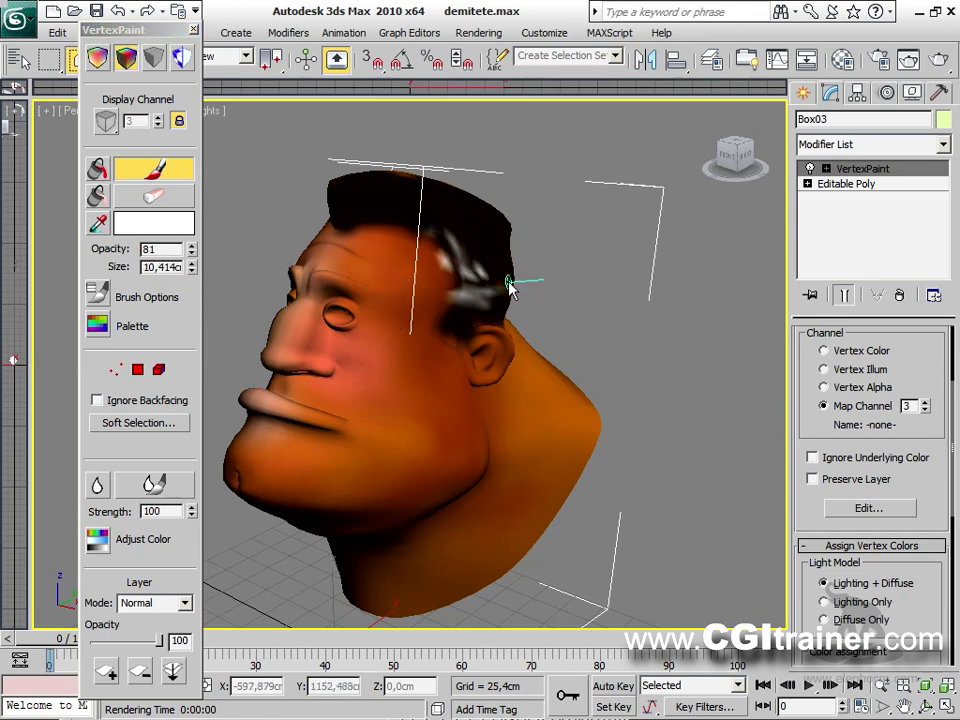
key(ctrl+z)
key(ctrl+z)
key(ctrl+z)
key(ctrl+z)
key(ctrl+z)
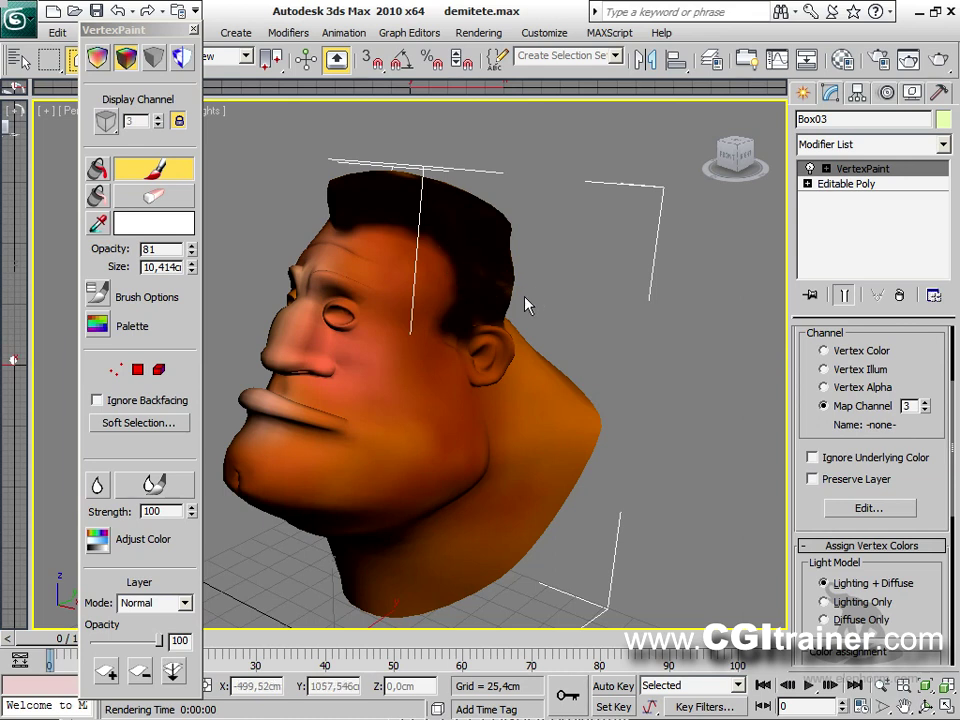
Step: Paint white streaks on the hair above the ear and soften them with the Blur brush at strength 100
mouse_move(465, 297)
mouse_down()
mouse_move(488, 307)
mouse_move(499, 283)
mouse_up()
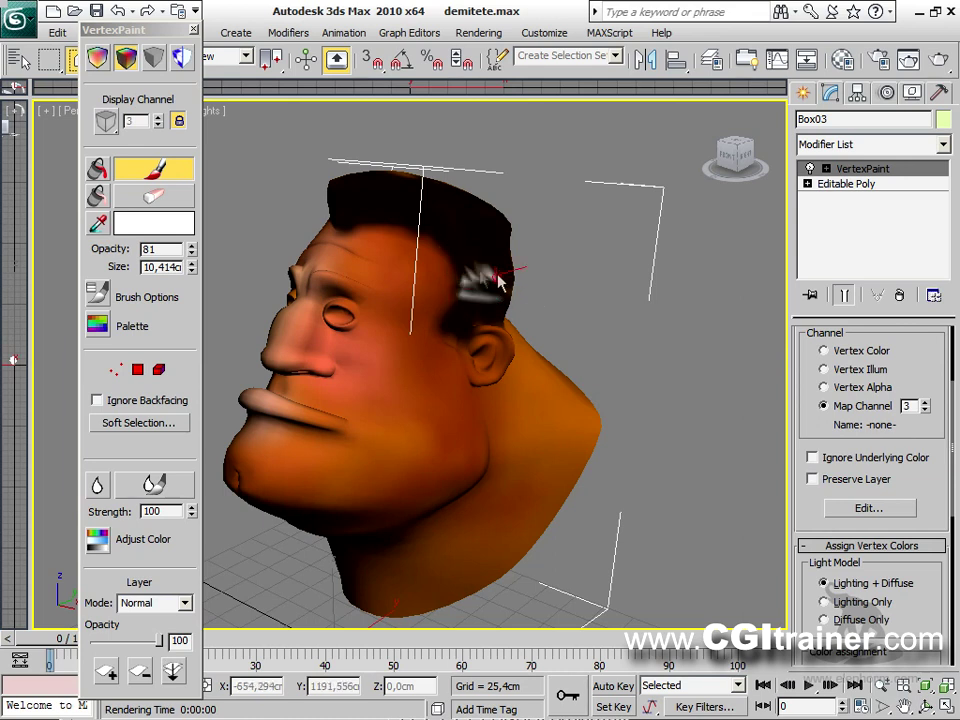
click(147, 486)
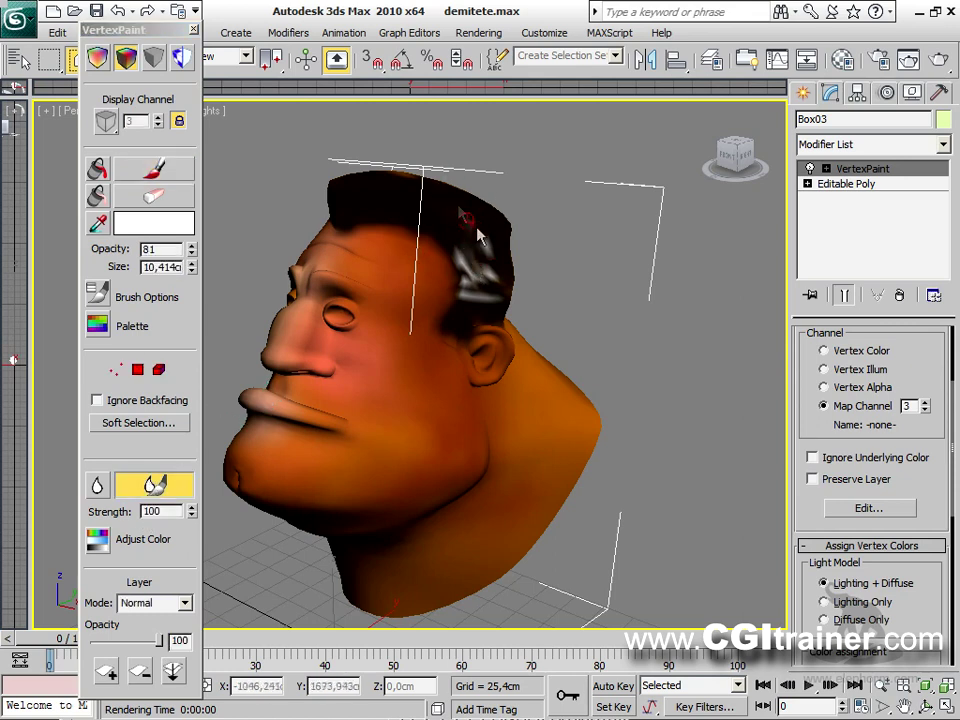
drag(463, 295, 498, 272)
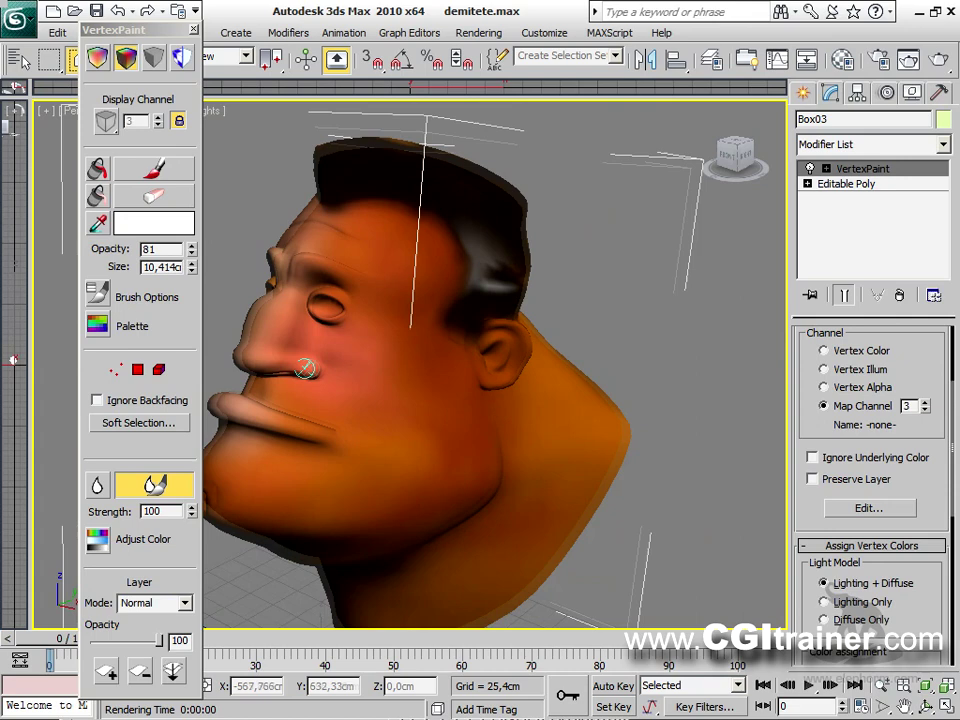
Step: Render the painted head in the Perspective view to check the hair and skin colors, and close the render
mouse_move(306, 369)
alt+middle_down()
mouse_move(392, 392)
mouse_move(515, 362)
mouse_move(279, 343)
mouse_move(285, 354)
alt+middle_up()
scroll(285, 354, up, 5)
scroll(309, 323, down, 5)
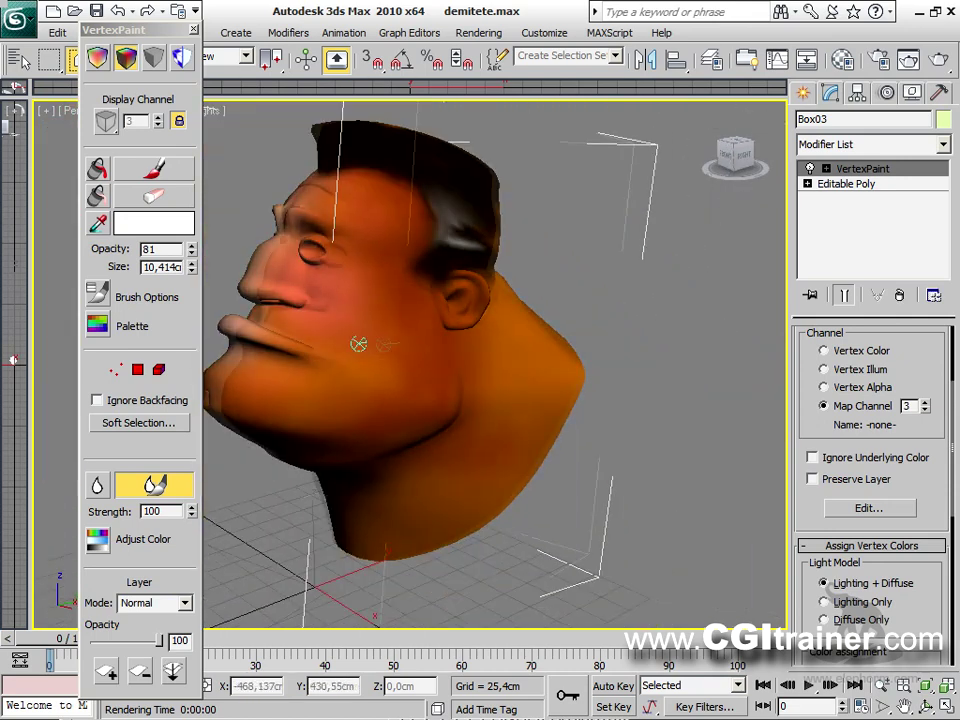
alt+middle_drag(360, 343, 392, 221)
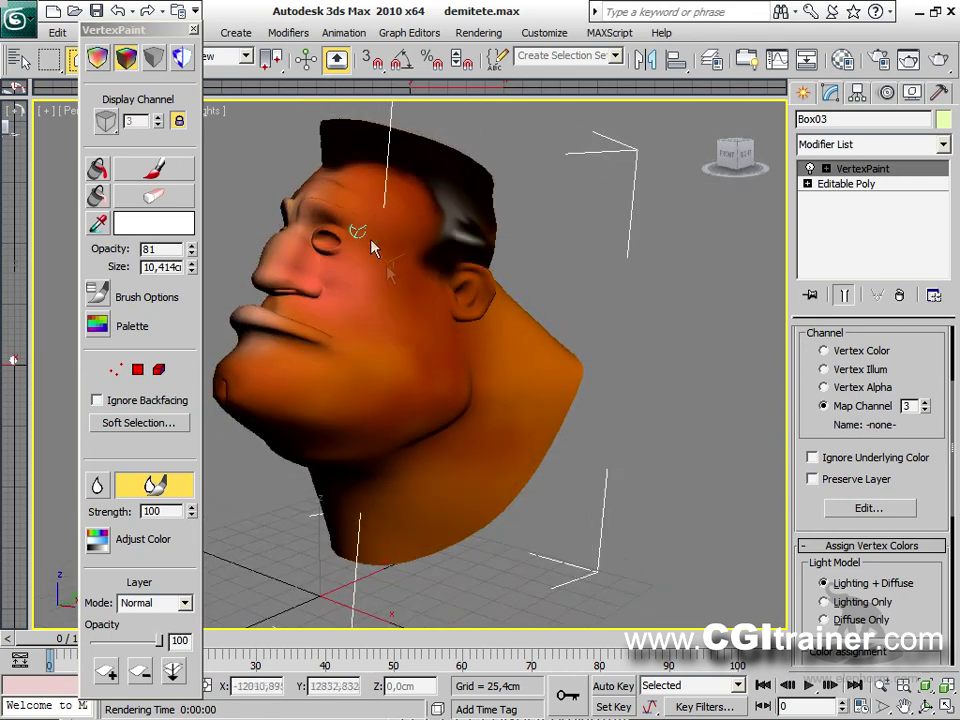
key(shift+q)
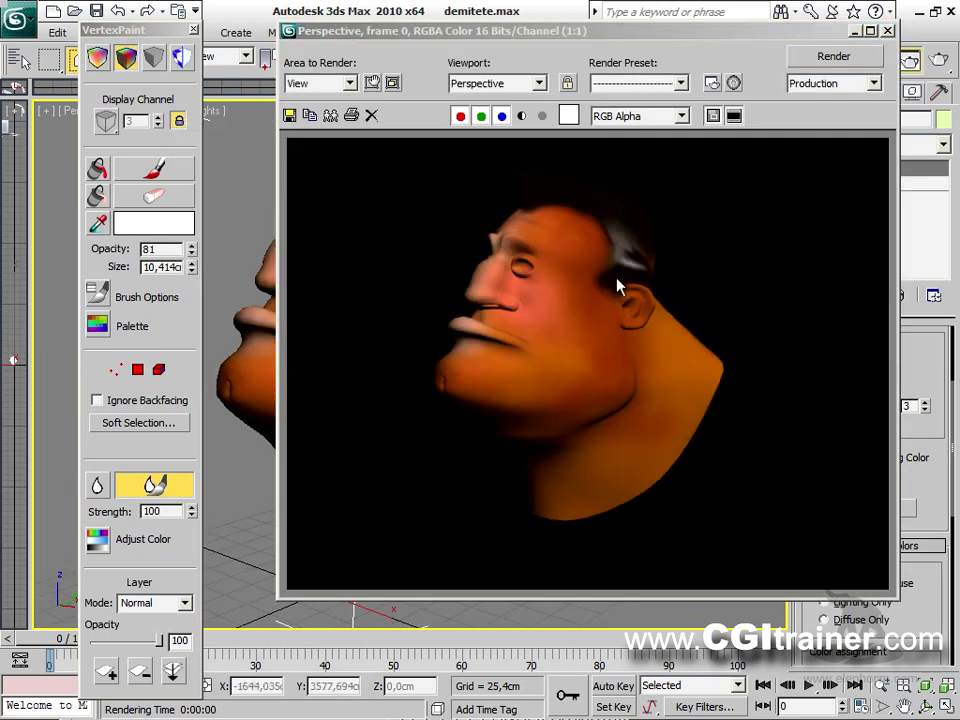
click(887, 30)
Step: Set the paint color to black, enlarge the brush to 50,546cm and paint a dark patch around the eye
click(148, 224)
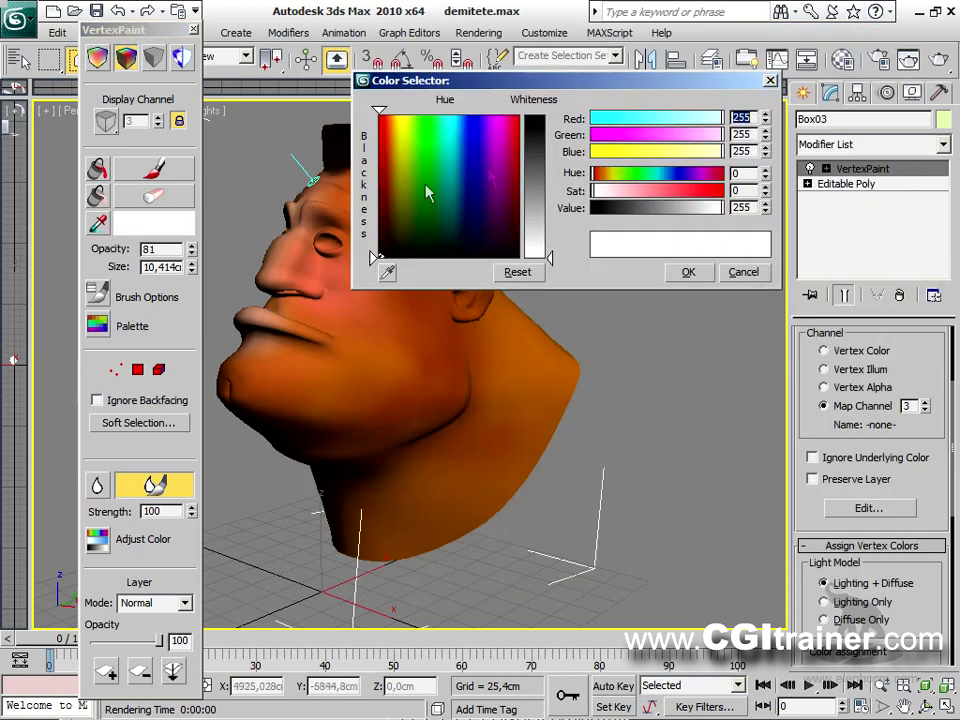
drag(541, 152, 541, 116)
click(688, 272)
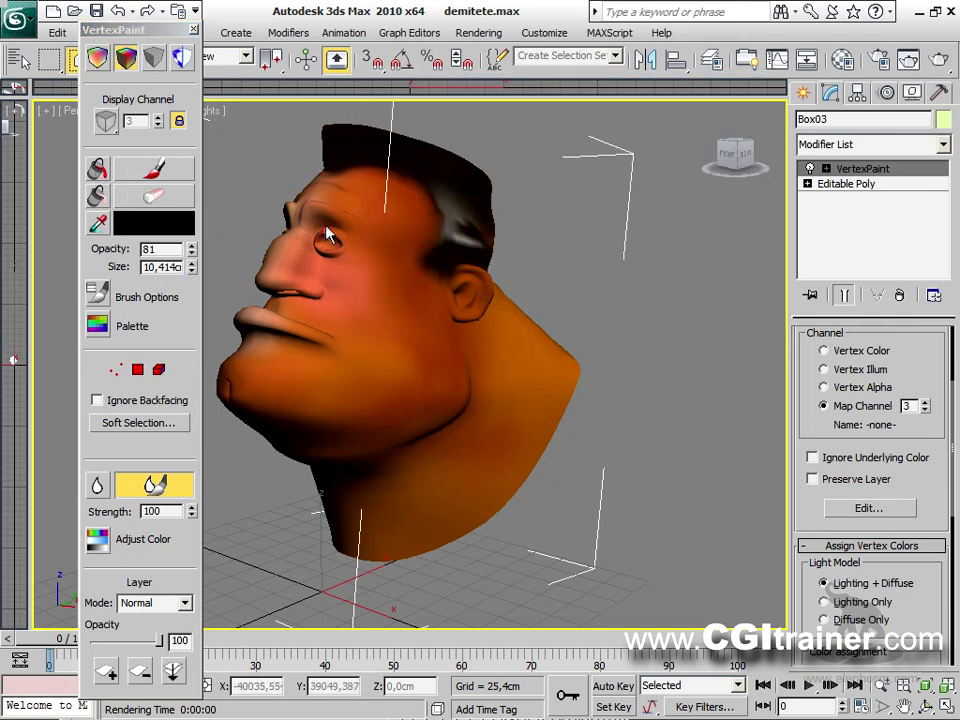
click(145, 168)
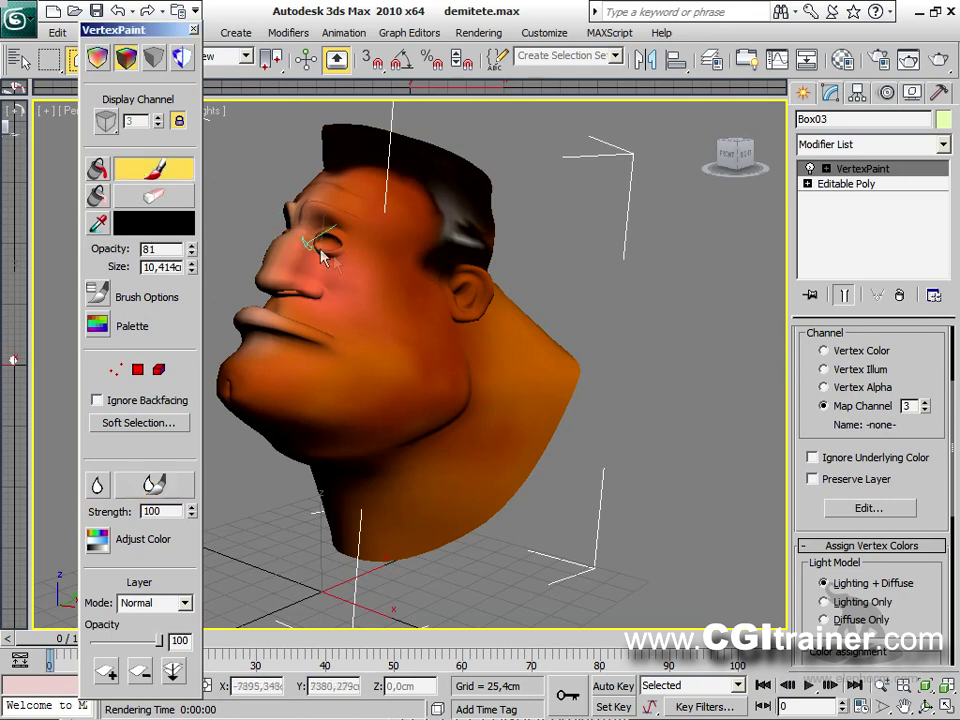
mouse_move(340, 272)
ctrl+shift+mouse_down()
mouse_move(332, 124)
mouse_move(333, 250)
mouse_move(339, 240)
mouse_move(334, 258)
mouse_move(332, 242)
mouse_move(326, 250)
ctrl+shift+mouse_up()
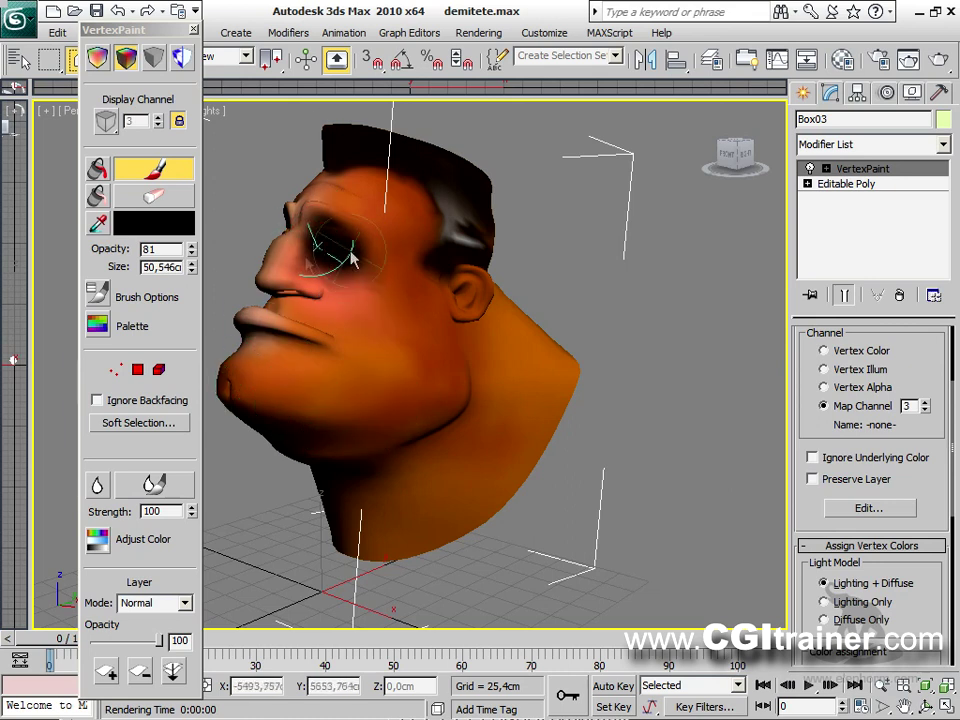
Step: Try erasing the dark paint around the eye, and undo the erasing
click(159, 201)
mouse_move(332, 253)
mouse_down()
mouse_move(362, 266)
mouse_move(317, 285)
mouse_move(350, 255)
mouse_up()
key(ctrl+z)
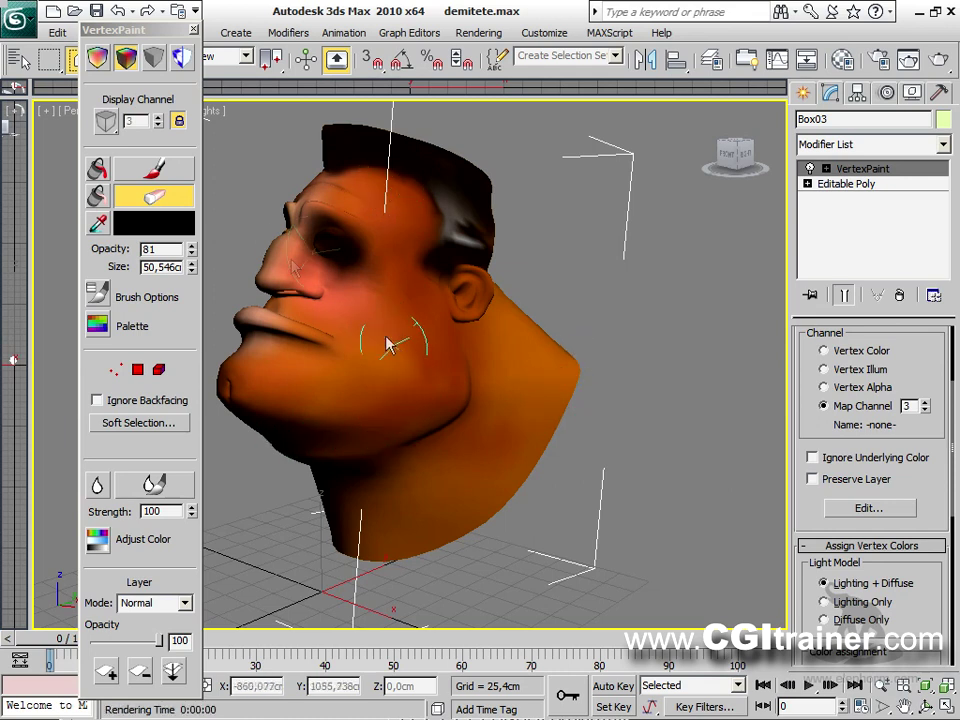
Step: Add a new VertexPaint layer on Map Channel 3 above the existing paint
click(107, 672)
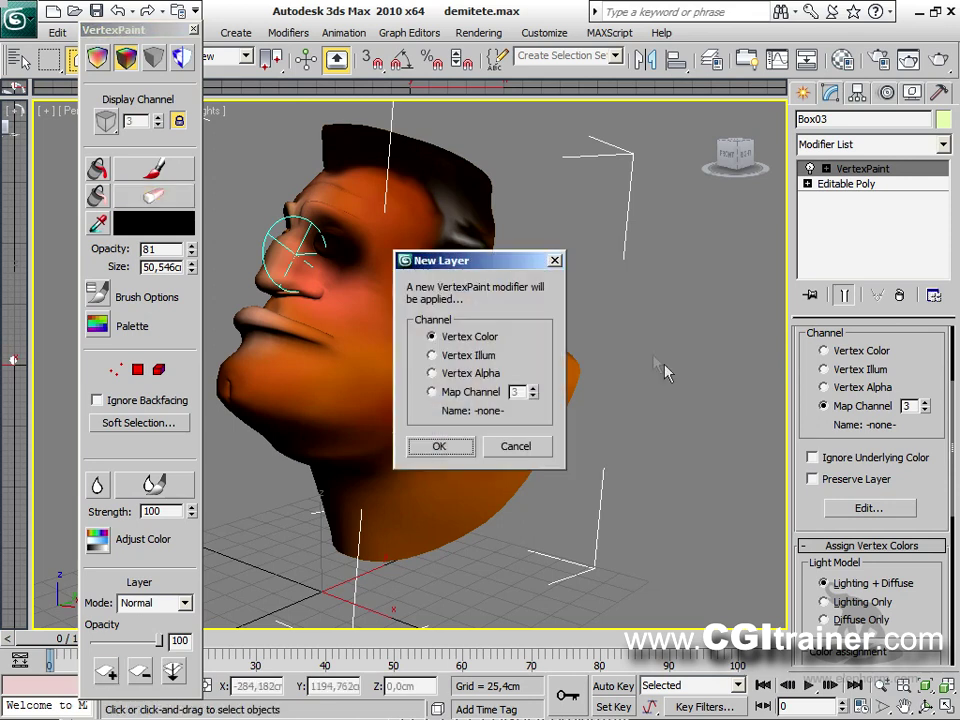
click(432, 392)
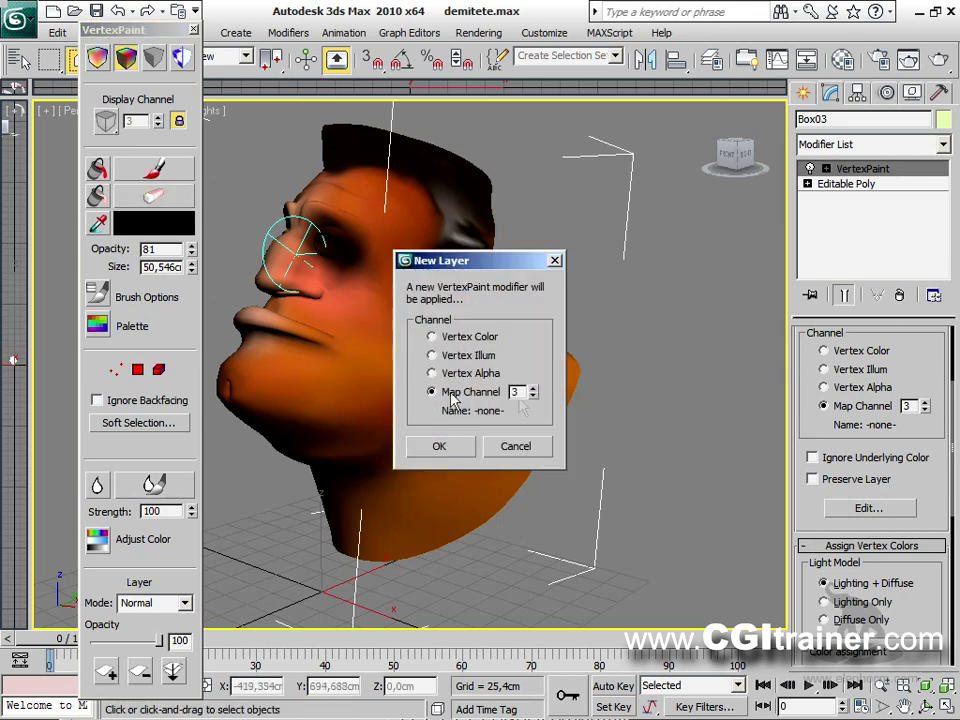
click(438, 446)
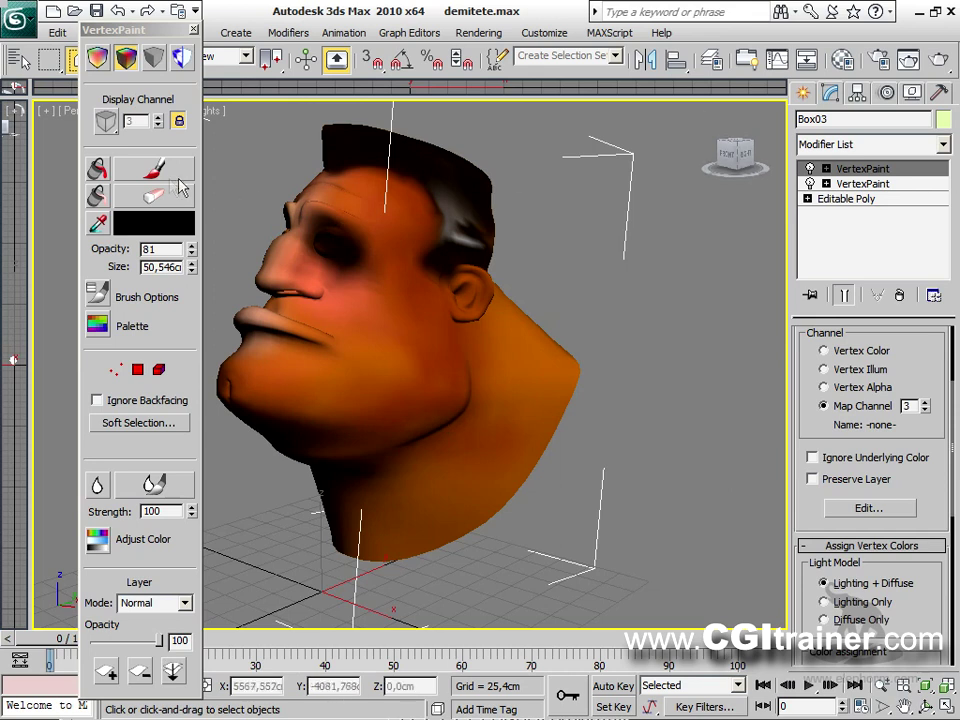
Step: Set the paint color to bright red and paint over the eye and cheek on the new layer
click(178, 177)
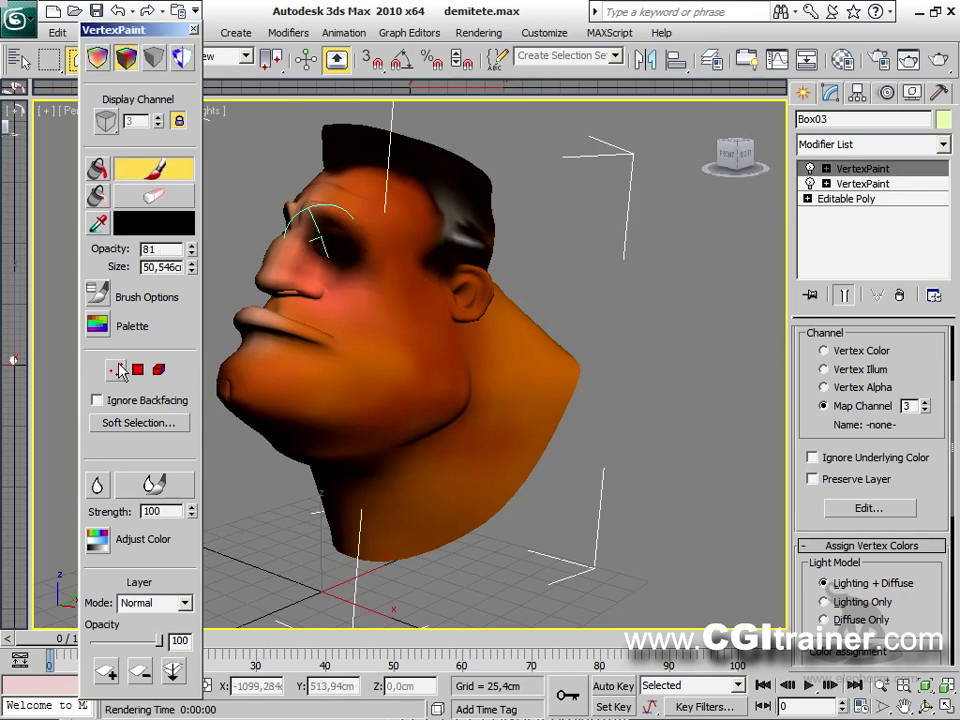
click(154, 223)
drag(508, 208, 525, 130)
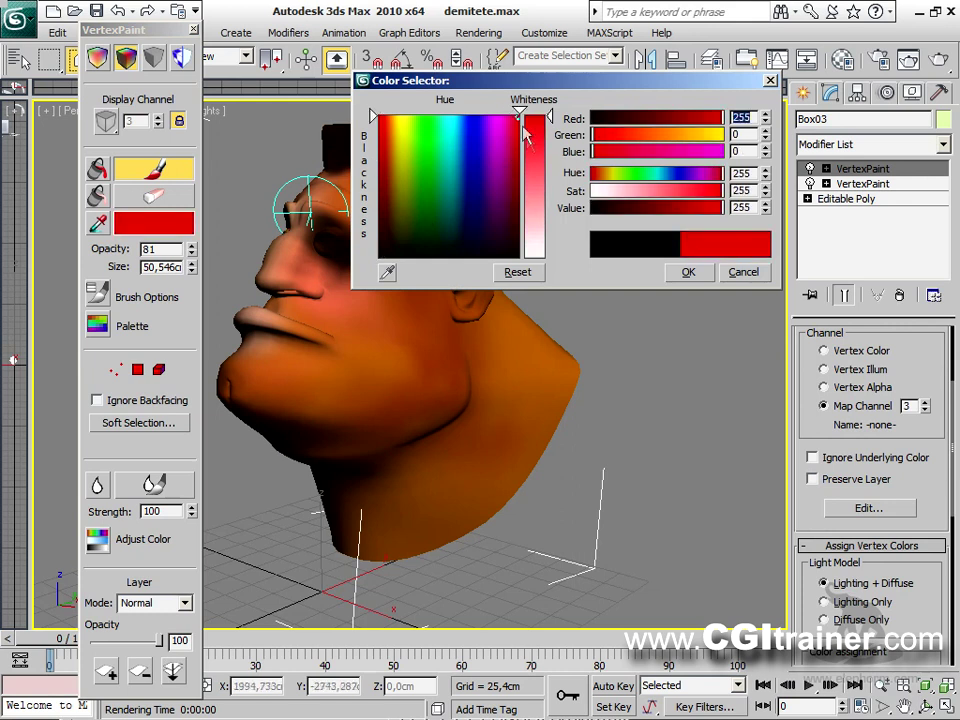
click(689, 272)
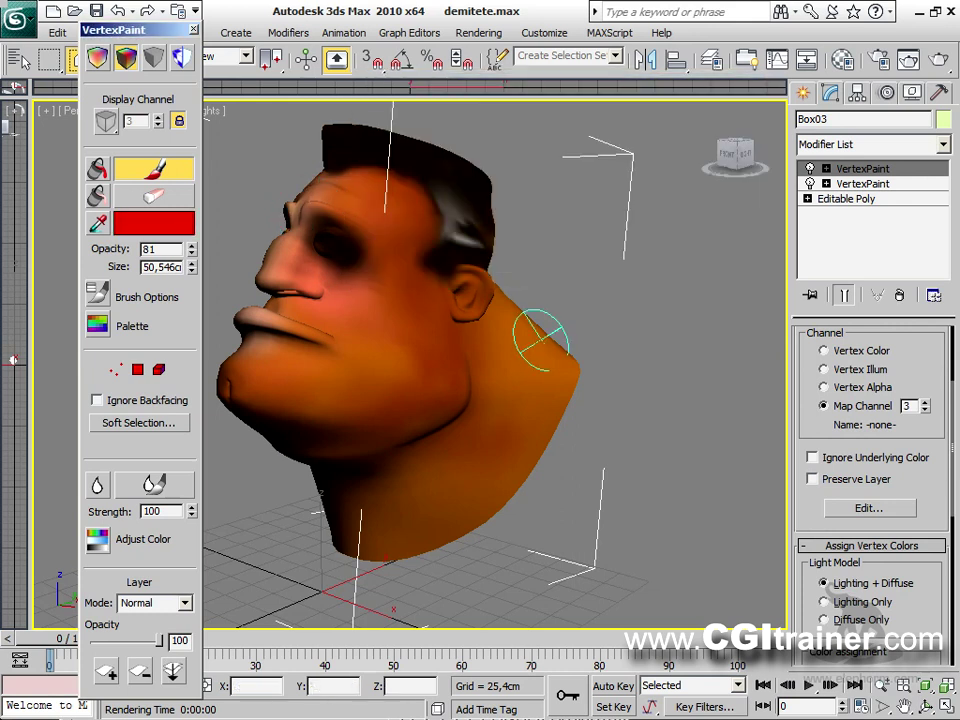
click(186, 603)
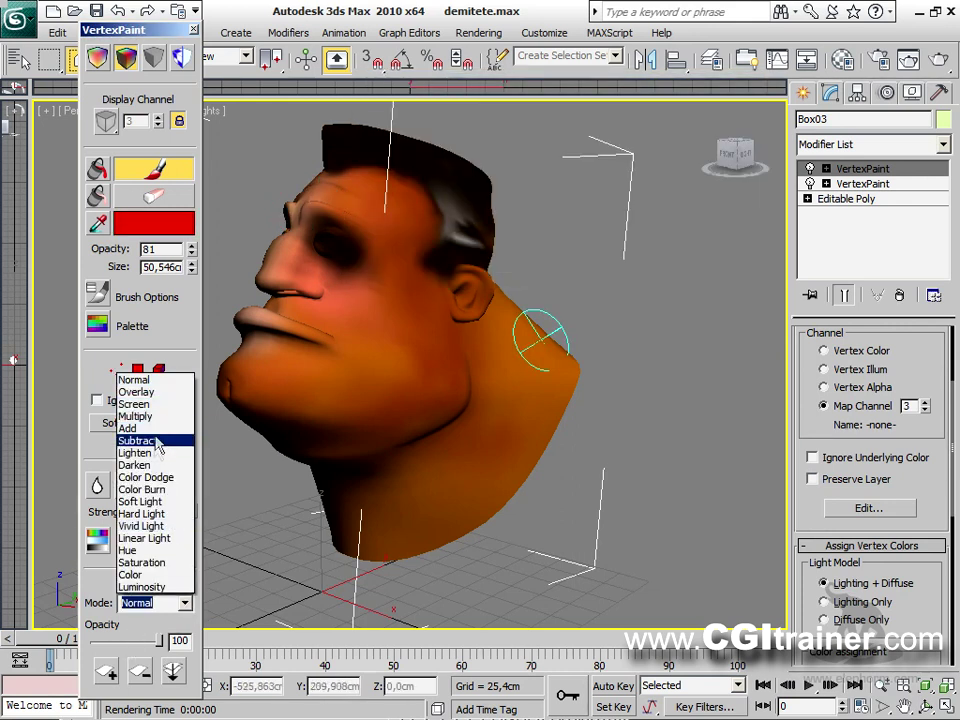
click(122, 255)
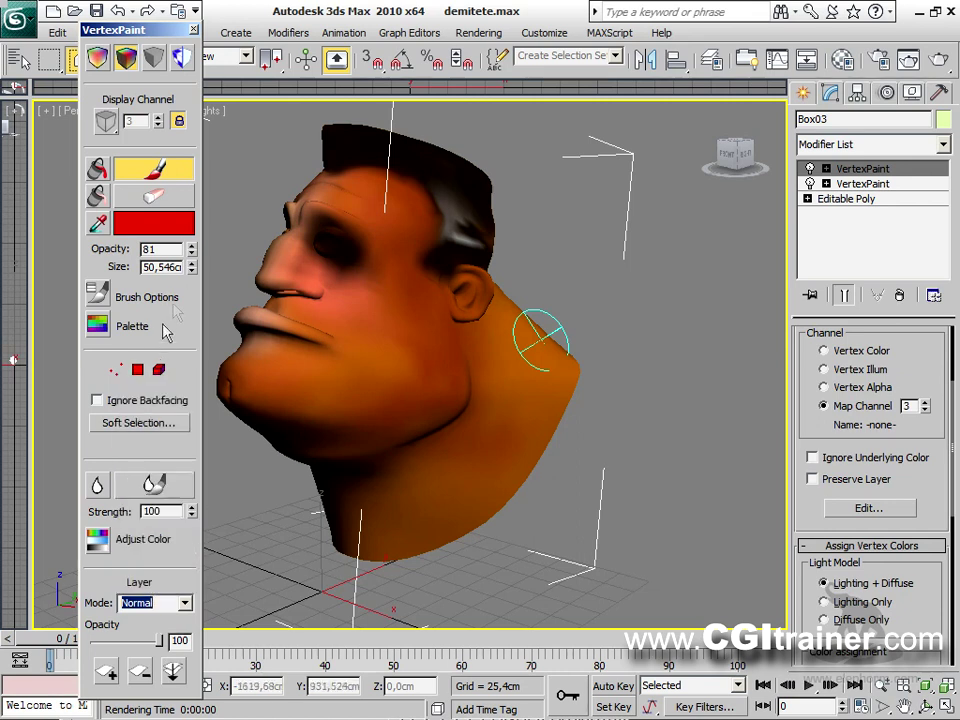
mouse_move(321, 246)
mouse_down()
mouse_move(343, 253)
mouse_move(327, 230)
mouse_move(369, 244)
mouse_move(371, 270)
mouse_move(315, 274)
mouse_move(317, 313)
mouse_move(349, 306)
mouse_move(364, 332)
mouse_move(369, 317)
mouse_up()
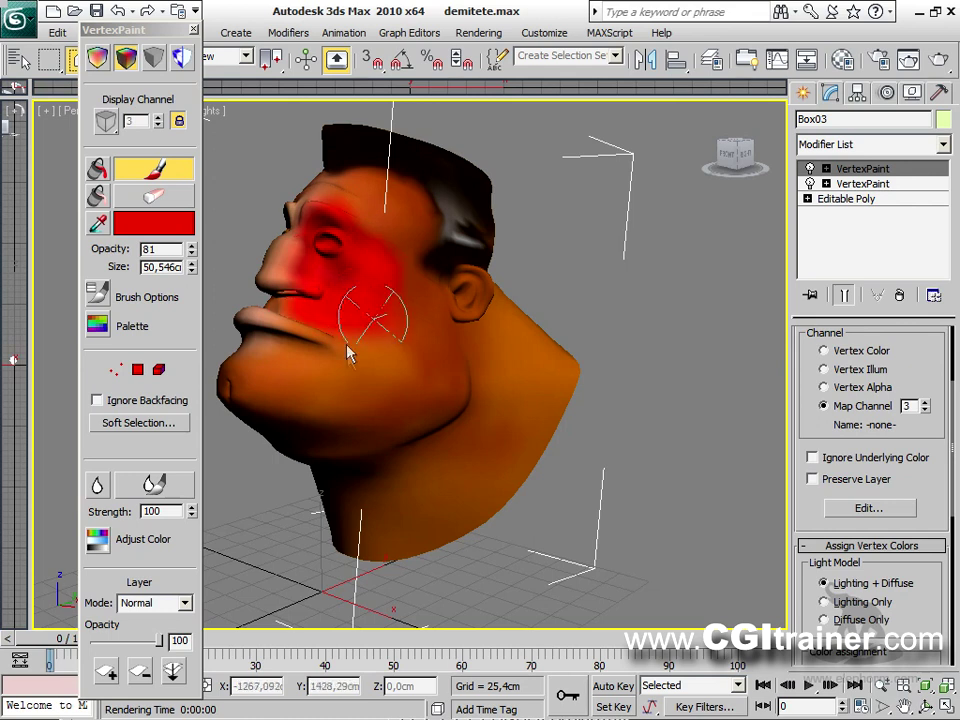
Step: Blur the edges of the red patch and set its layer opacity to 58, keeping the mode Normal
click(154, 484)
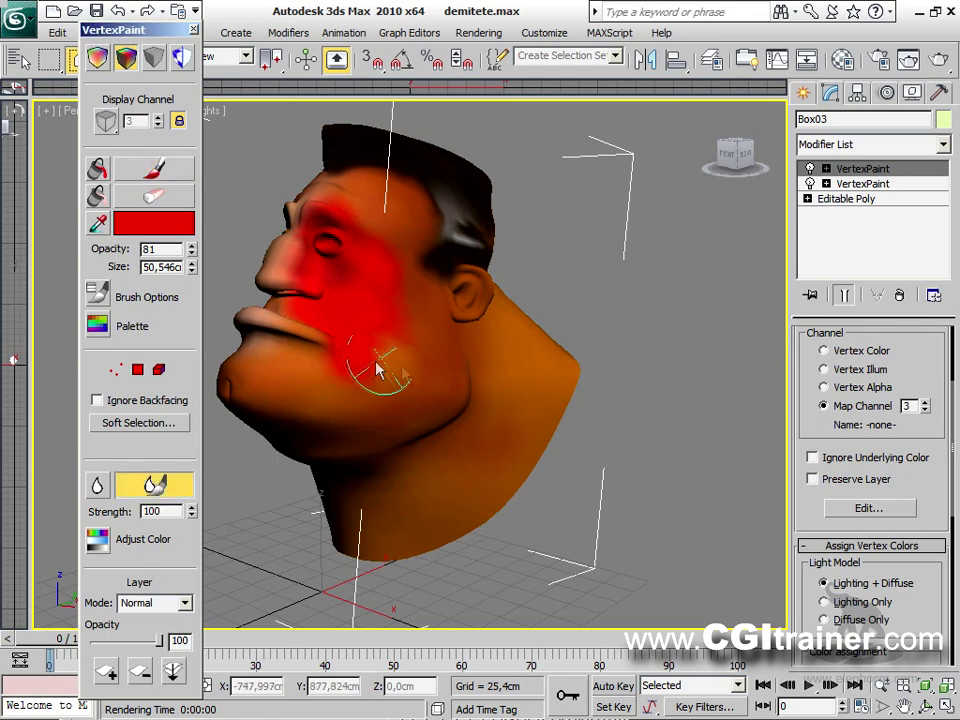
mouse_move(371, 232)
mouse_down()
mouse_move(281, 285)
mouse_move(295, 320)
mouse_move(297, 273)
mouse_move(336, 367)
mouse_up()
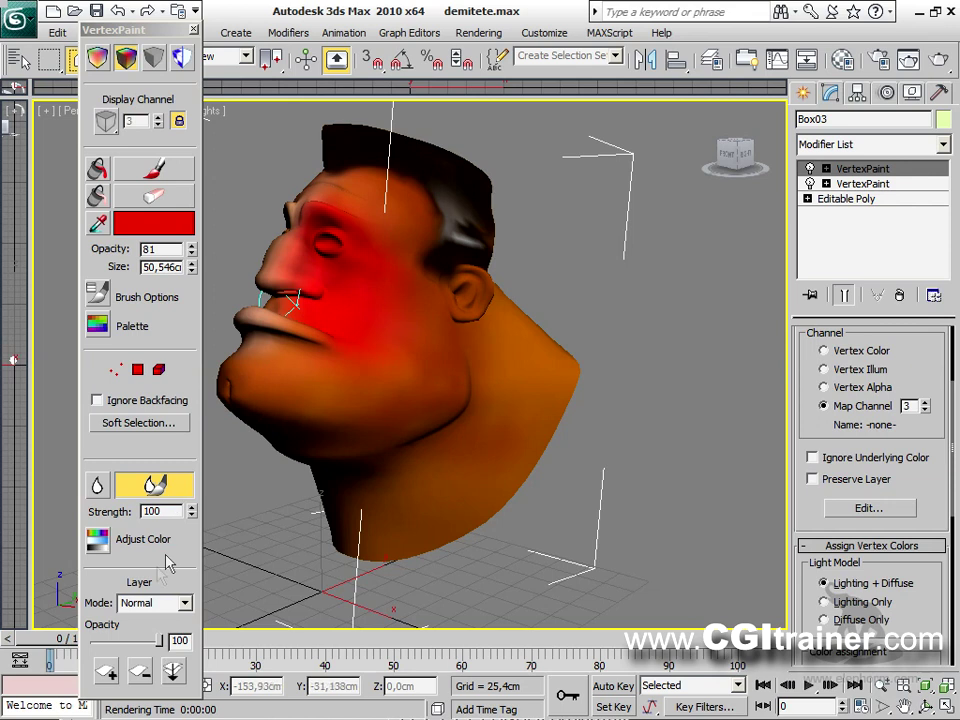
mouse_move(165, 645)
mouse_down()
mouse_move(121, 646)
mouse_move(131, 645)
mouse_up()
click(185, 603)
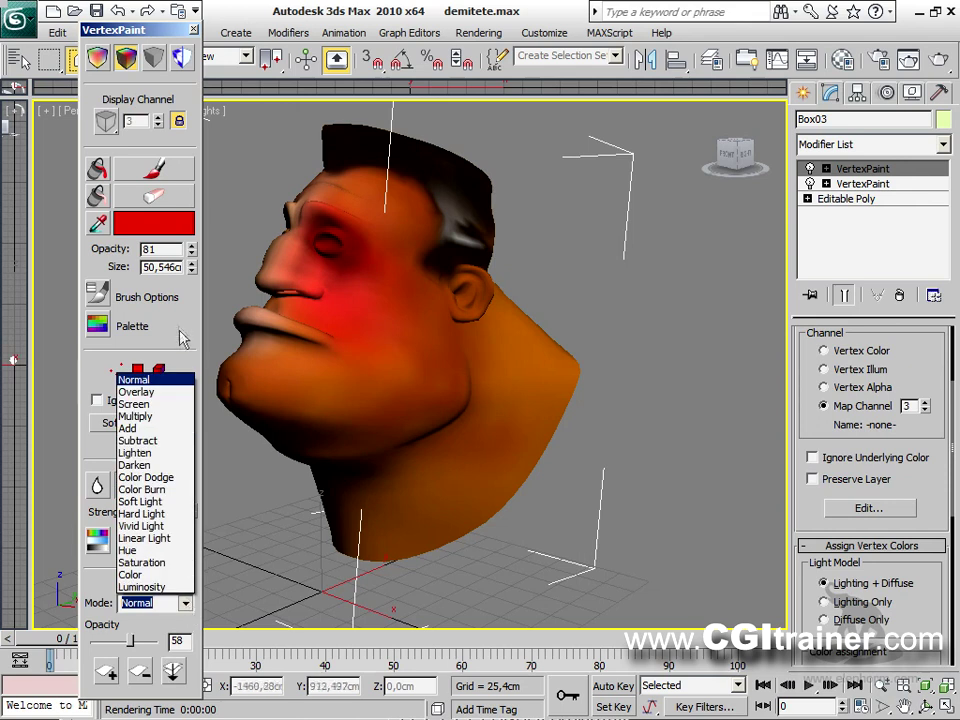
click(135, 380)
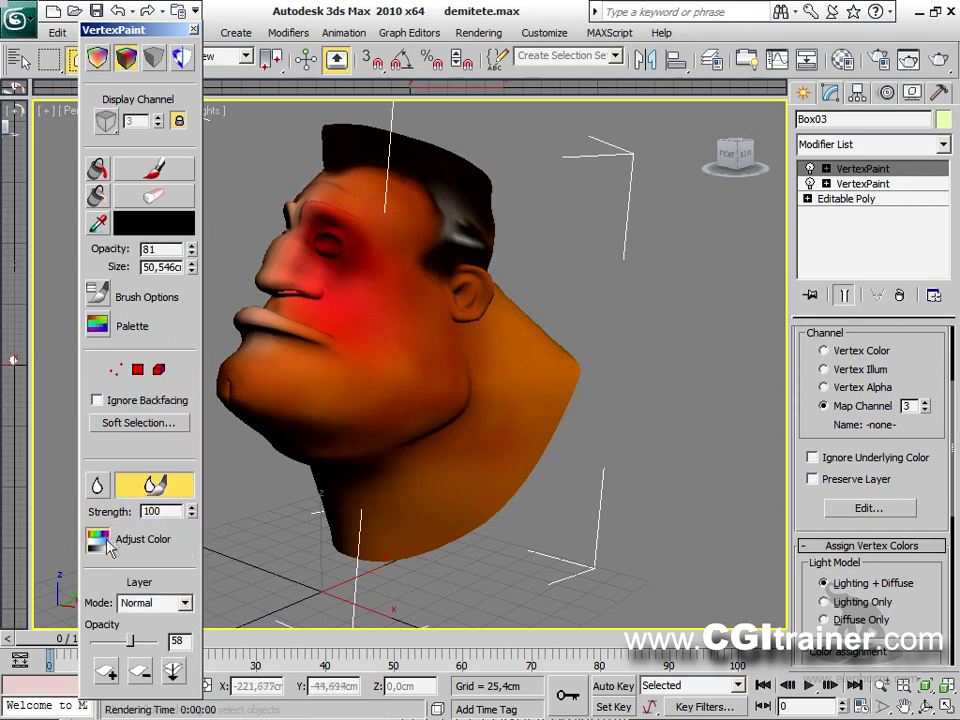
Step: Adjust the red layer's color to H 16, S -33, V 5 and C 33
click(97, 539)
mouse_move(336, 34)
mouse_down()
mouse_move(445, 80)
mouse_move(656, 70)
mouse_move(691, 101)
mouse_move(644, 102)
mouse_move(666, 102)
mouse_move(657, 122)
mouse_move(596, 123)
mouse_move(626, 123)
mouse_move(670, 146)
mouse_move(622, 146)
mouse_move(640, 146)
mouse_move(620, 173)
mouse_move(669, 170)
mouse_move(641, 146)
mouse_move(673, 146)
mouse_move(647, 143)
mouse_up()
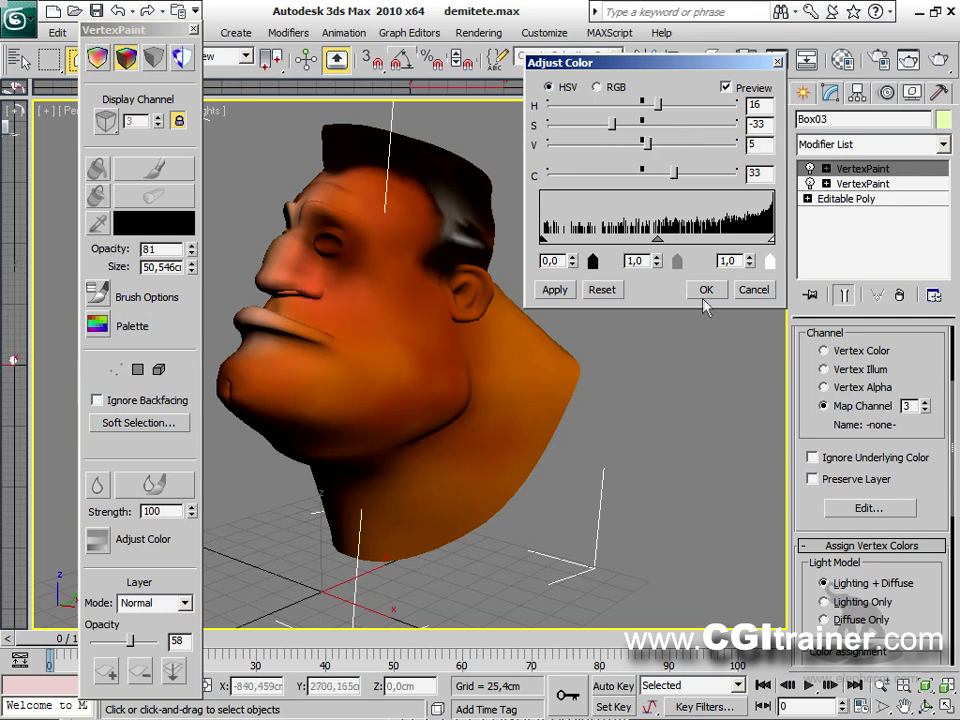
click(706, 289)
Step: Render the head in the Perspective view to check the adjusted layer color, and close the render
click(939, 64)
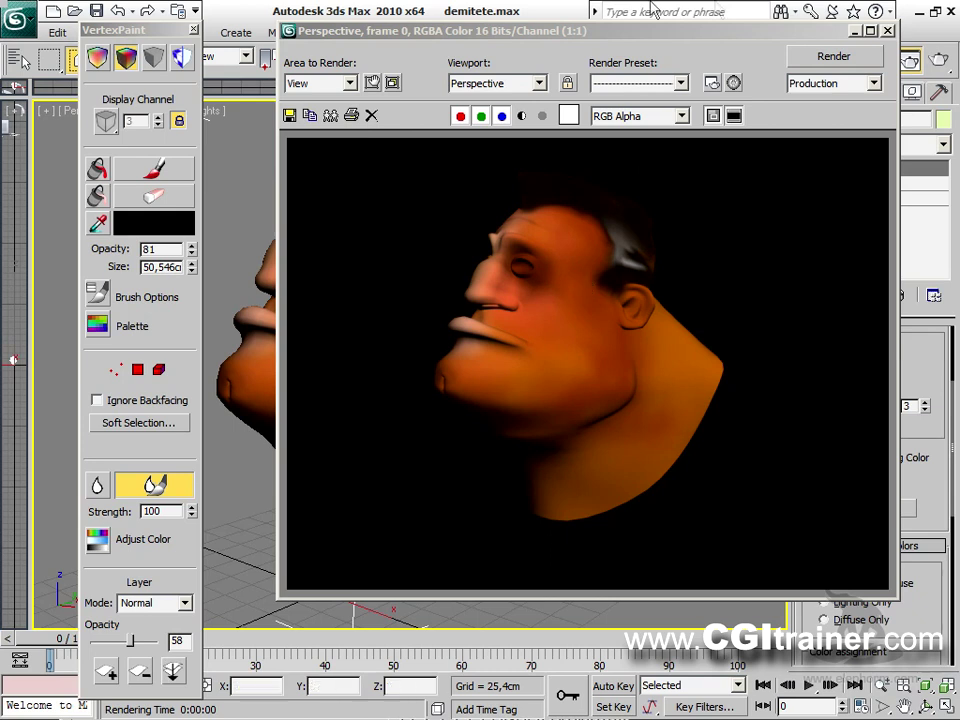
drag(776, 36, 613, 92)
click(729, 86)
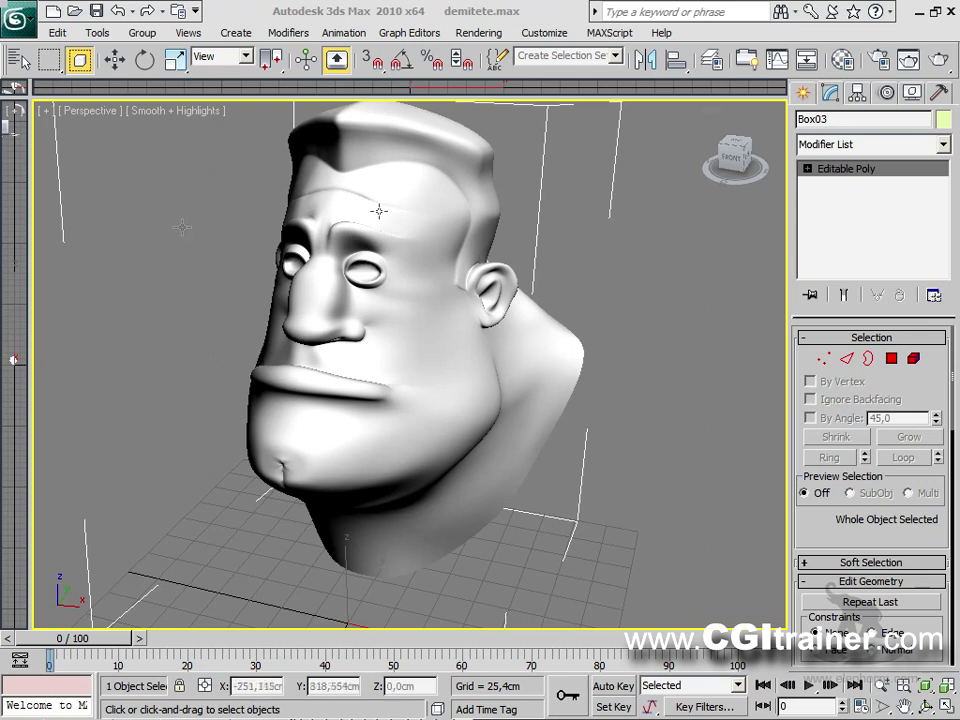
Step: Apply a Vertex Paint modifier to the unpainted Editable Poly head
click(295, 38)
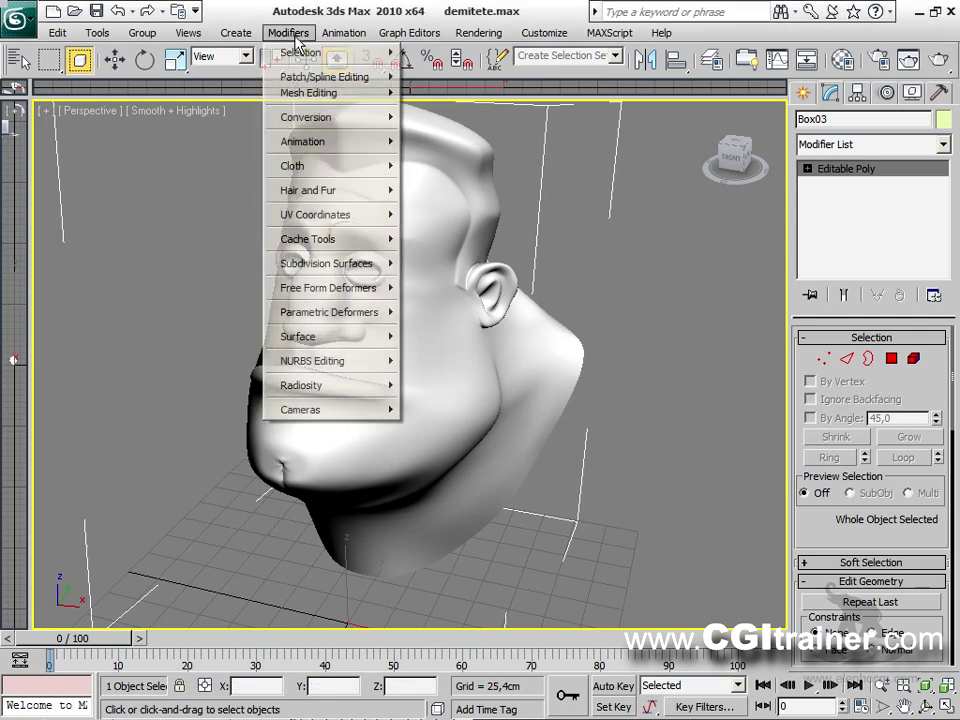
mouse_move(311, 94)
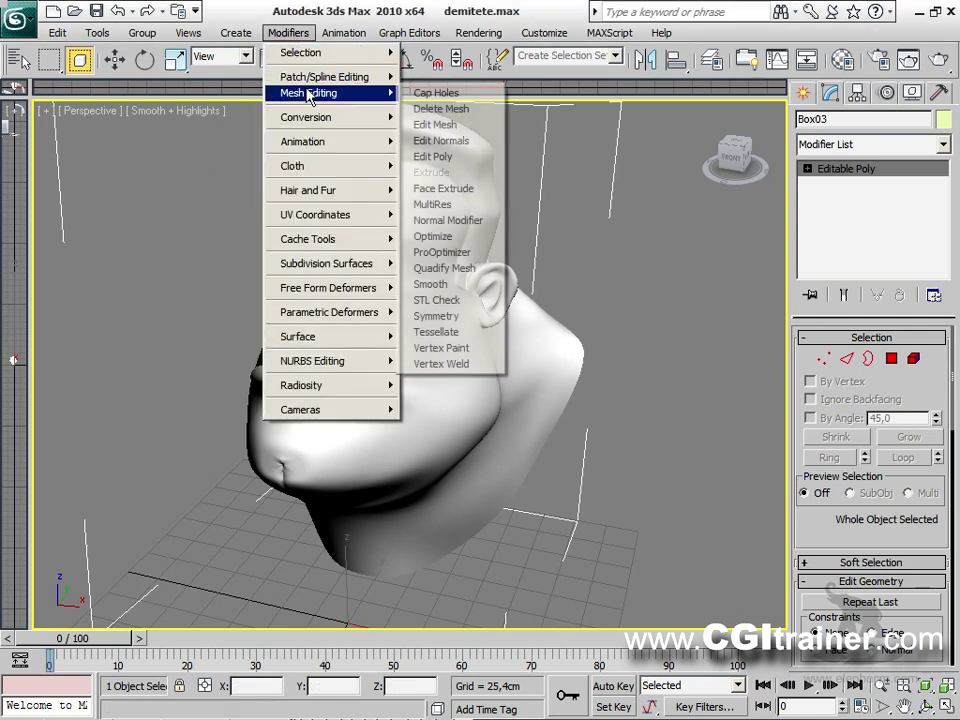
click(441, 347)
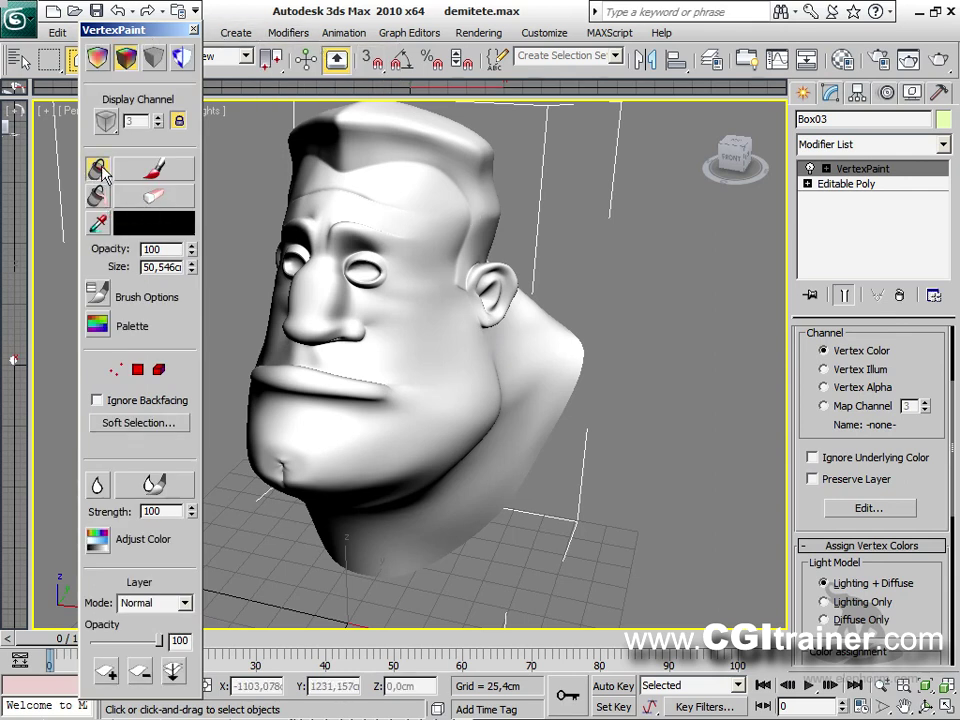
Step: Fill the whole head with black and disable the vertex color display
click(101, 168)
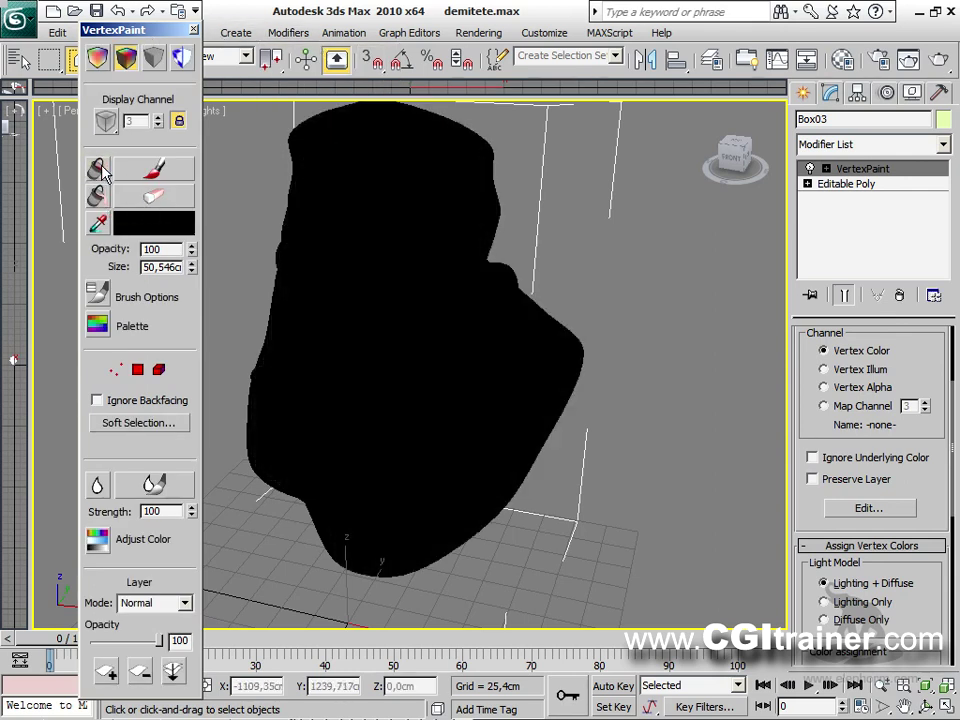
click(155, 58)
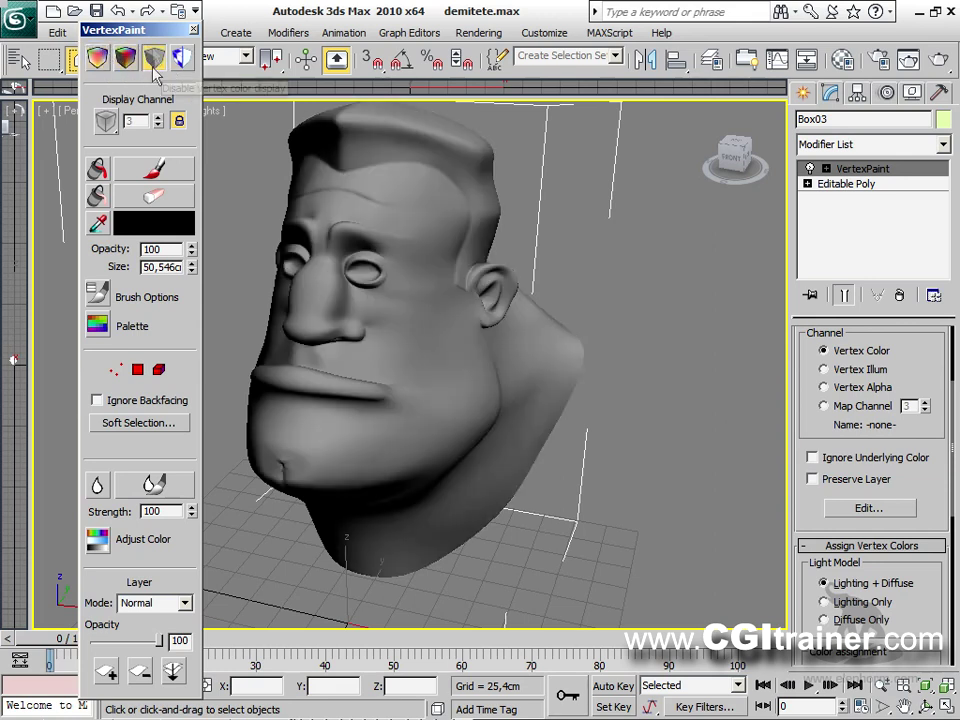
Step: Turn the shaded vertex color display back on and set the paint color to white
click(99, 60)
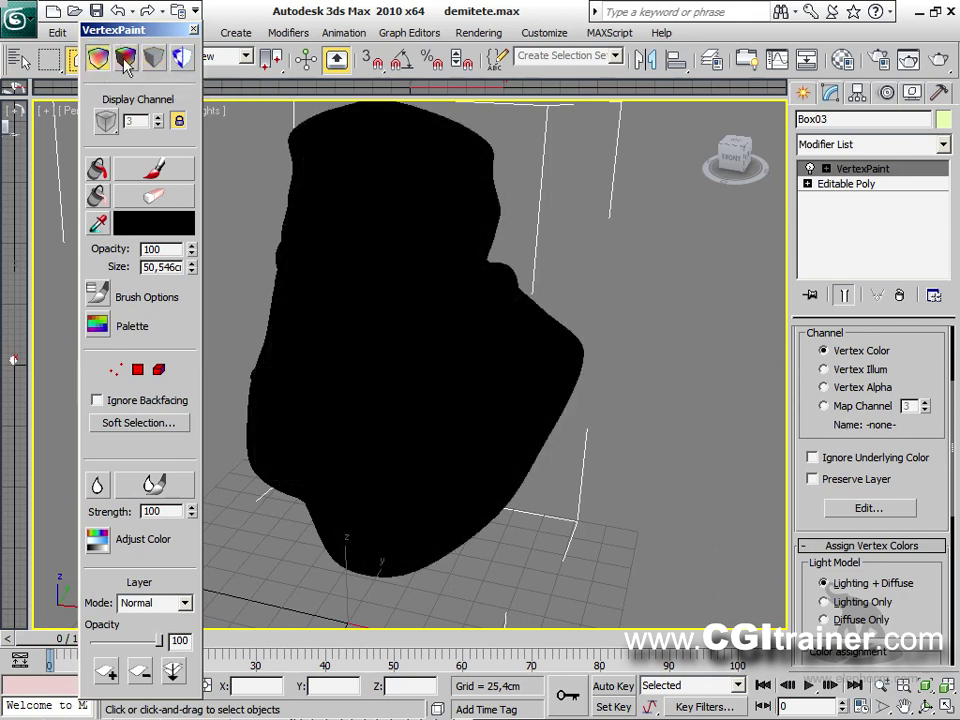
click(125, 225)
drag(541, 220, 541, 256)
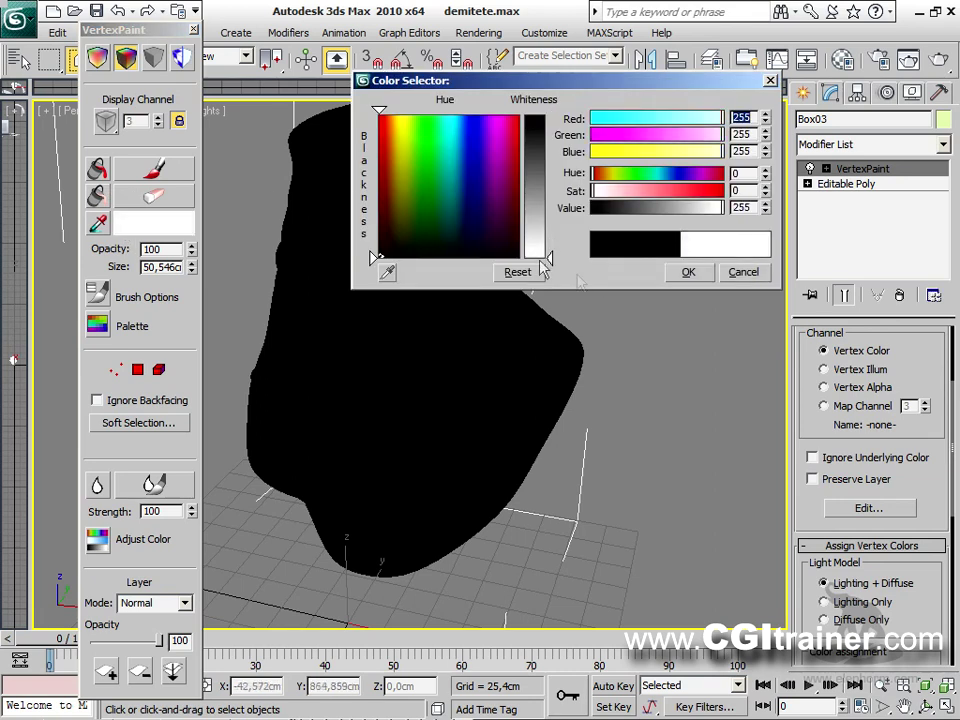
click(688, 272)
Step: Paint a broad white stroke from the brow down the cheek to the jaw below the ear
click(152, 172)
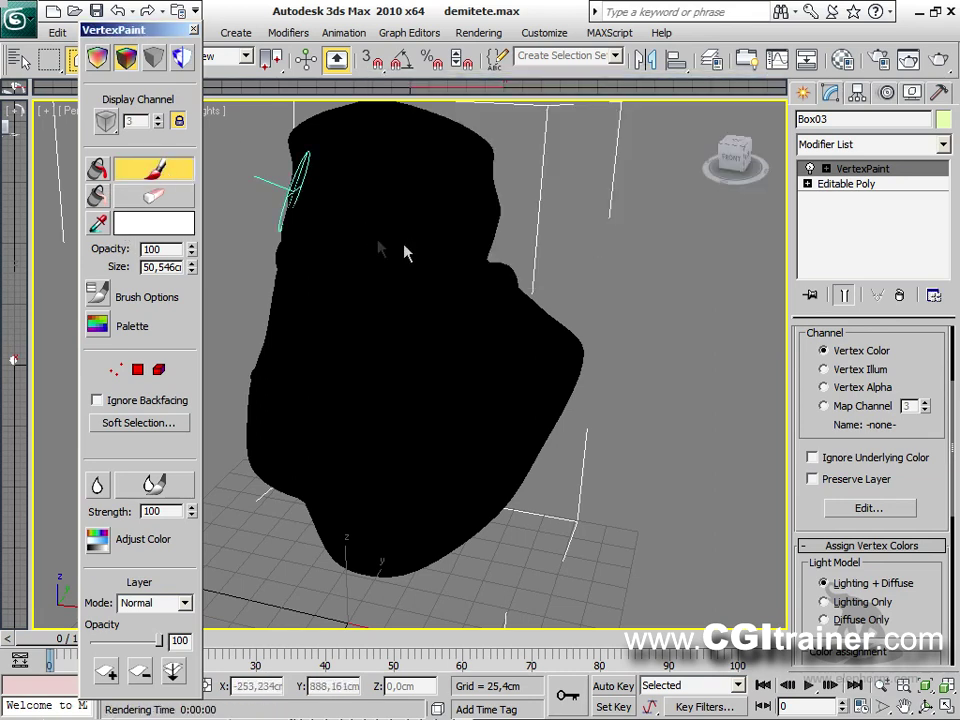
click(352, 229)
mouse_move(409, 234)
mouse_down()
mouse_move(429, 274)
mouse_move(432, 350)
mouse_move(489, 381)
mouse_move(510, 381)
mouse_move(510, 365)
mouse_up()
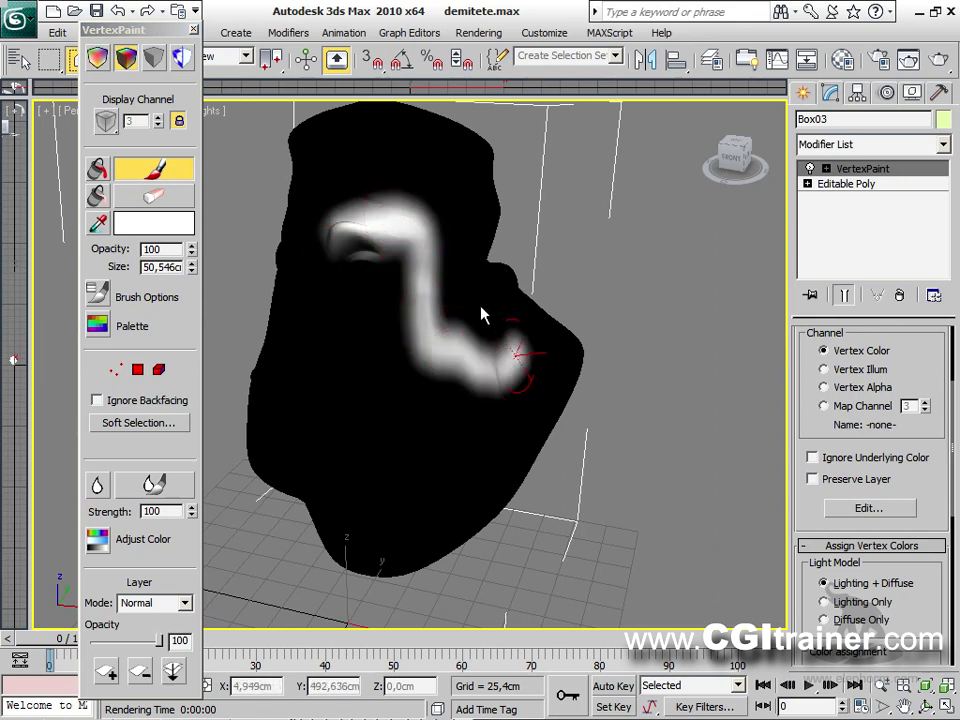
Step: Compare the painted head with edged faces and in wireframe, and return to plain shaded display
key(F4)
key(F4)
key(F4)
key(F4)
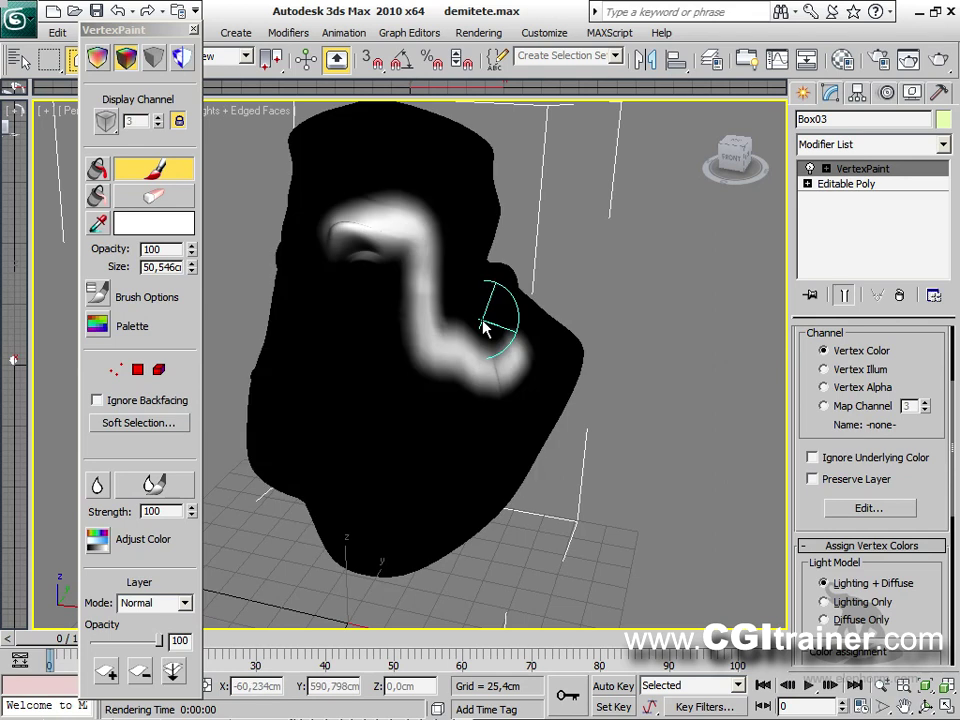
key(F4)
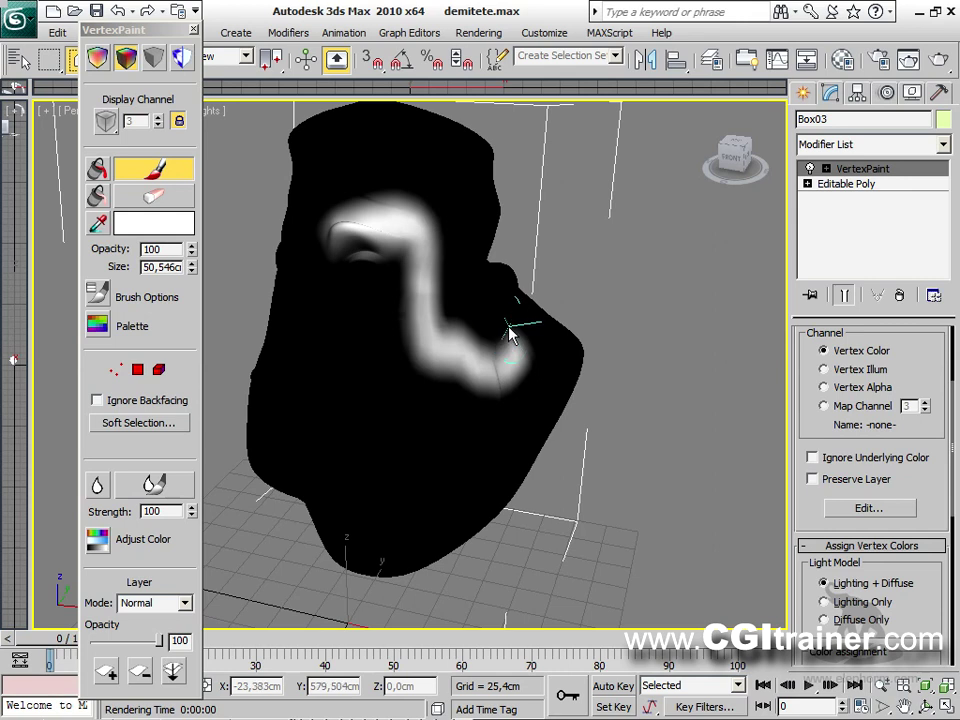
key(F3)
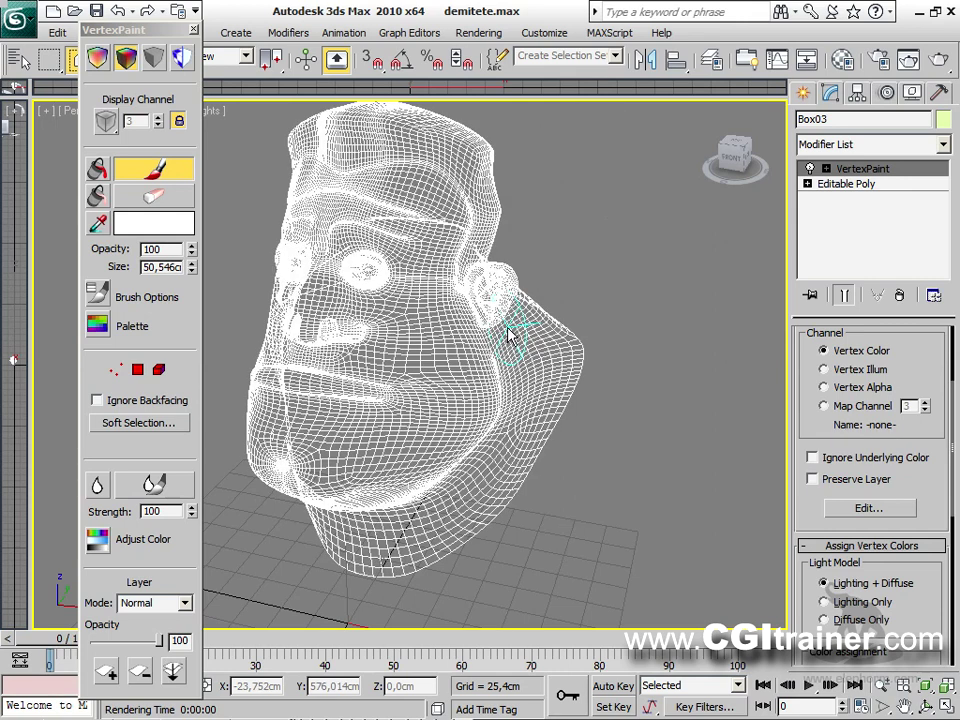
key(F4)
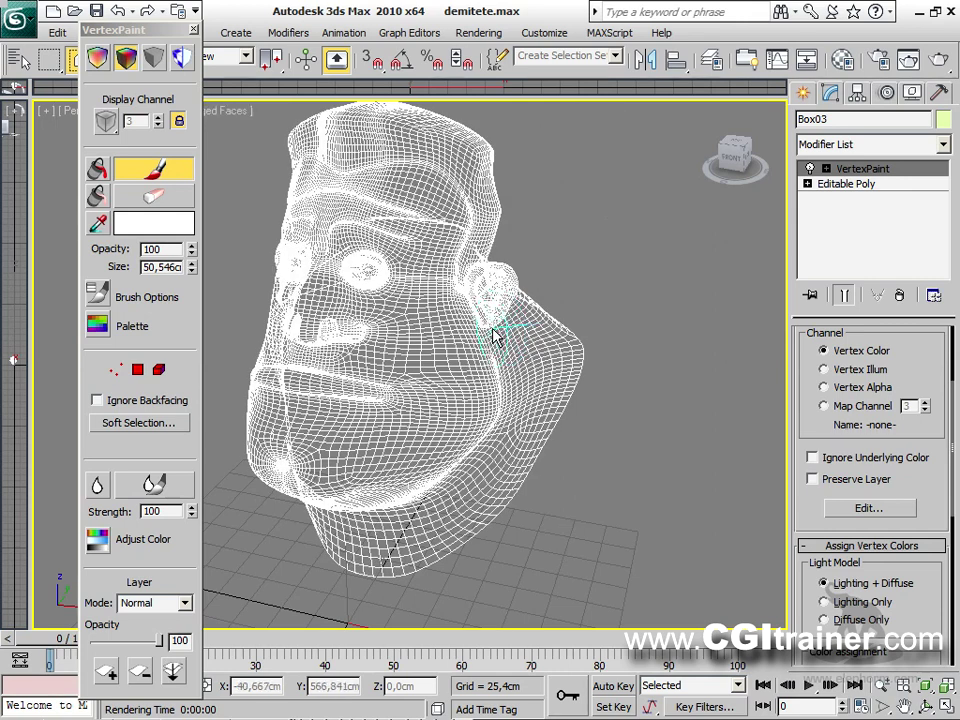
key(F3)
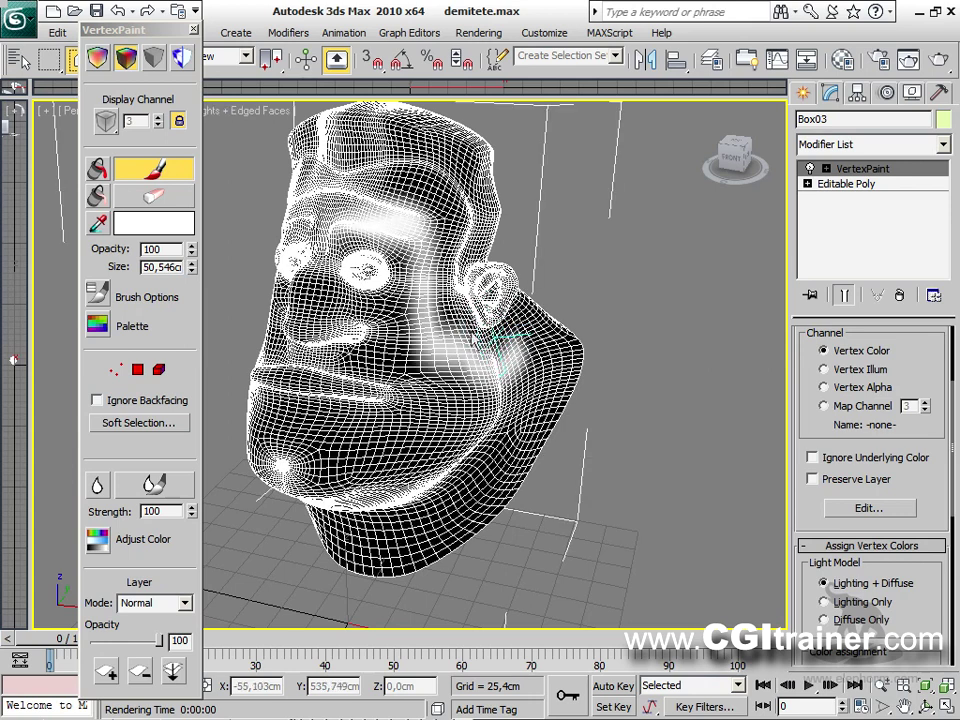
key(F4)
key(F4)
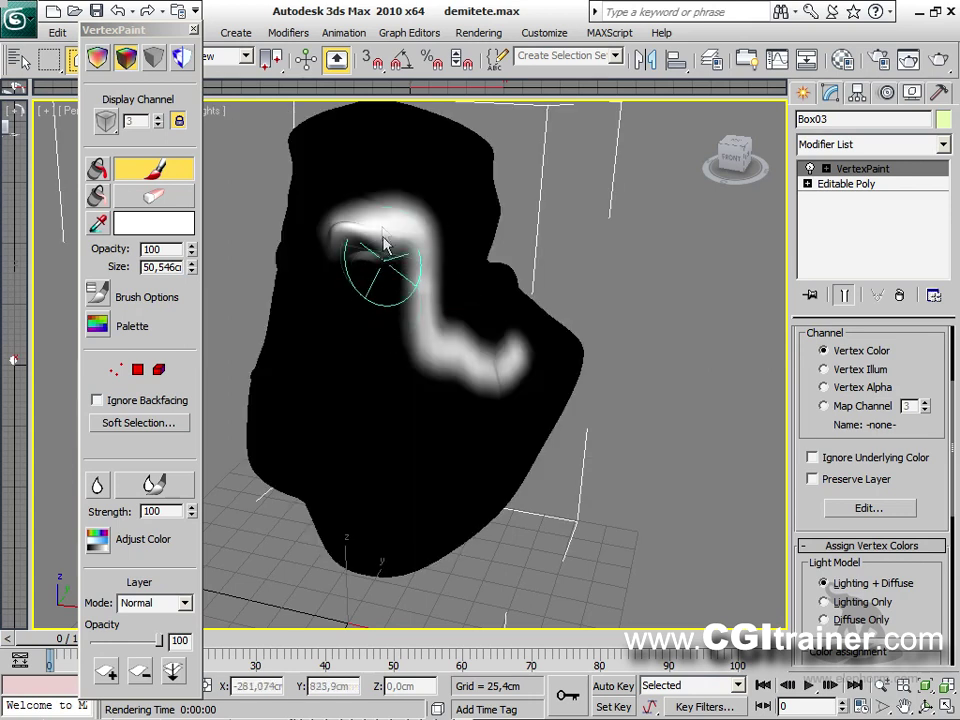
Step: Reduce the brush size to 16,256cm and paint thinner white strokes across the forehead and beside the mouth
mouse_move(400, 225)
mouse_down()
mouse_move(429, 262)
mouse_move(395, 265)
mouse_up()
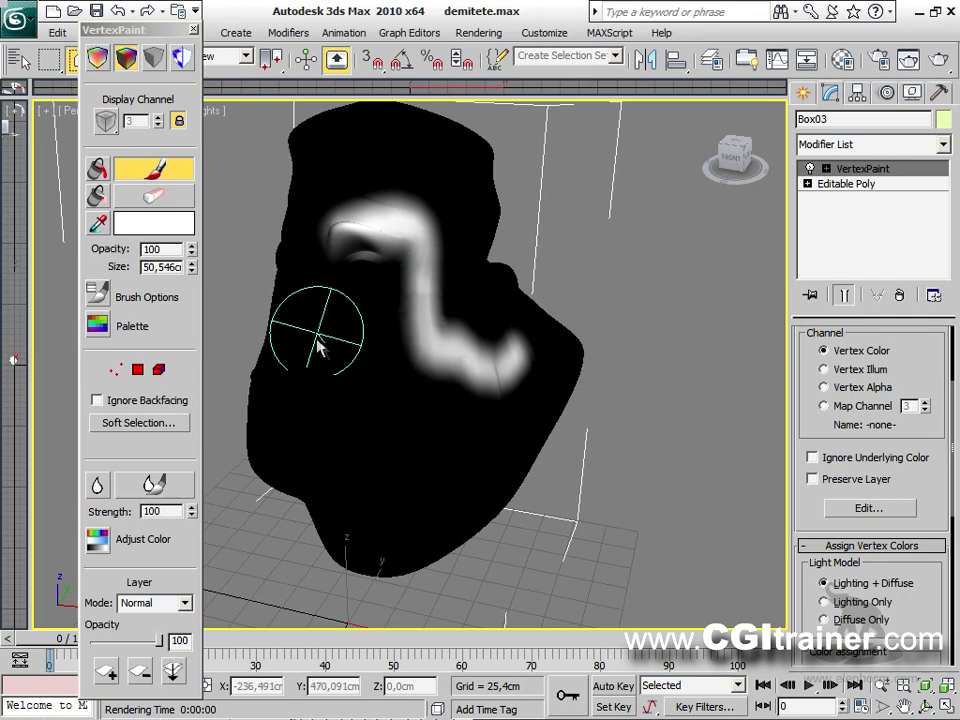
mouse_move(338, 370)
ctrl+shift+mouse_down()
mouse_move(350, 390)
mouse_move(349, 583)
mouse_move(358, 484)
mouse_move(358, 498)
ctrl+shift+mouse_up()
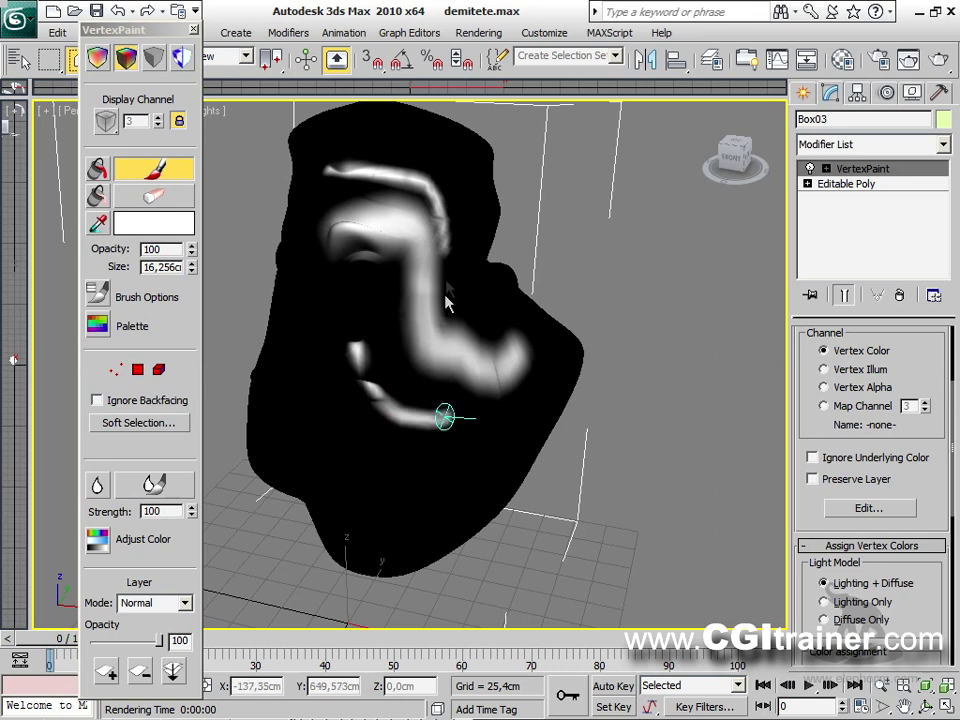
Step: Apply a Volume Select modifier above VertexPaint and set its stack selection level to Vertex
click(287, 33)
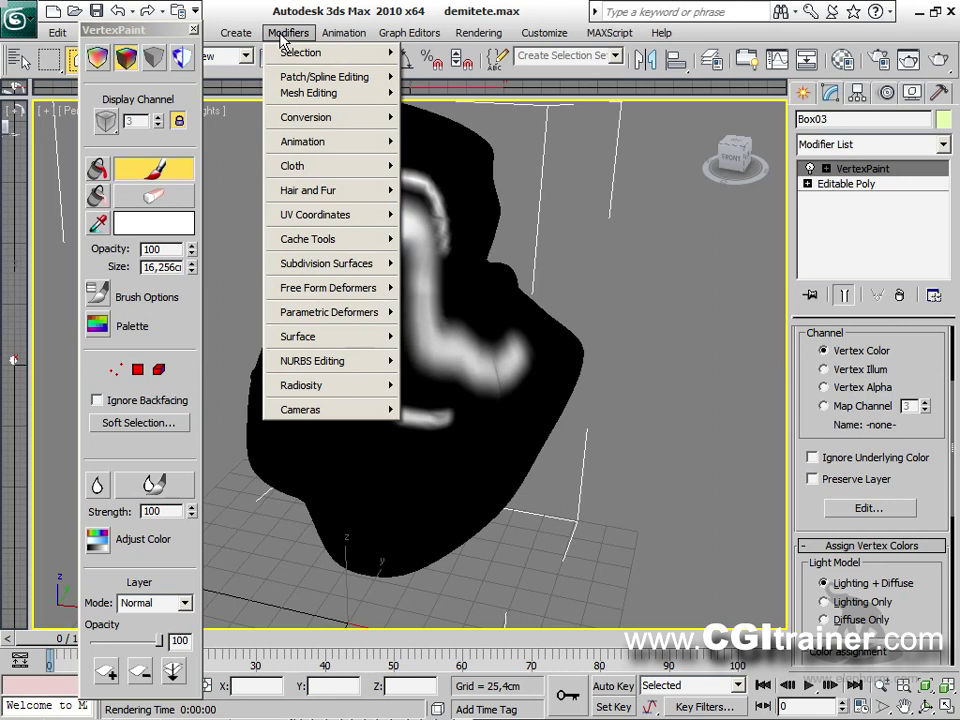
mouse_move(290, 53)
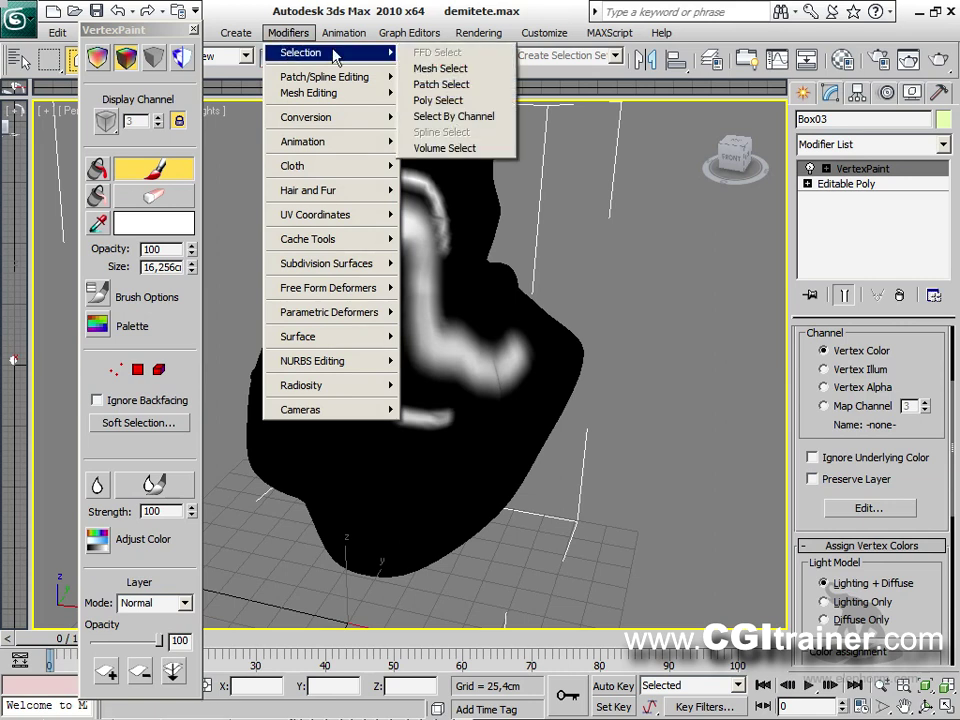
click(444, 149)
drag(797, 341, 803, 705)
click(873, 388)
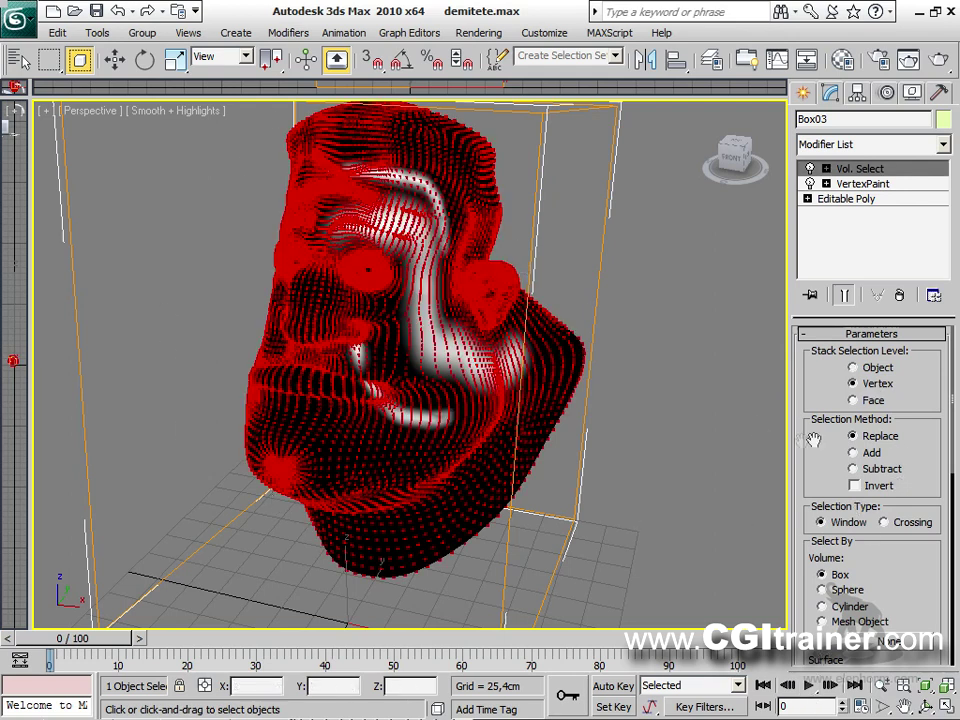
Step: Assign a Vertex Color map as the Volume Select modifier's texture map
drag(810, 460, 812, 97)
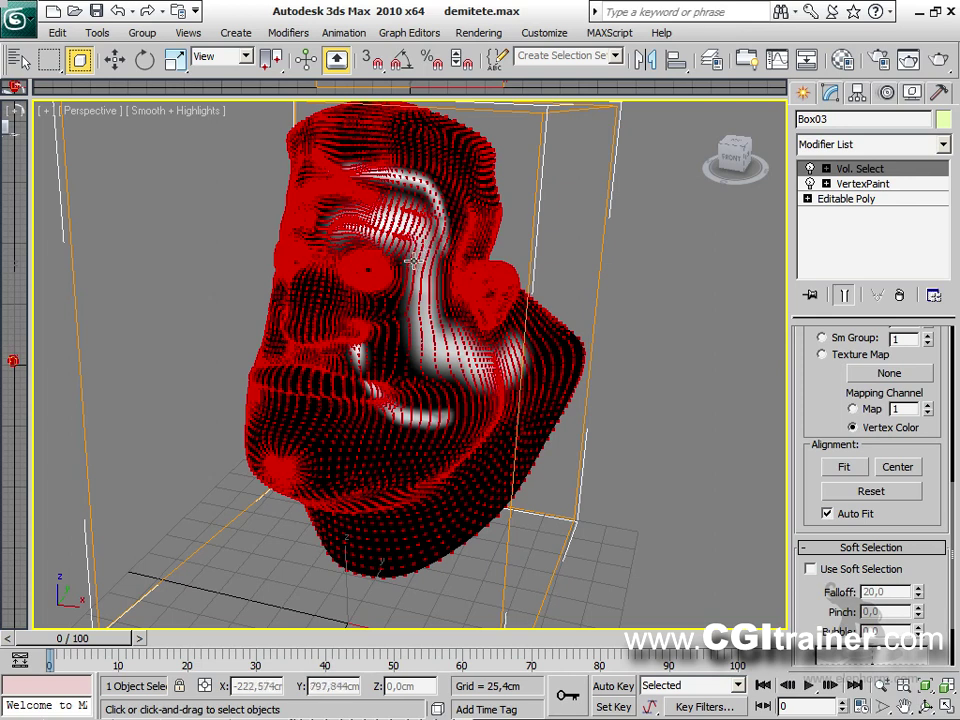
drag(812, 400, 826, 445)
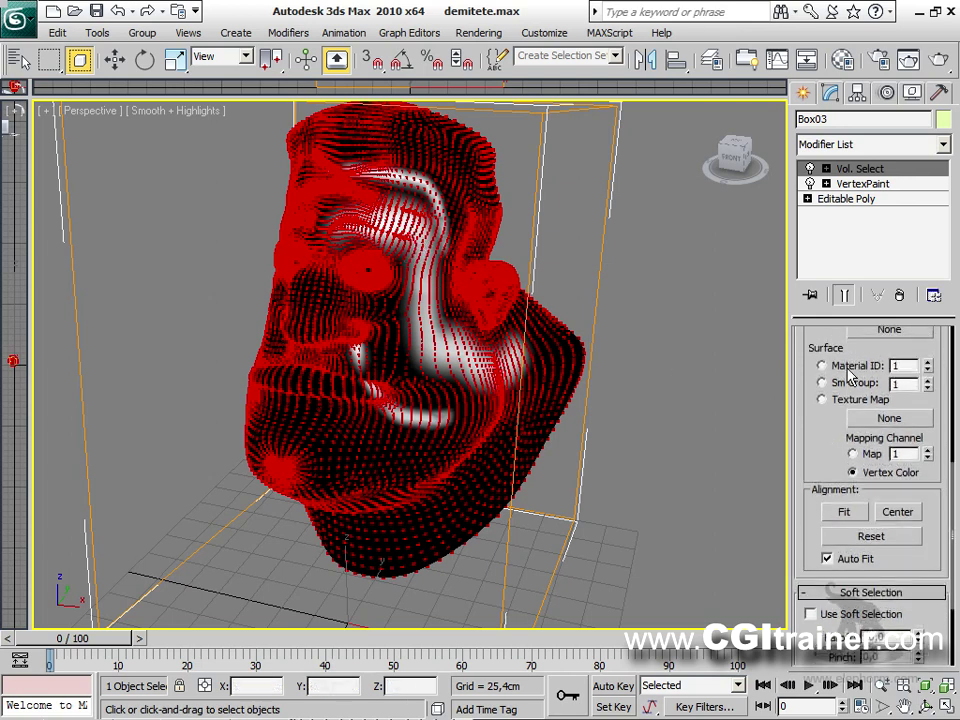
click(889, 419)
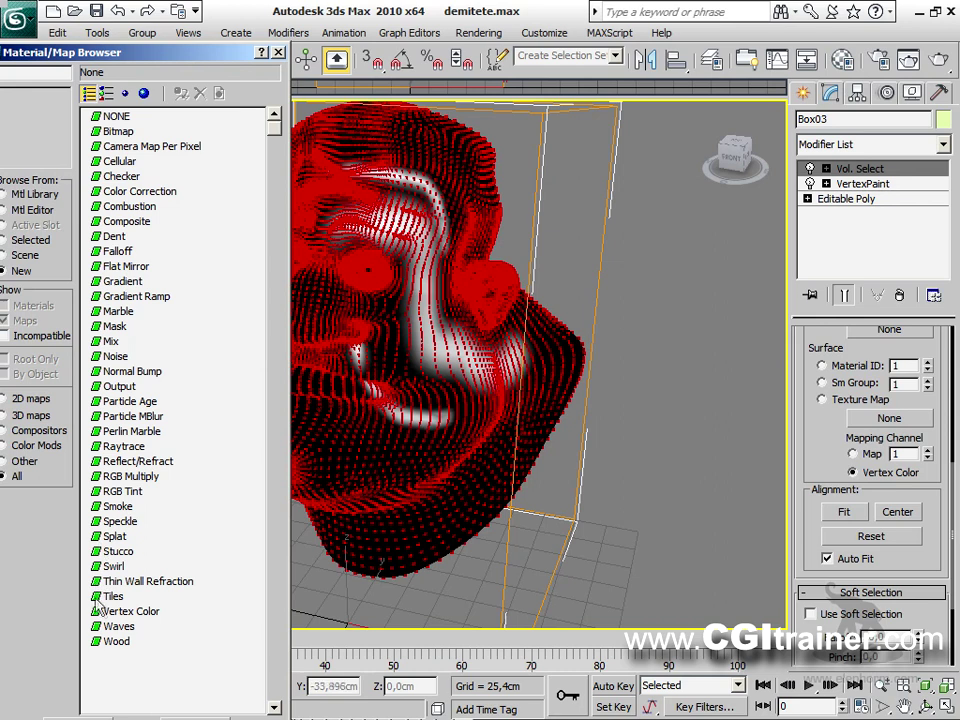
double_click(128, 612)
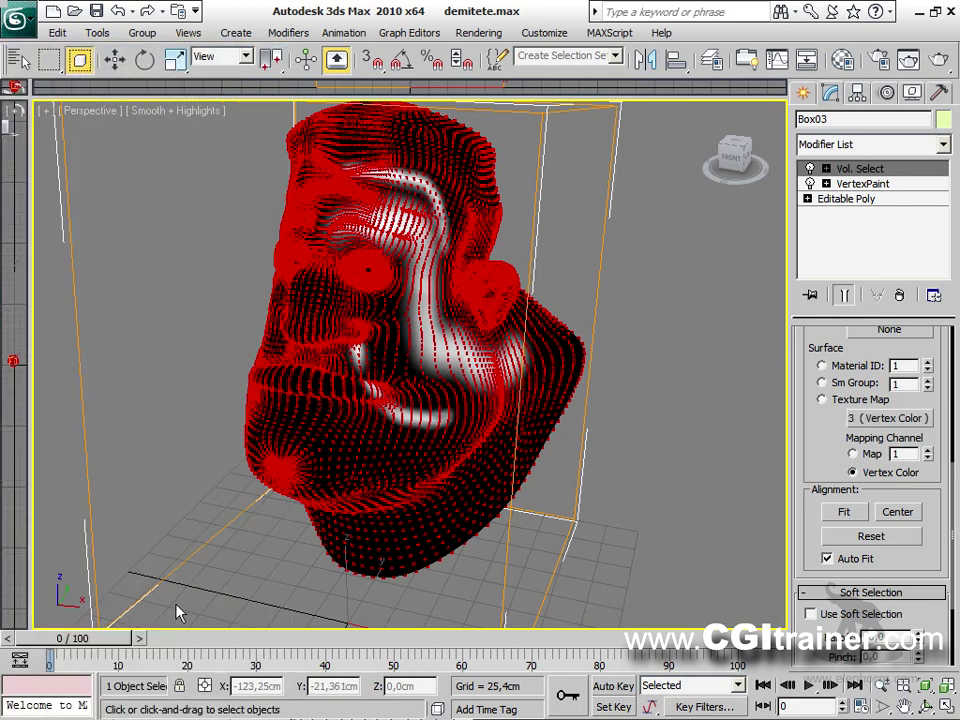
drag(810, 439, 938, 557)
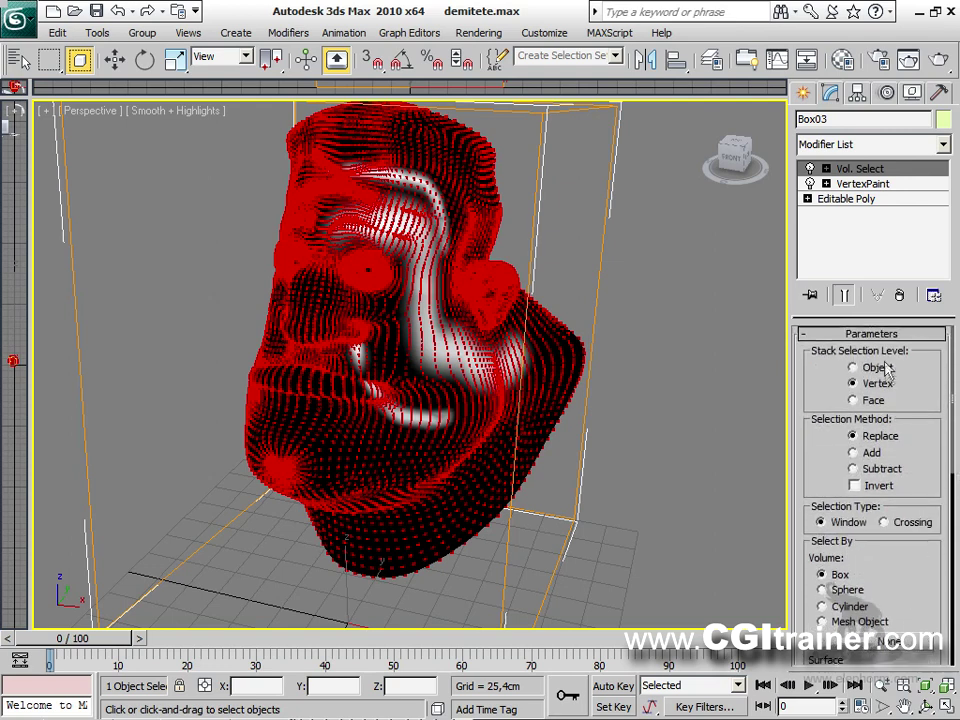
Step: Apply a Push modifier to the head and set its Push Value to 4,572cm
click(288, 32)
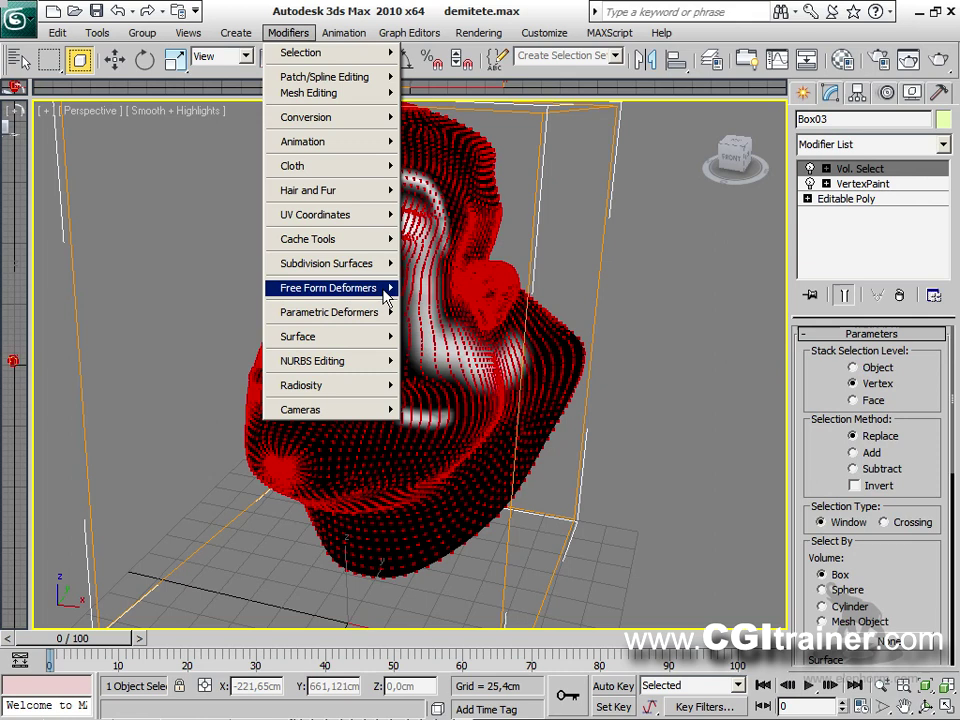
mouse_move(389, 287)
mouse_move(385, 312)
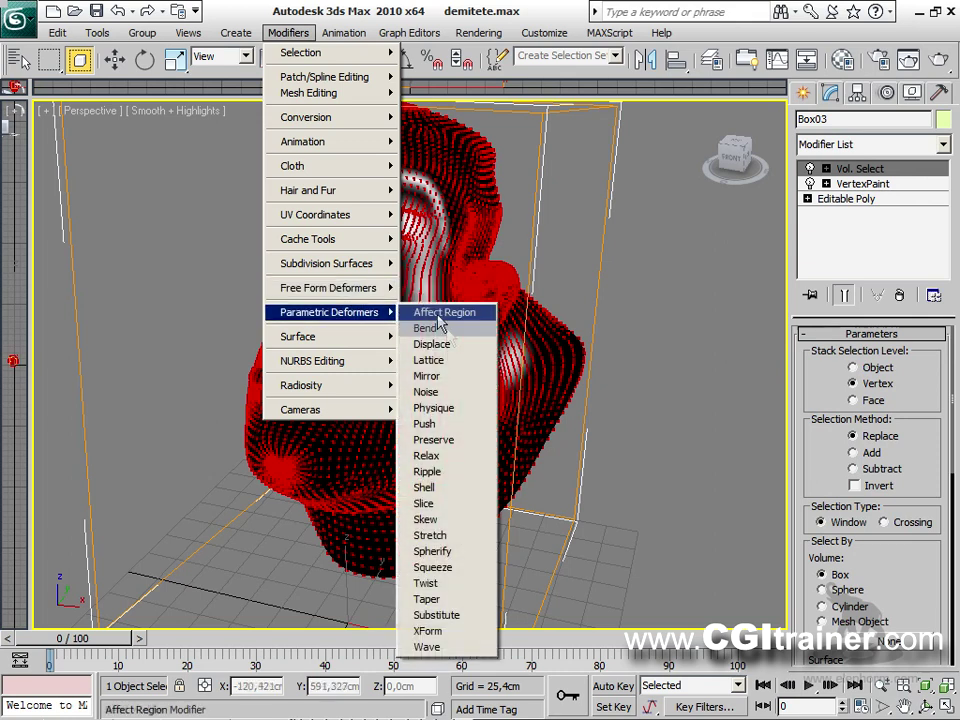
click(424, 423)
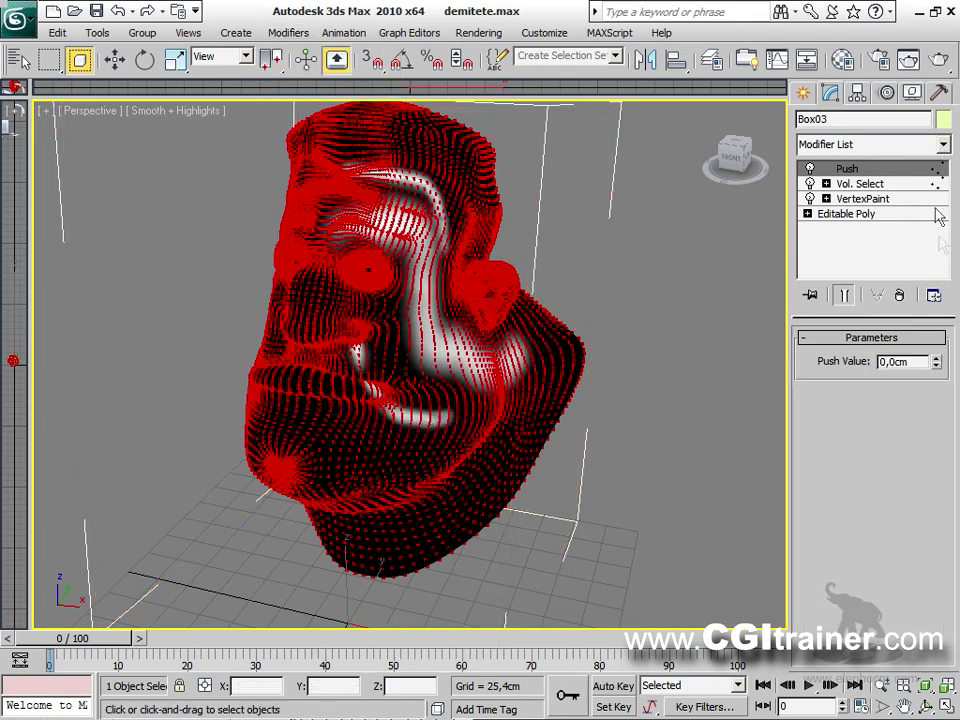
drag(936, 361, 927, 705)
drag(930, 300, 922, 195)
Step: Make the Volume Select modifier select vertices by Texture Map instead of by the box volume
click(896, 199)
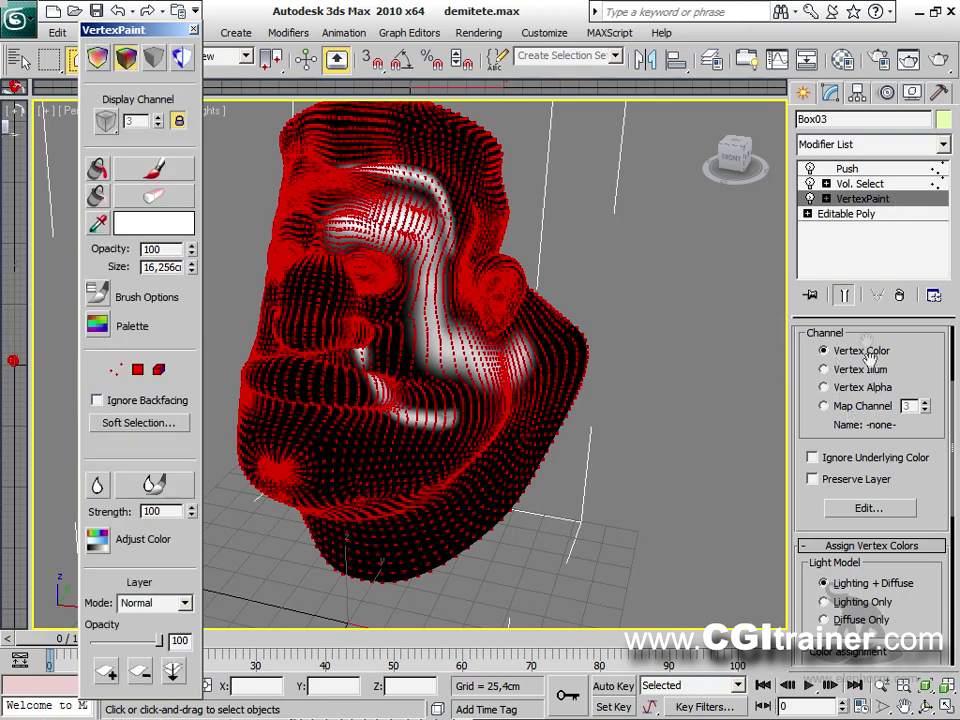
click(862, 184)
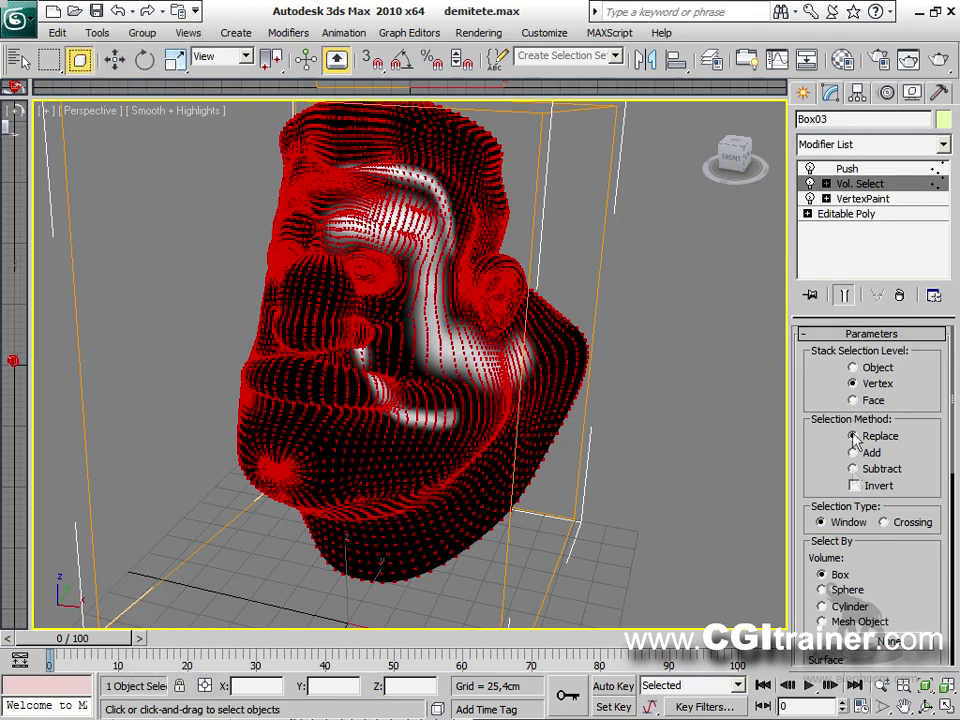
drag(907, 597, 918, 261)
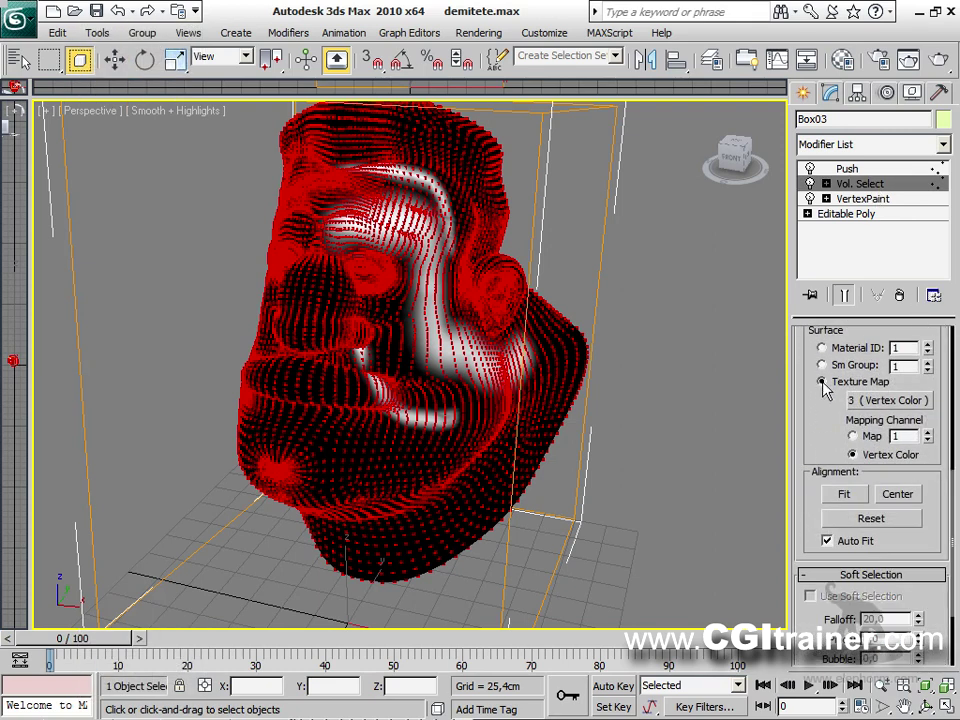
click(821, 381)
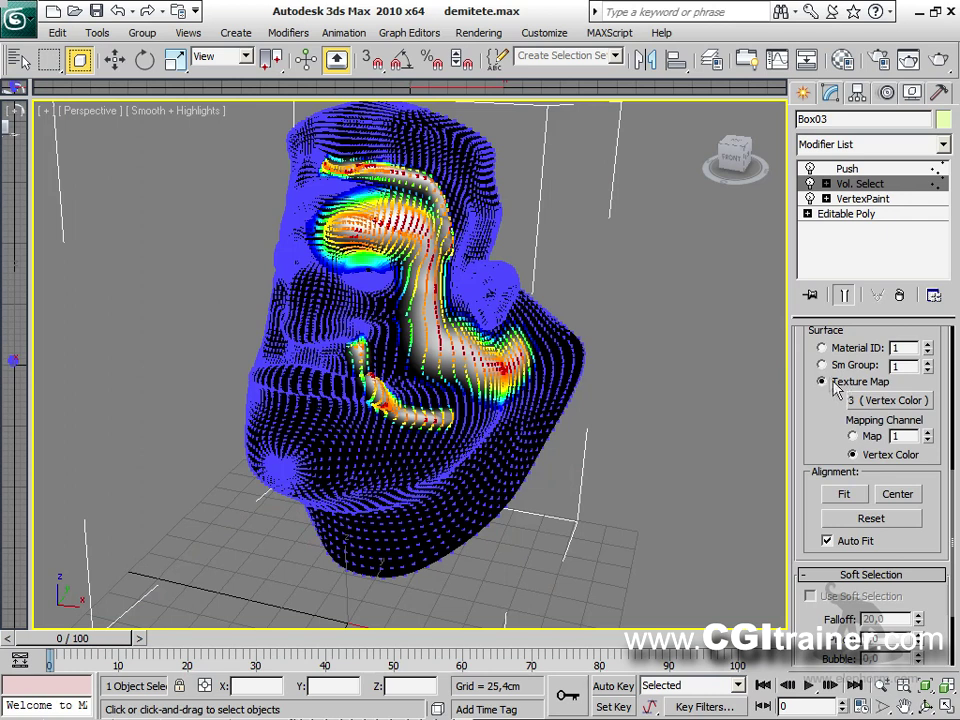
Step: Adjust the Push Value to deform the painted areas and inspect the head from the front and side
alt+middle_drag(672, 451, 739, 437)
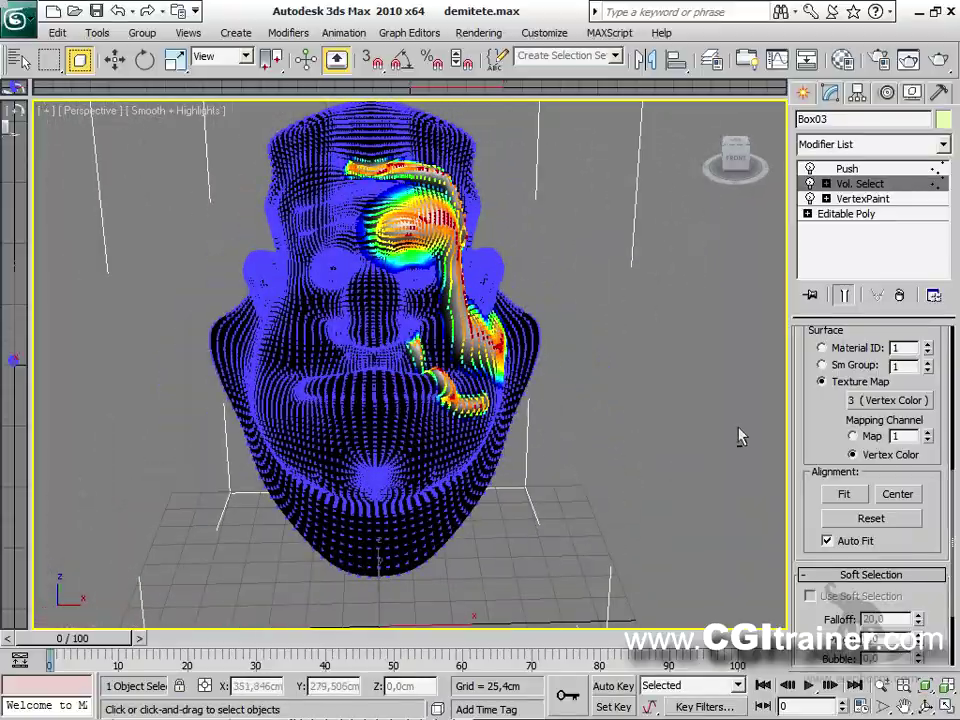
click(850, 168)
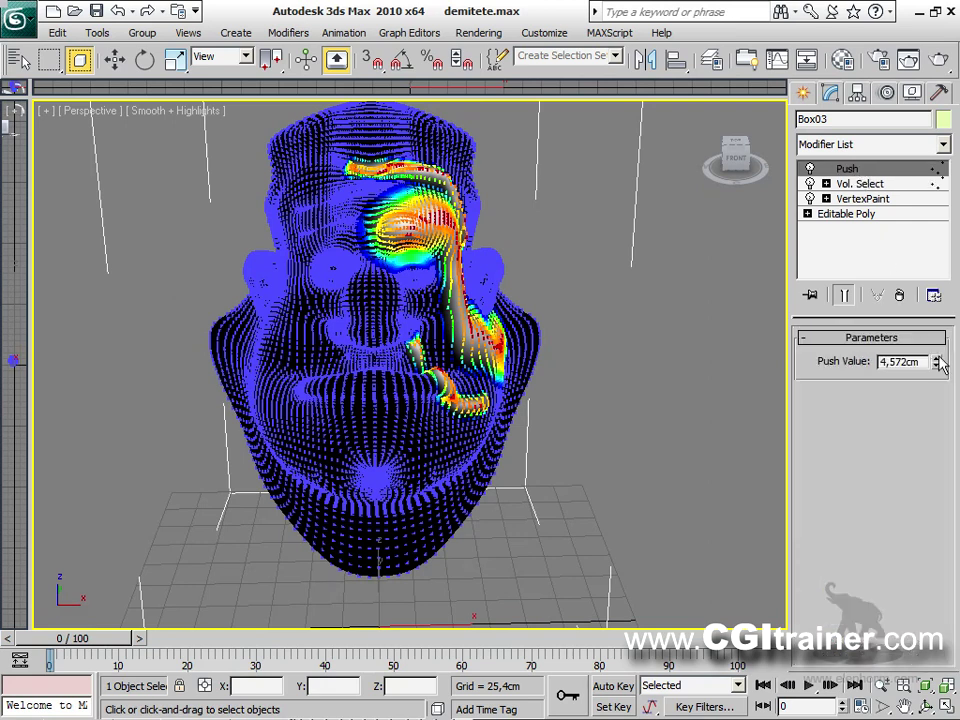
drag(936, 357, 660, 378)
alt+middle_drag(660, 378, 700, 395)
Step: Paint further white strokes in VertexPaint across the side of the hair above the ear, and inspect the pushed relief
click(863, 198)
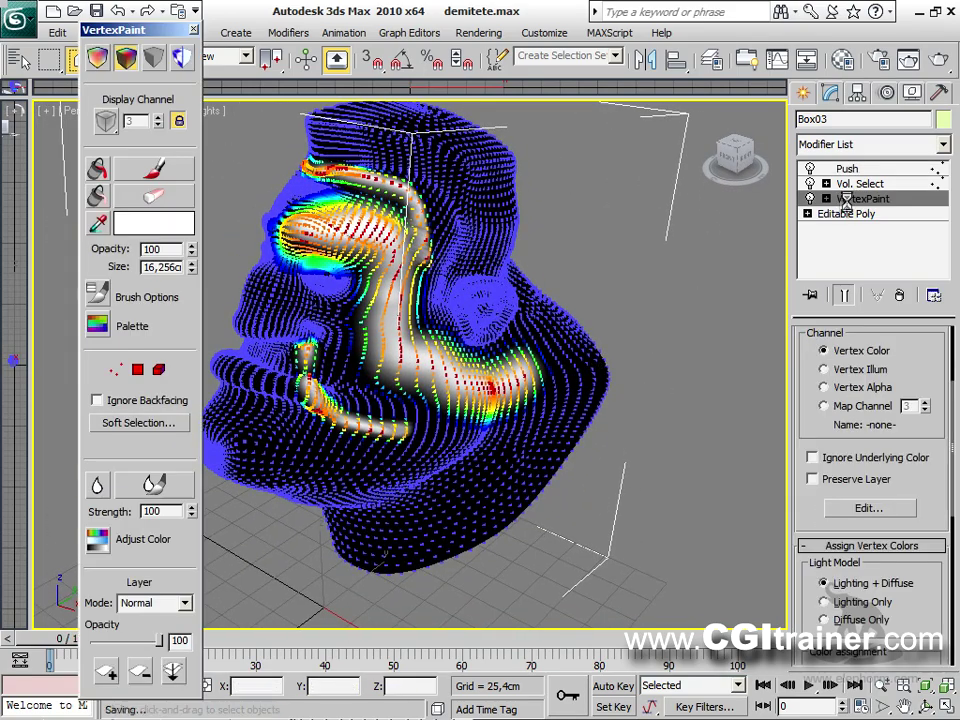
click(152, 168)
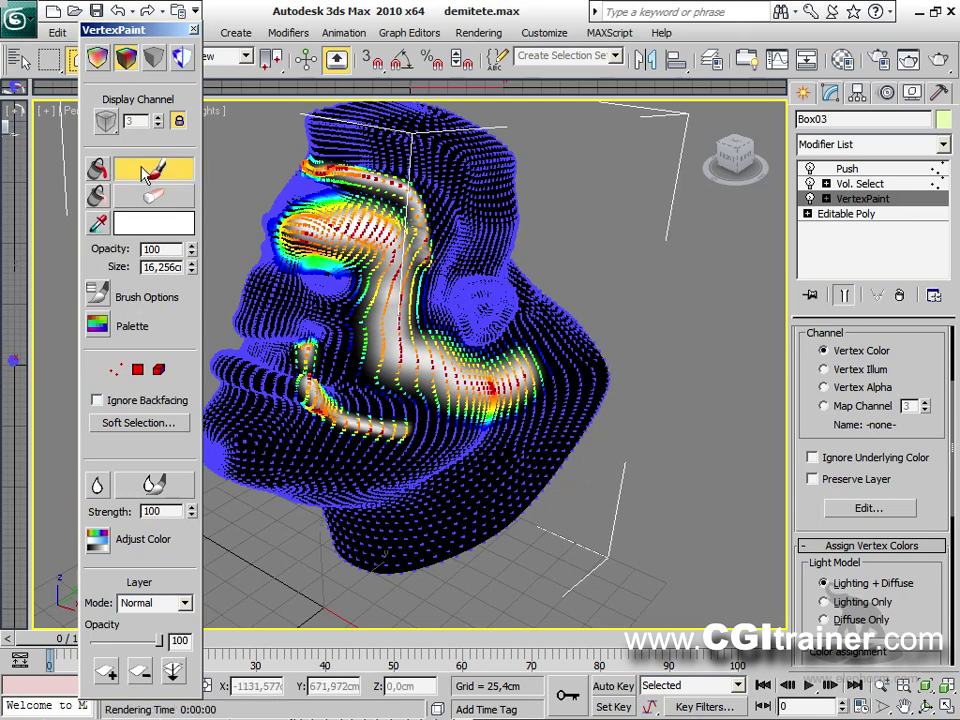
mouse_move(443, 162)
mouse_down()
mouse_move(514, 223)
mouse_move(497, 163)
mouse_move(467, 148)
mouse_move(515, 180)
mouse_up()
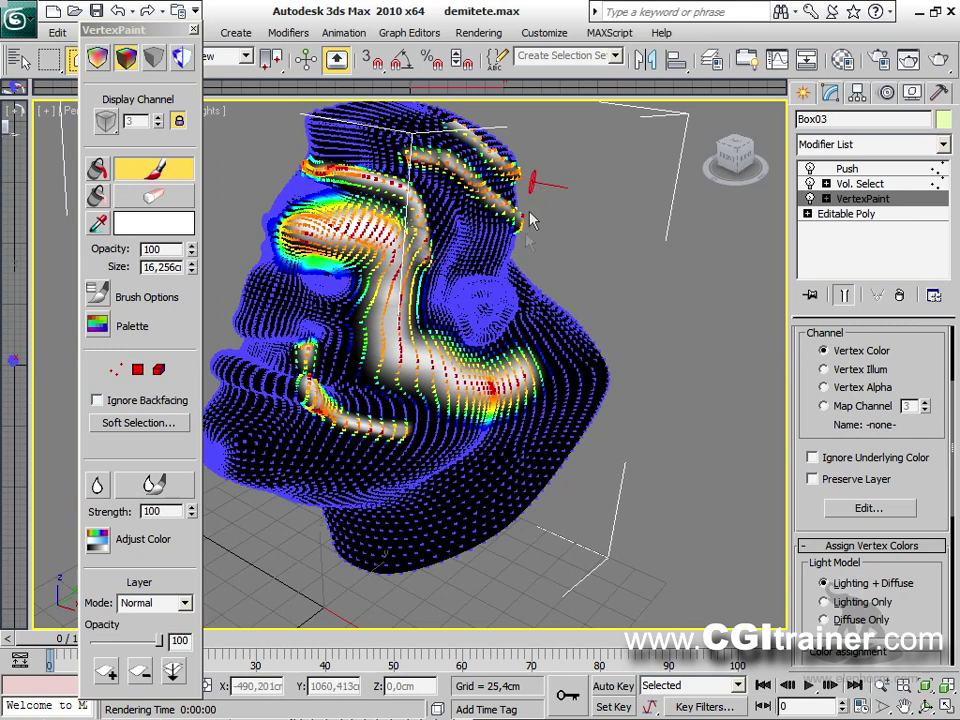
drag(453, 207, 519, 262)
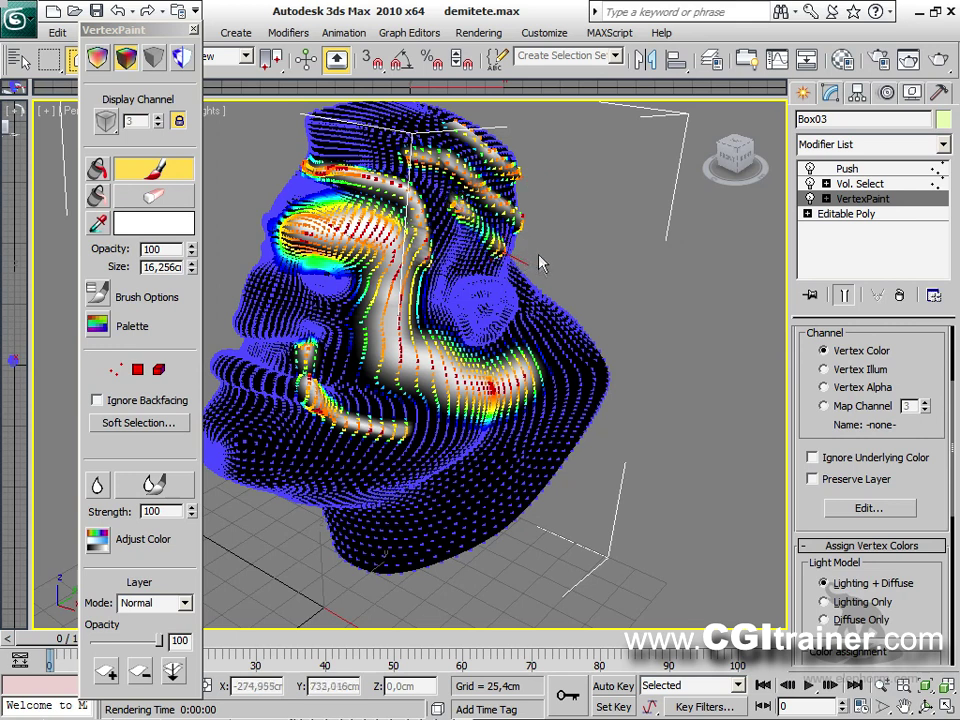
mouse_move(531, 311)
alt+middle_down()
mouse_move(510, 317)
mouse_move(399, 251)
mouse_move(313, 296)
mouse_move(492, 383)
mouse_move(611, 347)
mouse_move(692, 343)
mouse_move(465, 327)
mouse_move(490, 320)
alt+middle_up()
scroll(562, 366, up, 6)
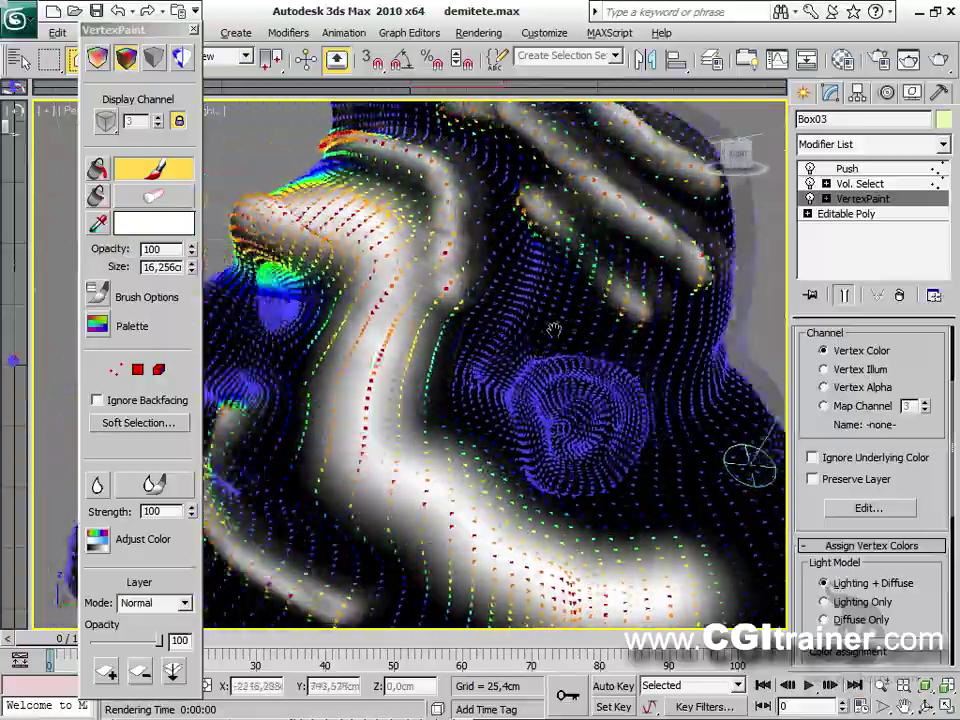
scroll(490, 320, down, 6)
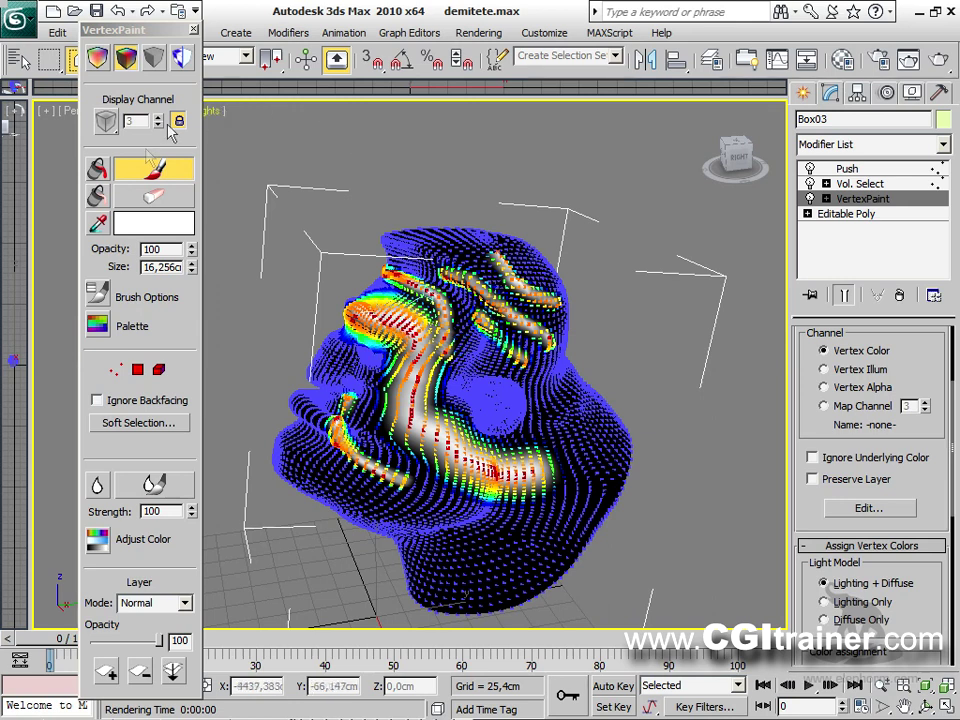
Step: Set the VertexPaint color to dark gray and fill the whole head with it
click(127, 228)
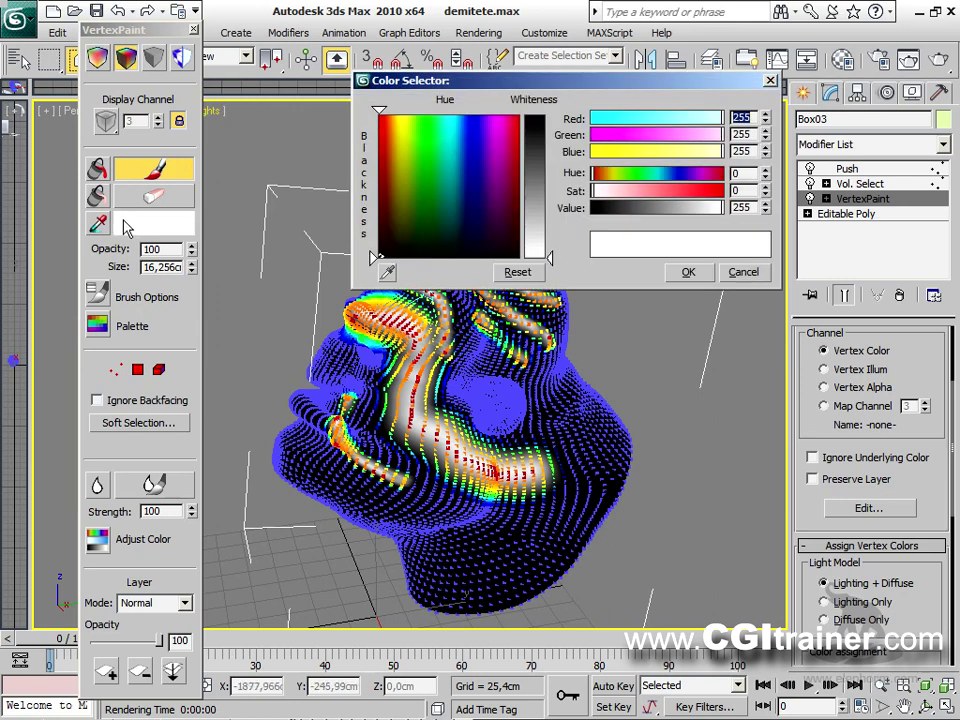
drag(540, 200, 540, 153)
click(680, 273)
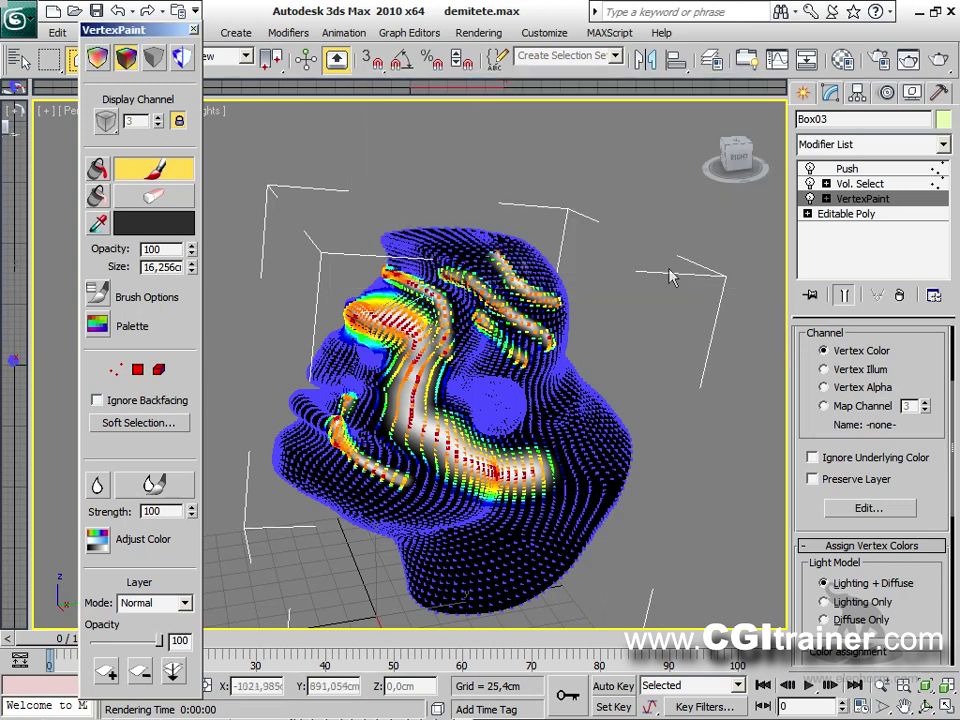
click(99, 172)
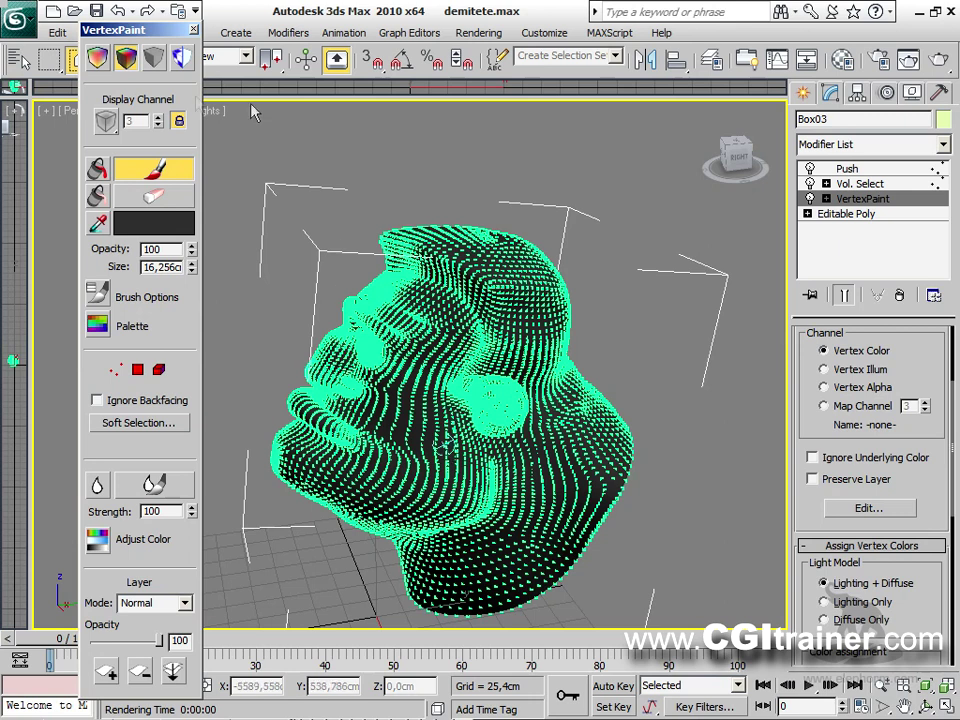
Step: Add a new VertexPaint layer on the Vertex Color channel and paint white strokes across the side of the hair
click(107, 673)
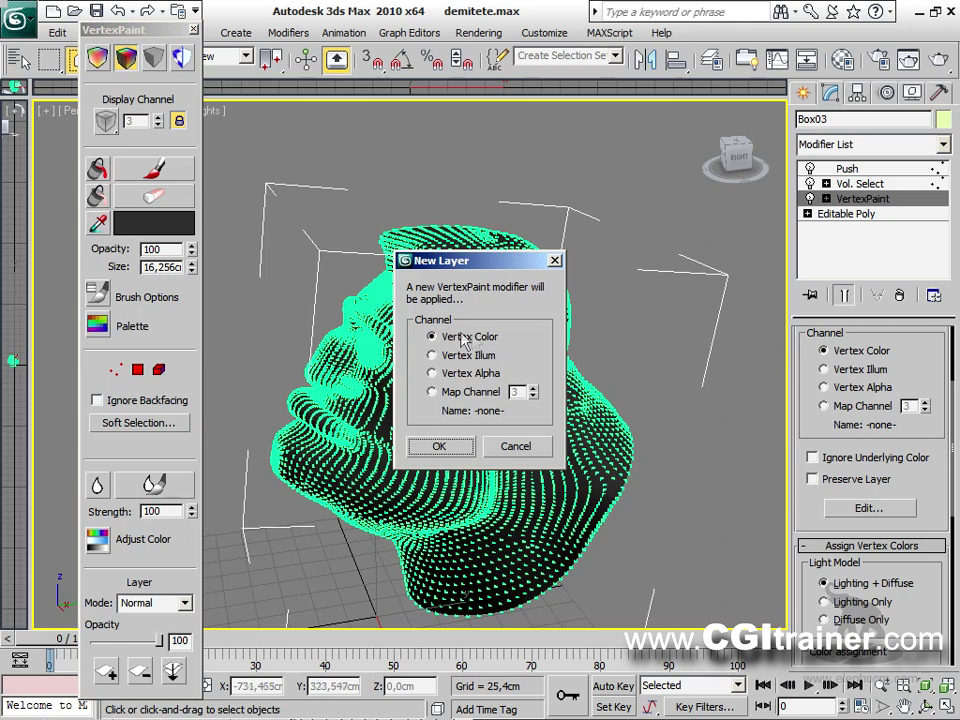
click(440, 446)
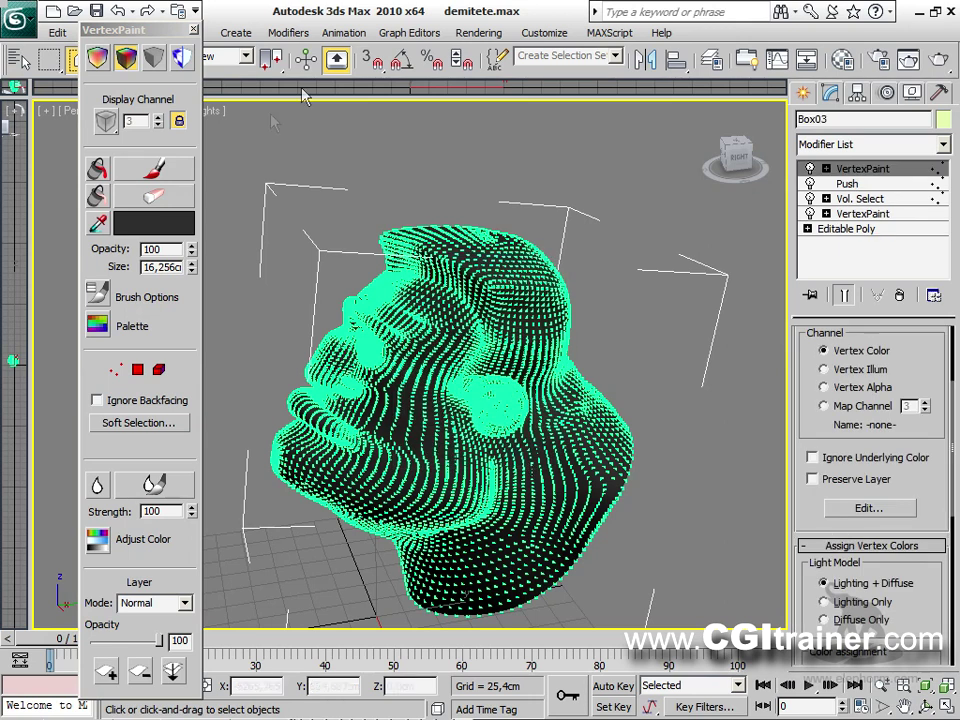
click(170, 220)
drag(537, 220, 541, 266)
click(688, 272)
click(153, 168)
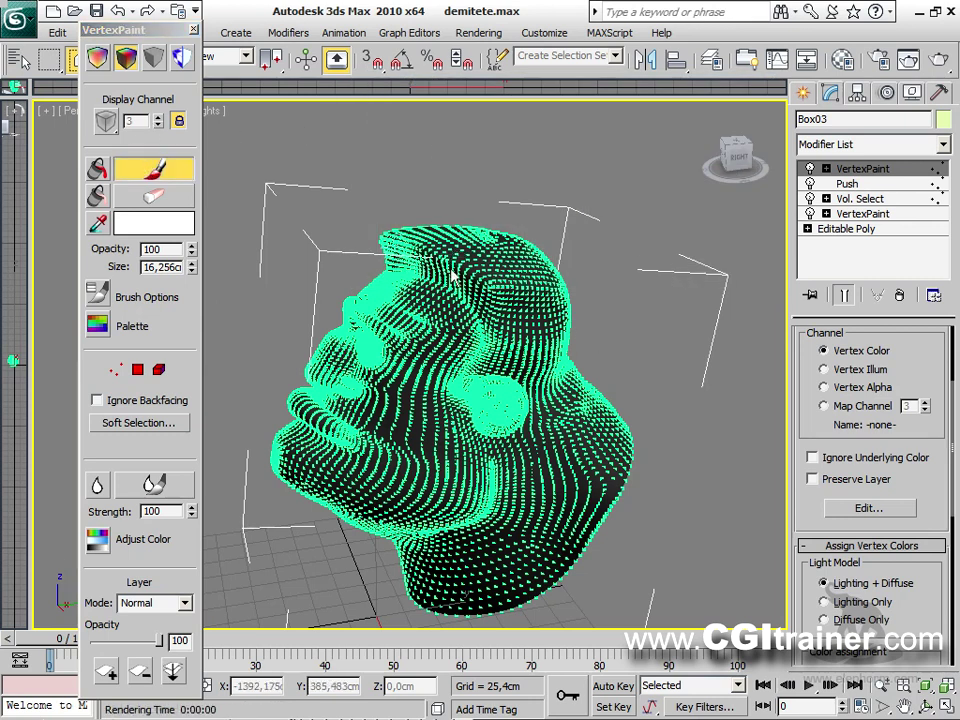
mouse_move(489, 290)
mouse_down()
mouse_move(558, 297)
mouse_move(446, 269)
mouse_up()
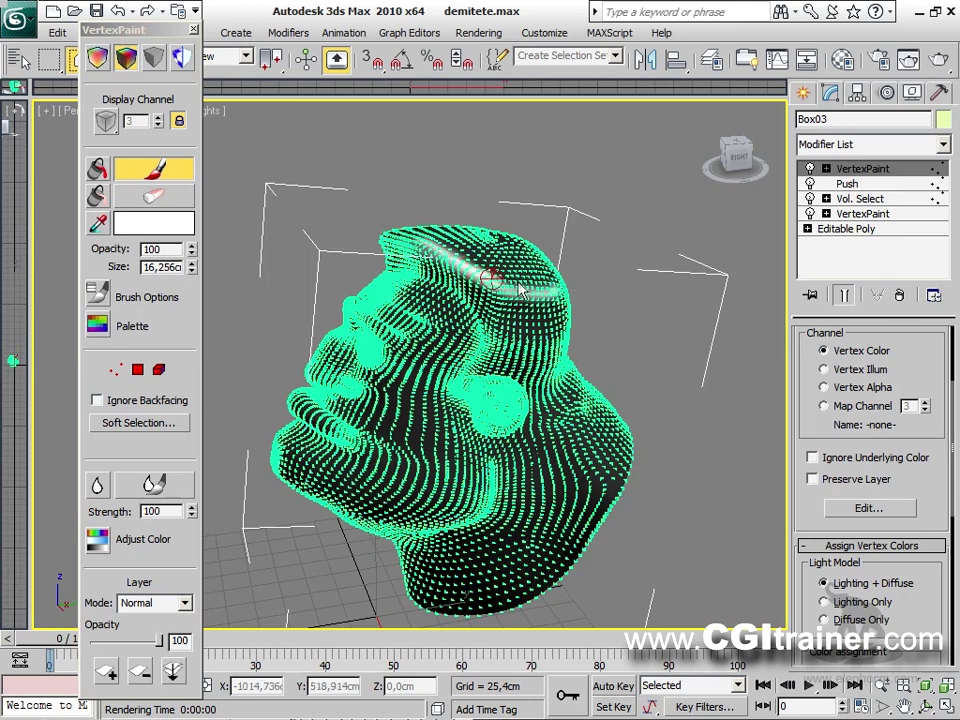
mouse_move(546, 284)
mouse_down()
mouse_move(446, 245)
mouse_move(474, 268)
mouse_move(551, 274)
mouse_up()
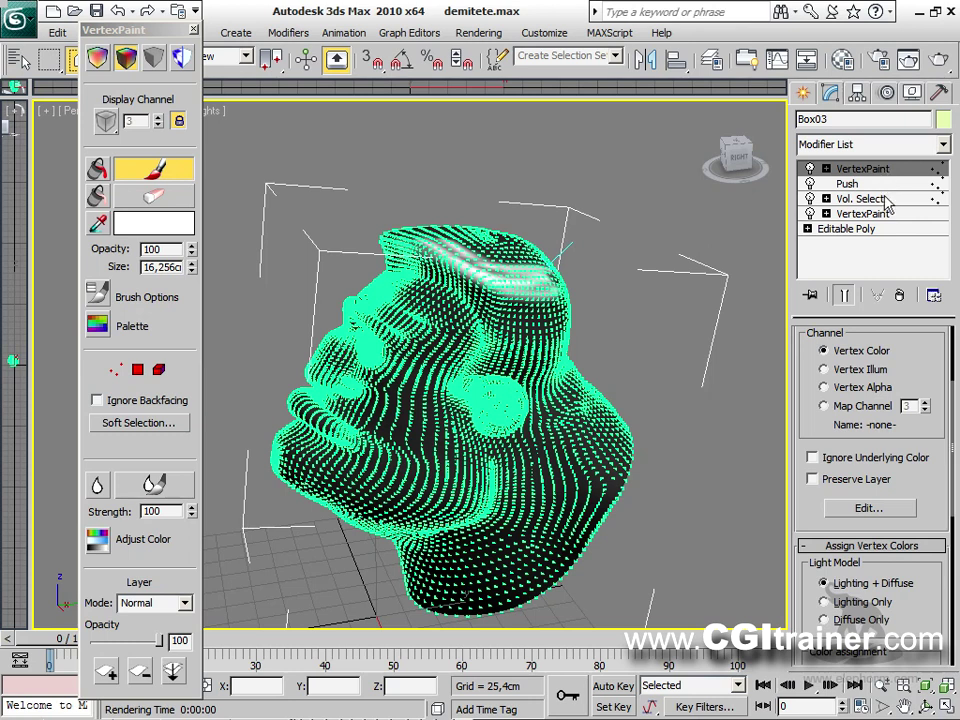
Step: Move the new VertexPaint modifier below Volume Select in the stack and inspect the painted hair up close
drag(887, 177, 886, 212)
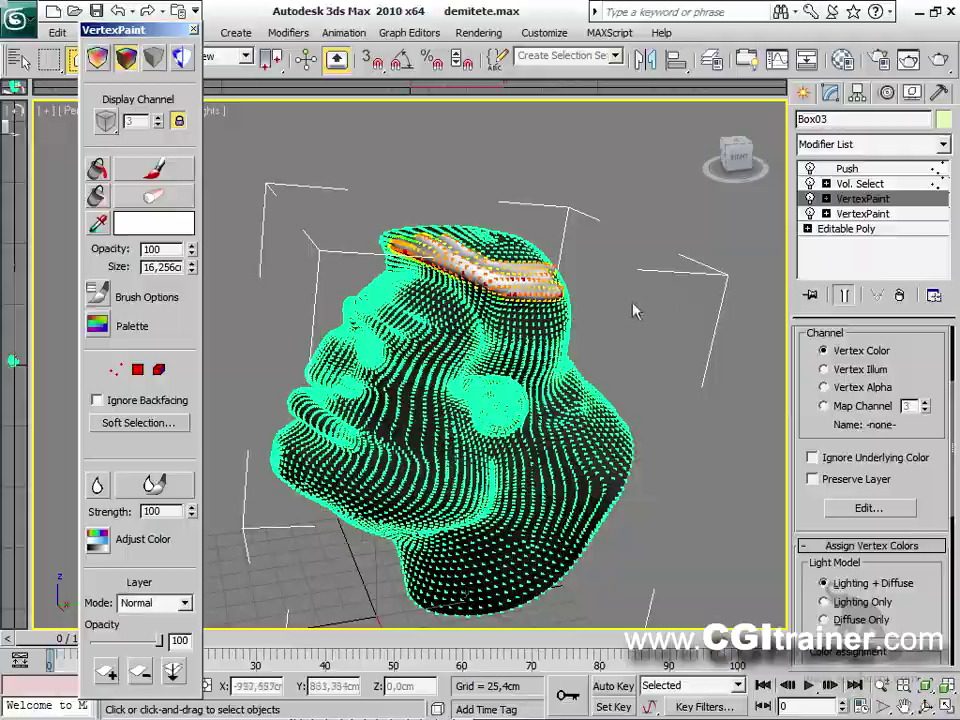
alt+middle_drag(630, 355, 360, 468)
alt+middle_drag(553, 232, 508, 270)
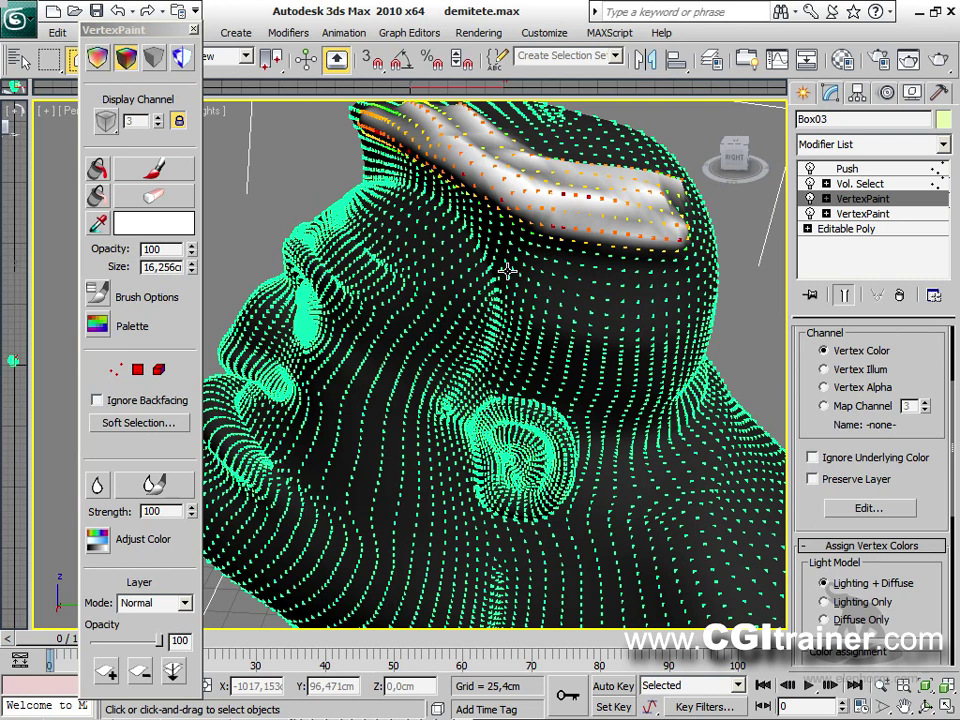
Step: Paint another white stroke along the side of the head, between the hair strokes and the ear
click(135, 168)
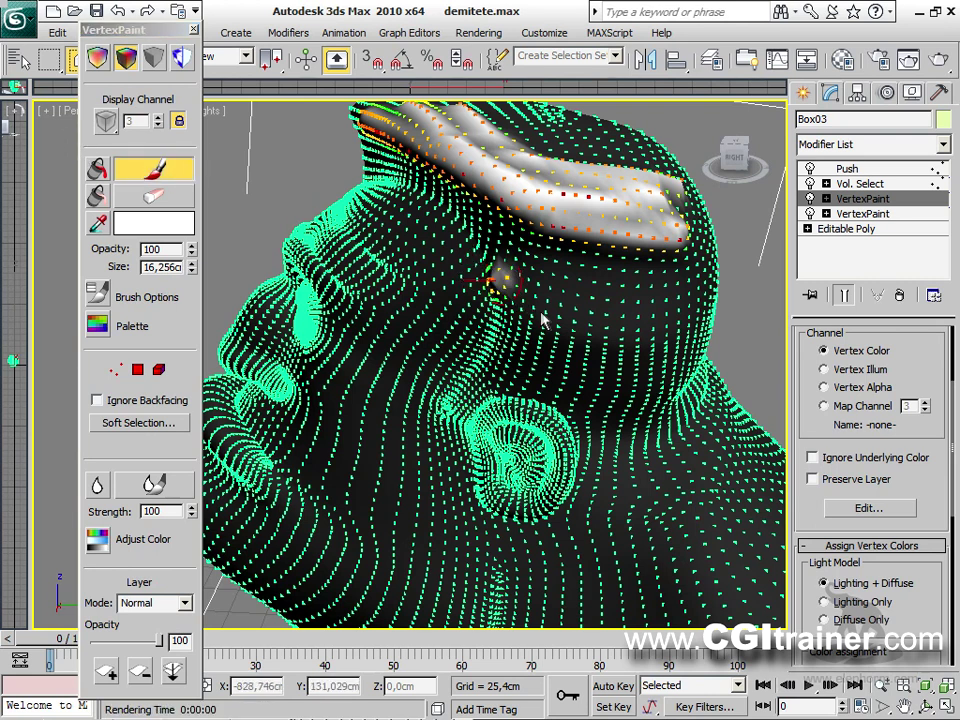
mouse_move(498, 272)
mouse_down()
mouse_move(615, 332)
mouse_move(674, 320)
mouse_up()
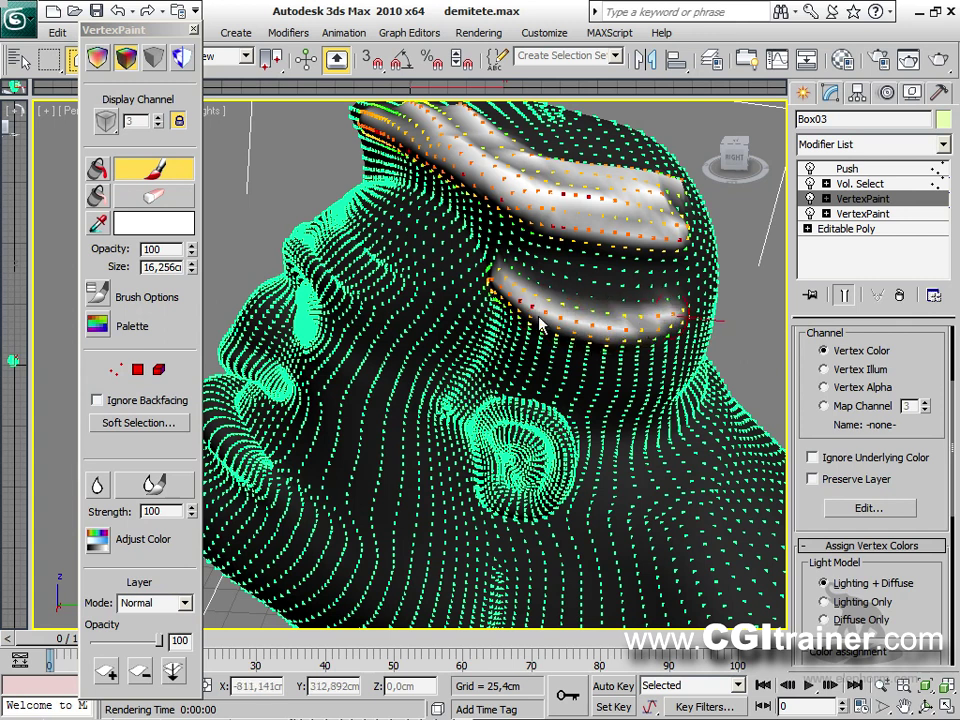
scroll(530, 350, down, 5)
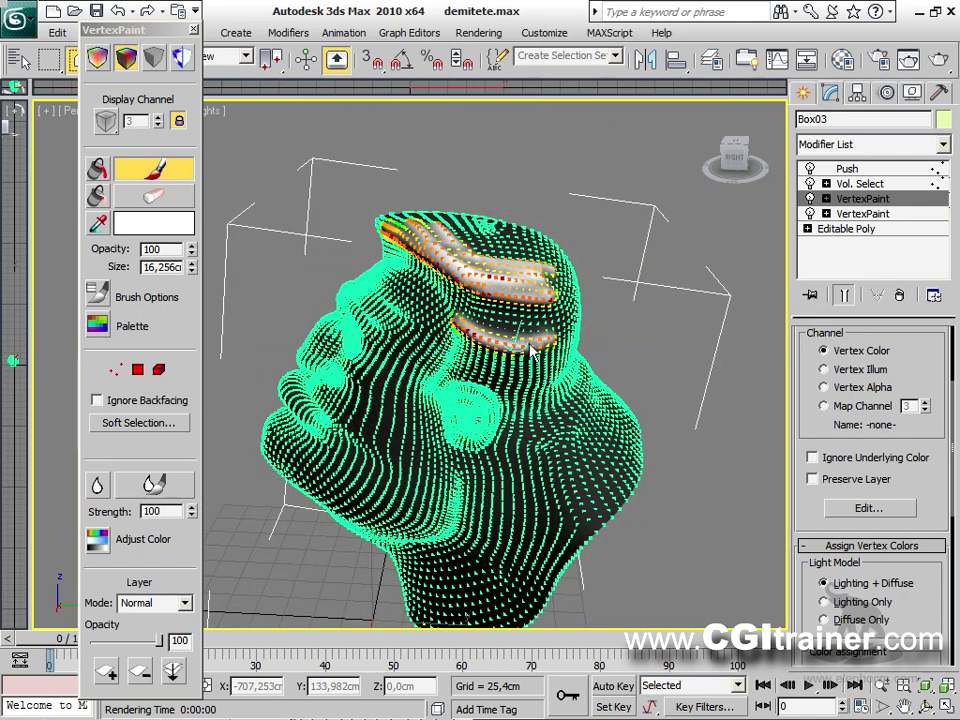
alt+middle_drag(390, 256, 399, 262)
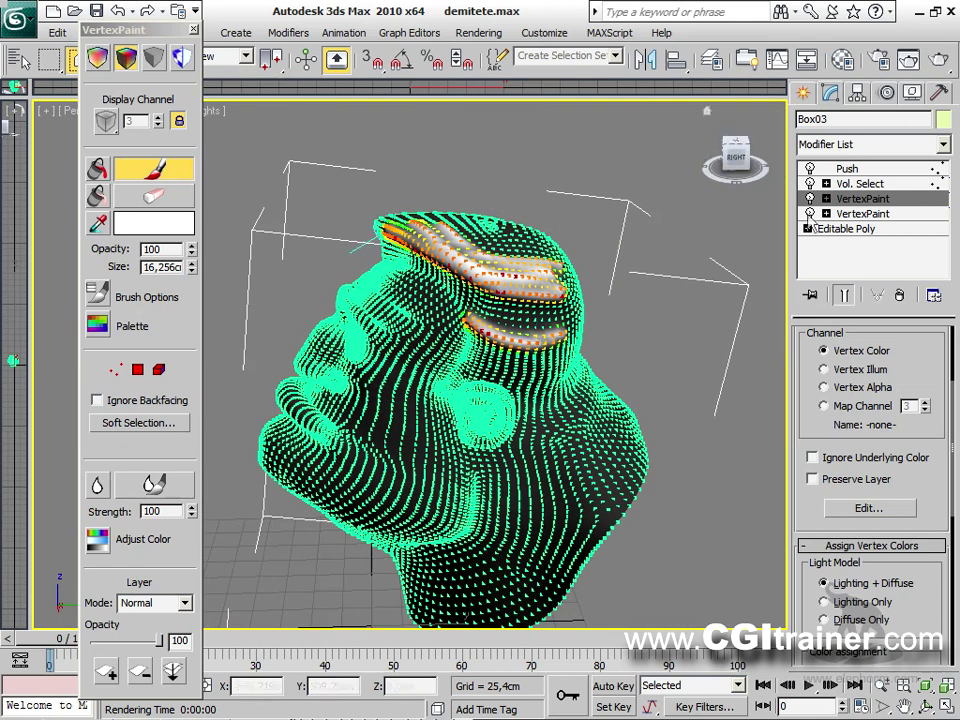
mouse_move(160, 645)
mouse_down()
mouse_move(125, 642)
mouse_move(110, 628)
mouse_move(233, 598)
mouse_up()
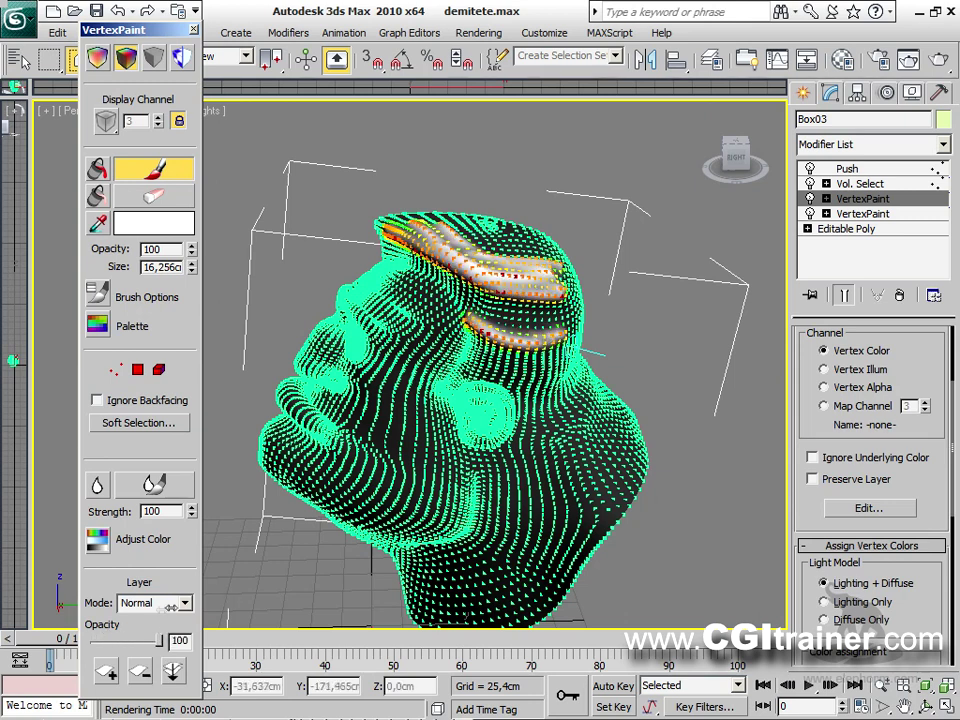
mouse_move(158, 640)
mouse_down()
mouse_move(137, 628)
mouse_move(163, 633)
mouse_move(152, 630)
mouse_move(176, 622)
mouse_move(160, 640)
mouse_up()
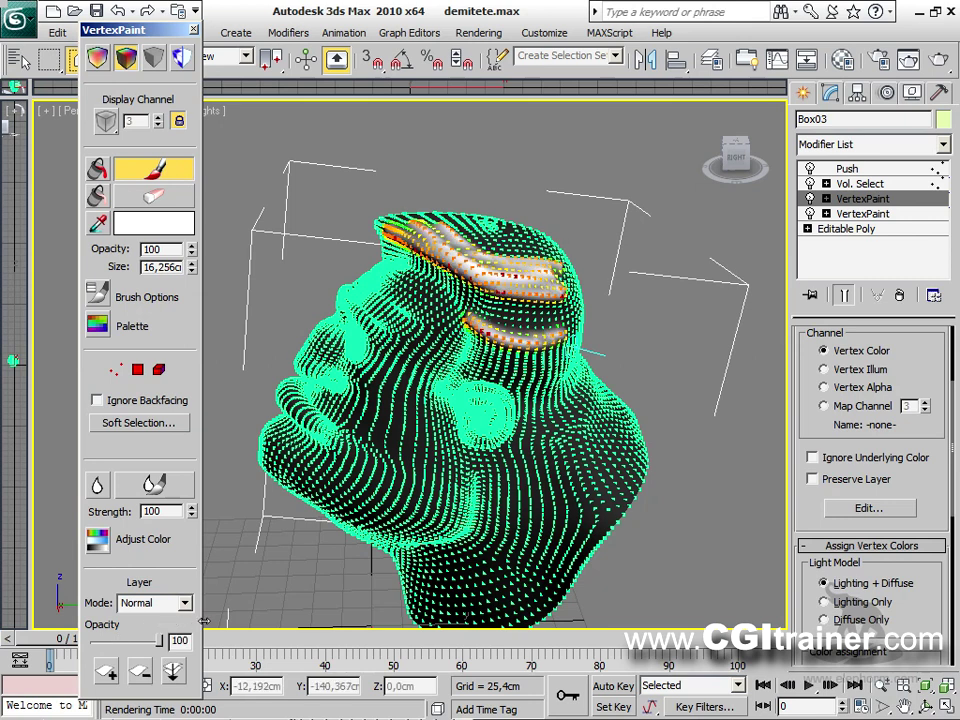
Step: Apply a Delete Mesh modifier directly above Volume Select and inspect the deleted parts of the painted area
click(297, 38)
mouse_move(300, 93)
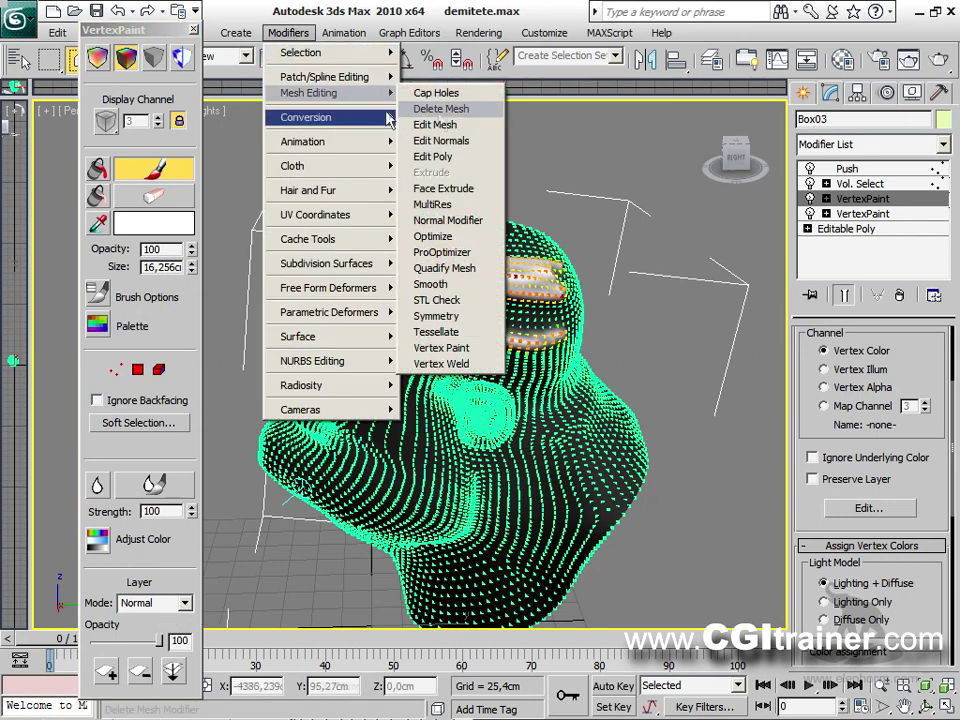
click(459, 109)
drag(851, 196, 851, 185)
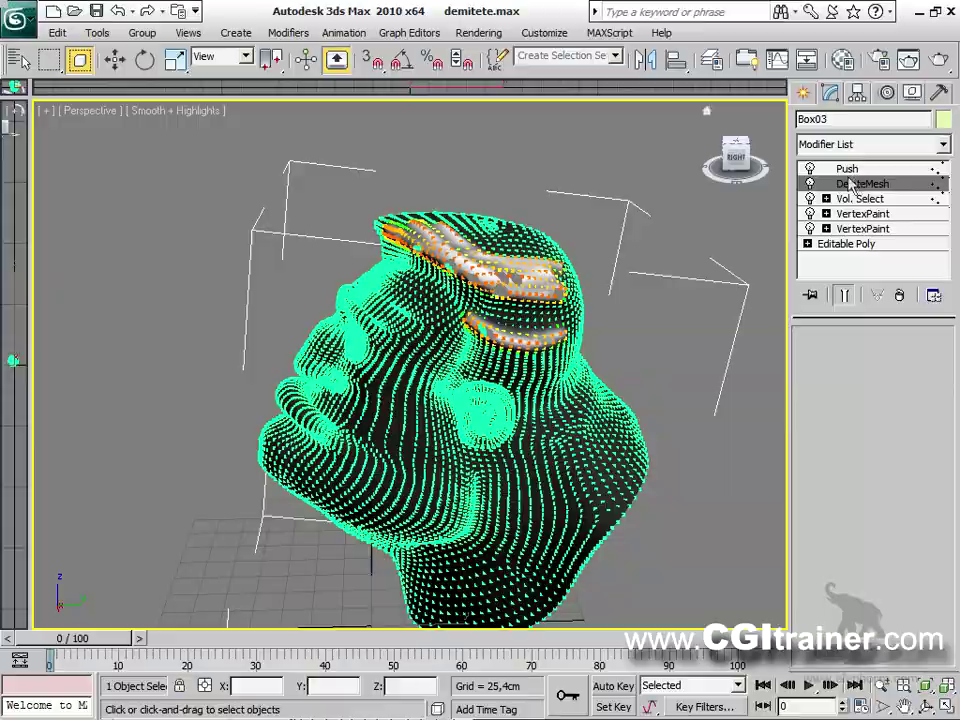
alt+middle_drag(533, 332, 376, 312)
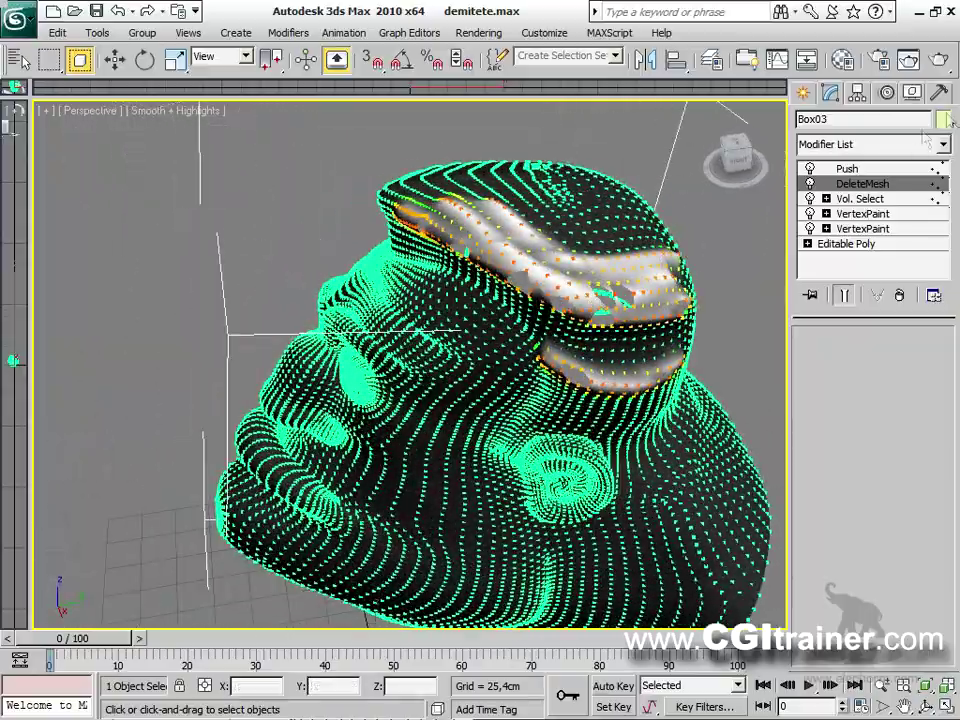
Step: Remove the Delete Mesh modifier from the head and inspect the painted strokes from behind the ear
click(897, 295)
alt+middle_drag(406, 250, 550, 292)
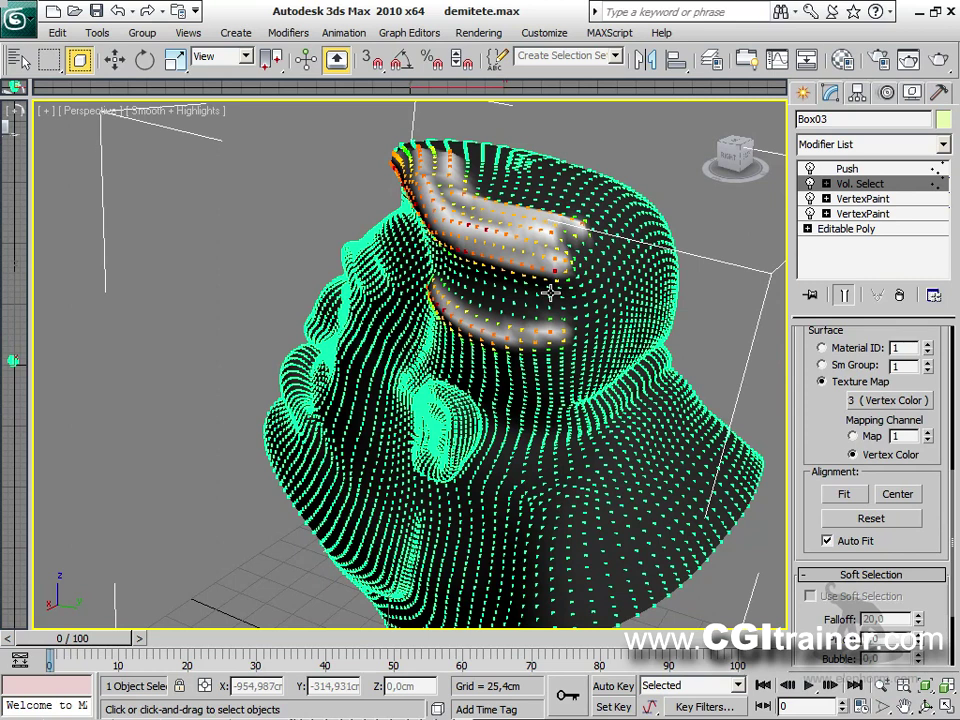
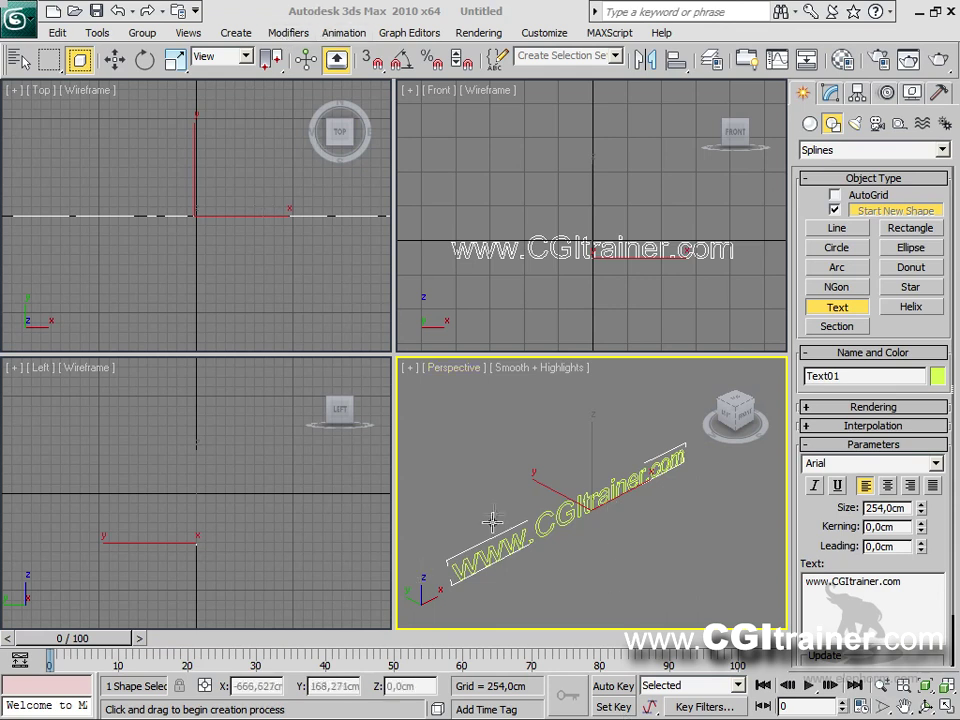
right_click(568, 510)
right_click(683, 500)
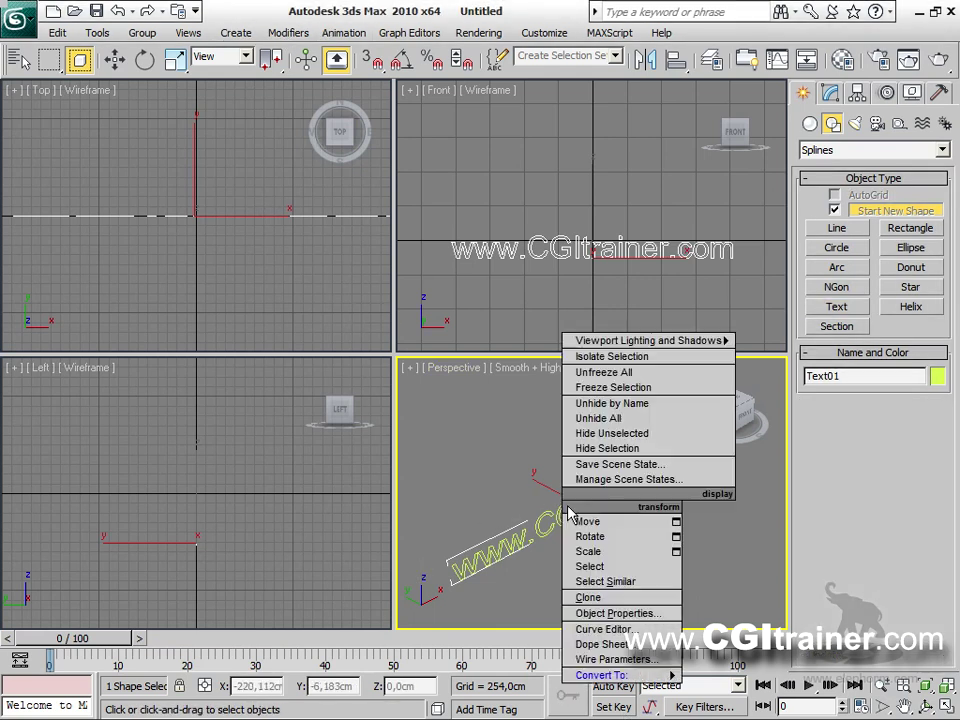
mouse_move(648, 676)
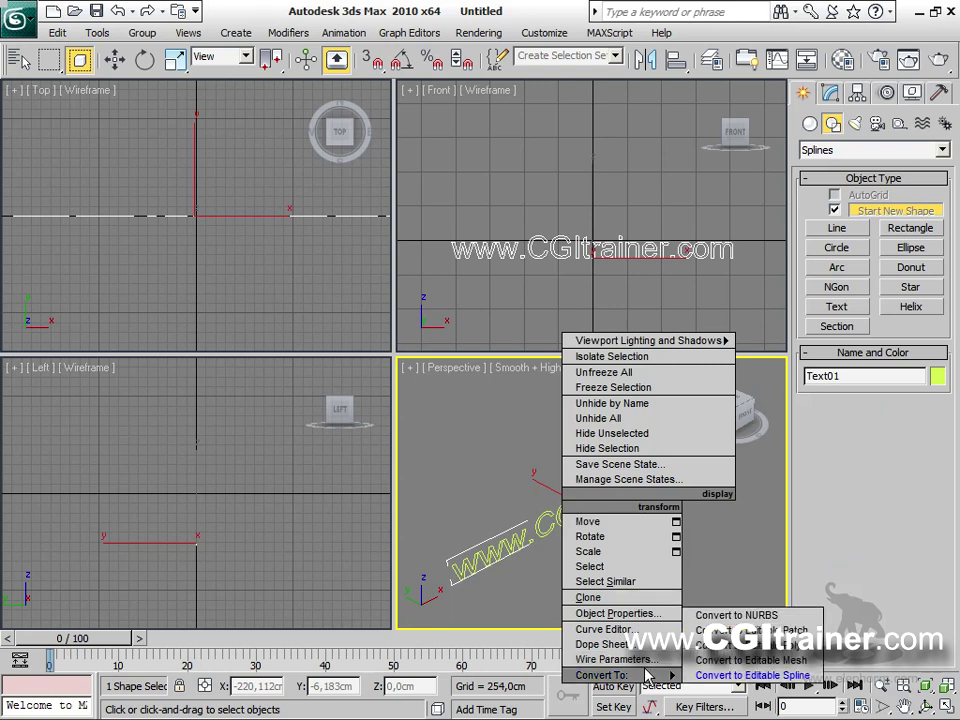
click(706, 676)
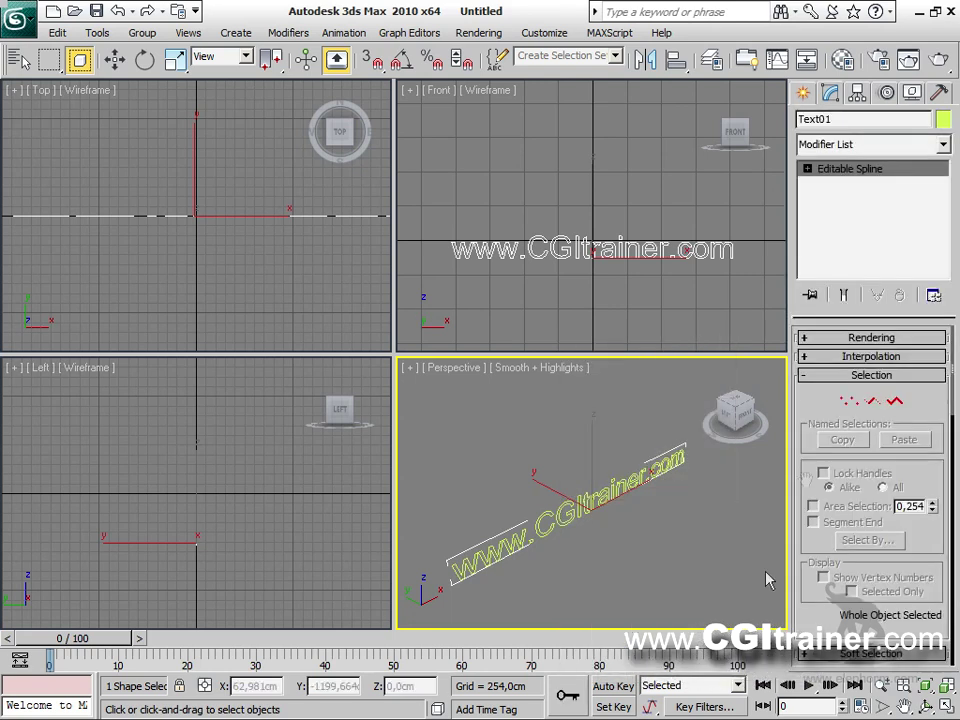
Step: Move the upper vertices of the "CGItr" letters upward in the front view and leave vertex editing
click(848, 402)
drag(536, 197, 628, 176)
right_click(585, 240)
click(606, 250)
click(760, 325)
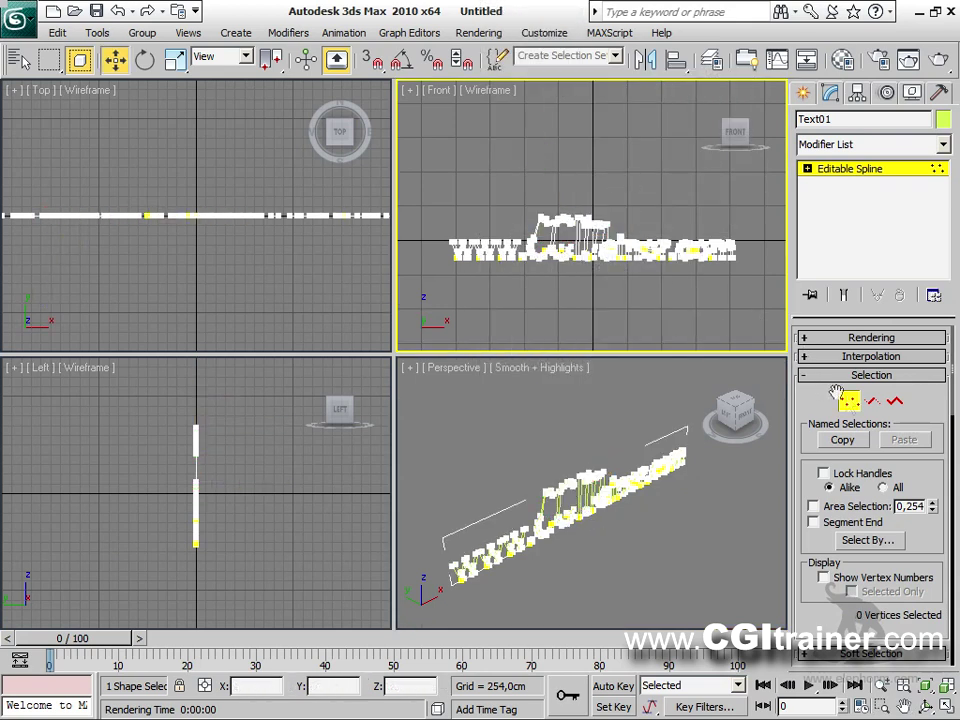
key(1)
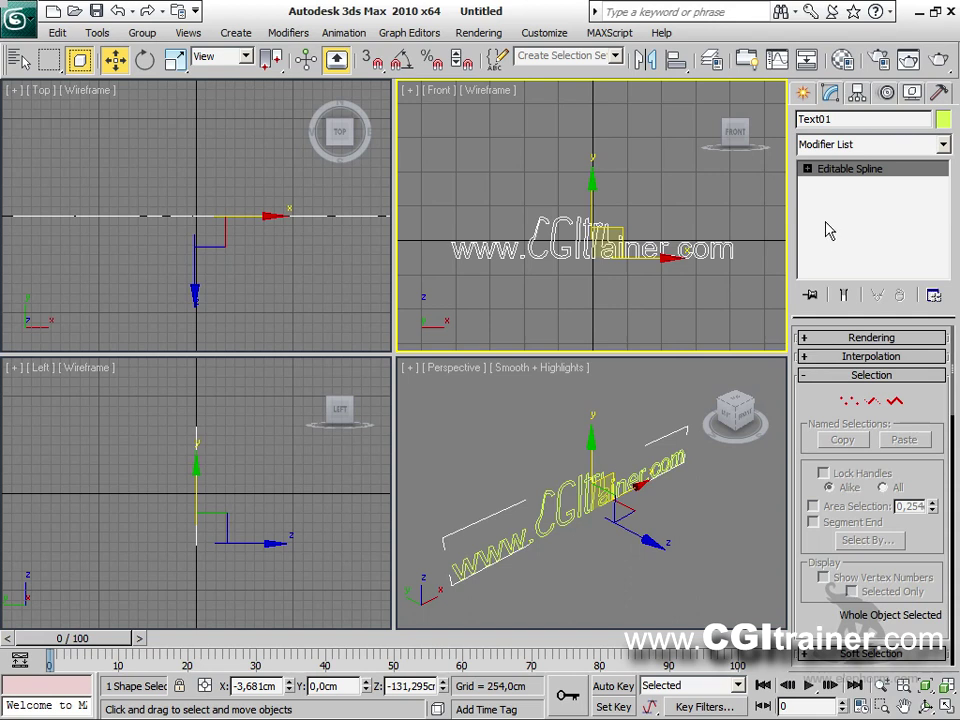
Step: Undo the vertex move and the conversion to Editable Spline
key(ctrl+z)
key(ctrl+z)
key(ctrl+z)
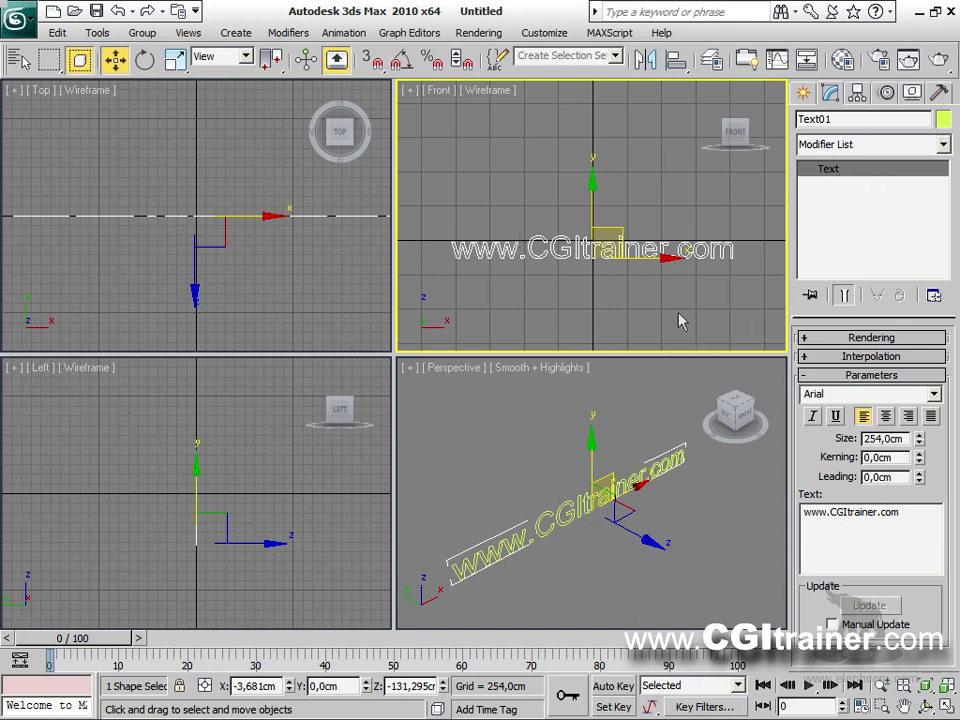
Step: Apply an Edit Spline modifier to the text shape
click(289, 33)
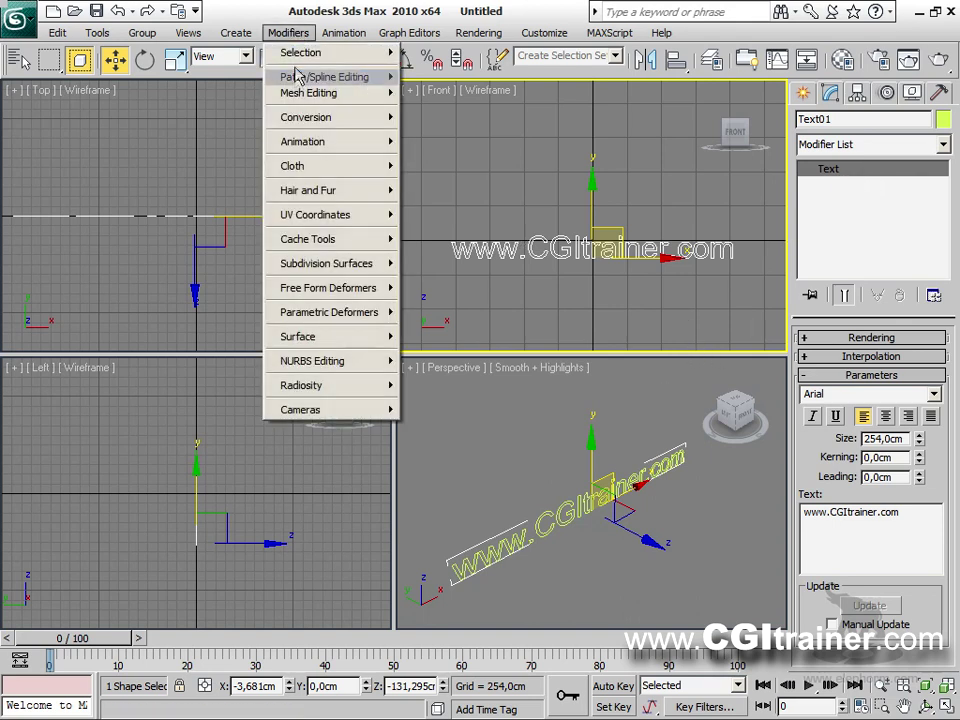
mouse_move(297, 82)
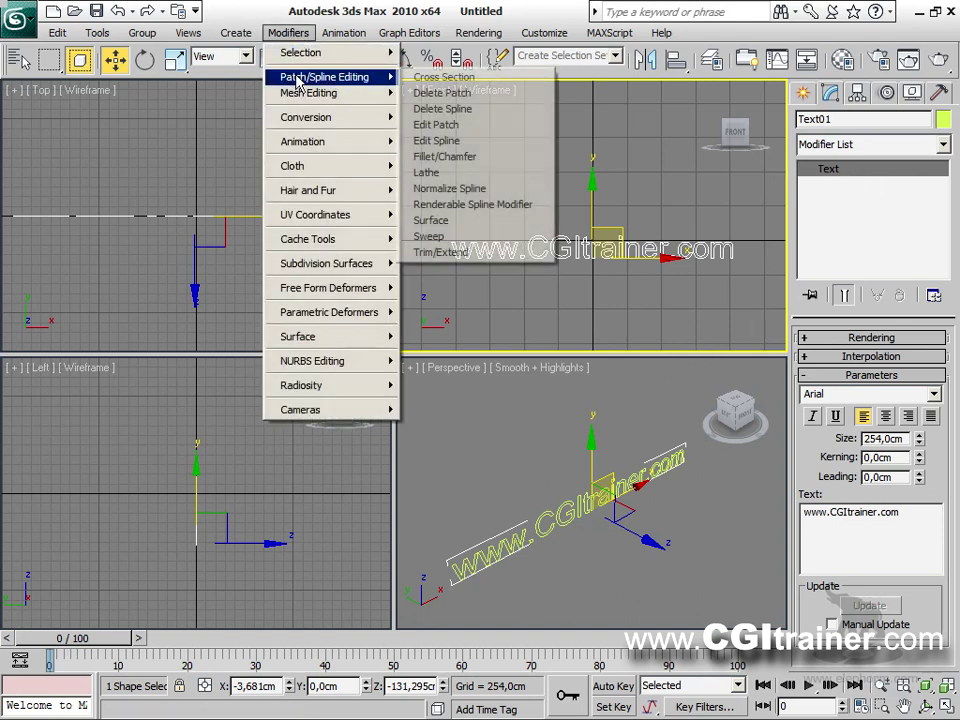
click(460, 141)
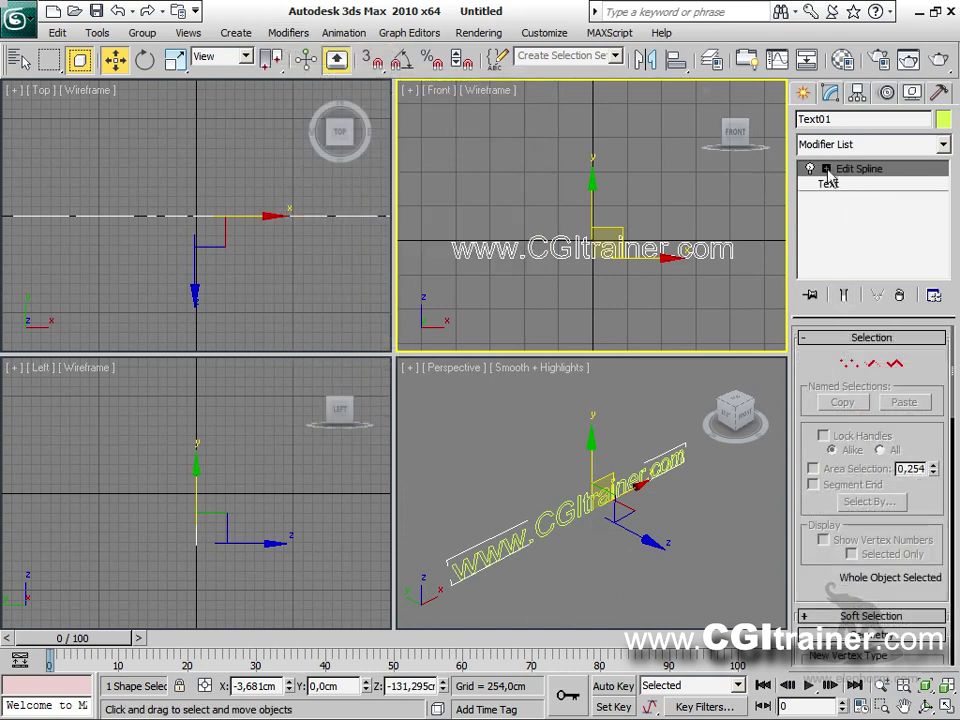
Step: Change the font of the base text beneath Edit Spline to Arial Gras
click(830, 184)
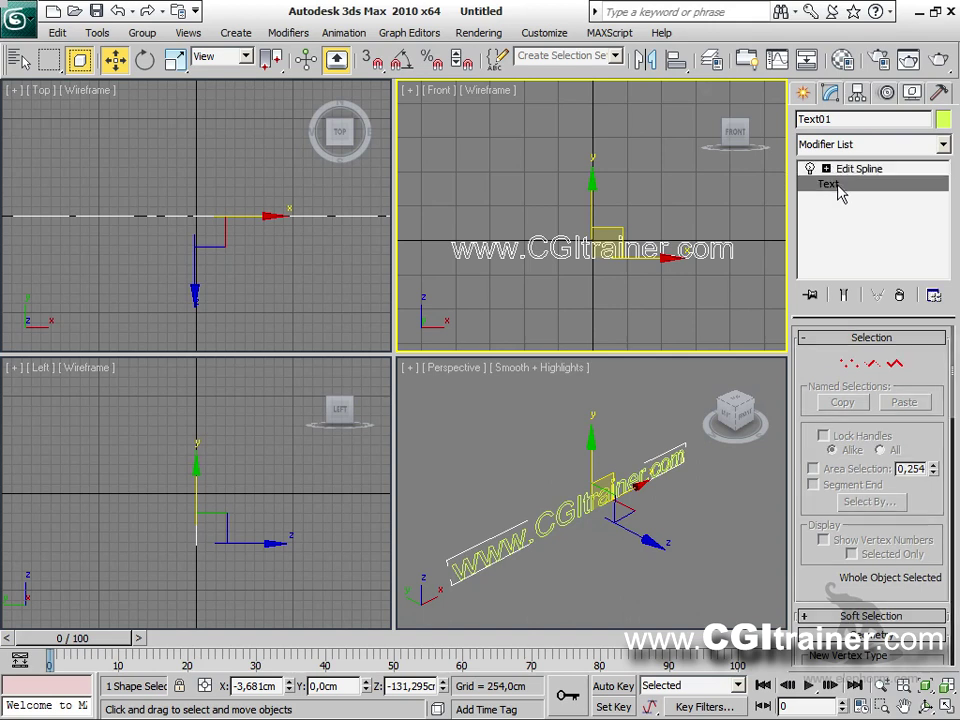
click(931, 396)
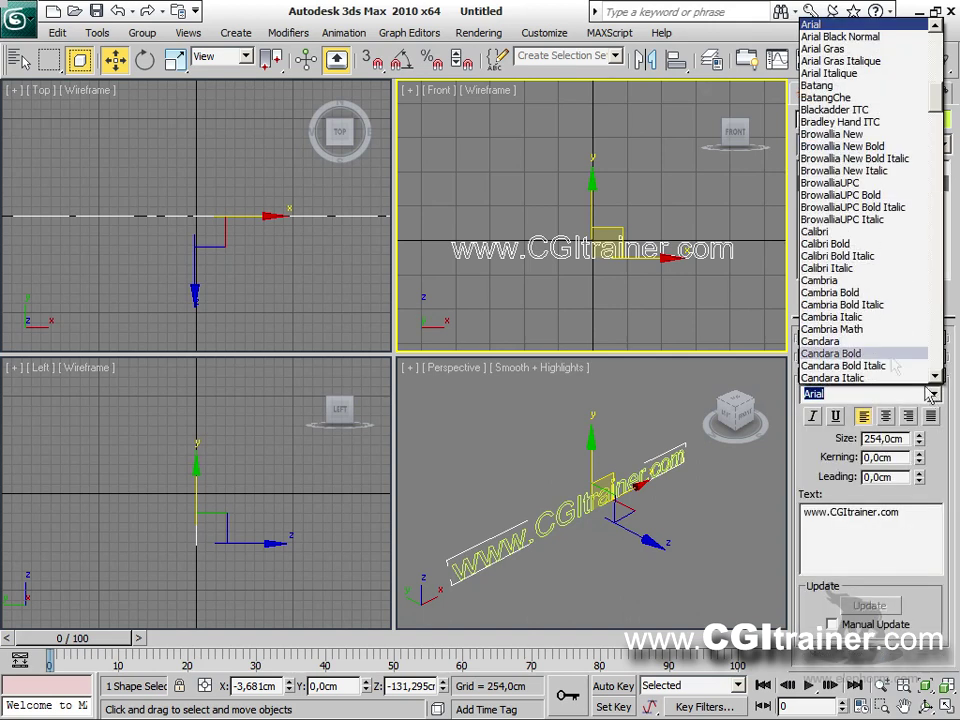
click(852, 49)
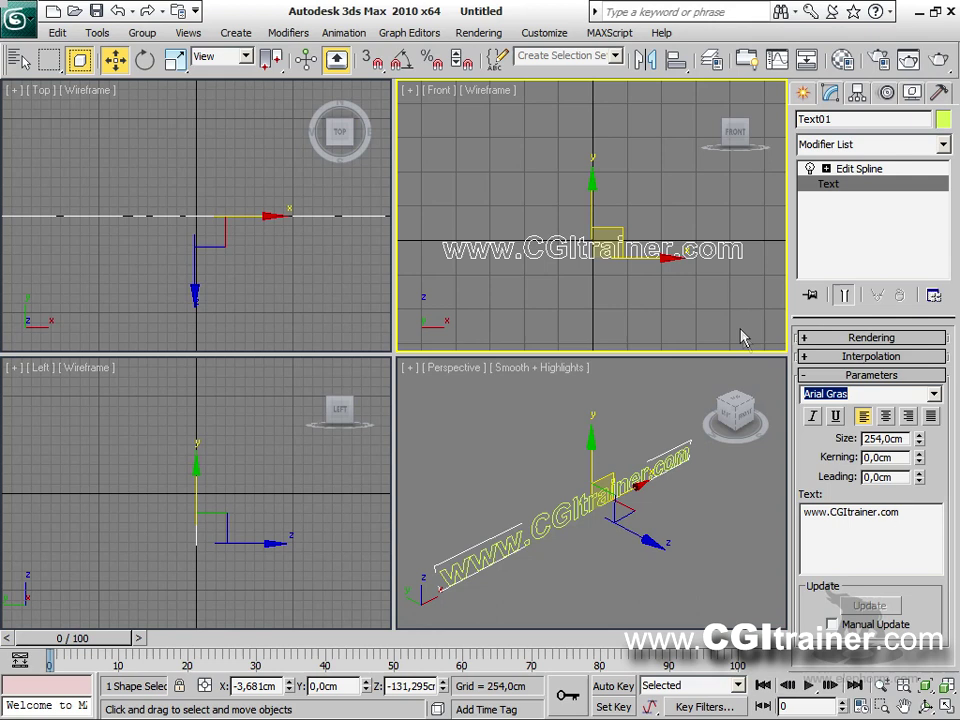
Step: In Edit Spline's vertex mode, move the top vertices of the capital "I" and of the "i" dot in "trainer" upward
click(857, 170)
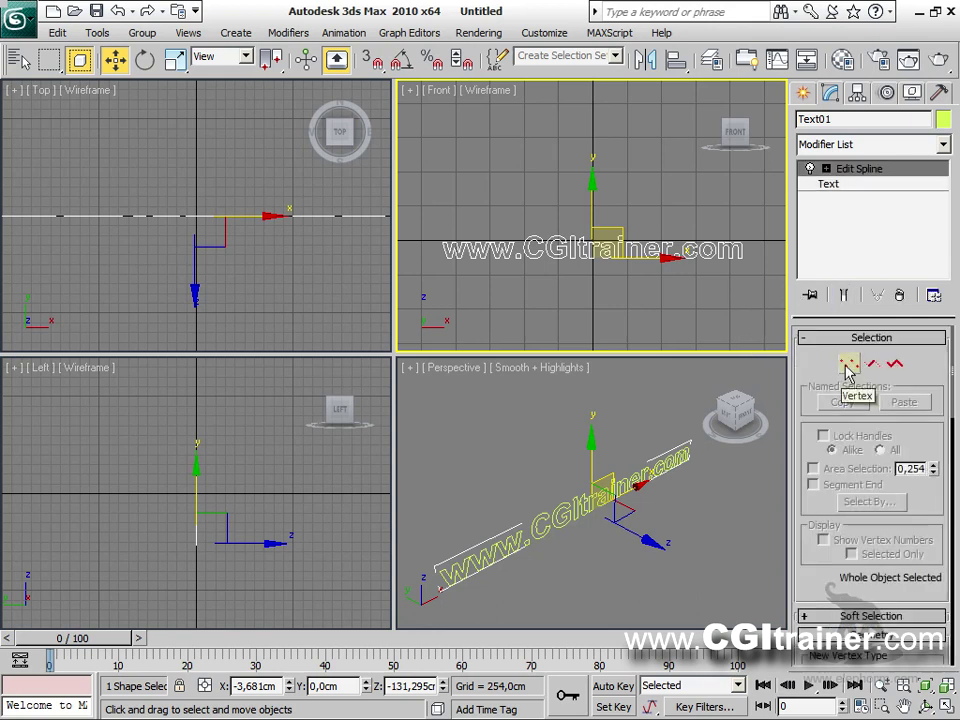
click(847, 363)
click(645, 362)
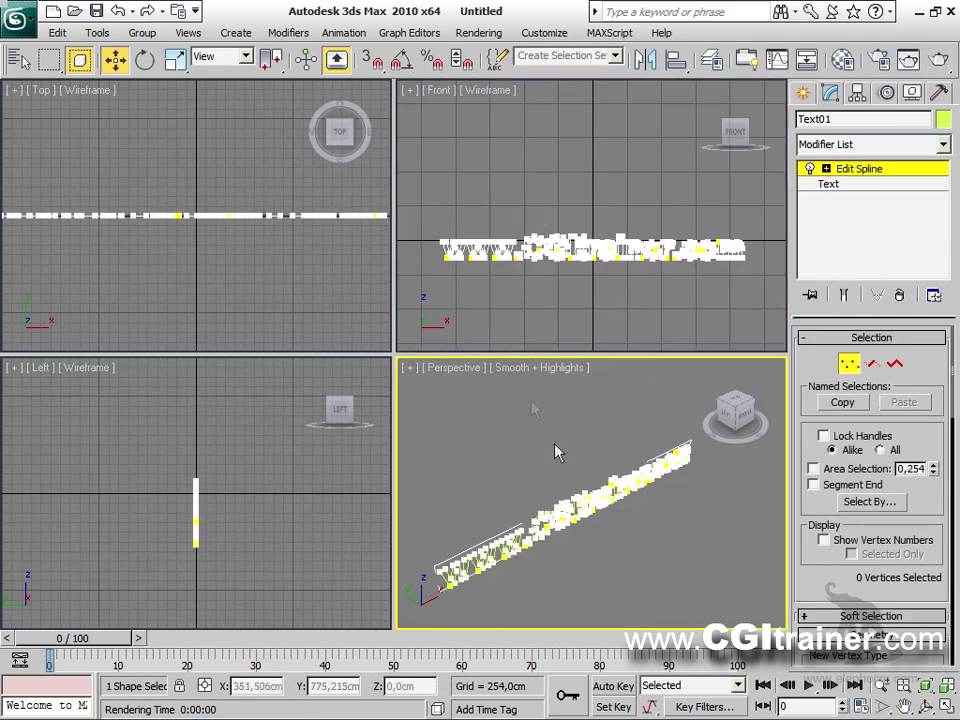
key(alt+w)
scroll(405, 460, up, 3)
scroll(450, 458, up, 2)
middle_drag(452, 441, 420, 352)
drag(311, 283, 355, 321)
drag(329, 262, 326, 98)
drag(560, 259, 596, 260)
middle_drag(637, 570, 842, 544)
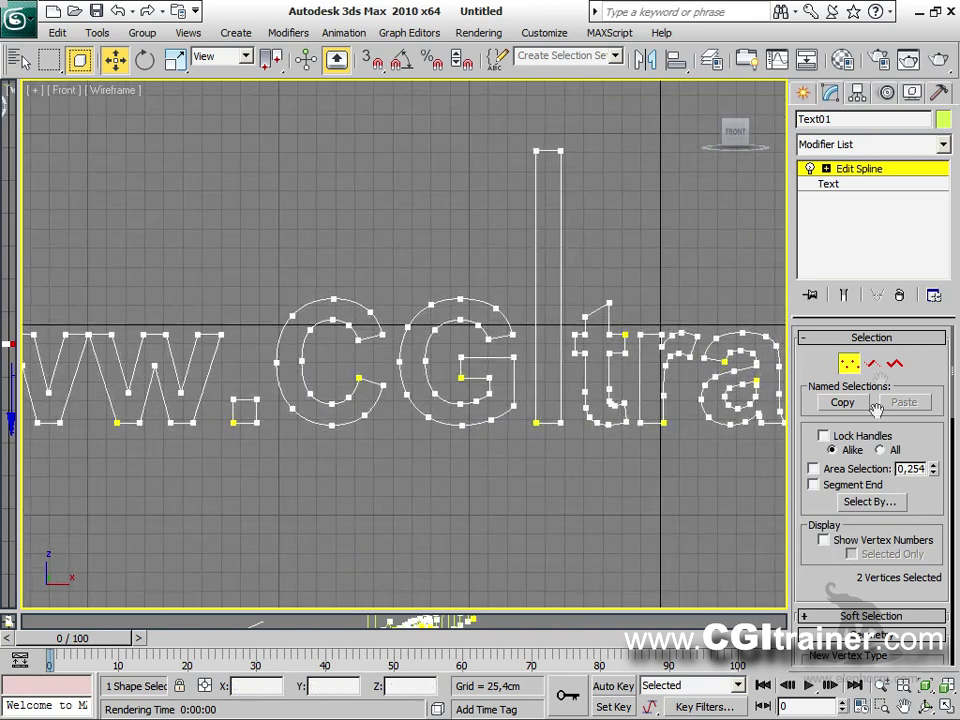
Step: Select the letter "C" as a spline, scale it up and shift it to the right in the front view
click(895, 363)
click(333, 388)
right_click(334, 385)
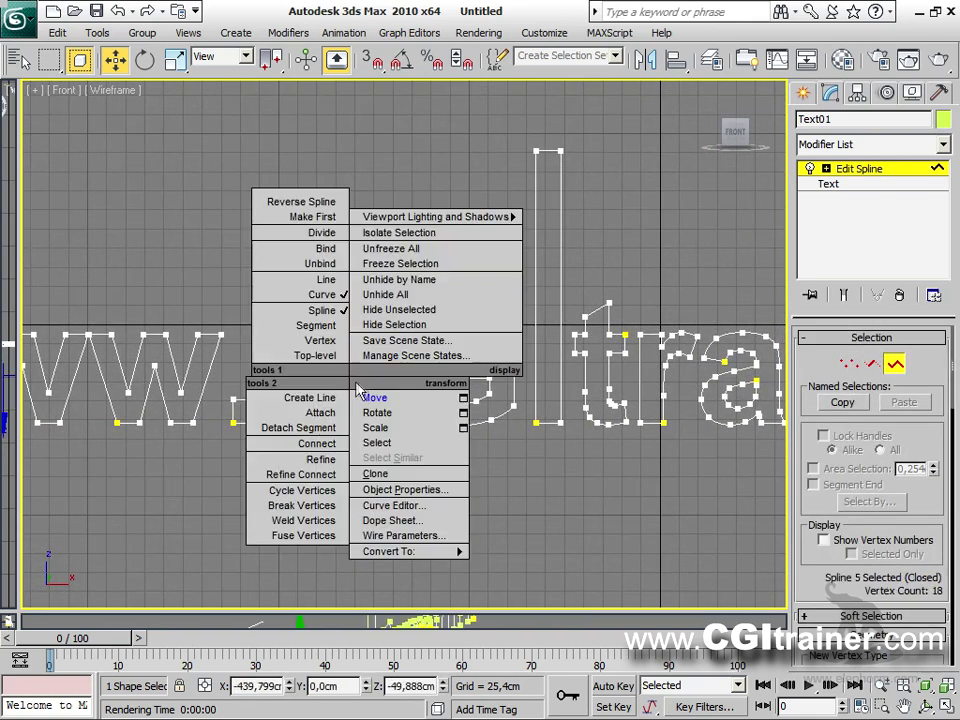
click(368, 426)
drag(338, 362, 508, 373)
right_click(352, 349)
click(374, 370)
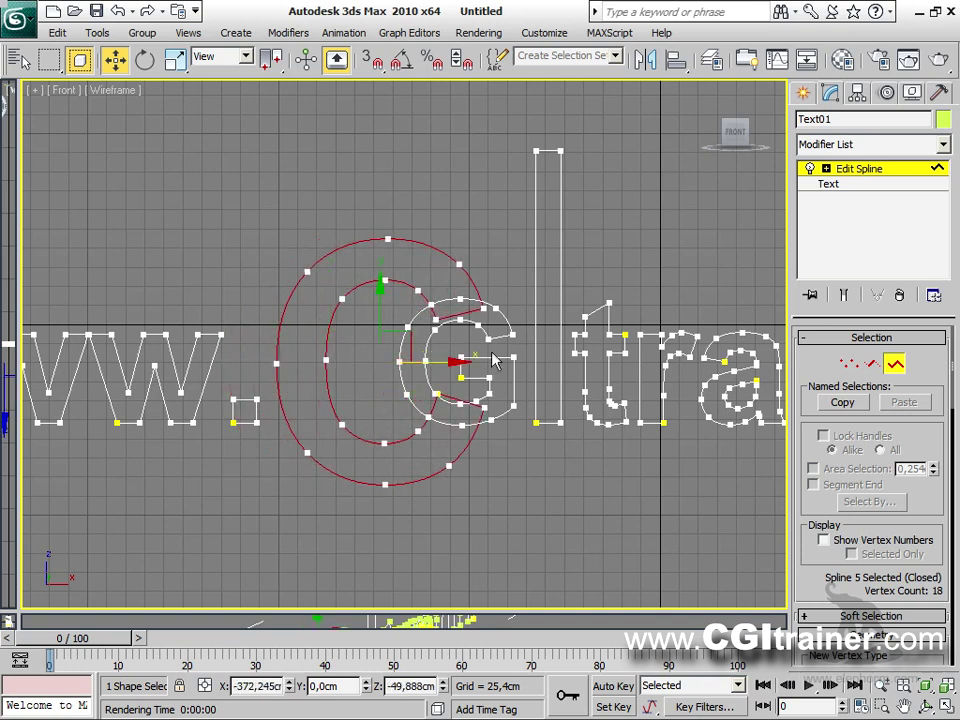
Step: Scale the letter "G" spline down to about 57% and move it right, into the opening of the "C"
click(492, 357)
right_click(449, 350)
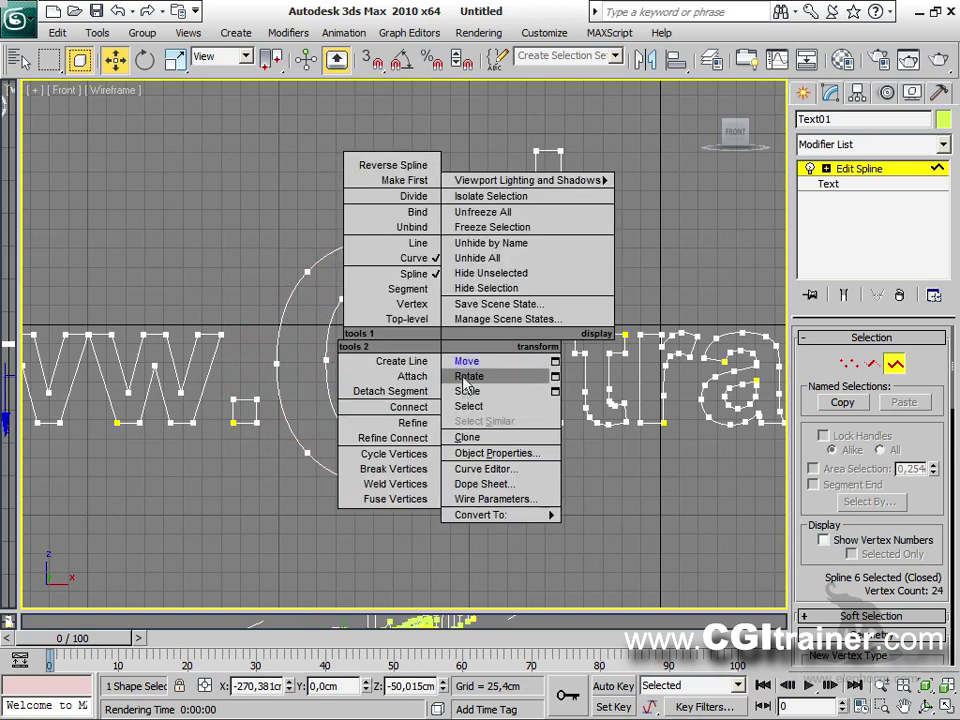
click(468, 396)
drag(470, 345, 463, 420)
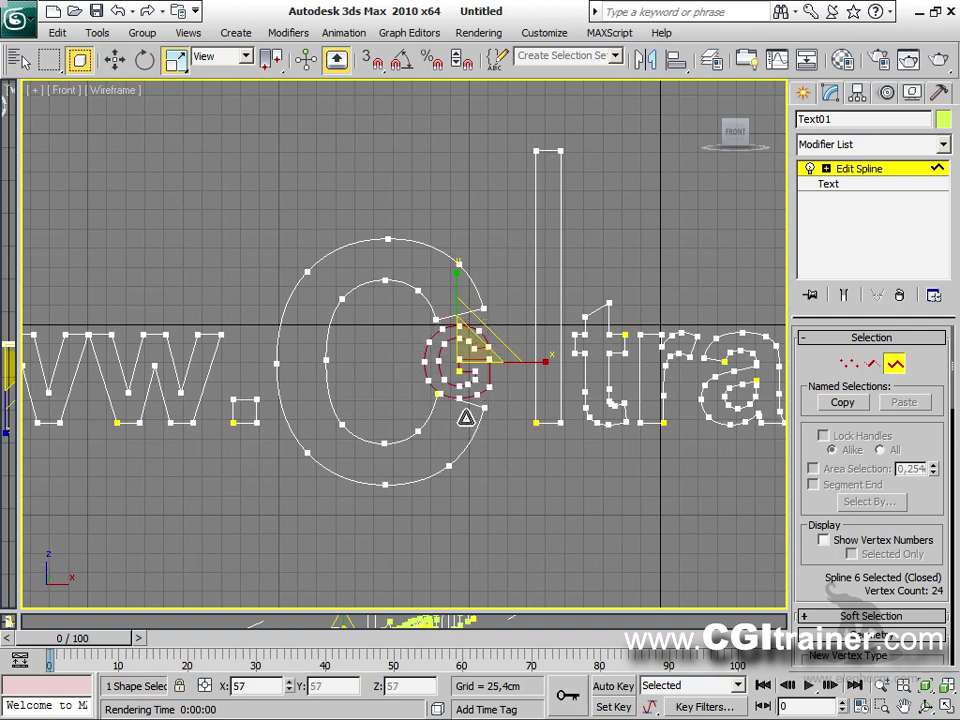
right_click(467, 350)
click(490, 372)
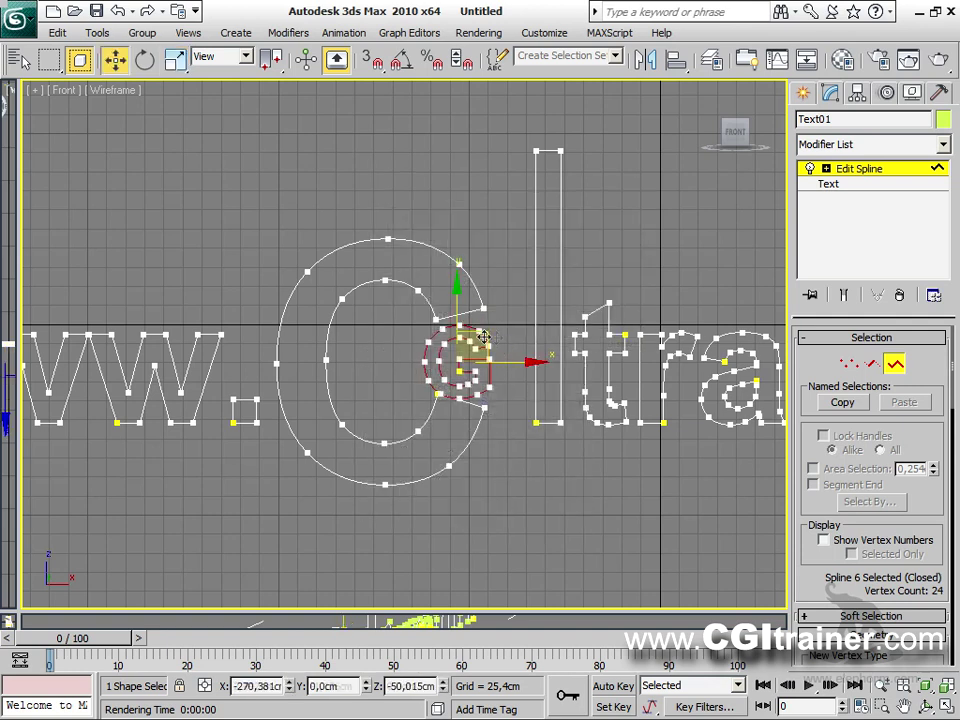
mouse_move(525, 327)
mouse_down()
mouse_move(510, 322)
mouse_move(525, 330)
mouse_up()
Step: Move the tall "I" spline down so it extends below the other letters, and clear the spline selection
click(542, 452)
click(551, 320)
drag(551, 246, 551, 334)
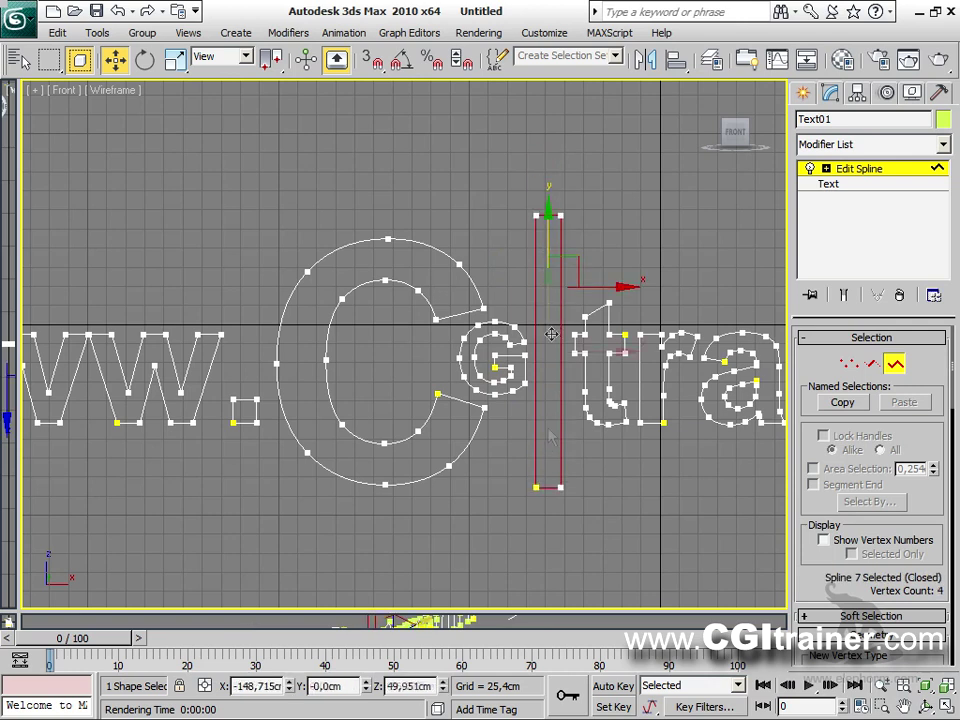
click(622, 514)
Step: Apply an Extrude modifier above Edit Spline to turn the text into solid letters, and inspect it in perspective
scroll(600, 471, down, 8)
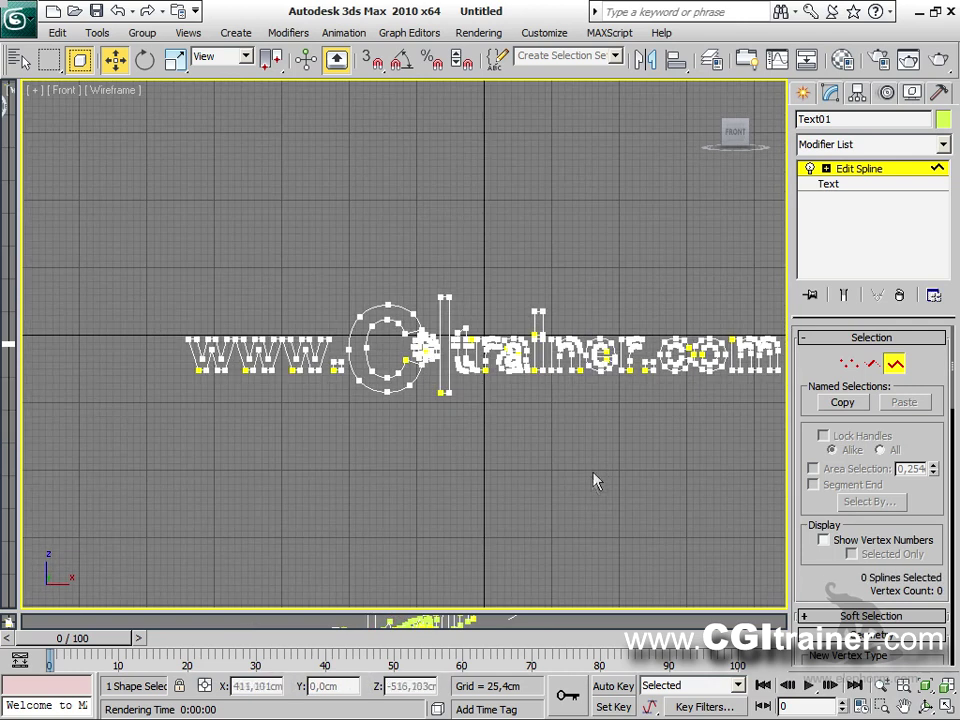
middle_drag(596, 480, 546, 473)
click(290, 32)
mouse_move(296, 96)
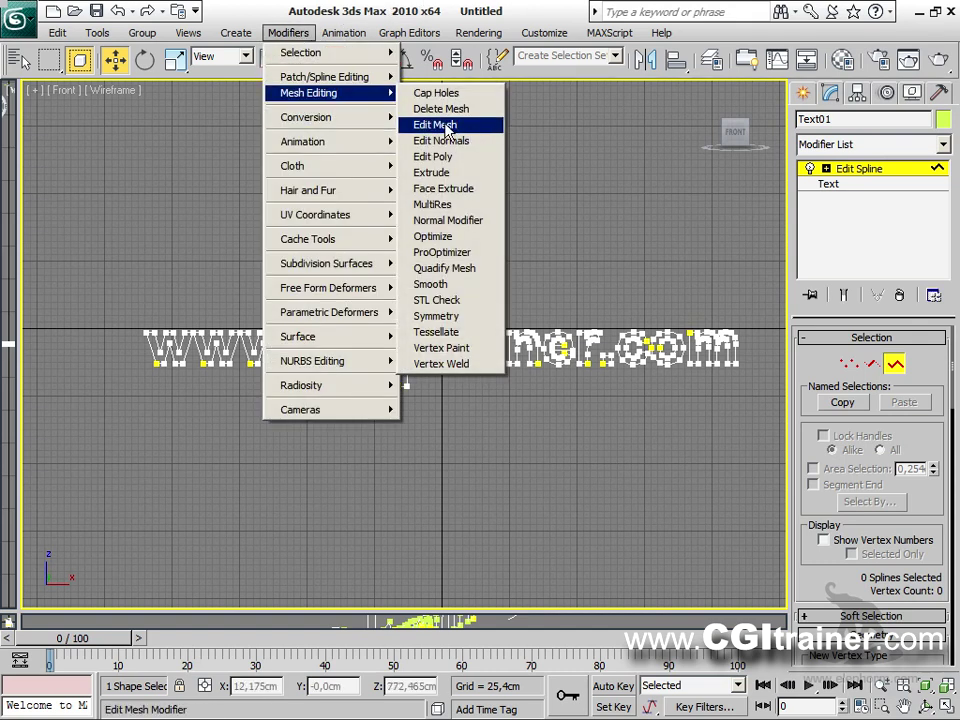
click(456, 173)
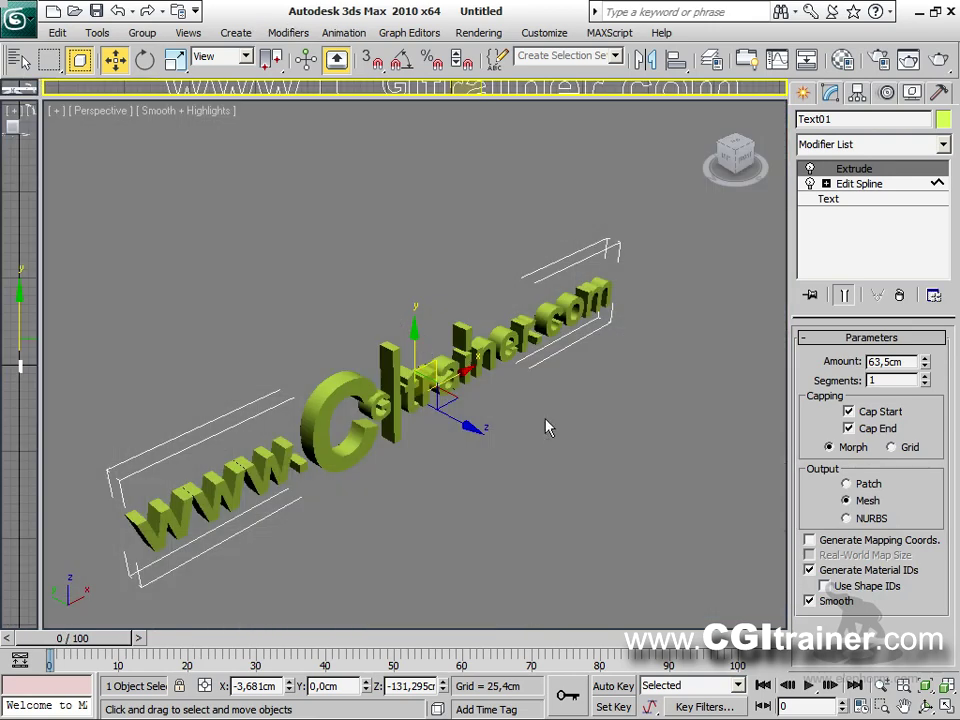
click(728, 160)
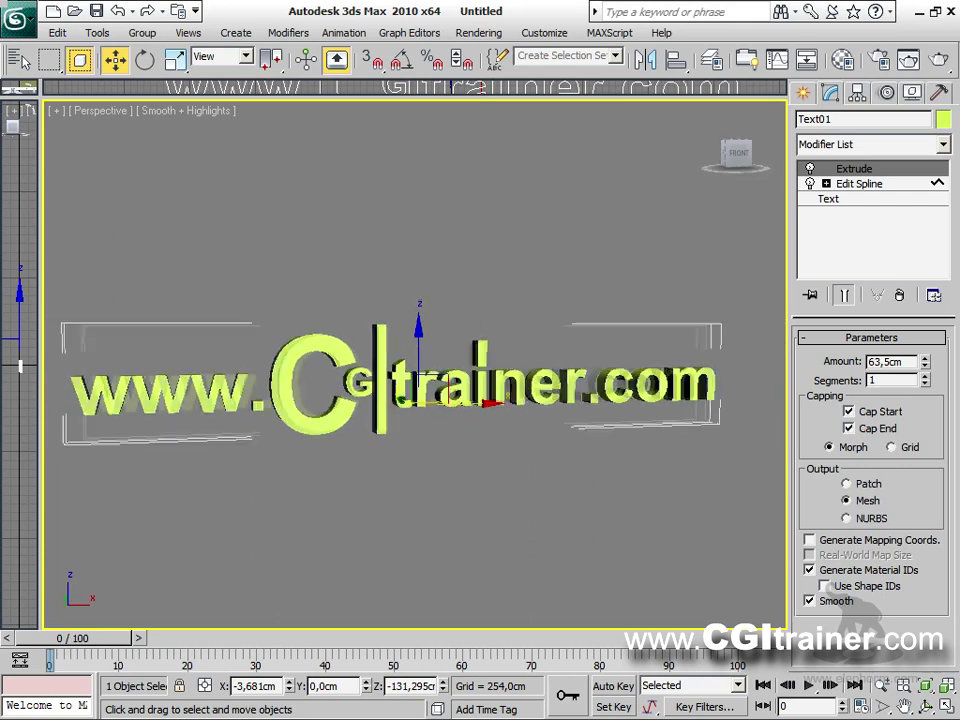
Step: With the end result shown, select the "C" spline in Edit Spline and apply a Noise modifier beneath Extrude
click(857, 184)
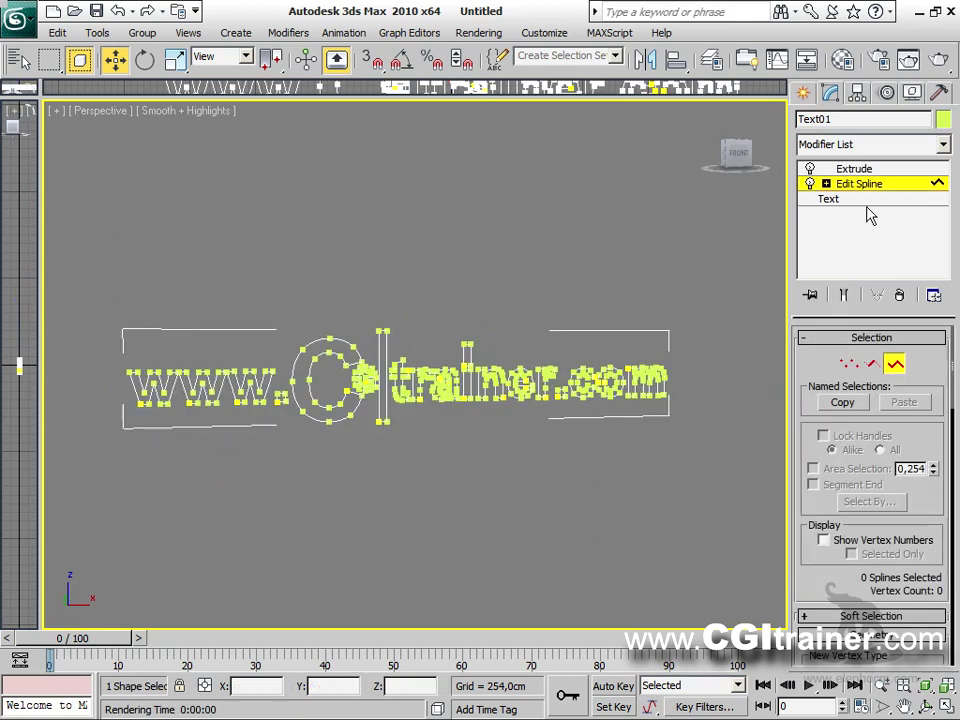
click(845, 294)
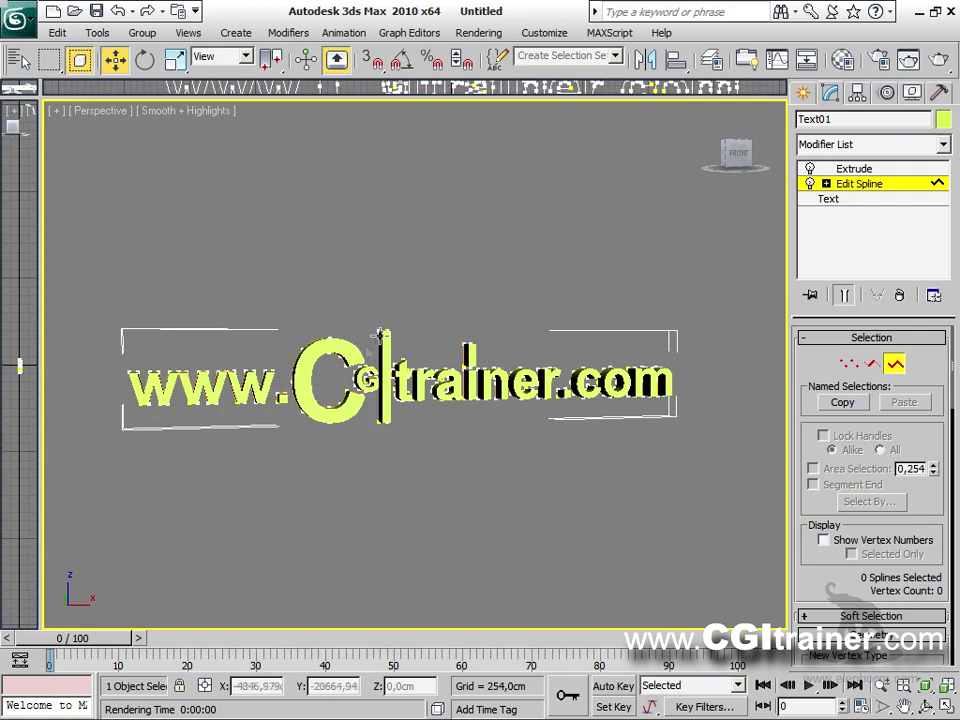
click(365, 352)
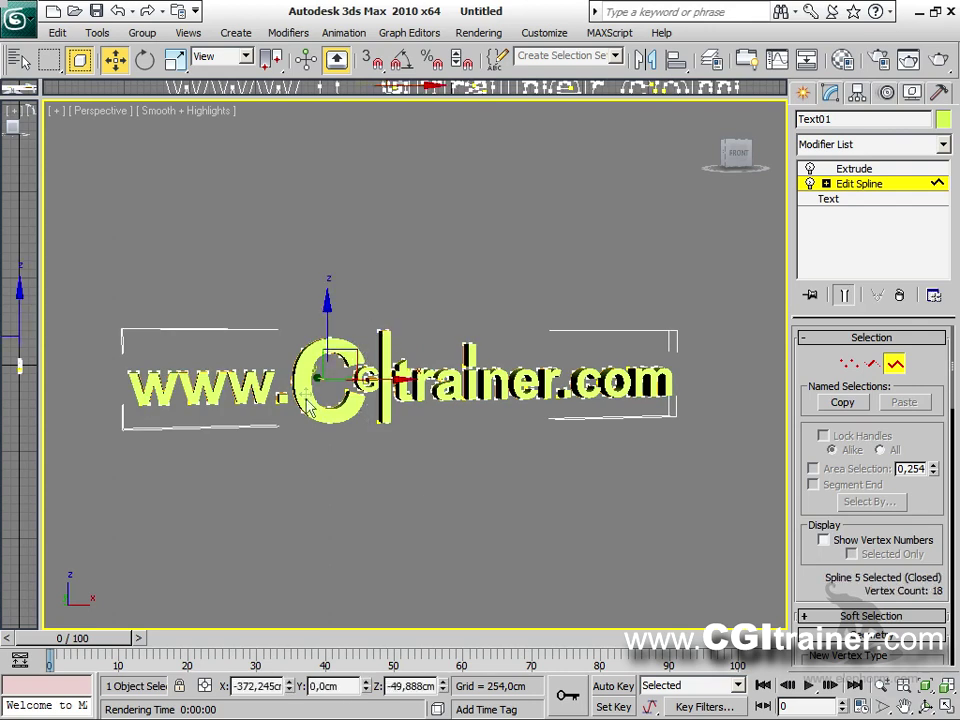
click(285, 33)
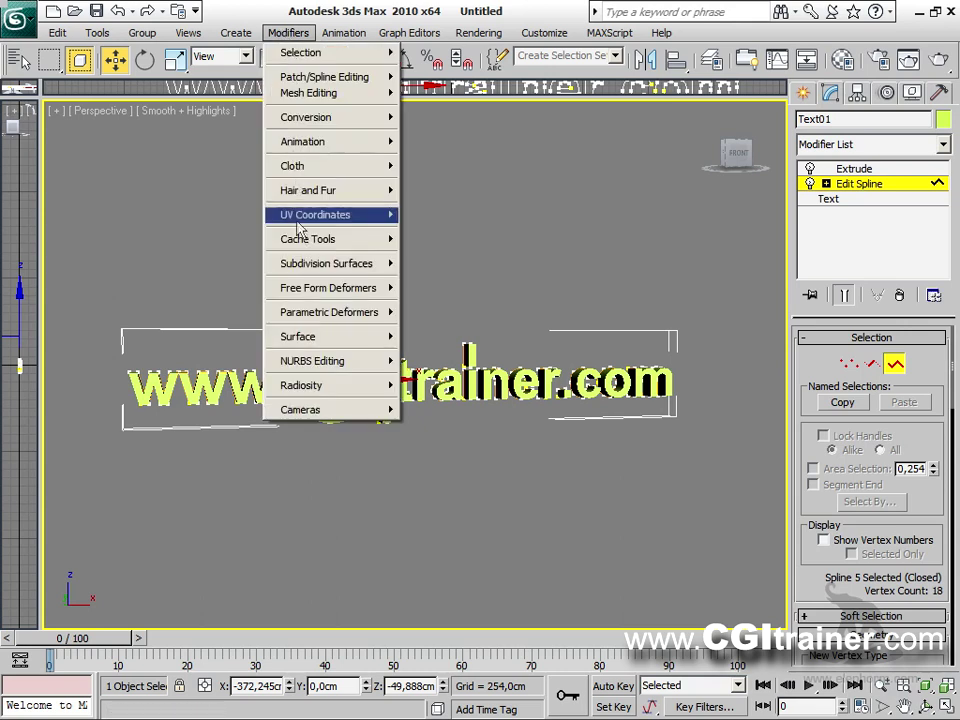
mouse_move(313, 268)
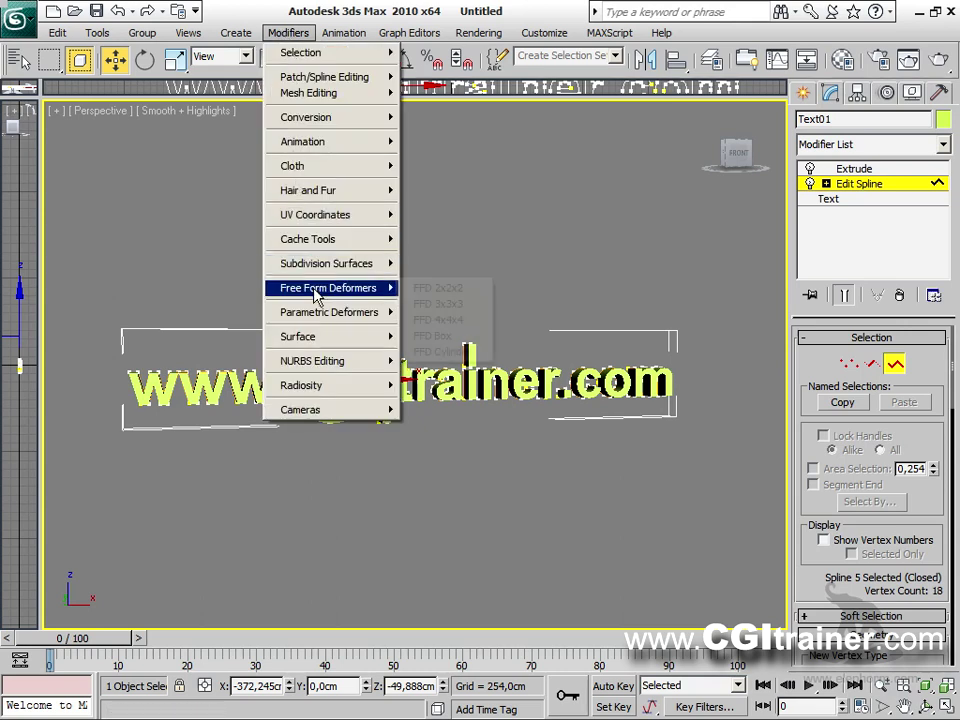
mouse_move(314, 322)
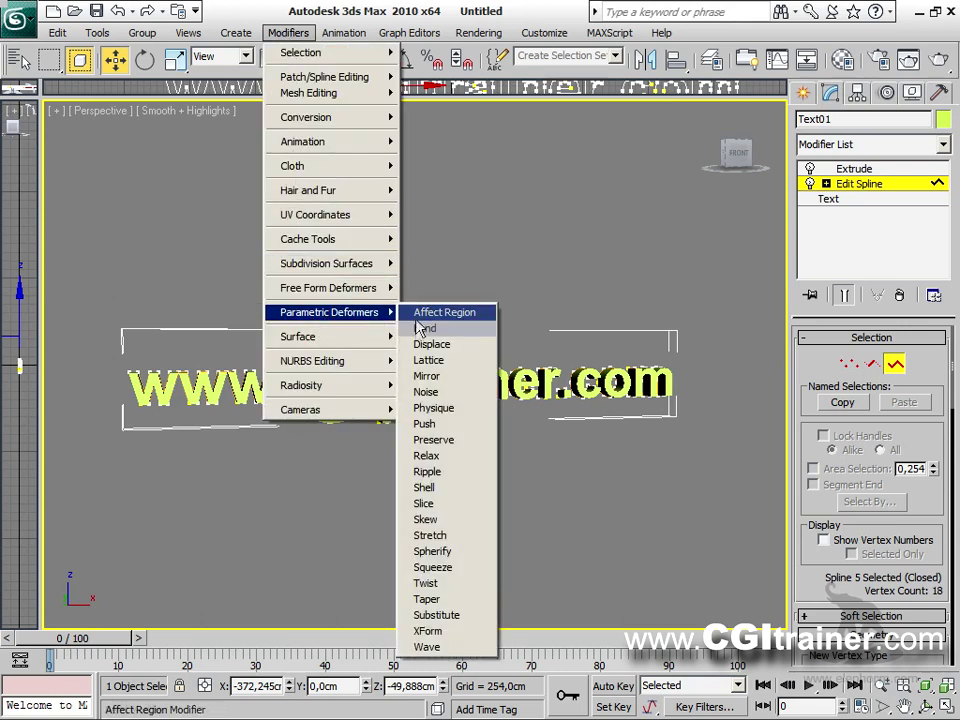
click(427, 394)
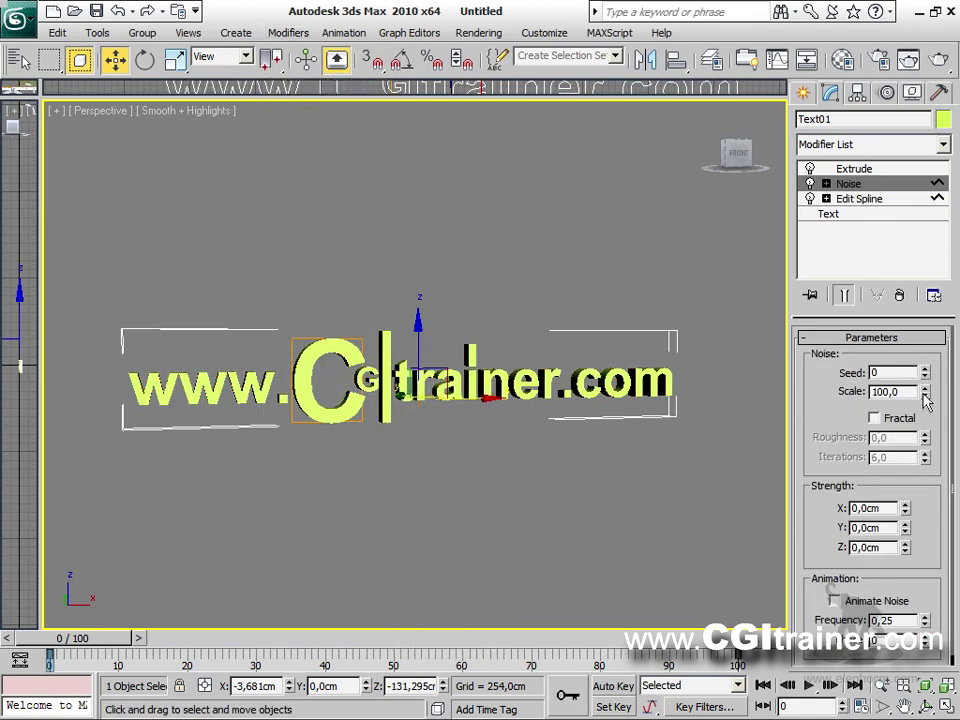
Step: Set the Noise strength to Y 33,503 cm and Z 23,647 cm, the scale to 32, and enable Animate Noise
drag(901, 266, 951, 601)
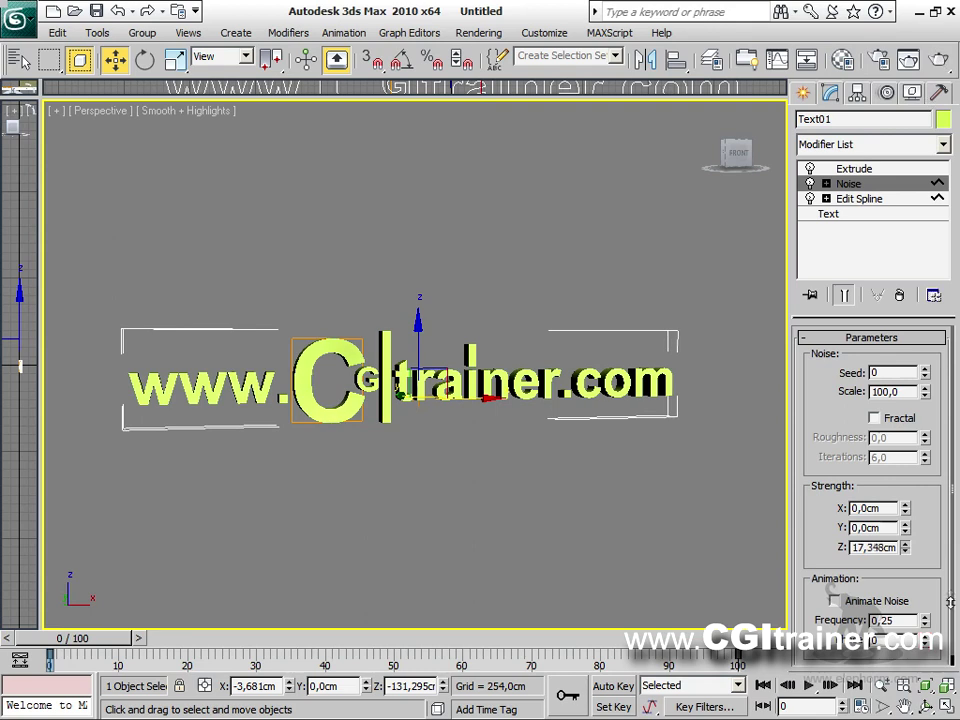
drag(906, 527, 906, 455)
drag(929, 401, 915, 457)
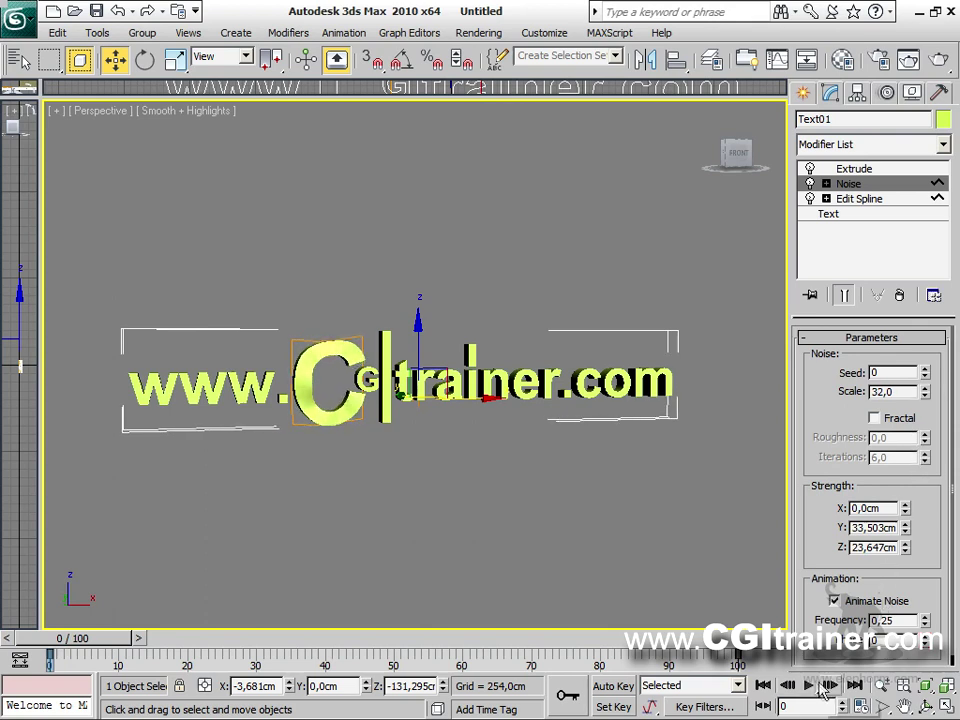
Step: Play the animation to examine the noise on the "C" from a slightly different angle, and stop playback
key(/)
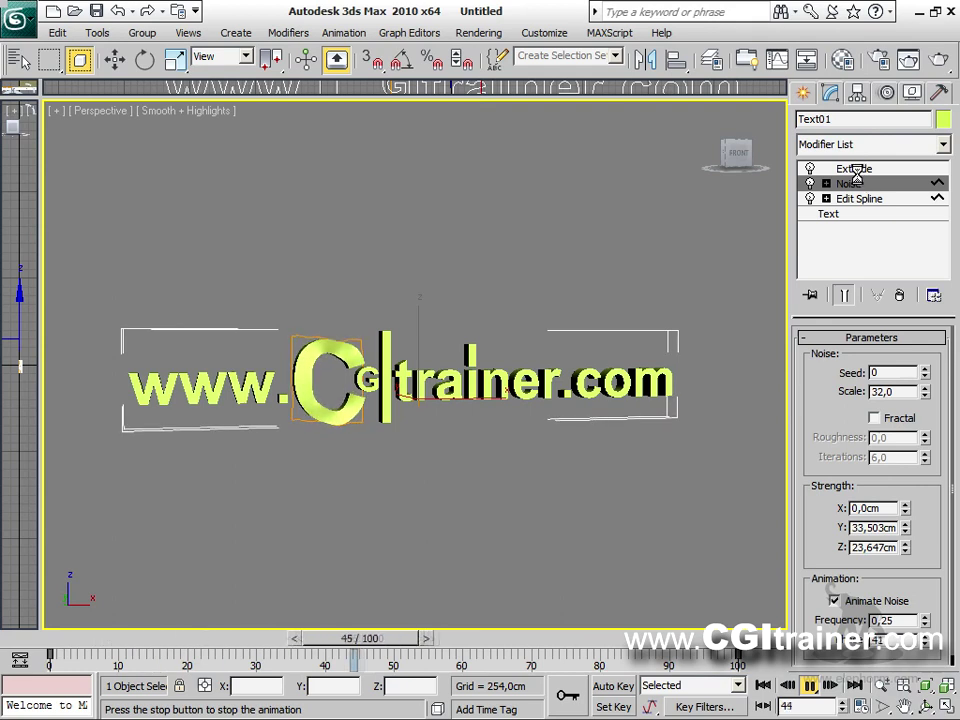
alt+middle_drag(655, 407, 593, 400)
key(shift+z)
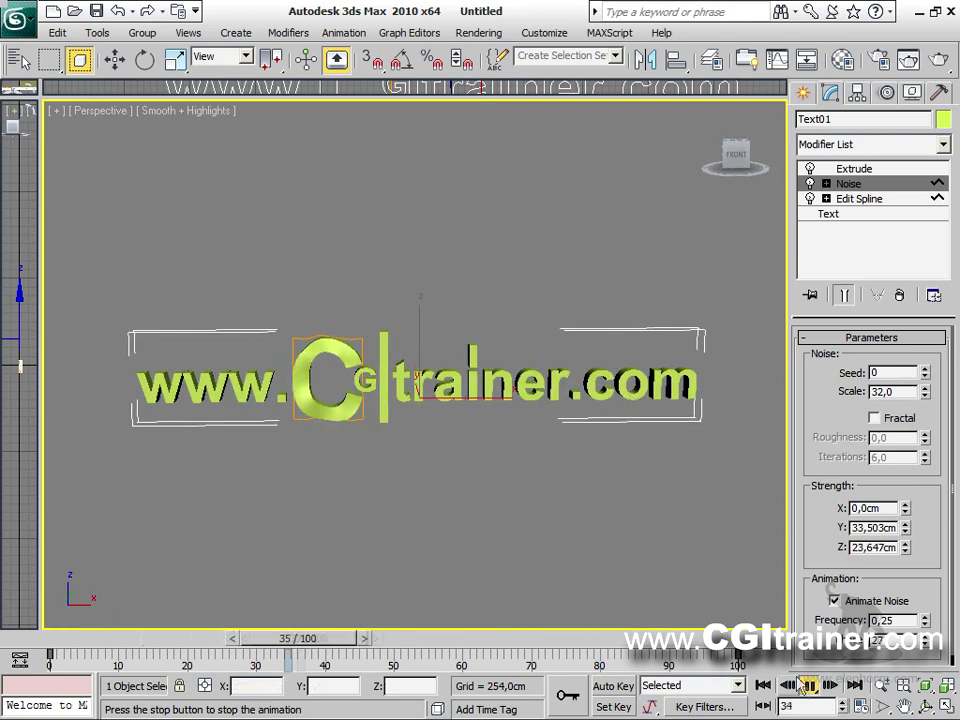
key(w)
key(slash)
Step: Return to Edit Spline with the end result shown, go to frame 64 and turn on Auto Key
click(880, 199)
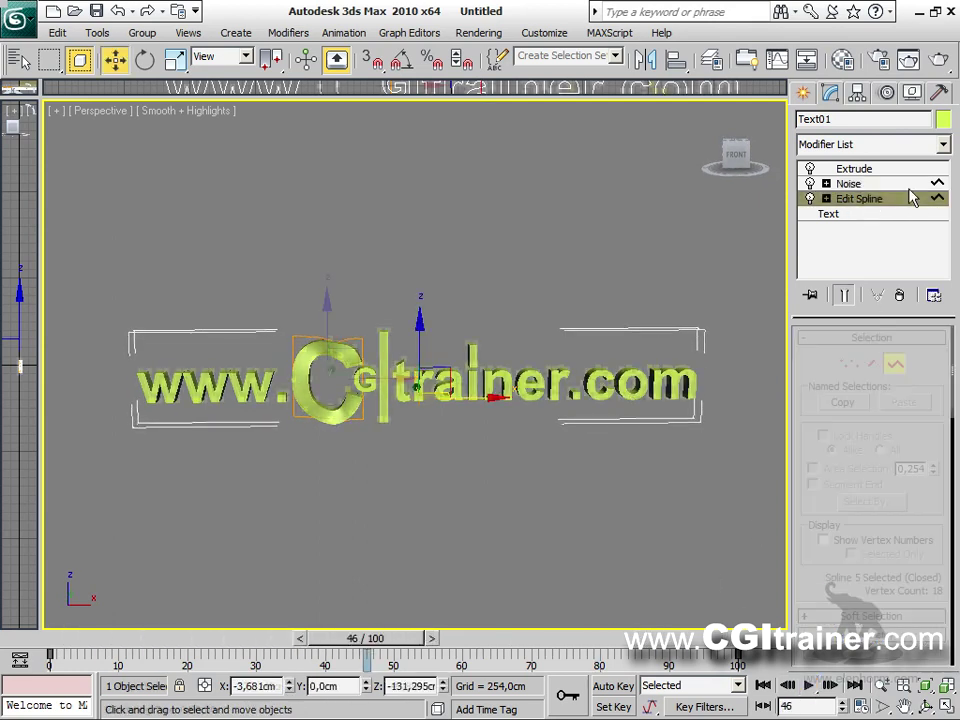
click(844, 295)
drag(385, 637, 522, 638)
key(w)
click(612, 686)
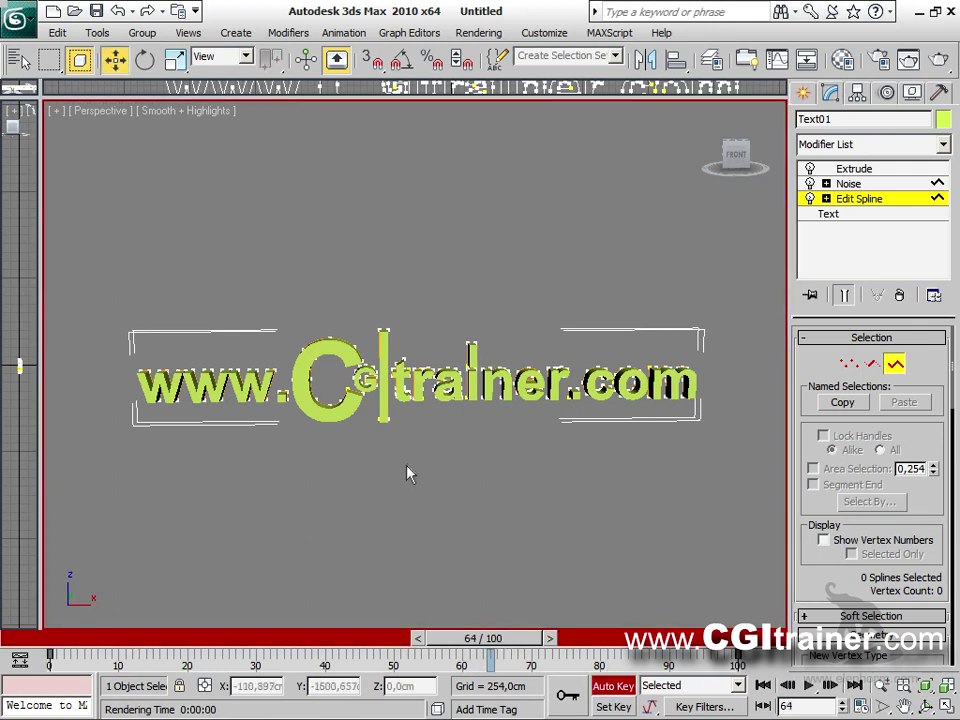
Step: Try to animate the "C" spline by enlarging it and moving it right at frame 64, and scrub back to frame 47
click(350, 394)
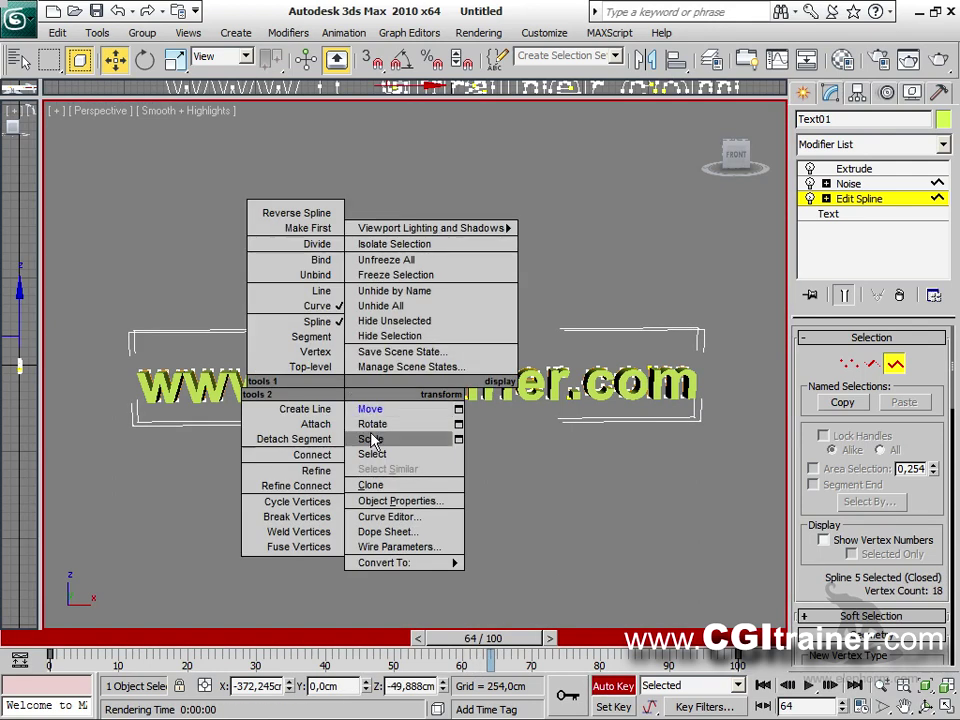
click(430, 439)
drag(310, 371, 362, 116)
right_click(345, 373)
click(320, 380)
drag(352, 365, 428, 352)
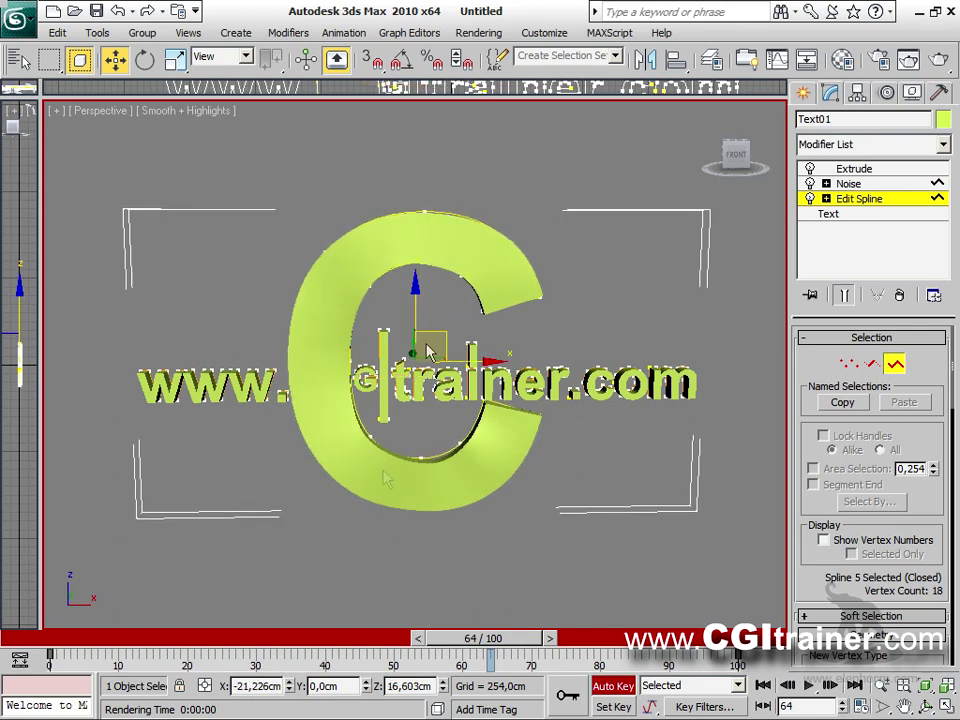
drag(478, 636, 375, 596)
key(w)
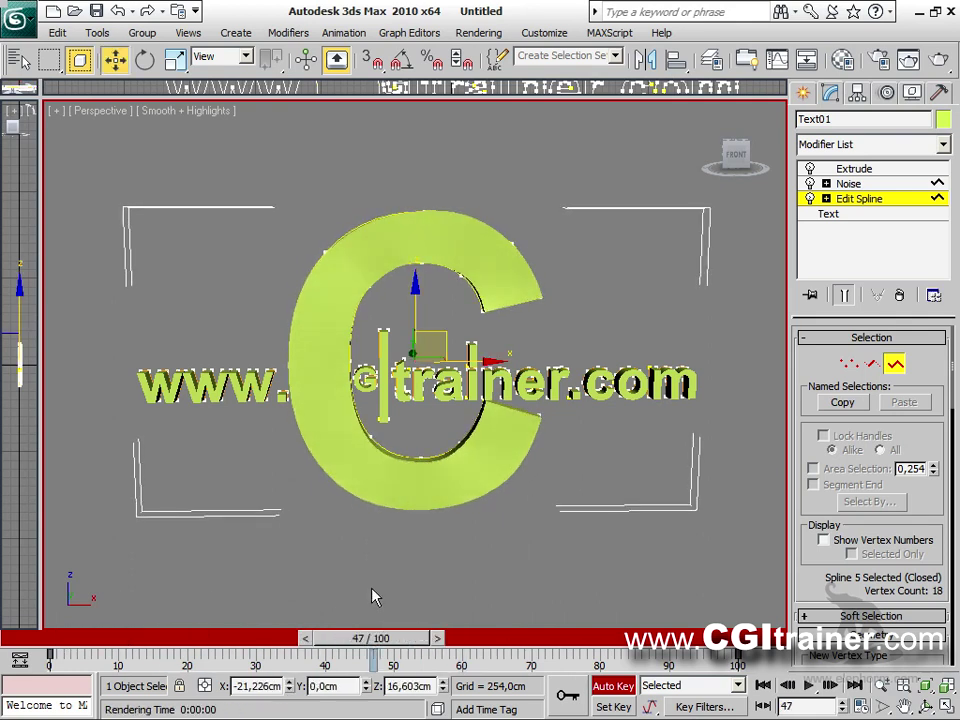
Step: Try to animate the six upper-right vertices of the "C" by moving them left at frame 47, and scrub to frame 0
drag(433, 253, 497, 228)
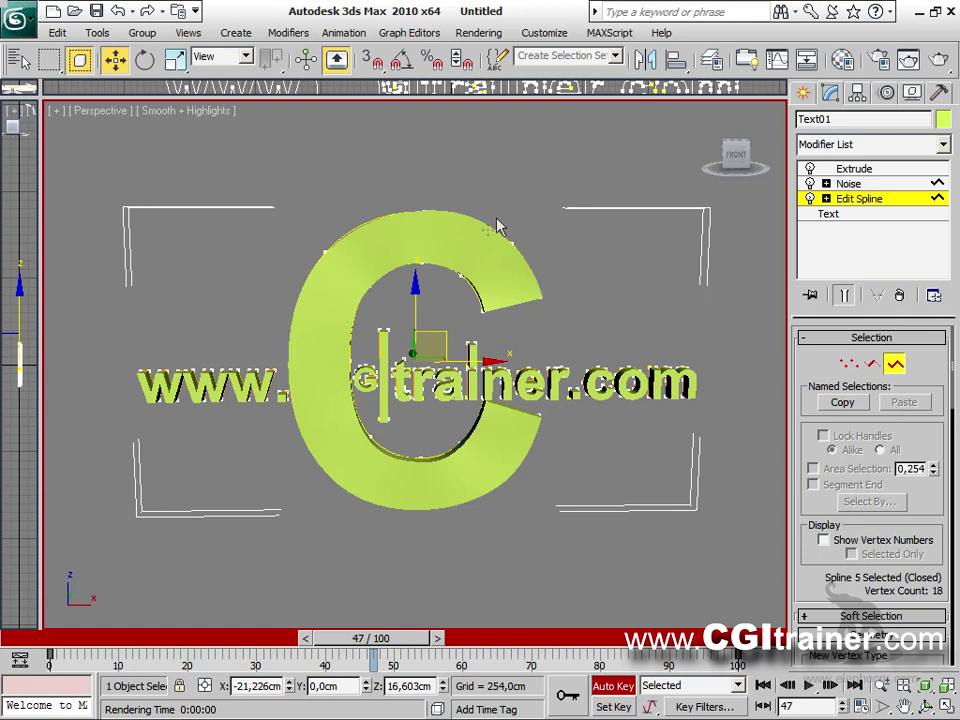
click(848, 362)
drag(422, 183, 560, 330)
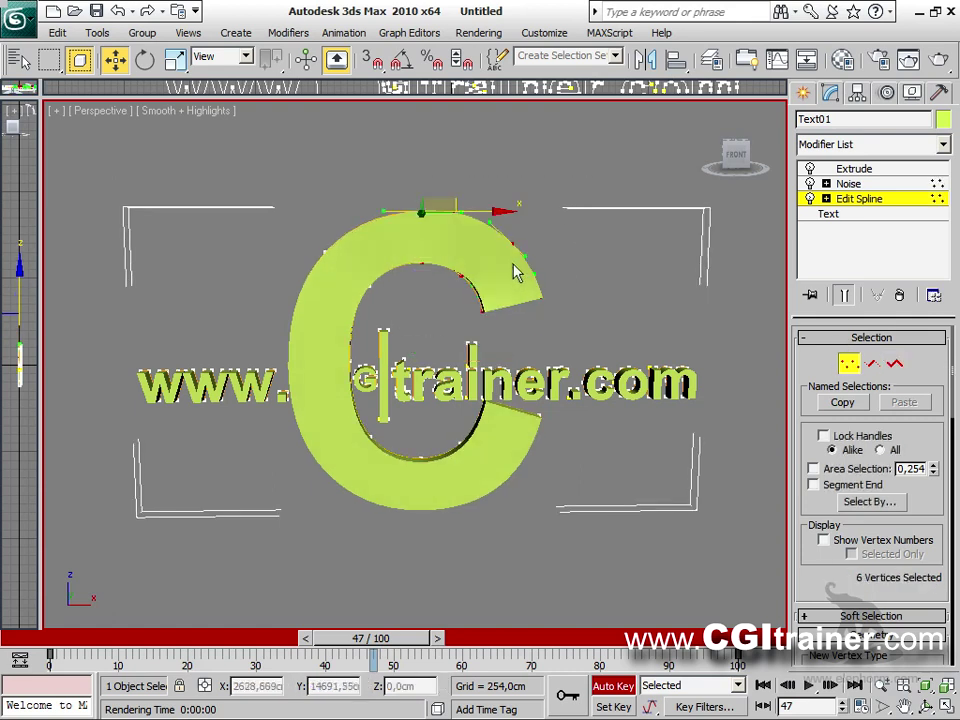
drag(534, 217, 478, 175)
drag(372, 638, 90, 600)
key(w)
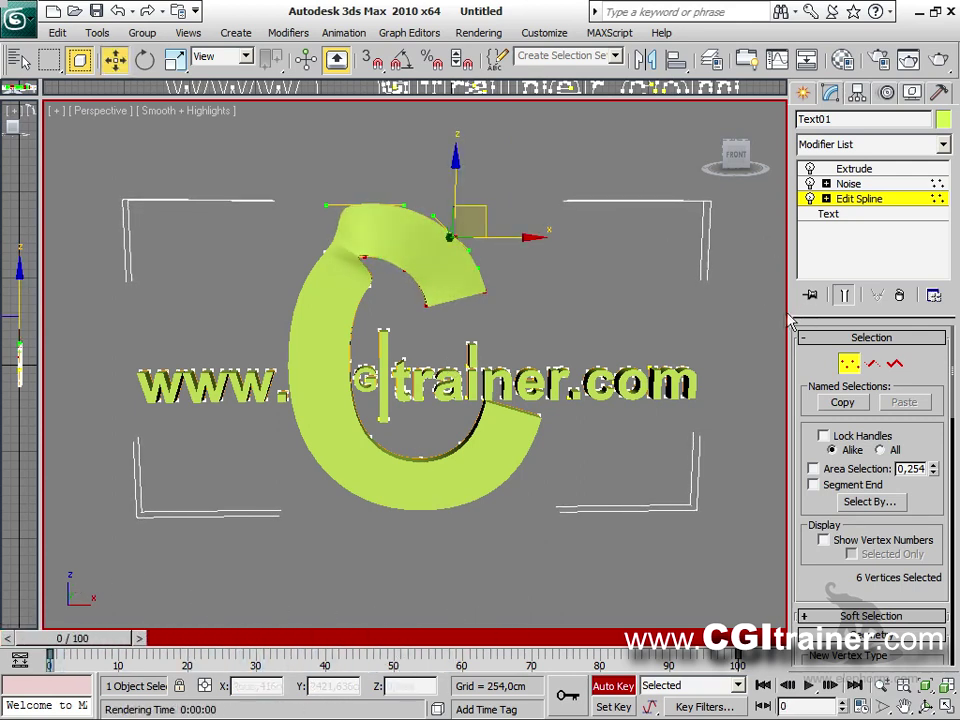
Step: Undo the vertex move and the enlargement of the "C", clear the vertex selection and scrub the timeline forward
key(ctrl+z)
key(ctrl+z)
key(ctrl+z)
key(ctrl+z)
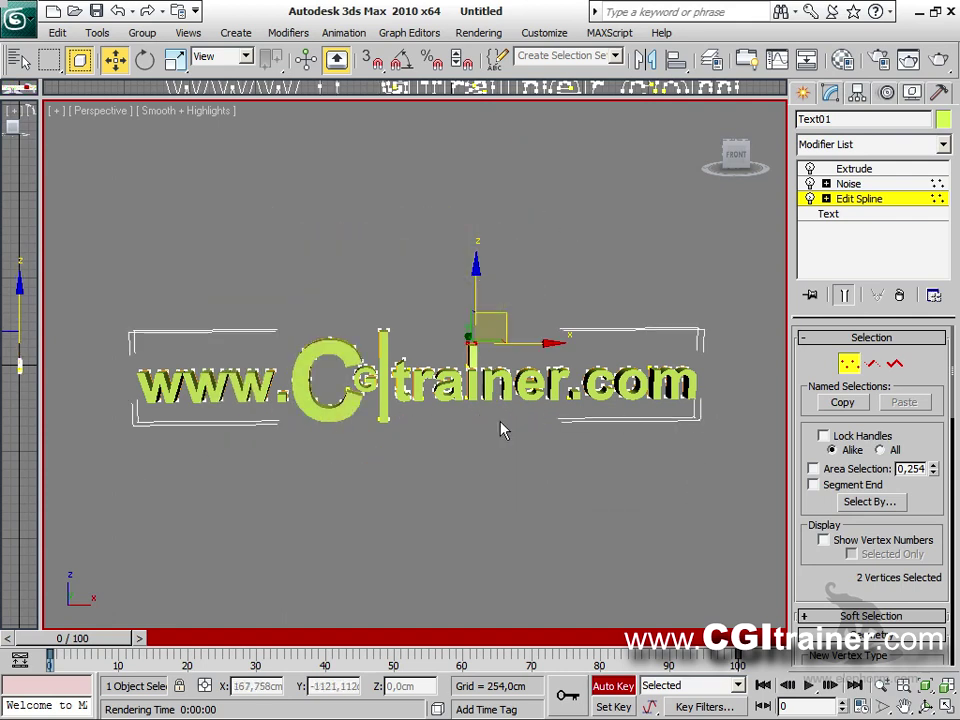
click(484, 568)
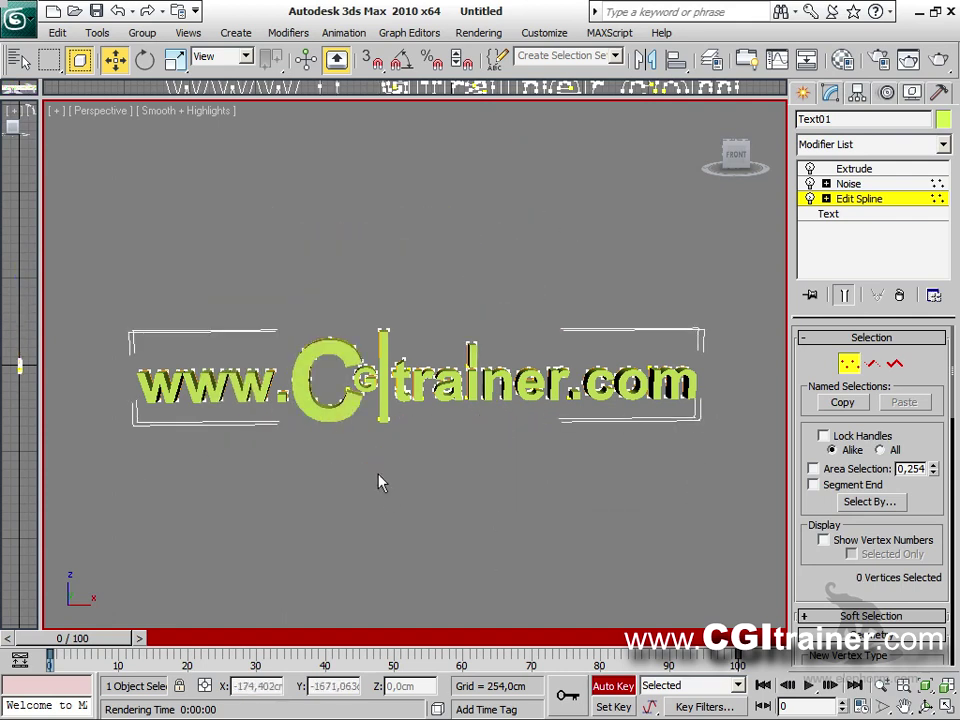
drag(118, 643, 600, 608)
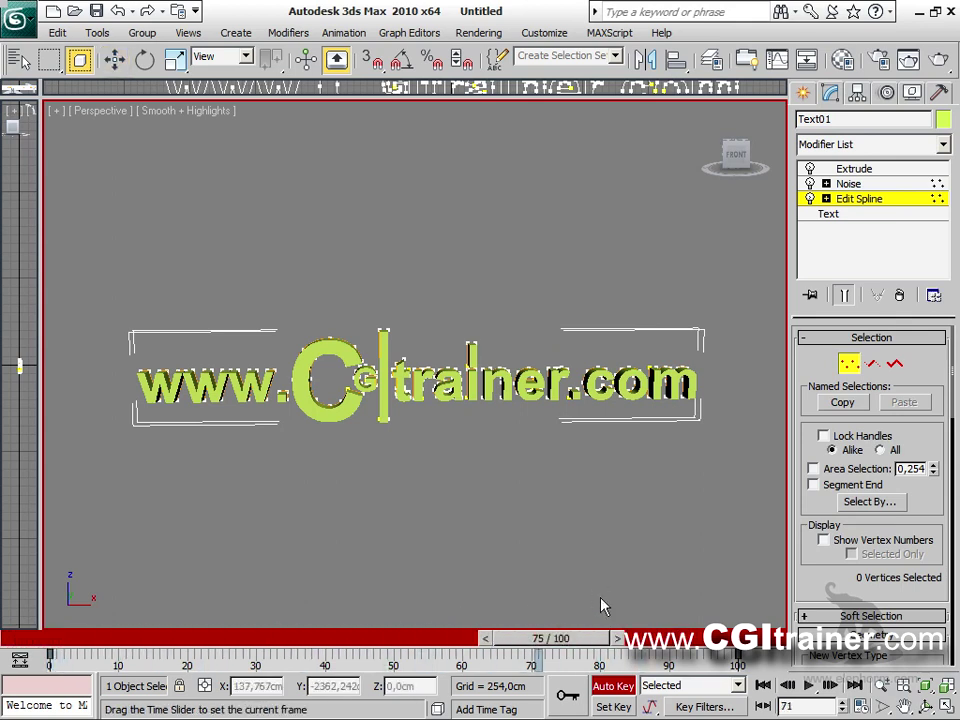
Step: Scrub the timeline with the Noise modifier active, turn off Auto Key and set the noise scale to 29,12
click(897, 185)
key(/)
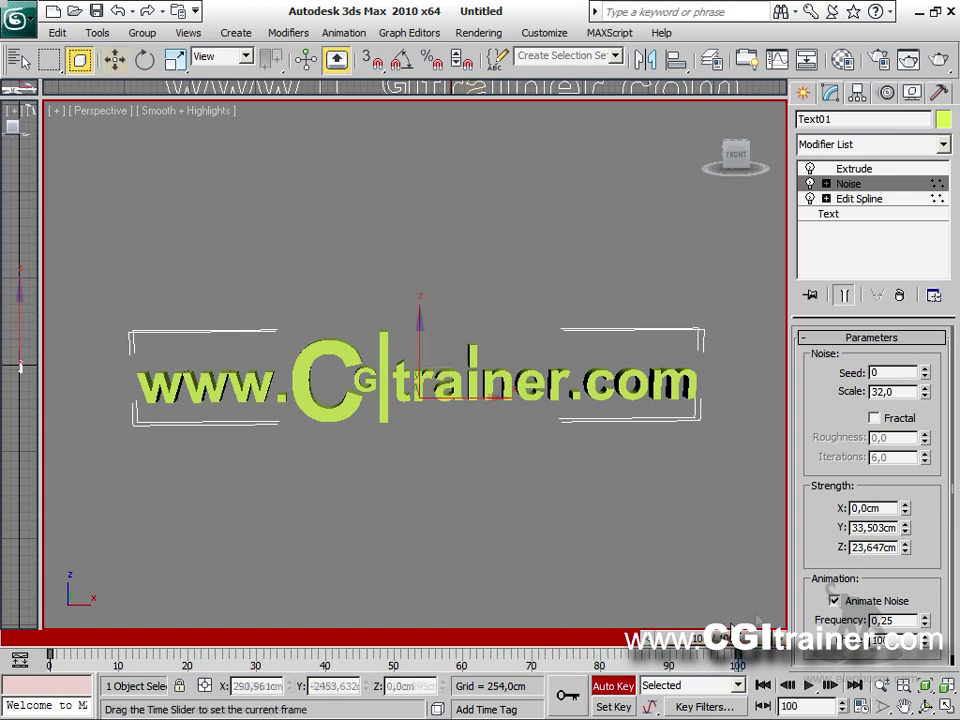
key(/)
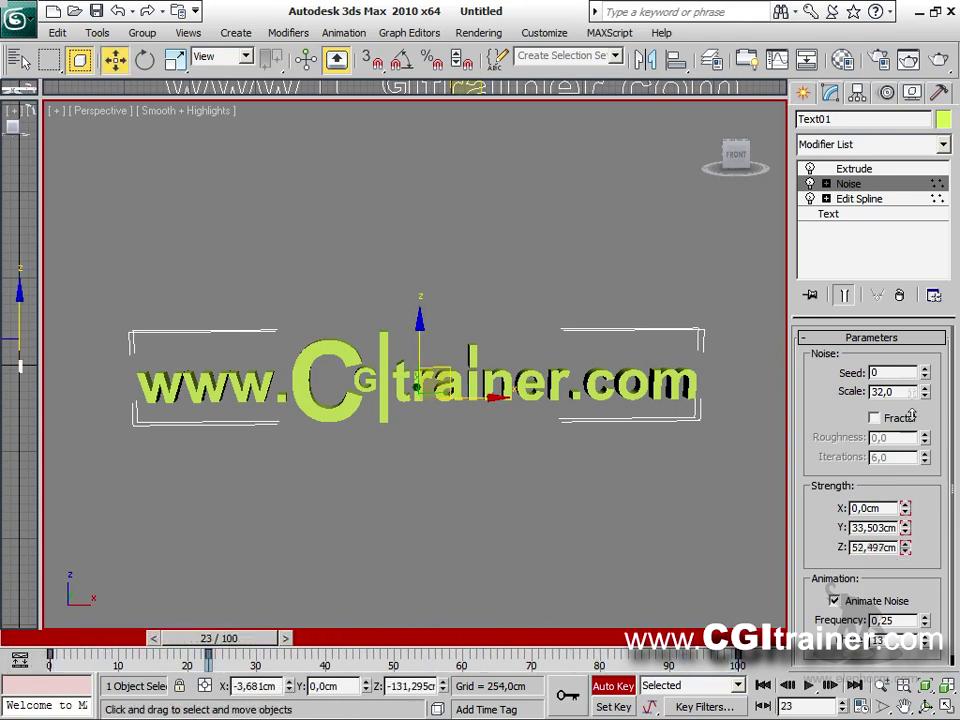
click(624, 685)
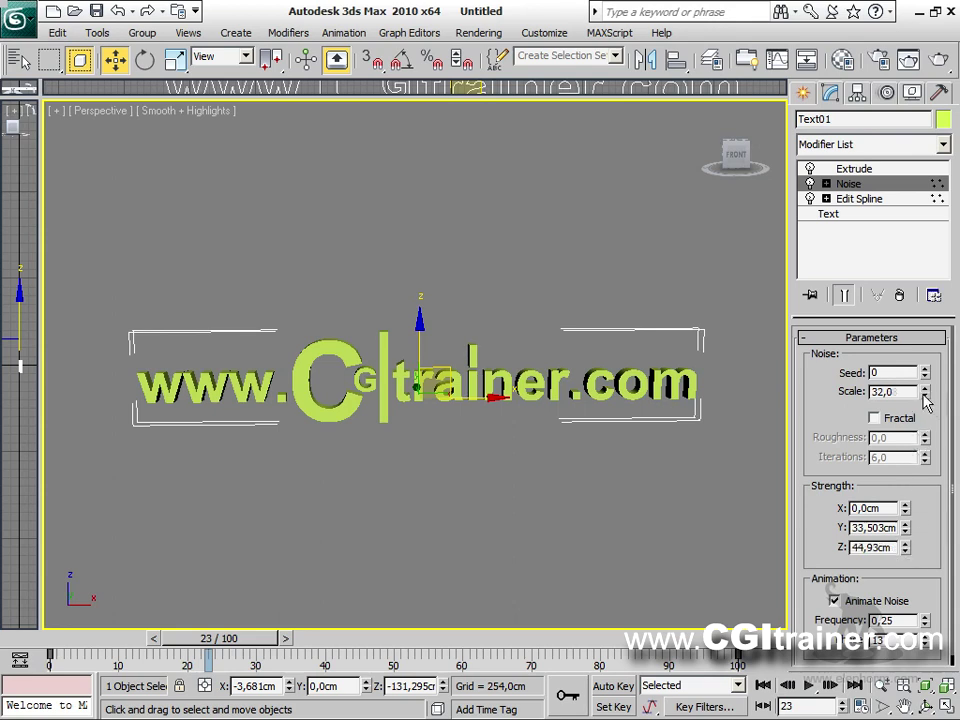
drag(925, 391, 911, 441)
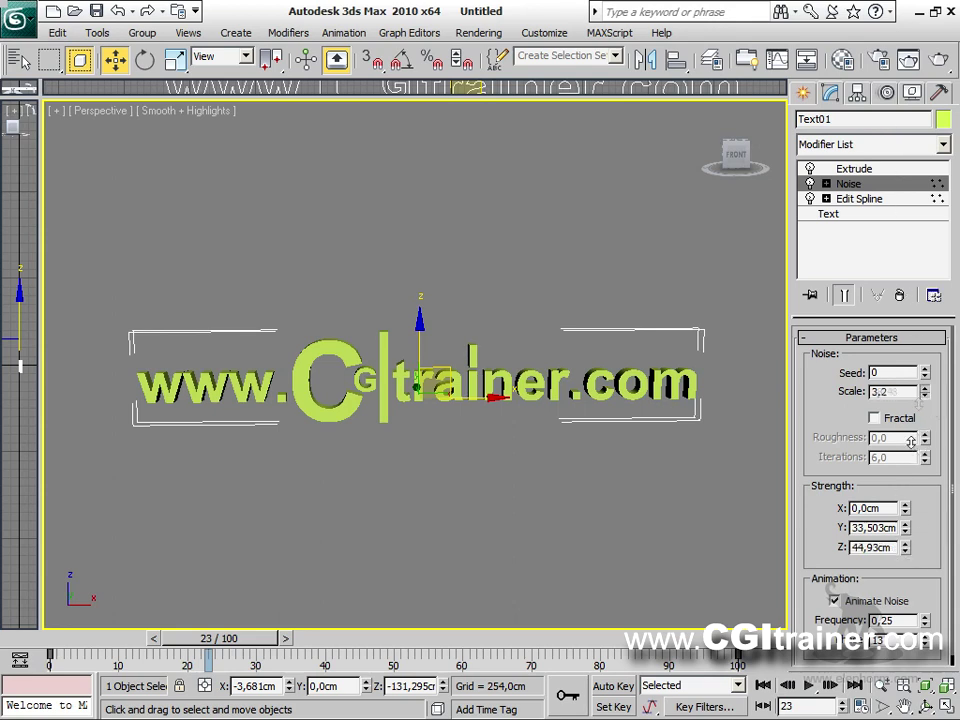
Step: Select the "C" spline in Edit Spline, preview the noise animation through the timeline and return to frame 0
click(860, 198)
click(893, 364)
click(350, 410)
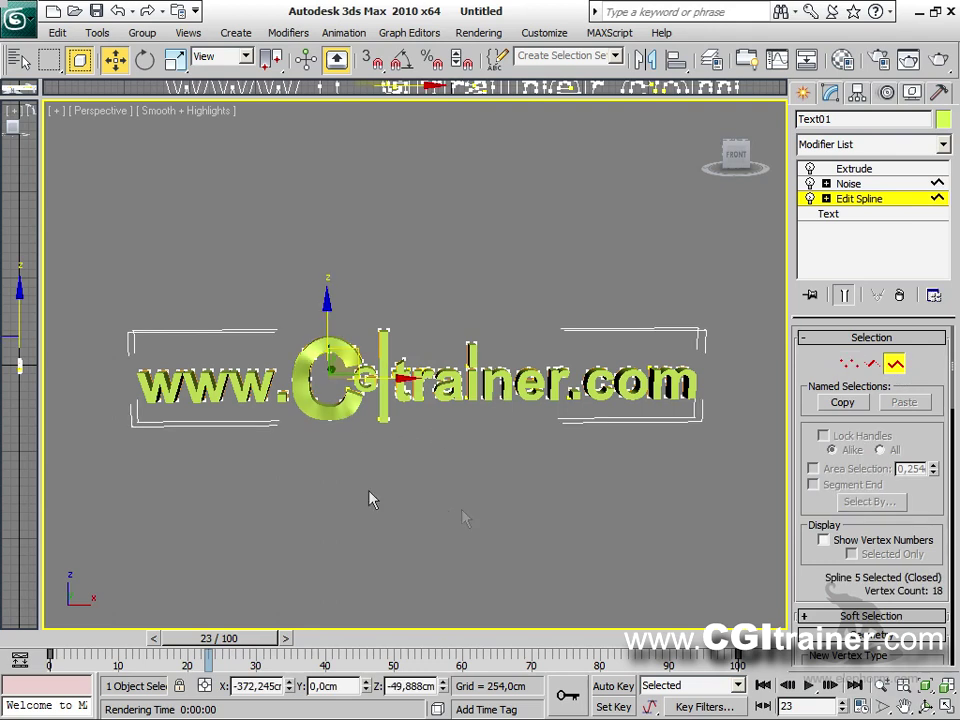
drag(218, 638, 787, 655)
click(808, 685)
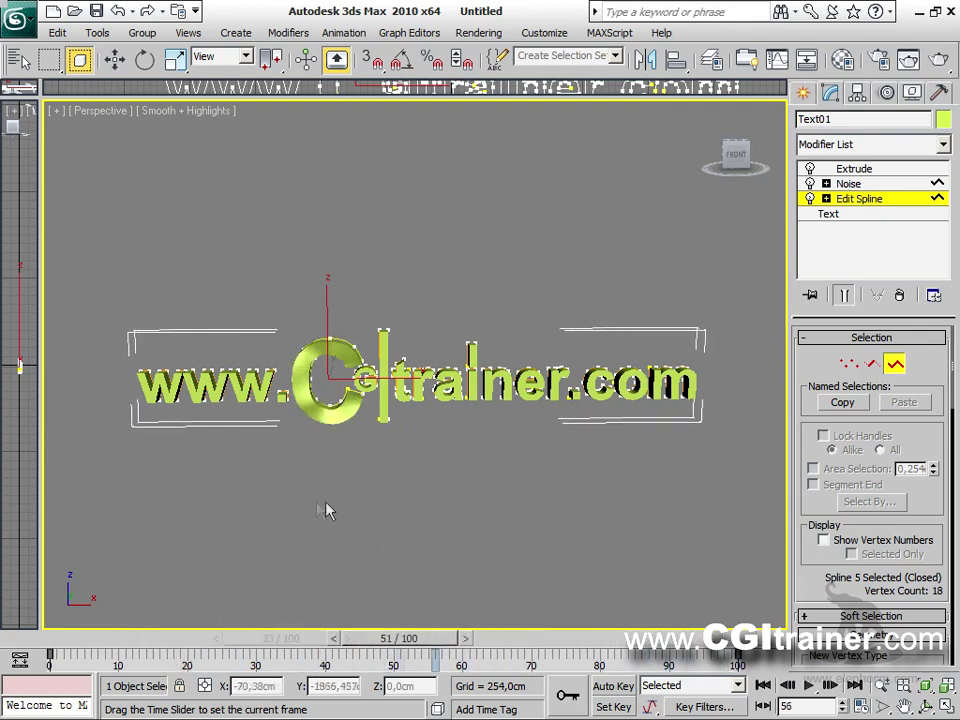
key(Home)
key(w)
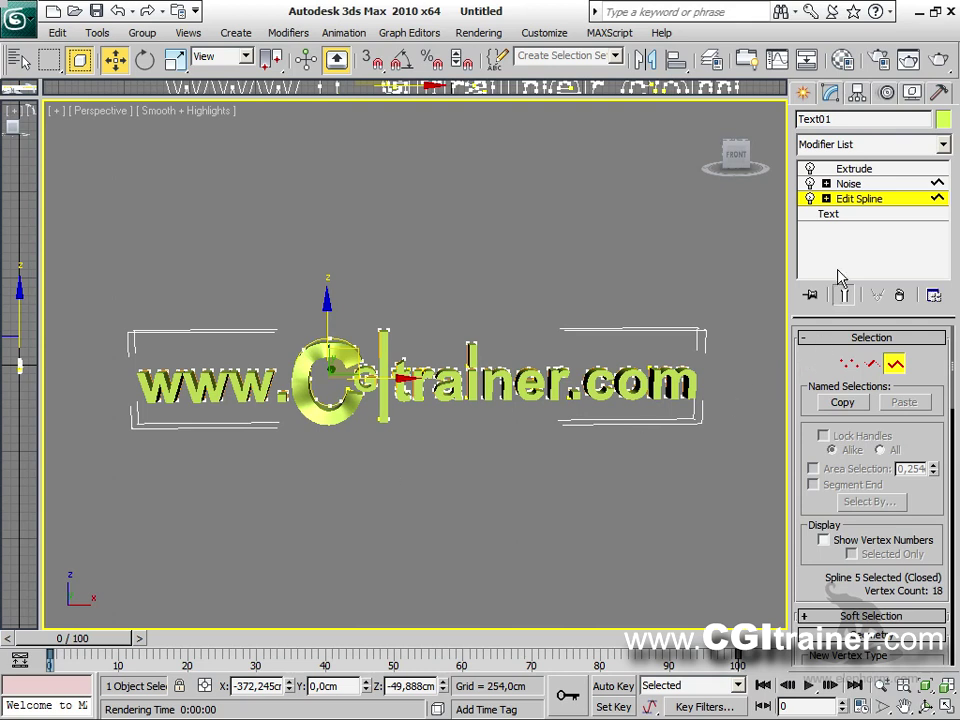
Step: Cut the Extrude modifier from the text's modifier stack
click(850, 184)
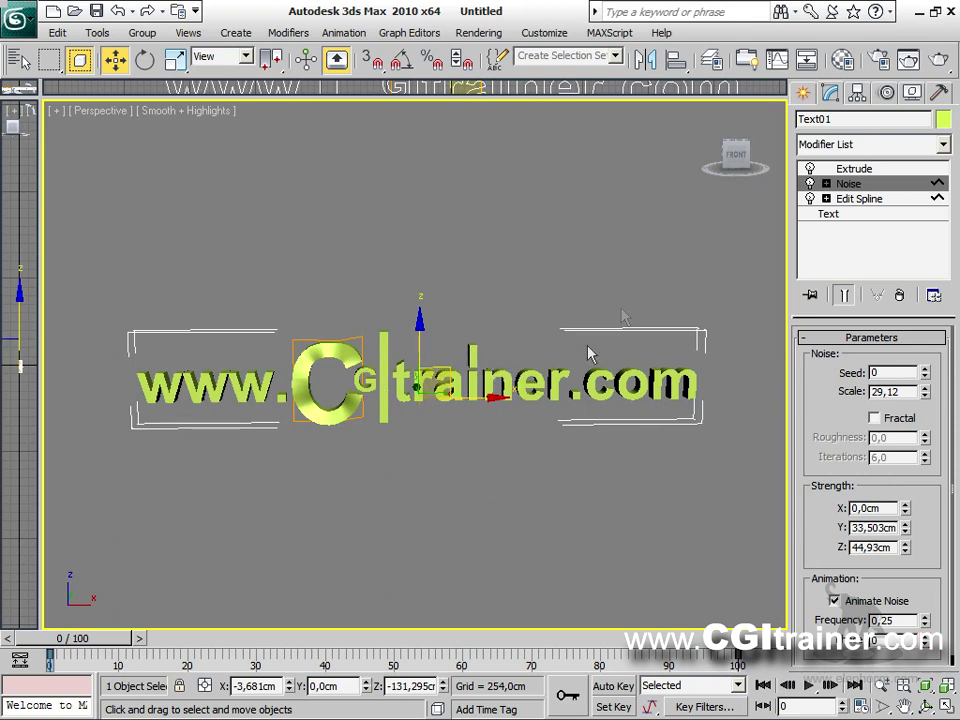
click(296, 33)
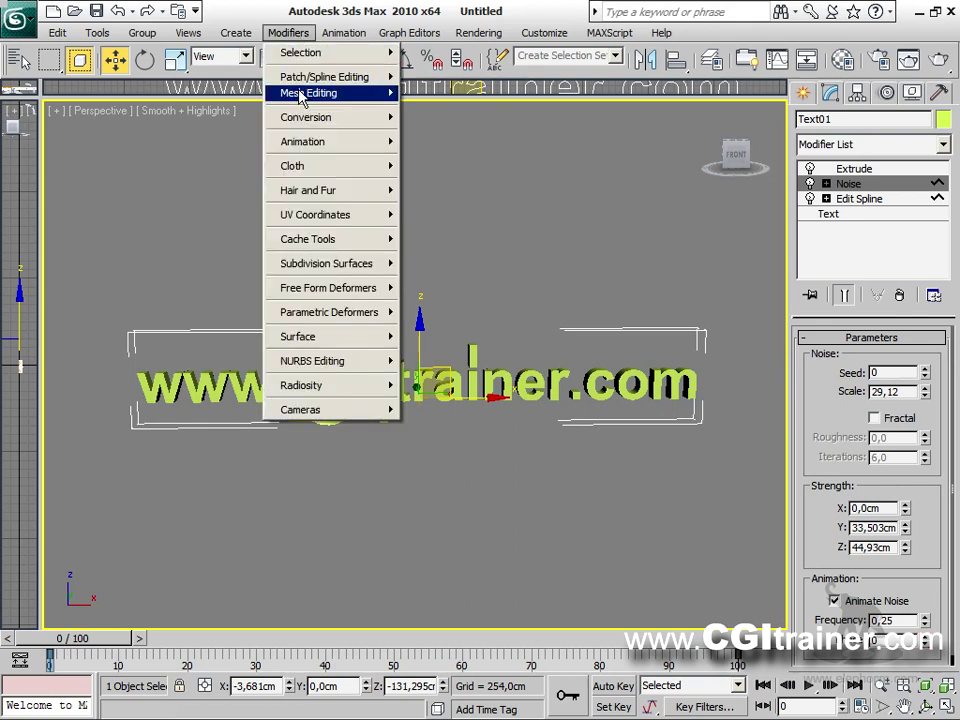
mouse_move(301, 92)
mouse_move(340, 78)
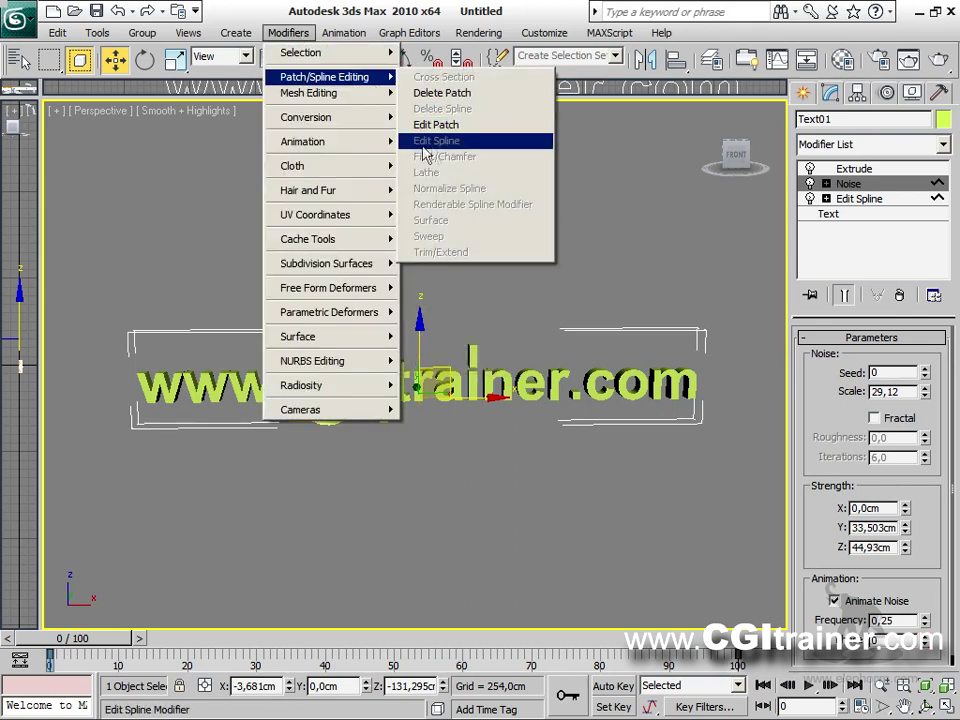
click(878, 168)
right_click(850, 168)
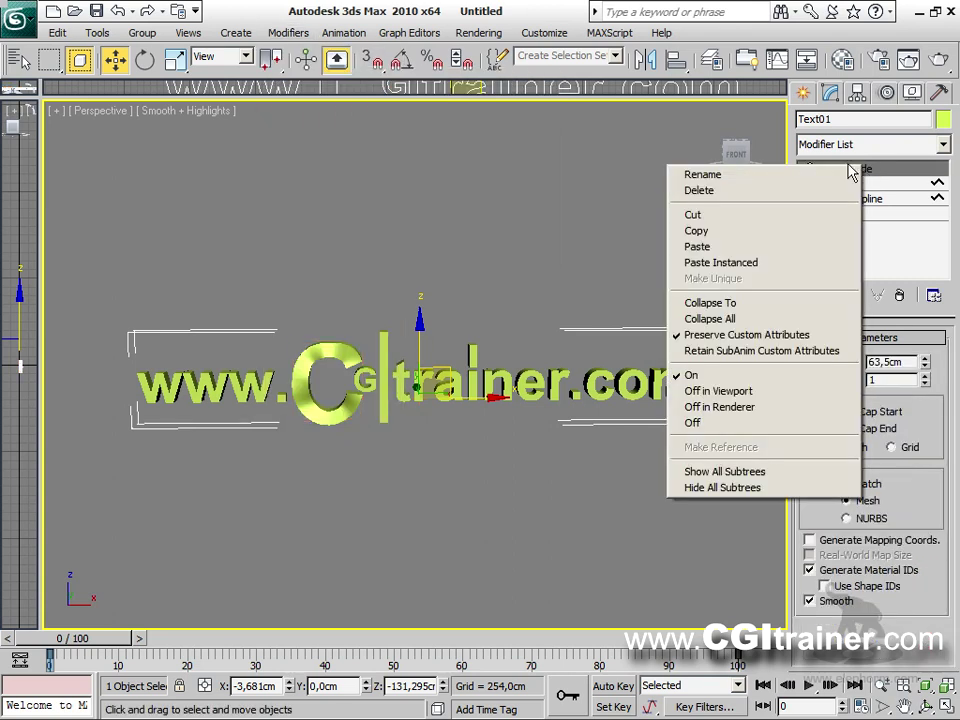
click(720, 214)
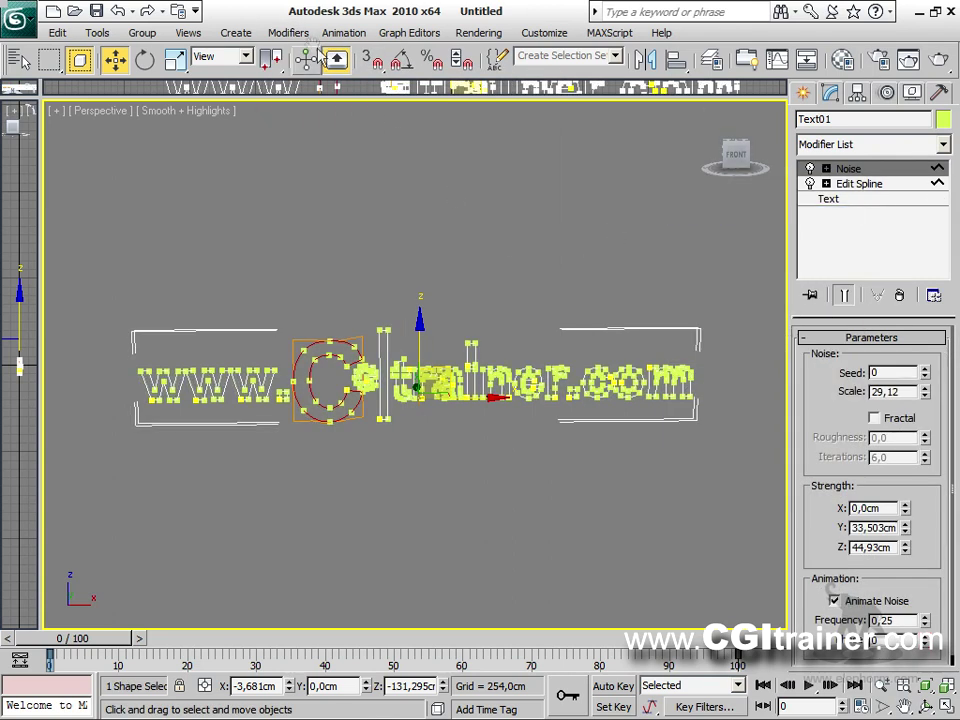
Step: Add a second Edit Spline modifier above Noise and paste the Extrude modifier back on top of it
click(287, 32)
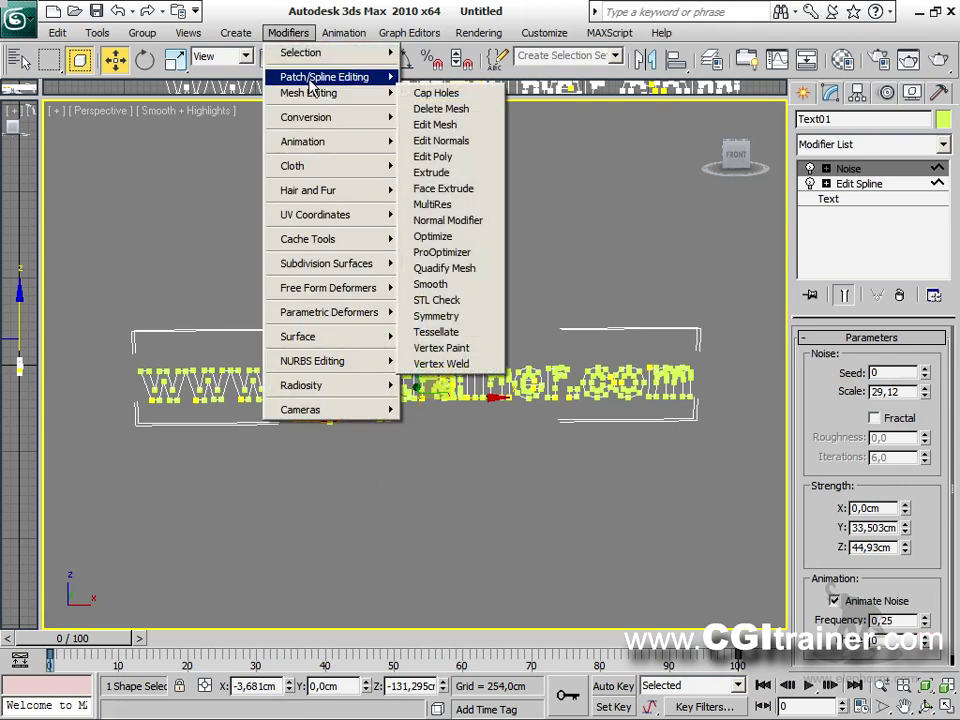
mouse_move(318, 78)
click(437, 141)
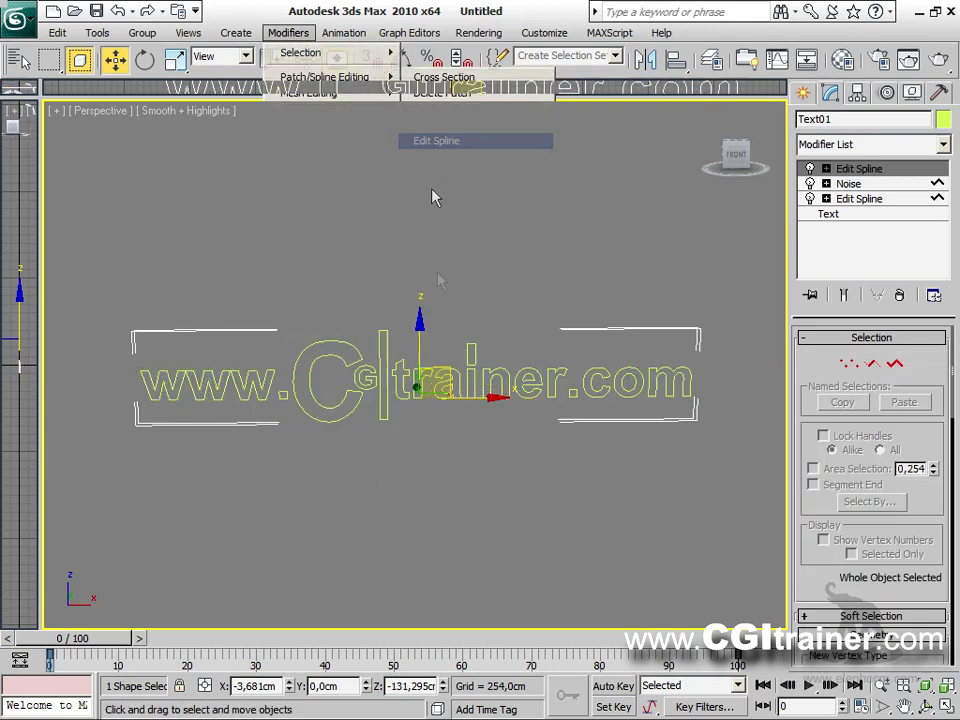
right_click(855, 172)
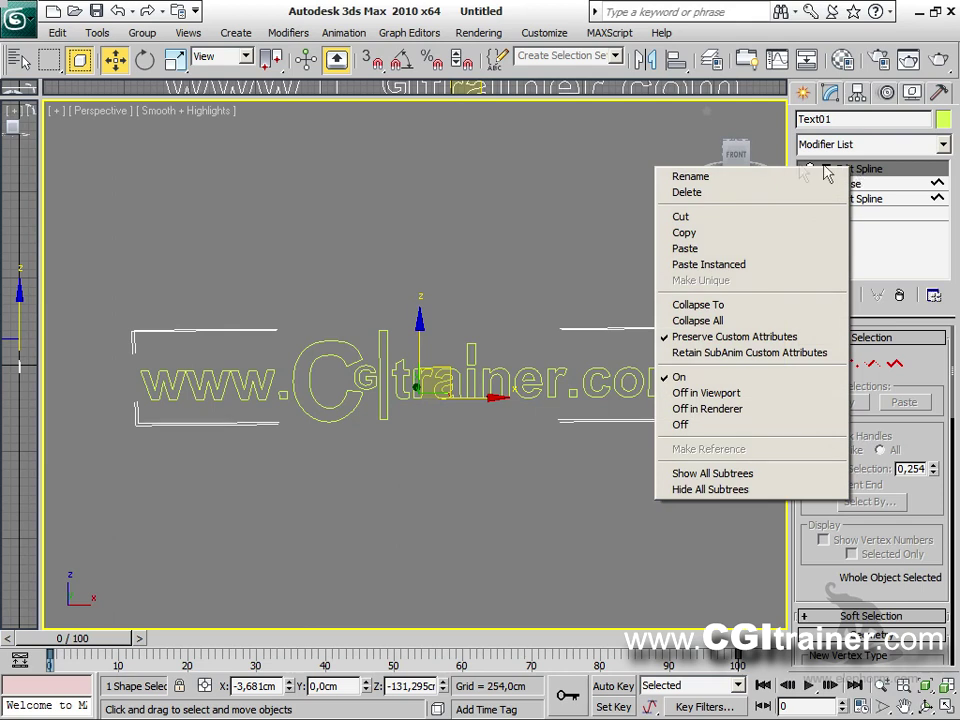
click(707, 249)
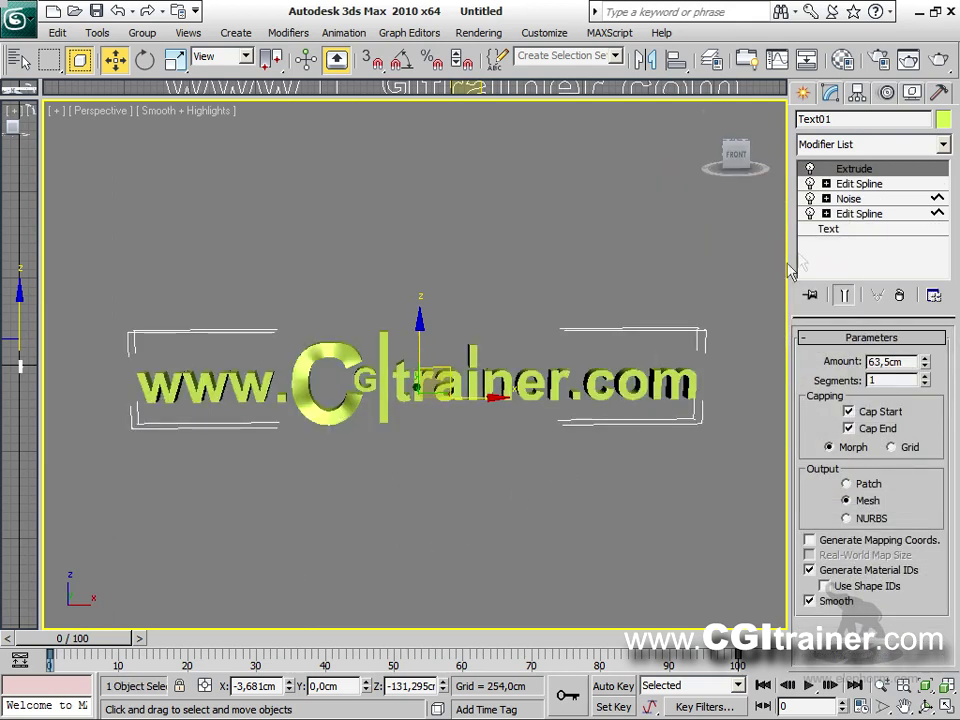
Step: In the upper Edit Spline, show the end result and select the "C" at spline level
click(857, 185)
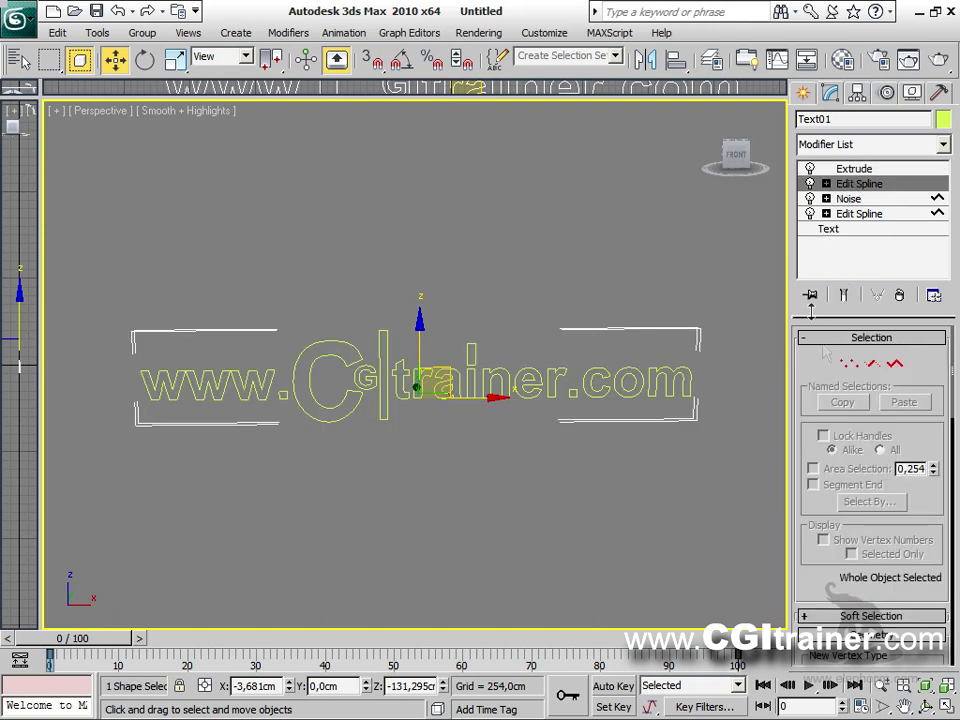
click(845, 295)
click(895, 363)
click(393, 397)
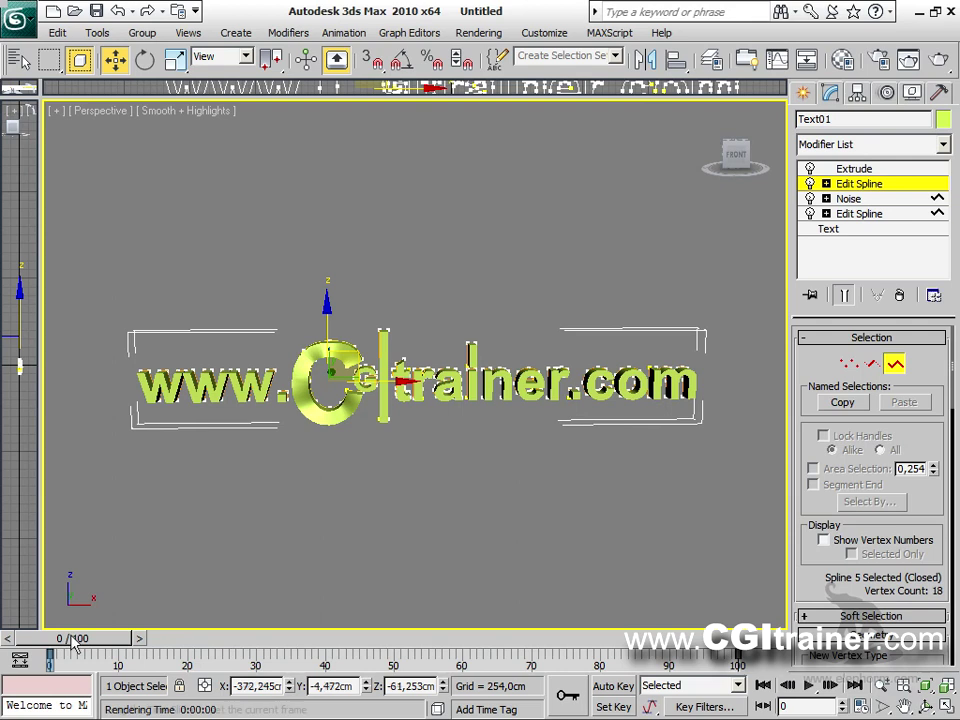
Step: Go to frame 5, move the "C" spline slightly right and down, and return to frame 0
key(q)
key(period)
key(period)
key(period)
key(period)
key(period)
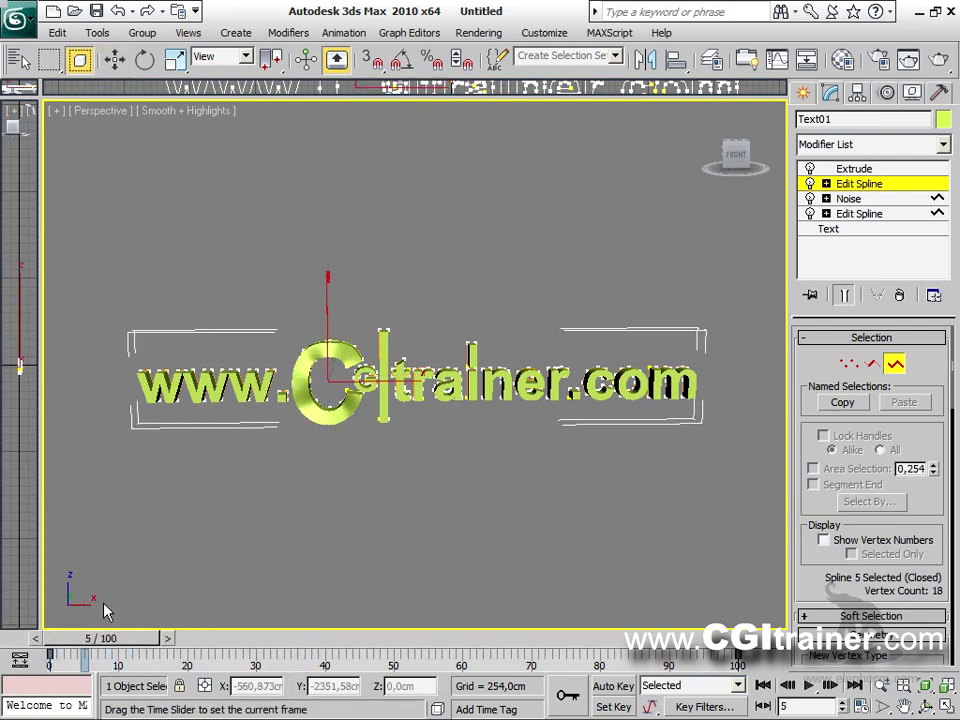
key(w)
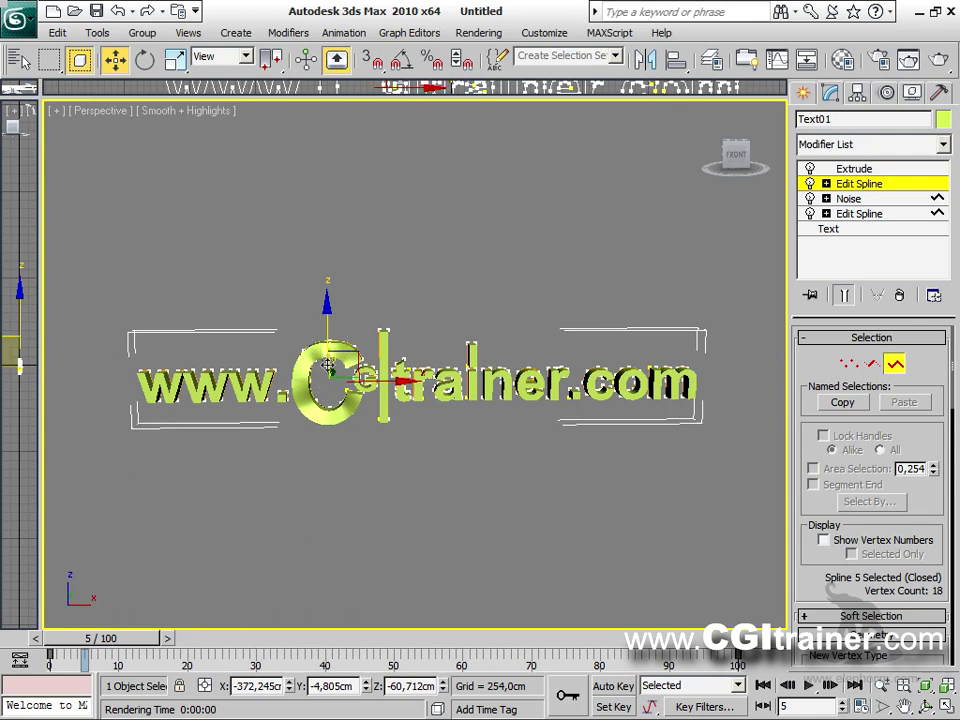
mouse_move(336, 362)
mouse_down()
mouse_move(343, 357)
mouse_move(332, 368)
mouse_up()
drag(125, 635, 105, 636)
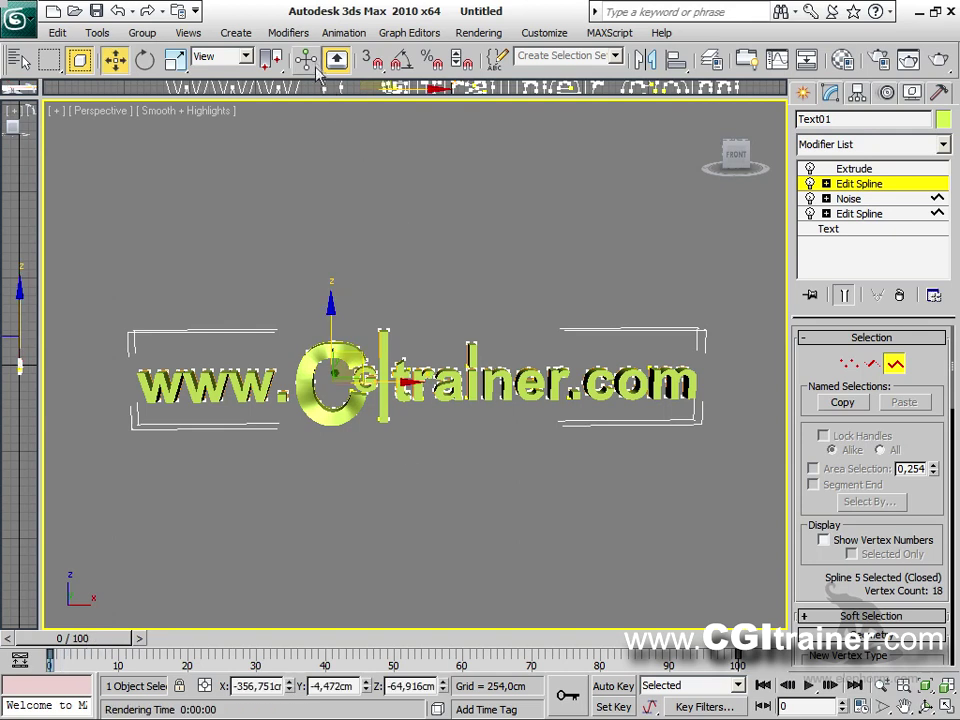
Step: Add an XForm modifier above the upper Edit Spline for the selected "C" and activate its Gizmo sub-object
click(288, 33)
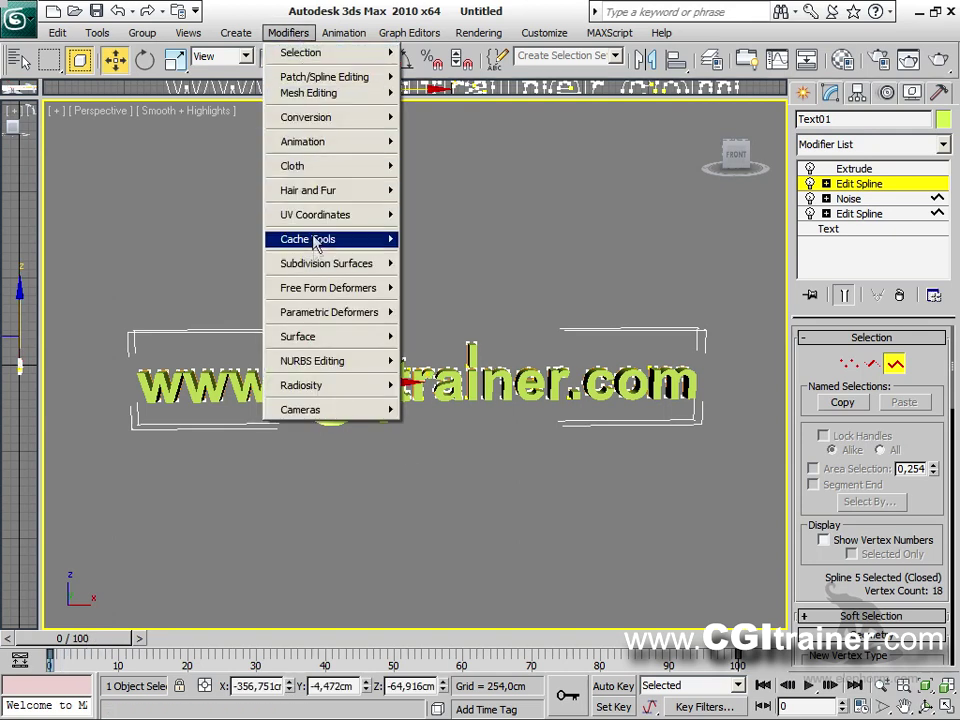
mouse_move(317, 313)
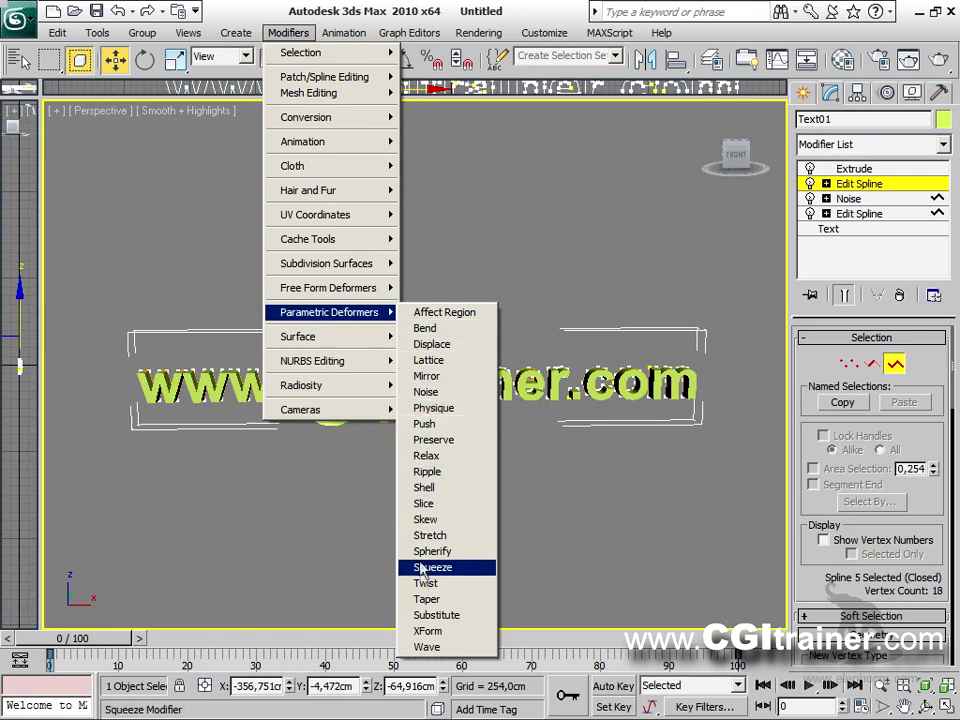
click(428, 631)
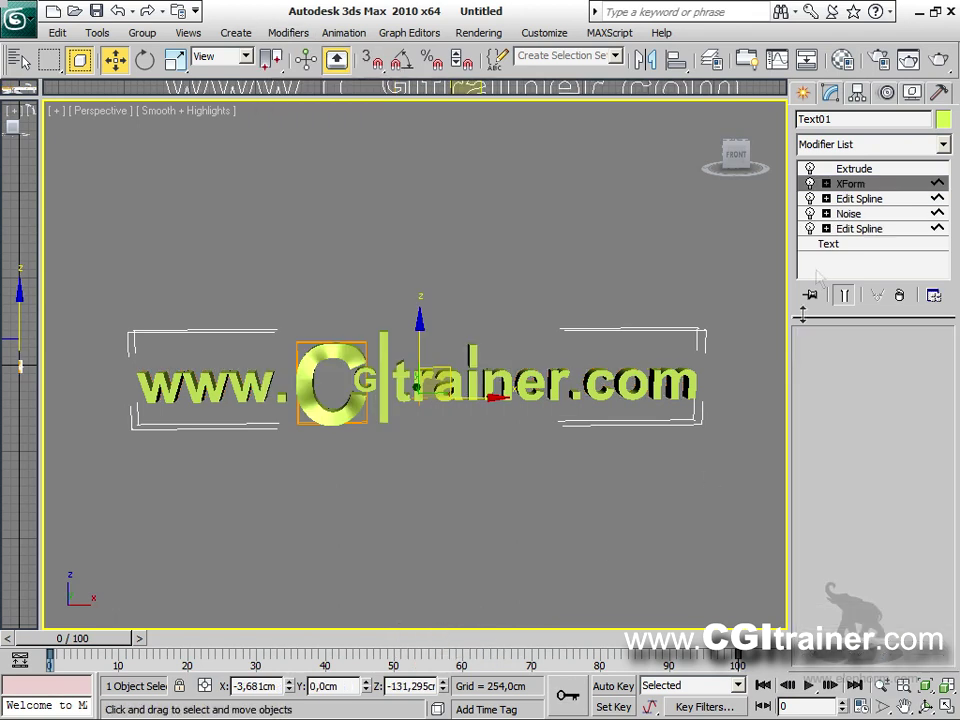
click(826, 184)
click(859, 200)
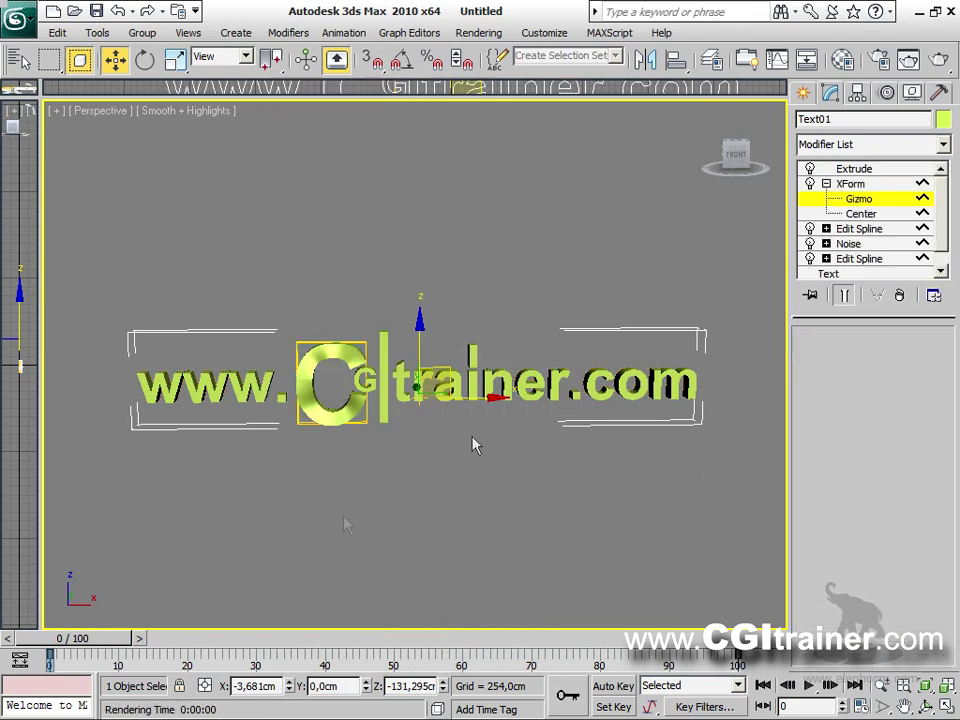
Step: Try to animate the scaling of the XForm gizmo at frame 49 with Auto Key, and turn Auto Key off
drag(146, 639, 414, 628)
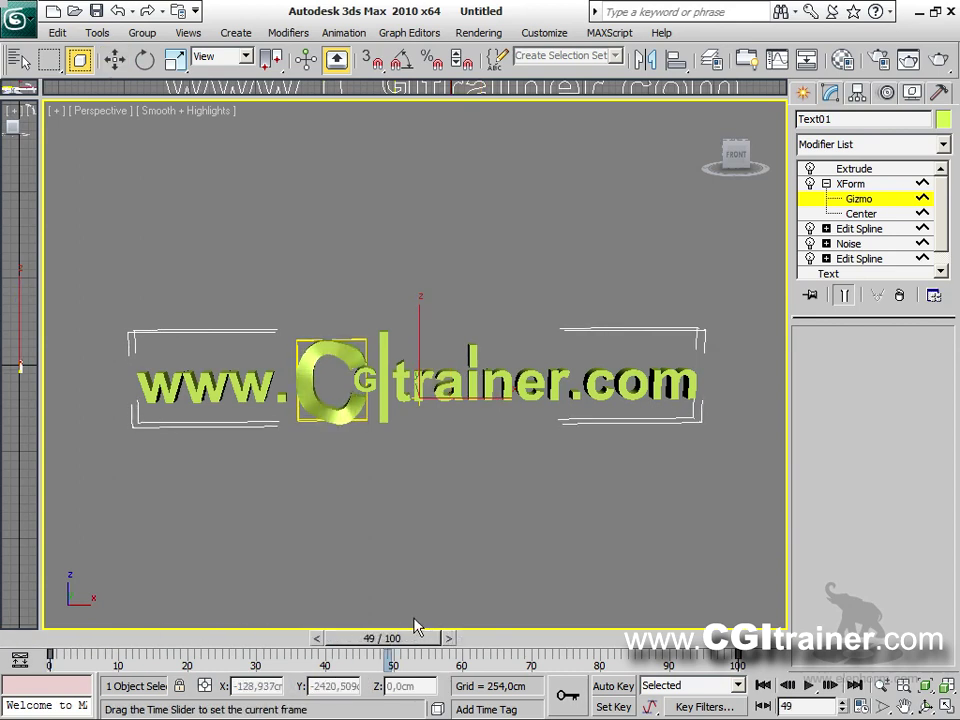
click(634, 687)
right_click(343, 388)
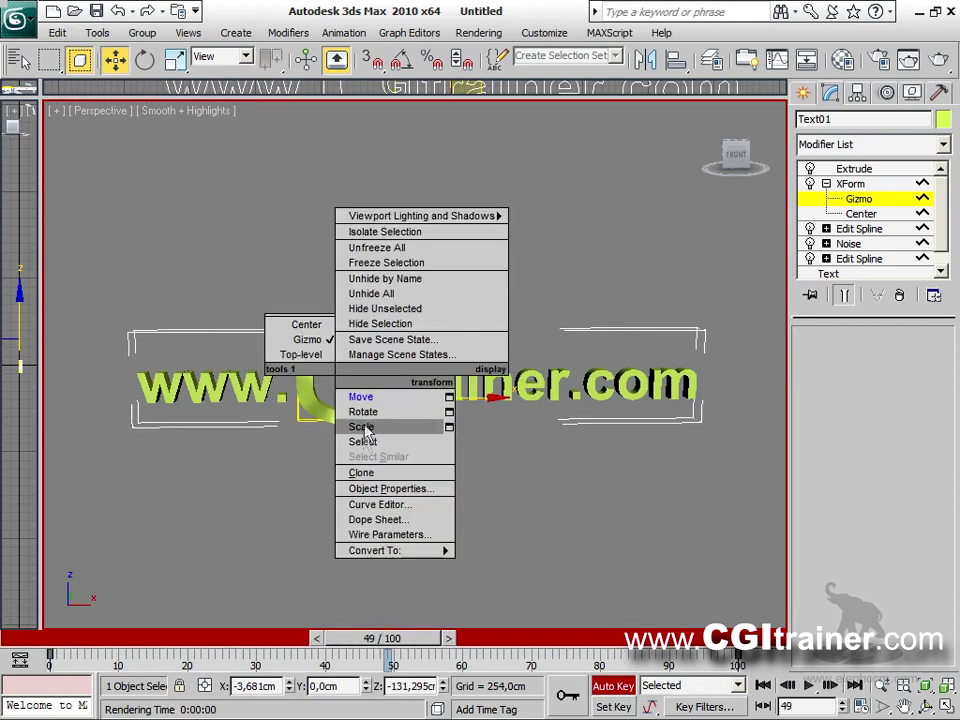
click(364, 422)
mouse_move(396, 381)
mouse_down()
mouse_move(418, 317)
mouse_move(397, 389)
mouse_up()
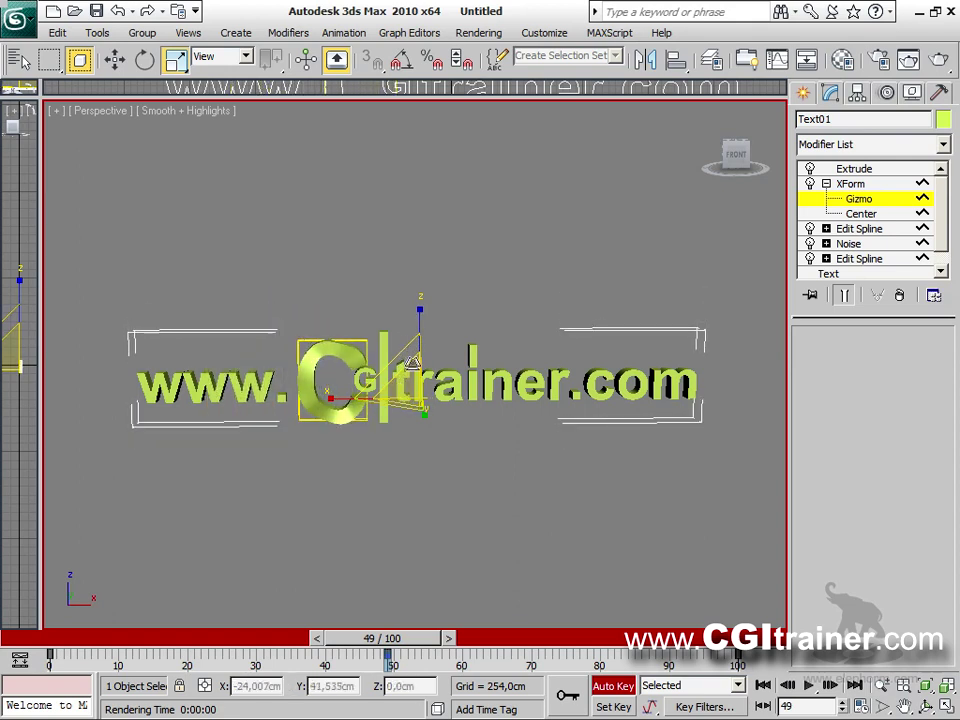
click(610, 688)
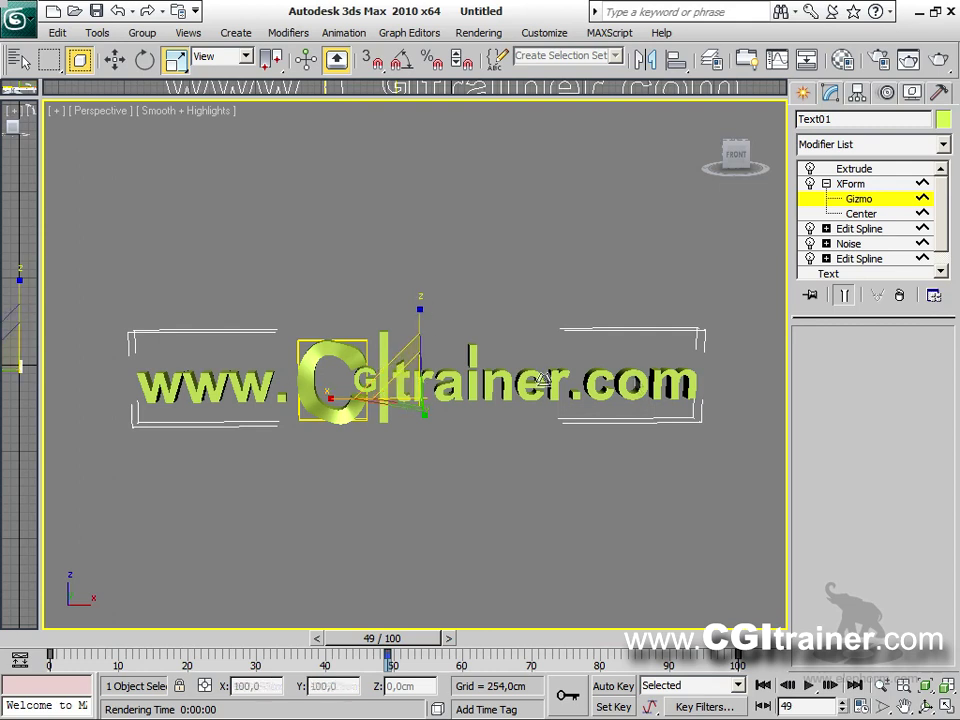
Step: Move the XForm center to the lower middle of the "C" and return to the Gizmo sub-object
click(860, 213)
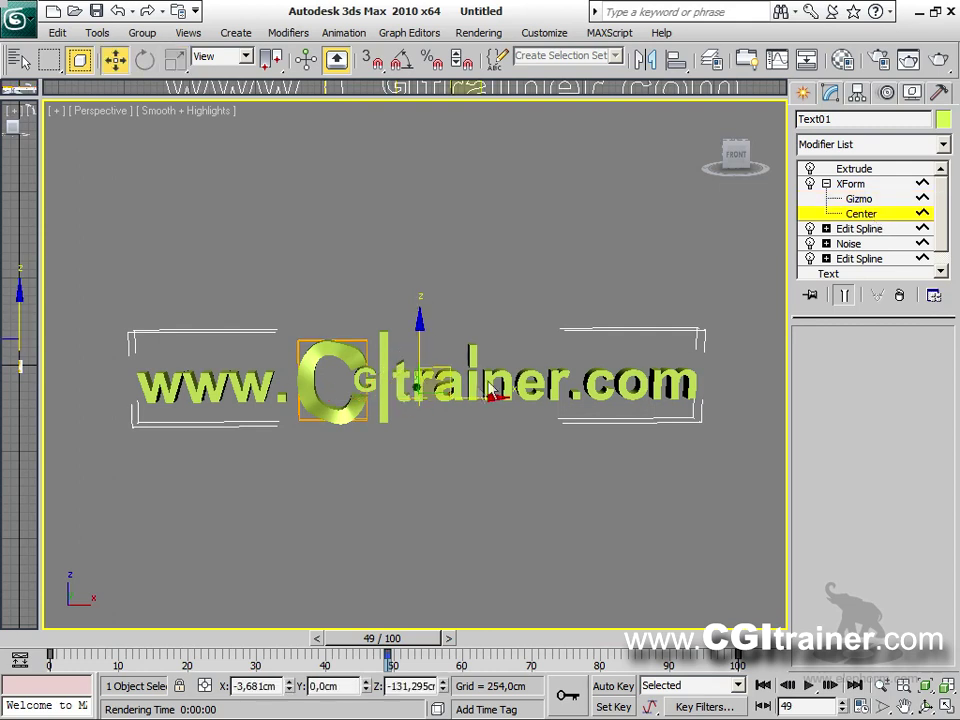
drag(468, 394, 359, 395)
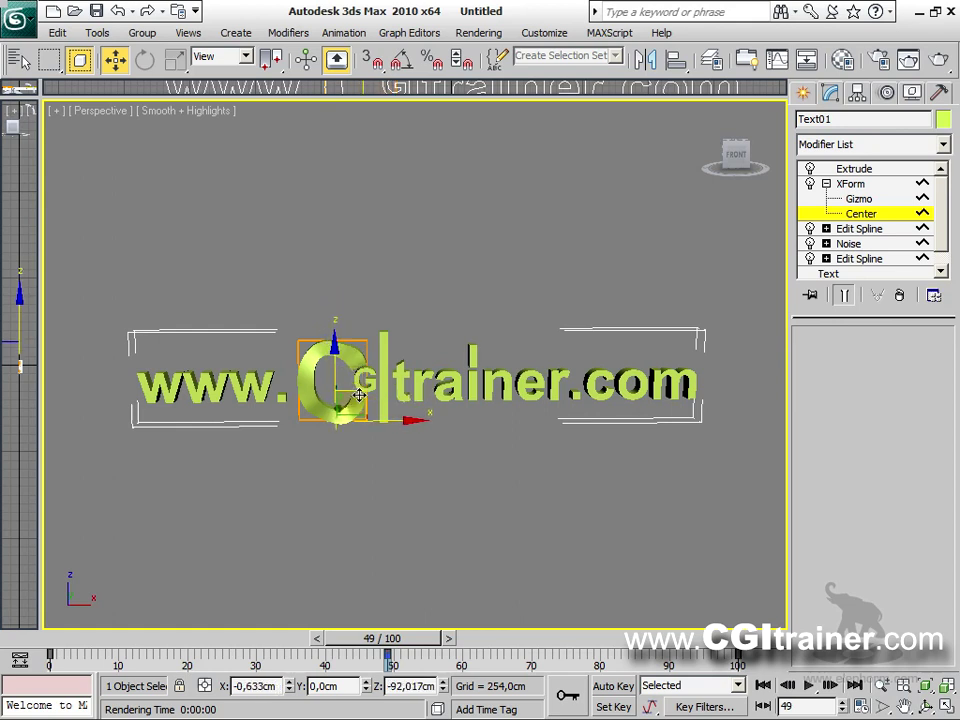
click(866, 200)
Step: Animate the XForm gizmo of the "C" at frame 49 by enlarging it and moving it down and right, and scrub to frame 0
key(n)
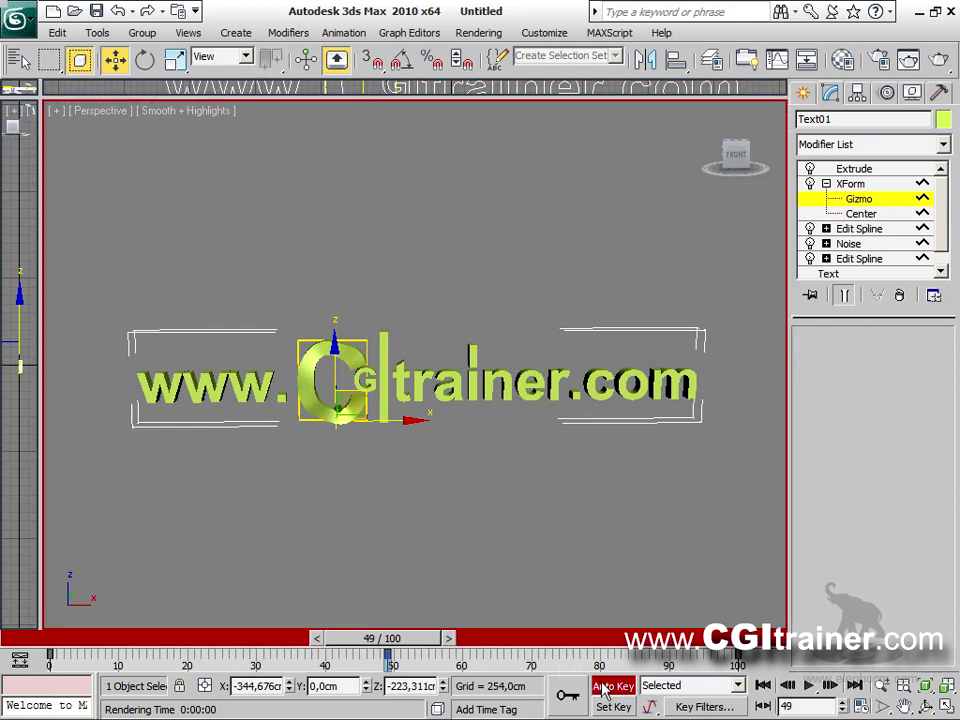
right_click(401, 431)
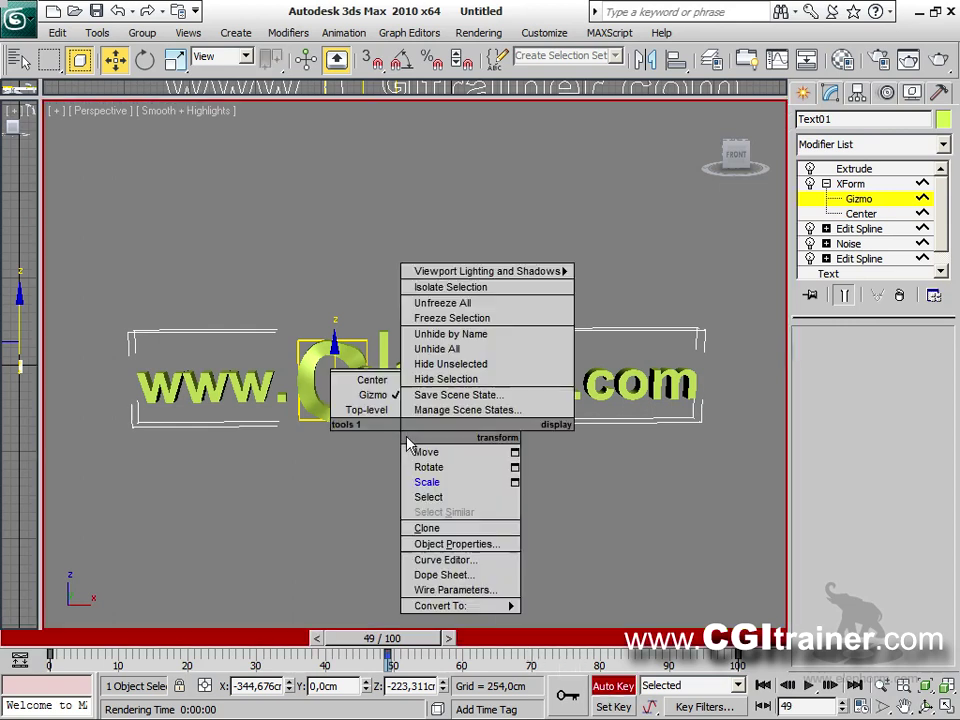
click(441, 482)
drag(319, 412, 379, 240)
right_click(373, 243)
click(406, 263)
drag(361, 393, 424, 463)
drag(410, 643, 88, 411)
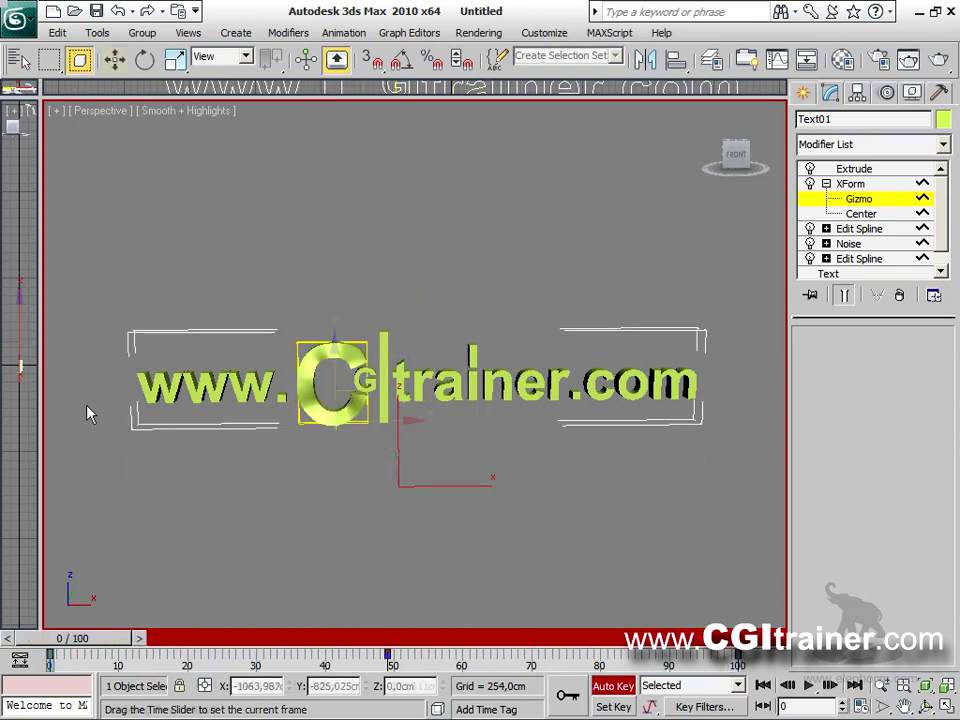
key(w)
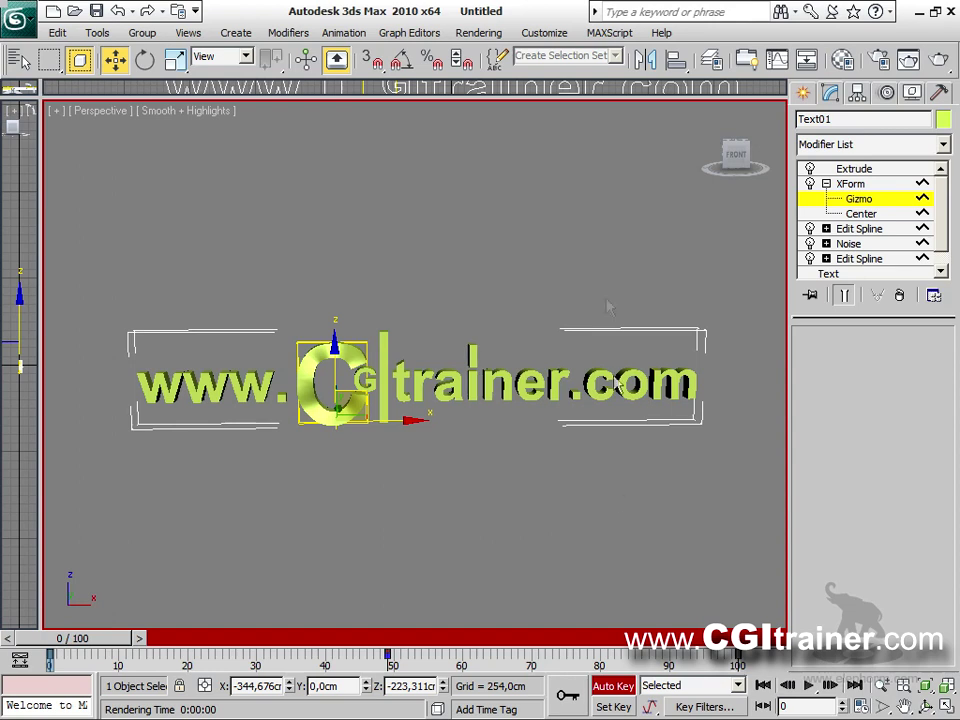
Step: Review the sub-object selections stored in the lower Edit Spline and the Noise modifier of the text's stack
alt+middle_drag(585, 297, 535, 312)
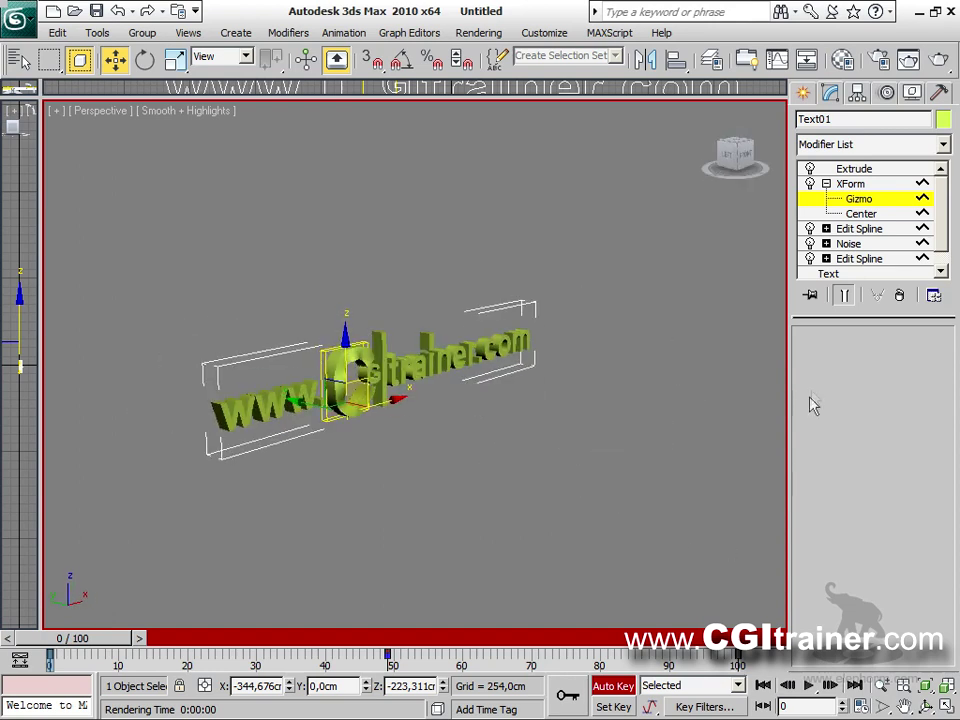
drag(871, 318, 866, 459)
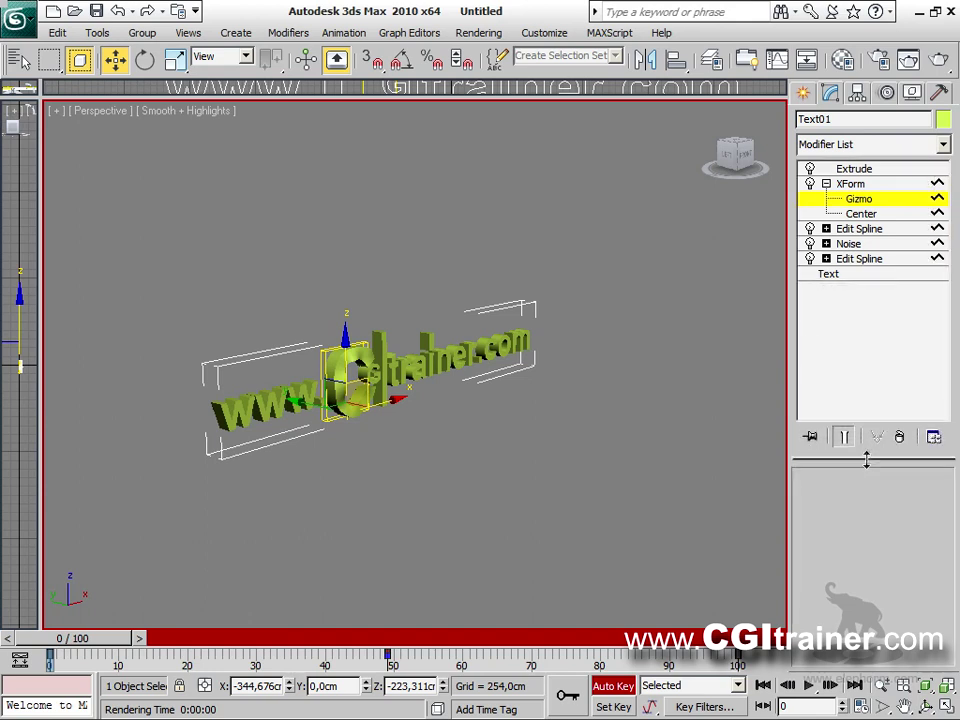
click(860, 259)
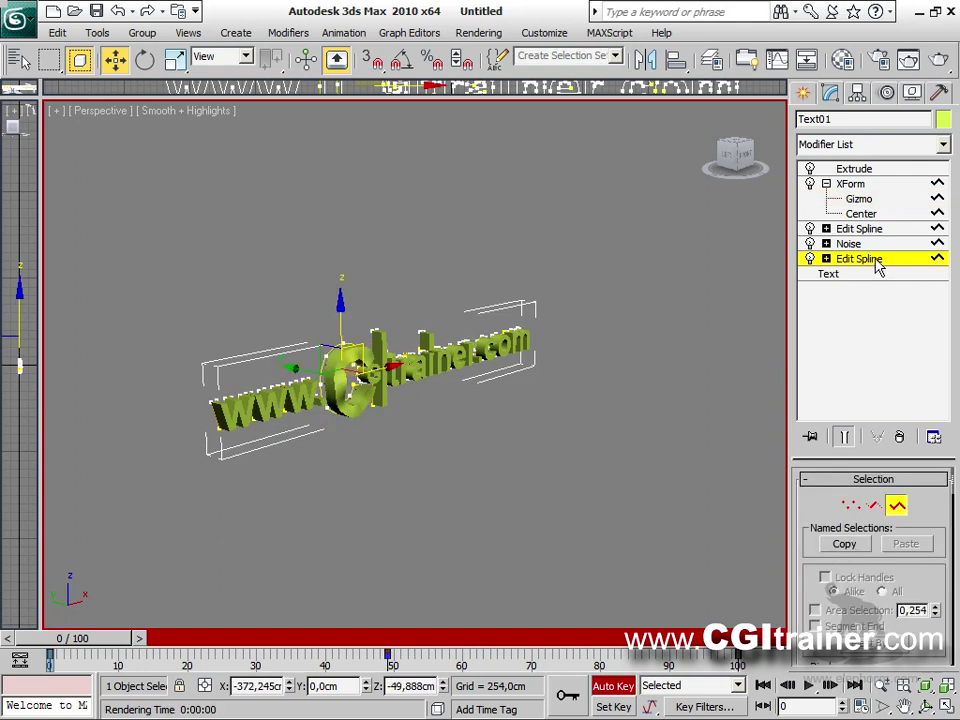
click(886, 244)
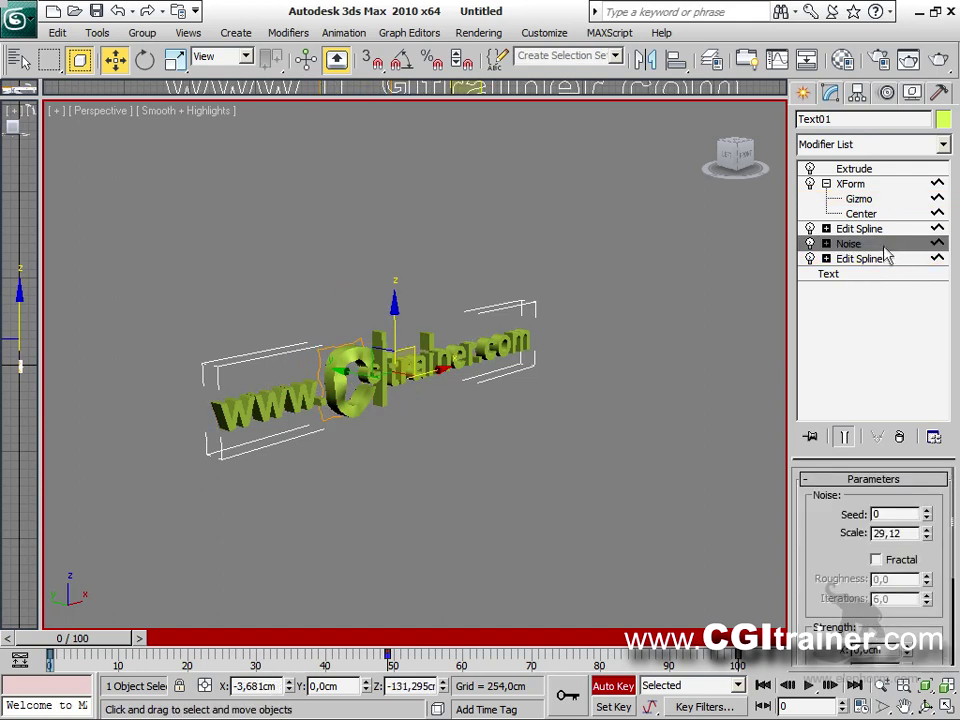
click(860, 259)
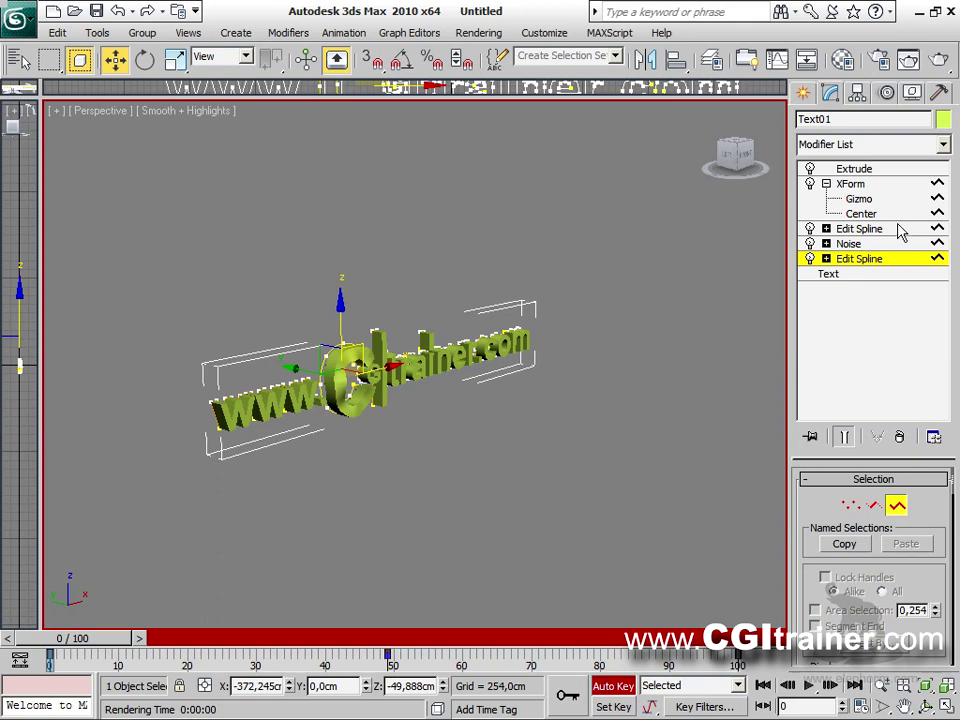
click(860, 229)
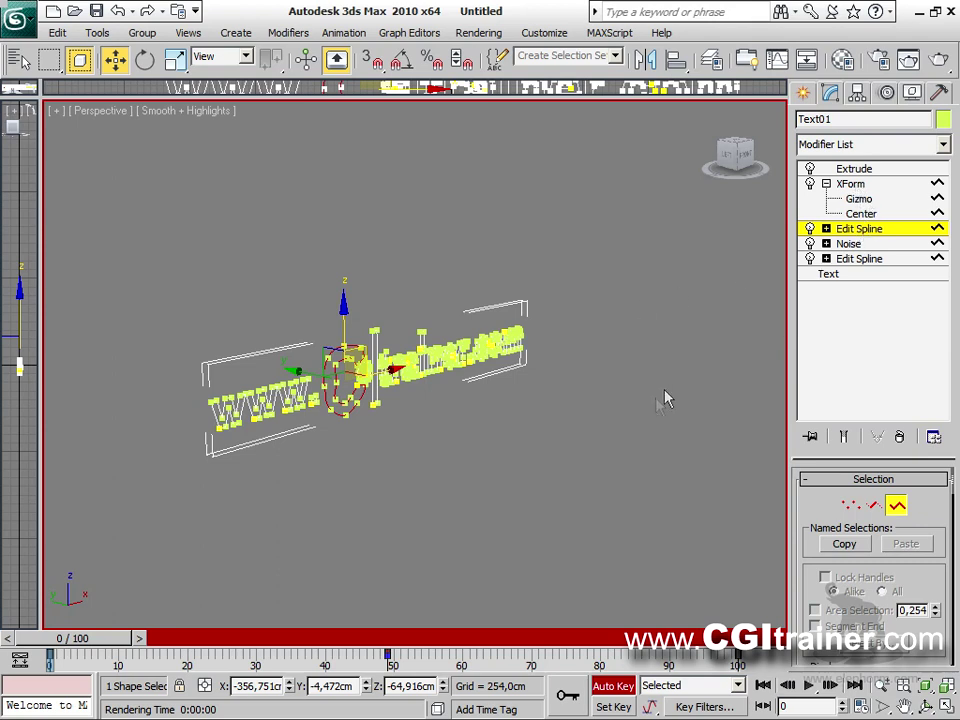
alt+middle_drag(518, 518, 424, 450)
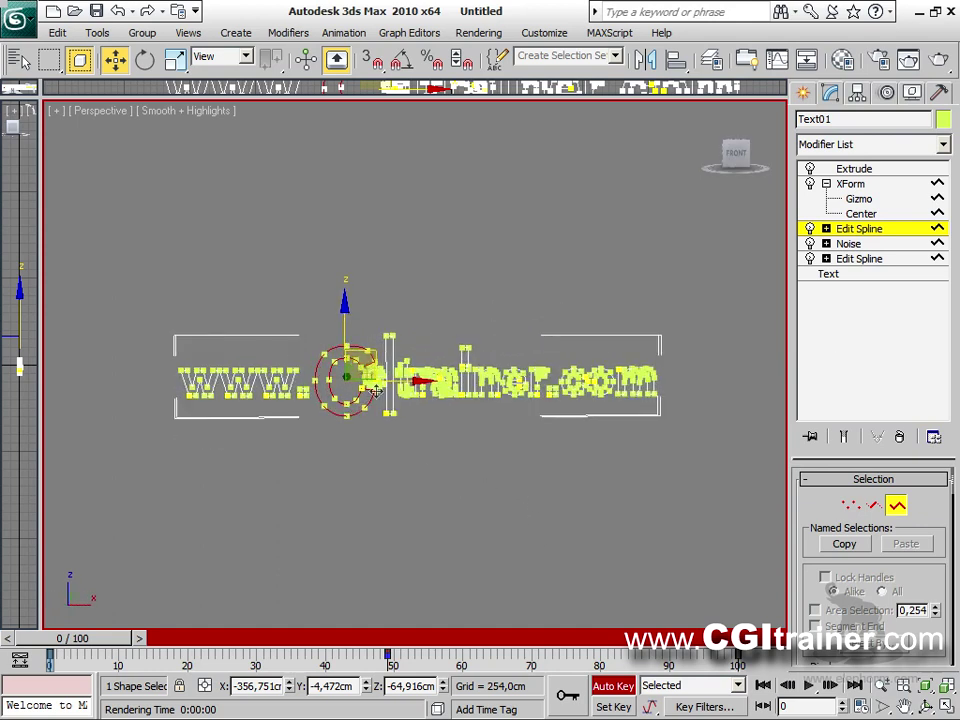
drag(136, 330, 311, 439)
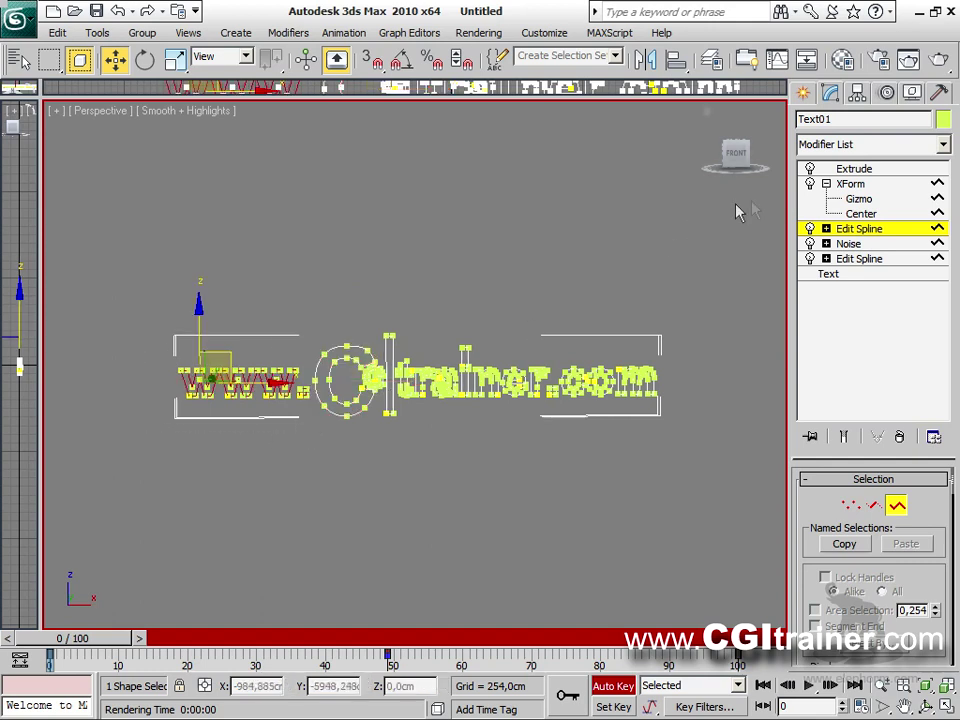
click(851, 184)
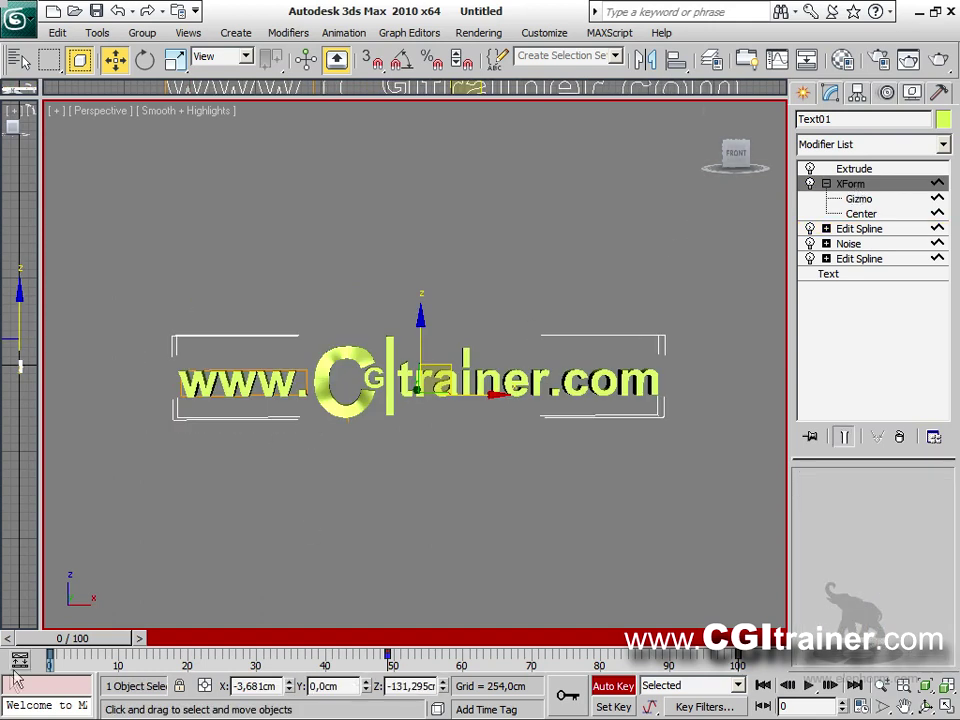
mouse_move(103, 641)
mouse_down()
mouse_move(430, 645)
mouse_move(137, 653)
mouse_move(285, 641)
mouse_move(121, 640)
mouse_up()
key(w)
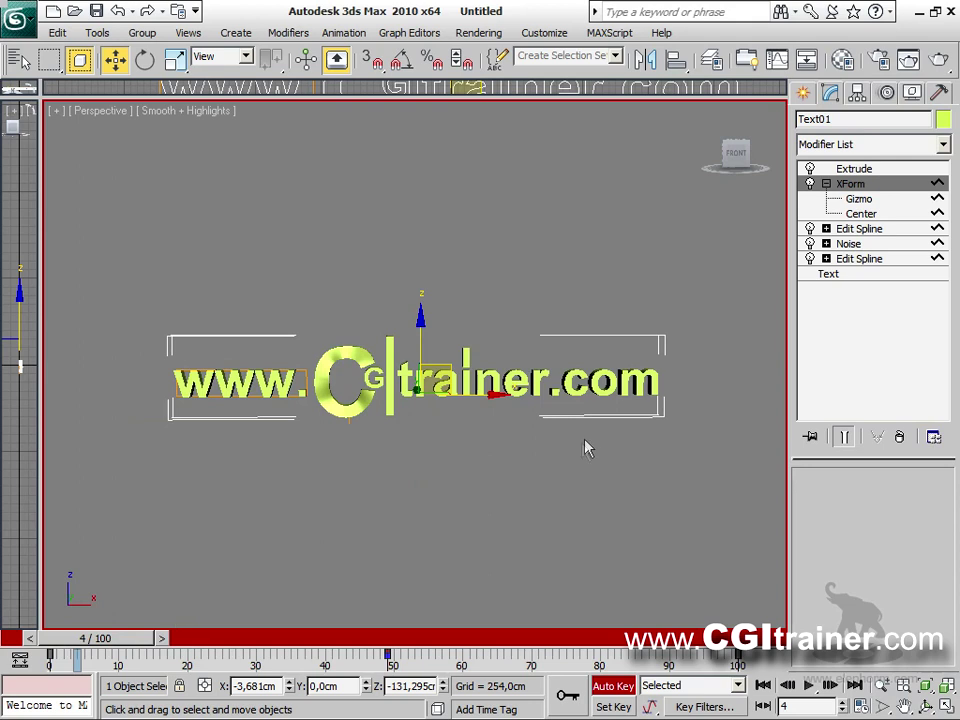
Step: Add the ".com" splines to the upper Edit Spline's selection, return to XForm and scrub to frame 2
click(862, 229)
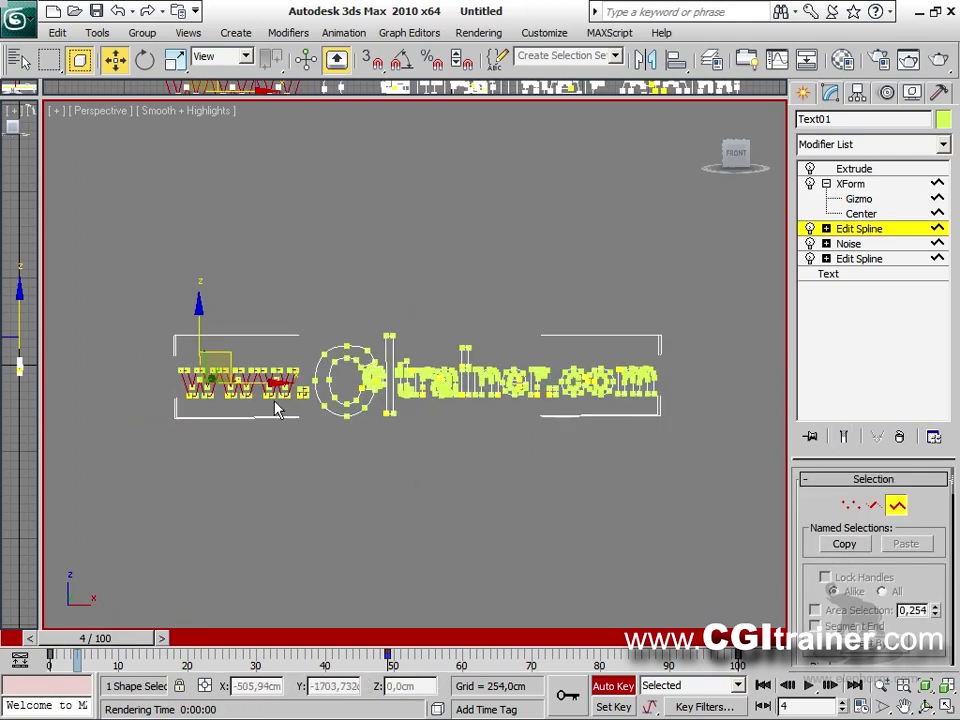
drag(702, 432, 570, 372)
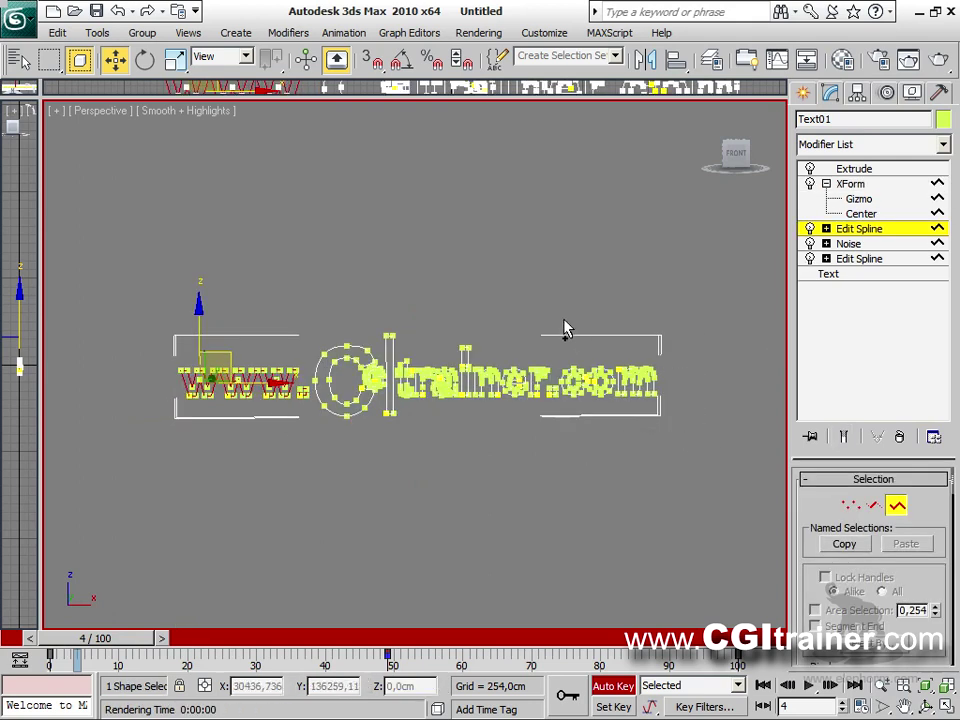
click(850, 184)
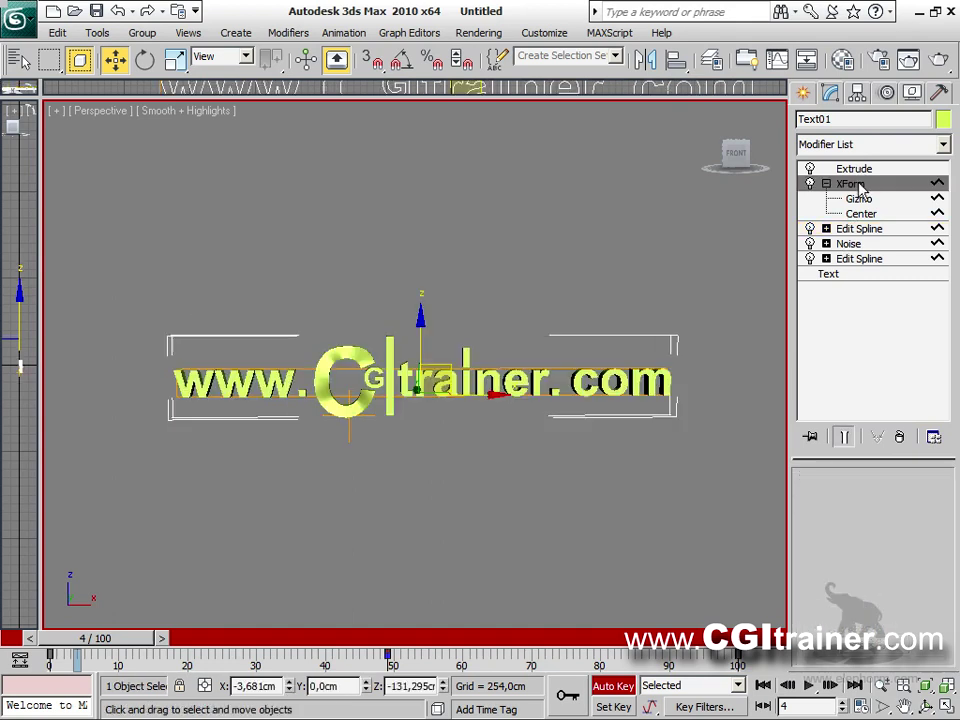
mouse_move(138, 638)
mouse_down()
mouse_move(222, 640)
mouse_move(122, 638)
mouse_up()
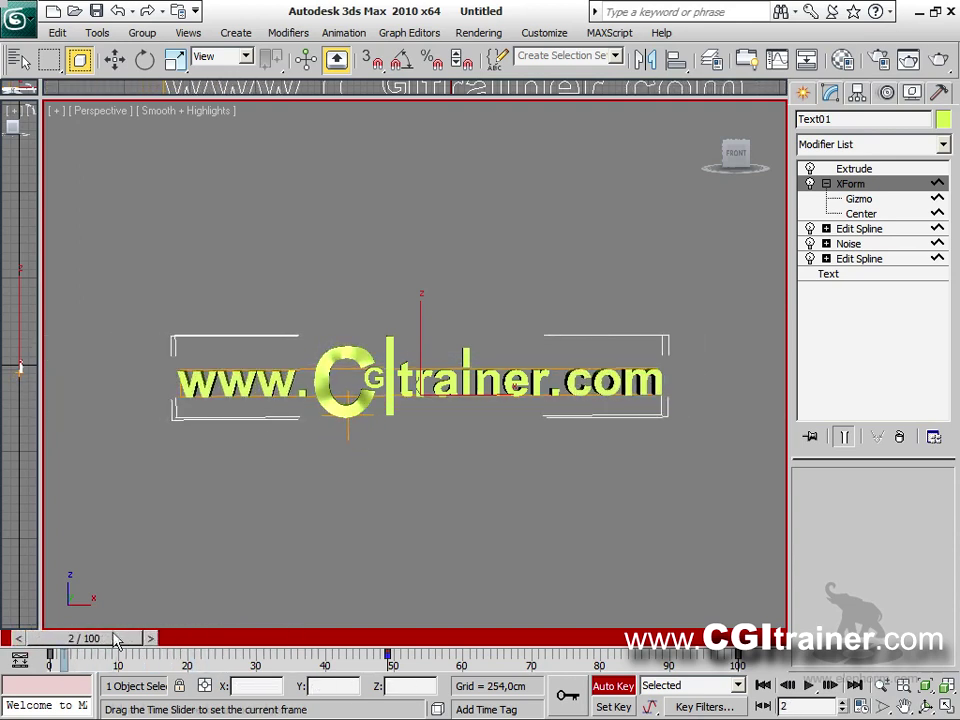
key(w)
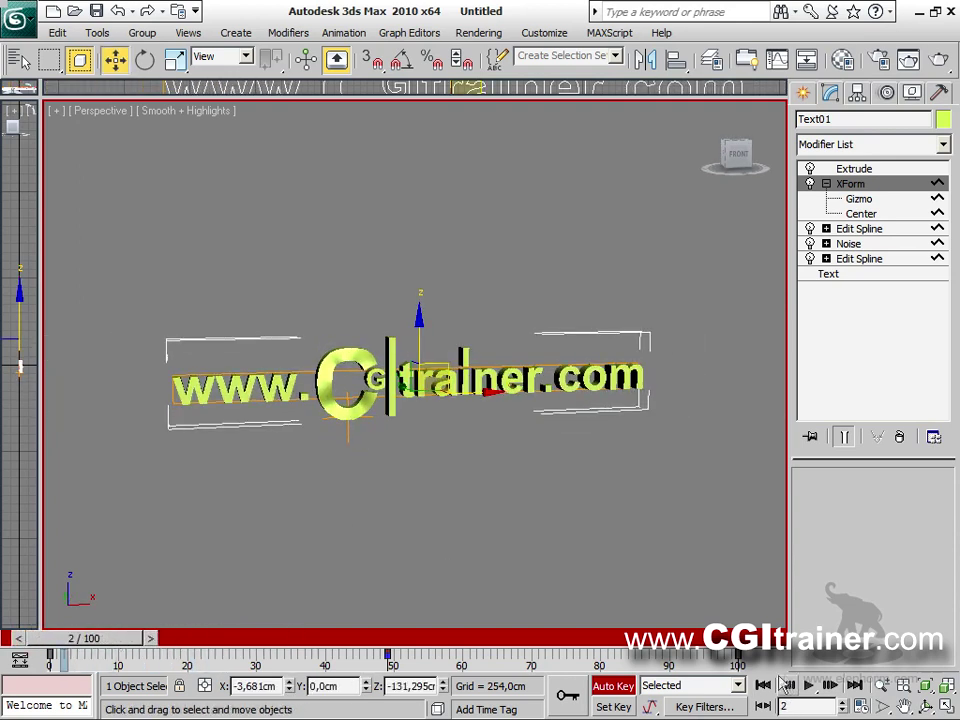
click(868, 229)
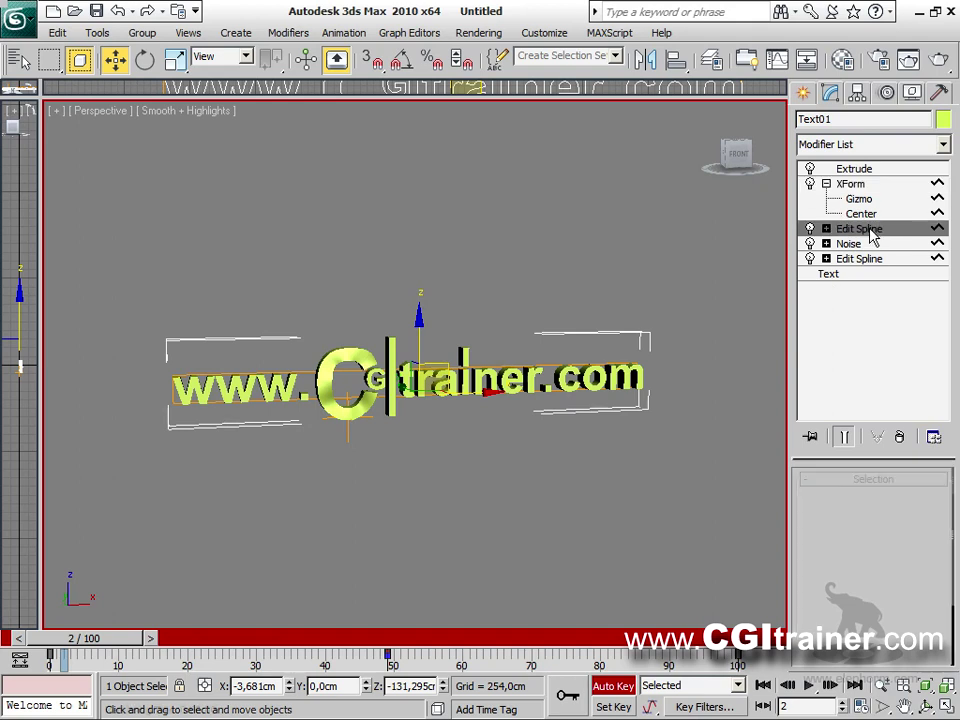
drag(114, 306, 311, 439)
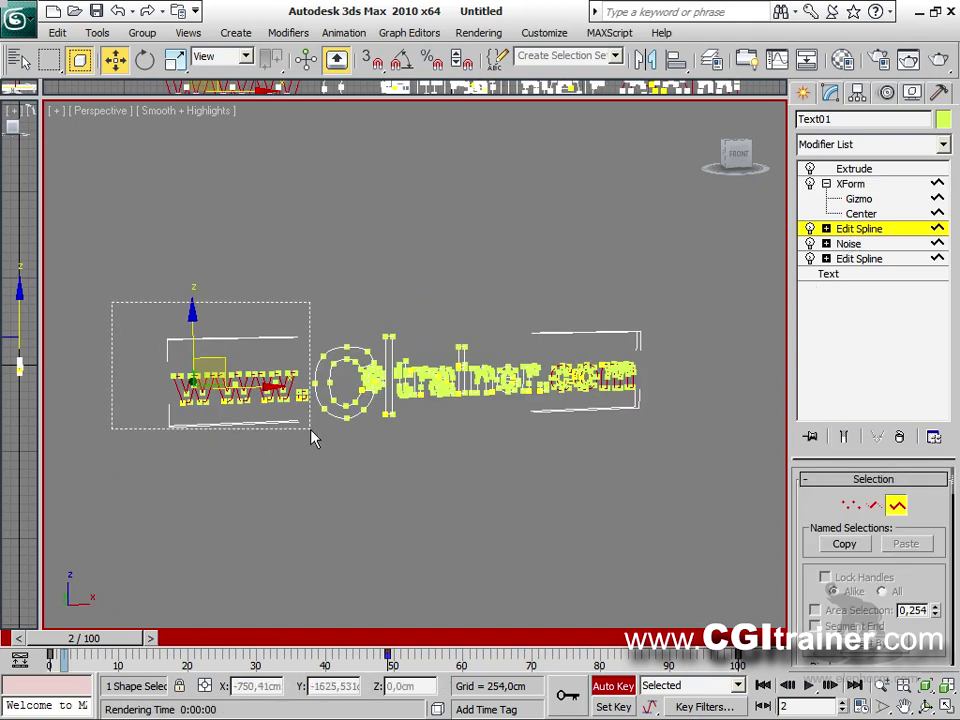
click(855, 169)
click(613, 686)
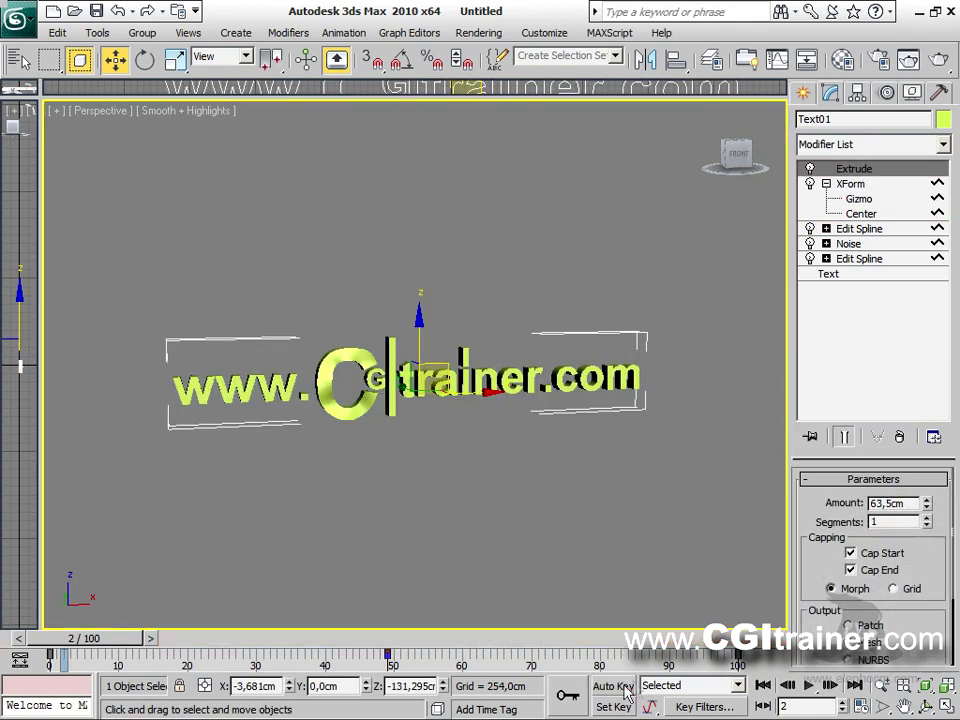
click(808, 685)
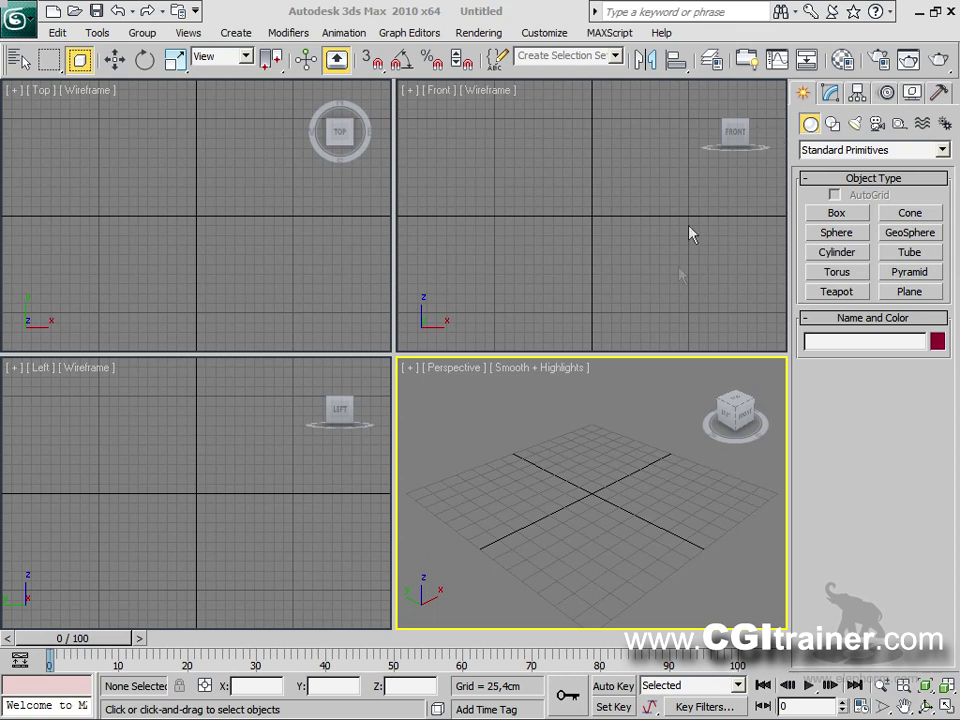
Step: Draw an open zigzag spline with the Line tool across the Perspective grid, curving it back along the near side
click(832, 123)
click(833, 229)
click(466, 540)
click(459, 497)
click(488, 495)
click(515, 520)
click(532, 484)
click(539, 470)
click(584, 492)
click(604, 463)
click(629, 500)
click(655, 453)
click(701, 524)
click(717, 522)
click(740, 525)
click(739, 540)
click(735, 556)
click(722, 570)
click(700, 580)
click(636, 572)
click(604, 565)
click(576, 563)
right_click(618, 576)
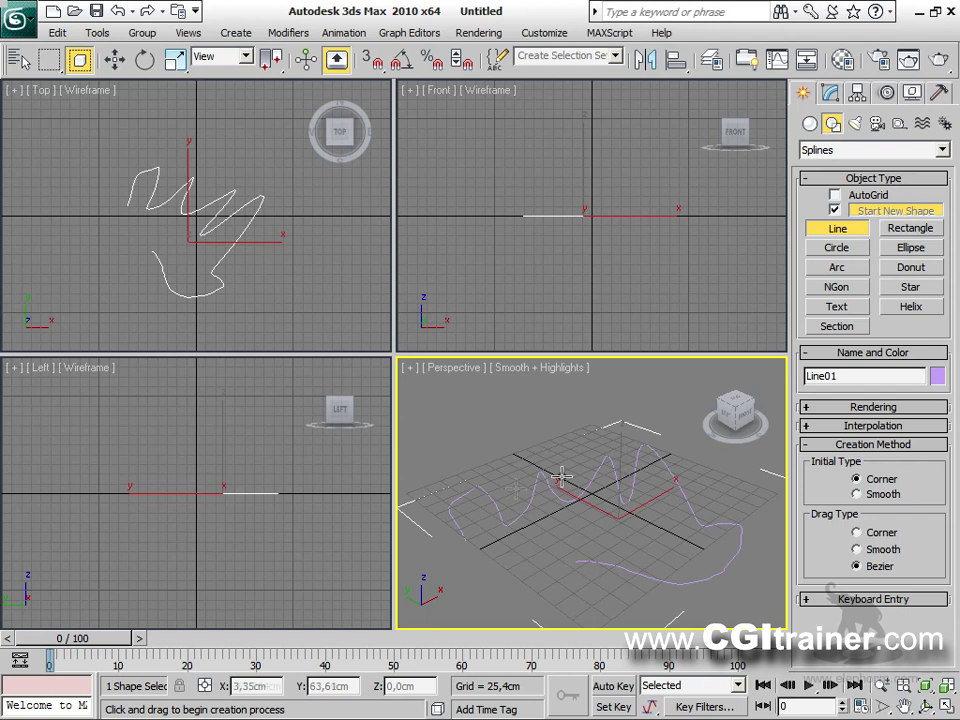
Step: Maximize the Top view, apply a Normalize Spline modifier to the line and set its segment length to 11
middle_click(343, 315)
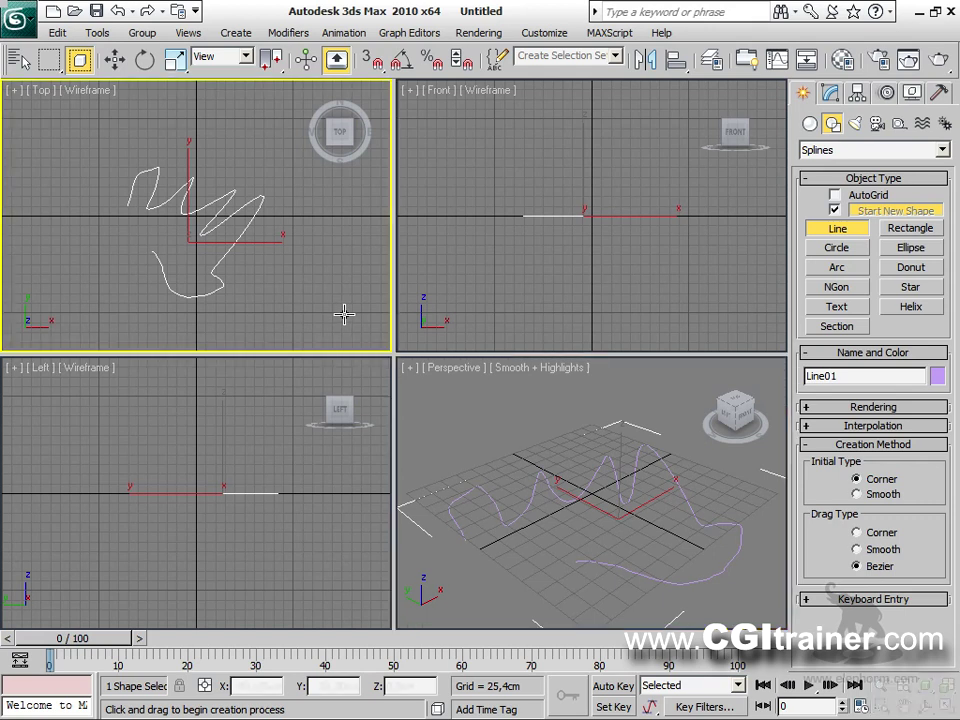
key(alt+w)
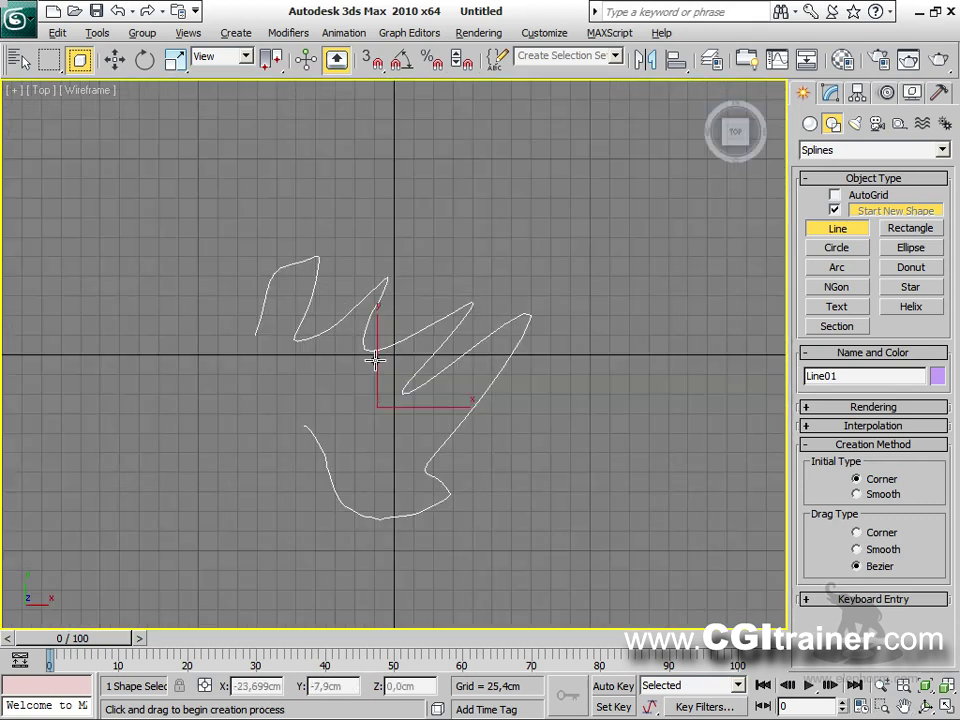
click(305, 34)
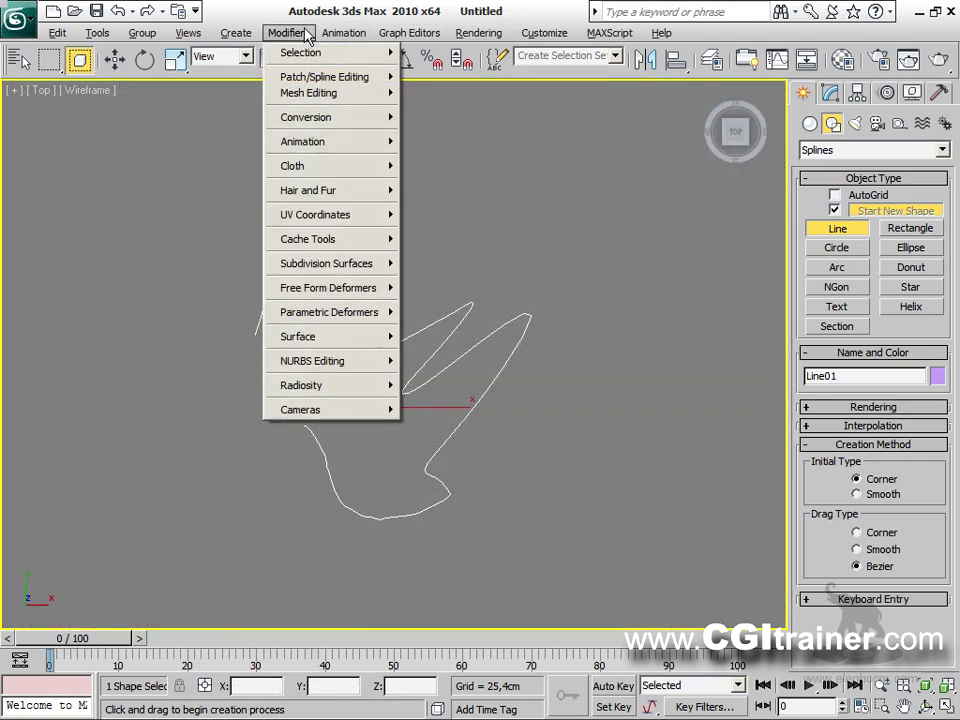
mouse_move(325, 77)
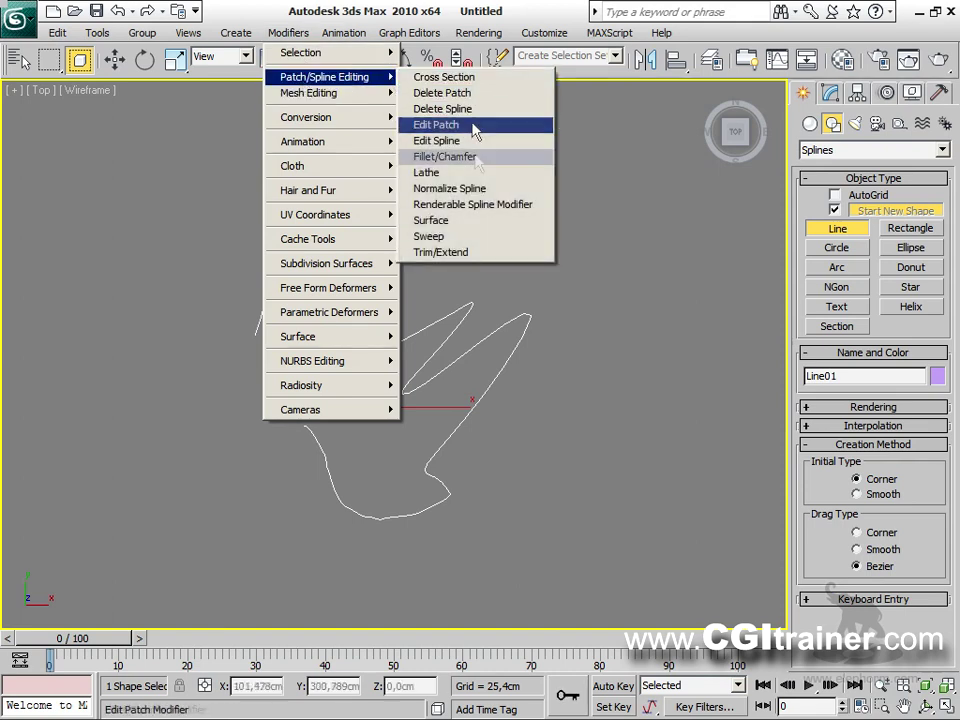
click(478, 188)
mouse_move(928, 378)
mouse_down()
mouse_move(924, 332)
mouse_move(918, 384)
mouse_move(919, 376)
mouse_up()
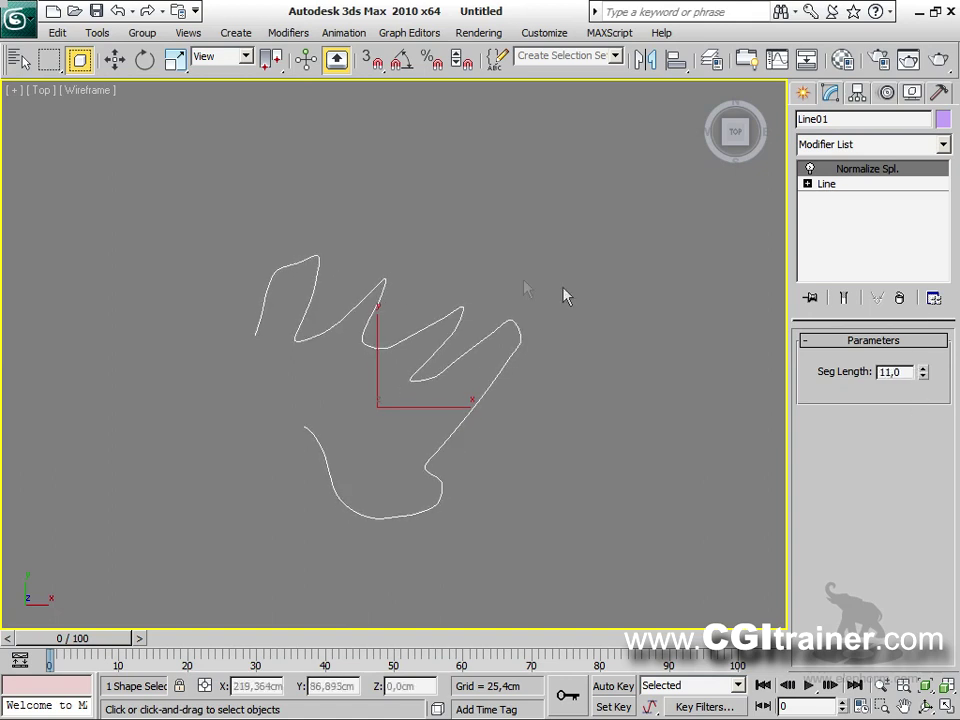
Step: Open the line's object properties and enable Vertex Ticks
right_click(500, 328)
click(553, 434)
click(345, 452)
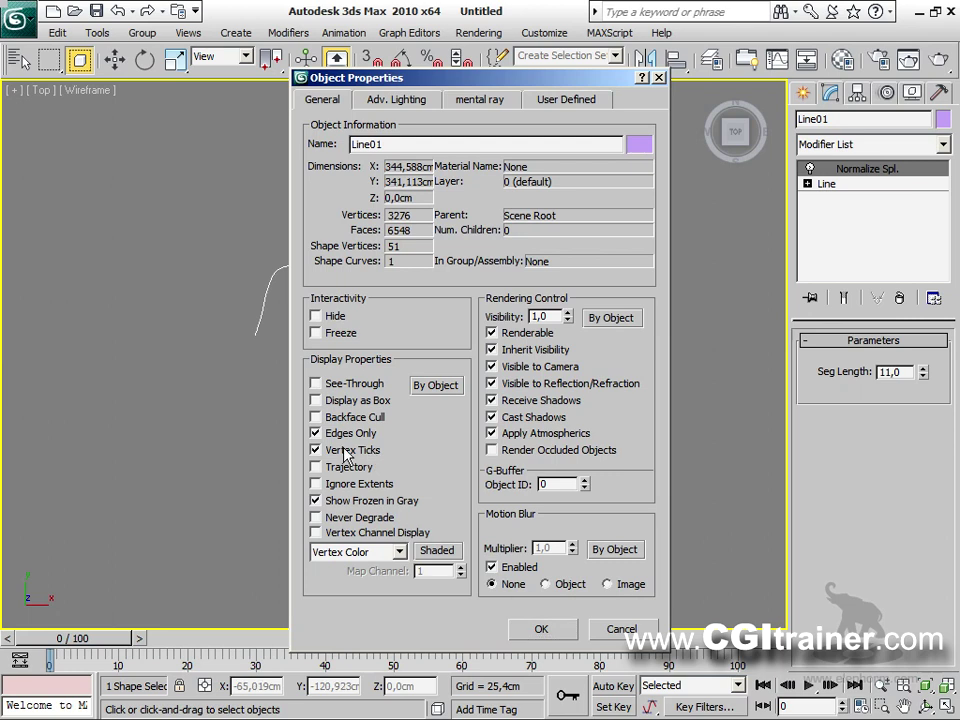
Step: Enable the vertex ticks display for the normalized line and adjust its Normalize Spline segment length
click(543, 625)
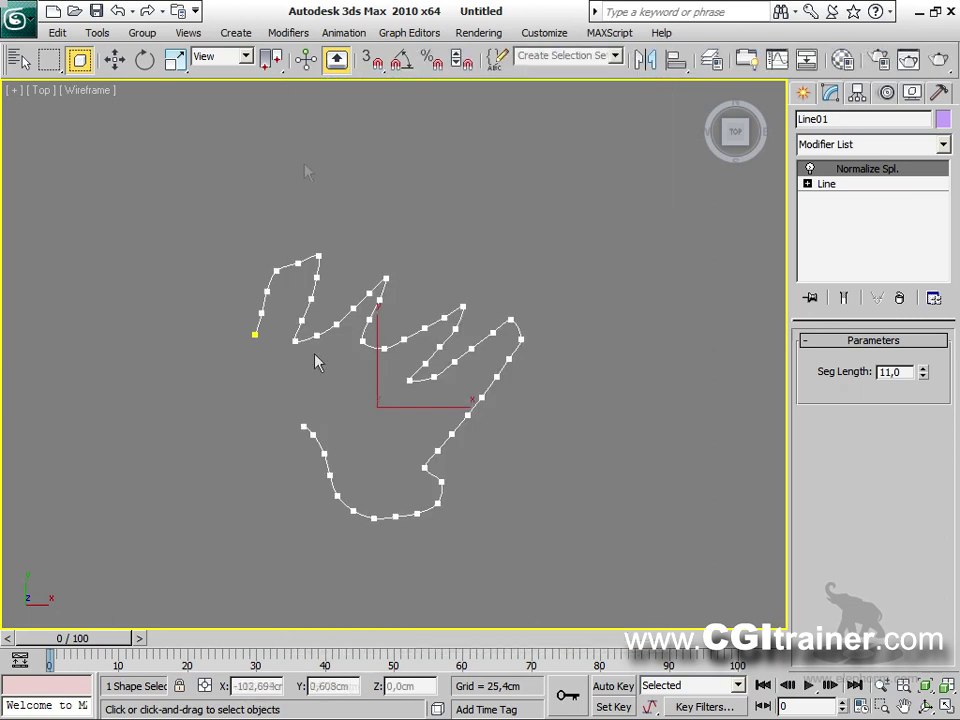
mouse_move(926, 374)
mouse_down()
mouse_move(922, 340)
mouse_move(919, 389)
mouse_move(920, 371)
mouse_up()
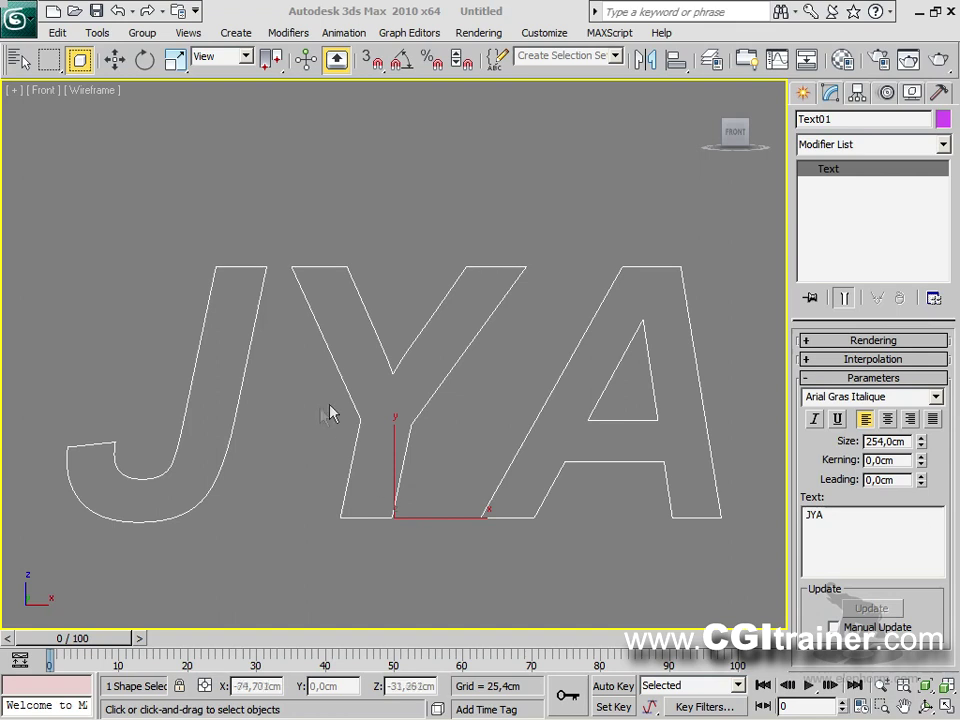
Step: Add a Fillet/Chamfer modifier to the JYA text and fillet the upper vertices of the letters with a radius of 11.506 cm
click(285, 33)
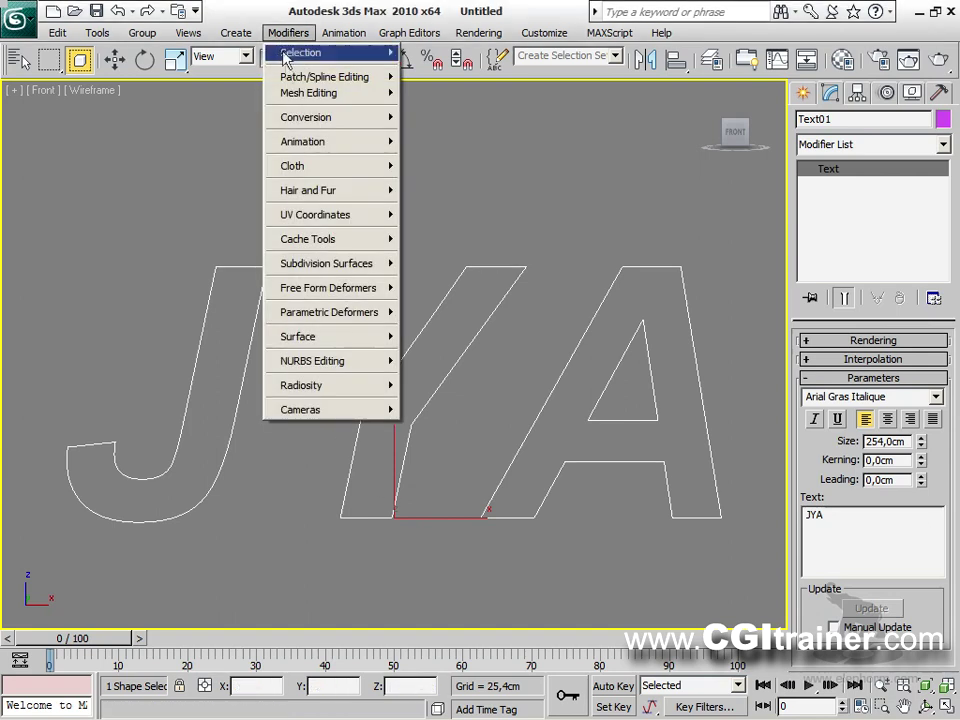
mouse_move(330, 77)
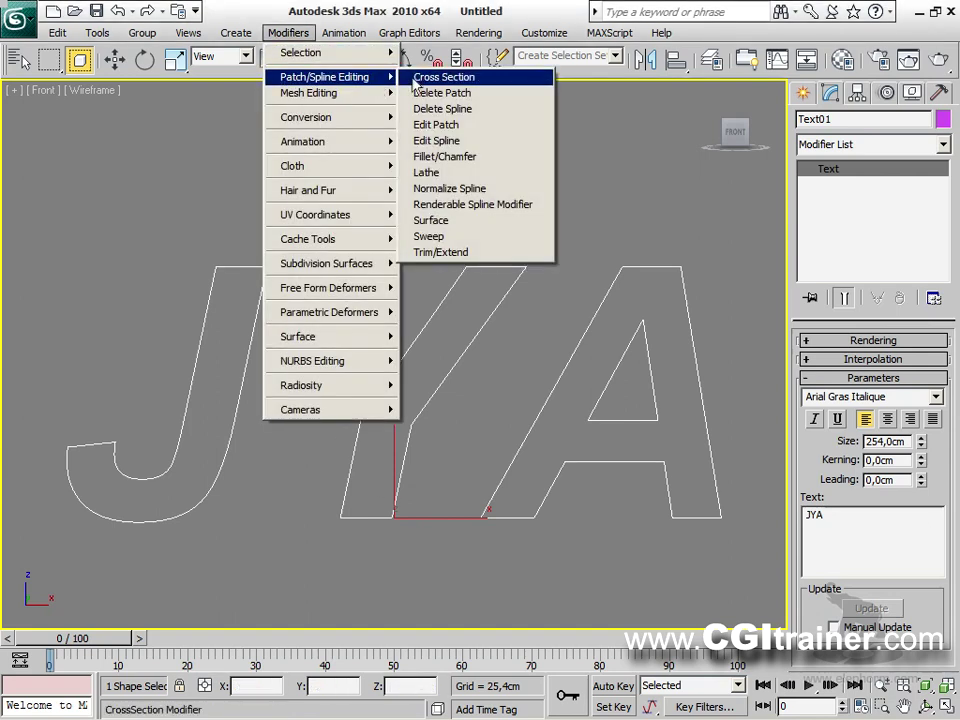
click(475, 160)
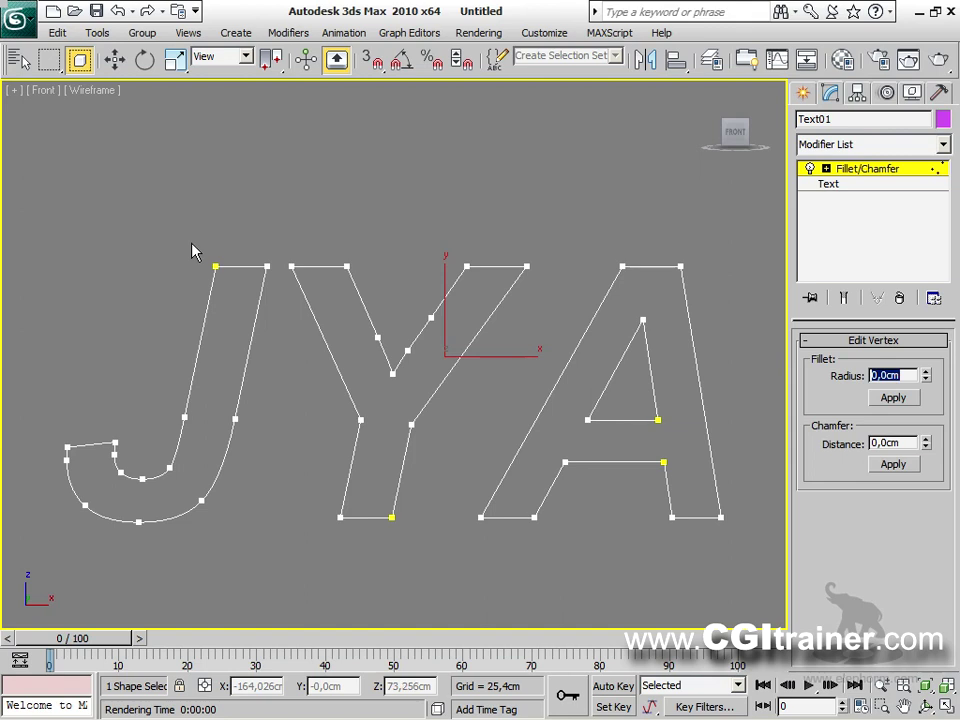
drag(190, 241, 734, 282)
drag(930, 377, 705, 546)
Step: Chamfer the bottom vertices of the letters Y and A with a distance of 11.582 cm
drag(308, 494, 422, 552)
ctrl+drag(742, 498, 450, 550)
drag(930, 447, 662, 20)
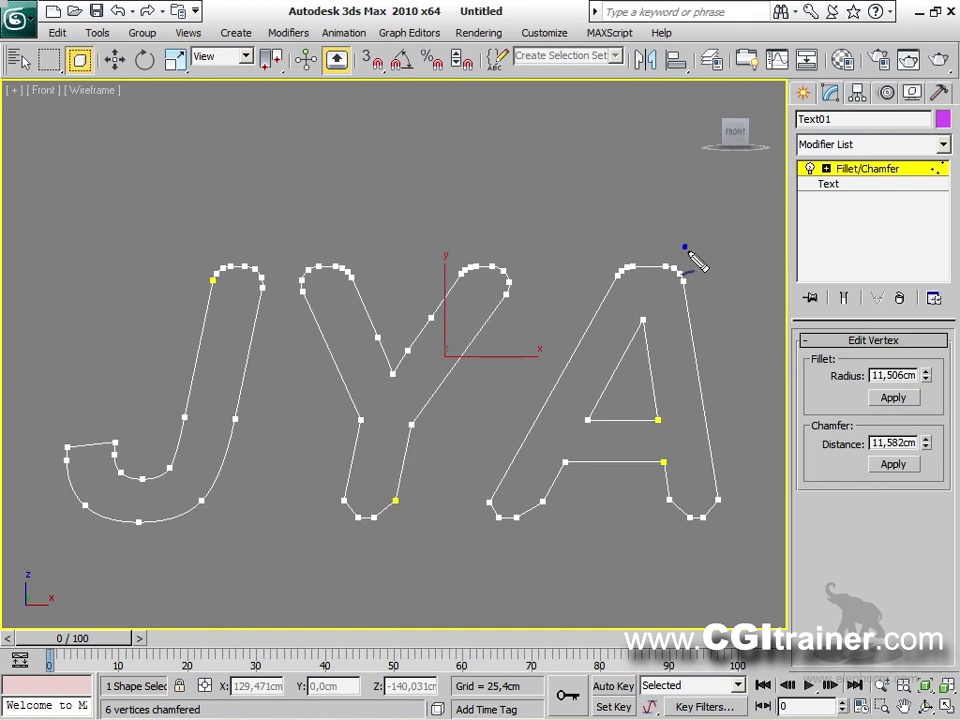
mouse_move(697, 261)
mouse_down()
mouse_move(707, 279)
mouse_move(671, 236)
mouse_move(675, 253)
mouse_move(724, 270)
mouse_move(718, 302)
mouse_move(686, 236)
mouse_move(695, 268)
mouse_up()
drag(668, 367, 681, 363)
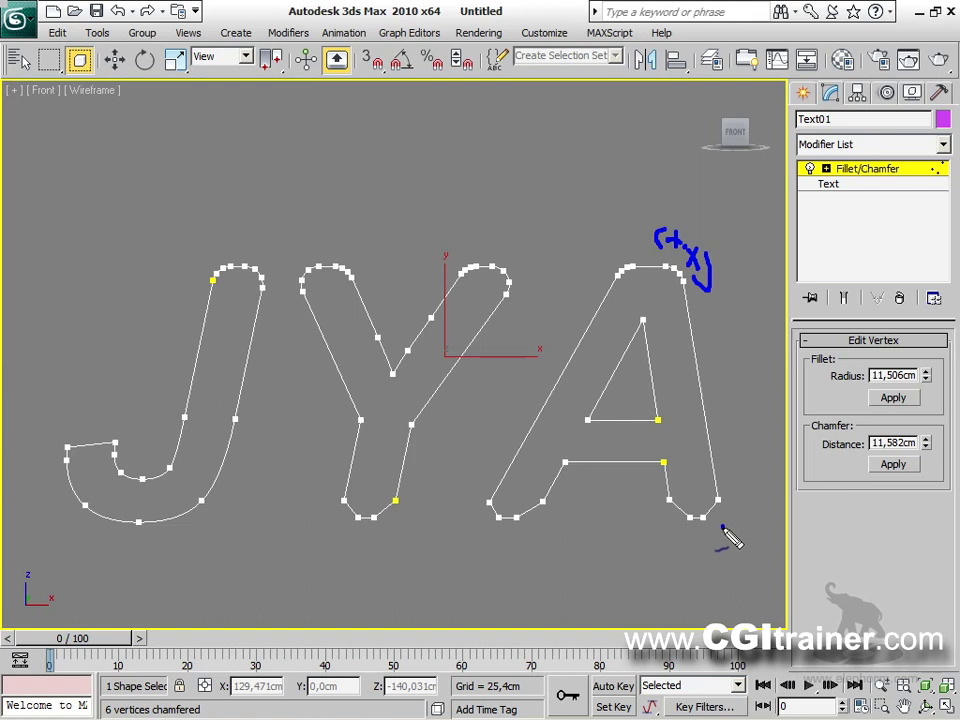
mouse_move(706, 533)
mouse_down()
mouse_move(736, 491)
mouse_move(738, 506)
mouse_move(715, 540)
mouse_up()
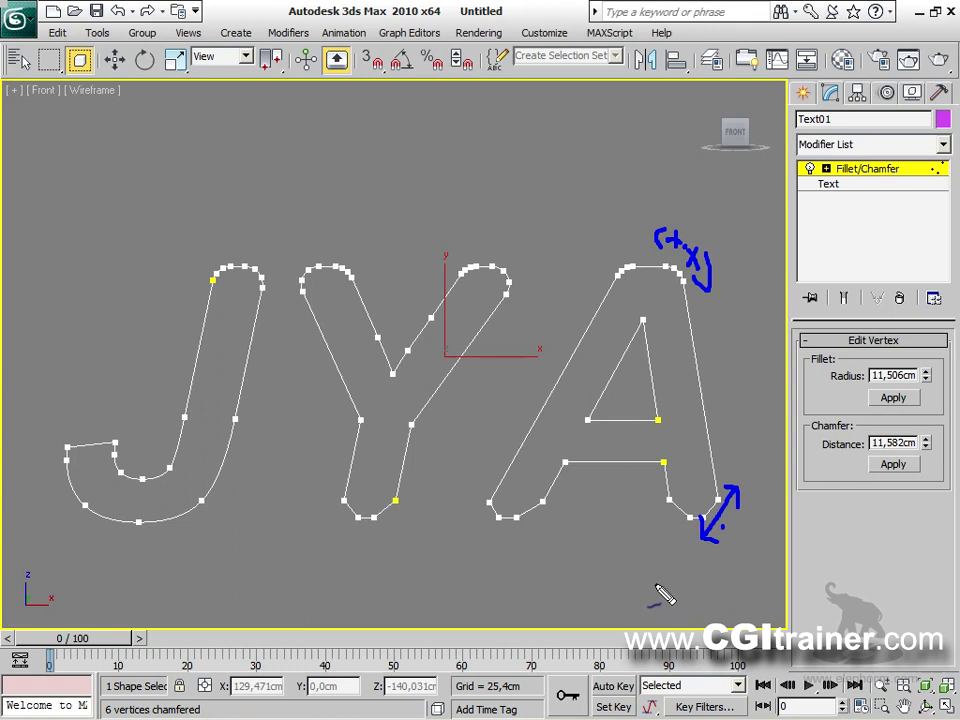
key(Escape)
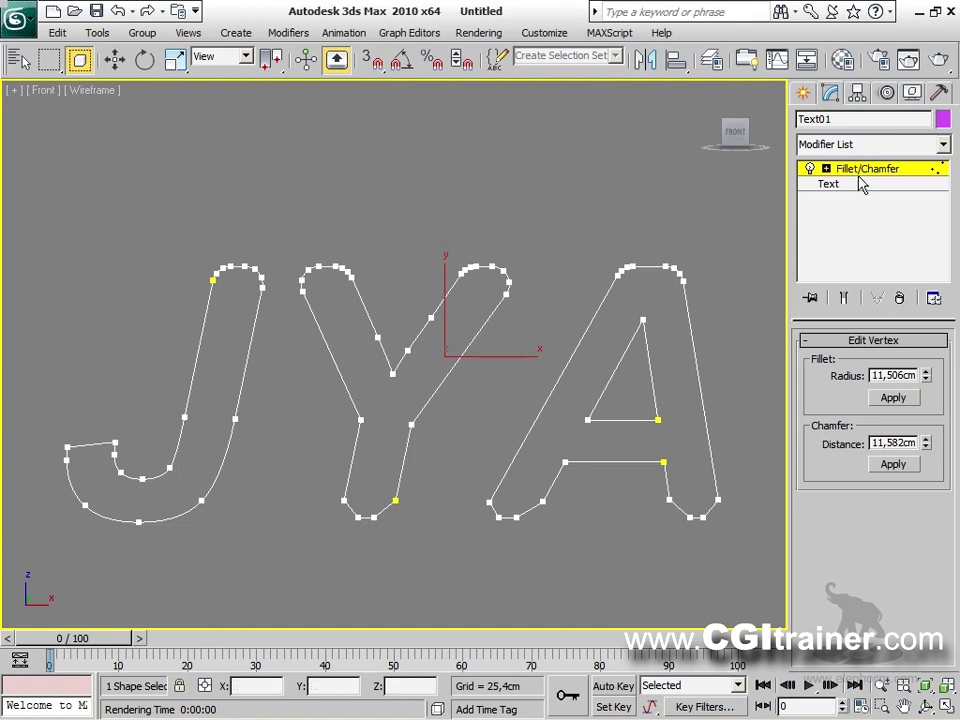
Step: Apply an Extrude modifier to the filleted and chamfered JYA text
click(293, 33)
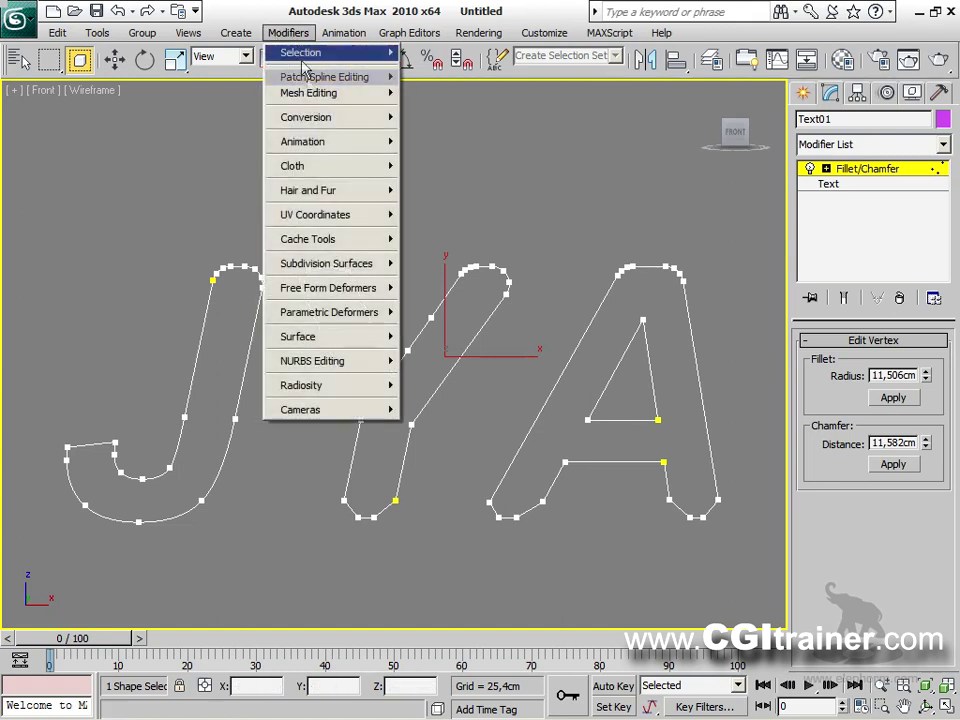
mouse_move(290, 95)
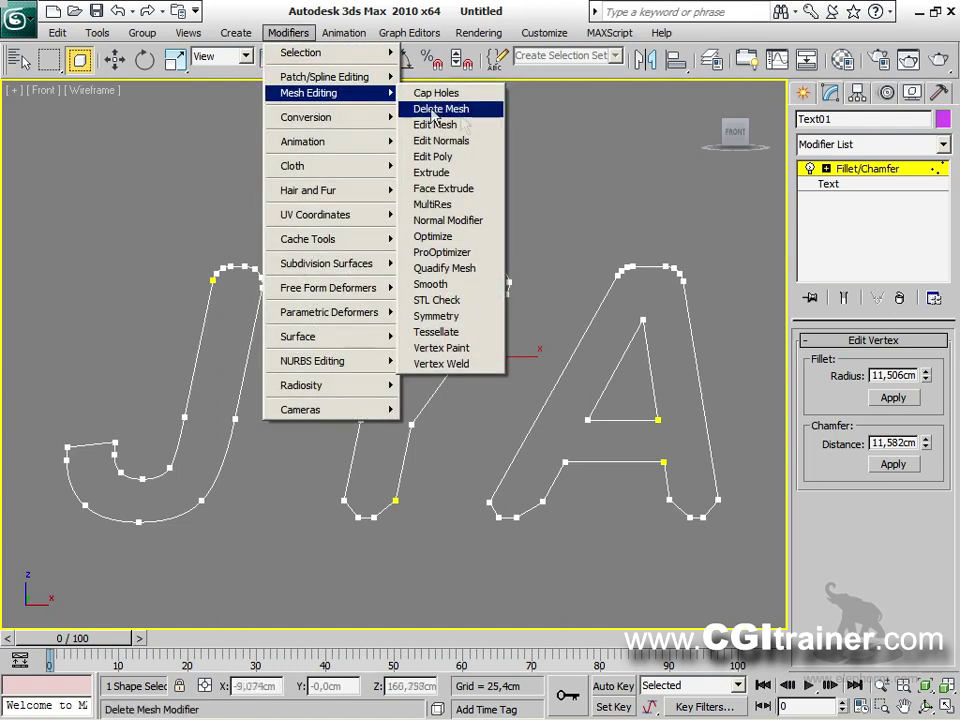
click(451, 177)
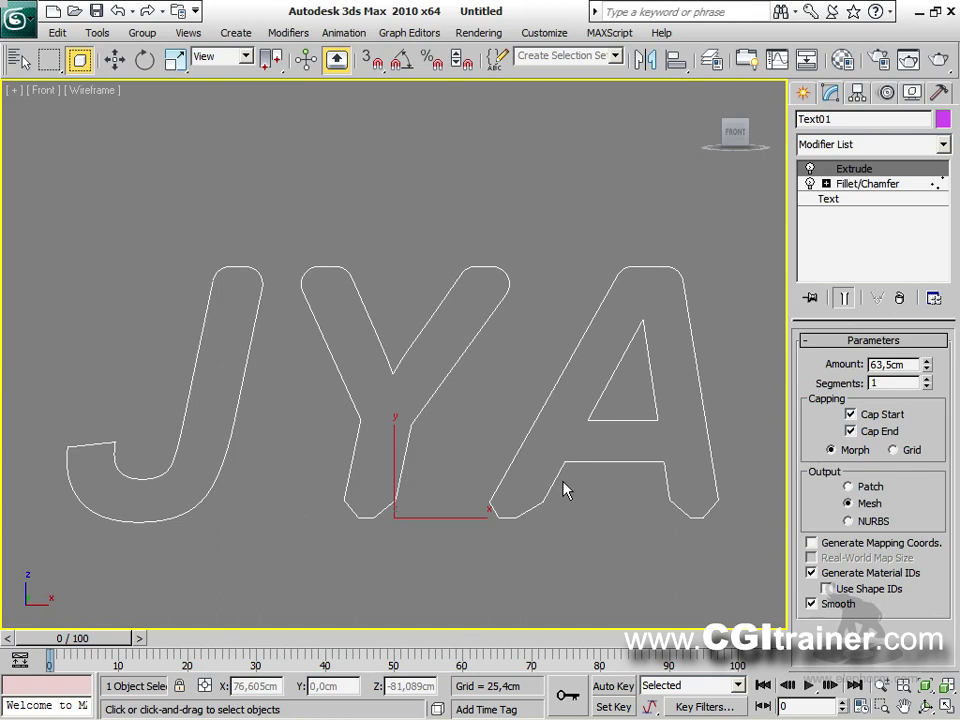
Step: Show the extruded text in perspective, shaded with smooth highlights and edged faces, and view it from an angle
key(p)
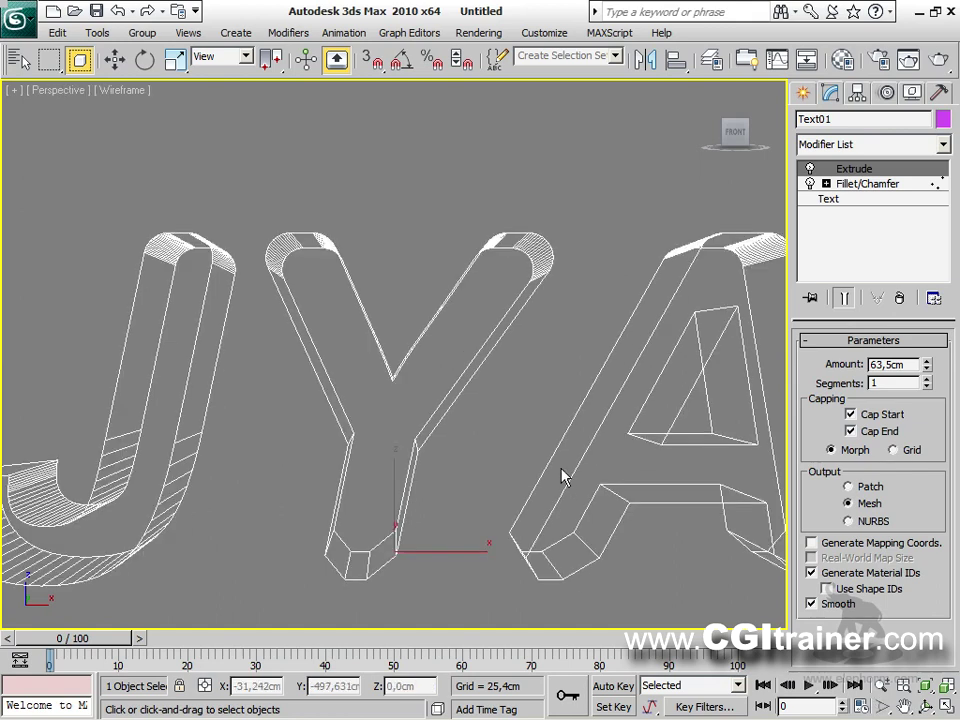
key(F3)
key(F4)
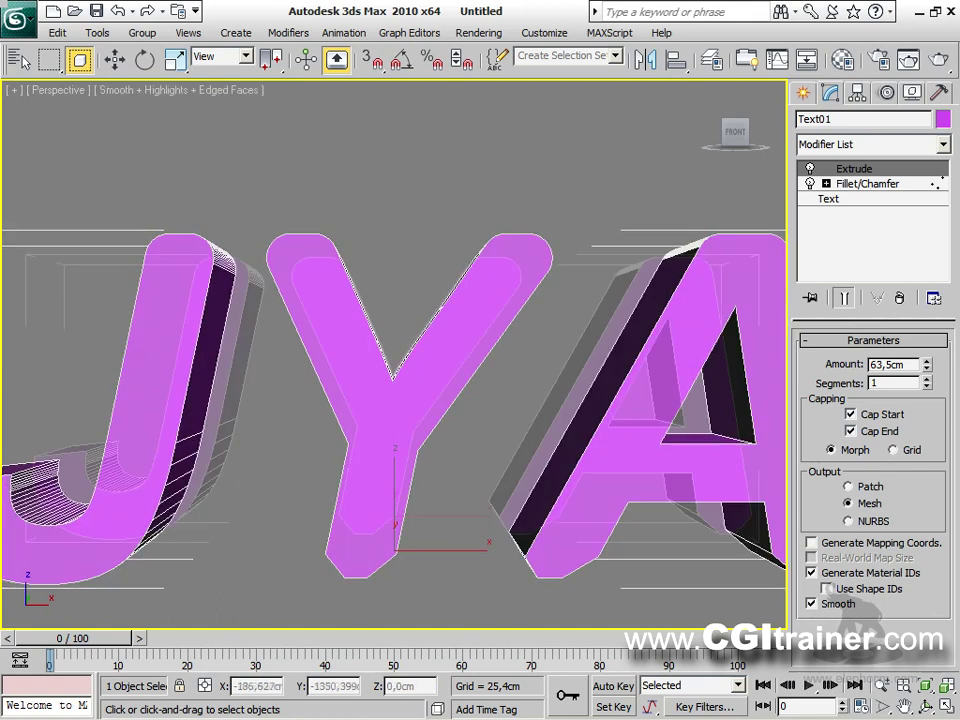
key(z)
mouse_move(573, 410)
alt+middle_down()
mouse_move(460, 400)
mouse_move(100, 402)
mouse_move(958, 402)
alt+middle_up()
Step: Adjust the number of segments along the text's extrusion
click(927, 381)
click(927, 381)
click(927, 381)
alt+middle_drag(425, 420, 566, 403)
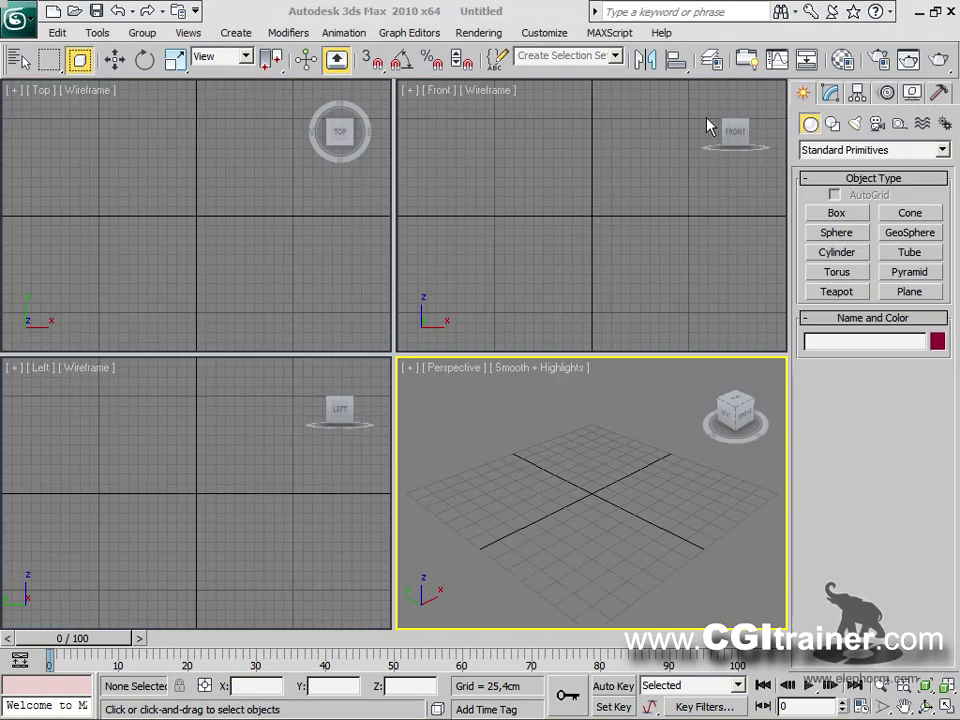
Step: Draw a heart-shaped Line spline in the Front view with Bezier curves and two ends crossing at the lower tip
click(835, 127)
click(820, 230)
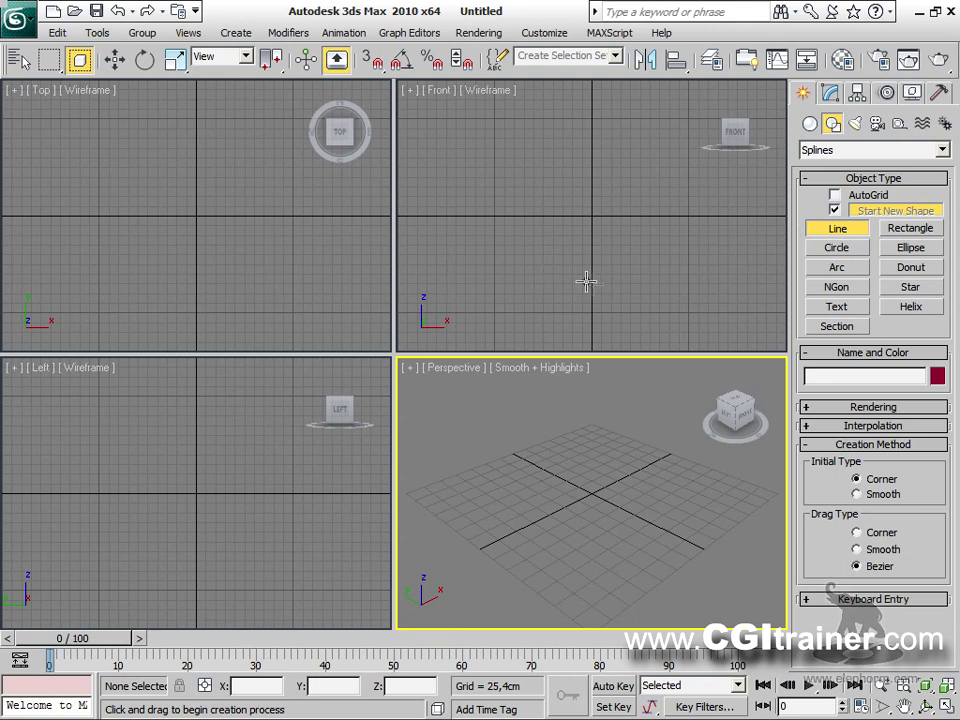
click(611, 303)
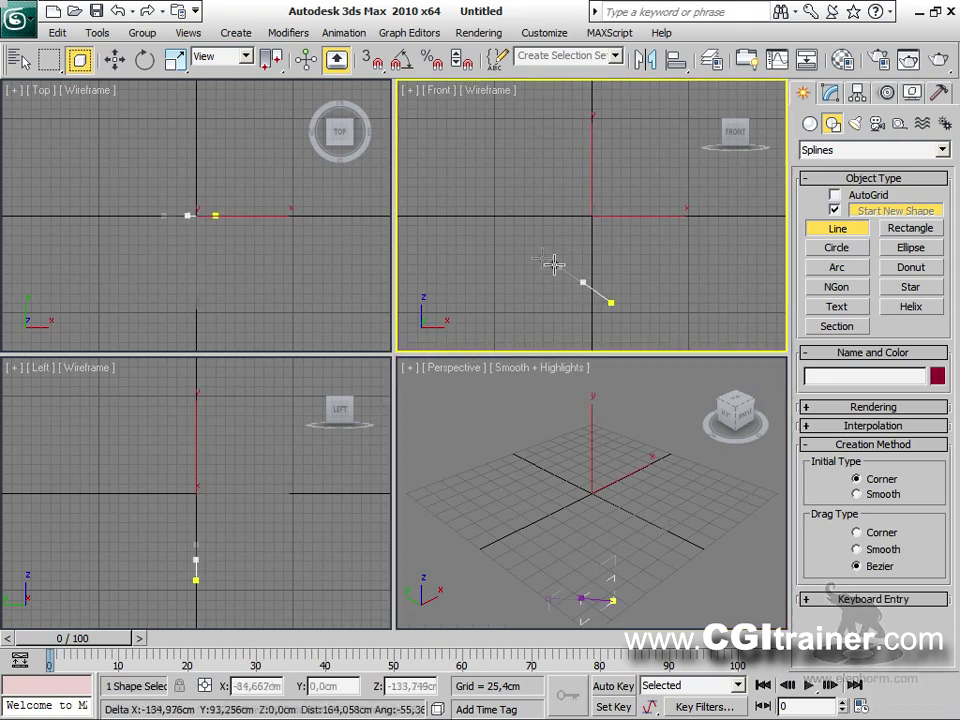
drag(527, 217, 525, 176)
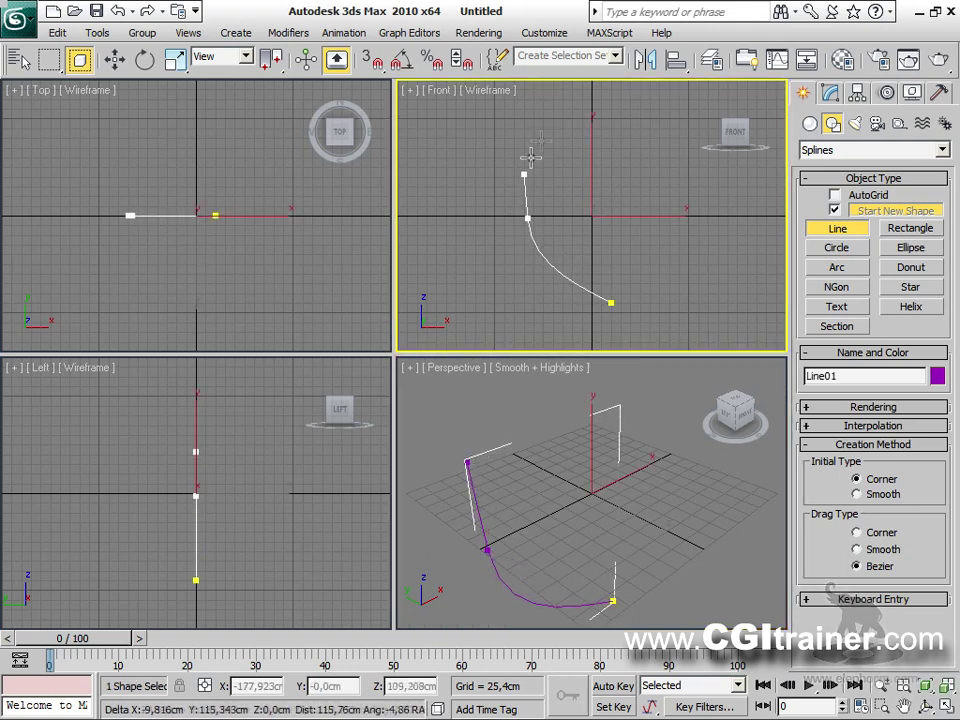
drag(577, 114, 595, 163)
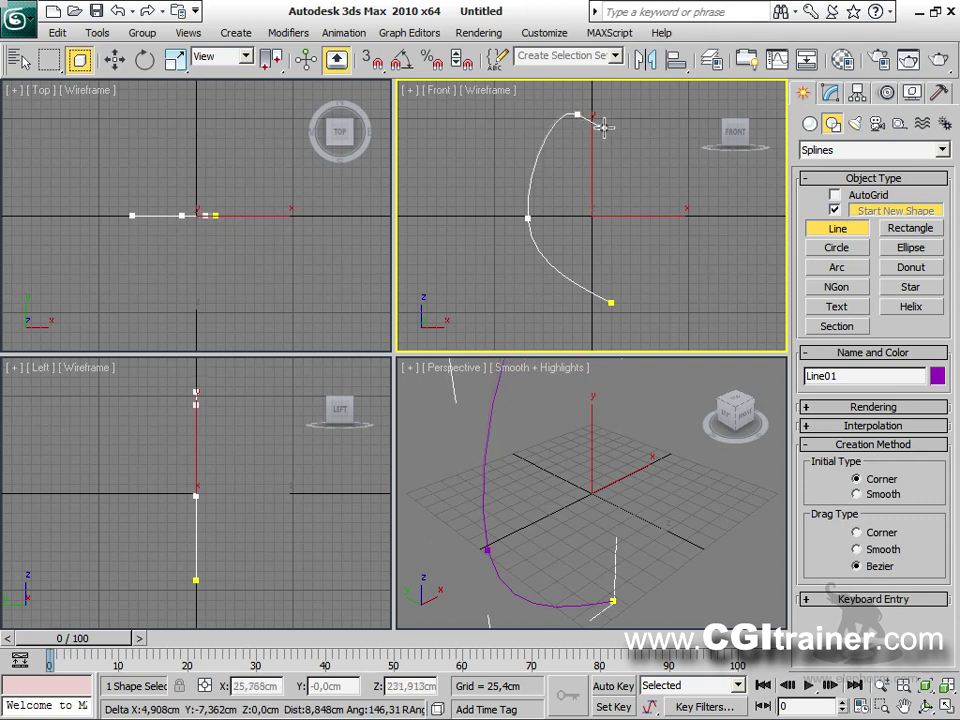
click(606, 177)
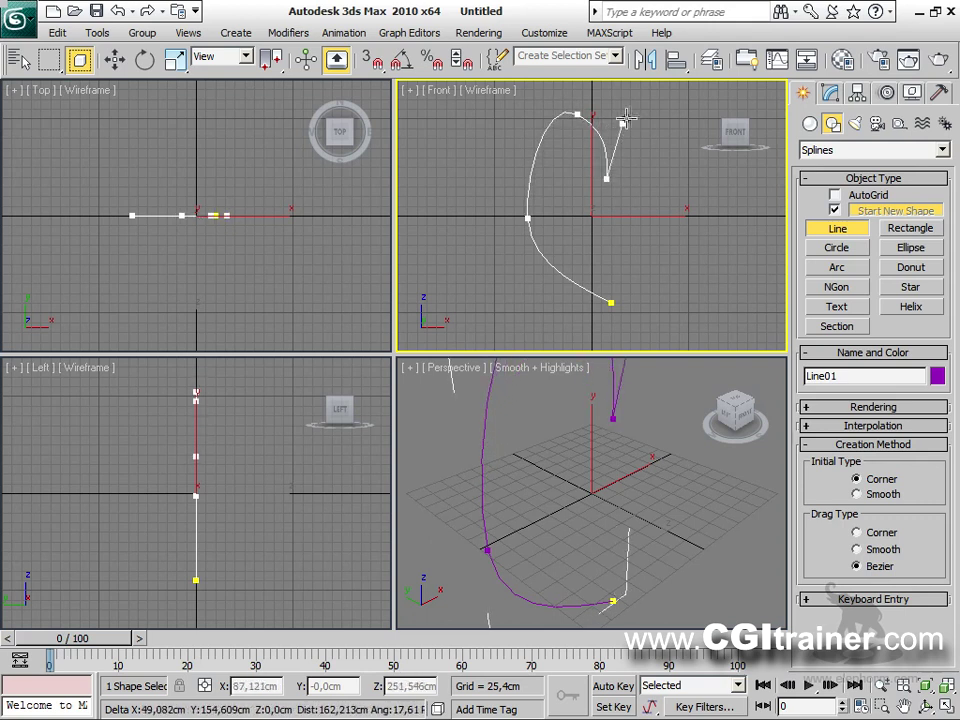
drag(652, 109, 677, 120)
drag(681, 184, 677, 197)
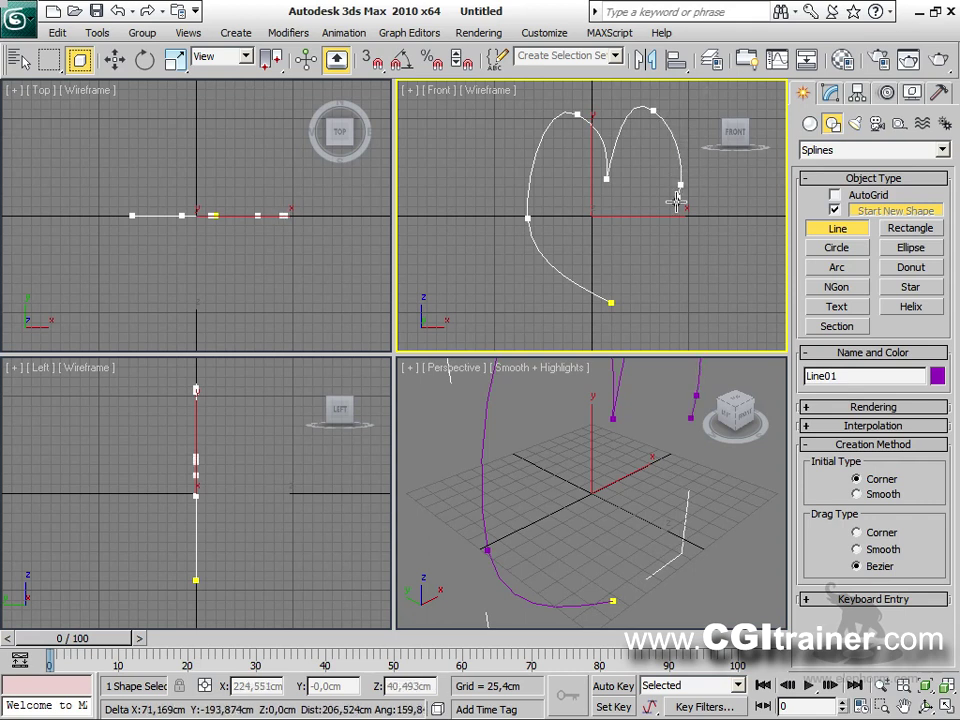
right_click(597, 297)
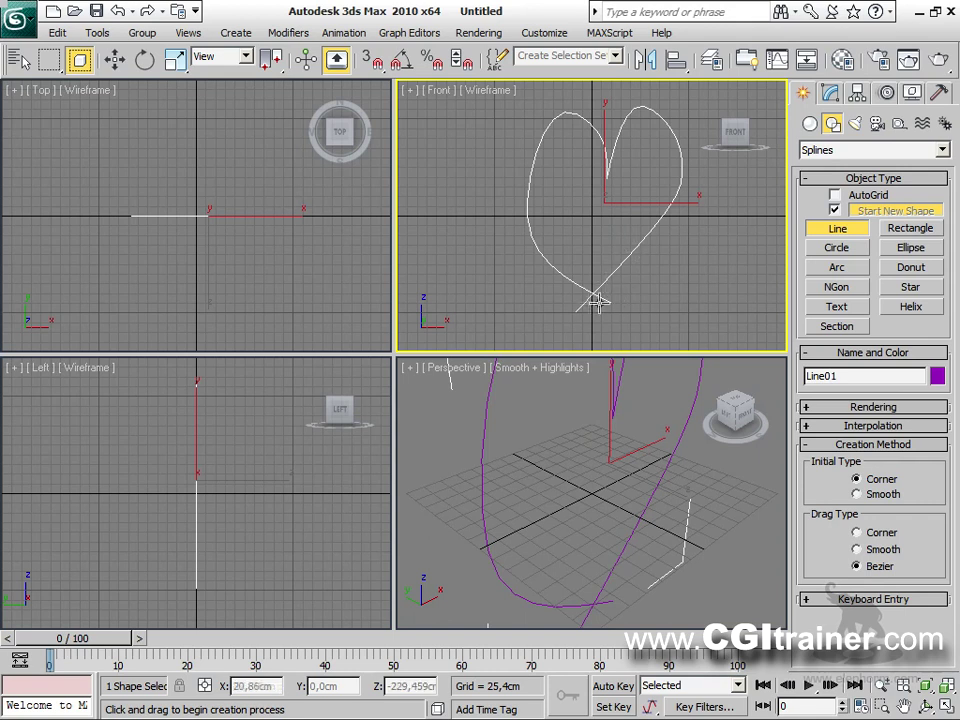
Step: Add a Trim/Extend modifier to the heart line and trim both overhanging ends at its lower tip
click(288, 32)
mouse_move(302, 83)
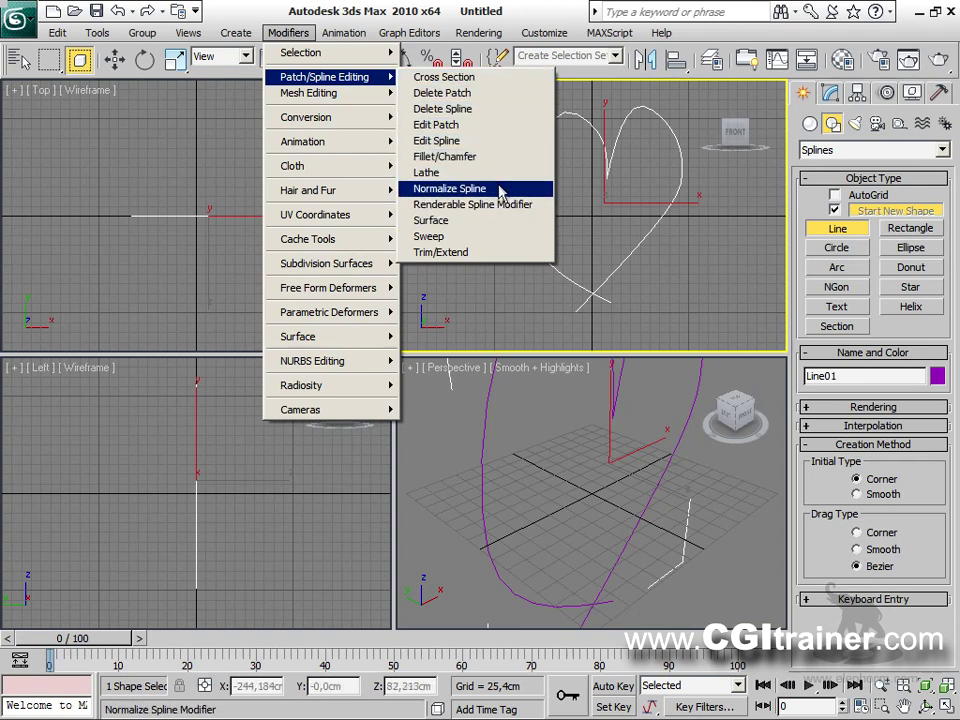
click(487, 257)
click(875, 366)
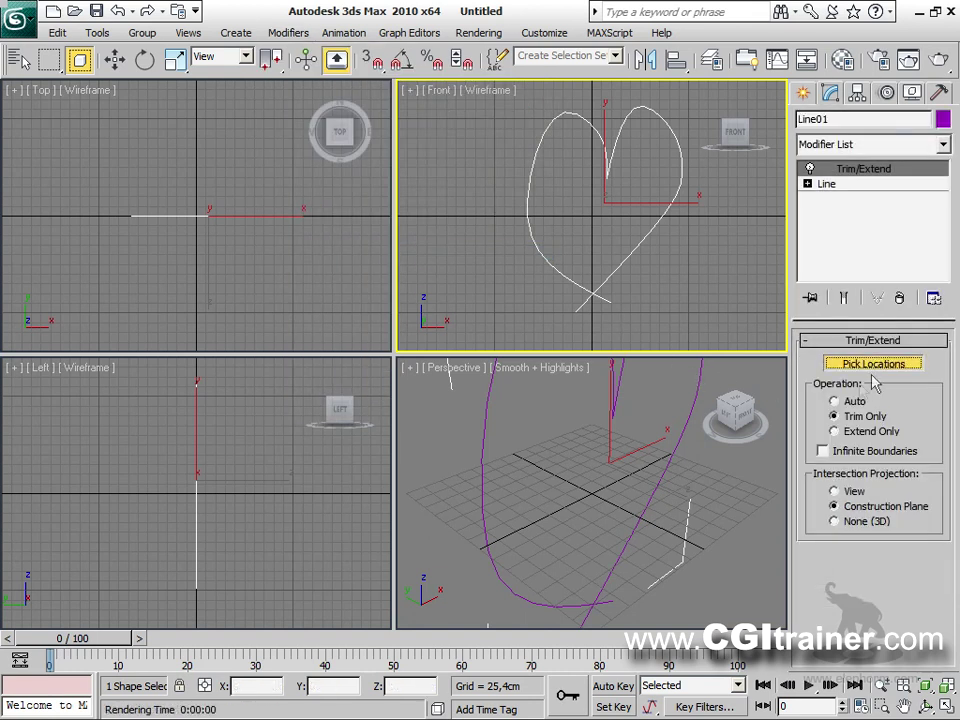
click(603, 295)
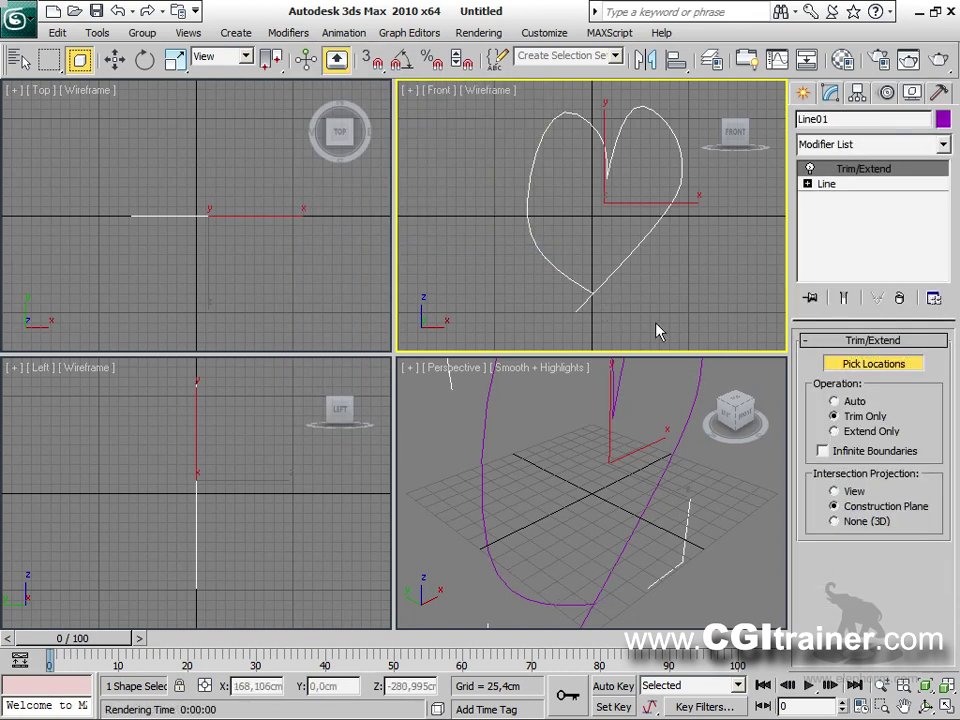
click(584, 302)
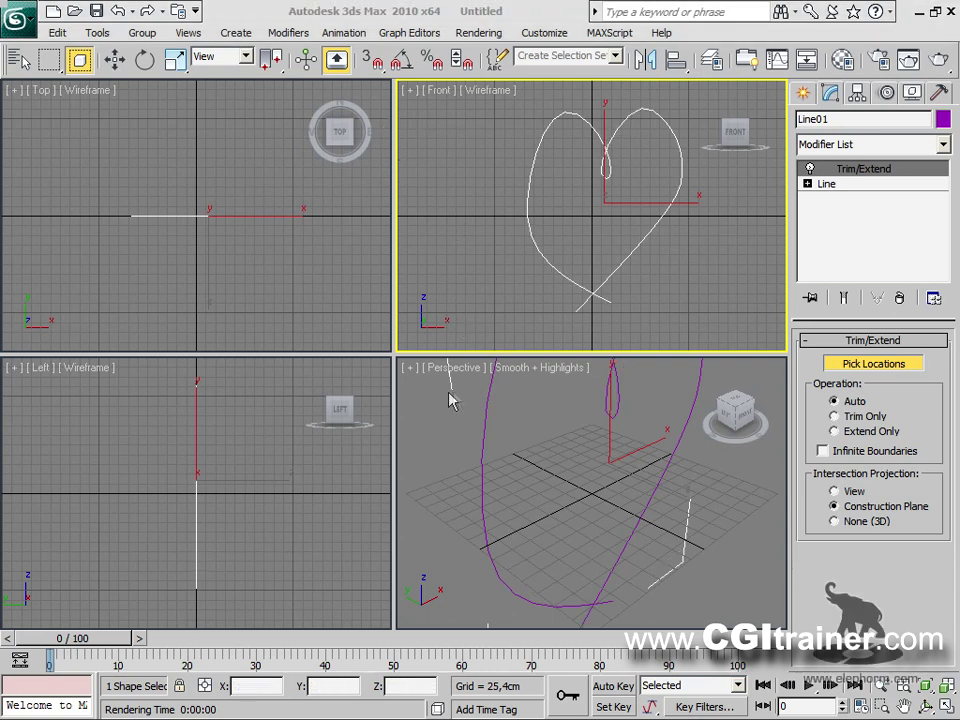
Step: With the Auto operation, trim the two crossing ends at the heart's tip and the small loop at its upper notch
click(583, 305)
click(607, 297)
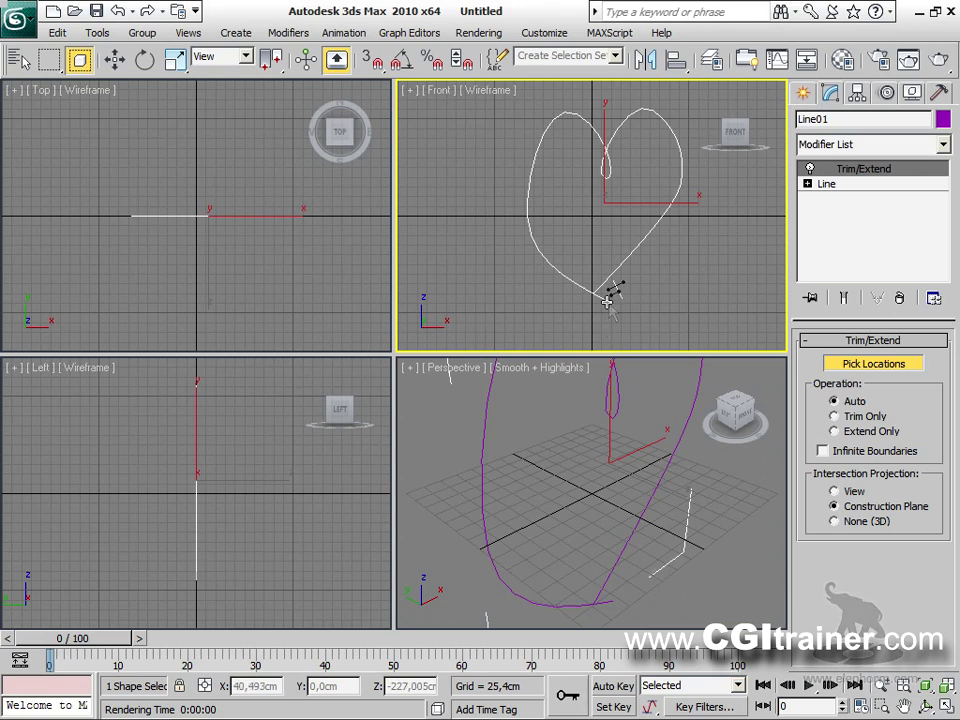
click(609, 163)
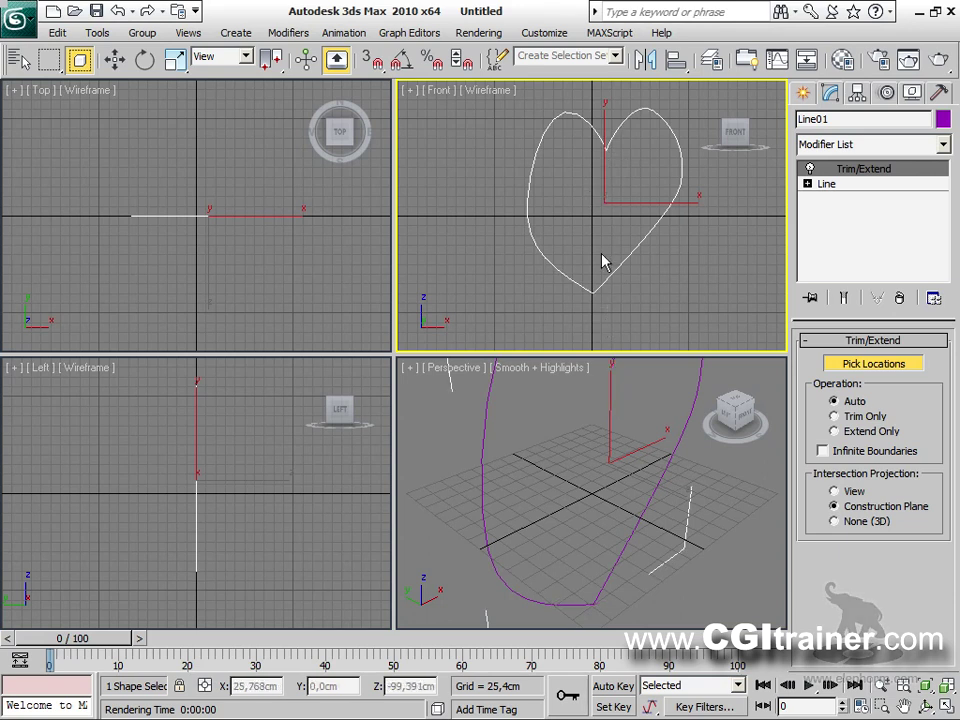
Step: Finish picking trim locations and convert the trimmed heart to an Editable Spline
right_click(522, 182)
right_click(530, 185)
mouse_move(623, 351)
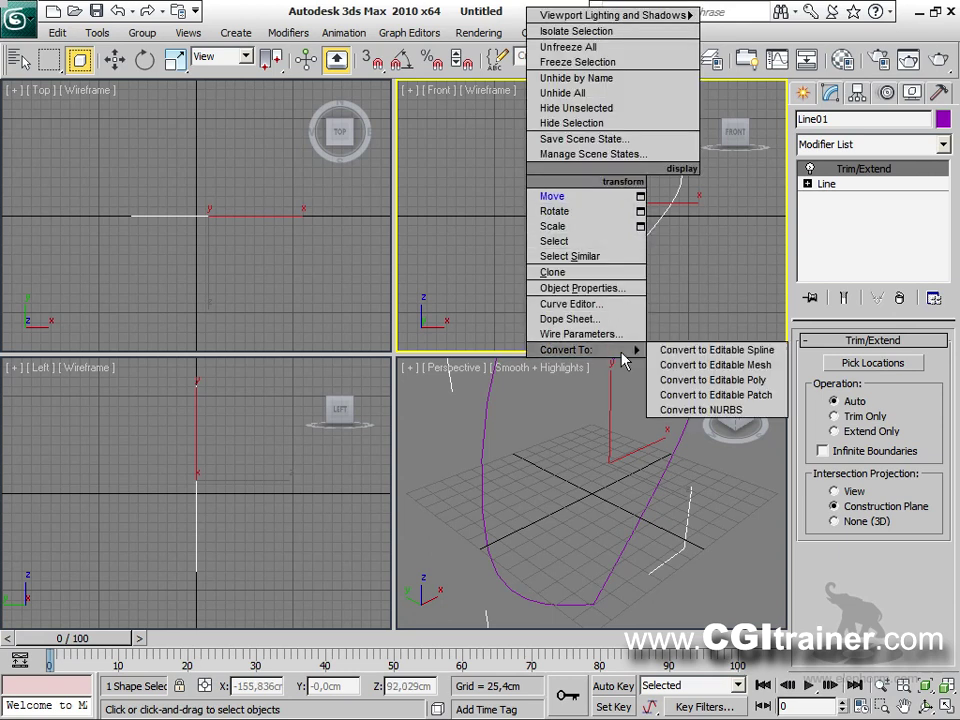
click(705, 351)
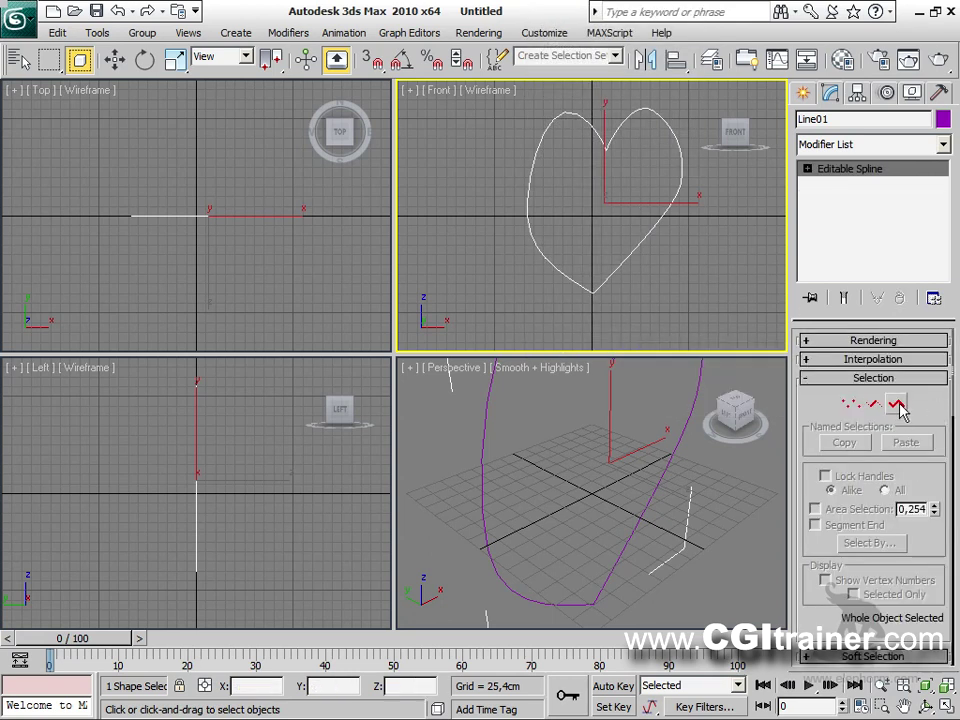
Step: Examine the heart at spline level by selecting its right half with the Move tool
click(898, 405)
click(658, 217)
right_click(705, 196)
click(672, 208)
drag(690, 200, 689, 206)
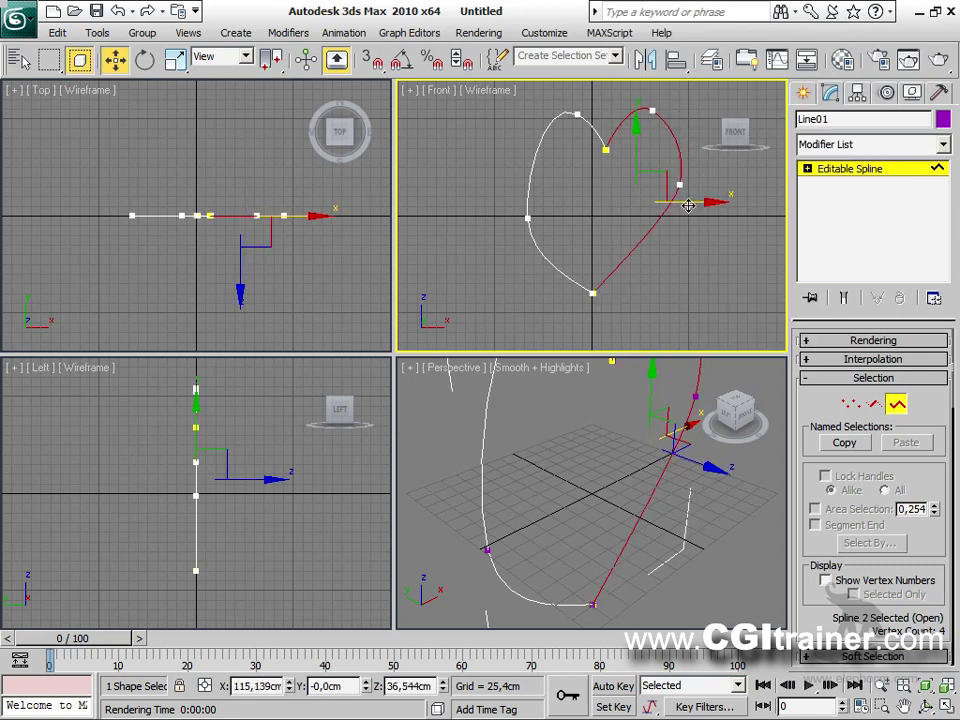
Step: Weld the two overlapping vertices at the heart's upper notch
click(851, 404)
drag(625, 160, 590, 92)
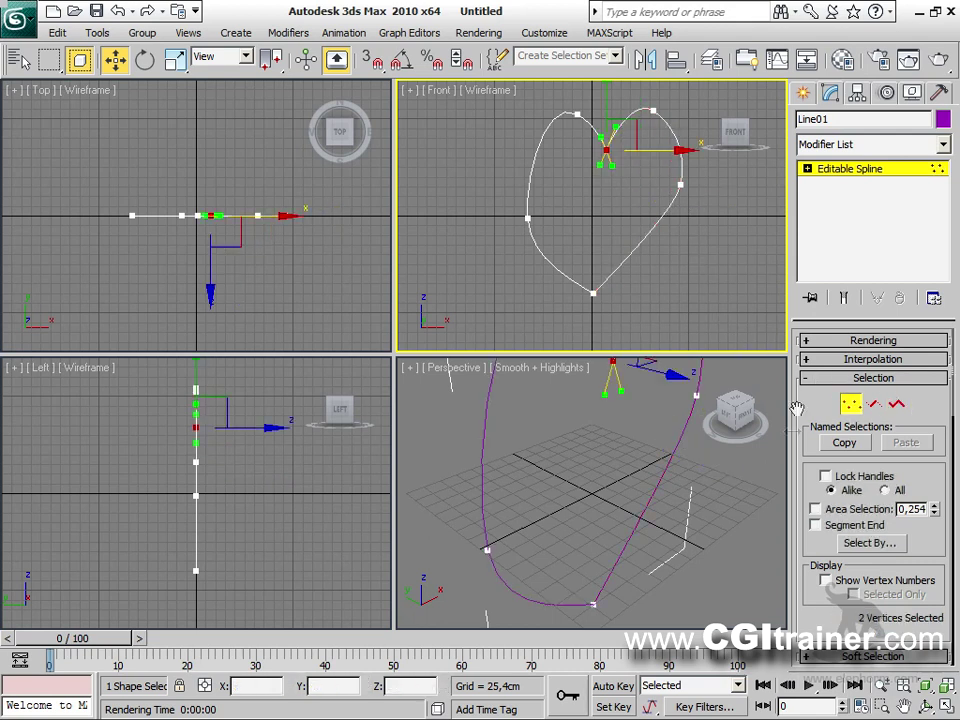
drag(822, 597, 811, 326)
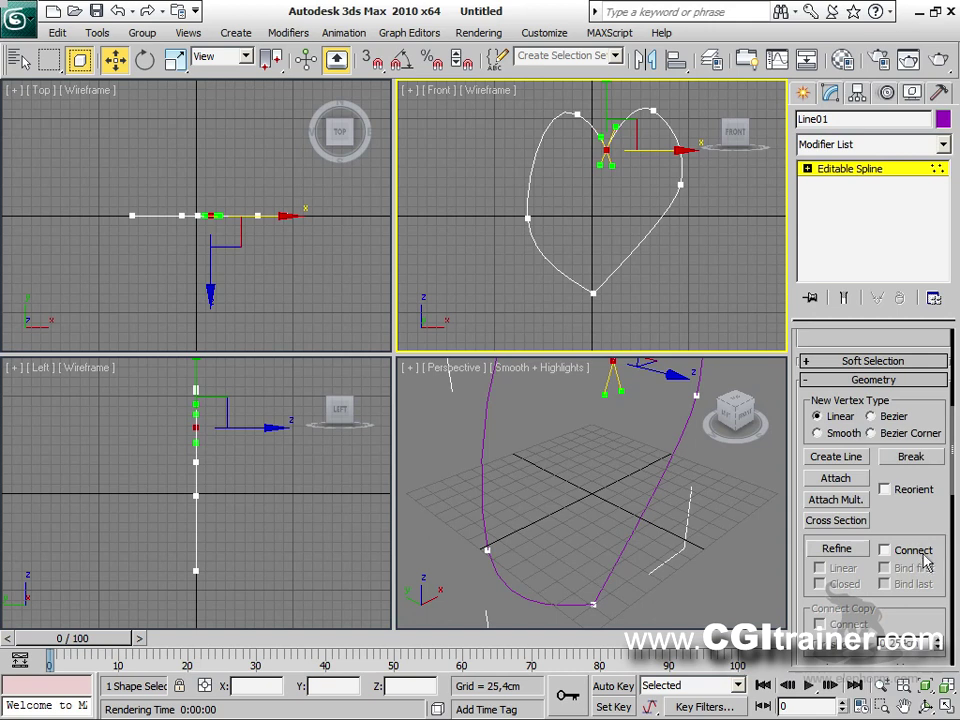
drag(927, 519, 885, 253)
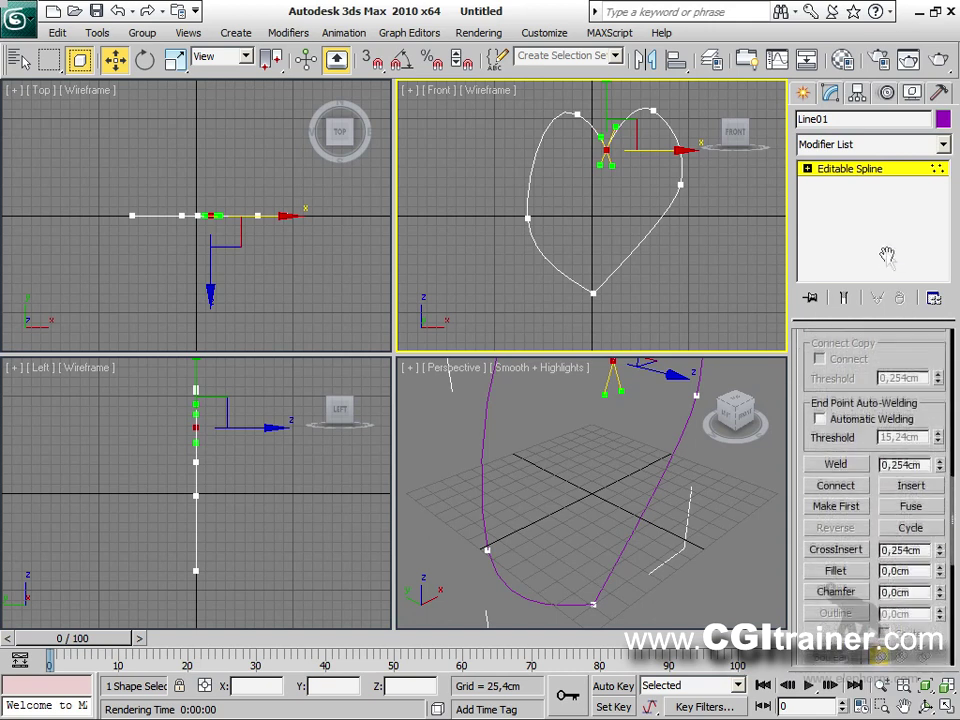
click(835, 461)
Step: Weld the overlapping vertices at the heart's bottom tip and leave vertex editing
drag(578, 267, 606, 298)
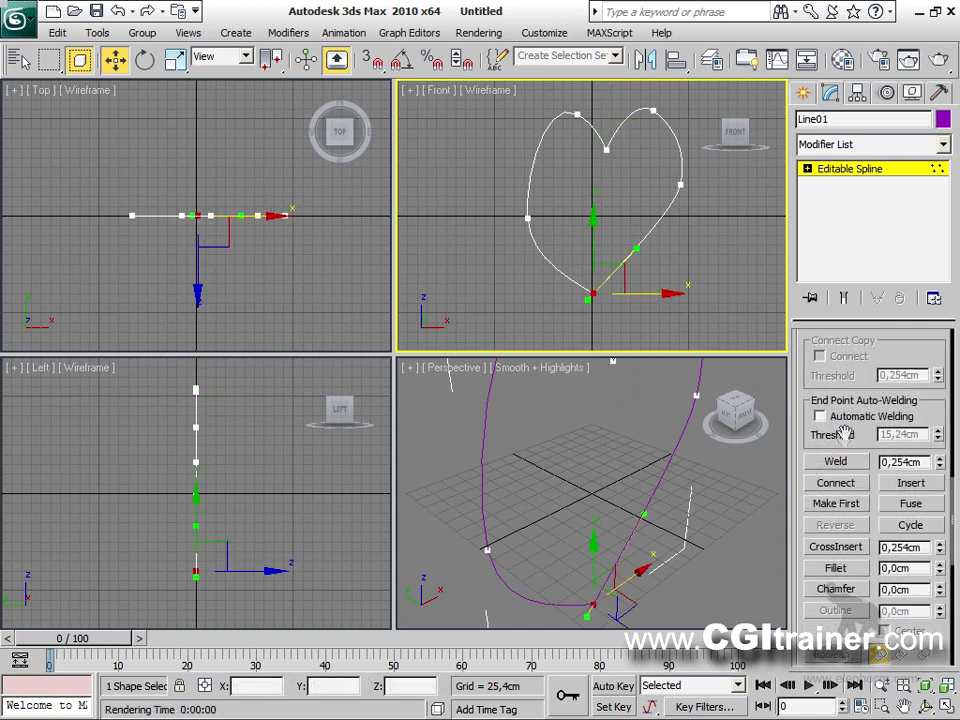
click(843, 463)
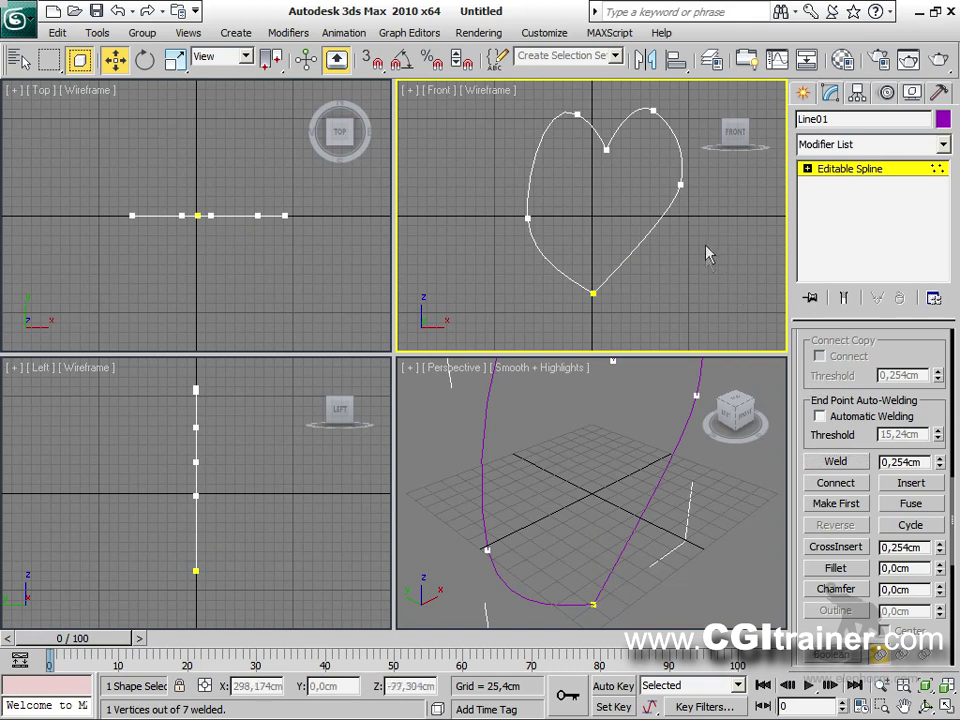
scroll(690, 272, up, 3)
middle_drag(681, 261, 698, 292)
scroll(680, 280, down, 2)
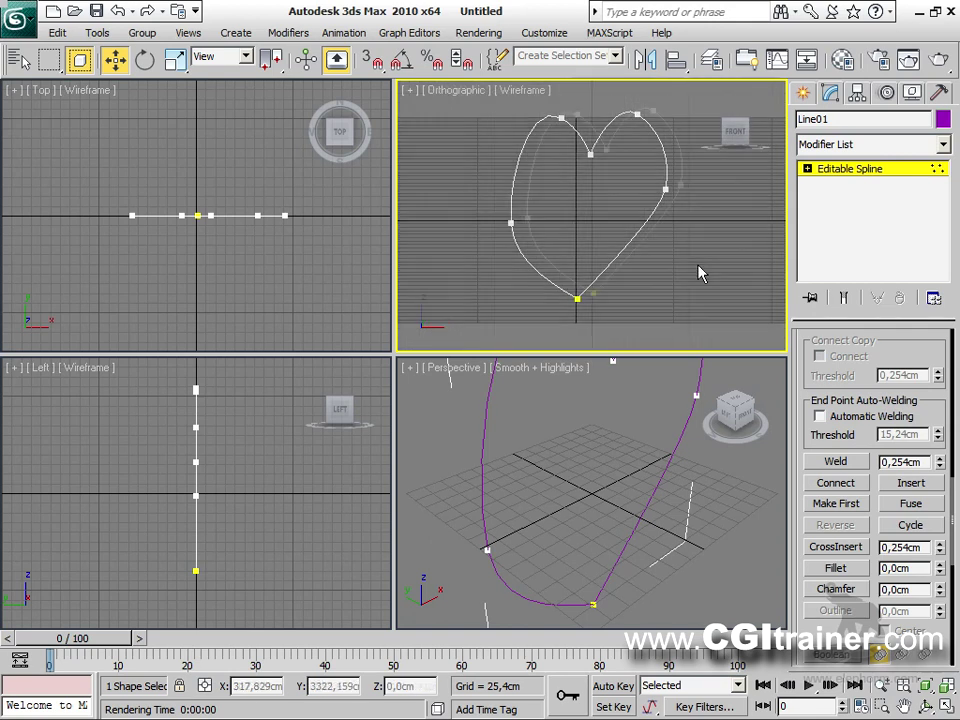
key(f)
middle_click(733, 452)
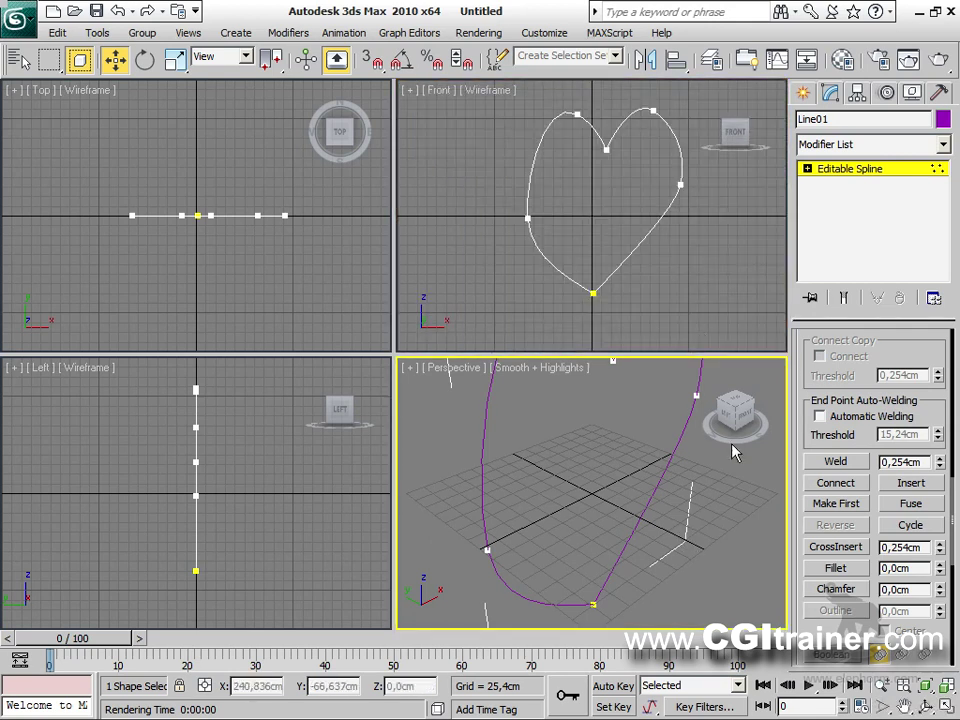
click(830, 168)
alt+middle_drag(690, 258, 688, 287)
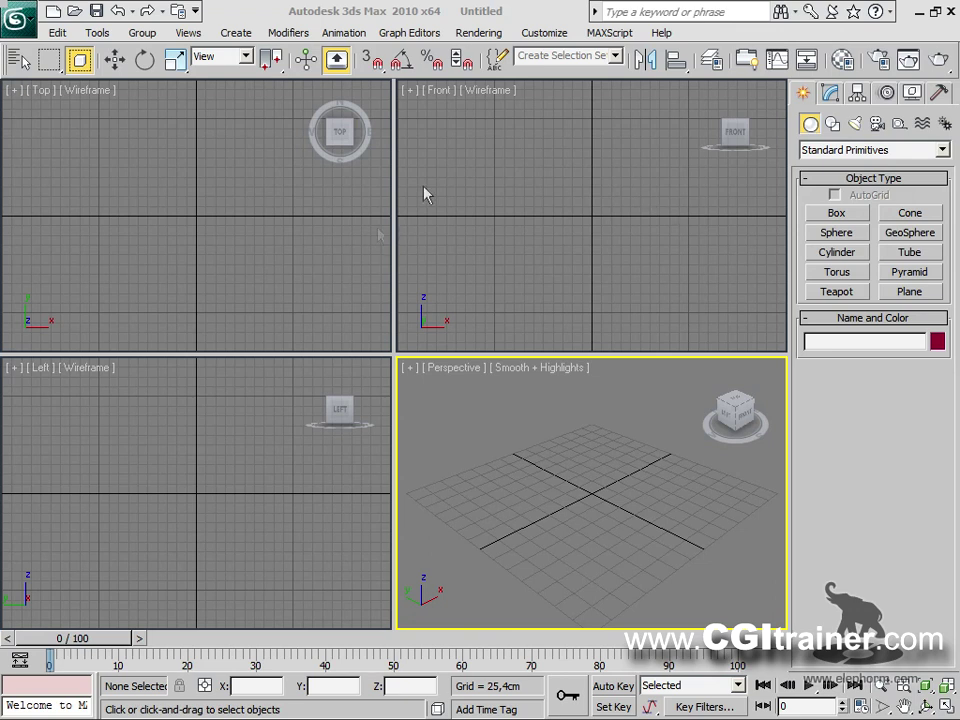
Step: Draw an open curved line in the maximized Front view, looping around so its upper end points back toward its lower-left side
click(548, 248)
key(alt+w)
key(g)
click(832, 123)
click(838, 229)
click(498, 523)
drag(308, 458, 272, 407)
click(279, 262)
click(389, 163)
click(497, 316)
click(434, 396)
right_click(638, 383)
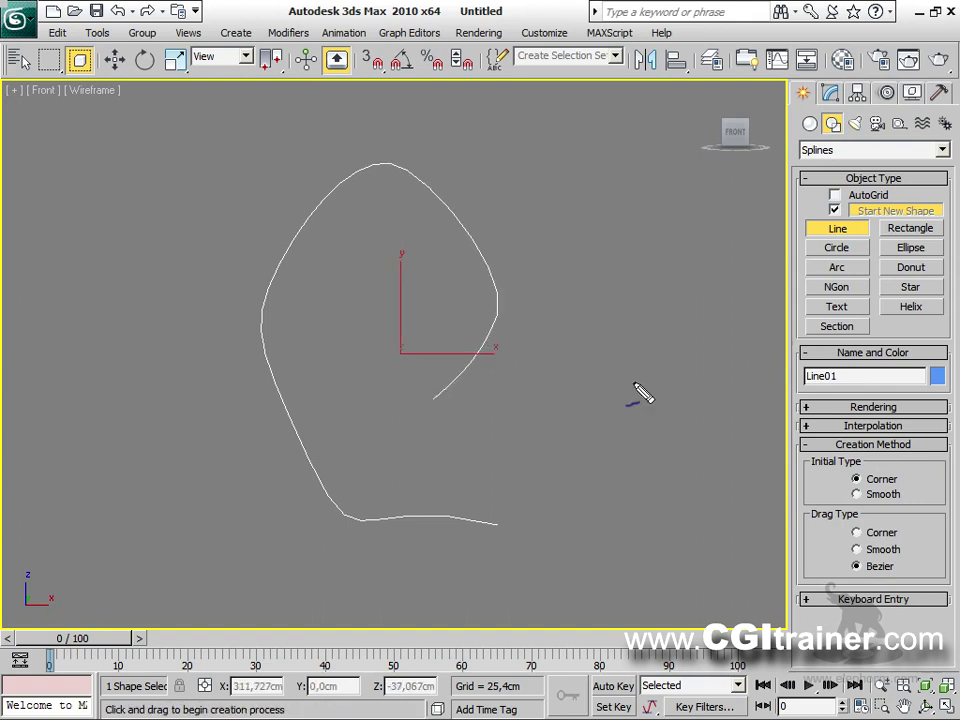
Step: Apply Trim/Extend with Extend Only to lengthen the line's inner end to its lower-left side, and switch the operation to Trim Only
mouse_move(494, 493)
mouse_down()
mouse_move(420, 466)
mouse_move(359, 404)
mouse_move(339, 269)
mouse_move(365, 244)
mouse_move(405, 248)
mouse_move(433, 277)
mouse_move(391, 381)
mouse_move(366, 406)
mouse_move(378, 371)
mouse_move(359, 411)
mouse_move(394, 406)
mouse_move(414, 418)
mouse_move(349, 489)
mouse_up()
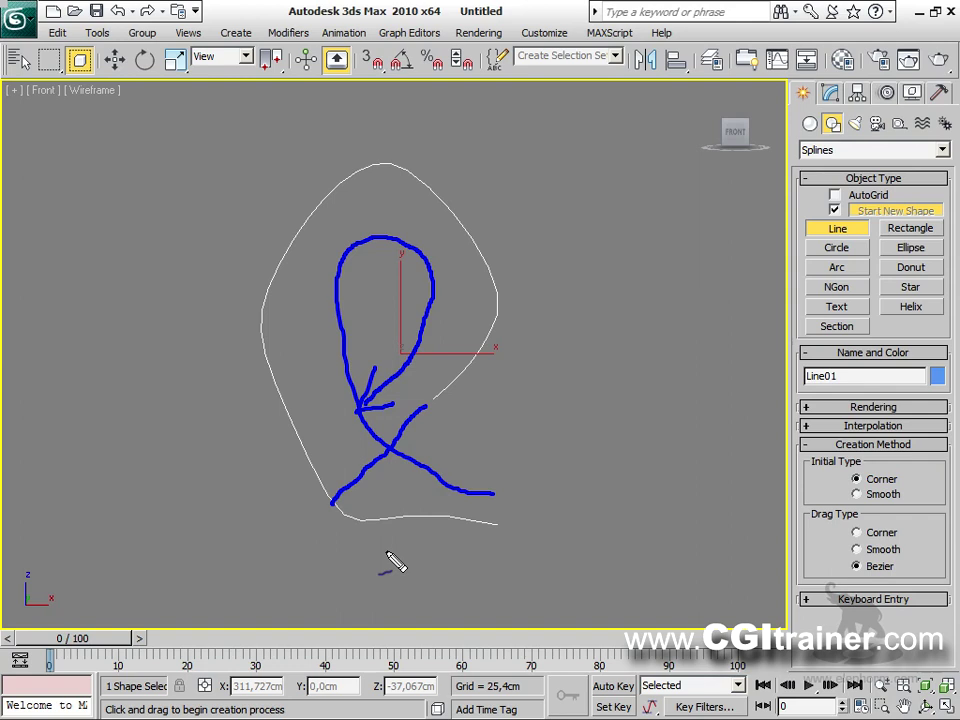
key(Escape)
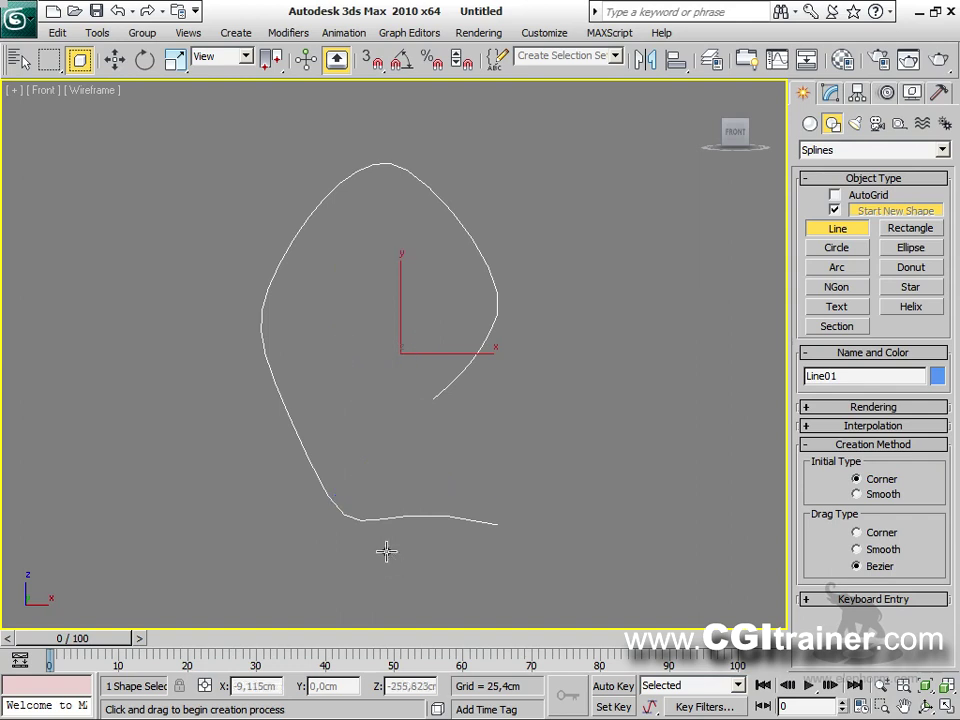
click(287, 34)
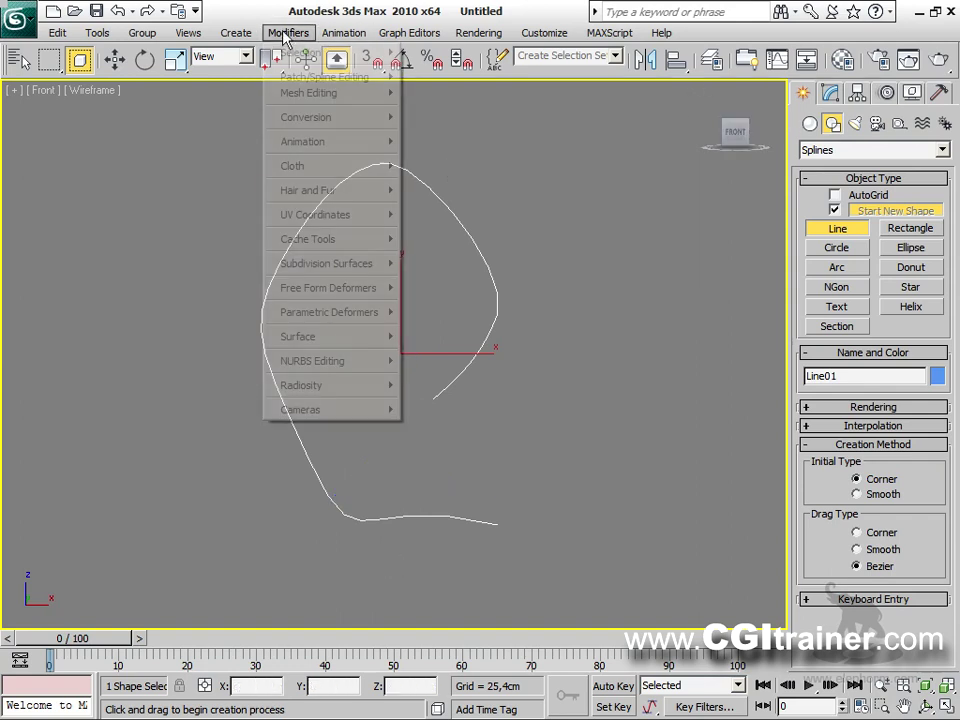
mouse_move(300, 77)
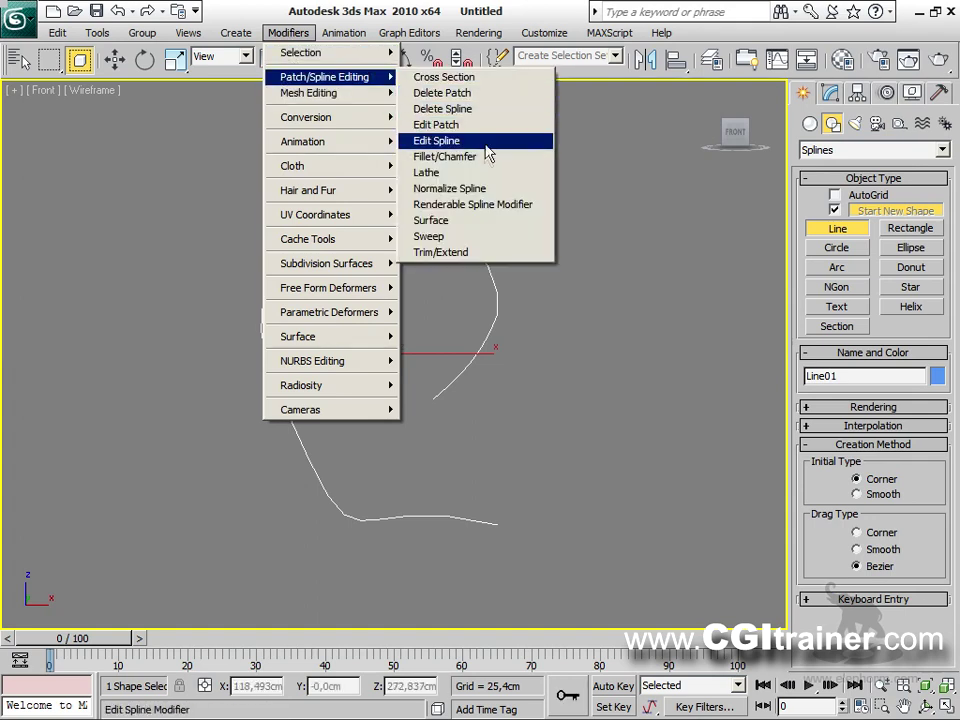
click(471, 253)
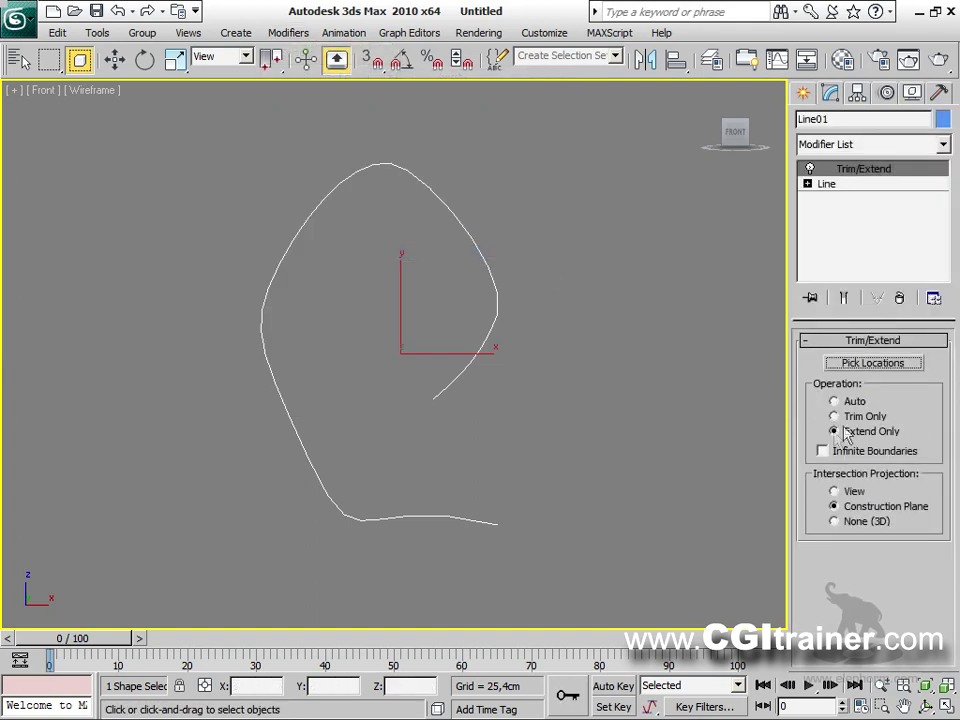
click(893, 364)
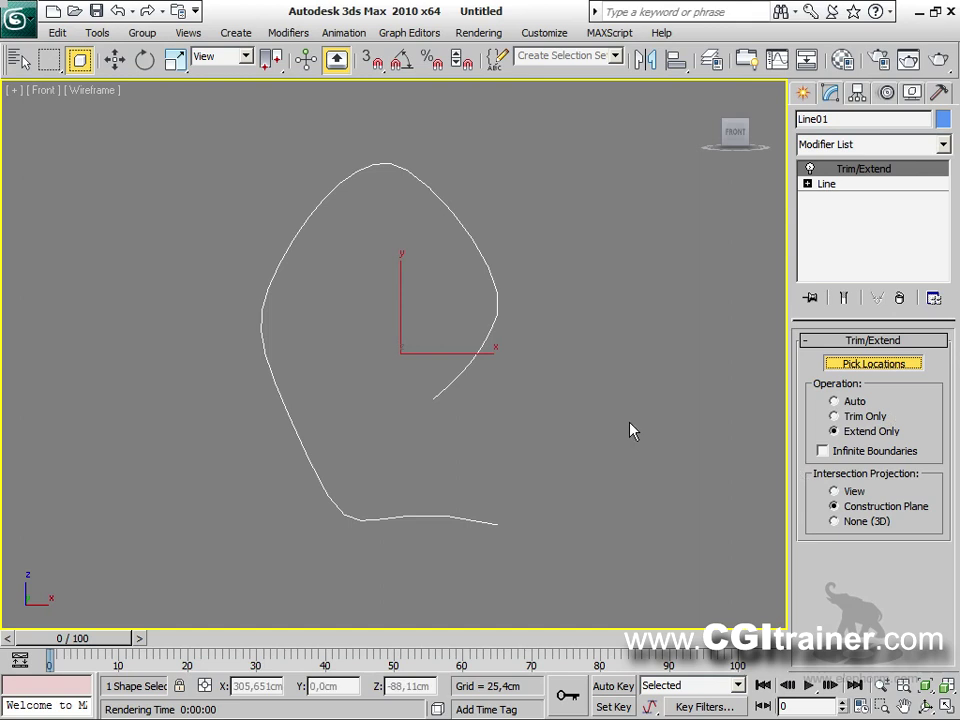
click(497, 272)
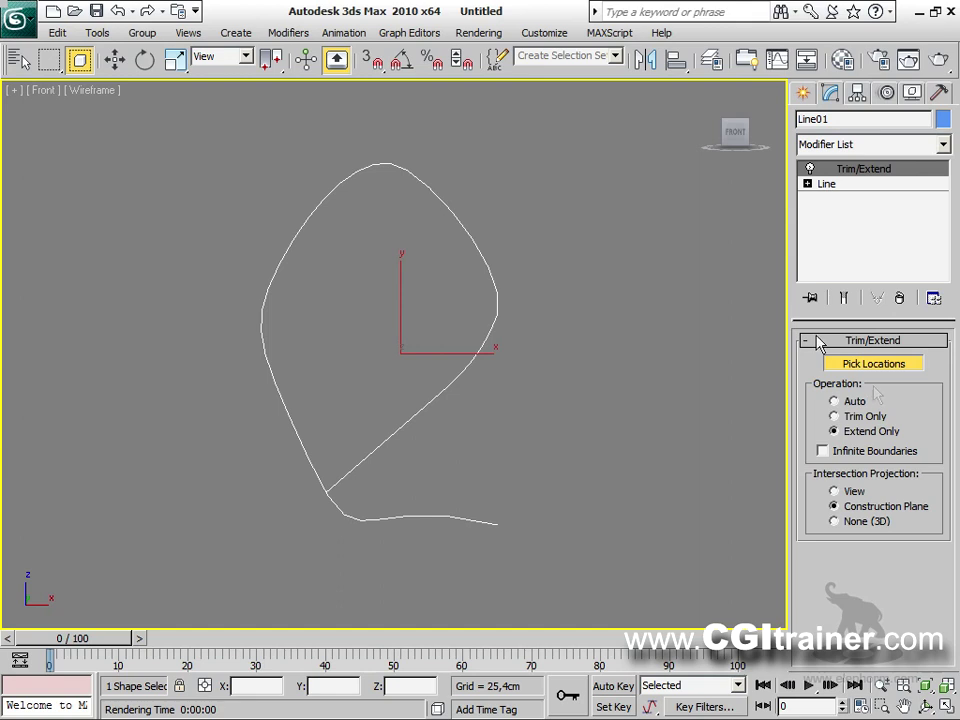
click(860, 418)
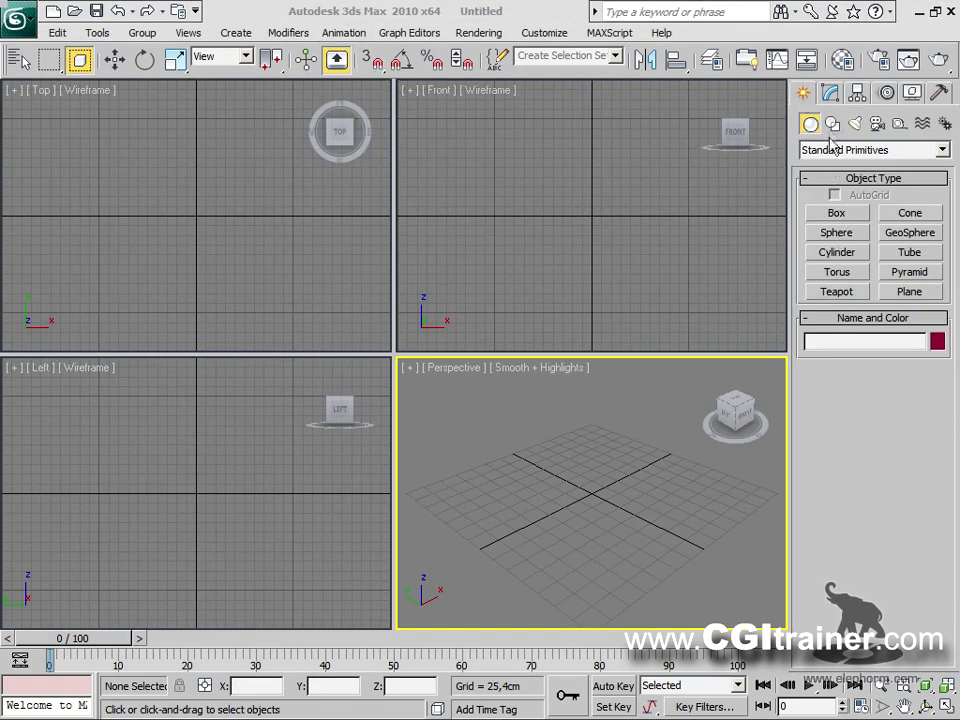
Step: Draw two open lines in the Front view: an arch and a smaller U-shaped curve at its lower right
click(832, 124)
click(837, 228)
click(484, 249)
drag(535, 181, 563, 214)
click(548, 237)
click(604, 254)
right_click(621, 190)
Step: Draw a circle of about 71 cm radius beside the two lines, enable it in renderer and viewport, and increase its thickness
click(837, 248)
drag(687, 224, 713, 230)
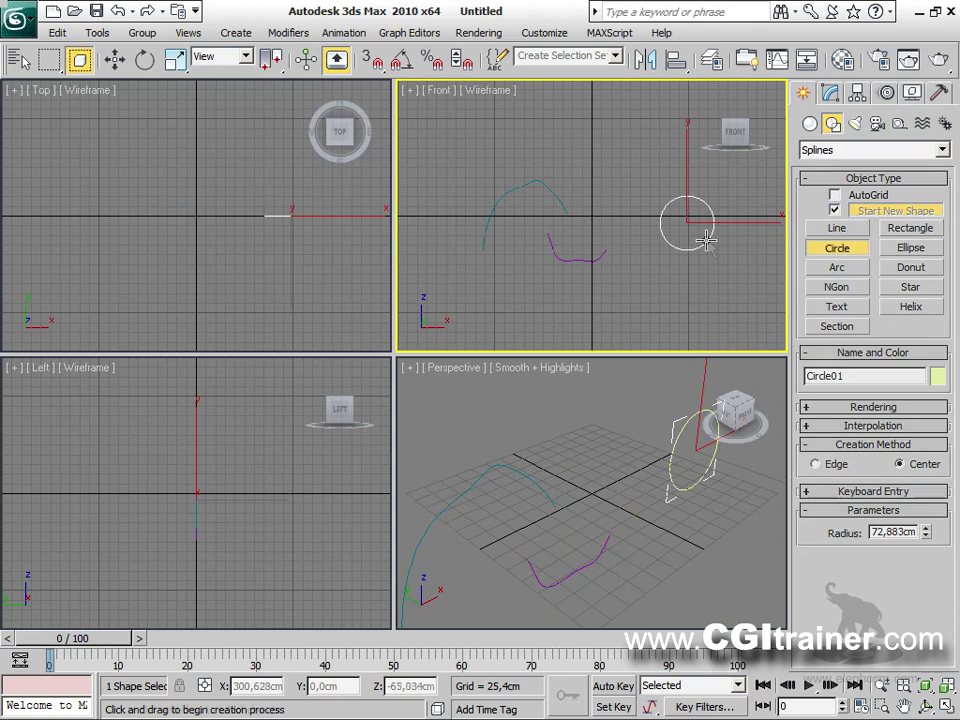
click(830, 92)
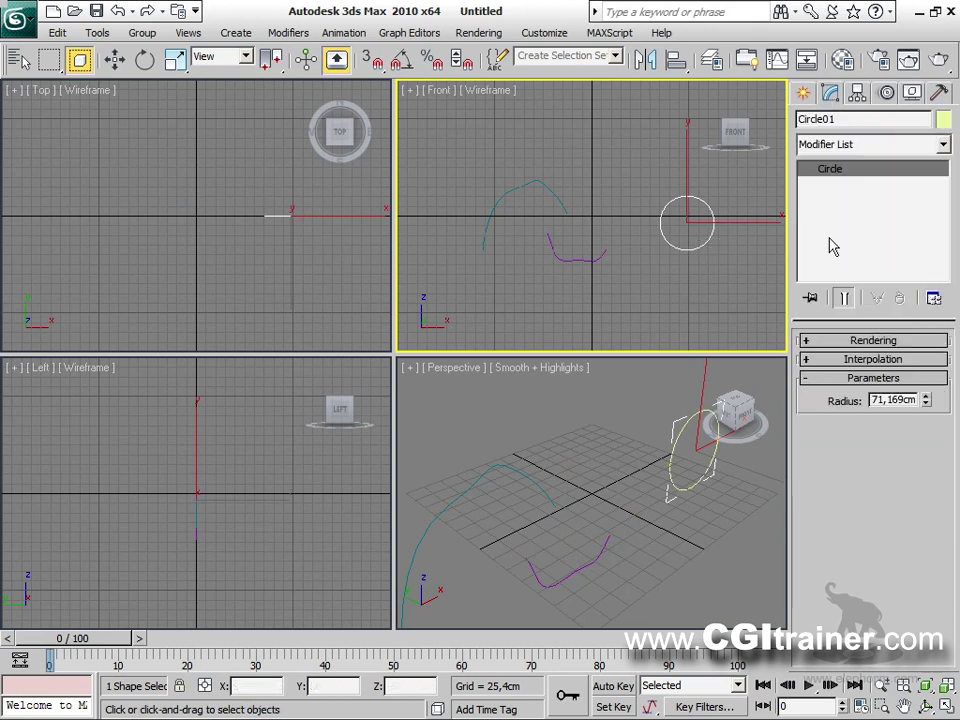
click(807, 341)
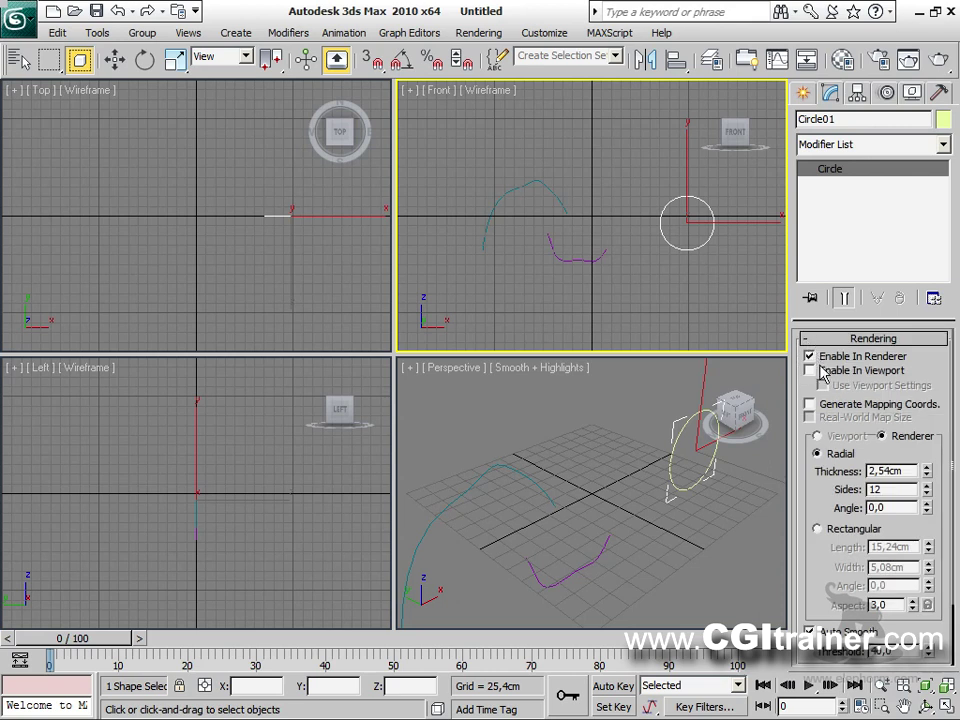
click(810, 370)
drag(921, 477, 926, 445)
Step: Enable the U-shaped line in renderer and viewport and set its radial thickness to about 14.7 cm
click(594, 260)
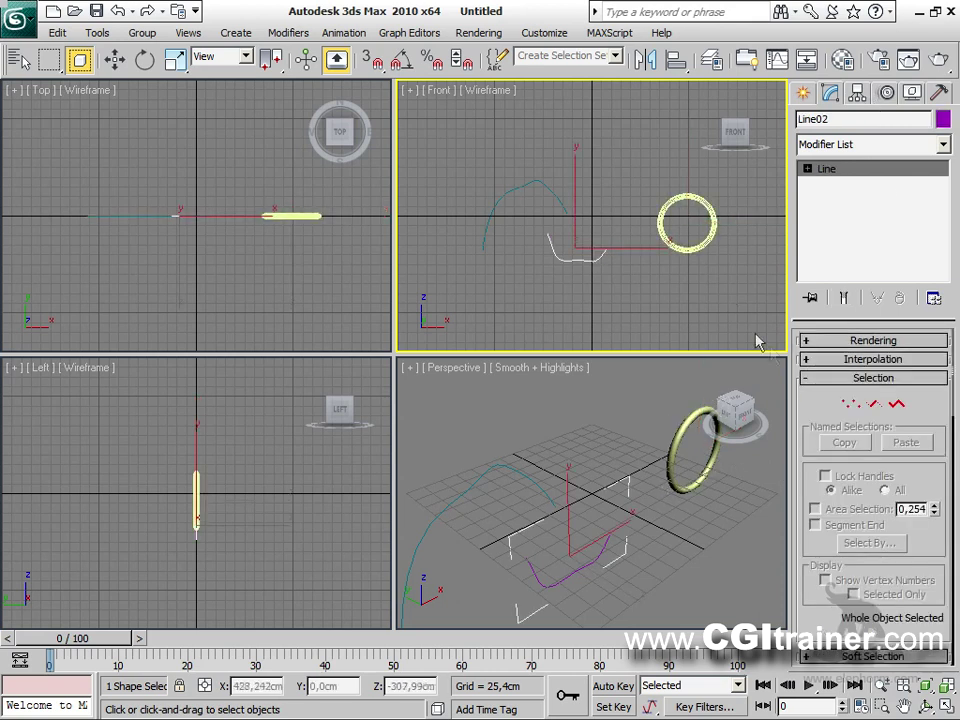
click(813, 341)
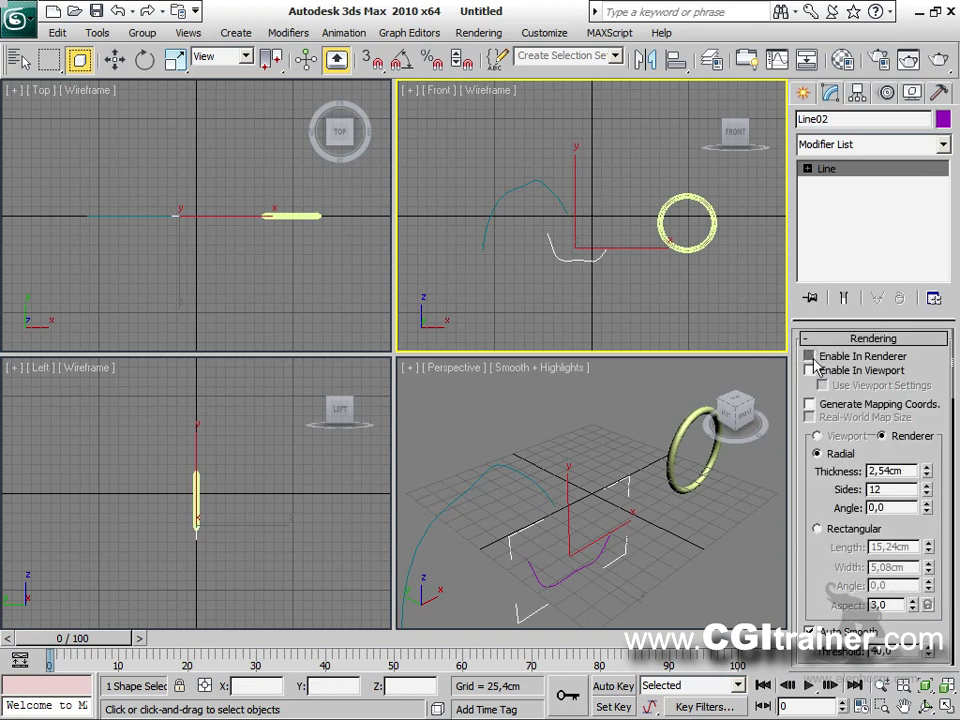
click(815, 357)
click(824, 371)
drag(926, 466, 926, 400)
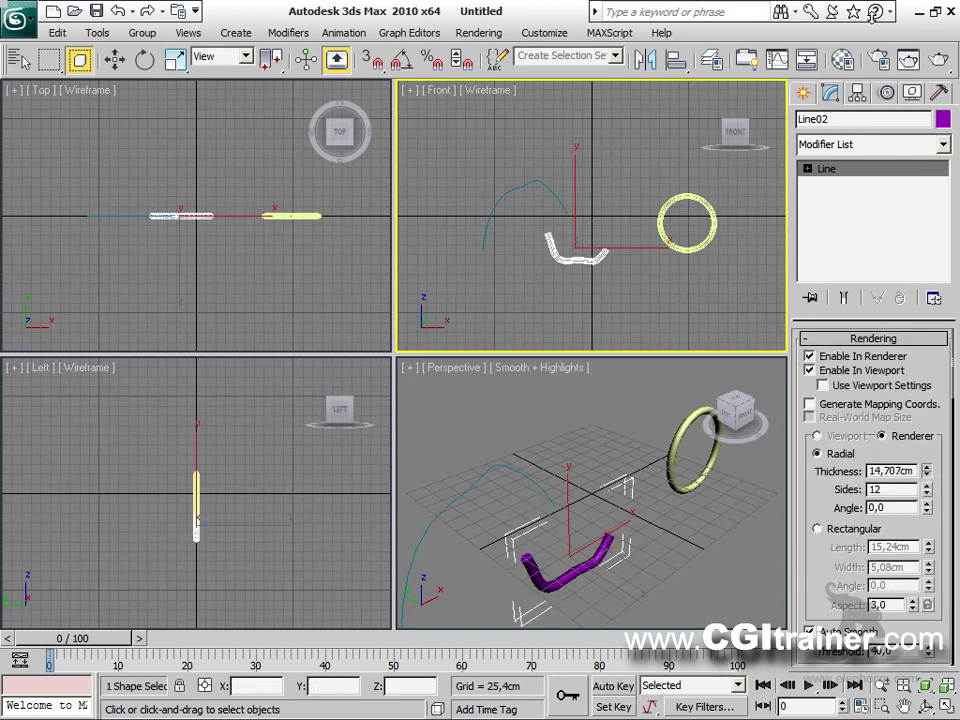
Step: Enable the arched line in renderer and viewport with a radial thickness of 13.97 cm
click(549, 190)
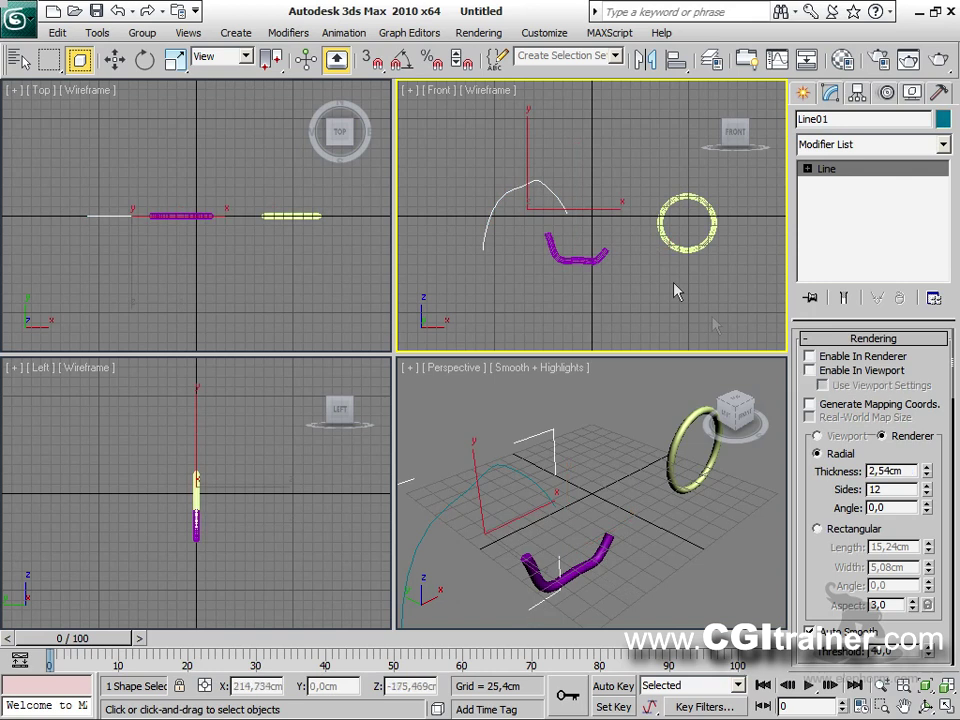
click(823, 358)
click(828, 371)
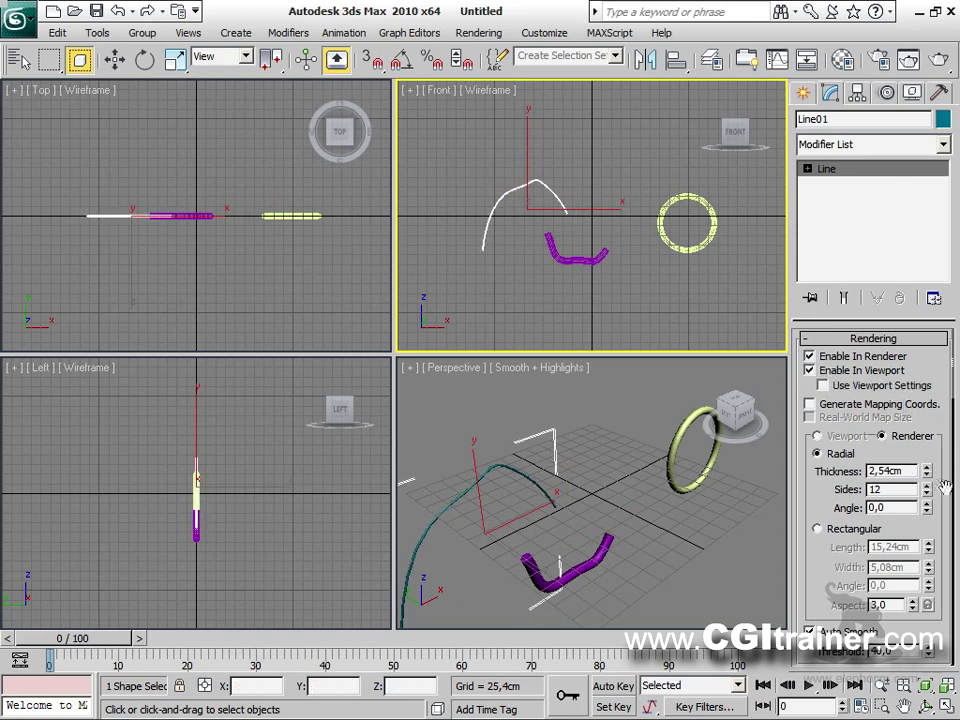
drag(928, 478, 928, 414)
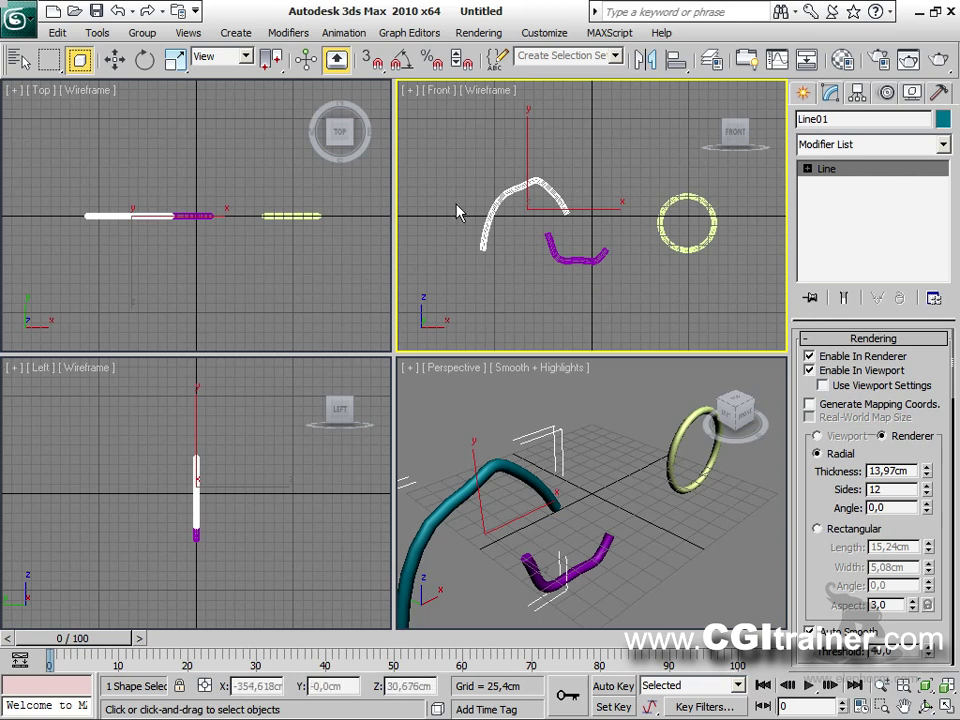
Step: Reset the scene without saving the changes
click(20, 17)
click(30, 100)
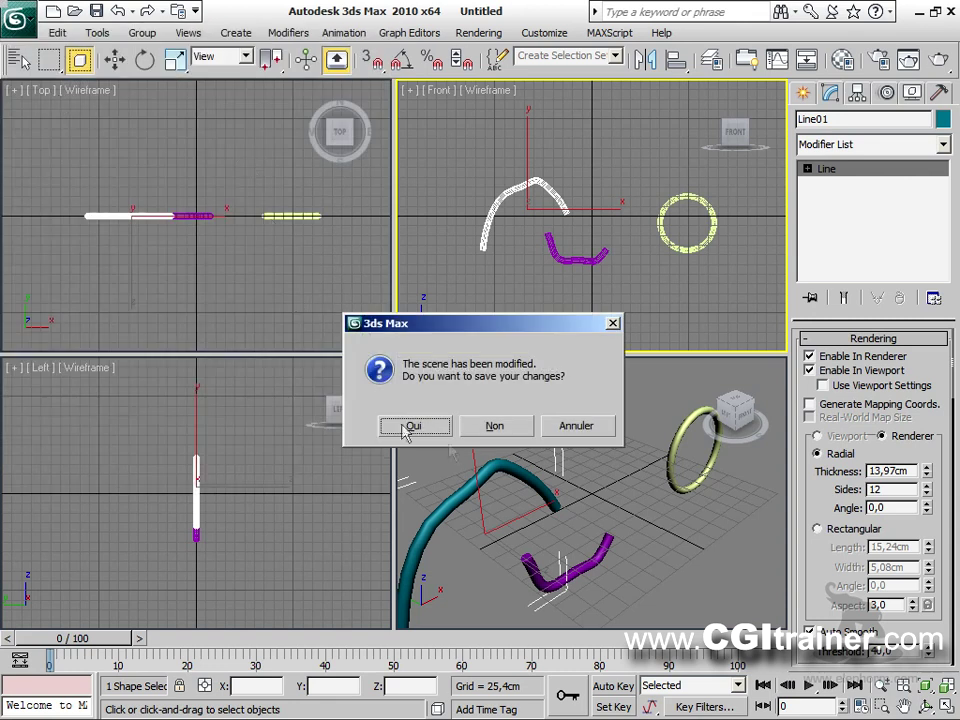
click(493, 424)
click(427, 401)
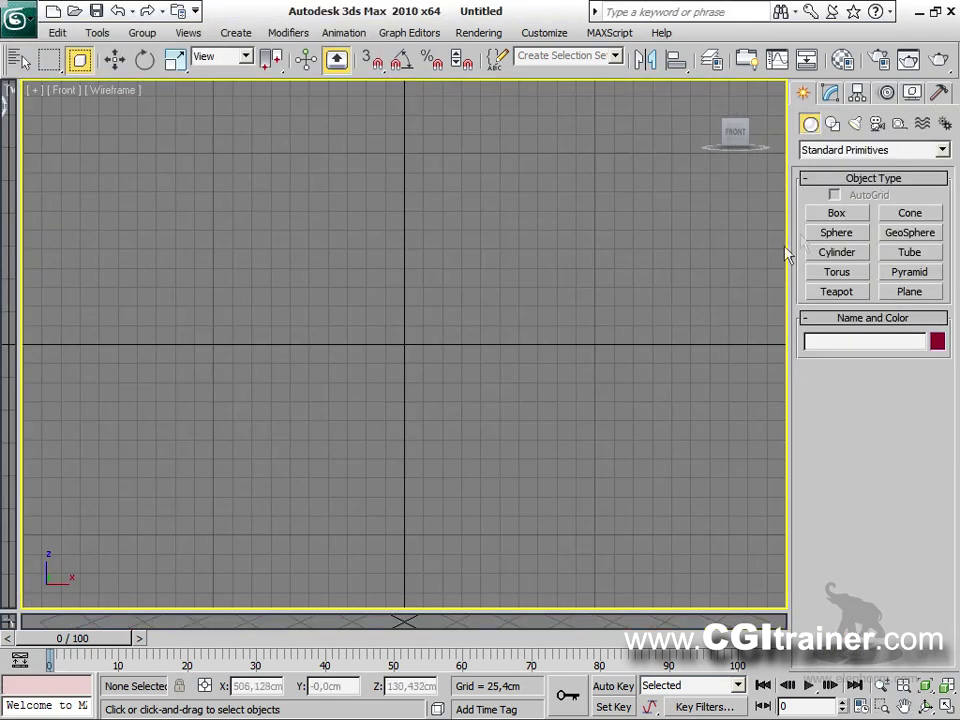
click(832, 123)
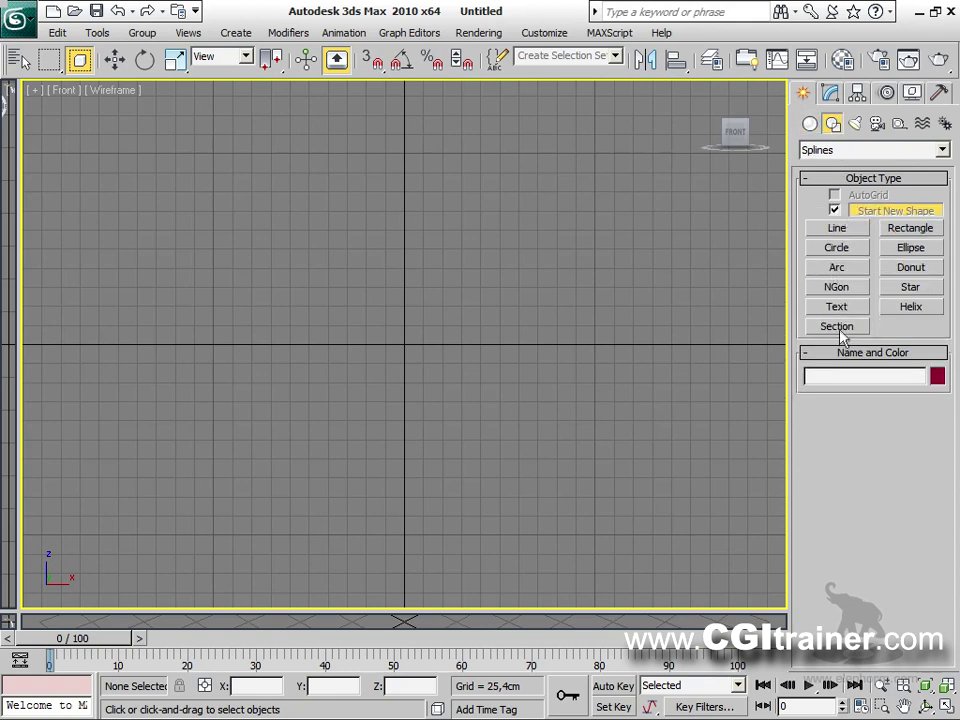
click(838, 307)
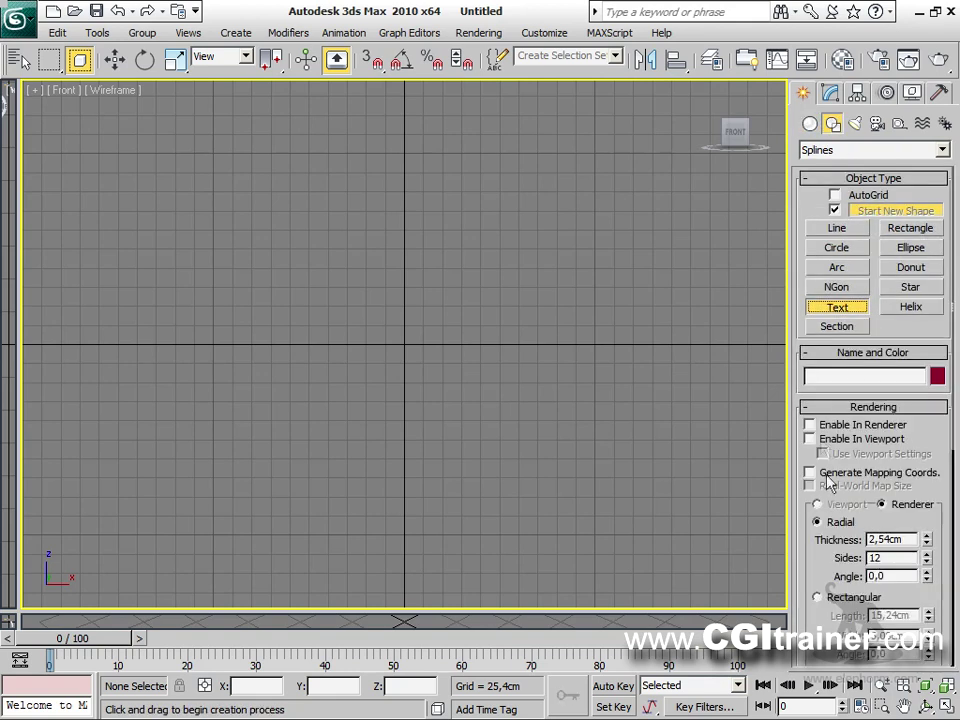
click(818, 407)
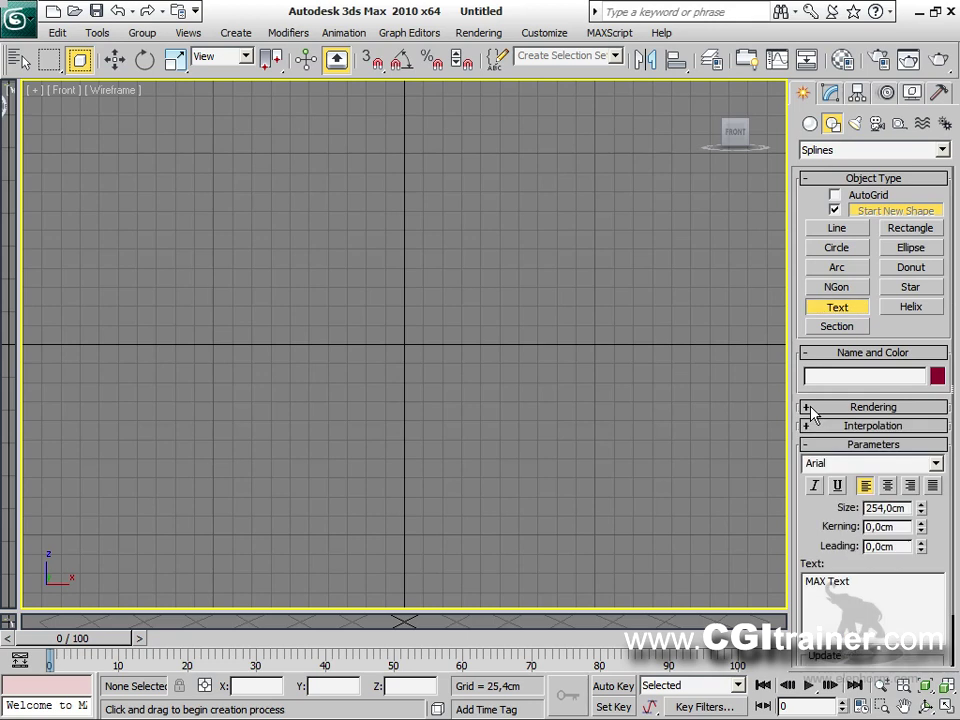
drag(850, 581, 805, 581)
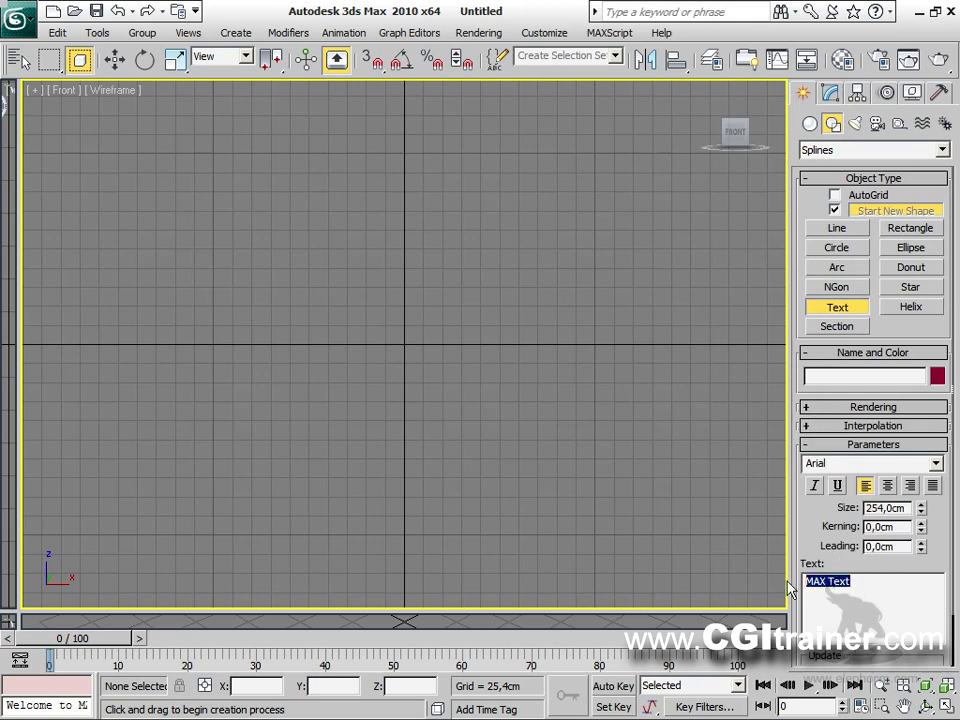
text(wwww)
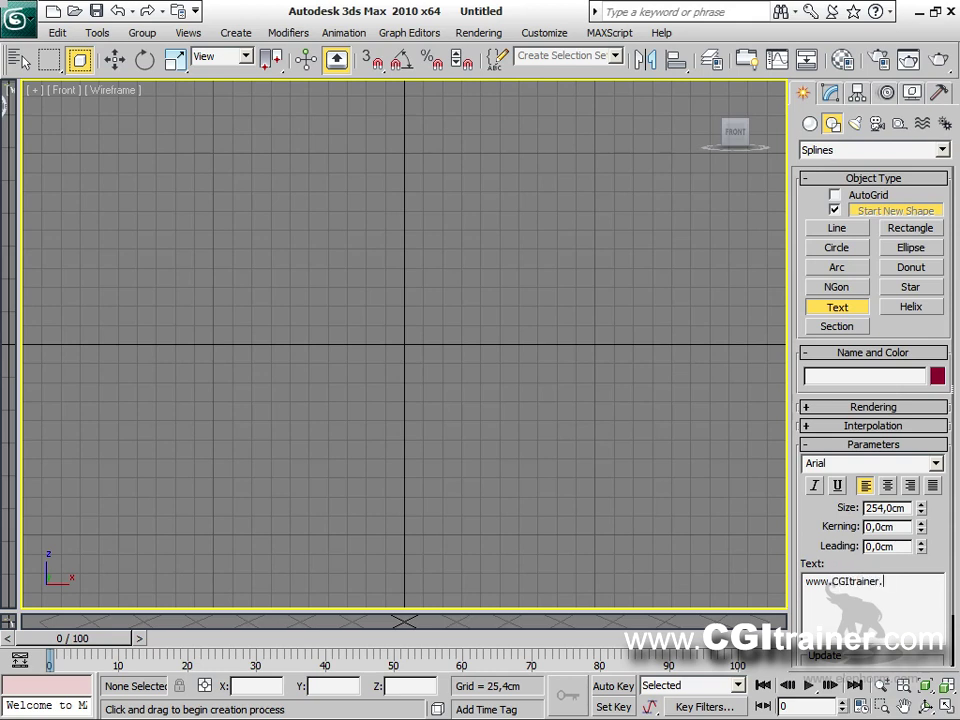
click(425, 342)
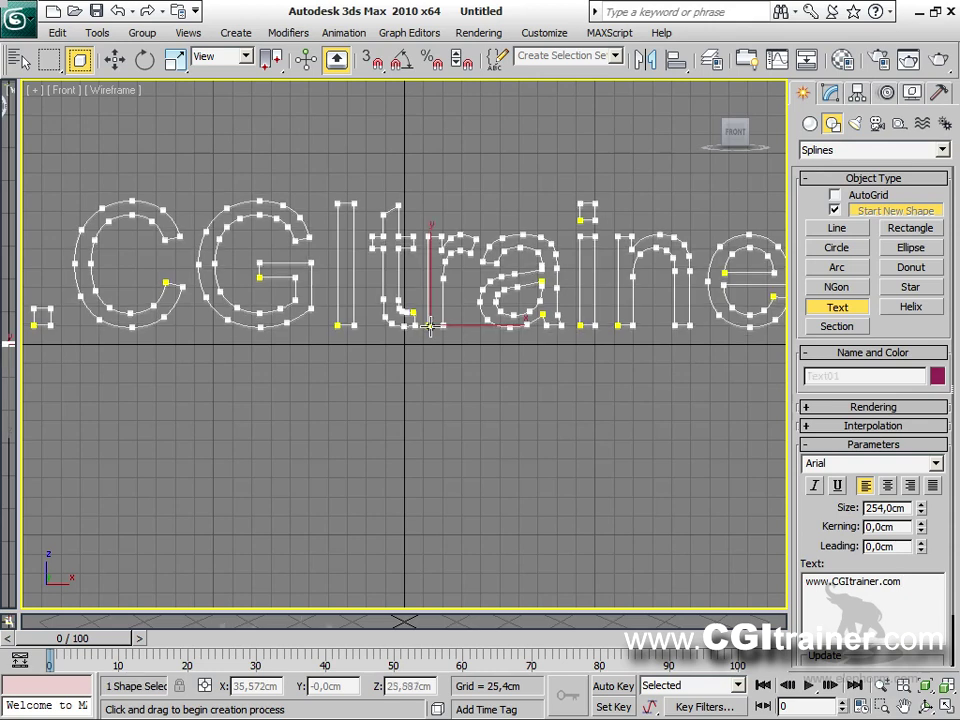
scroll(431, 358, down, 2)
scroll(431, 358, down, 2)
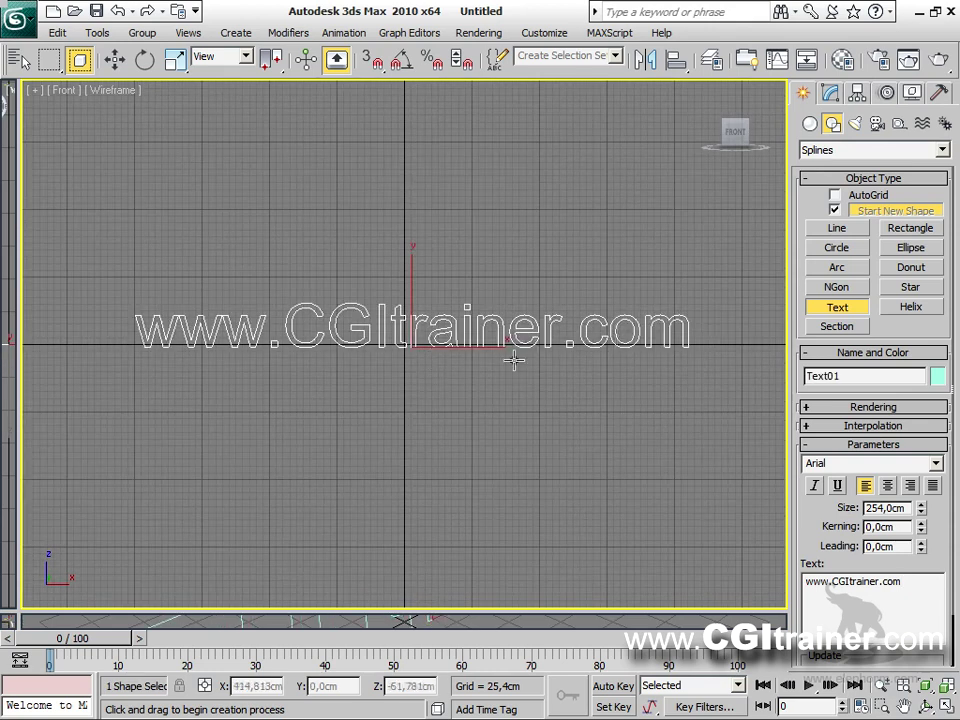
Step: Draw a six-pointed star above the text's right end with radii of about 123 cm and 43 cm
click(911, 287)
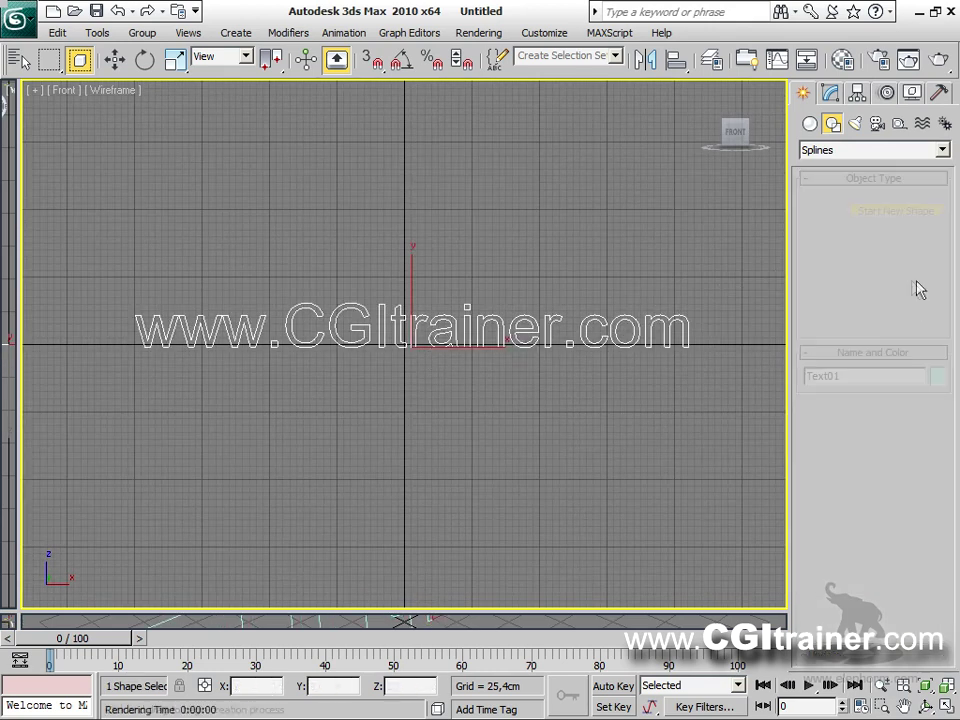
drag(699, 274, 716, 262)
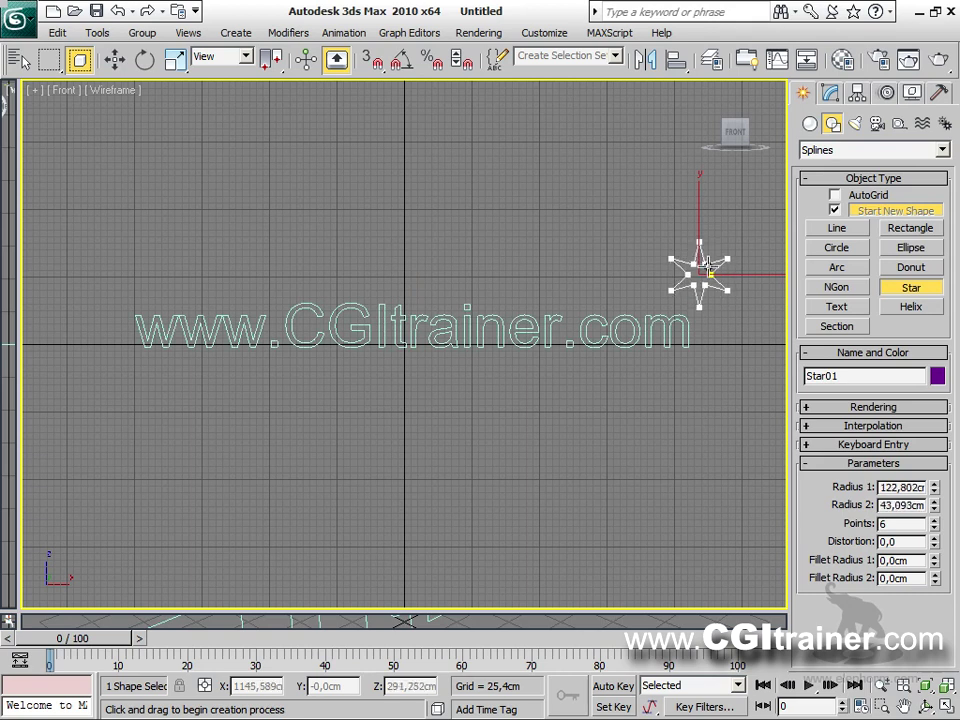
click(708, 268)
right_click(737, 294)
right_click(735, 274)
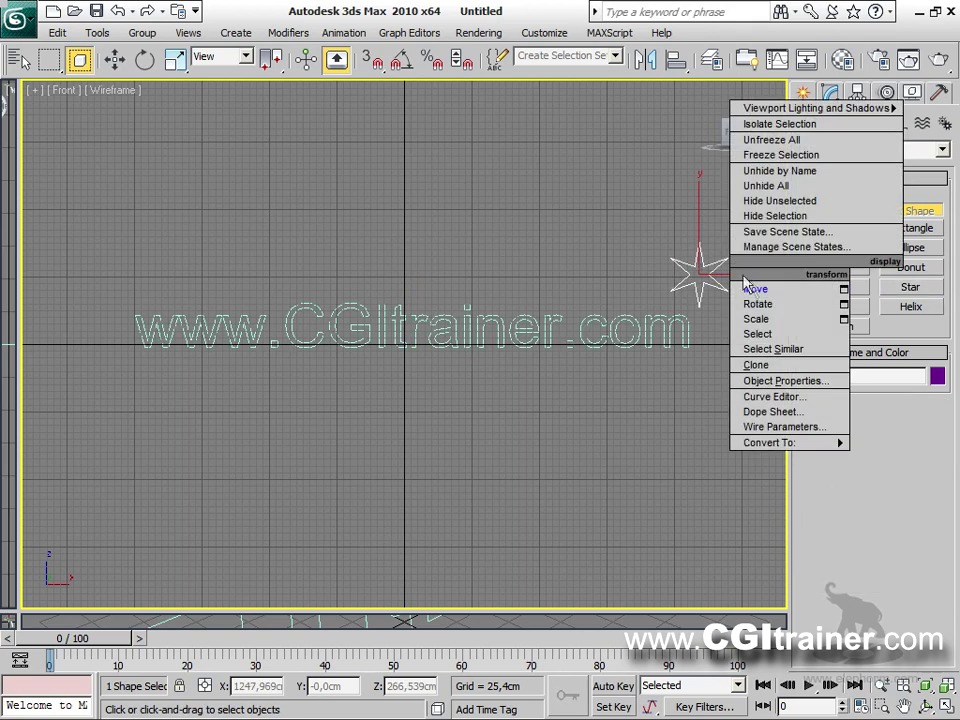
Step: Copy the star horizontally to above the text's left end
click(754, 287)
shift+drag(744, 275, 158, 262)
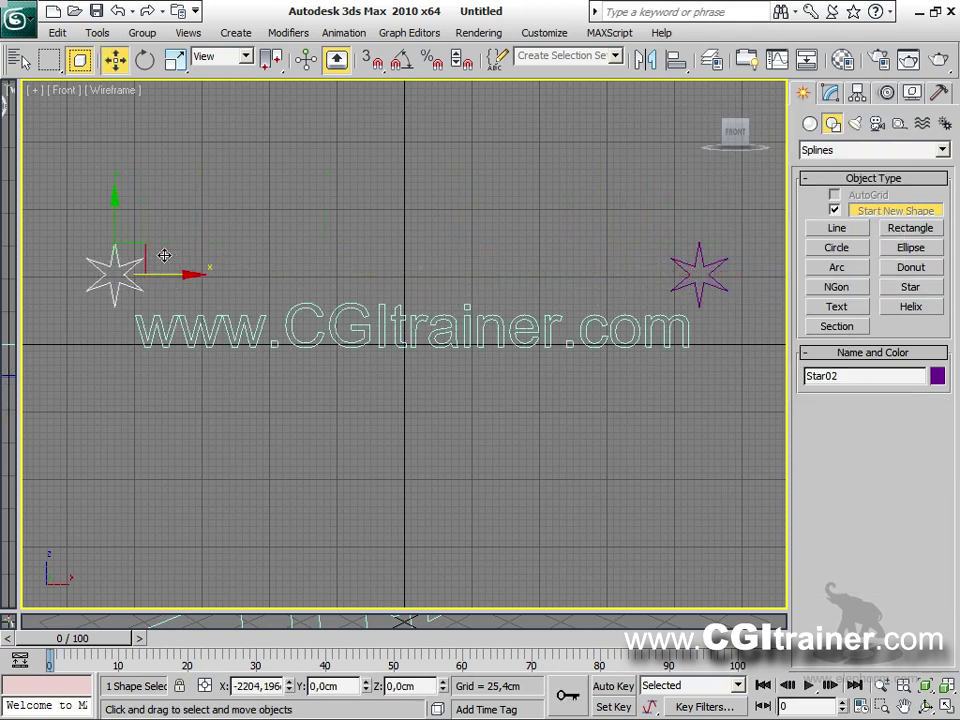
click(481, 445)
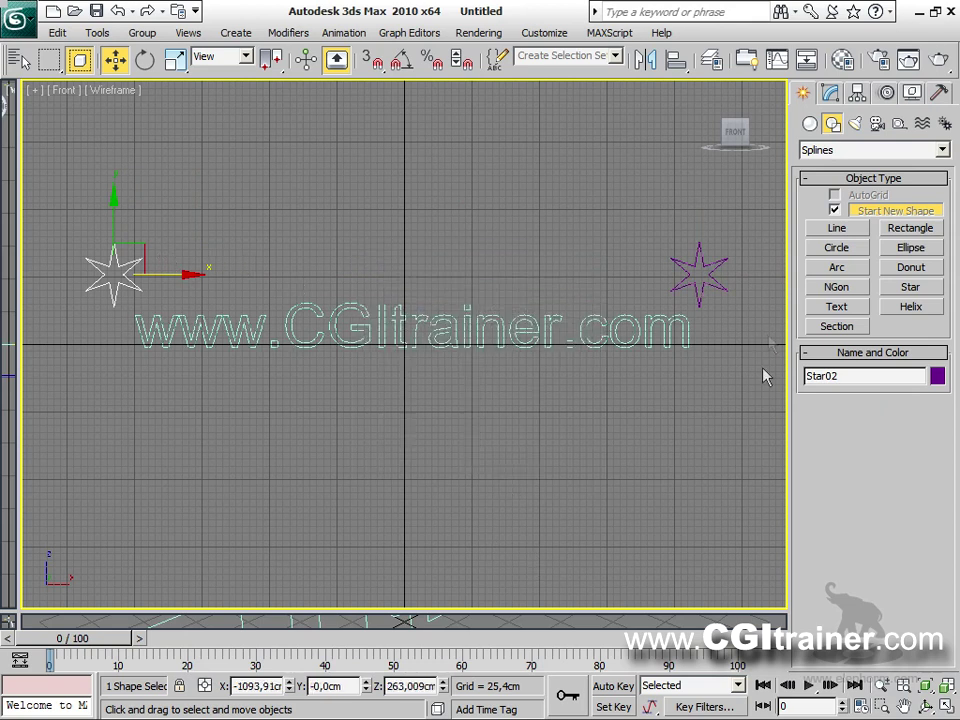
Step: Draw an open, downward-sagging curved line below the text with a Bezier vertex in the middle
click(838, 228)
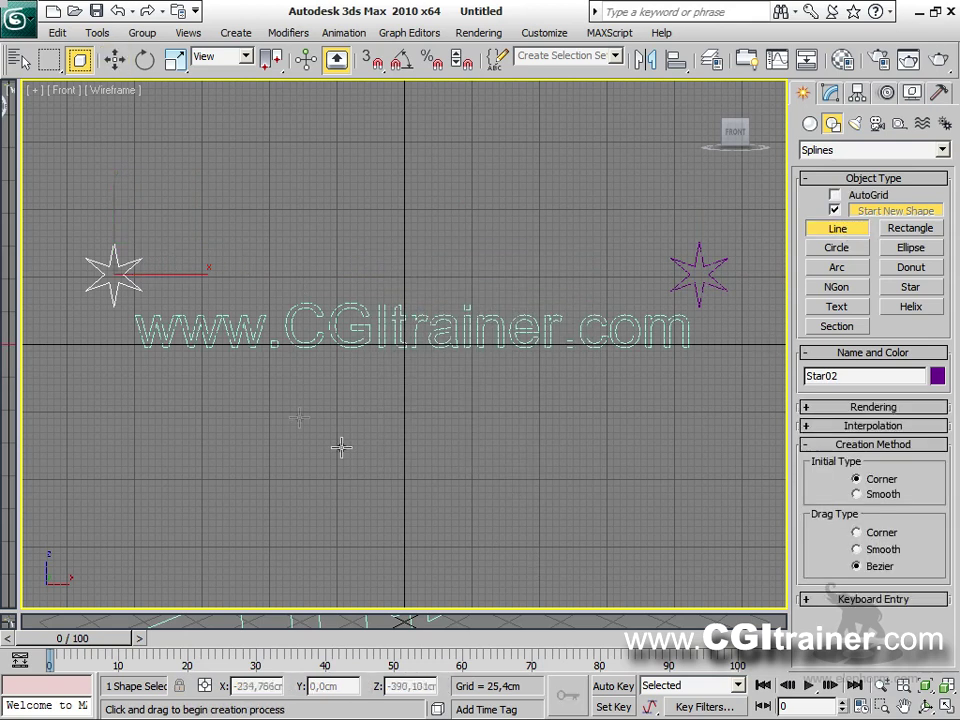
click(181, 391)
drag(409, 480, 526, 460)
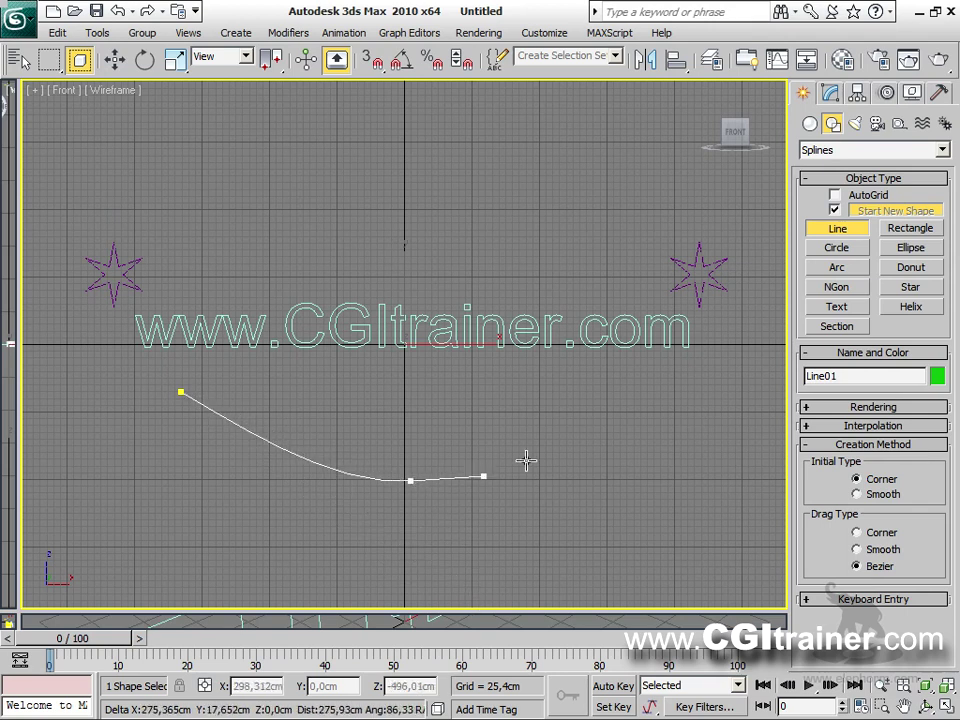
click(693, 382)
right_click(740, 324)
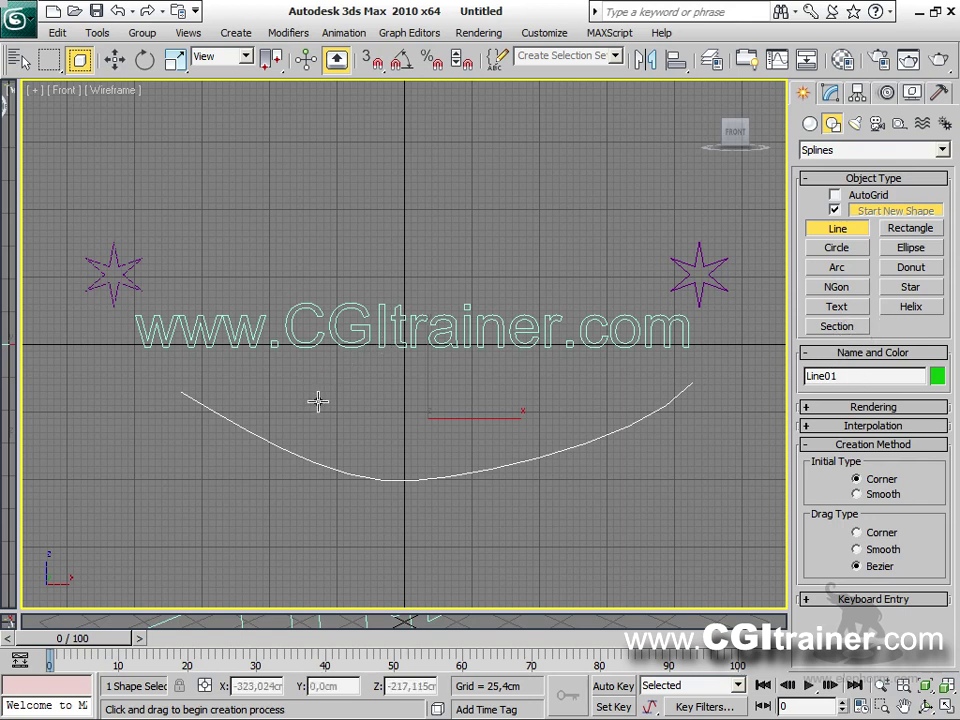
Step: Hide the grid and apply a Renderable Spline modifier to all four shapes with 8.89 cm radial thickness and 4 sides
key(w)
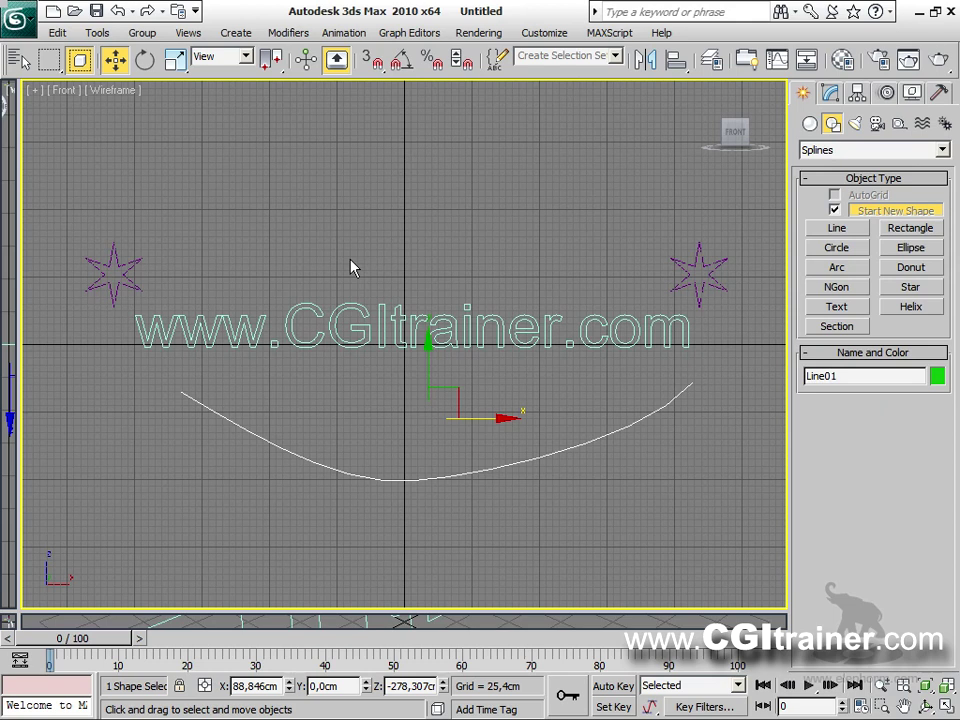
key(g)
key(ctrl+a)
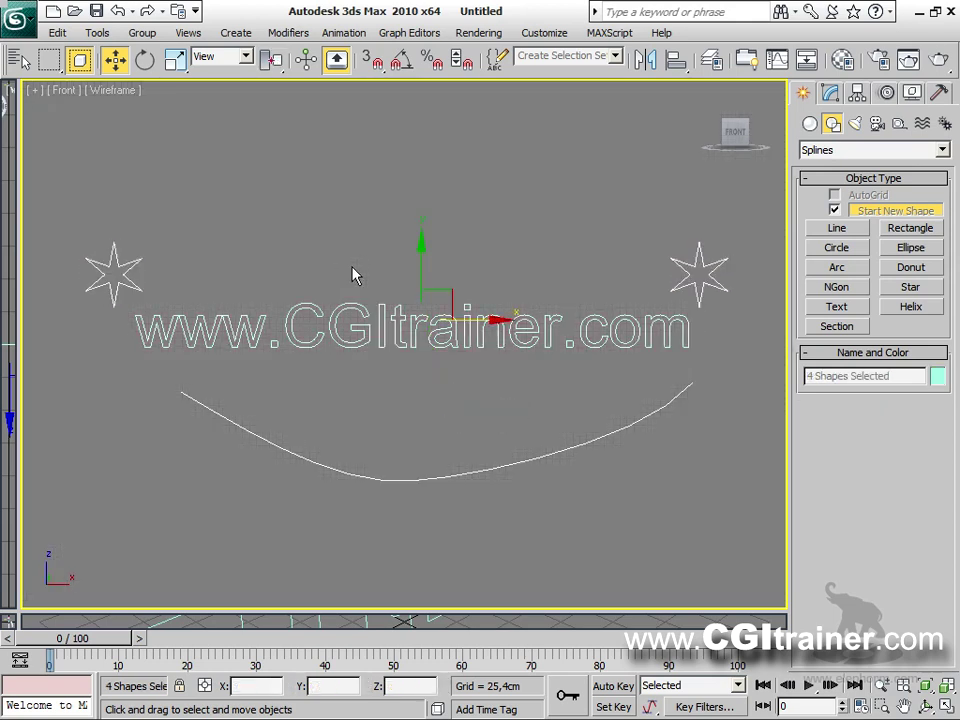
click(288, 32)
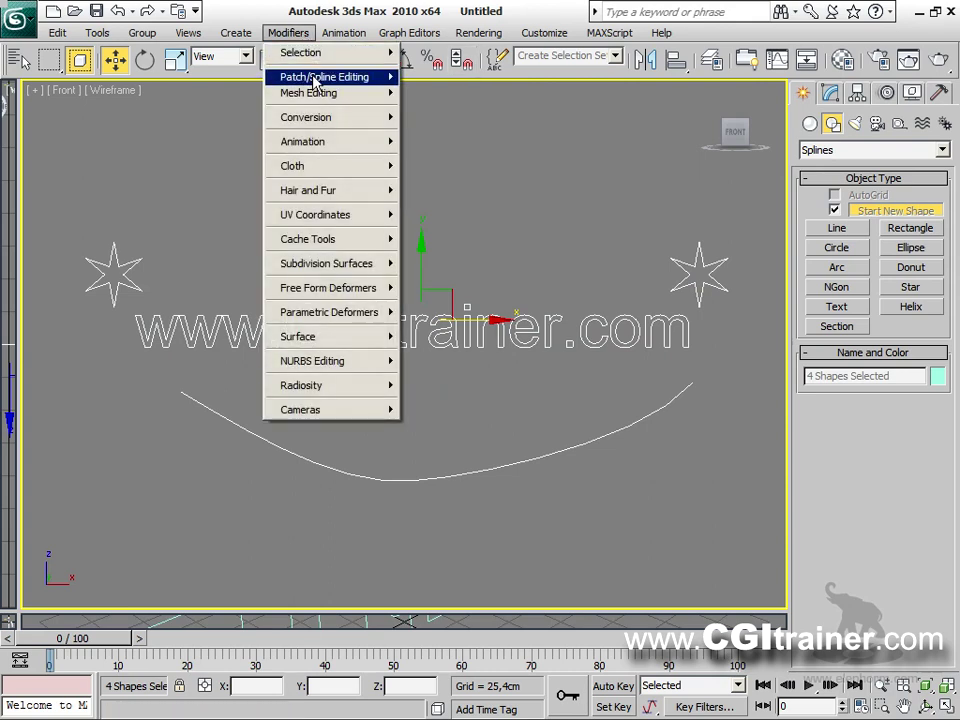
mouse_move(330, 85)
click(488, 206)
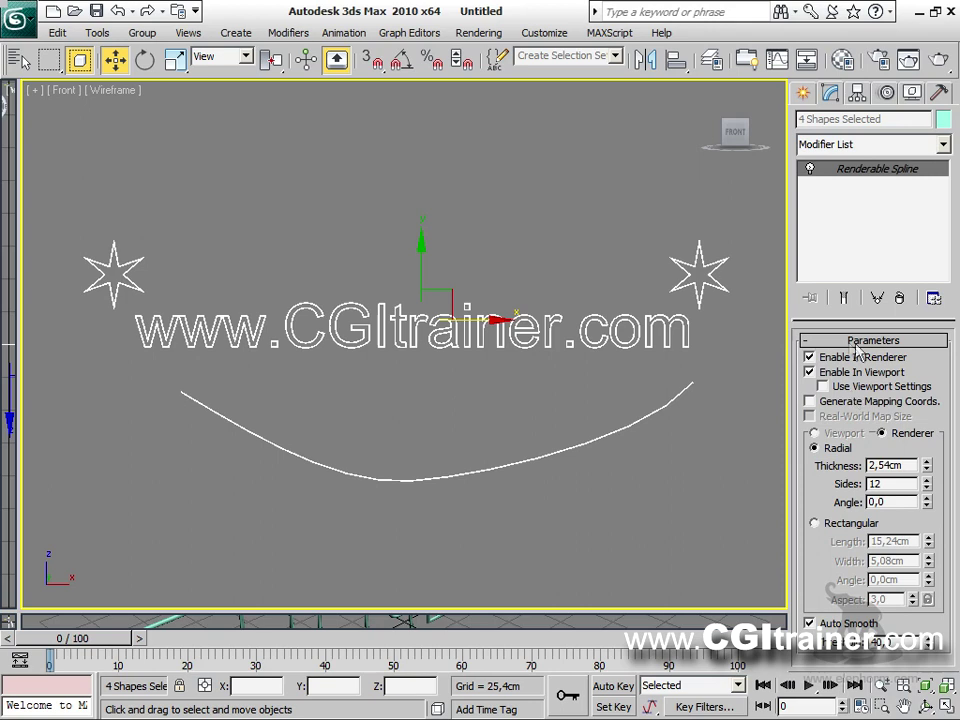
drag(930, 467, 862, 436)
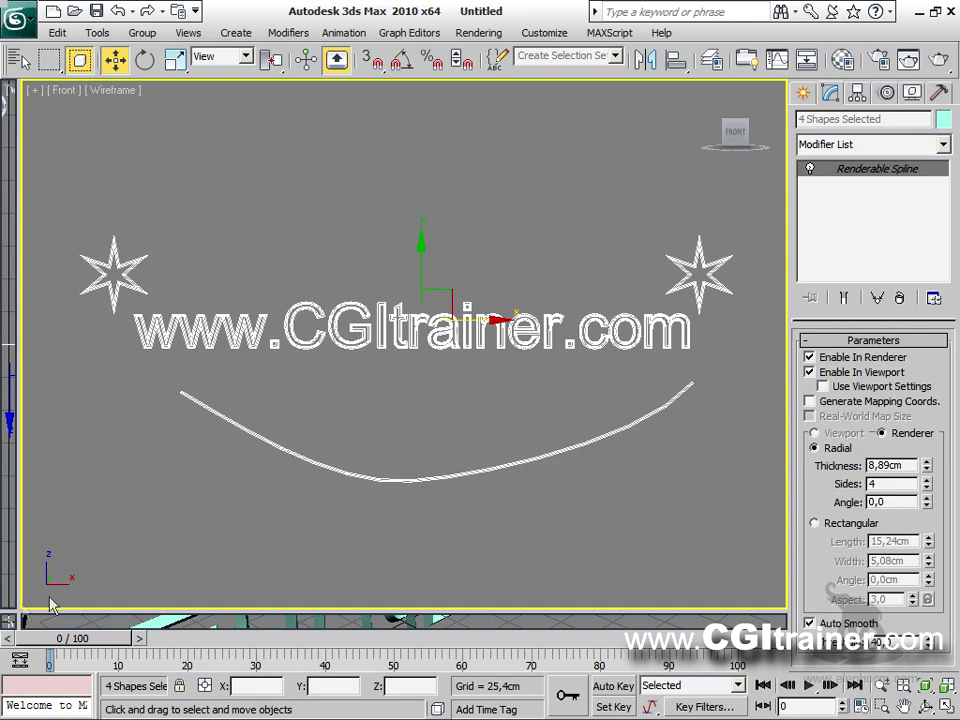
Step: Open vertex editing on the base Line of the curved line, beneath its Renderable Spline modifier
drag(18, 610, 124, 116)
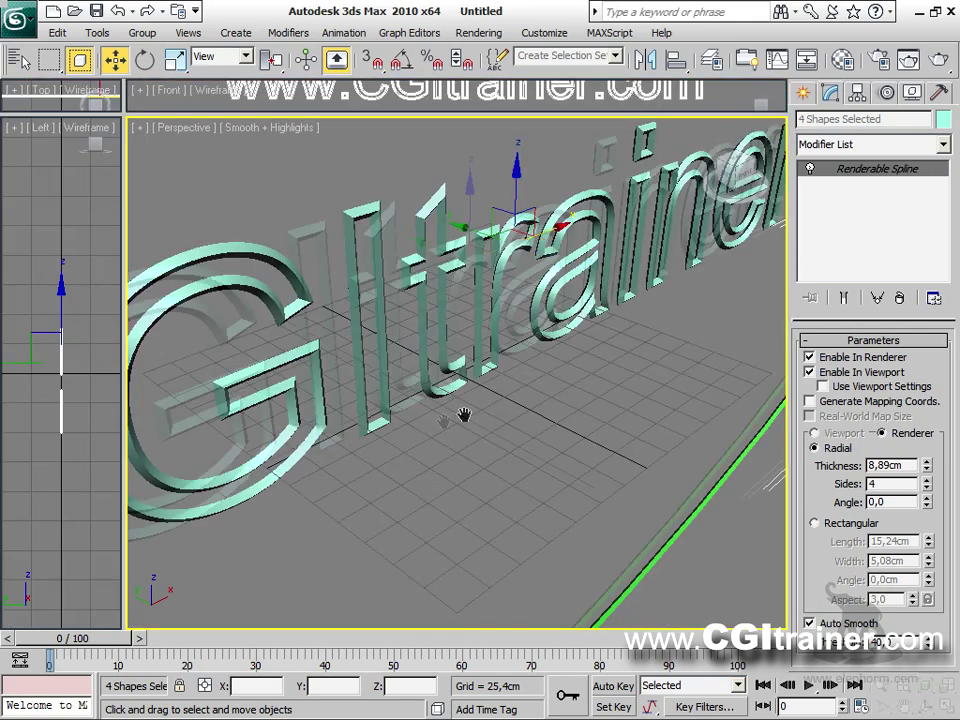
scroll(458, 418, down, 5)
alt+middle_drag(458, 418, 526, 378)
click(594, 574)
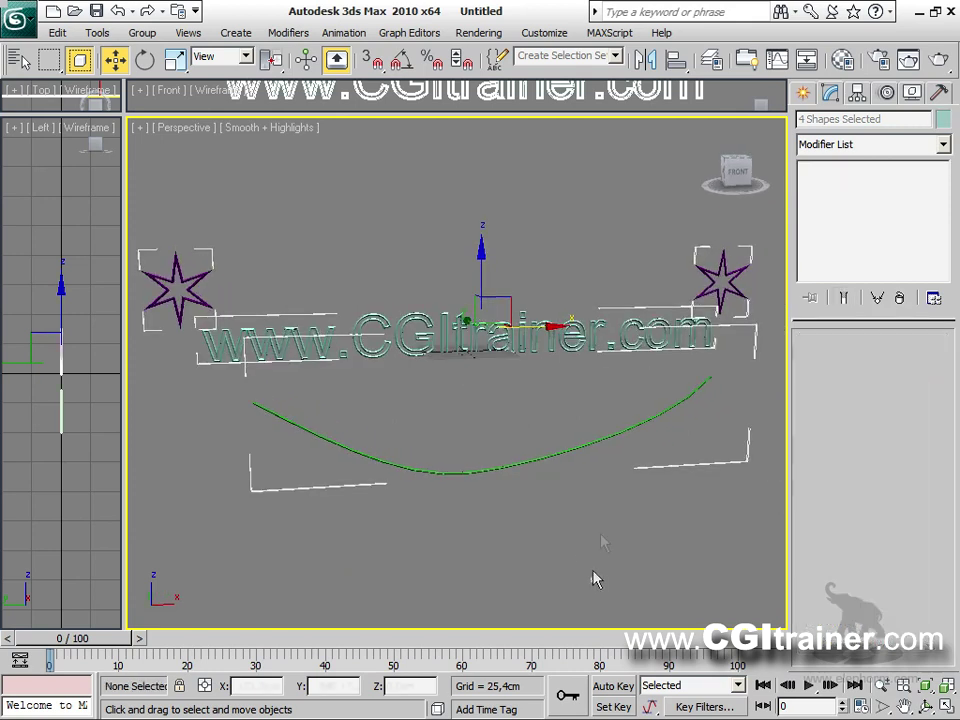
click(570, 453)
click(830, 184)
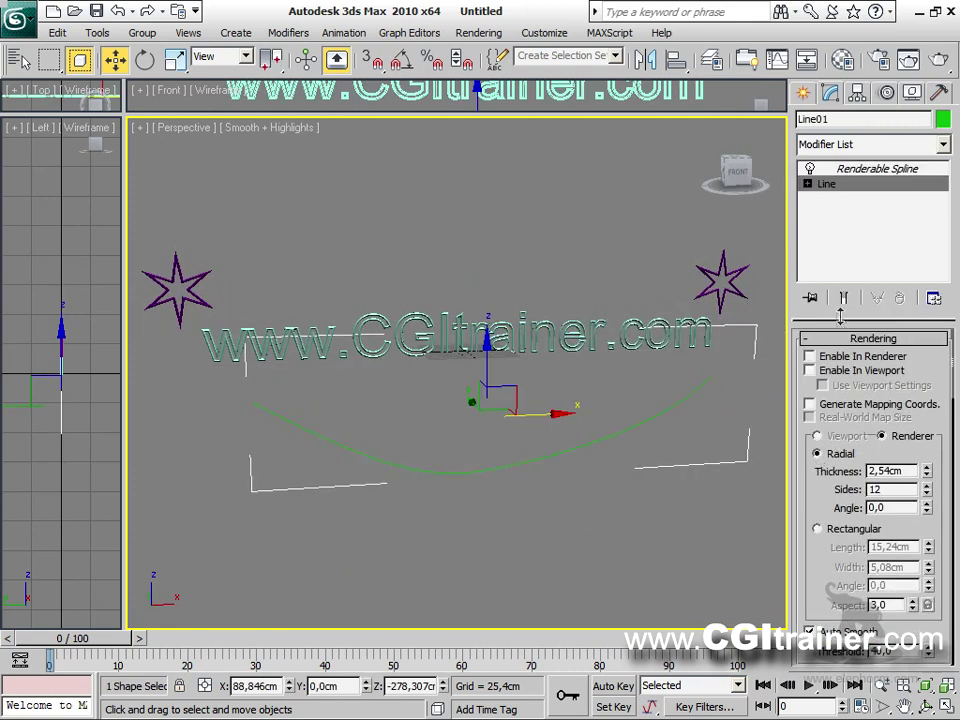
click(873, 338)
click(851, 401)
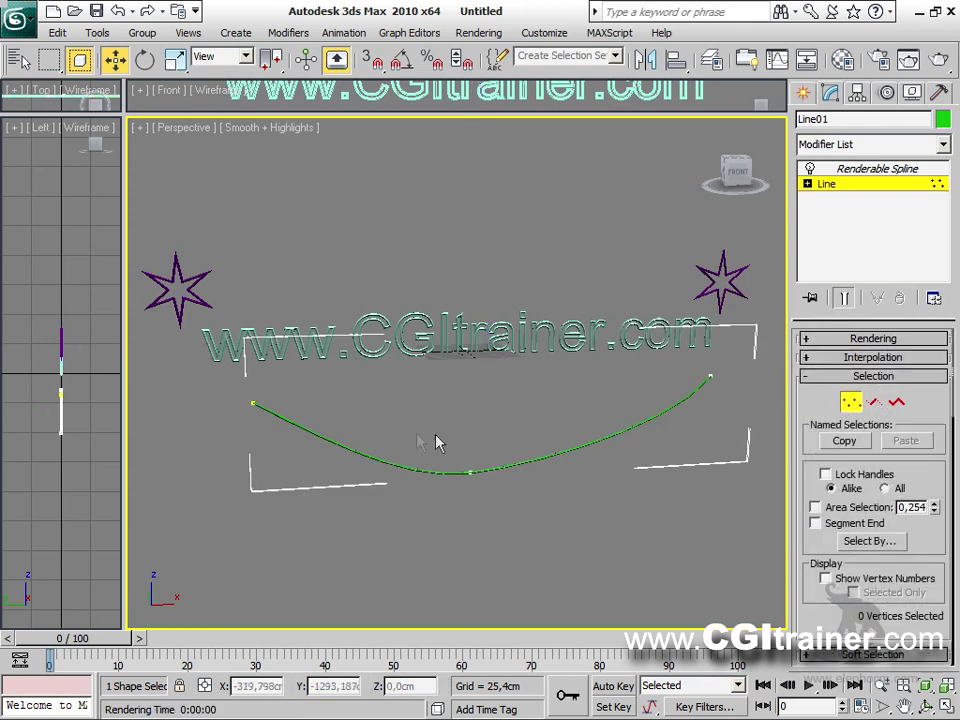
Step: Raise the curved line's middle vertex slightly and return to its Renderable Spline modifier
click(469, 471)
mouse_move(470, 450)
mouse_down()
mouse_move(470, 390)
mouse_move(470, 460)
mouse_up()
click(645, 510)
alt+middle_drag(645, 510, 612, 511)
click(894, 168)
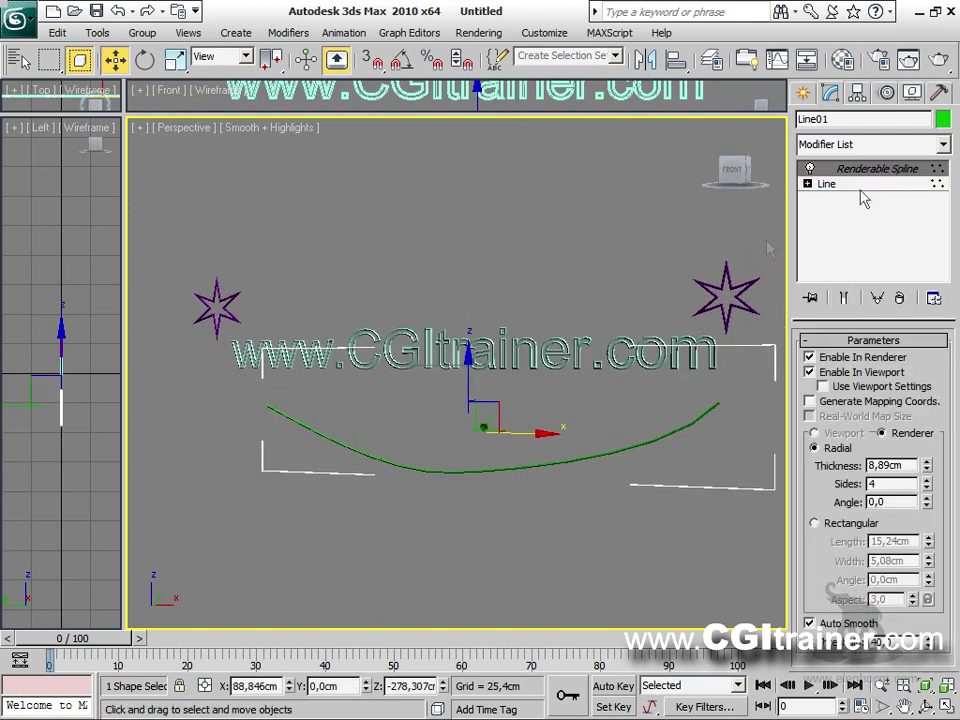
click(815, 341)
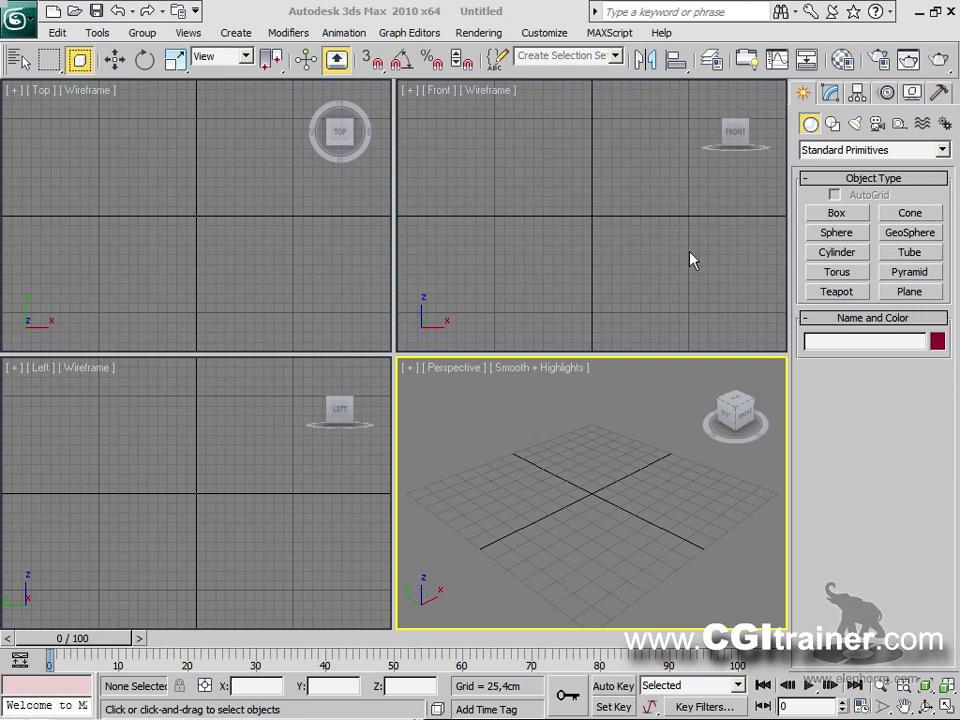
Step: Draw a helix near the grid center in the Perspective view with radii of about 51 cm and 22 cm and height about 159 cm
click(831, 124)
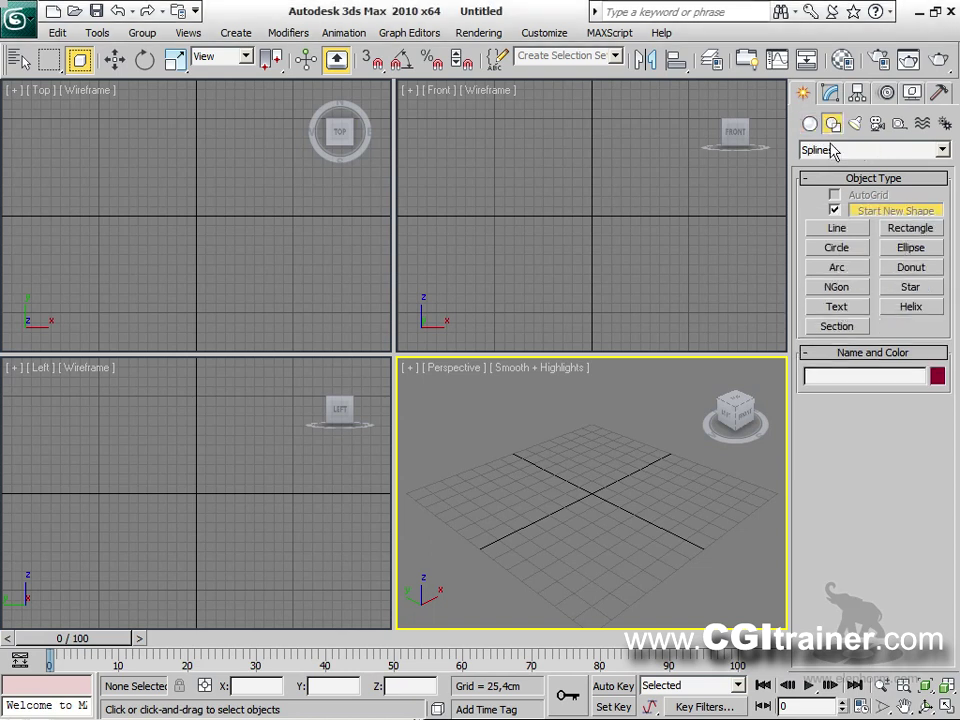
click(910, 309)
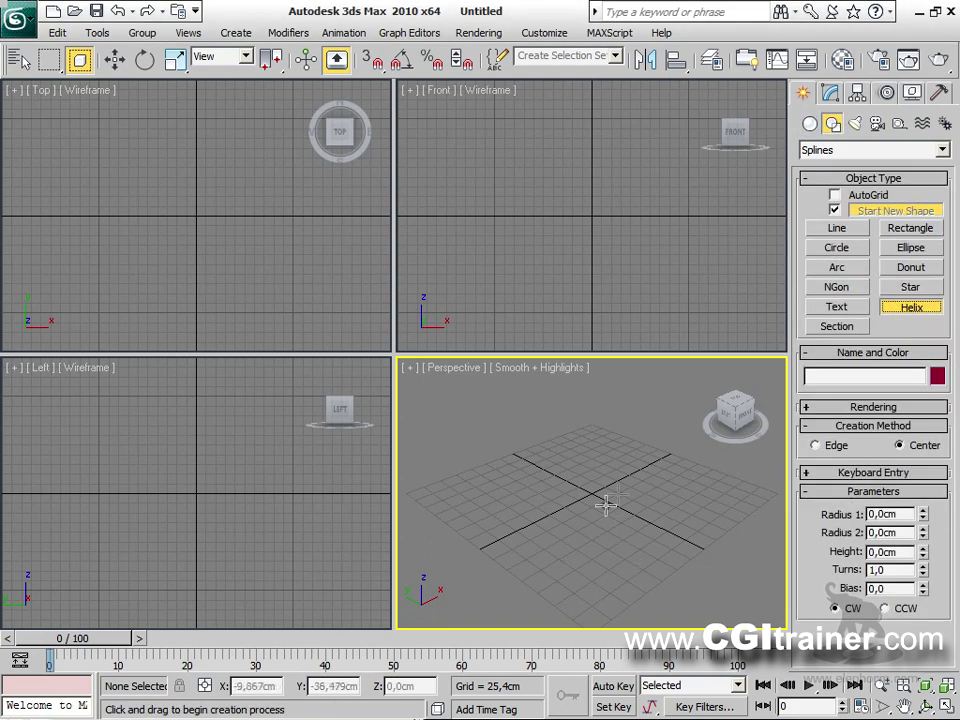
drag(555, 521, 593, 520)
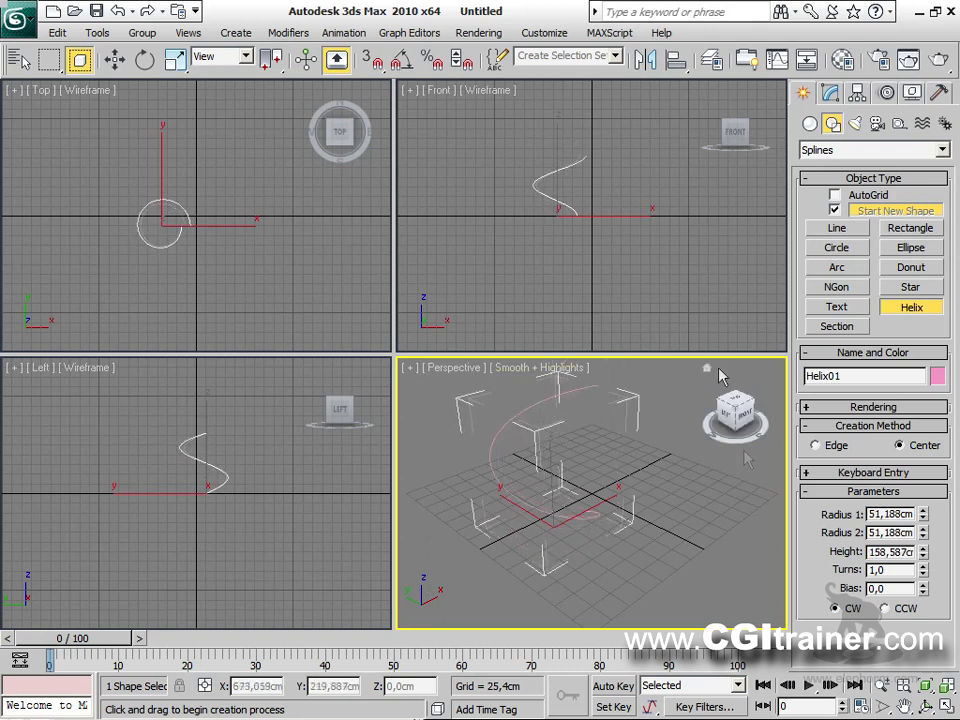
click(665, 432)
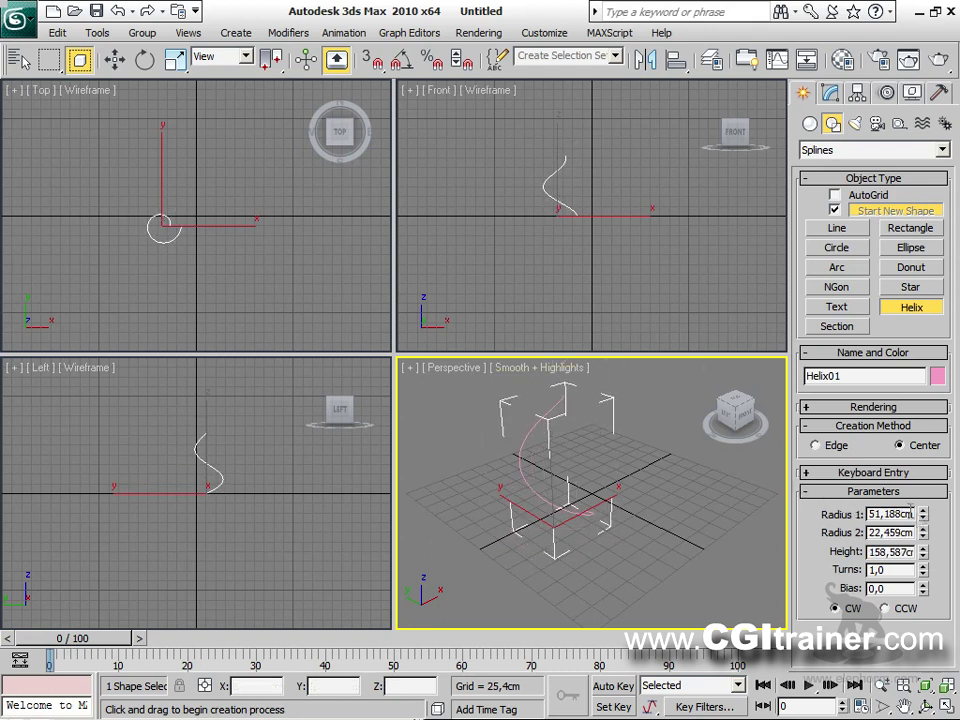
Step: Set both helix radii to 50 cm, the height to 200 cm and the turns to 8
drag(912, 512, 825, 502)
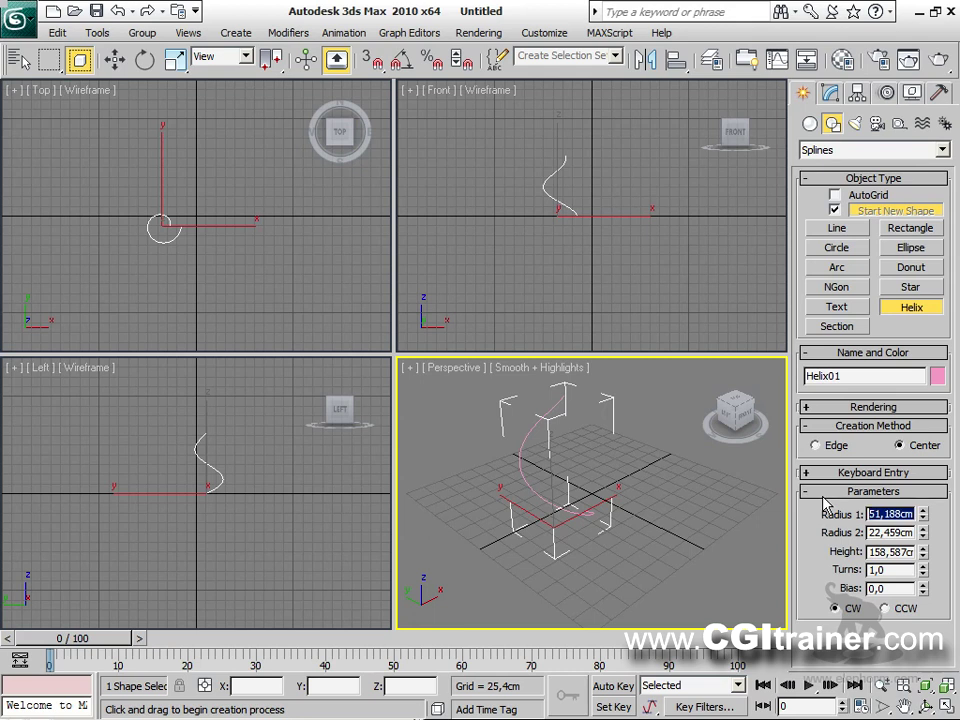
text(50)
key(Tab)
text(50)
key(Tab)
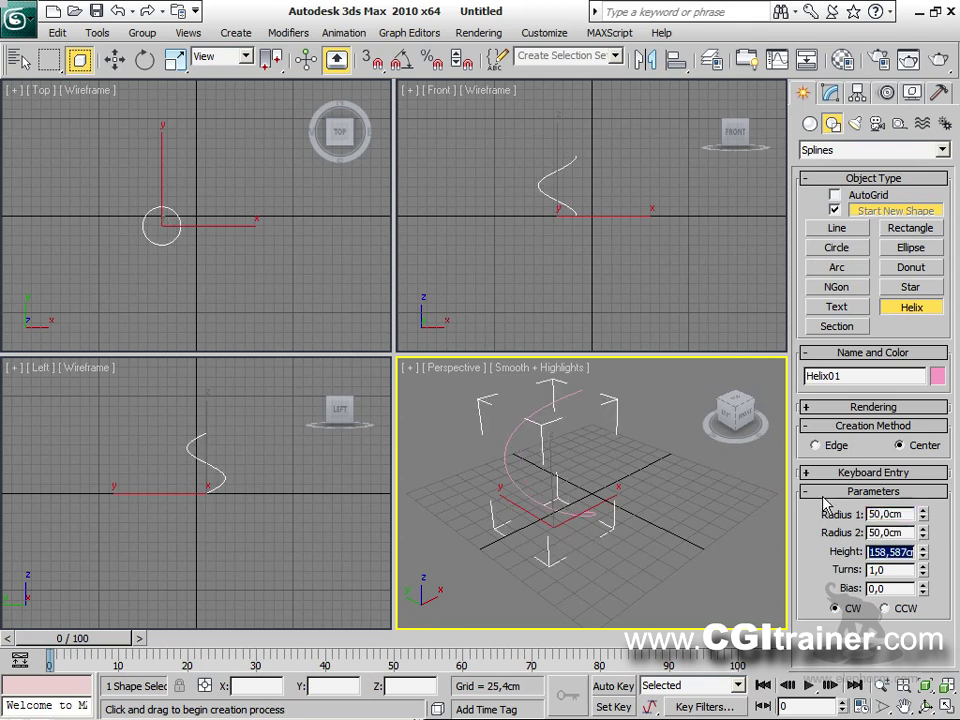
text(200)
key(Tab)
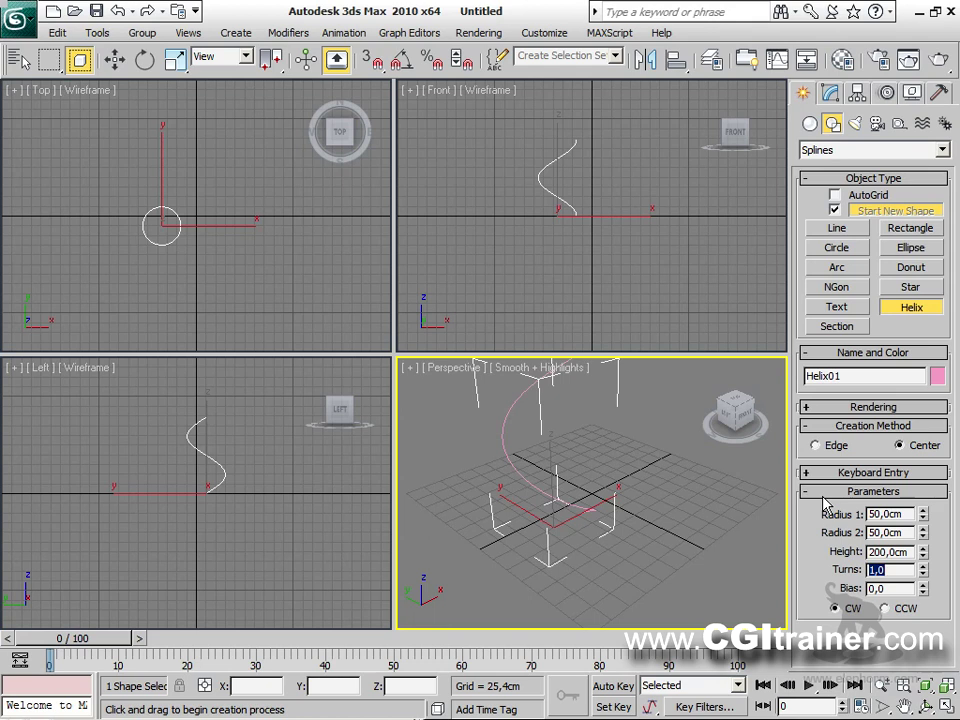
key(Return)
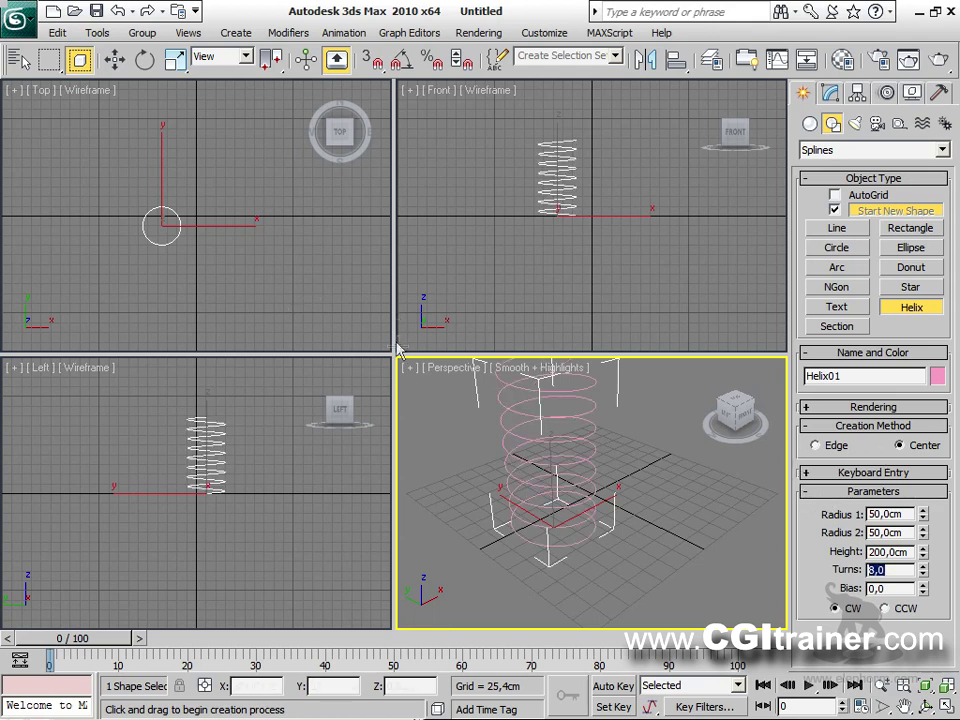
Step: Enable the helix in renderer and viewport with a radial thickness of 3.937 cm and 9 sides
key(alt+w)
scroll(400, 407, down, 3)
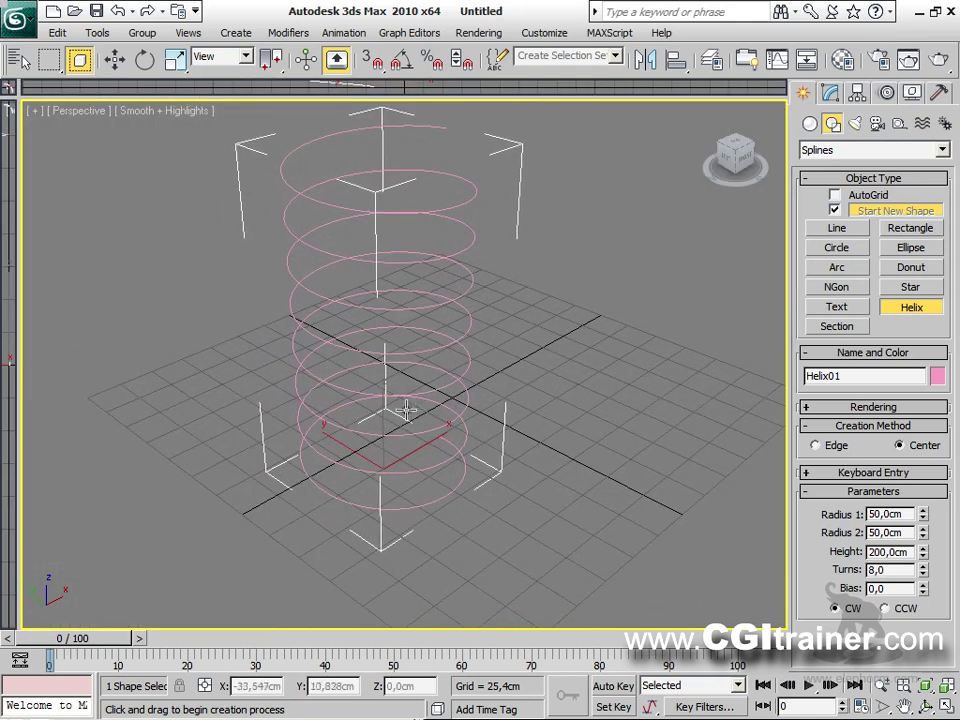
alt+middle_drag(400, 407, 454, 499)
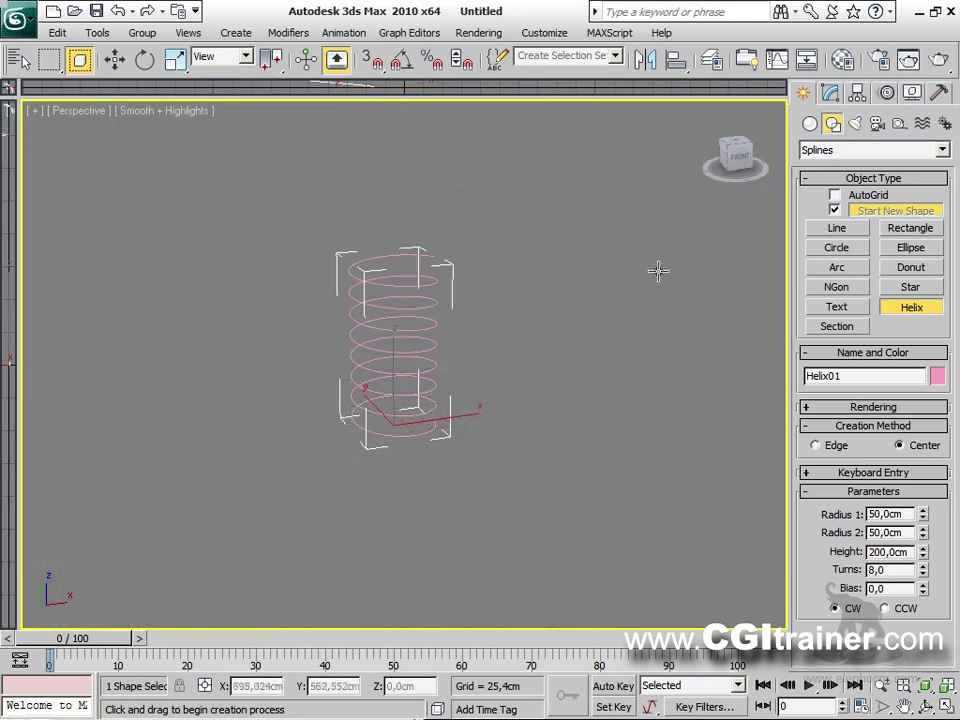
click(814, 408)
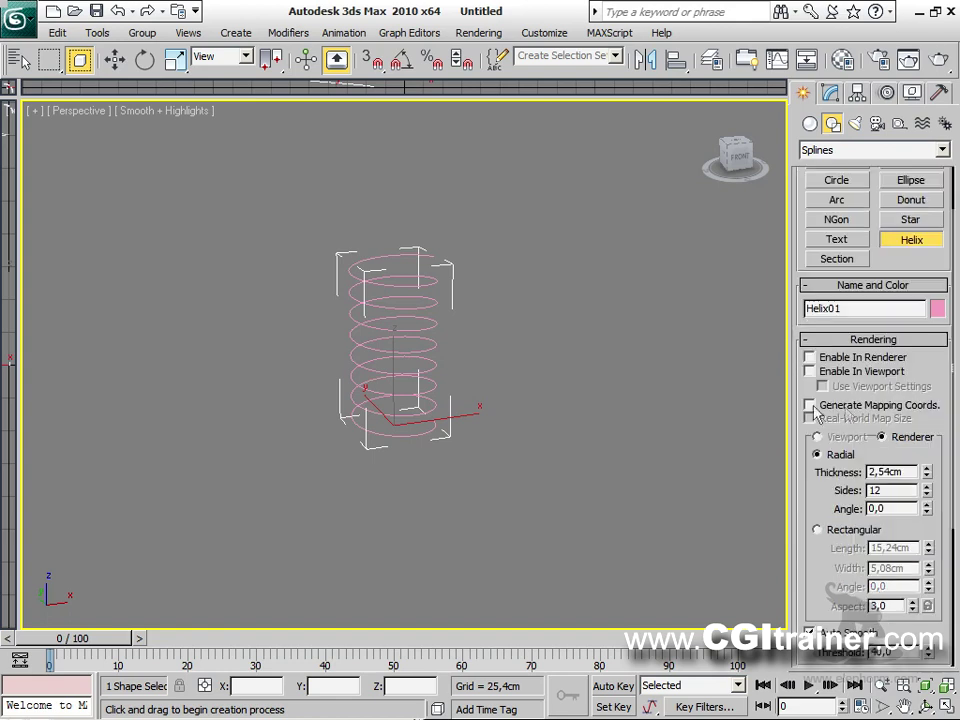
click(829, 374)
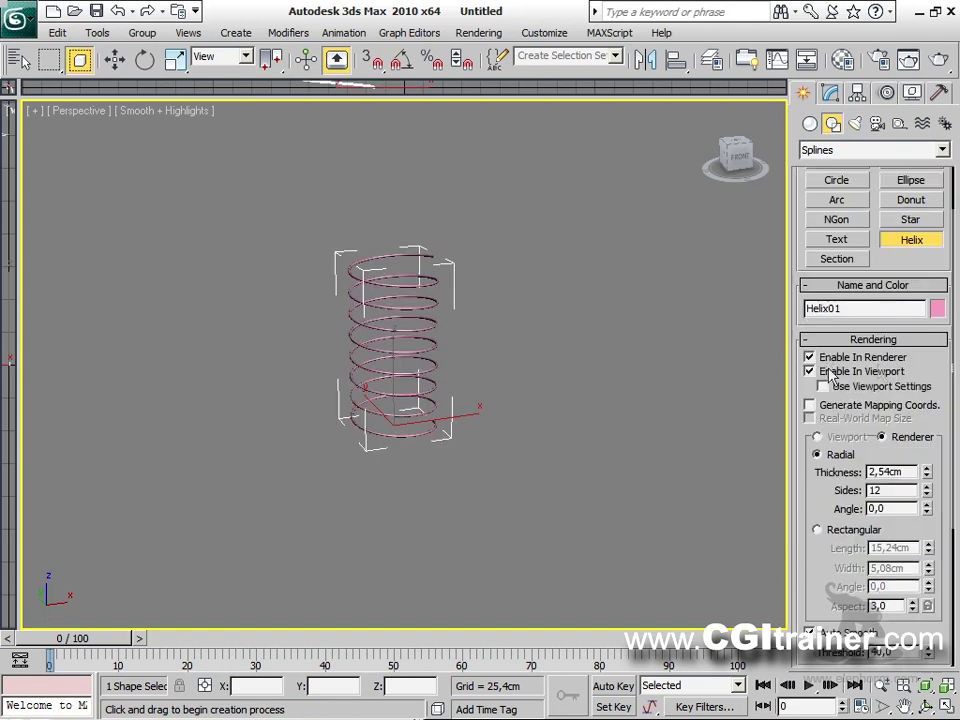
drag(930, 478, 928, 512)
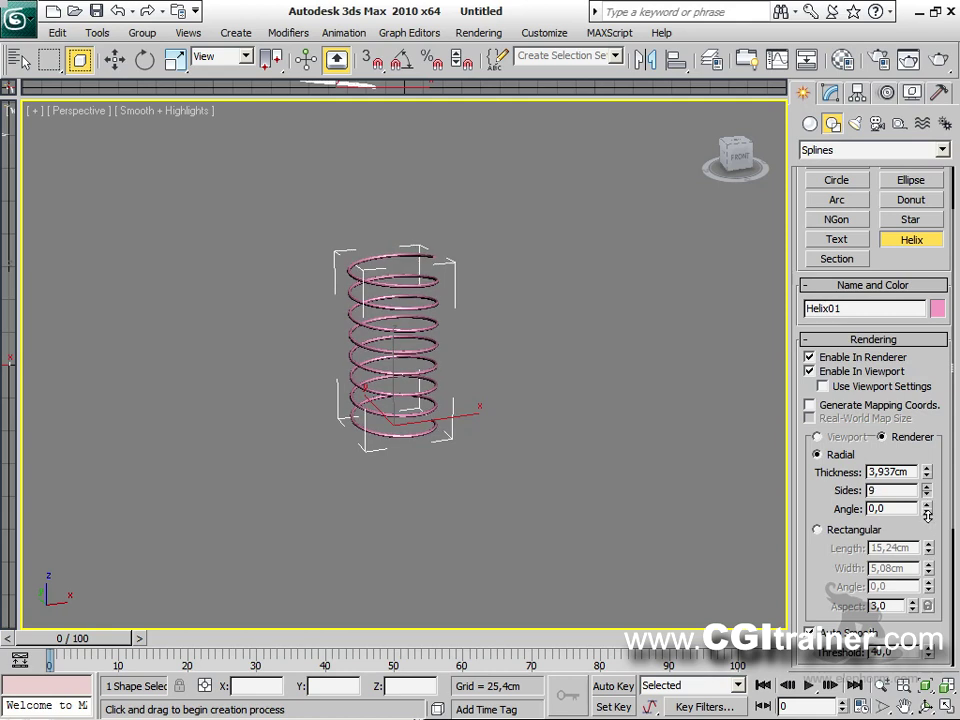
click(813, 342)
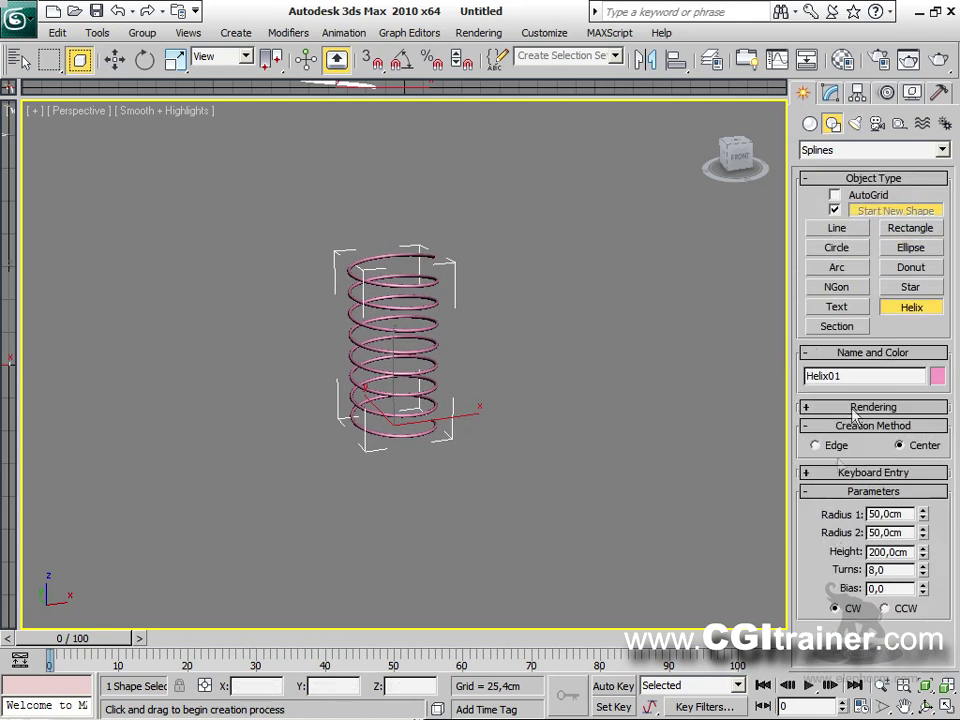
Step: Increase the helix height to 300 cm in its modify parameters
click(830, 92)
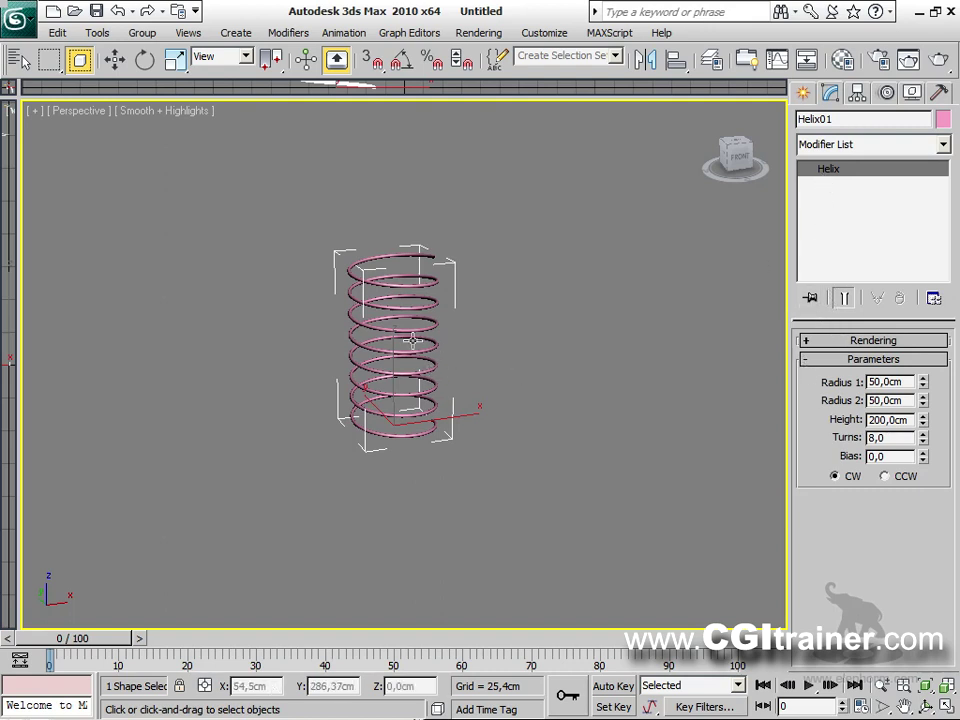
drag(924, 420, 924, 385)
middle_drag(677, 422, 688, 388)
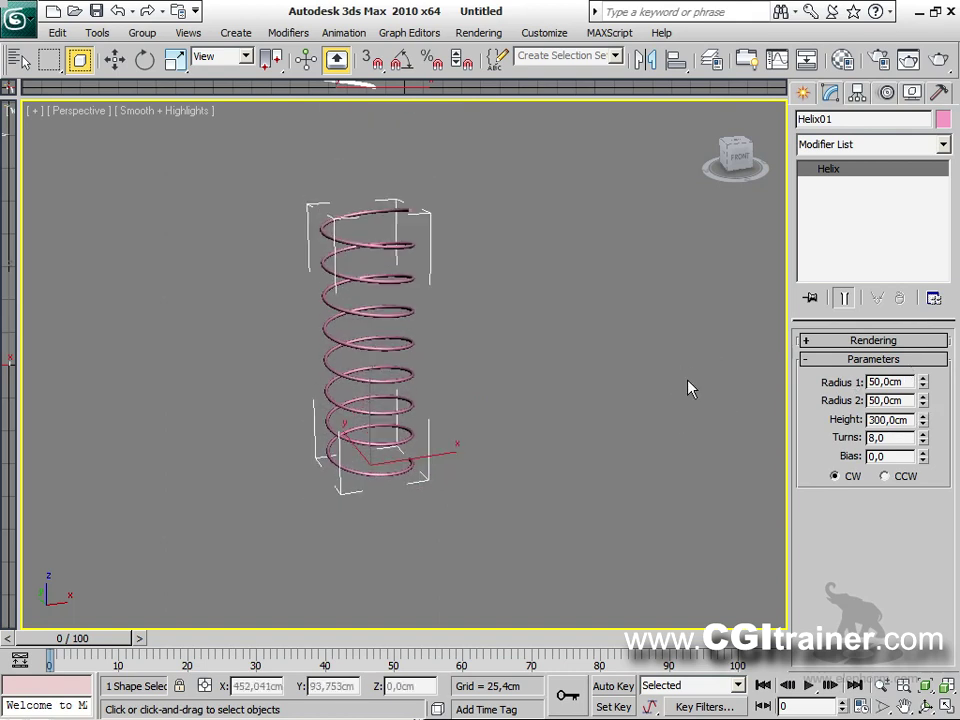
Step: Add an Edit Spline modifier to the helix and select the vertices of its middle coils
click(290, 33)
mouse_move(330, 77)
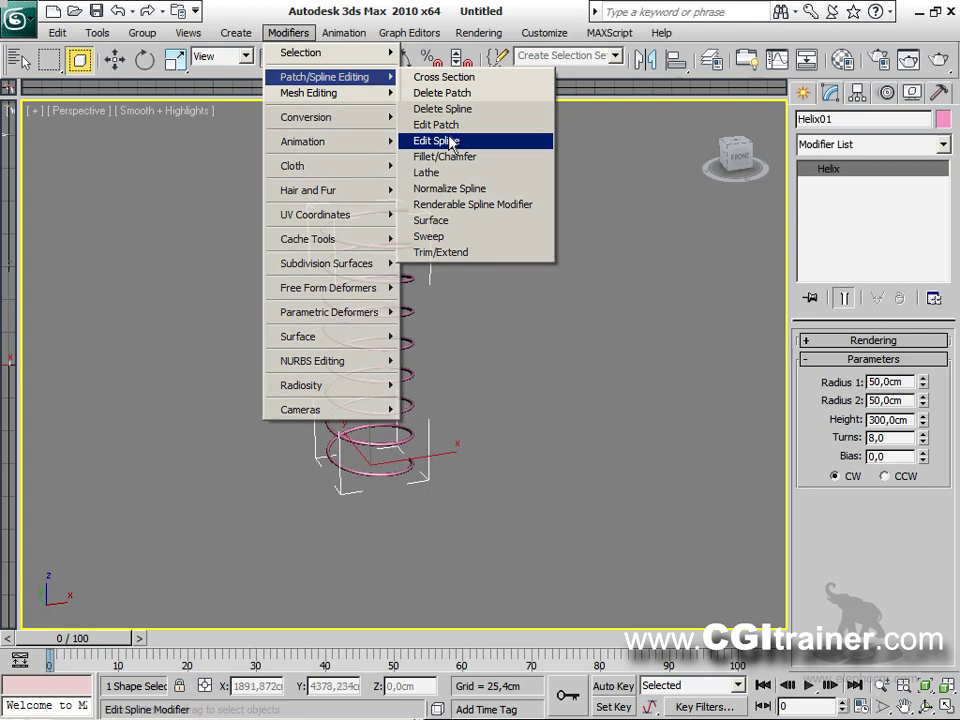
click(451, 143)
click(851, 367)
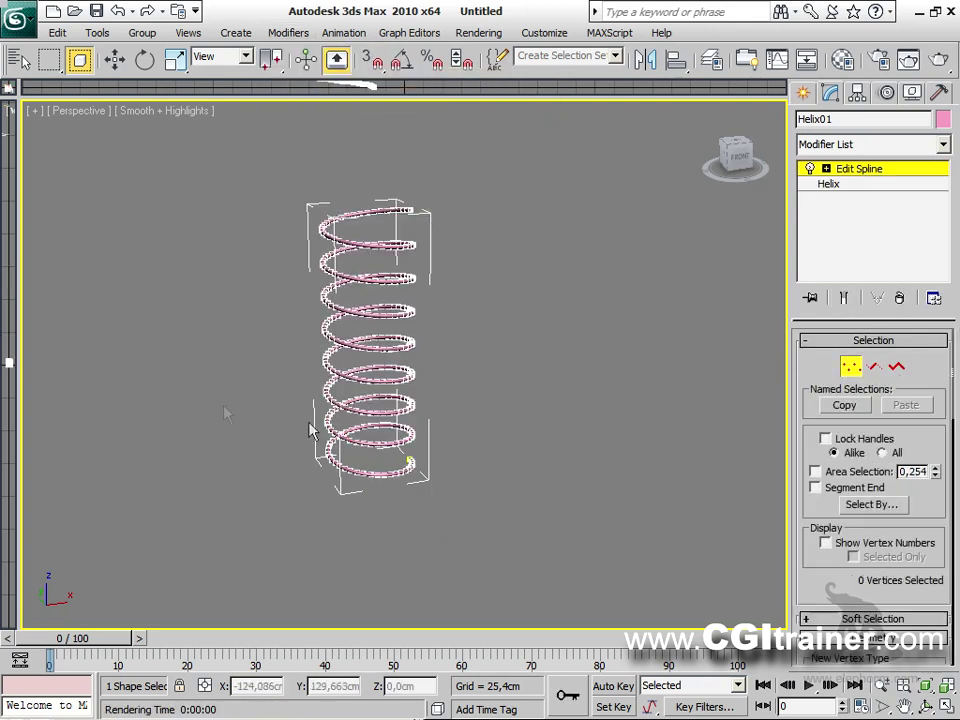
drag(281, 288, 420, 384)
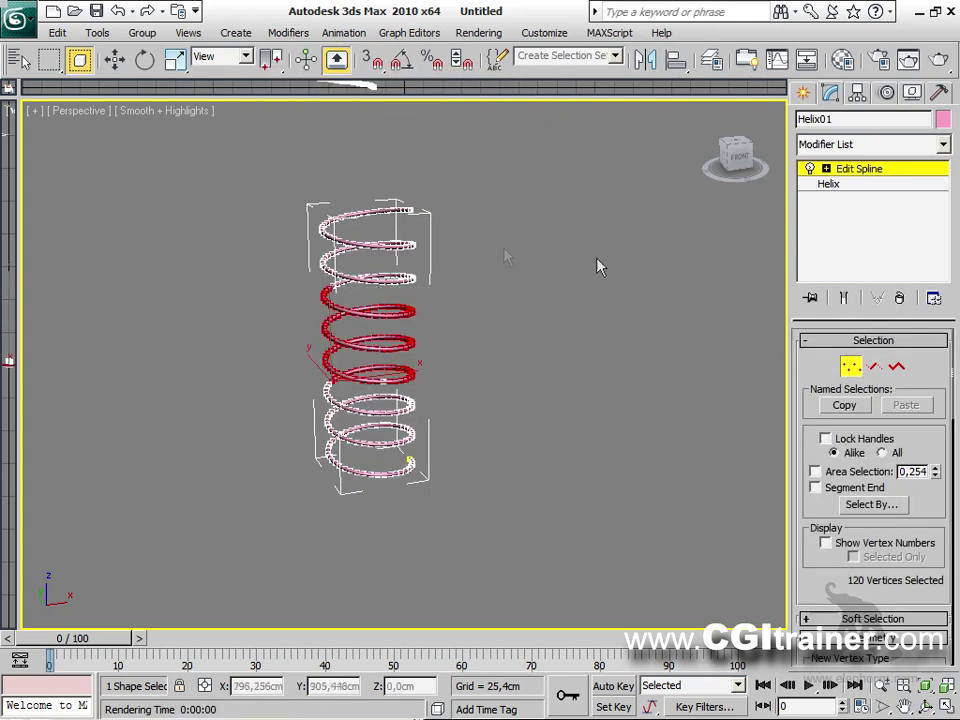
Step: Add a Delete Spline modifier above Edit Spline to remove the selected middle vertices of the helix
click(288, 32)
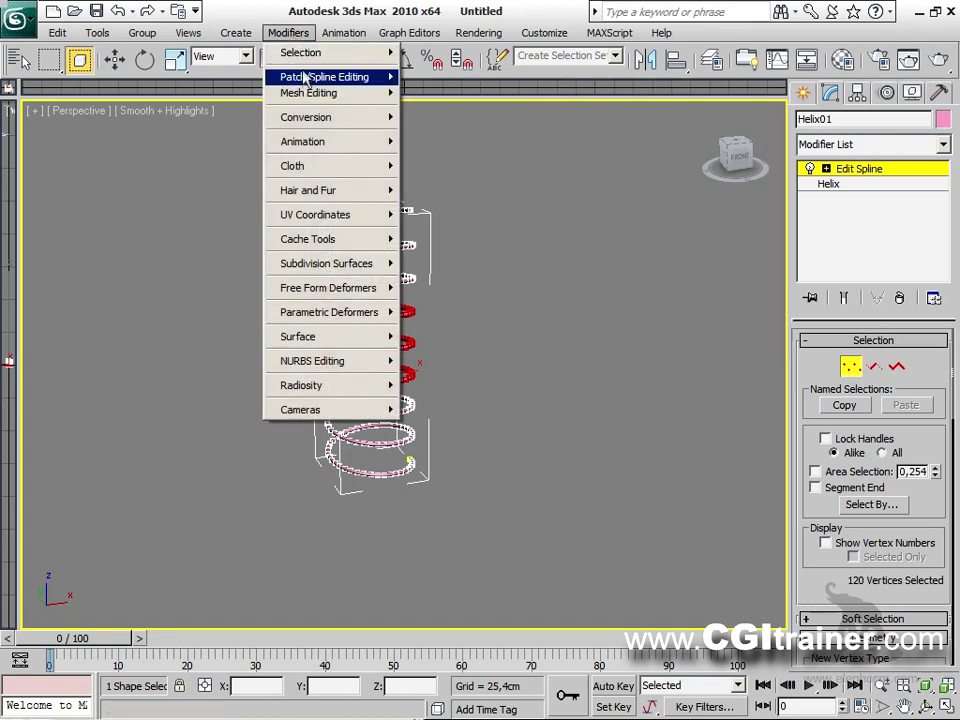
mouse_move(306, 80)
click(443, 108)
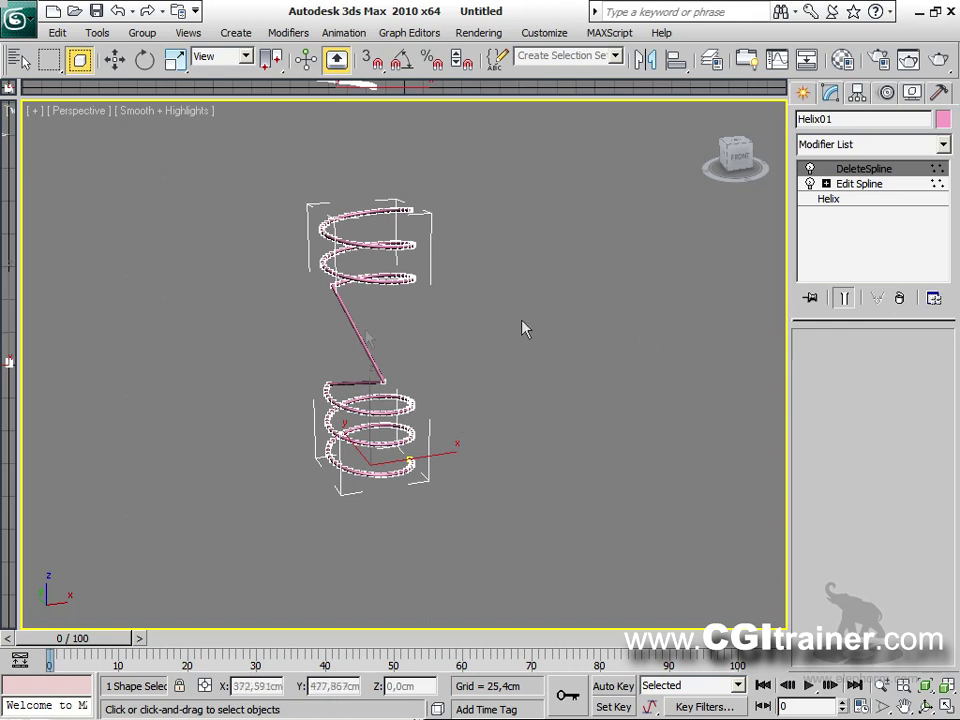
Step: Select the helix's middle coils at segment level in Edit Spline and remove them through the Delete Spline modifier
click(883, 190)
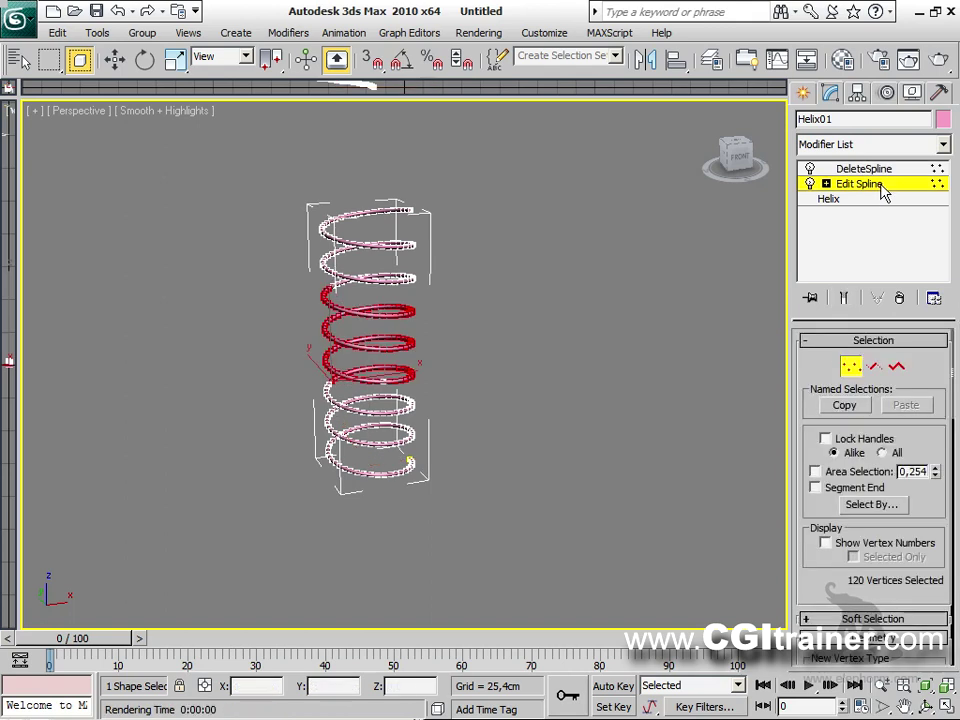
click(874, 366)
drag(305, 305, 570, 385)
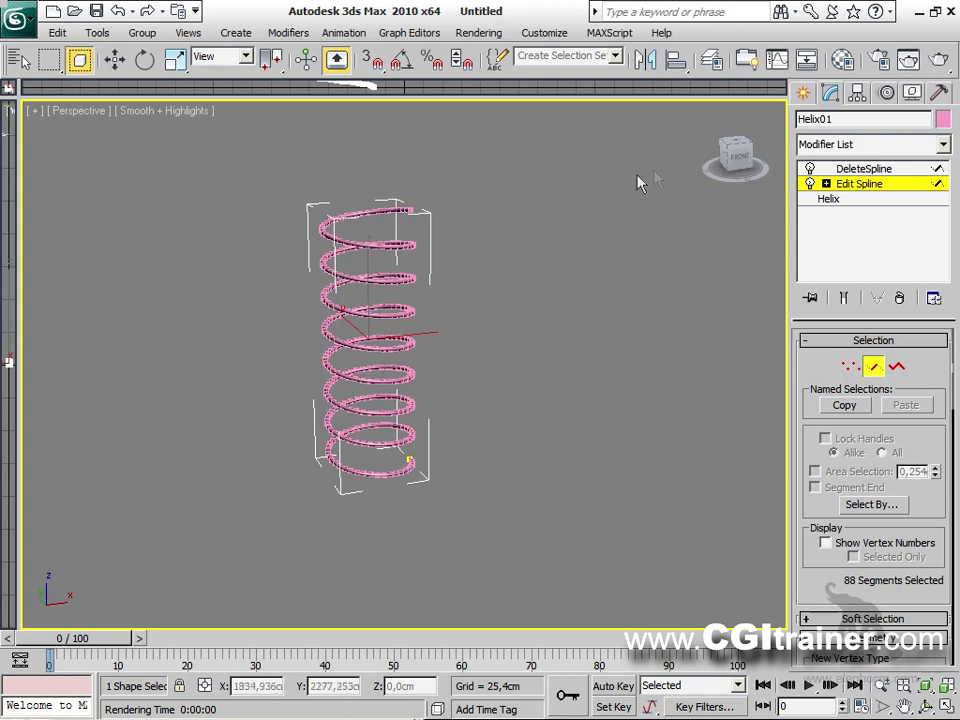
click(897, 170)
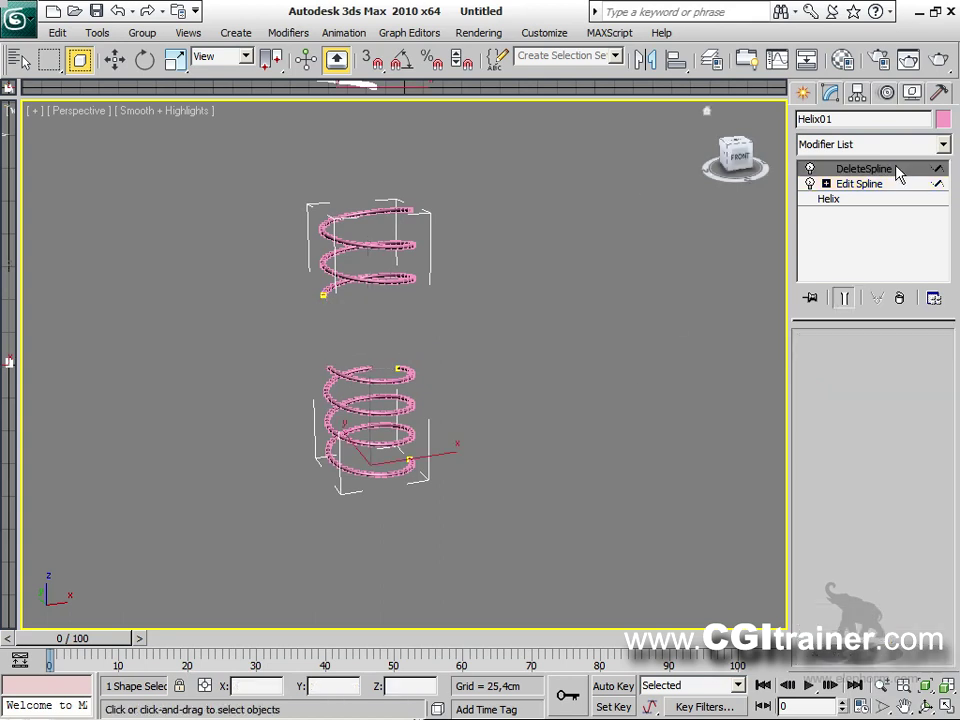
alt+middle_drag(612, 241, 574, 249)
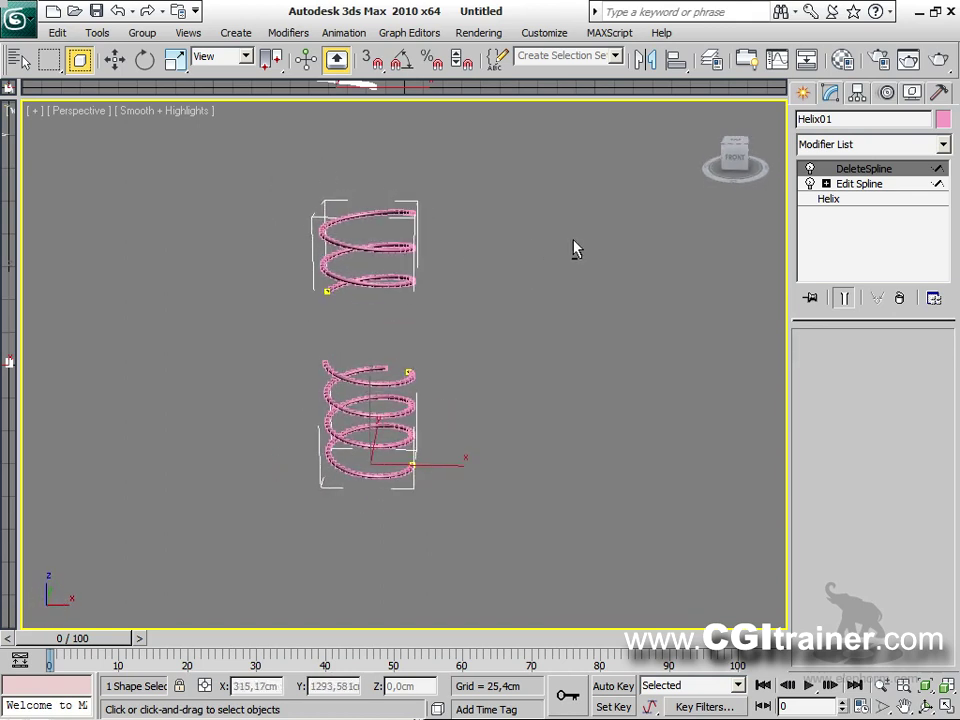
Step: Paint-select scattered segments across the helix coils in the Edit Spline modifier
click(845, 184)
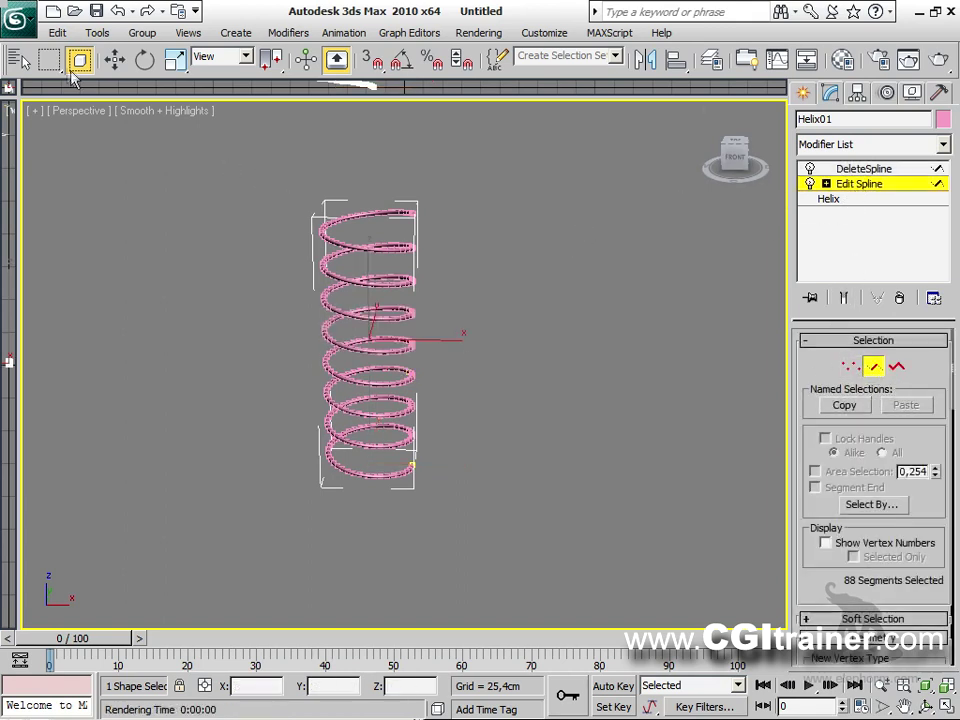
drag(49, 60, 46, 208)
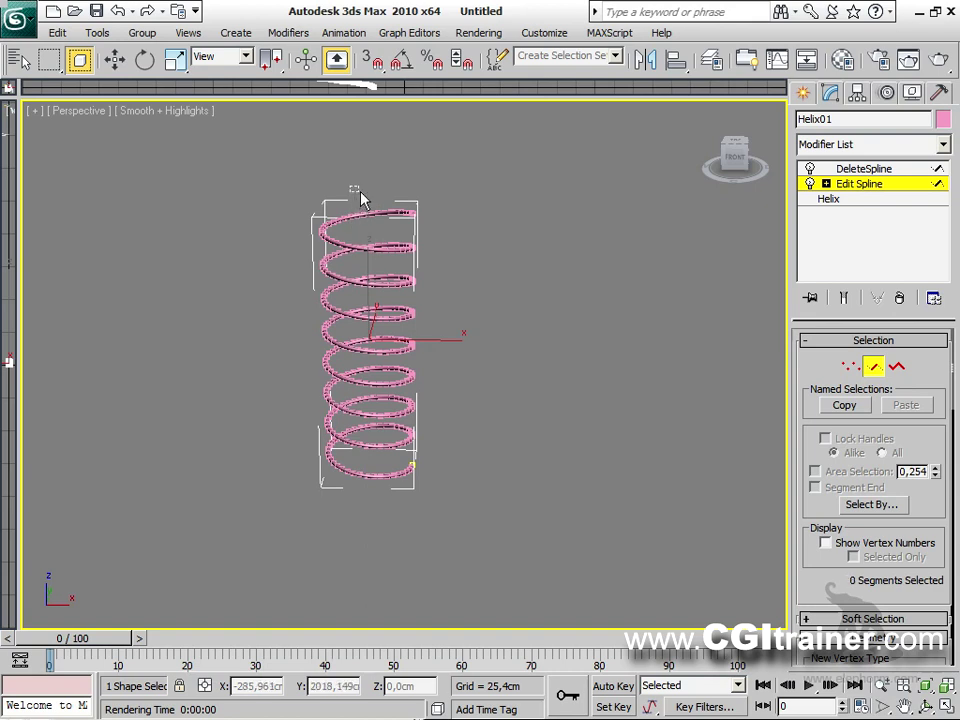
drag(49, 60, 58, 202)
mouse_move(342, 204)
mouse_down()
mouse_move(365, 266)
mouse_move(381, 287)
mouse_move(357, 338)
mouse_move(363, 383)
mouse_move(344, 367)
mouse_move(379, 392)
mouse_move(377, 440)
mouse_move(404, 428)
mouse_move(395, 268)
mouse_up()
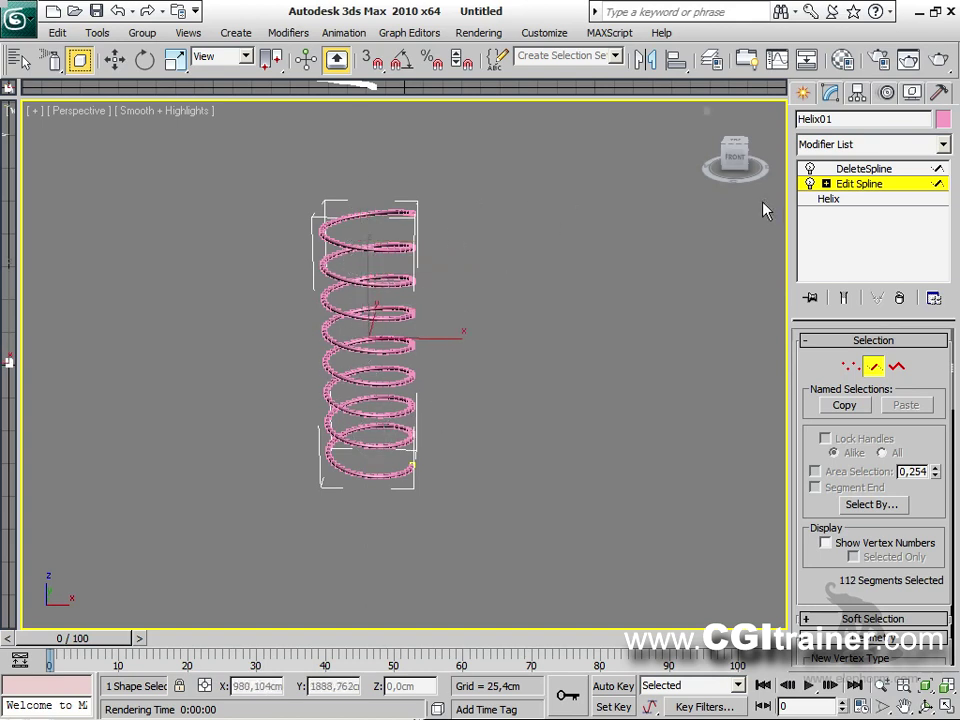
Step: Disable the helix's viewport rendering and compare the bare spline at the Edit Spline and Delete Spline levels
click(866, 203)
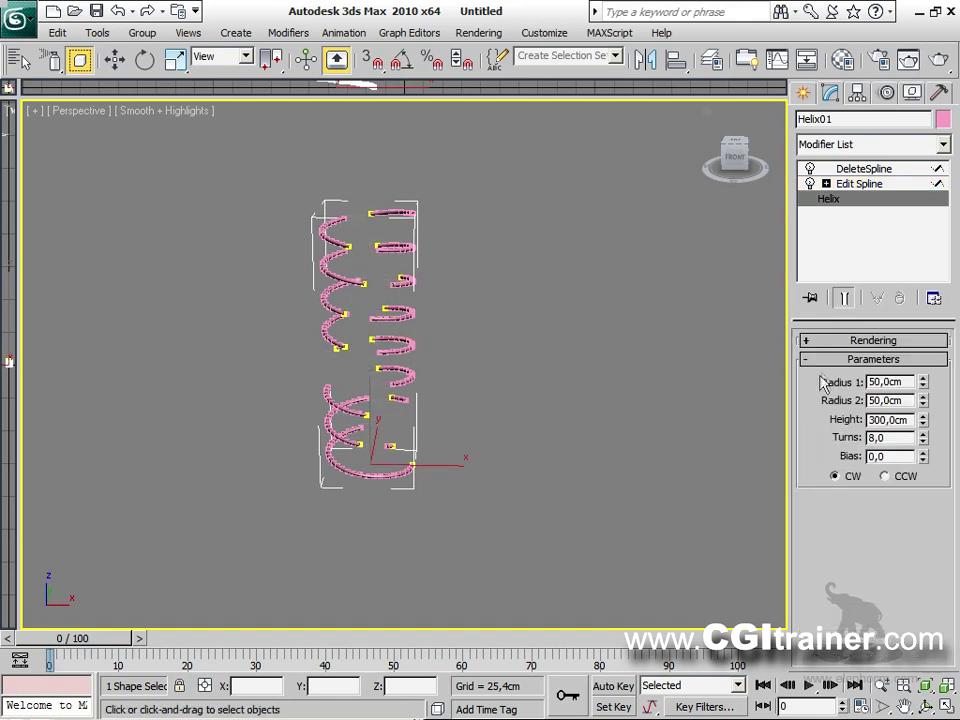
click(816, 341)
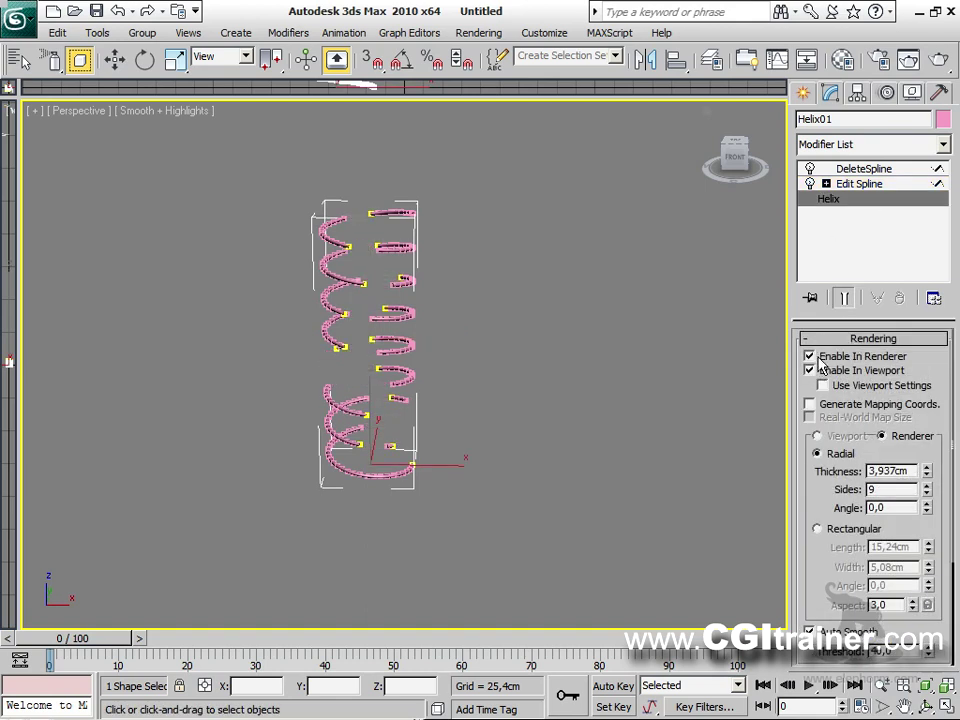
click(810, 370)
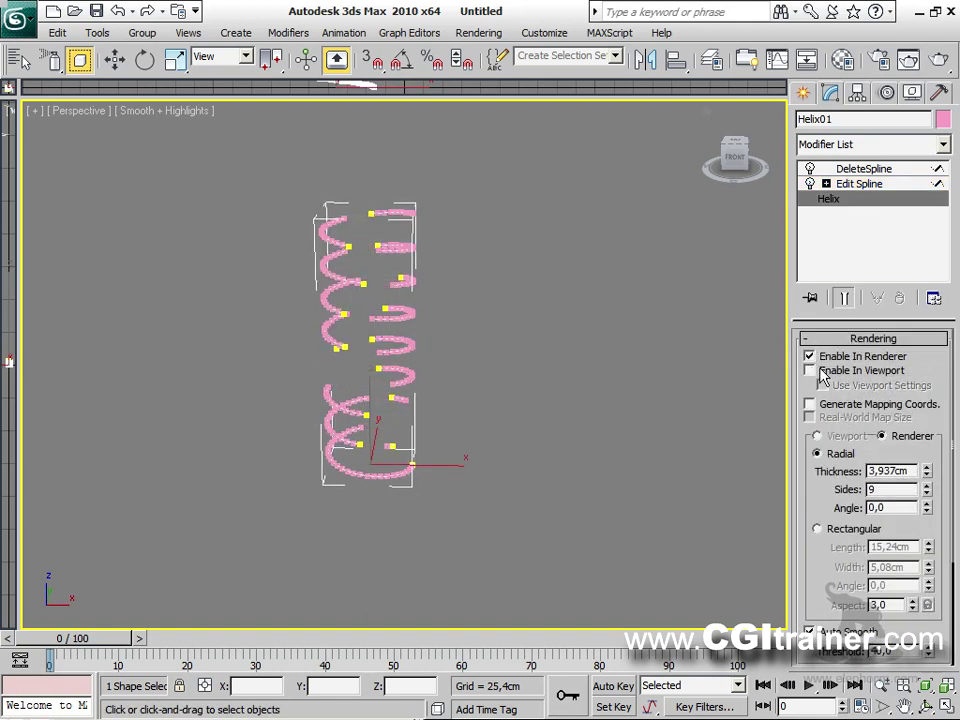
click(862, 184)
alt+middle_drag(460, 330, 588, 202)
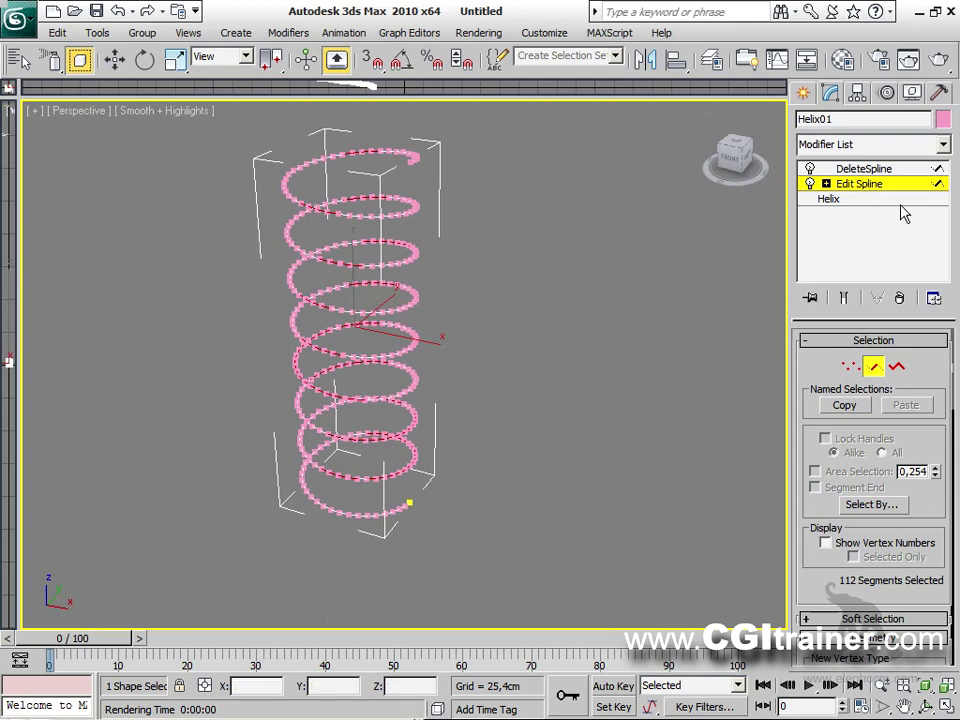
click(864, 168)
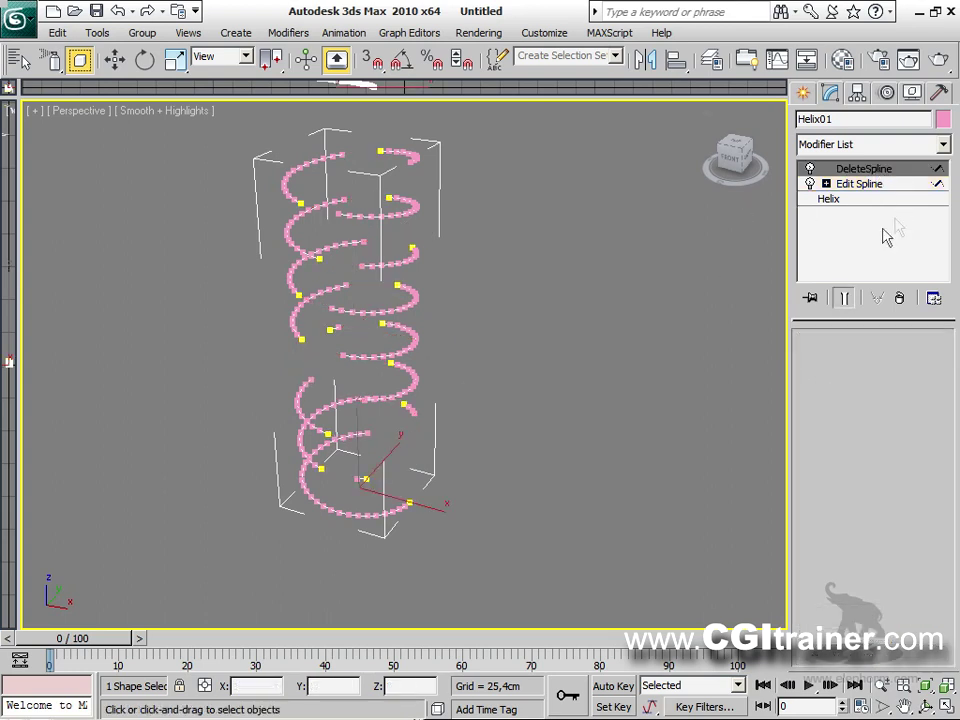
Step: Enable the helix in the viewport and set its radial thickness to 8.504 cm
click(852, 202)
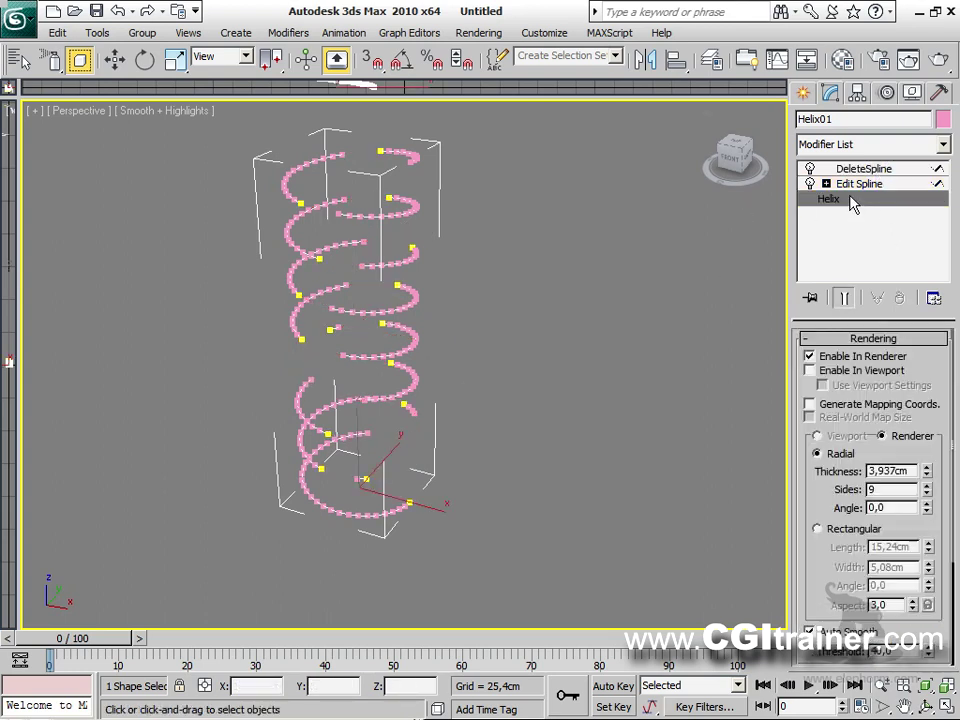
click(810, 370)
drag(929, 474, 903, 372)
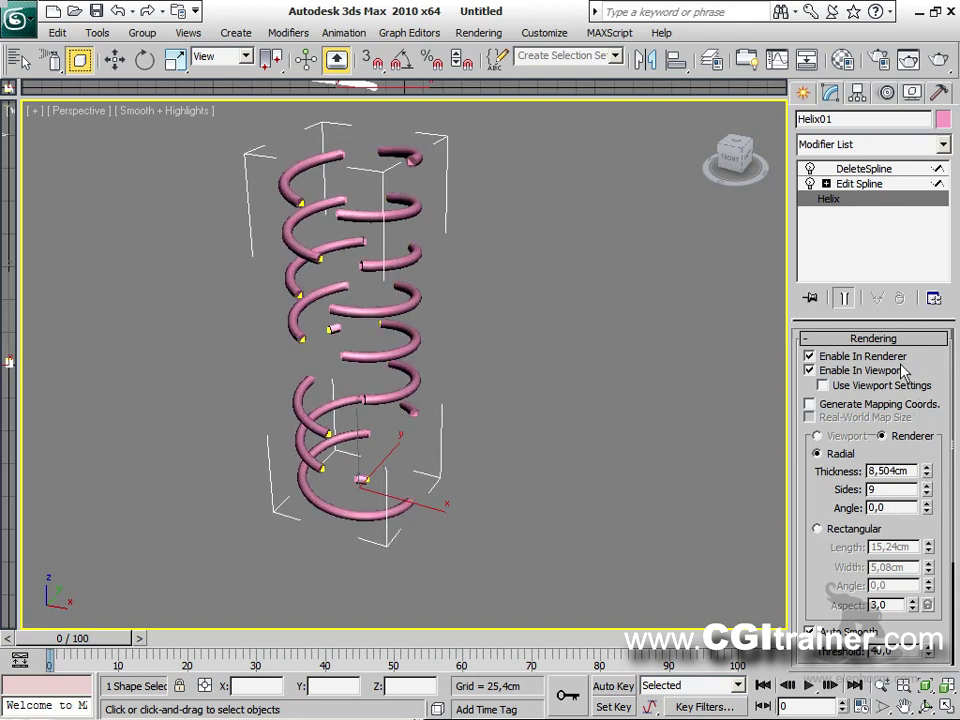
scroll(385, 280, up, 6)
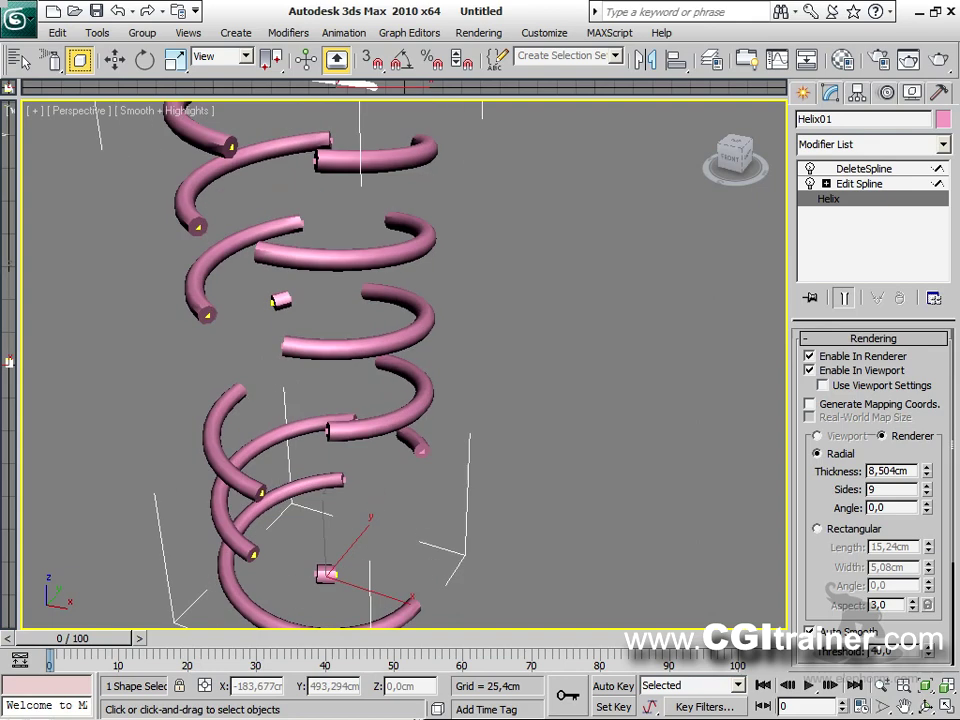
mouse_move(385, 280)
alt+middle_down()
mouse_move(410, 300)
mouse_move(400, 320)
mouse_move(385, 290)
alt+middle_up()
key(z)
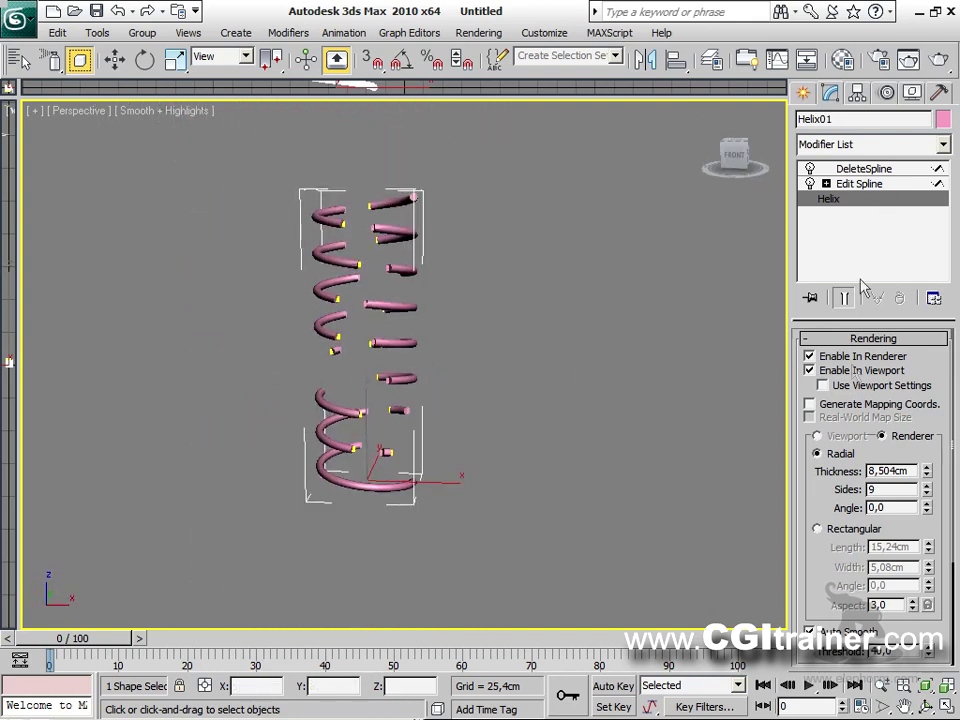
Step: Make the helix shorter and slightly wider in its base parameters, and return to the Delete Spline modifier
click(812, 340)
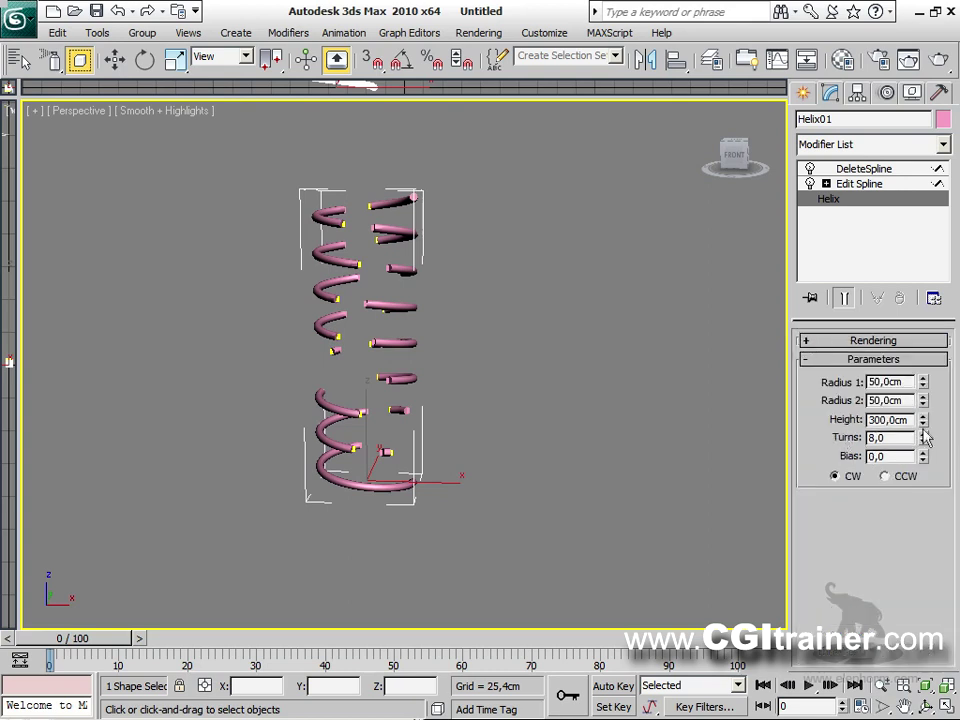
drag(922, 445, 875, 355)
click(862, 168)
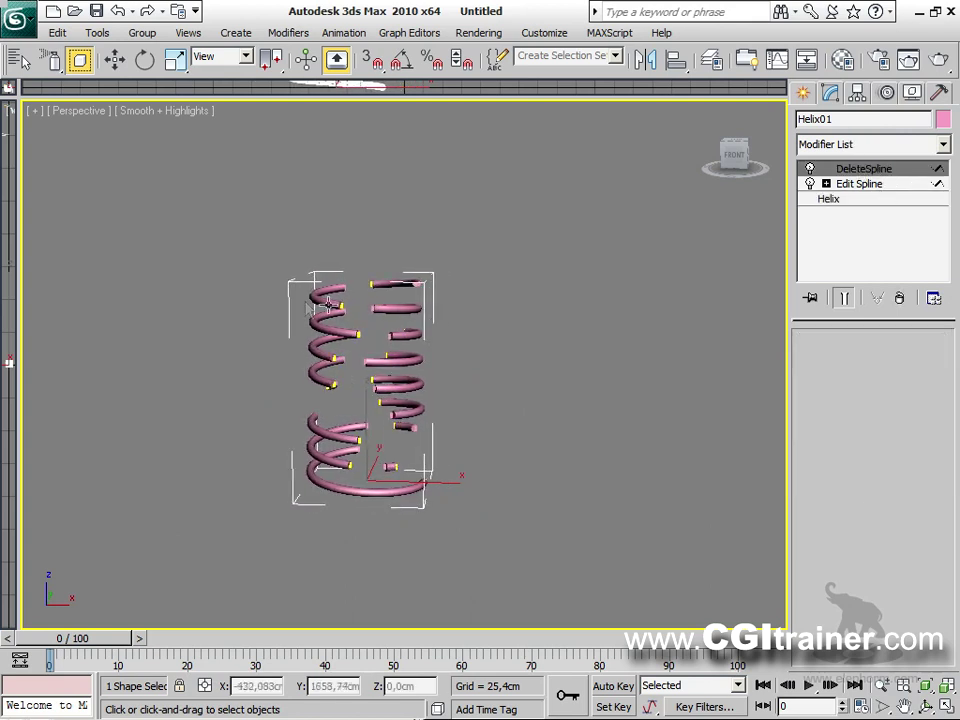
alt+middle_drag(352, 418, 298, 401)
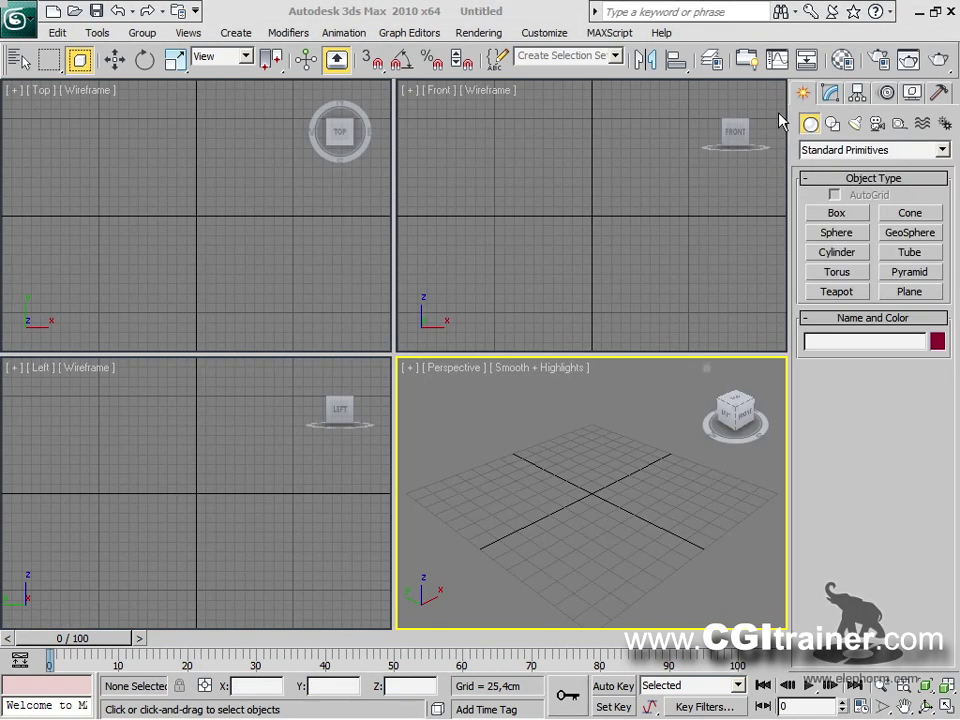
Step: Draw an open curved line through four points on the grid in the Perspective viewport
click(831, 123)
click(837, 228)
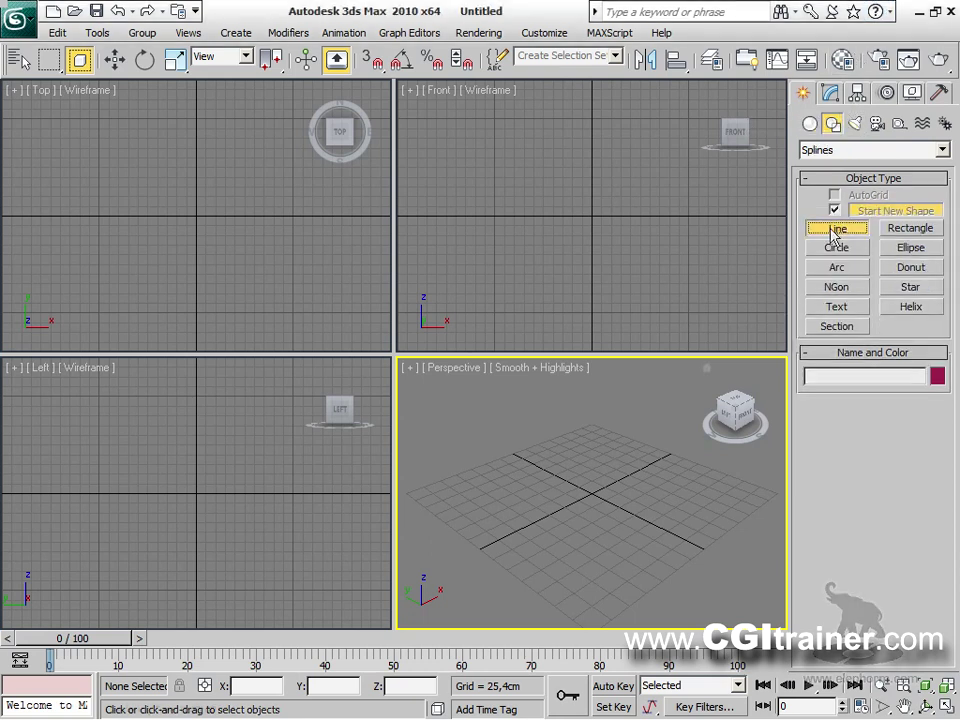
click(422, 514)
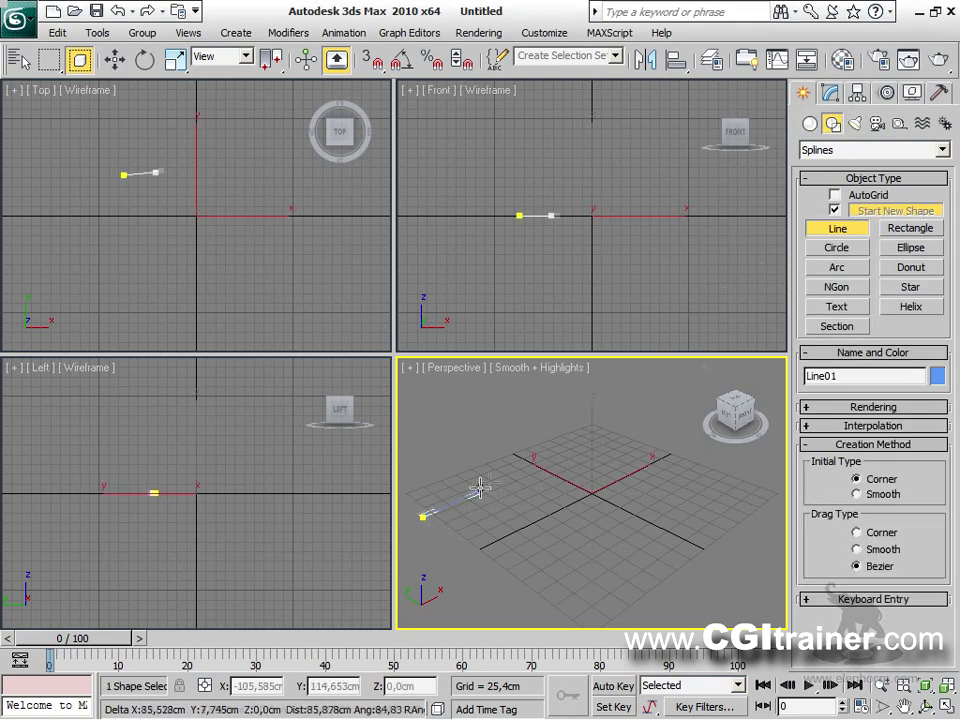
drag(513, 460, 545, 450)
click(612, 437)
click(692, 411)
right_click(545, 581)
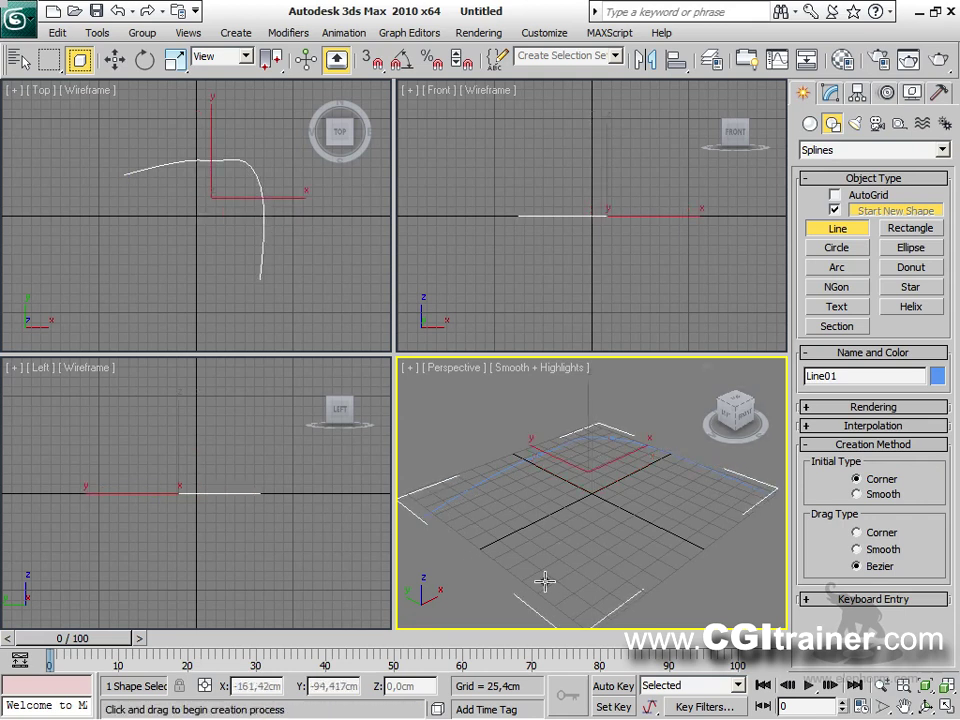
Step: Hide the grid in the maximized Perspective viewport and add a Sweep modifier to the curved line
drag(393, 354, 29, 98)
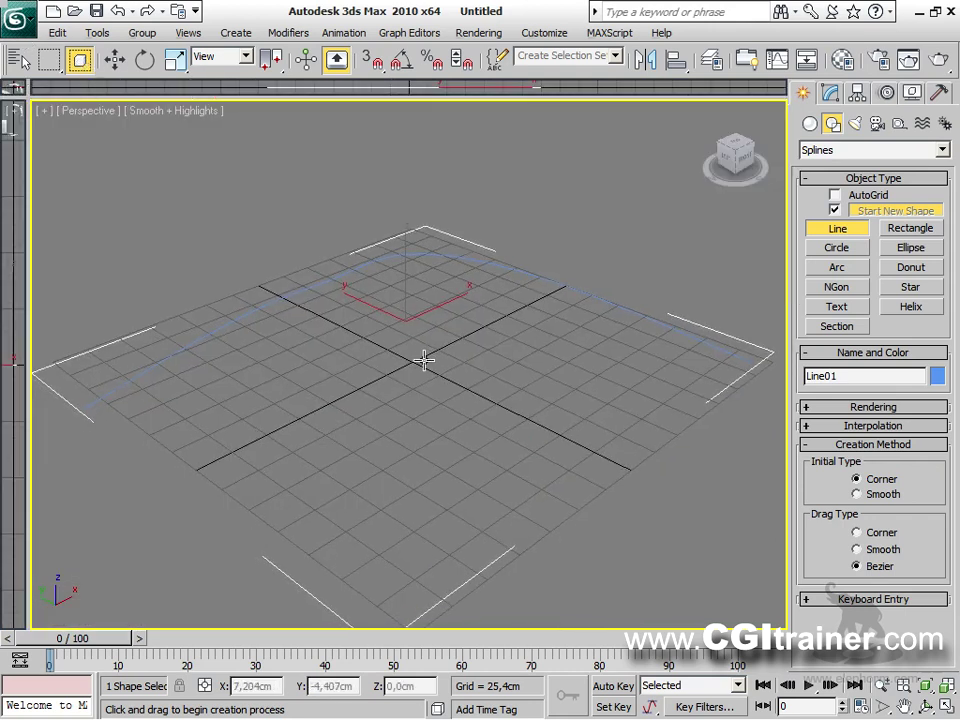
key(alt+w)
key(g)
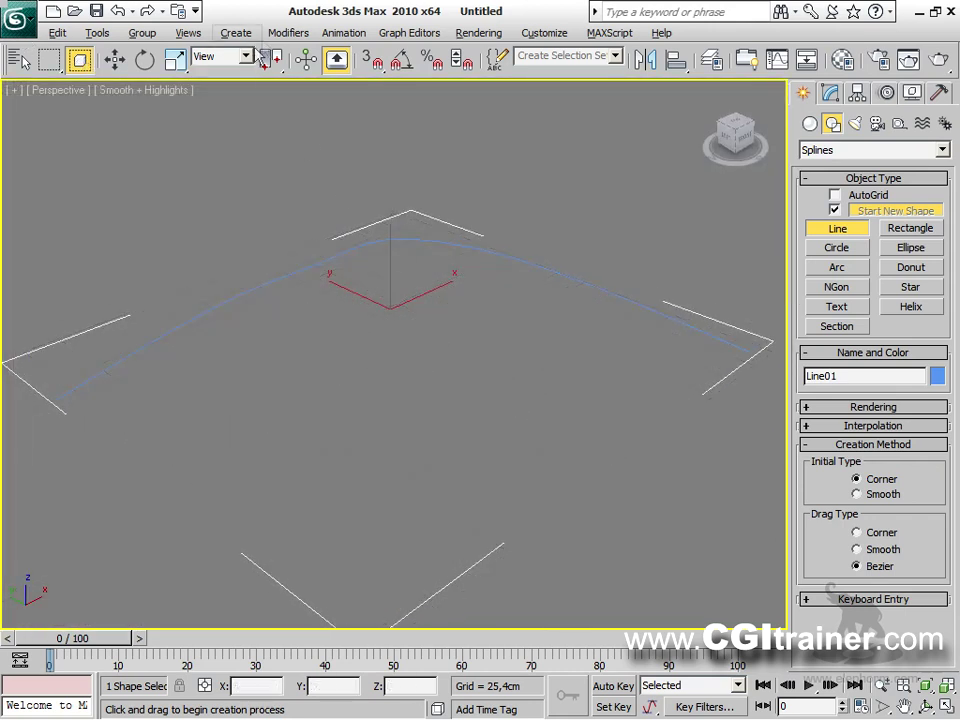
click(288, 33)
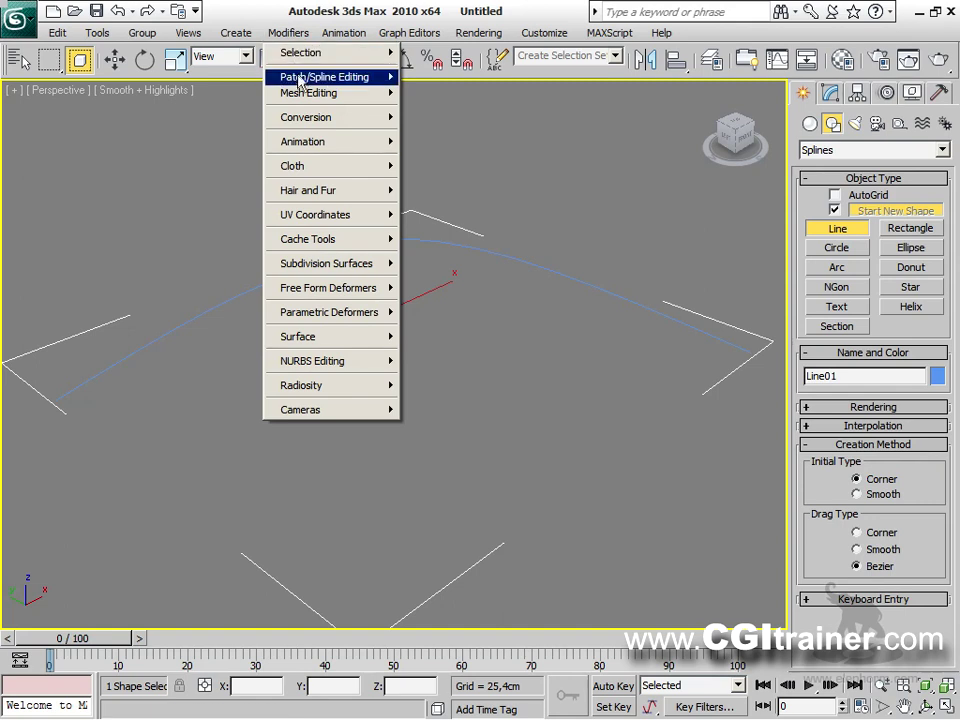
mouse_move(298, 84)
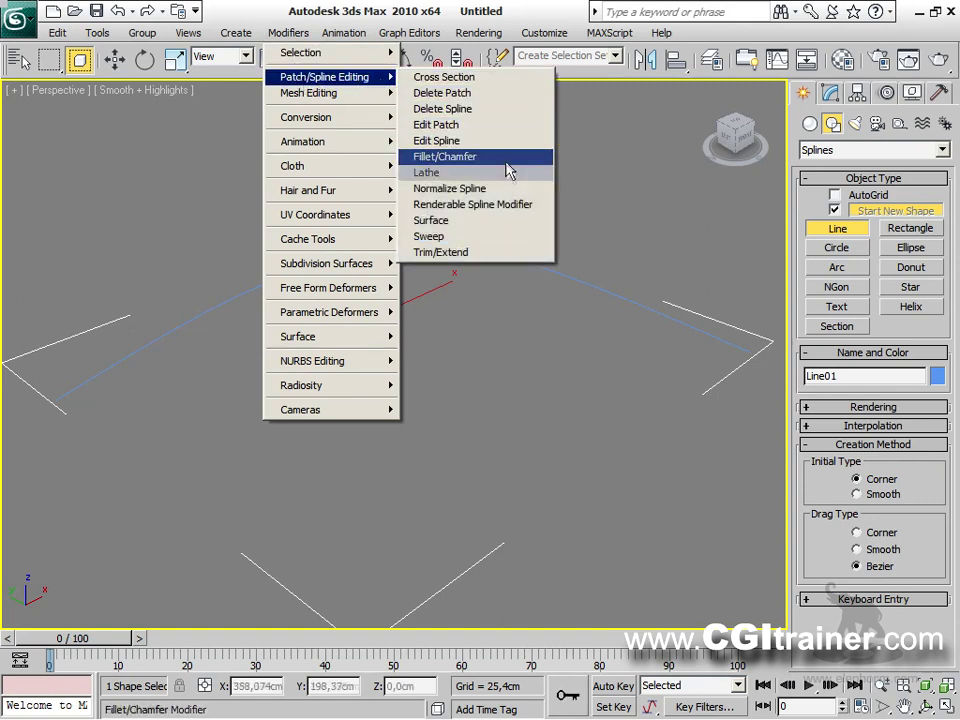
click(516, 242)
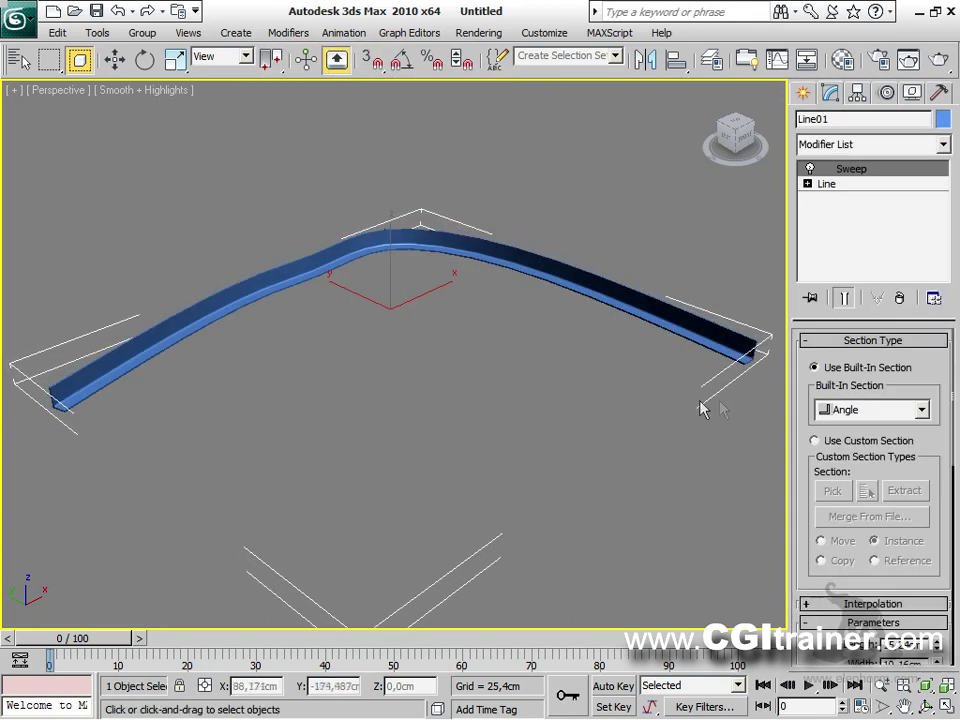
Step: Try the Bar, Channel and Quarter Round built-in sections on the swept line
click(922, 411)
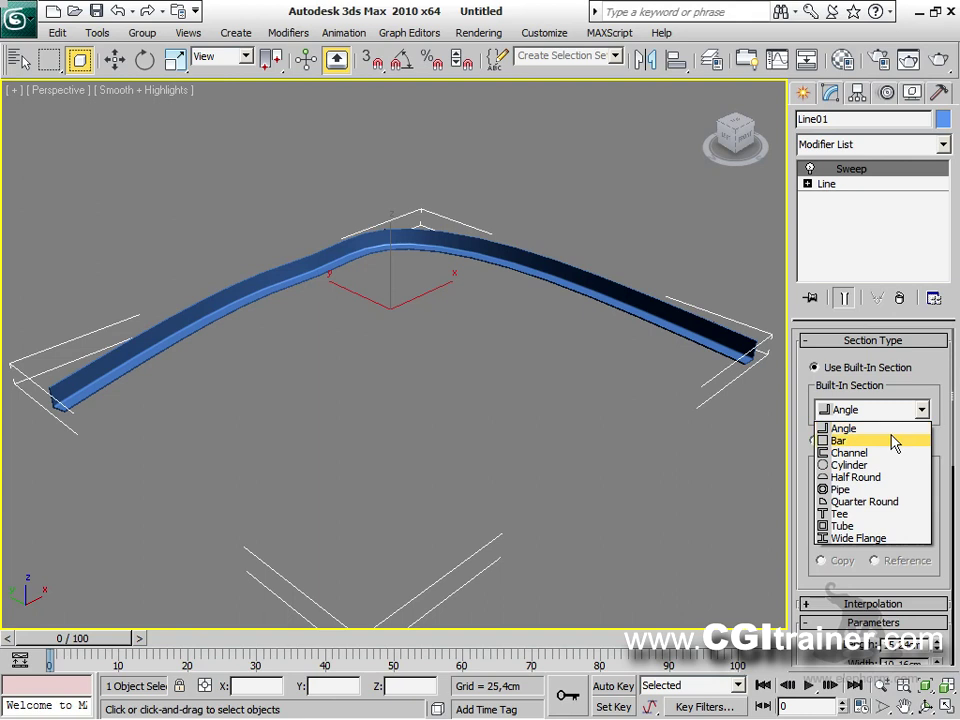
click(919, 440)
click(922, 413)
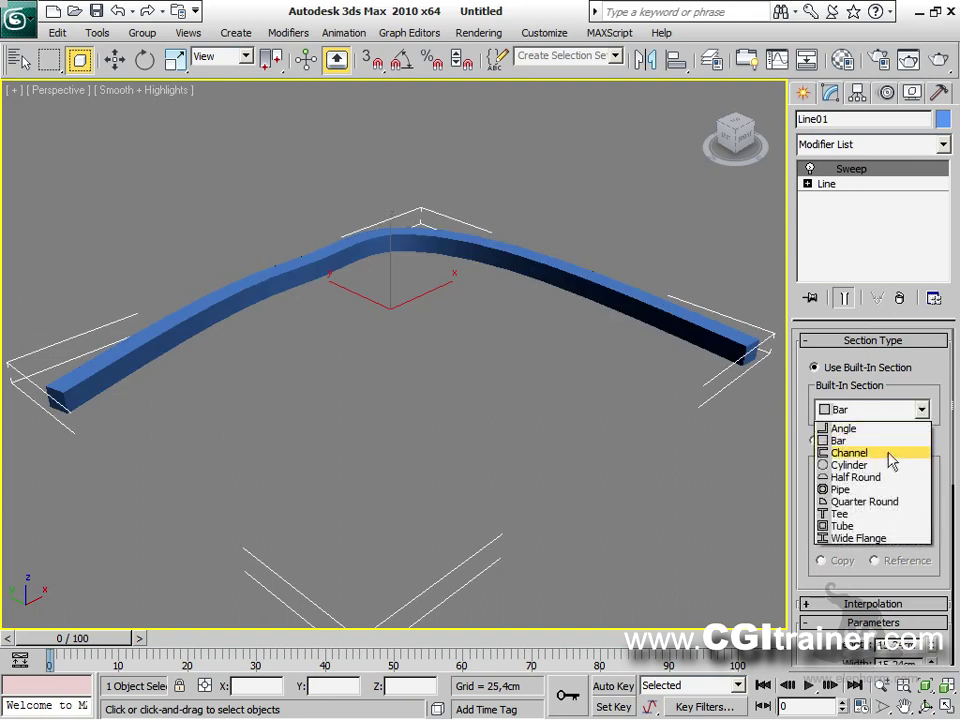
click(836, 454)
click(923, 411)
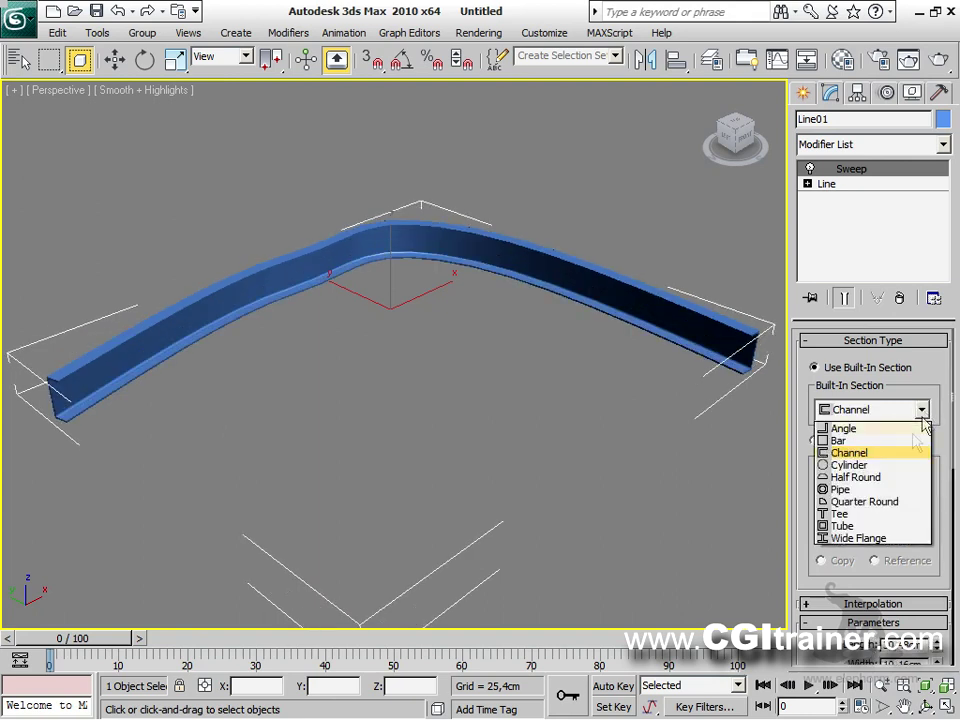
click(890, 497)
Step: Try the Tee and Tube built-in sections on the swept line, and finish with Wide Flange
click(925, 414)
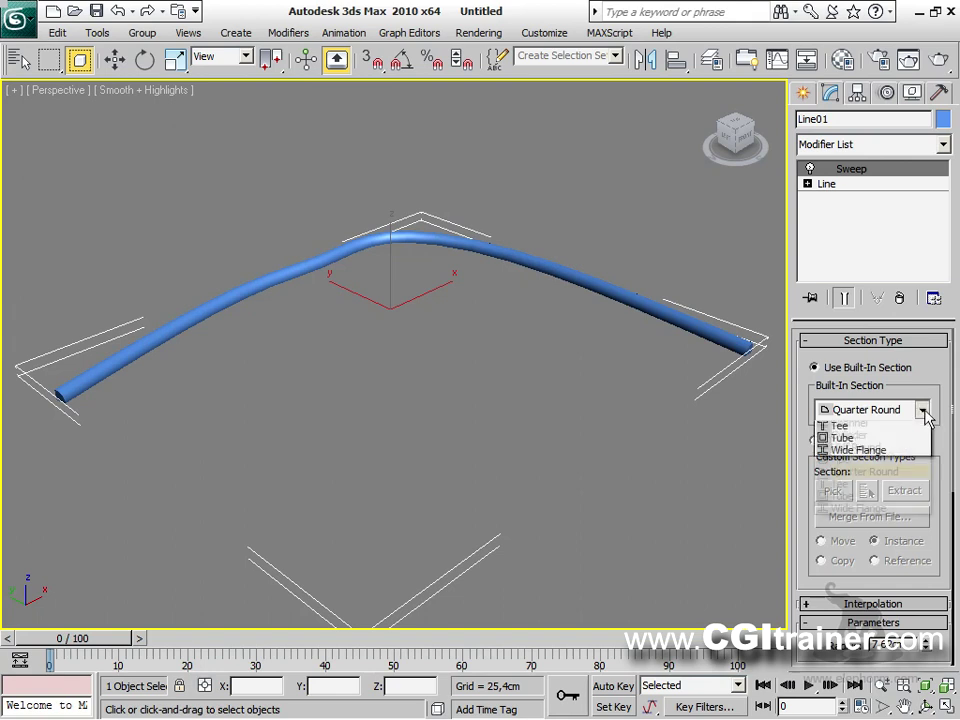
click(893, 514)
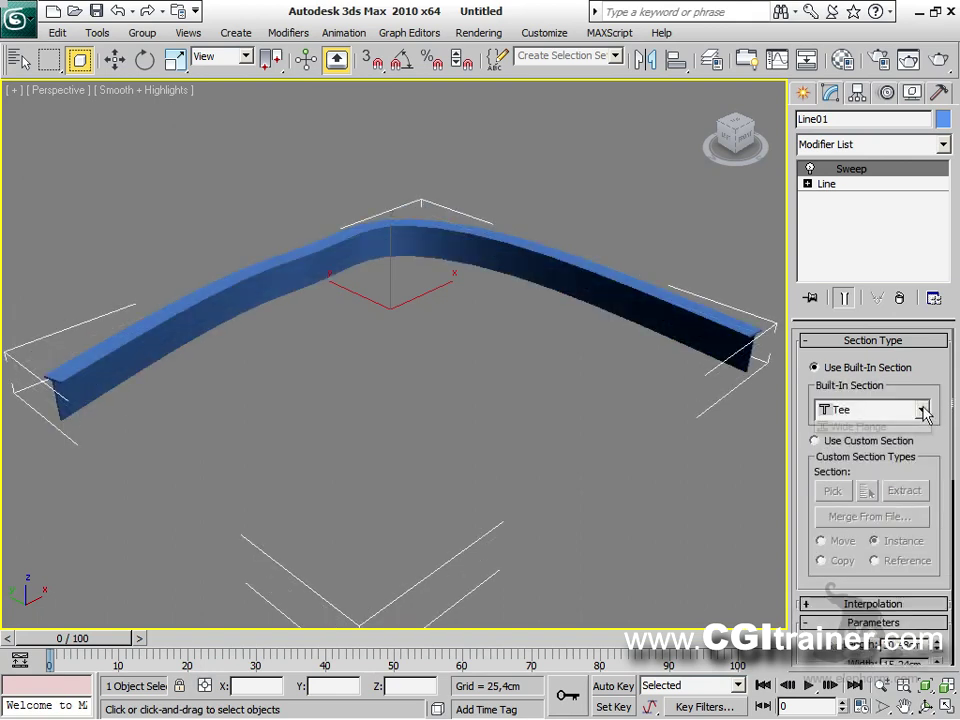
click(924, 413)
click(909, 523)
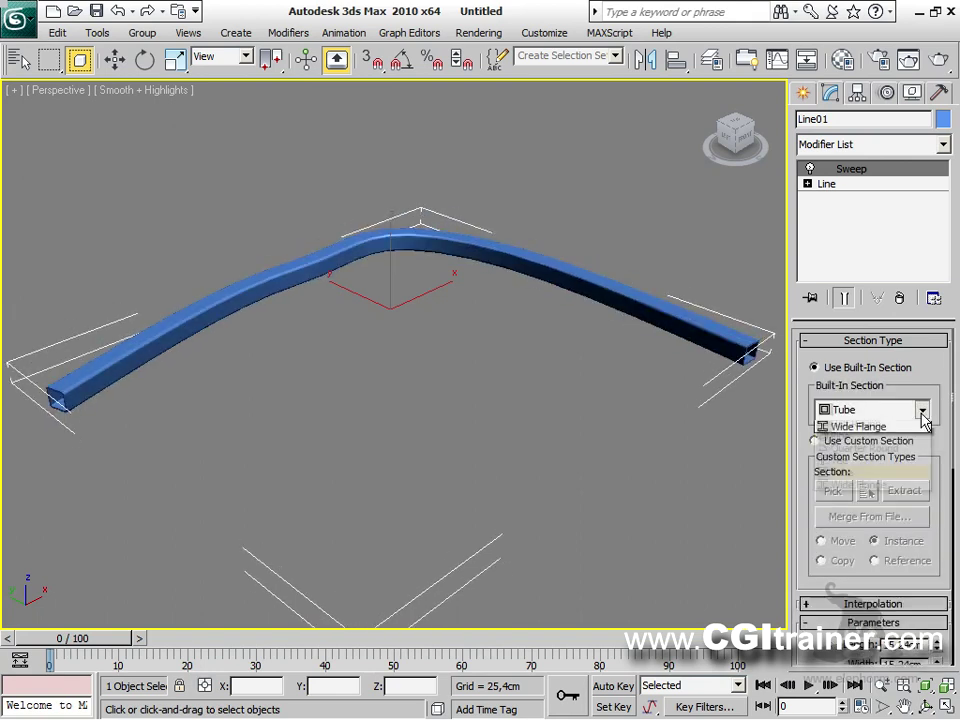
click(922, 411)
click(887, 539)
click(923, 411)
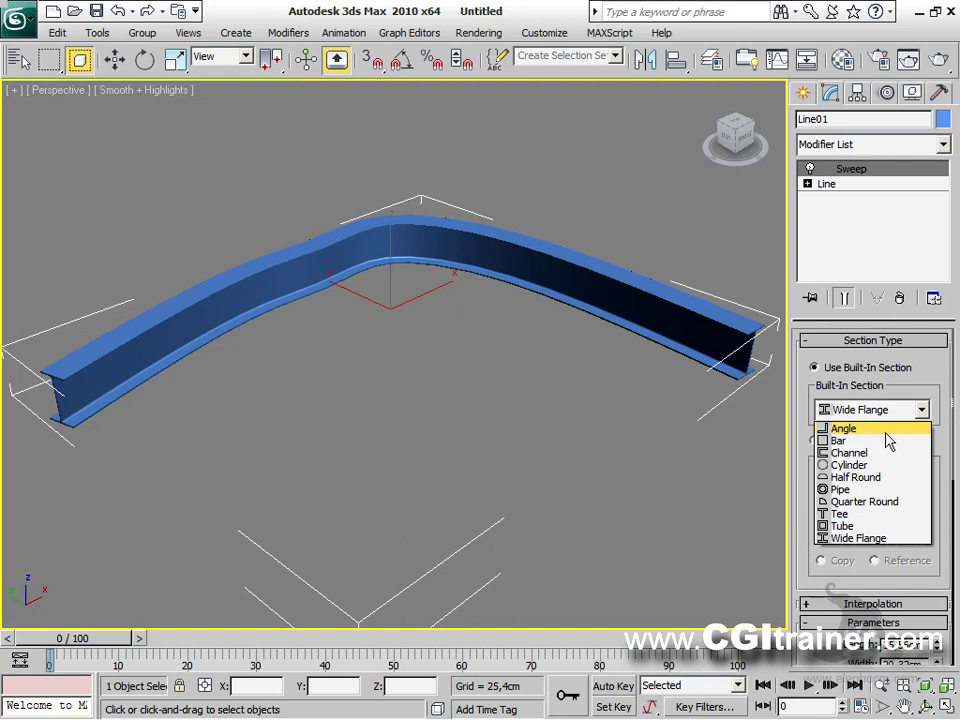
click(556, 417)
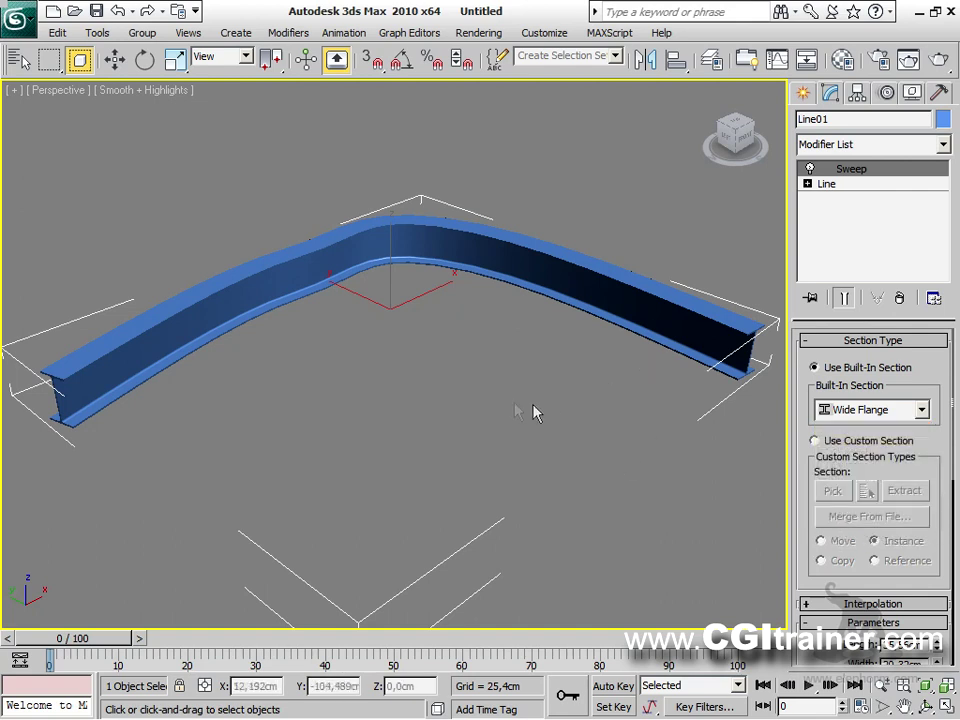
Step: Widen the command panel to two columns and align the sweep path to the centre of the Wide Flange section using Align Pivot
alt+middle_drag(490, 391, 335, 395)
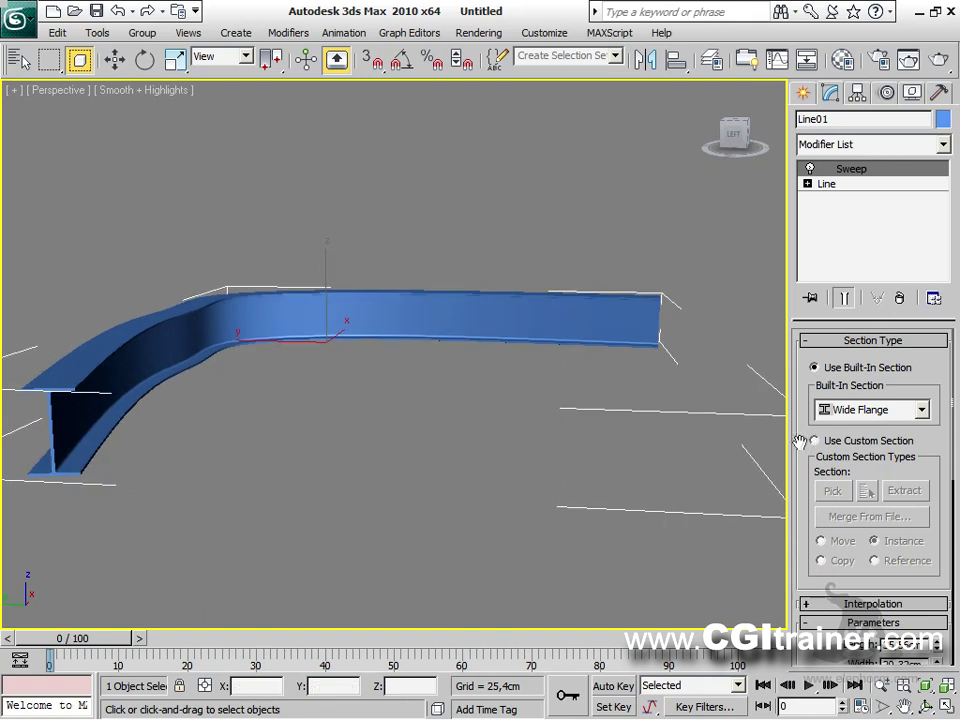
drag(792, 437, 740, 430)
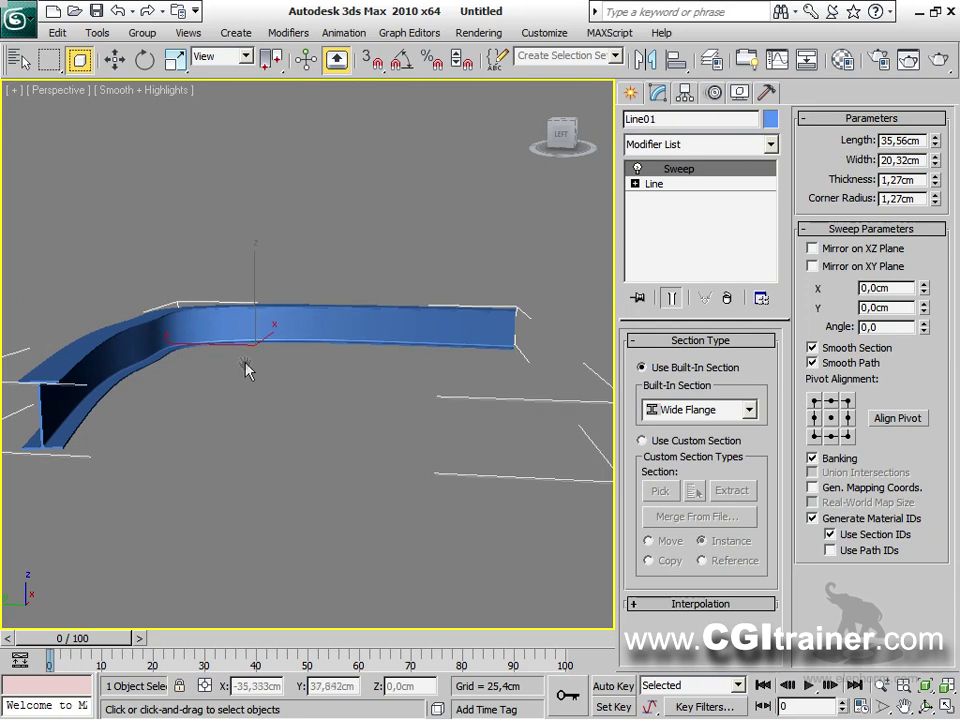
middle_drag(246, 368, 302, 321)
click(889, 421)
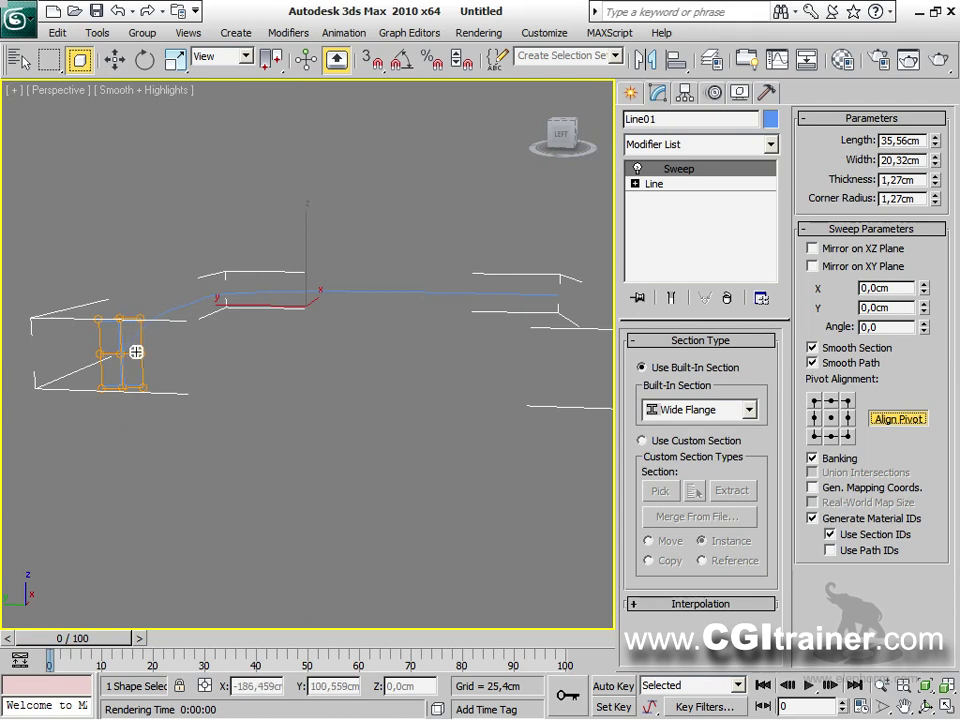
click(122, 353)
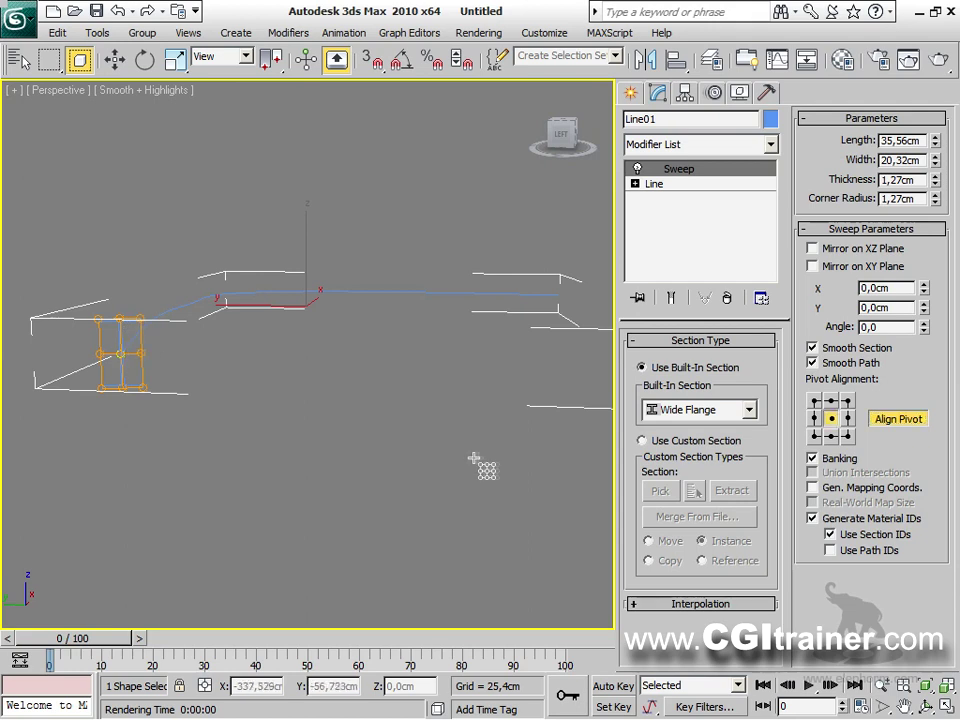
Step: Try the corner, edge and centre pivot alignments, choose the section's upper-left corner, and leave Align Pivot mode
click(816, 402)
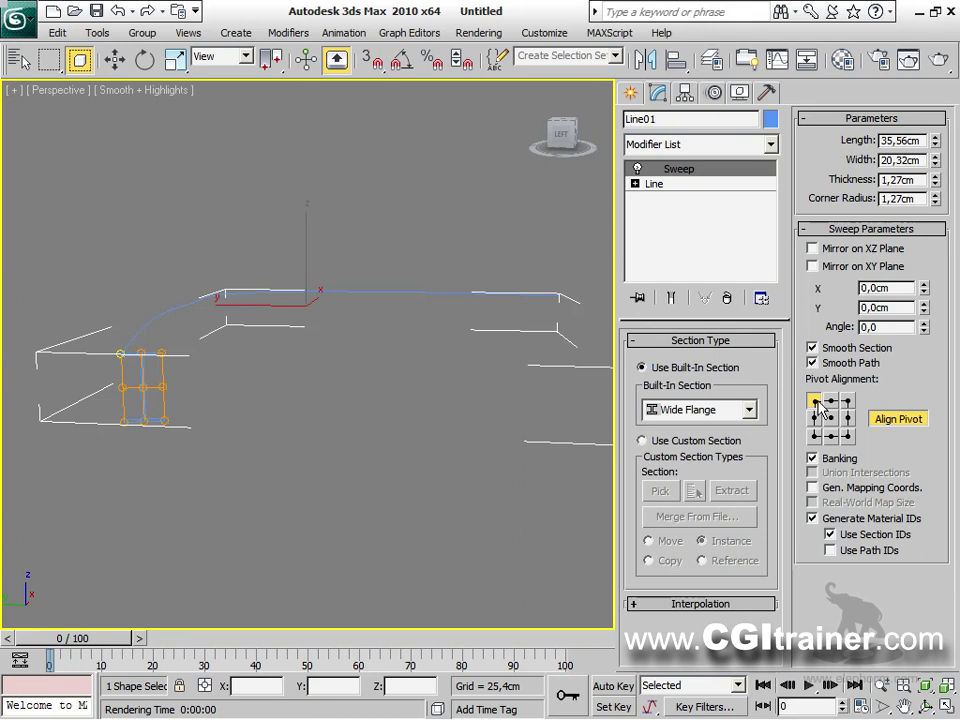
click(848, 402)
click(848, 420)
click(848, 436)
click(831, 436)
click(815, 436)
click(816, 419)
click(831, 420)
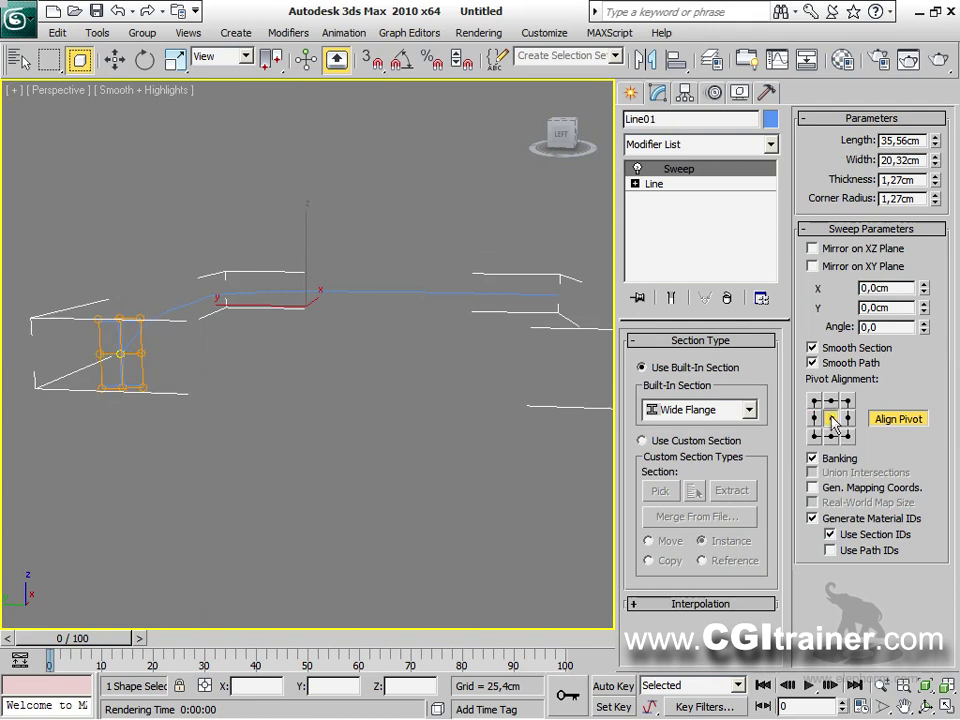
click(816, 402)
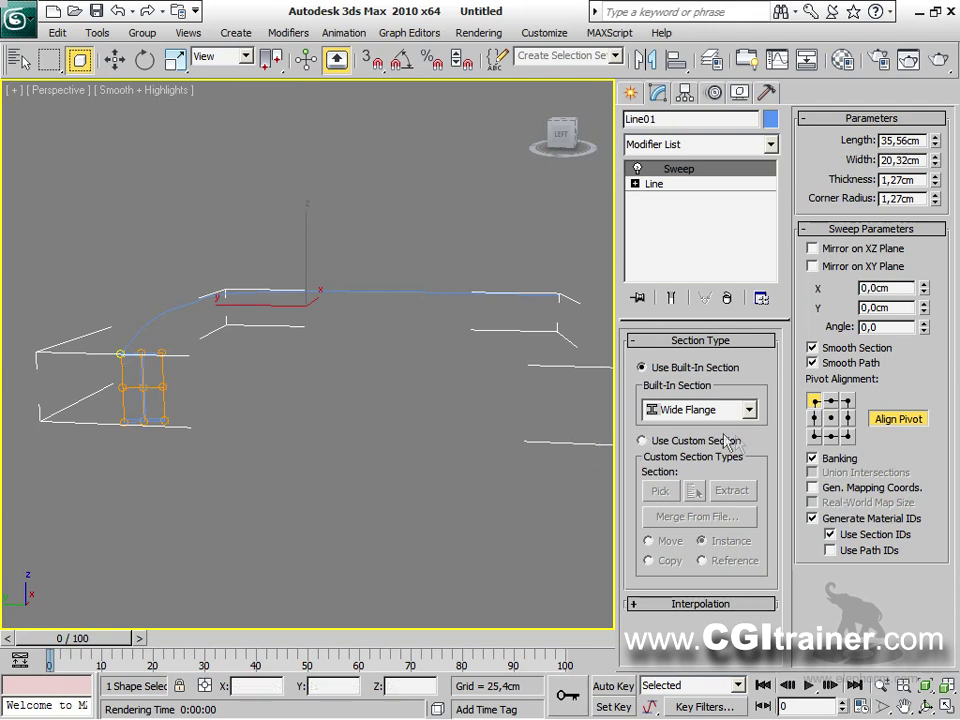
click(897, 420)
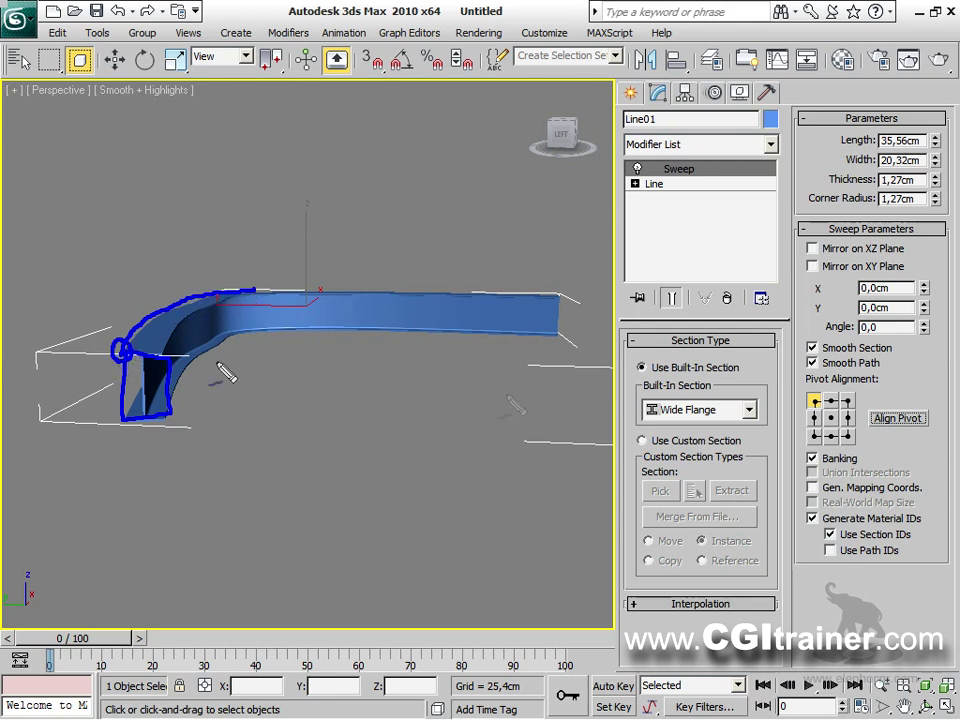
drag(808, 390, 815, 405)
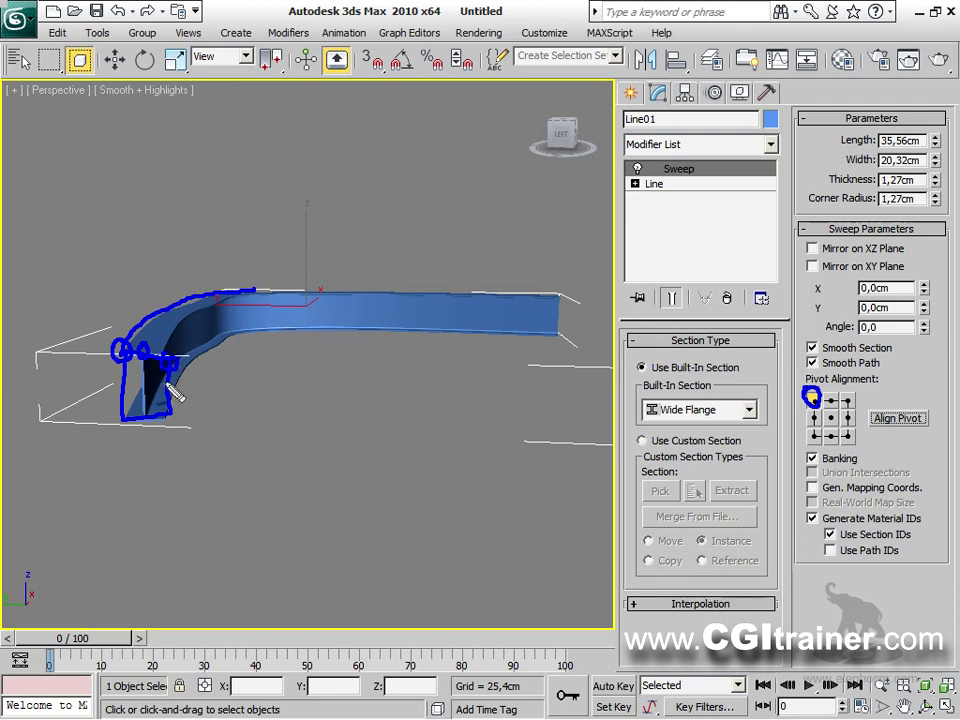
mouse_move(175, 392)
mouse_down()
mouse_move(177, 441)
mouse_move(172, 414)
mouse_move(166, 430)
mouse_move(172, 410)
mouse_move(133, 422)
mouse_up()
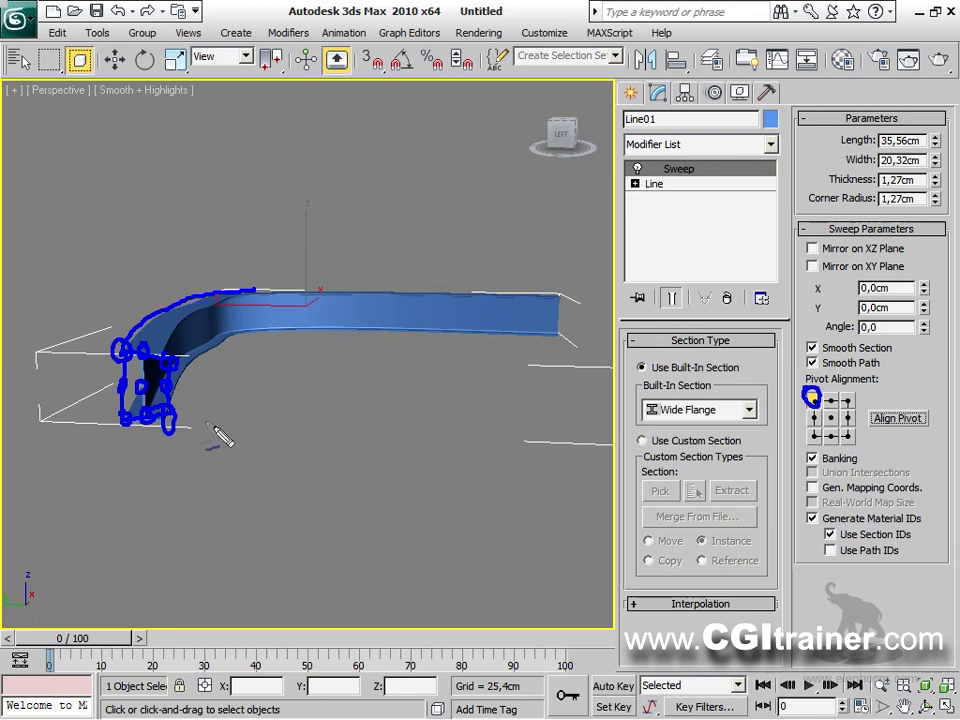
key(Escape)
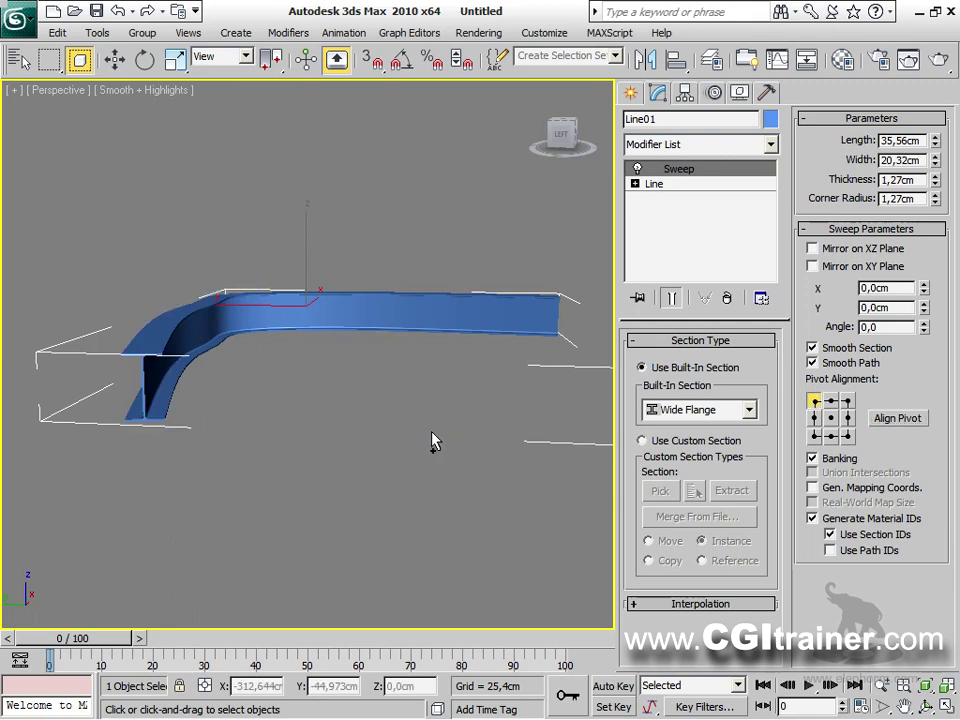
Step: Set the sweep's pivot alignment to the section's centre, and switch Align Pivot mode on and off again
click(832, 419)
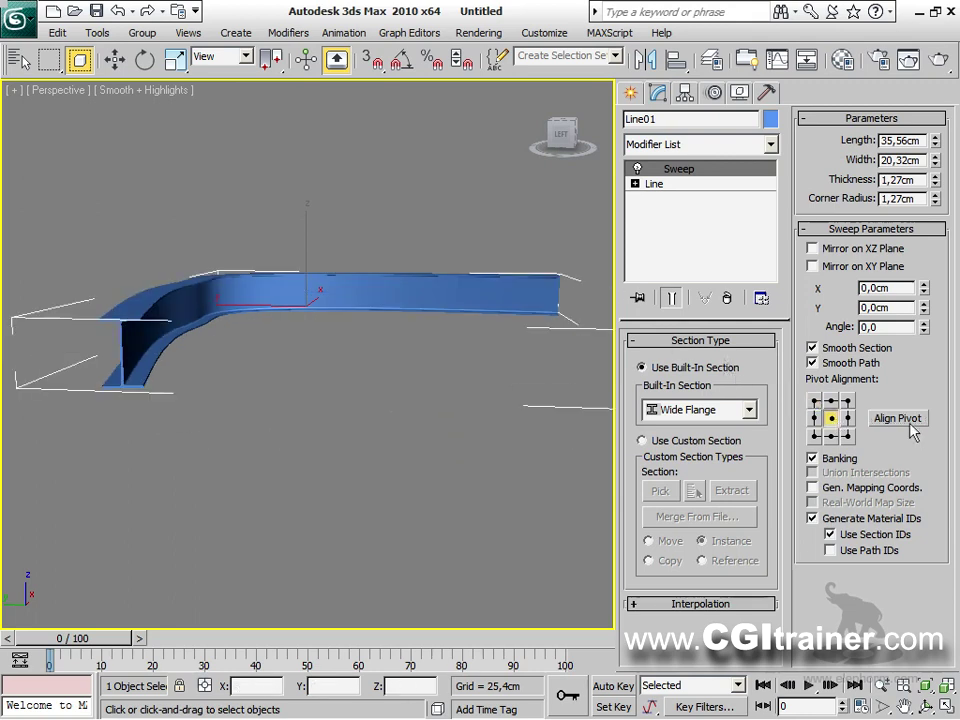
click(898, 418)
click(902, 419)
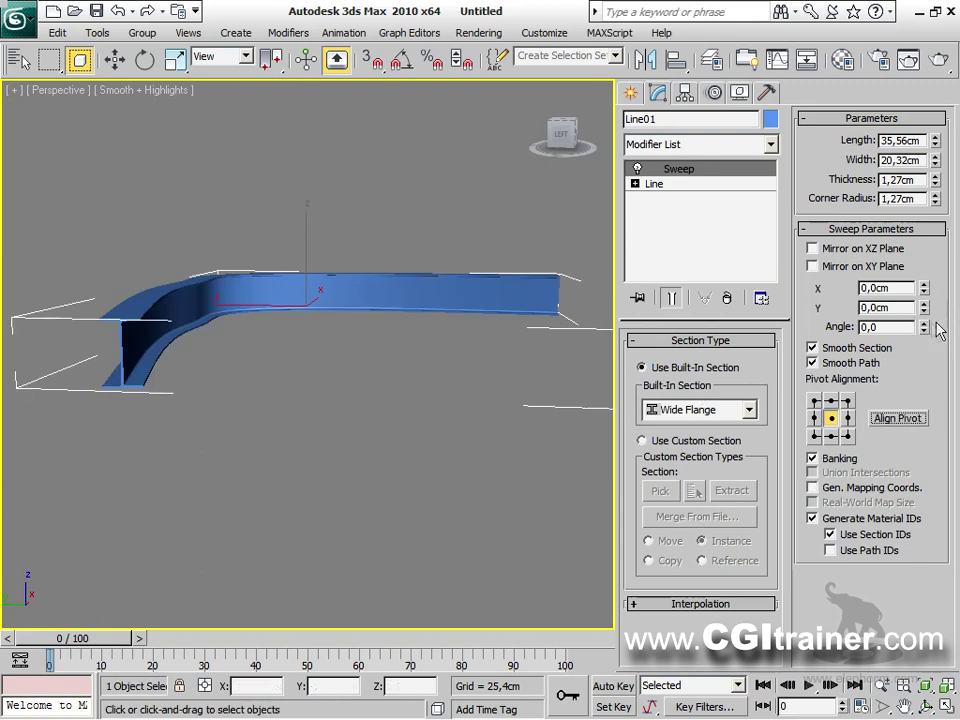
Step: Rotate the swept section to an angle of 22.8 and offset it by X -2.261 cm and Y -1.956 cm
drag(926, 329, 926, 285)
drag(892, 145, 892, 128)
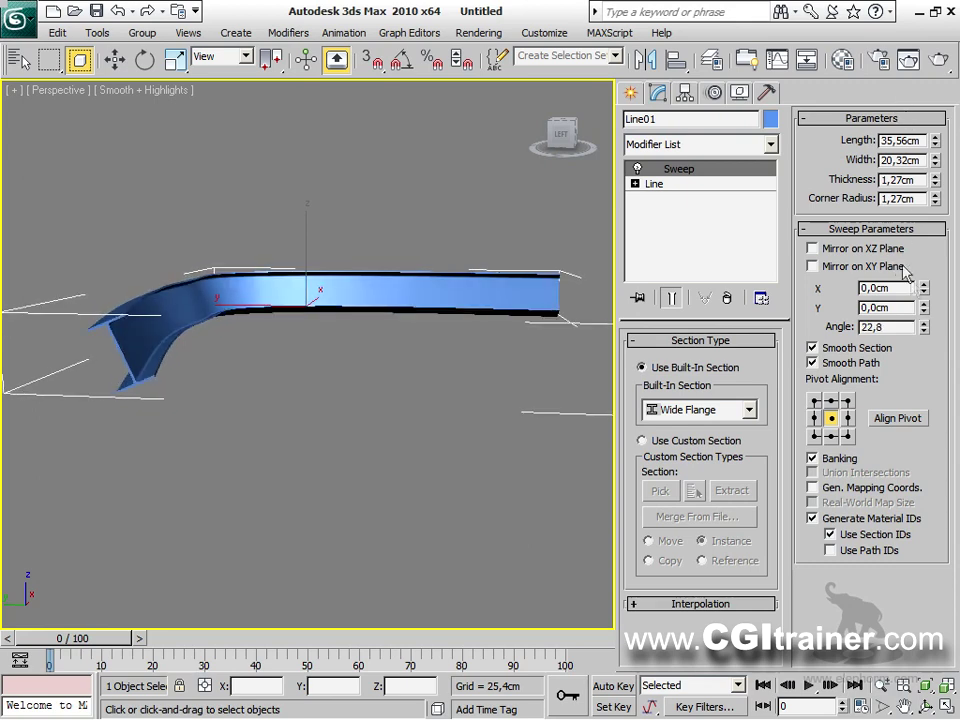
drag(925, 291, 903, 394)
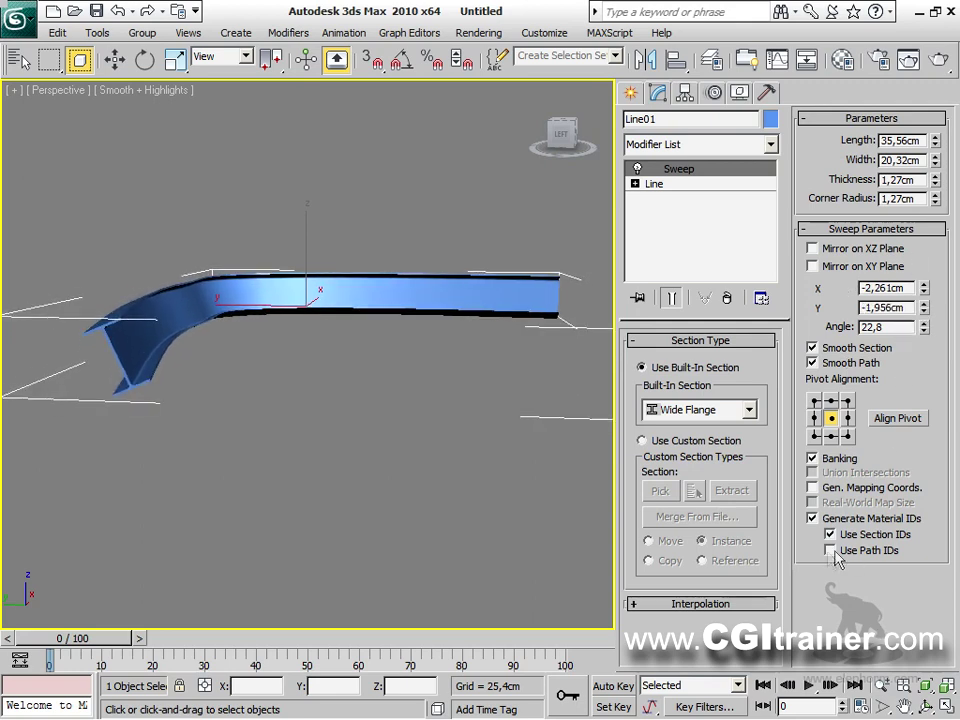
Step: Set the Wide Flange section's length to 36.271 cm, width to 30.074 cm, thickness to 7.417 cm and corner radius to 6.706 cm
mouse_move(936, 143)
mouse_down()
mouse_move(936, 115)
mouse_move(934, 185)
mouse_move(918, 155)
mouse_move(936, 120)
mouse_move(940, 190)
mouse_move(940, 148)
mouse_up()
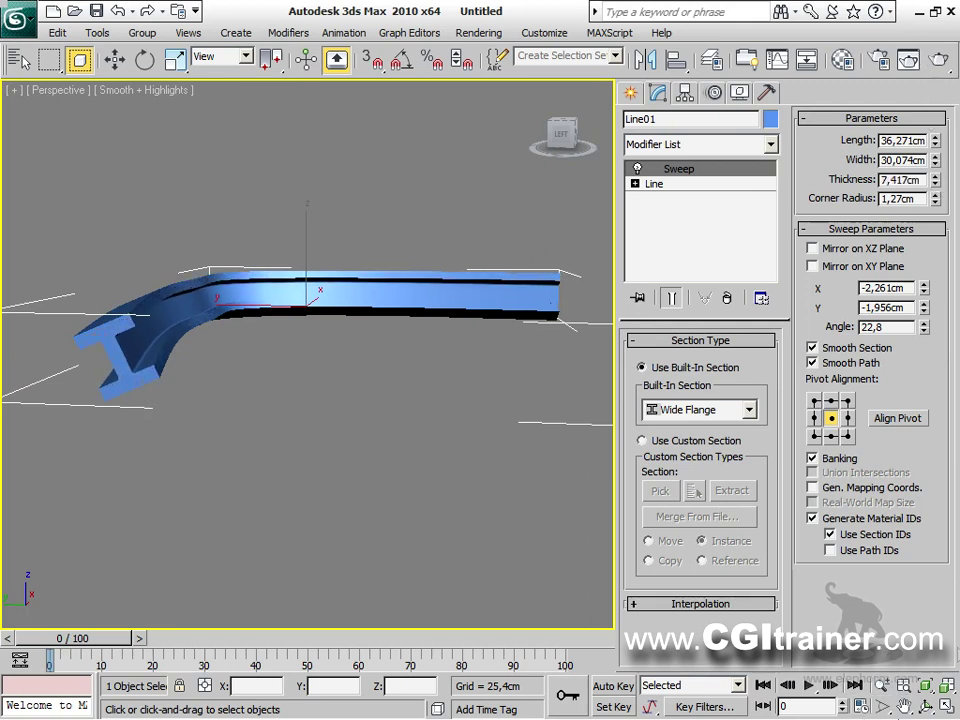
drag(936, 199, 934, 160)
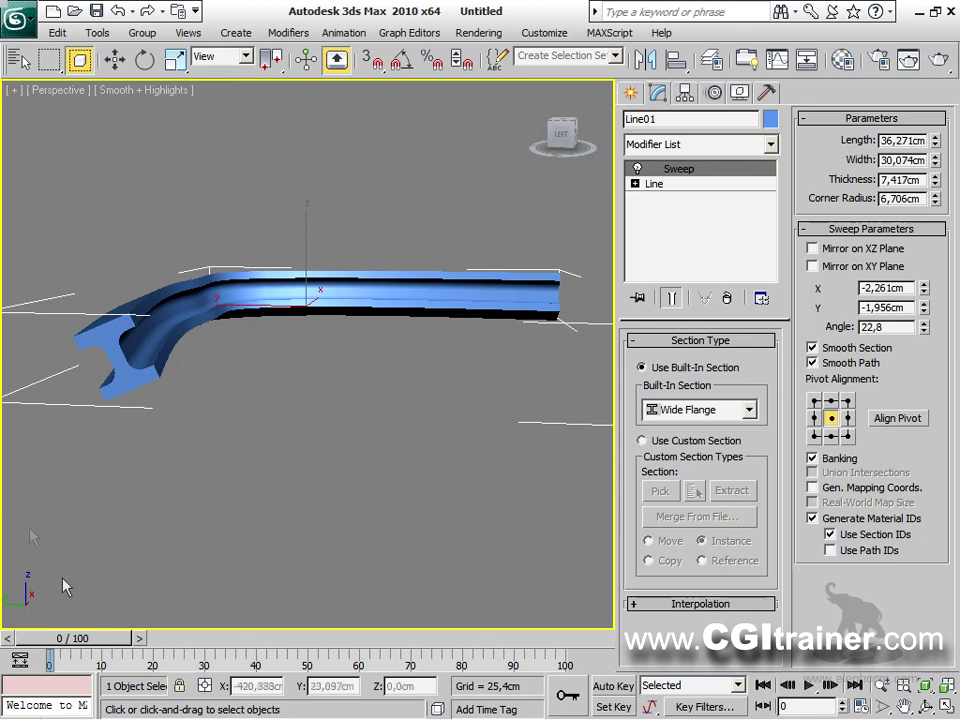
Step: Draw a six-pointed star with AutoGrid on the beam's near end face and move it above the beam
click(630, 93)
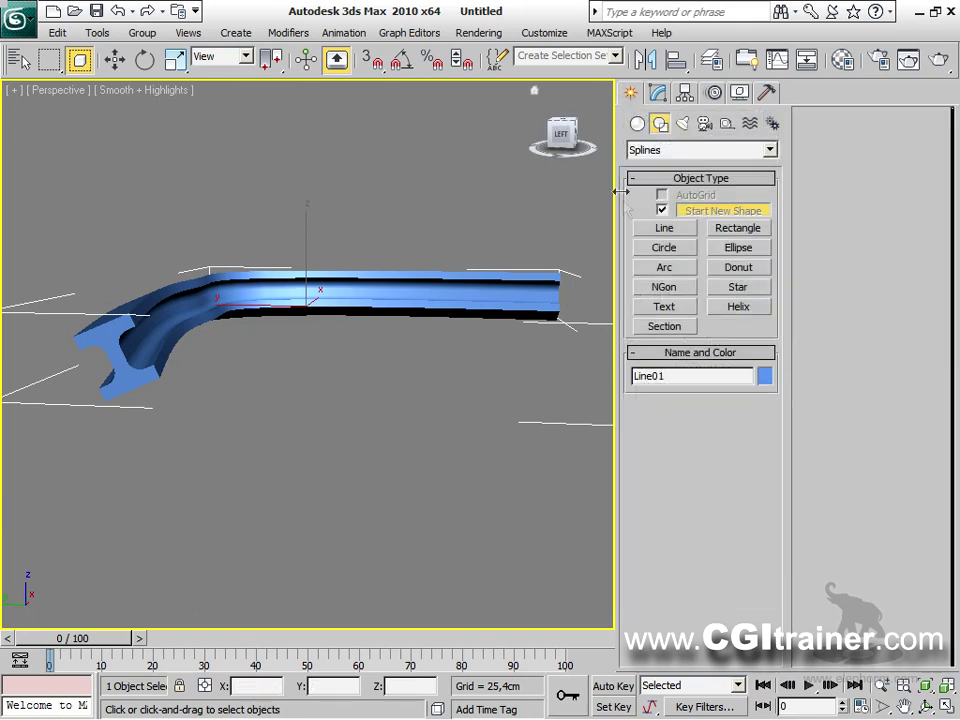
click(742, 292)
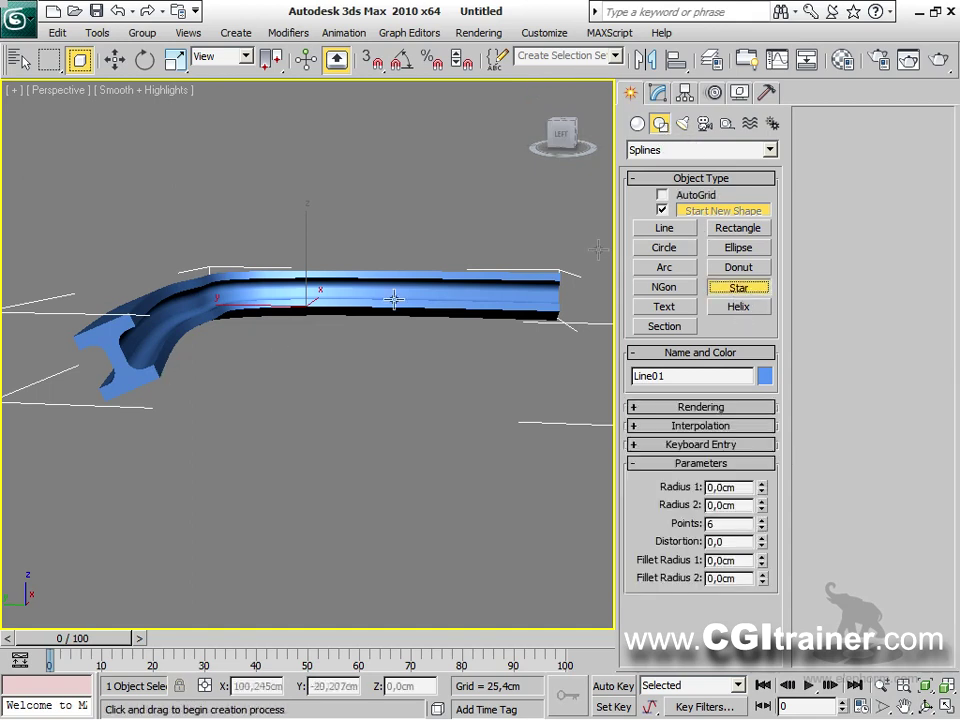
drag(107, 343, 145, 358)
right_click(118, 352)
right_click(300, 313)
click(150, 328)
drag(128, 318, 115, 197)
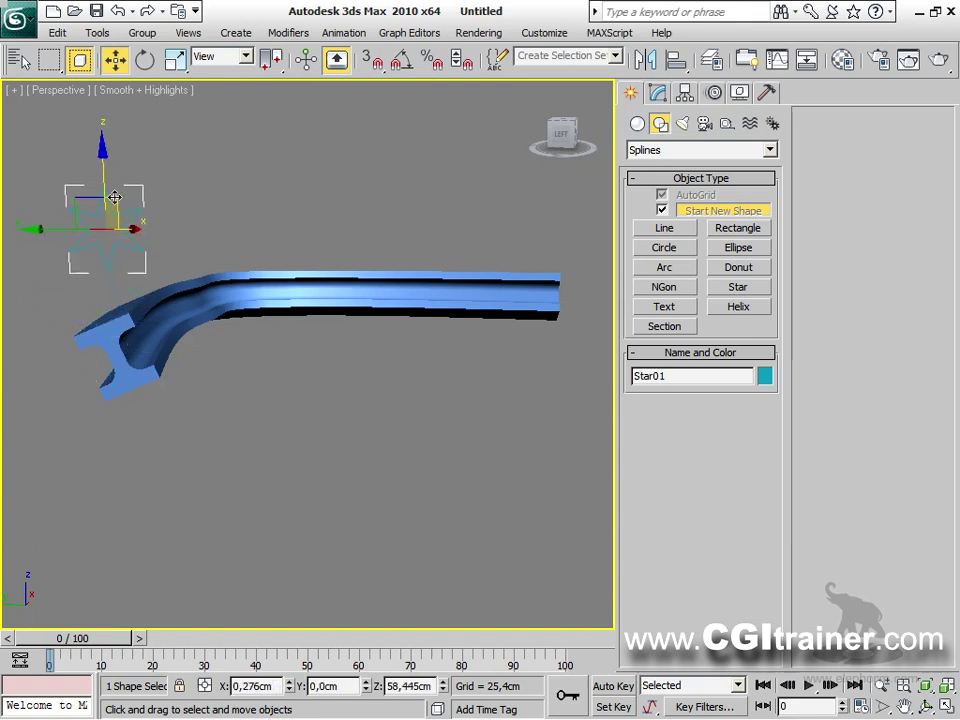
Step: Switch the beam's Sweep to a custom section and pick the star shape as the section
click(133, 311)
click(658, 93)
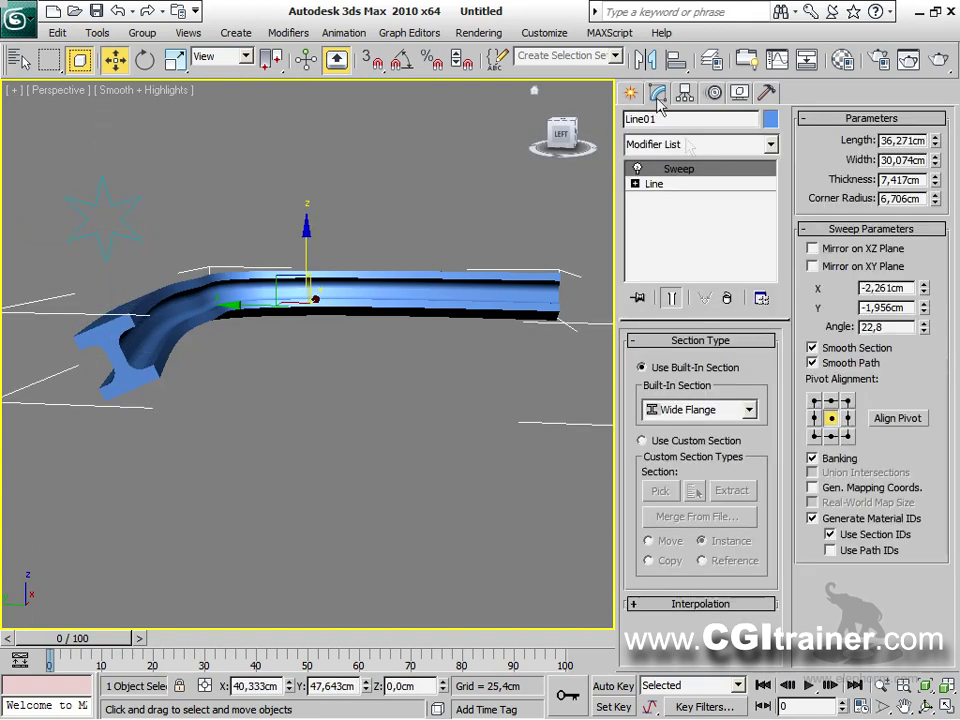
click(643, 440)
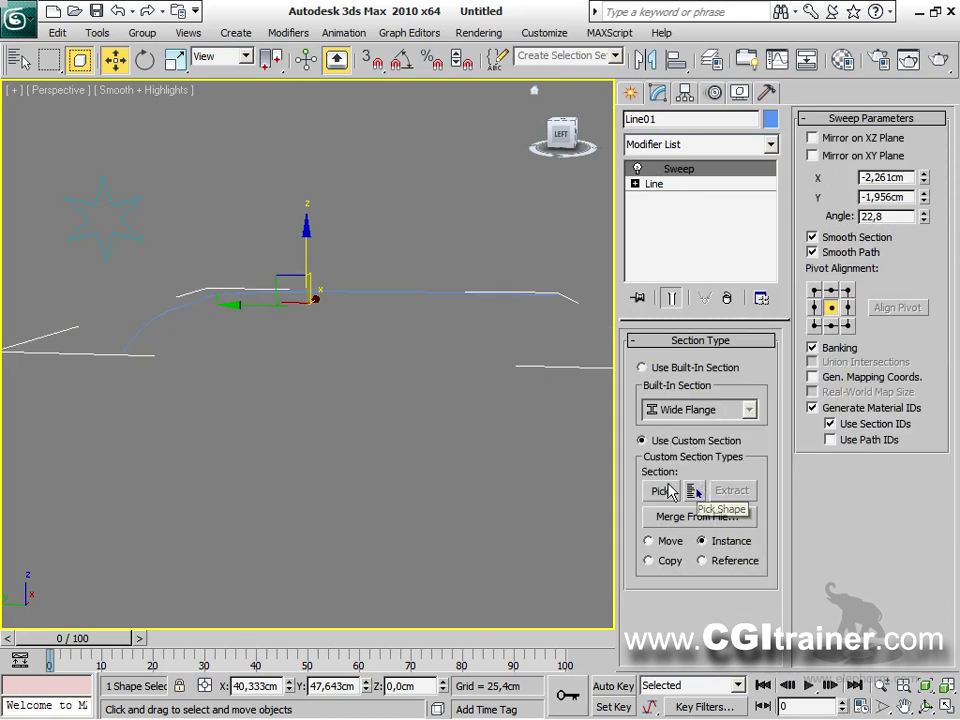
click(662, 490)
click(145, 243)
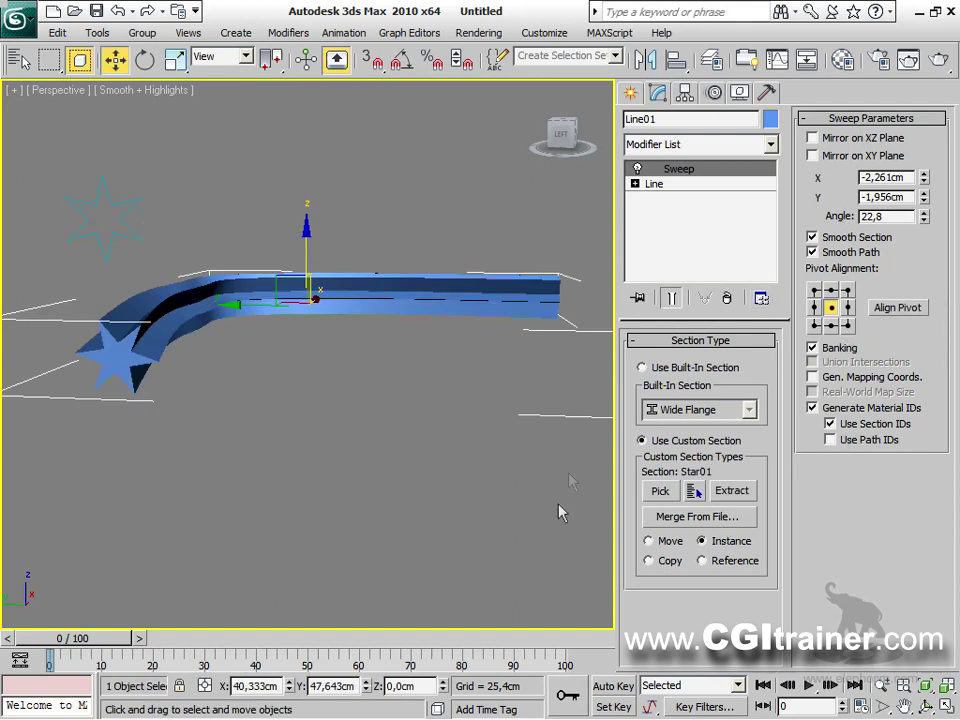
Step: Draw a wide rectangle on the beam's near end and move it up beside the star
click(631, 94)
click(740, 228)
drag(97, 337, 219, 186)
right_click(175, 375)
key(w)
Step: Replace the beam's custom Sweep section with the rectangle shape
click(200, 291)
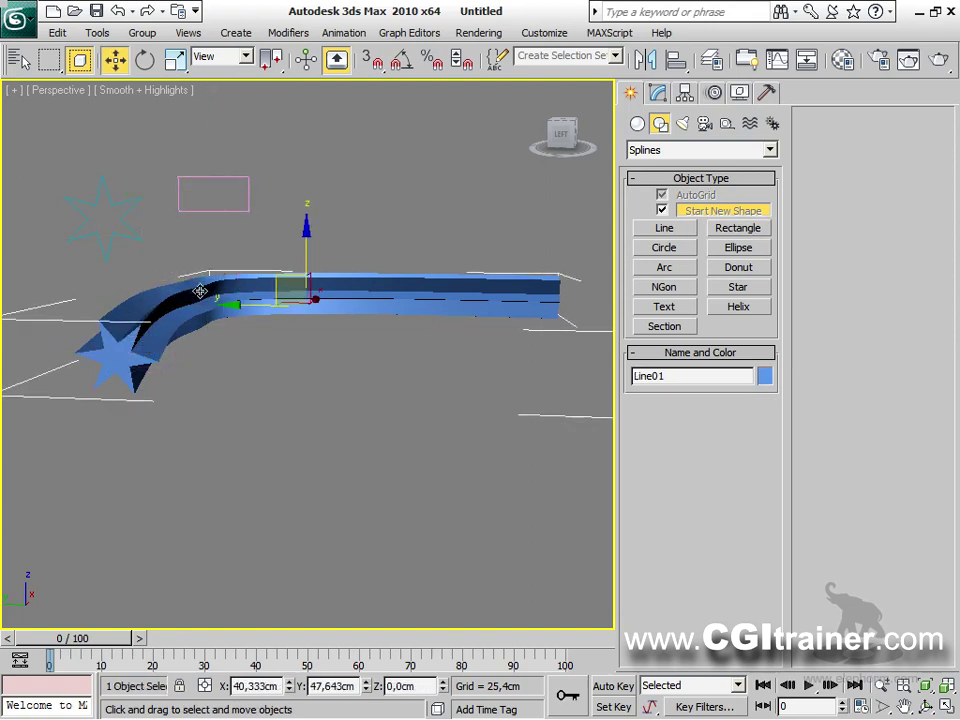
click(658, 92)
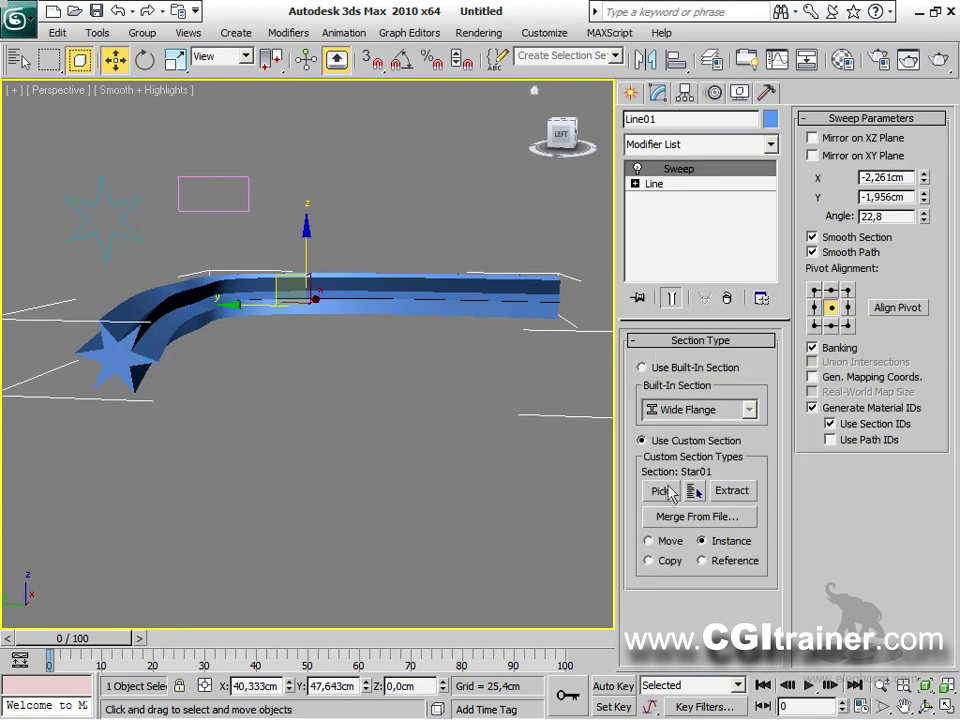
click(662, 491)
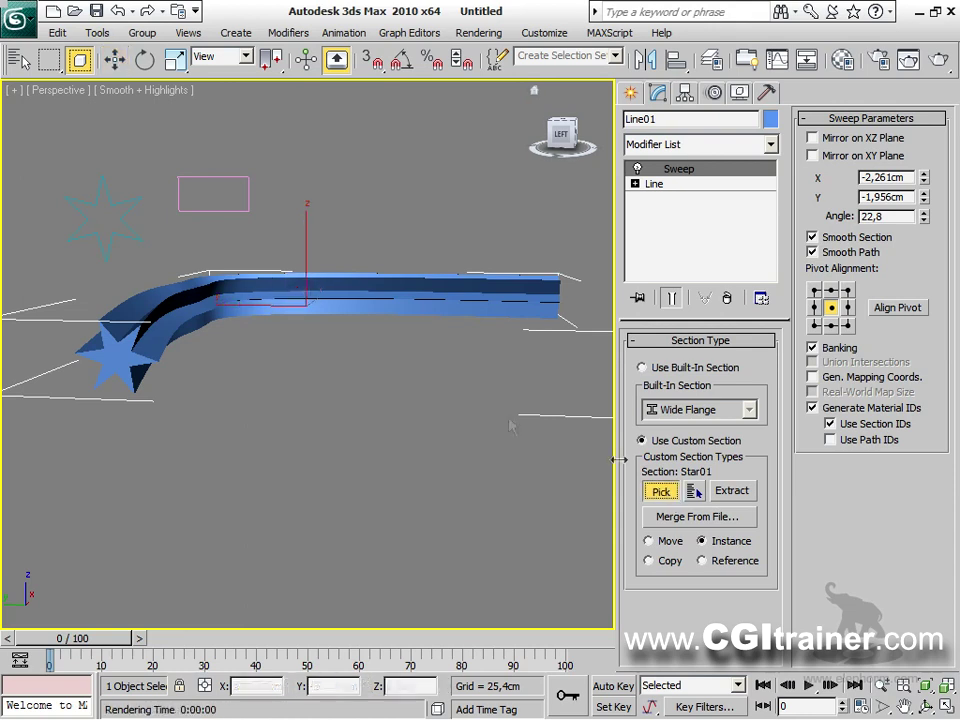
click(248, 205)
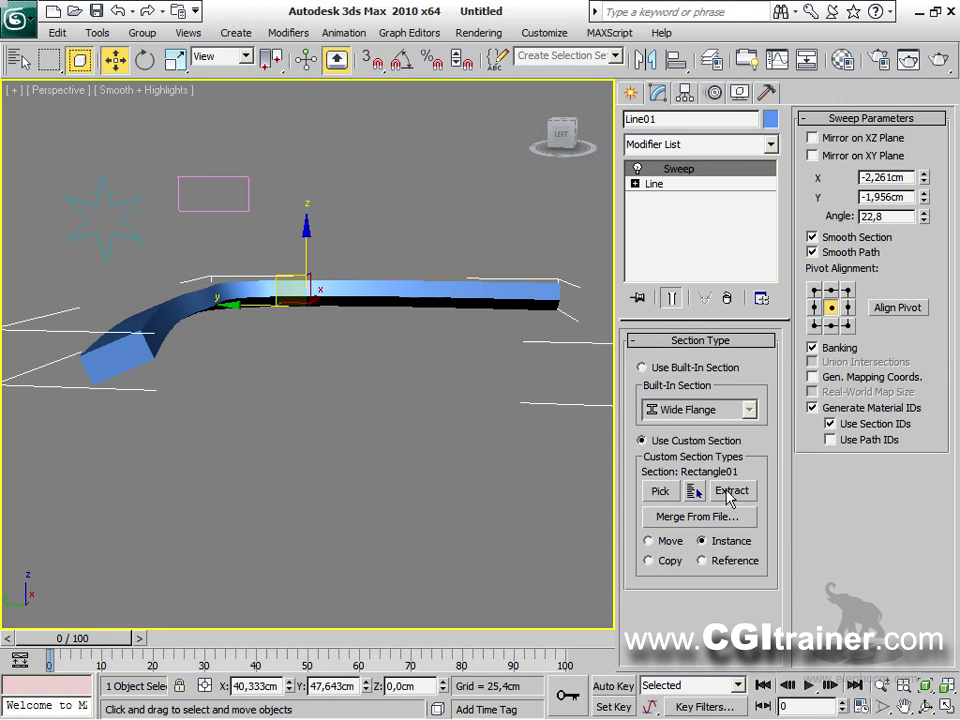
Step: Replace the beam's custom Sweep section with Star01, picked by name from the scene's shapes
click(693, 491)
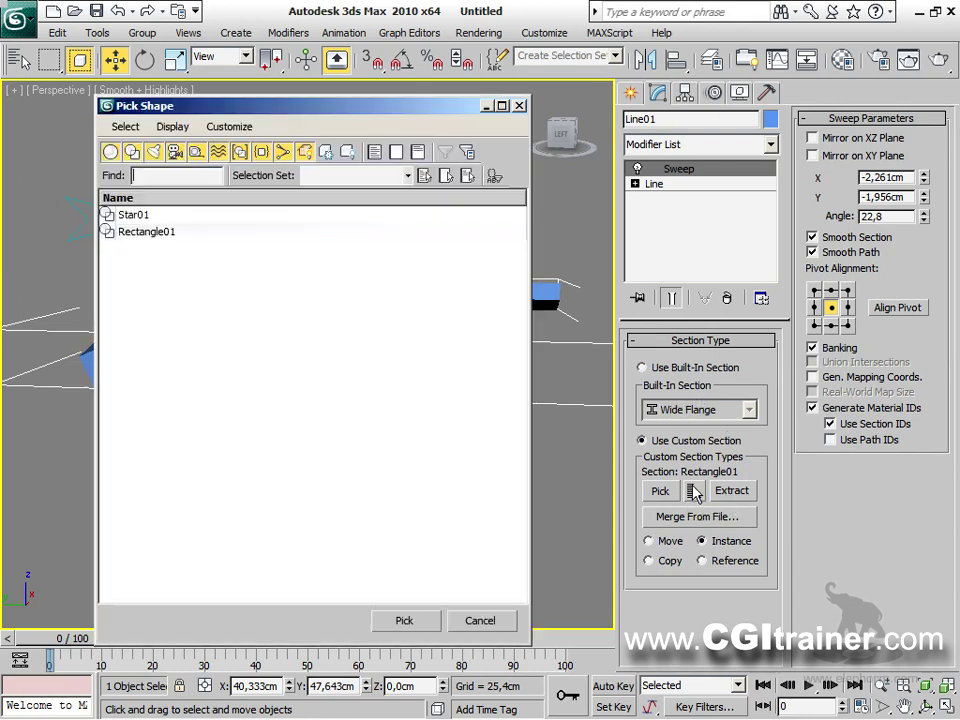
click(132, 214)
click(404, 620)
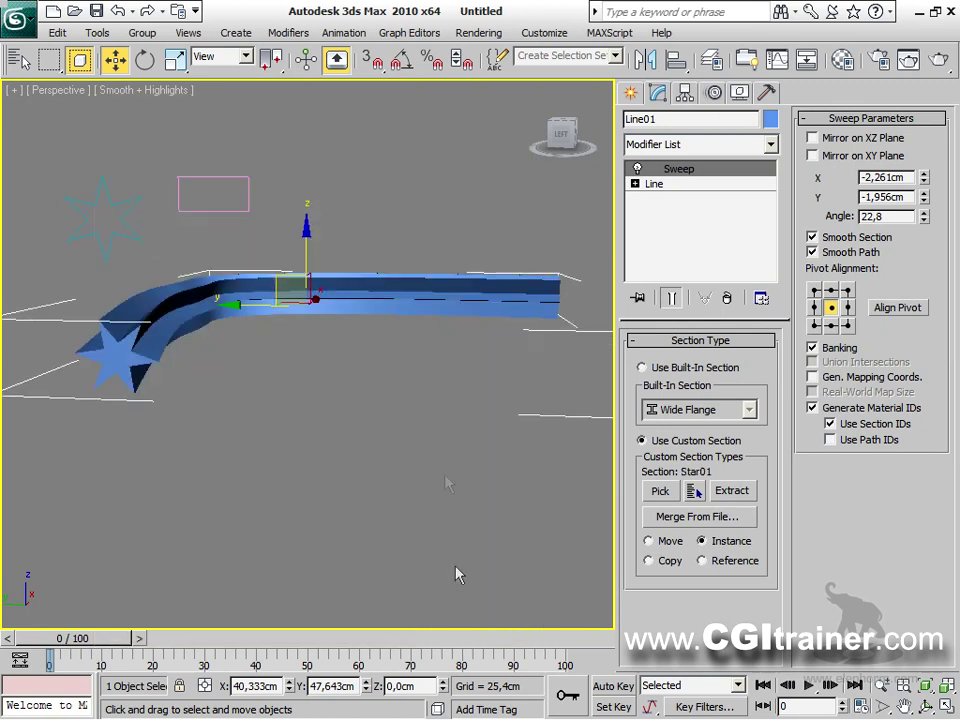
Step: Enlarge the source star by raising its radius so the beam's profile grows, and reselect the beam
click(129, 236)
drag(761, 400, 757, 333)
right_click(250, 358)
click(266, 376)
alt+middle_drag(405, 370, 170, 234)
click(246, 266)
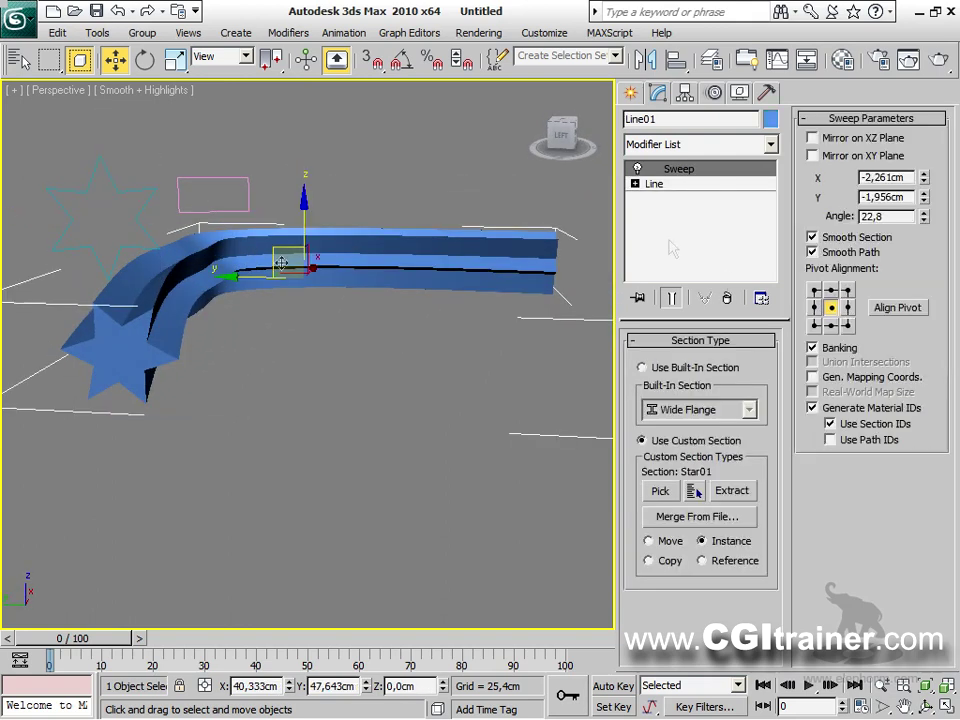
Step: Switch the beam's Sweep back to a built-in section and choose Quarter Round
click(670, 370)
click(750, 410)
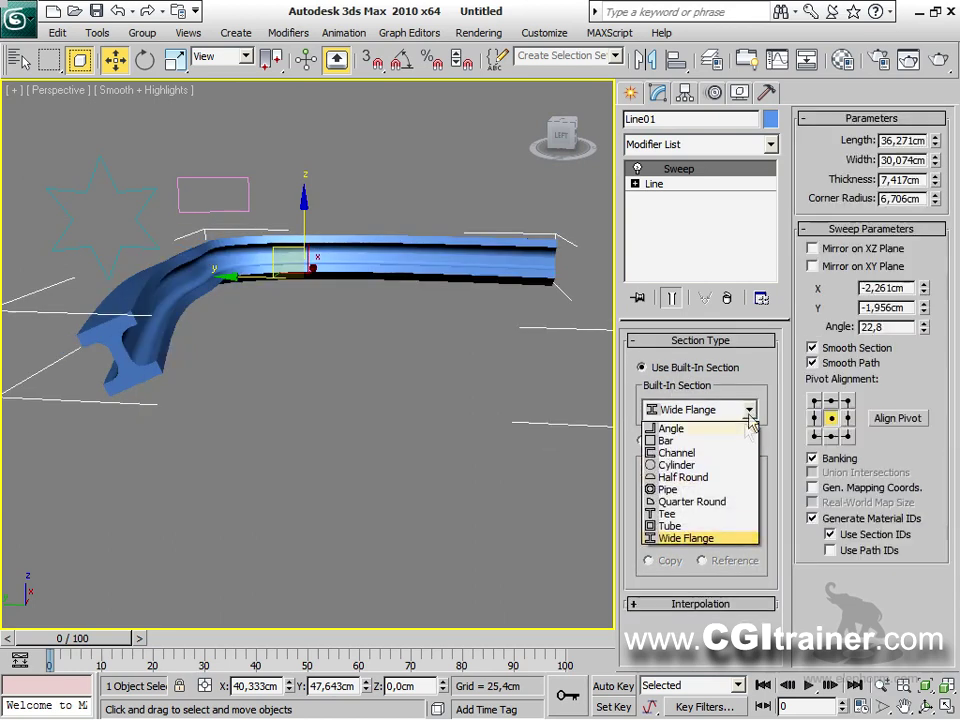
click(716, 502)
mouse_move(491, 443)
alt+middle_down()
mouse_move(414, 486)
mouse_move(266, 426)
mouse_move(216, 467)
mouse_move(428, 437)
mouse_move(493, 461)
mouse_move(489, 453)
alt+middle_up()
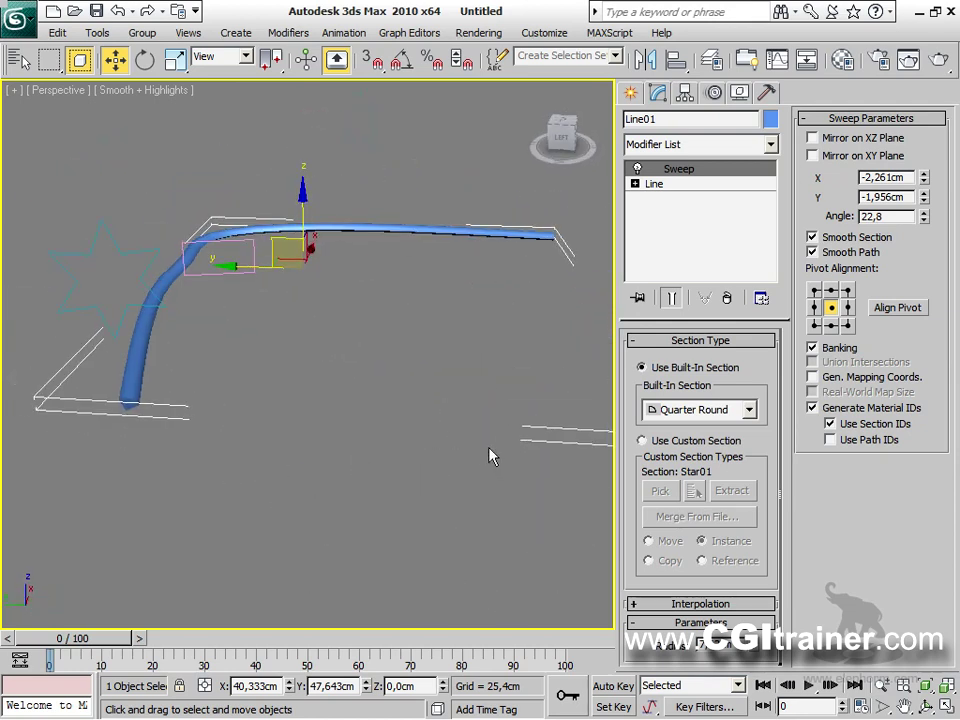
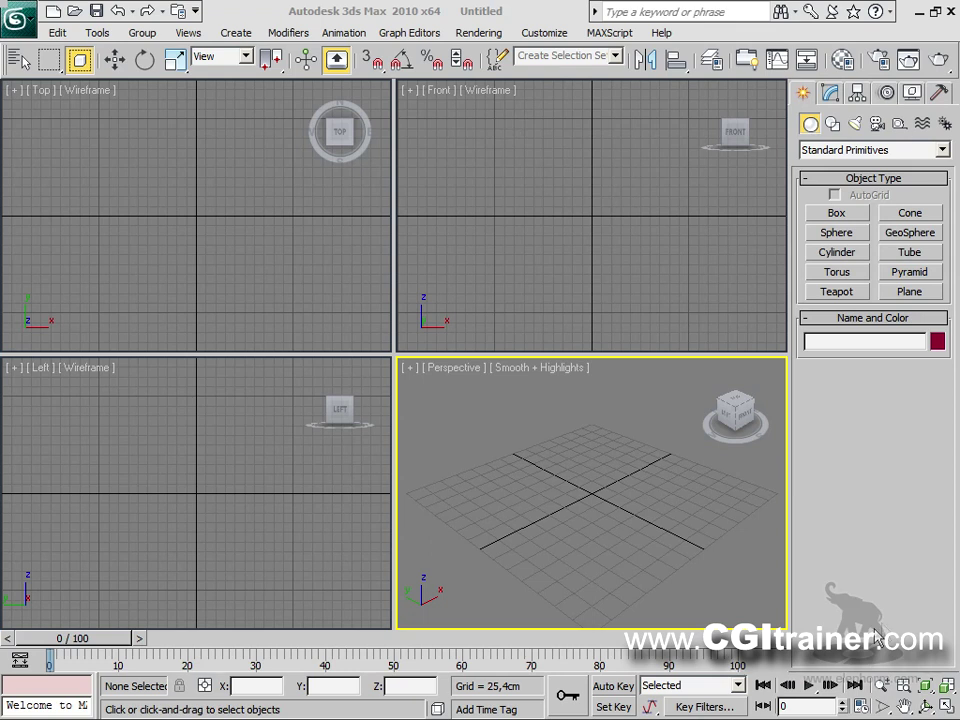
Step: Draw an Extended Splines Channel on the perspective grid, about 298 cm long, 331 cm wide and 38 cm thick
click(831, 123)
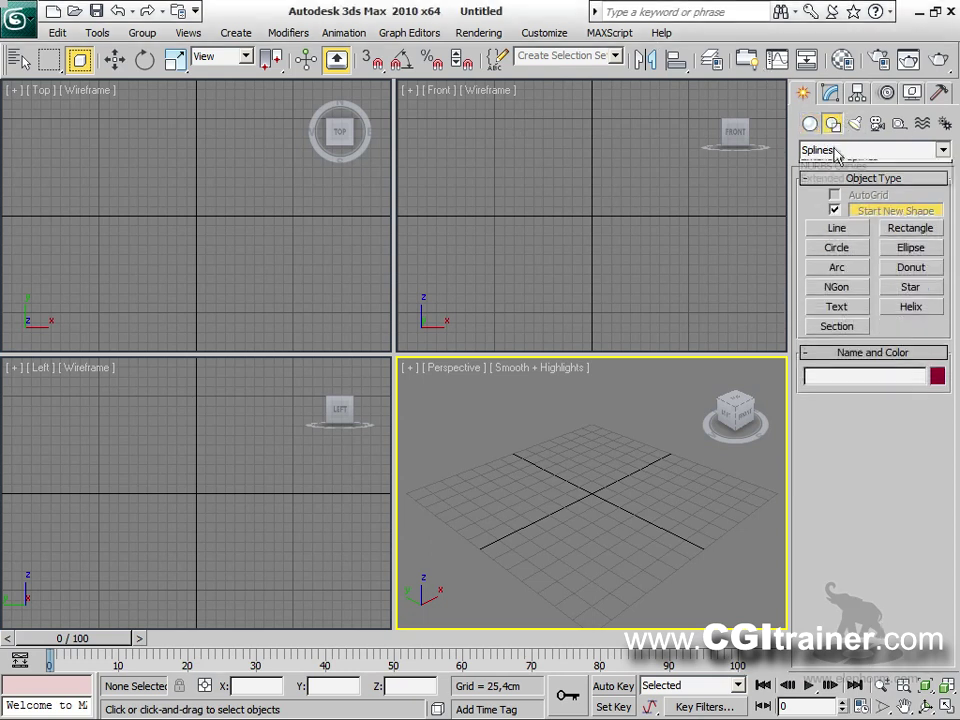
click(820, 150)
click(840, 192)
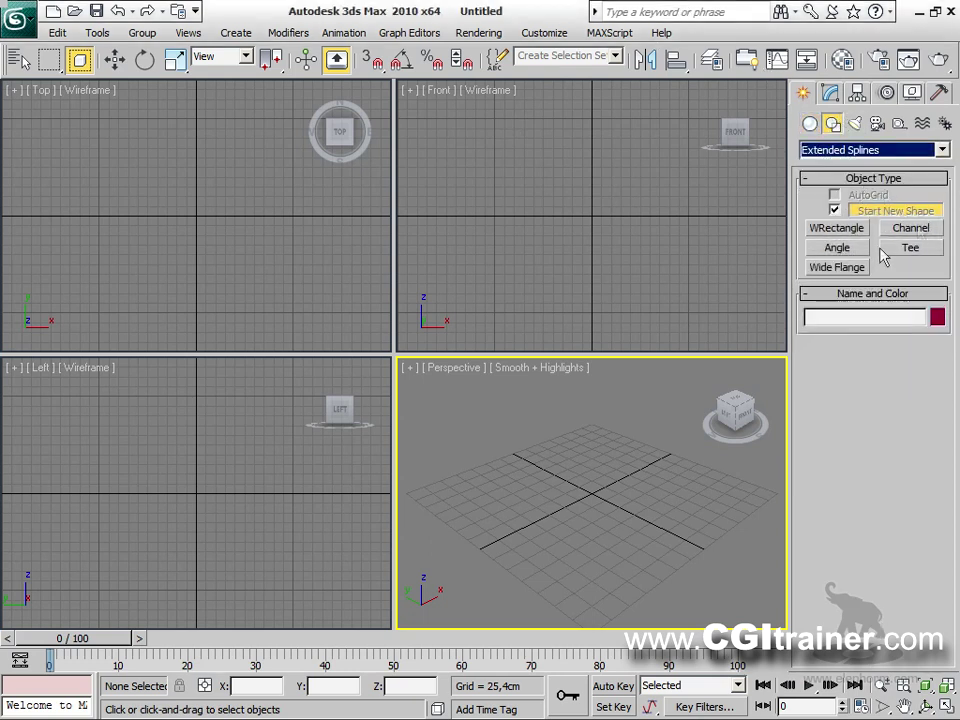
click(910, 228)
drag(489, 549, 820, 528)
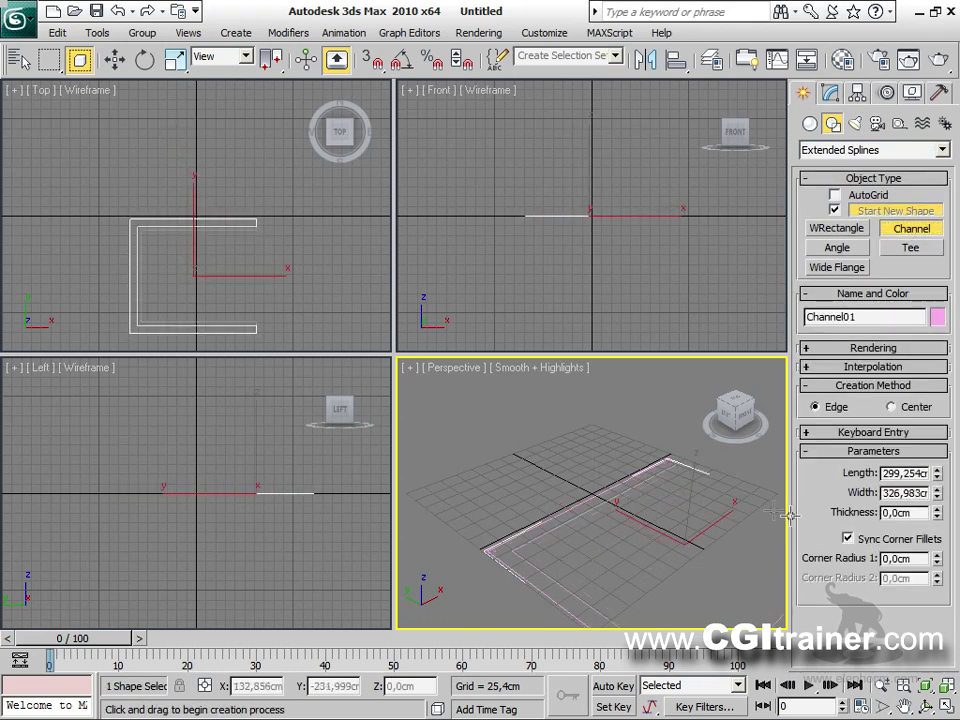
click(636, 508)
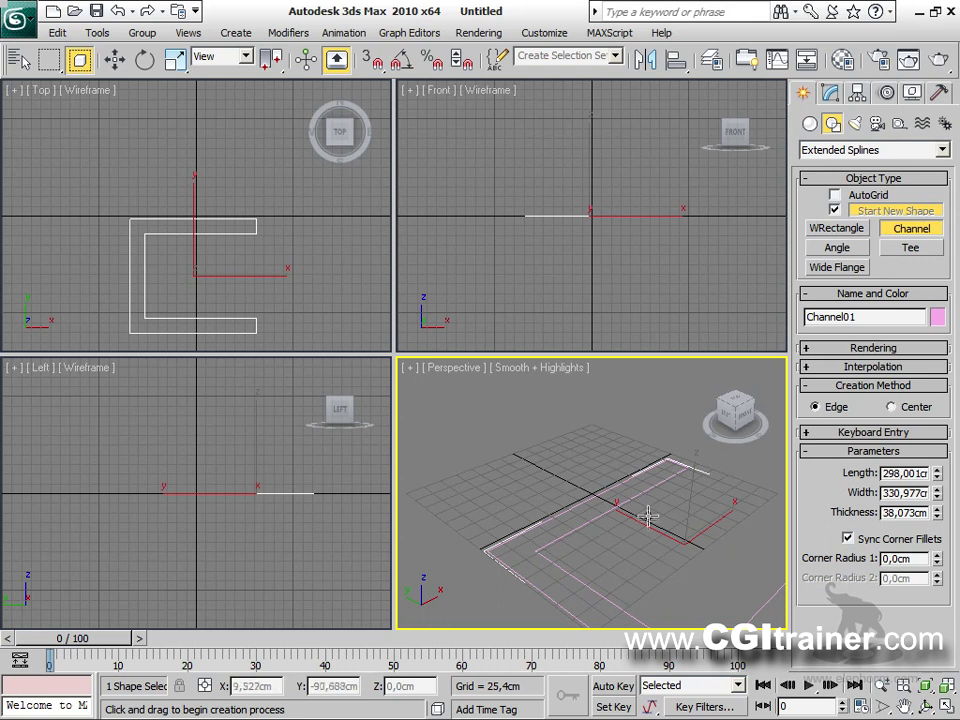
right_click(690, 493)
right_click(667, 528)
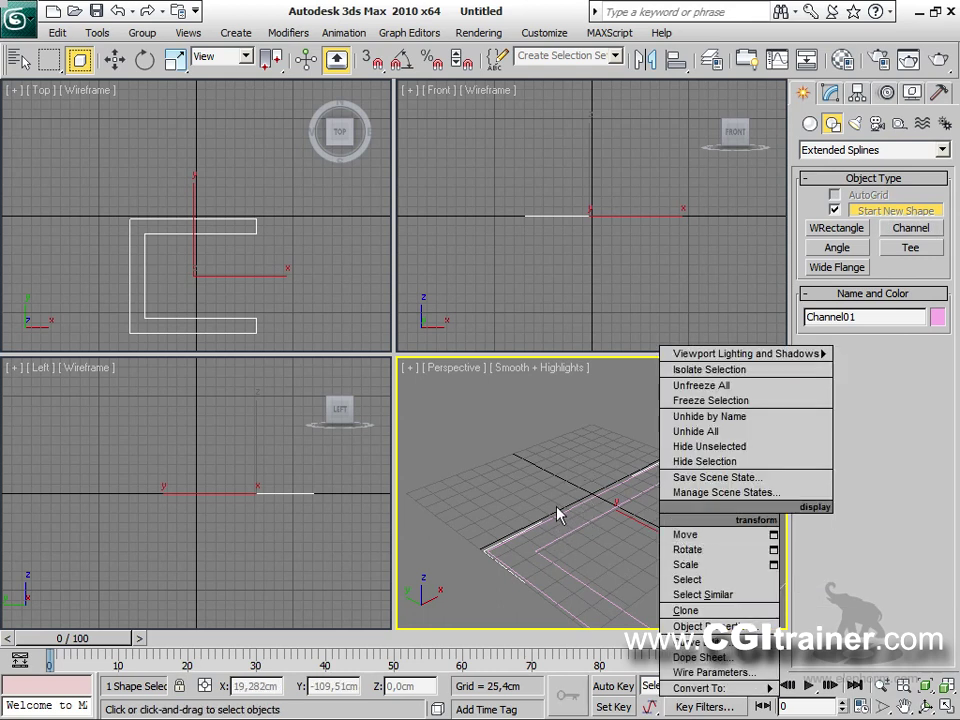
key(Escape)
Step: Hide the grid and maximize the perspective view, framed on the channel
key(g)
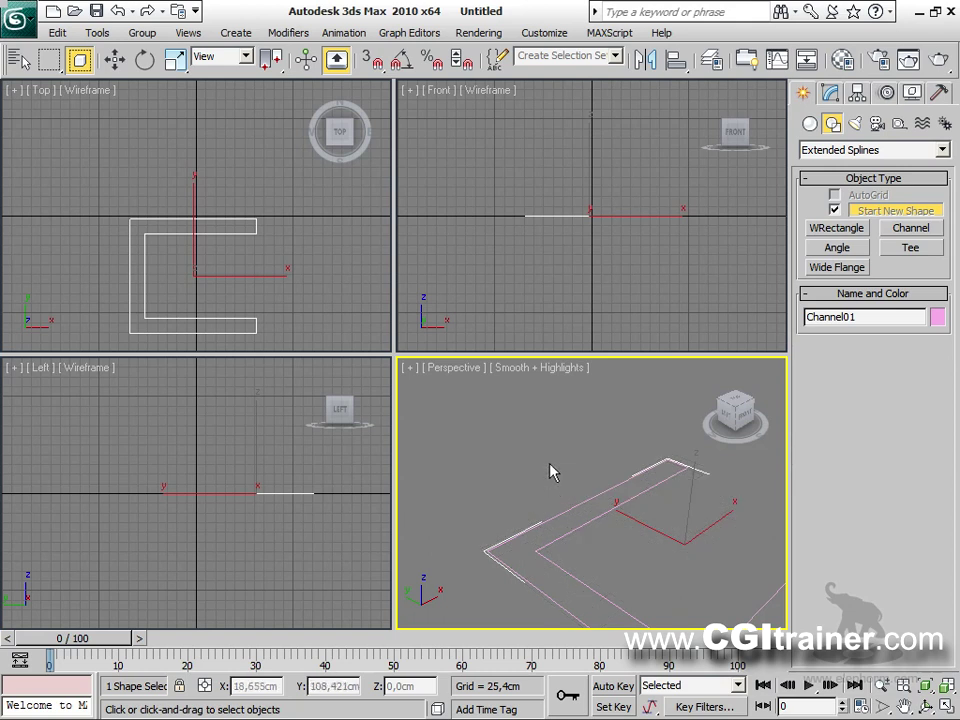
key(alt+w)
key(z)
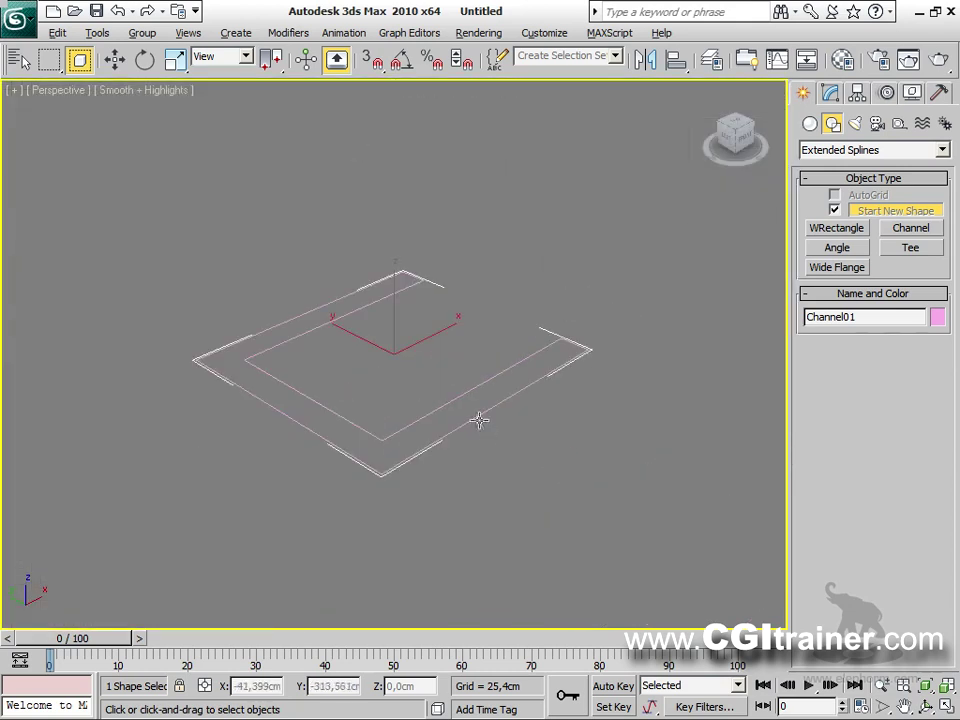
Step: Apply an Extrude modifier to the channel with an amount of 26,67 cm
click(288, 32)
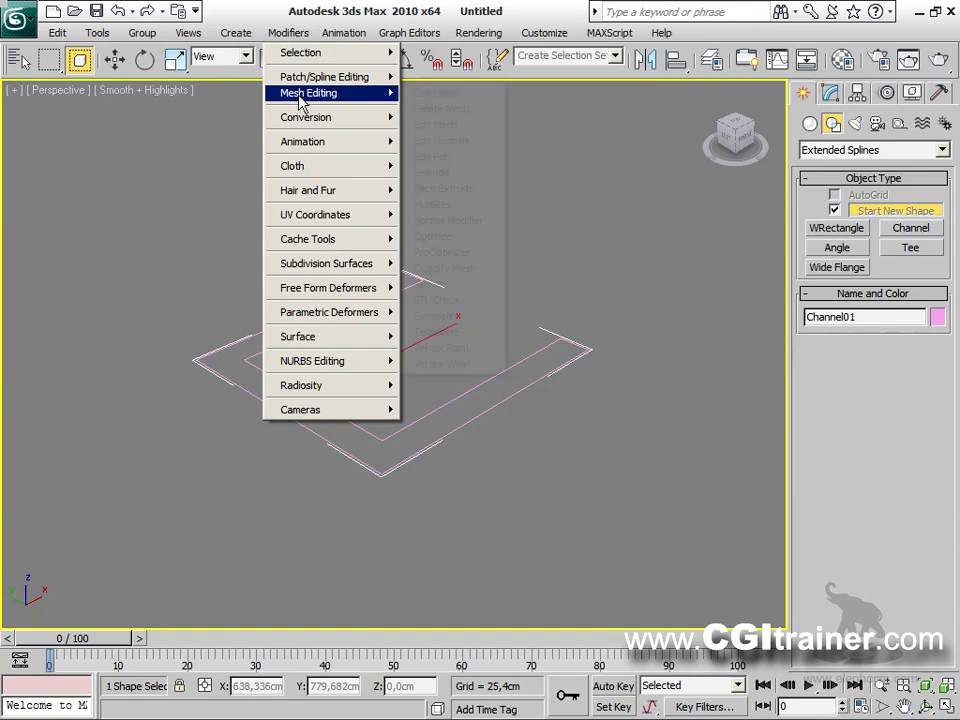
mouse_move(395, 95)
click(430, 172)
mouse_move(926, 364)
mouse_down()
mouse_move(926, 390)
mouse_move(926, 381)
mouse_up()
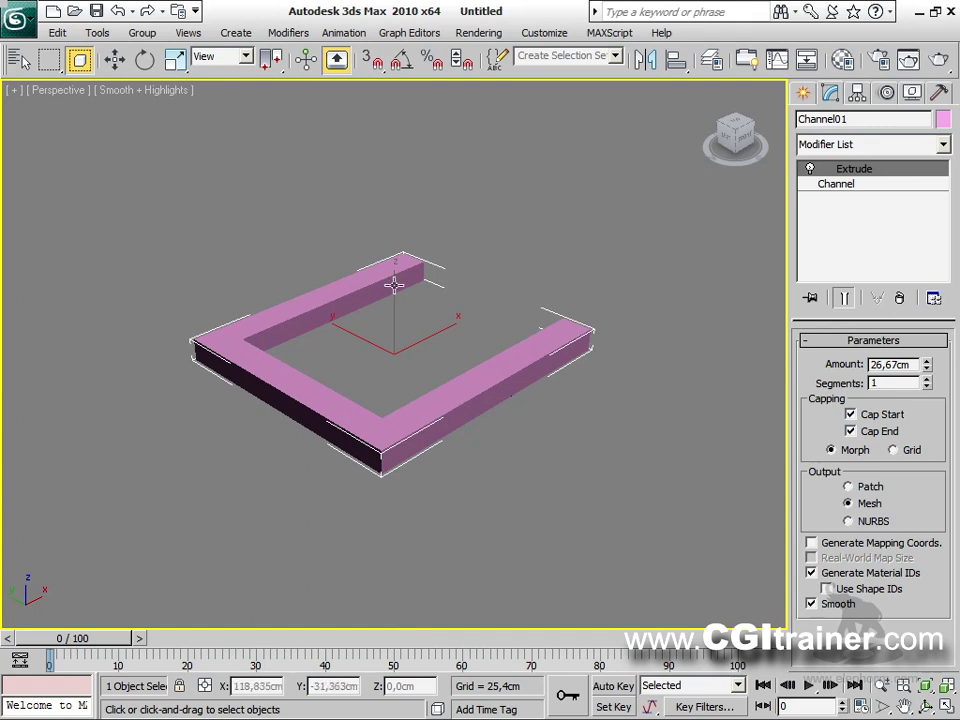
Step: Convert the extruded channel to an Editable Poly
alt+middle_drag(395, 285, 238, 362)
right_click(238, 363)
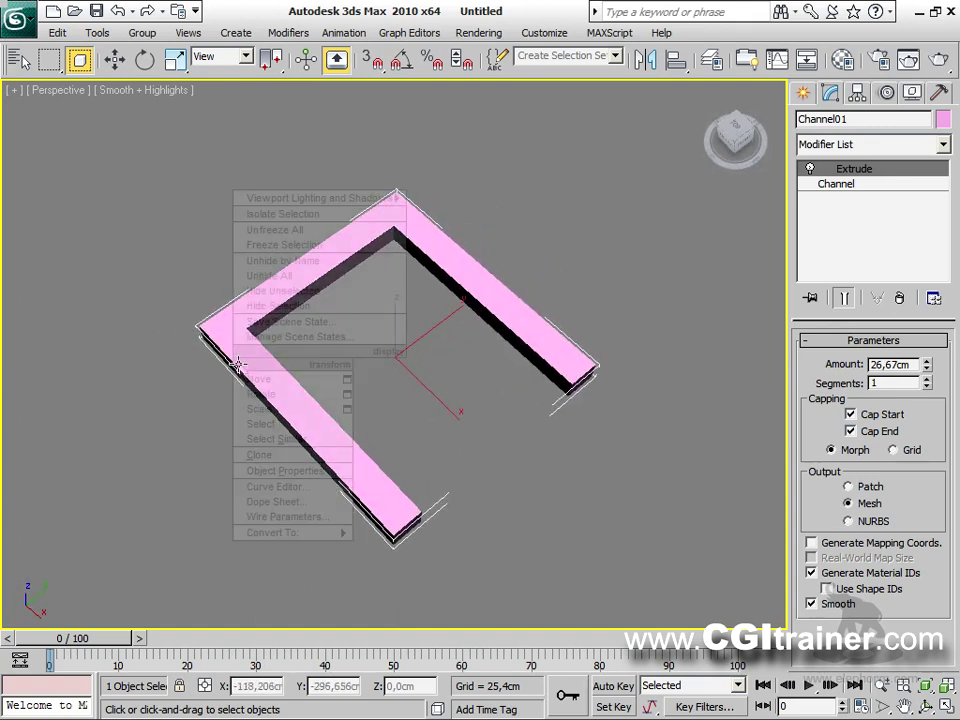
mouse_move(300, 532)
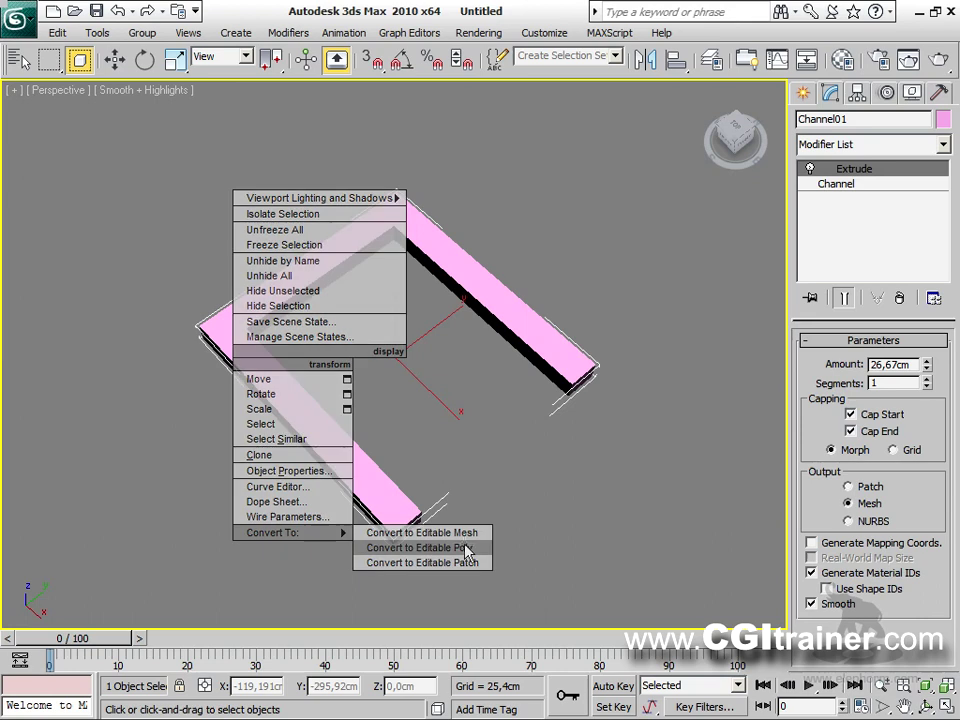
click(467, 550)
Step: Select the channel's top polygon and inset it as a group by 12,192 cm
key(4)
click(553, 335)
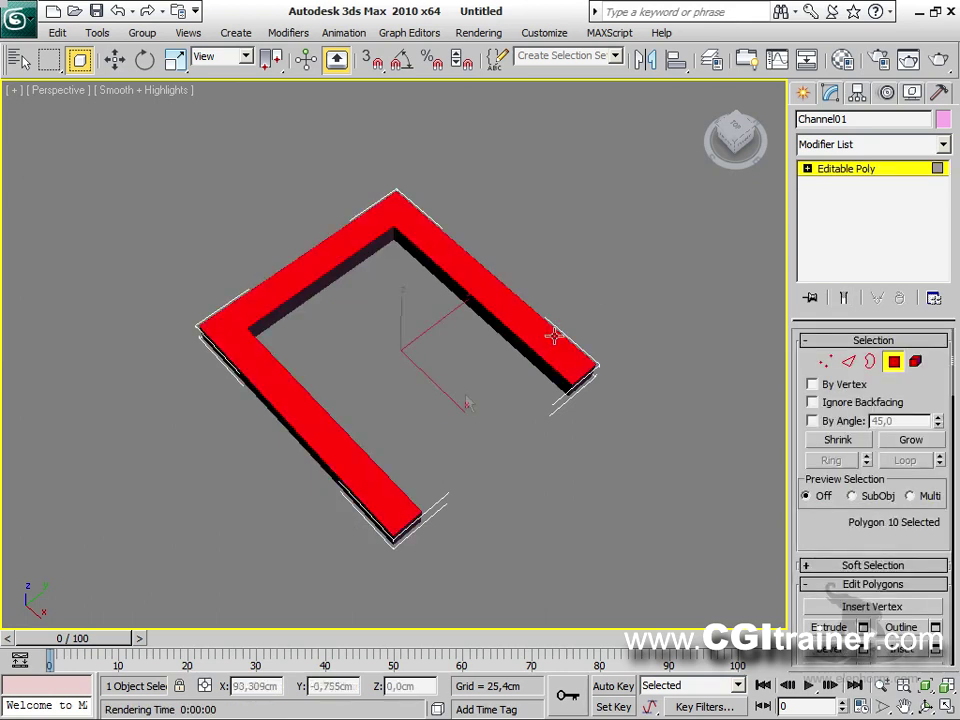
right_click(316, 310)
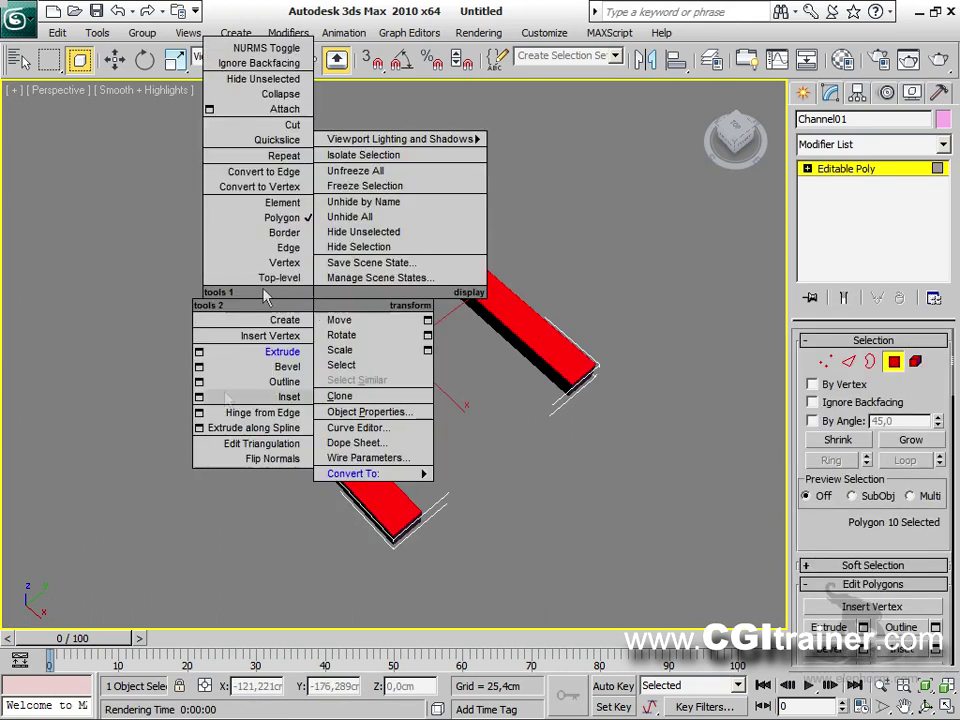
click(199, 397)
drag(439, 285, 137, 236)
drag(276, 292, 282, 418)
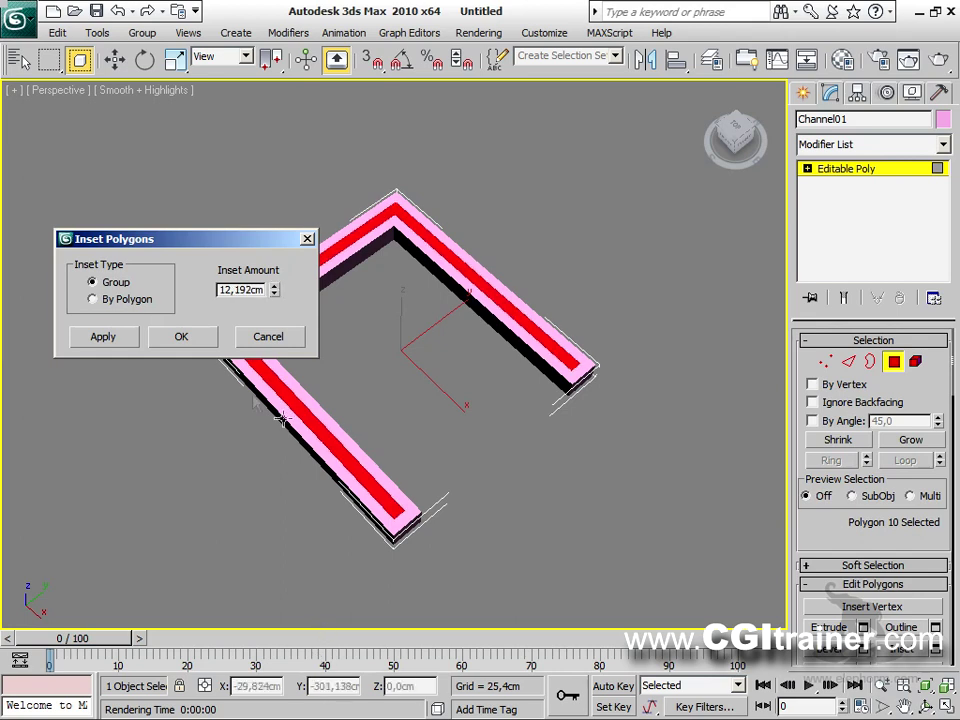
click(204, 344)
Step: Extrude the inset polygon upward into tall walls standing on the base, and leave polygon editing
right_click(283, 396)
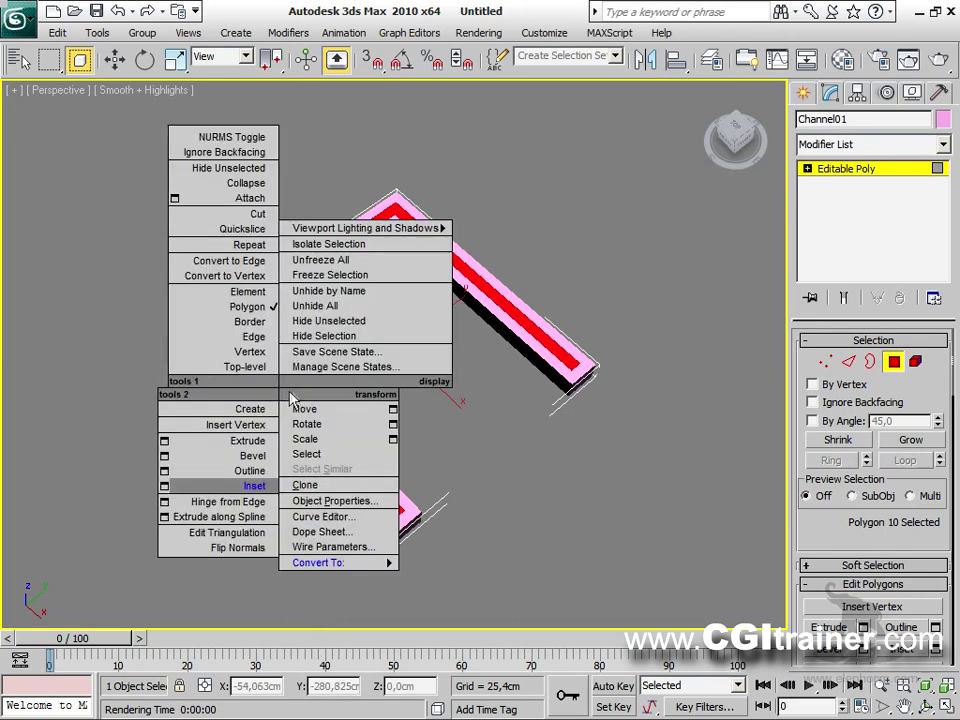
click(255, 444)
drag(305, 420, 312, 125)
alt+middle_drag(444, 257, 380, 195)
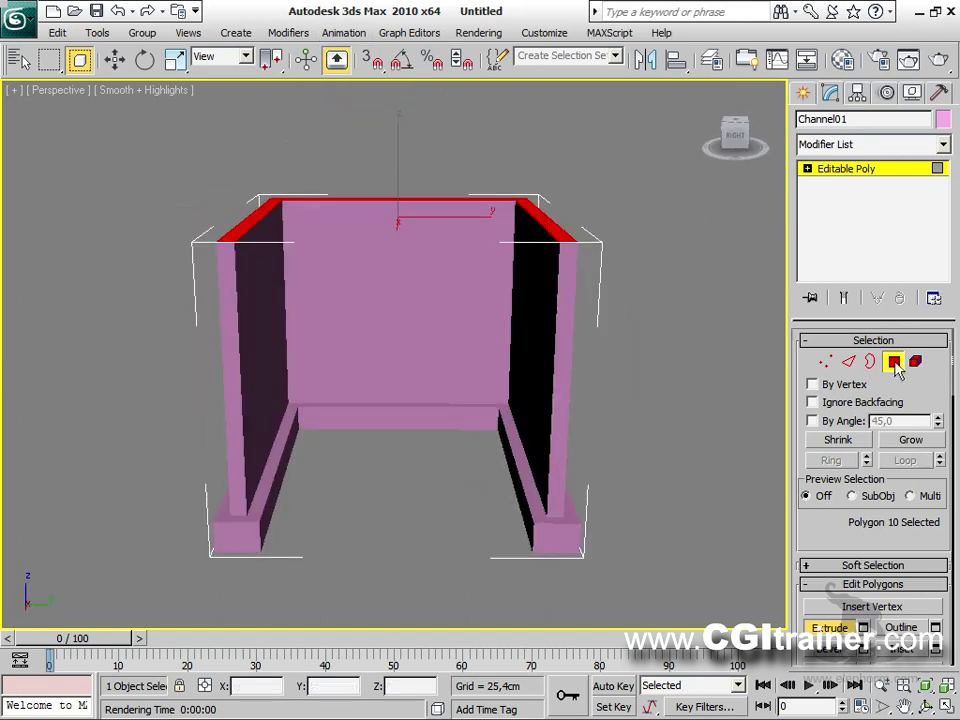
click(892, 363)
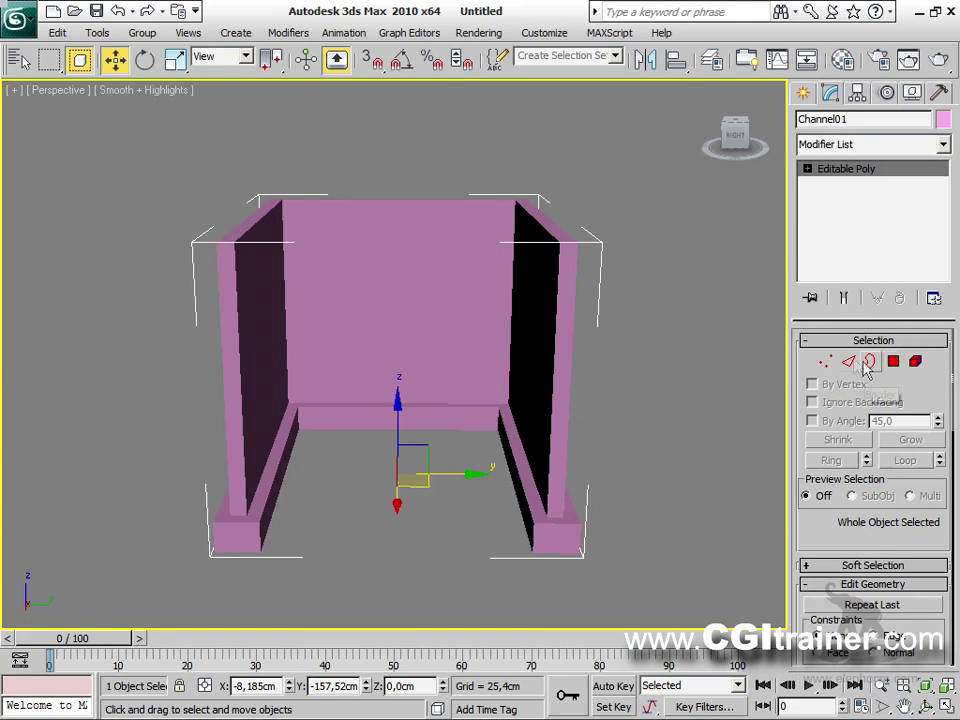
Step: Display edged faces and select the edge loop where the walls meet the base
key(2)
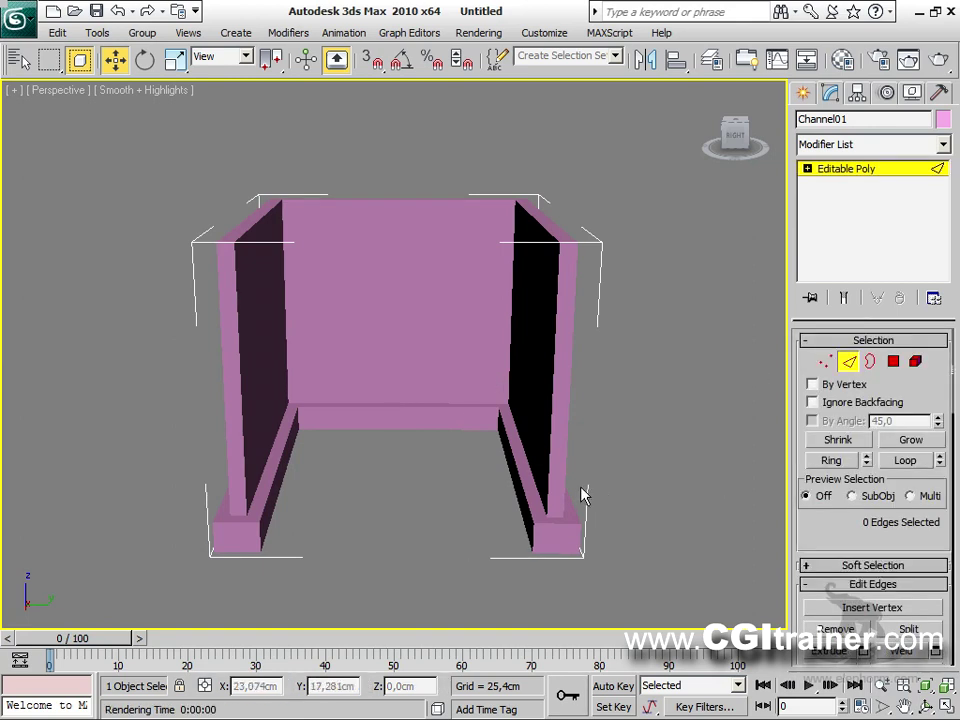
key(F4)
click(543, 502)
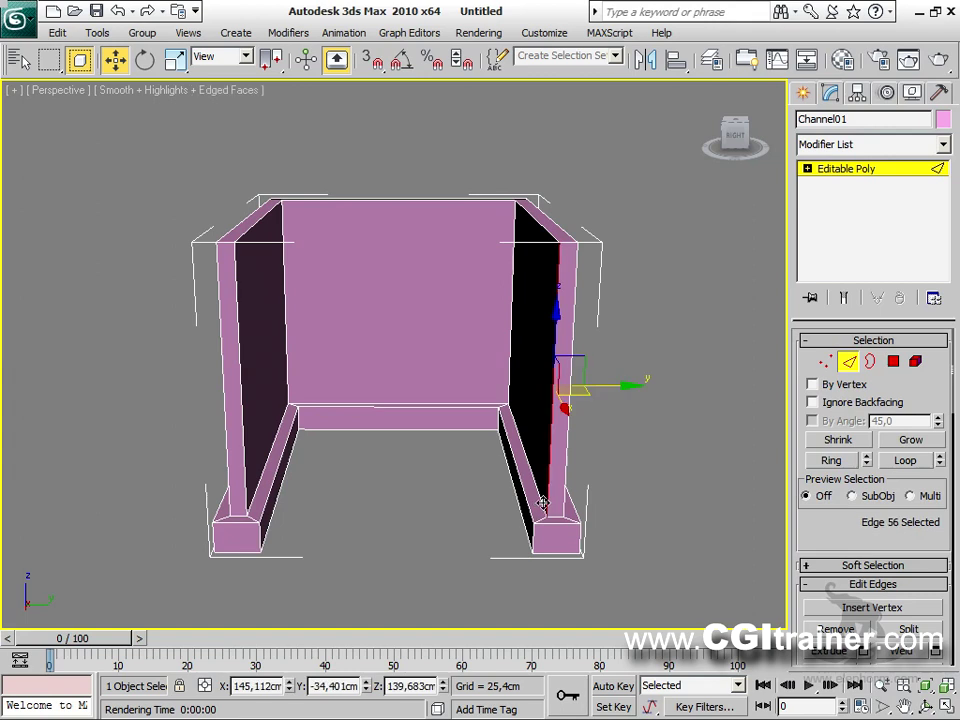
click(520, 457)
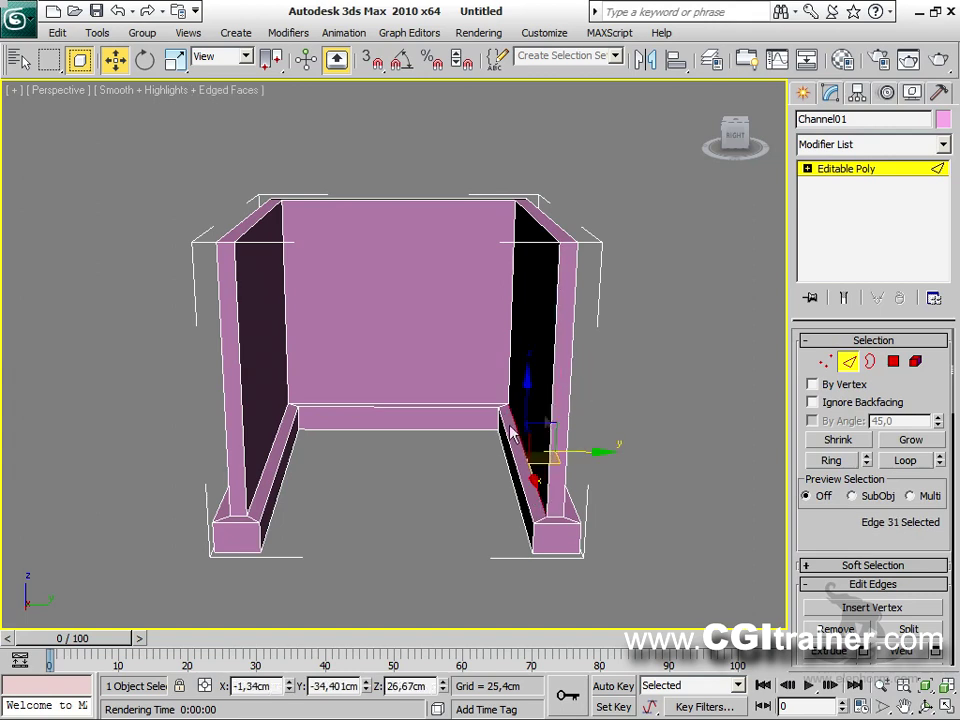
click(905, 461)
Step: Create a separate linear shape named Shape01 from the selected edge loop
alt+middle_drag(622, 490, 671, 495)
drag(803, 518, 842, 214)
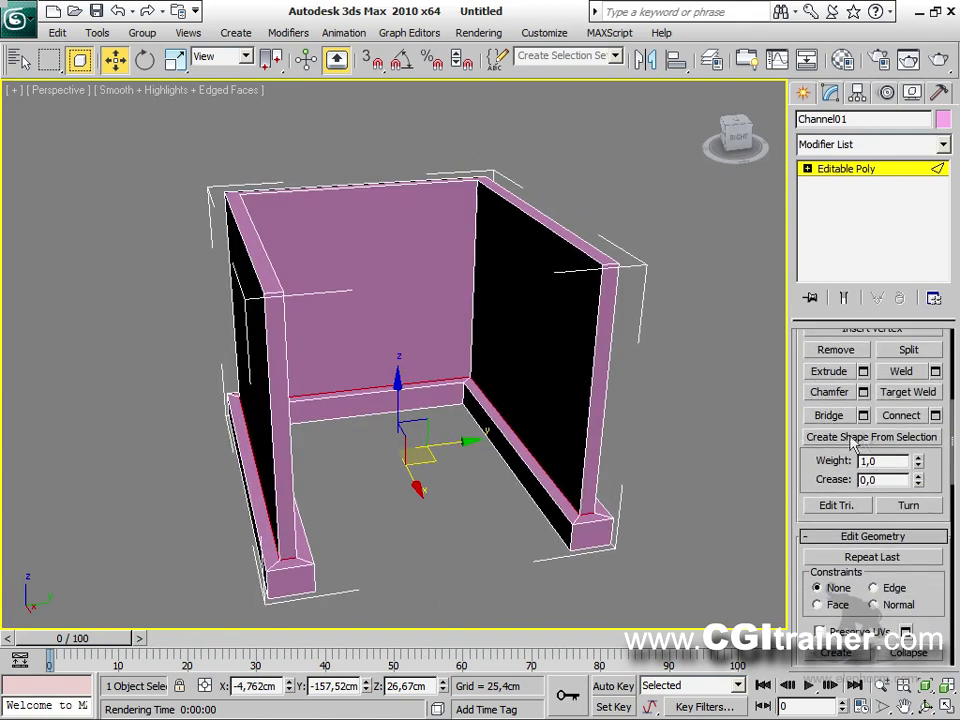
click(908, 440)
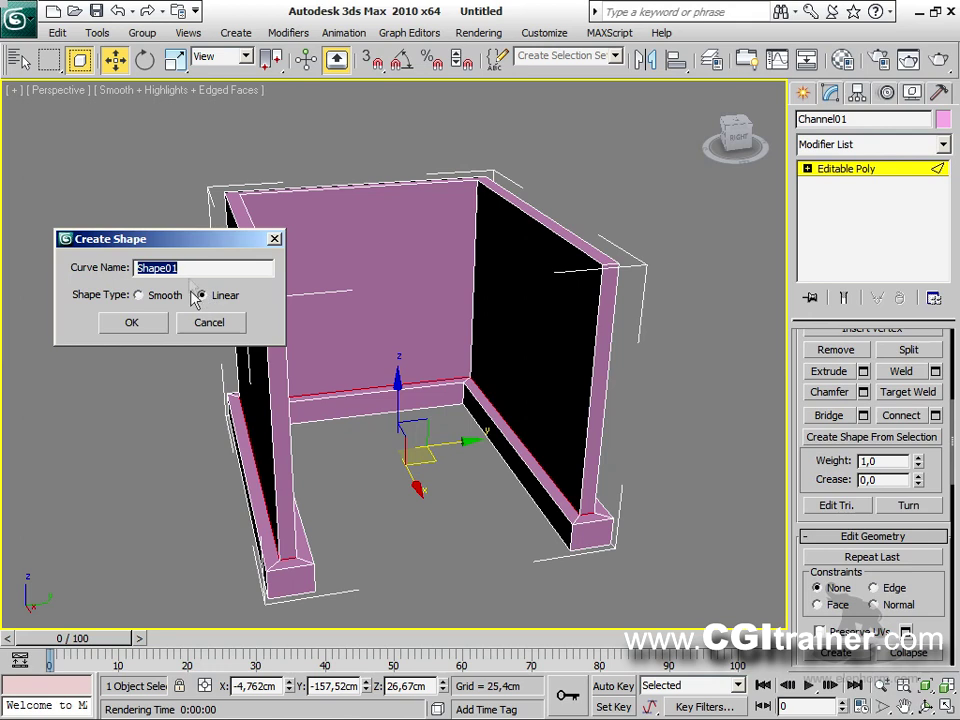
click(158, 322)
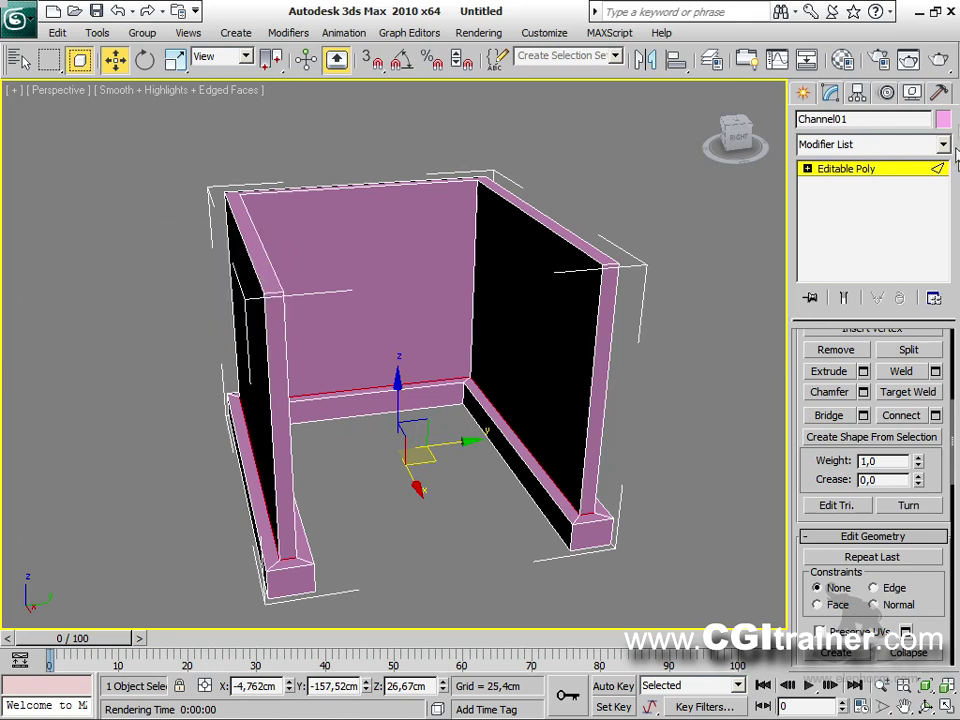
Step: Leave edge editing, turn off edged faces and select Shape01 by name
click(862, 170)
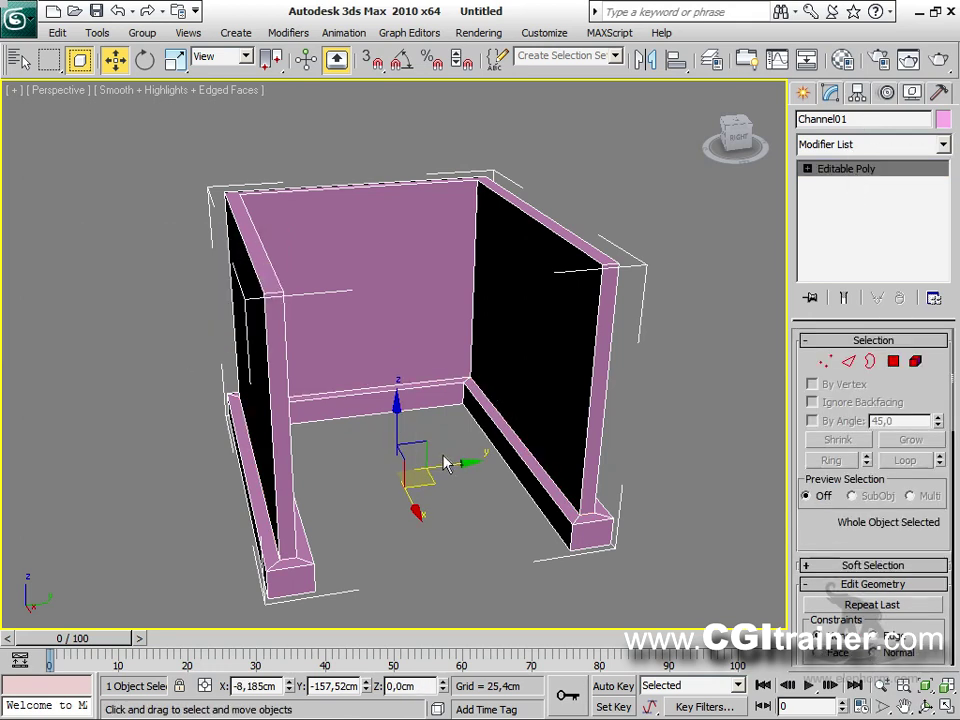
key(F4)
key(h)
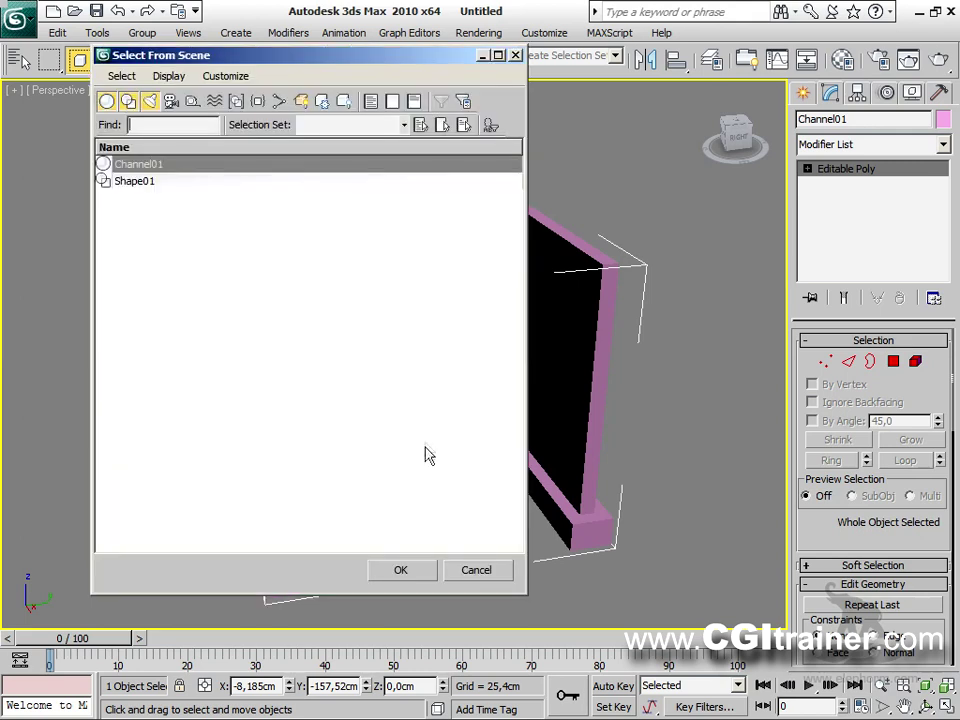
click(132, 181)
click(398, 571)
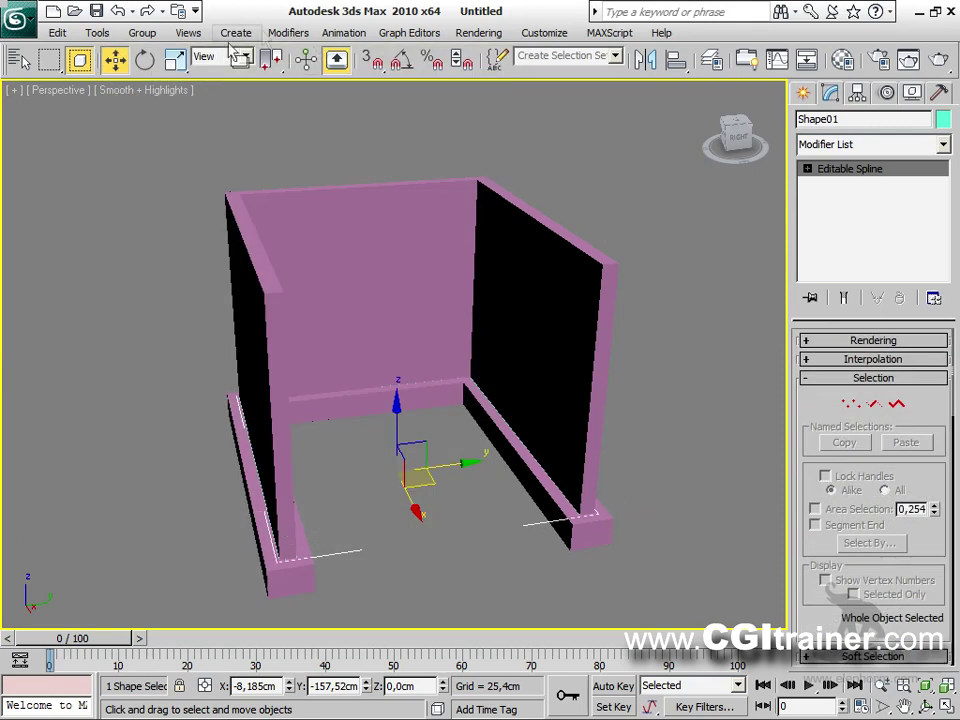
Step: Apply the Sweep modifier to Shape01 and set its built-in section to Half Round
click(288, 32)
mouse_move(292, 76)
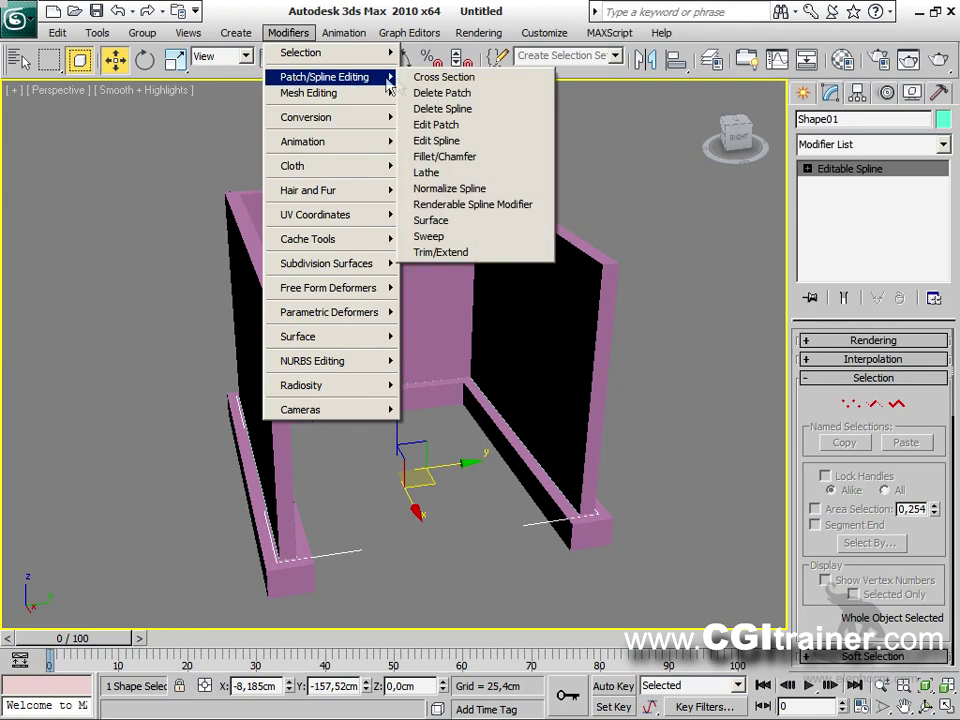
click(441, 236)
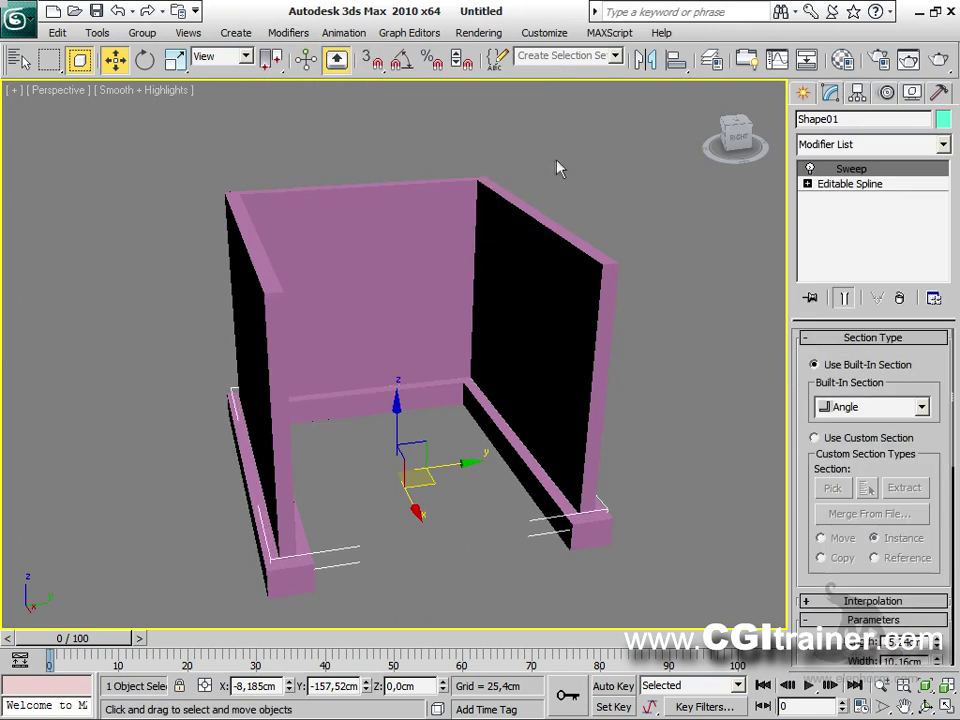
click(919, 407)
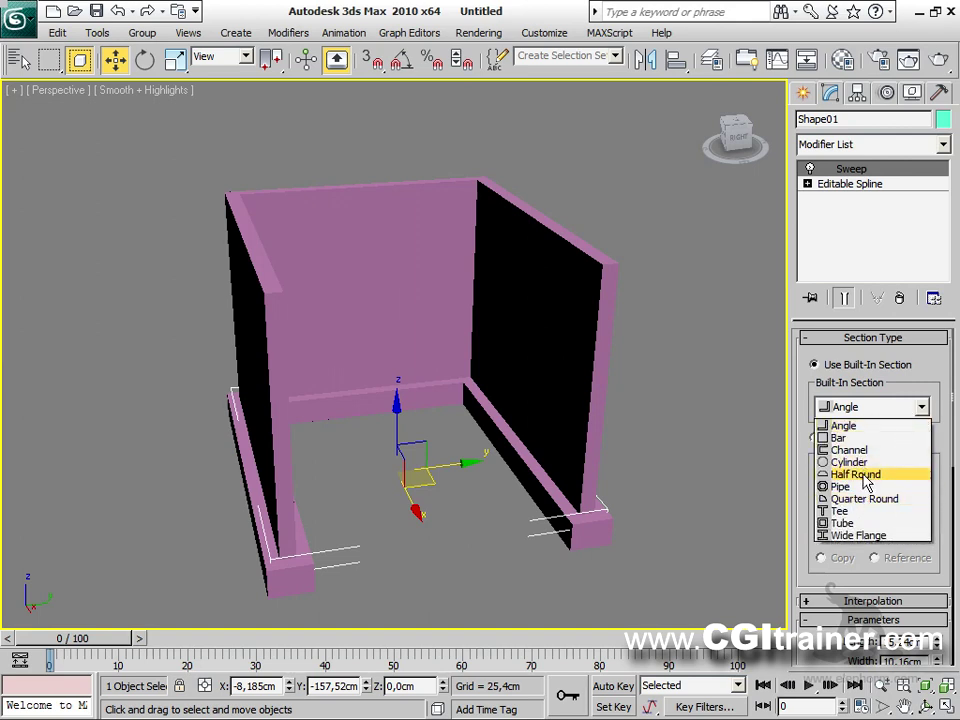
click(866, 478)
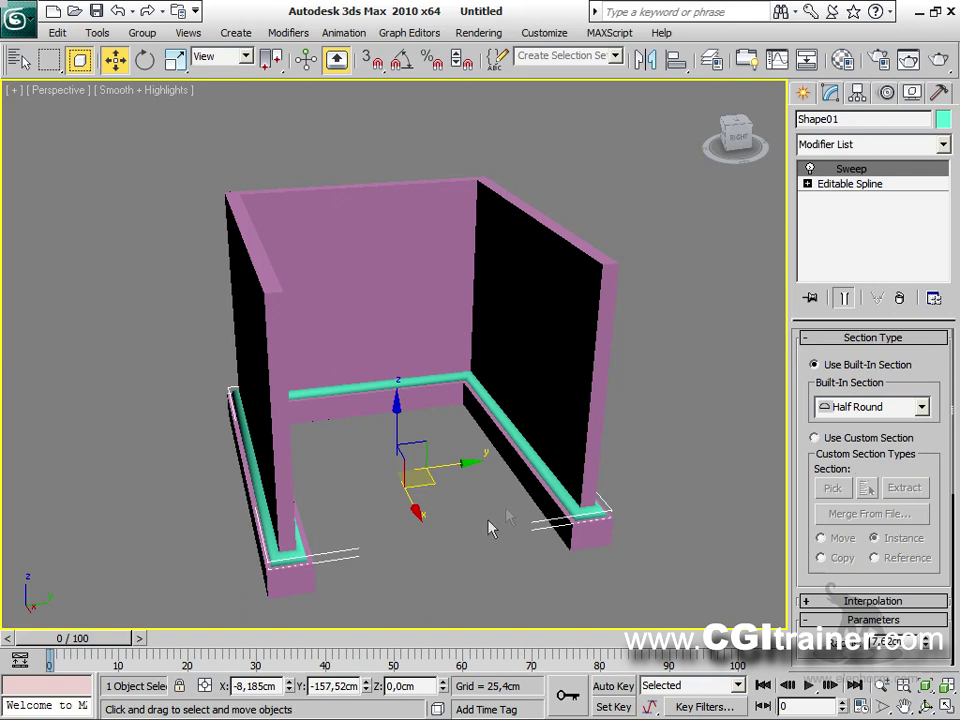
Step: Display all sweep parameters and enlarge the half-round section's radius so the trim along the walls gets thicker
drag(790, 479, 708, 478)
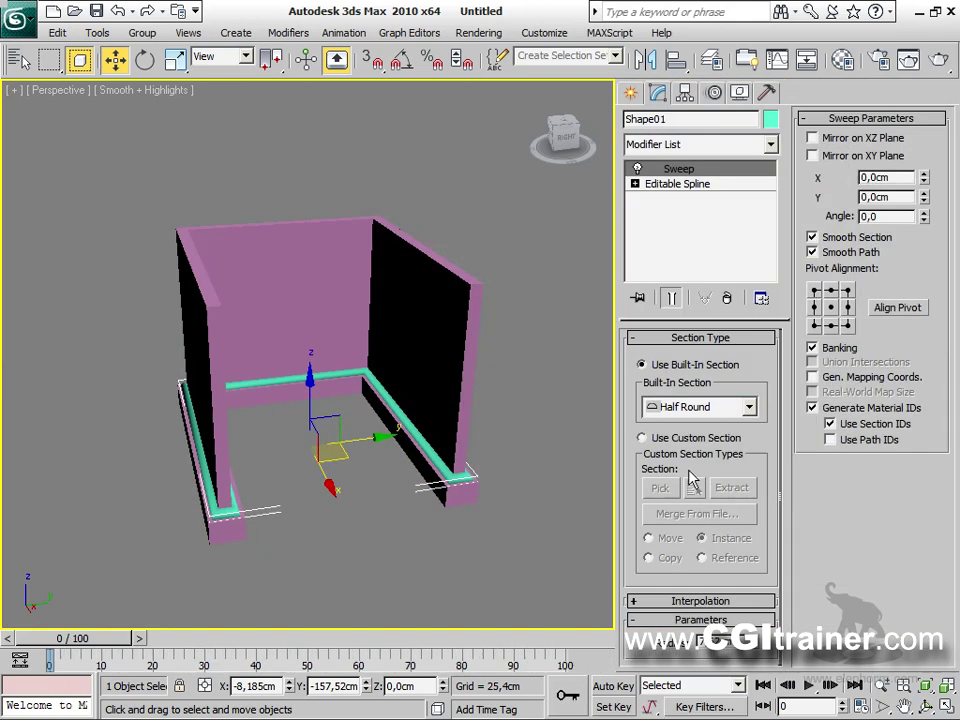
scroll(461, 454, up, 10)
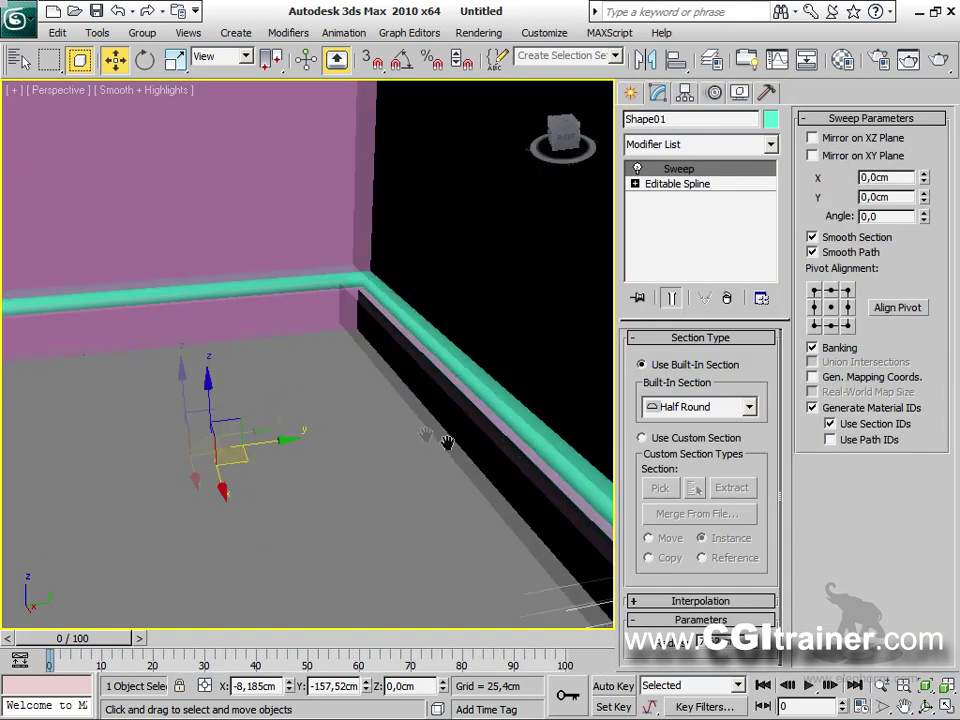
scroll(405, 400, down, 5)
drag(760, 643, 758, 587)
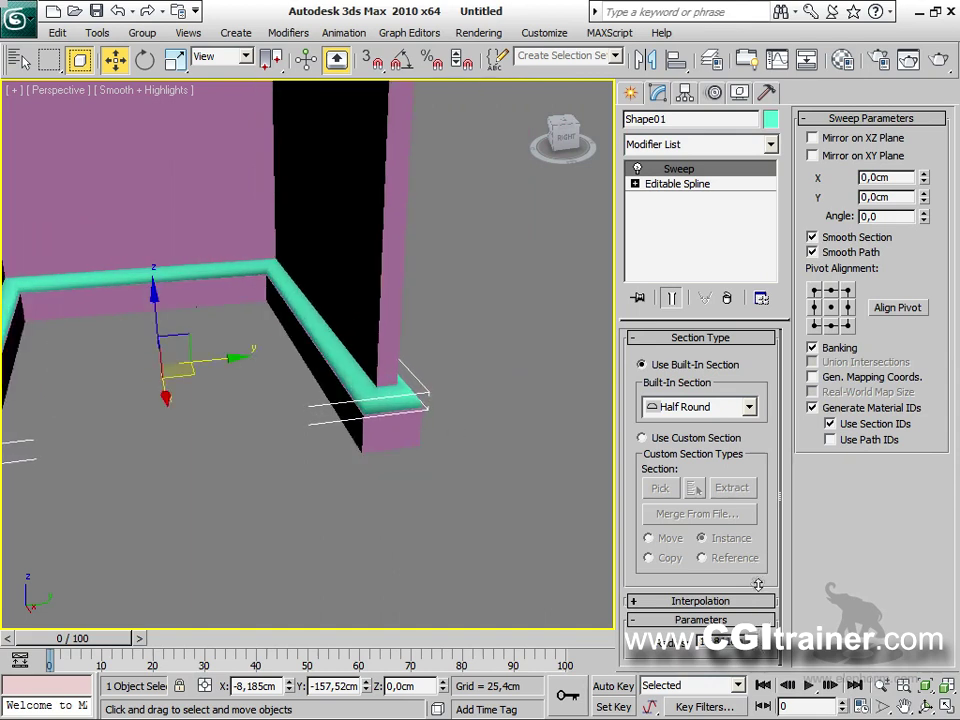
alt+middle_drag(413, 376, 480, 381)
scroll(413, 376, up, 5)
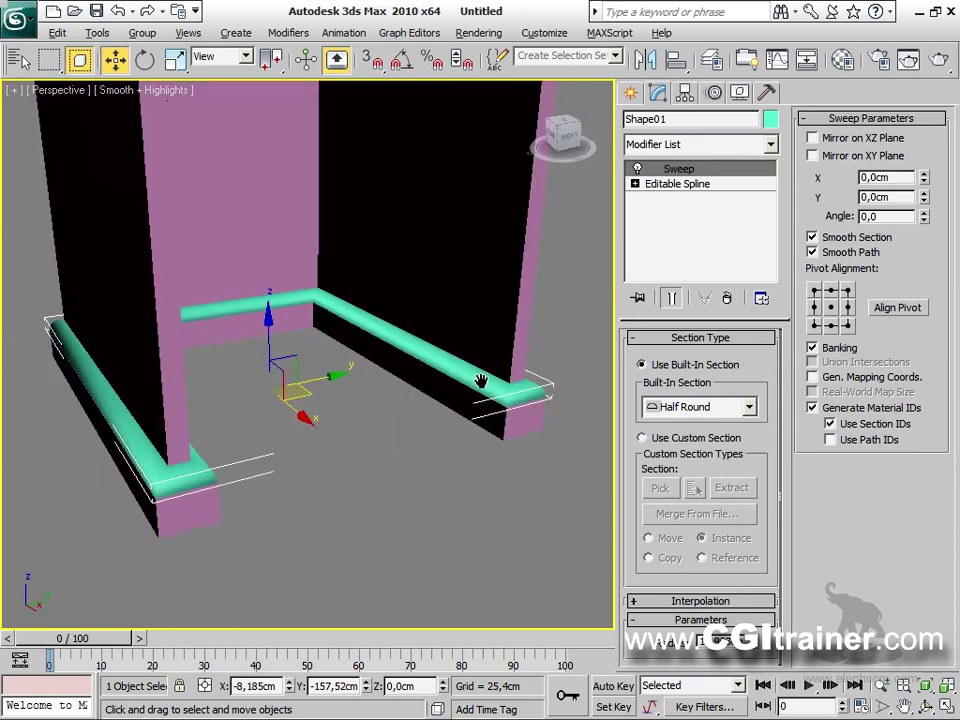
scroll(522, 283, down, 5)
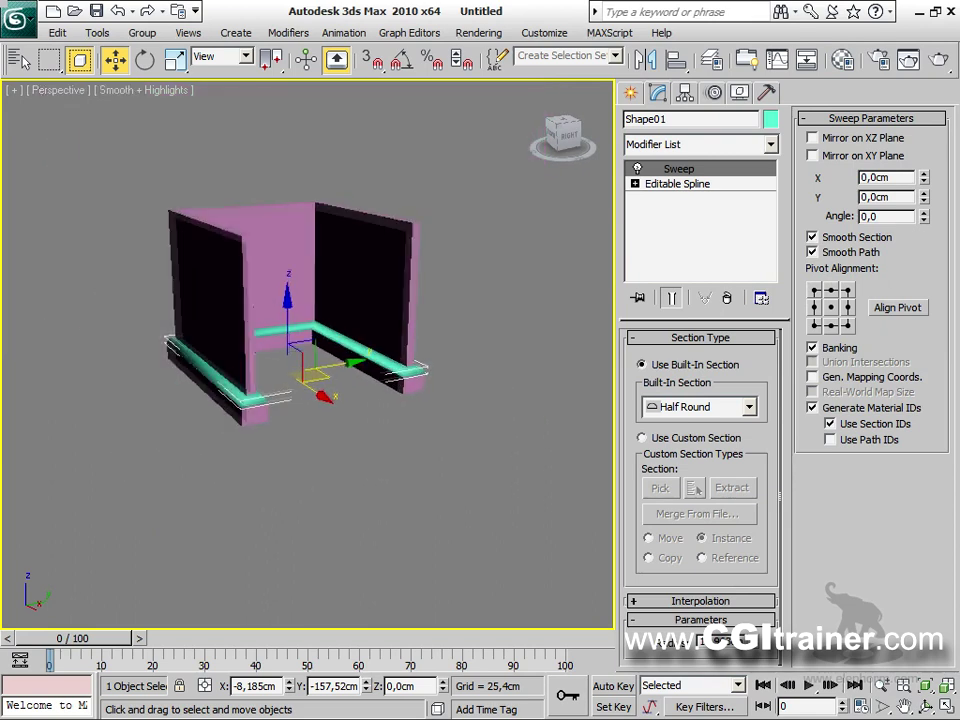
click(489, 455)
alt+middle_drag(480, 381, 460, 281)
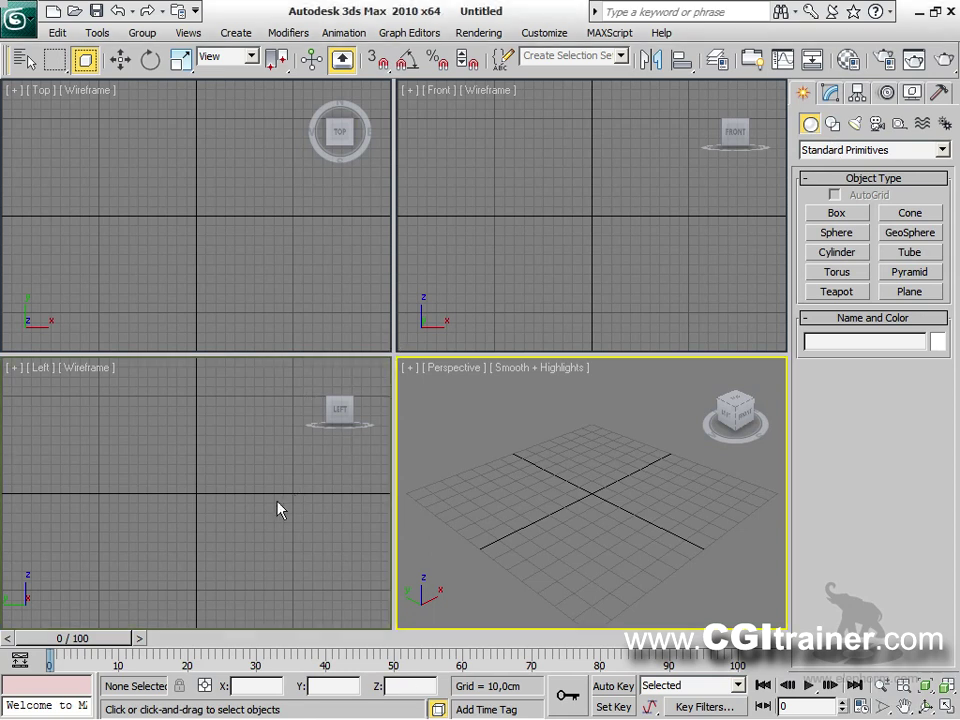
Step: In the empty scene's Left view, draw an L-shaped line with a straight vertical leg and a horizontal leg about 200 cm long
click(320, 540)
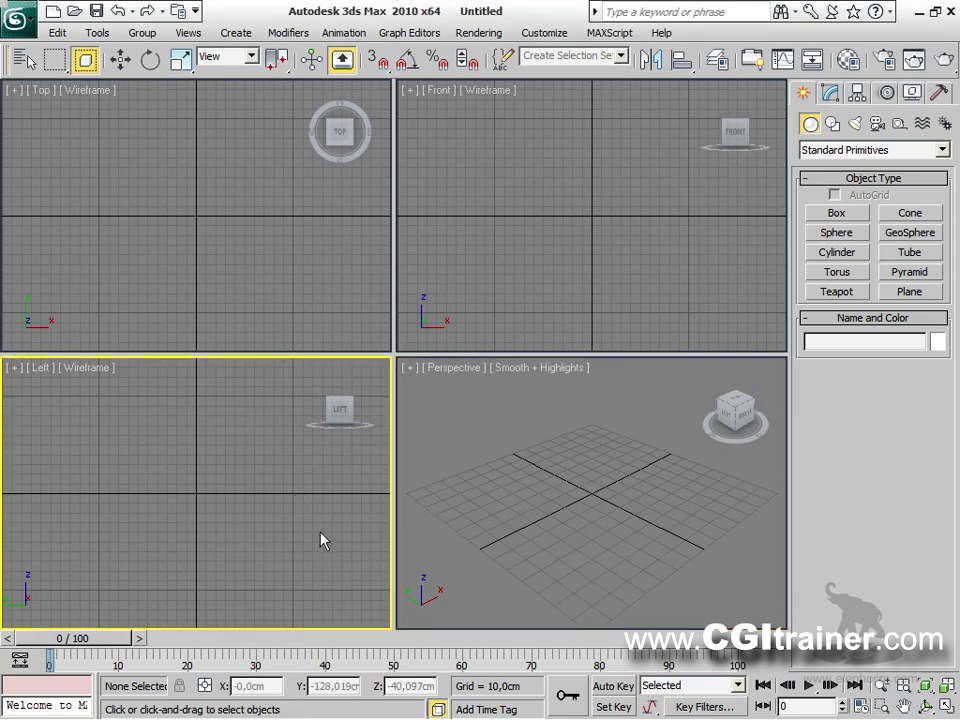
key(alt+w)
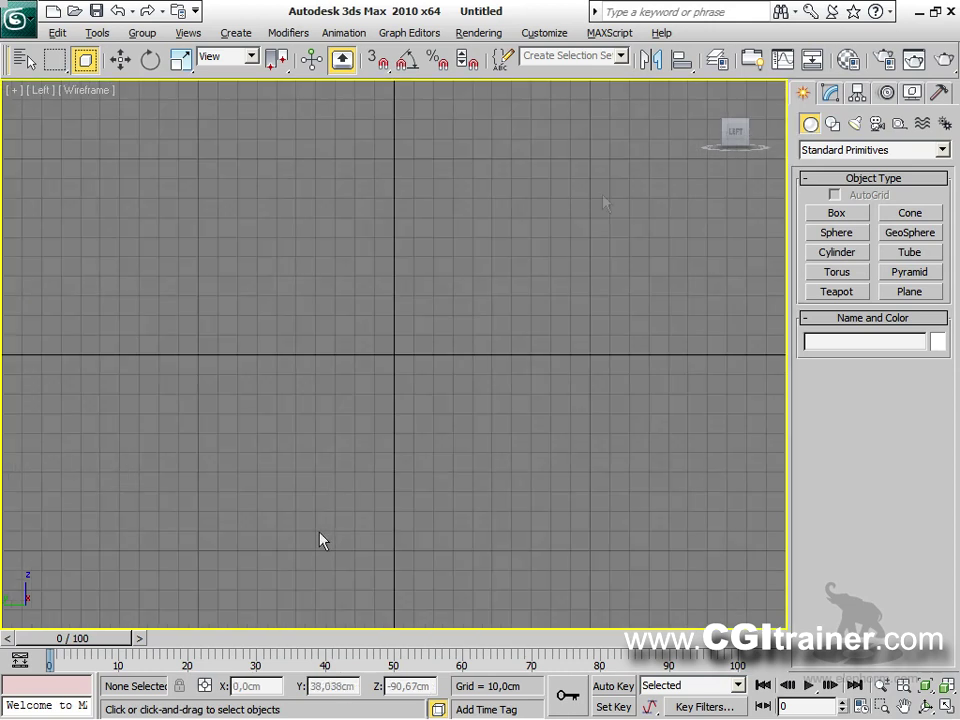
click(833, 123)
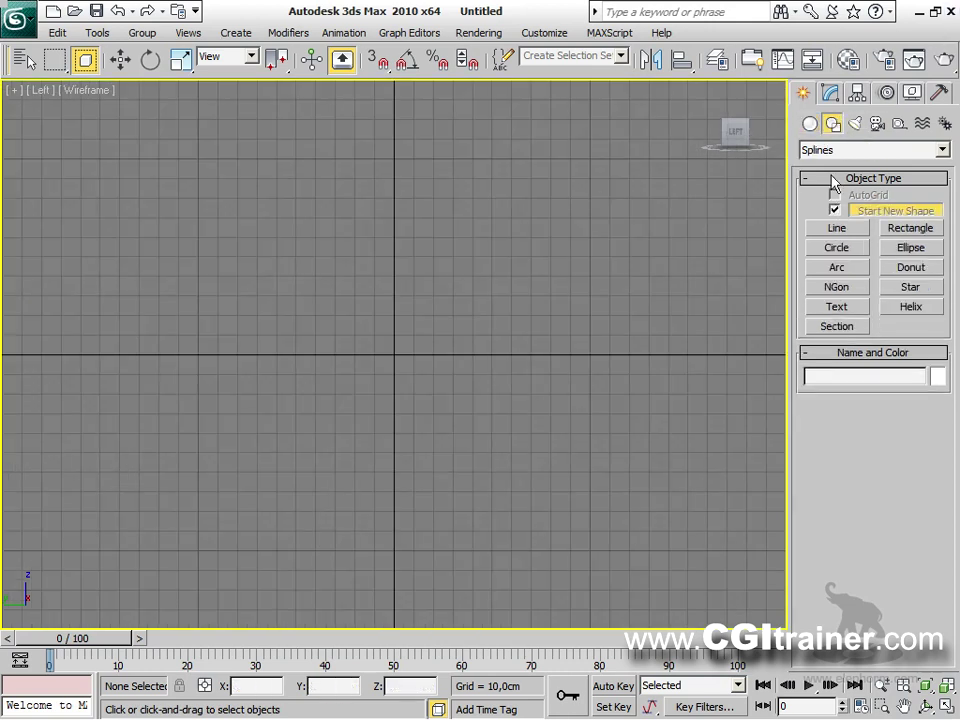
click(836, 228)
click(568, 143)
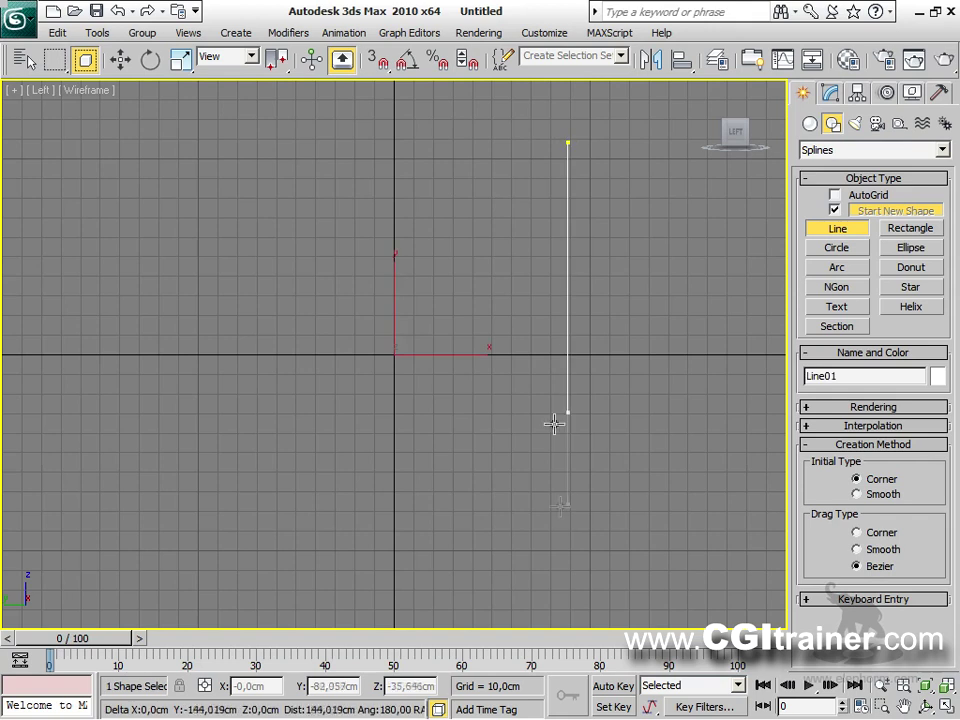
shift+click(564, 528)
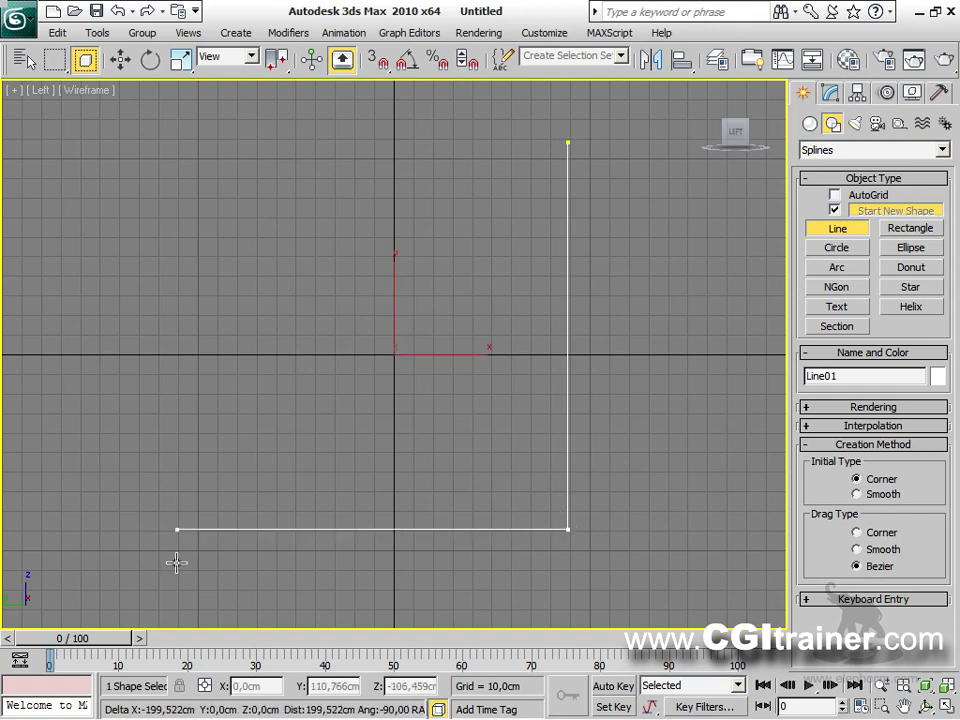
shift+right_click(177, 555)
right_click(621, 343)
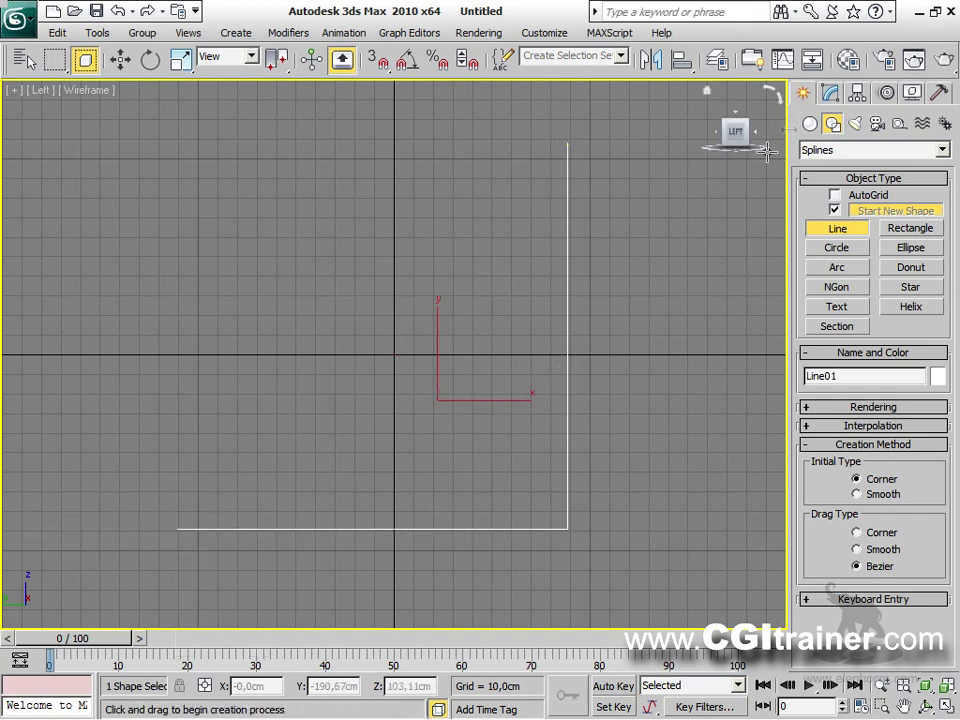
Step: Fillet the corner vertex of the L-shaped line into a wide, smooth curve
click(830, 93)
click(807, 168)
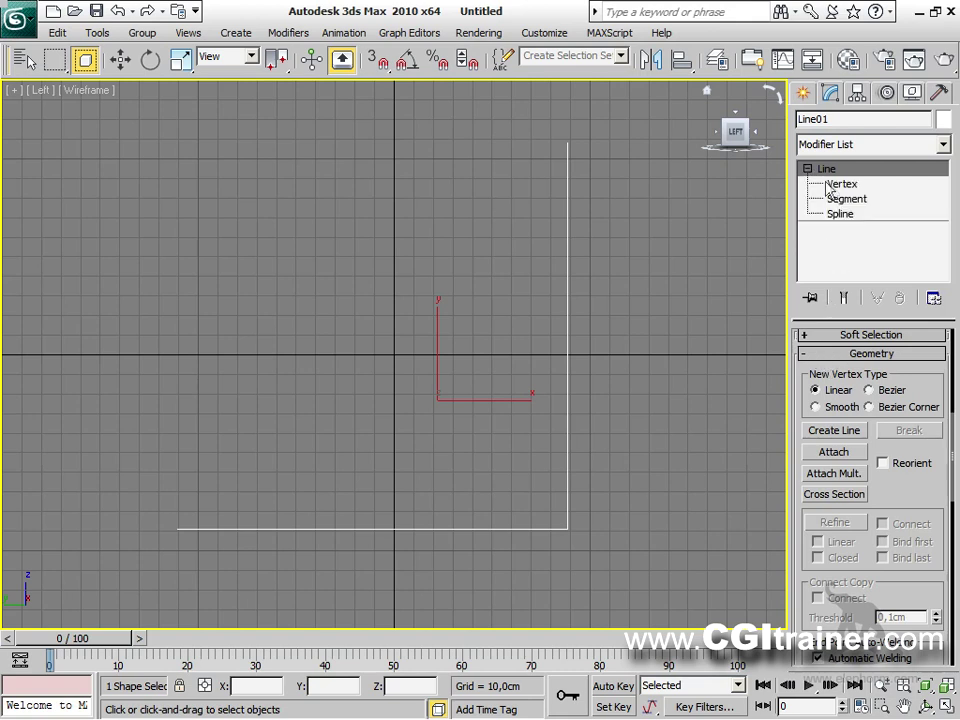
click(828, 186)
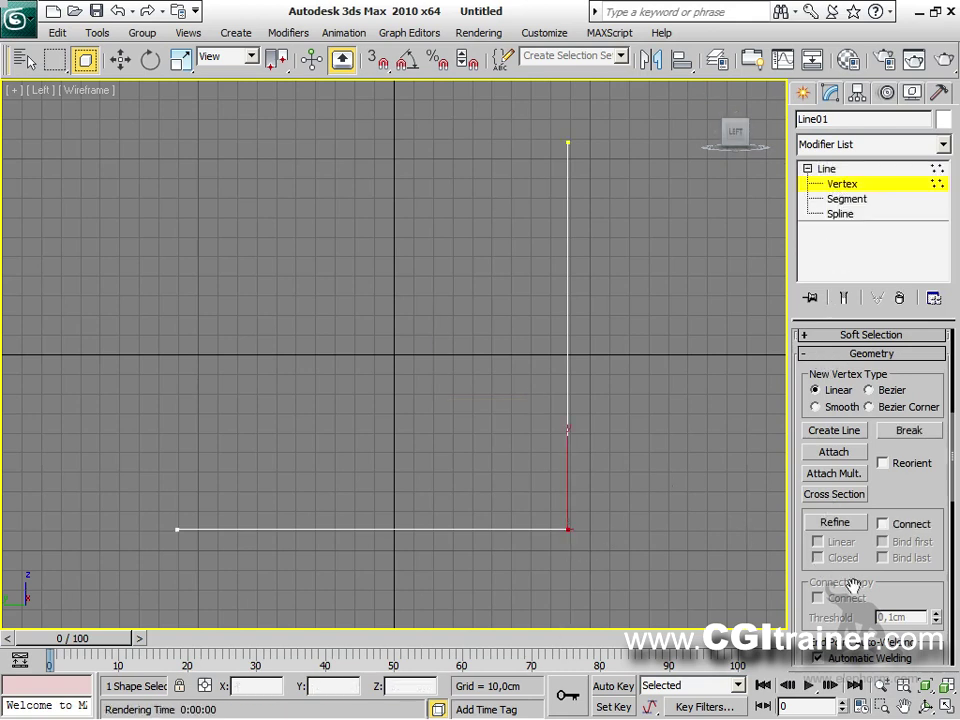
scroll(852, 325, down, 2)
scroll(852, 325, up, 5)
scroll(852, 325, down, 9)
click(834, 547)
drag(940, 551, 664, 431)
Step: Select the whole spline and outline it slightly outward to make a thin closed profile
click(845, 214)
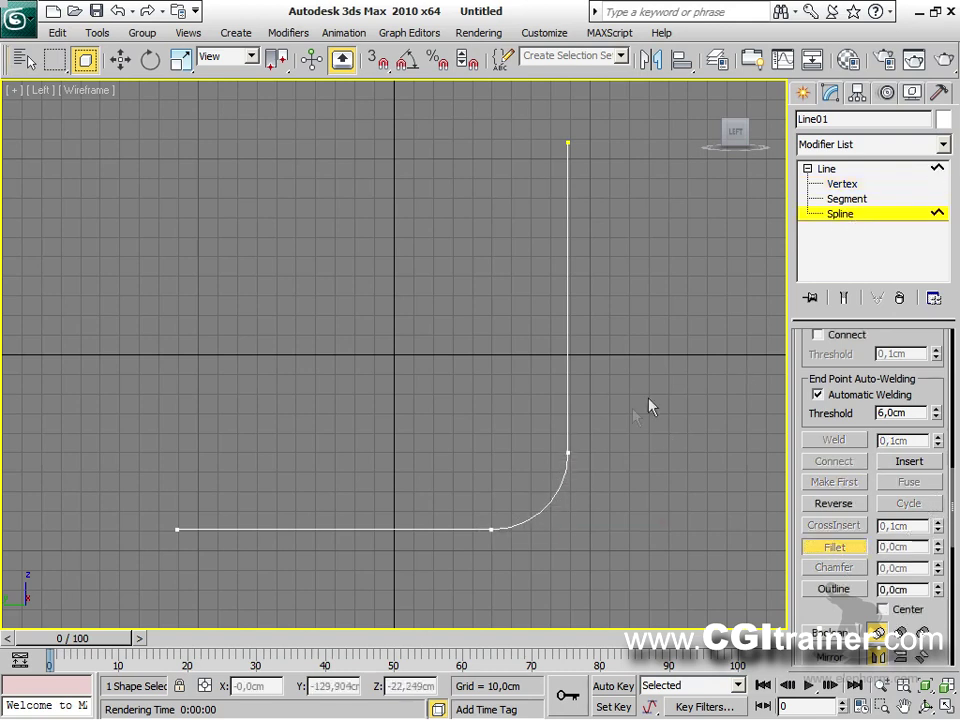
click(565, 377)
click(834, 589)
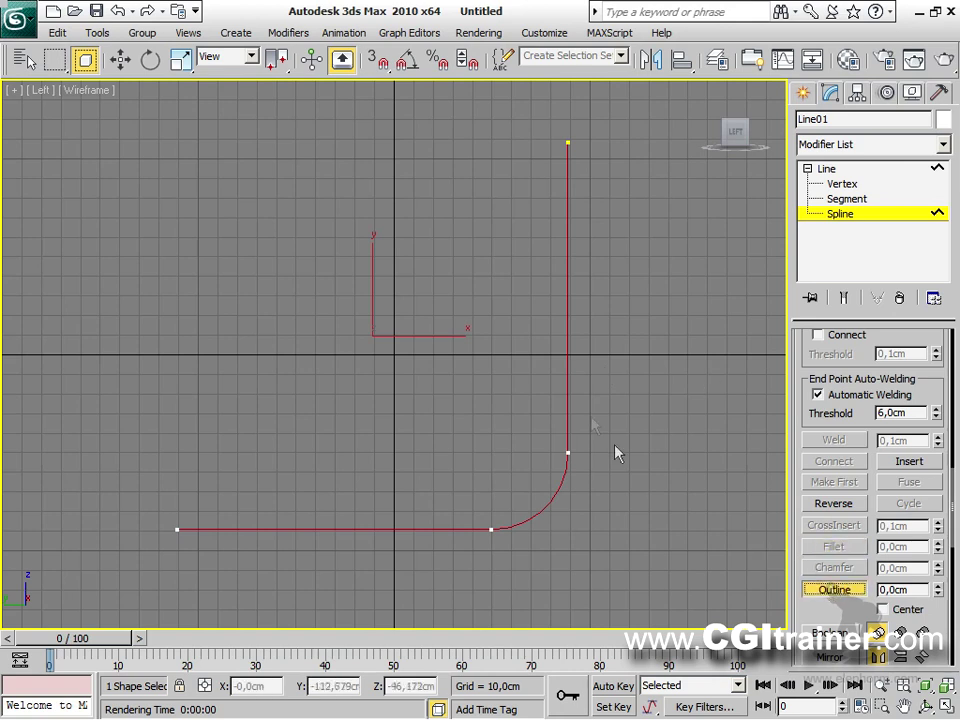
drag(566, 373, 566, 361)
Step: Extrude the outlined profile by -371 cm and show it shaded in the Perspective view
click(288, 32)
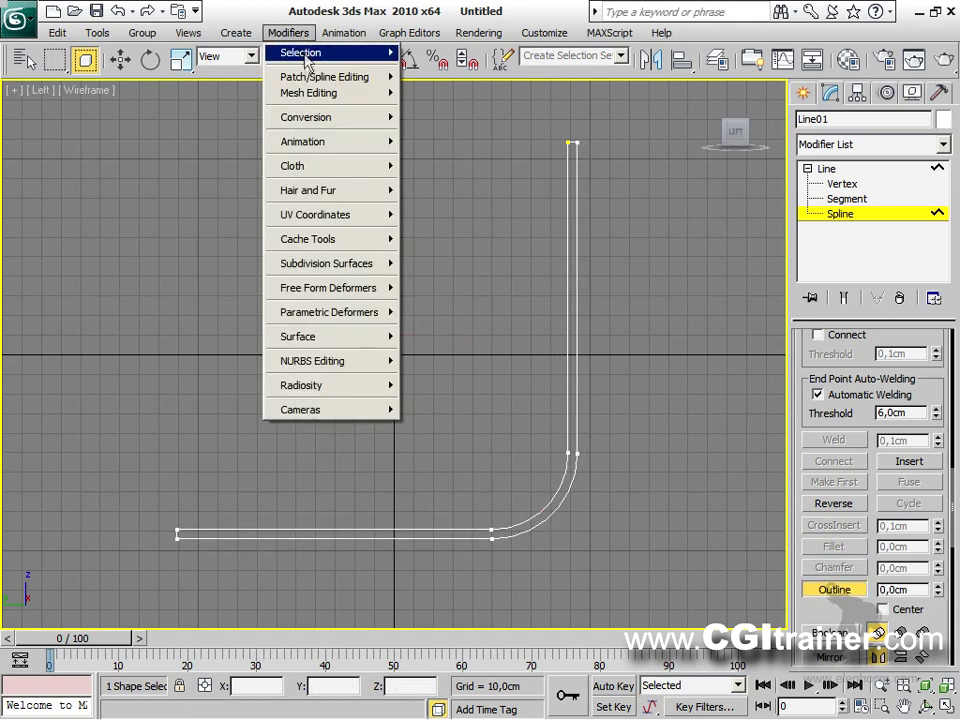
mouse_move(313, 98)
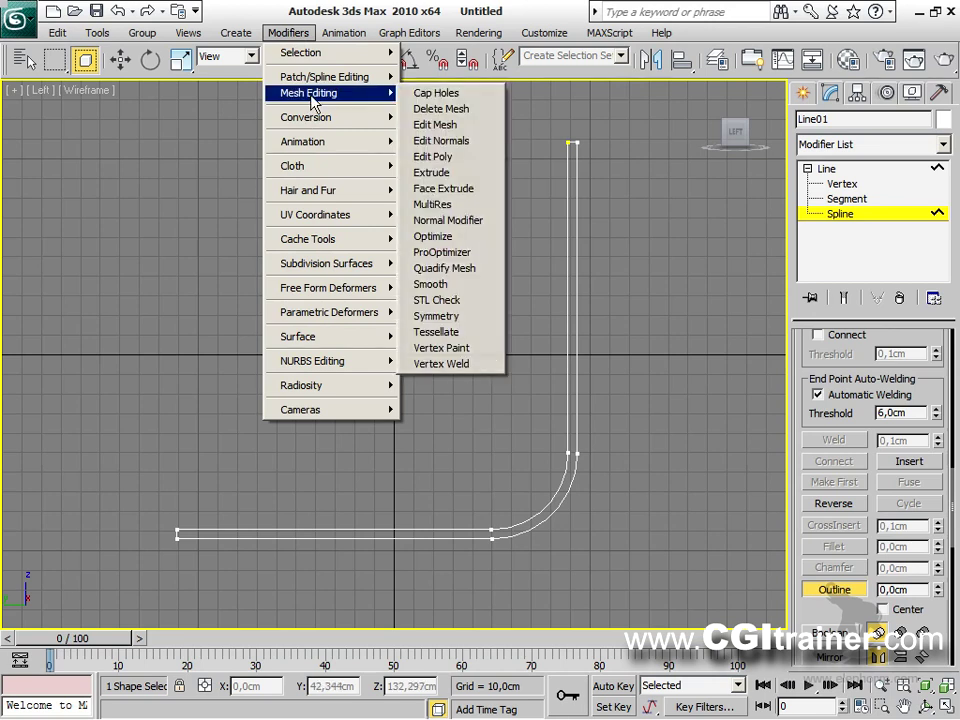
click(437, 175)
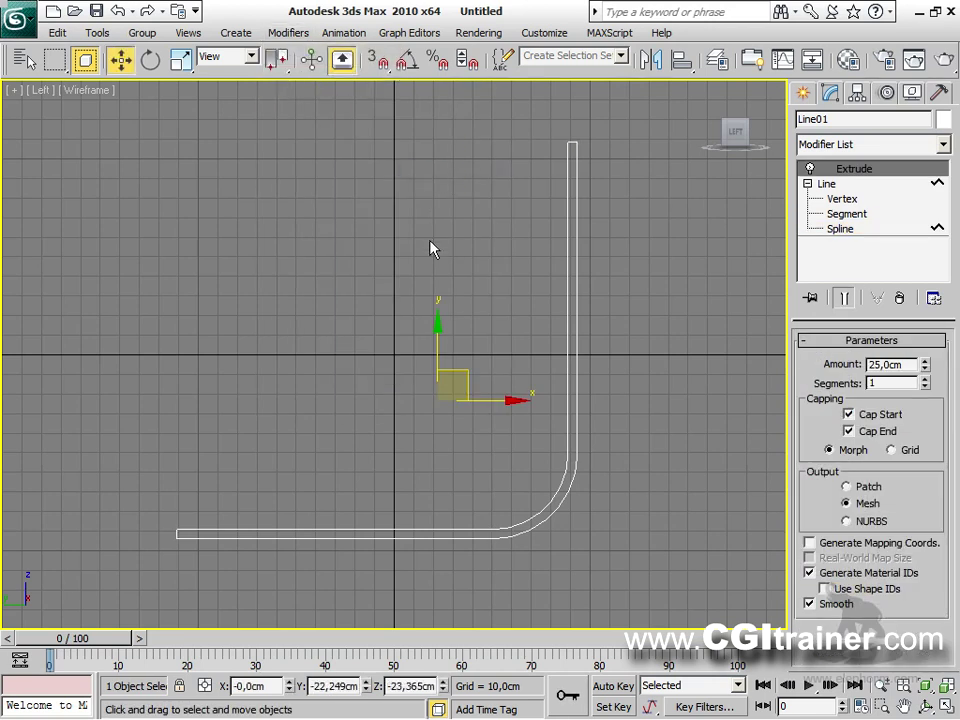
key(p)
alt+middle_drag(470, 430, 495, 504)
key(F3)
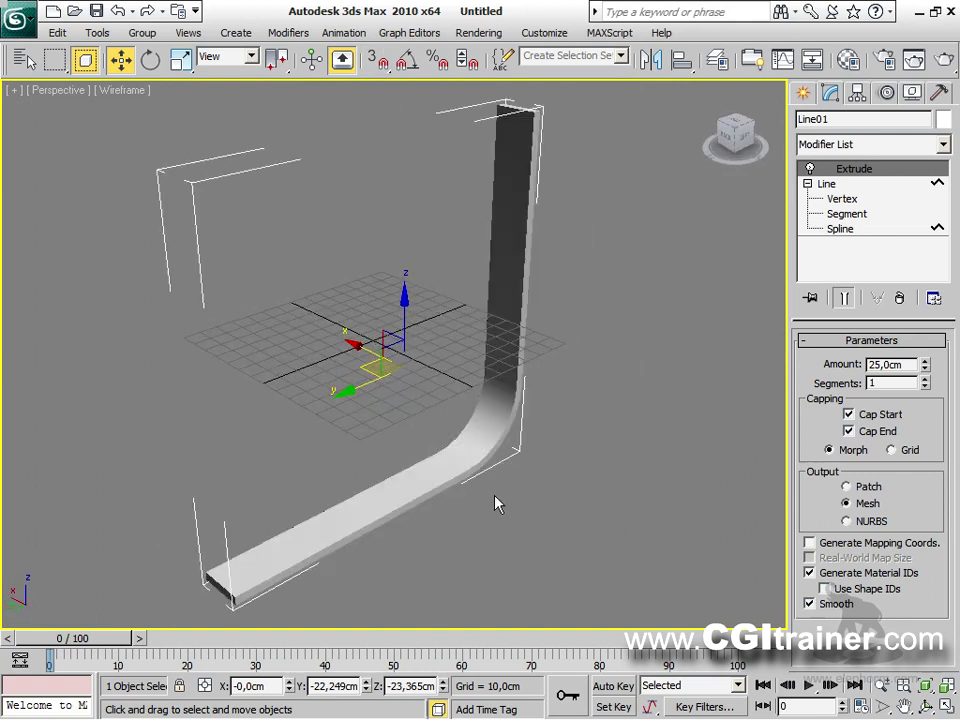
drag(925, 364, 925, 583)
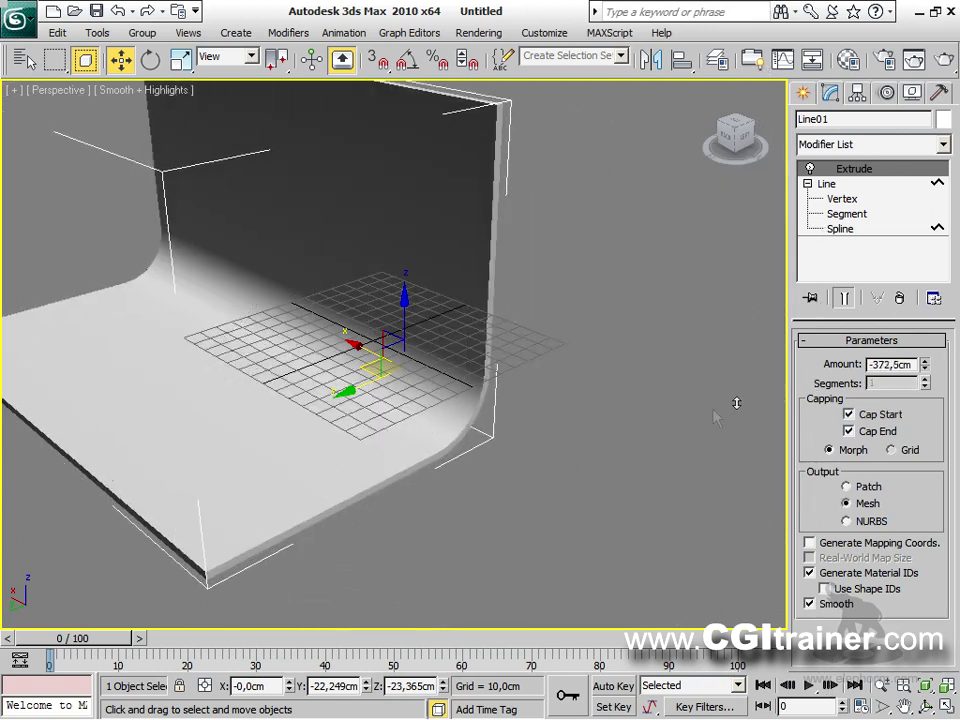
middle_drag(466, 370, 585, 296)
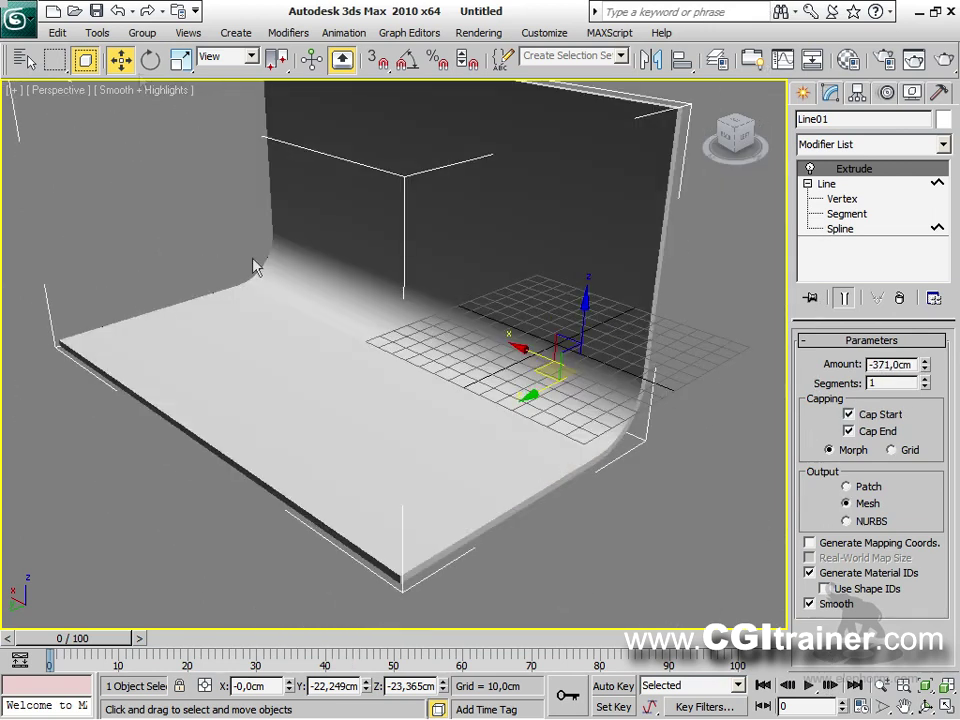
Step: With the Transform Toolbox, center the backdrop's pivot and align it to the minimum in Z
click(50, 32)
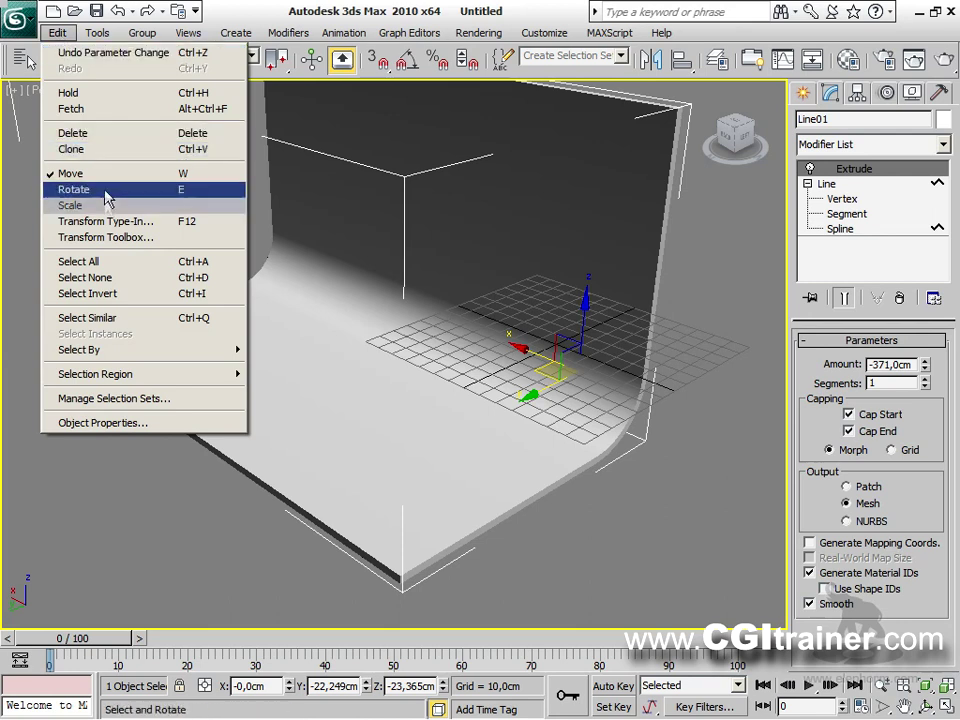
click(80, 237)
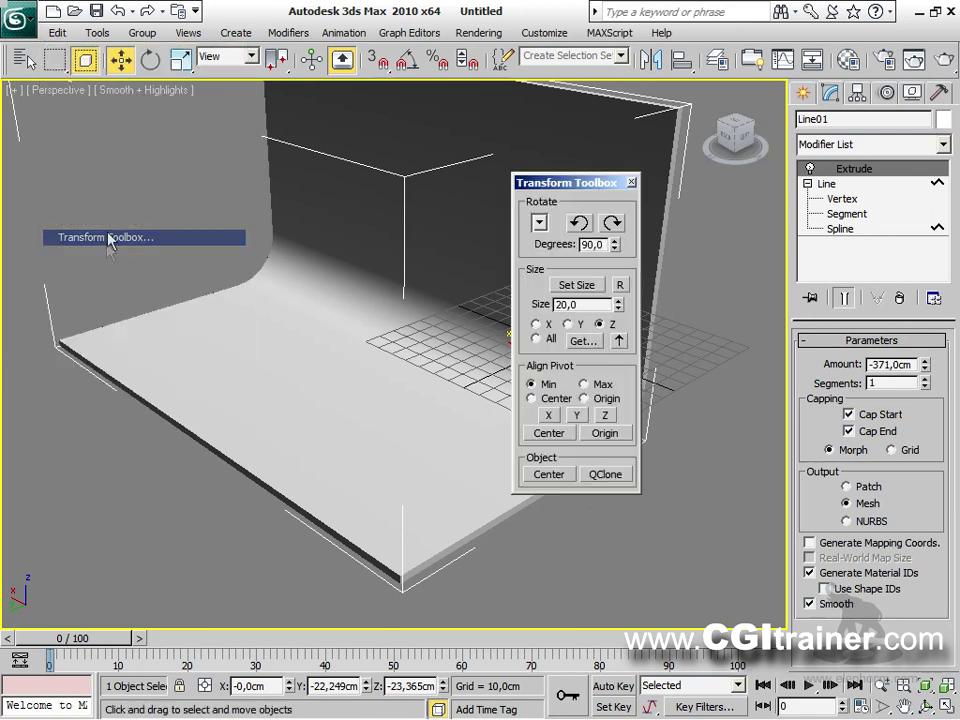
click(604, 414)
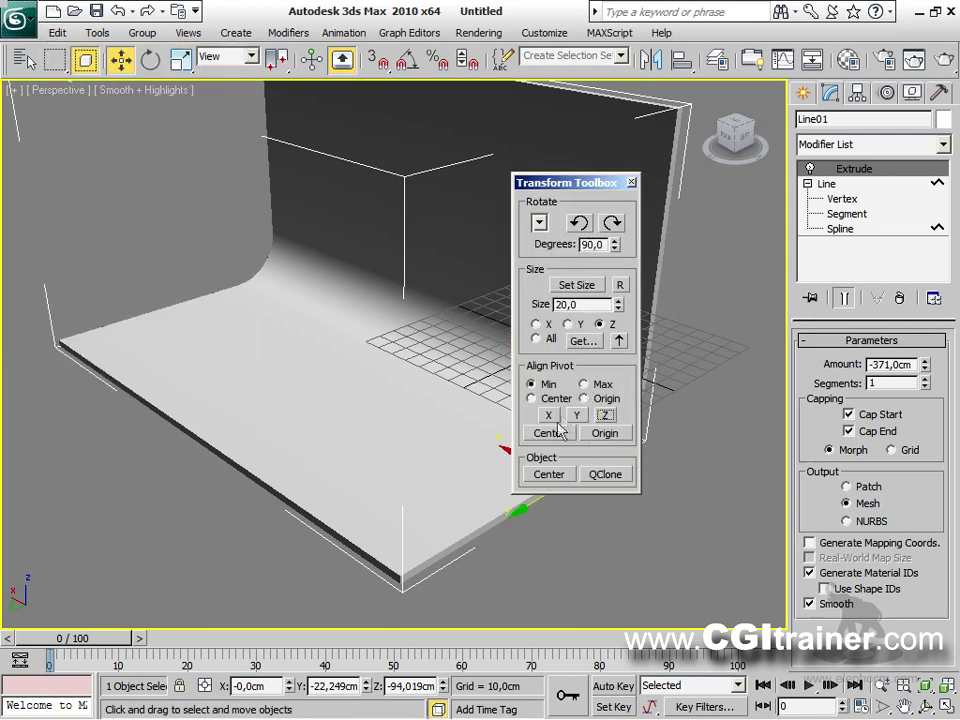
drag(562, 183, 643, 148)
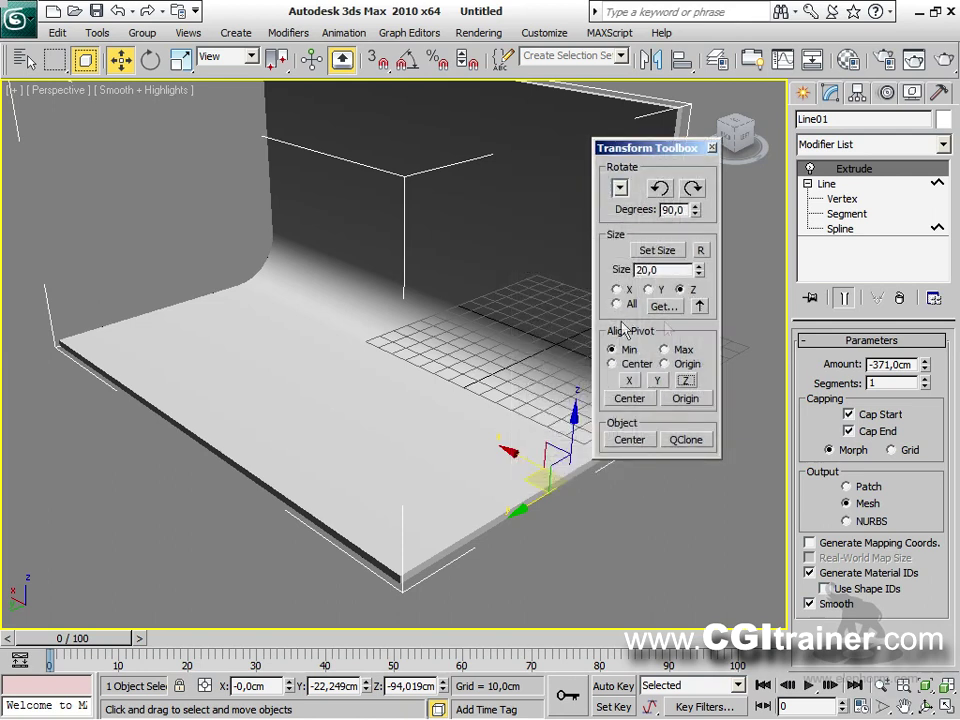
click(630, 398)
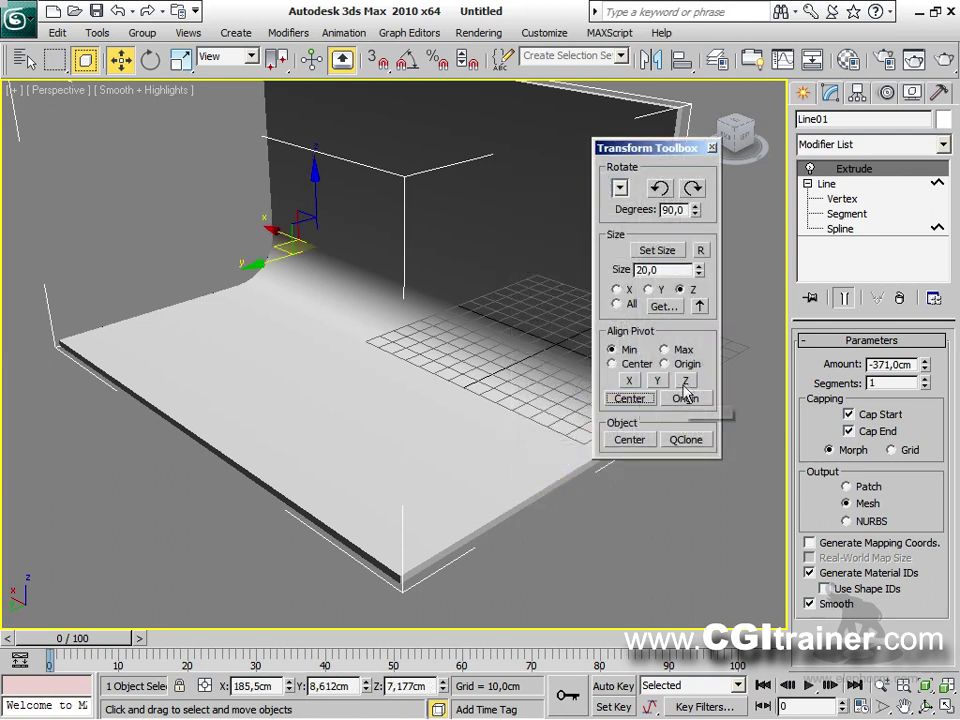
click(685, 381)
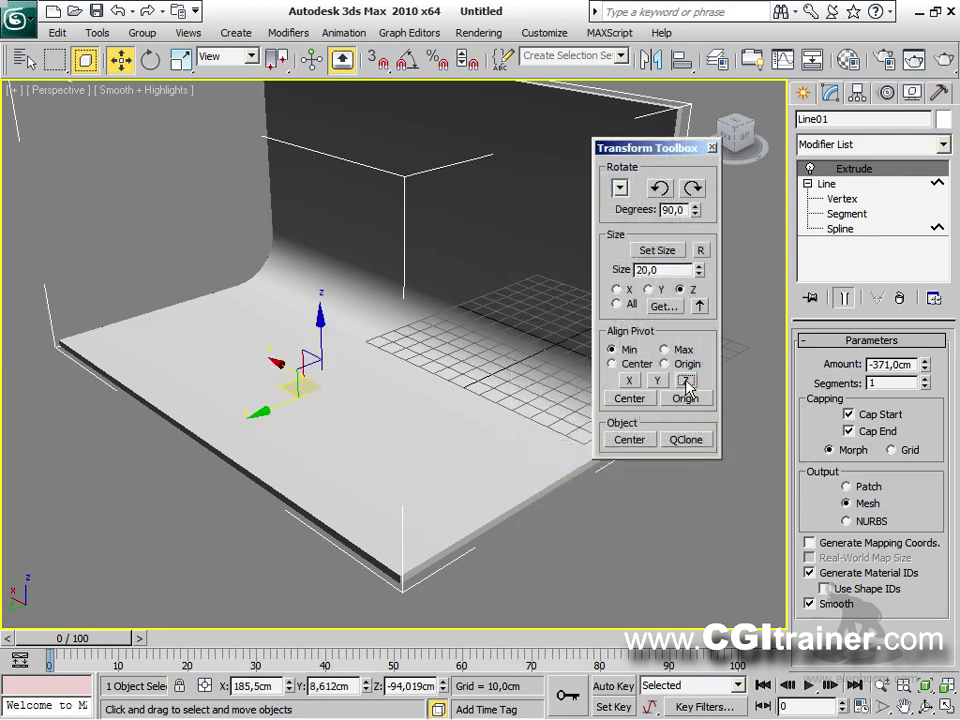
Step: Center the backdrop object on the world origin and close the Transform Toolbox
click(632, 441)
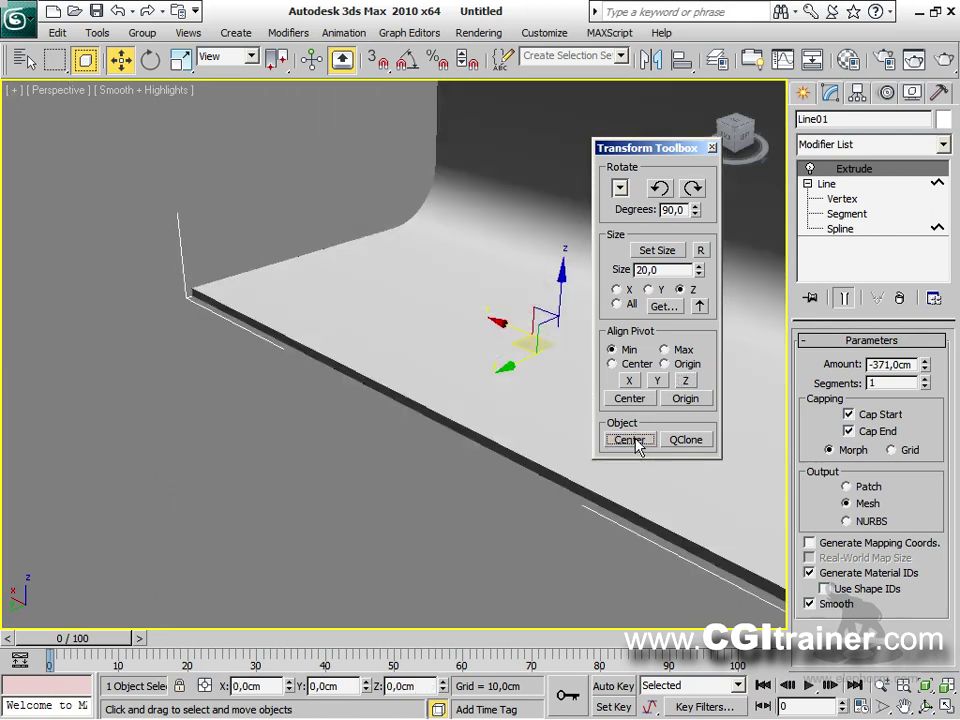
click(711, 148)
alt+middle_drag(636, 336, 503, 428)
scroll(448, 437, up, 5)
scroll(472, 474, down, 5)
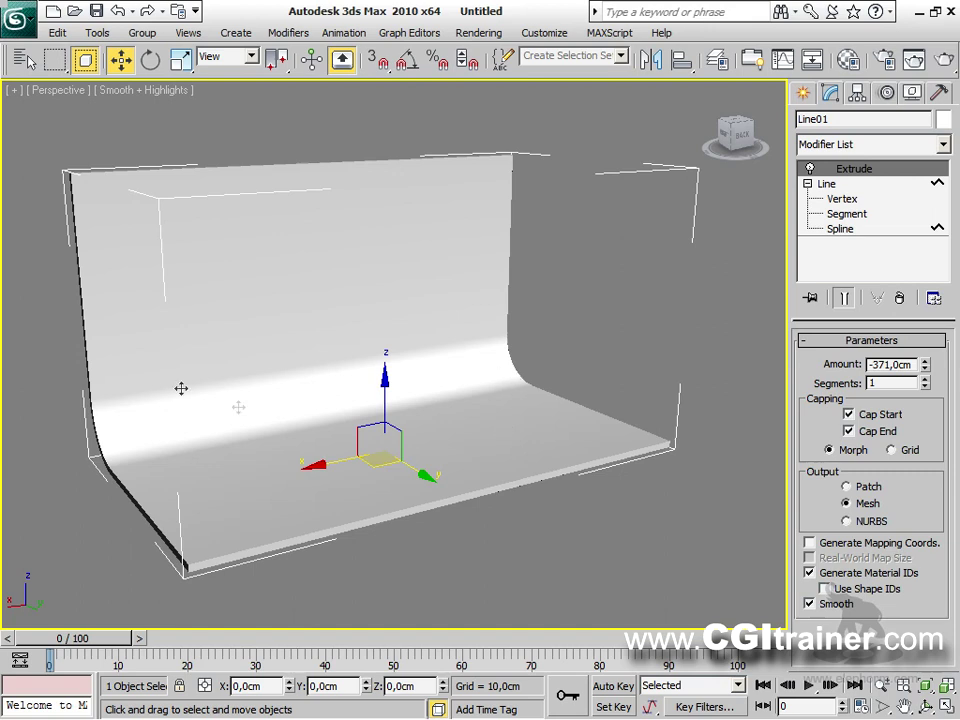
Step: Give the backdrop a custom light gray object color with value 181 and turn on random color assignment for new objects
click(802, 92)
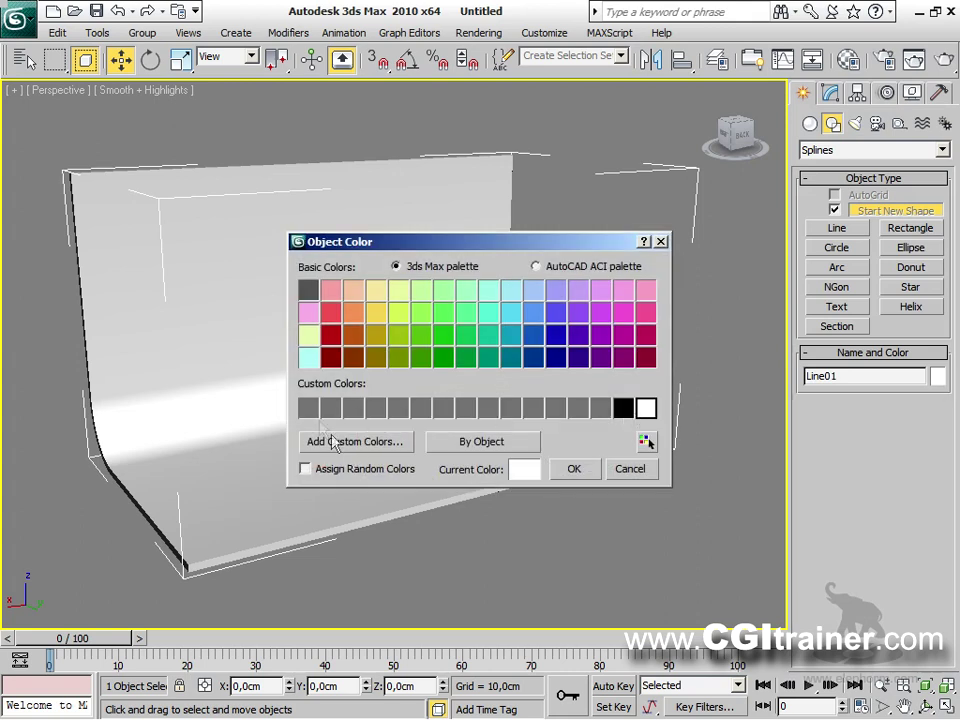
click(310, 409)
click(345, 442)
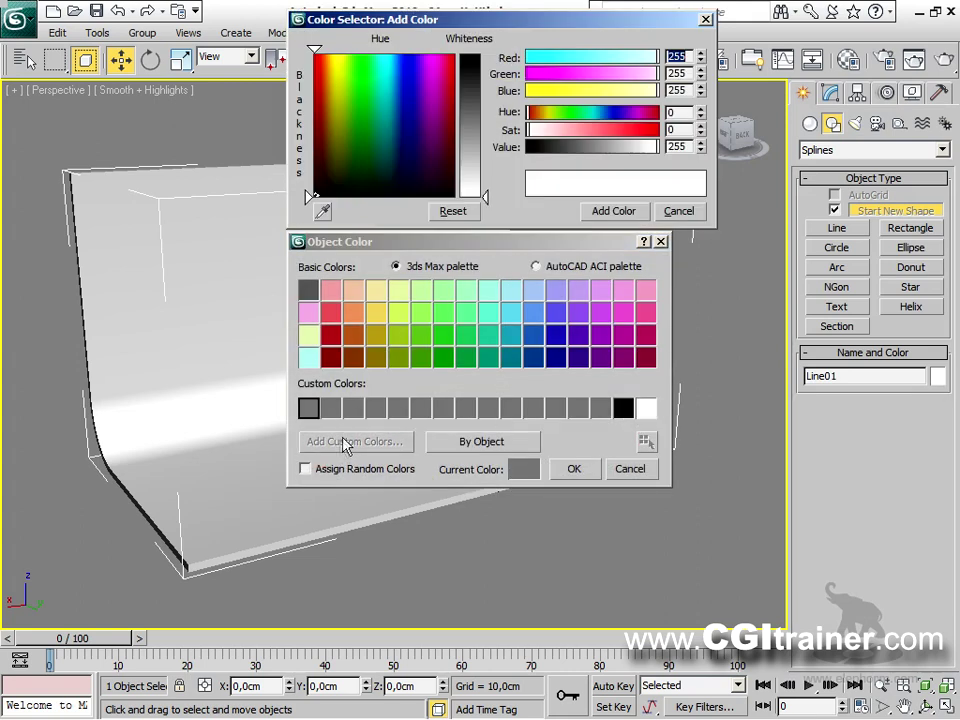
drag(485, 197, 485, 157)
click(615, 212)
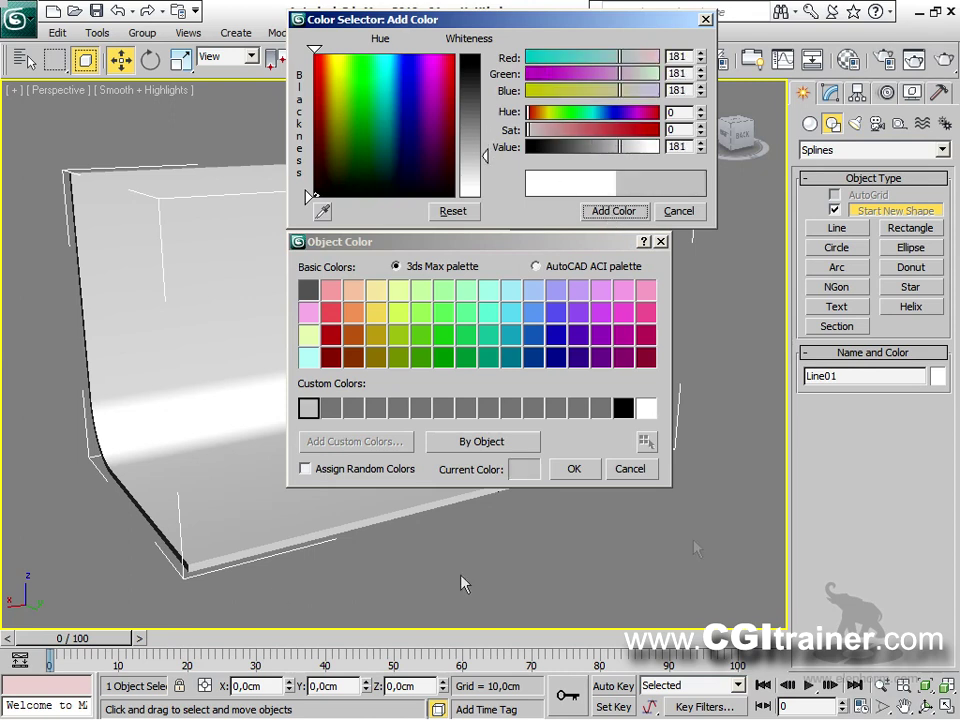
click(329, 472)
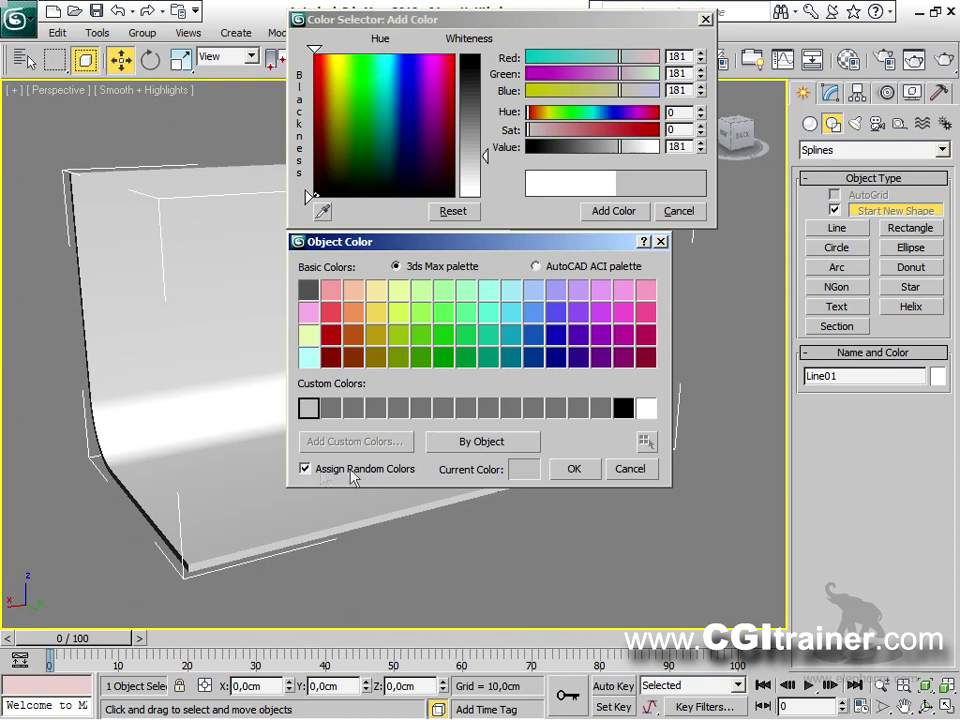
click(572, 467)
Step: Switch to the Left view around the backdrop's floor and hide the grid
alt+middle_drag(479, 436, 312, 429)
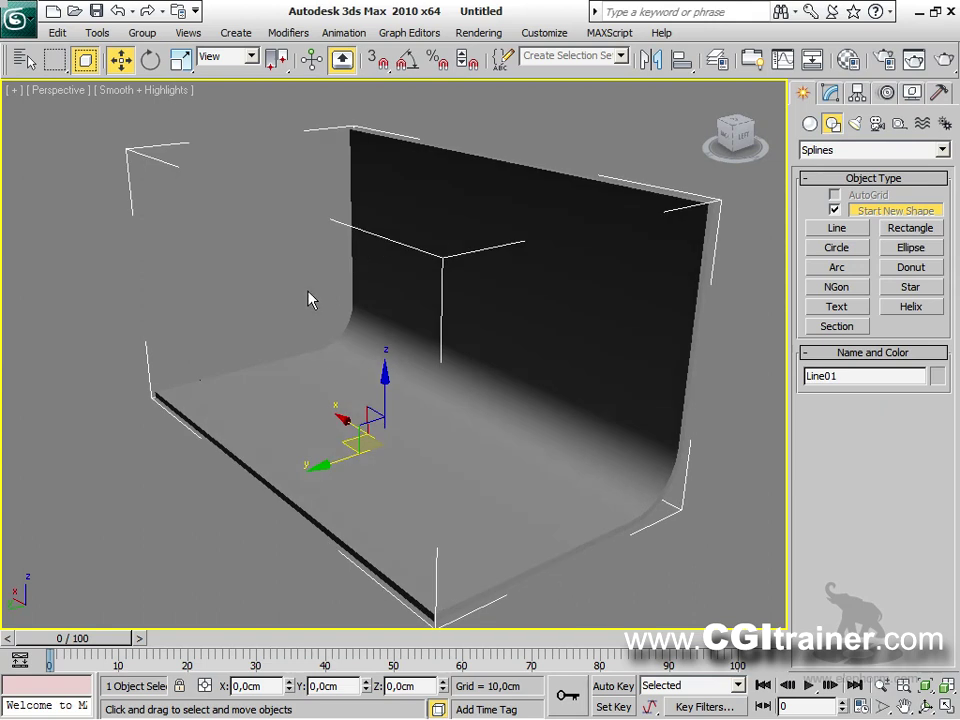
key(l)
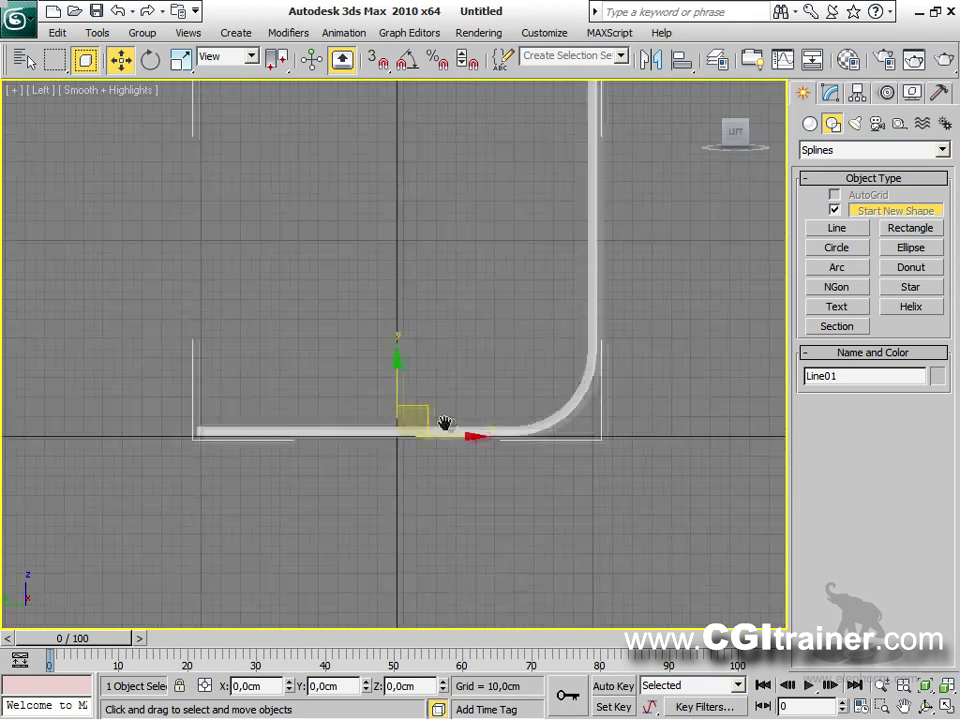
scroll(456, 463, up, 2)
middle_drag(456, 461, 400, 398)
scroll(460, 364, up, 2)
scroll(400, 398, down, 3)
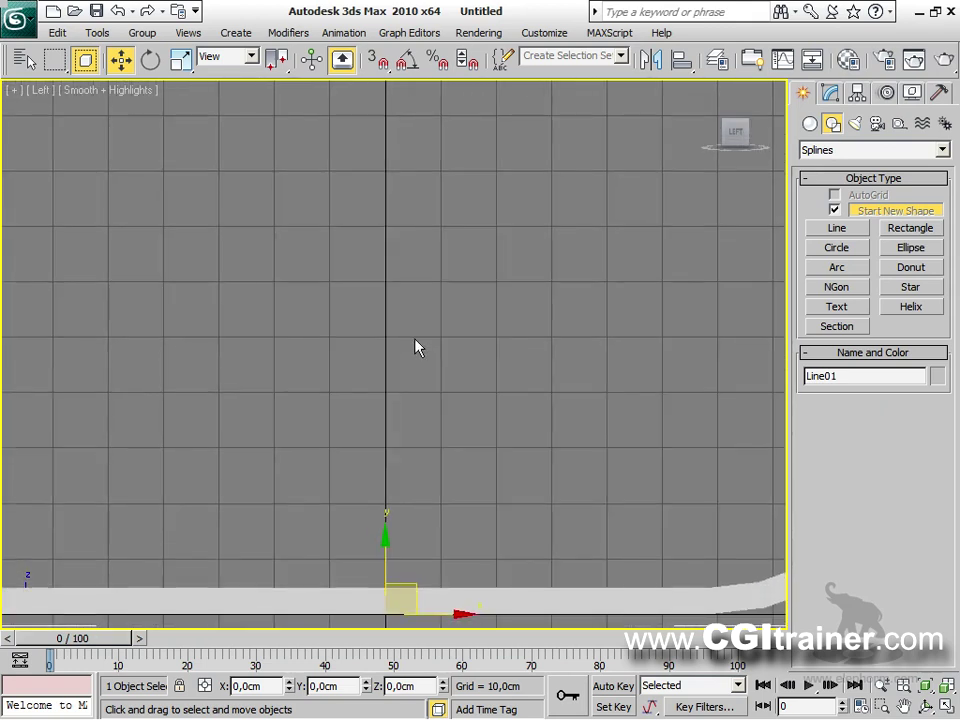
key(g)
Step: Draw an open five-point line above the backdrop's floor as a bowl half-profile, from the rim down to the foot and in to the center axis
click(838, 228)
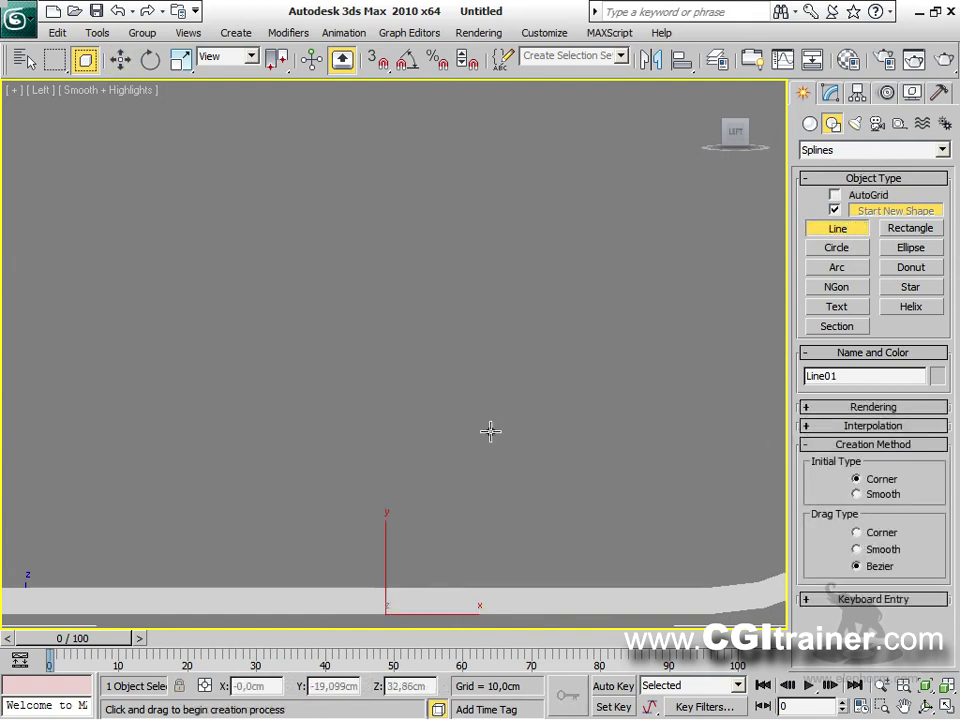
click(528, 382)
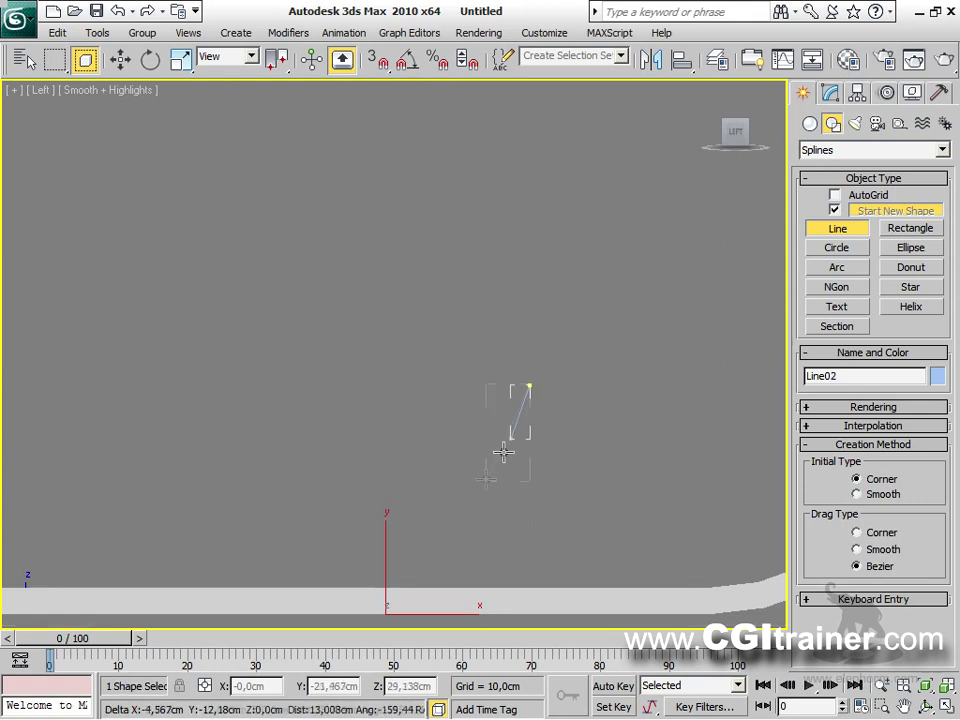
click(481, 496)
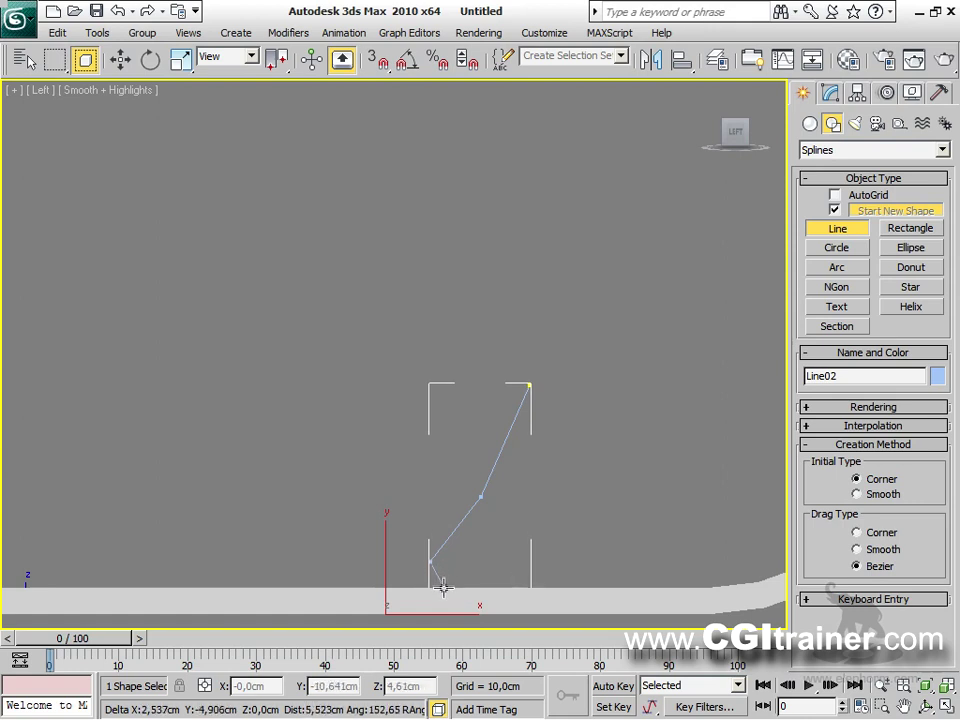
click(443, 584)
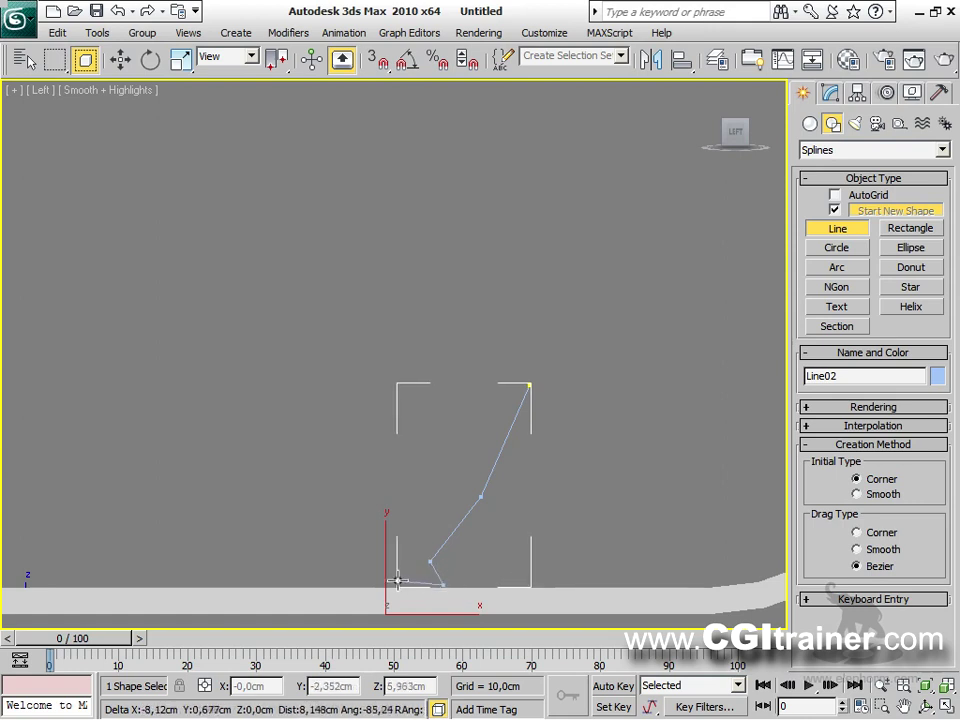
click(396, 581)
right_click(396, 581)
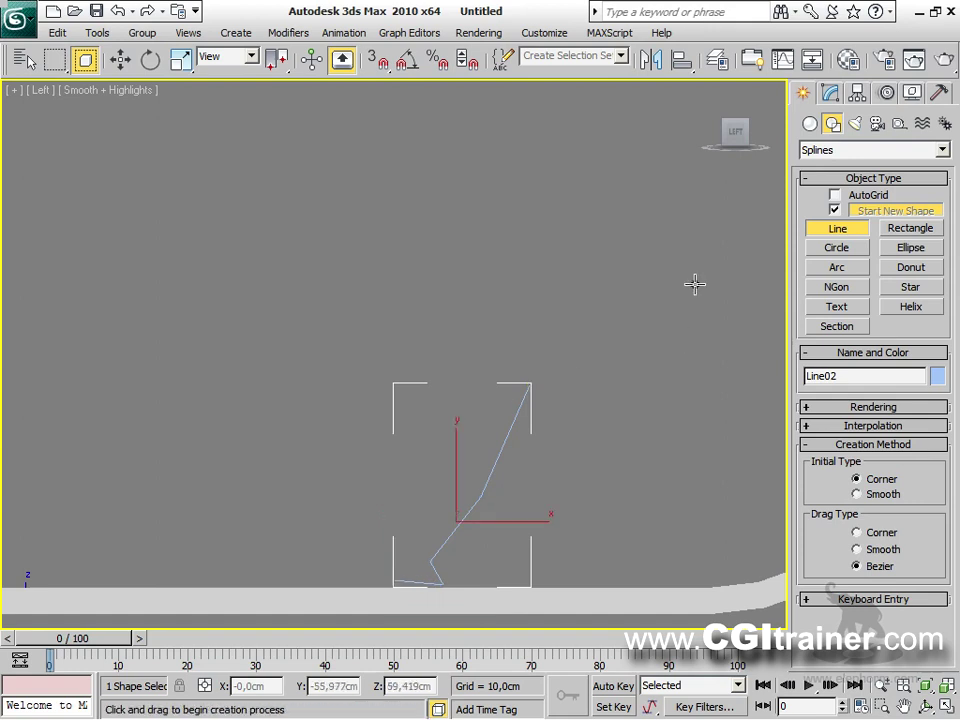
Step: Isolate the new bowl profile line so it can be edited without the backdrop
click(830, 92)
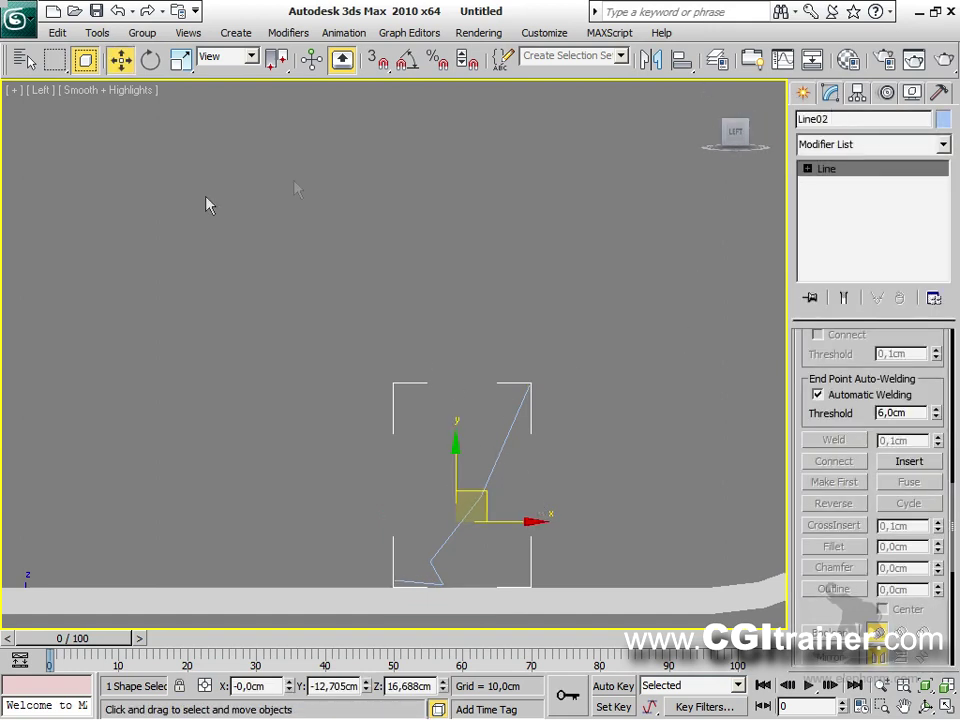
right_click(459, 448)
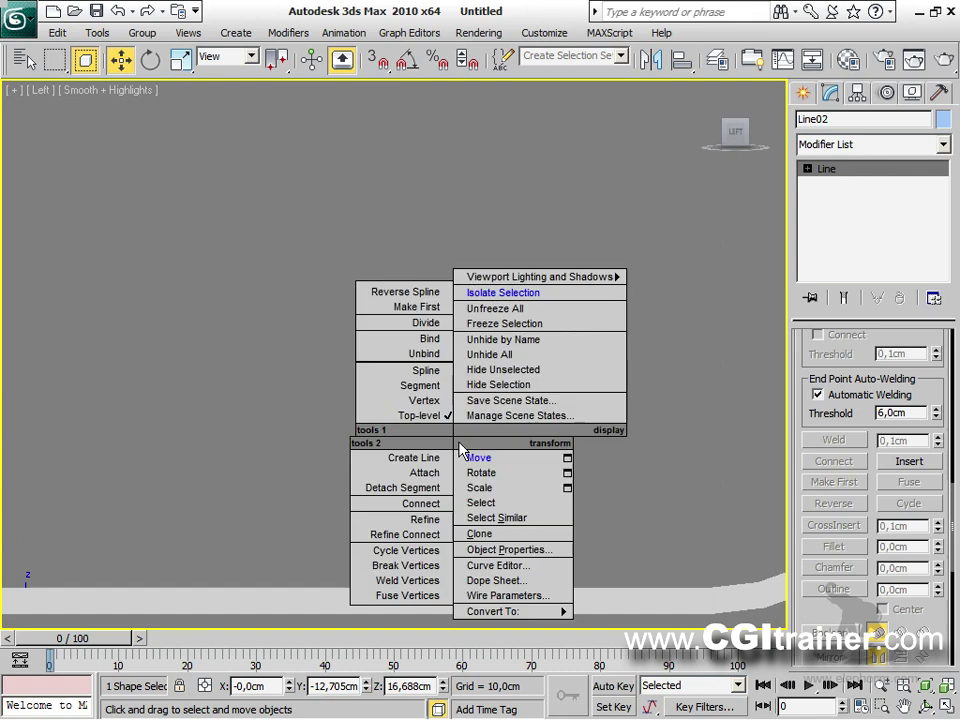
click(506, 294)
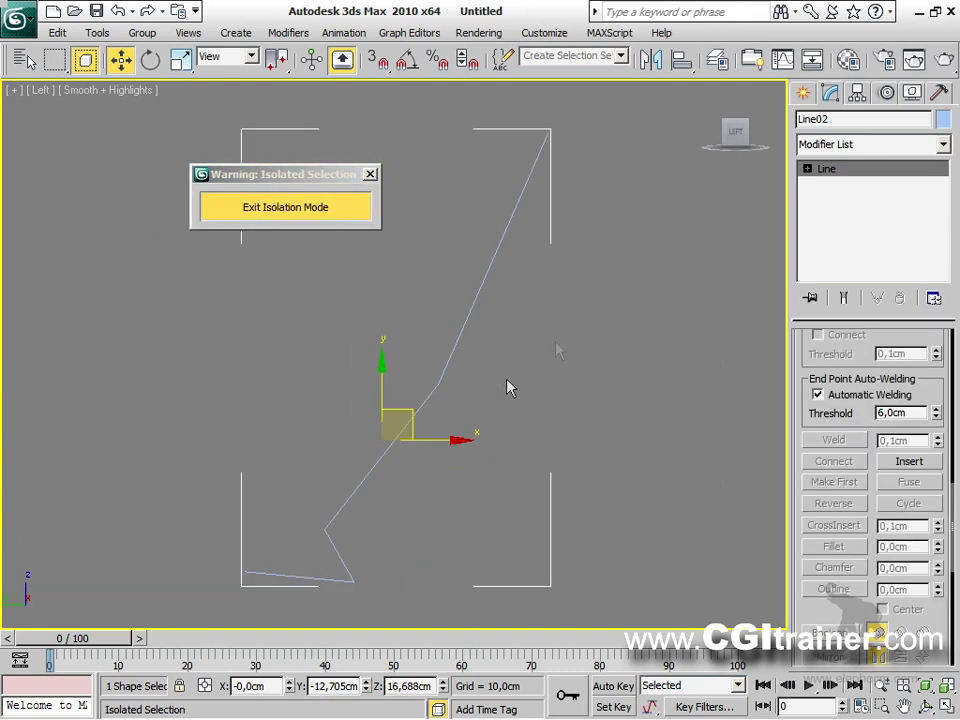
Step: Select the whole profile spline and outline it slightly toward the bowl's inside to make a thin closed wall
click(809, 169)
click(850, 214)
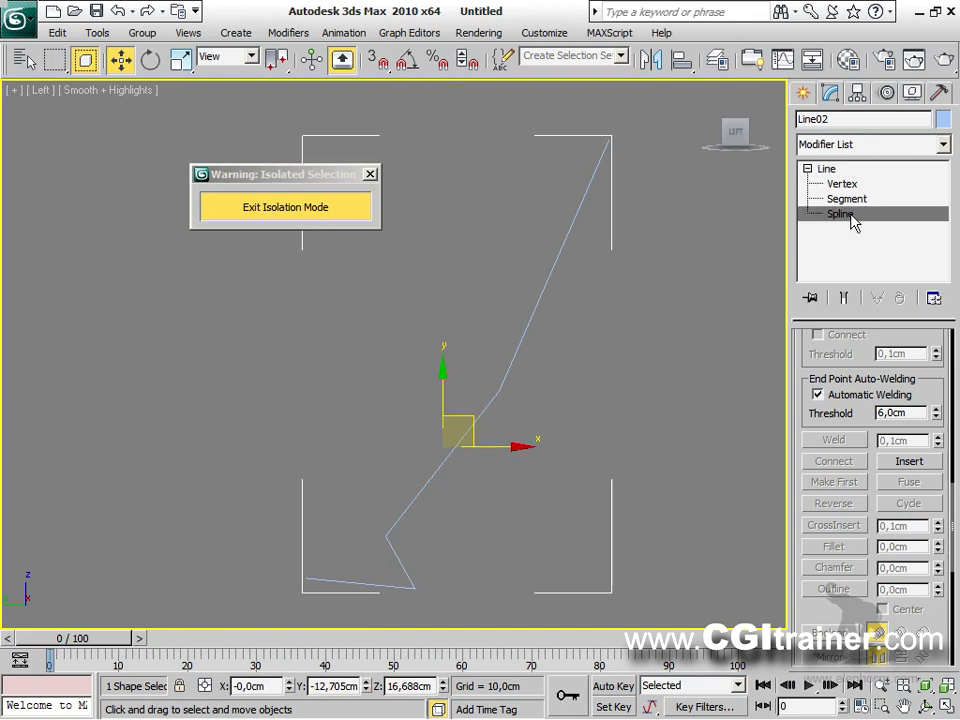
click(538, 297)
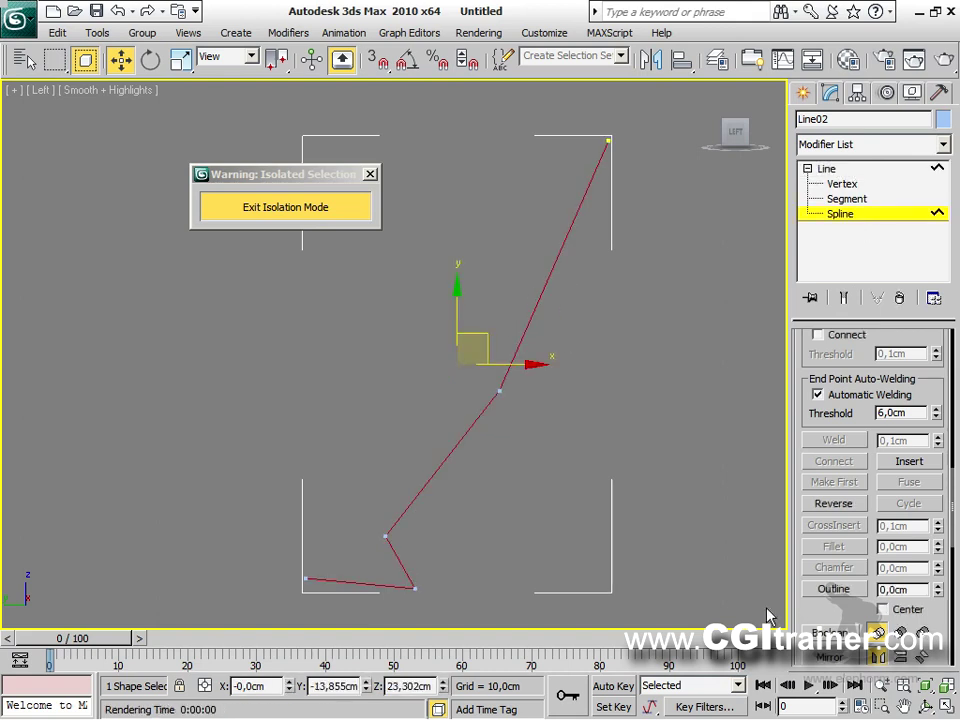
click(834, 589)
drag(492, 392, 505, 432)
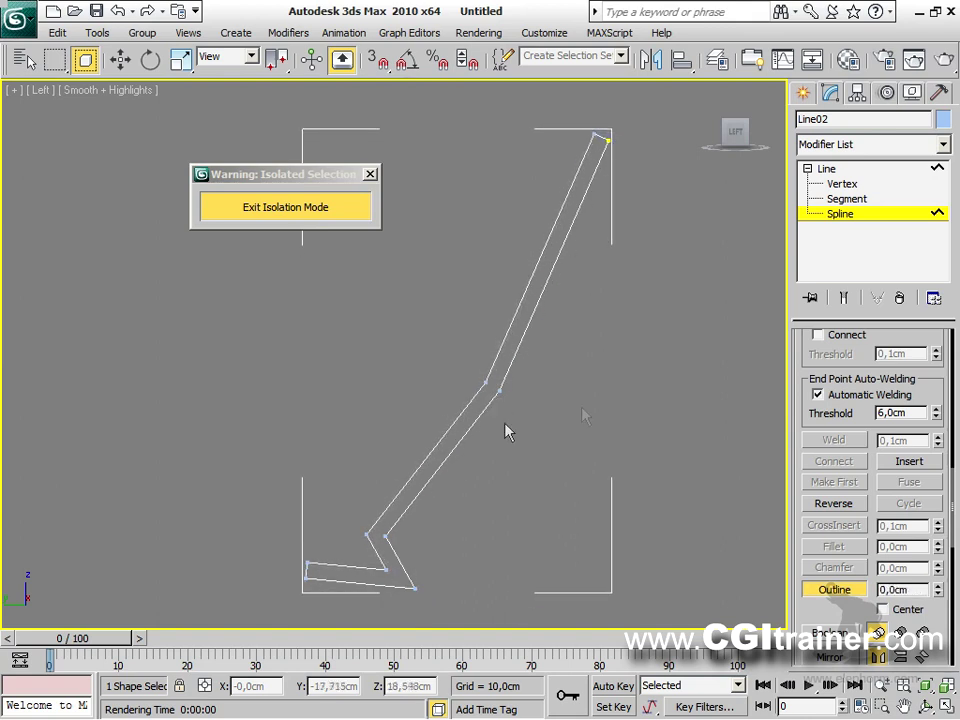
Step: Delete the two inner vertices above the foot so the bowl's inside runs directly to the center
key(1)
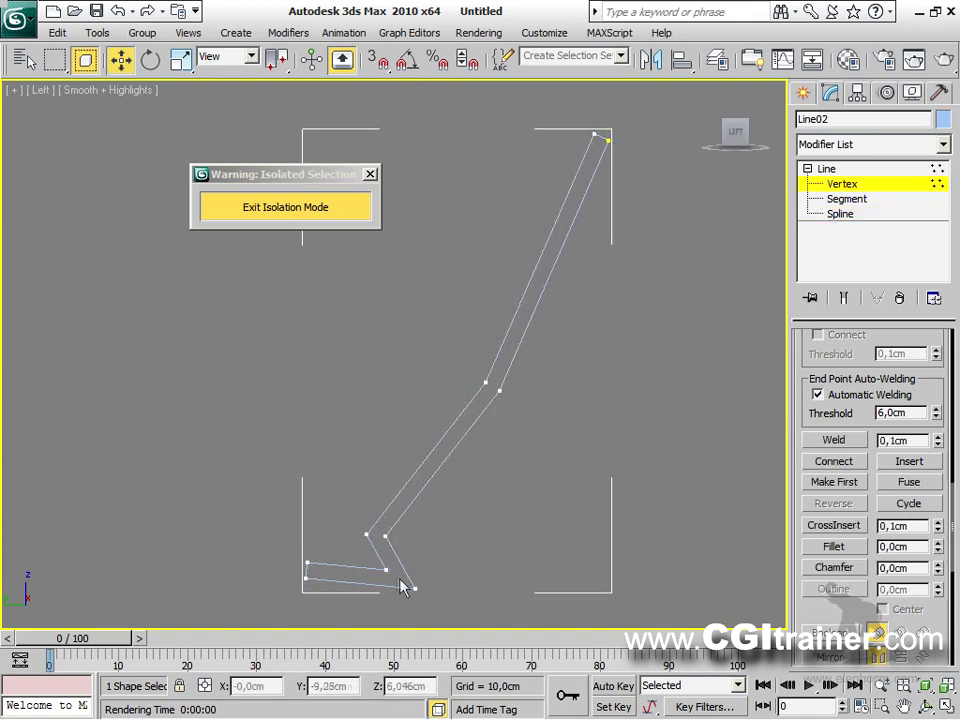
drag(386, 567, 364, 537)
click(616, 443)
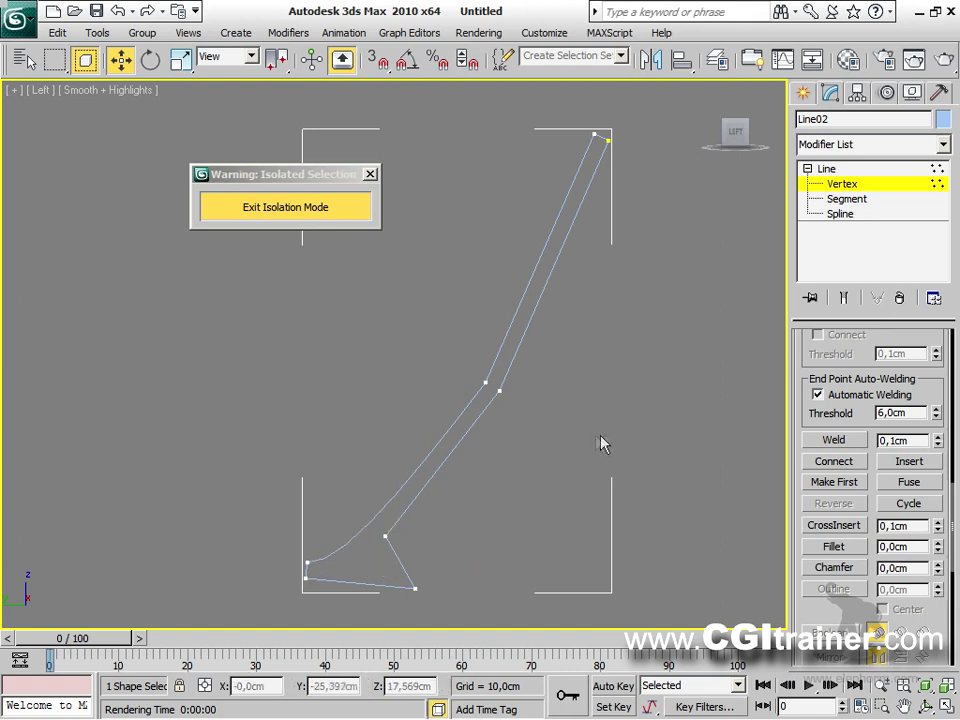
Step: Delete the short segment at the center axis to open the profile
click(846, 199)
click(312, 569)
click(308, 565)
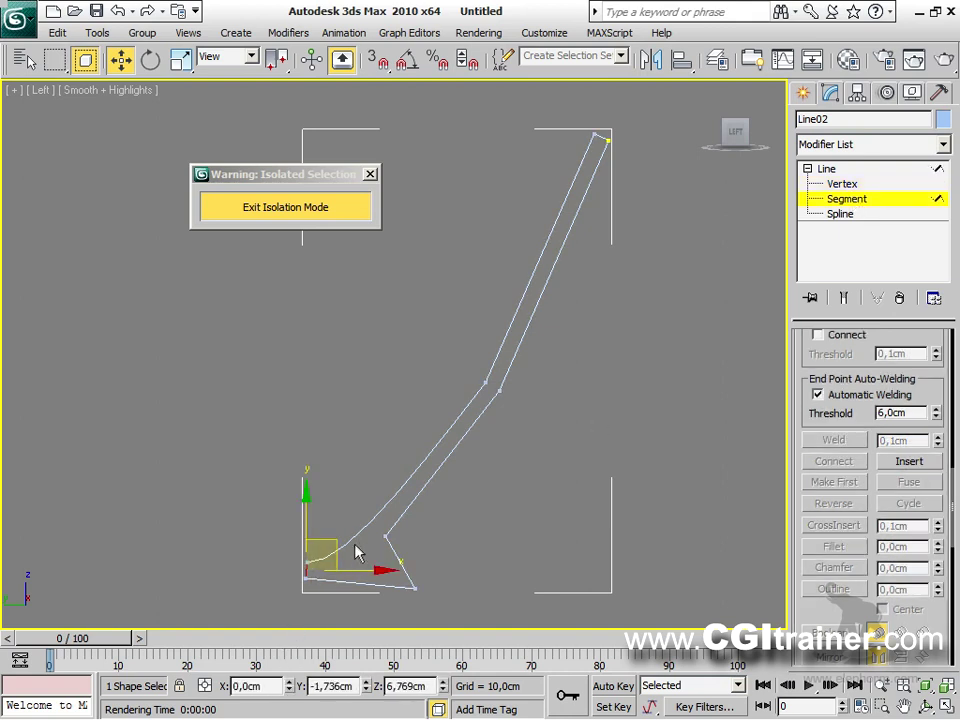
click(333, 548)
click(305, 564)
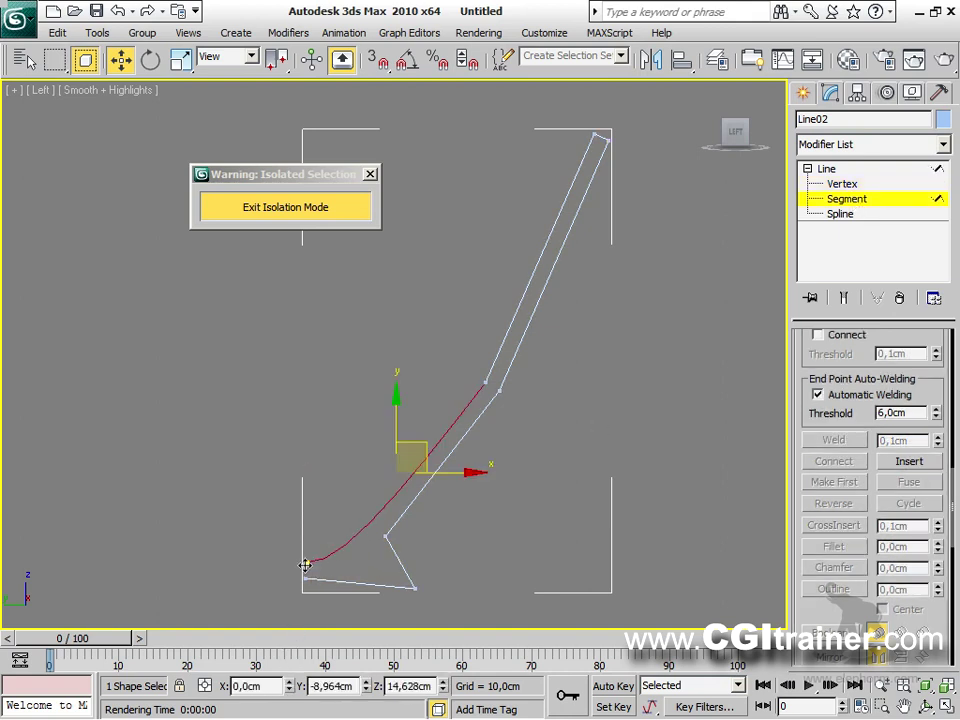
Step: Move the upper open end vertex along X until it lines up with the lower end vertex at the center axis
click(841, 186)
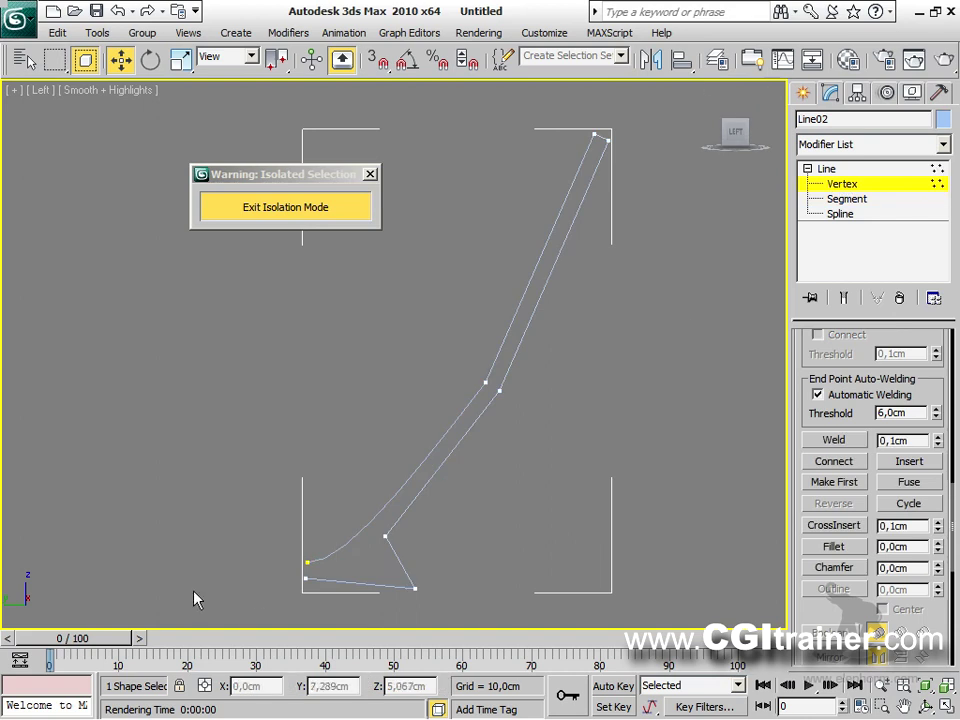
click(310, 562)
drag(366, 562, 364, 563)
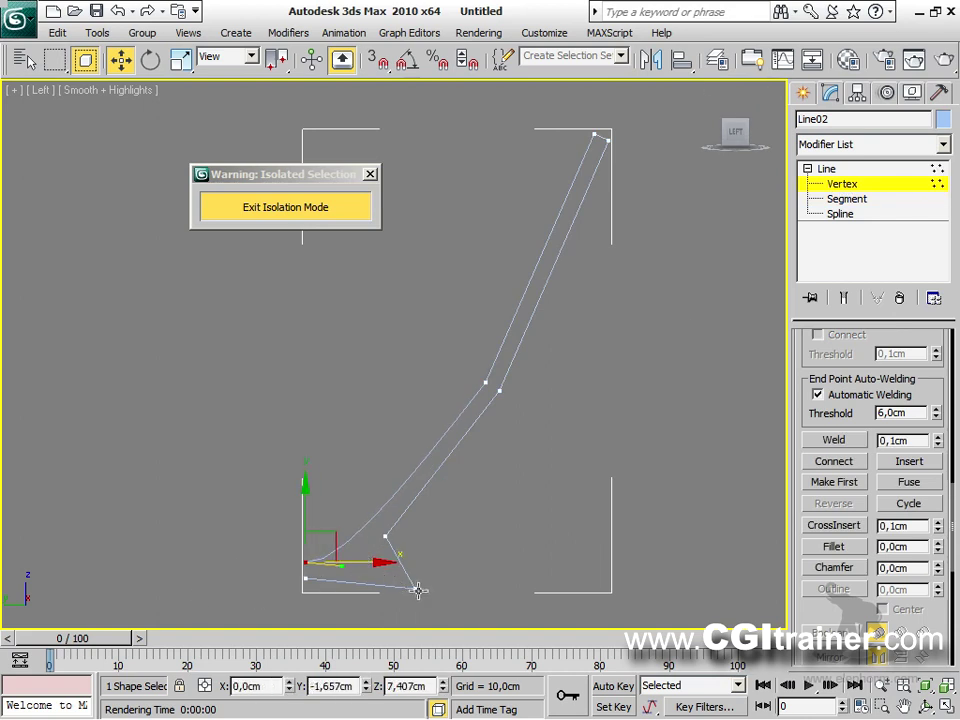
Step: Fillet the outer bottom corner of the foot by about 1 cm
click(418, 591)
click(856, 549)
drag(938, 546, 940, 545)
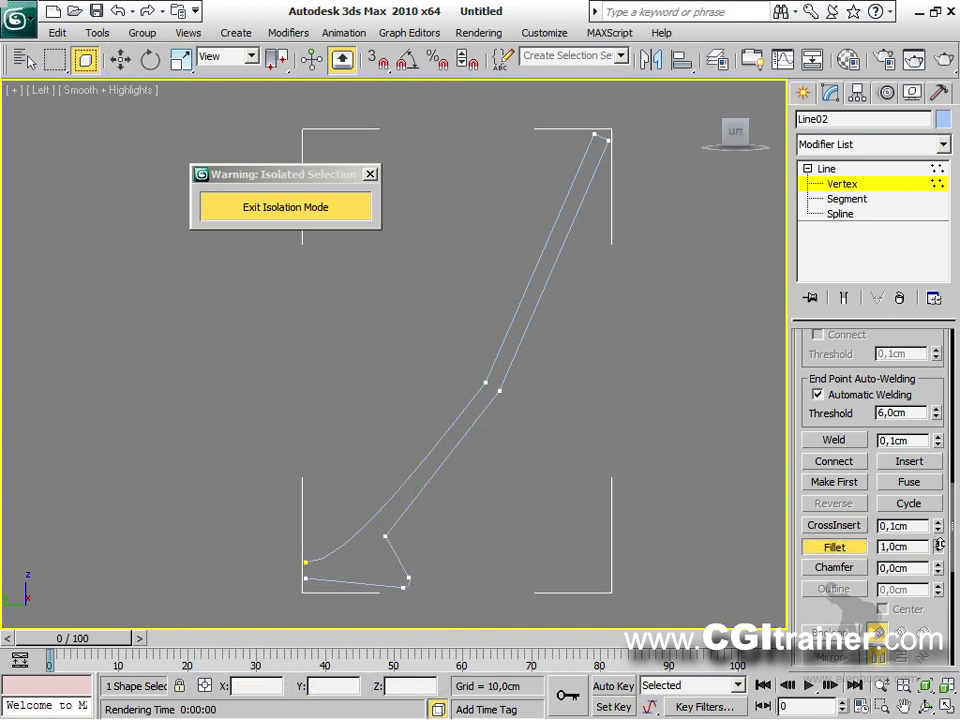
Step: Convert the two vertices in the middle of the bowl wall to Smooth
key(w)
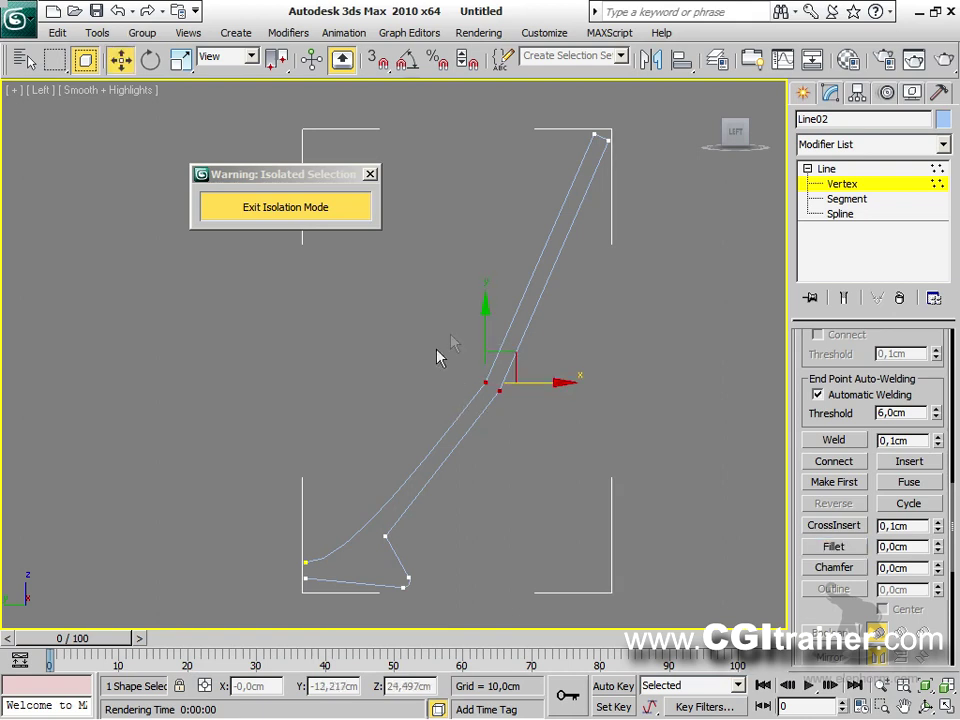
right_click(437, 408)
click(397, 292)
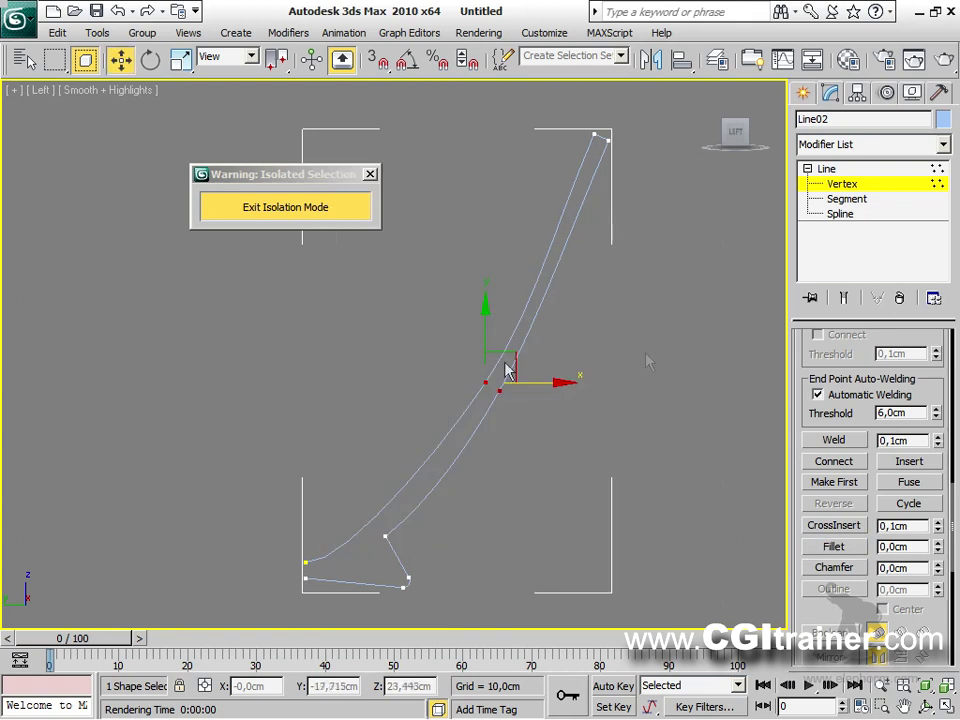
Step: Select the two rim vertices and fillet them into a rounded edge
drag(574, 126, 703, 350)
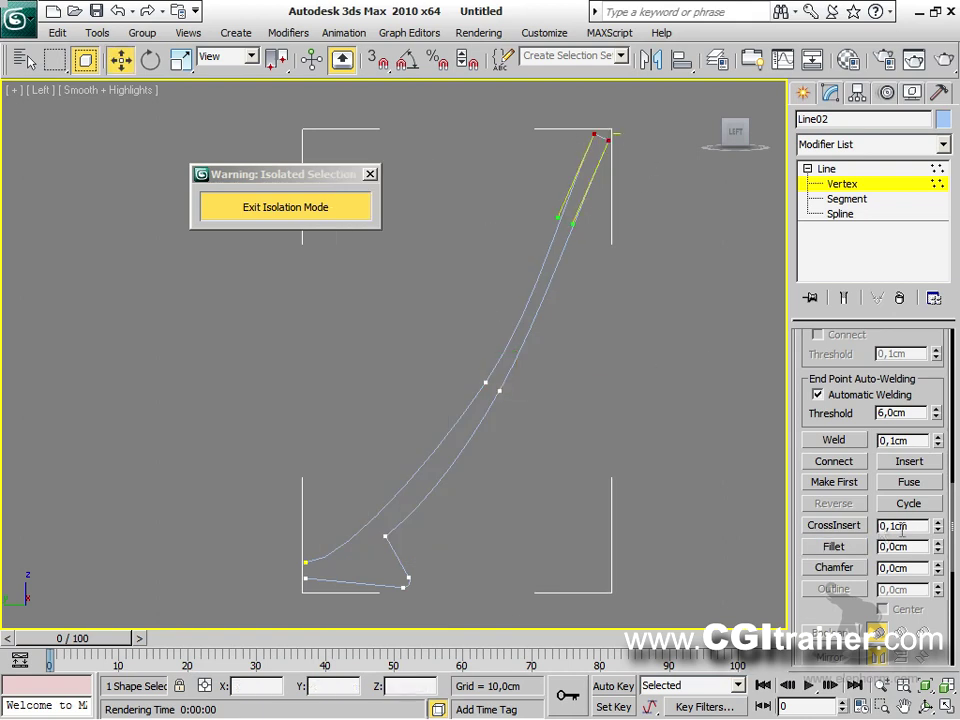
click(862, 550)
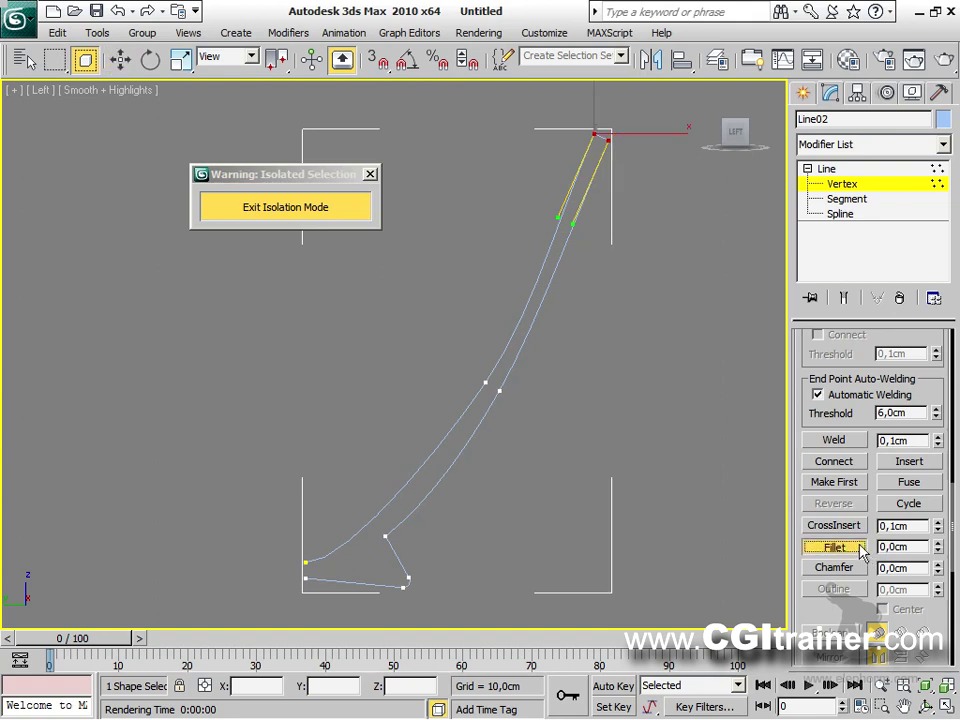
drag(940, 550, 940, 550)
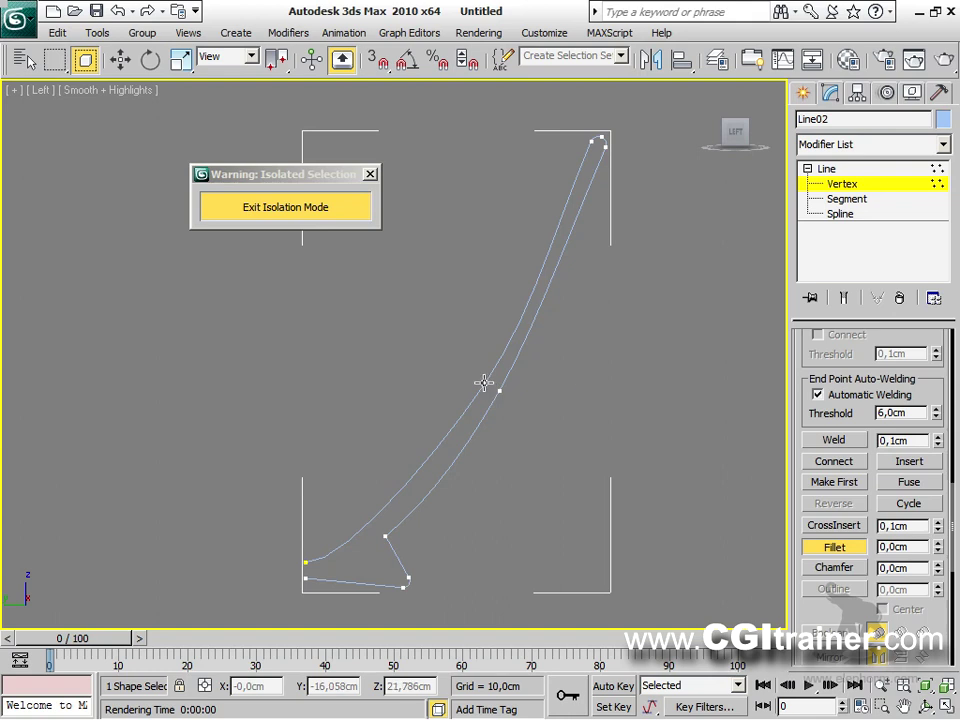
Step: Convert the two mid-wall vertices to Bezier, move them slightly outward and adjust their handles to refine the wall's curve
key(w)
drag(516, 446, 467, 360)
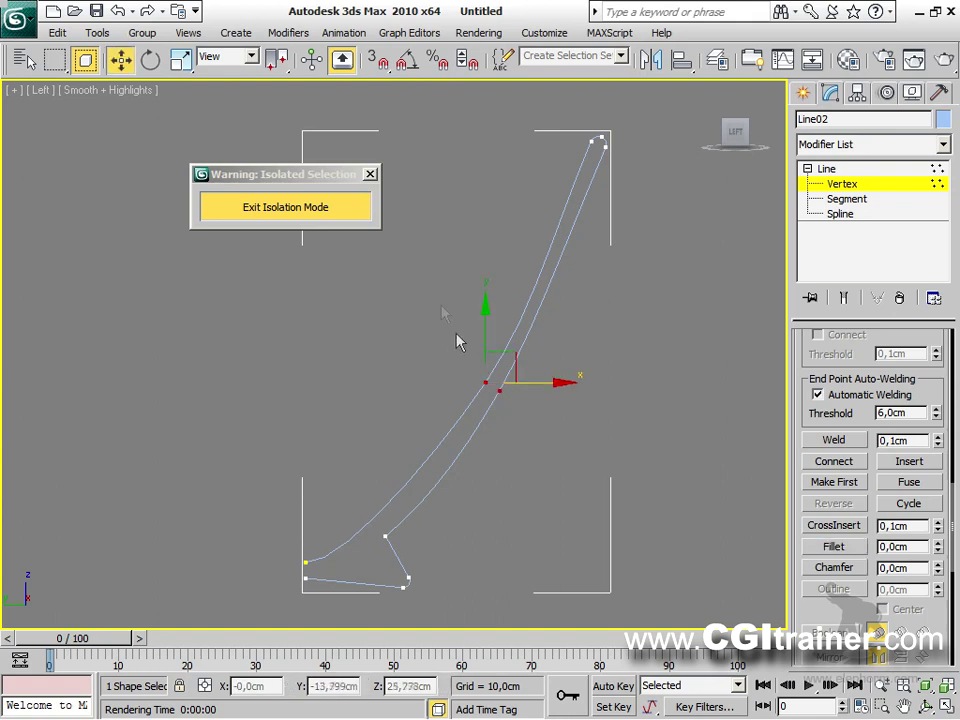
right_click(431, 297)
click(403, 170)
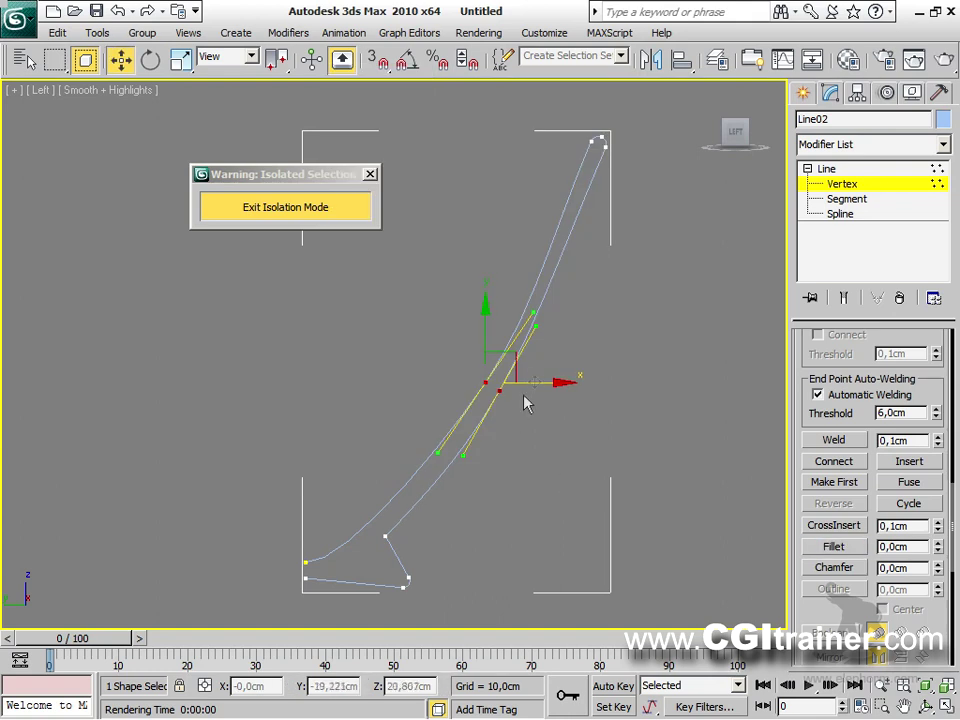
drag(519, 369, 535, 385)
mouse_move(547, 317)
mouse_down()
mouse_move(538, 302)
mouse_move(551, 326)
mouse_move(544, 332)
mouse_up()
Step: Fillet the vertex where the outer bowl wall meets the foot
click(420, 541)
click(387, 536)
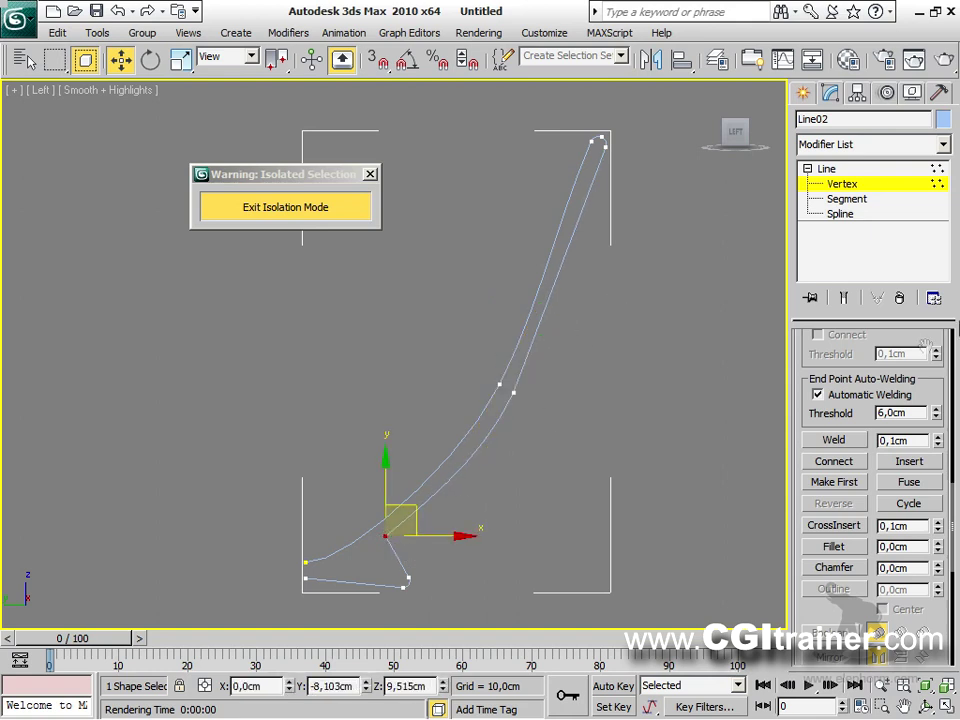
click(853, 550)
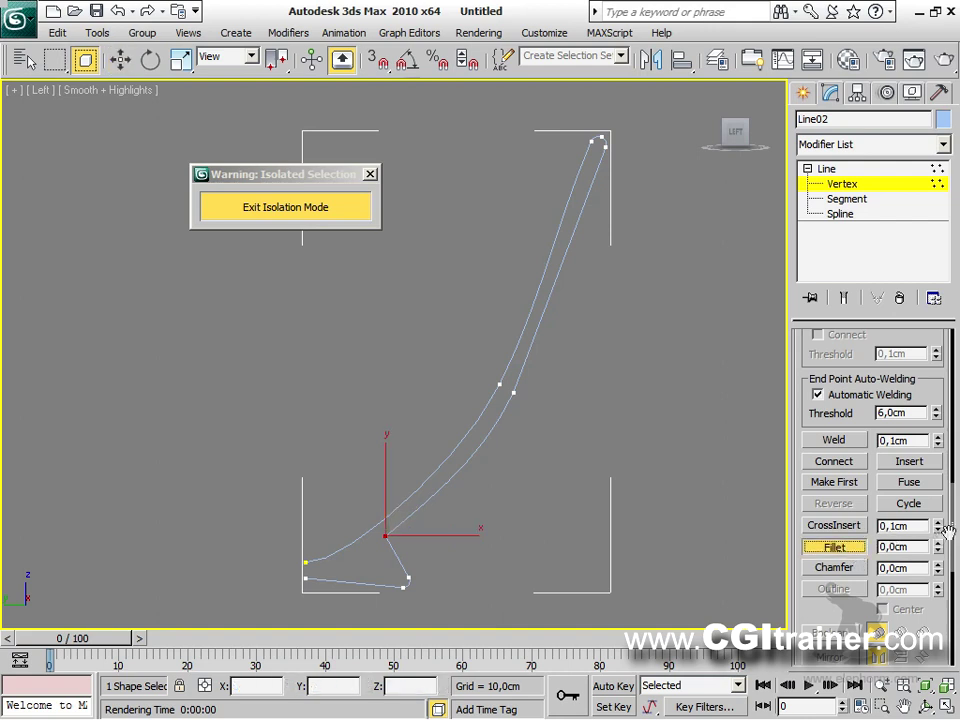
drag(940, 553, 936, 546)
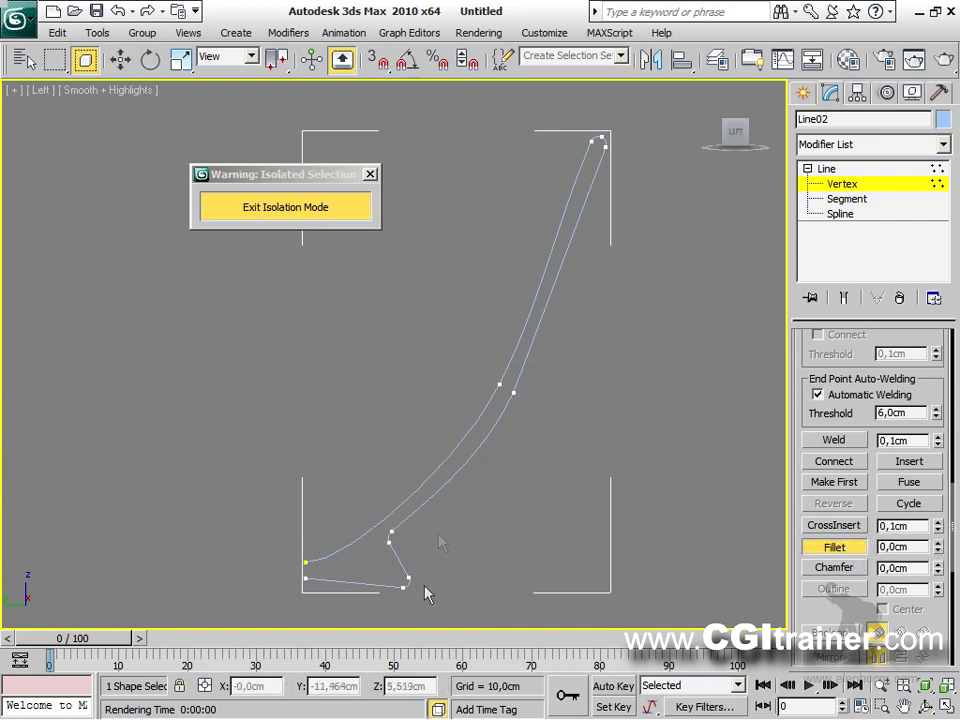
Step: Leave vertex editing and apply a Lathe modifier to the bowl profile, aligning its axis to Min
key(1)
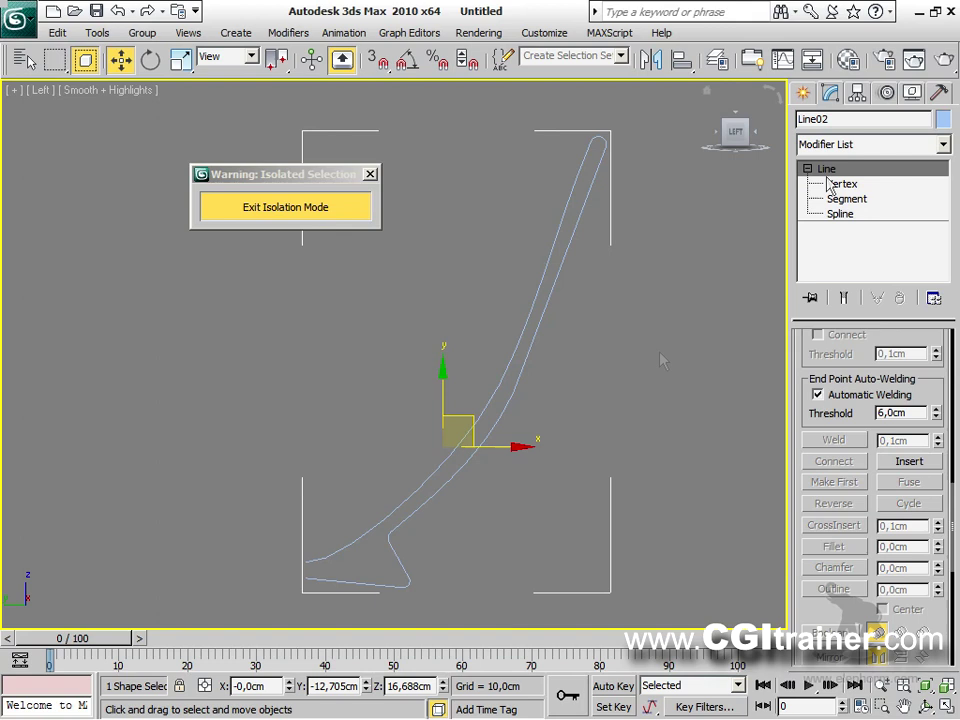
click(288, 32)
mouse_move(296, 80)
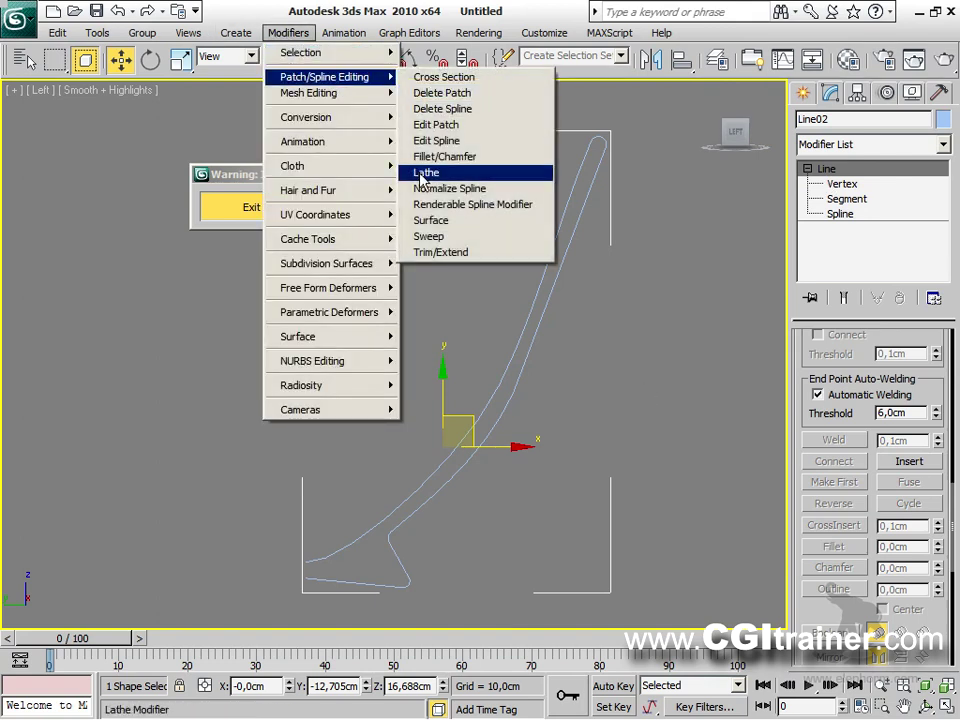
click(425, 174)
click(828, 573)
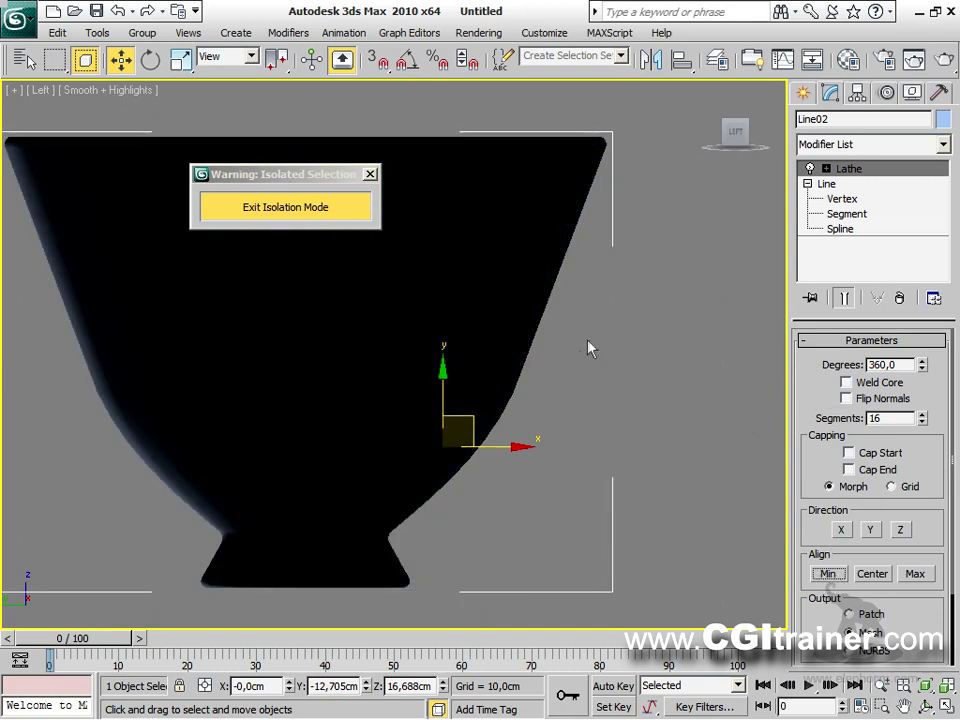
Step: In a perspective view, flip the lathe's normals, weld its core and set its segments to 42
key(p)
key(z)
alt+middle_drag(400, 450, 405, 475)
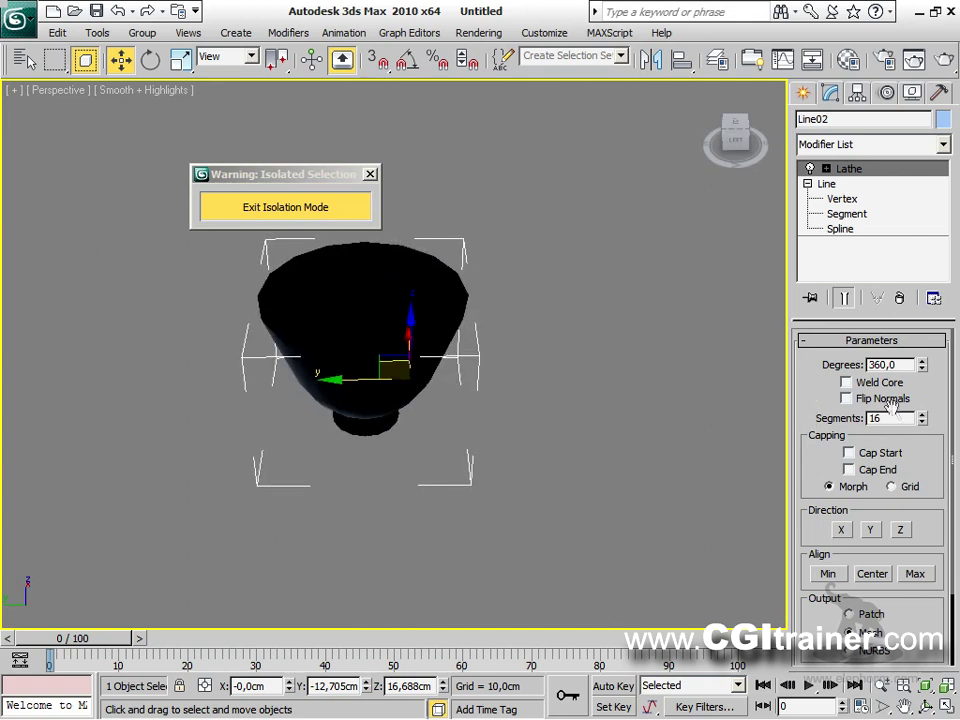
click(893, 400)
alt+middle_drag(739, 400, 612, 470)
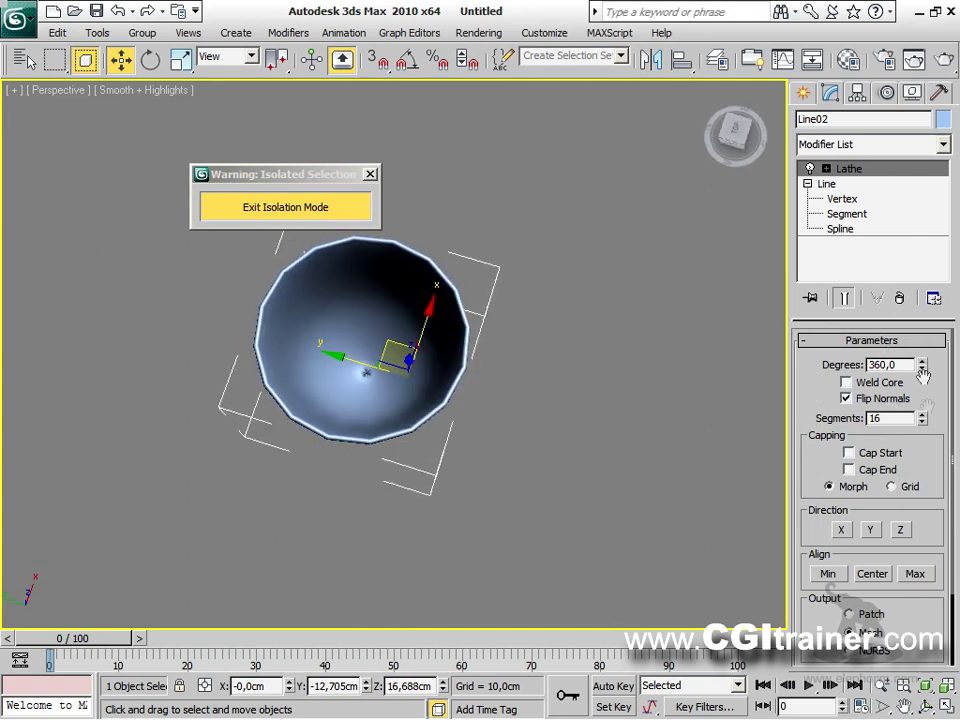
drag(926, 422, 926, 397)
alt+middle_drag(367, 360, 515, 268)
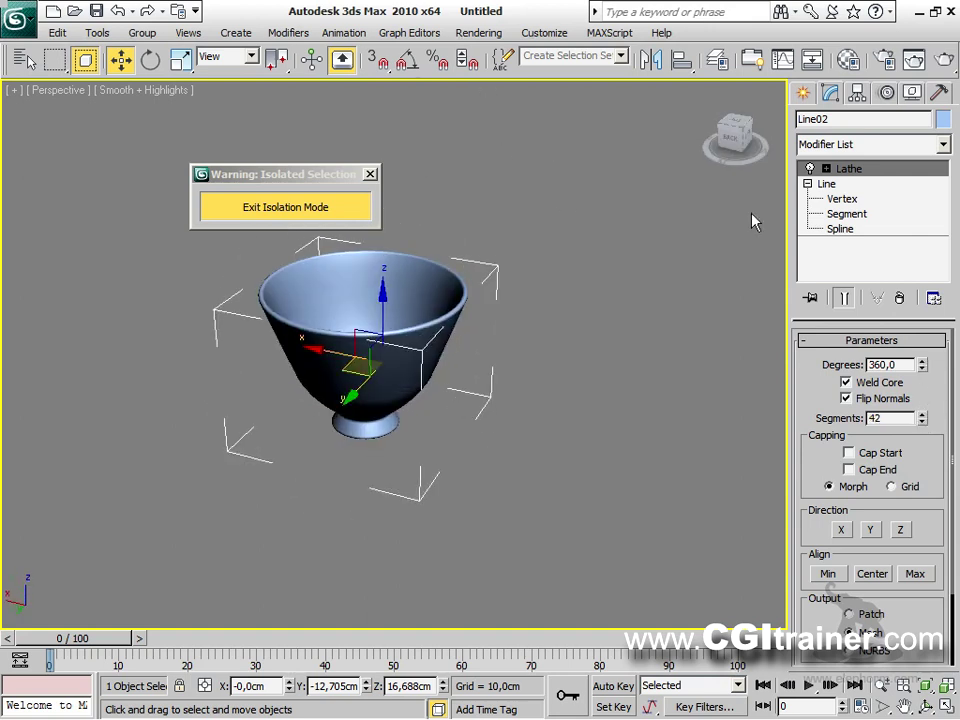
Step: Change the bowl's object color to the light grey custom color and inspect the surface up close
click(941, 119)
click(308, 409)
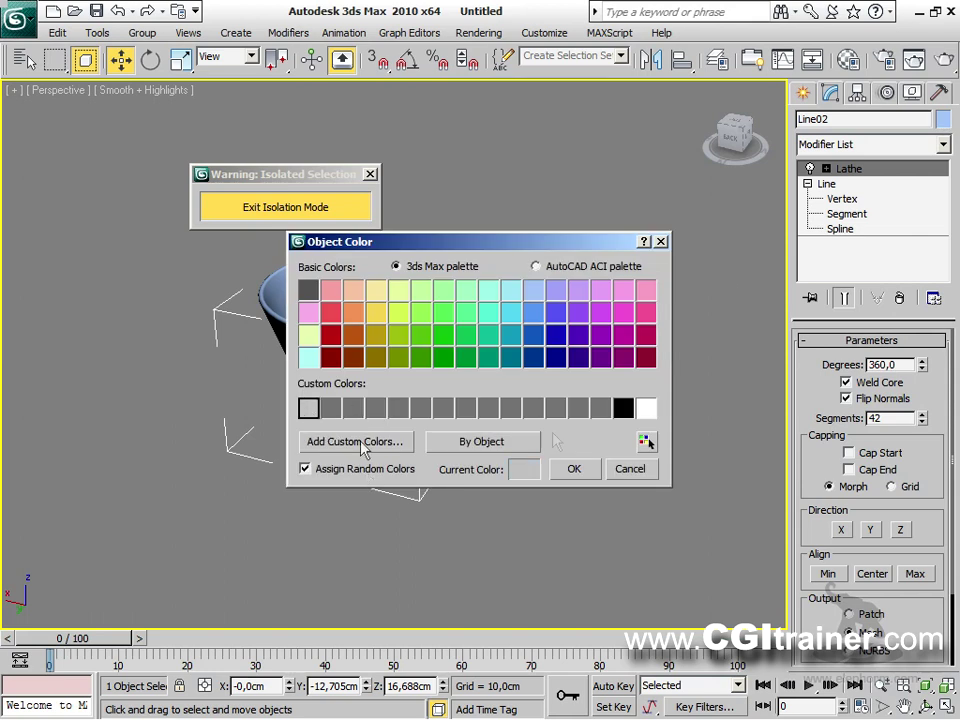
click(574, 468)
alt+middle_drag(591, 467, 528, 425)
scroll(528, 425, up, 6)
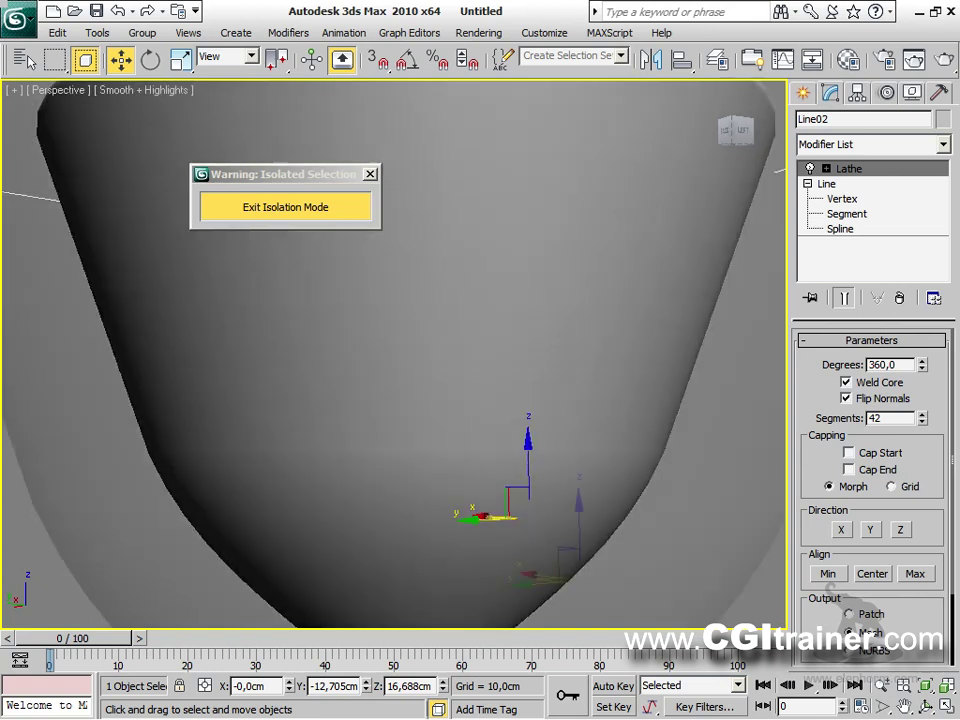
scroll(528, 425, down, 3)
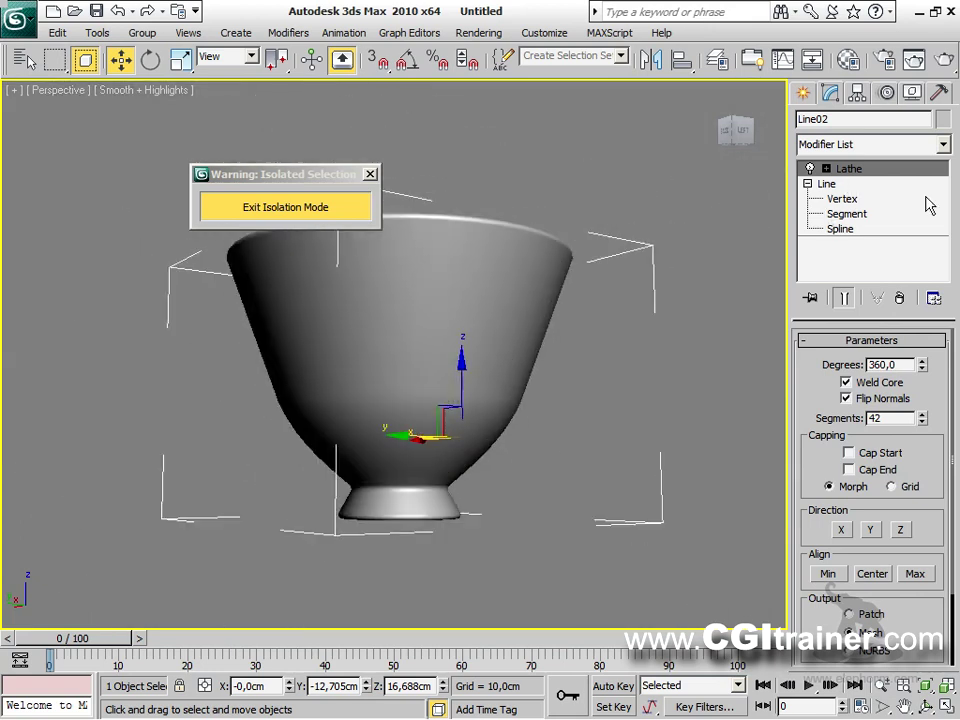
Step: With the lathed end result shown, select the two mid-wall profile vertices and convert them to Smooth
click(848, 199)
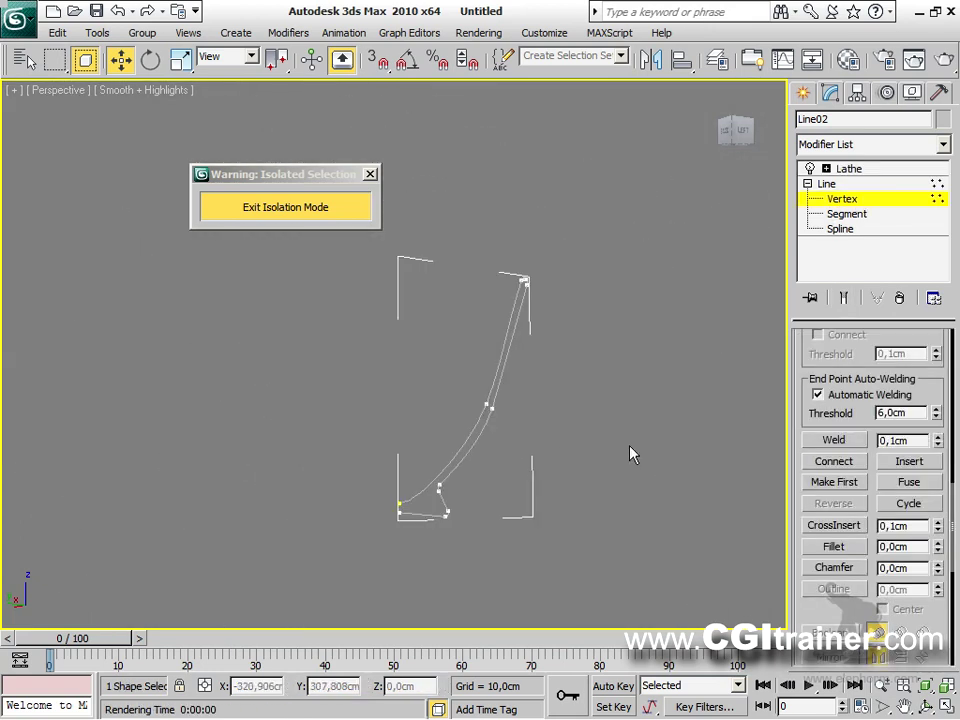
click(841, 298)
drag(568, 439, 446, 386)
right_click(499, 386)
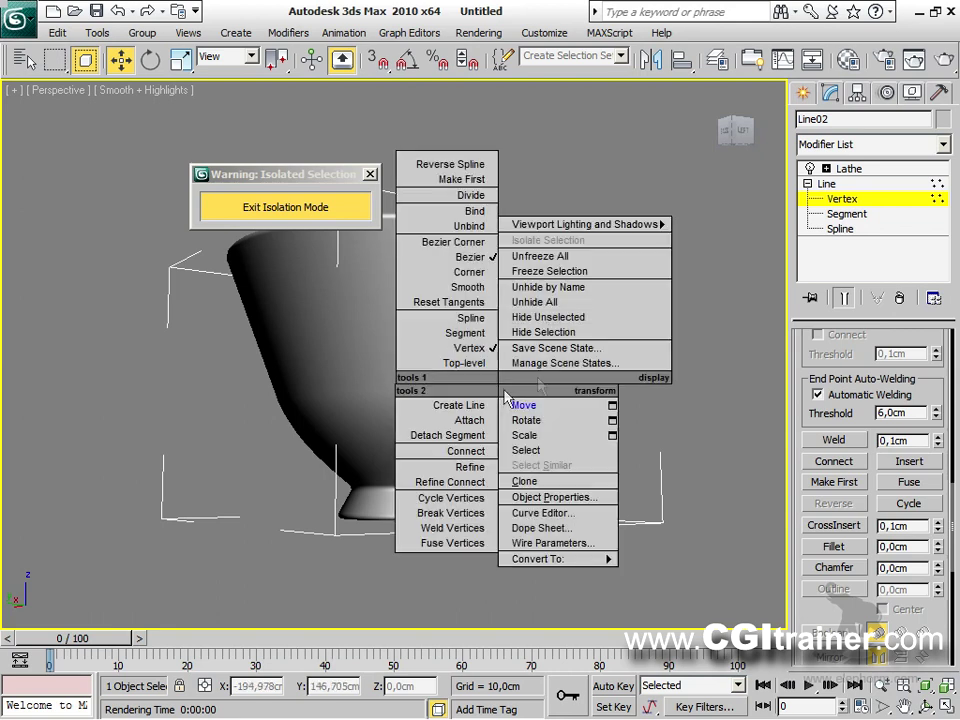
click(483, 287)
drag(560, 372, 491, 343)
alt+middle_drag(491, 343, 293, 316)
Step: Exit isolation mode to bring back the studio backdrop around the bowl
click(315, 208)
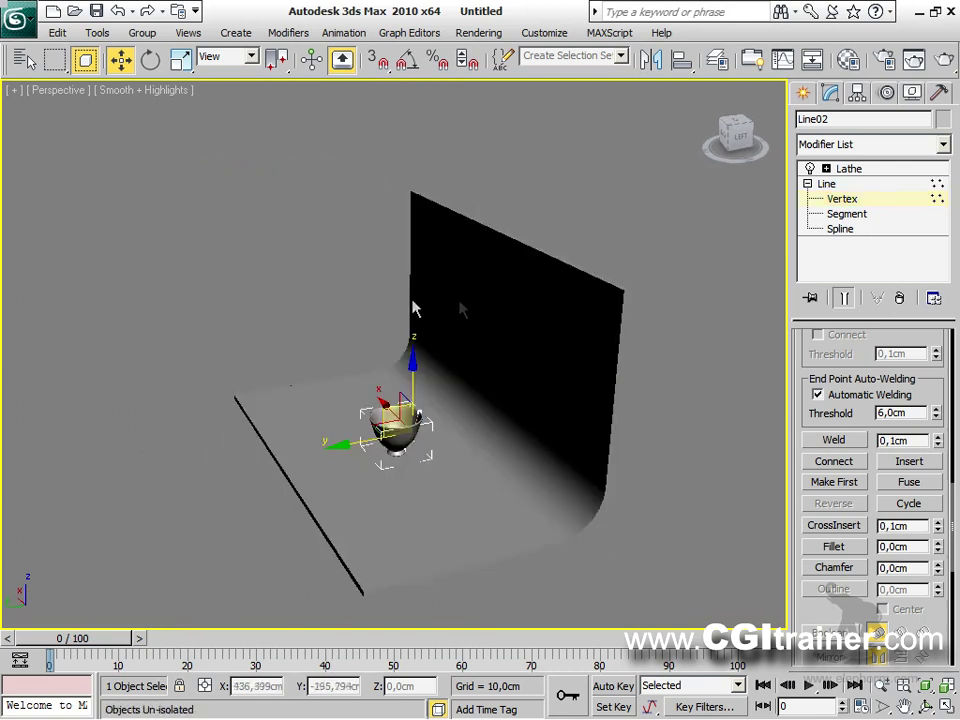
alt+middle_drag(460, 330, 533, 314)
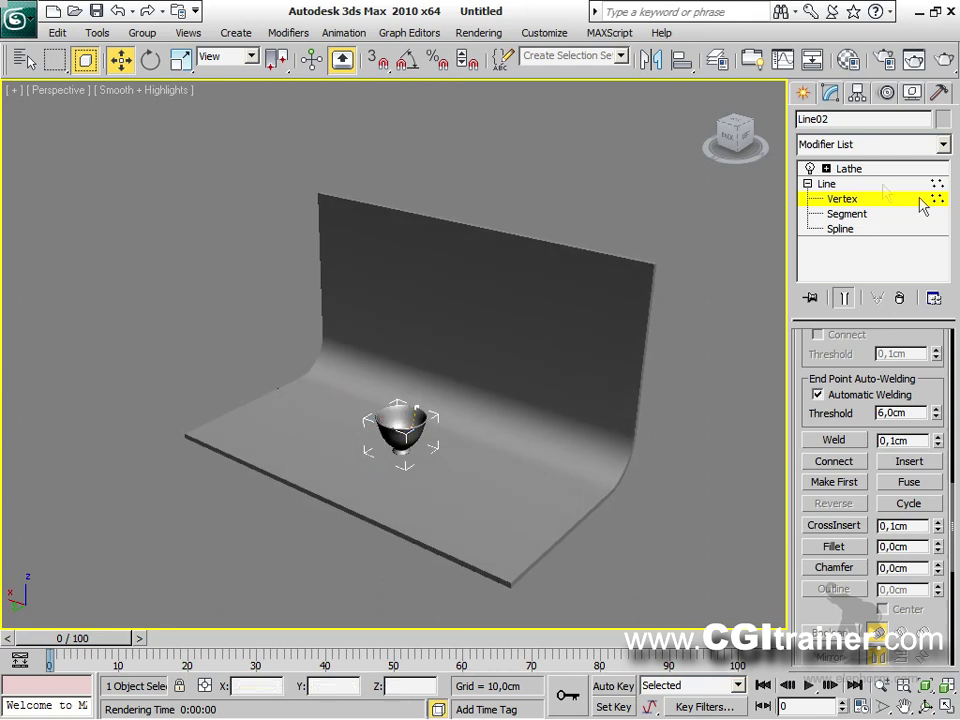
click(850, 169)
click(842, 199)
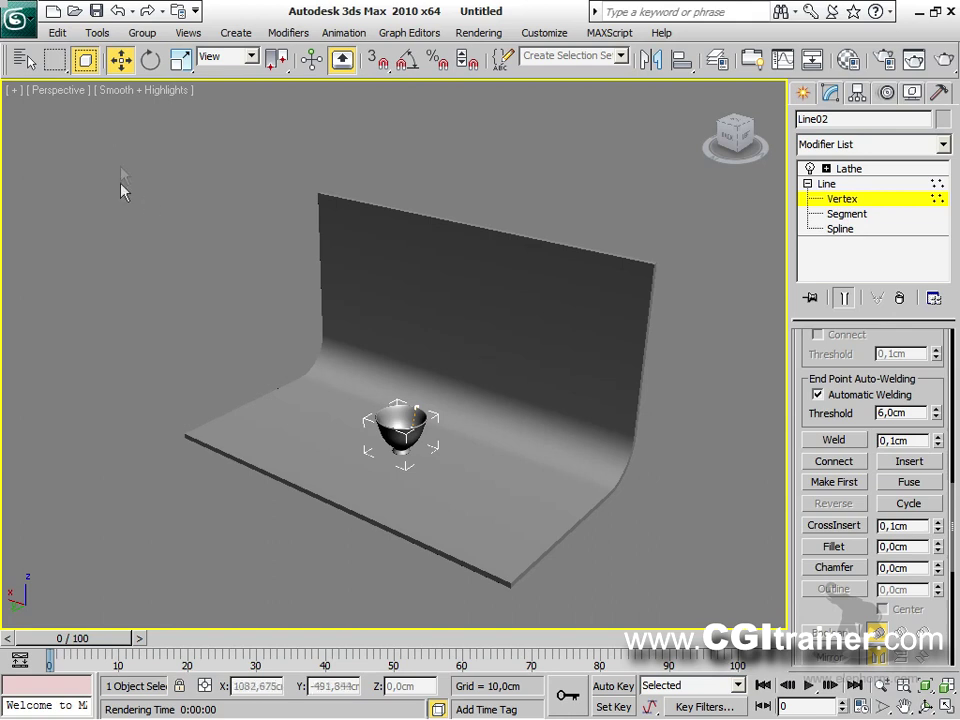
click(24, 22)
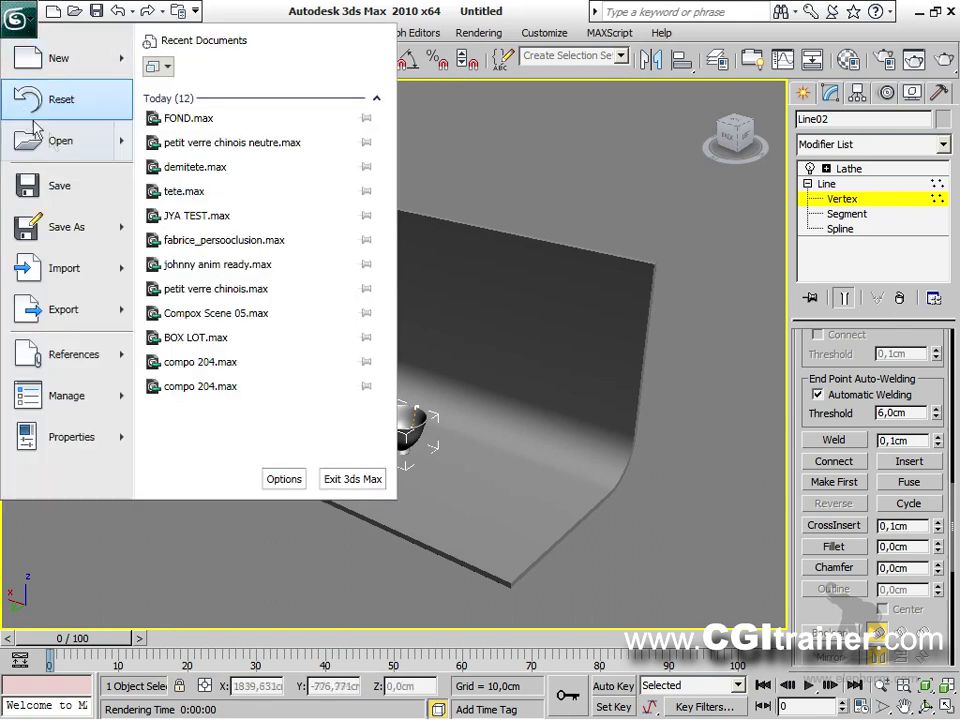
click(34, 118)
click(563, 427)
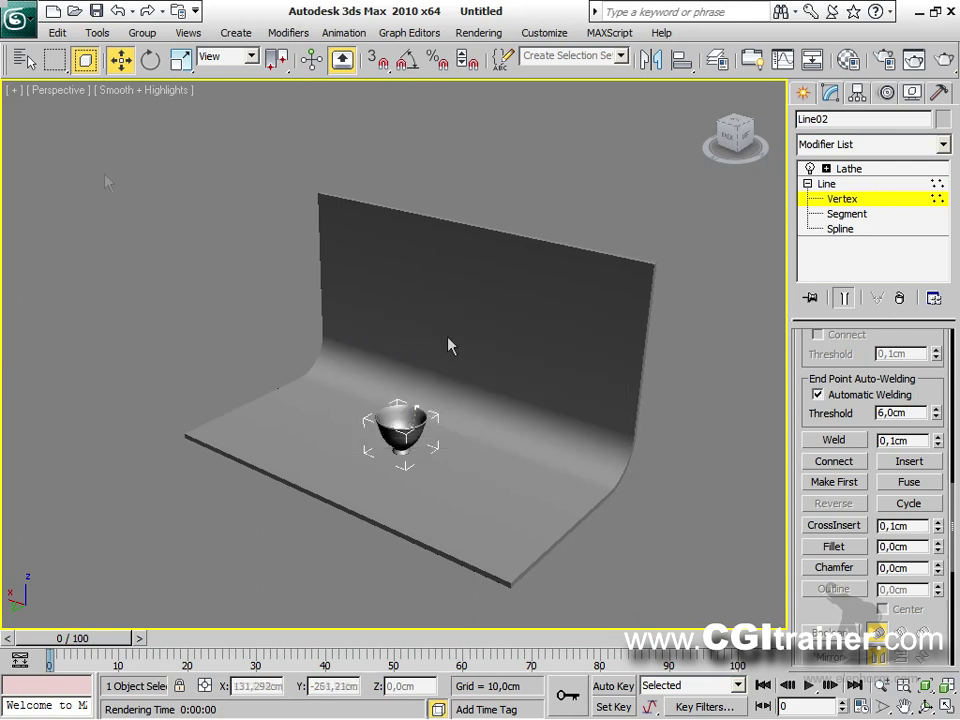
Step: Open the recent scene FOND.max without saving the current one, and hide the grid in the perspective viewport
click(20, 18)
click(188, 117)
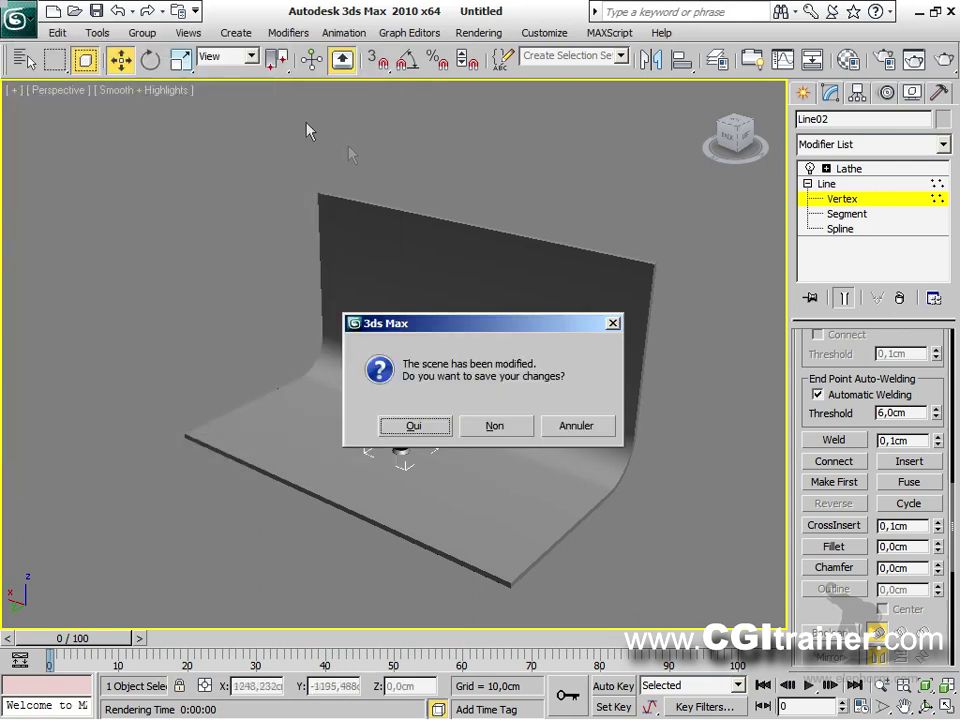
click(496, 425)
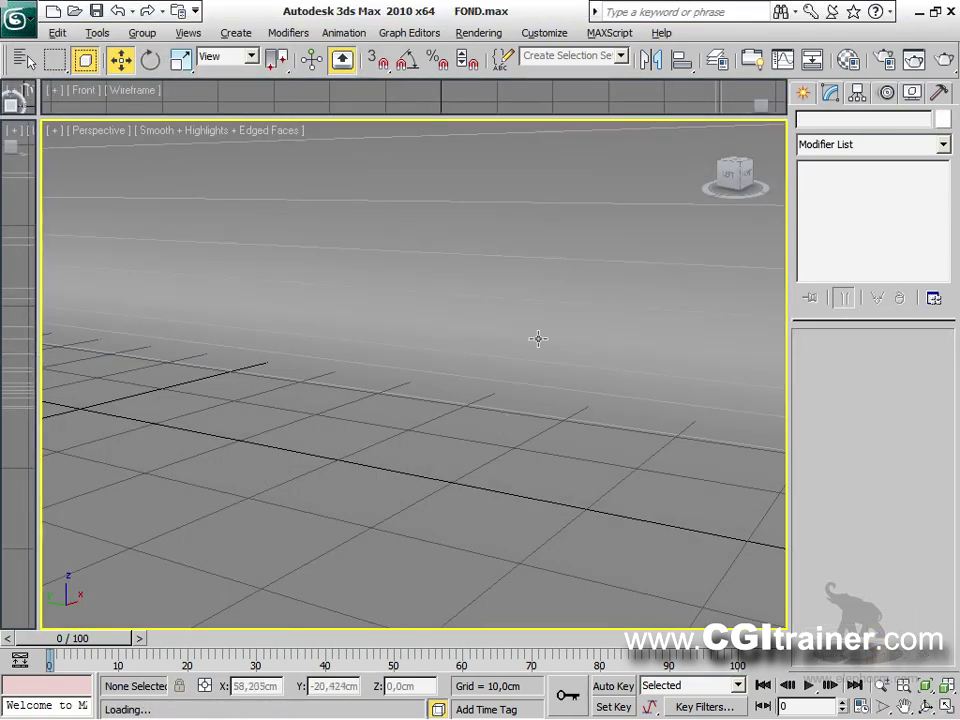
alt+middle_drag(538, 338, 392, 300)
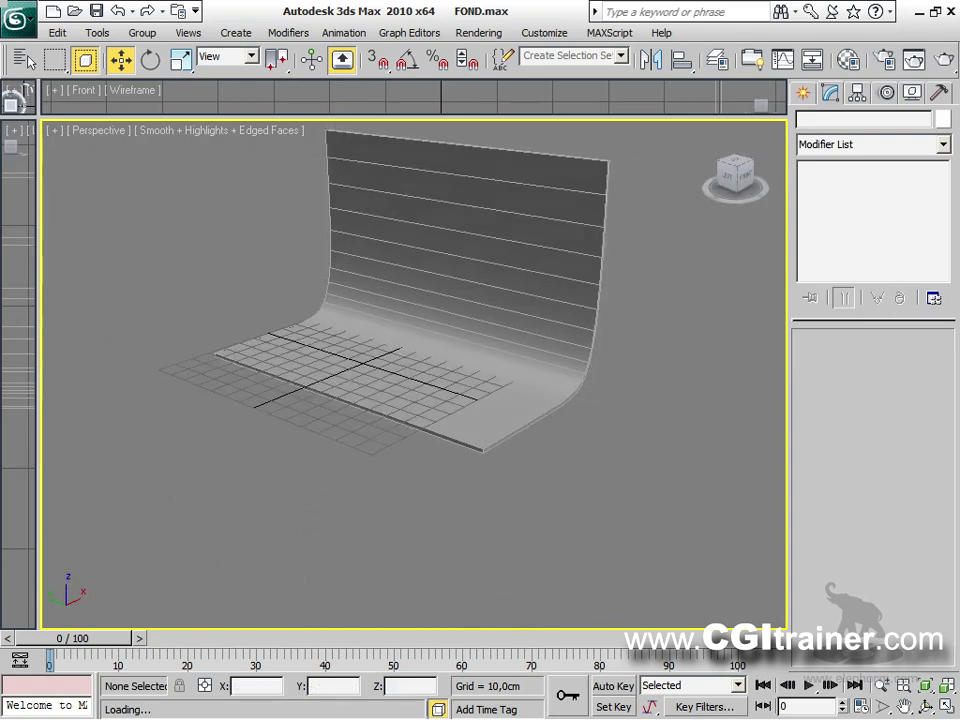
key(g)
middle_drag(475, 440, 431, 444)
Step: Set the perspective viewport's field of view to 20 and reframe the backdrop floor
click(55, 134)
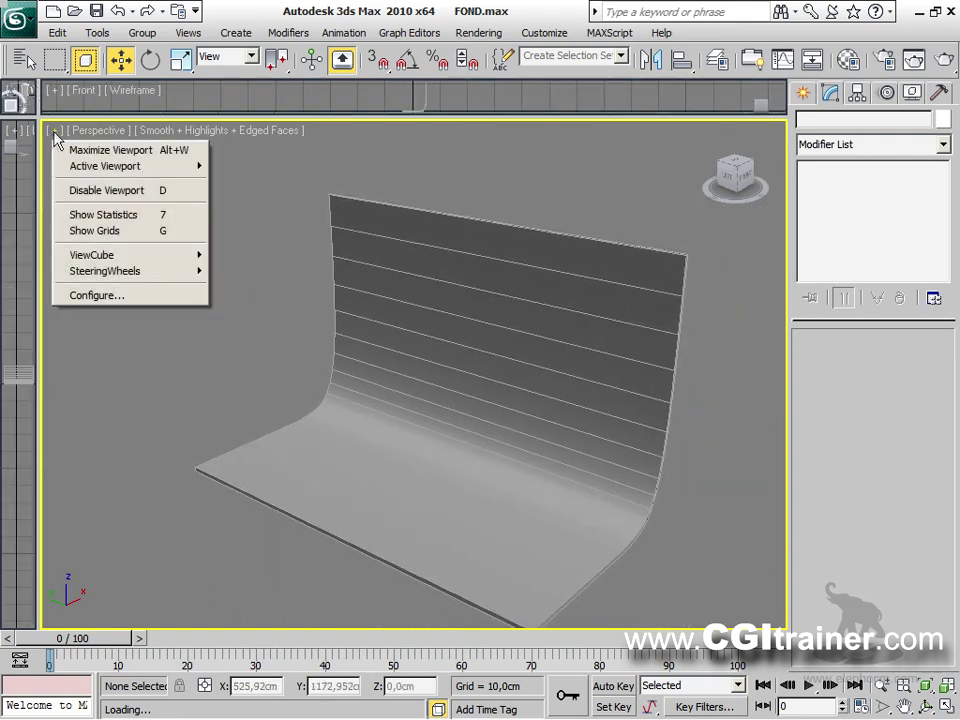
click(101, 295)
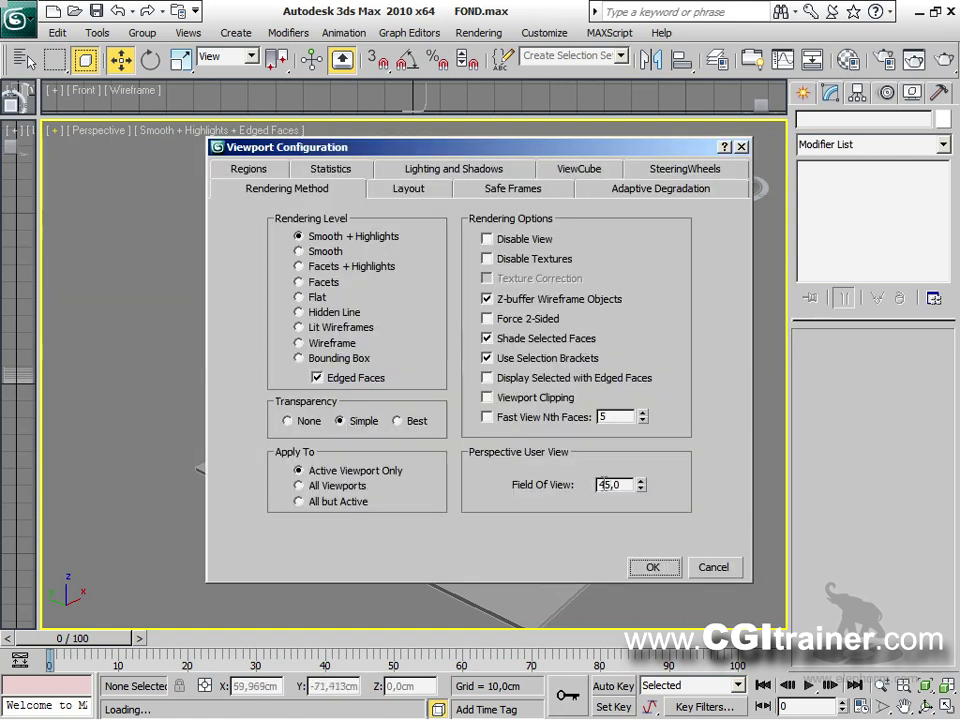
drag(626, 483, 568, 490)
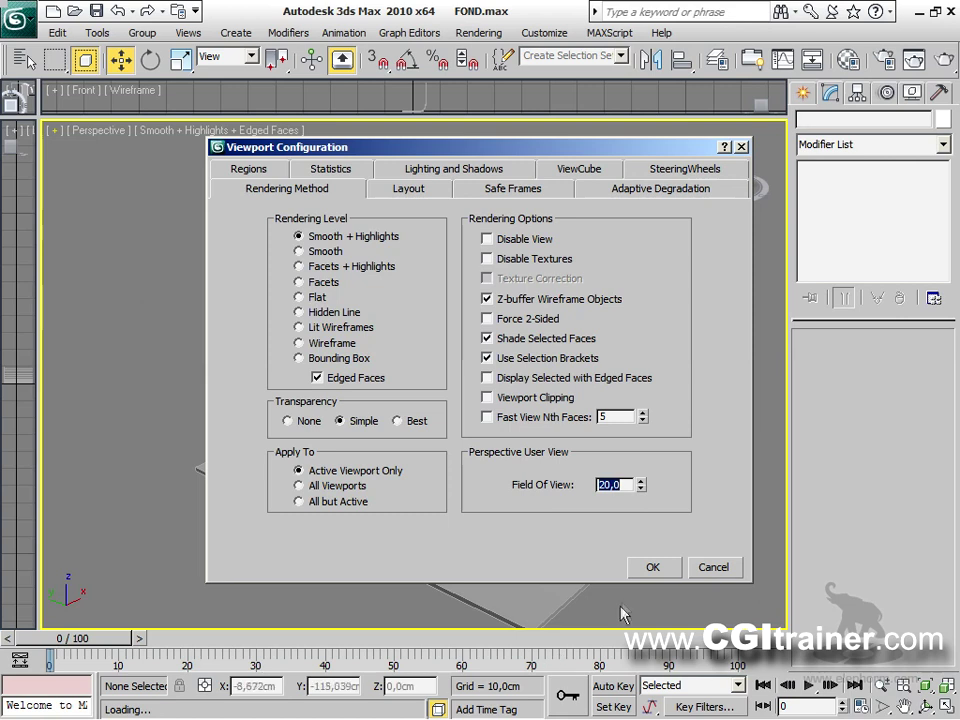
click(652, 568)
middle_drag(561, 583, 529, 456)
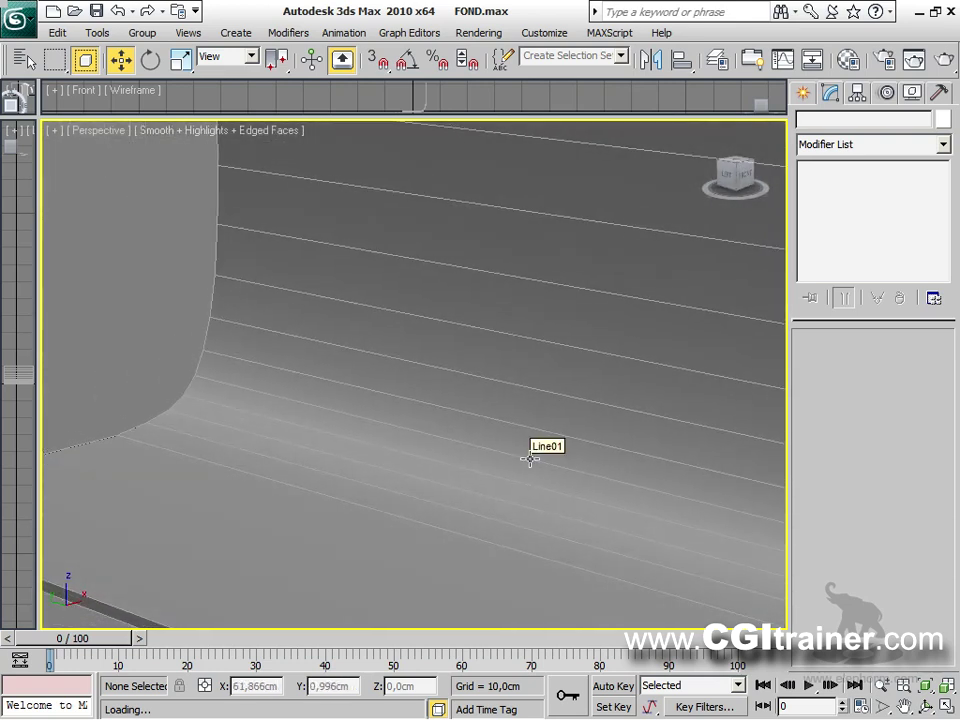
middle_drag(530, 459, 400, 518)
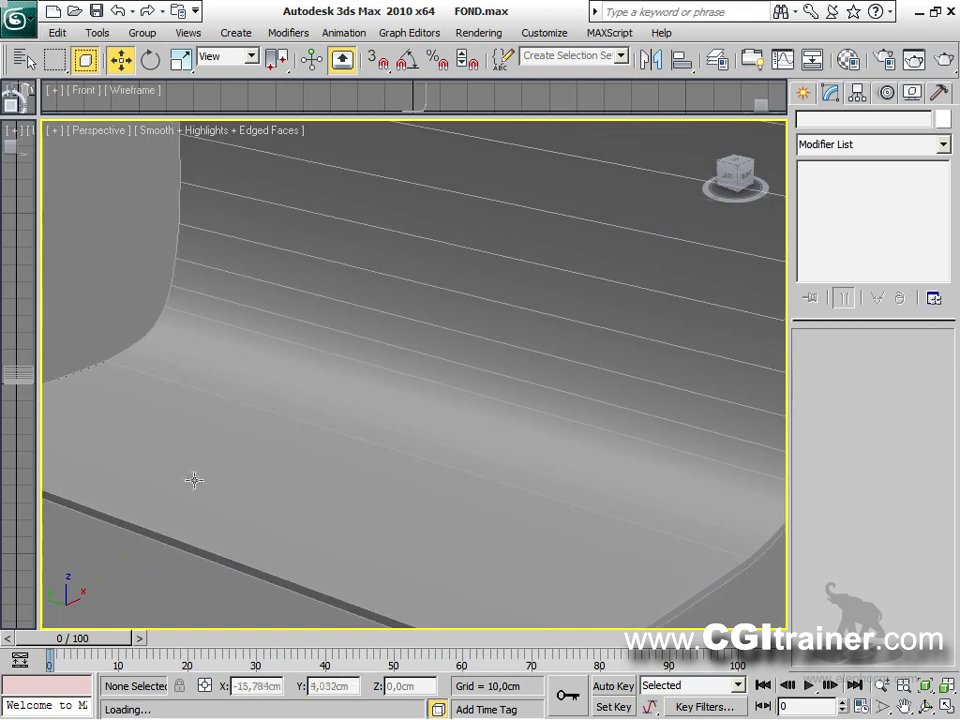
Step: Shrink the 3ds Max window over the EXO folder and merge the tasse file, placing the cups on the backdrop floor
click(935, 12)
drag(460, 200, 388, 208)
drag(270, 163, 270, 478)
drag(280, 553, 283, 552)
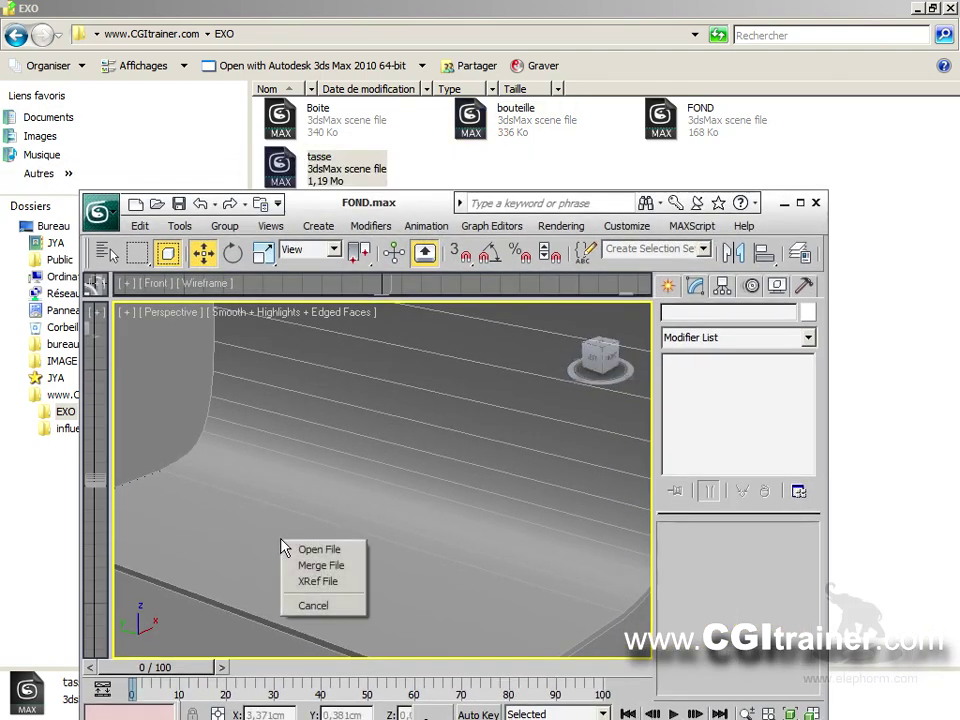
click(311, 566)
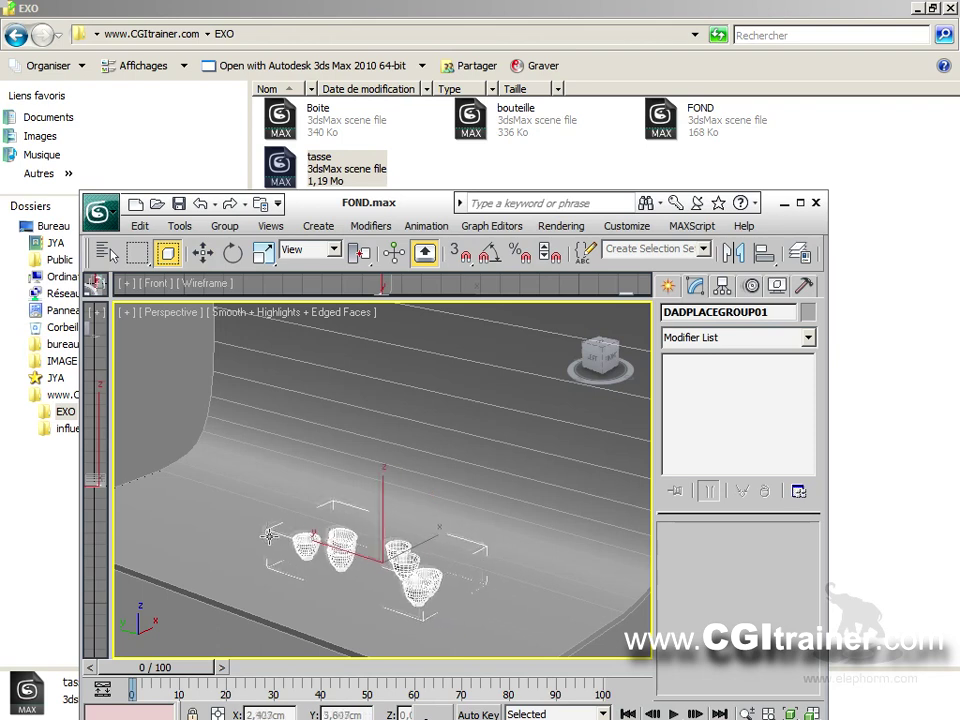
click(343, 465)
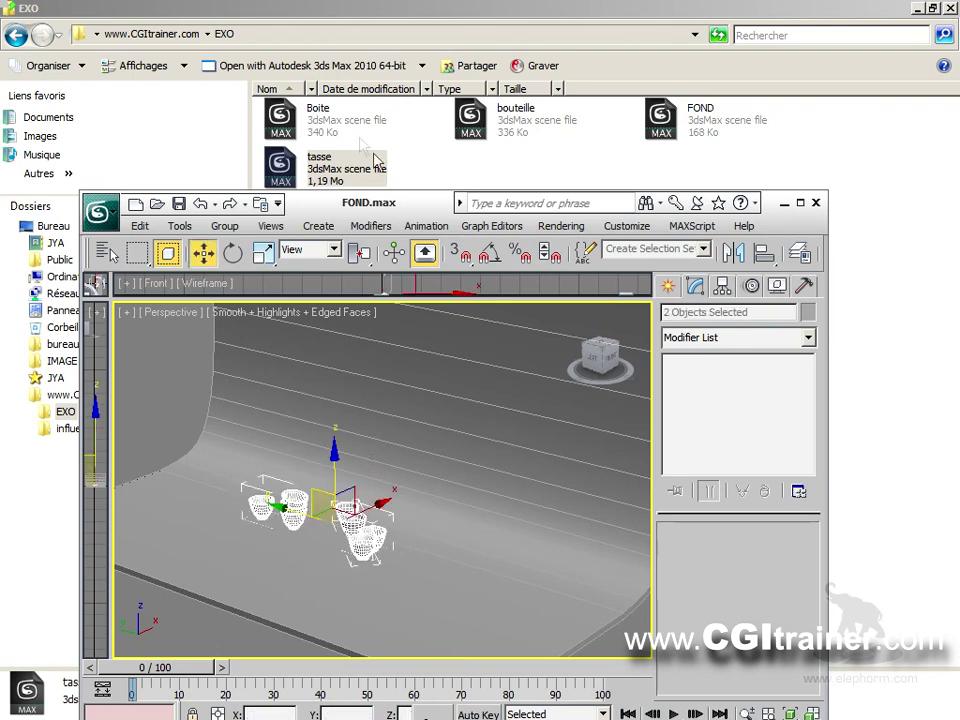
Step: Merge the Boite file from the EXO folder and place the round box in front of the cups
drag(320, 127, 418, 603)
click(430, 619)
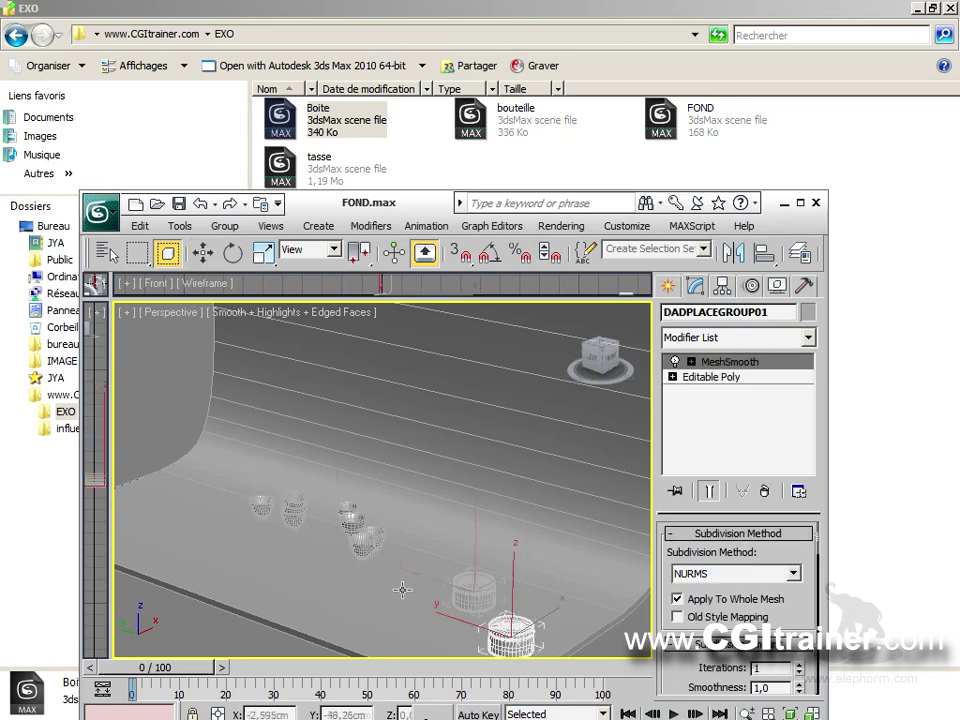
click(228, 525)
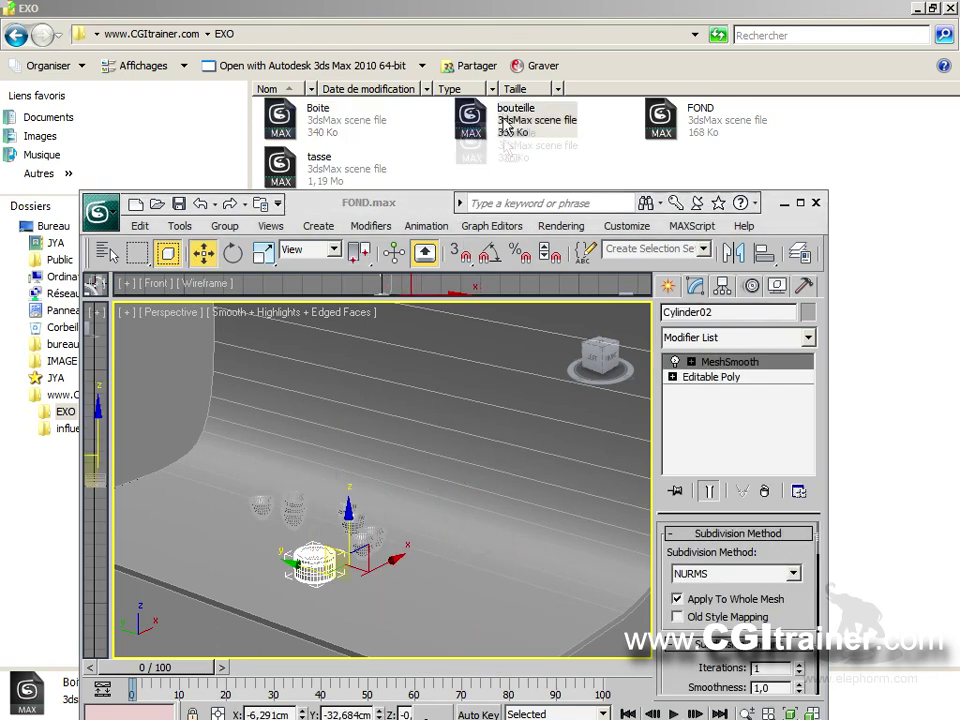
Step: Merge the bouteille file from the EXO folder and place the bottle beside the cups
drag(422, 600, 423, 599)
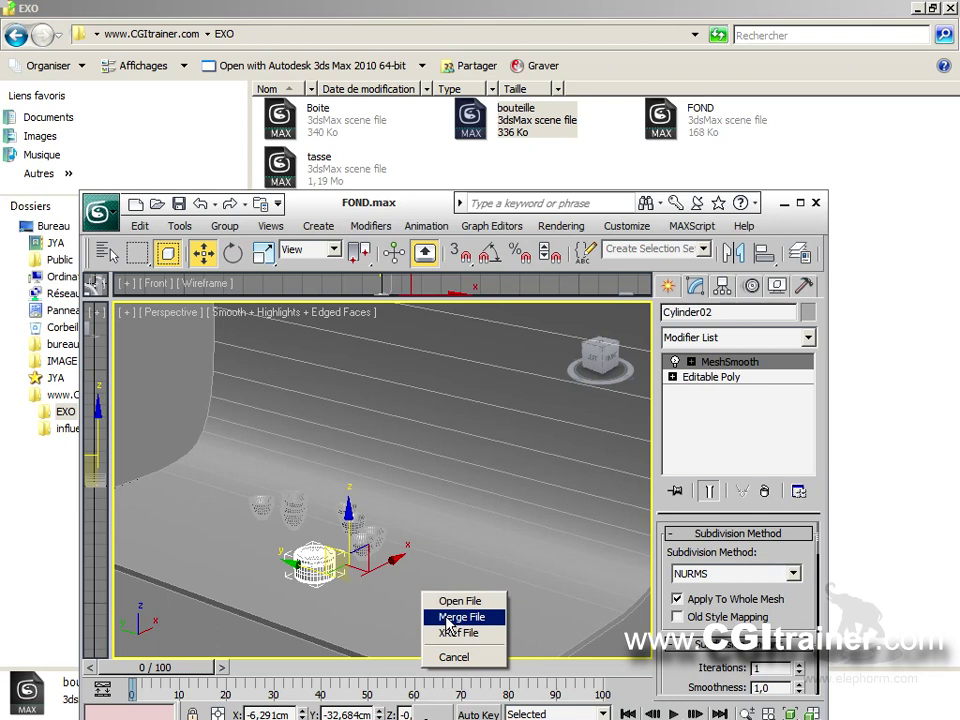
click(449, 617)
click(343, 543)
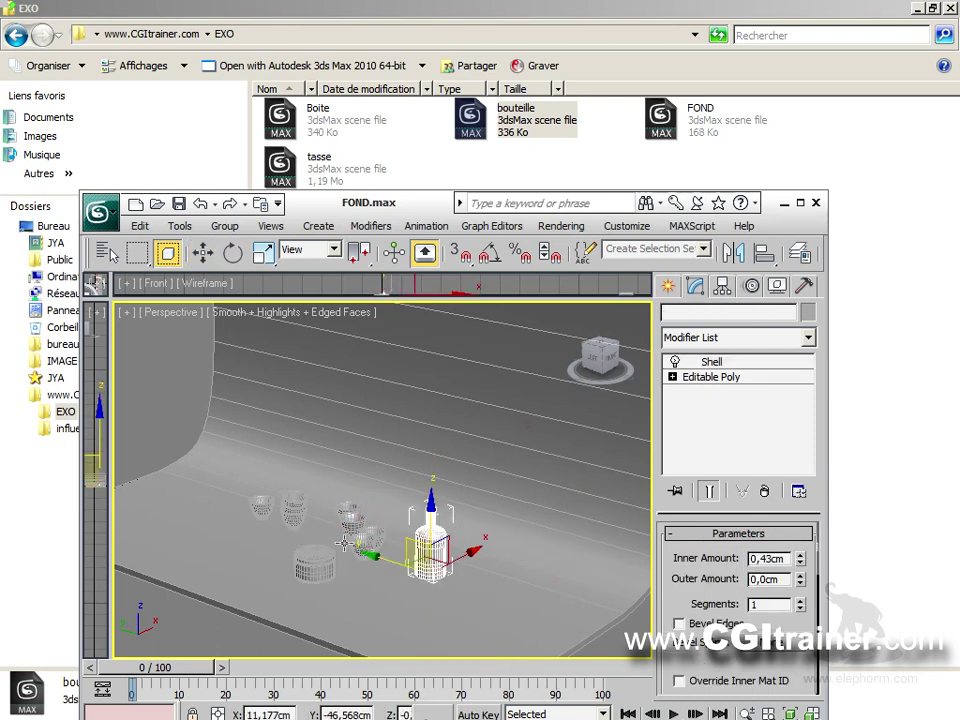
Step: Maximize the program window and perspective viewport, turn off edged faces and frame the cups, box and bottle
click(801, 203)
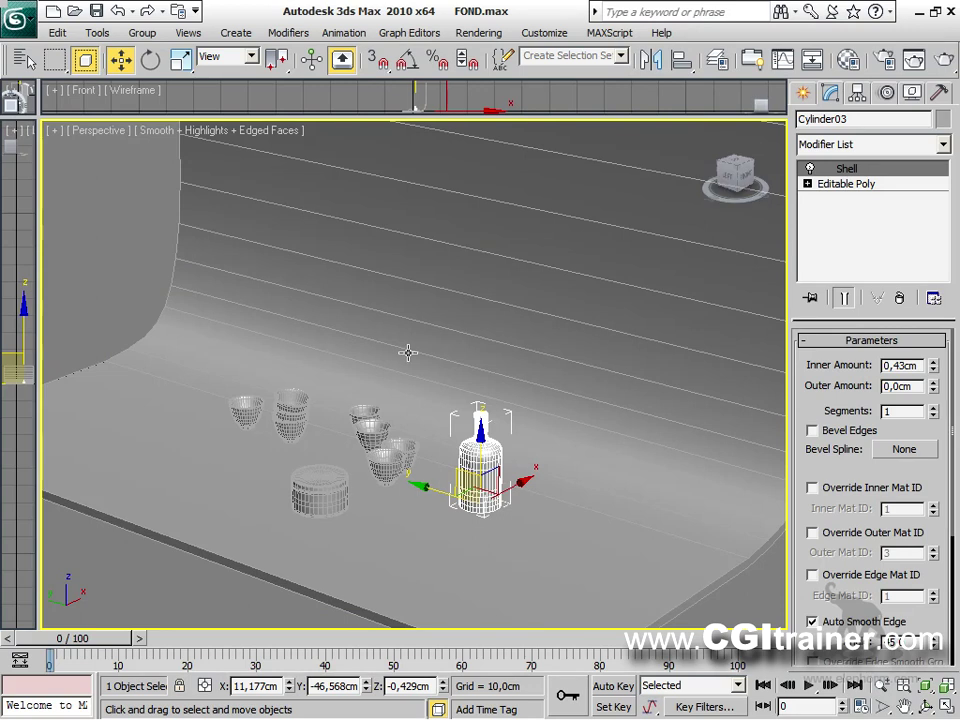
key(alt+w)
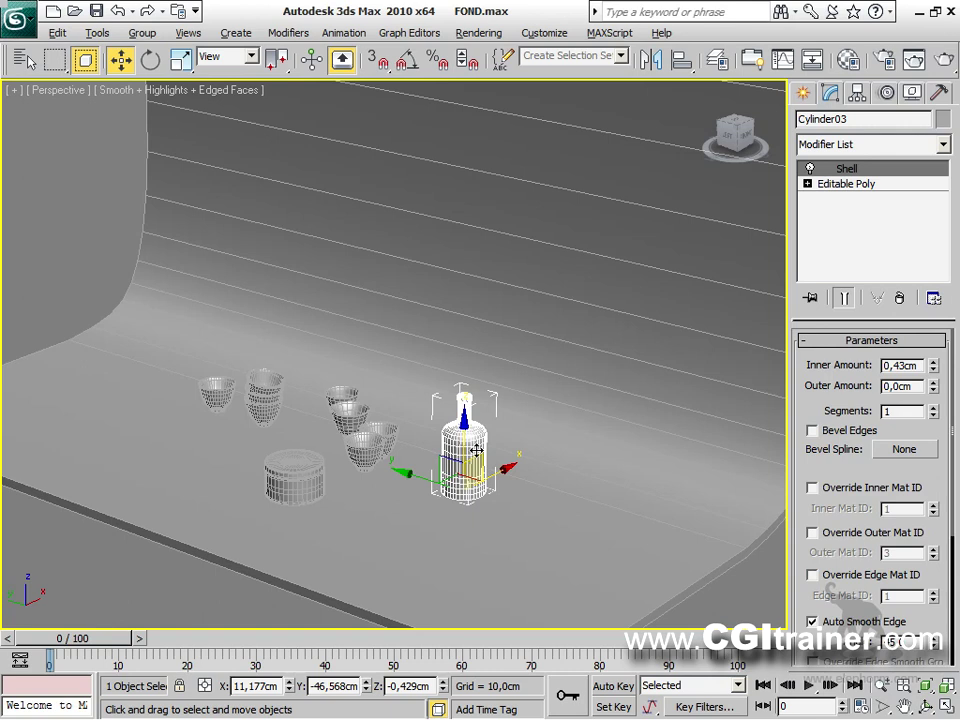
key(F4)
scroll(553, 242, up, 5)
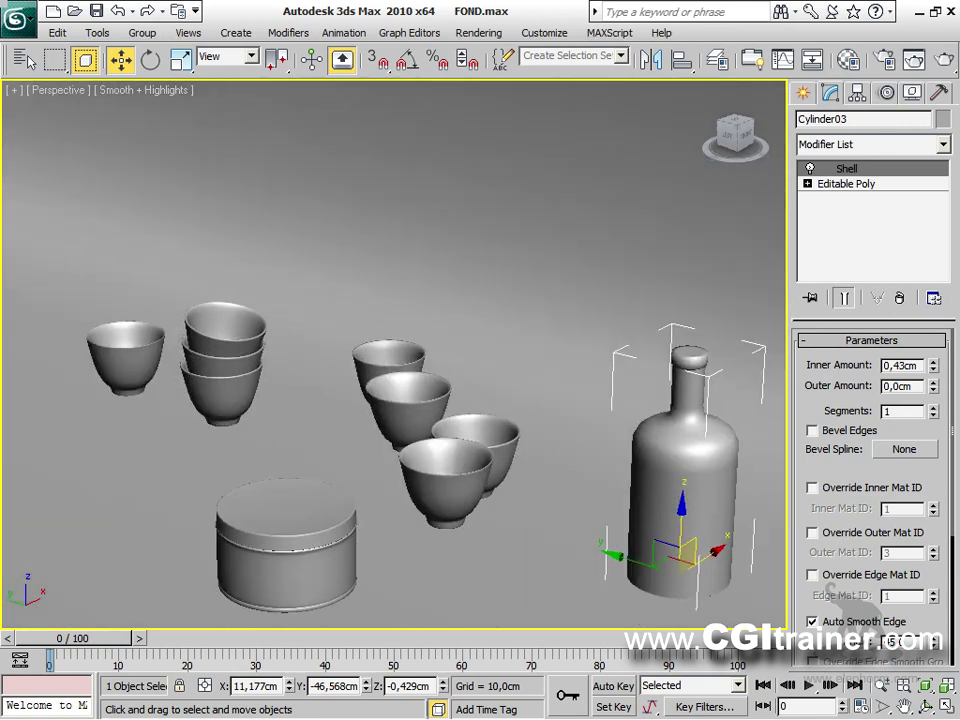
alt+middle_drag(560, 175, 568, 163)
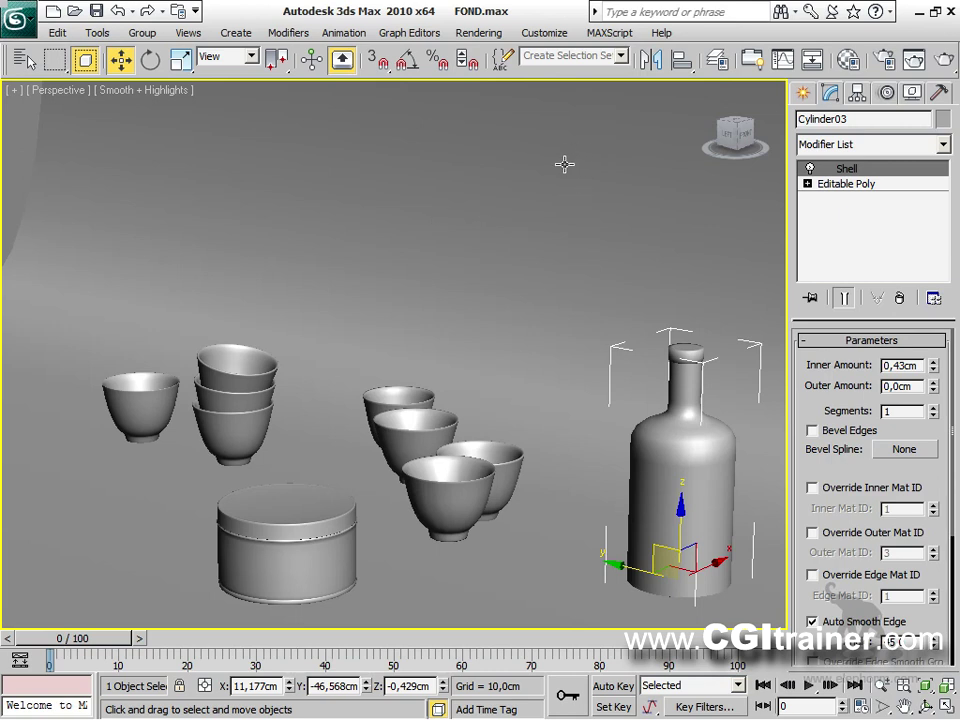
Step: Render the perspective view of the cups, box and bottle
click(490, 34)
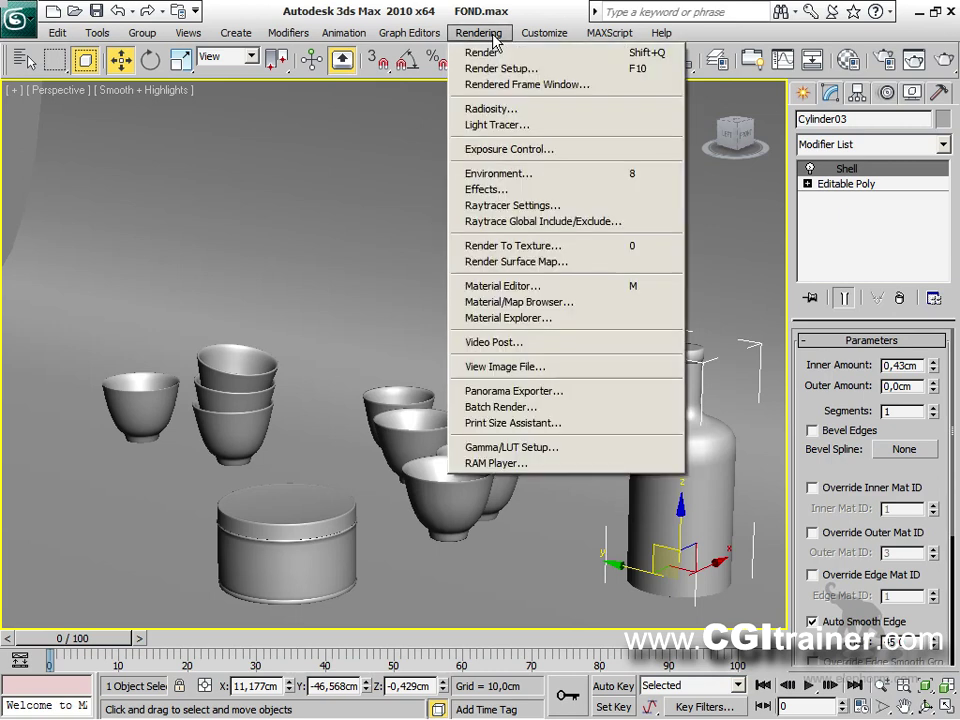
click(484, 60)
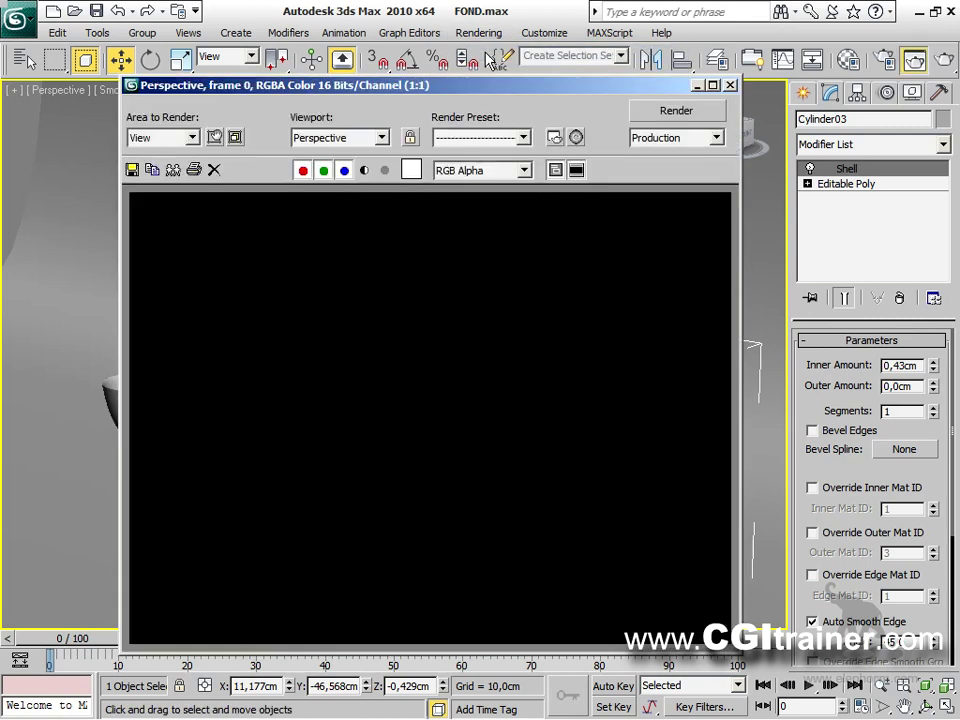
drag(606, 96, 572, 48)
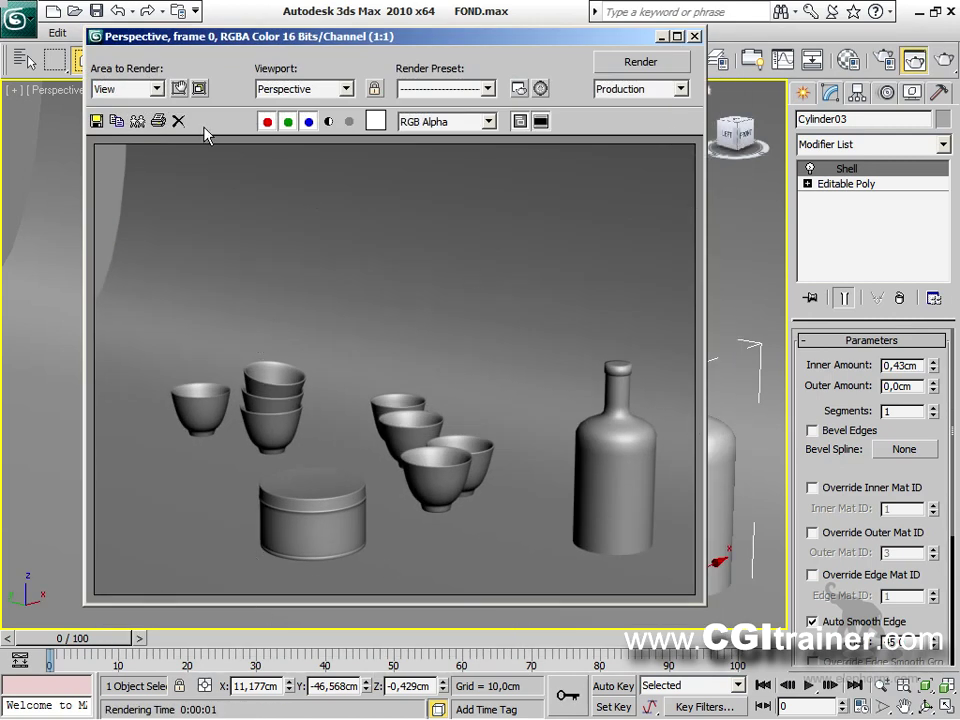
Step: Set the render output size to 720 by 576 and render the perspective view again
click(517, 89)
drag(660, 90, 381, 46)
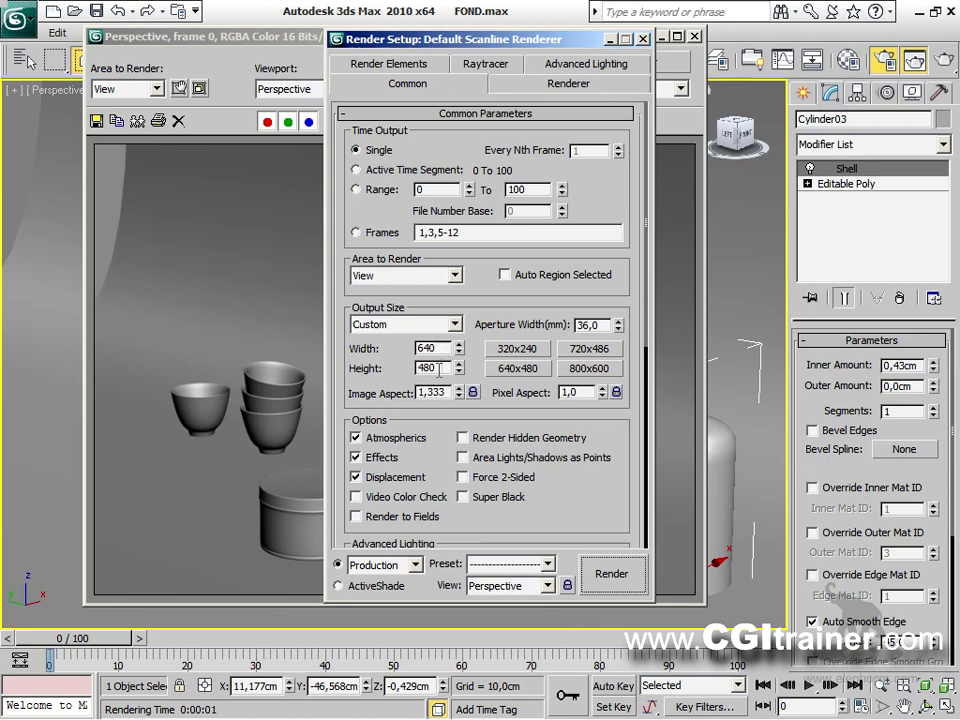
drag(446, 346, 401, 348)
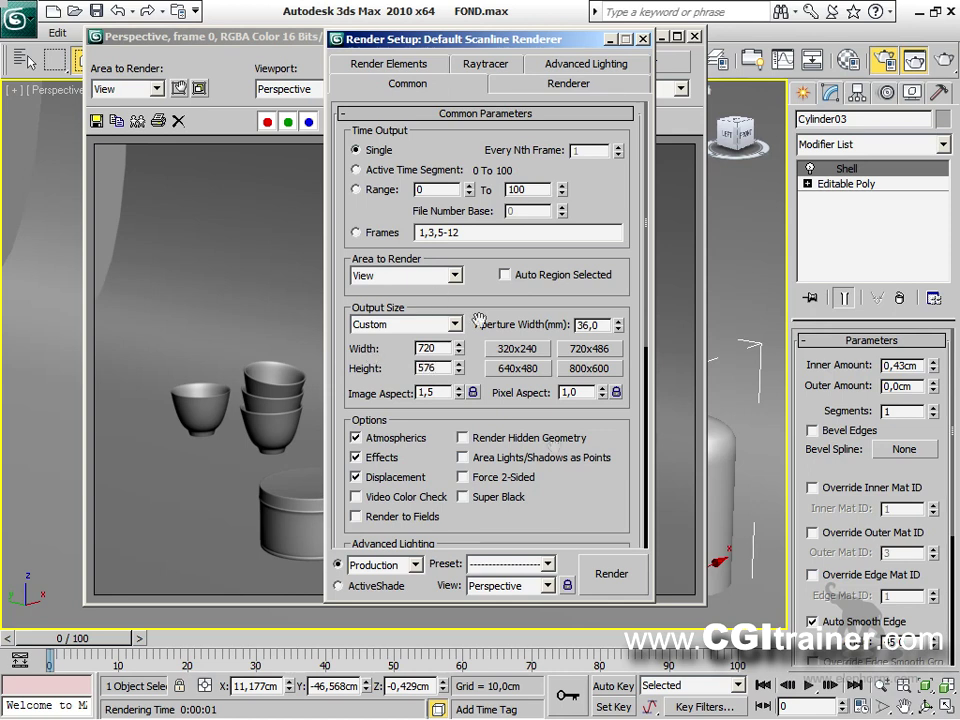
click(608, 574)
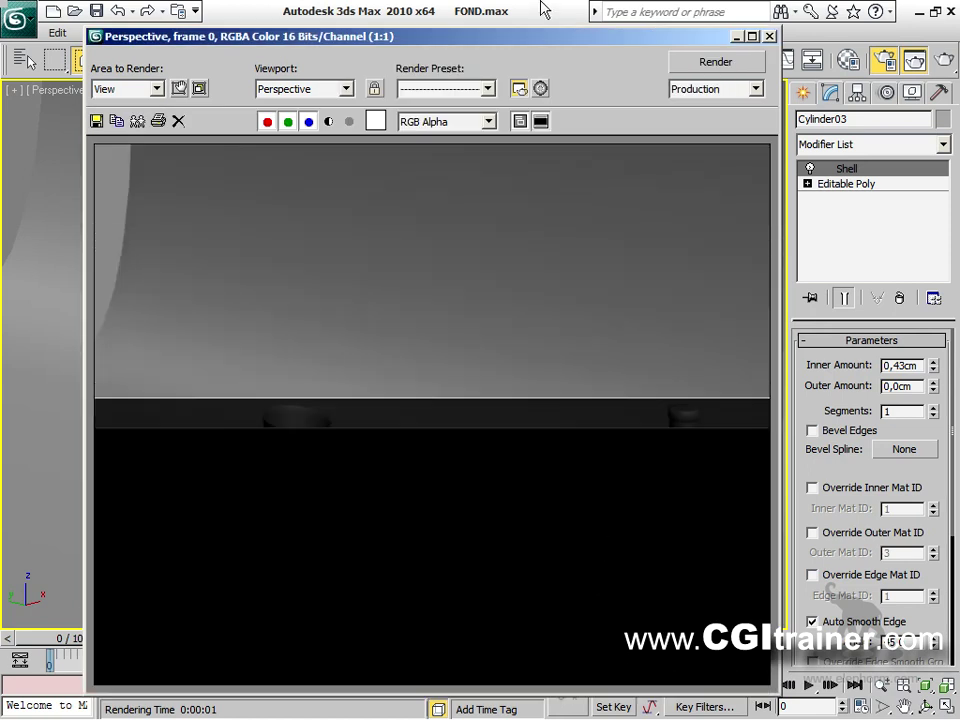
drag(401, 34, 399, 0)
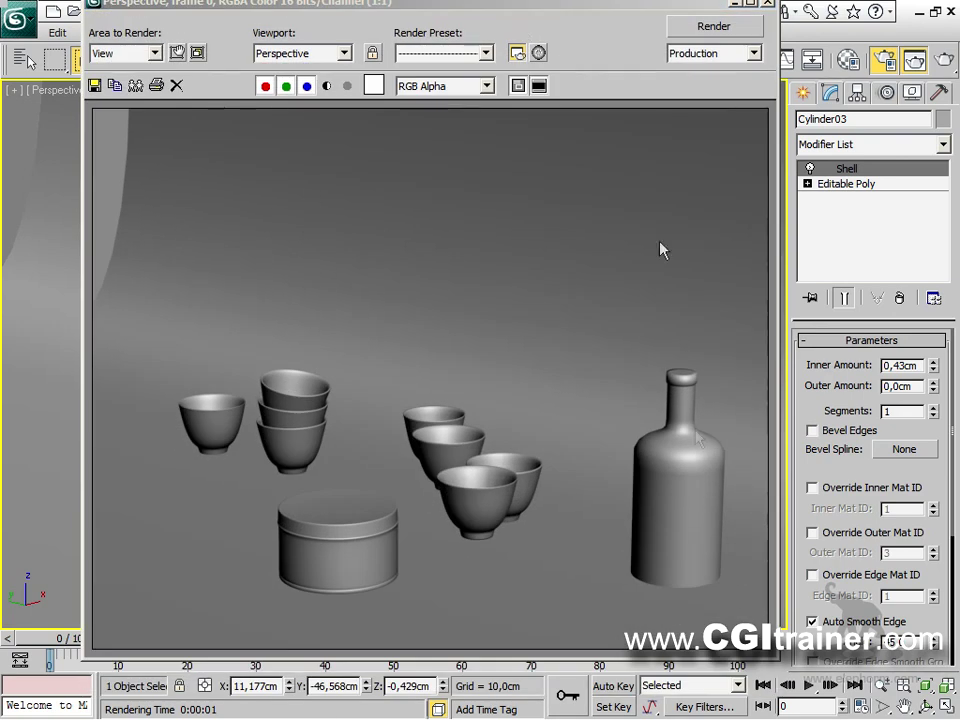
Step: Leave the render settings and show safe frames in the perspective viewport
key(F10)
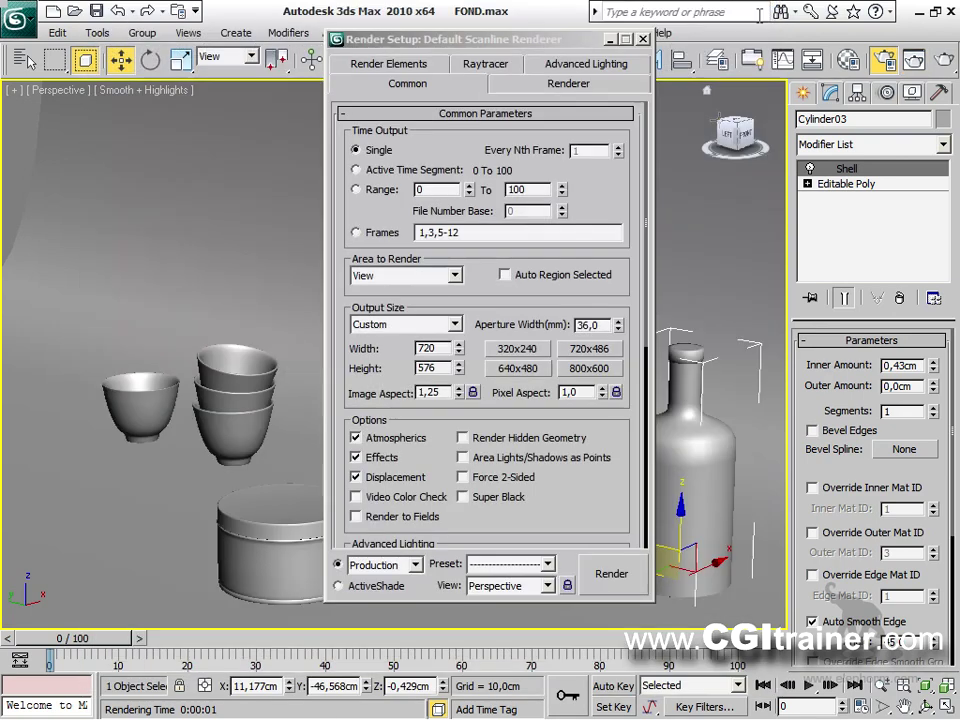
key(F10)
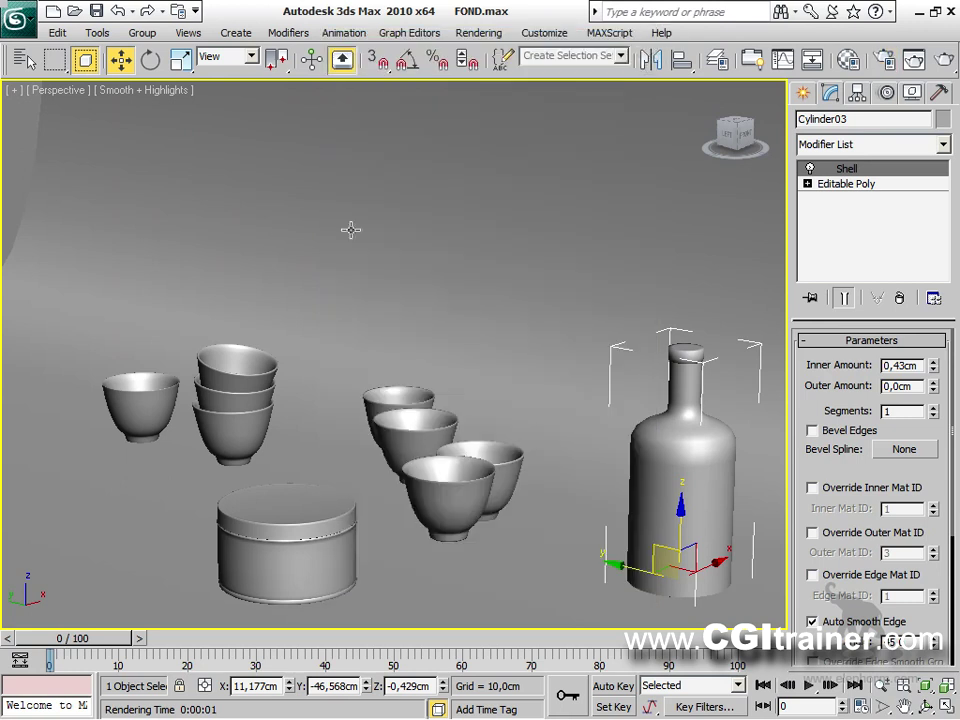
click(73, 93)
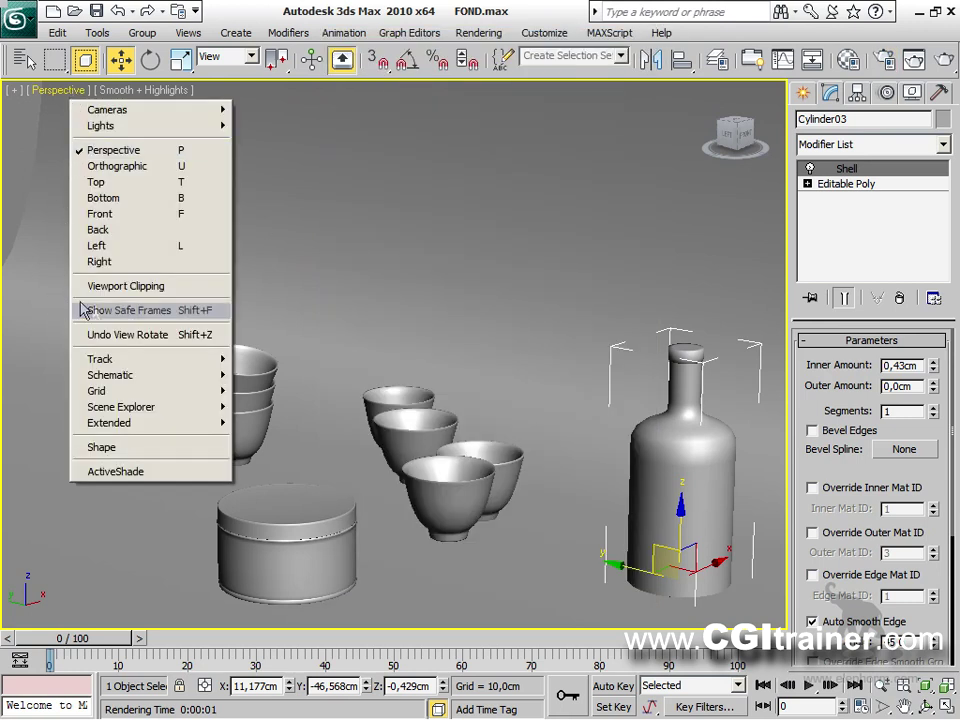
click(140, 311)
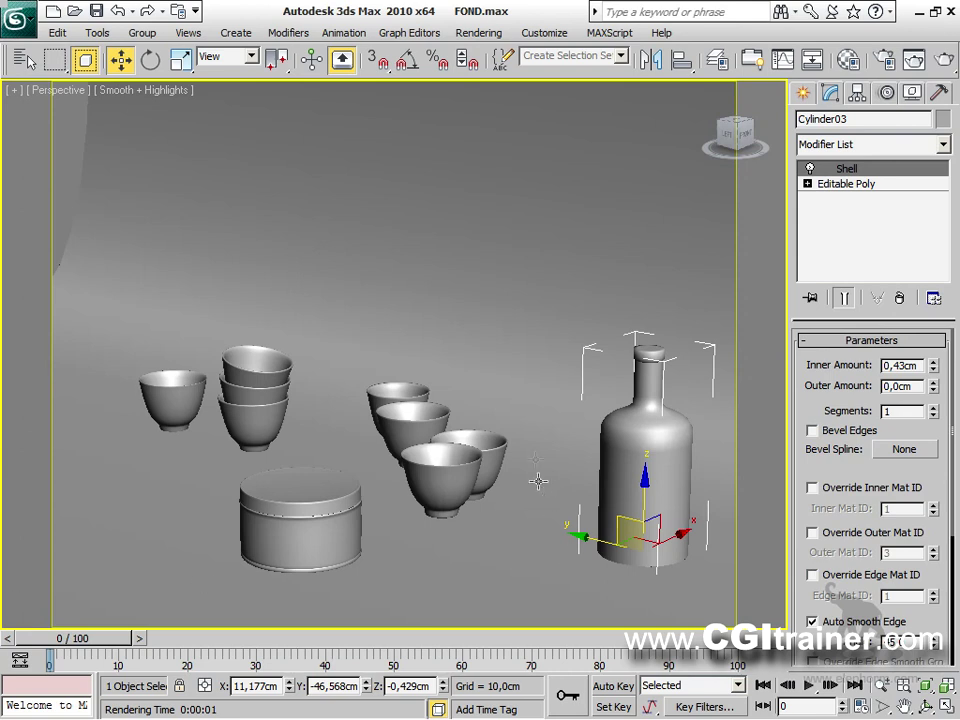
Step: Move the bottle in between the two cup groups and bring the round box forward in front of it
scroll(525, 458, up, 3)
middle_drag(525, 458, 540, 258)
scroll(540, 311, down, 1)
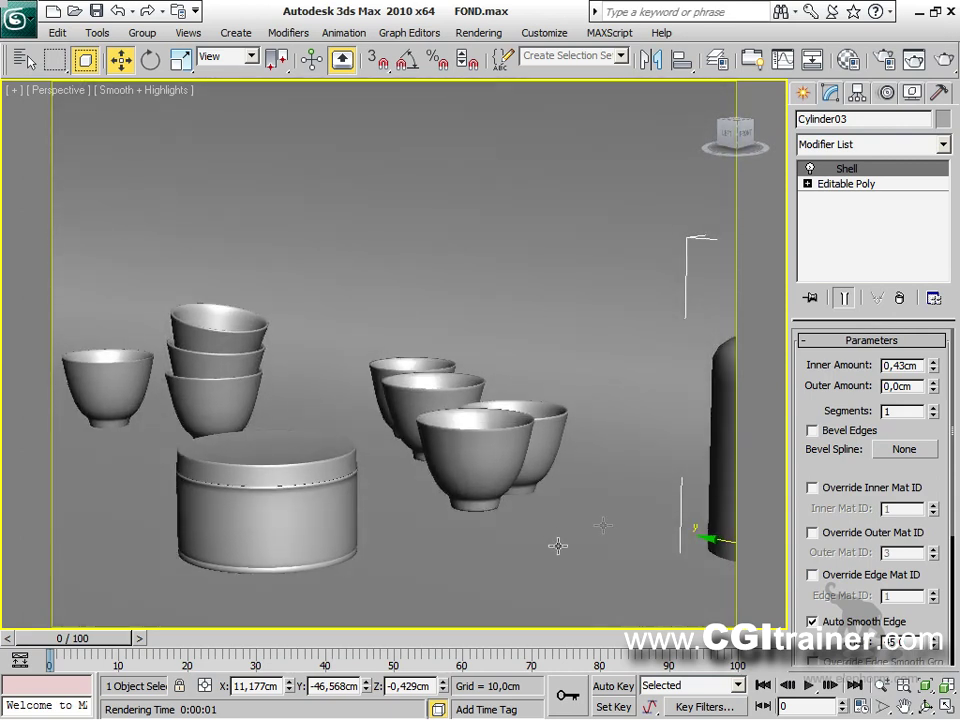
drag(714, 540, 318, 478)
click(278, 516)
drag(364, 561, 544, 620)
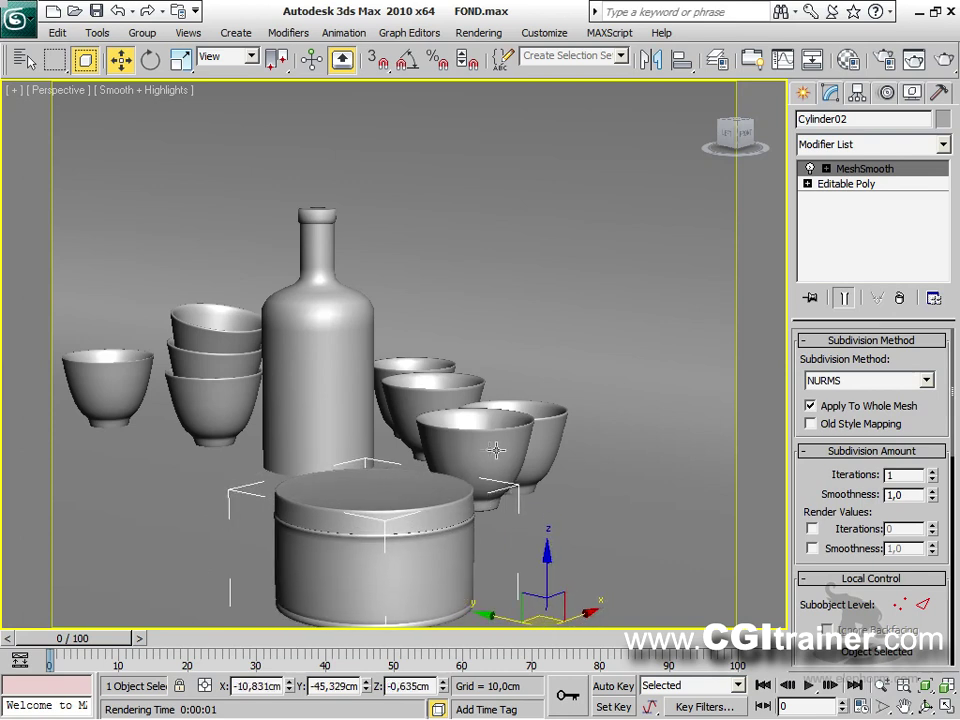
Step: Bring the front cup group into the right foreground and shift the group with the stacked cups slightly left
click(462, 495)
drag(462, 498, 607, 648)
drag(611, 573, 611, 581)
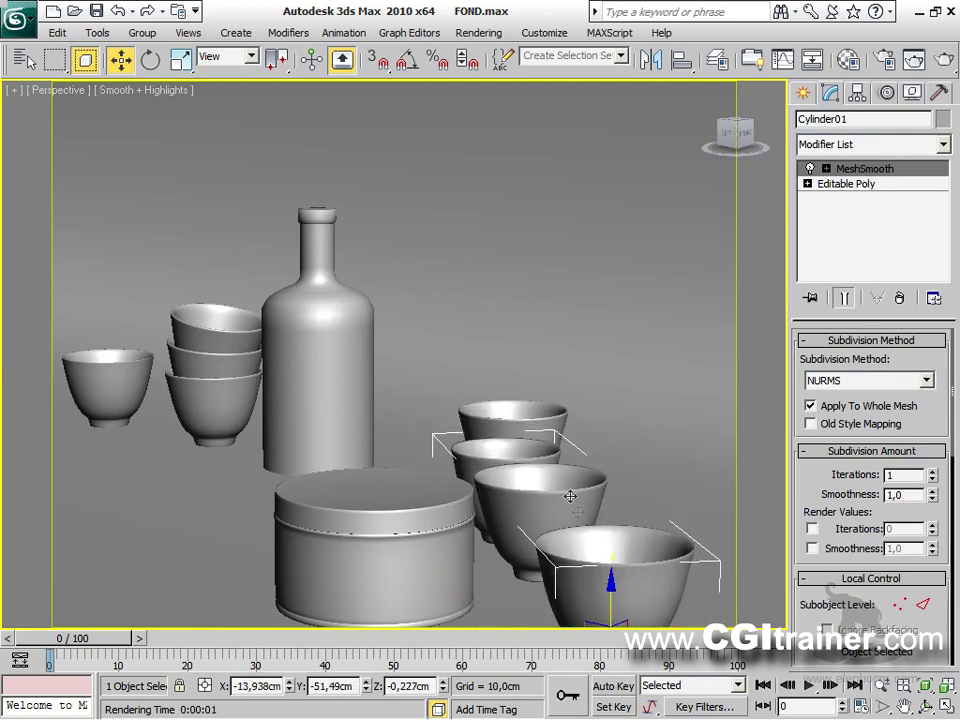
click(543, 423)
mouse_move(108, 363)
mouse_down()
mouse_move(108, 375)
mouse_move(108, 355)
mouse_move(108, 364)
mouse_up()
drag(118, 418, 73, 412)
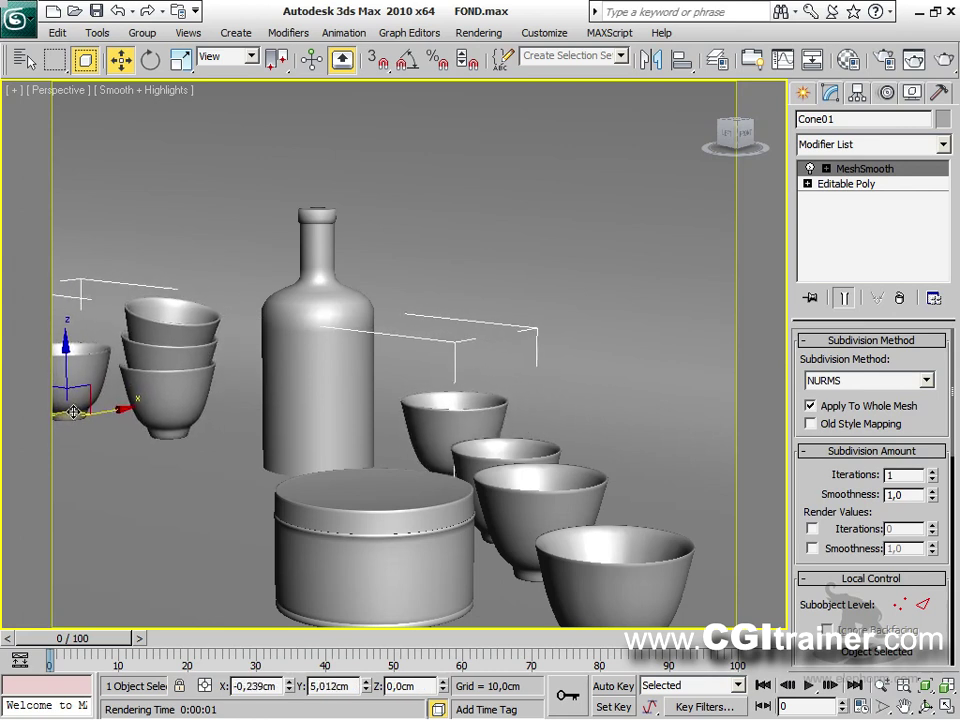
Step: Shift the round box back toward the stacked cups and nudge the bottle left and slightly back behind it
click(319, 549)
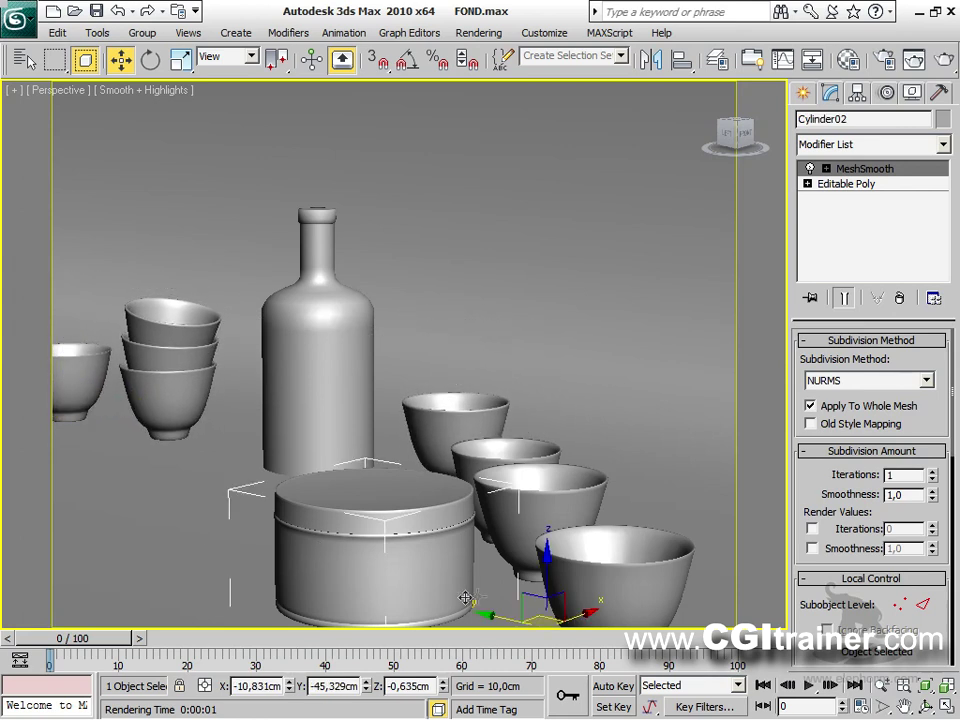
drag(540, 617, 395, 557)
click(330, 440)
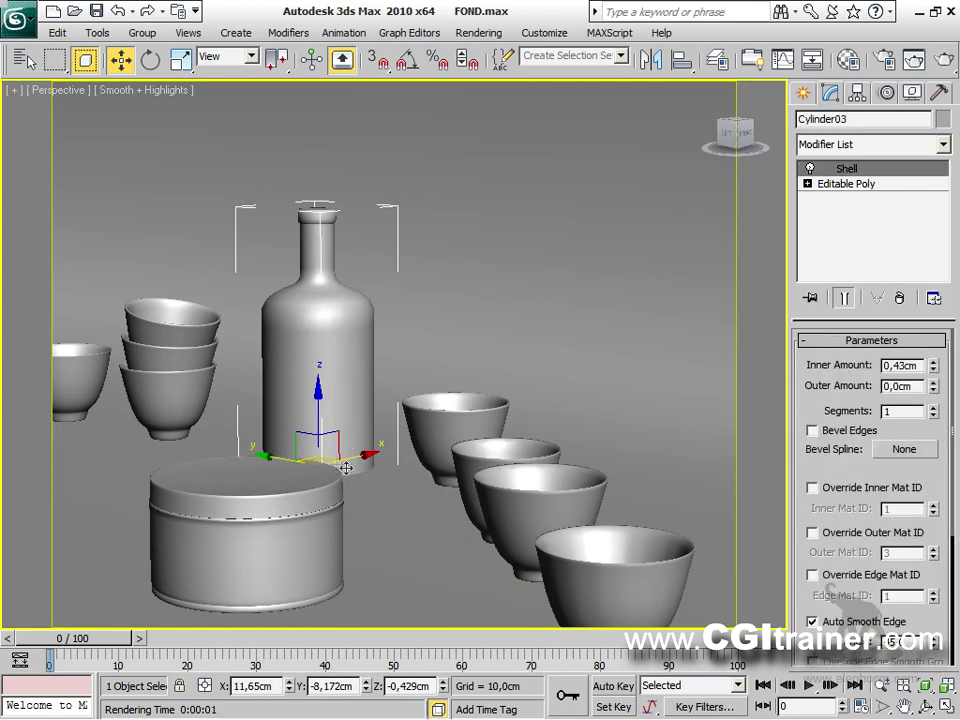
drag(318, 456, 300, 452)
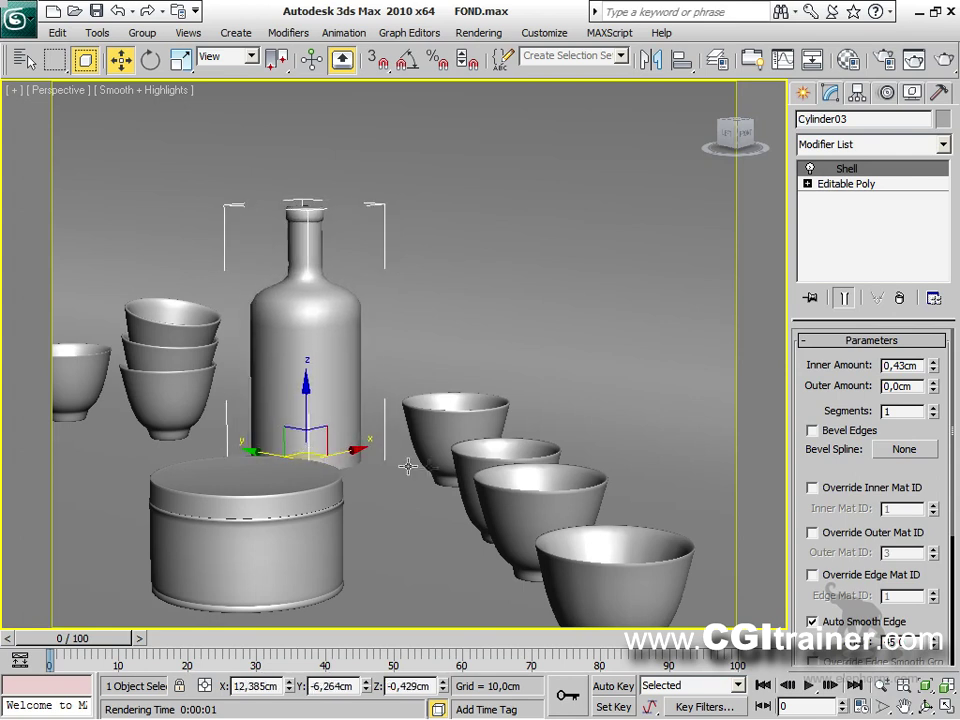
Step: Move the front cup group closer to the box, rotate it around the vertical axis and offset it back to the right
click(463, 463)
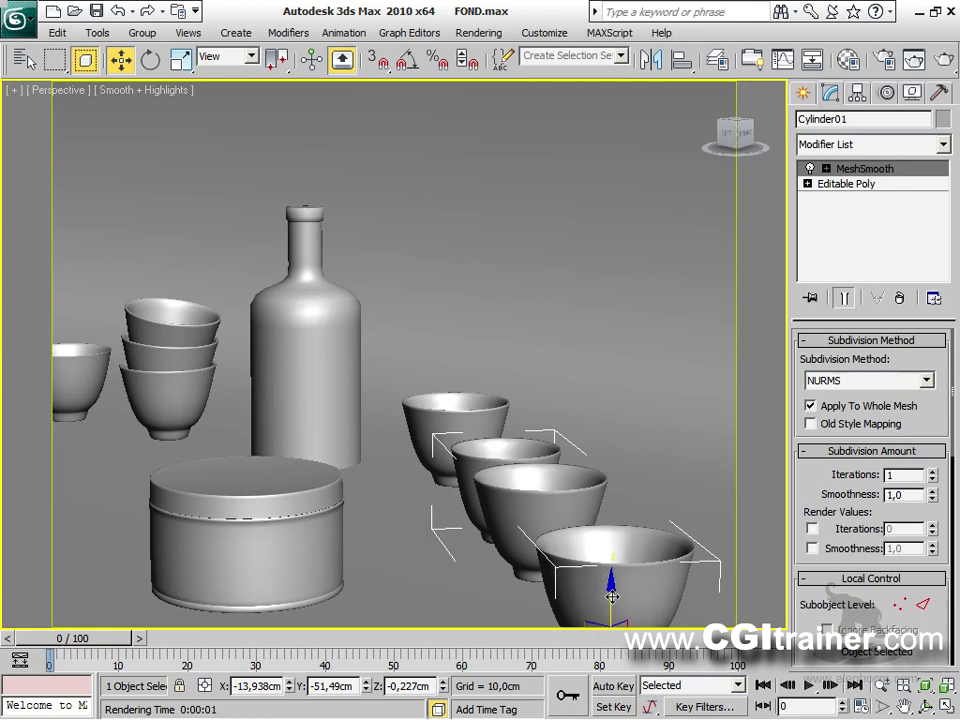
drag(612, 597, 441, 560)
right_click(441, 560)
click(465, 572)
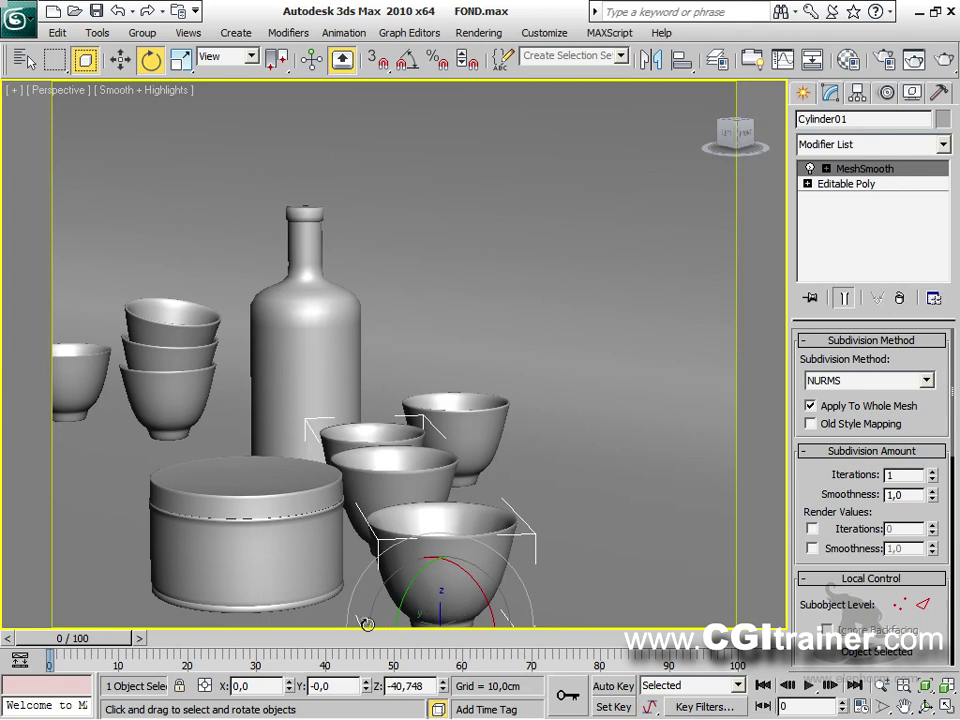
drag(369, 625, 448, 565)
right_click(441, 531)
click(467, 552)
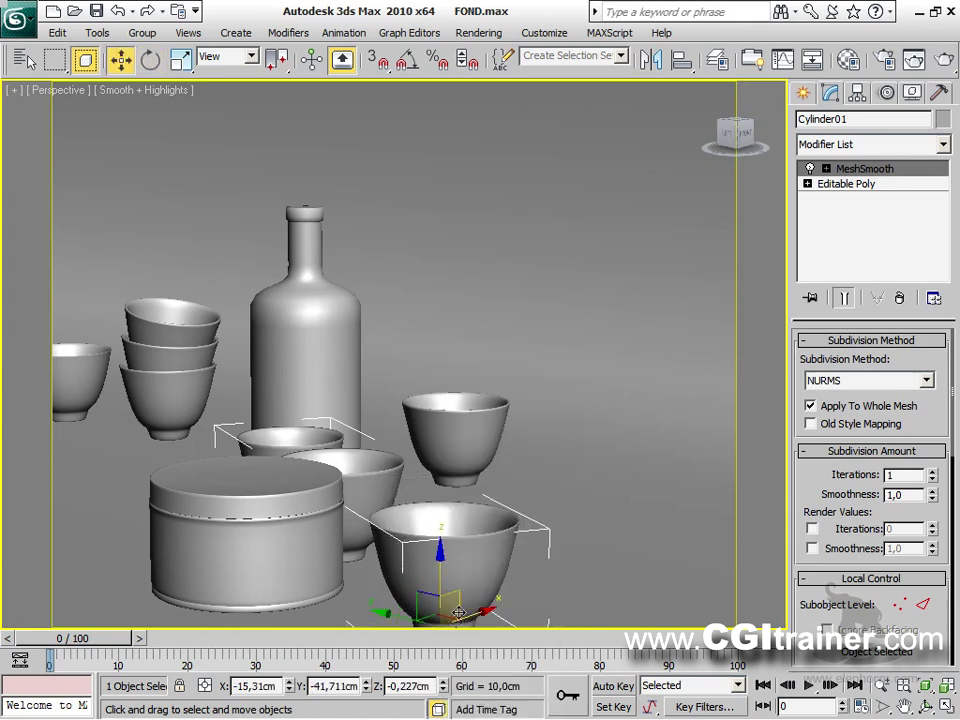
drag(446, 617, 540, 632)
Step: Reframe the still life more tightly and move the round box left and back, clear of the front cups
middle_drag(310, 442, 355, 447)
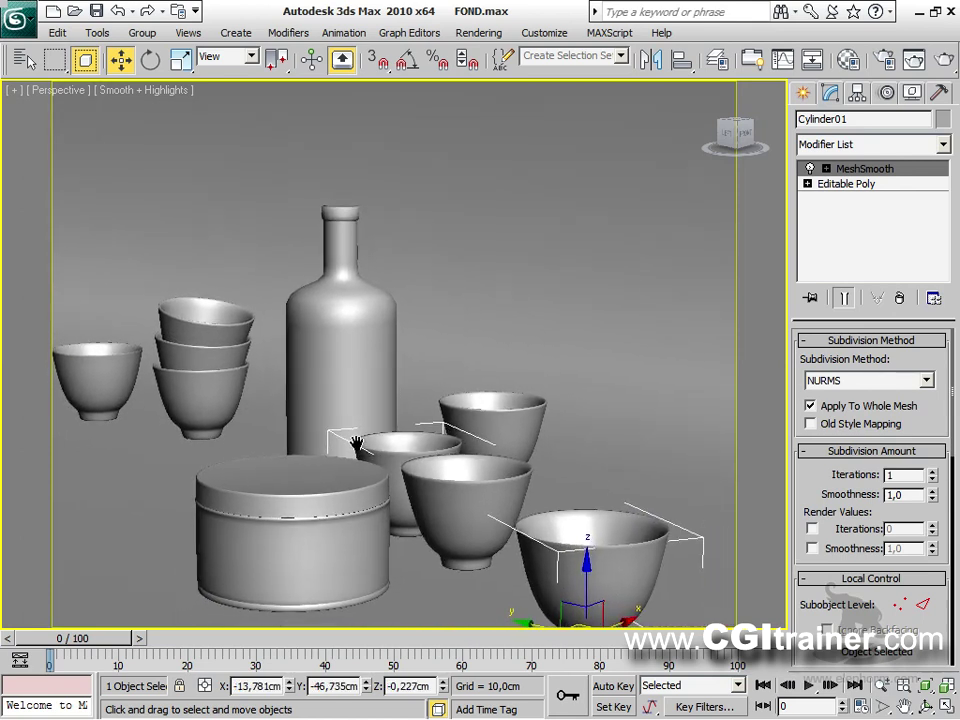
scroll(350, 447, up, 4)
middle_drag(382, 387, 457, 371)
click(399, 606)
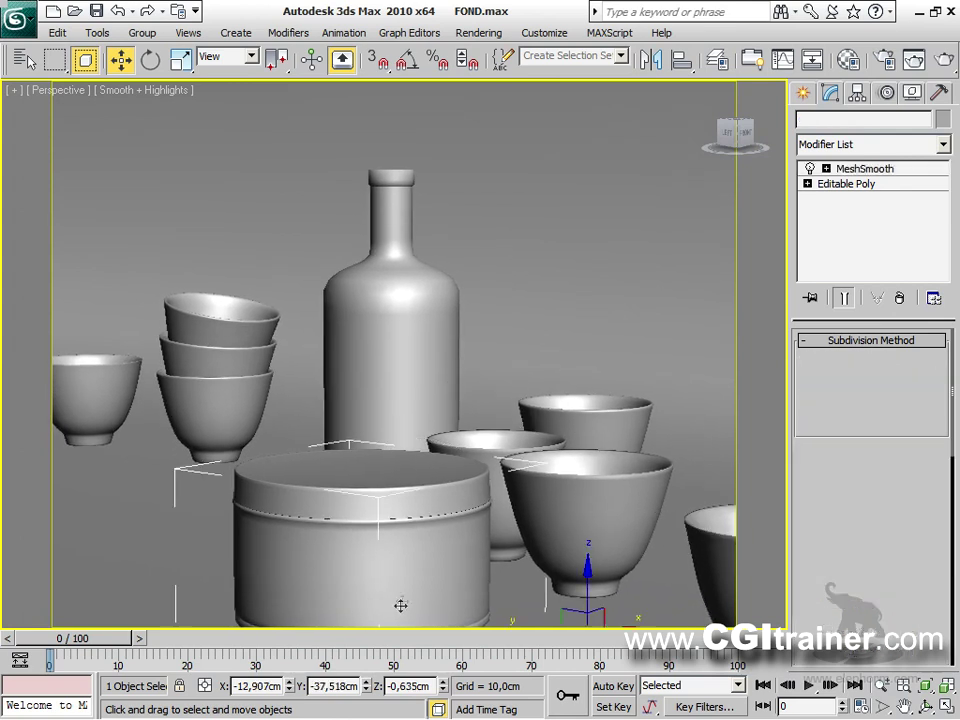
click(546, 615)
click(476, 606)
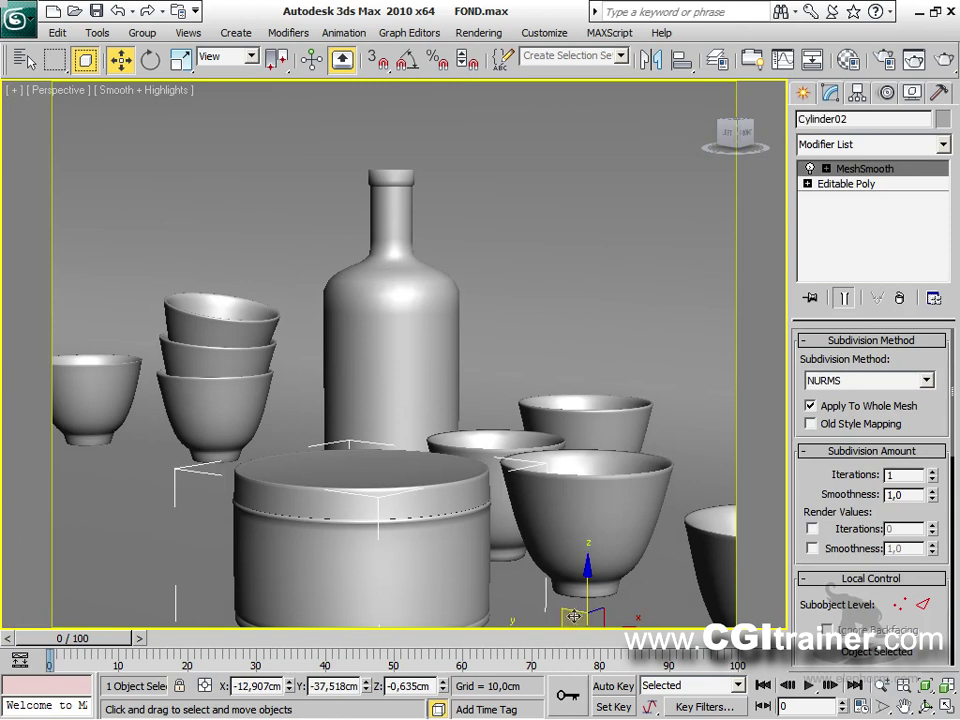
drag(571, 613, 465, 583)
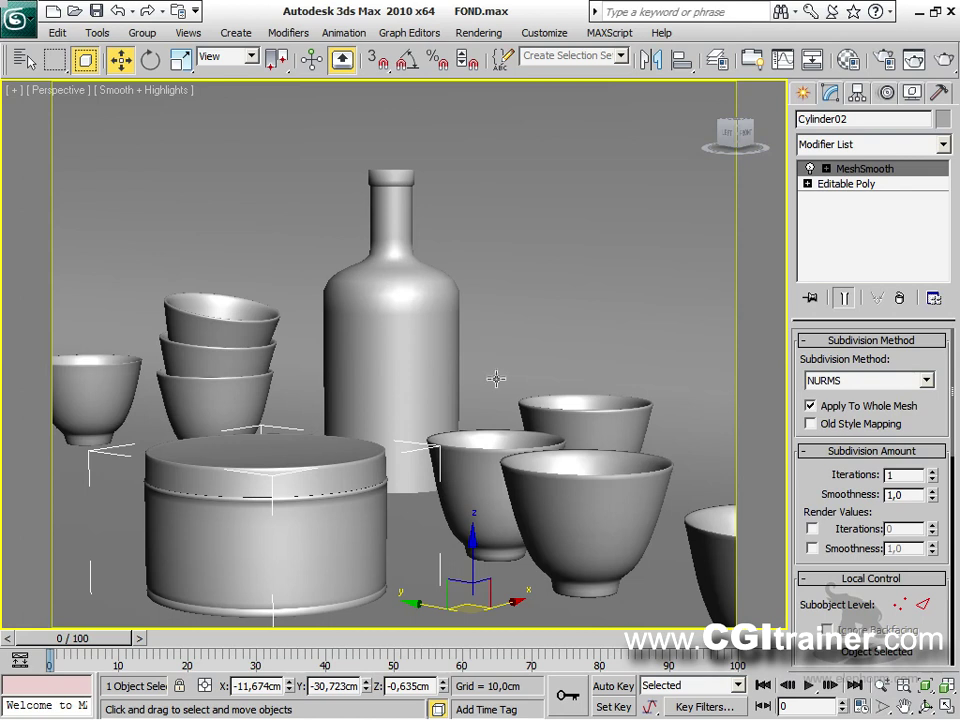
Step: Test-render the new composition and bring the bottle forward between the round box and the front cups
click(514, 303)
key(shift+q)
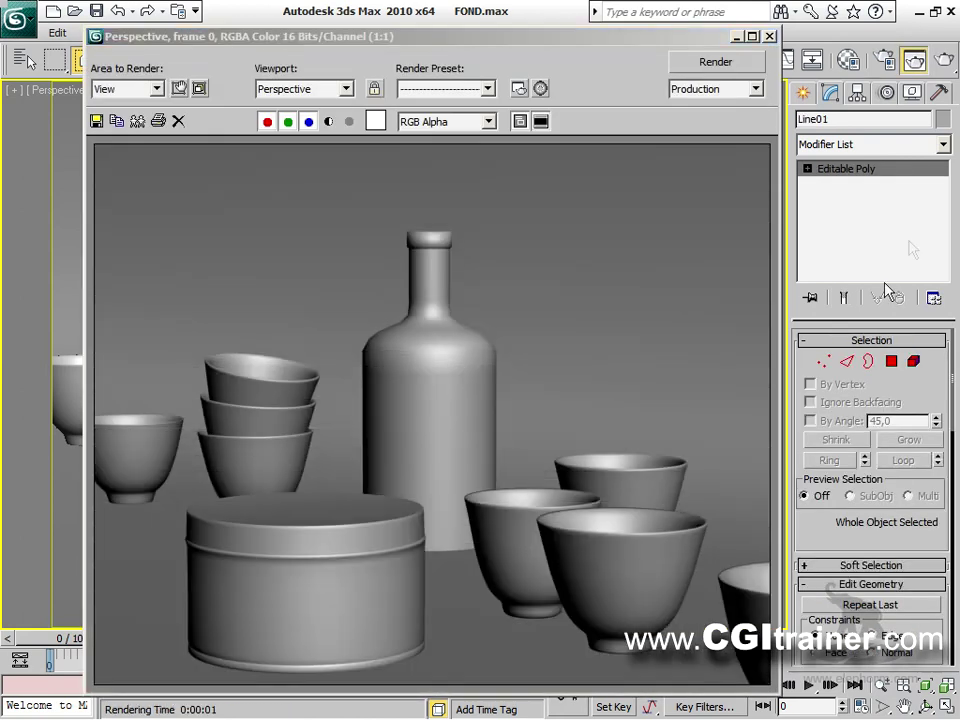
click(769, 36)
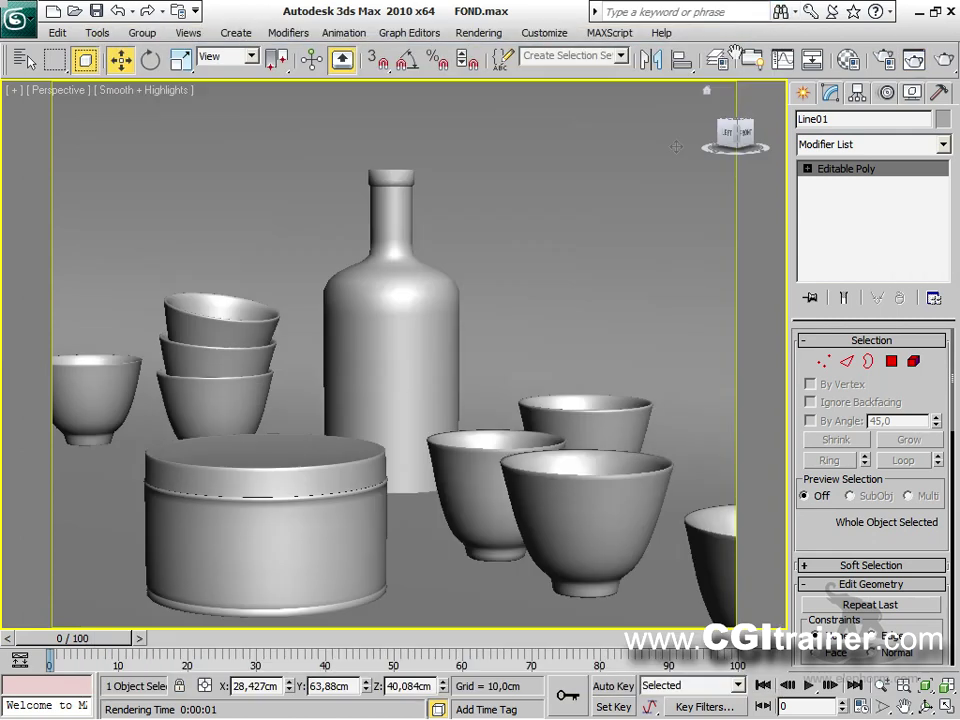
click(348, 348)
mouse_move(390, 477)
mouse_down()
mouse_move(369, 441)
mouse_move(381, 527)
mouse_move(407, 484)
mouse_up()
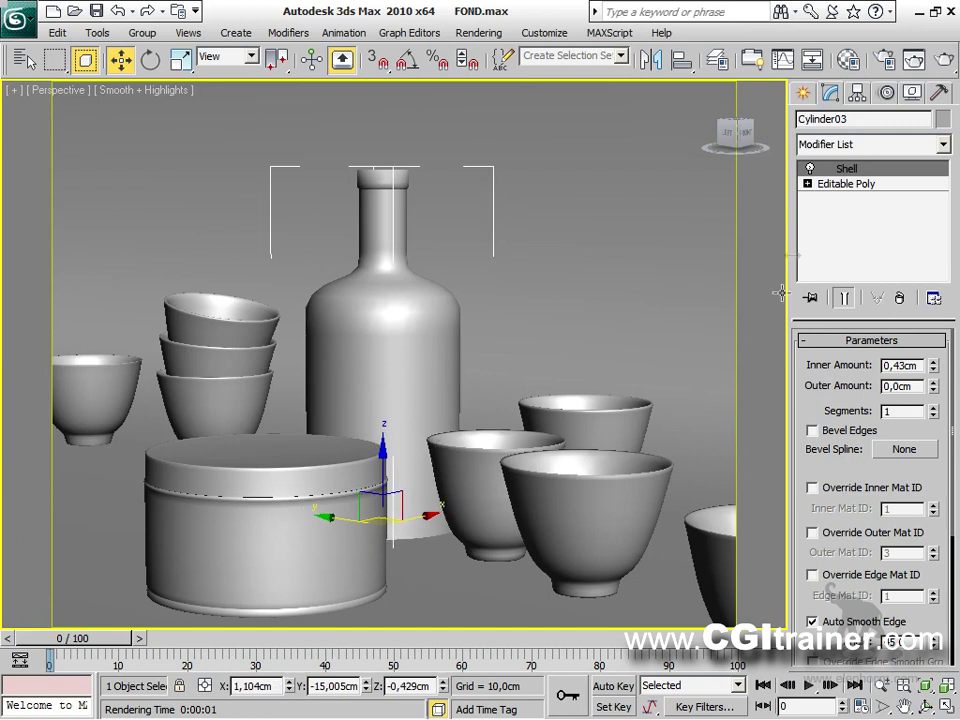
Step: Change the object color of the group with the stacked cups to the medium grey custom color
click(254, 321)
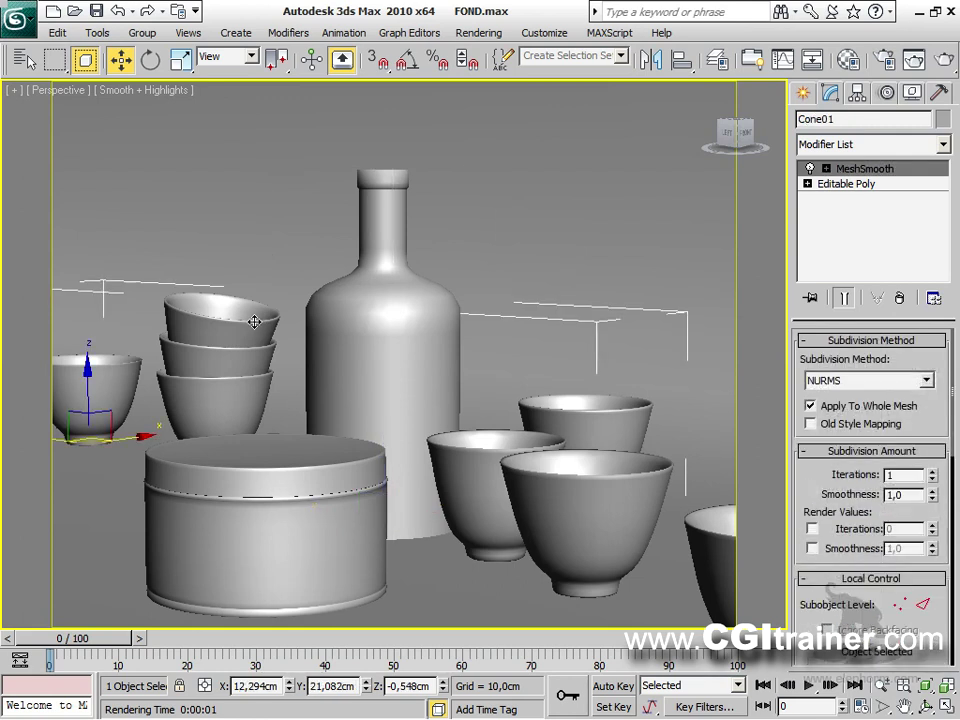
click(941, 119)
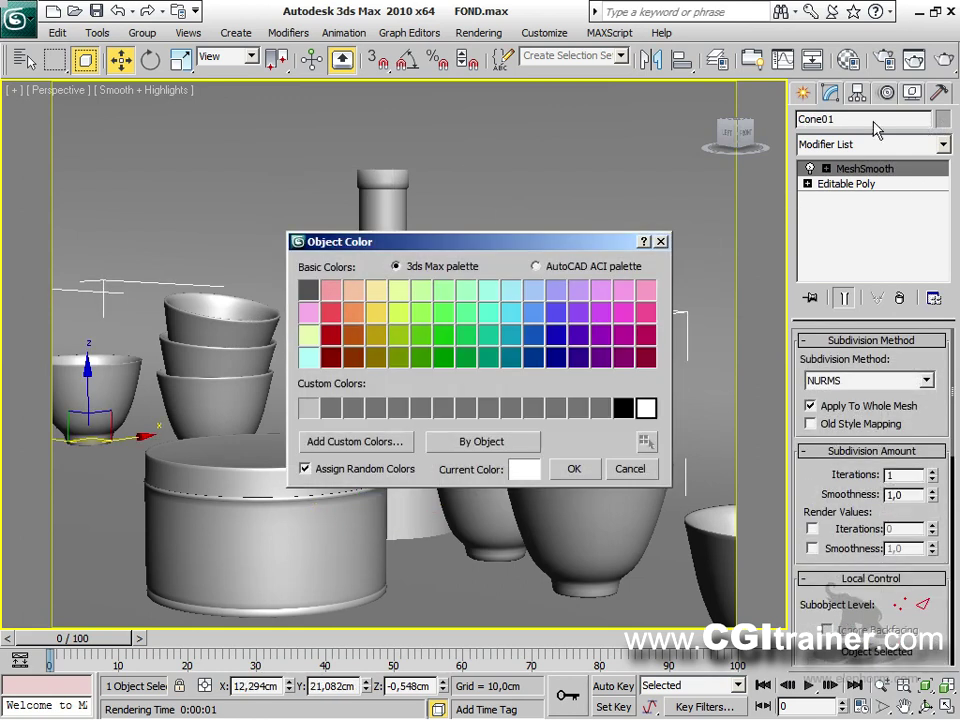
click(331, 408)
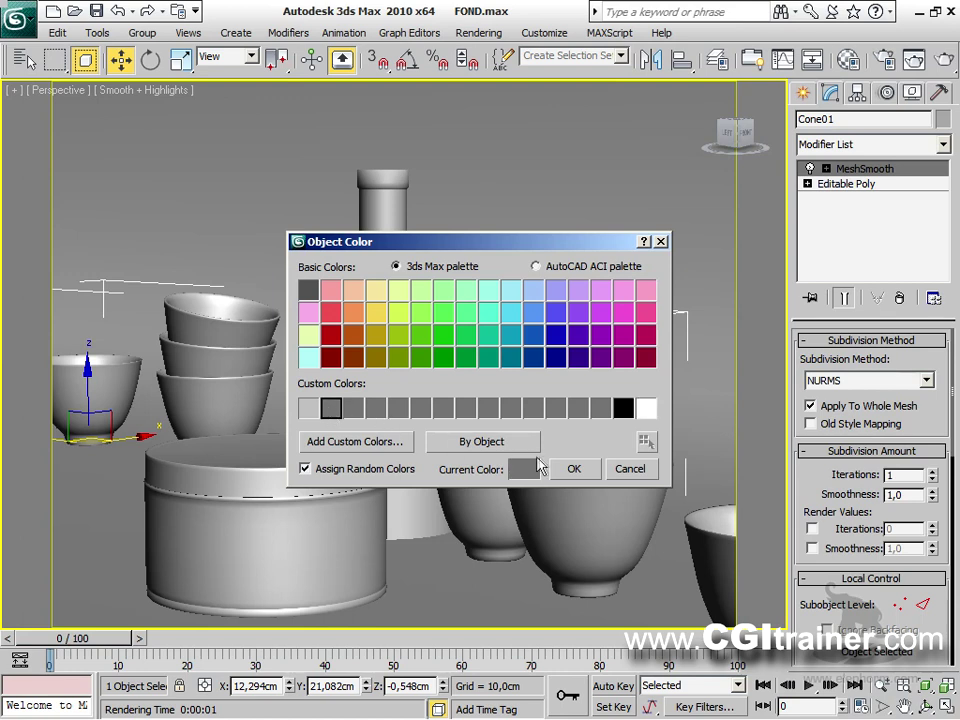
click(571, 469)
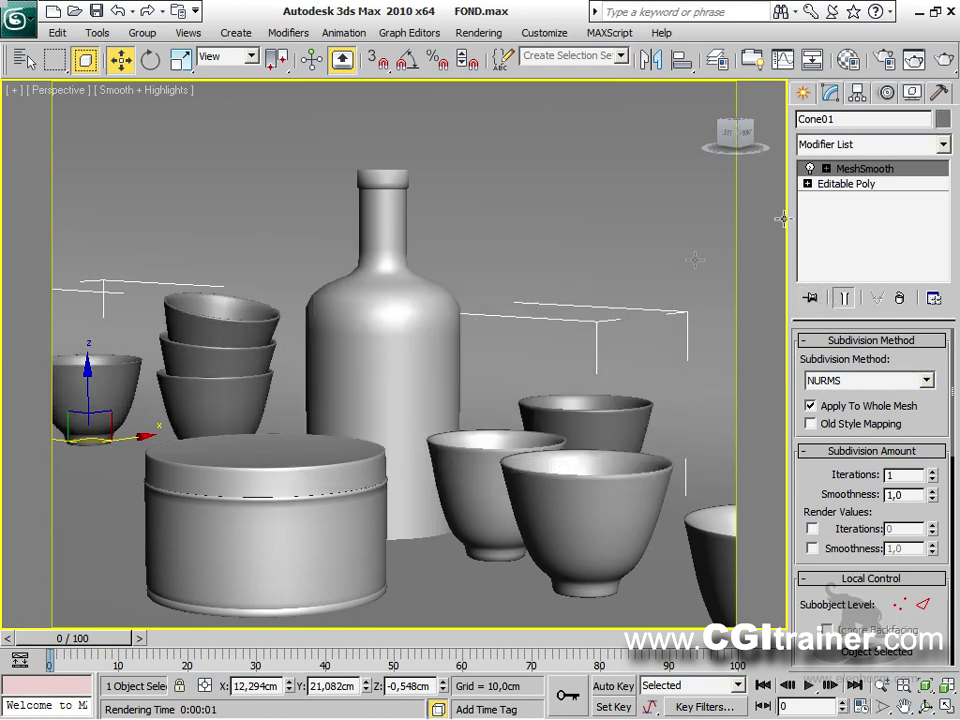
Step: Add a dark grey custom color with value 74 and assign it to the bottle as its object color
click(439, 336)
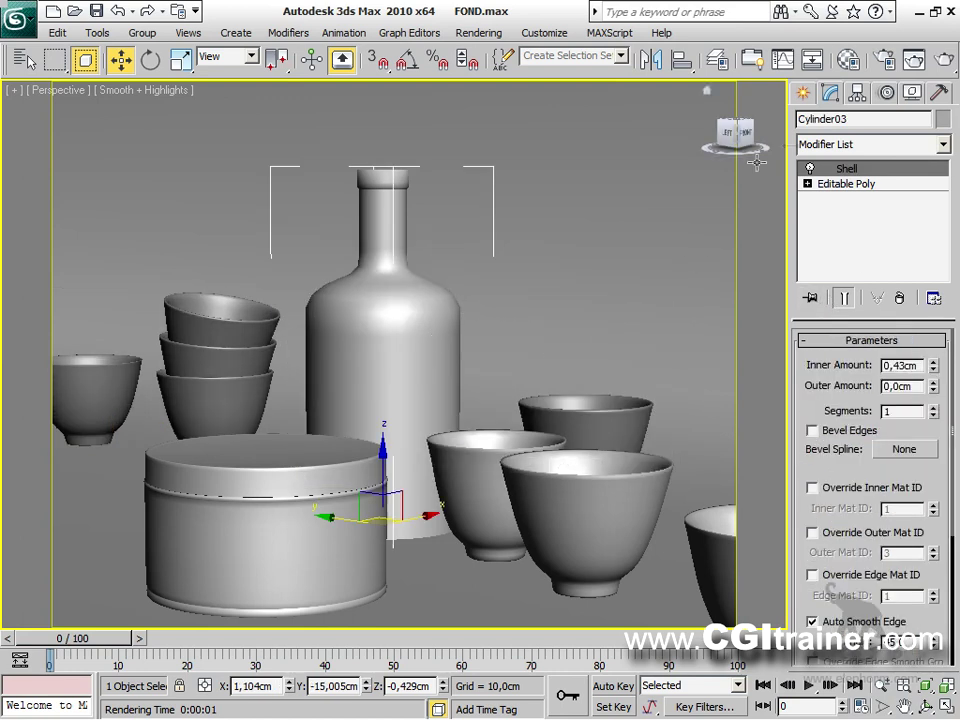
click(943, 120)
click(358, 412)
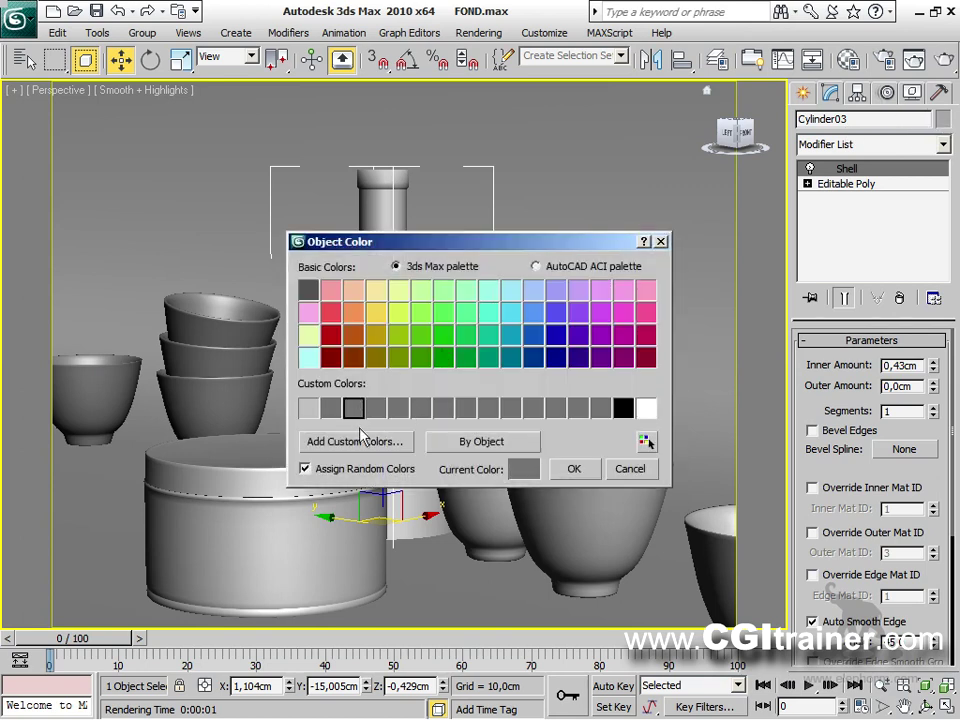
click(360, 441)
mouse_move(474, 136)
mouse_down()
mouse_move(476, 107)
mouse_move(476, 121)
mouse_up()
click(604, 213)
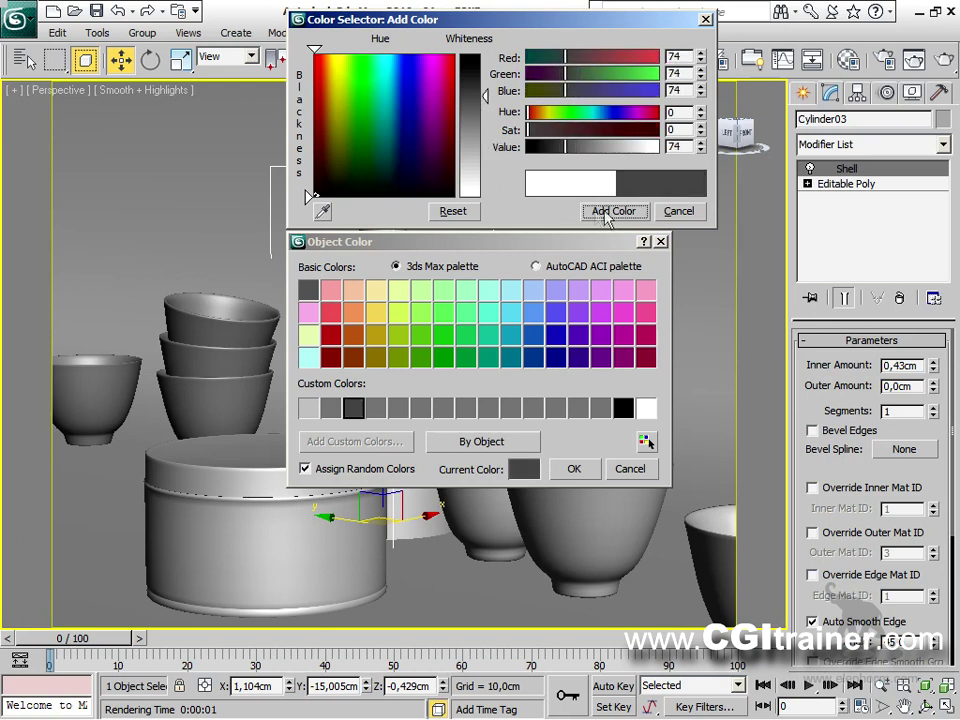
click(566, 468)
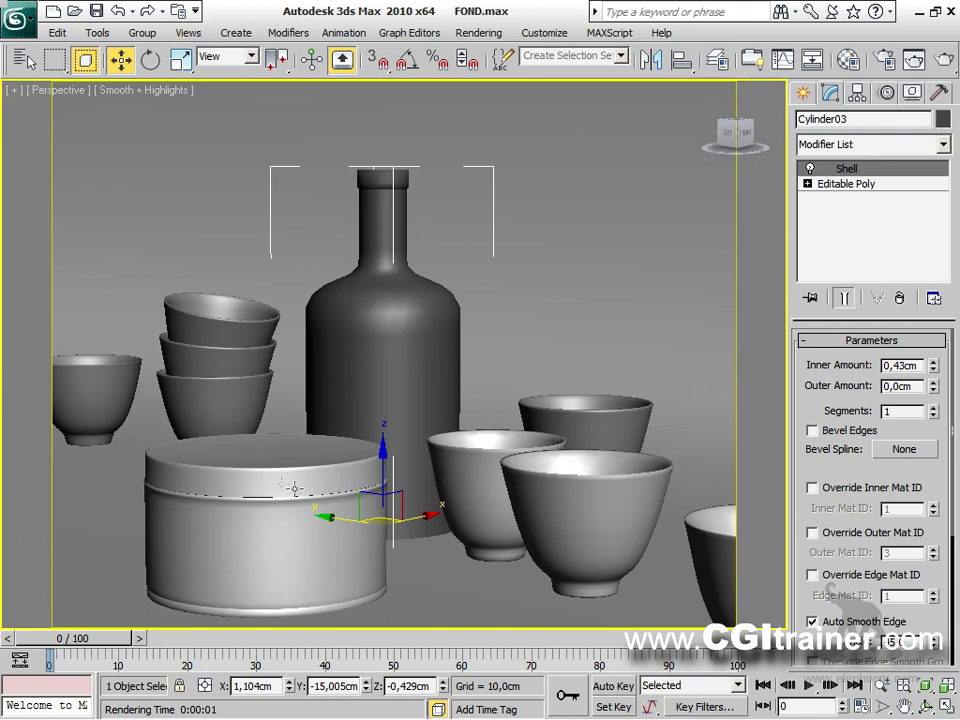
Step: Add a near-black custom color with value 32 and assign it to the round box as its object color
click(255, 470)
click(946, 118)
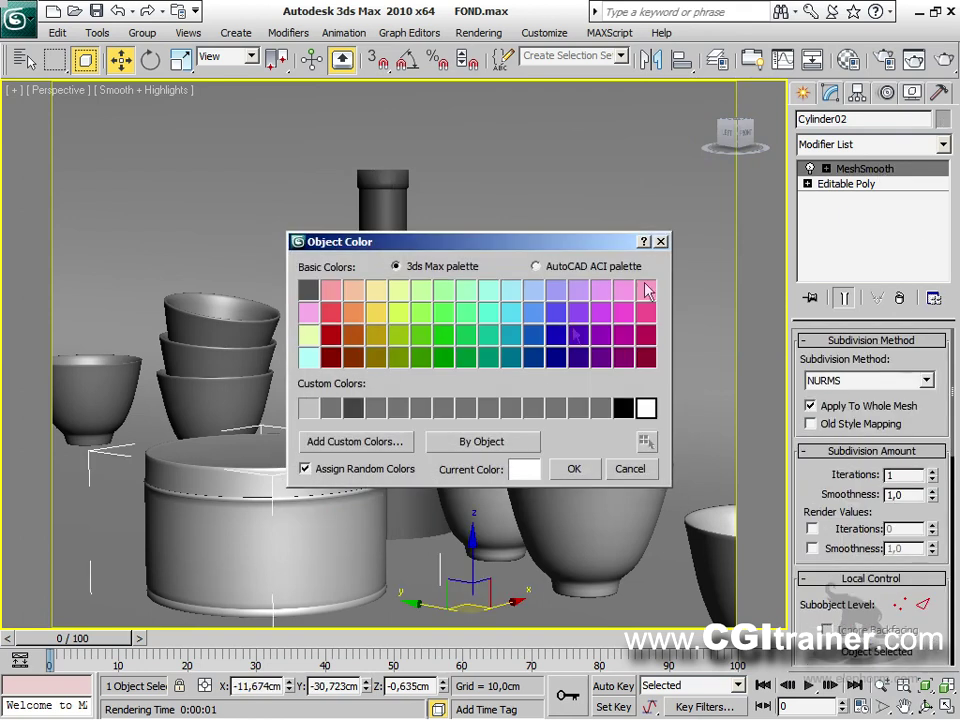
click(375, 407)
click(377, 442)
drag(477, 190, 477, 80)
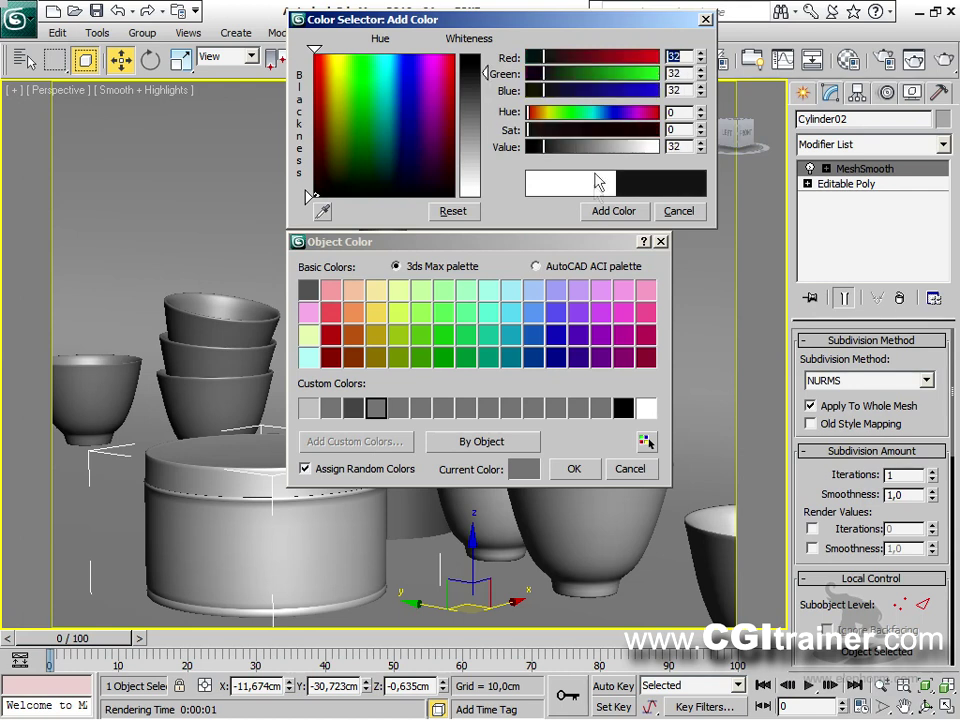
click(613, 211)
click(574, 466)
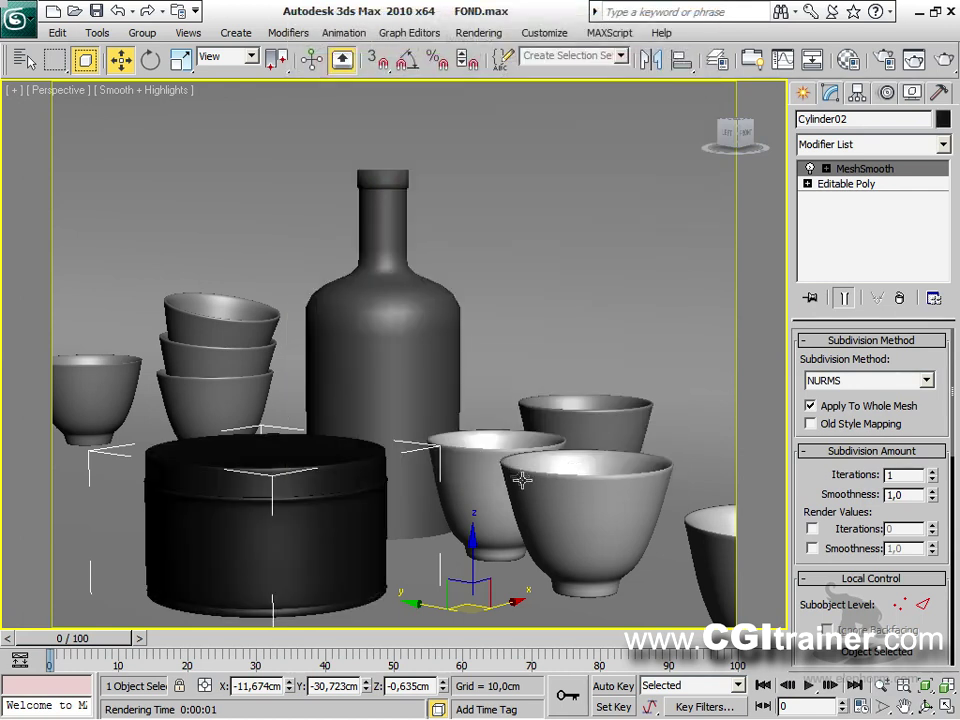
Step: Select the backdrop and test-render the perspective view to check the new grey tones
click(557, 362)
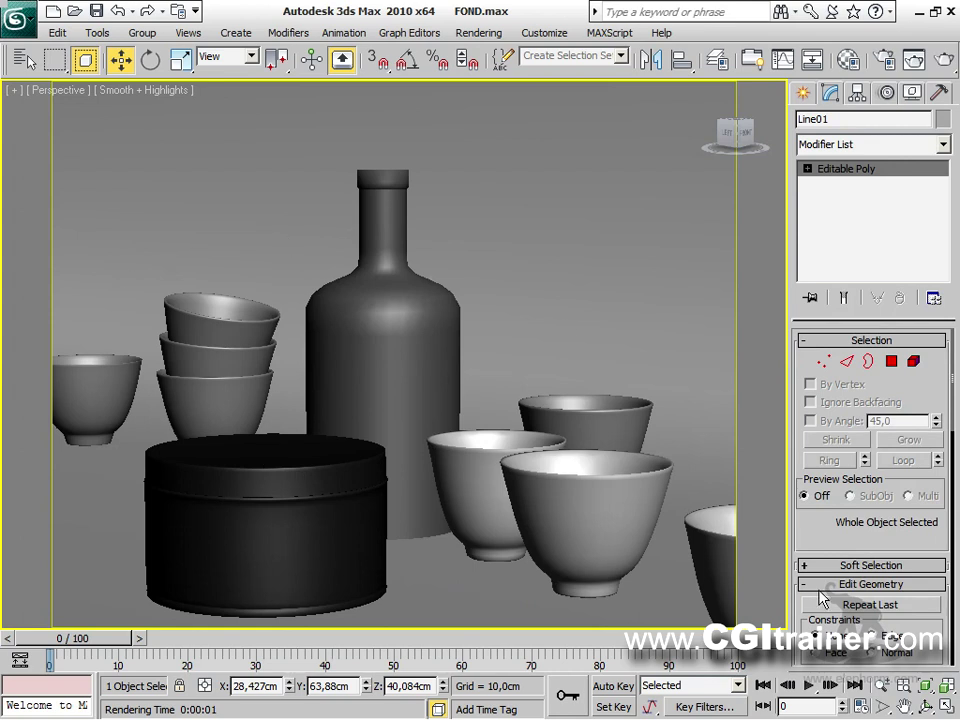
key(shift+q)
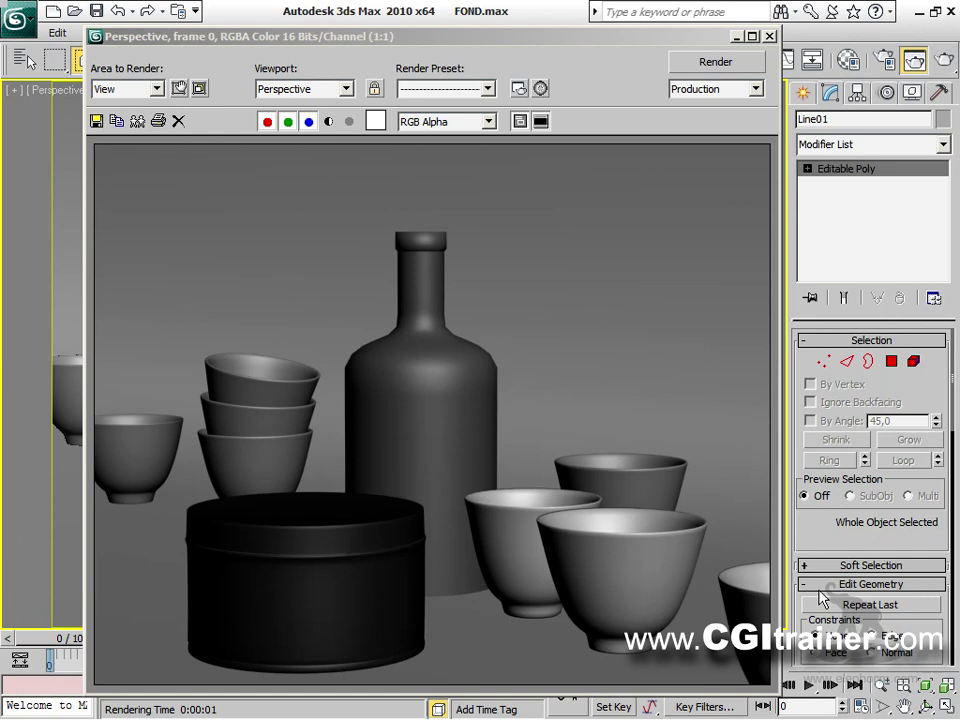
click(769, 36)
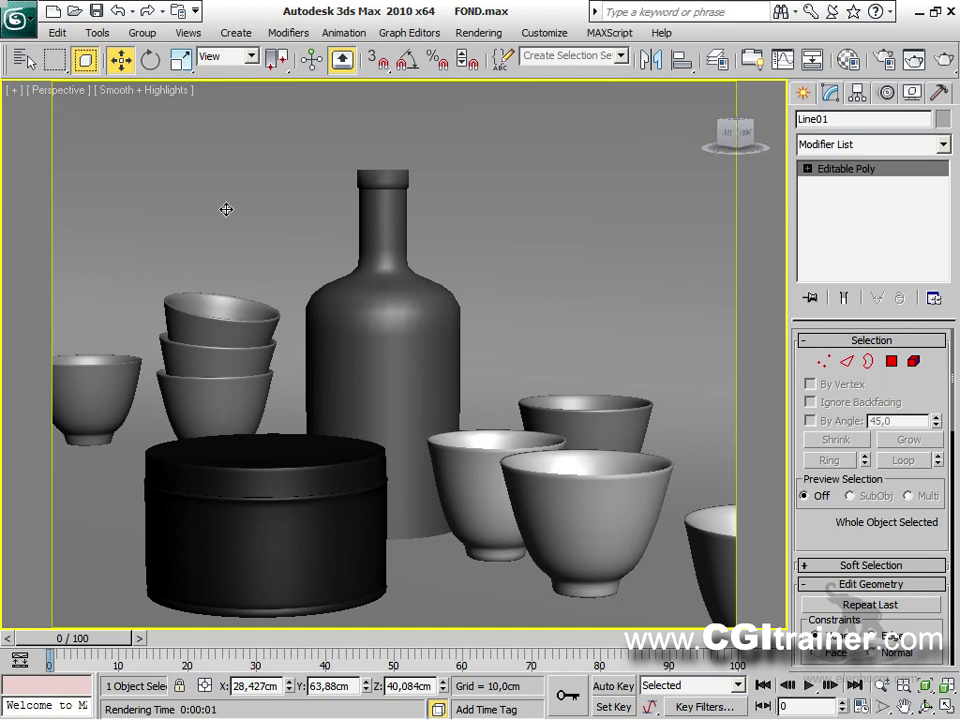
Step: Create a camera matching the current perspective view and show all four viewports with the lower two enlarged
key(ctrl+c)
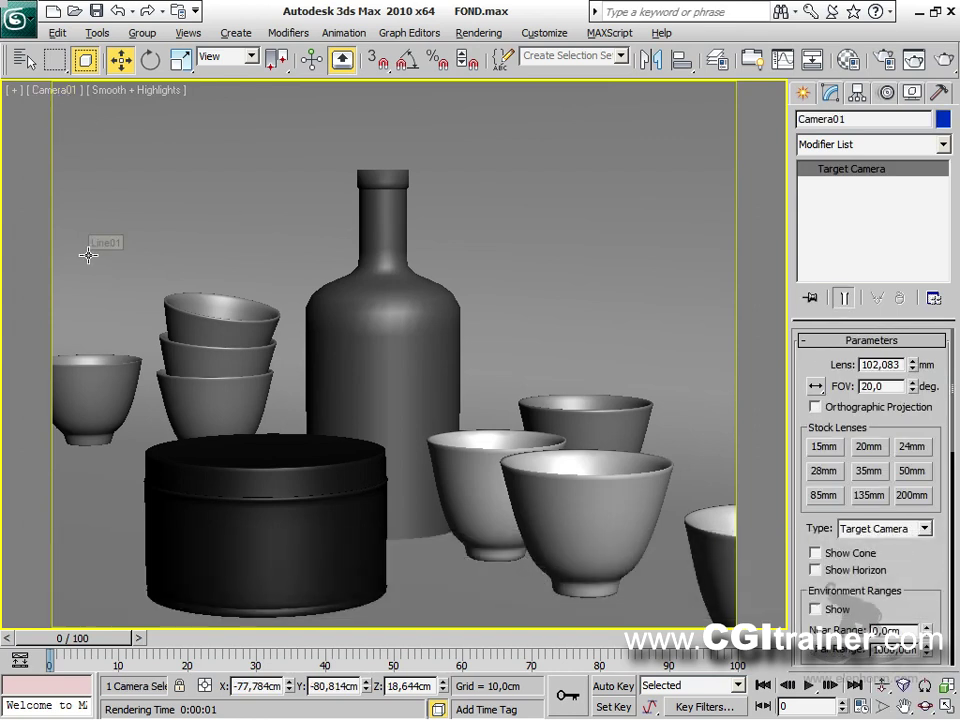
key(alt+w)
drag(37, 118, 386, 118)
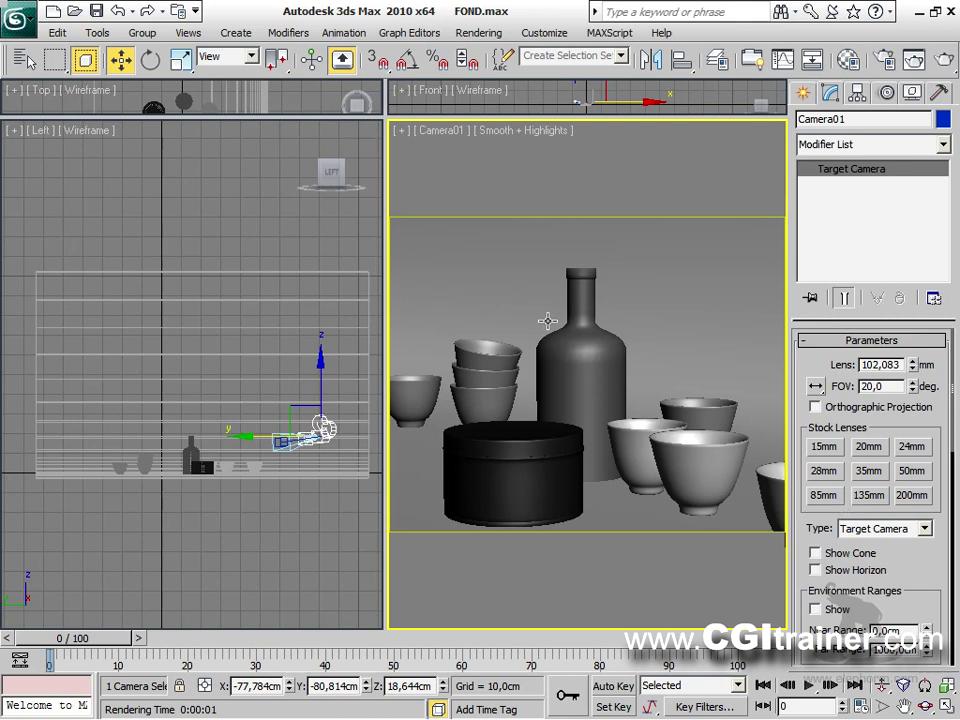
Step: Try the 85 mm and 135 mm stock lenses on the camera and return its field of view to 20 degrees
click(824, 496)
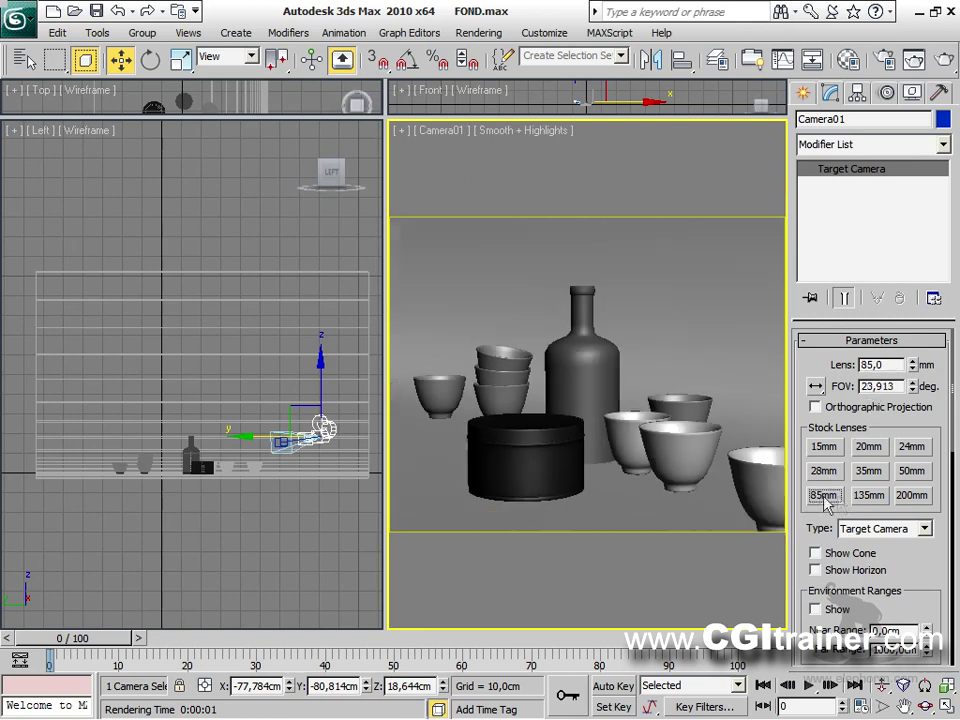
click(867, 494)
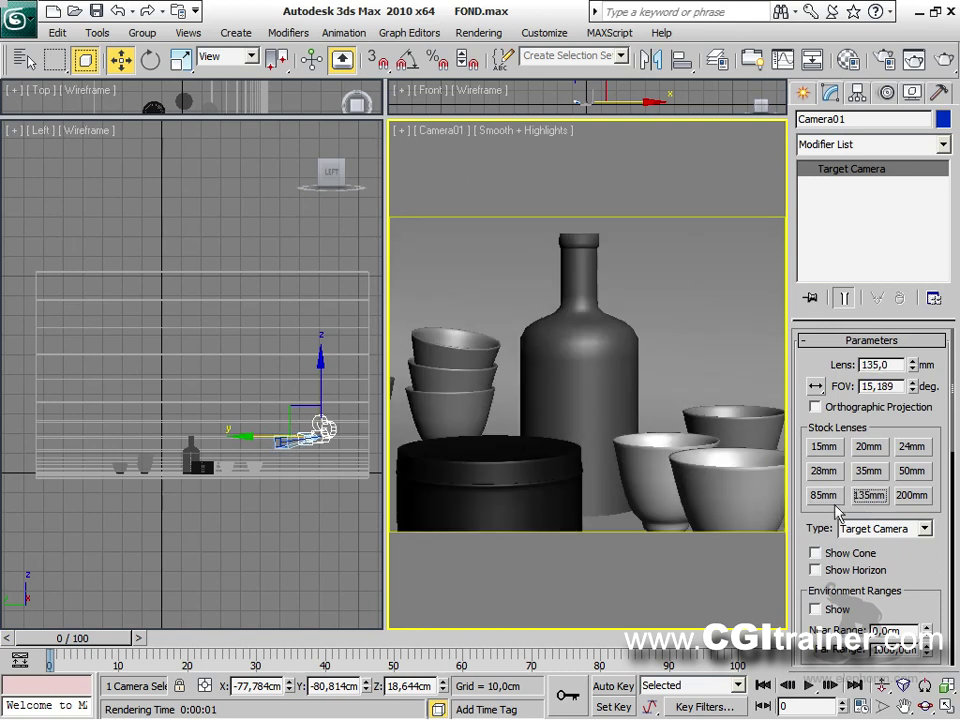
click(824, 496)
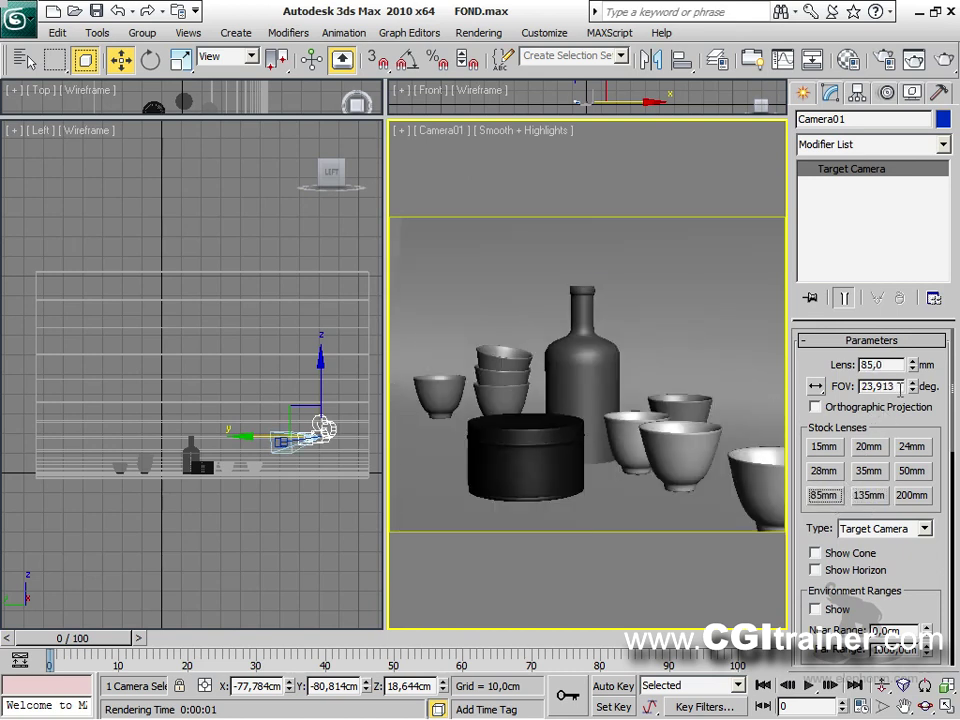
drag(894, 386, 853, 382)
text(20)
key(Return)
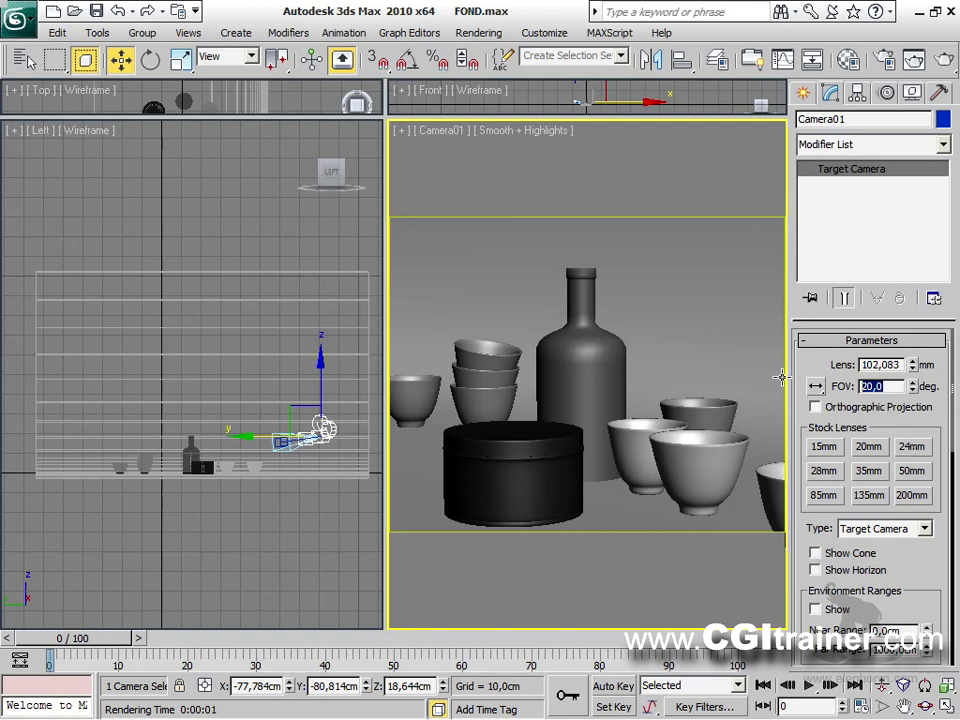
Step: Try a 45-degree field of view on the camera, and set it to the 85 mm stock lens
text(45)
key(Return)
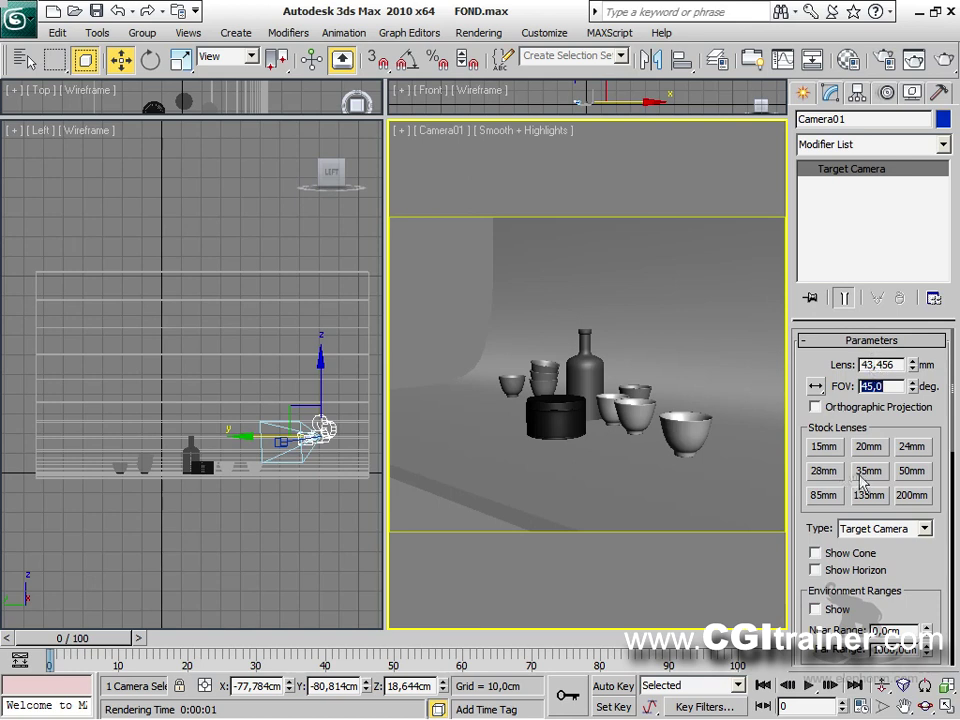
click(824, 494)
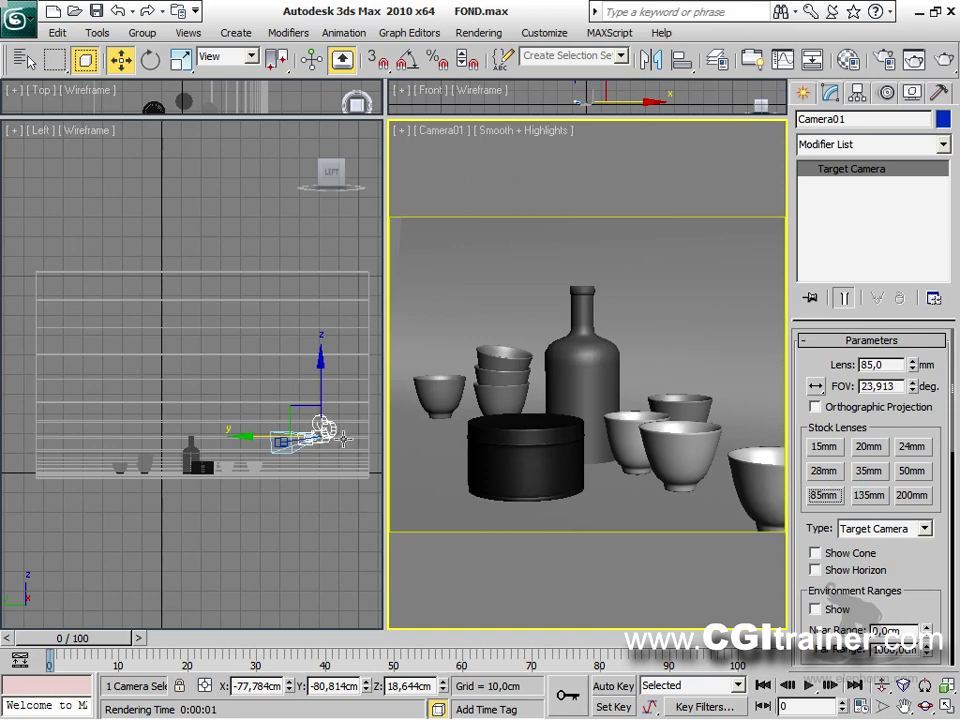
Step: Select the camera together with its target and shift both to the right and closer to the still life
alt+middle_drag(222, 327, 208, 444)
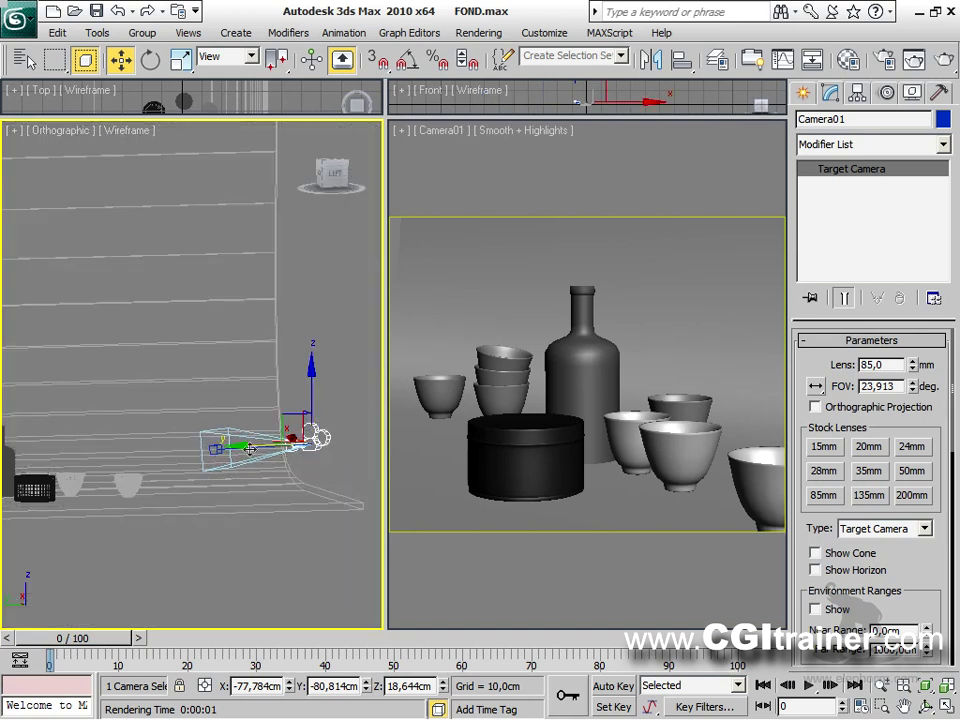
click(258, 447)
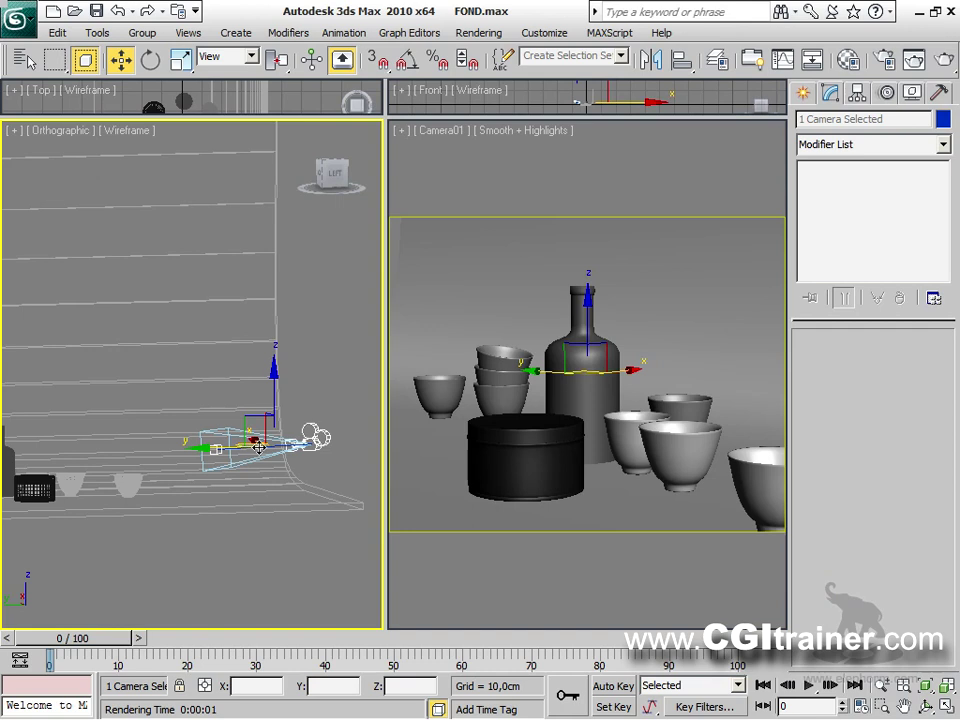
alt+middle_drag(258, 447, 281, 459)
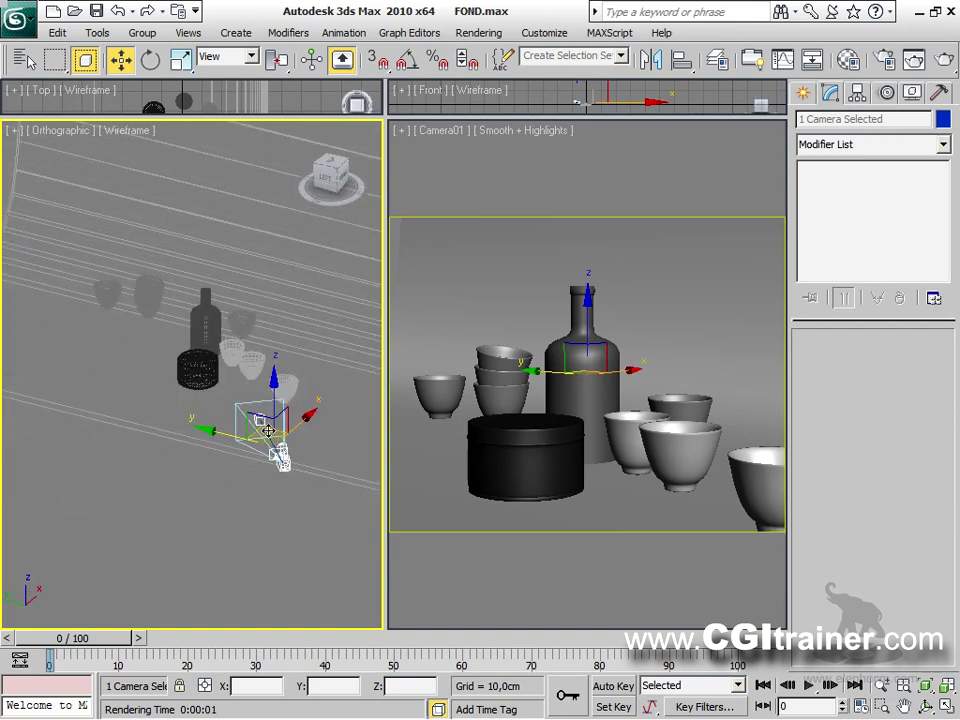
drag(268, 432, 281, 379)
Step: Lower the camera and target slightly, lock their selection and move them closer so the still life fills the frame
right_click(602, 292)
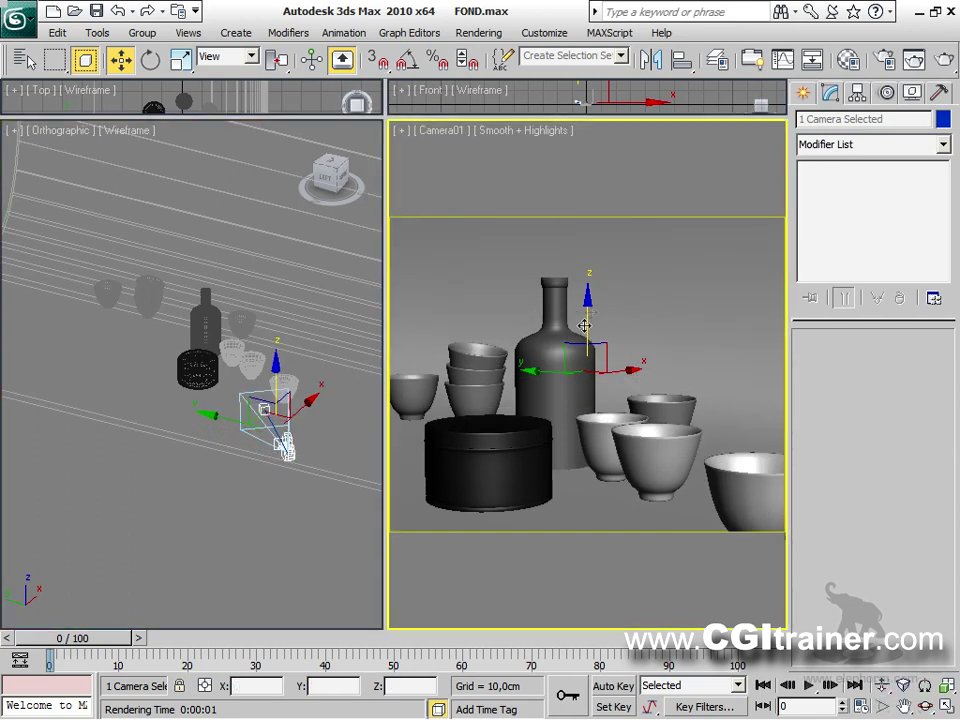
drag(588, 316, 576, 360)
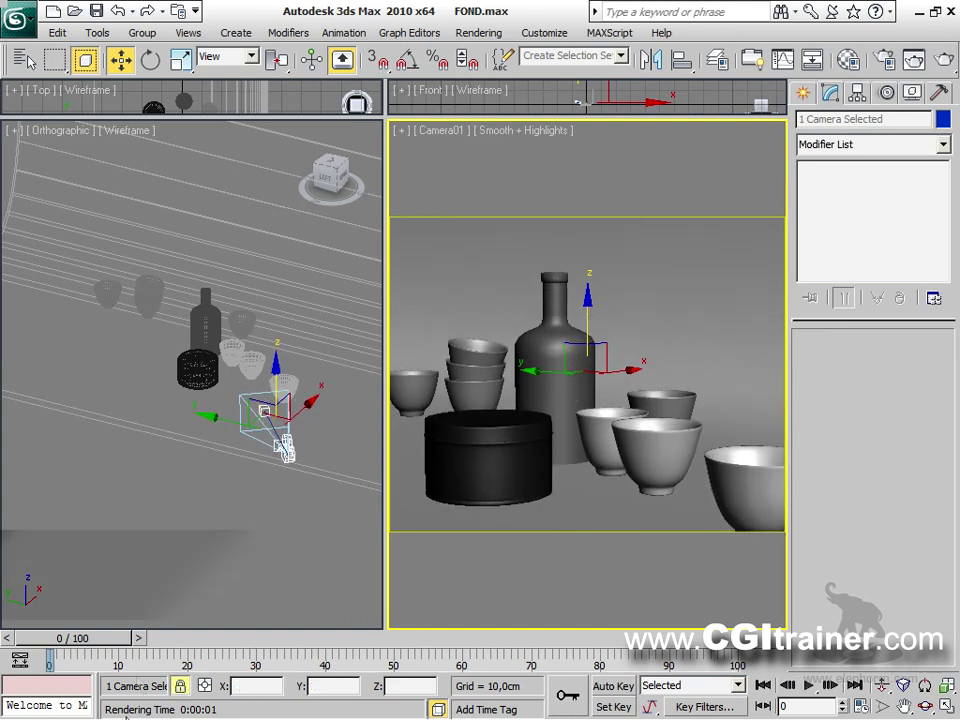
key(space)
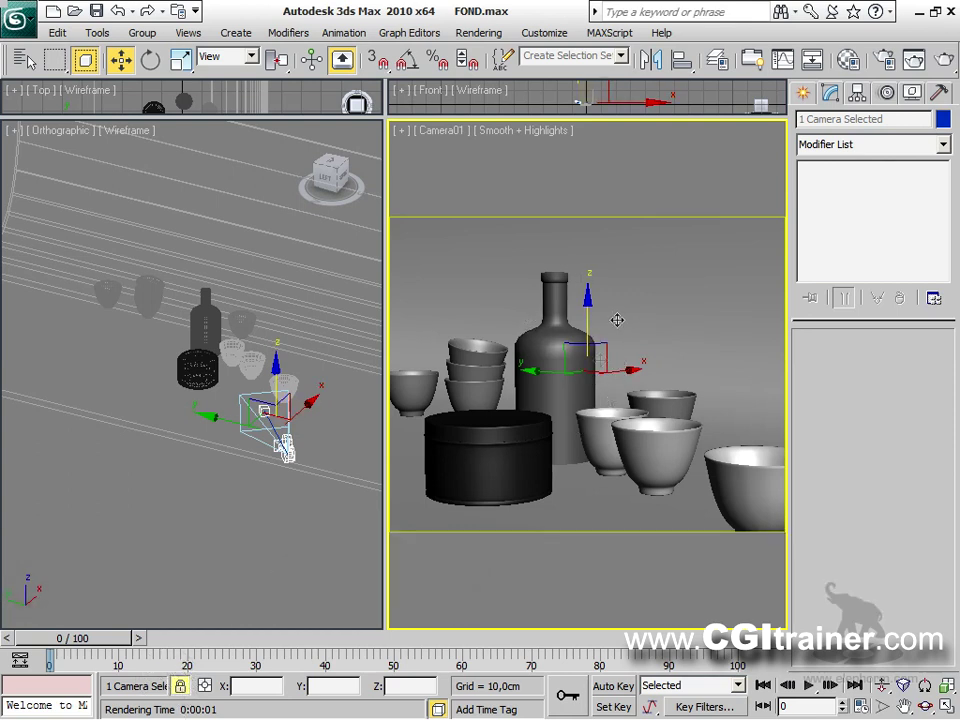
drag(590, 374, 574, 405)
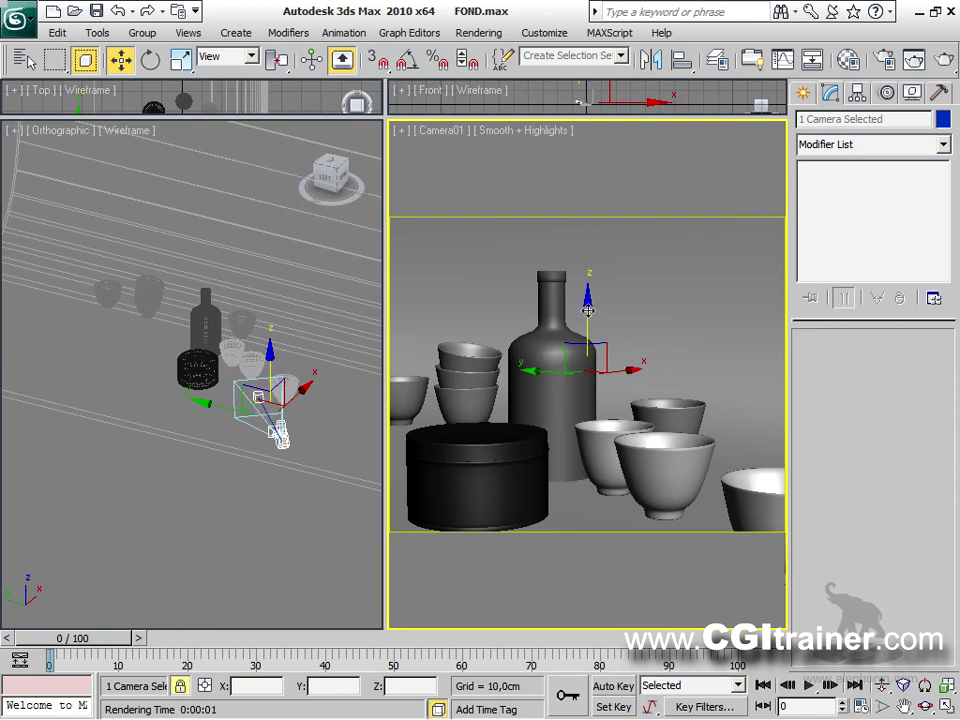
Step: Rotate the camera and target around the vertical axis to bring the bottle near the frame's centre, and scale them to 93 percent
right_click(575, 357)
click(596, 391)
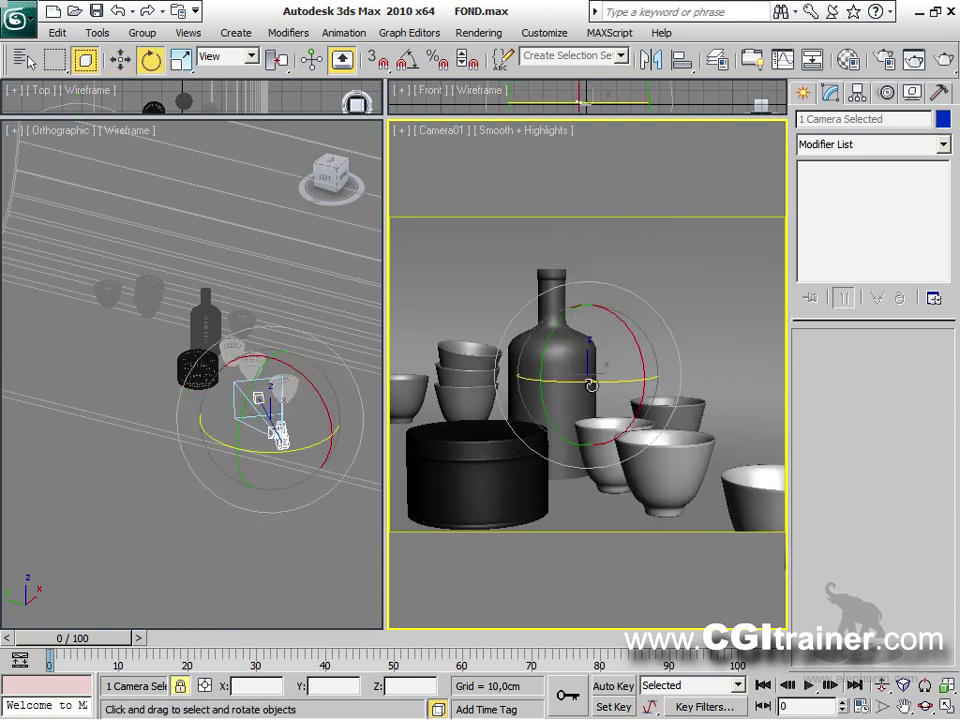
mouse_move(592, 381)
mouse_down()
mouse_move(583, 347)
mouse_move(604, 199)
mouse_move(579, 448)
mouse_move(579, 369)
mouse_move(580, 380)
mouse_up()
right_click(591, 350)
click(600, 390)
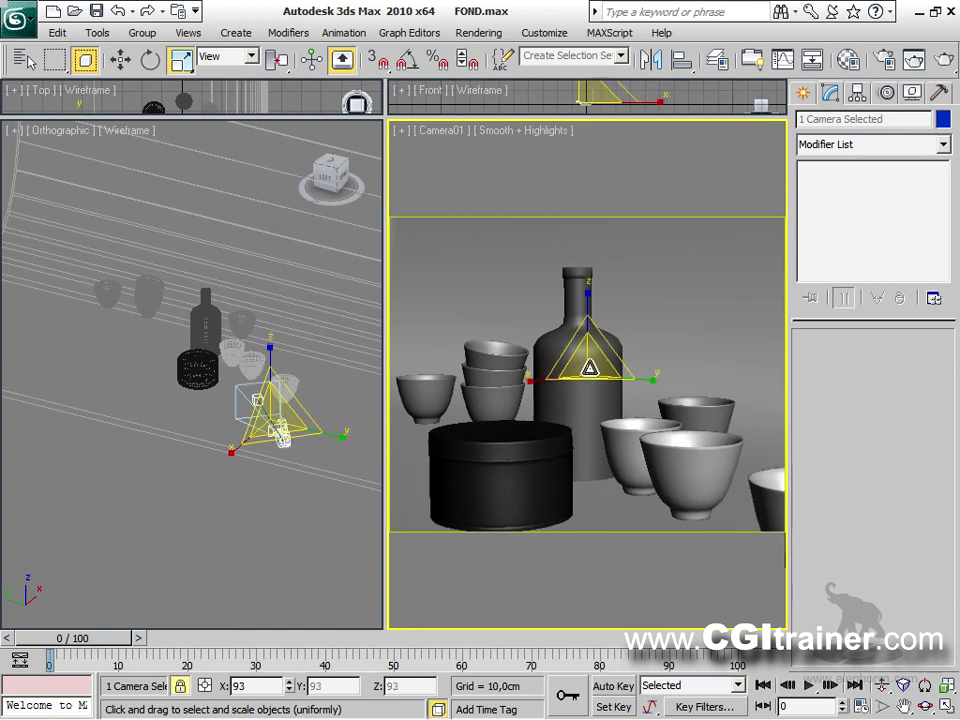
drag(591, 423, 585, 363)
Step: Move the camera and target slightly down and to the right to balance the objects in the frame
right_click(585, 363)
click(607, 377)
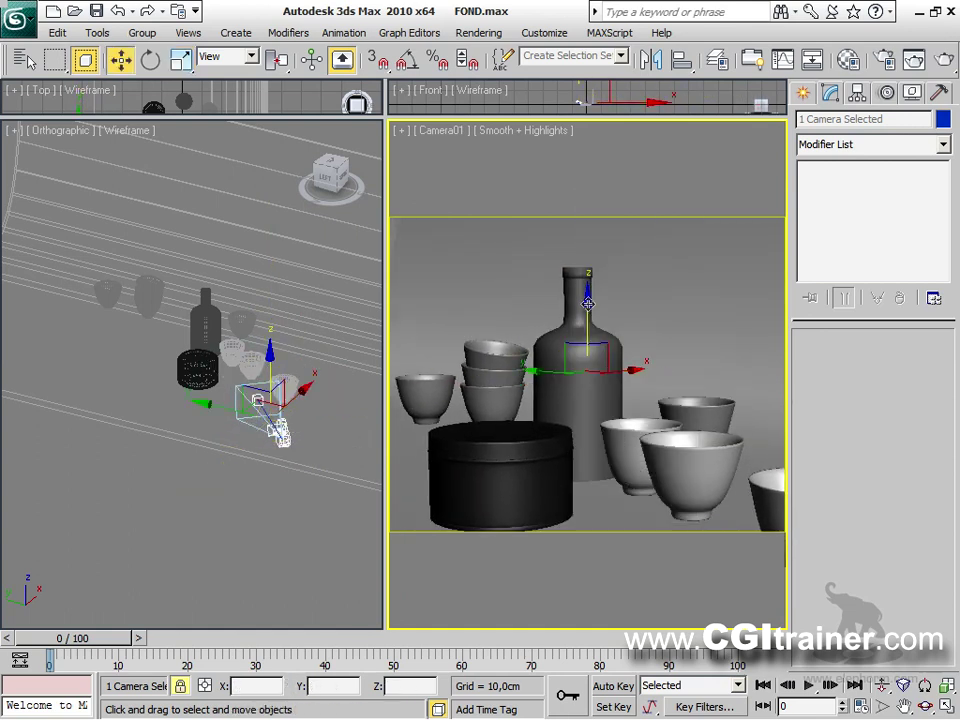
drag(588, 315, 672, 353)
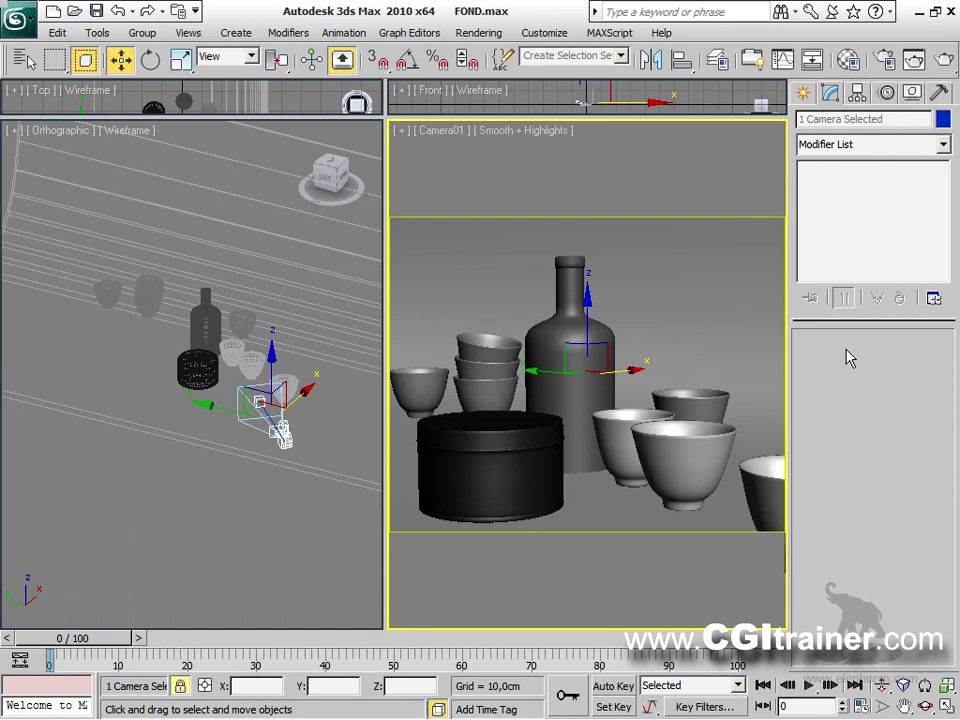
Step: Test-render the camera view and check the composition of the still life
key(shift+q)
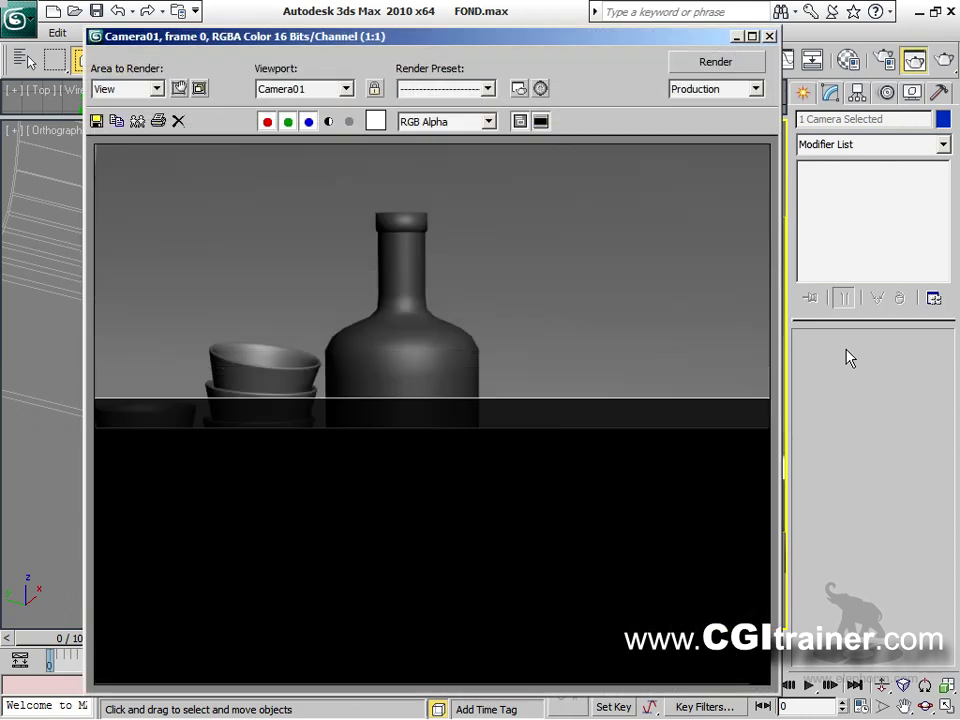
drag(600, 40, 589, 23)
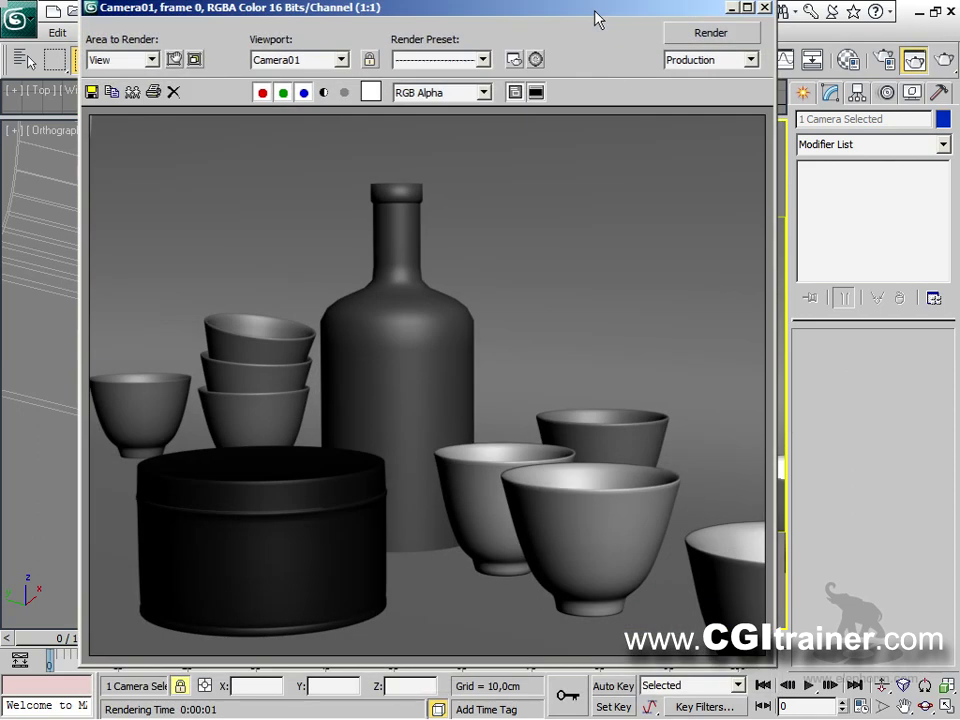
click(760, 19)
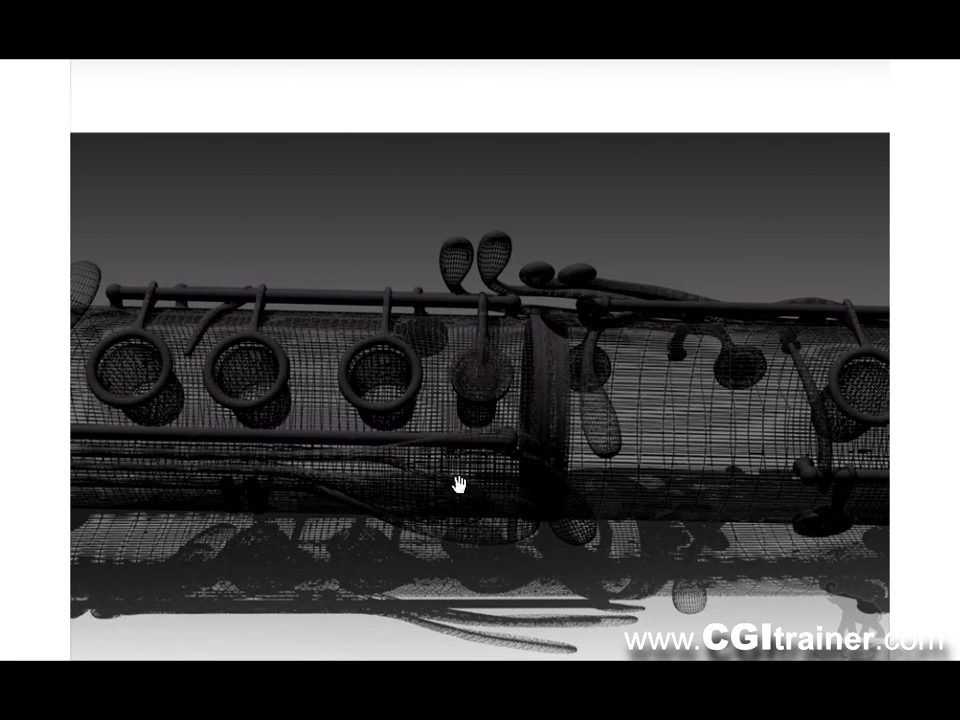
Step: Browse the full-screen clarinet reference images from the wireframe to the grey and textured renders
drag(493, 223, 493, 706)
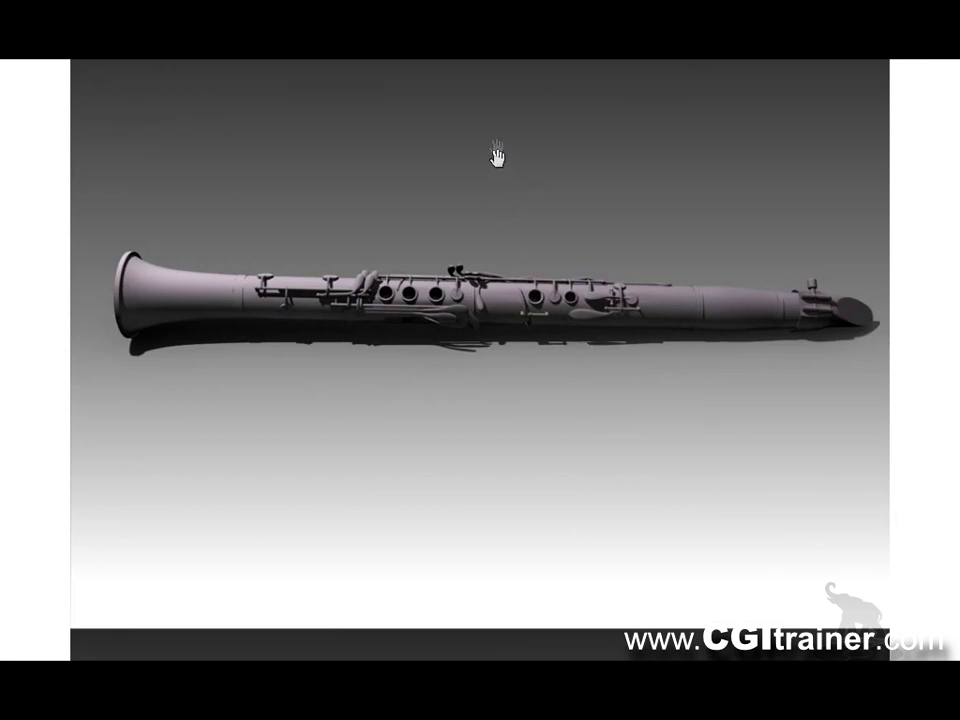
drag(495, 122, 484, 643)
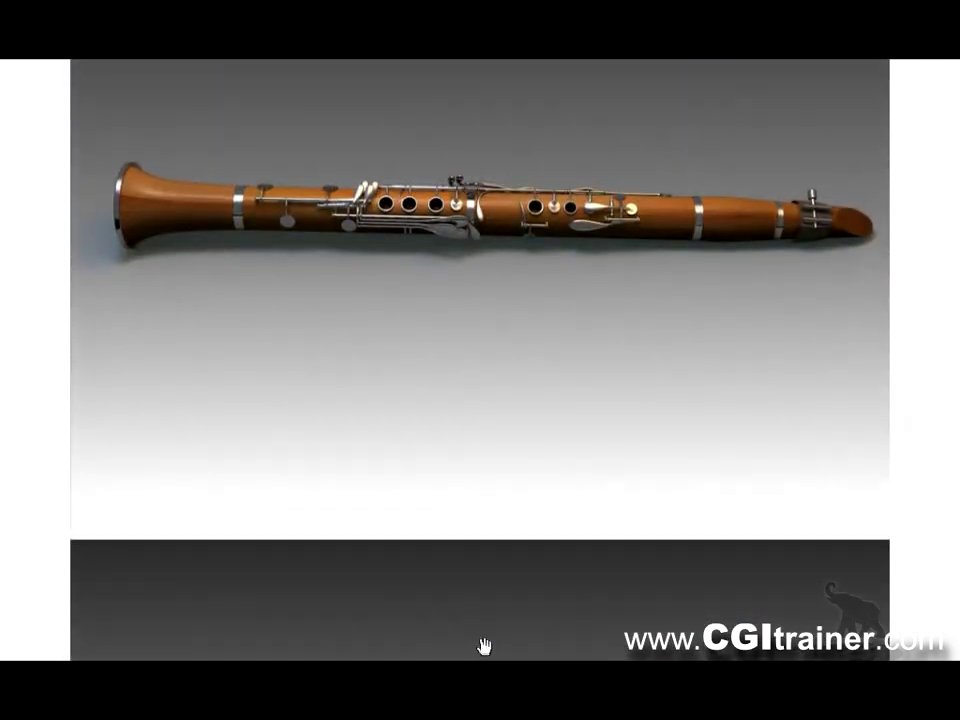
drag(486, 463, 484, 512)
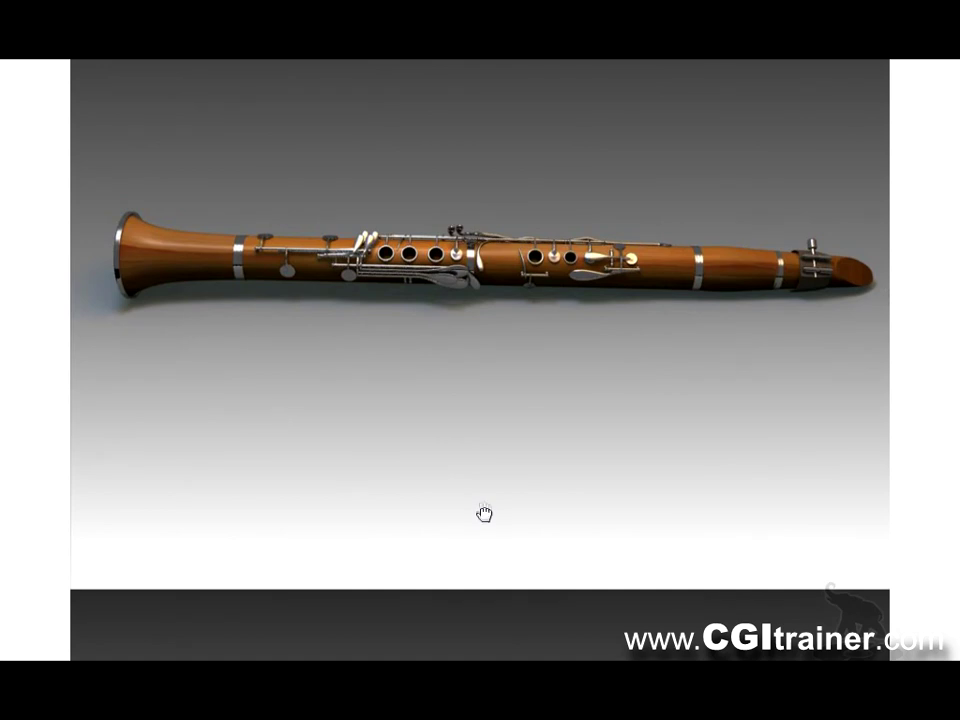